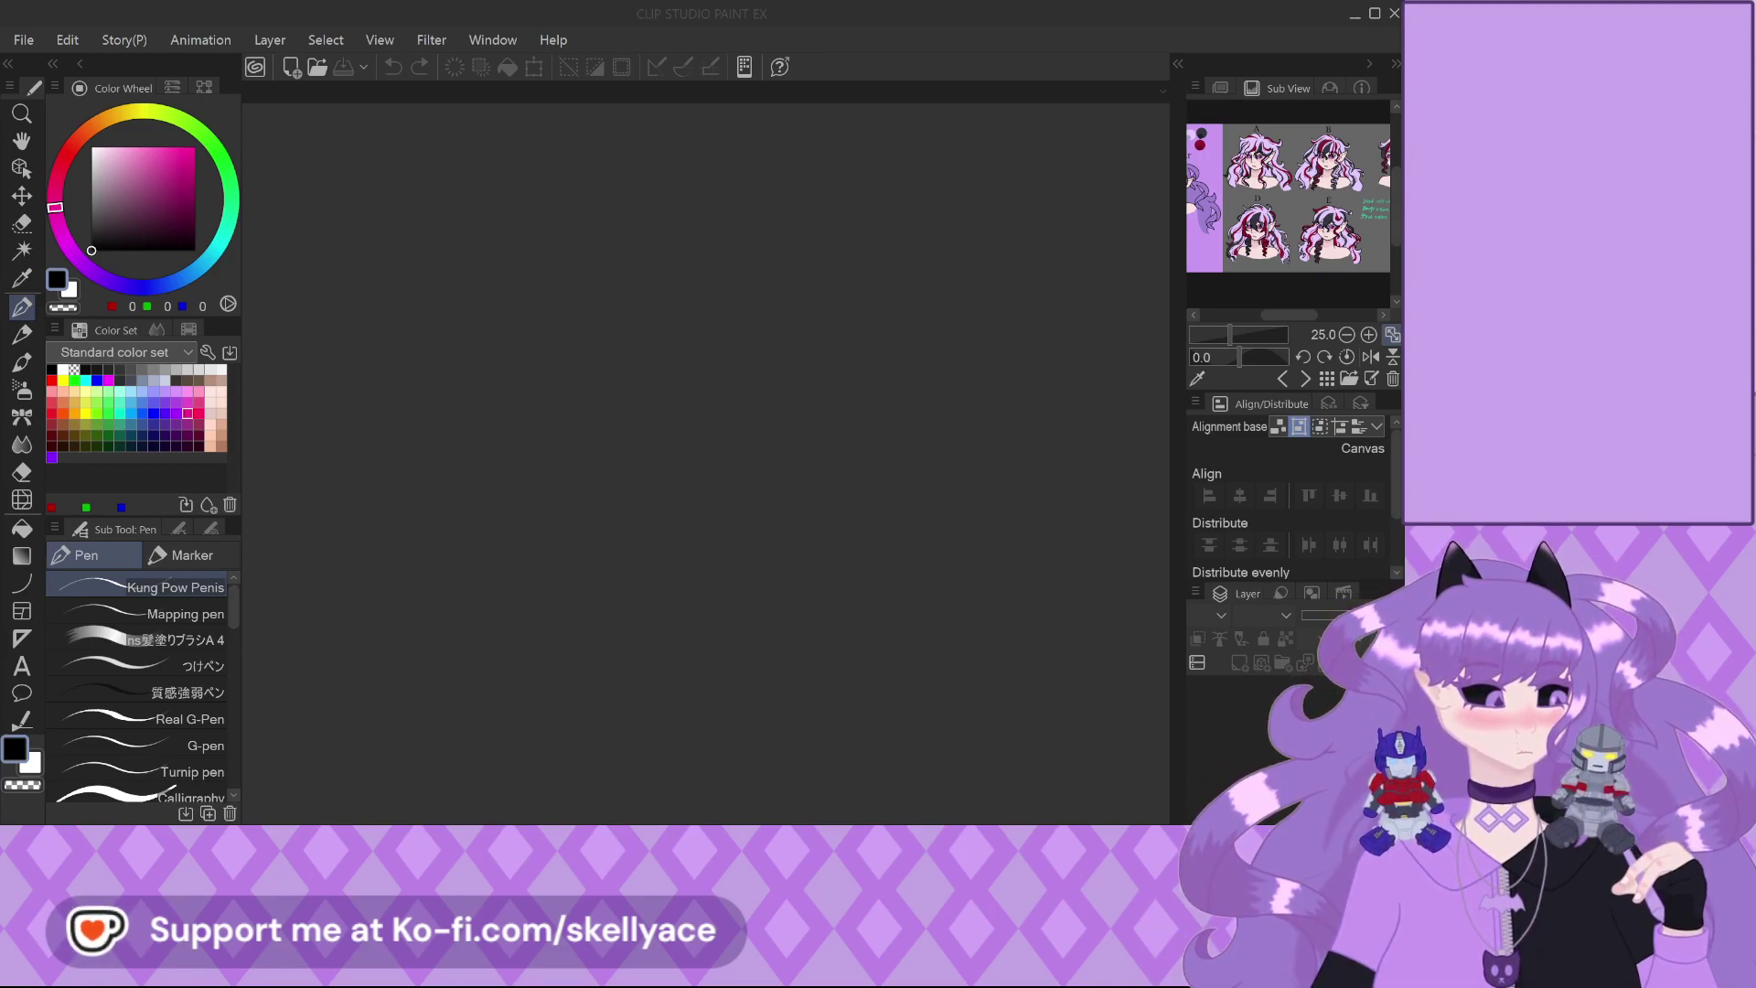
Open the Ashlyn 2.0 Model illustration and inspect the pink shirt's lower edge and the waistband
left_click(20, 48)
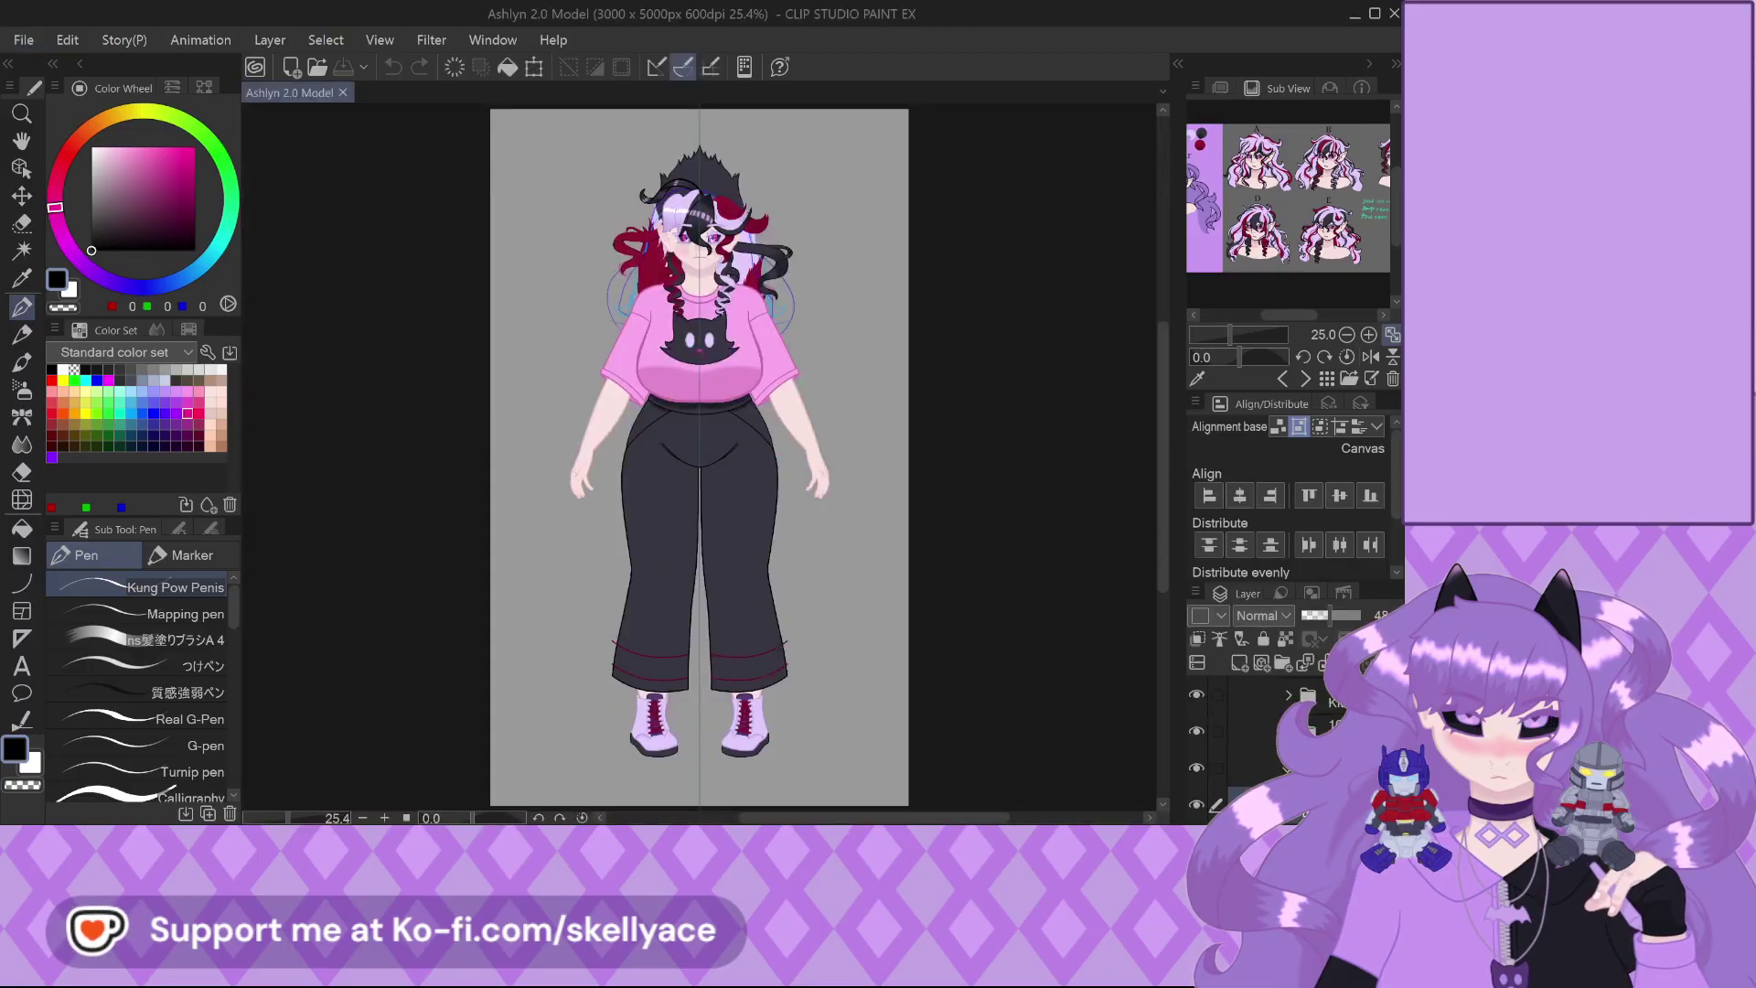
scroll(671, 611, "up", 8)
scroll(671, 610, "up", 8)
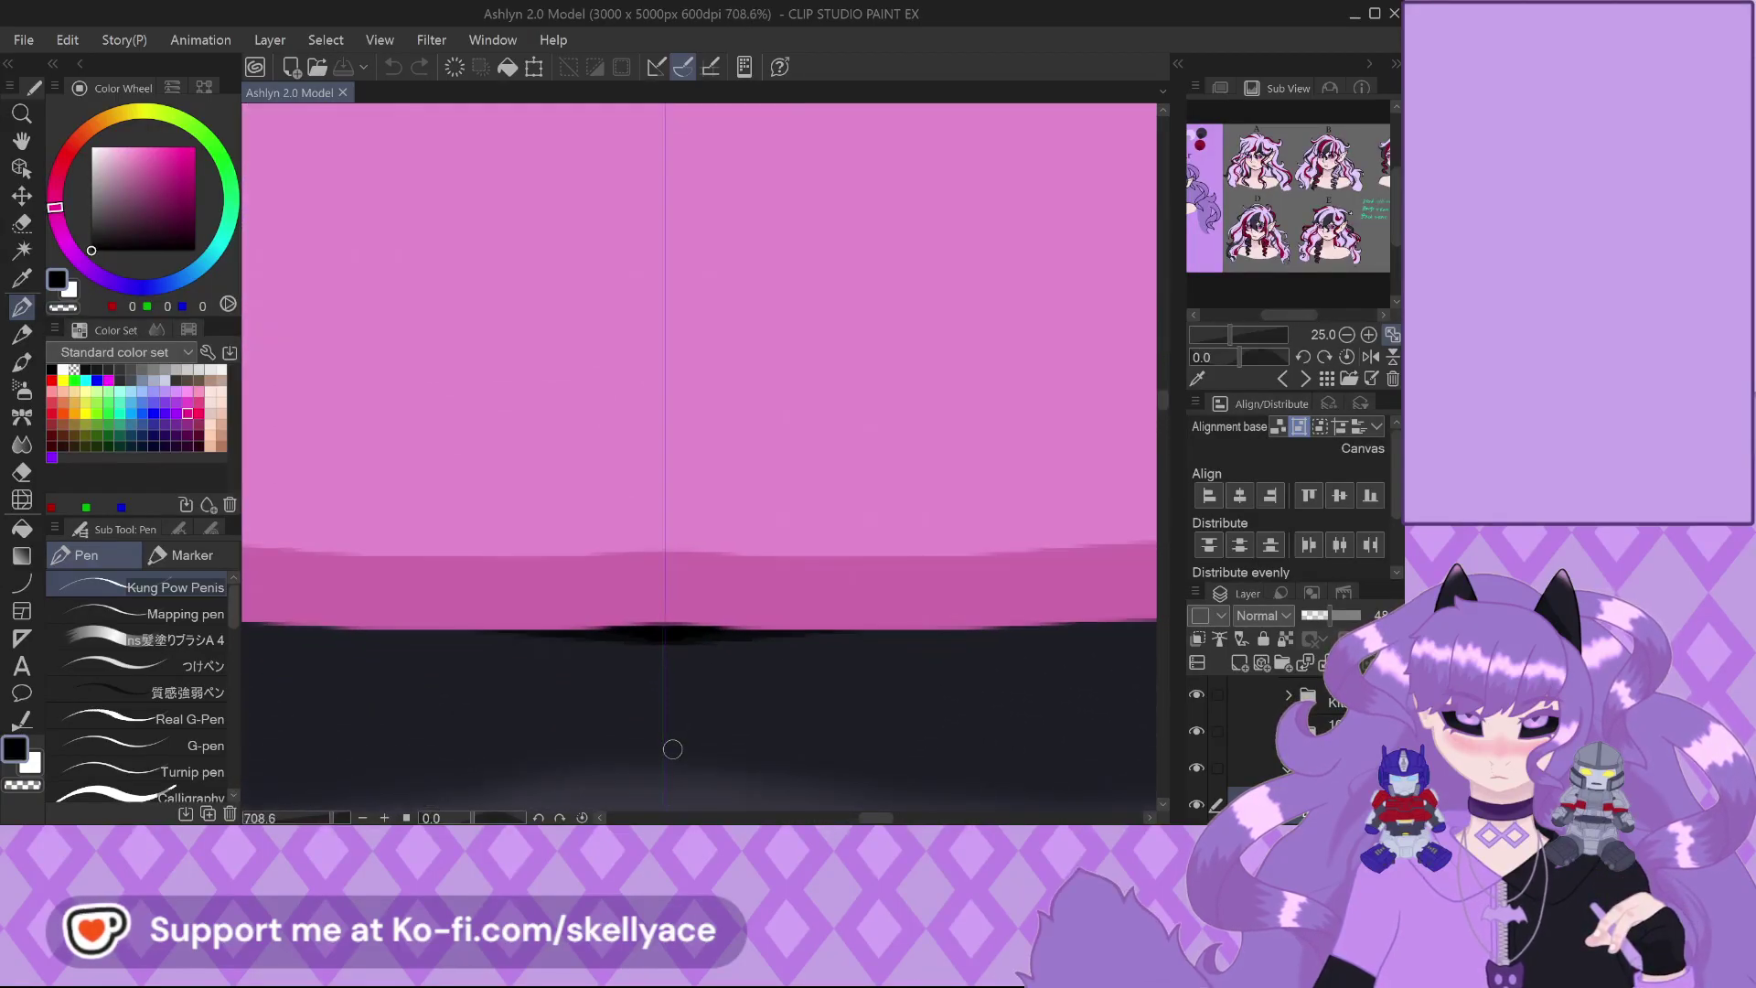
scroll(672, 749, "down", 7)
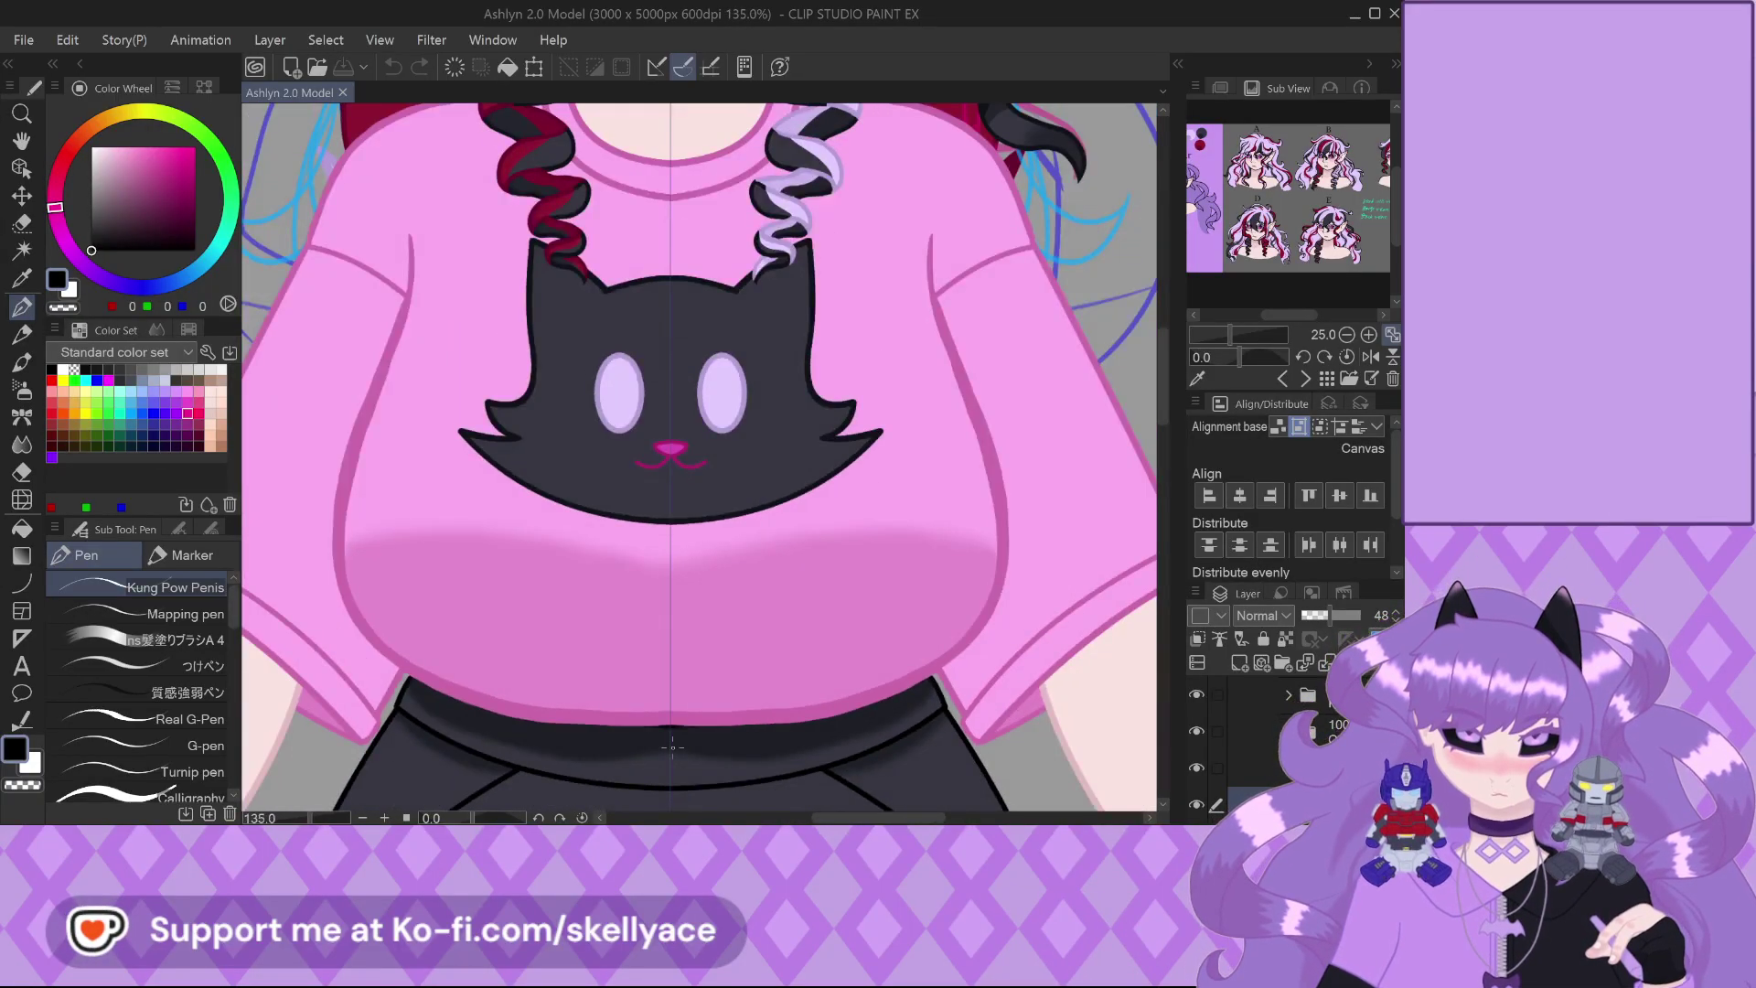
scroll(672, 747, "down", 2)
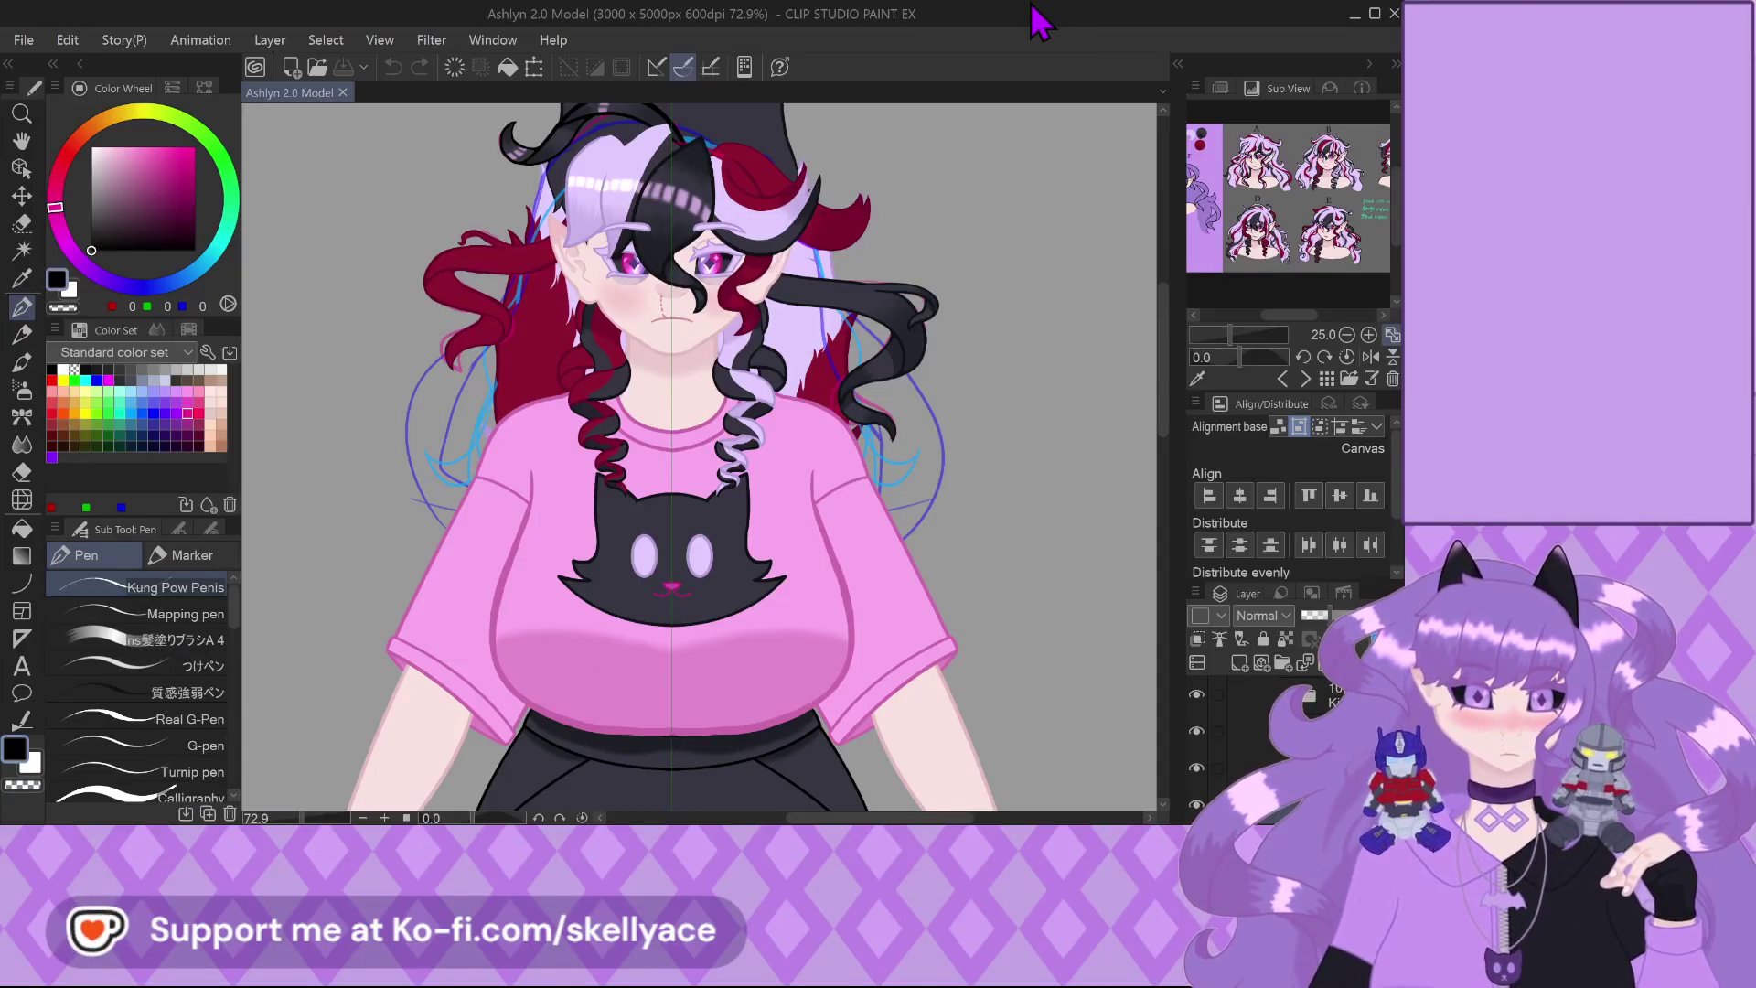
Examine the trouser hems with their red stripes and the laces, tongues and soles of both boots up close
key("ctrl+minus")
key("ctrl+minus")
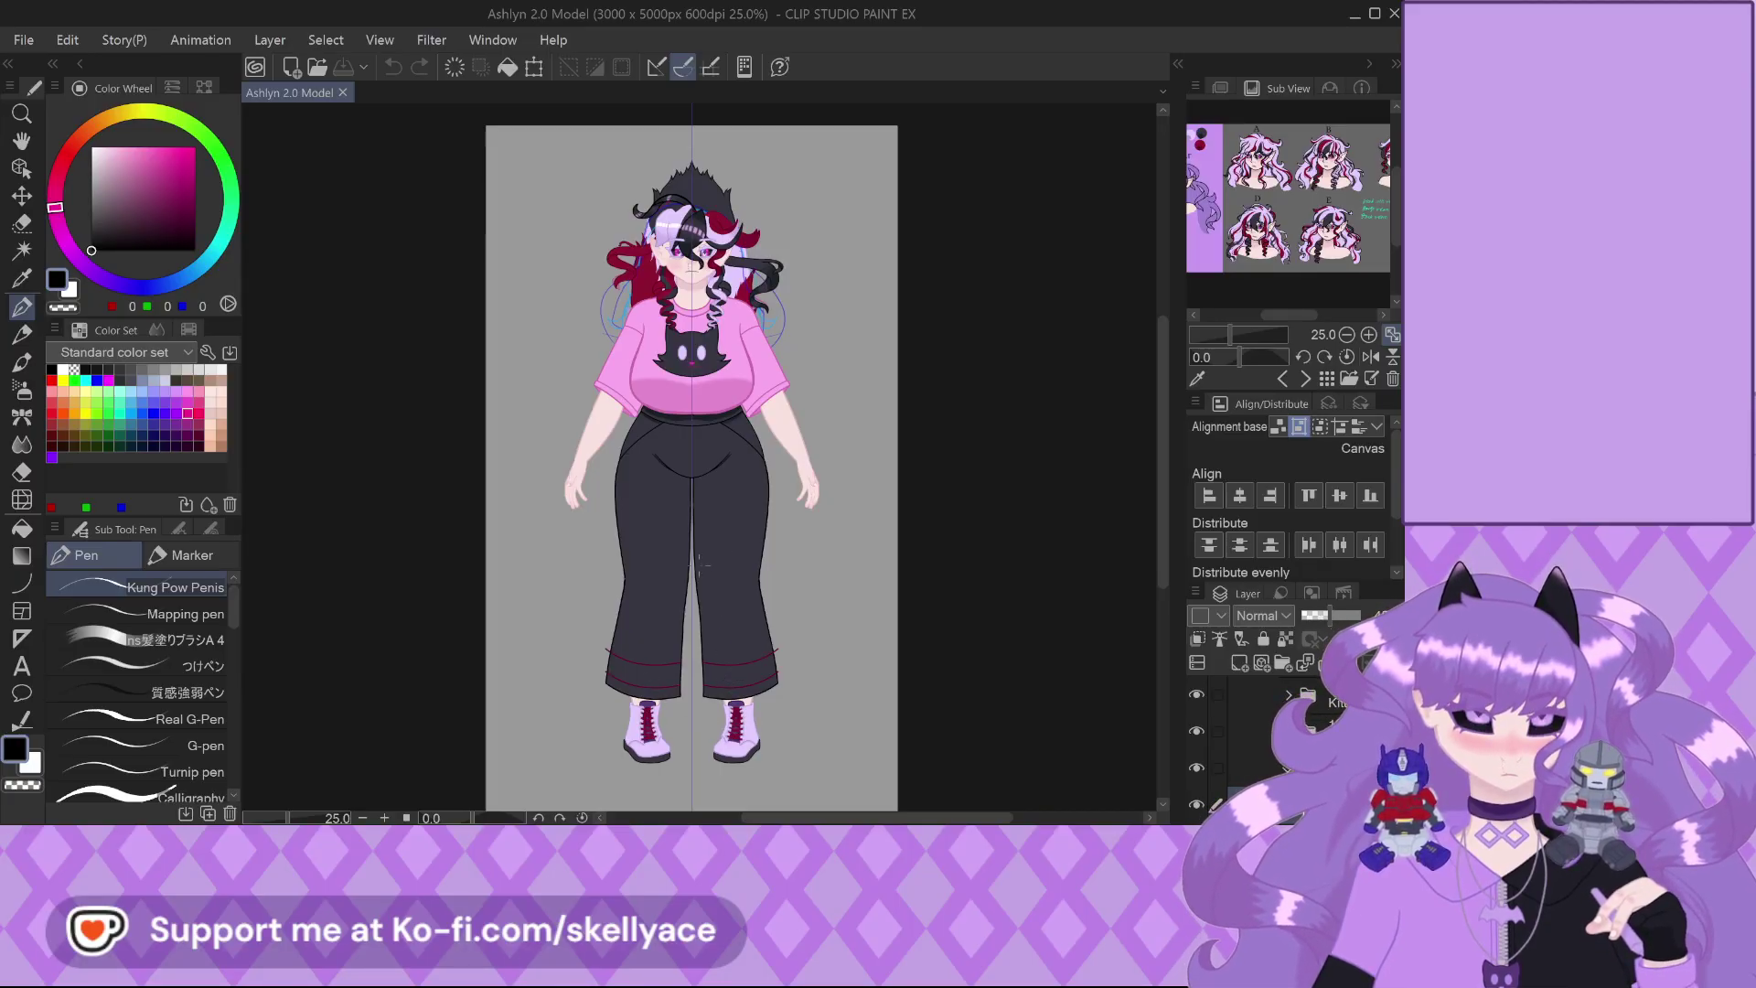
scroll(697, 561, "up", 3)
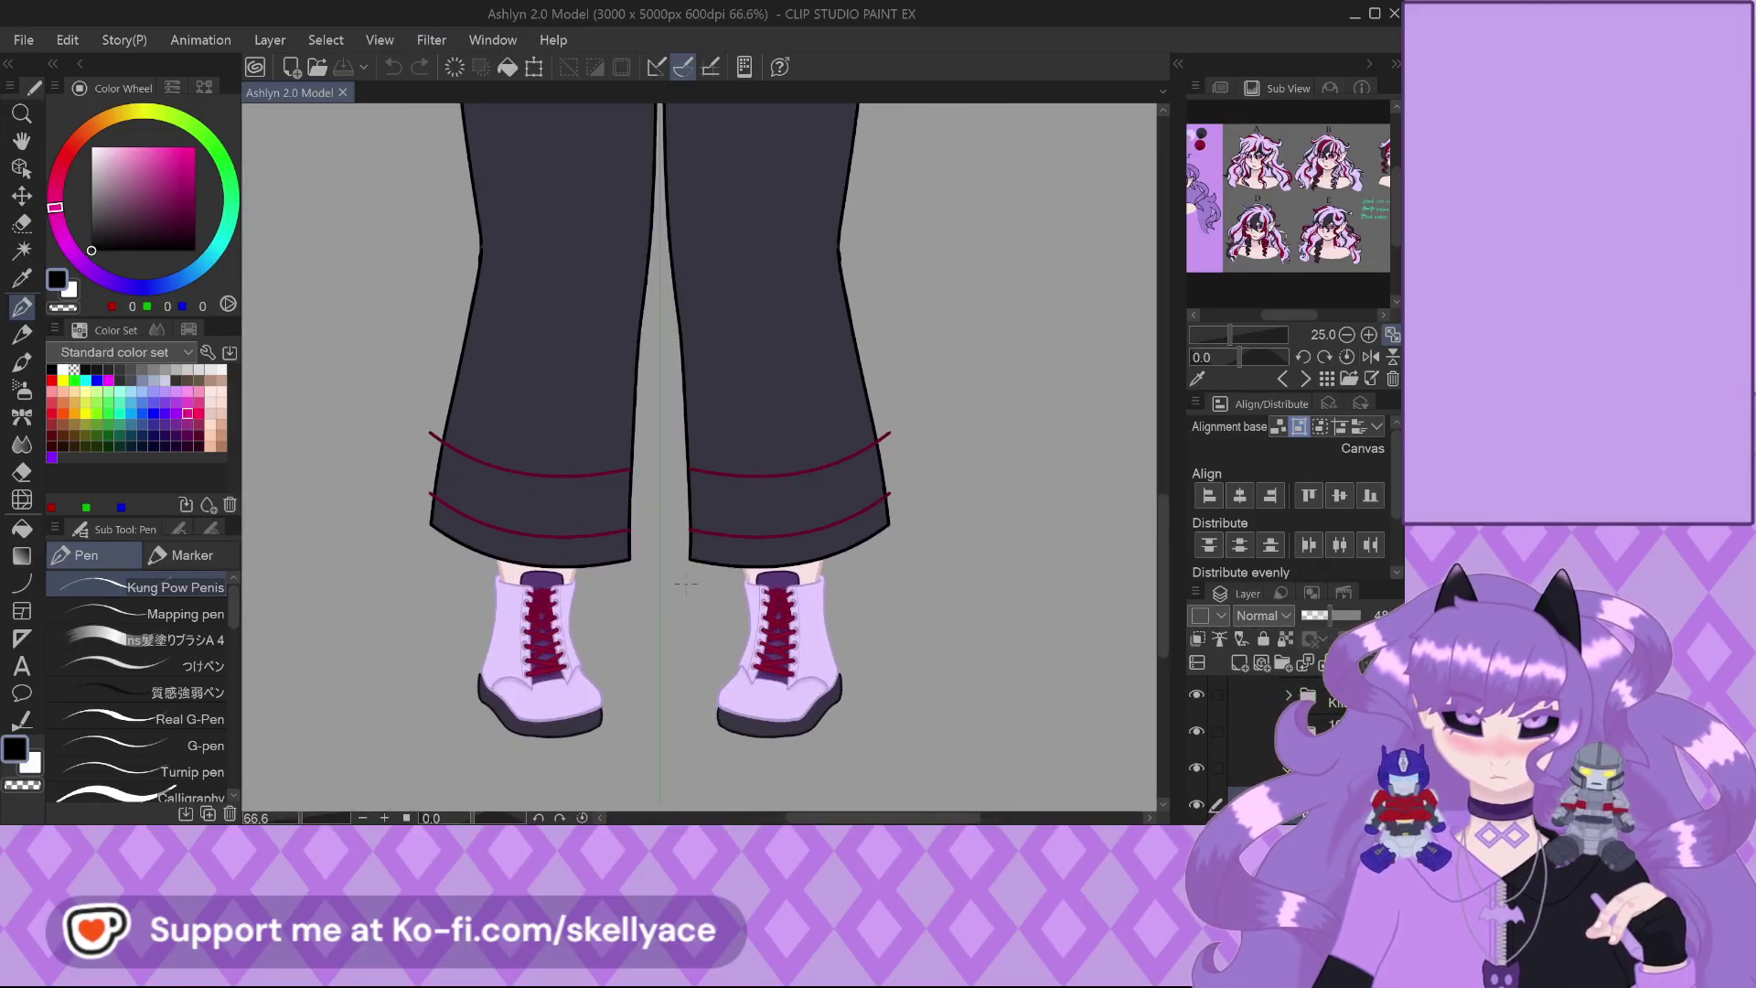
scroll(685, 582, "up", 6)
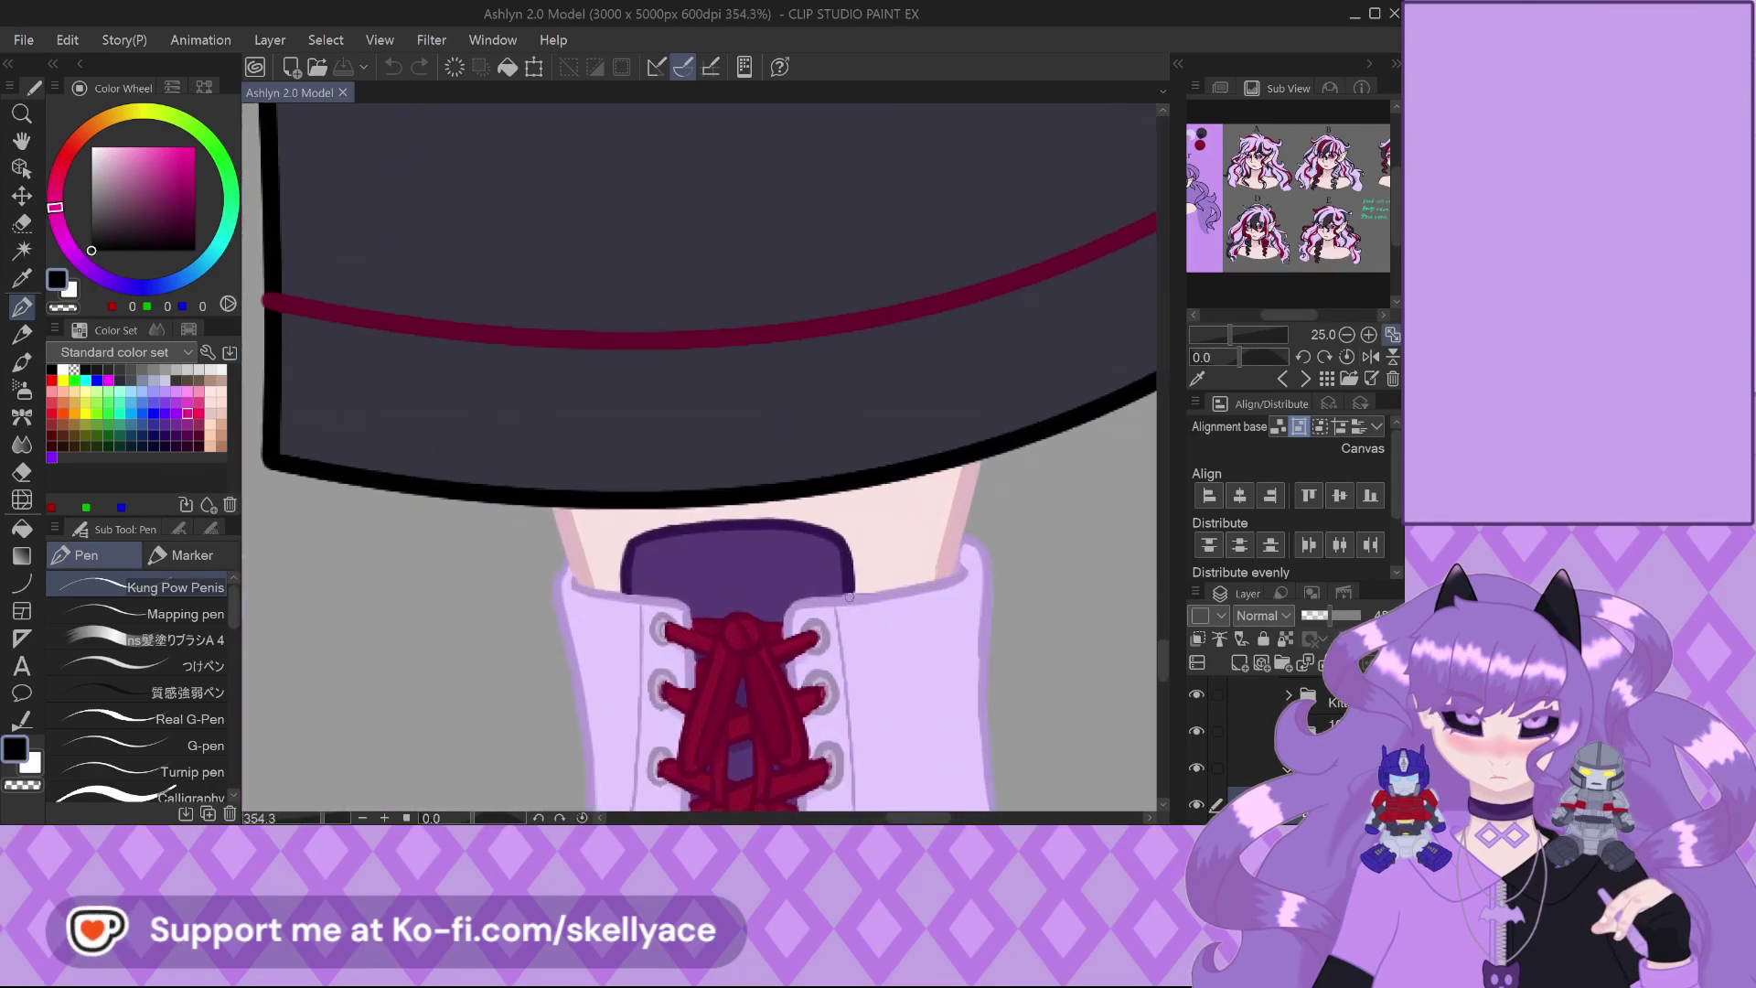
scroll(849, 596, "up", 1)
scroll(754, 594, "up", 2)
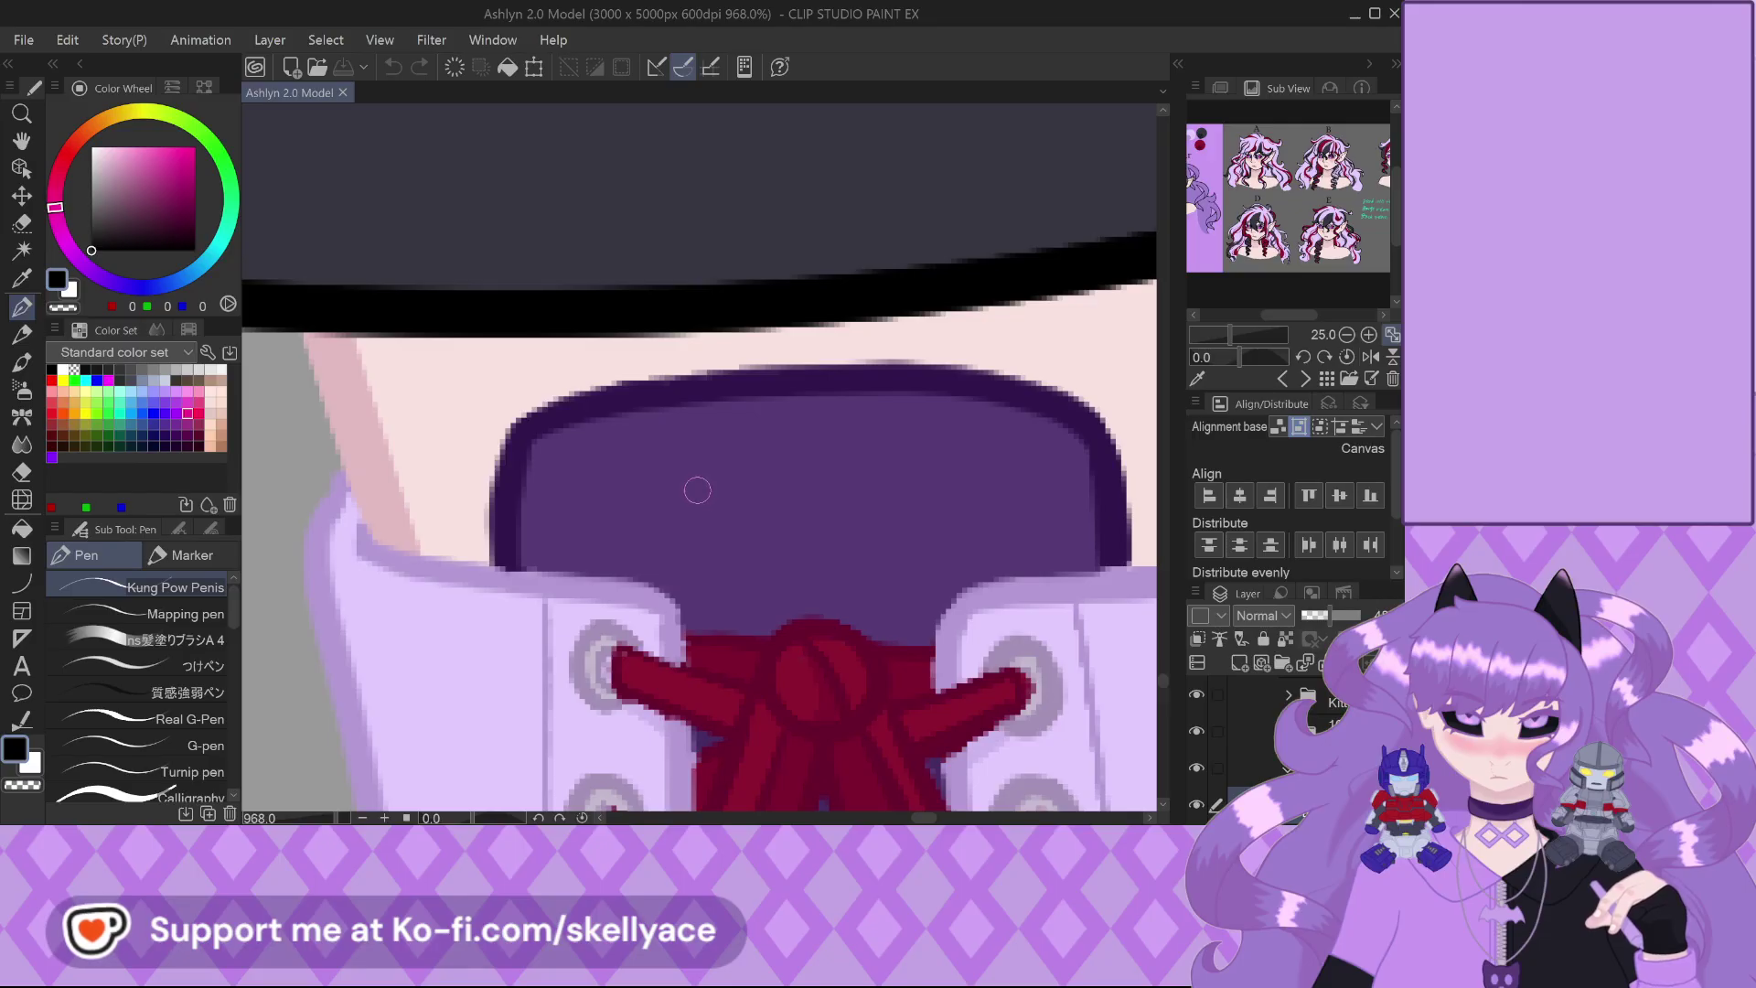
scroll(697, 490, "down", 4)
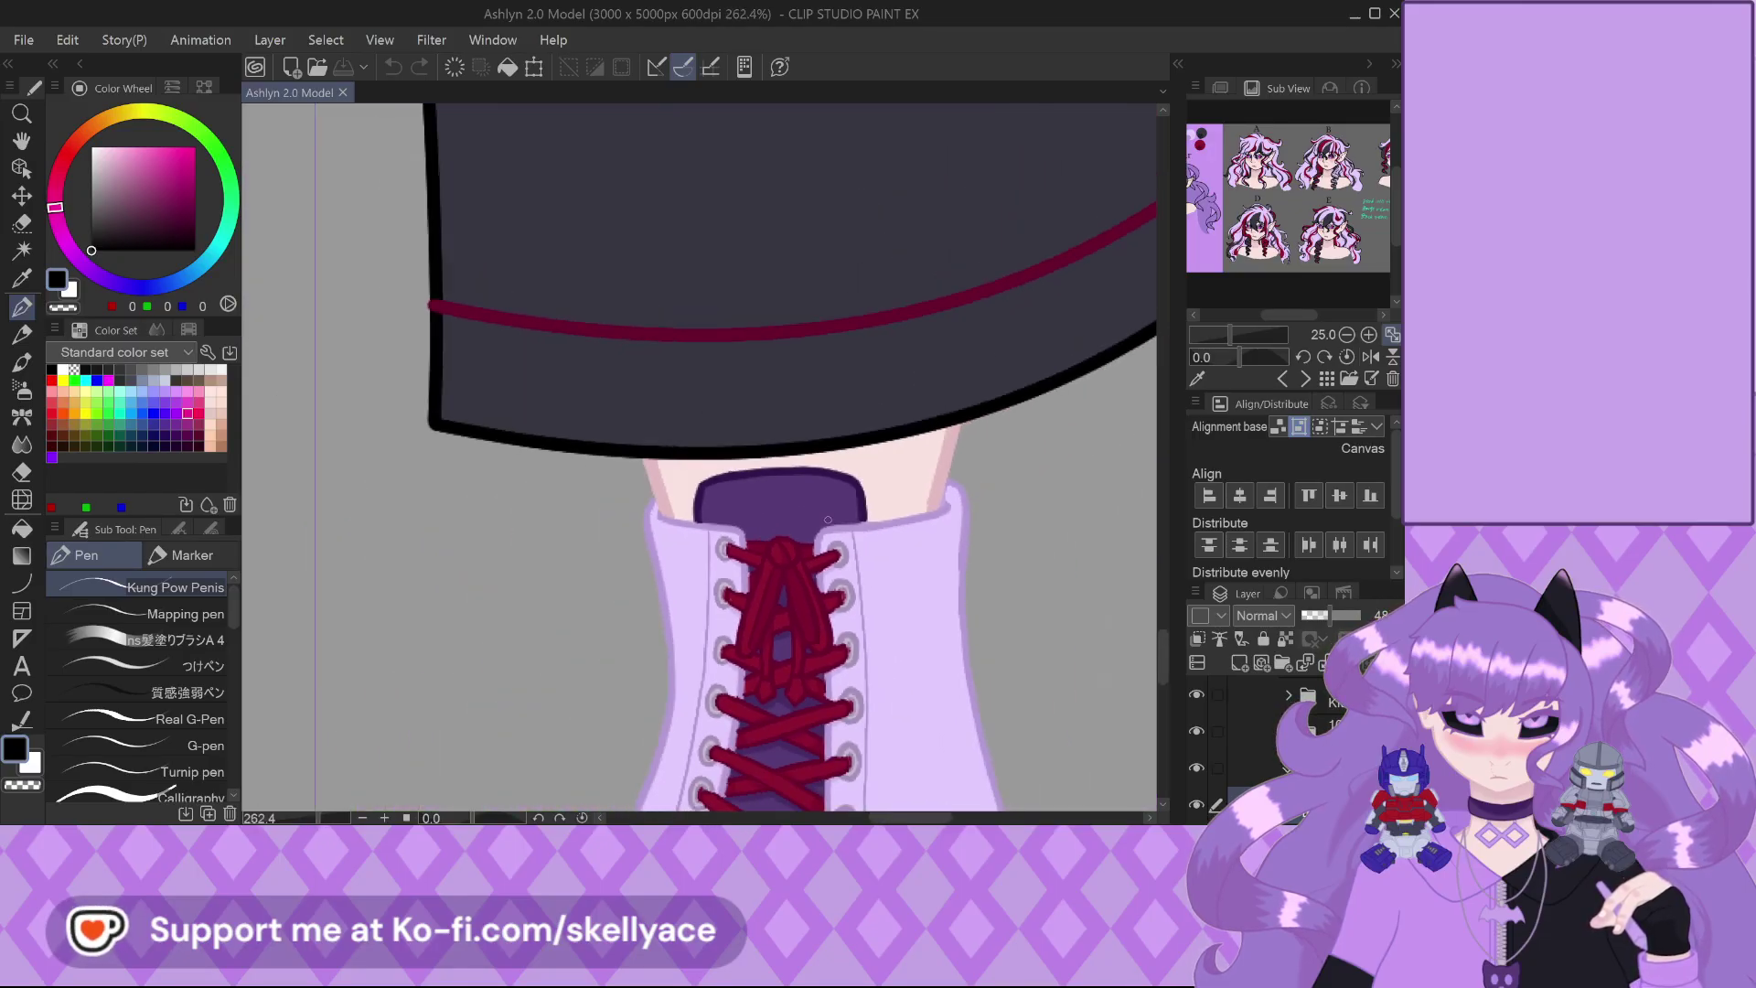
scroll(828, 519, "down", 3)
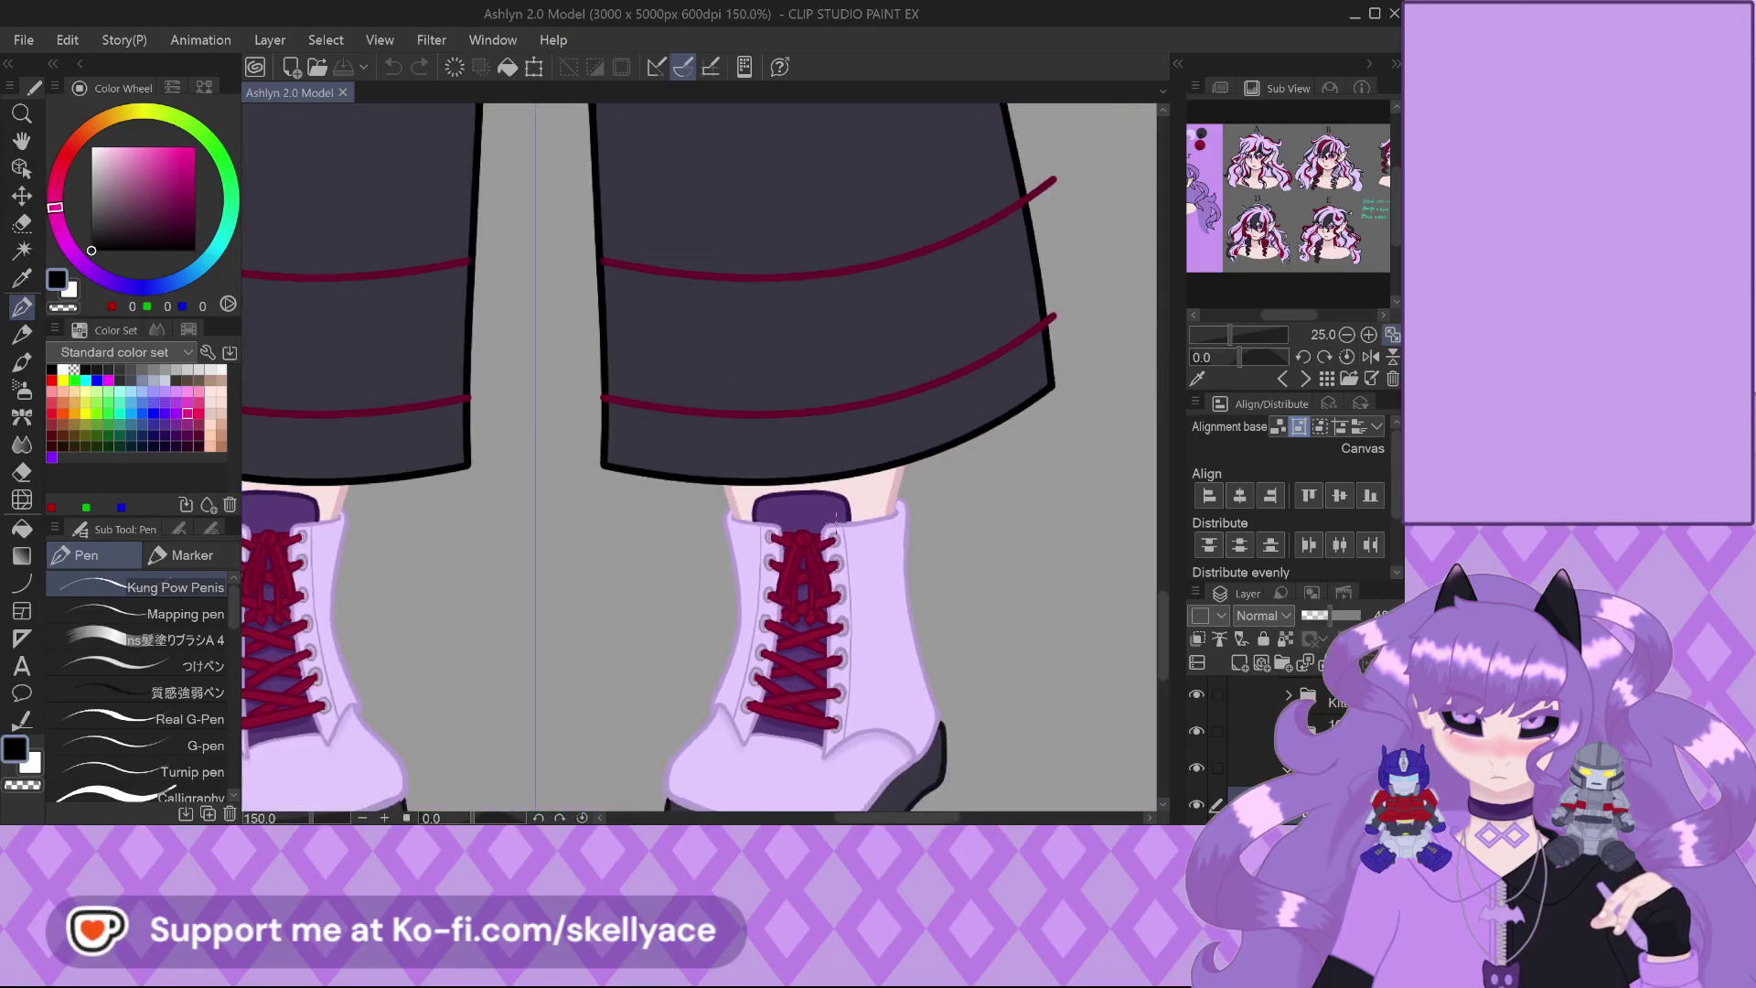
scroll(975, 641, "down", 1)
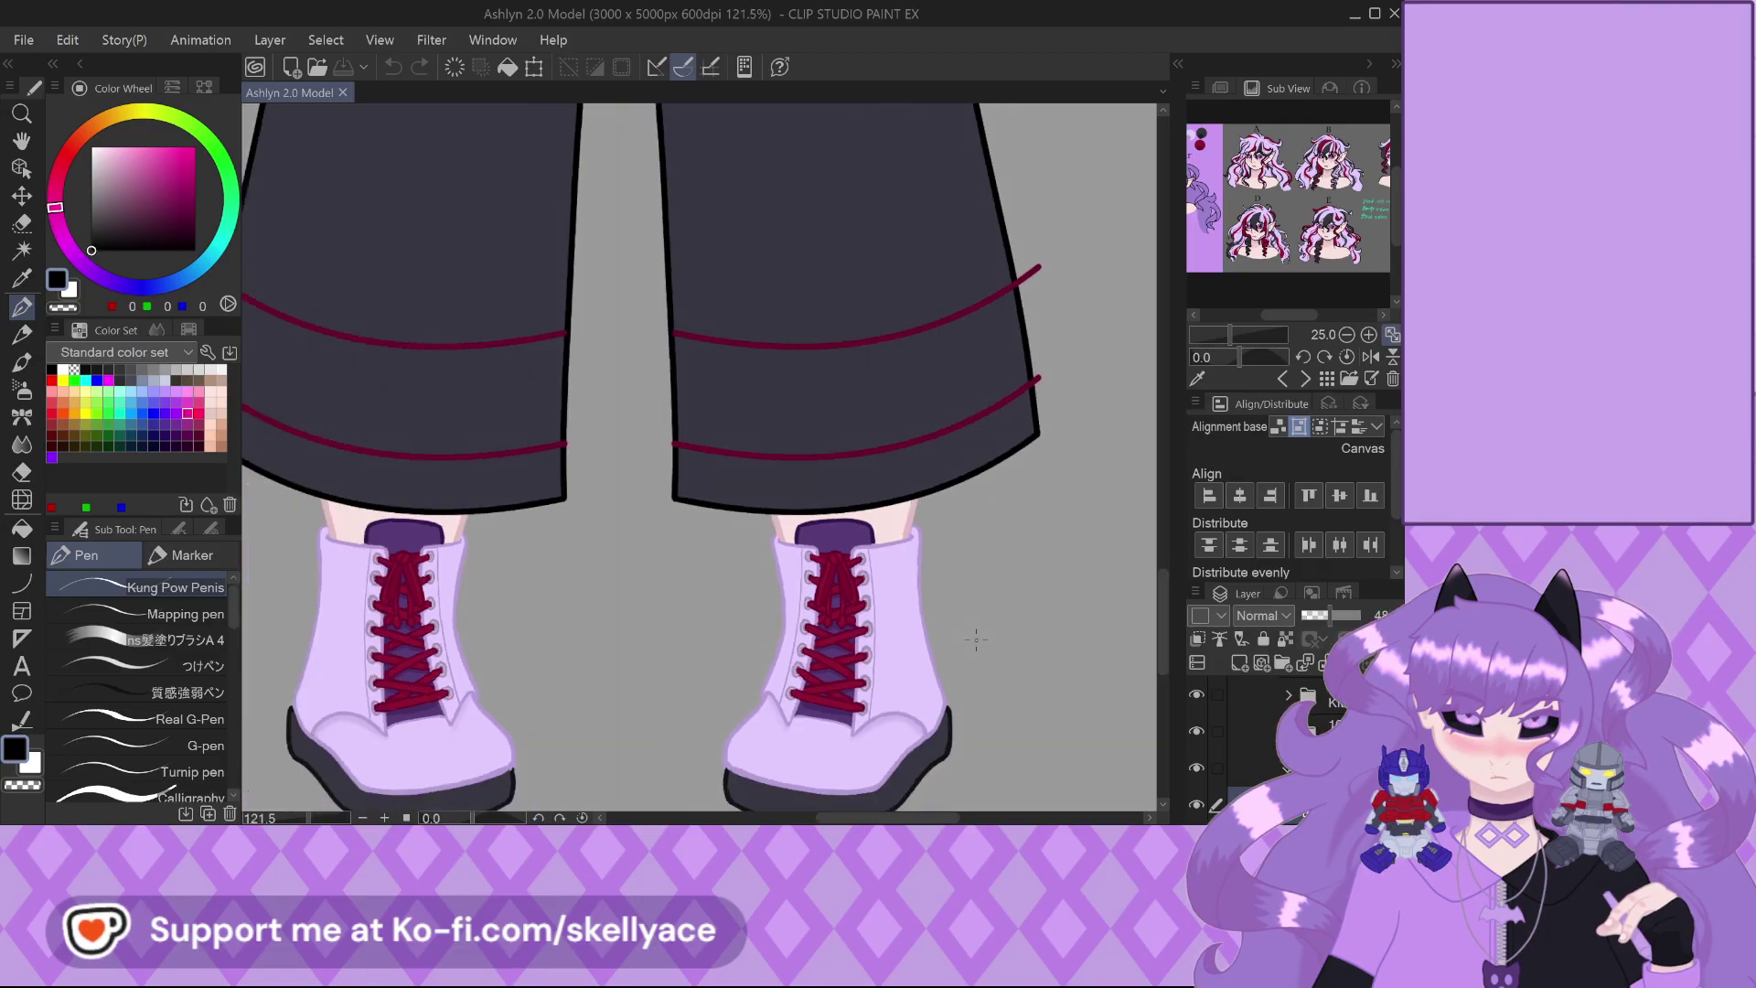
scroll(976, 640, "down", 1)
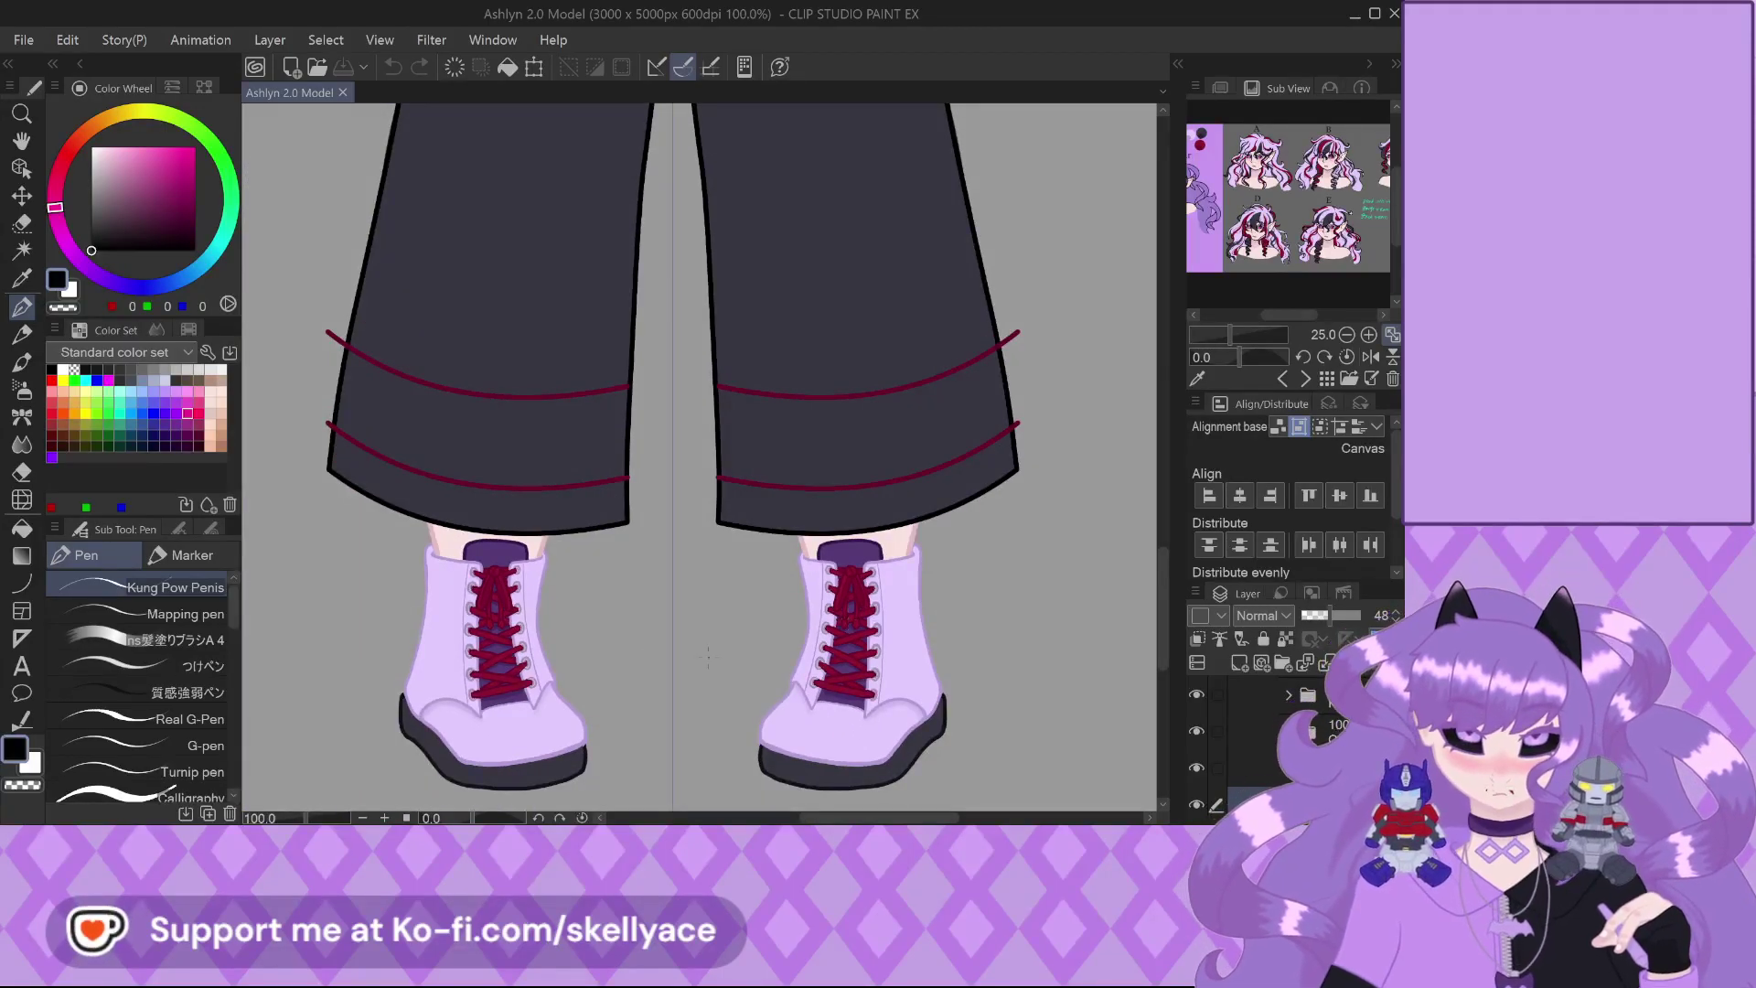
scroll(383, 637, "up", 5)
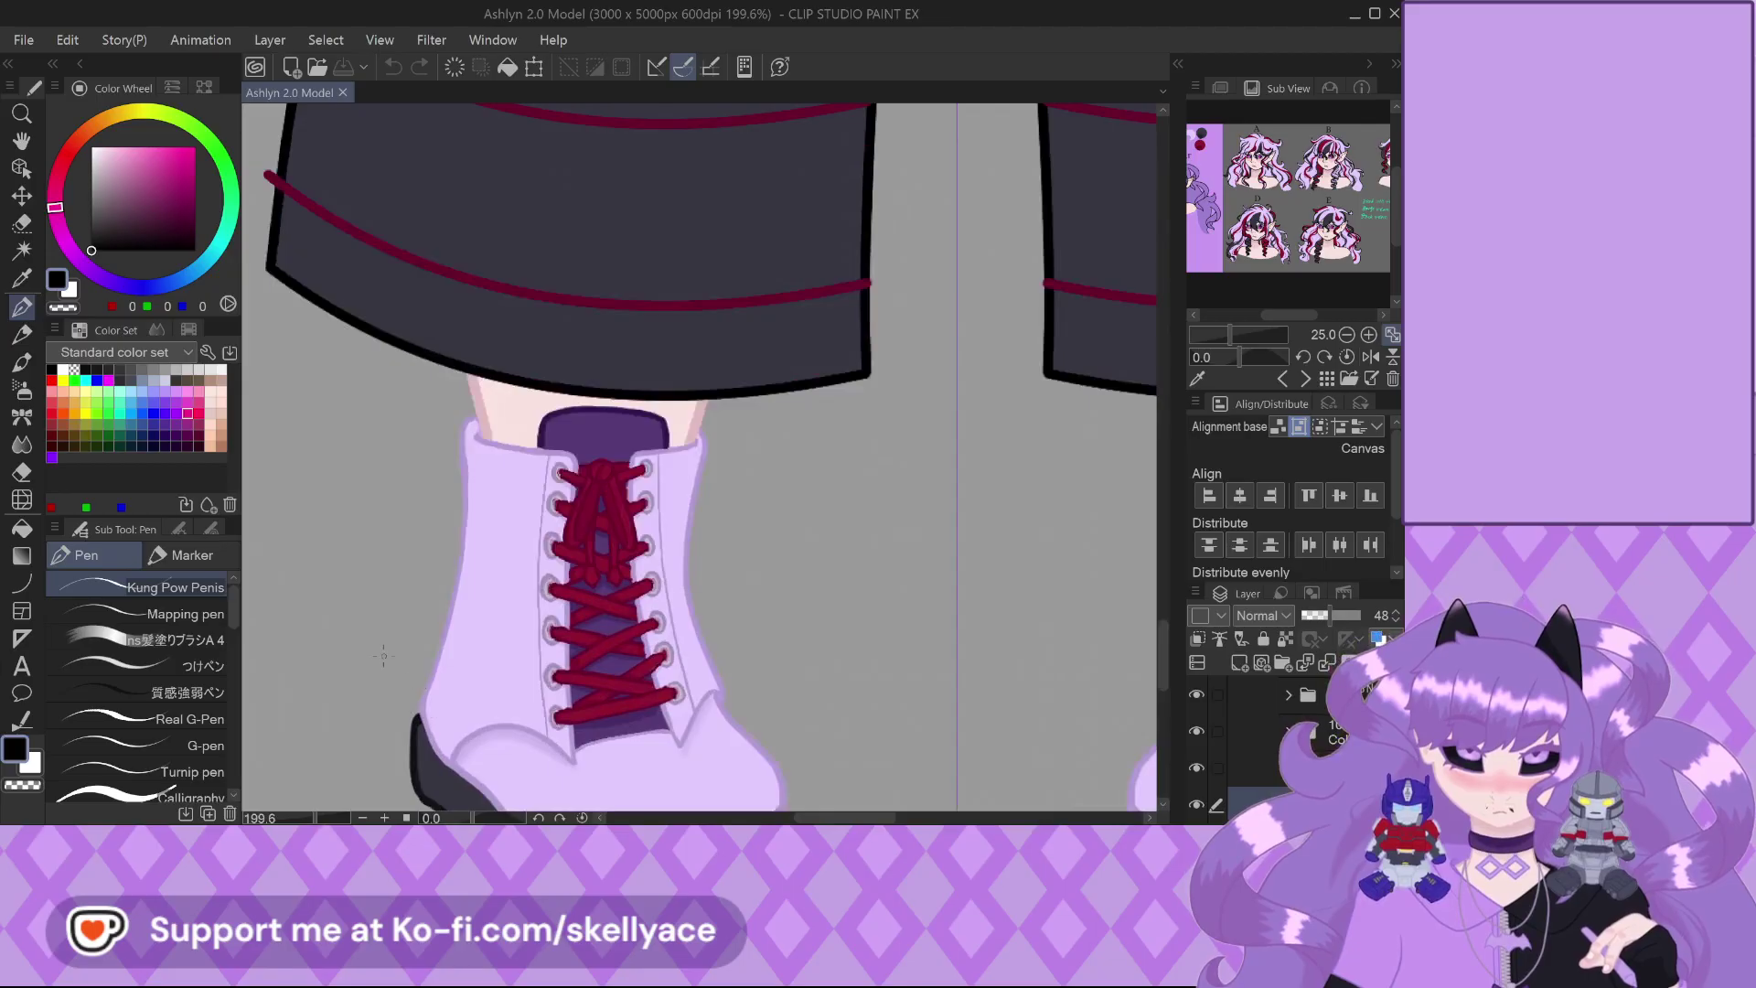
scroll(451, 751, "down", 3)
scroll(451, 752, "up", 2)
scroll(451, 752, "up", 3)
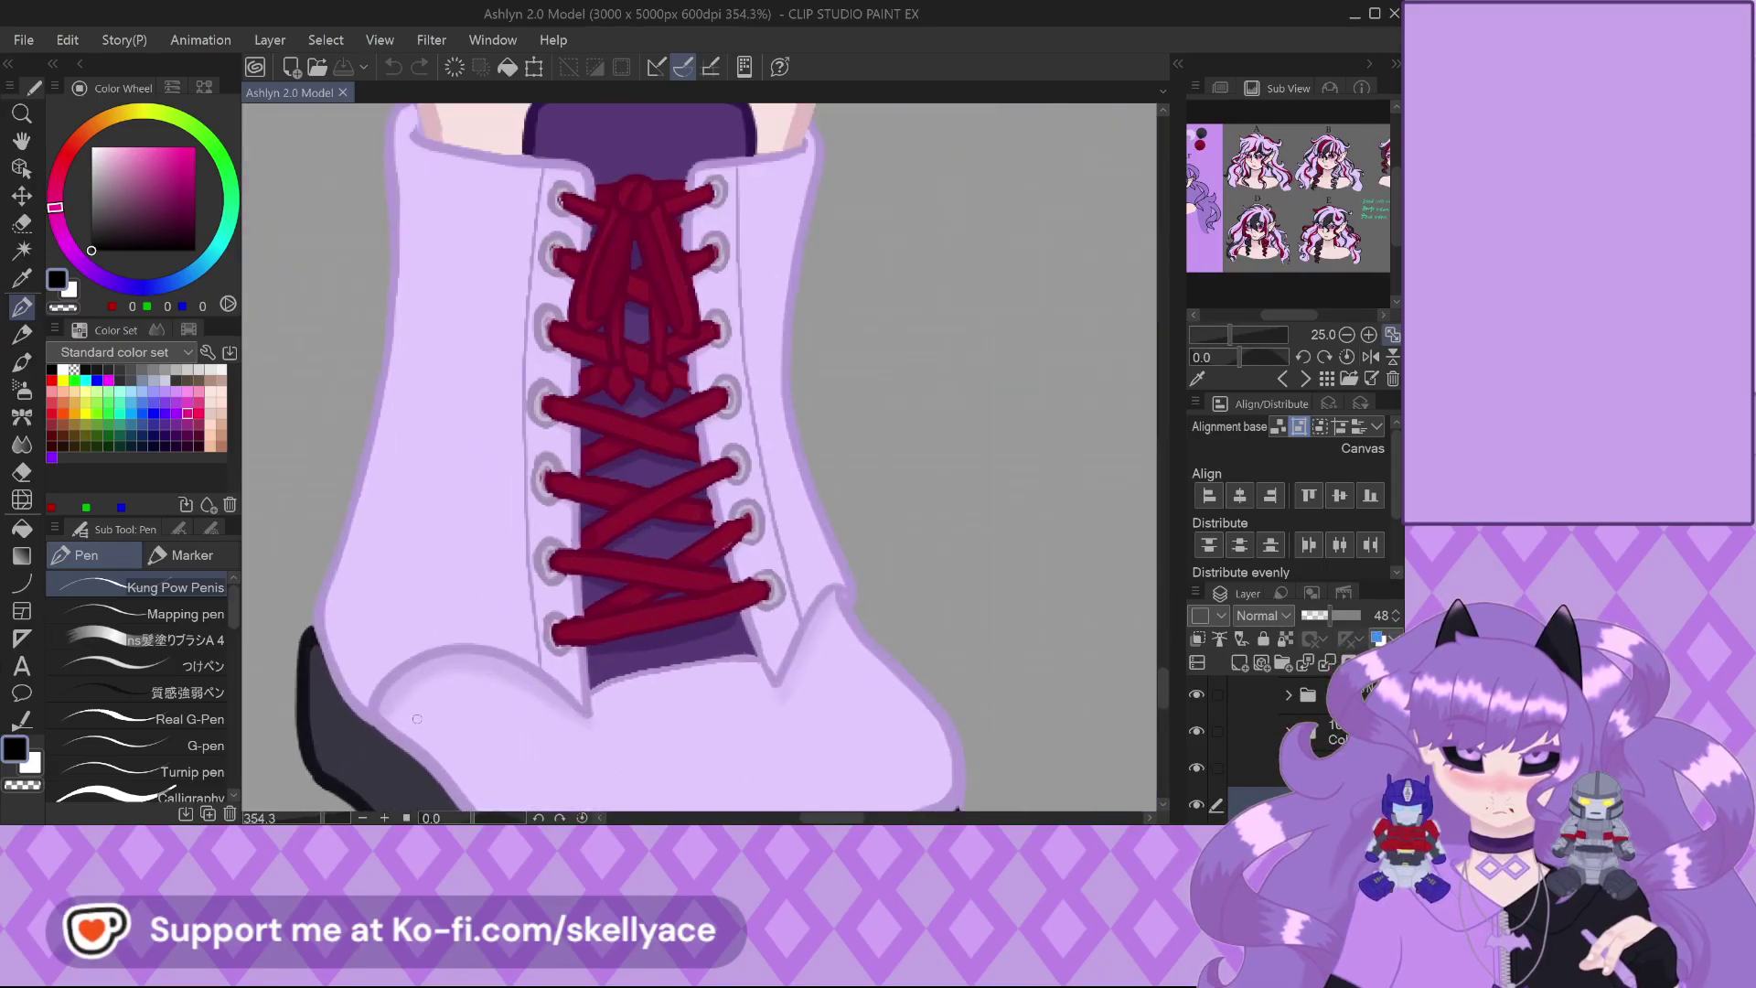
scroll(417, 719, "down", 6)
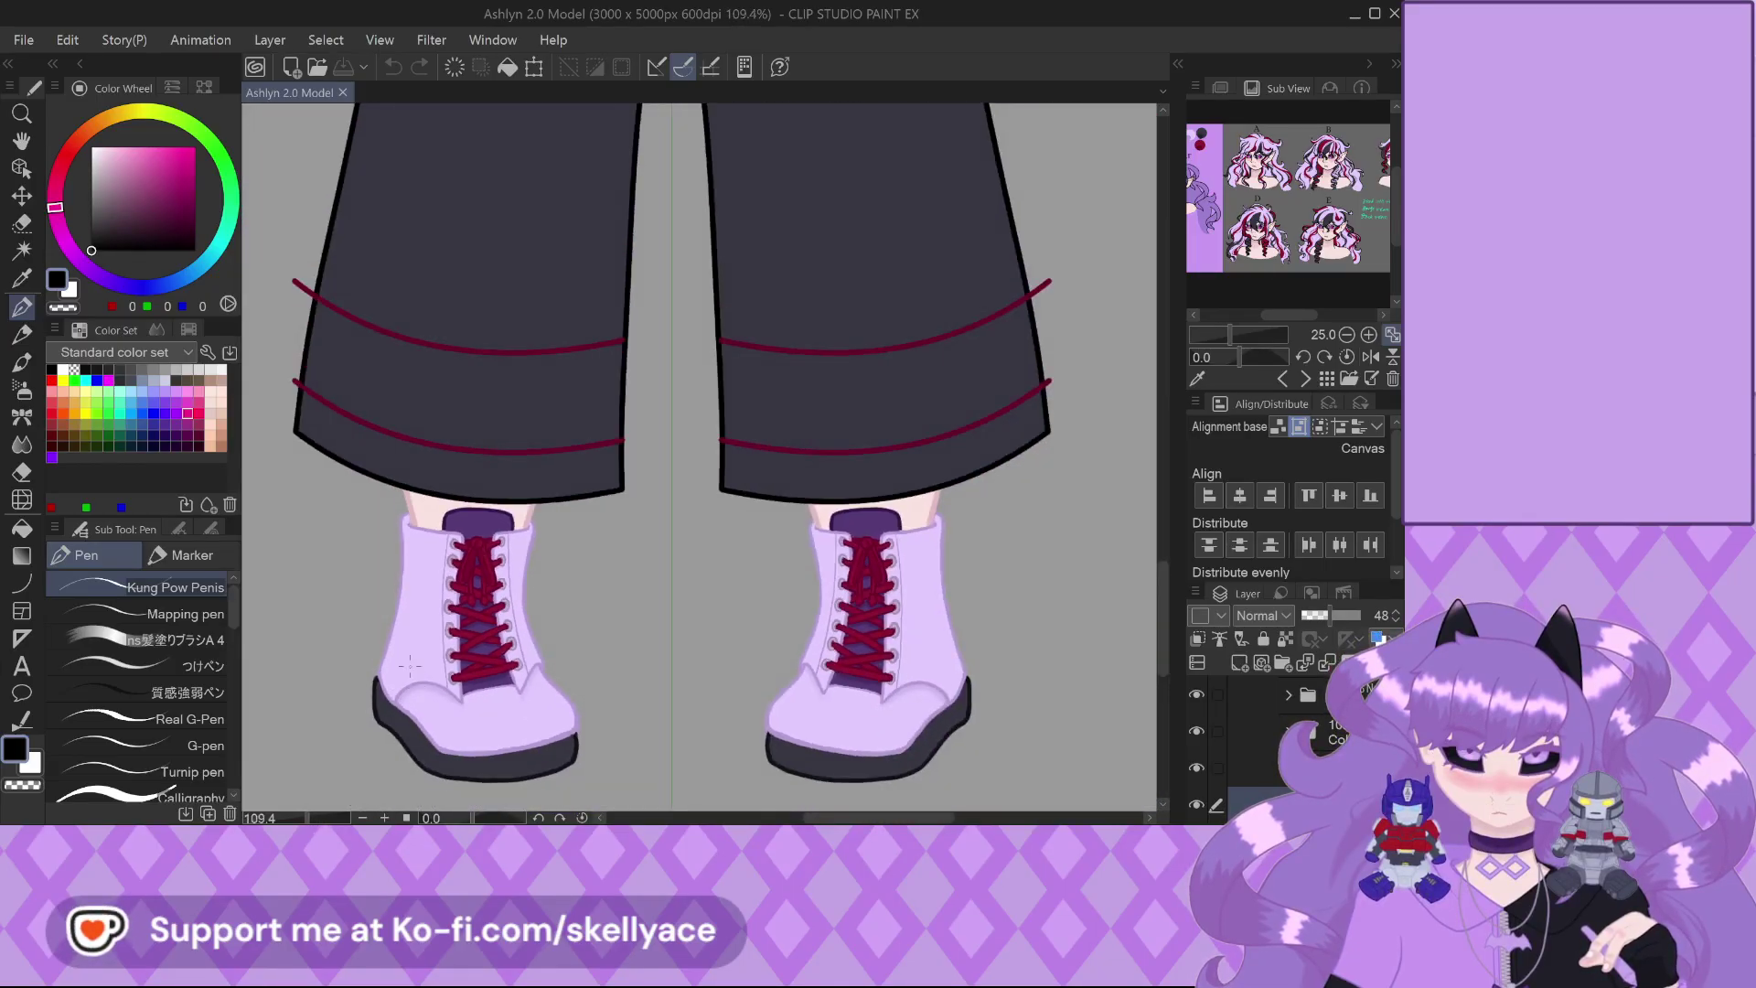
scroll(586, 751, "down", 3)
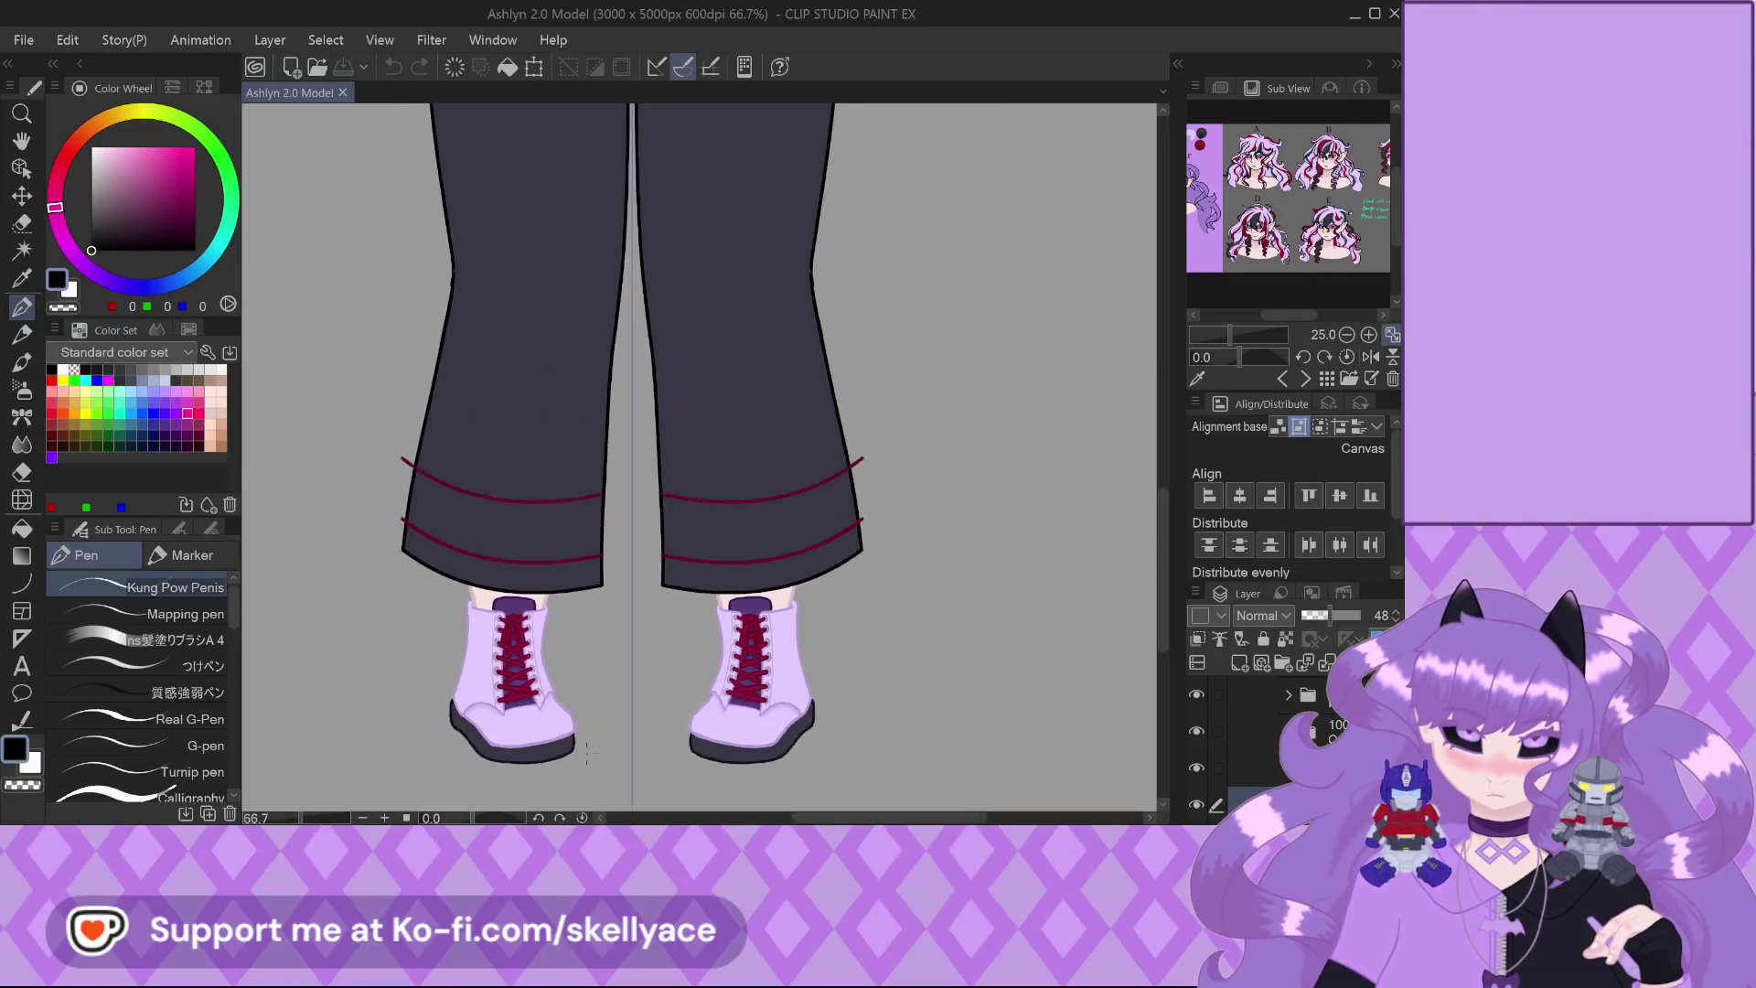
scroll(586, 751, "down", 3)
scroll(588, 743, "down", 1)
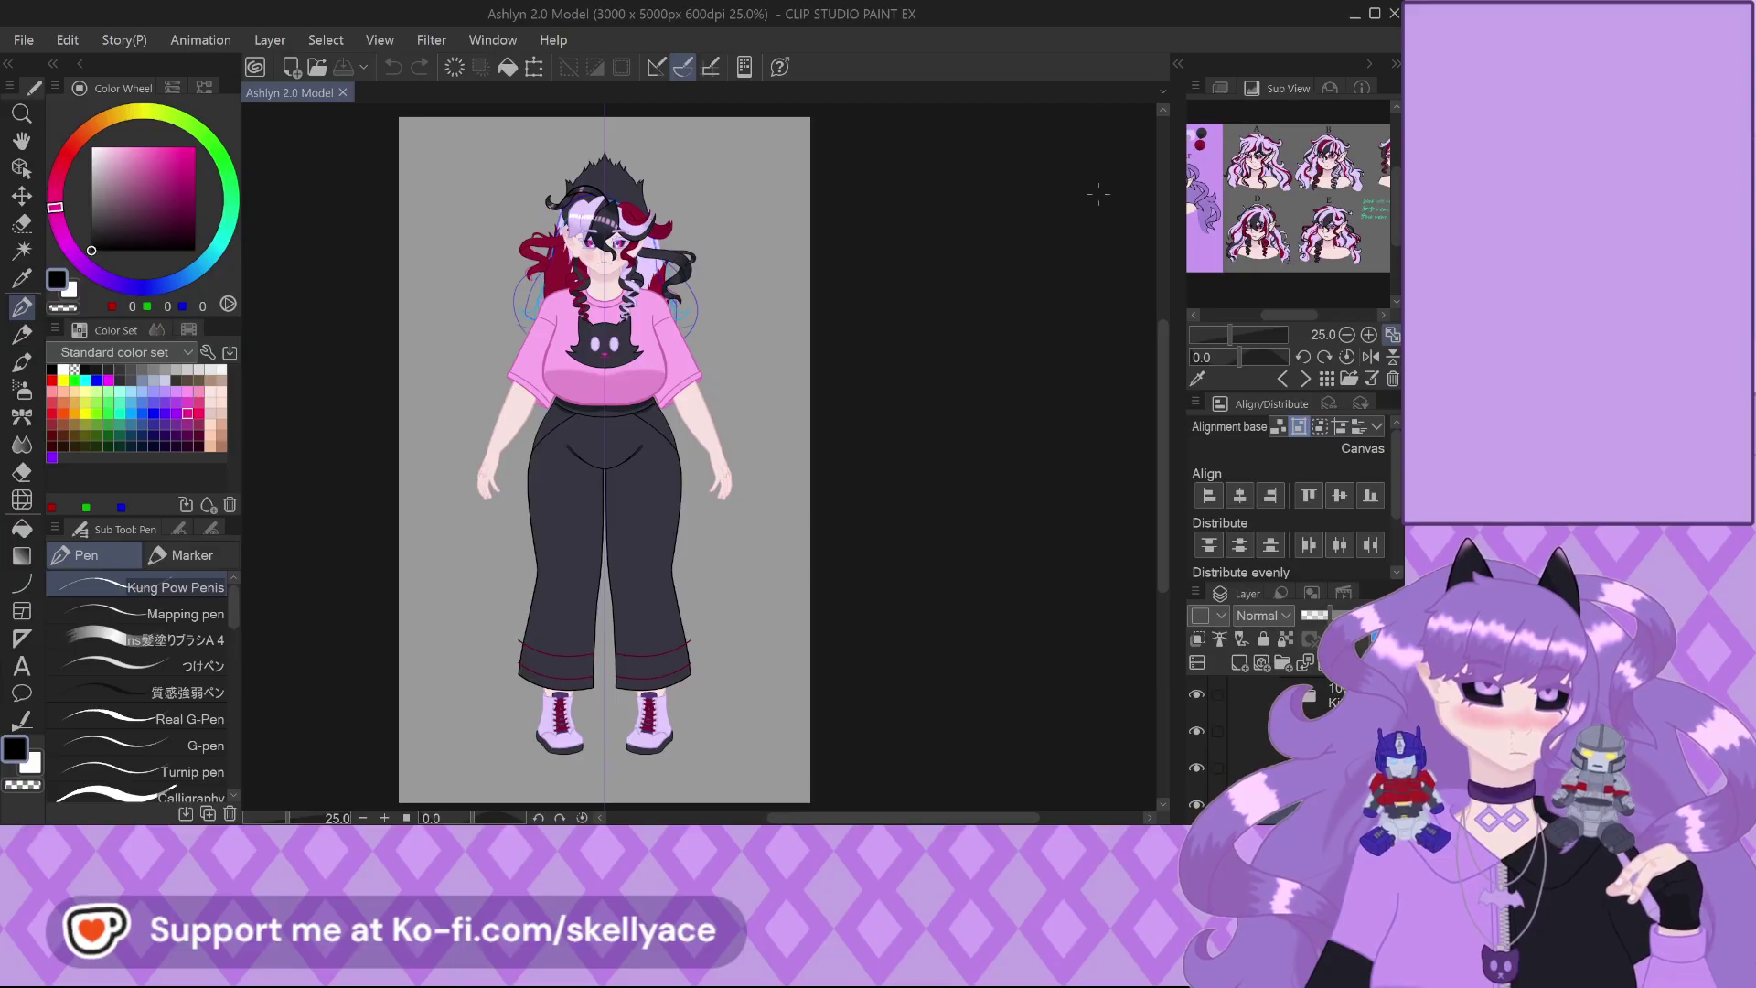
Look over the hair colour variations on the Sub View reference sheet
left_click_drag(1267, 215, 1269, 236)
scroll(1276, 224, "down", 1)
scroll(1289, 206, "up", 2)
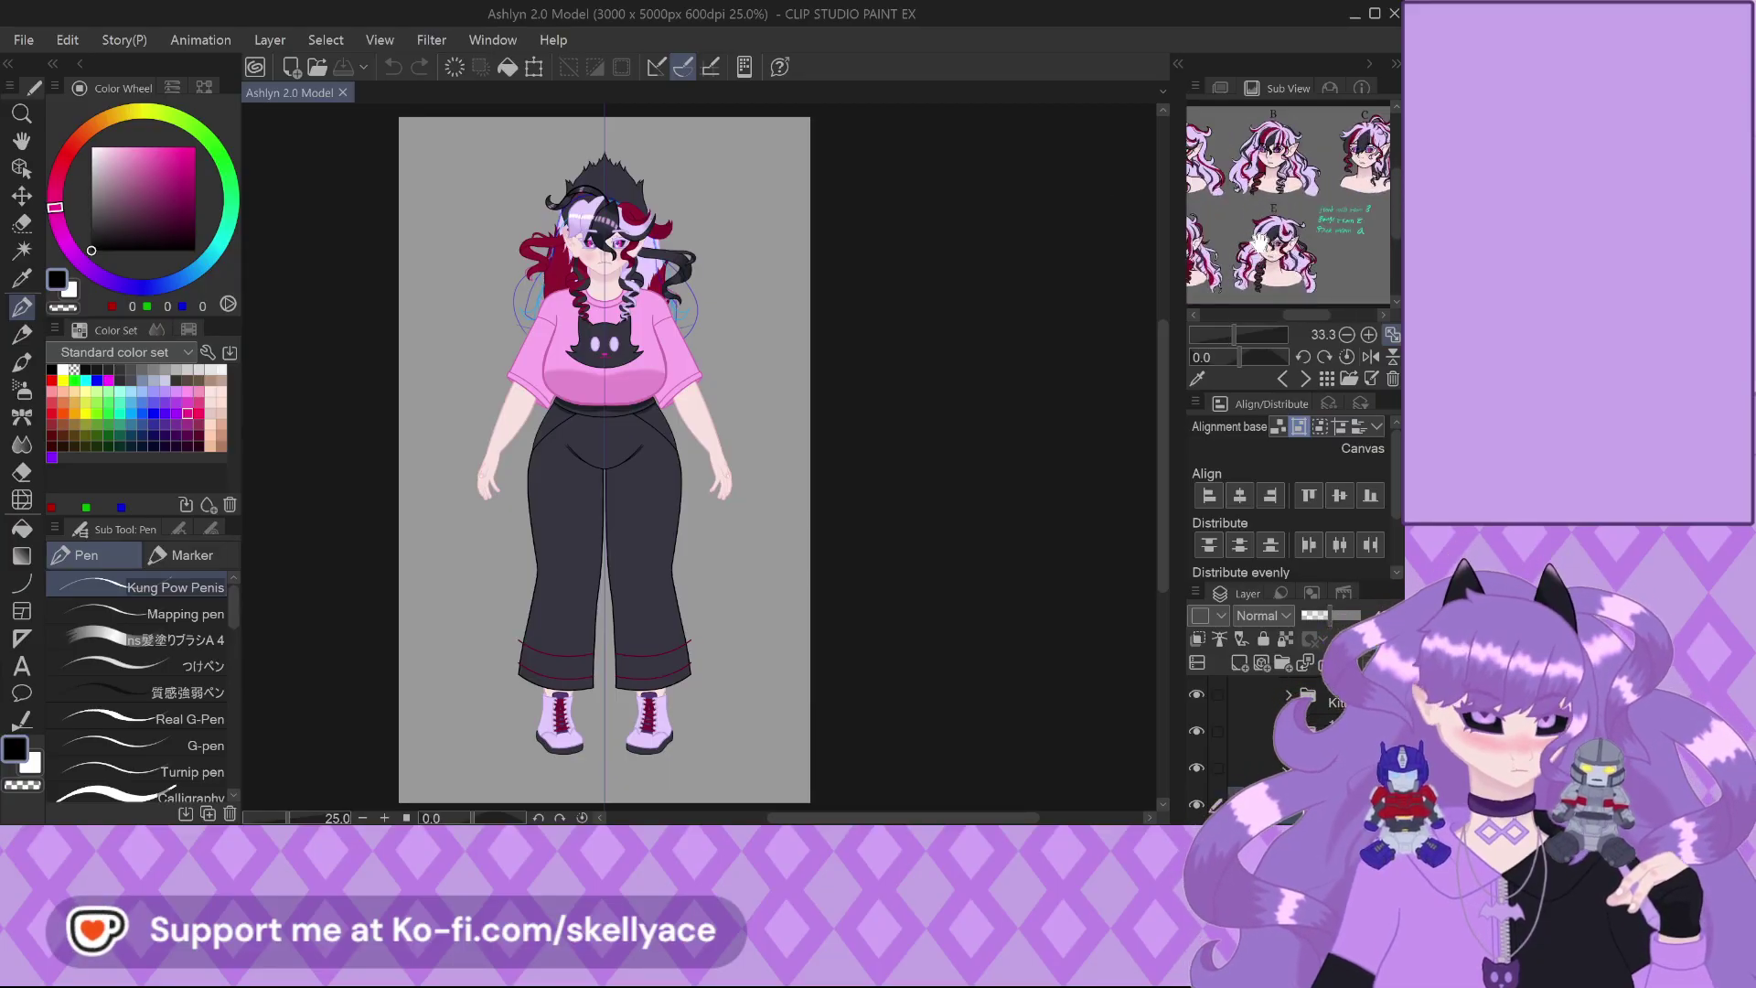
scroll(1317, 215, "down", 1)
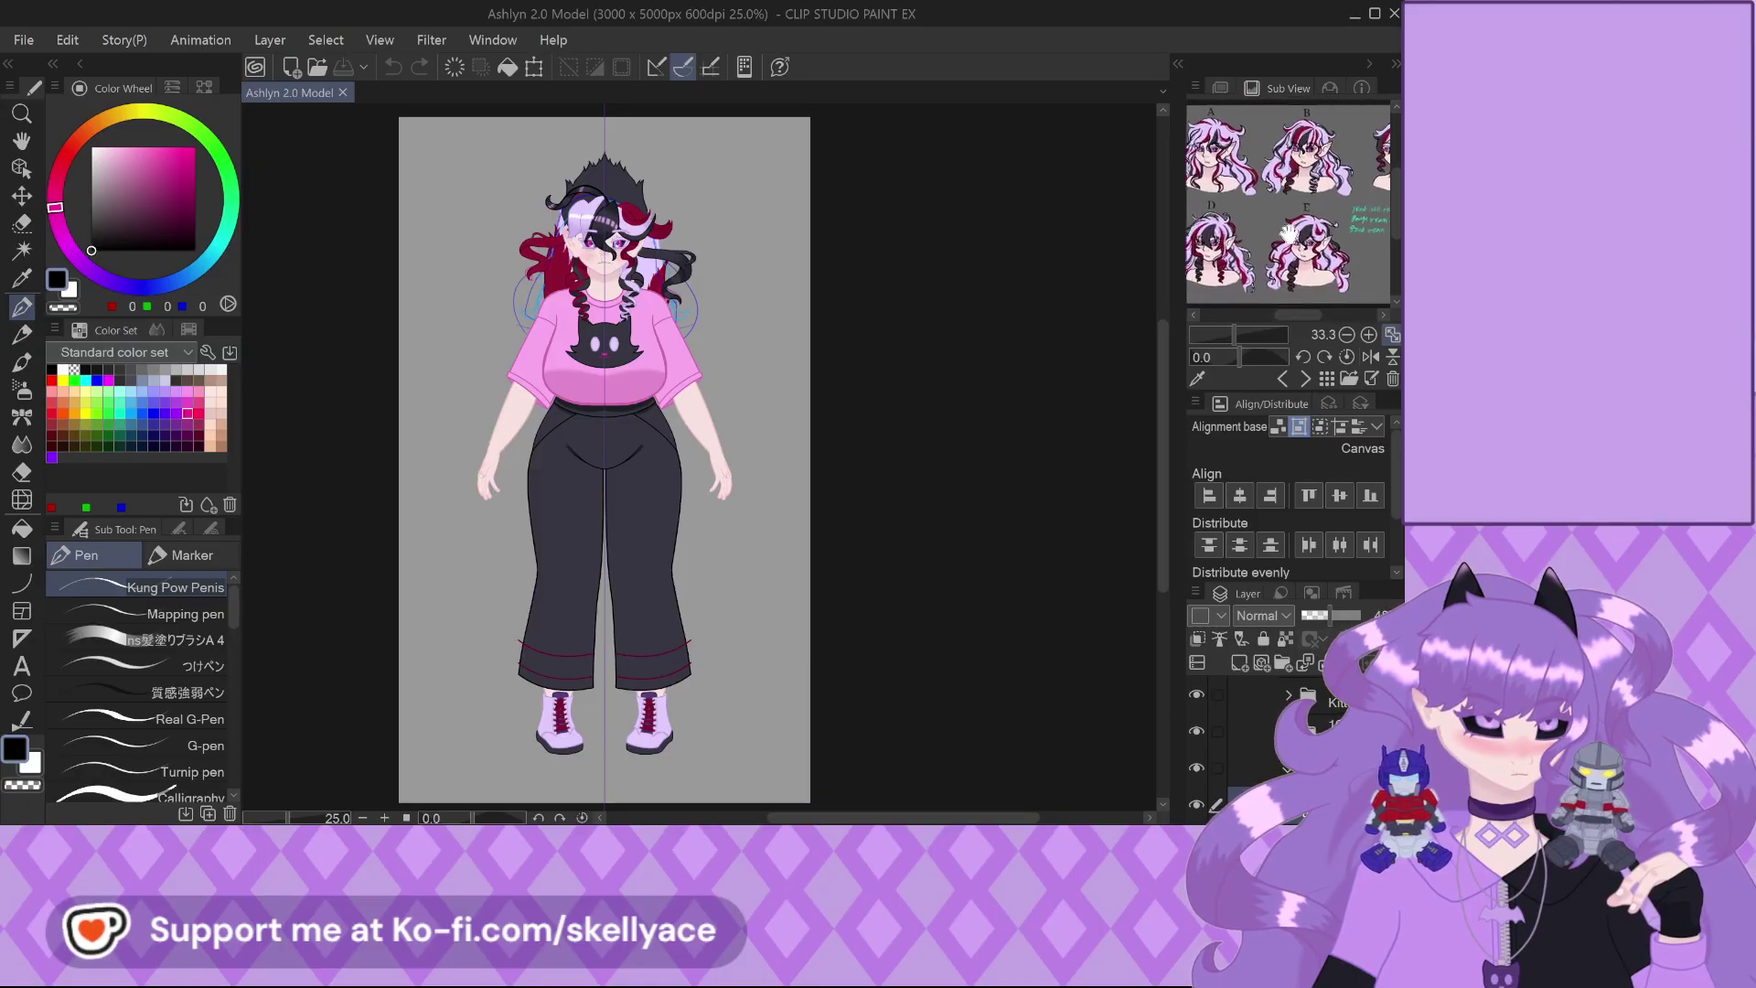
scroll(1331, 229, "up", 1)
Switch the Sub View to the full-body character reference and frame the character's head and torso at 75%
left_click(1305, 378)
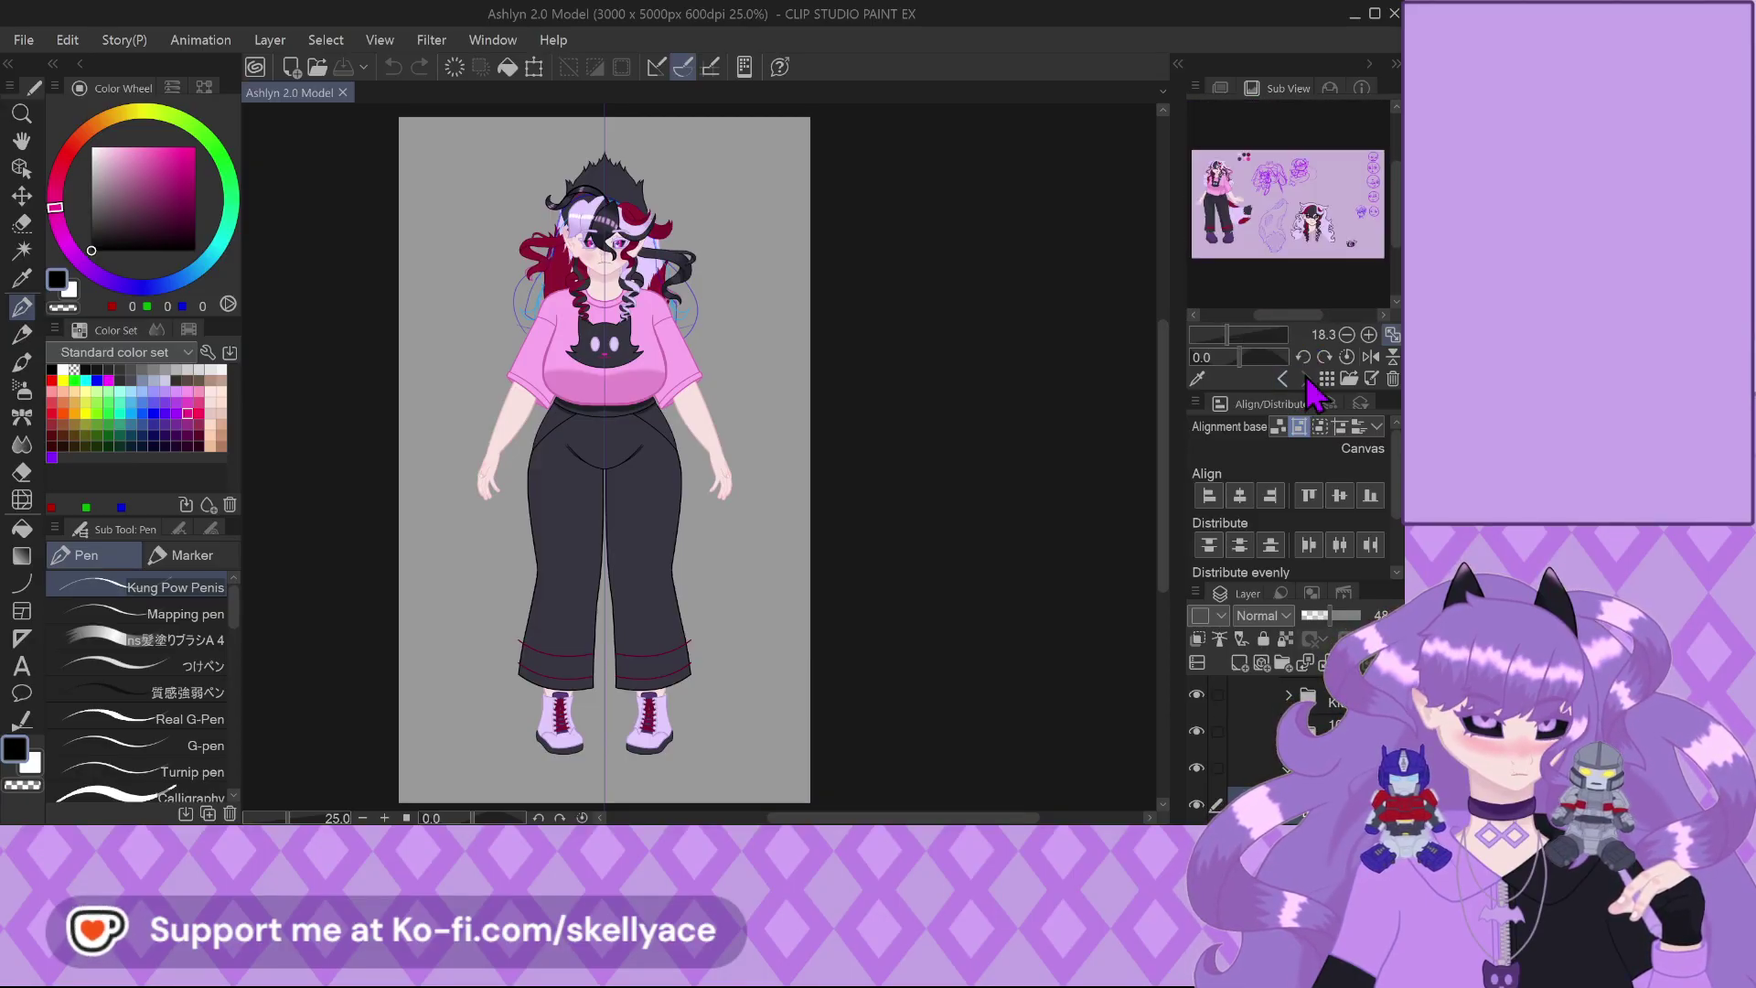
scroll(1243, 238, "up", 5)
scroll(1280, 211, "down", 2)
scroll(1298, 197, "up", 3)
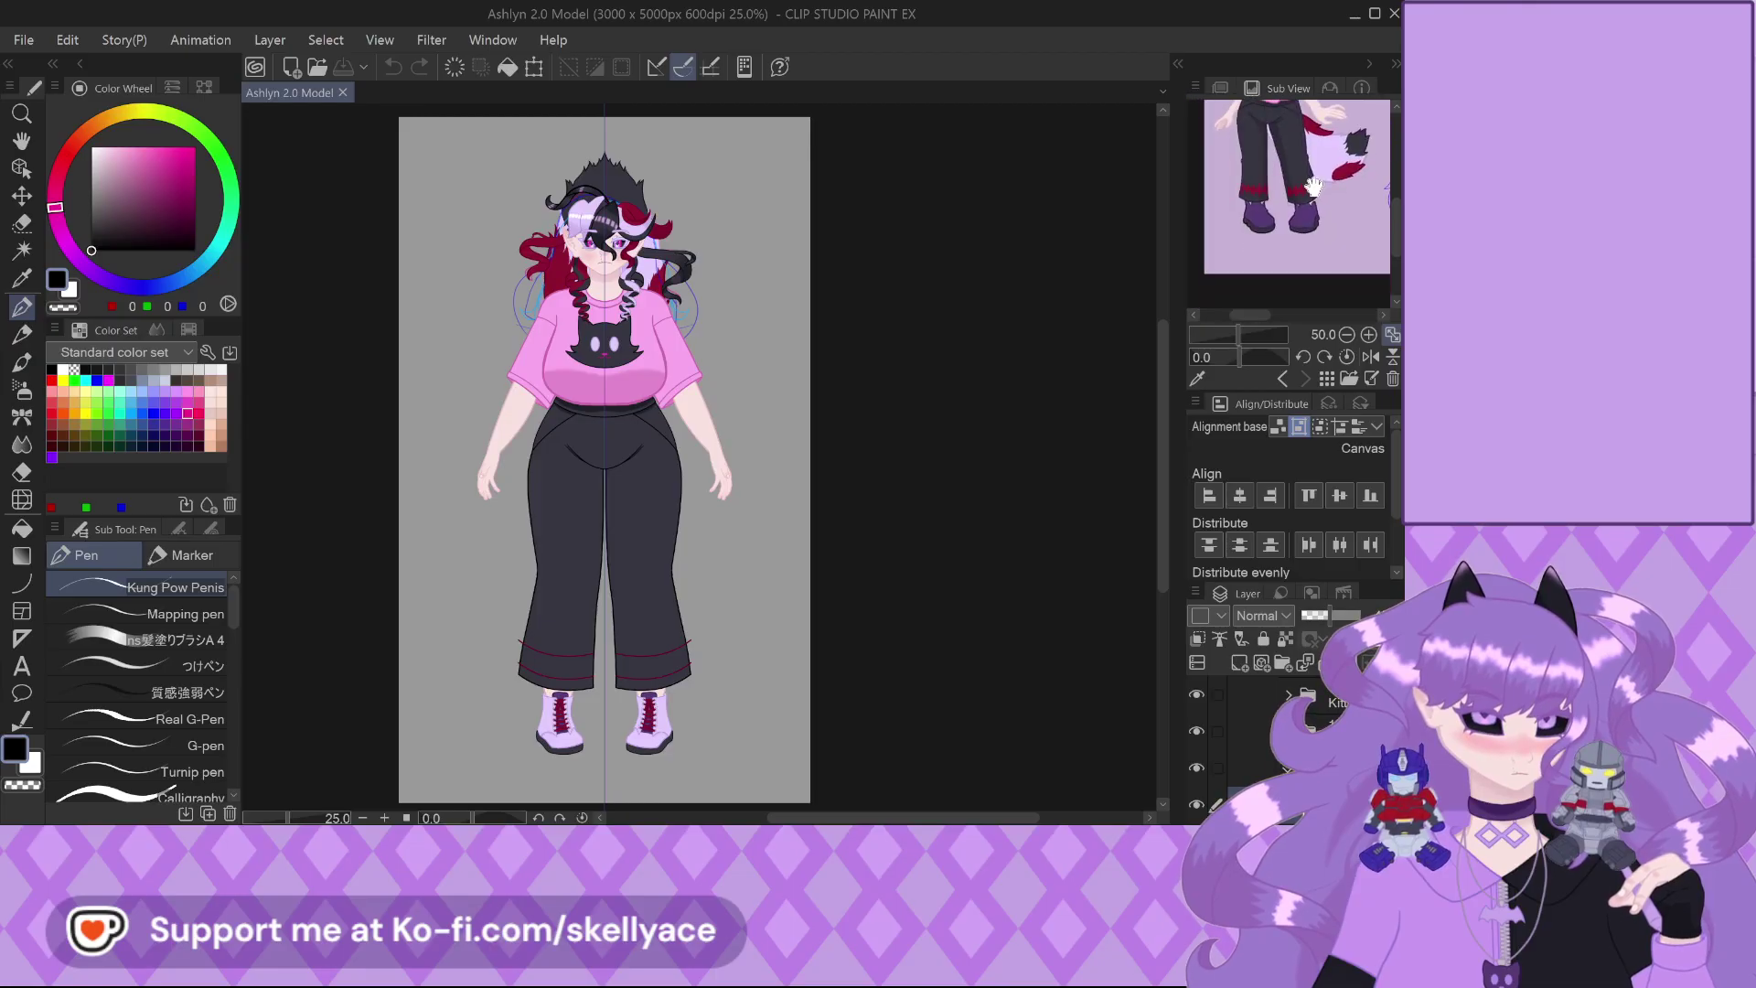
left_click_drag(1307, 192, 1267, 277)
scroll(1266, 277, "up", 3)
left_click_drag(1299, 137, 1314, 256)
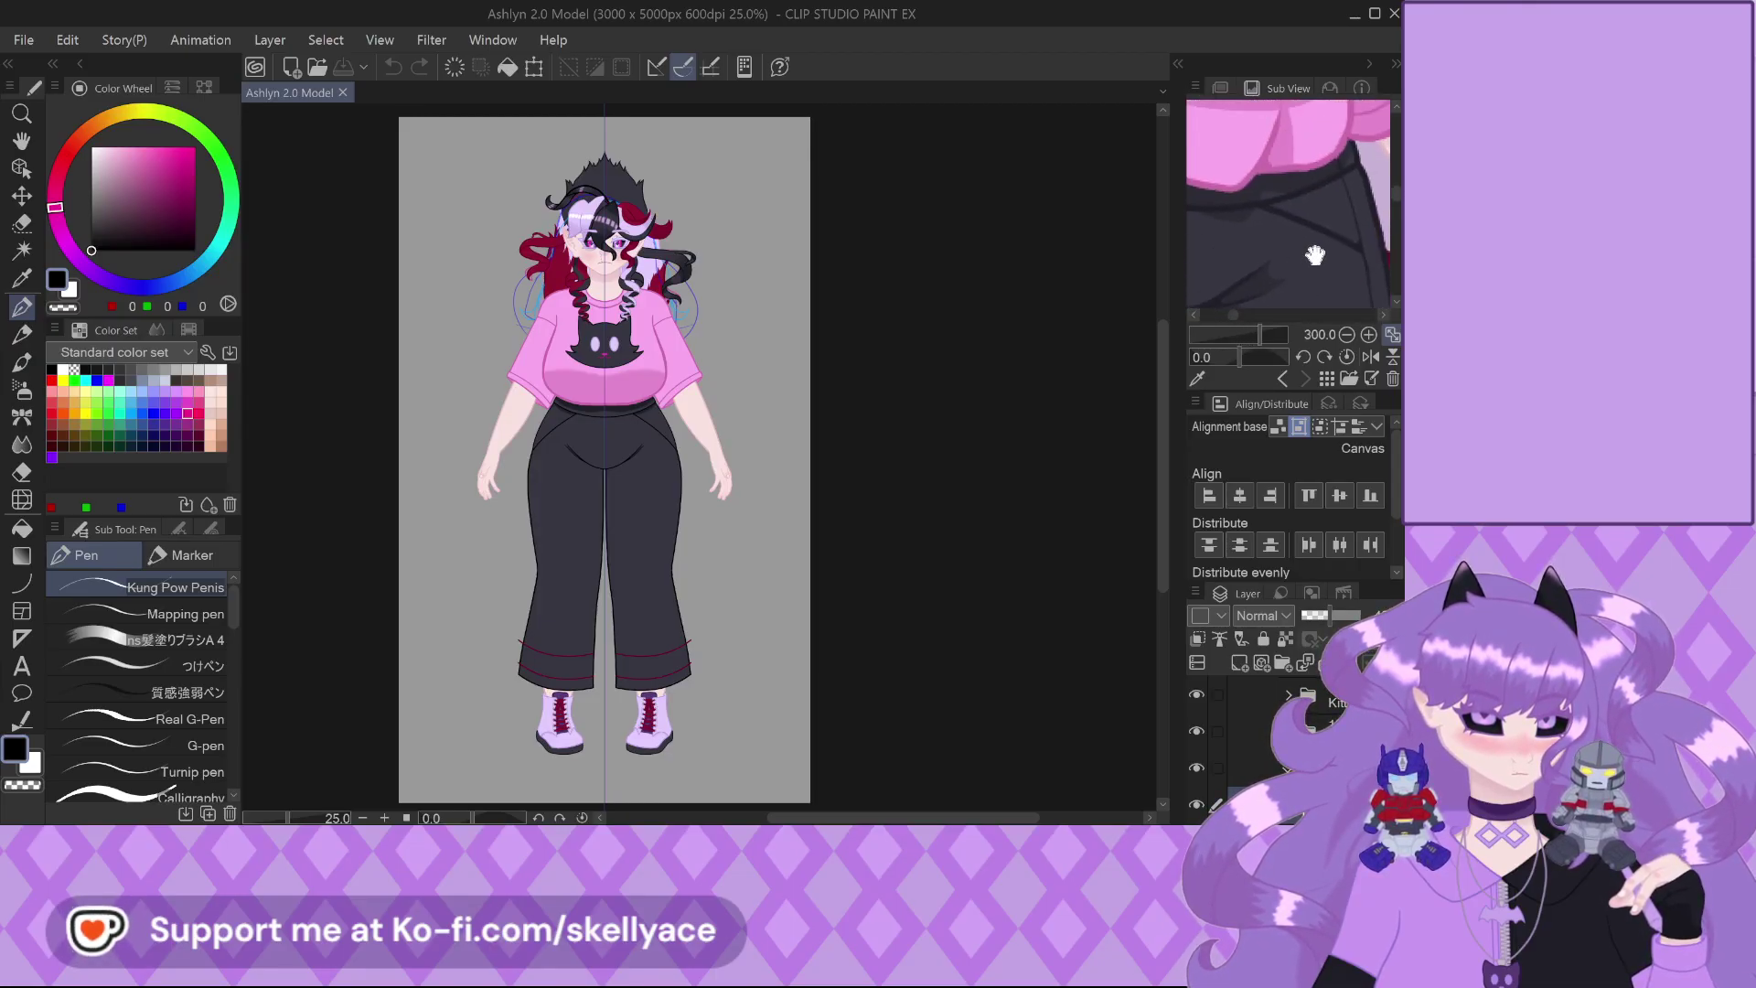
scroll(1314, 256, "down", 3)
mouse_move(1309, 192)
left_mouse_down()
mouse_move(1317, 261)
mouse_move(1298, 205)
mouse_move(1275, 222)
mouse_move(1335, 241)
left_mouse_up()
scroll(1303, 208, "down", 1)
scroll(638, 245, "up", 3)
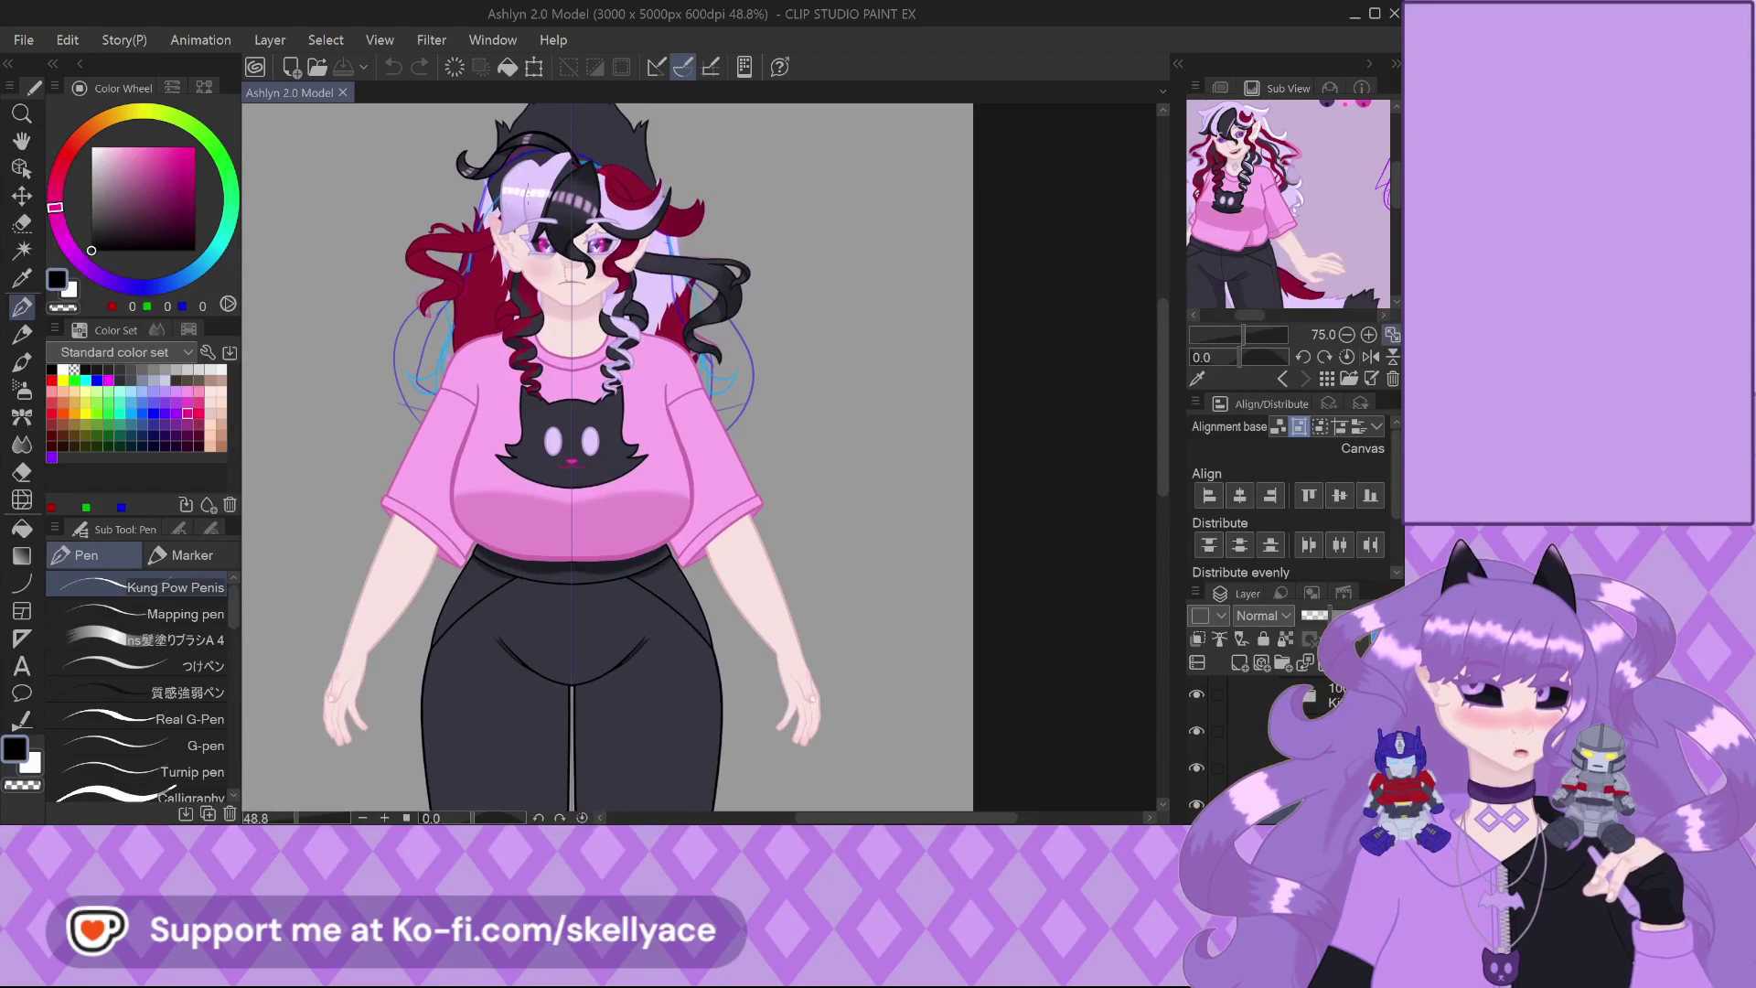
Compare the model's head and torso with the reference, enlarging the Sub View to 100% around the shirt
scroll(468, 246, "up", 2)
scroll(498, 247, "up", 2)
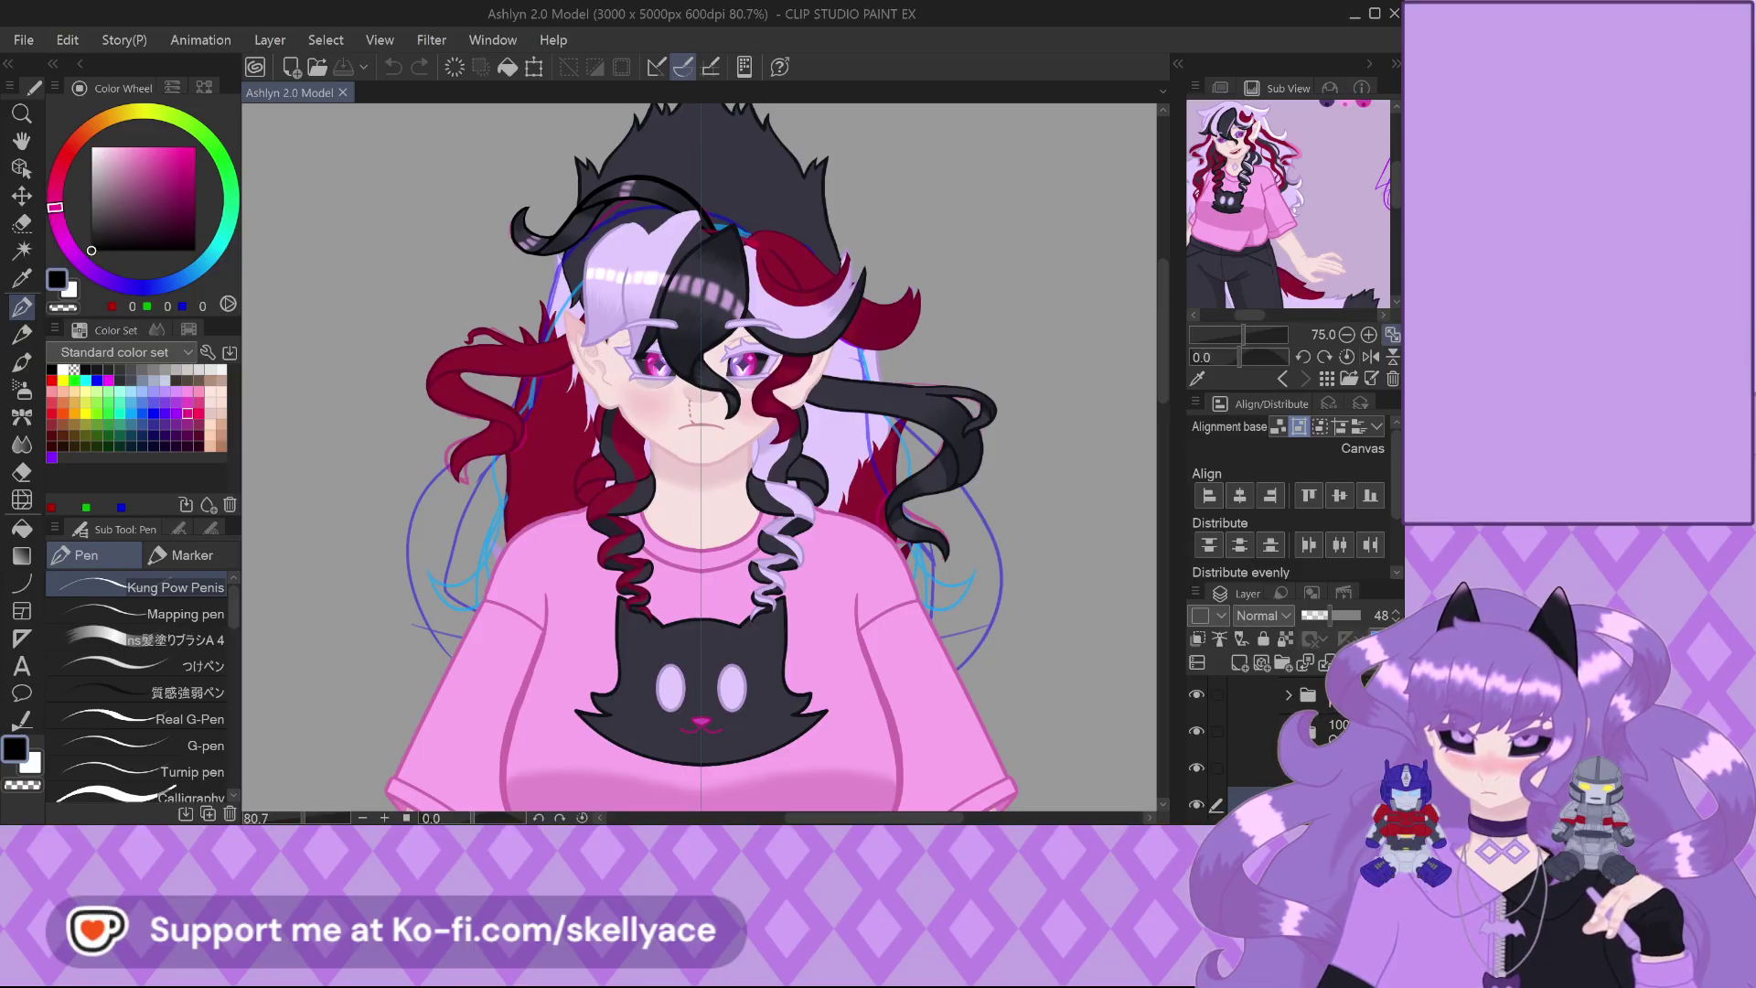
scroll(892, 448, "down", 2)
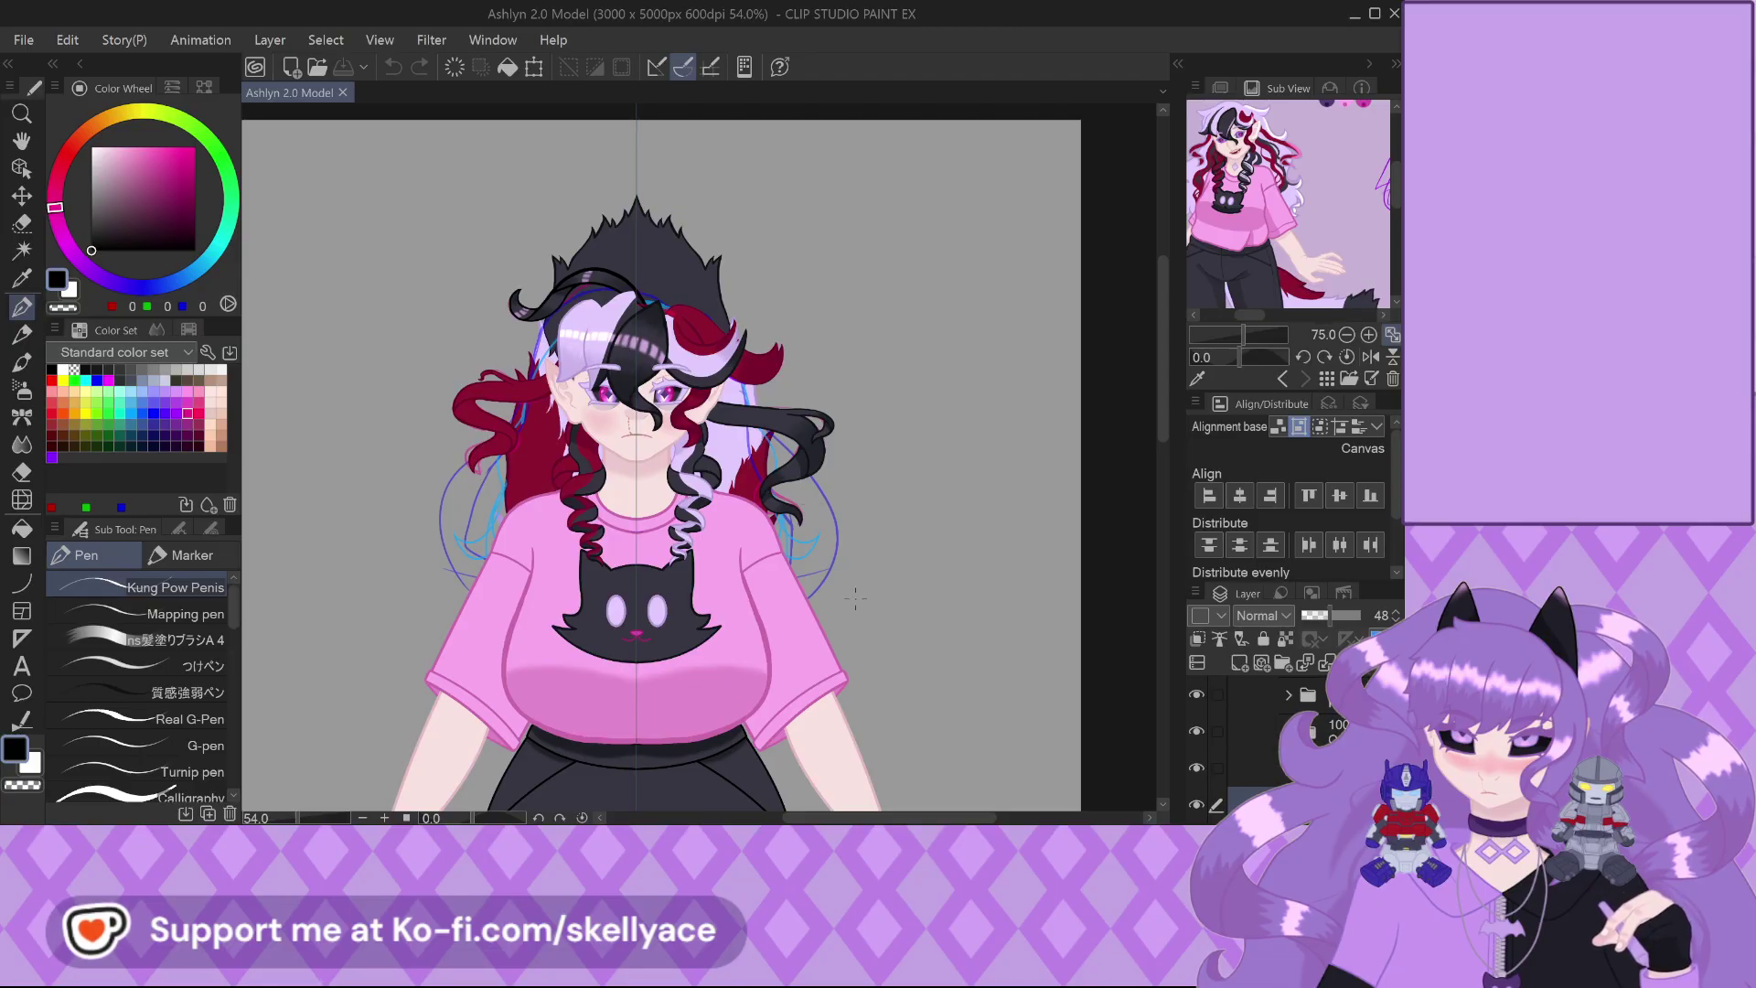
scroll(1307, 224, "up", 2)
left_click_drag(1307, 224, 1300, 110)
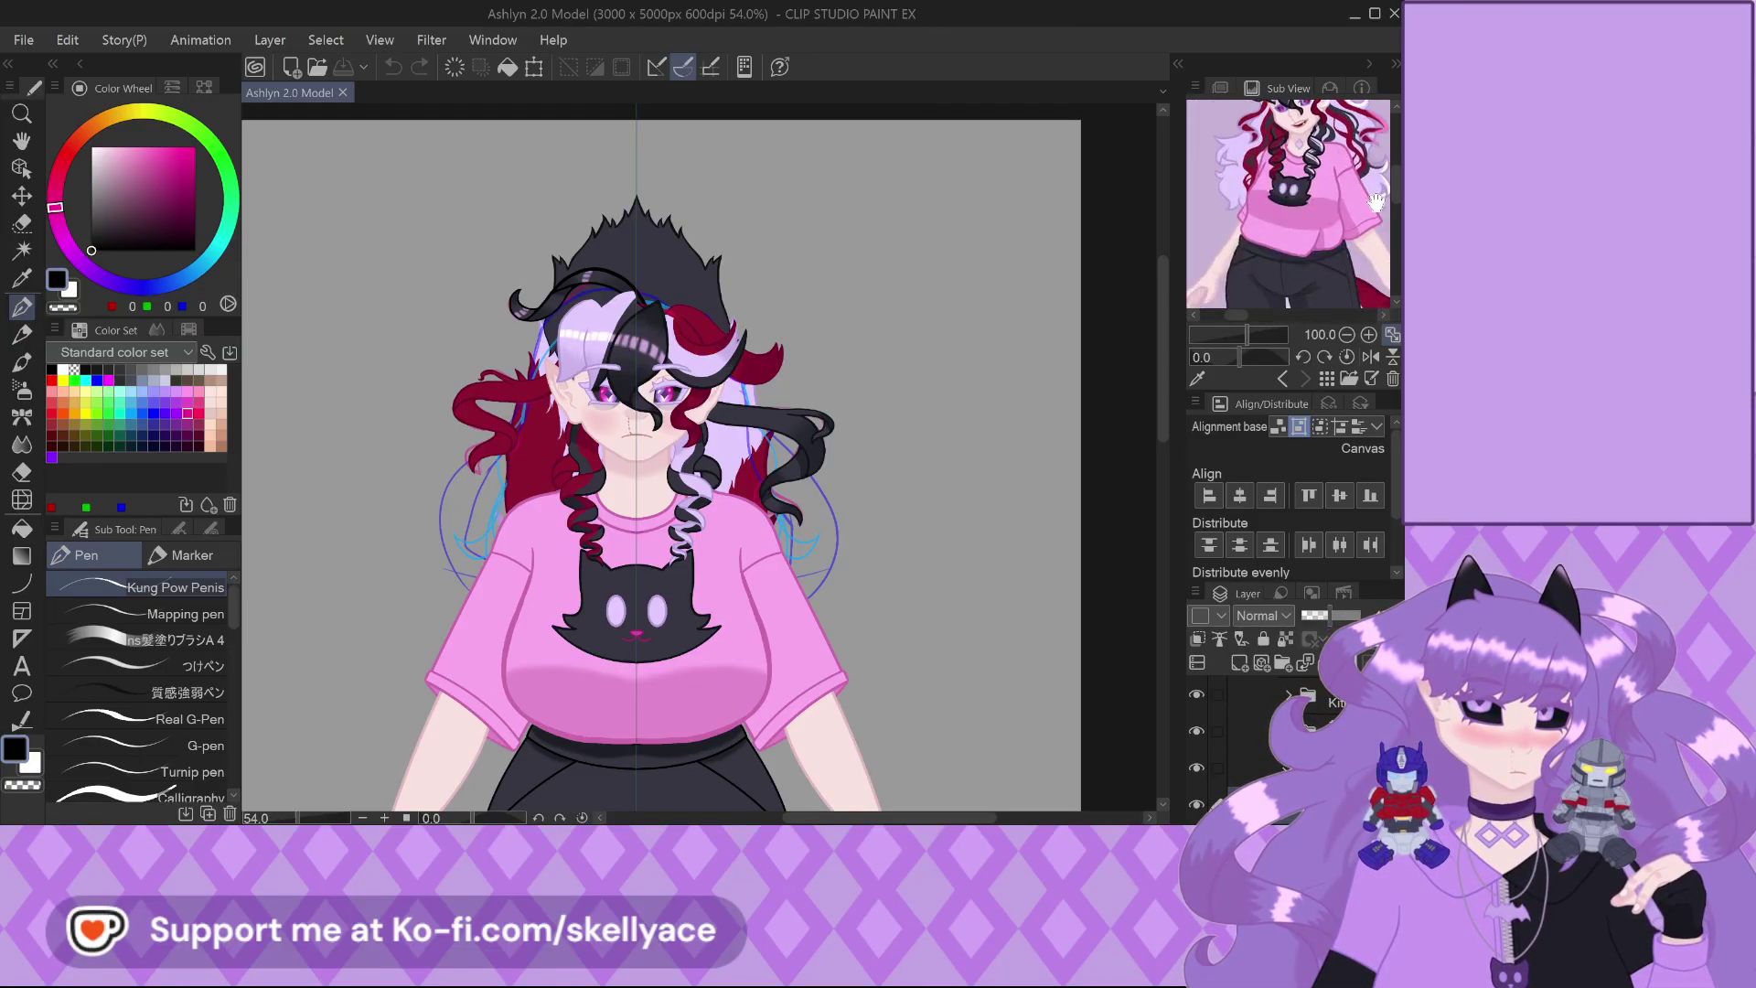
scroll(537, 470, "down", 1)
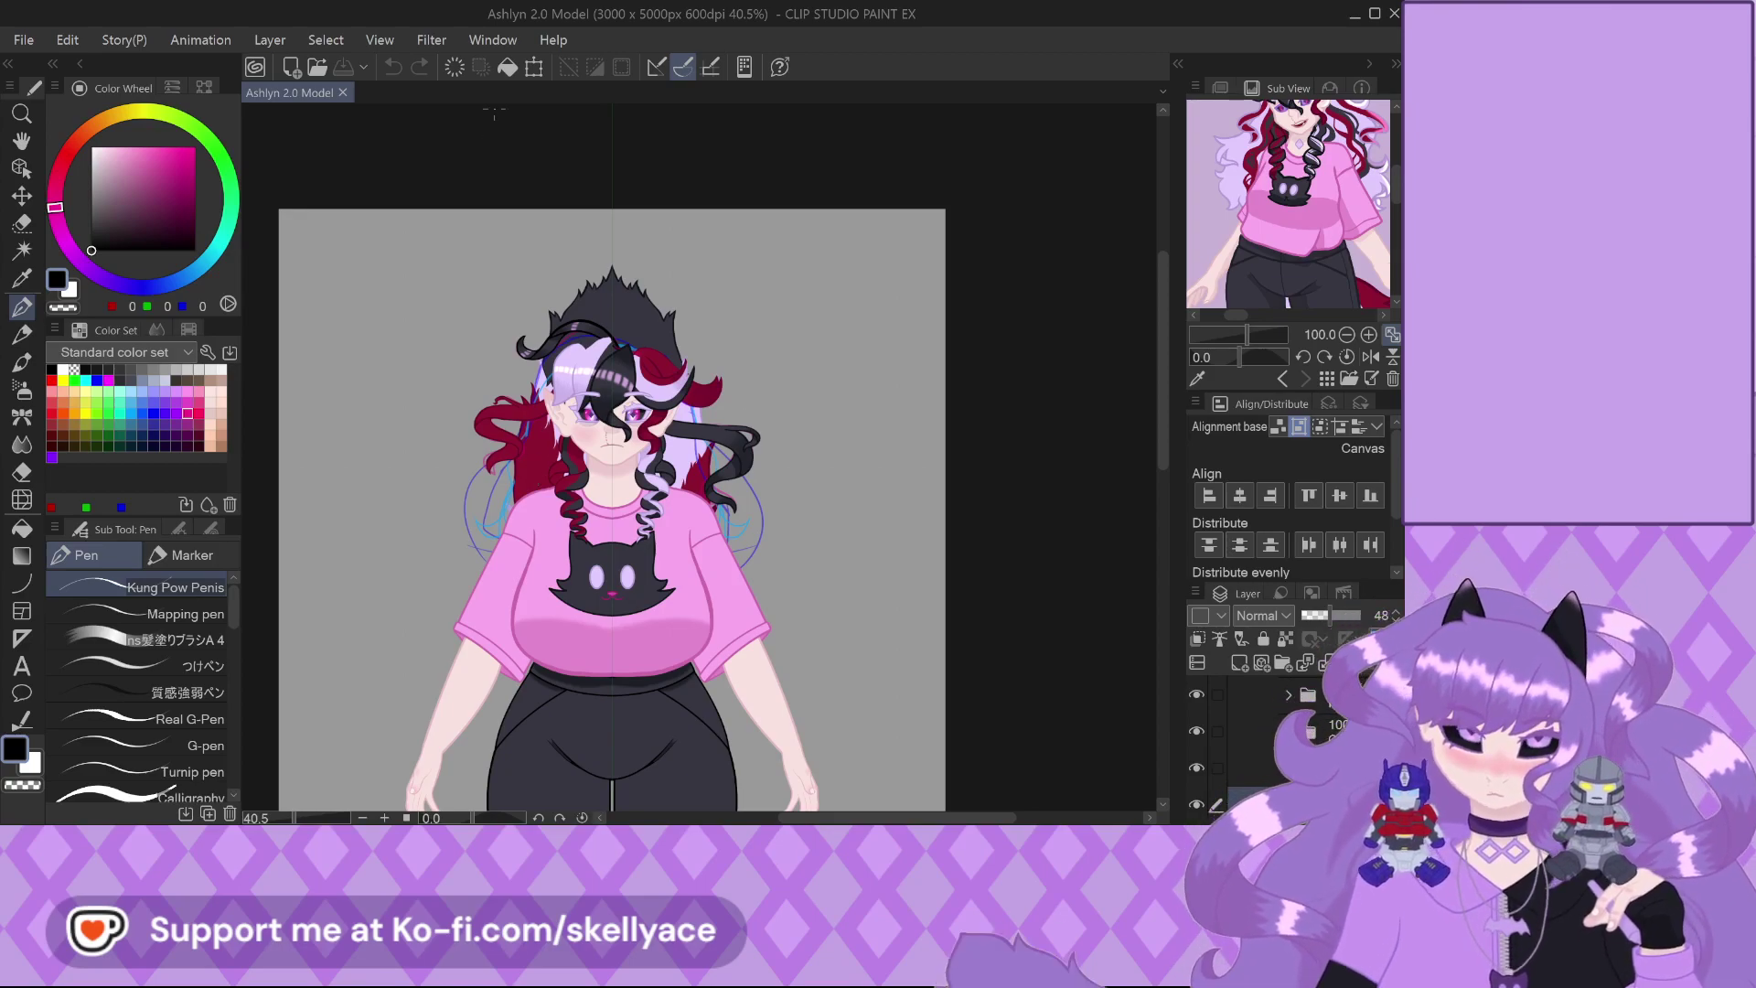
Examine the model's bangs, side hair strands, eyes, nose and mouth up close against the rest of the figure
scroll(640, 274, "up", 4)
scroll(669, 291, "up", 4)
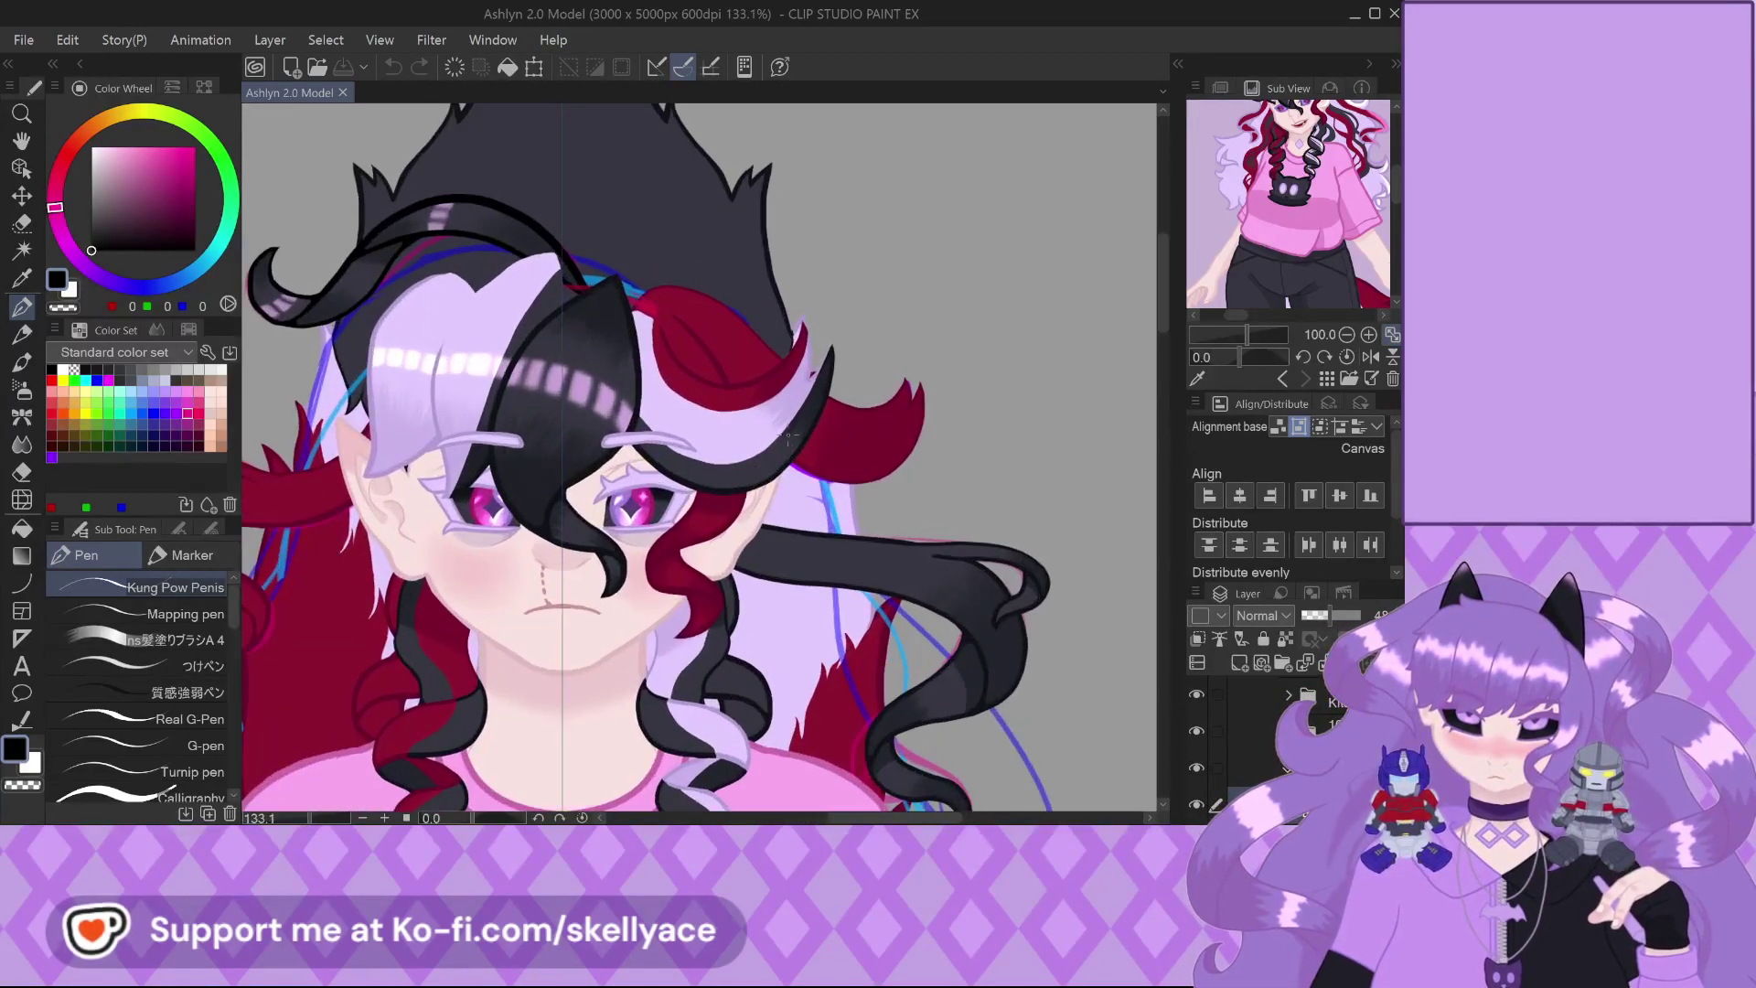
scroll(732, 338, "up", 2)
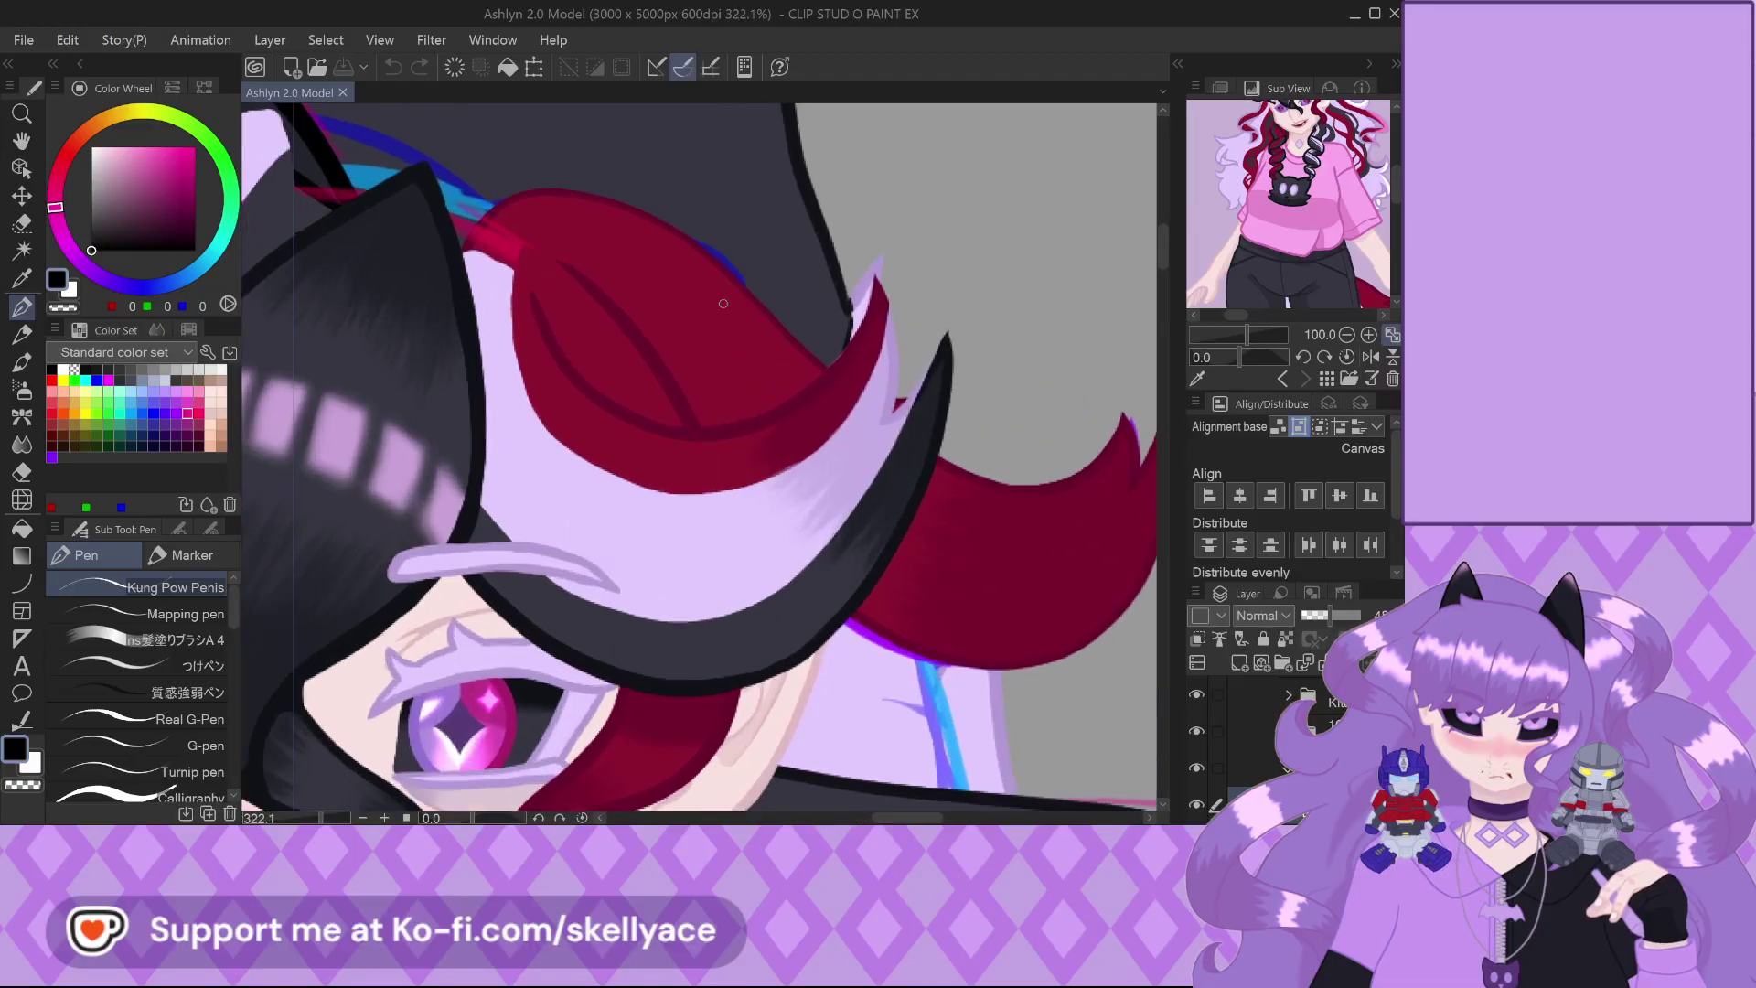
scroll(724, 302, "up", 2)
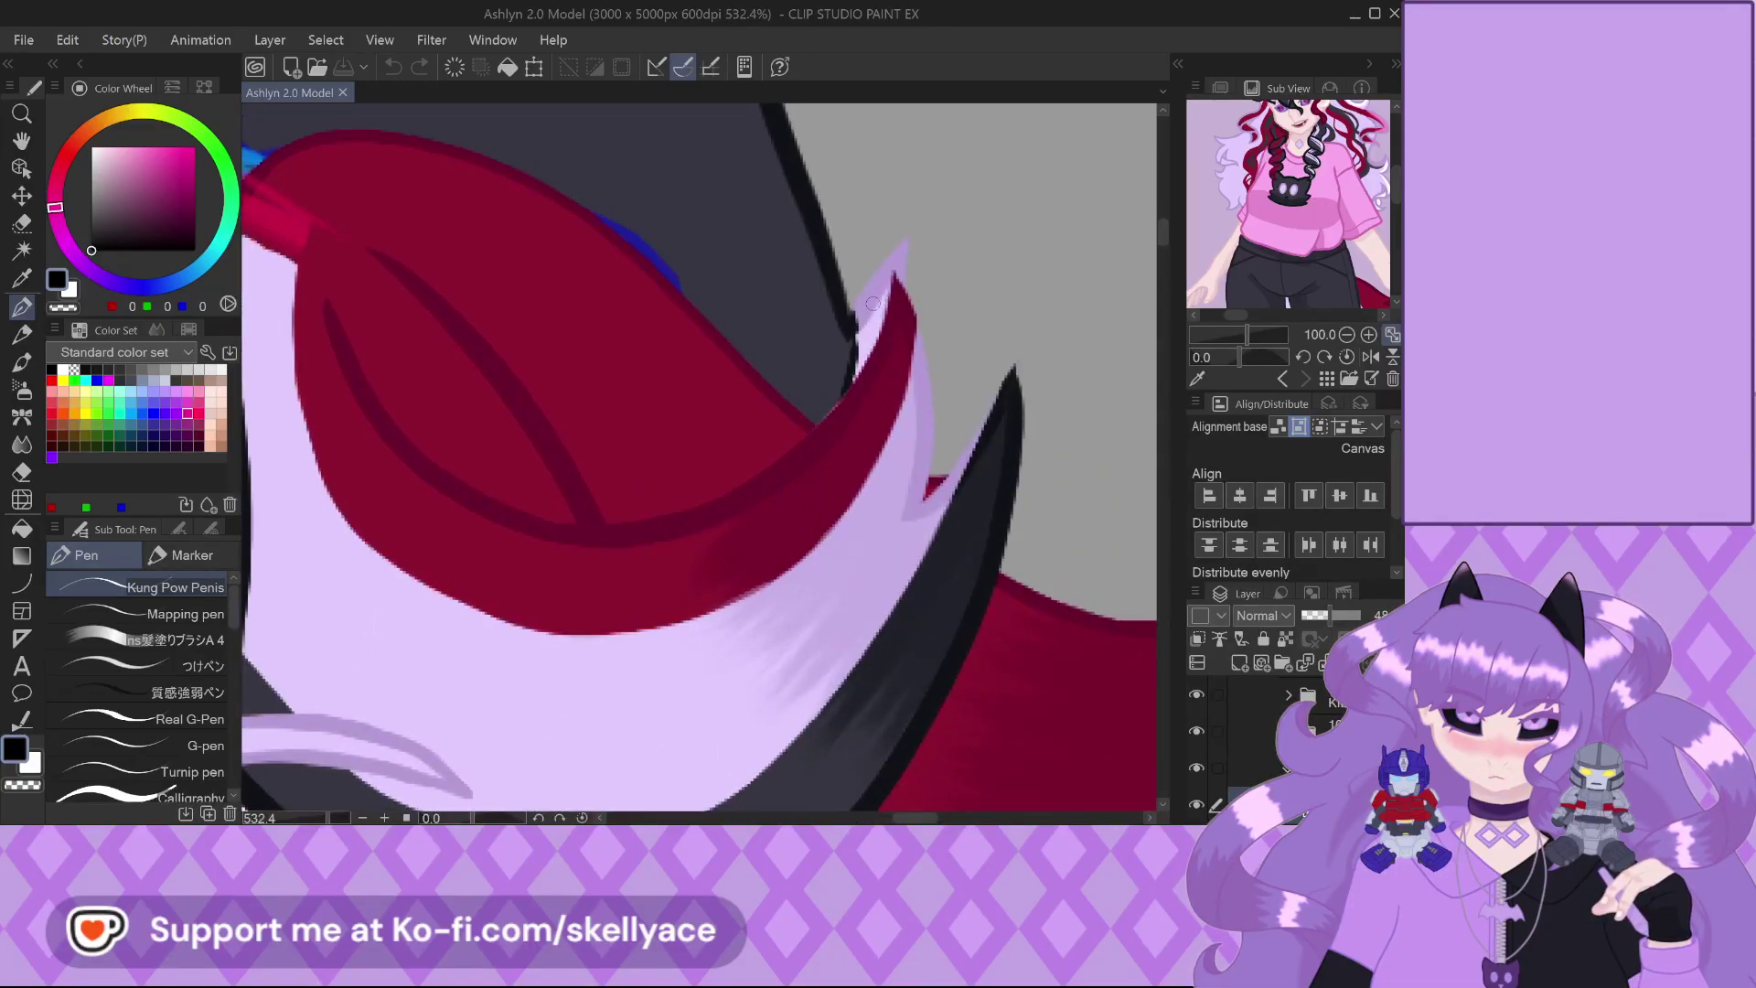
scroll(841, 303, "down", 6)
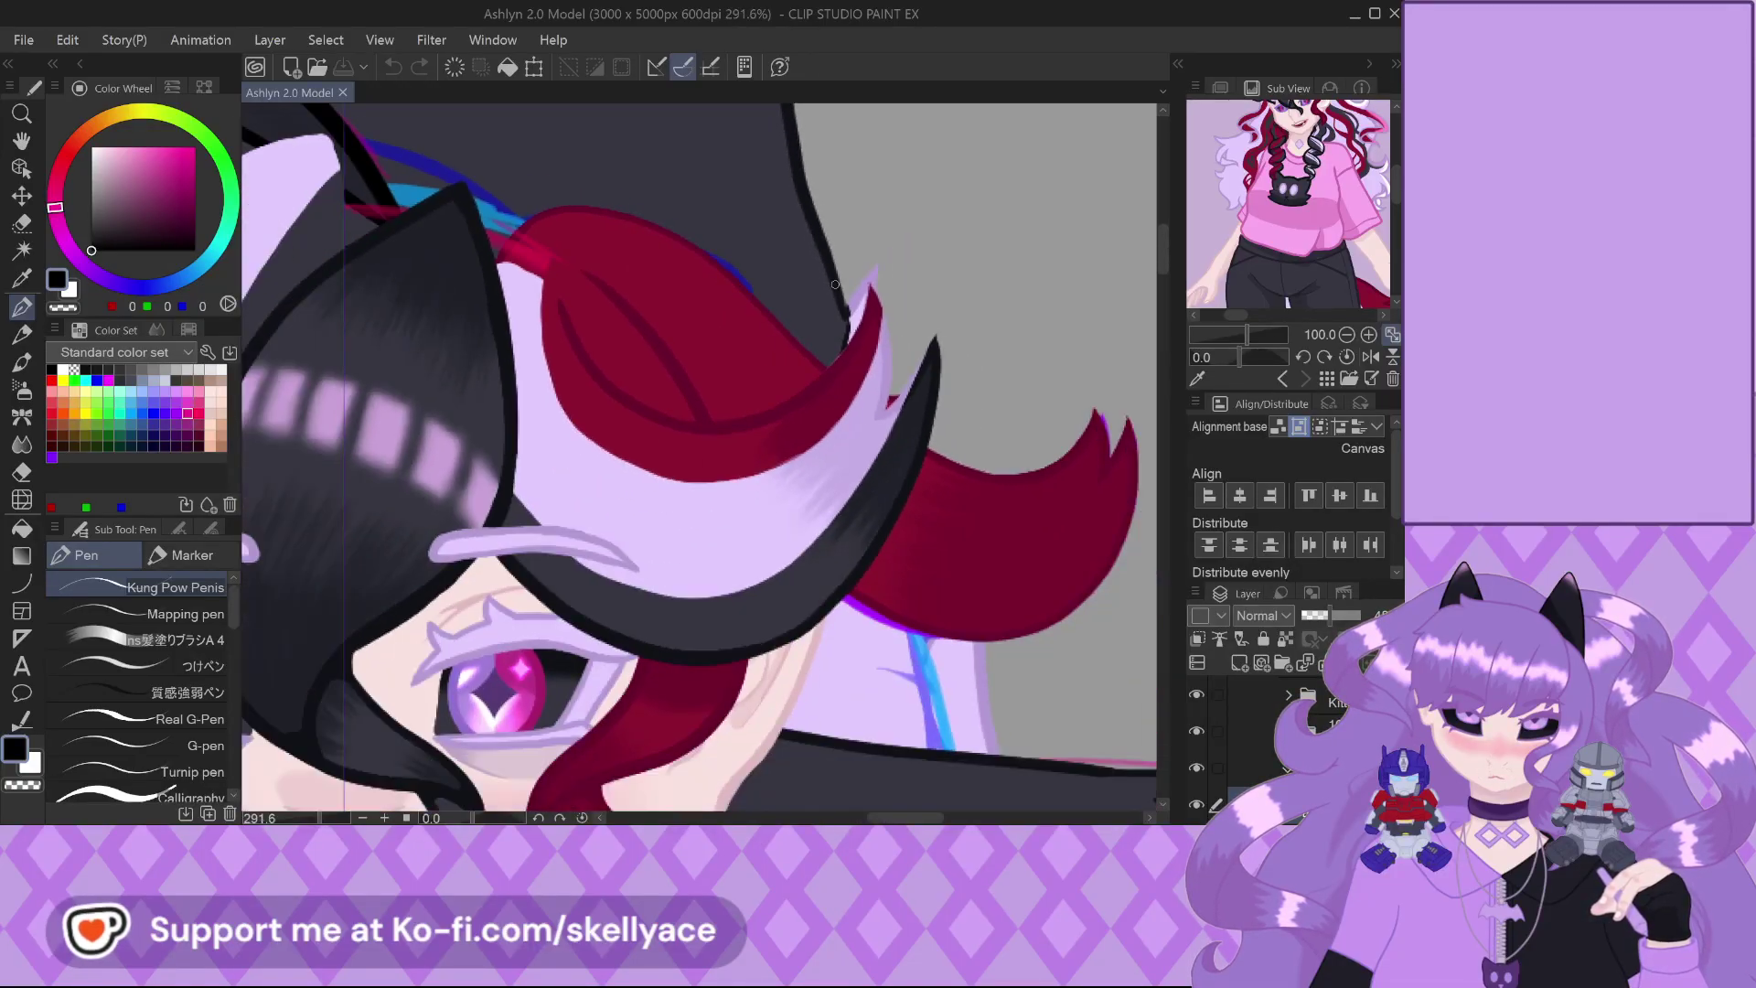
scroll(724, 291, "down", 1)
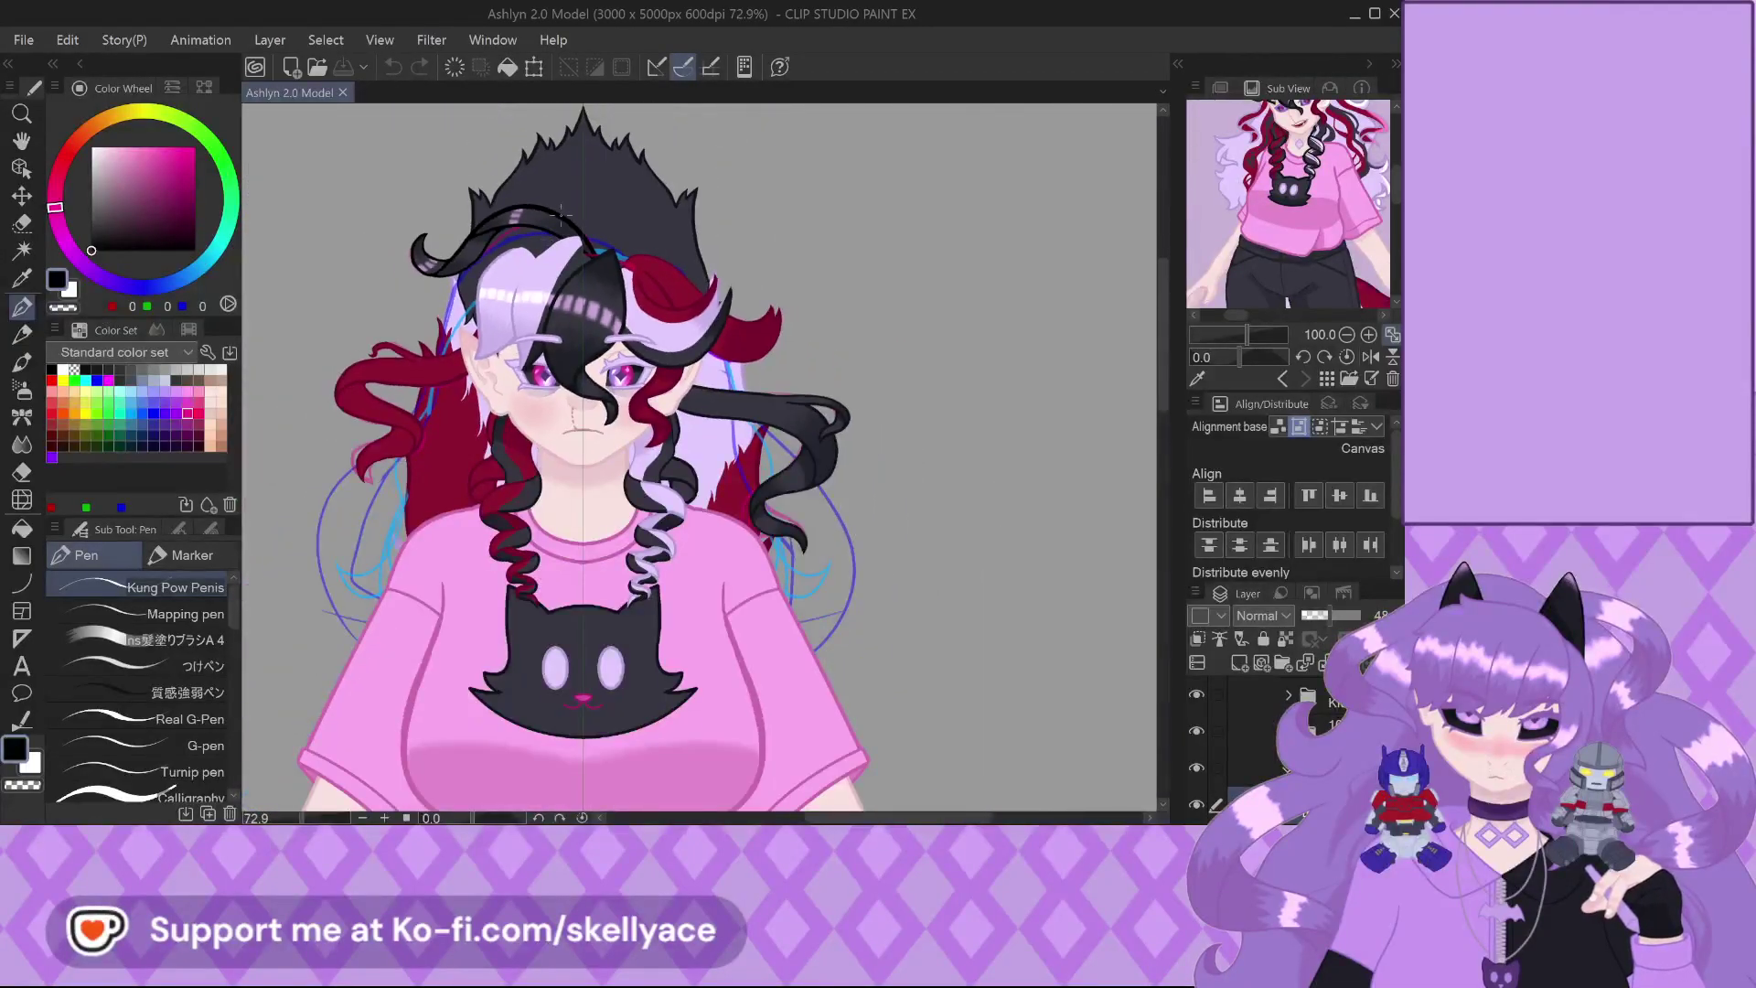
scroll(583, 461, "up", 6)
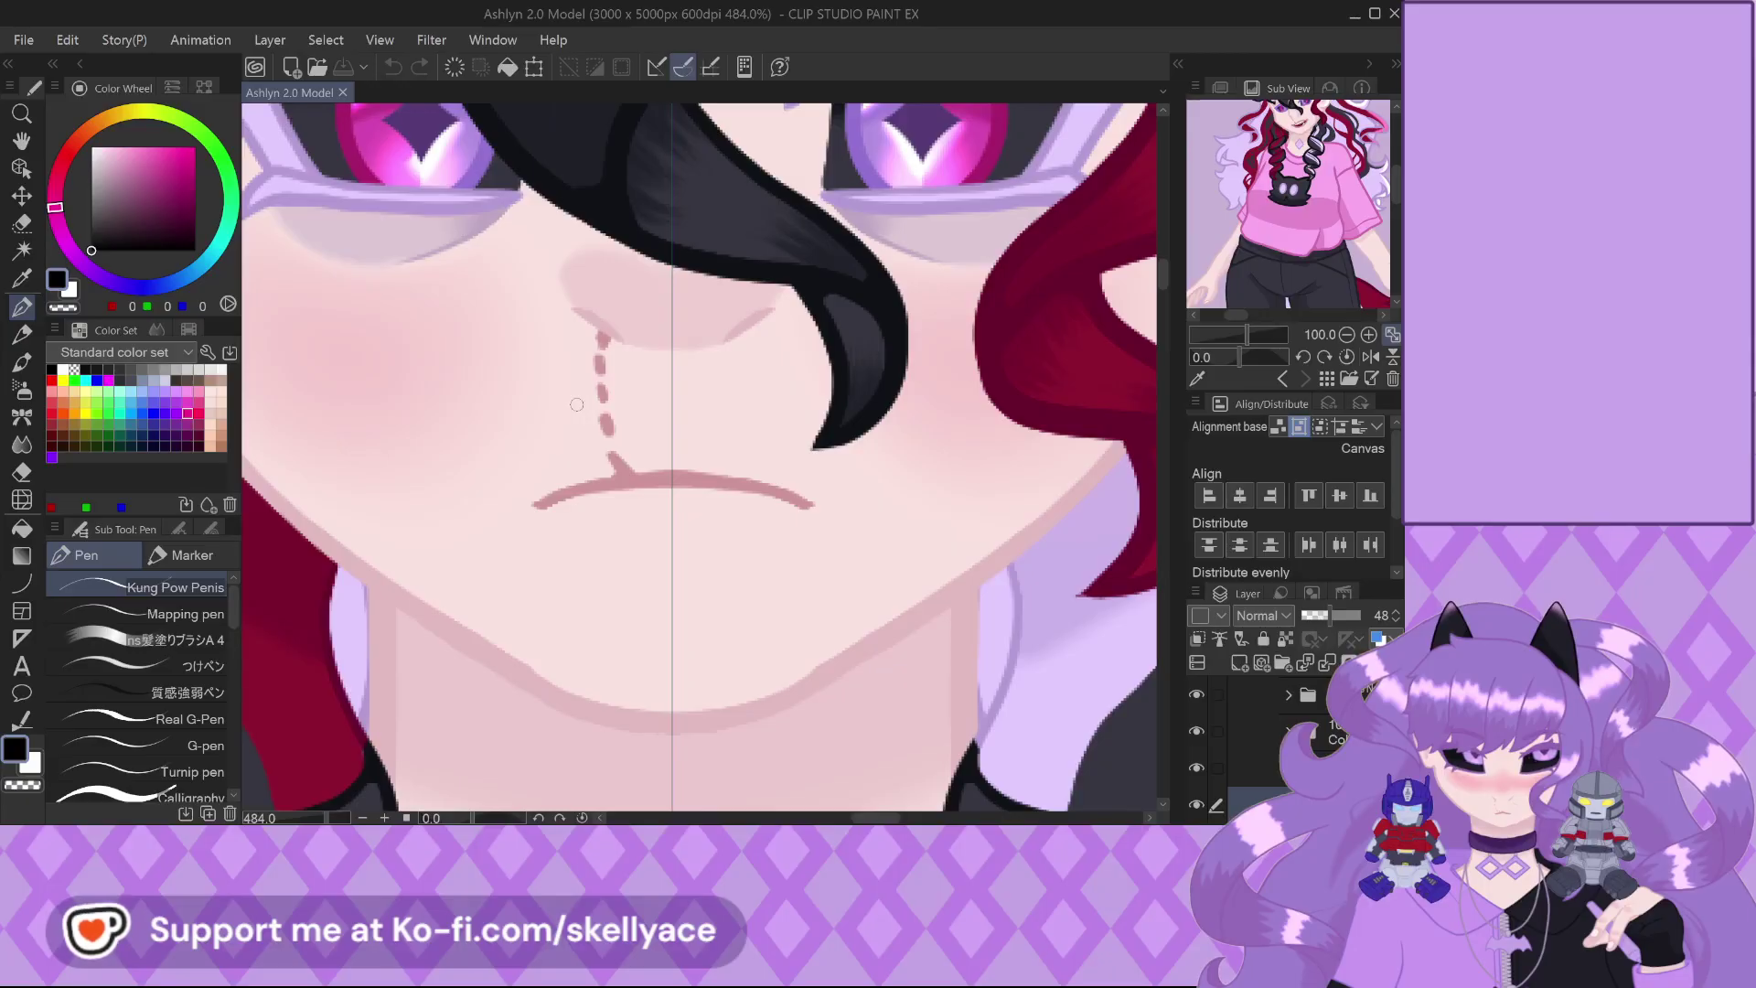
scroll(576, 404, "down", 5)
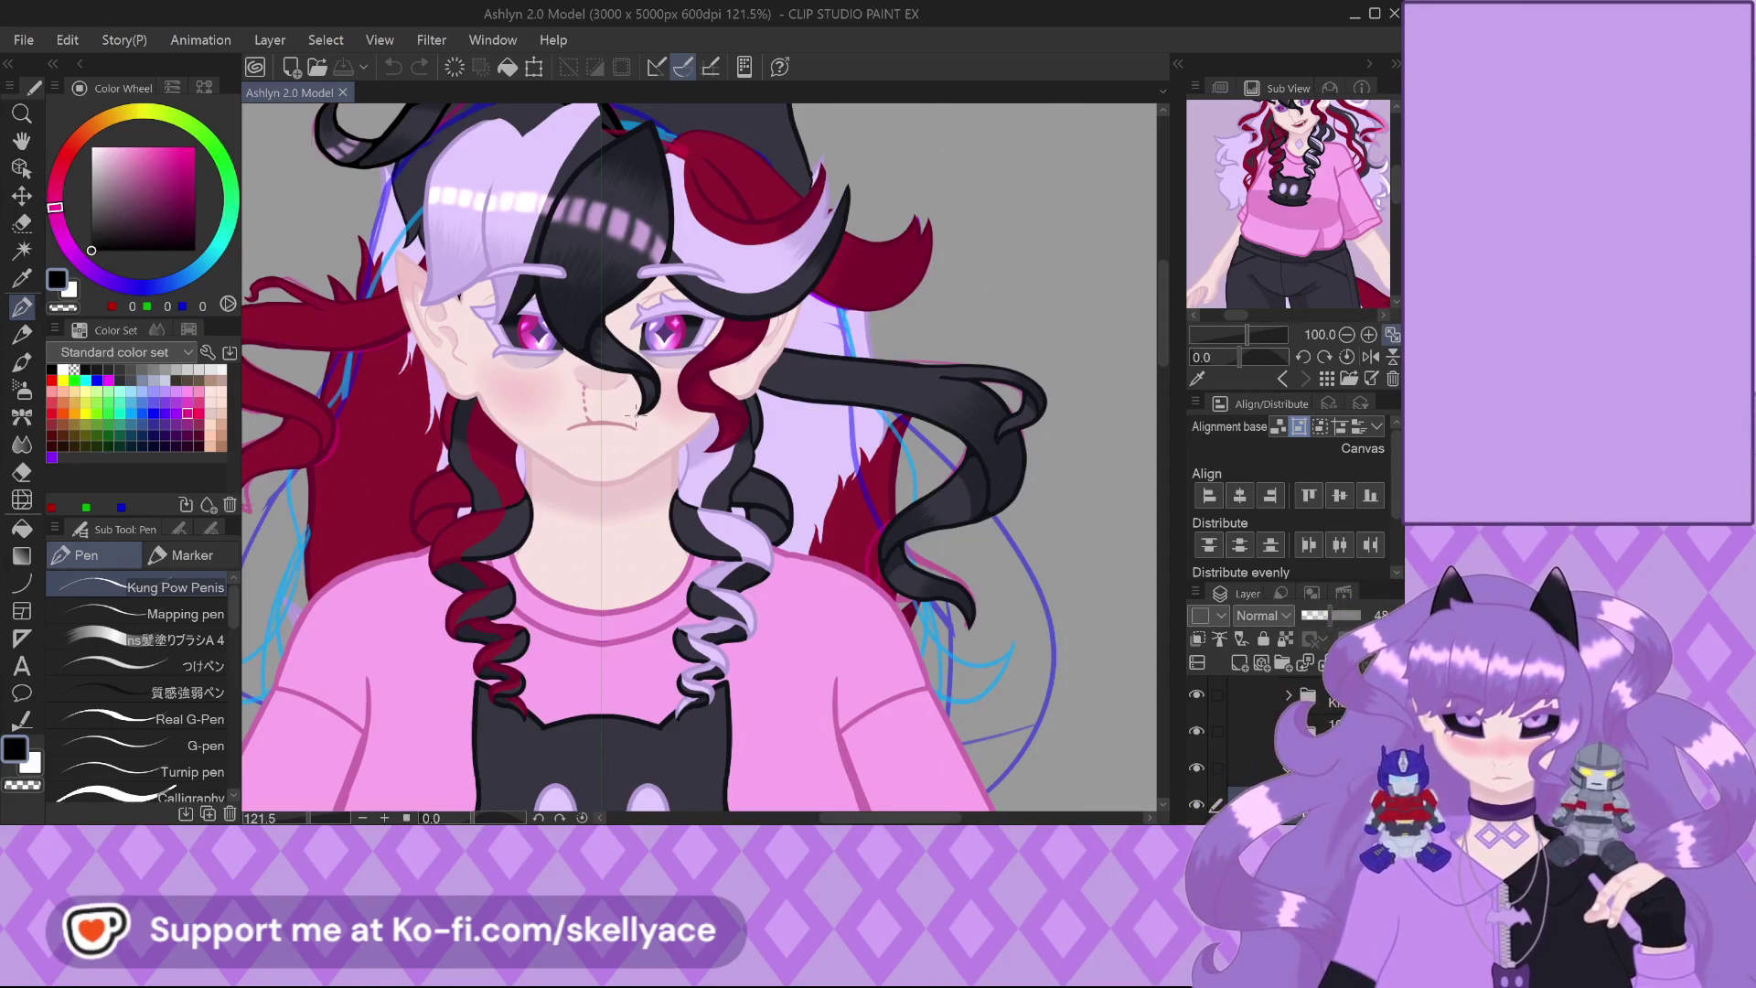
scroll(674, 177, "down", 5)
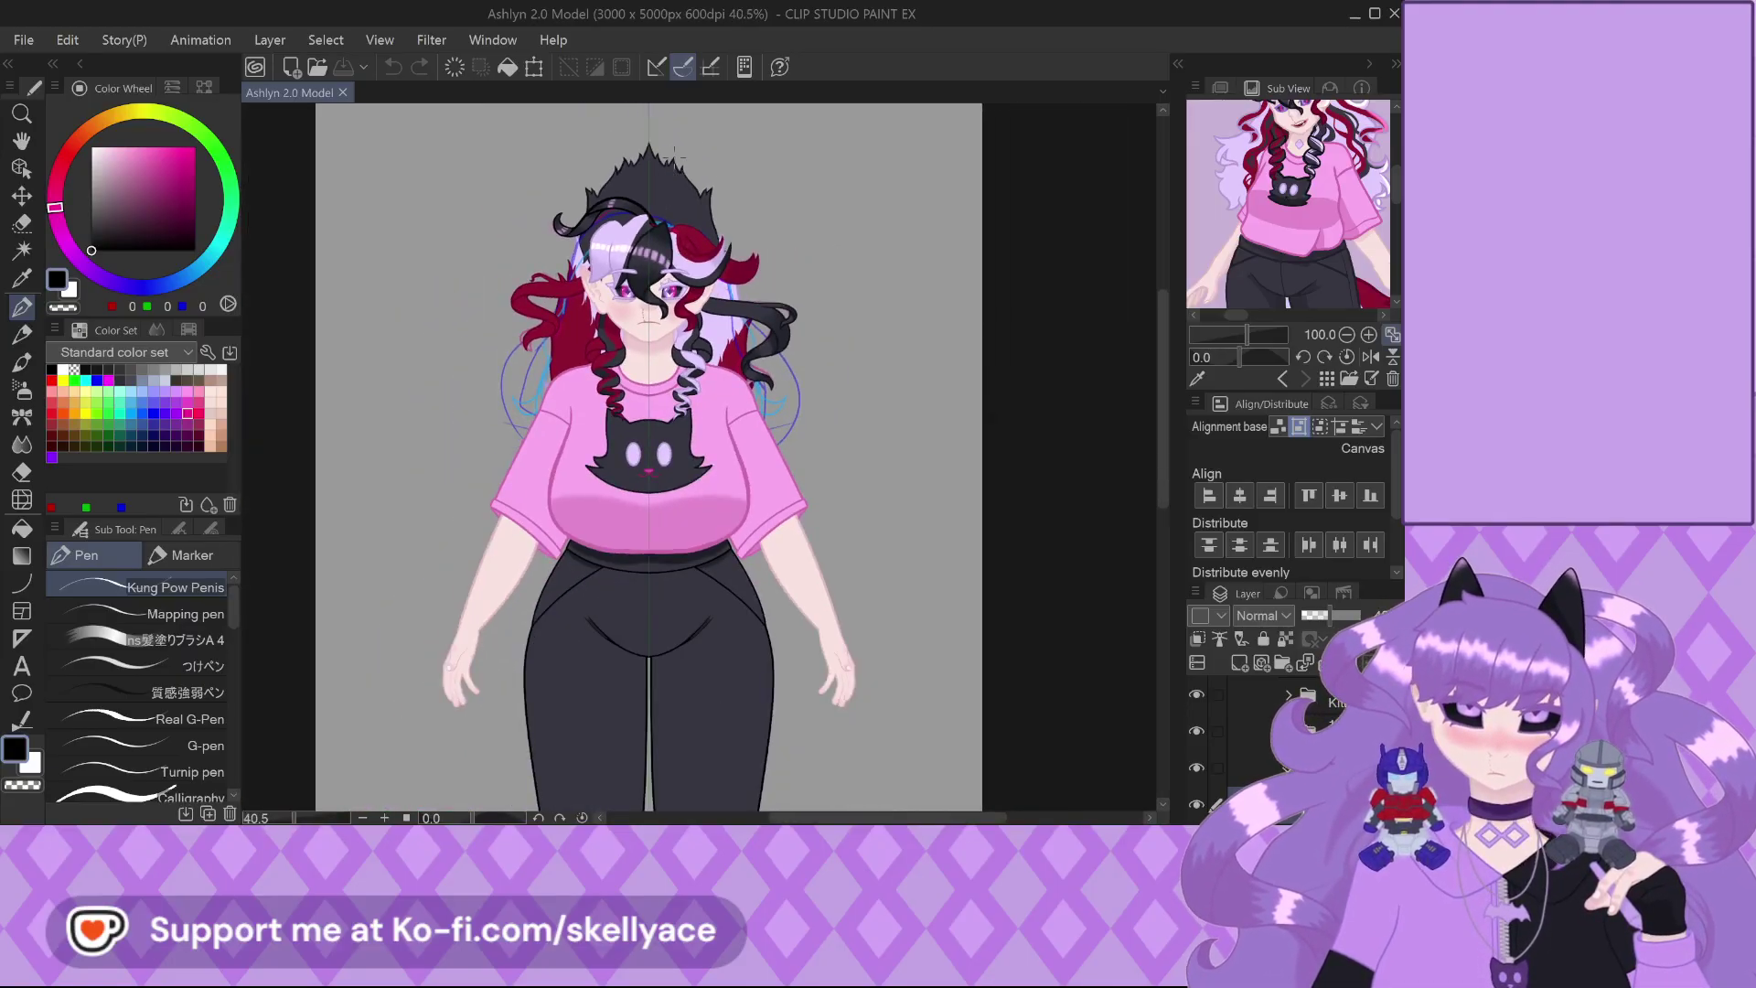
Set the selected layer's opacity to 100%
scroll(674, 176, "down", 1)
scroll(697, 363, "up", 5)
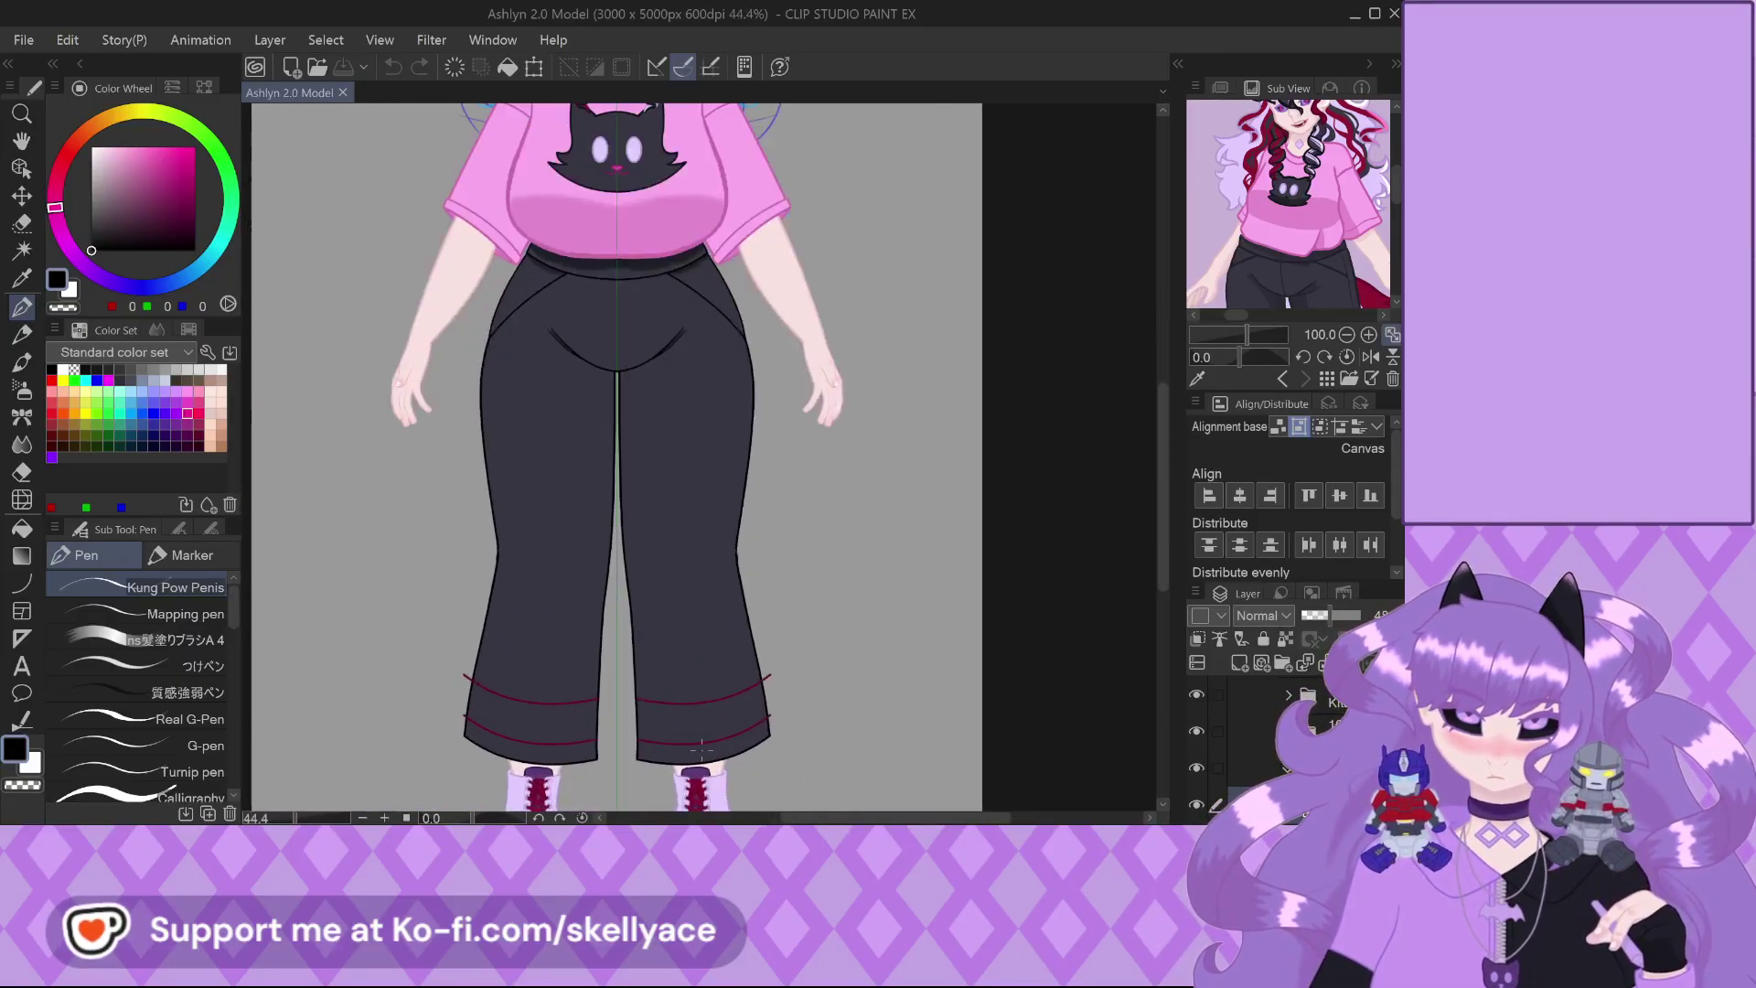
scroll(659, 732, "up", 2)
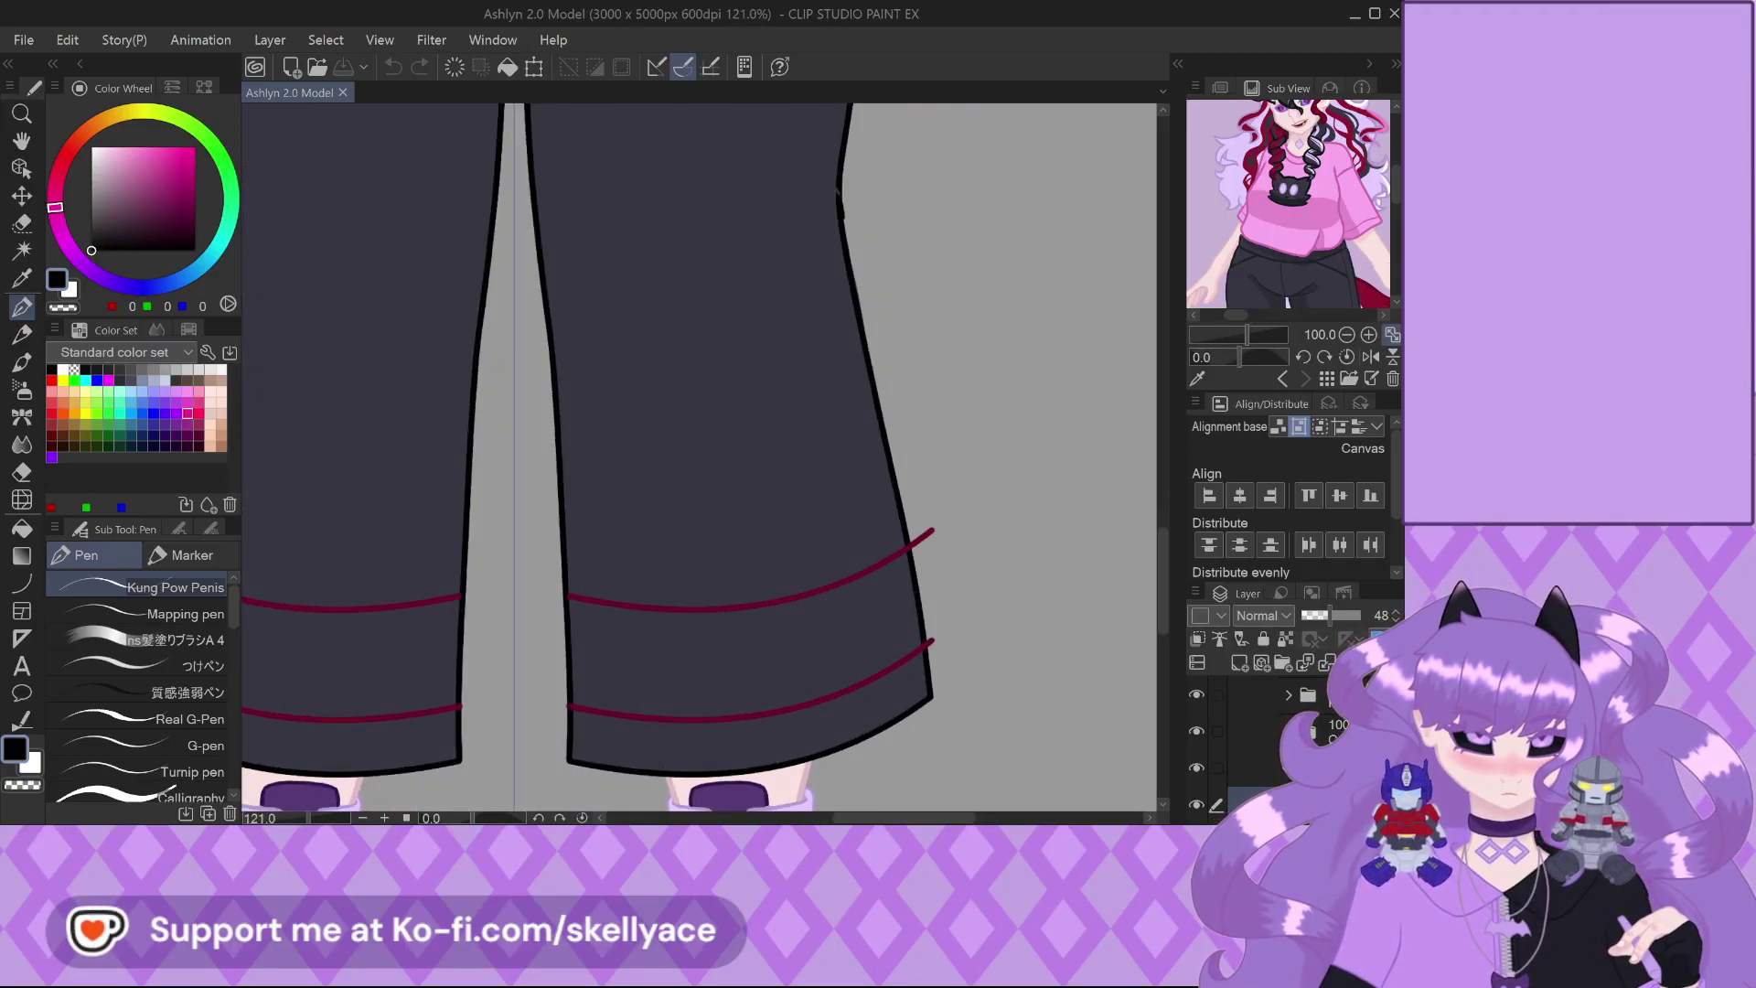
left_click(1276, 778)
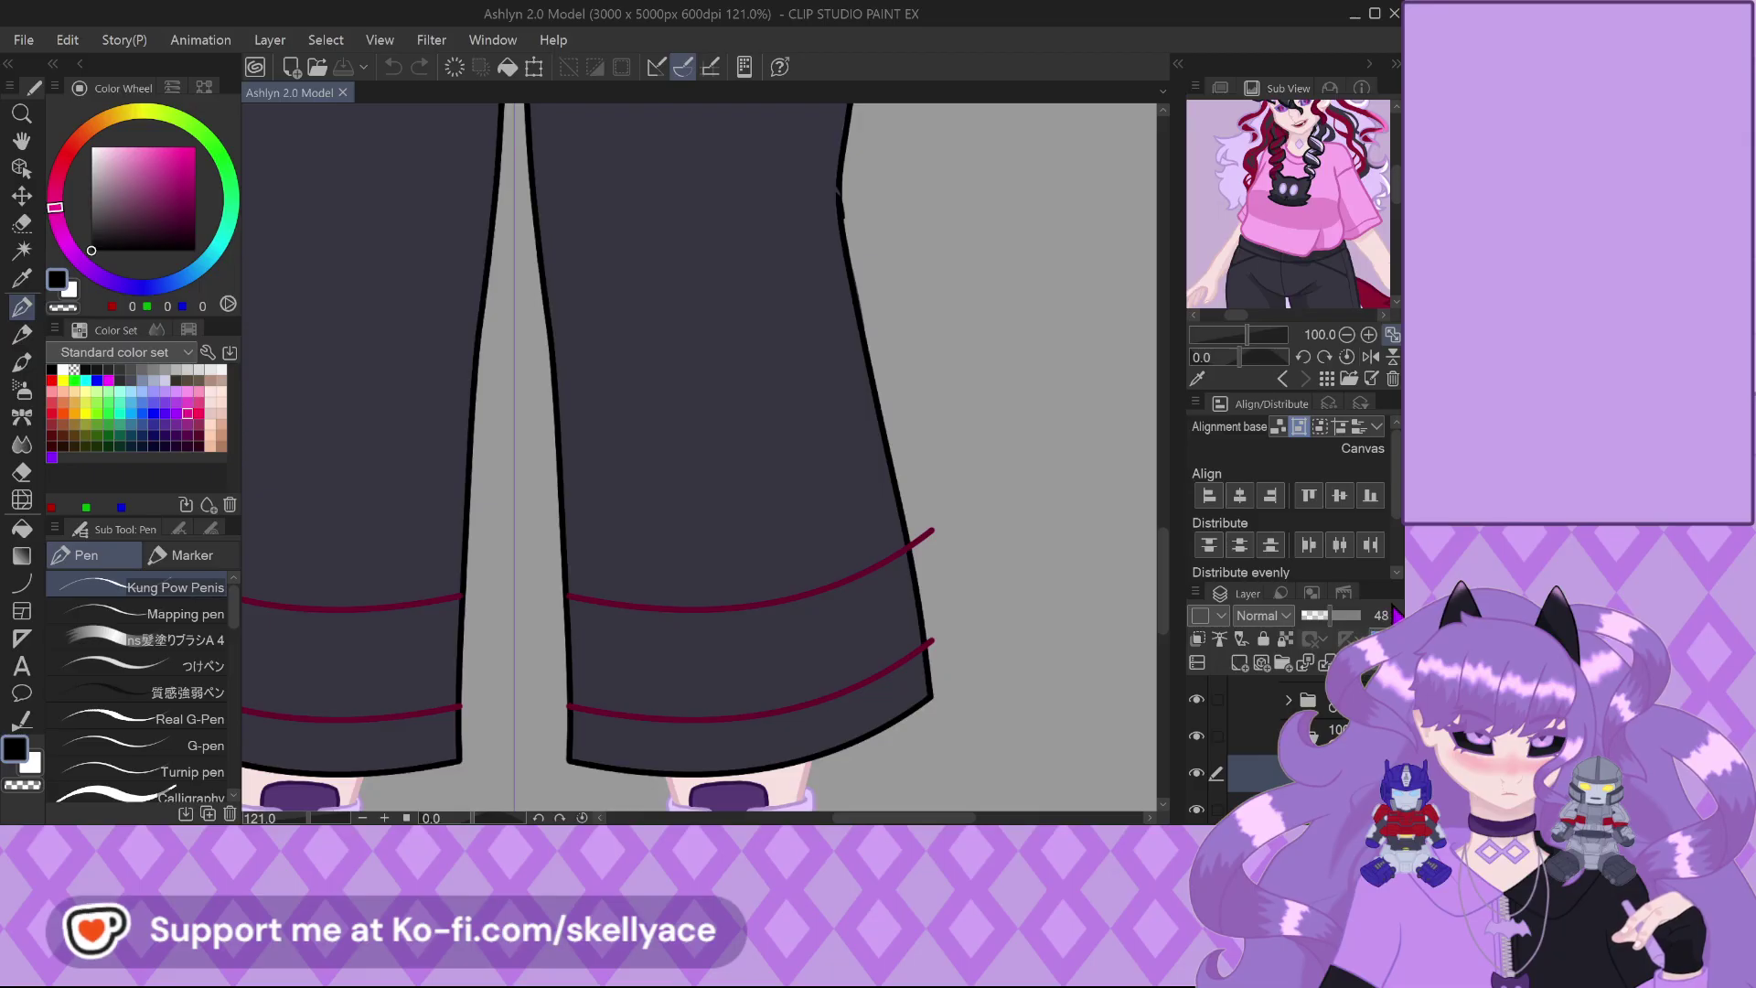
left_click_drag(1329, 614, 1331, 615)
Find the Pants folder in the layer stack and make a layer inside it active
scroll(1280, 732, "down", 3)
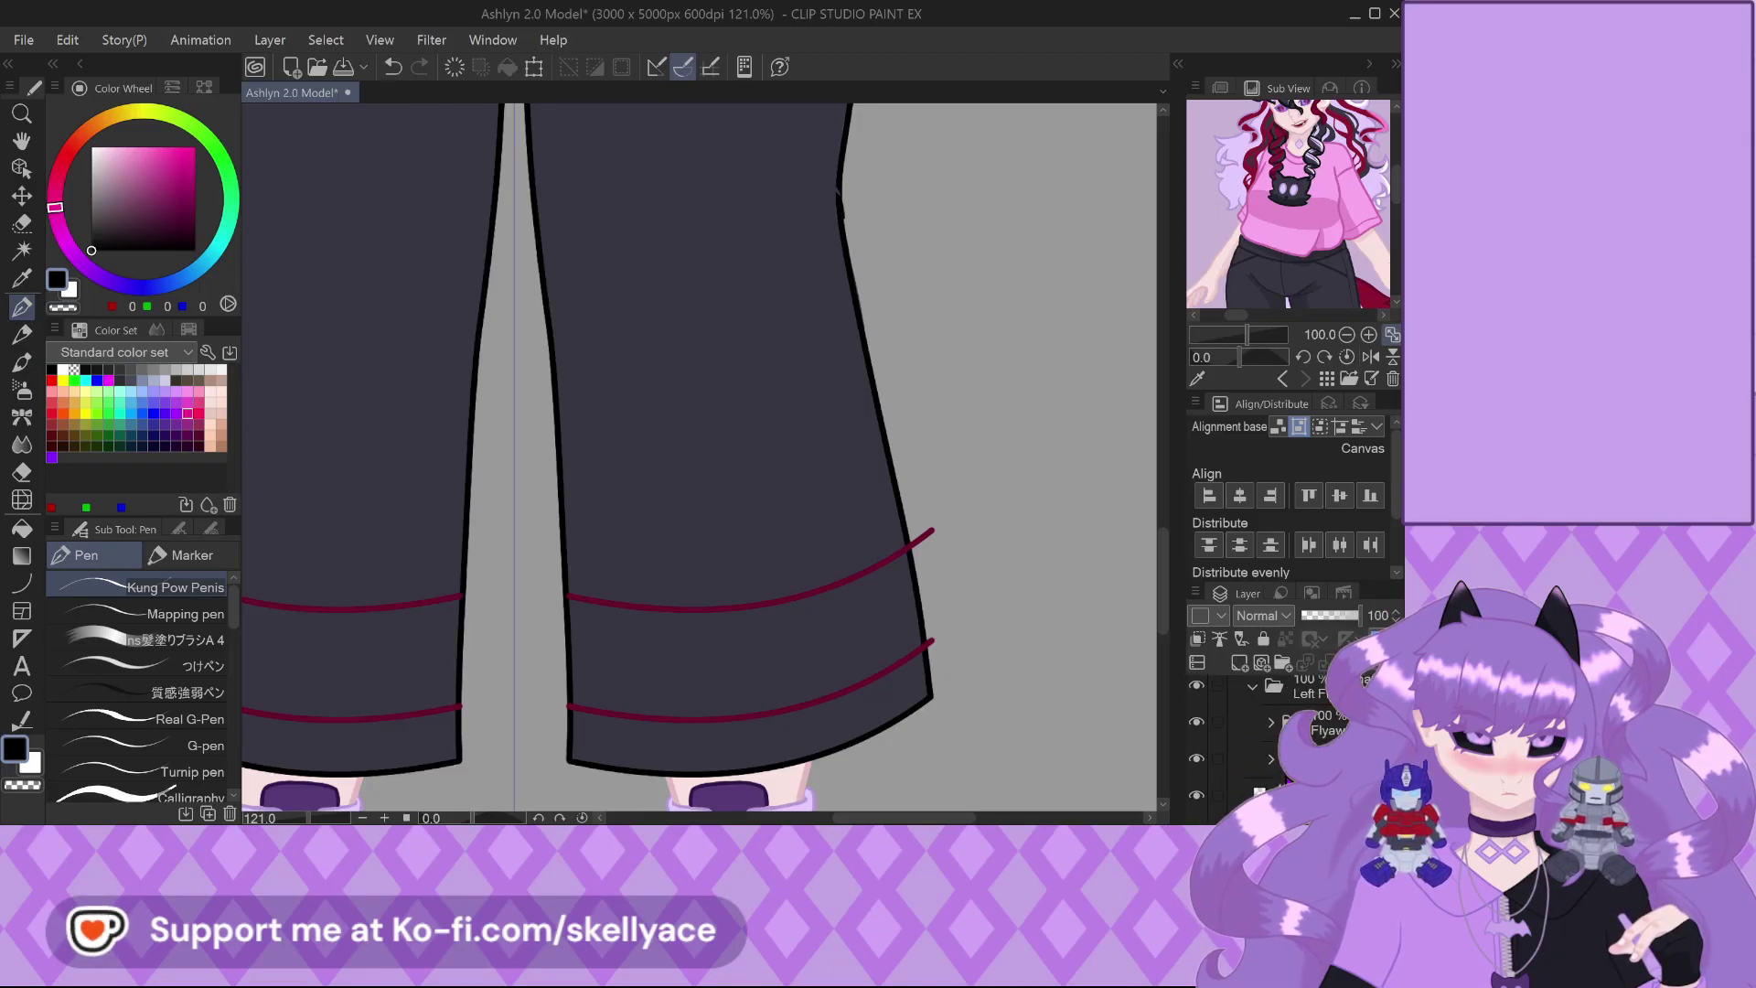
scroll(1280, 731, "up", 2)
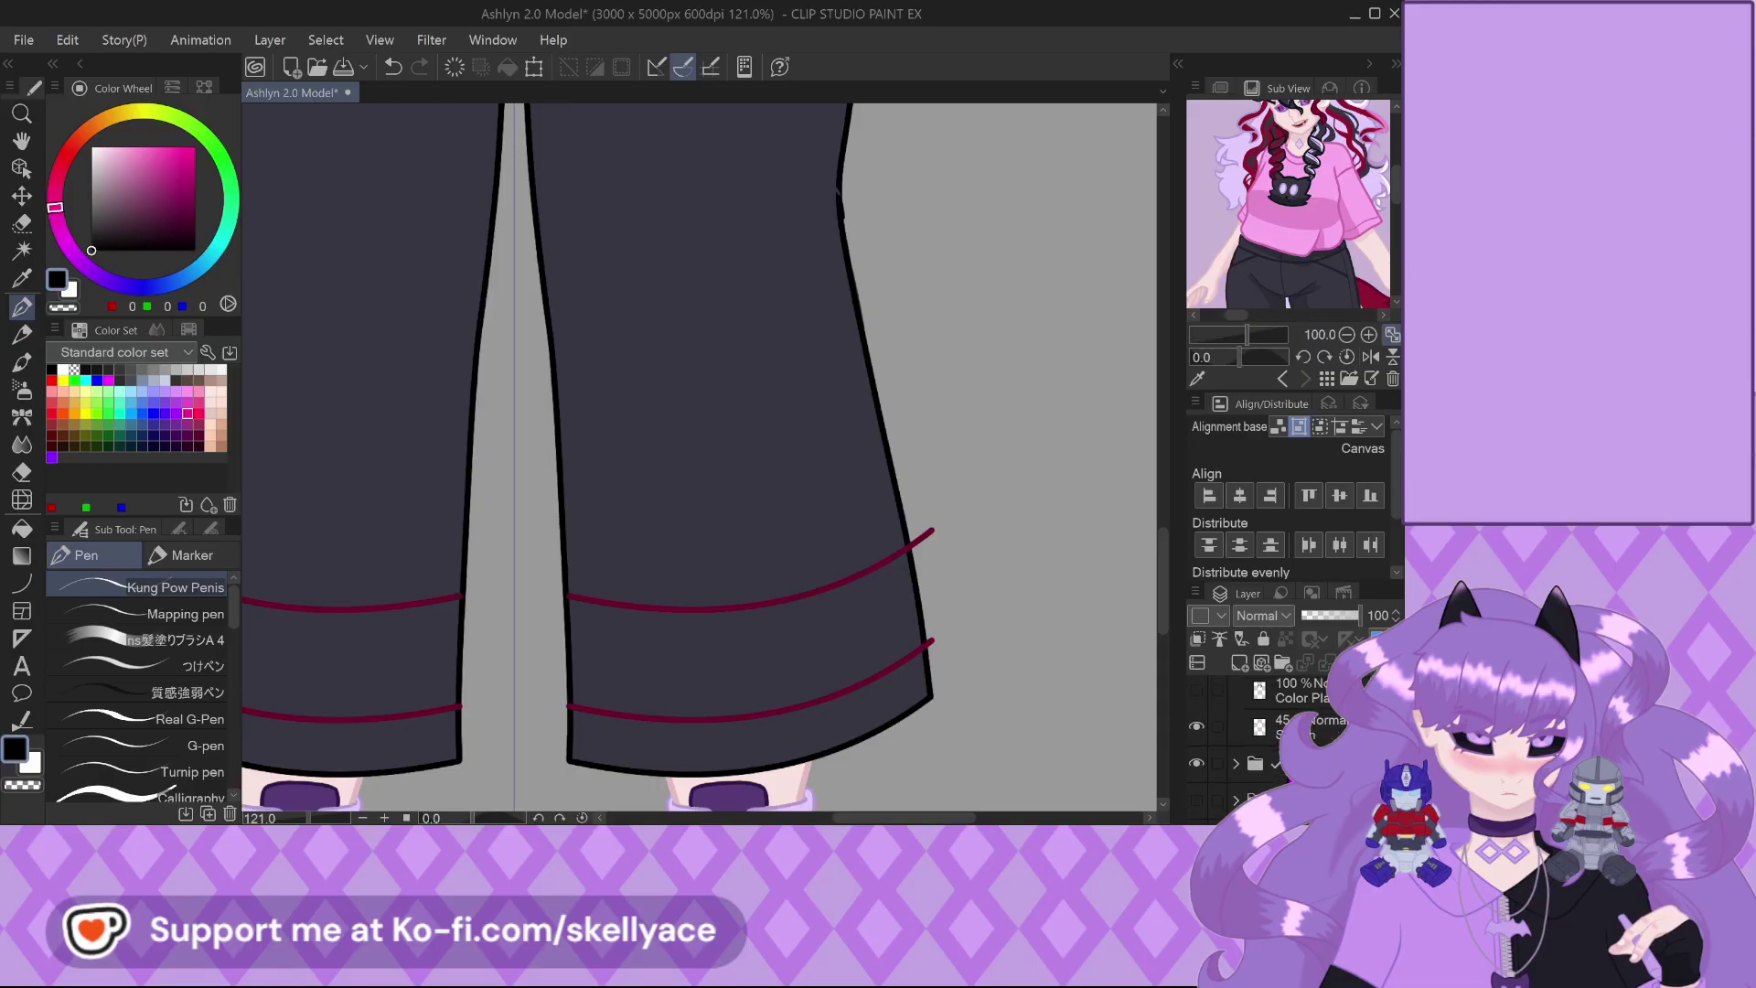
scroll(1280, 731, "down", 2)
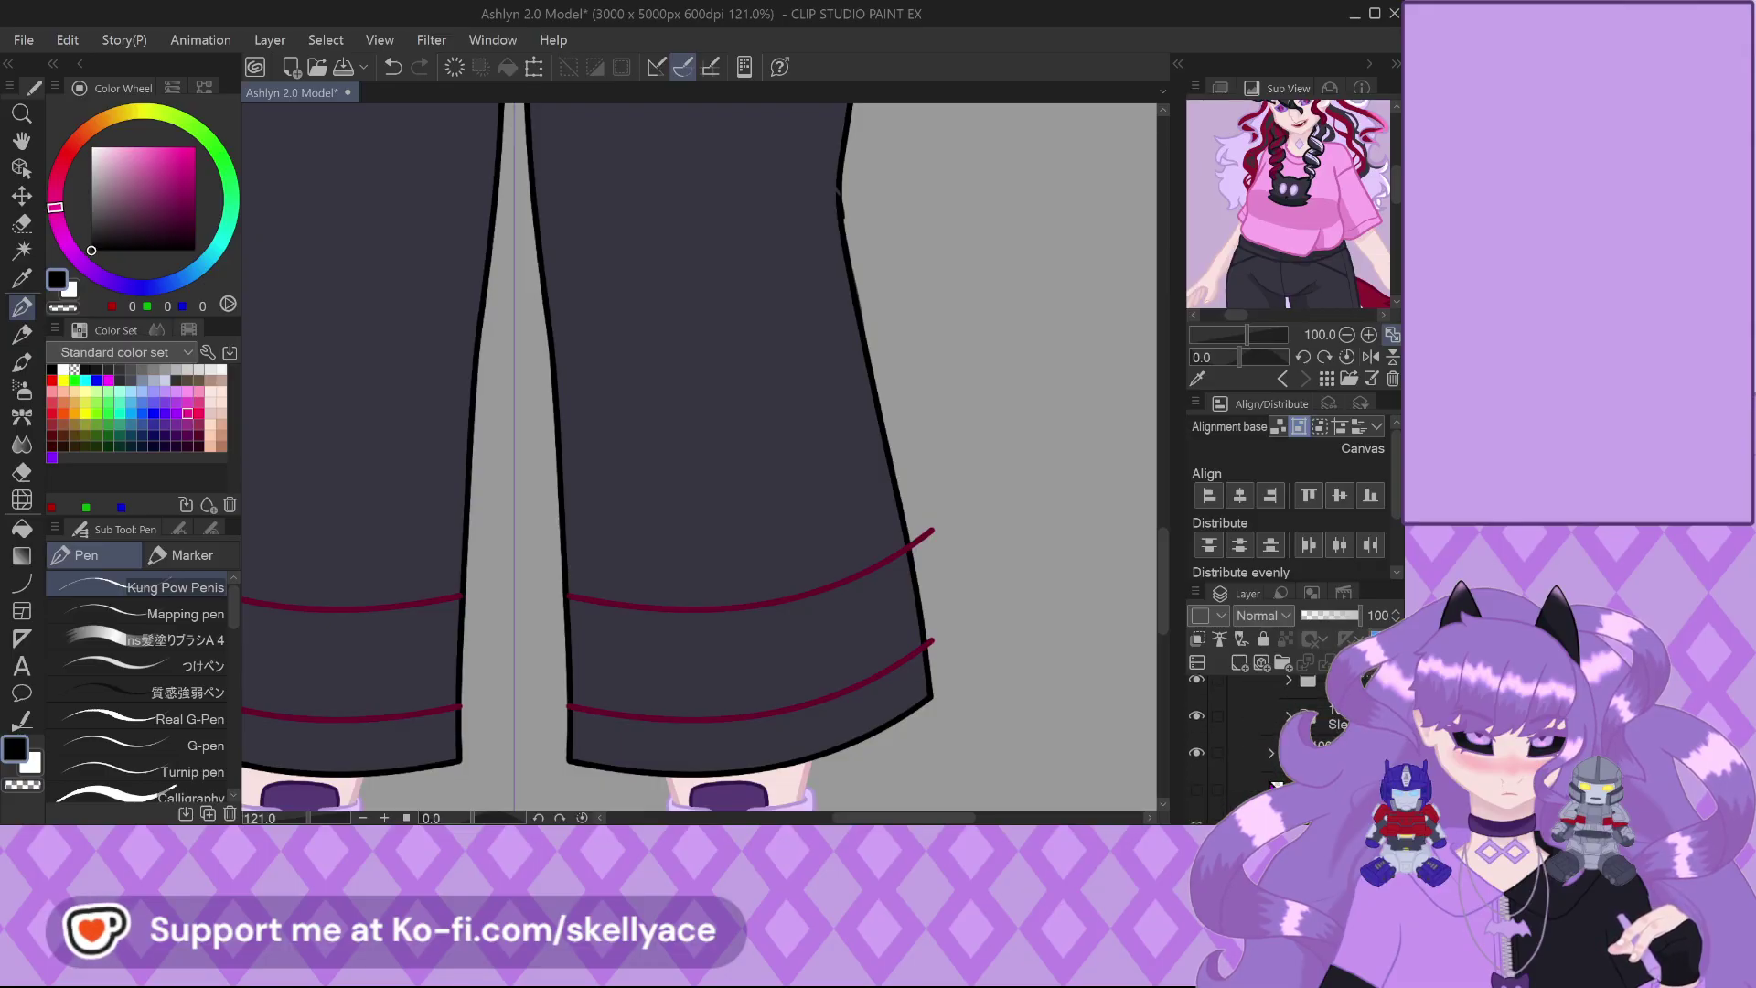
scroll(1271, 784, "down", 1)
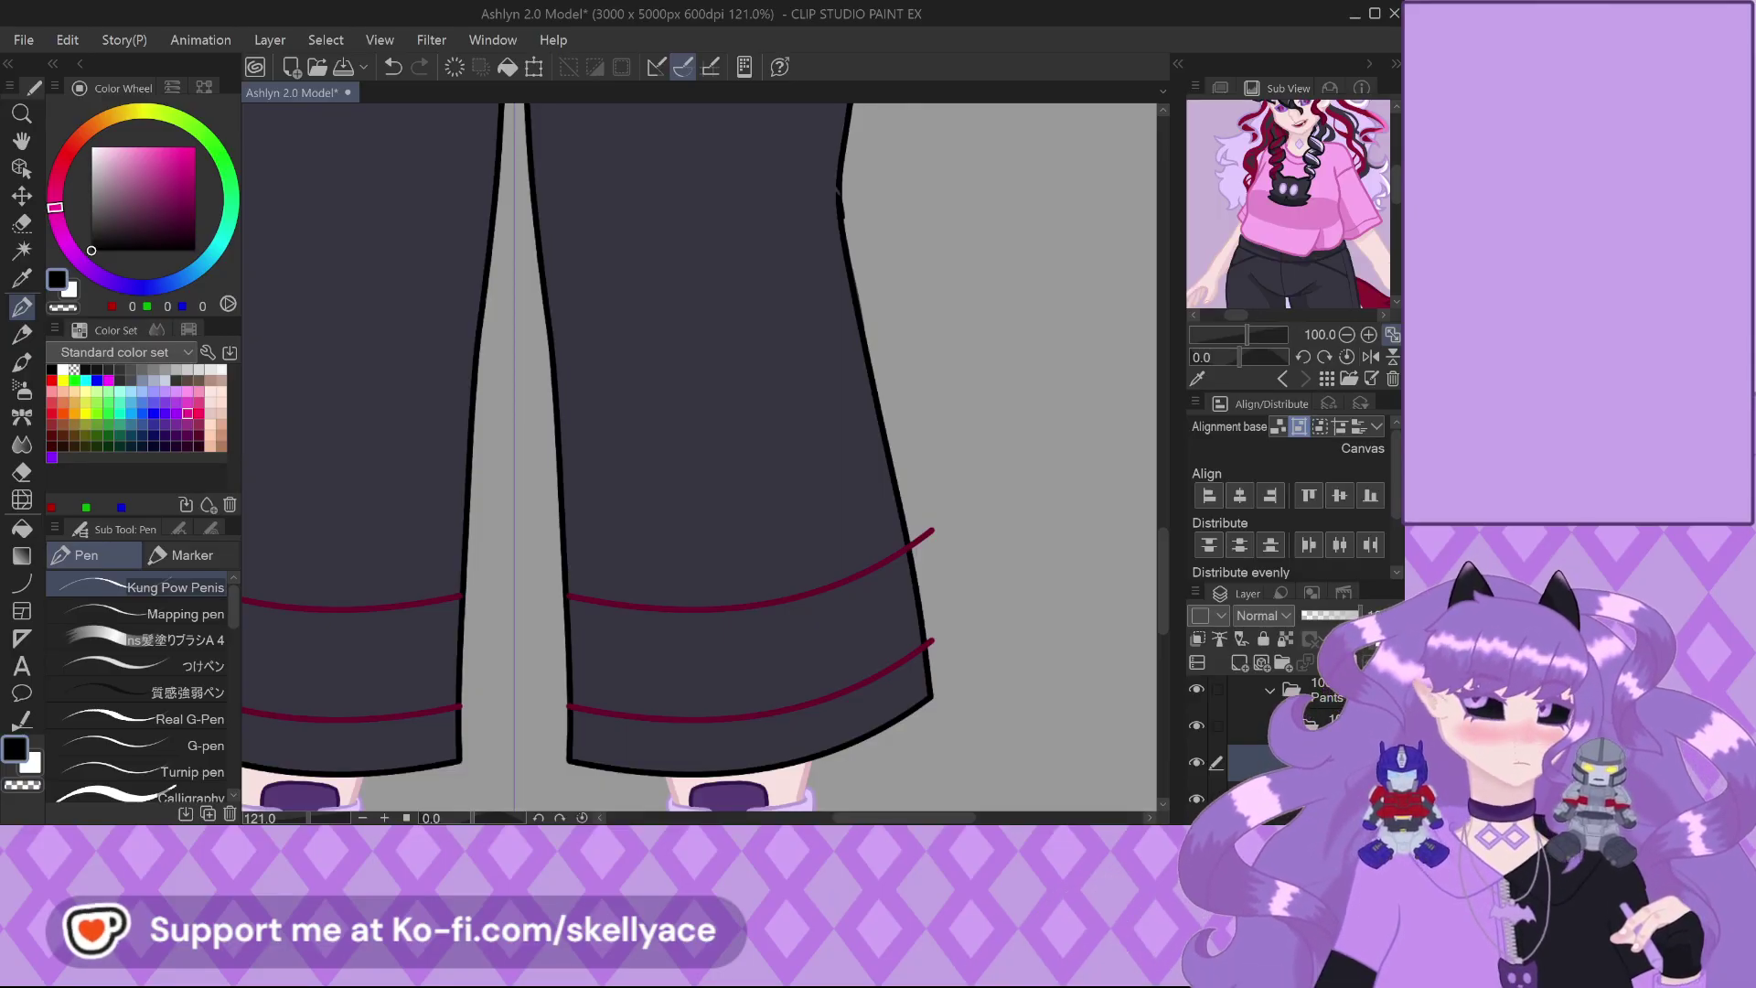
Load the Ashlyn 2.0 color set and choose its near-black navy swatch, RGB 15, 17, 22, for the pants details
scroll(798, 438, "down", 4)
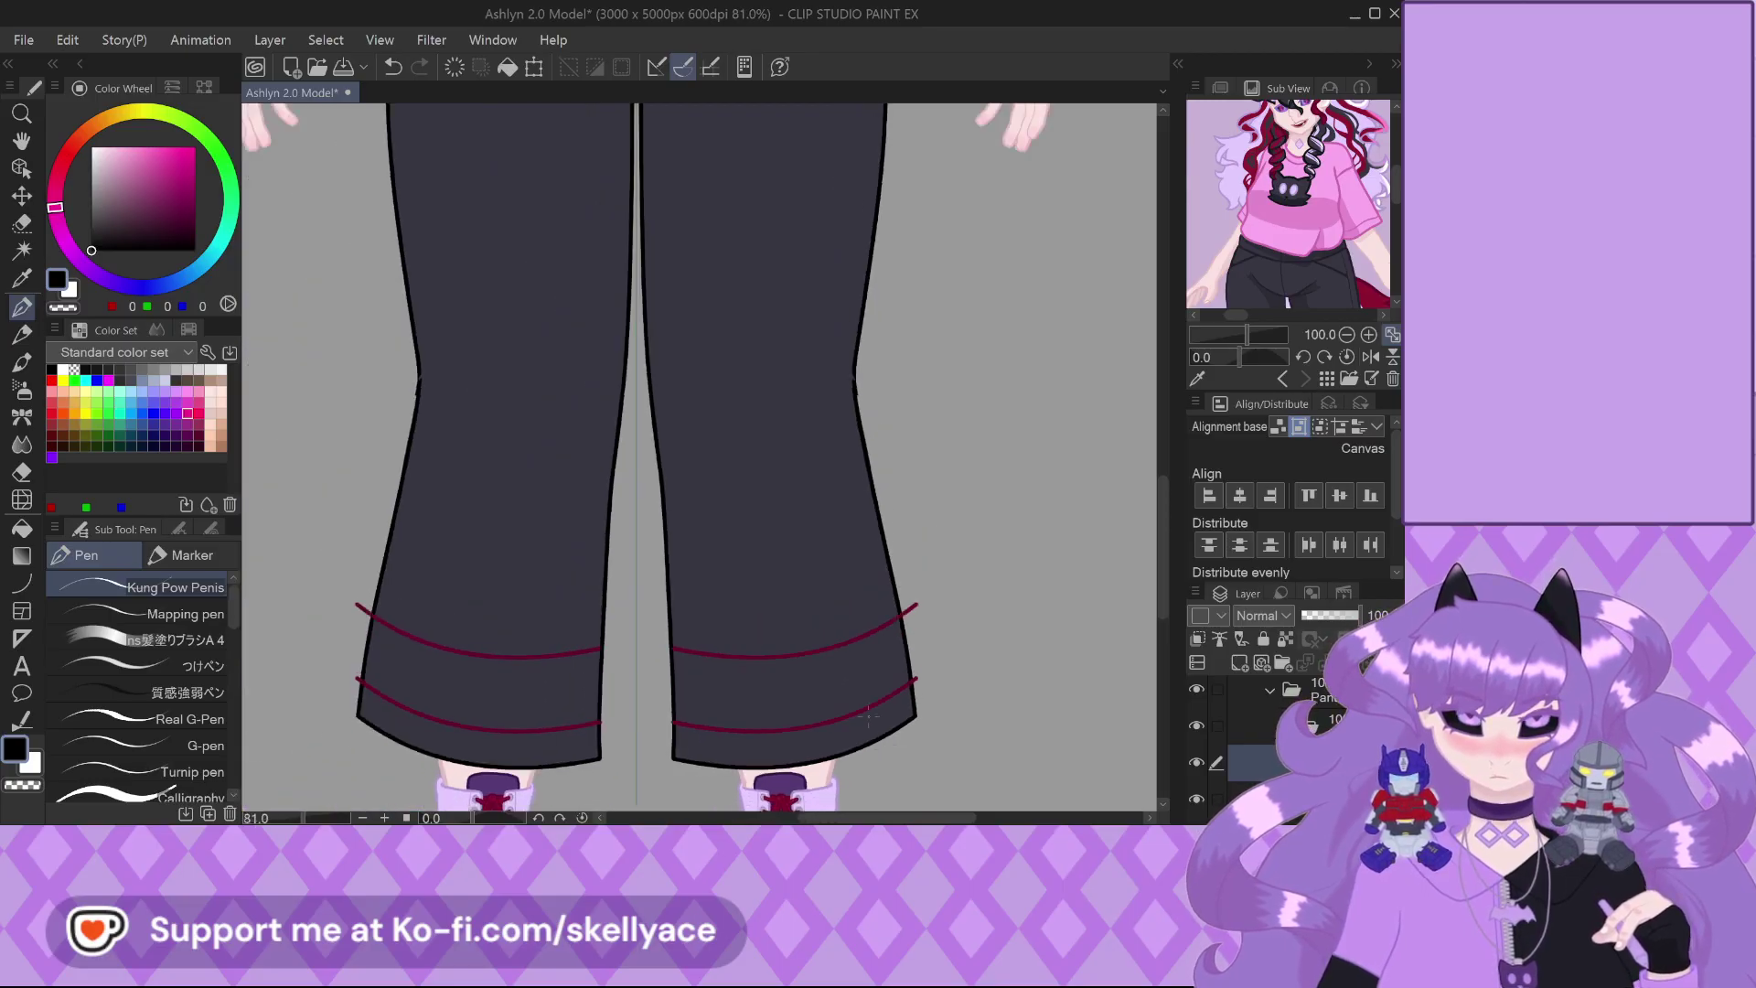
scroll(798, 438, "up", 3)
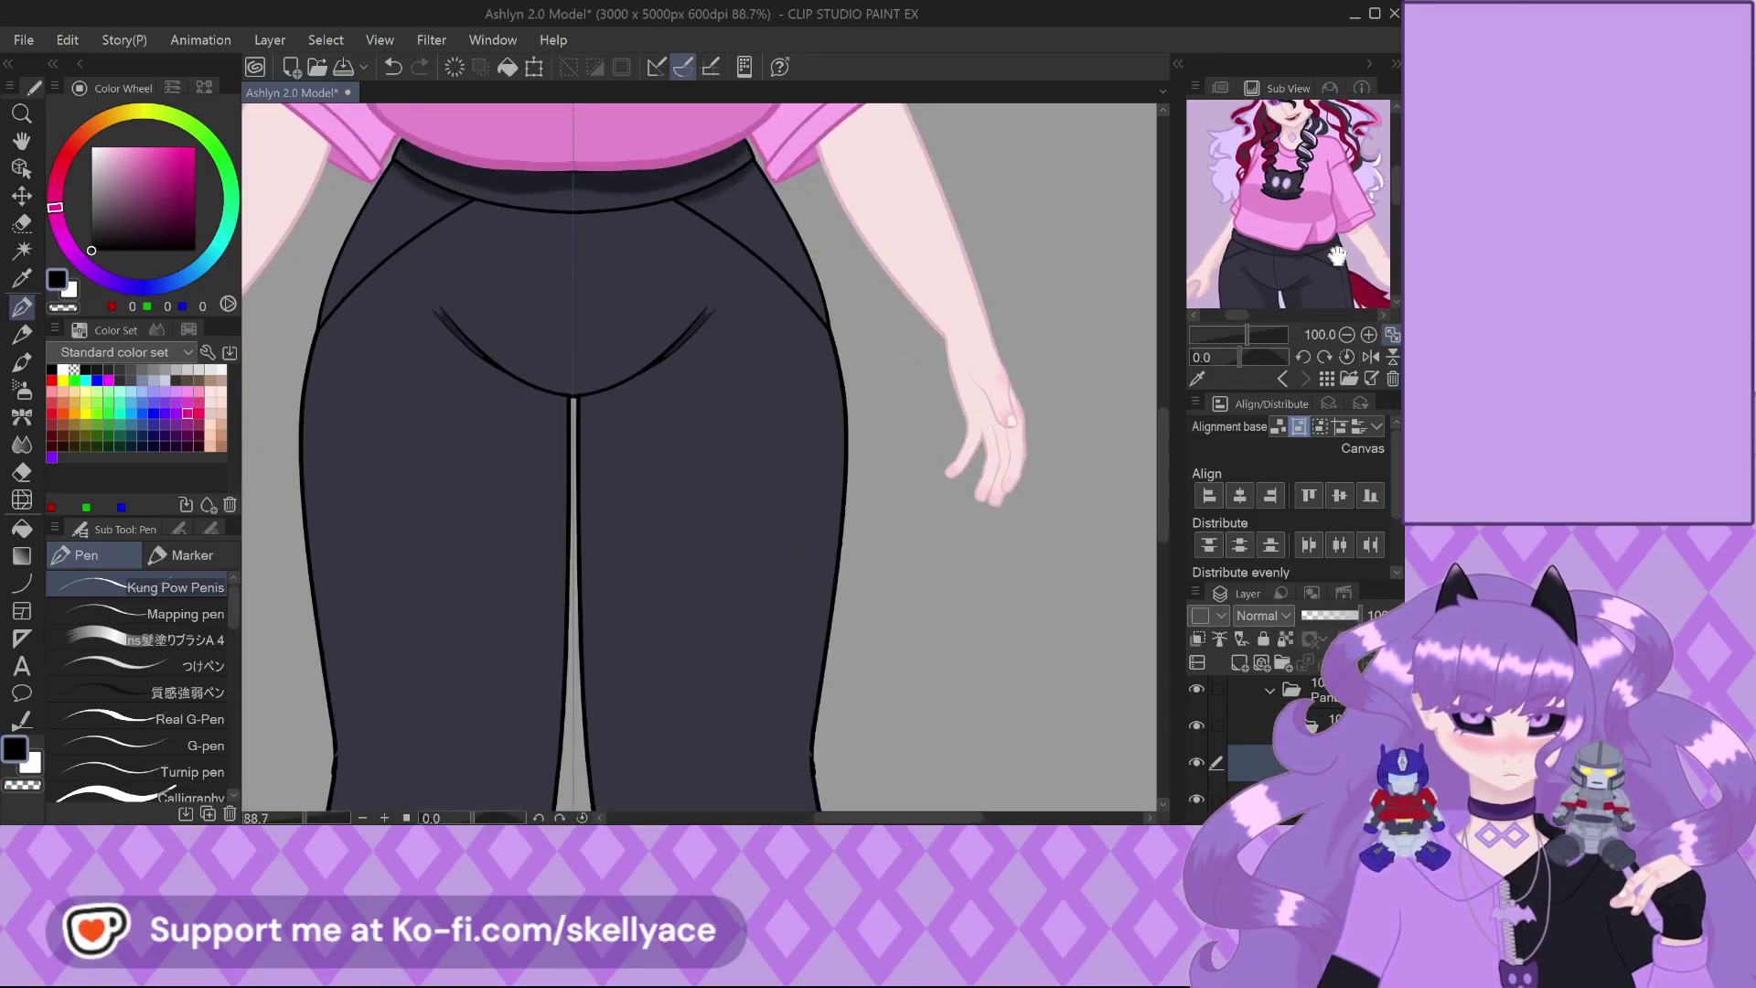
scroll(782, 199, "up", 2)
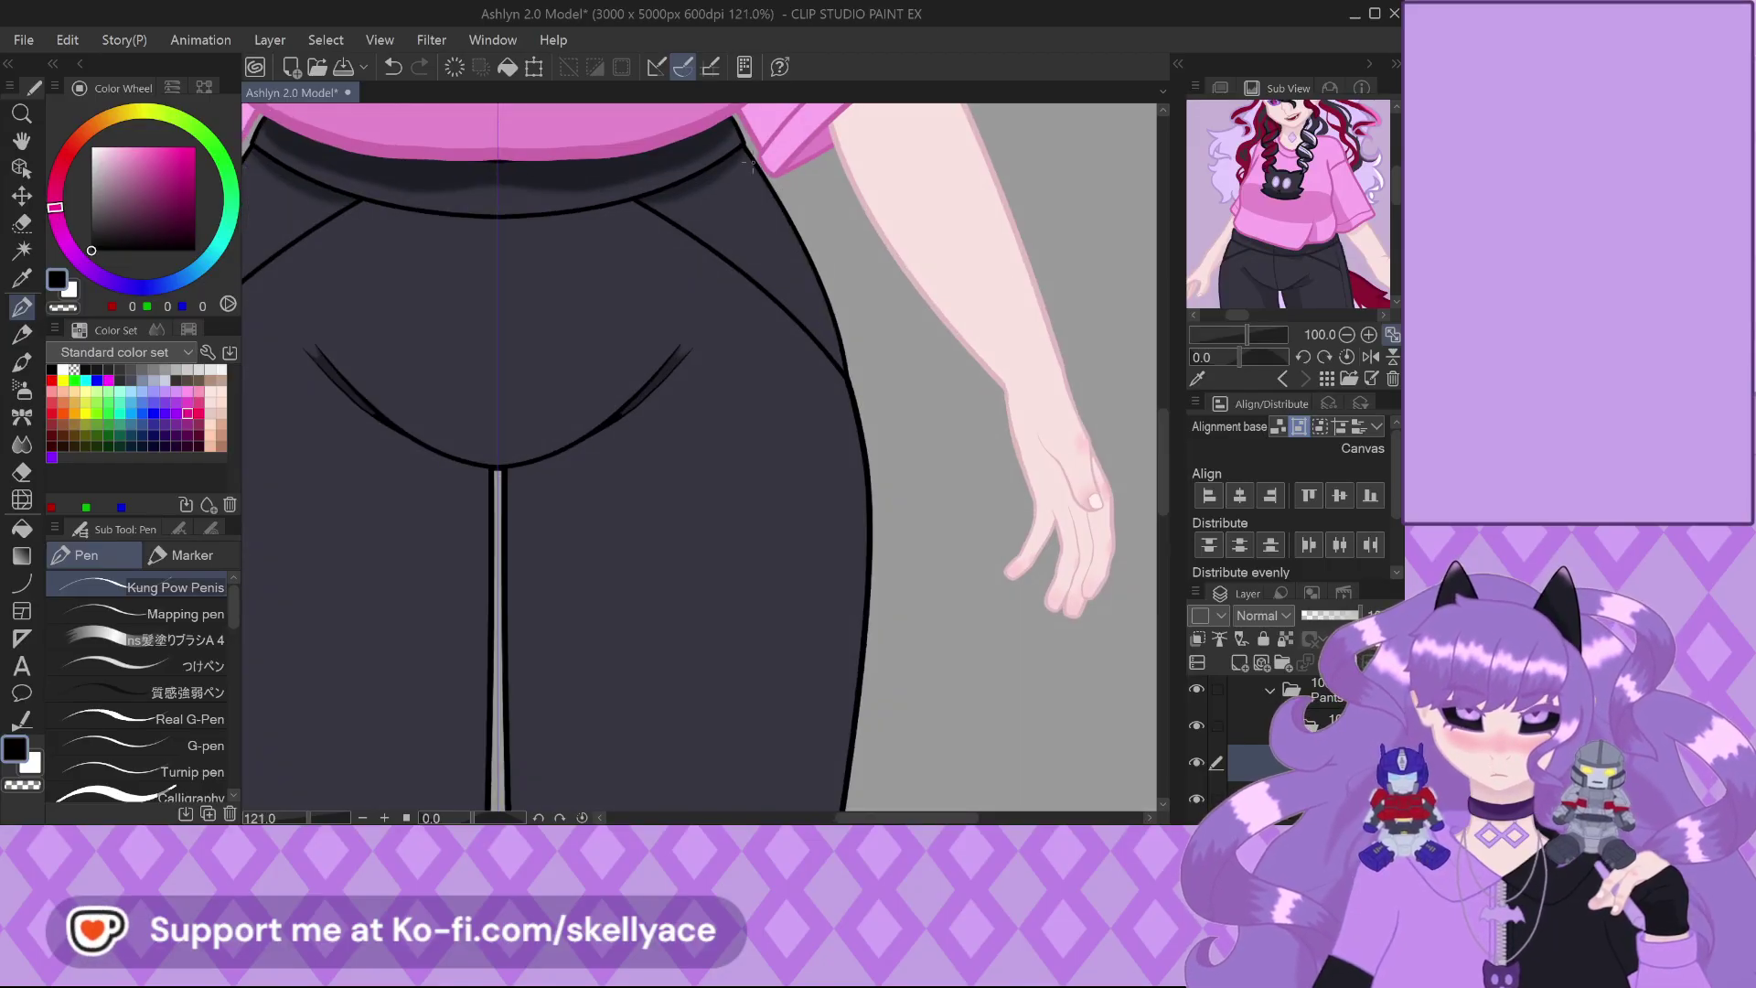
scroll(782, 199, "down", 1)
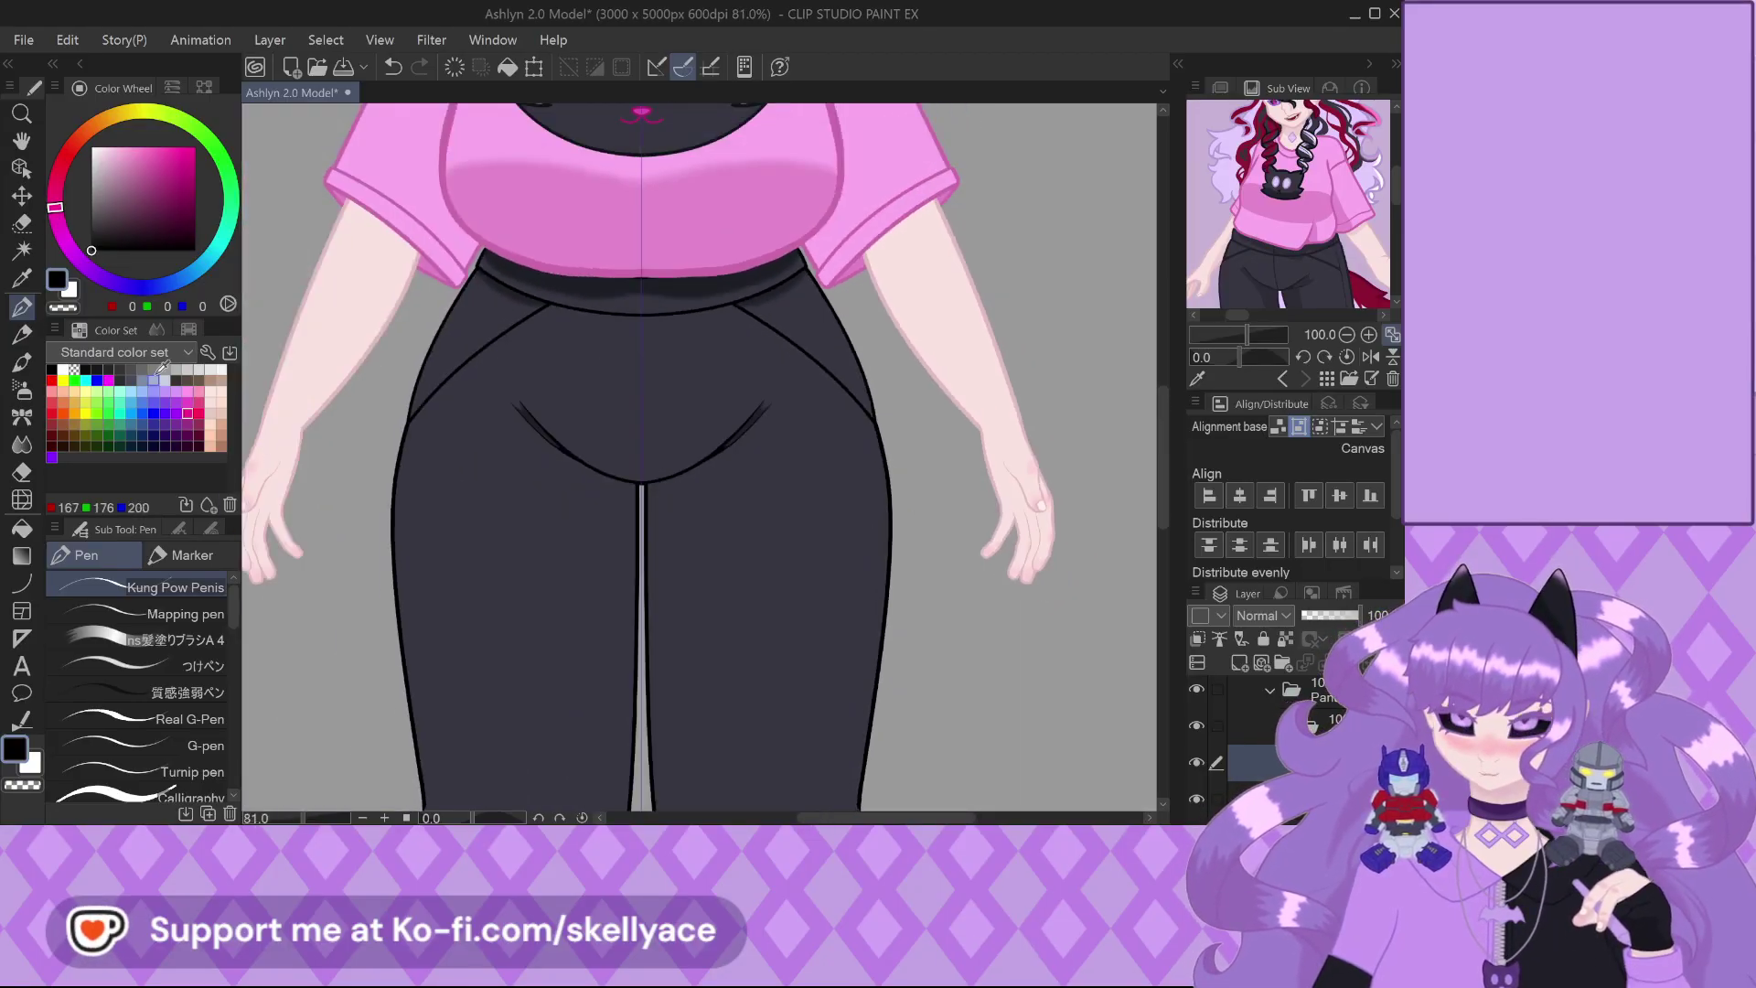
scroll(114, 439, "down", 1)
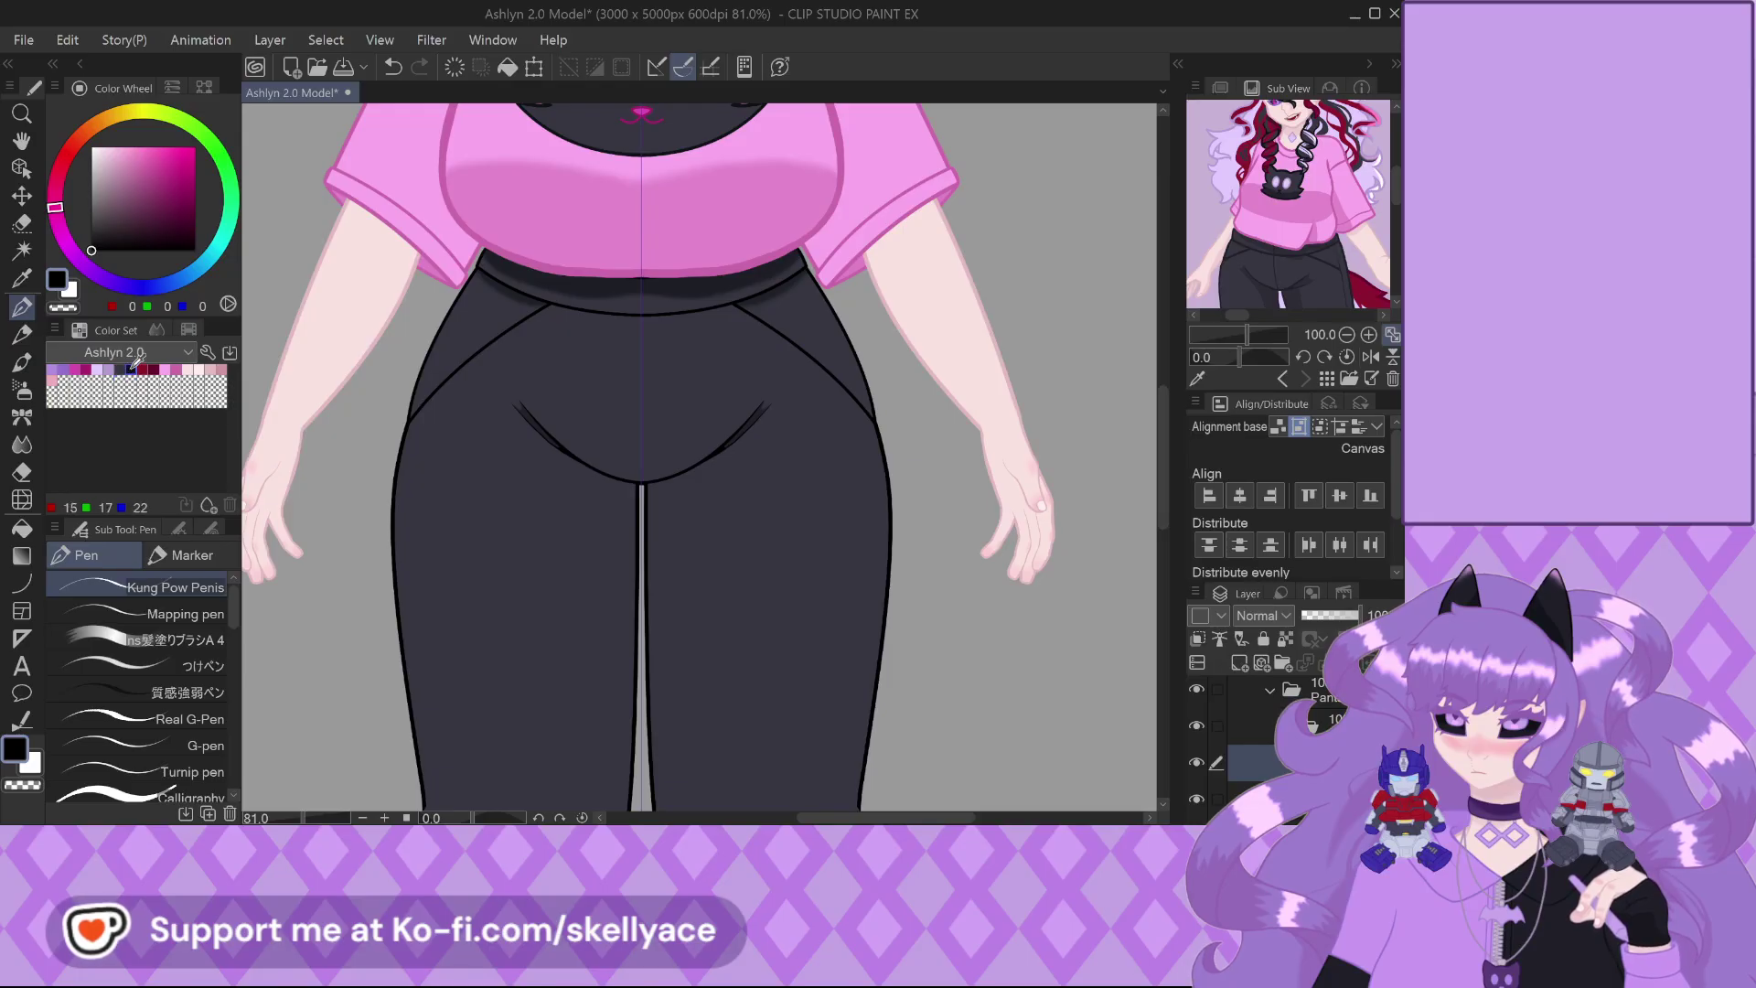
scroll(885, 242, "up", 2)
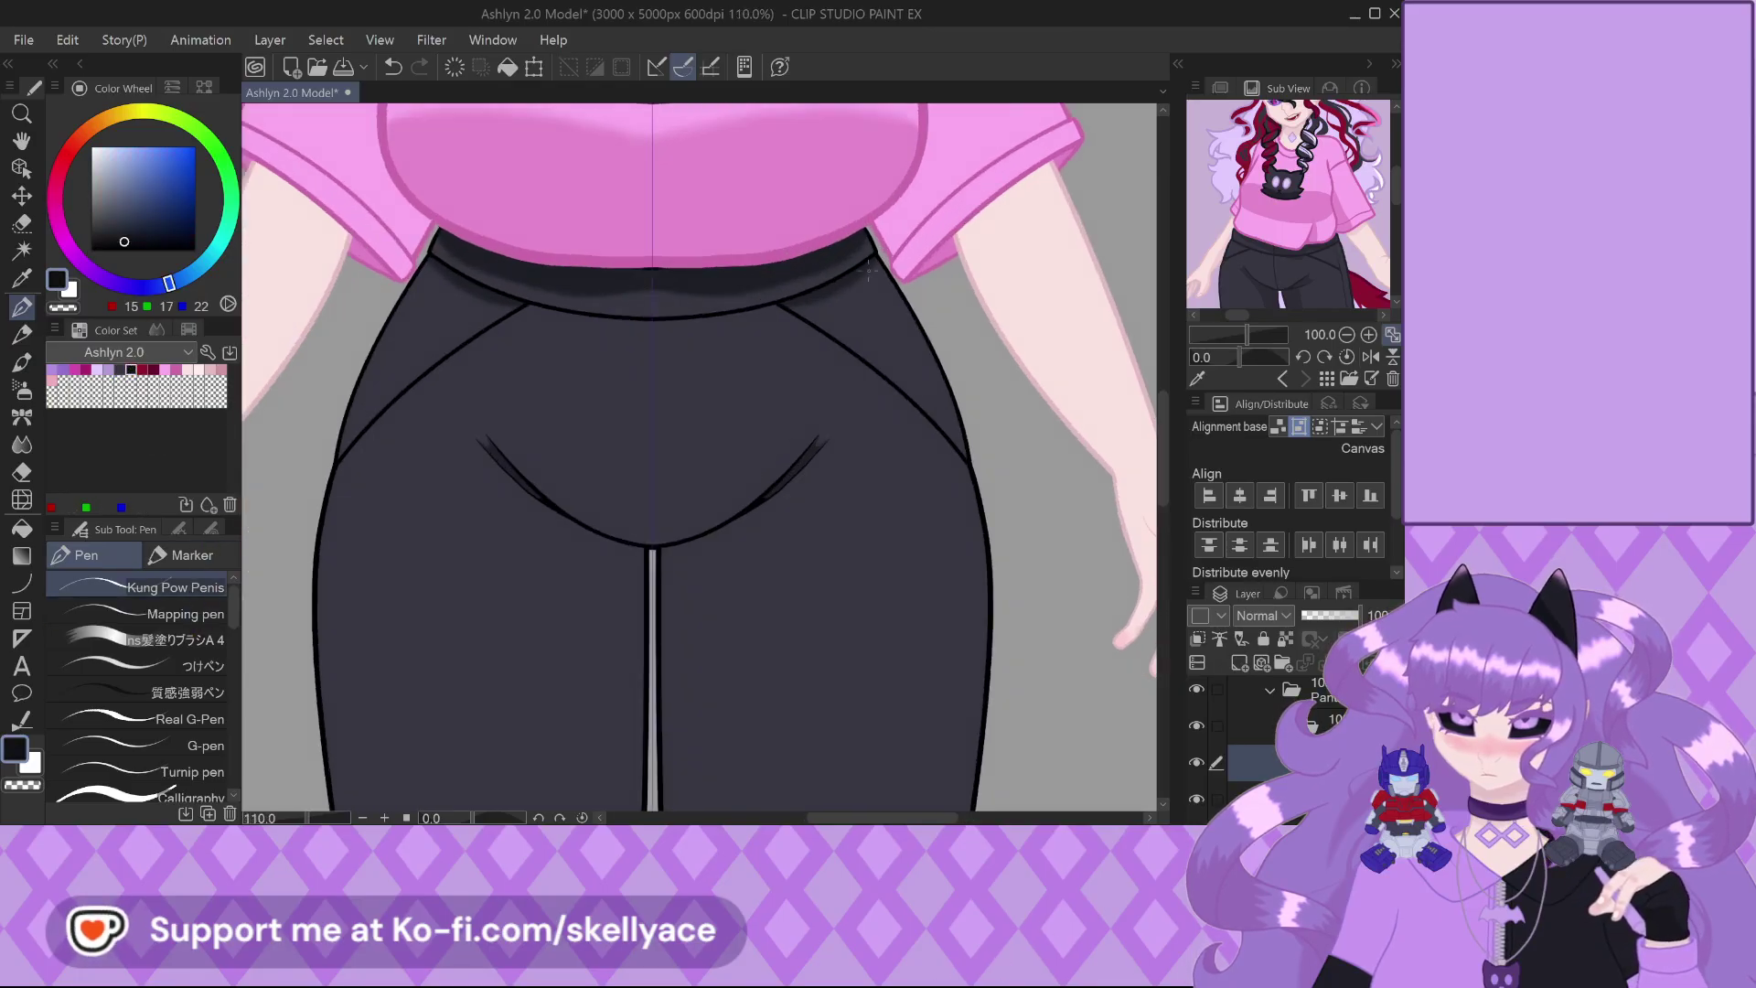
Draw a short curved seam line with the Pen across the waistband near the hip, from the shirt hem to the waistband's lower edge
scroll(883, 243, "up", 6)
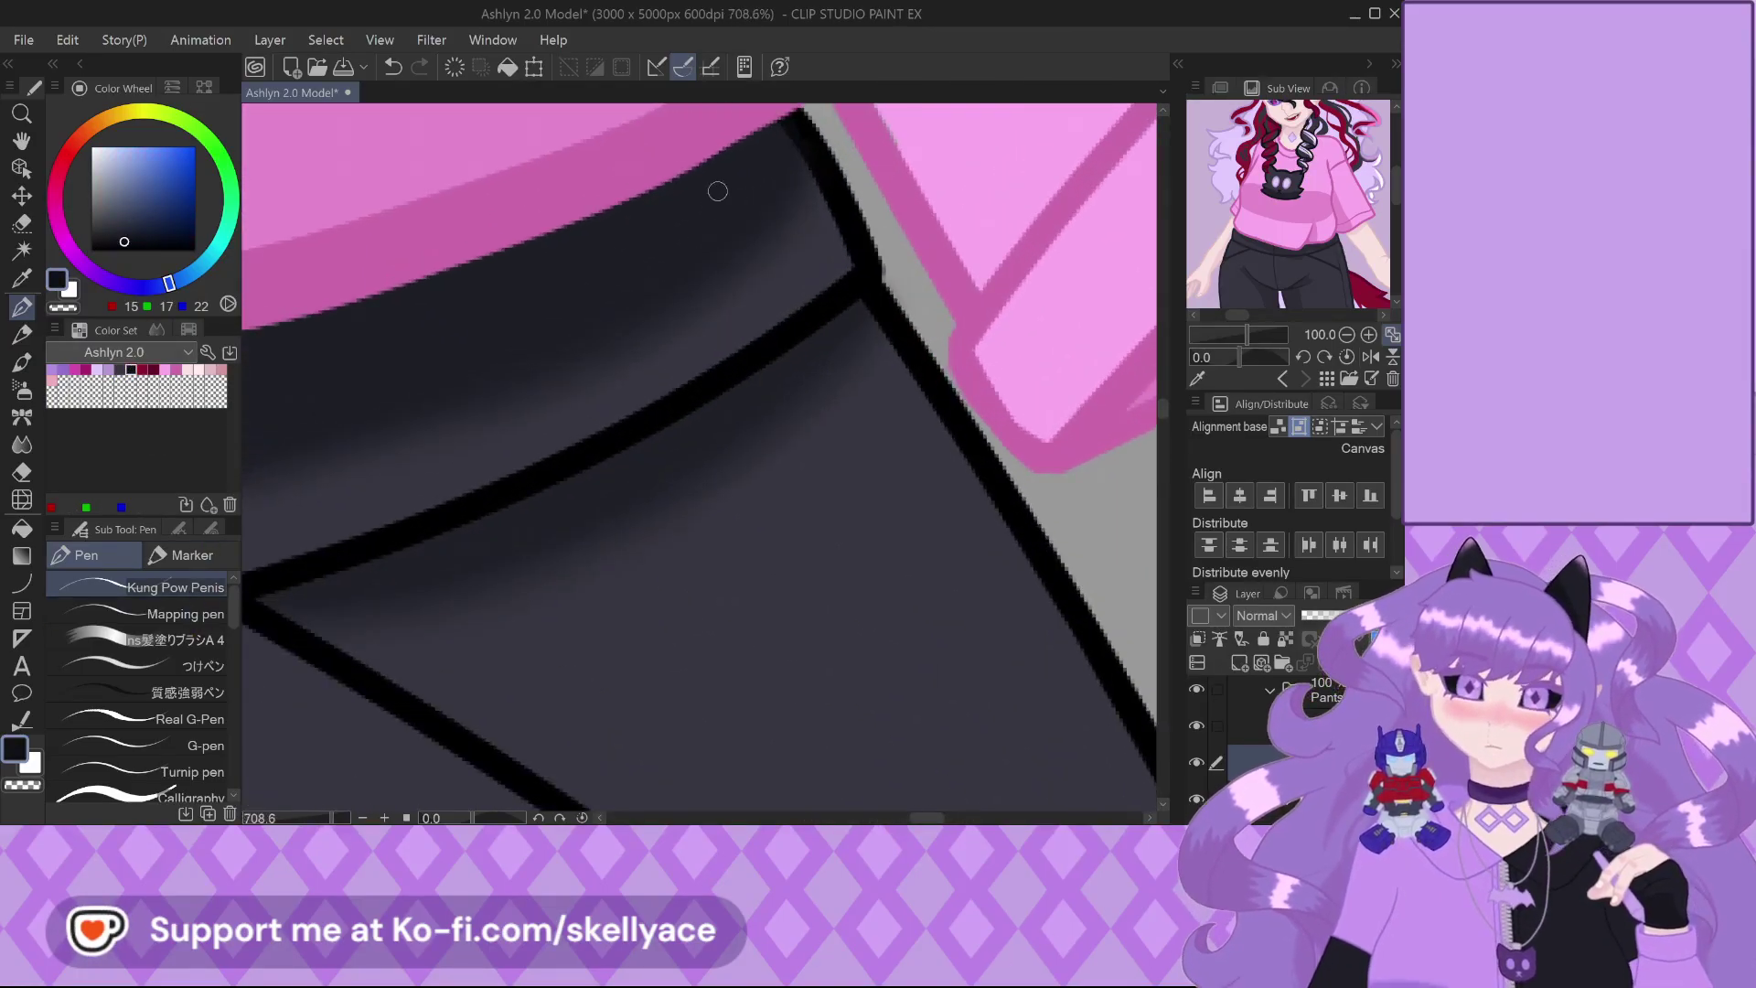
mouse_move(684, 164)
left_mouse_down()
mouse_move(768, 272)
mouse_move(794, 375)
left_mouse_up()
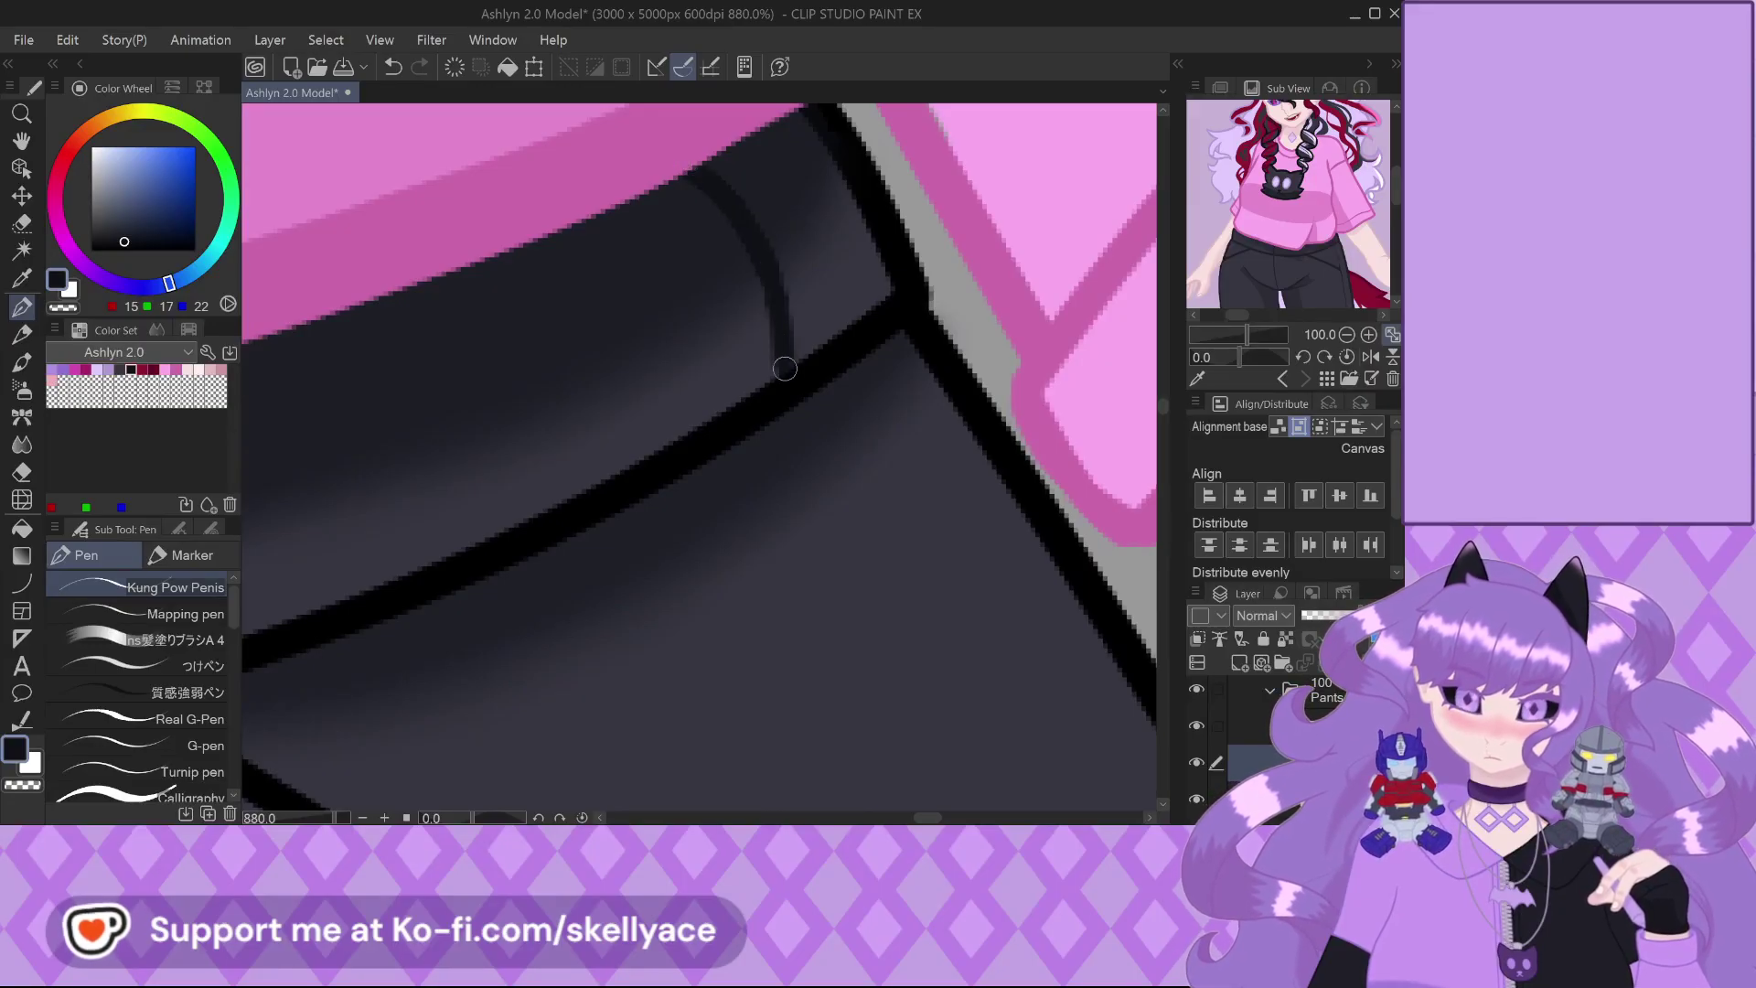
scroll(688, 224, "down", 3)
scroll(688, 224, "down", 4)
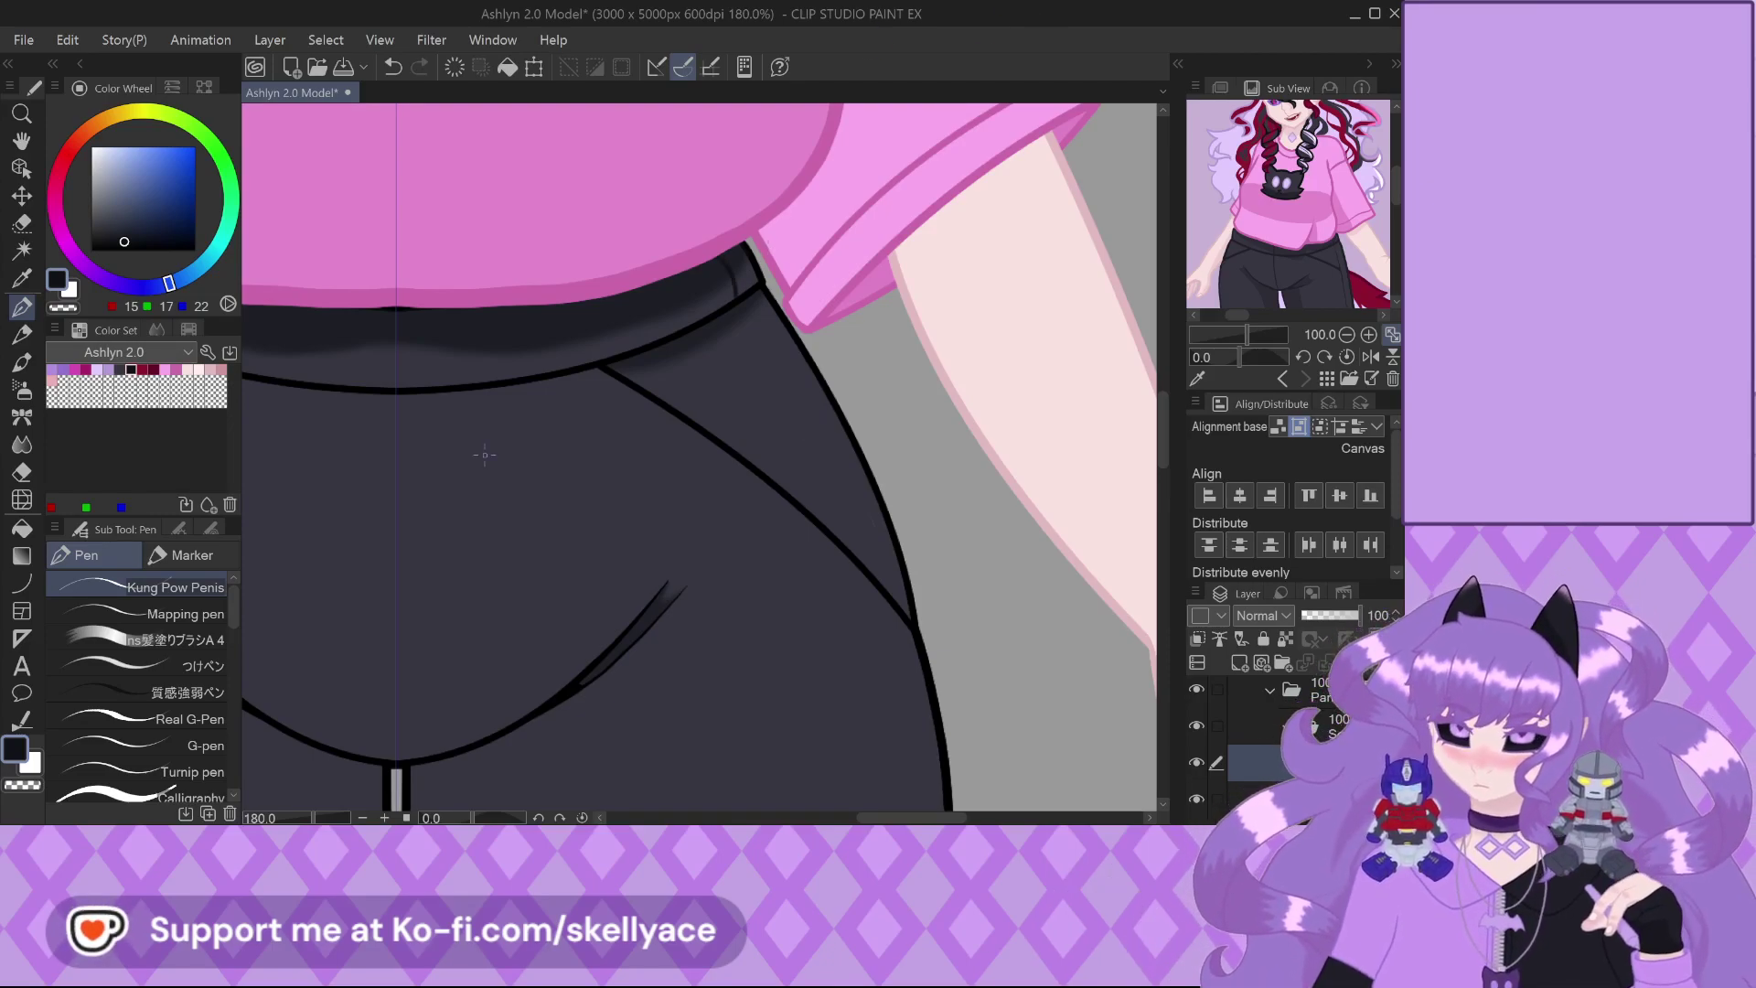
Try to draw the outer side seam below the waistband using the Curve tool at size 5
left_click(19, 583)
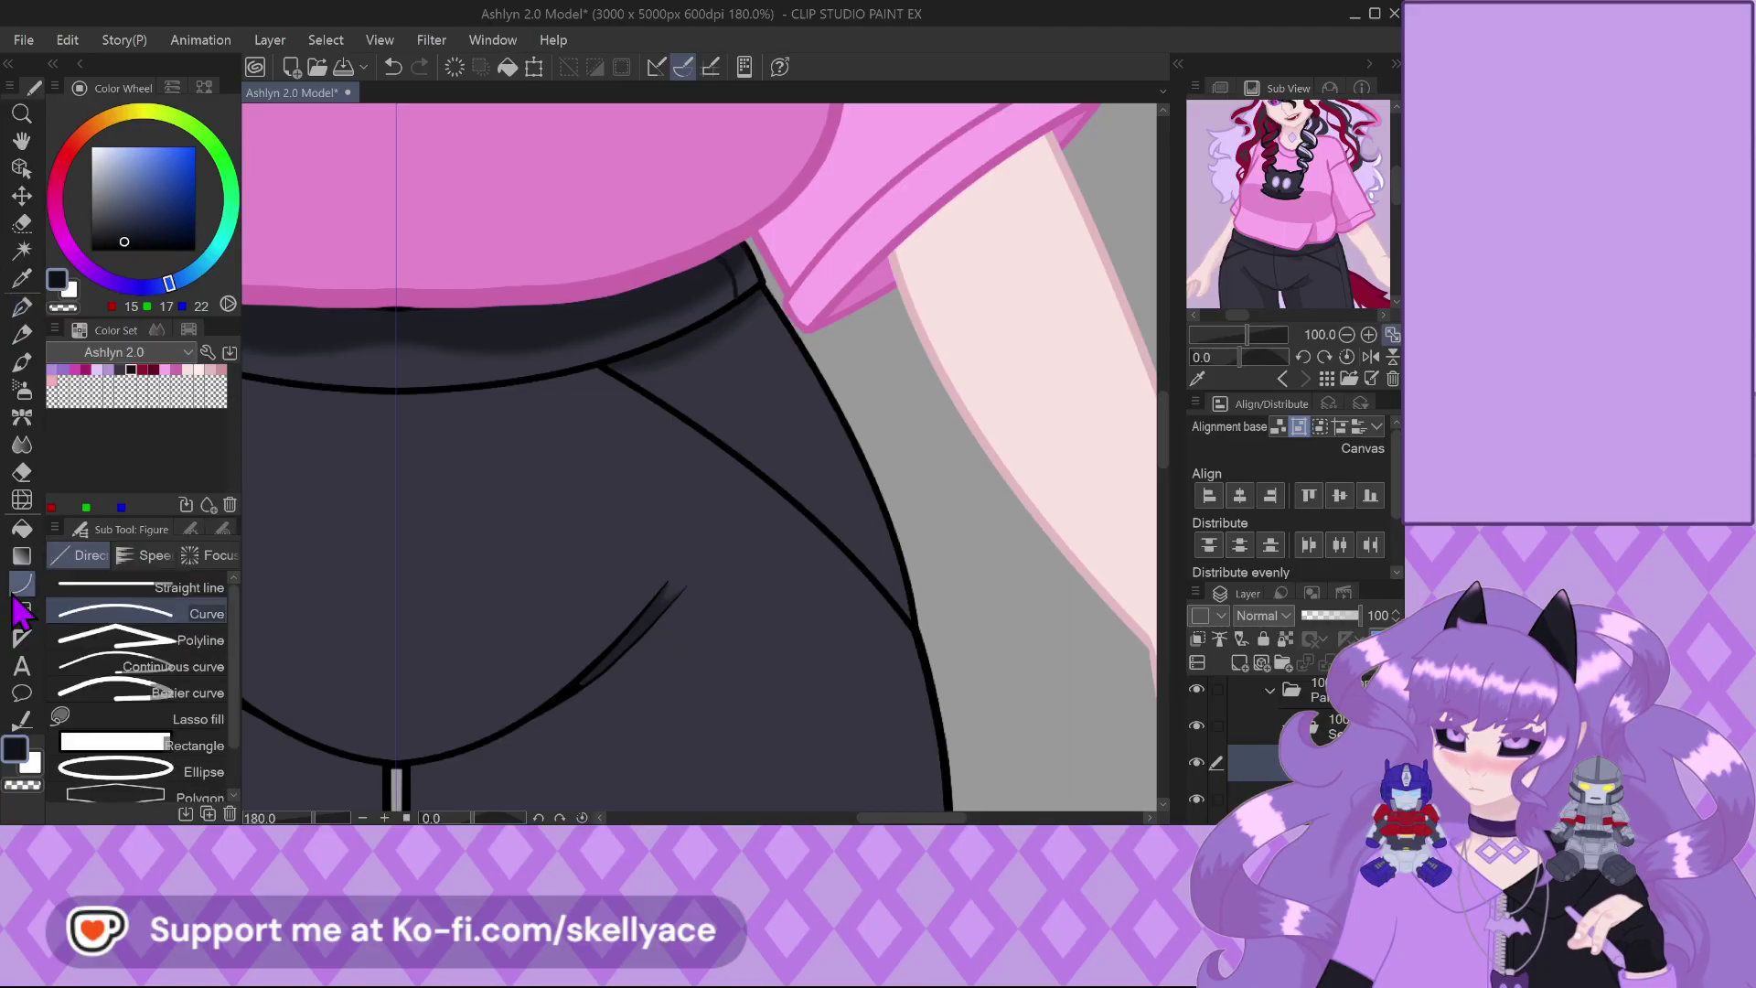
left_click(213, 529)
left_click(137, 608)
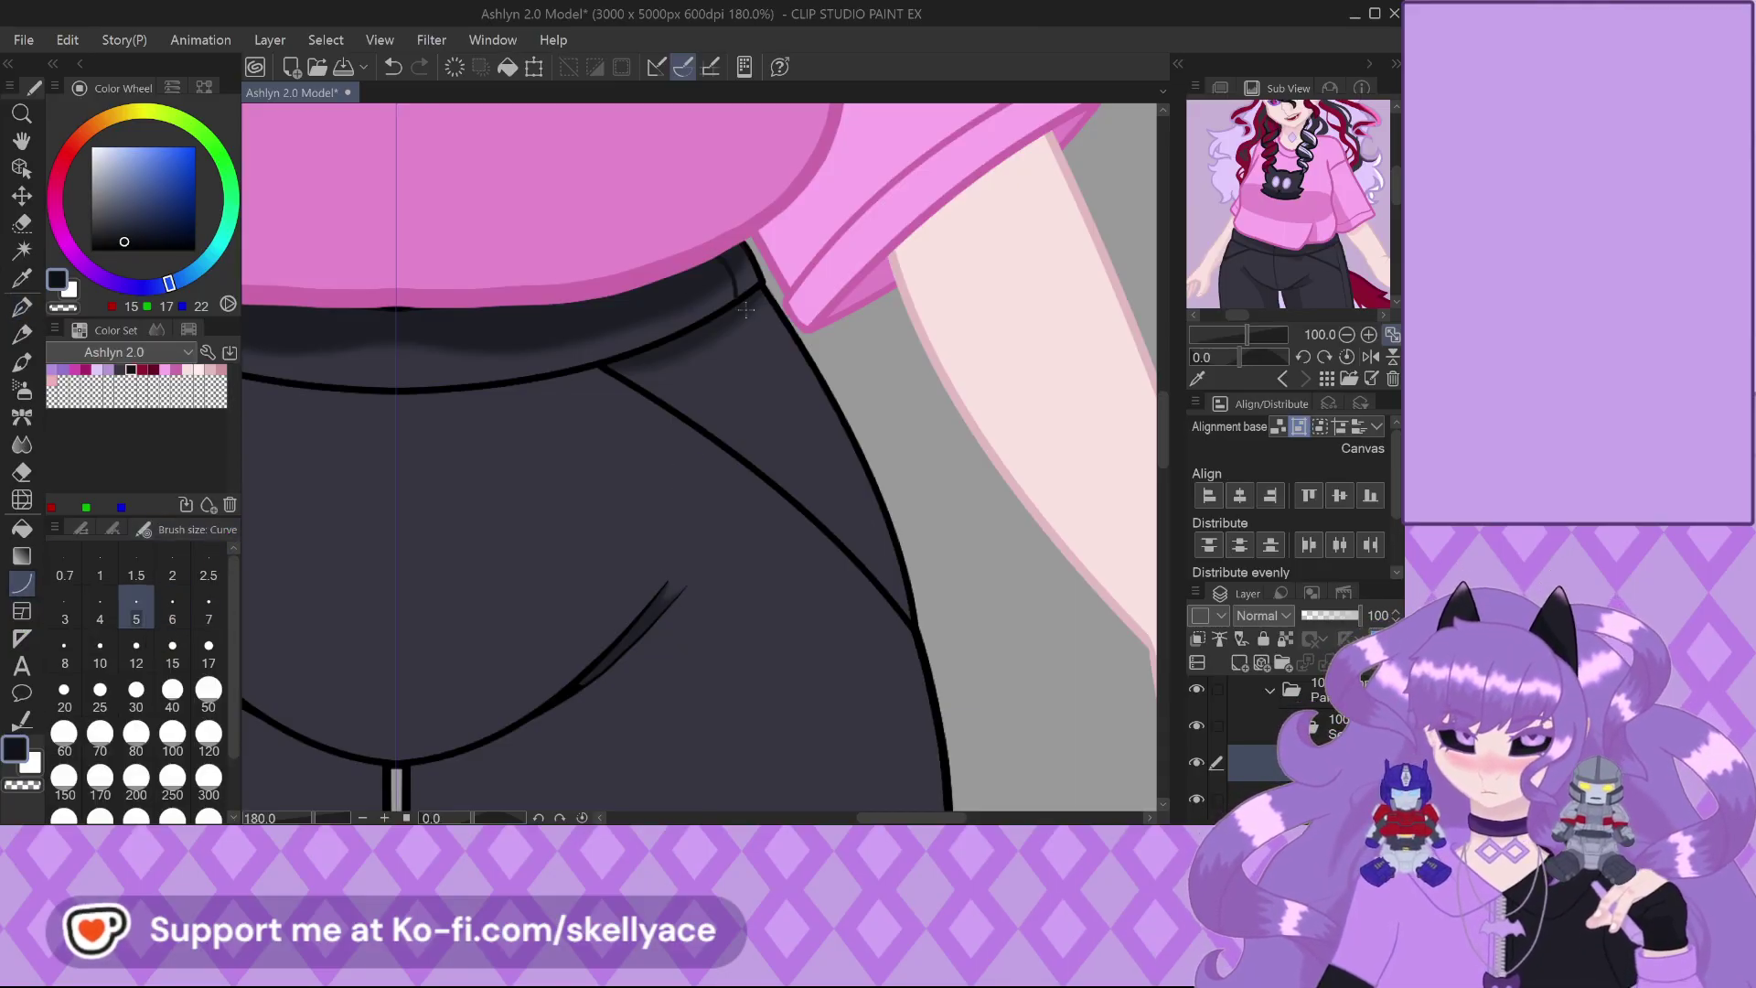
scroll(743, 309, "up", 4)
scroll(716, 290, "down", 4)
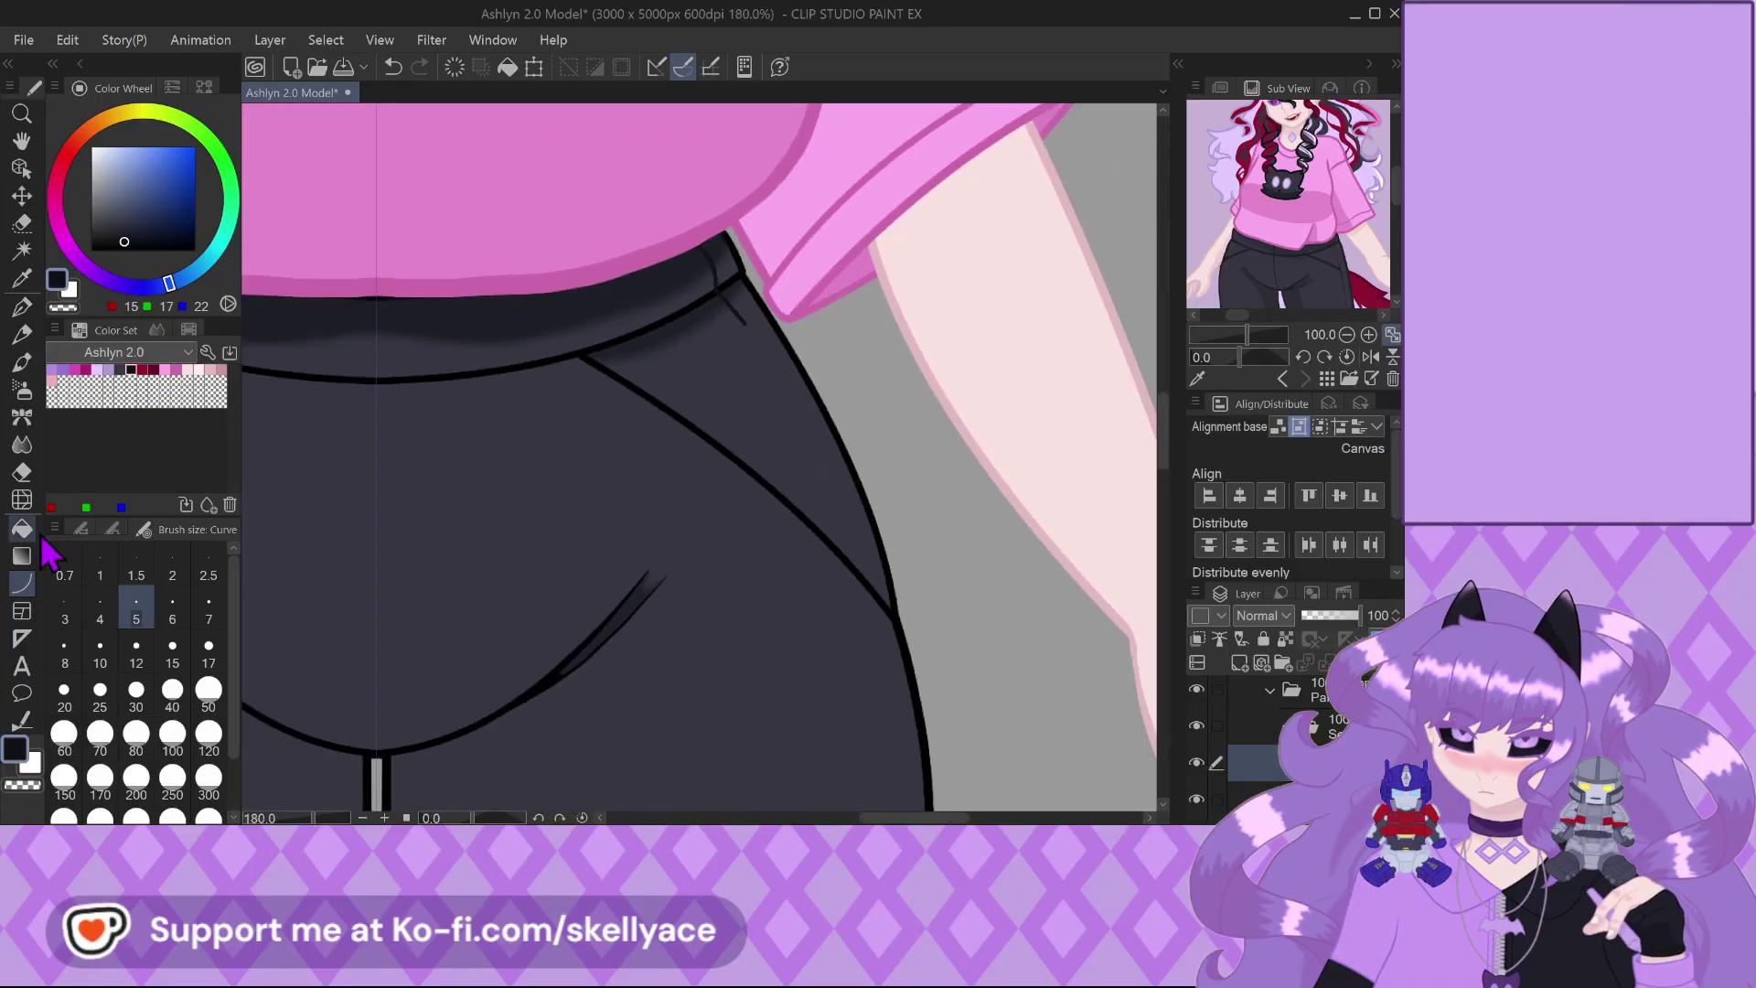
left_click(81, 529)
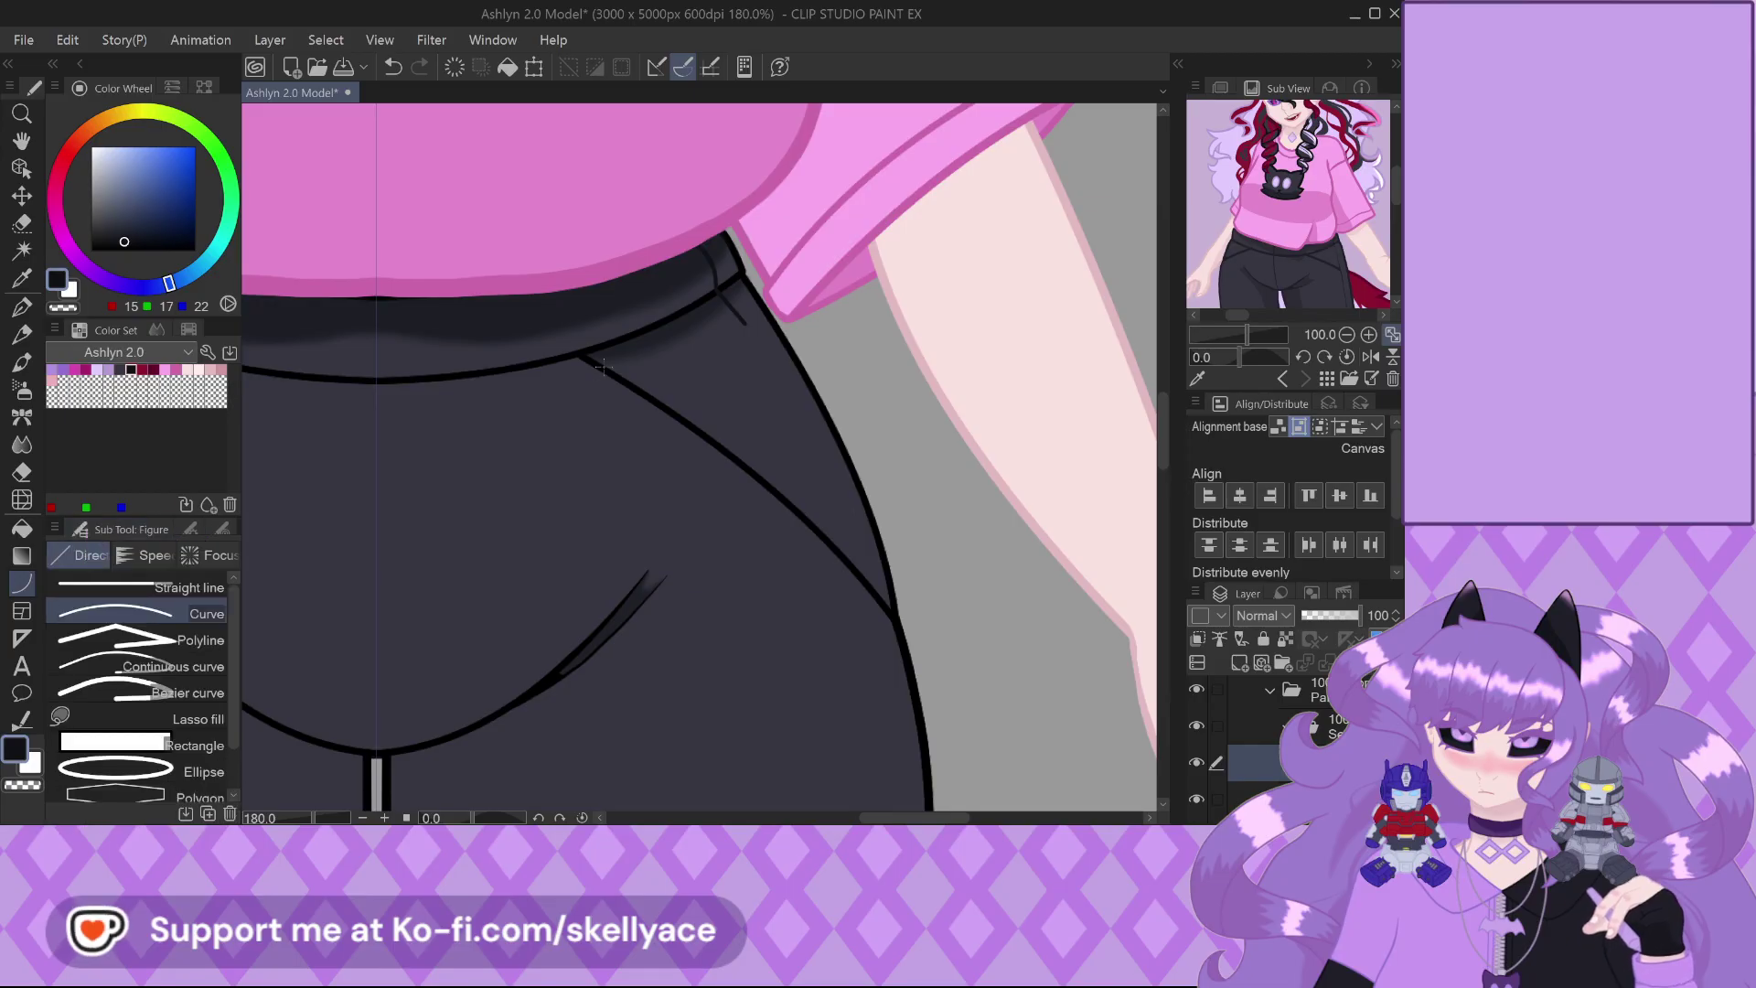
key("ctrl+z")
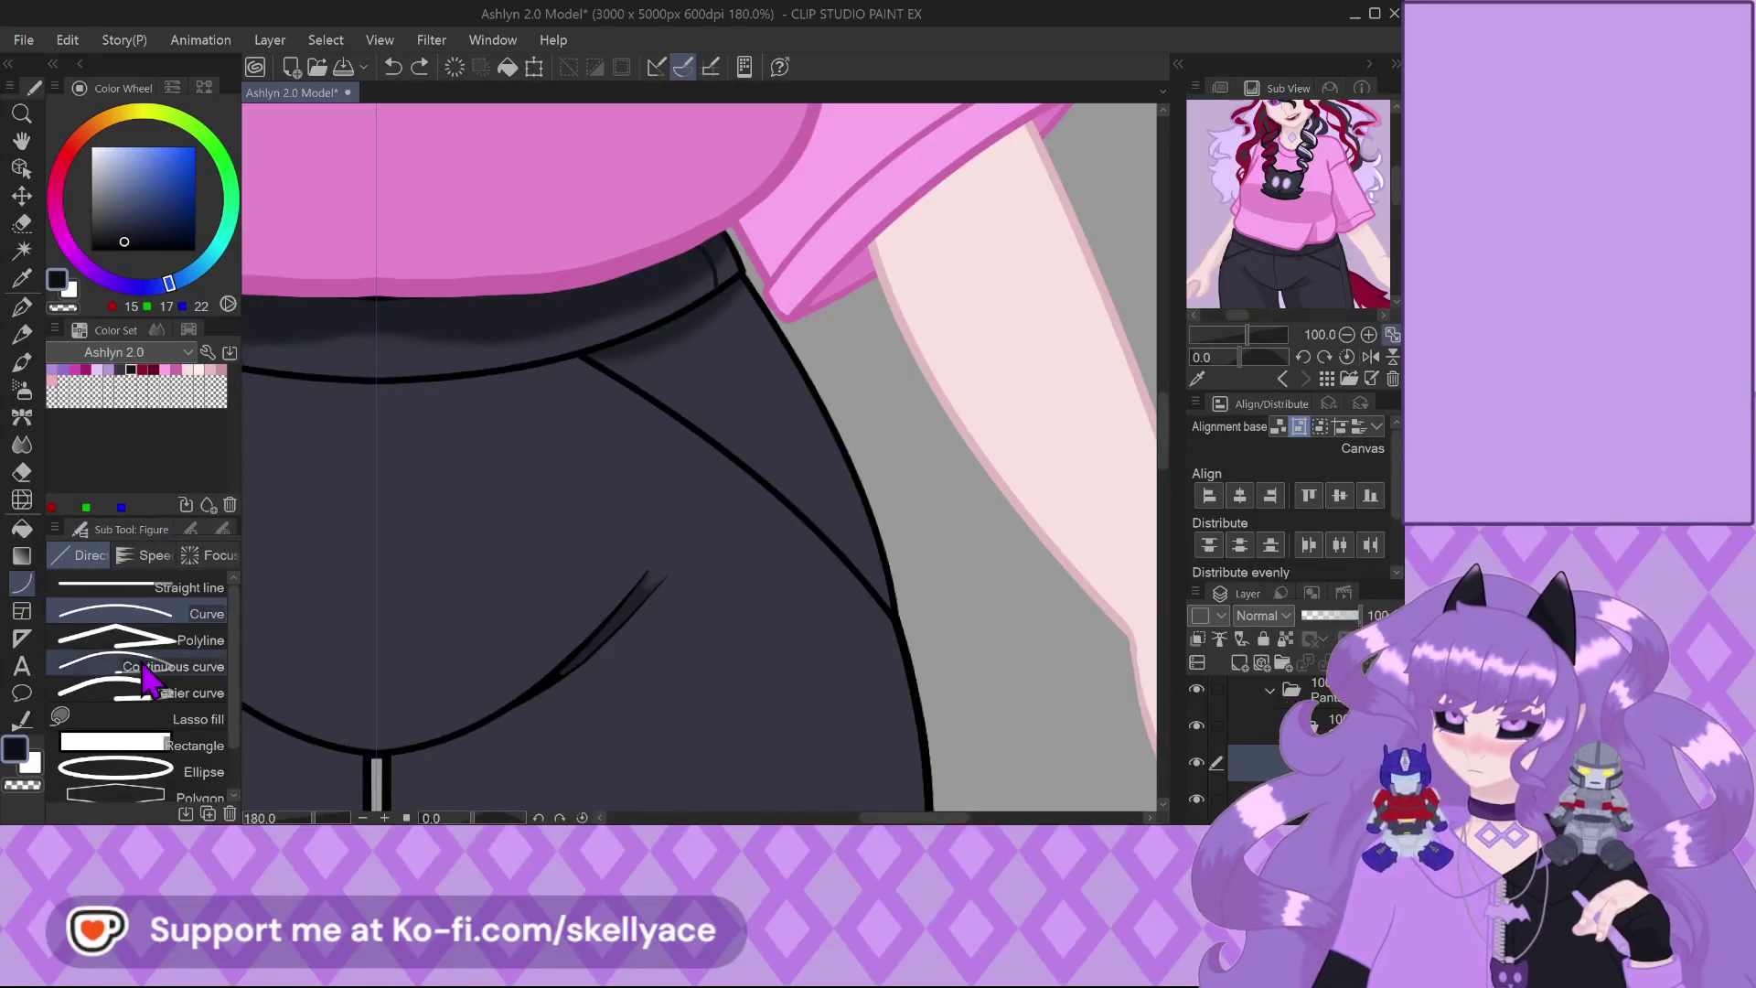
Start a mirrored side seam with the Bezier curve at size 5, placing points from the waistband seam down along the hips
left_click(154, 692)
left_click(222, 529)
left_click(137, 611)
scroll(709, 294, "up", 3)
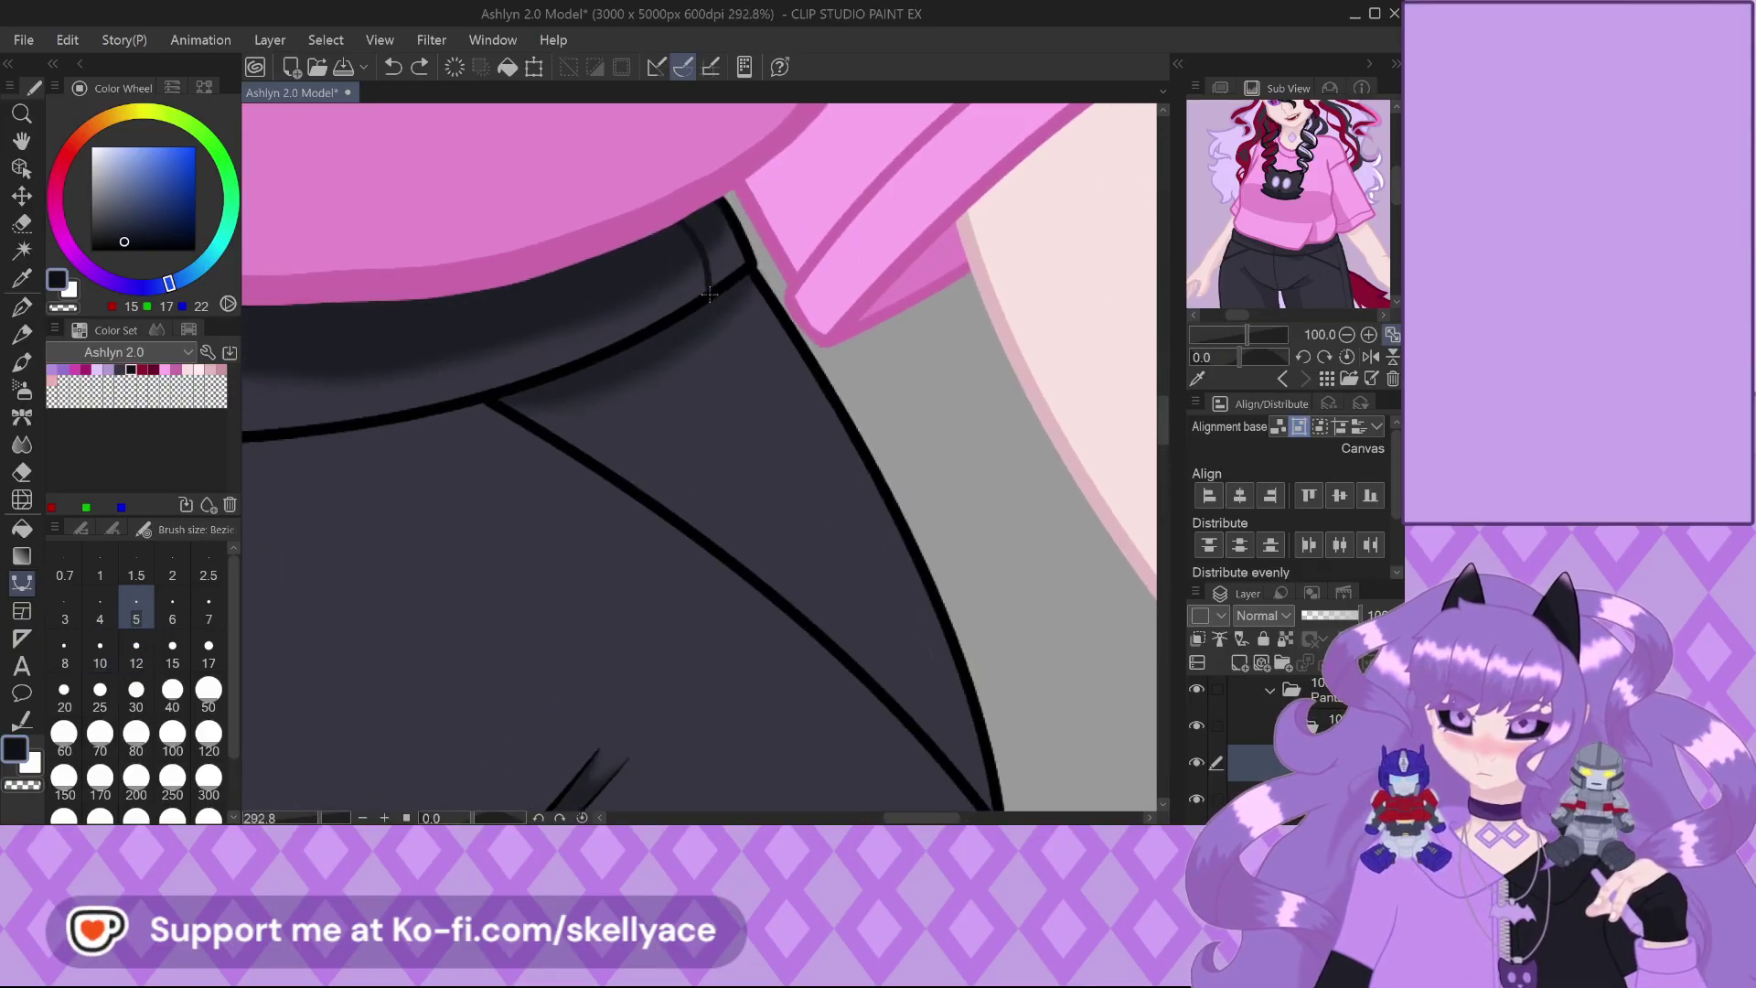
scroll(708, 295, "down", 5)
left_click(785, 411)
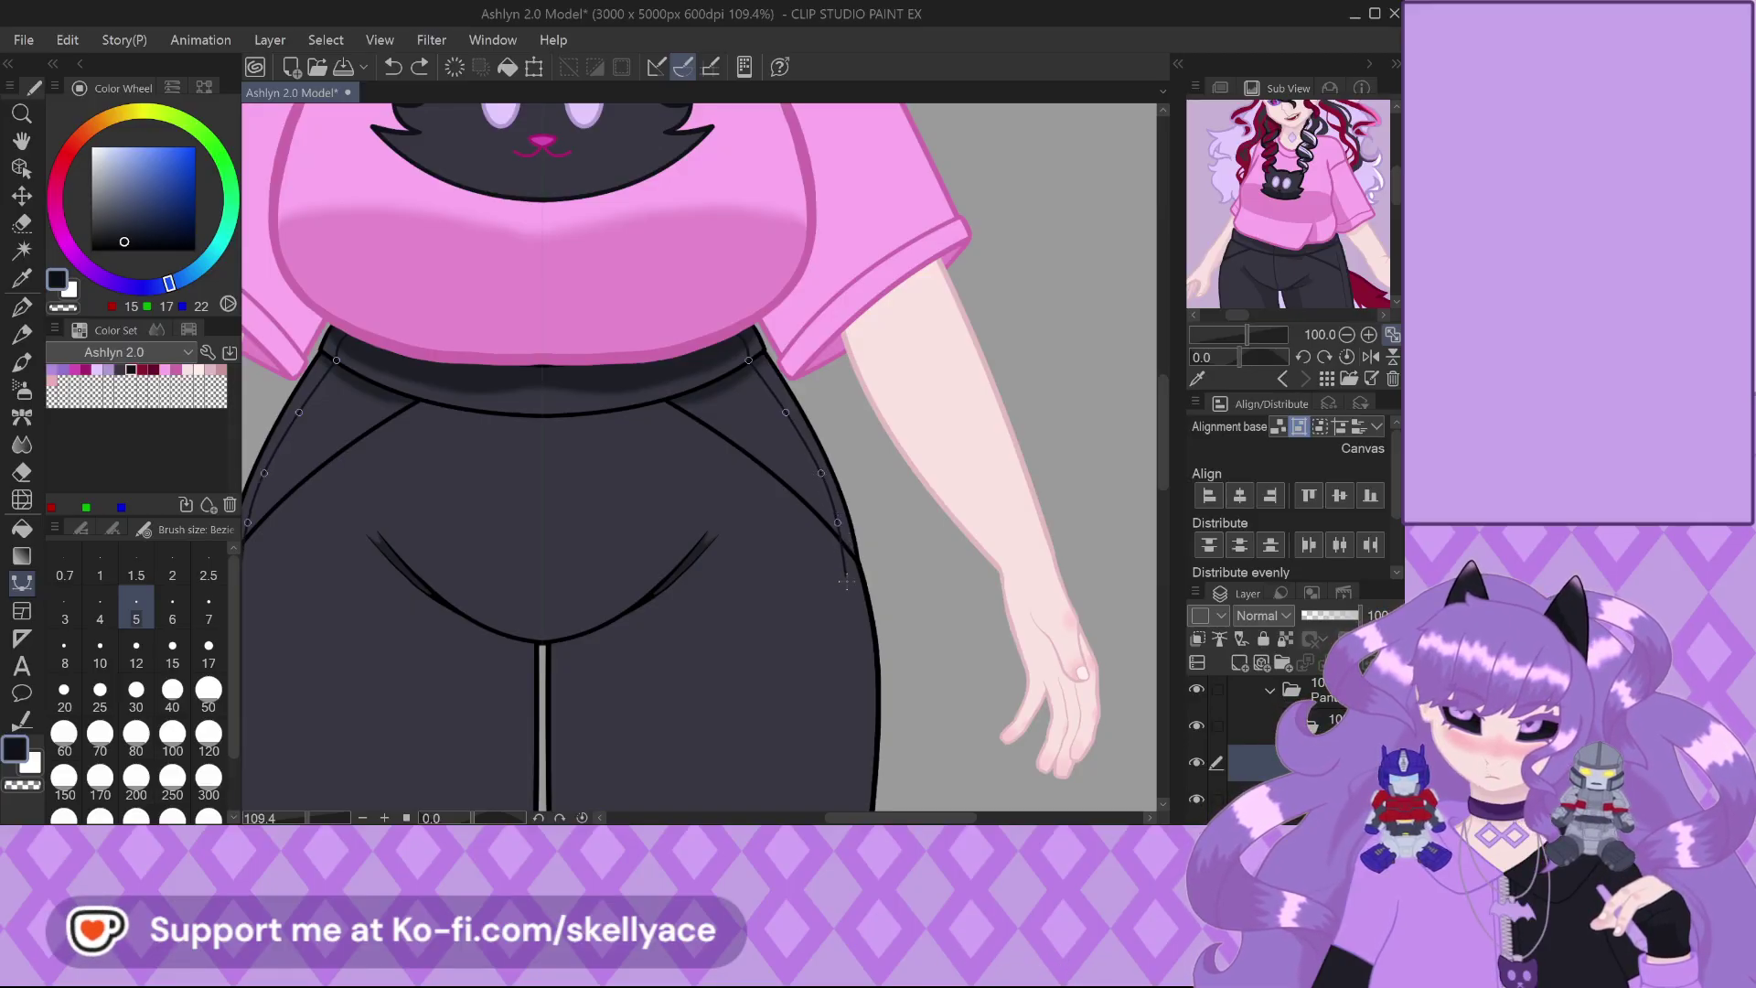
Extend the side seam curve down the outer thighs toward the knees, parallel to the pants outline
scroll(846, 573, "down", 6)
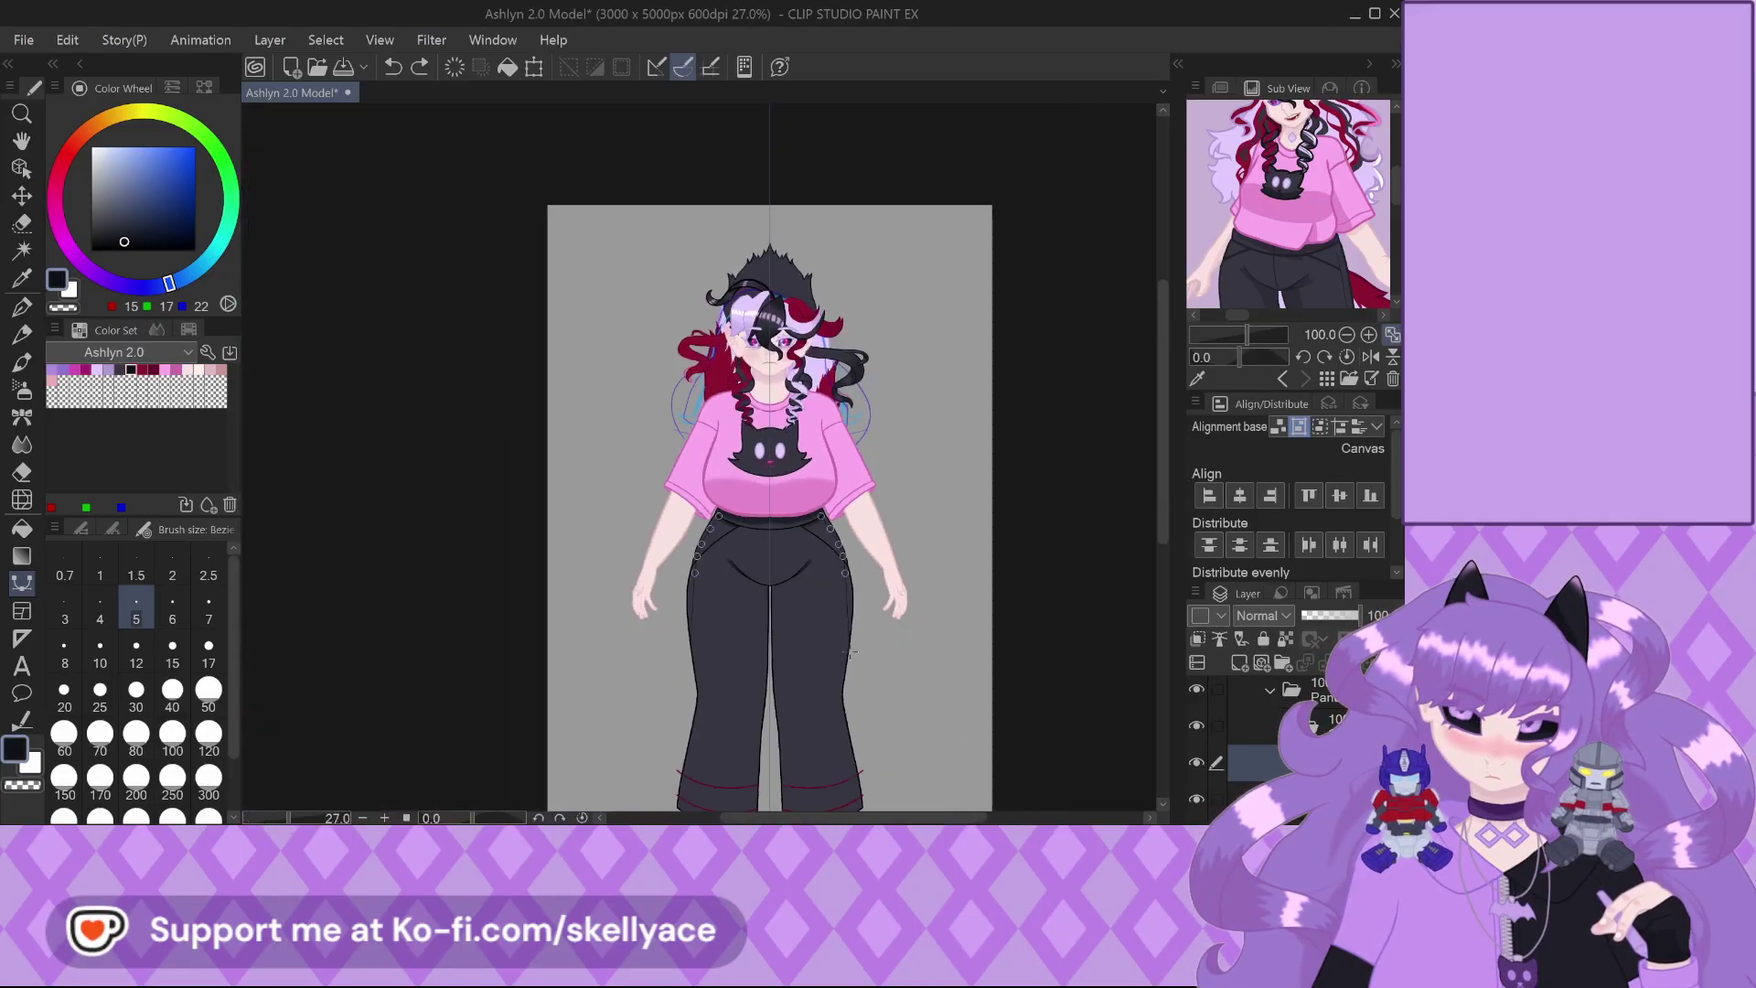
scroll(837, 540, "up", 5)
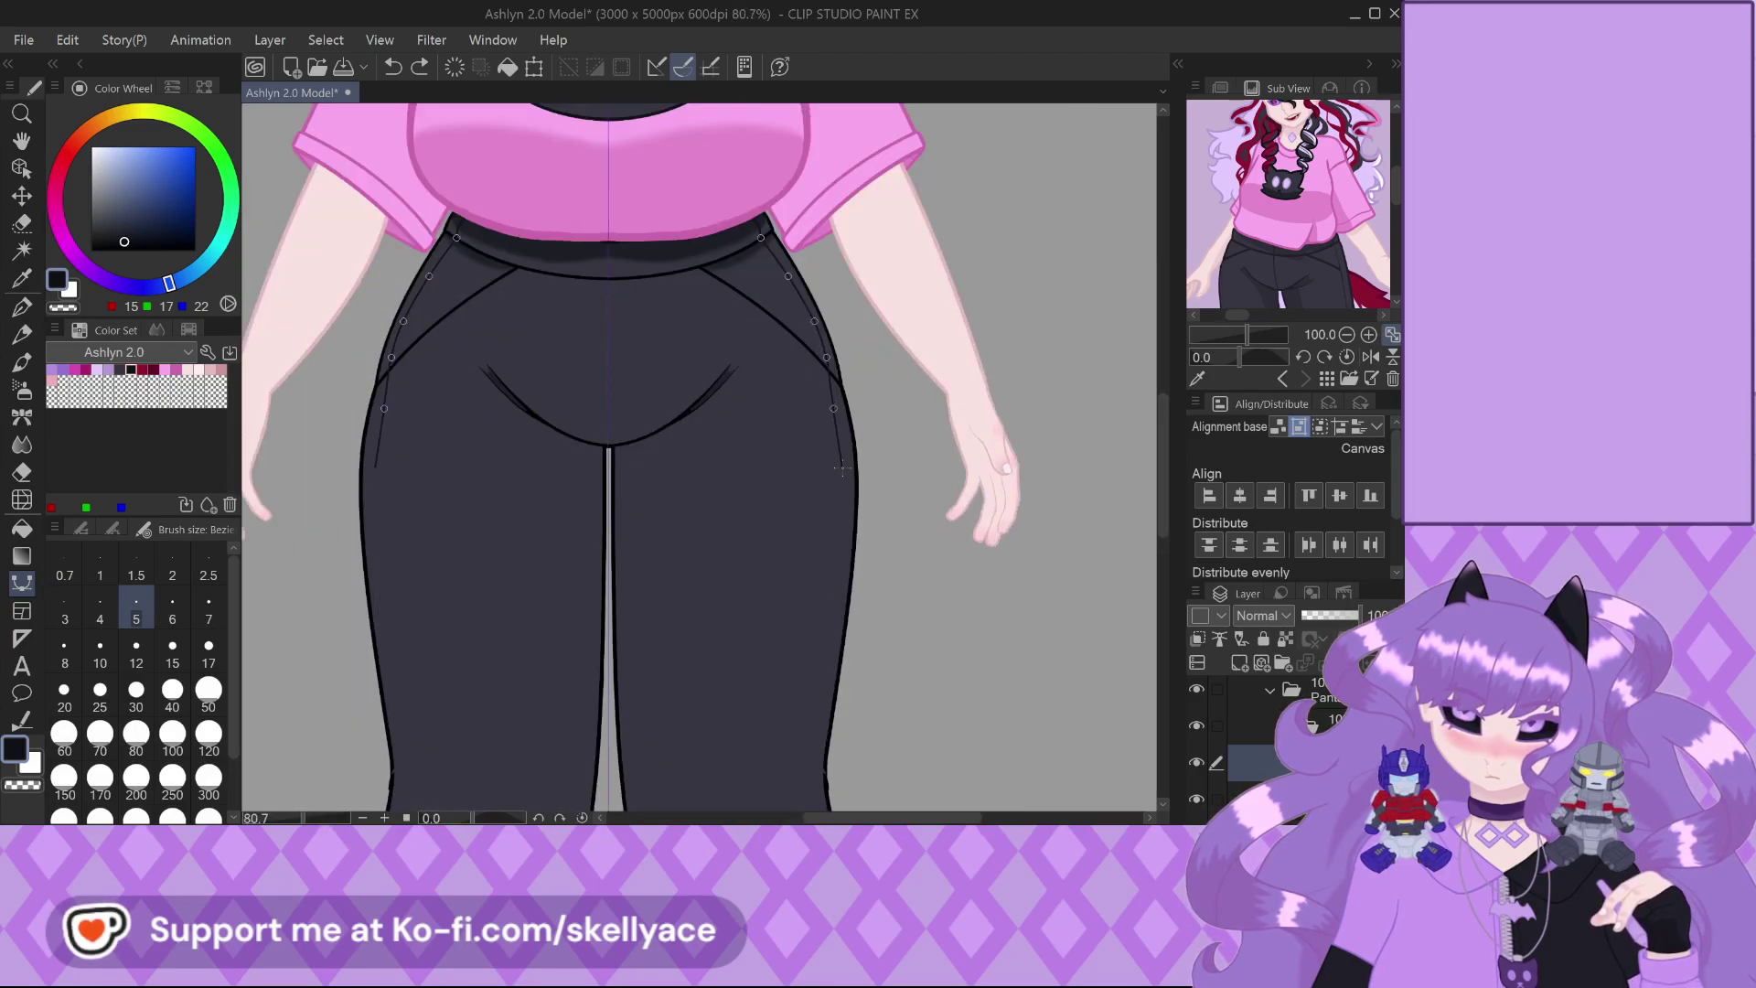
left_click(841, 462)
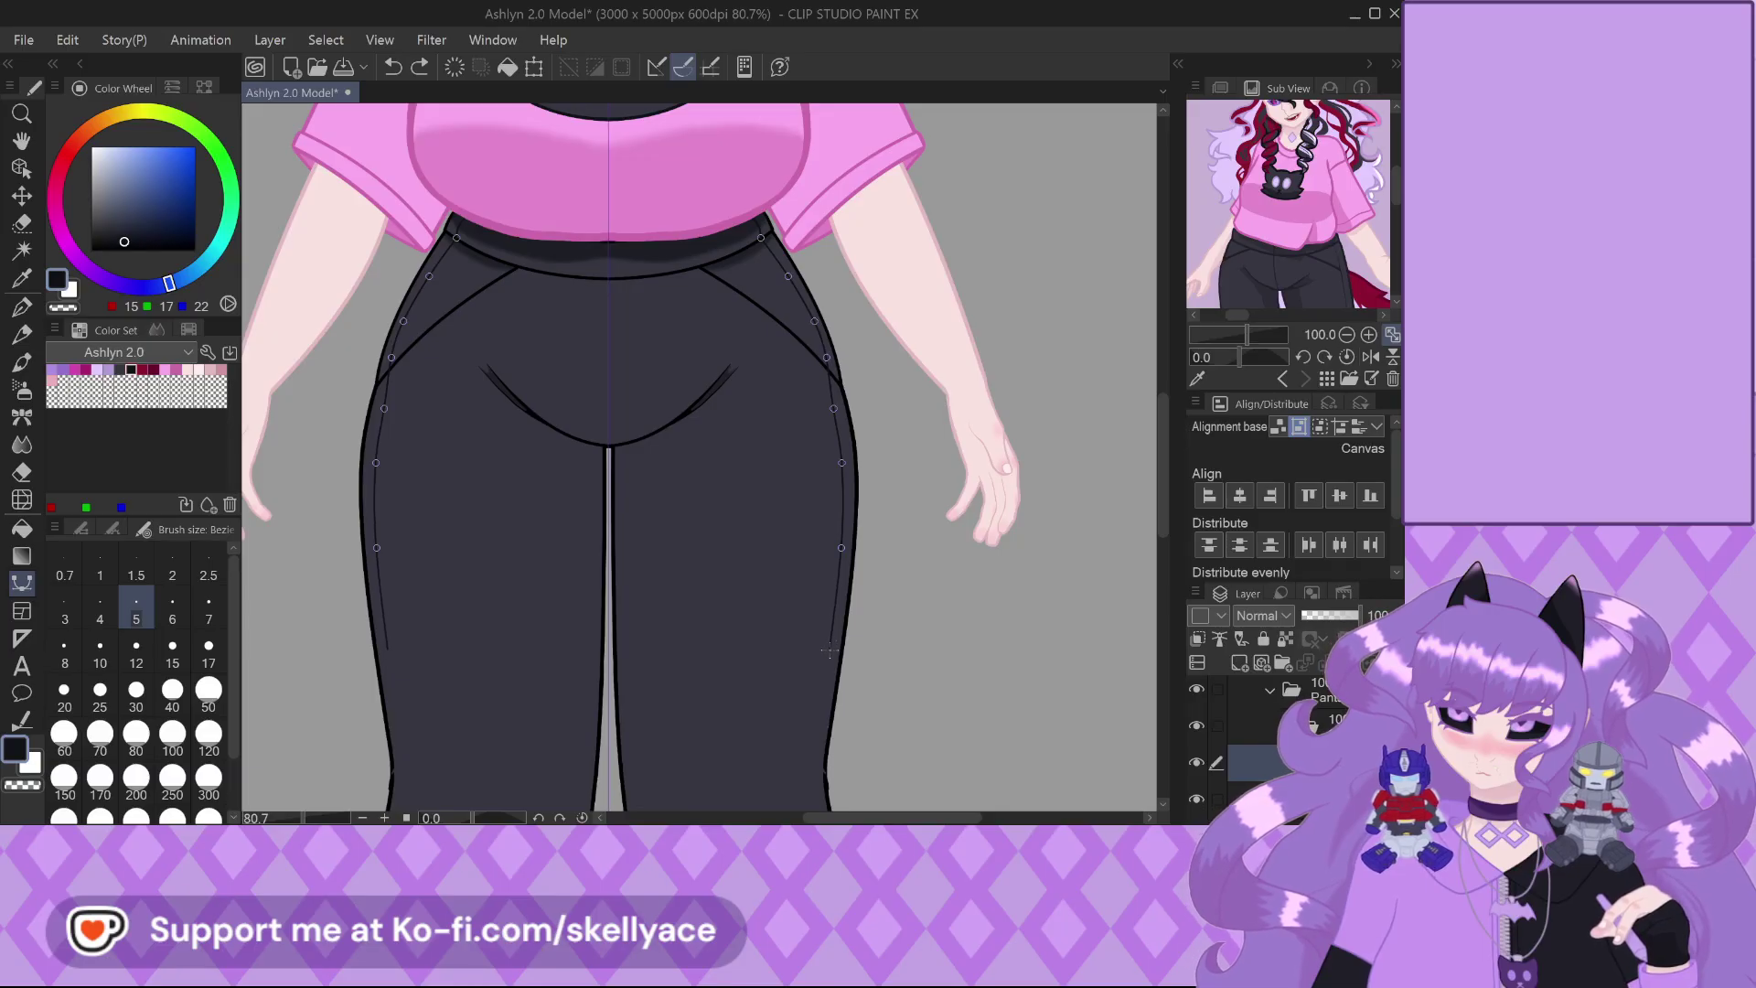
left_click(813, 735)
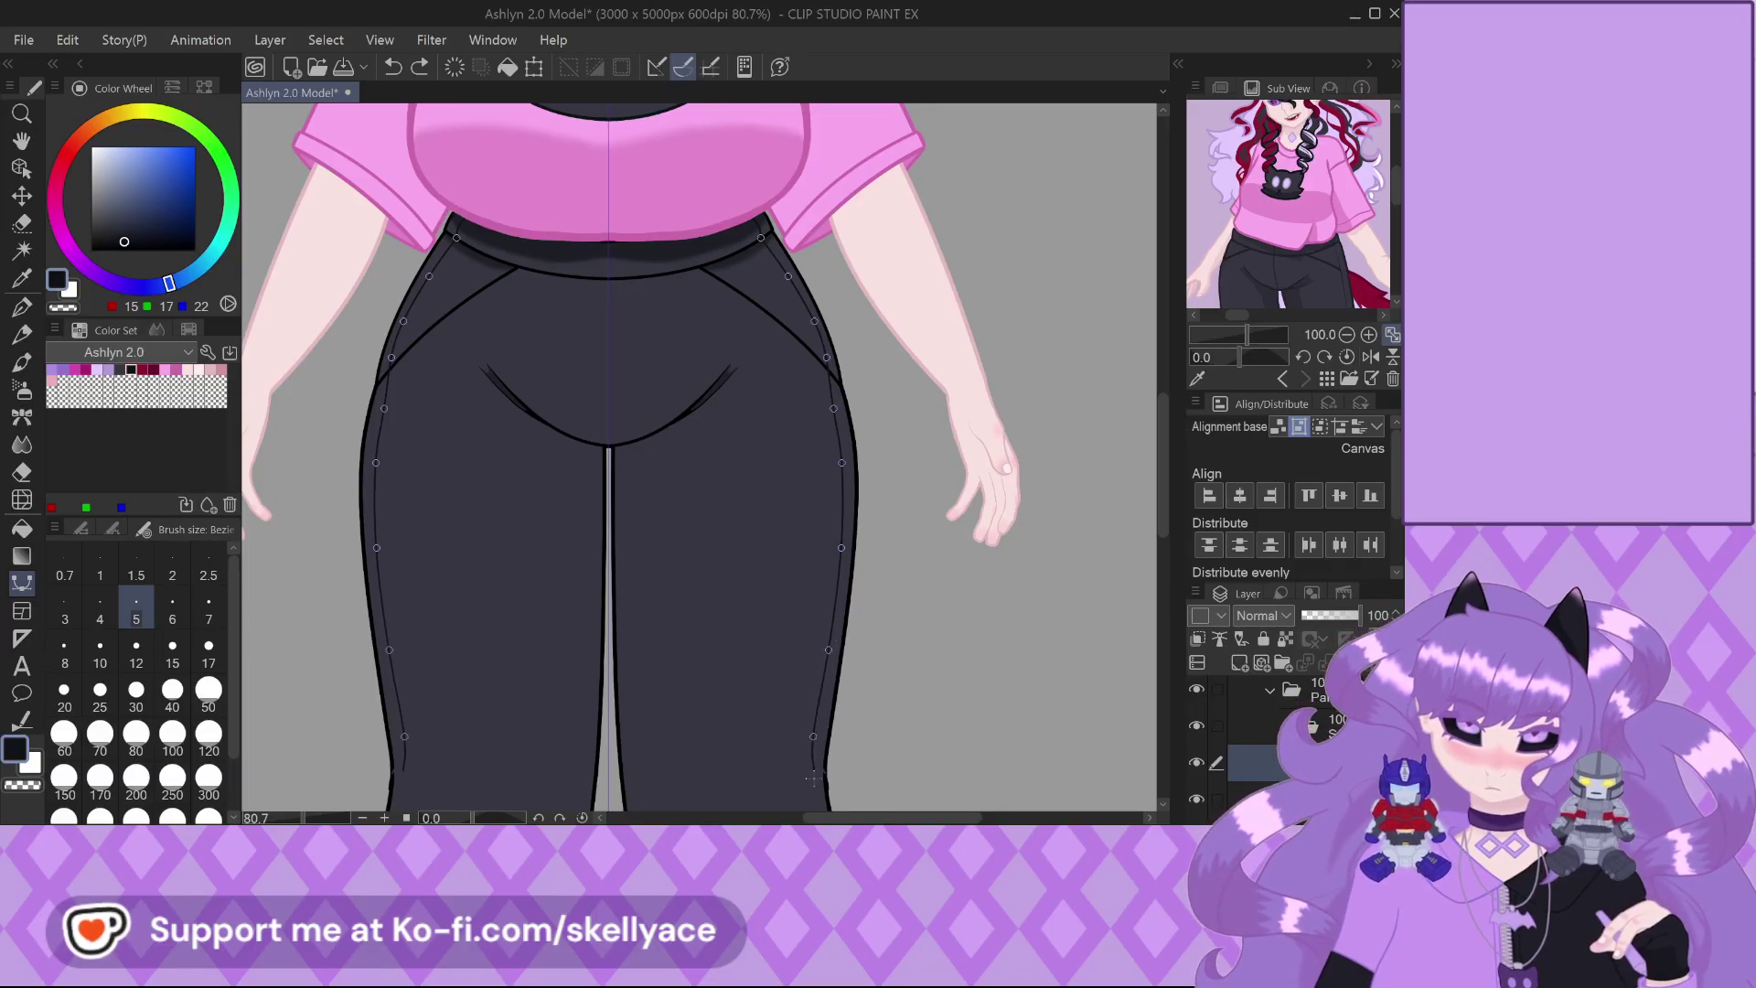
Continue the side seam curve past the knees to the flared hems and finish the line
scroll(812, 776, "down", 6)
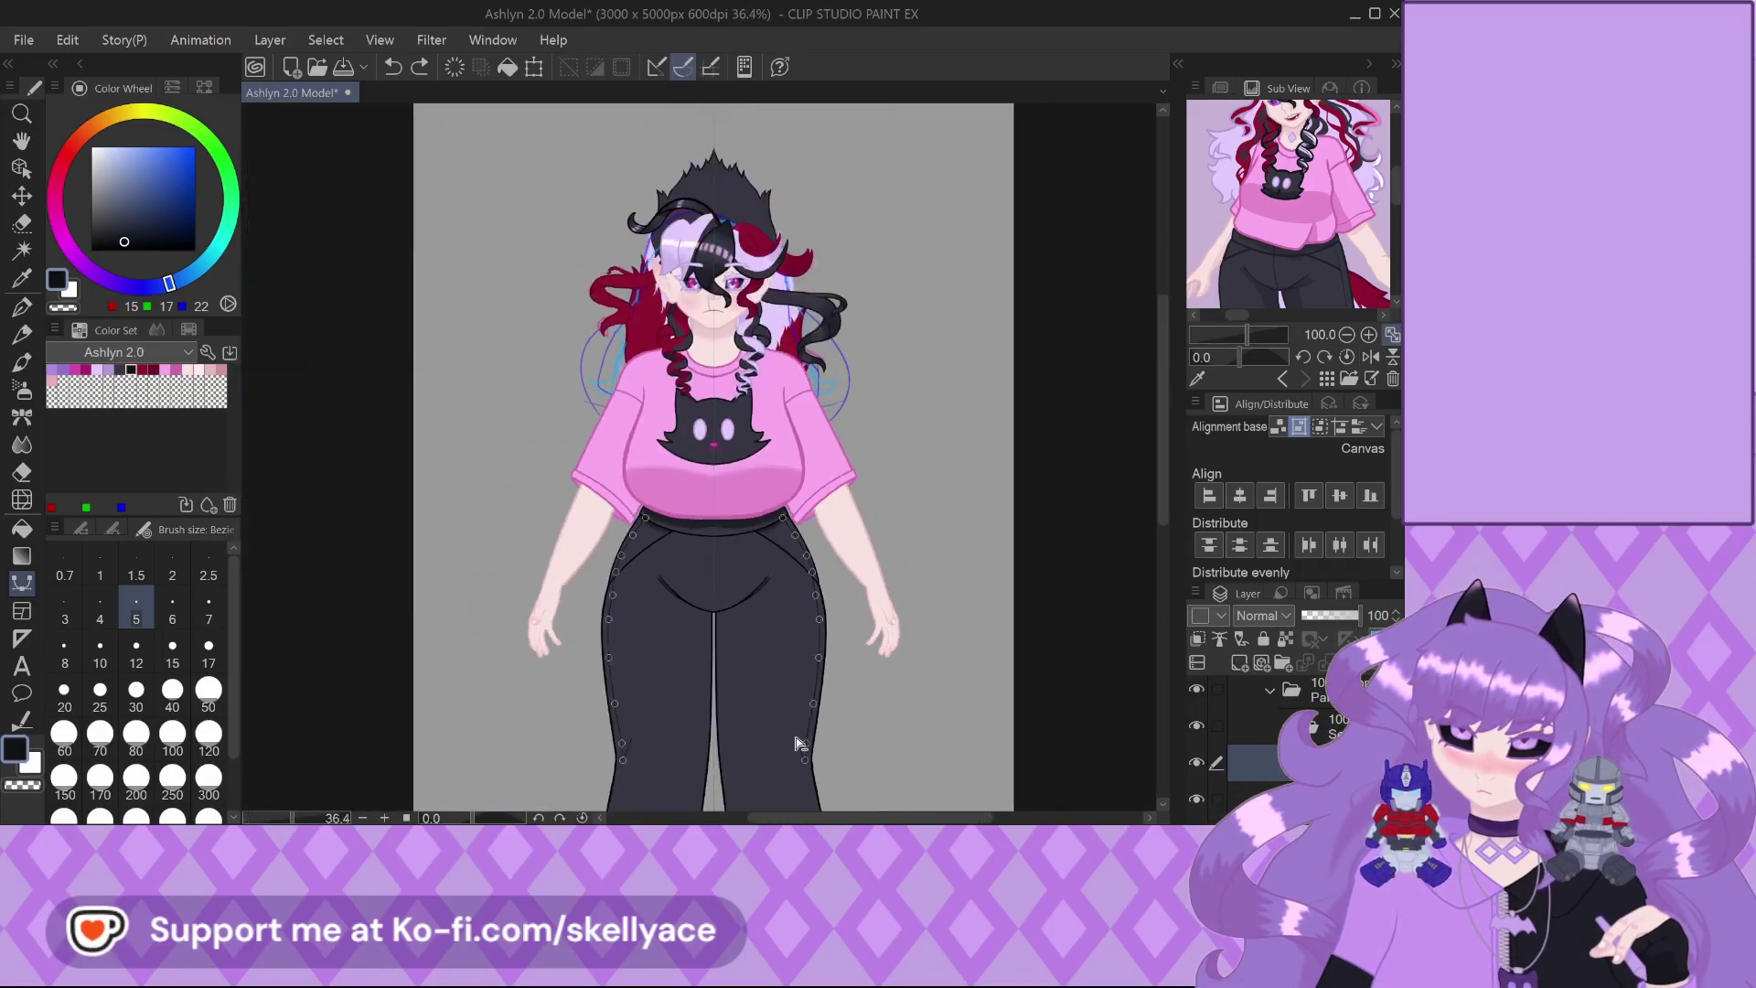
scroll(812, 776, "down", 2)
scroll(786, 750, "up", 7)
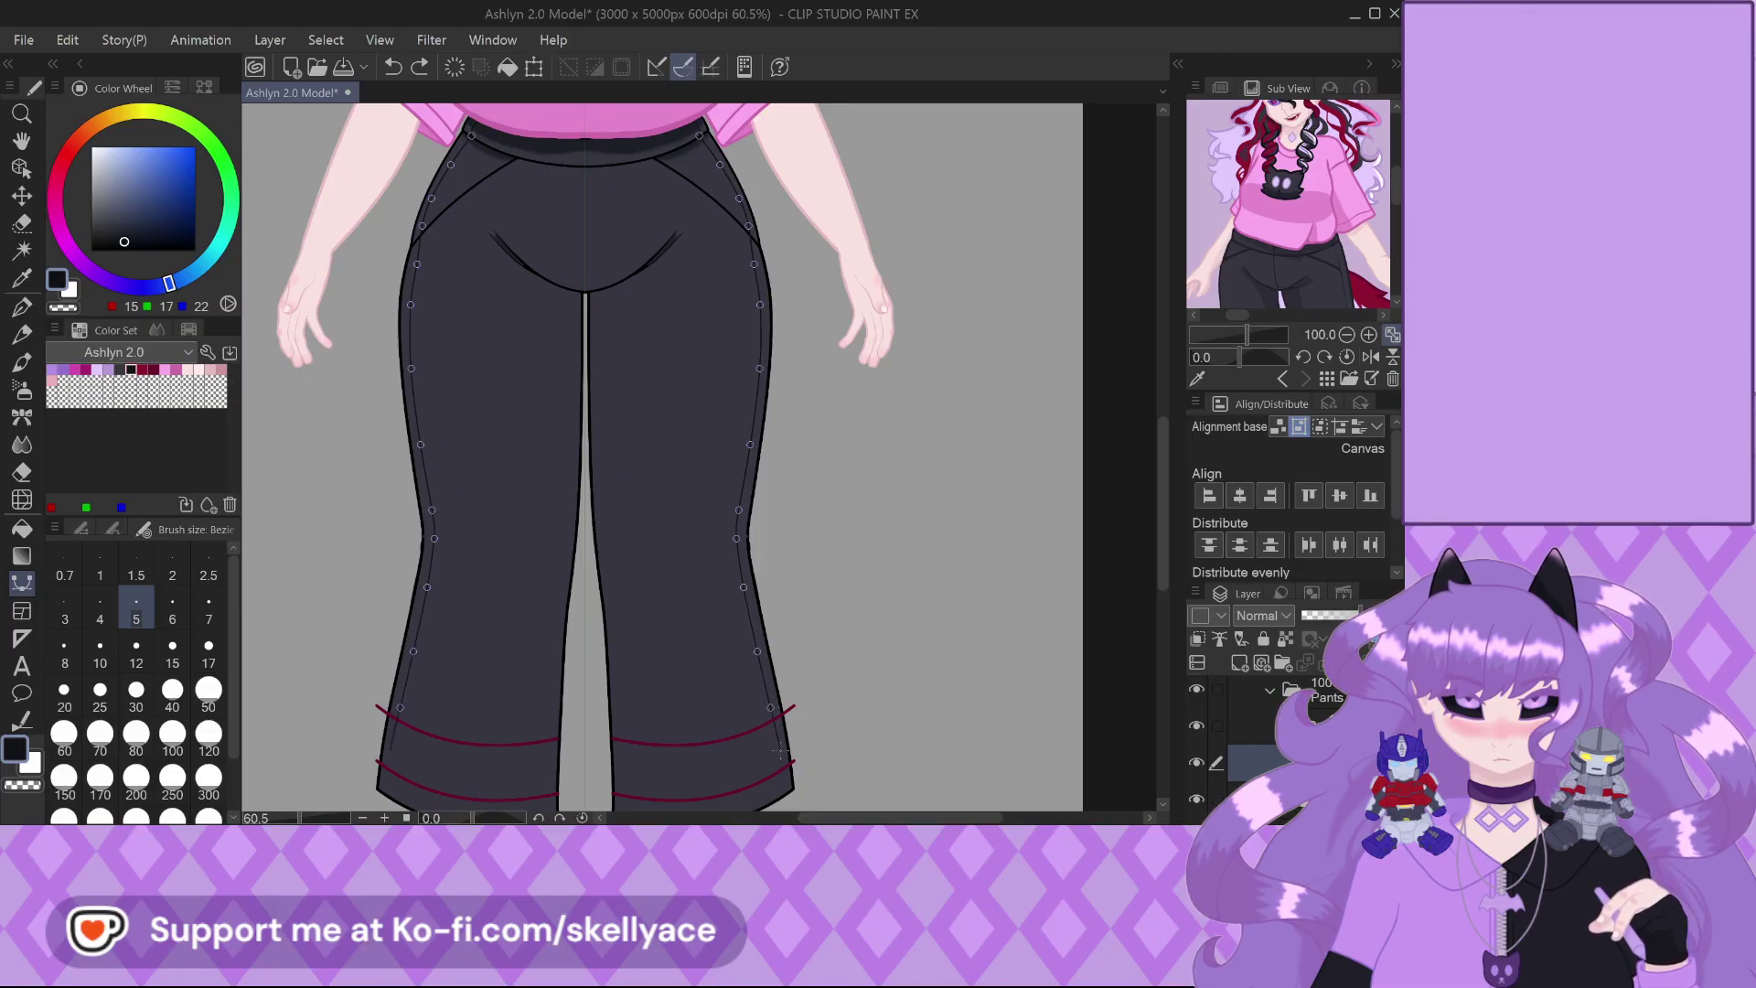
scroll(783, 794, "up", 5)
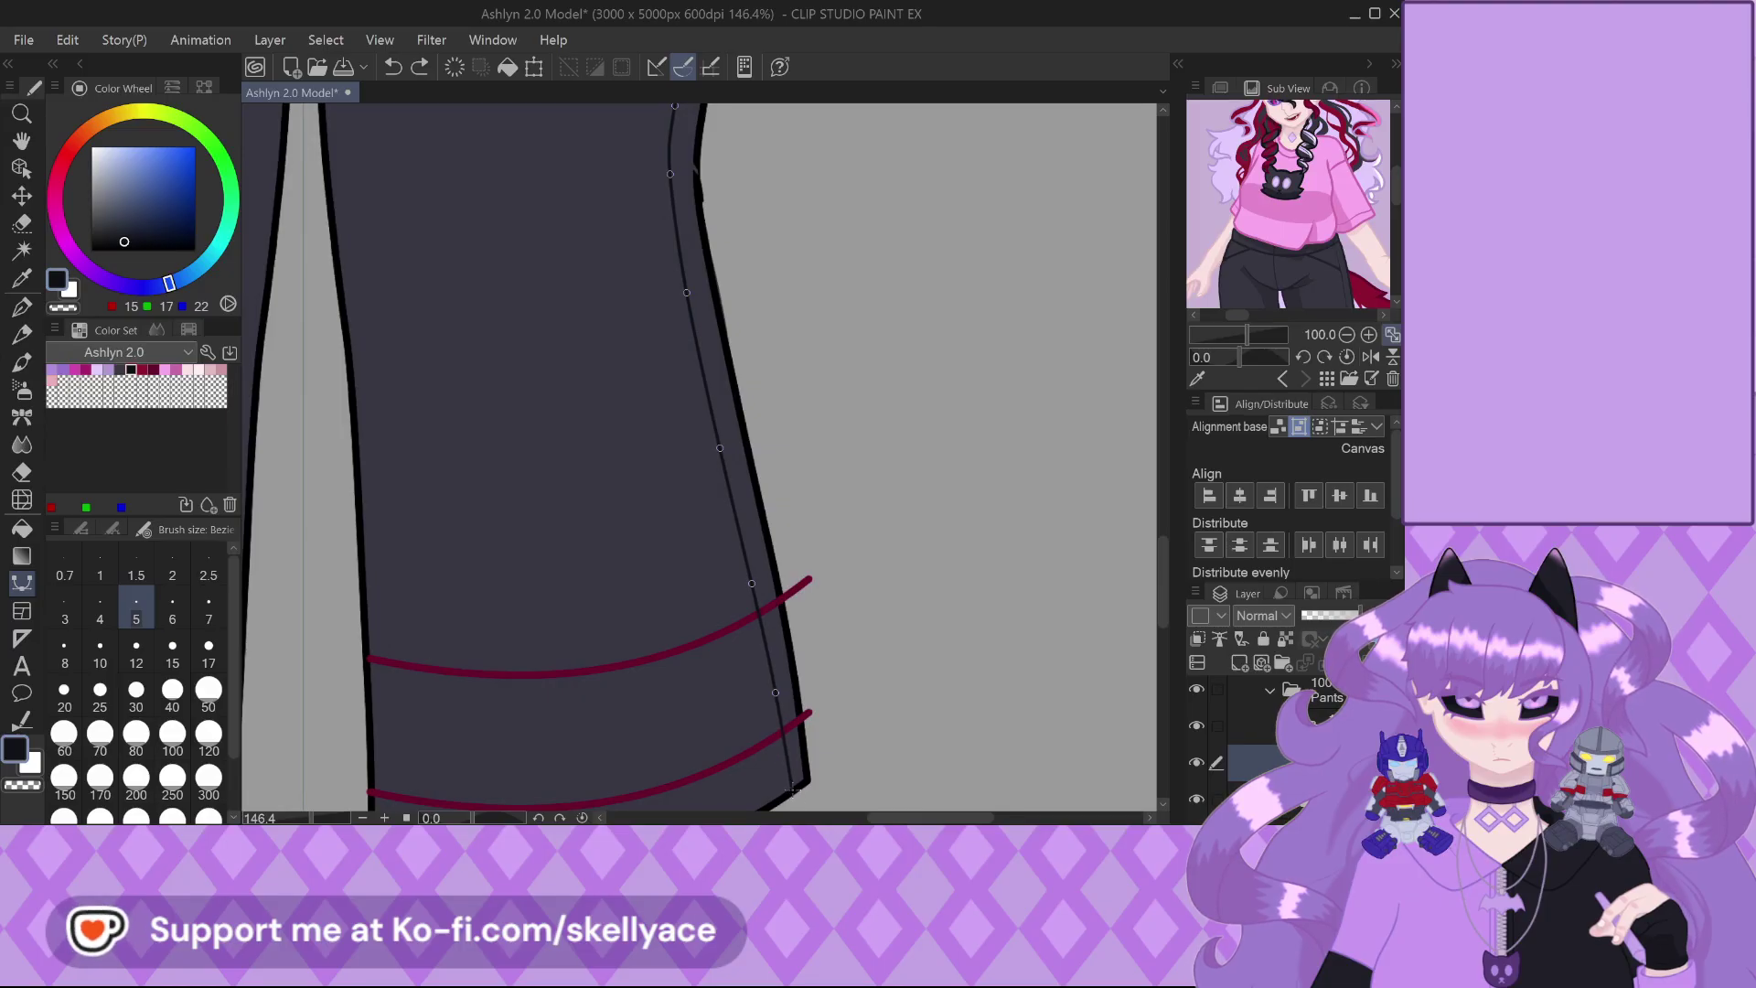
scroll(793, 783, "down", 6)
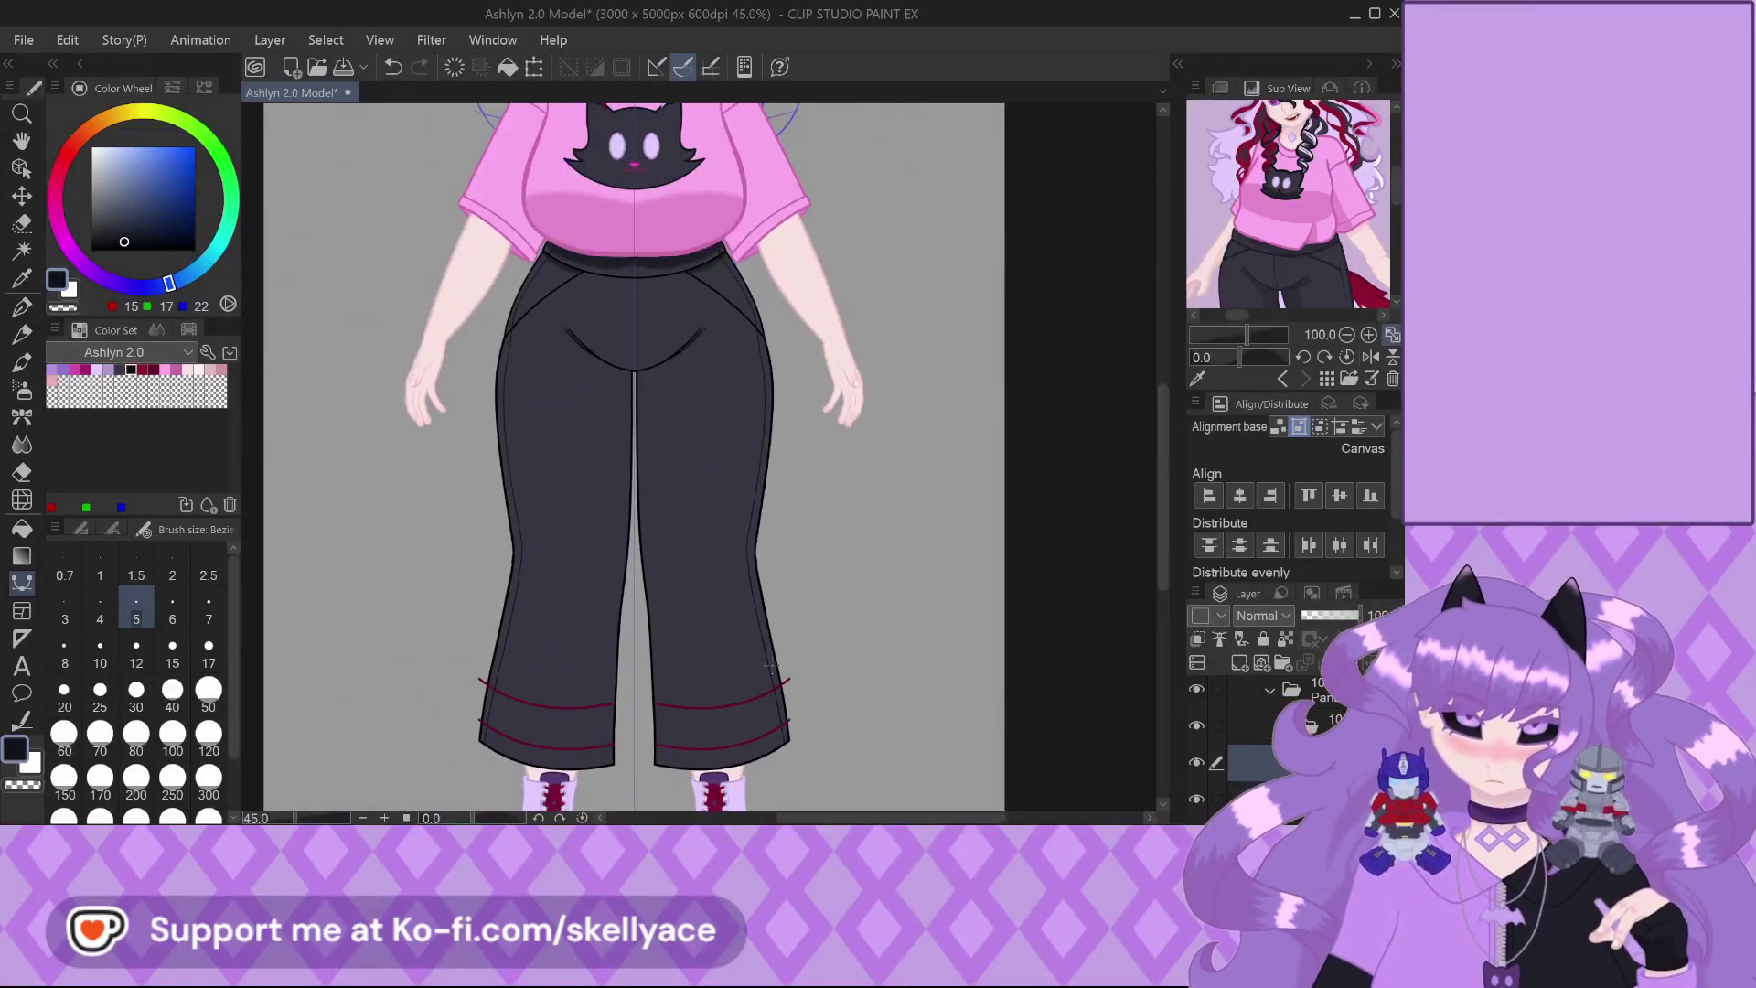
Lock the transparent pixels of the pants line layer and recolor its waistband and hip lines dark navy with the pen at size 250
scroll(768, 662, "up", 2)
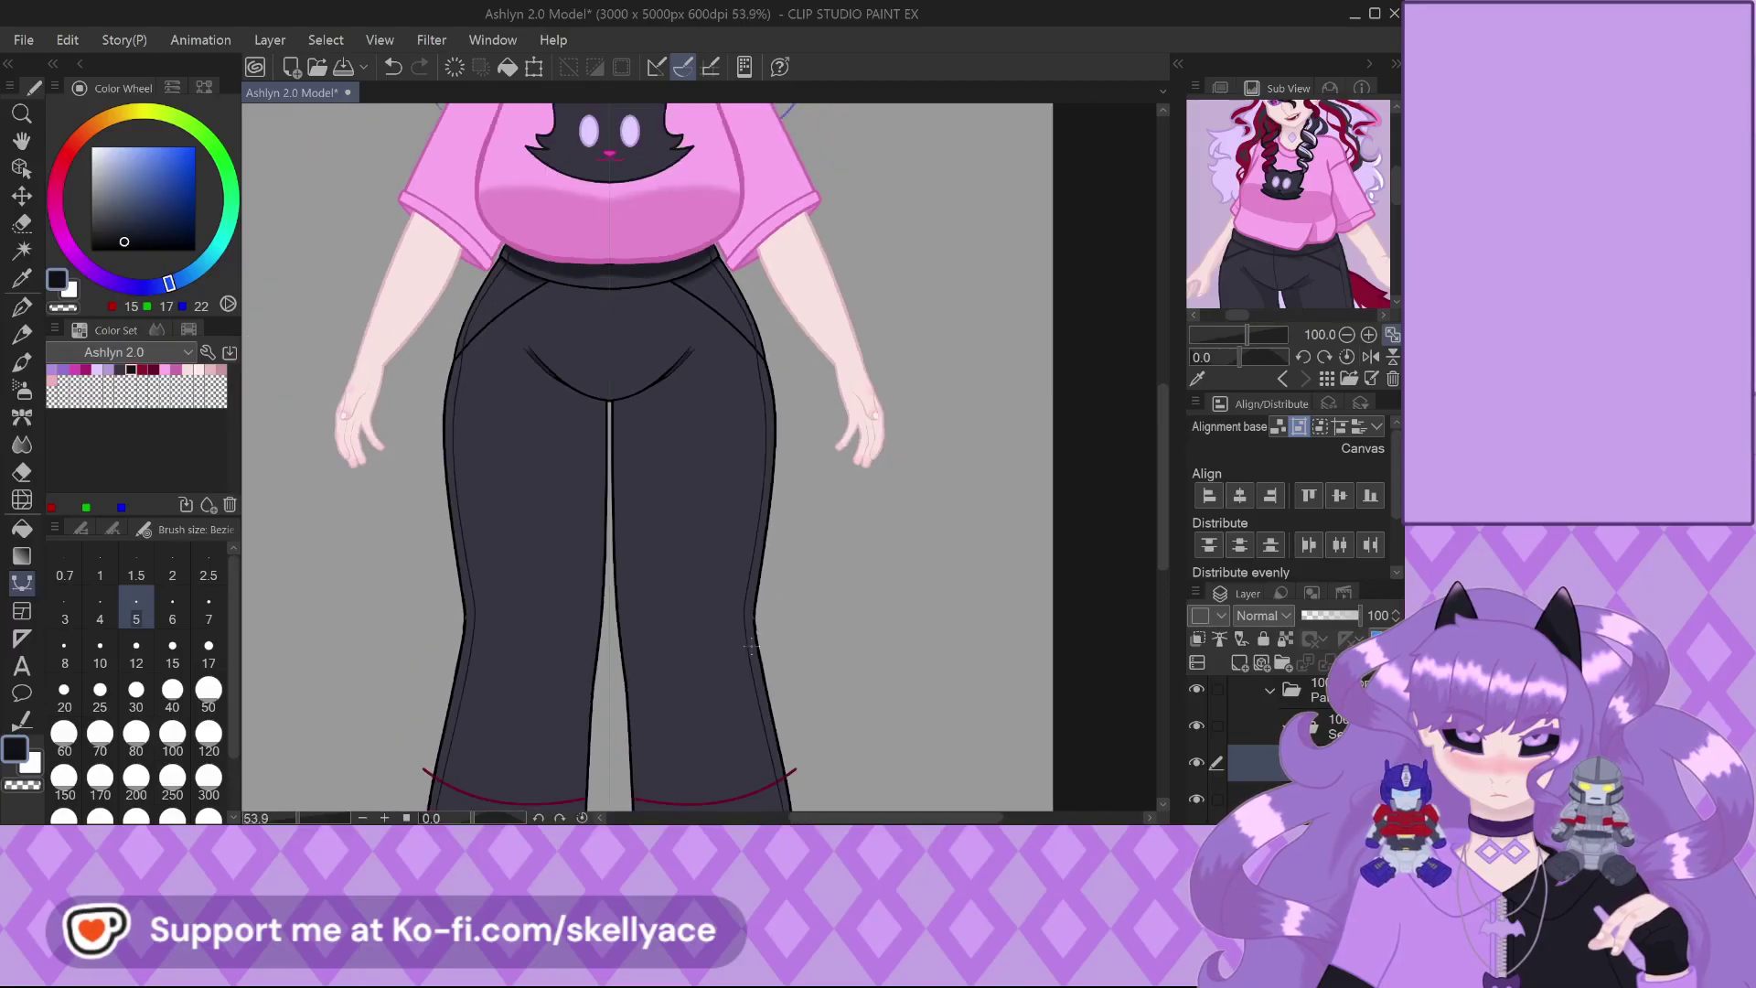
scroll(776, 634, "up", 1)
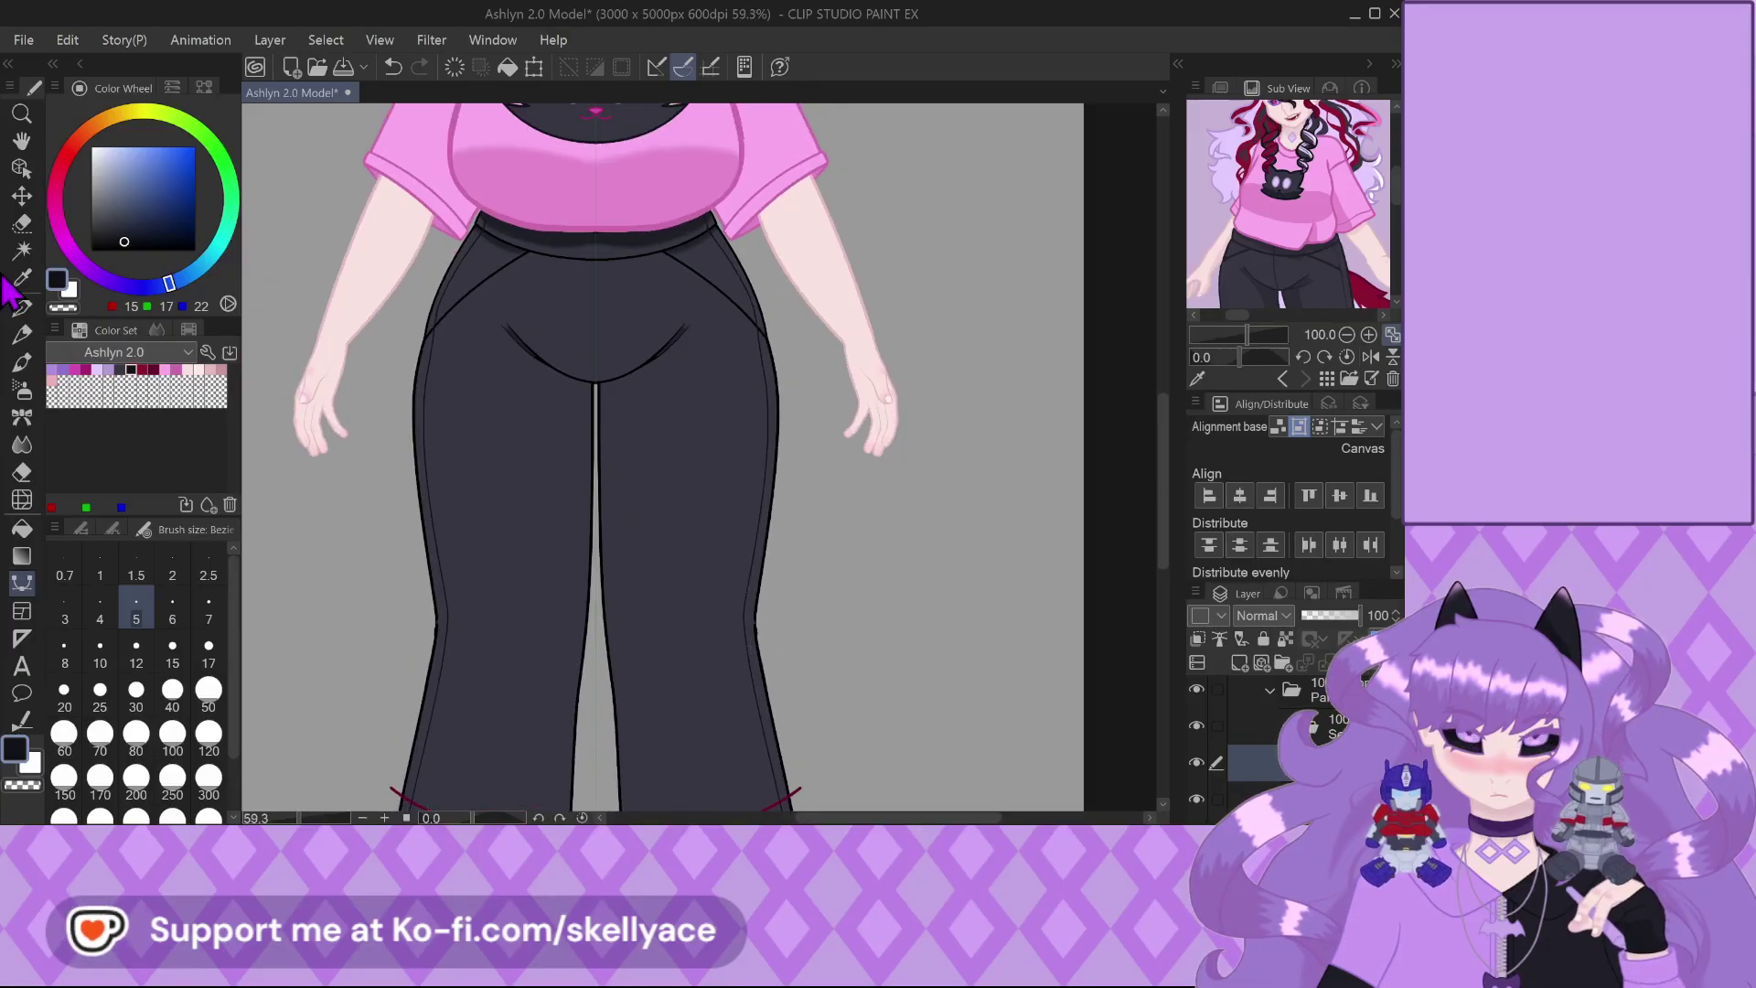
scroll(670, 243, "up", 15)
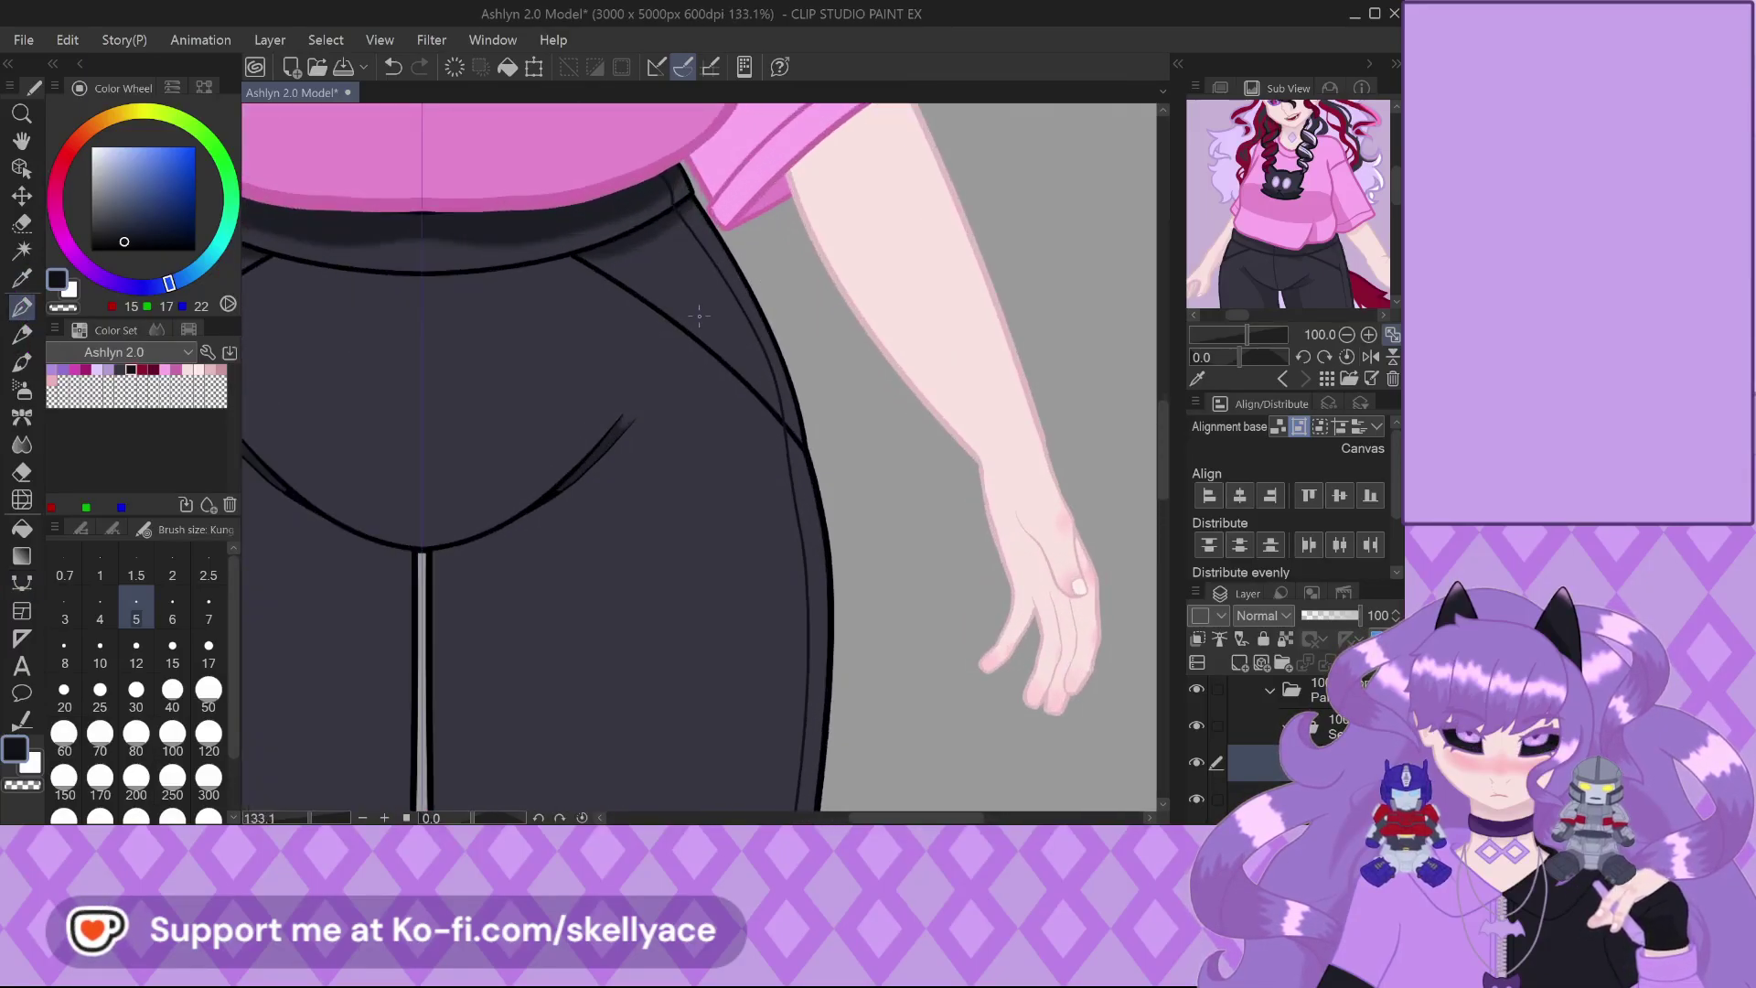
scroll(779, 420, "up", 12)
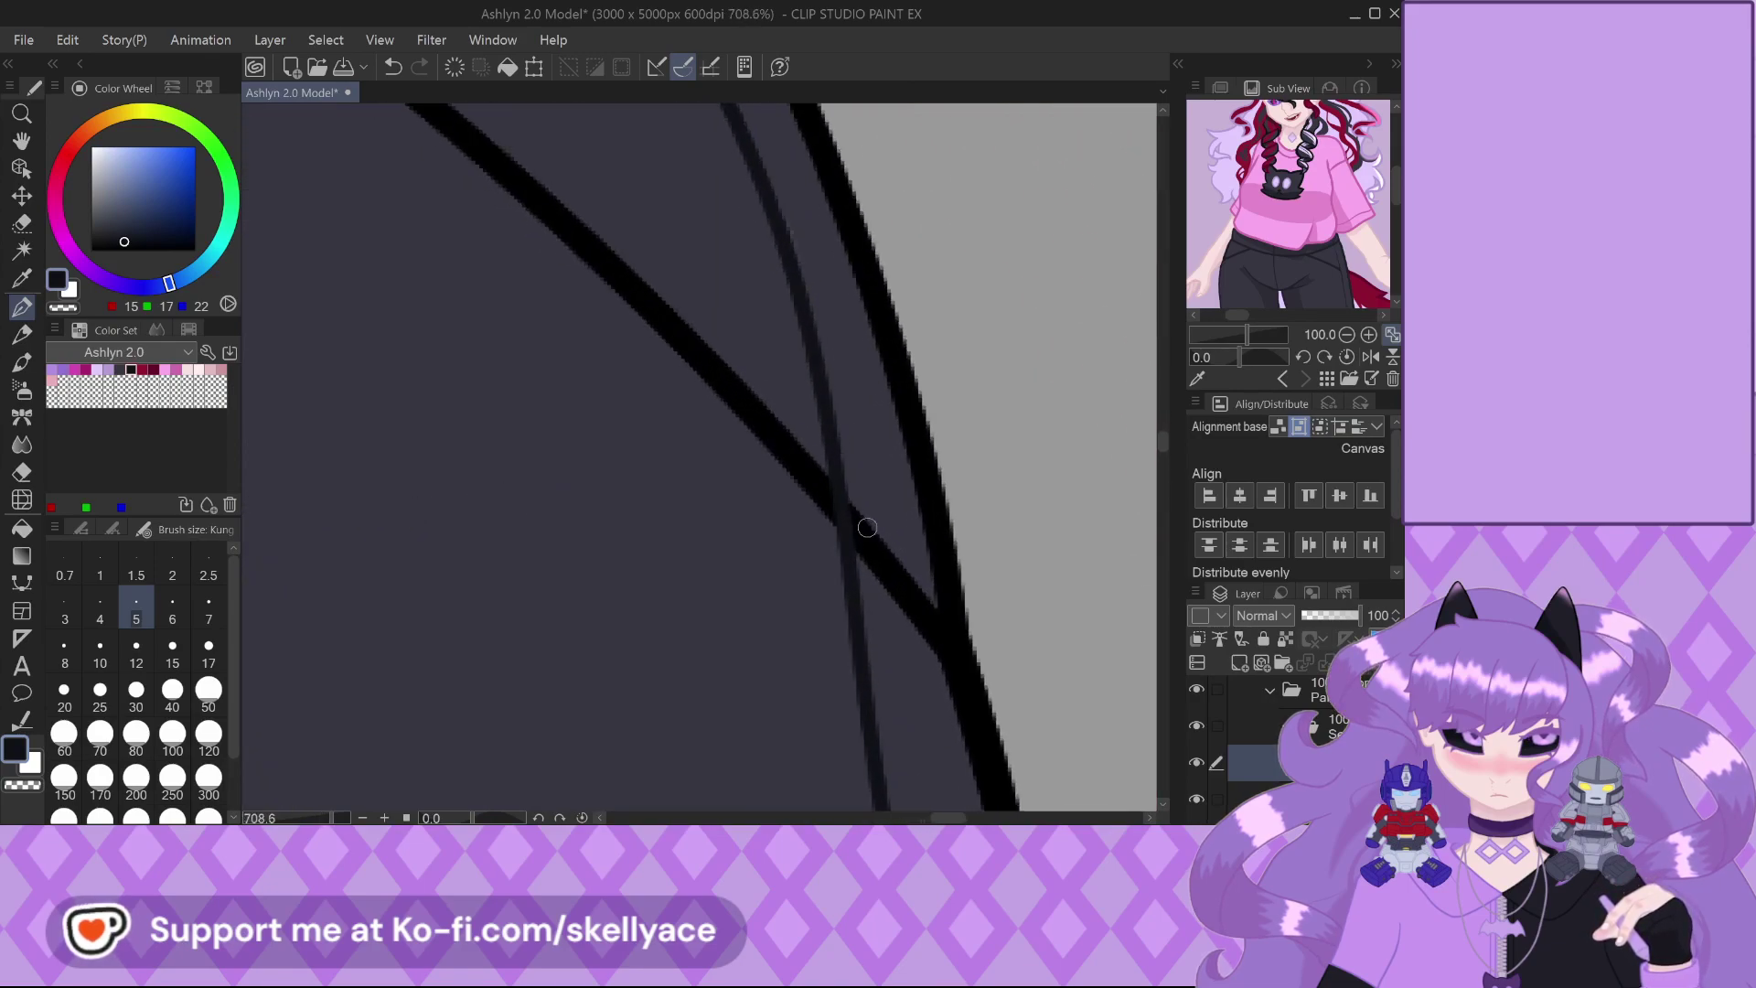
scroll(853, 577, "down", 13)
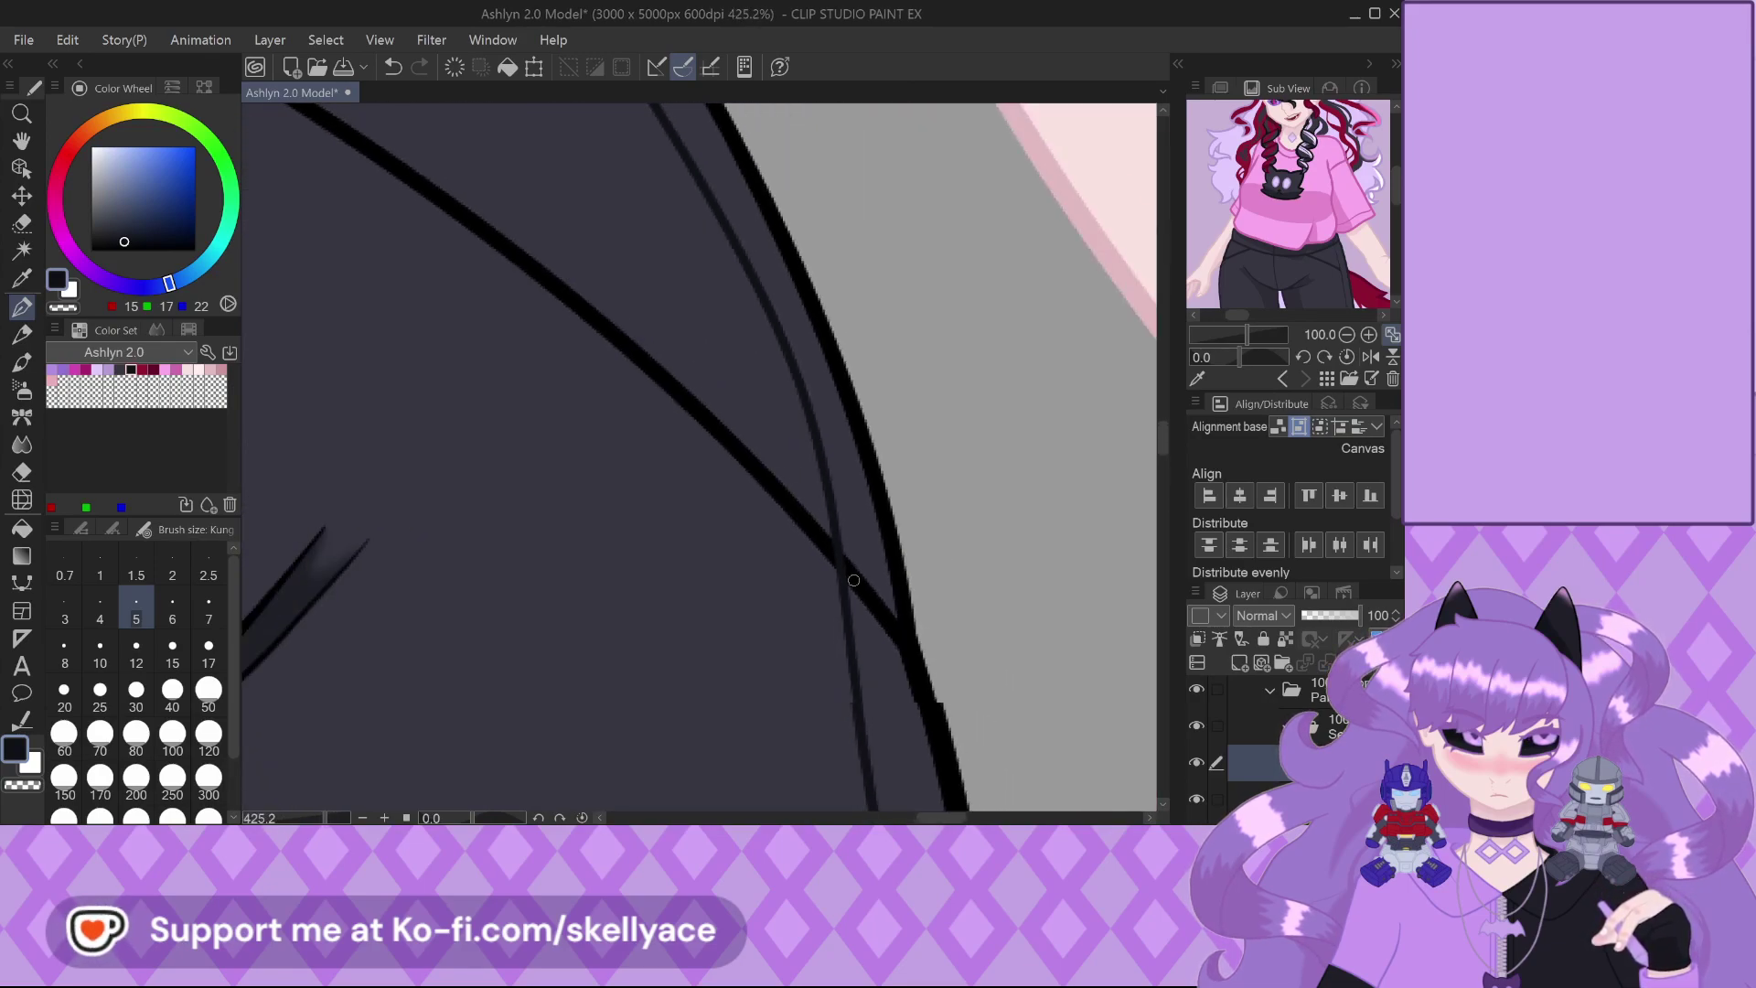
scroll(781, 475, "down", 4)
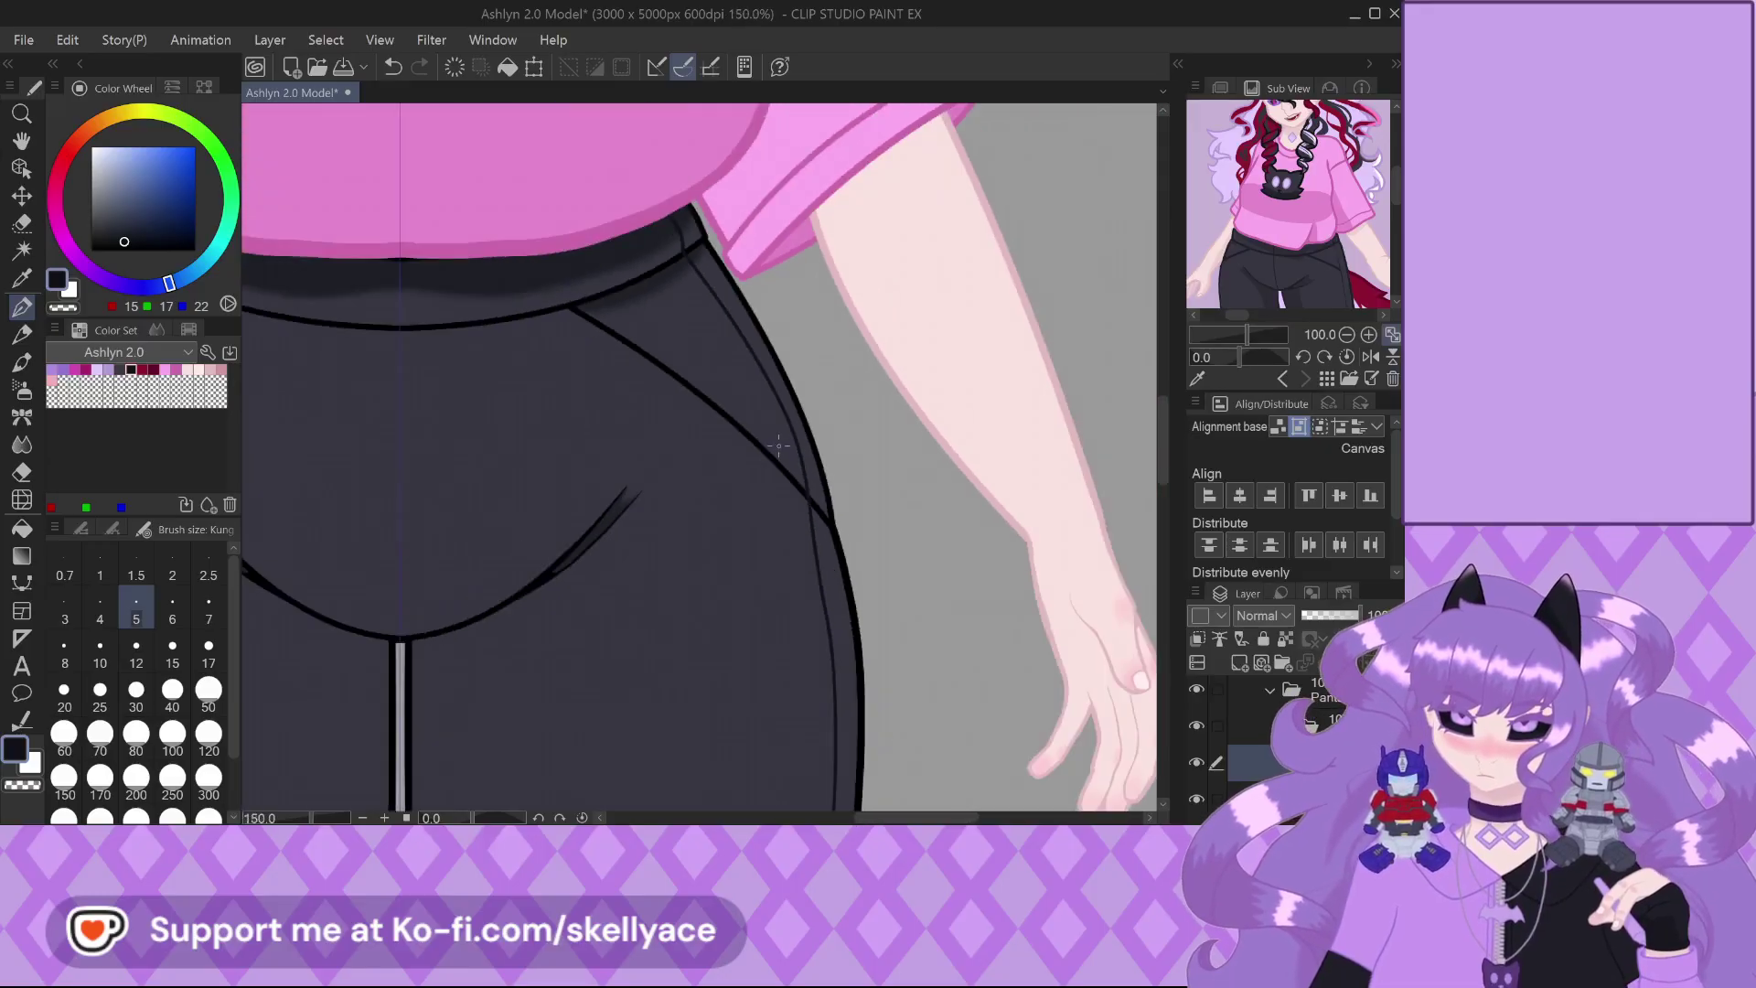
left_click(1262, 736)
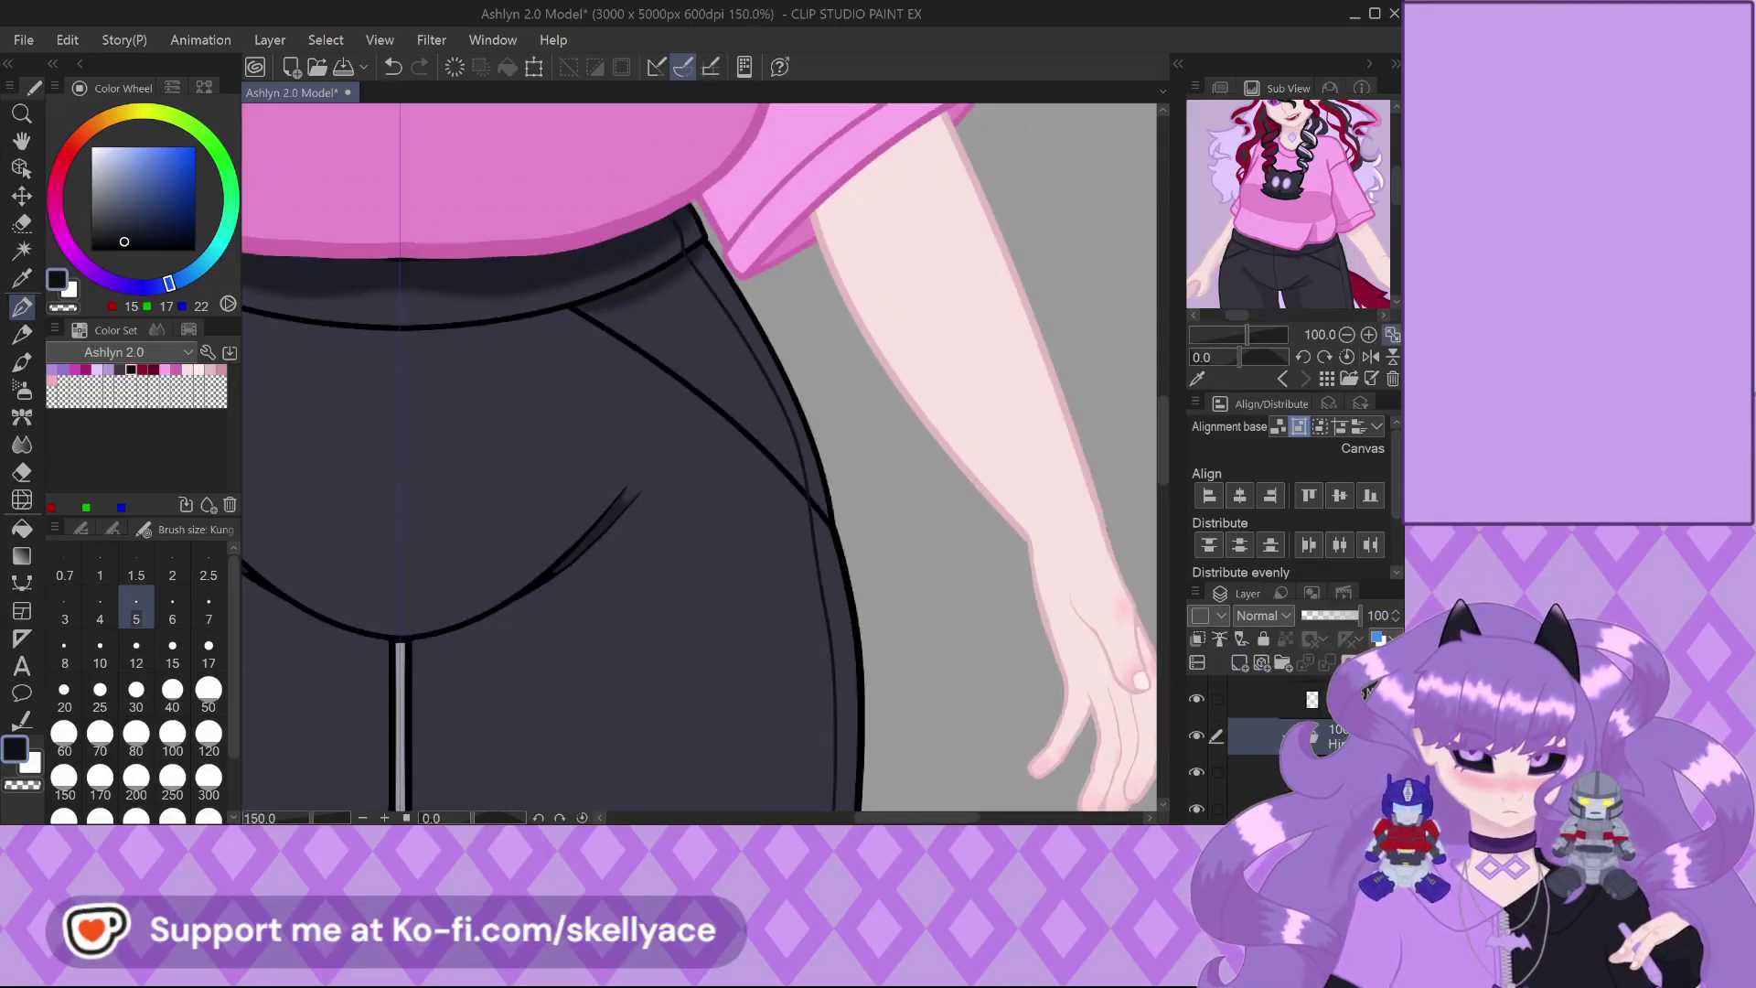
left_click(1261, 709)
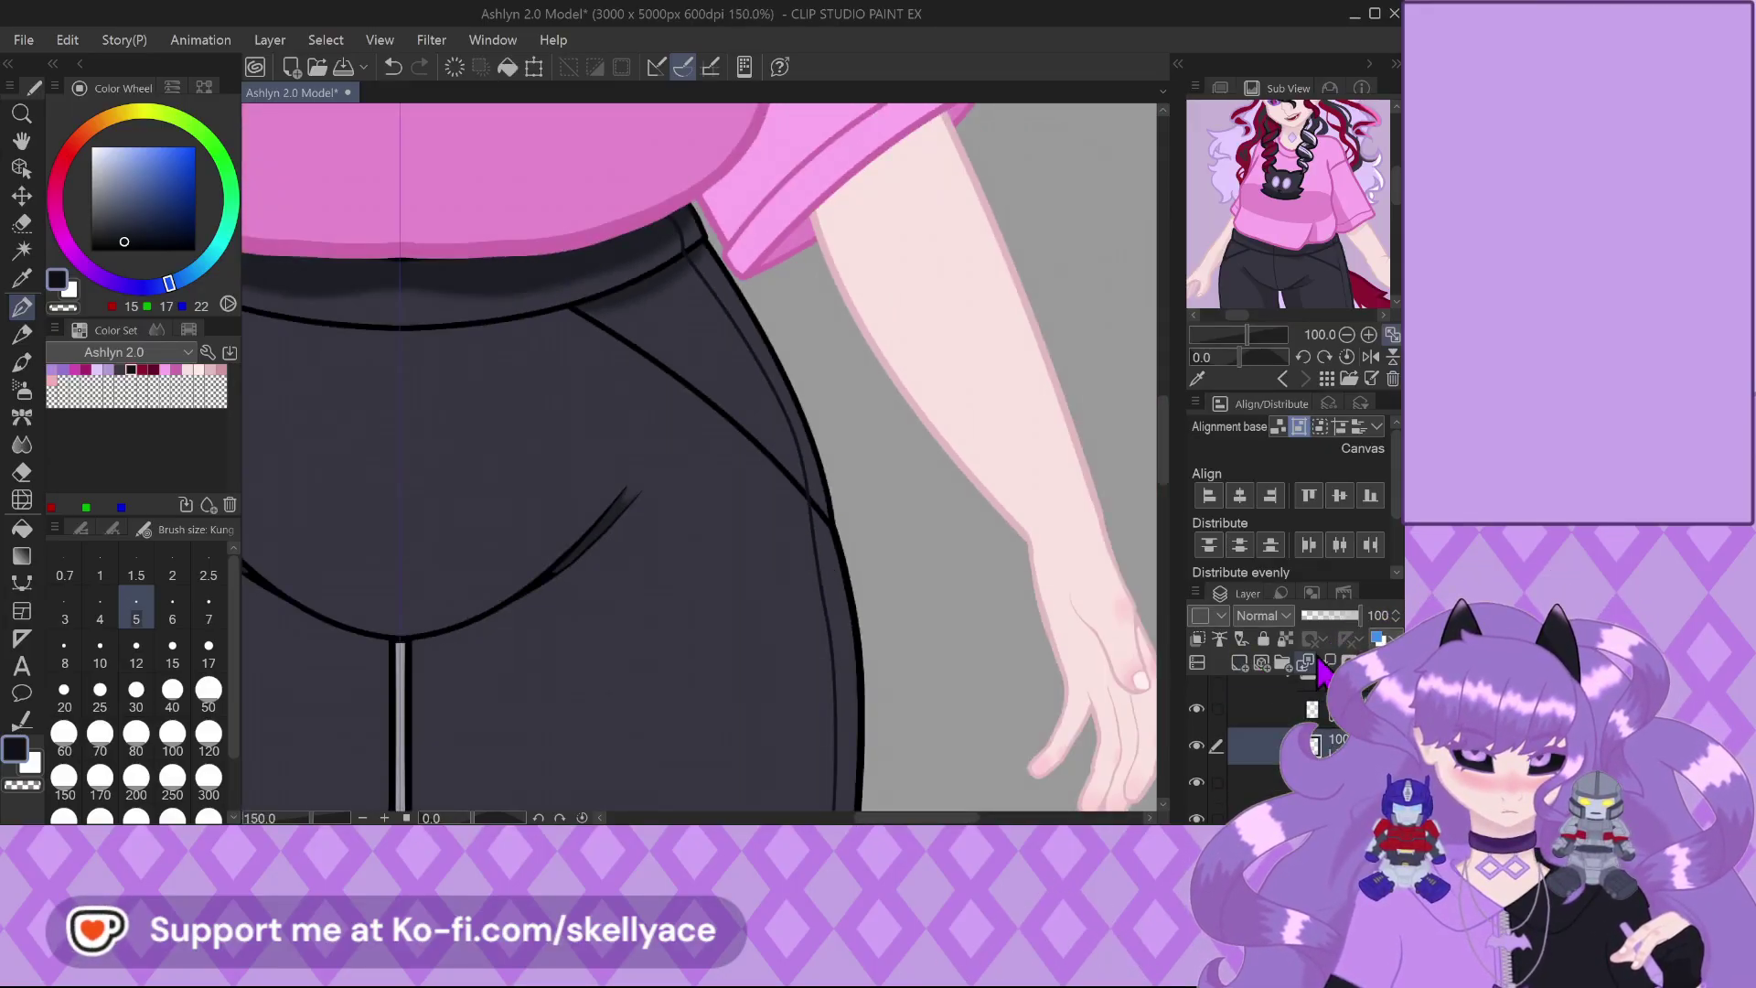
scroll(1119, 631, "down", 3)
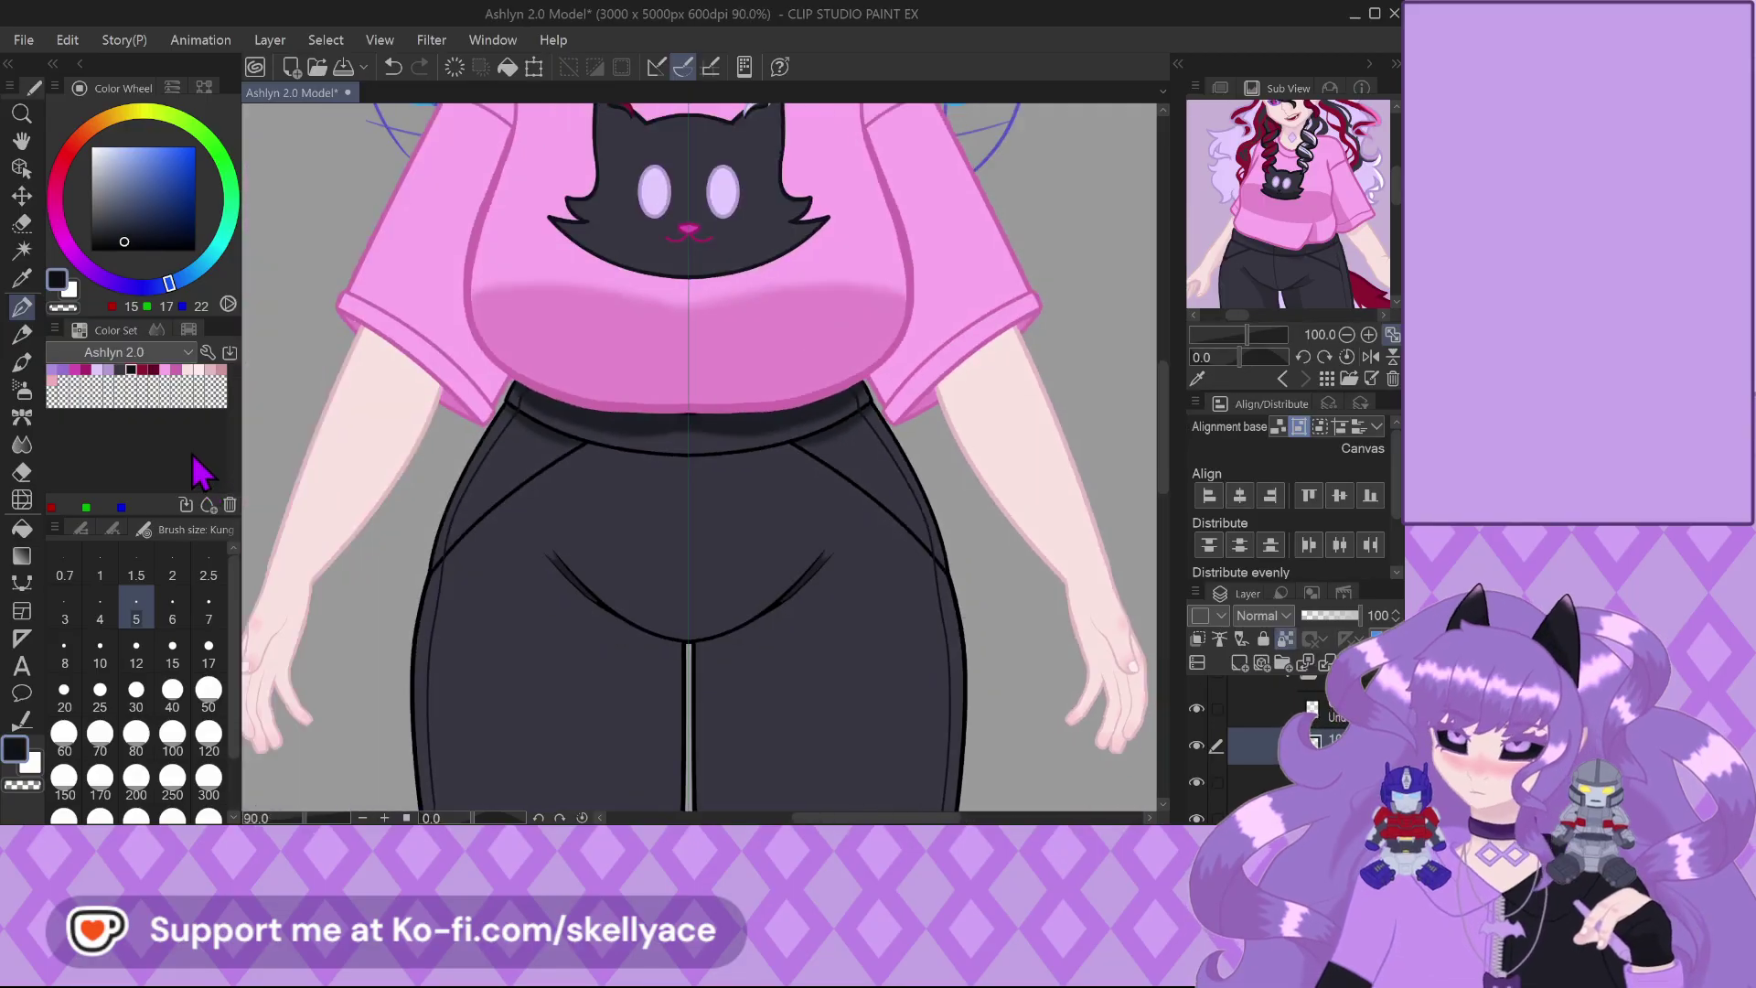
scroll(753, 551, "down", 2)
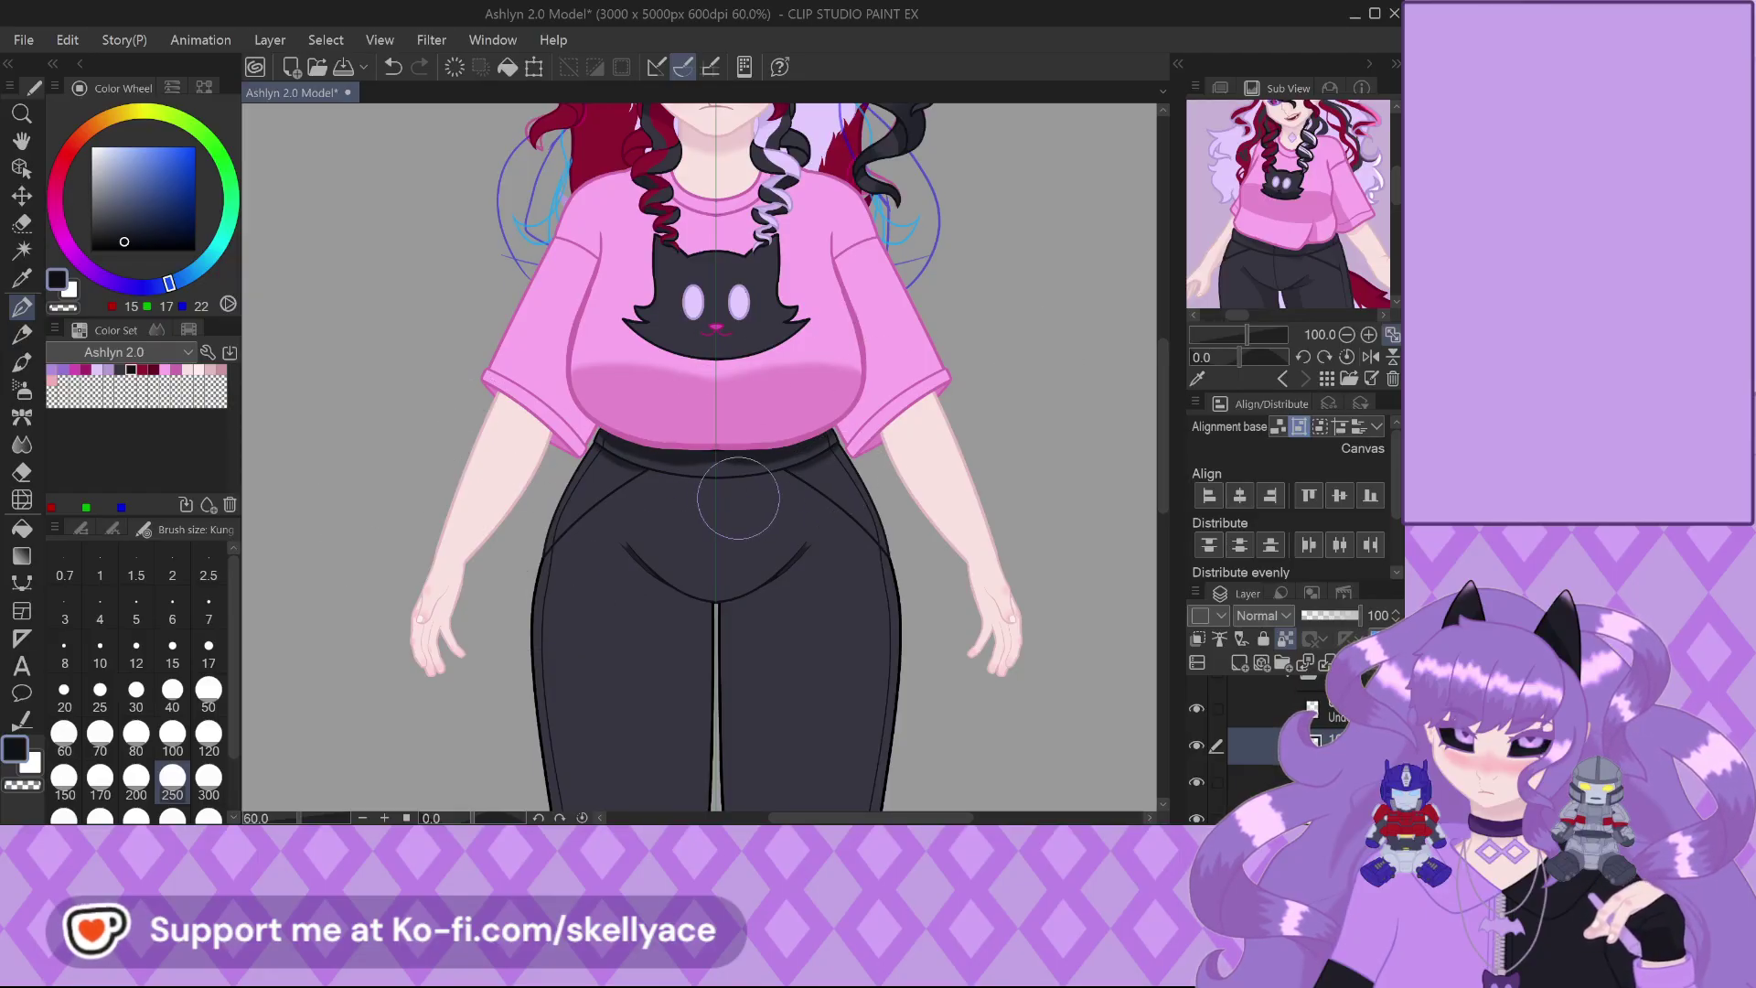
scroll(735, 498, "up", 5)
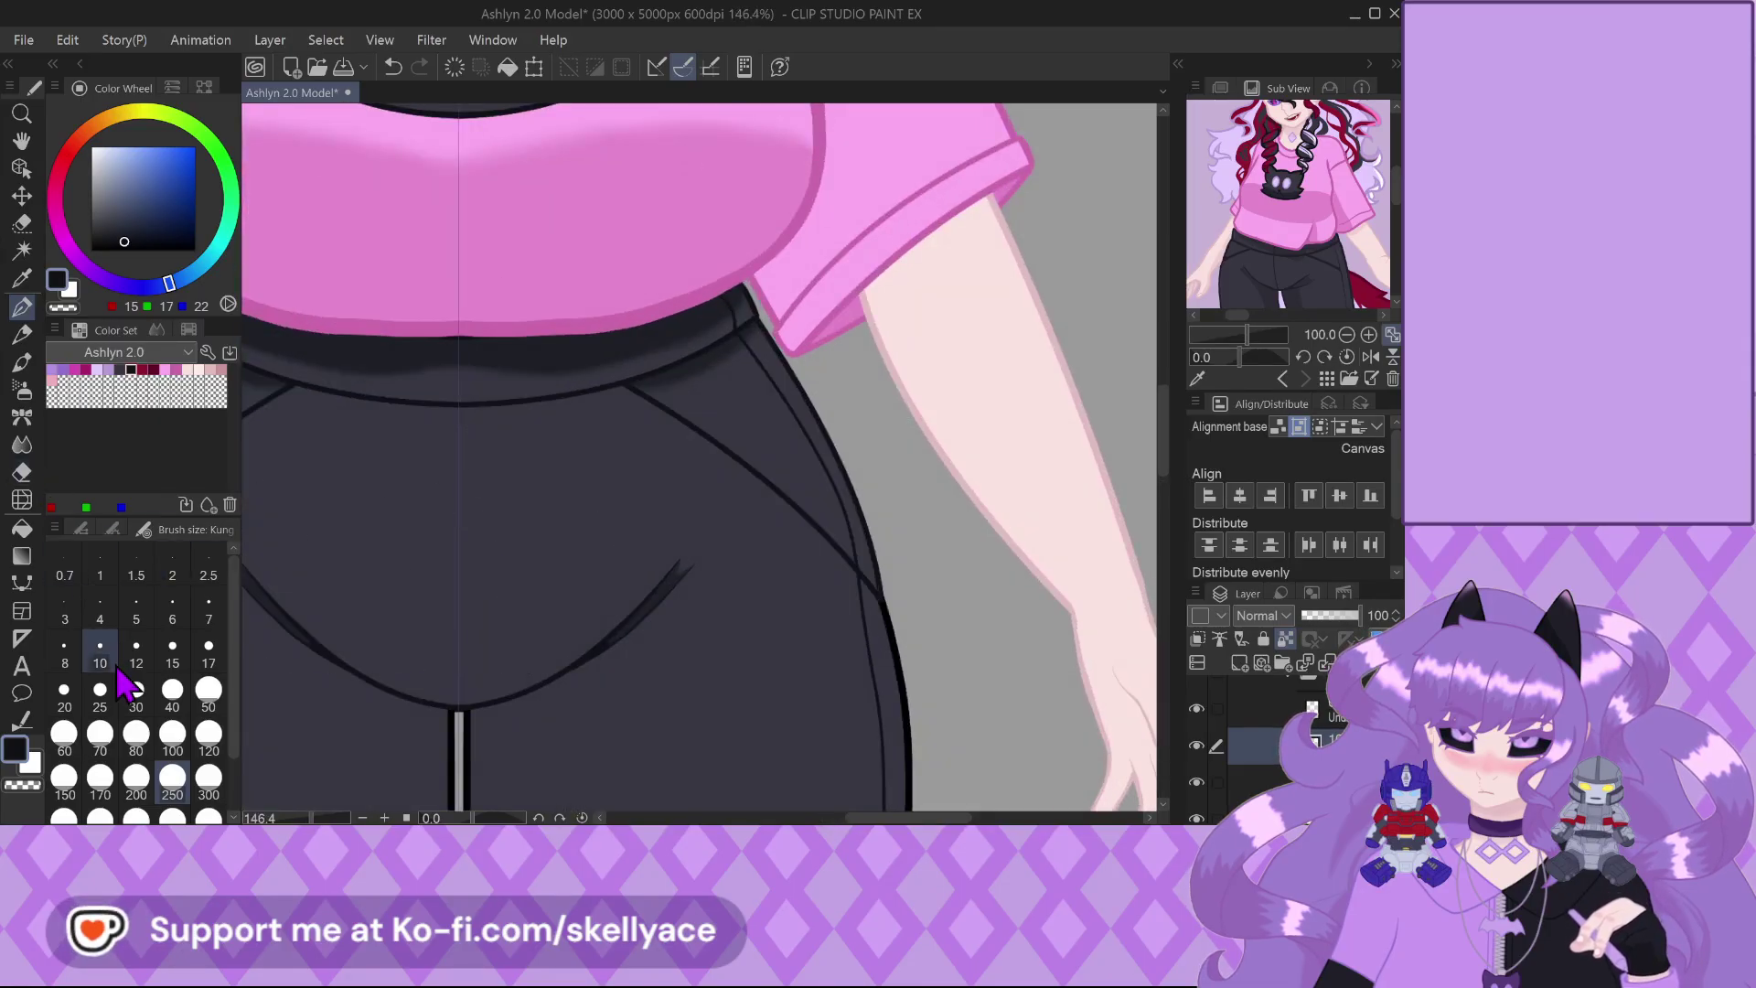
Erase the ends of the pocket lines that extend past the side seams toward the pants outline, using the pen at size 5
left_click(136, 608)
scroll(884, 575, "up", 4)
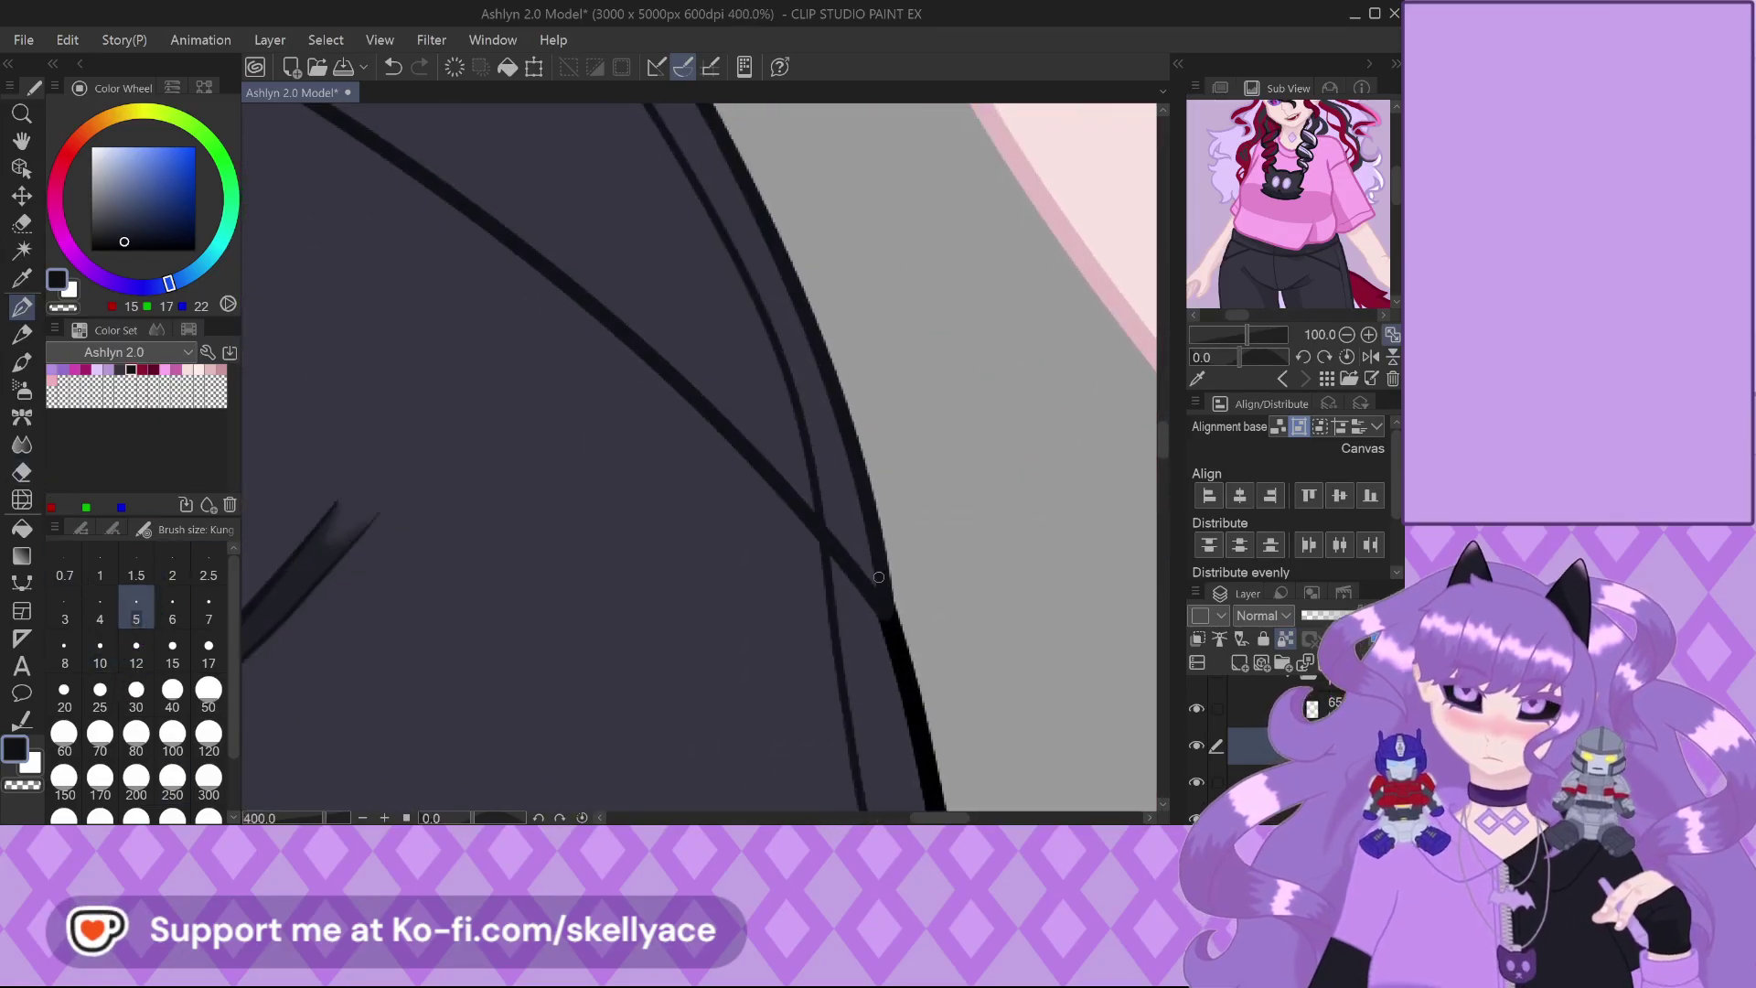
scroll(884, 575, "up", 3)
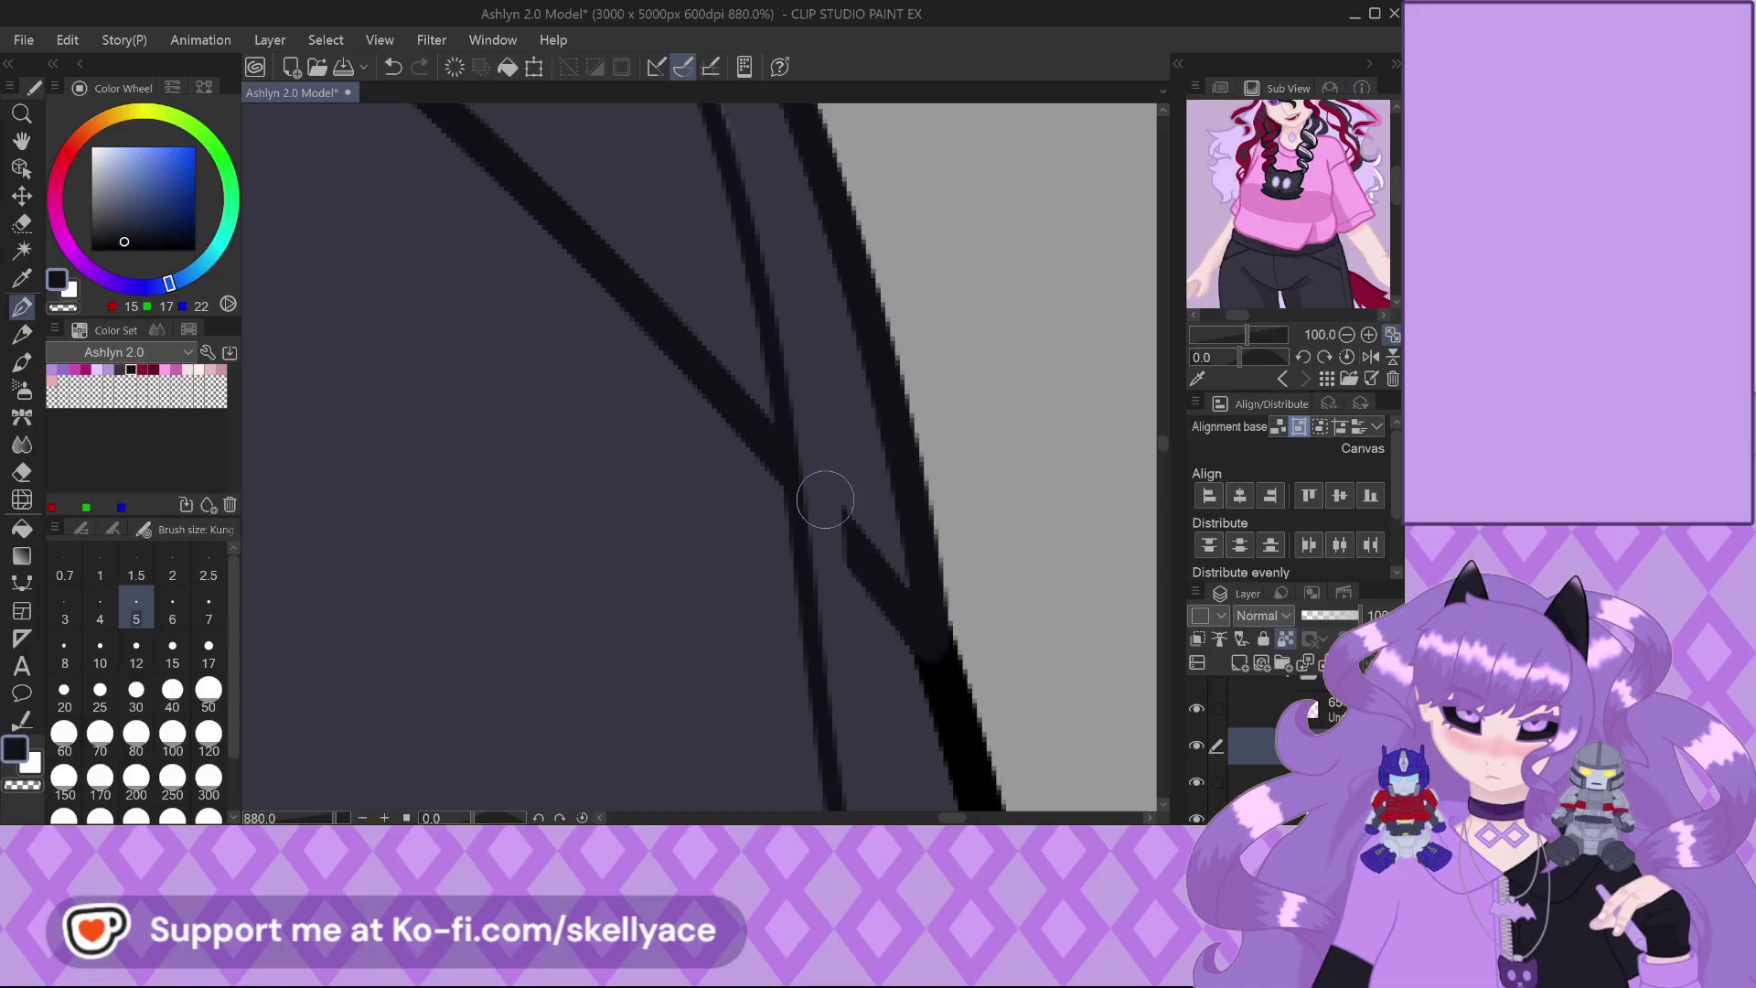
mouse_move(854, 548)
left_mouse_down()
mouse_move(875, 607)
mouse_move(888, 555)
left_mouse_up()
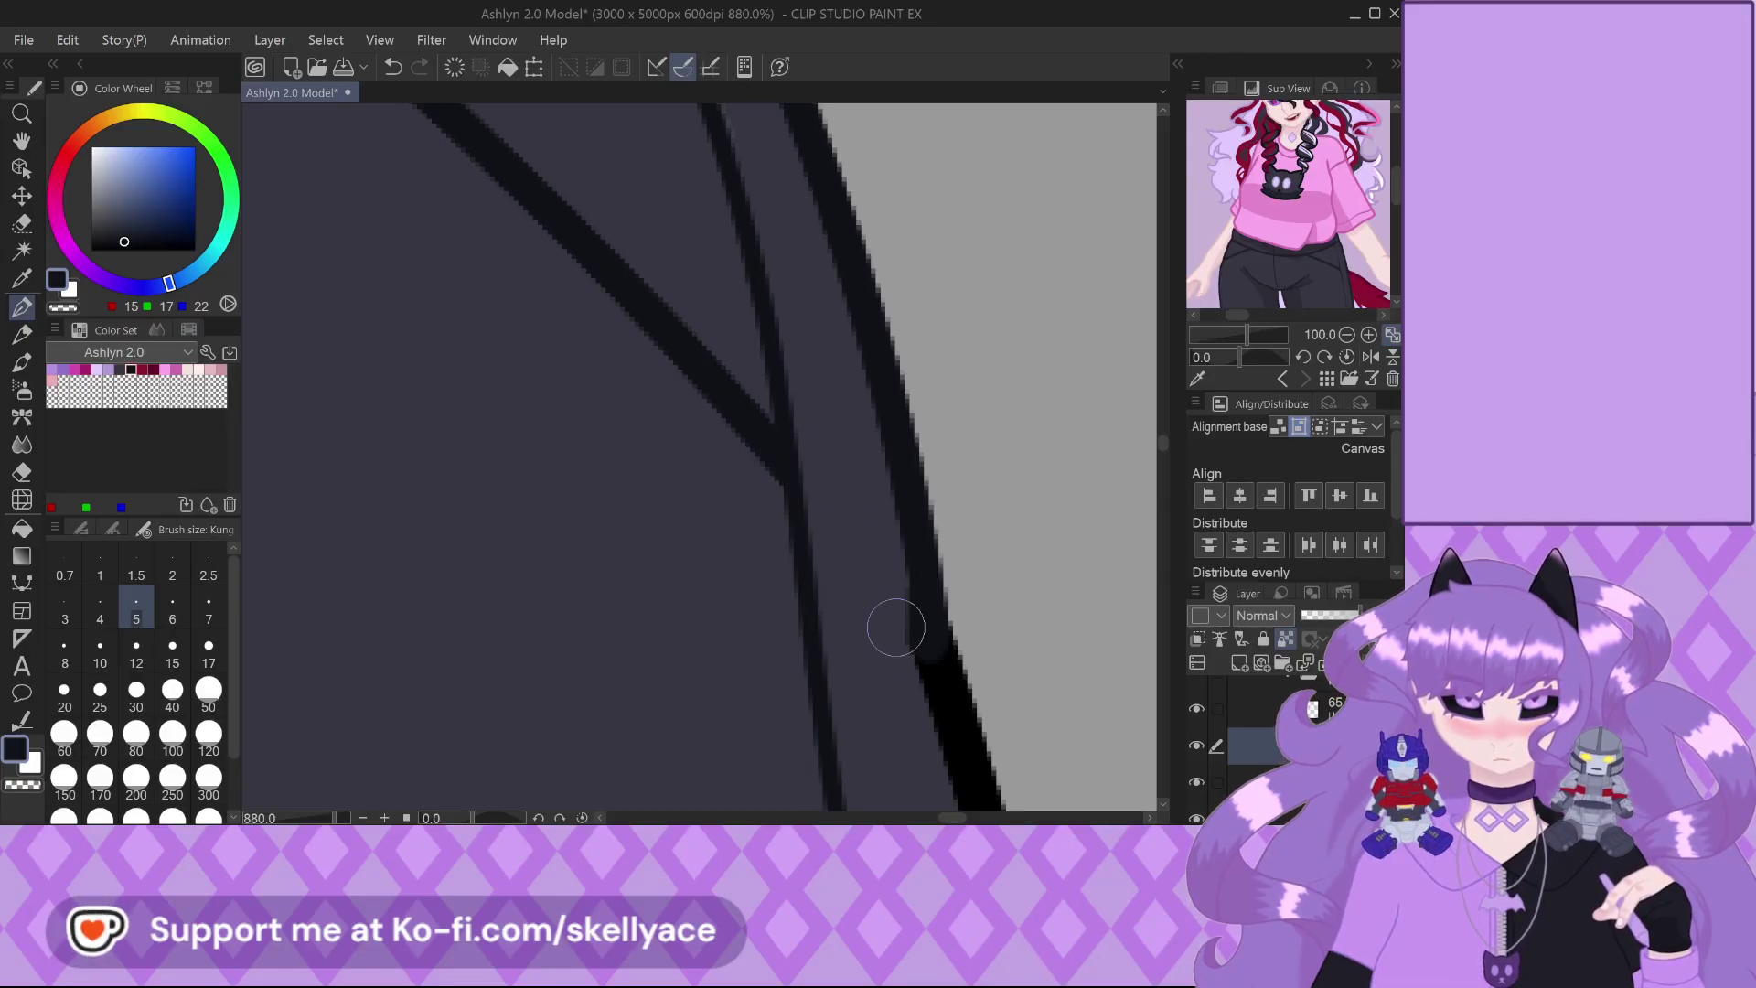
scroll(895, 667, "down", 5)
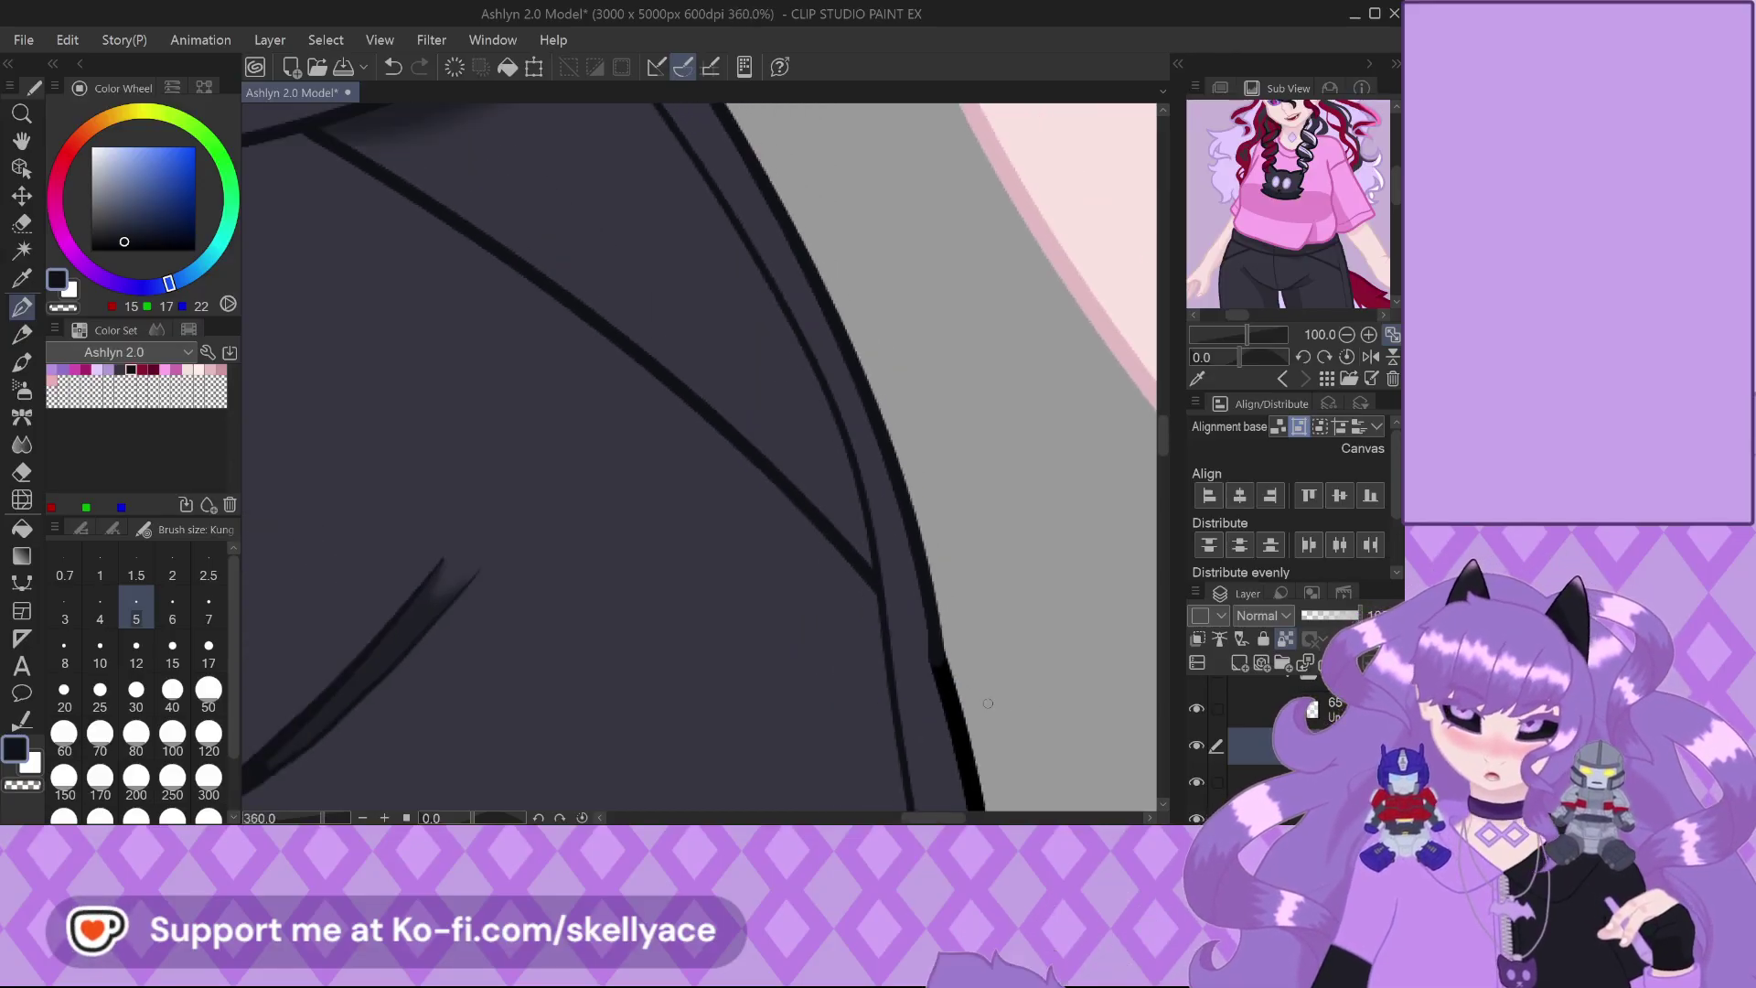
scroll(895, 575, "down", 4)
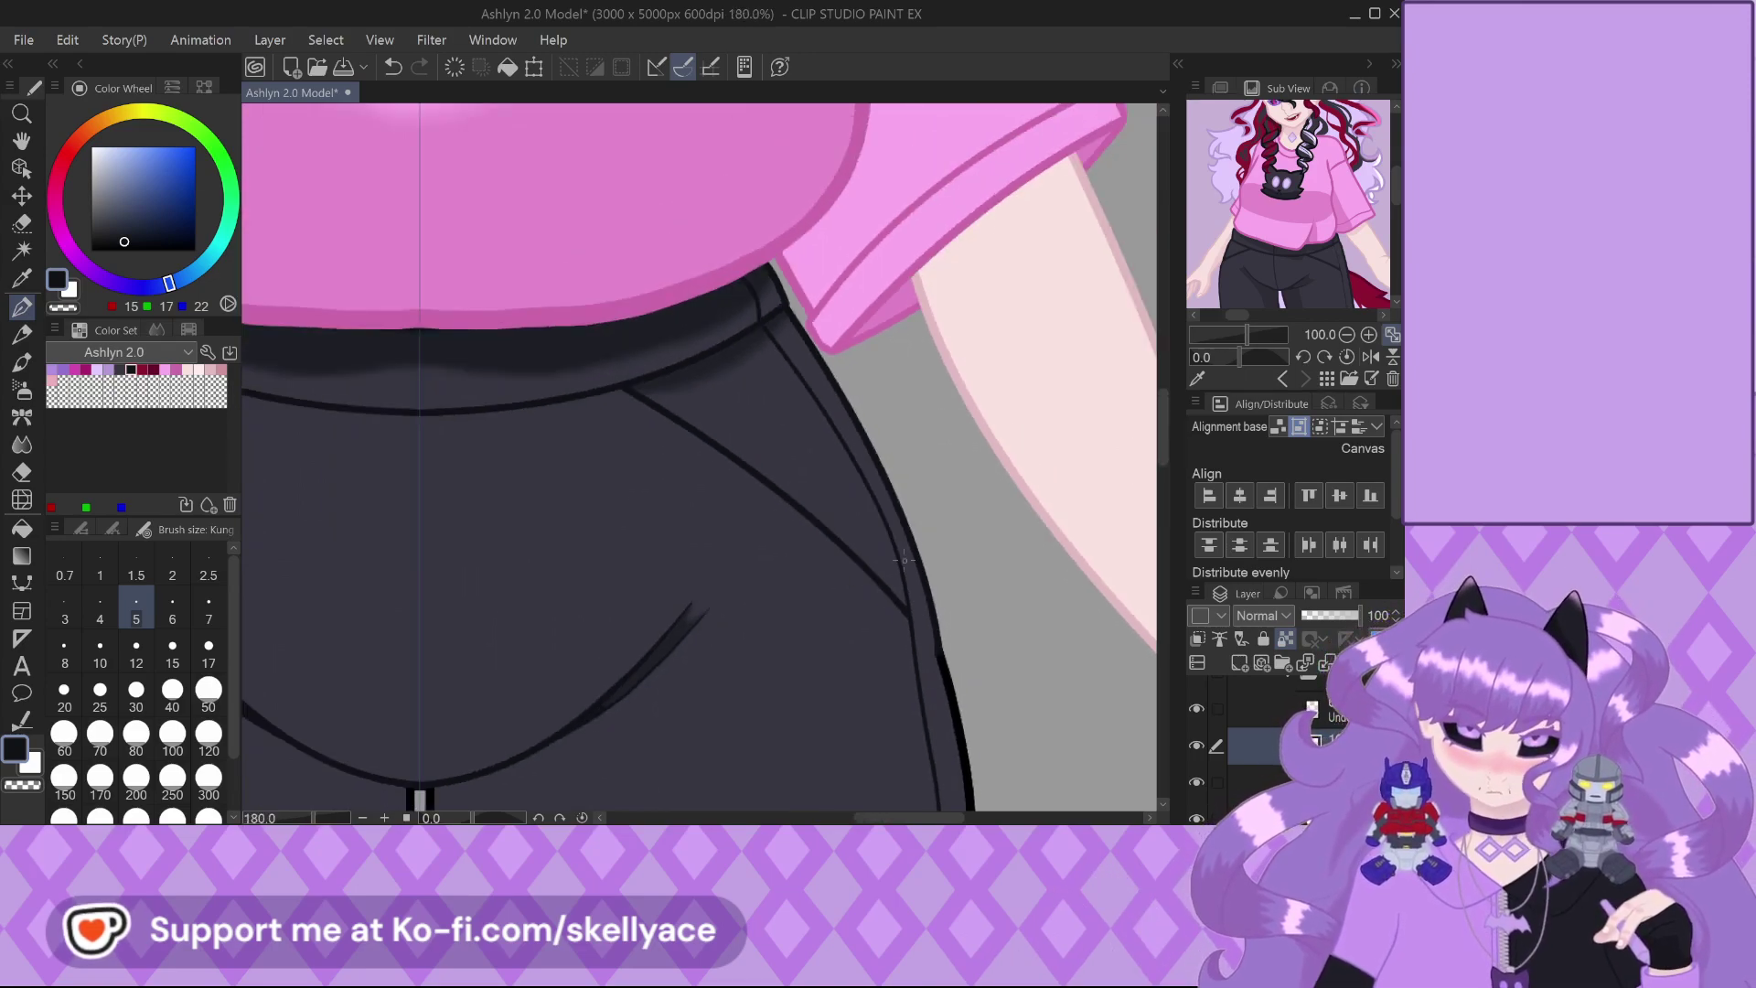
scroll(895, 574, "down", 2)
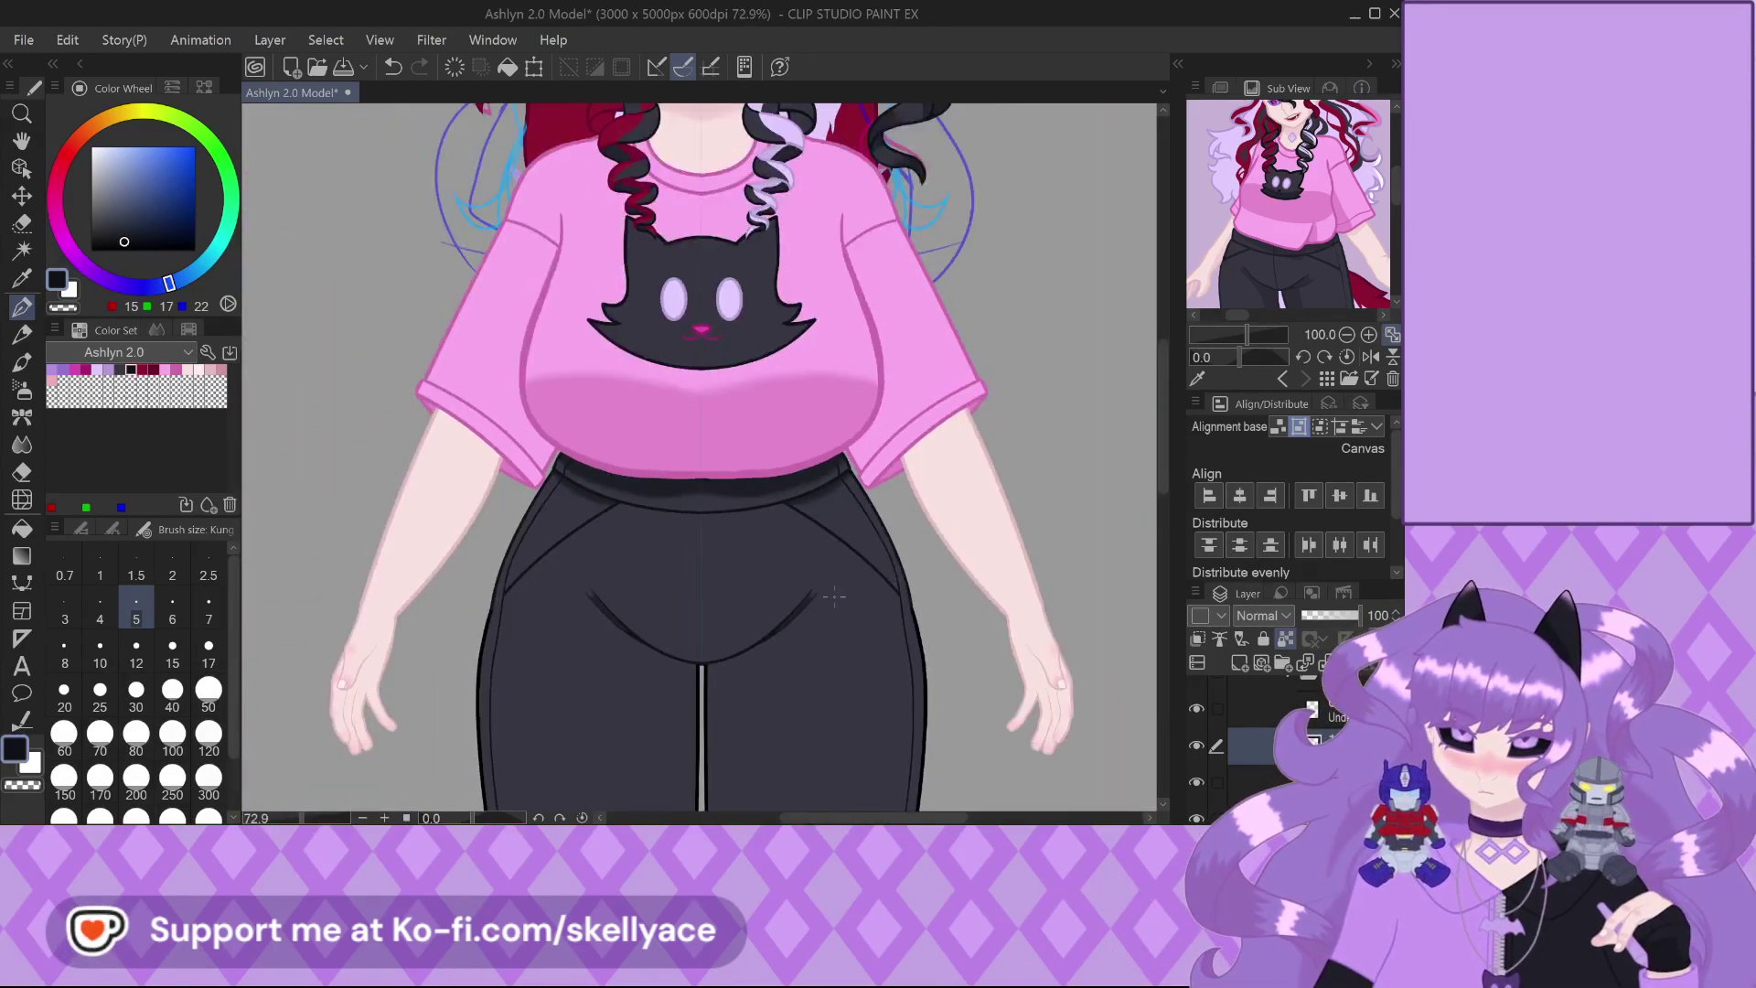
scroll(834, 597, "up", 1)
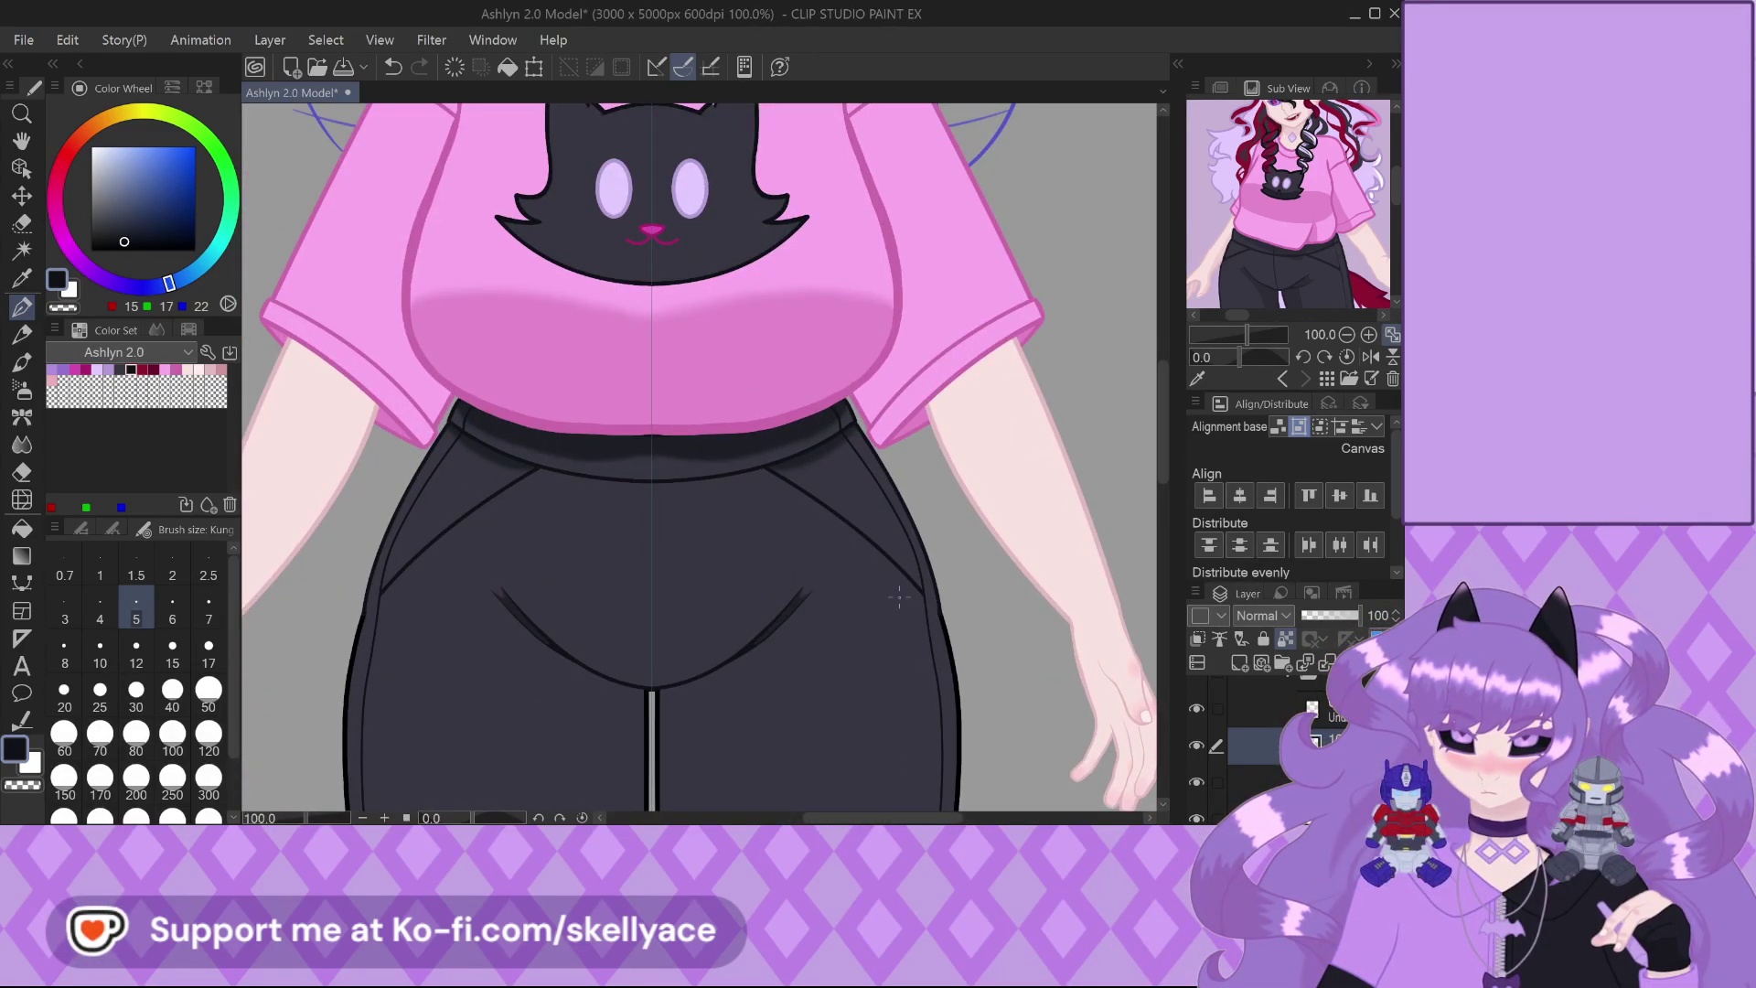
scroll(885, 589, "up", 4)
left_click_drag(933, 569, 928, 596)
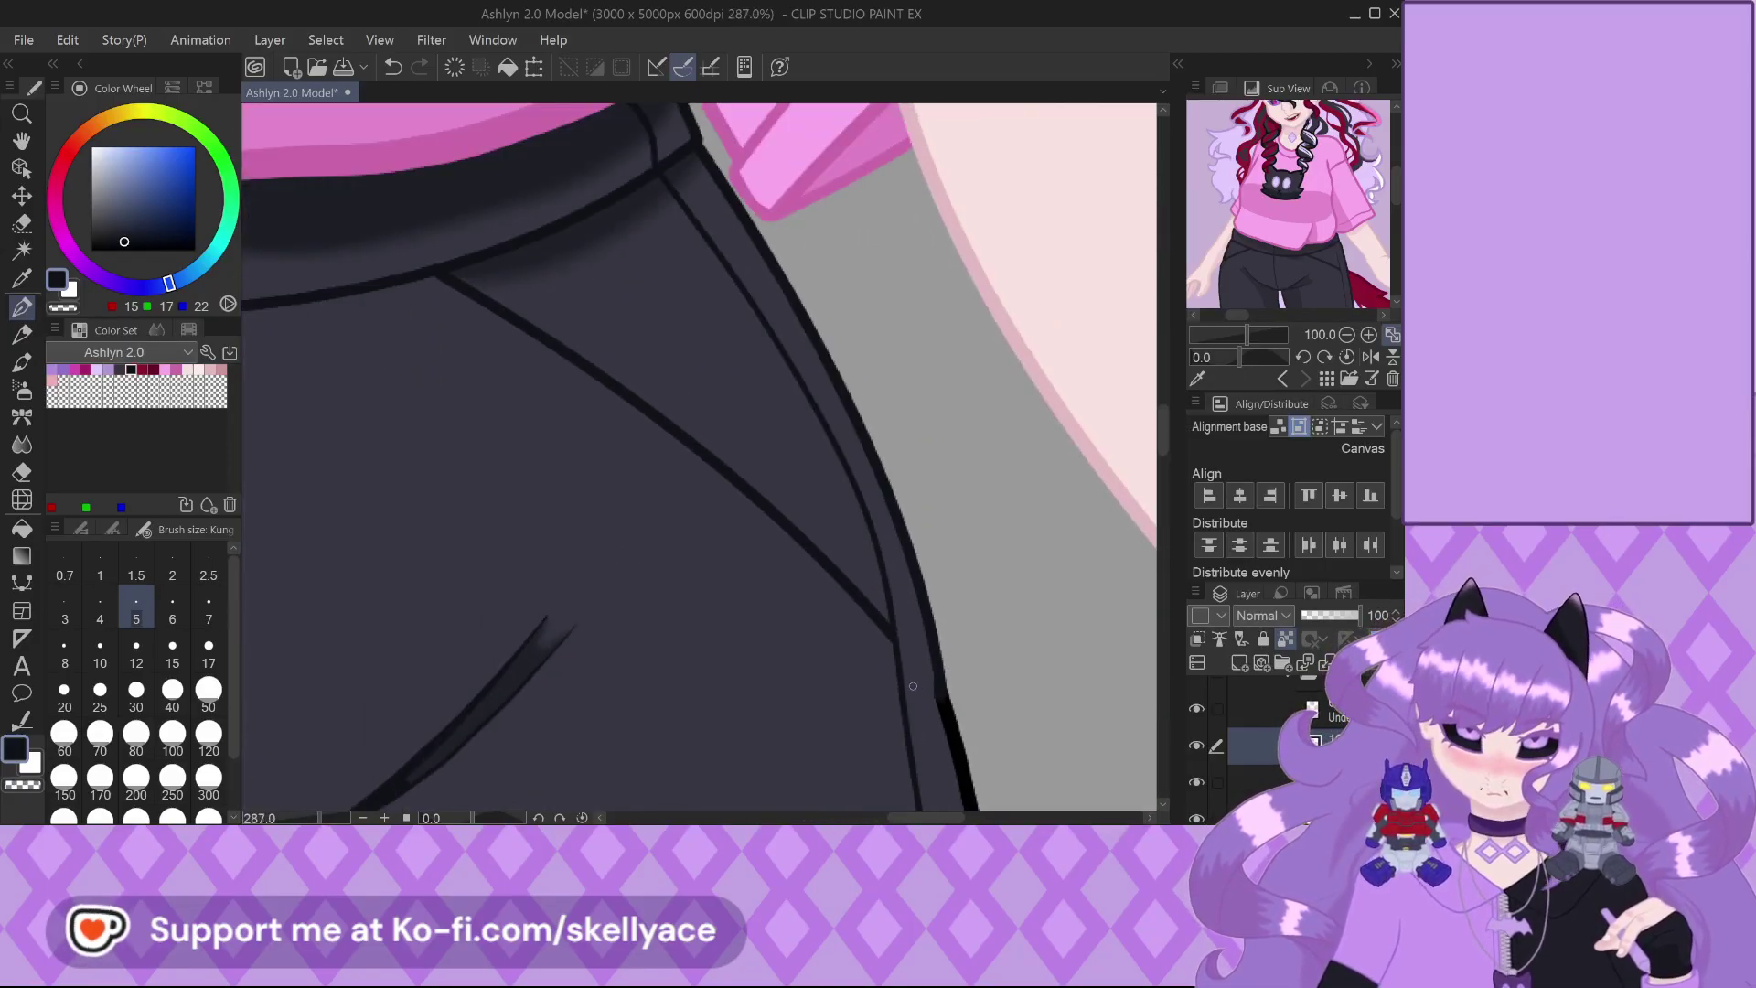
Lasso both diagonal pocket lines, move them onto the seam line layer, and clear the selection
left_click(22, 222)
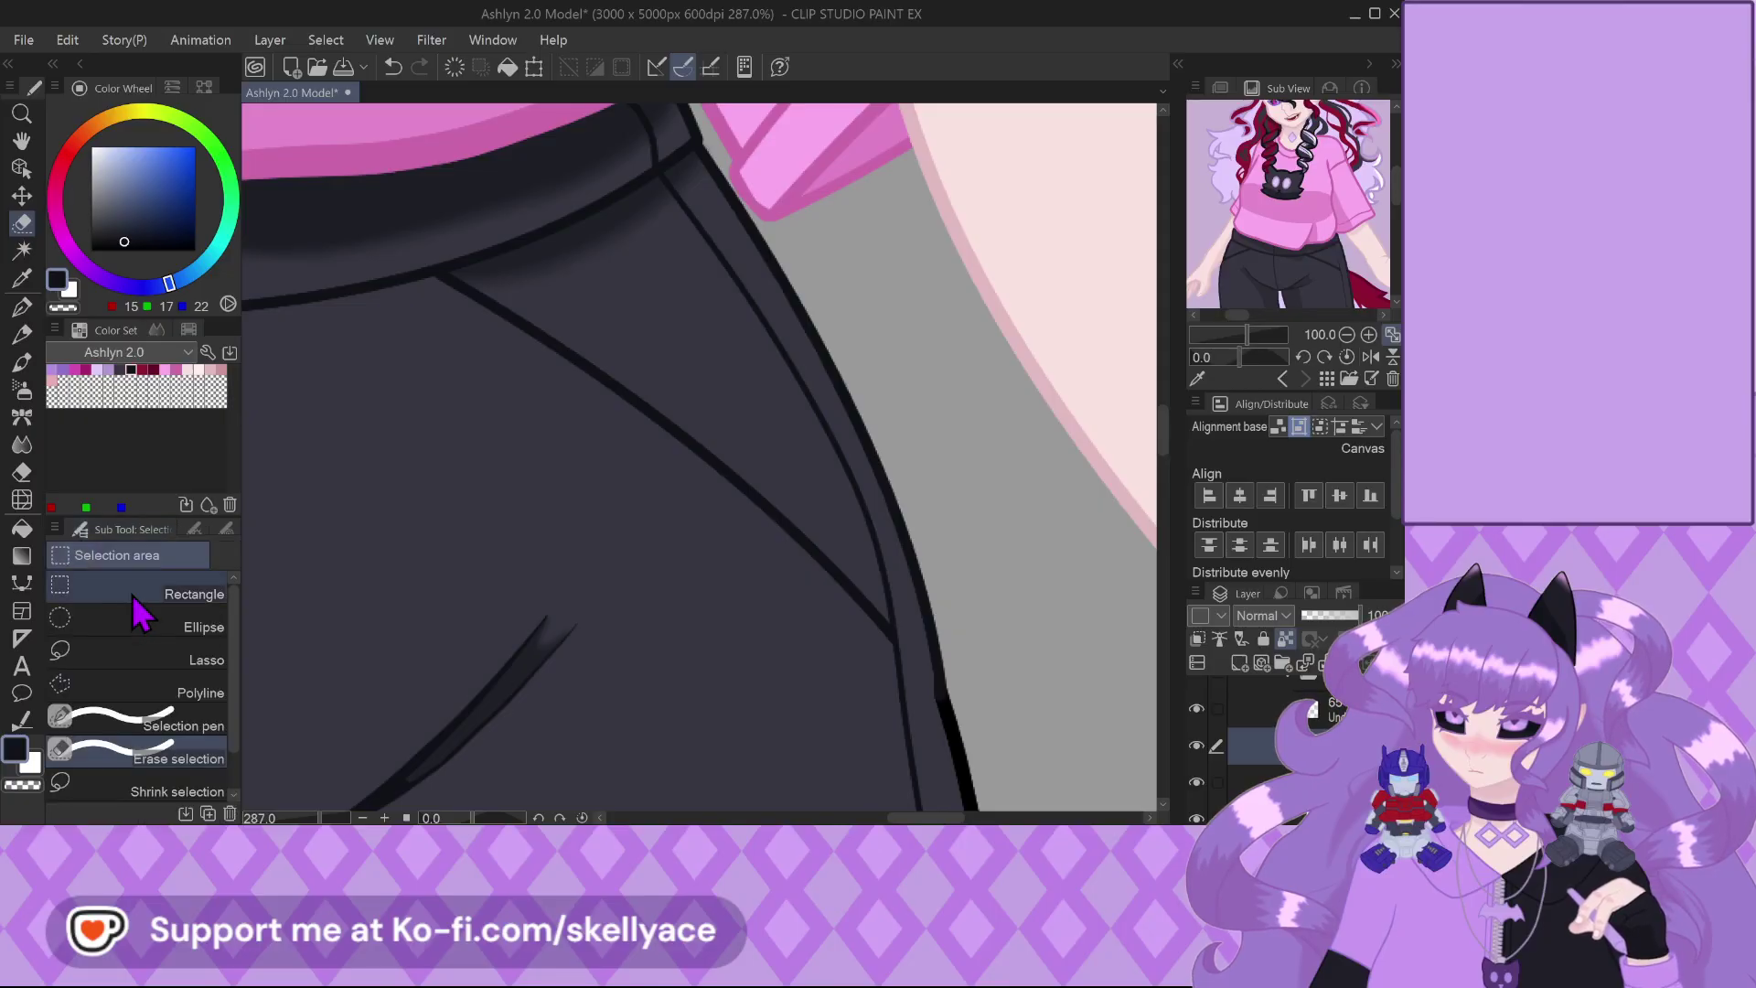
left_click(146, 660)
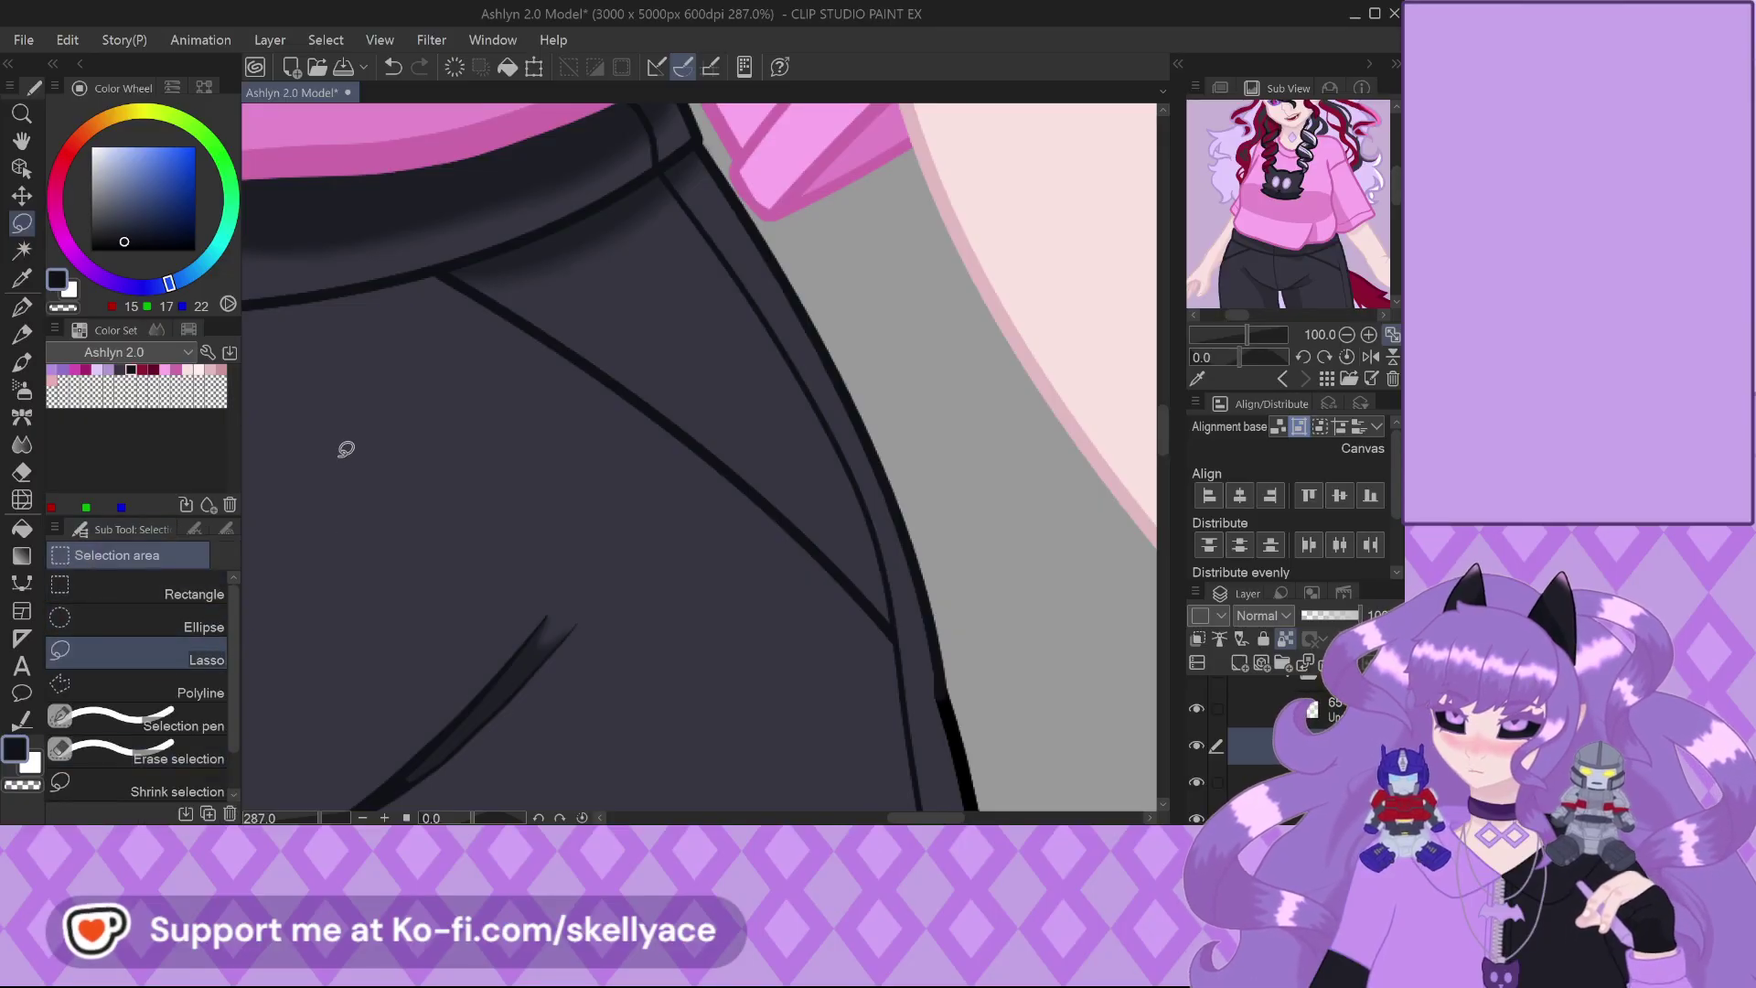
scroll(457, 267, "up", 4)
mouse_move(441, 265)
left_mouse_down()
mouse_move(406, 341)
mouse_move(595, 552)
mouse_move(850, 756)
mouse_move(1003, 819)
mouse_move(1139, 735)
mouse_move(1145, 699)
mouse_move(995, 509)
mouse_move(671, 222)
mouse_move(508, 136)
left_mouse_up()
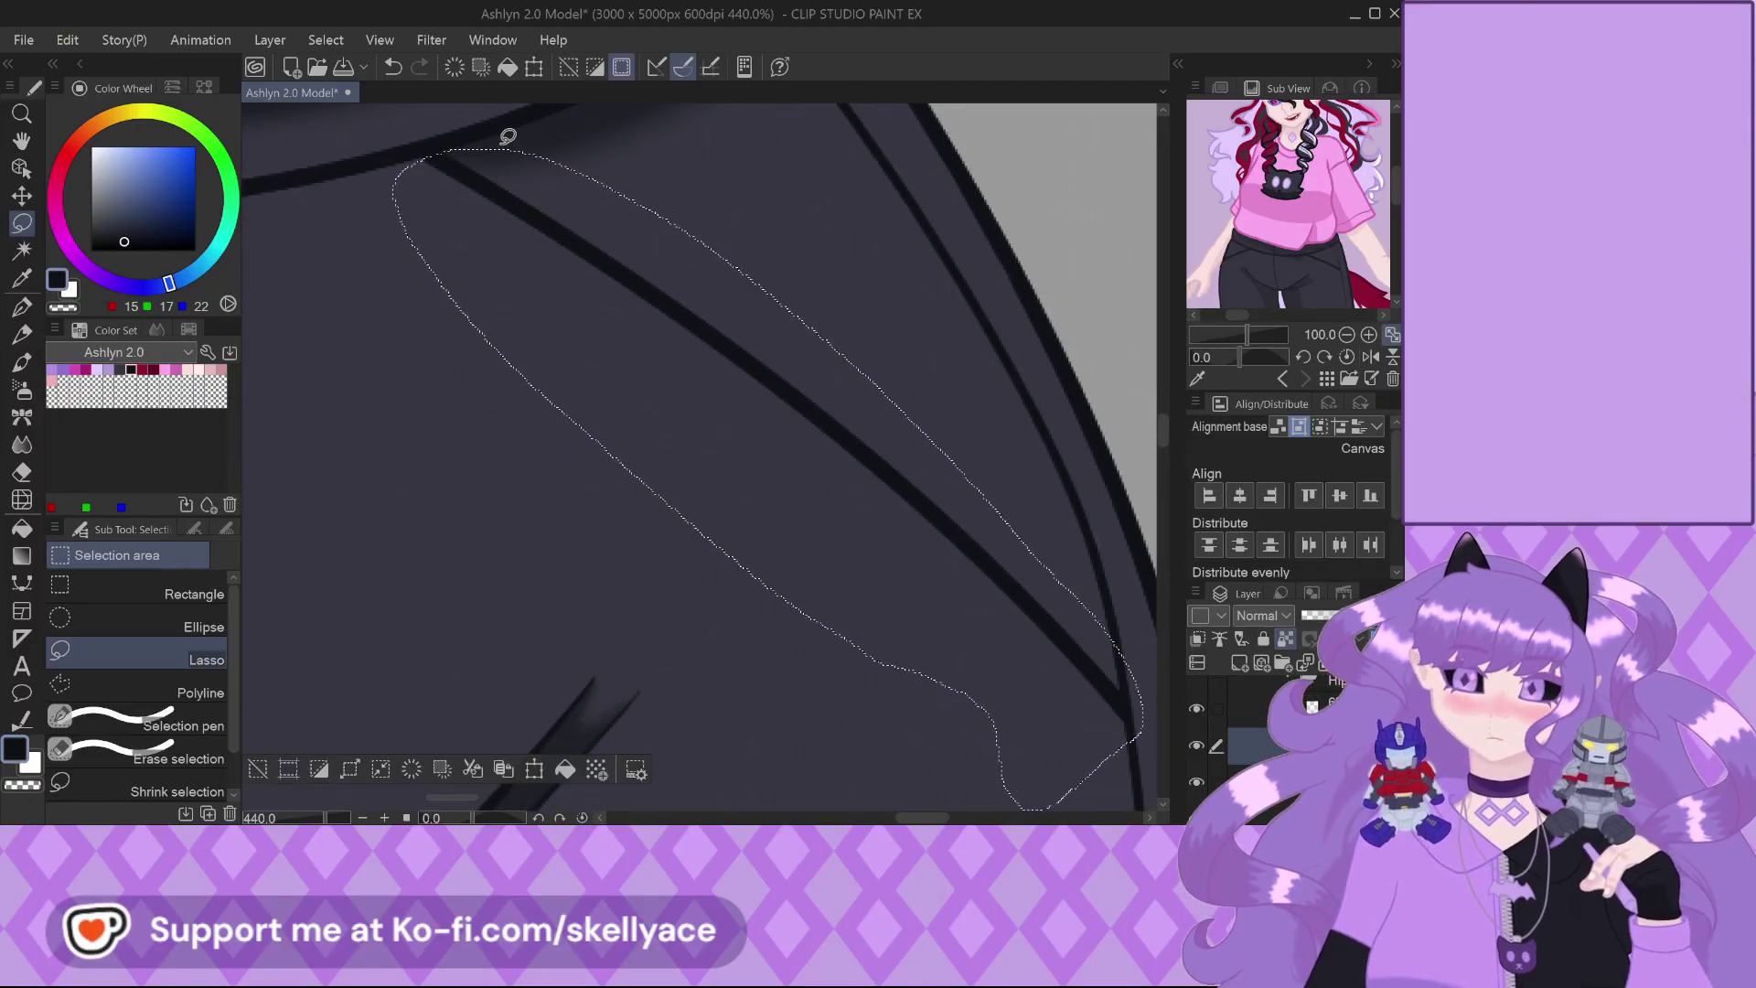
scroll(646, 320, "down", 8)
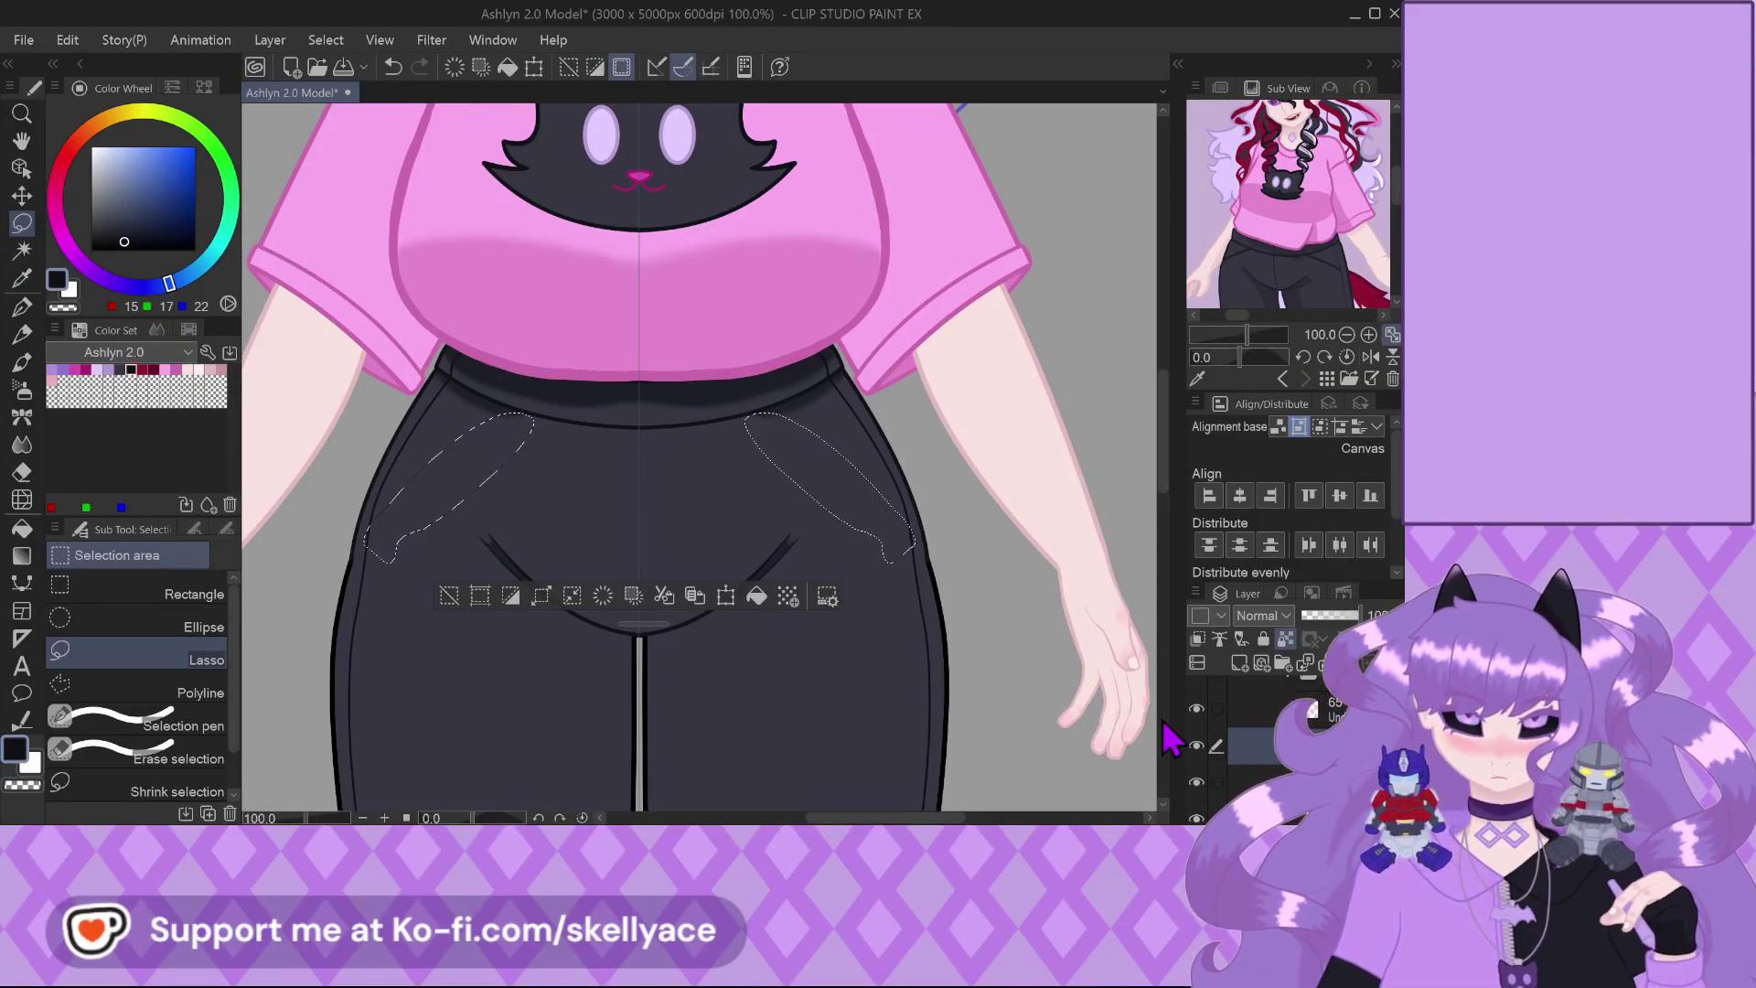
scroll(1280, 722, "down", 1)
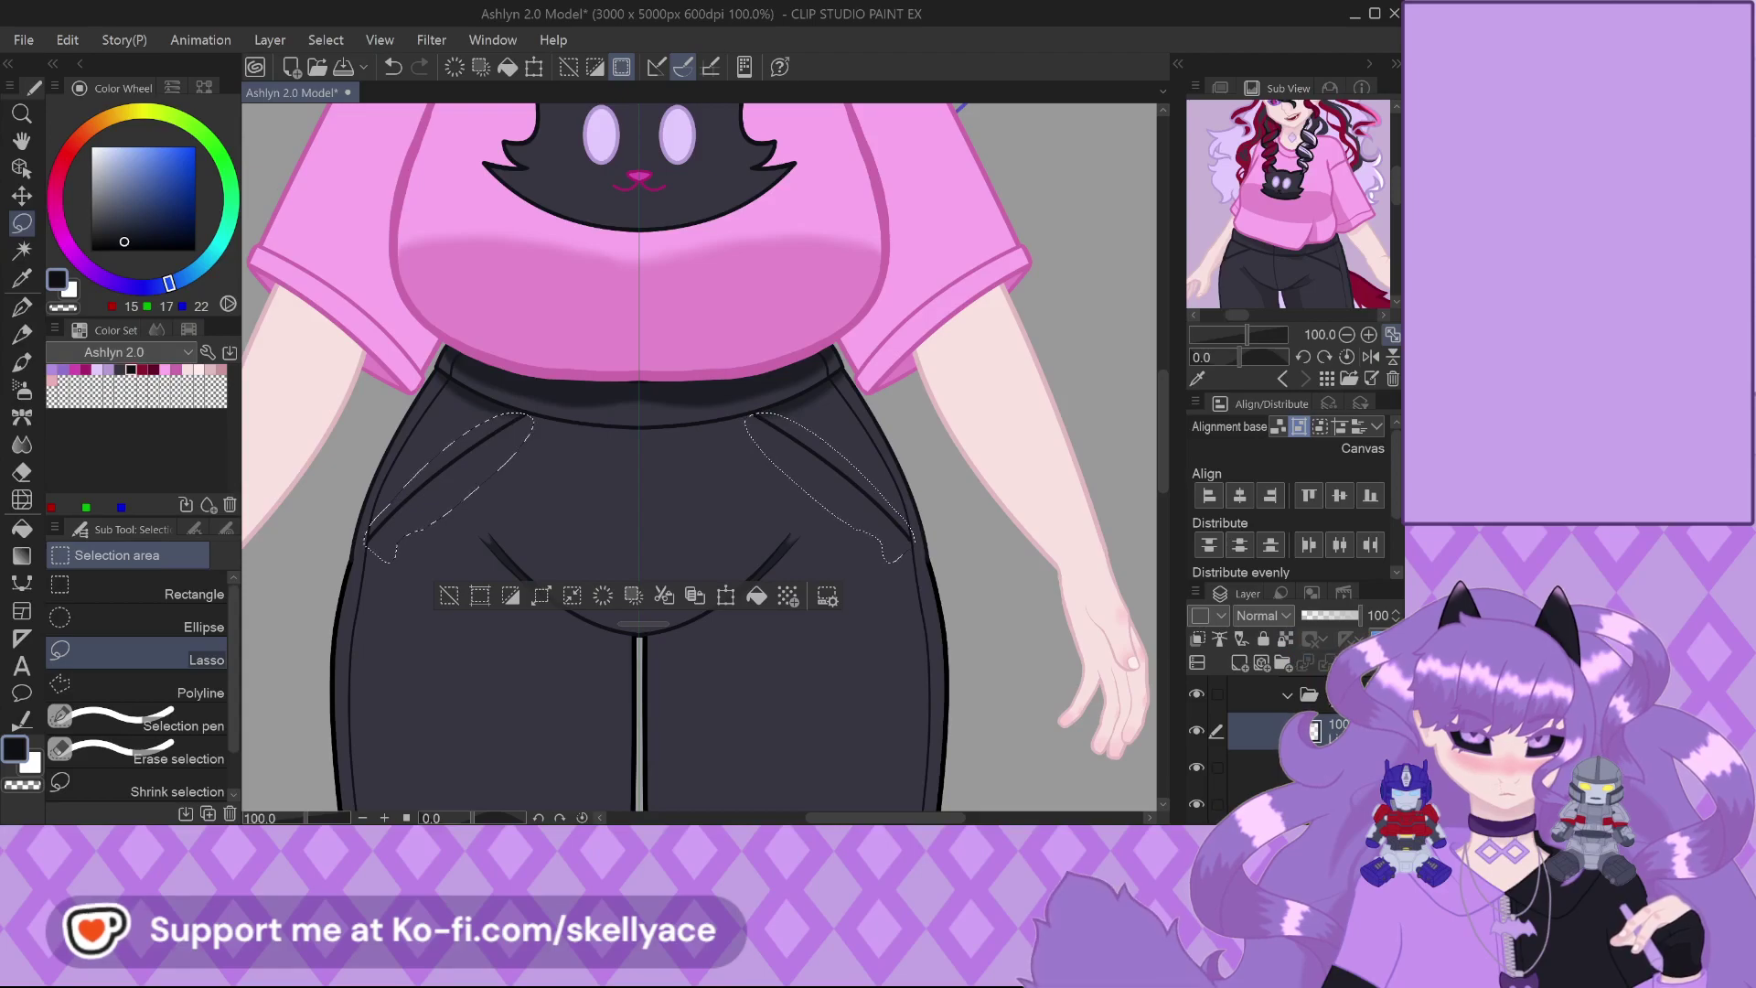
left_click(449, 596)
Fill in the sharp corner where the pocket line meets the side seam, using the pen at size 7
scroll(351, 532, "up", 2)
scroll(351, 532, "up", 5)
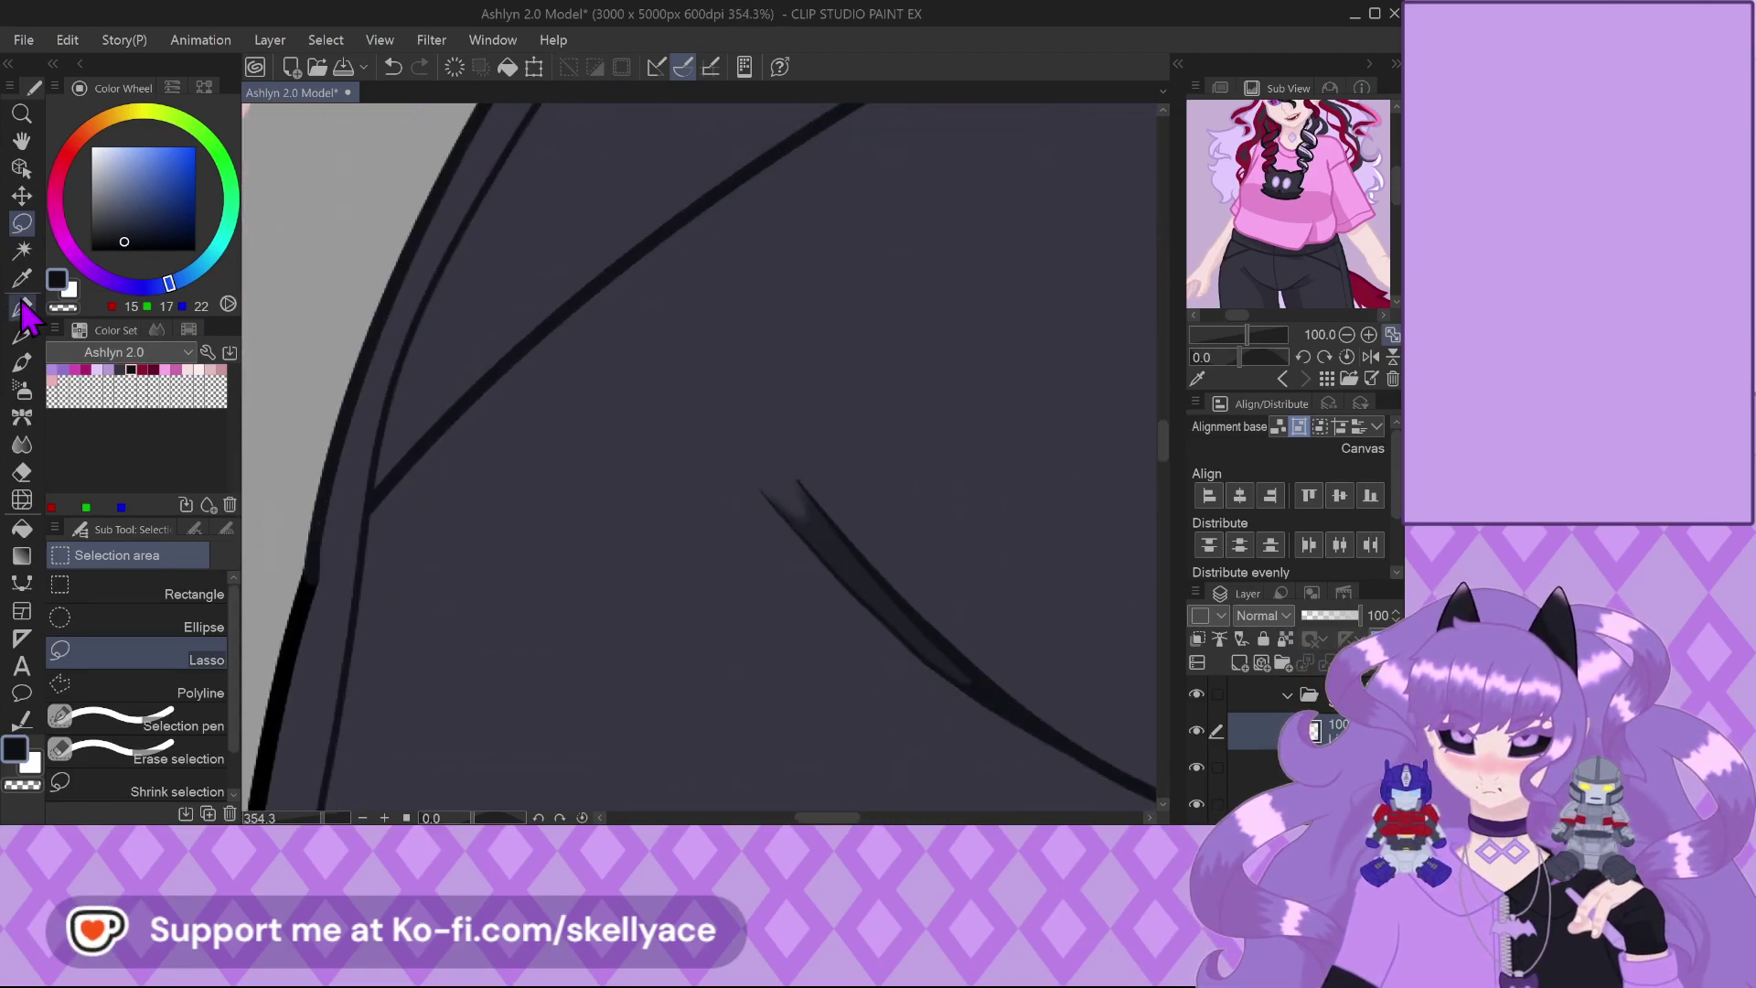
left_click(22, 307)
scroll(699, 457, "up", 2)
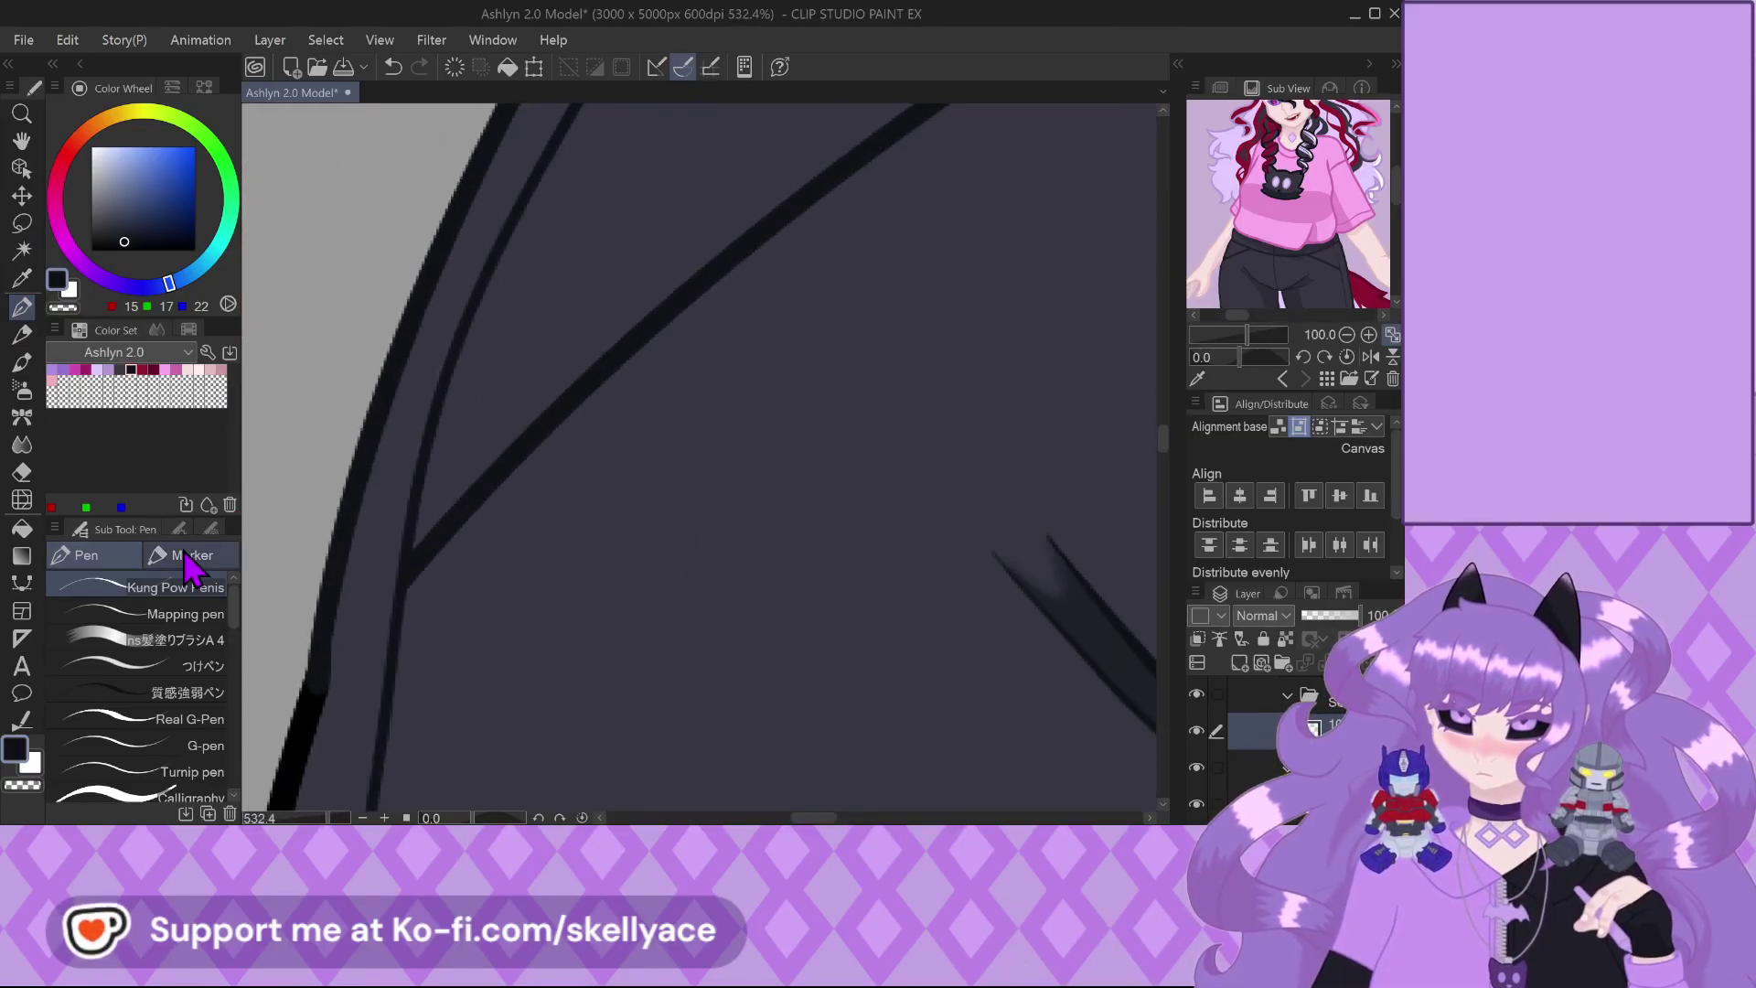
left_click(179, 529)
left_click(214, 528)
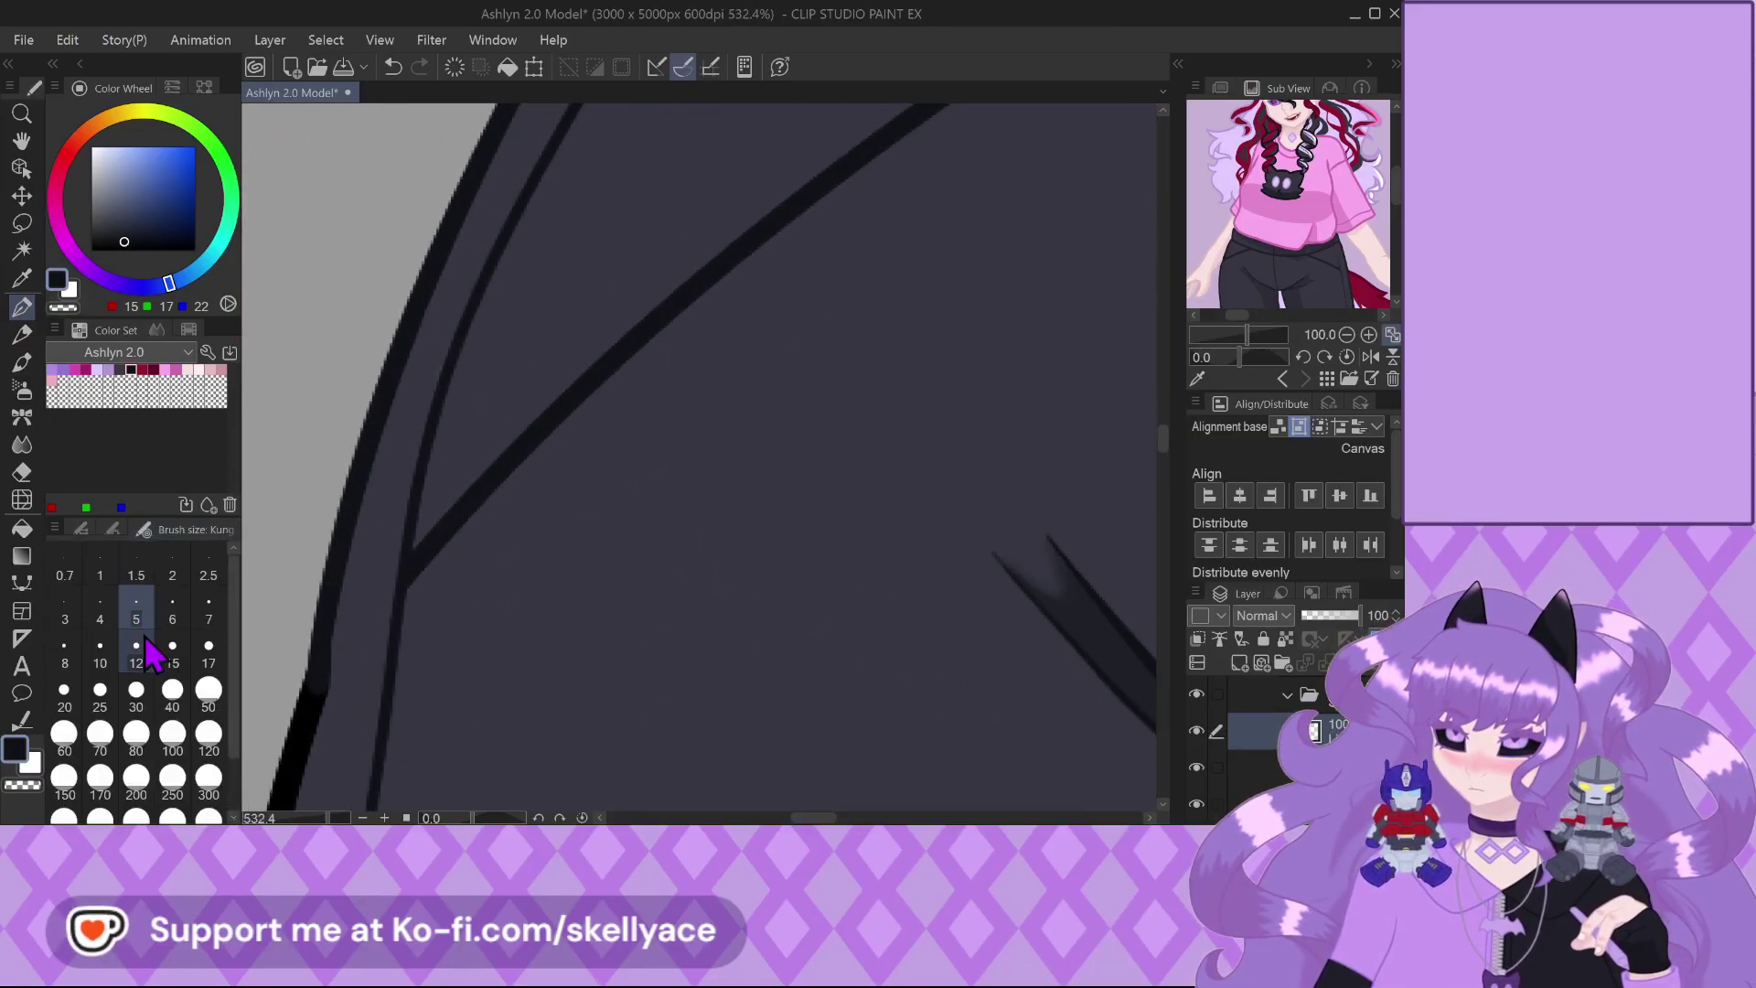
left_click(209, 611)
scroll(443, 537, "up", 5)
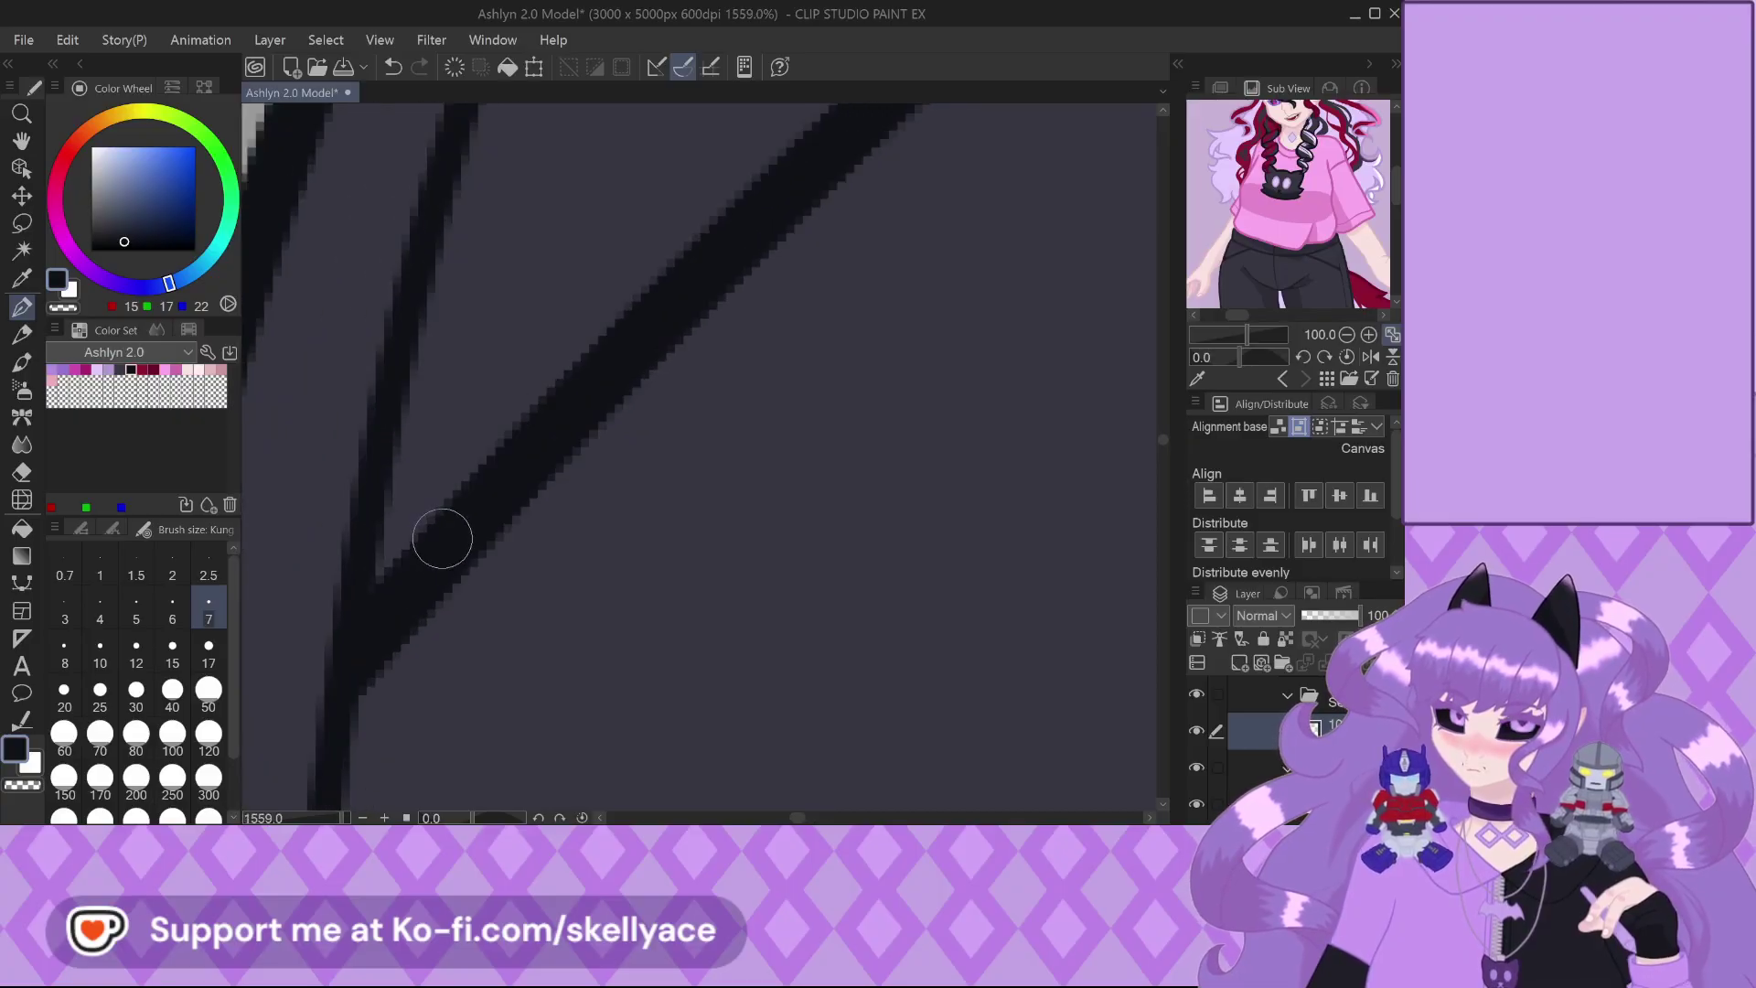
left_click_drag(372, 509, 369, 595)
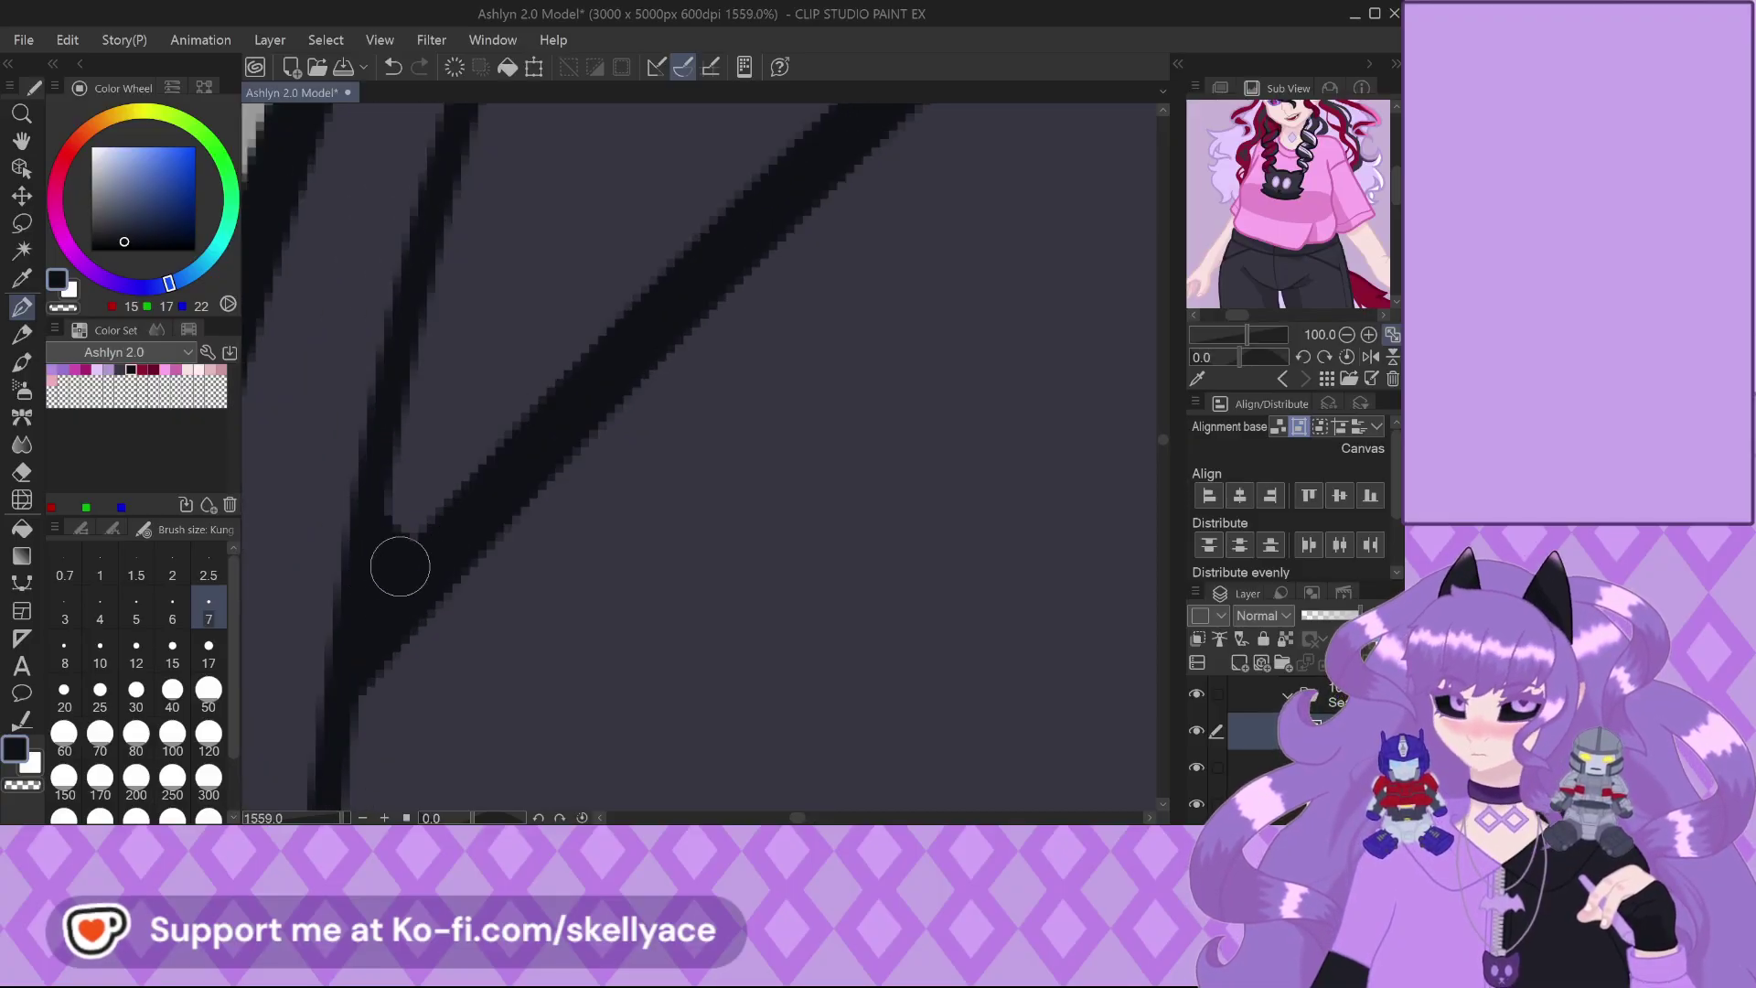
Examine the pocket corners and side seams in relation to the full character
scroll(397, 452, "down", 2)
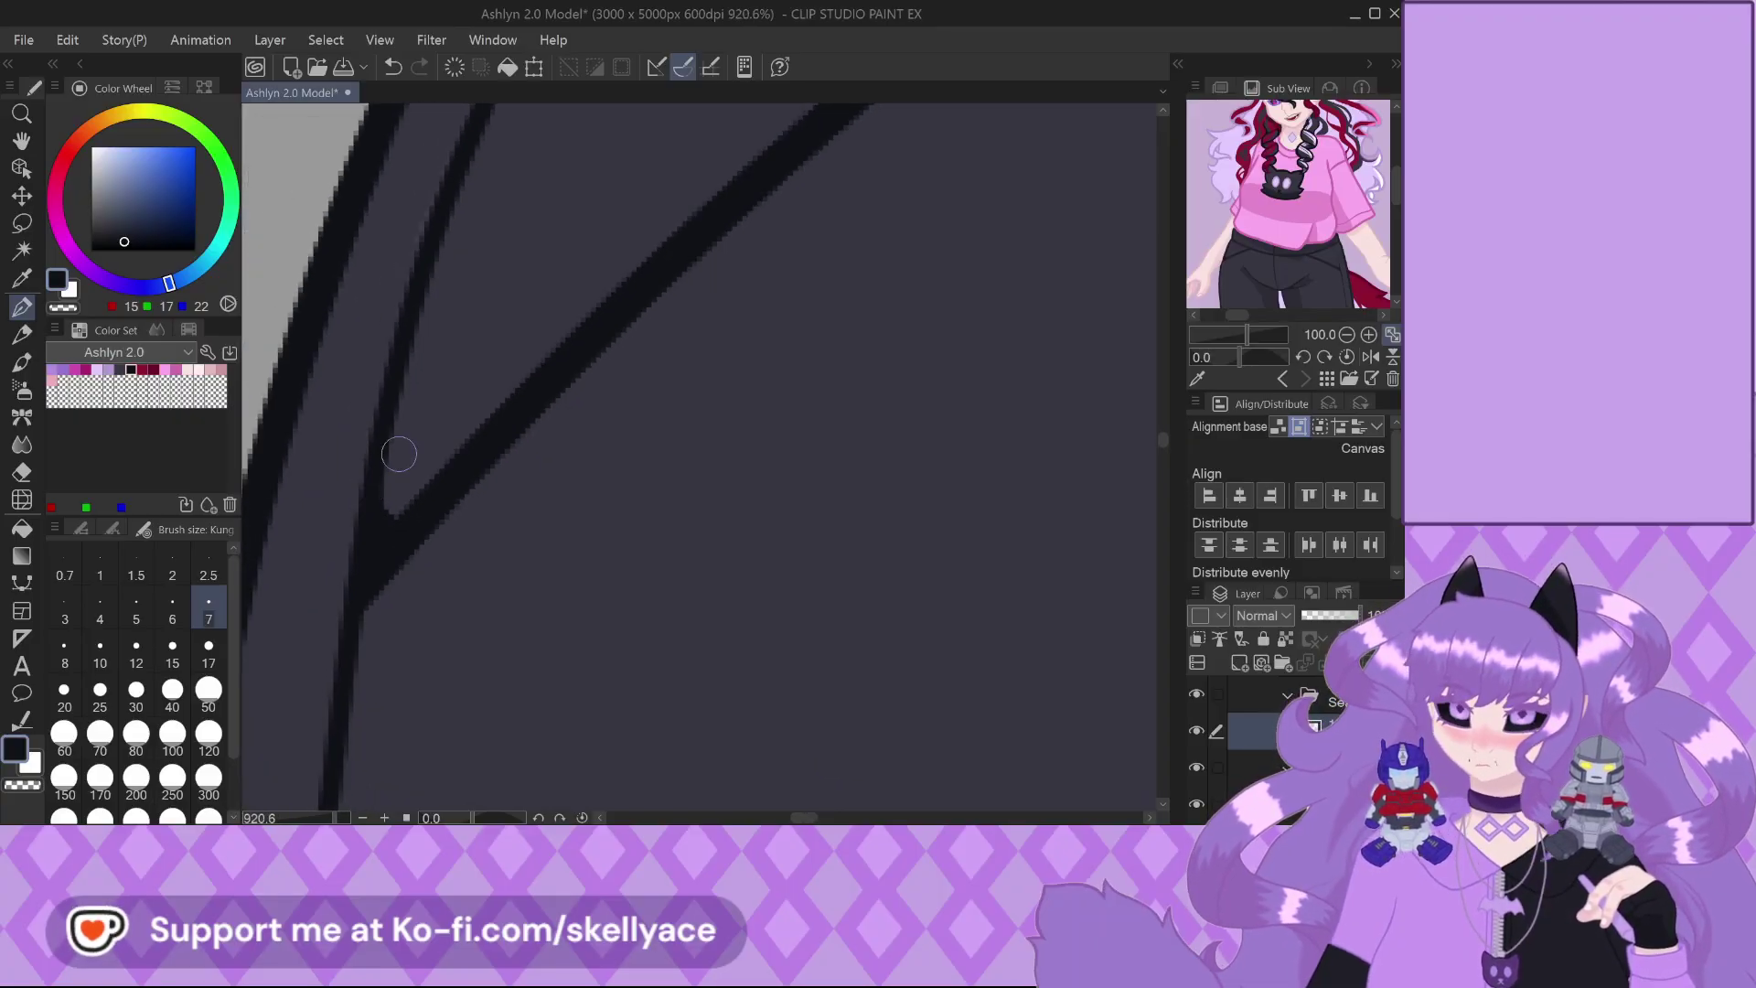
scroll(396, 452, "down", 8)
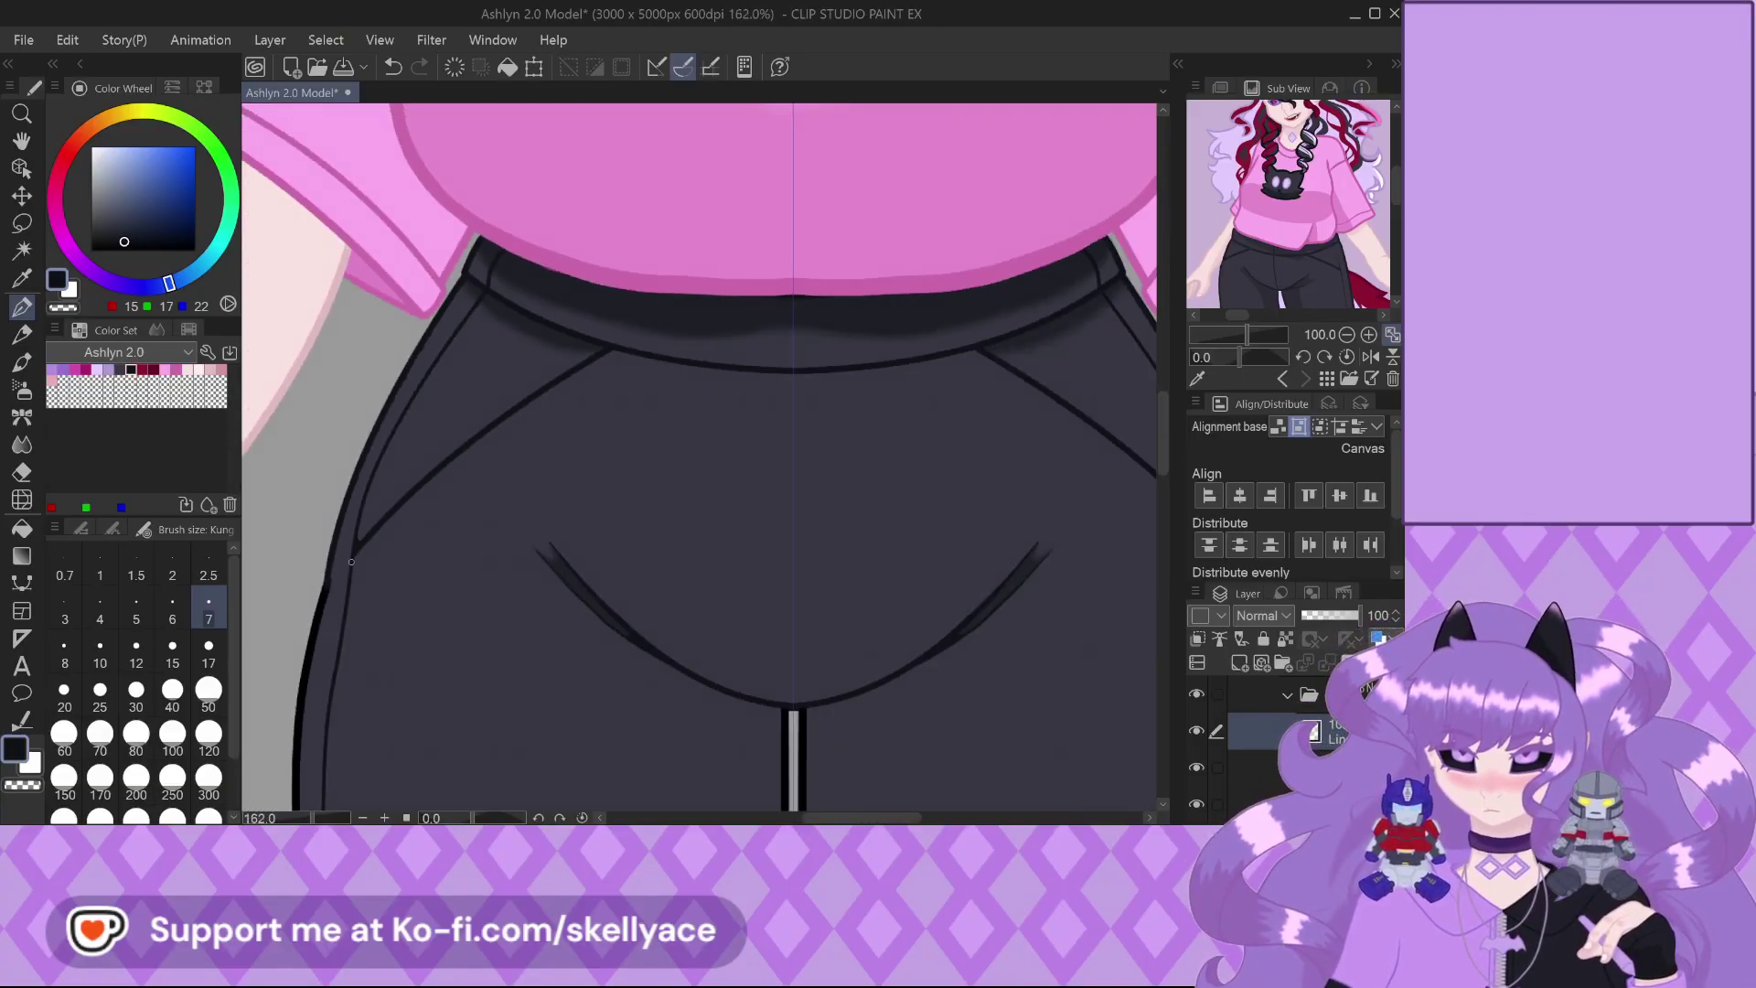
scroll(351, 561, "down", 2)
scroll(512, 544, "down", 2)
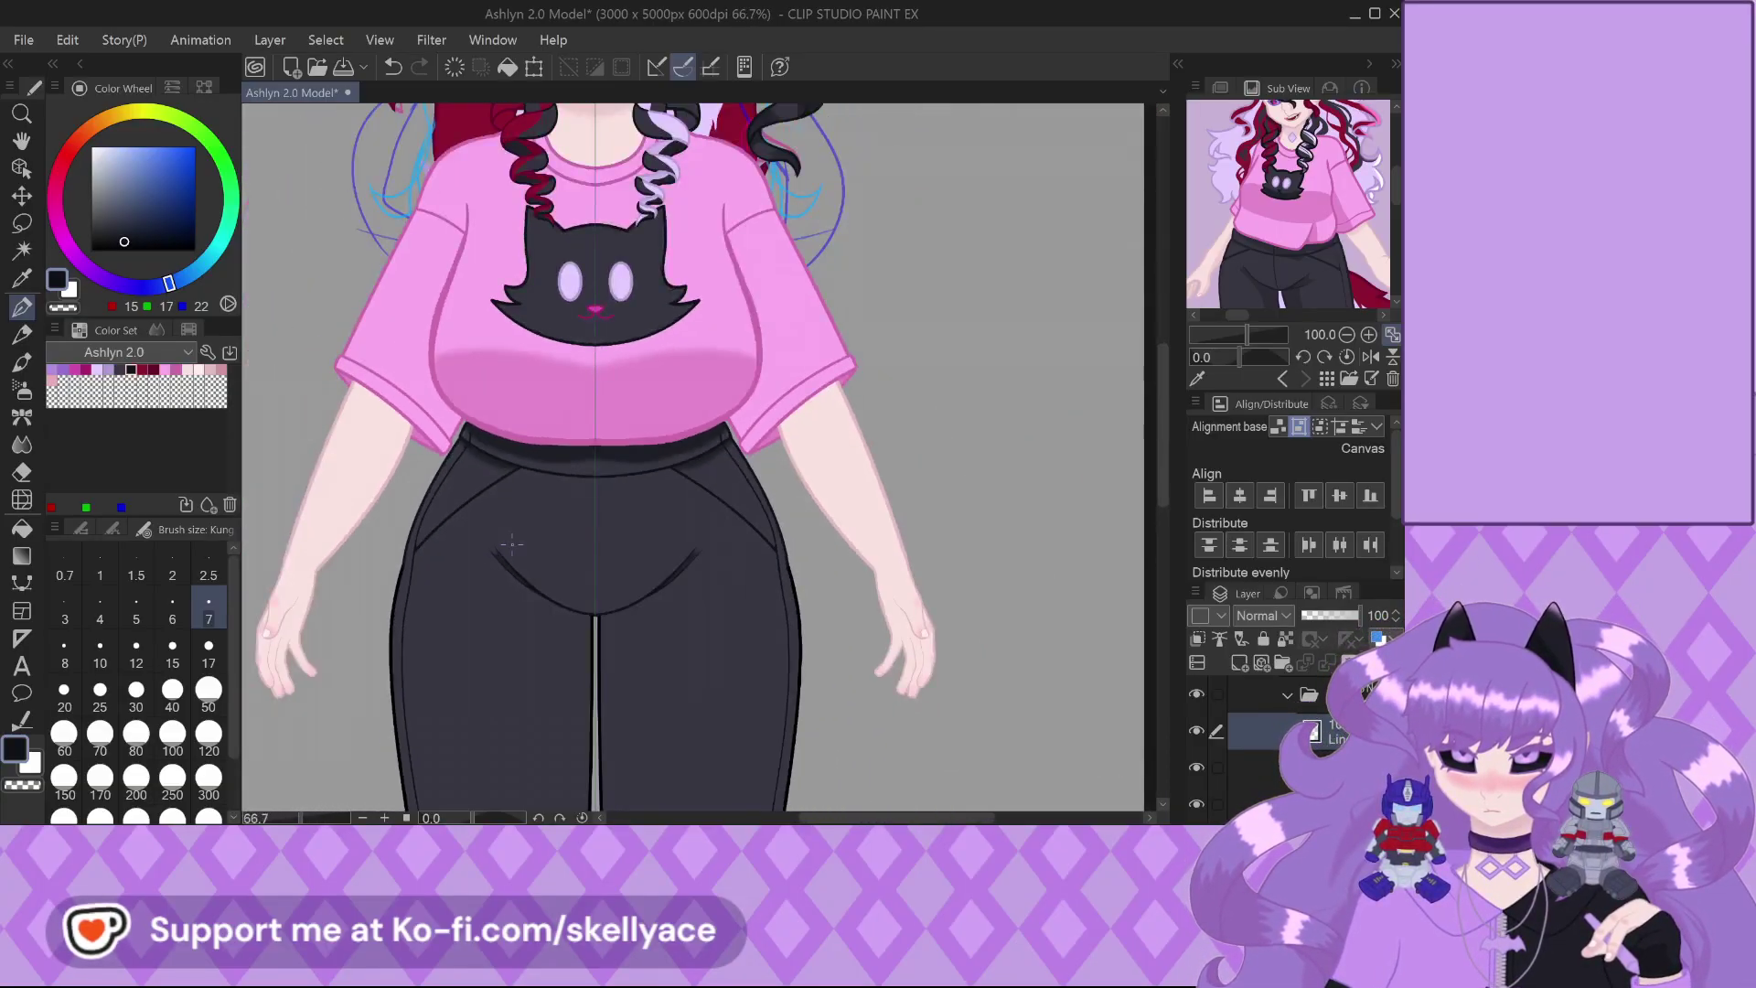
scroll(512, 544, "down", 1)
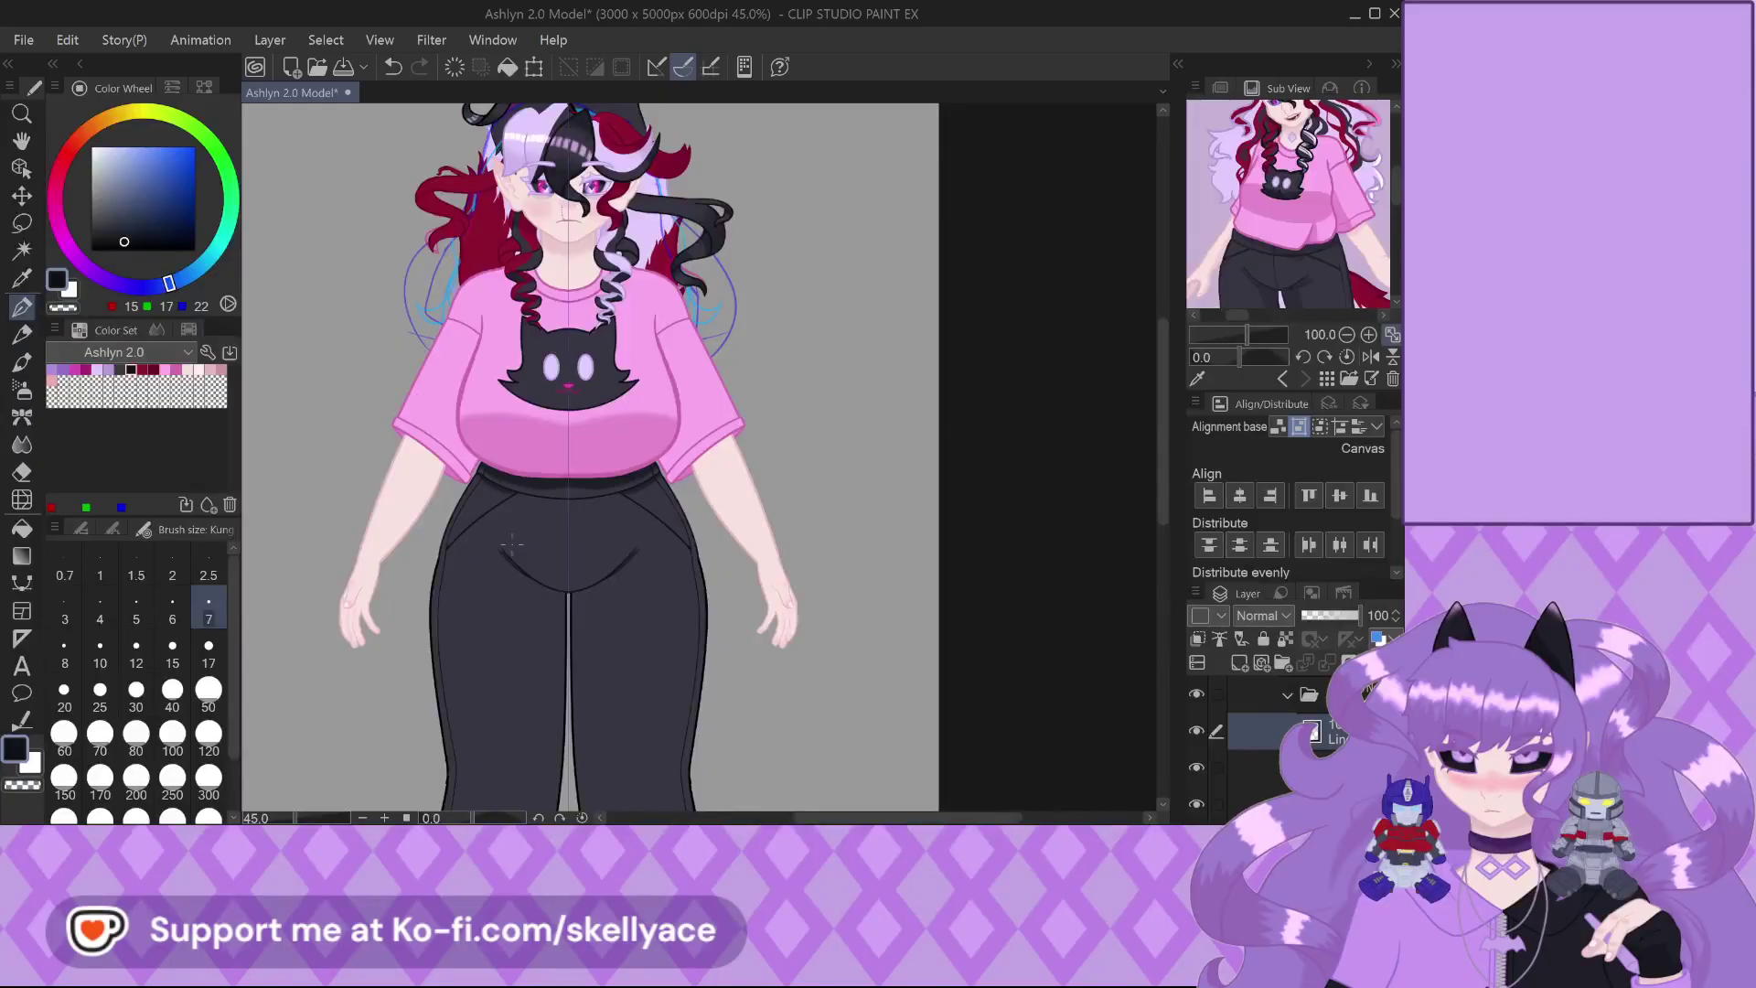
scroll(645, 499, "down", 2)
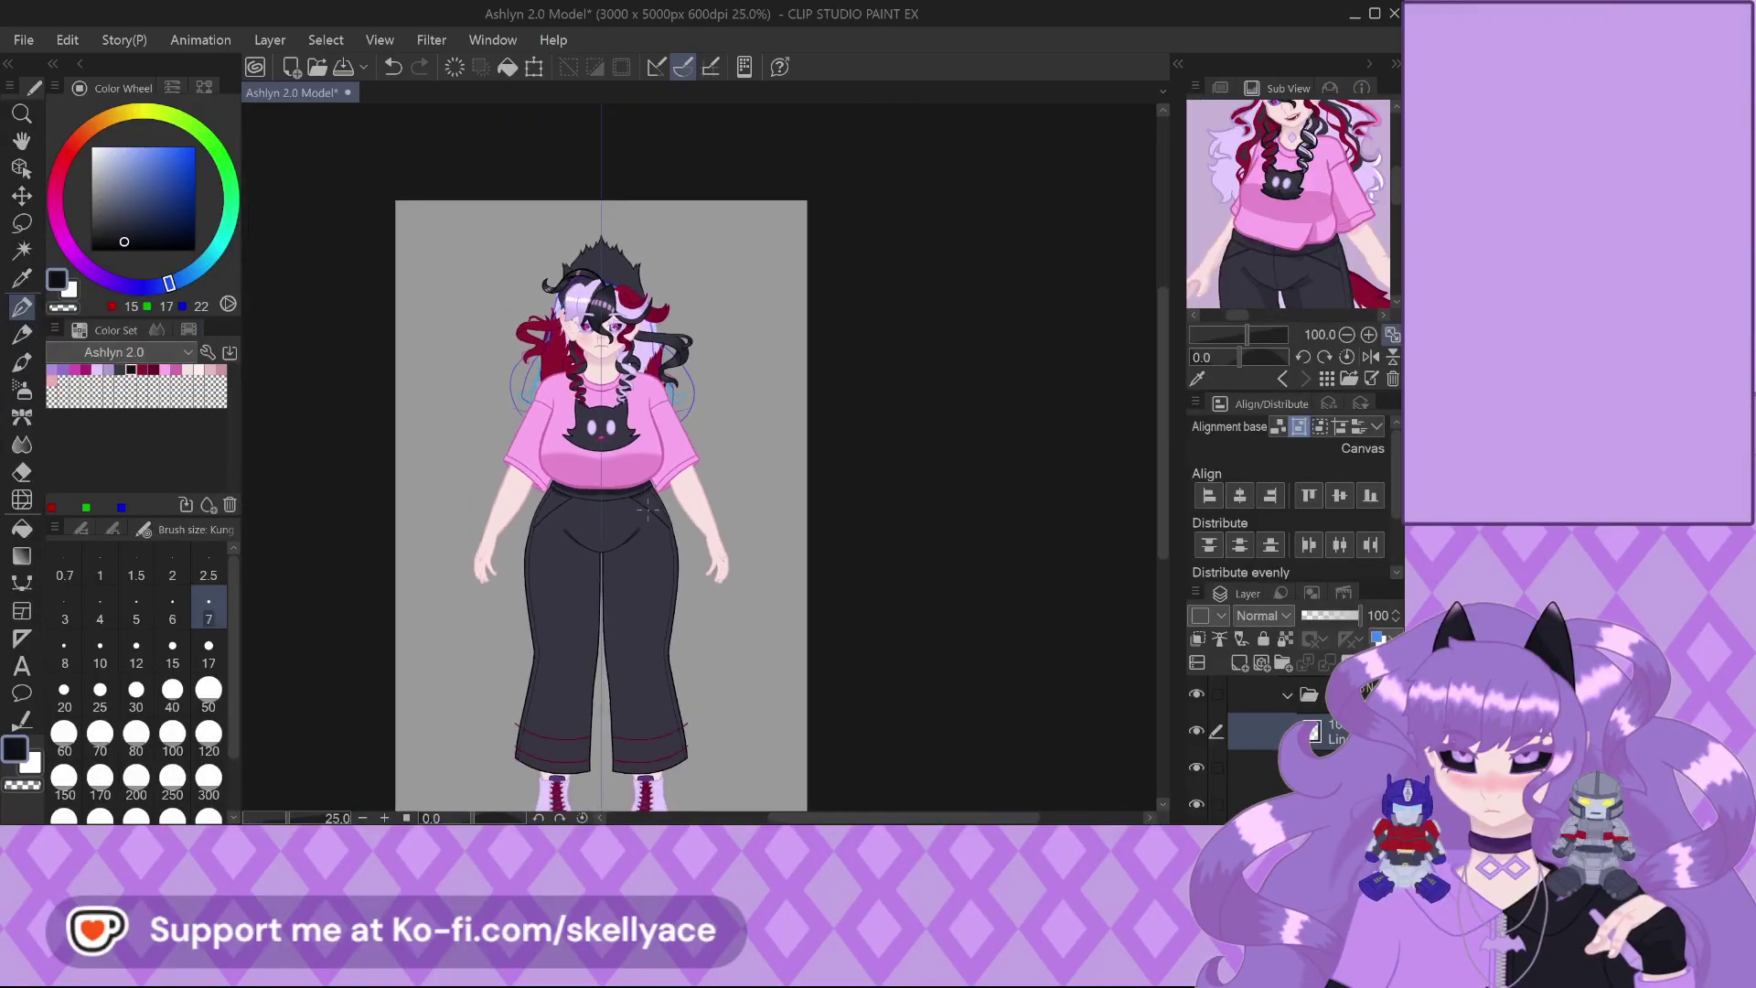
scroll(615, 581, "up", 3)
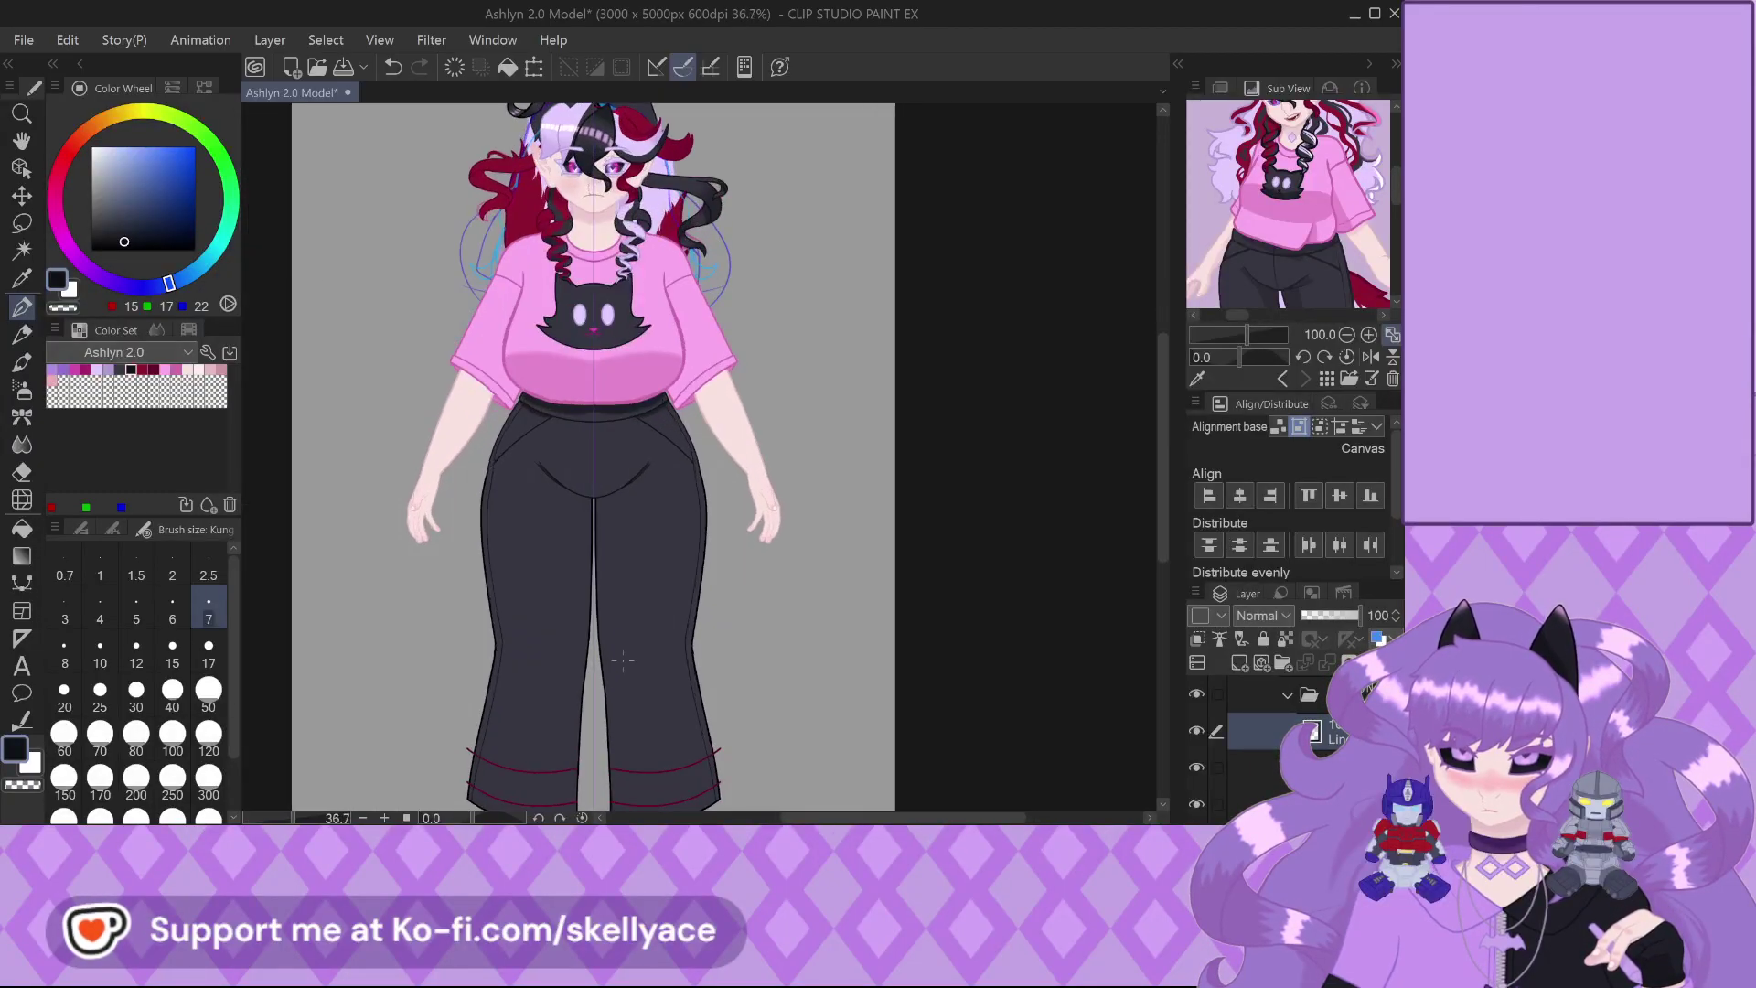
Compare the pants' pocket and side seam lines with a close-up of the same area in the reference image
scroll(612, 420, "up", 1)
scroll(608, 343, "up", 1)
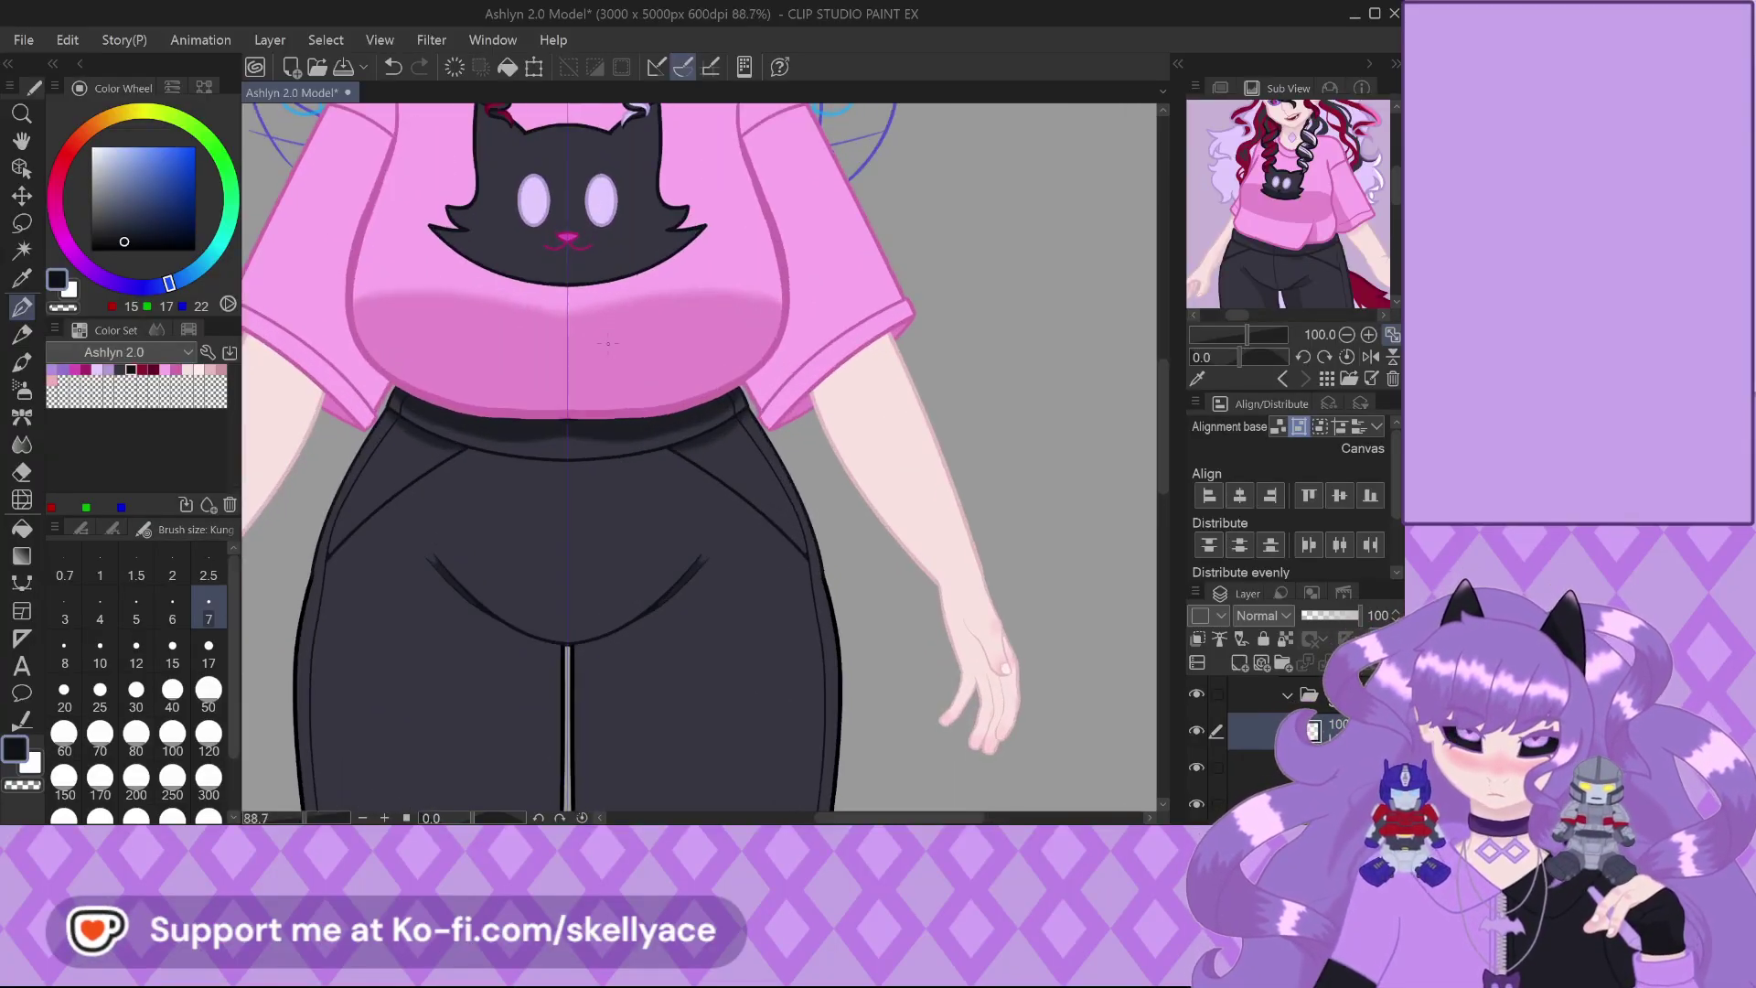
scroll(674, 362, "down", 3)
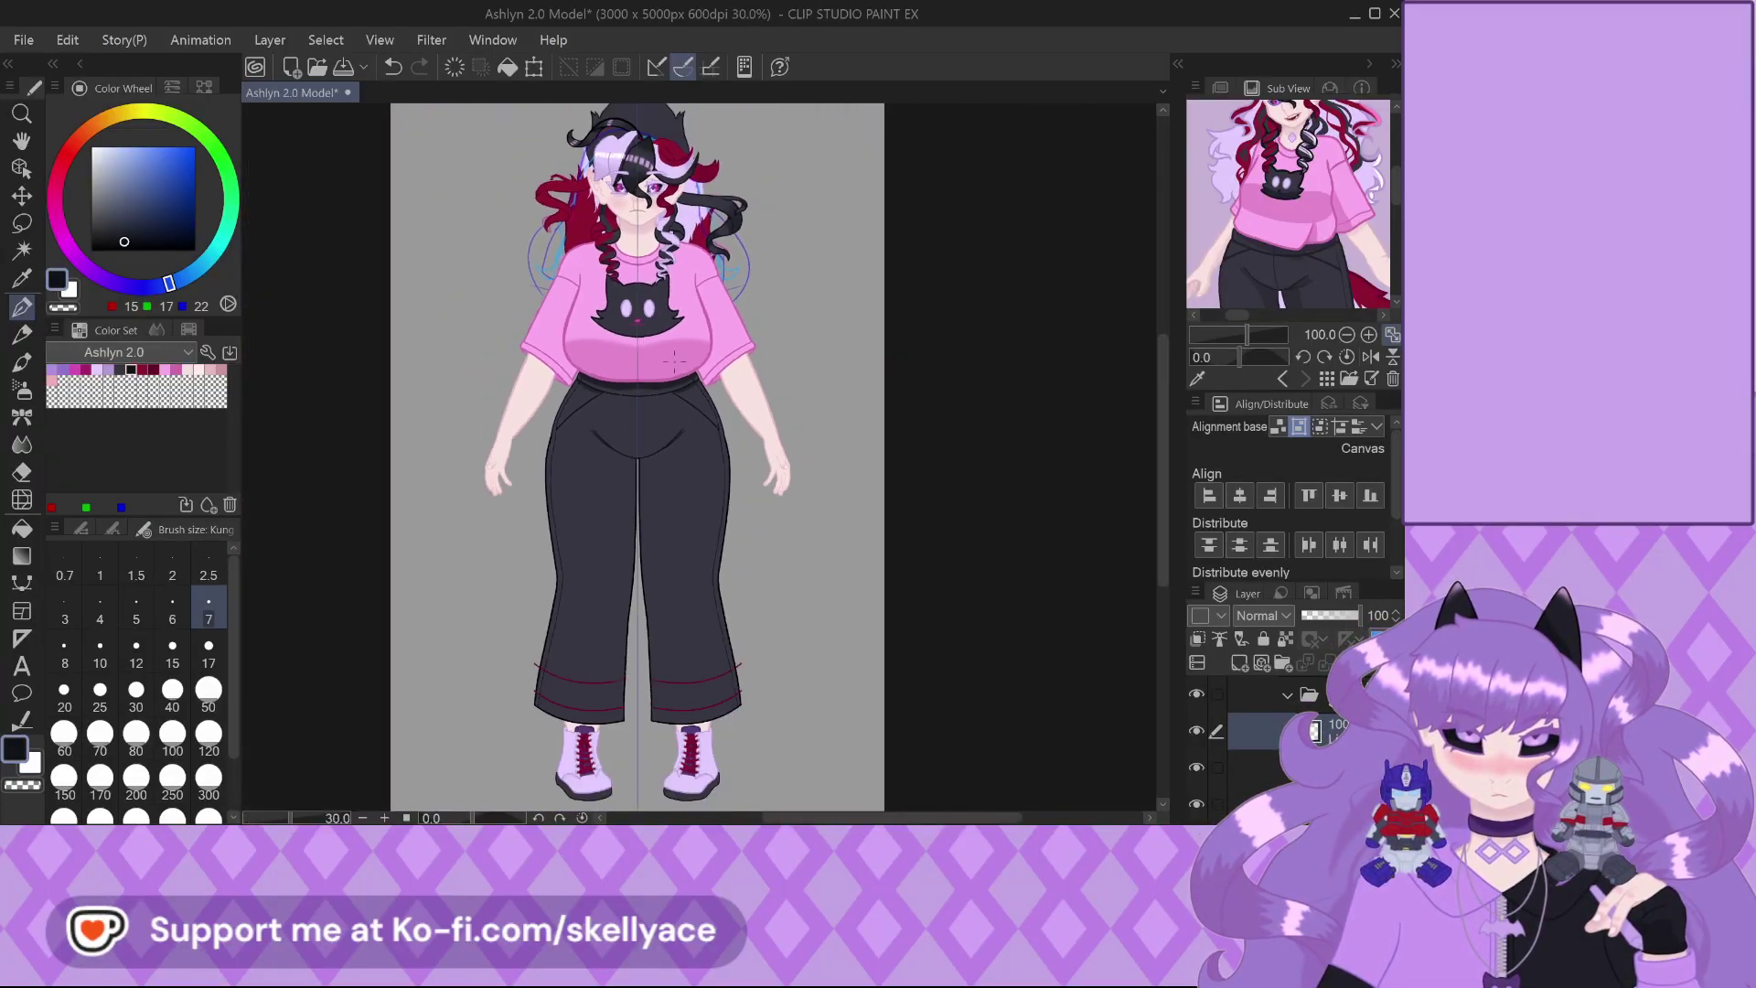
scroll(676, 357, "up", 3)
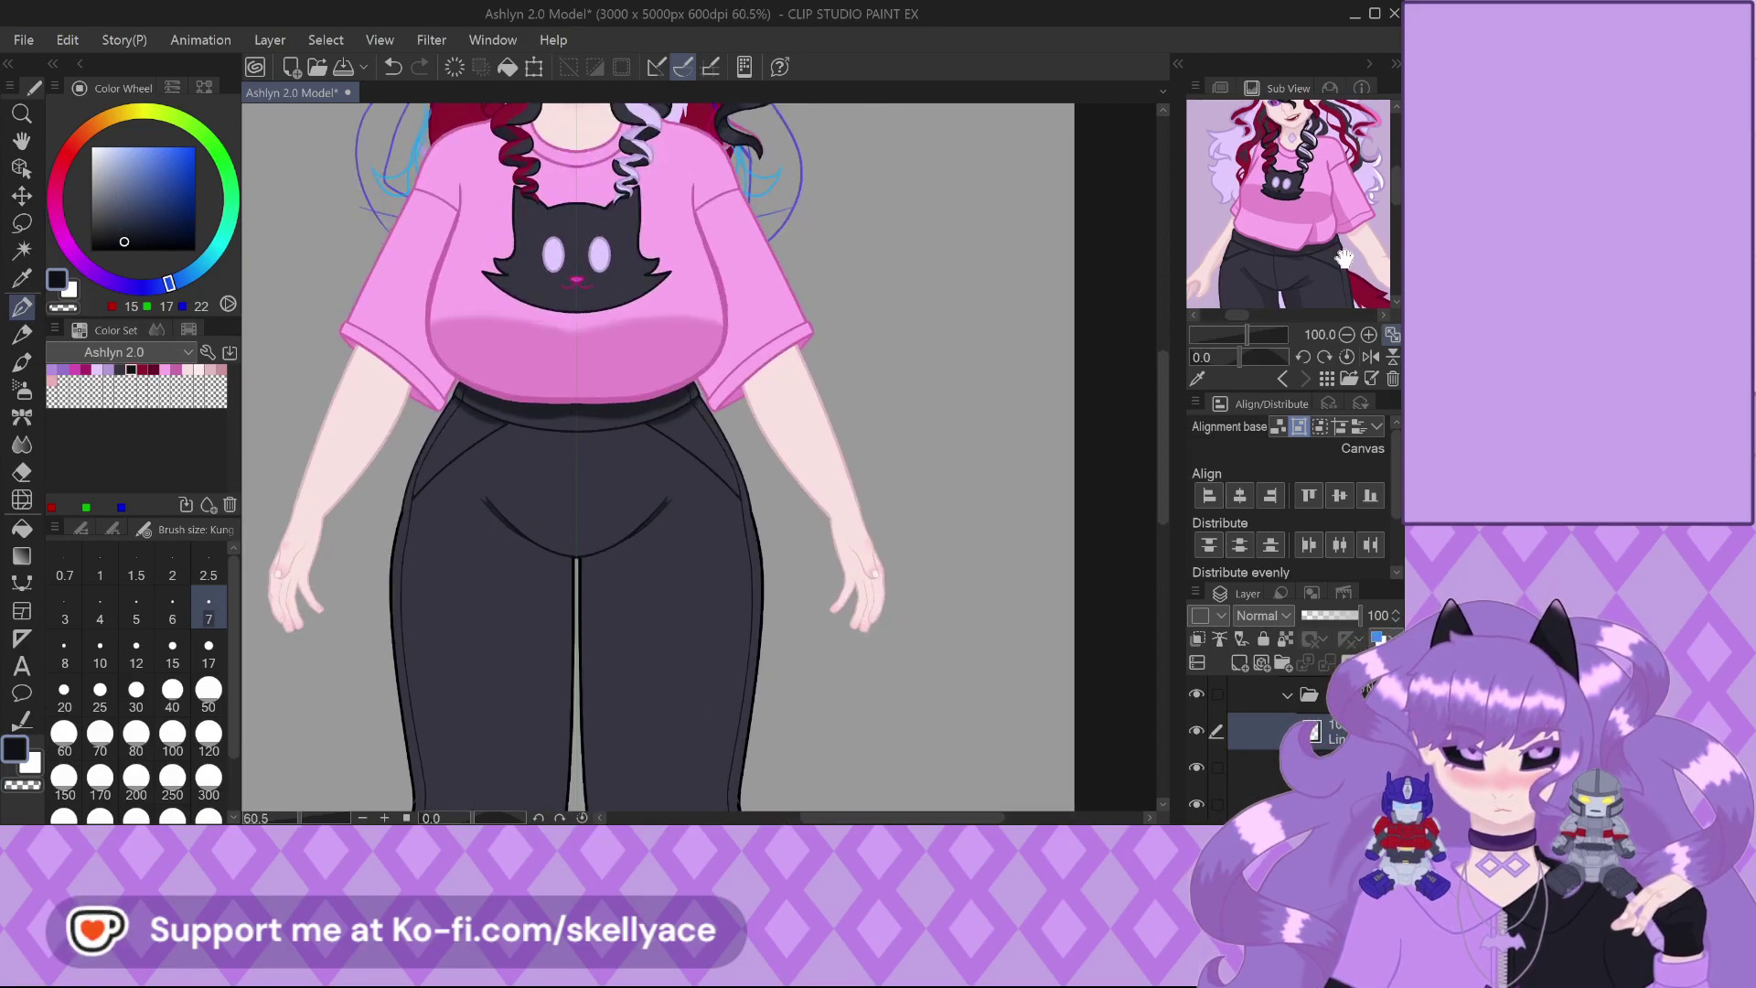
scroll(1306, 214, "up", 3)
scroll(1306, 214, "down", 2)
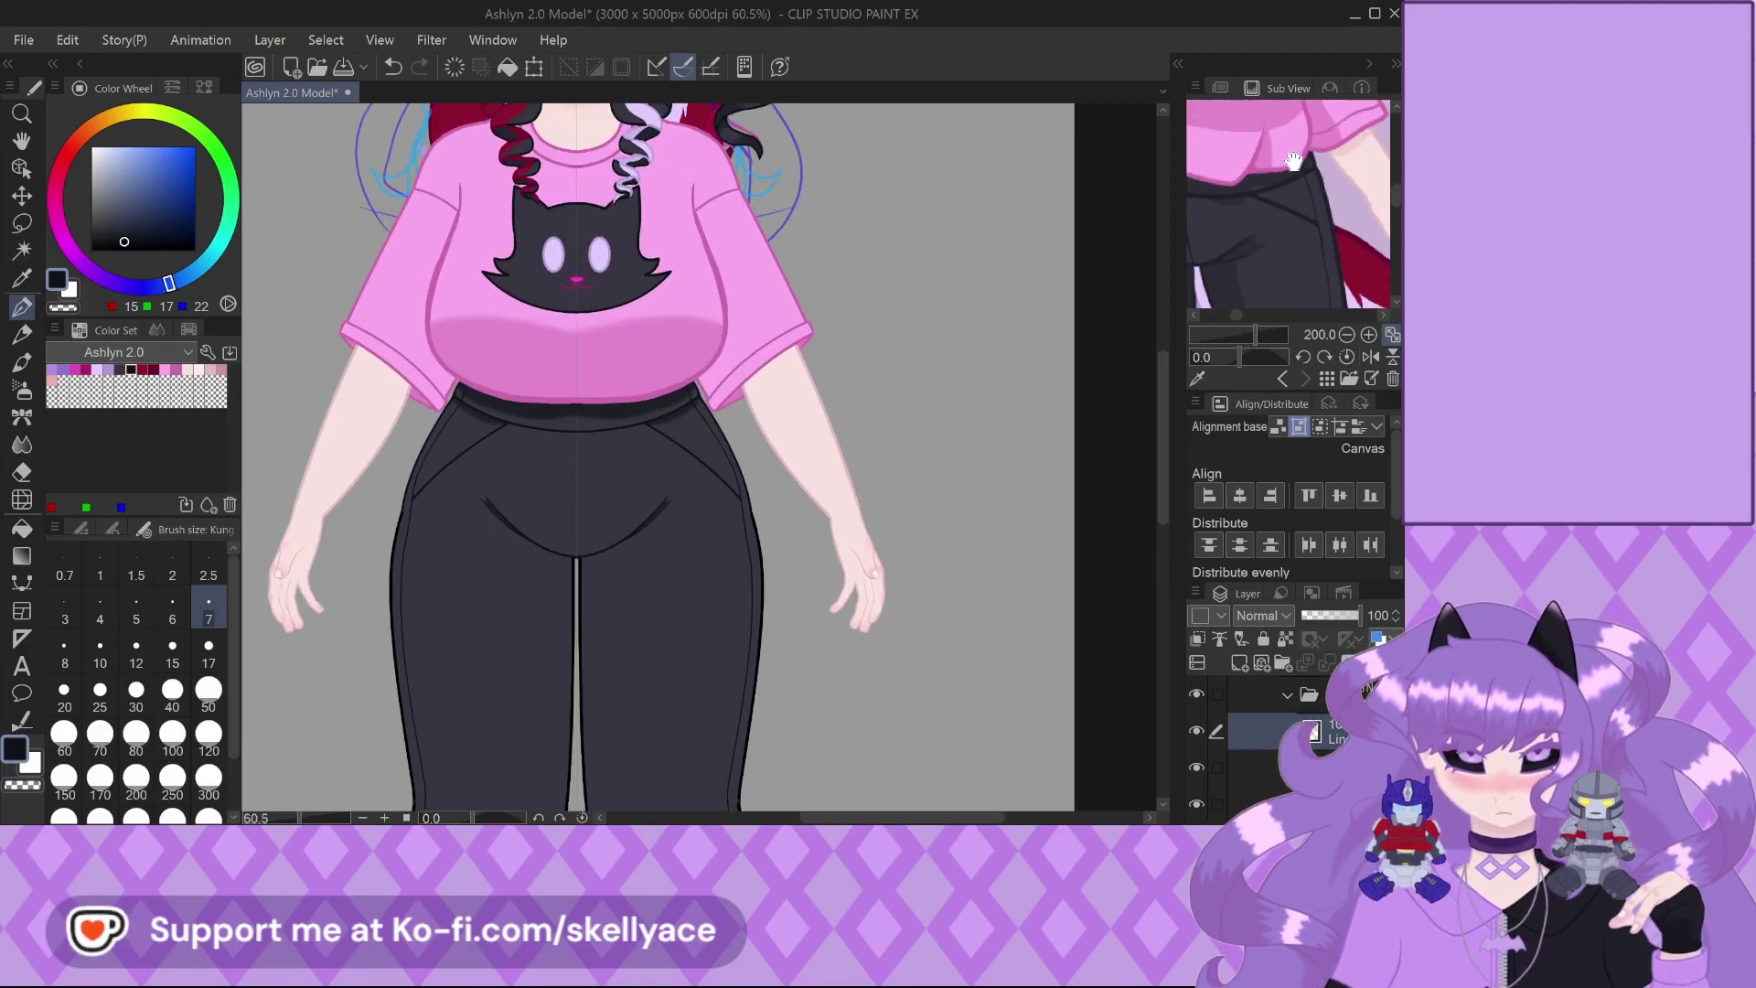
scroll(1292, 219, "down", 3)
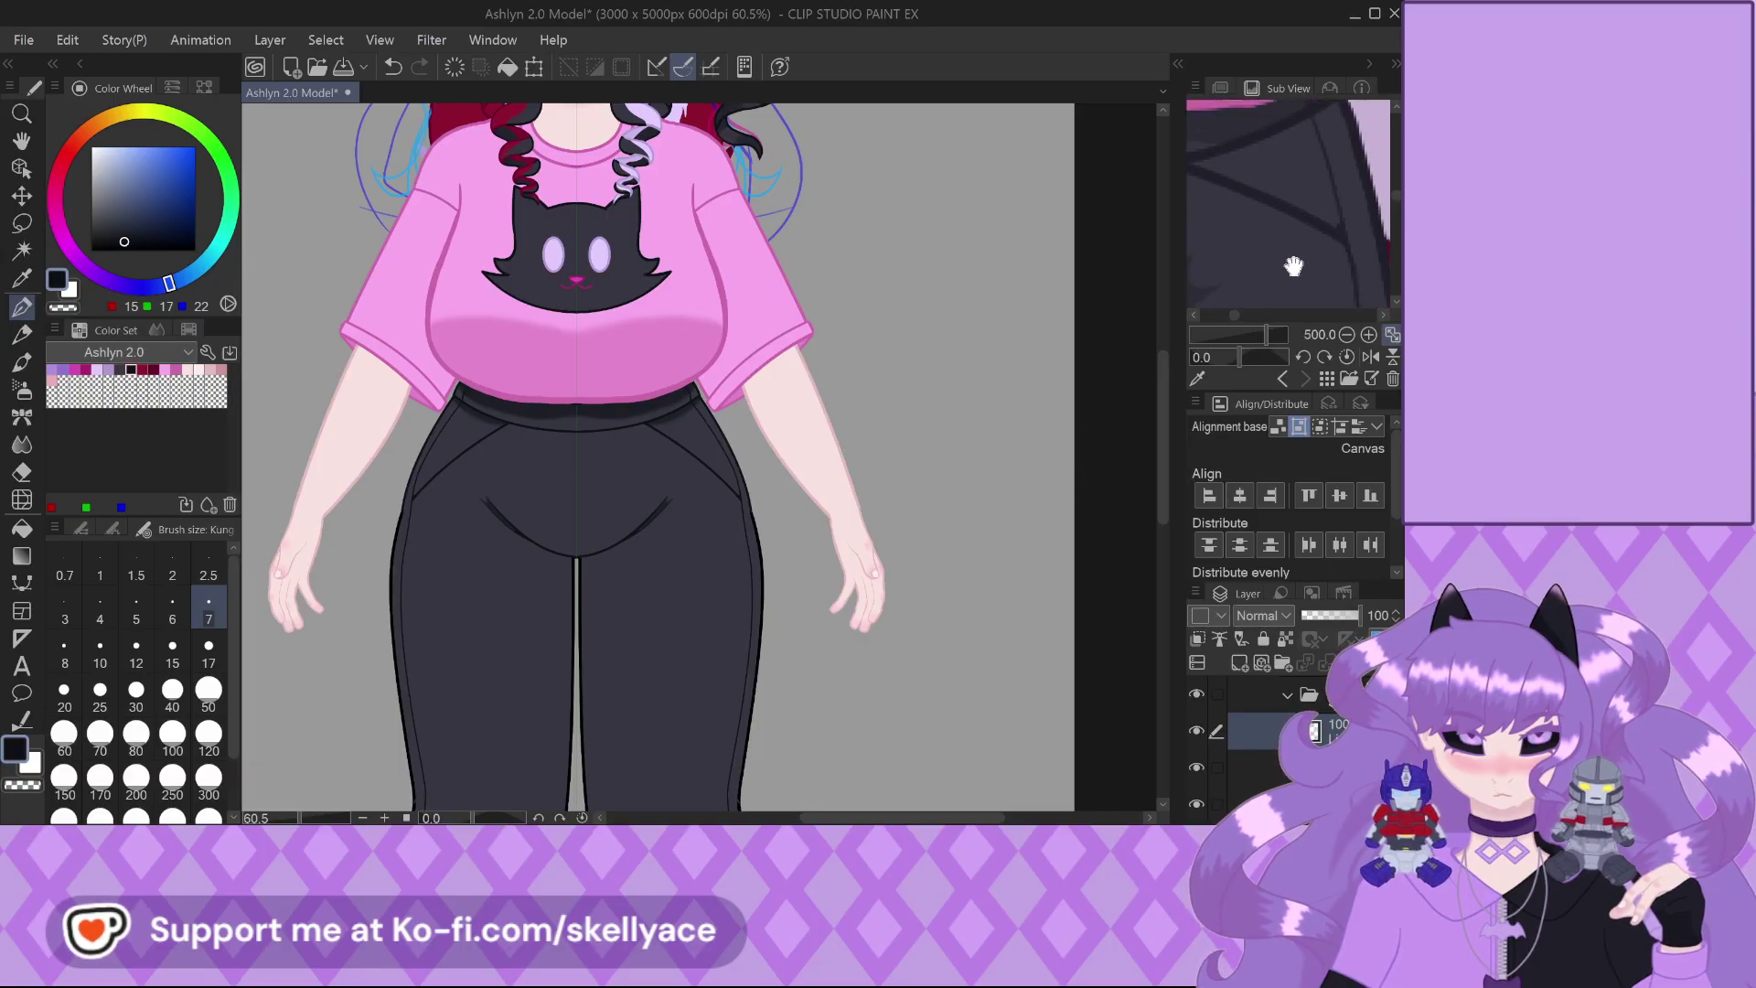
scroll(1295, 276, "down", 3)
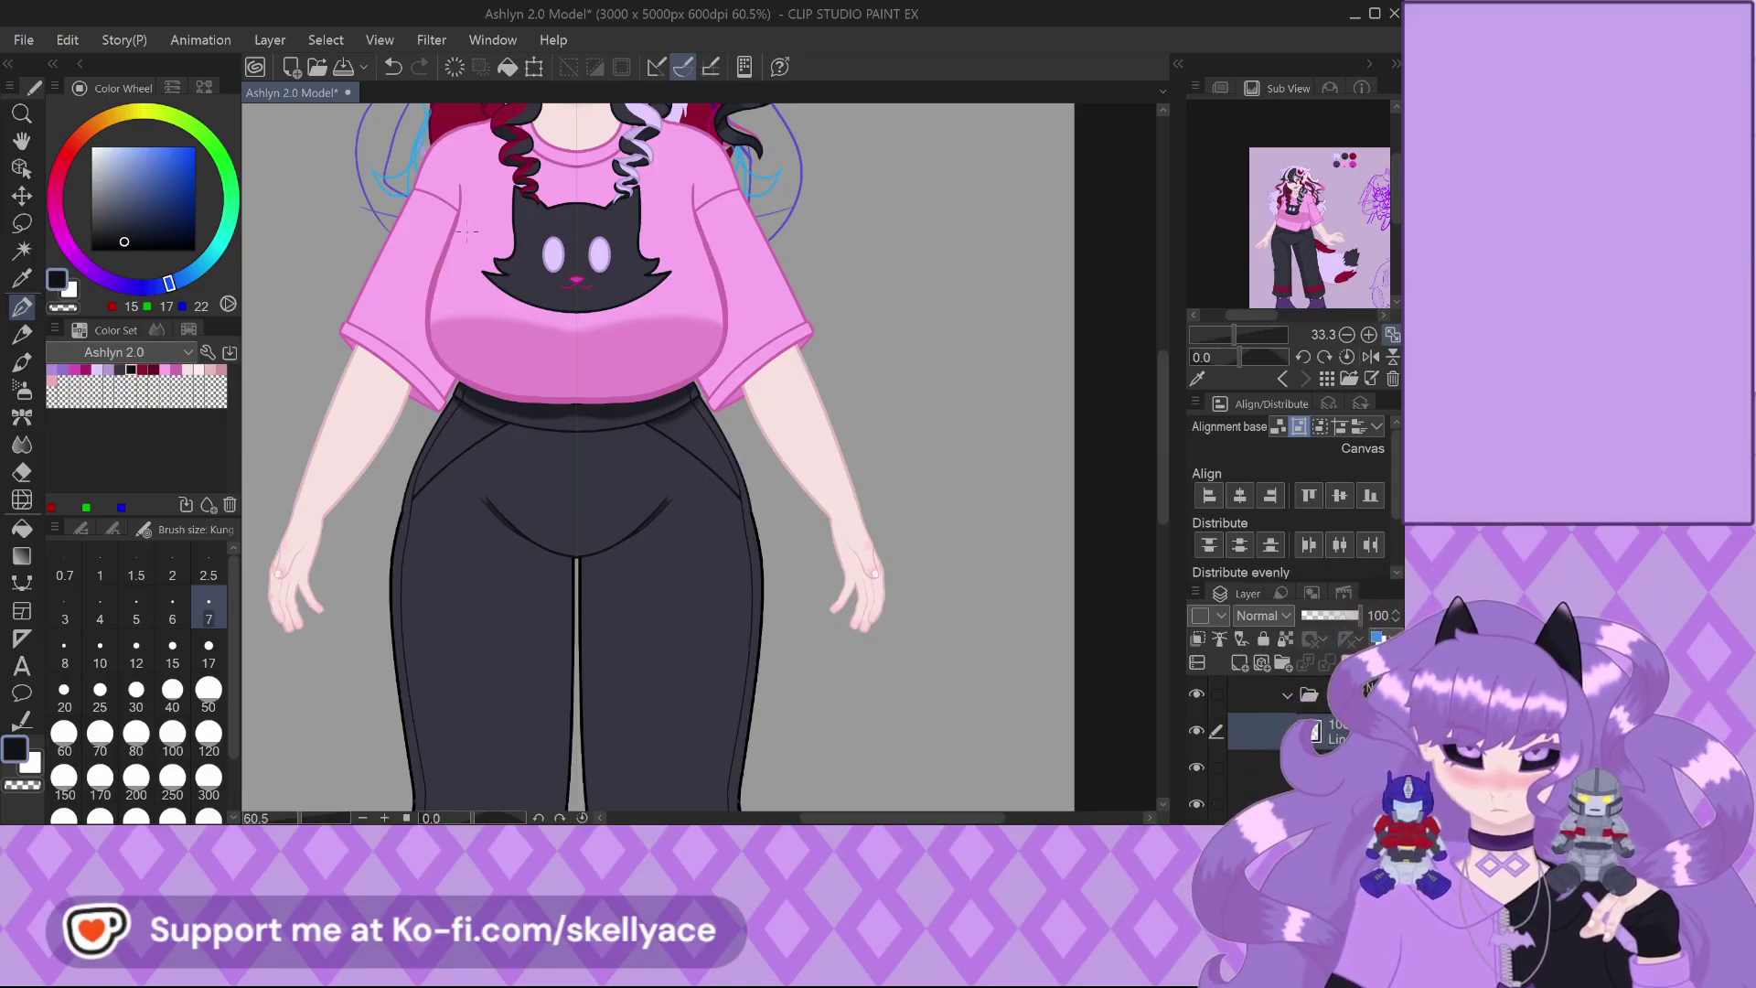
Examine the line art of both hands and forearms up close and against the whole figure
scroll(728, 662, "down", 2)
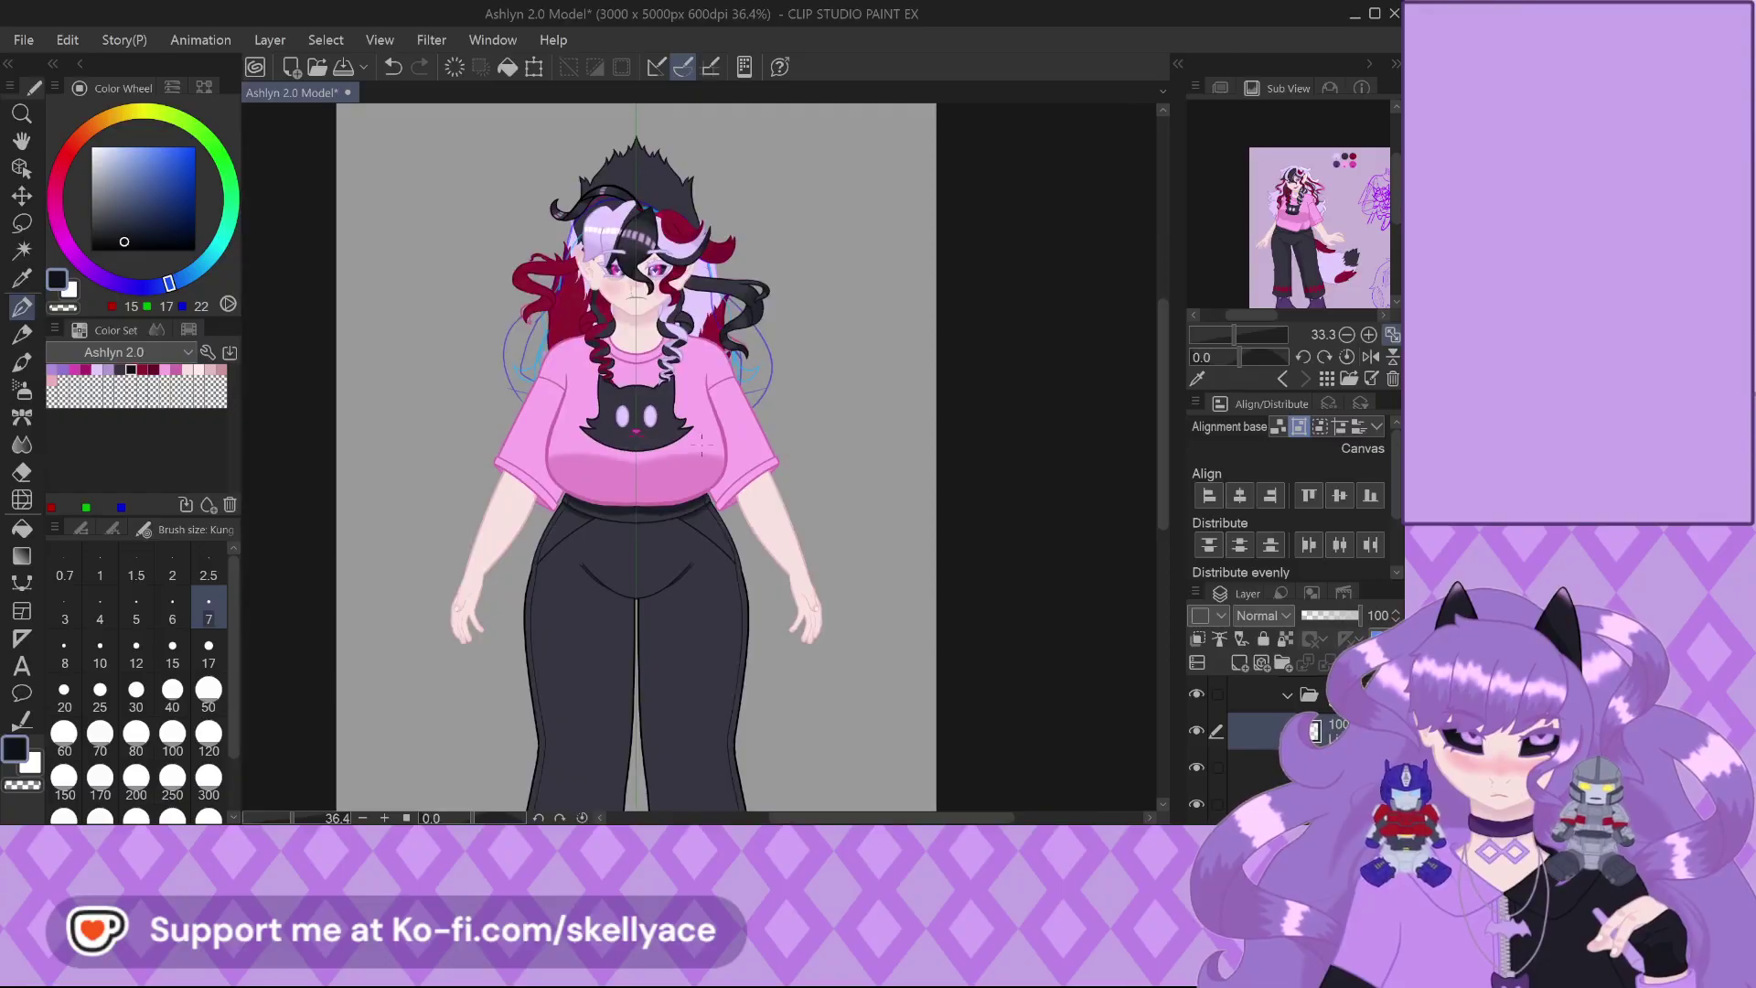
scroll(668, 356, "up", 1)
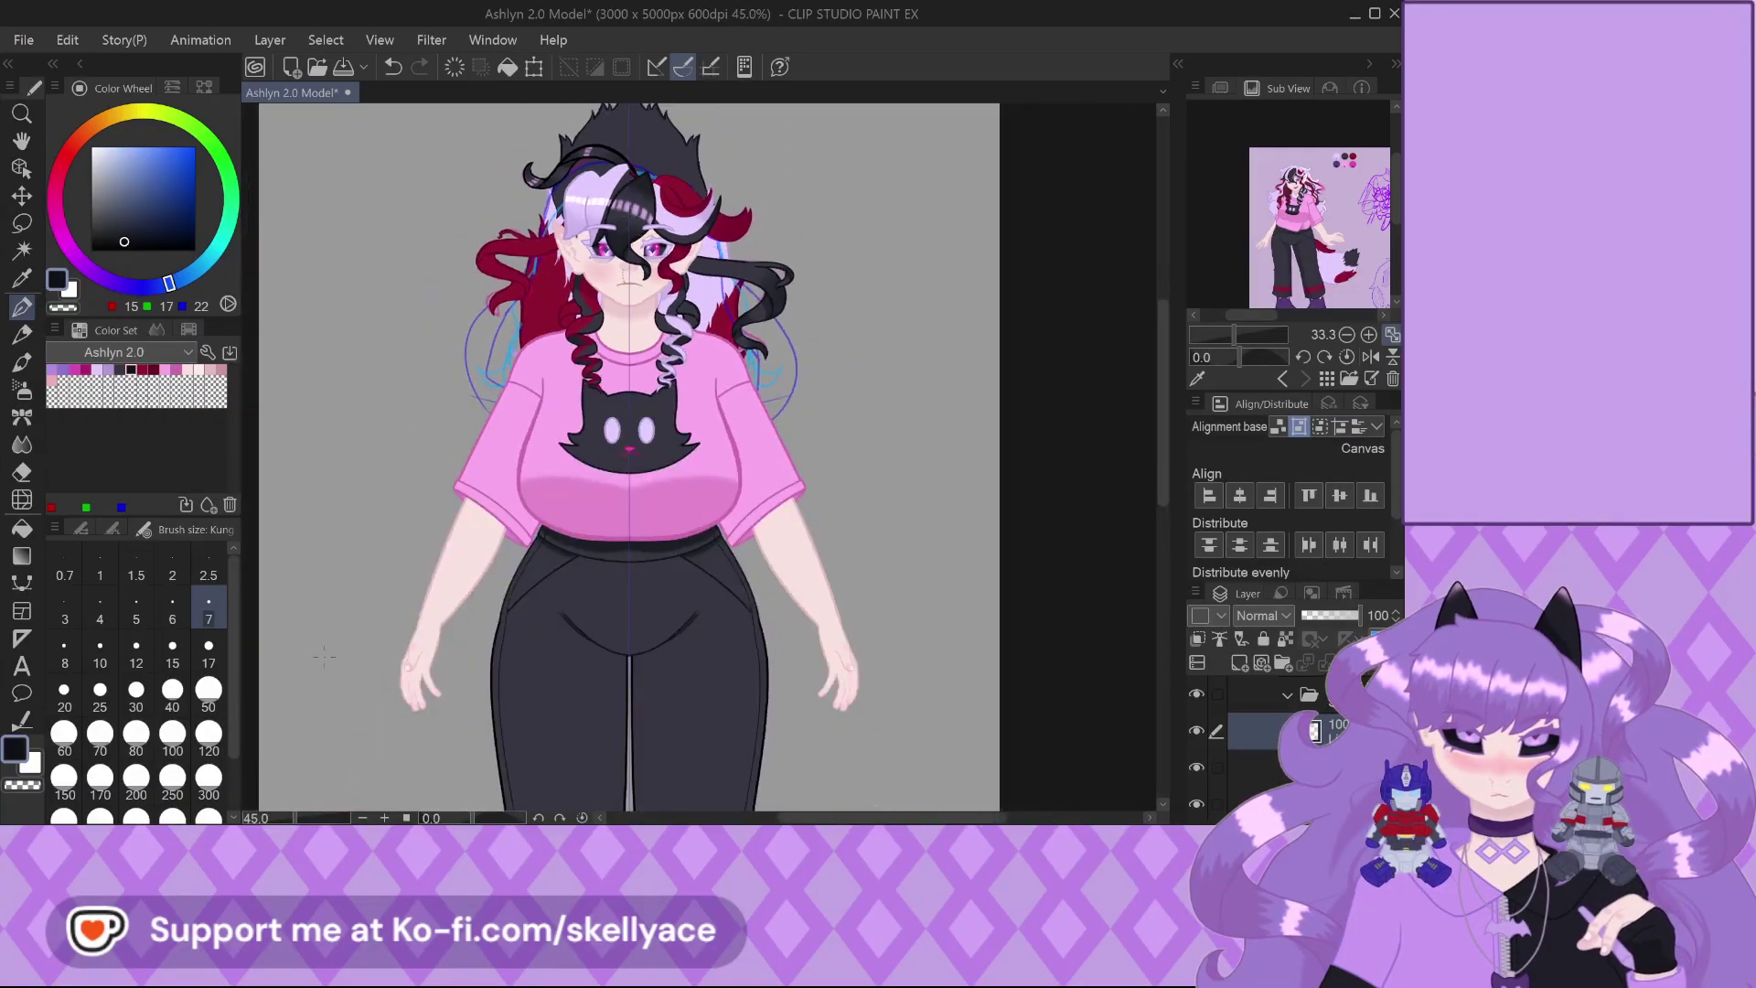
scroll(466, 723, "up", 4)
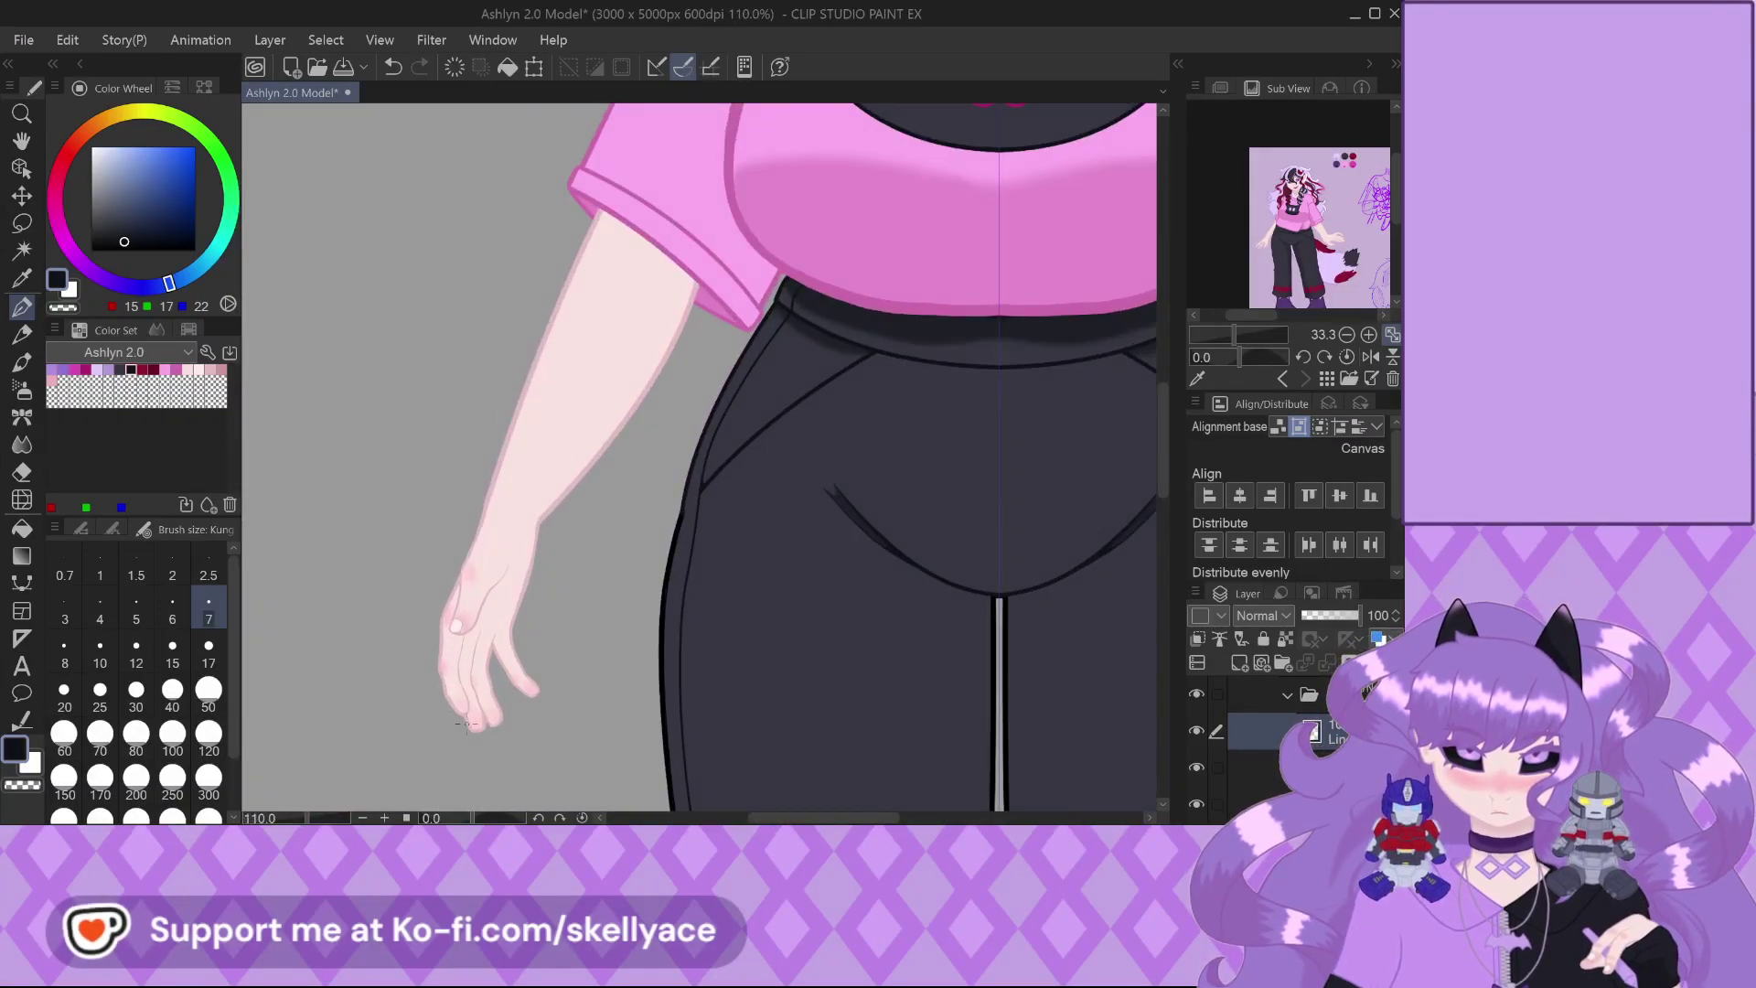
scroll(466, 722, "up", 2)
scroll(465, 708, "up", 3)
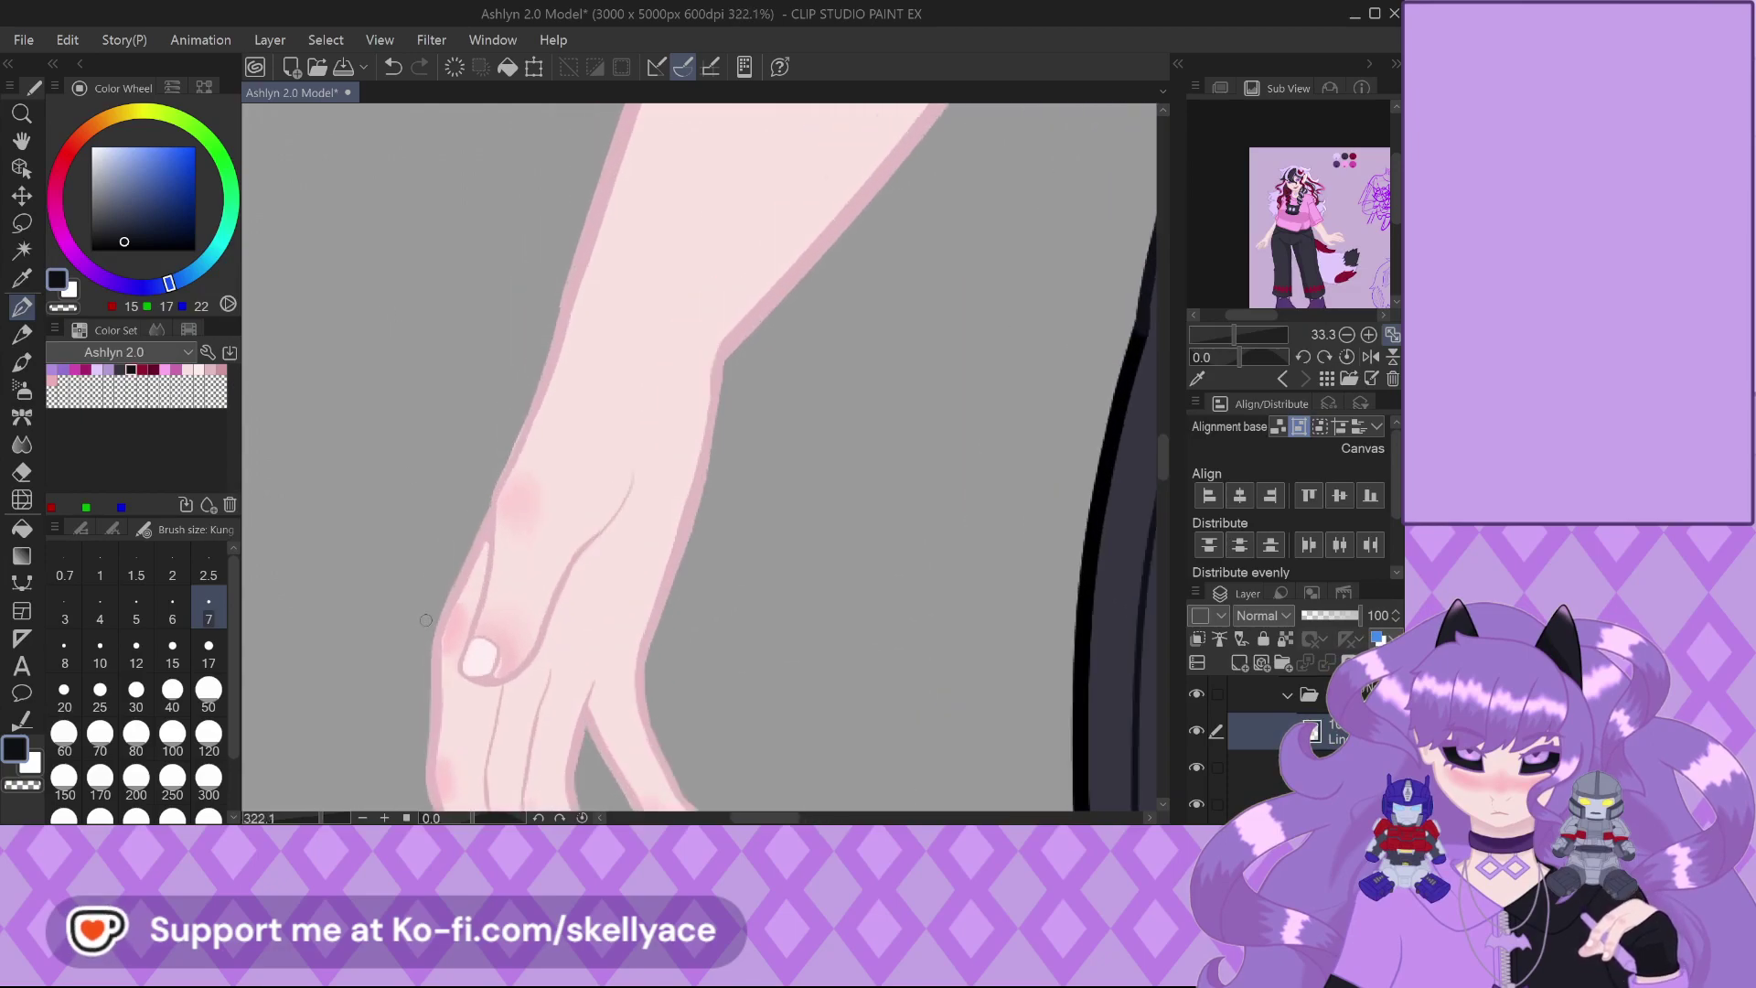
scroll(437, 650, "down", 2)
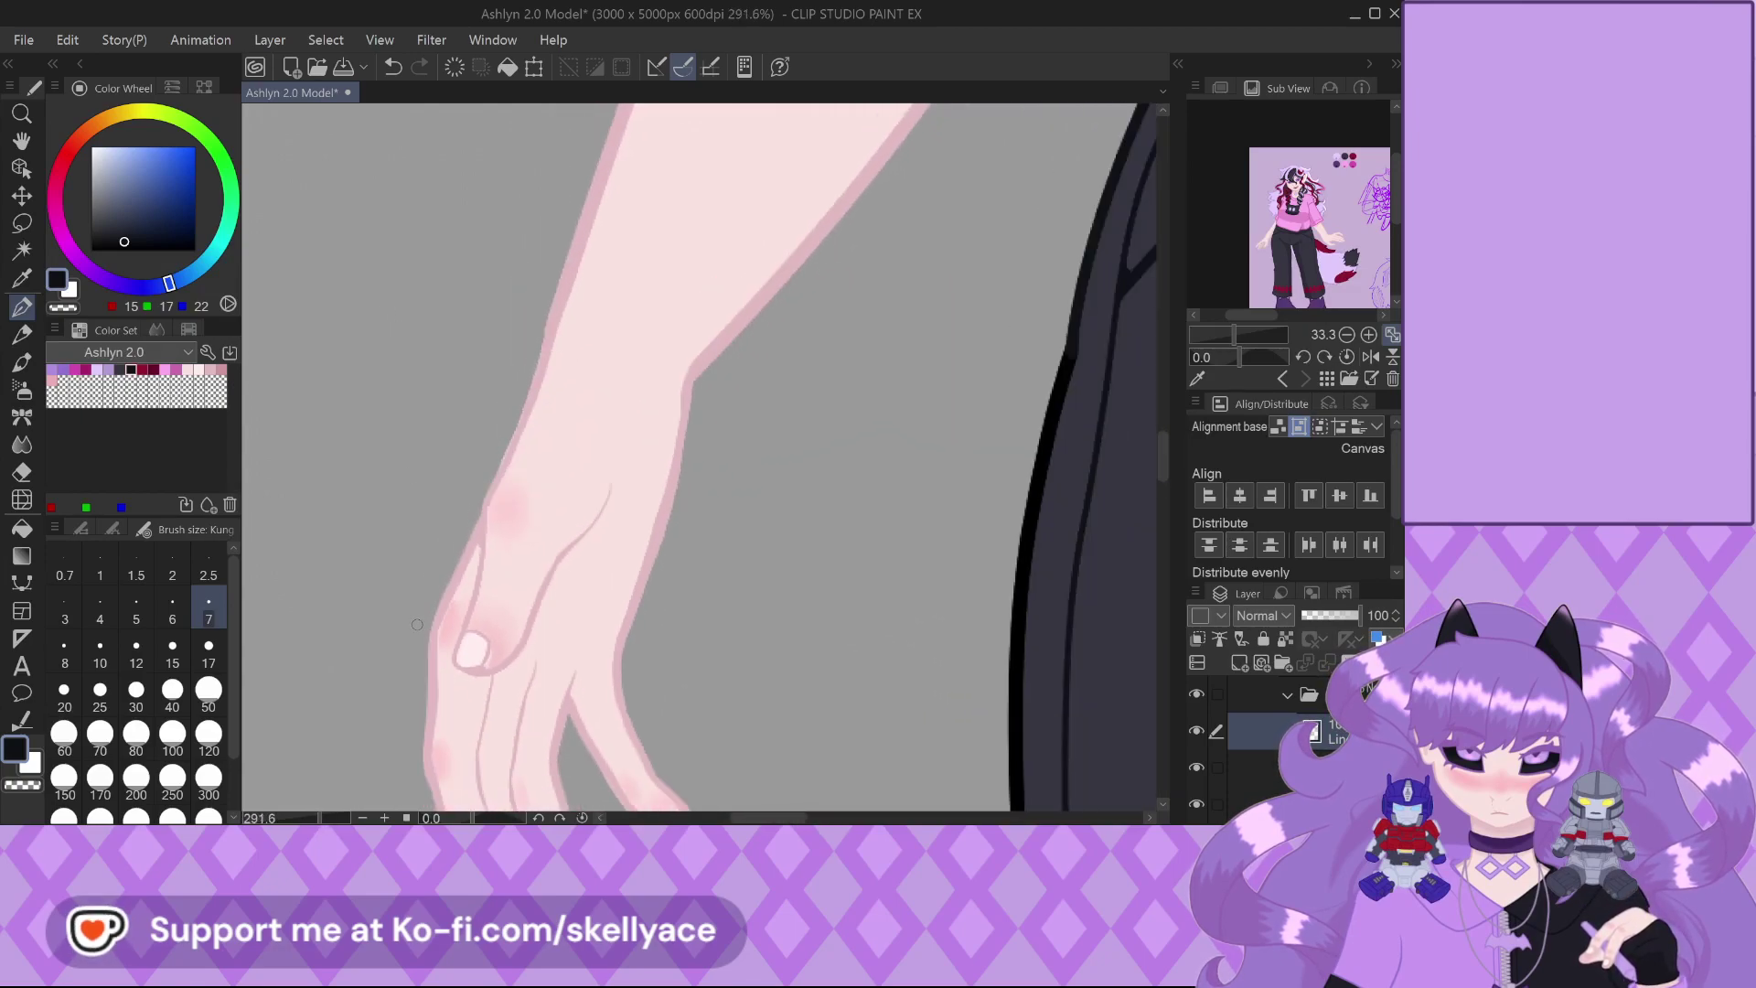
scroll(417, 623, "down", 5)
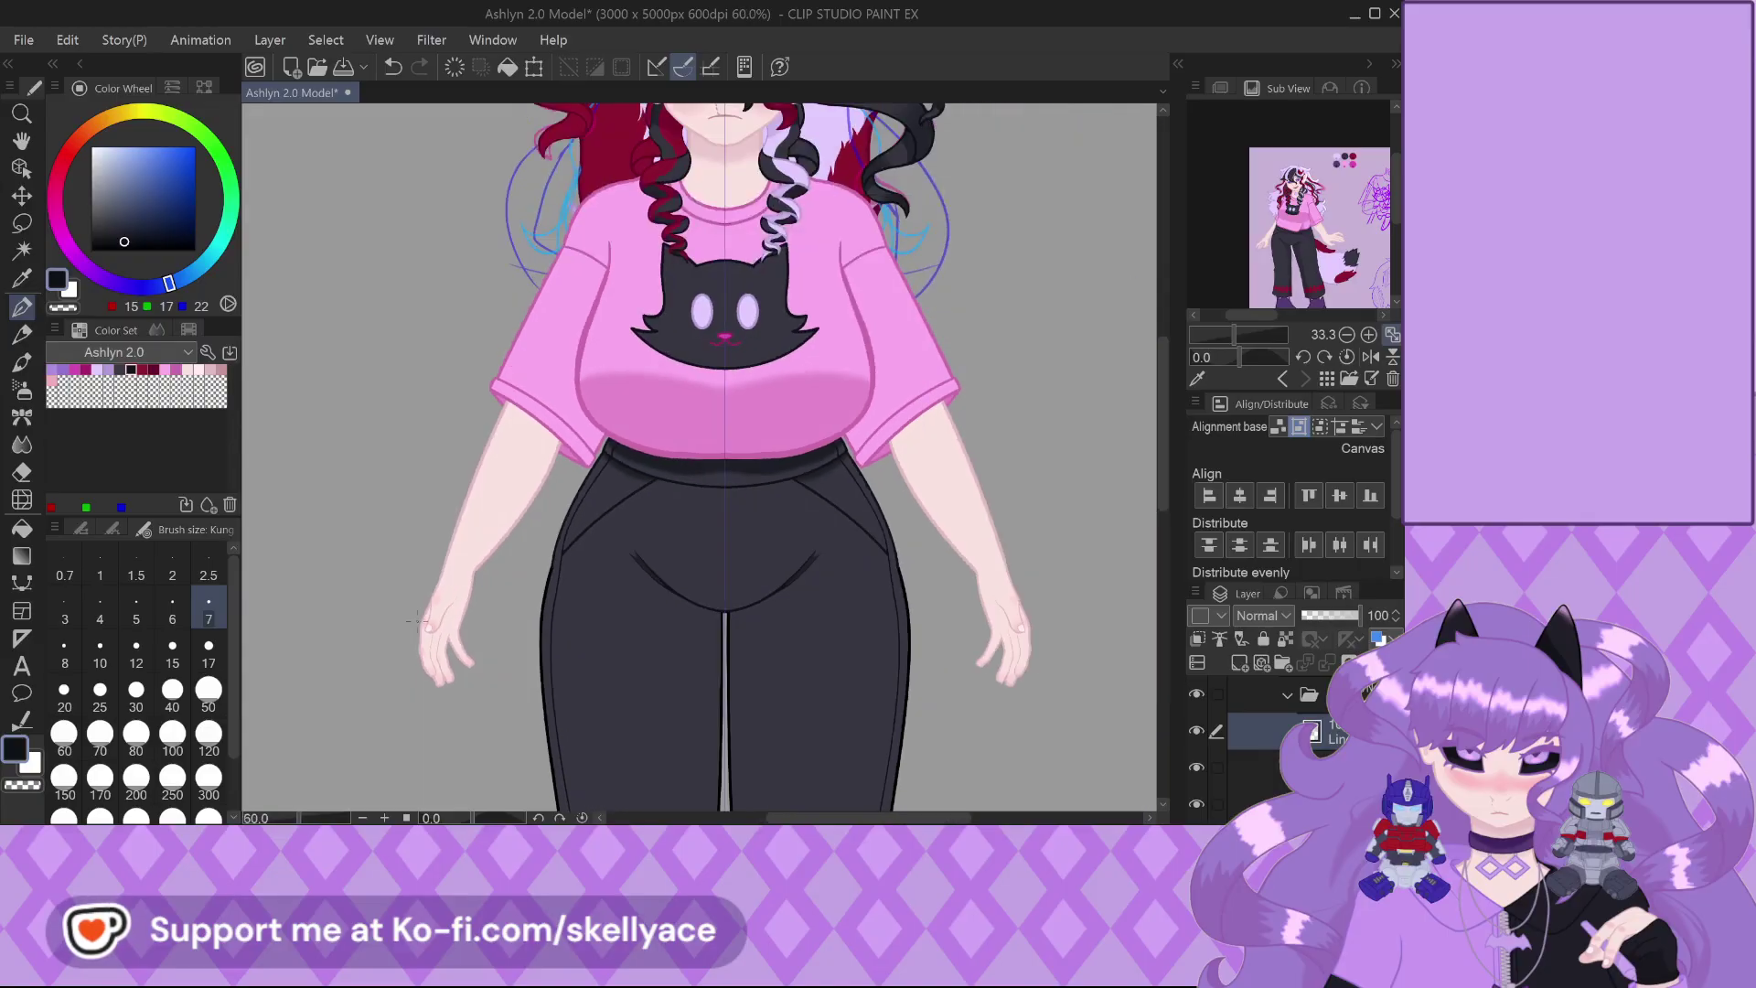
scroll(1081, 615, "up", 8)
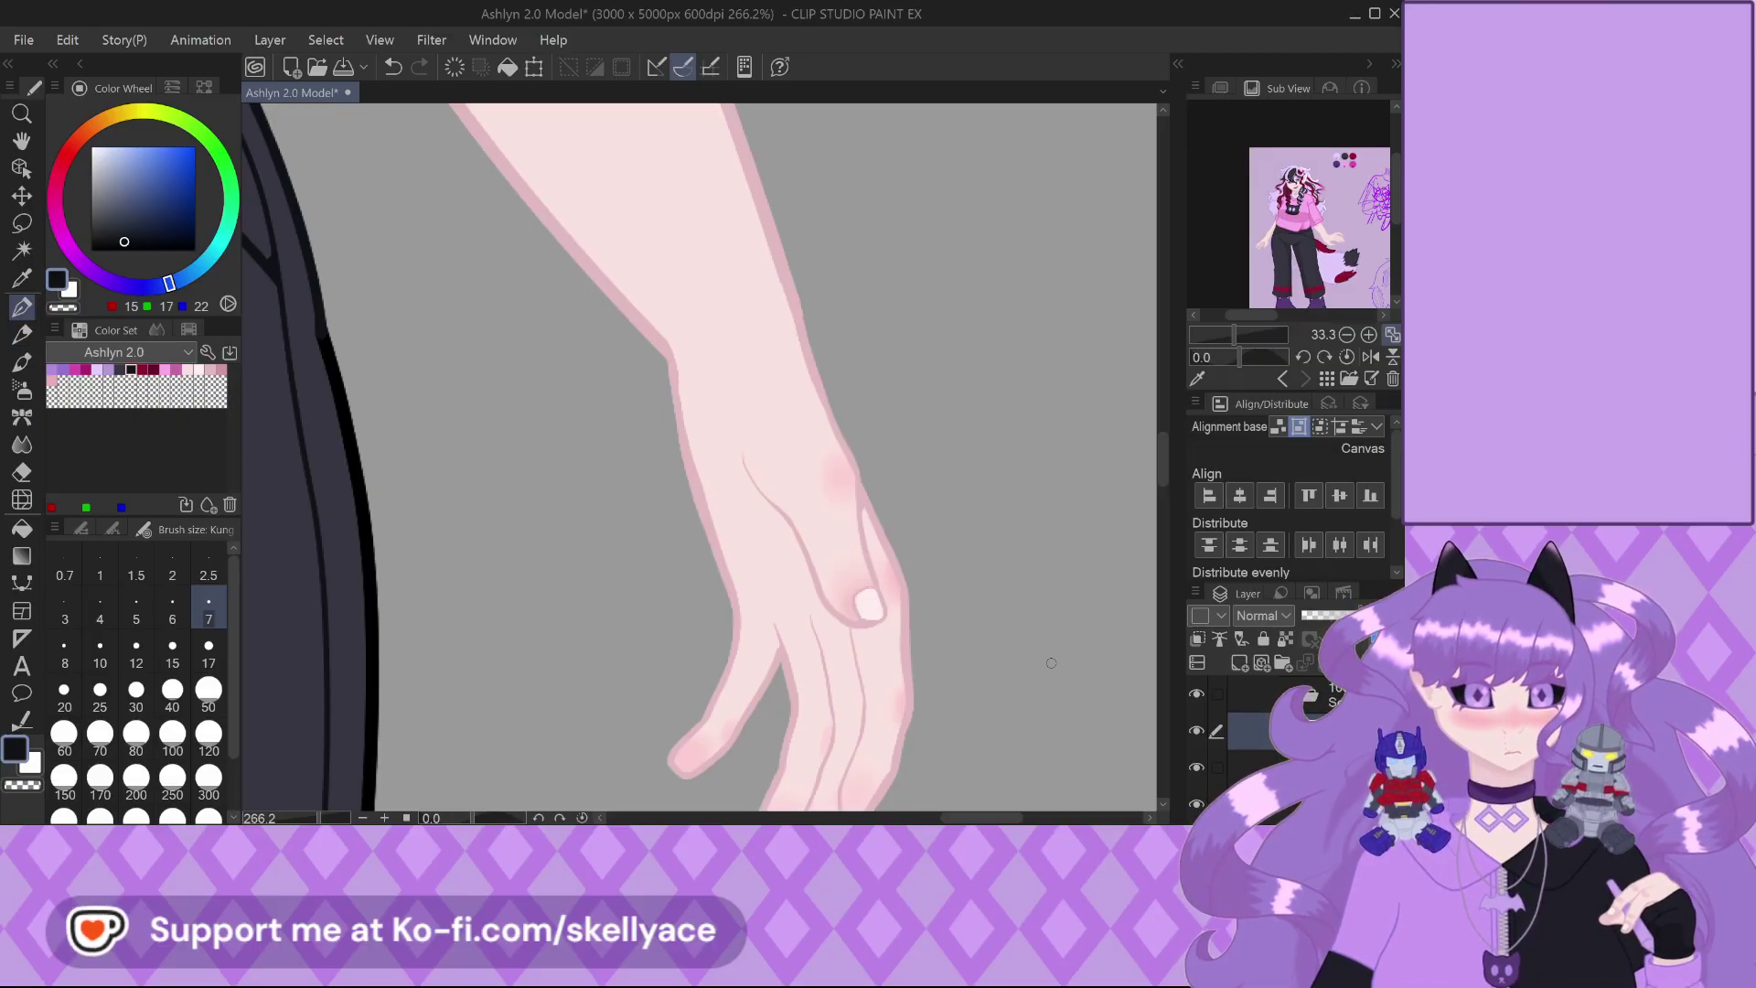
scroll(1051, 662, "down", 8)
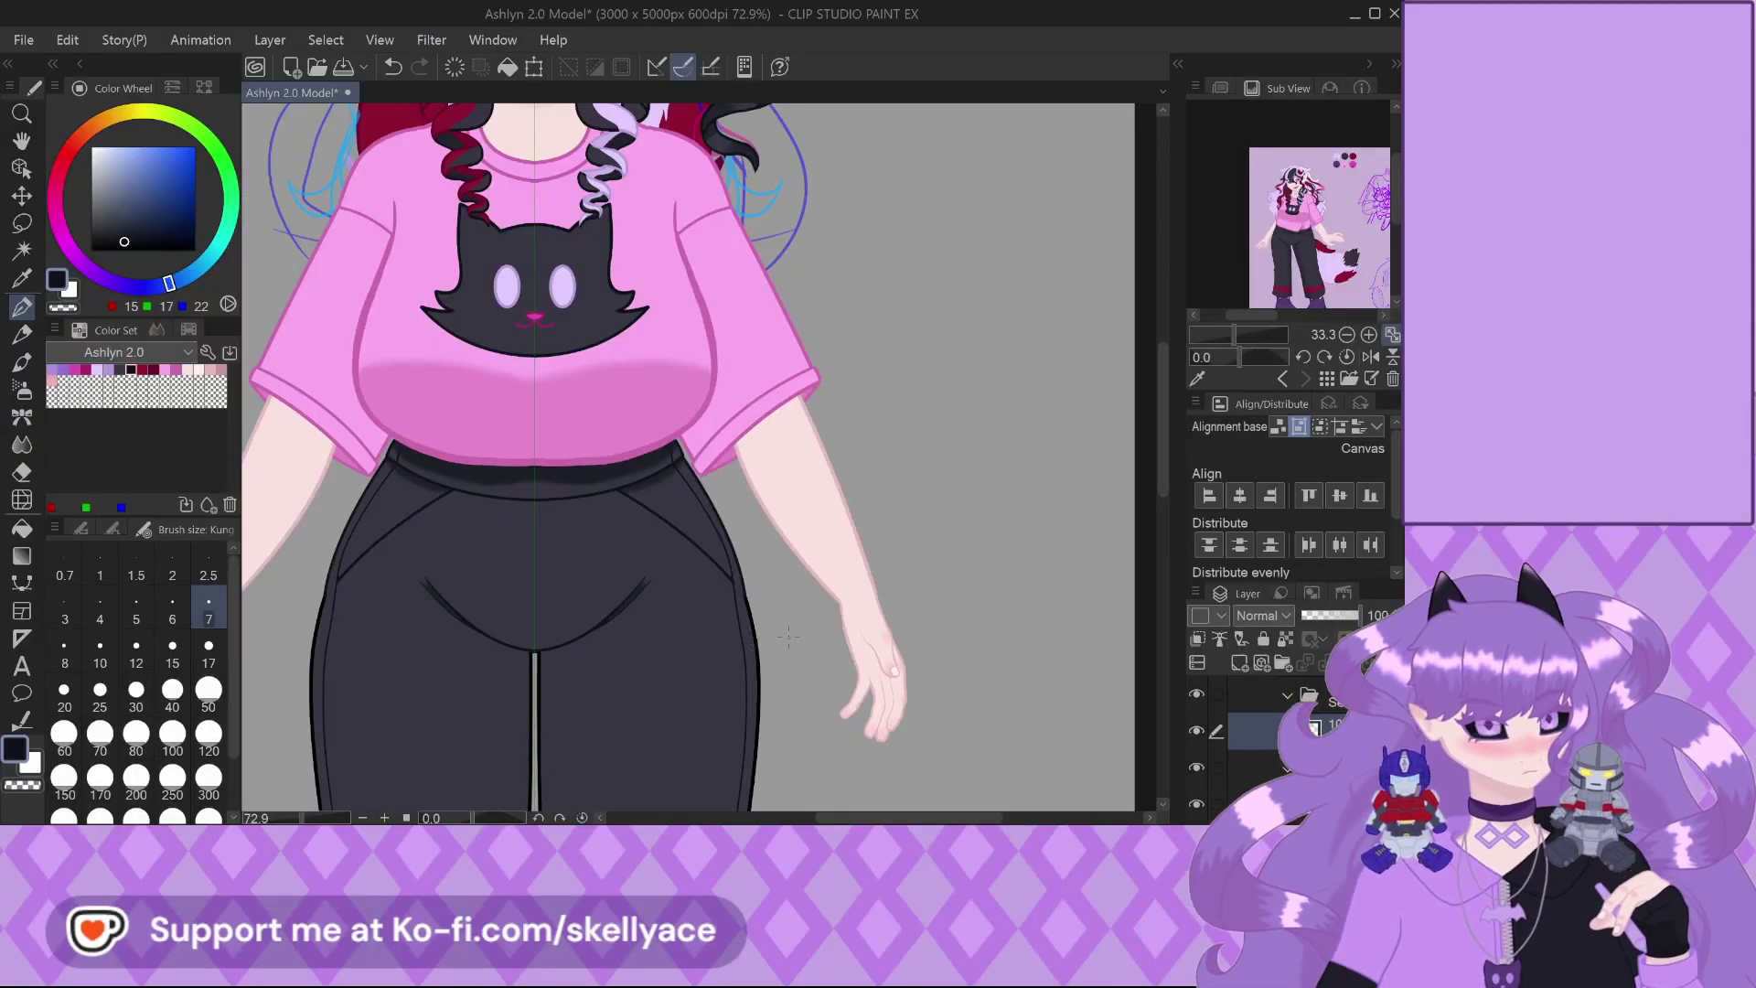
scroll(912, 662, "down", 3)
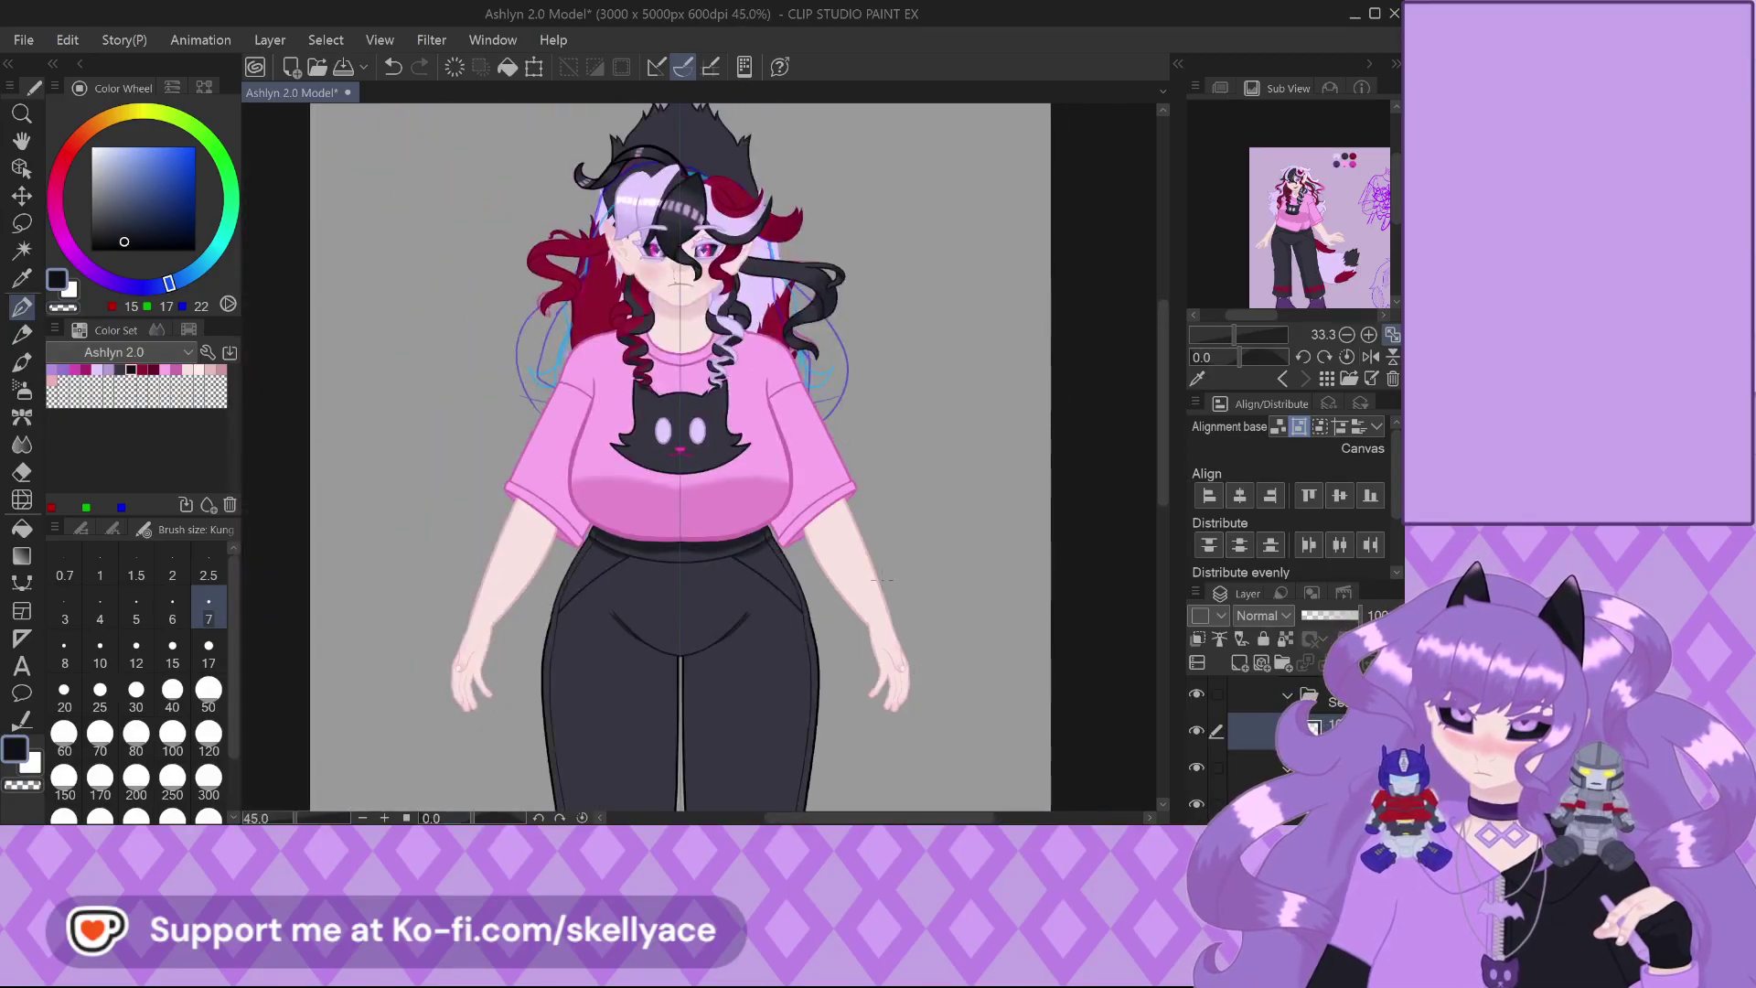
Examine the chin line up close, and check the torso and pants line art against the full figure
scroll(666, 256, "up", 4)
scroll(718, 461, "up", 6)
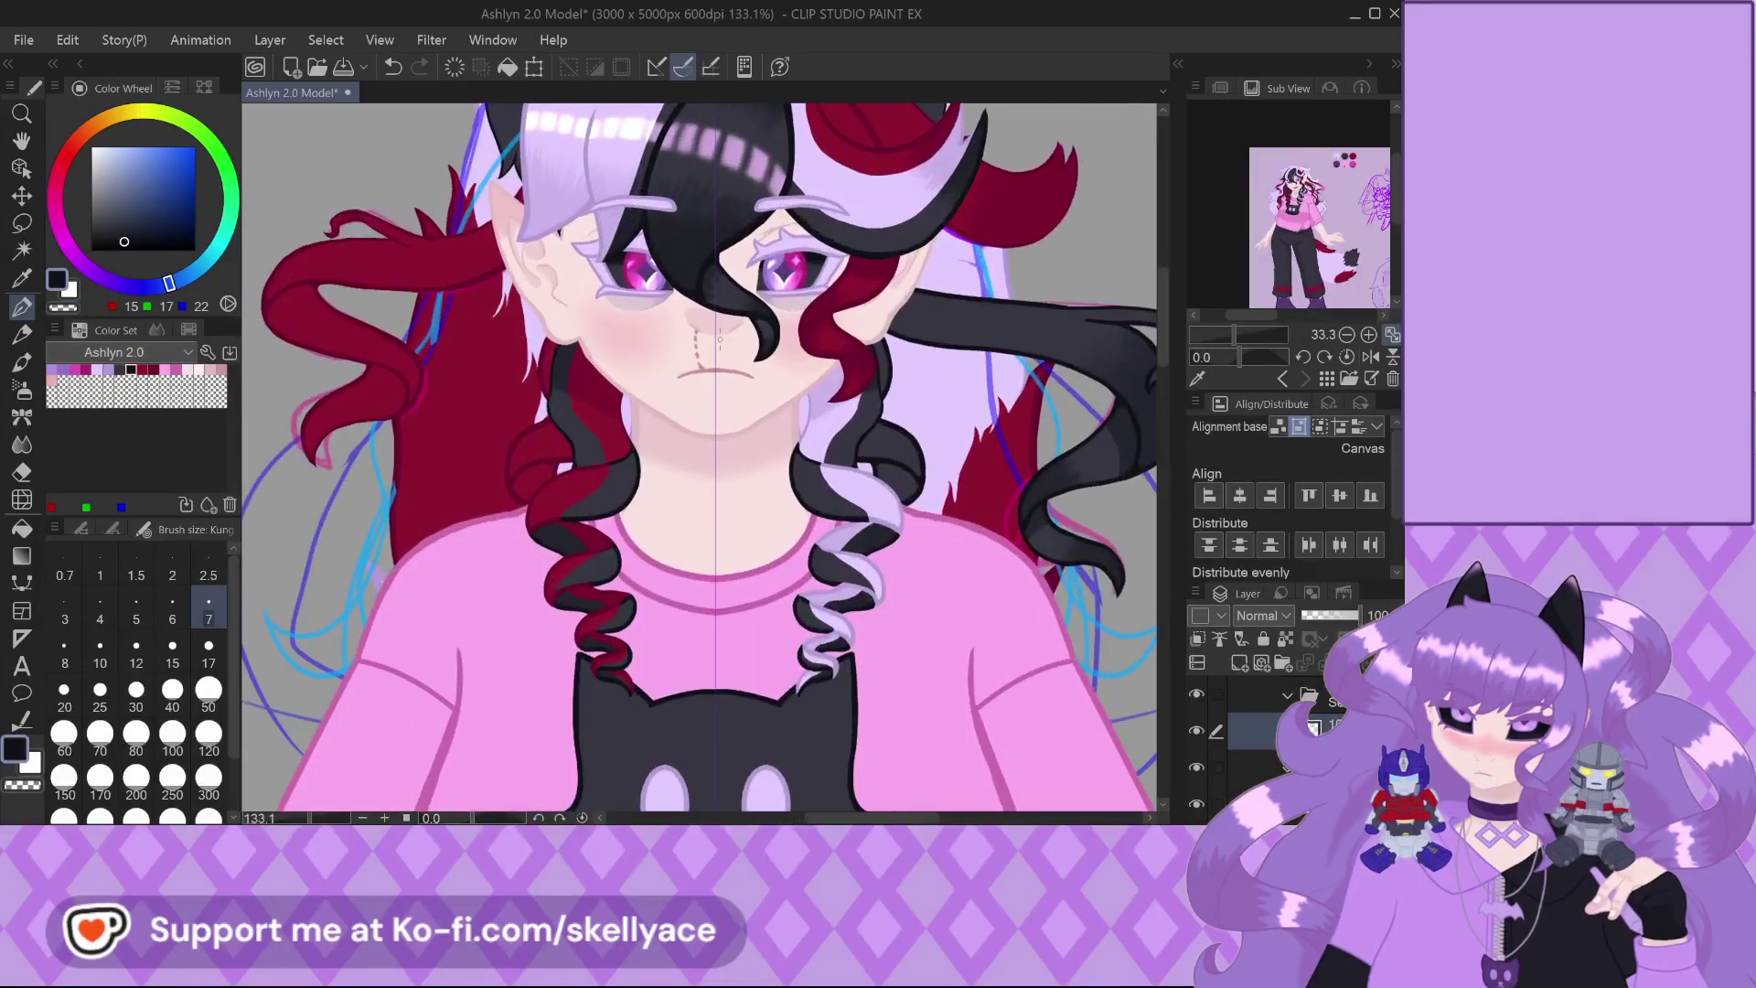
scroll(717, 461, "up", 2)
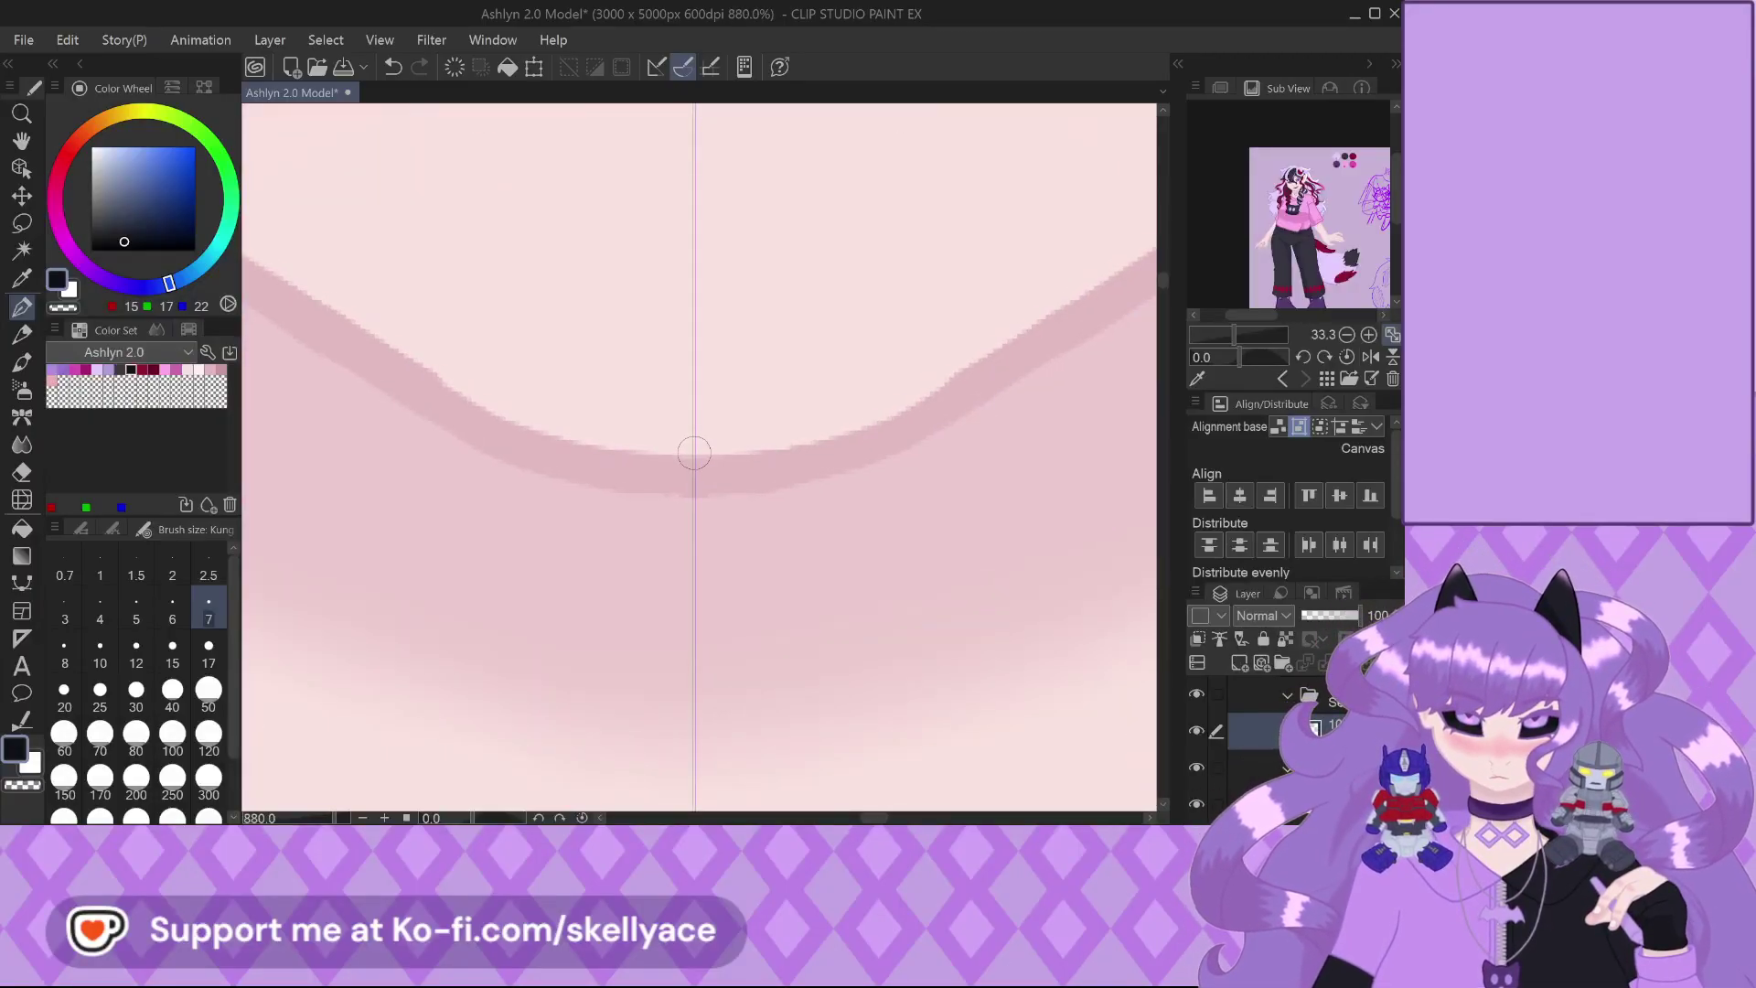
scroll(694, 451, "down", 9)
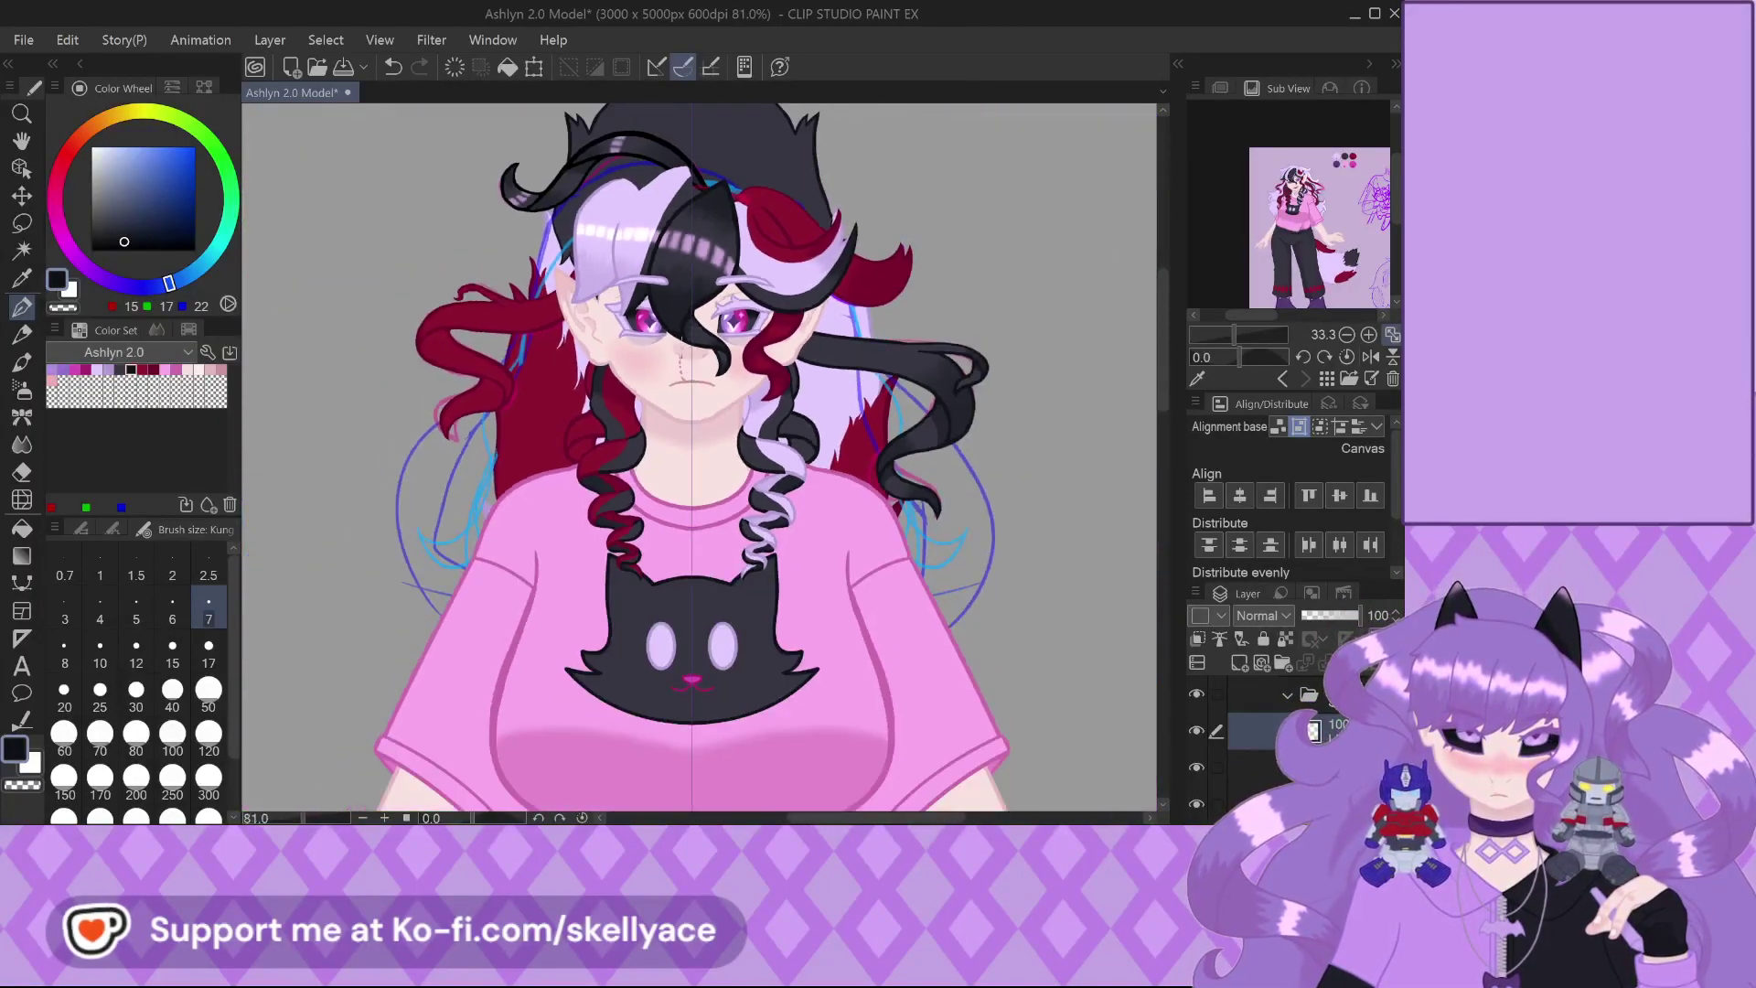
scroll(681, 350, "down", 4)
scroll(746, 596, "up", 2)
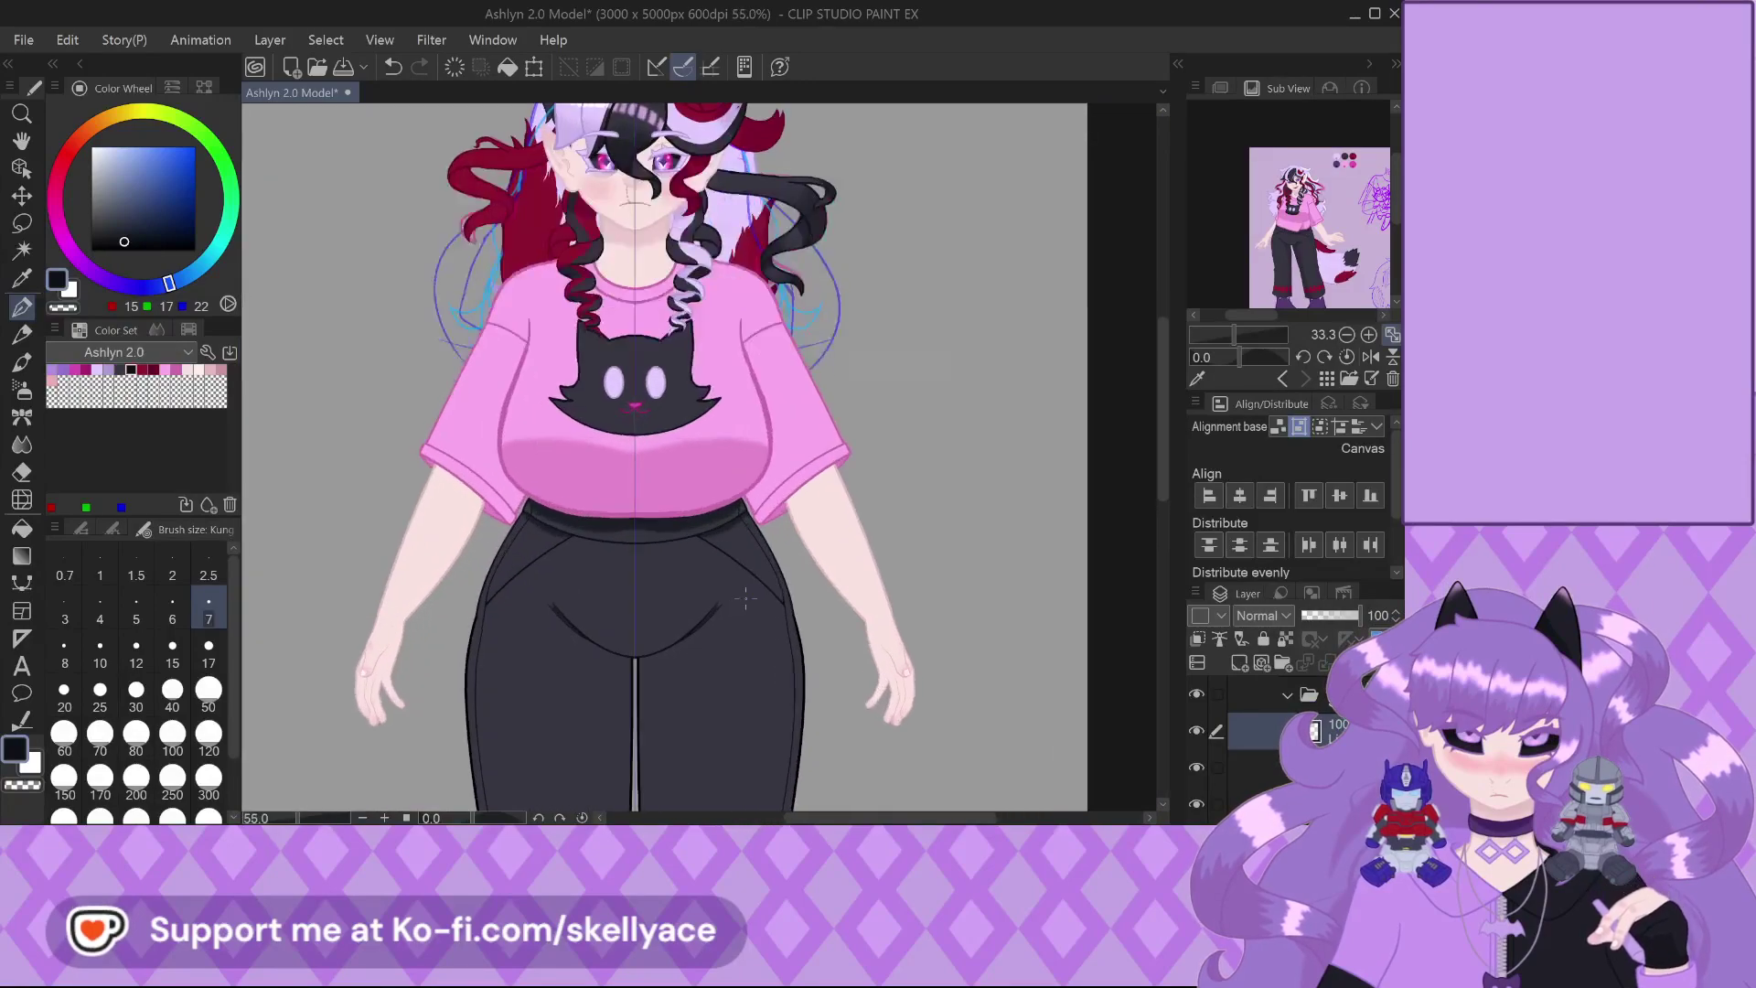
scroll(702, 439, "down", 2)
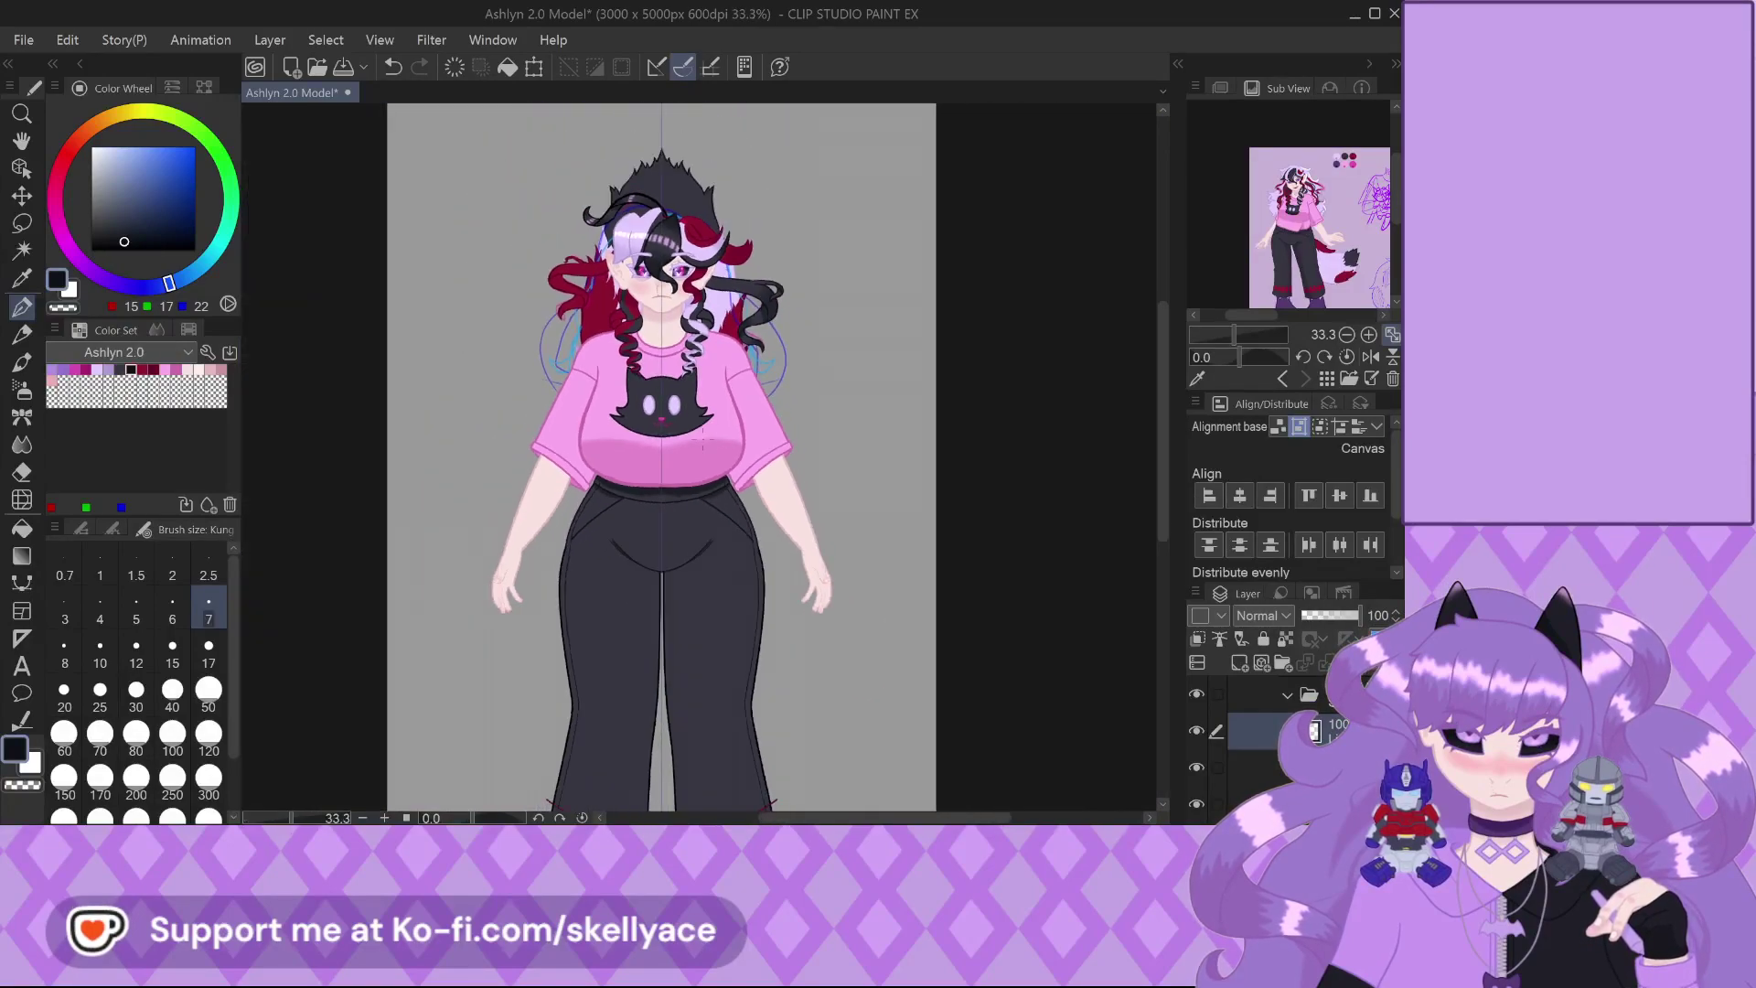
scroll(694, 580, "down", 1)
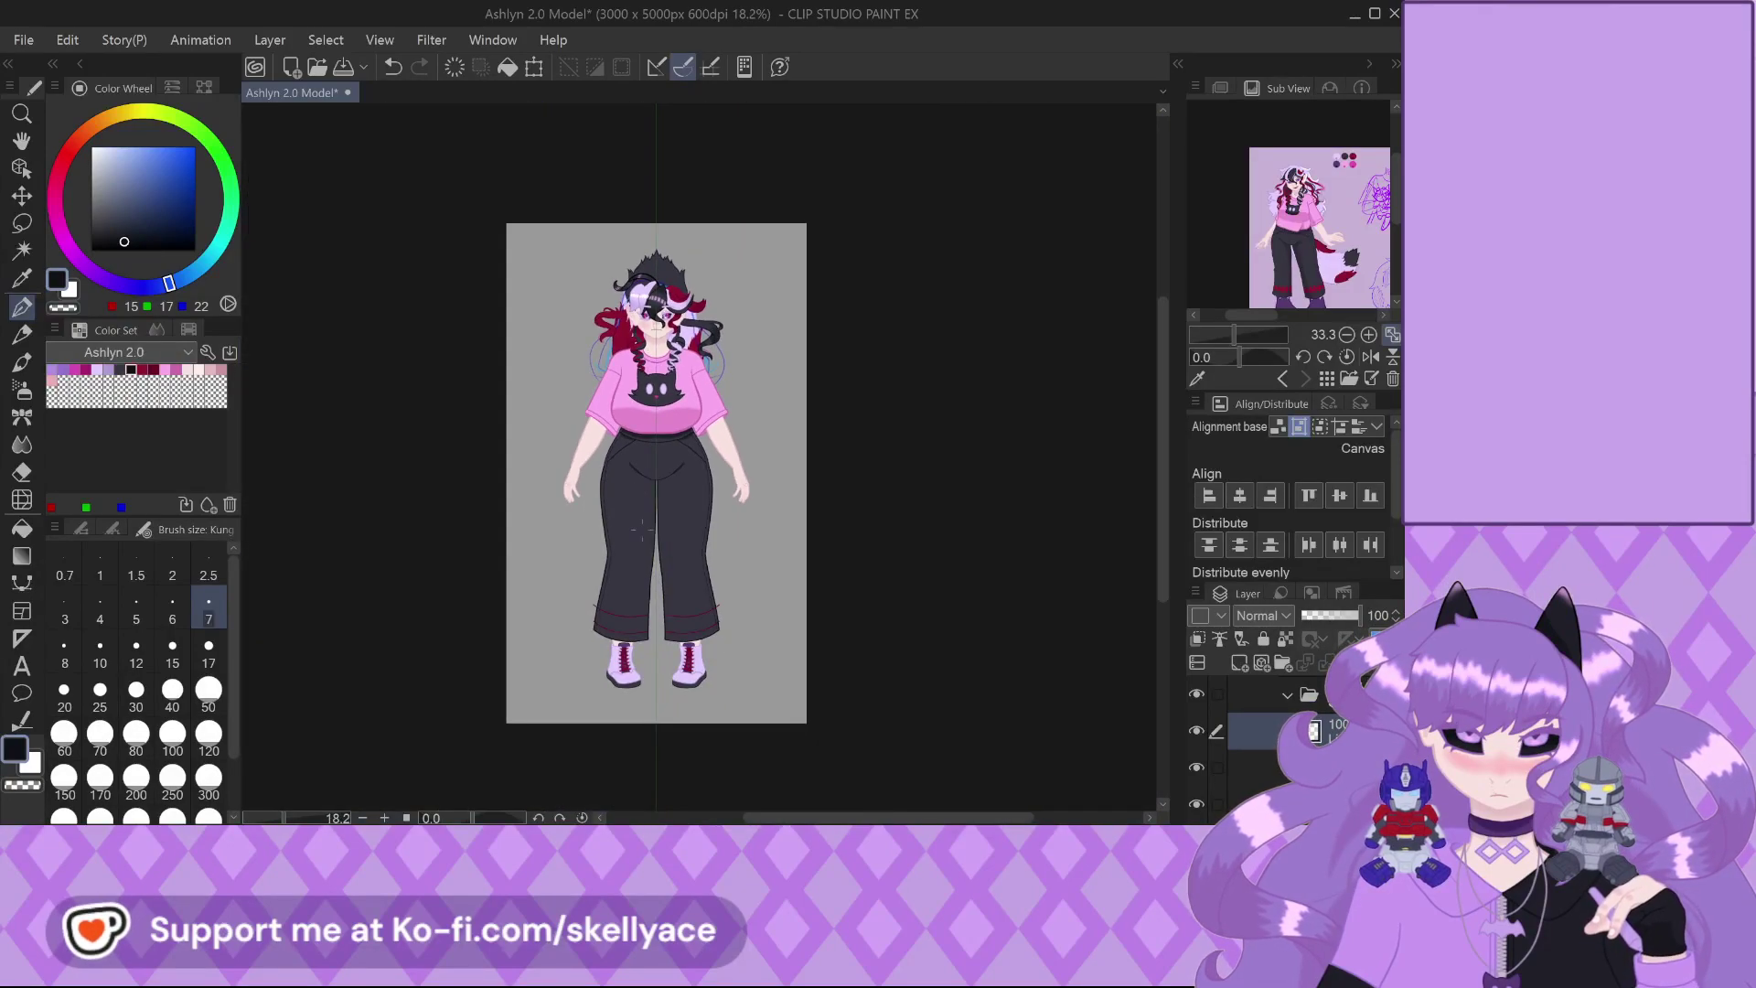
Compare the red guide lines at the pant hem with the diamond-patterned cuff in the reference image
scroll(694, 579, "up", 4)
scroll(694, 580, "up", 2)
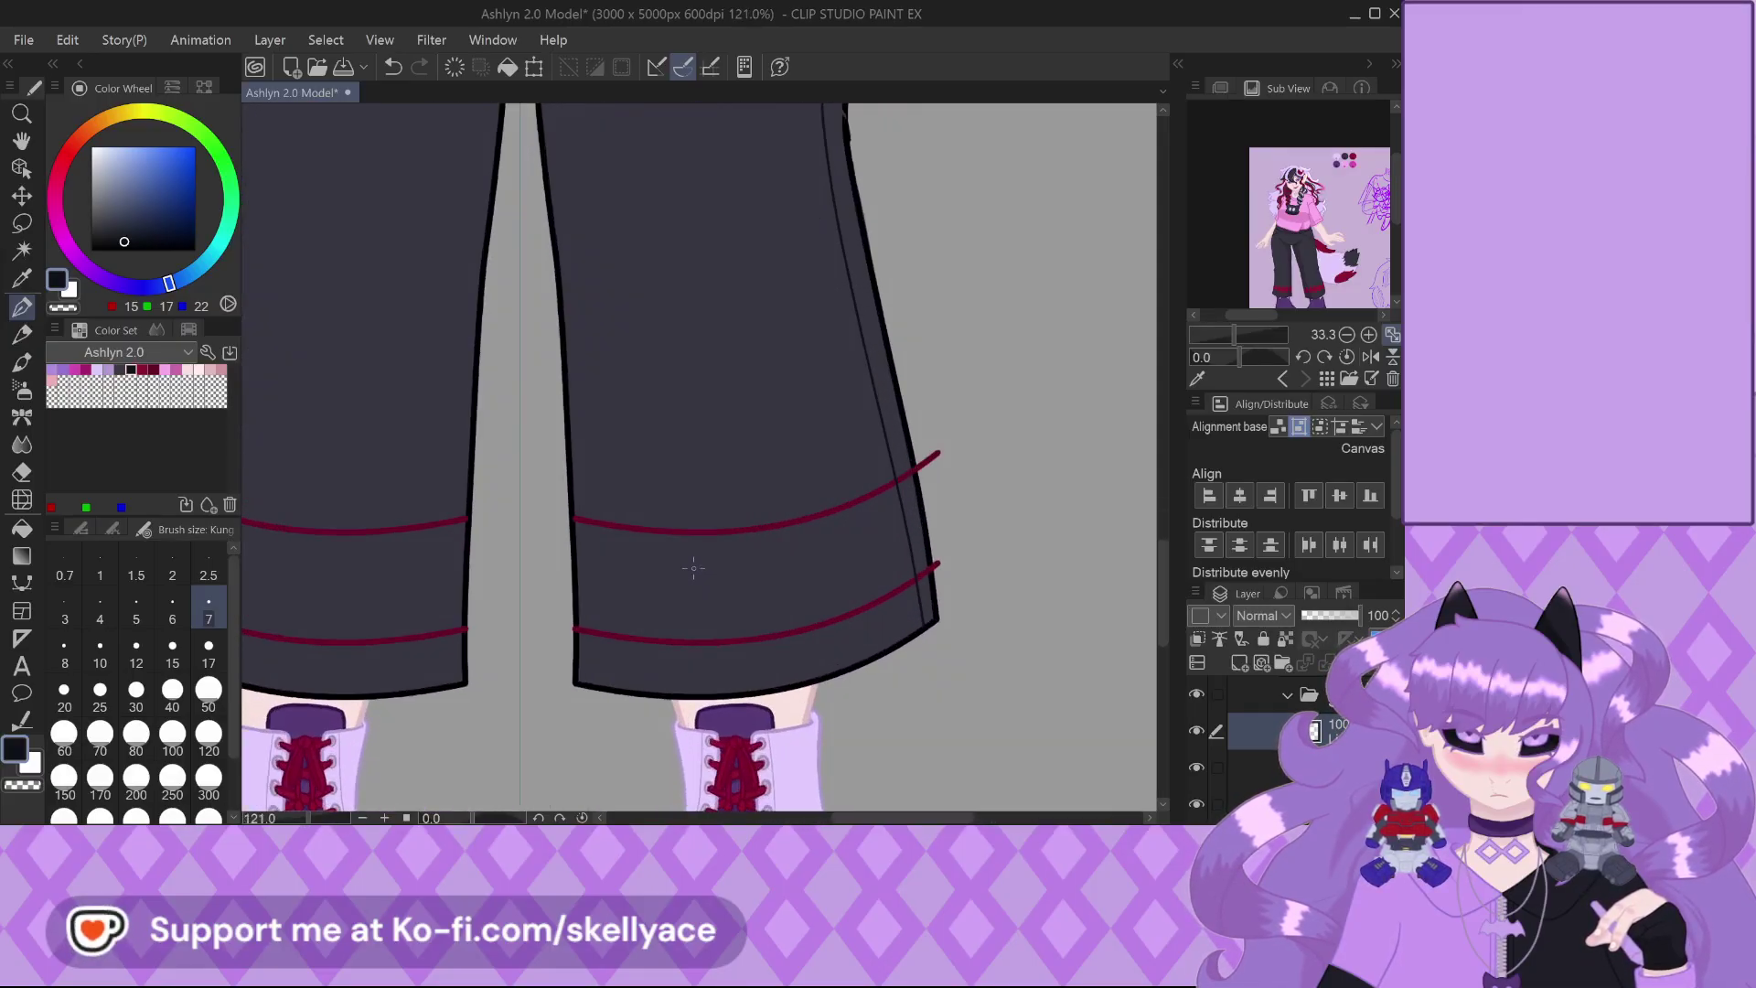
scroll(929, 492, "up", 1)
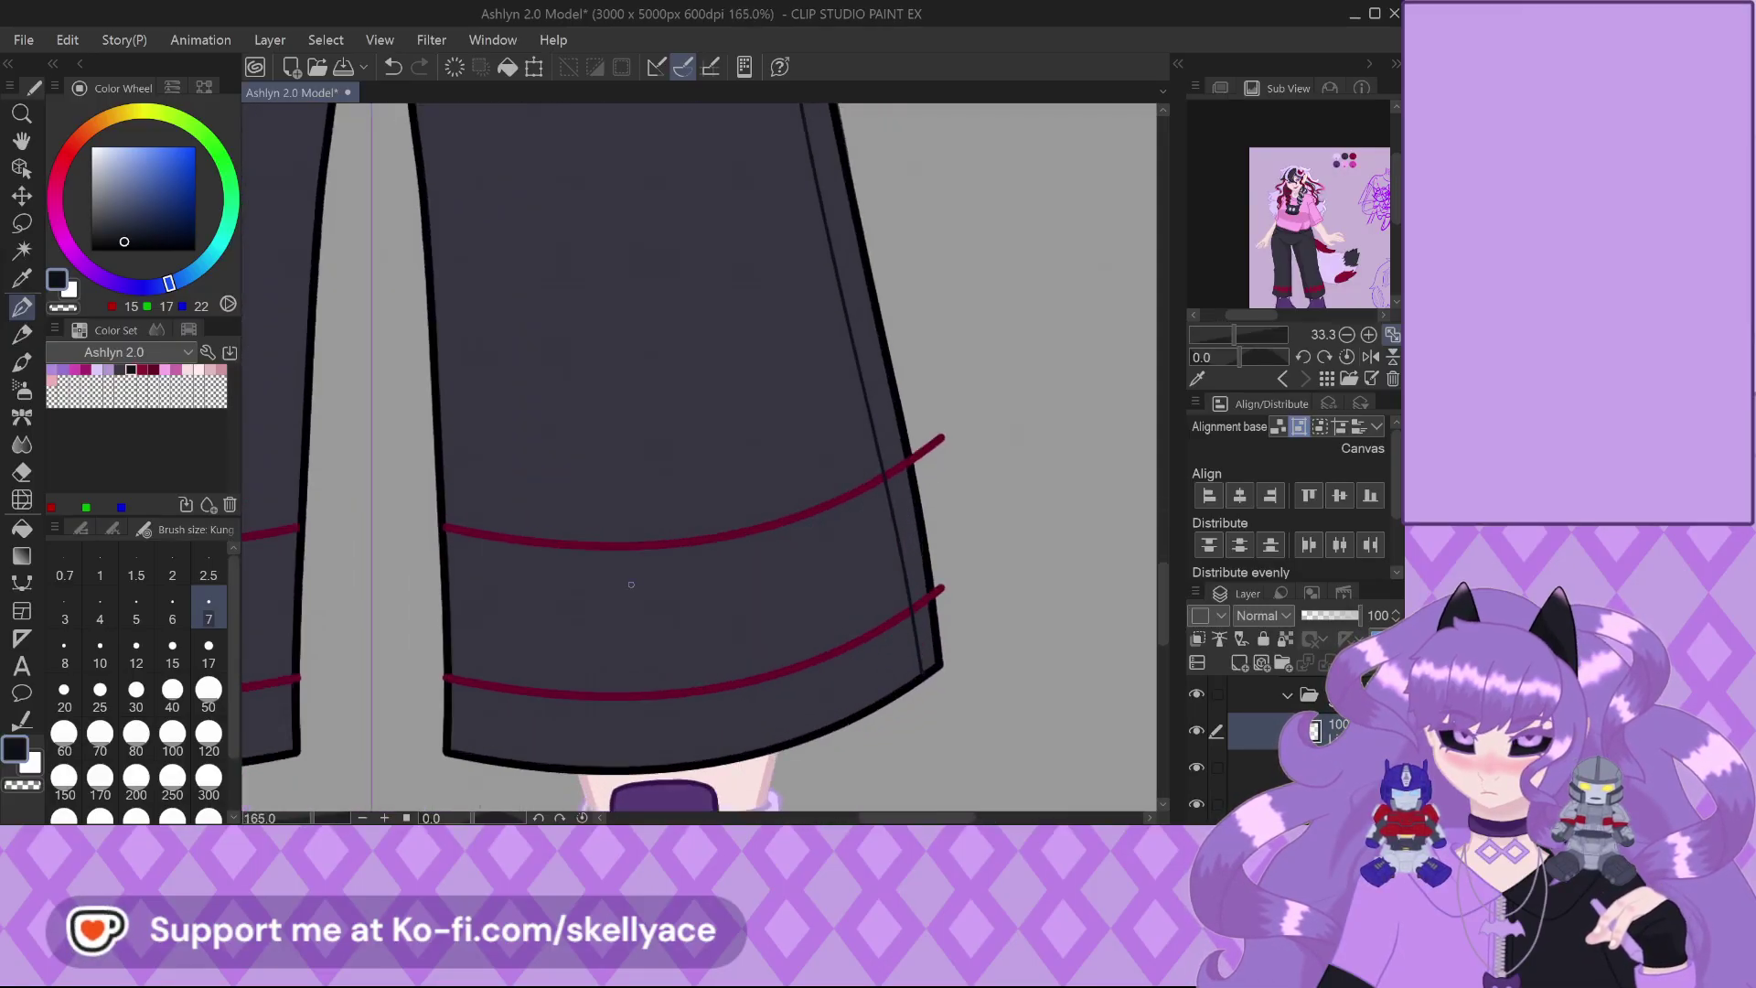
scroll(666, 568, "down", 2)
scroll(667, 558, "up", 4)
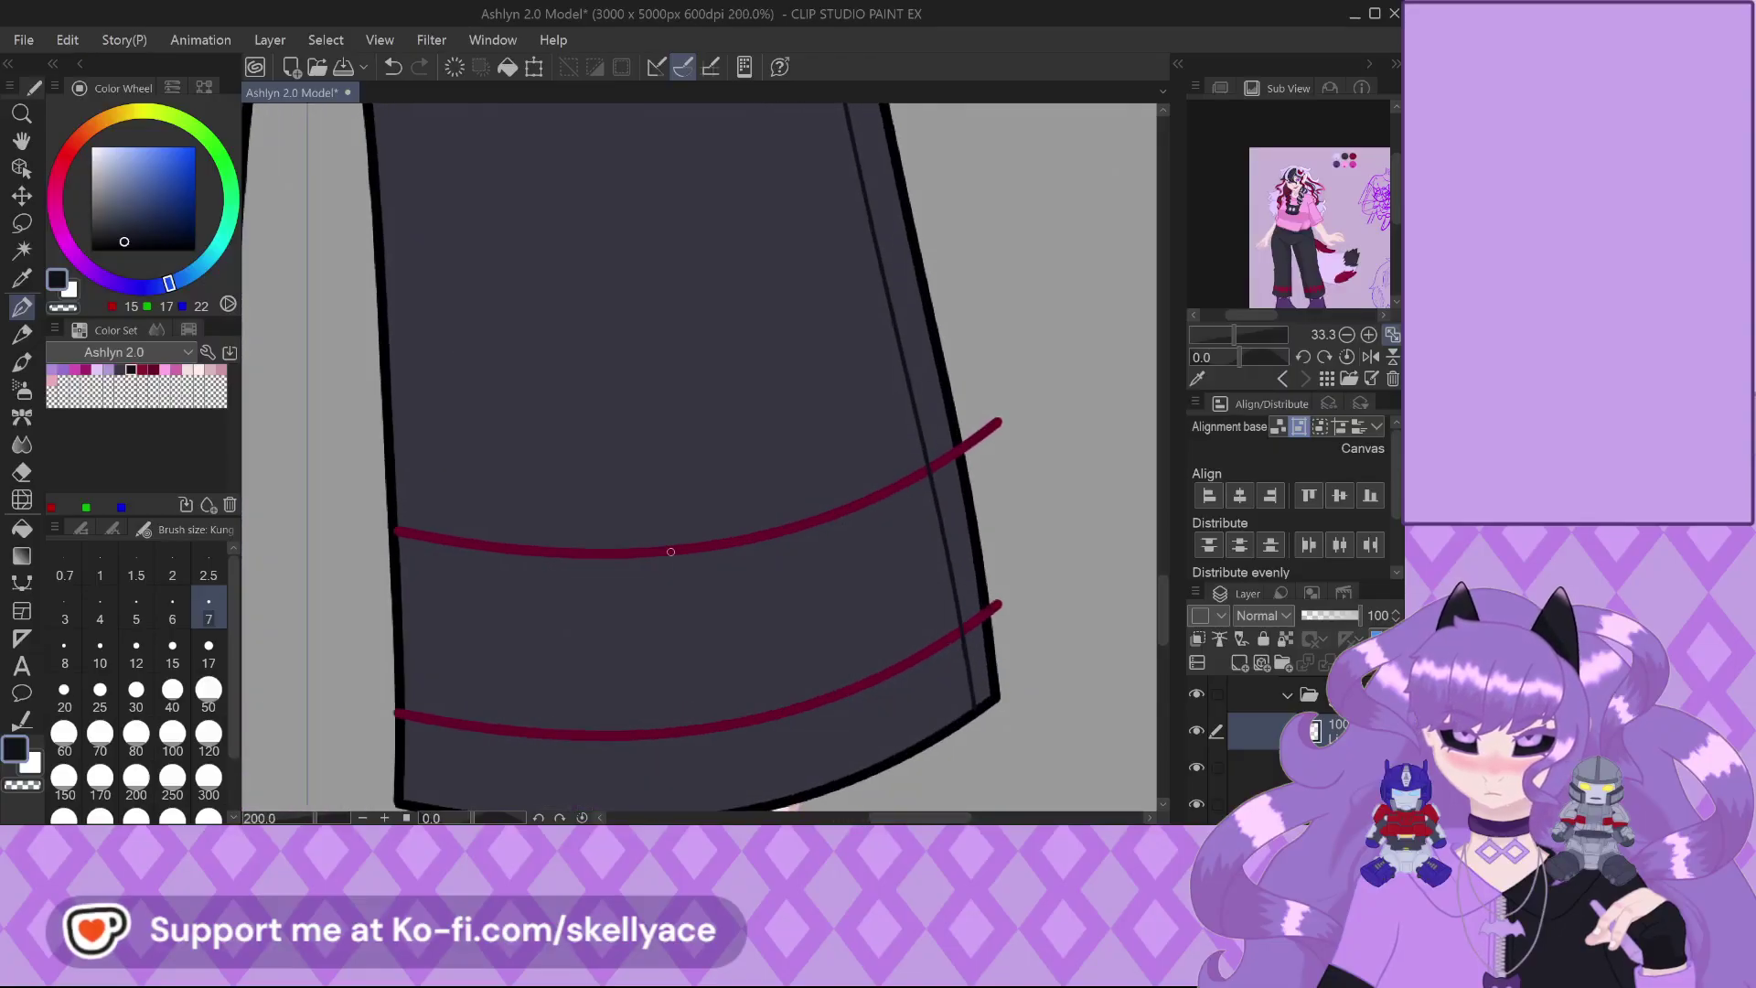
scroll(670, 550, "up", 1)
scroll(1298, 288, "up", 4)
left_click_drag(1296, 286, 1318, 188)
scroll(1318, 187, "up", 2)
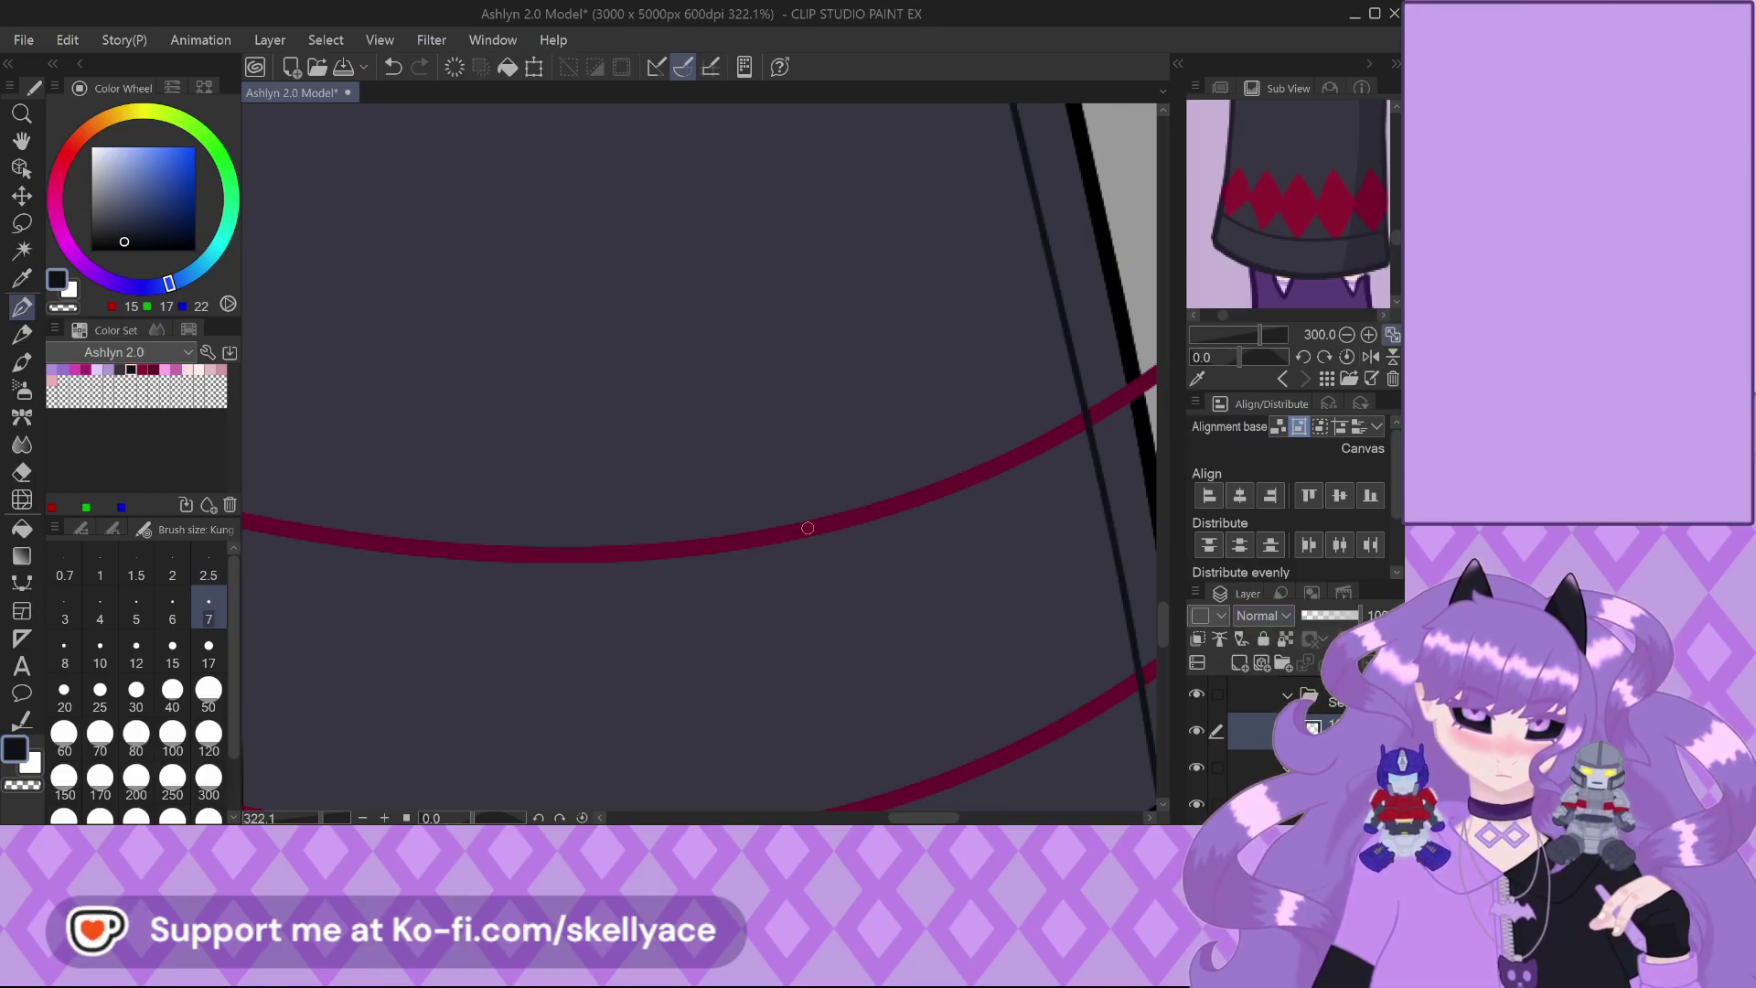
Hide the red guide lines across the hems of both pant legs
scroll(804, 521, "down", 3)
scroll(782, 481, "down", 2)
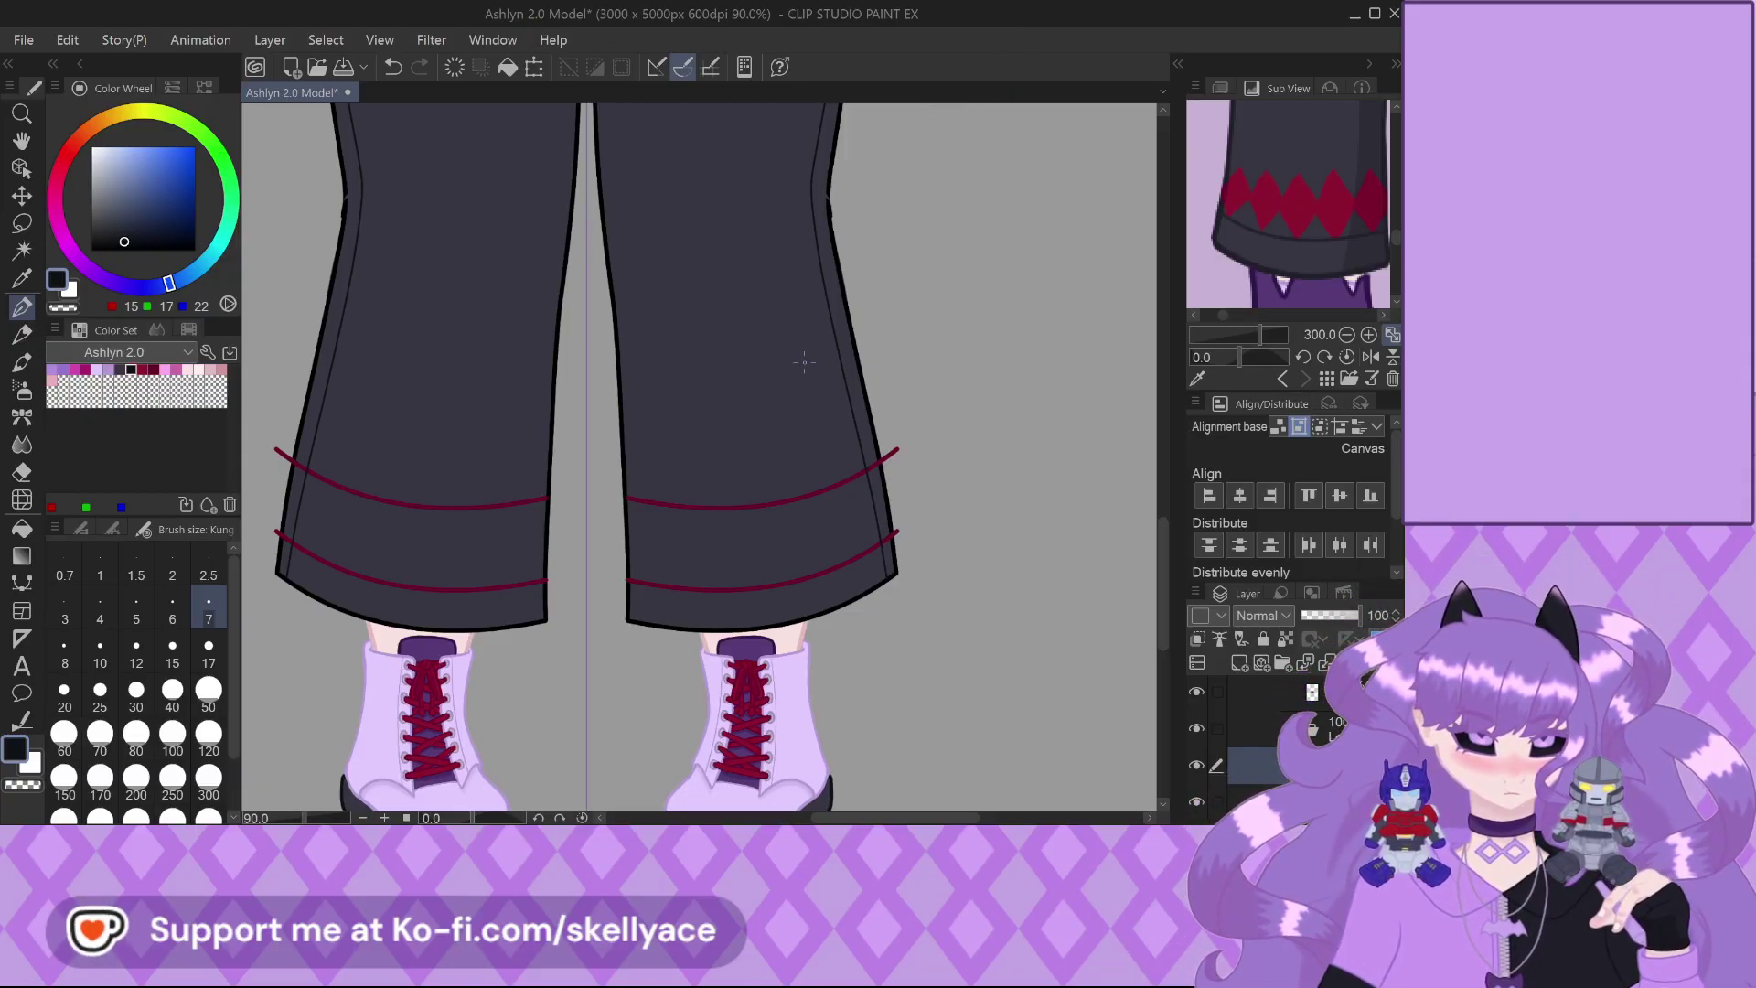
left_click(1225, 702)
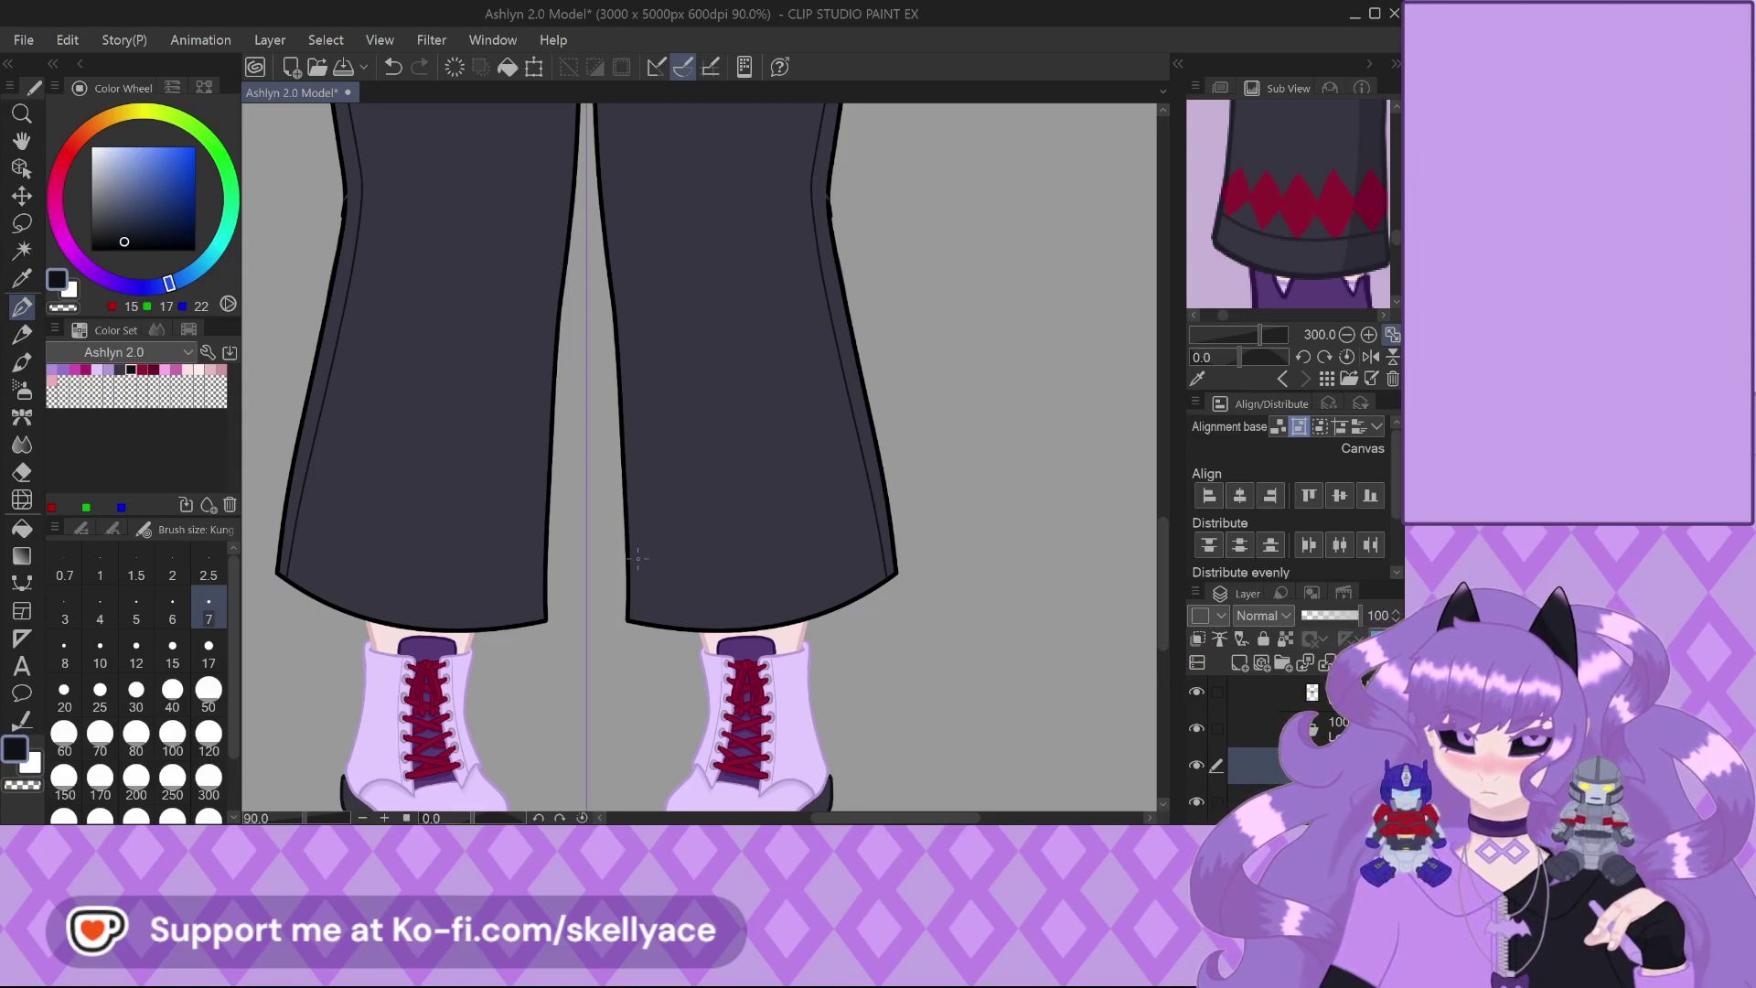
scroll(638, 558, "up", 5)
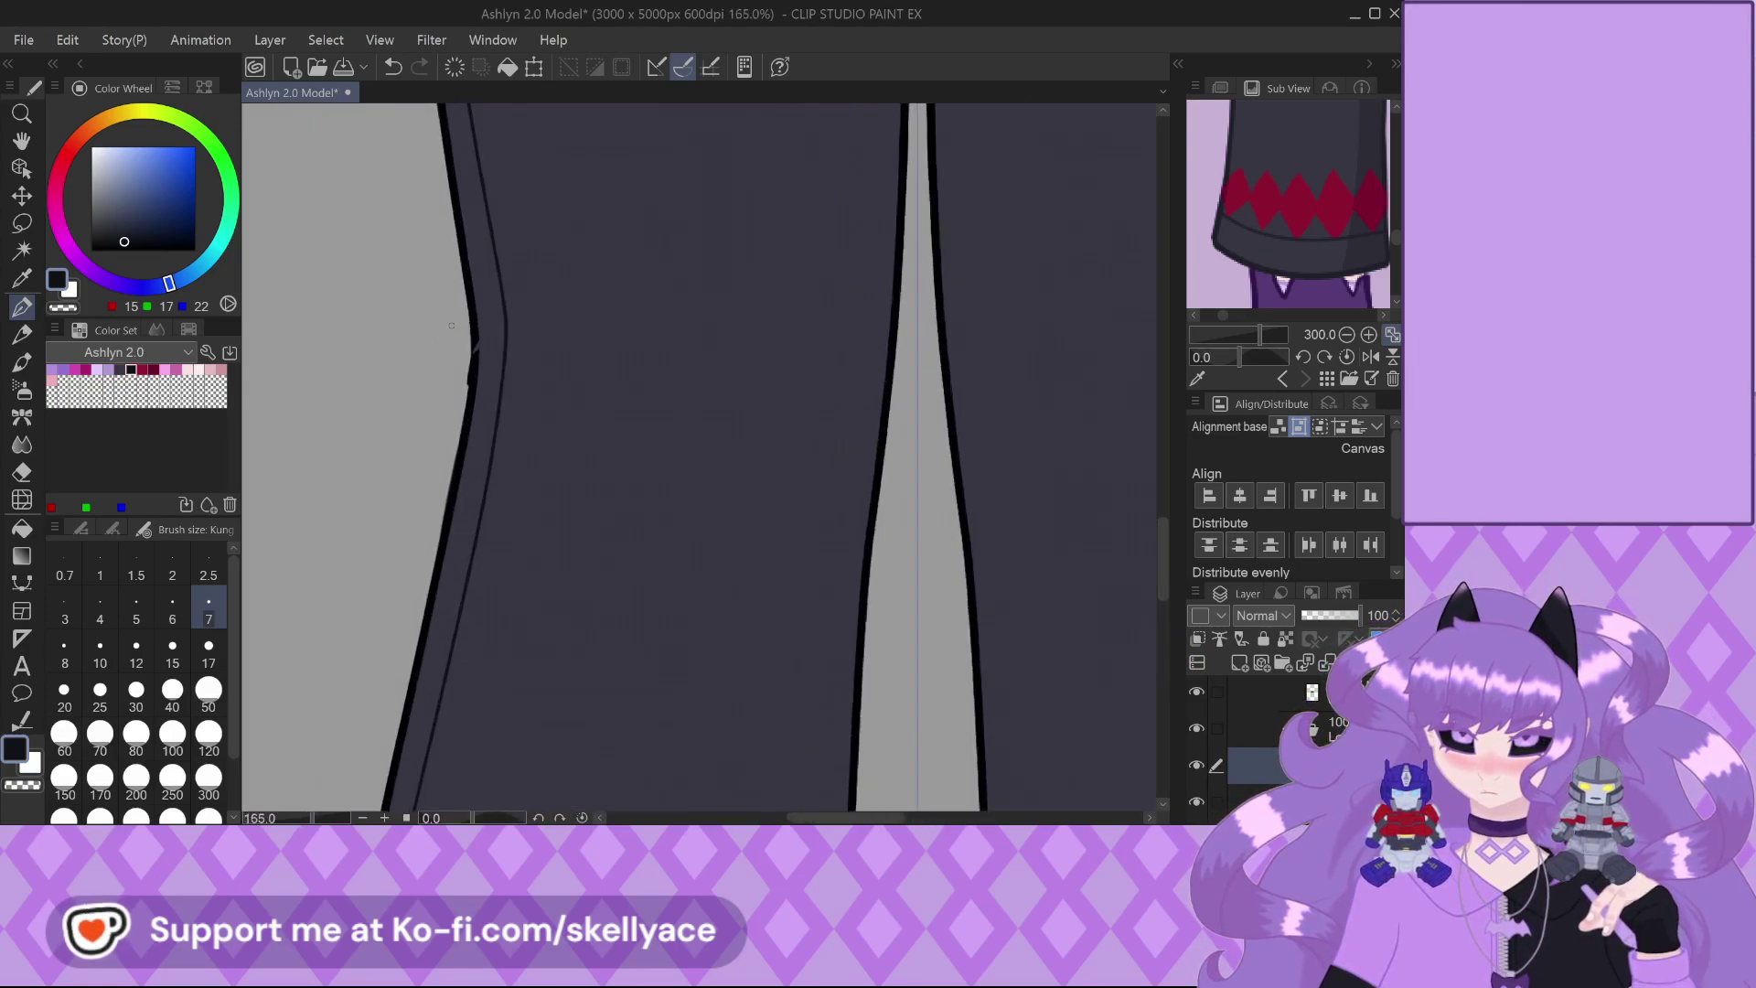
scroll(450, 324, "up", 4)
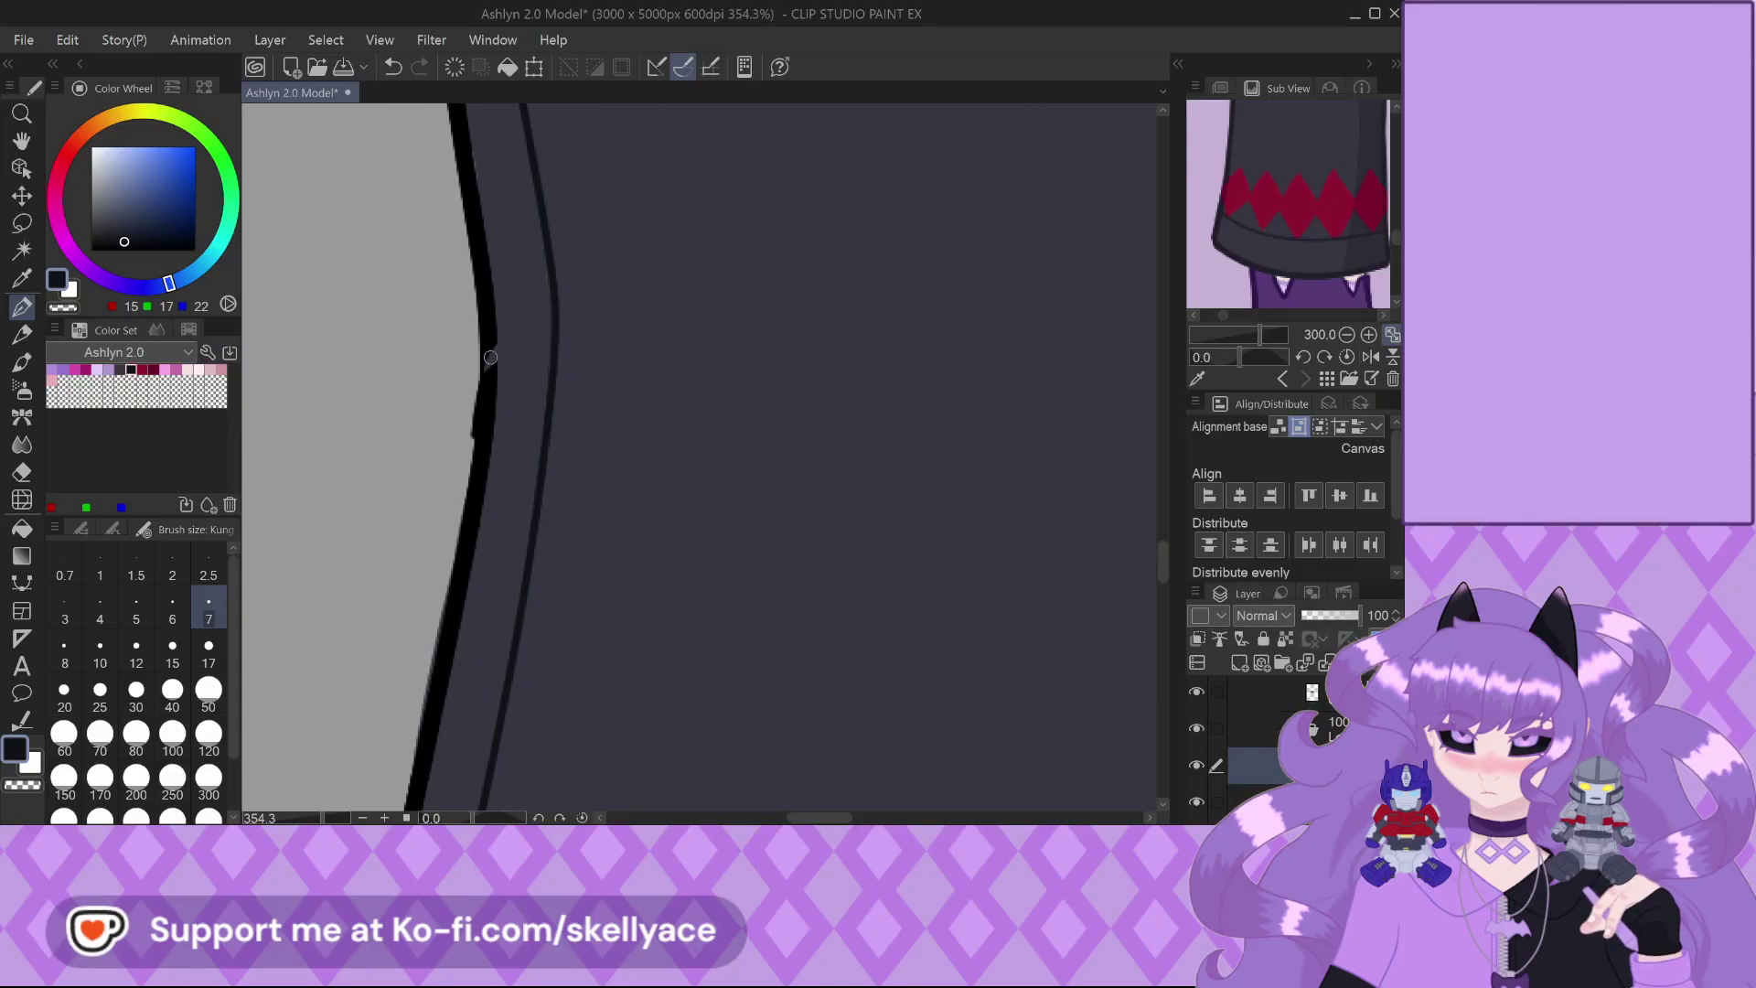
scroll(490, 476, "down", 6)
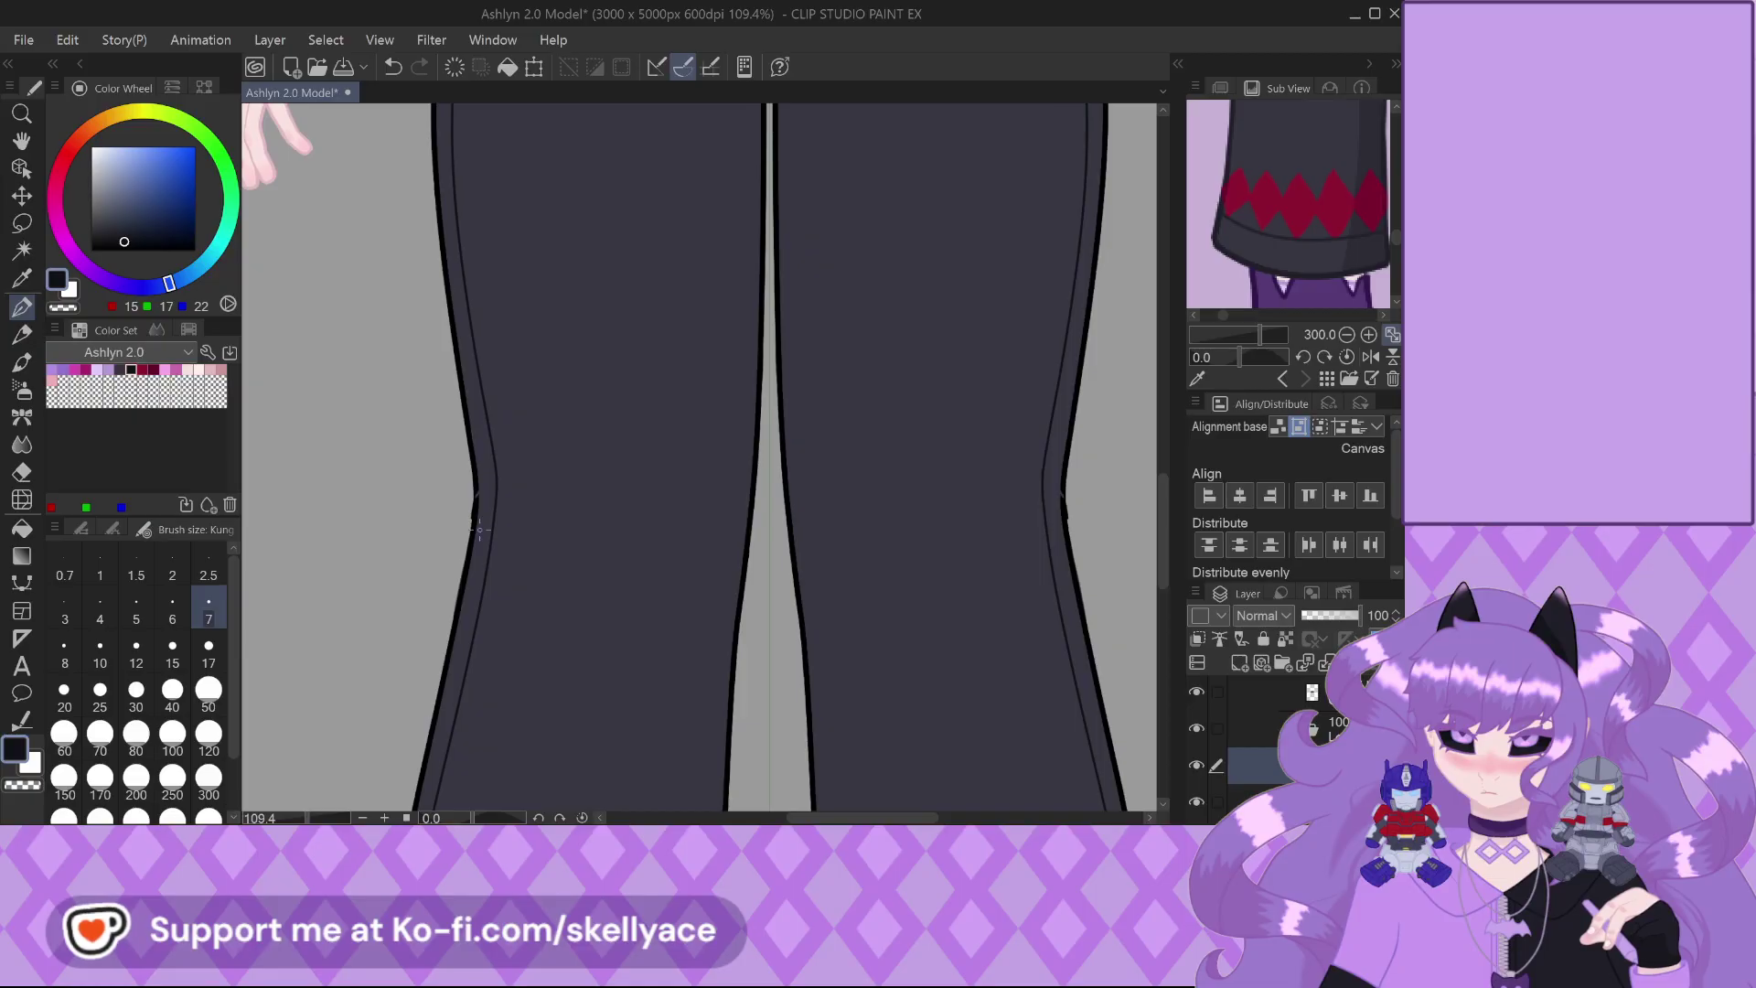
scroll(478, 529, "down", 5)
Draw a thin black curved hem seam just above the bottom edge of both pant legs, following the hem's curvature
scroll(614, 580, "up", 4)
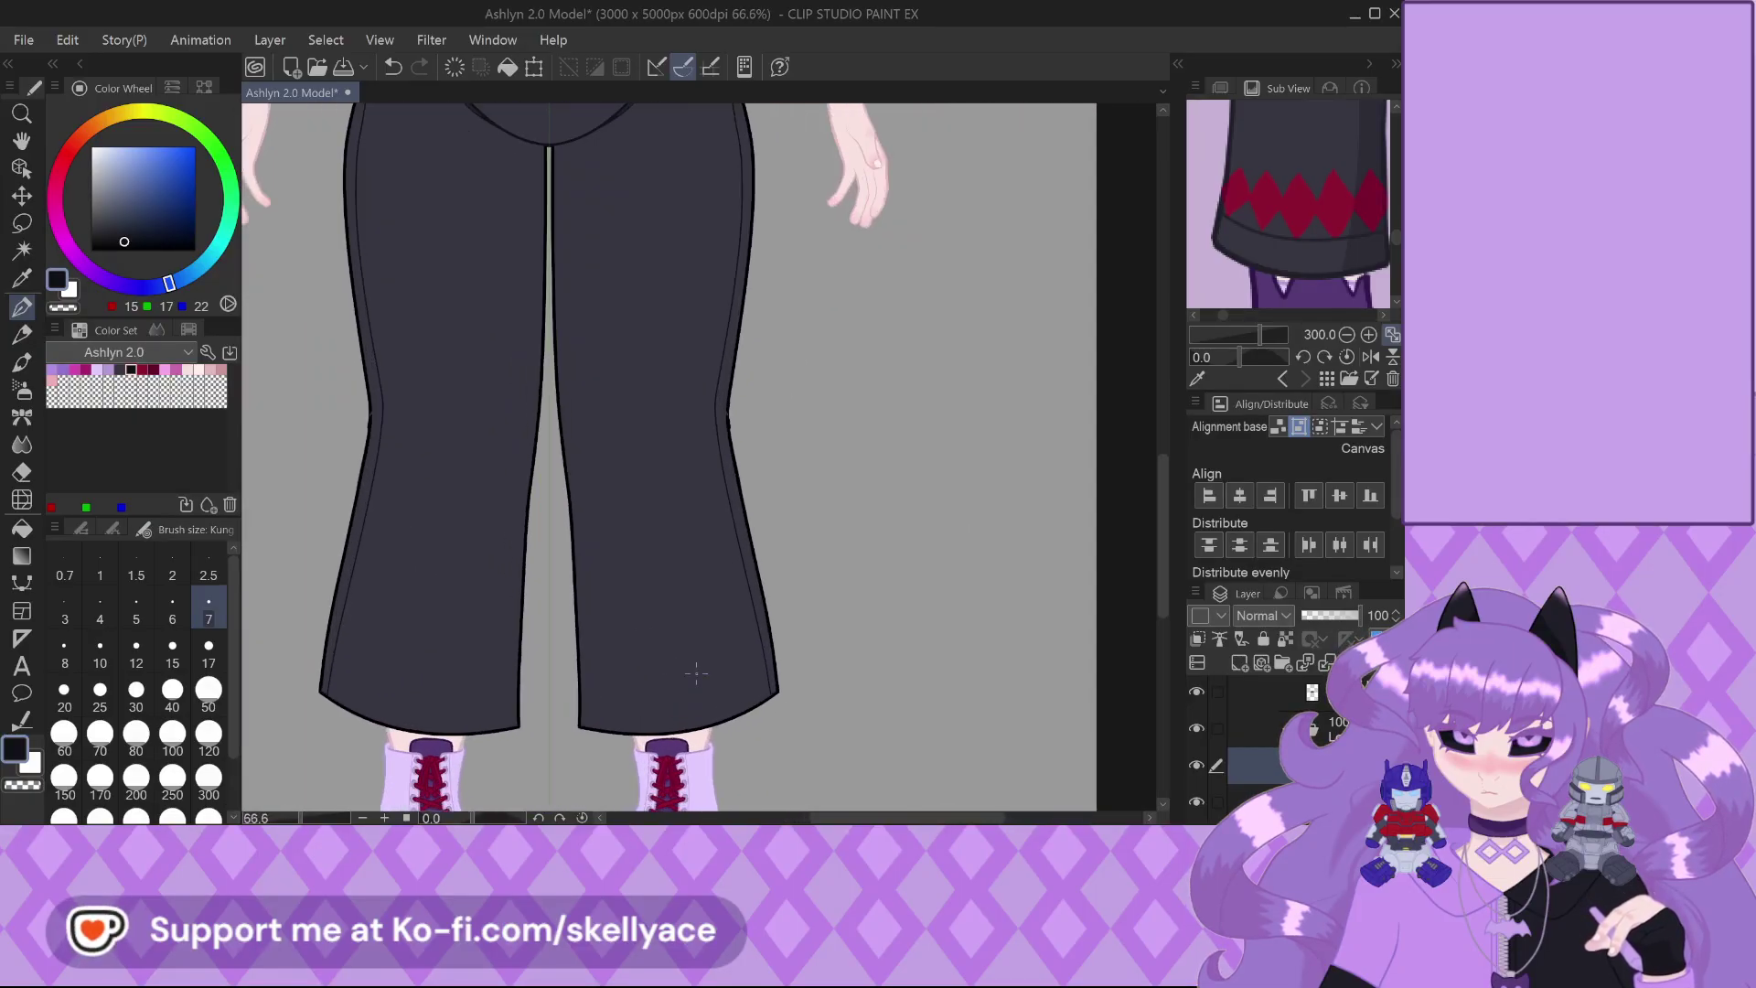
scroll(746, 711, "up", 2)
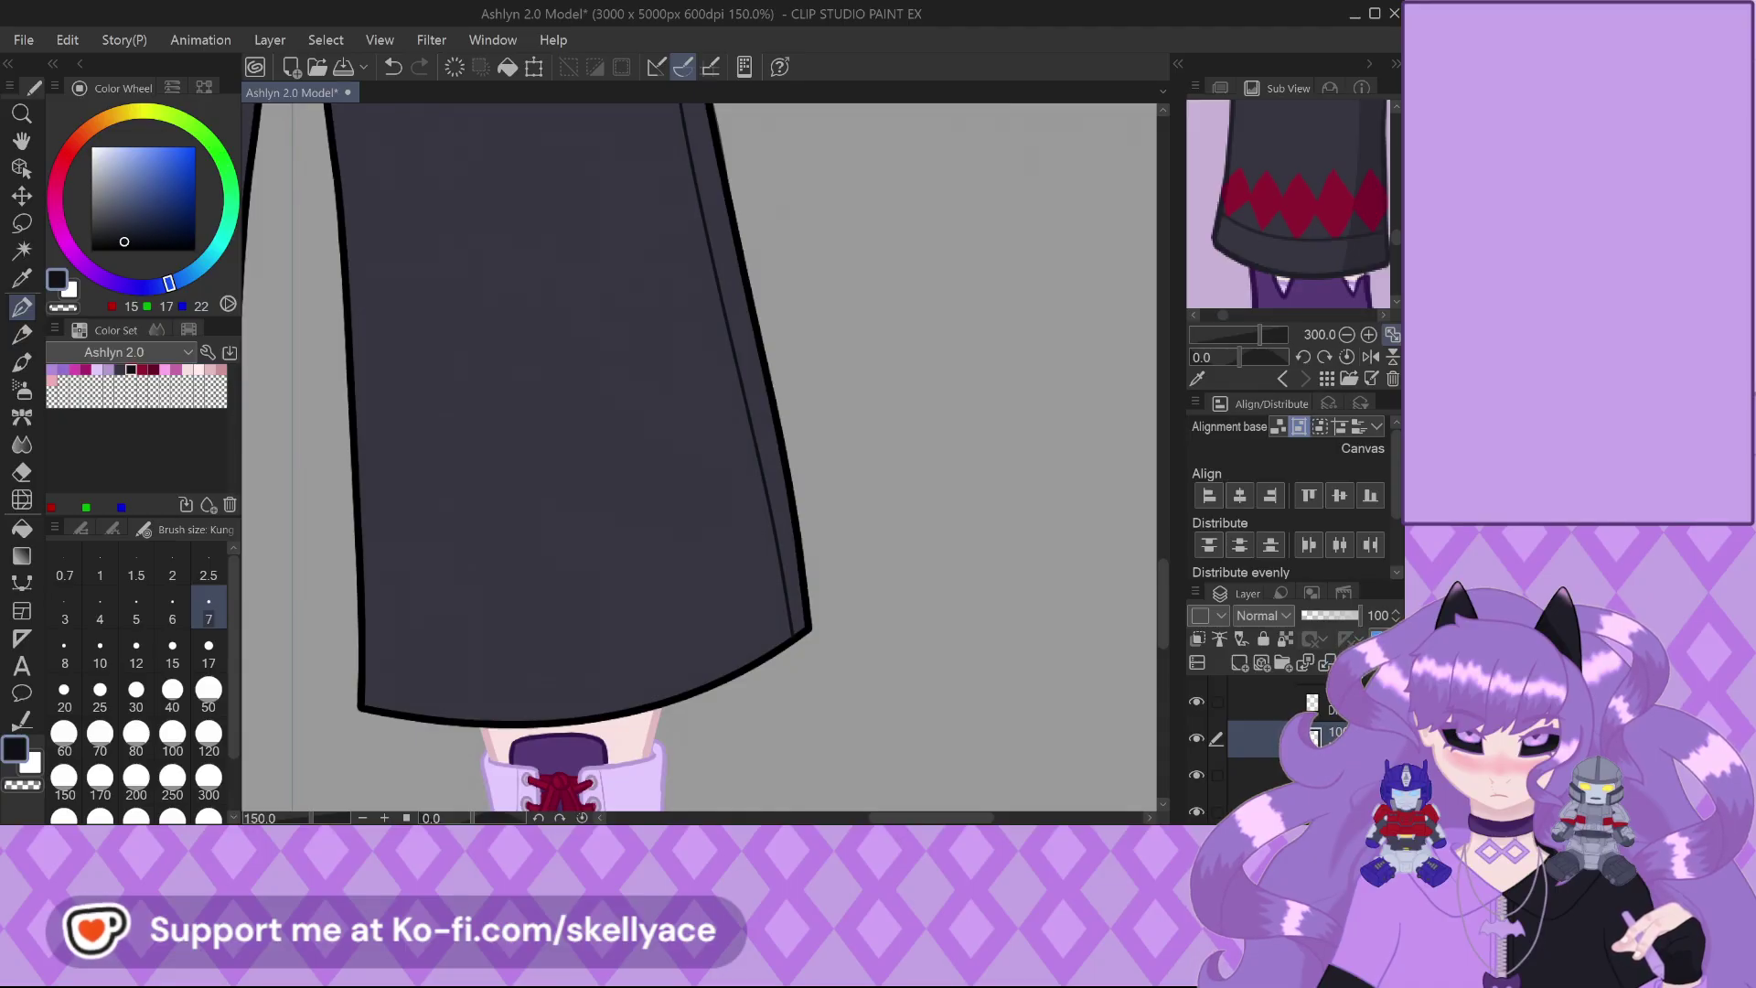
left_click(131, 369)
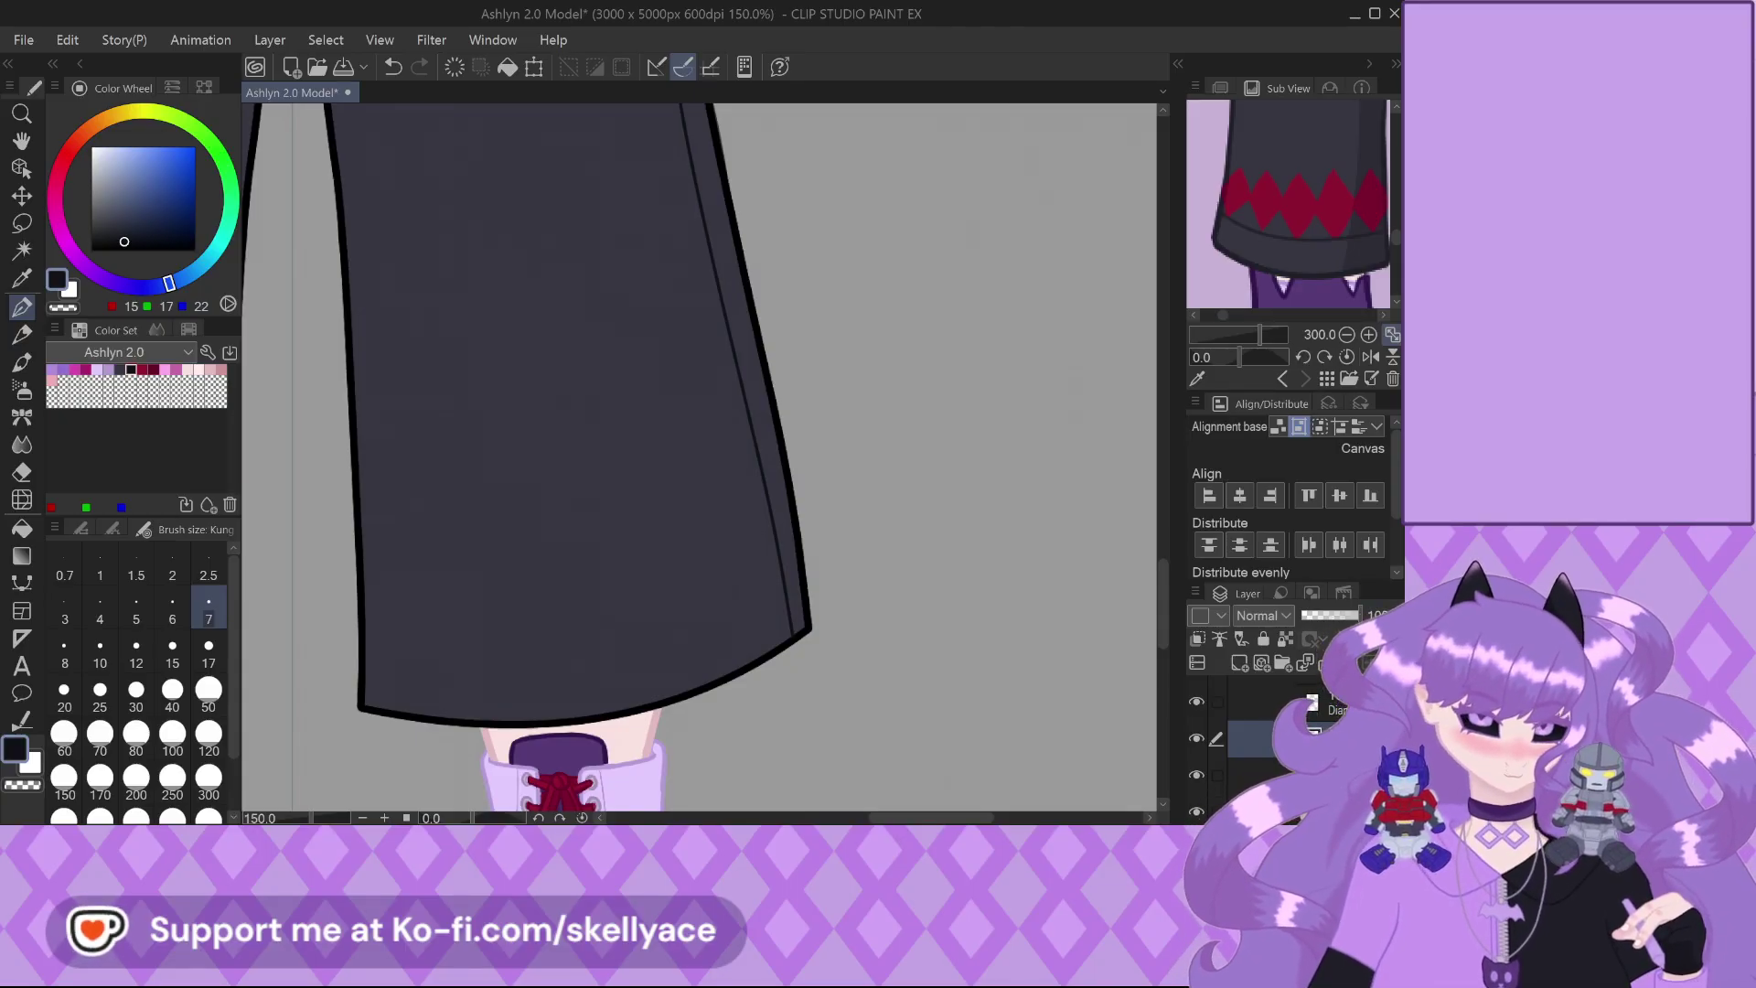
left_click(22, 583)
left_click(110, 614)
scroll(366, 731, "up", 1)
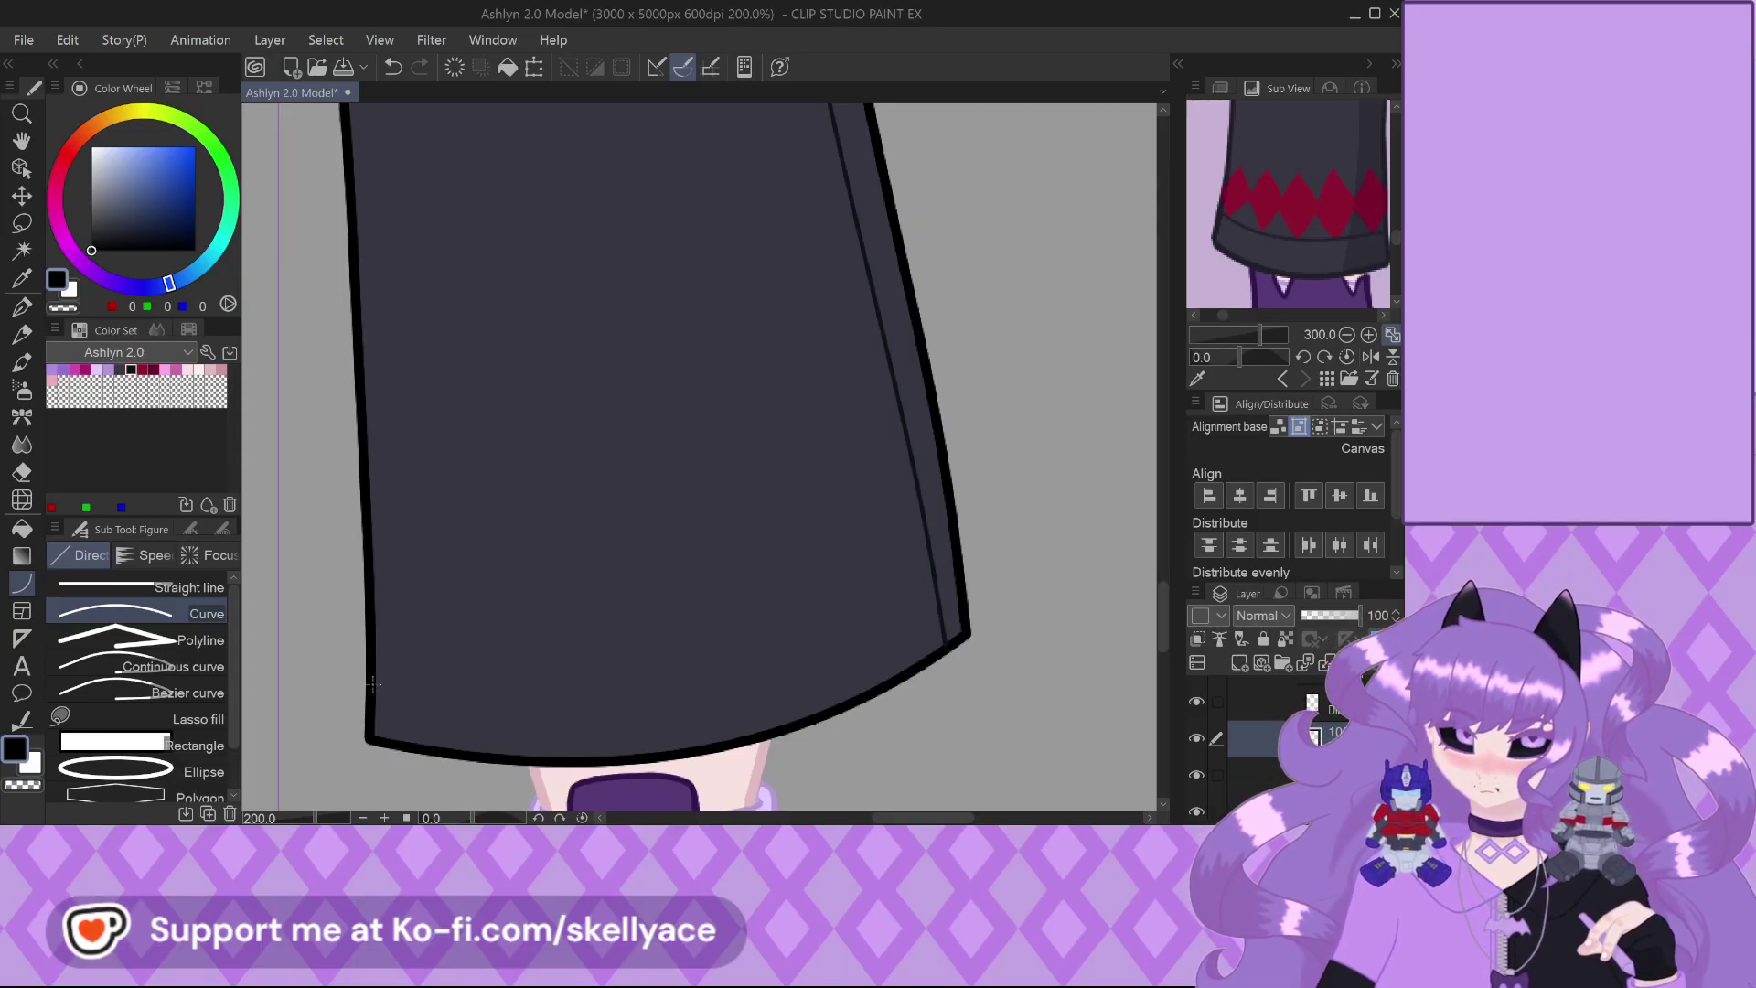
left_click_drag(372, 684, 962, 577)
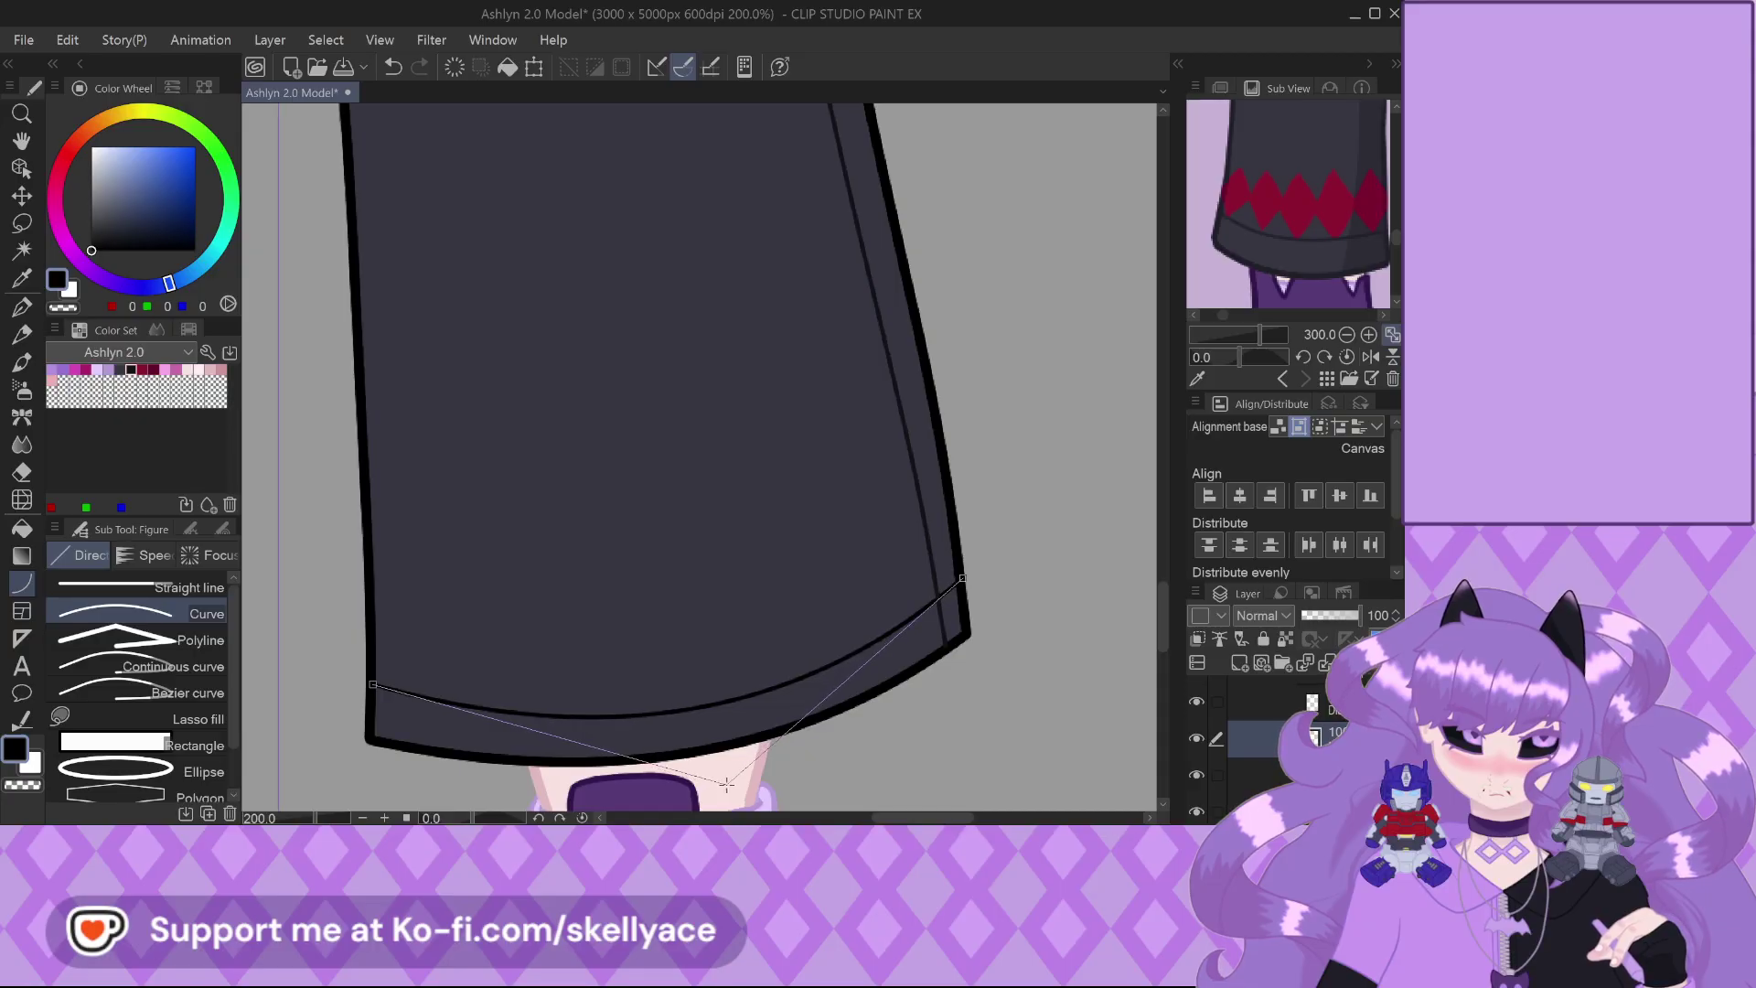
scroll(725, 780, "down", 1)
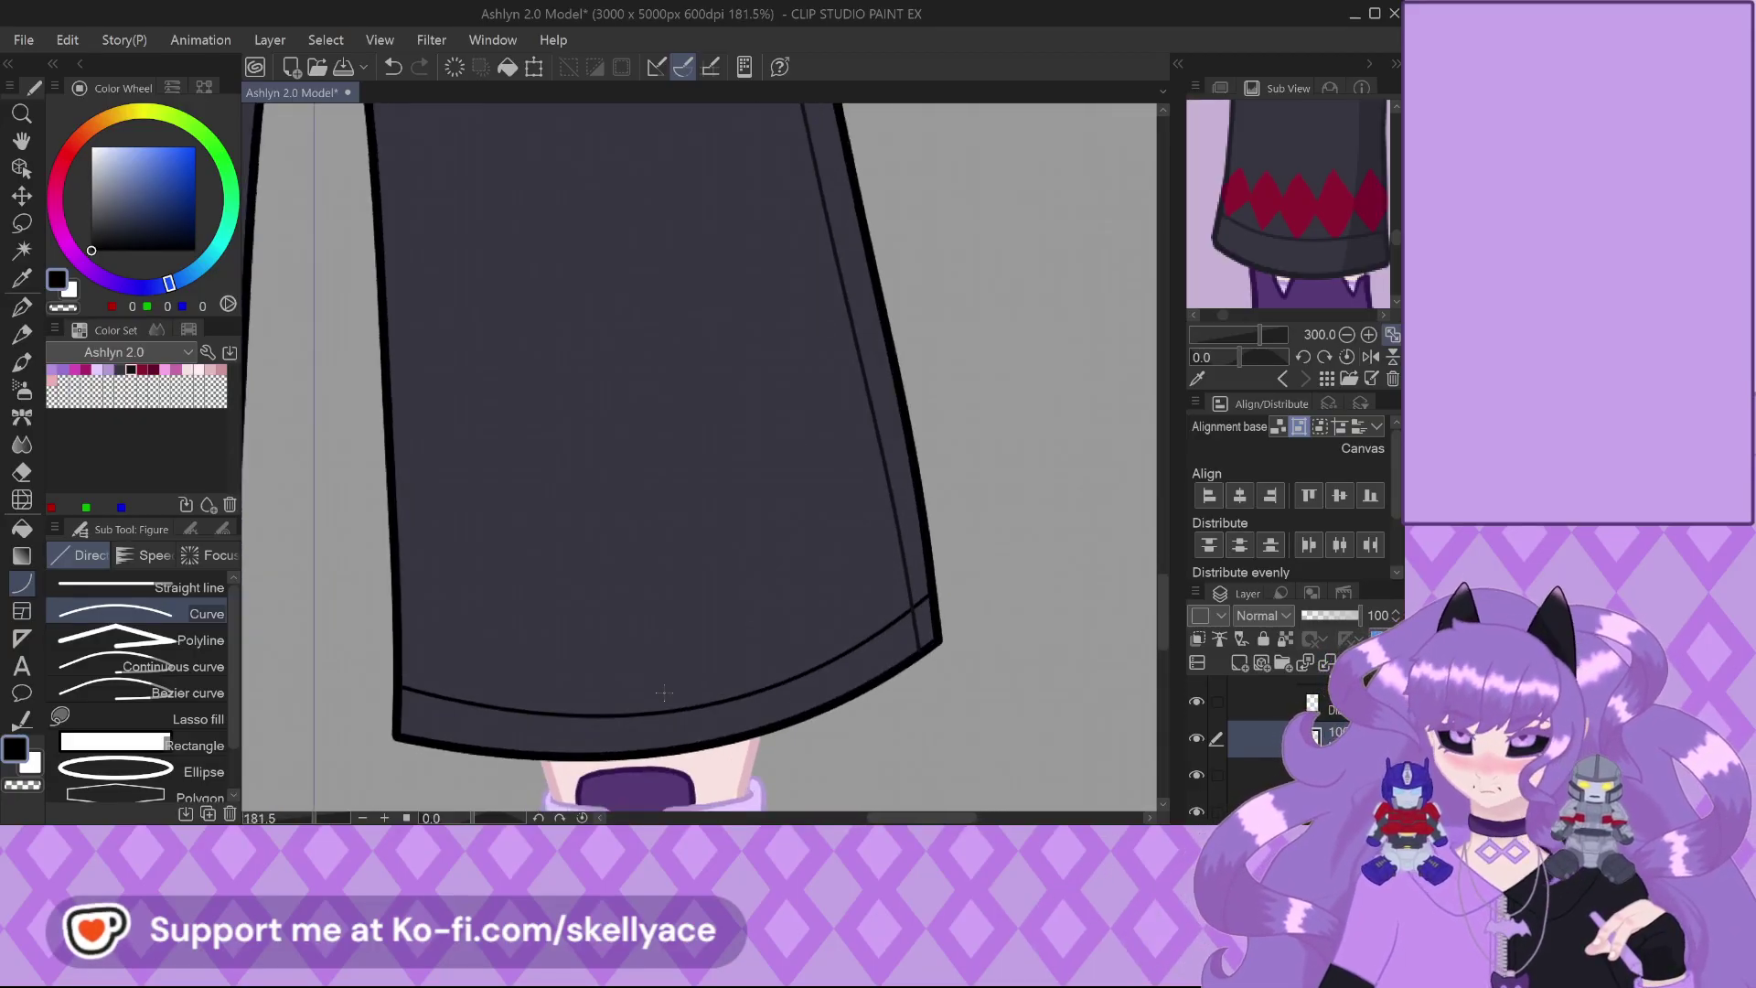
key("ctrl+z")
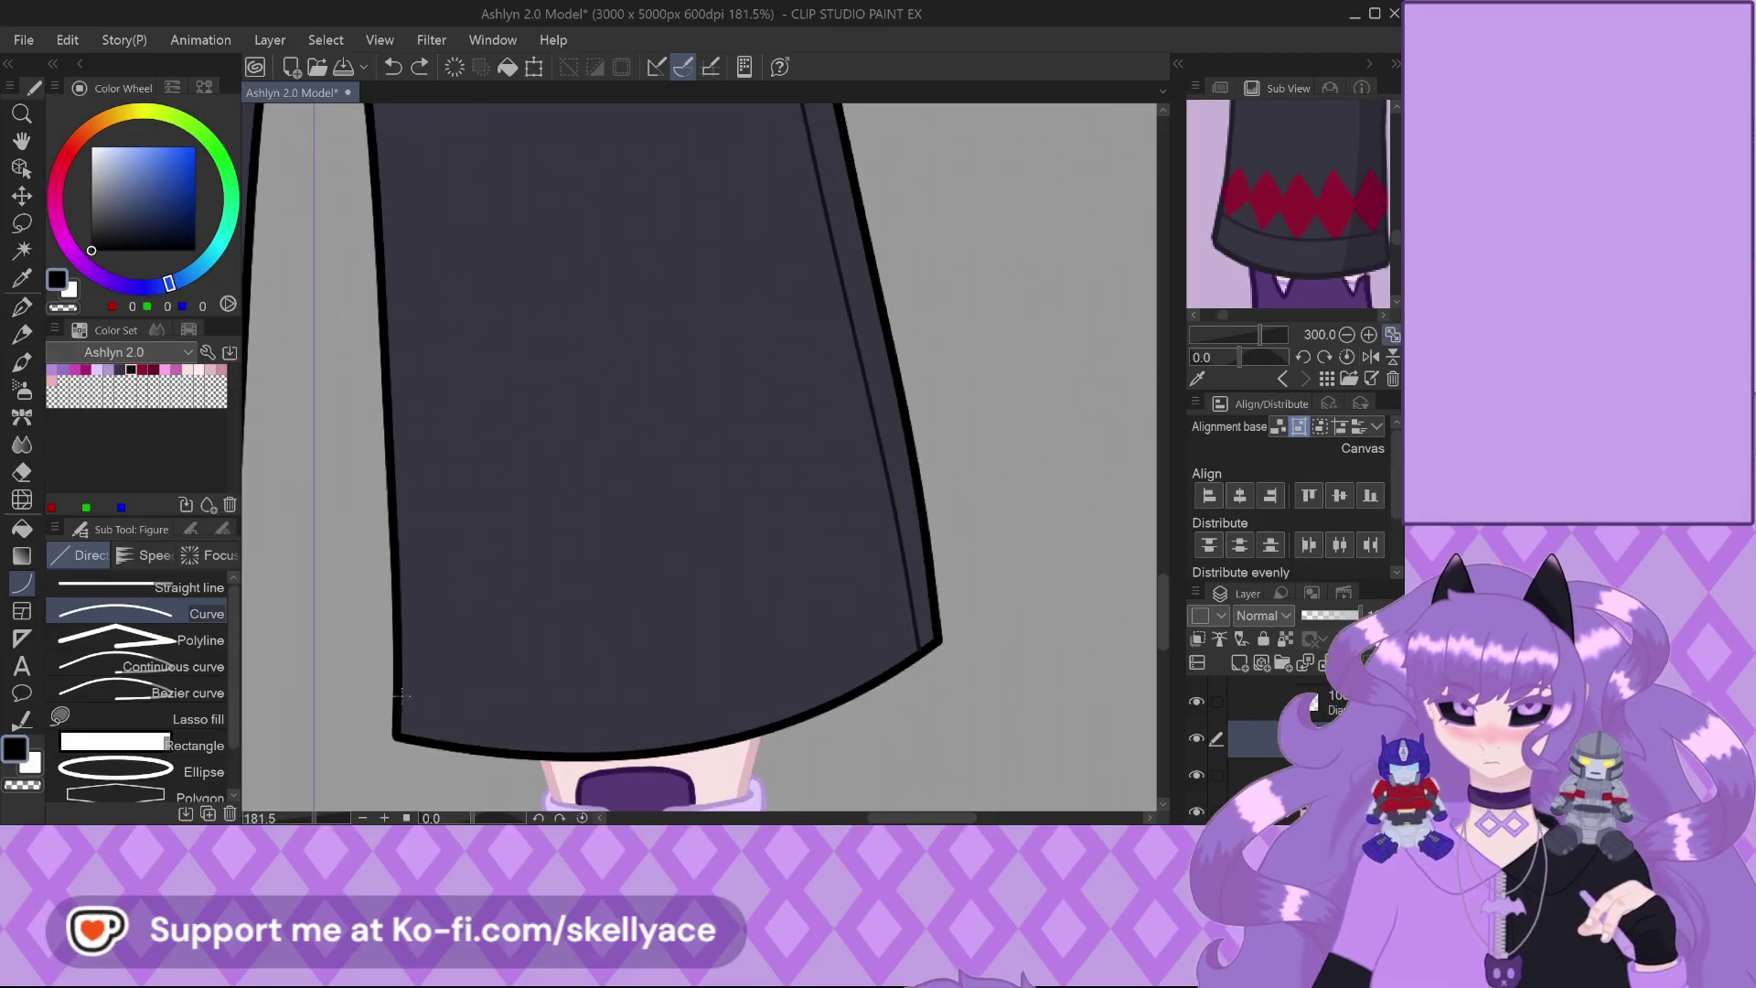
left_click_drag(800, 612, 930, 598)
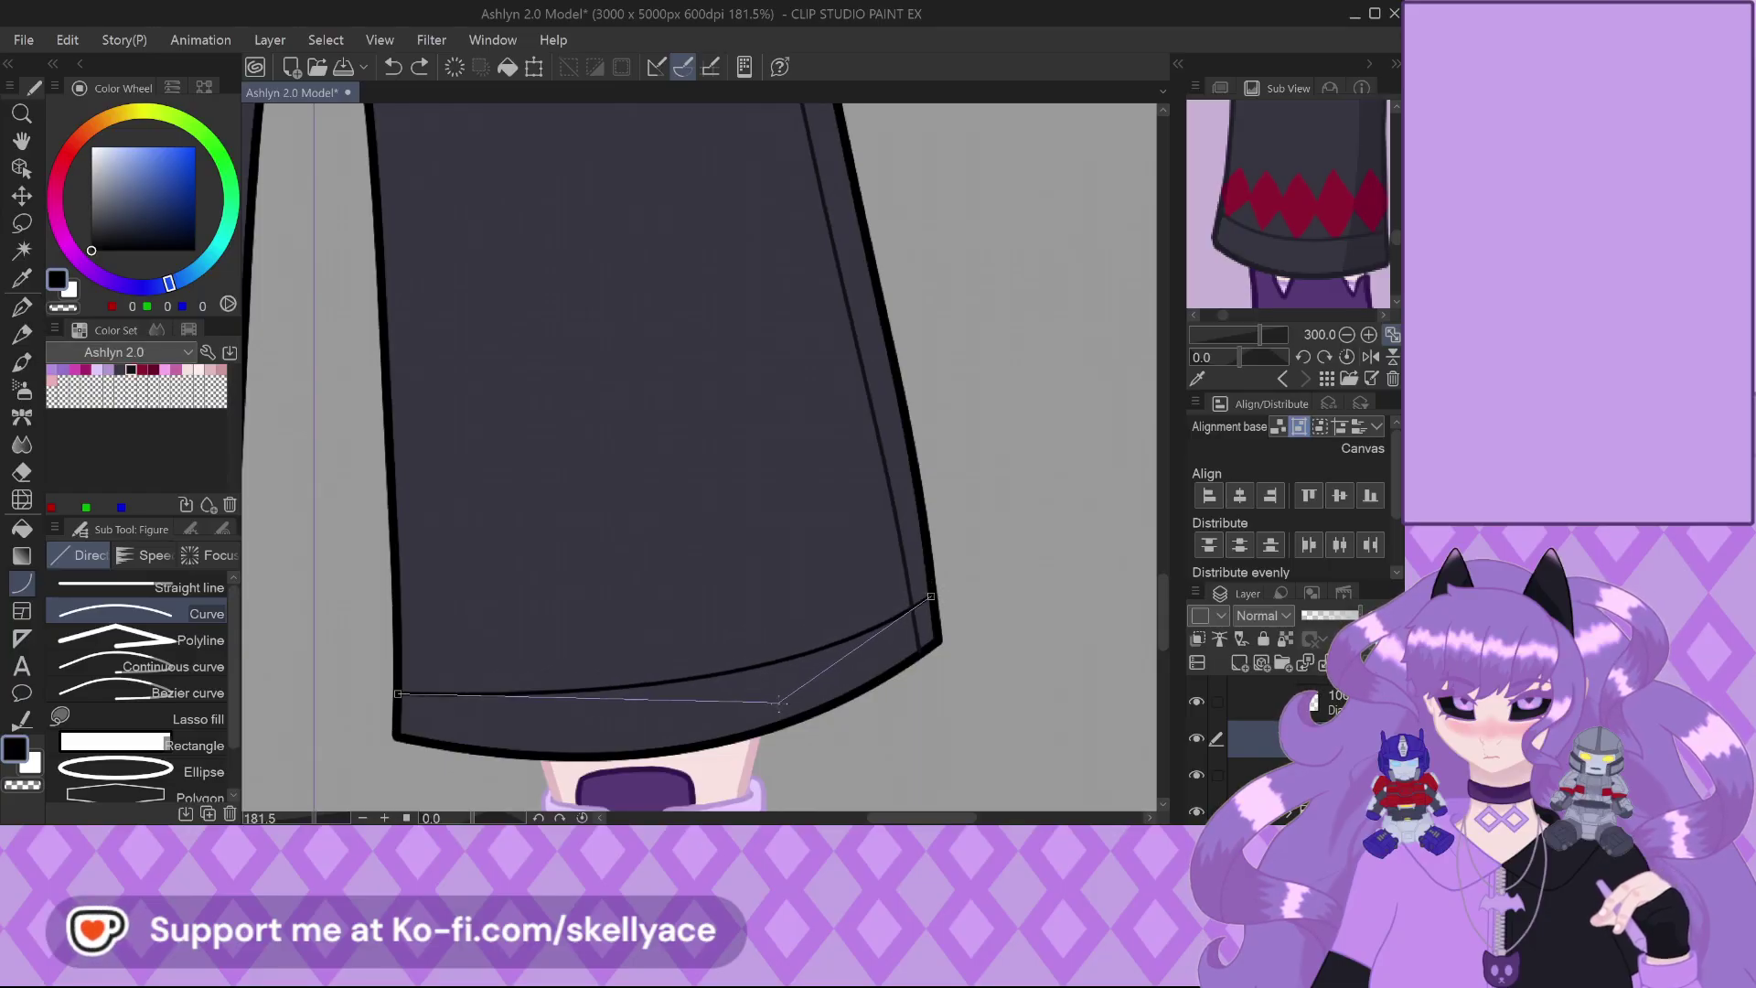
left_click(706, 765)
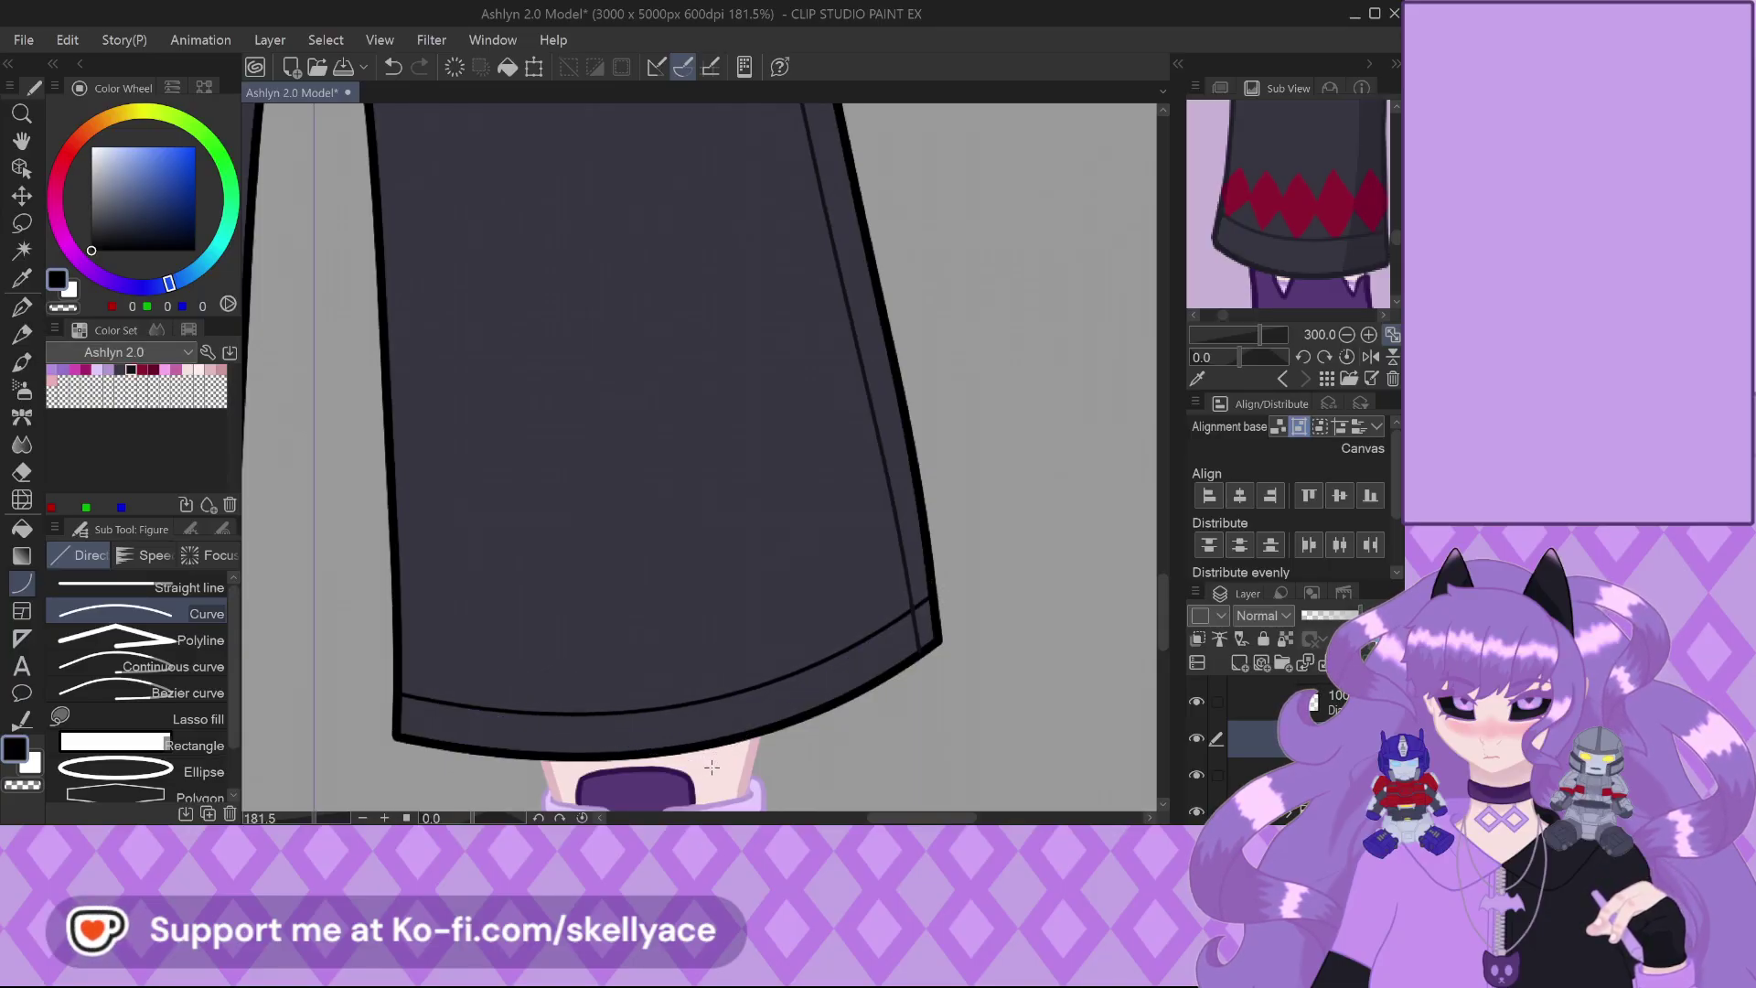
Check the hem seams and the hip and pocket seams up close and against the whole pants
scroll(621, 499, "down", 1)
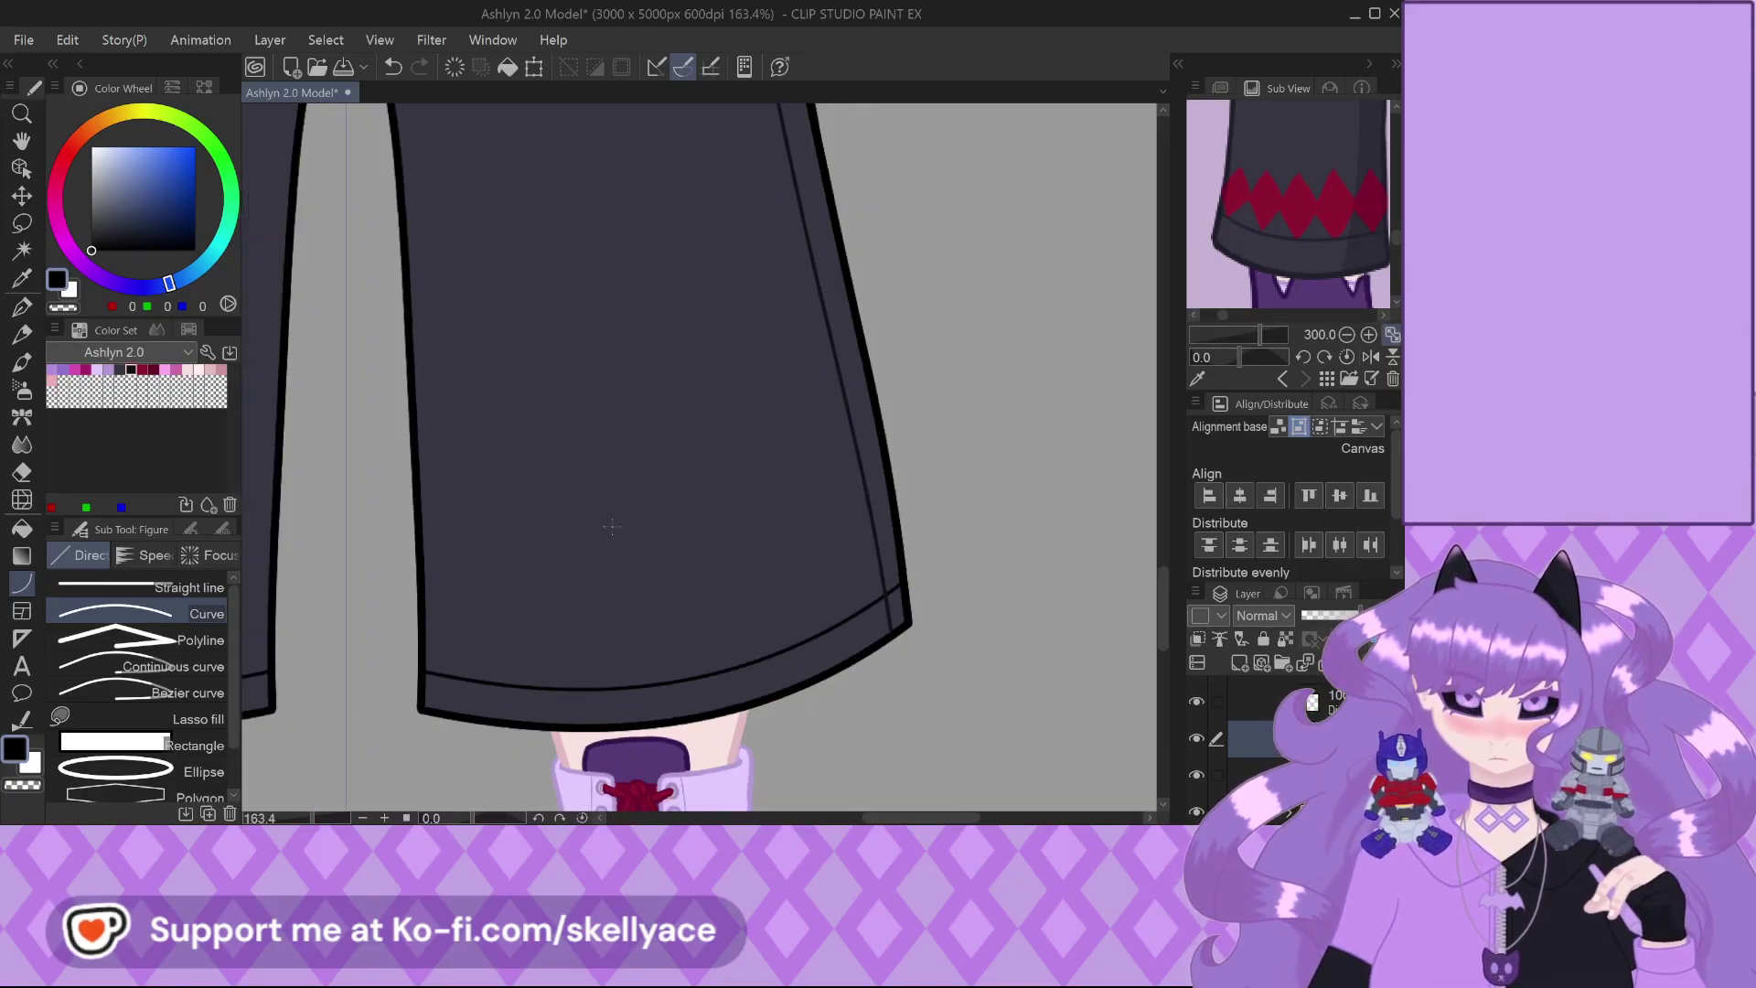
scroll(622, 500, "down", 6)
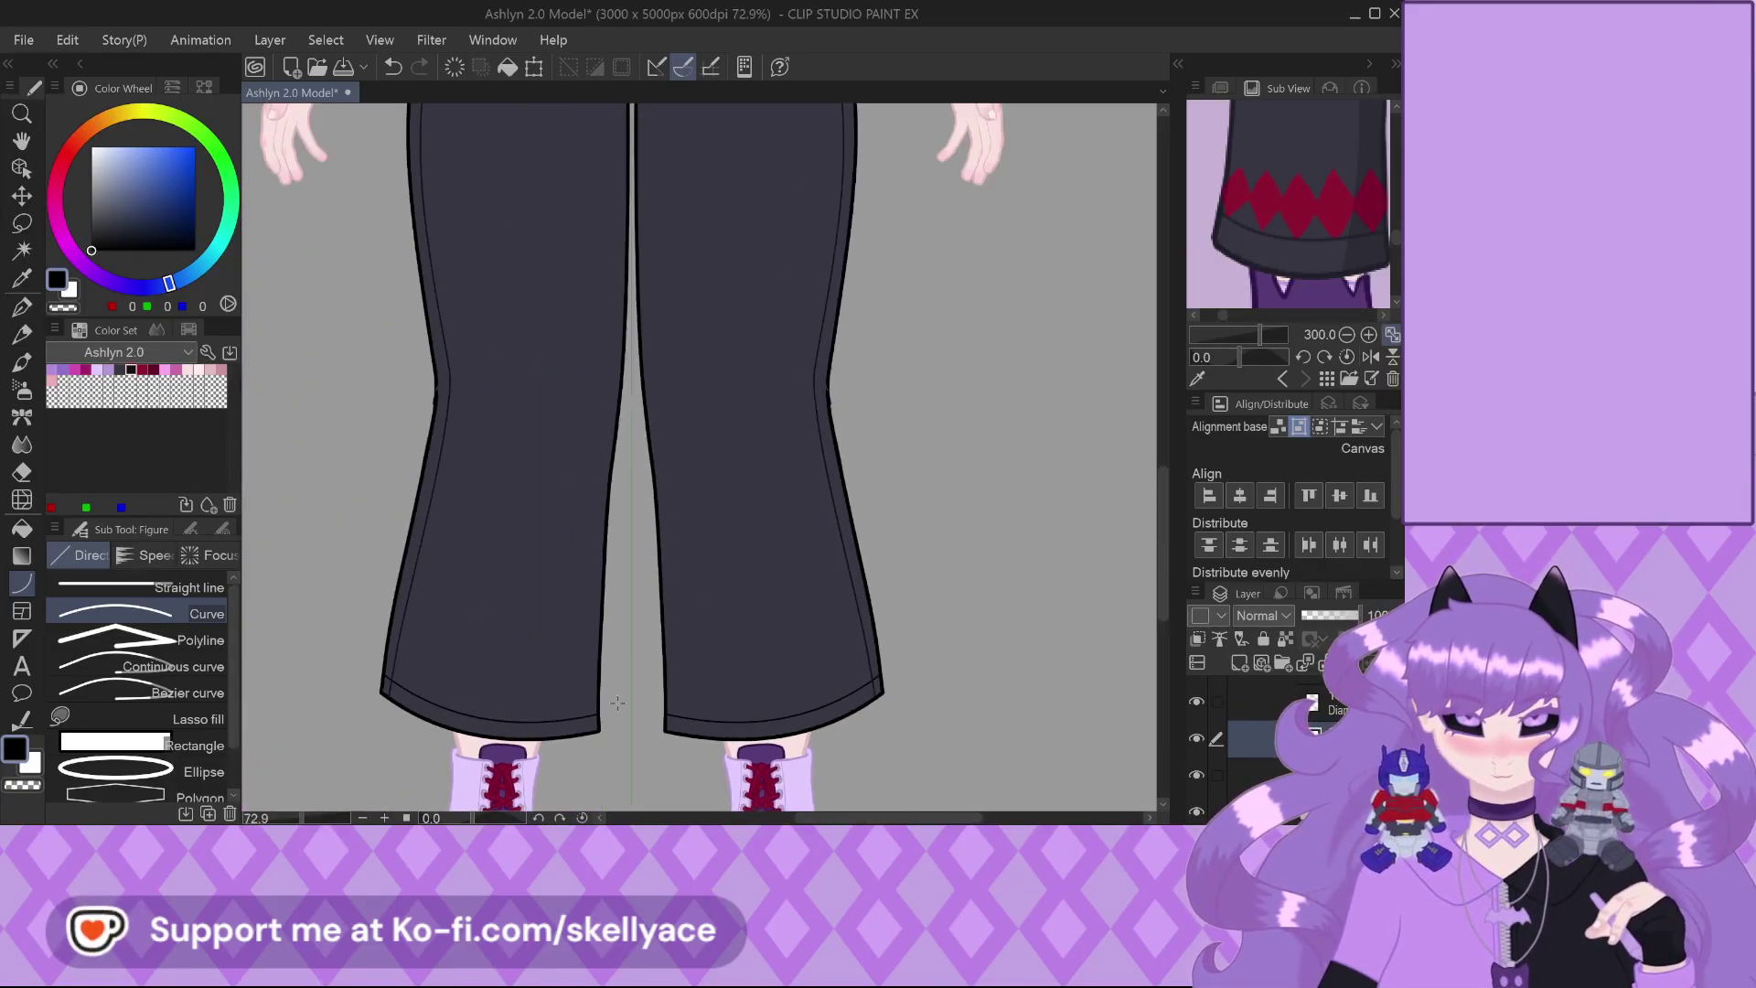
scroll(792, 708, "down", 5)
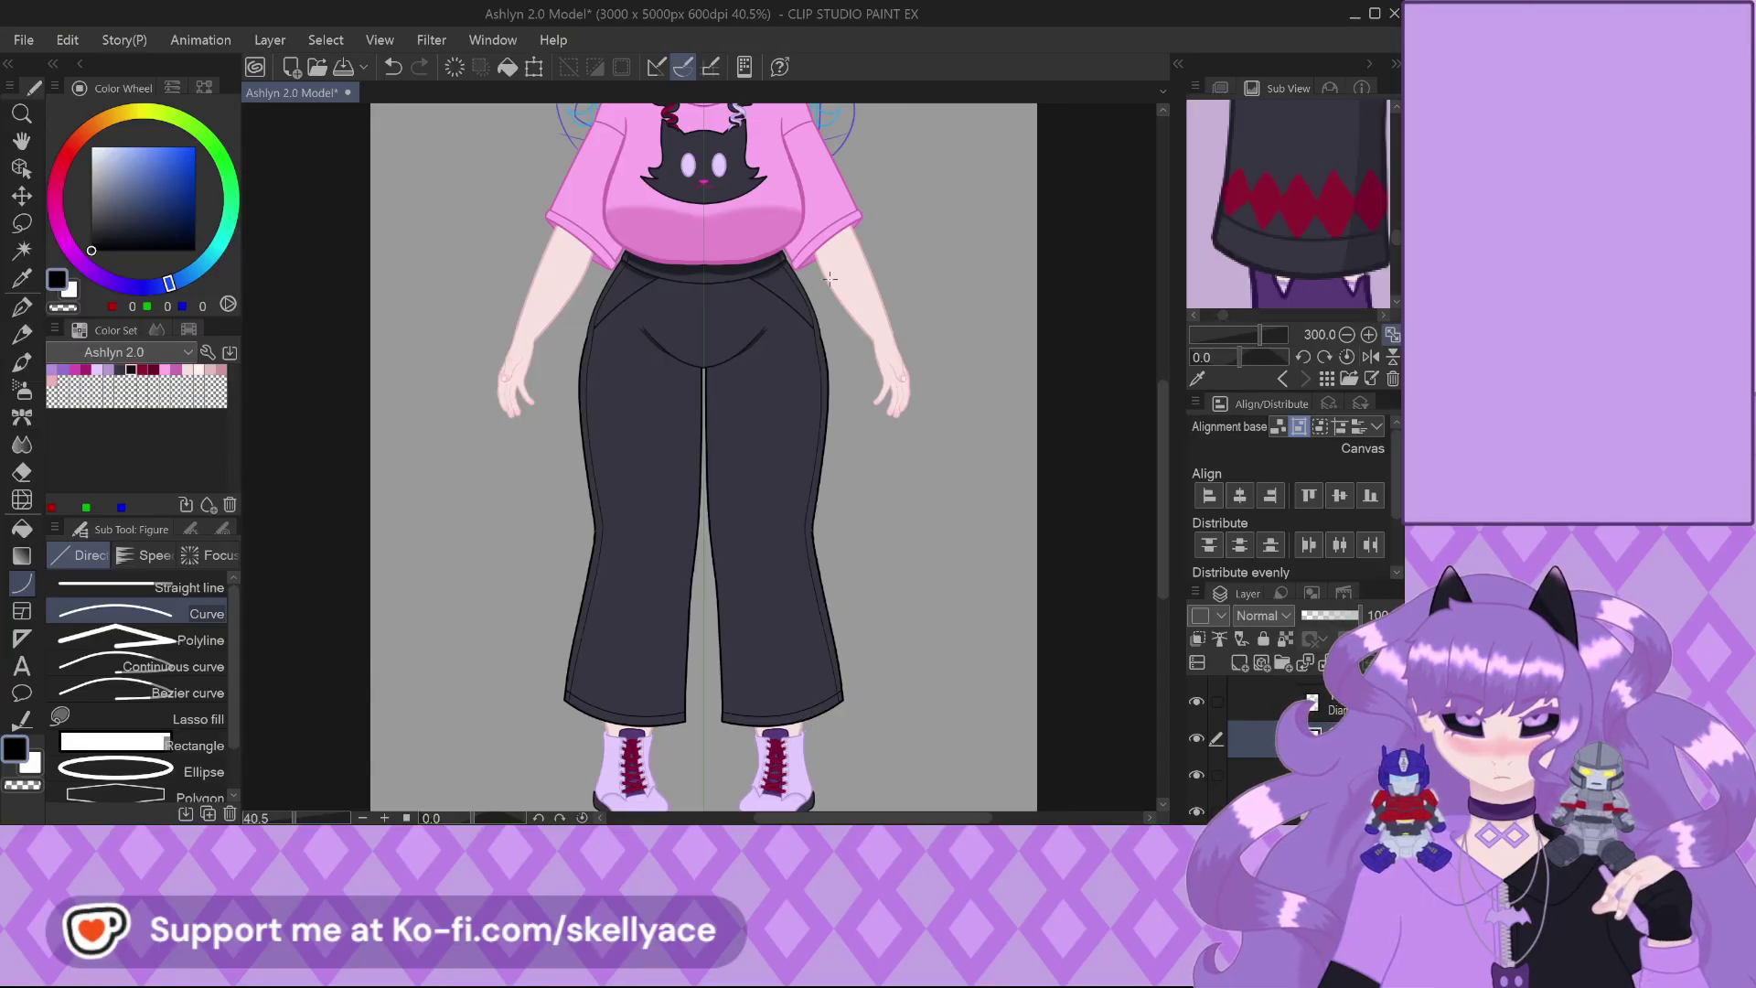
scroll(829, 276, "up", 12)
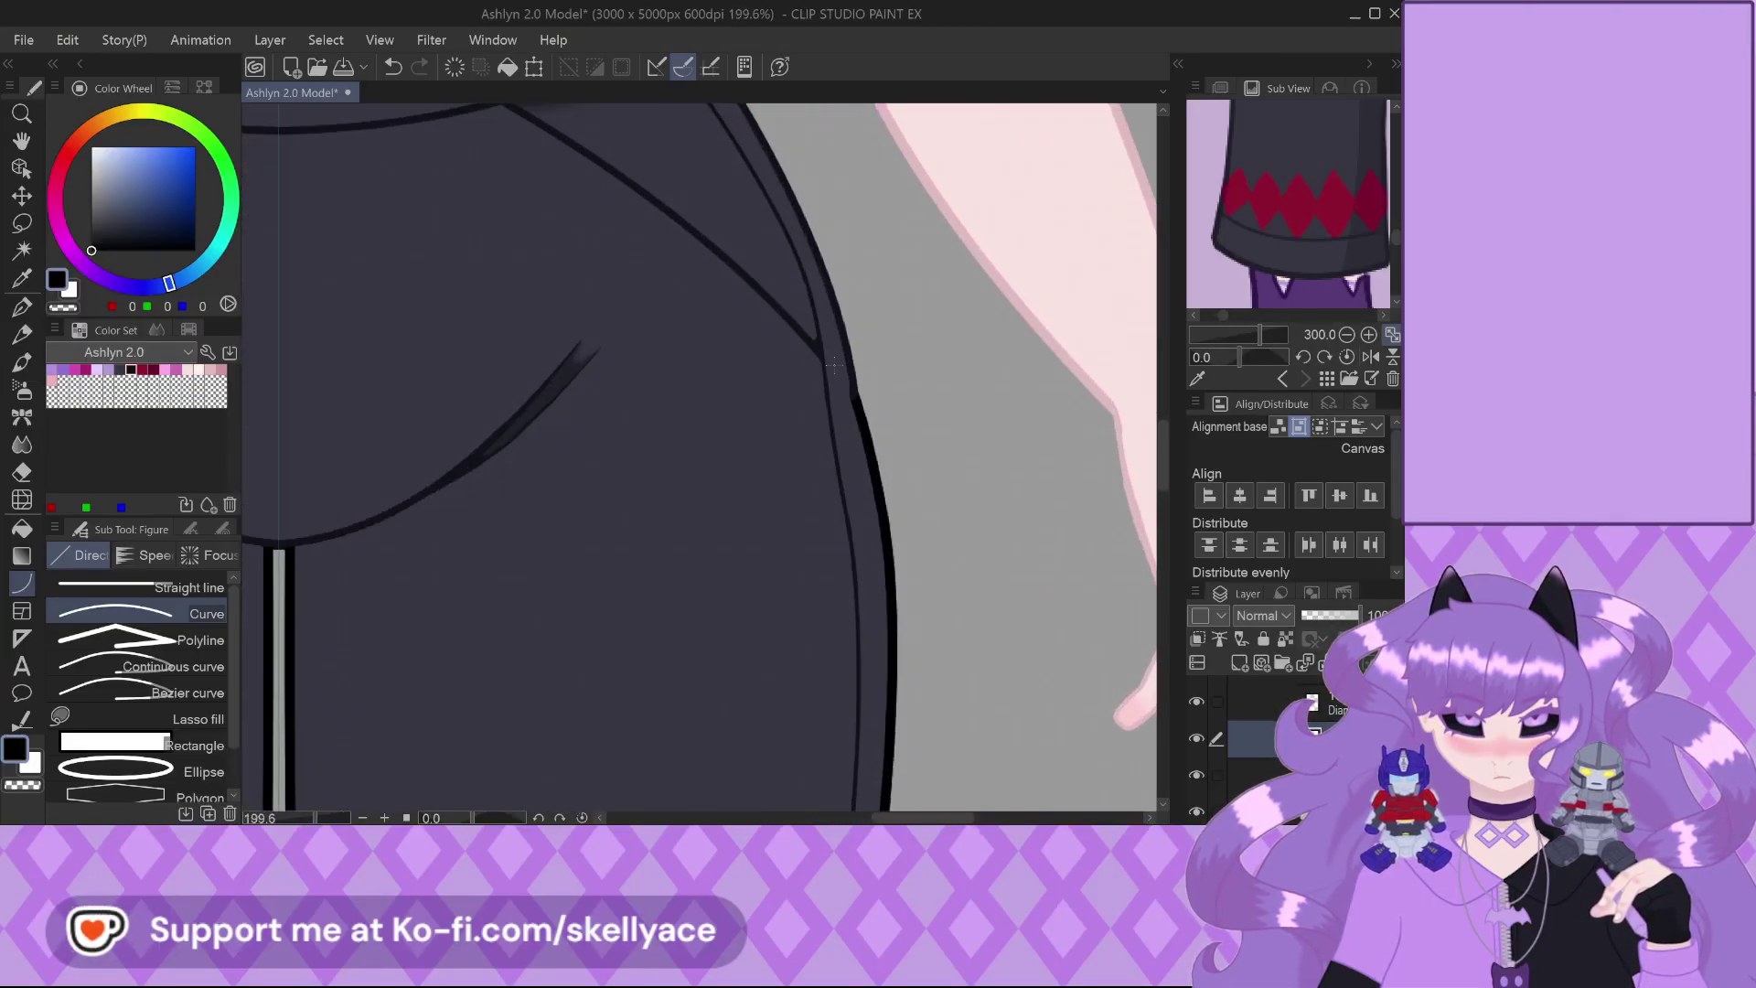
scroll(832, 366, "down", 8)
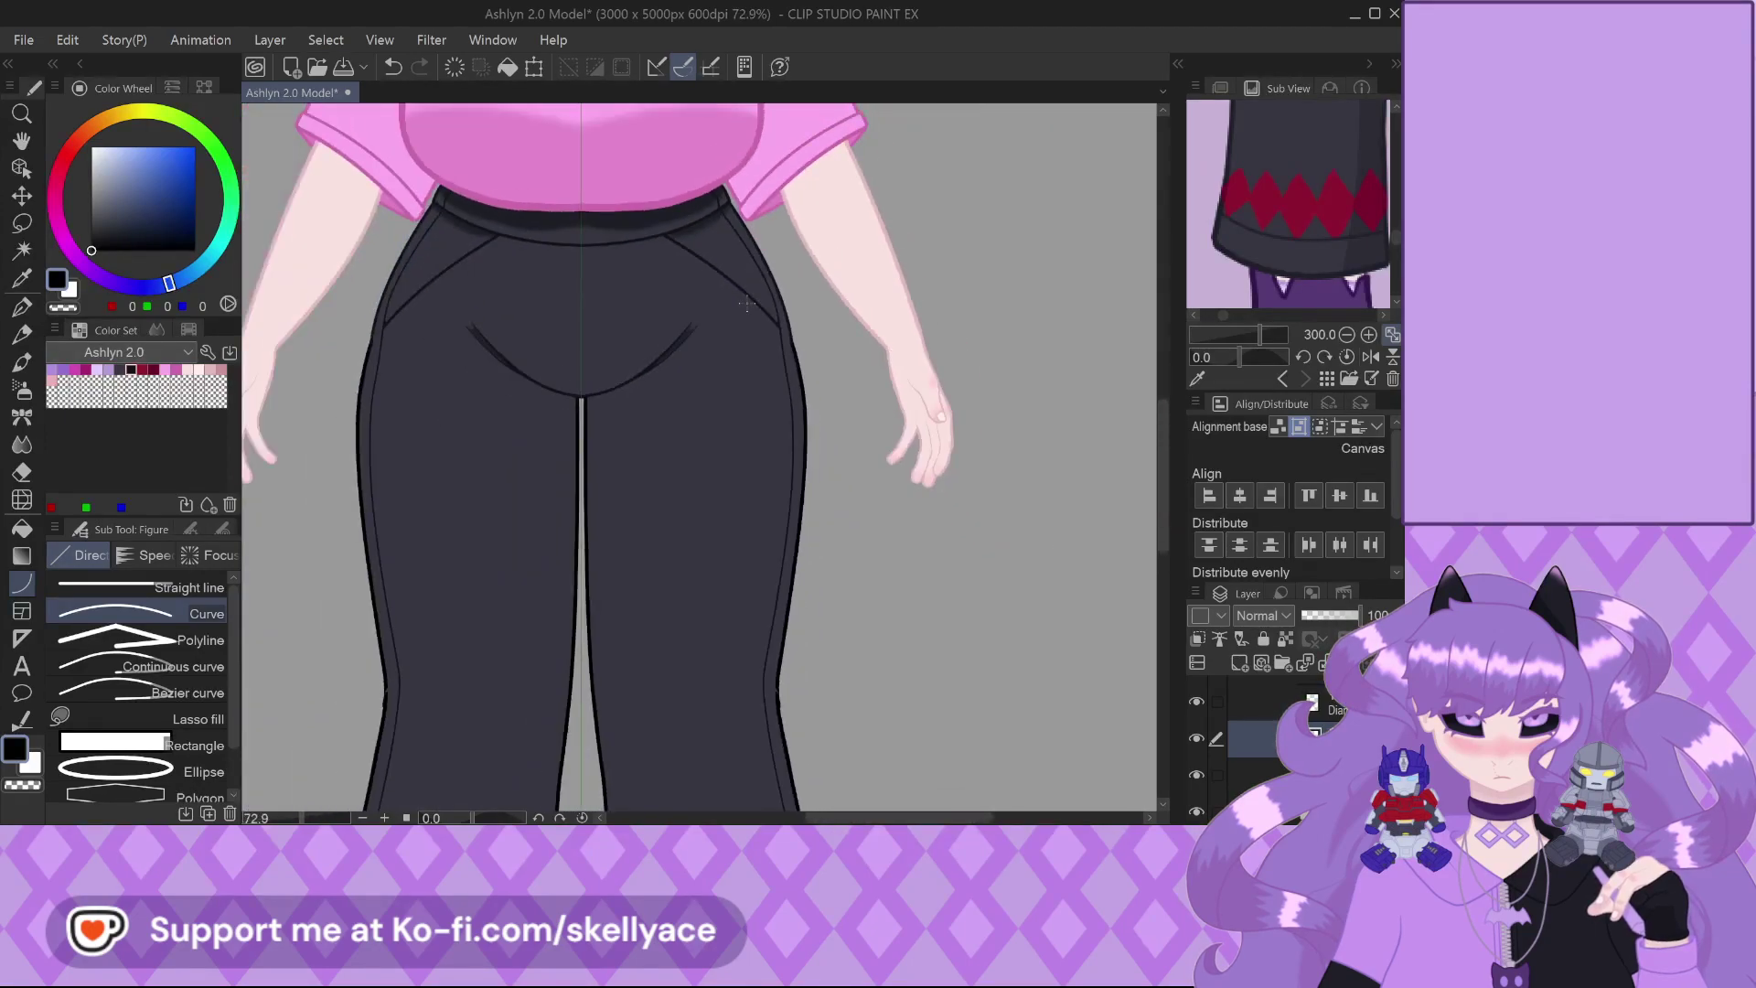
scroll(746, 305, "down", 1)
scroll(842, 400, "down", 3)
scroll(745, 764, "up", 5)
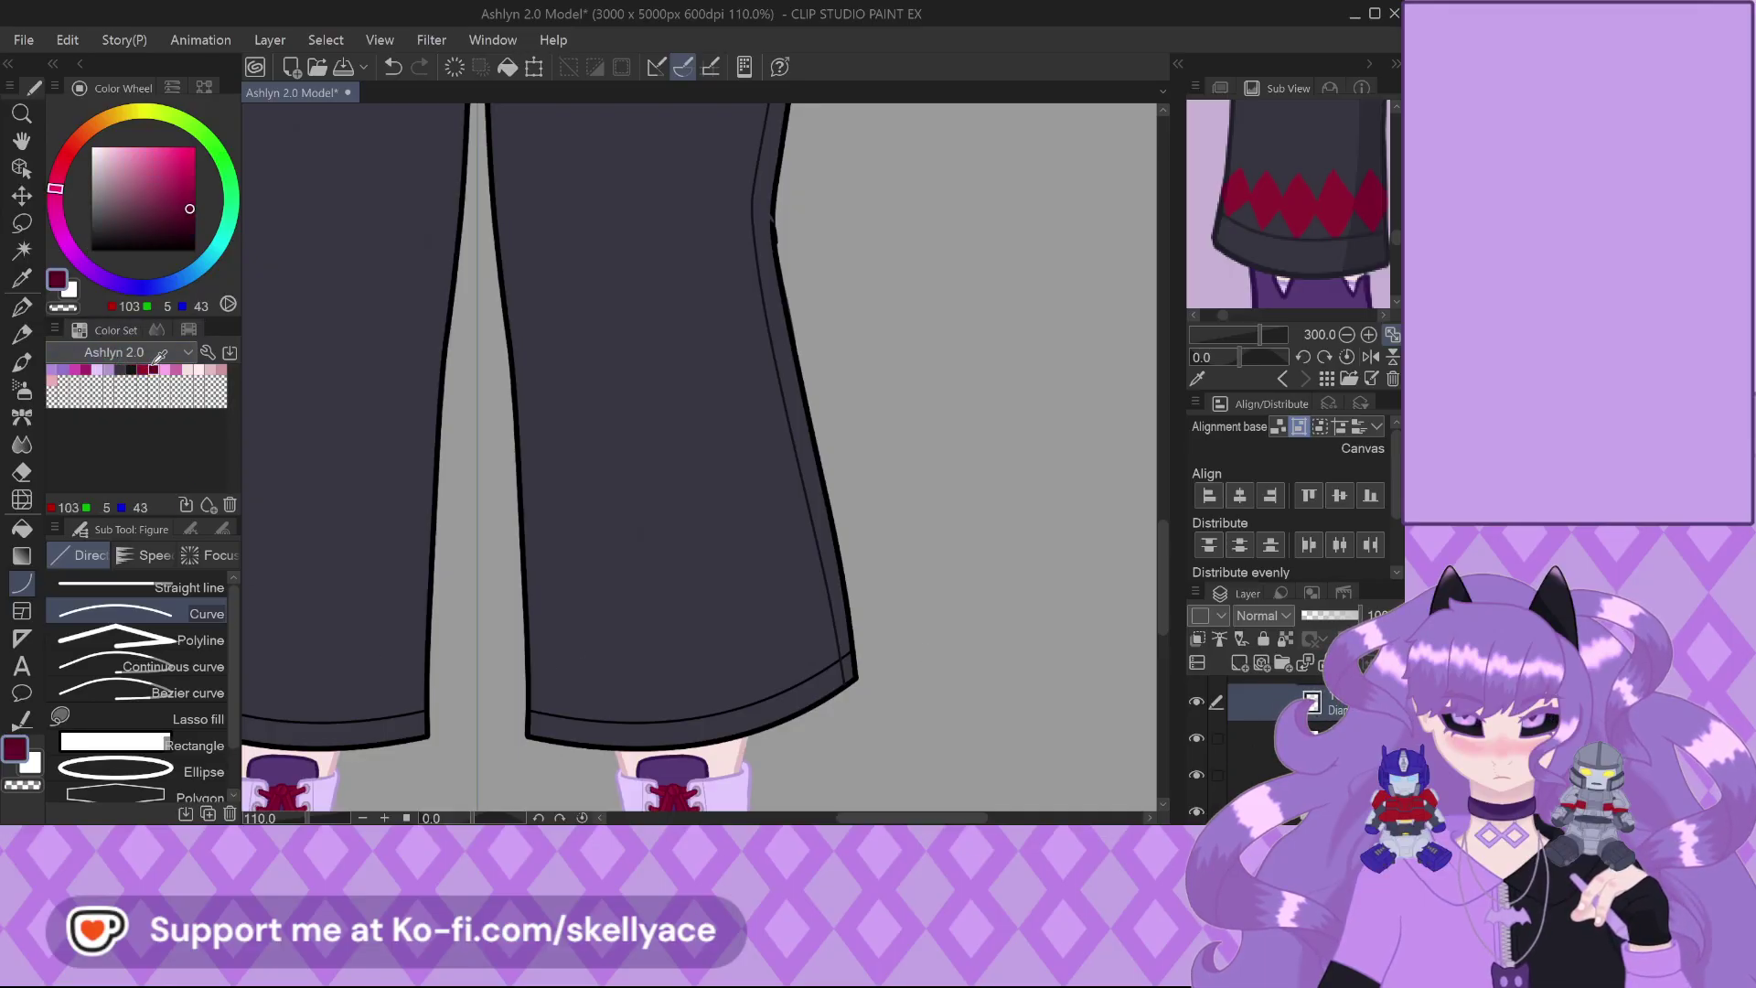
left_click(173, 587)
scroll(567, 722, "up", 3)
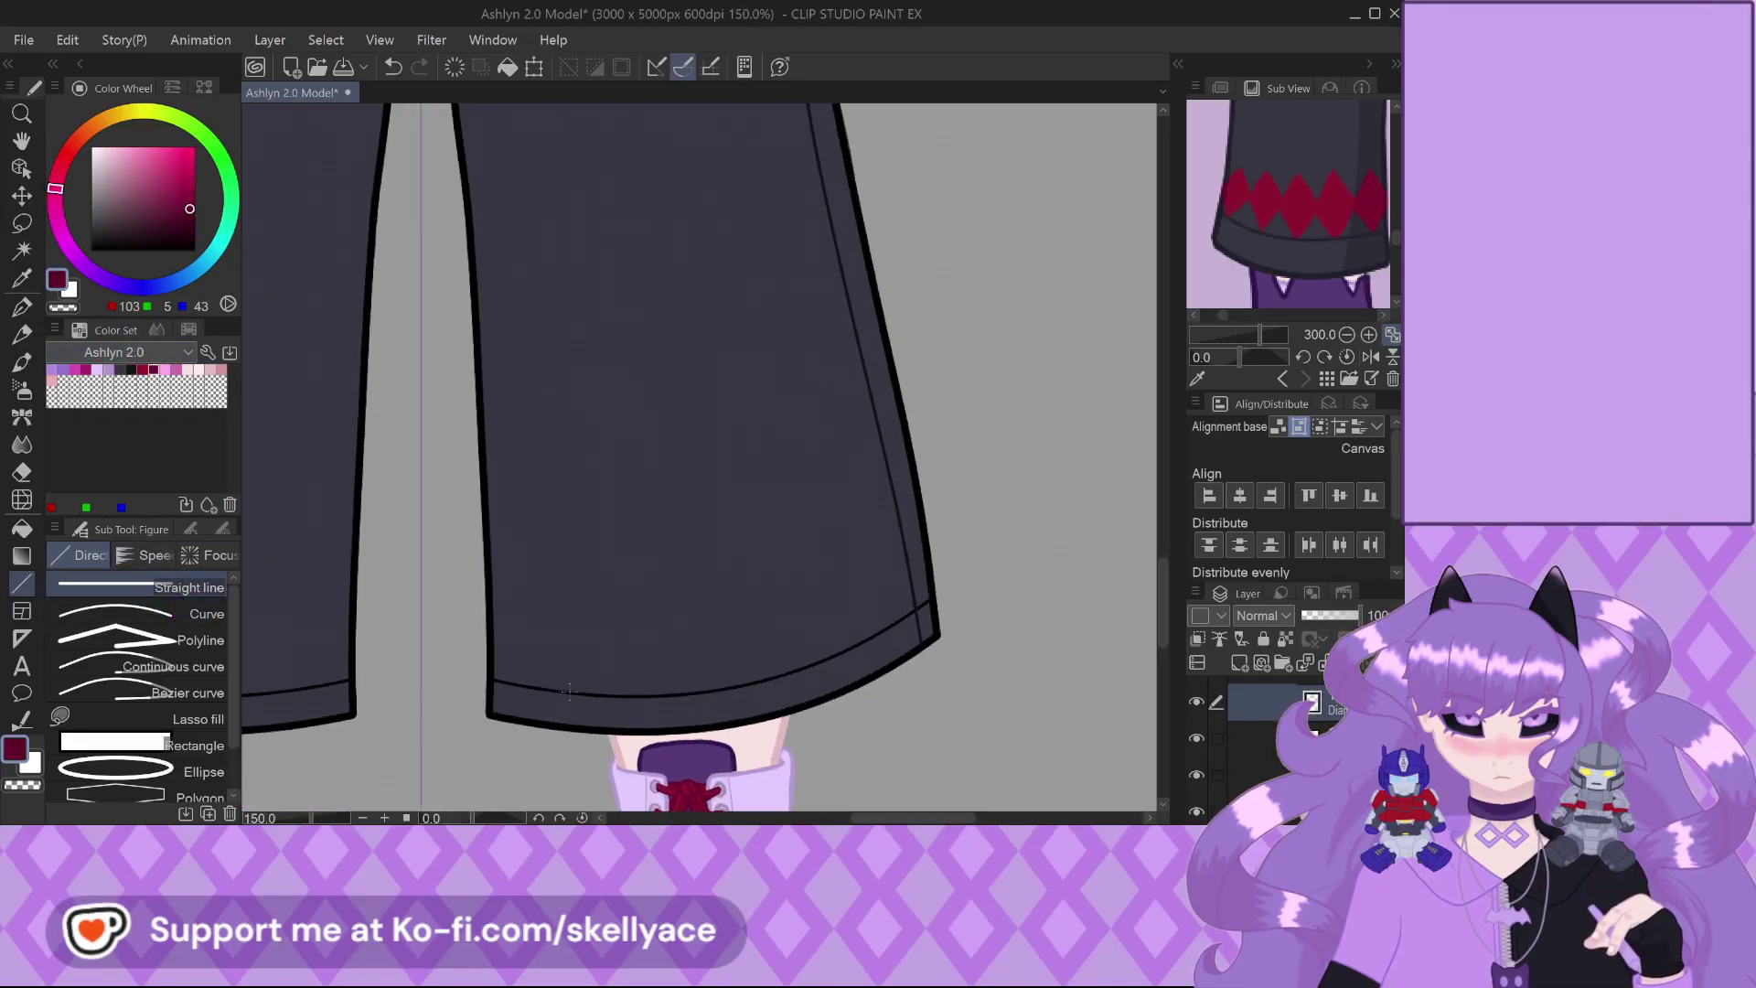
left_click_drag(468, 674, 1040, 573)
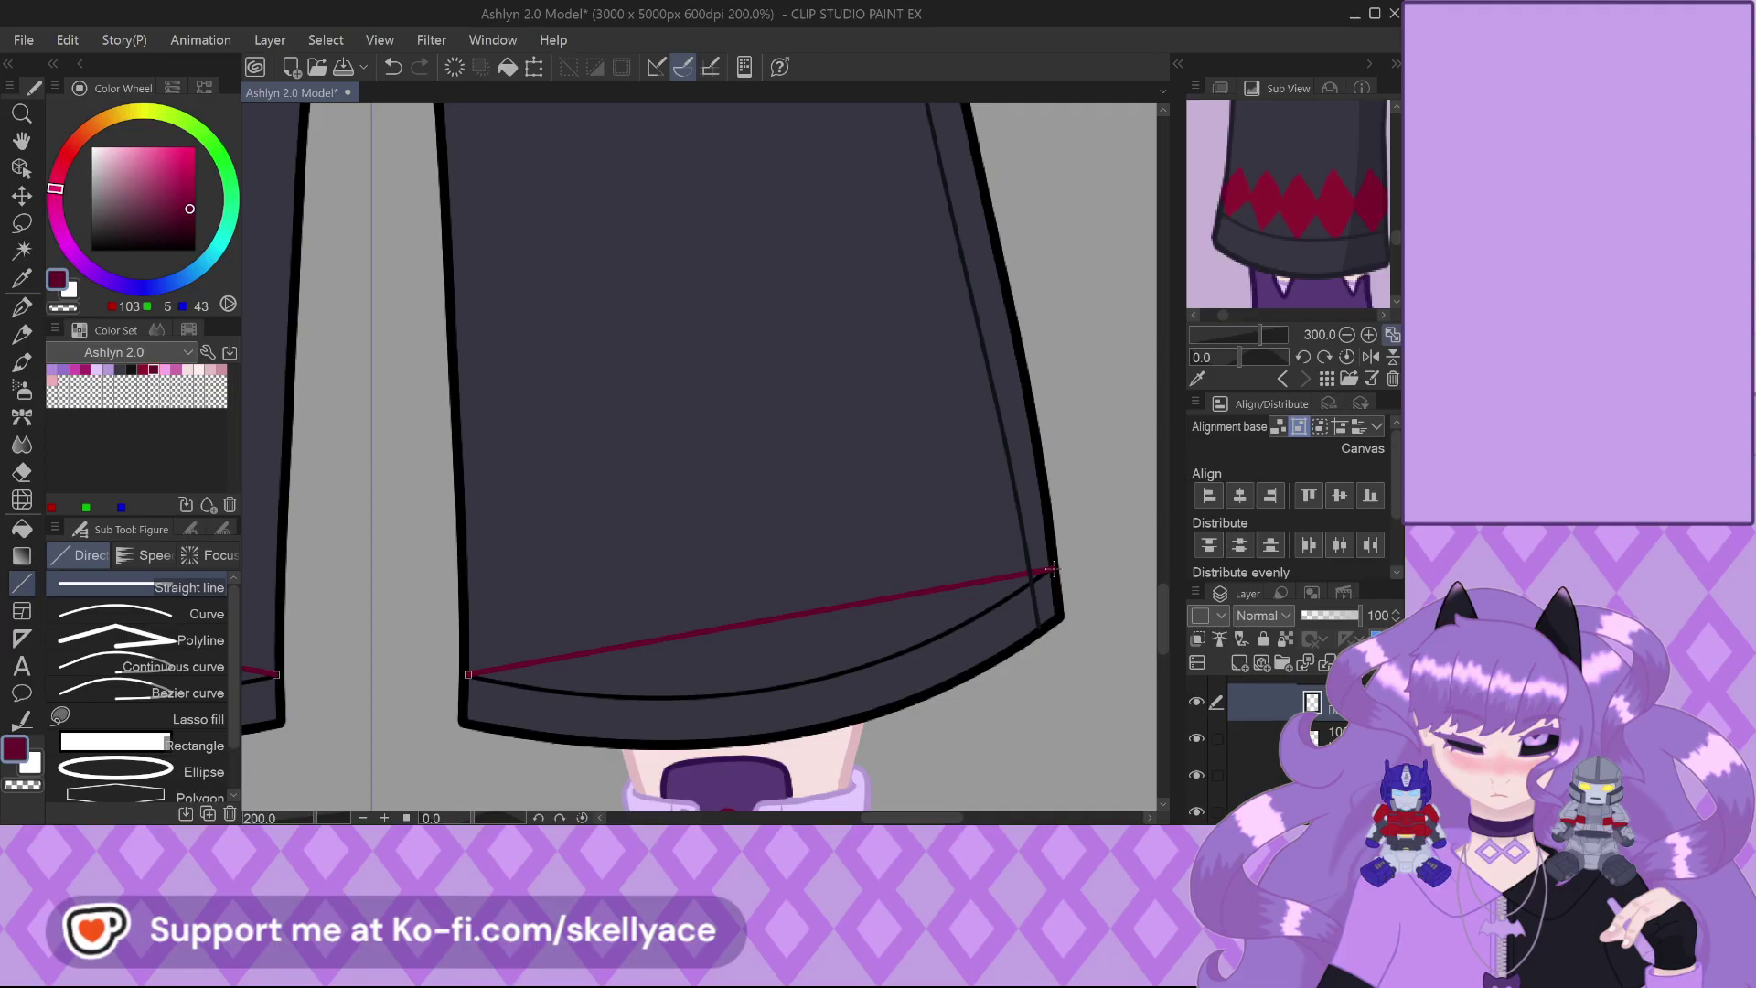
left_click_drag(1052, 568, 1052, 572)
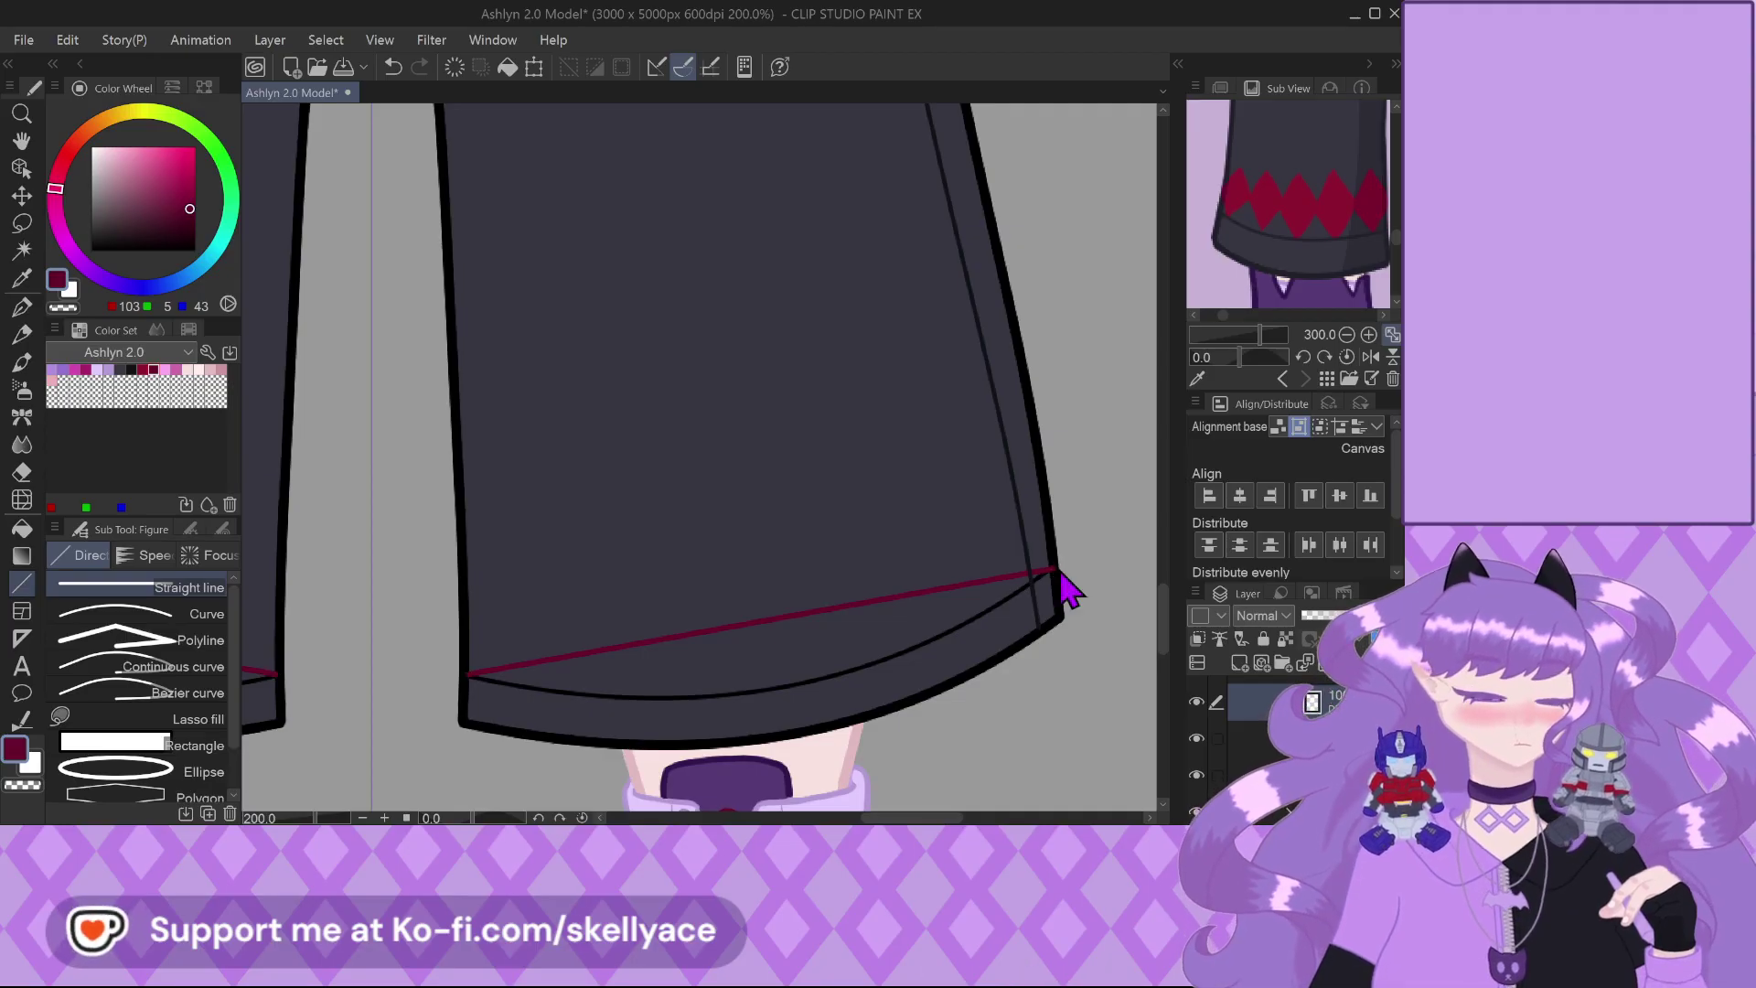
key("ctrl+z")
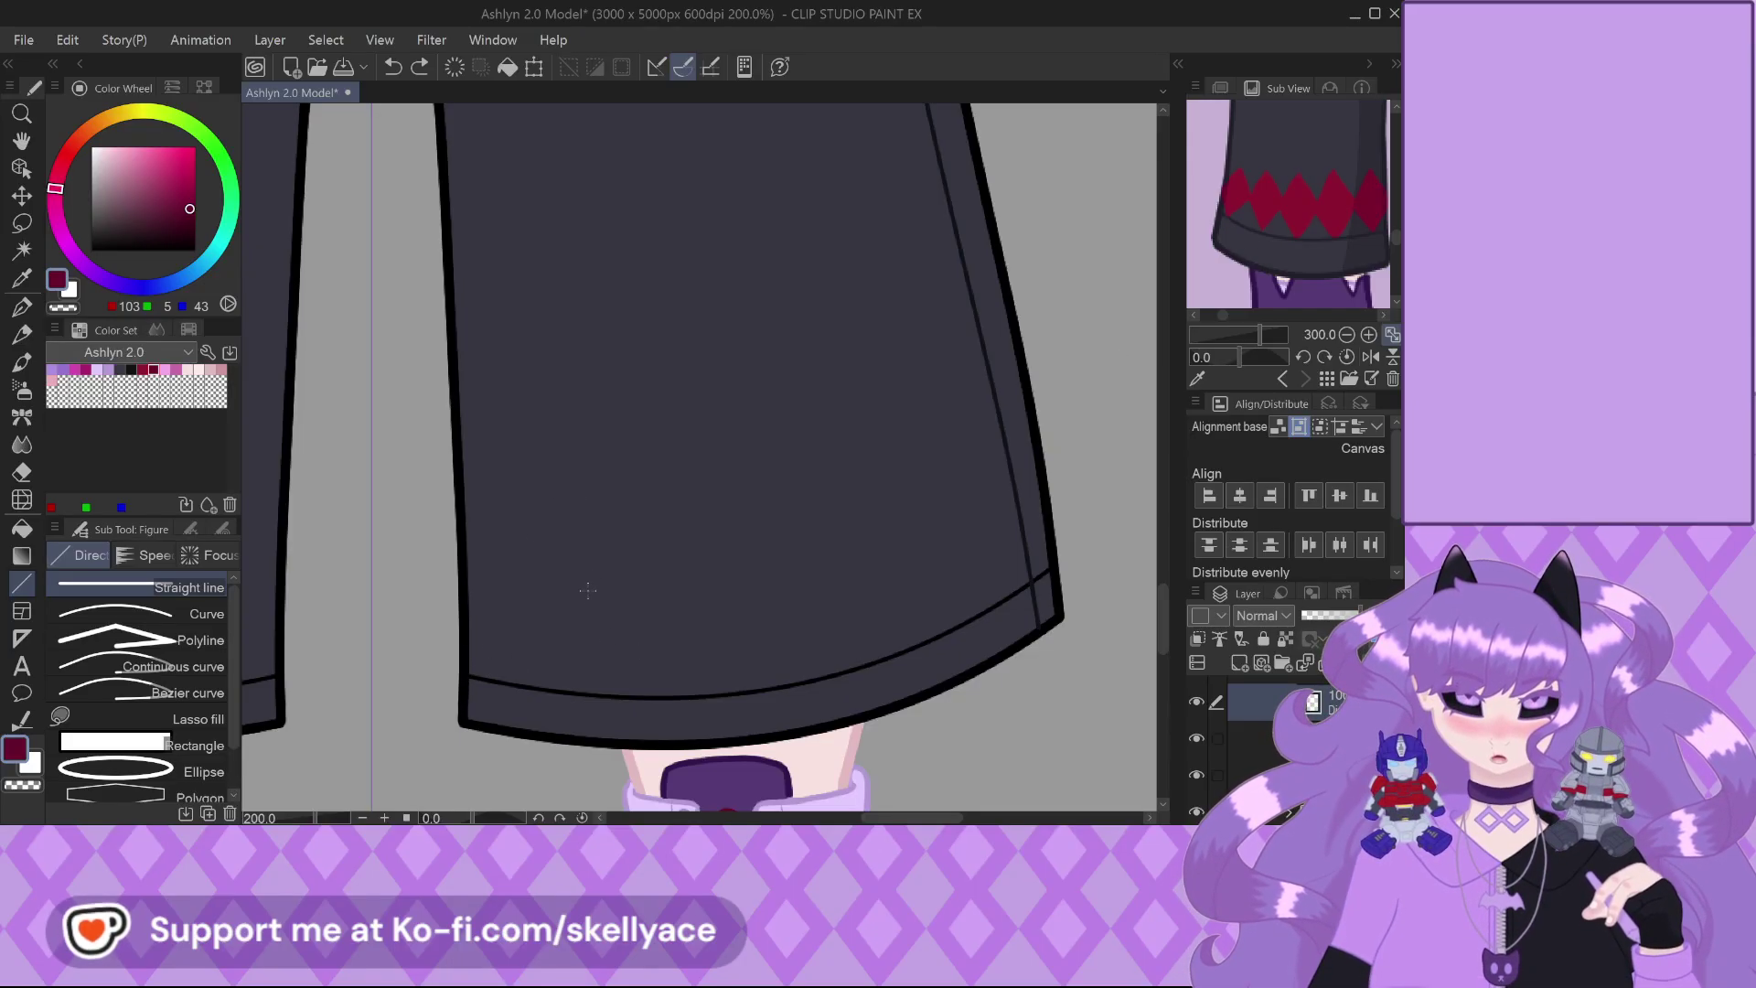
Draw a dark red curve along the hem seam and move its layer up the pant legs as a guide above the hem
left_click(206, 613)
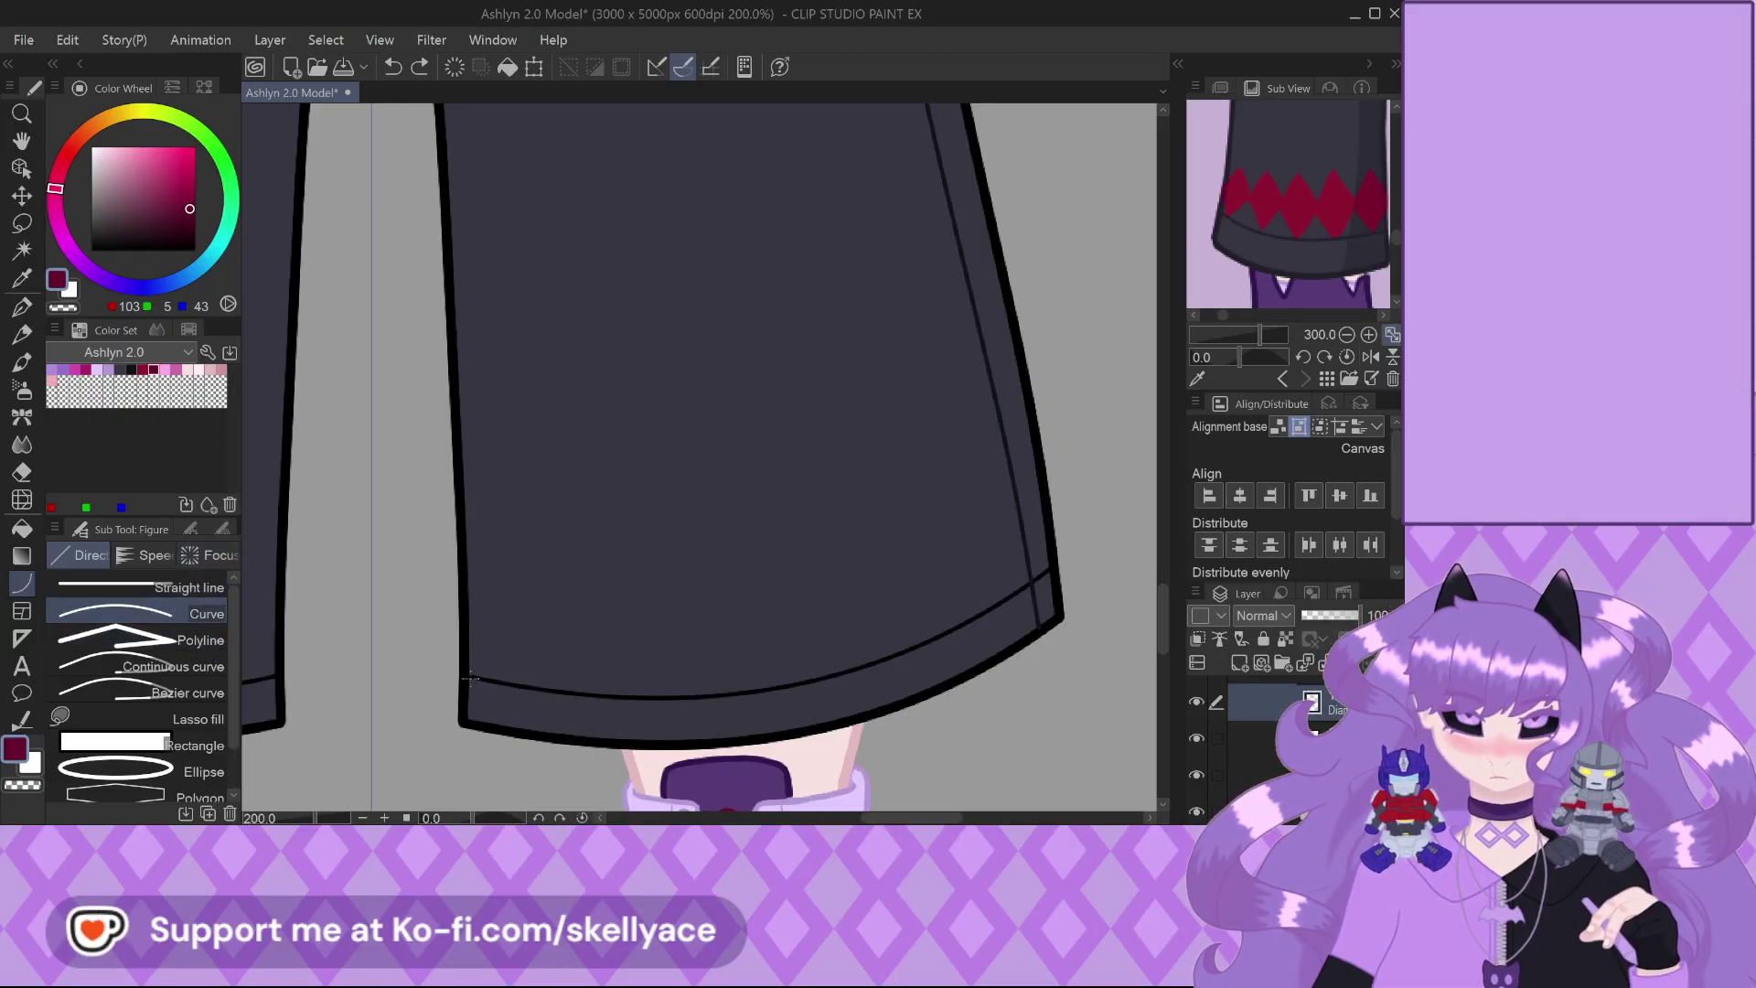
mouse_move(468, 675)
left_mouse_down()
mouse_move(1033, 617)
mouse_move(1042, 576)
left_mouse_up()
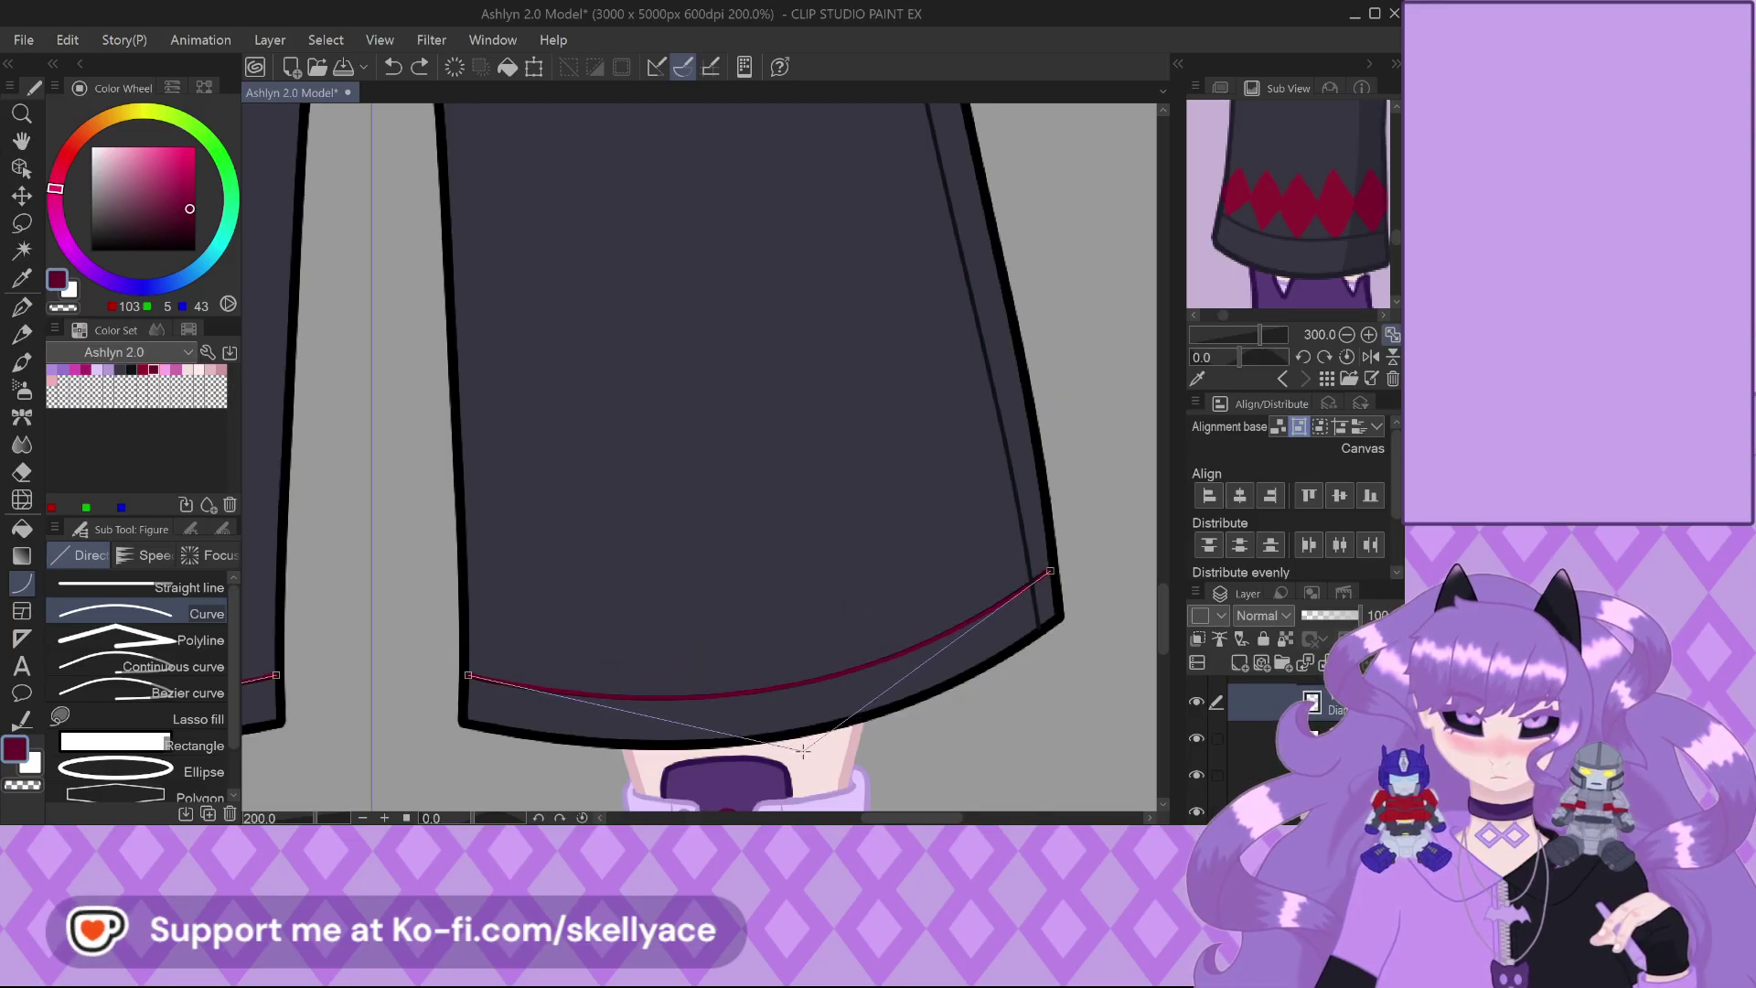
left_click(807, 754)
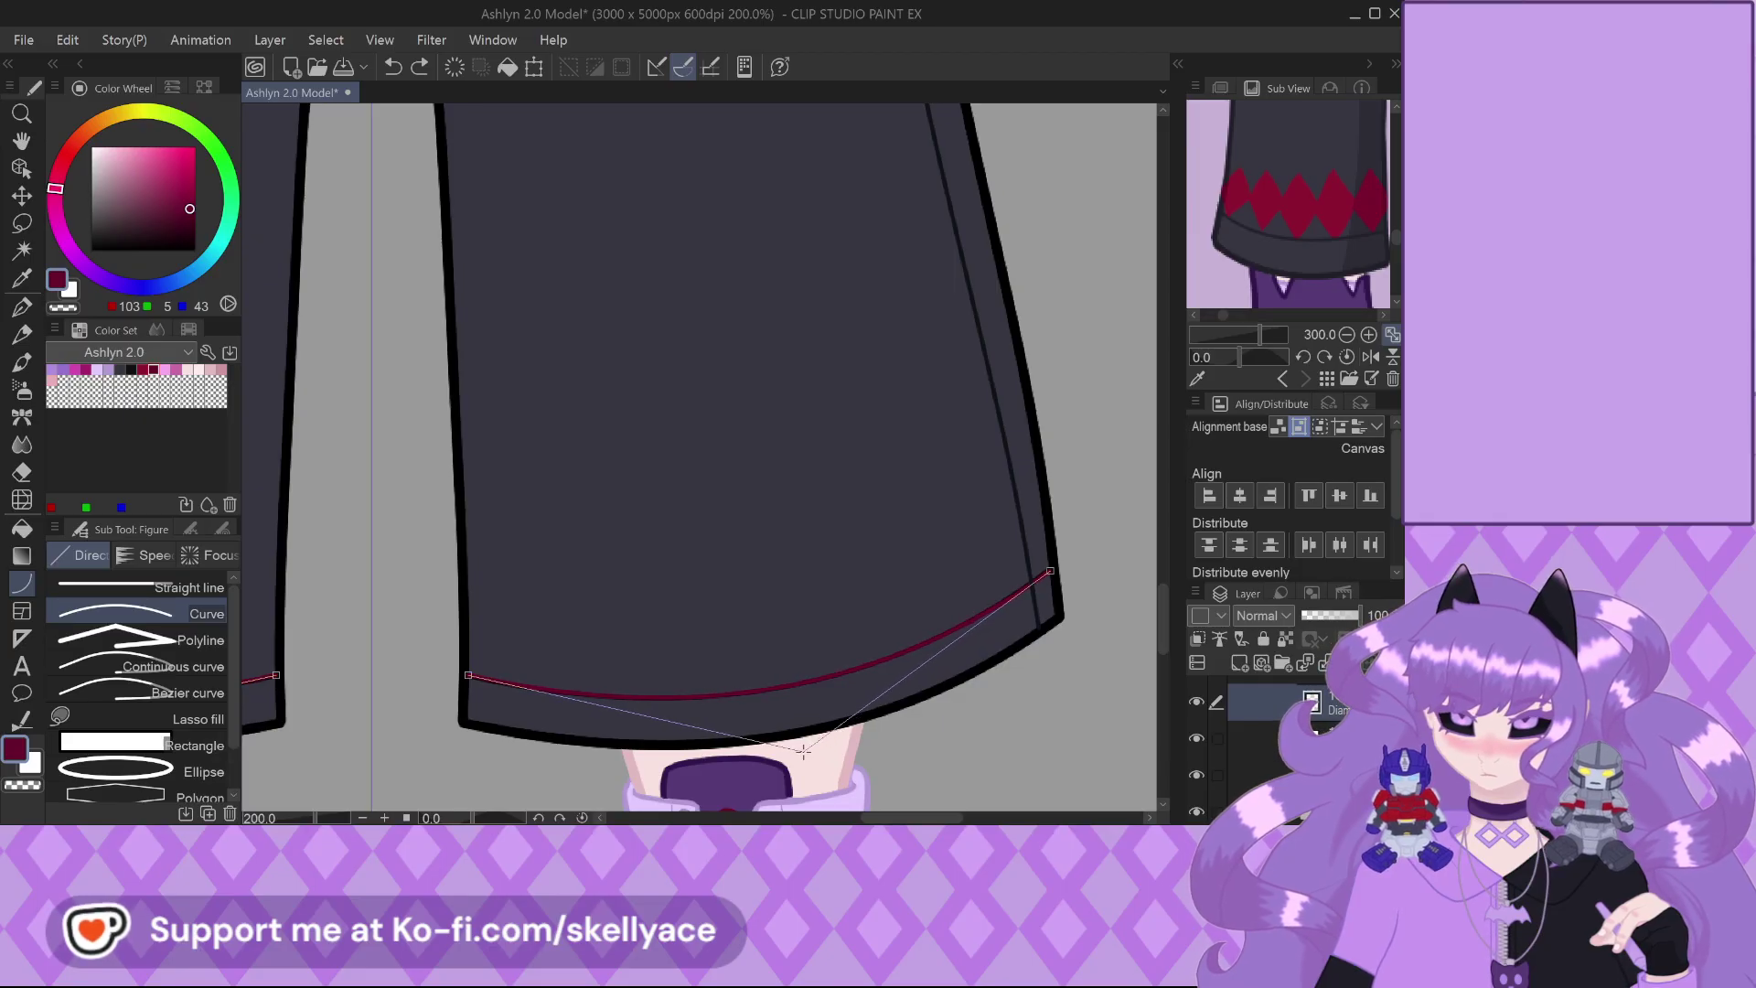
key("k")
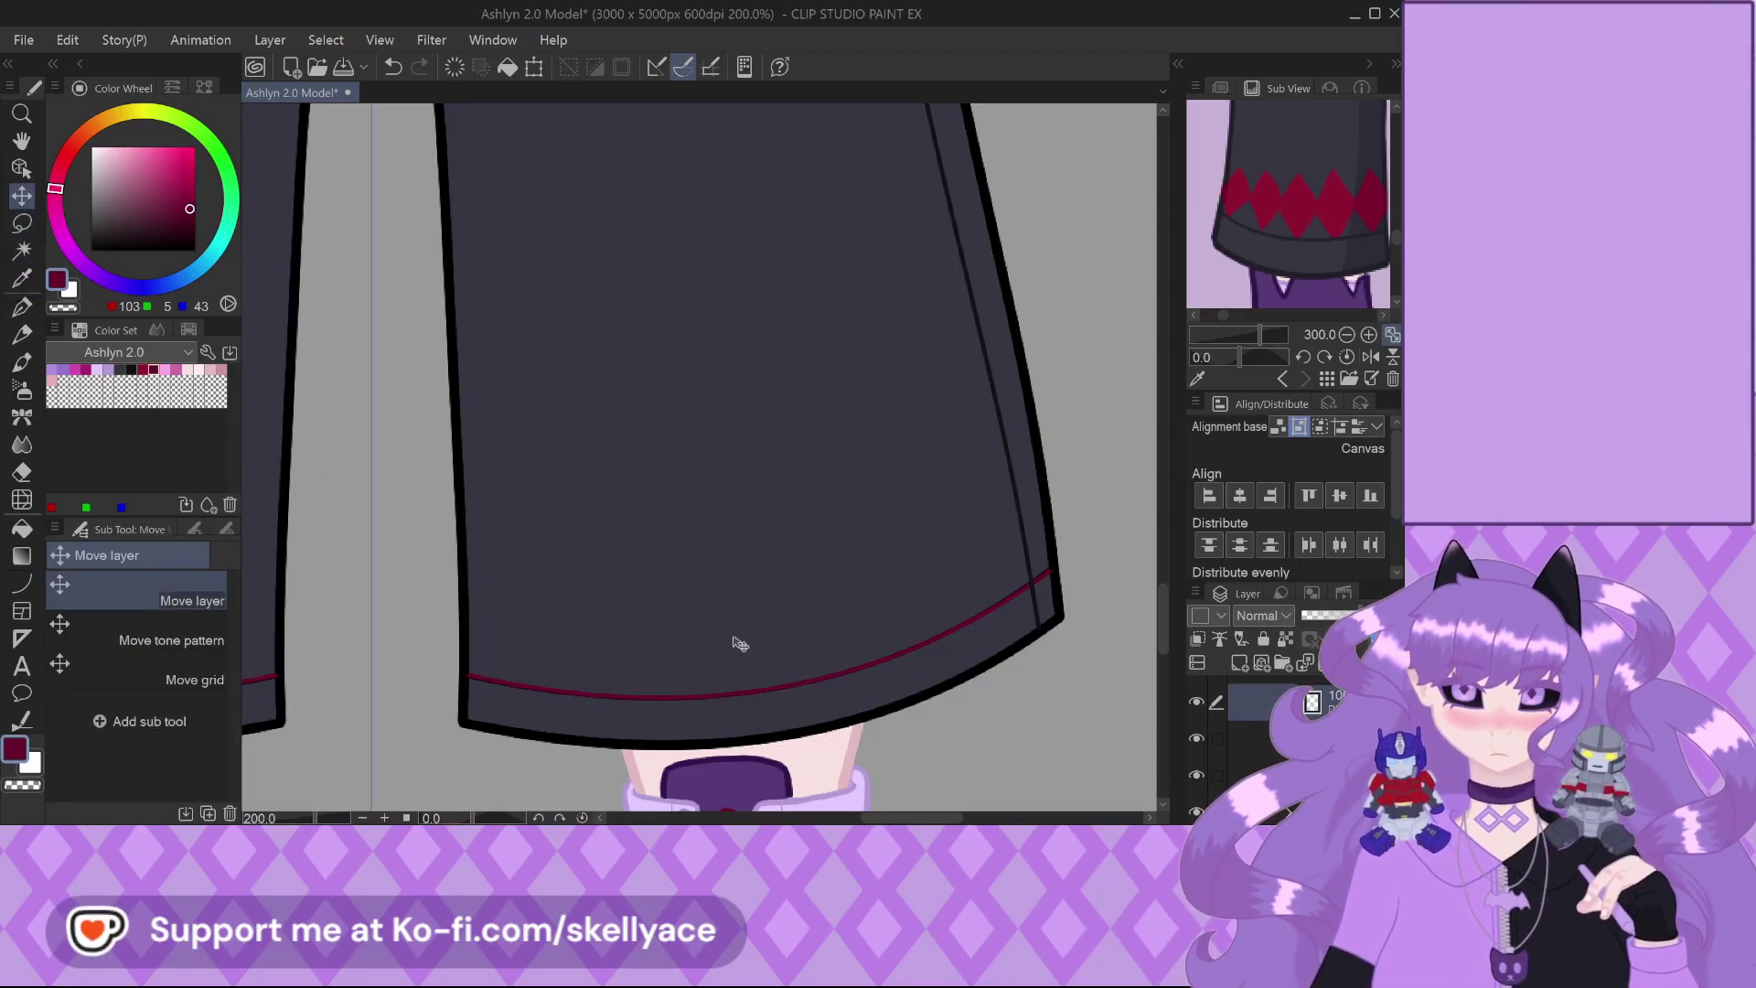
left_click_drag(736, 711, 684, 523)
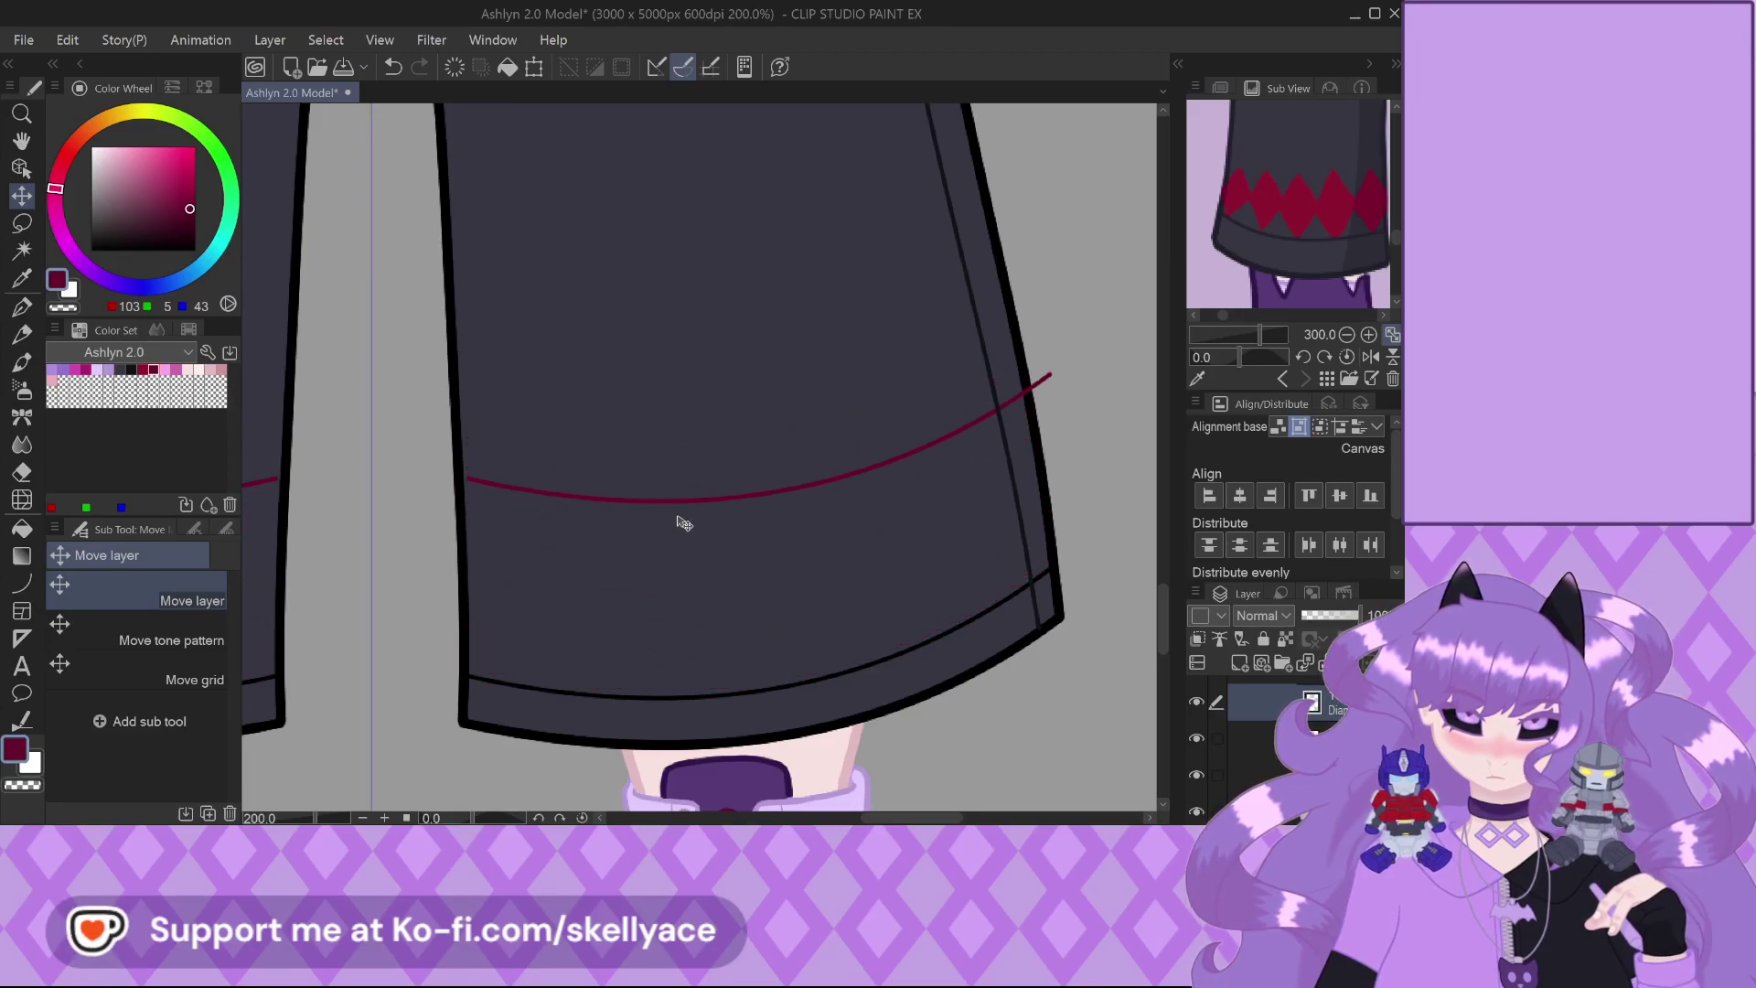
scroll(684, 523, "down", 3)
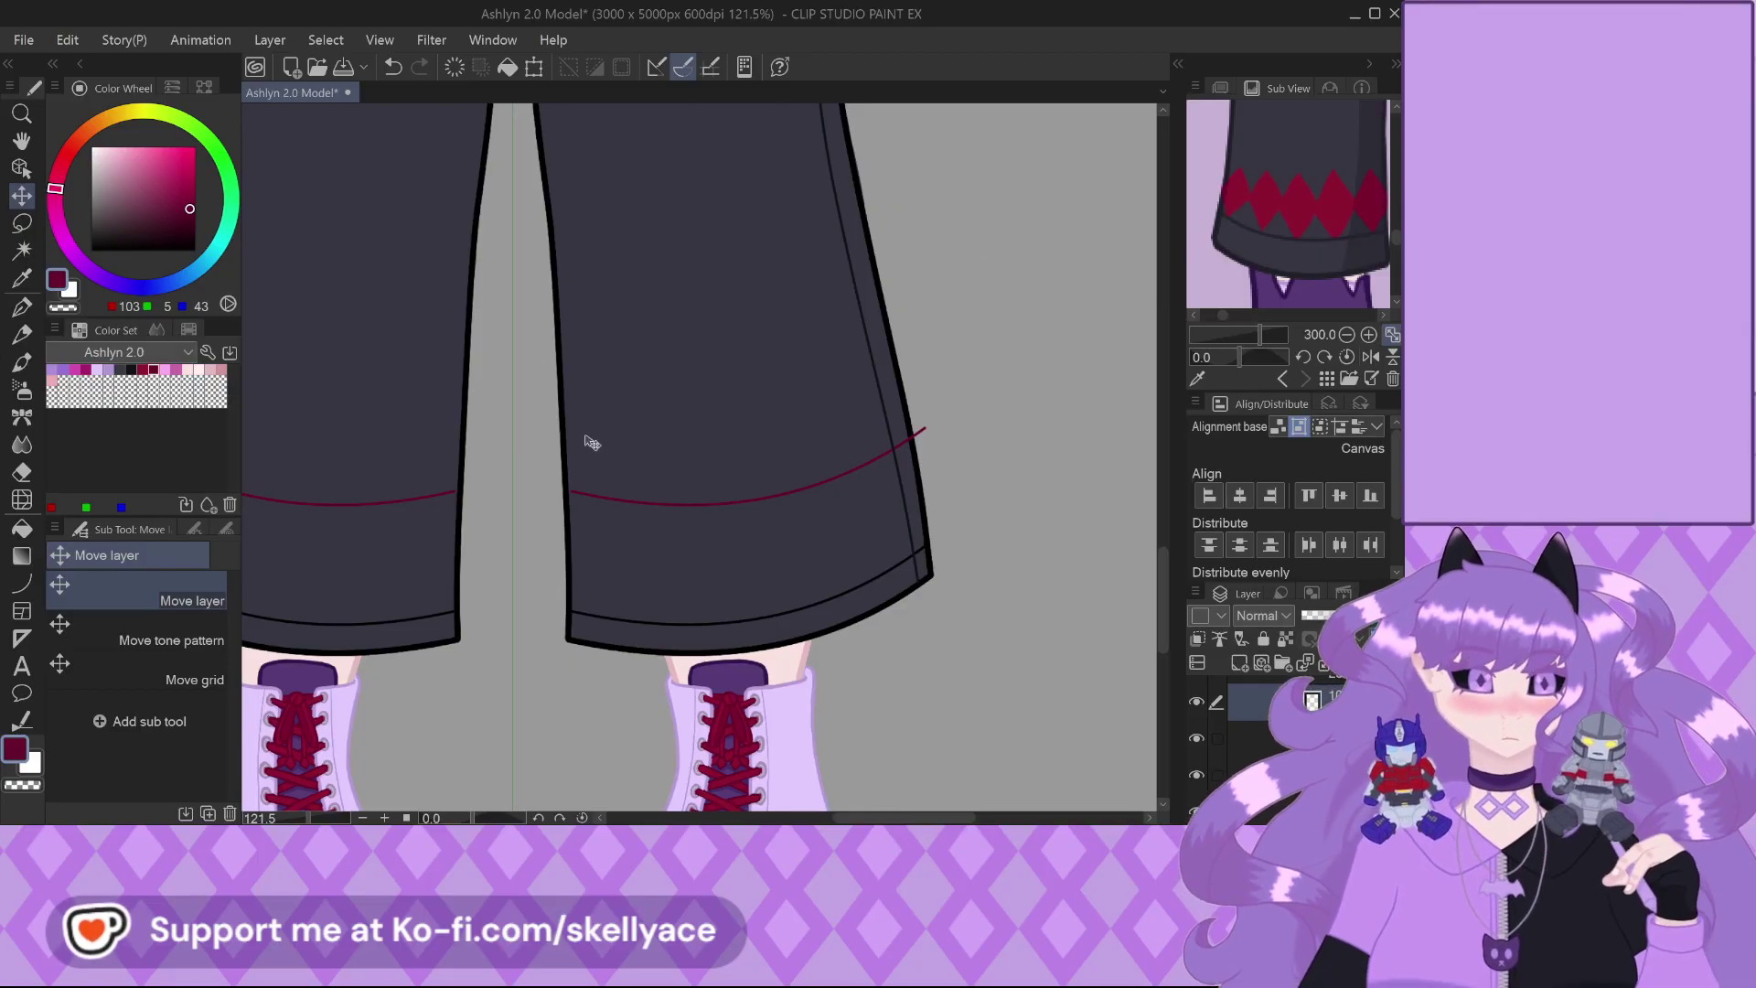
Open the material library and look through the materials of own creation, down to the Bat design
left_click(22, 309)
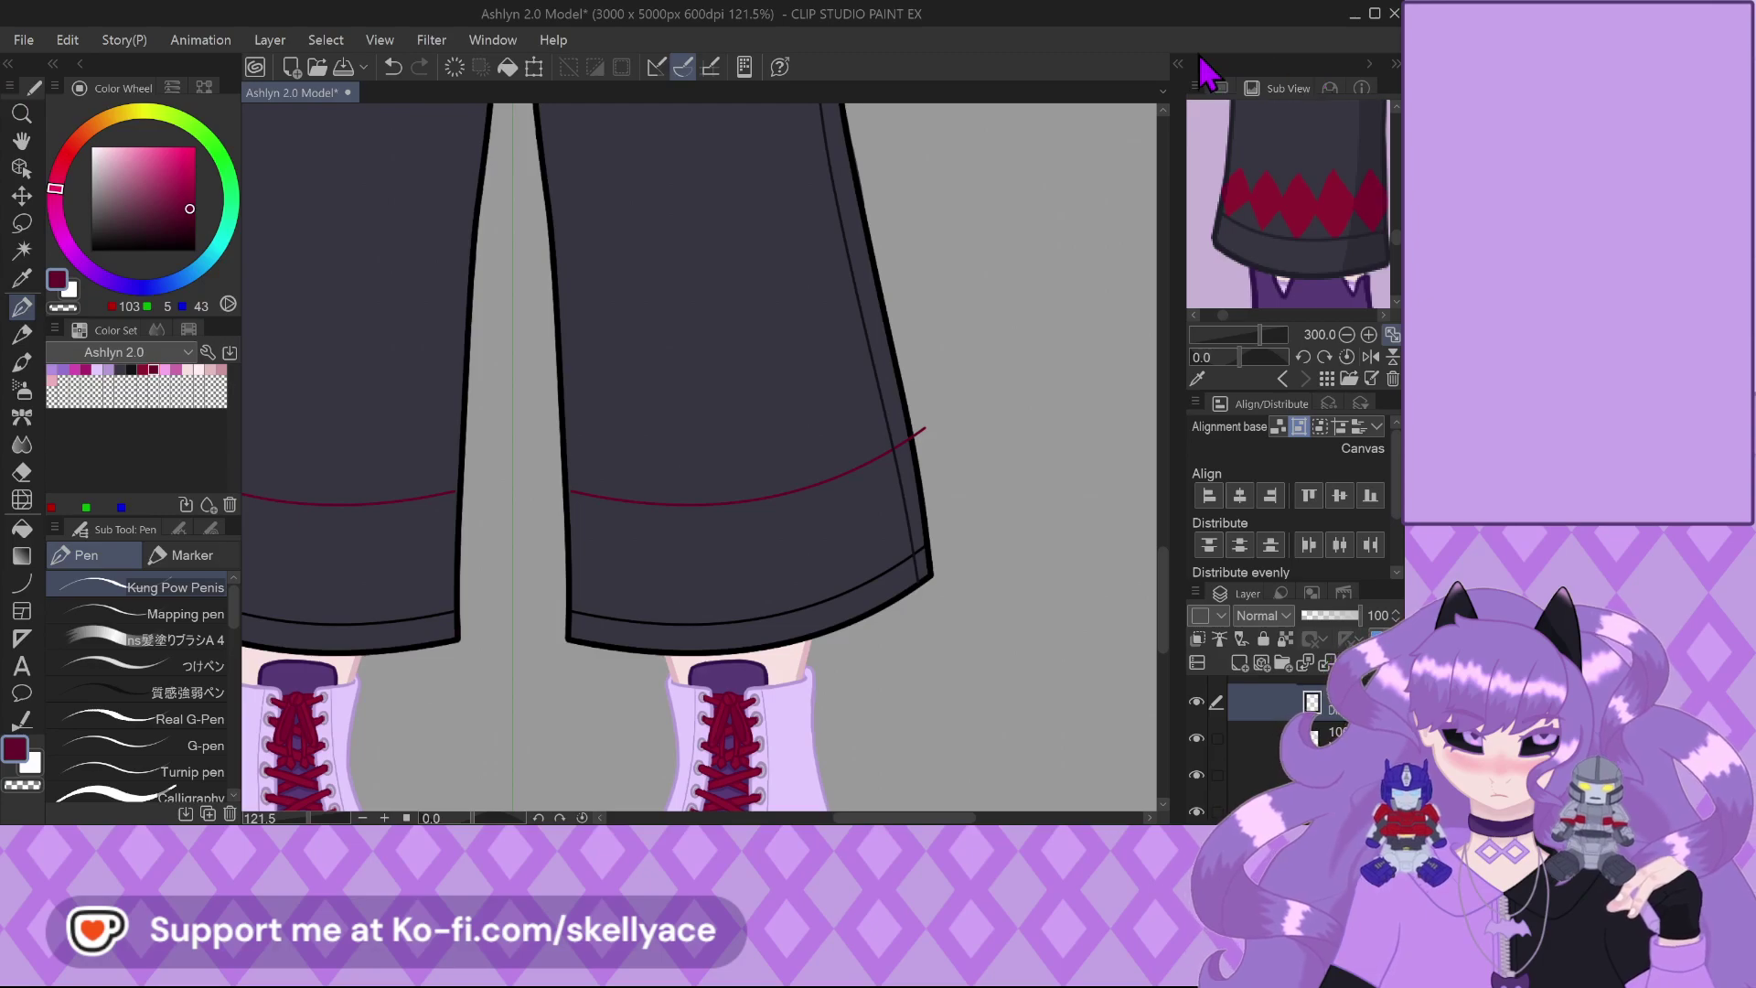
left_click(1179, 66)
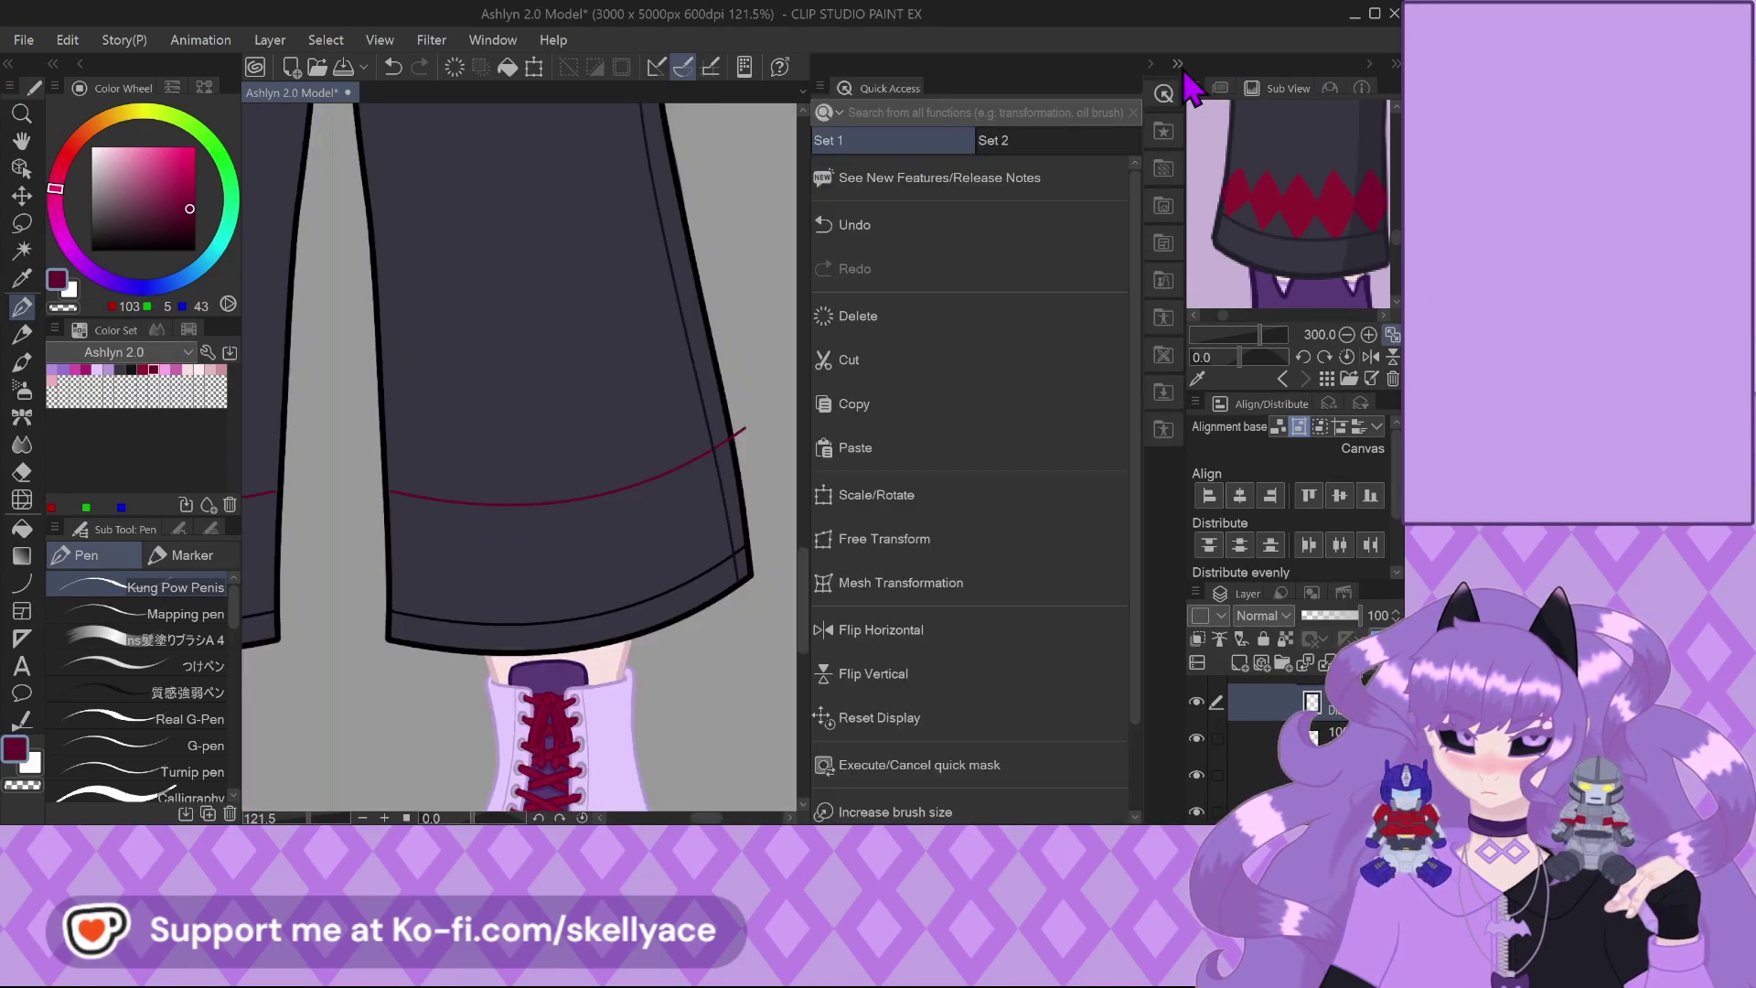
left_click(1178, 65)
left_click(1178, 65)
left_click(1178, 65)
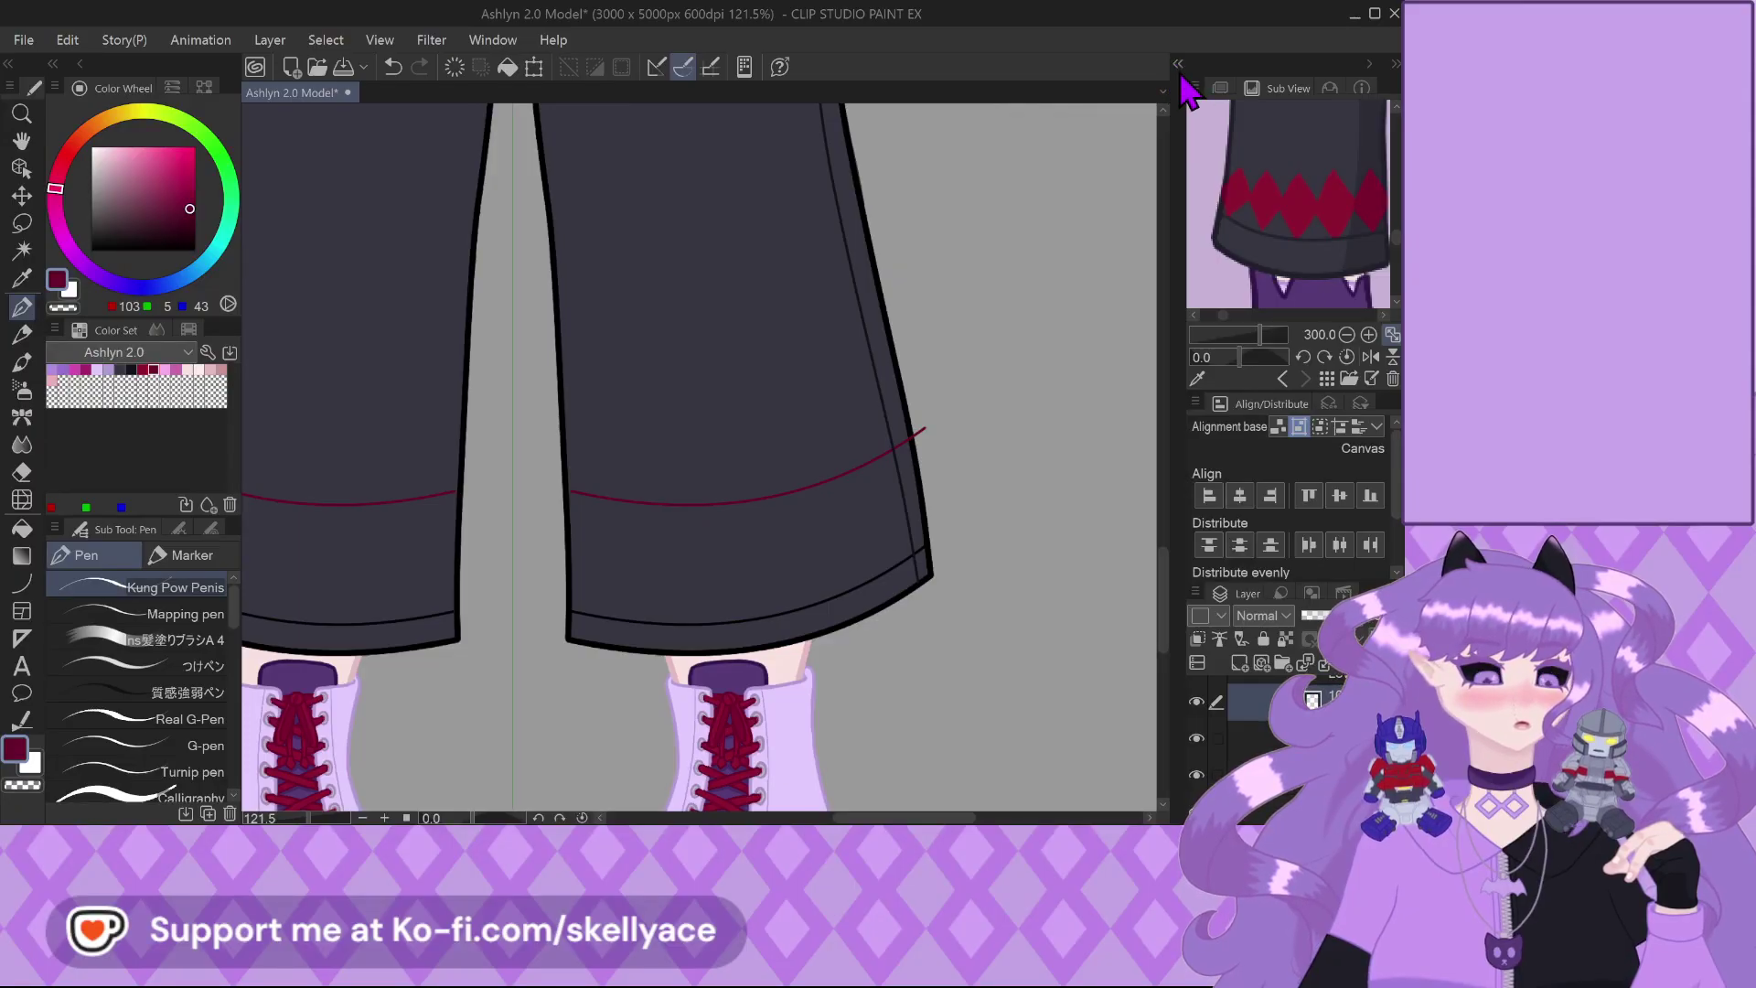
left_click(1178, 65)
left_click(1168, 136)
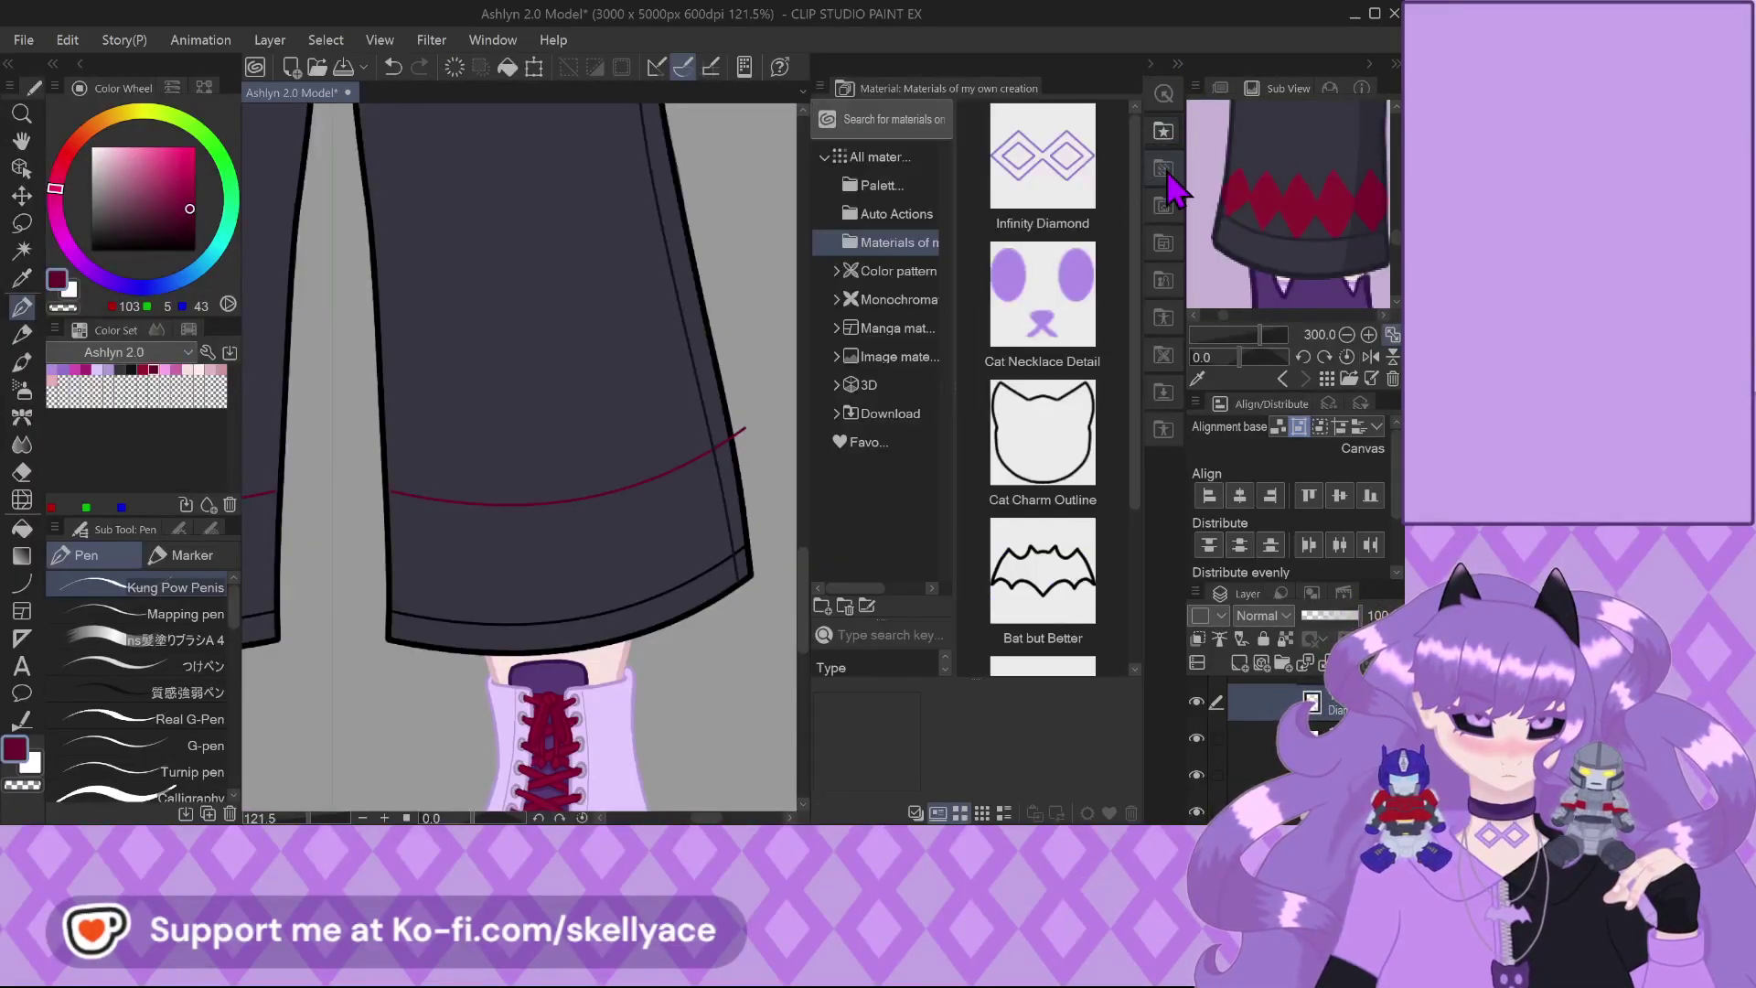
left_click(1171, 170)
left_click(1167, 137)
left_click(1035, 413)
scroll(1037, 421, "down", 3)
scroll(1038, 430, "up", 3)
left_click(1043, 576)
scroll(1042, 572, "down", 3)
left_click(1043, 571)
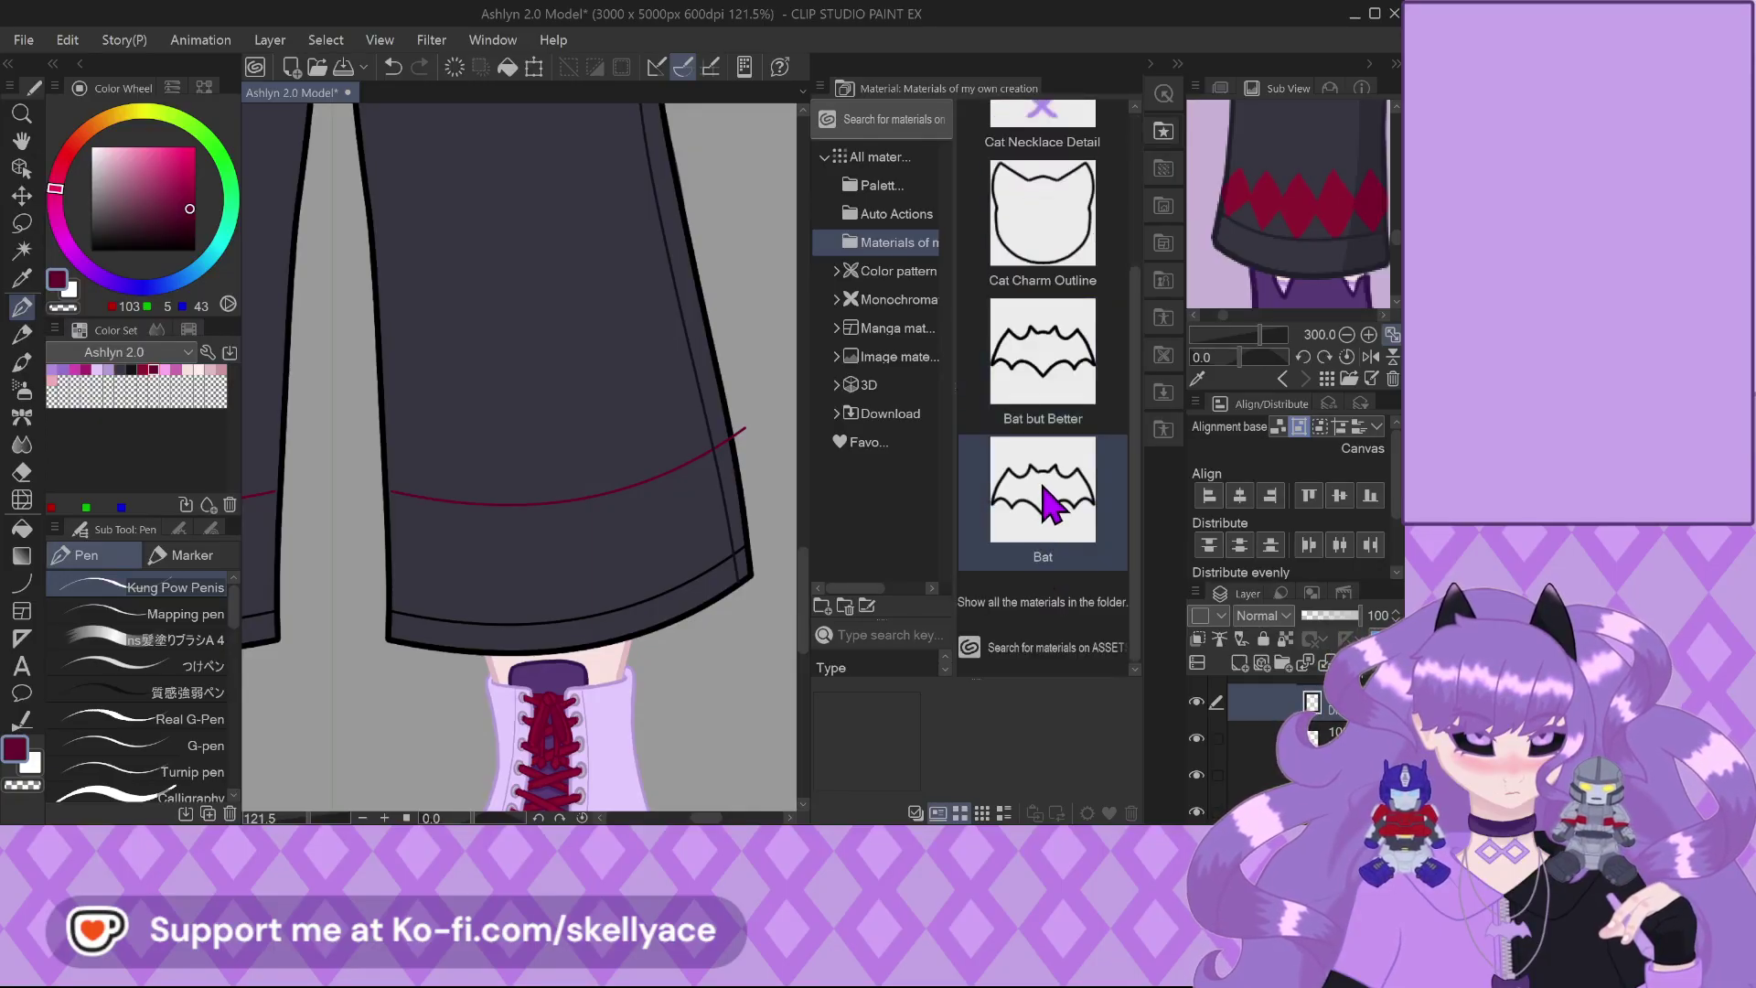
Look through the material library's color pattern, monochromatic pattern, manga, image, 3D and download categories for a suitable diamond pattern
left_click(1172, 173)
left_click(1175, 208)
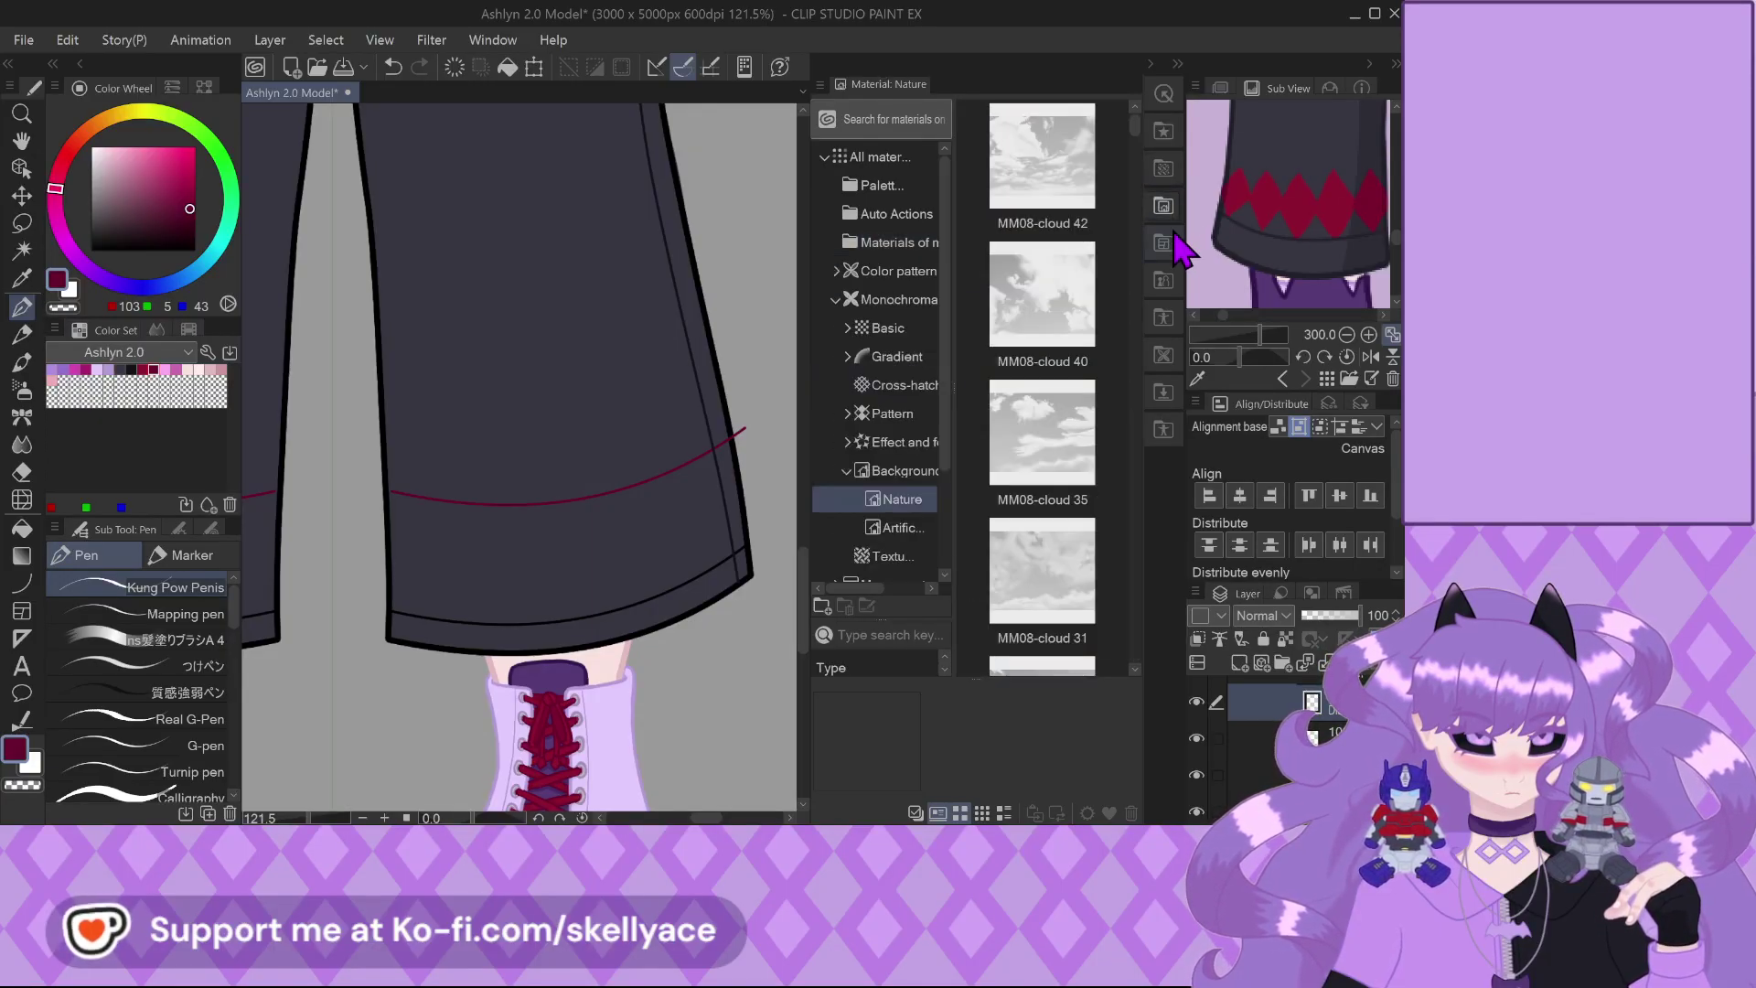
left_click(1175, 245)
left_click(1175, 169)
left_click(1176, 144)
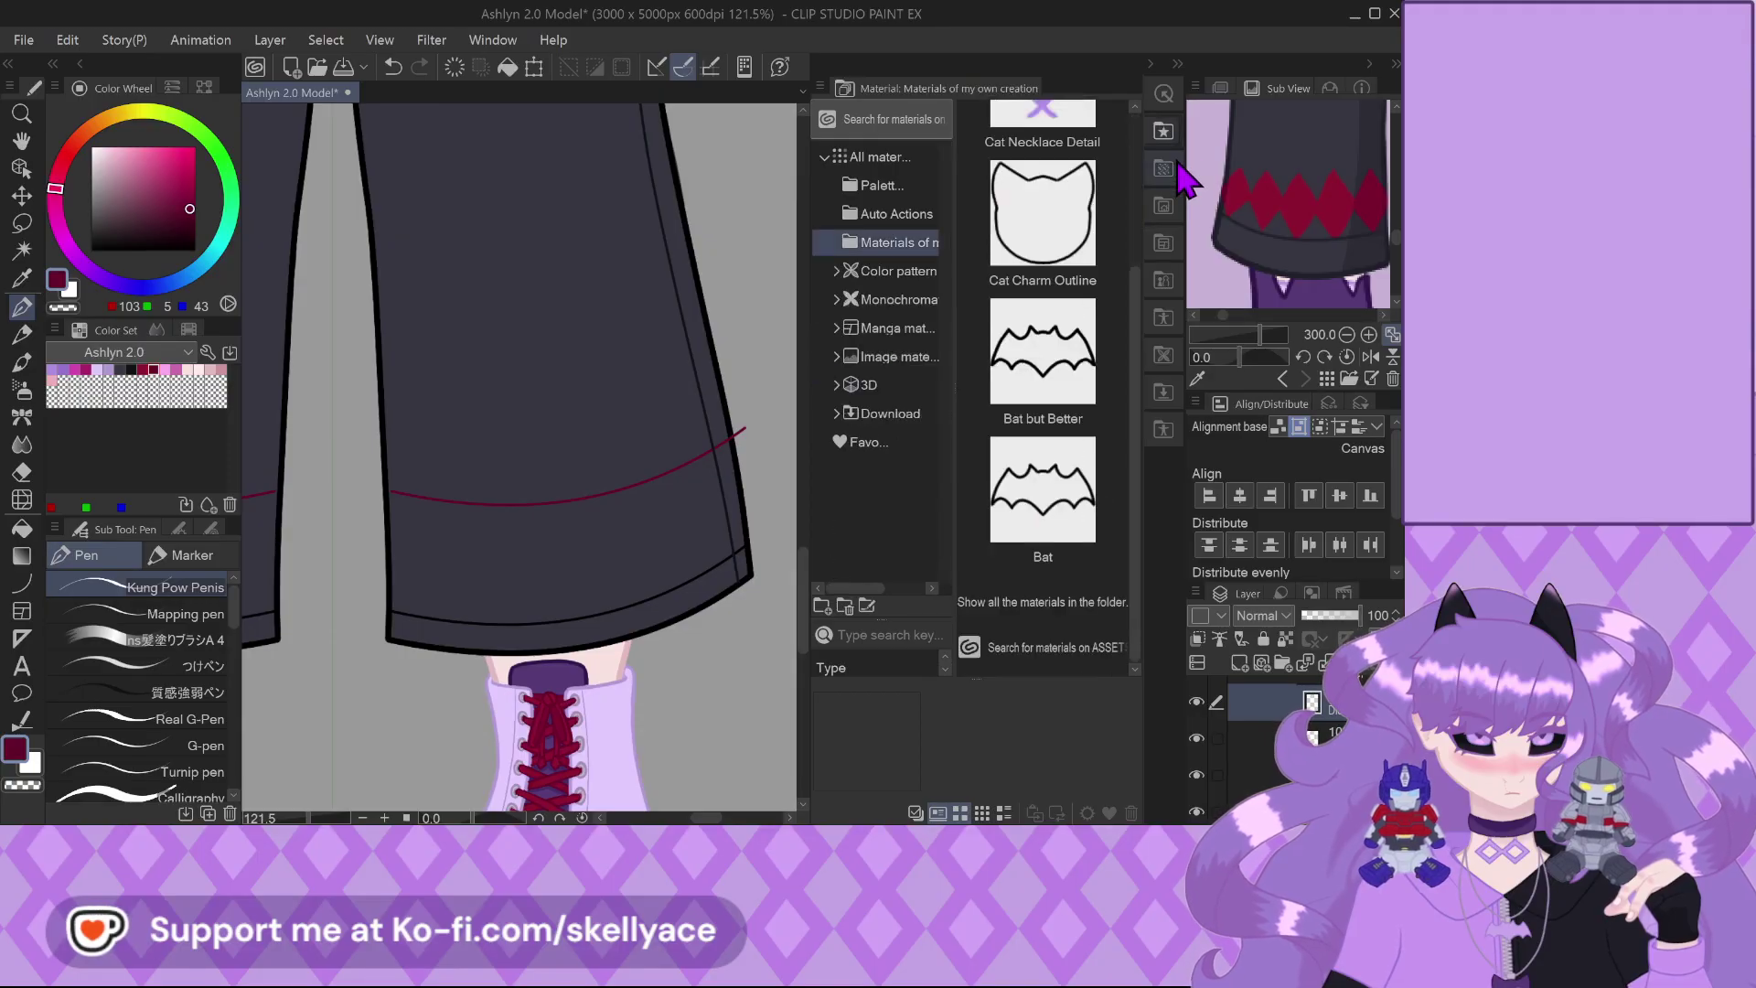
left_click(1173, 164)
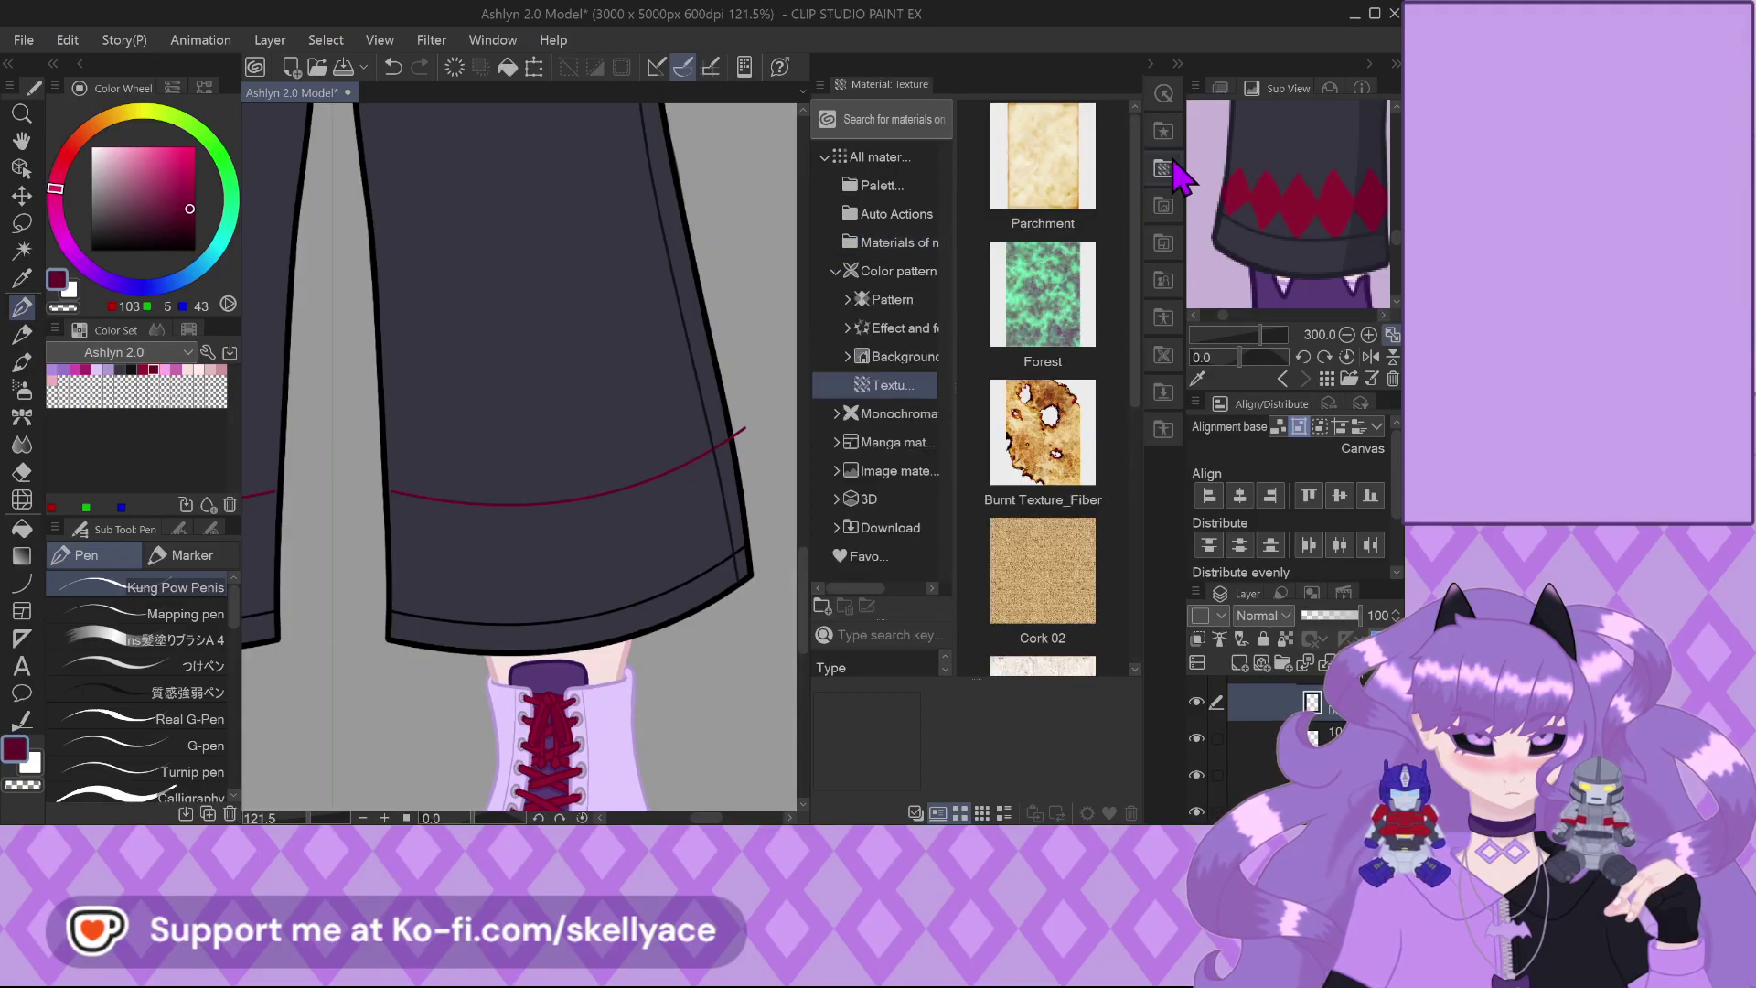
left_click(1164, 208)
left_click(1163, 279)
left_click(1161, 279)
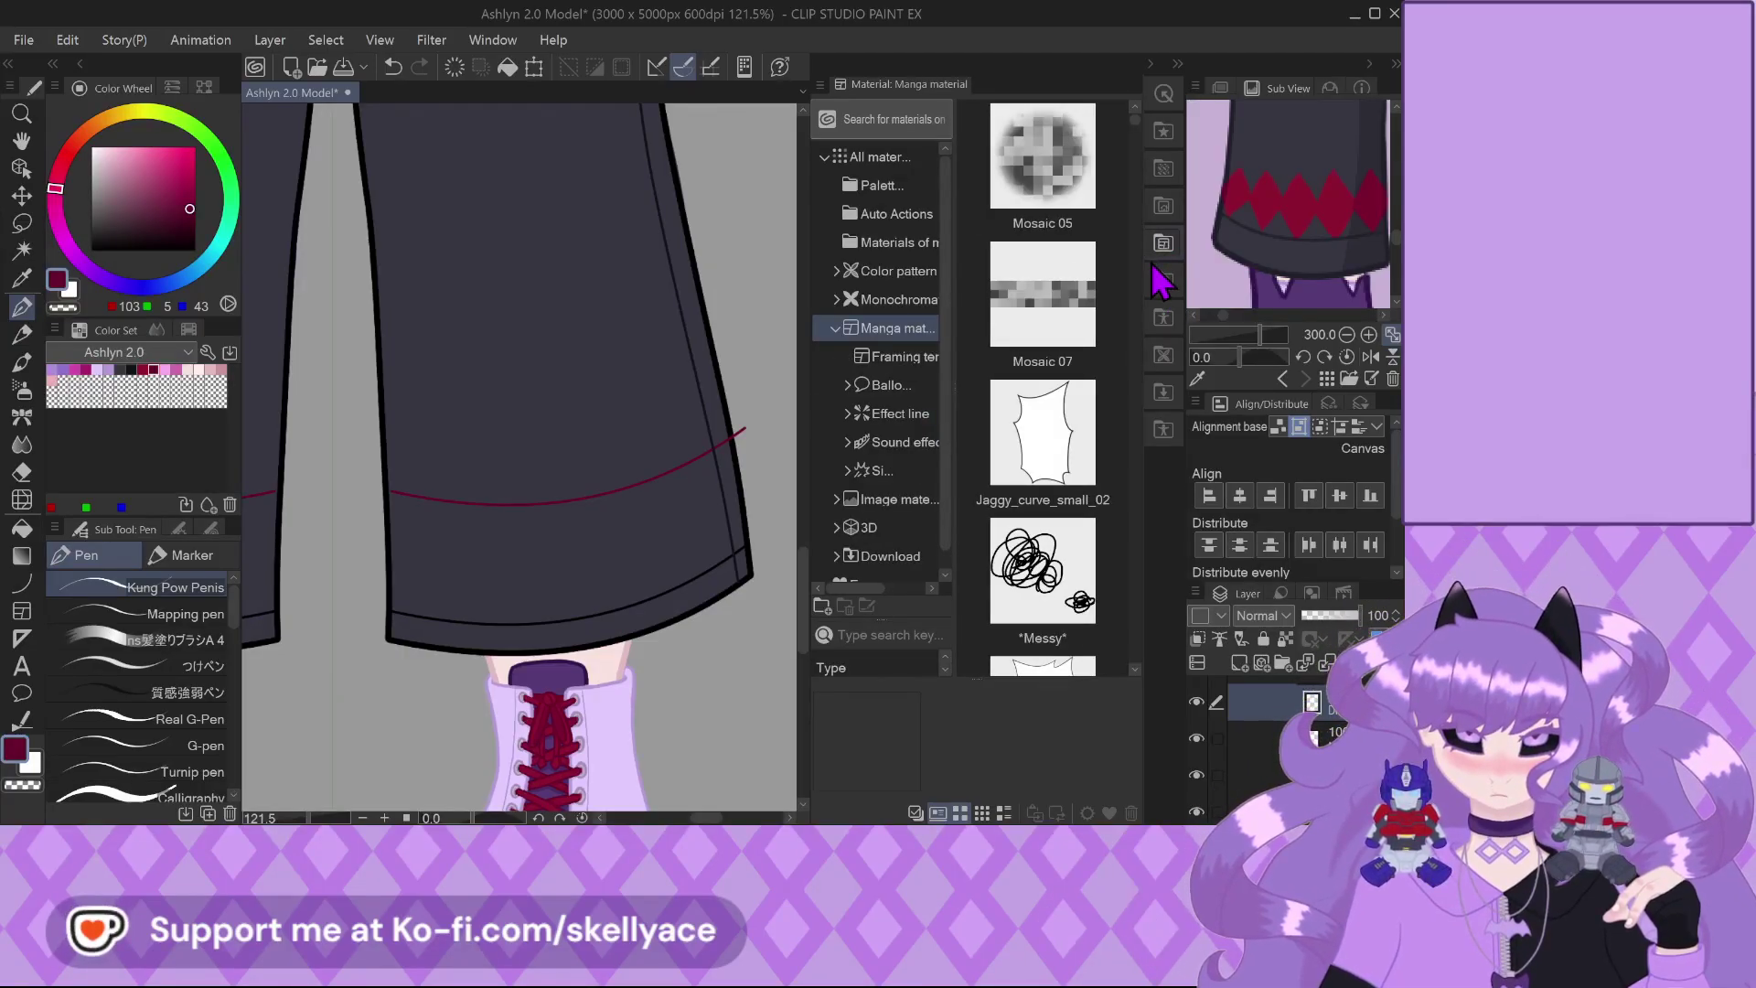
left_click(1166, 280)
left_click(1165, 317)
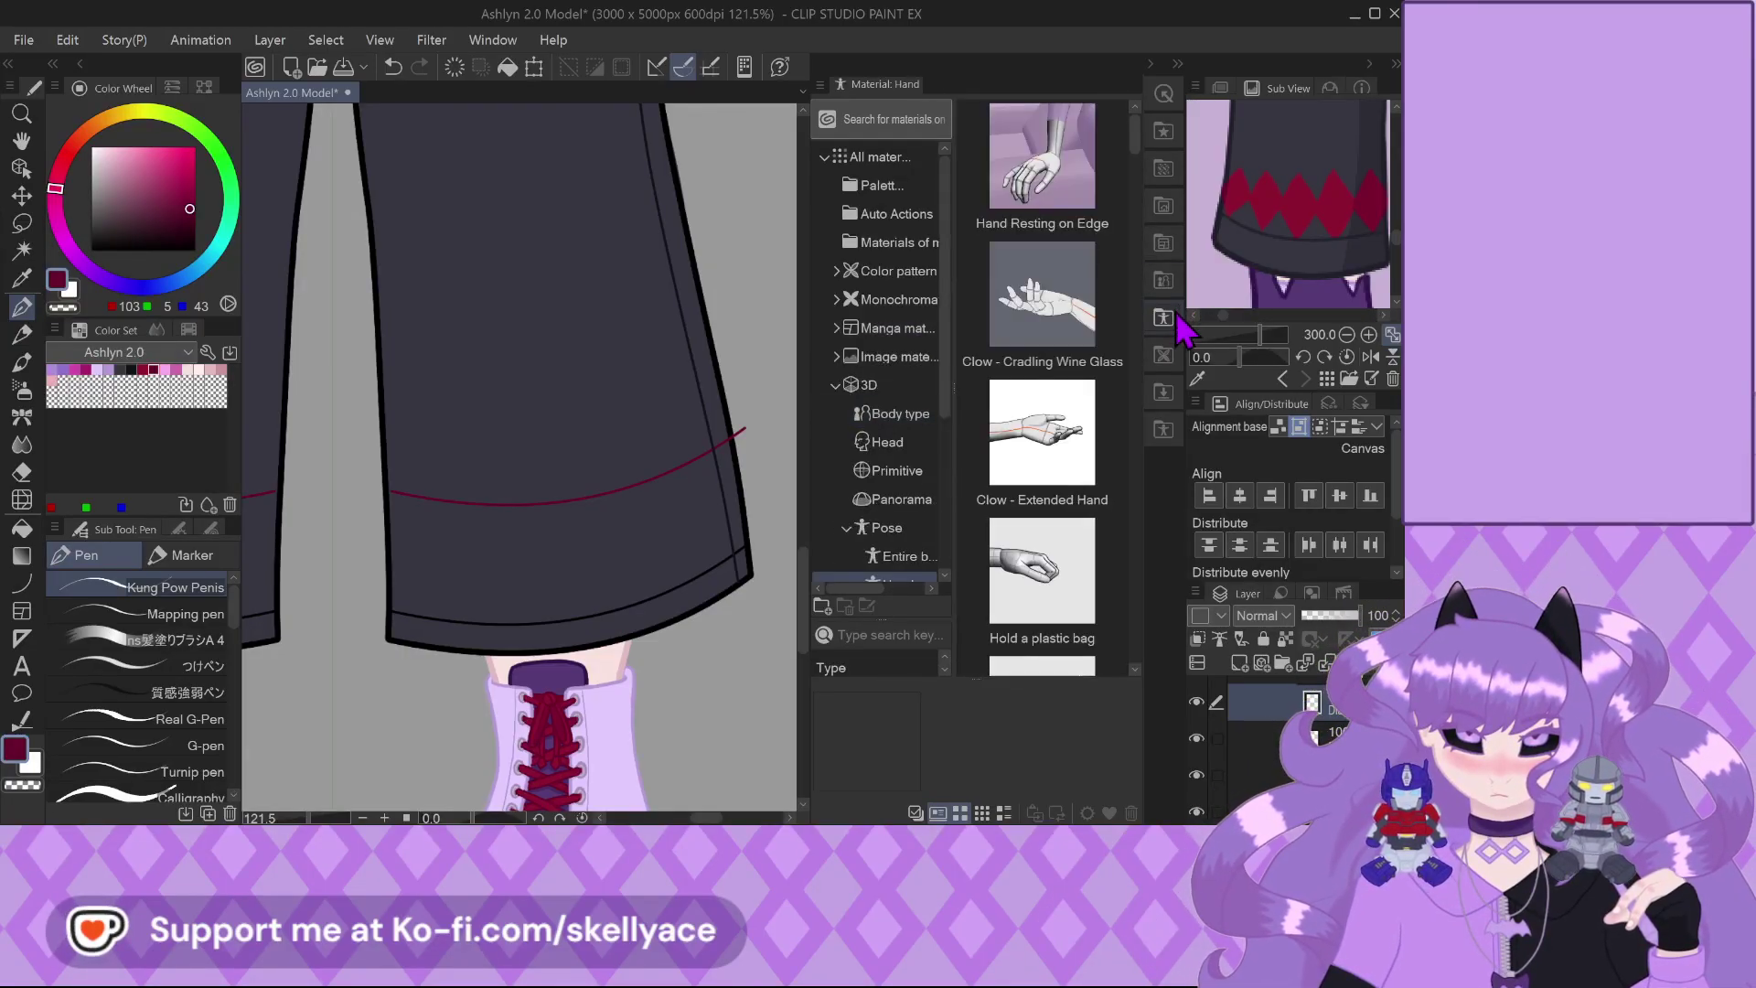
left_click(1164, 355)
left_click(1163, 392)
left_click(1164, 427)
left_click(1164, 391)
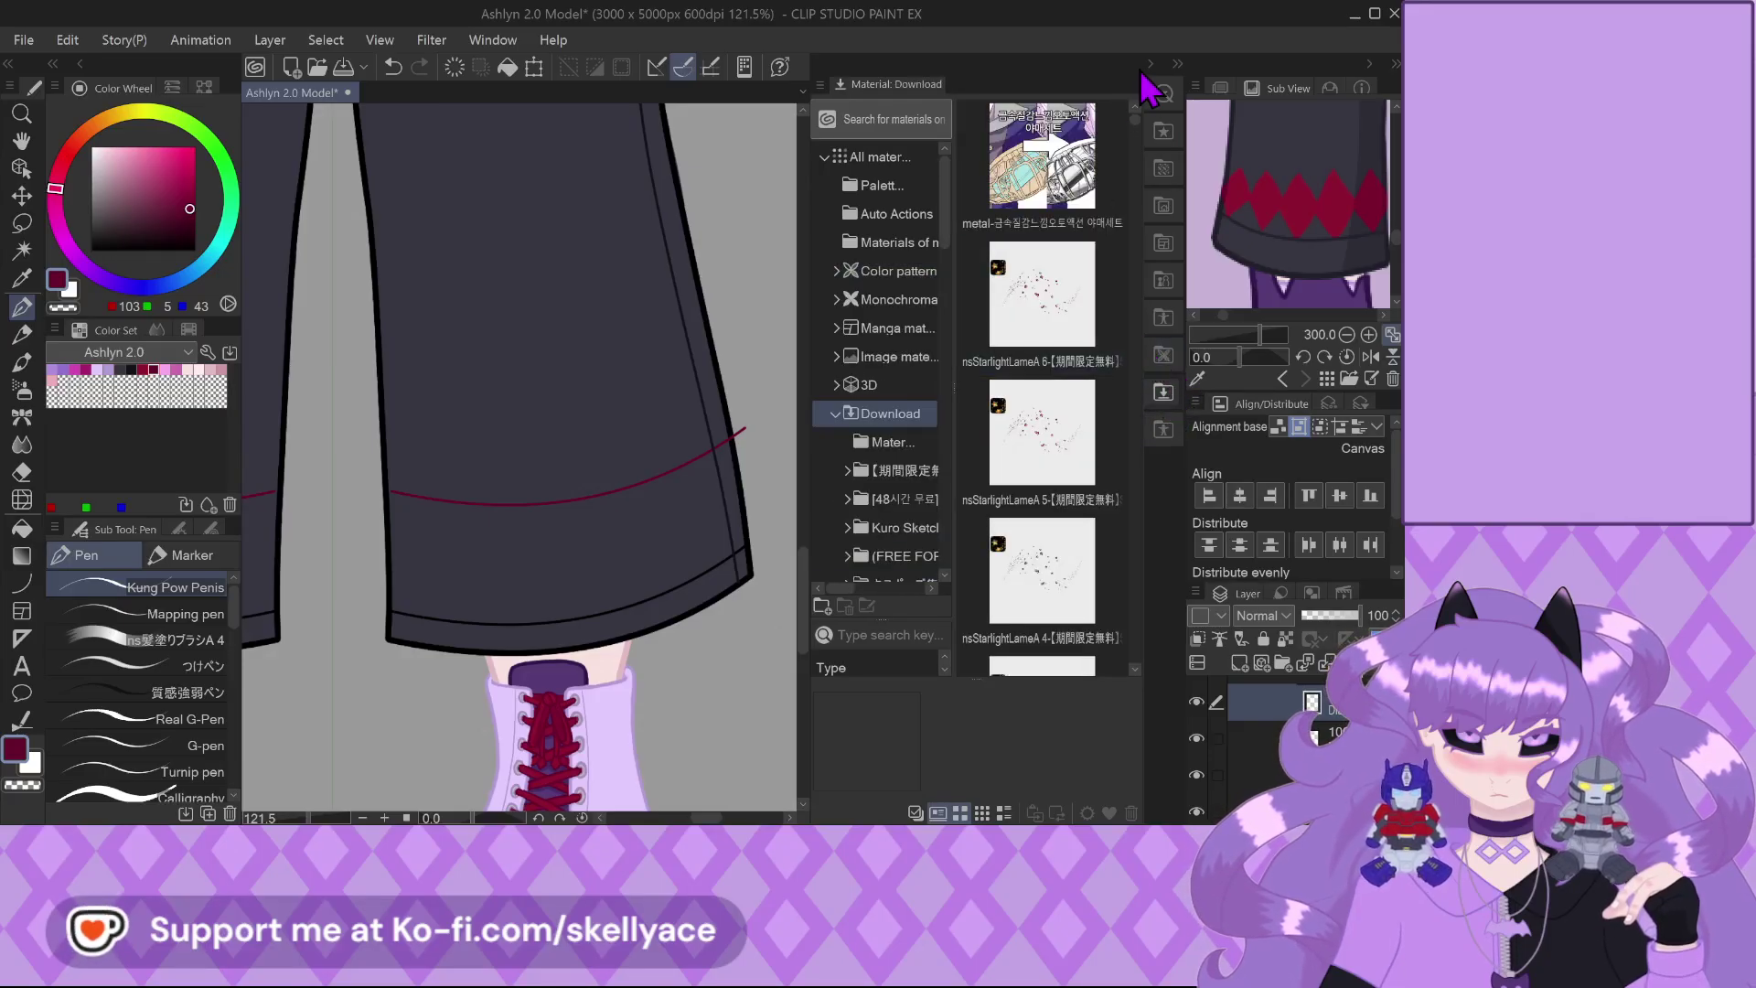
Look through the downloaded materials down to the end of the list and close the material library
scroll(1144, 141, "down", 5)
scroll(1144, 139, "down", 8)
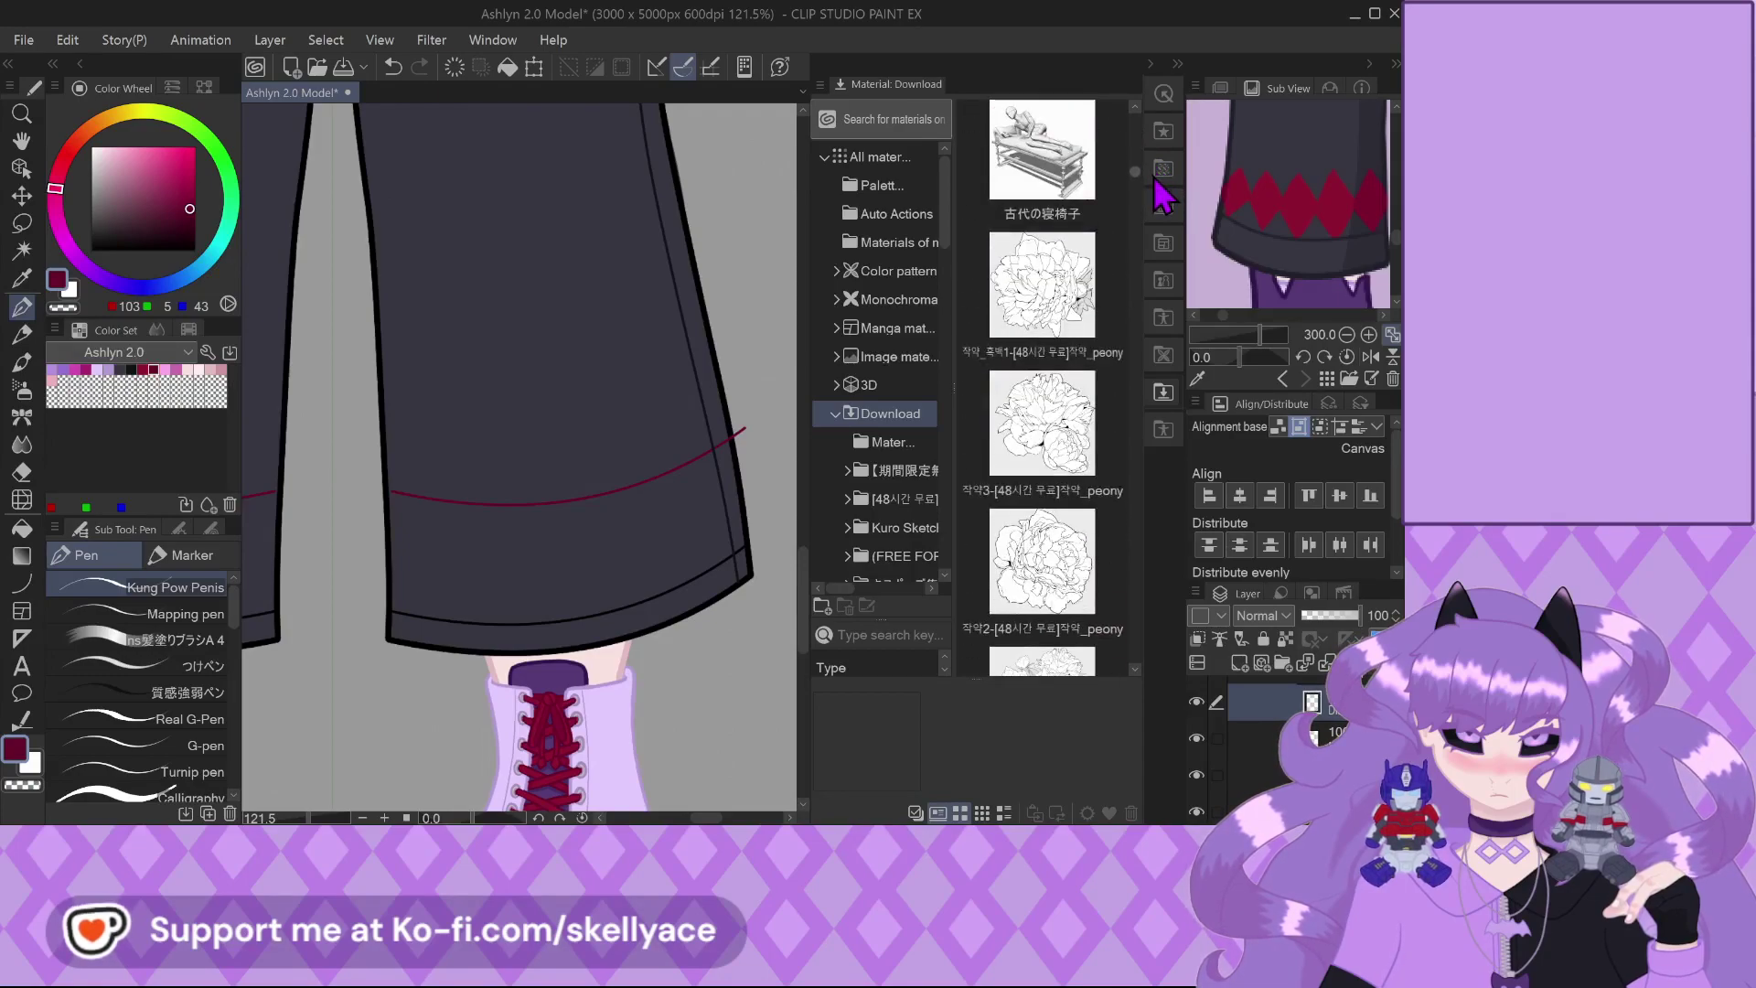
scroll(1161, 192, "down", 10)
scroll(1162, 213, "down", 8)
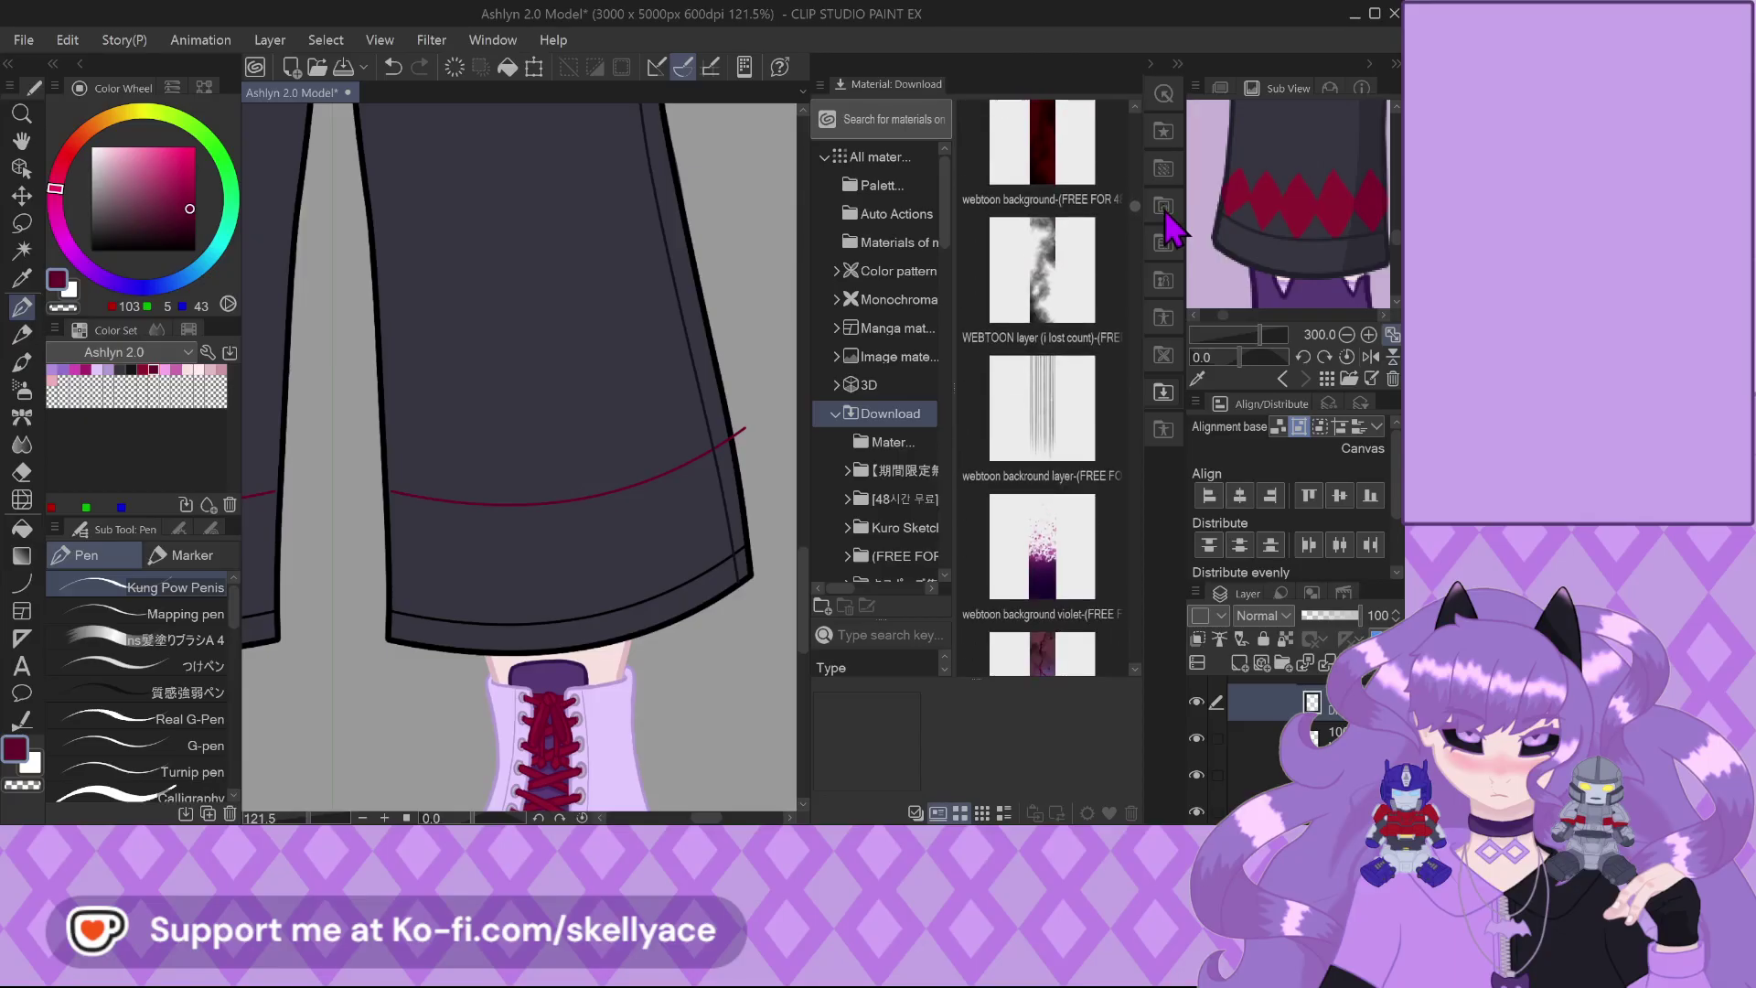
scroll(1173, 230, "down", 2)
scroll(1175, 233, "up", 12)
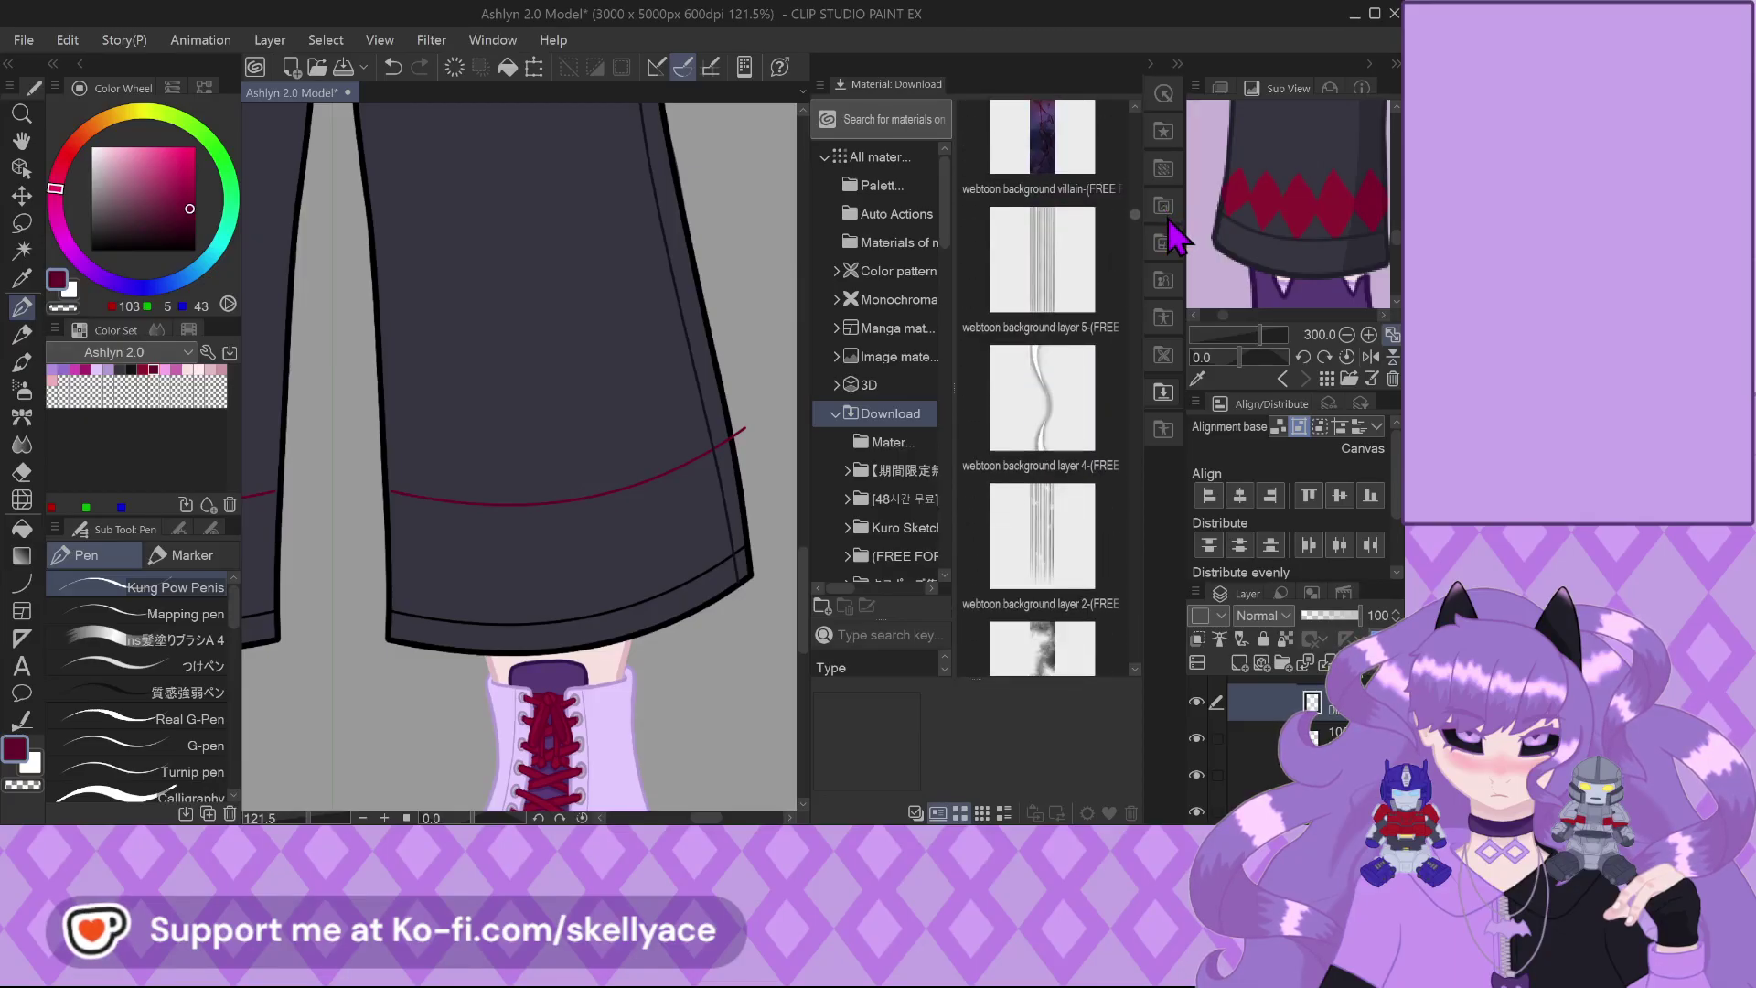
scroll(1177, 256, "down", 10)
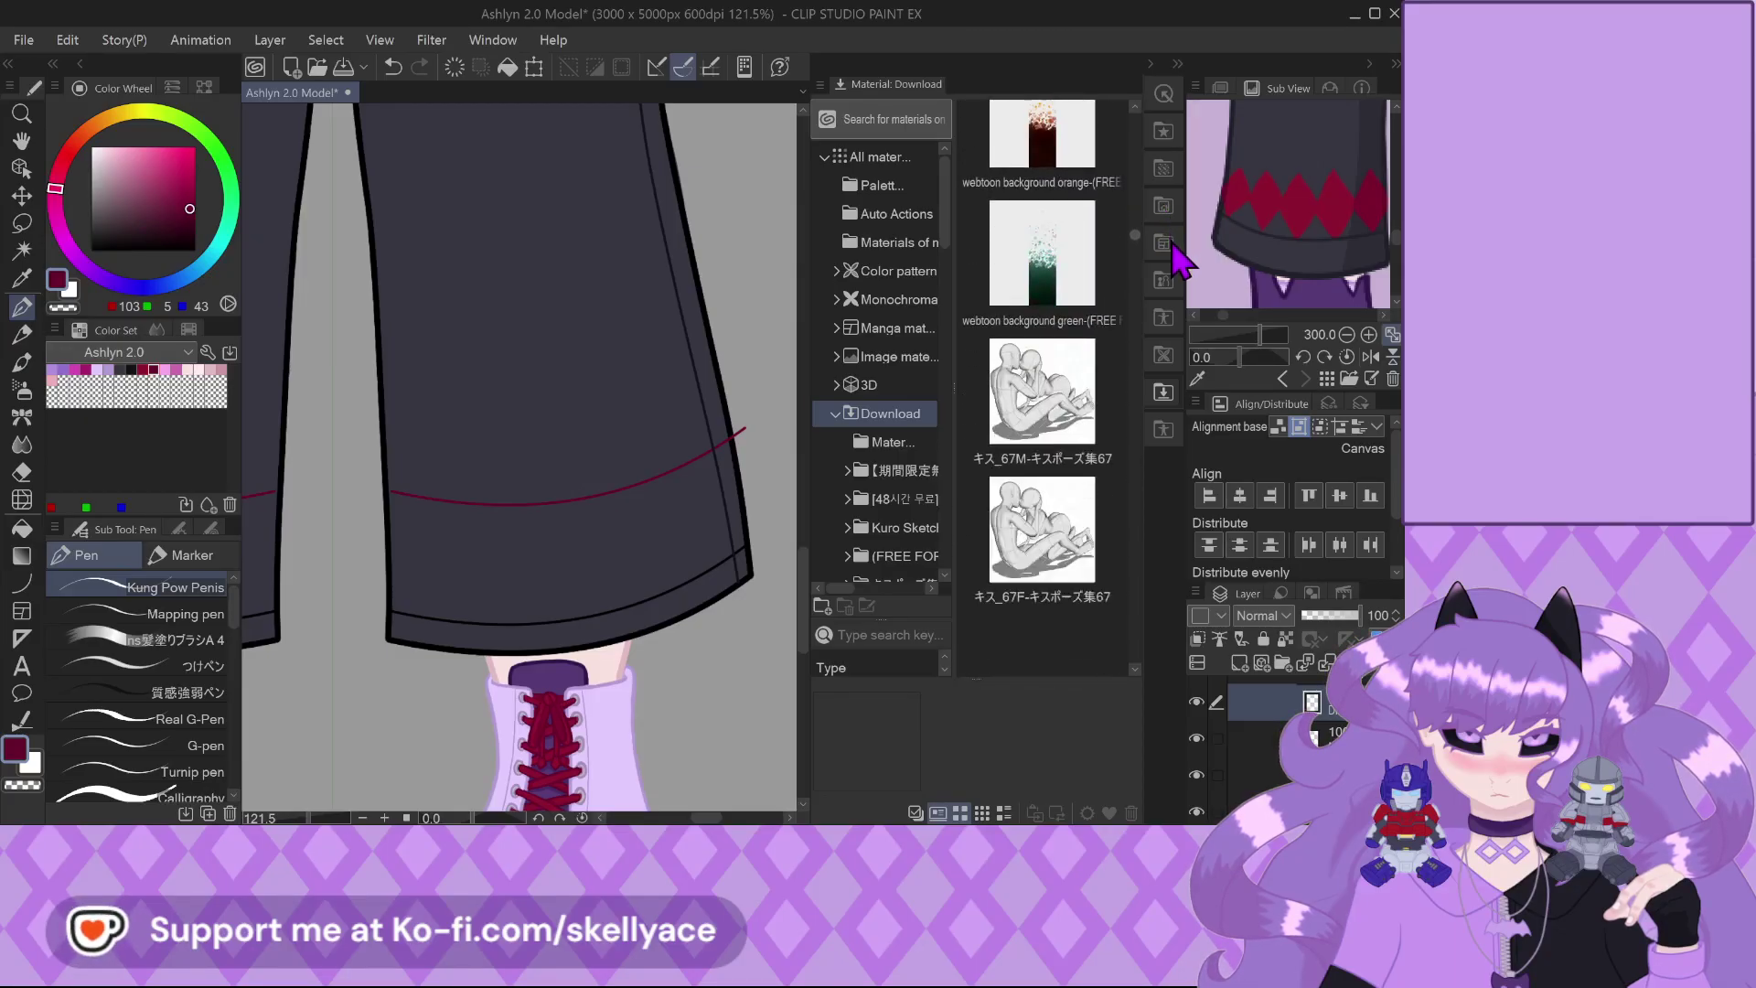
scroll(1156, 366, "down", 10)
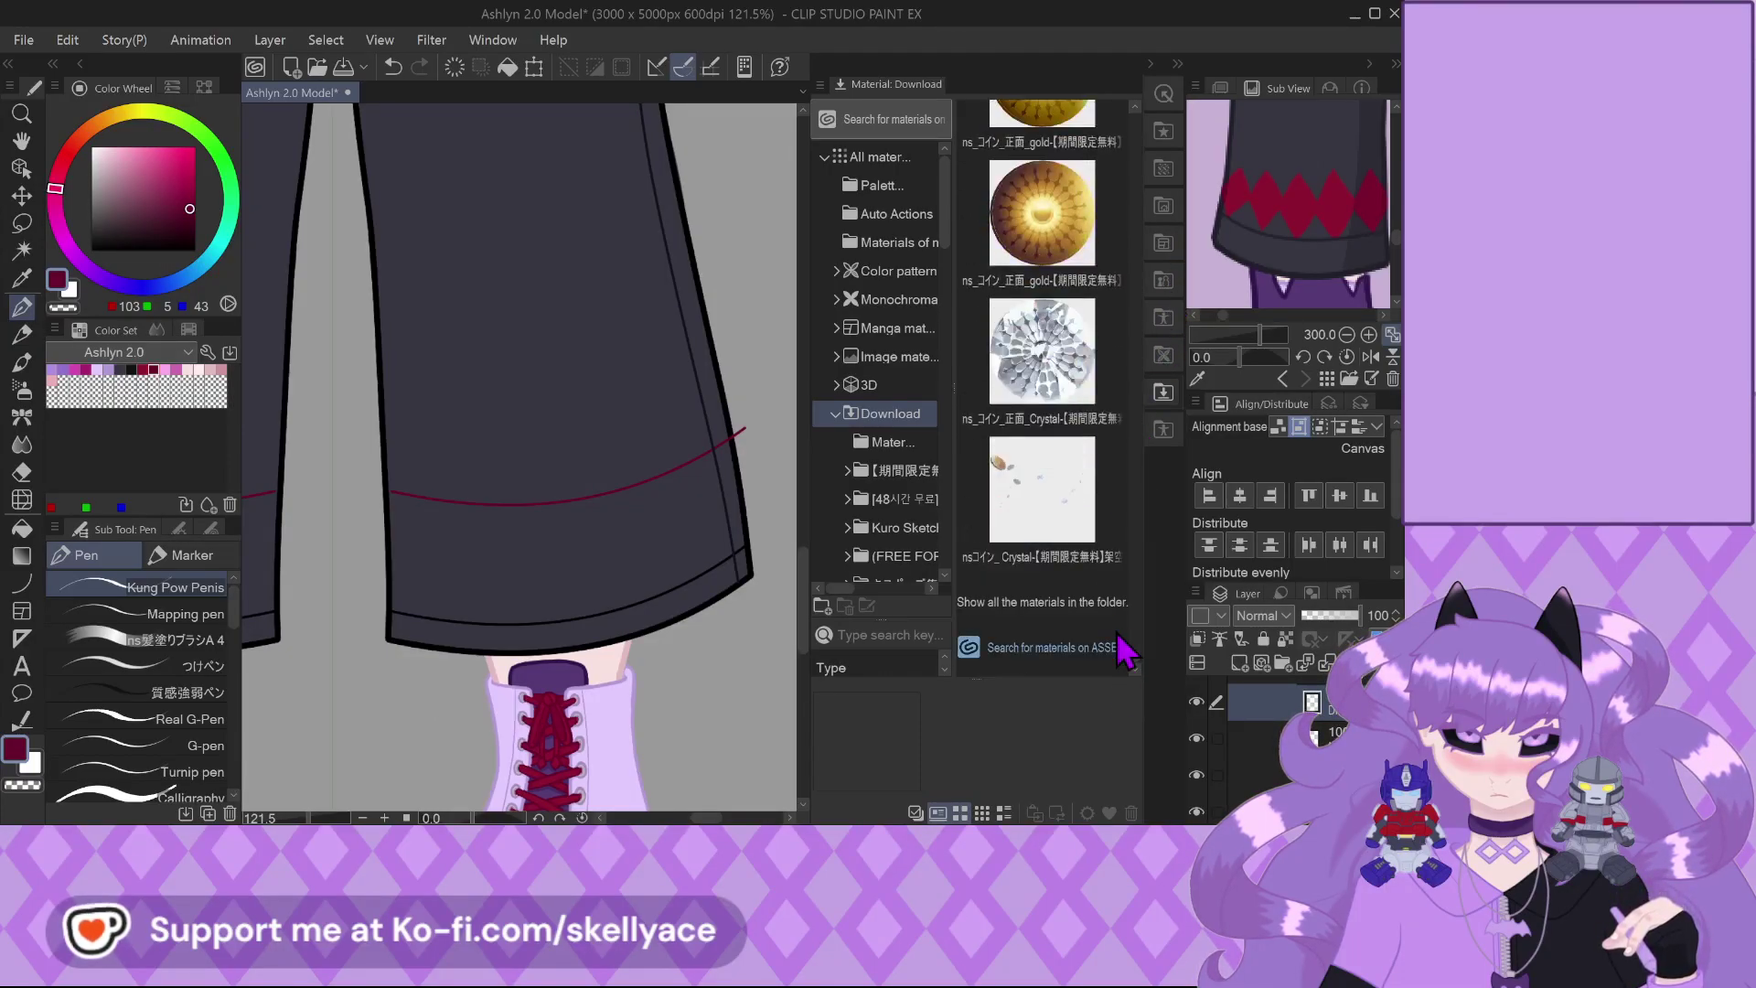
left_click(1161, 427)
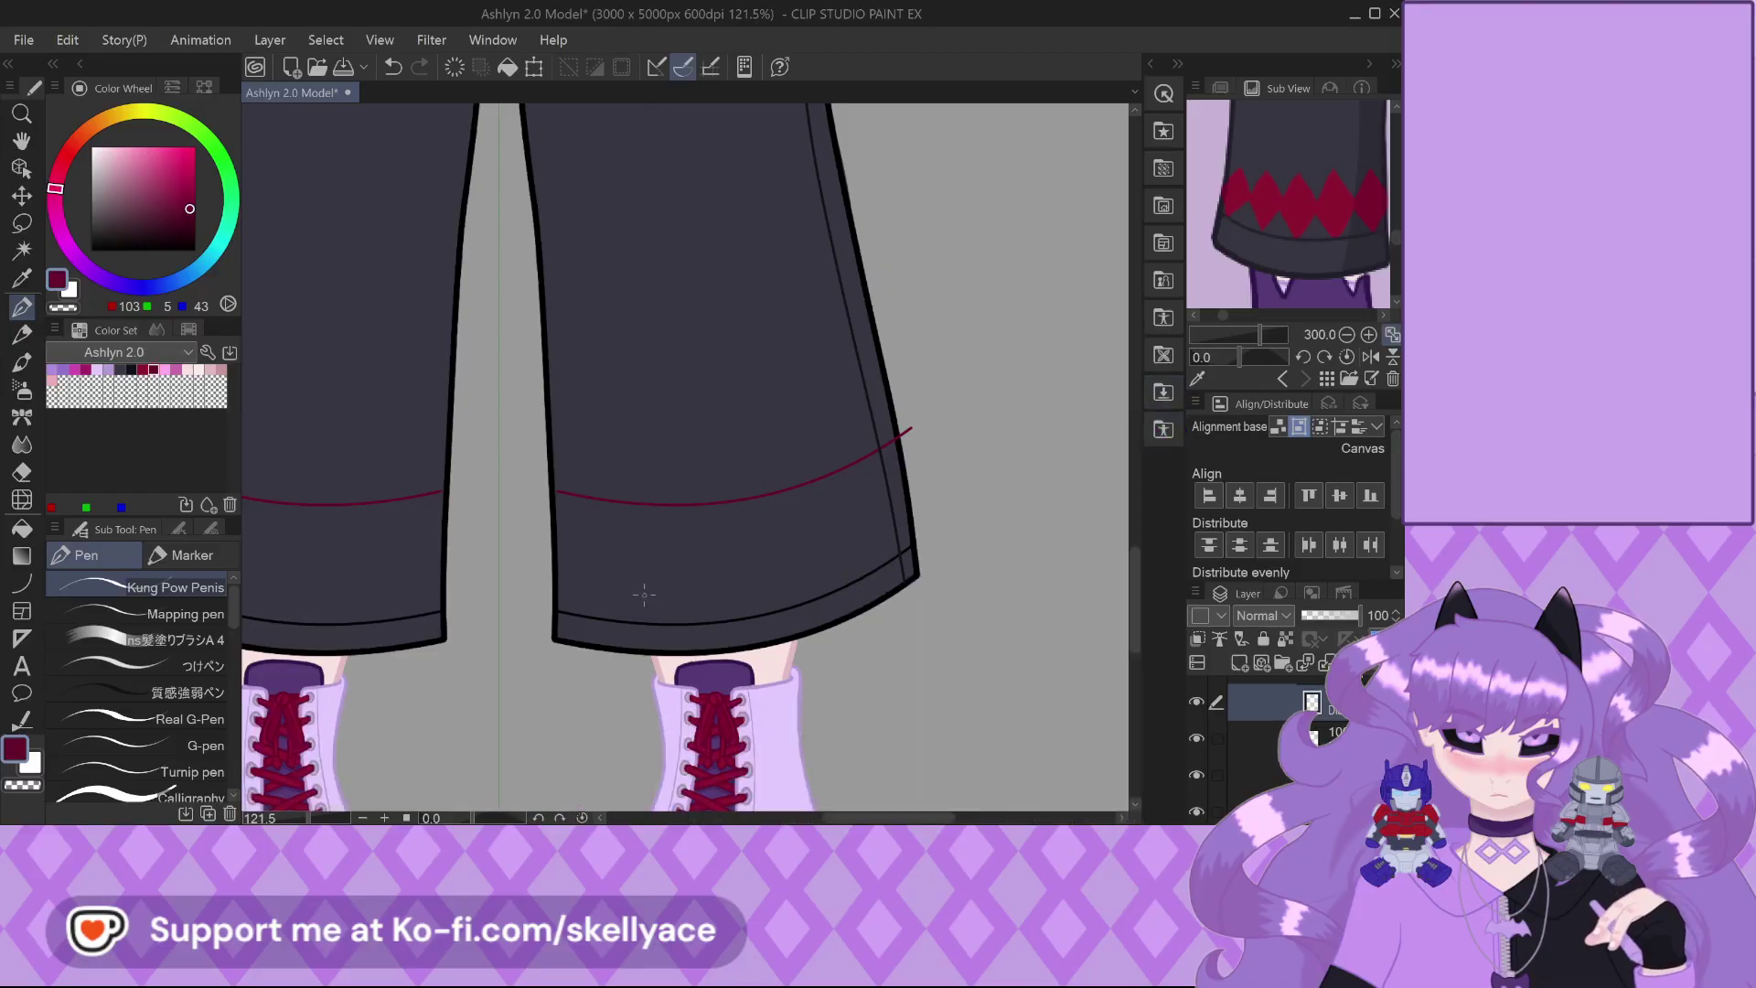
Examine the shirt, the pants and the dark red guide curve, both on the whole character and up close
scroll(638, 597, "down", 8)
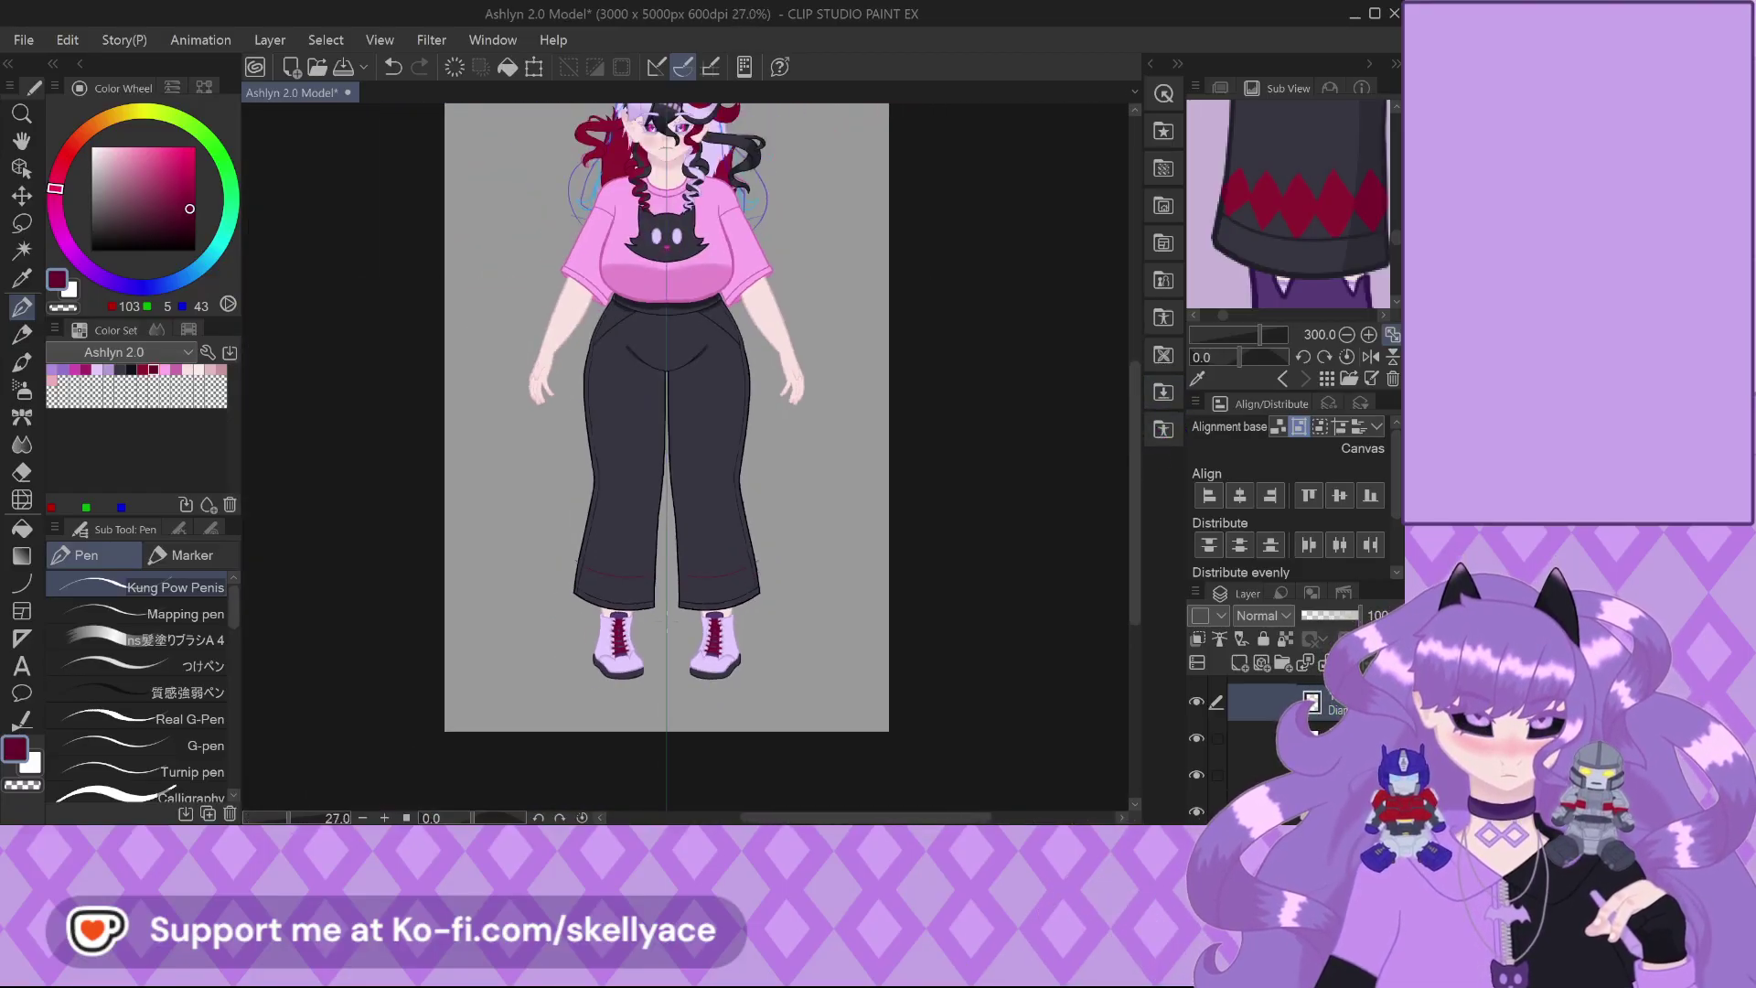
scroll(666, 626, "up", 4)
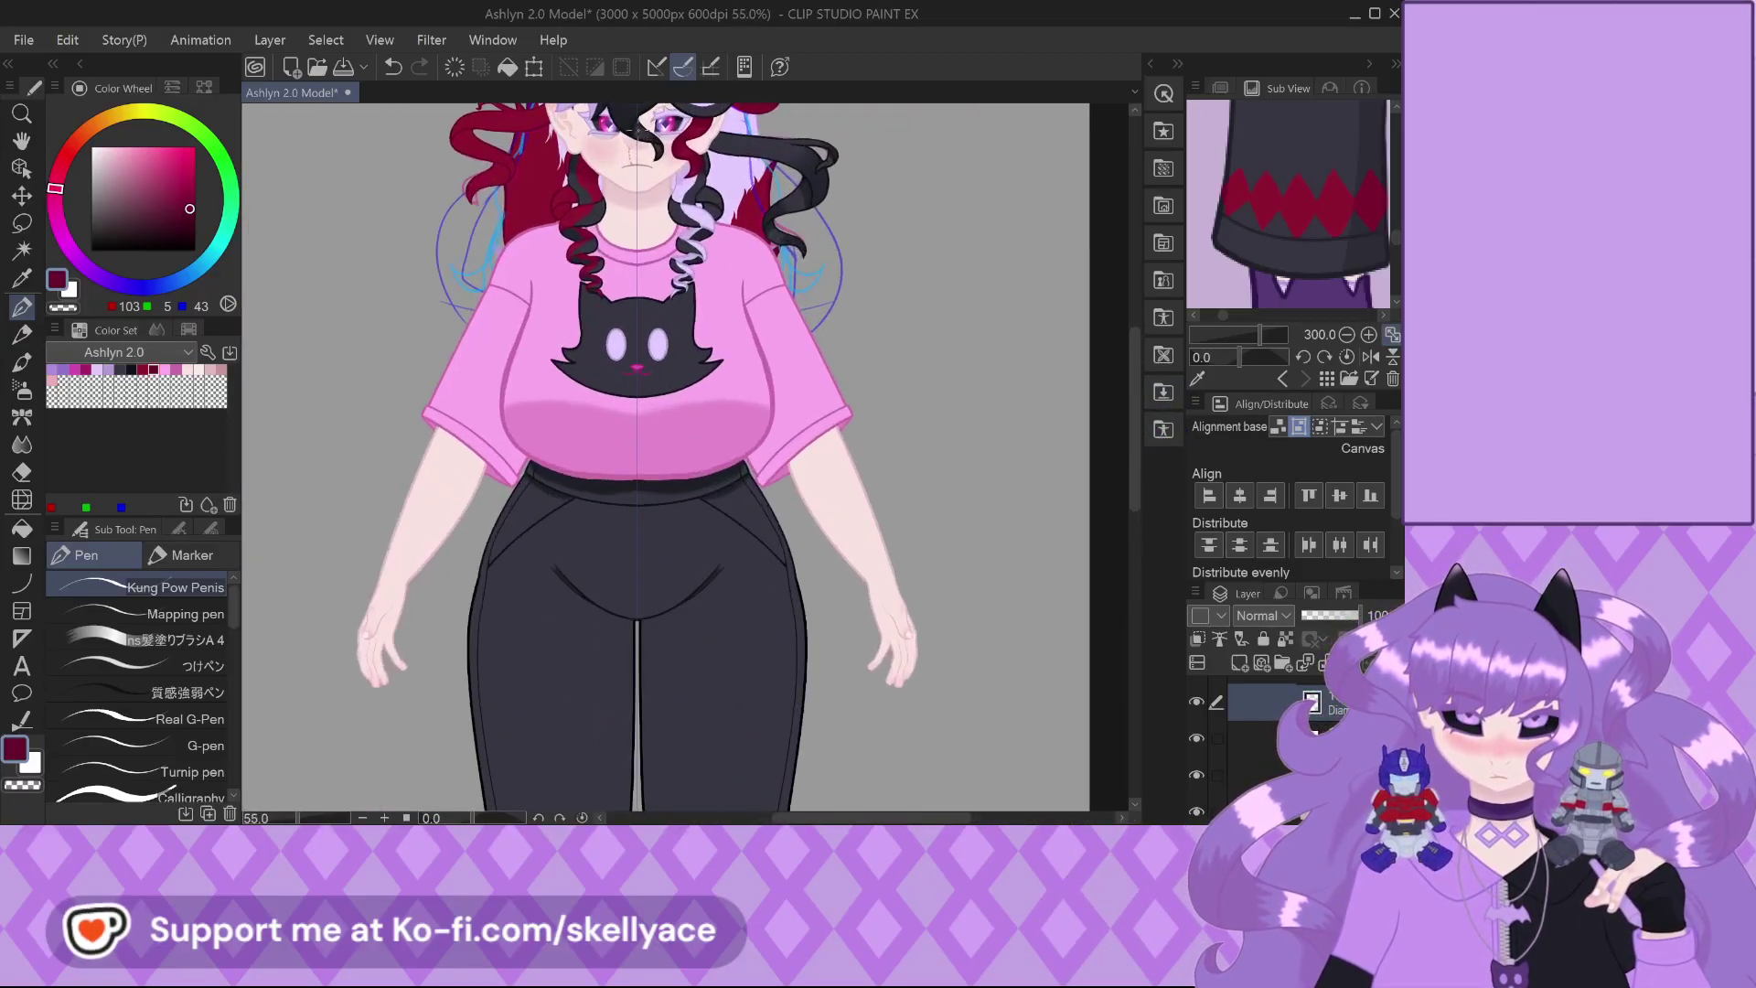
scroll(631, 151, "up", 4)
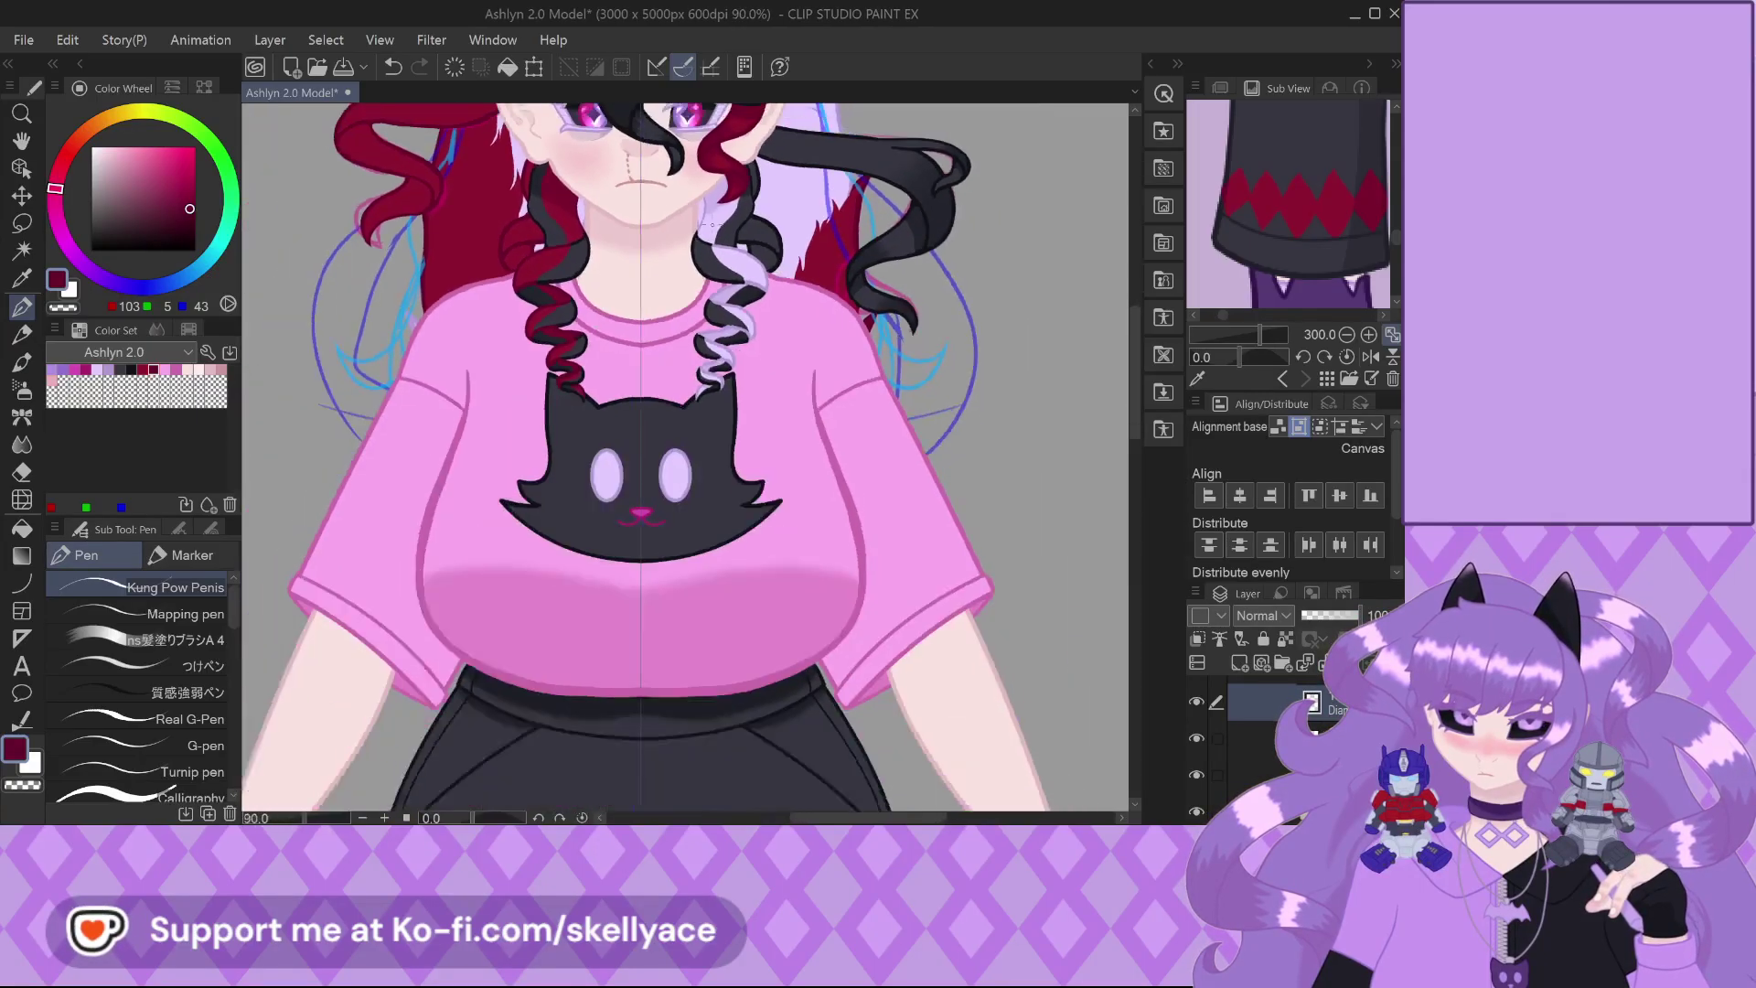
scroll(707, 222, "down", 1)
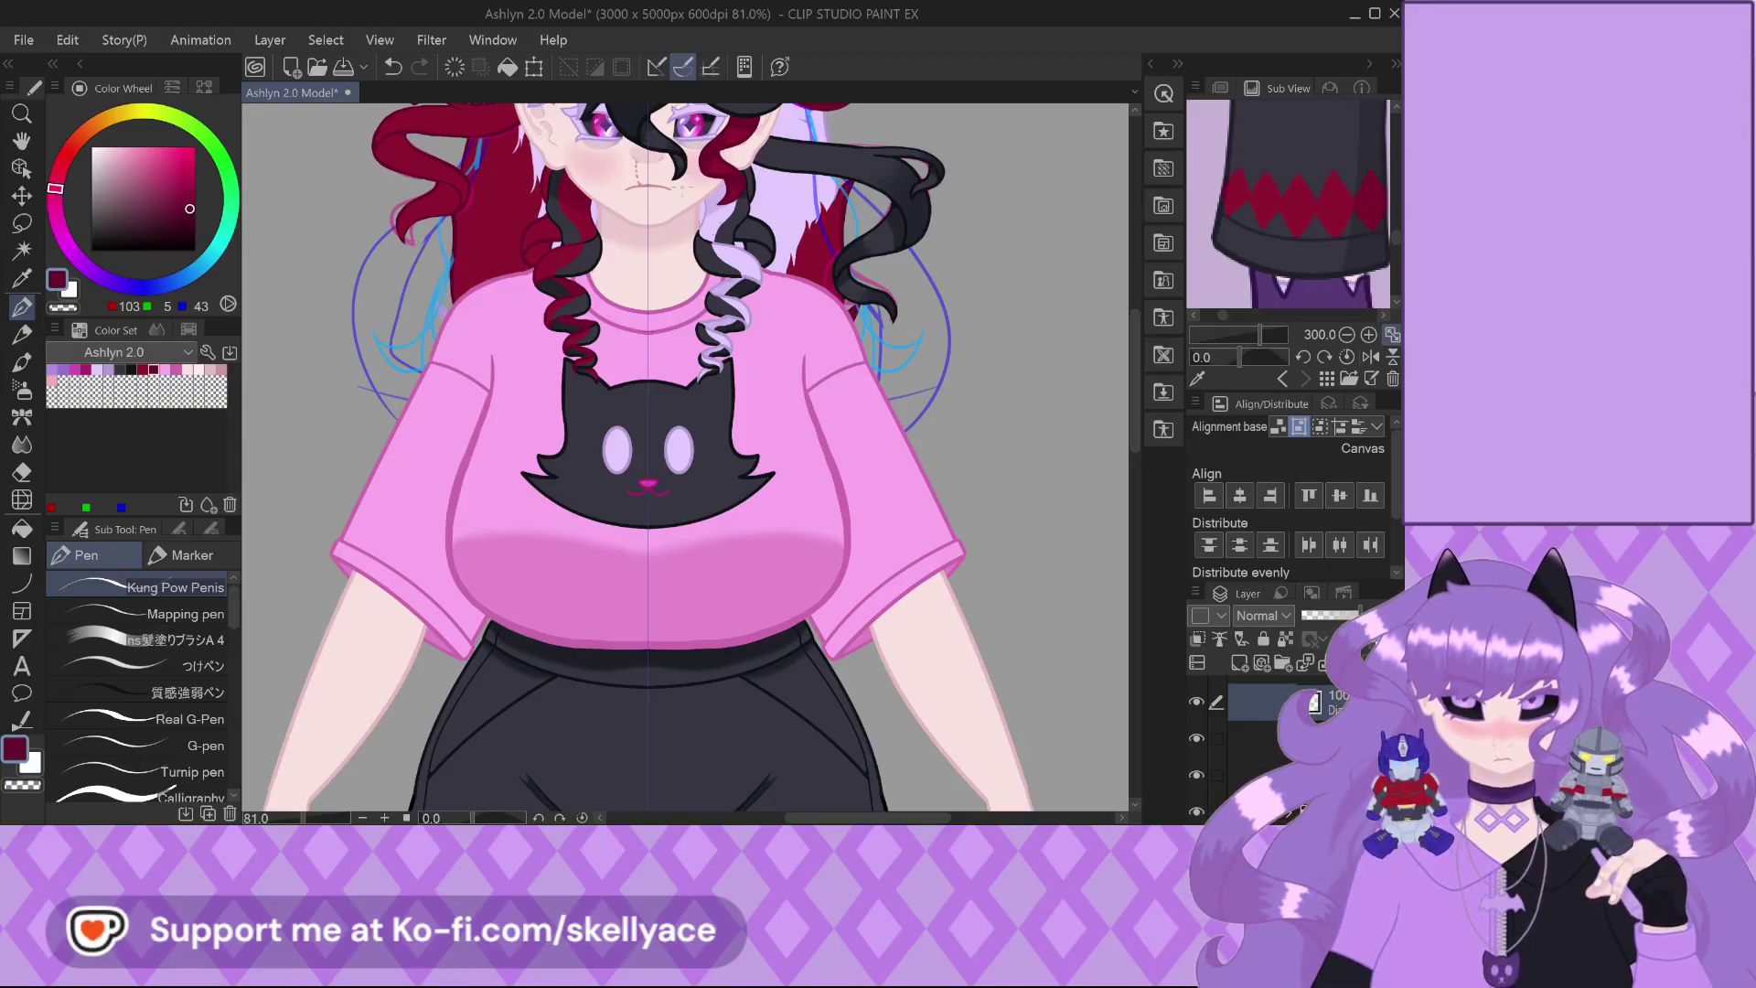
scroll(593, 638, "down", 3)
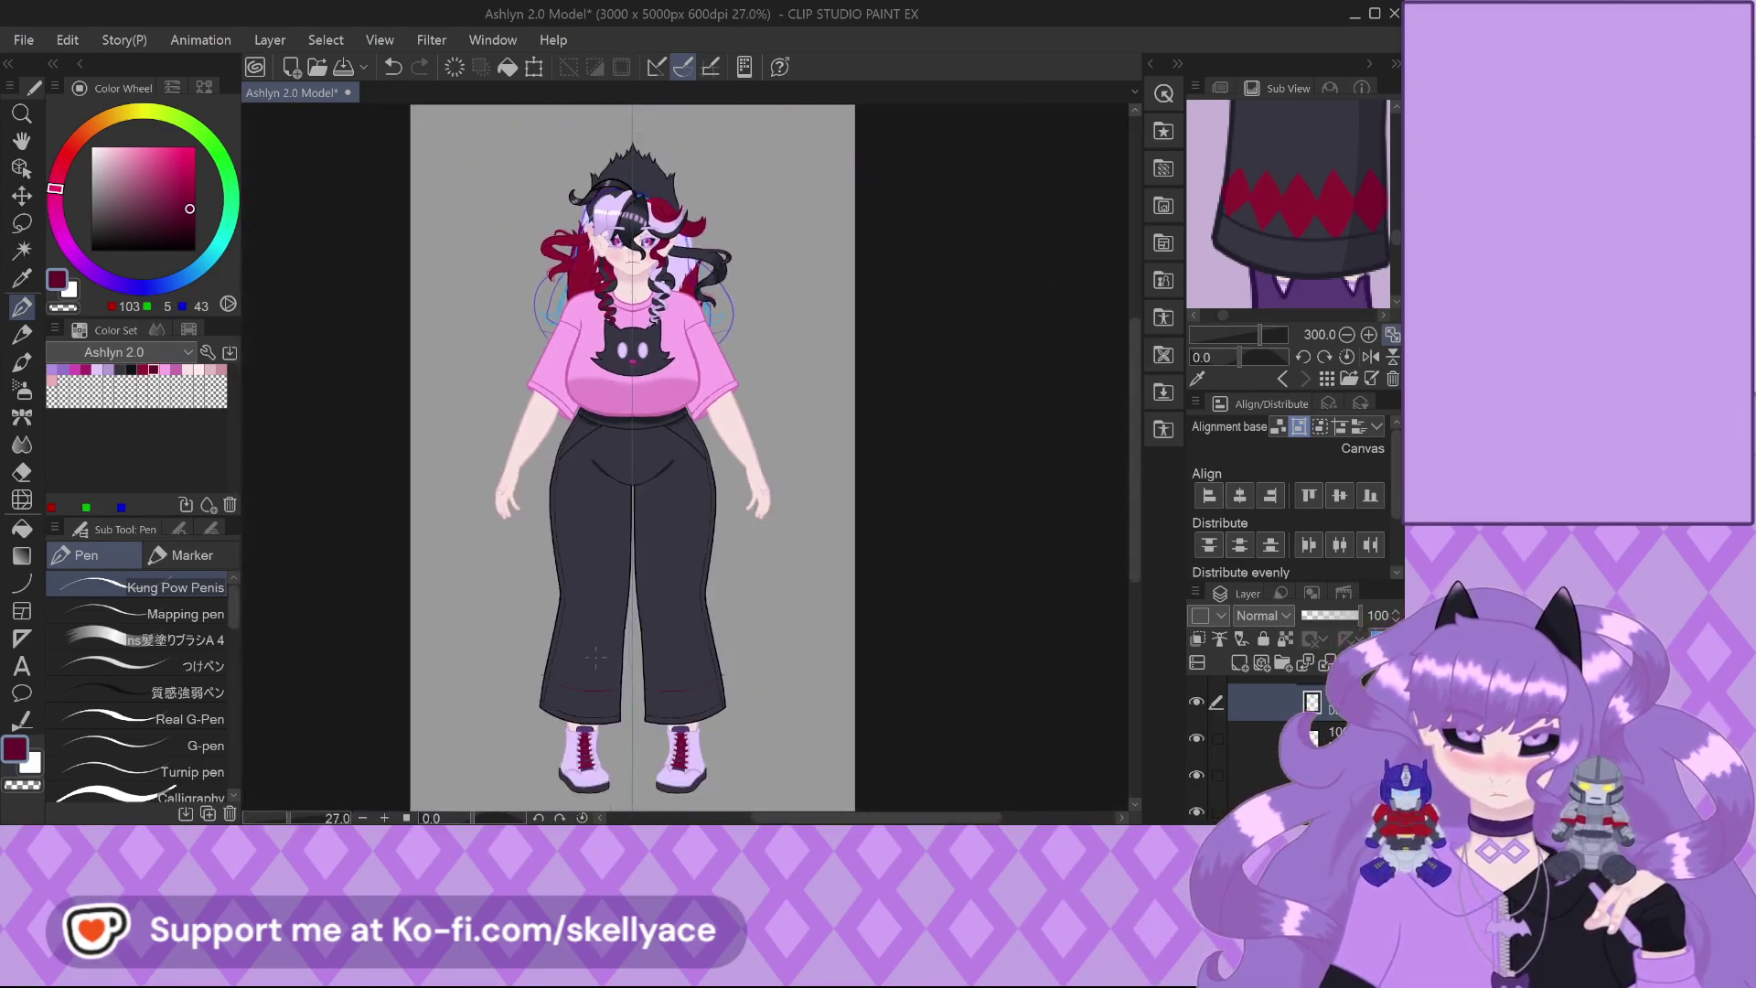
scroll(593, 637, "up", 3)
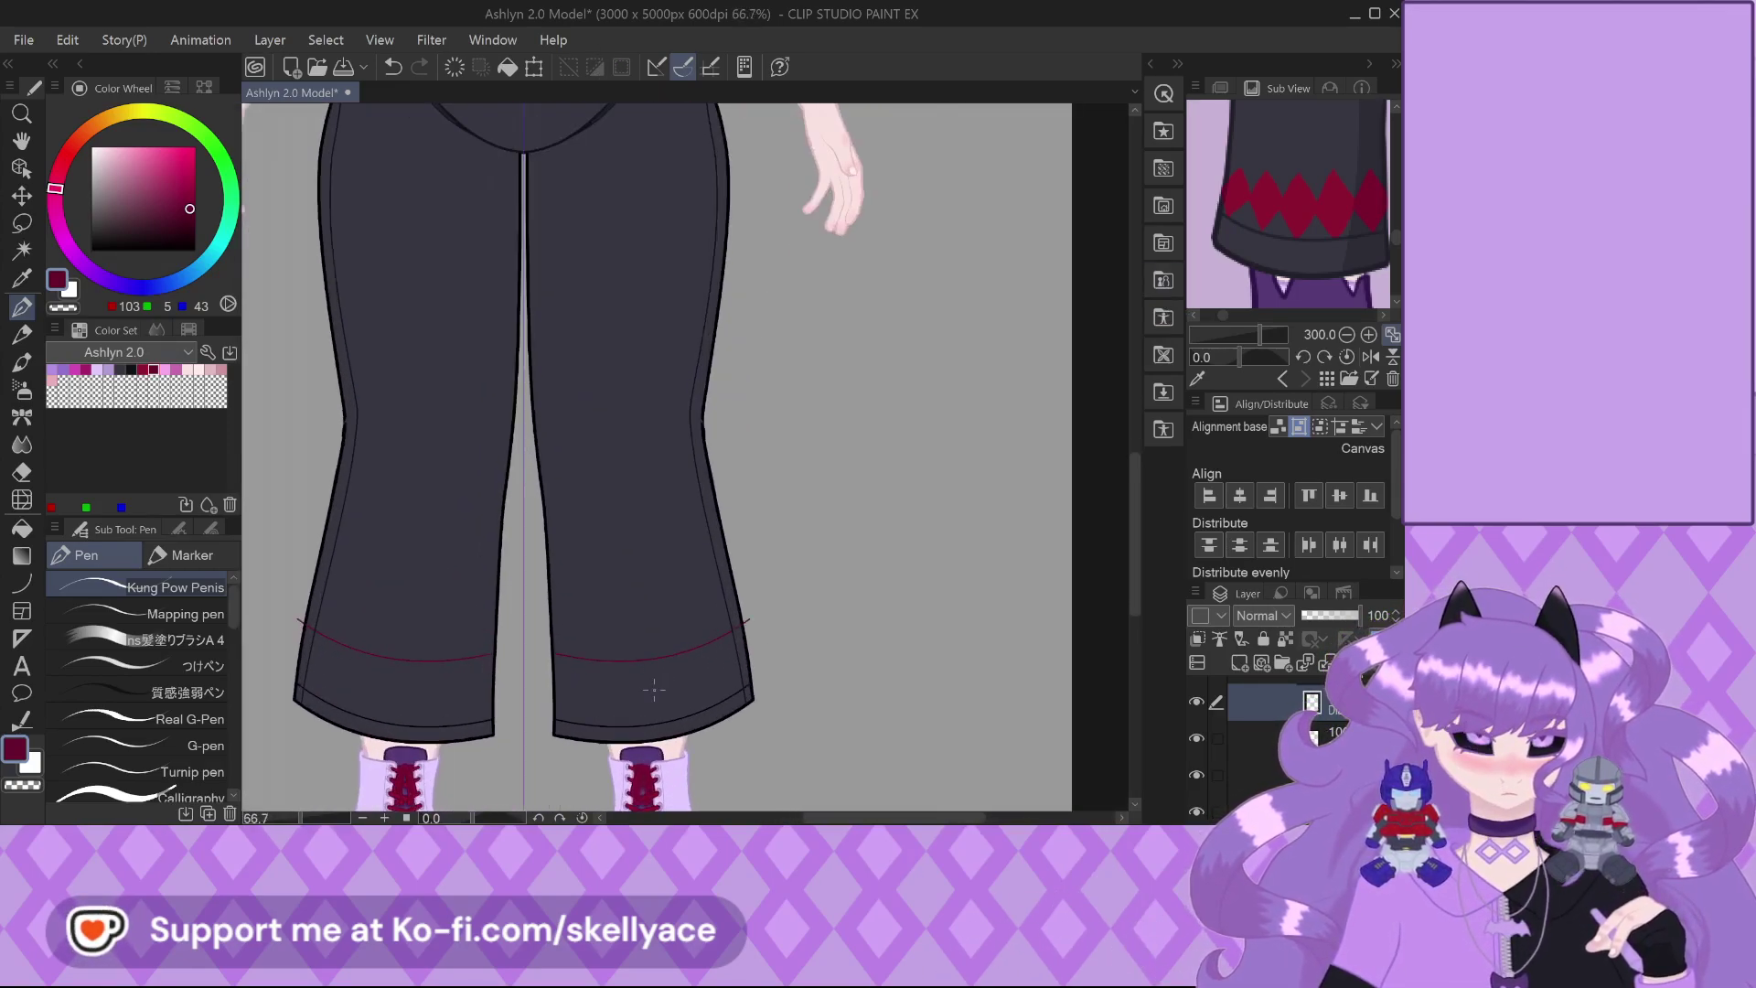
scroll(657, 687, "up", 4)
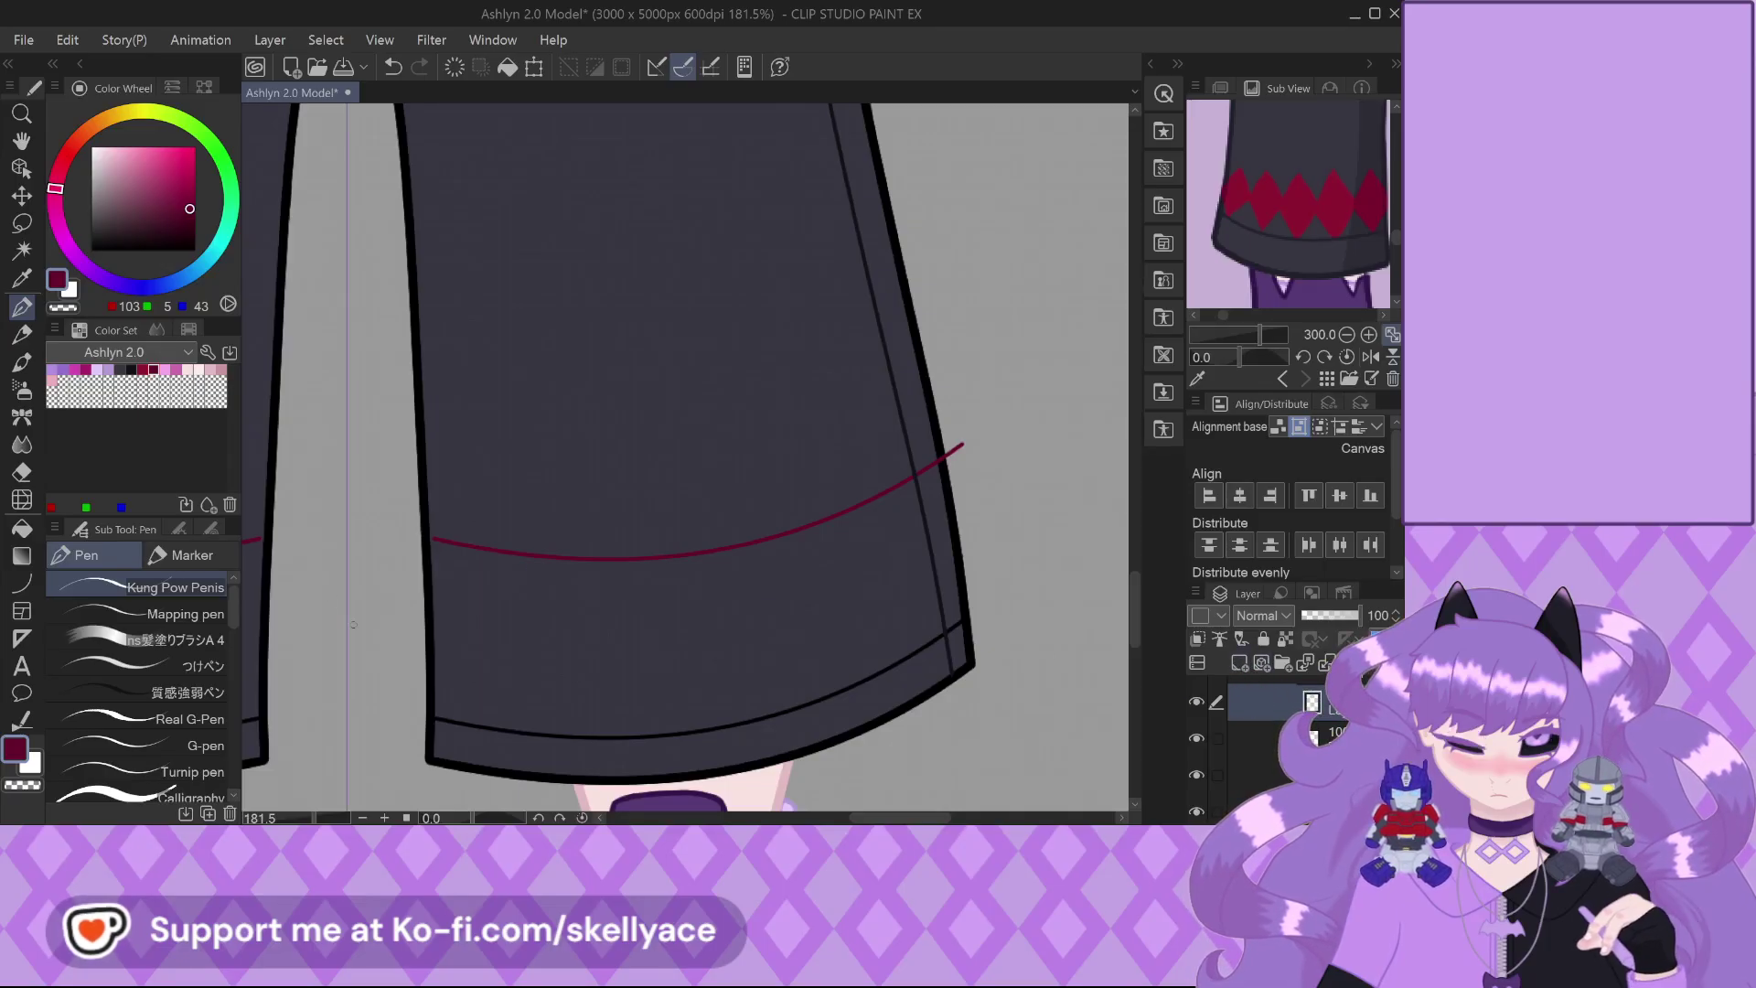
scroll(553, 705, "up", 3)
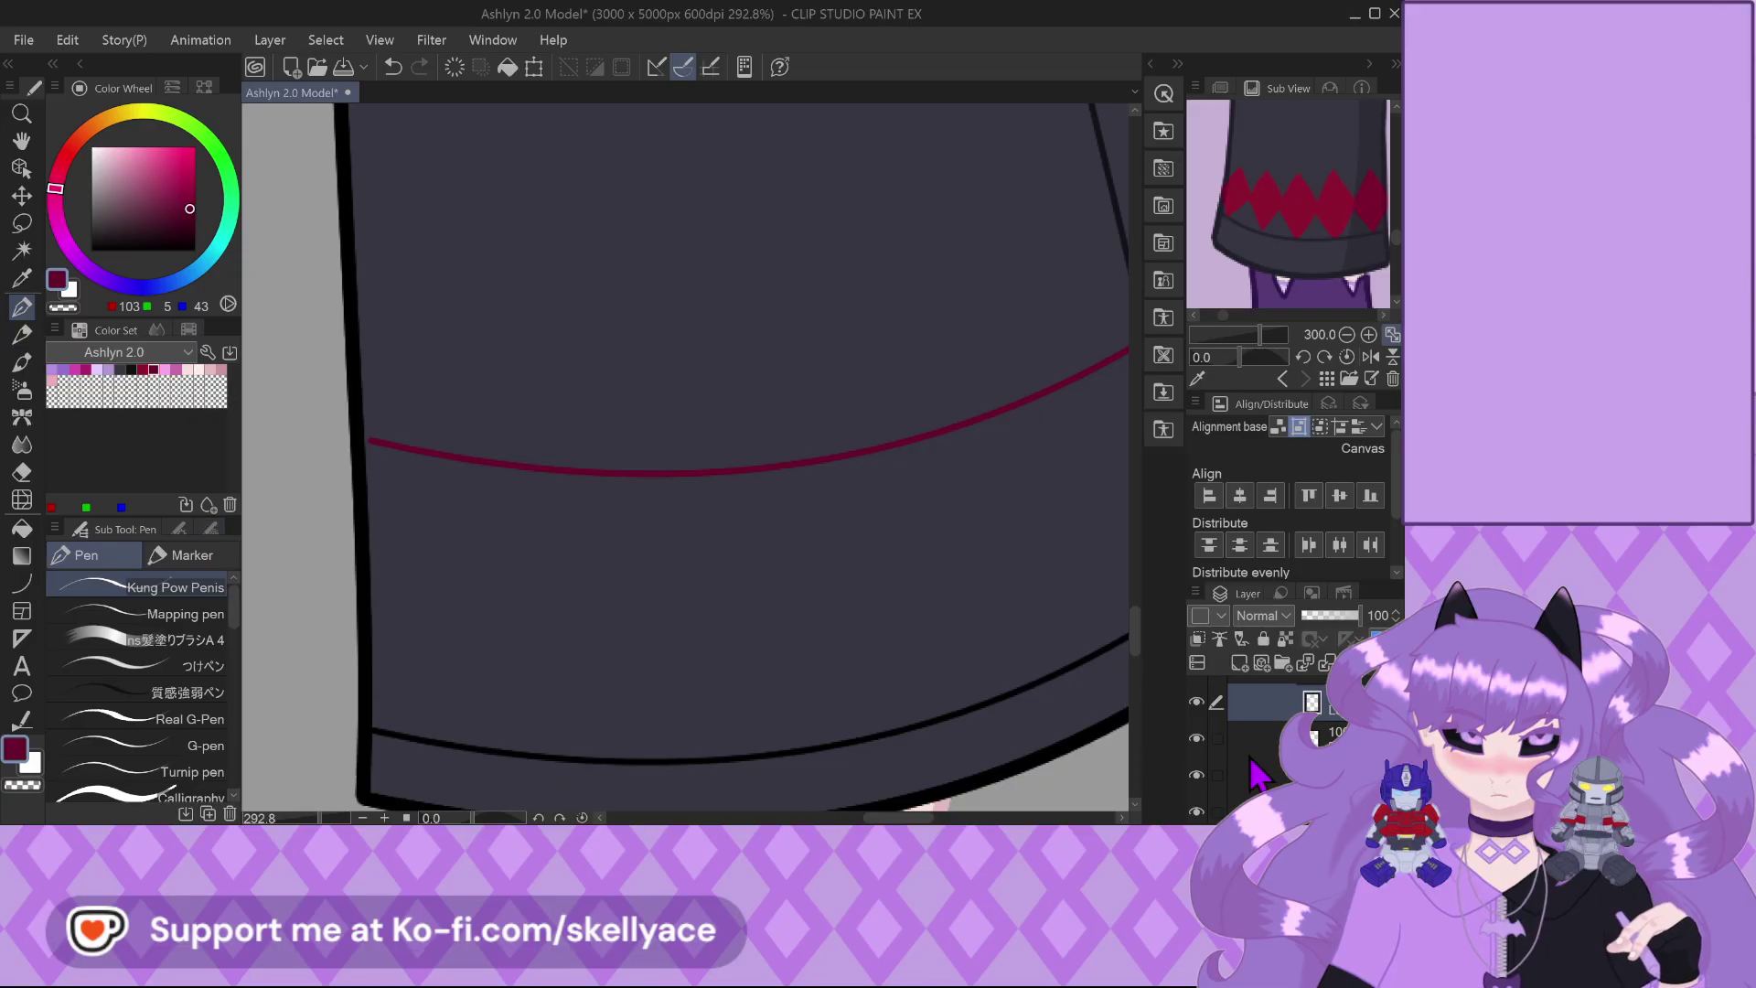
Check the turquoise diamond sketch beneath the pants' fill and draw a dark red diamond outline between the guide curve and the hem seam
scroll(1216, 777, "down", 1)
left_click(1195, 777)
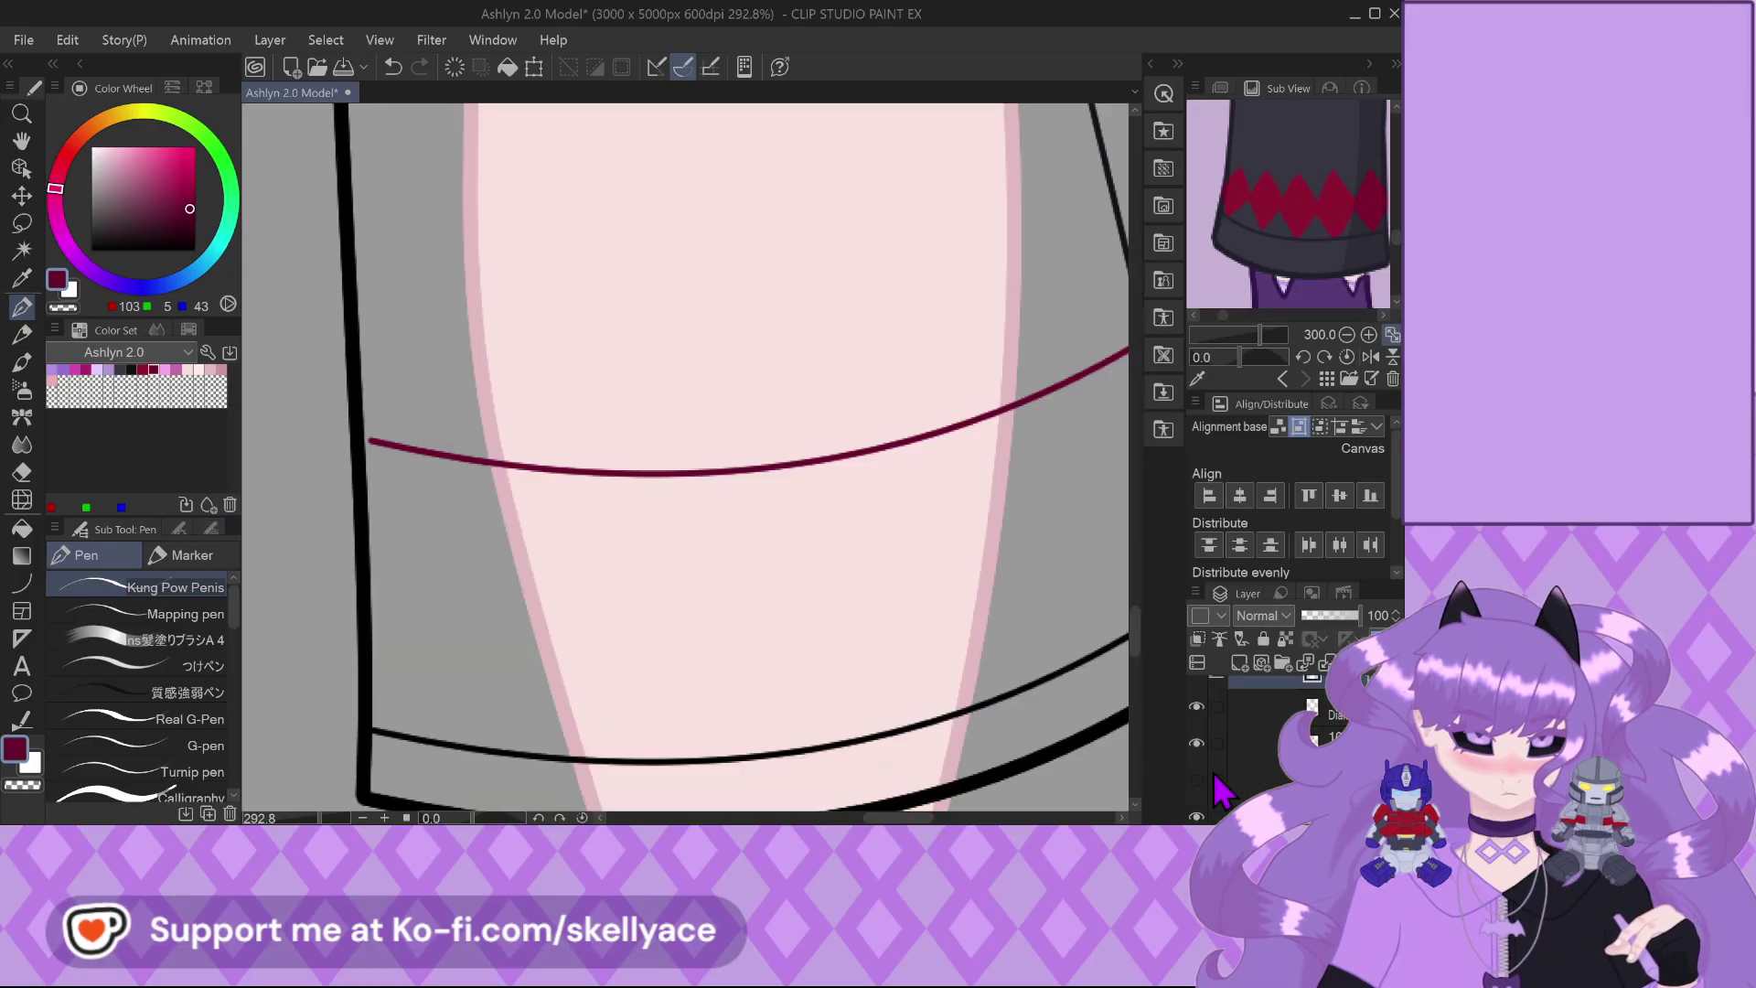
left_click(1196, 759)
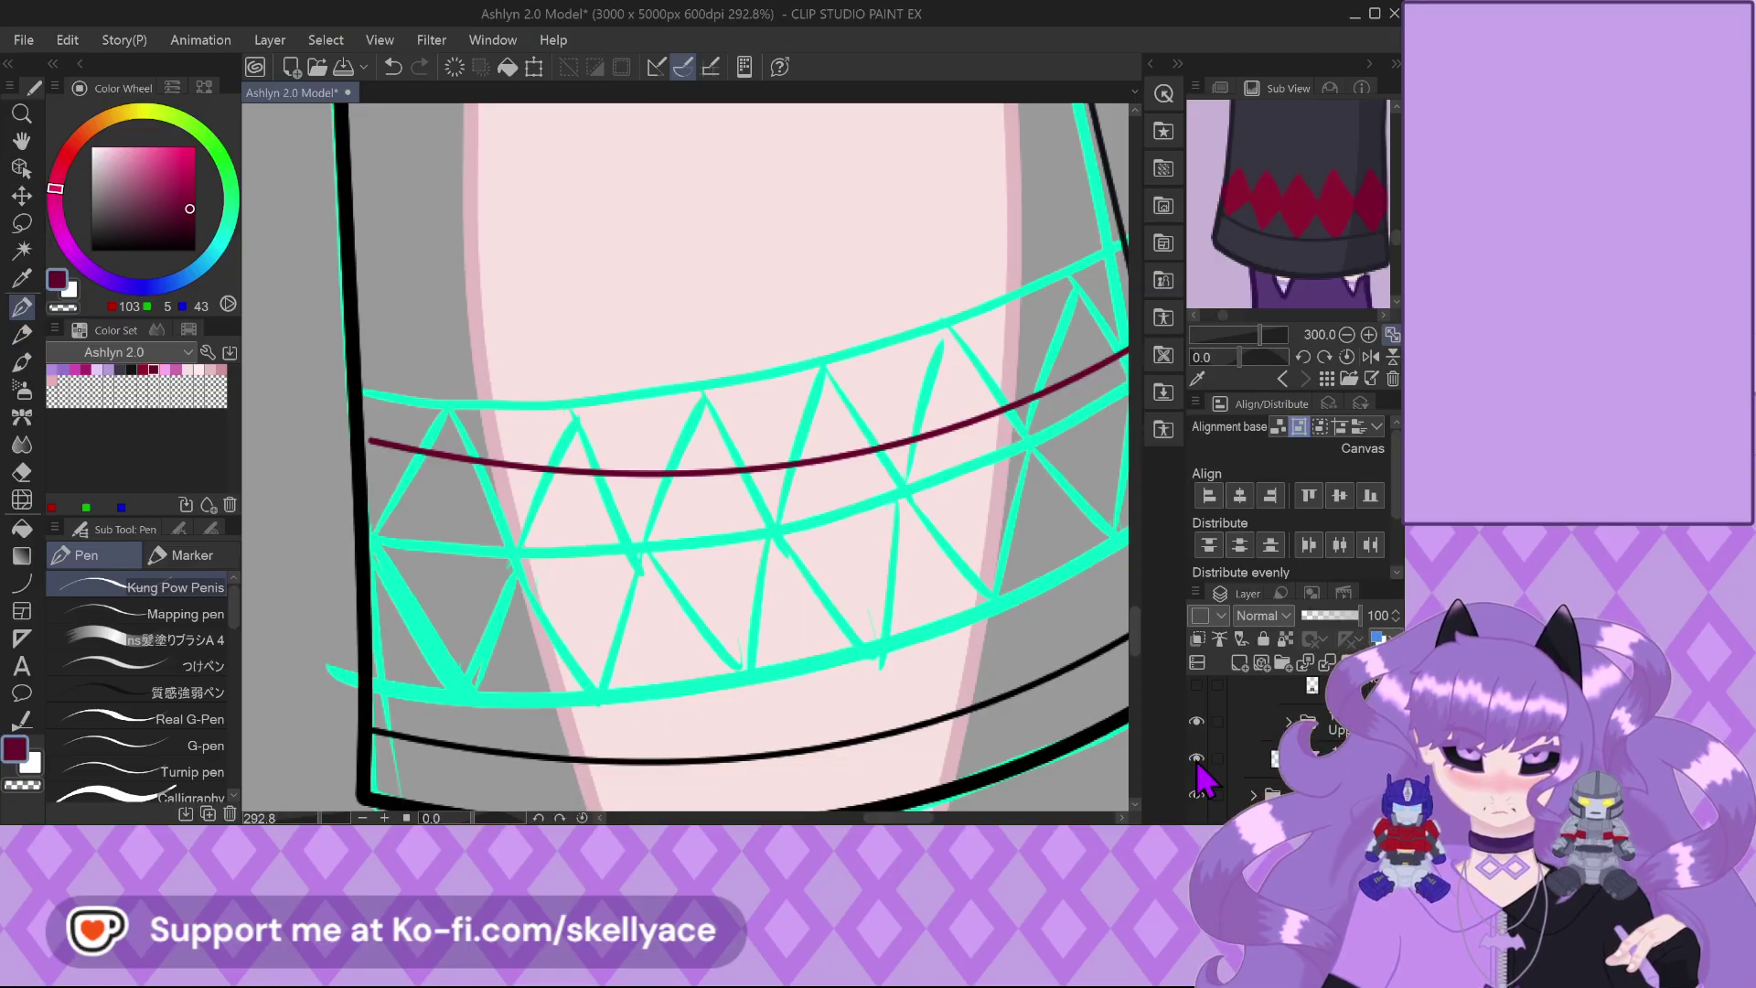
left_click(1196, 759)
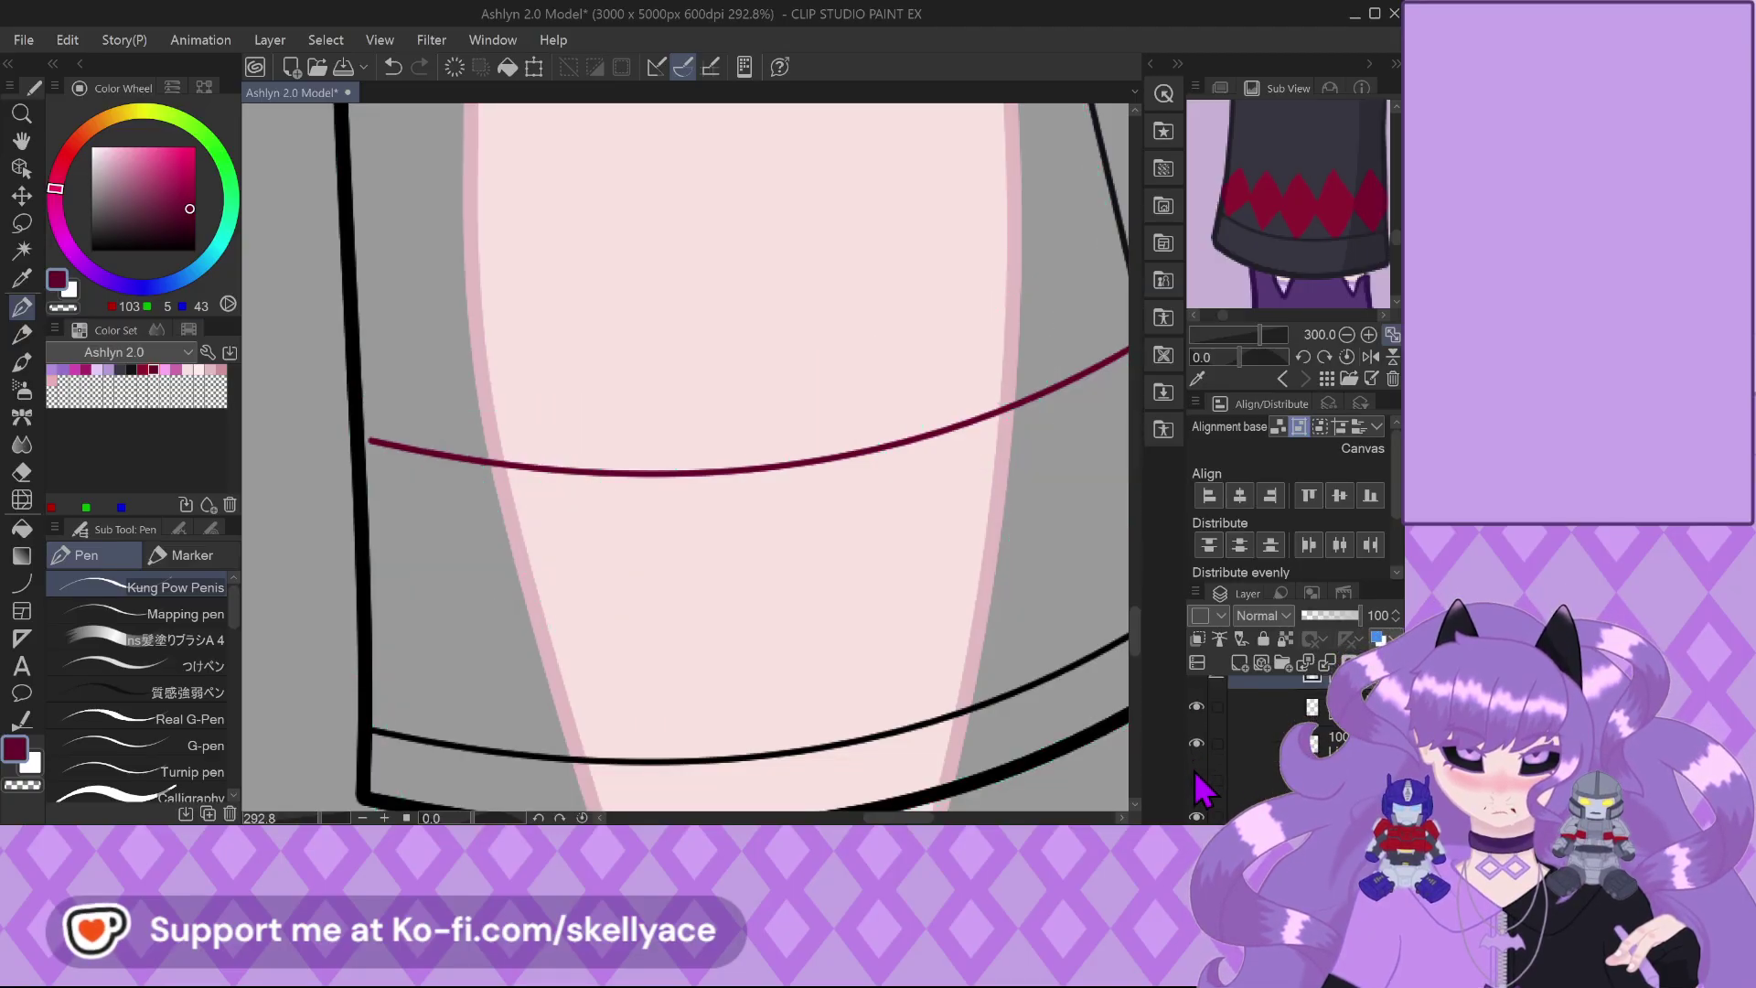
left_click(1198, 779)
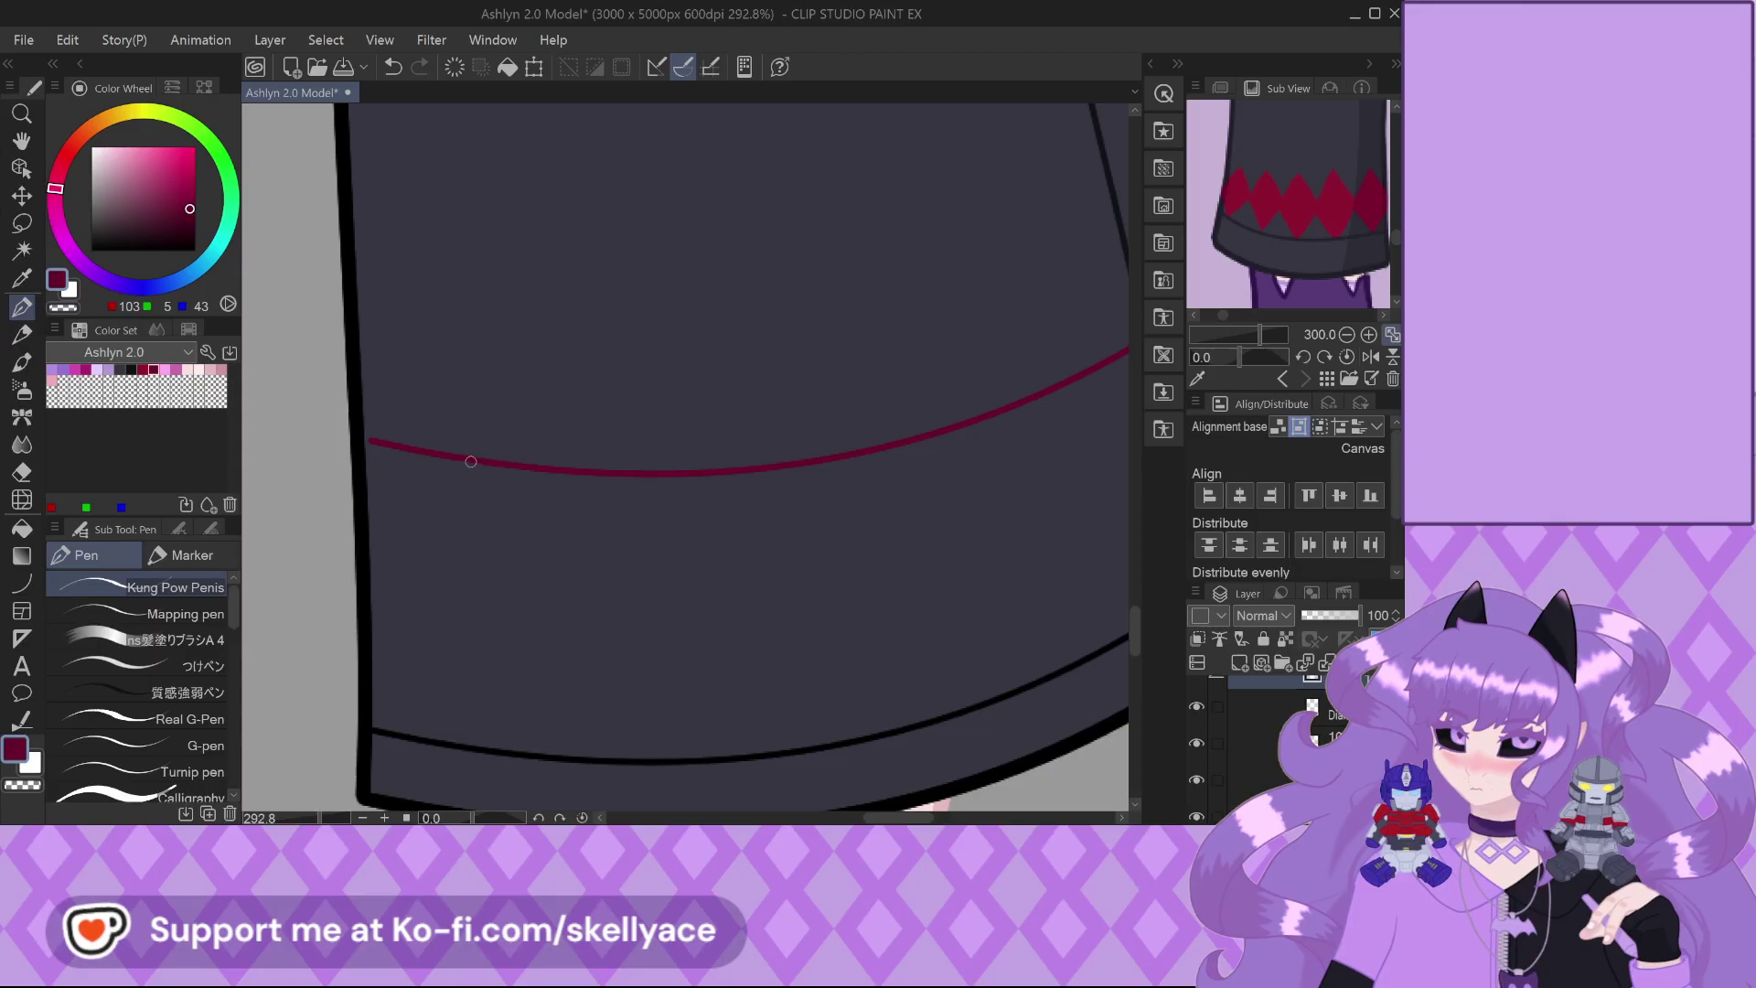
mouse_move(472, 460)
left_mouse_down()
mouse_move(421, 505)
mouse_move(388, 607)
left_mouse_up()
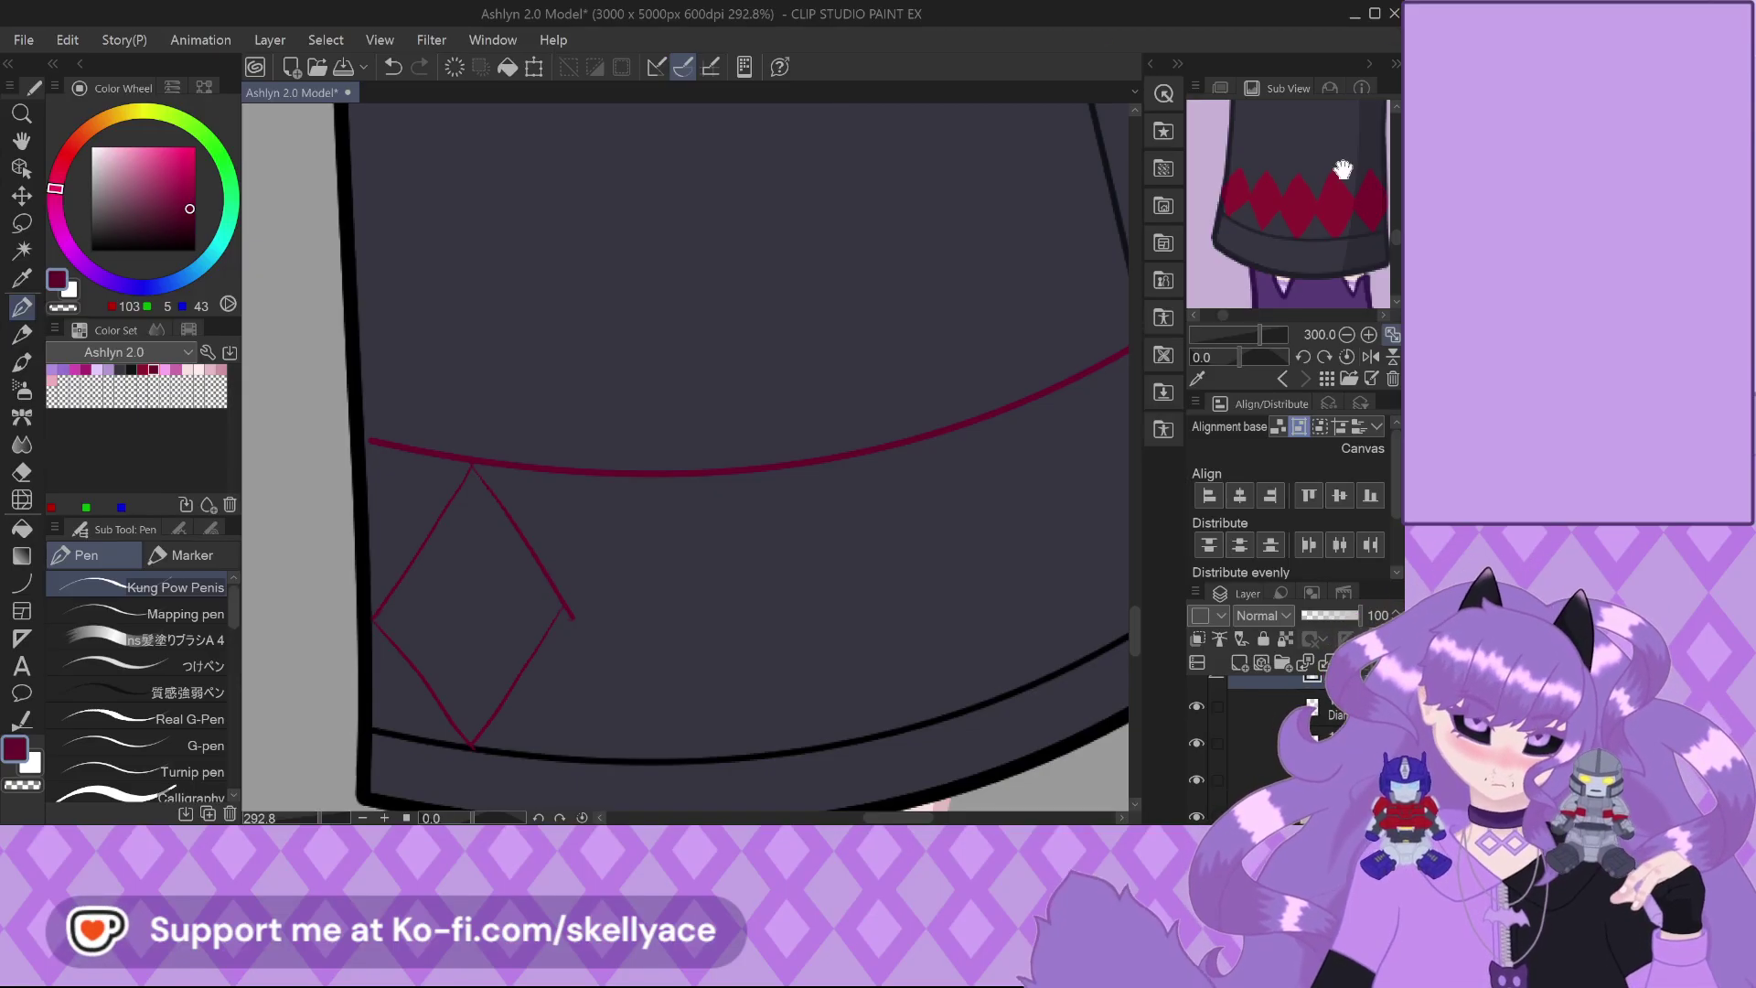
Place the Infinity Diamond image from the materials of own creation onto the pant leg near the dark red guide curve
left_click(1166, 212)
left_click(900, 215)
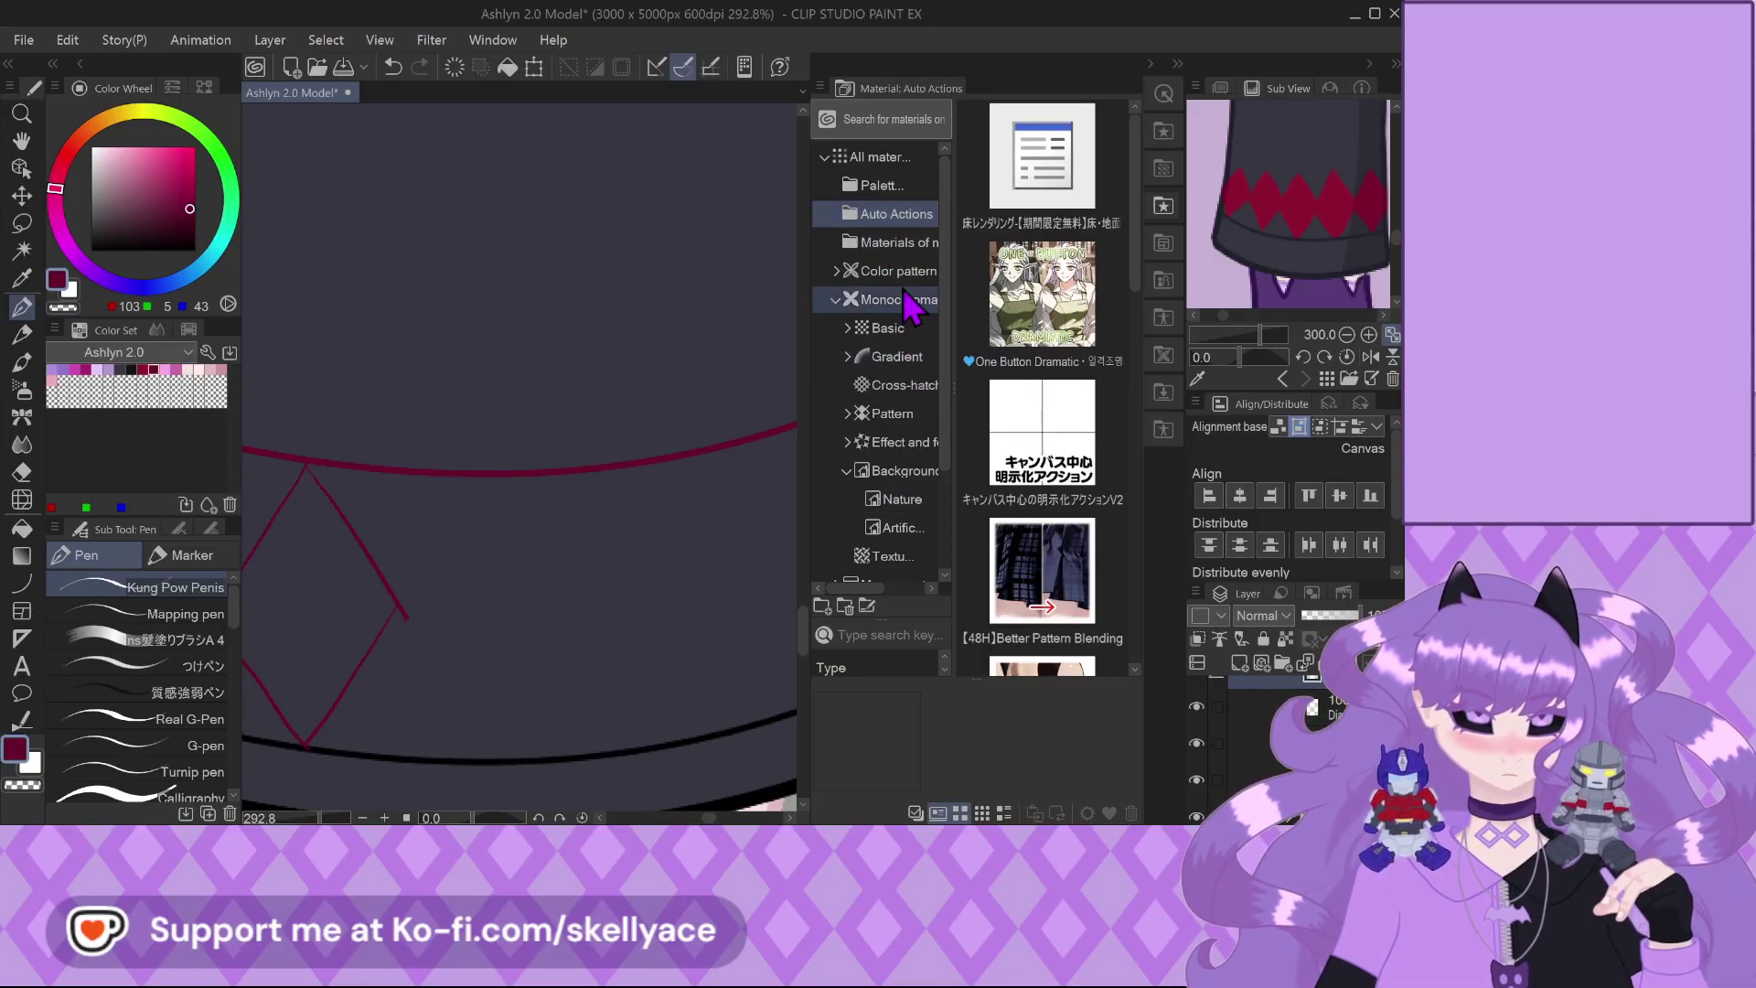
left_click(905, 244)
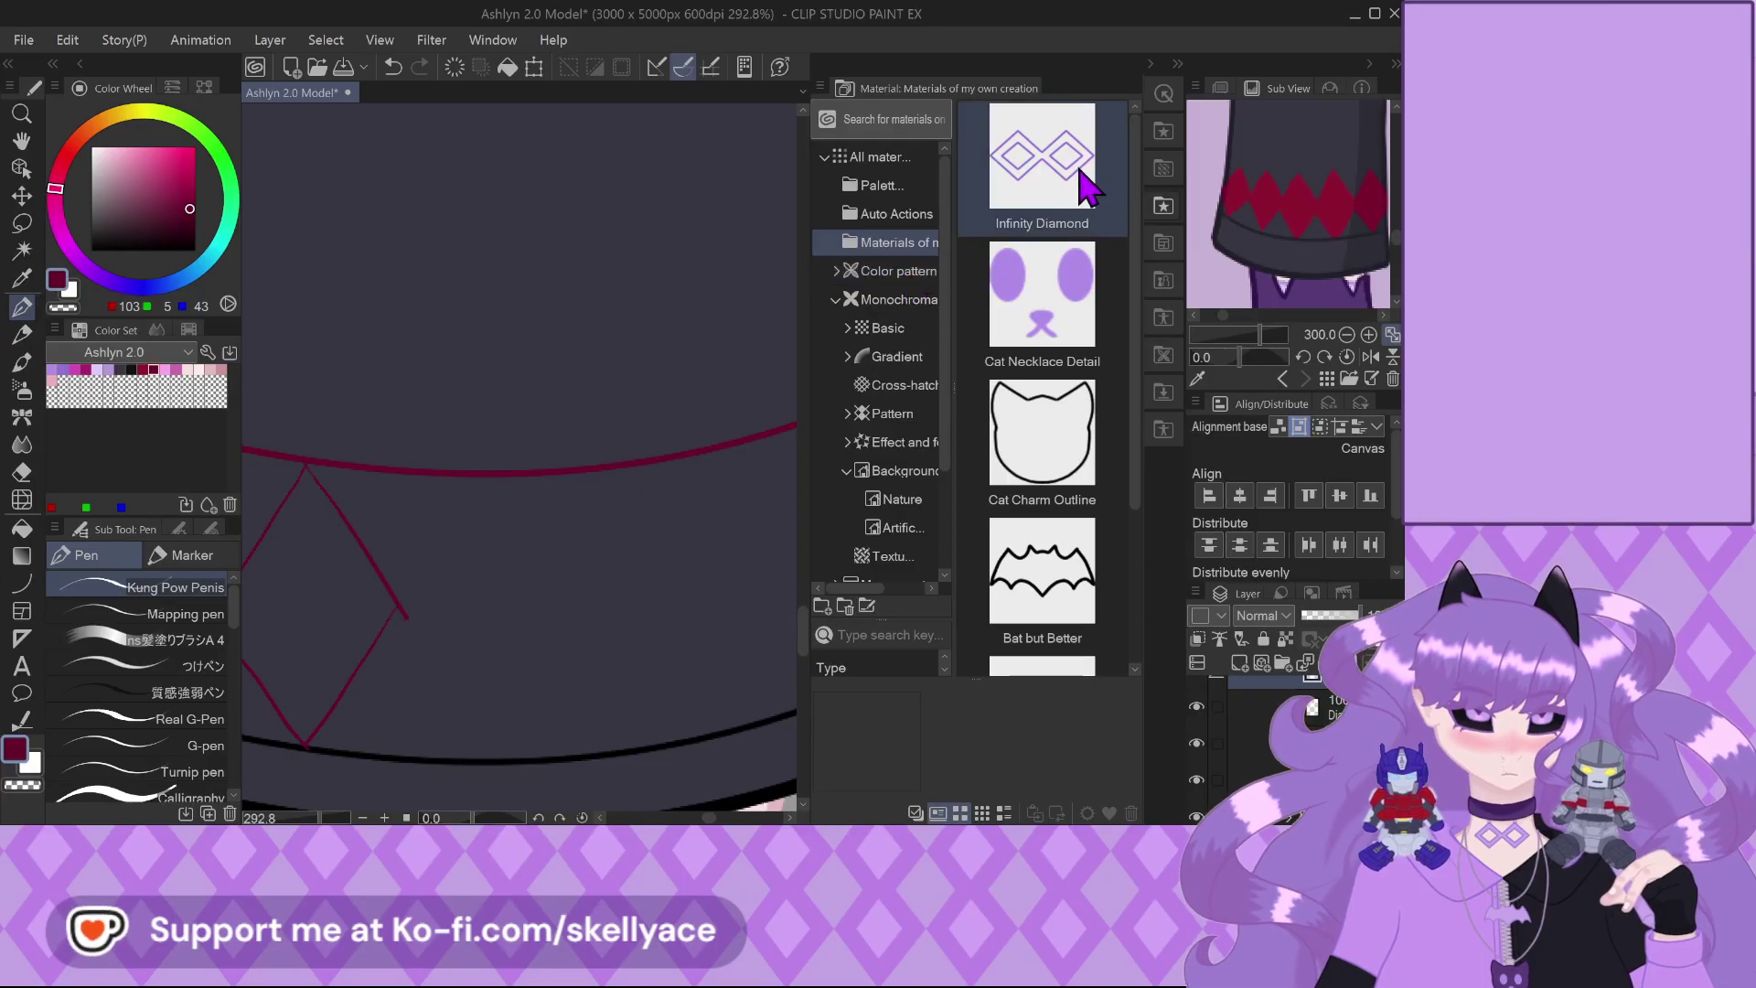
left_click(1038, 182)
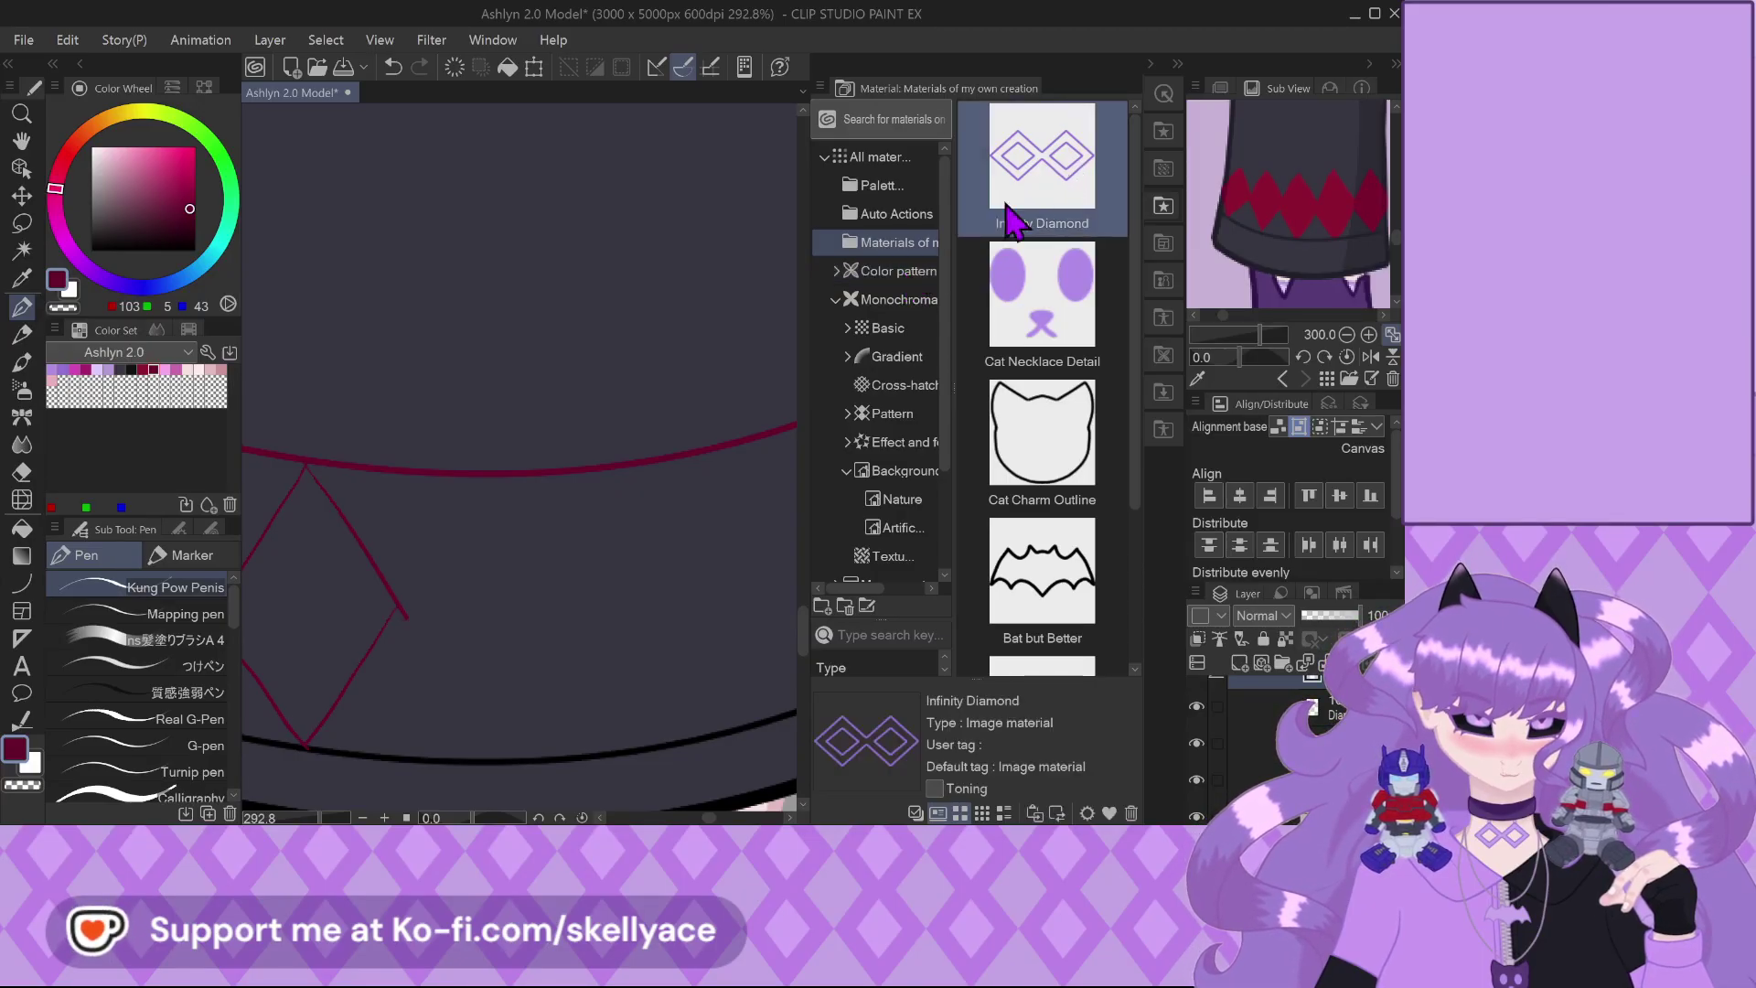
left_click_drag(1038, 182, 600, 580)
scroll(691, 581, "down", 2)
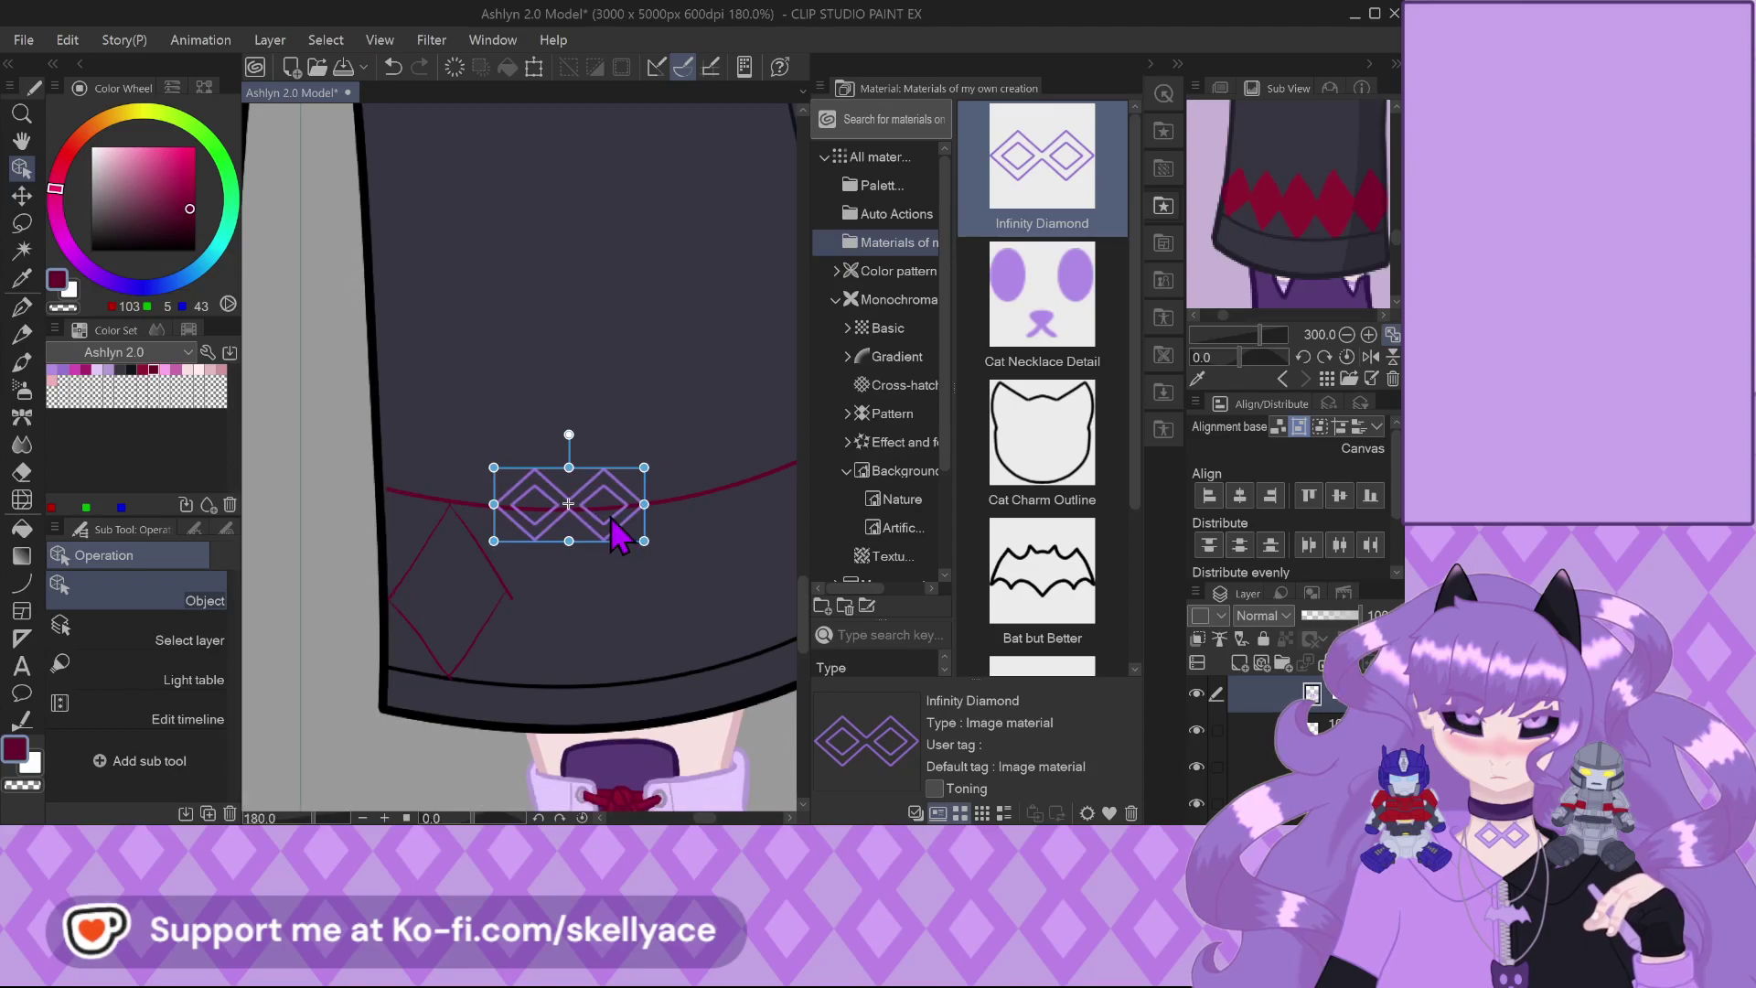
Undo the accidental shift of the pants' fill and lock its layer
left_click(565, 564)
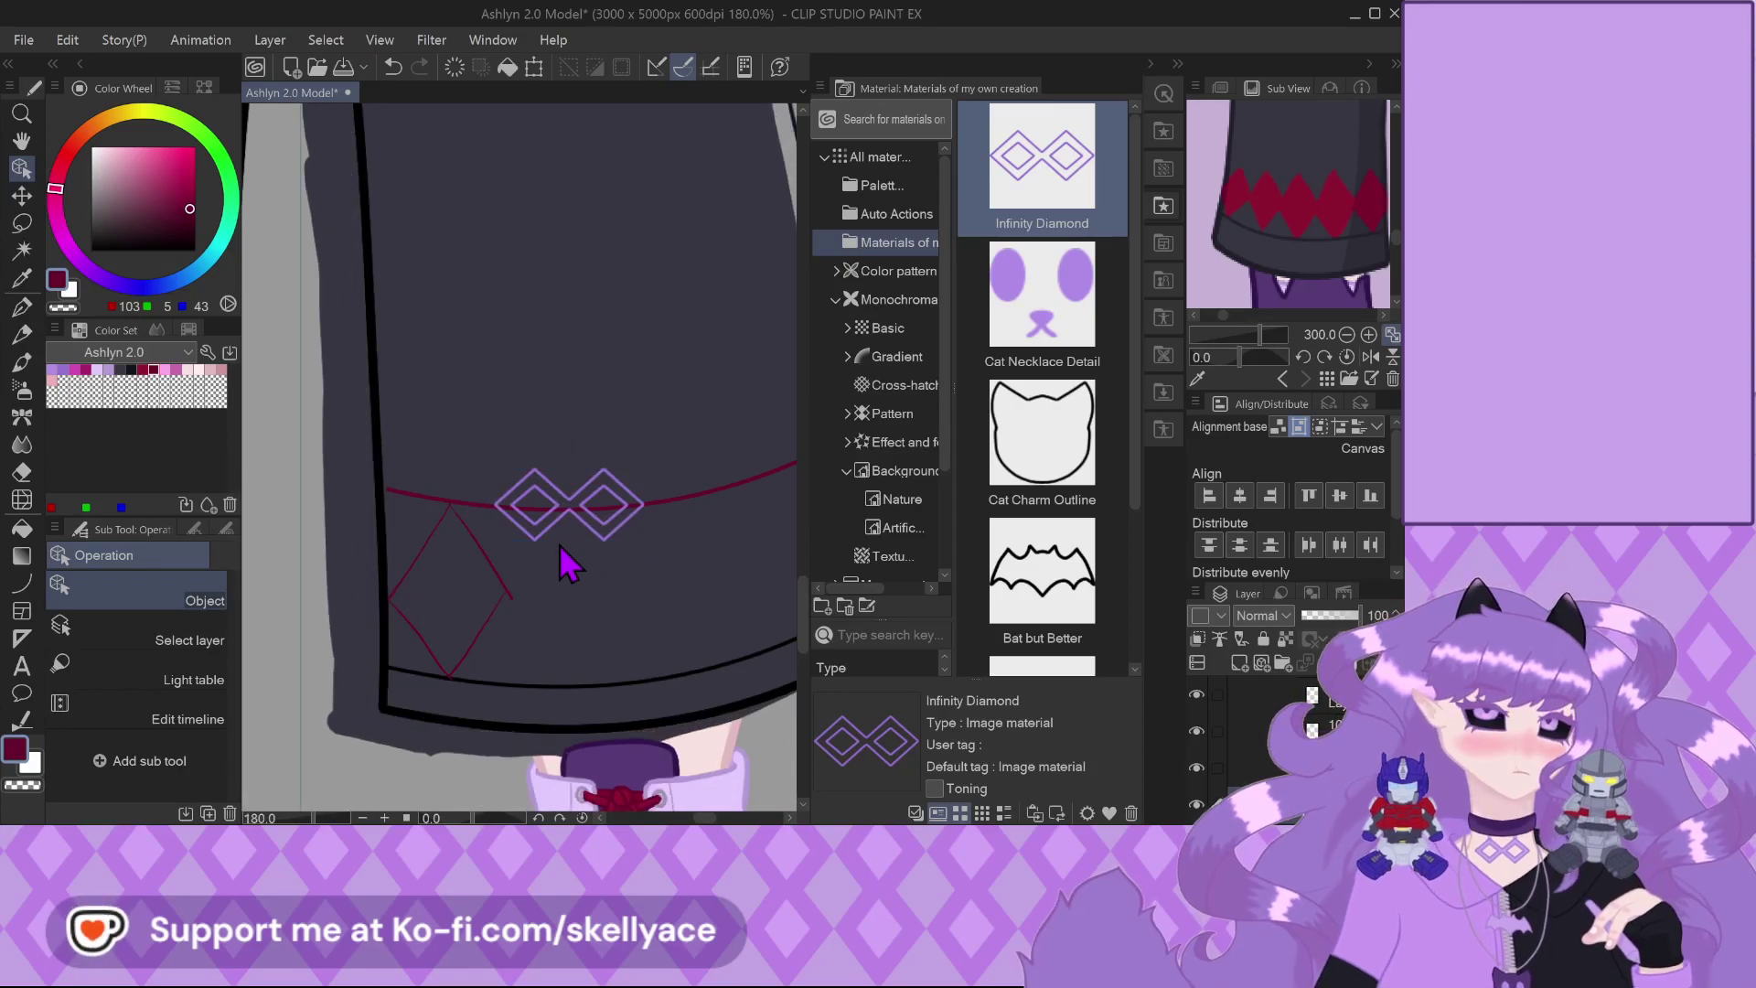
key("ctrl+z")
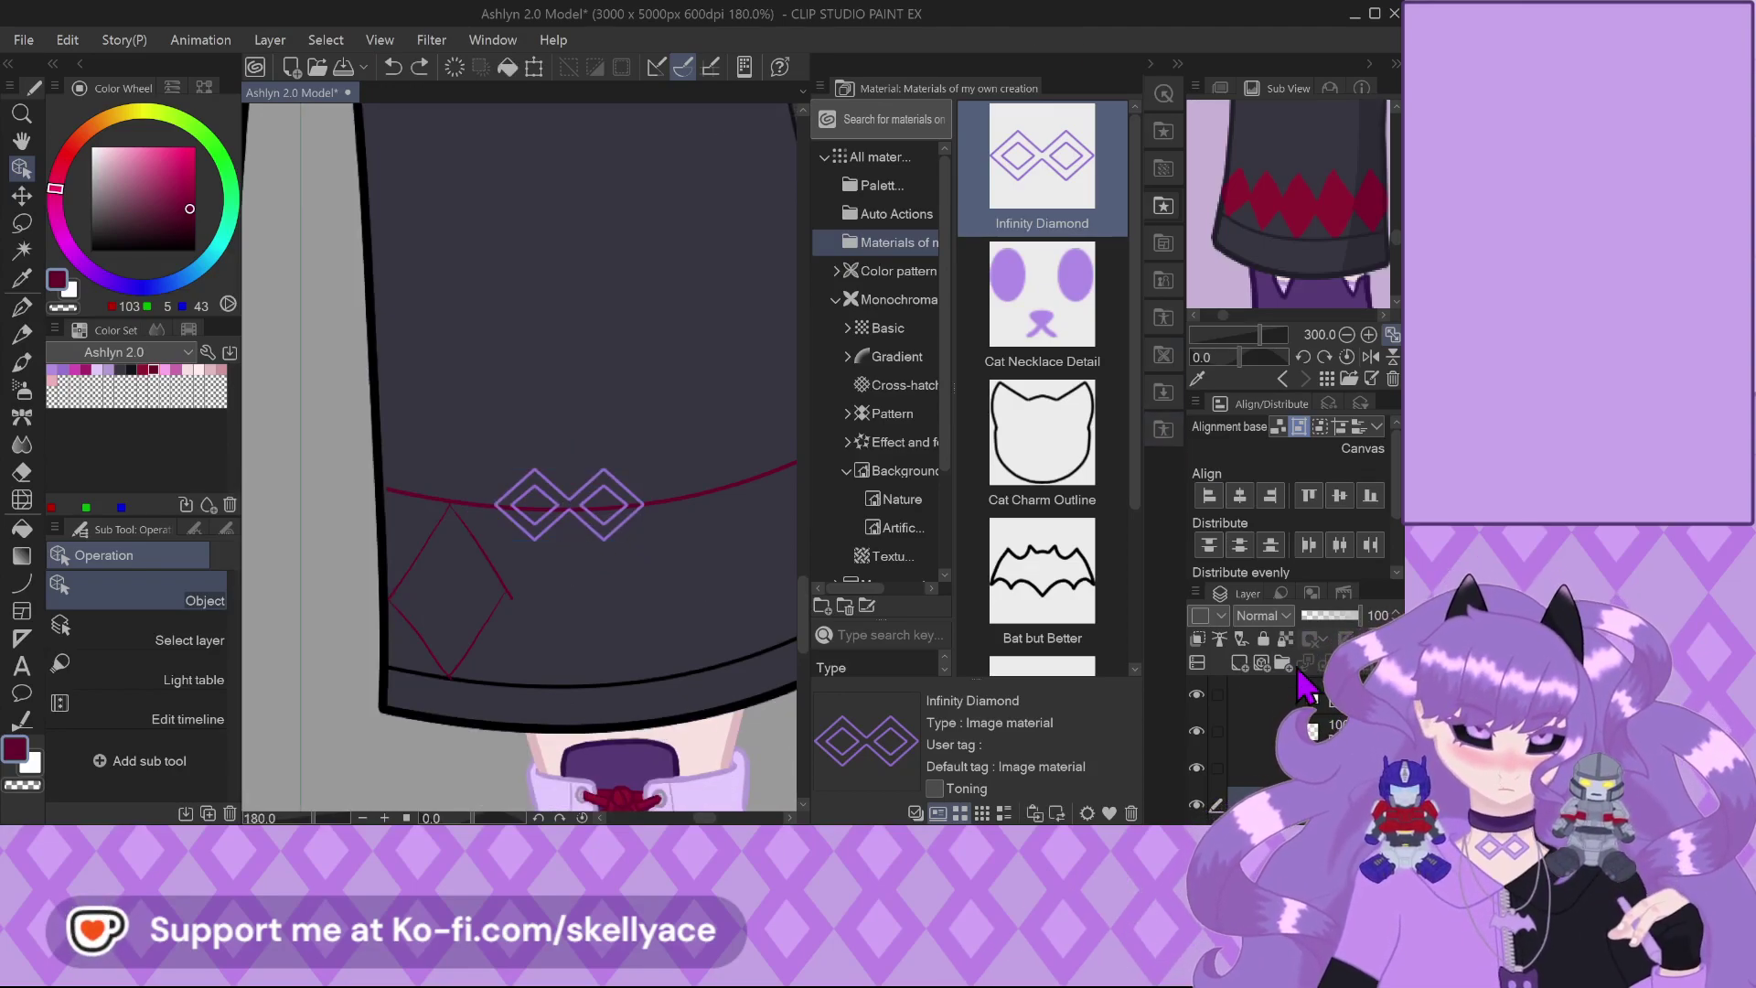
left_click(1264, 637)
left_click(1282, 662)
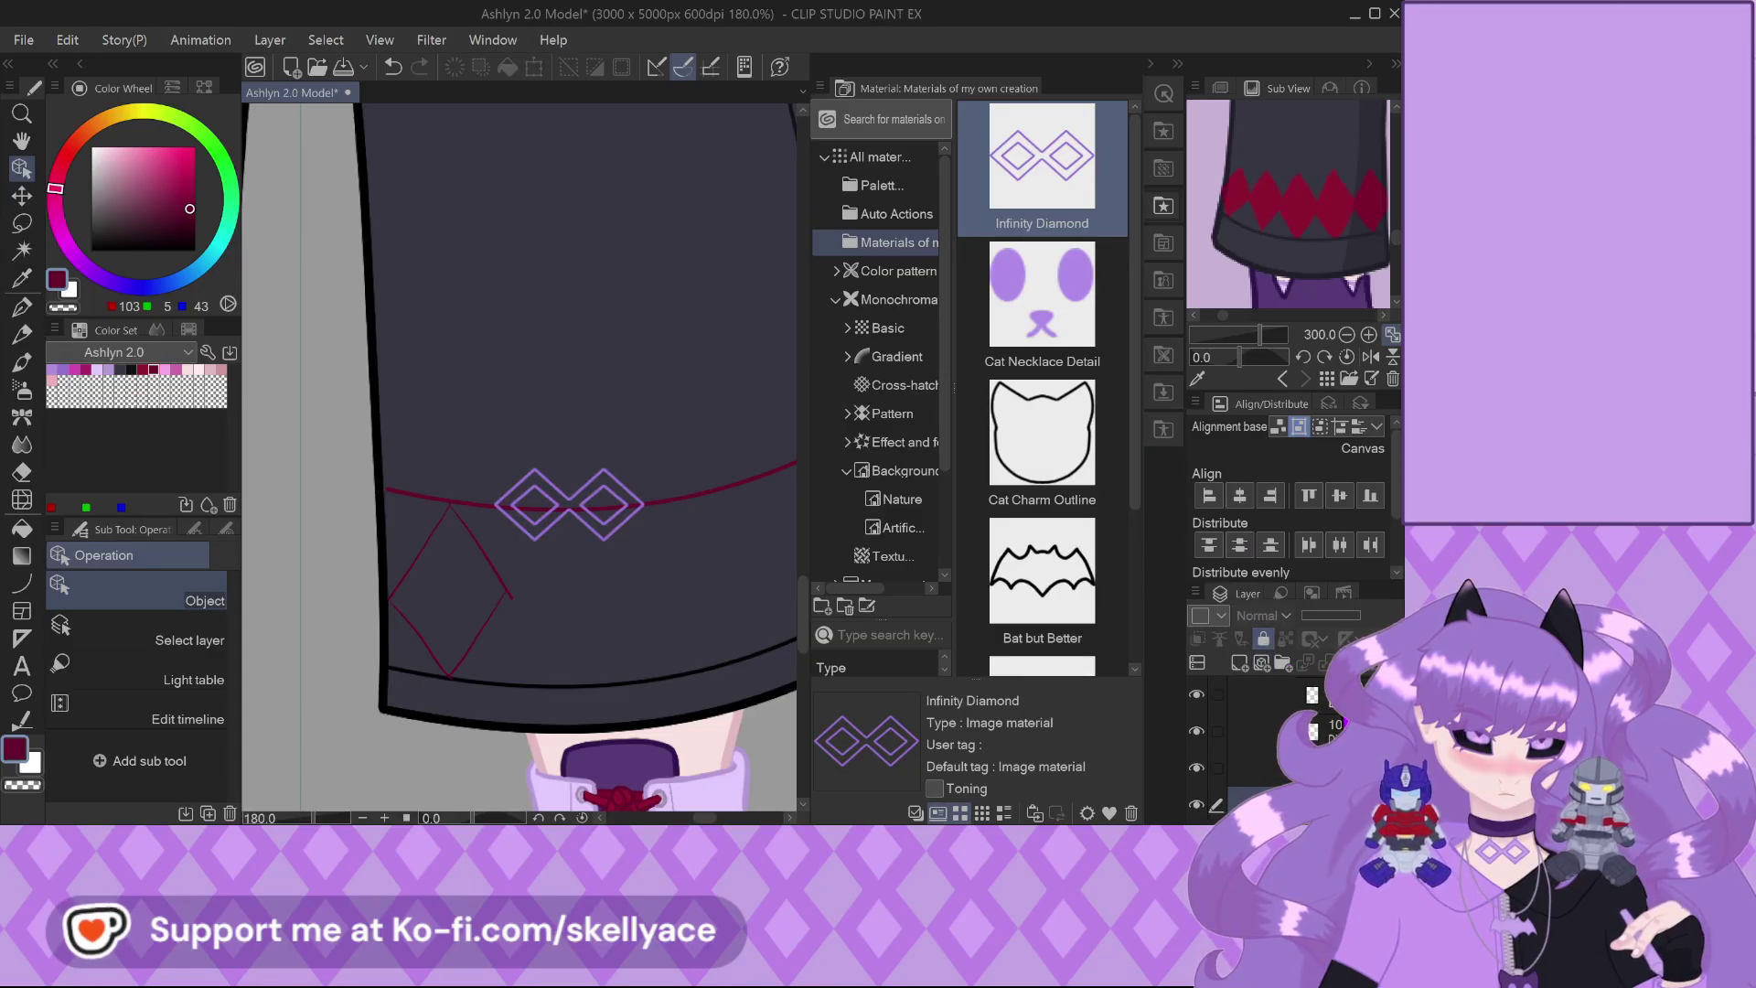
Move the Infinity Diamond image below the guide curve, beside the sketched diamond, and hide the material library
left_click_drag(568, 502, 518, 607)
left_click(1163, 206)
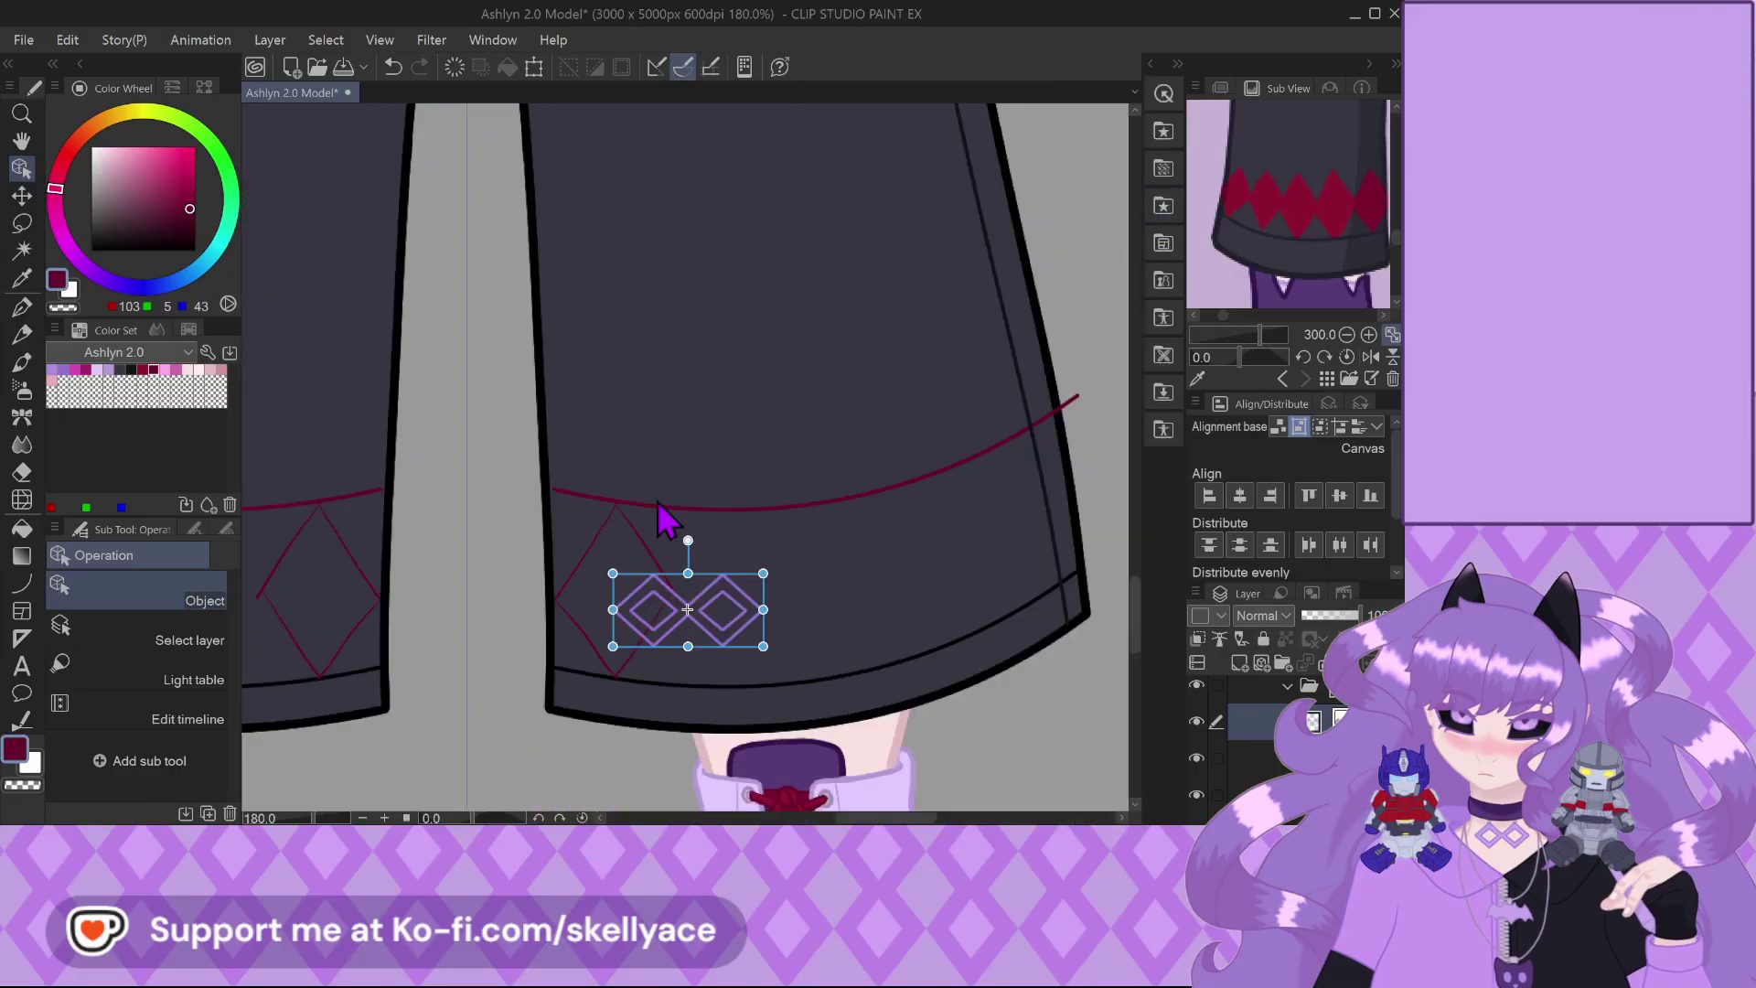
Try to turn the Infinity Diamond upright and enlarge it over the sketched dark red diamond
scroll(709, 608, "up", 4)
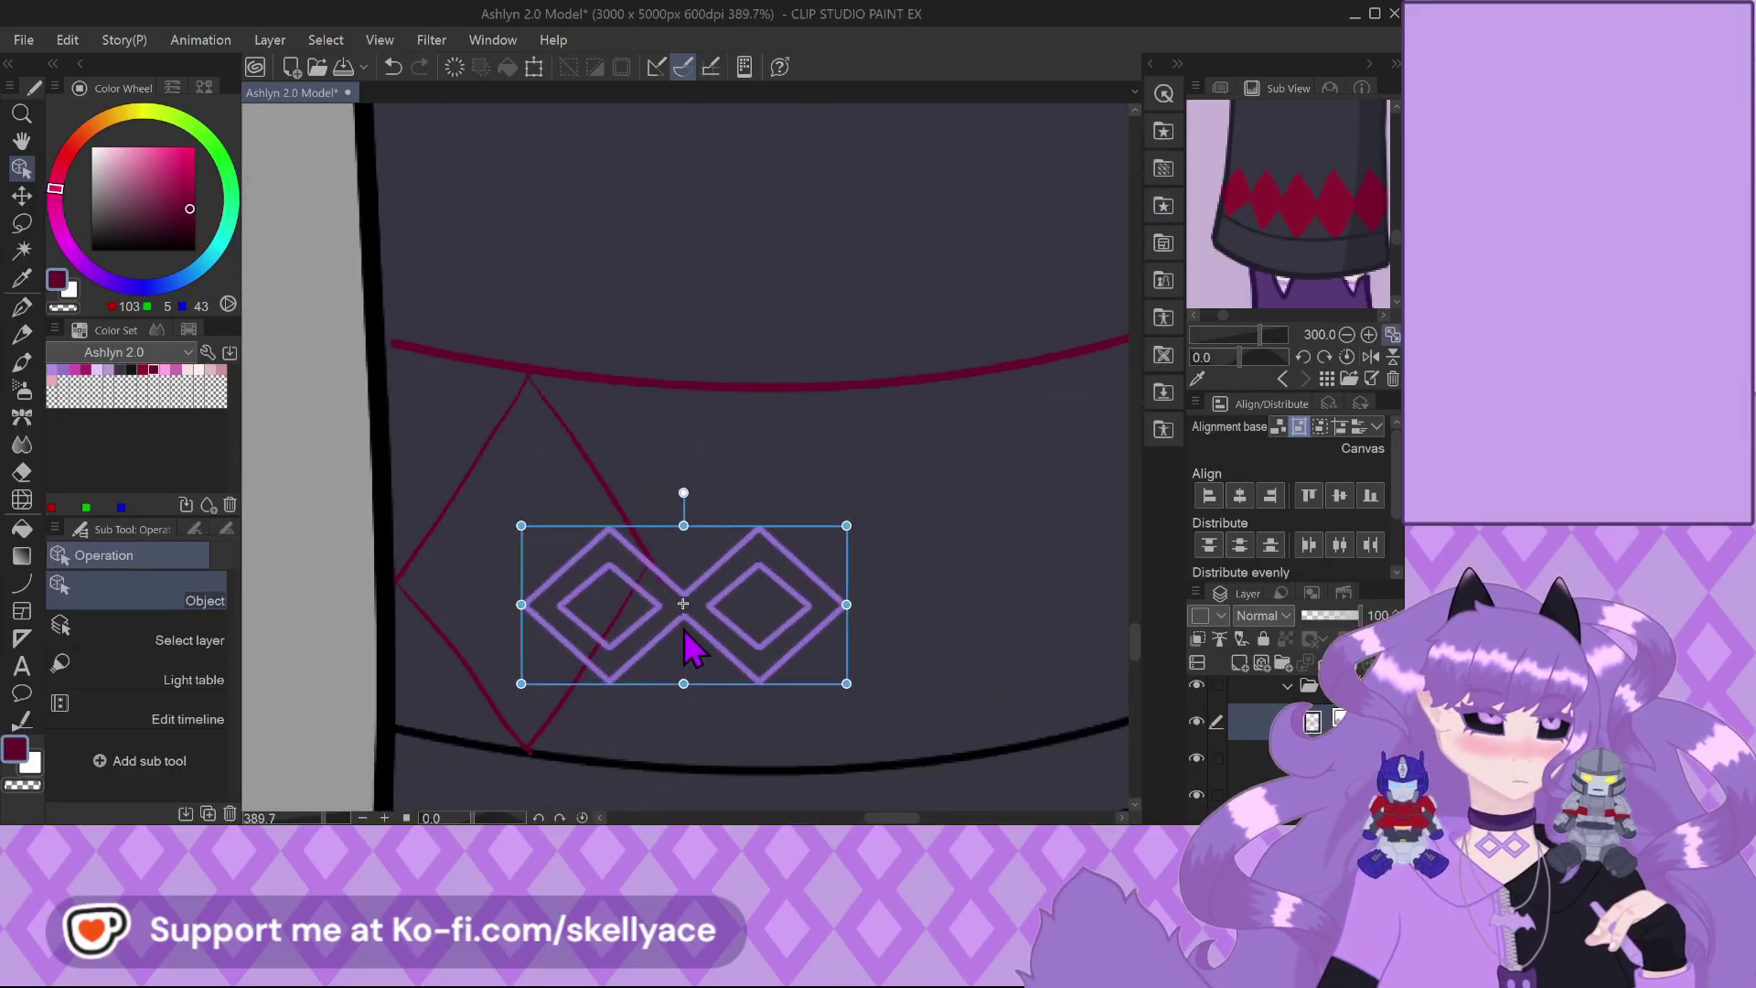
key("ctrl+t")
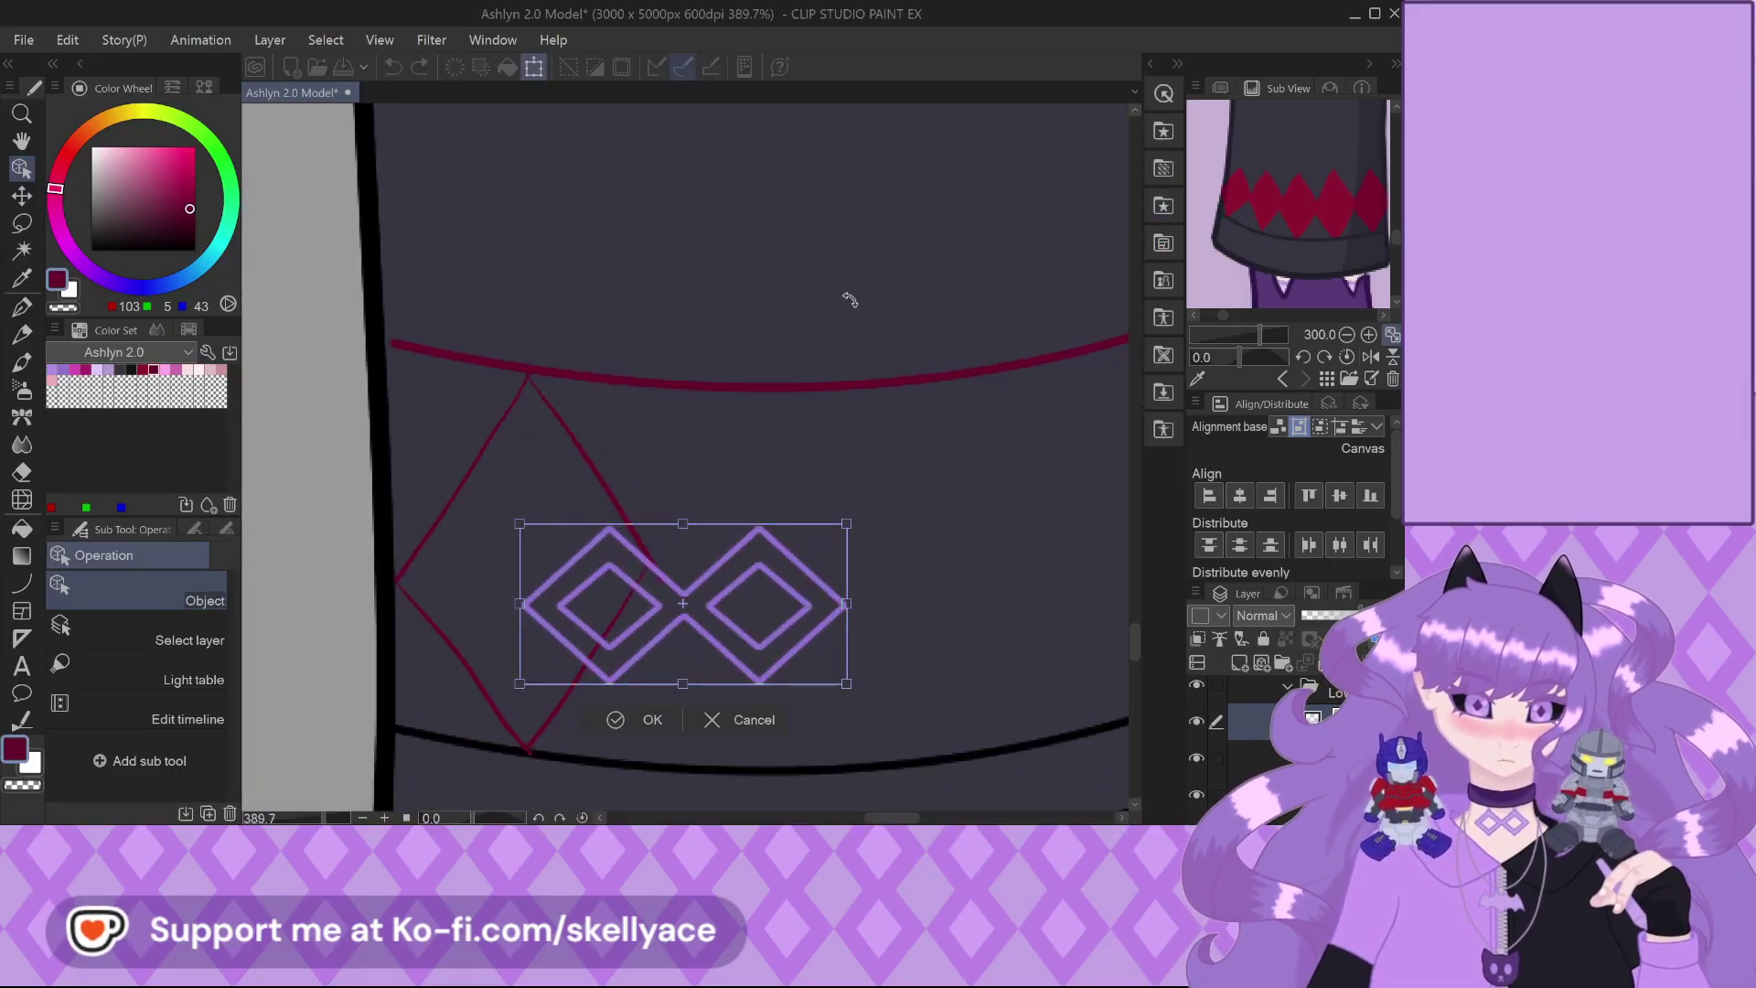
left_click_drag(948, 600, 696, 326)
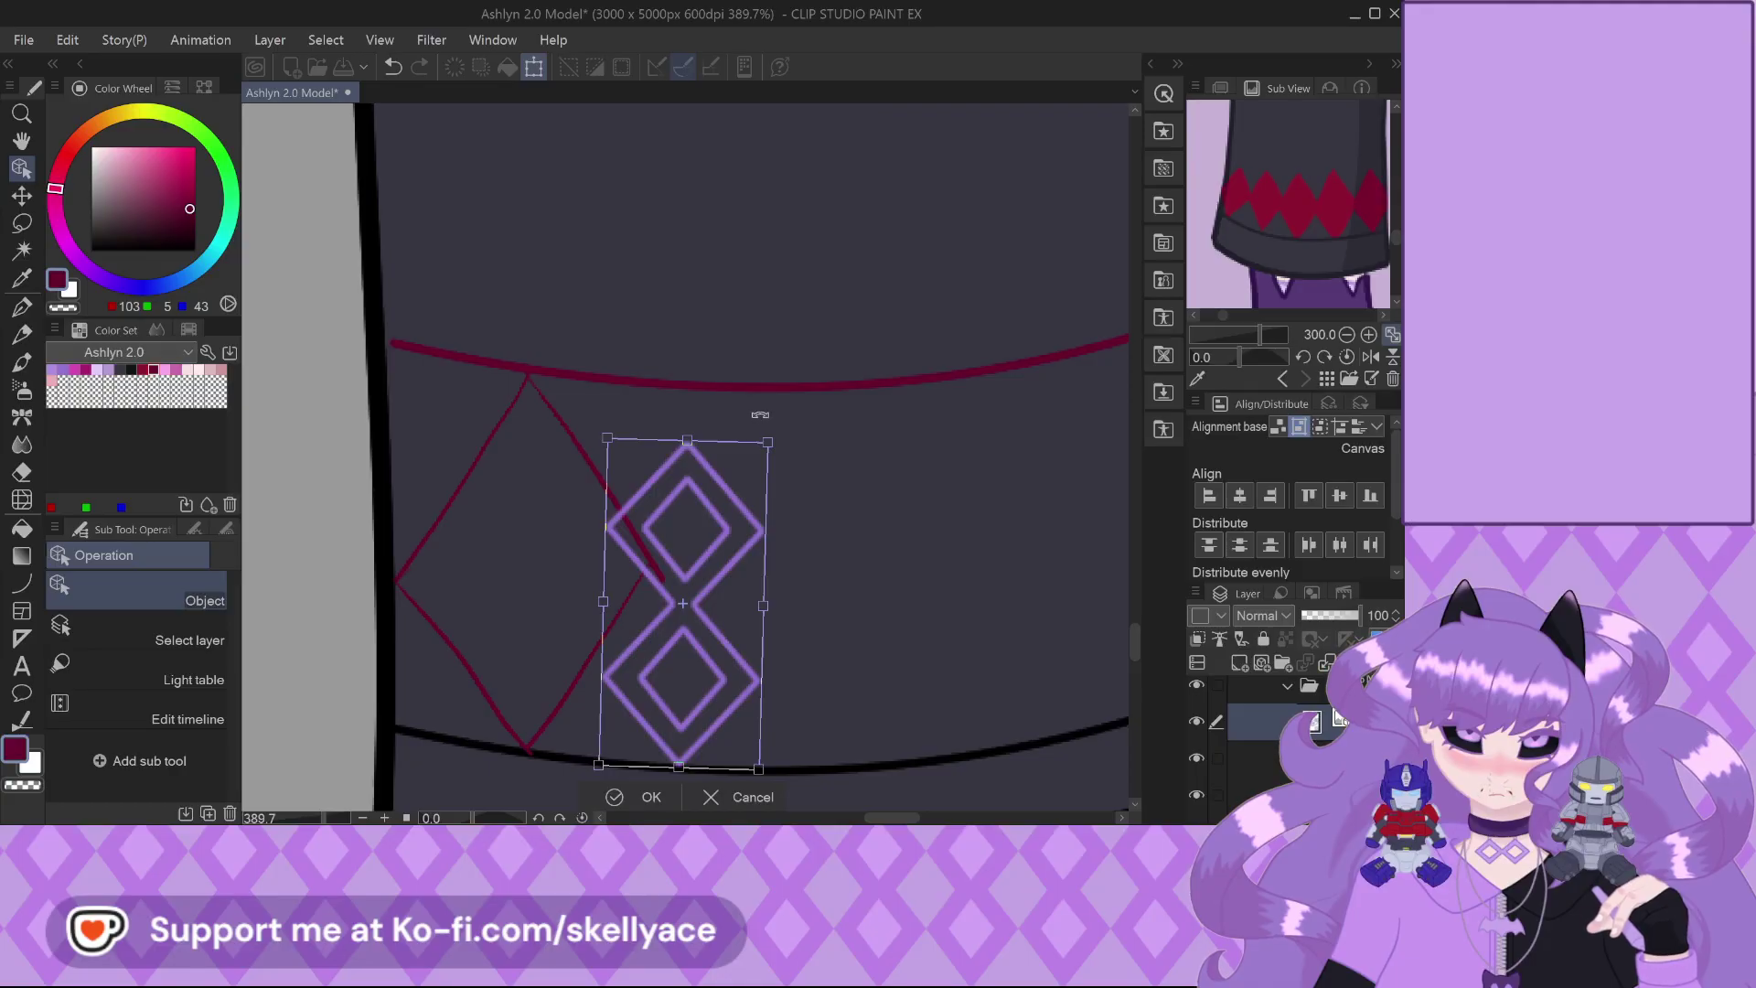
left_click_drag(769, 443, 795, 387)
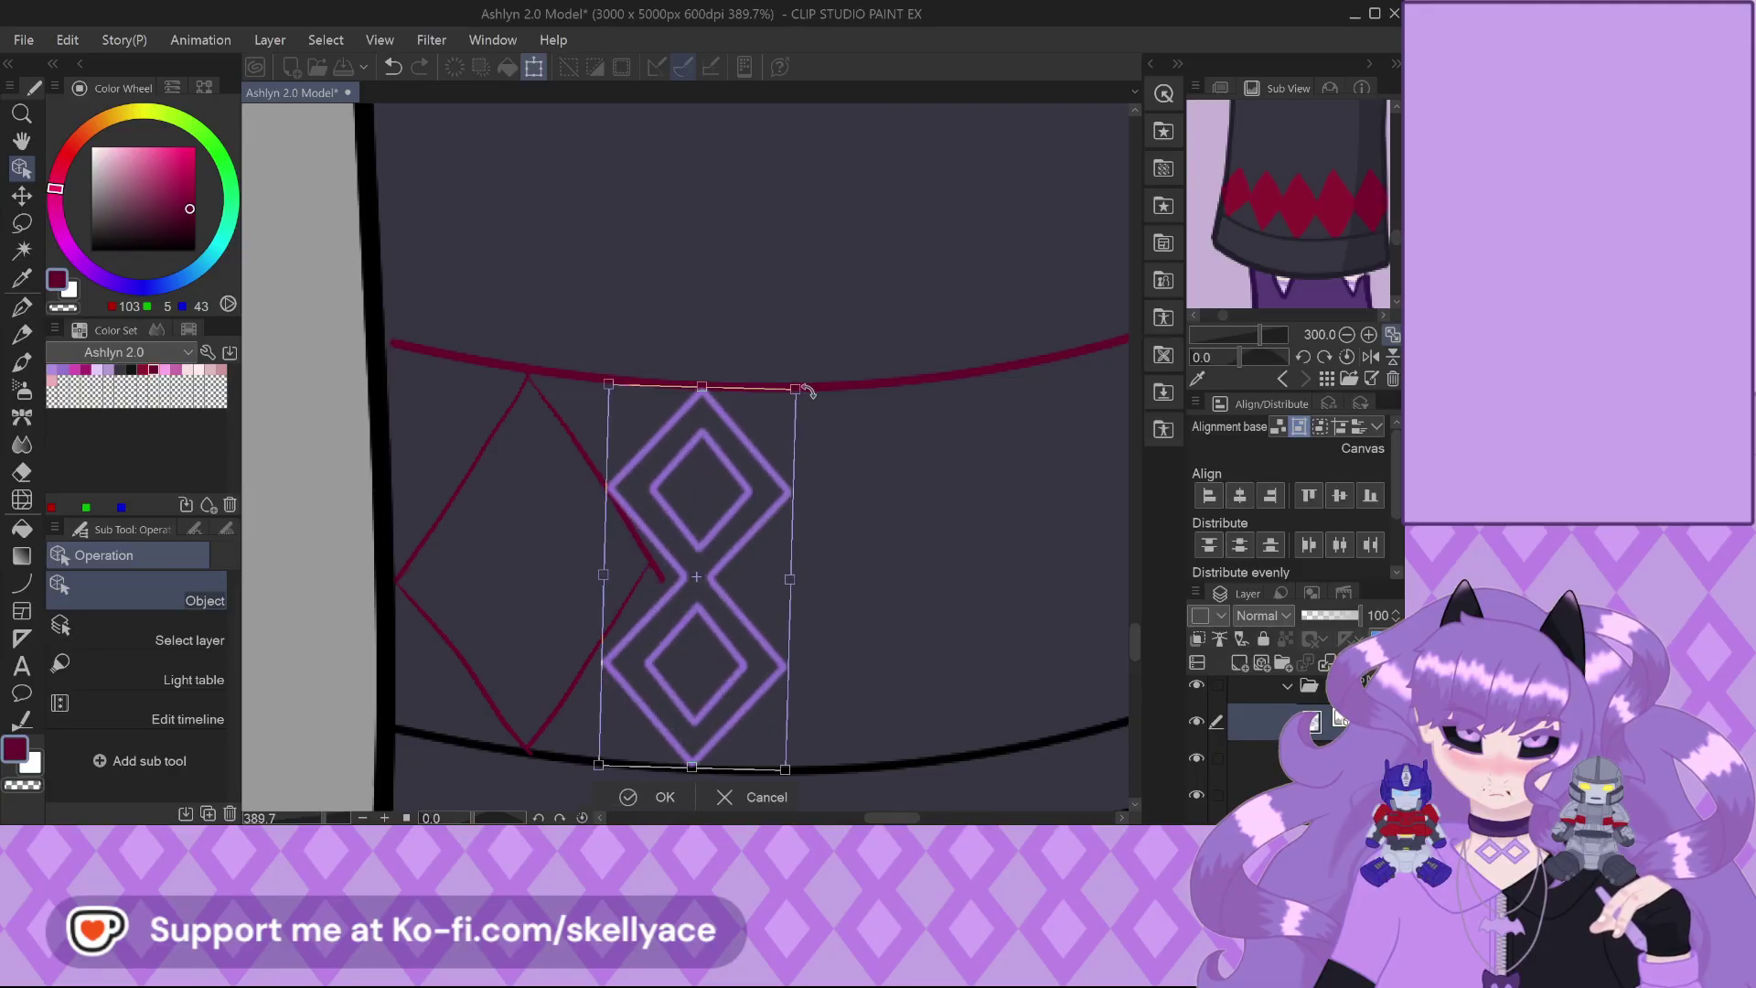
left_click_drag(716, 540, 545, 531)
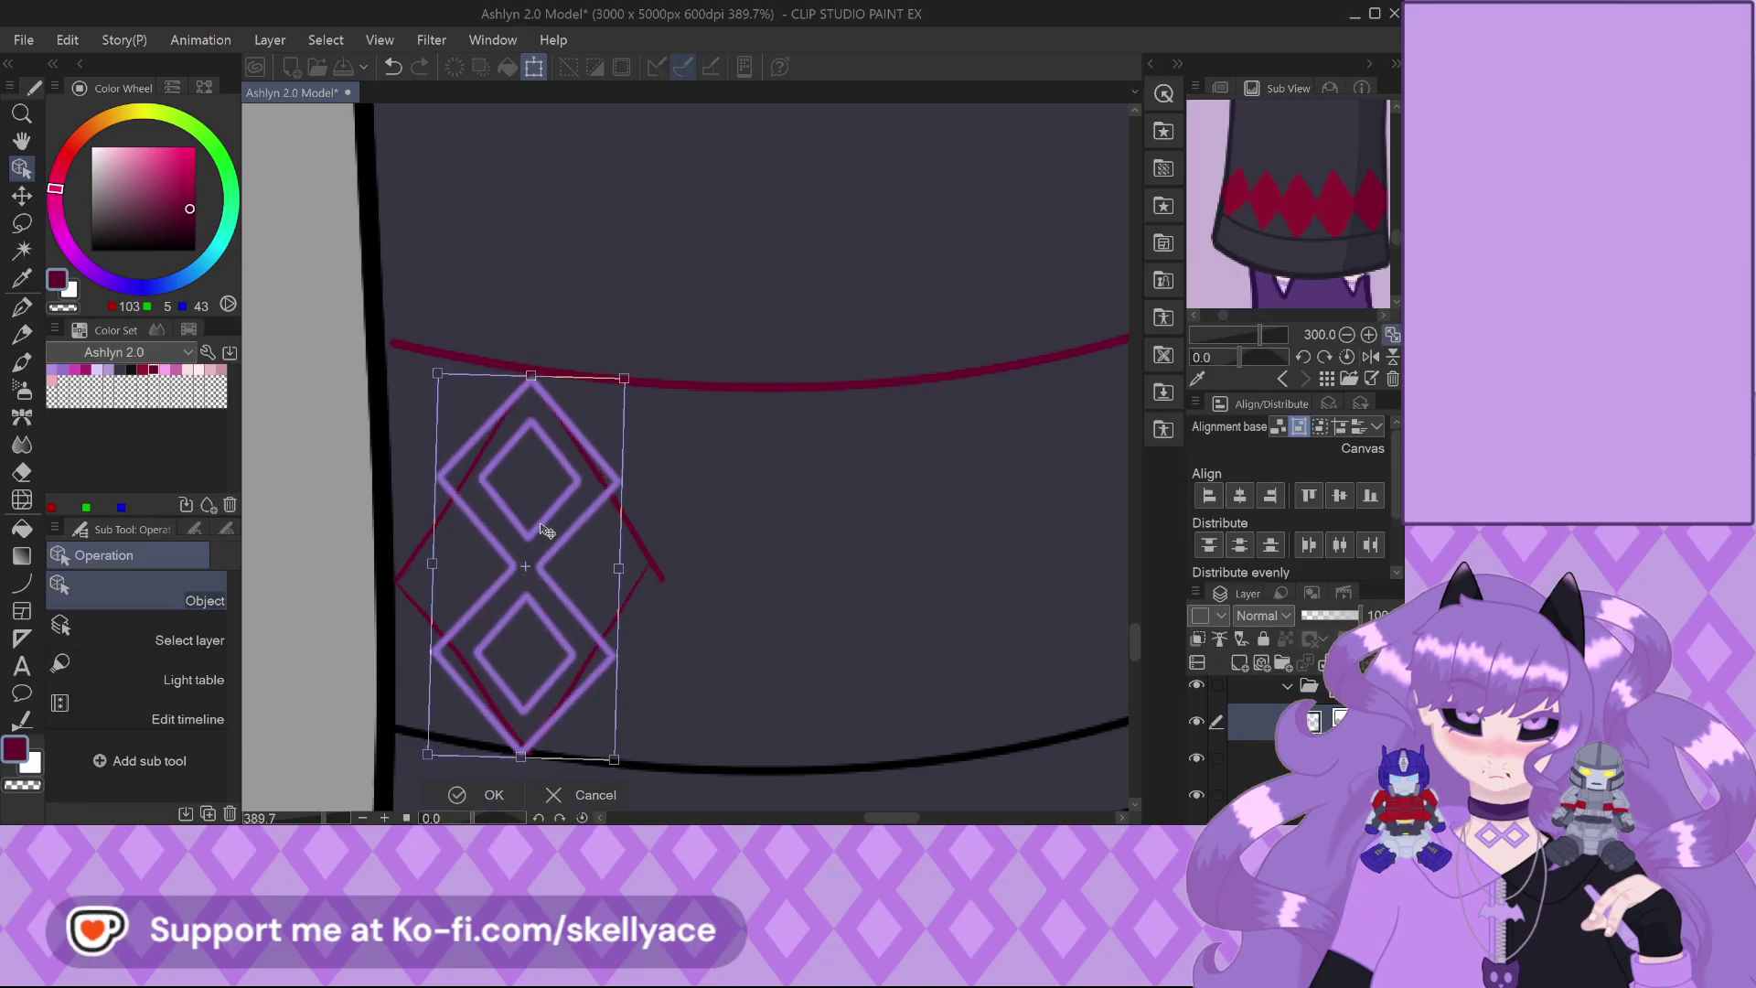
left_click(462, 796)
scroll(438, 735, "down", 4)
scroll(463, 697, "up", 4)
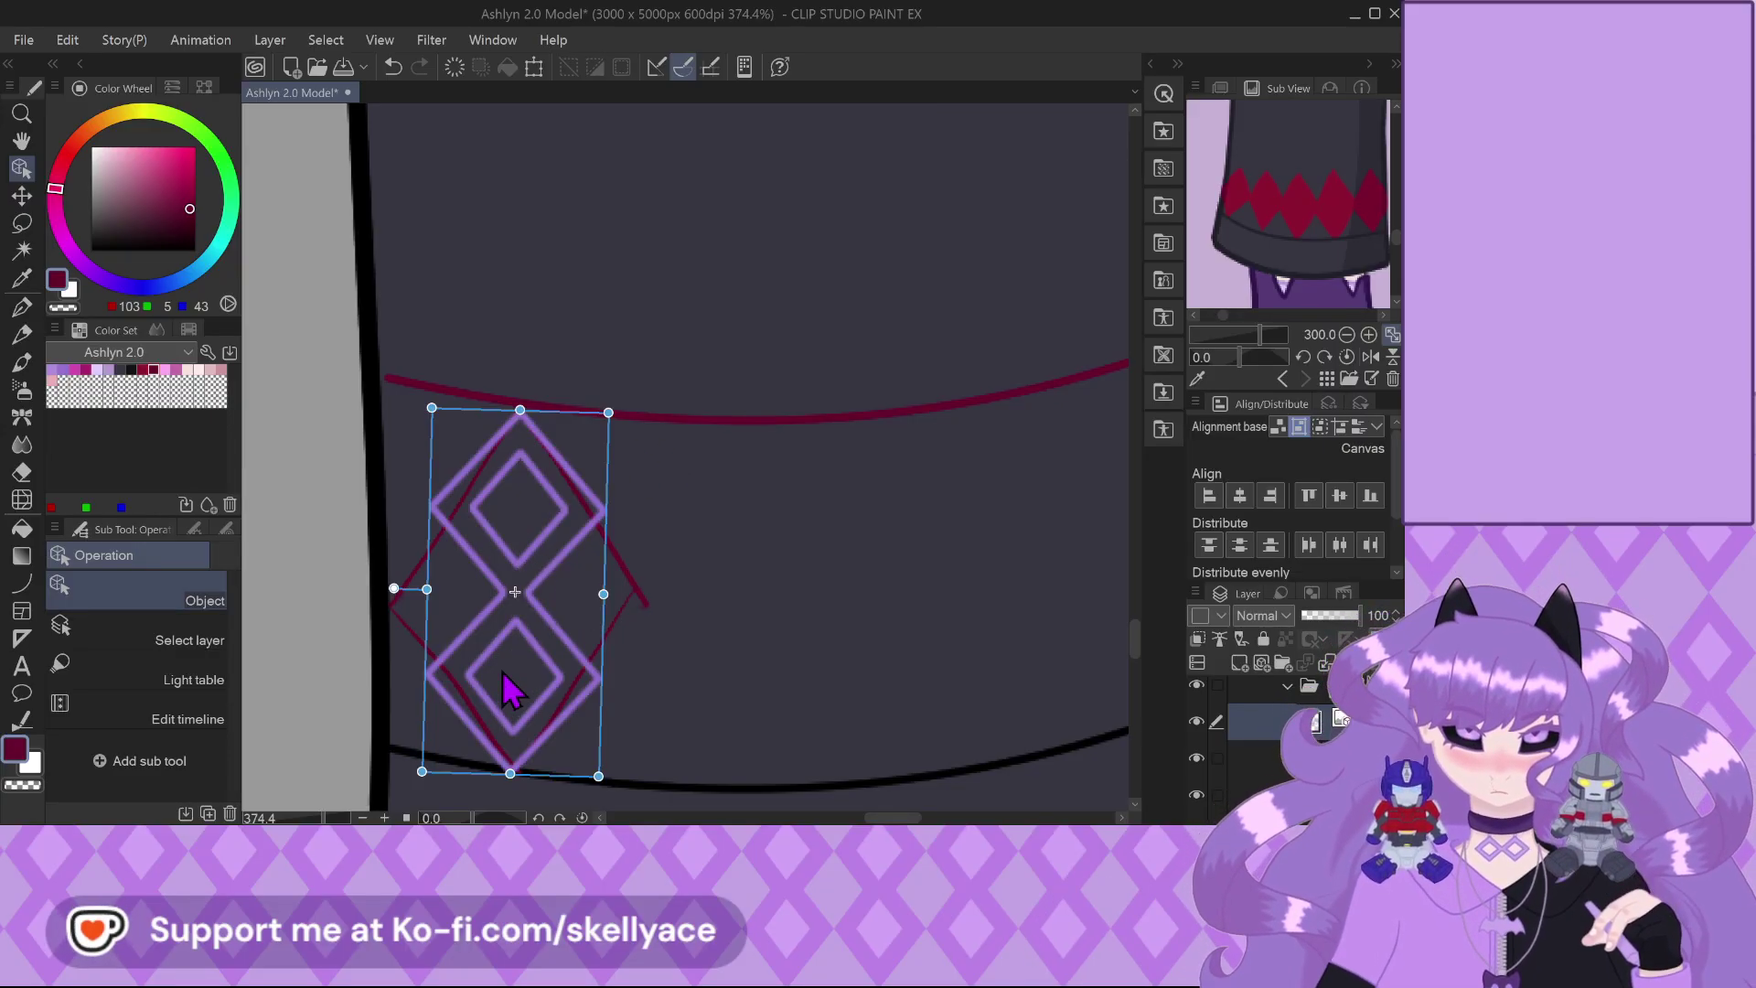
key("ctrl+z")
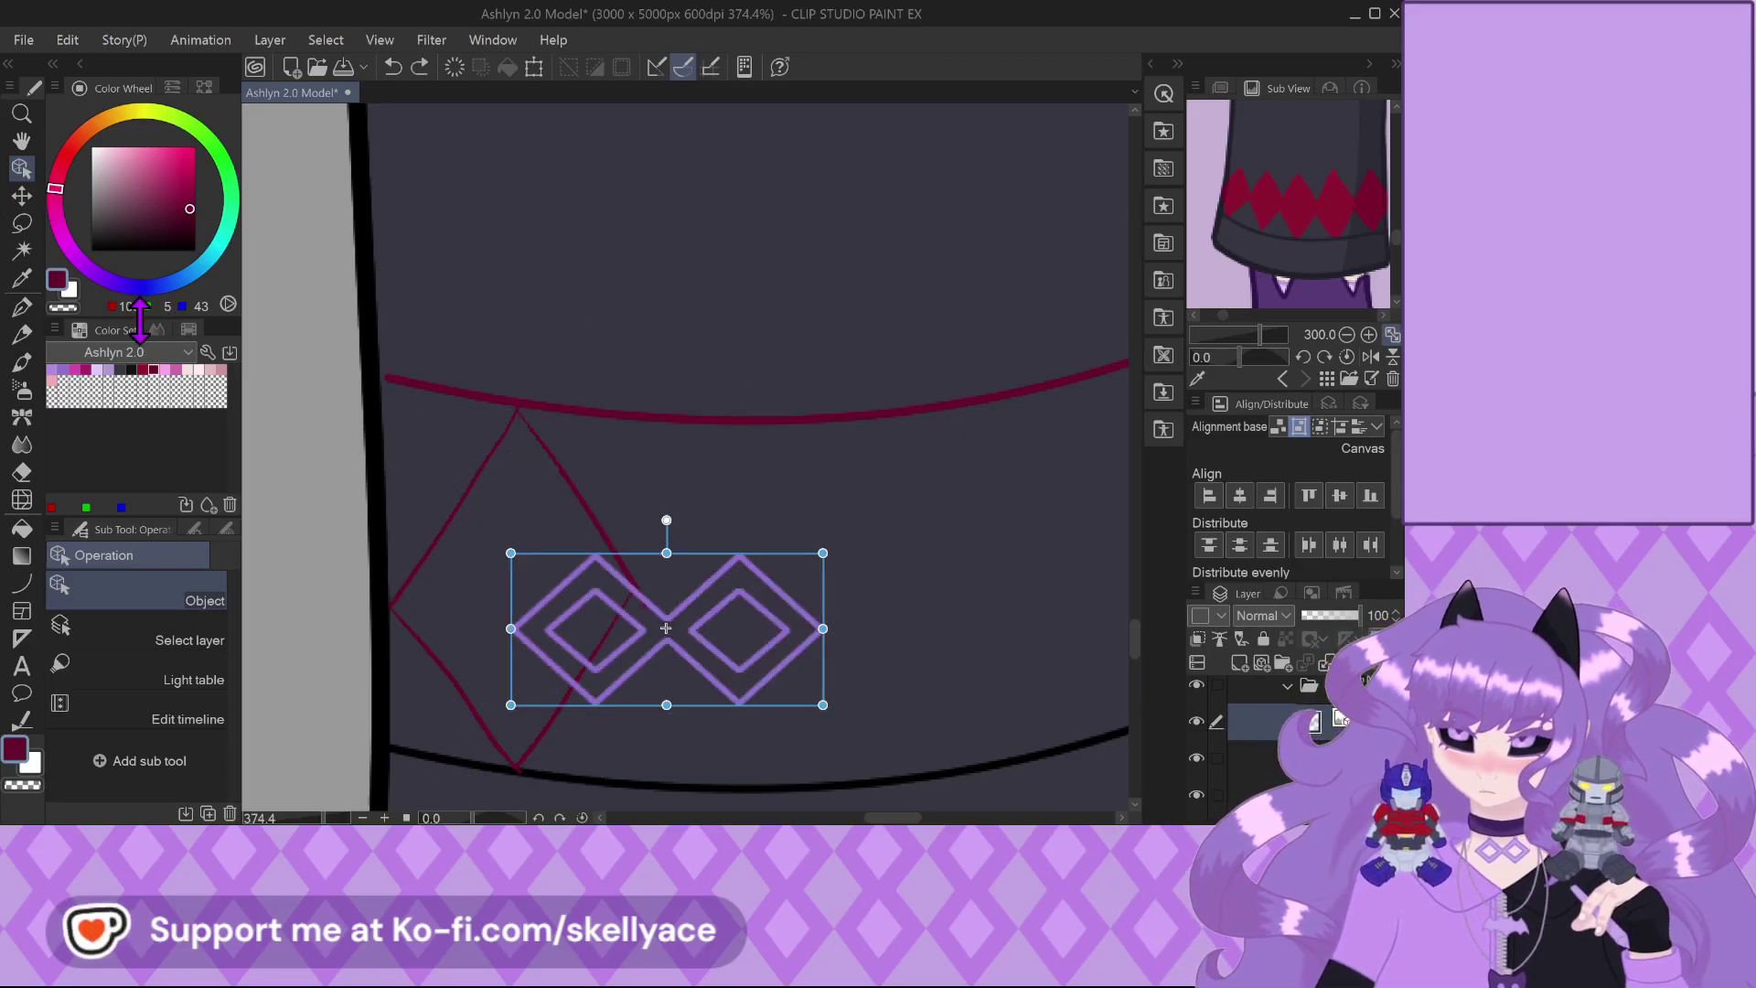
Look through the Infinity Diamond's image settings, including the transform mode, scale ratio and rotation angle
left_click(196, 529)
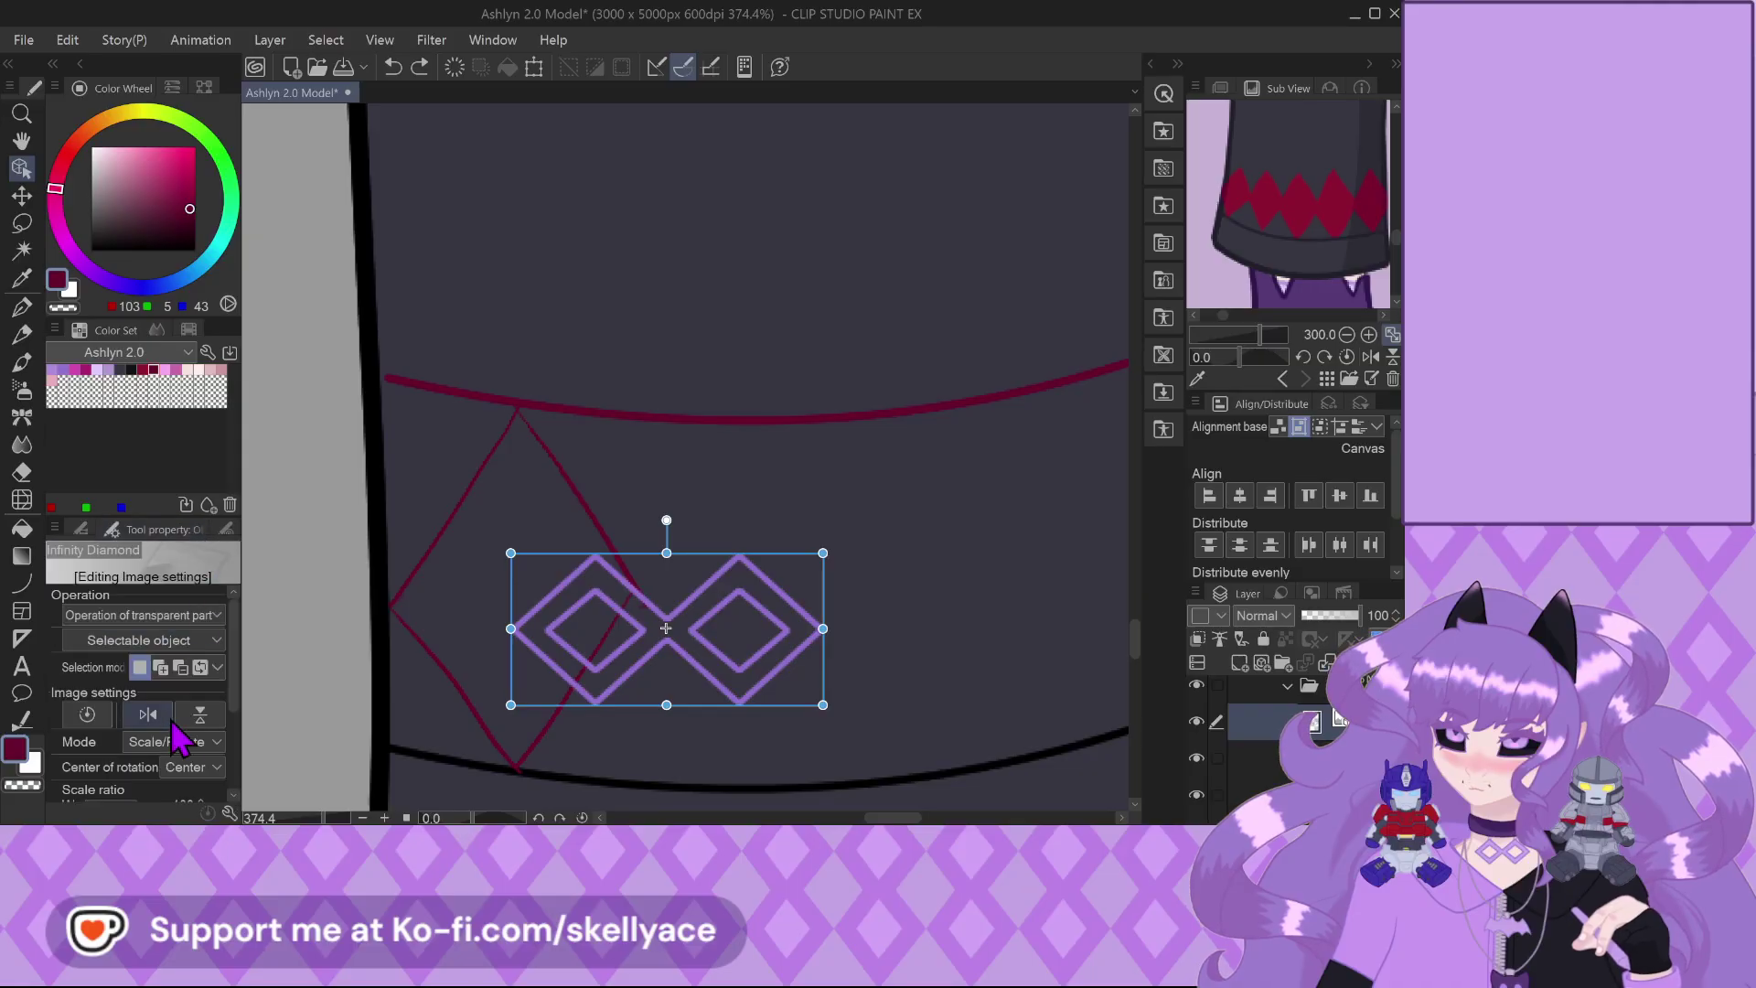
scroll(200, 744, "up", 1)
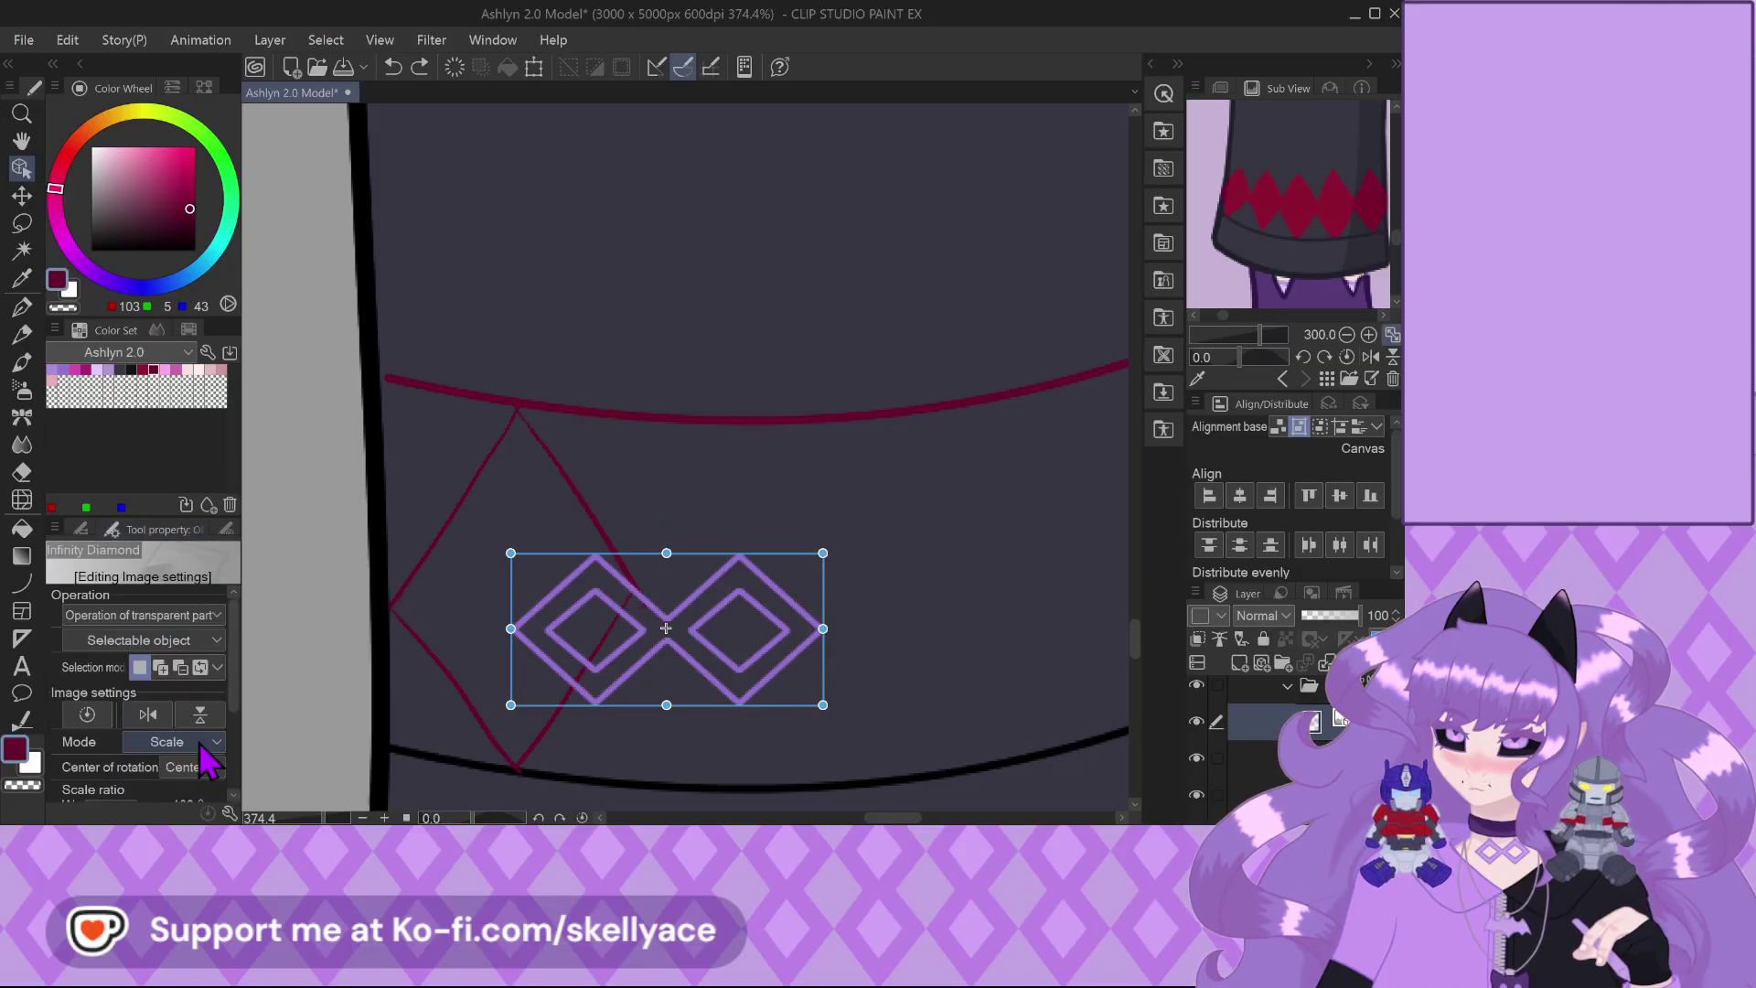
left_click_drag(239, 690, 248, 786)
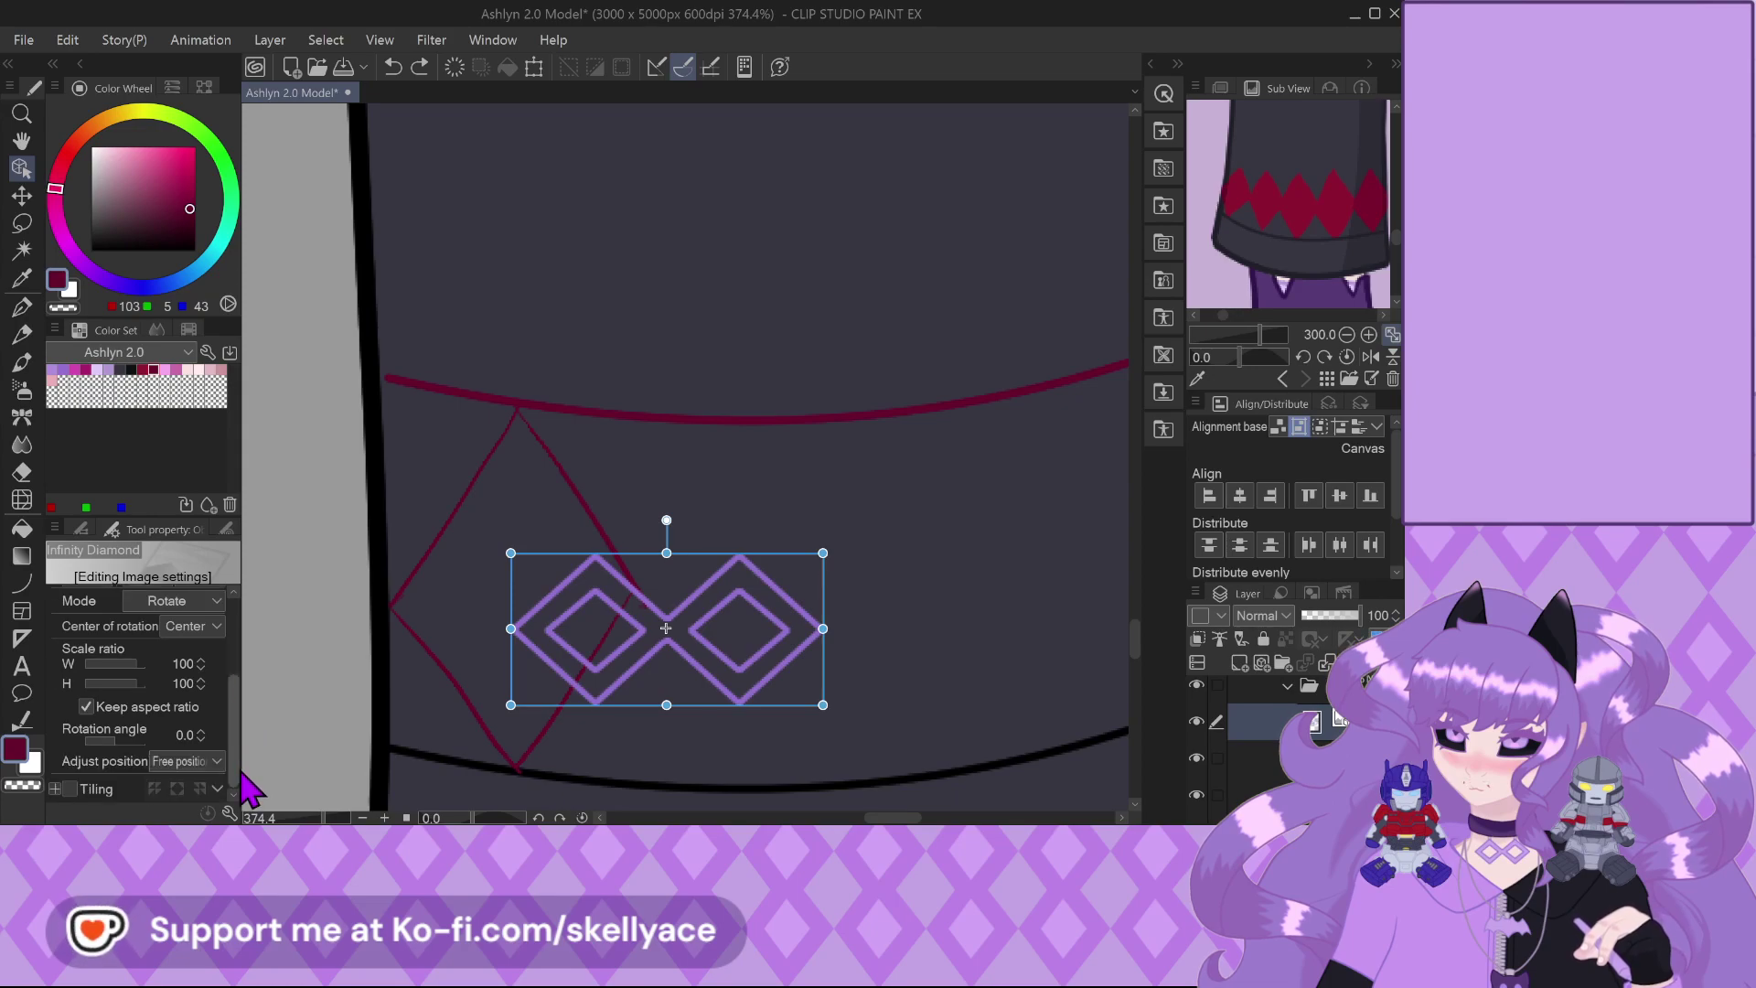
left_click_drag(254, 716, 242, 599)
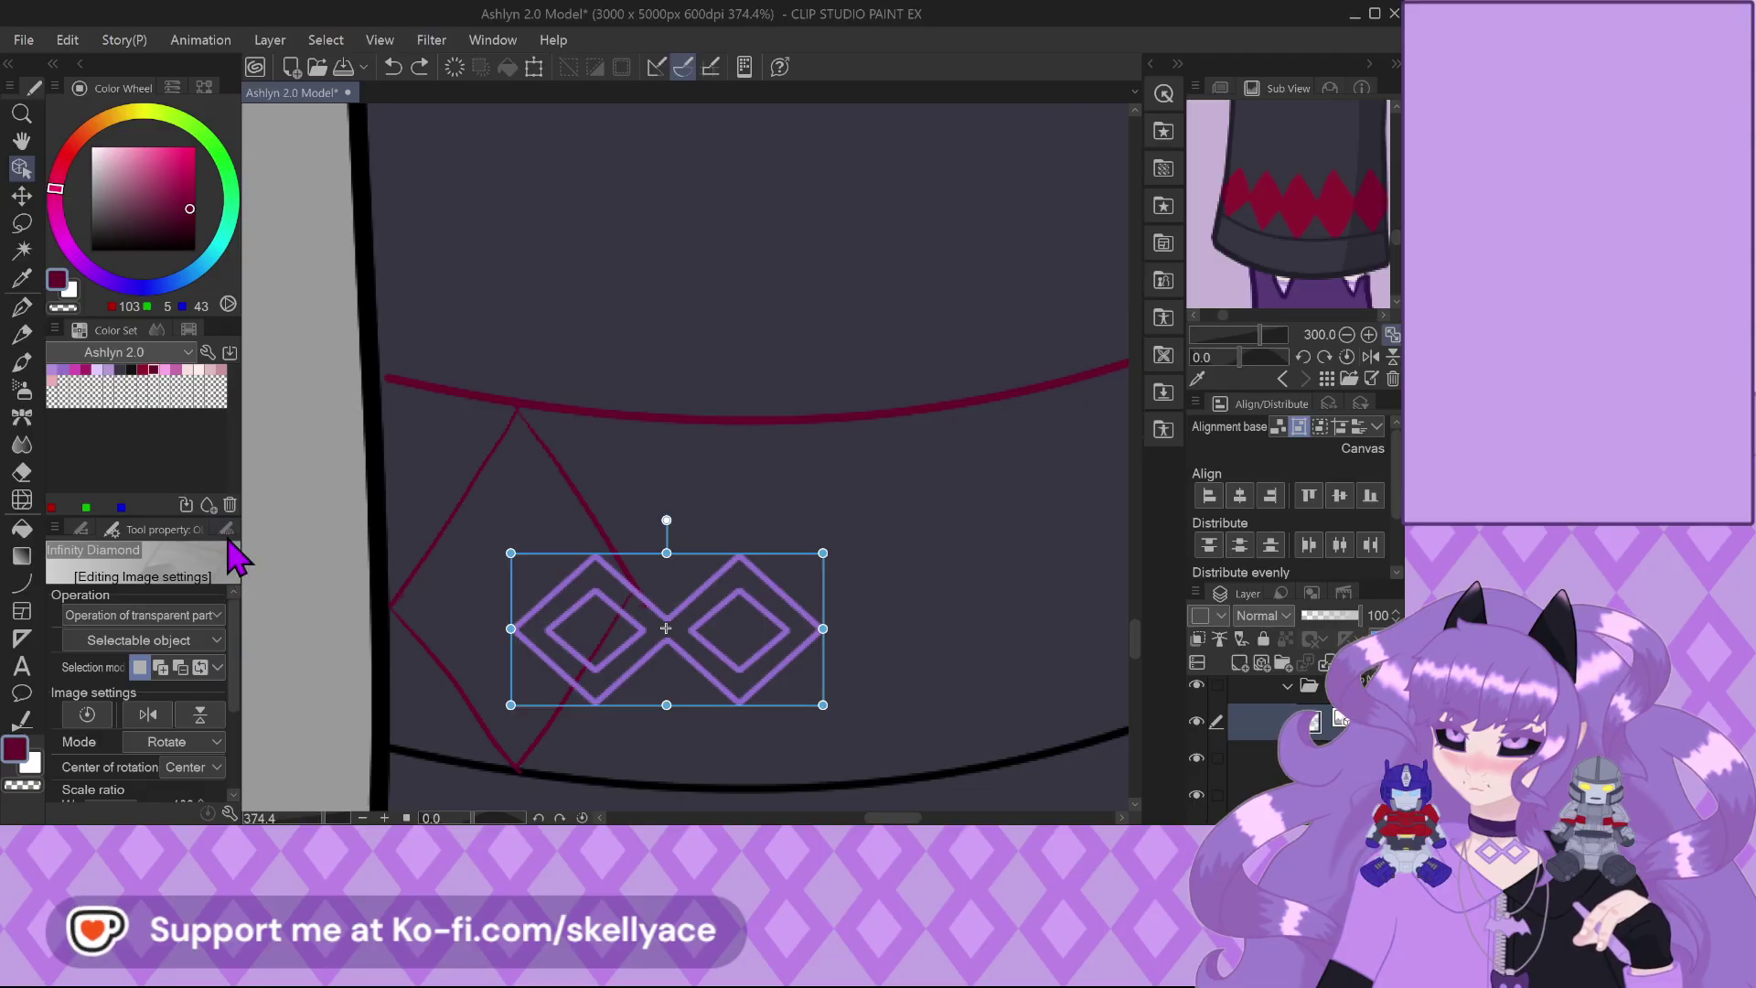
left_click(228, 532)
left_click(111, 530)
left_click(82, 531)
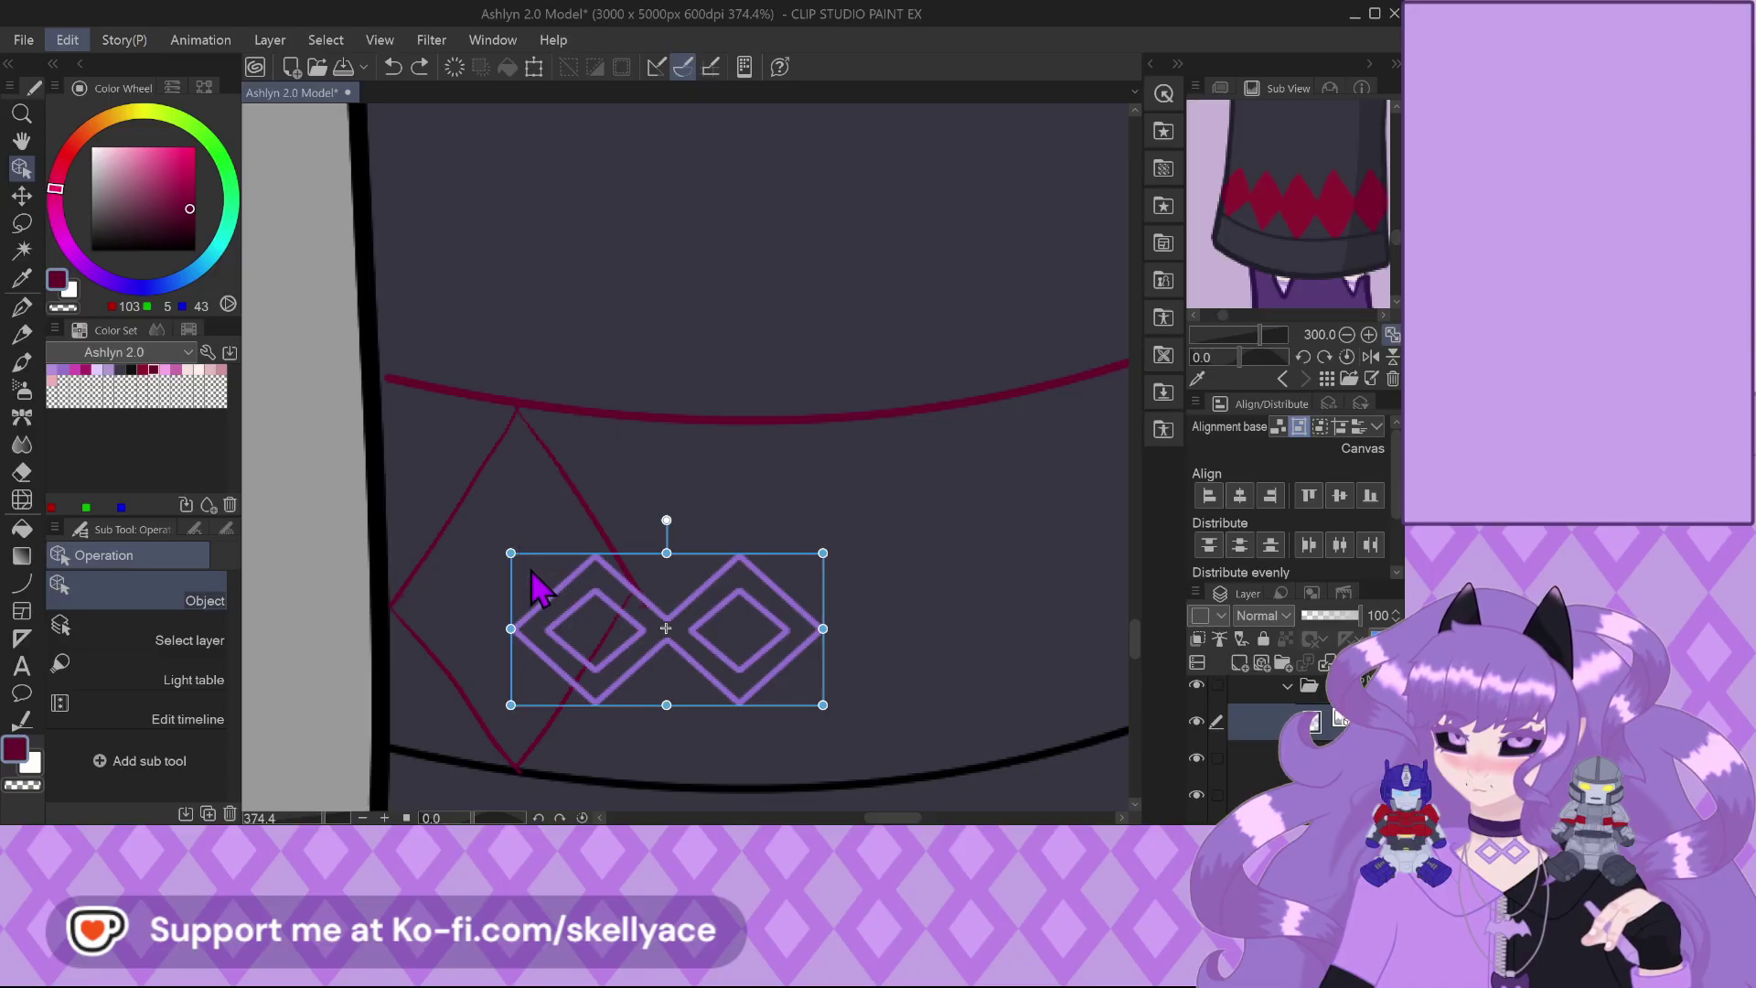
Rotate the Infinity Diamond a quarter turn so its two diamonds stack vertically
key("ctrl+t")
left_click_drag(836, 543, 541, 376)
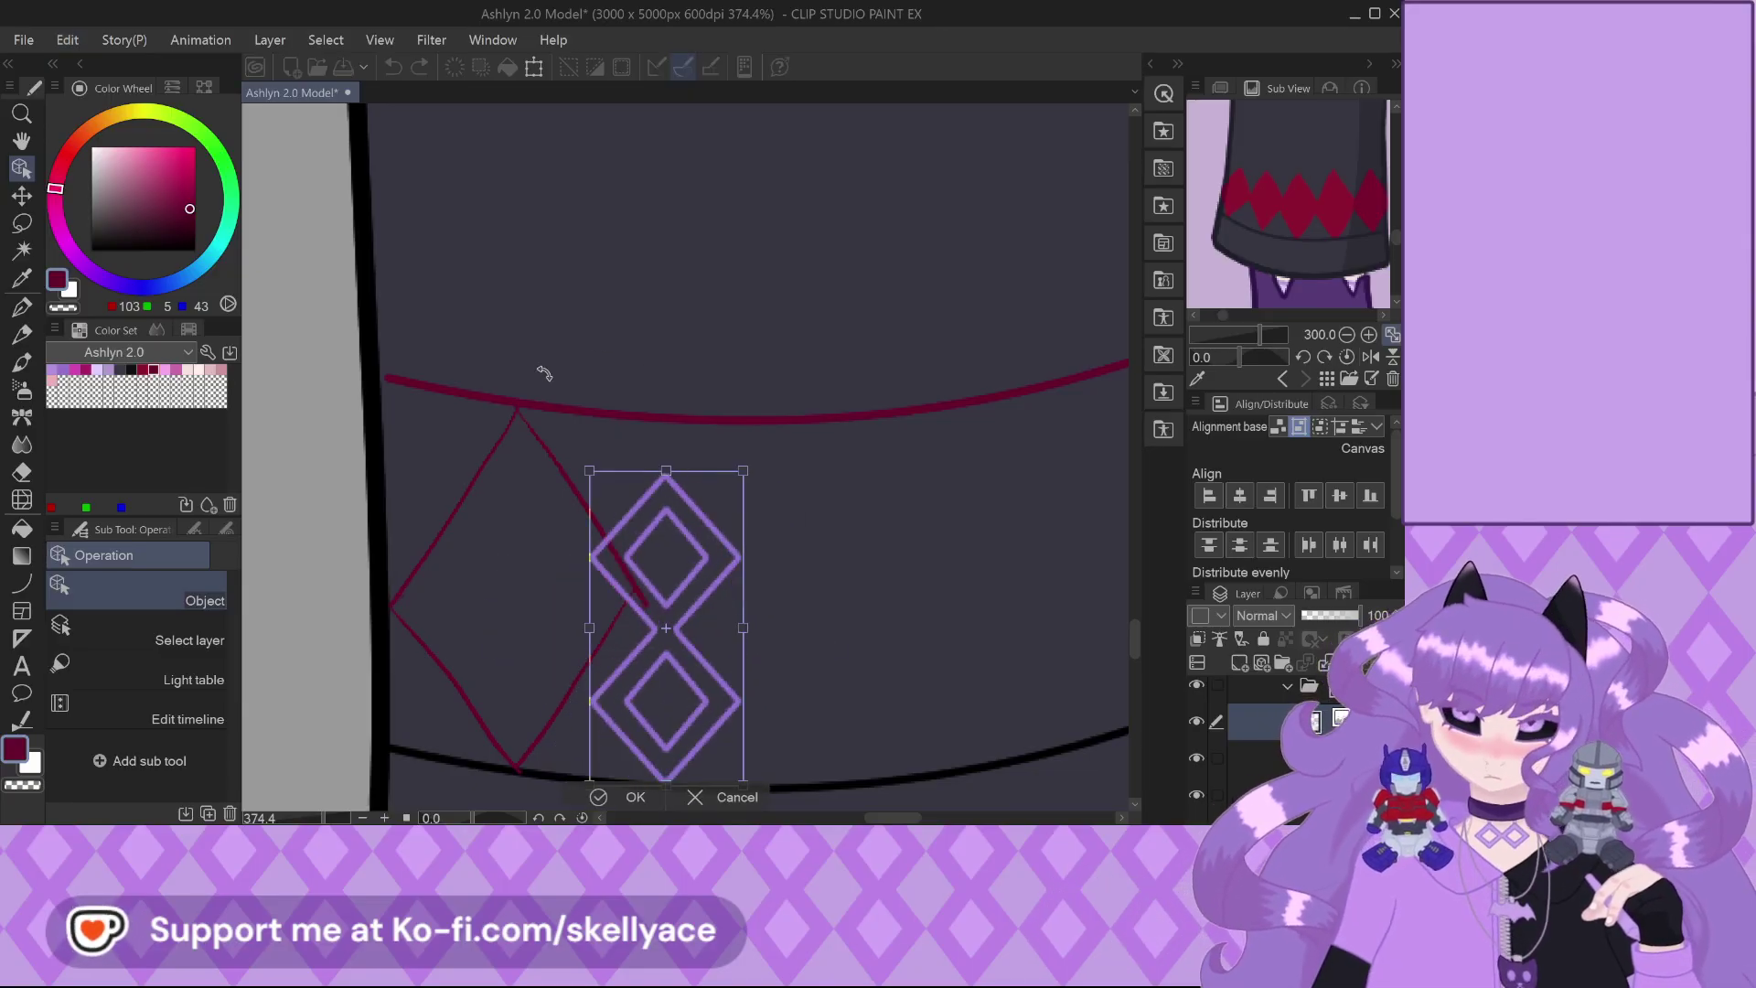
left_click(618, 797)
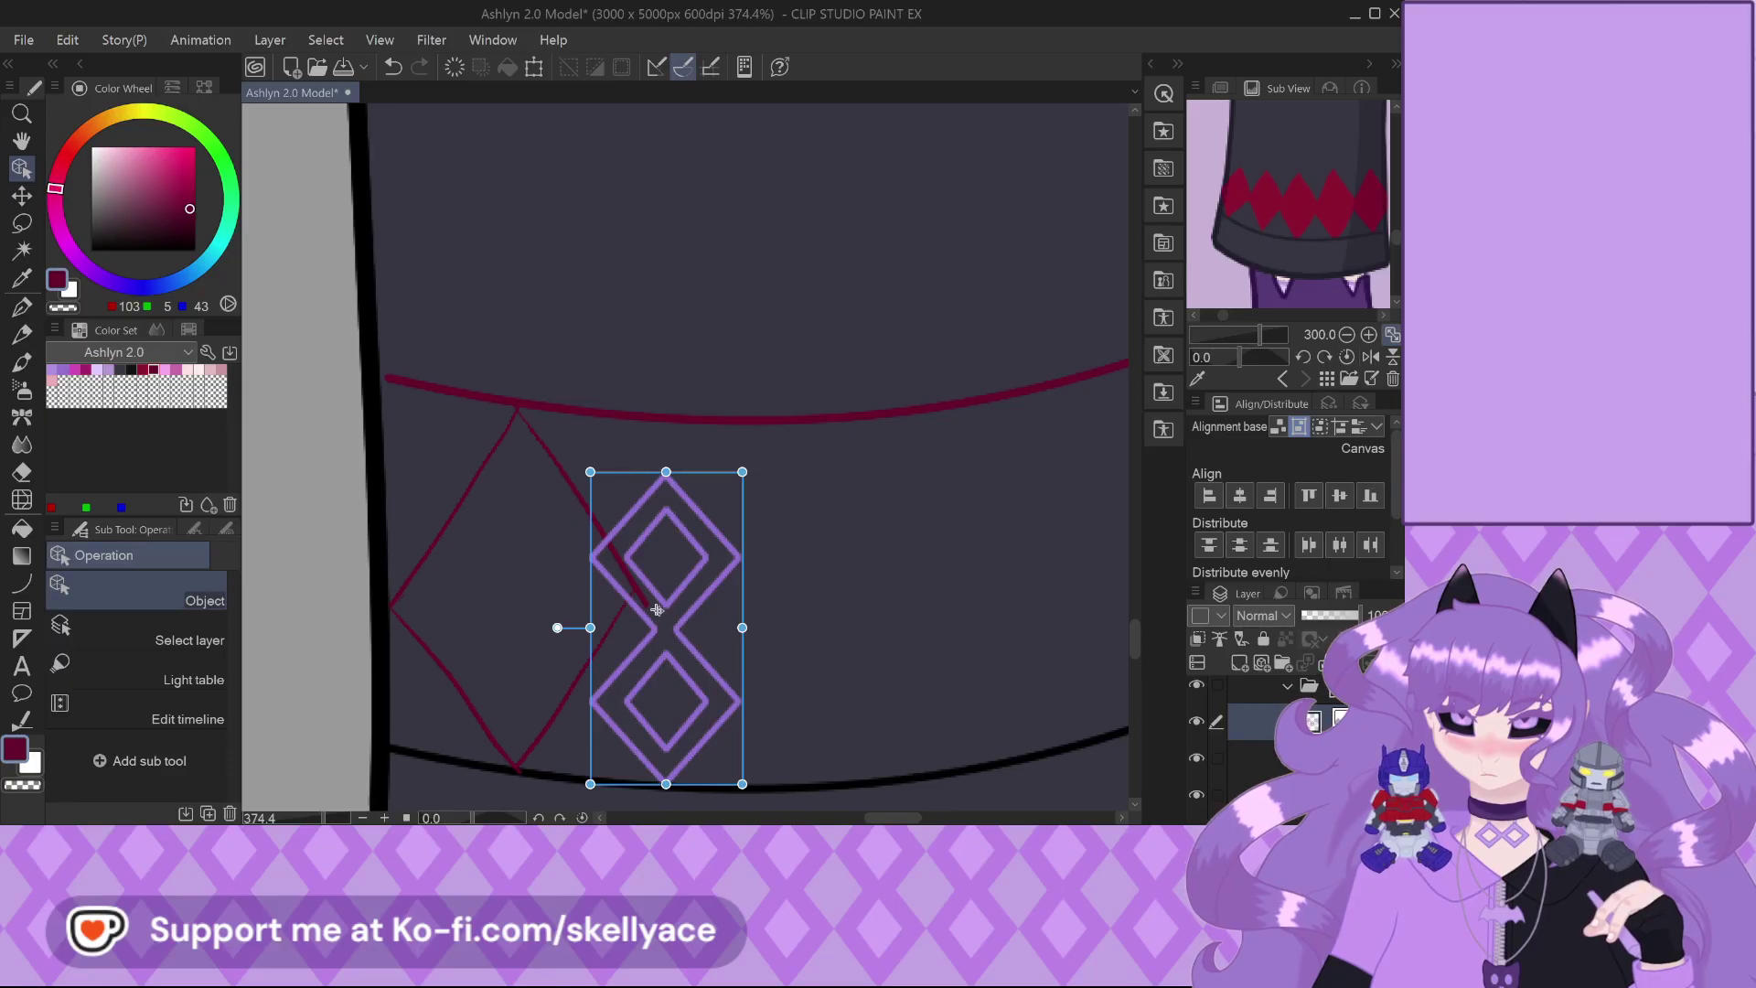
Move the upright Infinity Diamond over the sketched diamond and enlarge it to span from the guide curve to the hem seam
left_click(40, 197)
left_click_drag(737, 716, 560, 695)
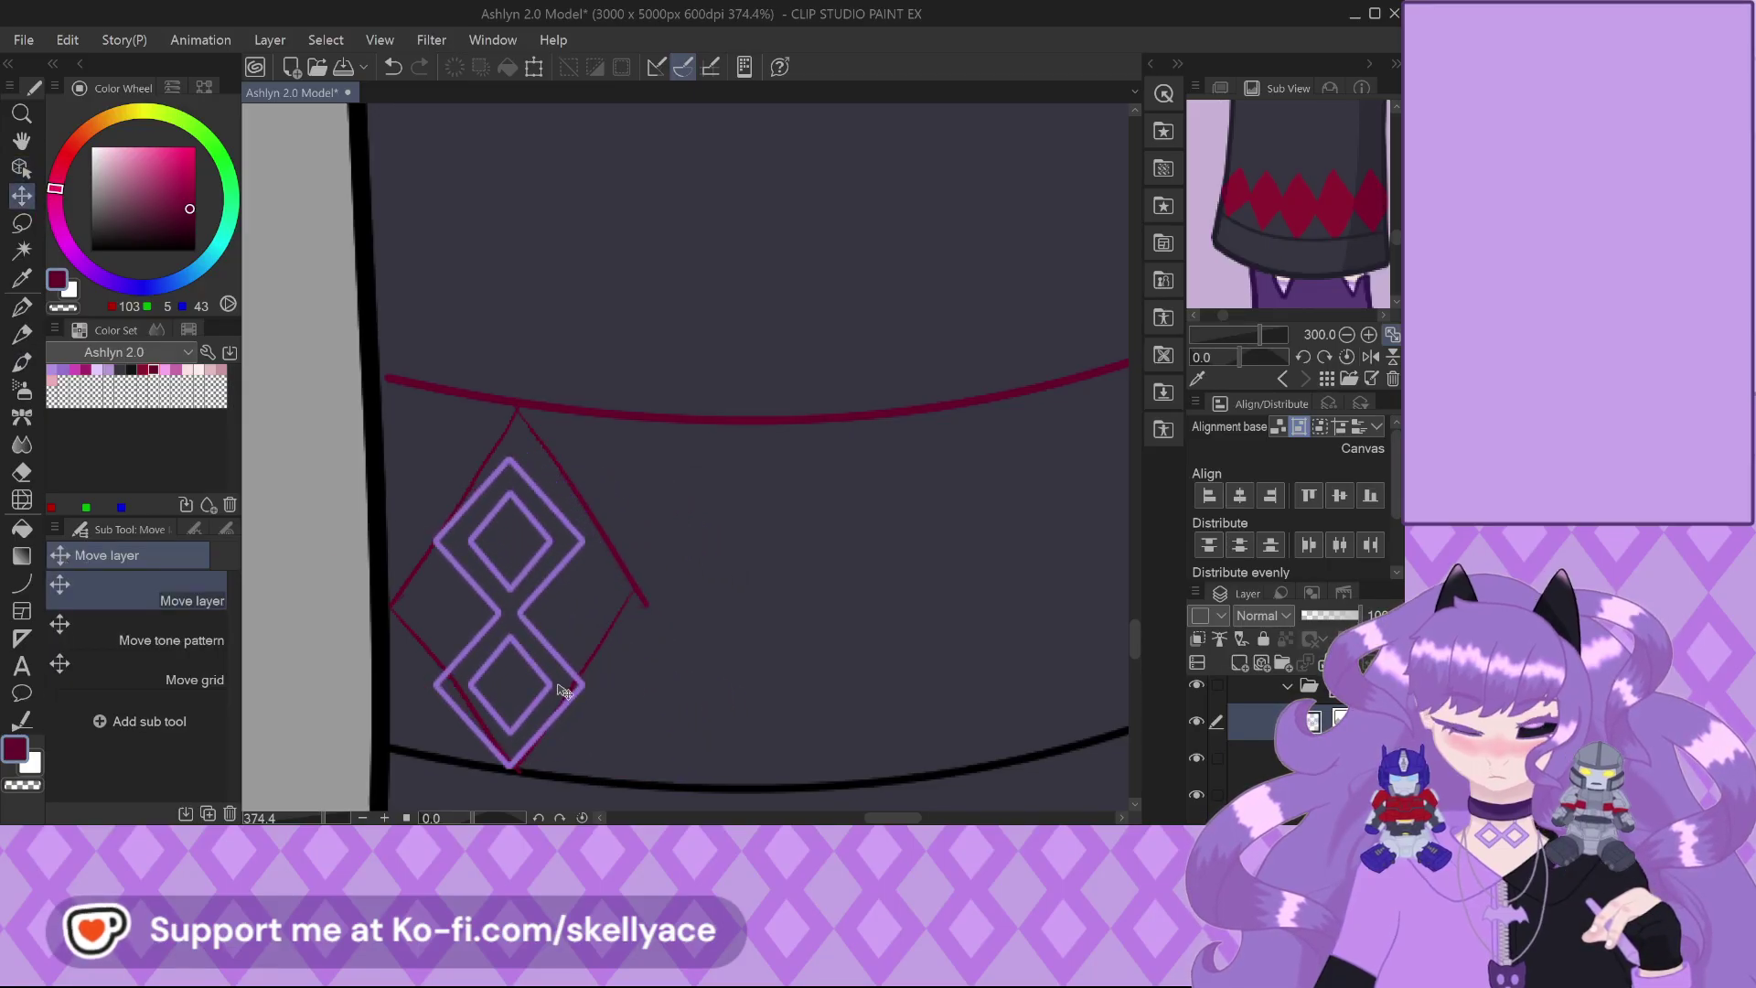
key("ctrl+t")
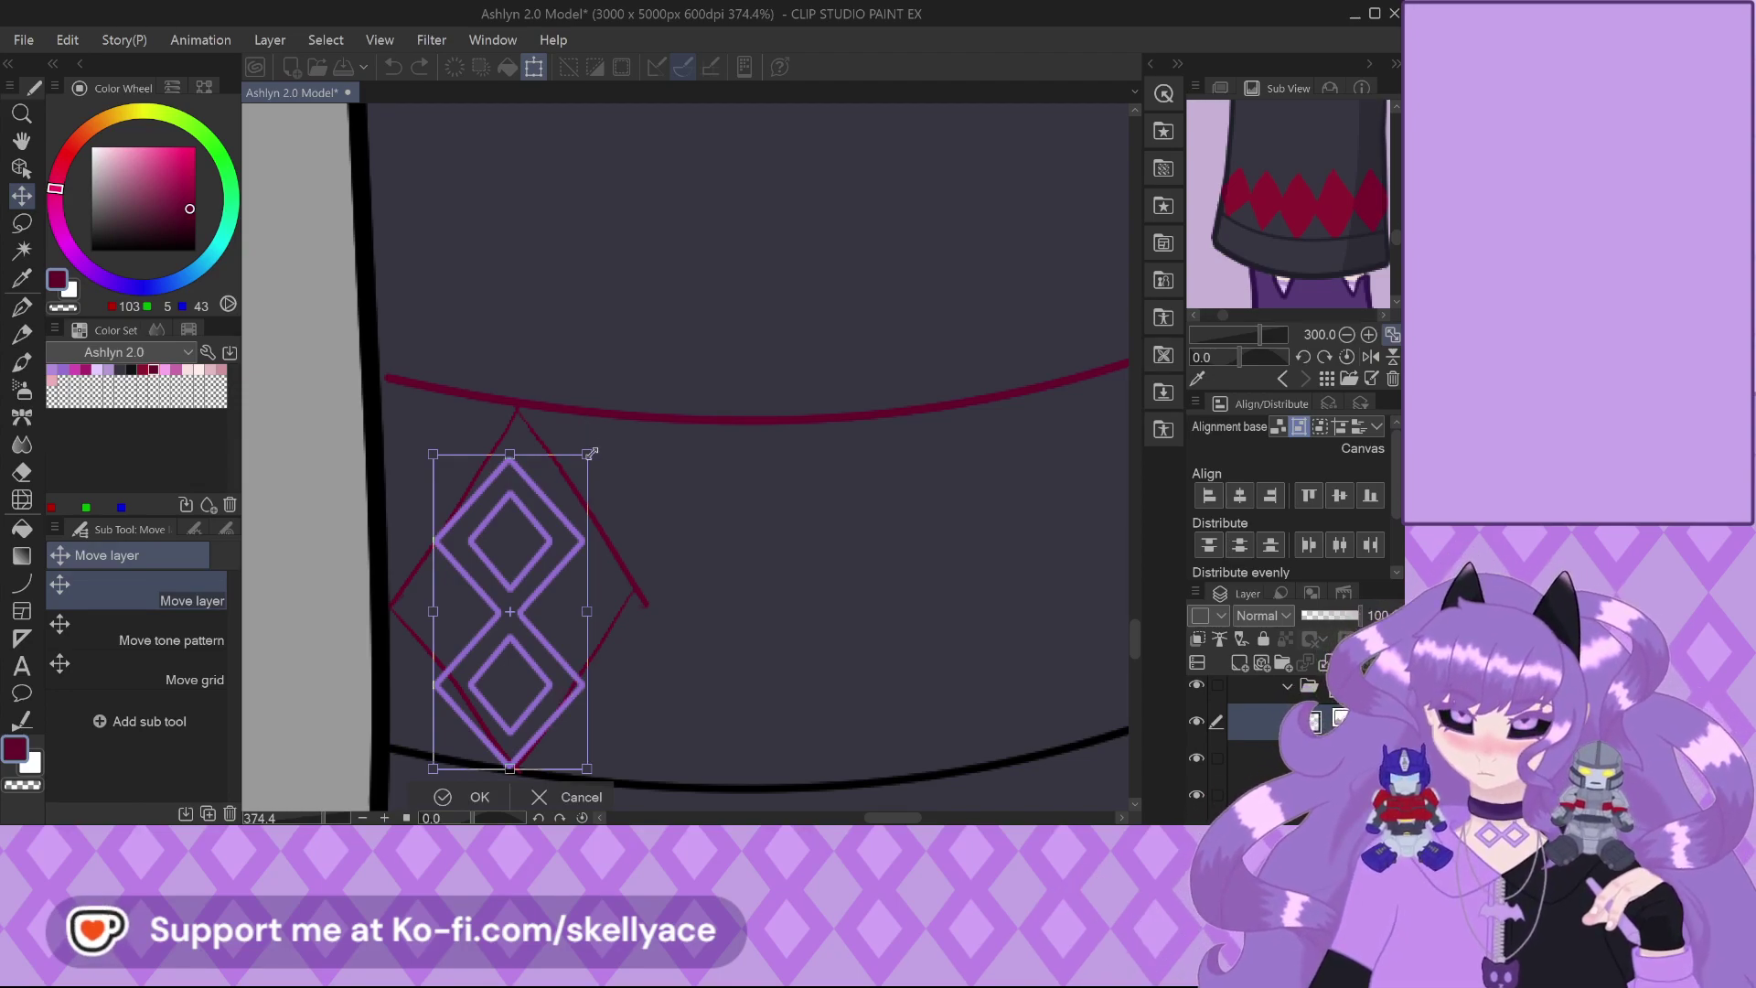
left_click_drag(586, 455, 646, 390)
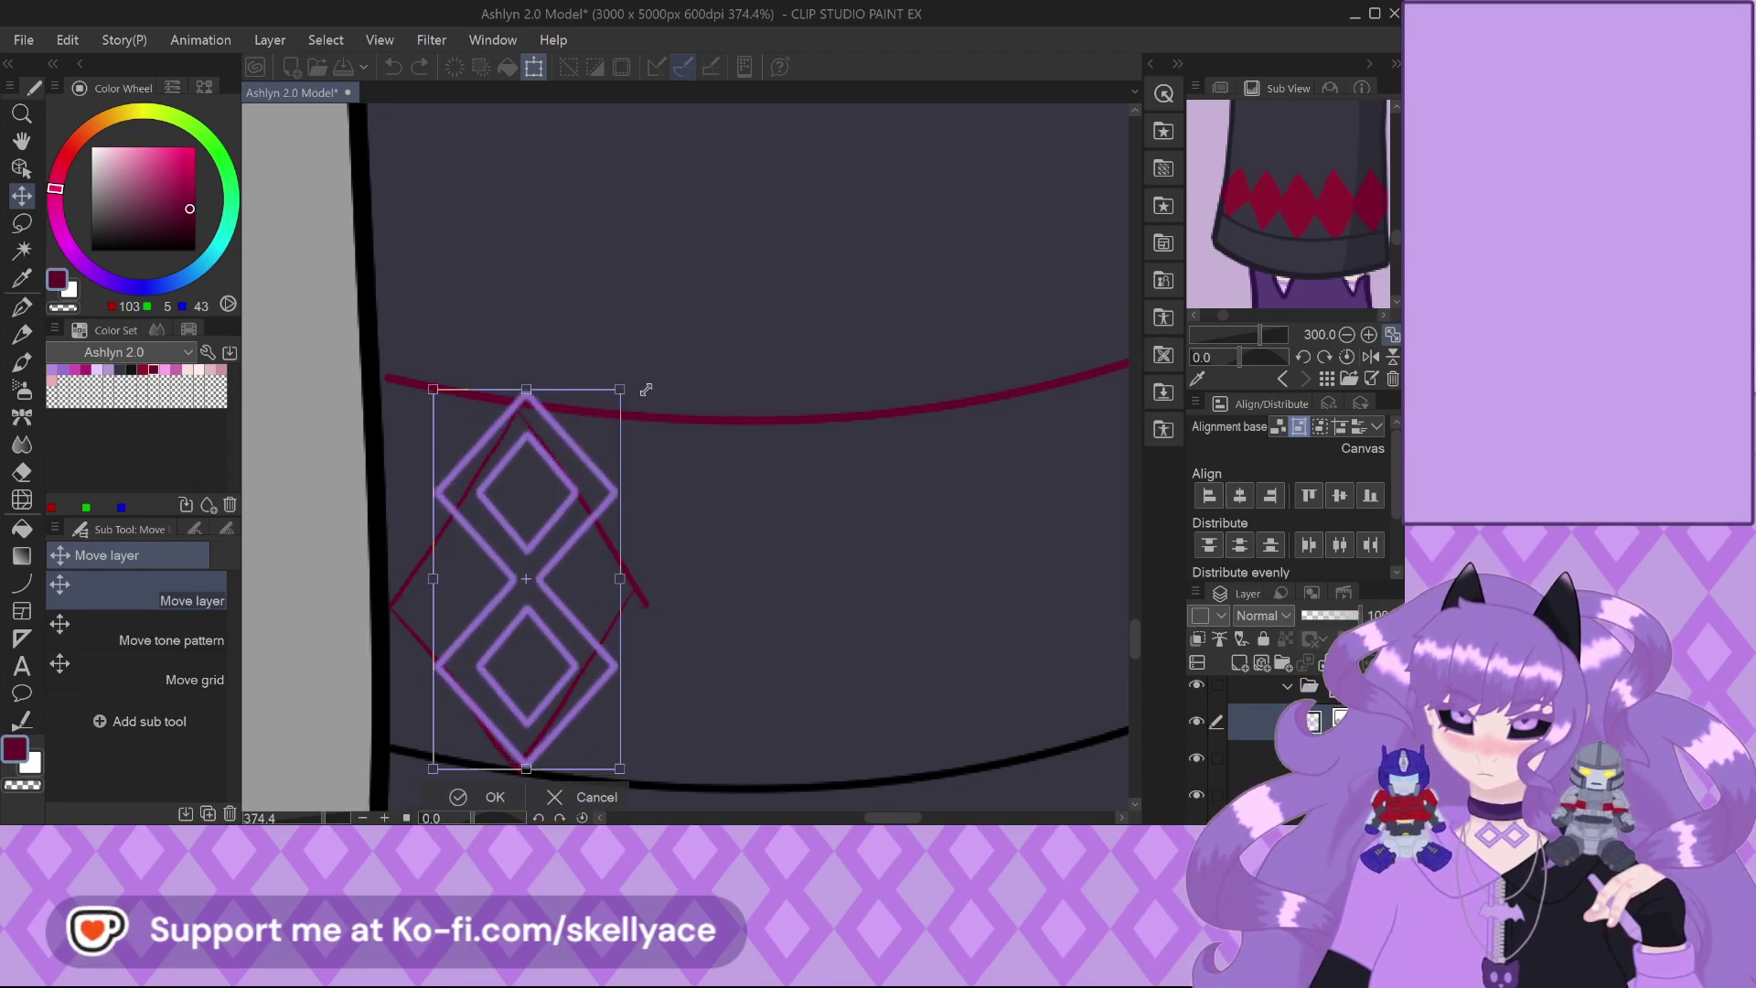
left_click_drag(555, 597, 548, 598)
left_click(446, 796)
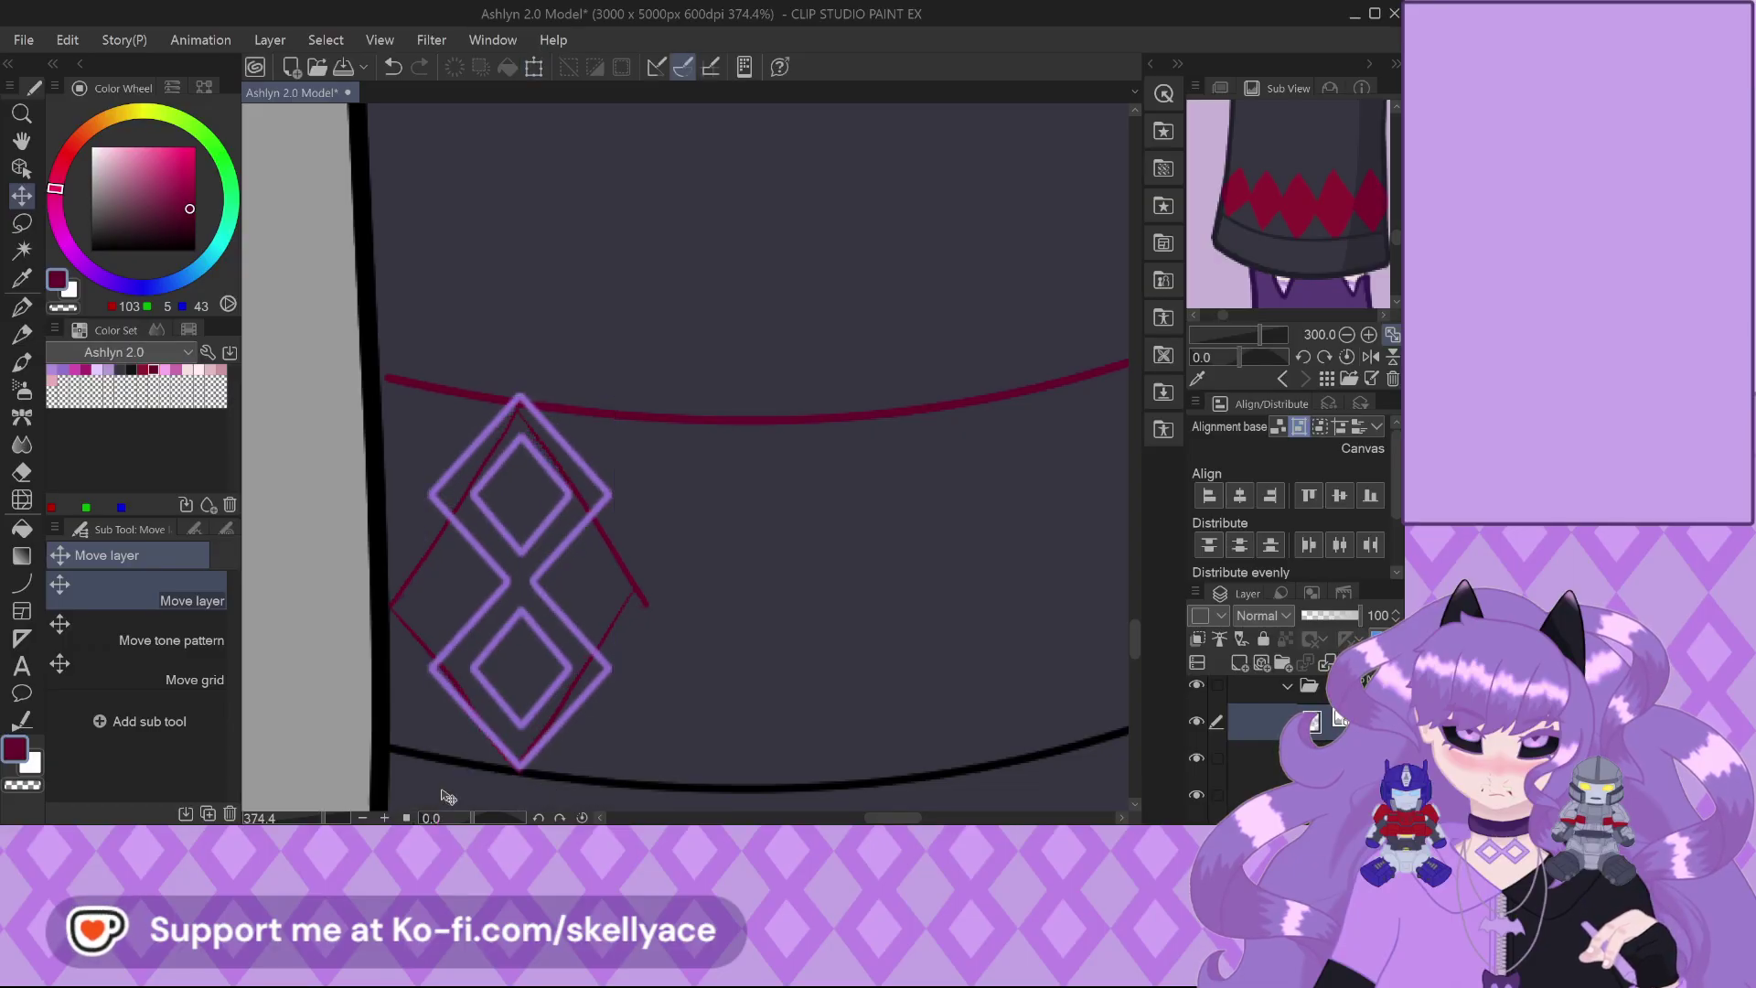
Delete the sketched dark red diamond outline and return to the layer above it
left_click(1266, 758)
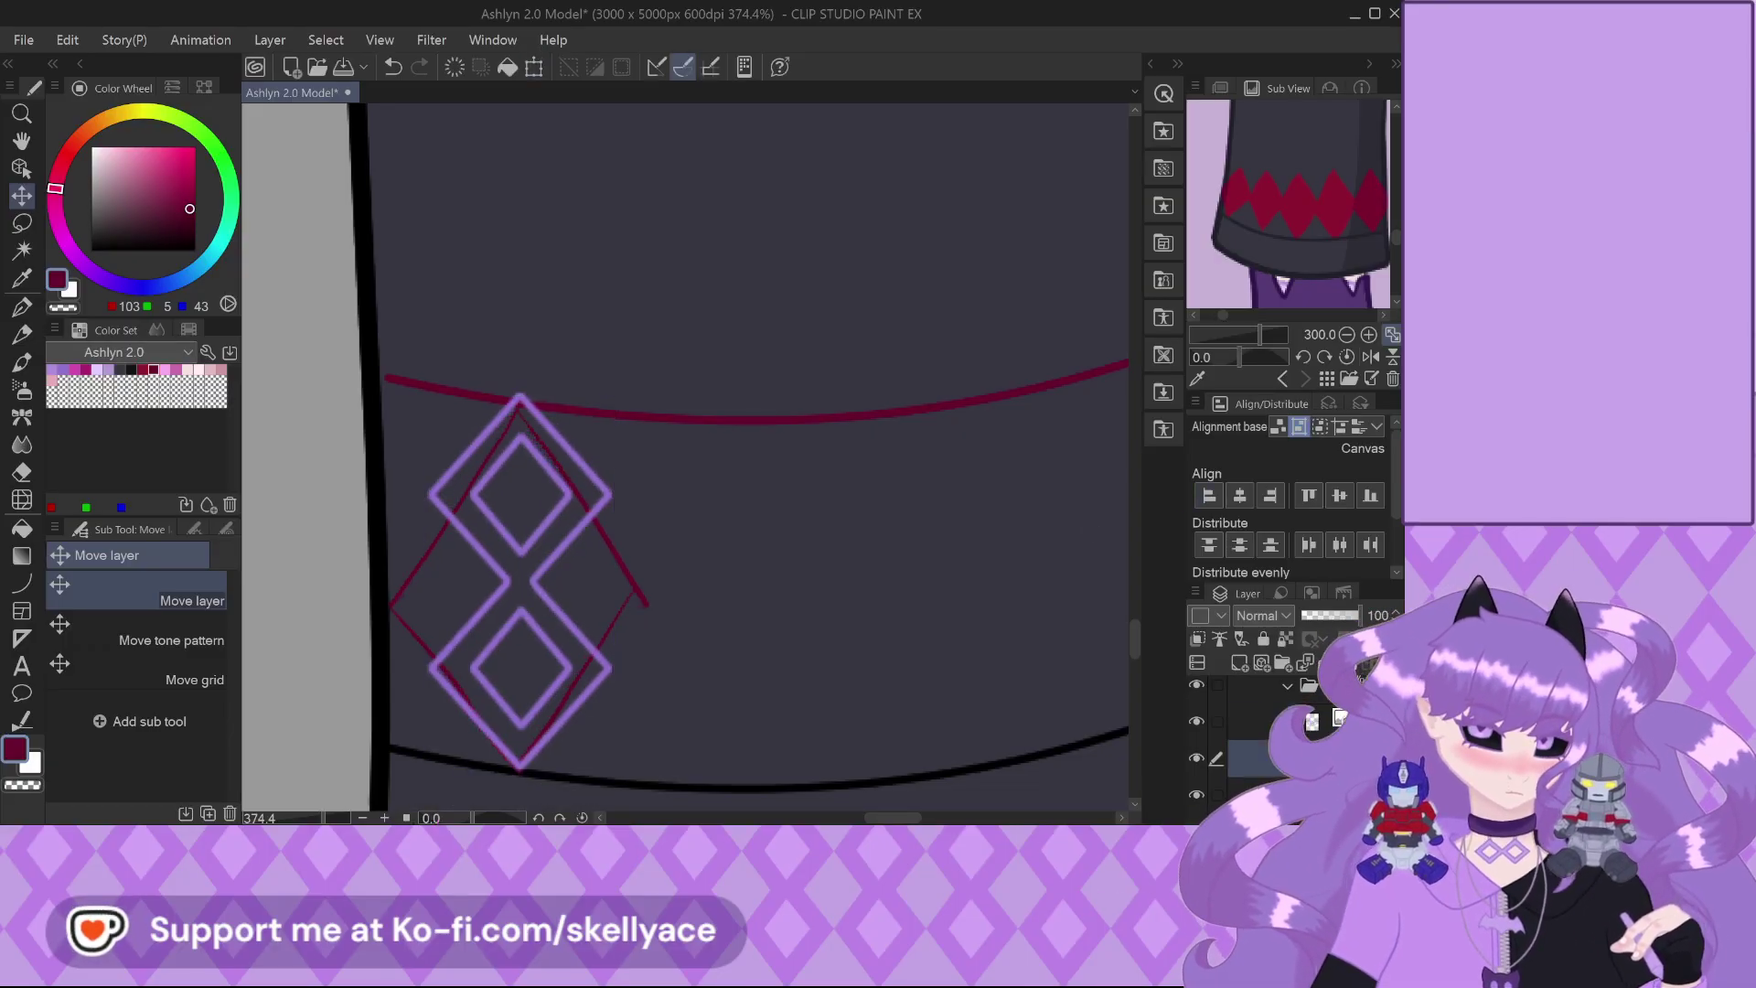
key("Delete")
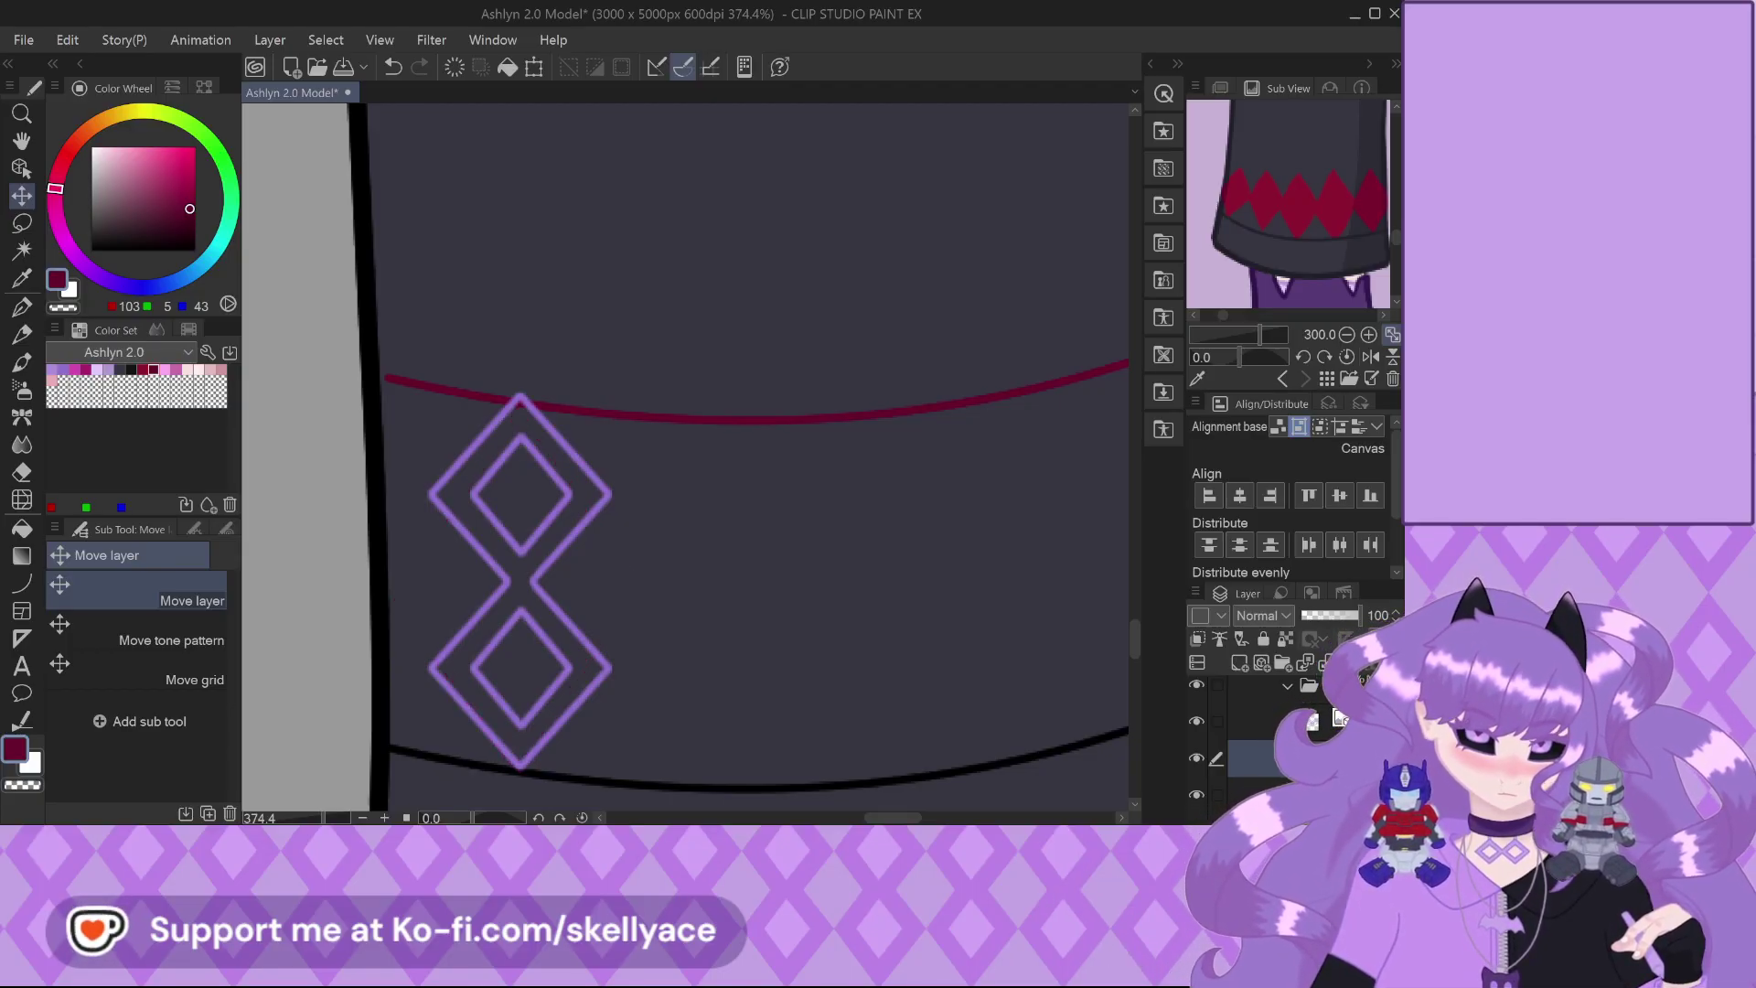
left_click(1266, 721)
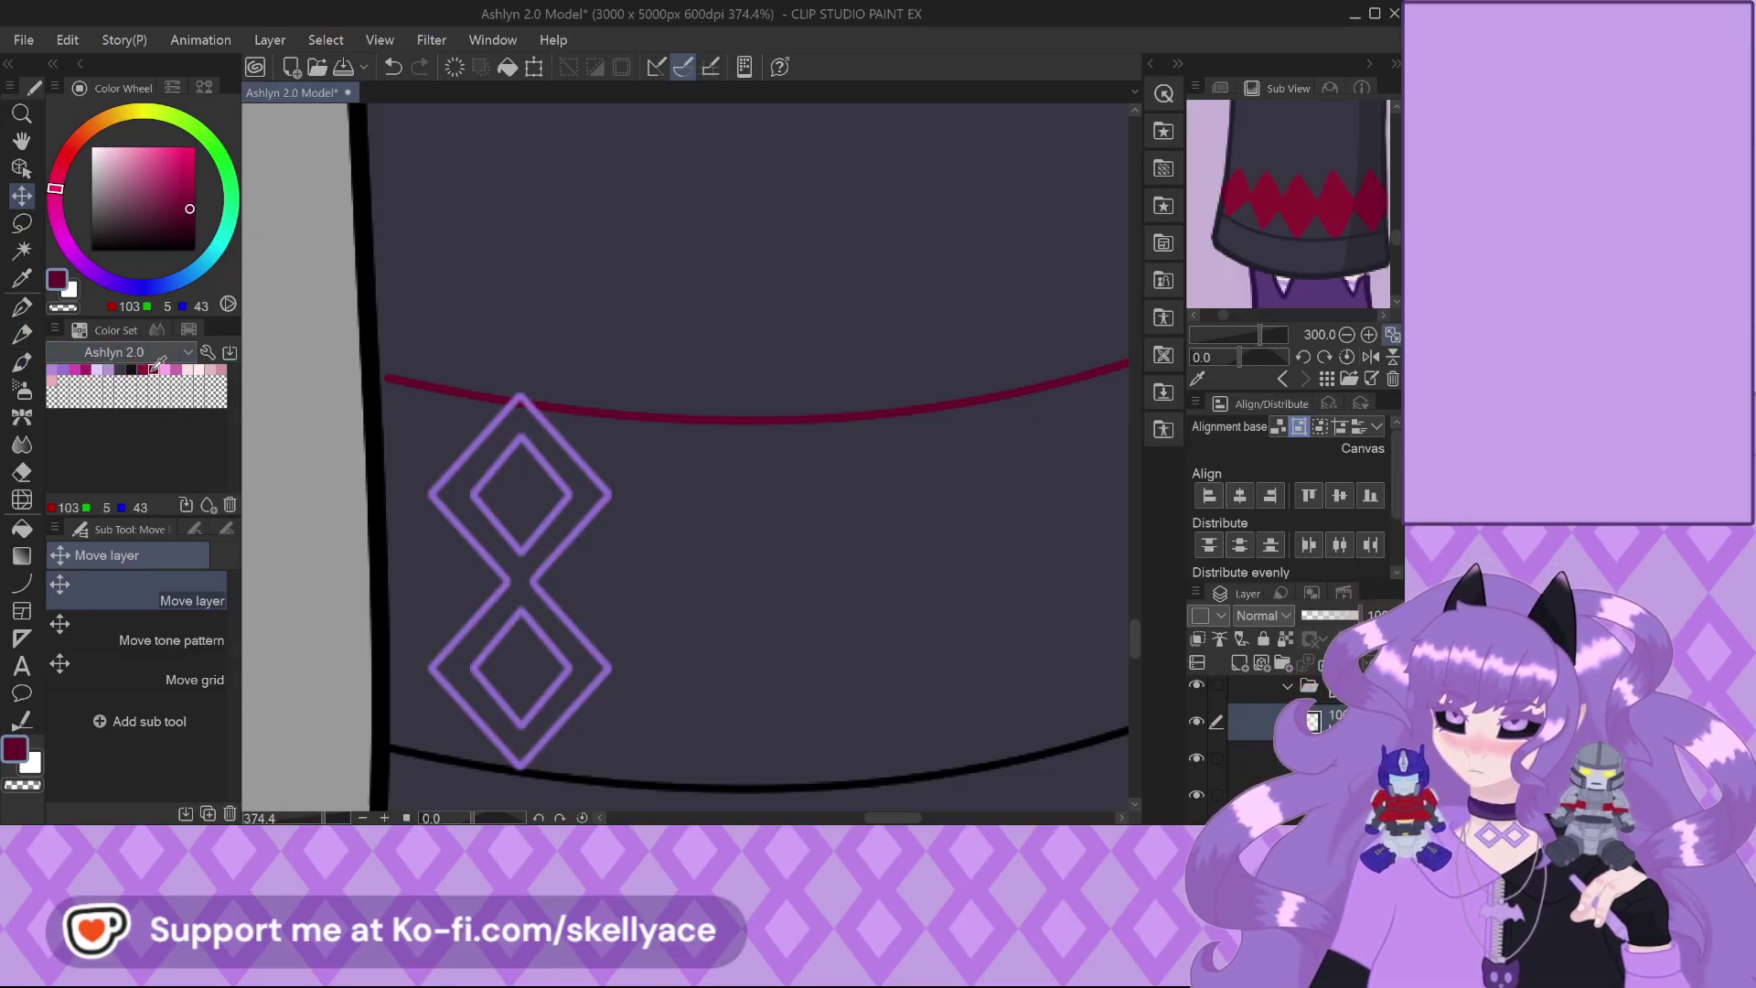
Trace the outer edges of the upper diamond in dark red with the Straight line tool at size 6
left_click(22, 582)
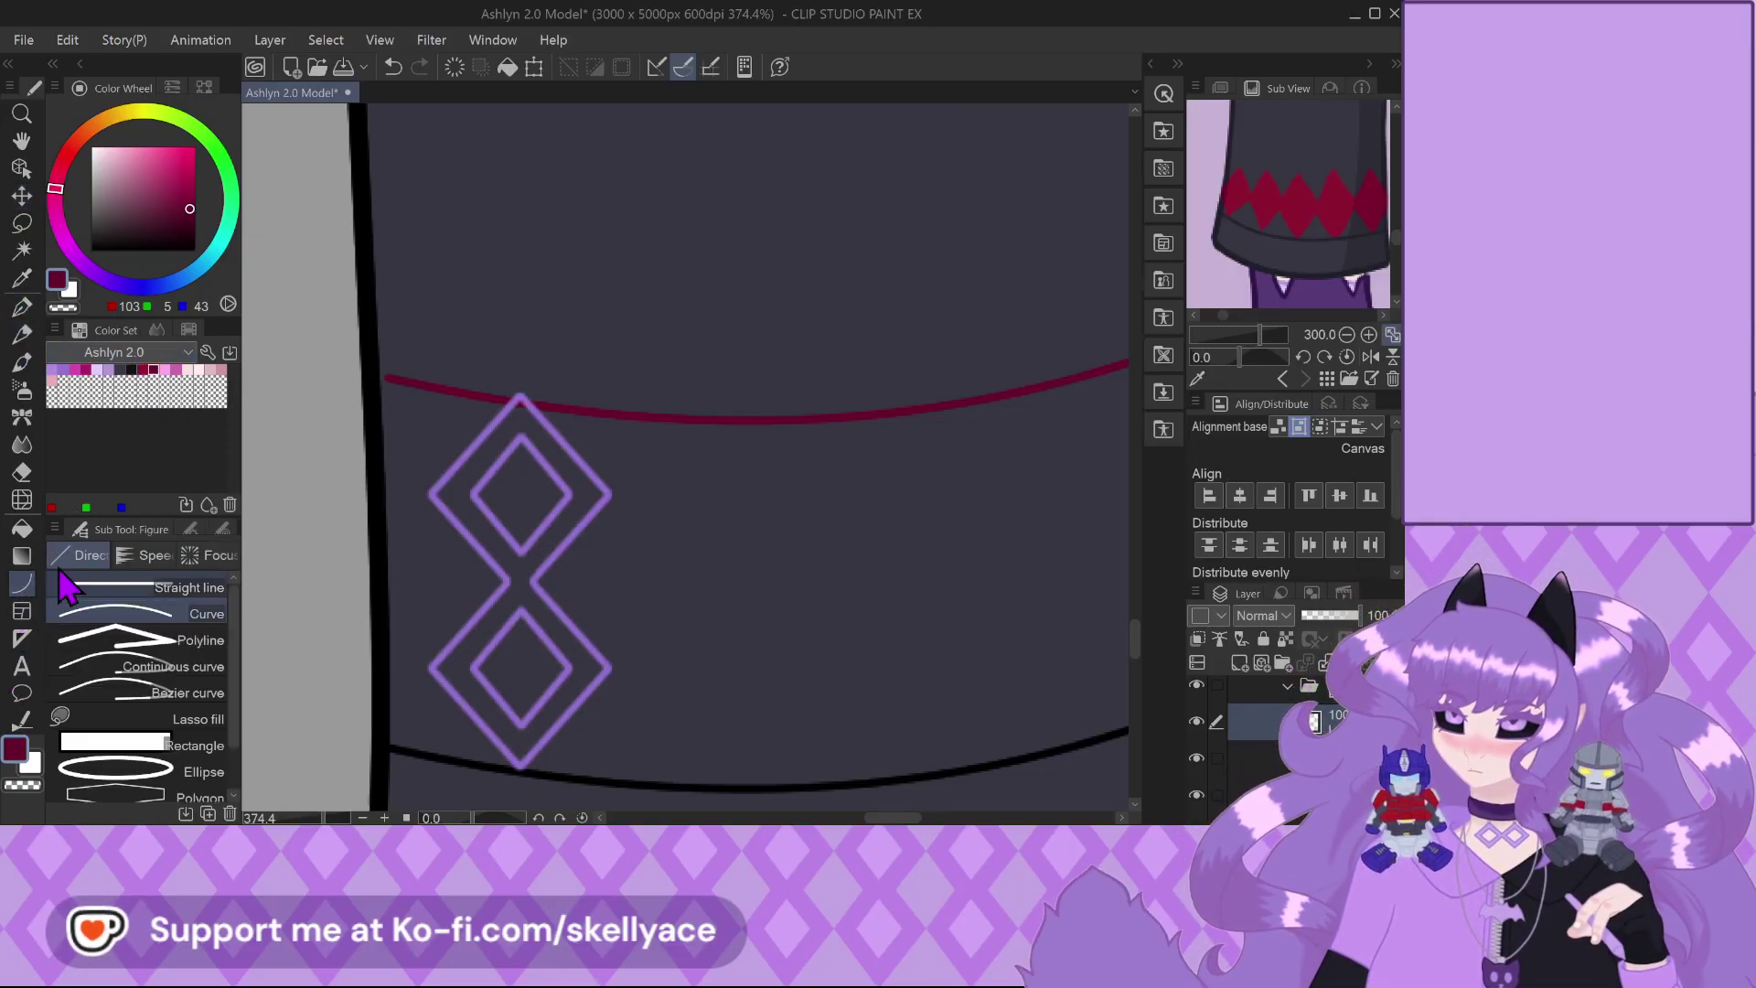
left_click(137, 588)
left_click(222, 529)
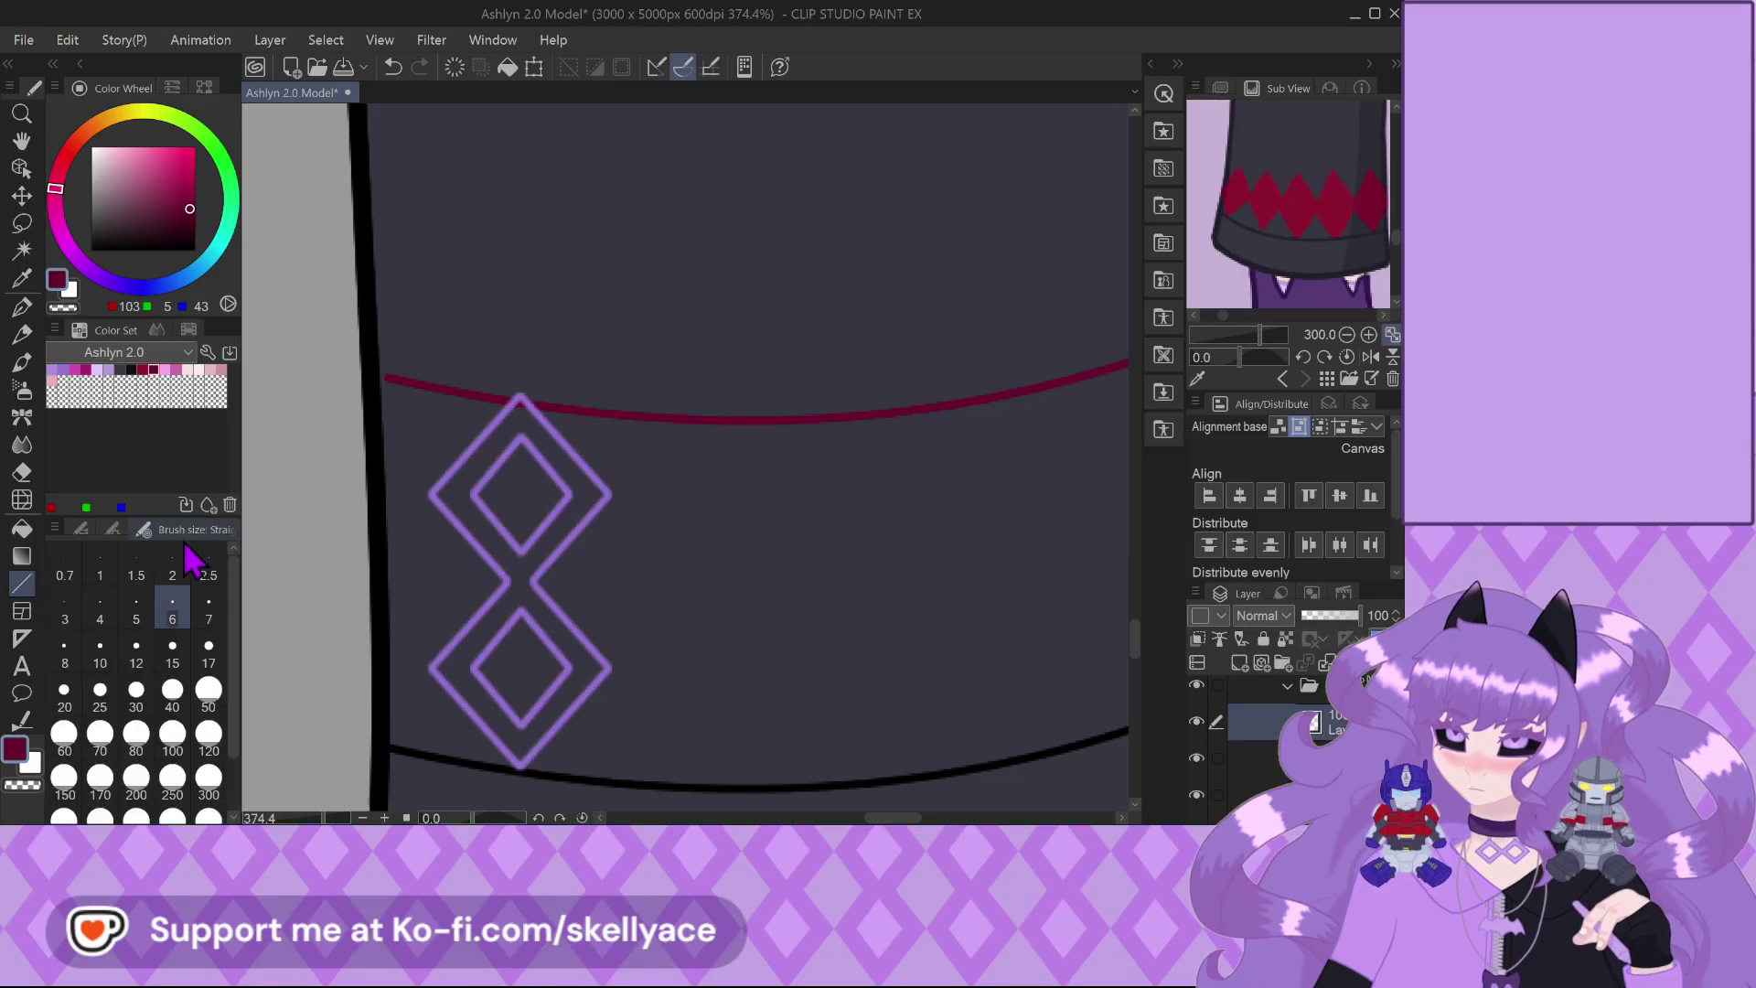
left_click(181, 596)
scroll(439, 484, "up", 5)
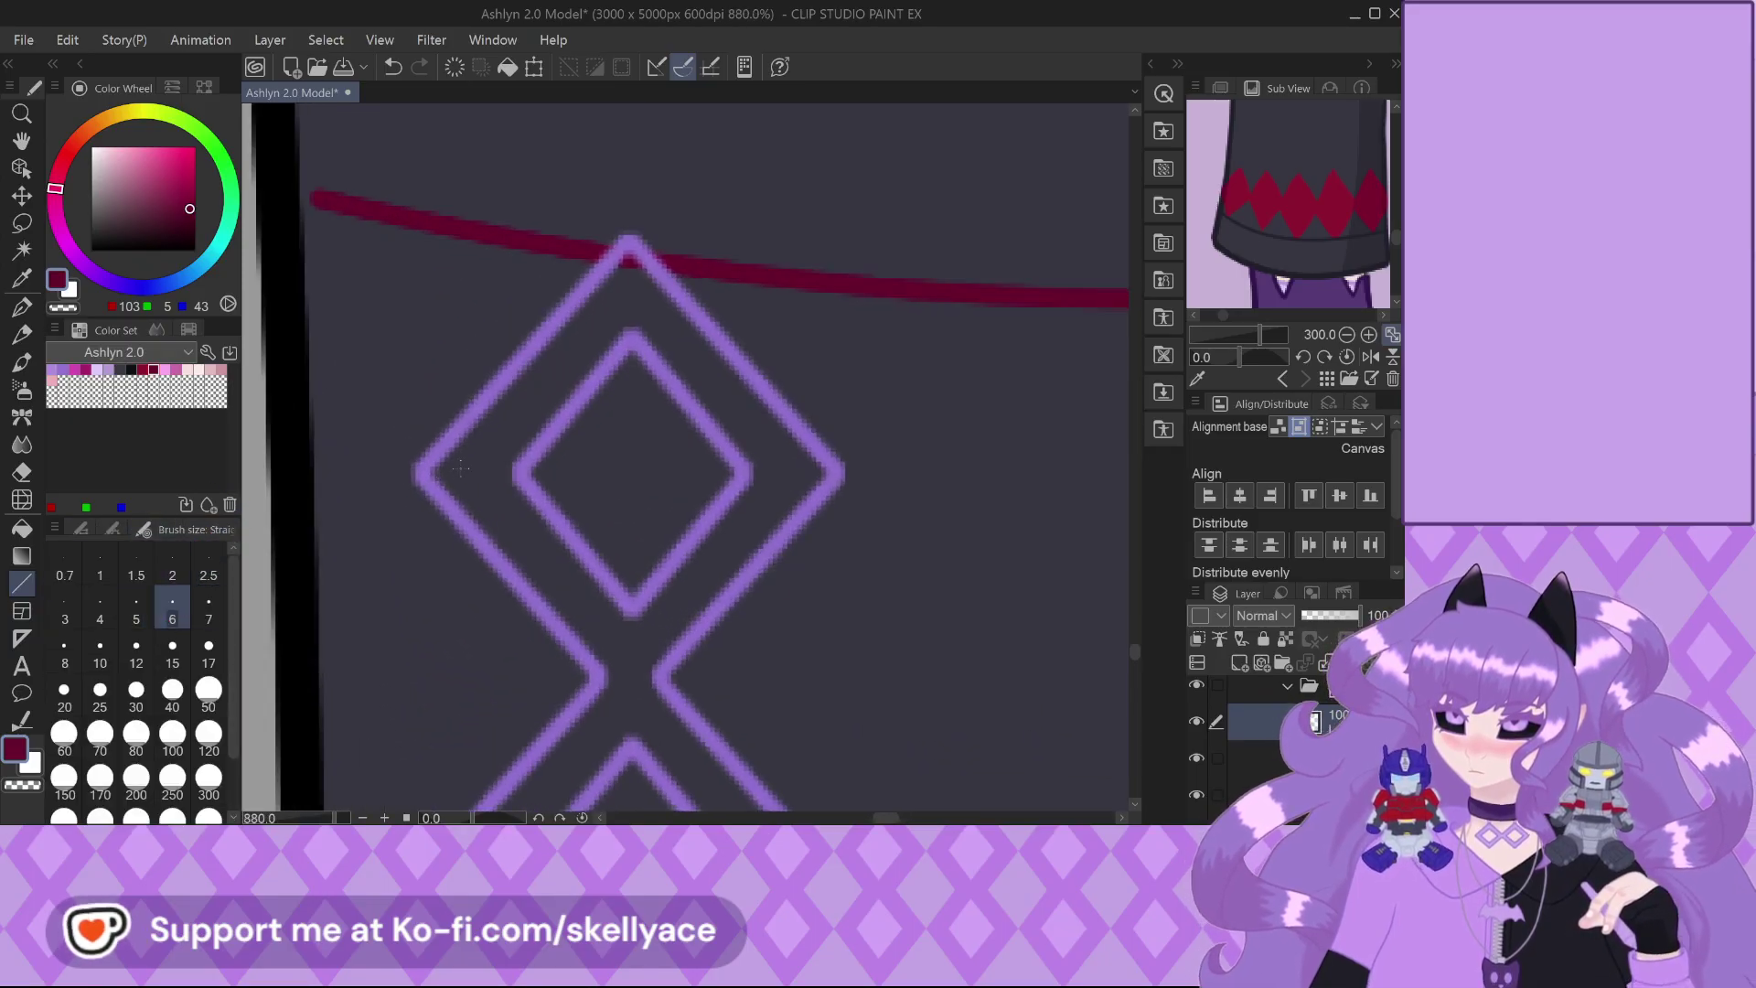
scroll(366, 468, "down", 2)
mouse_move(368, 466)
left_mouse_down()
mouse_move(585, 241)
mouse_move(567, 248)
mouse_move(767, 473)
mouse_move(602, 660)
mouse_move(366, 471)
left_mouse_up()
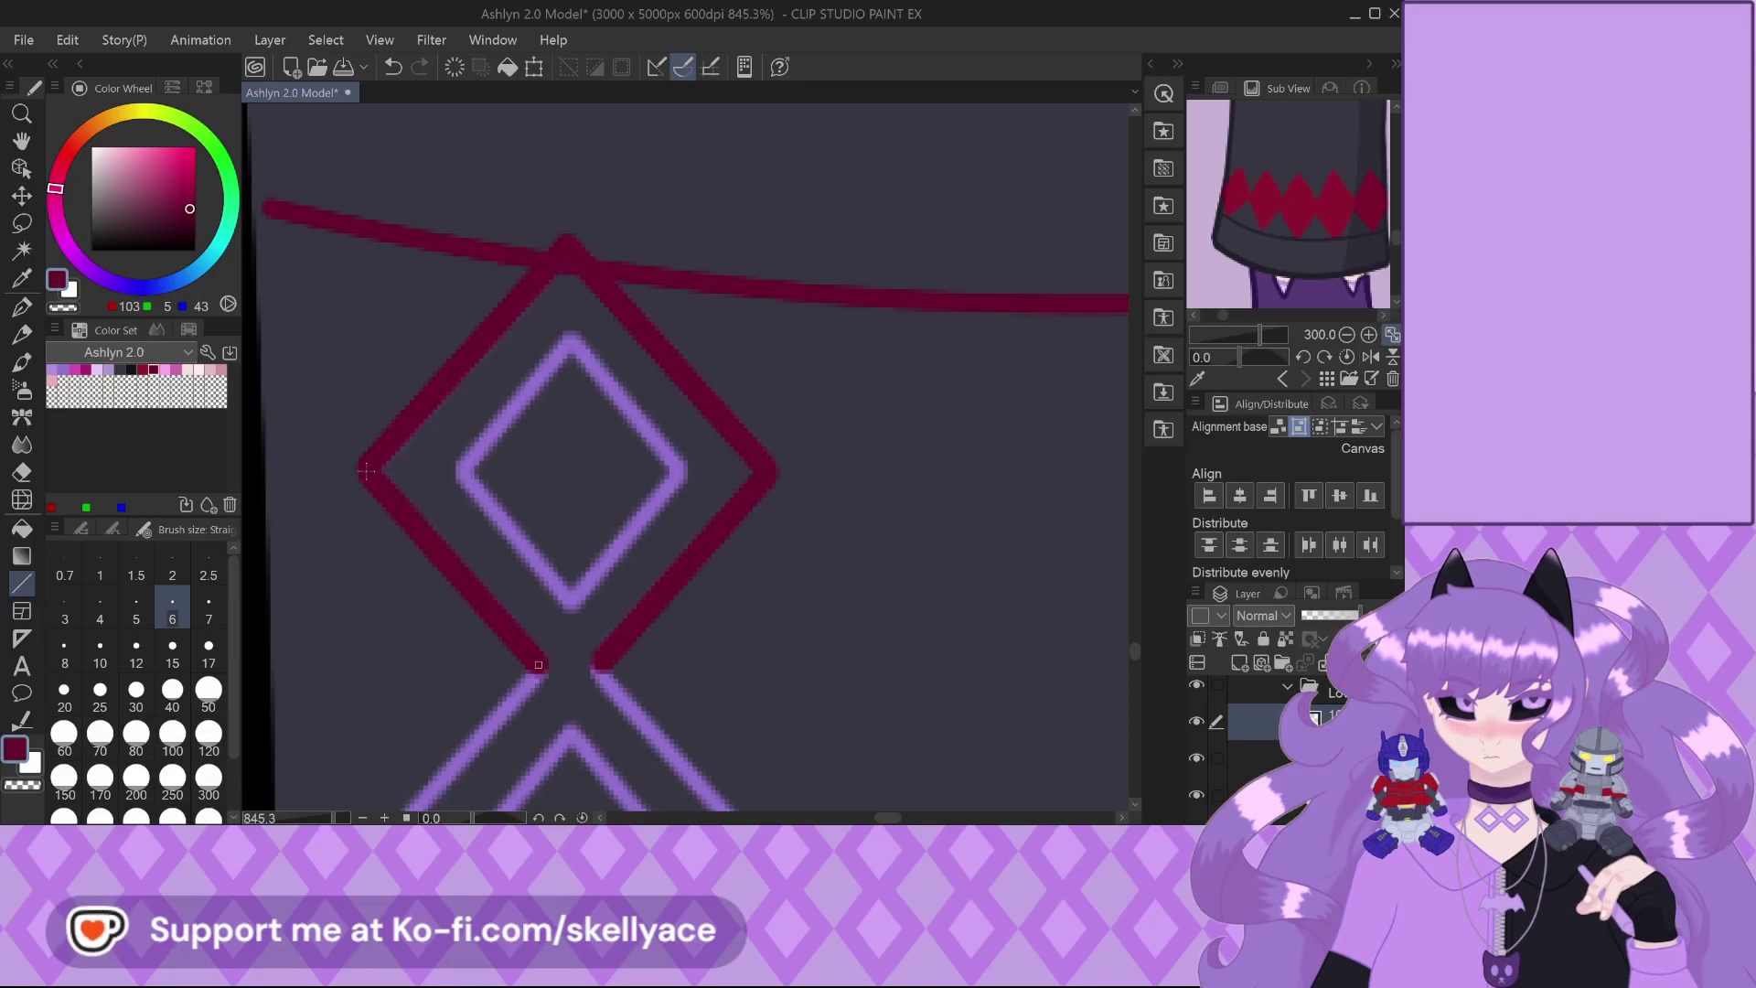
Trace the outer edges of the lower diamond with dark red straight lines, joining them to the upper diamond's outline
scroll(459, 500, "down", 4)
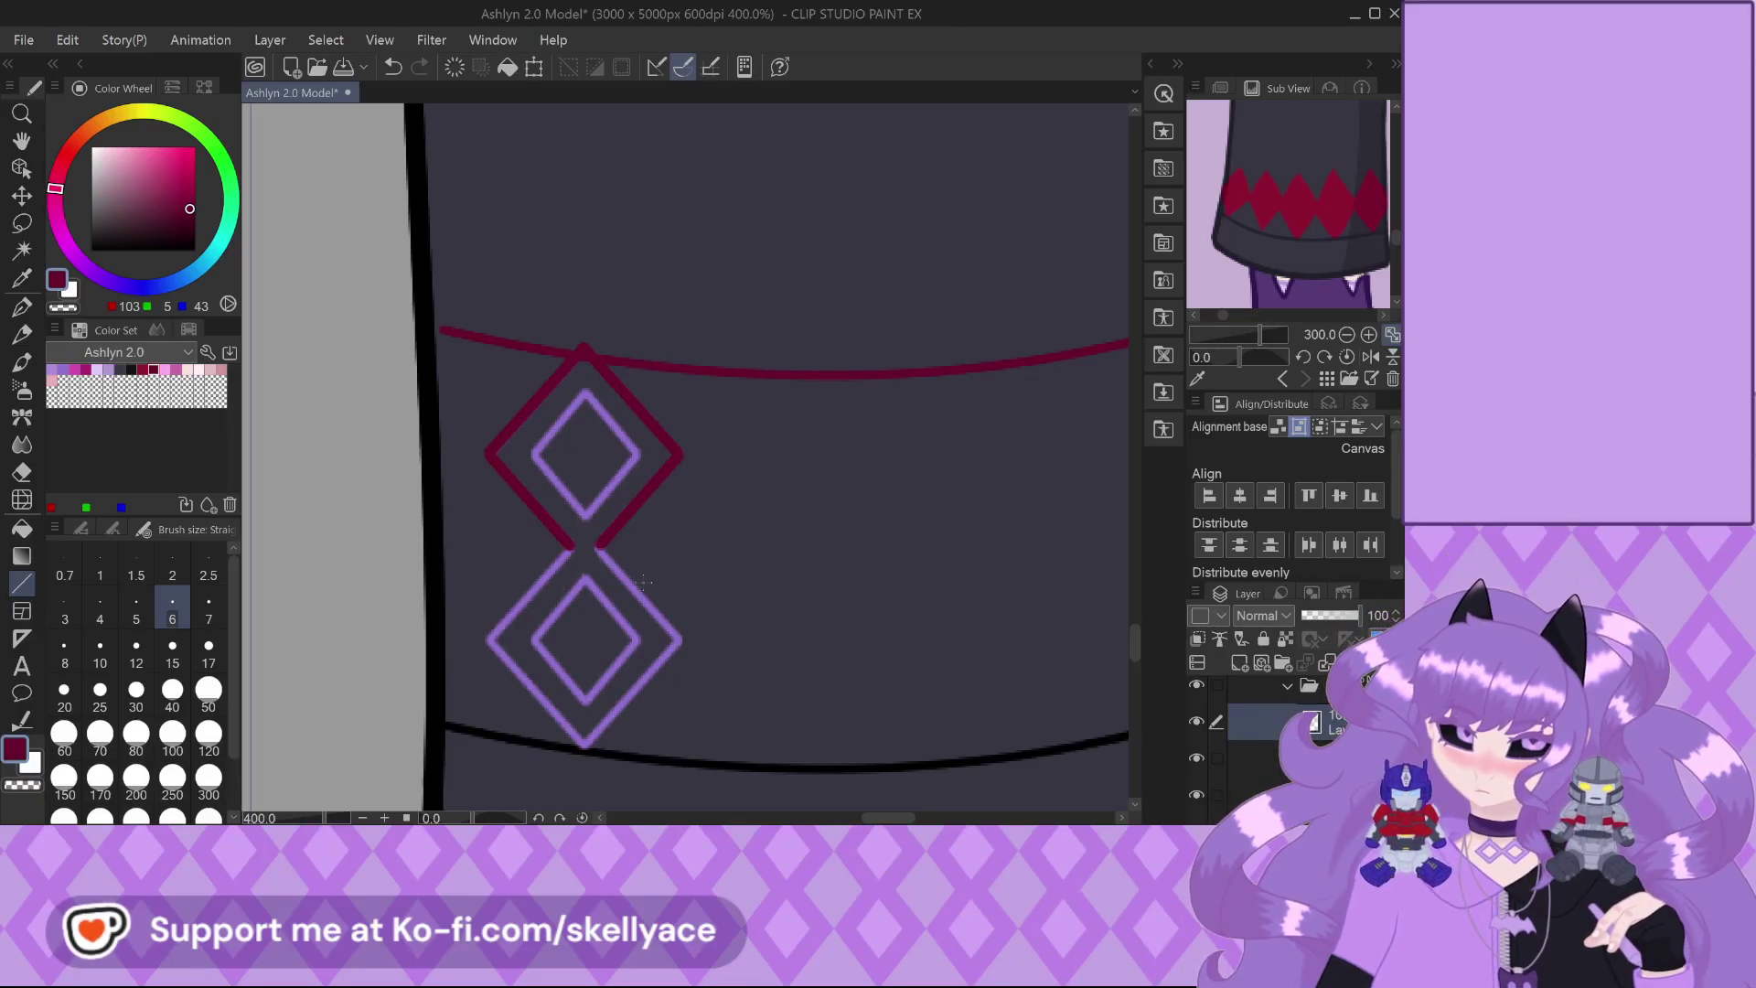
scroll(530, 640, "up", 4)
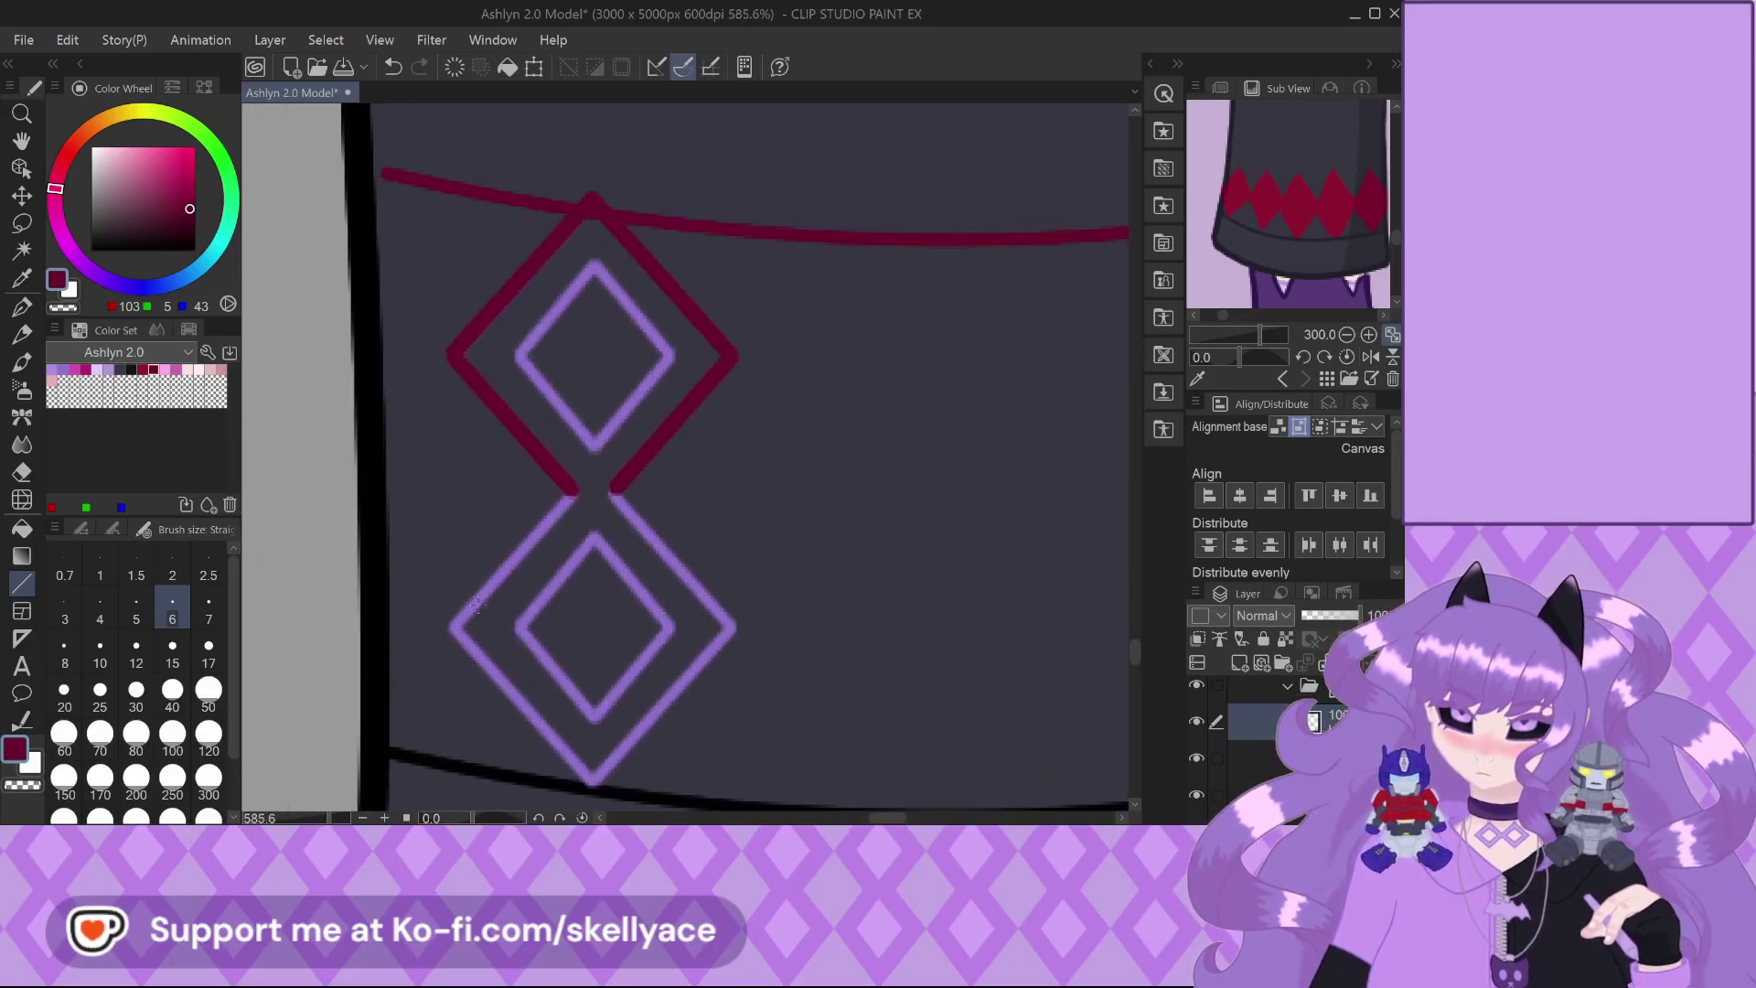
mouse_move(444, 634)
left_mouse_down()
mouse_move(605, 452)
mouse_move(803, 618)
mouse_move(903, 732)
left_mouse_up()
scroll(605, 452, "up", 2)
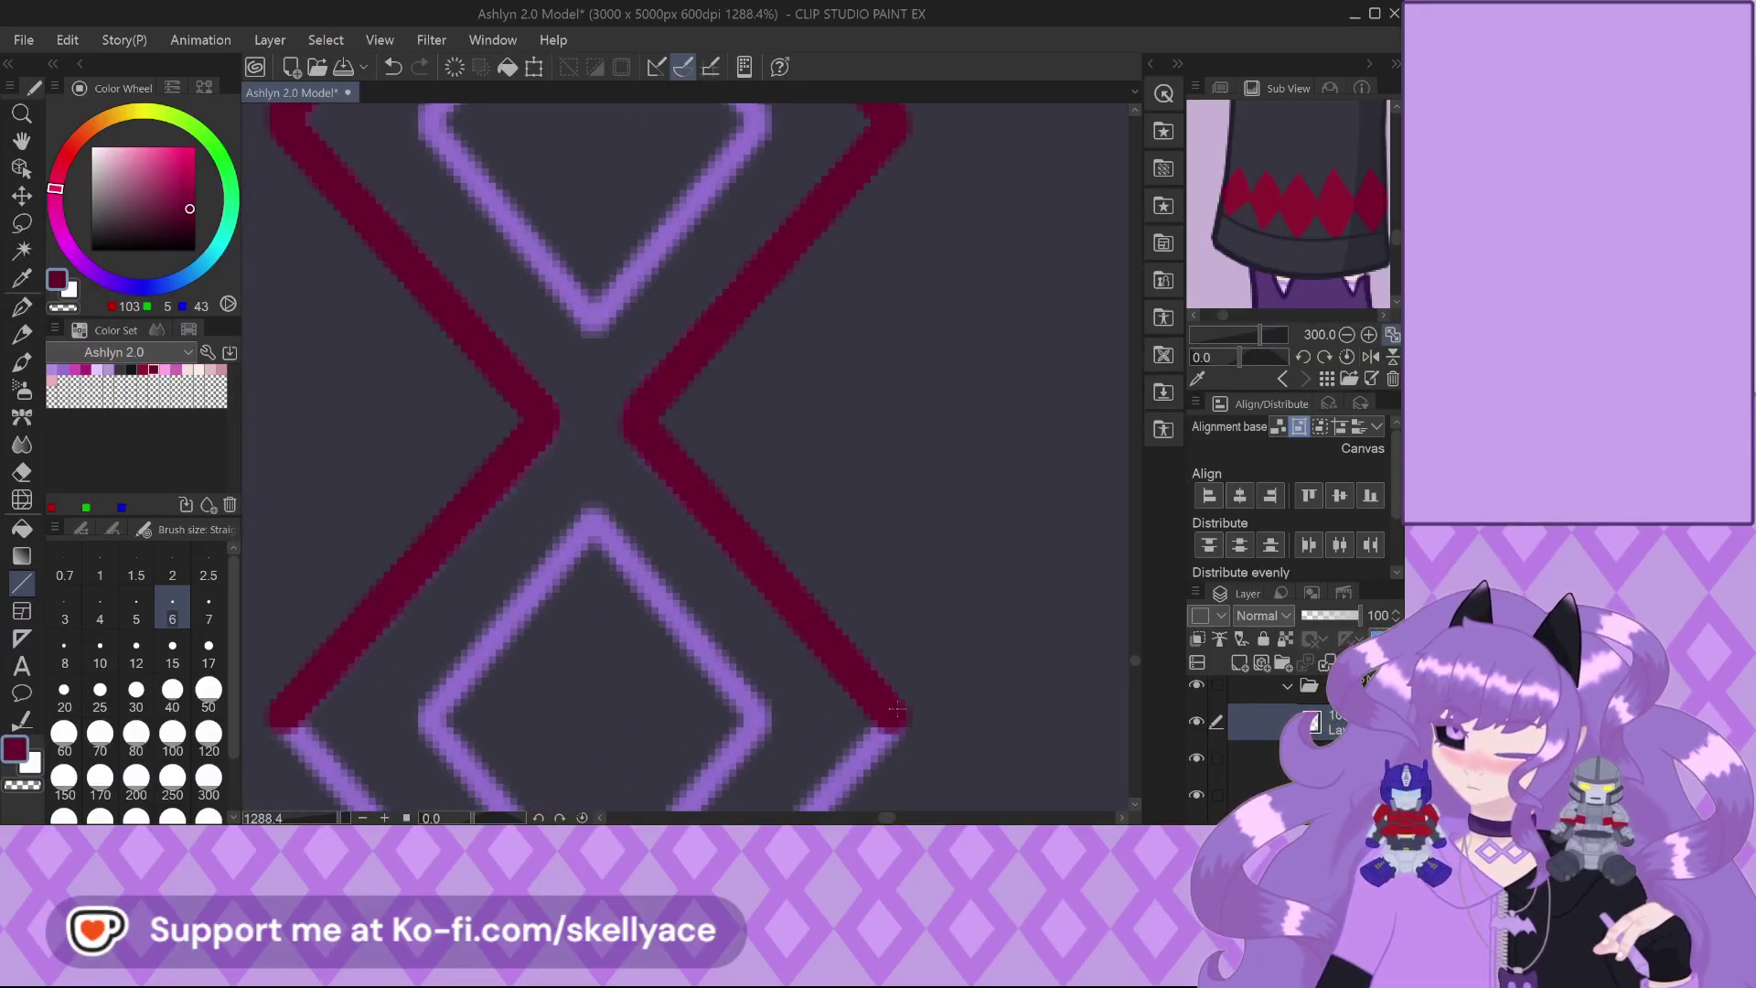
scroll(655, 314, "down", 2)
scroll(656, 313, "up", 1)
left_click_drag(599, 755, 832, 498)
scroll(380, 508, "up", 1)
left_click_drag(369, 501, 636, 798)
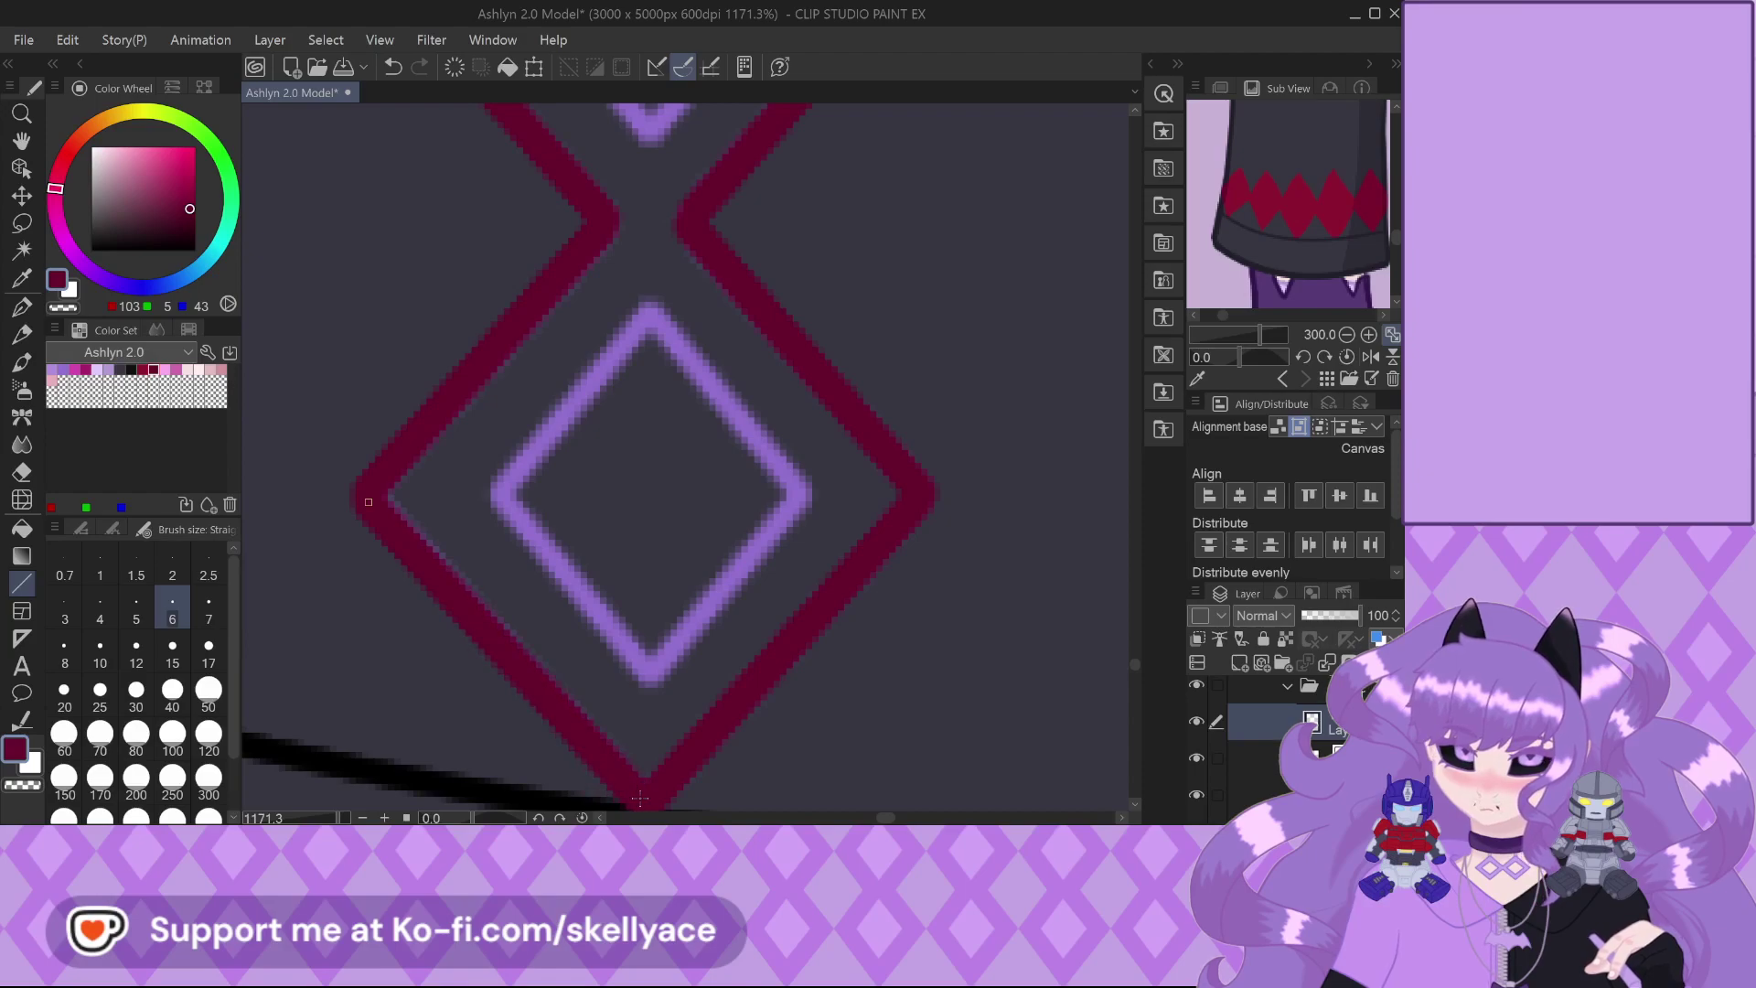
Trace the four sides of the lower inner diamond with dark red straight lines
left_click_drag(638, 665, 500, 496)
scroll(633, 325, "up", 1)
left_click_drag(653, 311, 462, 546)
left_click_drag(656, 320, 849, 551)
left_click_drag(662, 777, 849, 551)
scroll(850, 552, "down", 2)
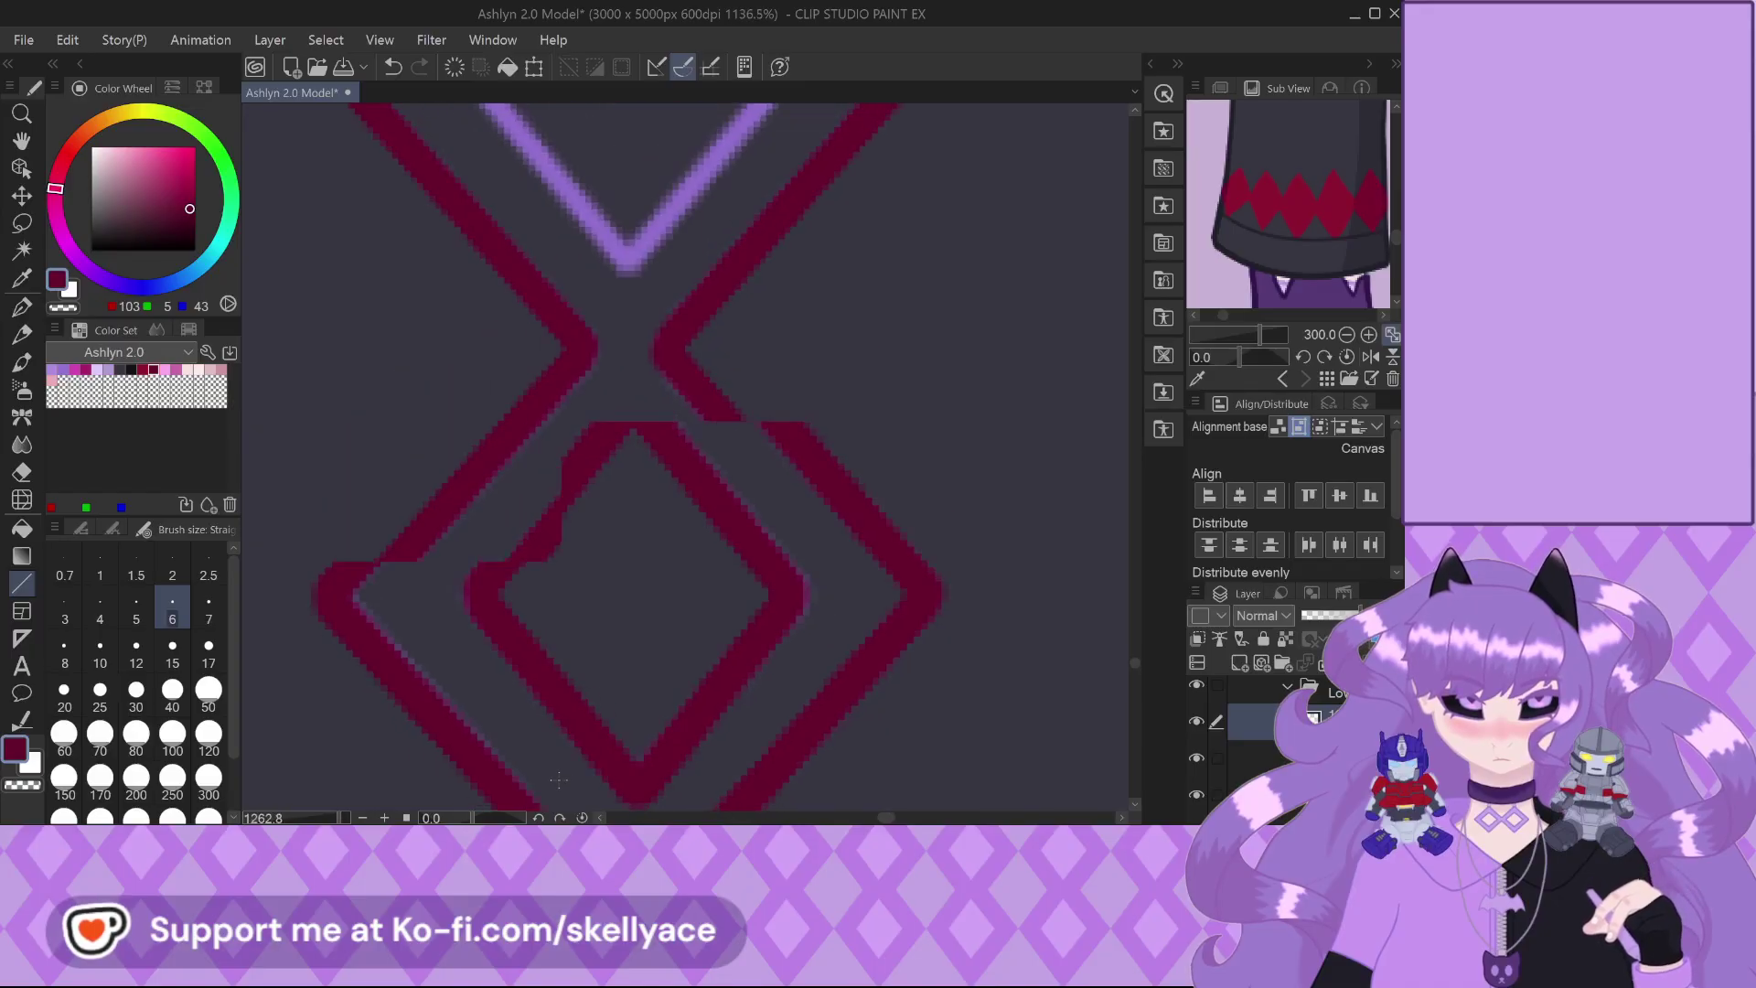
Trace the four sides of the upper inner diamond with dark red straight lines
scroll(578, 619, "down", 1)
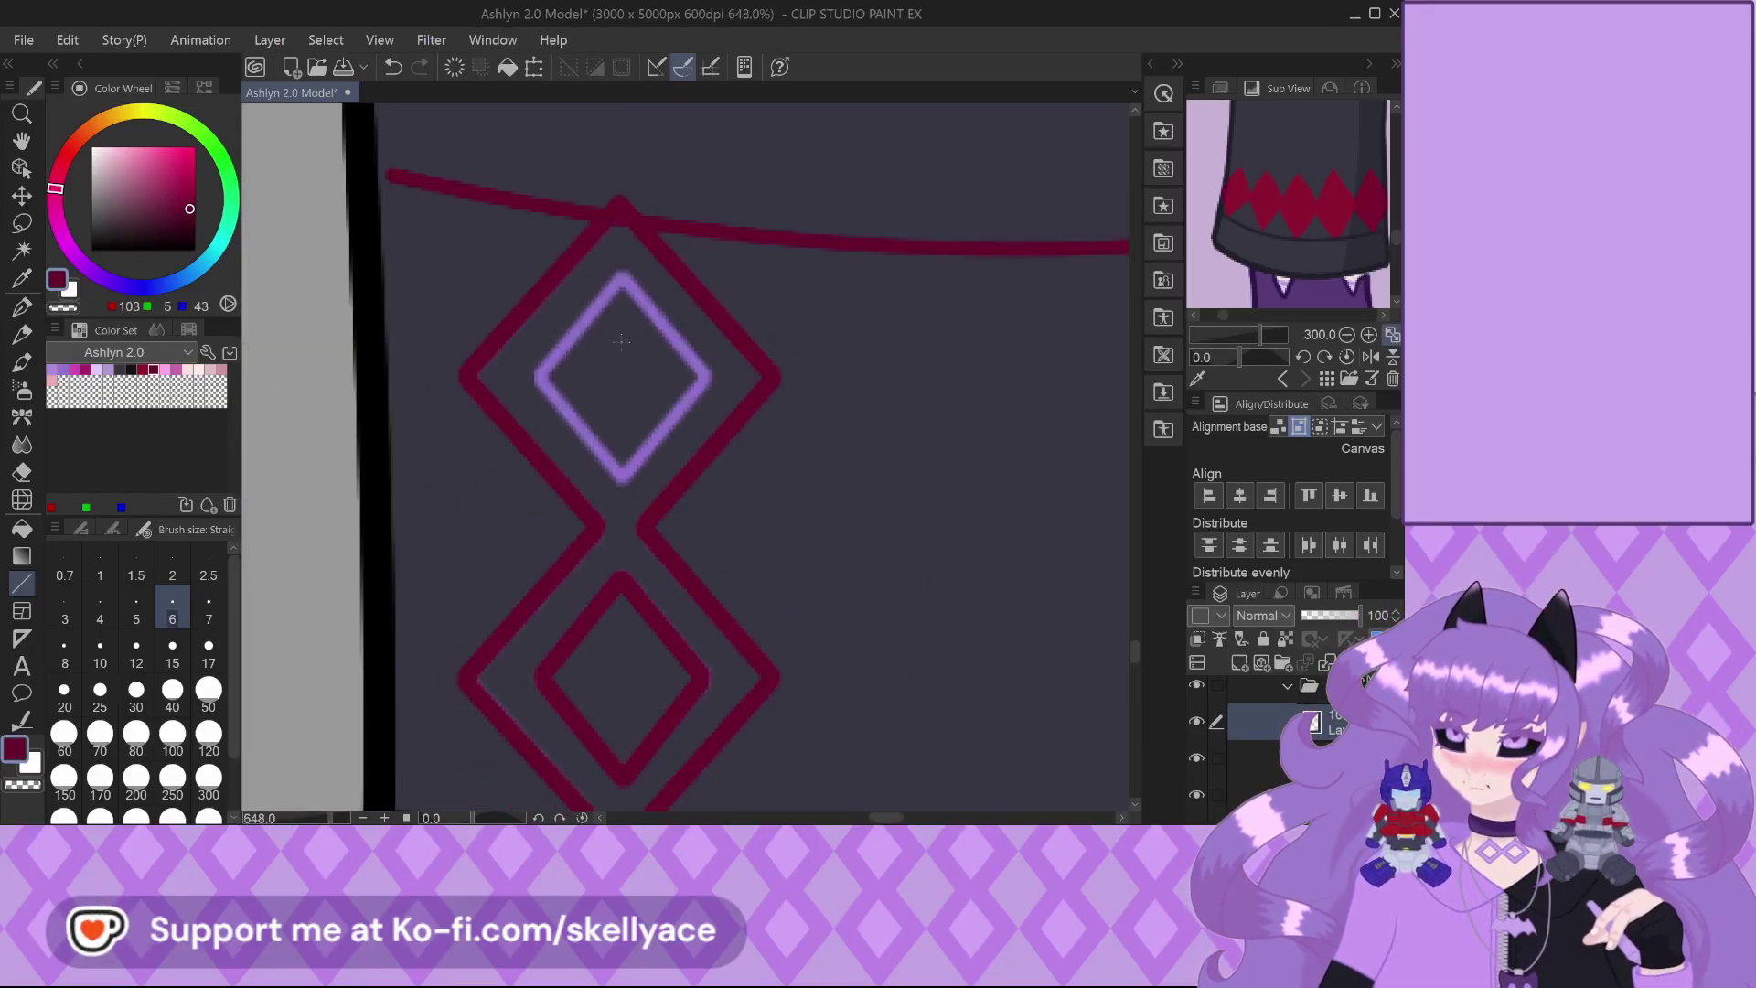
scroll(616, 360, "up", 4)
mouse_move(626, 274)
left_mouse_down()
mouse_move(426, 513)
mouse_move(622, 768)
mouse_move(831, 517)
left_mouse_up()
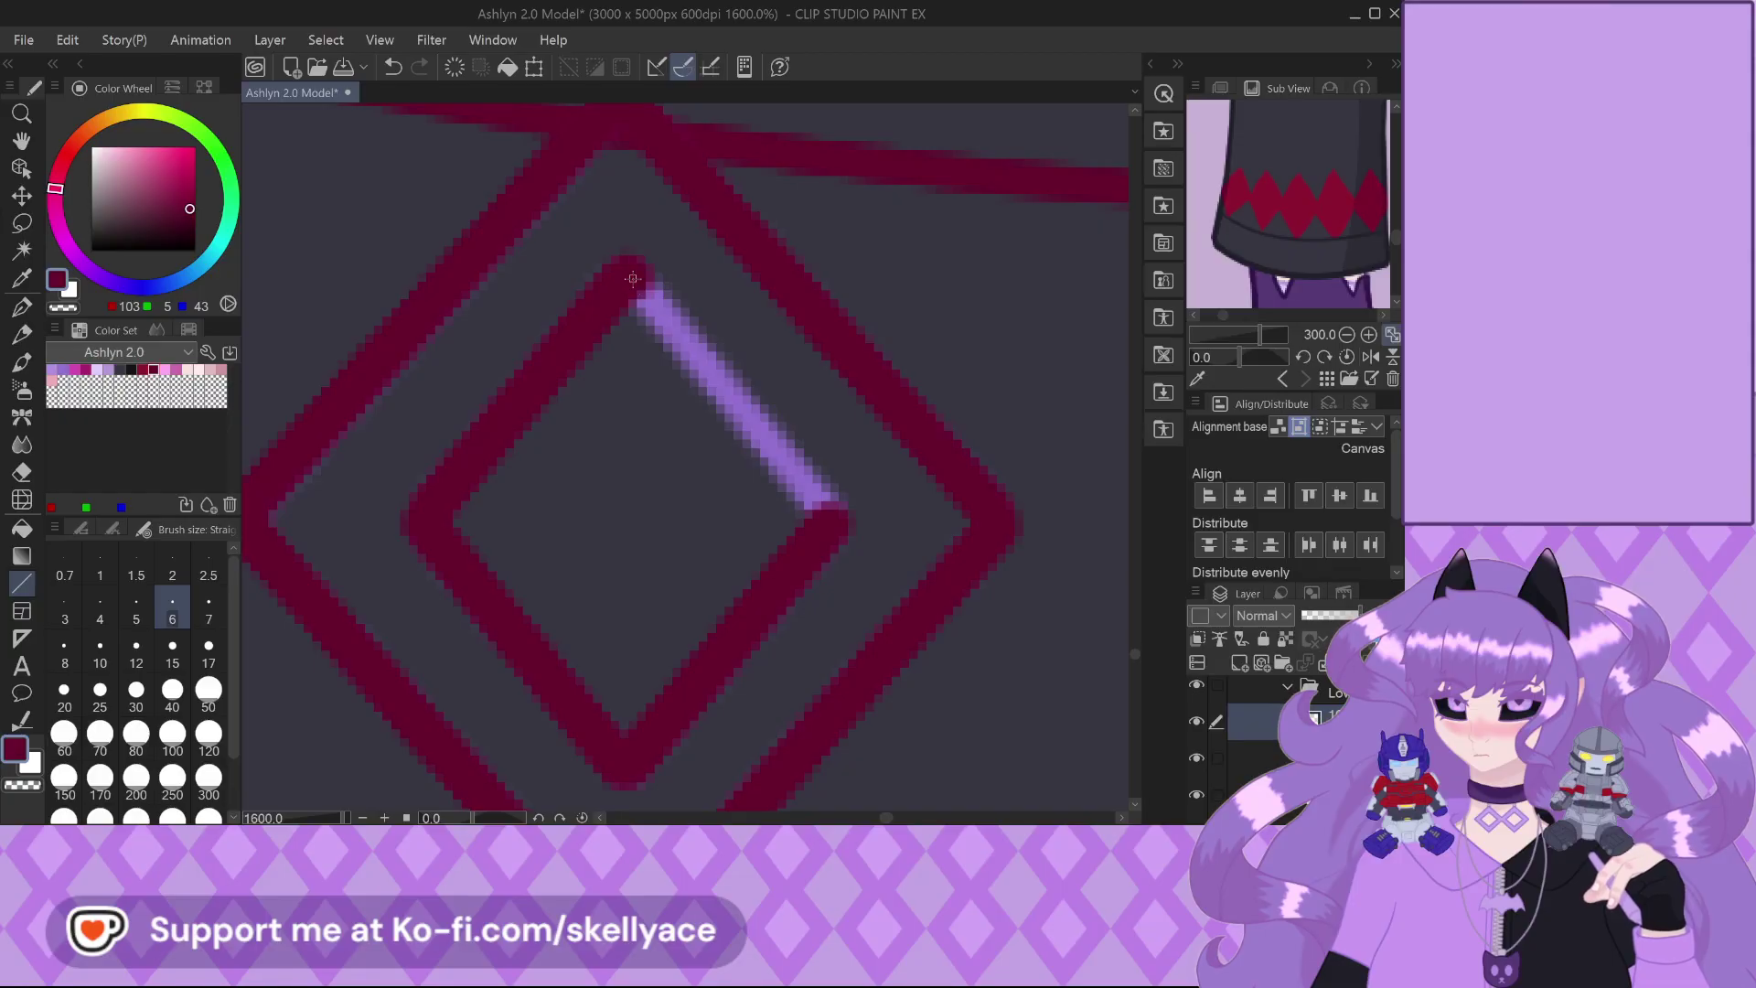
left_click_drag(632, 278, 828, 503)
scroll(645, 159, "down", 2)
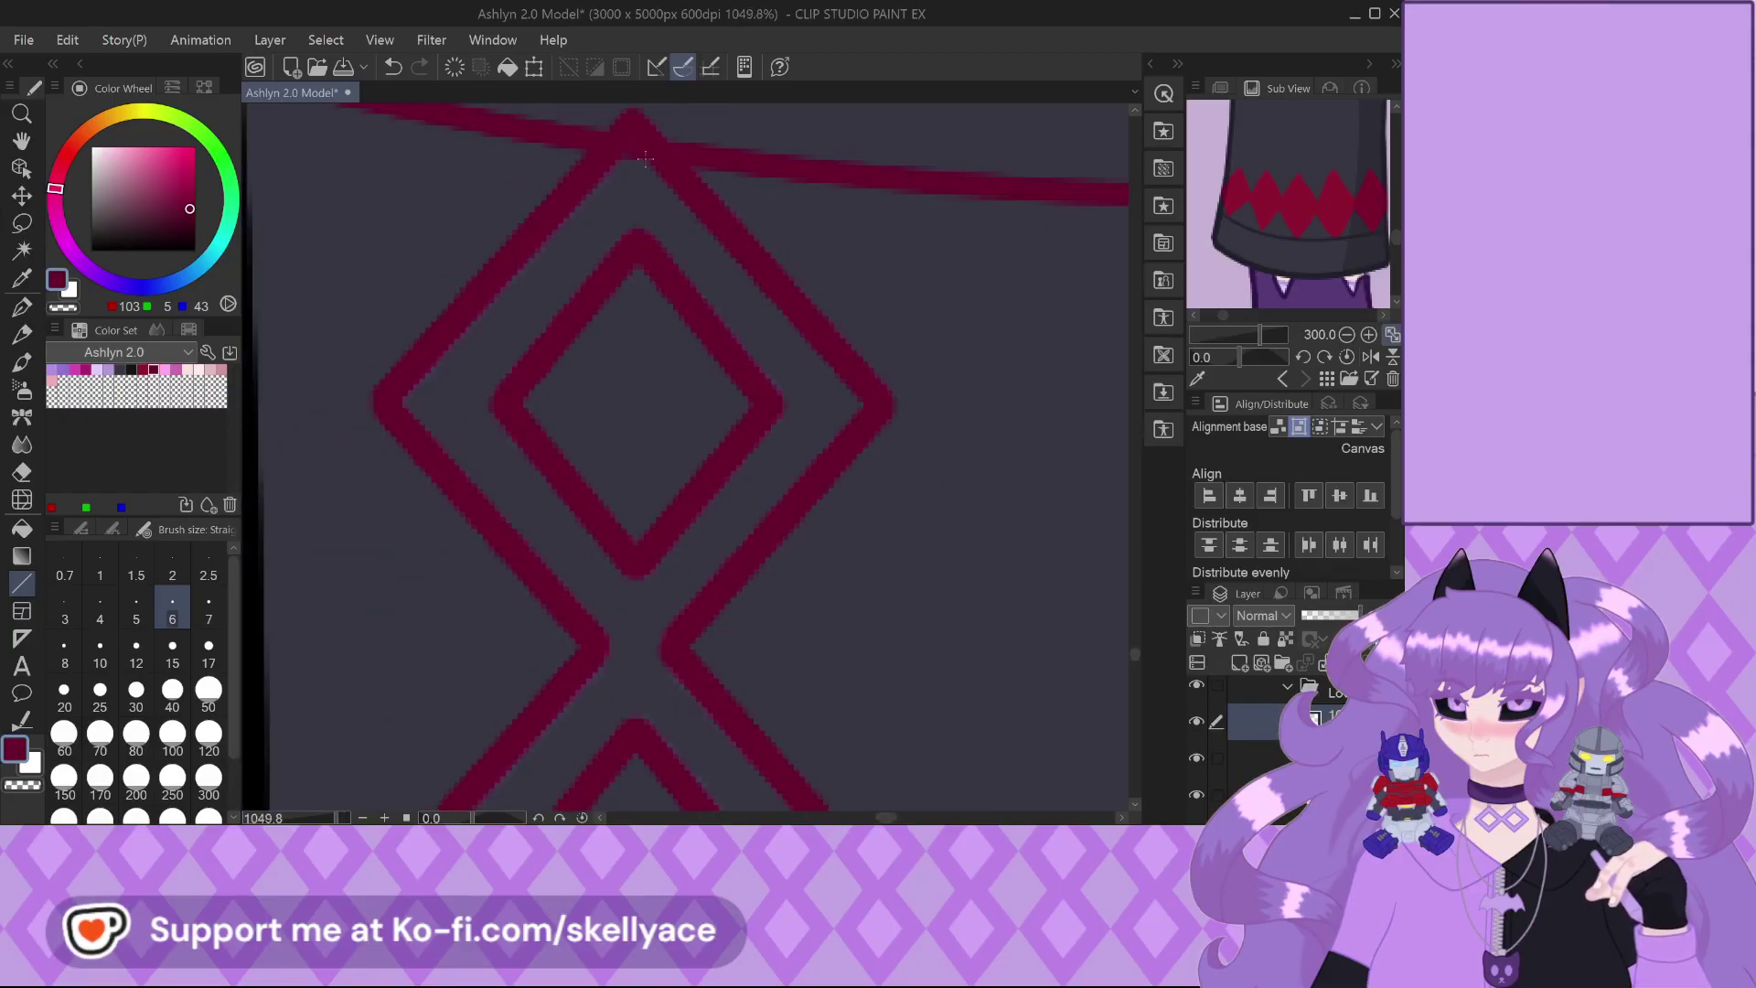
scroll(645, 159, "down", 3)
scroll(643, 256, "up", 2)
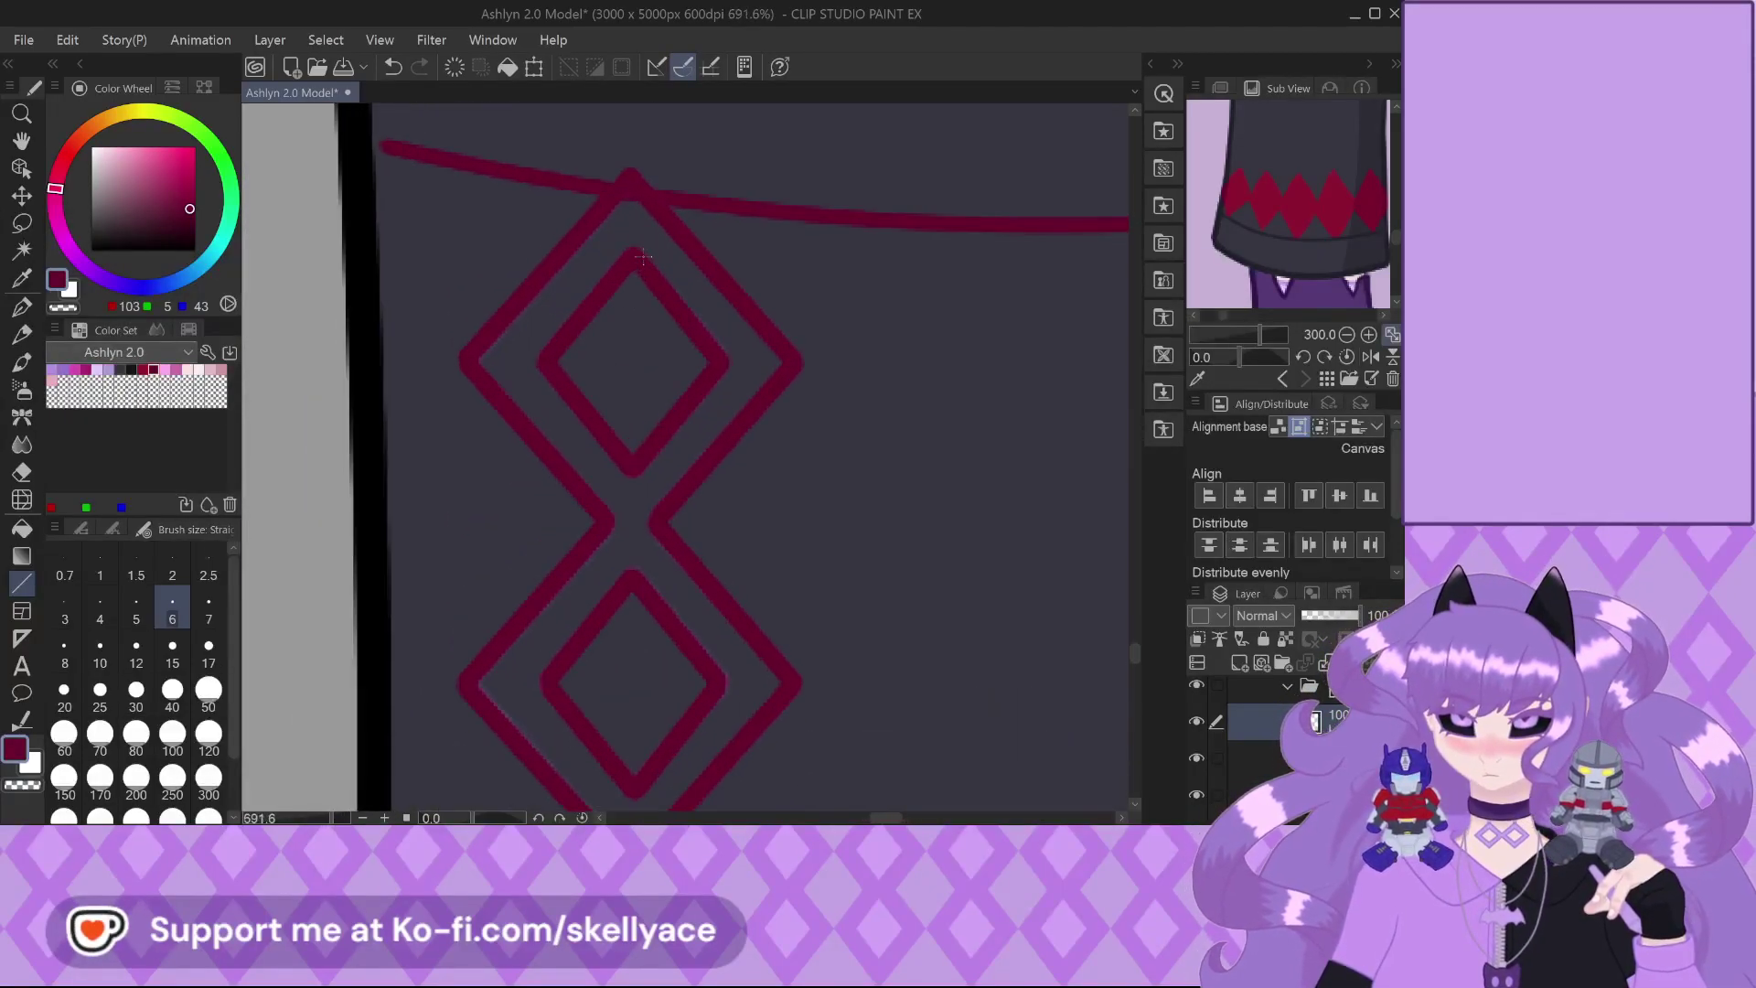
Undo the last line and redraw the upper inner diamond's right upper side as a dark red straight line
scroll(643, 257, "up", 3)
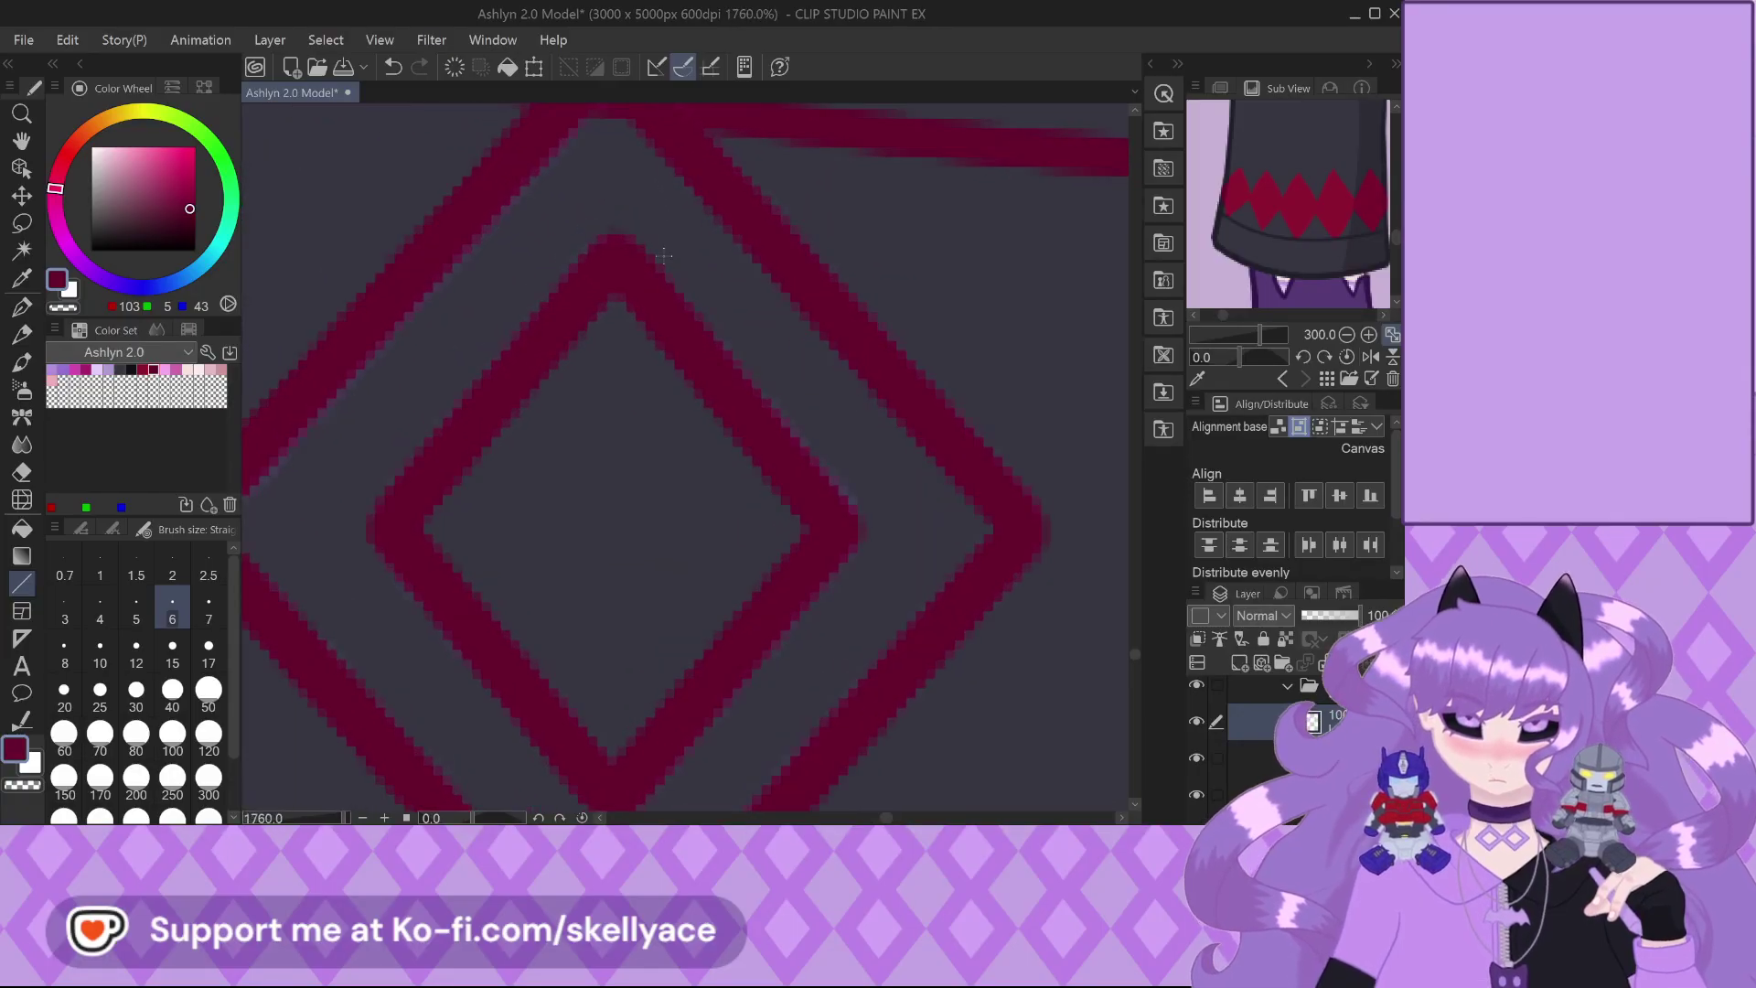
key("ctrl+z")
left_click_drag(842, 518, 623, 263)
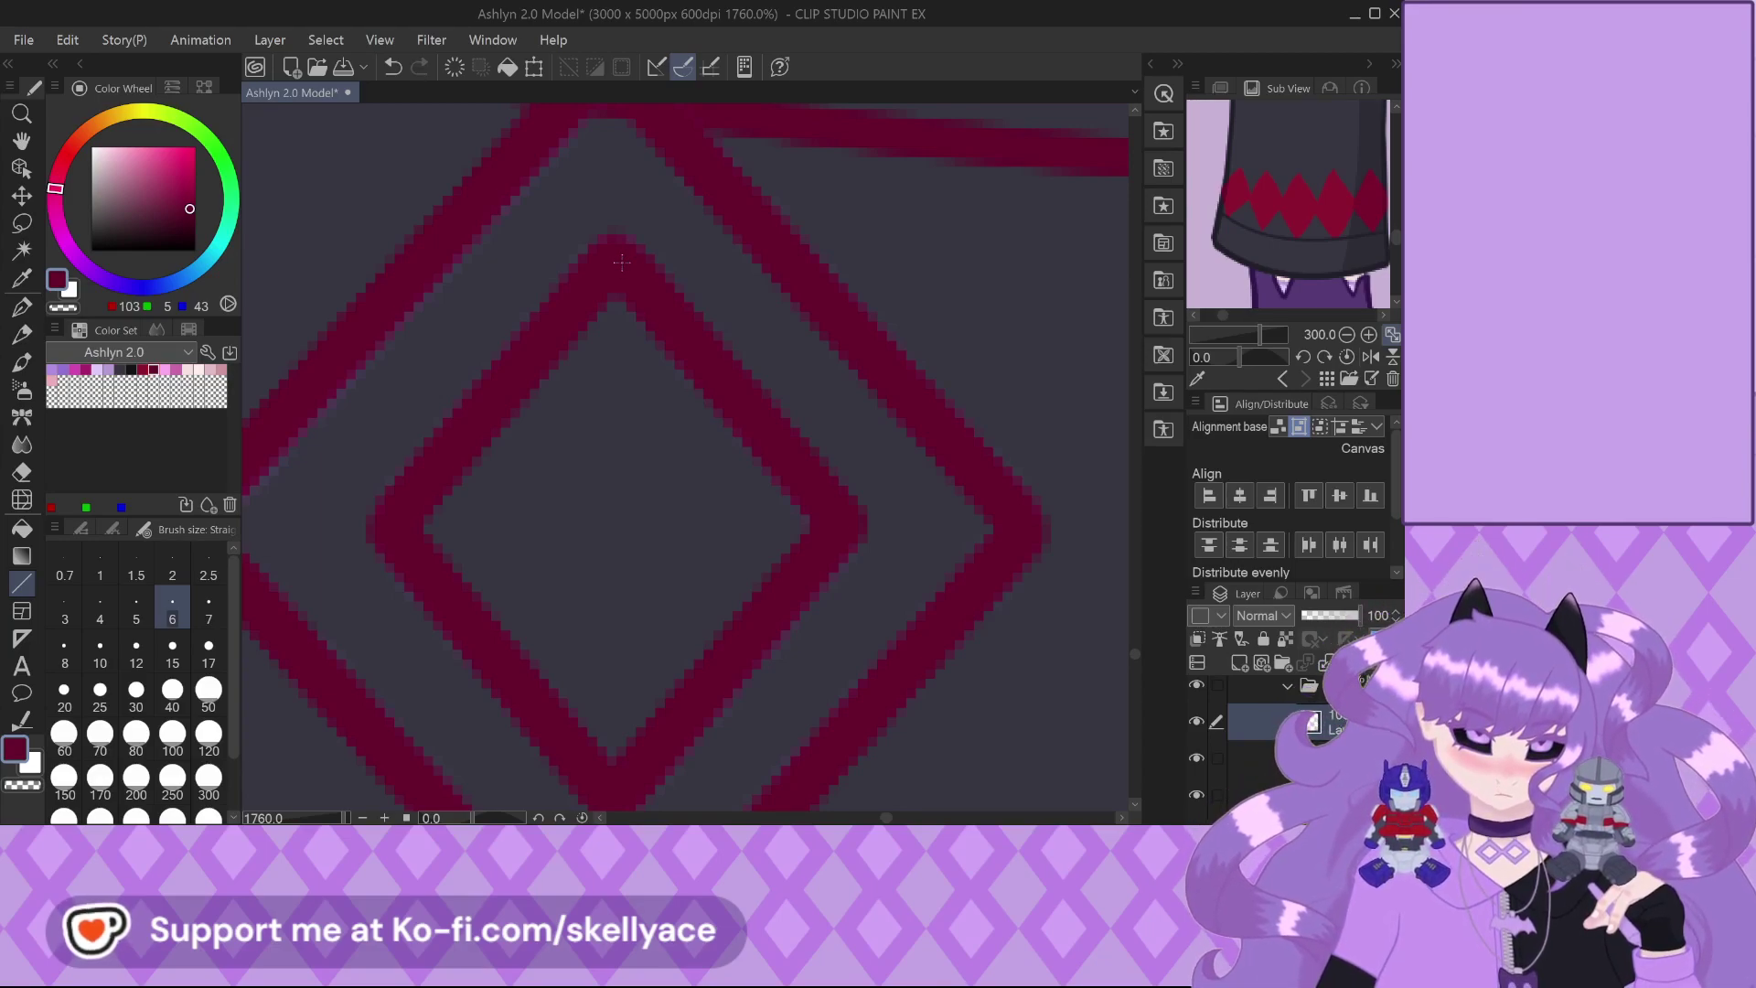
scroll(676, 272, "down", 5)
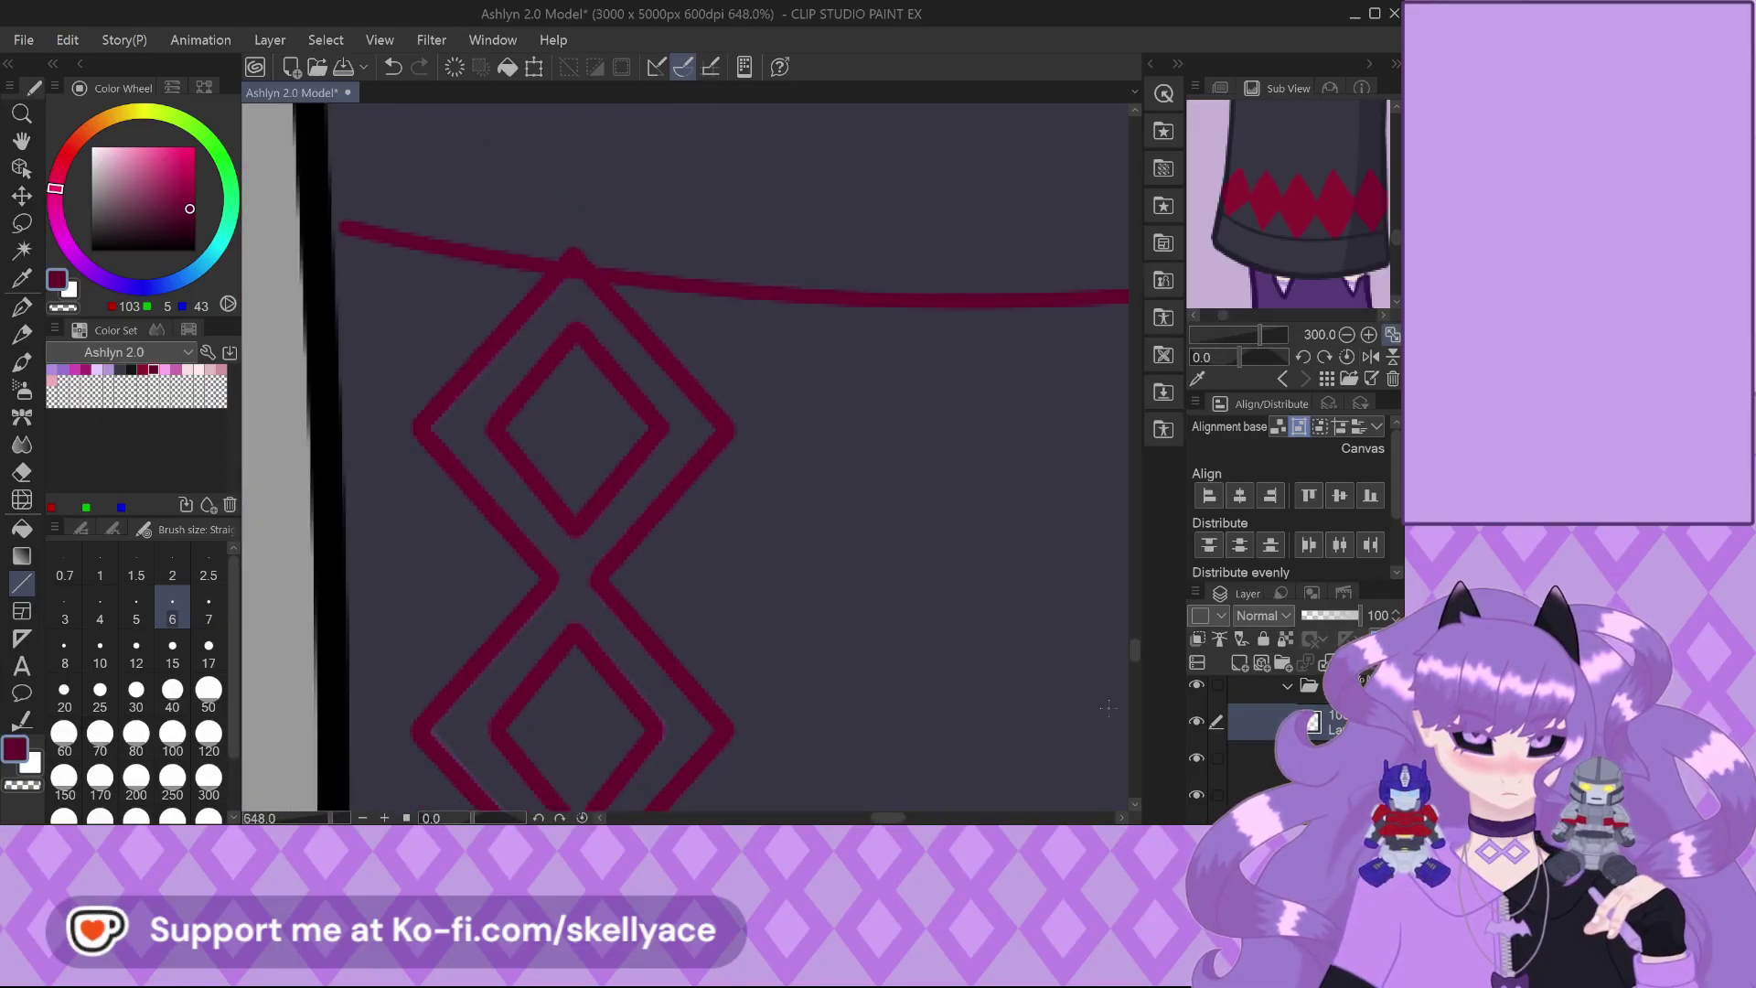
scroll(619, 414, "down", 2)
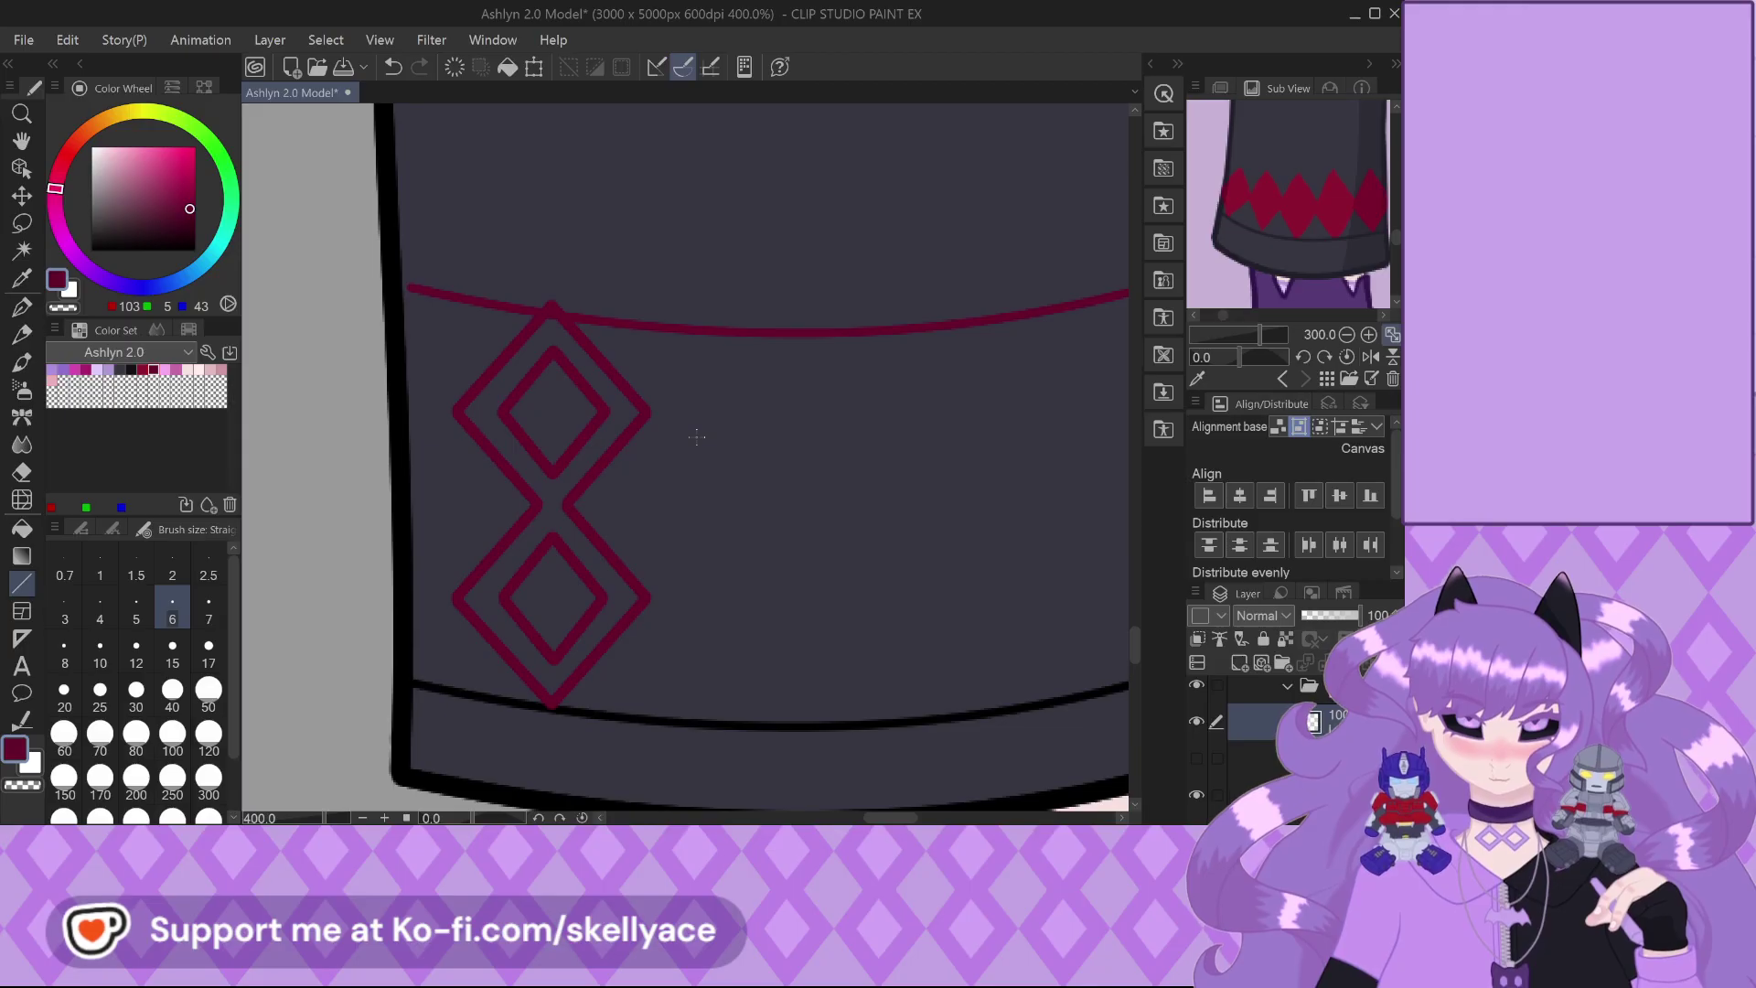
scroll(696, 437, "down", 2)
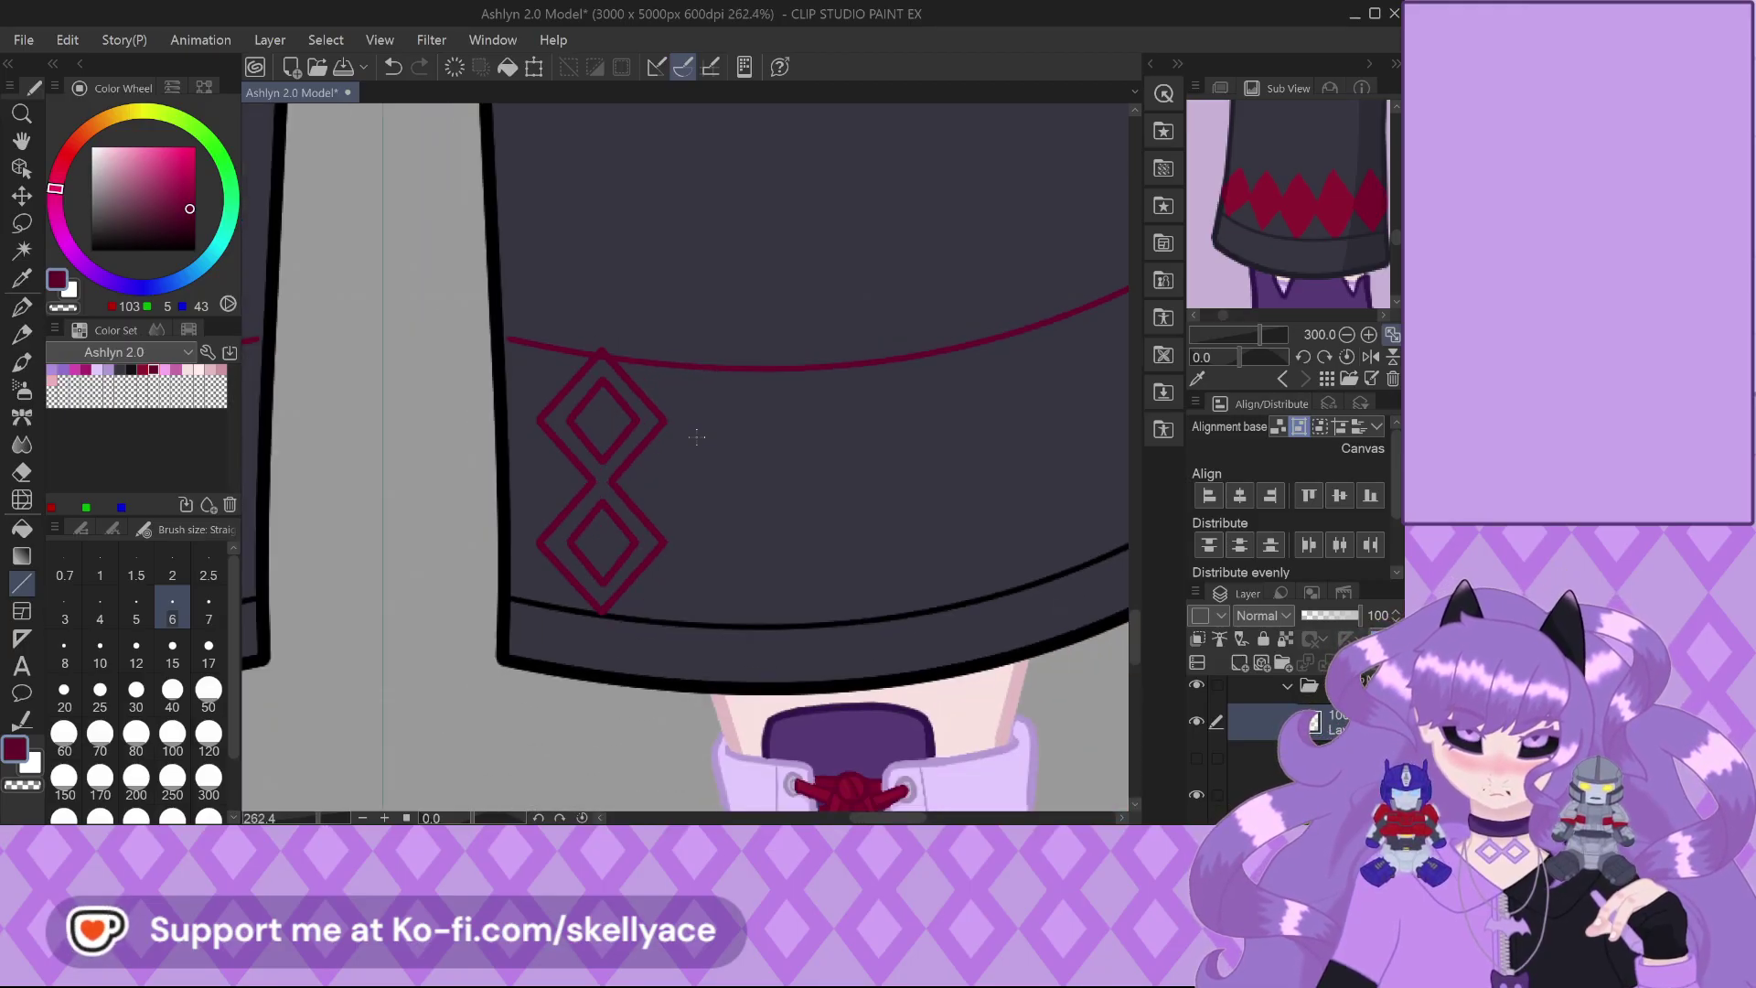
Hide the curved dark red guide line above the hems and compare the double diamonds on both pant legs
left_click(1196, 723)
left_click(1196, 759)
left_click(1196, 758)
left_click(1196, 722)
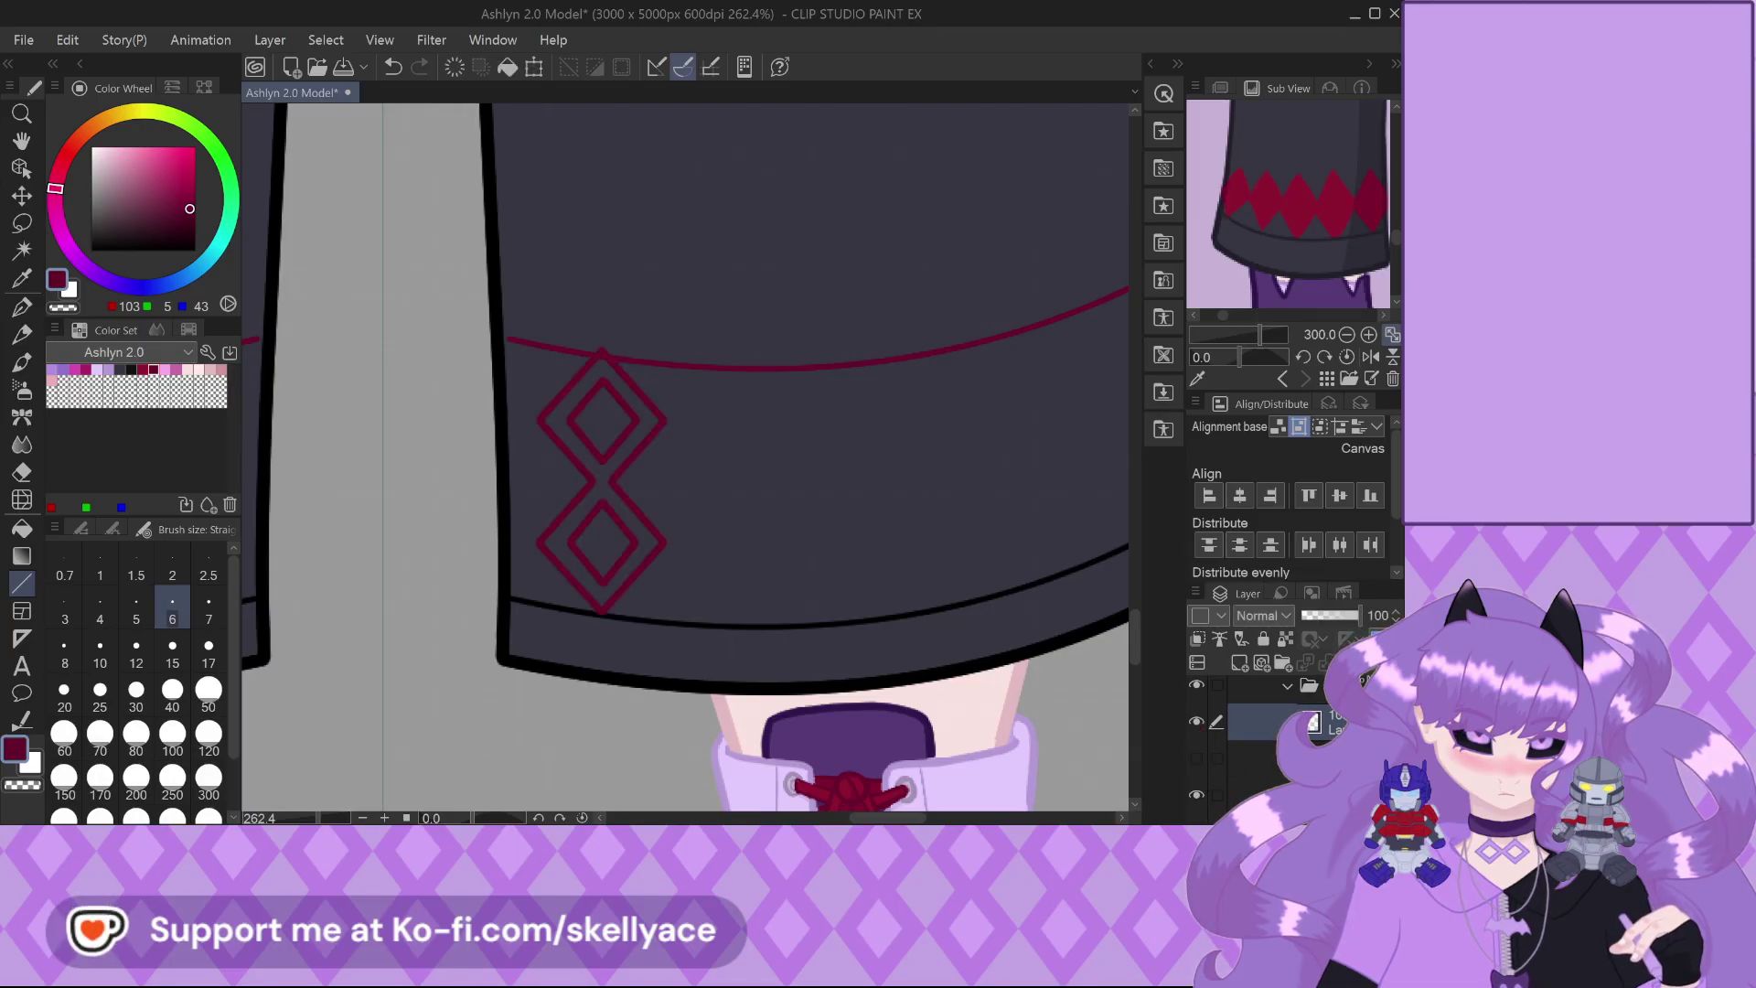
left_click(1198, 794)
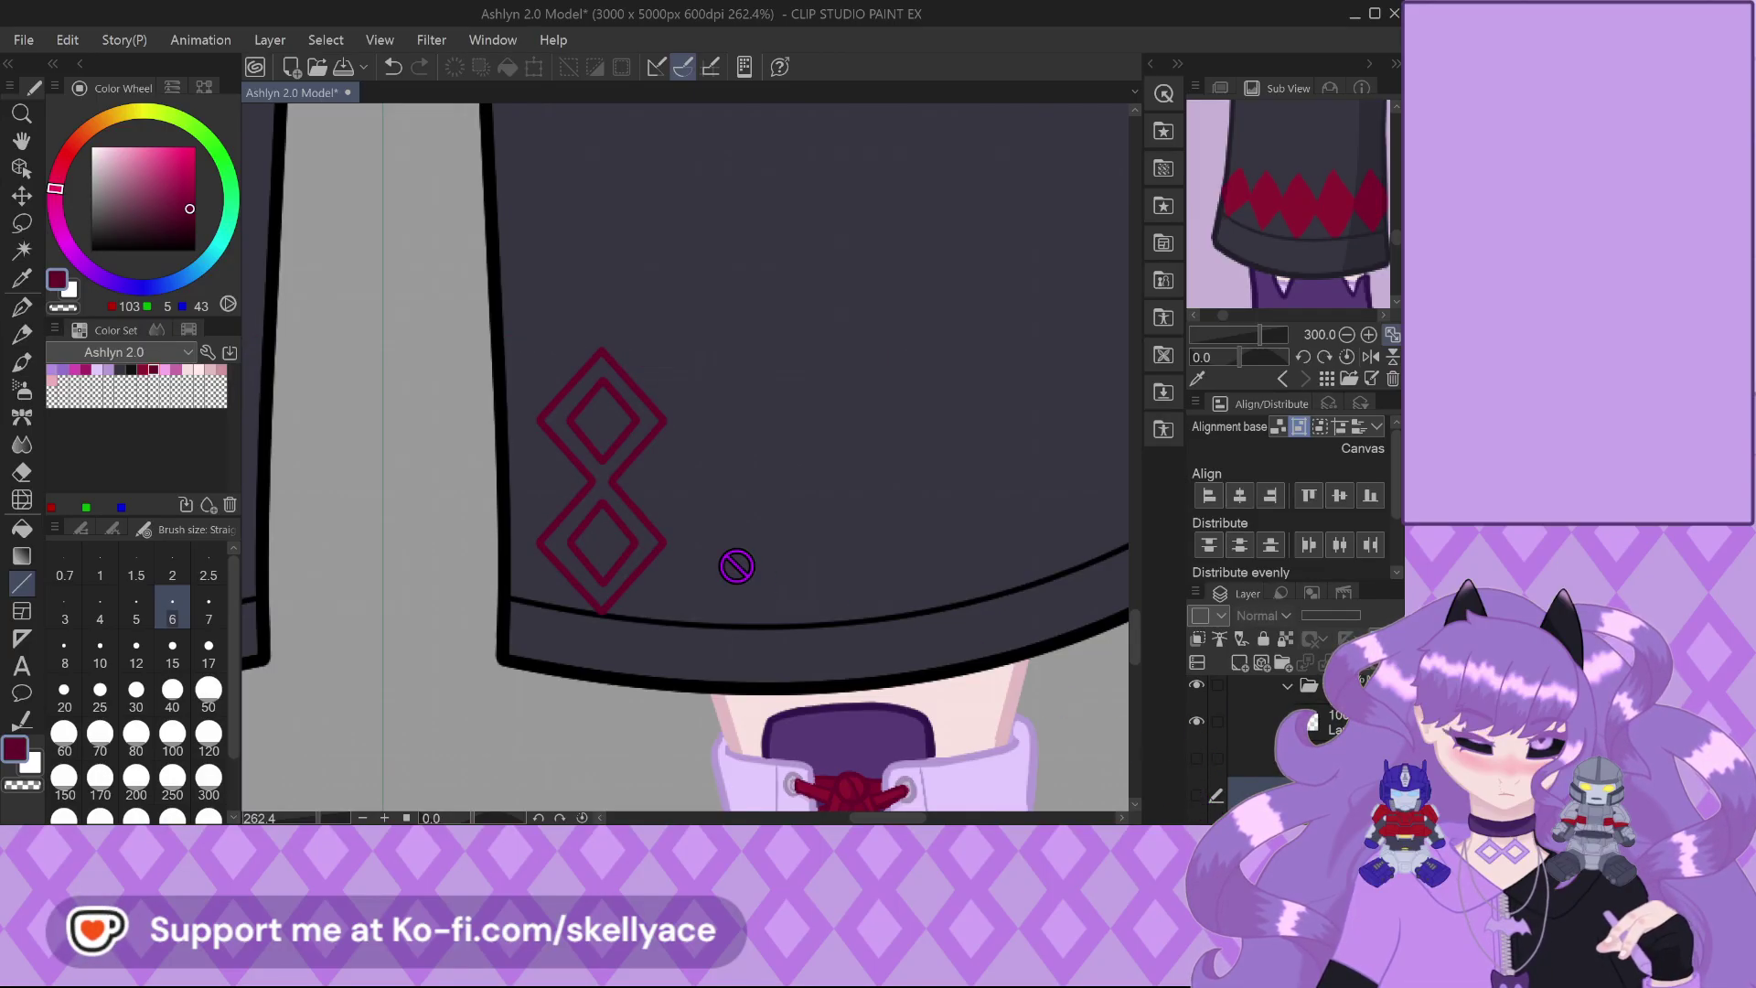
scroll(736, 566, "down", 3)
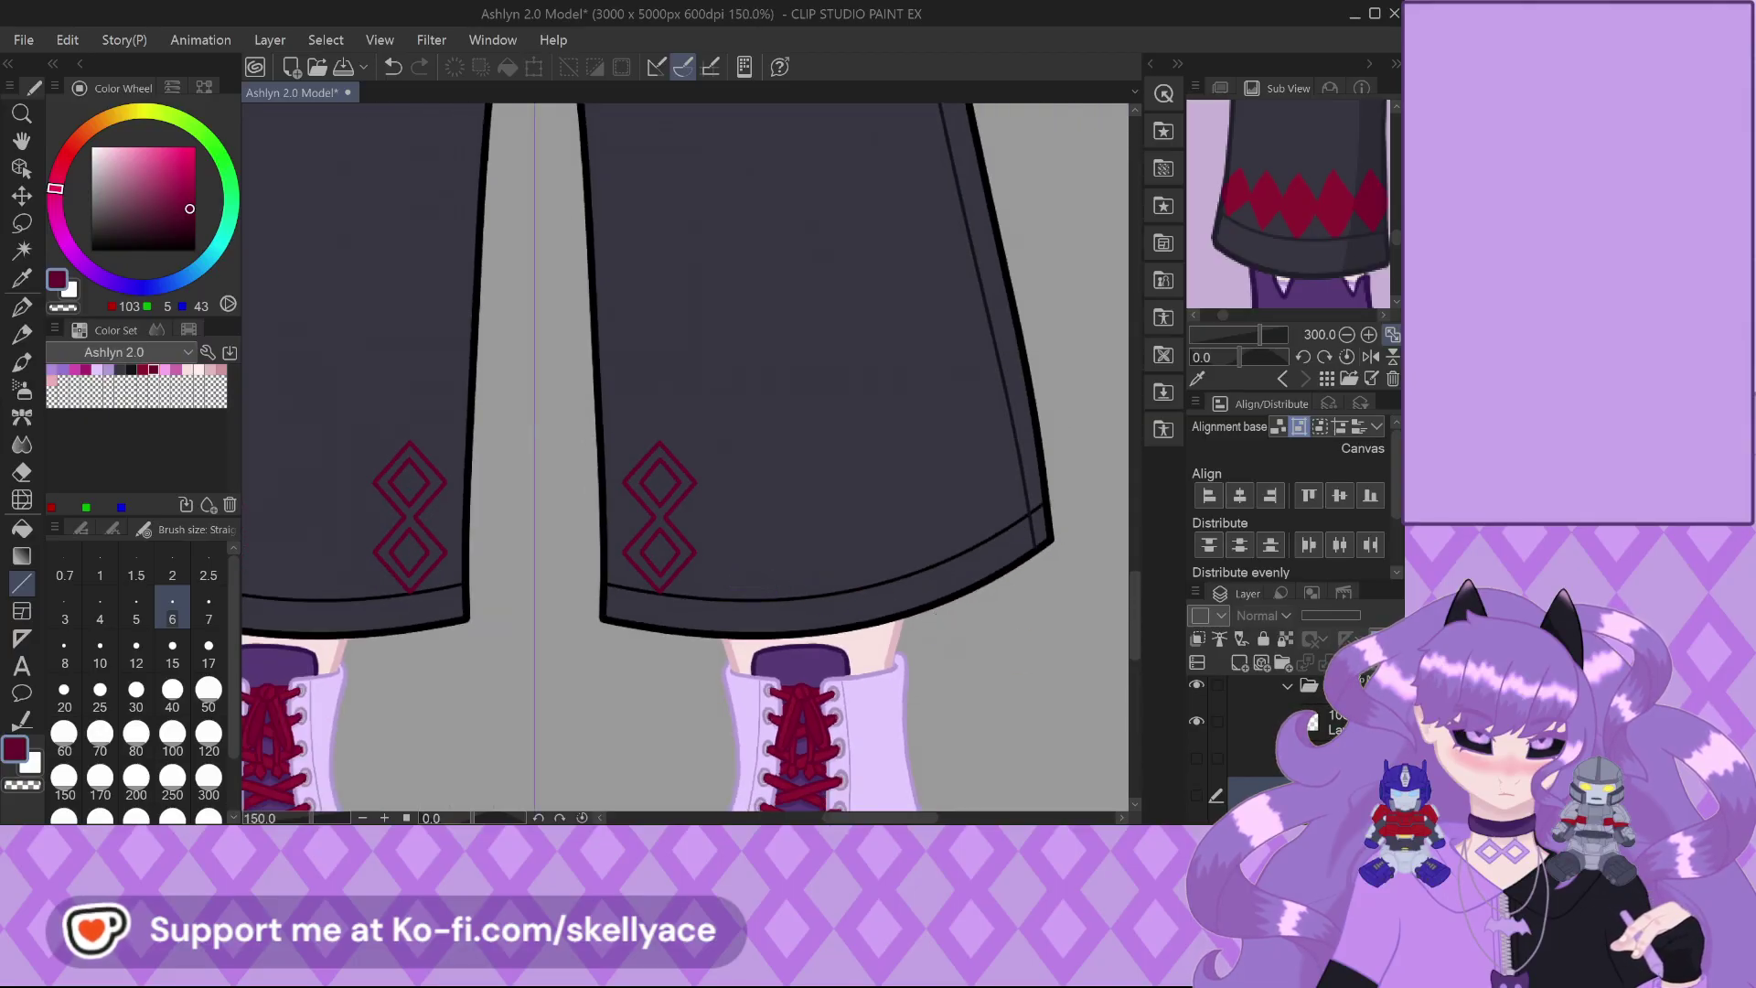
scroll(690, 493, "up", 4)
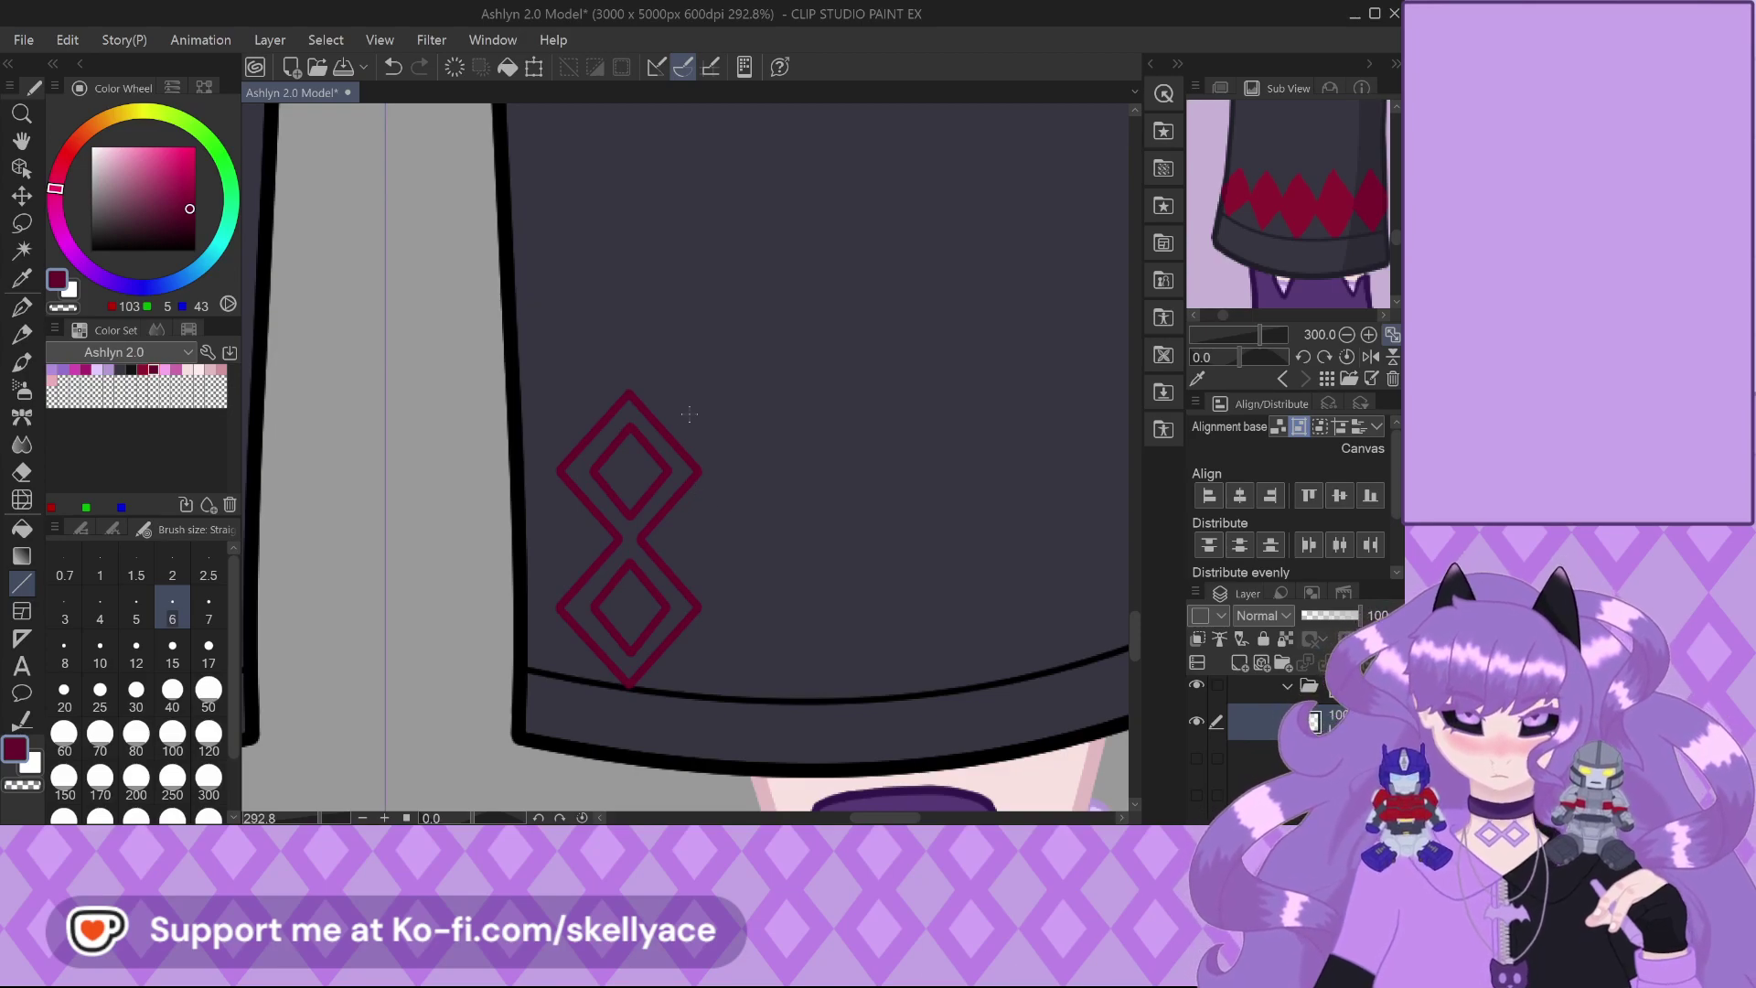
scroll(604, 515, "down", 3)
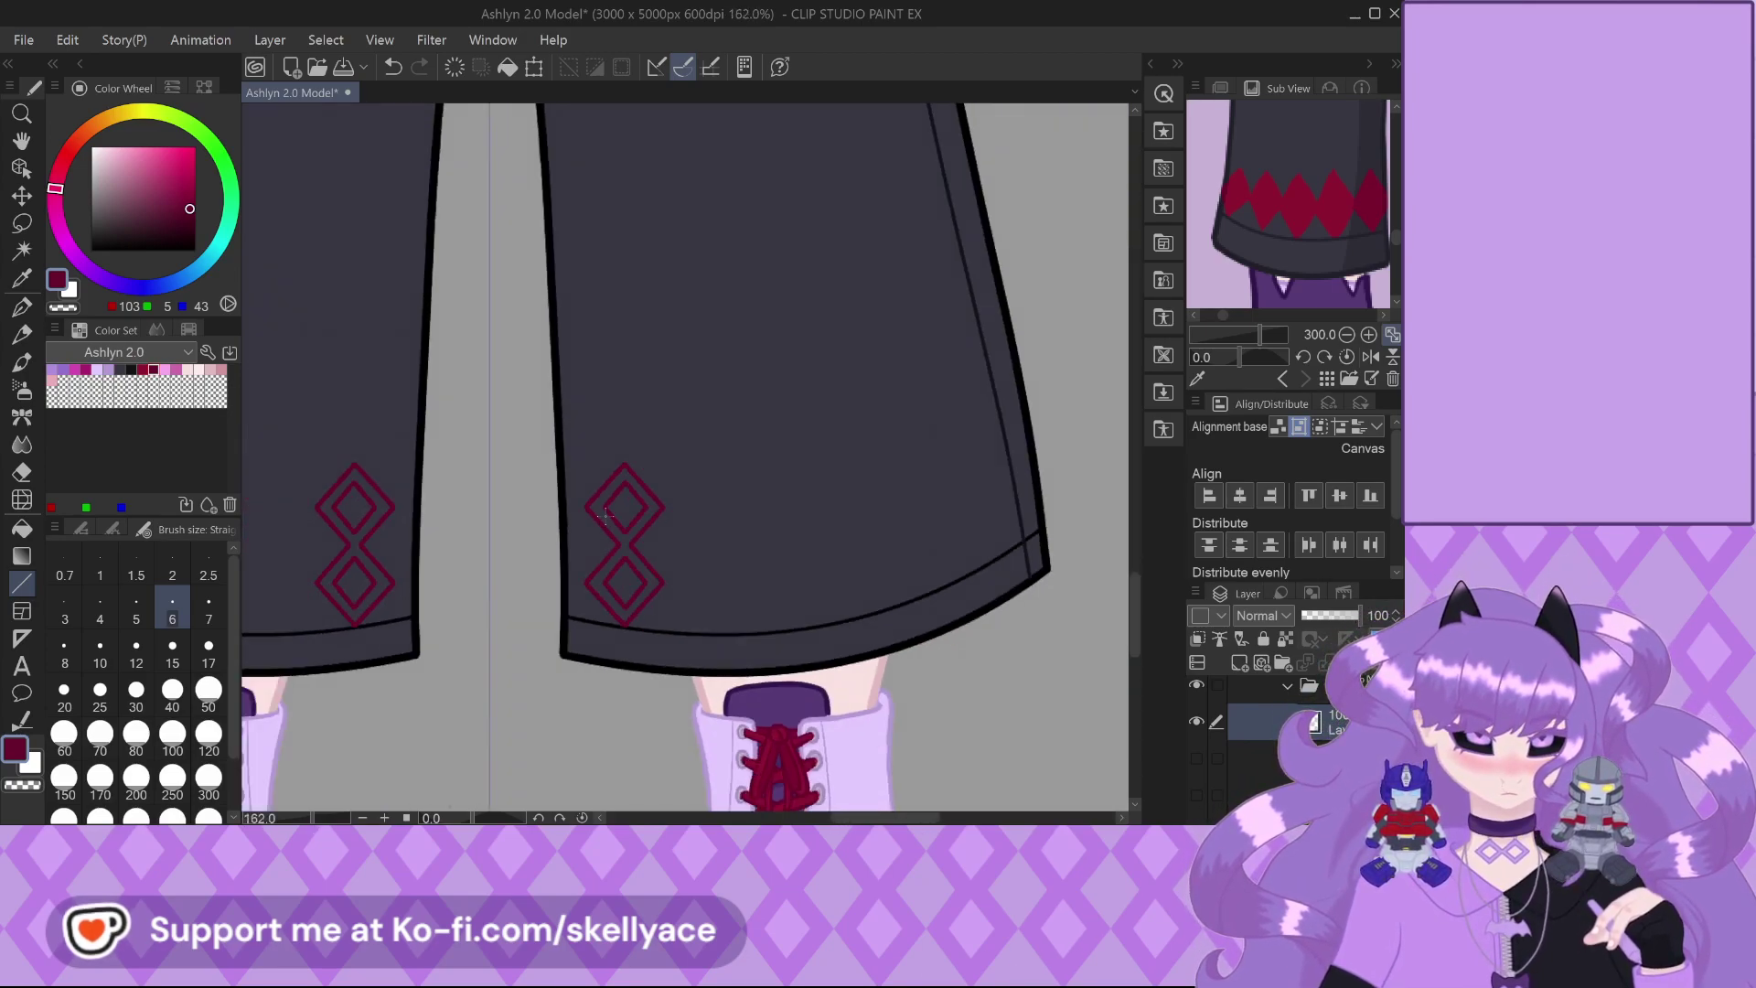
scroll(608, 509, "up", 3)
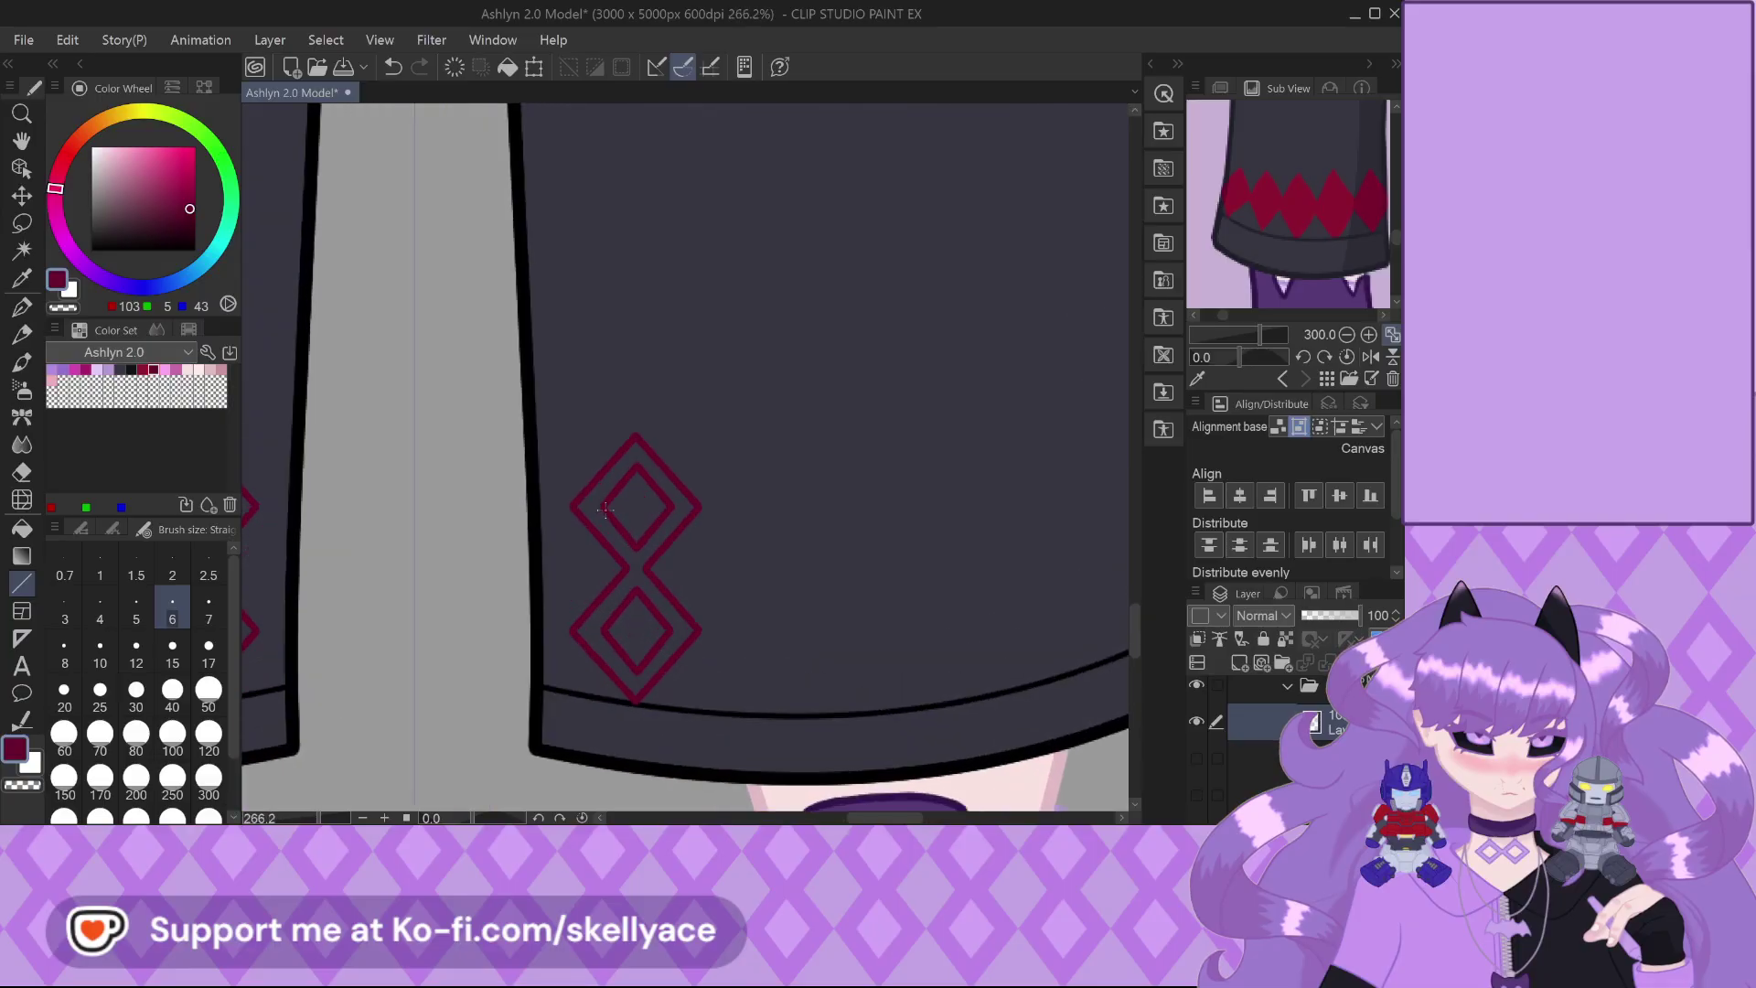
scroll(597, 610, "down", 5)
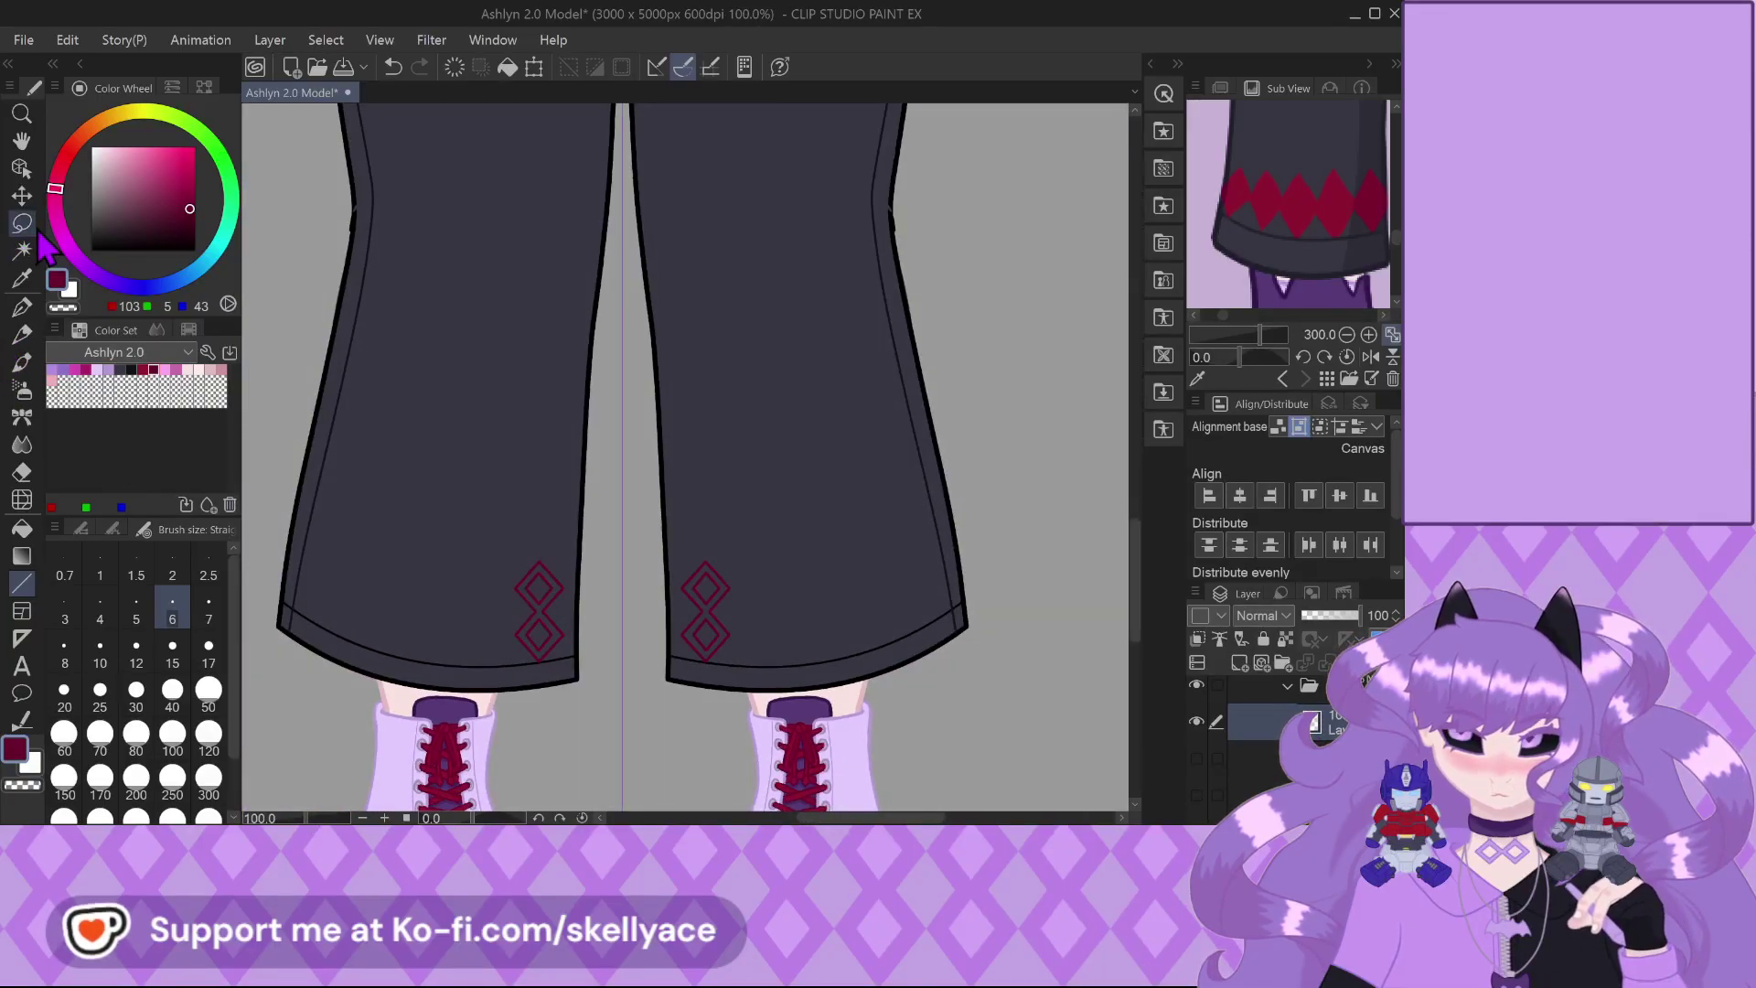
Lasso and delete the mirrored dark red double diamond on the left-hand pant leg, clear the selection, and save the file
scroll(1317, 727, "up", 1)
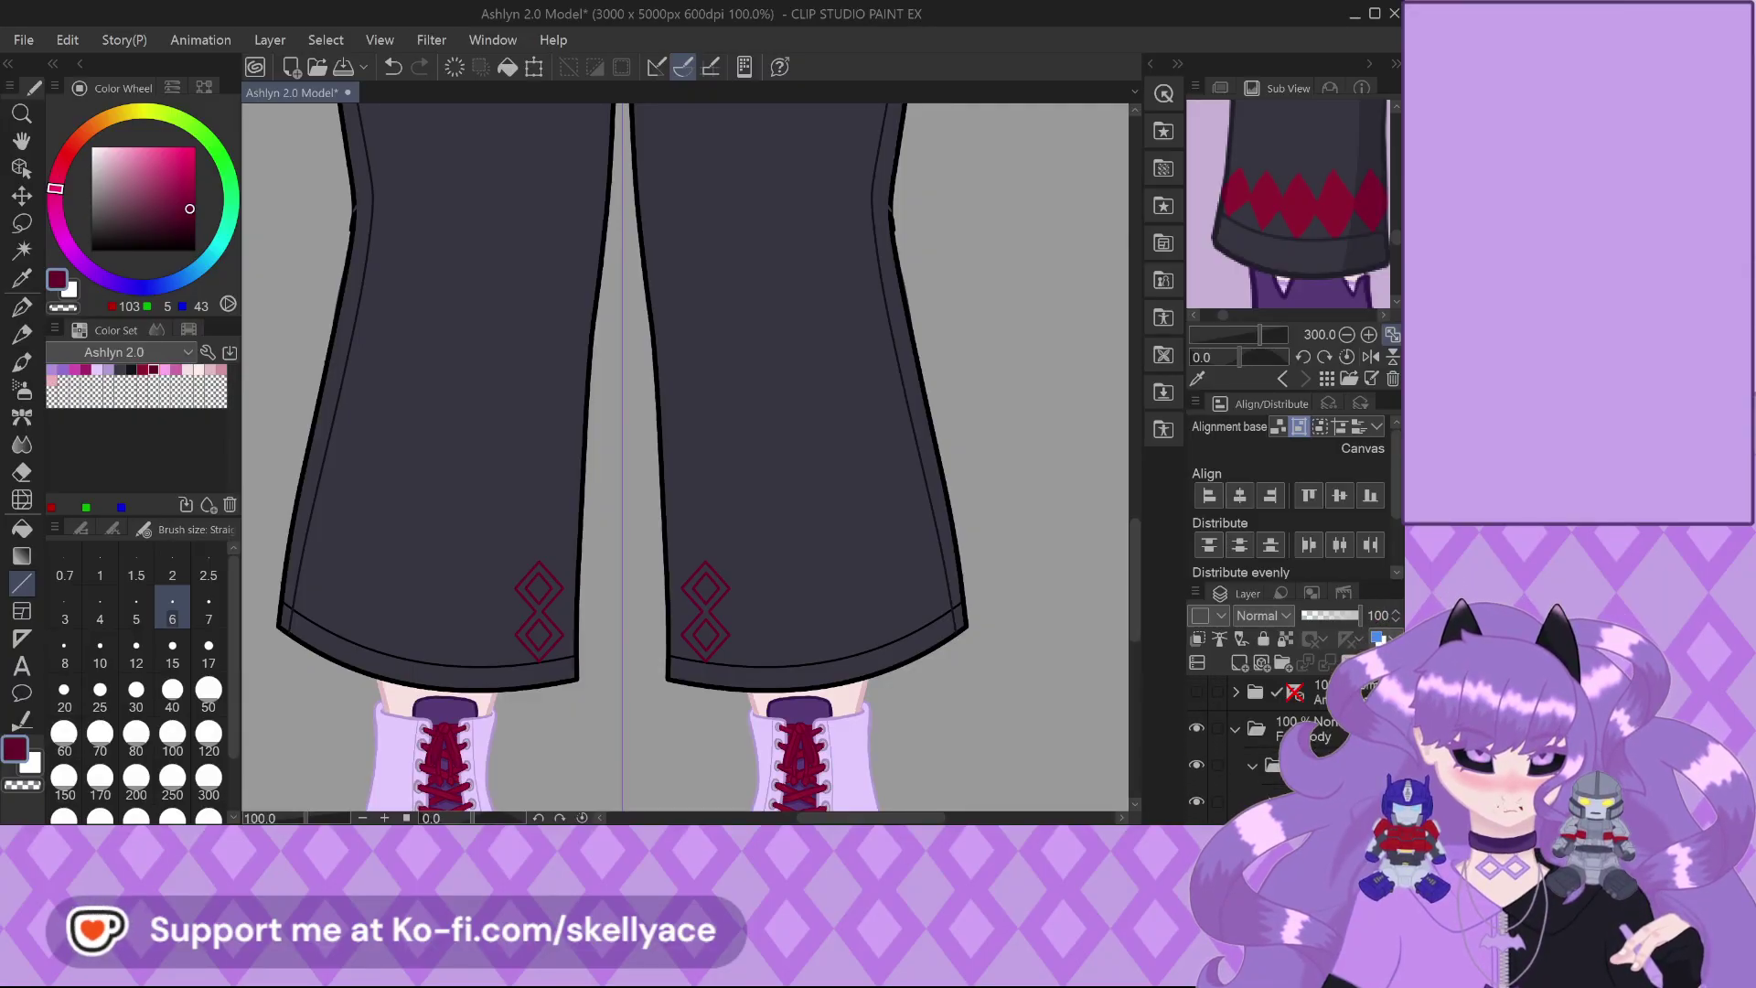
left_click(1317, 765)
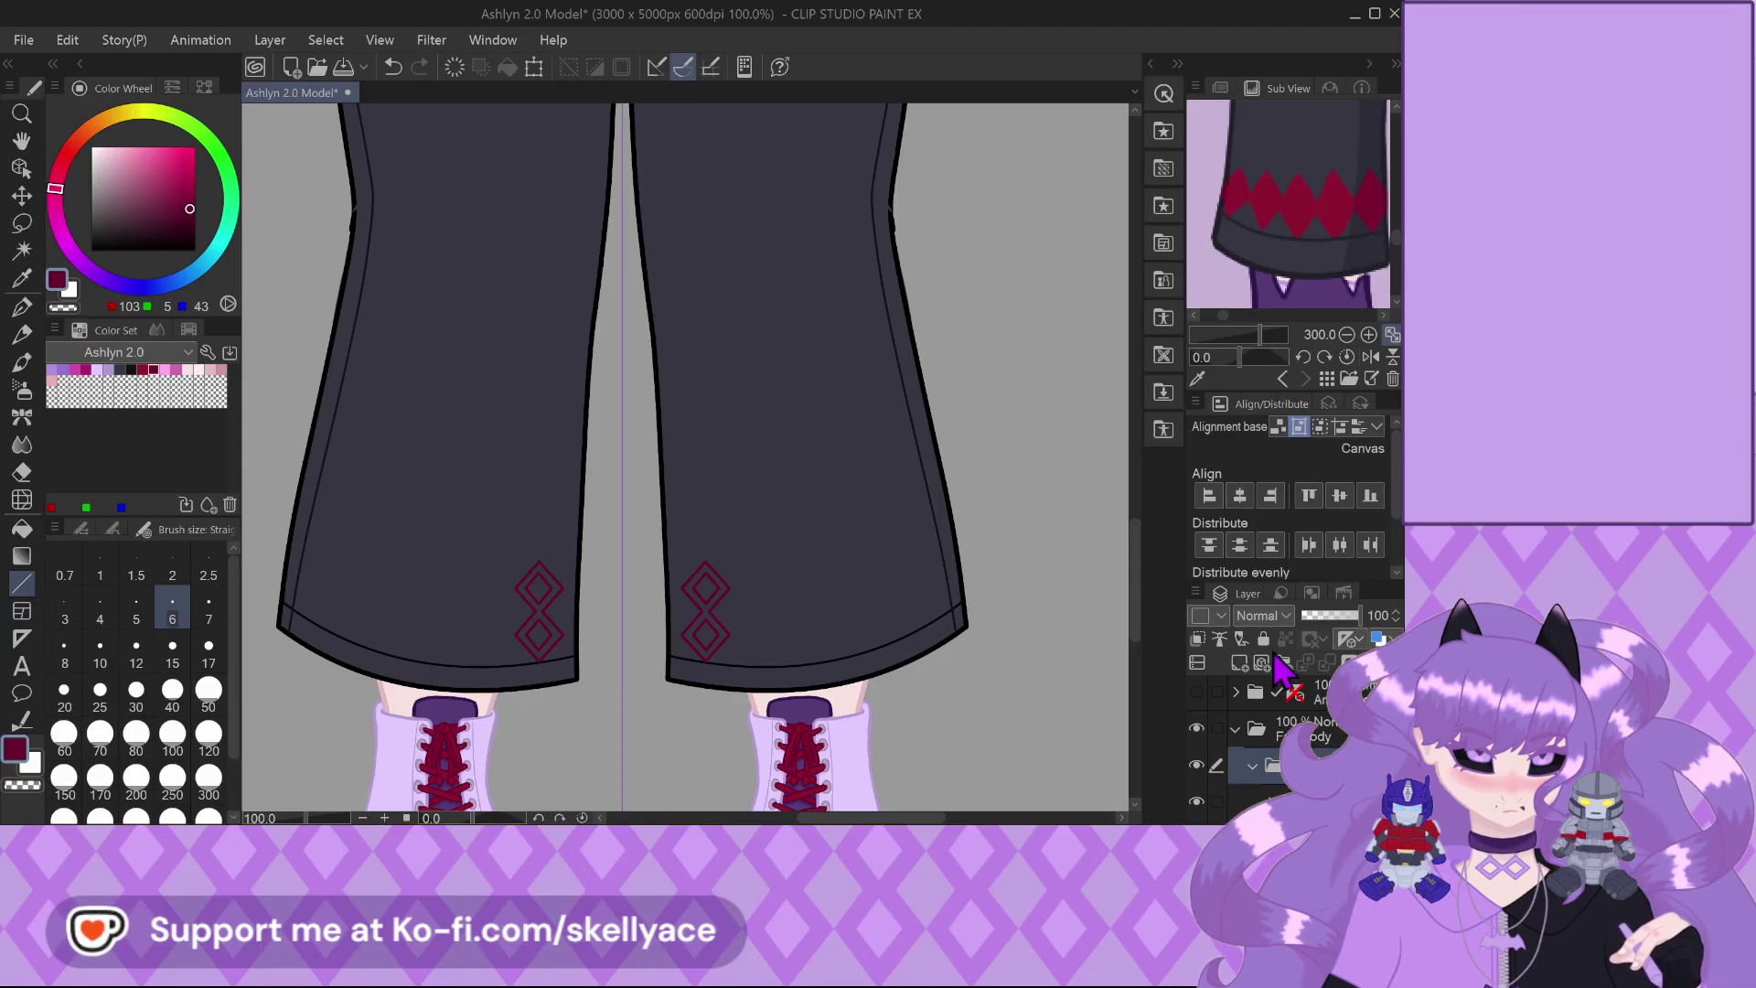
scroll(1271, 750, "down", 2)
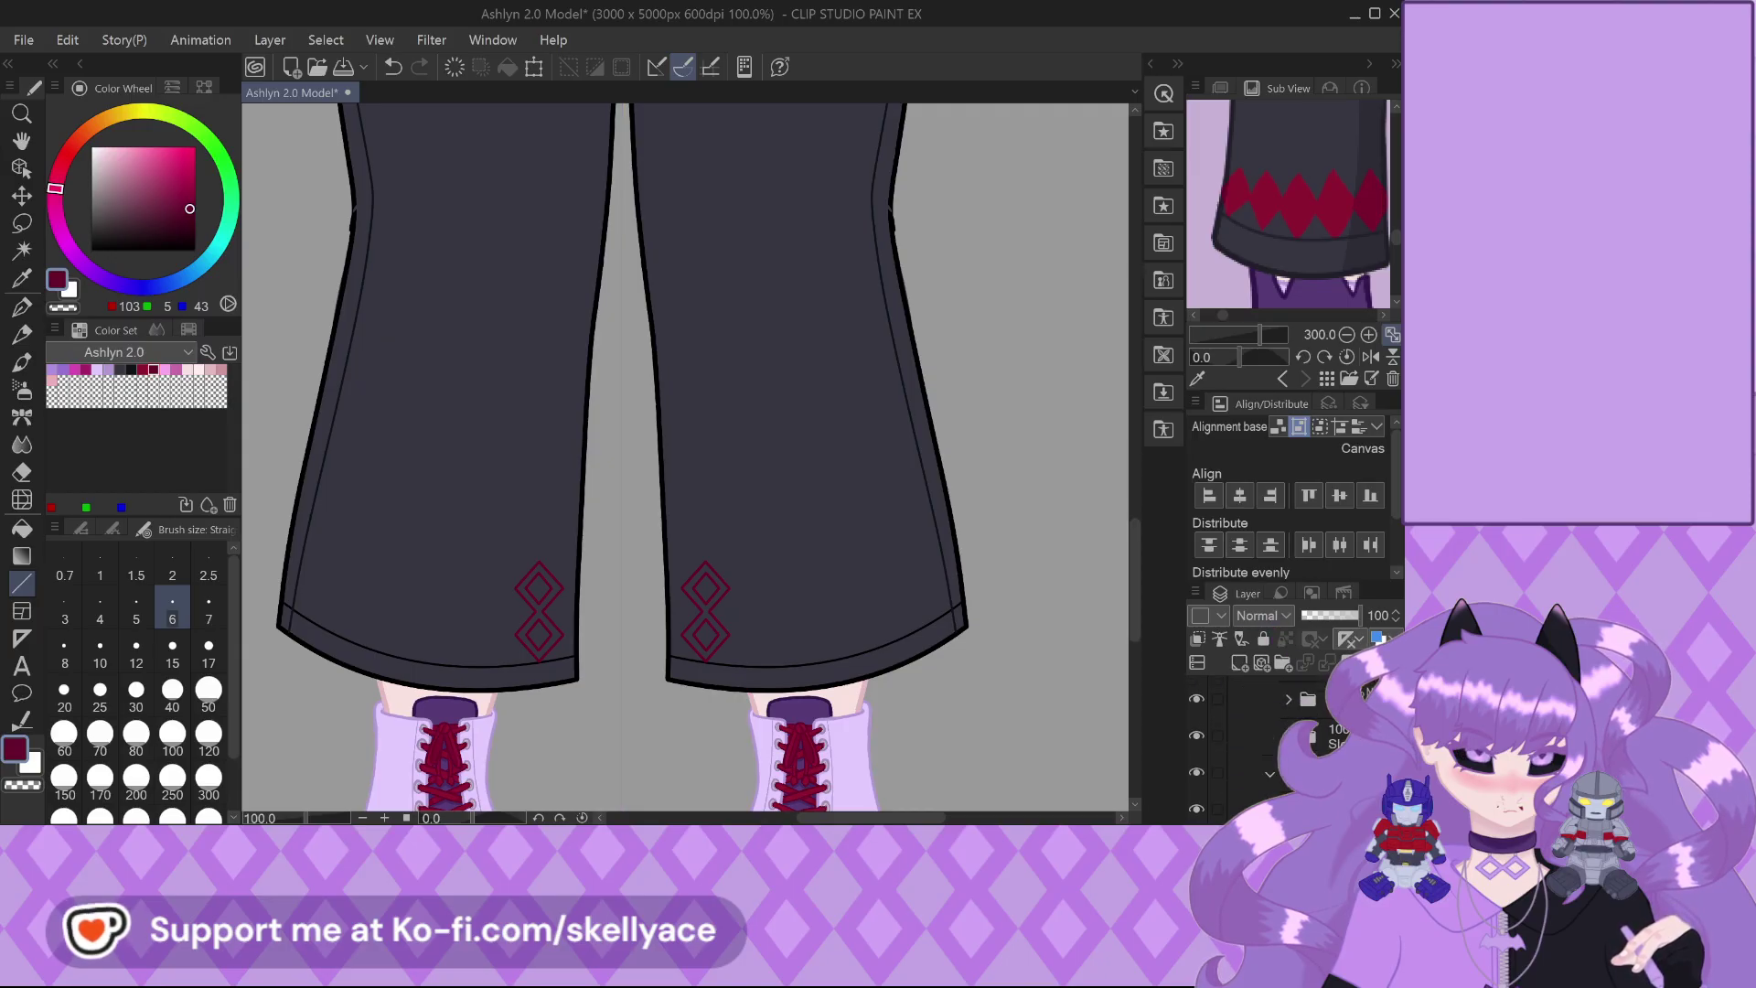
scroll(1271, 749, "down", 1)
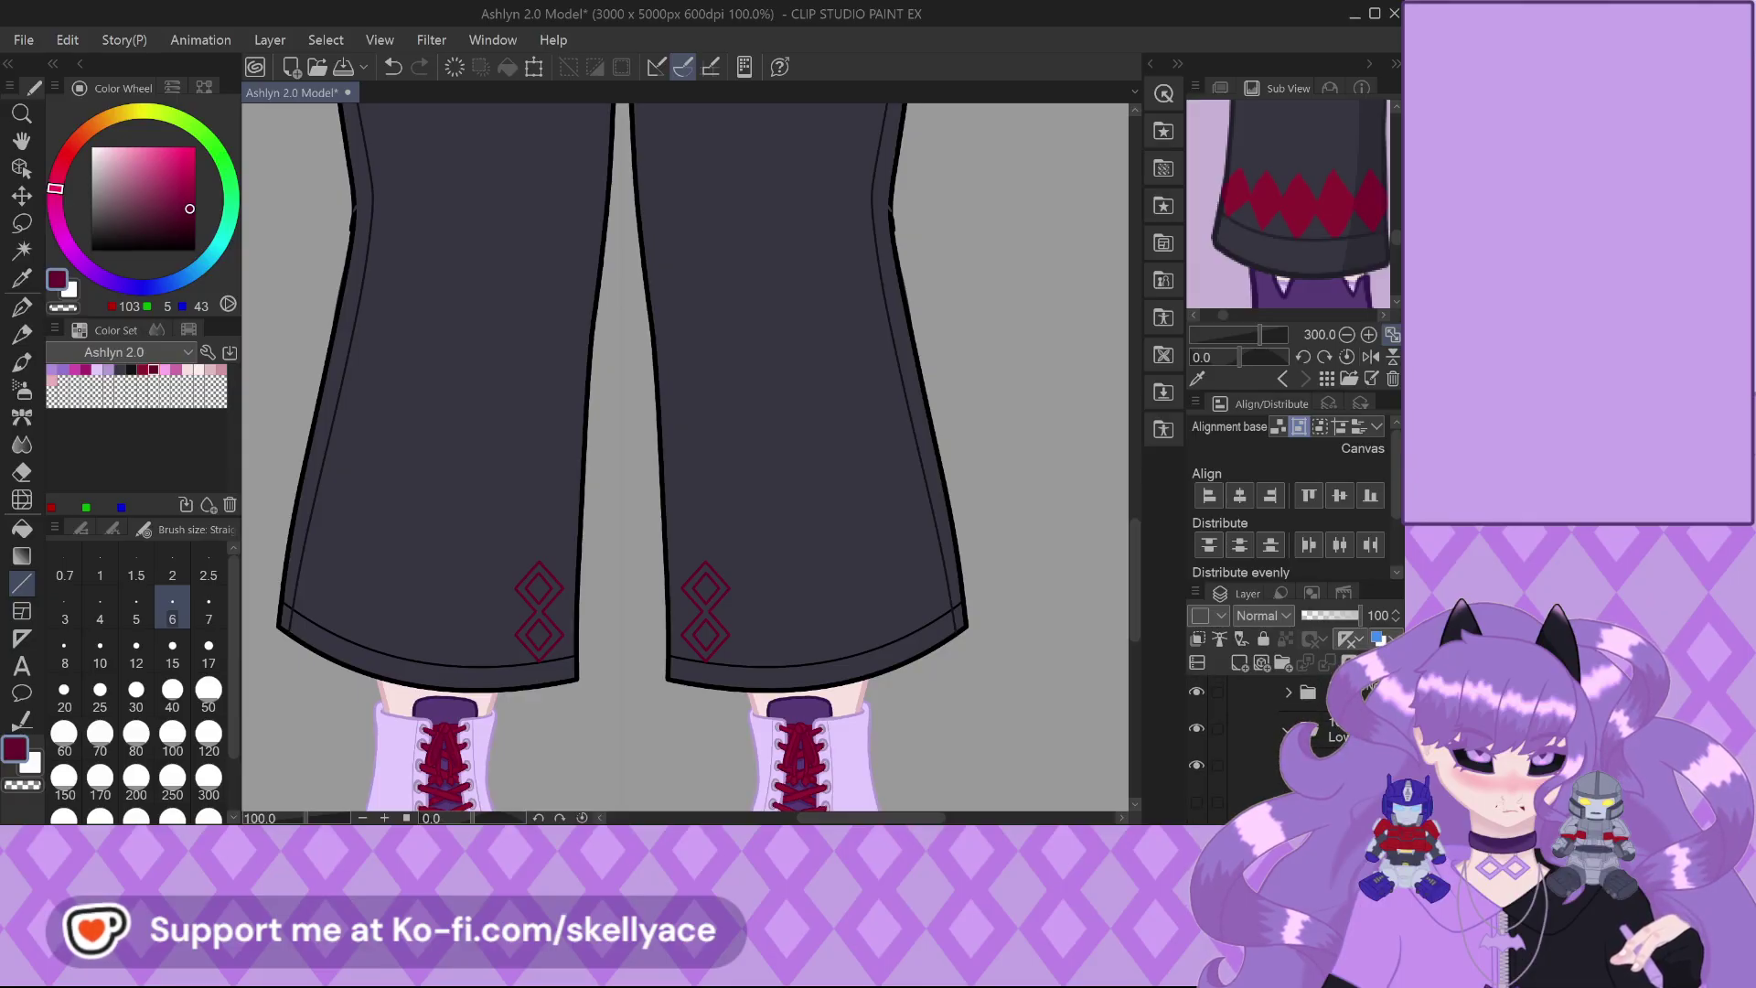
scroll(626, 595, "up", 3)
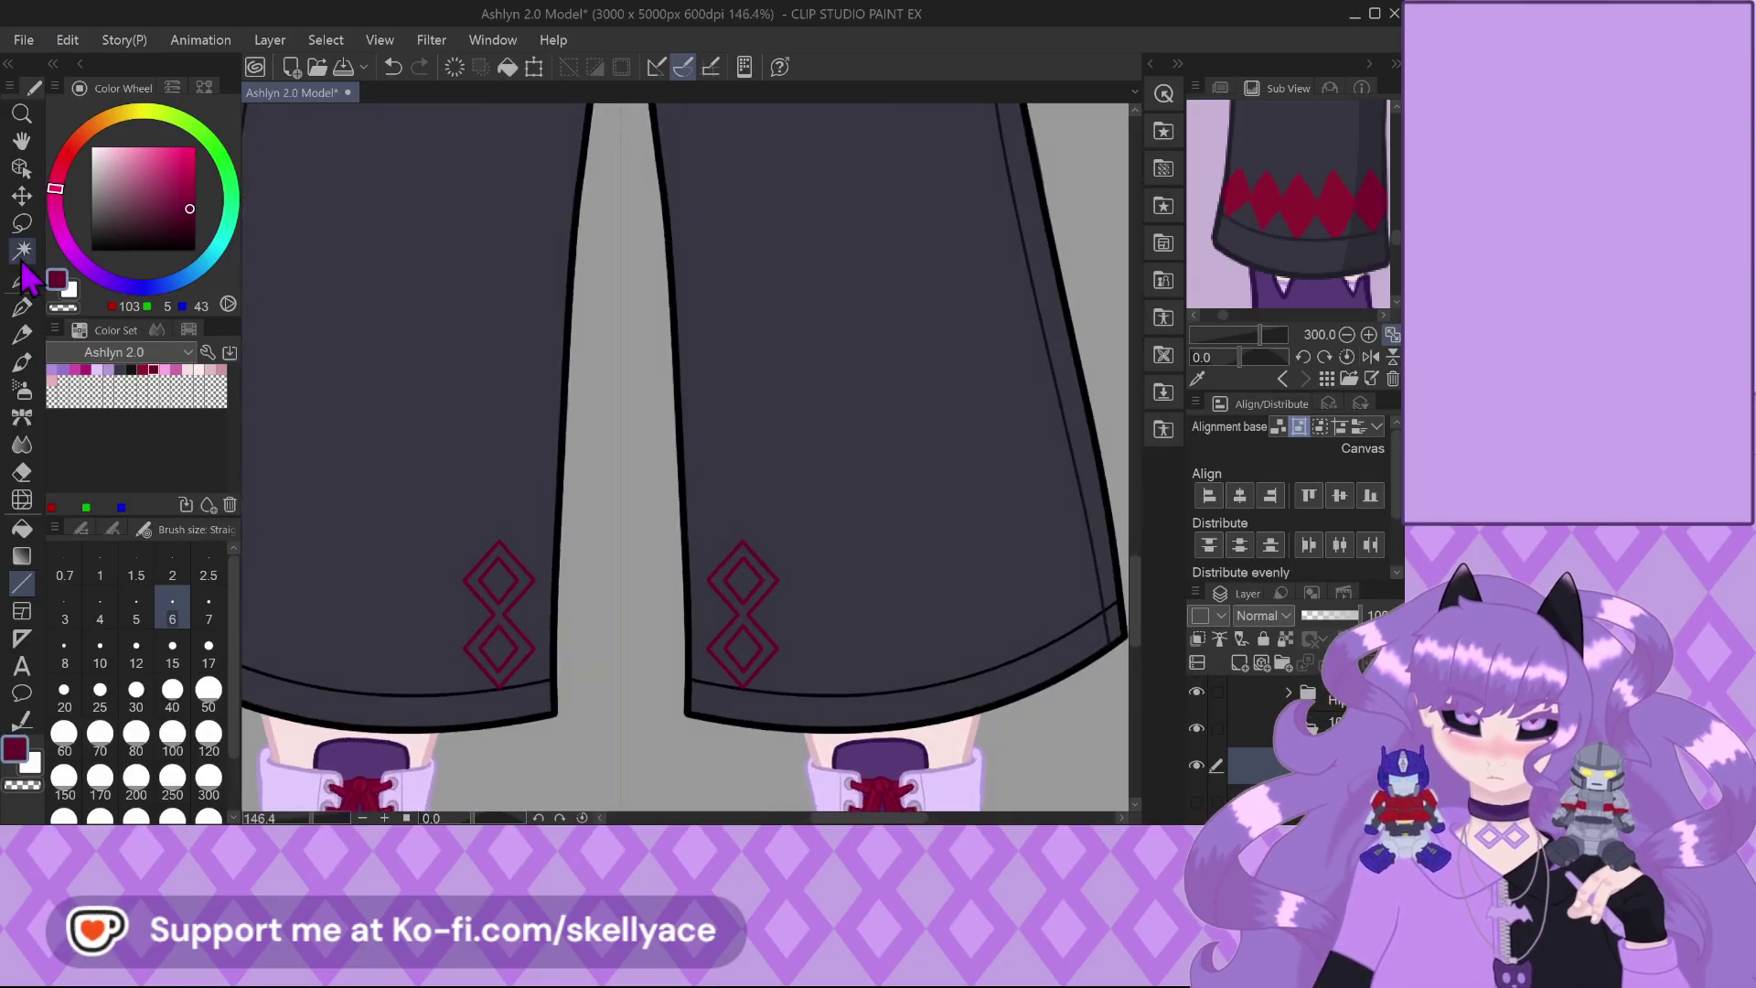
left_click(22, 222)
mouse_move(530, 490)
left_mouse_down()
mouse_move(558, 533)
mouse_move(549, 660)
left_mouse_up()
key("Delete")
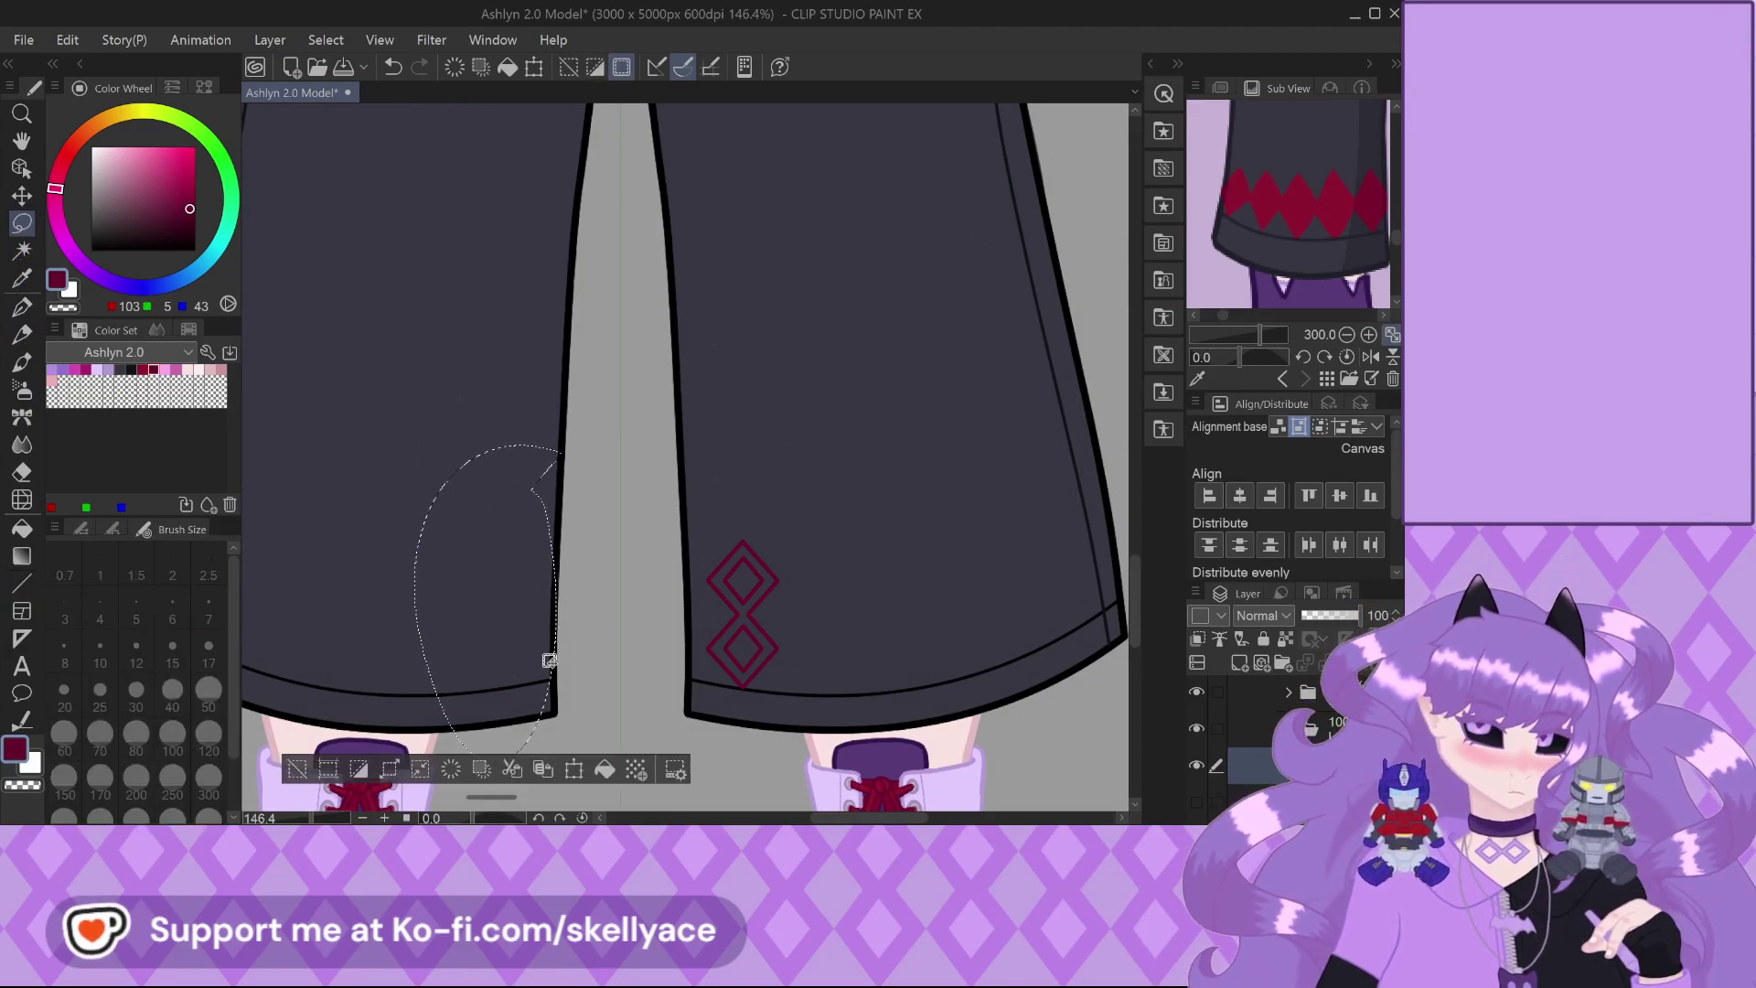
key("ctrl+d")
key("ctrl+s")
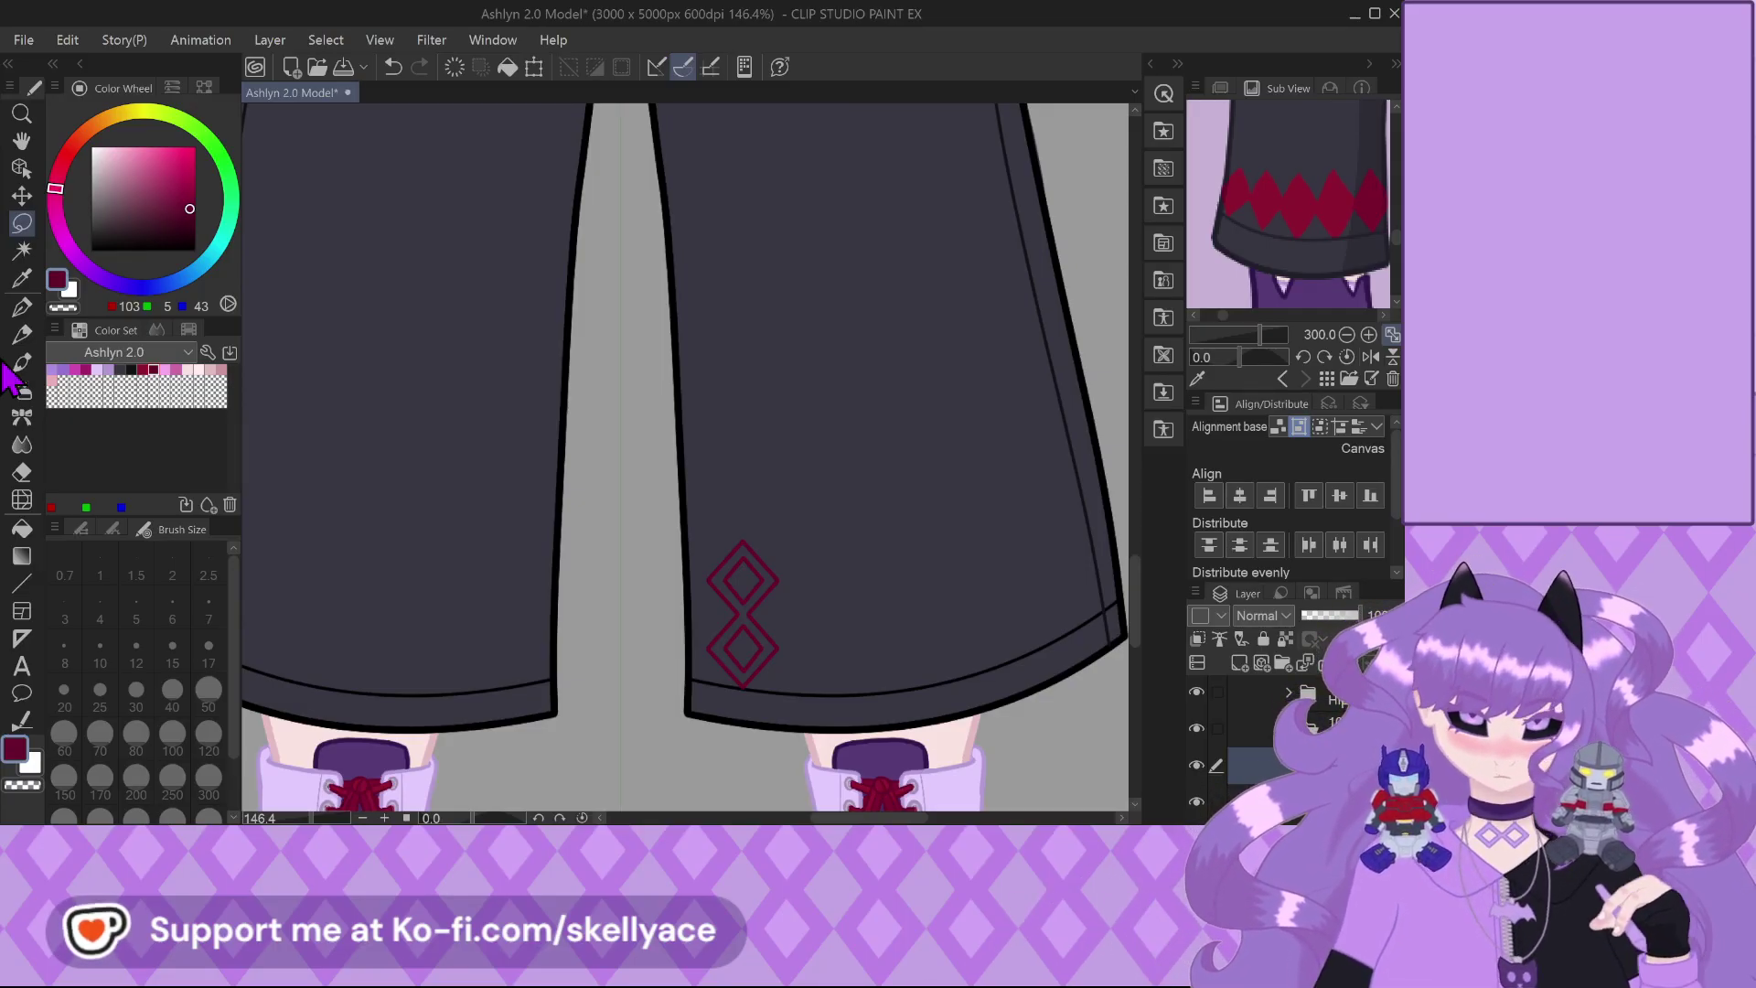
Try placing a copy of the dark red double diamond to the left of the original so their side corners meet
left_click(22, 195)
scroll(713, 718, "up", 2)
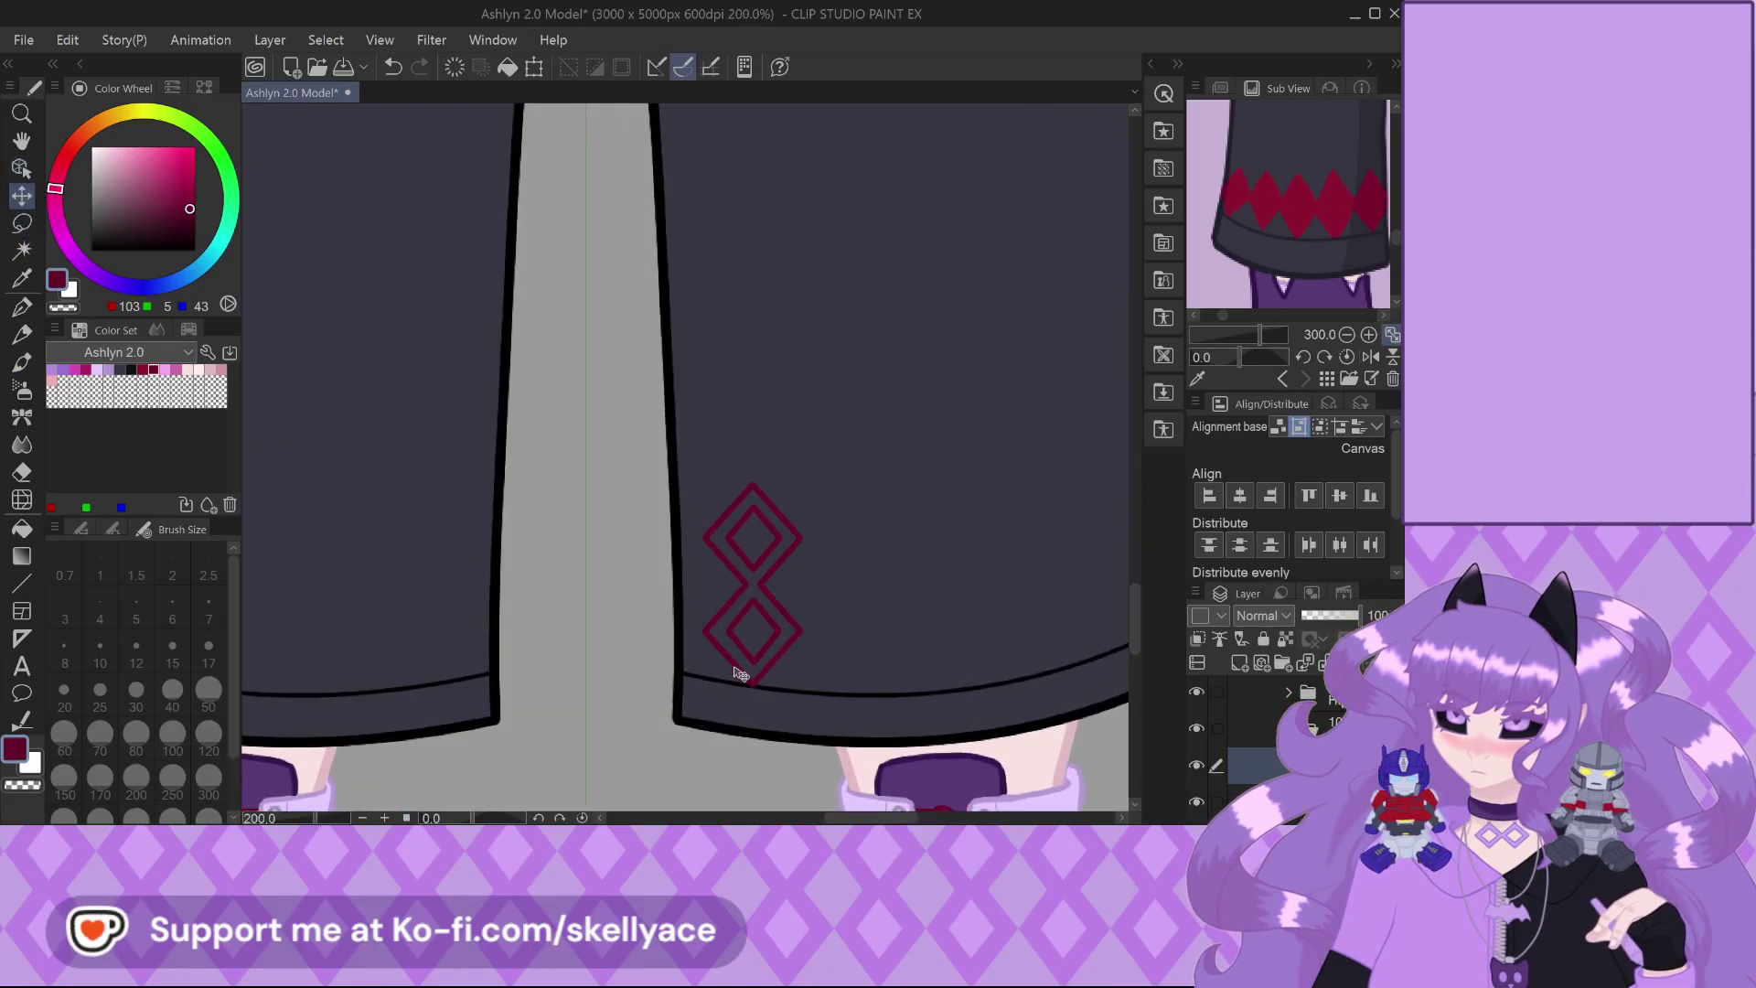
left_click_drag(777, 668, 621, 667)
scroll(685, 603, "up", 6)
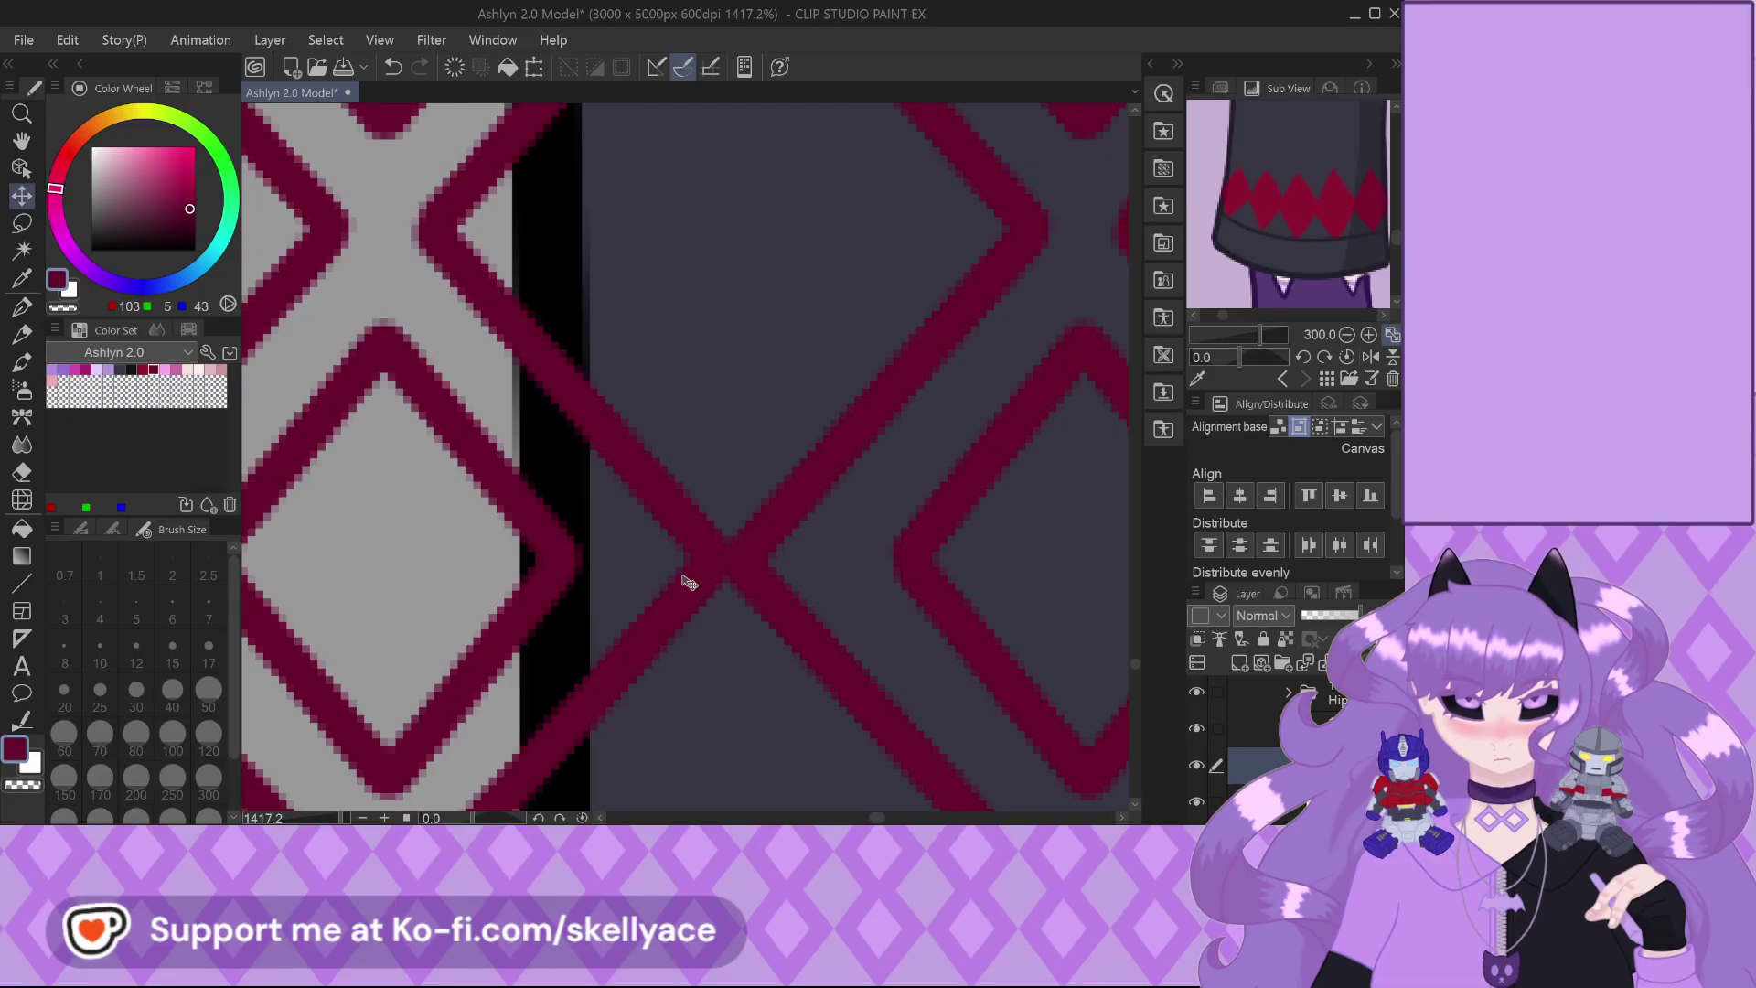
scroll(346, 280, "down", 3)
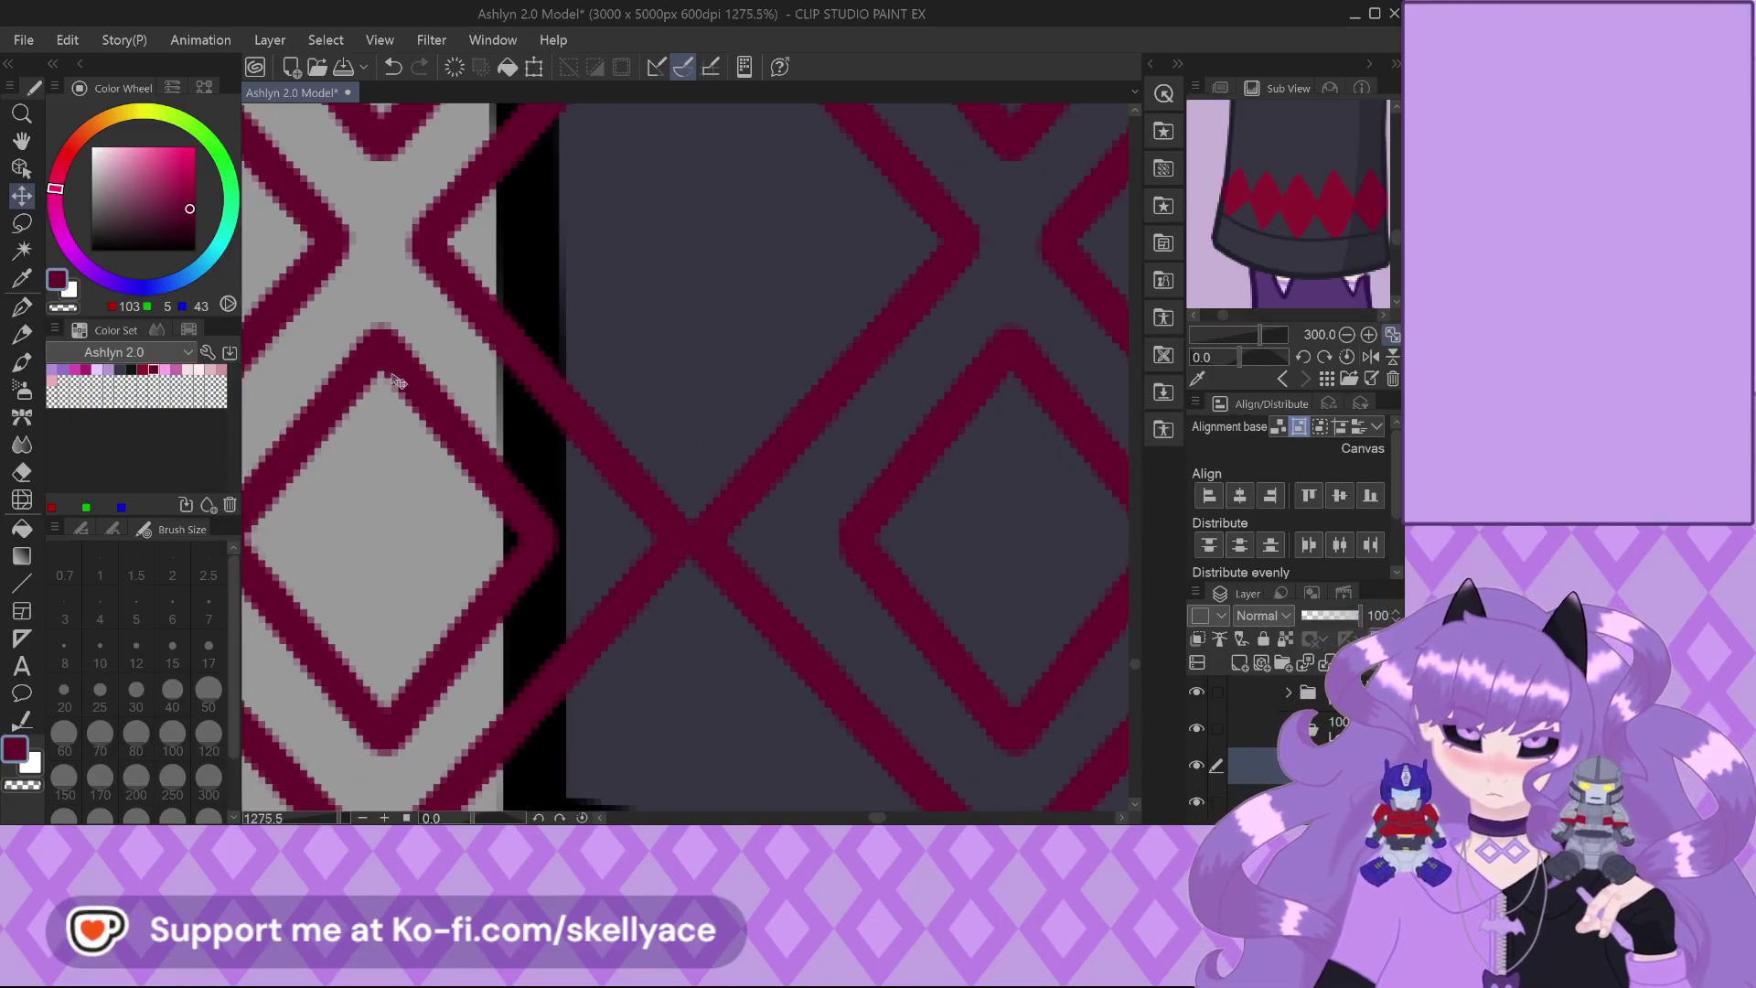
scroll(621, 673, "down", 1)
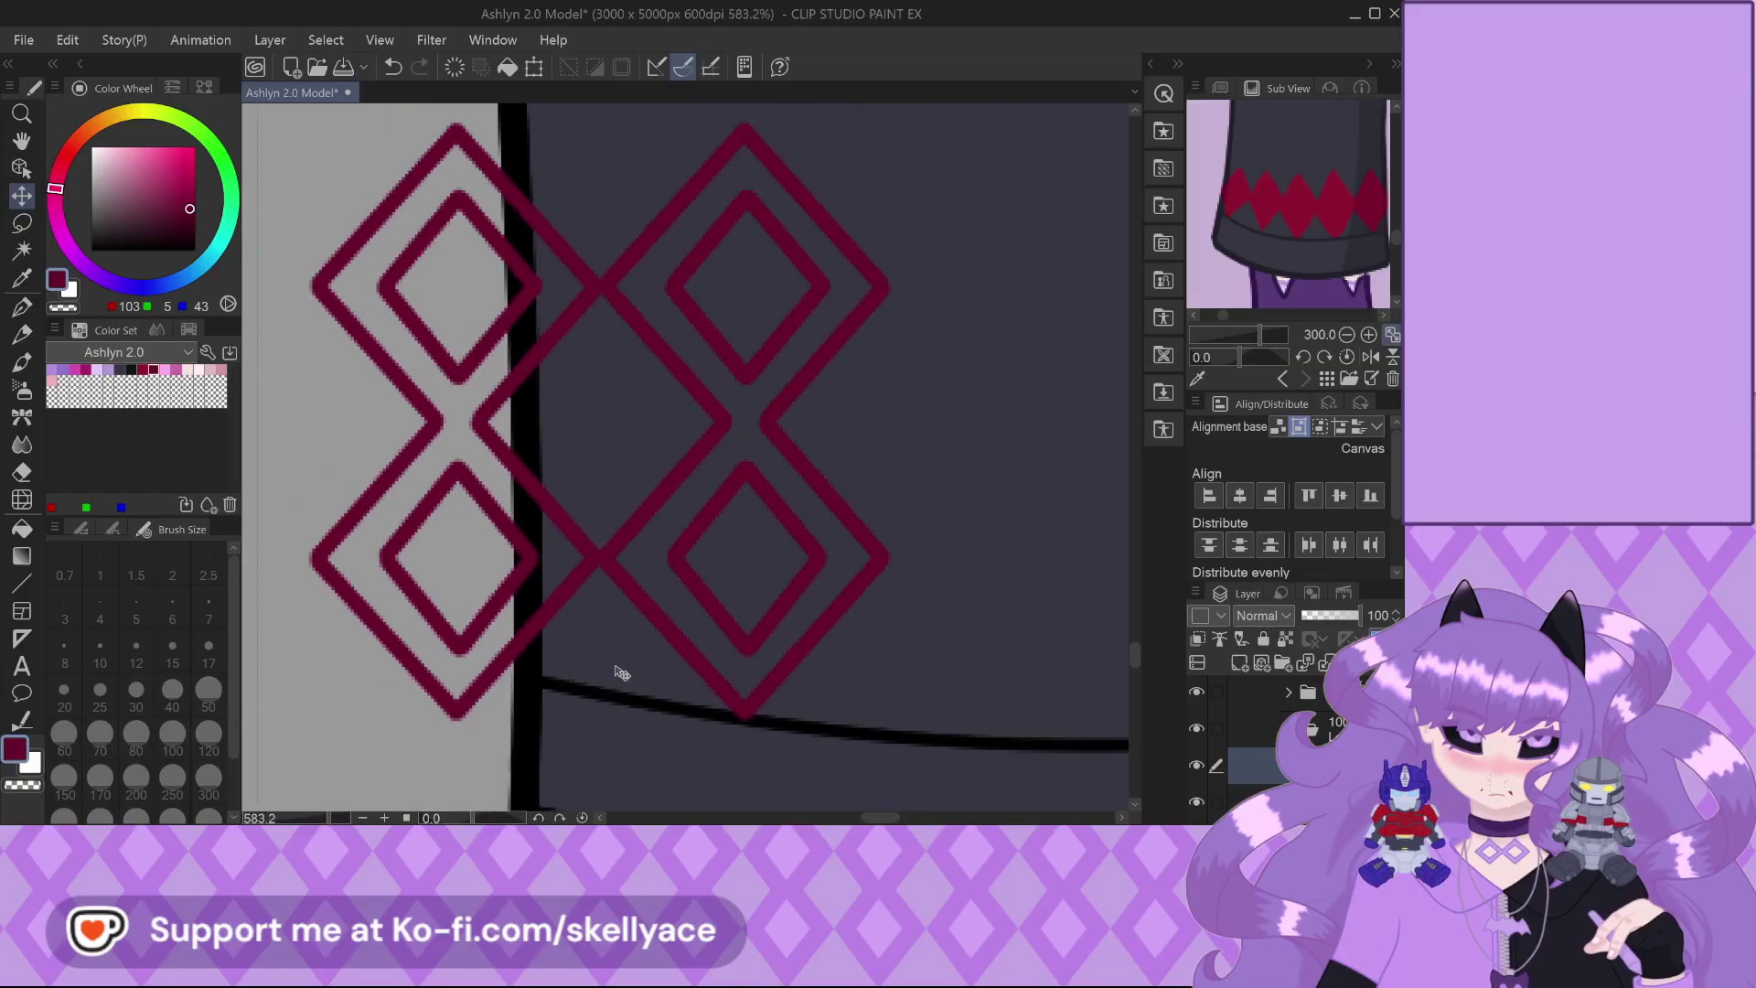
scroll(631, 636, "down", 1)
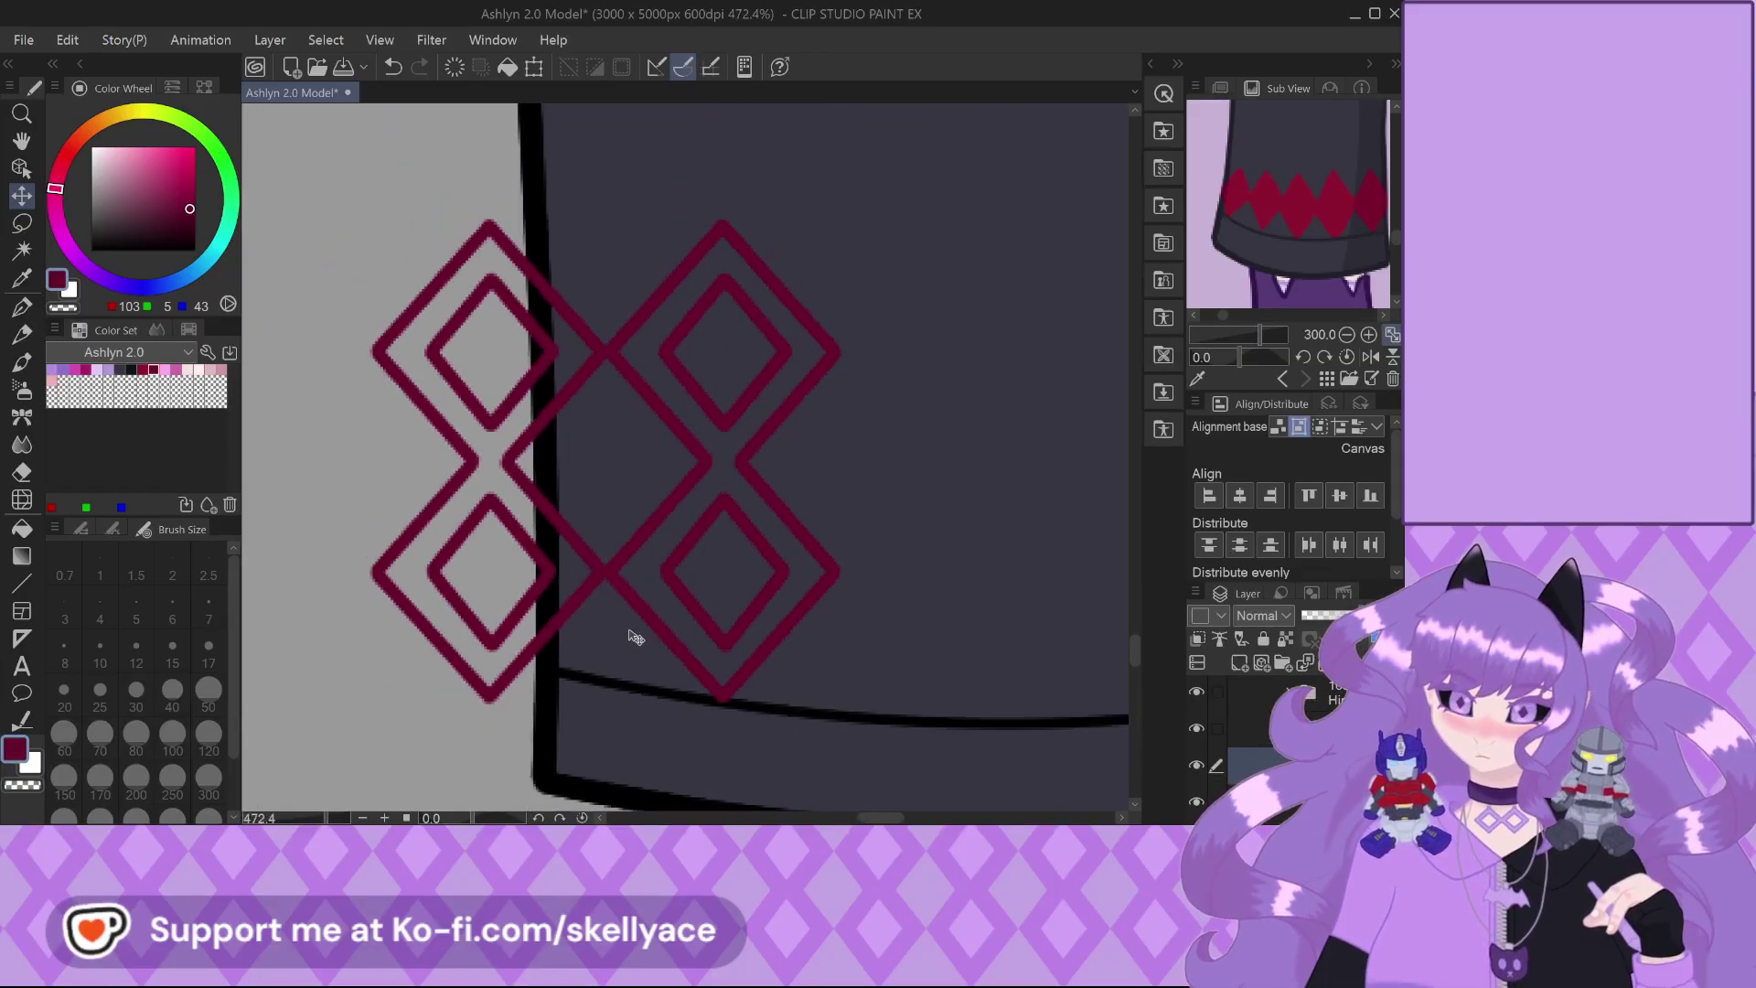
scroll(505, 428, "down", 1)
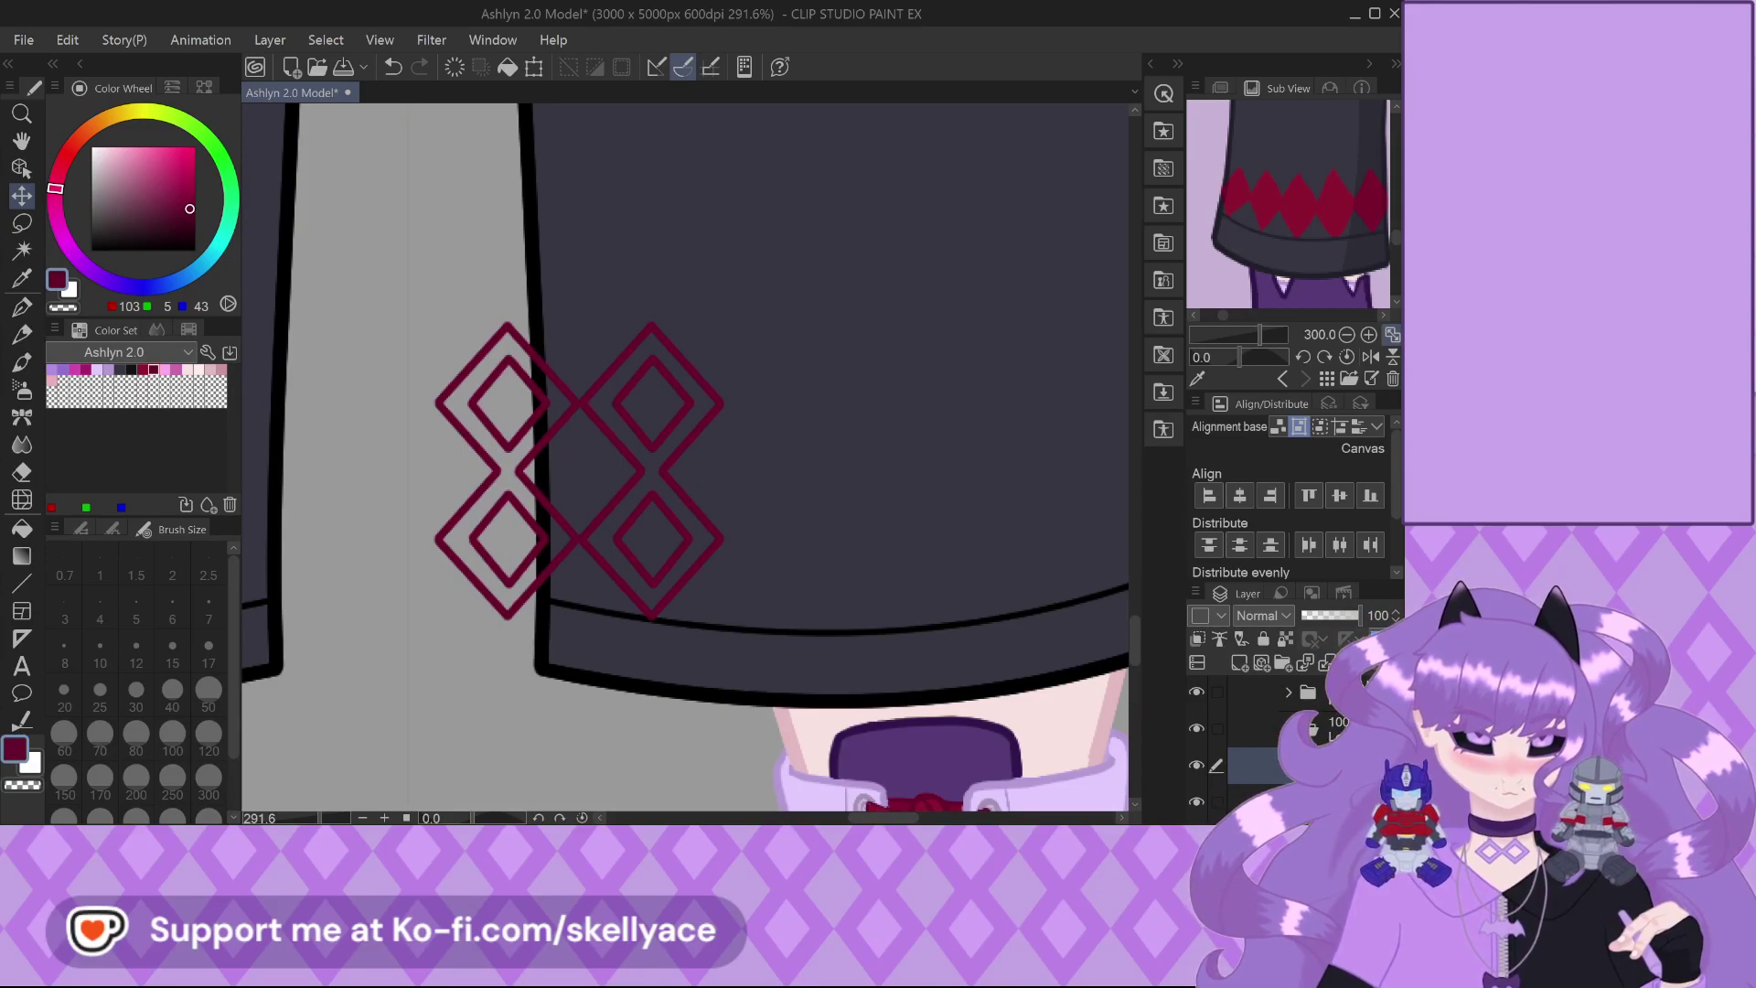
key("ctrl+z")
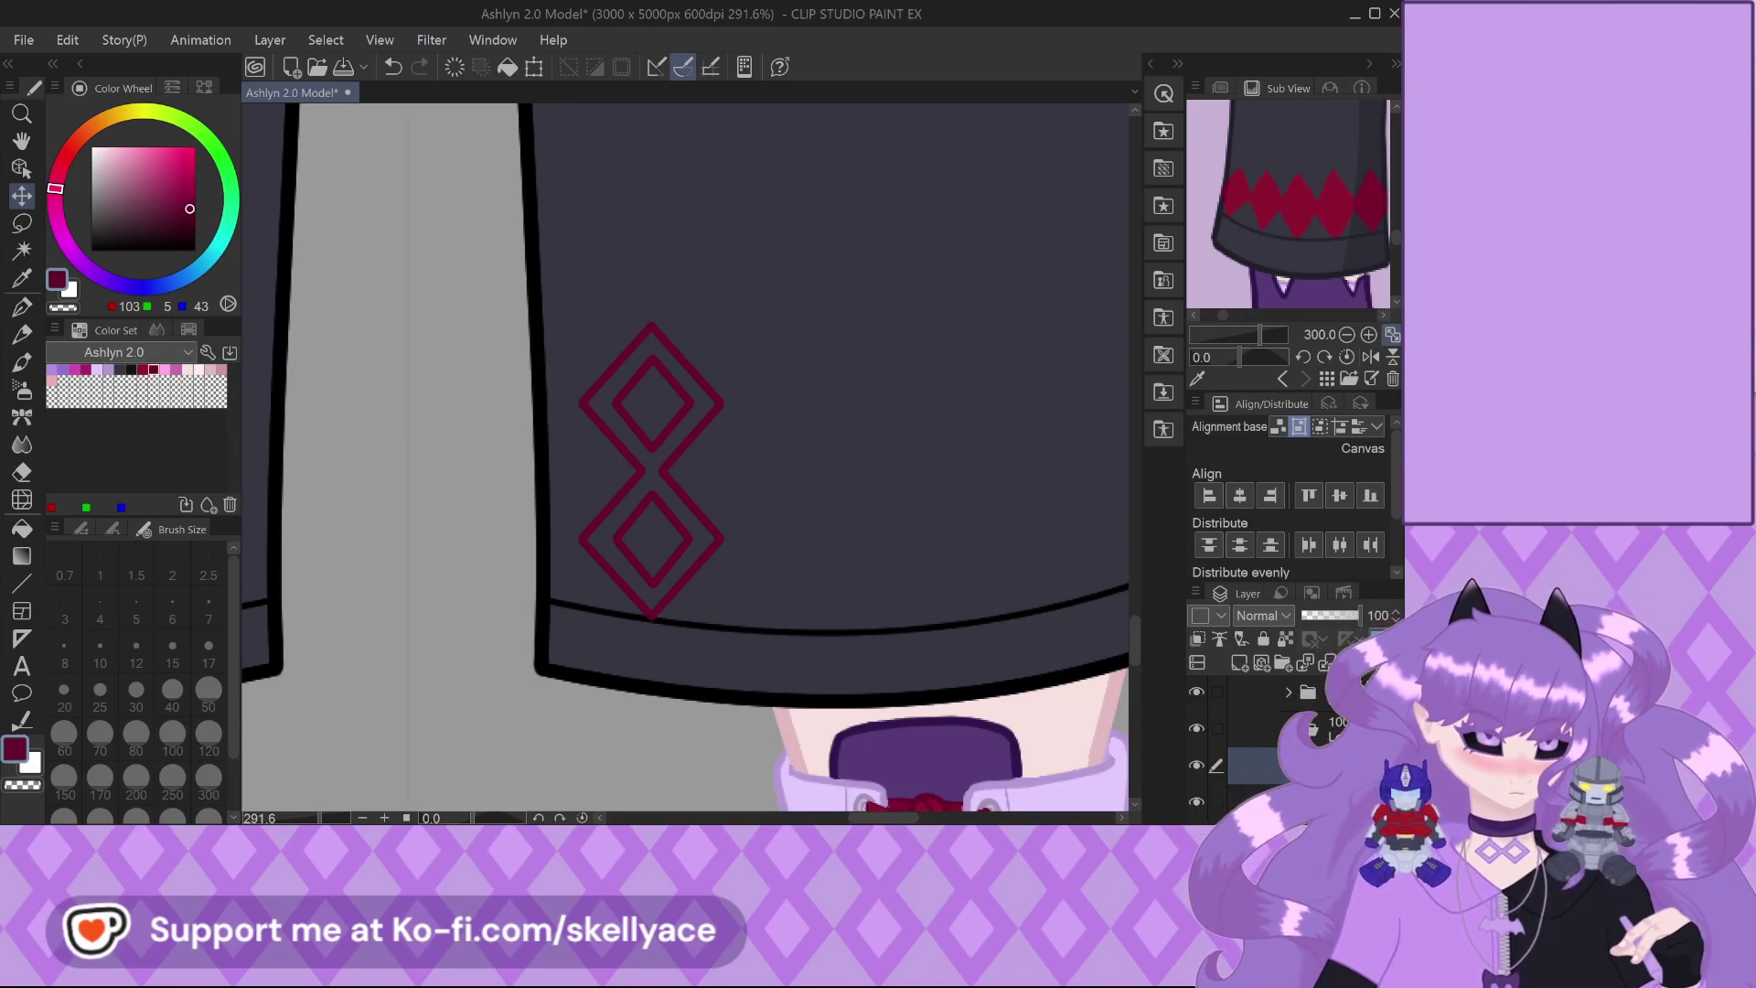
key("ctrl+z")
Set up a vertical symmetrical ruler through the center of the purple double diamond and ready the Straight line tool on the tracing layer
left_click(1198, 776)
scroll(686, 596, "up", 2)
left_click(22, 639)
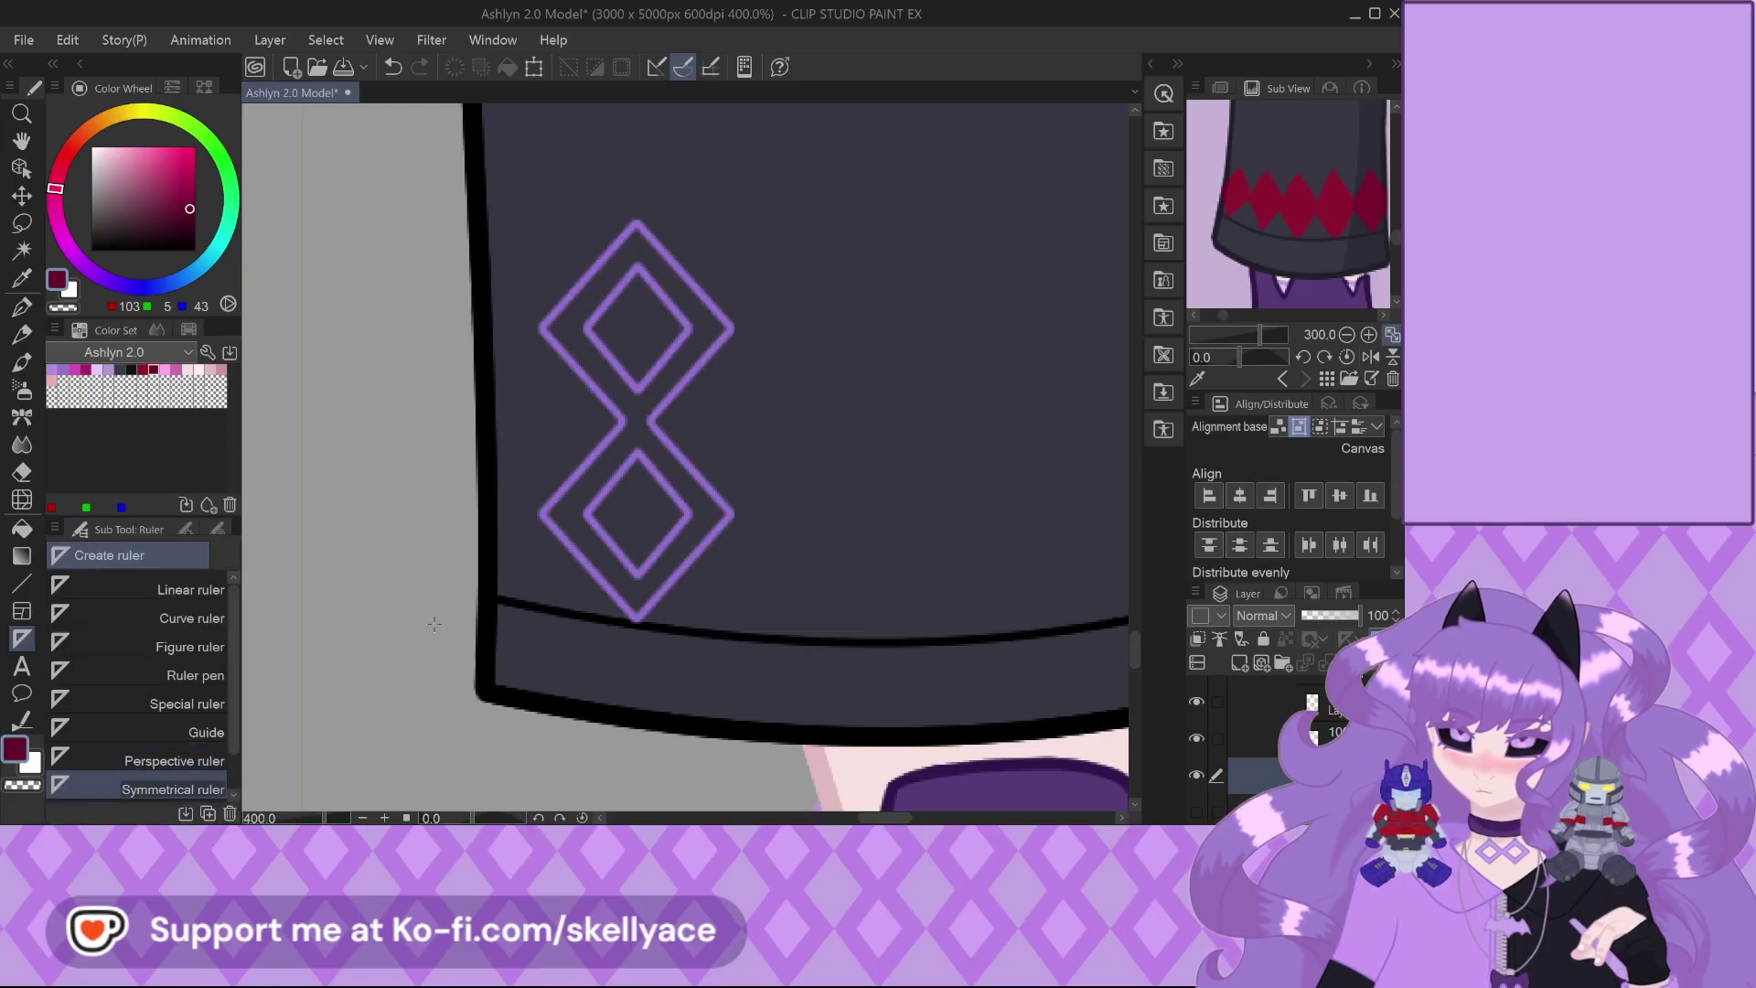
scroll(607, 427, "up", 10)
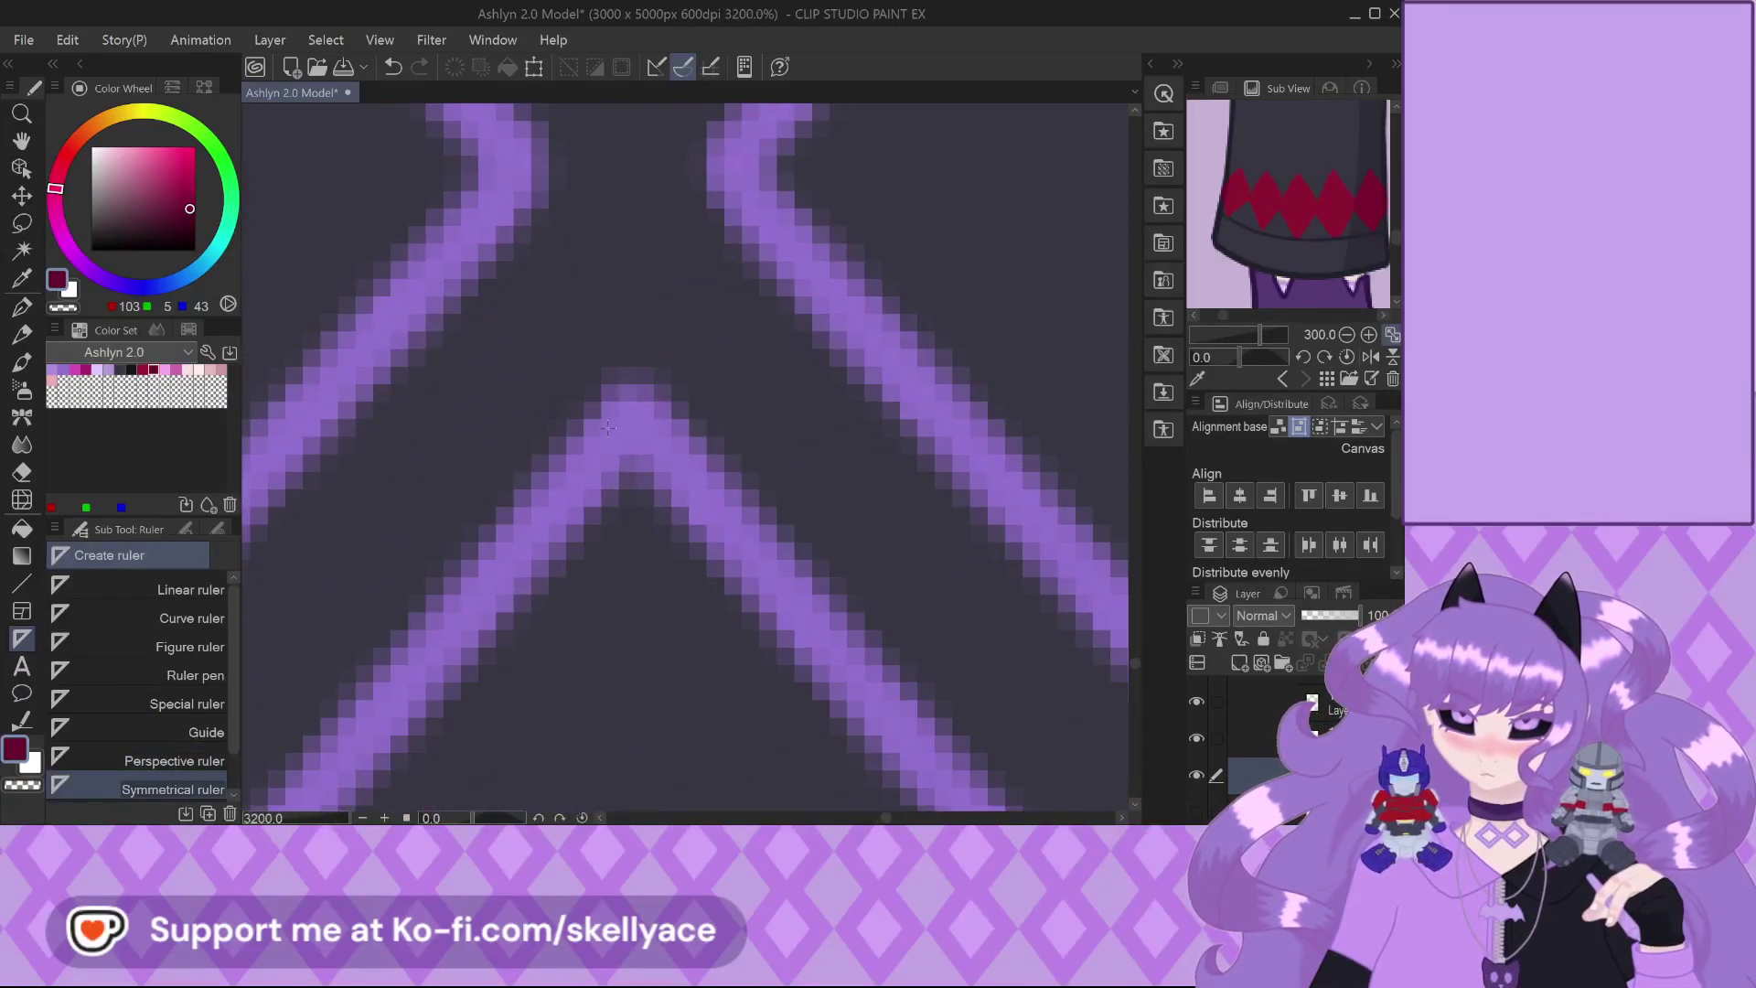
scroll(608, 427, "up", 1)
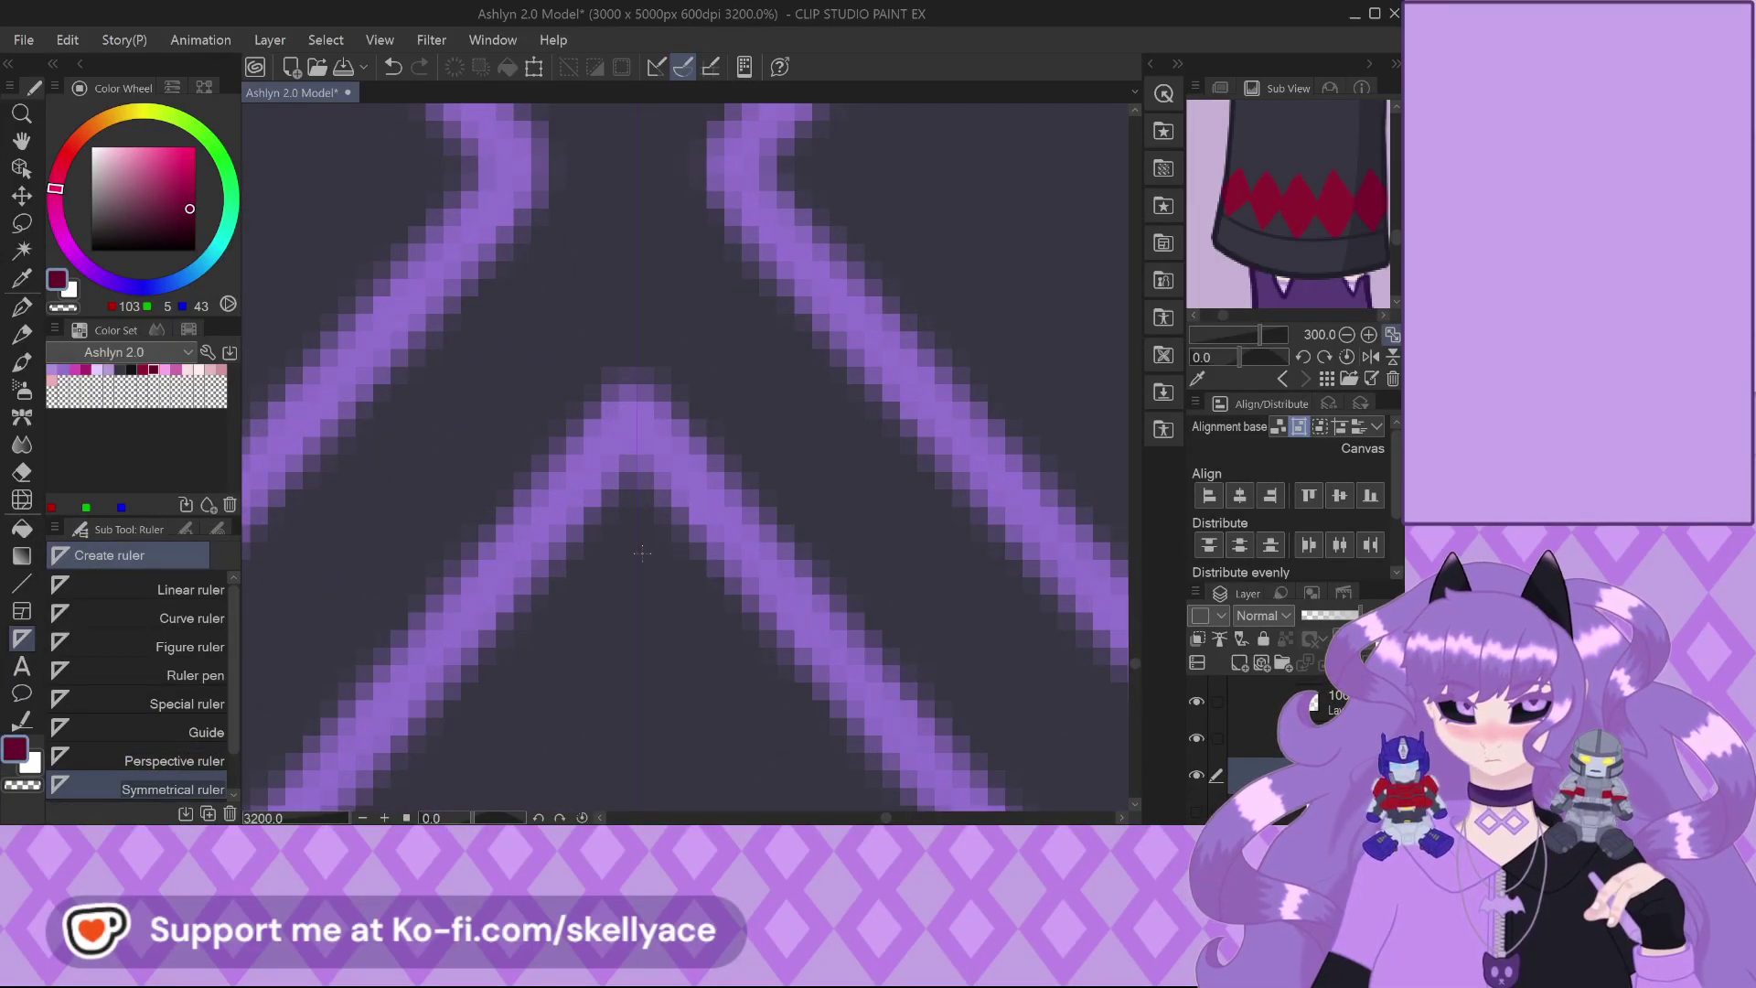
left_click_drag(640, 551, 640, 551)
scroll(640, 551, "down", 7)
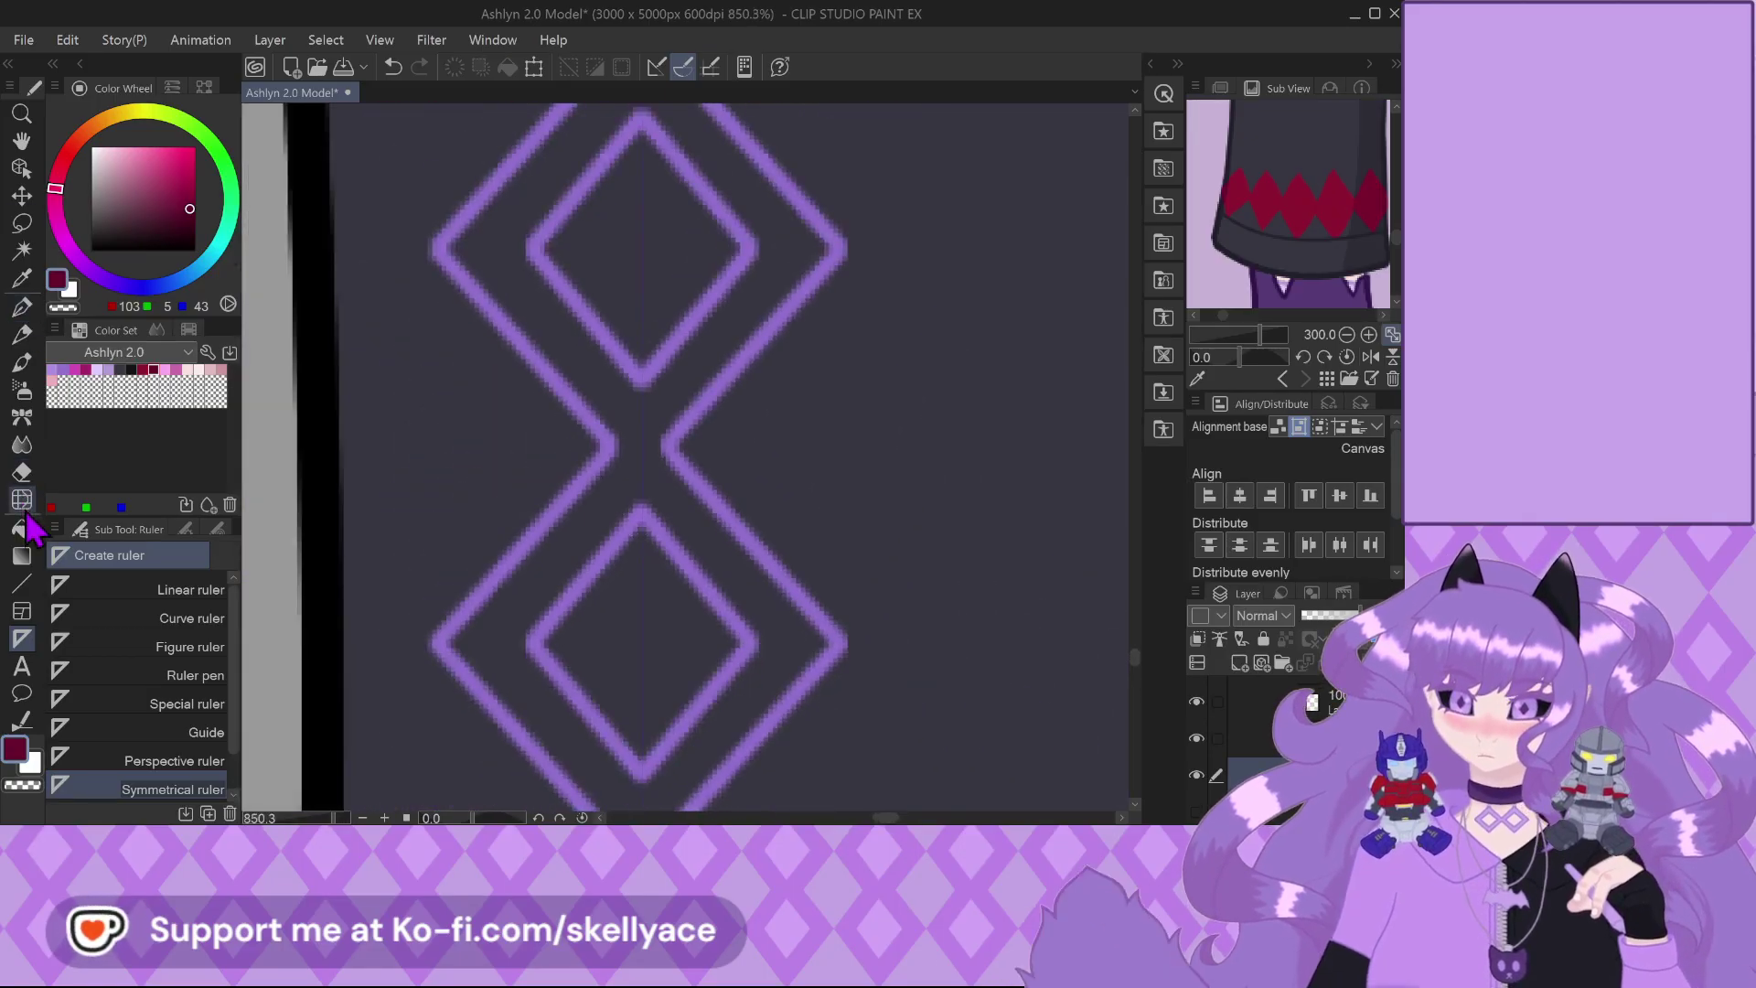
left_click(22, 584)
scroll(821, 556, "up", 2)
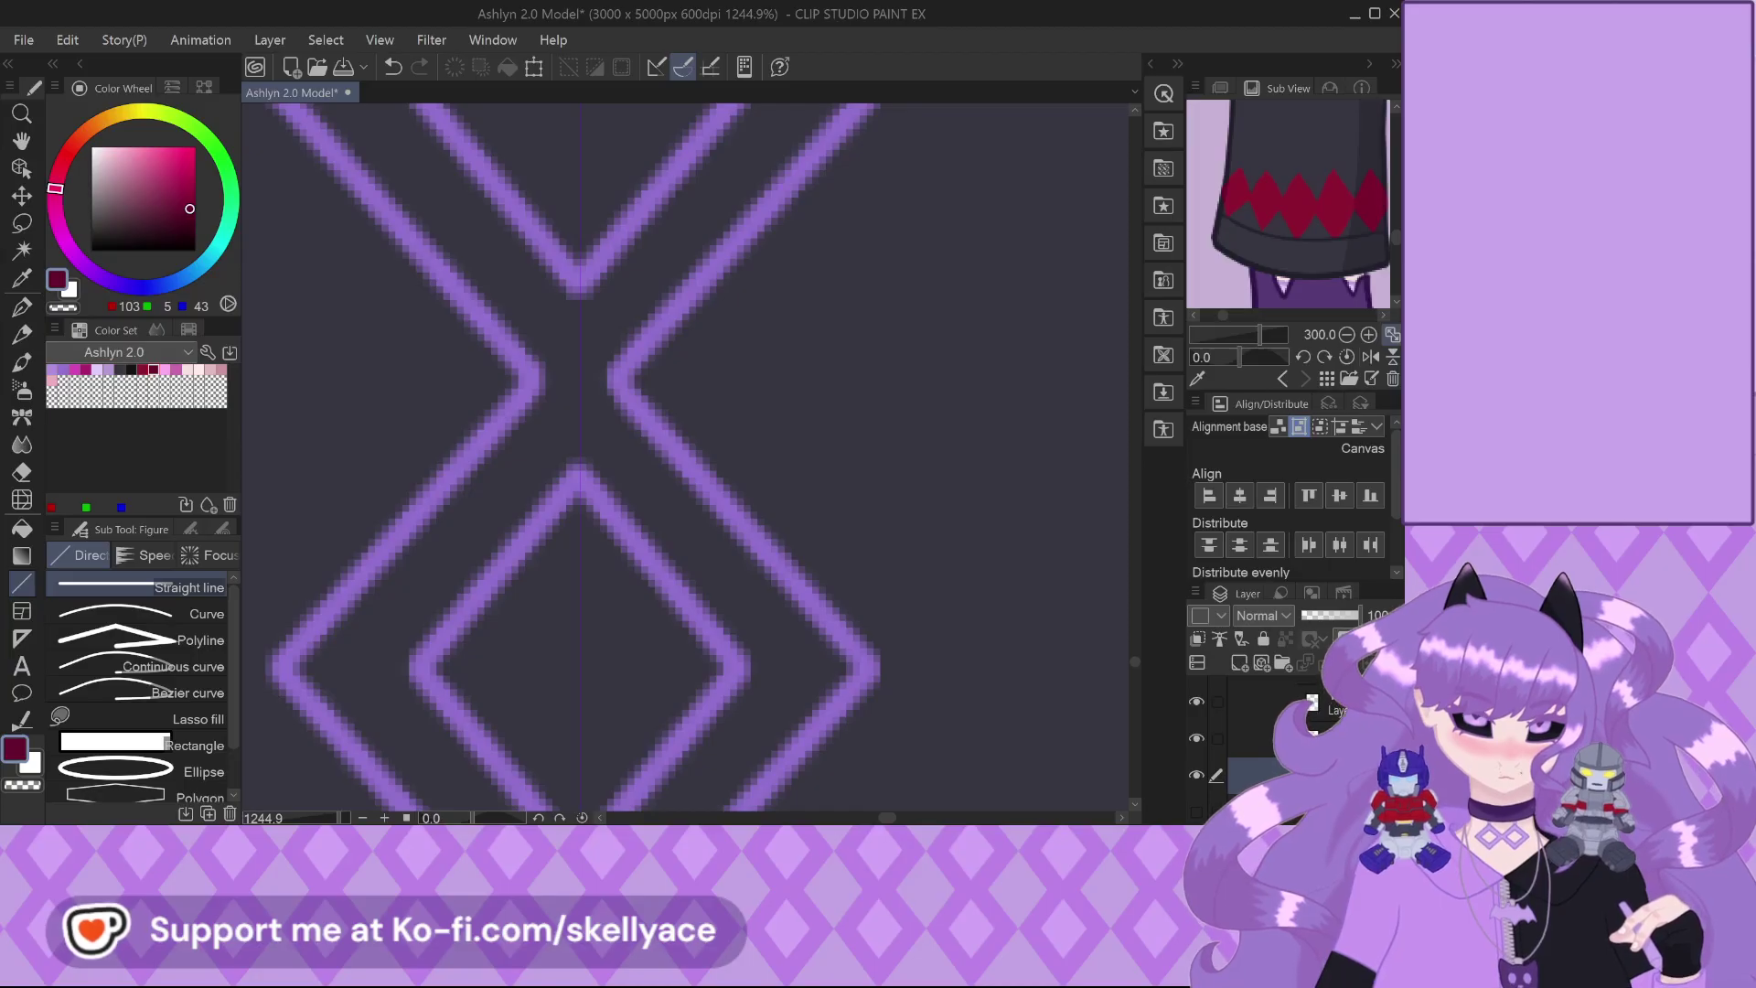
key("ctrl+z")
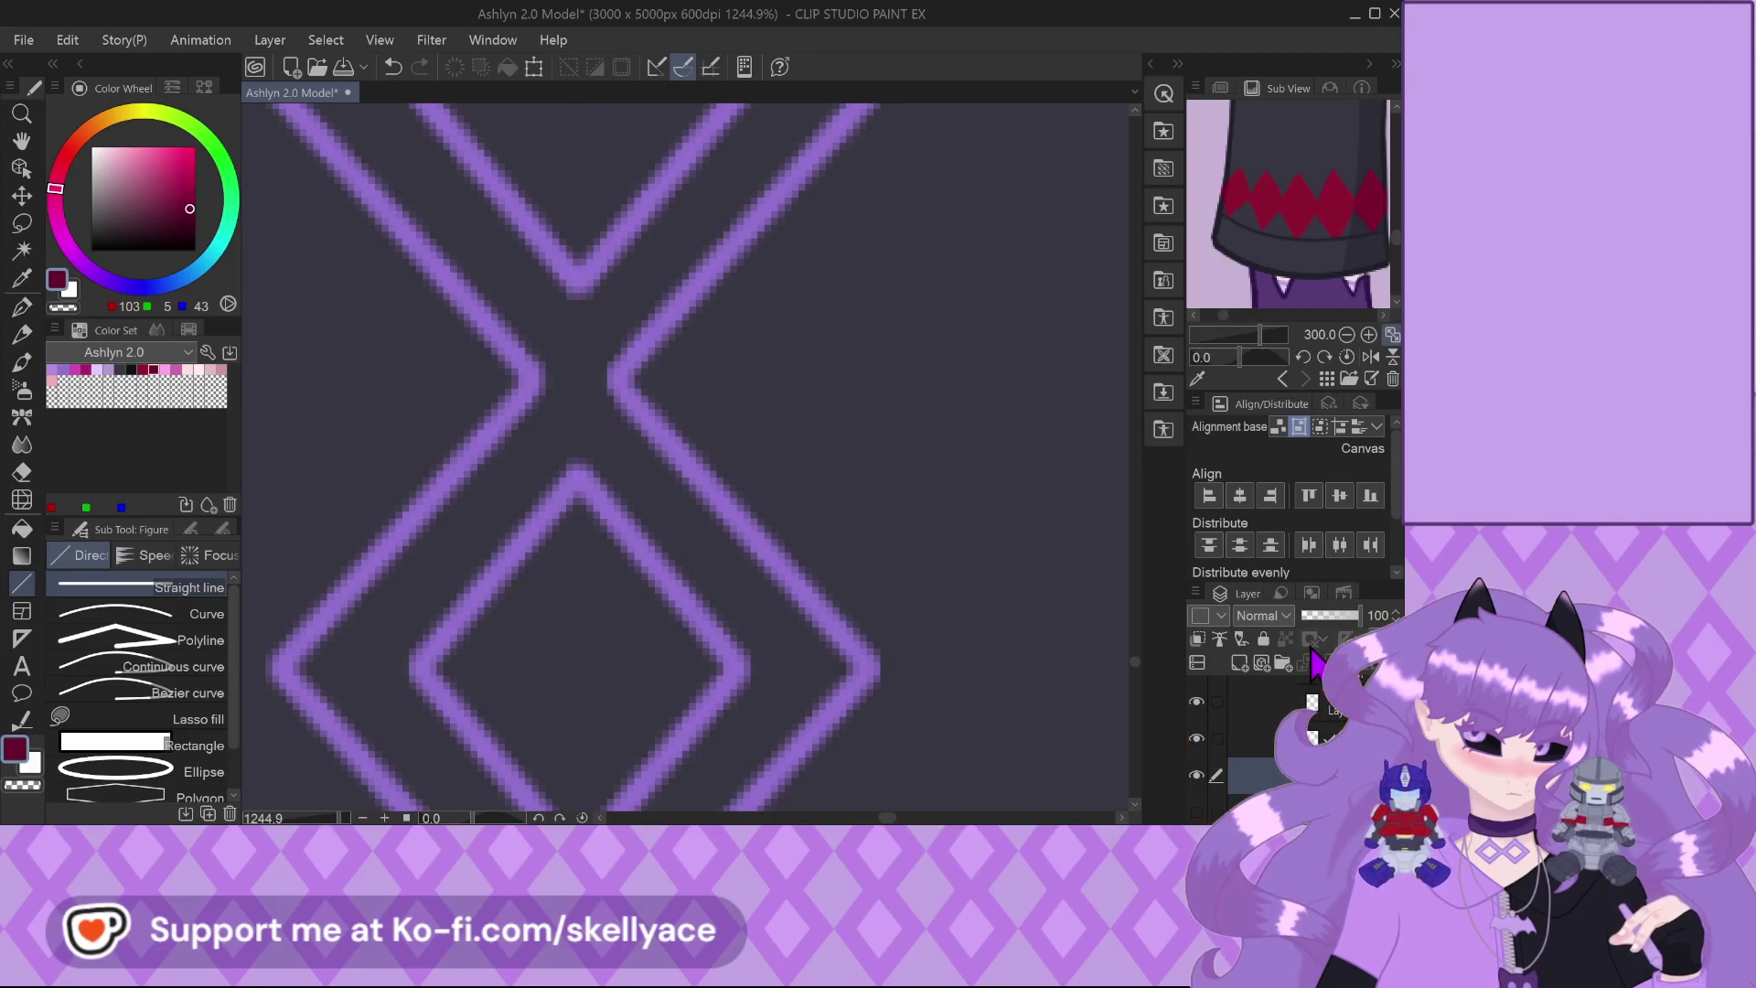
left_click(1271, 739)
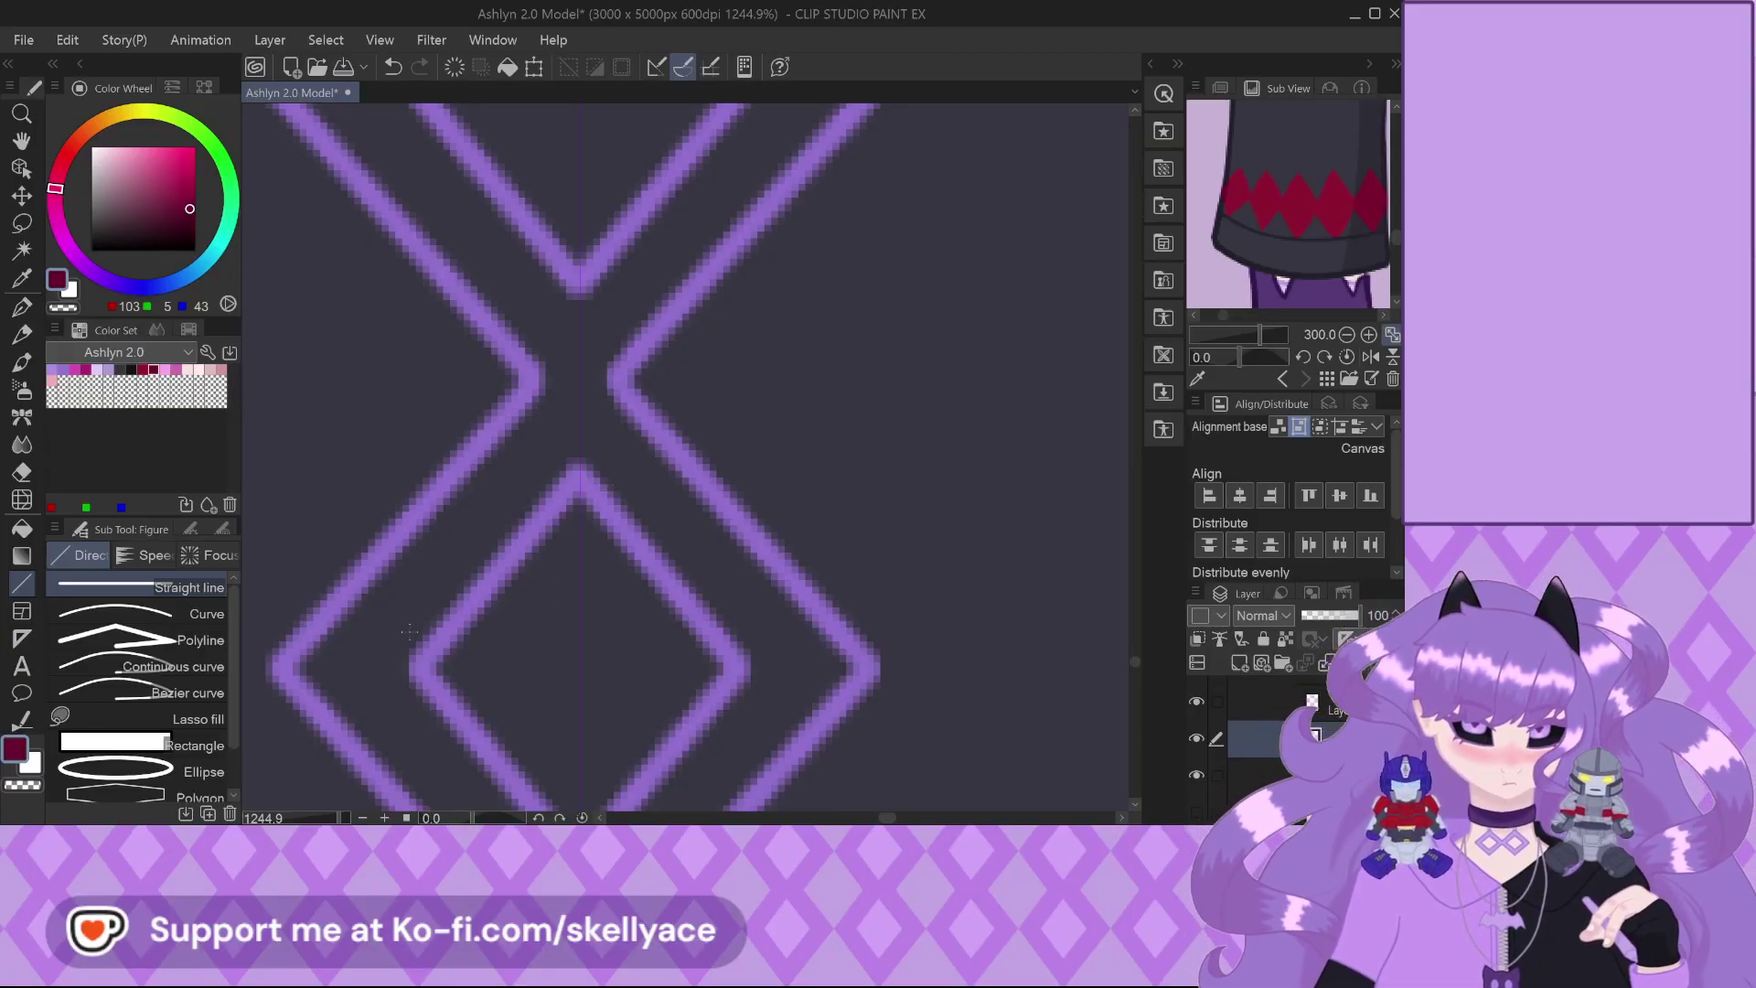
Trace the four sides of the lower inner diamond with dark red straight lines mirrored across the symmetrical ruler
left_click_drag(418, 666, 580, 473)
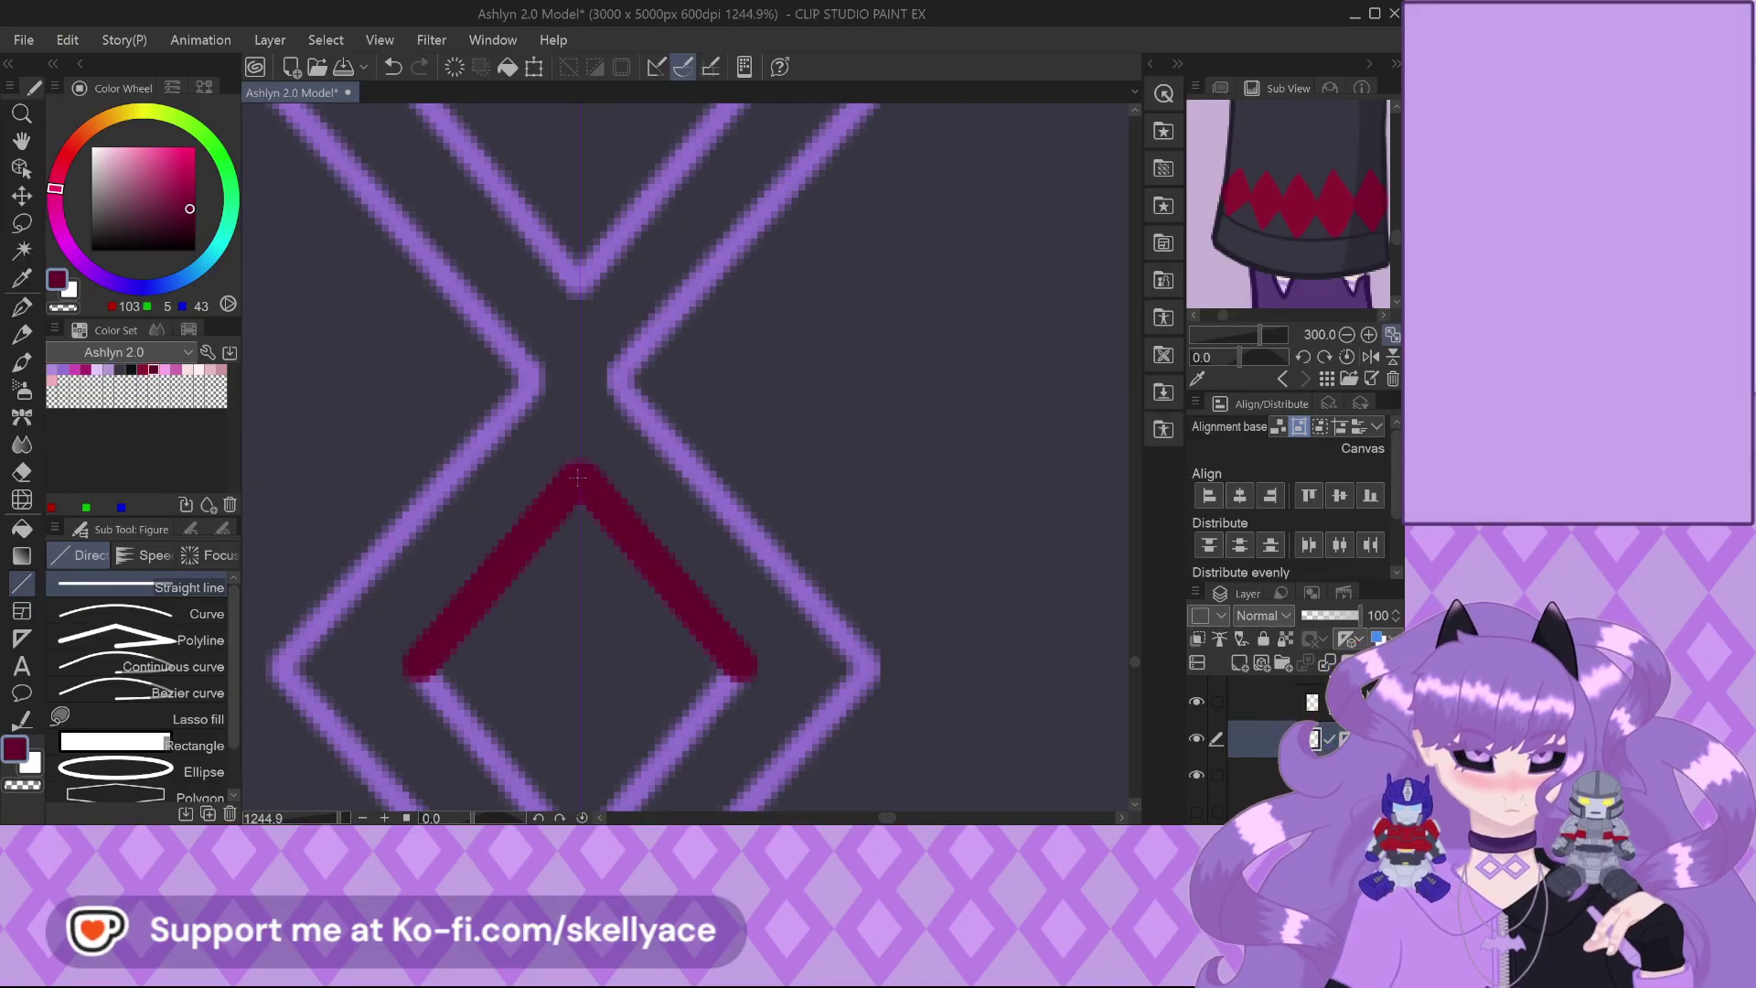
scroll(606, 724, "up", 3)
left_click_drag(599, 733, 355, 440)
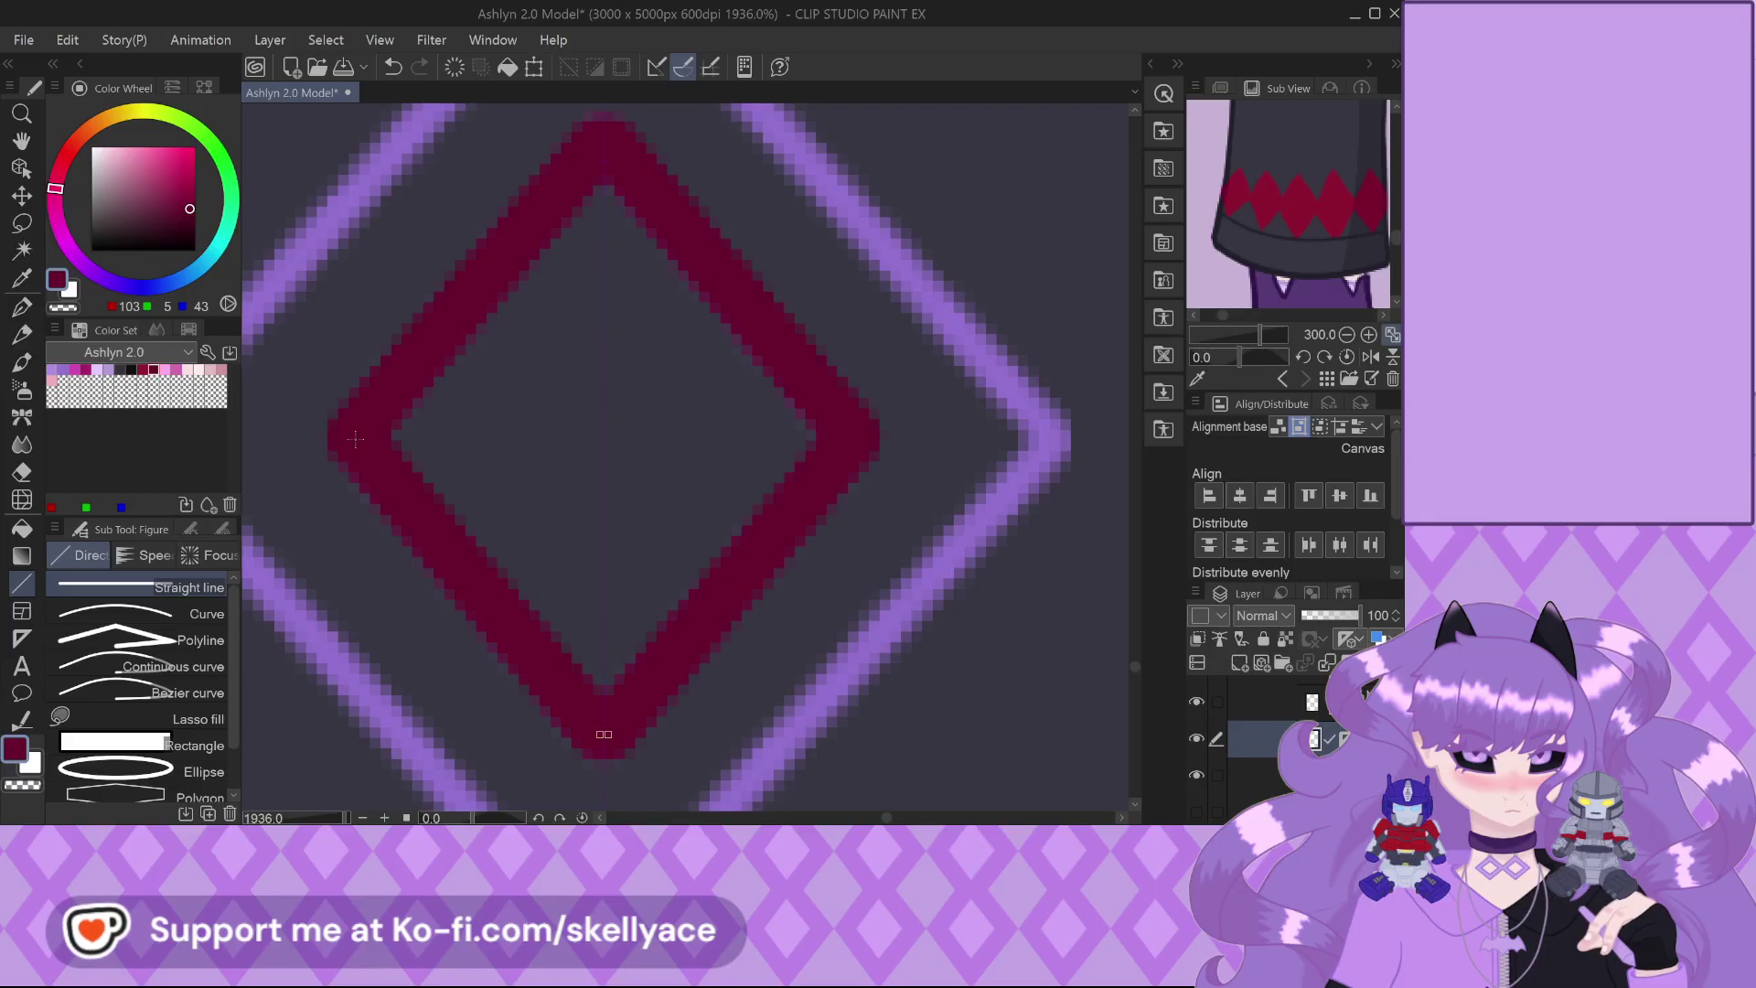
Trace the purple outline of the lower outer diamond with dark red straight lines mirrored across the symmetrical ruler
scroll(631, 576, "down", 3)
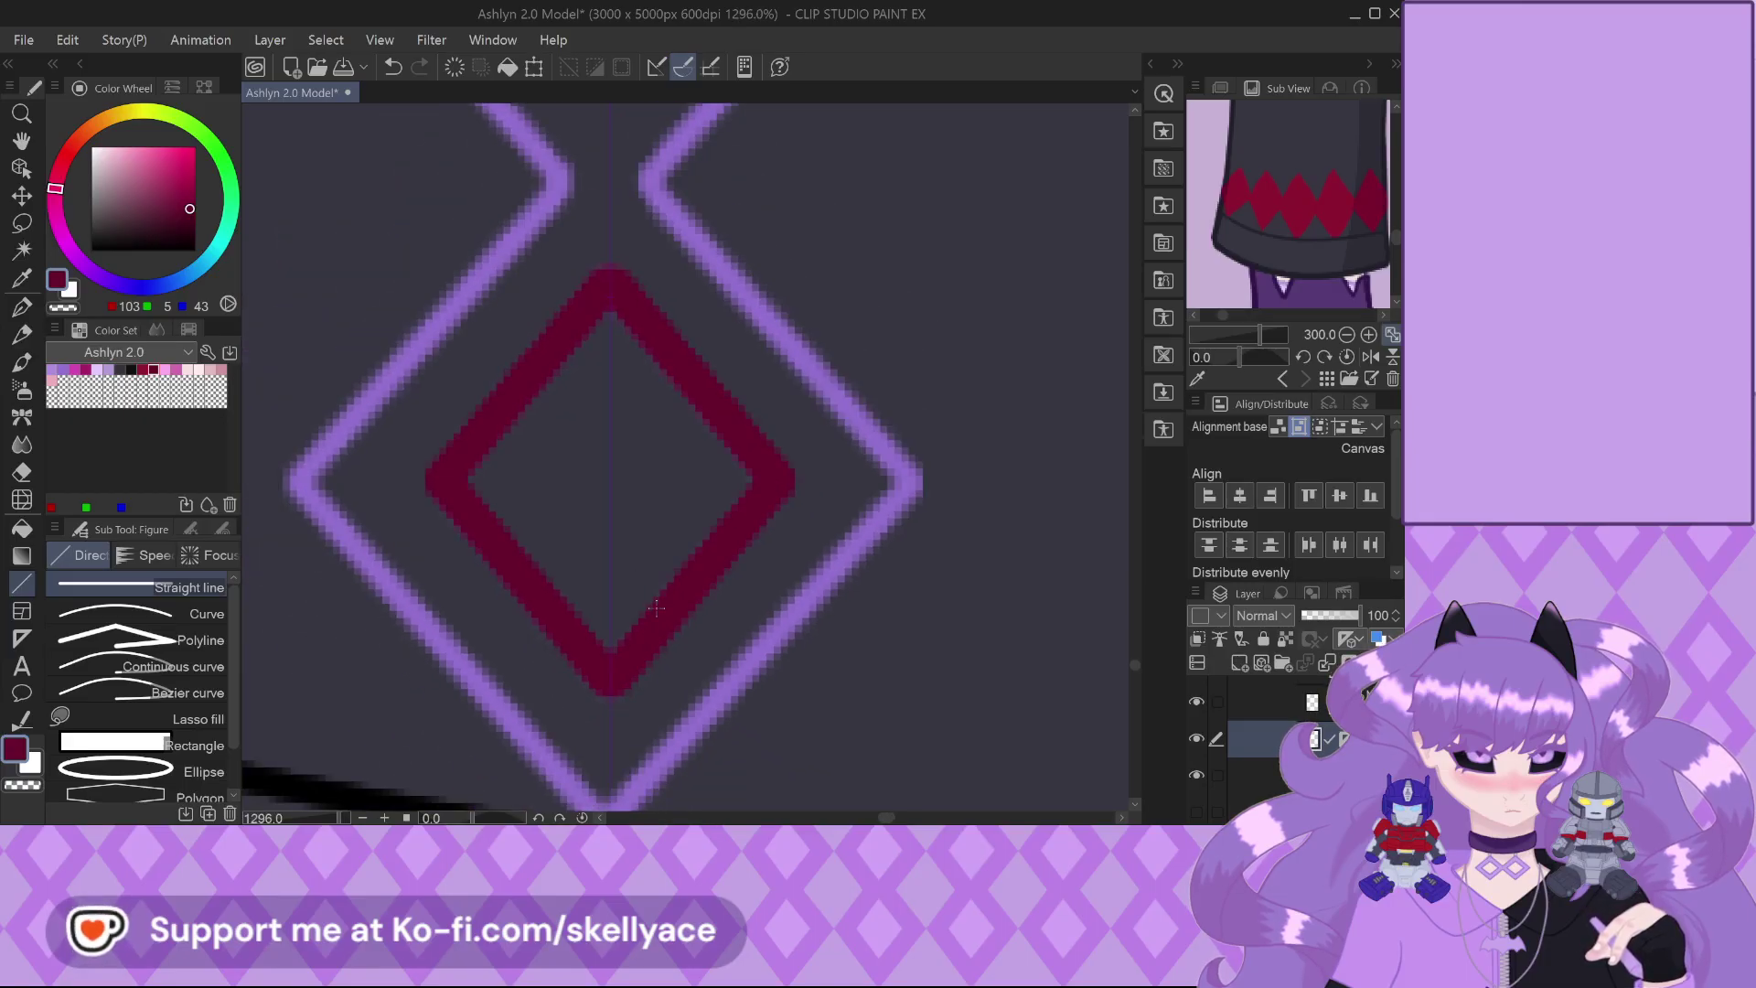
scroll(656, 608, "up", 2)
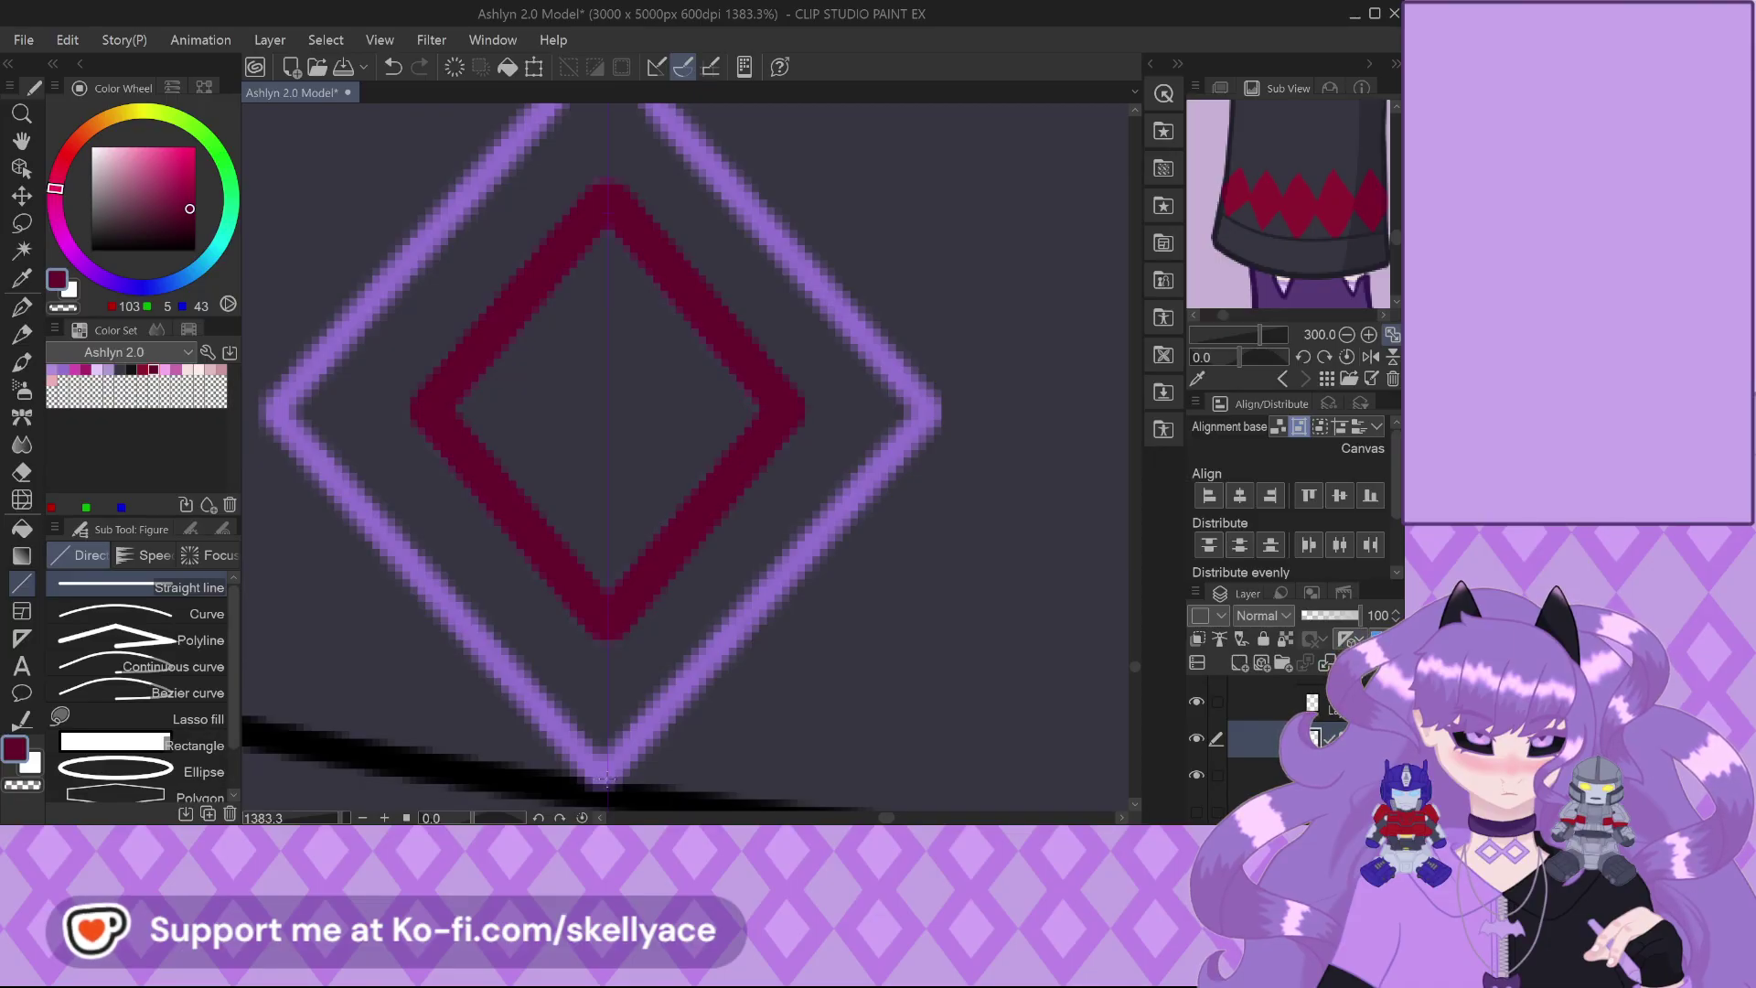
mouse_move(606, 779)
left_mouse_down()
mouse_move(301, 471)
mouse_move(272, 410)
left_mouse_up()
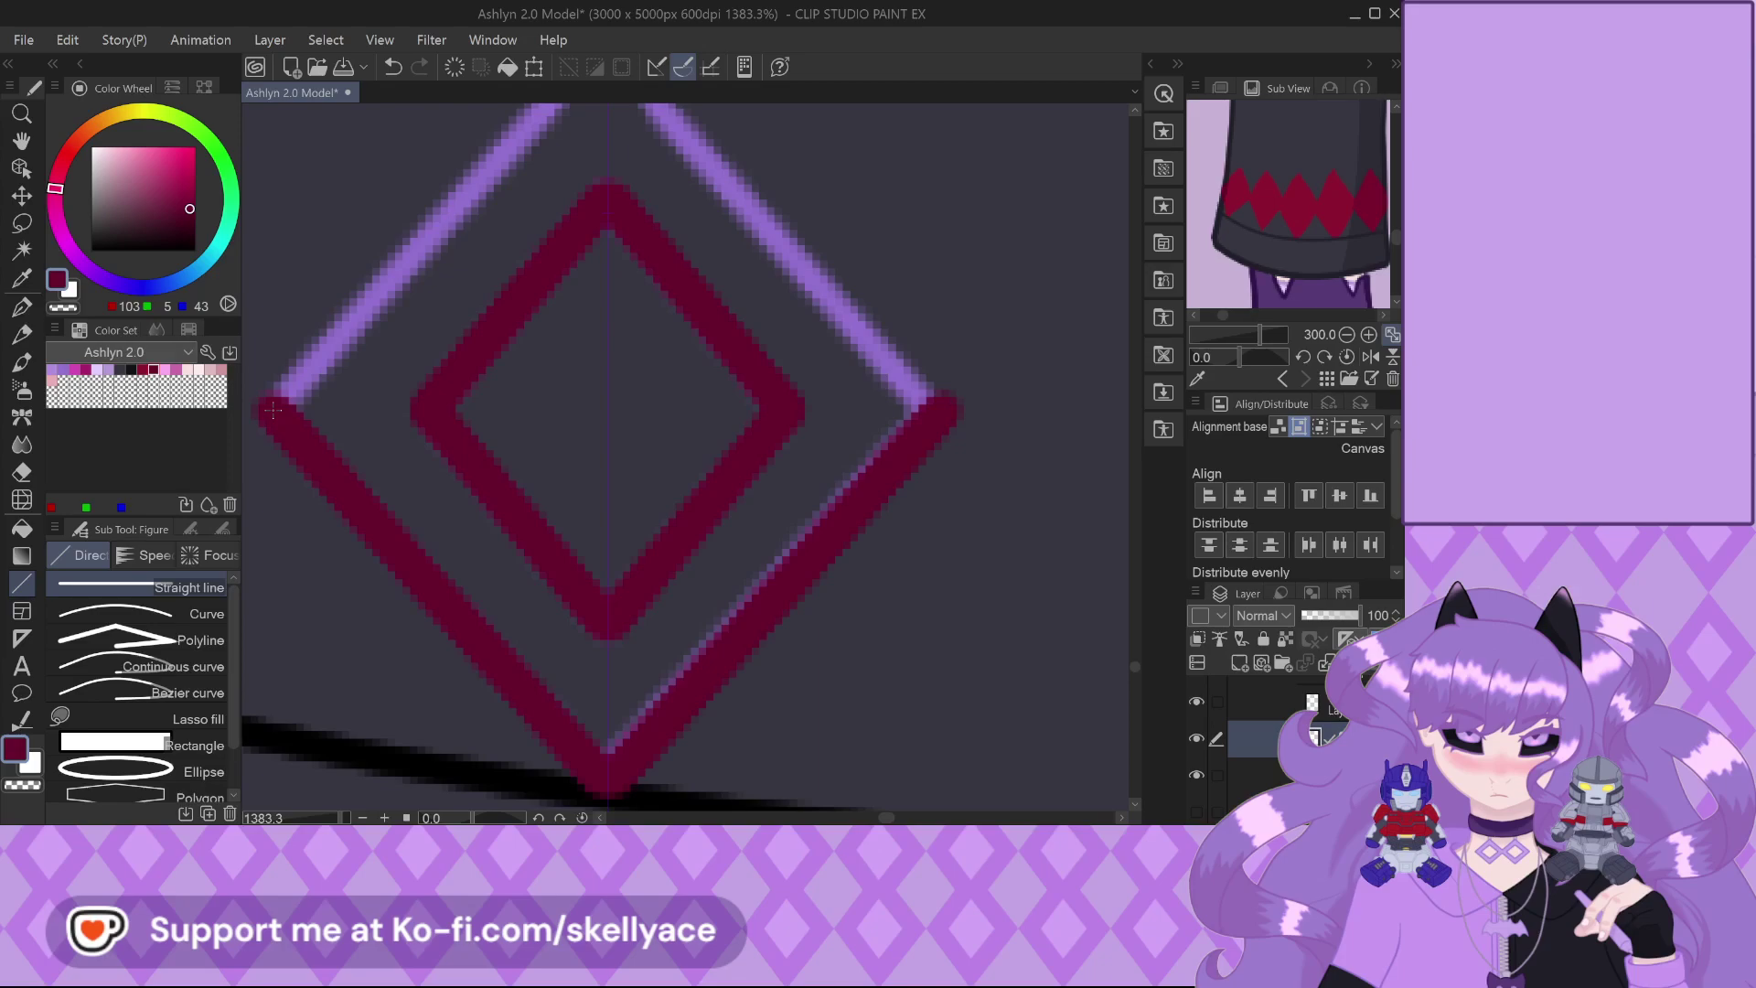
left_click_drag(273, 411, 272, 646)
left_click_drag(272, 646, 555, 337)
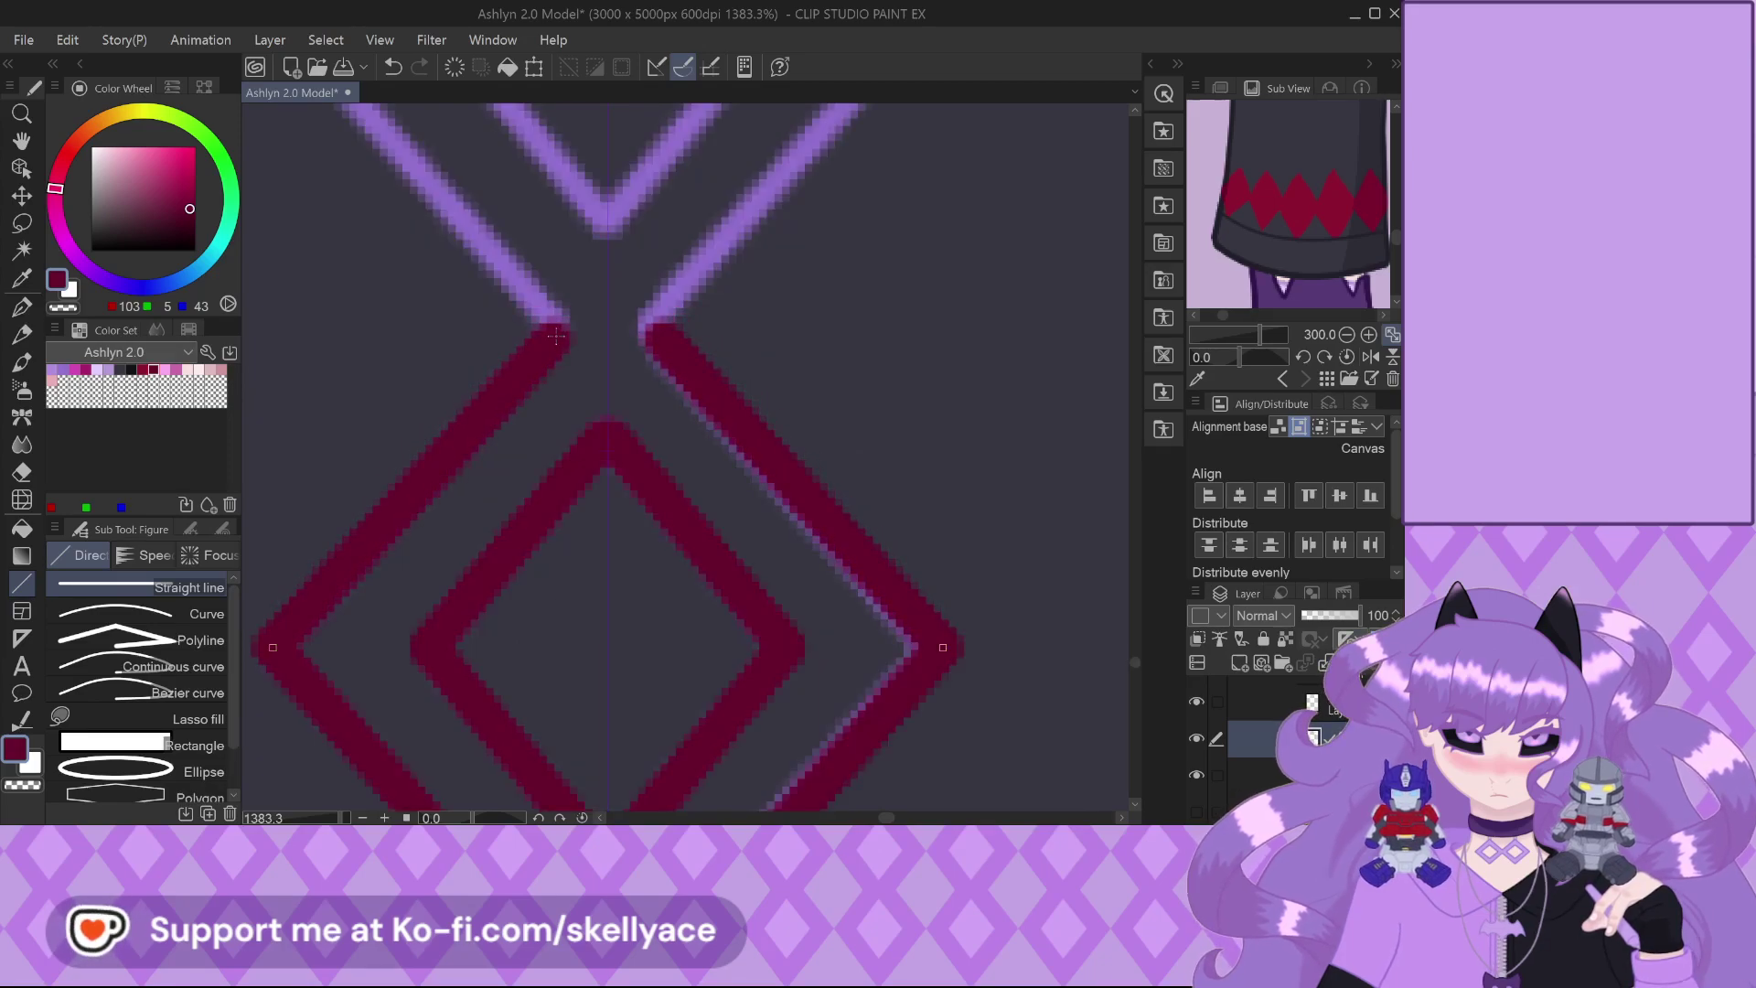
Duplicate the dark red lower double diamond and align the copy over the upper purple one so their open ends join
scroll(555, 336, "down", 5)
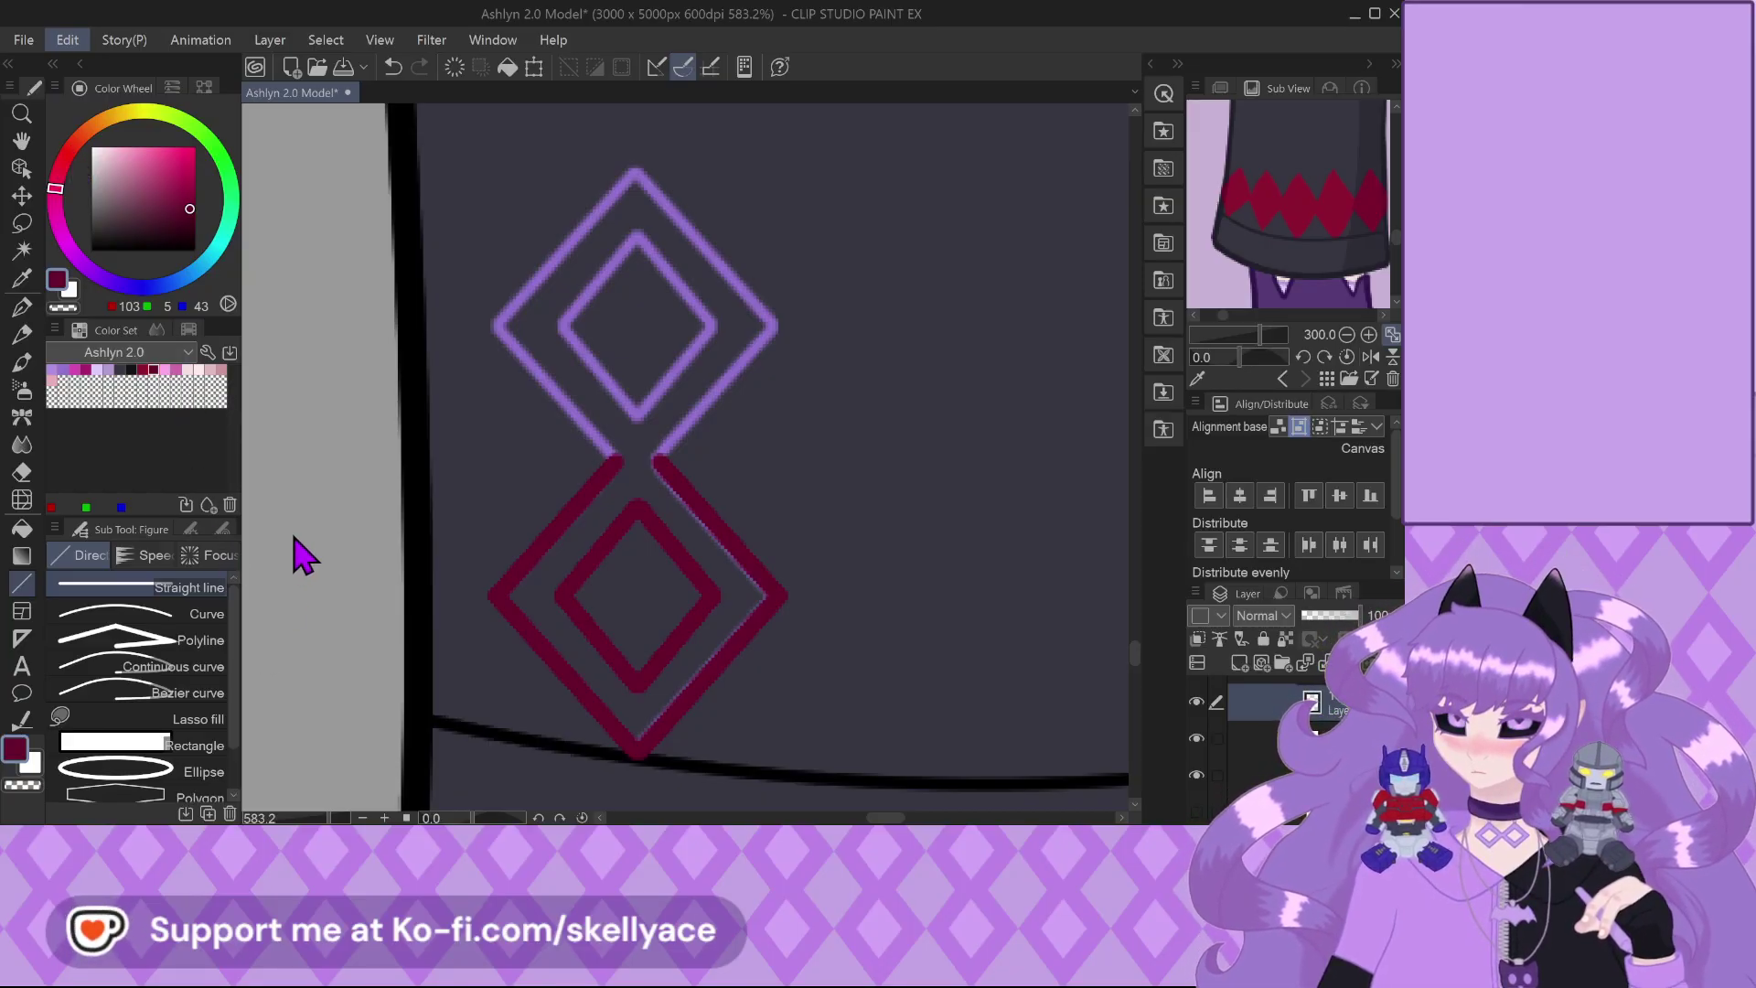
key("ctrl+t")
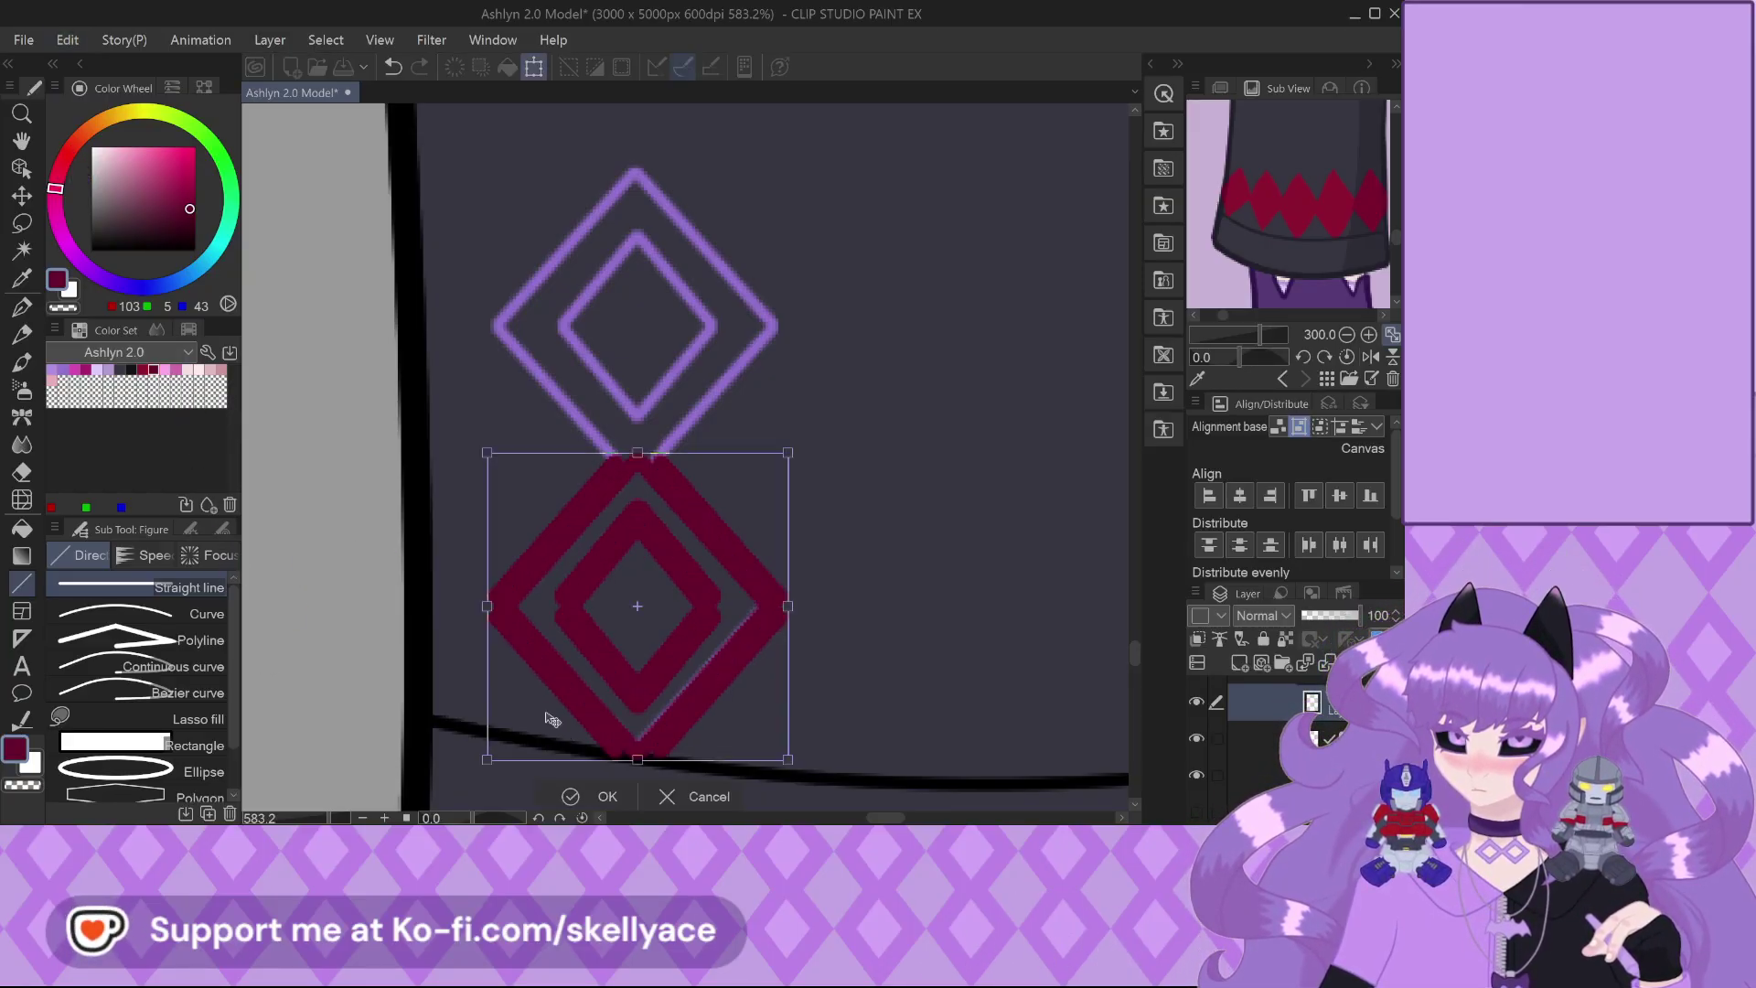
left_click(594, 797)
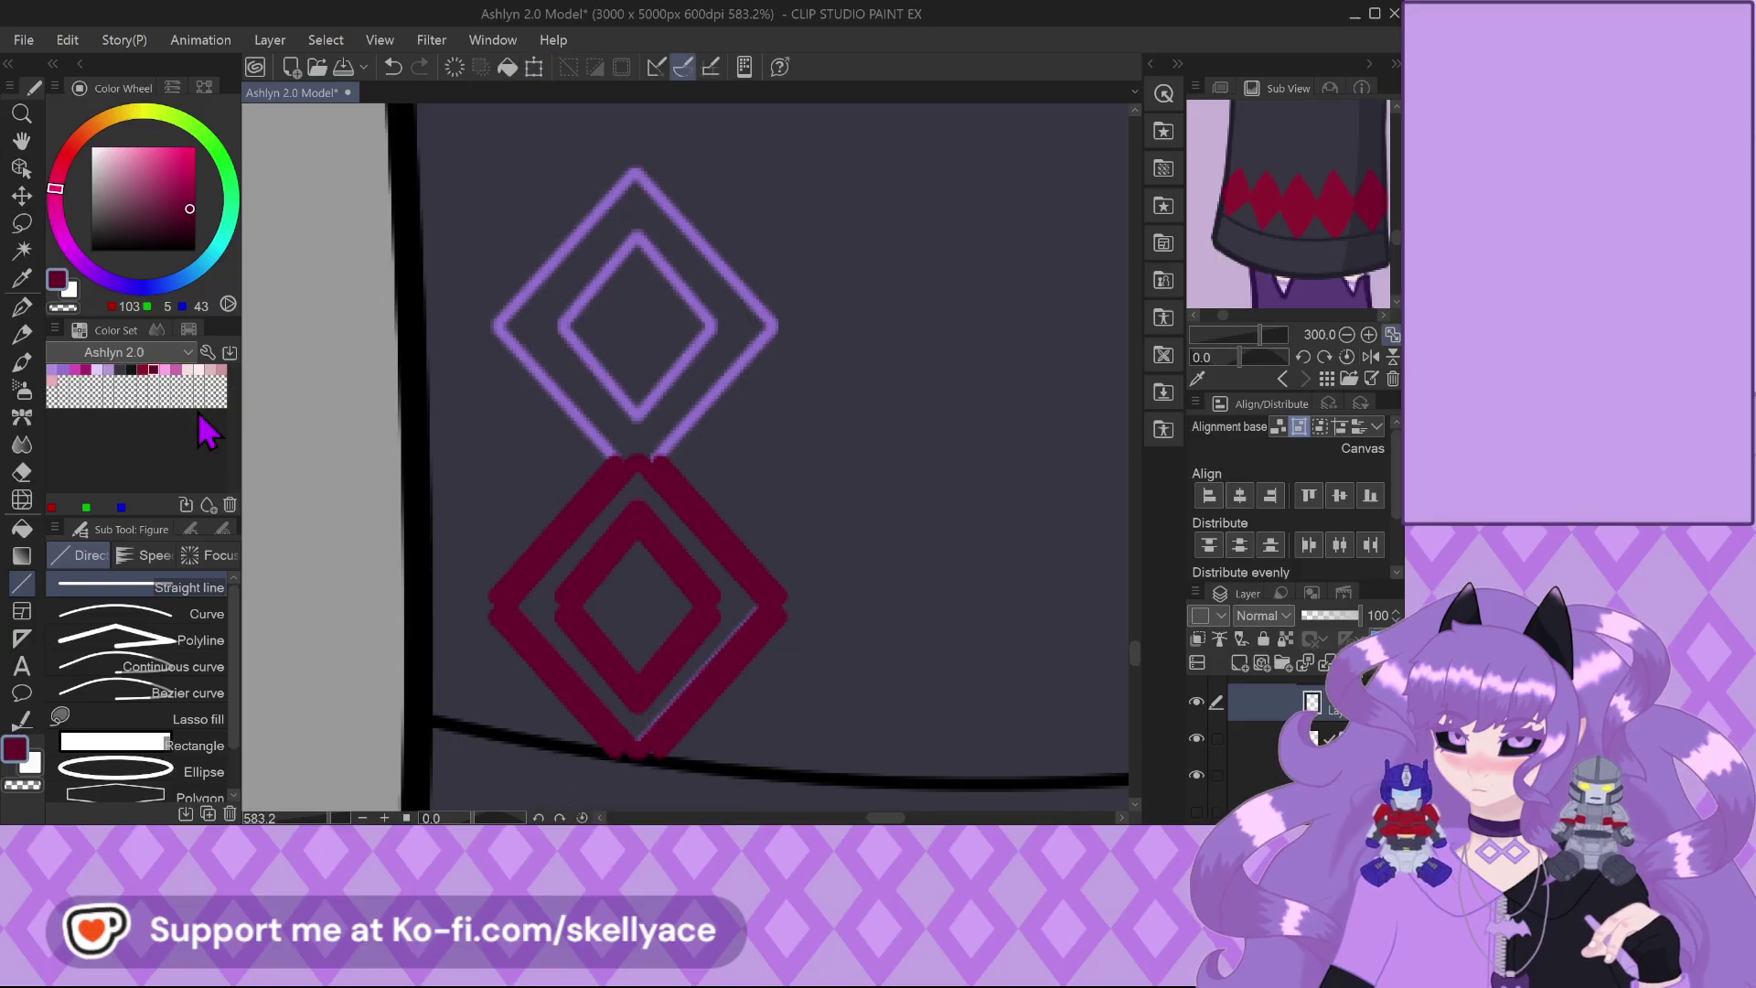
left_click(21, 195)
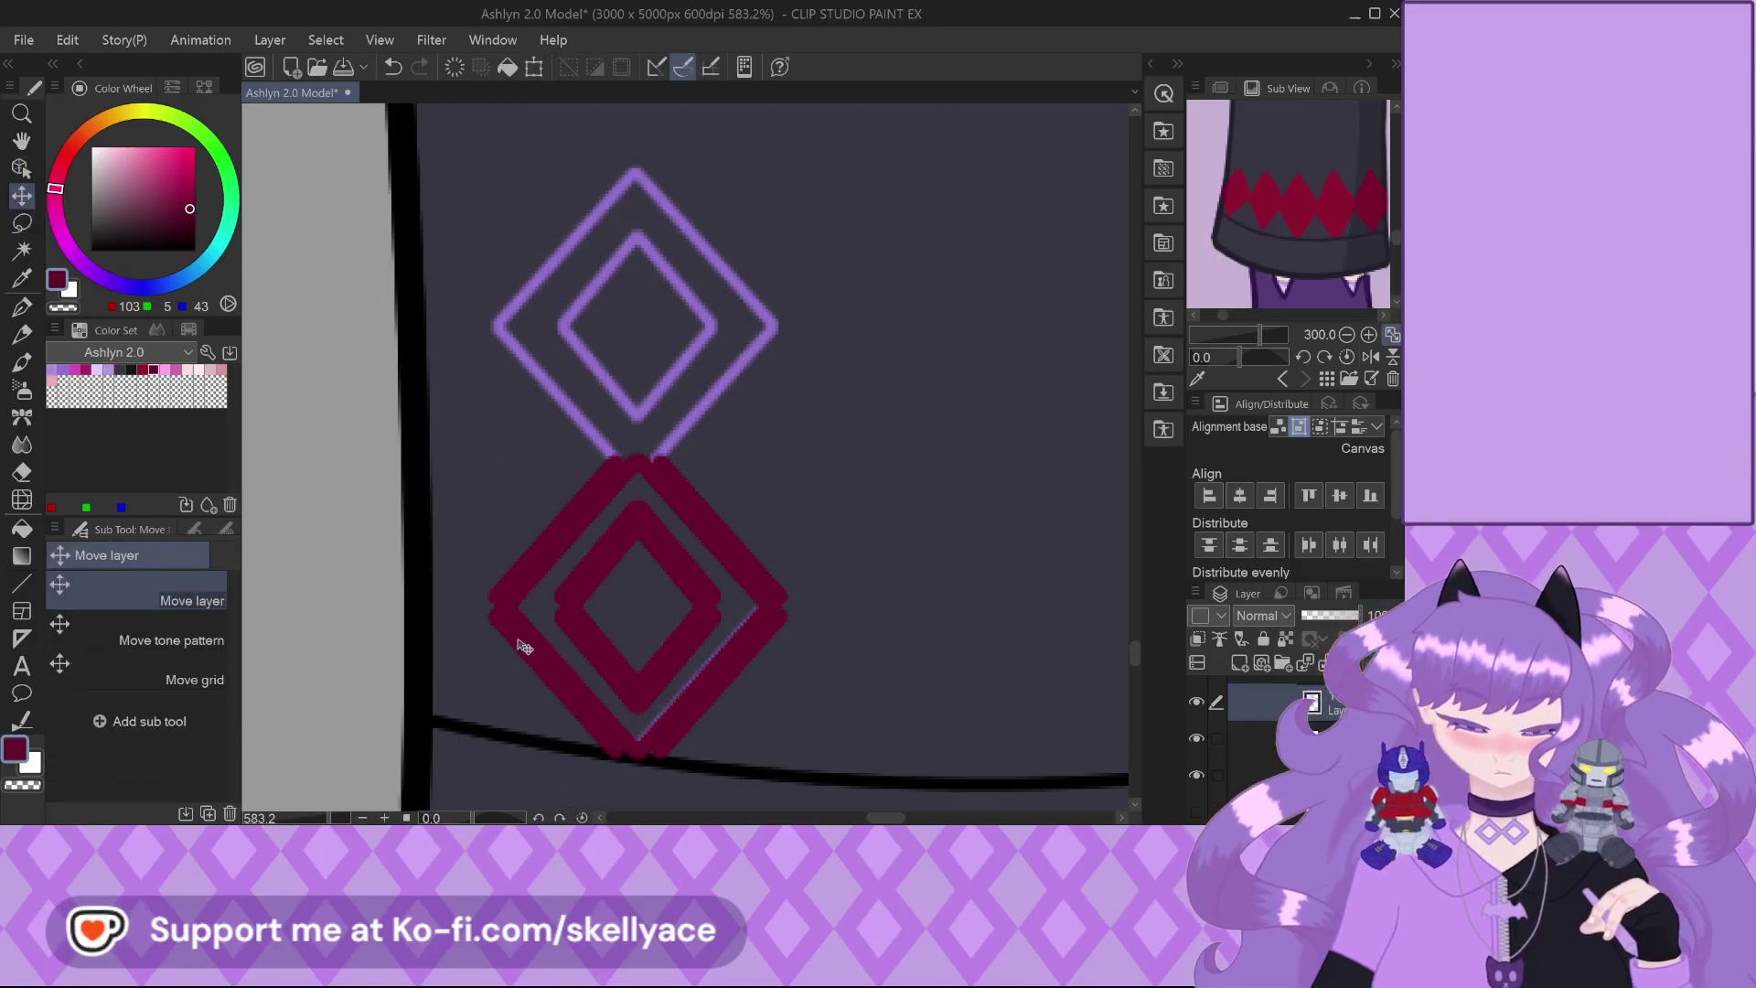
left_click_drag(557, 774, 575, 452)
scroll(575, 451, "up", 8)
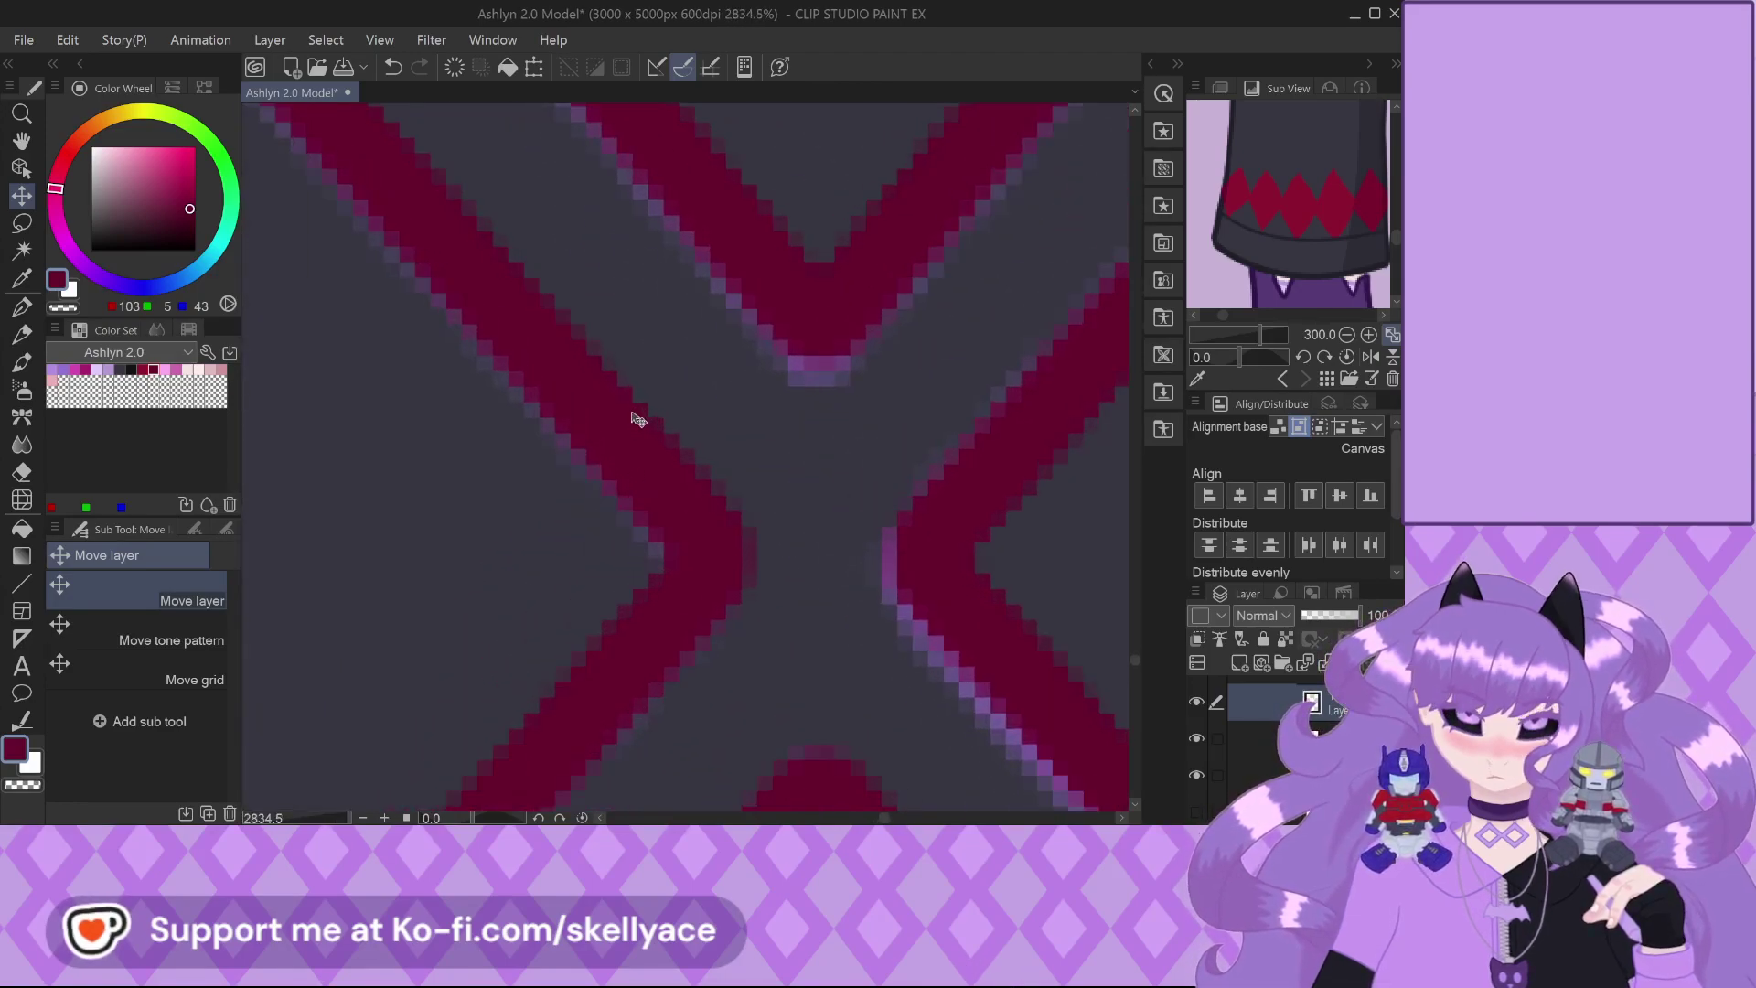
left_click_drag(660, 518, 669, 527)
scroll(661, 532, "down", 8)
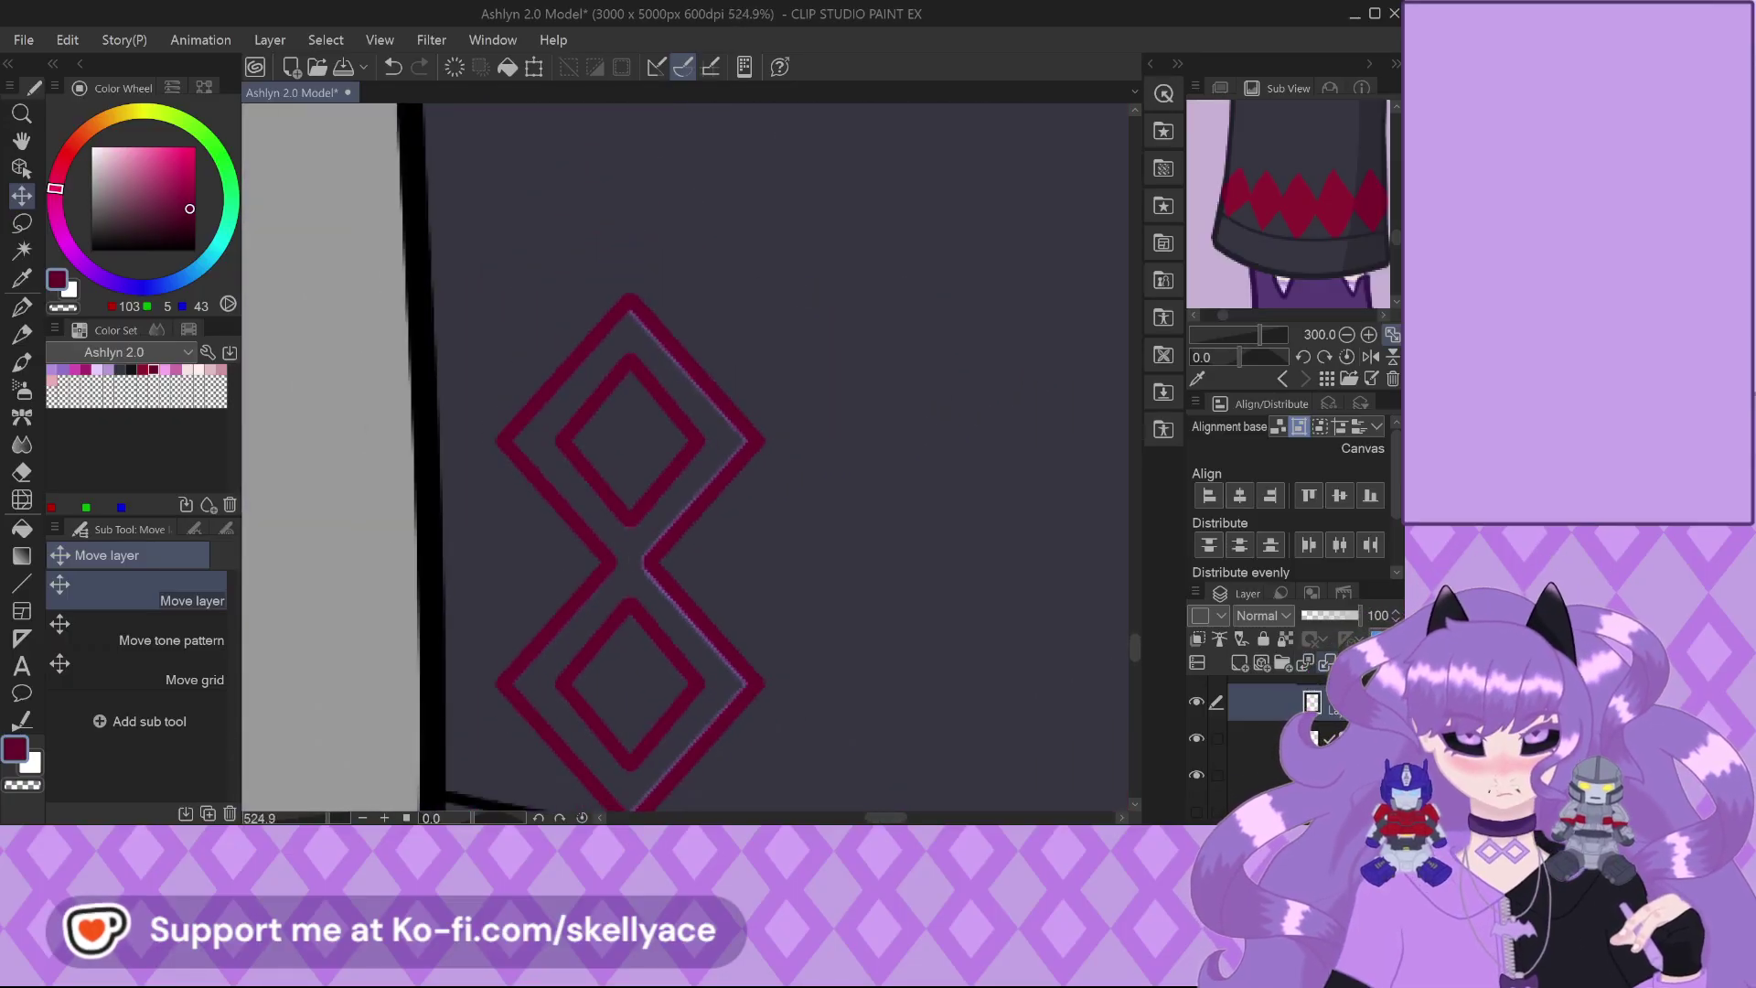
Check the double diamond against the curved dark red guide line by showing the line's layer, and hide that layer again
scroll(755, 458, "down", 3)
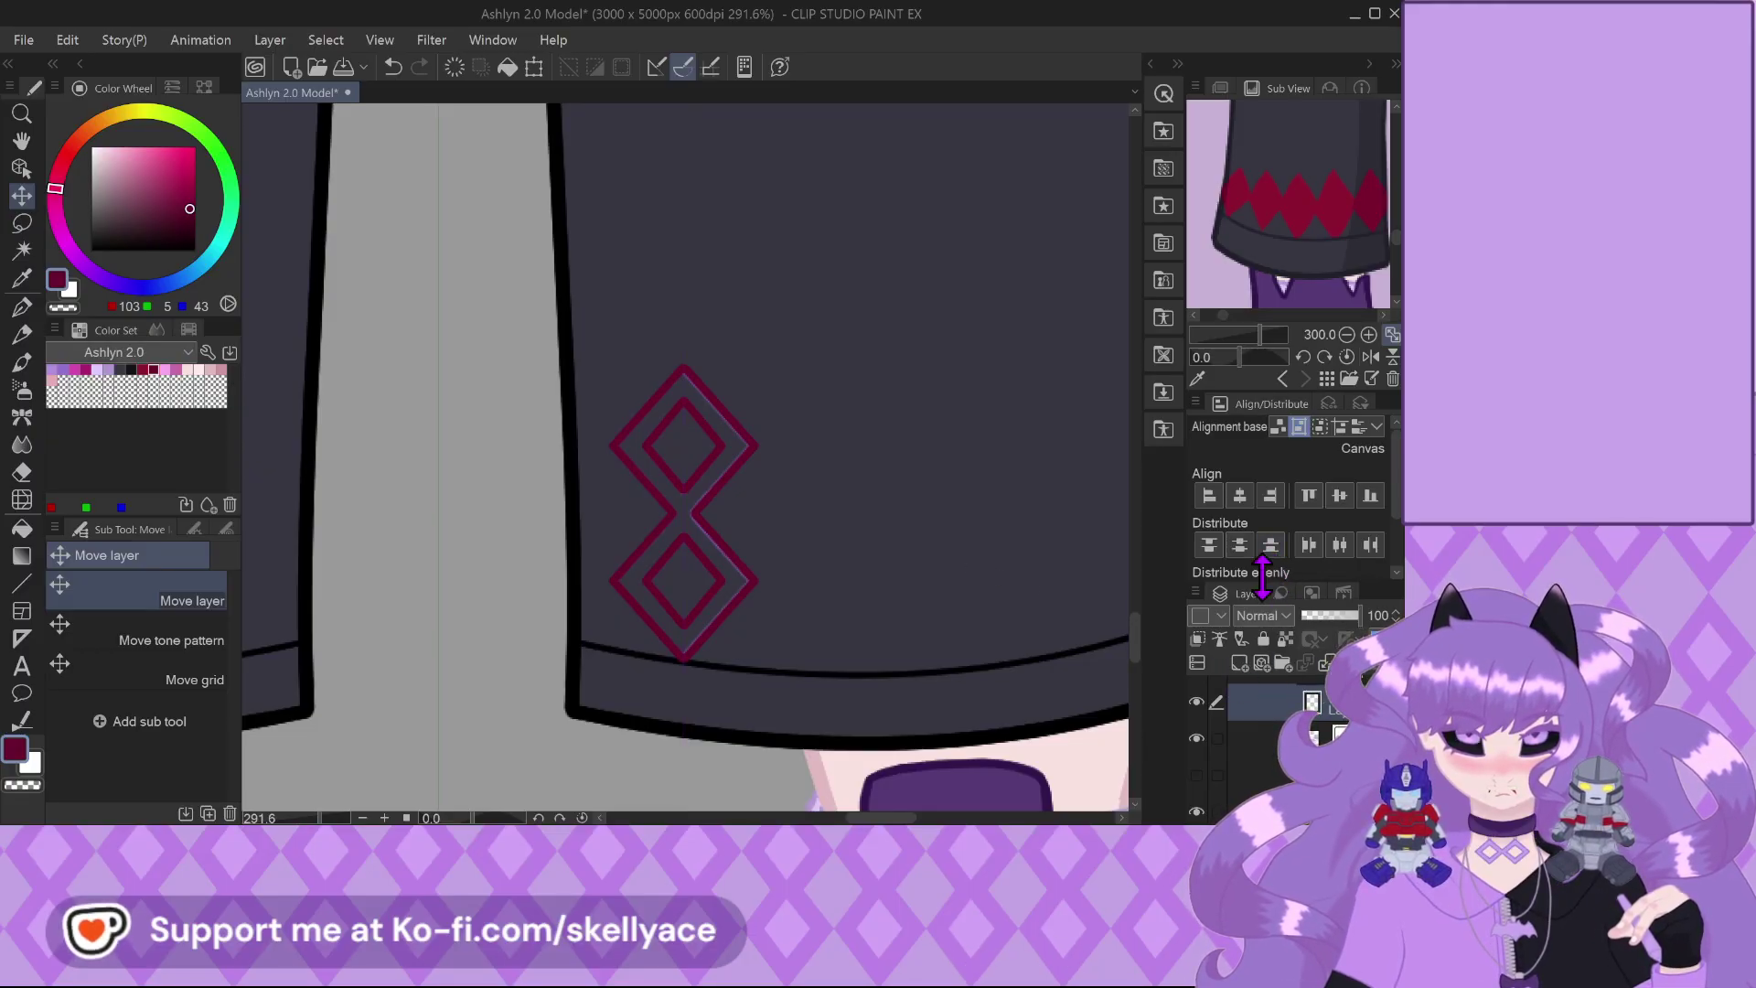
scroll(599, 581, "down", 2)
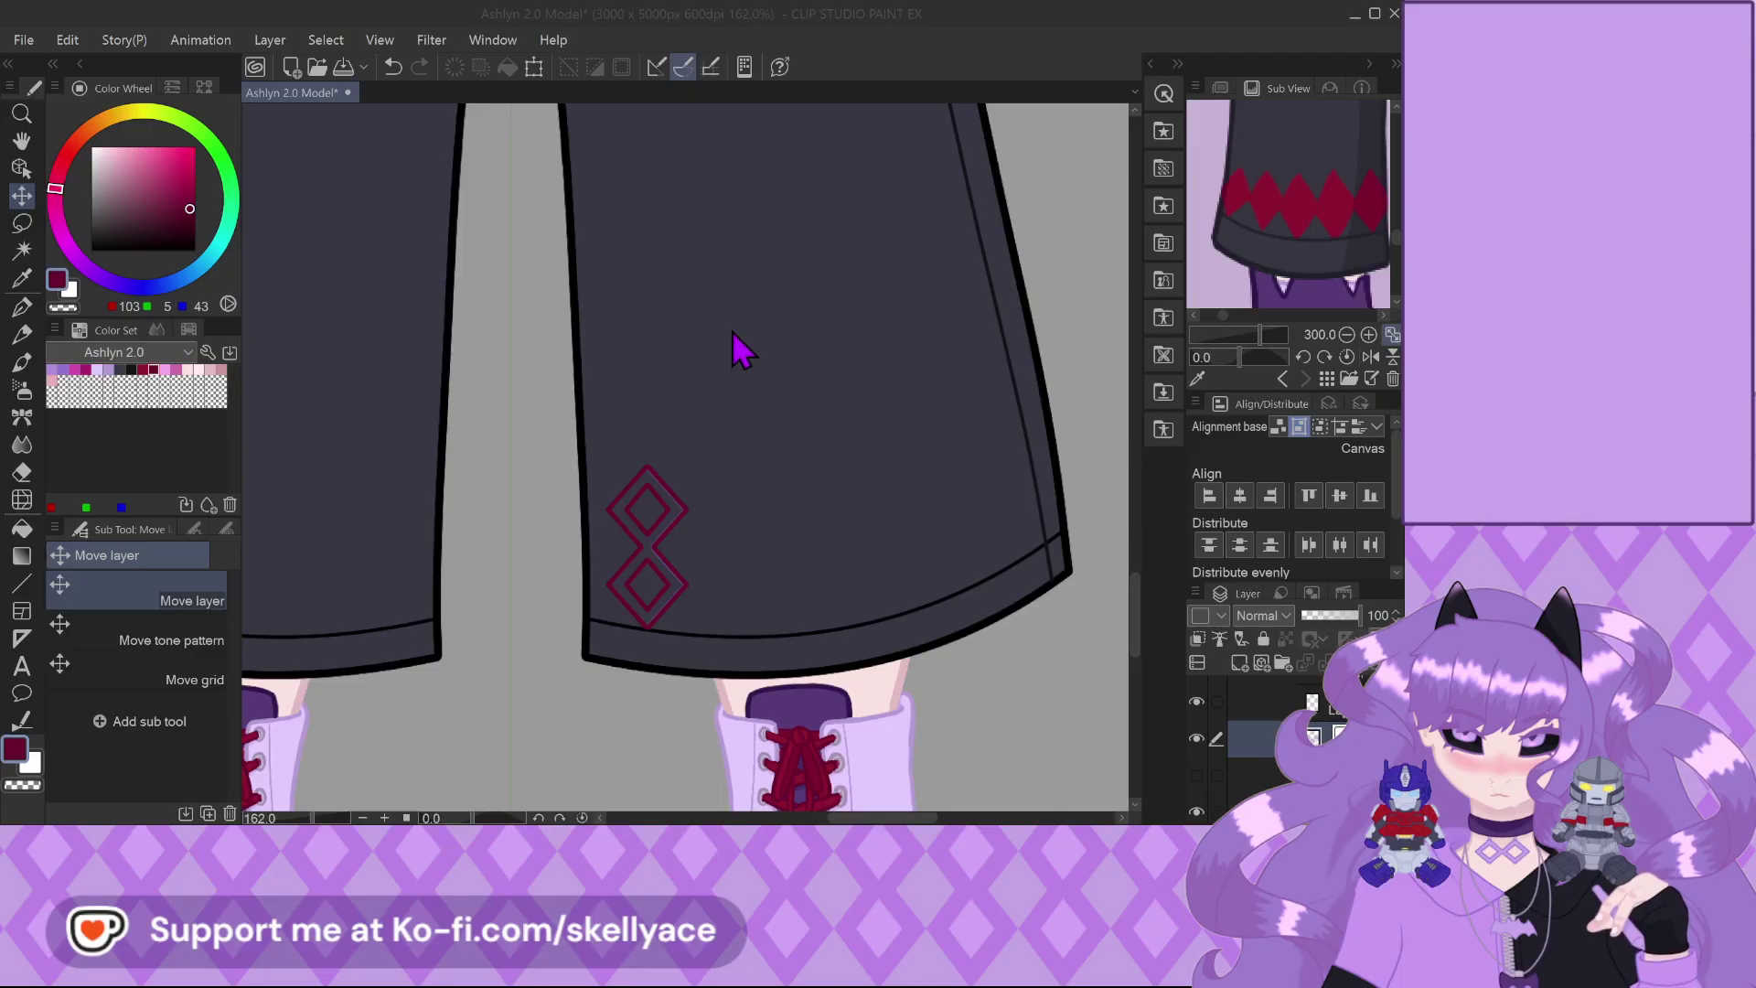
scroll(640, 549, "up", 4)
scroll(647, 556, "up", 3)
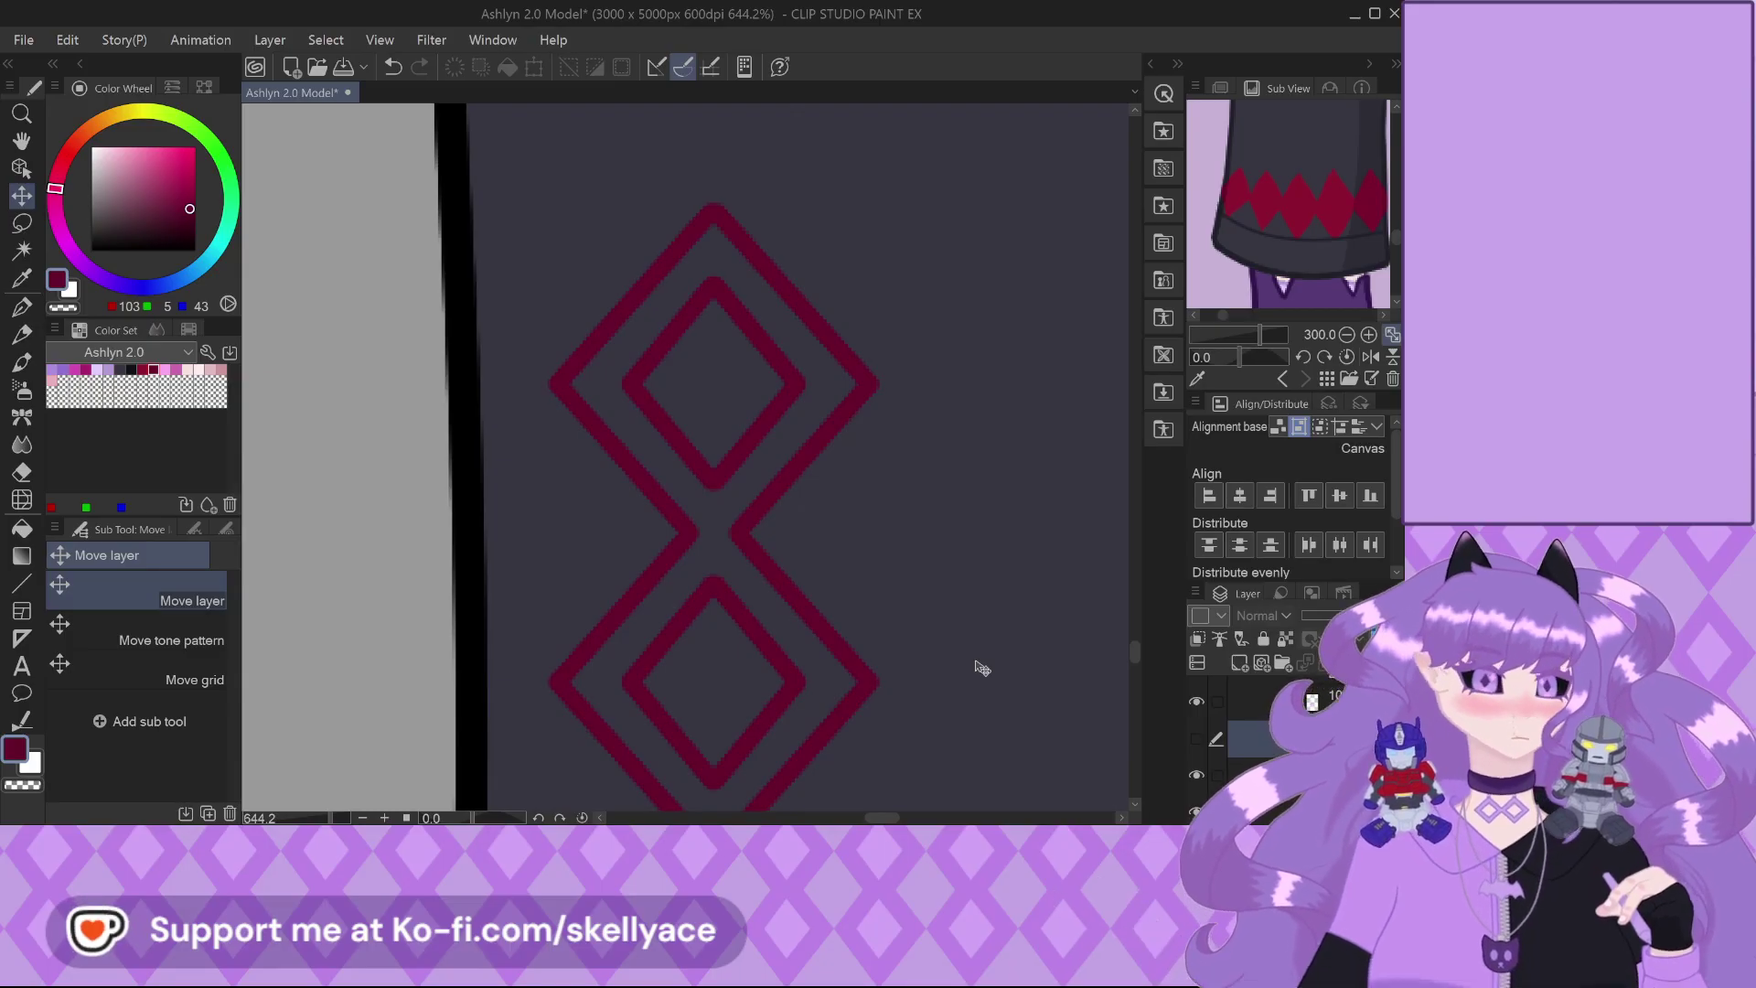
left_click(1197, 741)
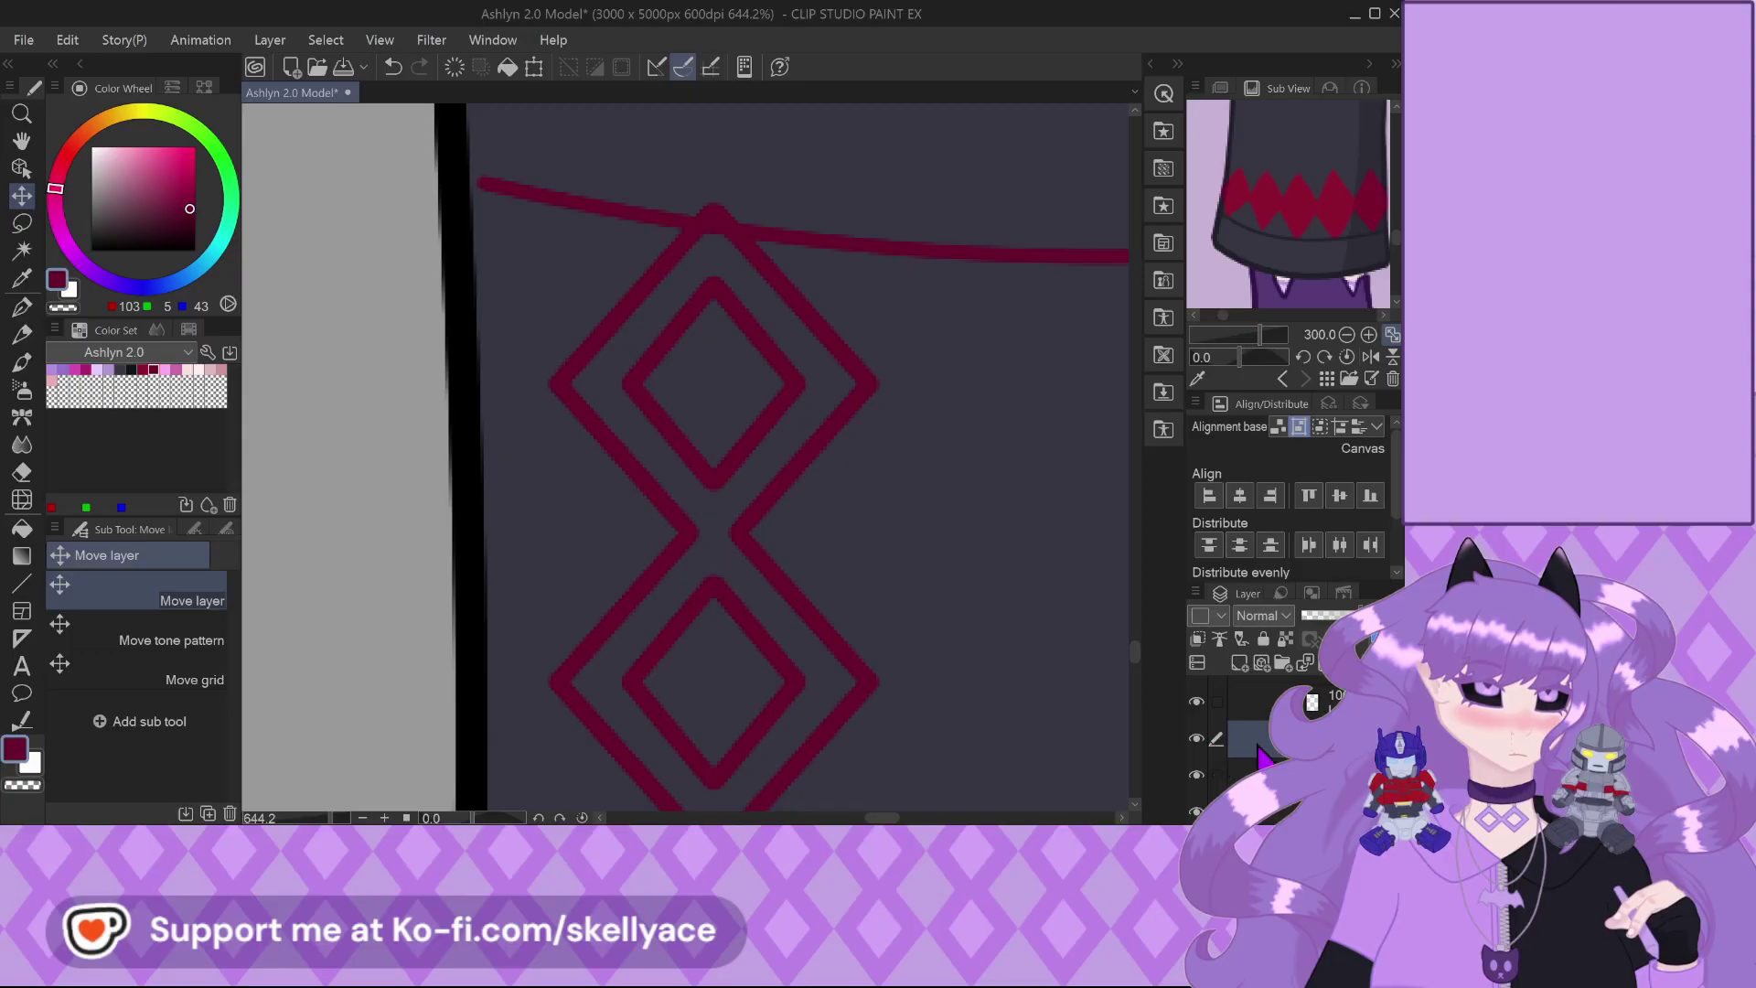
left_click(1196, 741)
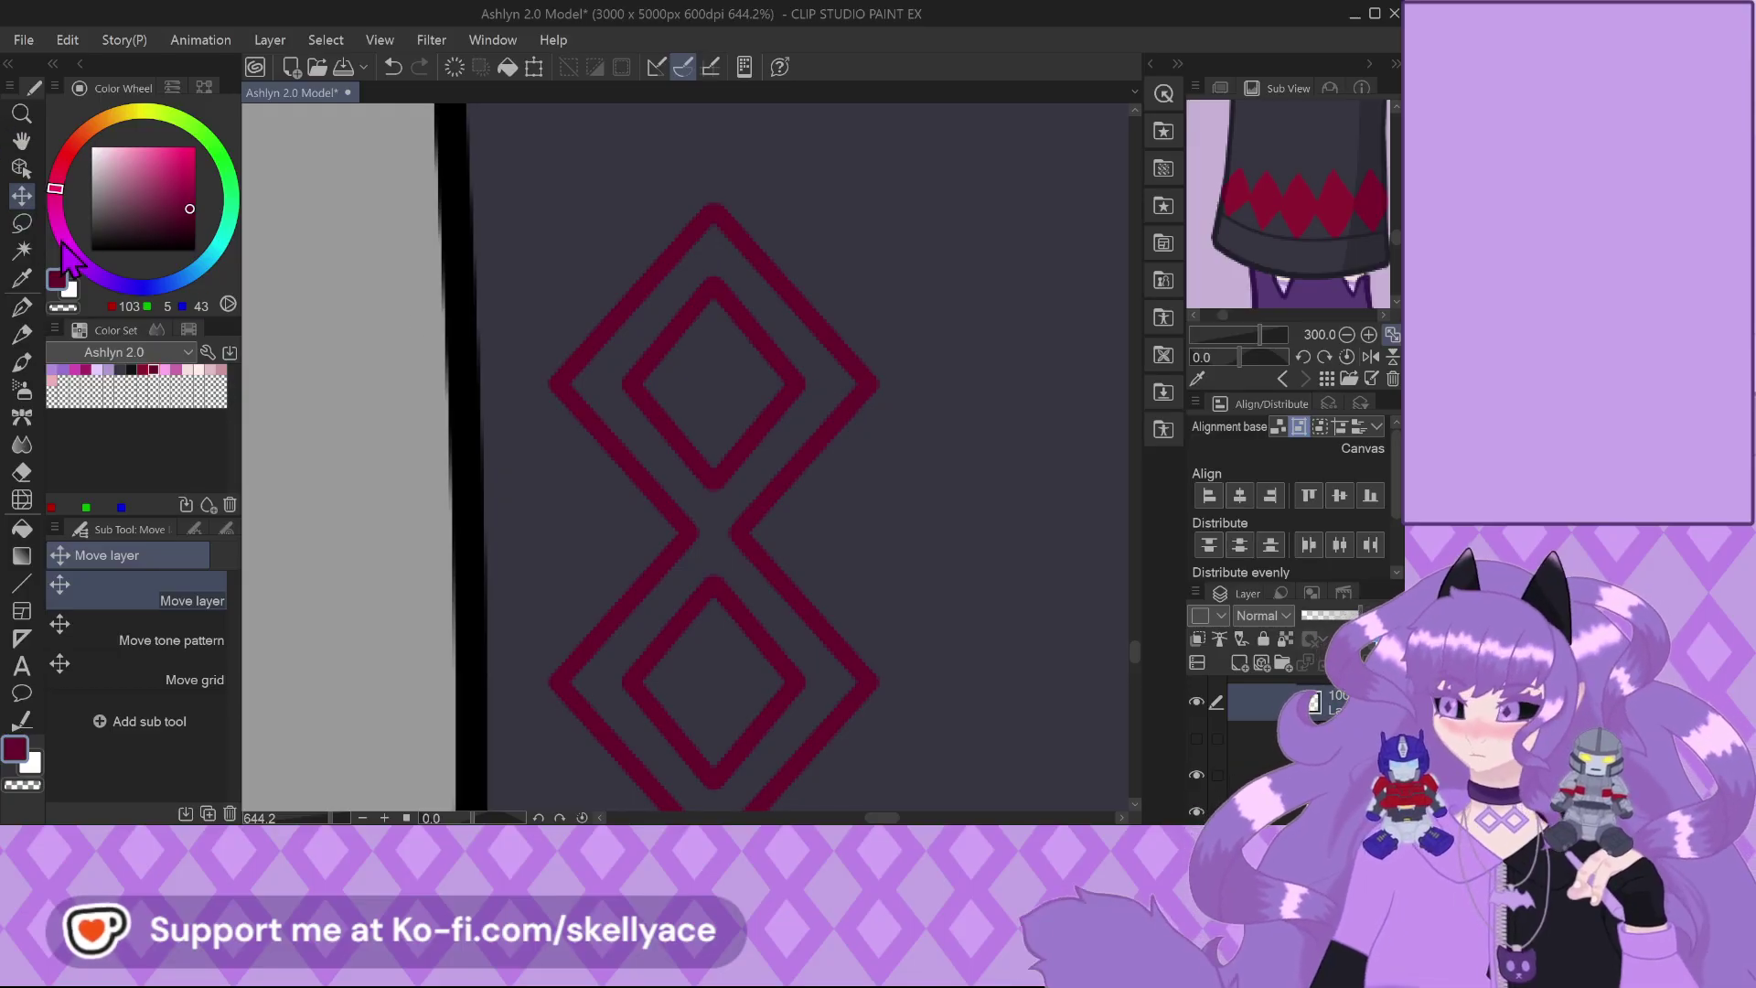
Move the dark red double diamond closer to the inner edge of the pant leg, just above the hem
scroll(772, 419, "down", 5)
left_click_drag(744, 600, 705, 596)
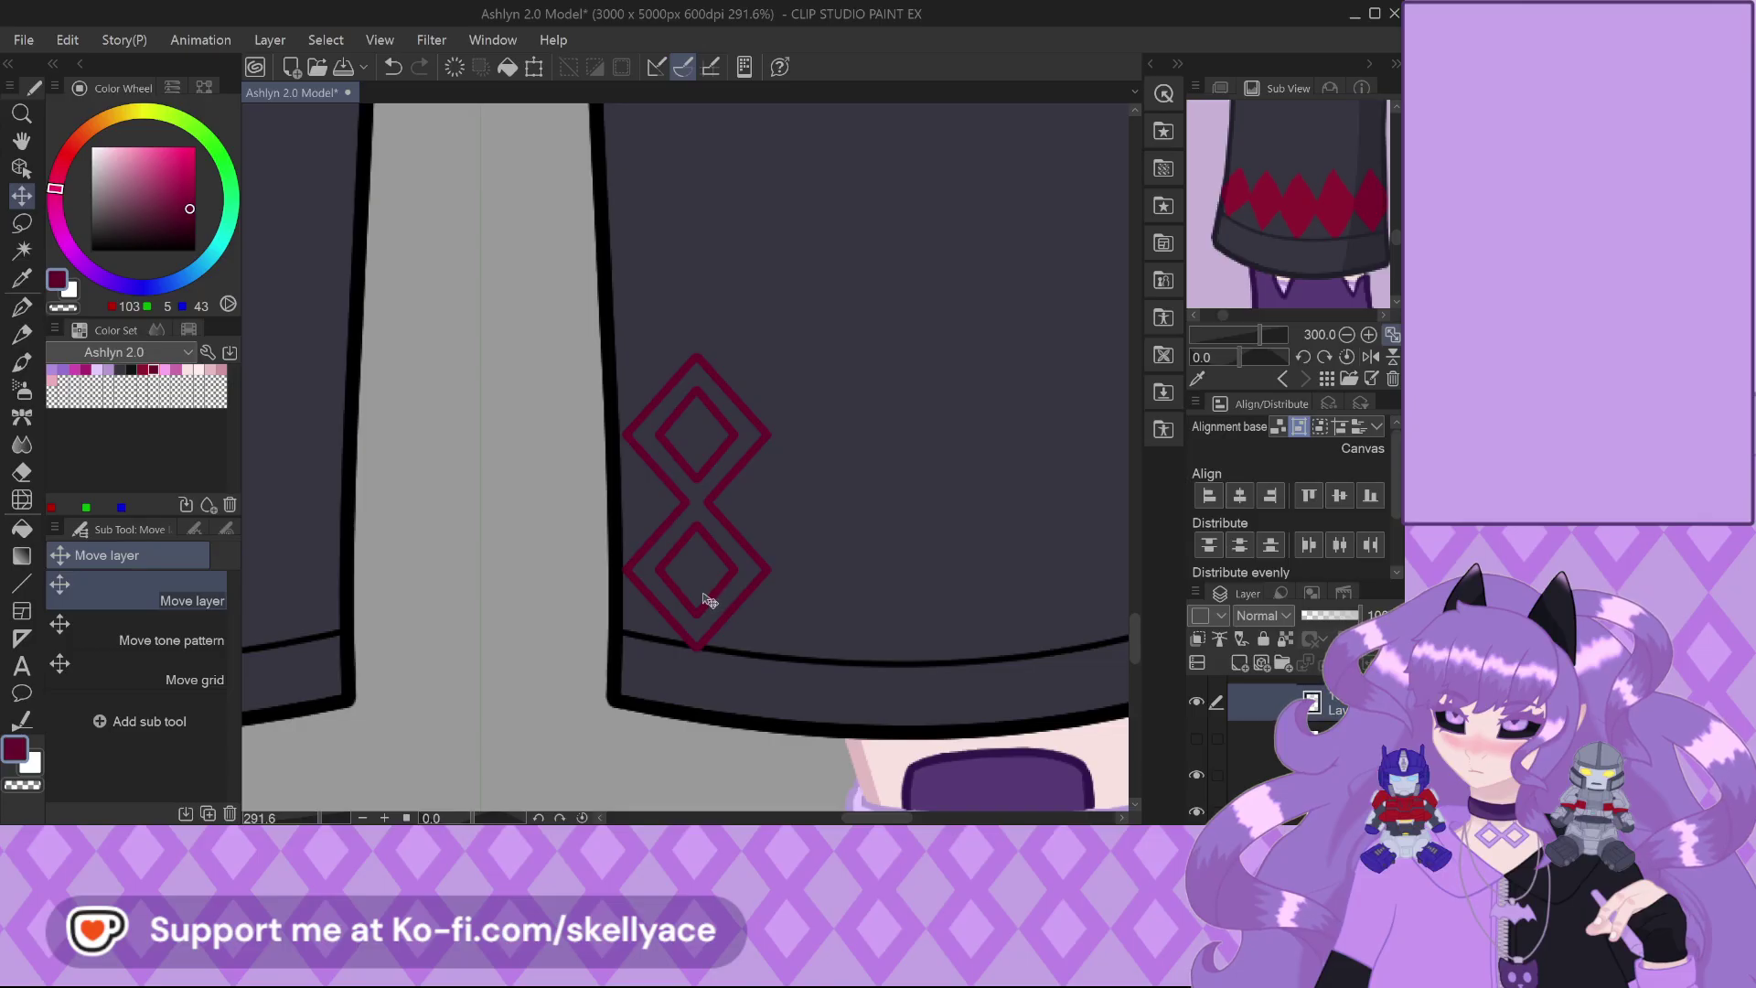
scroll(711, 600, "down", 4)
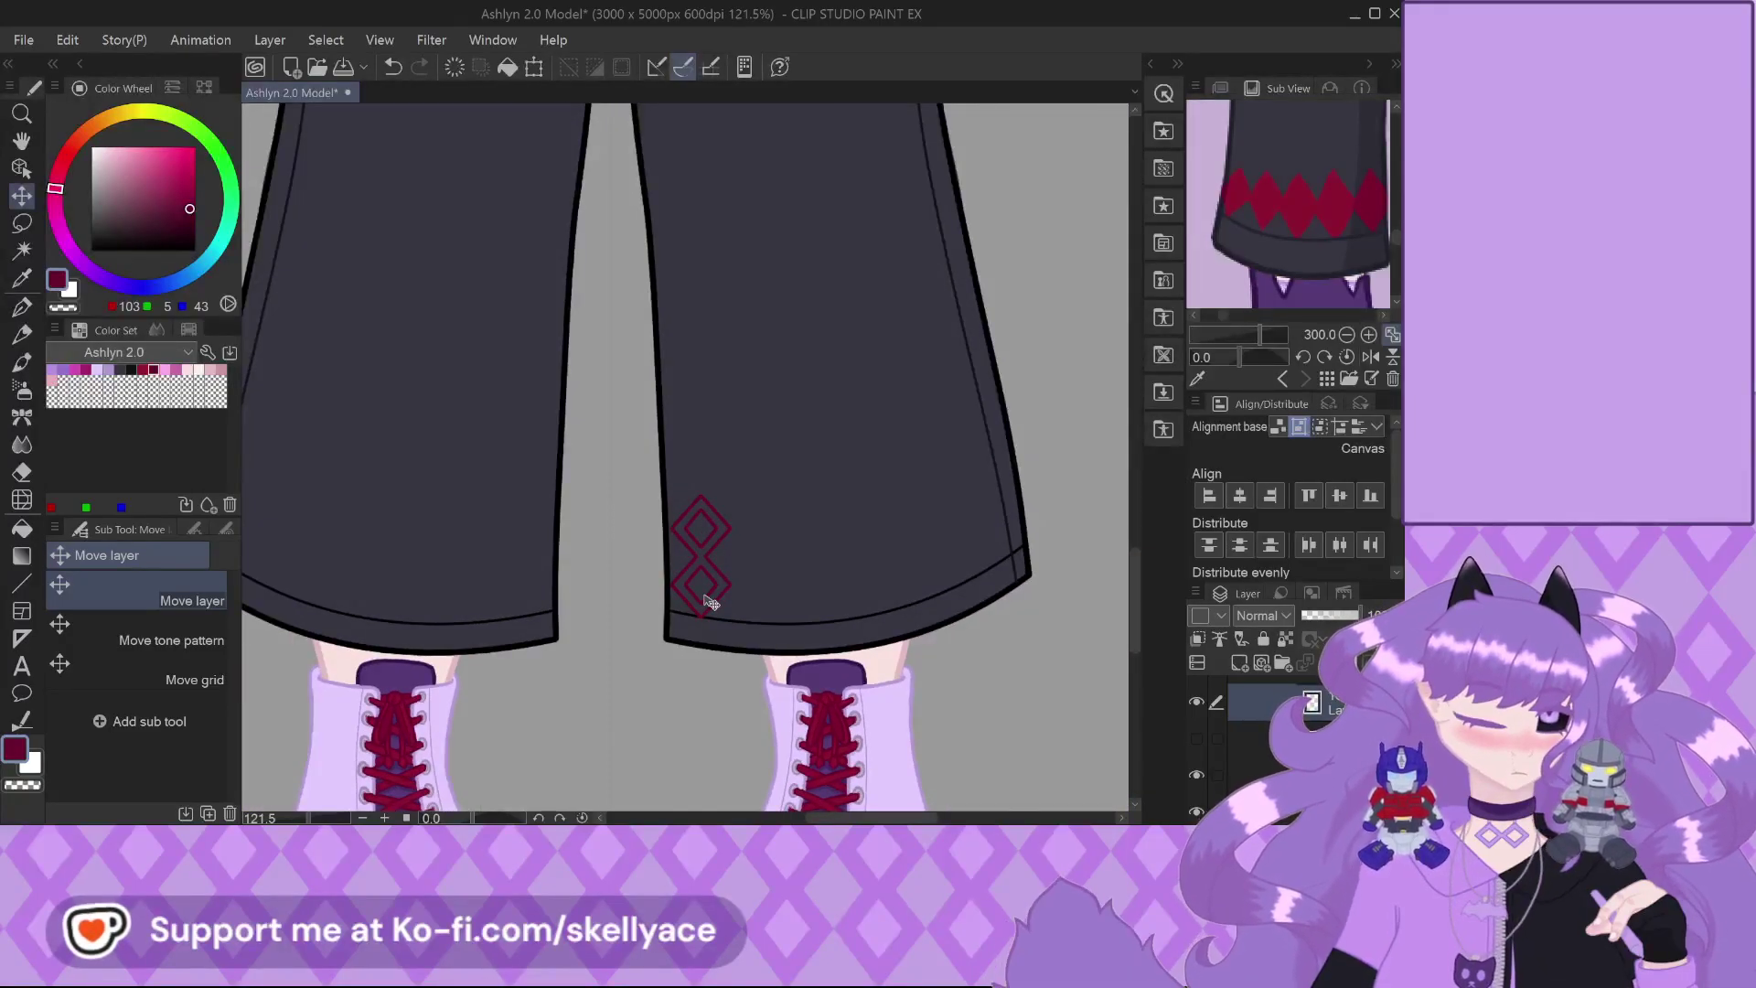
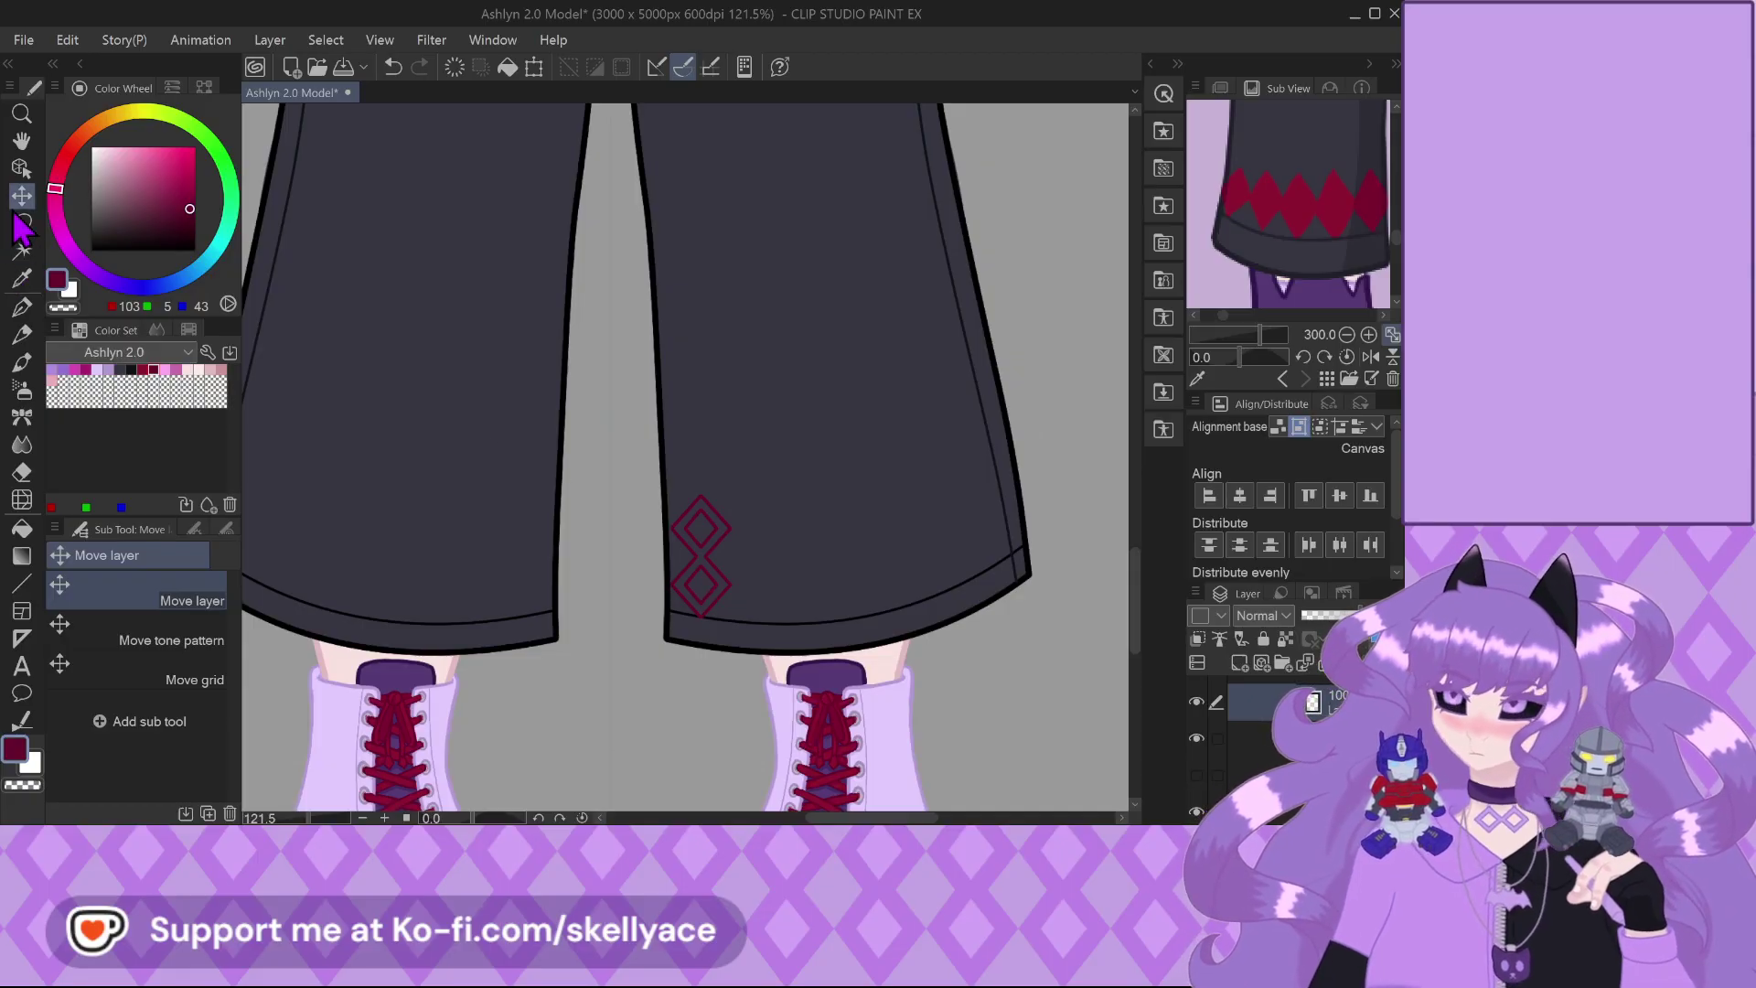
Paste a copy of the double diamond and place it past the pant leg's inner edge with the side corners meeting
scroll(744, 607, "up", 8)
key("ctrl+v")
left_click_drag(833, 654, 588, 647)
scroll(582, 646, "down", 3)
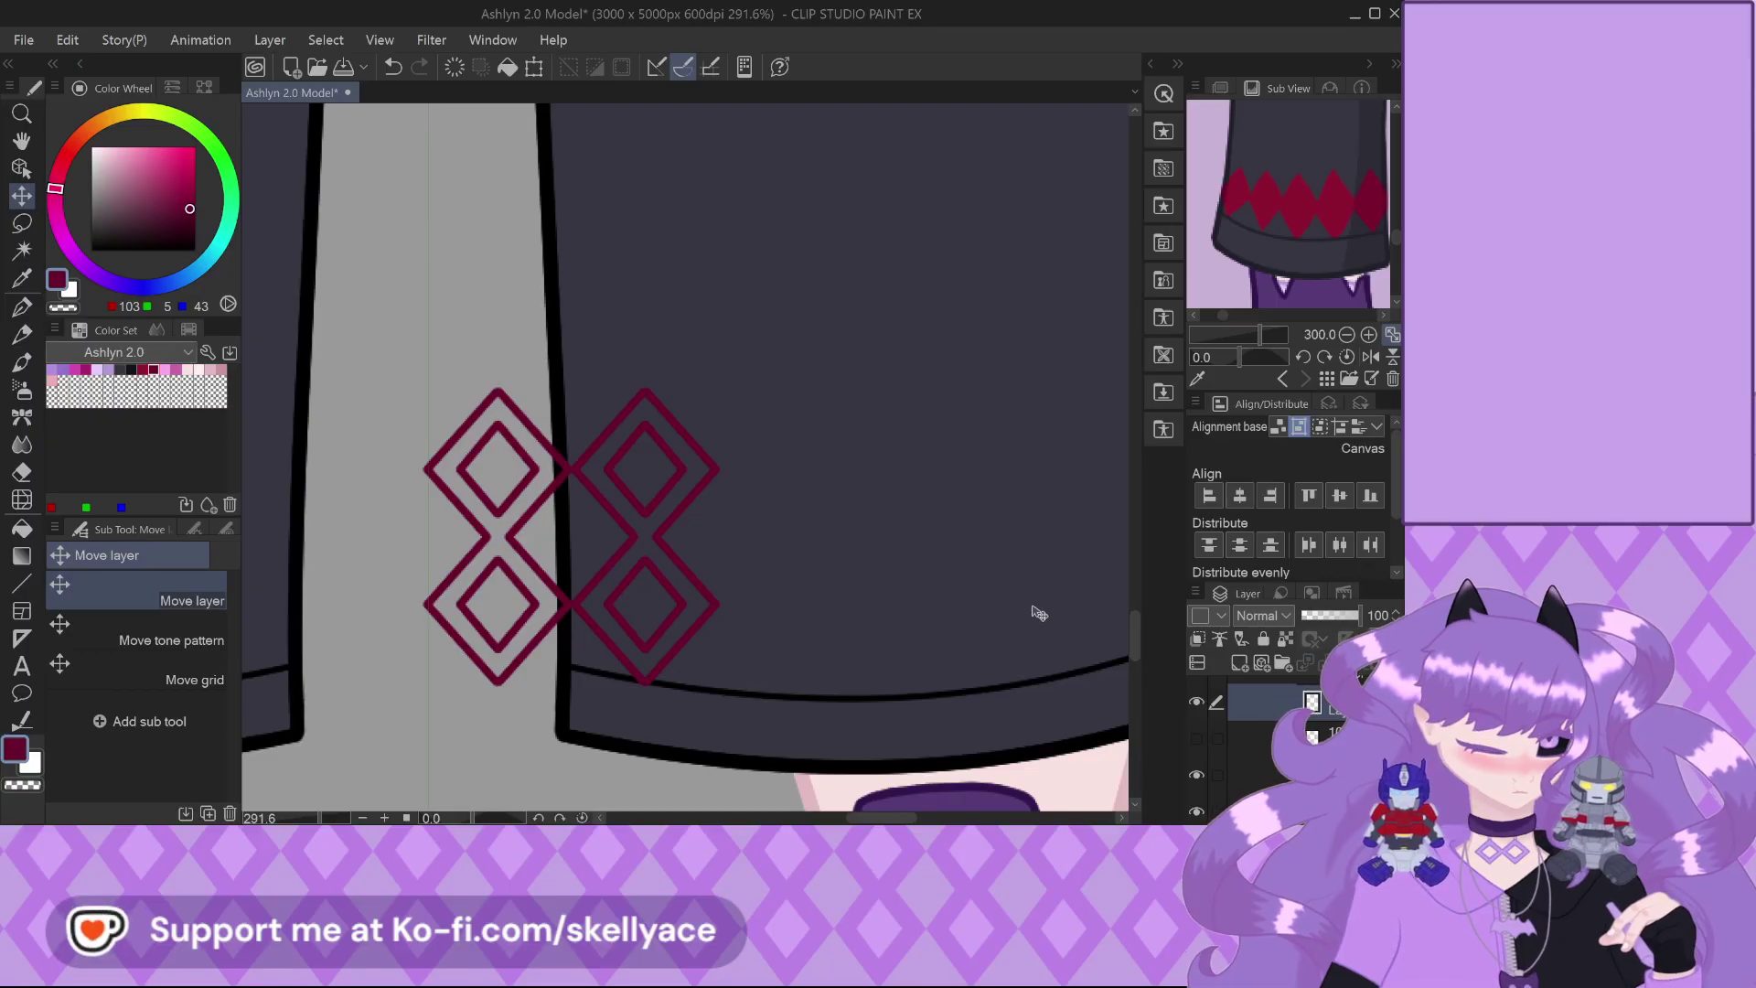
Duplicate the pair of double diamonds and align the copy toward the outer seam to form a row of four columns
left_click_drag(517, 589, 773, 660)
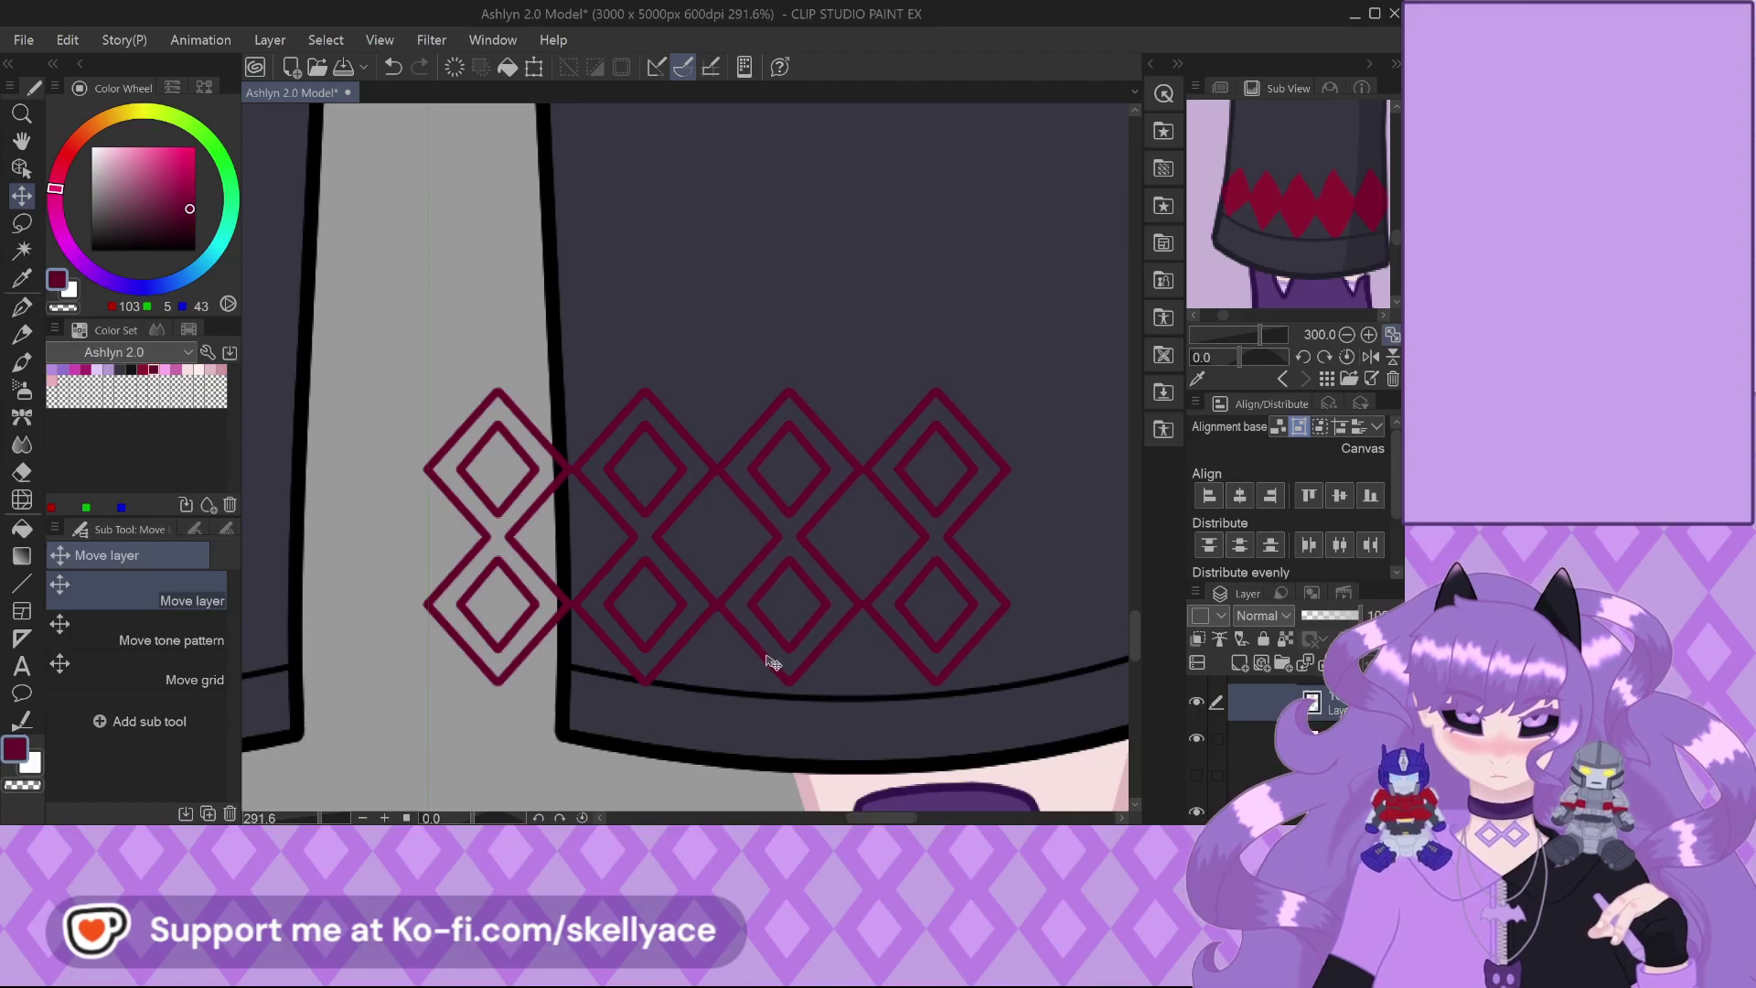
scroll(777, 660, "up", 5)
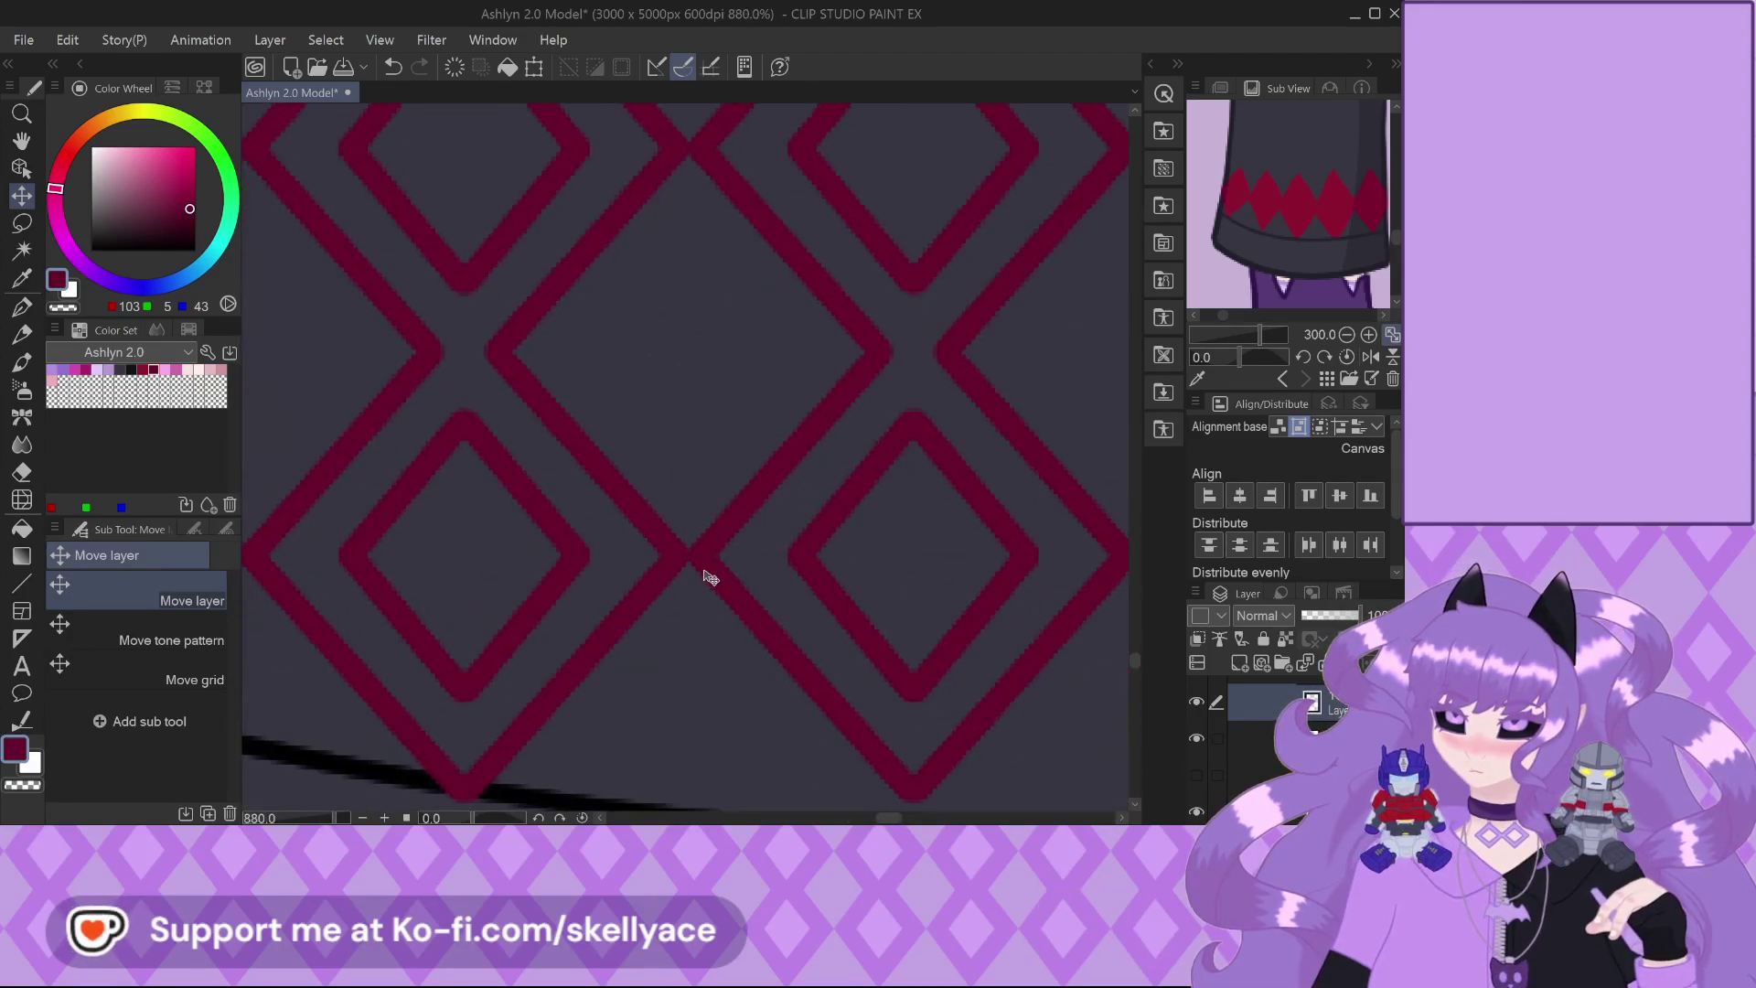
scroll(694, 600, "down", 3)
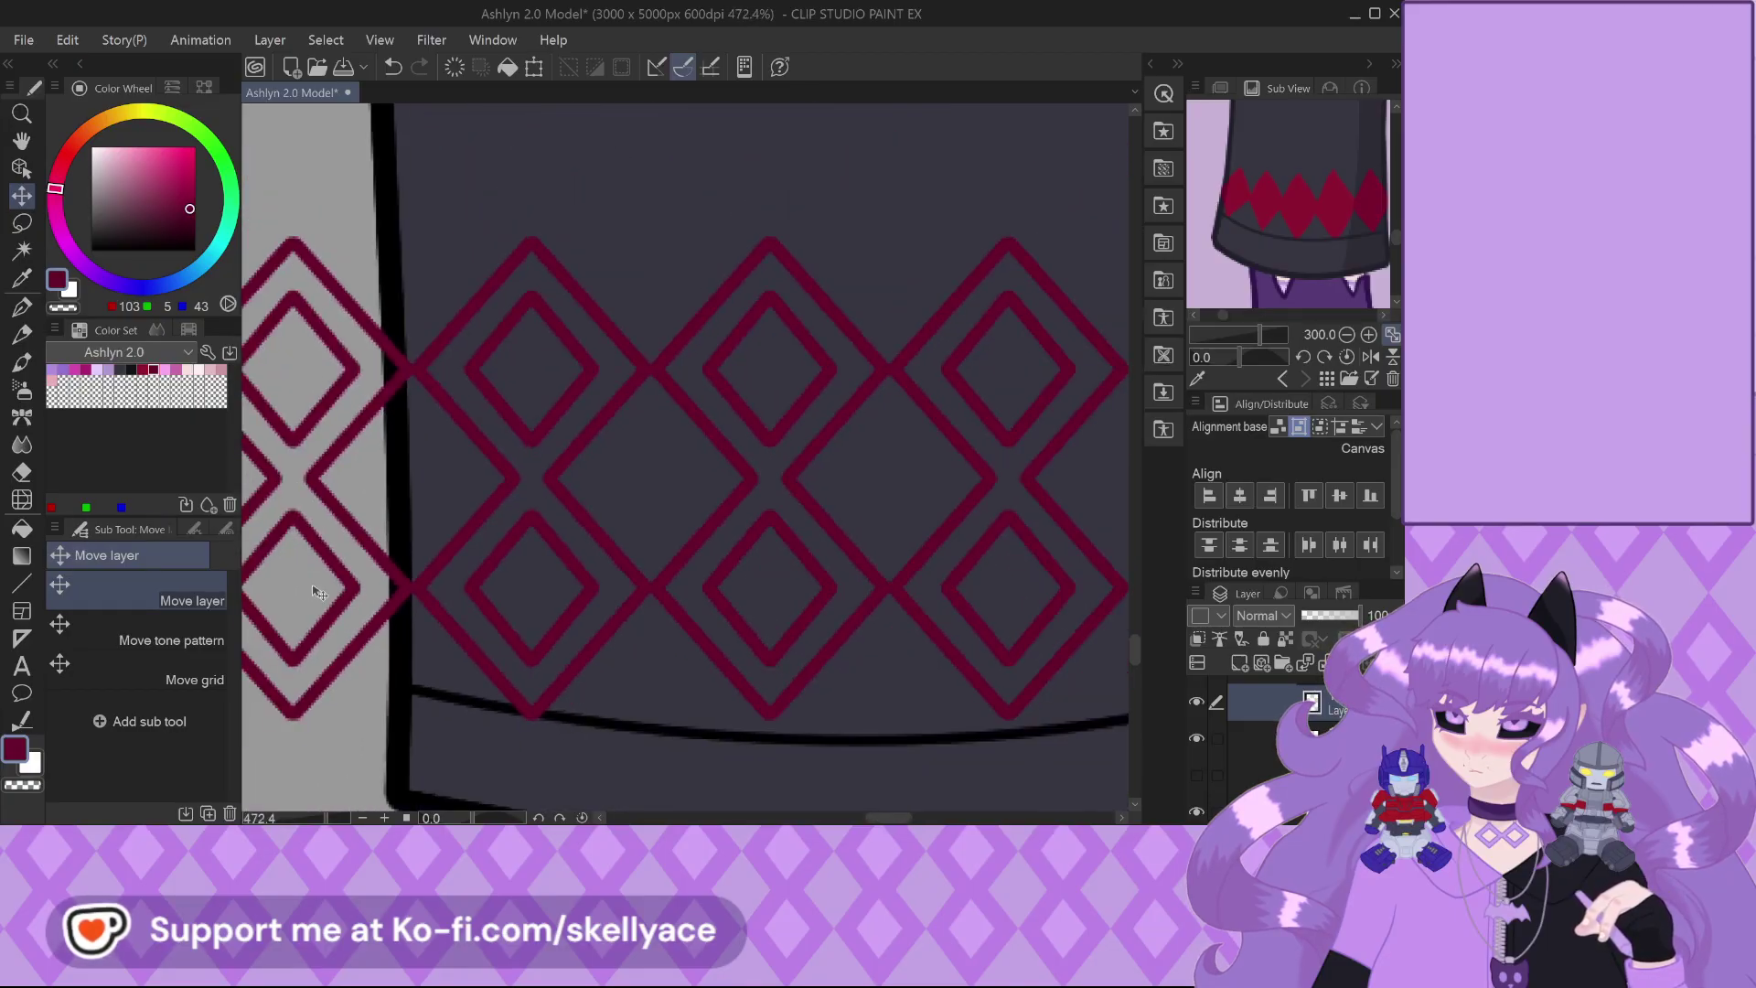
scroll(318, 593, "down", 5)
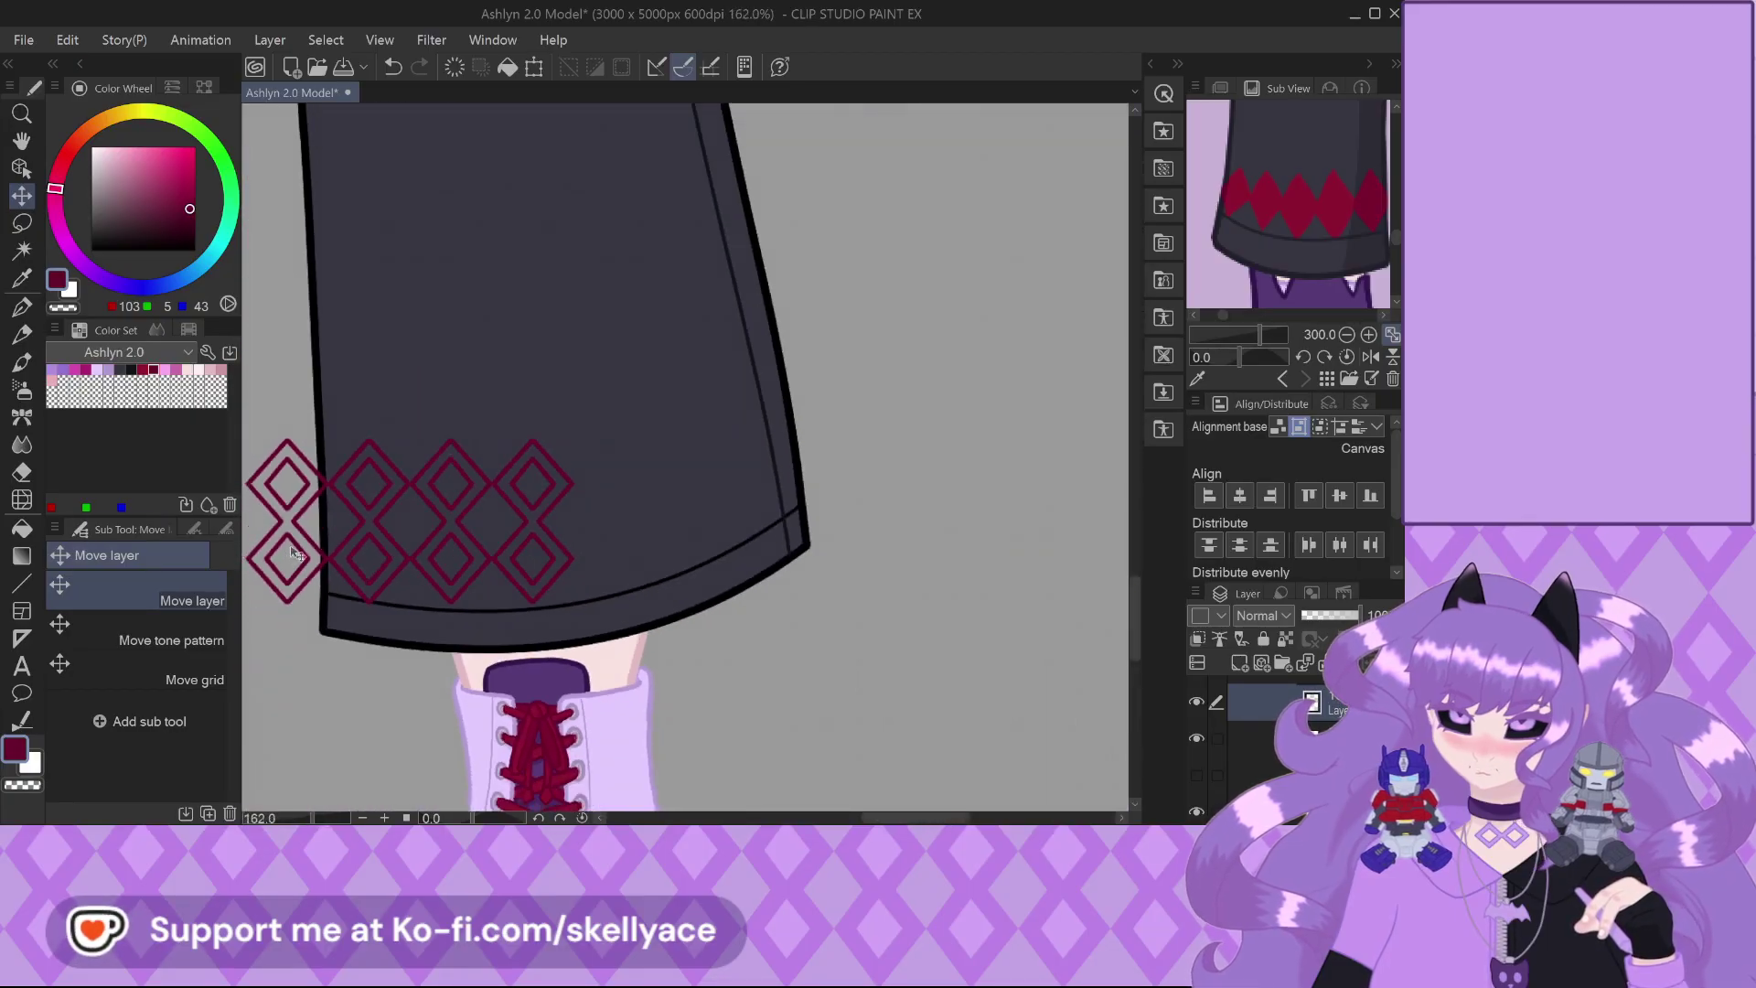
Add another copy of the two-column diamond pair toward the outer seam, extending the row to six columns with corners touching
scroll(554, 558, "up", 1)
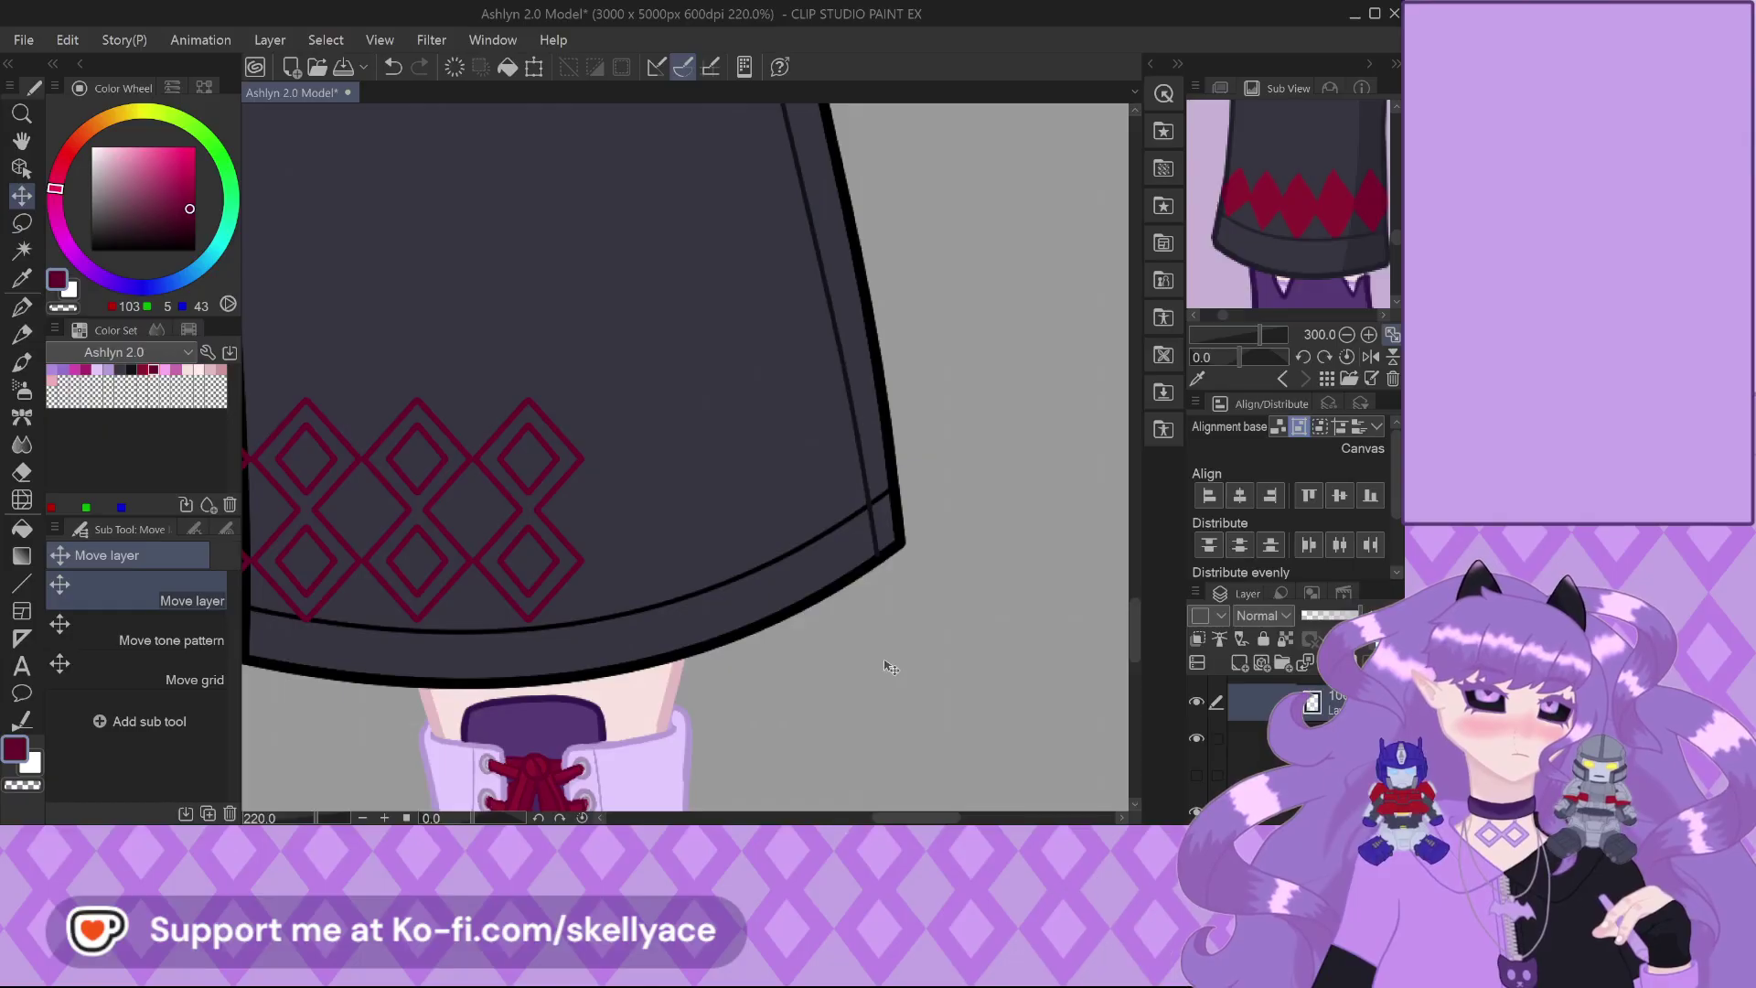
left_click_drag(412, 490, 623, 500)
scroll(598, 494, "up", 4)
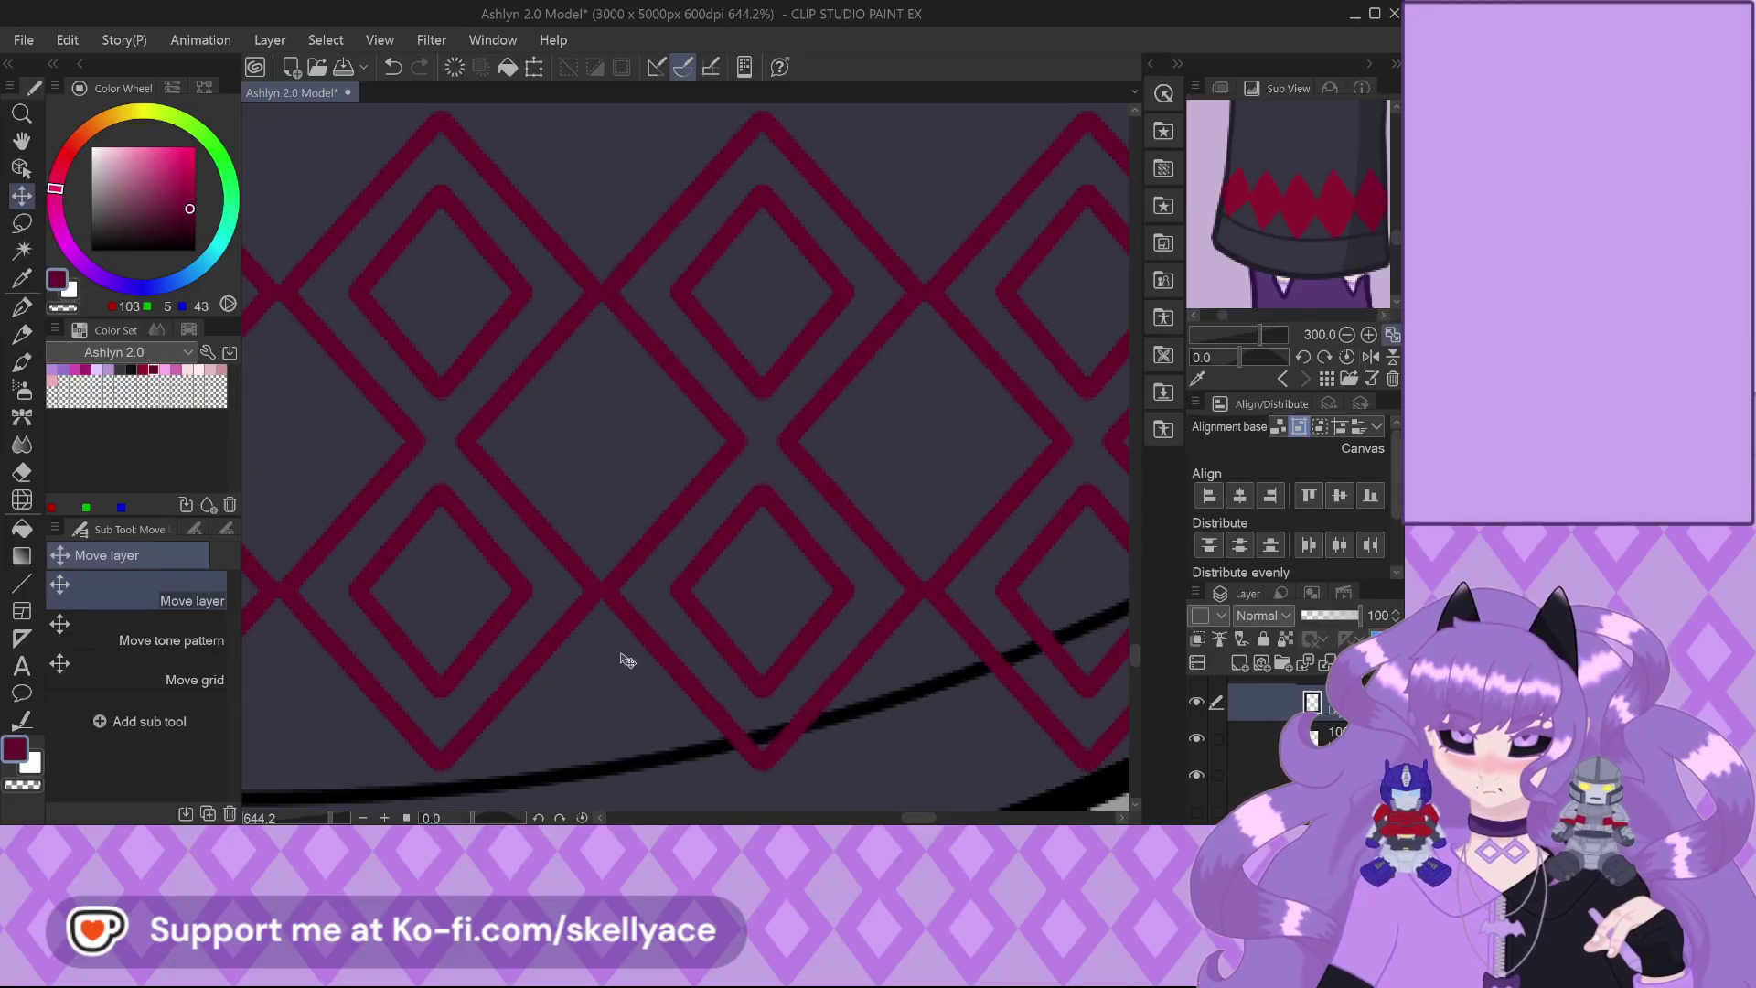
scroll(752, 639, "down", 4)
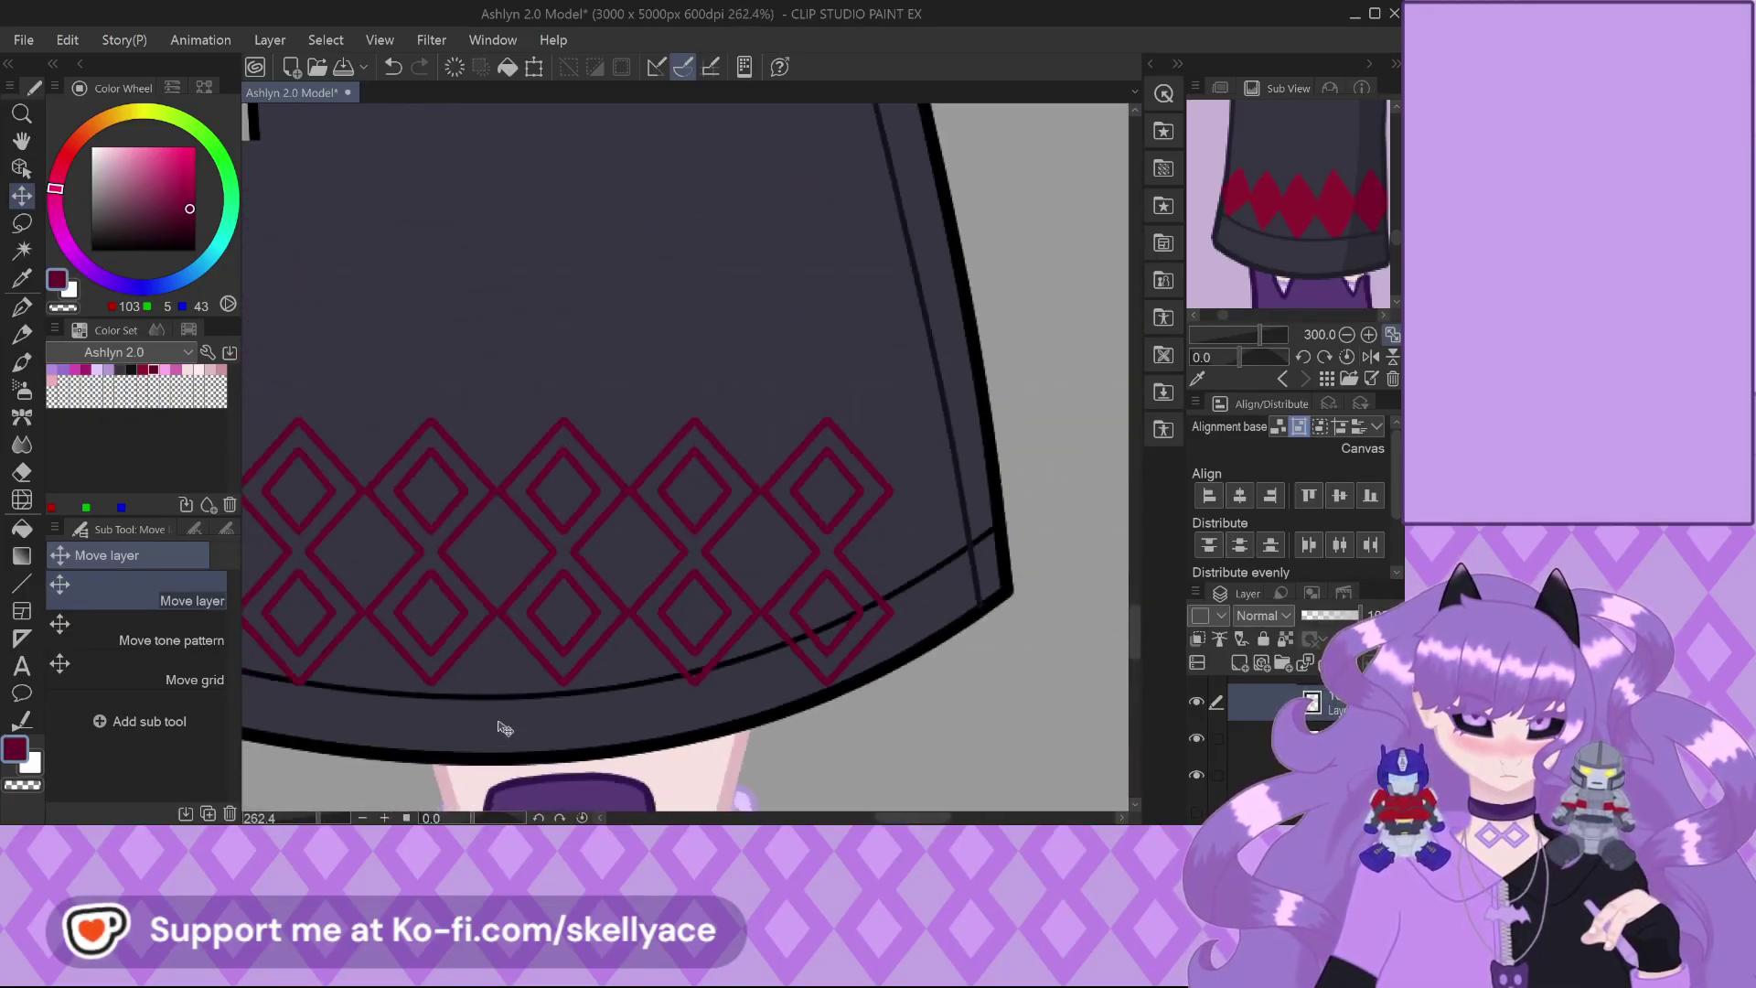
scroll(647, 616, "down", 4)
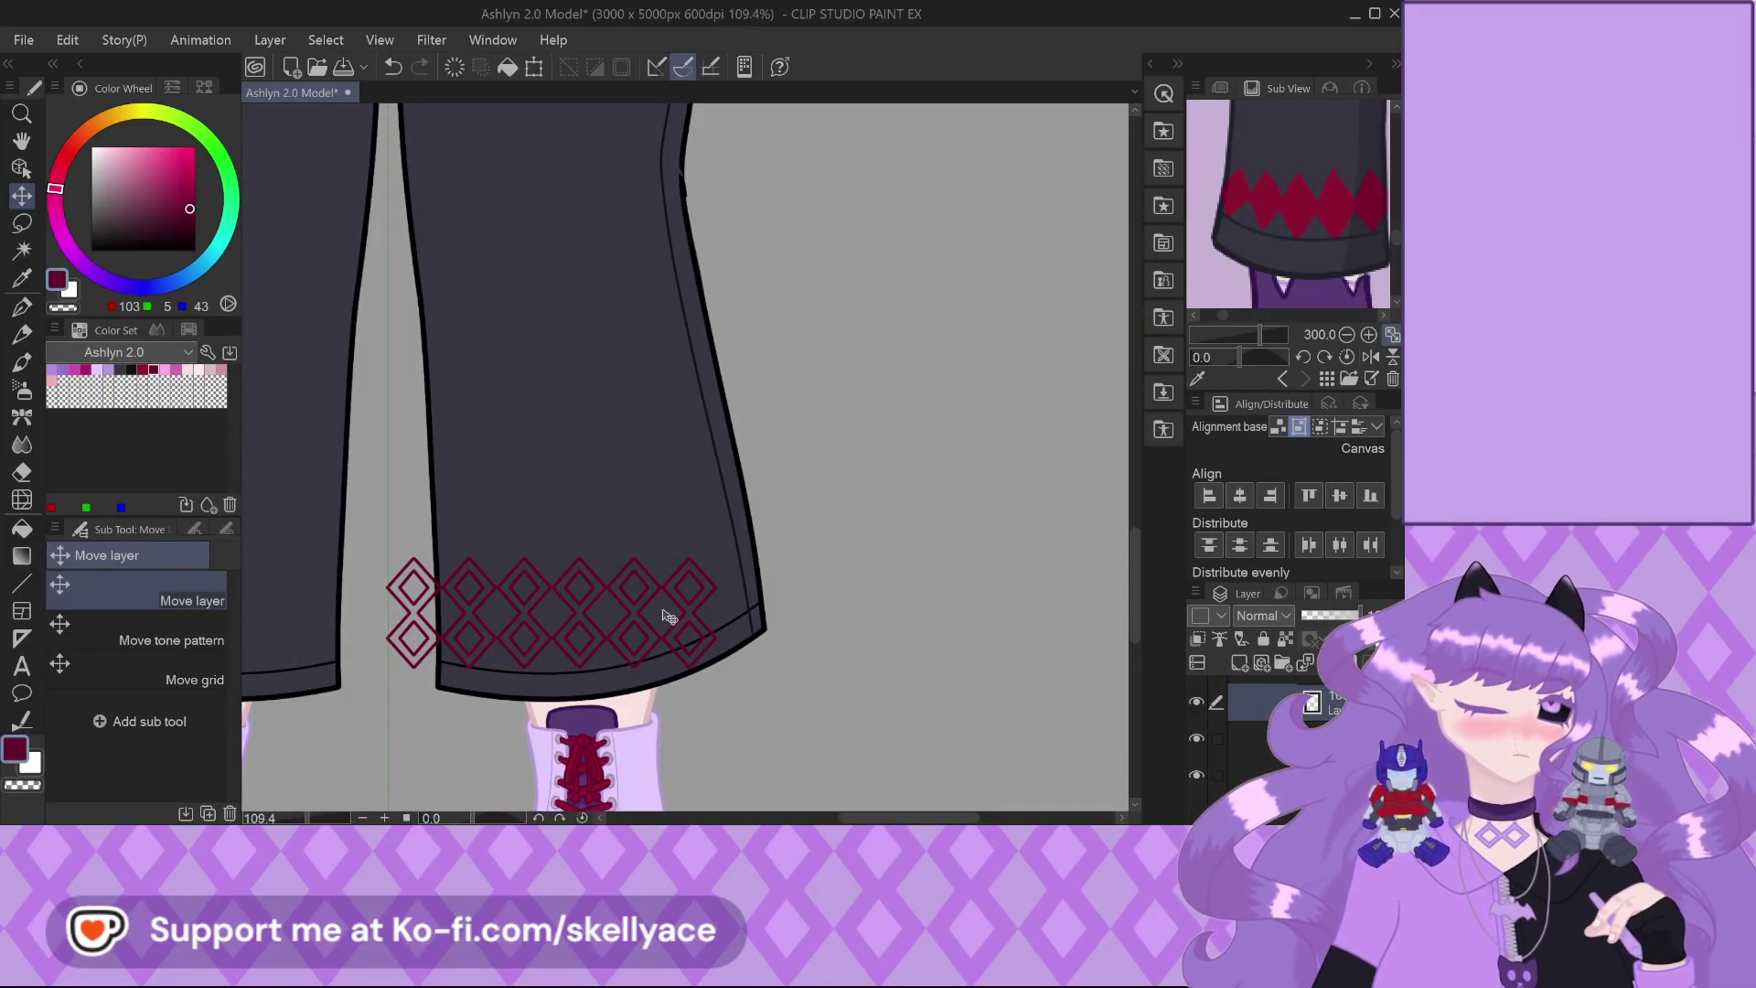
Place one more copy of the diamond pair past the pant leg's outer edge, extending the row to eight columns
scroll(666, 615, "up", 3)
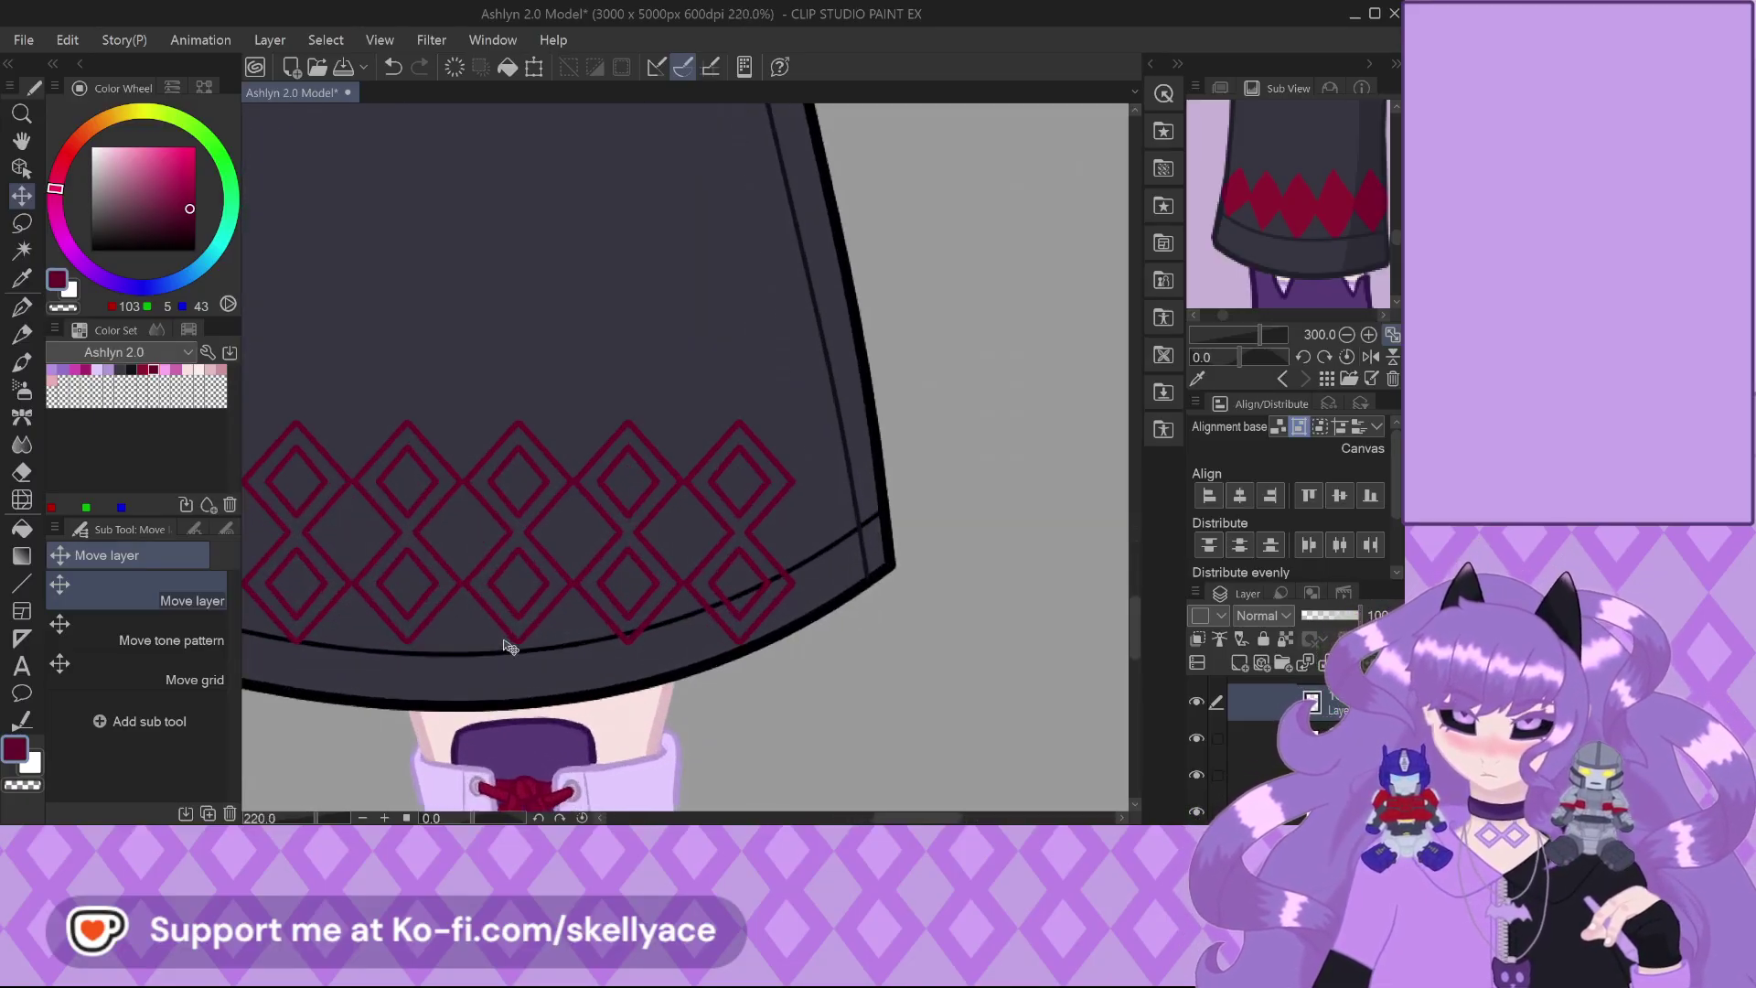
left_click_drag(569, 639, 793, 641)
scroll(805, 622, "up", 2)
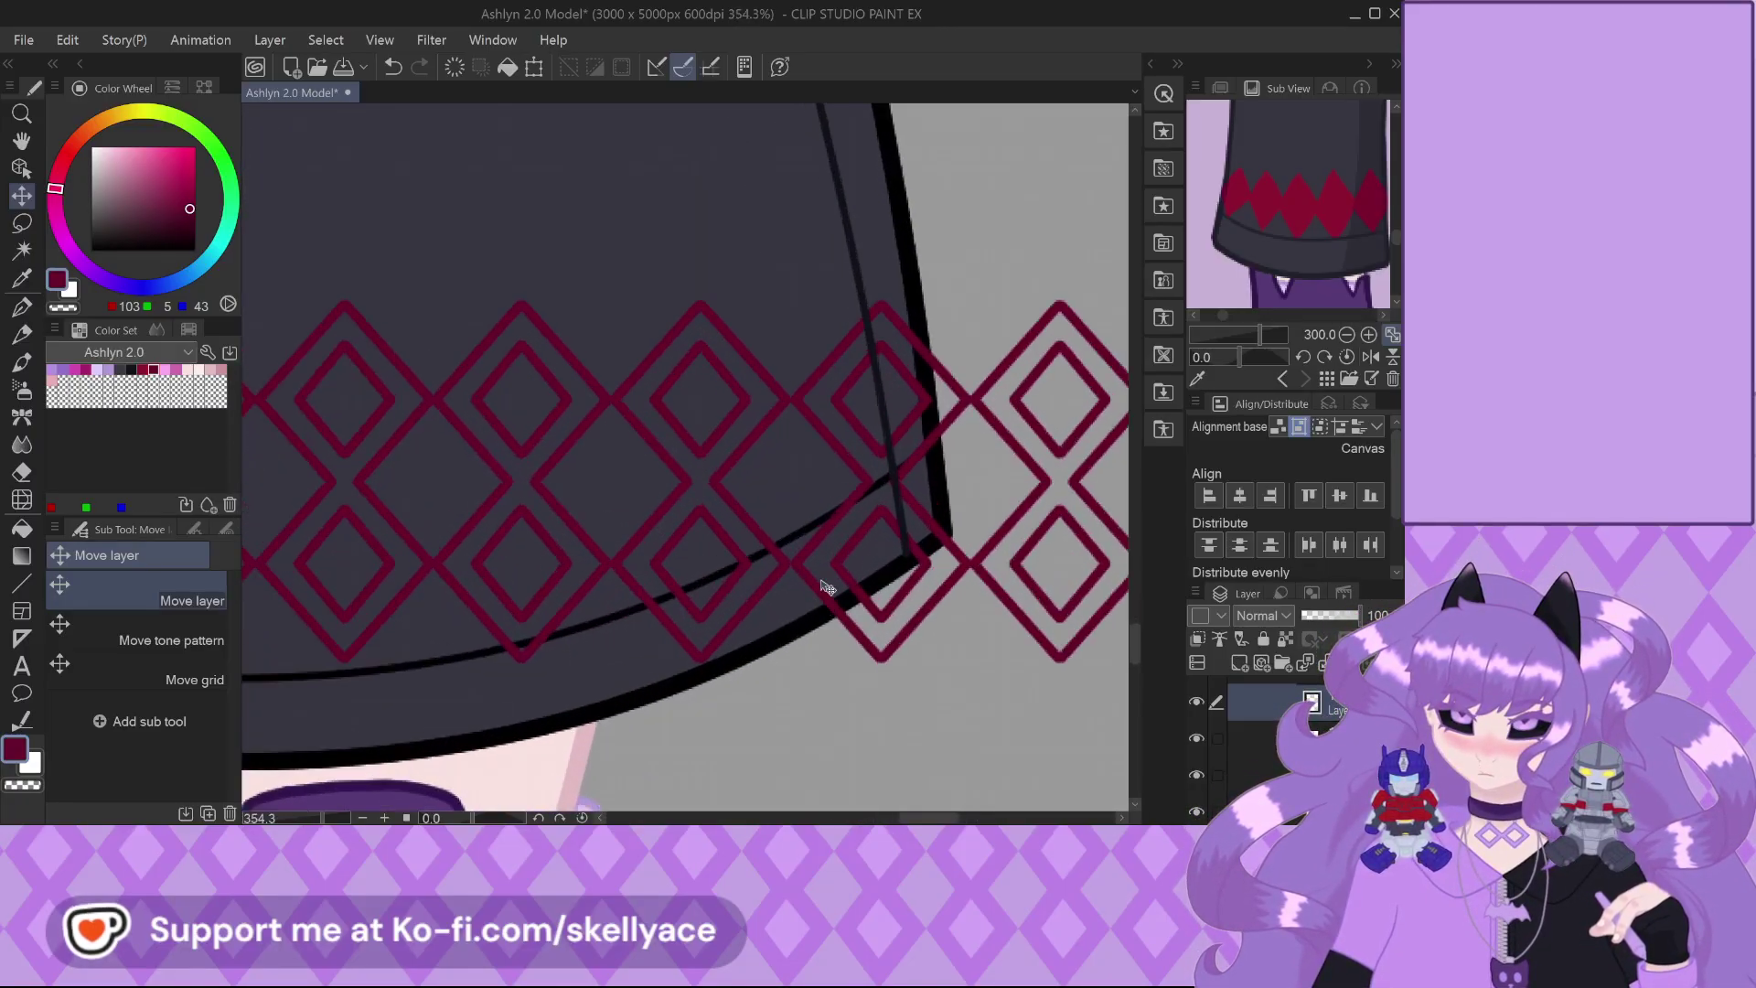
scroll(825, 586, "up", 1)
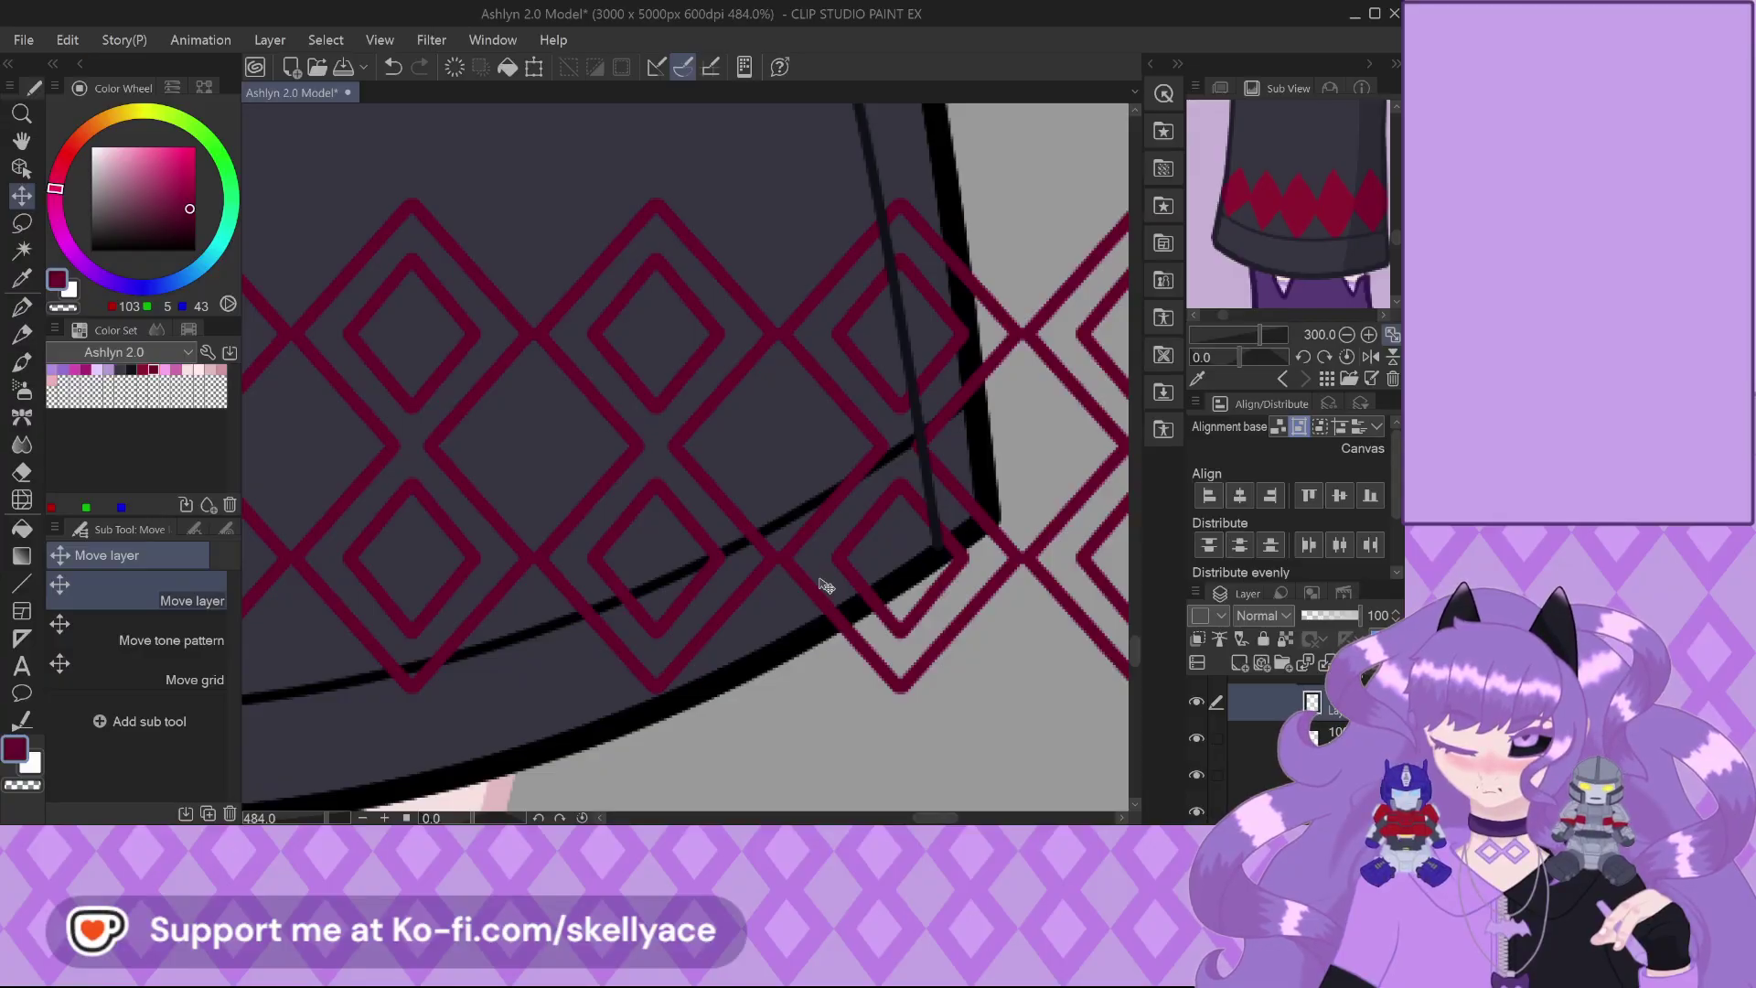
scroll(736, 619, "down", 2)
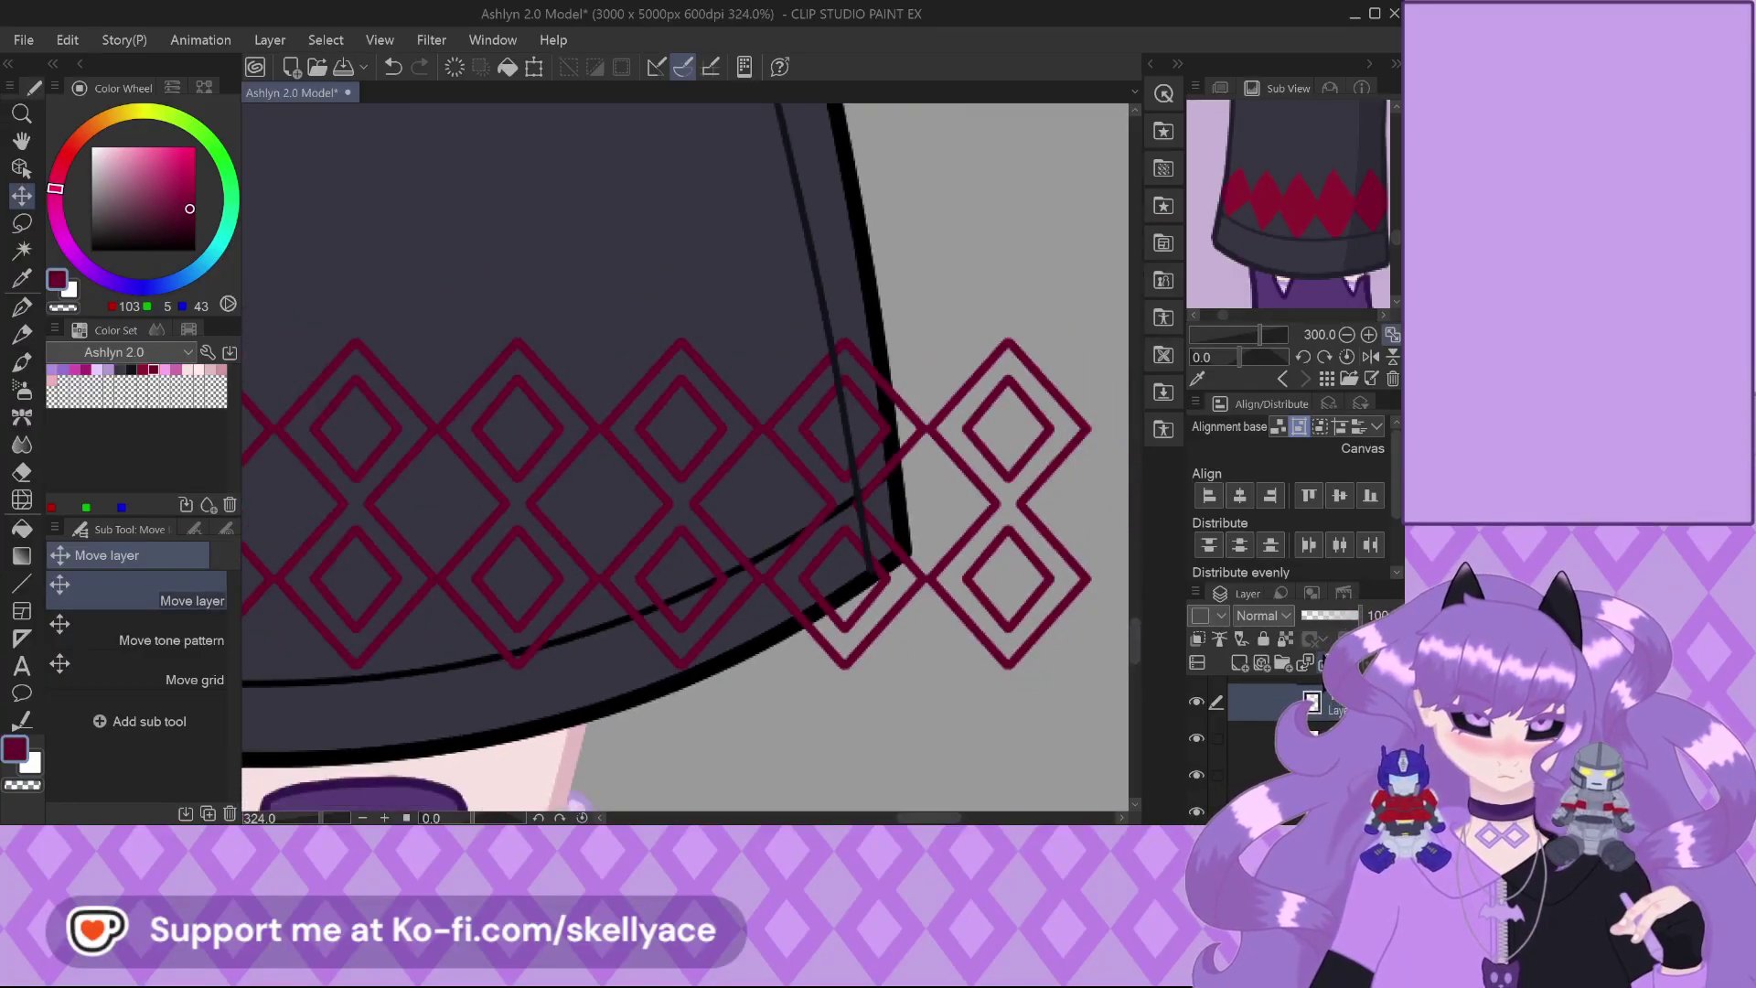
scroll(803, 606, "down", 2)
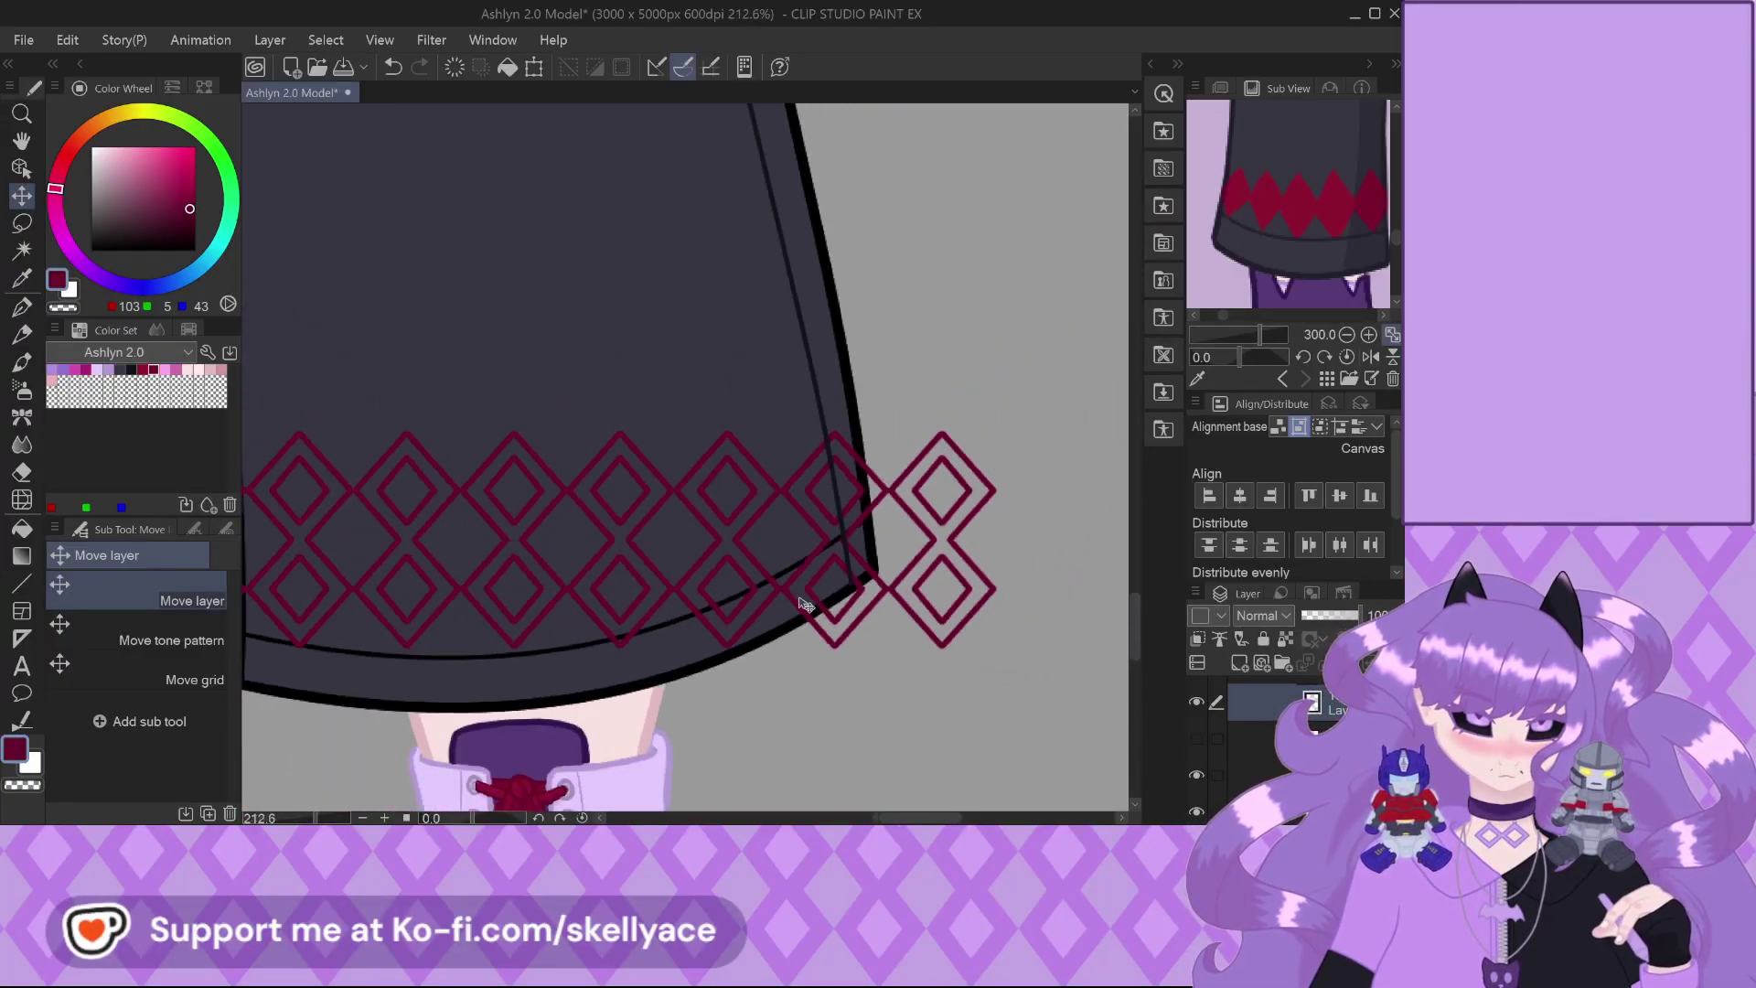
Fill the band of the outermost column's upper diamond in red (141, 20, 48), using the pen at size 30 on the layer beneath the outlines
scroll(802, 605, "down", 1)
scroll(1232, 693, "up", 1)
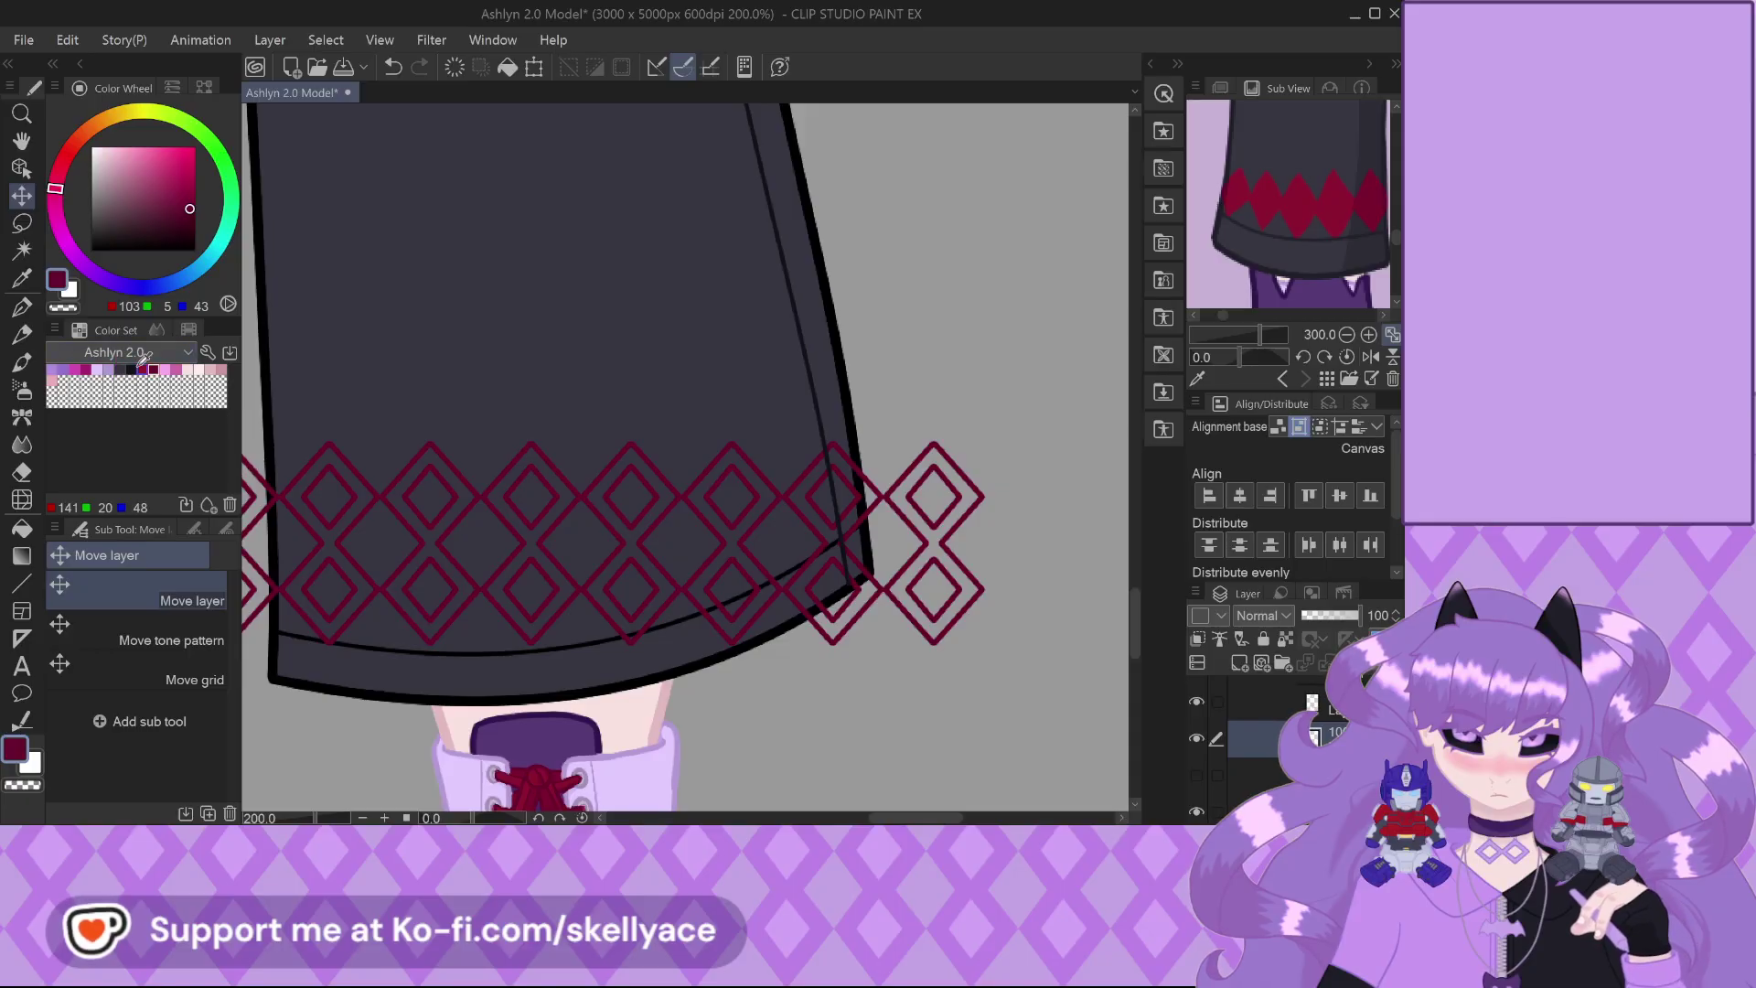
left_click(16, 313)
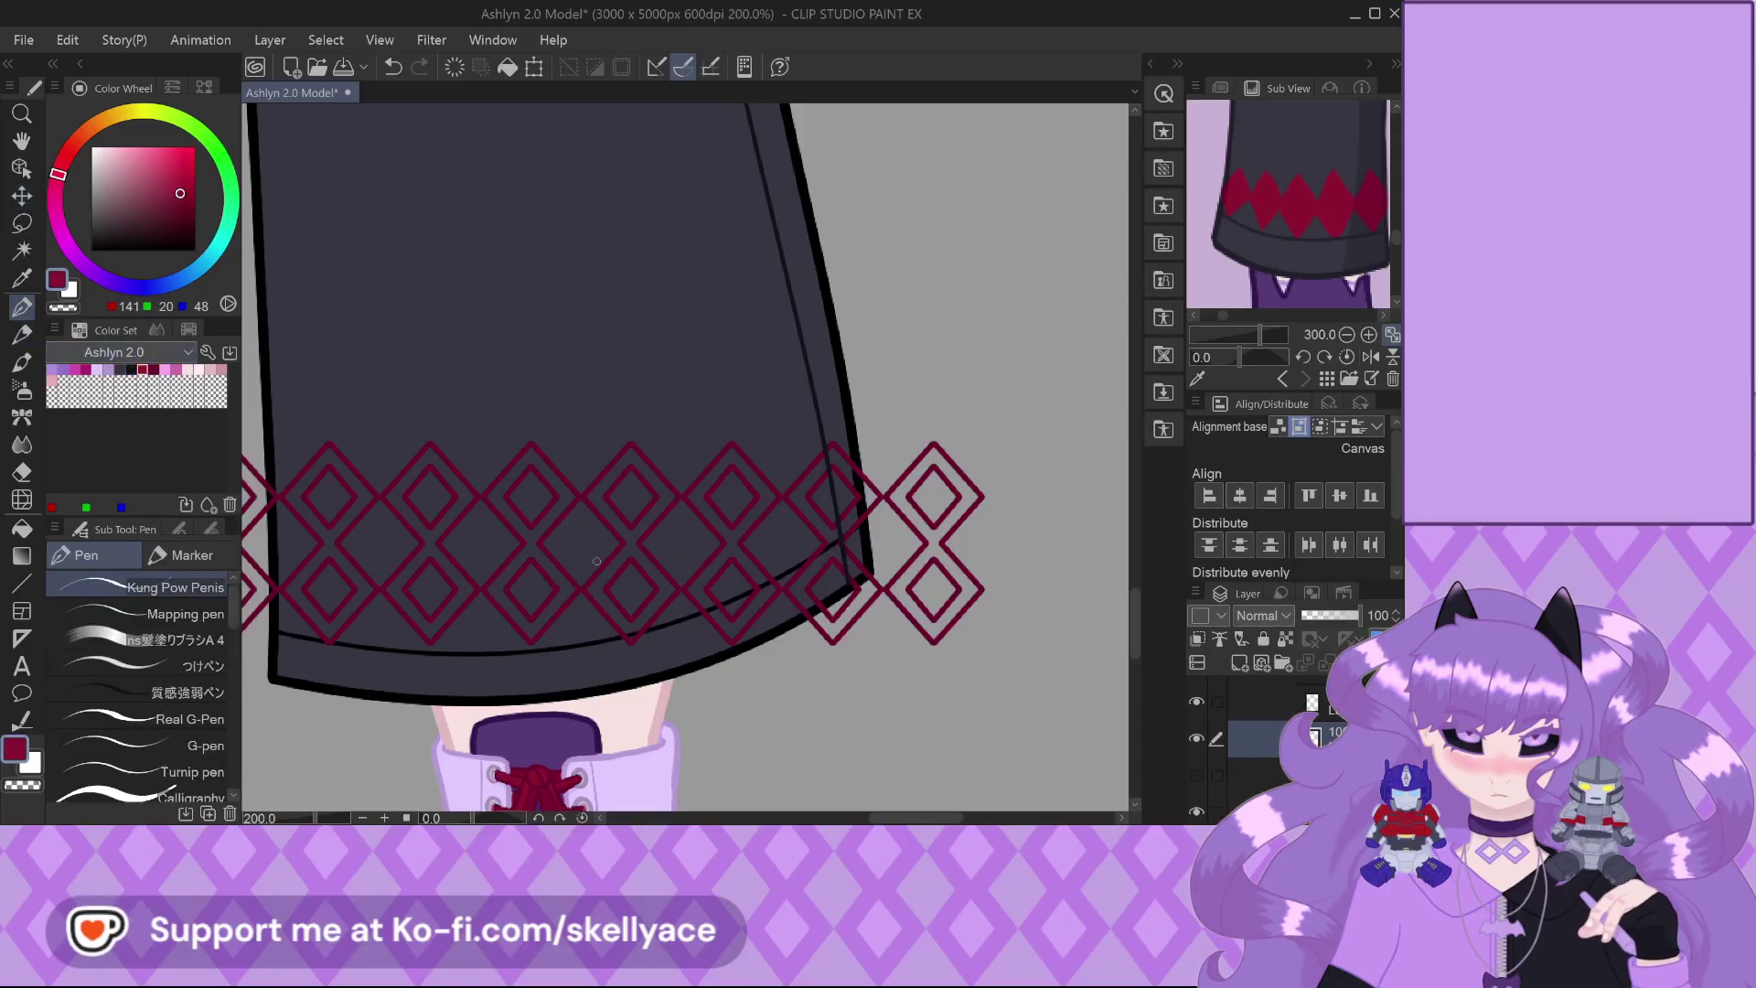
scroll(582, 556, "down", 2)
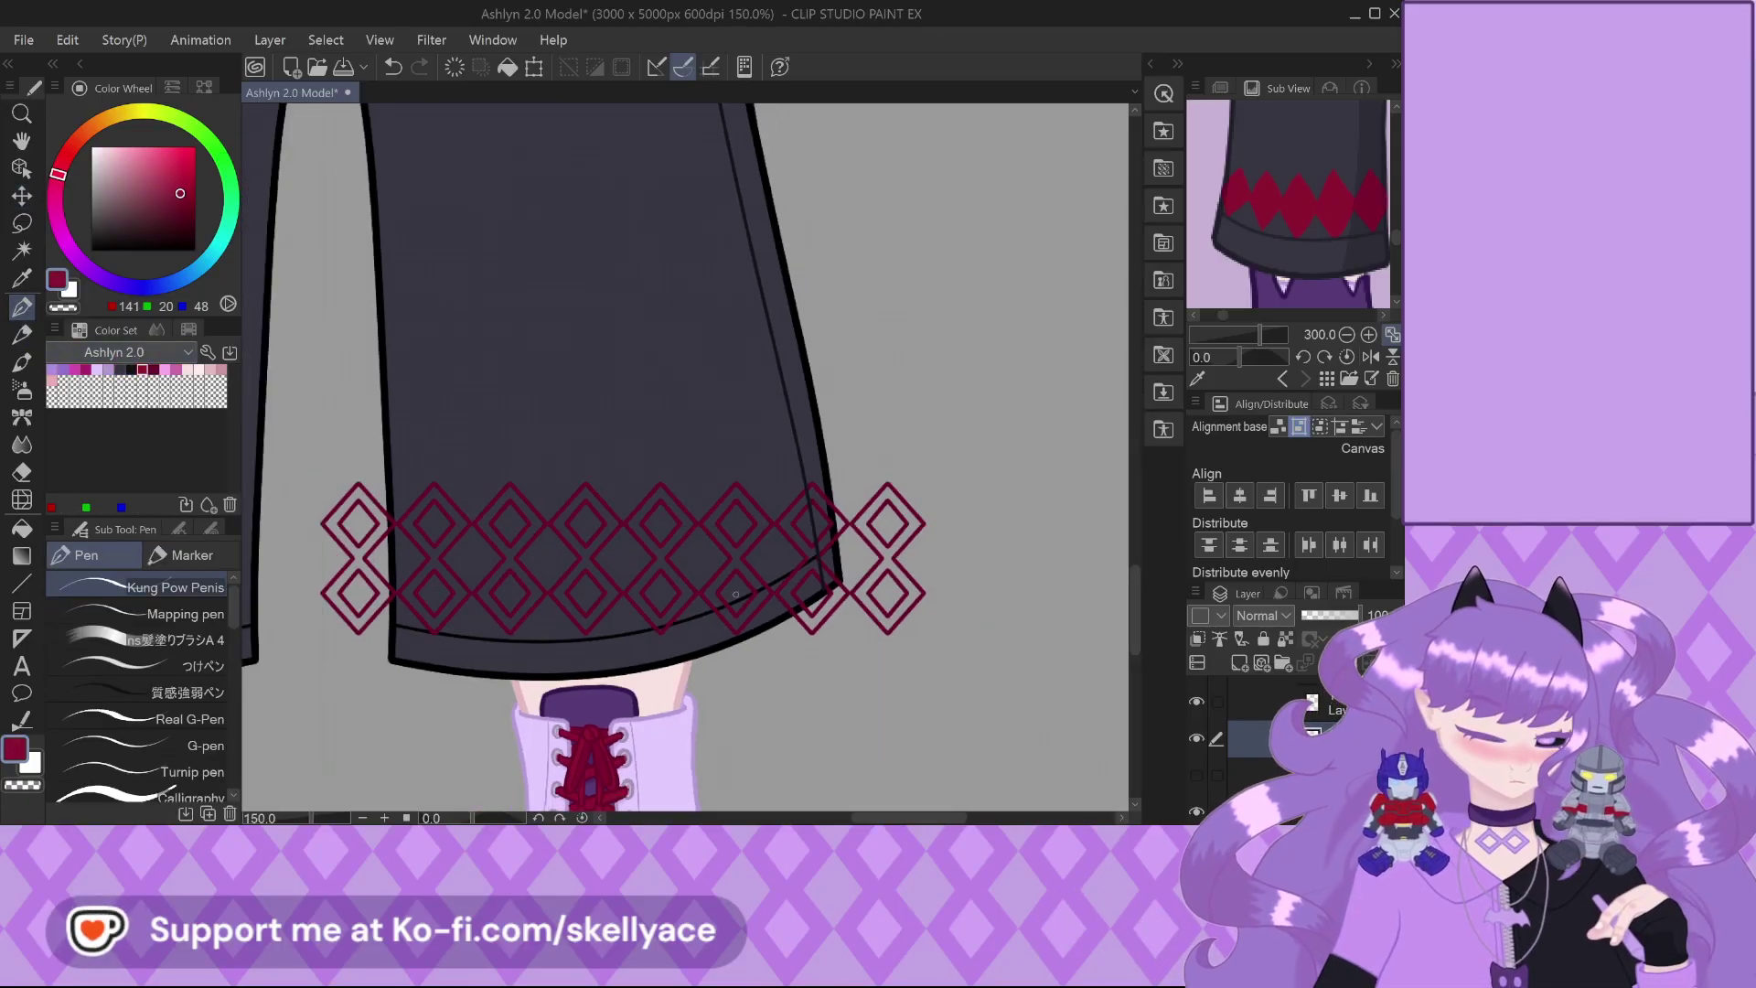
left_click(209, 528)
left_click(136, 692)
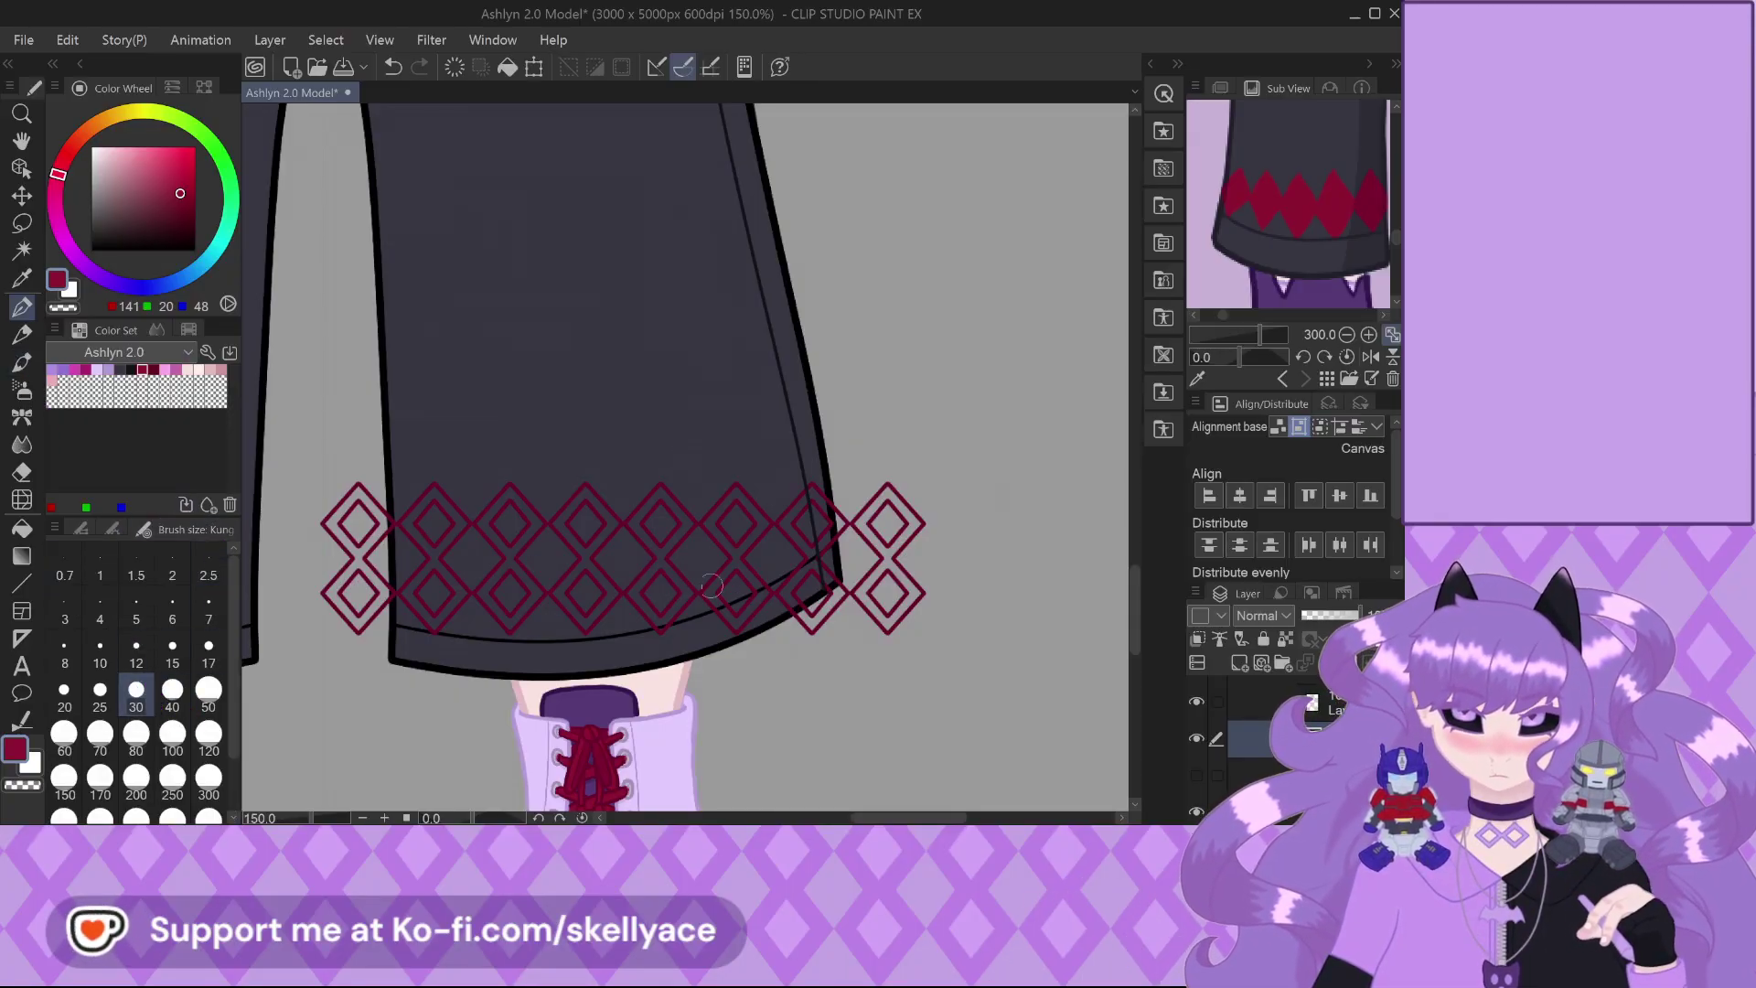
scroll(891, 530, "up", 4)
mouse_move(896, 537)
left_mouse_down()
mouse_move(940, 521)
mouse_move(807, 651)
left_mouse_up()
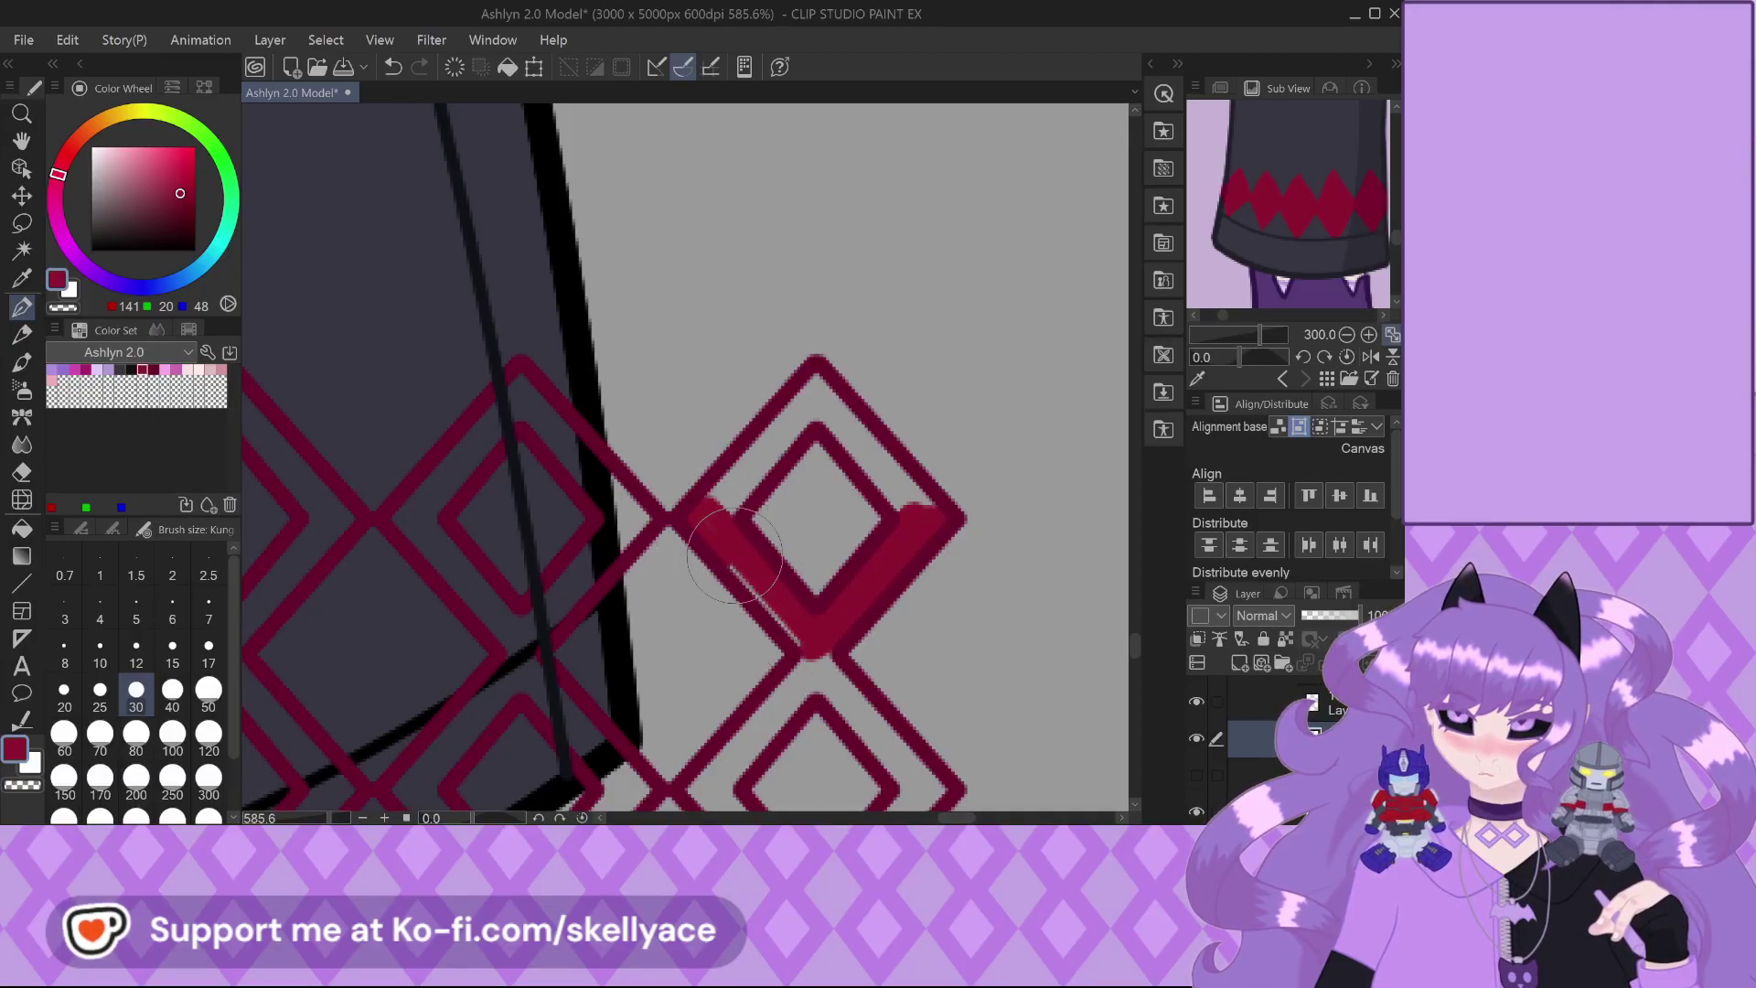
left_click_drag(732, 503, 819, 382)
left_click_drag(711, 520, 772, 430)
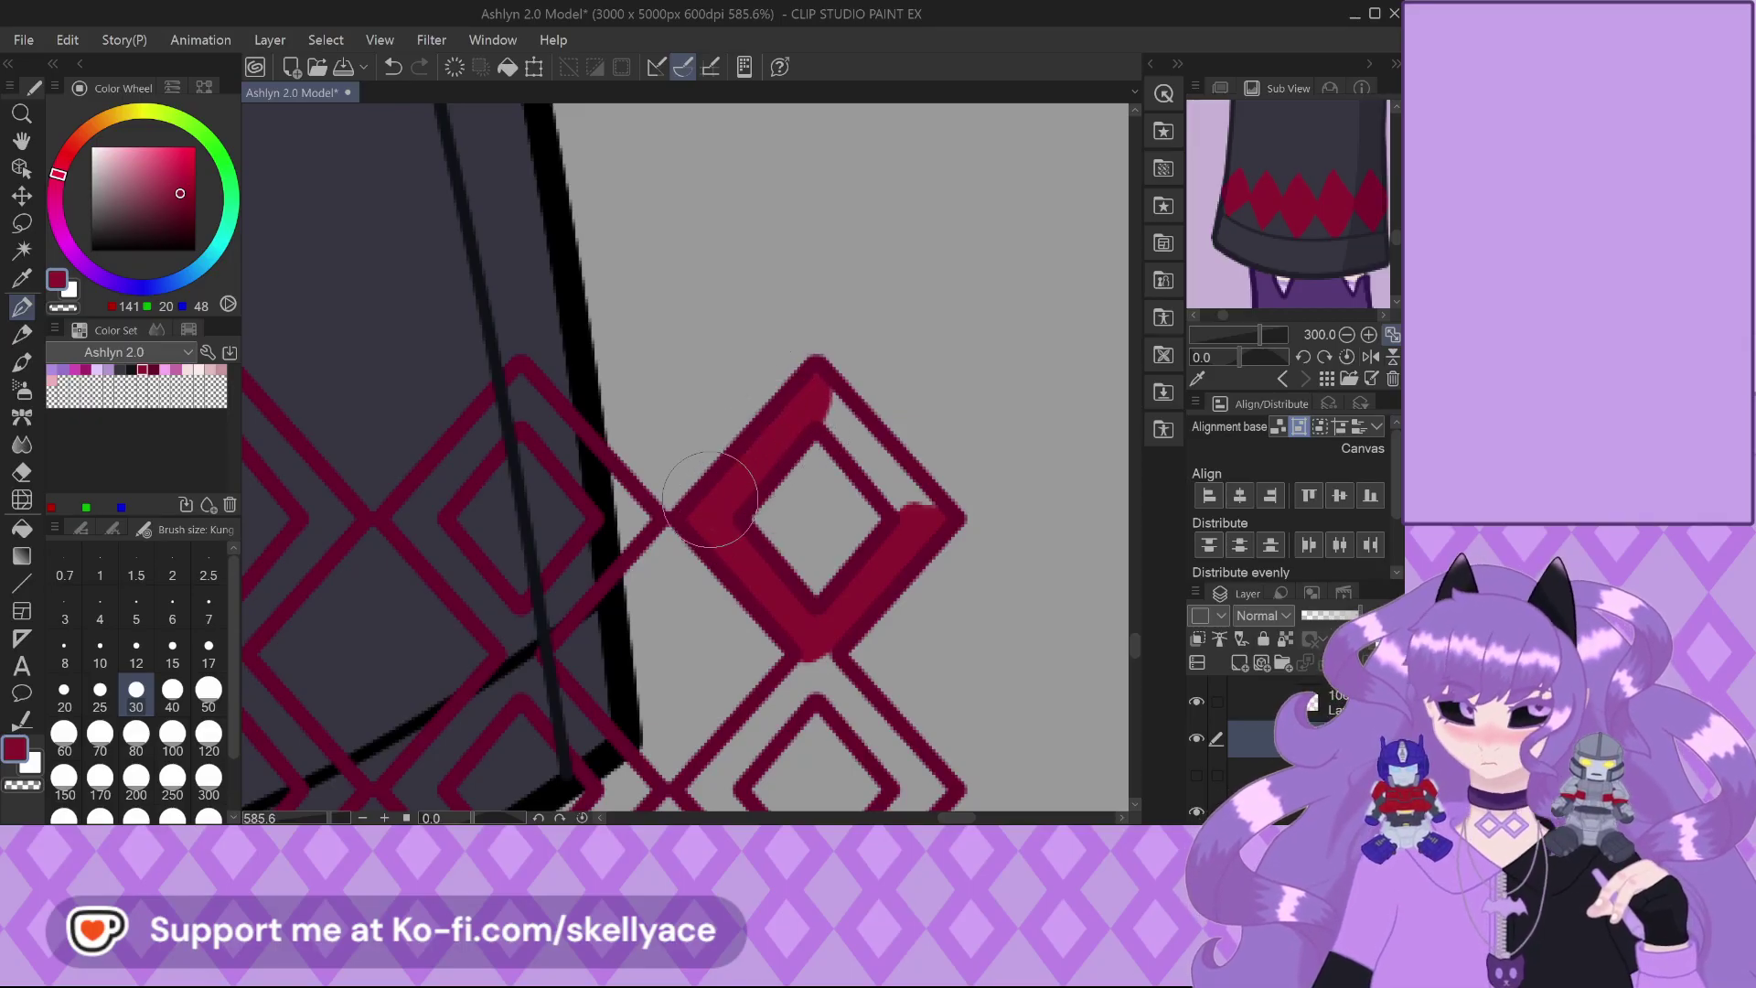
left_click_drag(809, 370, 897, 508)
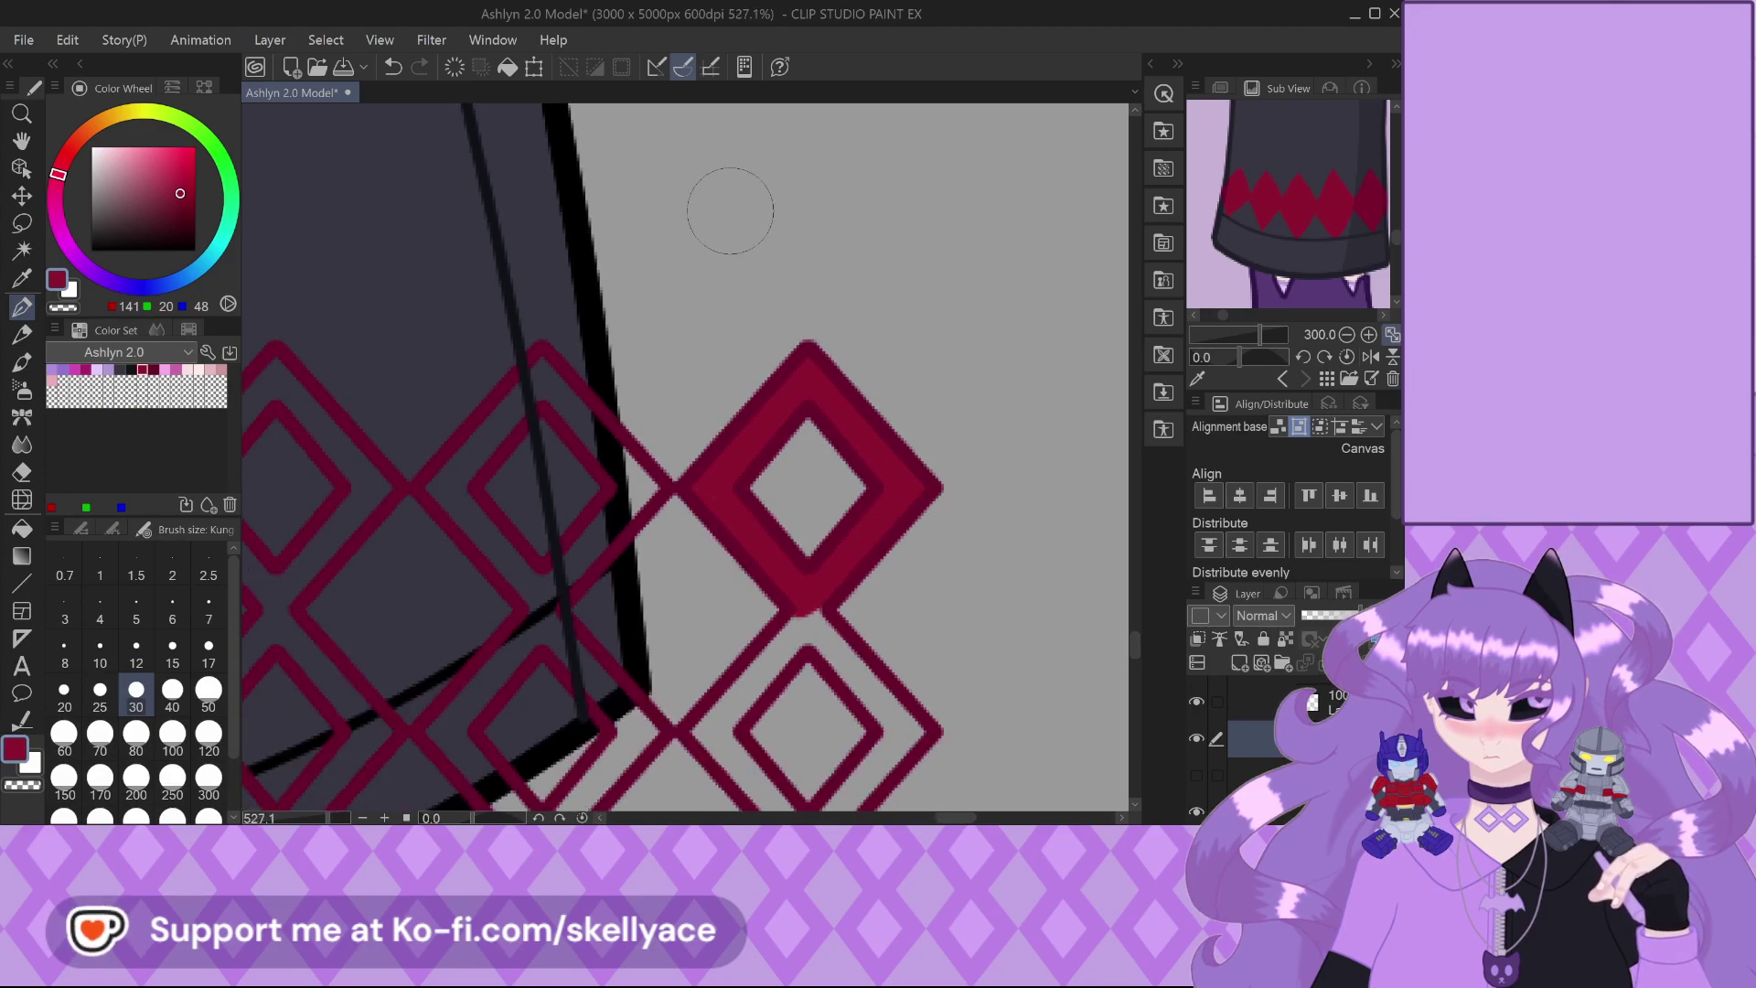
Fill the band of the outermost column's lower diamond with the same red, joining it to the upper diamond
scroll(729, 274, "down", 1)
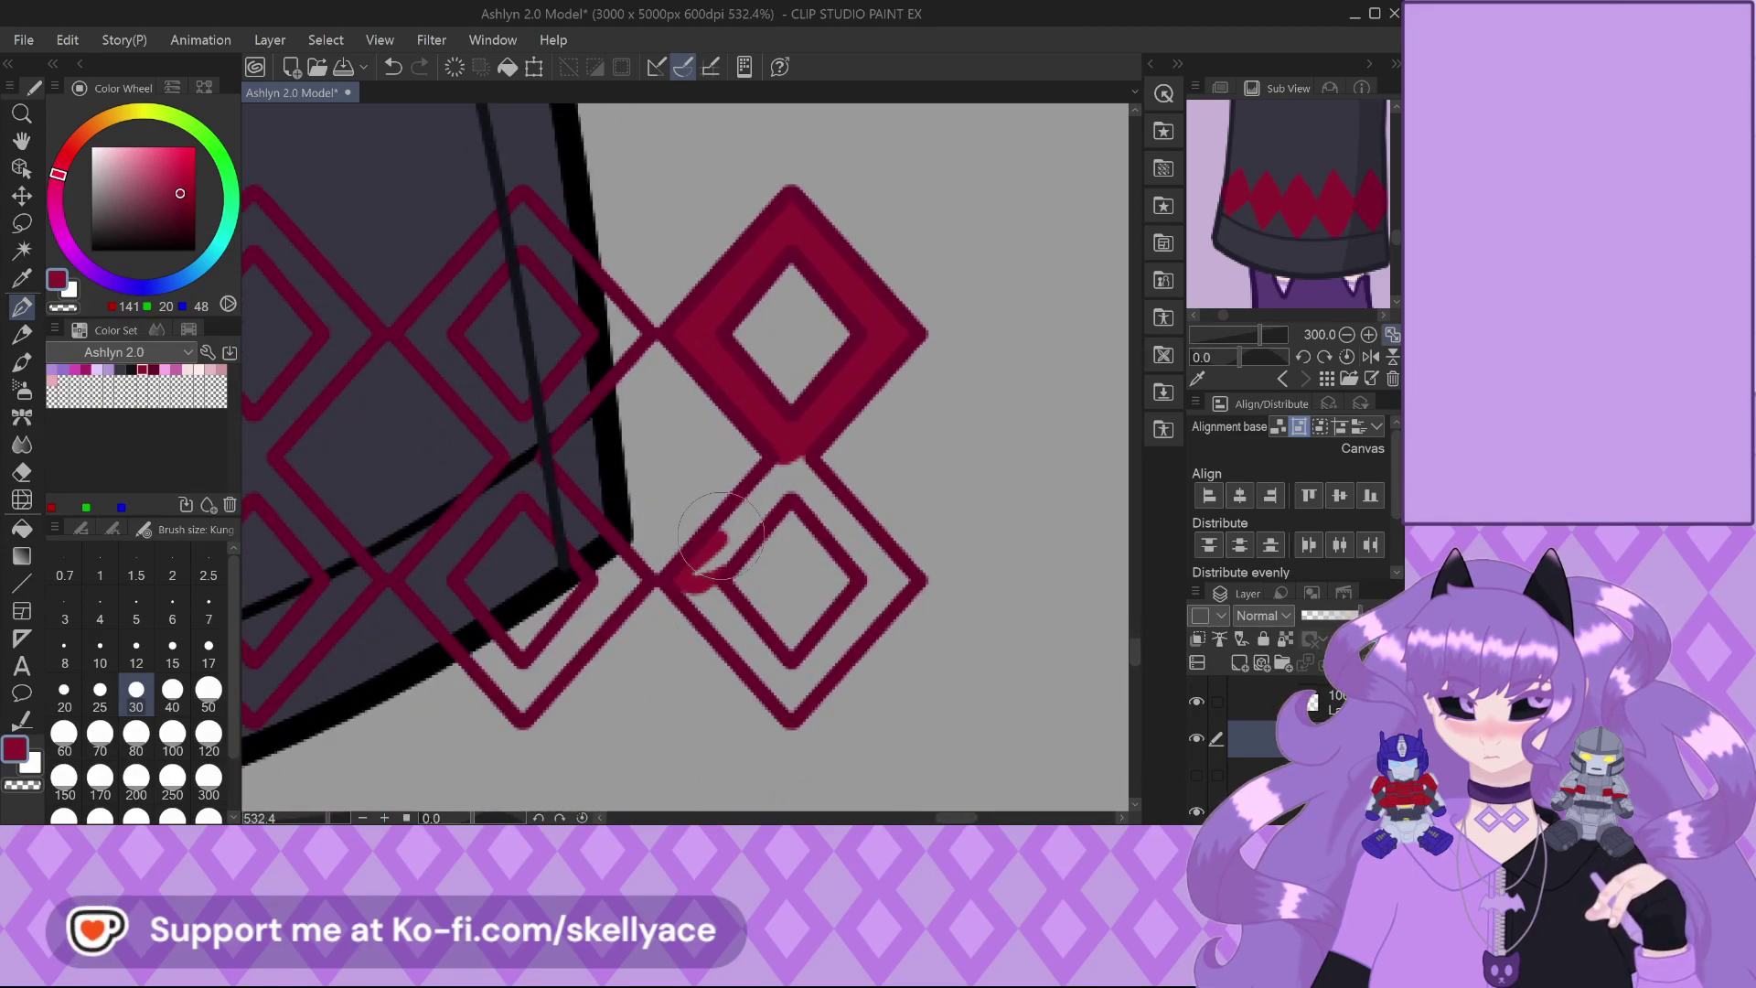
left_click_drag(792, 462, 697, 578)
scroll(783, 466, "up", 2)
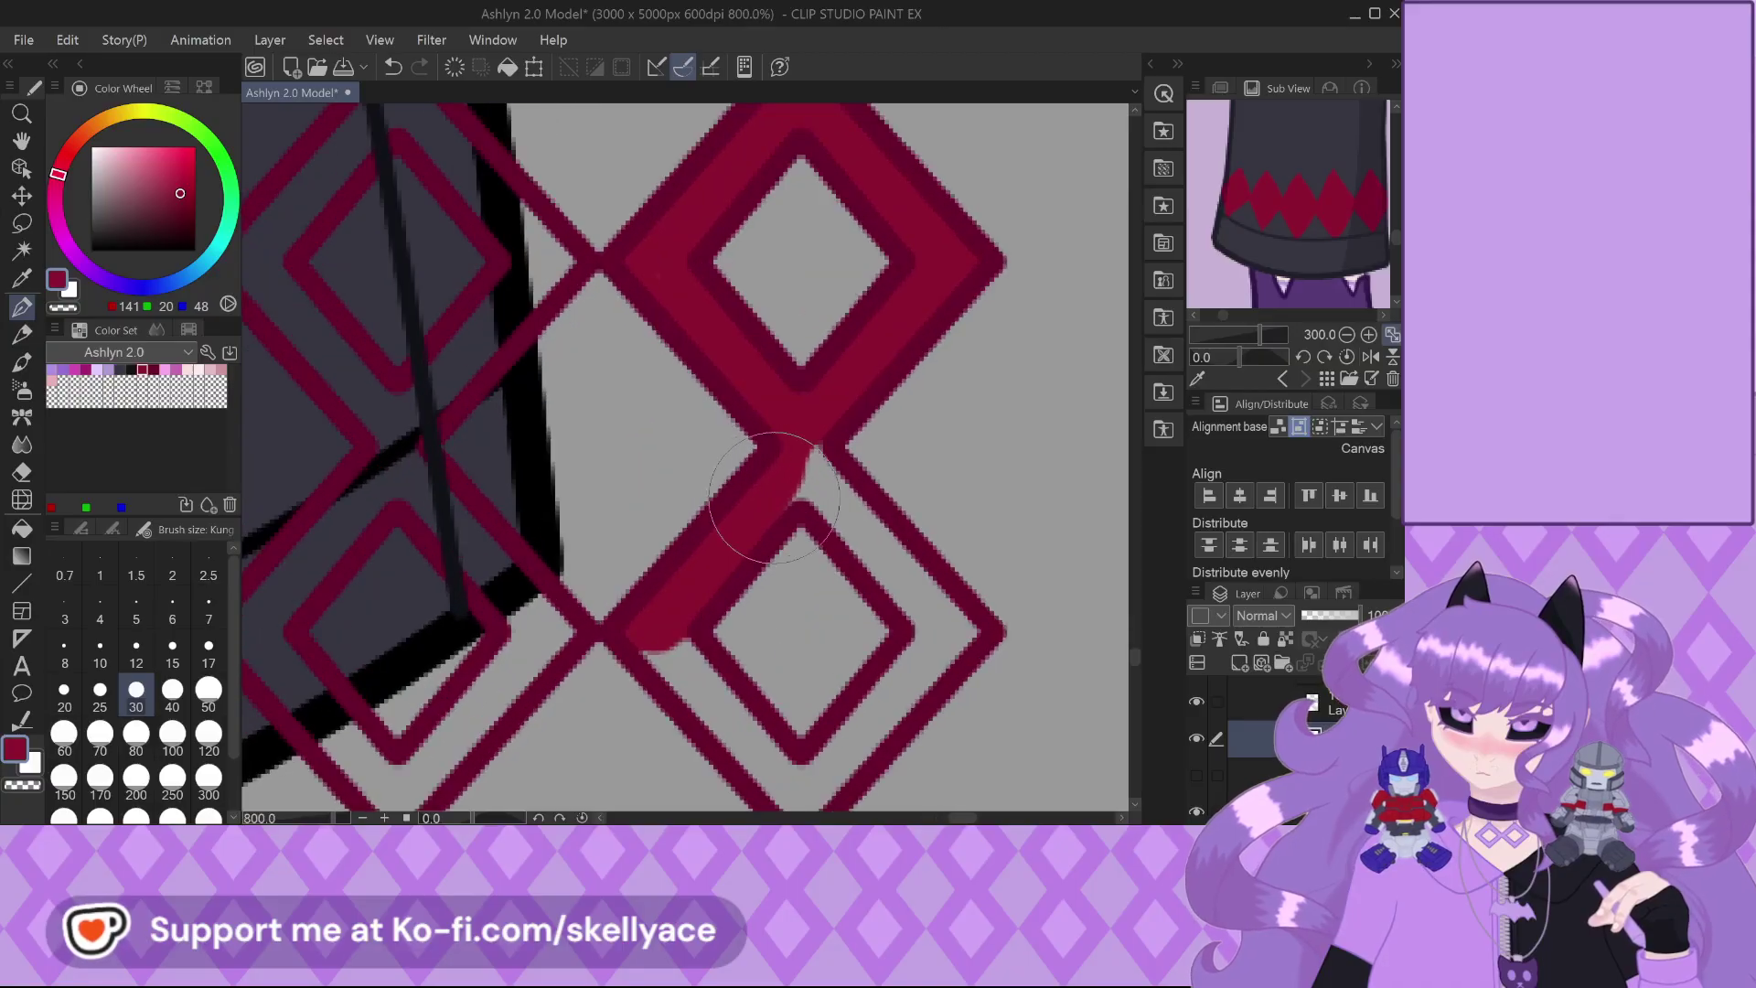
mouse_move(777, 430)
left_mouse_down()
mouse_move(803, 491)
mouse_move(931, 644)
left_mouse_up()
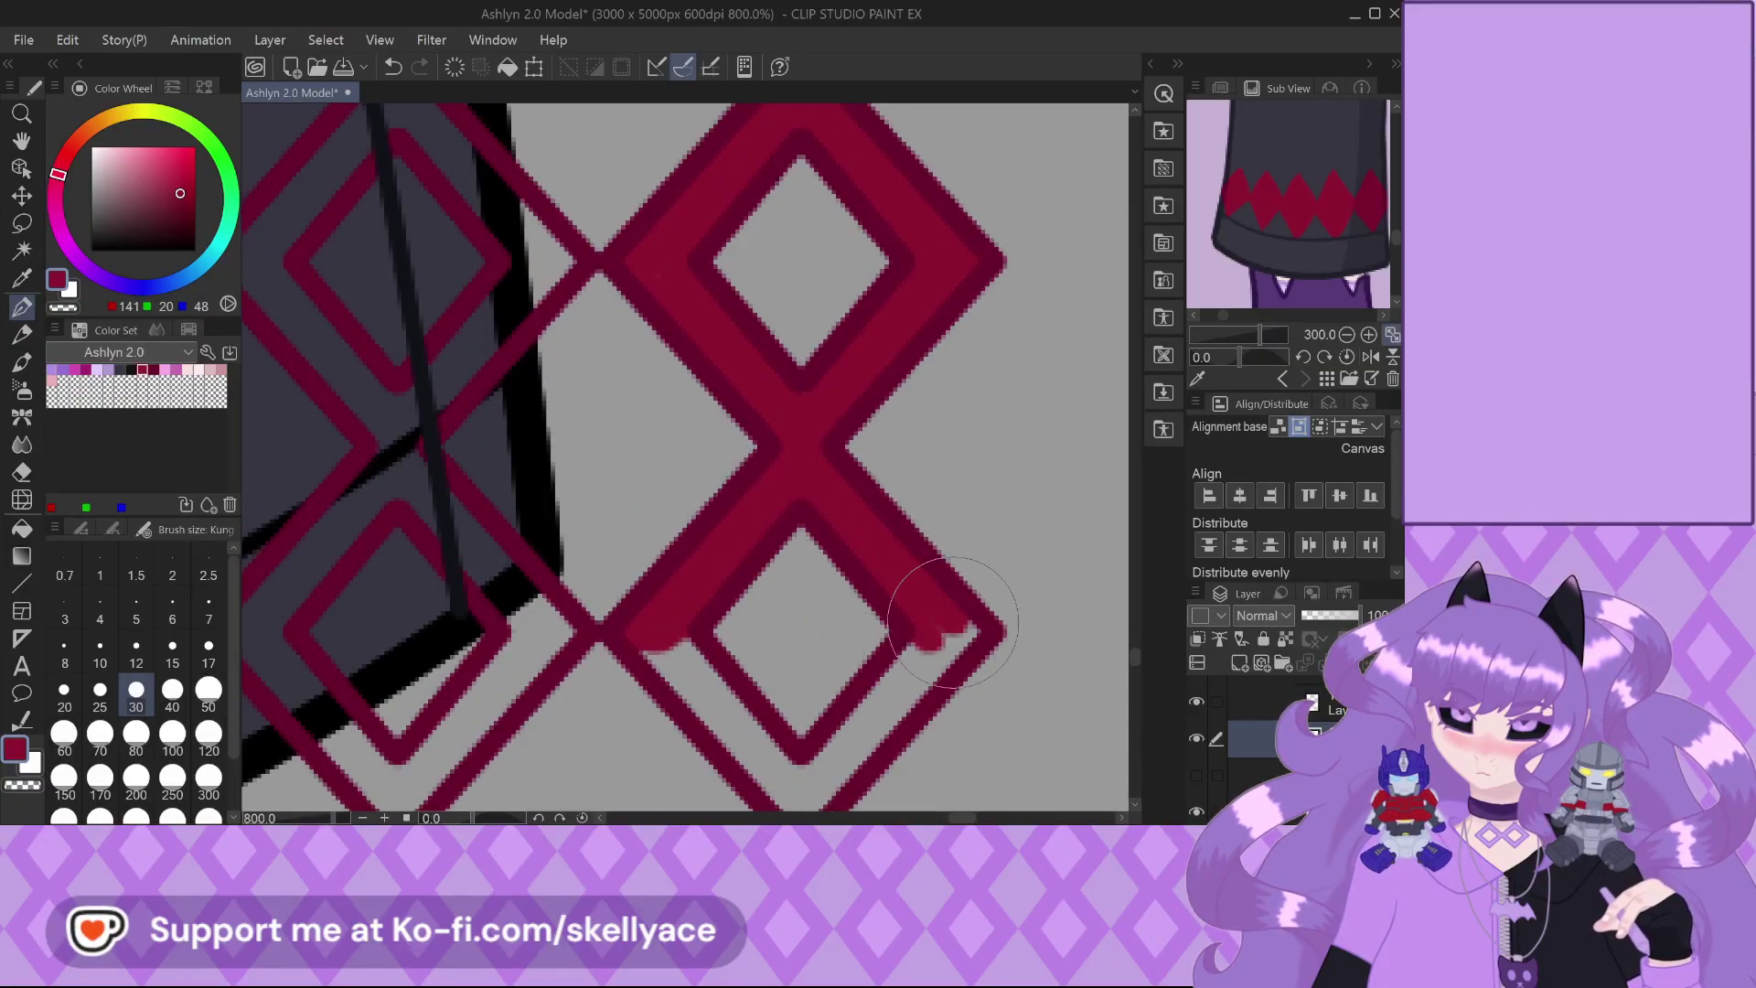
mouse_move(963, 646)
left_mouse_down()
mouse_move(924, 640)
mouse_move(823, 759)
mouse_move(892, 722)
mouse_move(804, 698)
mouse_move(817, 679)
left_mouse_up()
scroll(892, 723, "down", 1)
scroll(823, 686, "up", 1)
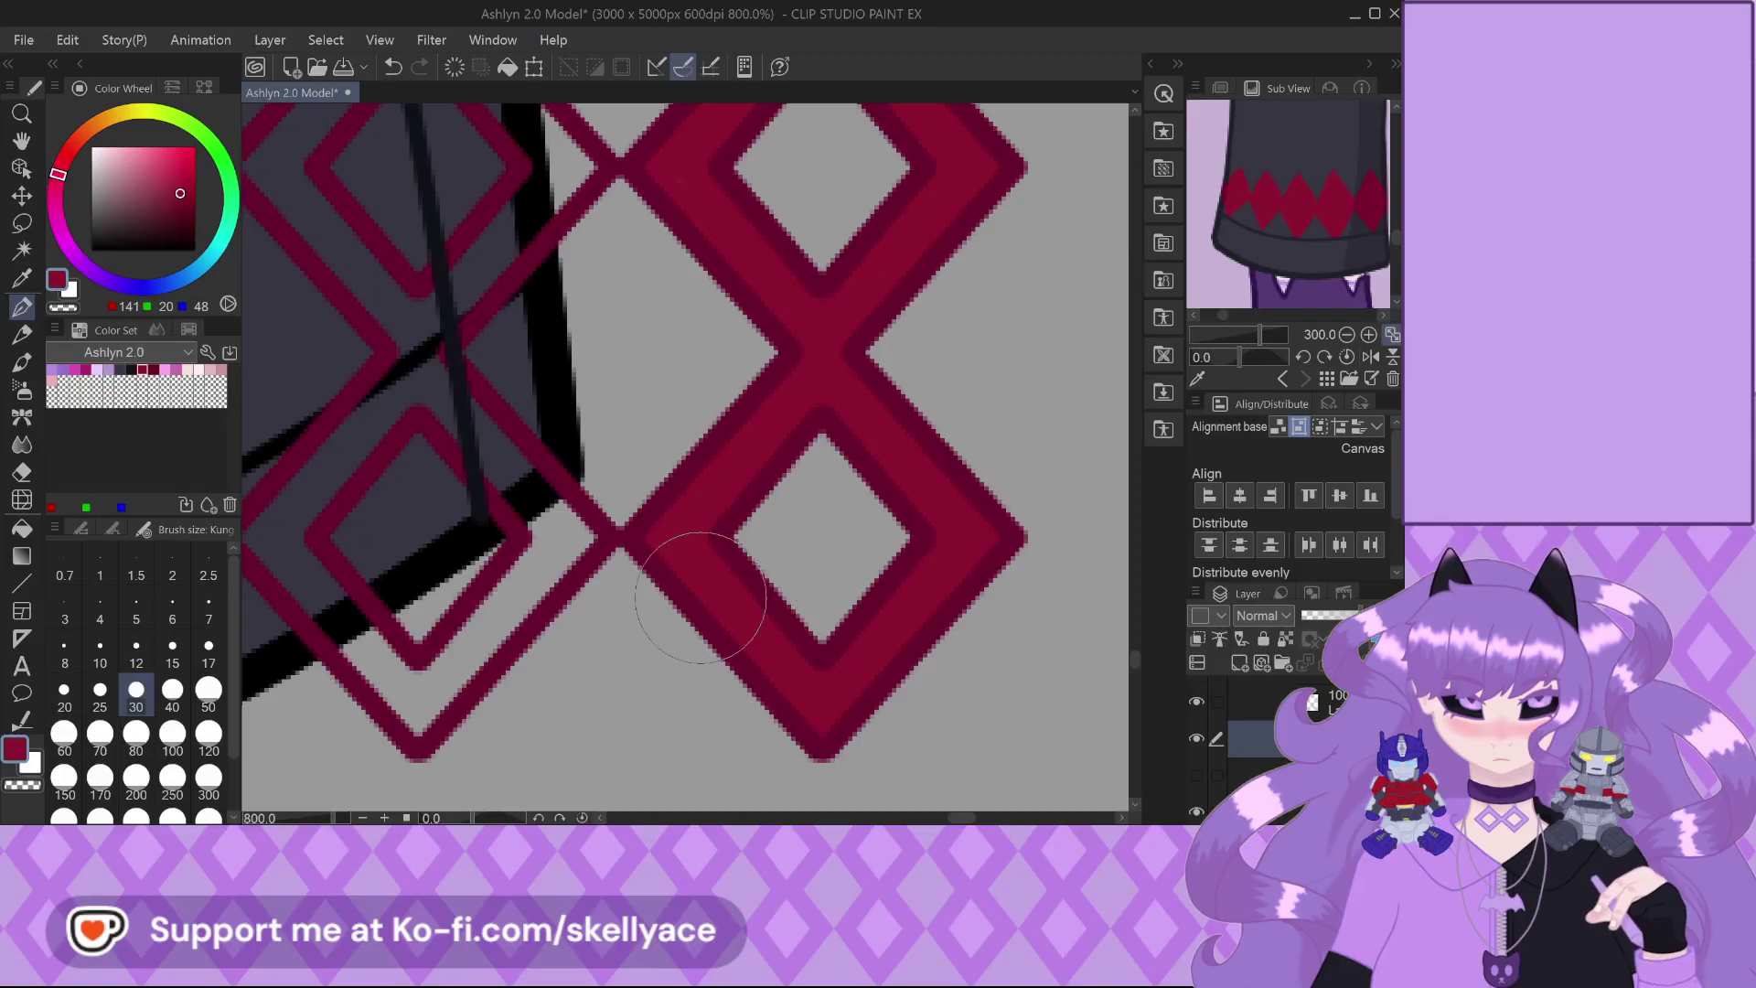
Fill the band of the lower diamond in the second column from the outside, at the pant leg's outer seam
scroll(843, 686, "down", 1)
scroll(628, 509, "up", 1)
mouse_move(627, 510)
left_mouse_down()
mouse_move(714, 564)
mouse_move(717, 613)
mouse_move(615, 724)
mouse_move(658, 642)
mouse_move(579, 740)
mouse_move(570, 788)
mouse_move(620, 735)
mouse_move(593, 748)
mouse_move(595, 720)
mouse_move(527, 758)
mouse_move(501, 690)
mouse_move(530, 710)
mouse_move(428, 631)
left_mouse_up()
mouse_move(431, 519)
left_mouse_down()
mouse_move(451, 616)
mouse_move(481, 644)
mouse_move(425, 609)
left_mouse_up()
mouse_move(466, 546)
left_mouse_down()
mouse_move(575, 405)
mouse_move(622, 478)
mouse_move(600, 494)
mouse_move(615, 507)
mouse_move(540, 459)
left_mouse_up()
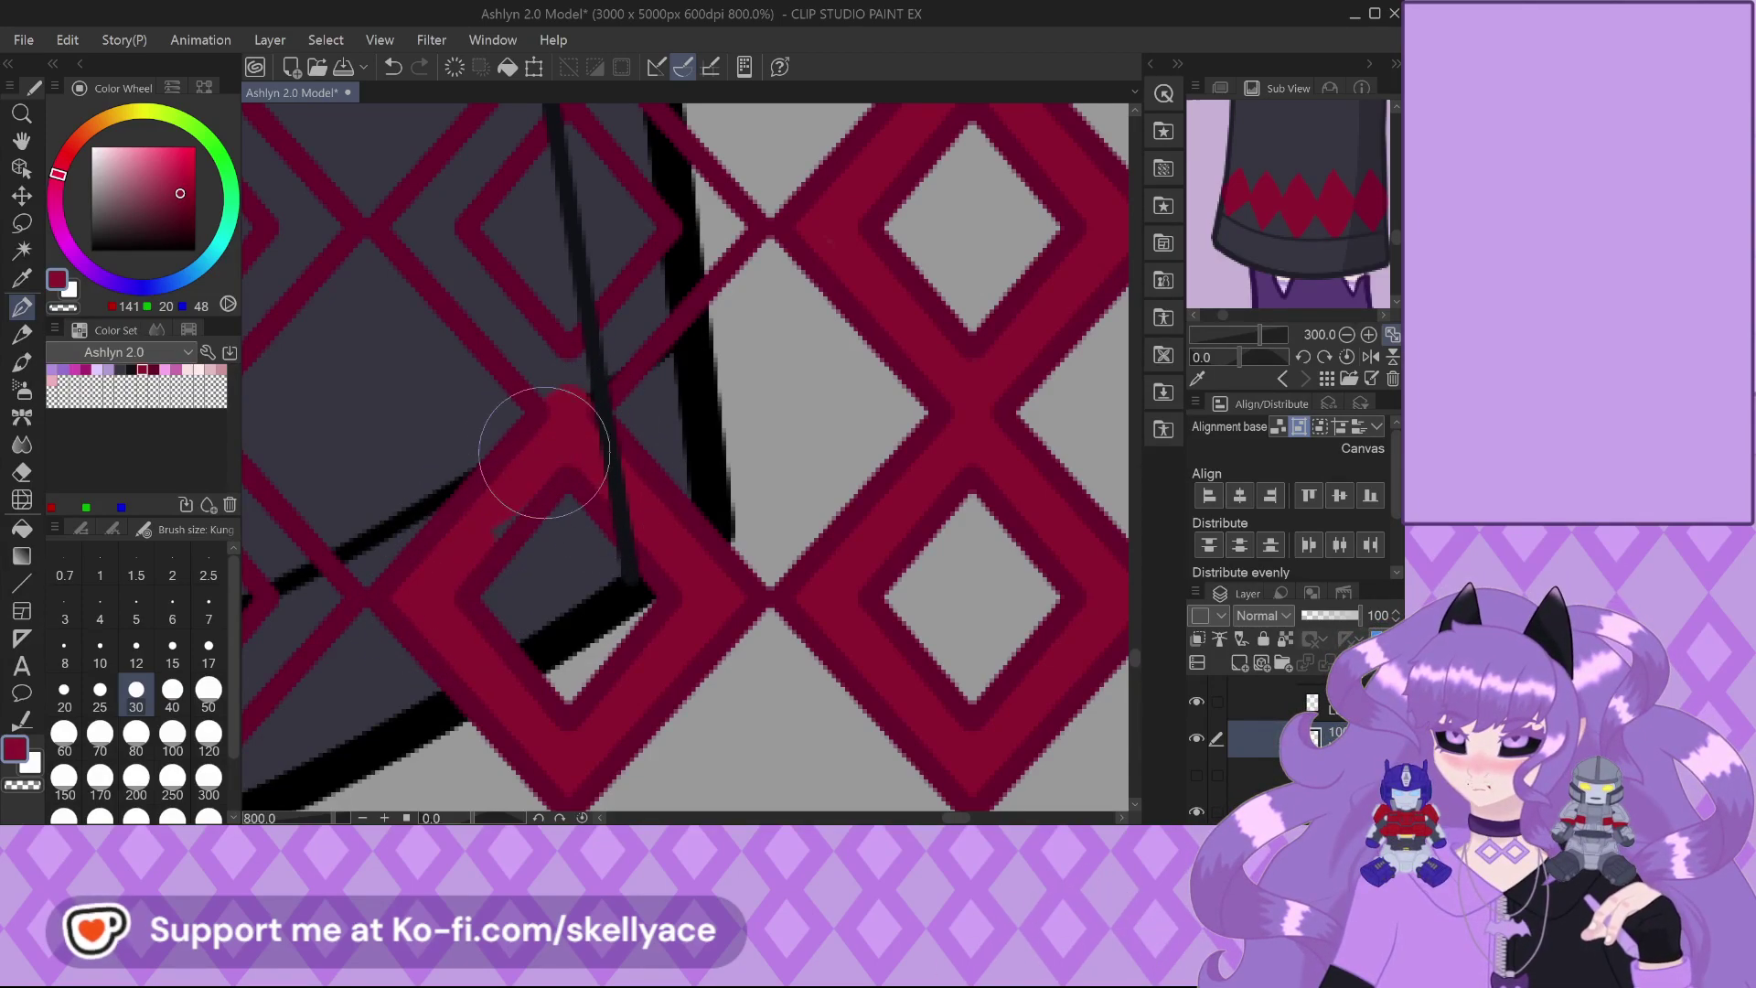
Paint the band of the upper diamond in the outer-seam column red, including the neck joining it to the lower diamond
scroll(499, 534, "down", 2)
scroll(585, 375, "up", 2)
mouse_move(604, 391)
left_mouse_down()
mouse_move(604, 430)
mouse_move(616, 401)
mouse_move(499, 504)
mouse_move(579, 457)
mouse_move(535, 516)
left_mouse_up()
mouse_move(595, 359)
left_mouse_down()
mouse_move(548, 293)
mouse_move(580, 321)
mouse_move(588, 305)
mouse_move(528, 249)
mouse_move(587, 301)
left_mouse_up()
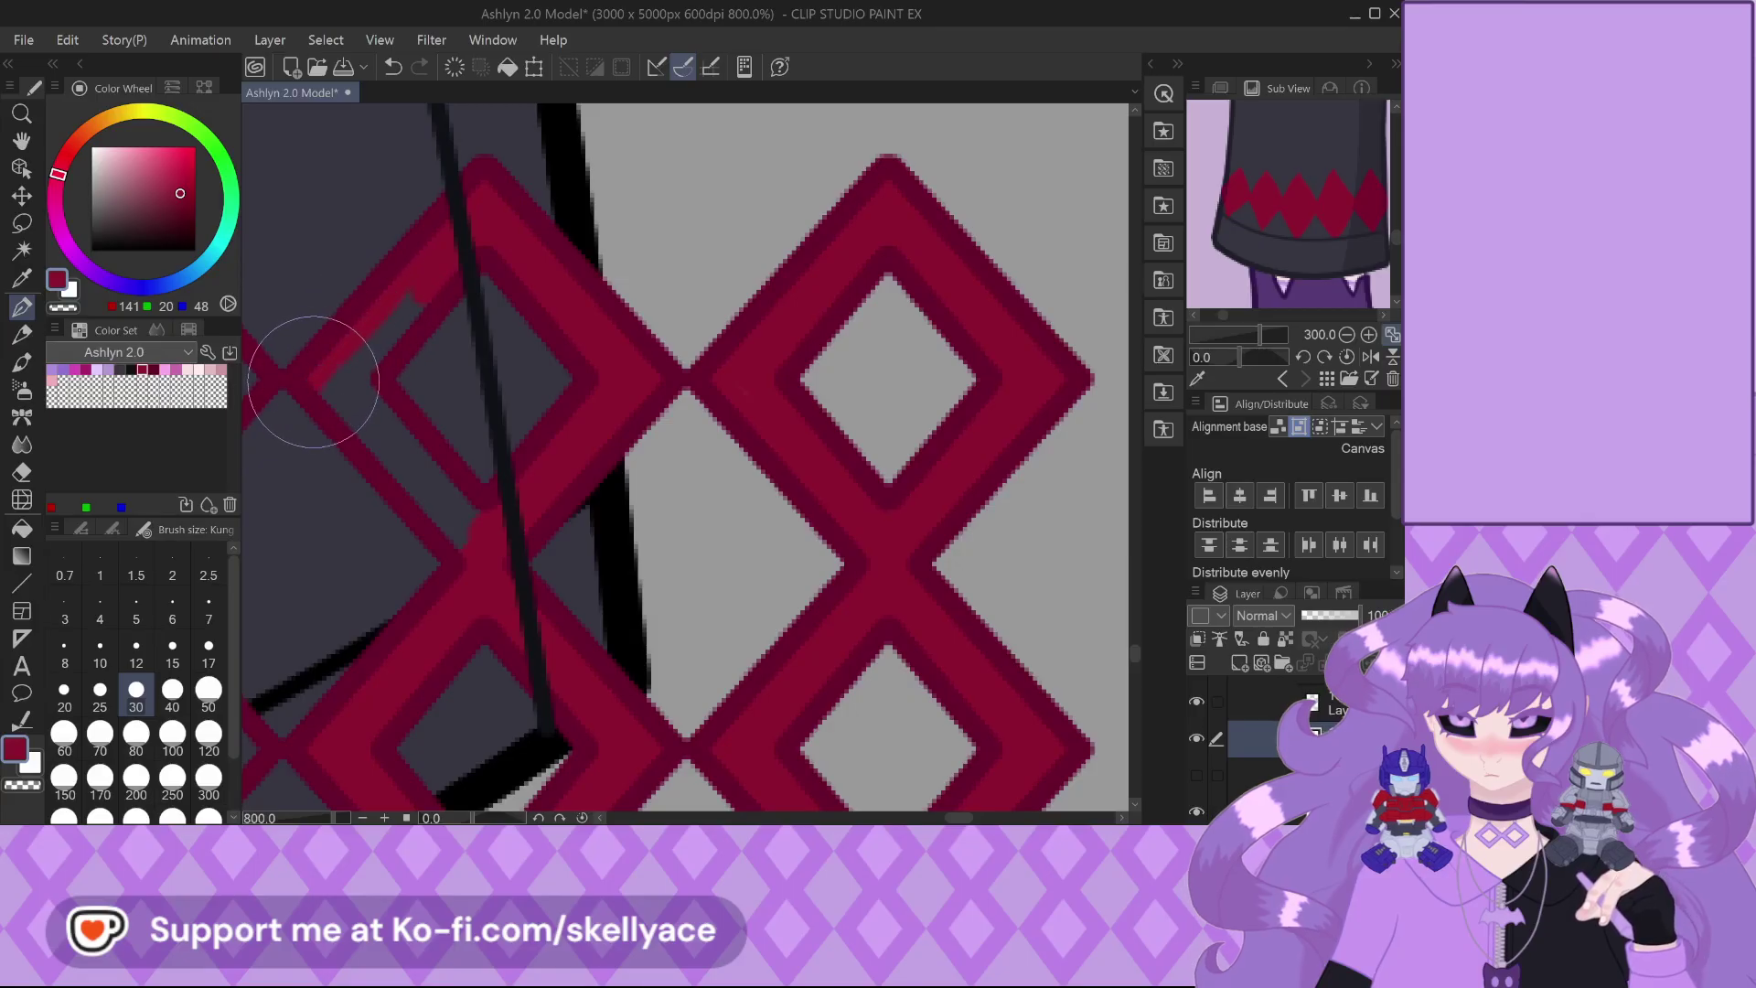
scroll(841, 567, "down", 3)
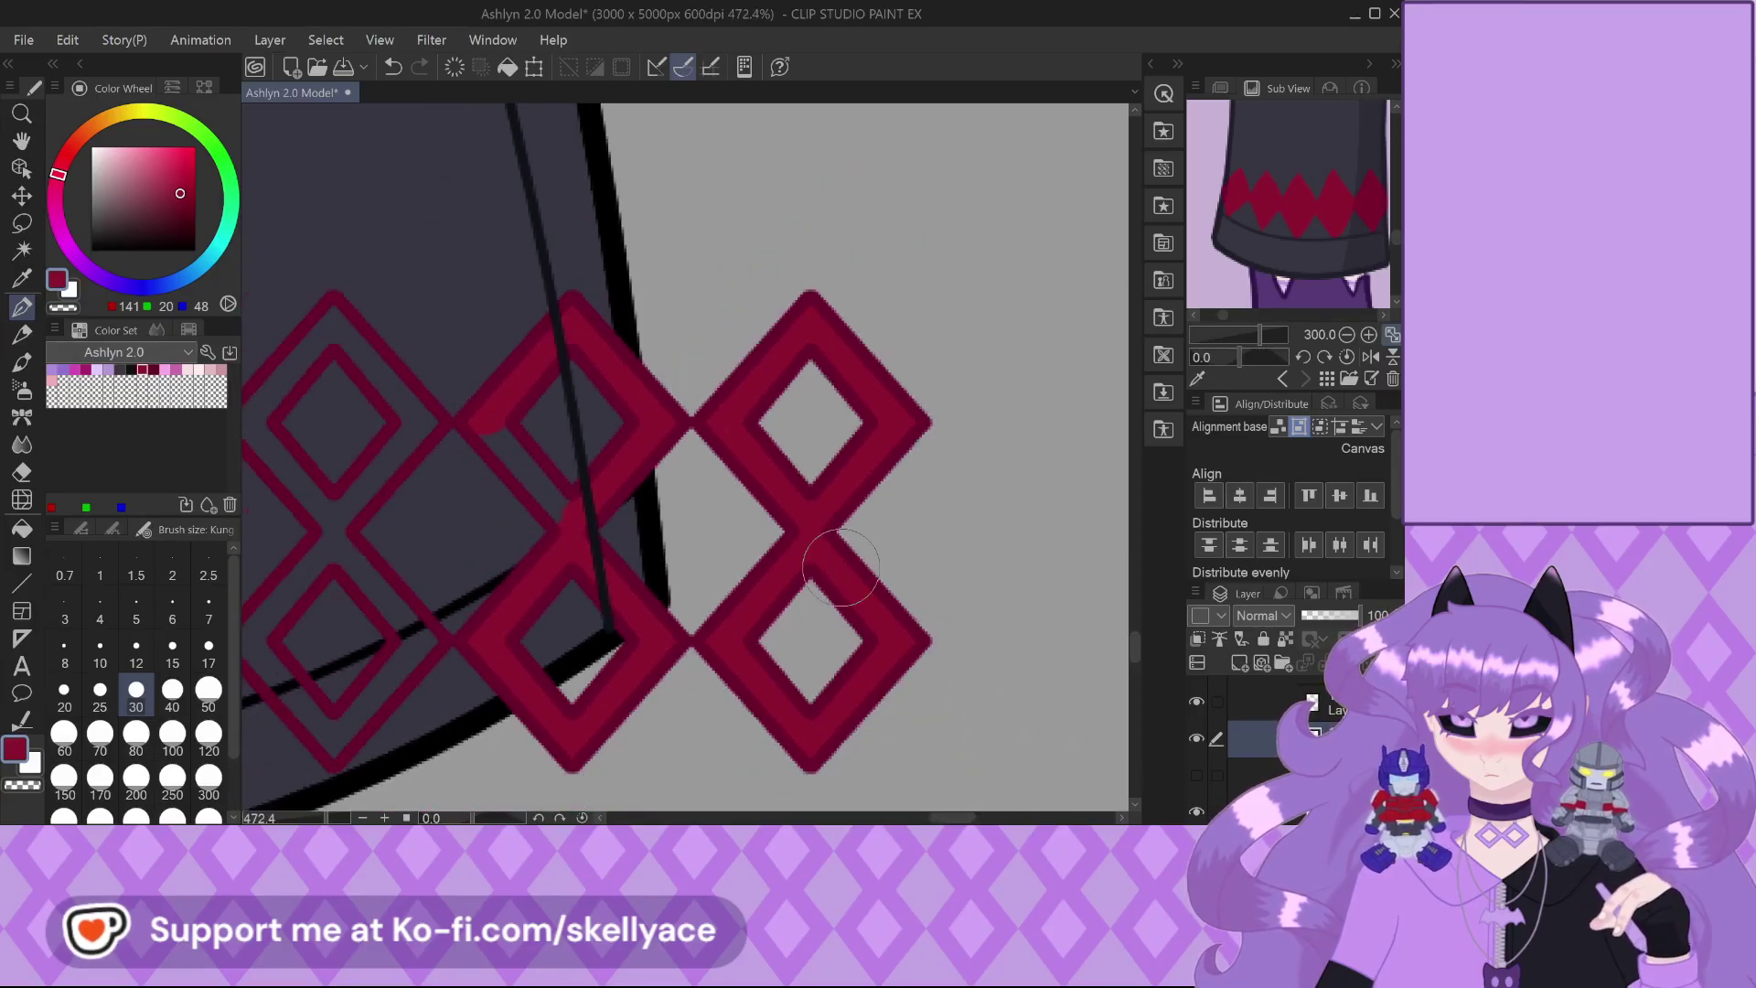
scroll(475, 394, "up", 3)
mouse_move(514, 437)
left_mouse_down()
mouse_move(639, 615)
mouse_move(613, 612)
left_mouse_up()
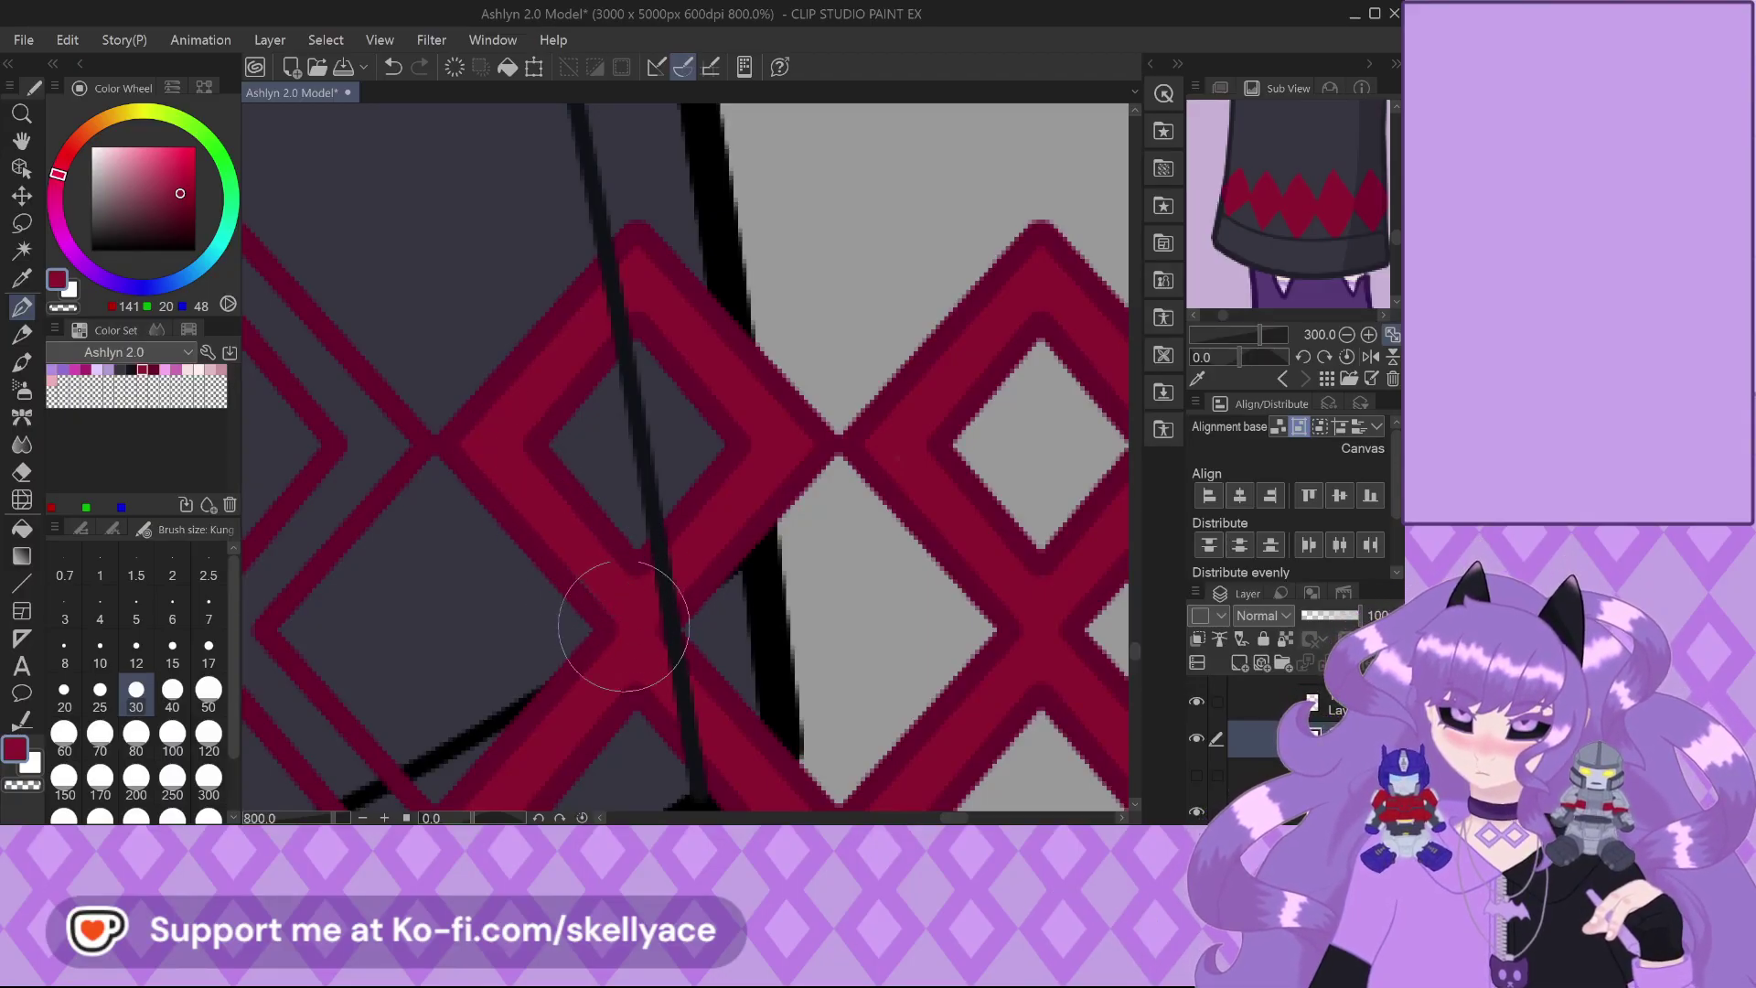
Fill the band between the outlines of the lower diamond in the third column from the outside with red
scroll(561, 556, "down", 5)
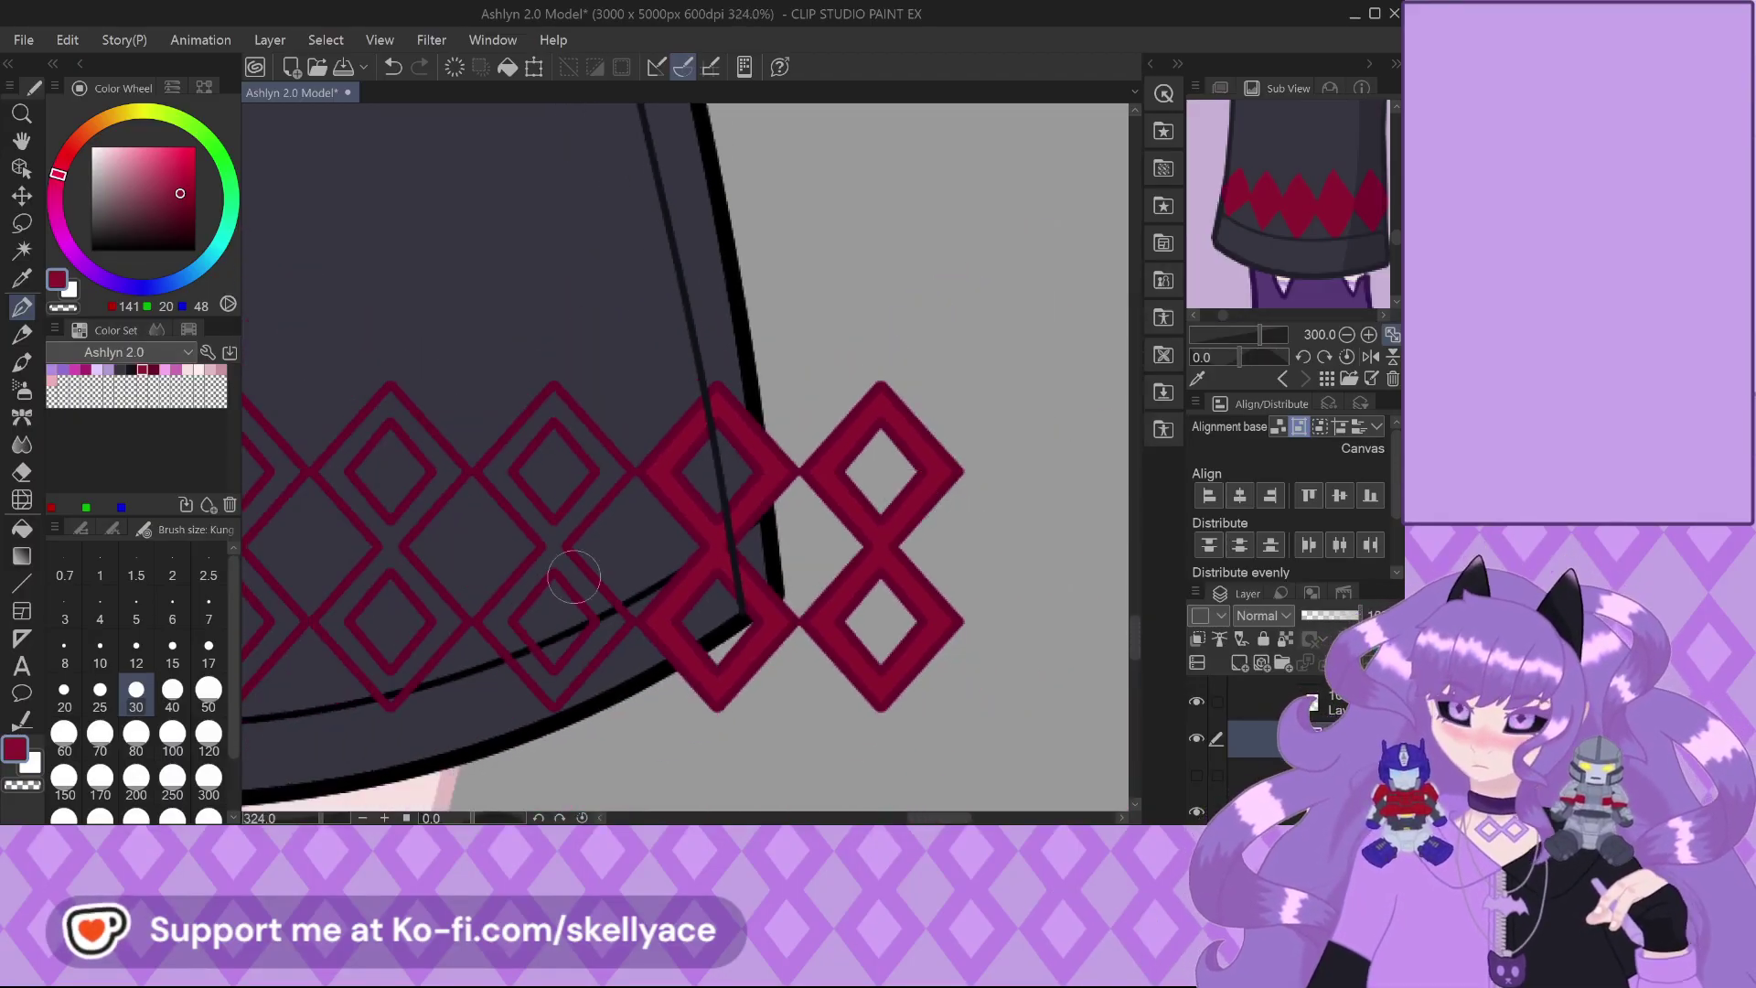
scroll(556, 694, "up", 2)
scroll(556, 694, "up", 2)
mouse_move(525, 744)
left_mouse_down()
mouse_move(629, 641)
mouse_move(605, 677)
mouse_move(615, 638)
left_mouse_up()
left_click_drag(651, 572, 561, 722)
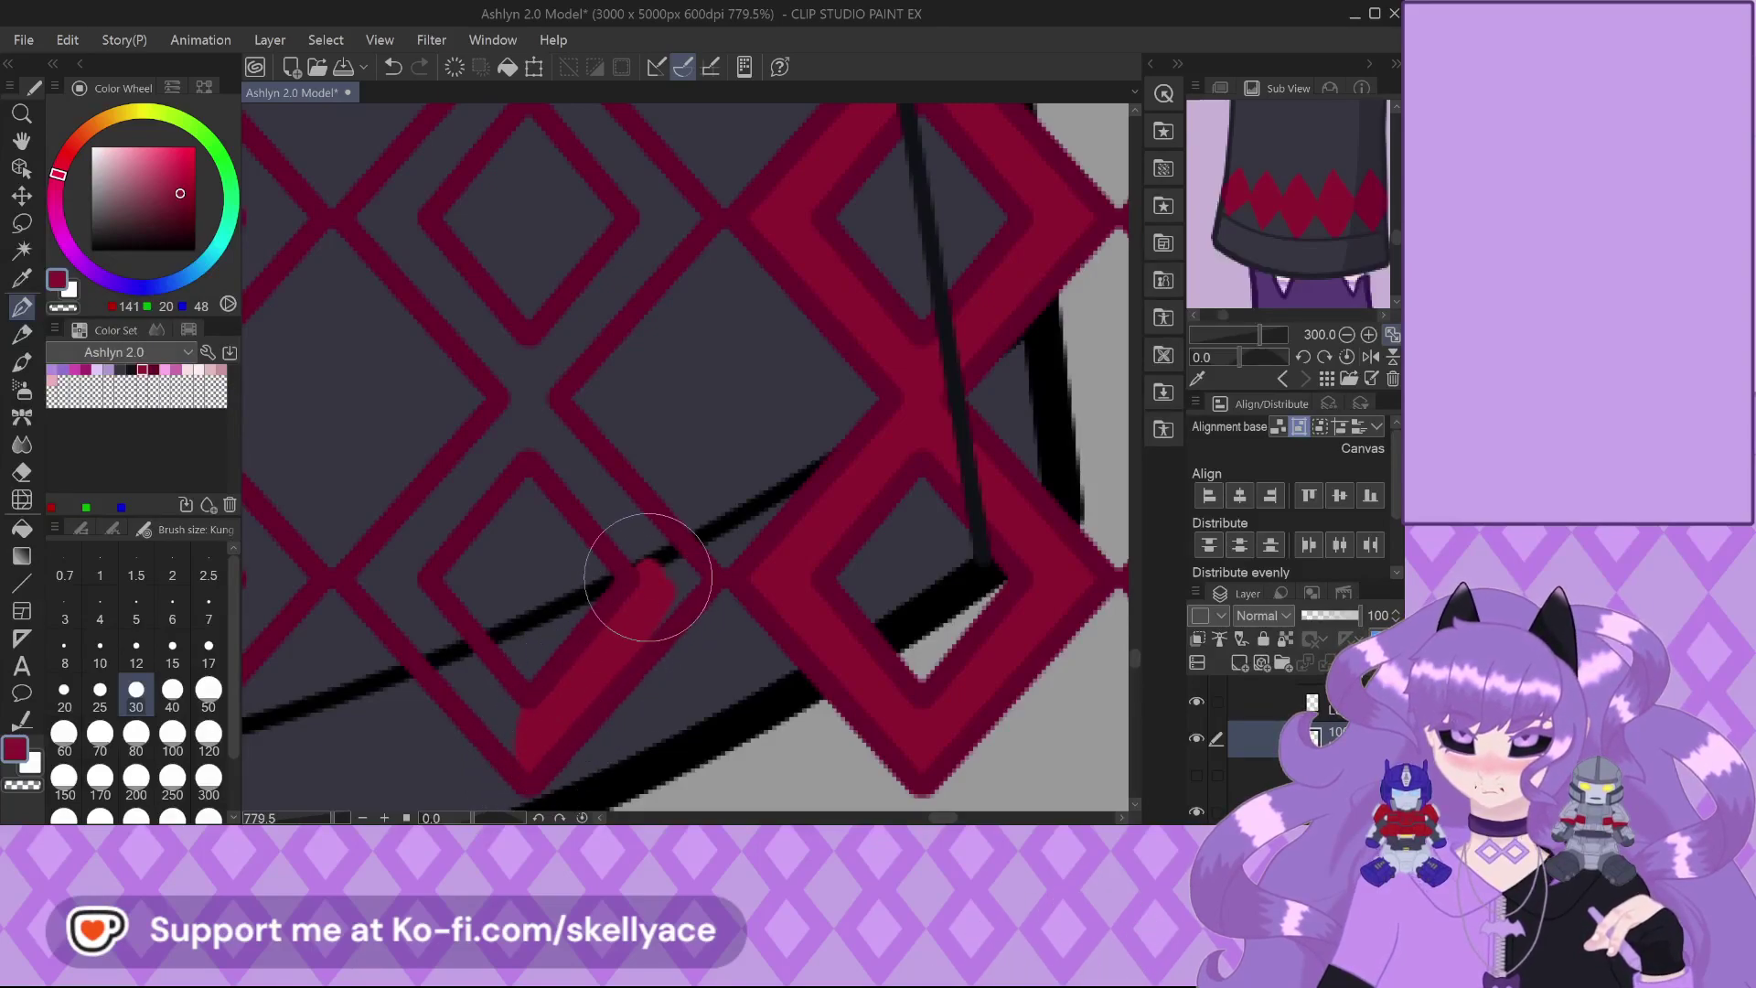
mouse_move(673, 559)
left_mouse_down()
mouse_move(675, 605)
mouse_move(687, 584)
mouse_move(623, 669)
mouse_move(630, 560)
mouse_move(620, 571)
mouse_move(643, 572)
mouse_move(539, 444)
left_mouse_up()
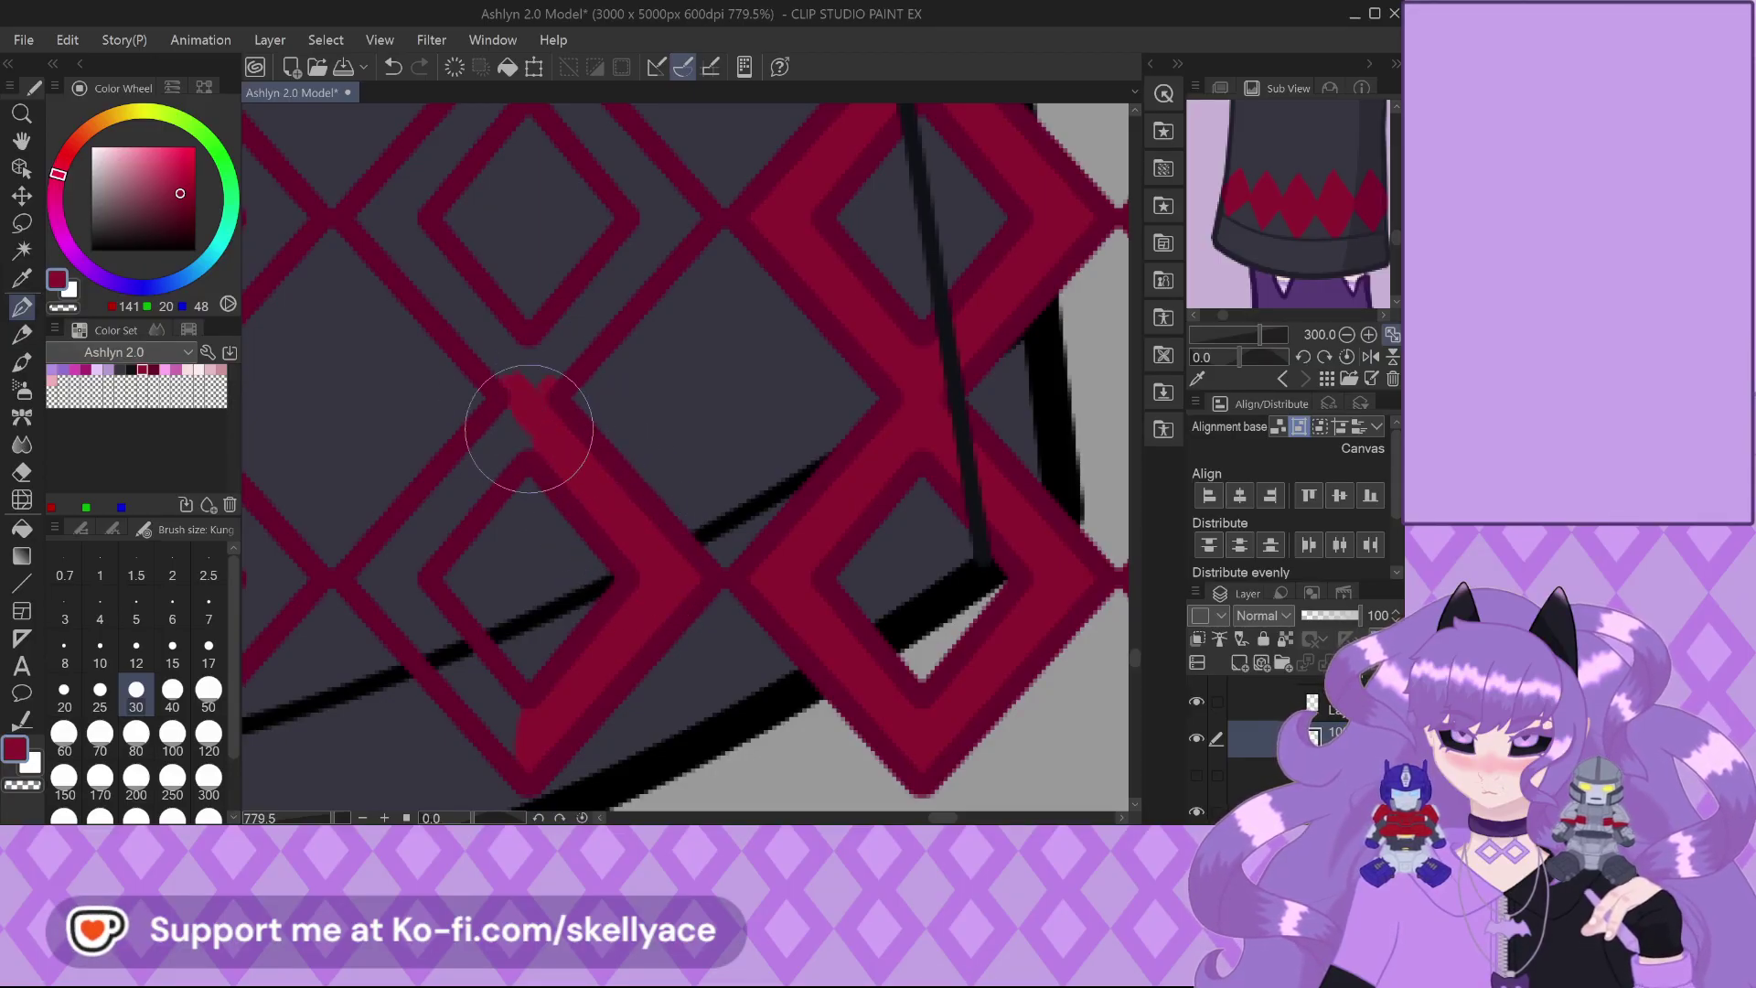
mouse_move(545, 437)
left_mouse_down()
mouse_move(478, 502)
mouse_move(457, 485)
left_mouse_up()
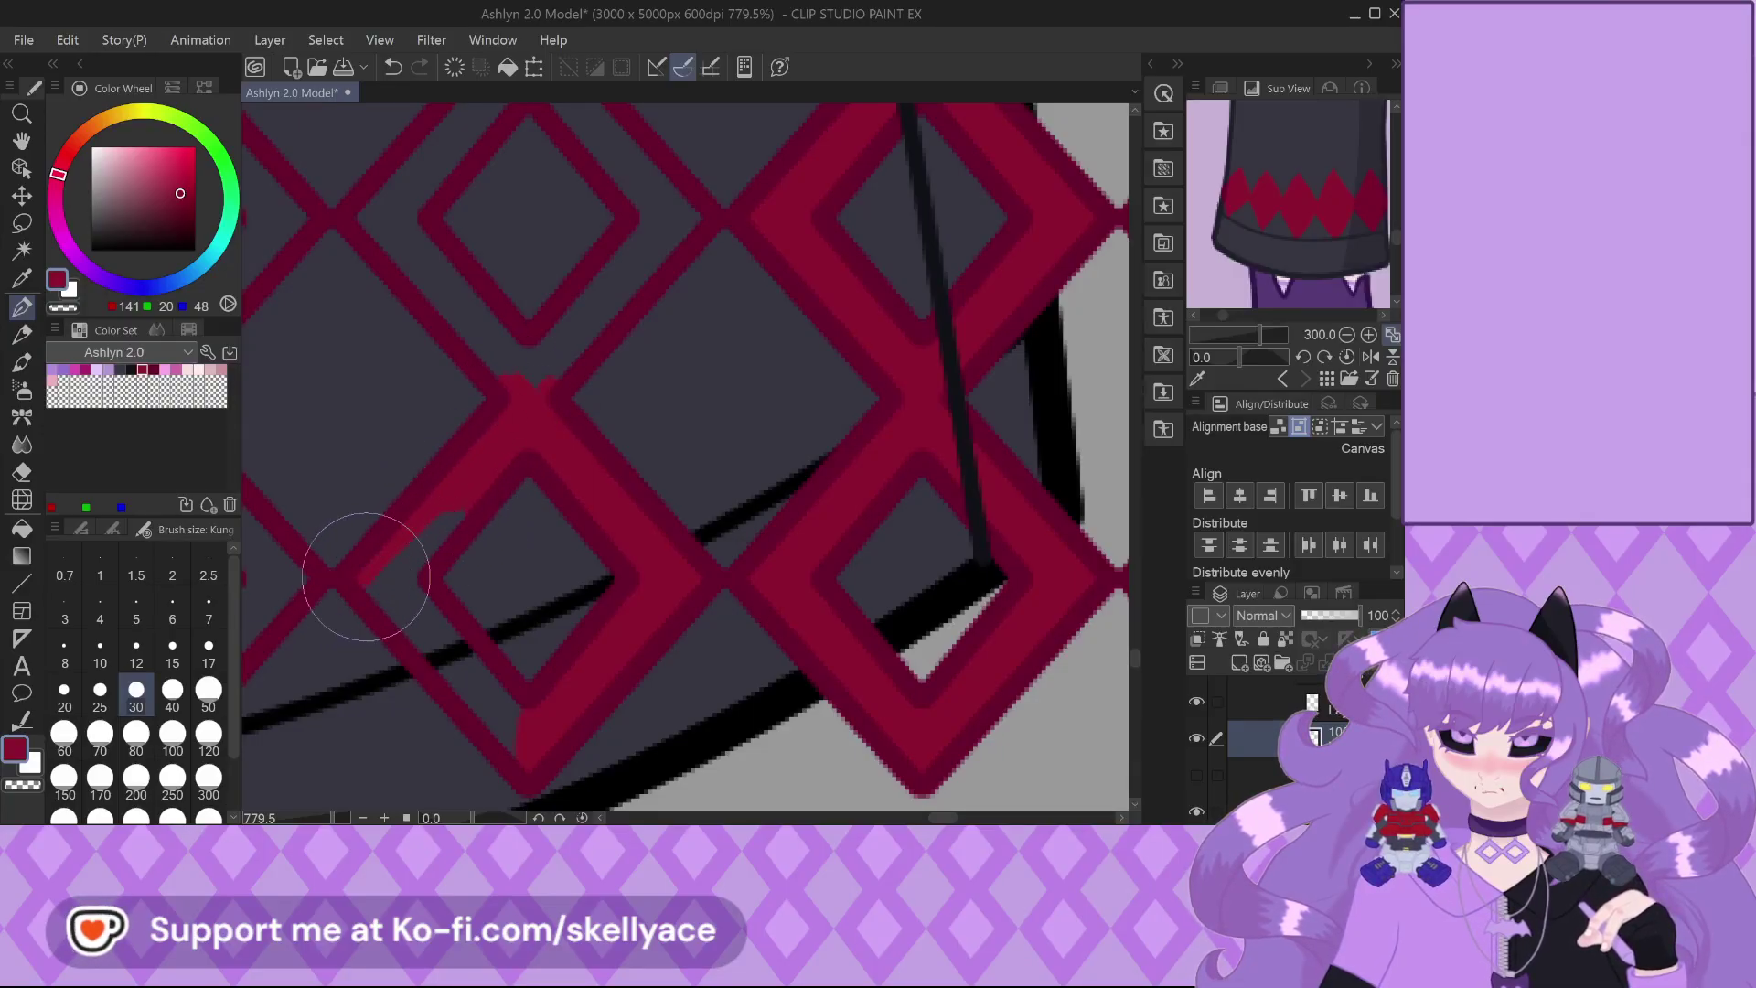
left_click_drag(375, 581, 455, 665)
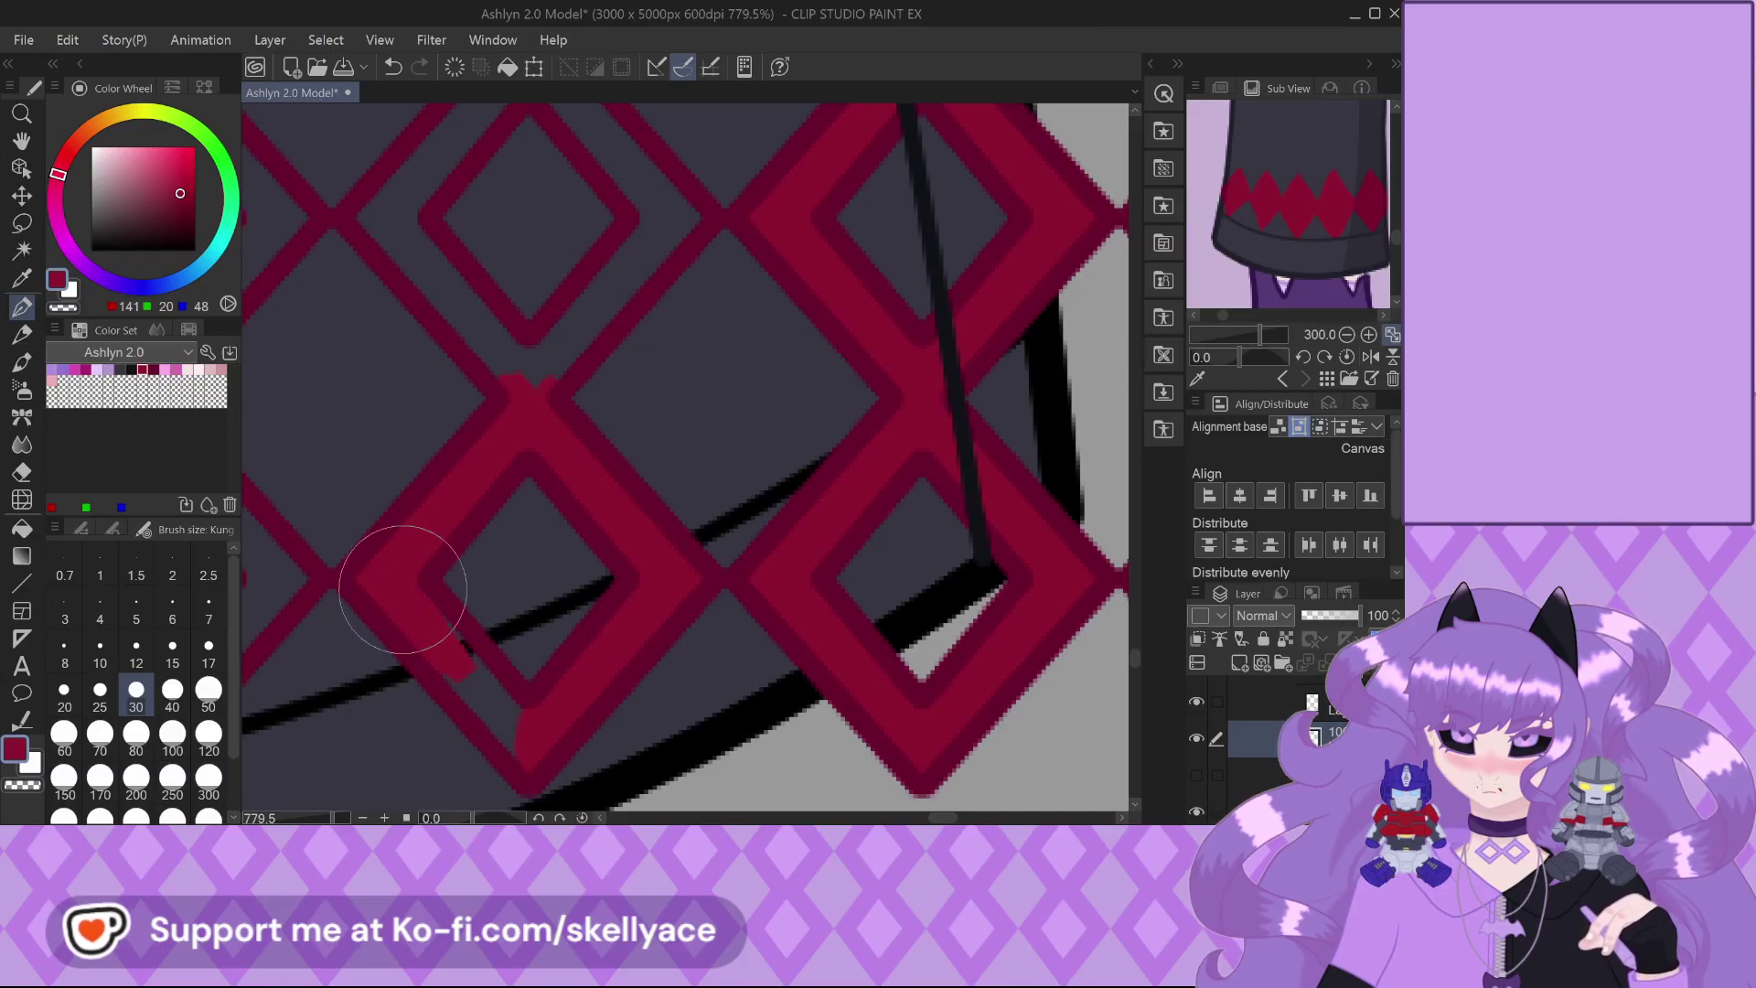
left_click_drag(418, 589, 475, 665)
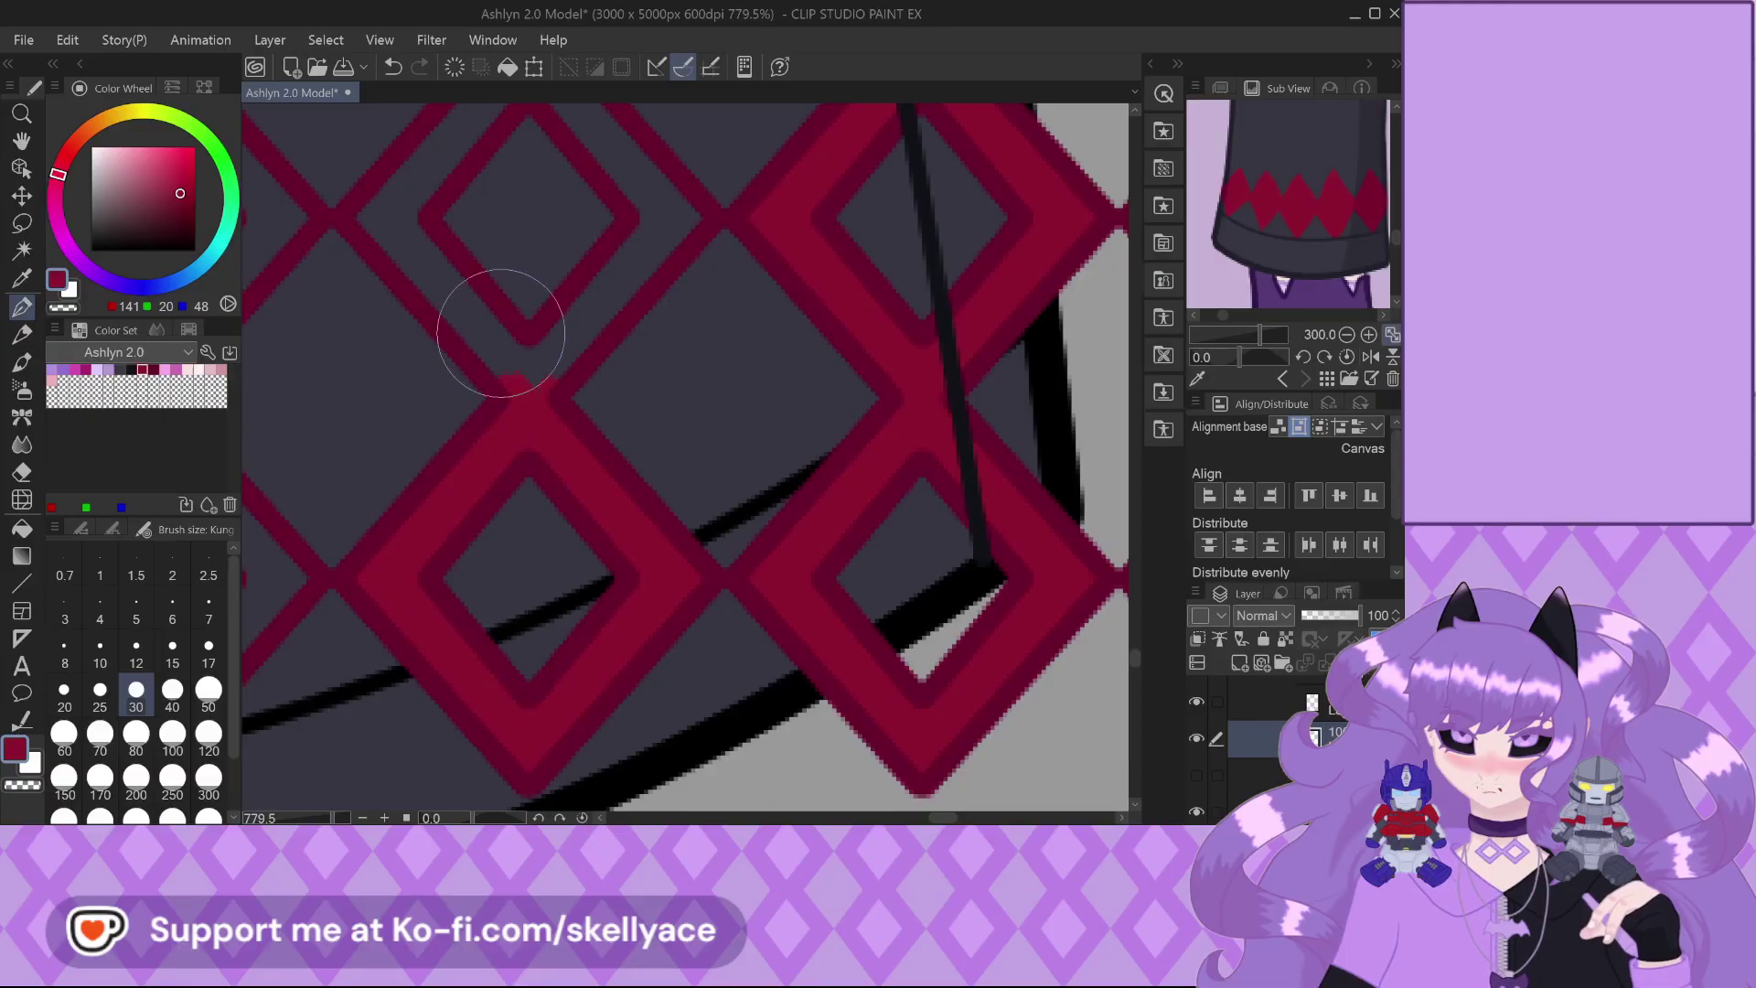
Color the band of the third column's upper diamond red all the way around, closing the gap along its upper outer edge
mouse_move(560, 365)
left_mouse_down()
mouse_move(573, 305)
mouse_move(613, 286)
mouse_move(639, 216)
mouse_move(667, 228)
mouse_move(643, 275)
left_mouse_up()
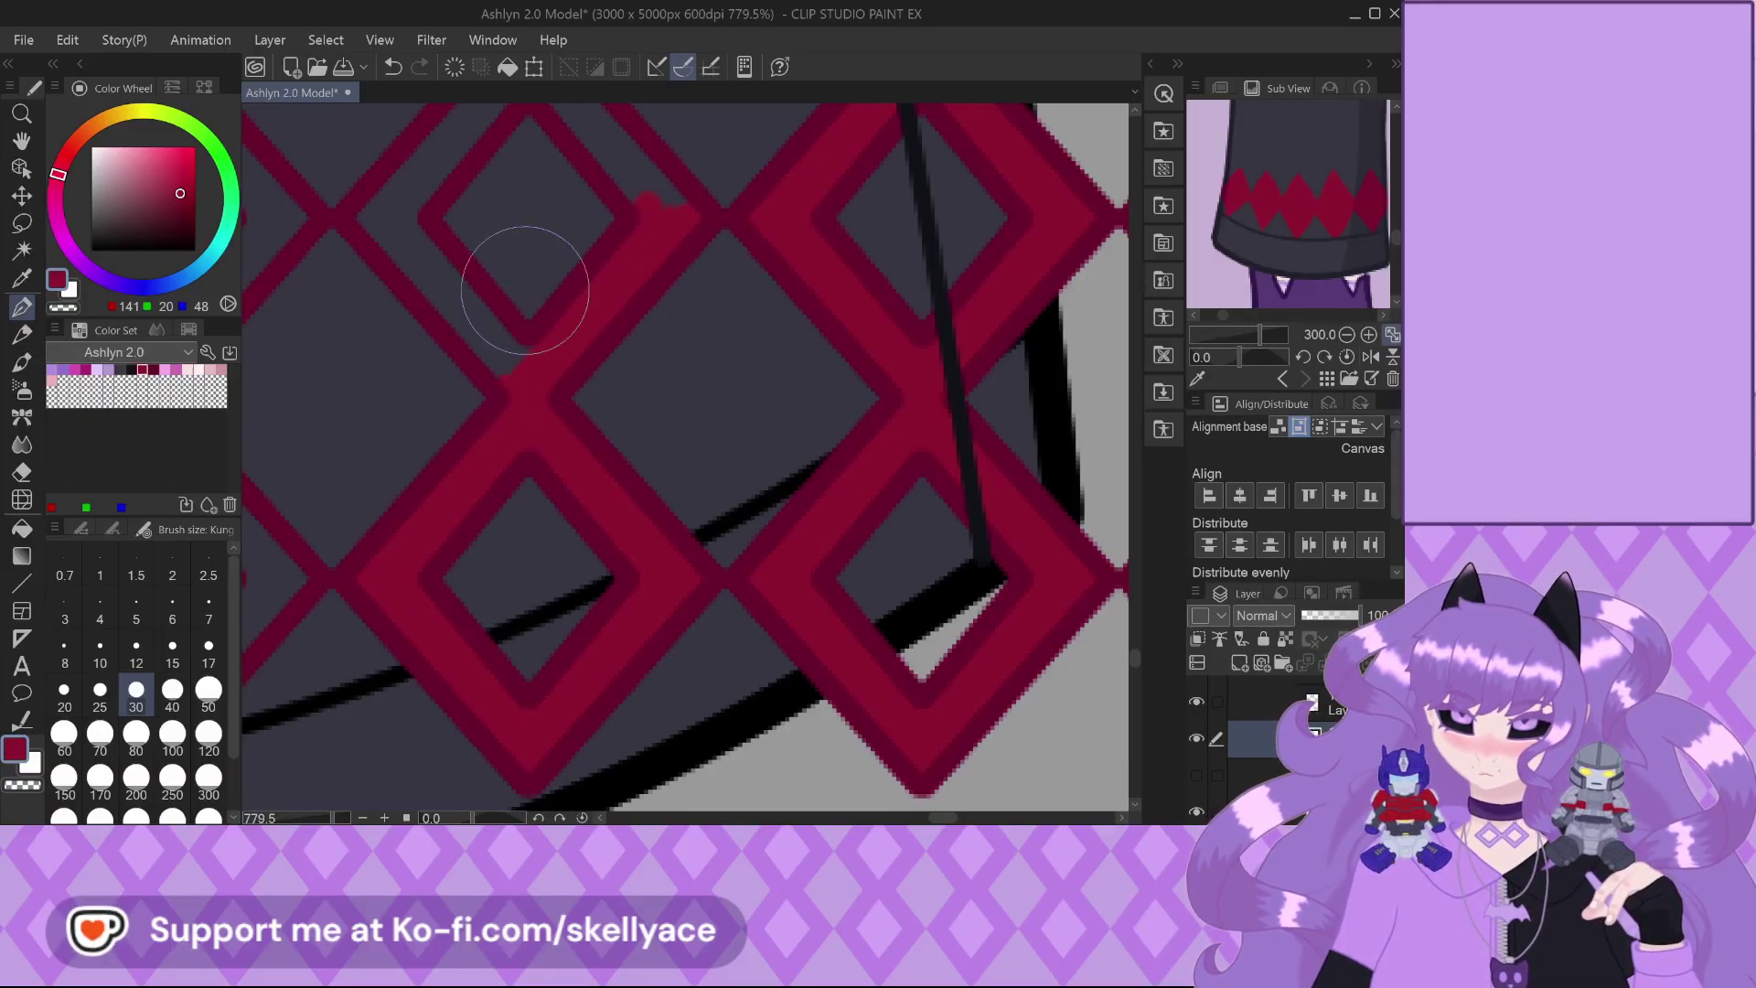
mouse_move(372, 195)
left_mouse_down()
mouse_move(404, 262)
mouse_move(521, 392)
mouse_move(484, 312)
left_mouse_up()
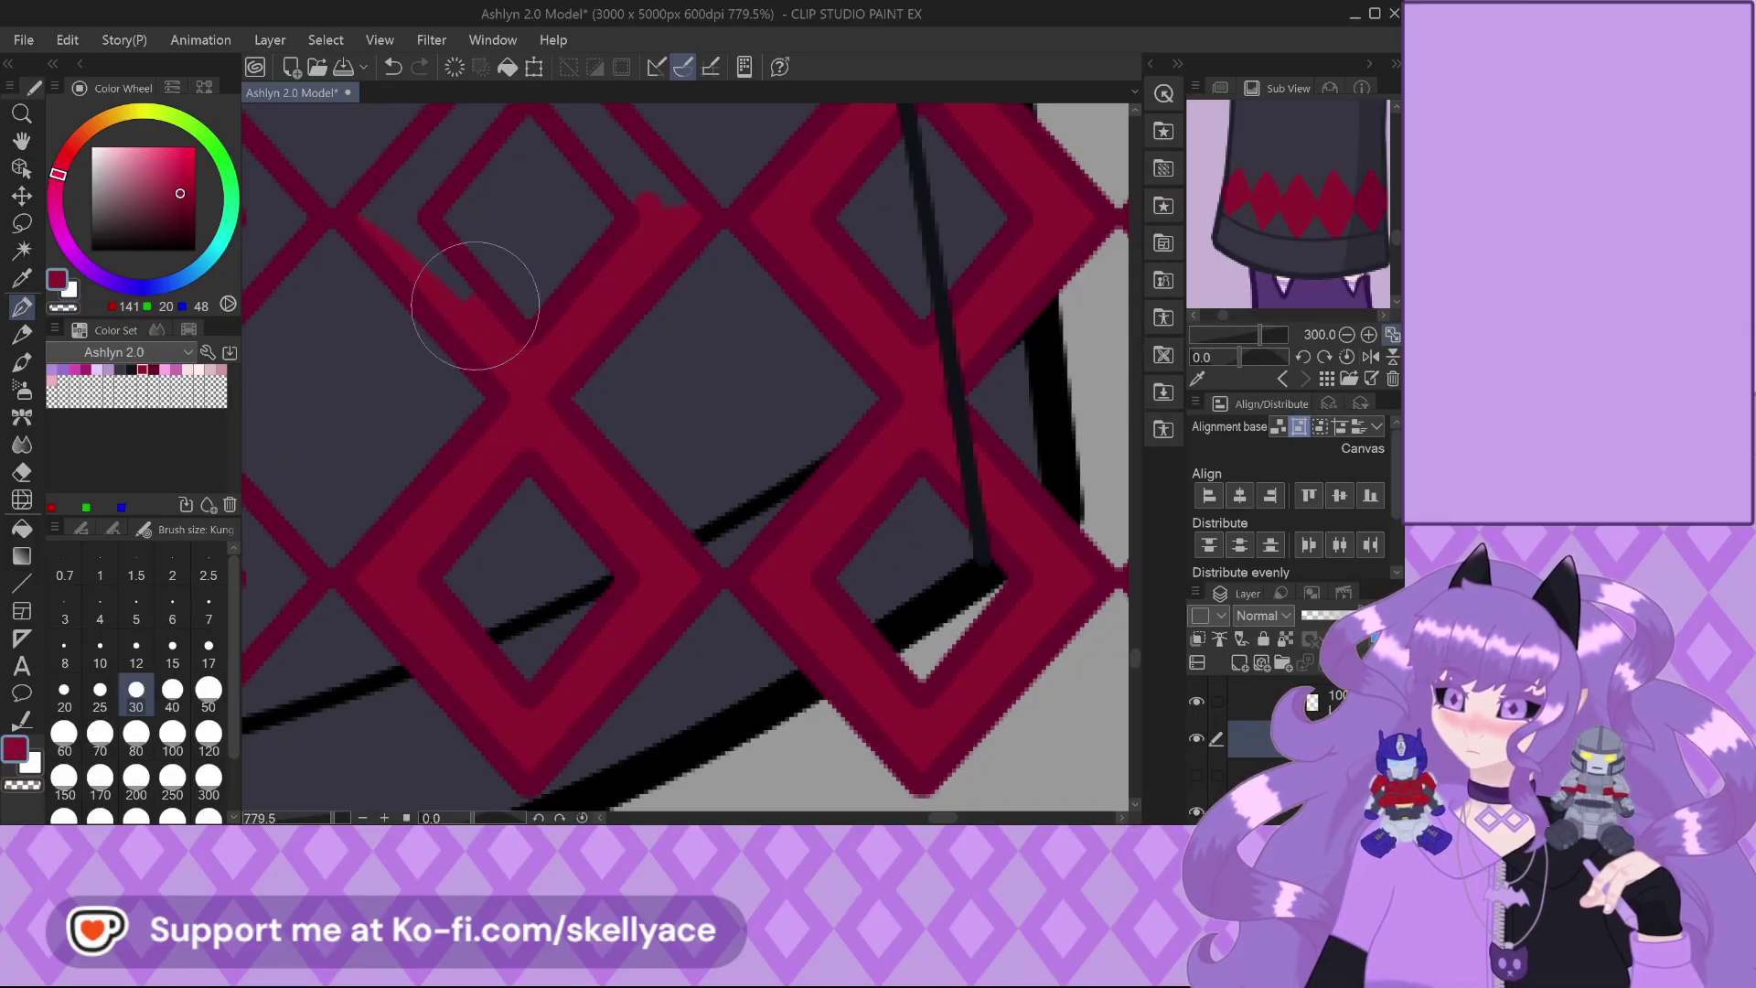
scroll(568, 509, "down", 2)
scroll(508, 201, "up", 1)
mouse_move(552, 250)
left_mouse_down()
mouse_move(434, 396)
mouse_move(553, 210)
mouse_move(415, 376)
left_mouse_up()
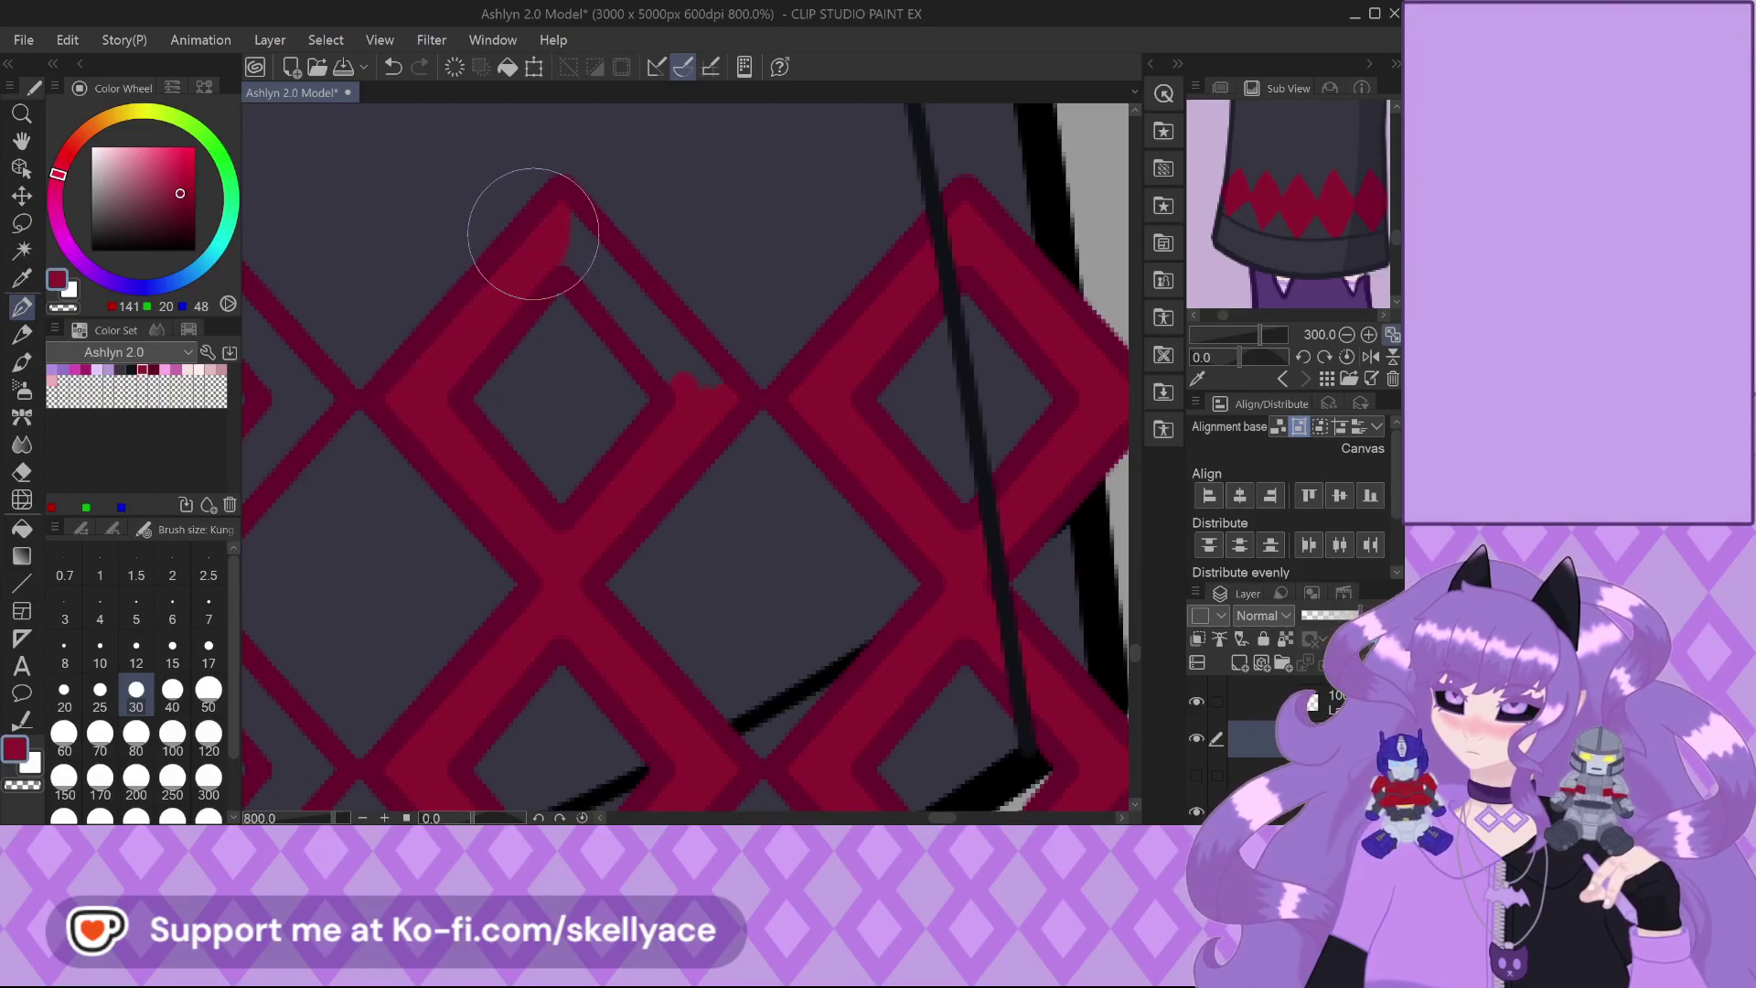
scroll(571, 257, "up", 2)
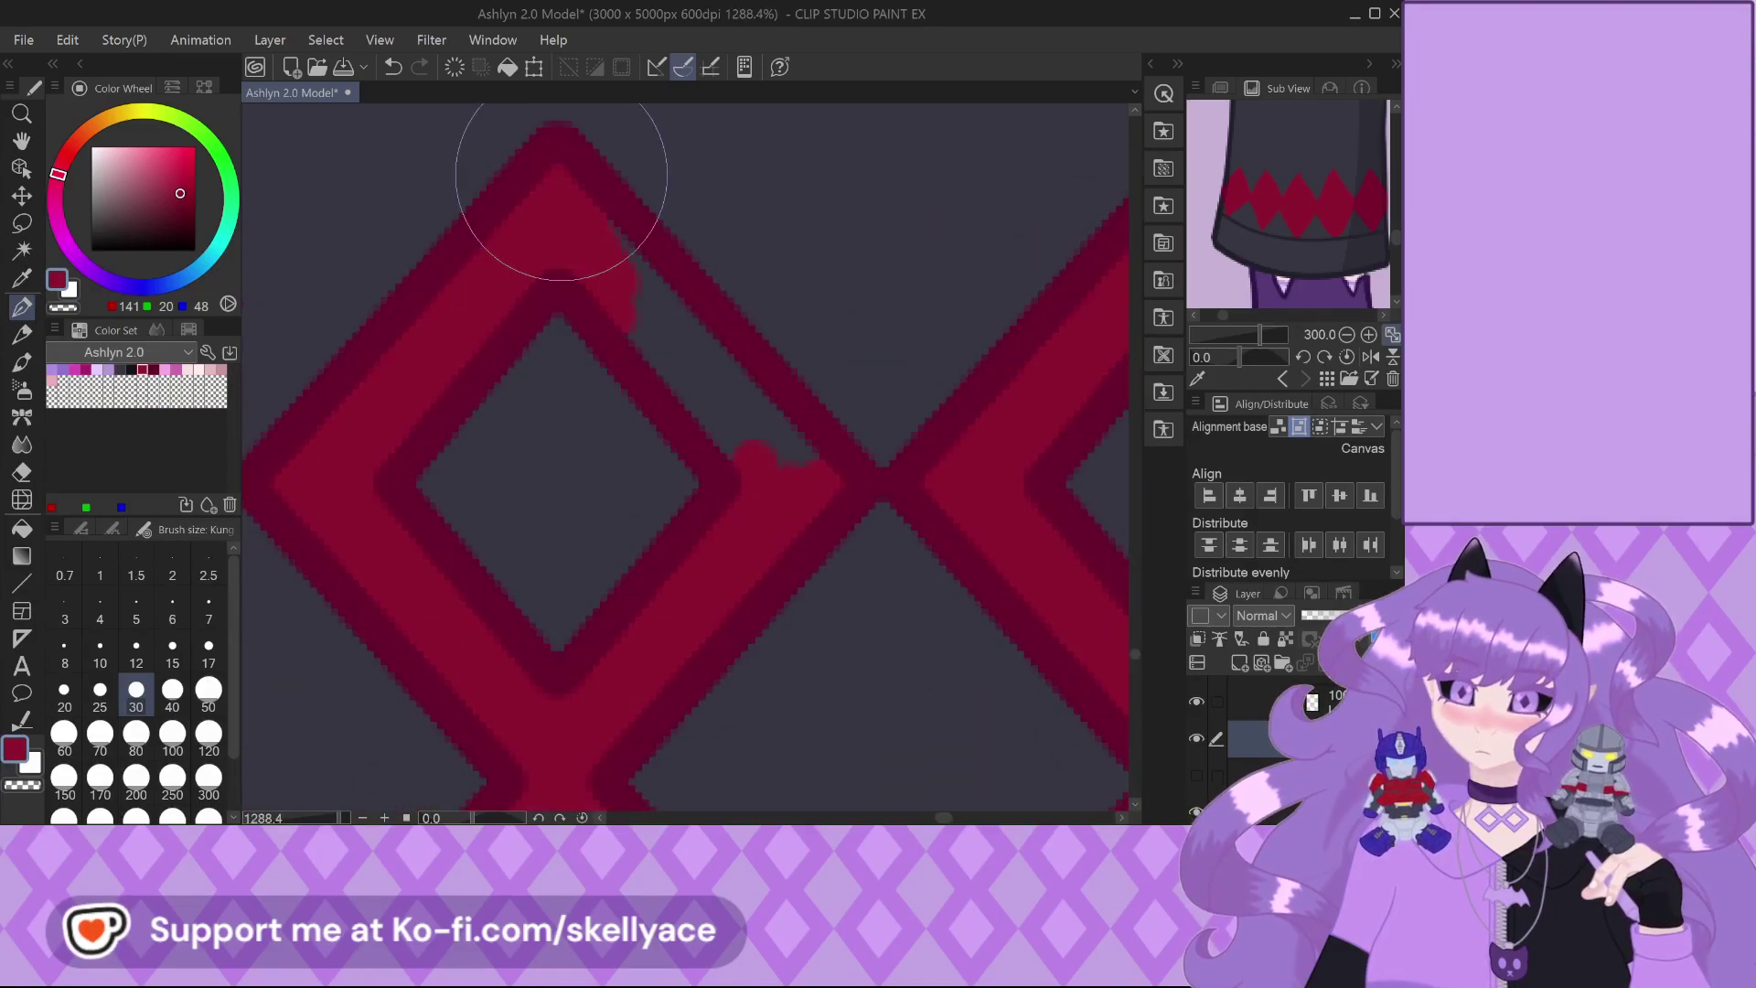
mouse_move(741, 381)
left_mouse_down()
mouse_move(823, 479)
mouse_move(606, 265)
mouse_move(743, 451)
mouse_move(688, 385)
left_mouse_up()
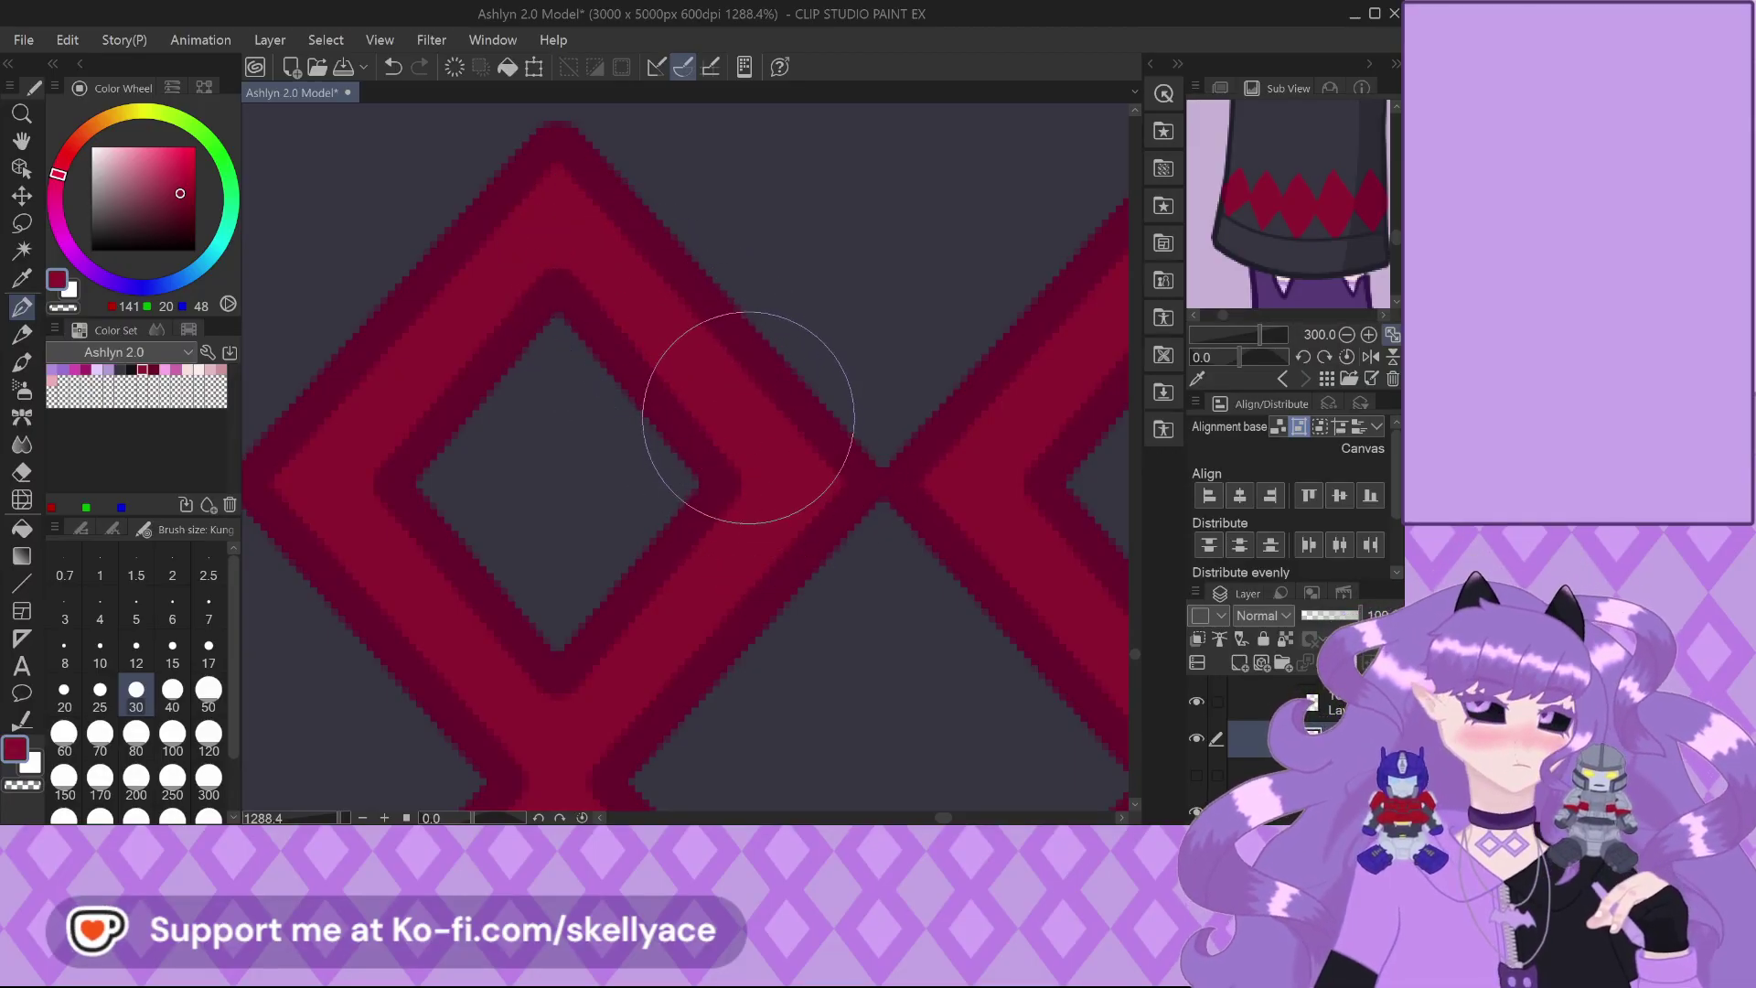
Fill the band of the lower diamond in the fourth column from the outside with red, redoing the first stroke
scroll(674, 313, "down", 5)
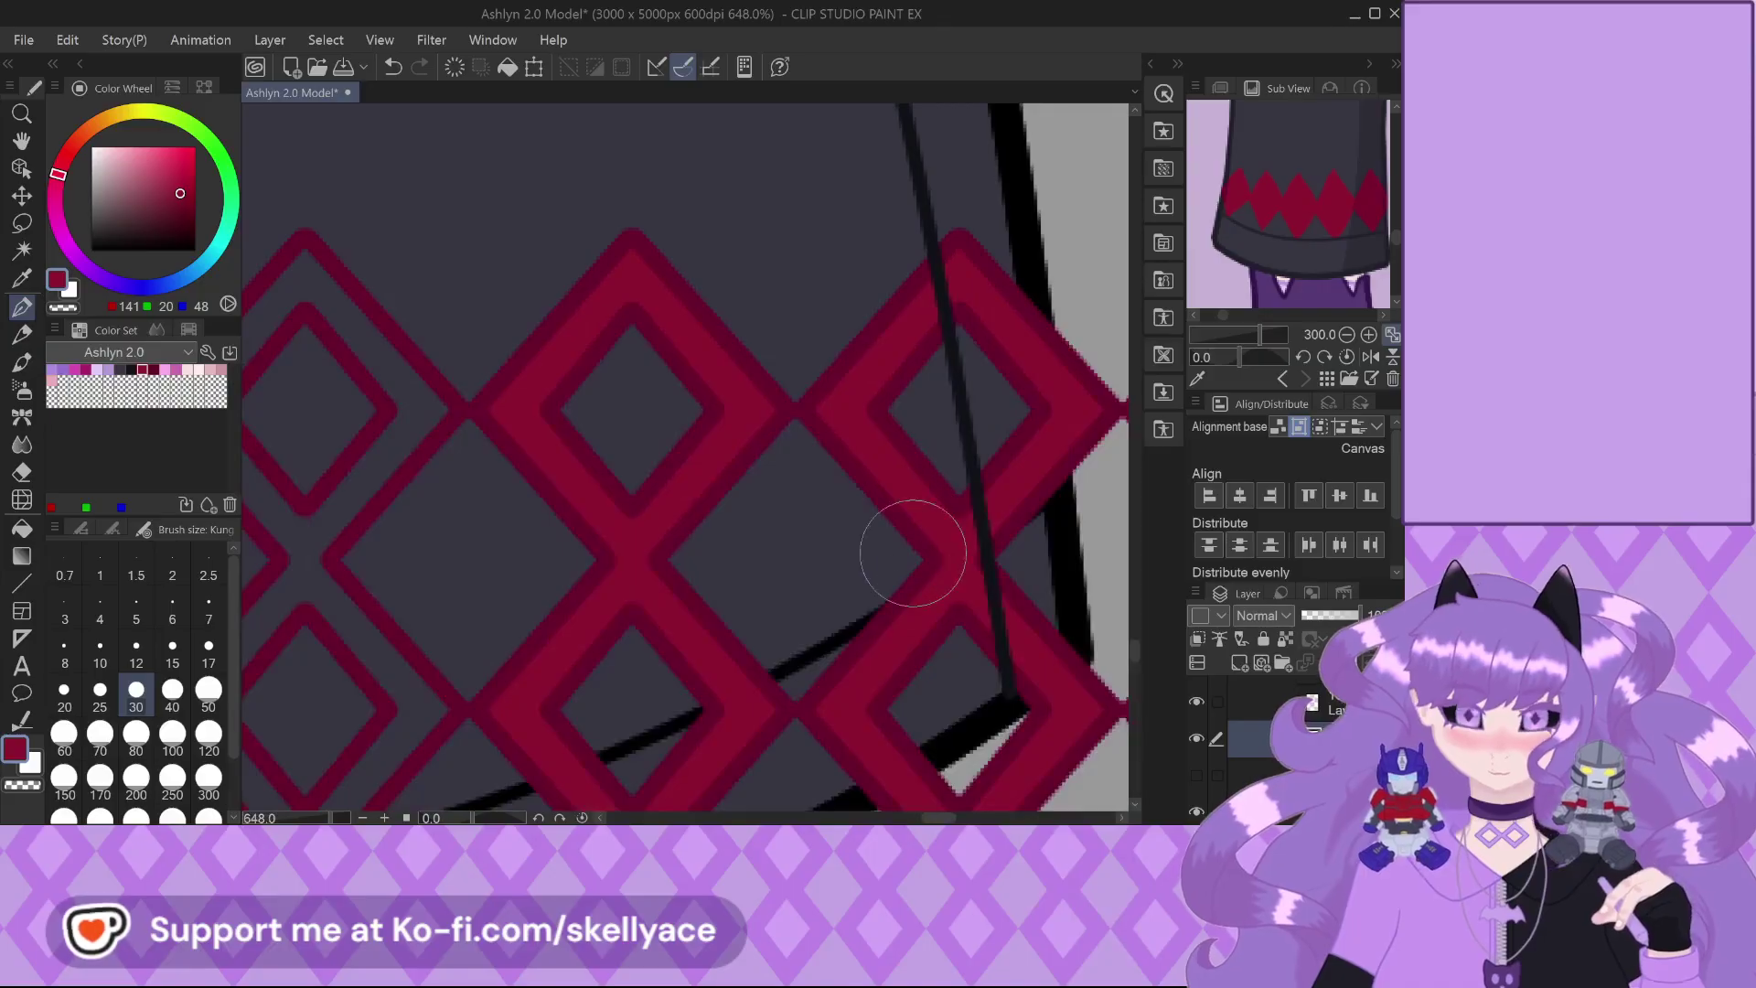
scroll(640, 567, "up", 2)
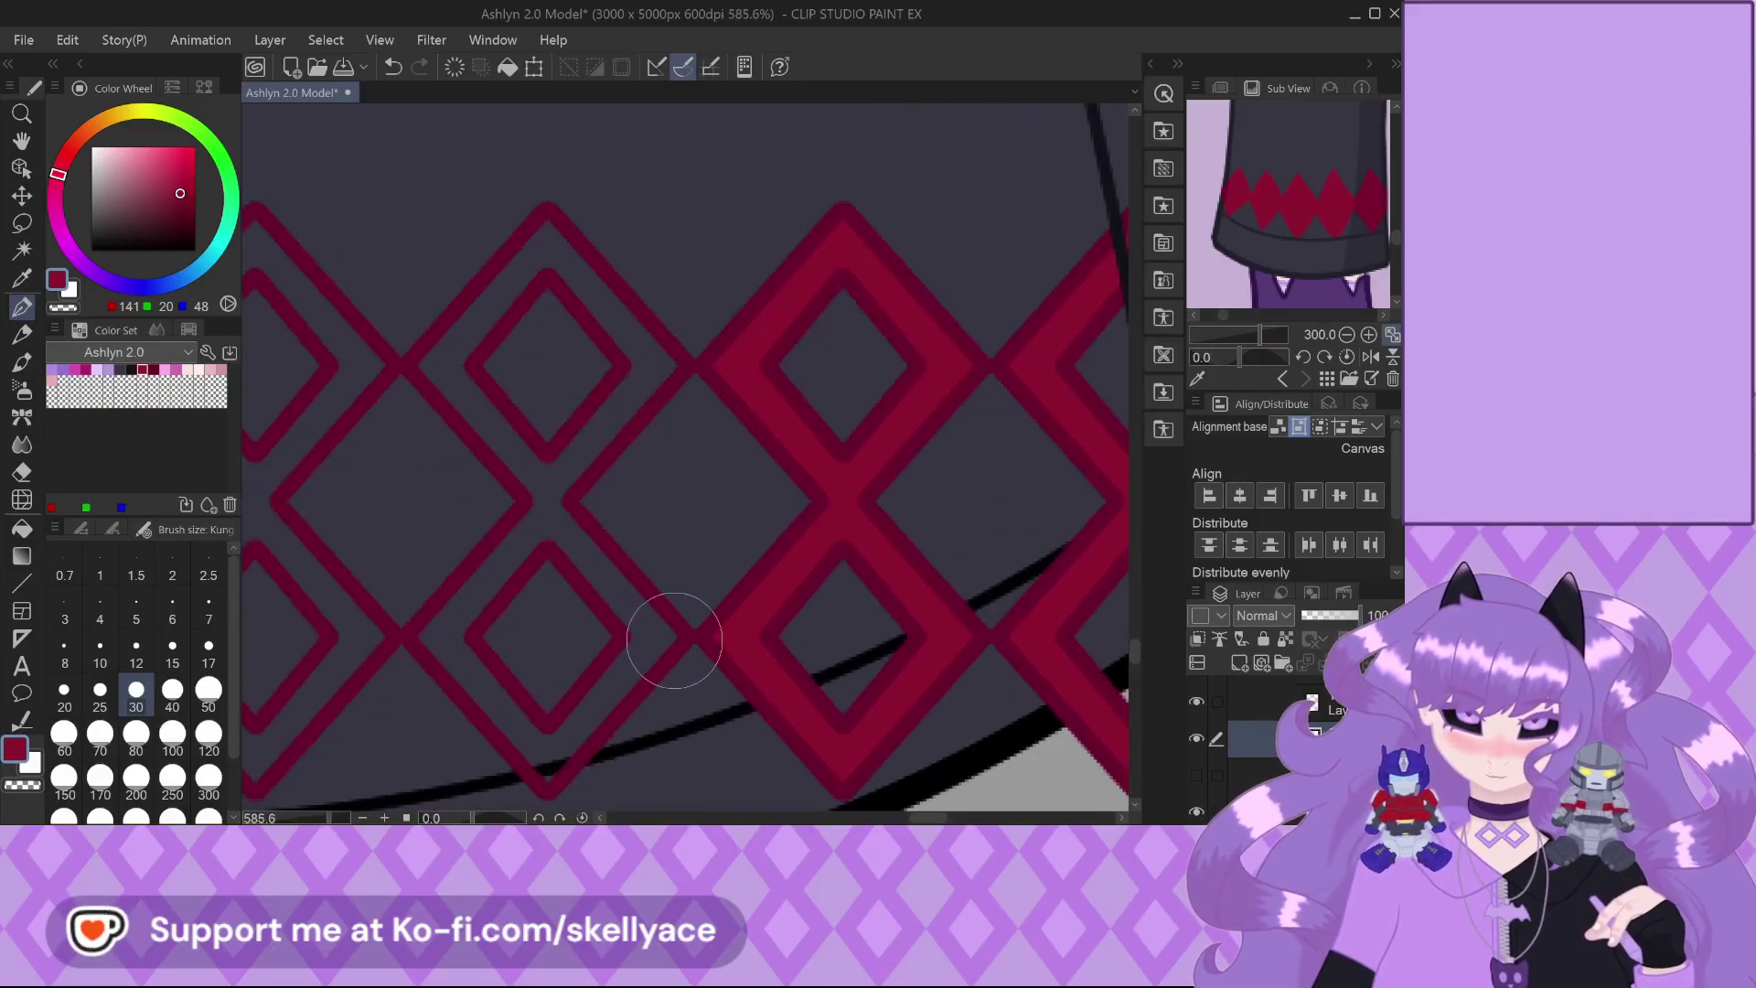
left_click_drag(615, 686, 601, 693)
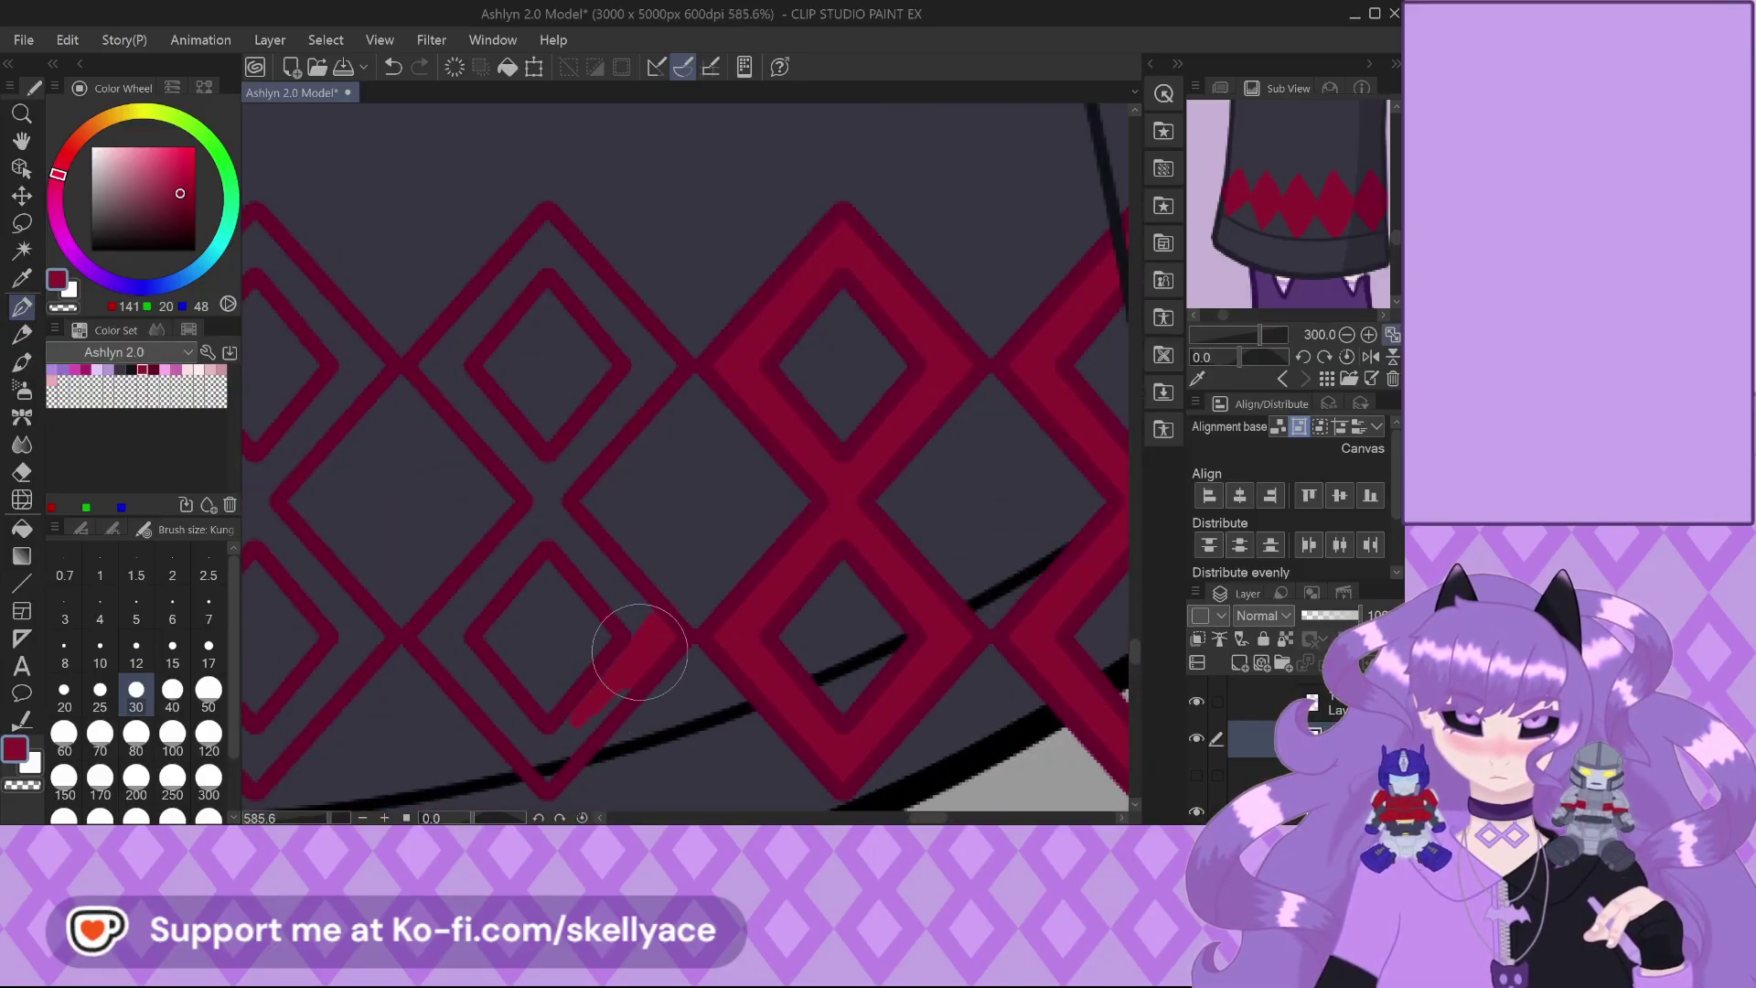
key("ctrl+z")
scroll(640, 630, "up", 2)
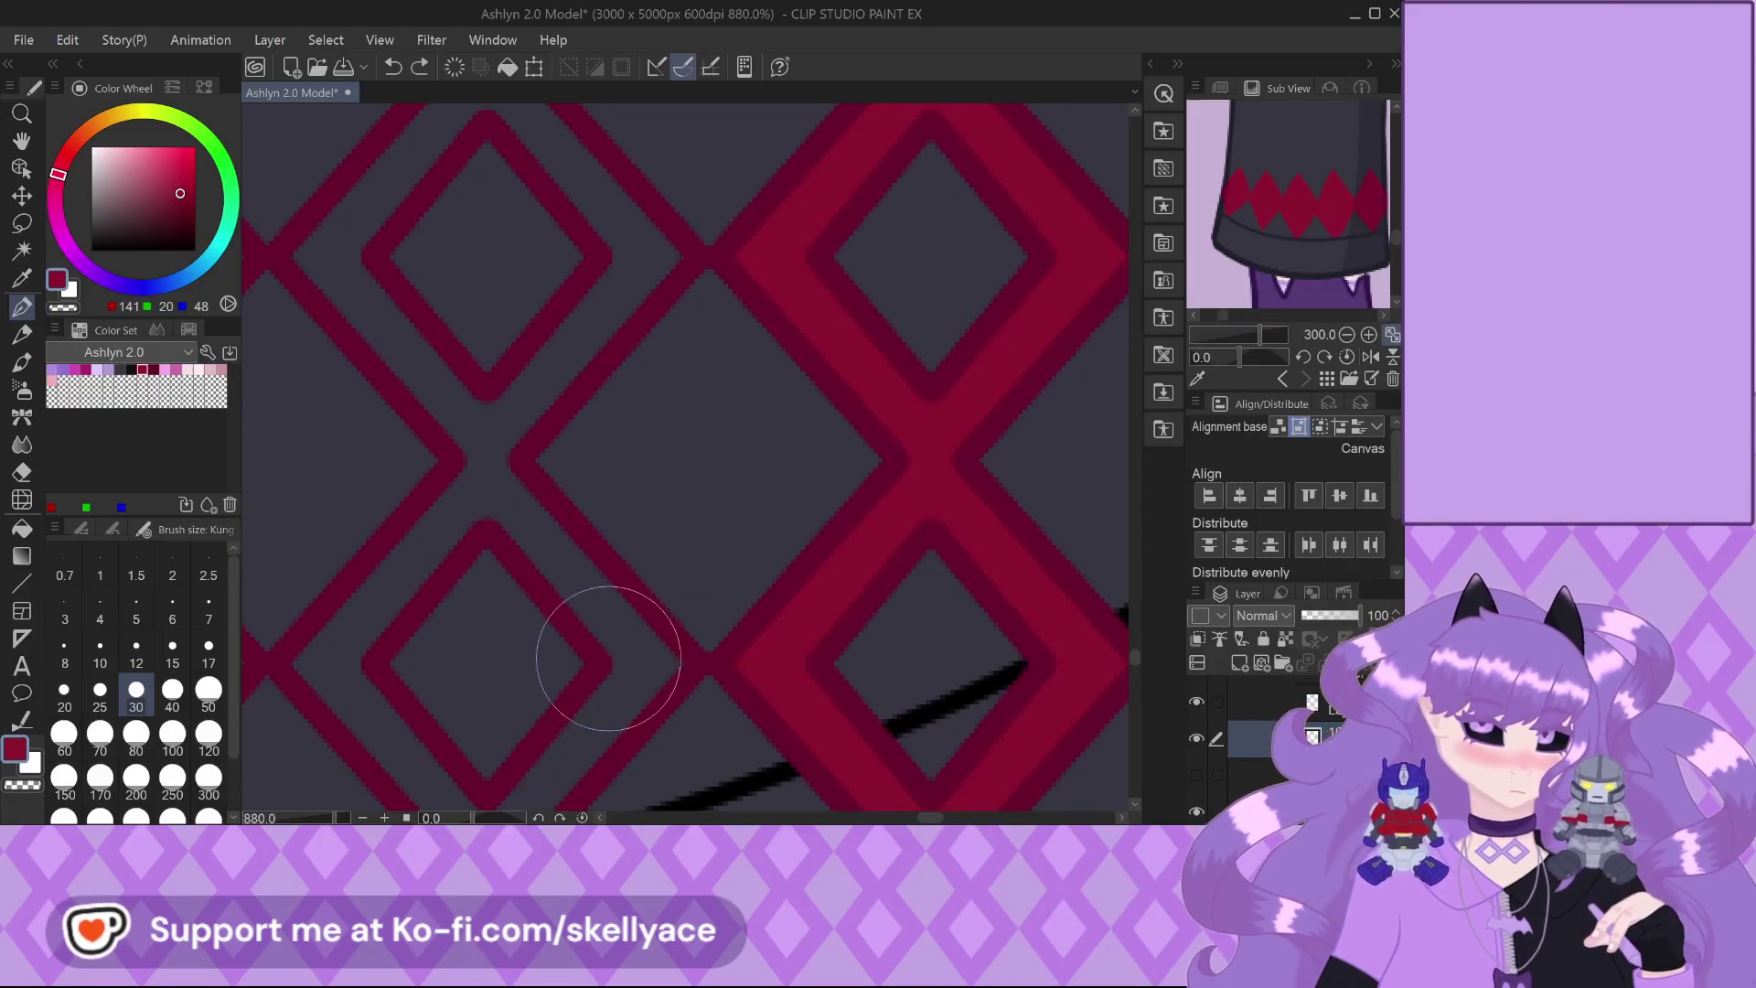
mouse_move(631, 640)
left_mouse_down()
mouse_move(667, 635)
mouse_move(658, 689)
mouse_move(576, 750)
left_mouse_up()
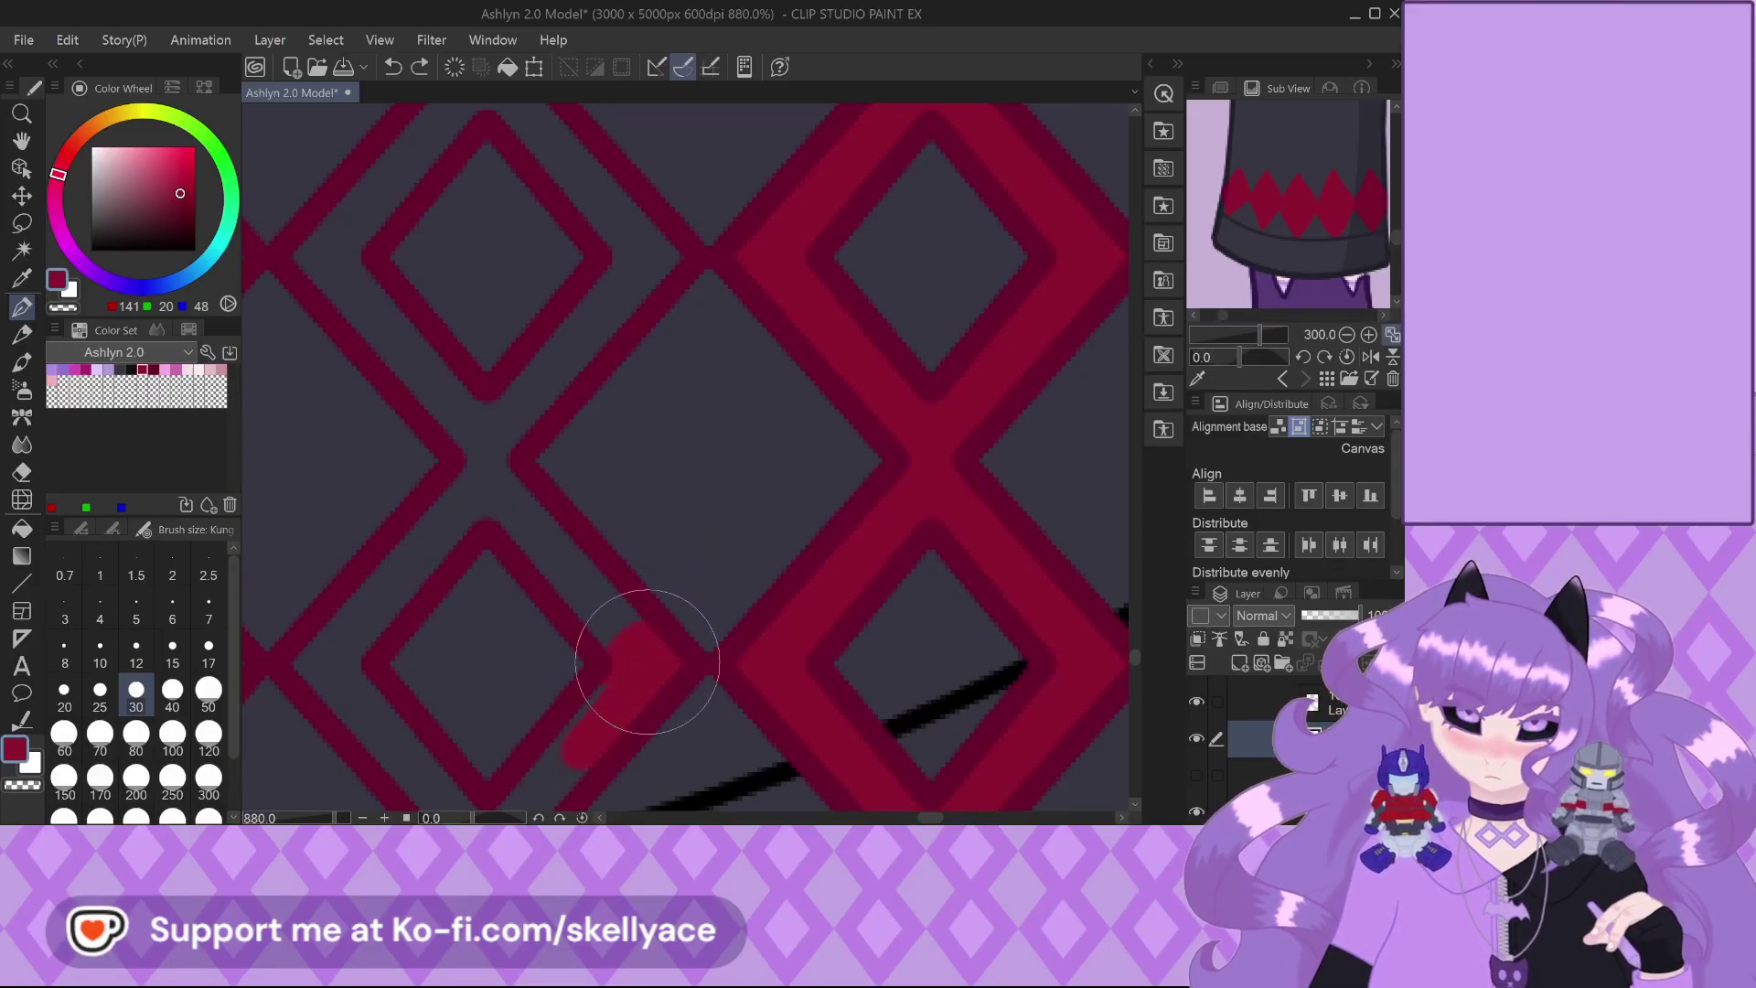
left_click_drag(610, 672, 540, 567)
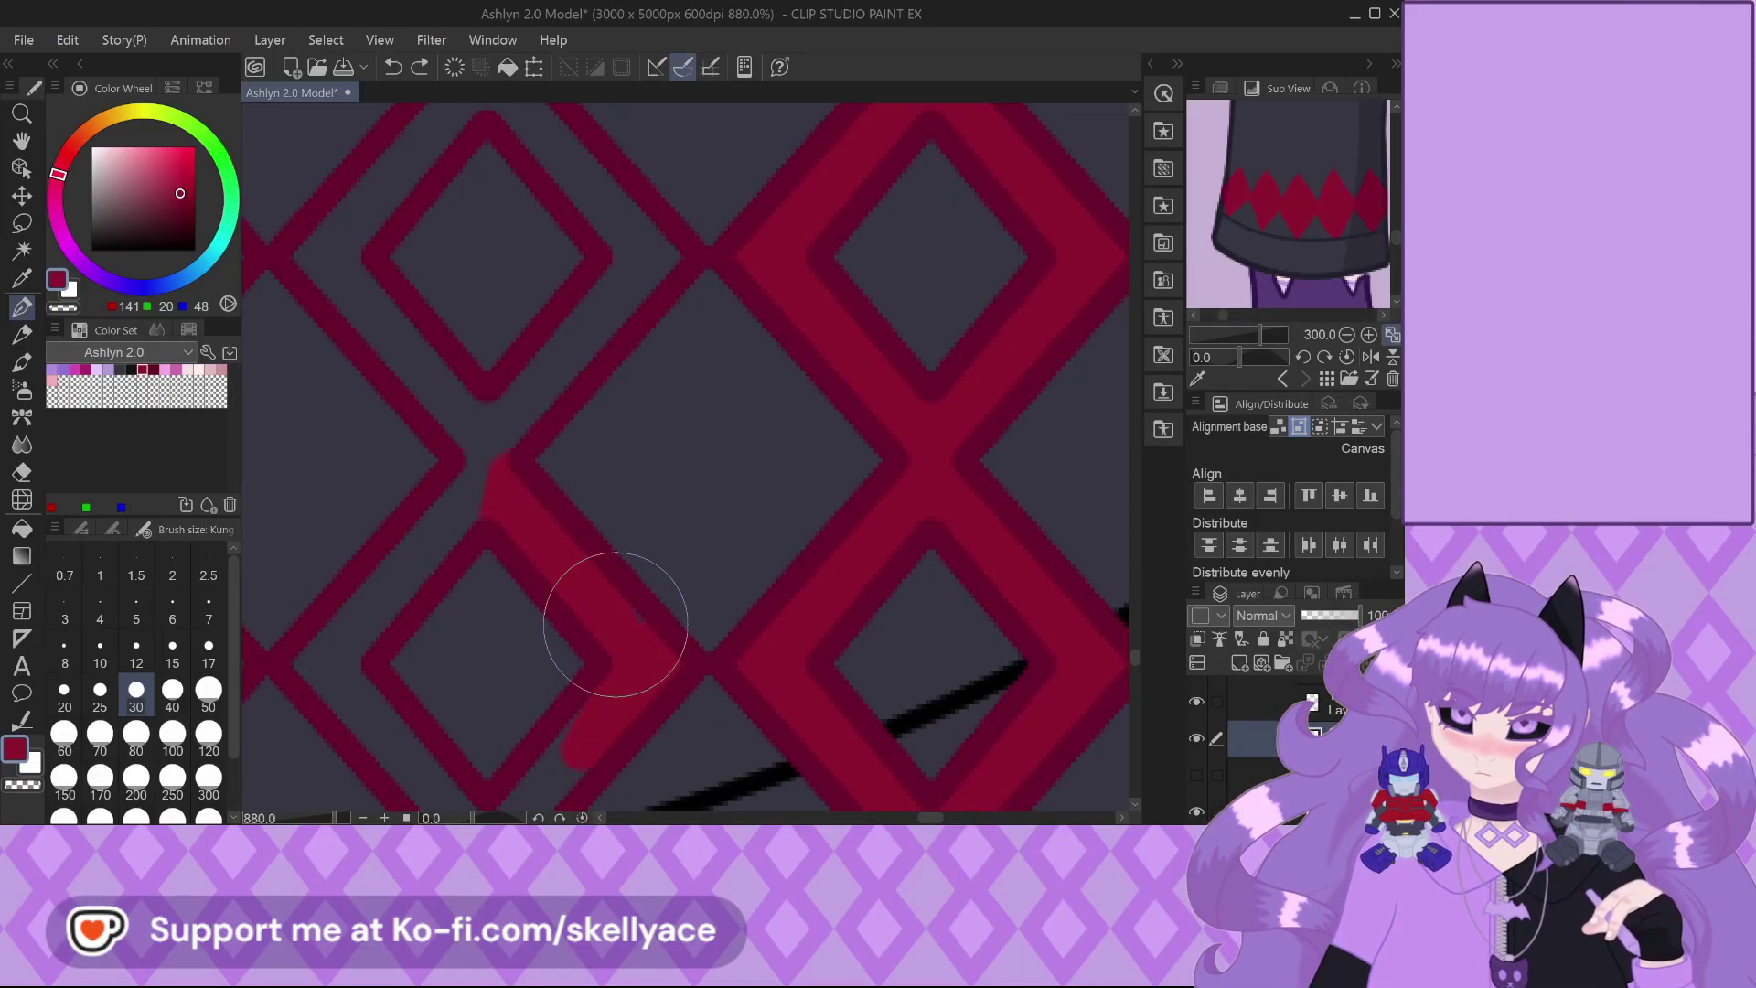
scroll(530, 694, "down", 3)
scroll(534, 743, "up", 2)
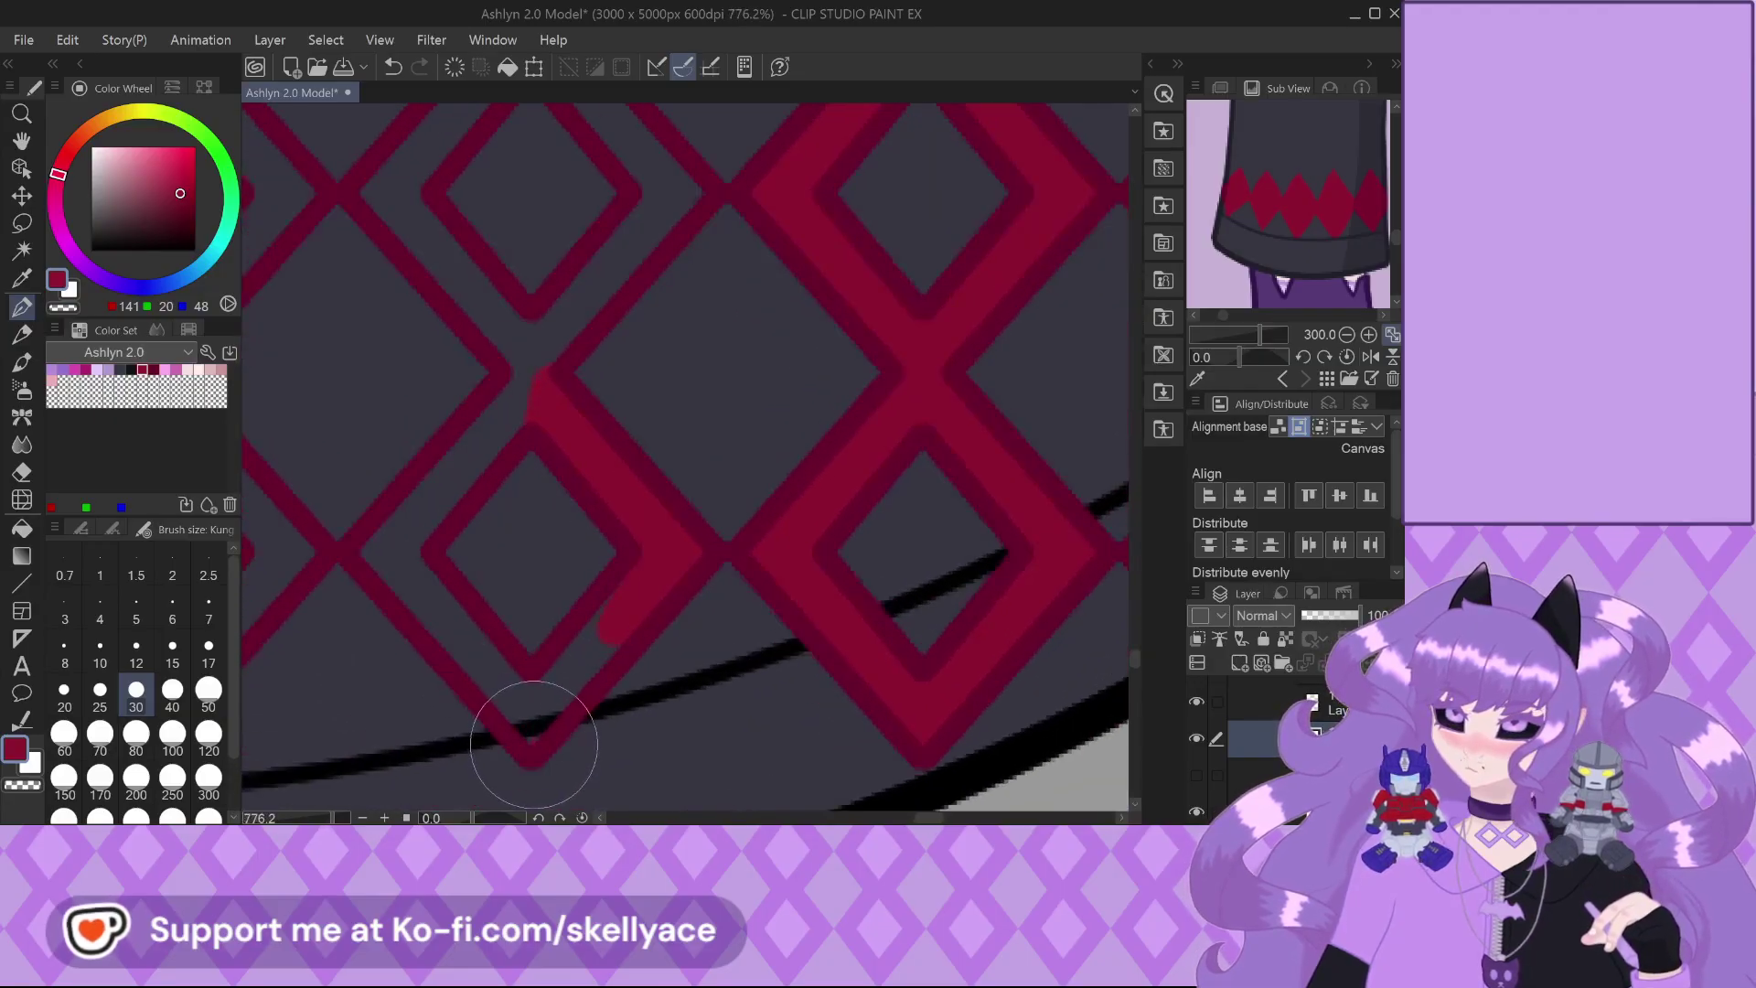
left_click_drag(627, 611, 546, 689)
mouse_move(547, 608)
left_mouse_down()
mouse_move(467, 667)
mouse_move(498, 687)
mouse_move(513, 679)
mouse_move(492, 654)
mouse_move(375, 556)
mouse_move(450, 616)
left_mouse_up()
mouse_move(492, 437)
left_mouse_down()
mouse_move(473, 478)
mouse_move(453, 469)
mouse_move(416, 506)
mouse_move(452, 458)
left_mouse_up()
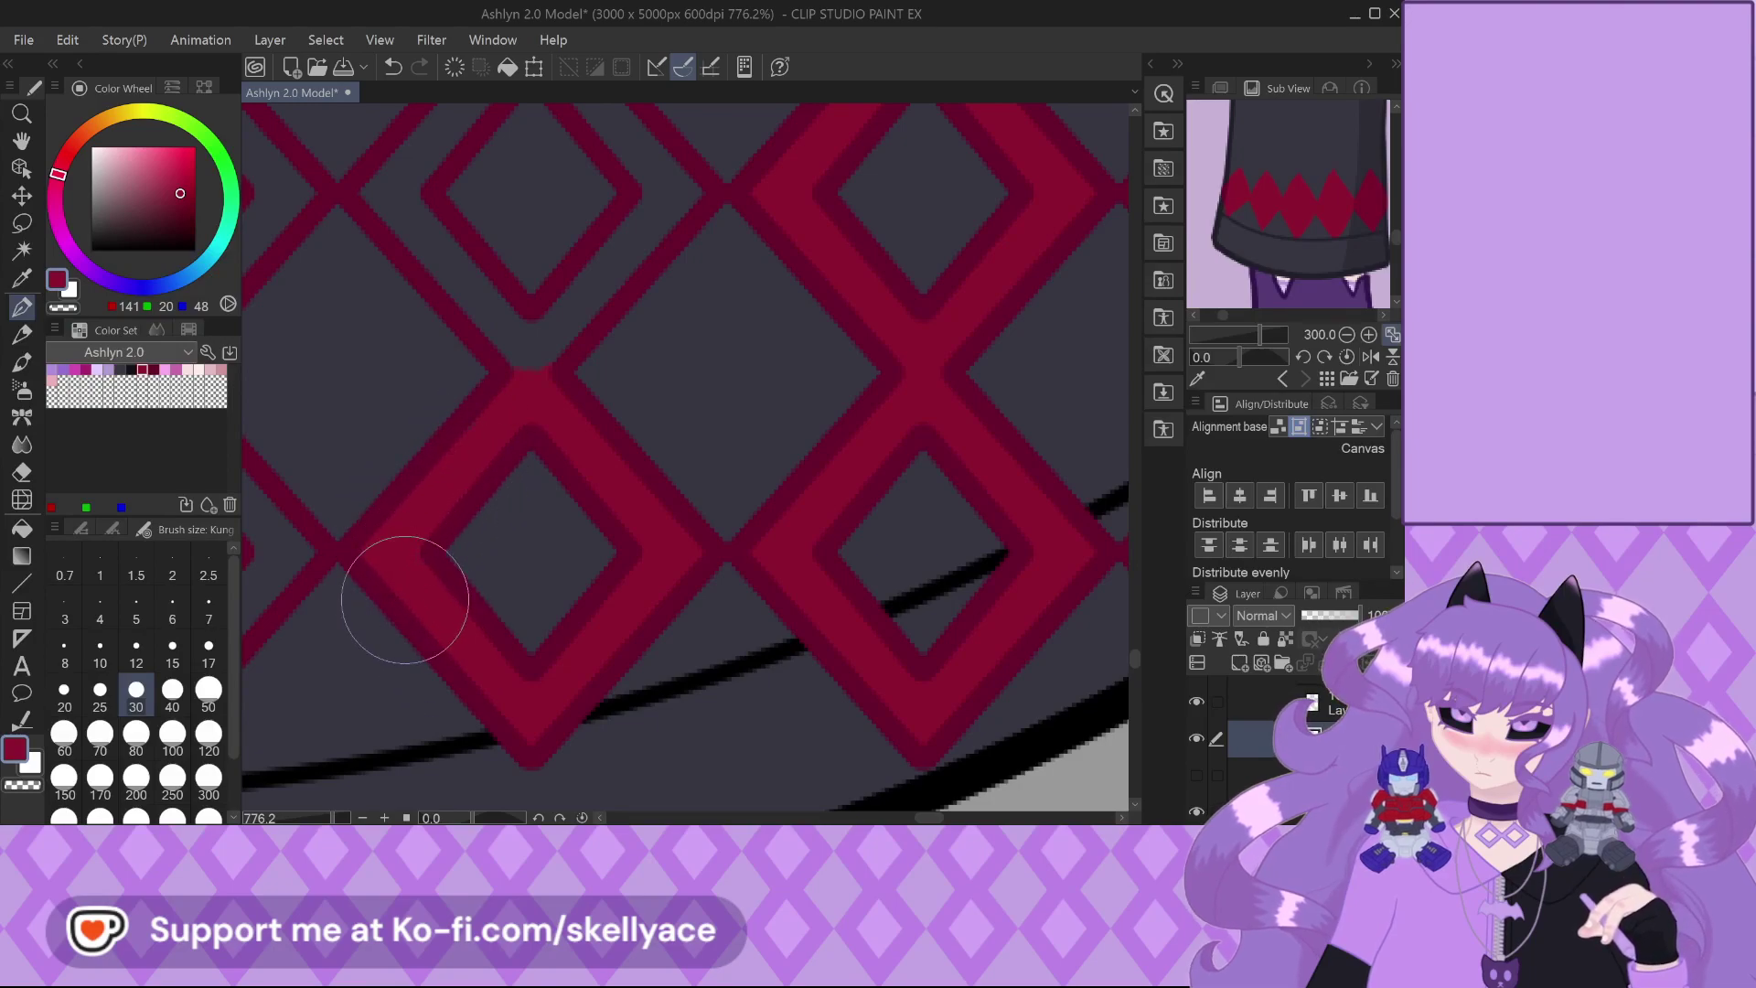
Paint the band of the upper diamond in the fourth column from the outside red, joining it to the lower diamond
scroll(439, 604, "down", 3)
scroll(442, 322, "up", 4)
mouse_move(391, 391)
left_mouse_down()
mouse_move(413, 450)
mouse_move(376, 415)
mouse_move(514, 539)
mouse_move(455, 432)
mouse_move(609, 629)
mouse_move(540, 523)
left_mouse_up()
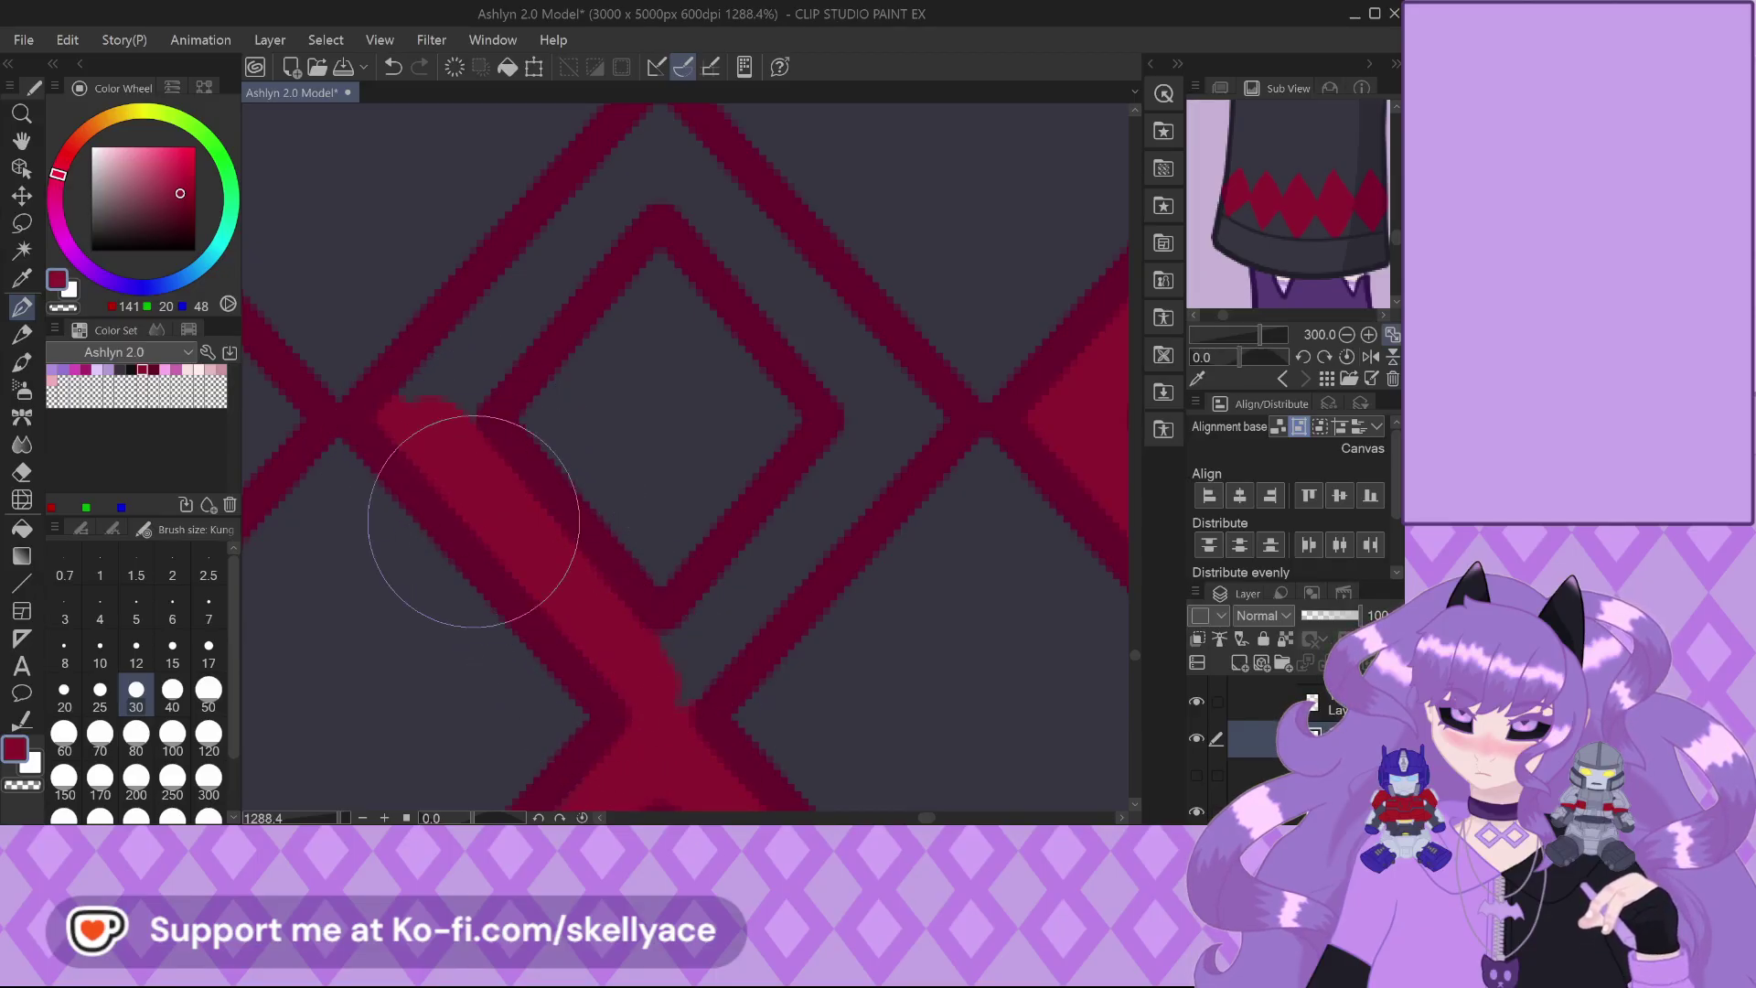
scroll(457, 504, "down", 2)
left_click_drag(666, 627, 770, 554)
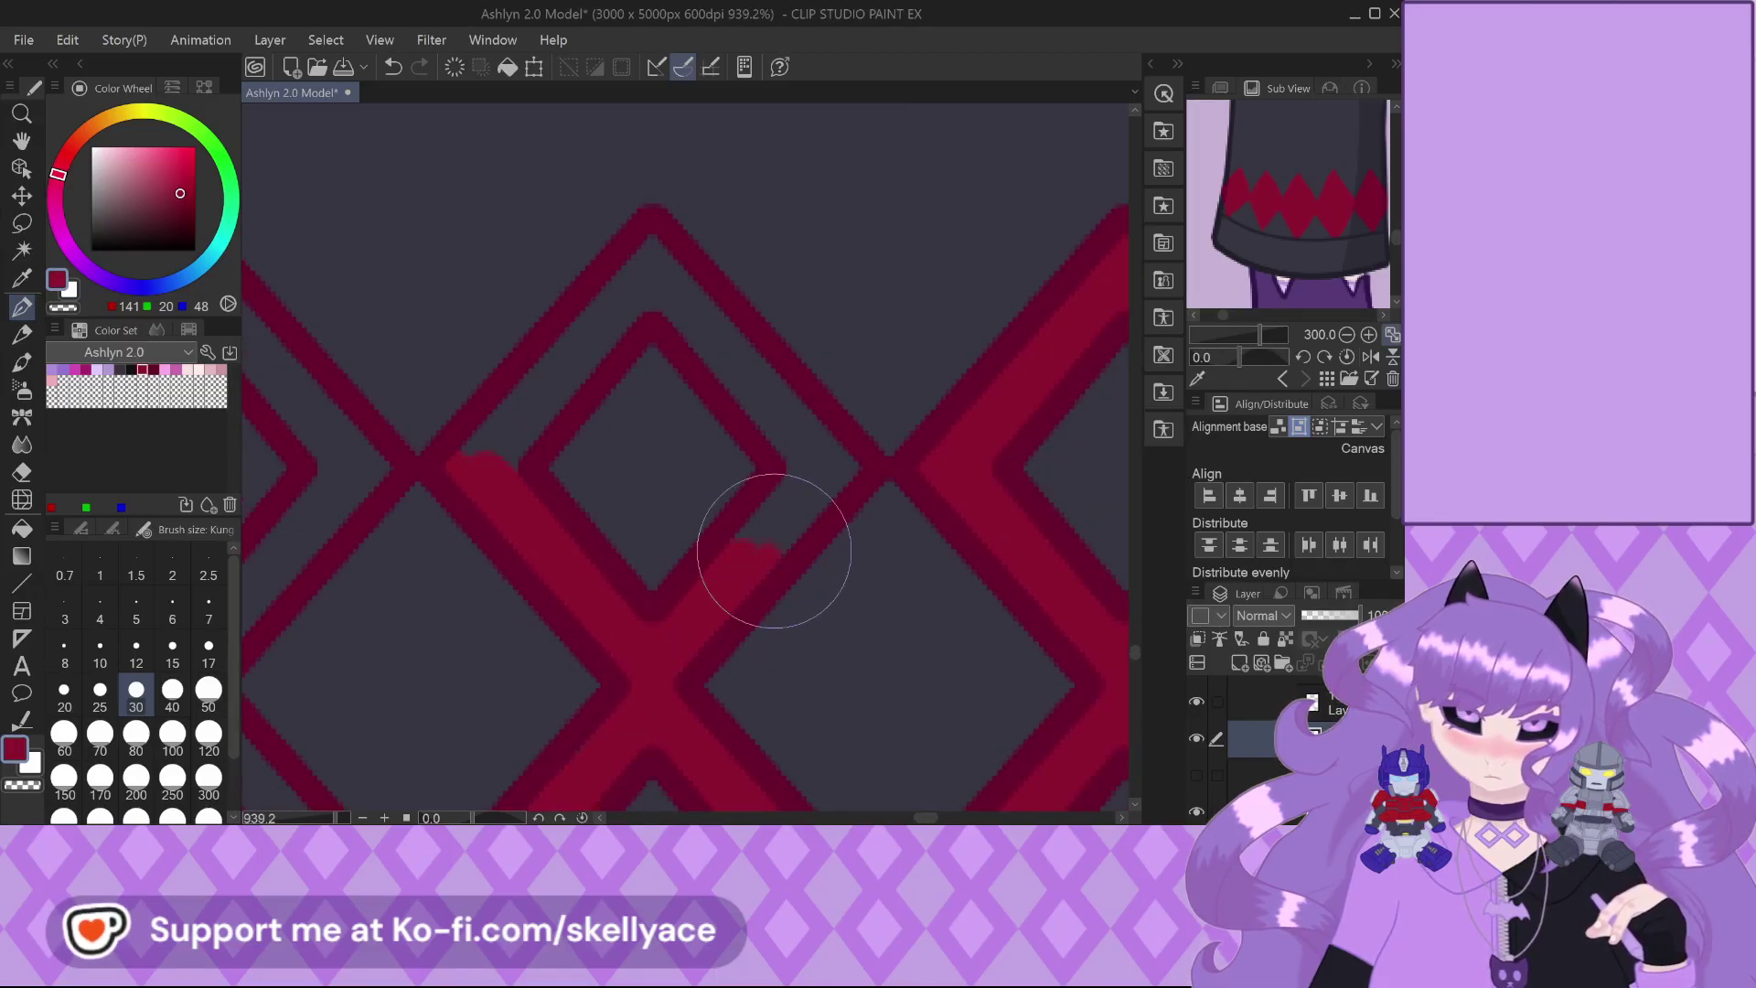
mouse_move(718, 619)
left_mouse_down()
mouse_move(808, 494)
mouse_move(782, 546)
left_mouse_up()
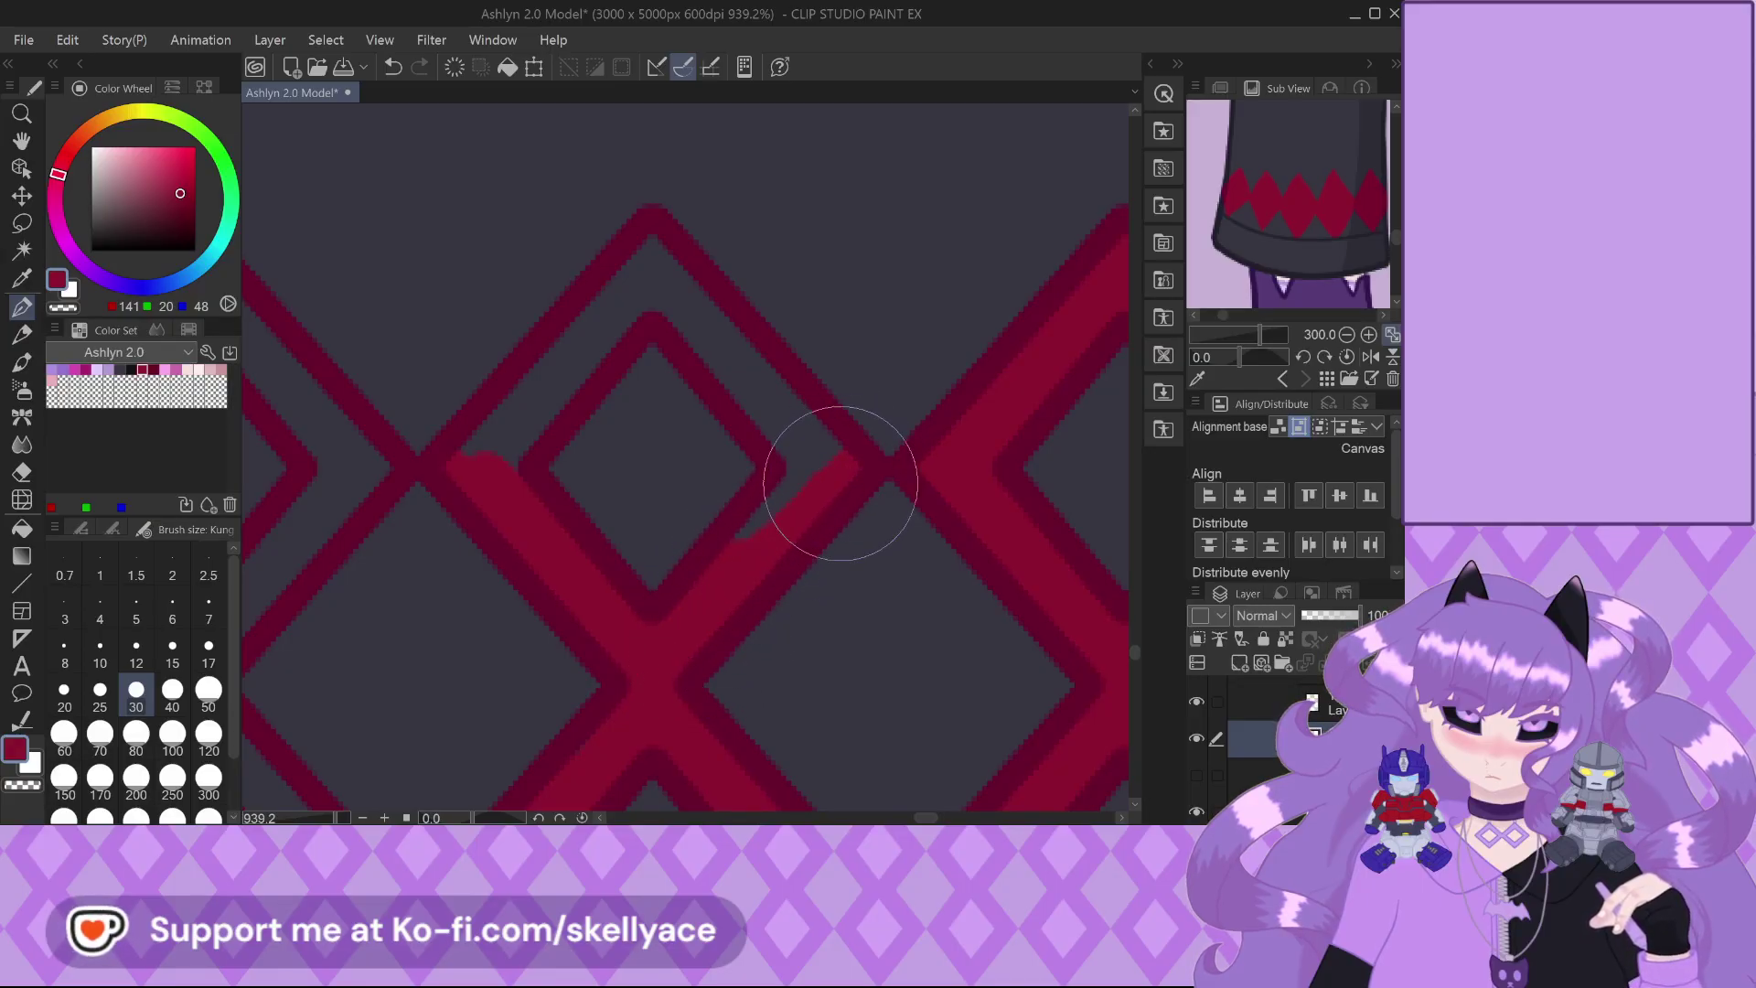
mouse_move(765, 439)
left_mouse_down()
mouse_move(647, 282)
mouse_move(694, 287)
mouse_move(659, 265)
left_mouse_up()
mouse_move(806, 460)
left_mouse_down()
mouse_move(719, 332)
mouse_move(742, 347)
mouse_move(761, 390)
mouse_move(689, 323)
mouse_move(659, 249)
mouse_move(592, 376)
mouse_move(566, 359)
mouse_move(631, 263)
mouse_move(520, 394)
mouse_move(496, 456)
left_mouse_up()
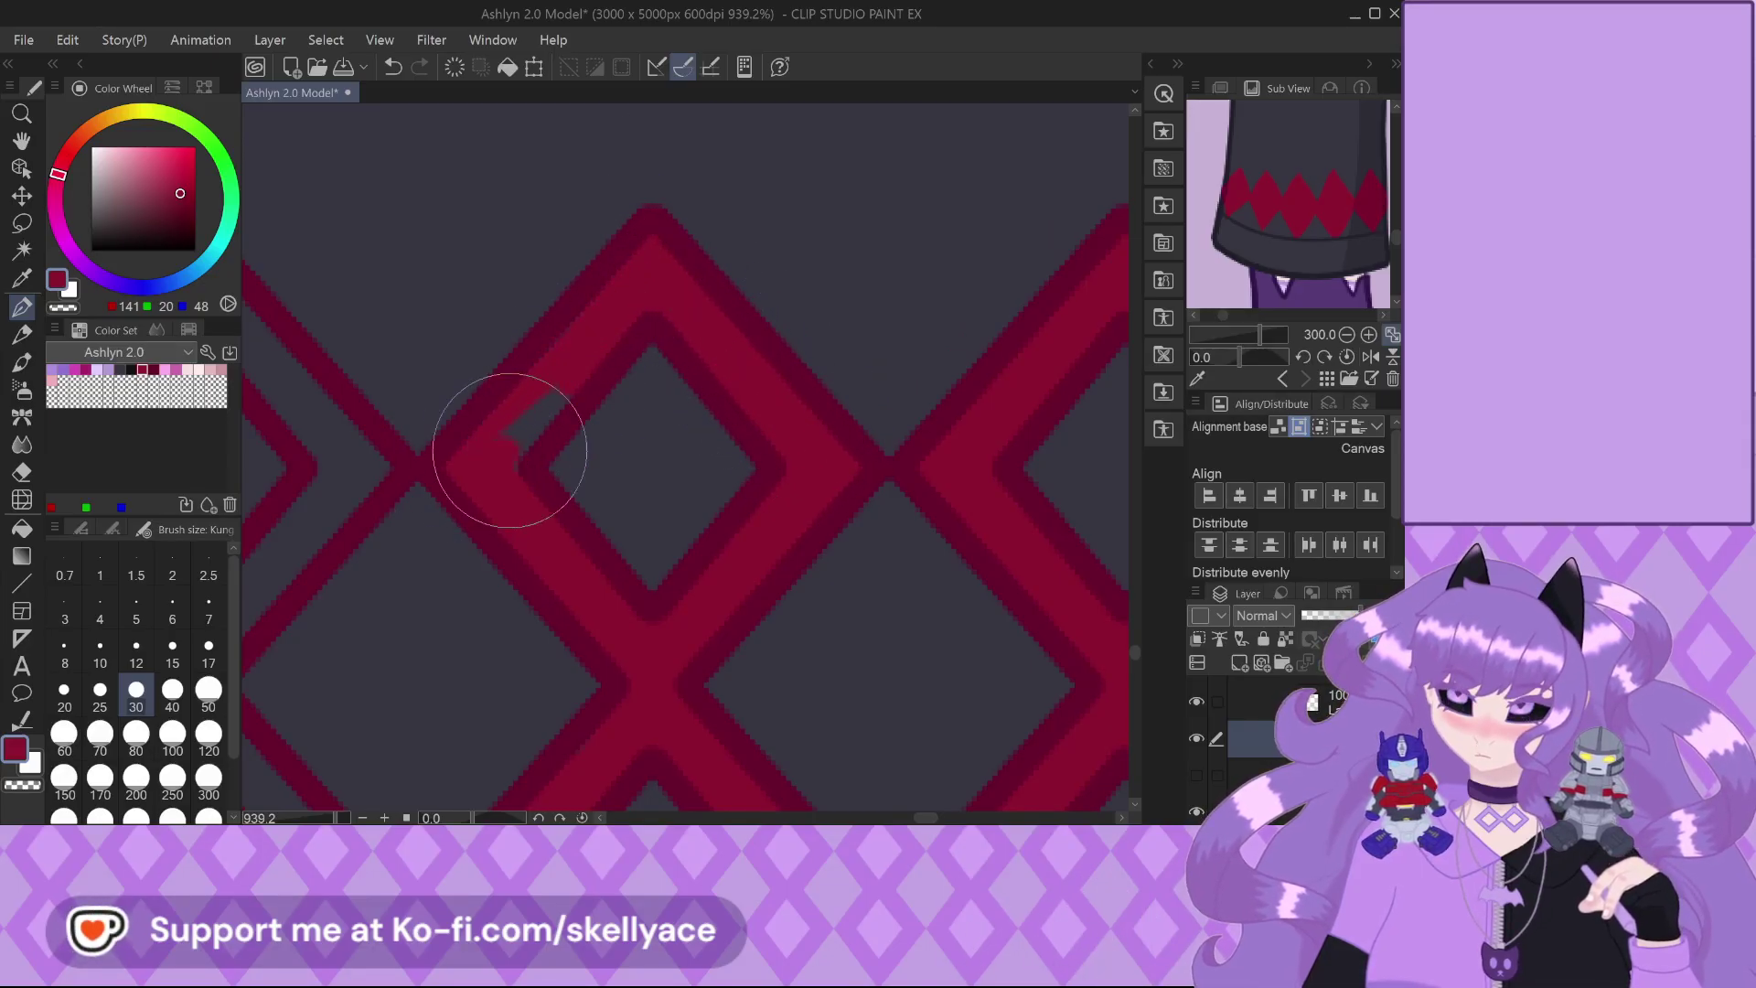
mouse_move(581, 370)
left_mouse_down()
mouse_move(580, 293)
mouse_move(607, 306)
mouse_move(515, 463)
left_mouse_up()
Fill the band between the outlines of the fifth column's lower diamond with red, counting columns from the outside
scroll(729, 458, "down", 3)
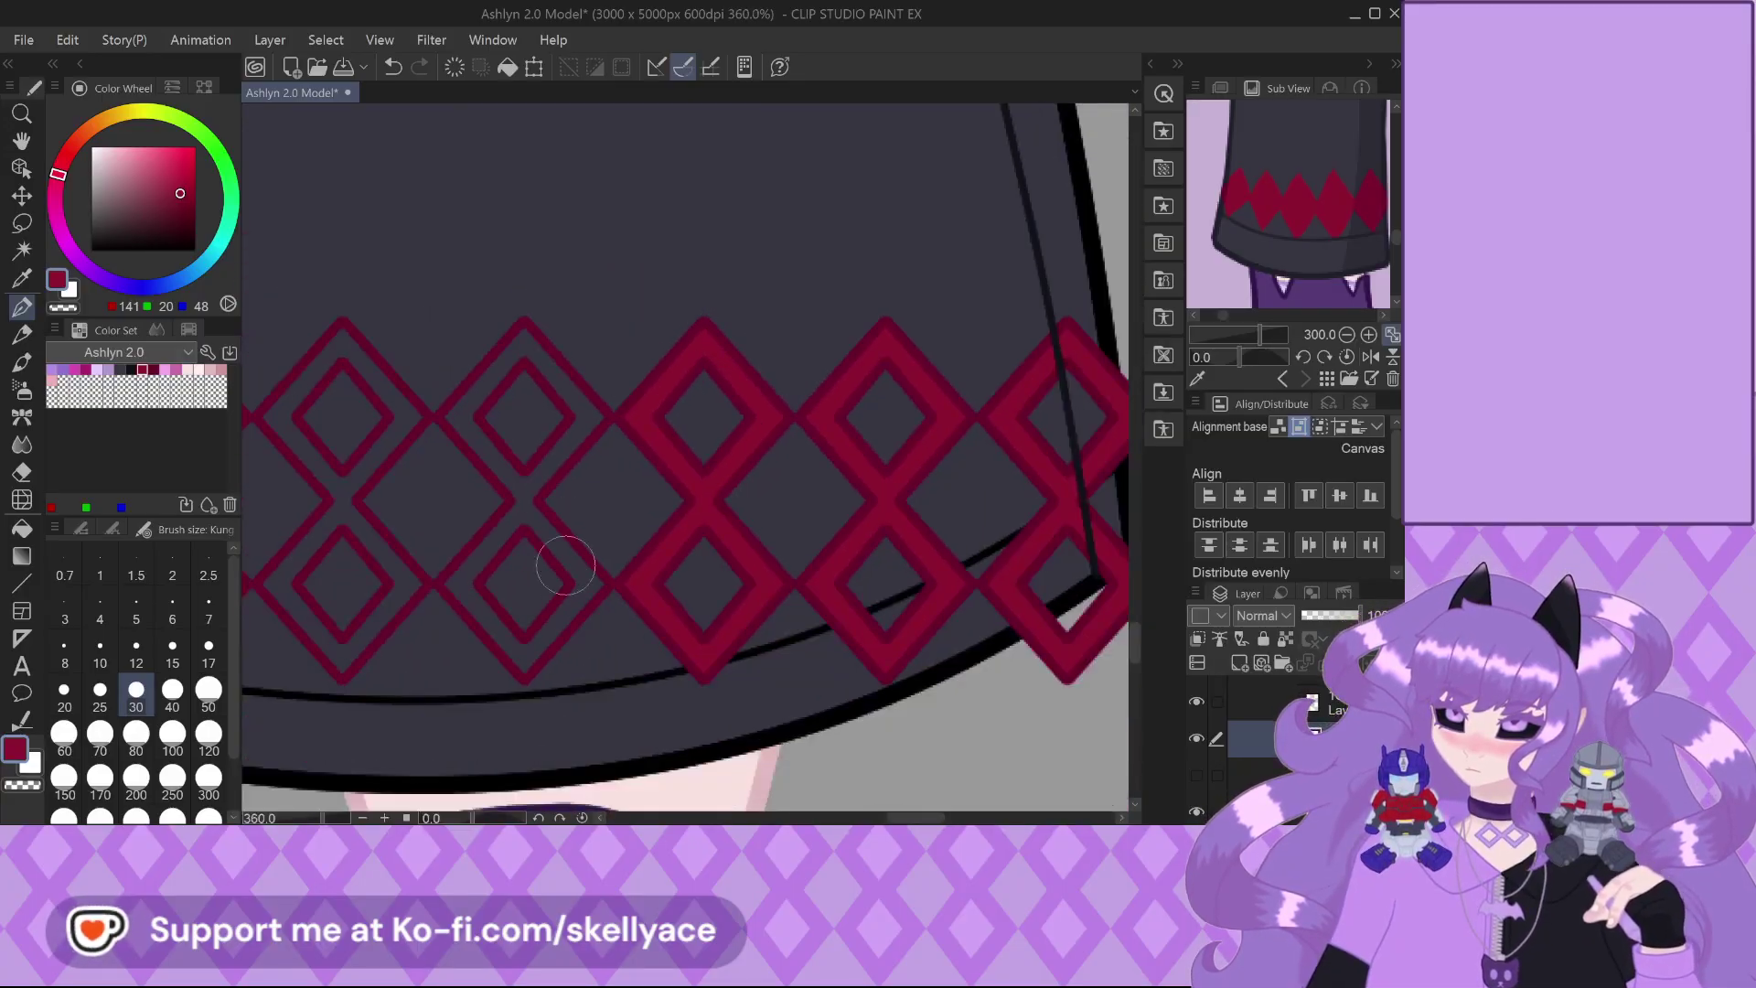
mouse_move(499, 670)
left_mouse_down()
mouse_move(593, 551)
mouse_move(533, 627)
left_mouse_up()
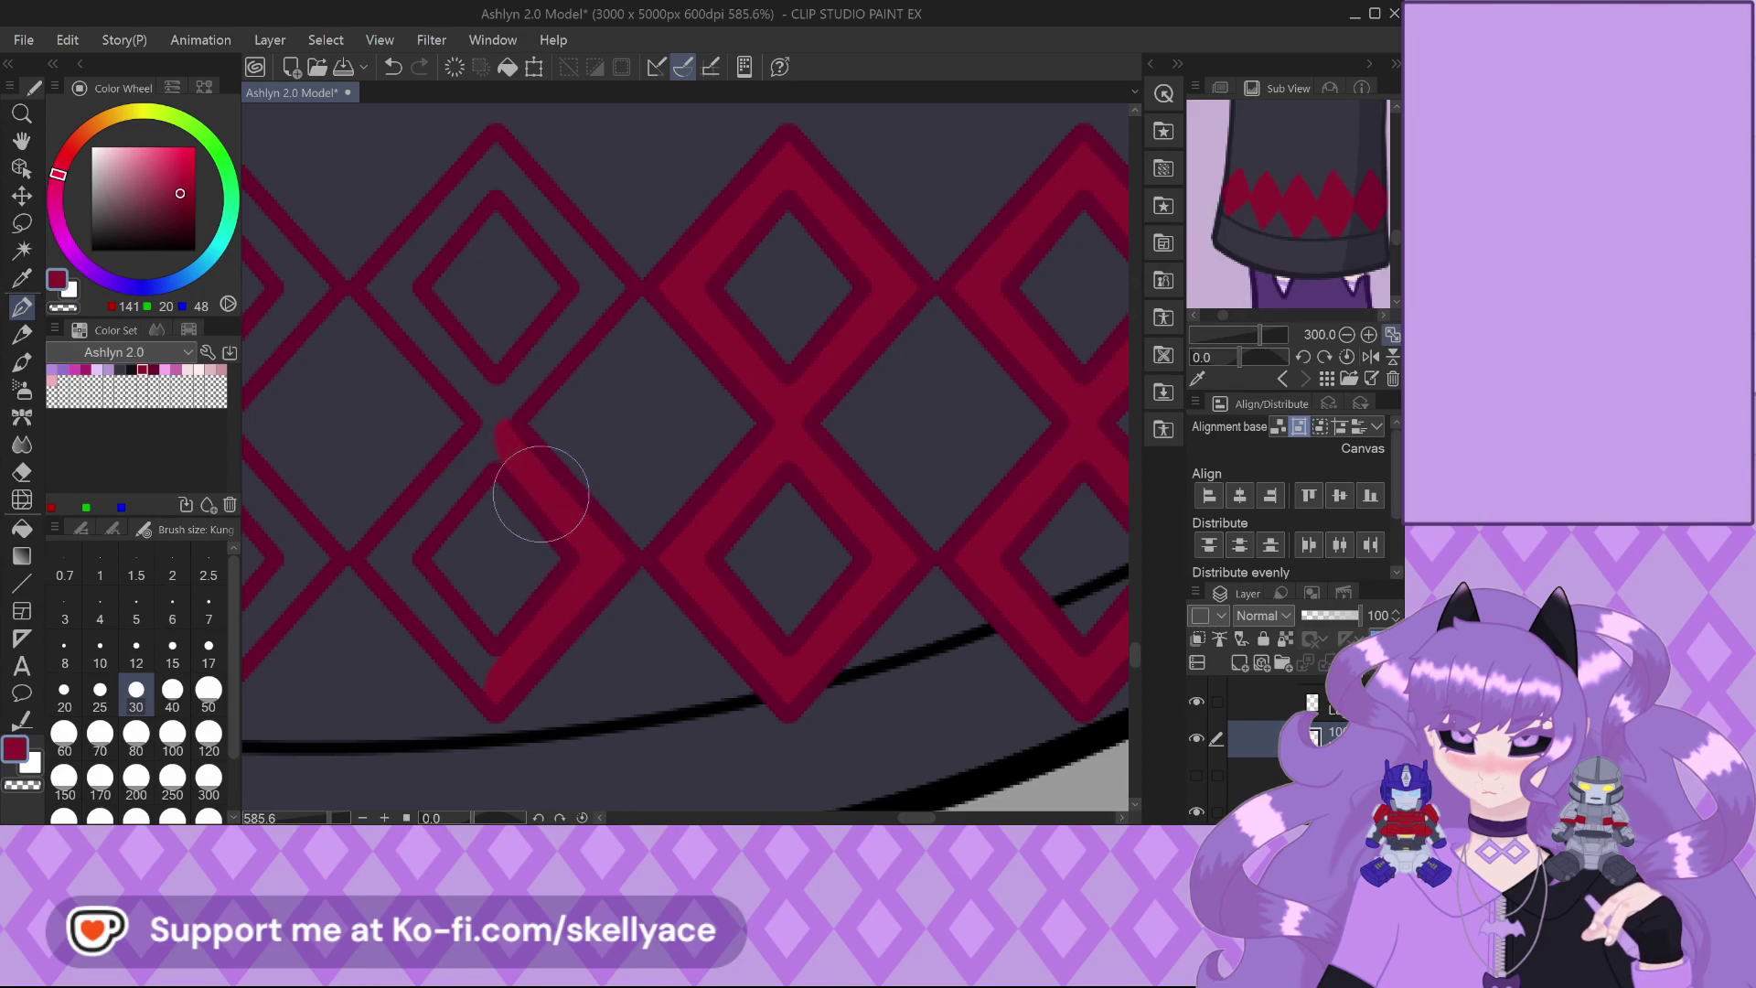
mouse_move(472, 442)
left_mouse_down()
mouse_move(466, 494)
mouse_move(496, 464)
mouse_move(483, 426)
mouse_move(374, 558)
mouse_move(413, 533)
left_mouse_up()
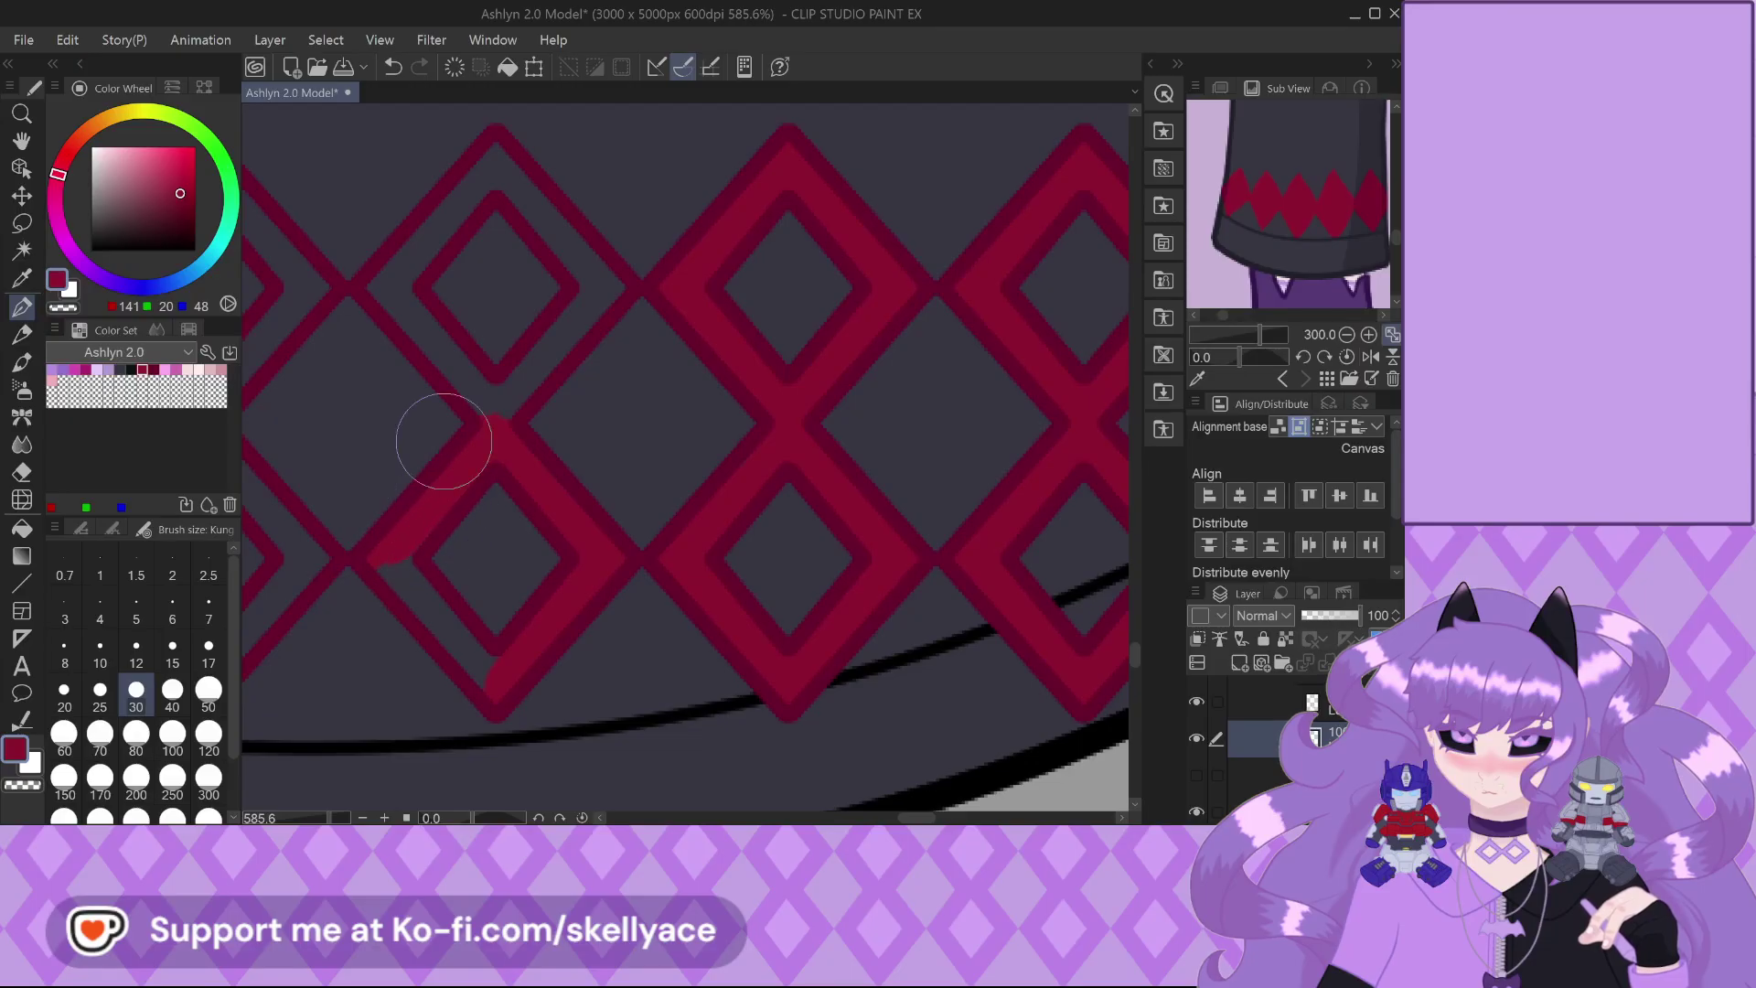
scroll(444, 442, "up", 2)
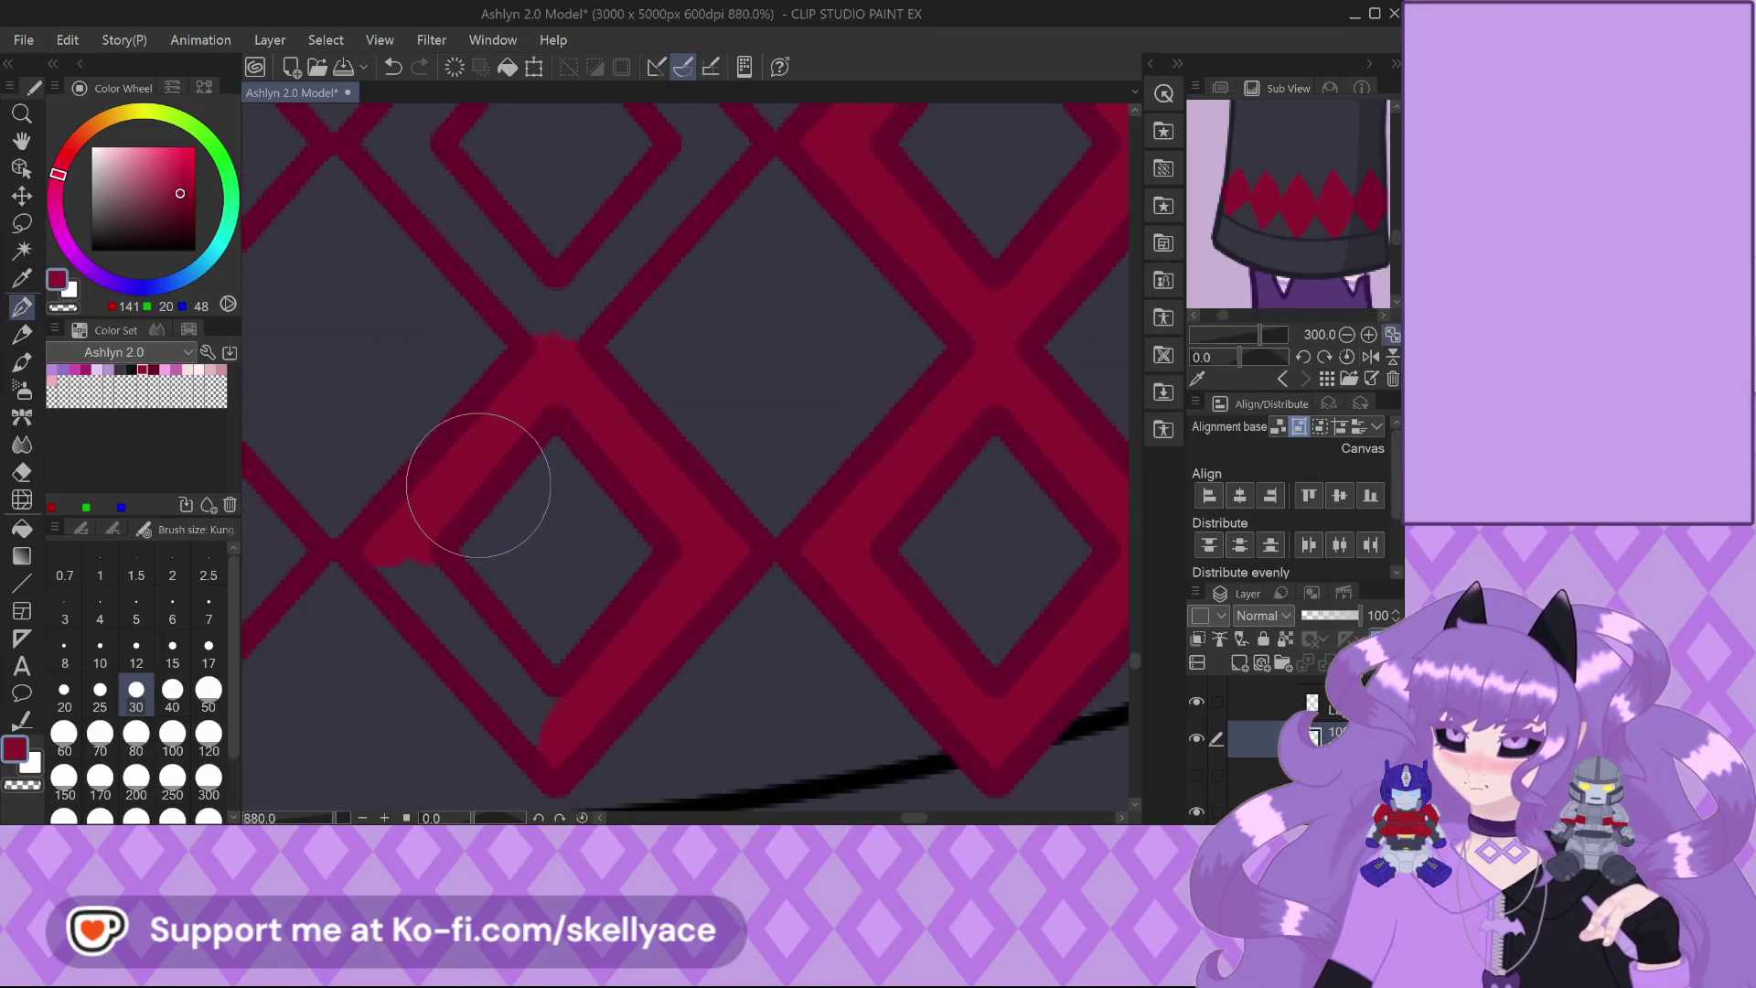
mouse_move(463, 462)
left_mouse_down()
mouse_move(363, 546)
mouse_move(405, 598)
mouse_move(395, 545)
mouse_move(414, 553)
mouse_move(558, 710)
left_mouse_up()
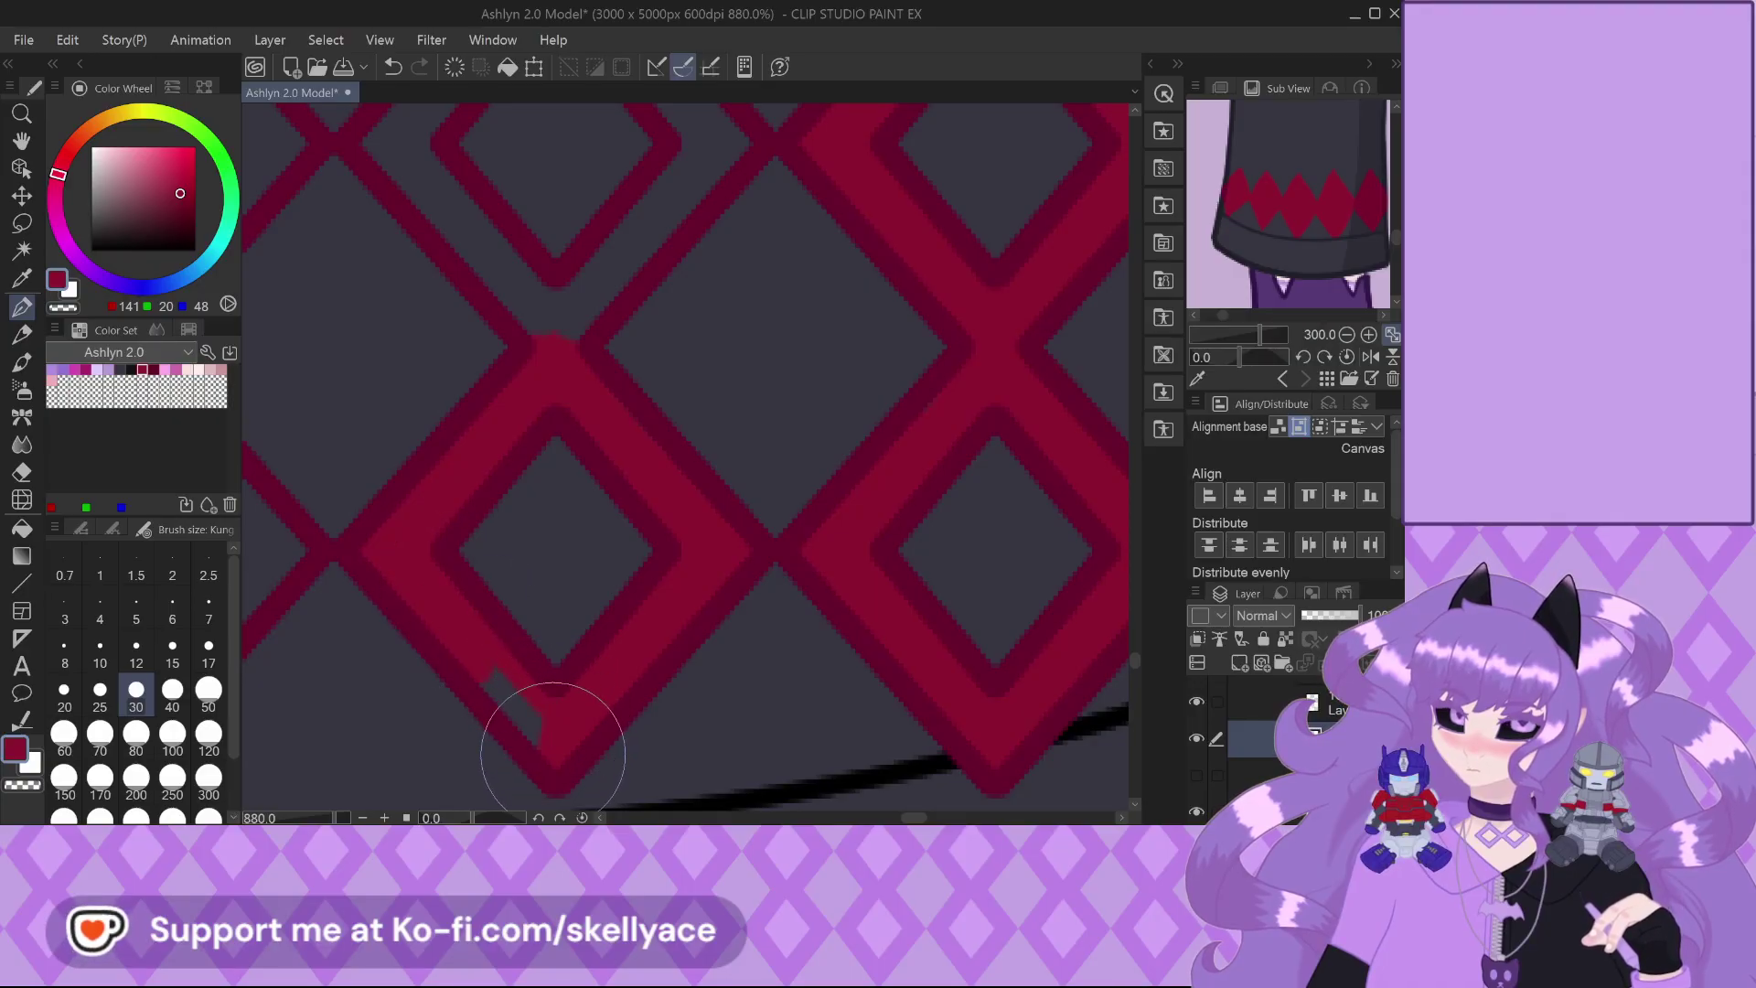
Color the band of the fifth column's upper diamond red all the way around, including its top corner
scroll(502, 640, "down", 3)
scroll(411, 347, "up", 3)
mouse_move(411, 347)
left_mouse_down()
mouse_move(431, 345)
mouse_move(576, 502)
mouse_move(537, 420)
mouse_move(423, 312)
left_mouse_up()
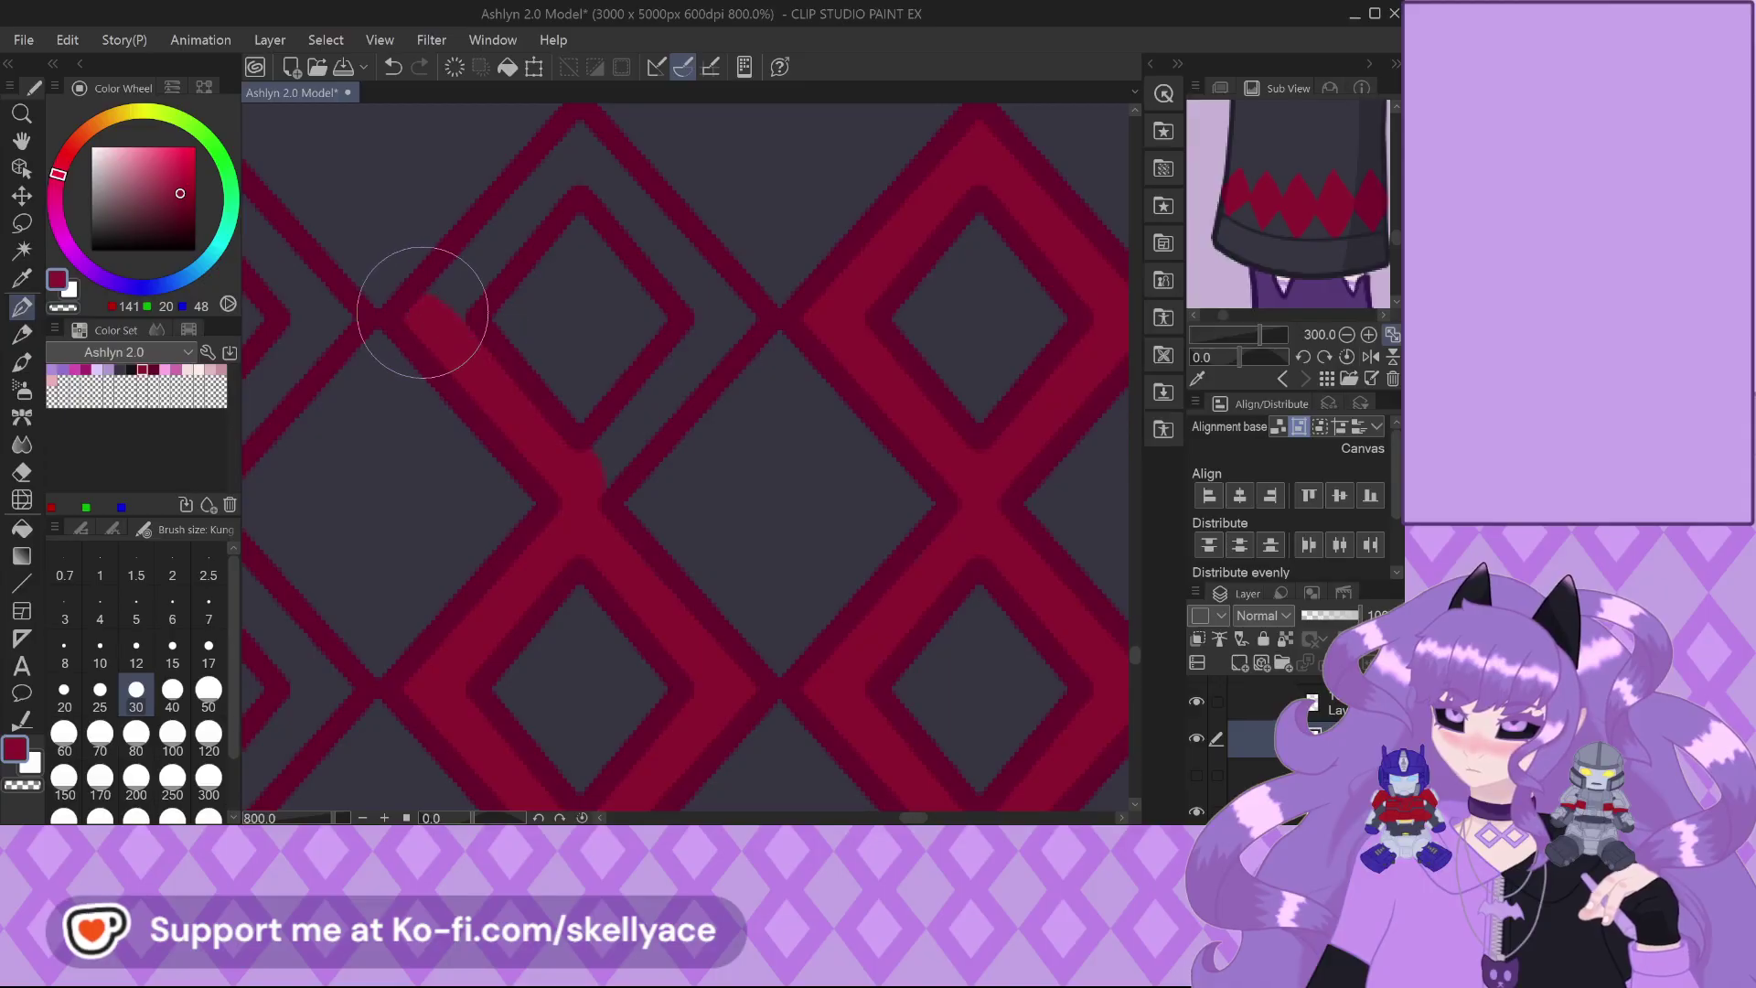
mouse_move(560, 463)
left_mouse_down()
mouse_move(697, 331)
mouse_move(744, 314)
left_mouse_up()
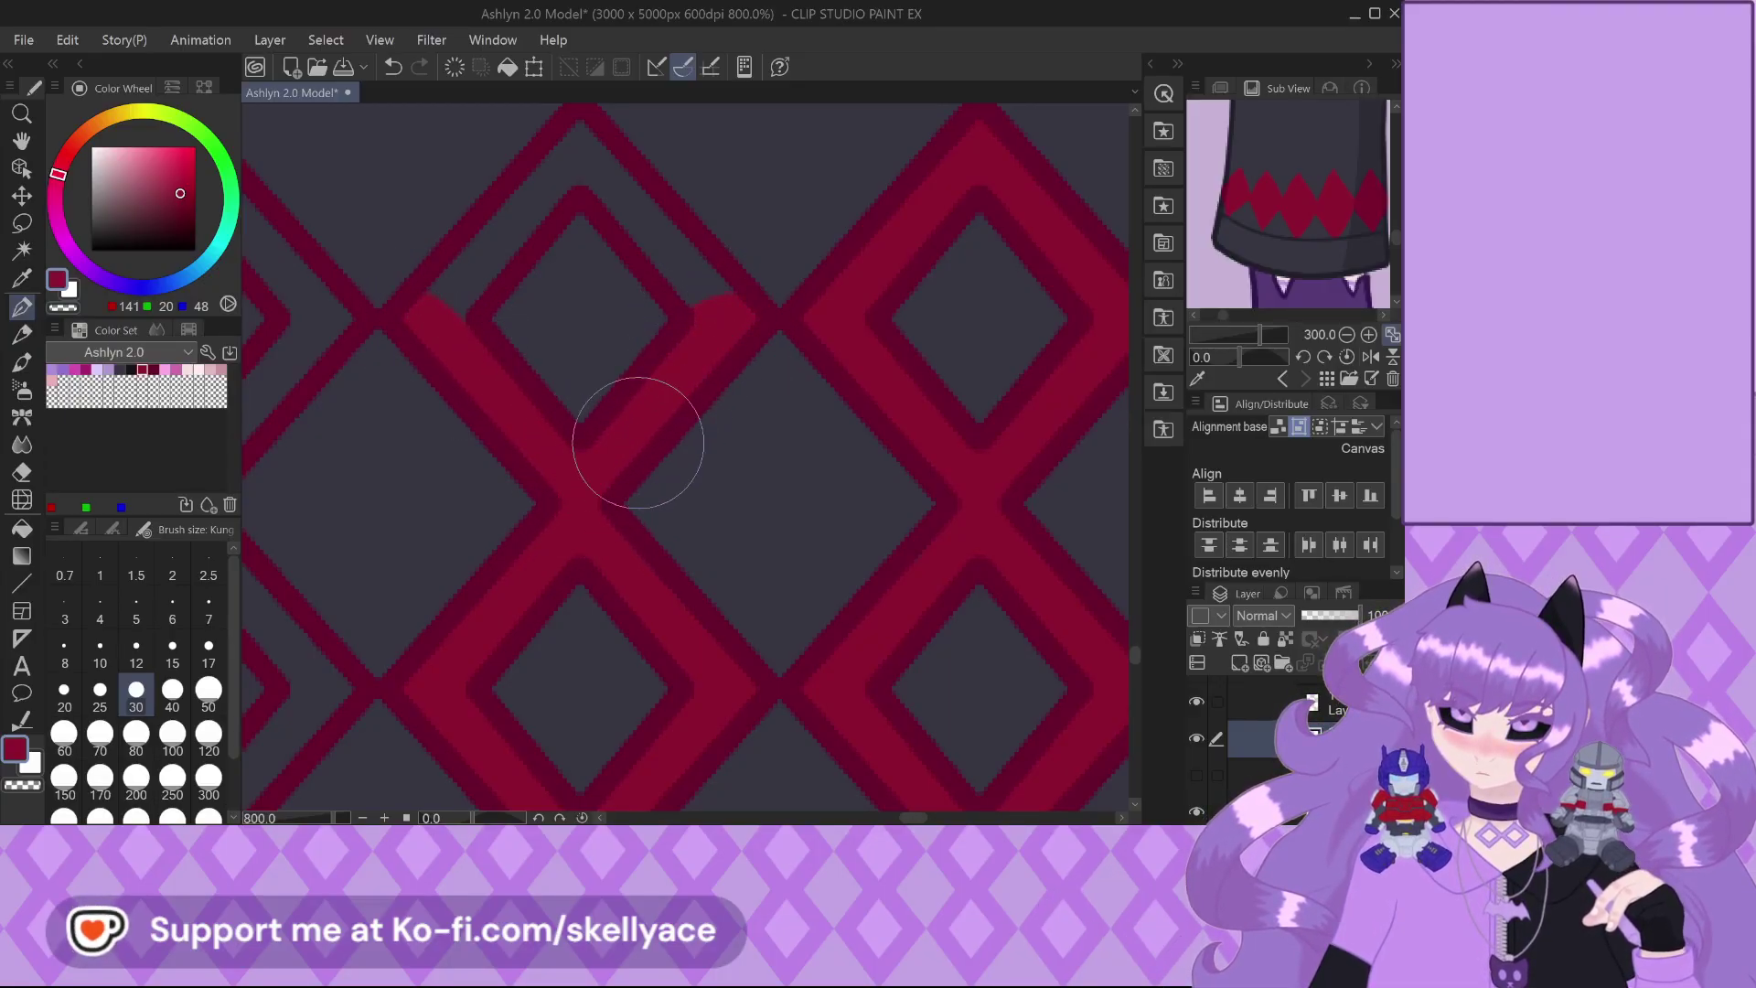
scroll(579, 373, "down", 2)
scroll(580, 305, "up", 4)
mouse_move(585, 315)
left_mouse_down()
mouse_move(592, 372)
mouse_move(633, 435)
mouse_move(784, 615)
mouse_move(816, 586)
mouse_move(596, 332)
mouse_move(820, 574)
mouse_move(693, 433)
mouse_move(541, 349)
mouse_move(575, 379)
mouse_move(408, 583)
mouse_move(341, 614)
mouse_move(557, 345)
left_mouse_up()
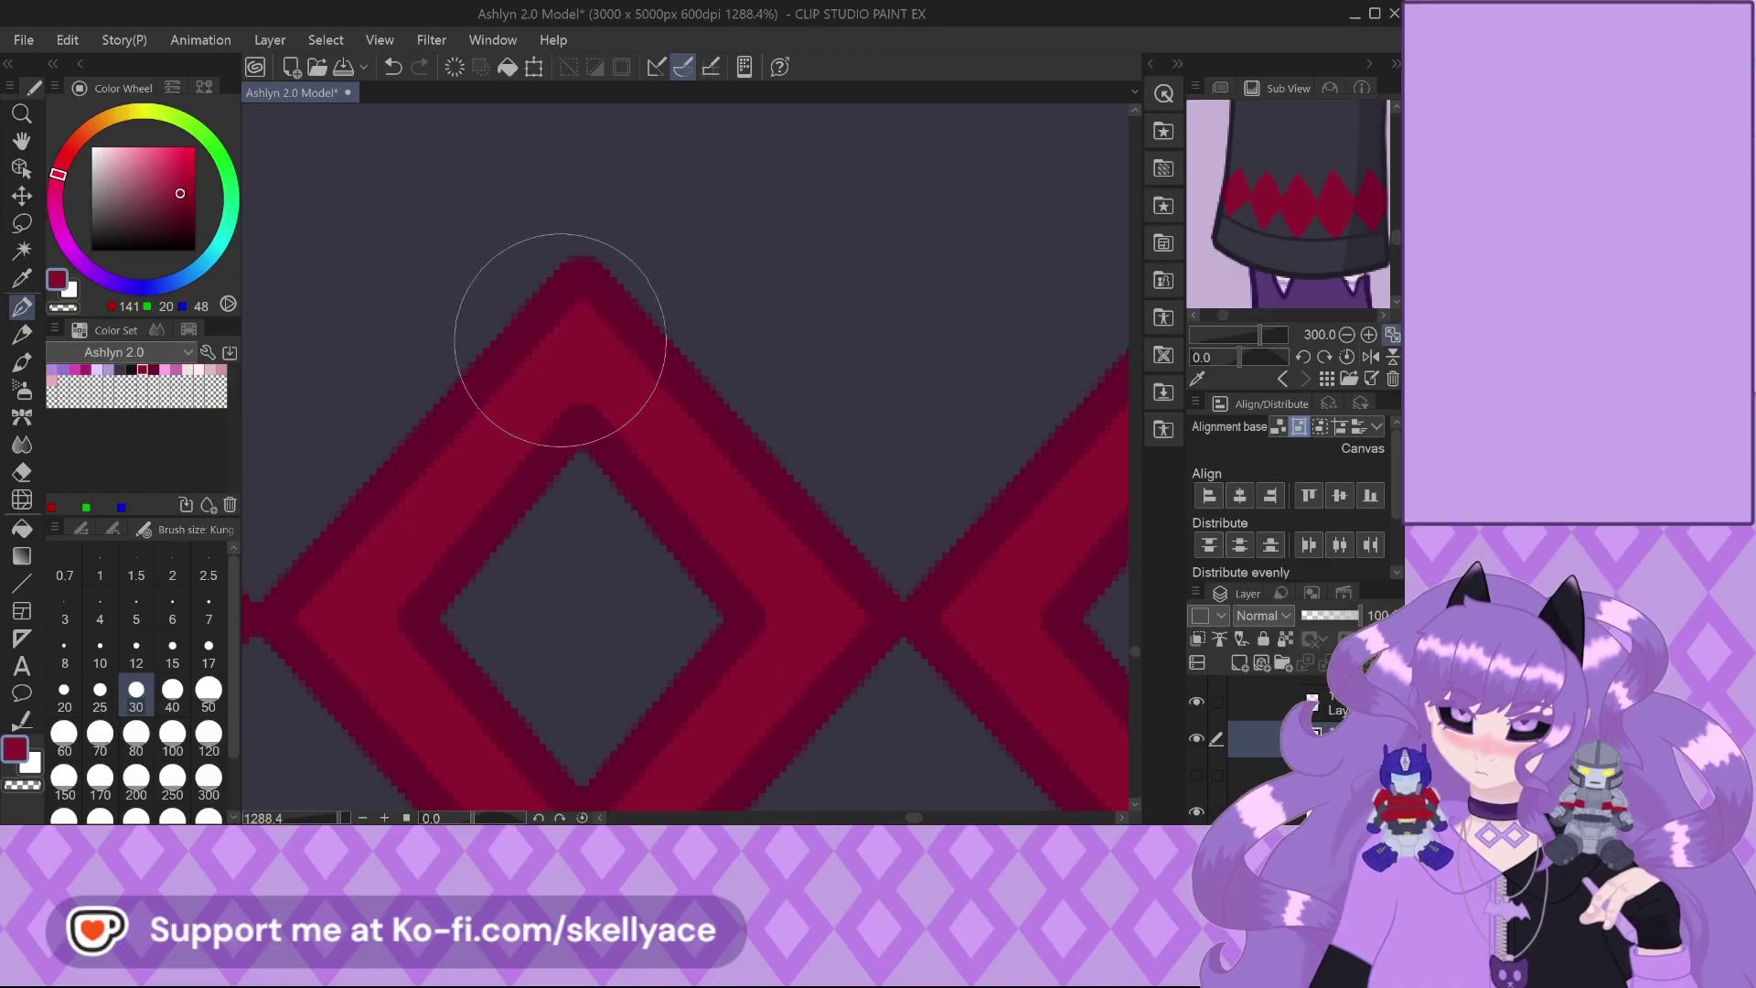
Fill the band of the sixth column's lower diamond with red, redoing the first stroke and extending it through the neck into the upper diamond
scroll(562, 471, "down", 1)
scroll(572, 468, "down", 3)
scroll(490, 620, "up", 2)
mouse_move(569, 672)
left_mouse_down()
mouse_move(653, 706)
mouse_move(676, 693)
mouse_move(515, 528)
left_mouse_up()
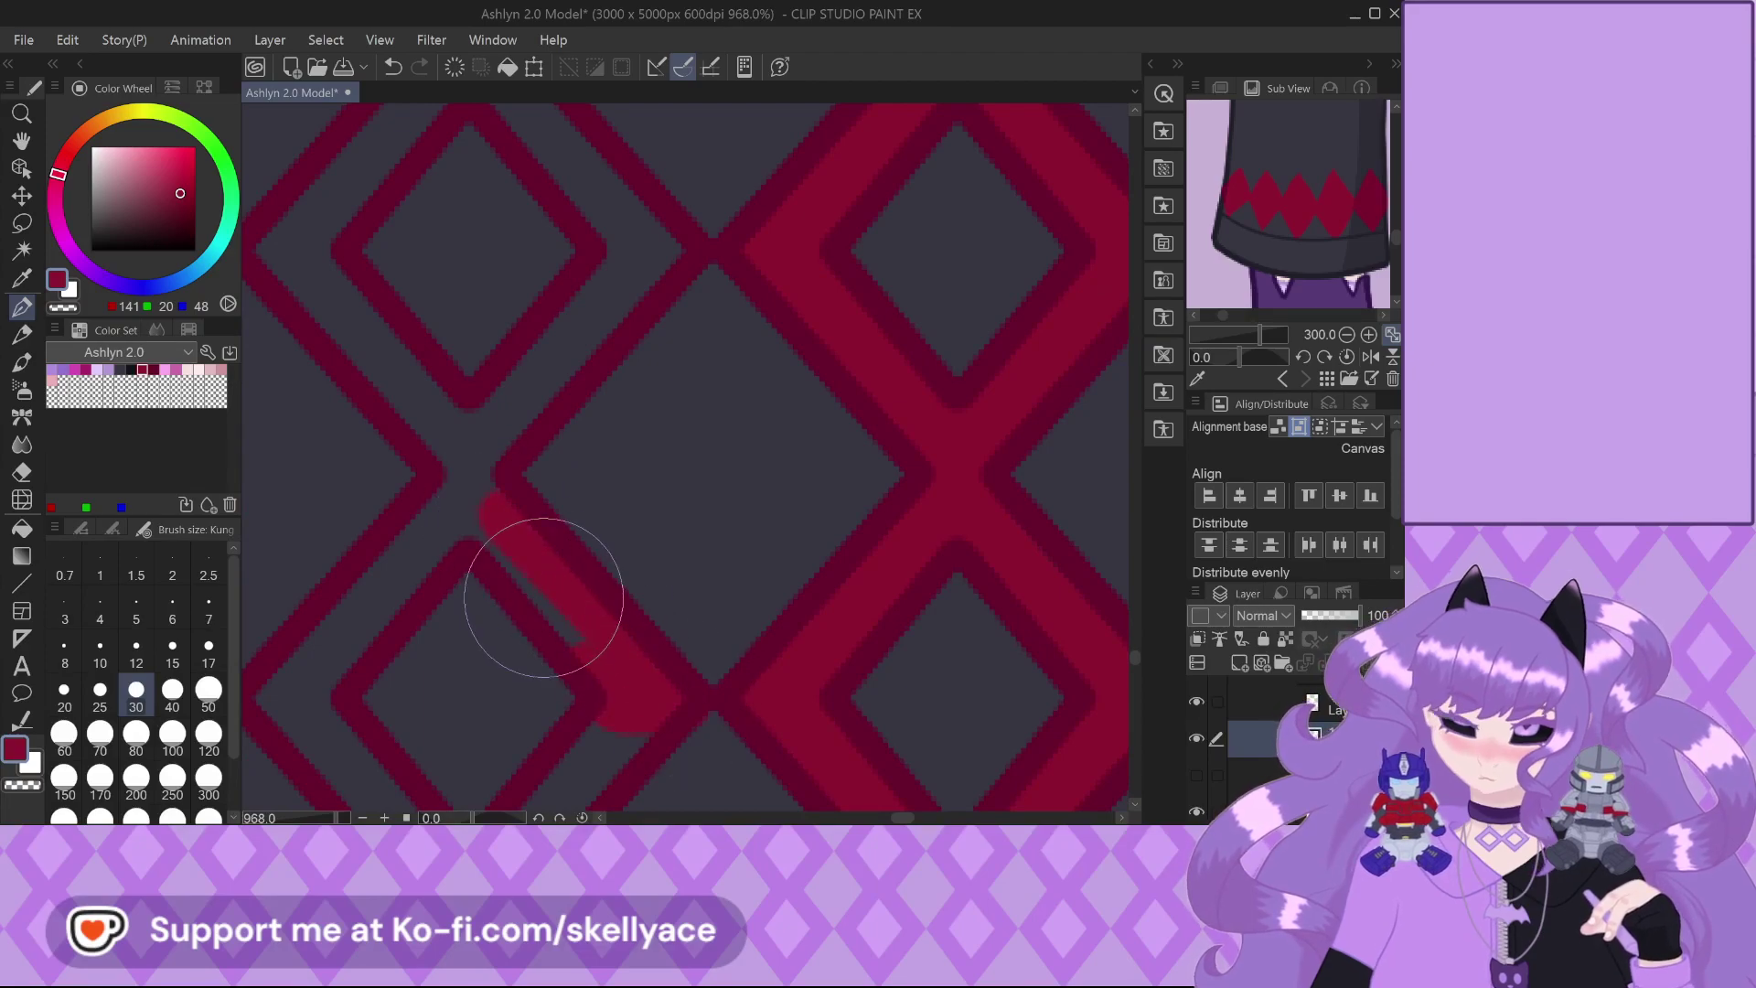
key("ctrl+z")
mouse_move(606, 686)
left_mouse_down()
mouse_move(655, 706)
mouse_move(675, 694)
mouse_move(462, 472)
mouse_move(456, 521)
mouse_move(594, 650)
mouse_move(479, 520)
mouse_move(477, 414)
mouse_move(475, 468)
mouse_move(500, 443)
mouse_move(478, 484)
mouse_move(553, 358)
mouse_move(529, 370)
mouse_move(518, 387)
mouse_move(656, 240)
mouse_move(676, 250)
mouse_move(520, 393)
mouse_move(612, 331)
left_mouse_up()
scroll(613, 331, "down", 3)
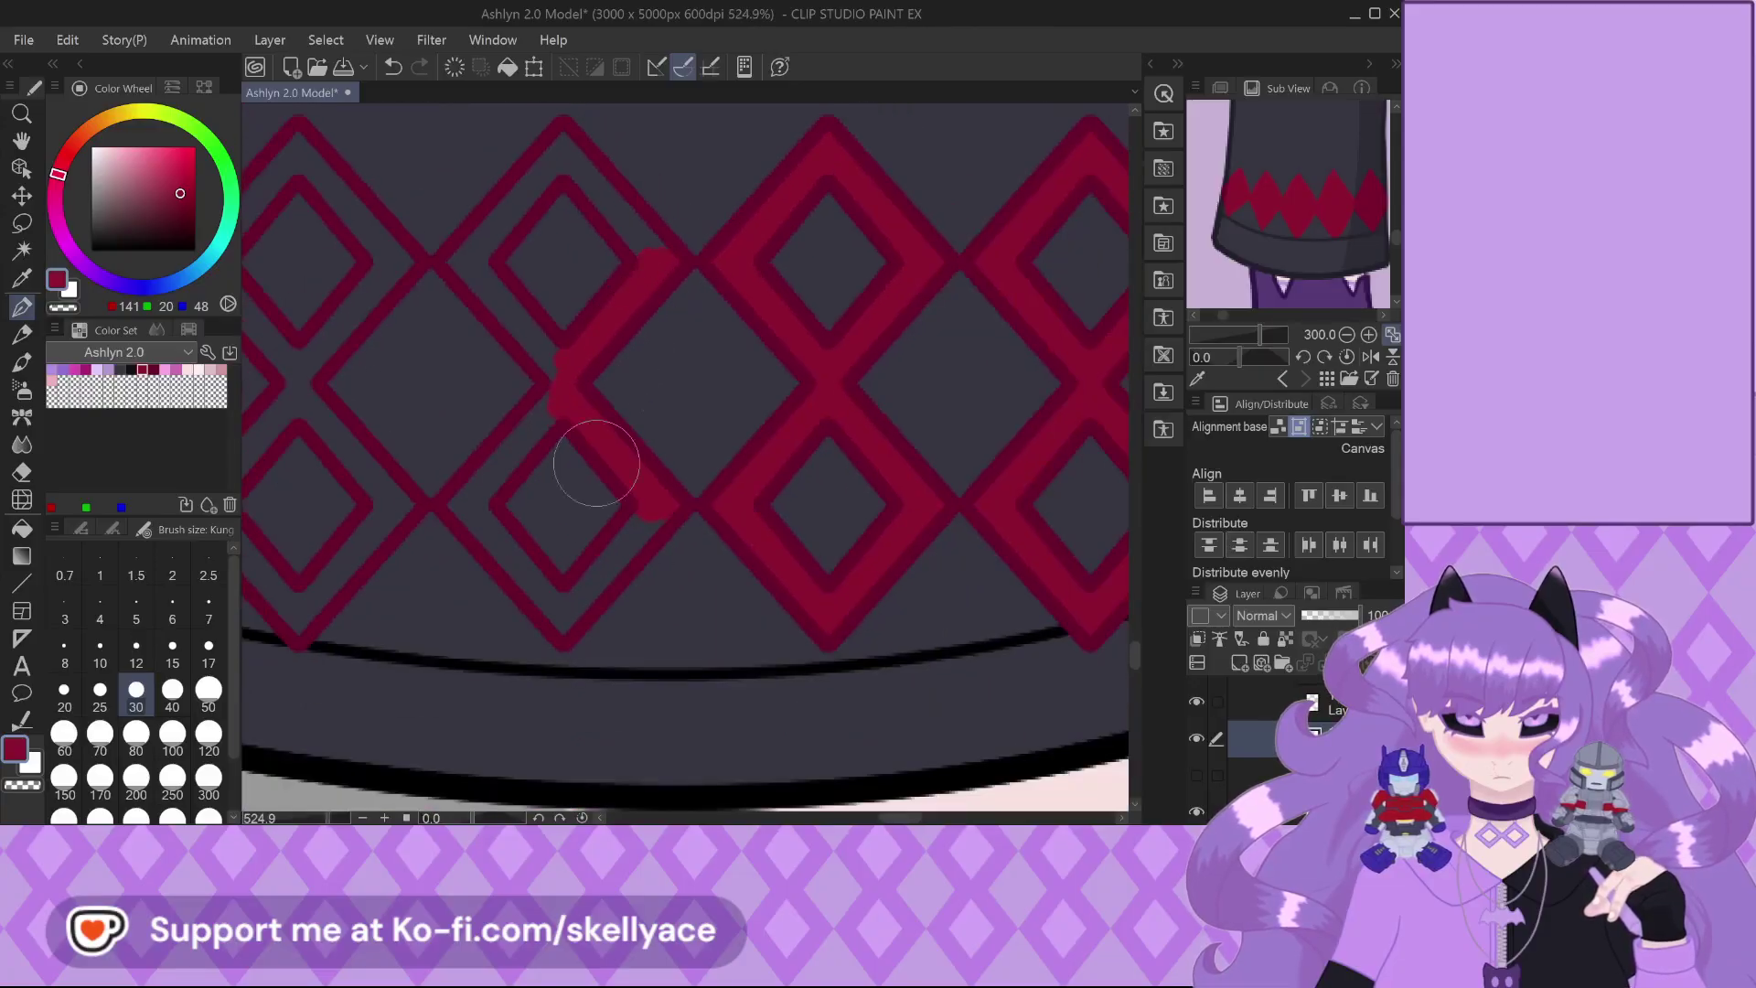
scroll(571, 409, "up", 1)
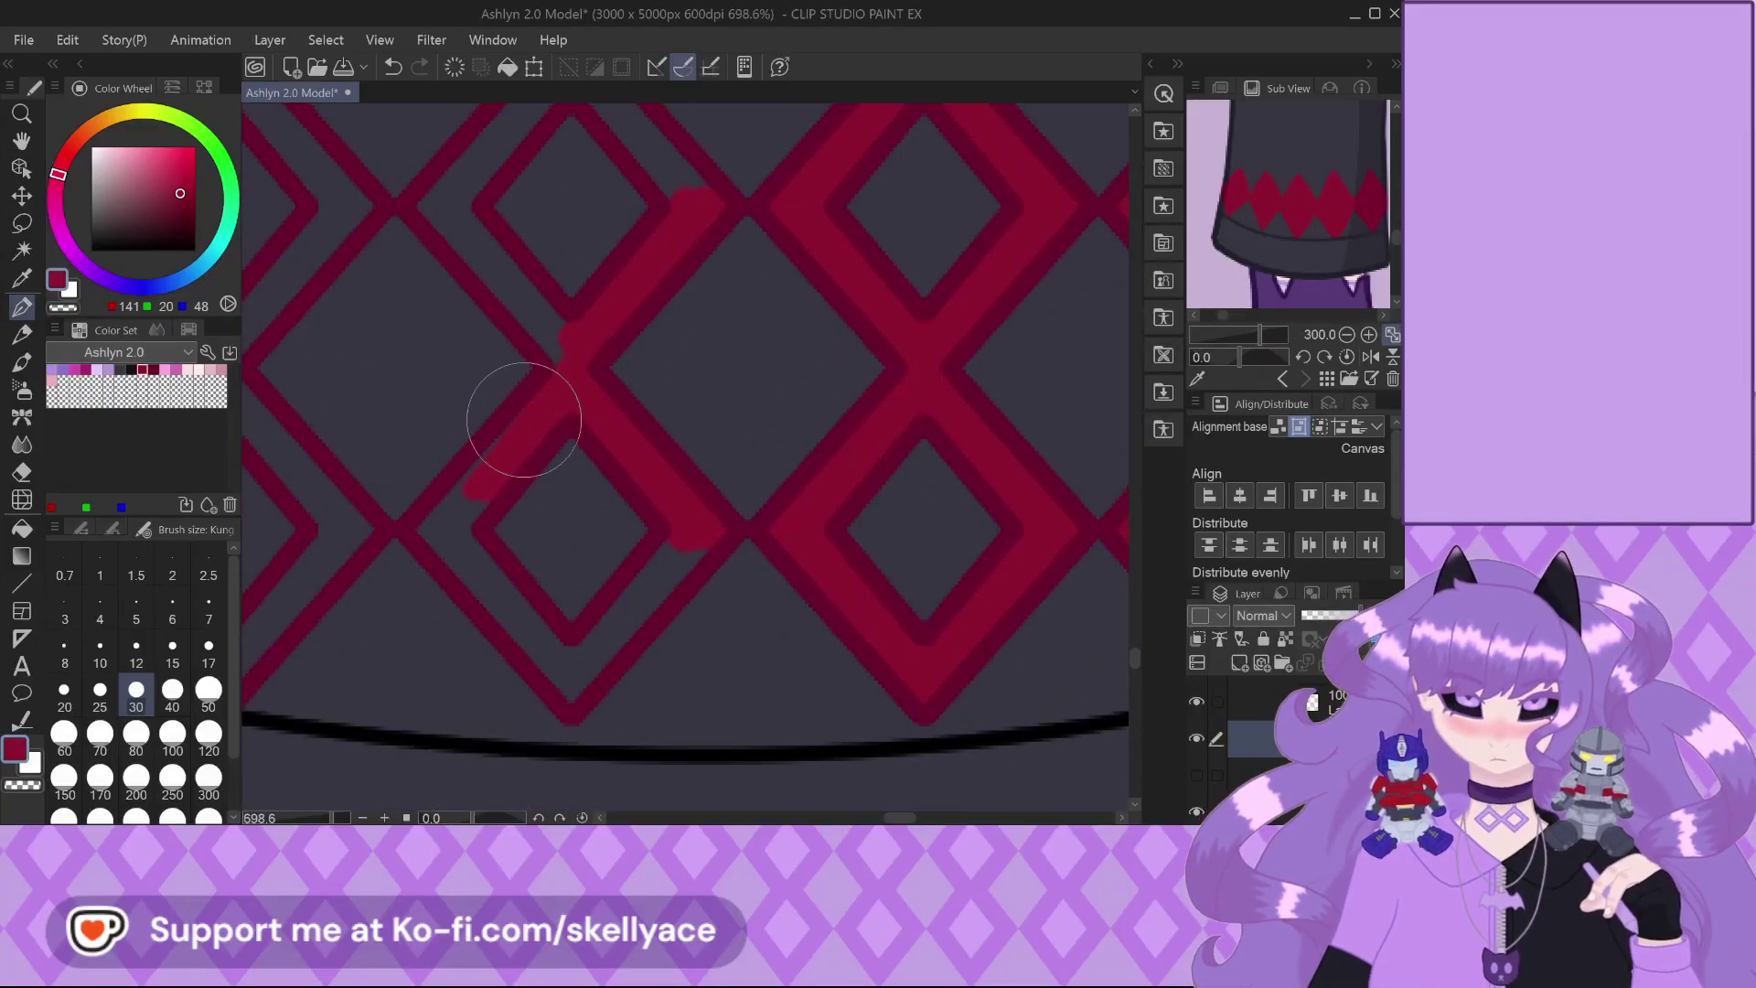
mouse_move(426, 526)
left_mouse_down()
mouse_move(443, 521)
mouse_move(430, 540)
mouse_move(458, 580)
mouse_move(458, 521)
mouse_move(549, 661)
left_mouse_up()
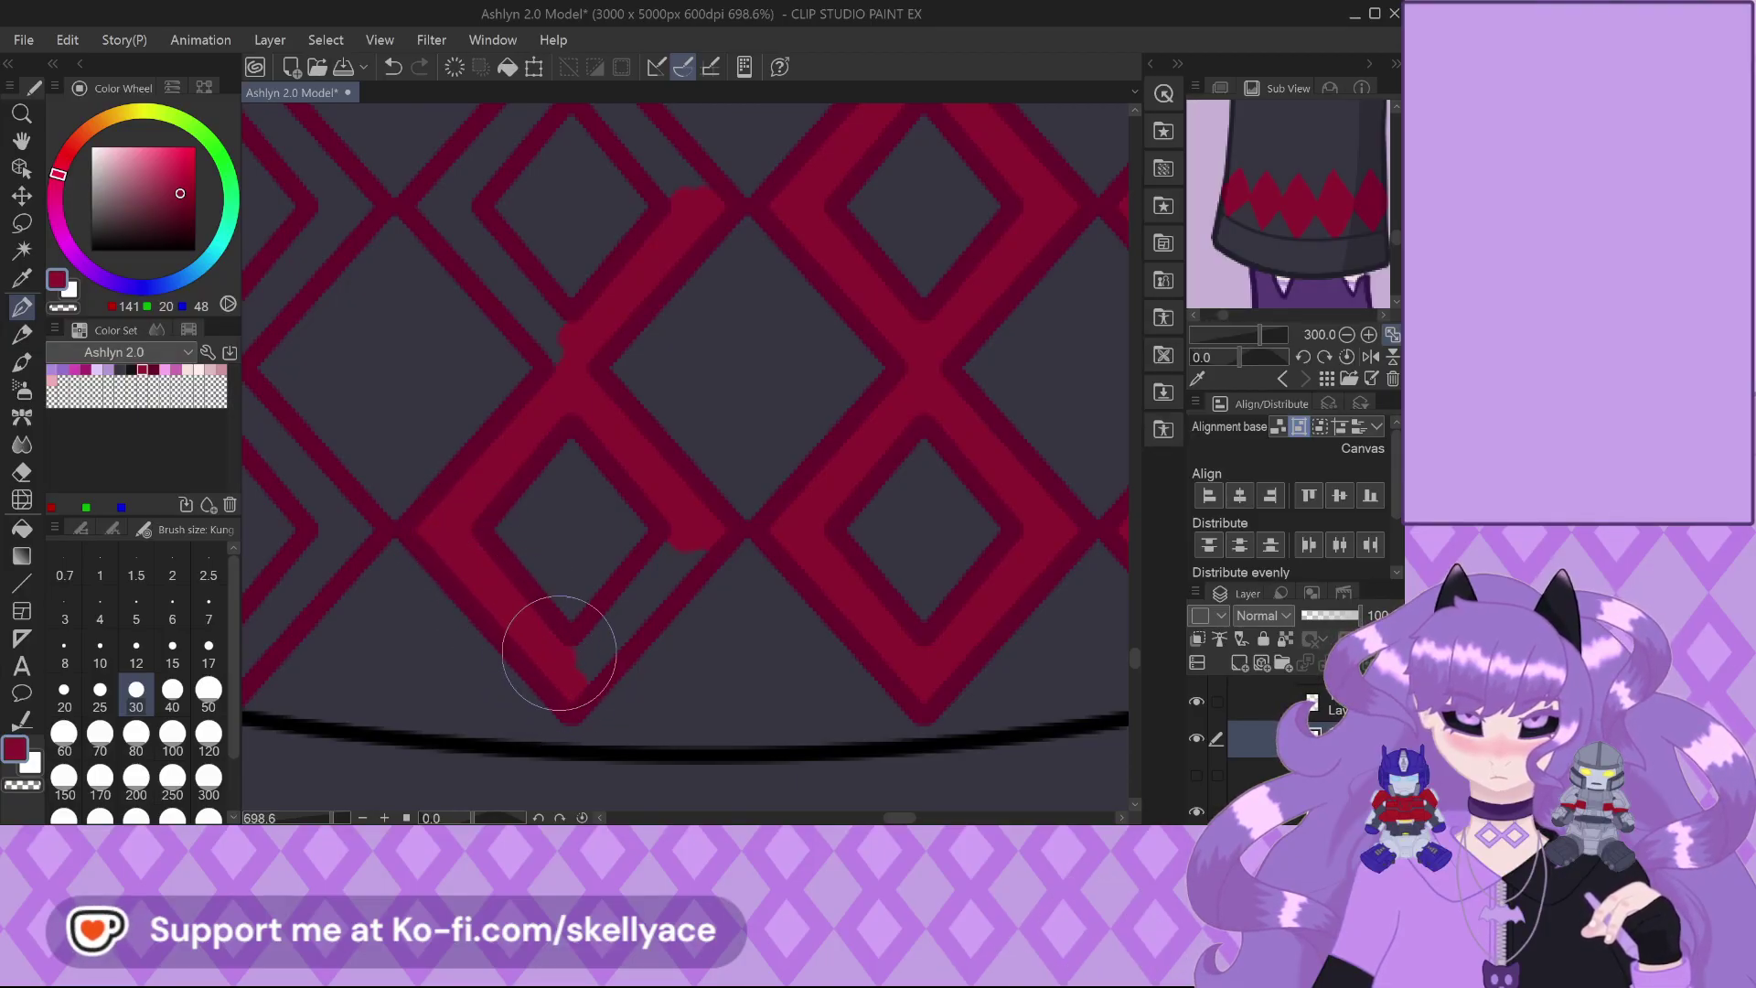
mouse_move(646, 585)
left_mouse_down()
mouse_move(625, 621)
mouse_move(691, 553)
mouse_move(571, 678)
mouse_move(619, 628)
left_mouse_up()
Complete the red band of the sixth column's upper diamond along its inner-leg side and across the top corner
mouse_move(540, 360)
left_mouse_down()
mouse_move(564, 345)
mouse_move(545, 293)
mouse_move(478, 282)
mouse_move(452, 229)
left_mouse_up()
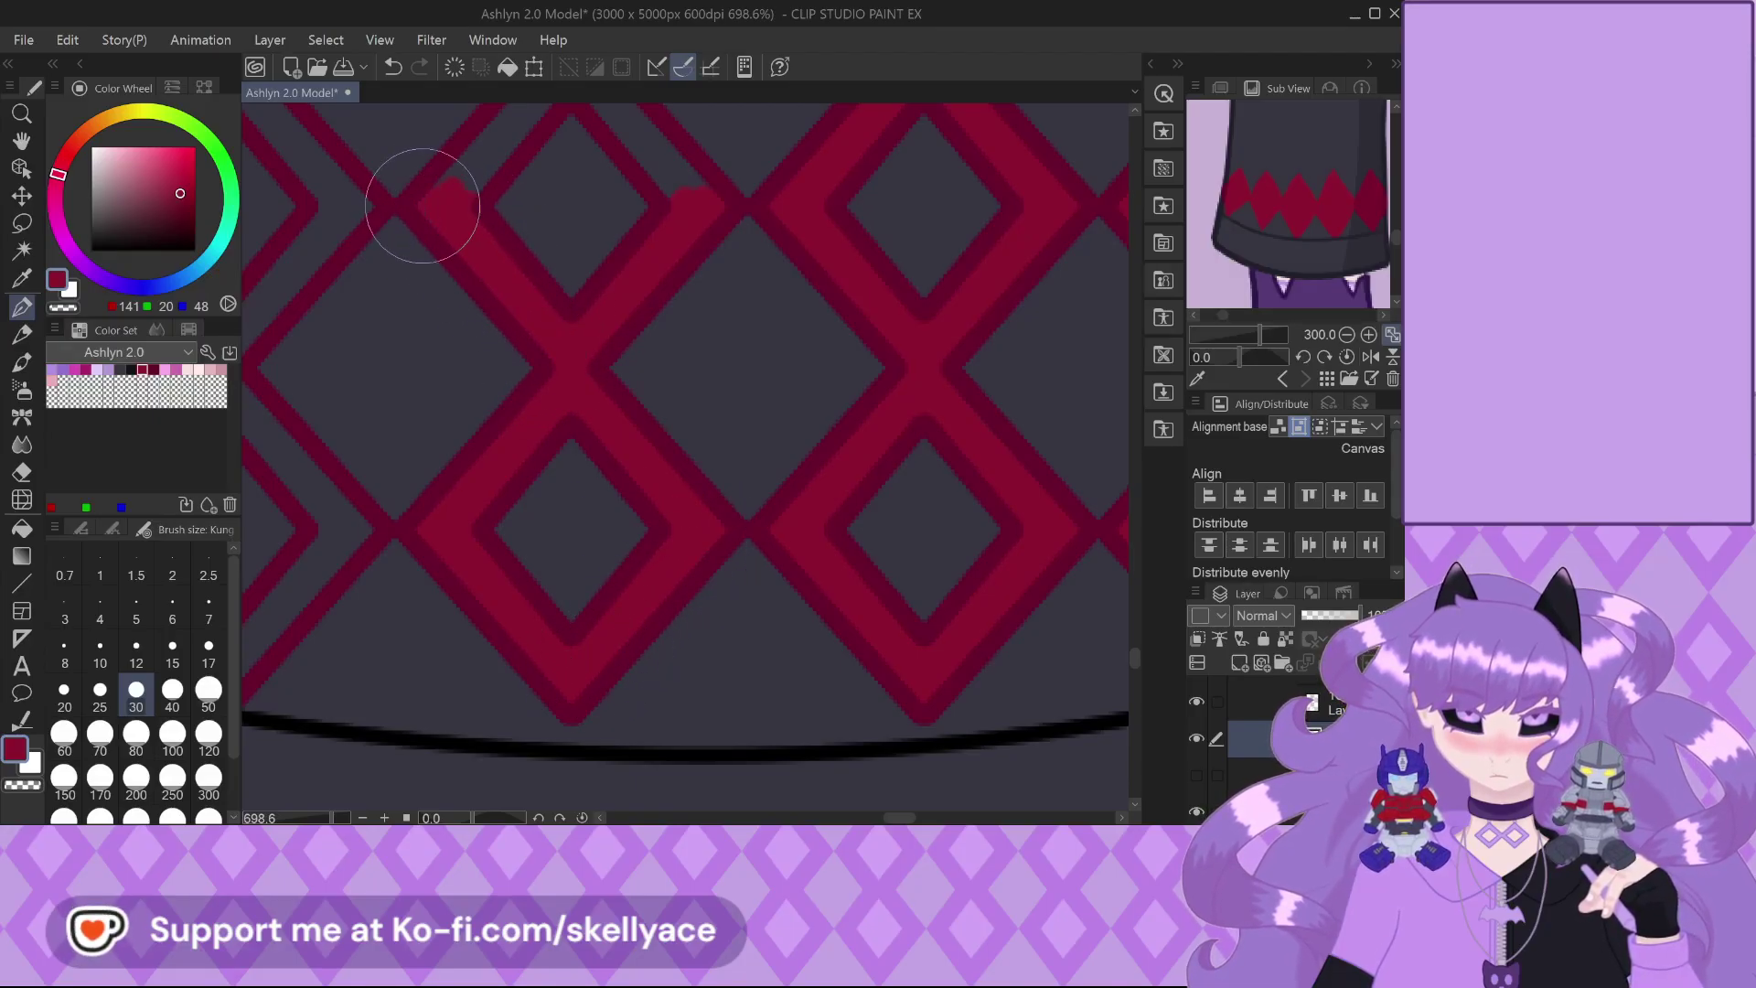
scroll(522, 226, "down", 4)
scroll(588, 247, "up", 4)
left_click_drag(588, 247, 567, 331)
left_click_drag(572, 259, 526, 384)
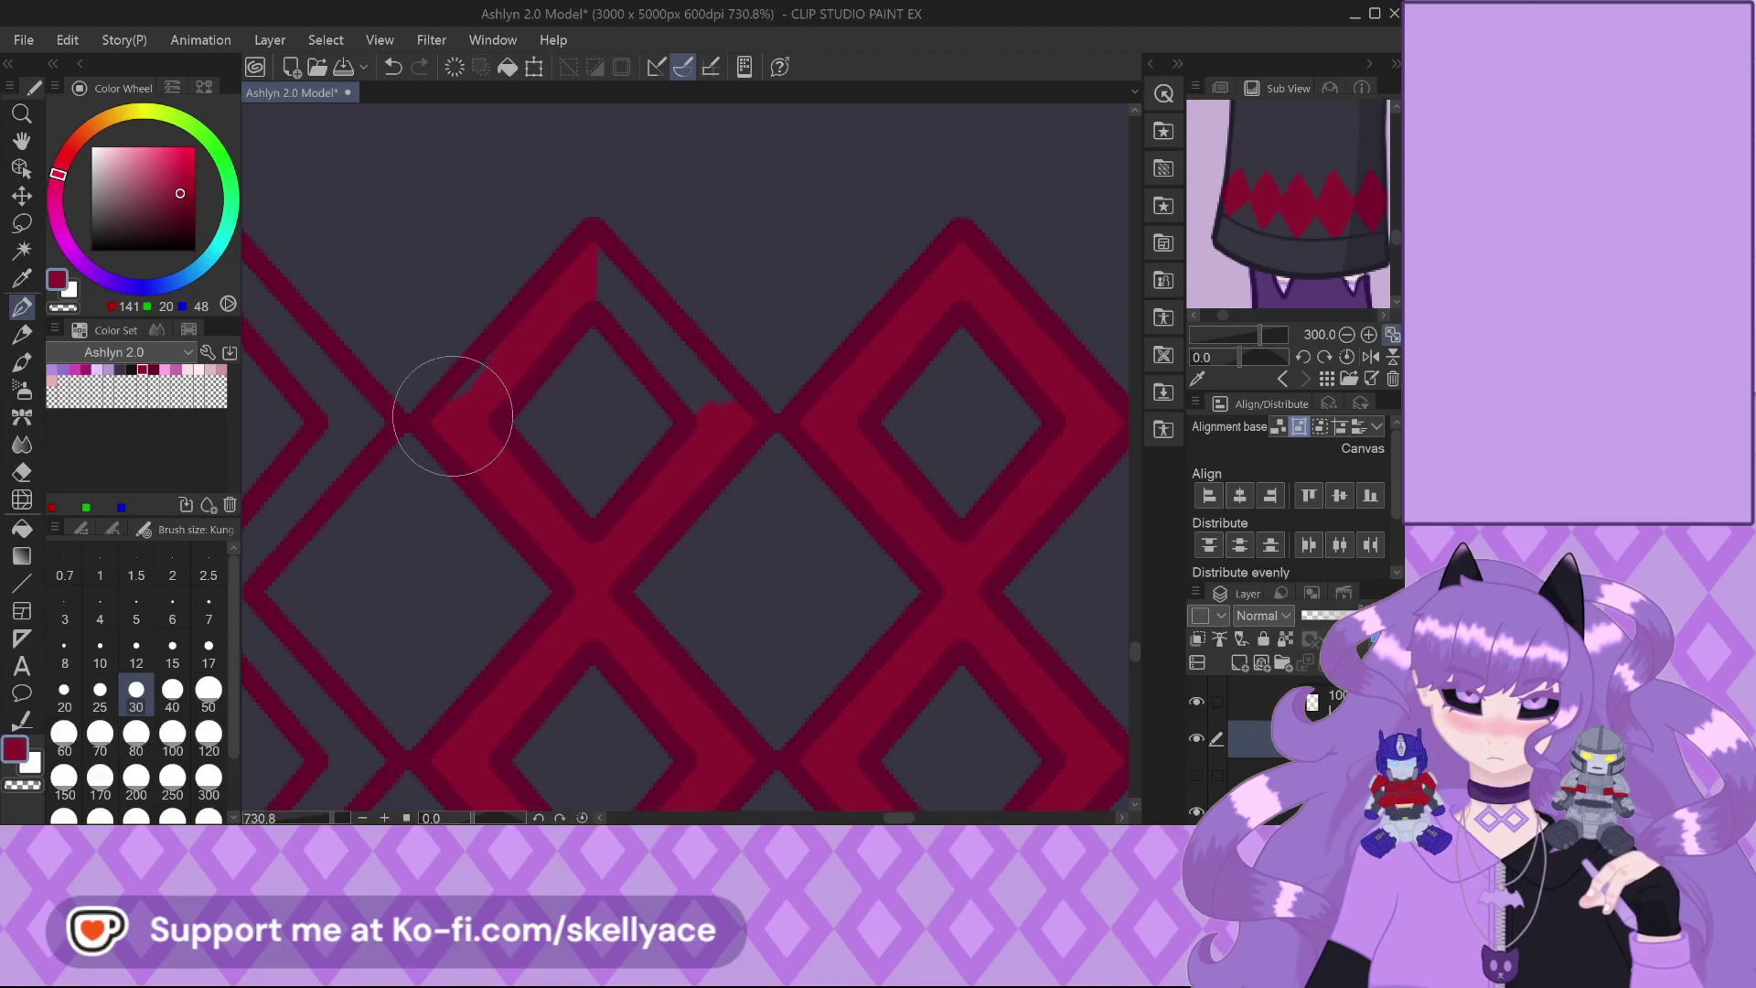
scroll(598, 300, "up", 2)
mouse_move(622, 307)
left_mouse_down()
mouse_move(744, 469)
mouse_move(596, 248)
mouse_move(596, 212)
mouse_move(791, 460)
mouse_move(801, 449)
mouse_move(650, 283)
mouse_move(761, 424)
mouse_move(676, 325)
mouse_move(742, 424)
mouse_move(603, 243)
mouse_move(717, 344)
left_mouse_up()
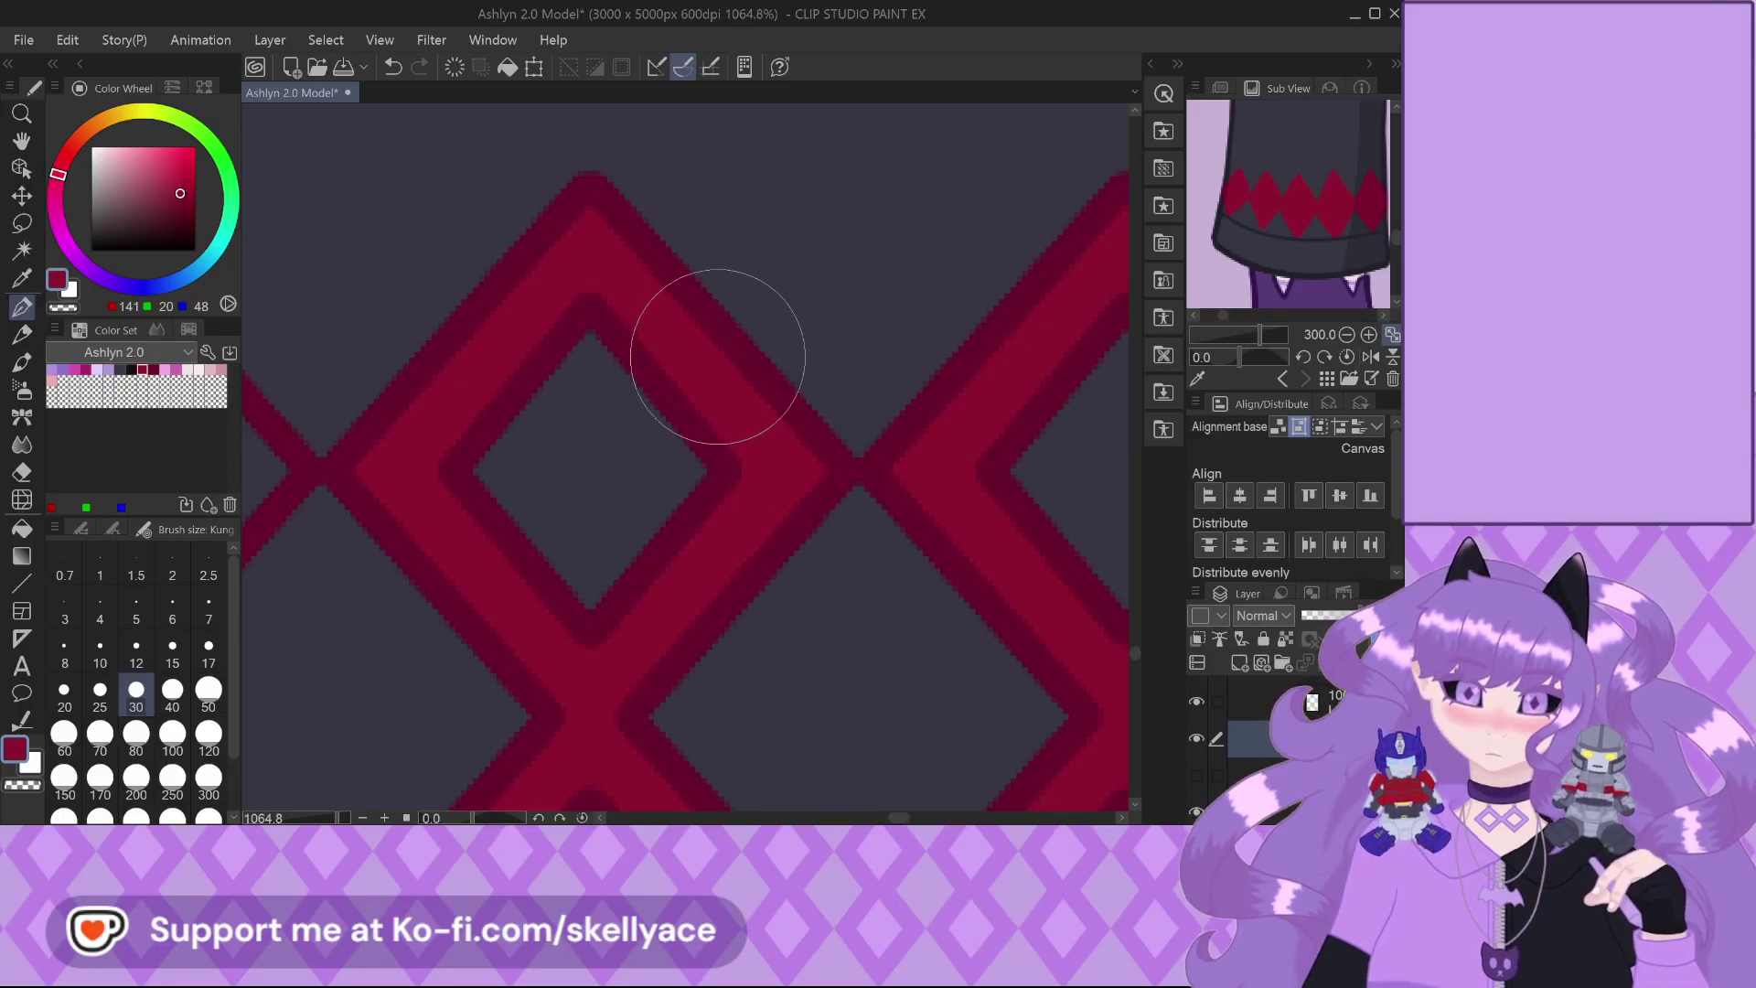
Paint the band of the lower diamond in the seventh column, just inside the inner leg seam, red up to the neck
scroll(748, 391, "down", 2)
scroll(748, 391, "down", 1)
scroll(561, 537, "up", 3)
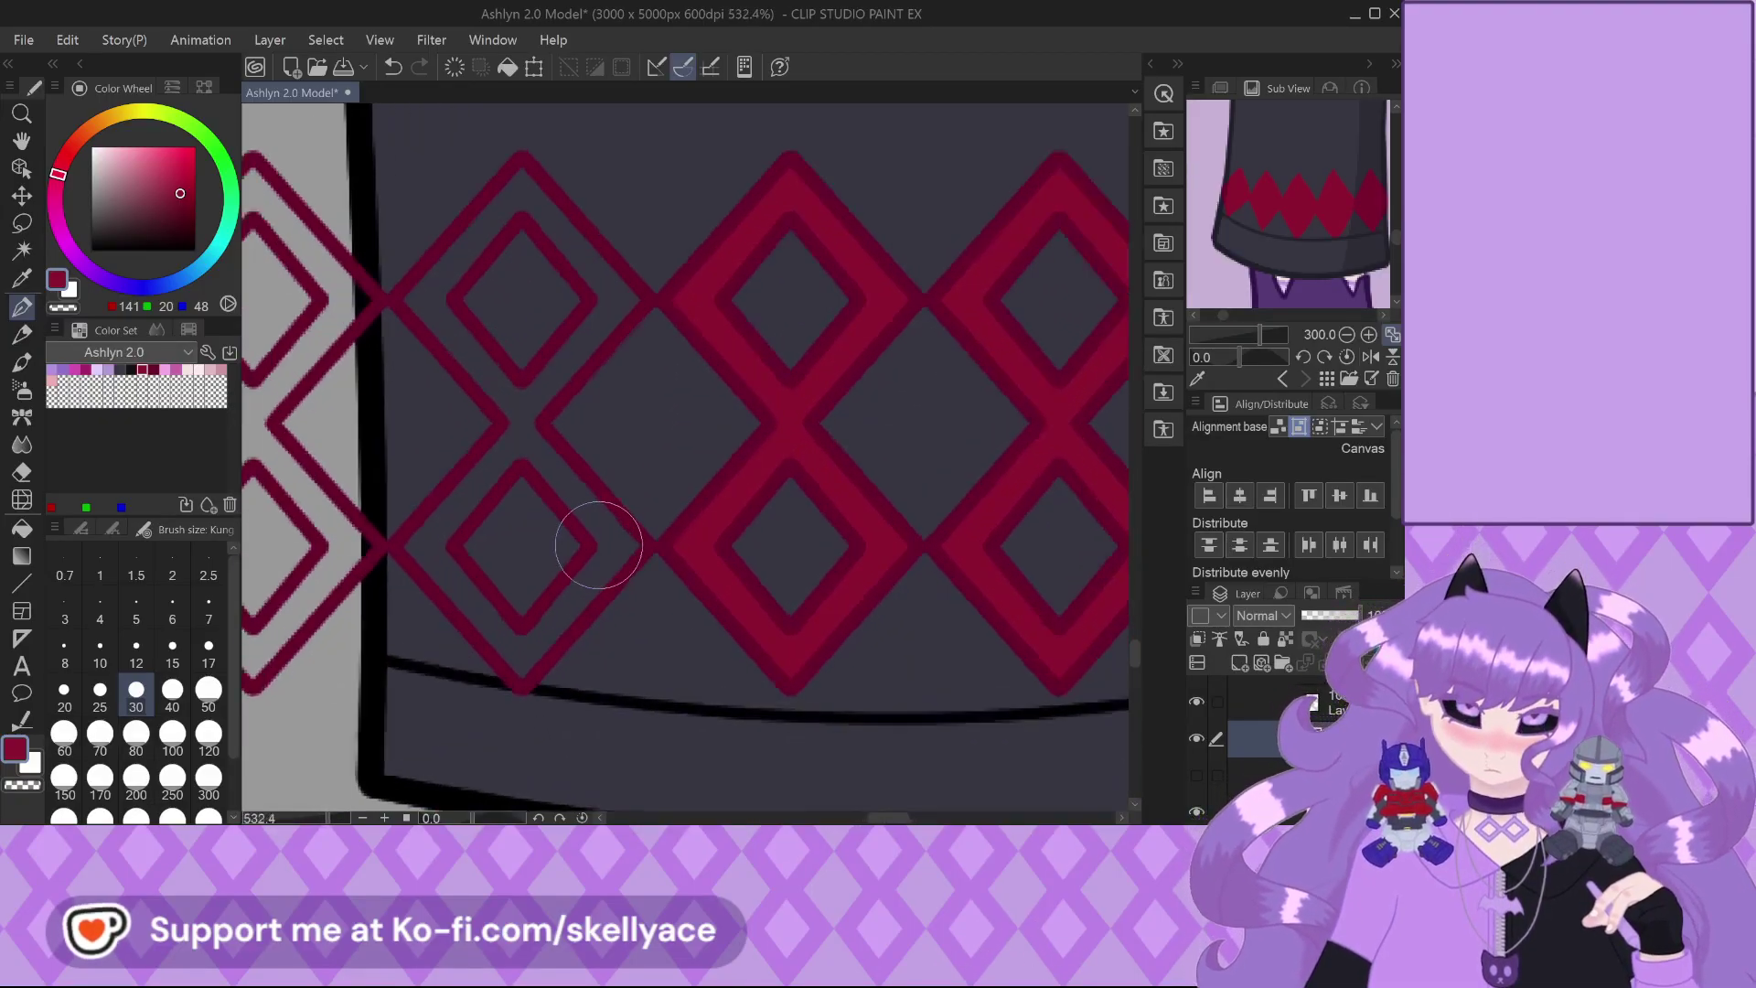
mouse_move(598, 548)
left_mouse_down()
mouse_move(662, 549)
mouse_move(563, 643)
mouse_move(579, 588)
mouse_move(495, 697)
mouse_move(547, 620)
mouse_move(551, 650)
mouse_move(511, 705)
mouse_move(486, 652)
mouse_move(488, 732)
mouse_move(432, 642)
mouse_move(490, 679)
mouse_move(351, 551)
left_mouse_up()
left_click_drag(385, 621, 331, 554)
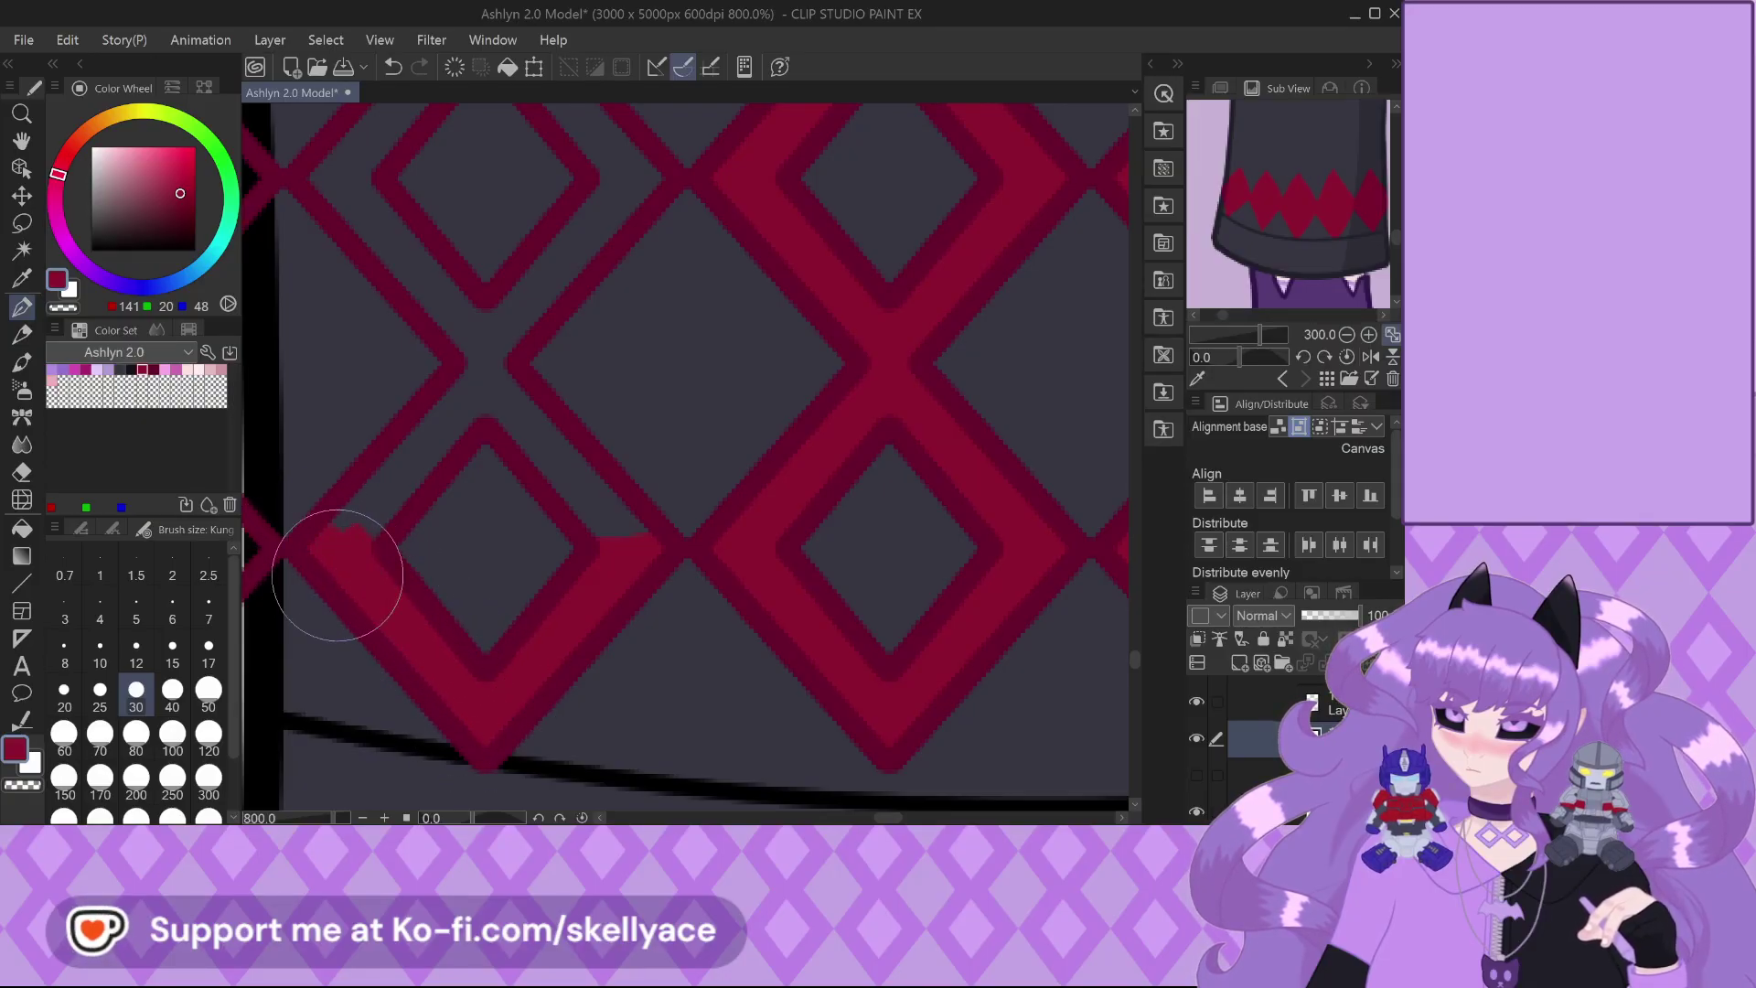
left_click_drag(360, 549, 451, 392)
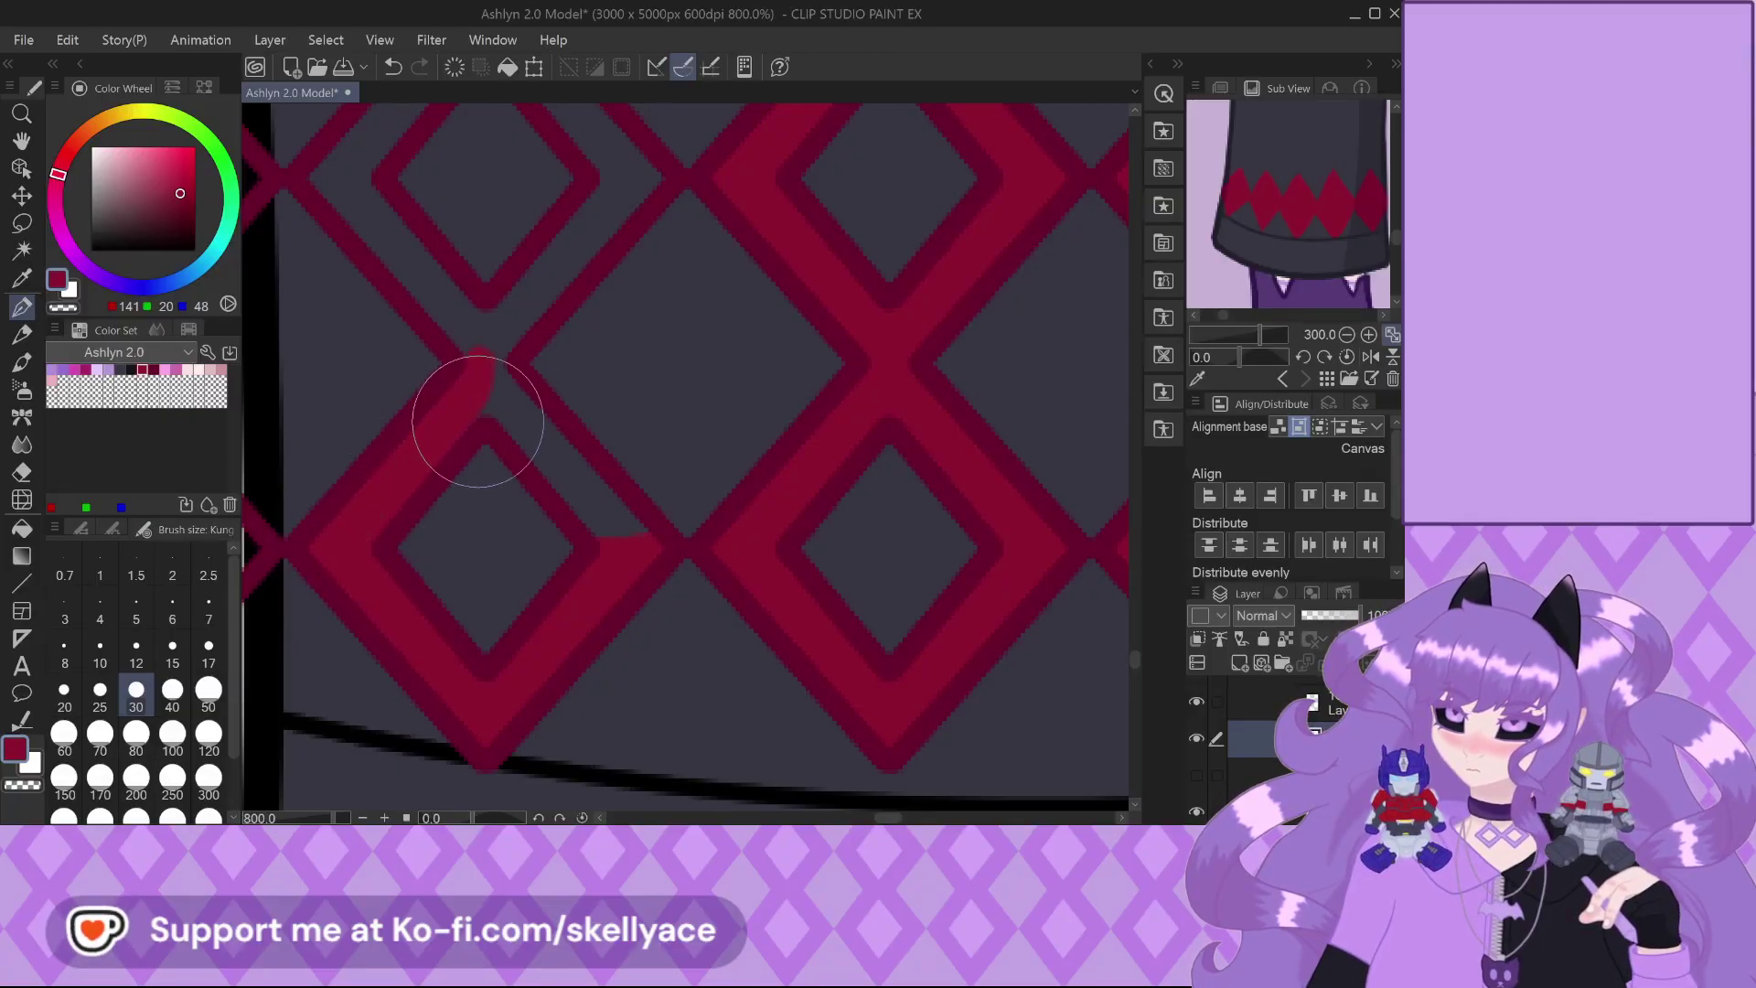
left_click_drag(497, 372, 627, 518)
mouse_move(529, 451)
left_mouse_down()
mouse_move(612, 537)
mouse_move(557, 439)
left_mouse_up()
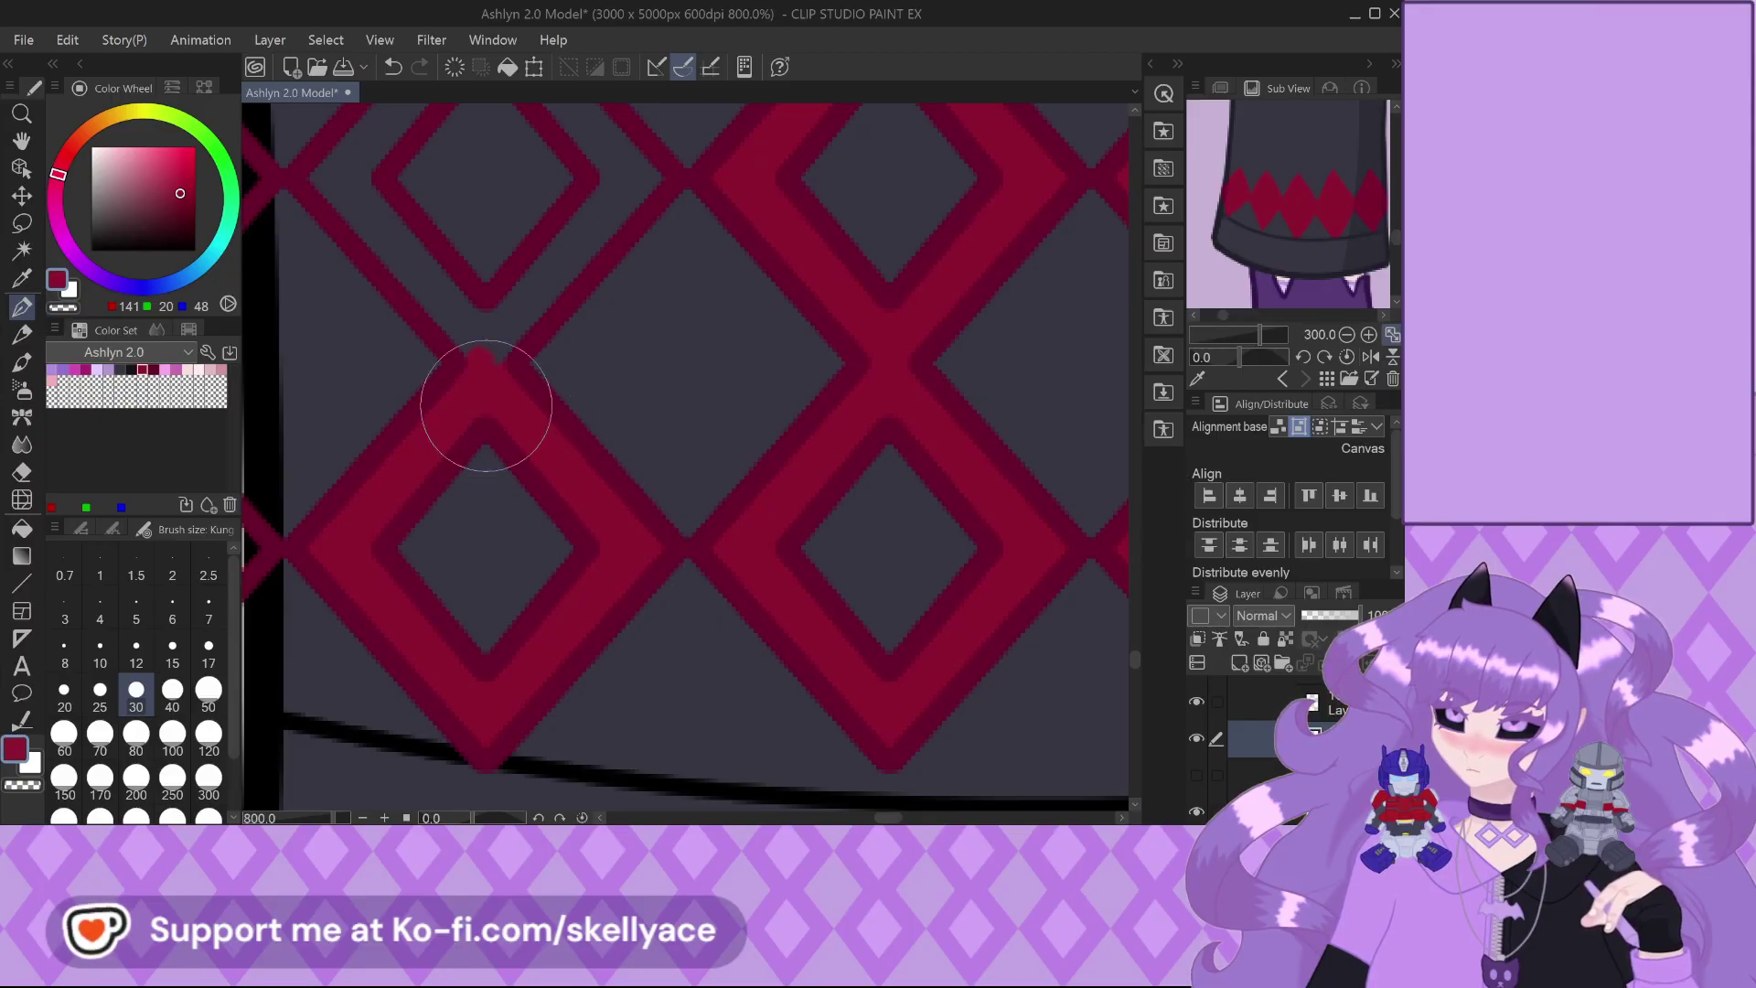
Fill the band between the outlines of the seventh column's upper diamond with red, connecting it through the neck
scroll(470, 313, "down", 3)
scroll(525, 359, "up", 3)
left_click_drag(584, 353, 407, 537)
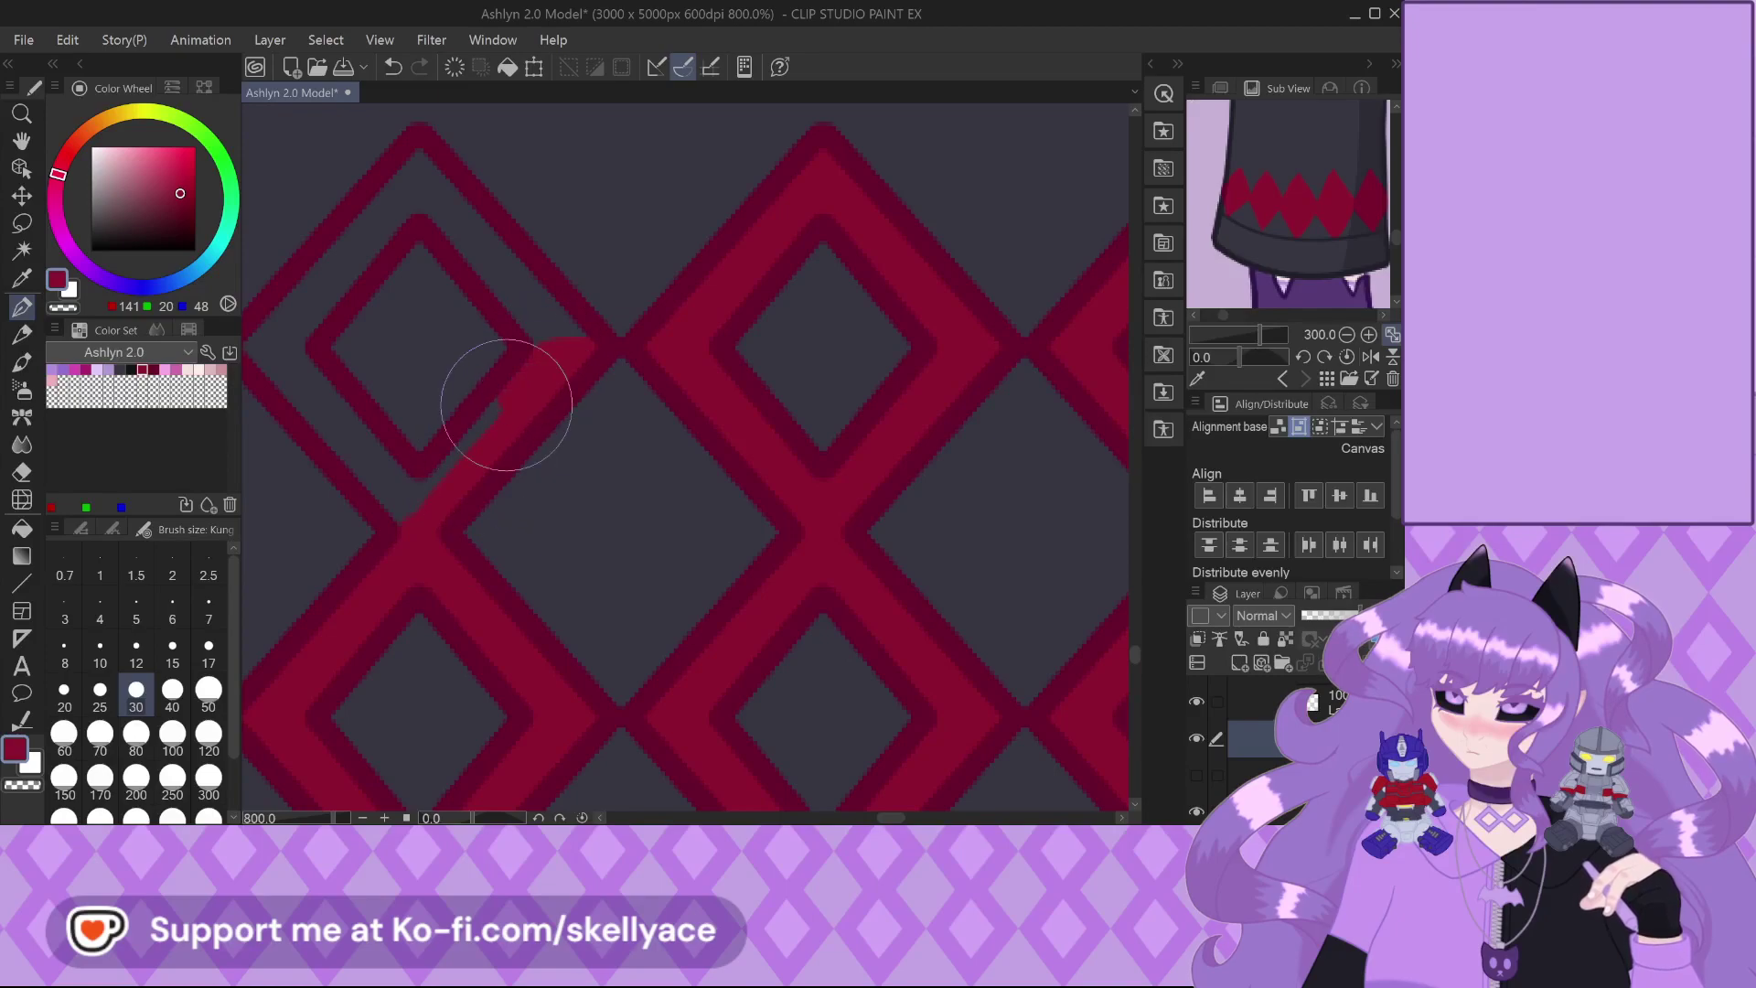
mouse_move(412, 420)
left_mouse_down()
mouse_move(379, 442)
mouse_move(327, 407)
mouse_move(381, 506)
mouse_move(247, 354)
mouse_move(327, 387)
mouse_move(363, 431)
mouse_move(333, 404)
mouse_move(310, 310)
mouse_move(301, 338)
mouse_move(336, 243)
mouse_move(315, 279)
mouse_move(411, 153)
mouse_move(414, 184)
mouse_move(349, 288)
mouse_move(403, 192)
mouse_move(336, 279)
mouse_move(465, 258)
mouse_move(414, 177)
mouse_move(545, 284)
mouse_move(532, 272)
mouse_move(567, 360)
mouse_move(490, 283)
mouse_move(535, 323)
left_mouse_up()
Color the lower diamond's band red in the last column beyond the inner leg seam, including the neck and the upper diamond's adjoining edge
scroll(727, 421, "down", 3)
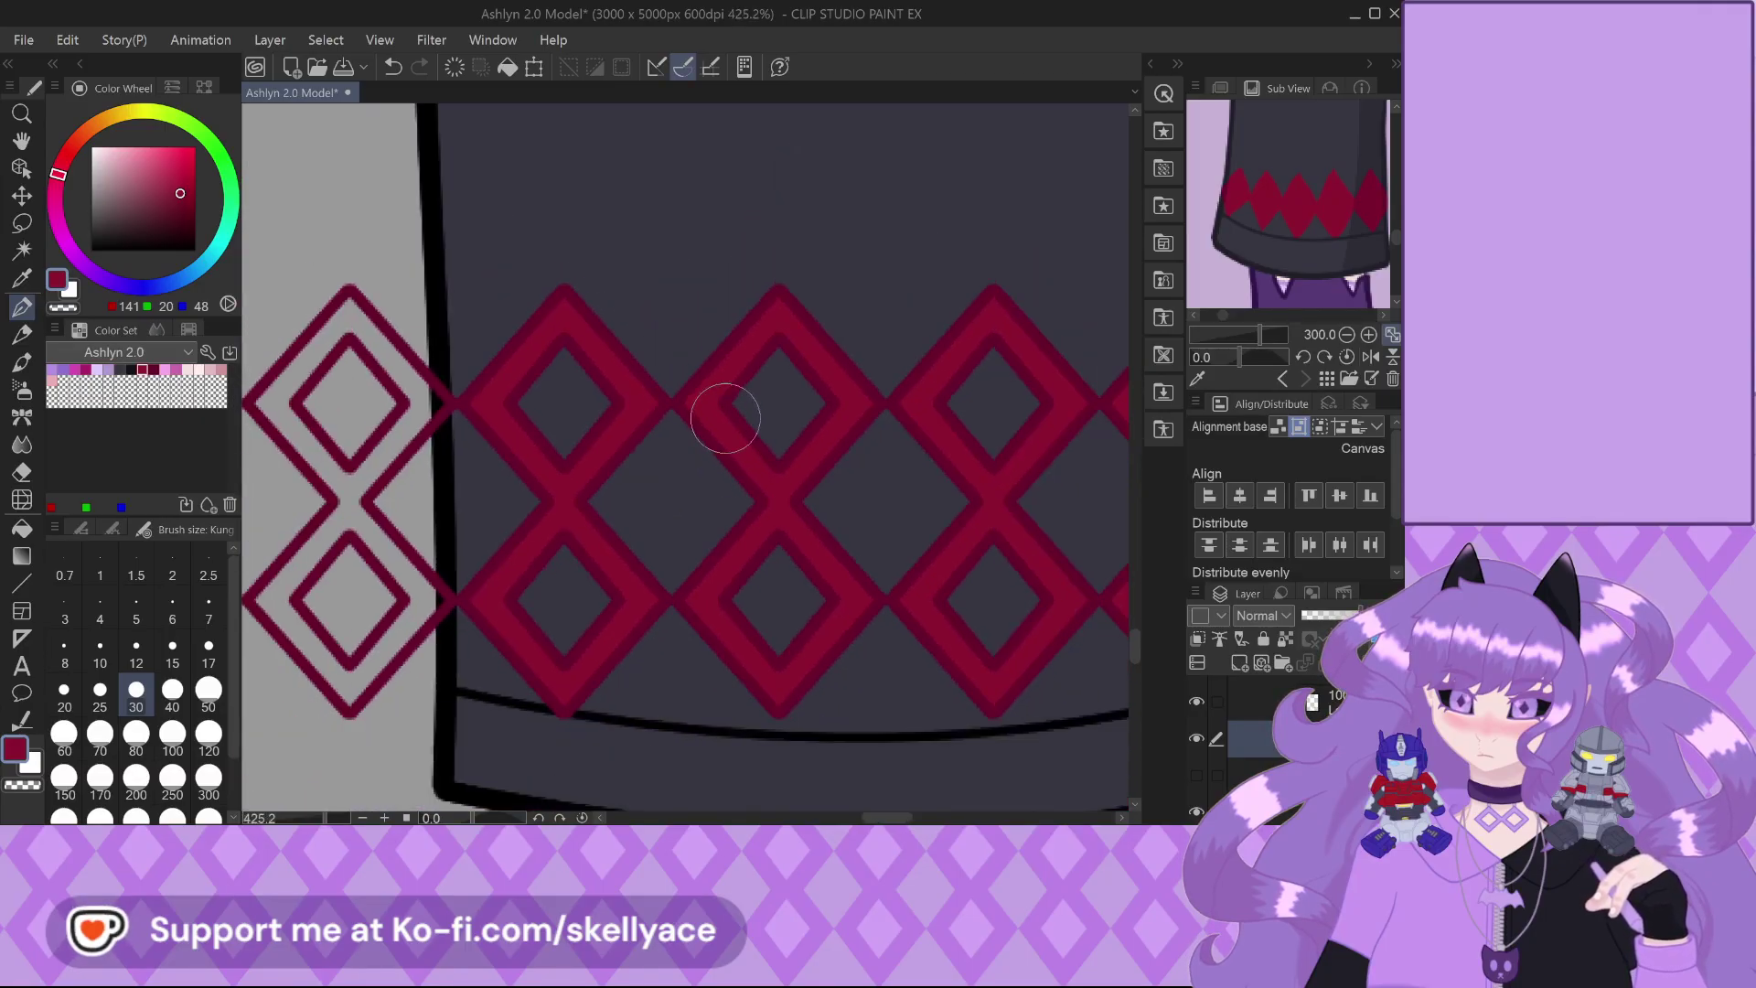
scroll(420, 481, "up", 2)
mouse_move(470, 380)
left_mouse_down()
mouse_move(431, 376)
mouse_move(436, 393)
mouse_move(340, 474)
mouse_move(395, 423)
mouse_move(387, 464)
mouse_move(317, 532)
mouse_move(312, 572)
mouse_move(282, 567)
mouse_move(297, 524)
mouse_move(292, 600)
mouse_move(292, 586)
mouse_move(401, 687)
mouse_move(334, 575)
mouse_move(449, 707)
mouse_move(411, 756)
mouse_move(426, 696)
mouse_move(391, 758)
left_mouse_up()
scroll(405, 722, "down", 4)
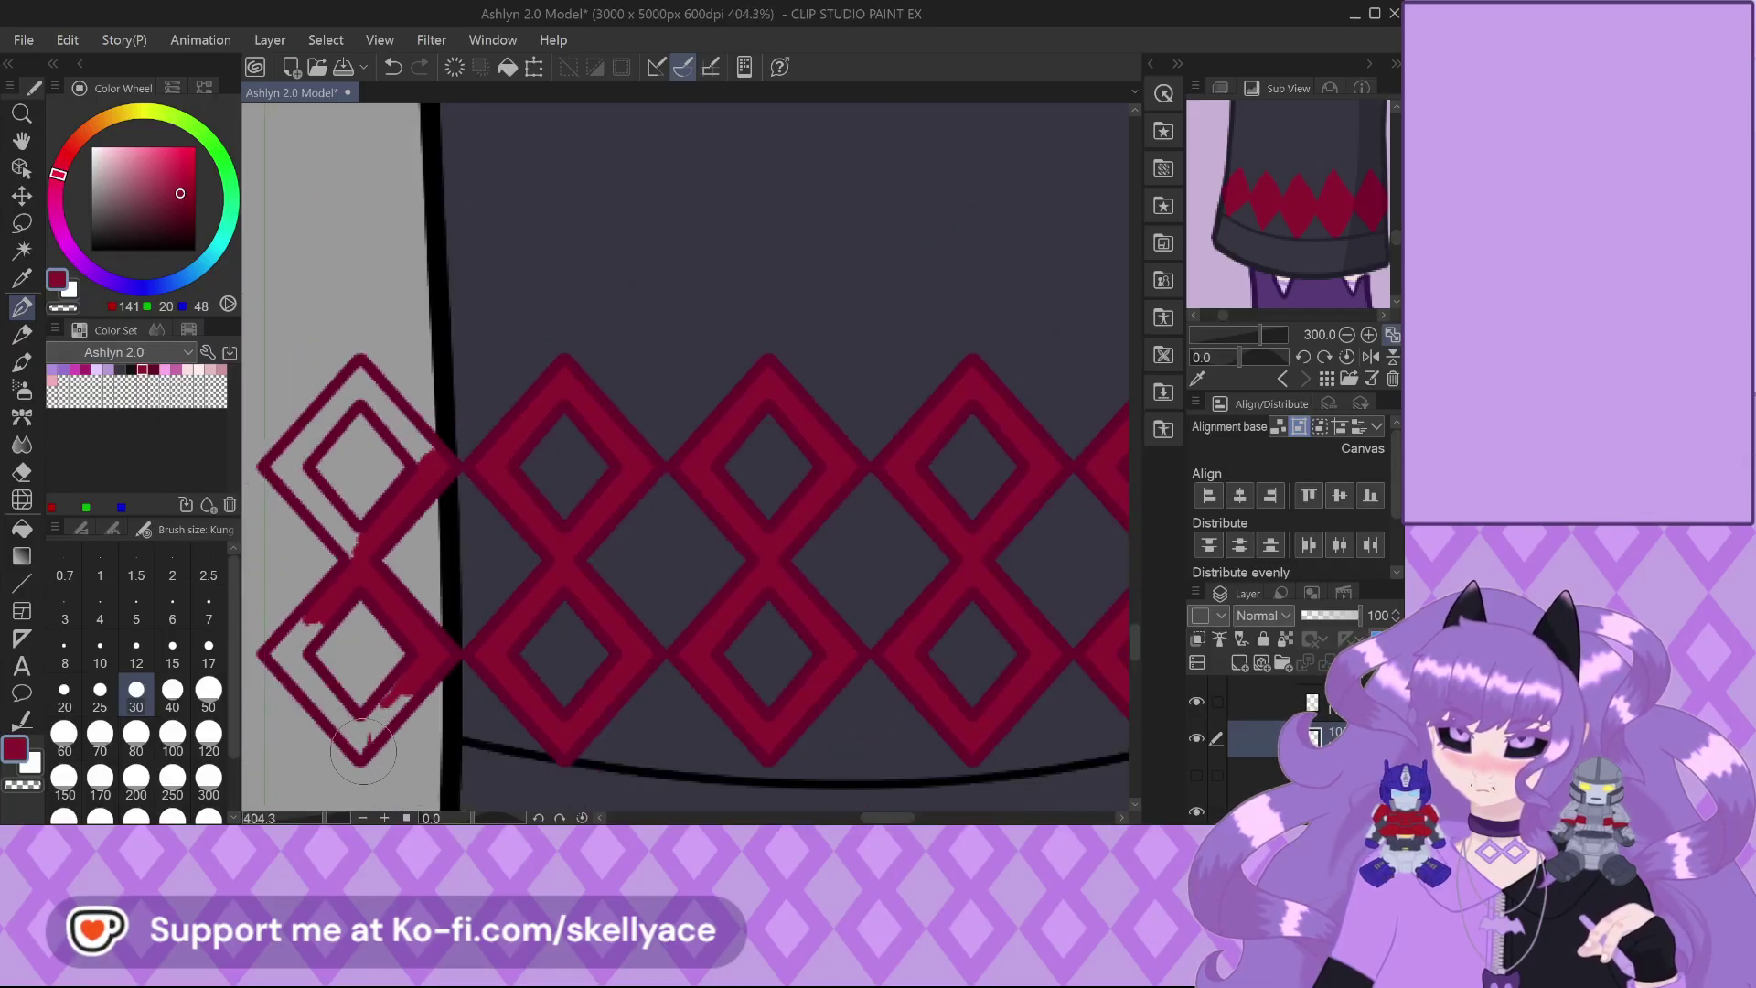
left_click_drag(393, 713, 402, 688)
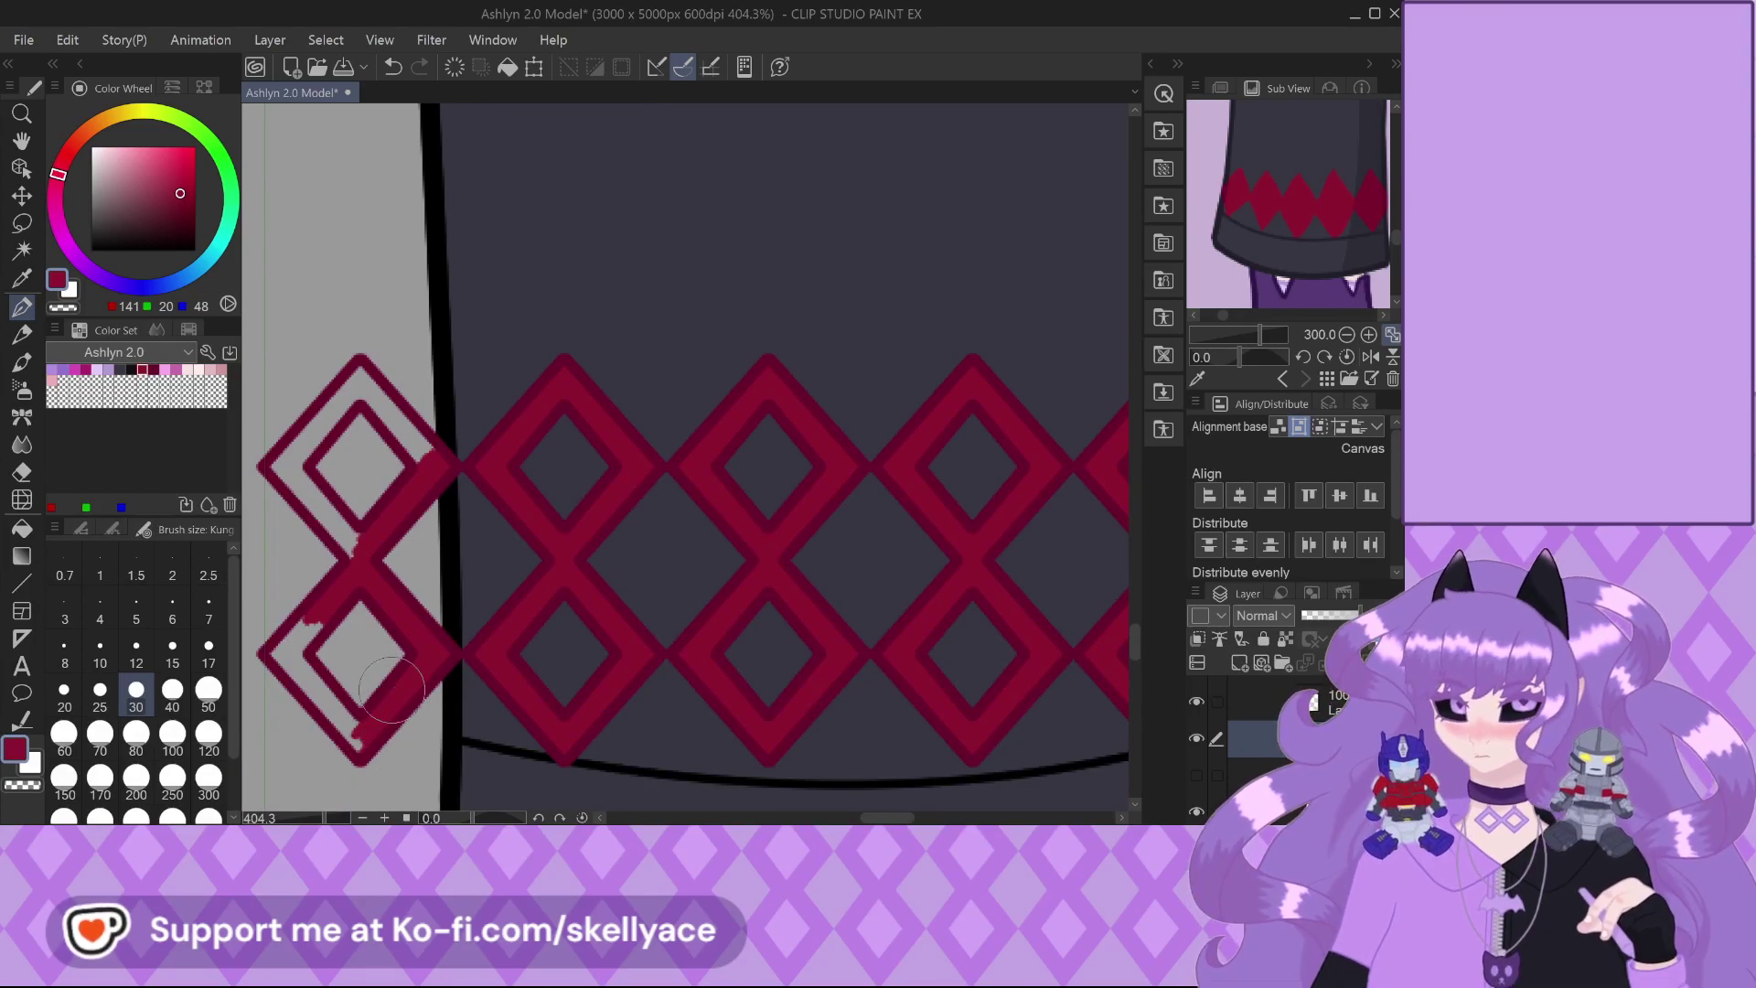
left_click_drag(329, 732, 350, 746)
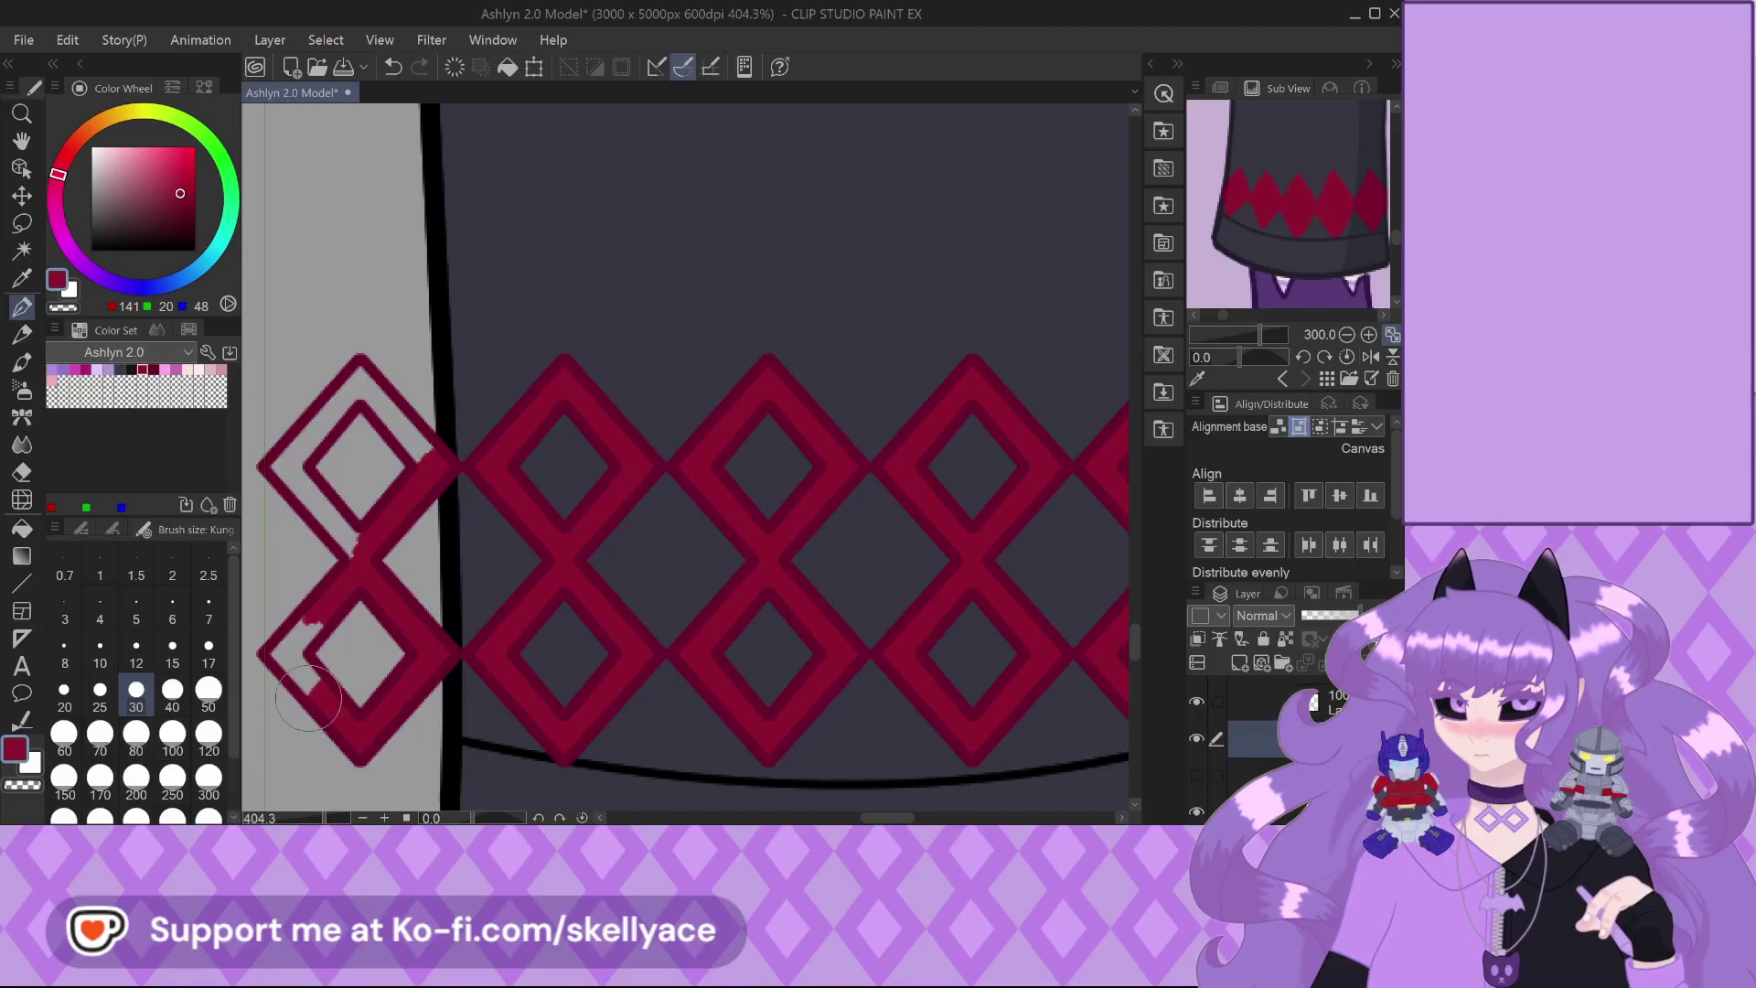
left_click_drag(293, 675, 285, 644)
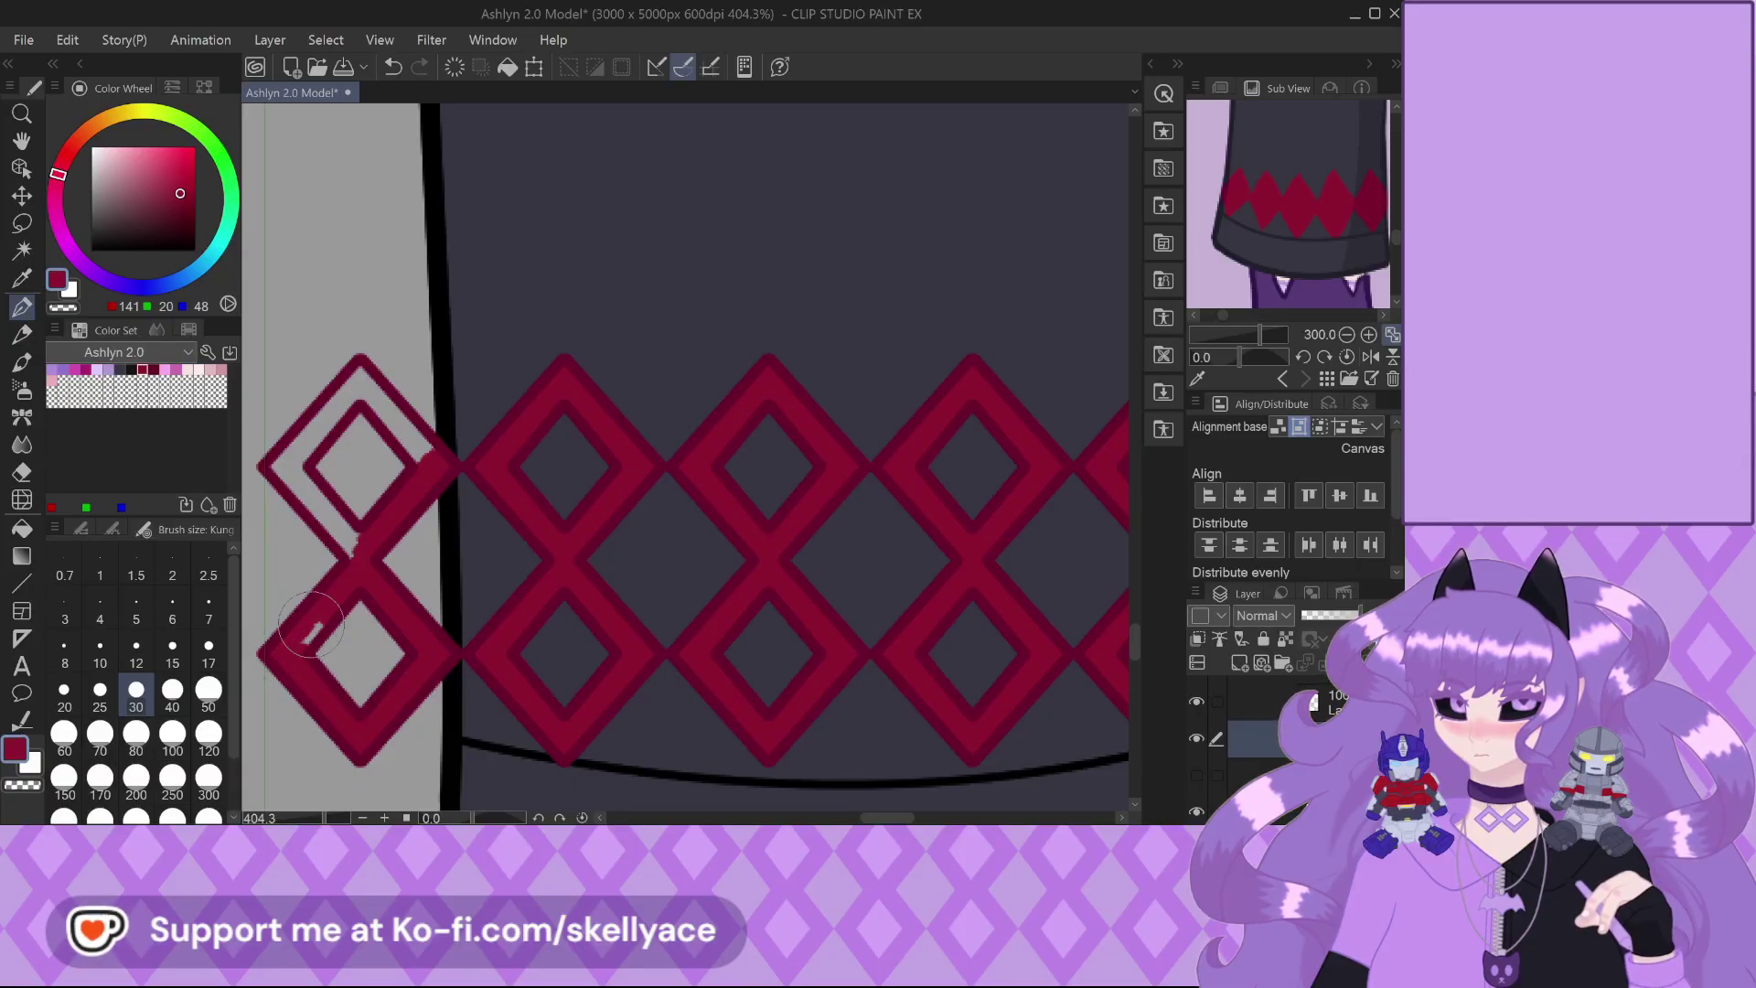
Fill the rest of the upper diamond's band in the last column beyond the inner leg seam with red
scroll(344, 482, "up", 2)
left_click_drag(366, 549, 381, 568)
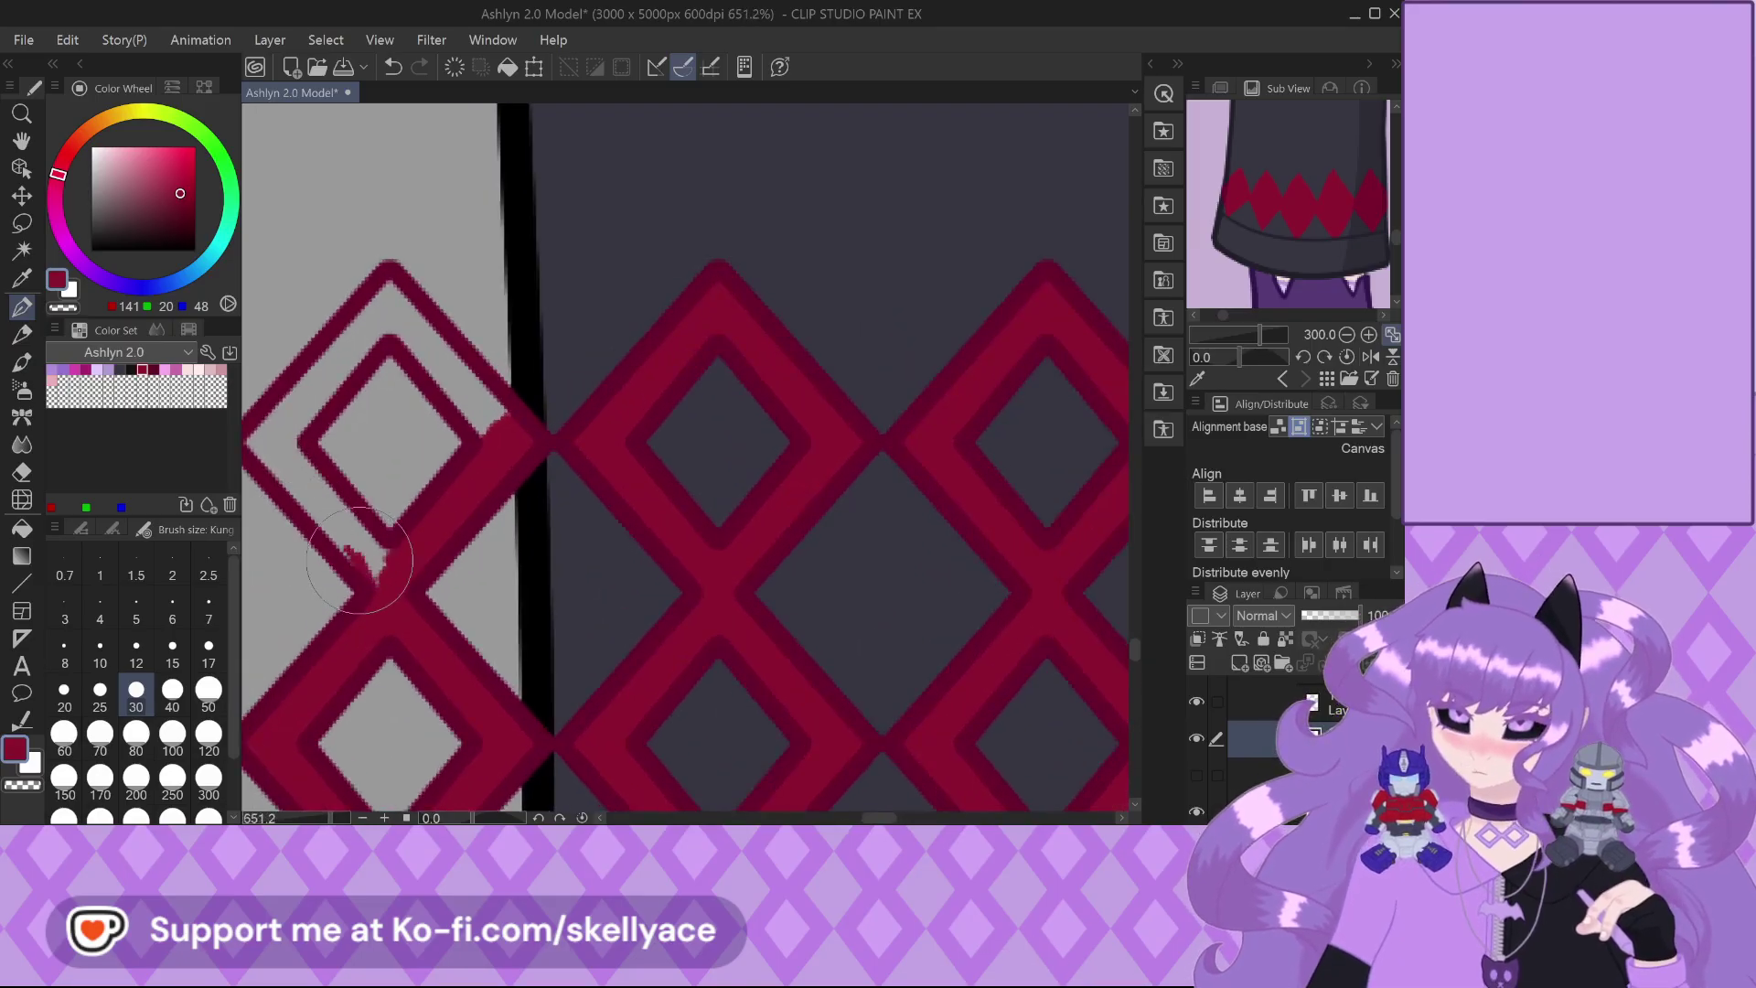
left_click_drag(320, 507, 274, 452)
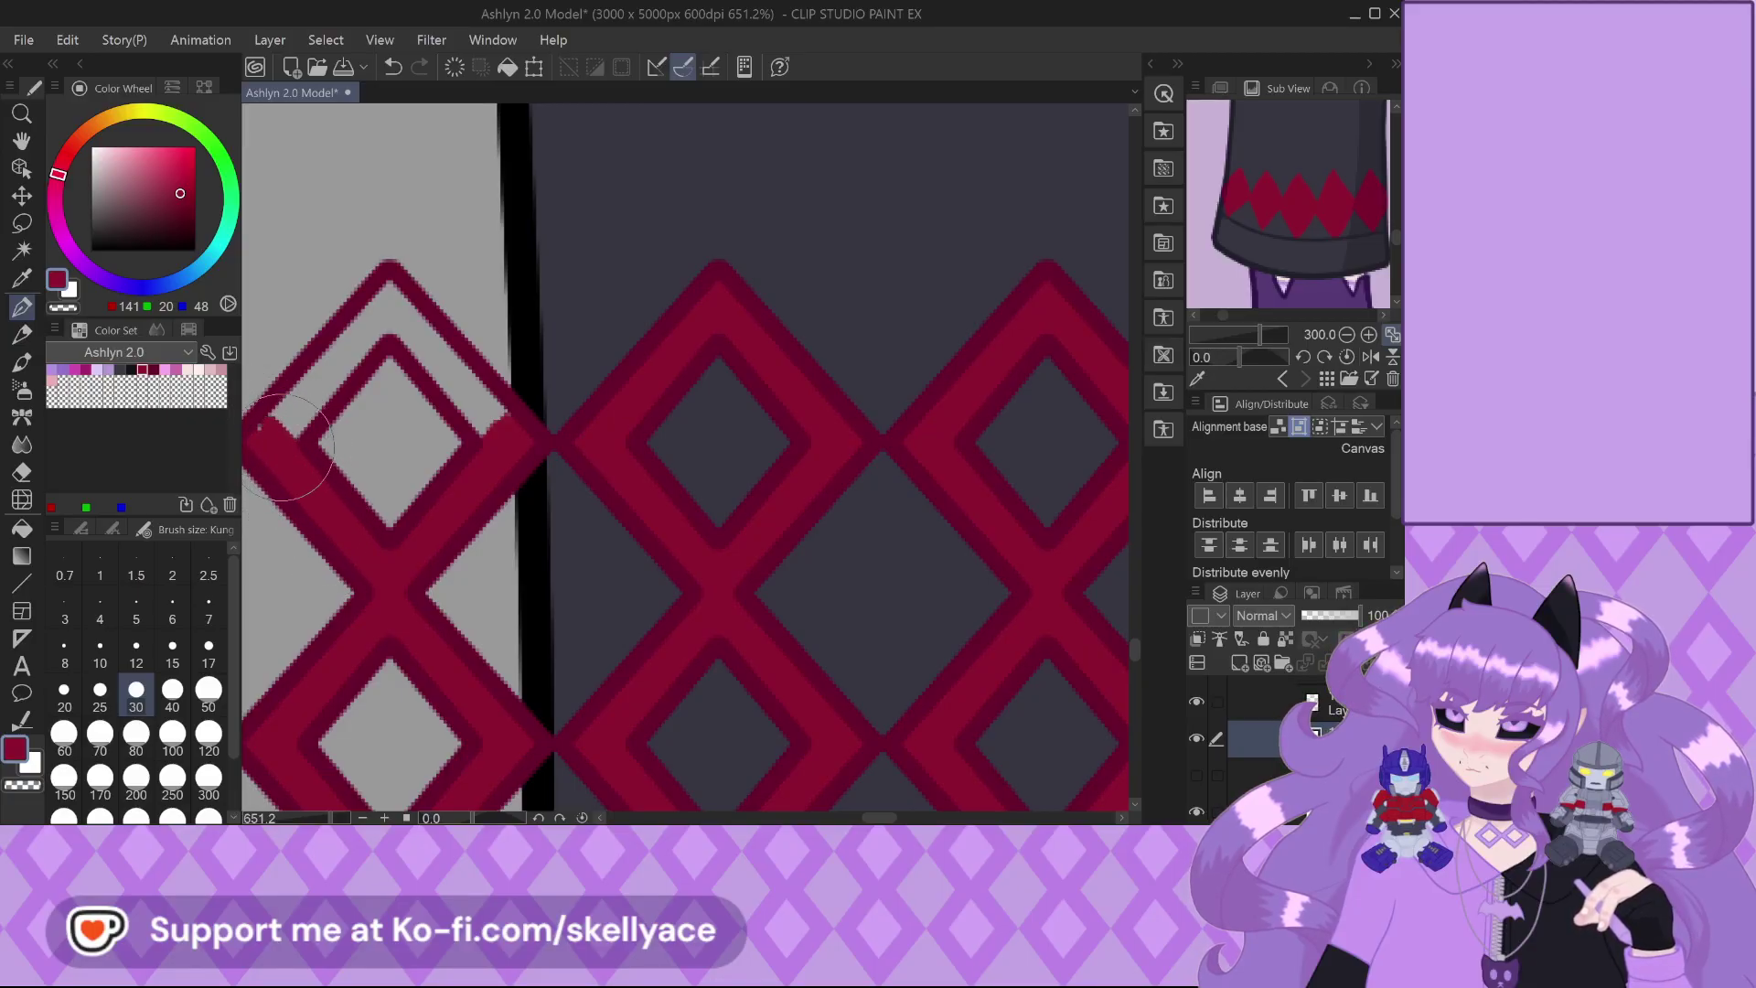
mouse_move(280, 436)
left_mouse_down()
mouse_move(296, 437)
mouse_move(297, 393)
left_mouse_up()
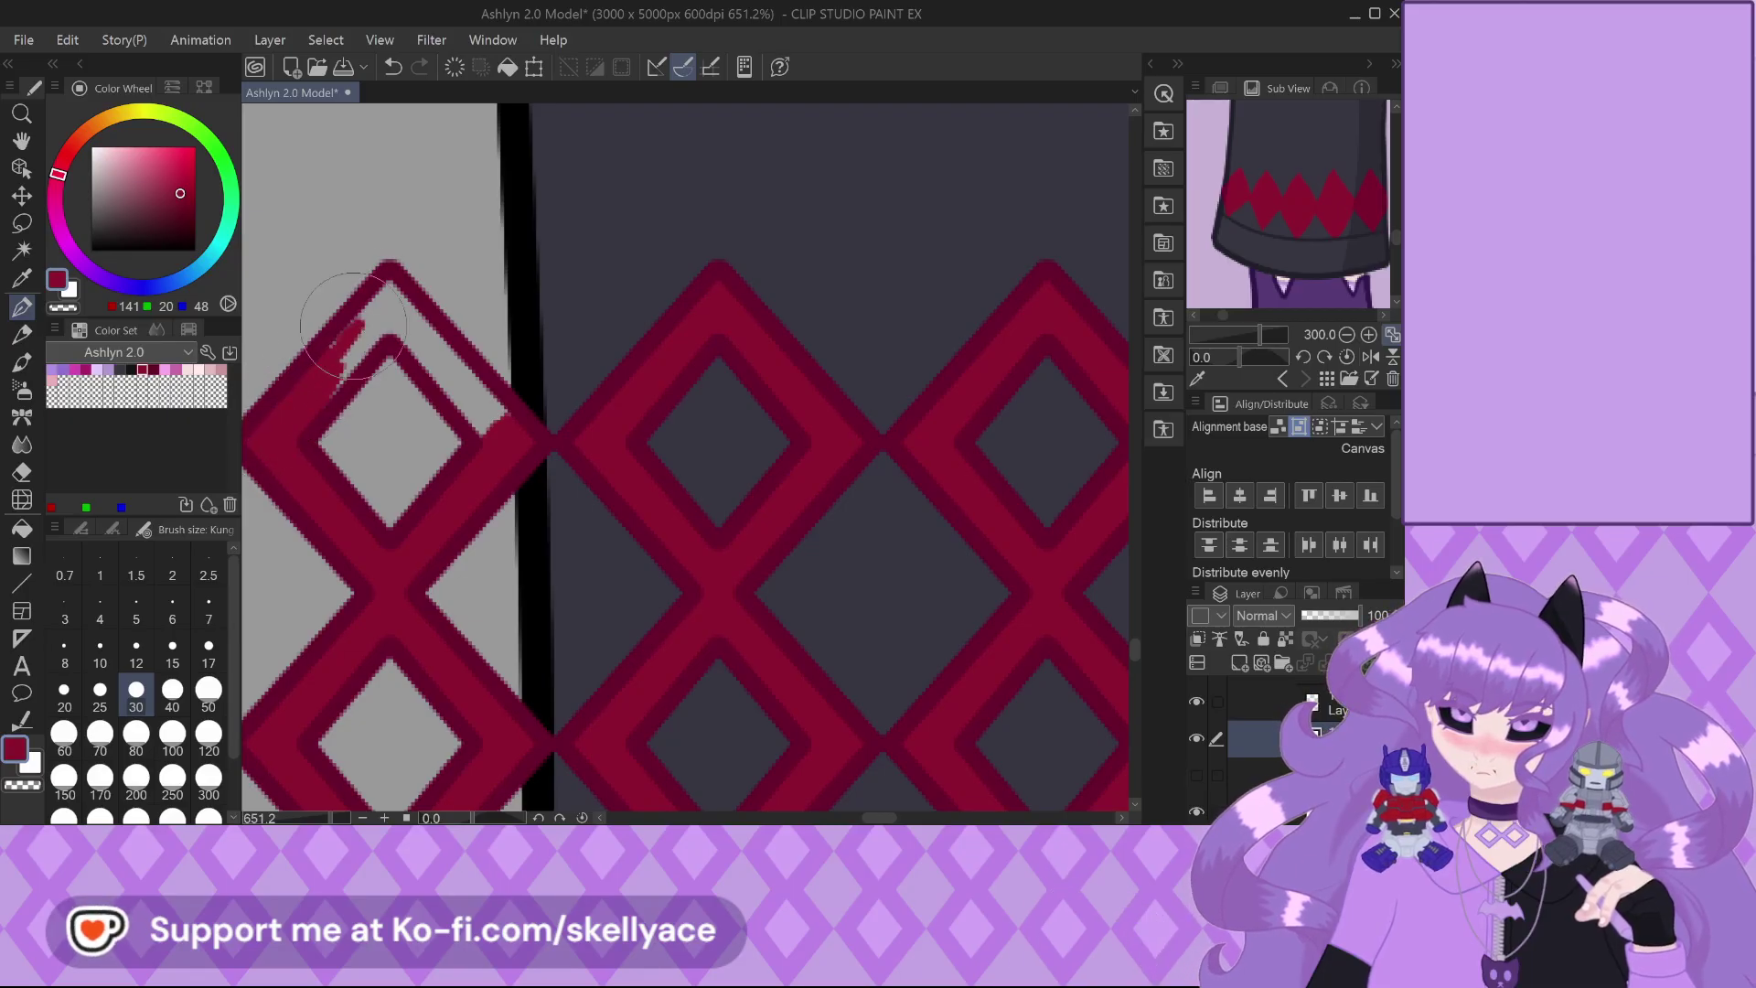
mouse_move(355, 338)
left_mouse_down()
mouse_move(325, 394)
mouse_move(386, 300)
mouse_move(435, 294)
mouse_move(439, 386)
mouse_move(403, 336)
mouse_move(447, 384)
mouse_move(394, 327)
mouse_move(493, 429)
left_mouse_up()
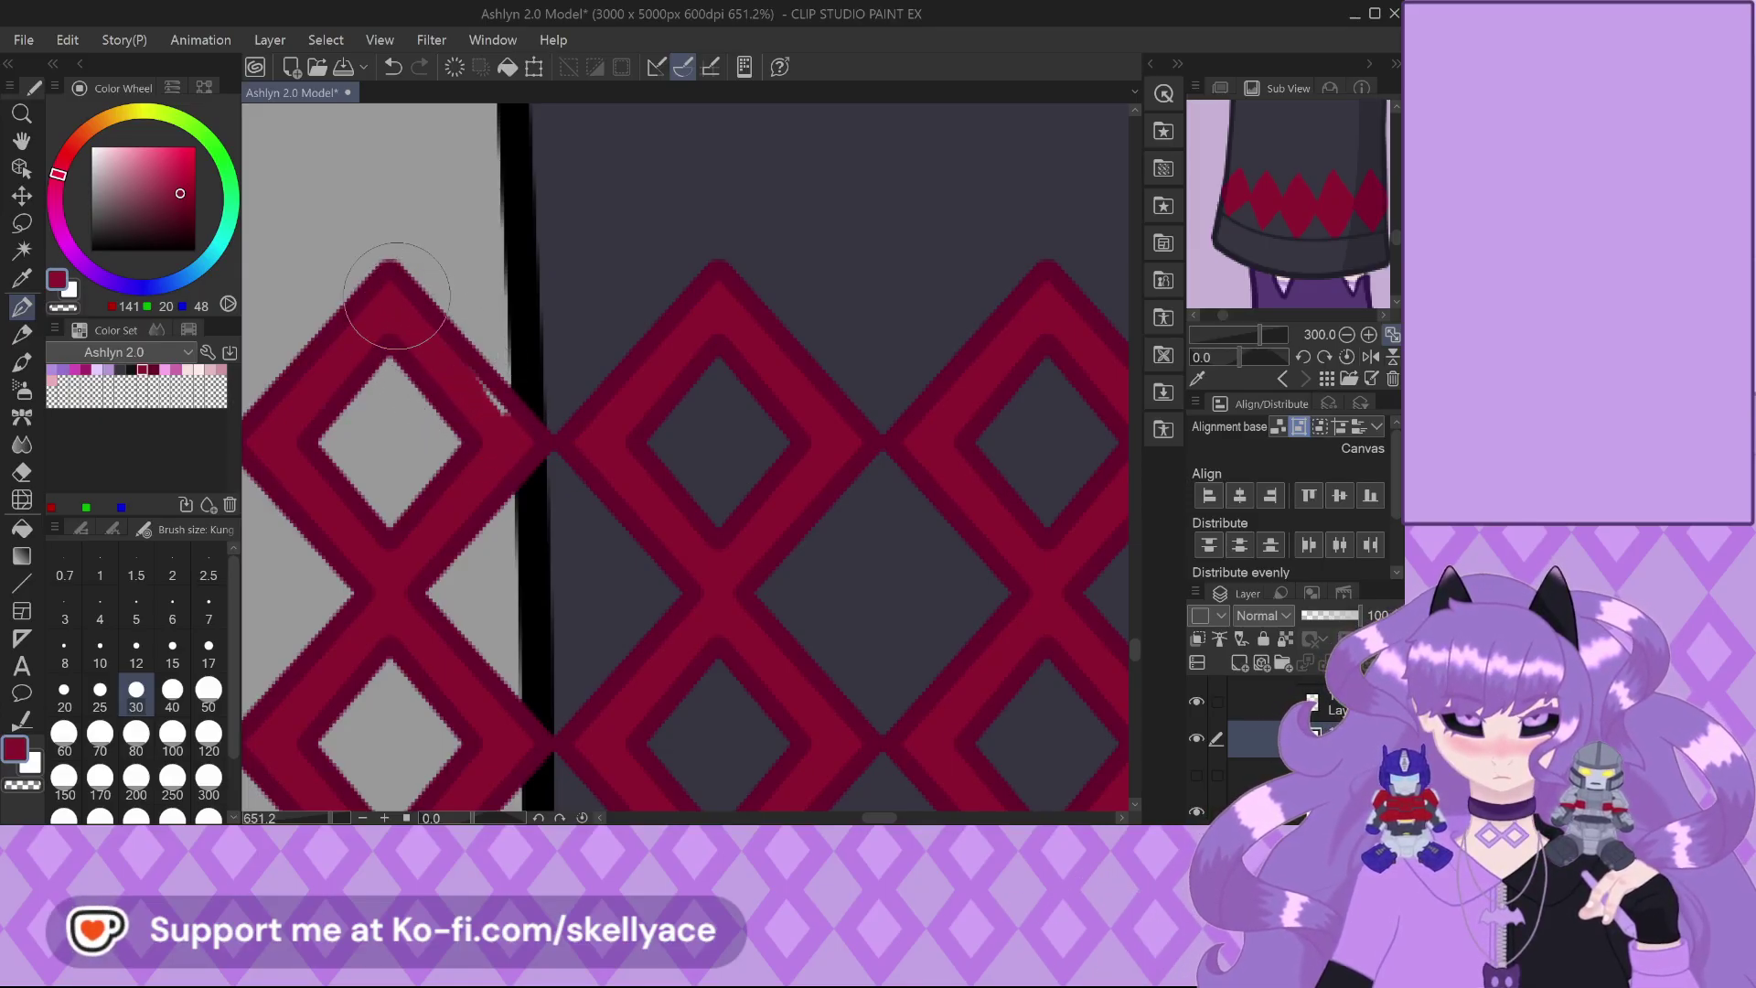
scroll(494, 420, "down", 4)
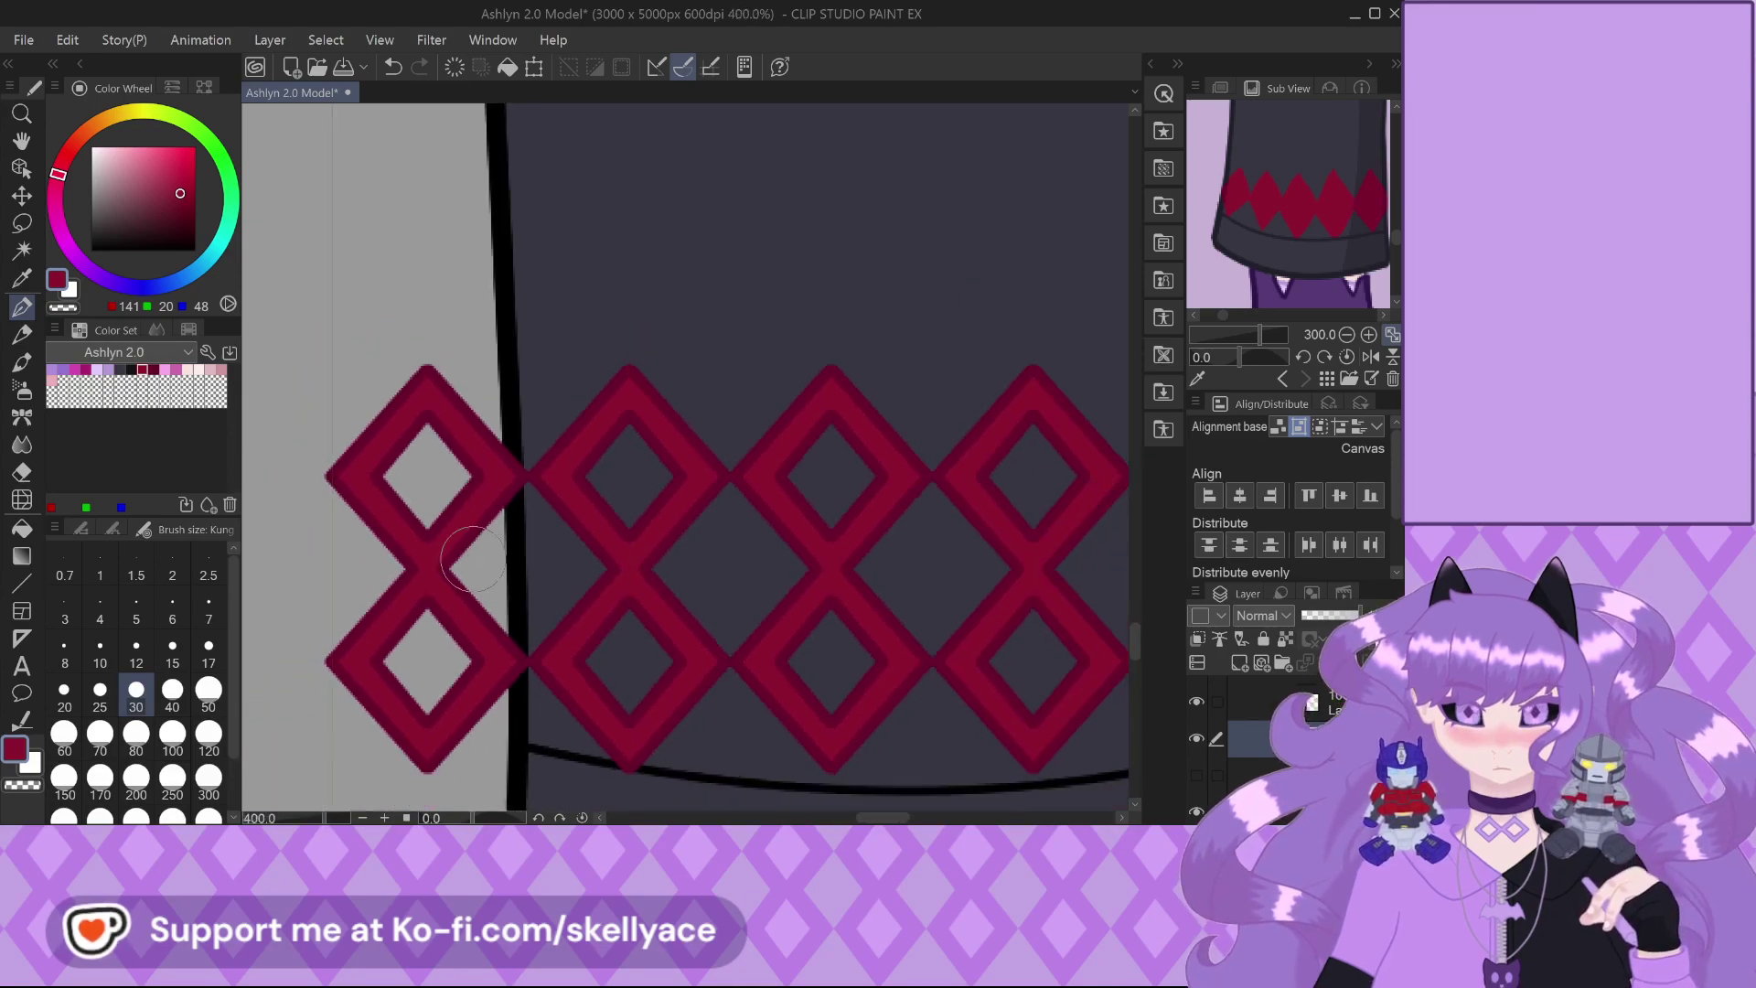
scroll(445, 637, "down", 5)
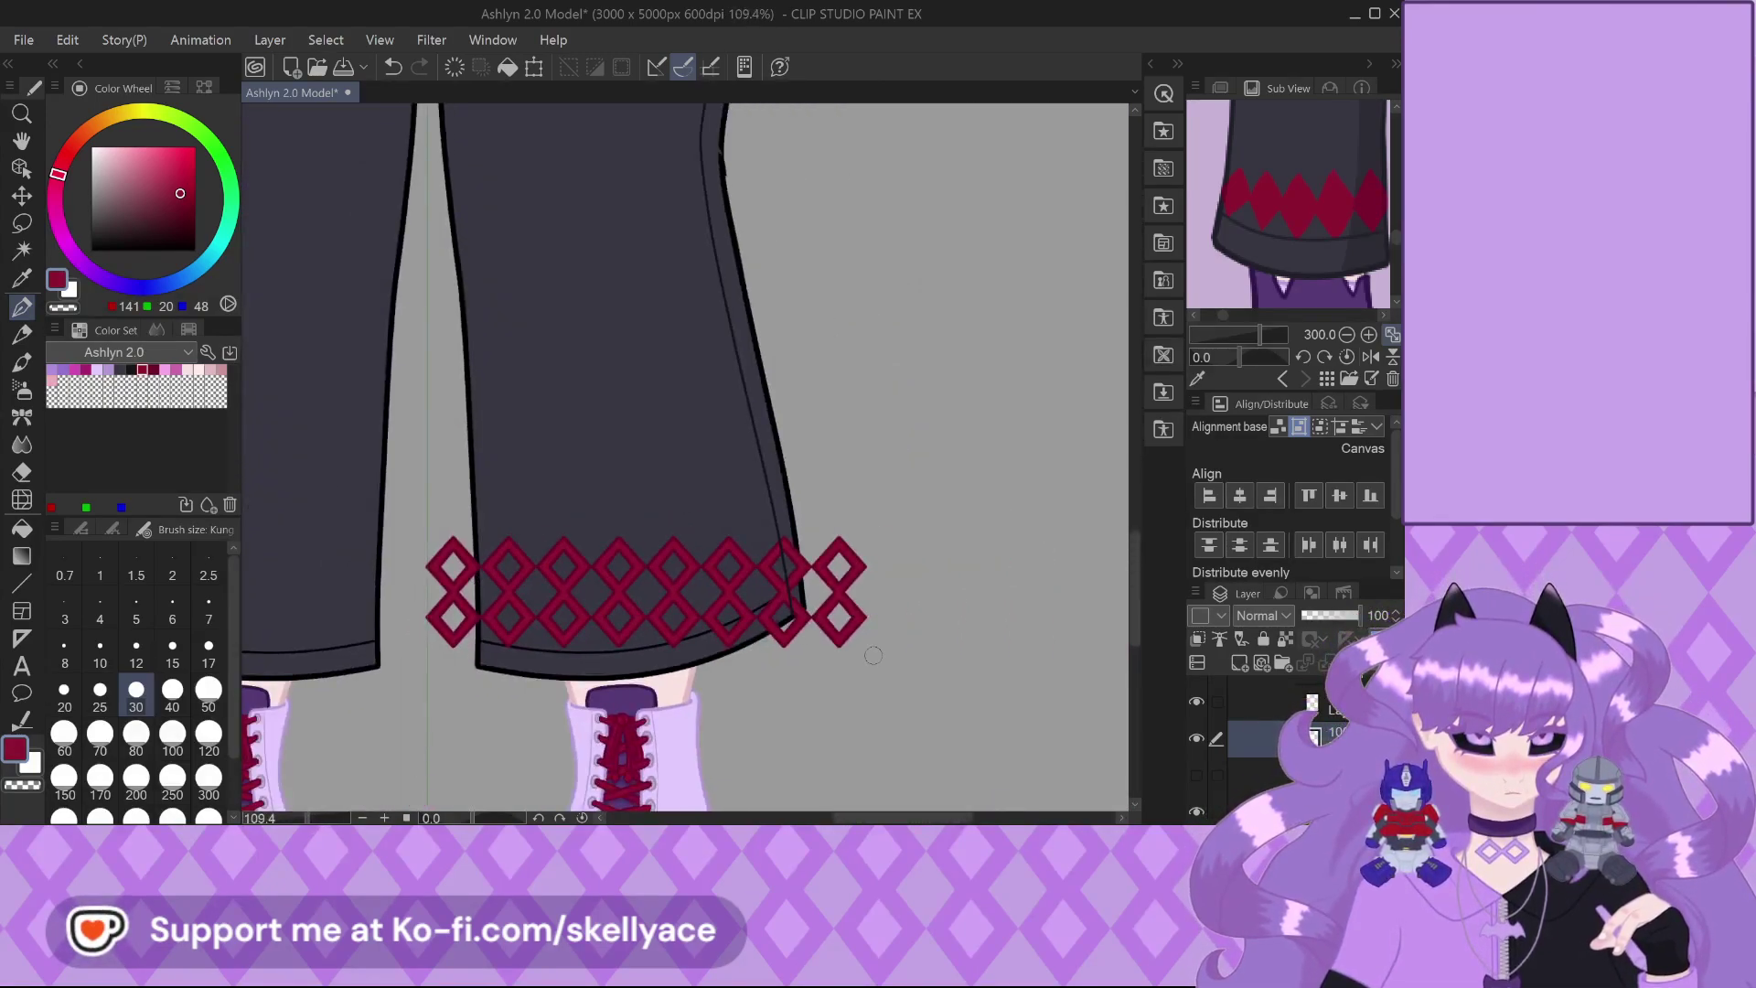
Hide the skin layer of the lower leg beneath the pants
scroll(848, 648, "down", 2)
scroll(880, 655, "up", 3)
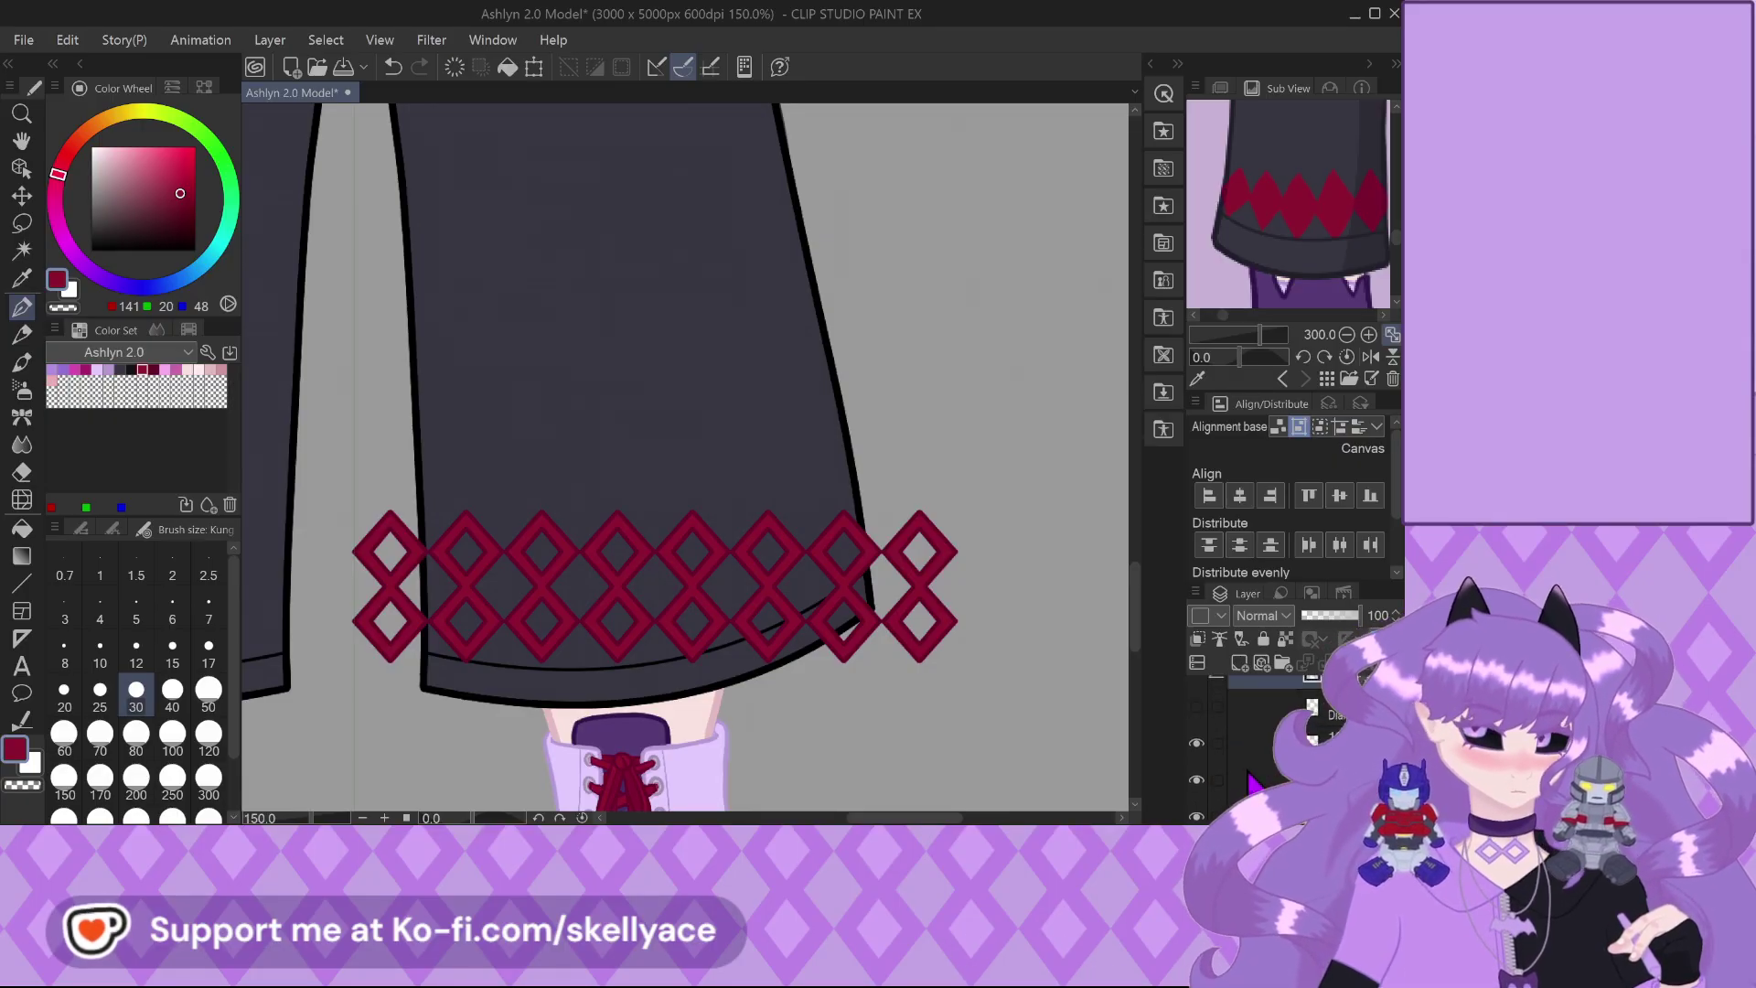
left_click(1196, 769)
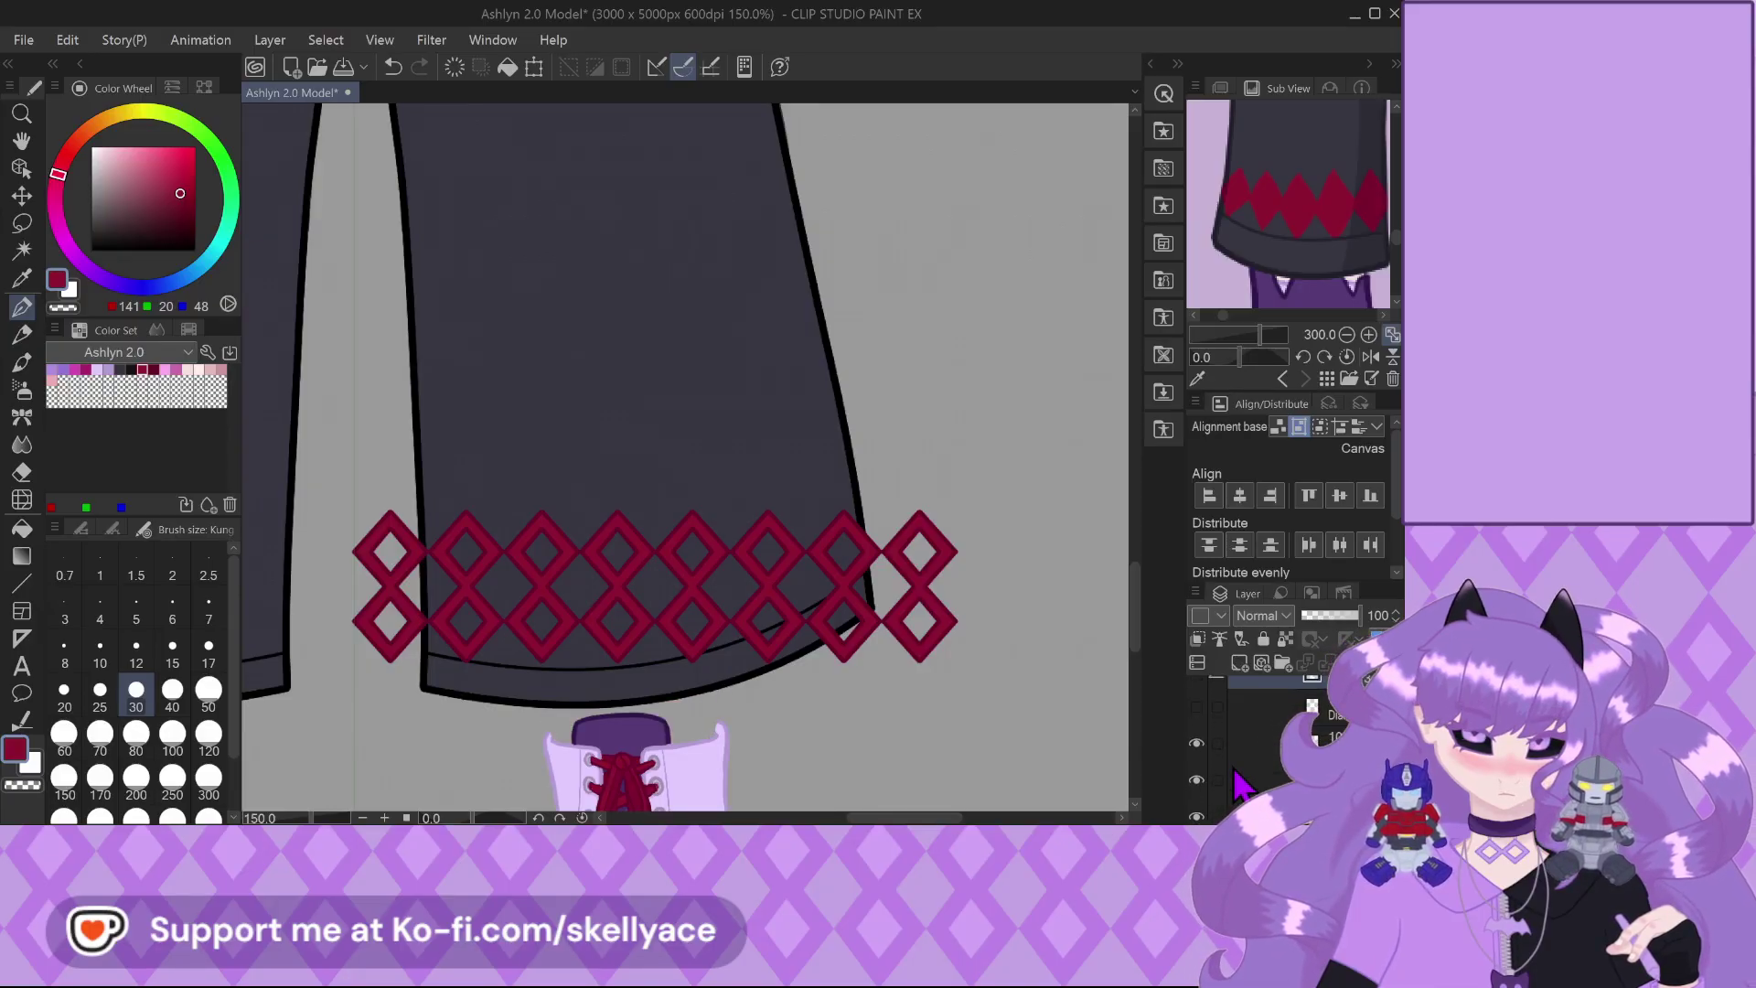
Recolor the lower pant leg's line art with the near-black swatch (RGB 15, 17, 22) using a size 200 brush
scroll(1239, 781, "up", 1)
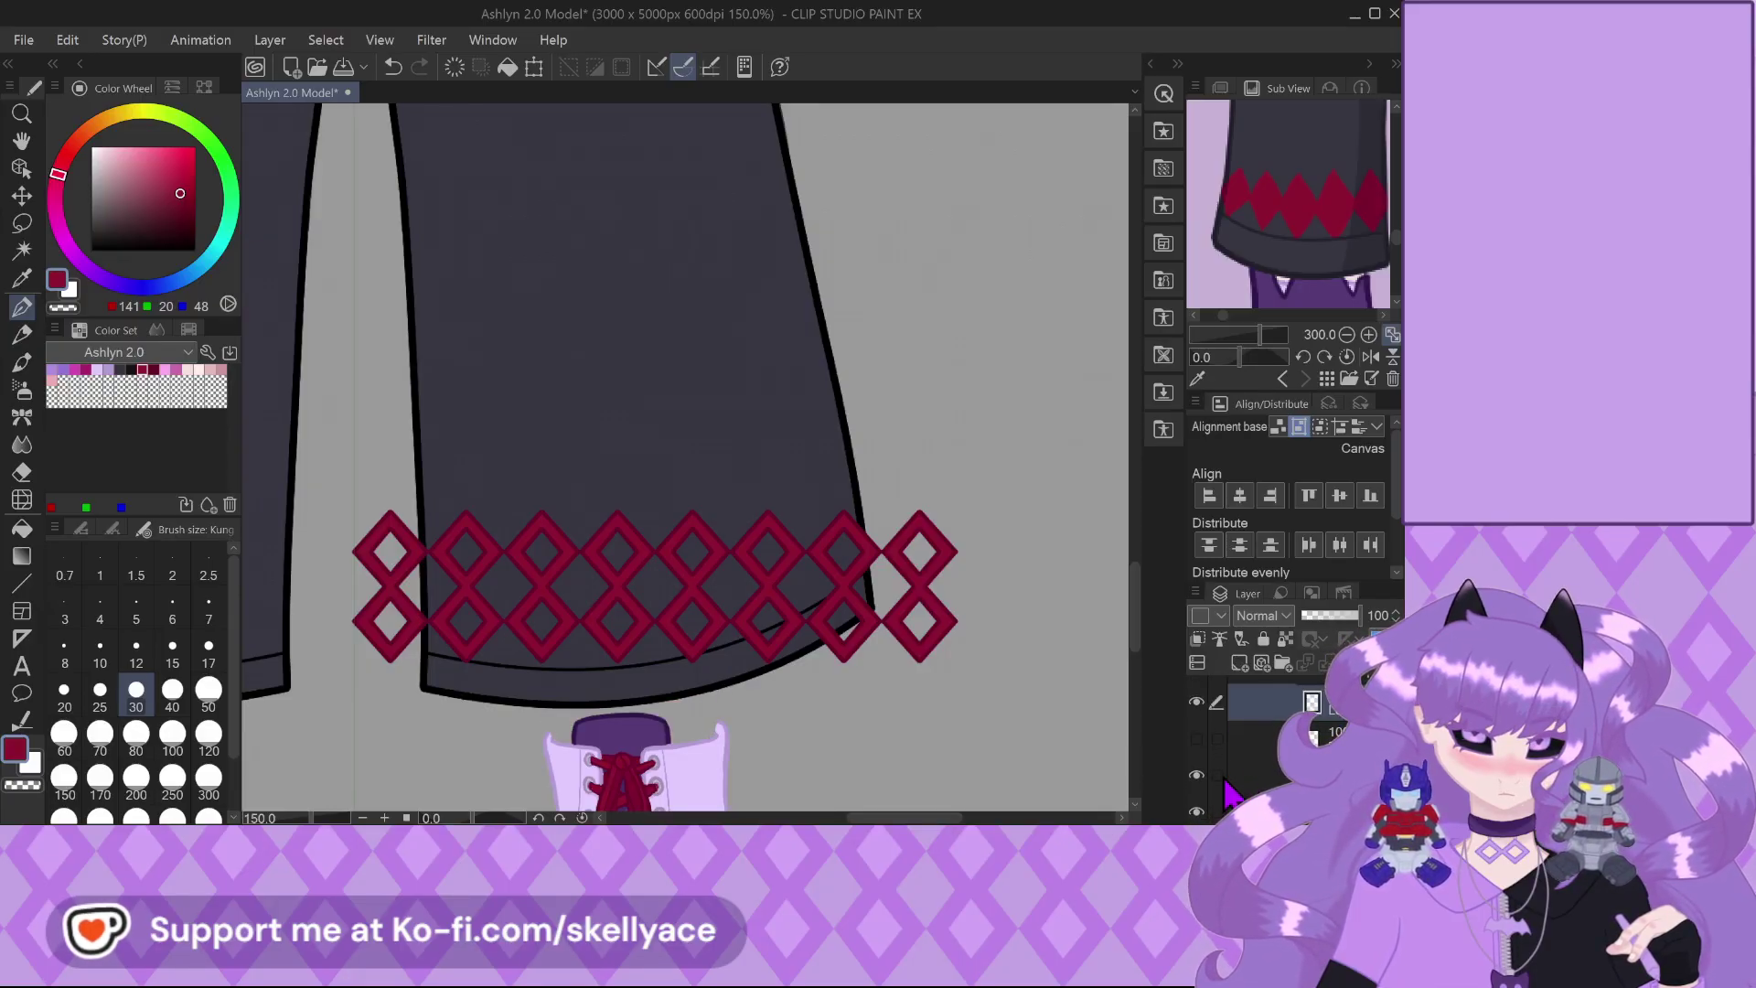
scroll(1233, 785, "down", 1)
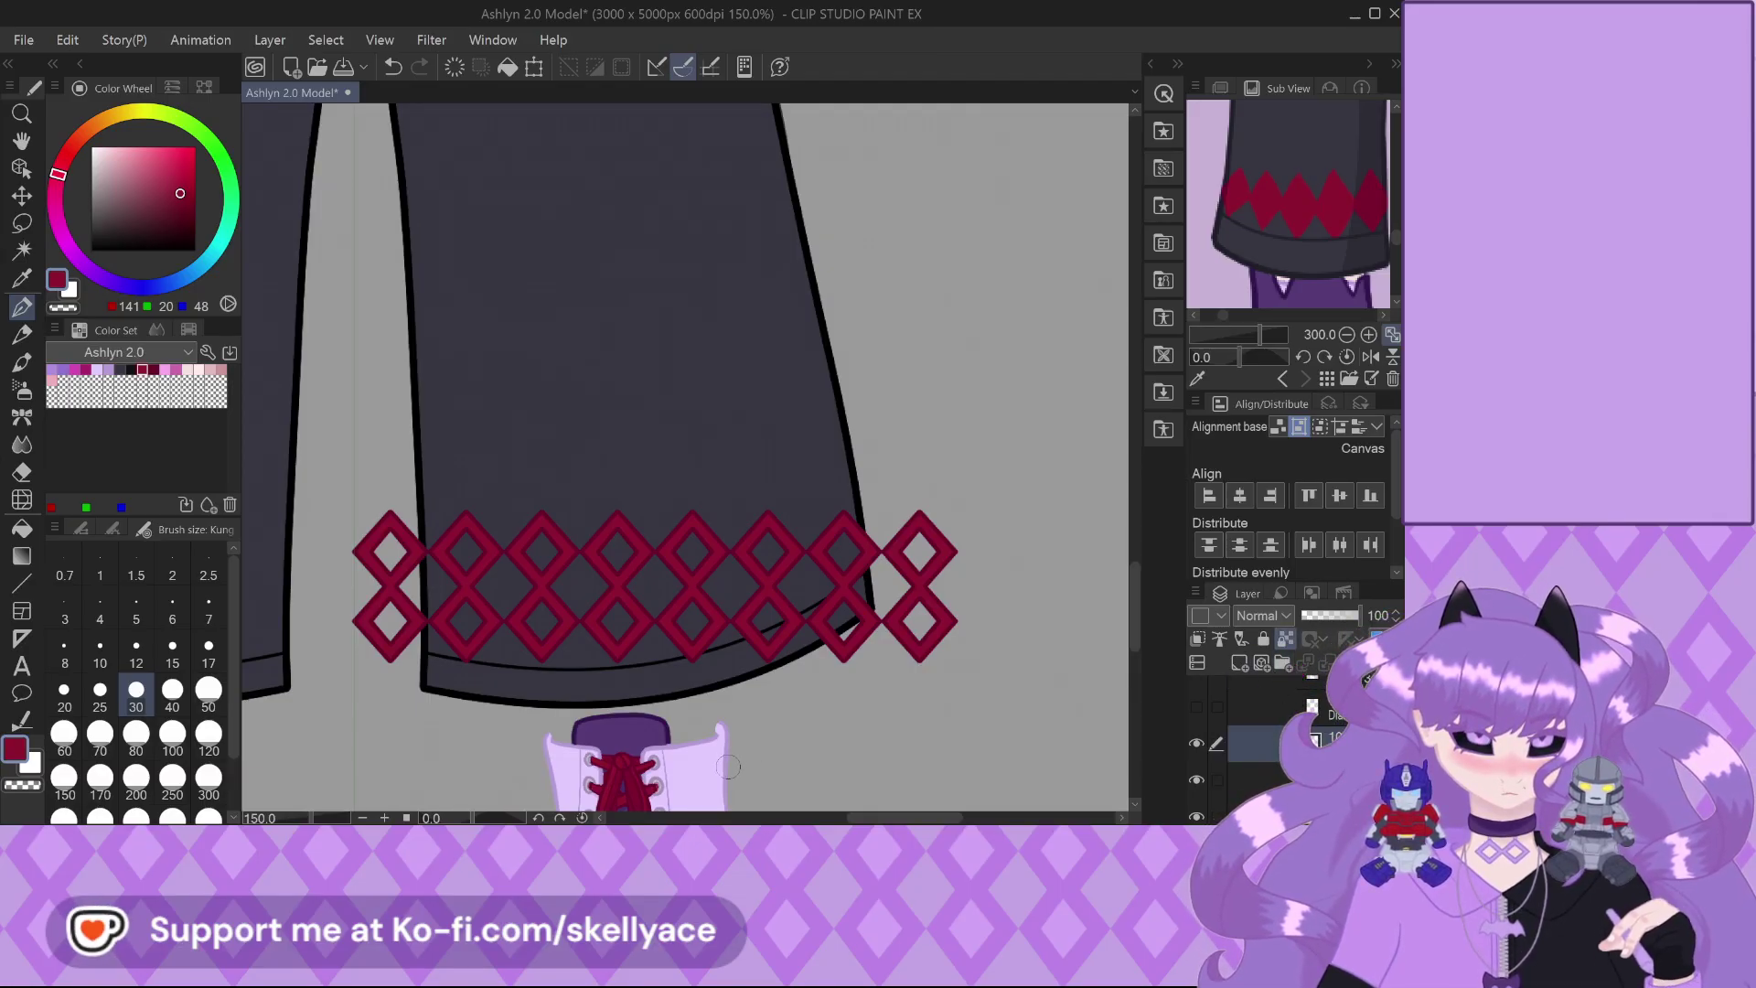
left_click(130, 369)
left_click(137, 779)
mouse_move(357, 624)
left_mouse_down()
mouse_move(530, 640)
mouse_move(878, 620)
left_mouse_up()
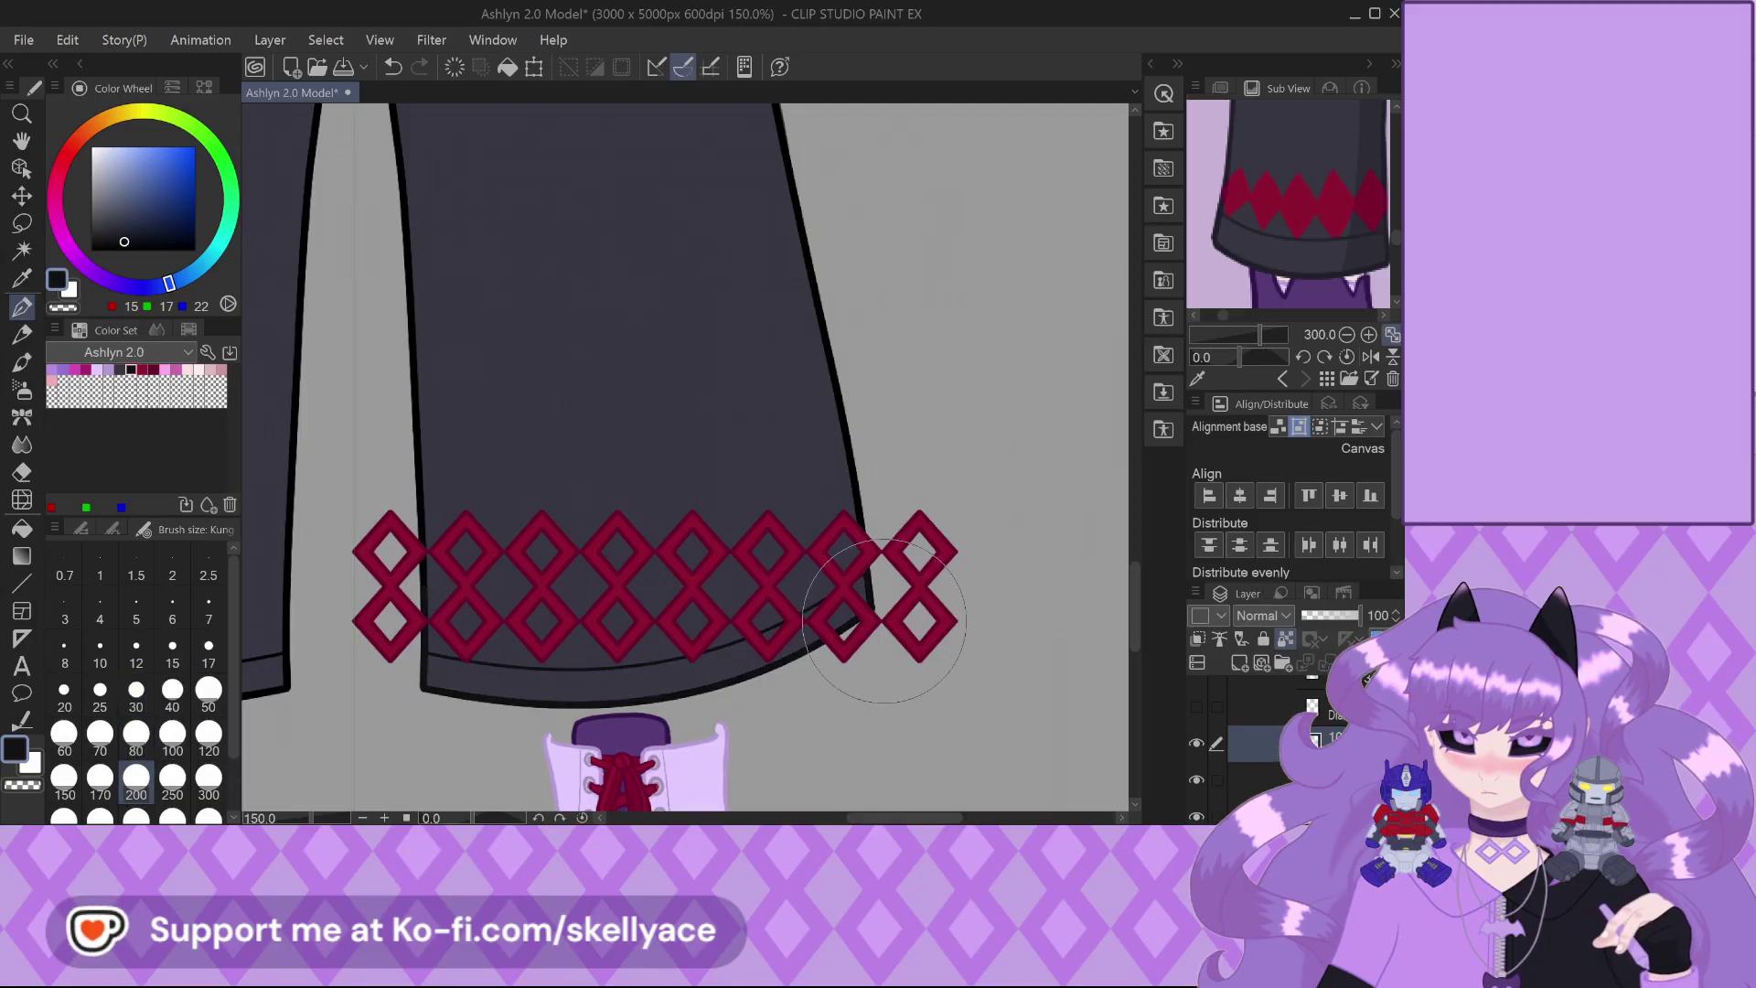
scroll(884, 622, "down", 3)
scroll(990, 708, "down", 2)
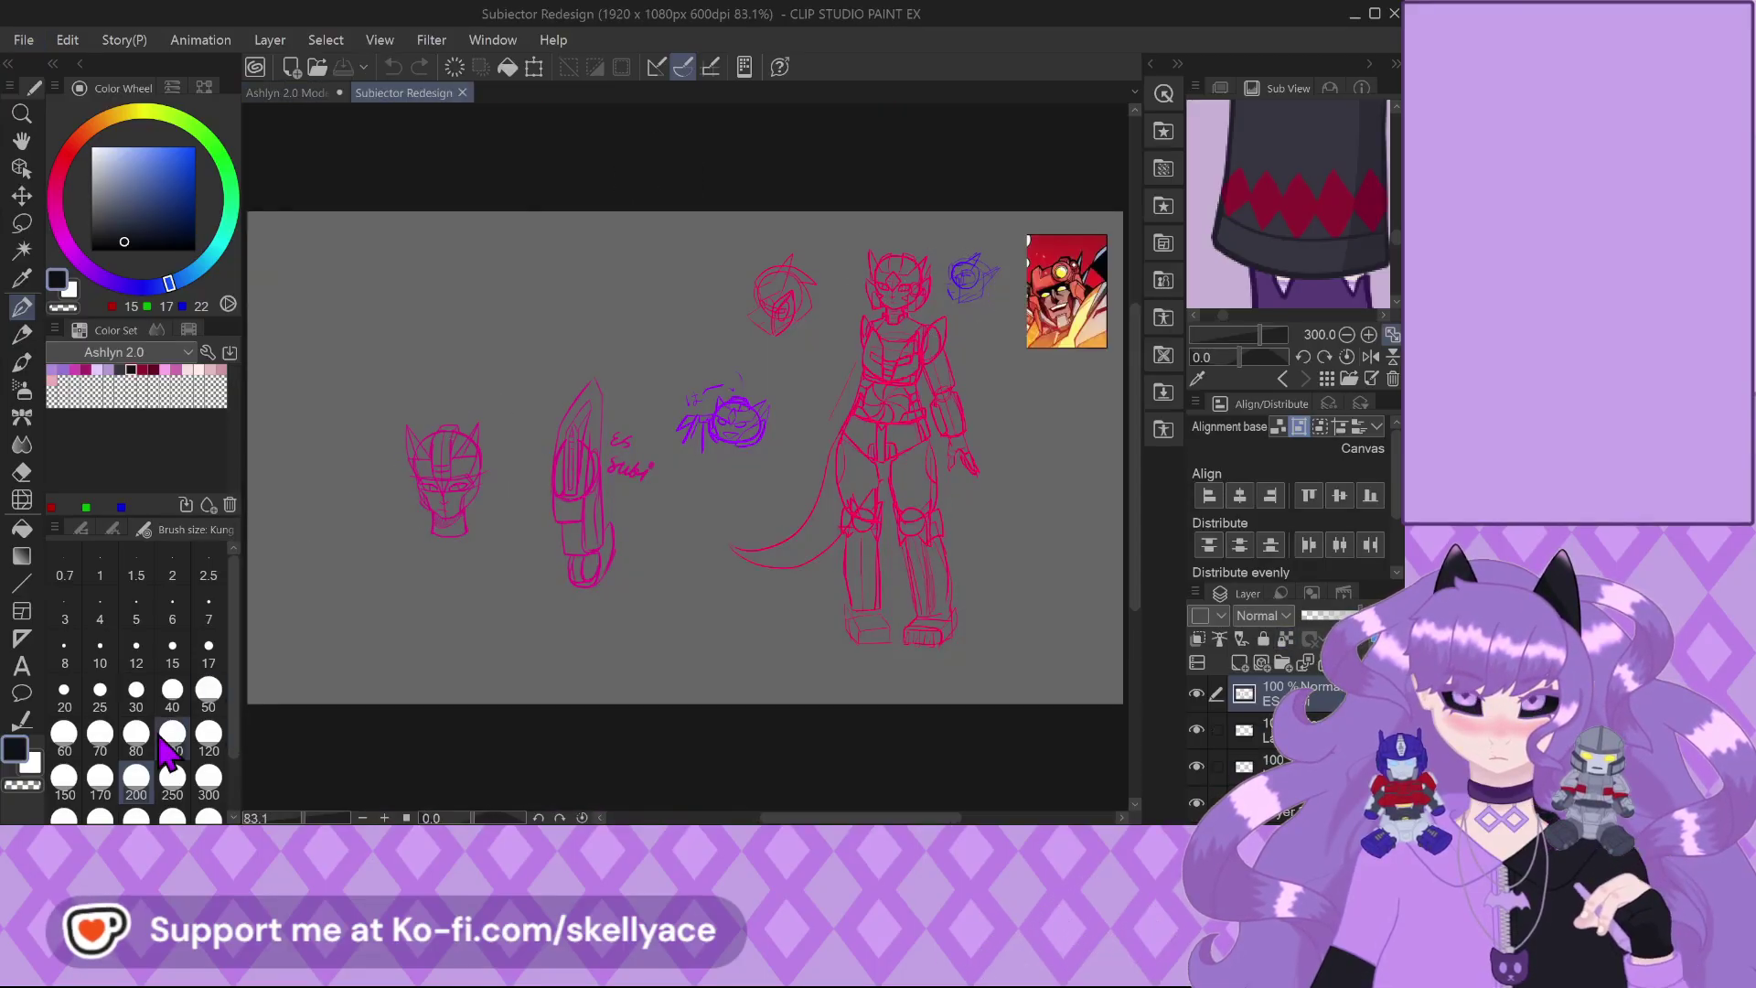
Set the brush size to 5 and look over the sketches in the Subiector Redesign document
left_click(136, 605)
scroll(421, 474, "down", 2)
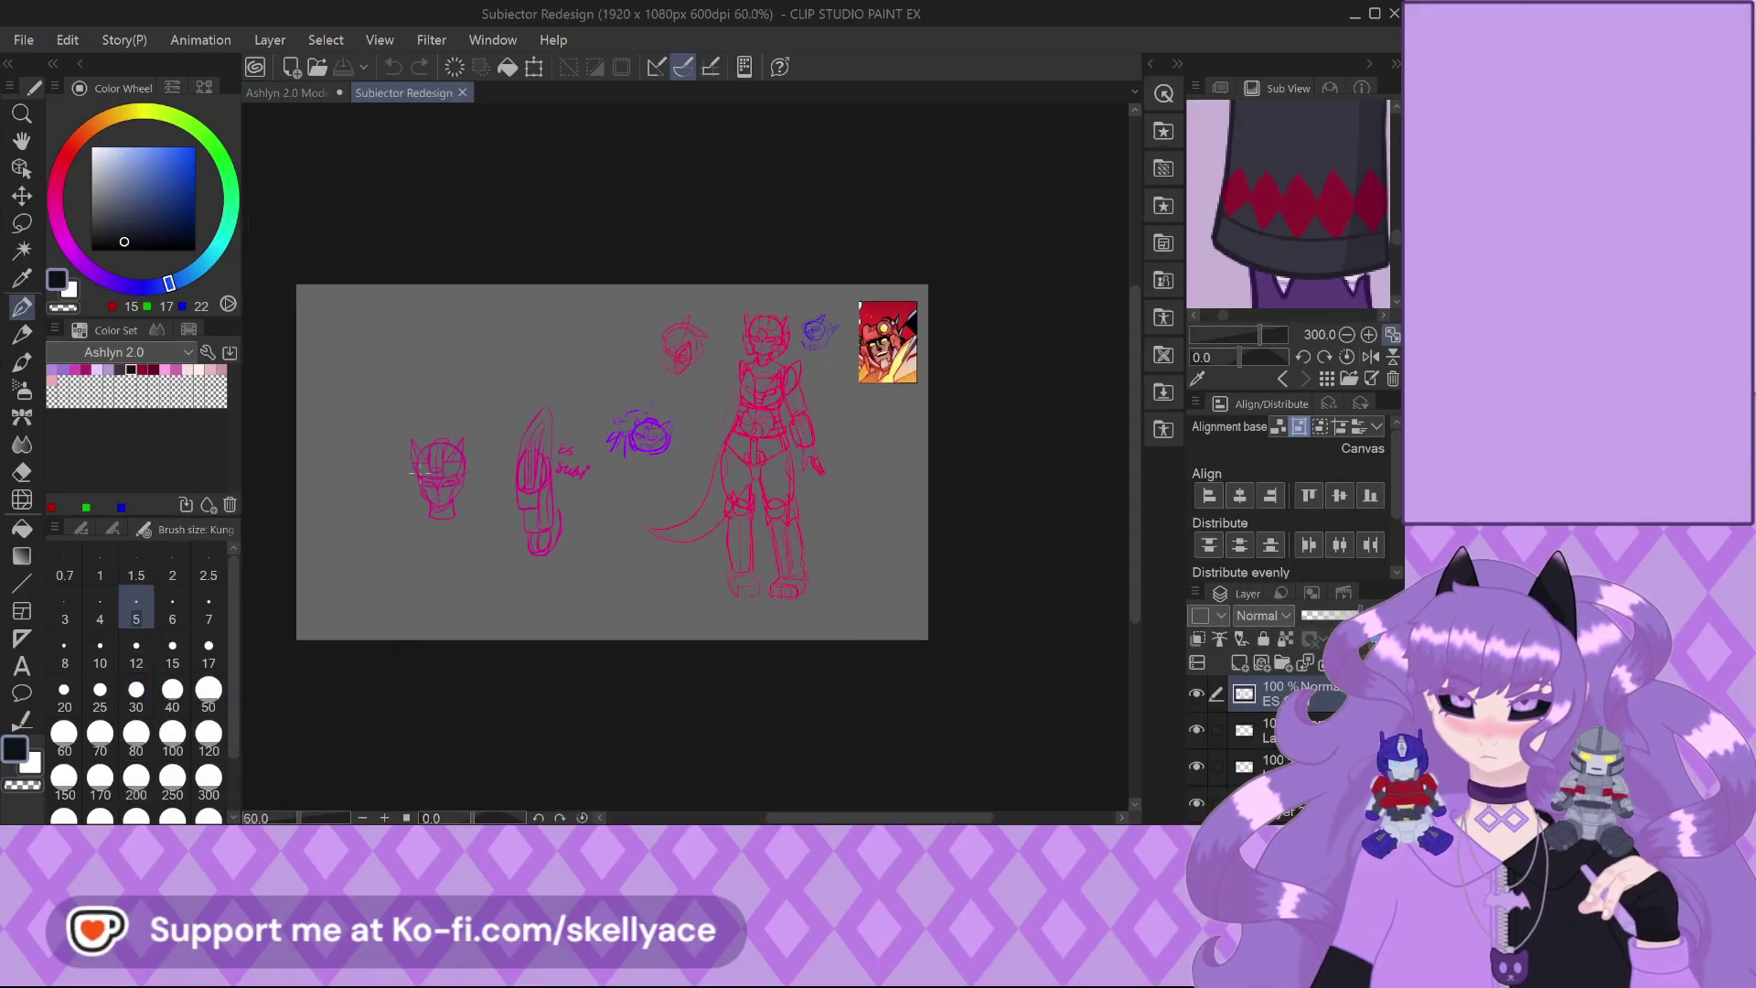
scroll(556, 499, "up", 4)
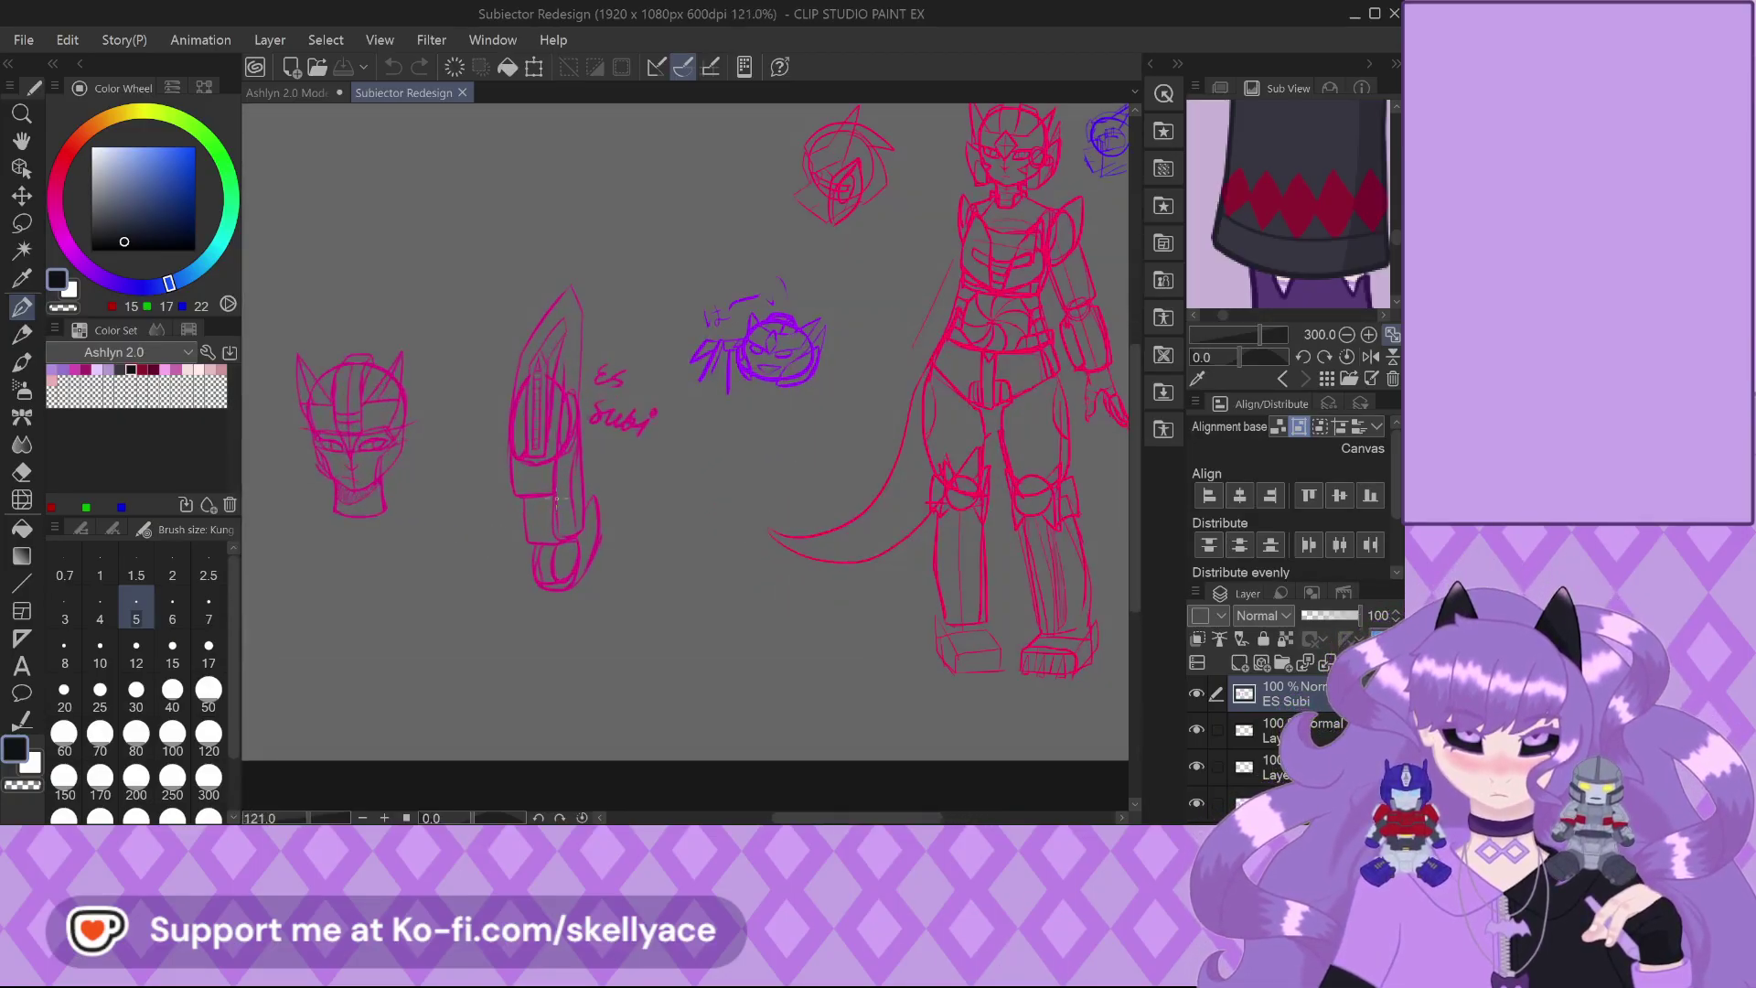
scroll(827, 595, "down", 1)
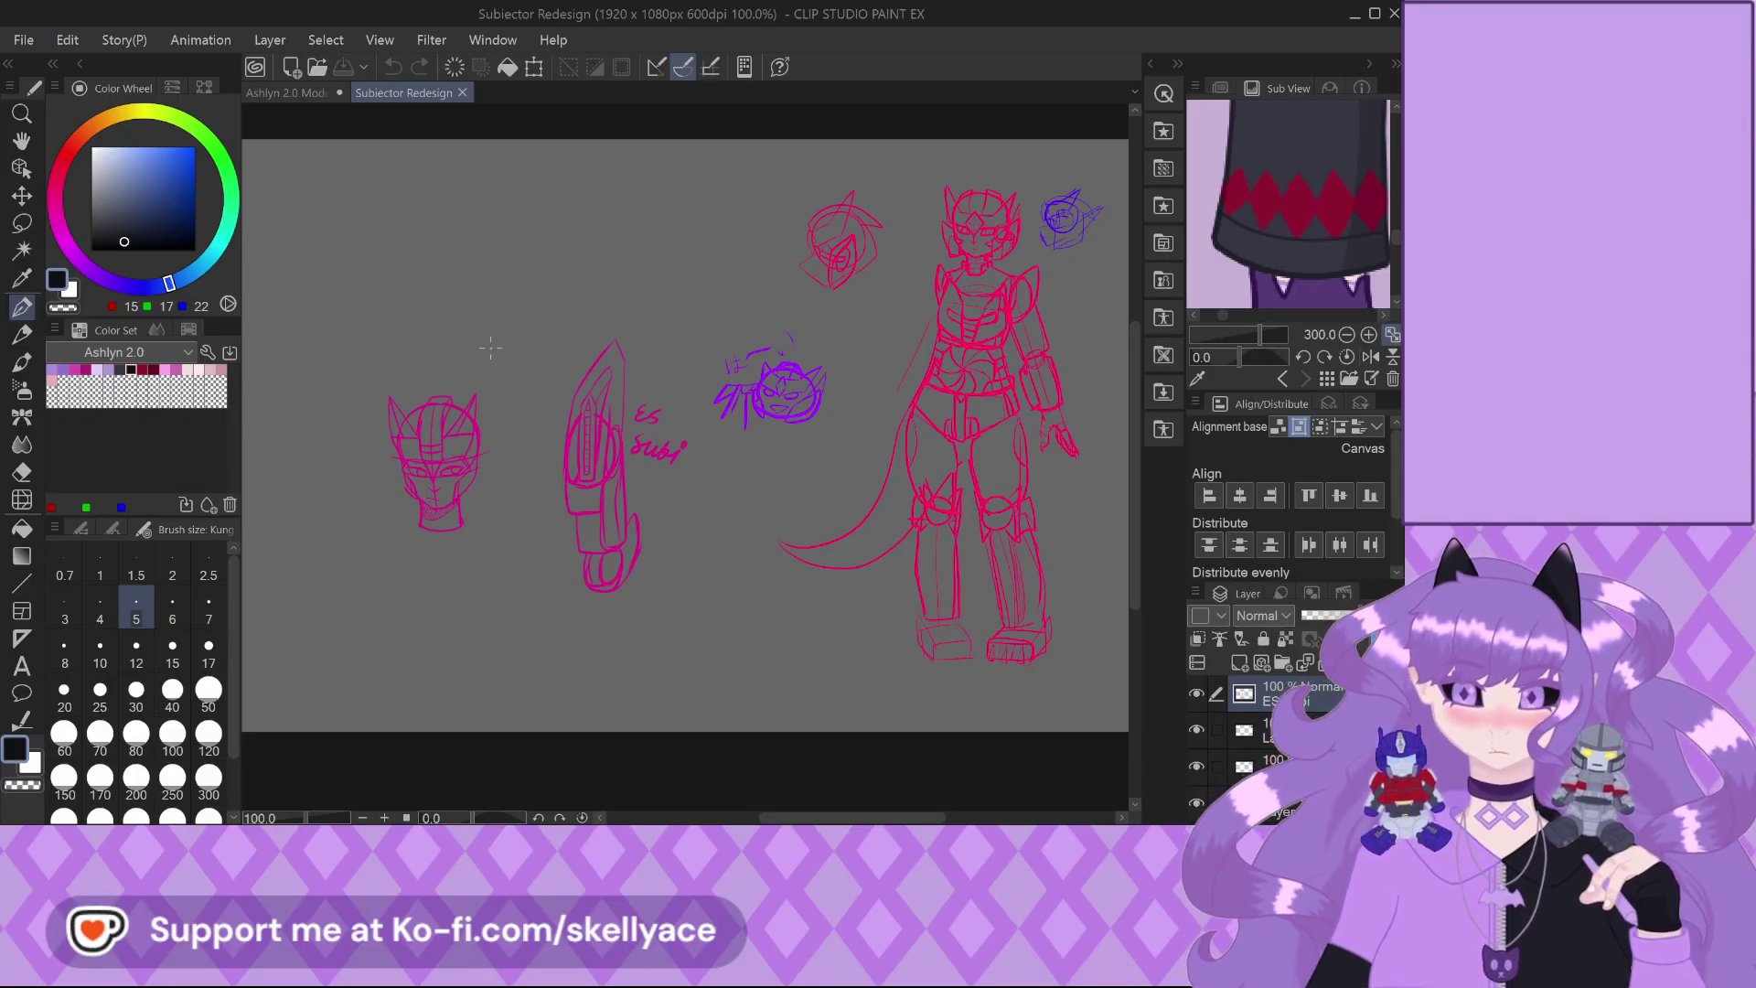
scroll(493, 343, "down", 2)
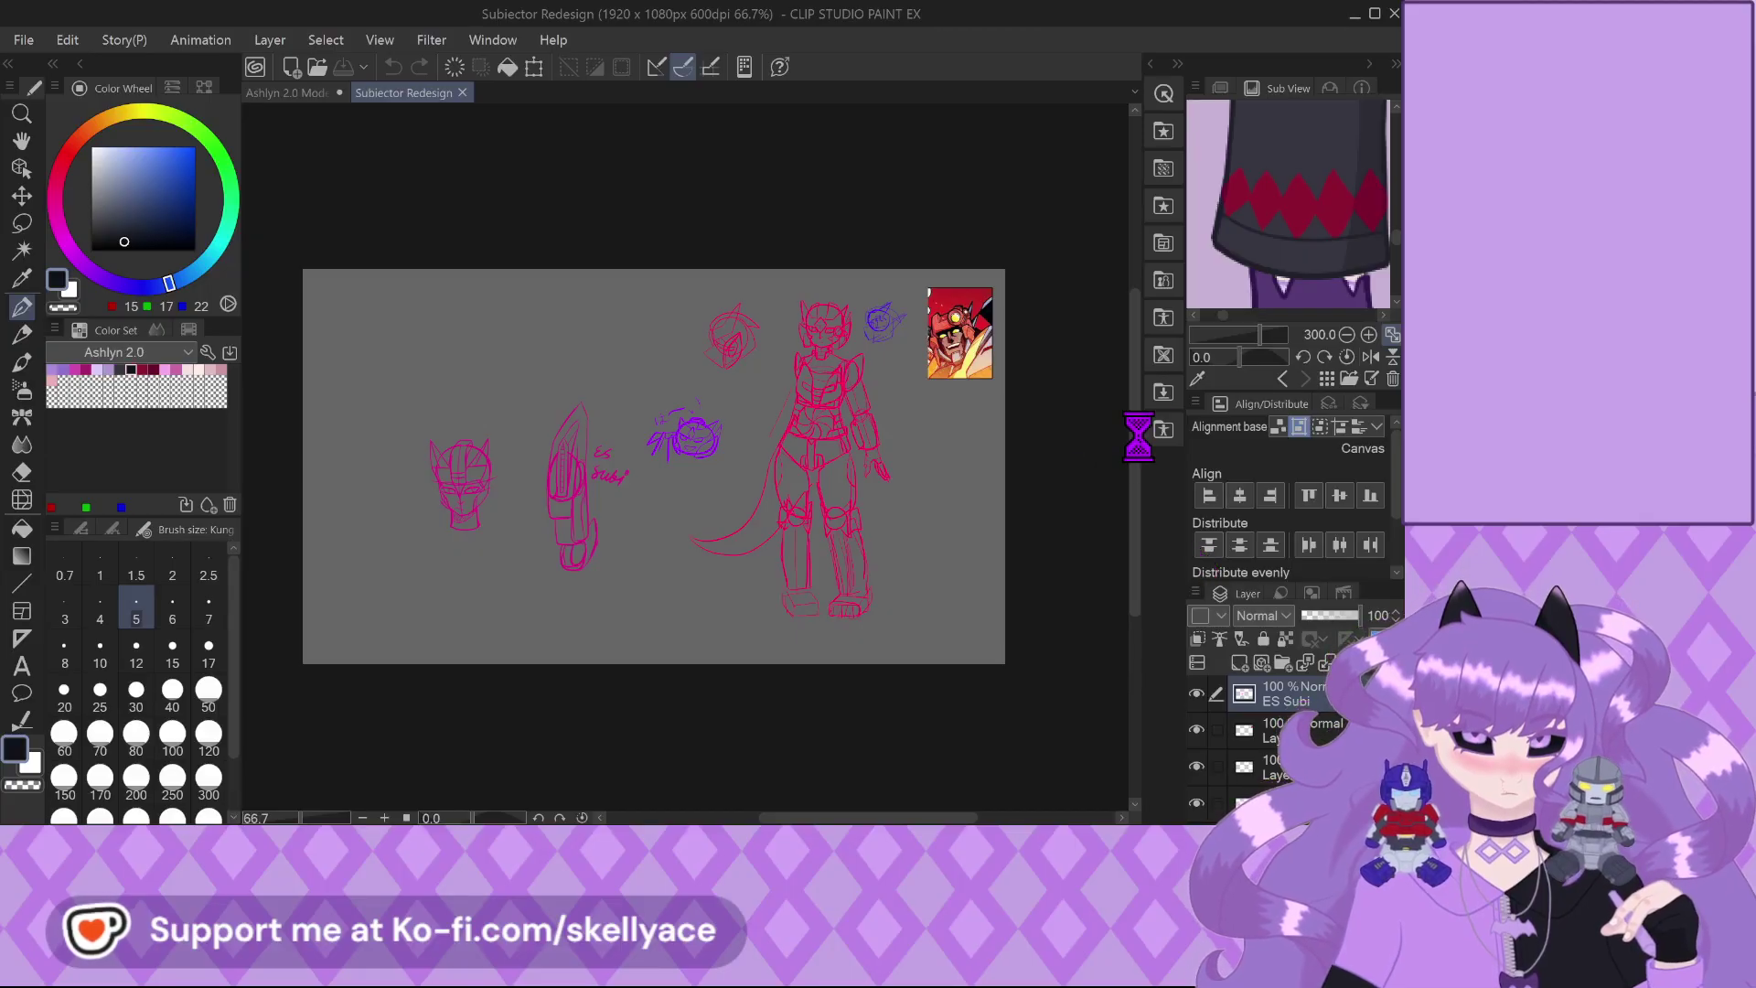
Compare the colored reference character's head and torso with the red full-body sketch
scroll(1246, 274, "down", 5)
scroll(1232, 265, "up", 3)
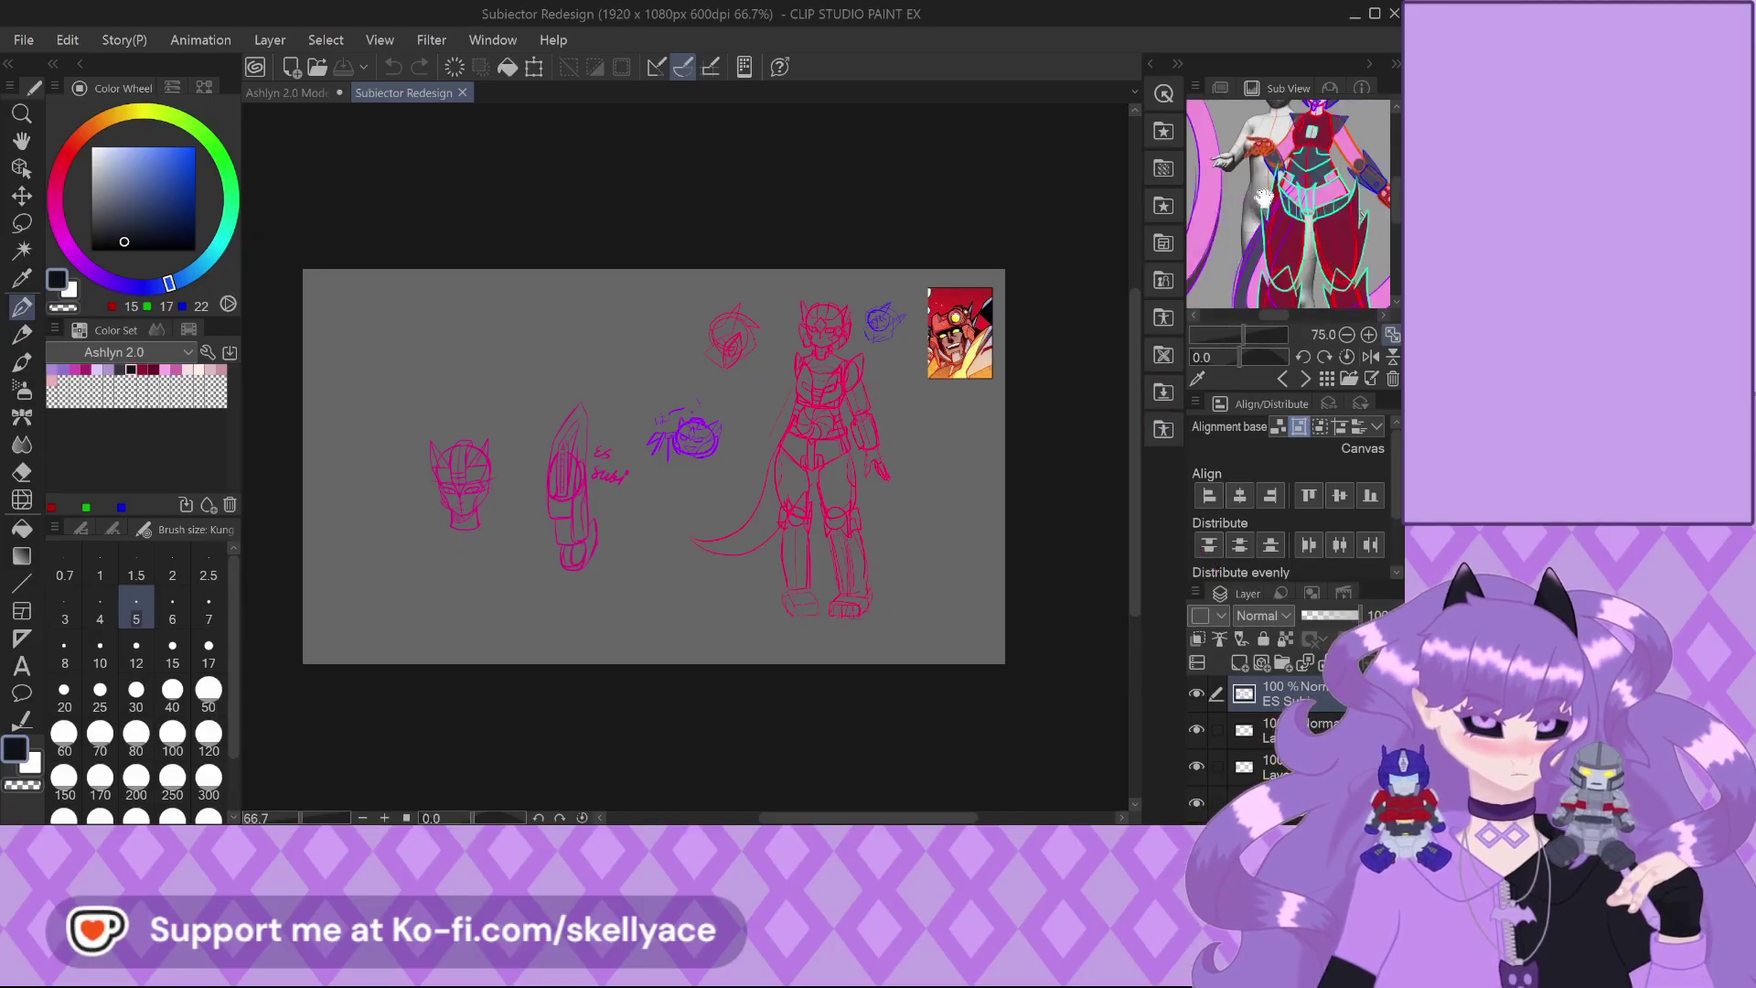
scroll(1232, 266, "up", 2)
scroll(1232, 265, "down", 2)
scroll(1233, 265, "up", 2)
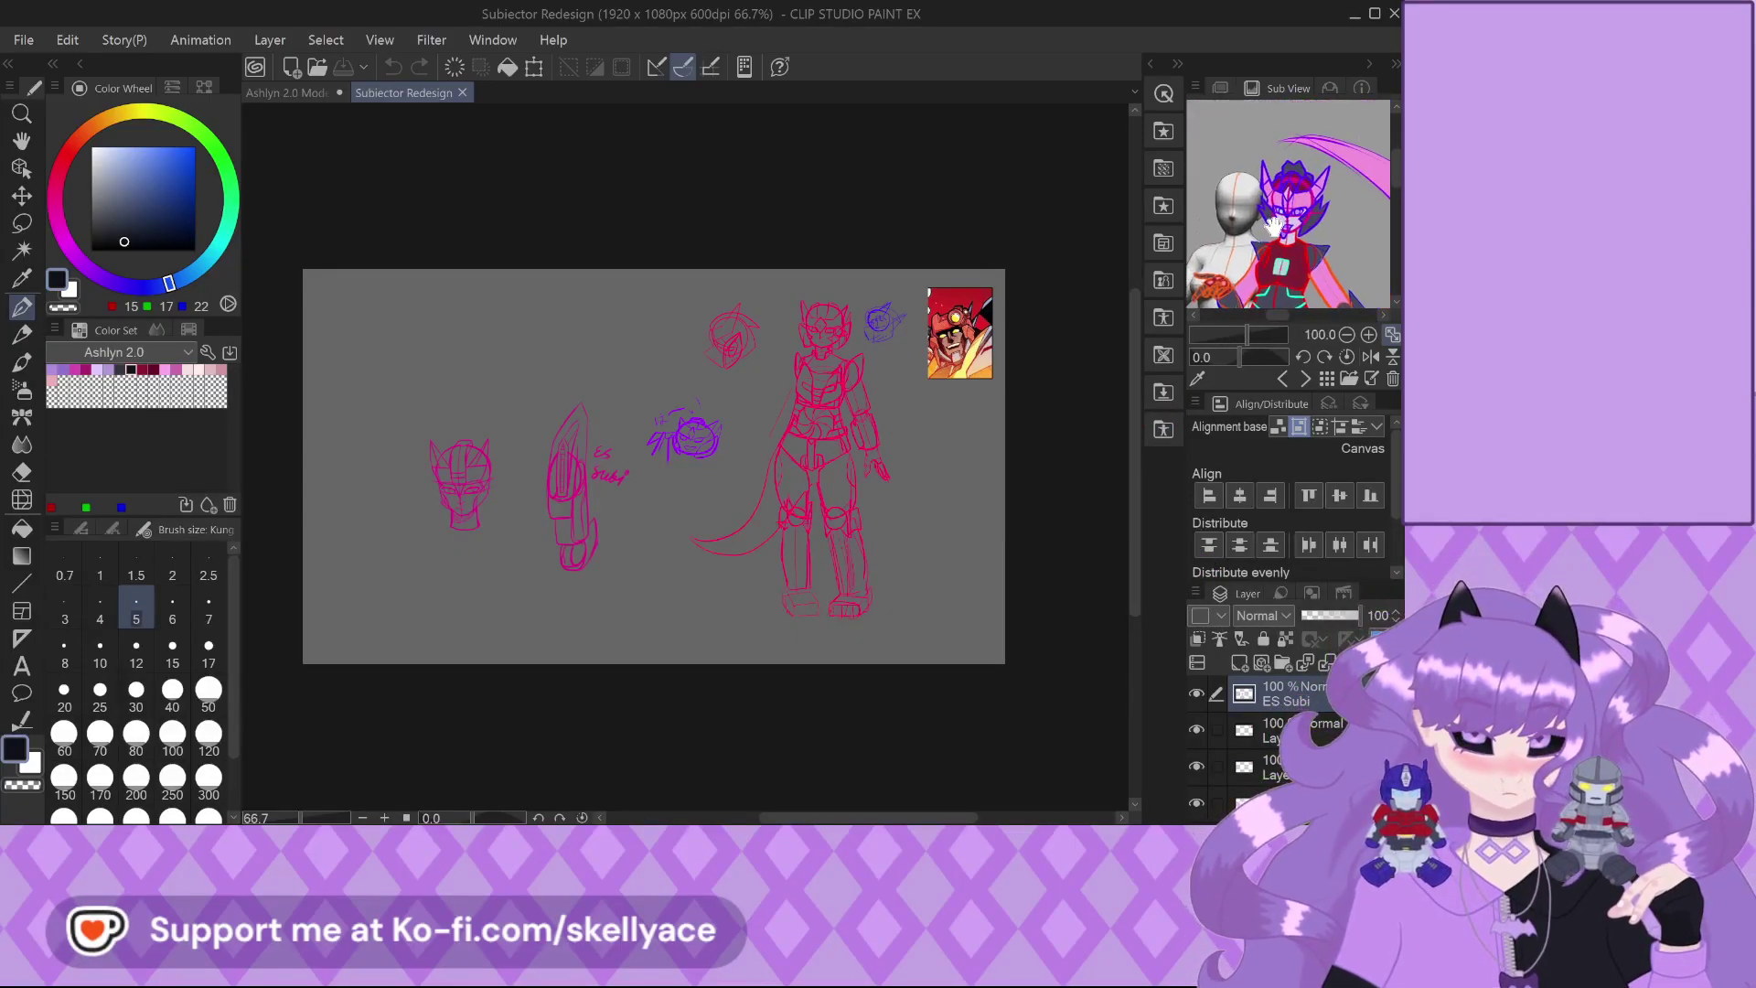
scroll(905, 320, "up", 1)
scroll(905, 320, "up", 2)
scroll(905, 320, "down", 2)
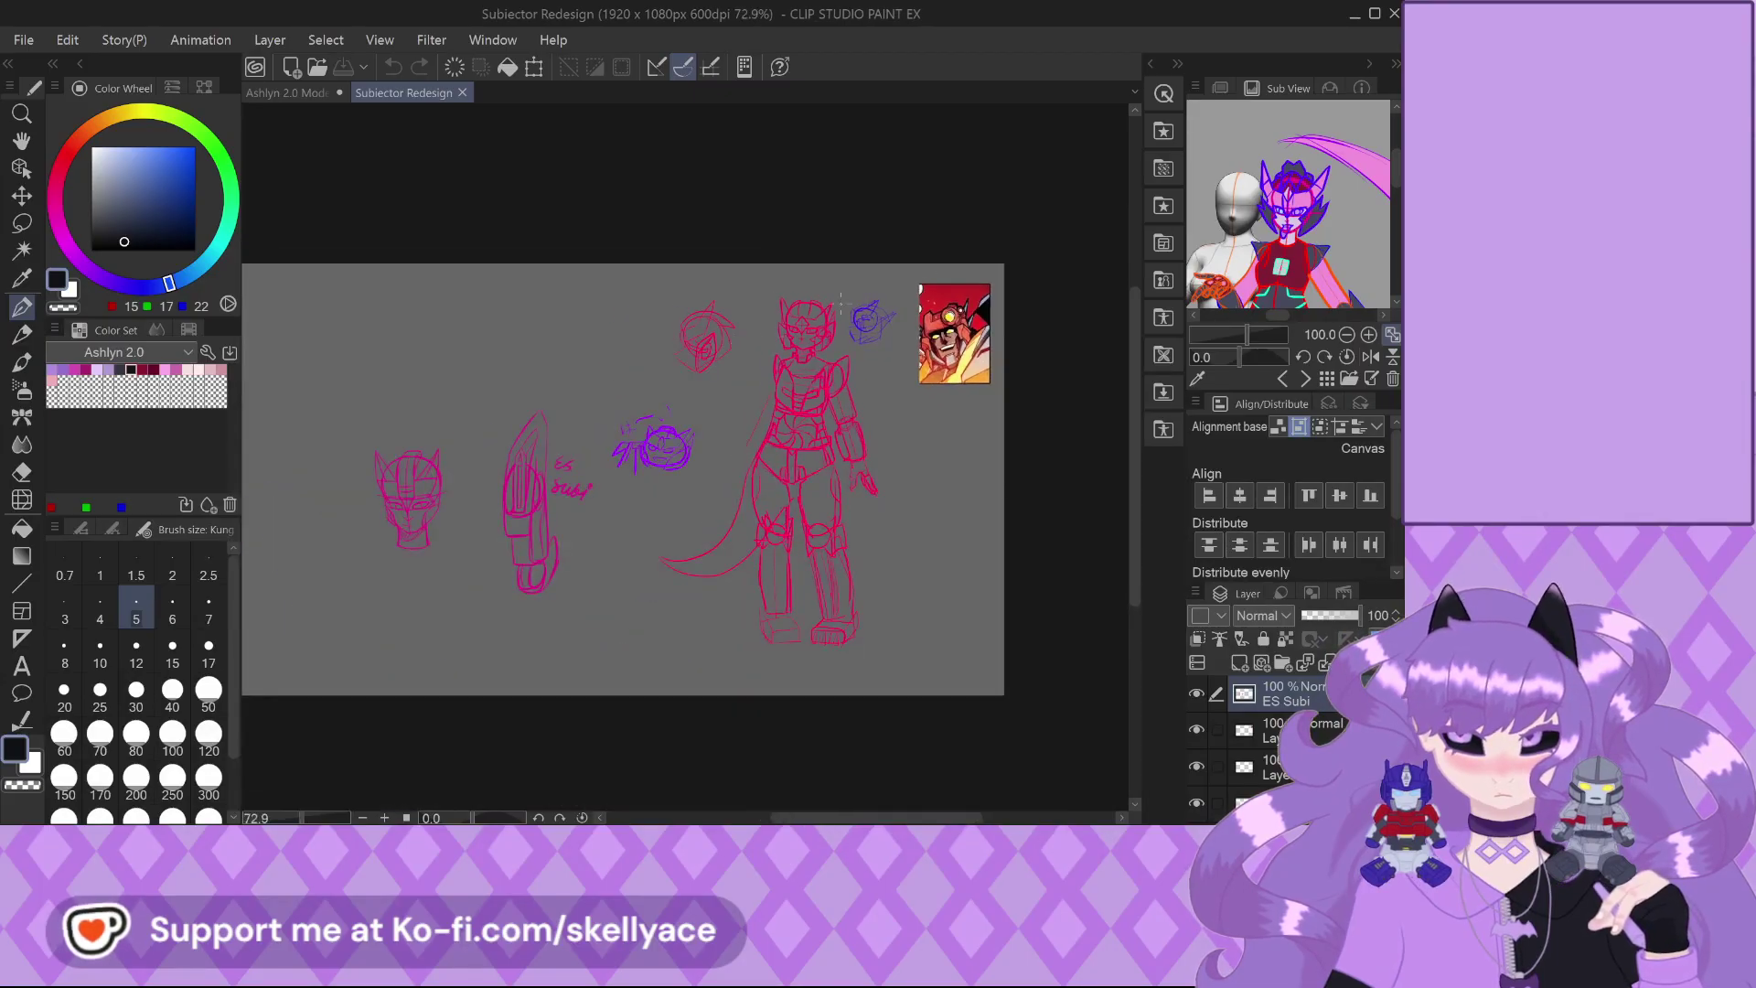
scroll(798, 304, "up", 3)
scroll(798, 303, "up", 2)
scroll(770, 304, "up", 2)
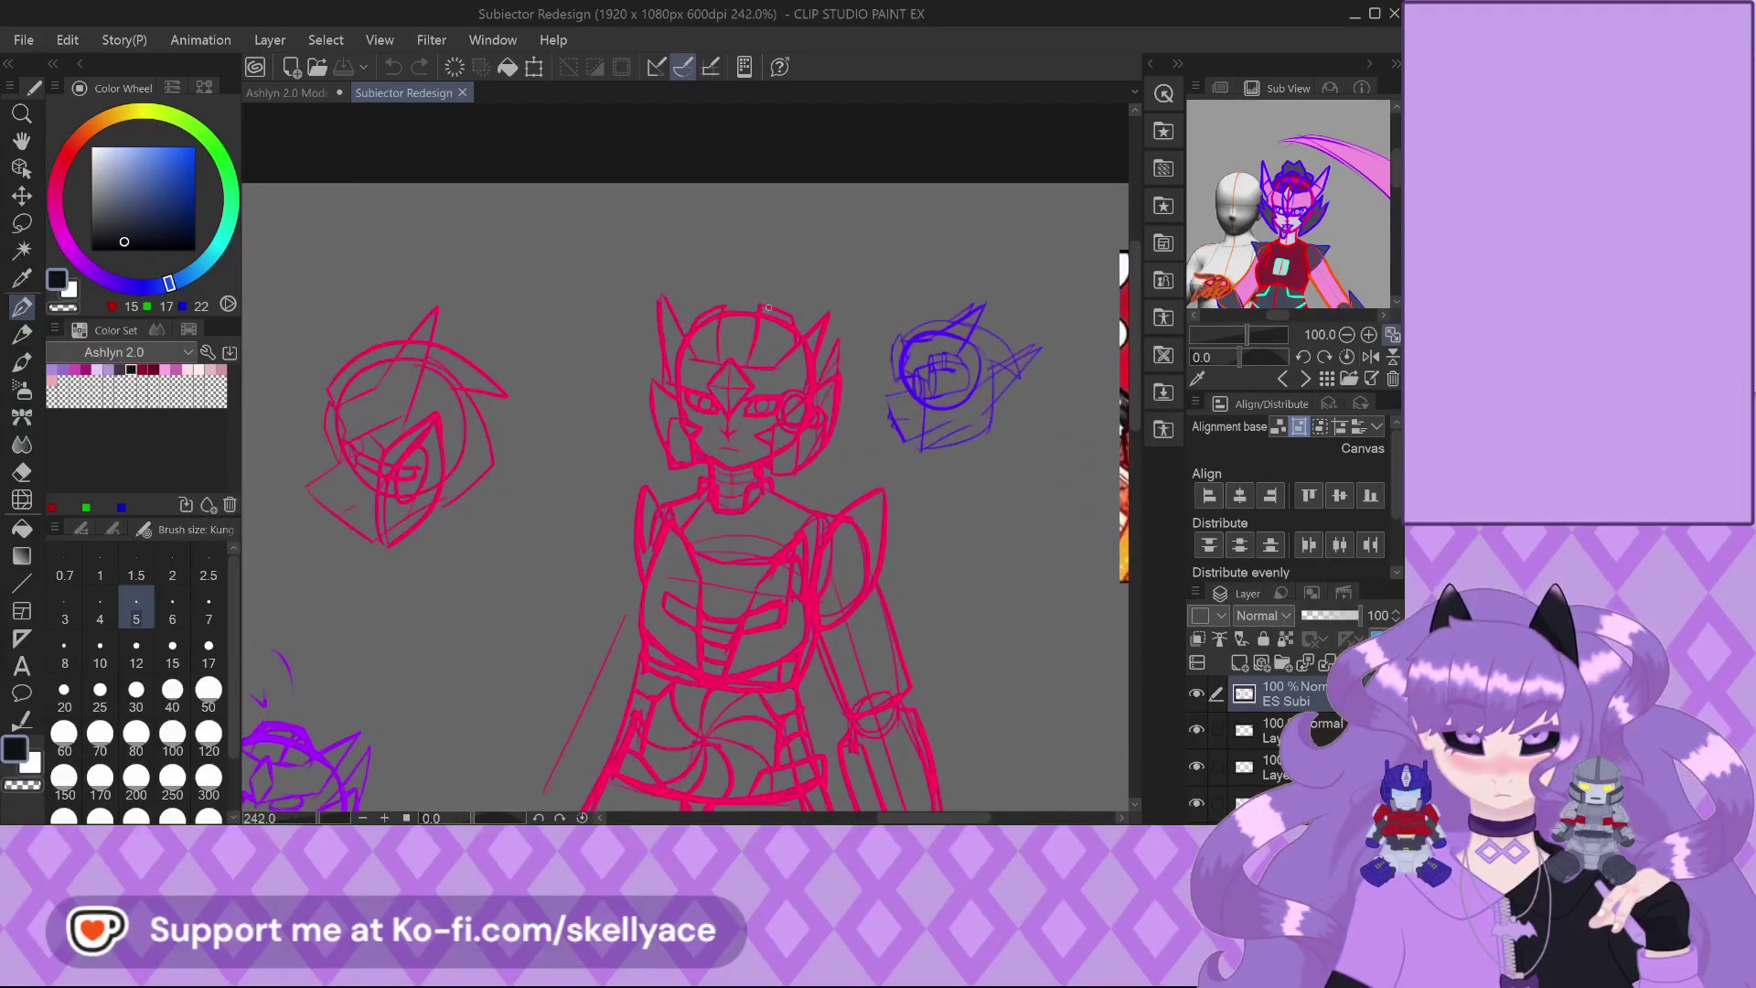
Examine the reference character's helmet, side-view head and waist armor up close
scroll(1260, 224, "up", 3)
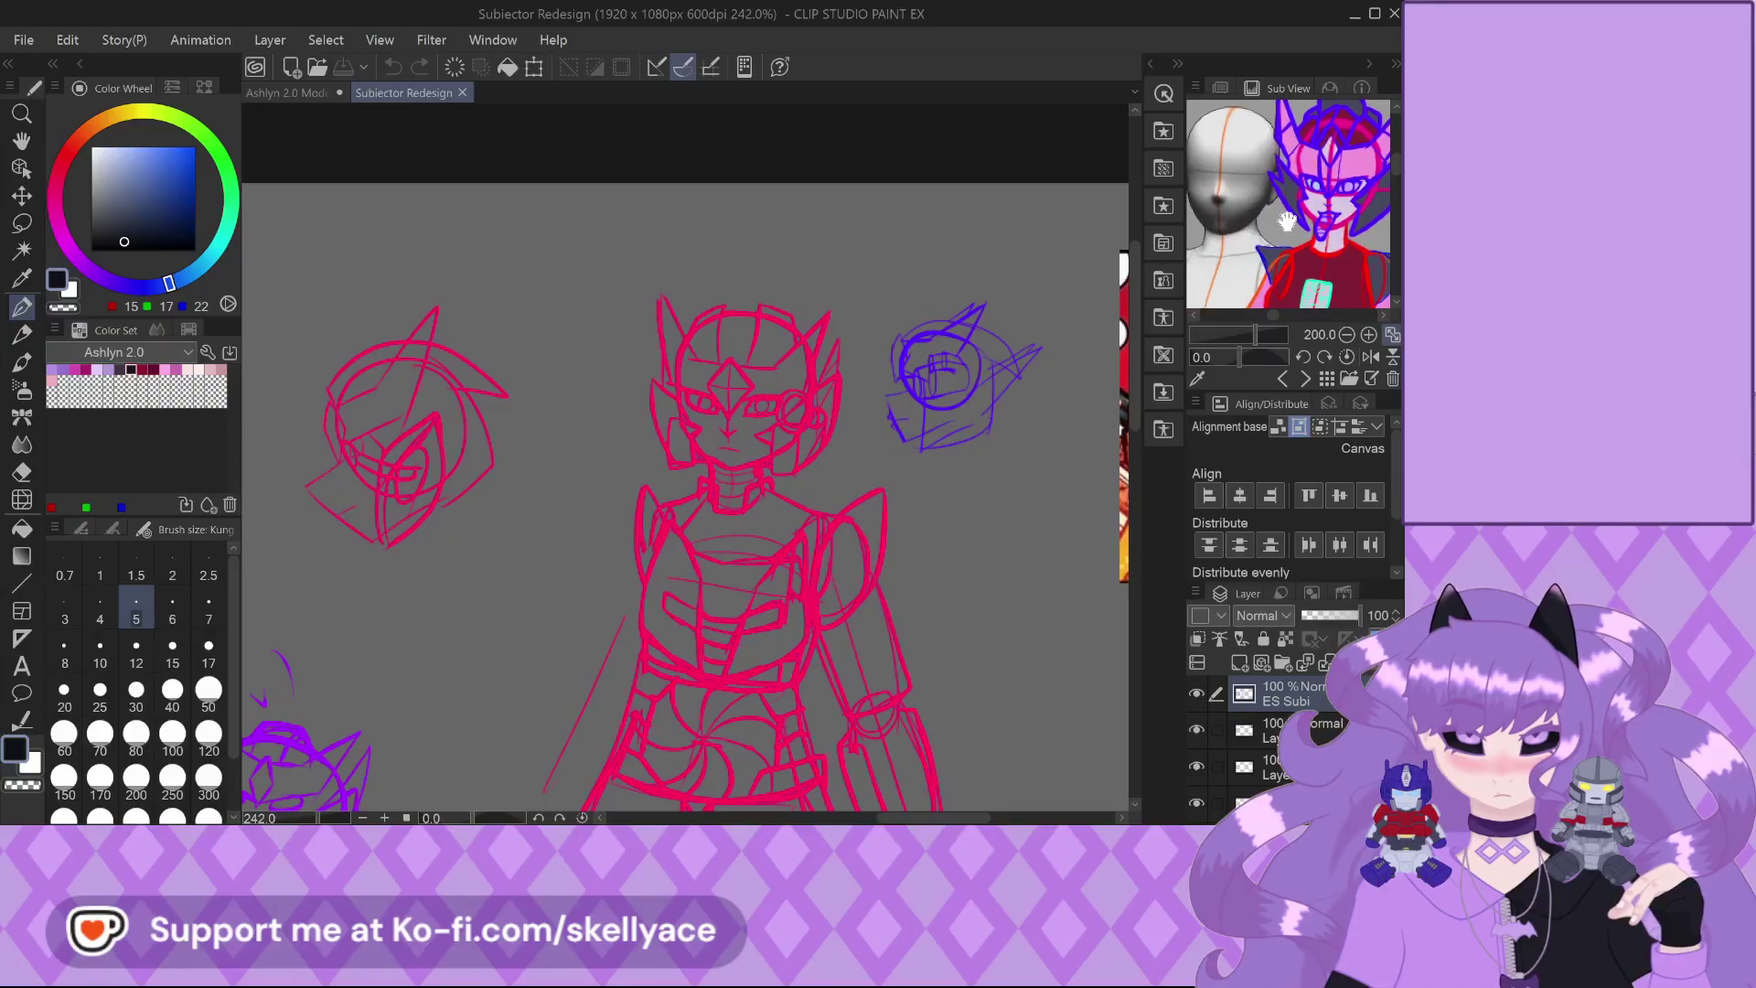
left_click_drag(1236, 256, 1290, 211)
scroll(1289, 211, "down", 2)
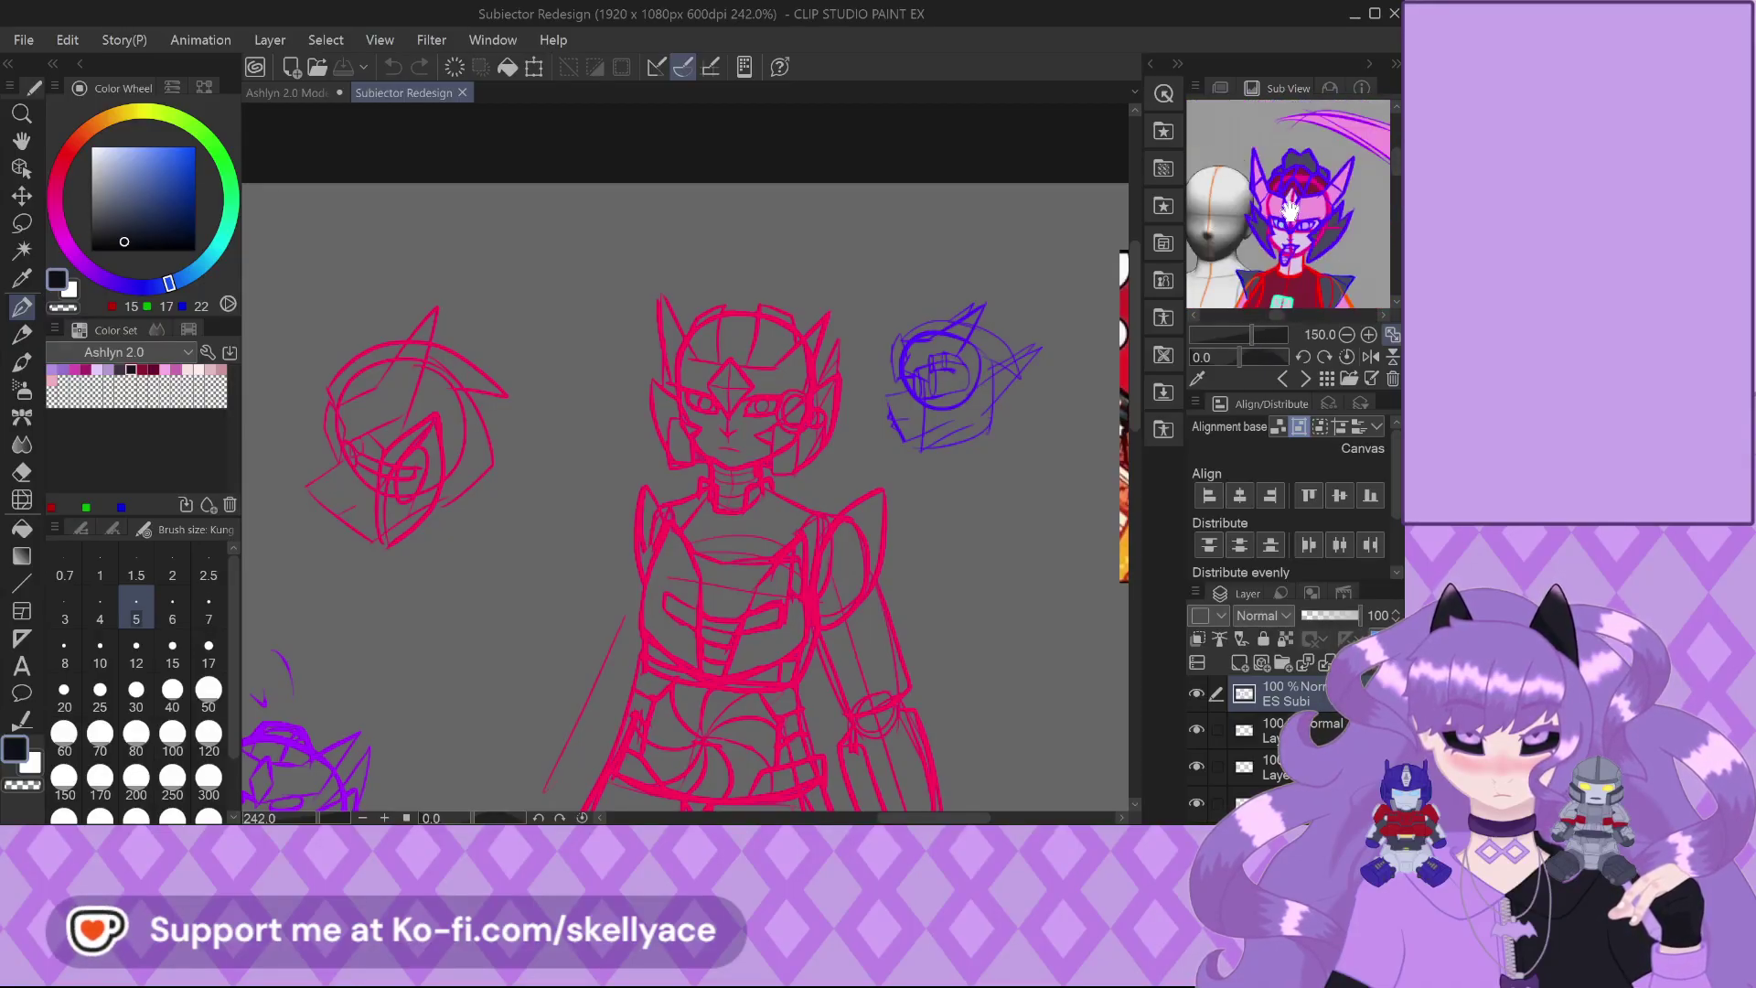
scroll(1326, 276, "down", 4)
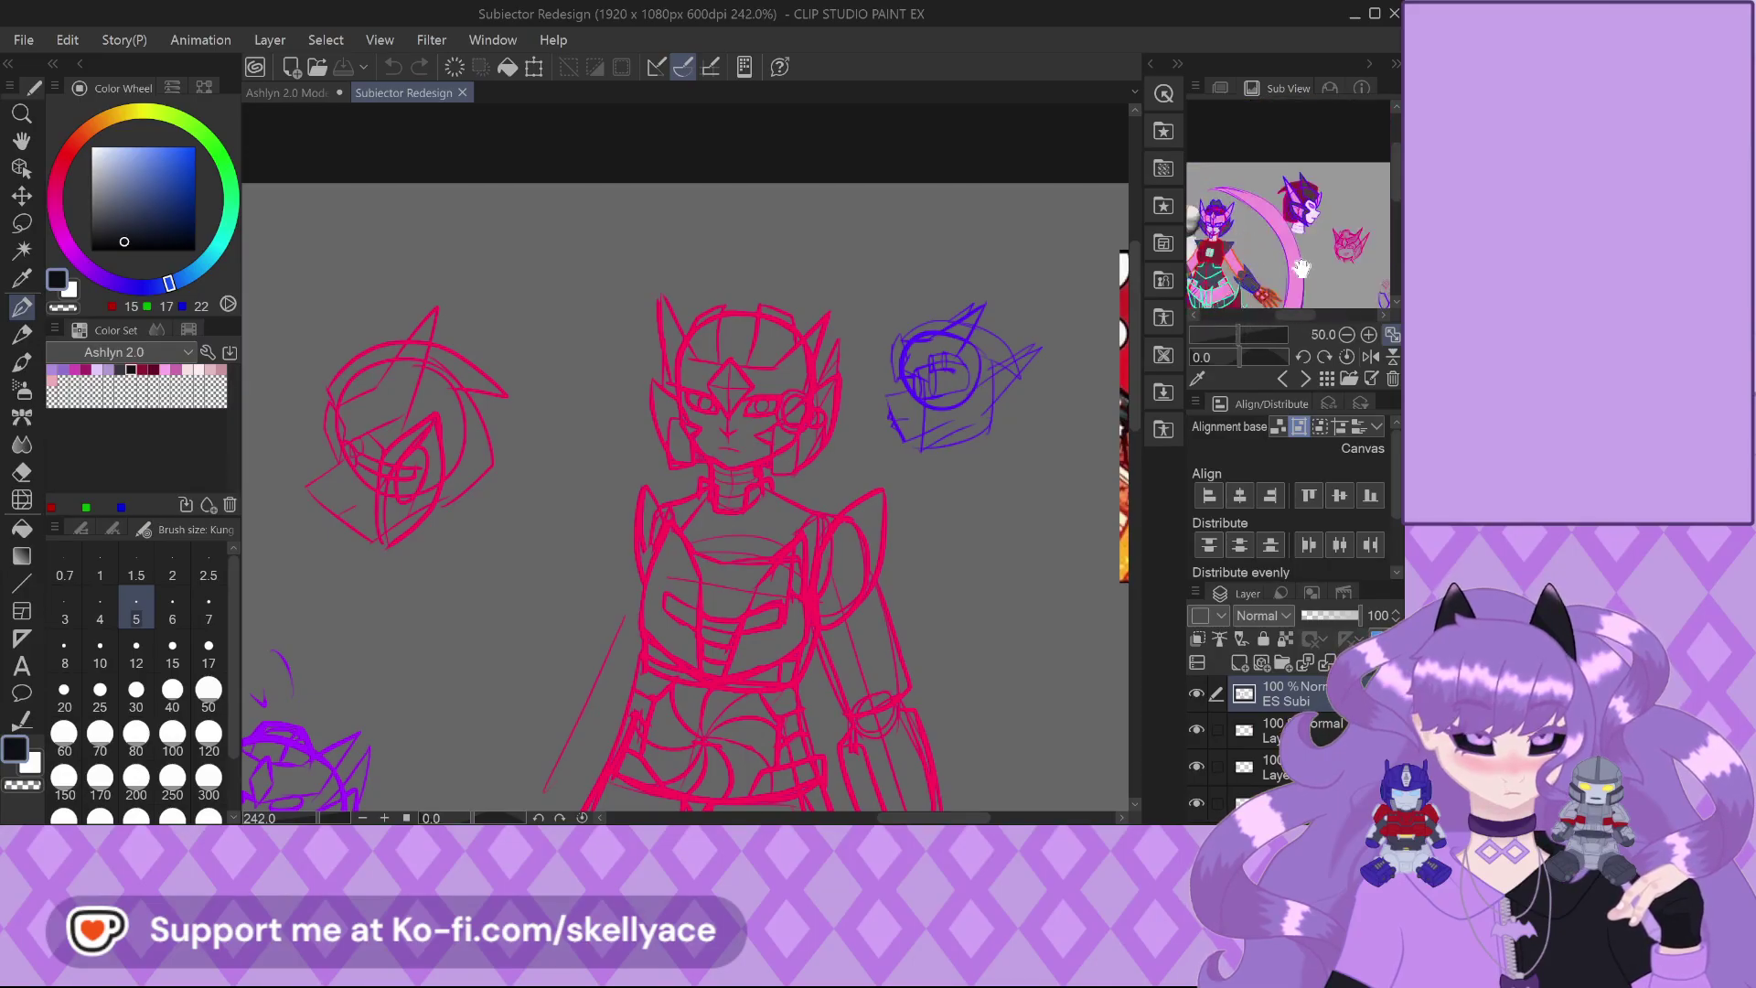
left_click_drag(1325, 265, 1176, 308)
scroll(1257, 255, "up", 4)
scroll(1253, 264, "down", 5)
mouse_move(1258, 237)
left_mouse_down()
mouse_move(1269, 165)
mouse_move(1273, 242)
left_mouse_up()
scroll(1270, 165, "up", 1)
scroll(1283, 214, "up", 3)
scroll(615, 492, "down", 2)
scroll(616, 492, "down", 1)
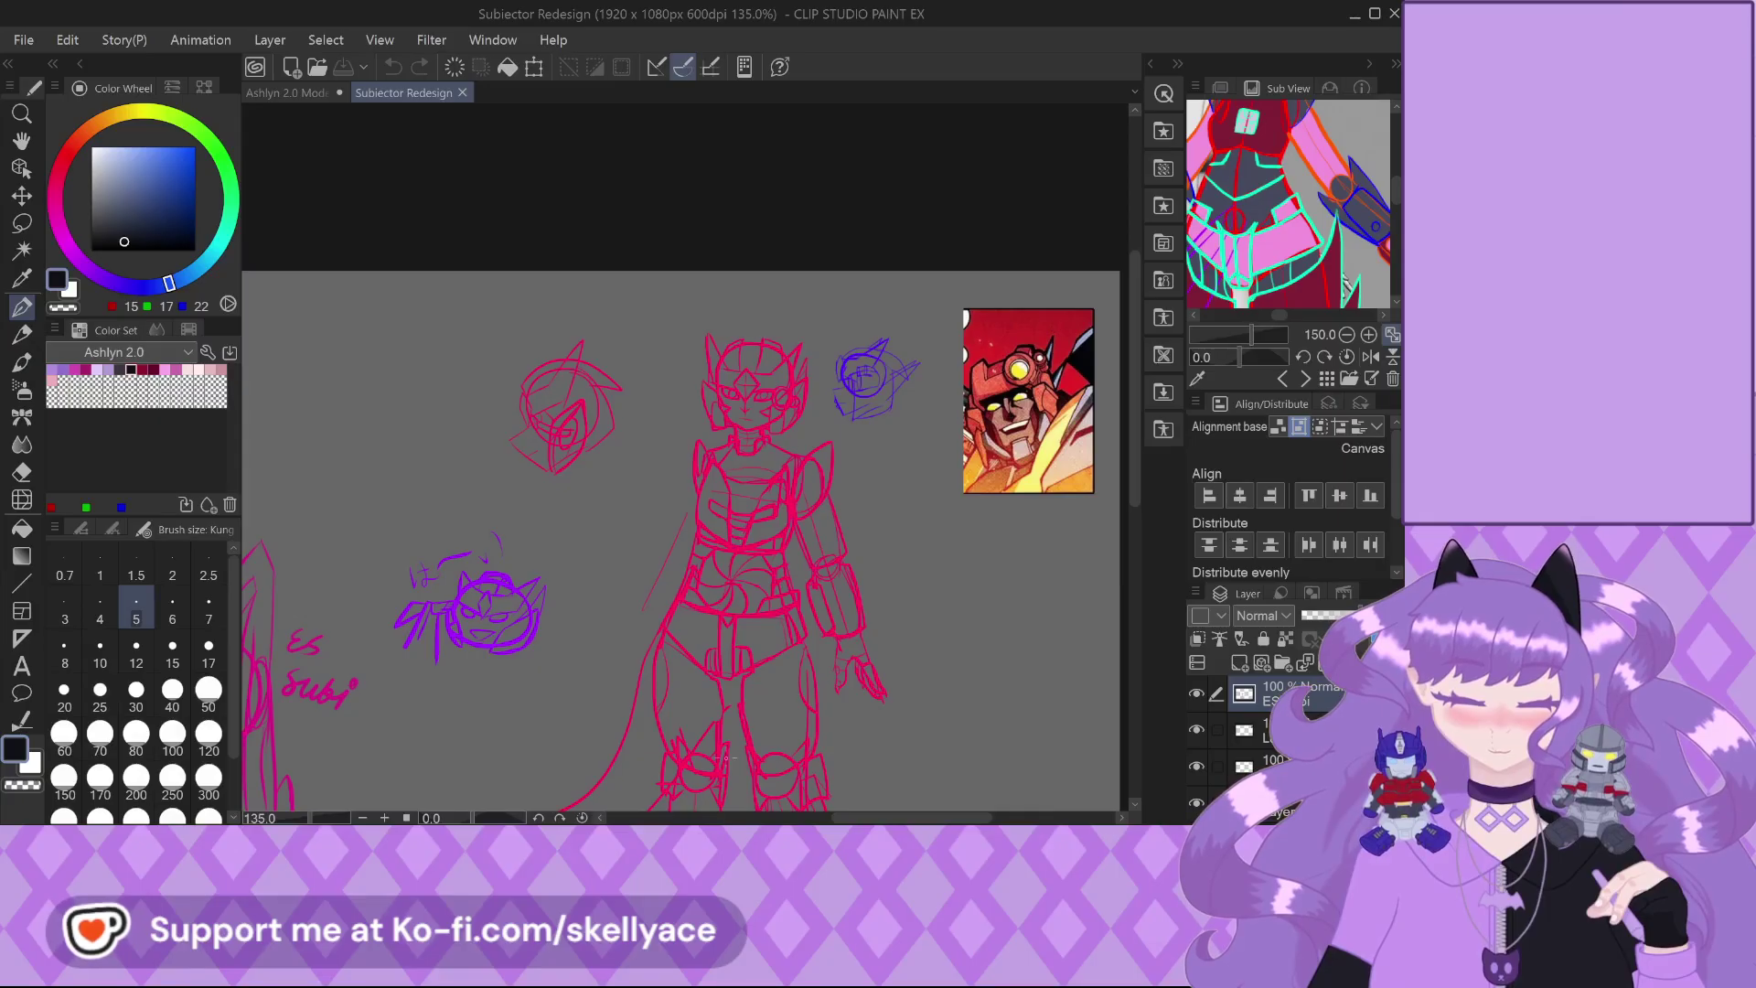
Close the Subiector Redesign document
scroll(723, 594, "up", 2)
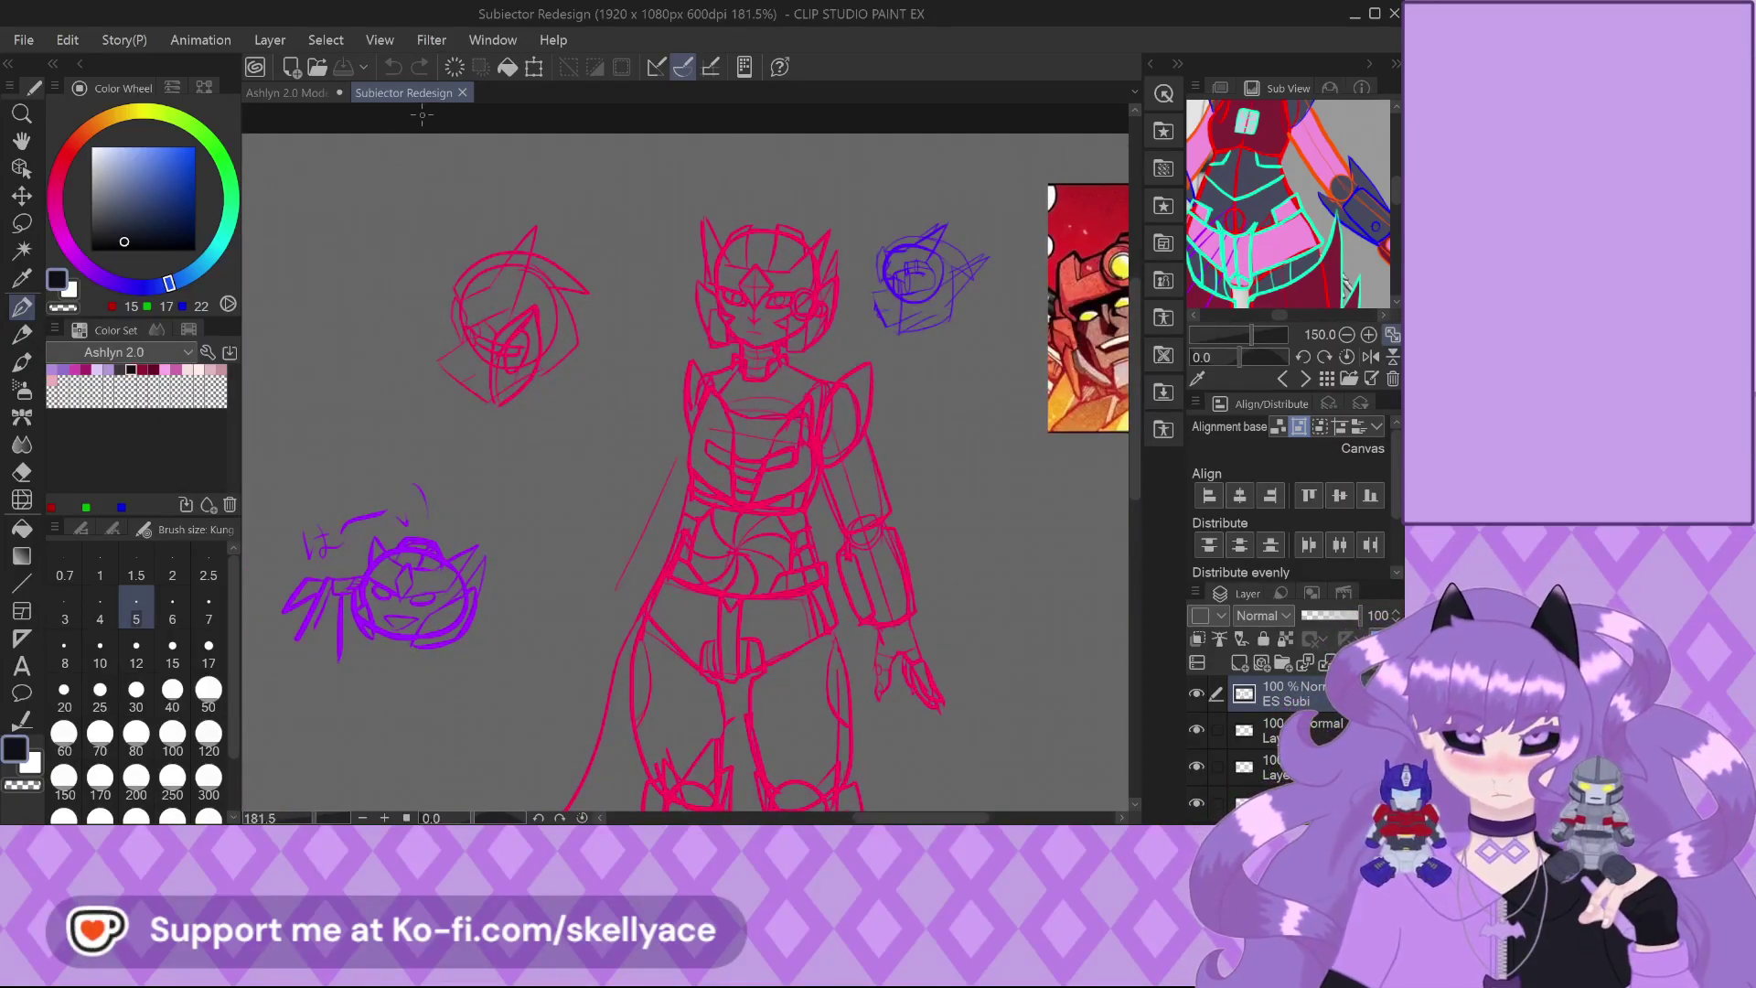
left_click(463, 92)
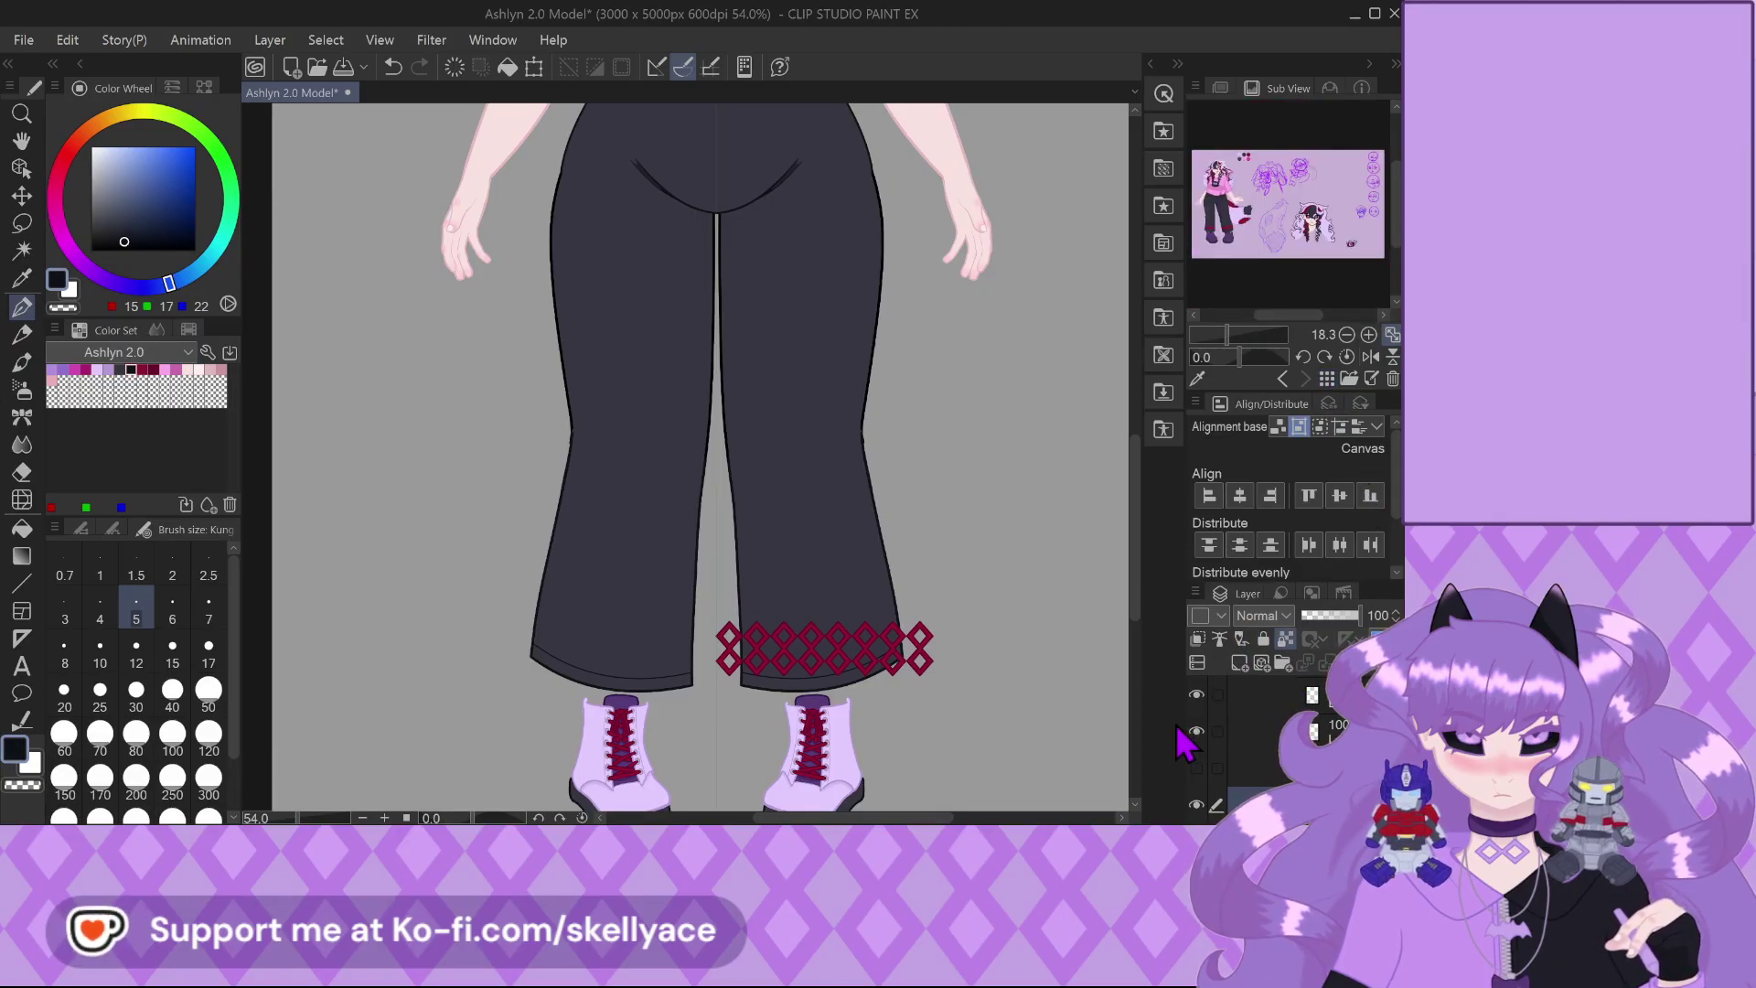
Examine the pants outline at the outer knee, where the upper and lower leg pieces meet
scroll(1103, 698, "down", 3)
scroll(1103, 697, "up", 2)
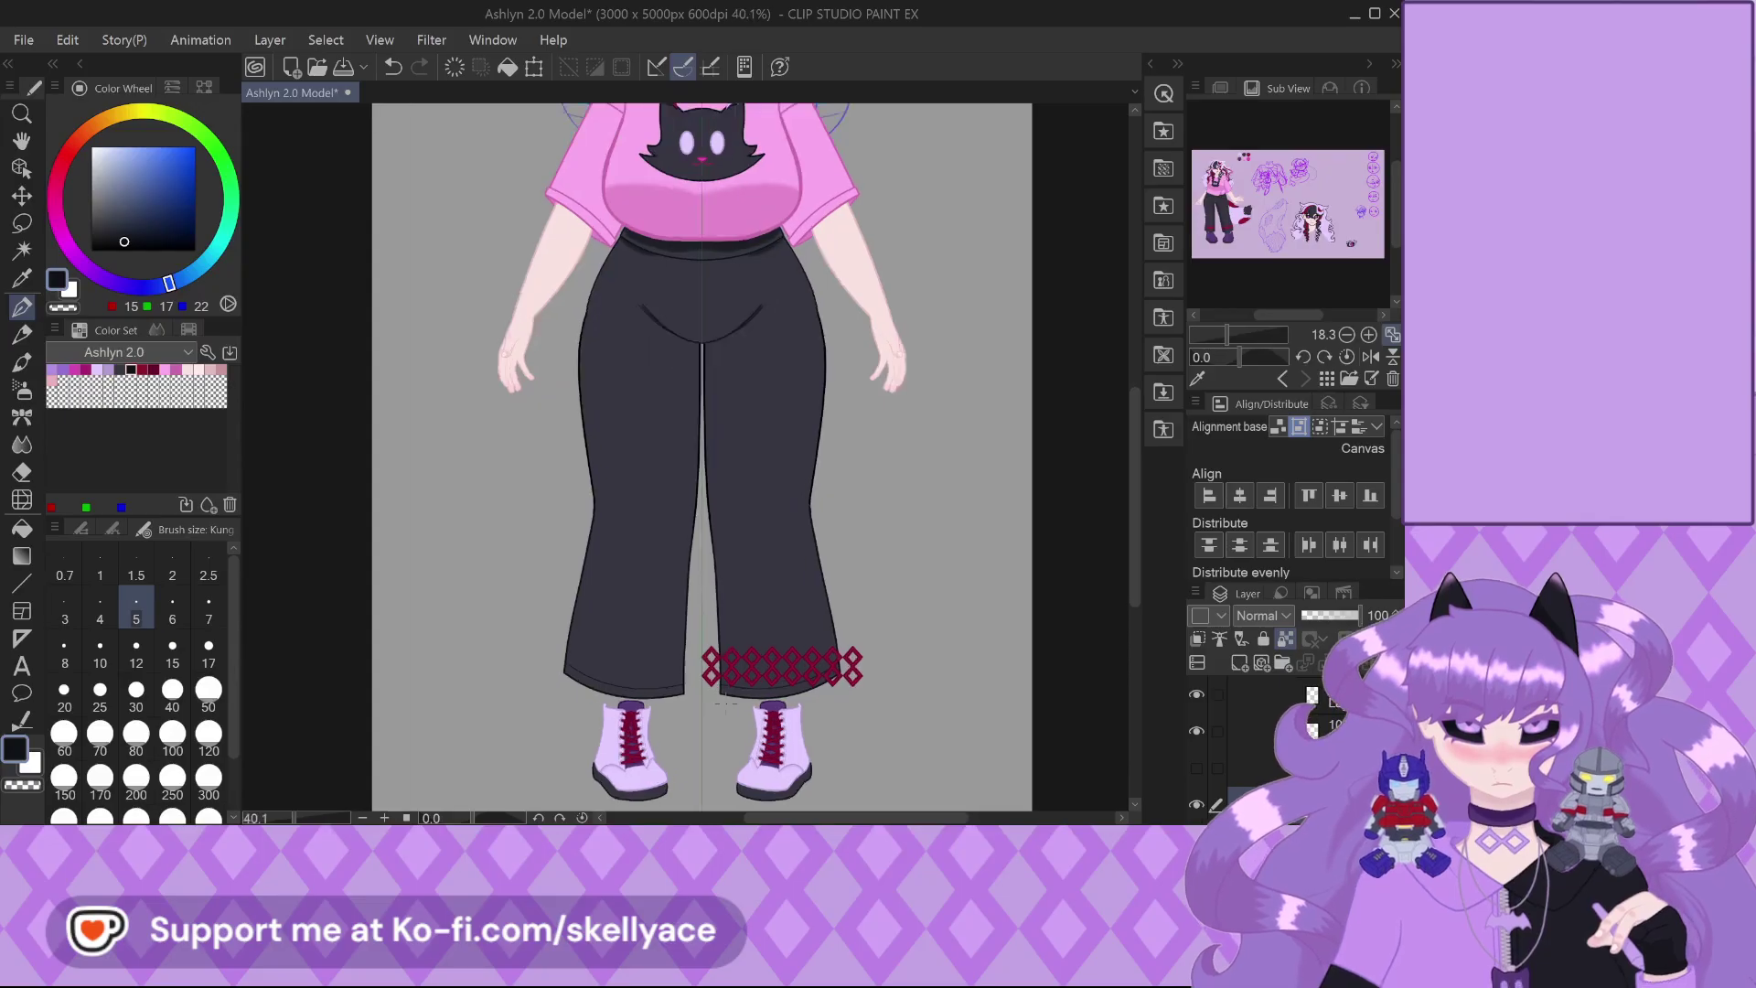
scroll(849, 588, "down", 3)
scroll(849, 588, "up", 5)
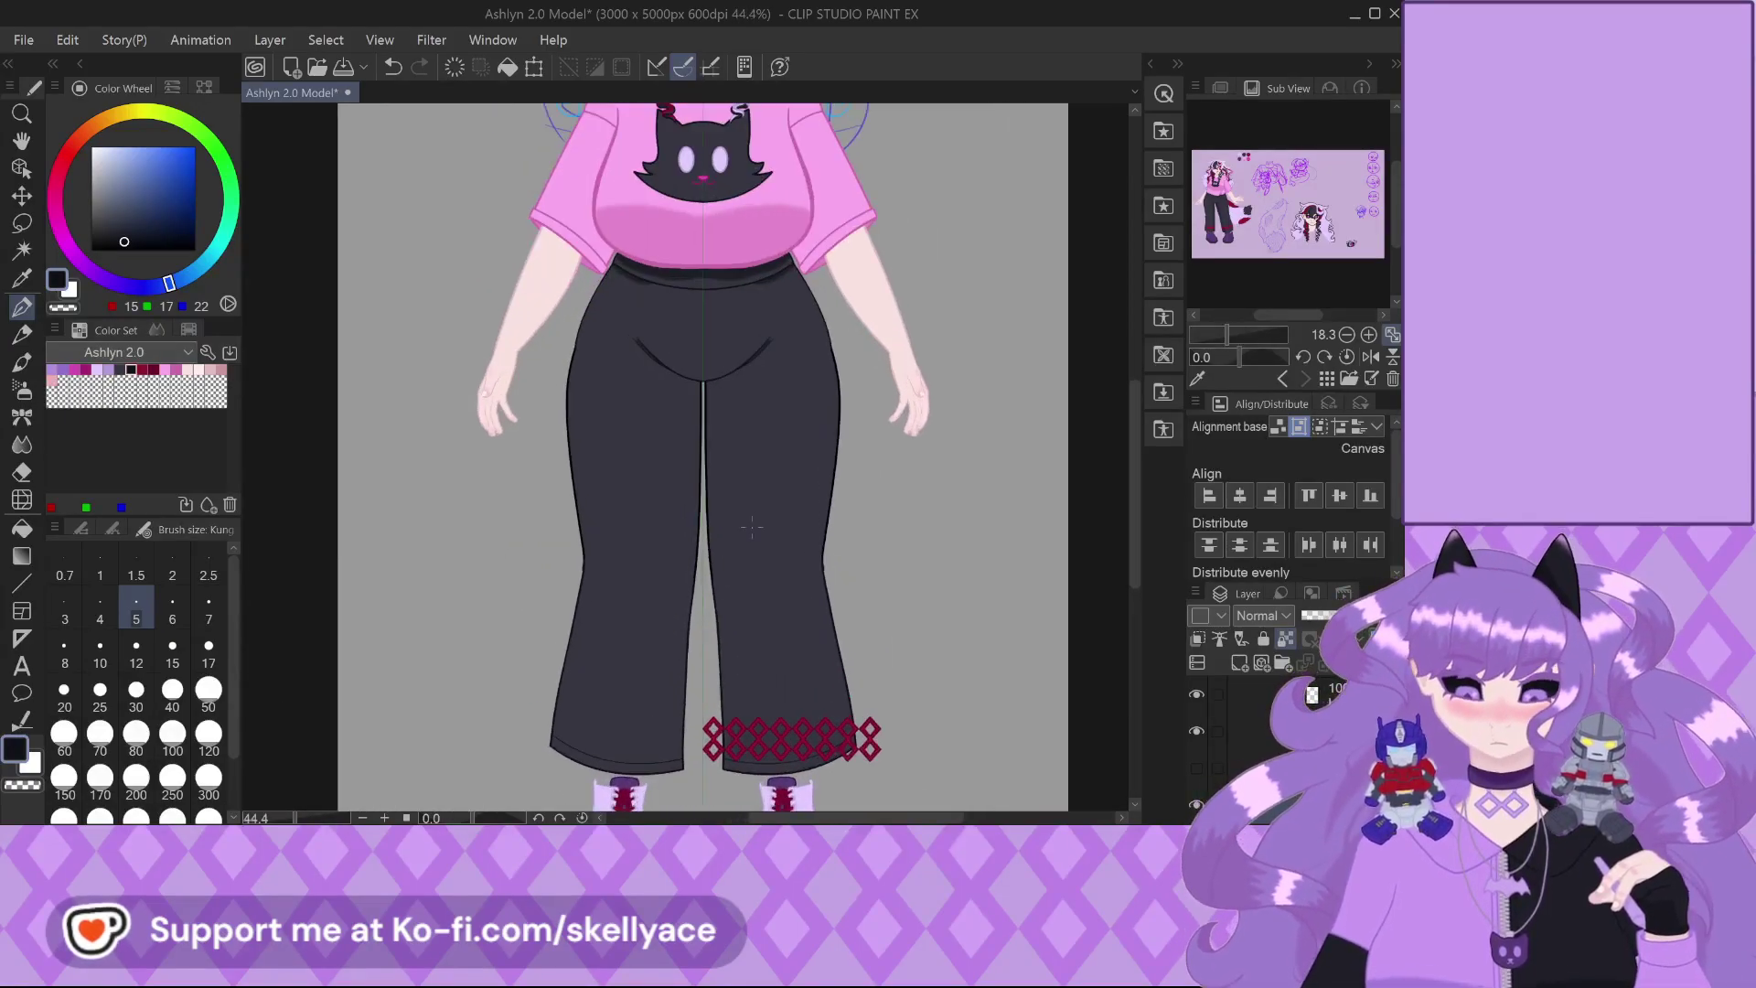
scroll(849, 588, "up", 6)
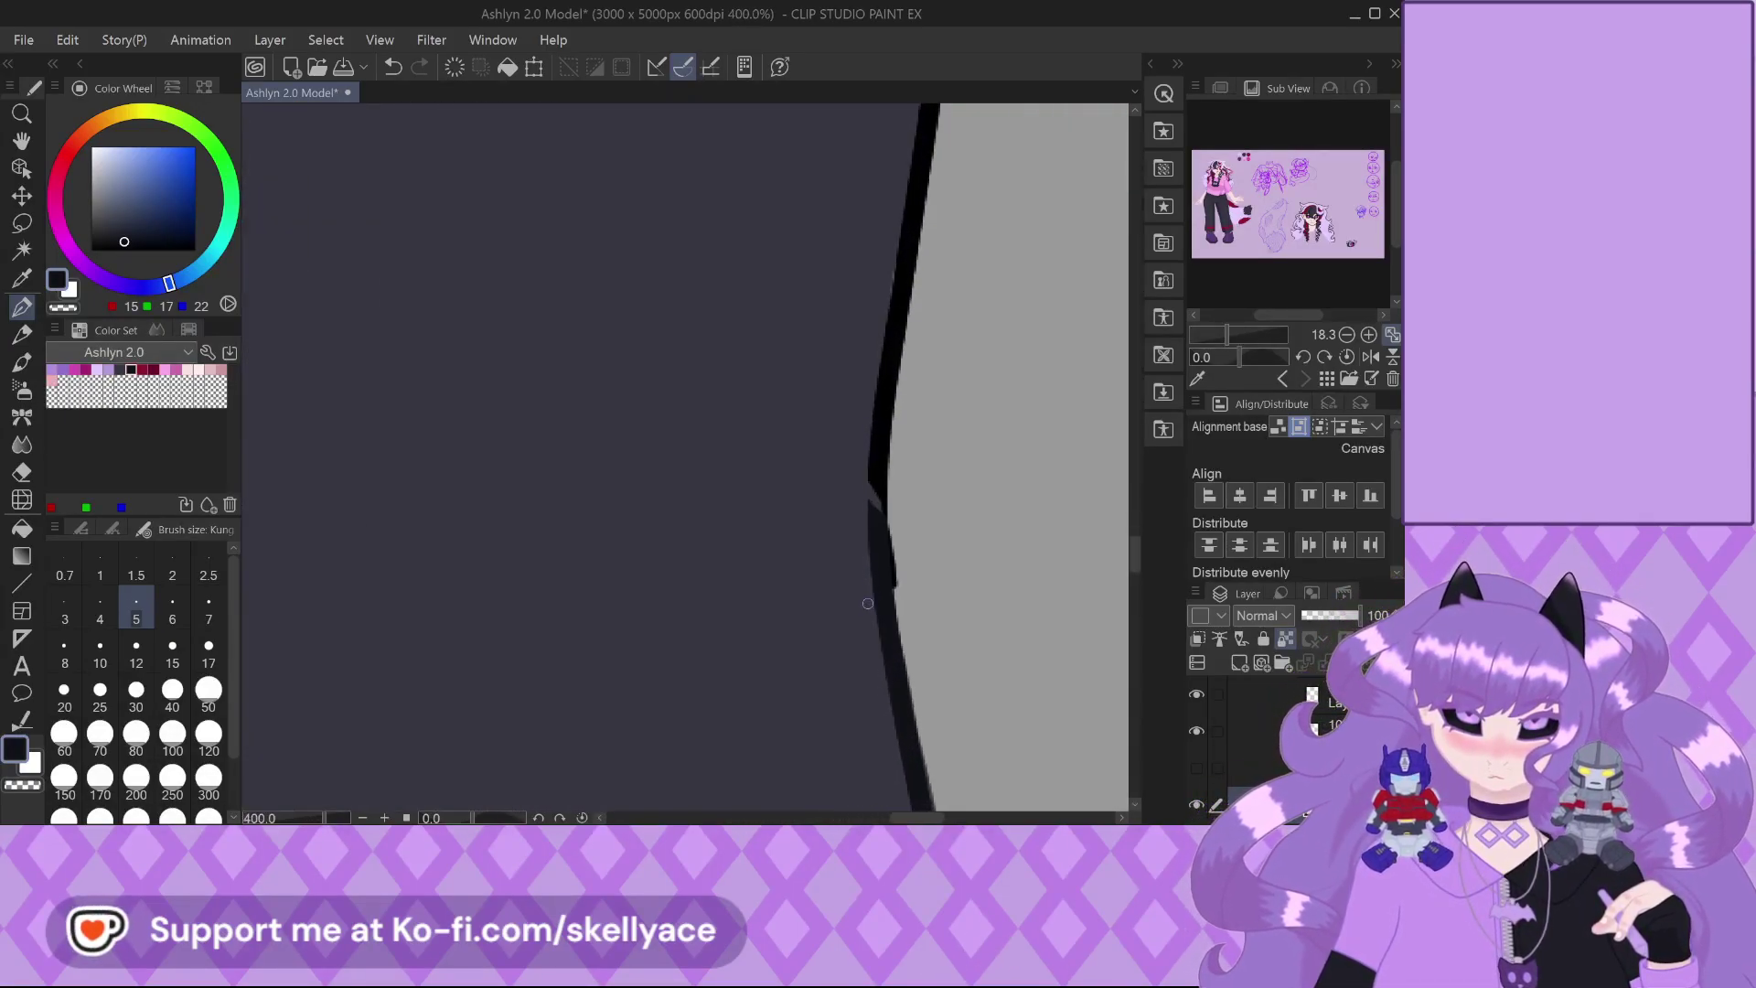
scroll(805, 465, "down", 4)
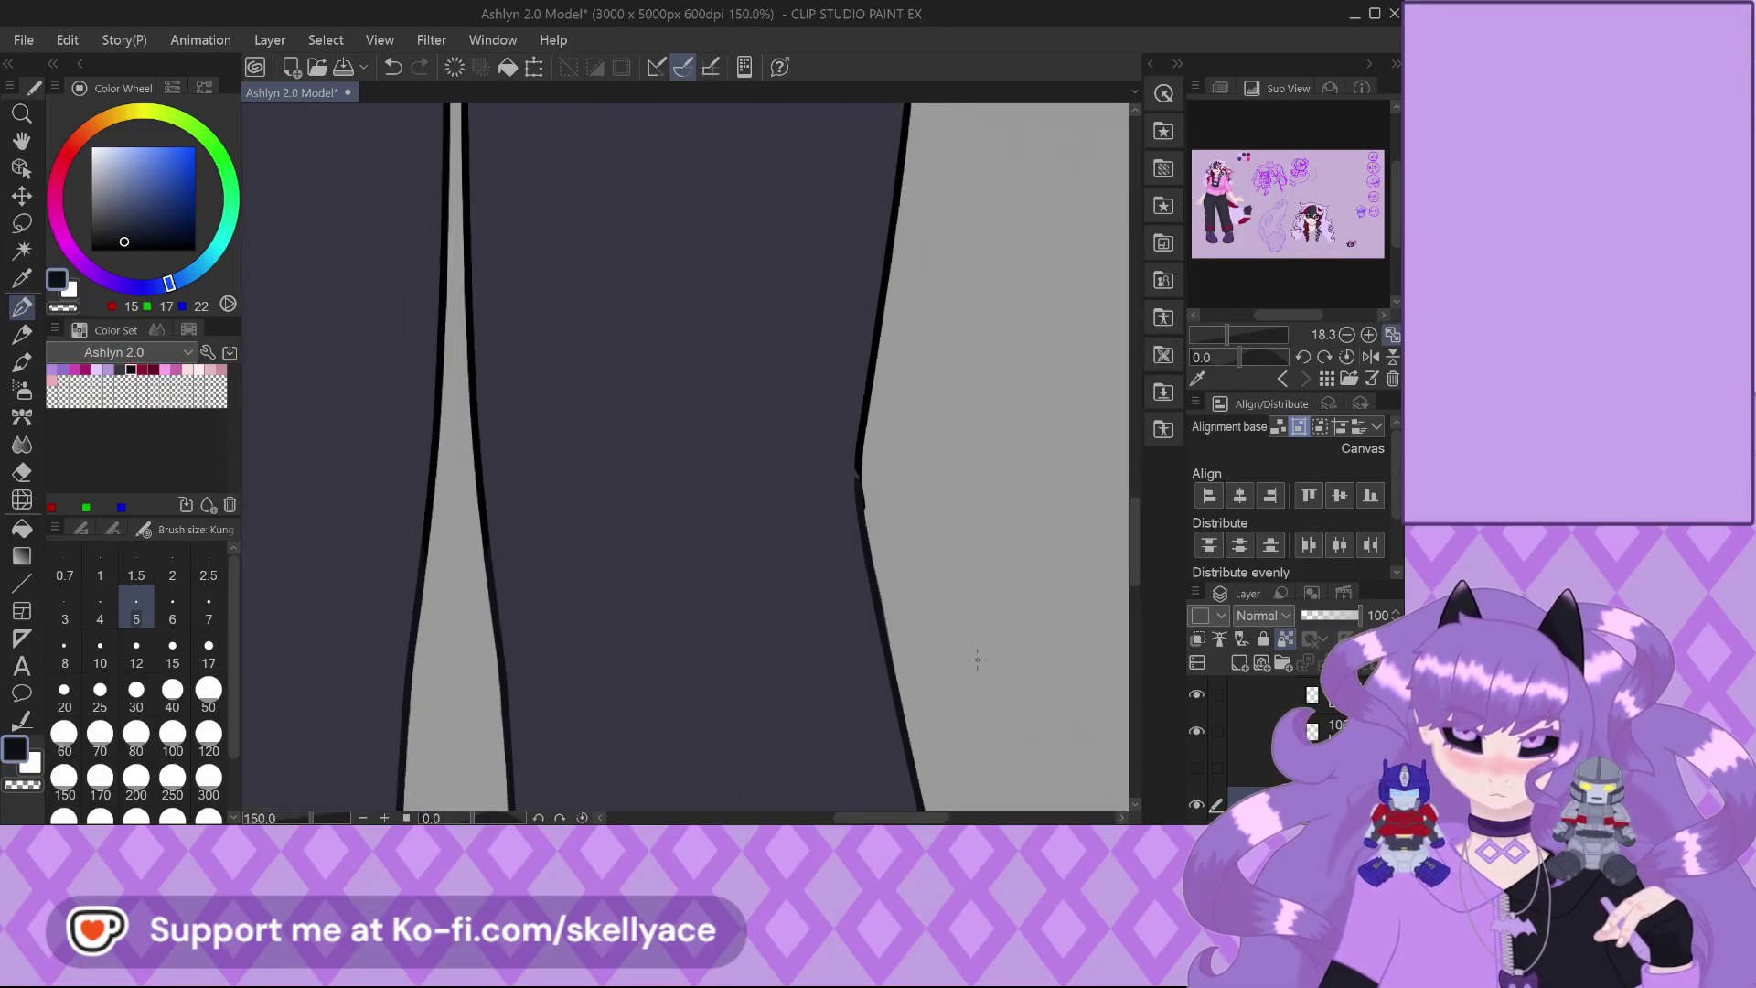
scroll(1278, 779, "up", 2)
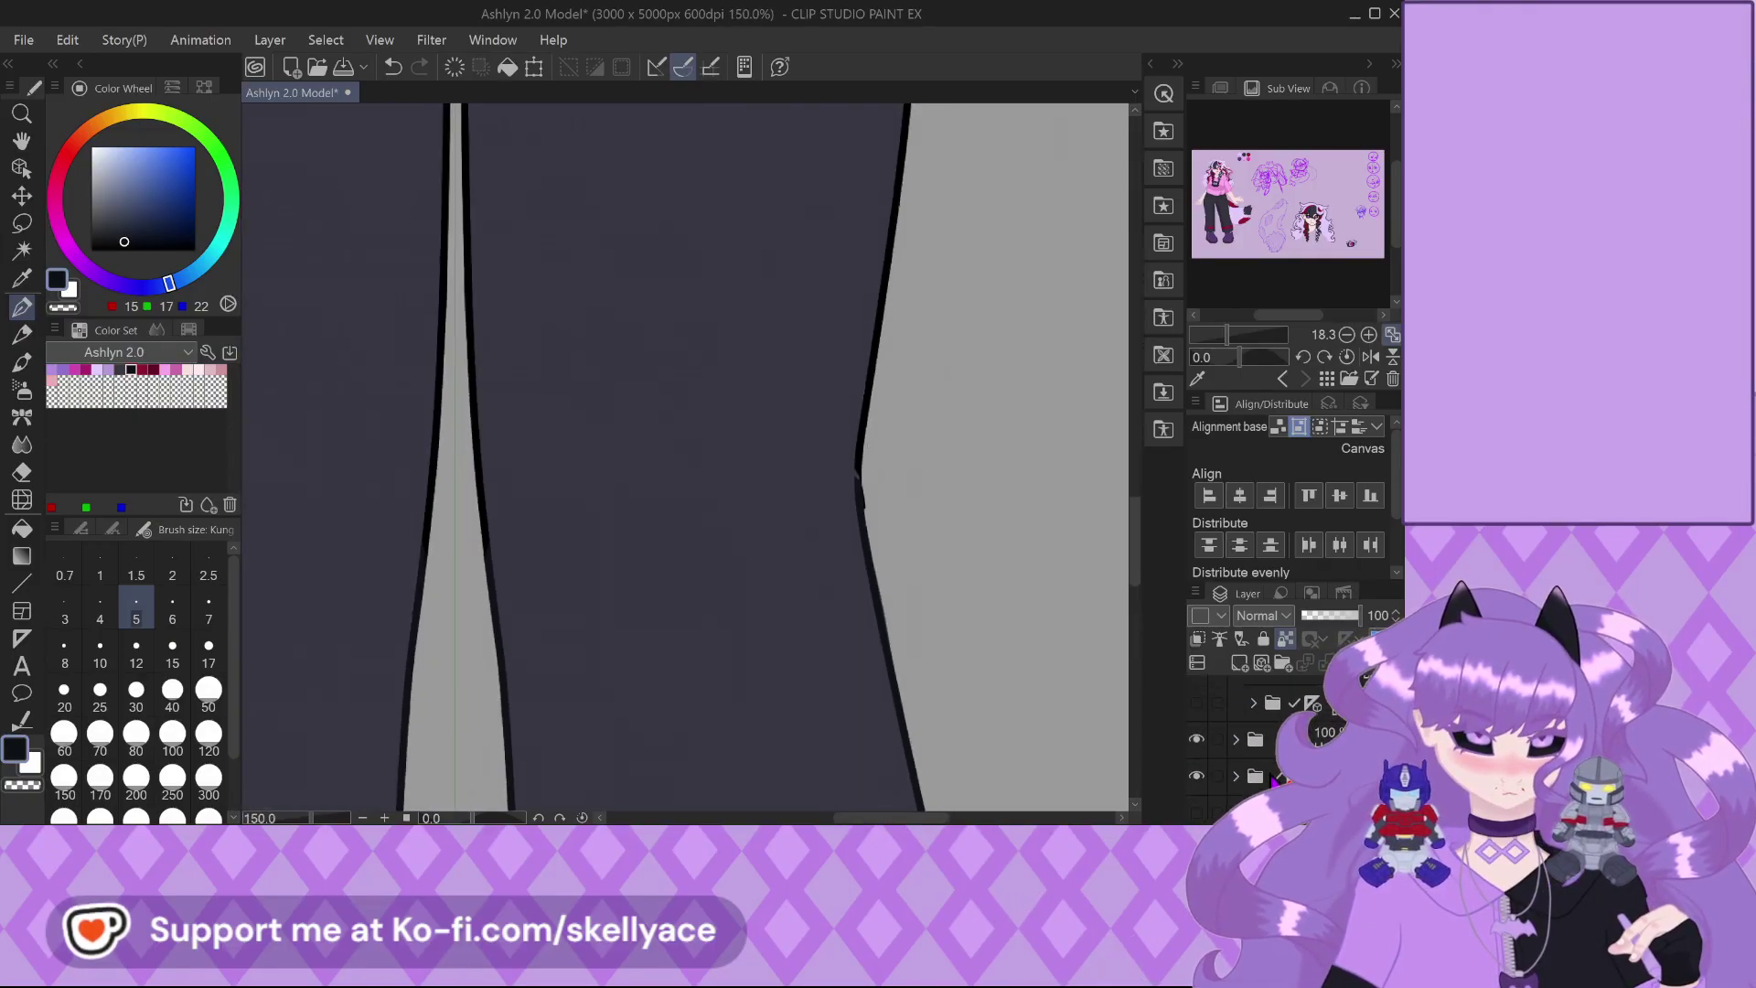
scroll(1261, 777, "down", 2)
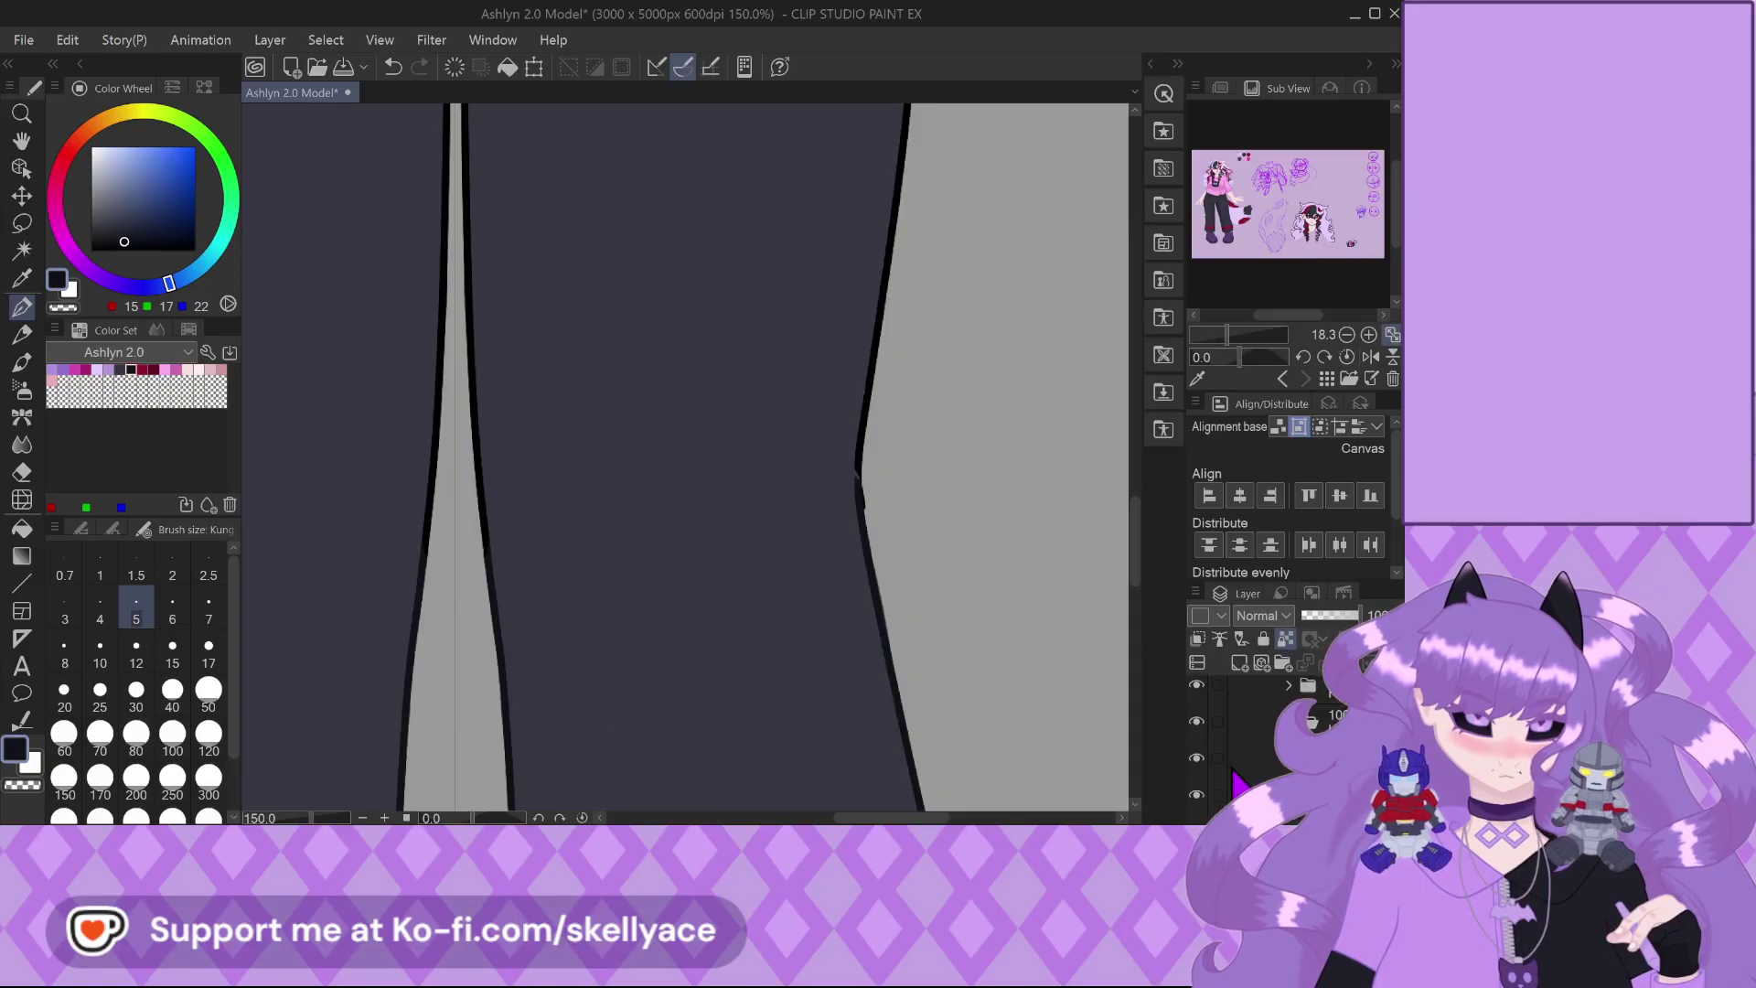
Identify the upper pants by toggling layer visibility and lower their opacity to about 43% so the lower leg's rounded top shows through
left_click(1196, 804)
left_click(1196, 804)
left_click(1196, 805)
left_click(1196, 804)
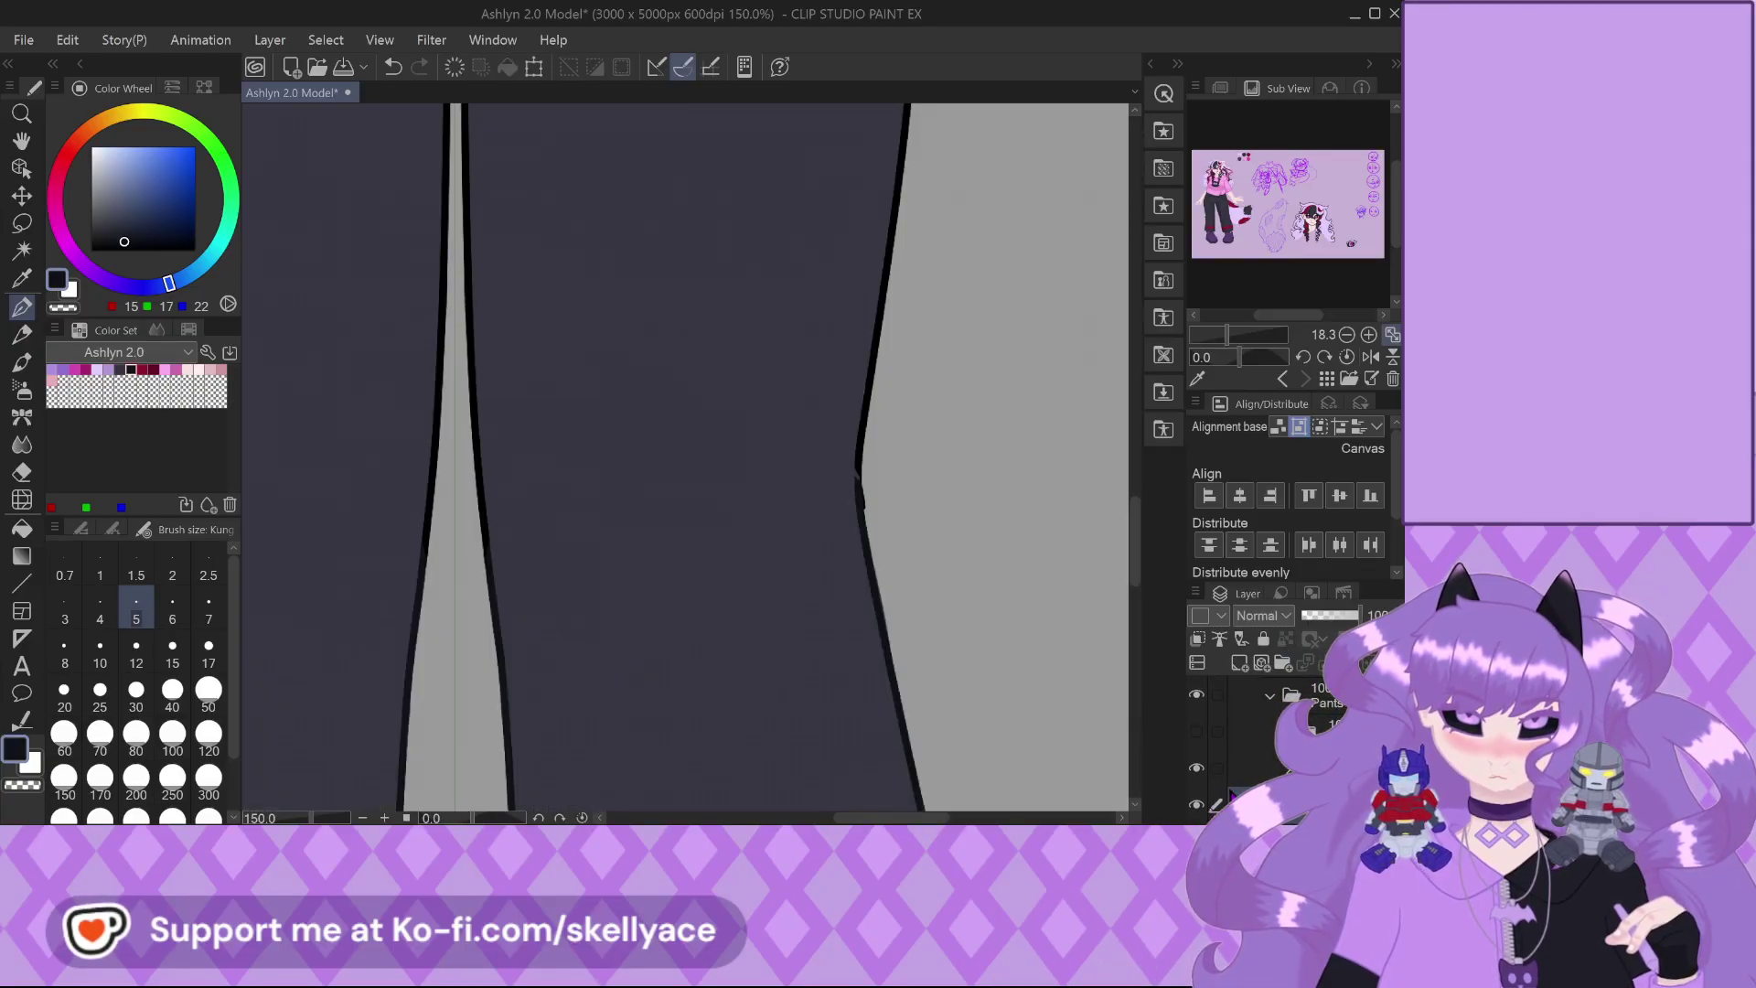
left_click(1329, 616)
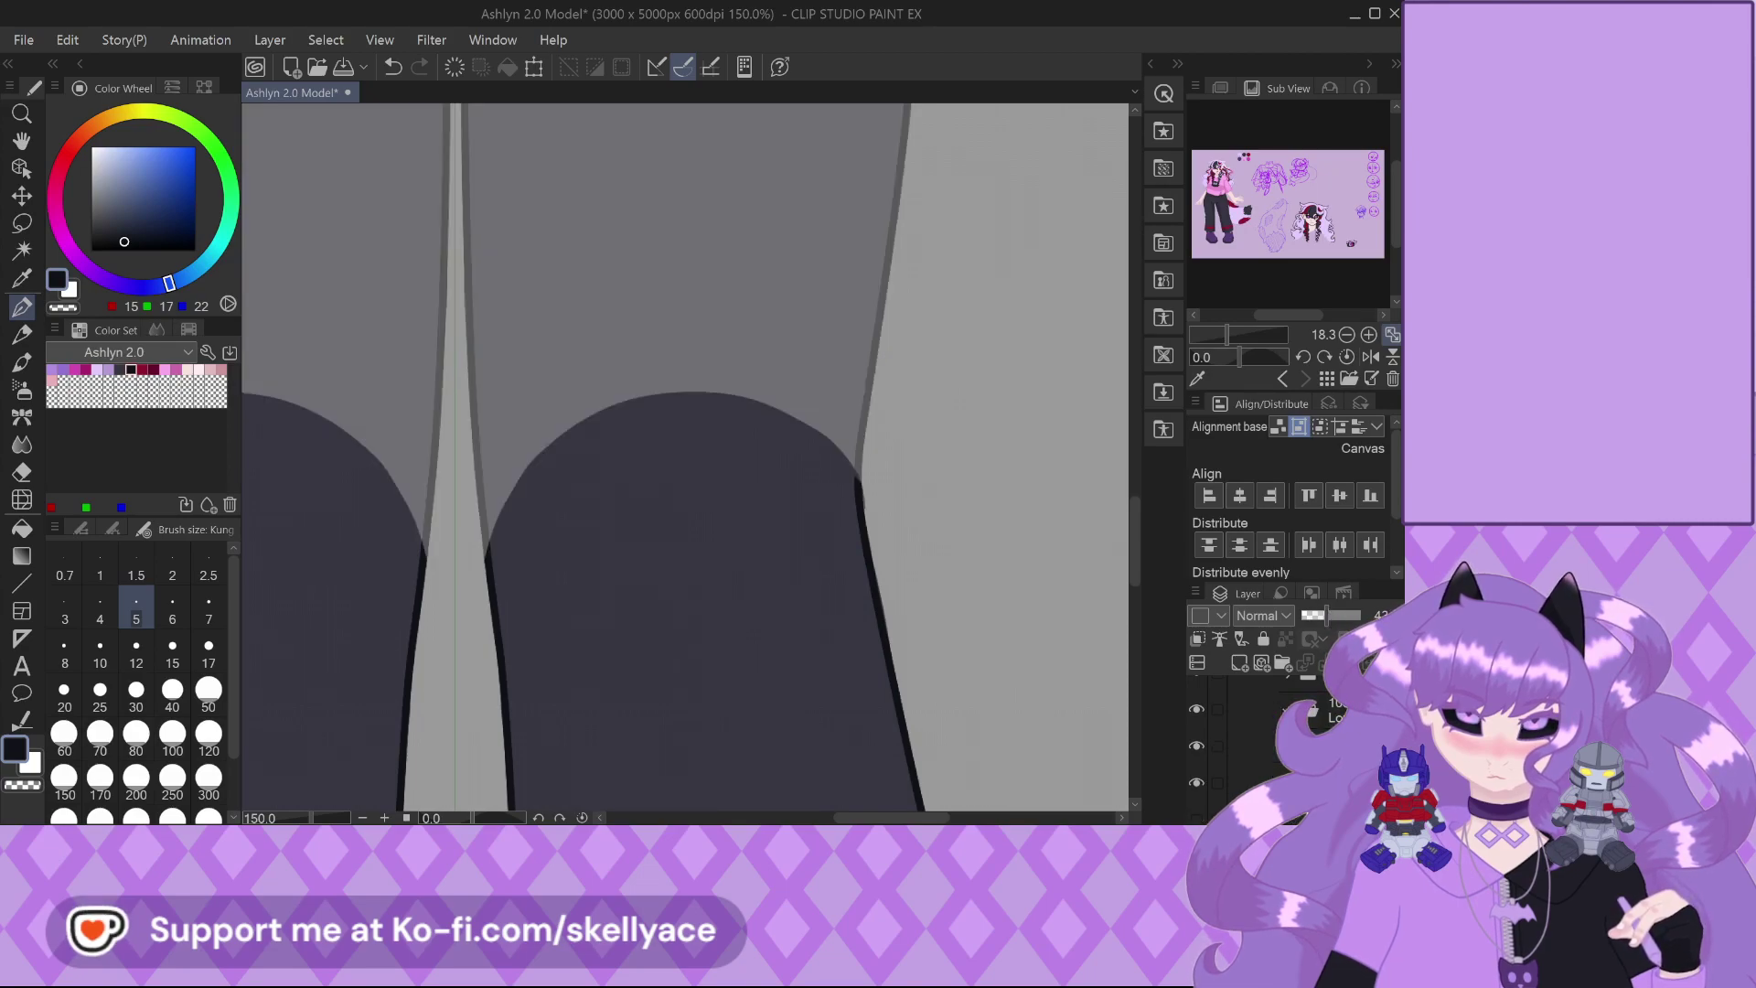
Retouch the lower leg's outline and rounded fill edge at the outer knee, sampling the dark gray pants color (RGB 54, 54, 65)
left_click(1262, 797)
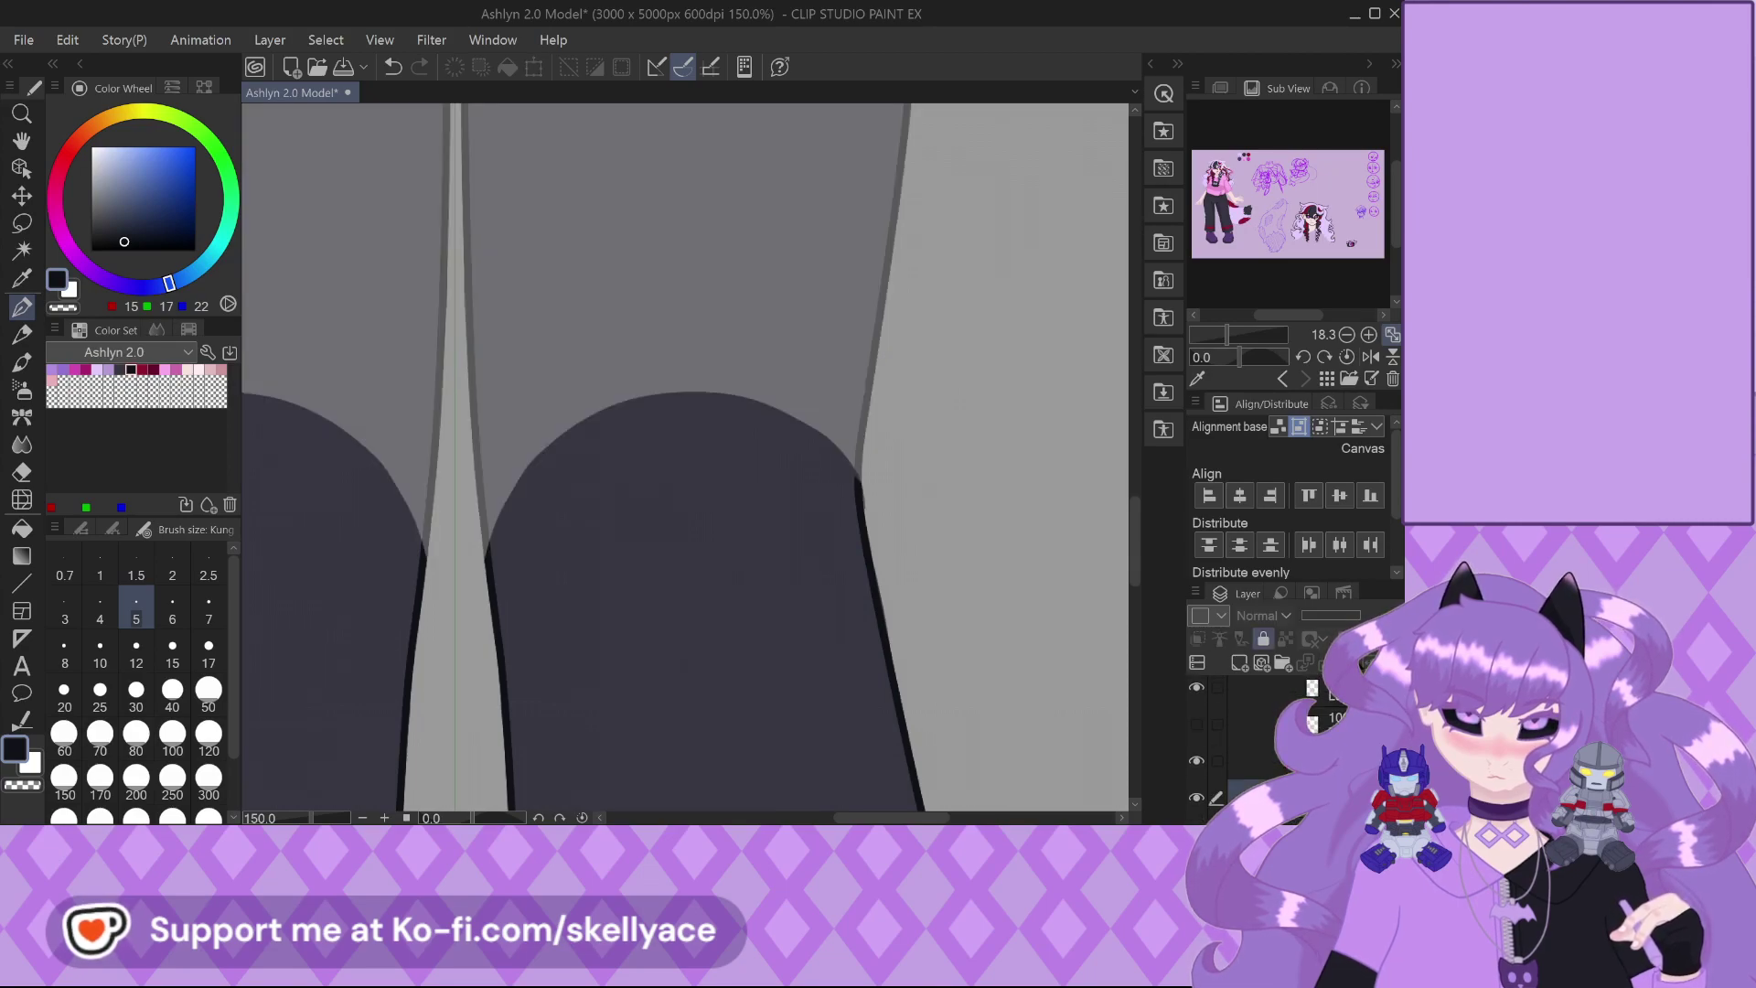
scroll(607, 455, "up", 3)
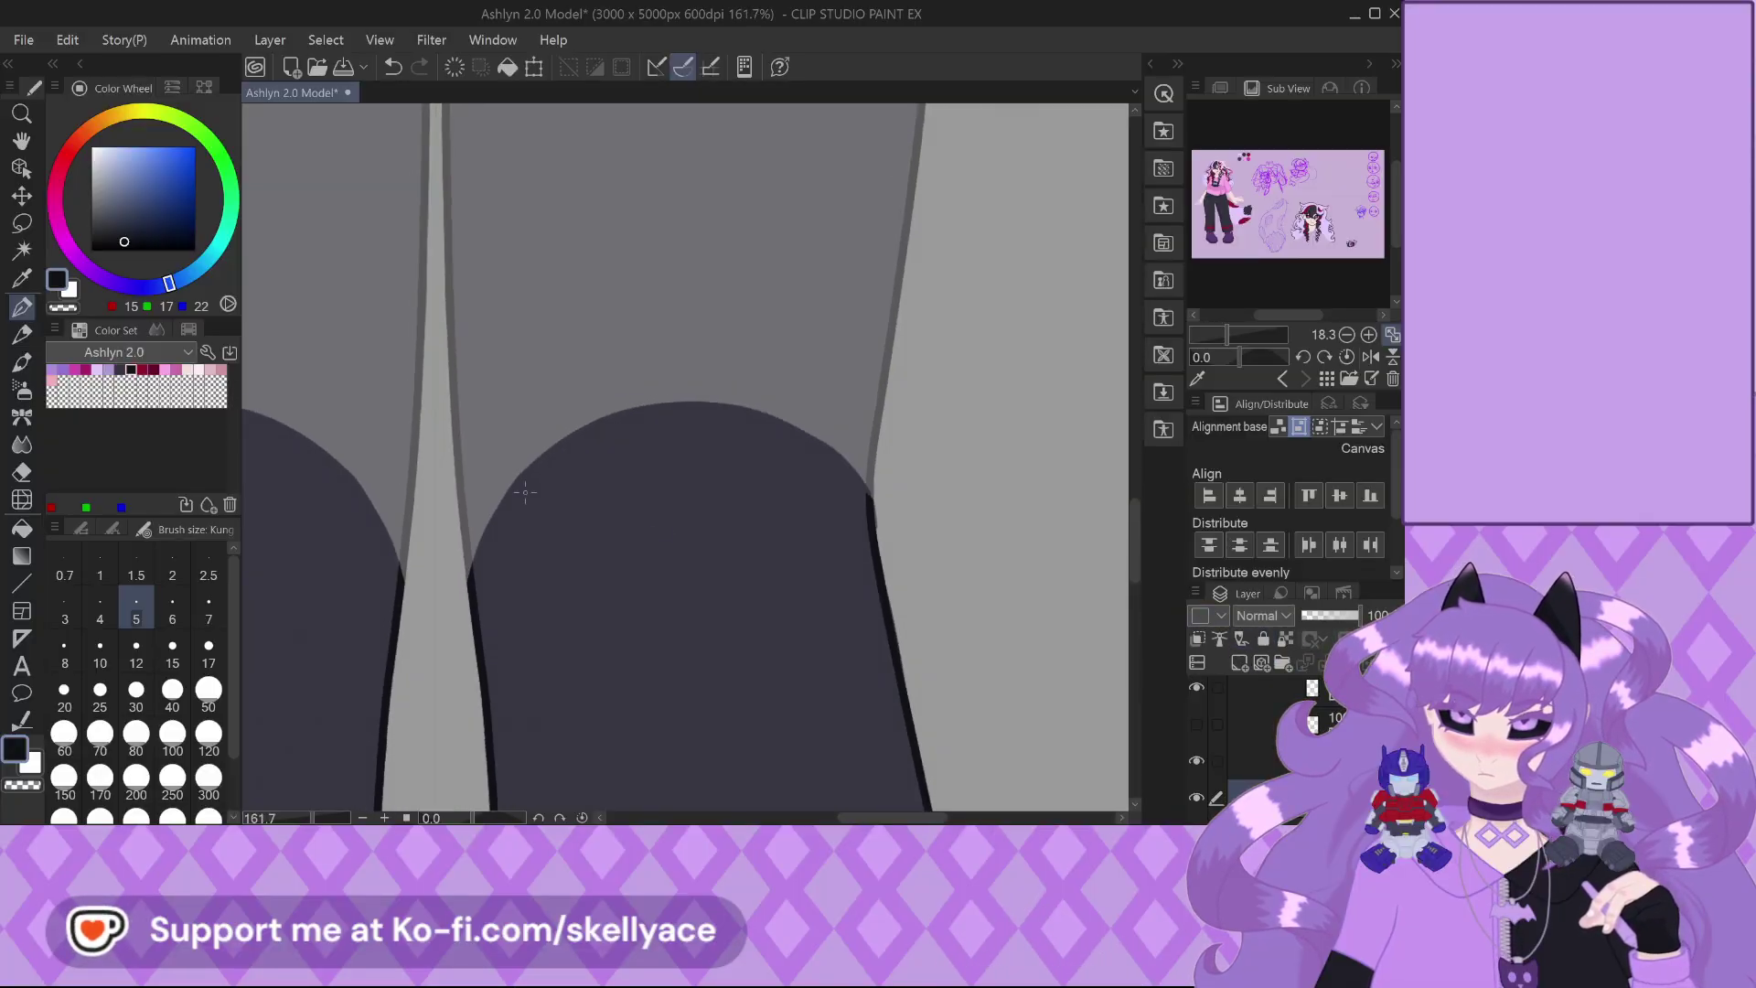
scroll(946, 548, "up", 3)
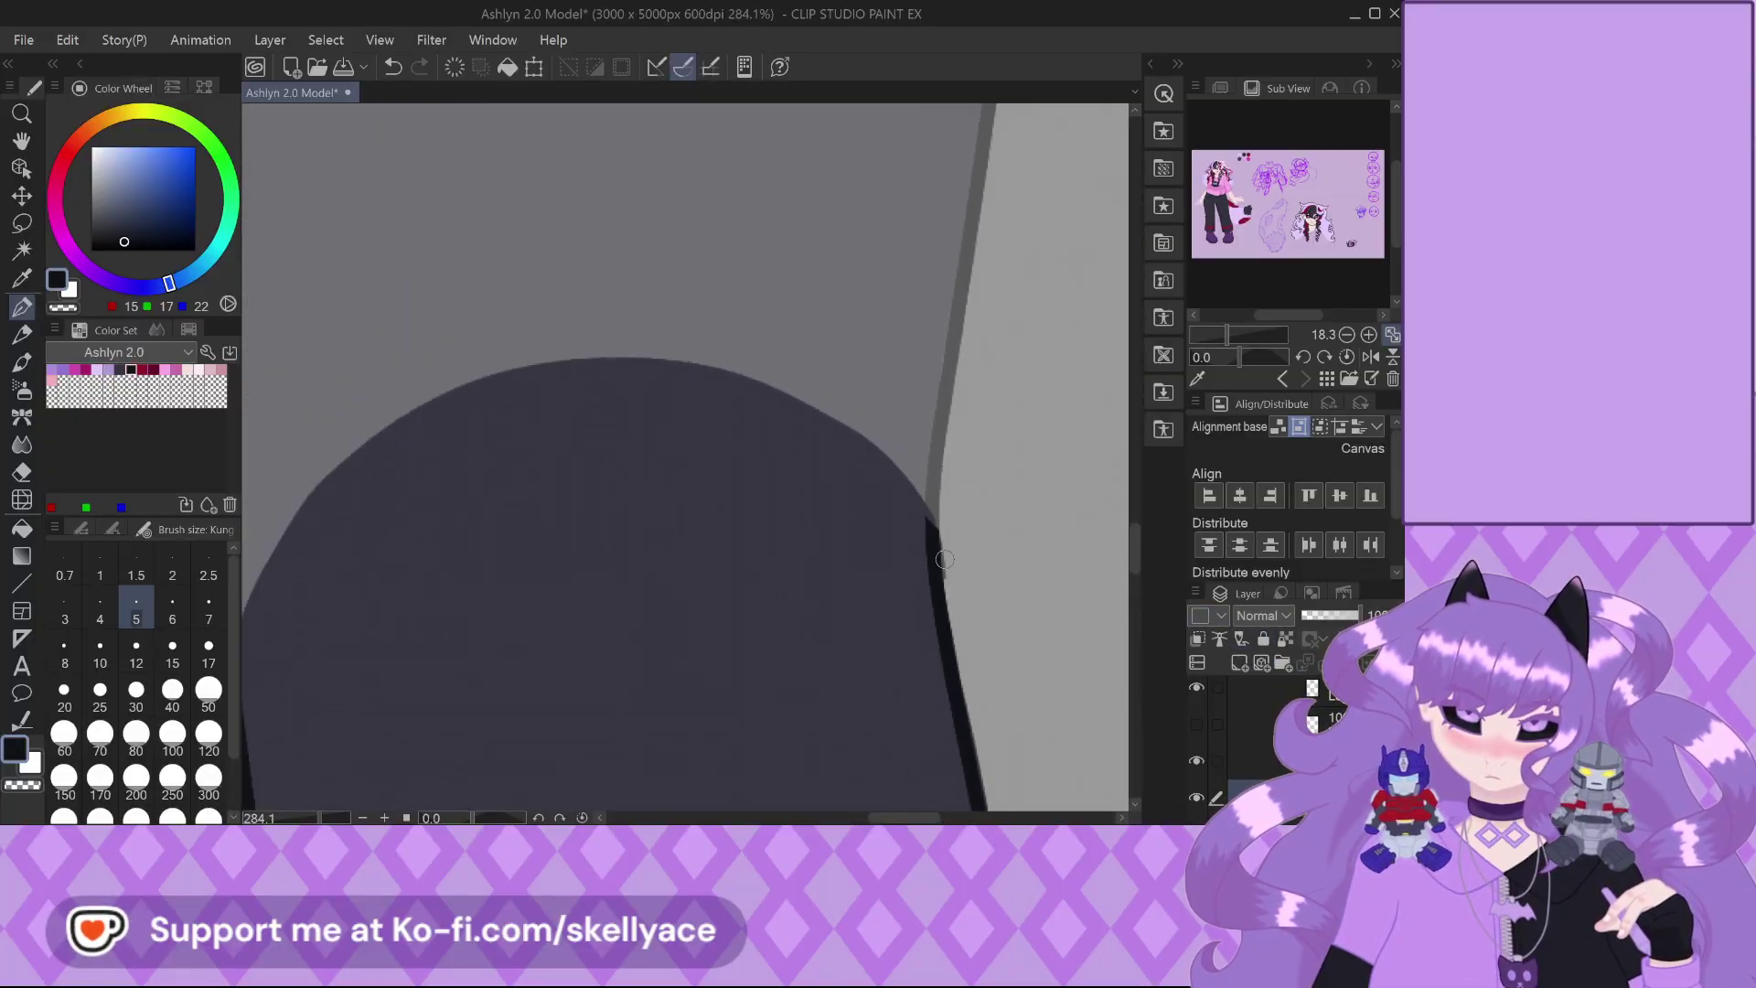
left_click_drag(916, 505, 853, 405)
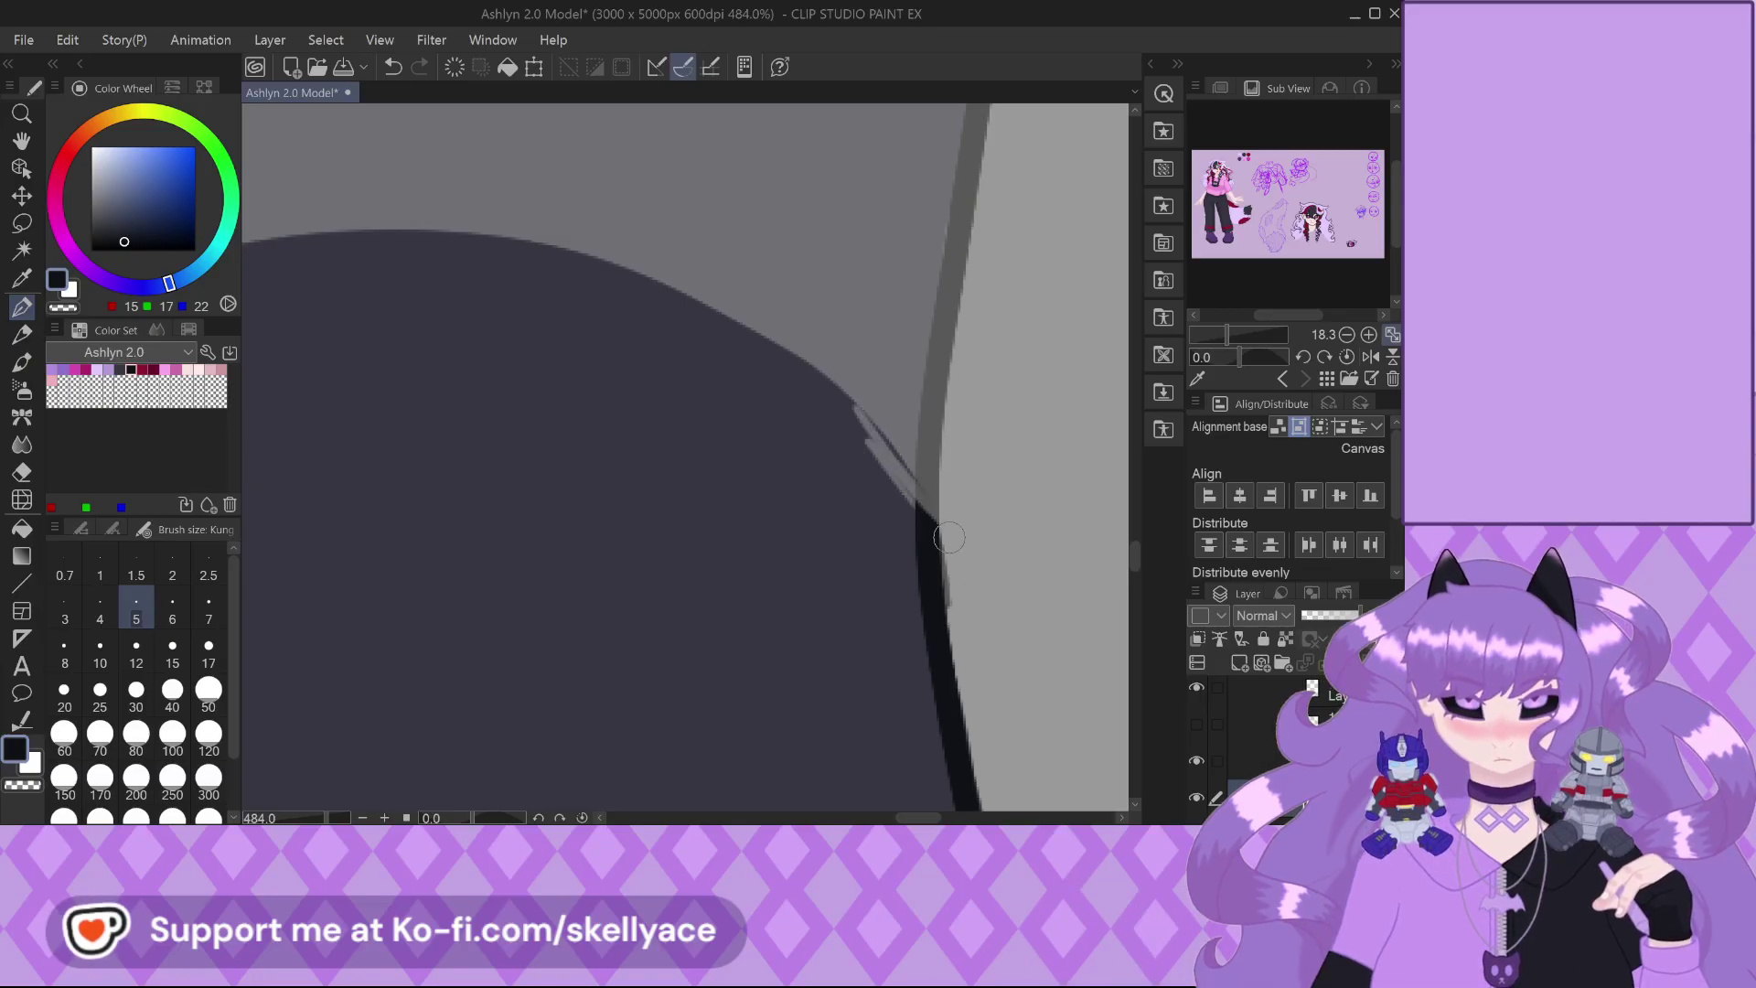
mouse_move(924, 526)
left_mouse_down()
mouse_move(871, 422)
mouse_move(683, 265)
mouse_move(817, 384)
mouse_move(963, 570)
mouse_move(928, 502)
left_mouse_up()
left_click(817, 529, "alt")
scroll(915, 493, "up", 2)
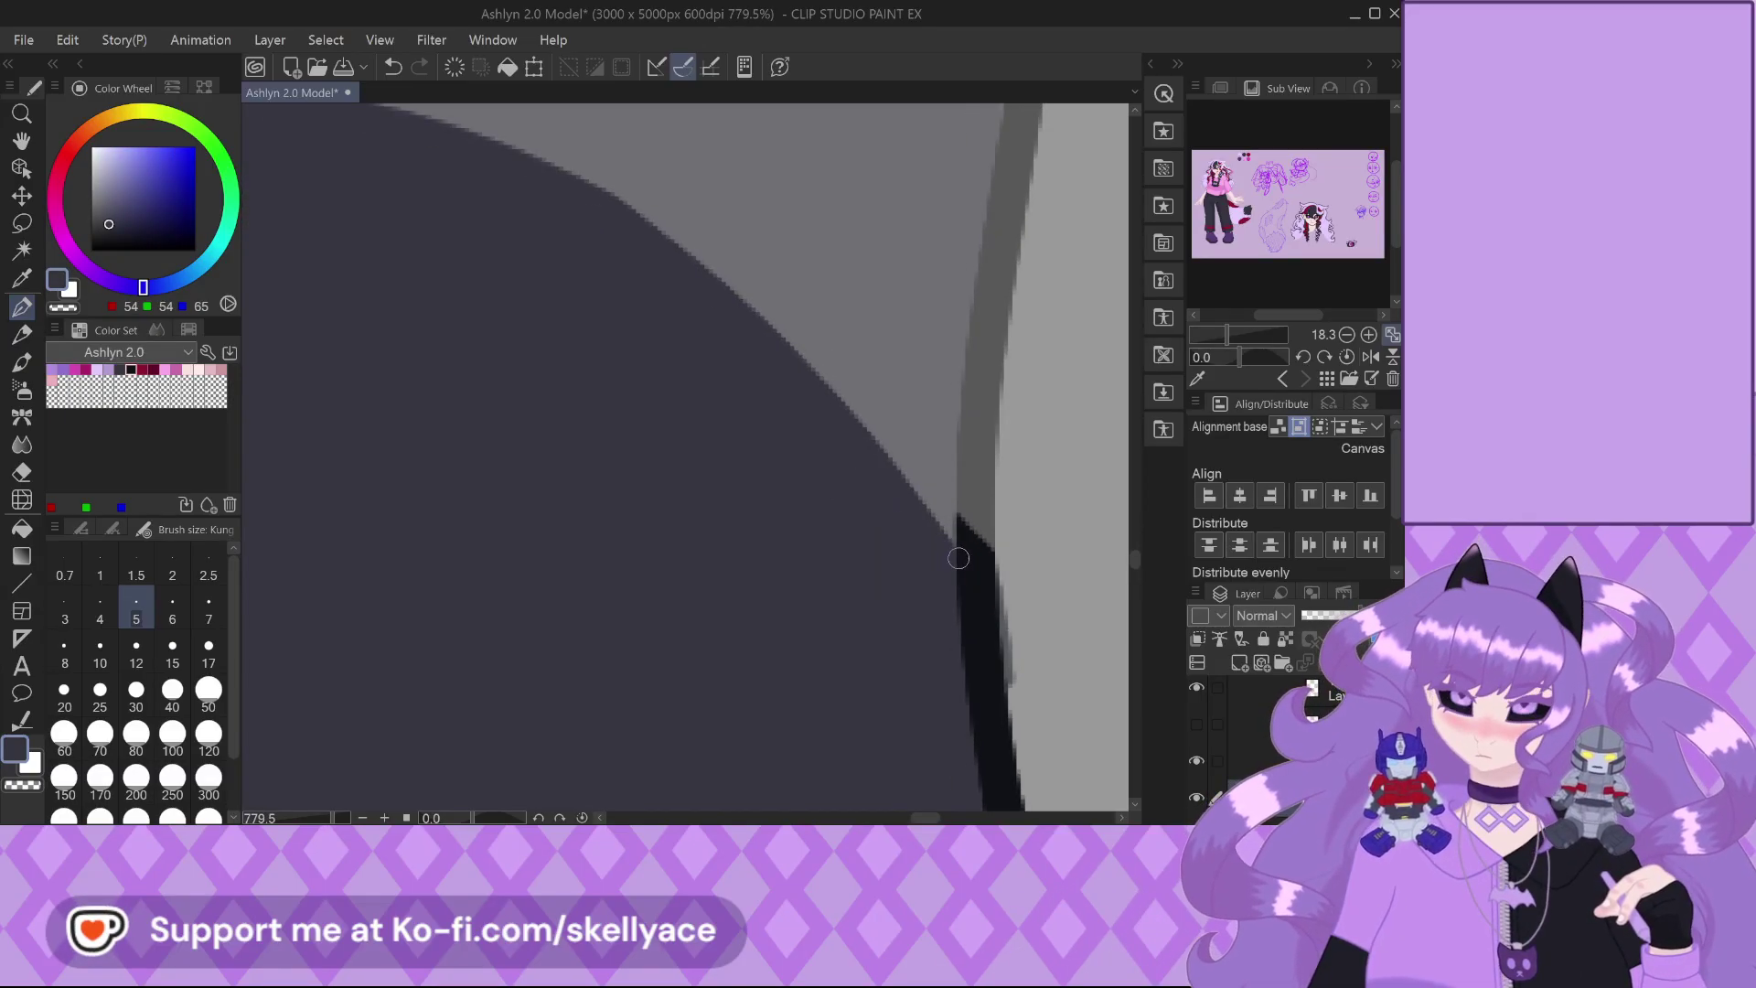
Extend the dark fill of the right-hand lower leg along its knee curve up to the outer outline
left_click_drag(956, 528, 835, 407)
left_click_drag(956, 519, 915, 480)
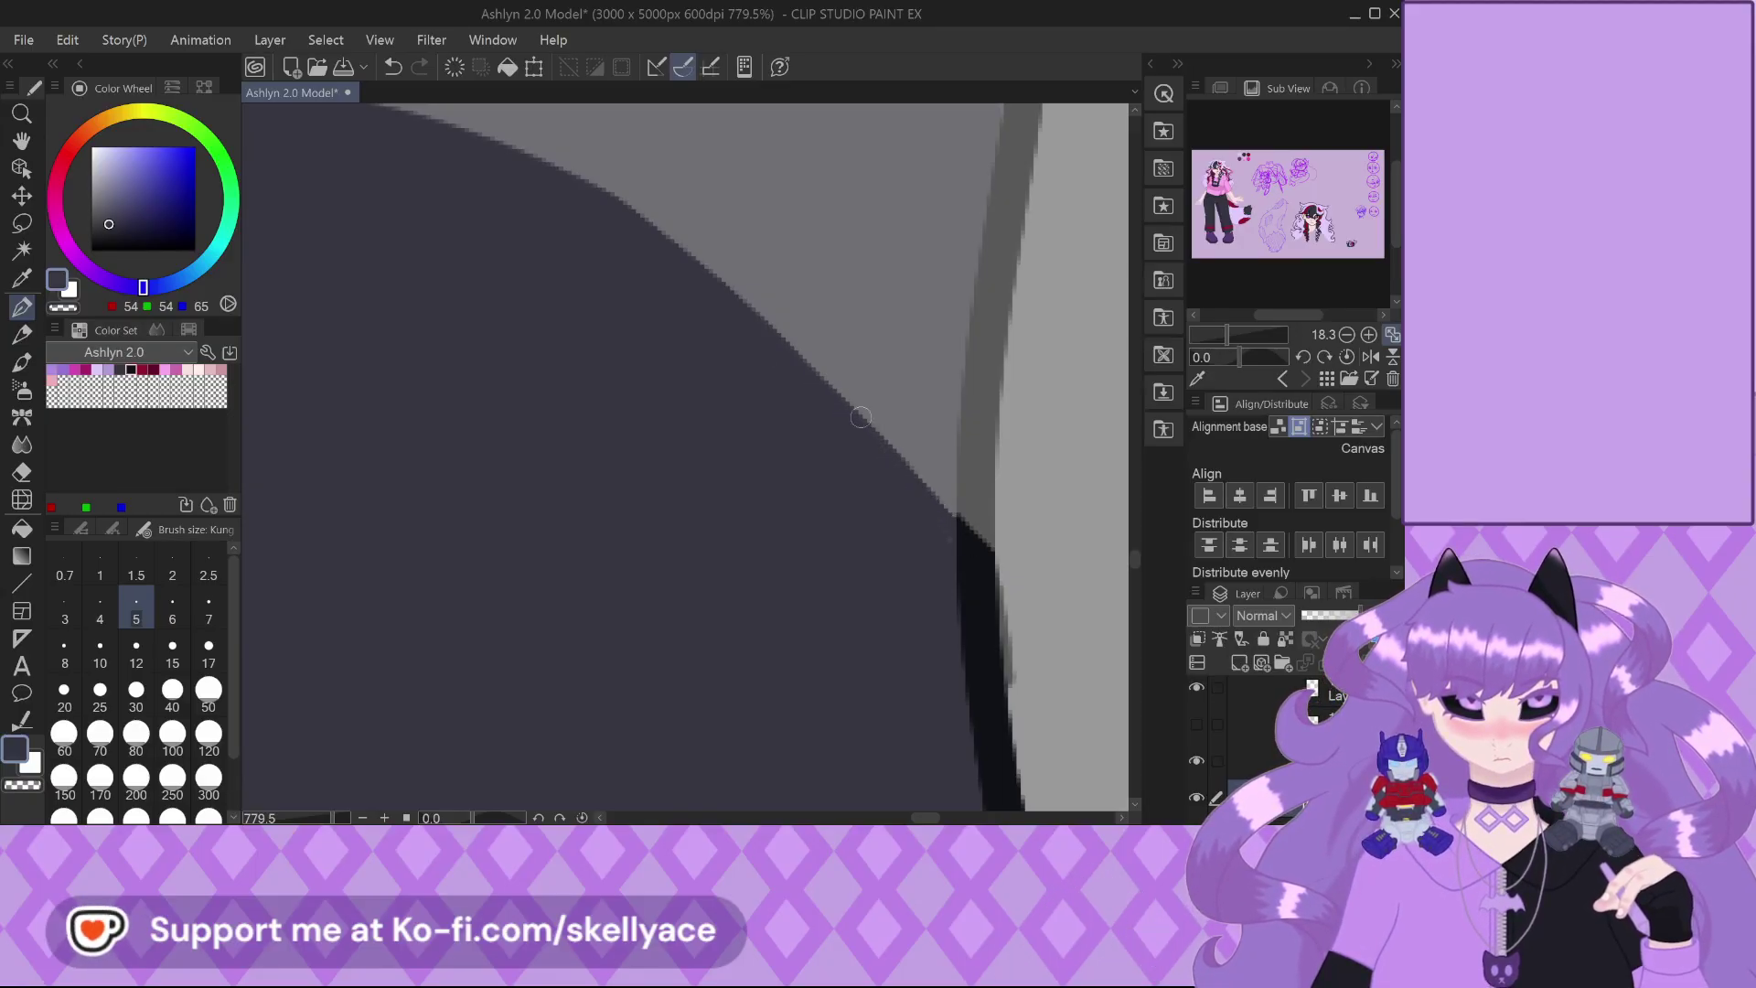
scroll(722, 356, "down", 3)
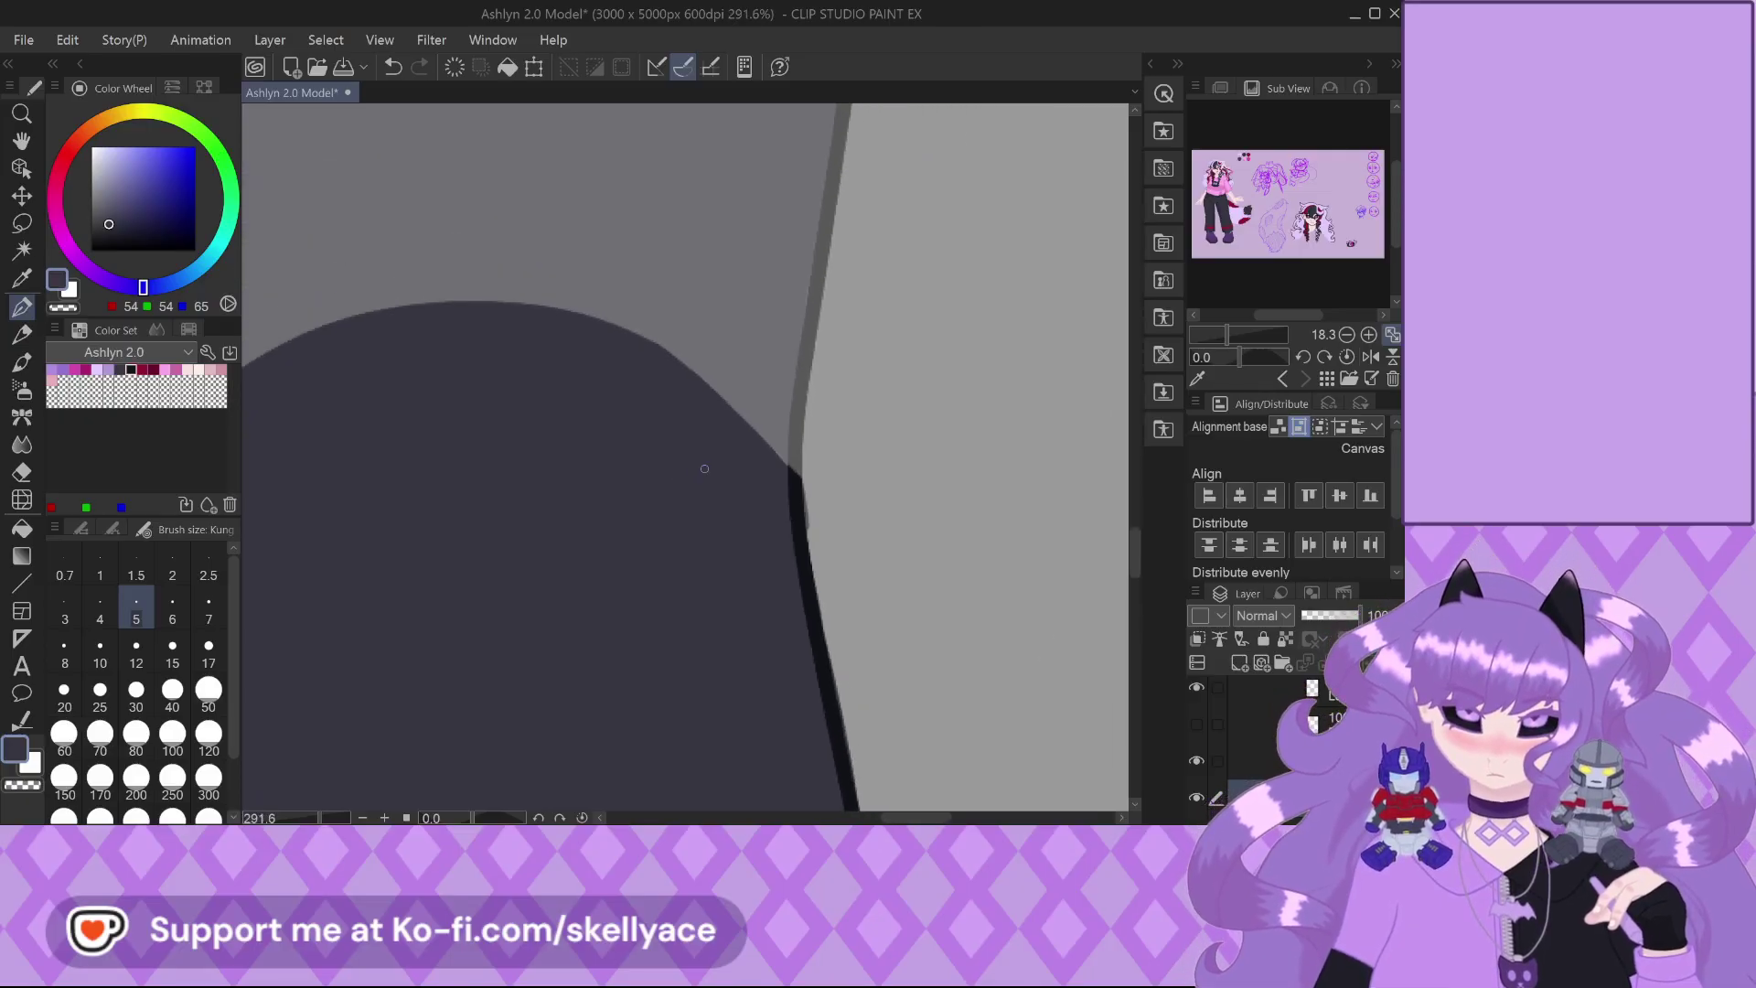
scroll(749, 495, "up", 3)
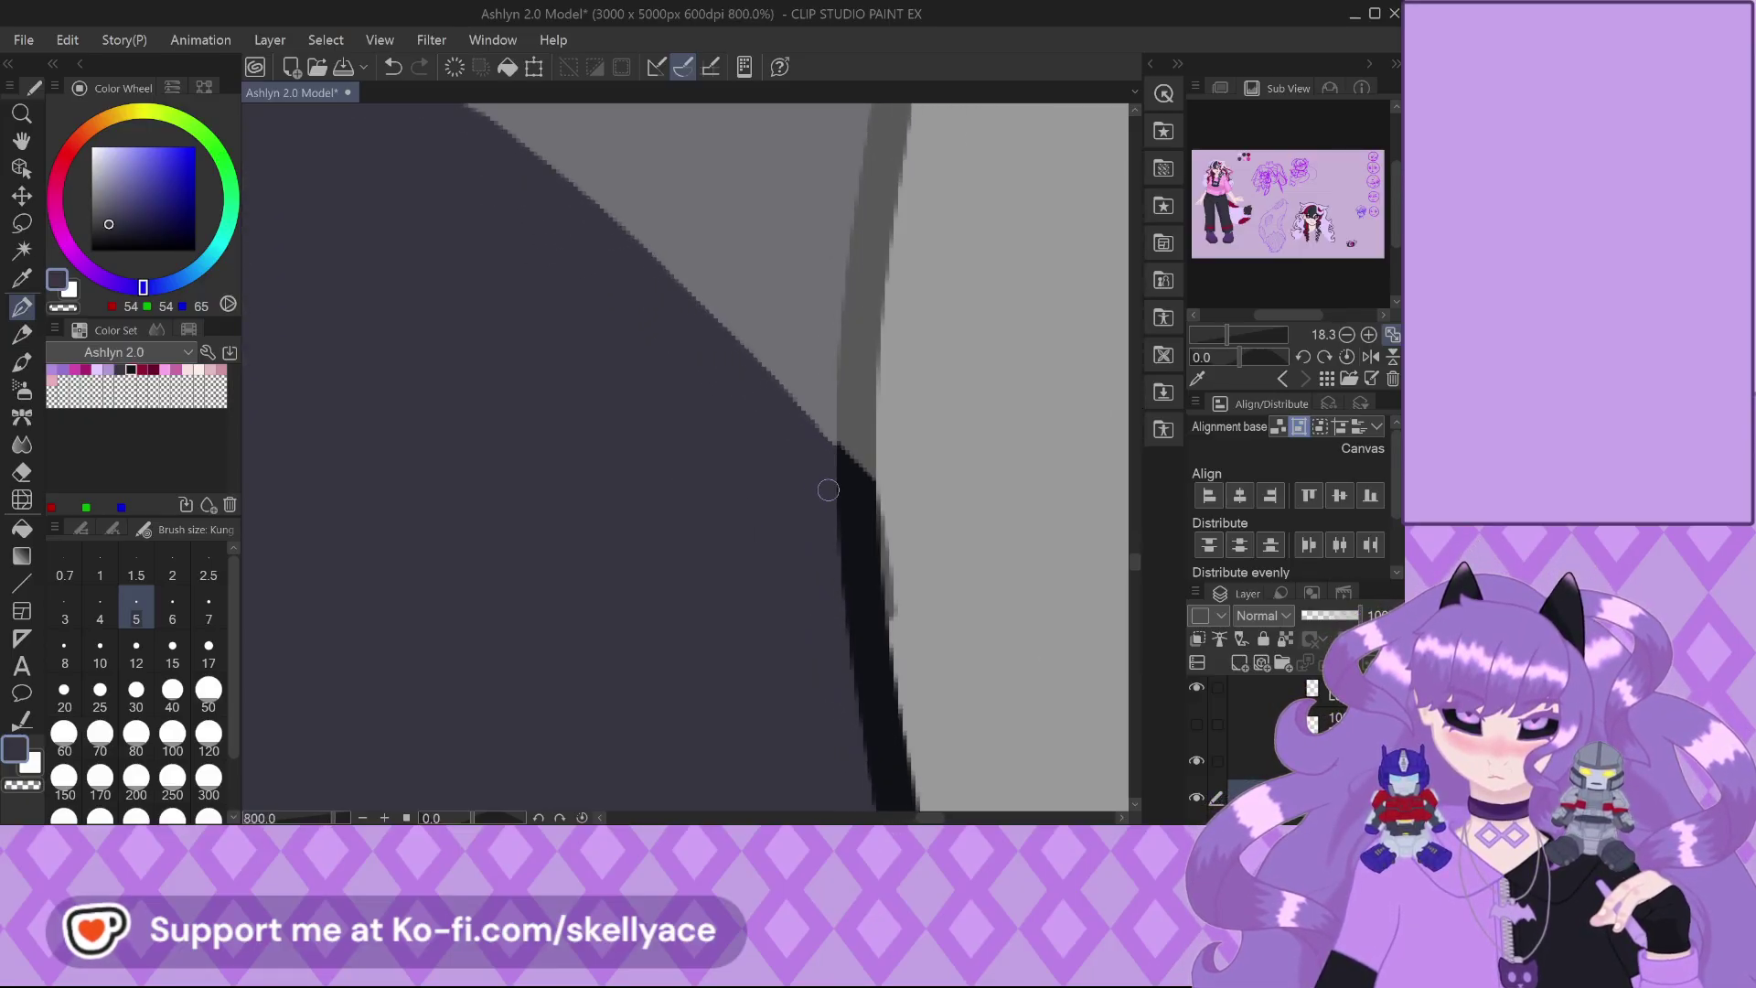
Sample the near-black outline colour (RGB 15, 17, 22) and round off the outer outline's upper end at the right-hand knee
left_click(859, 505, "alt")
scroll(819, 505, "up", 3)
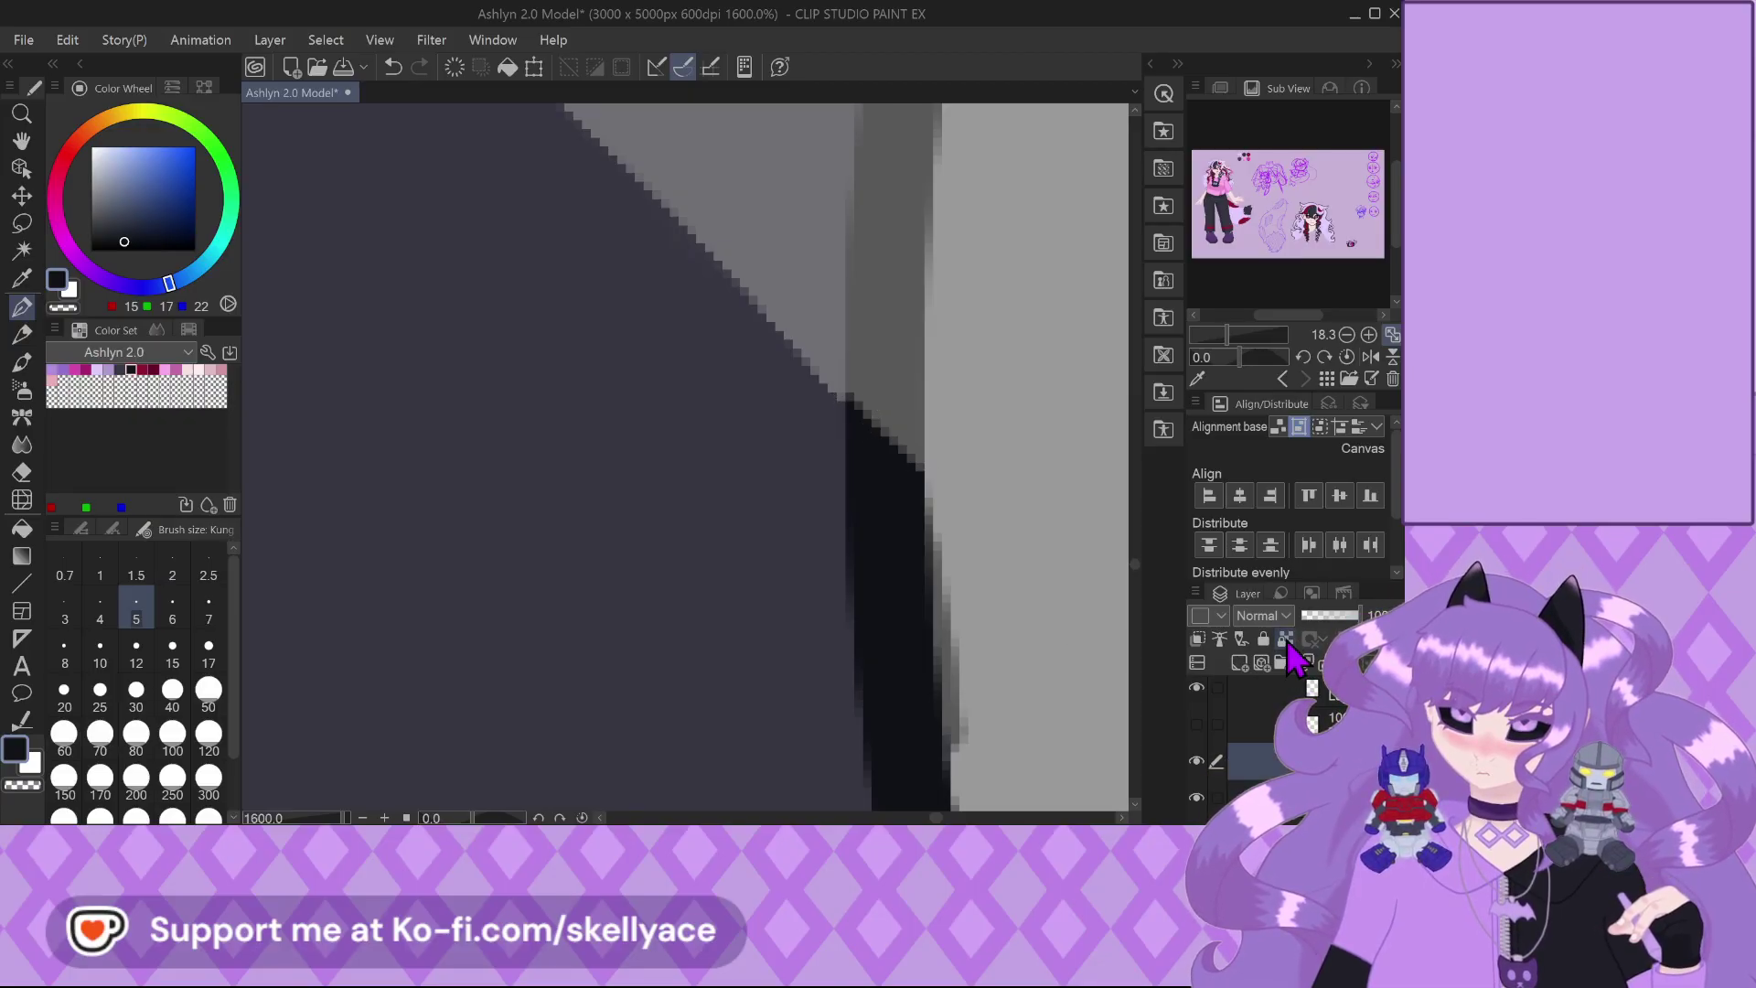
scroll(887, 419, "up", 2)
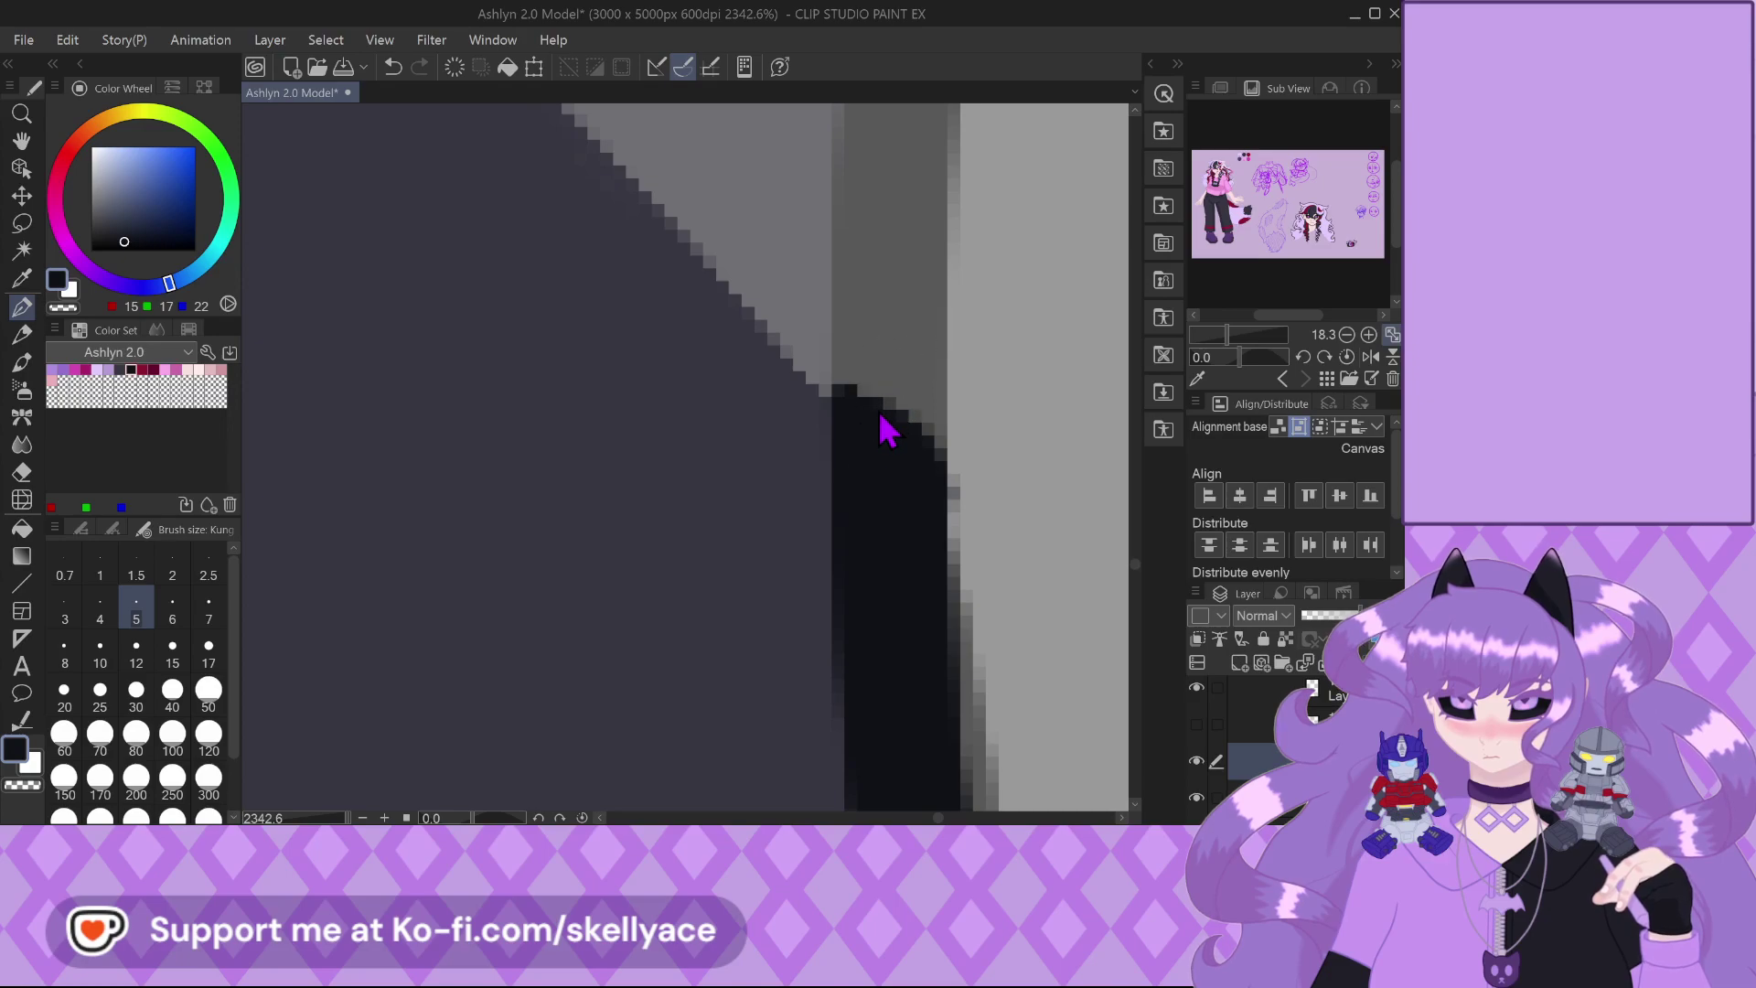
key("ctrl+z")
key("ctrl+z")
key("ctrl+z")
key("ctrl+z")
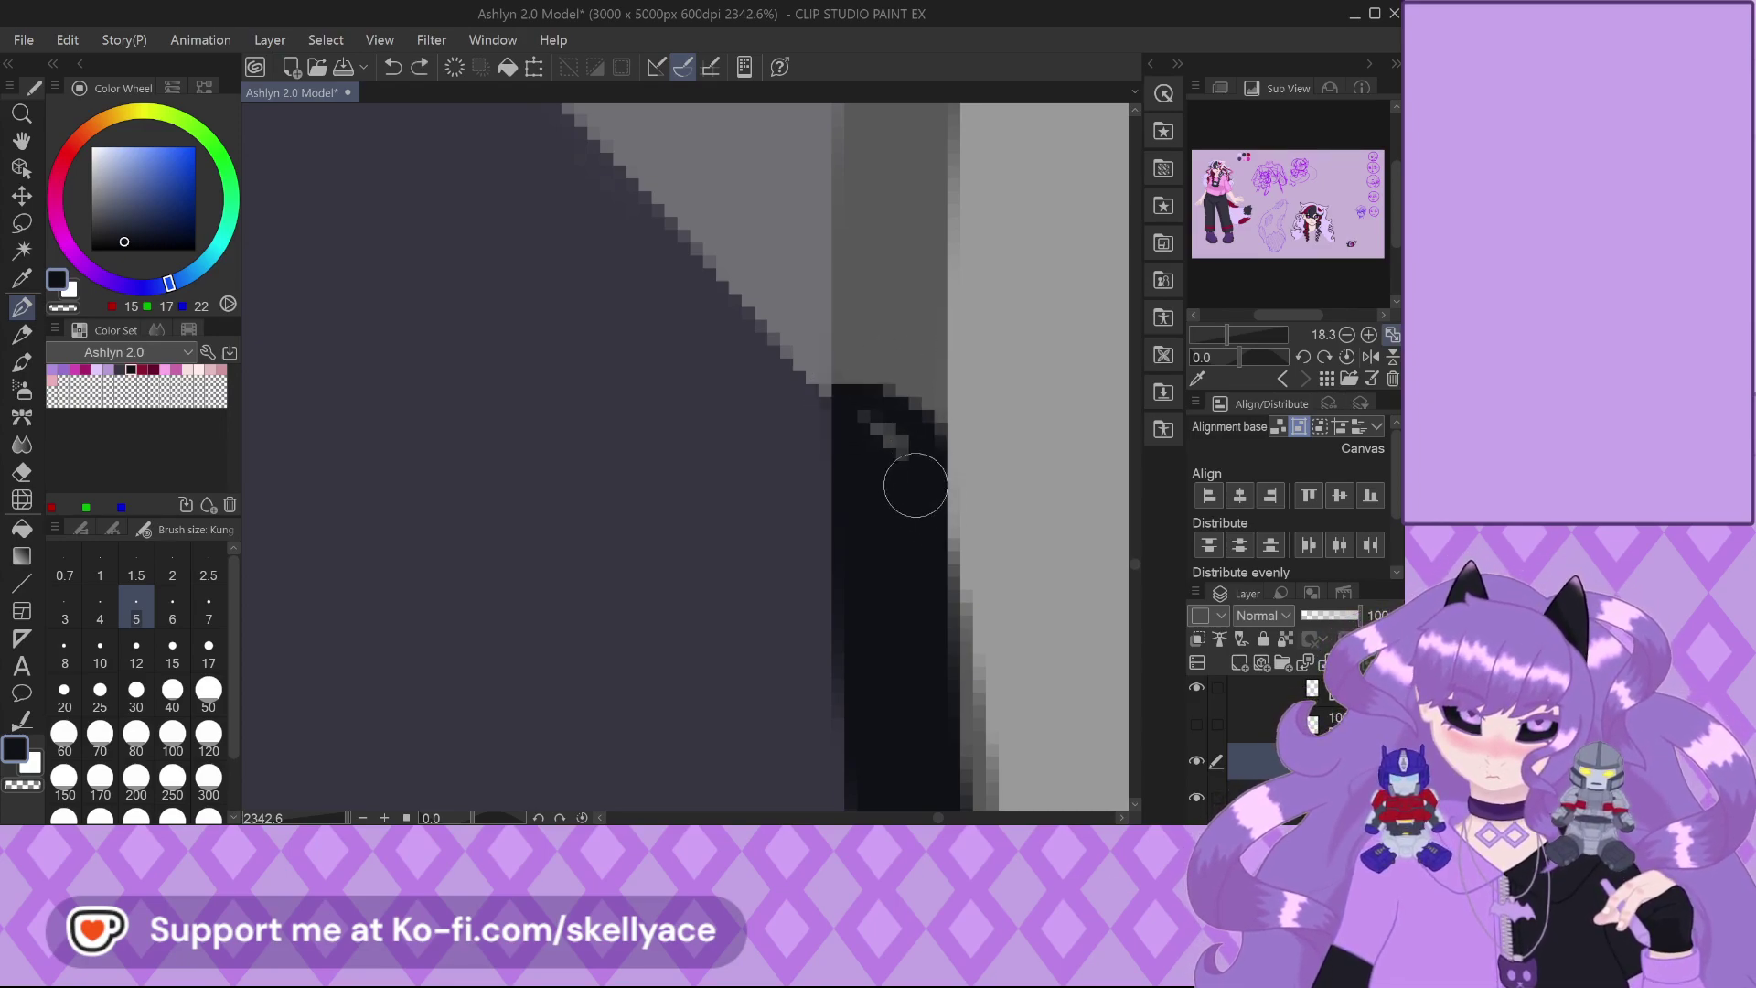
left_click_drag(878, 435, 848, 411)
scroll(900, 461, "down", 4)
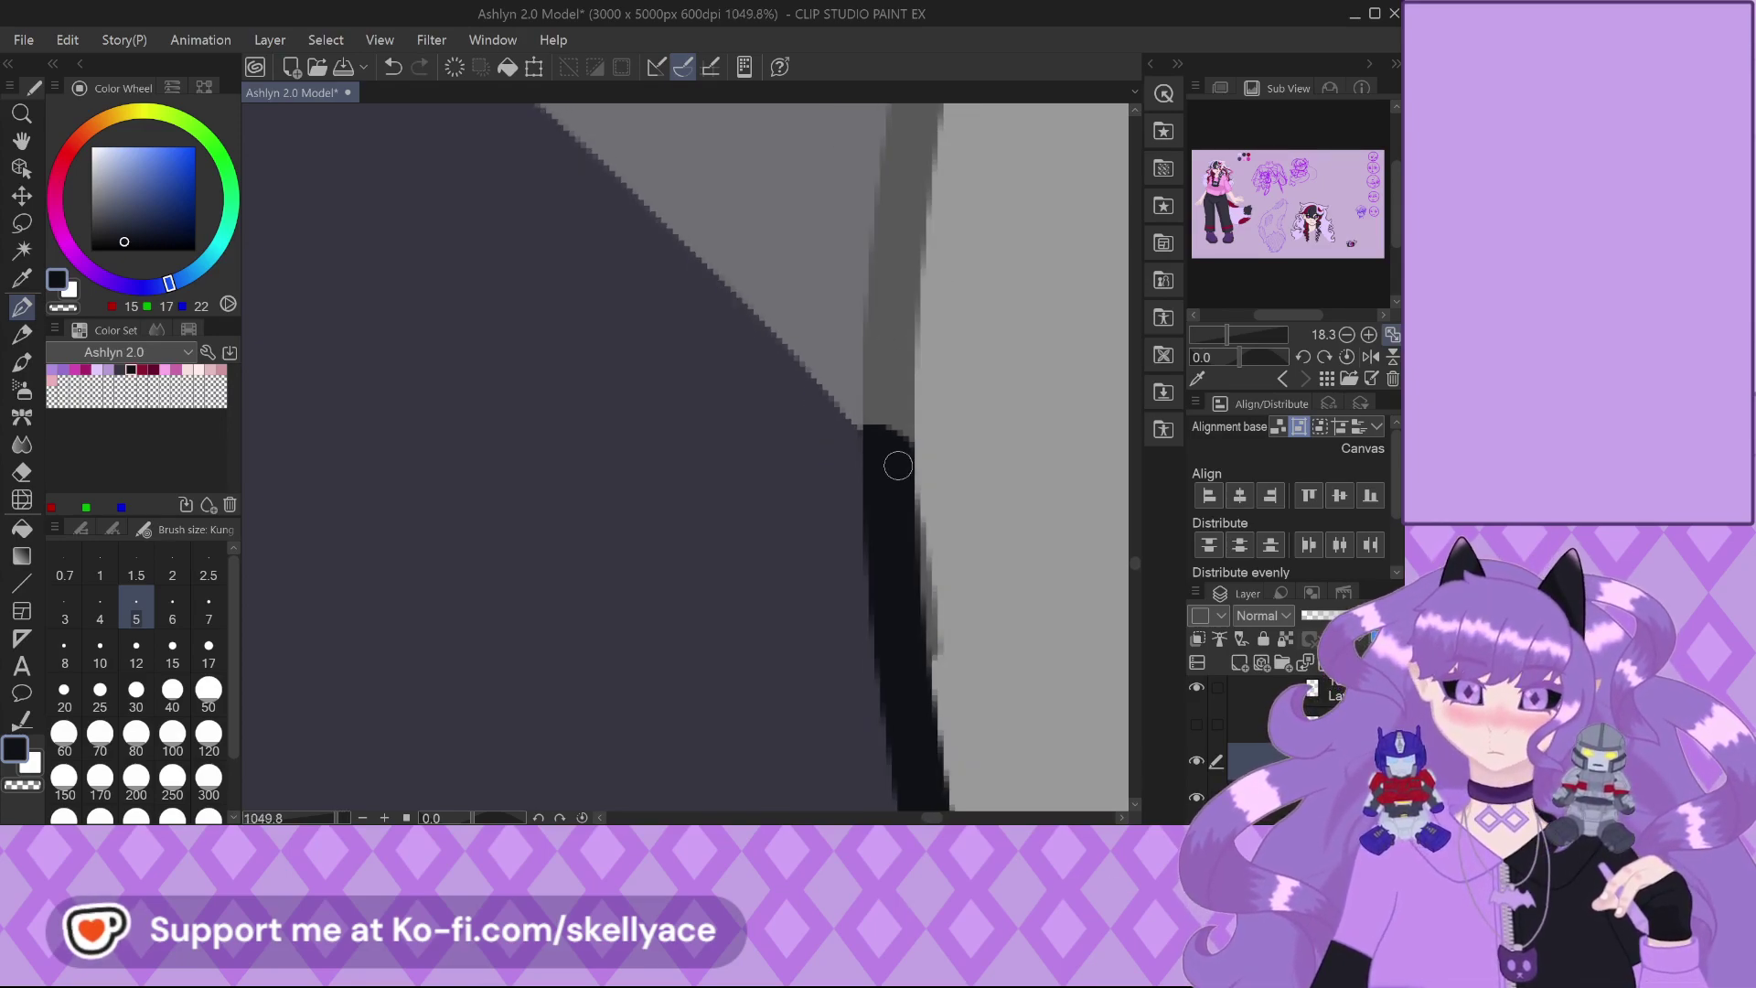
Round off the upper end of the right-hand leg's inner outline where it meets the knee curve
scroll(917, 466, "down", 3)
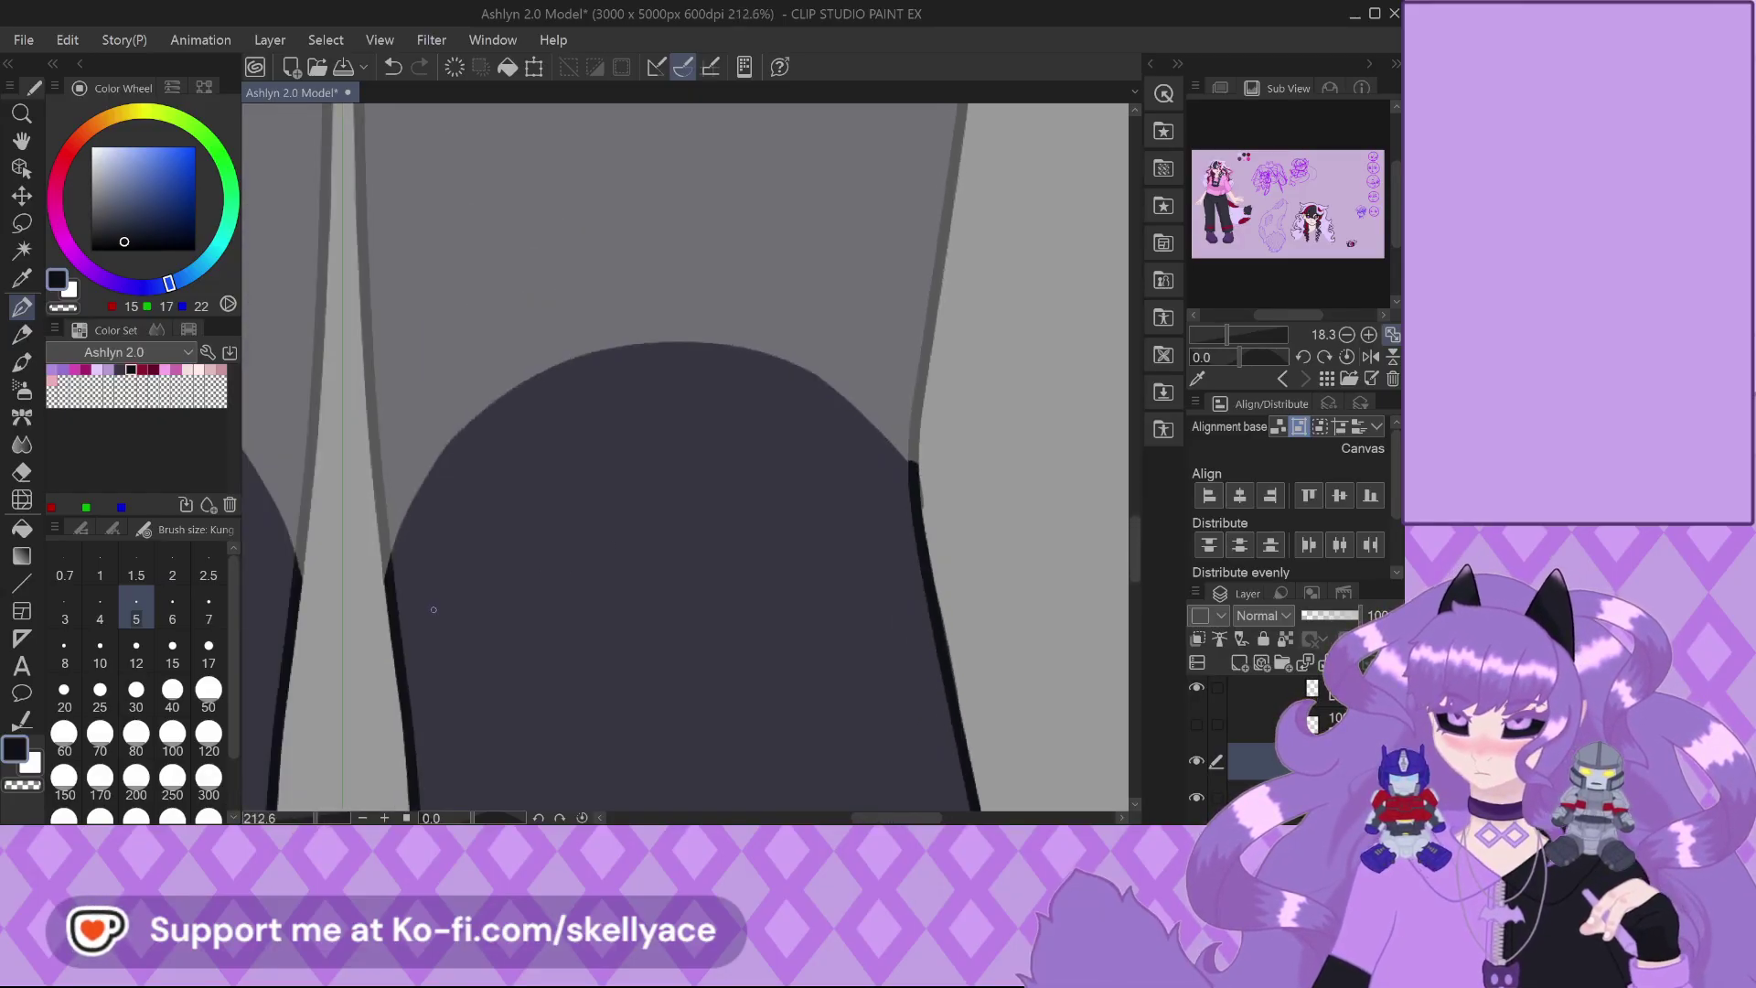
scroll(365, 565, "up", 2)
scroll(365, 565, "up", 3)
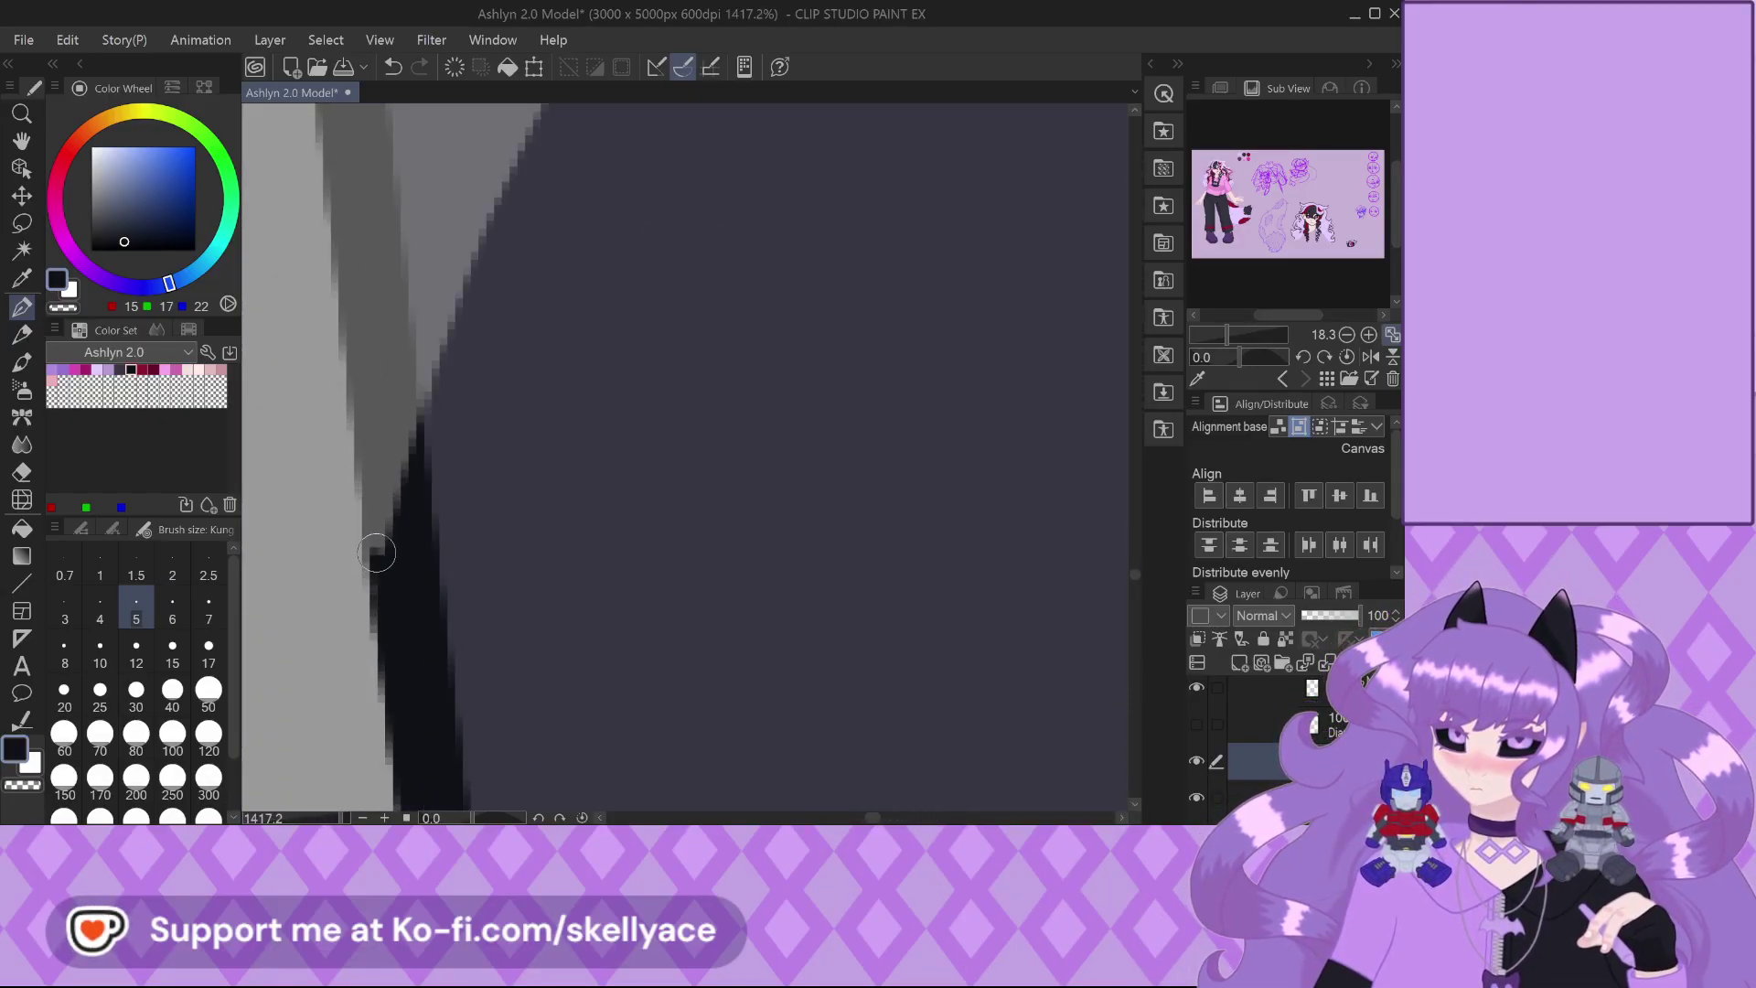
mouse_move(378, 562)
left_mouse_down()
mouse_move(374, 465)
mouse_move(395, 436)
left_mouse_up()
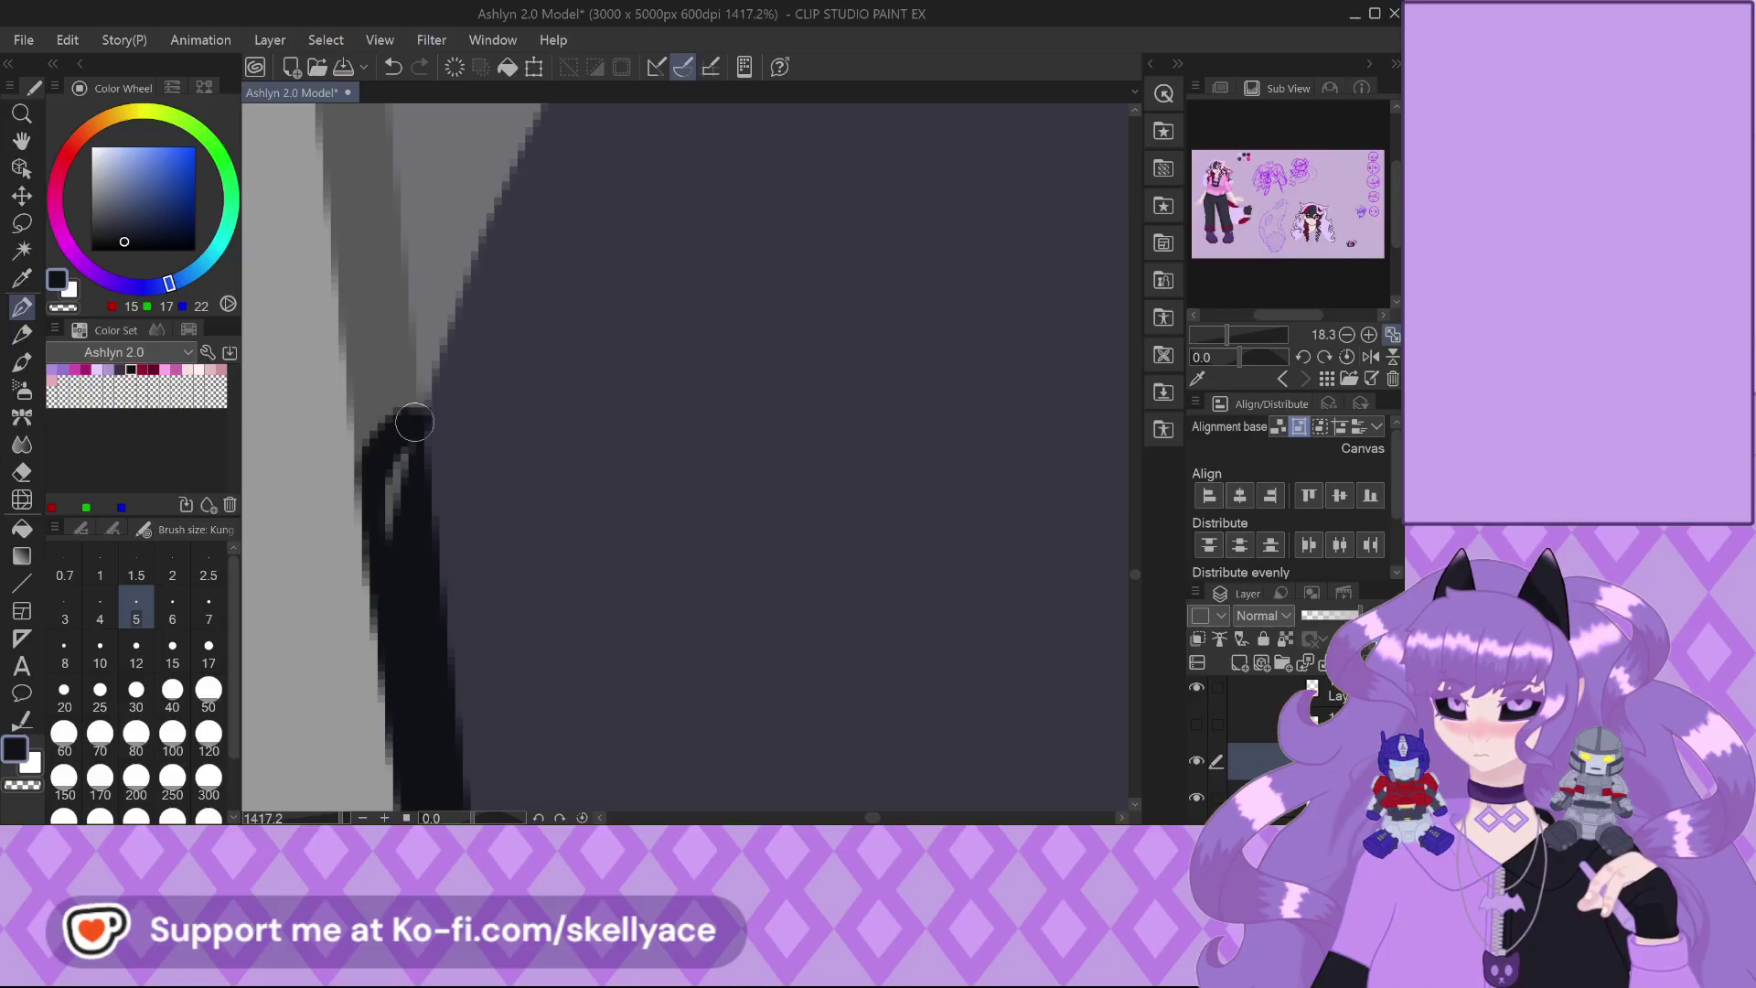
scroll(420, 458, "up", 1)
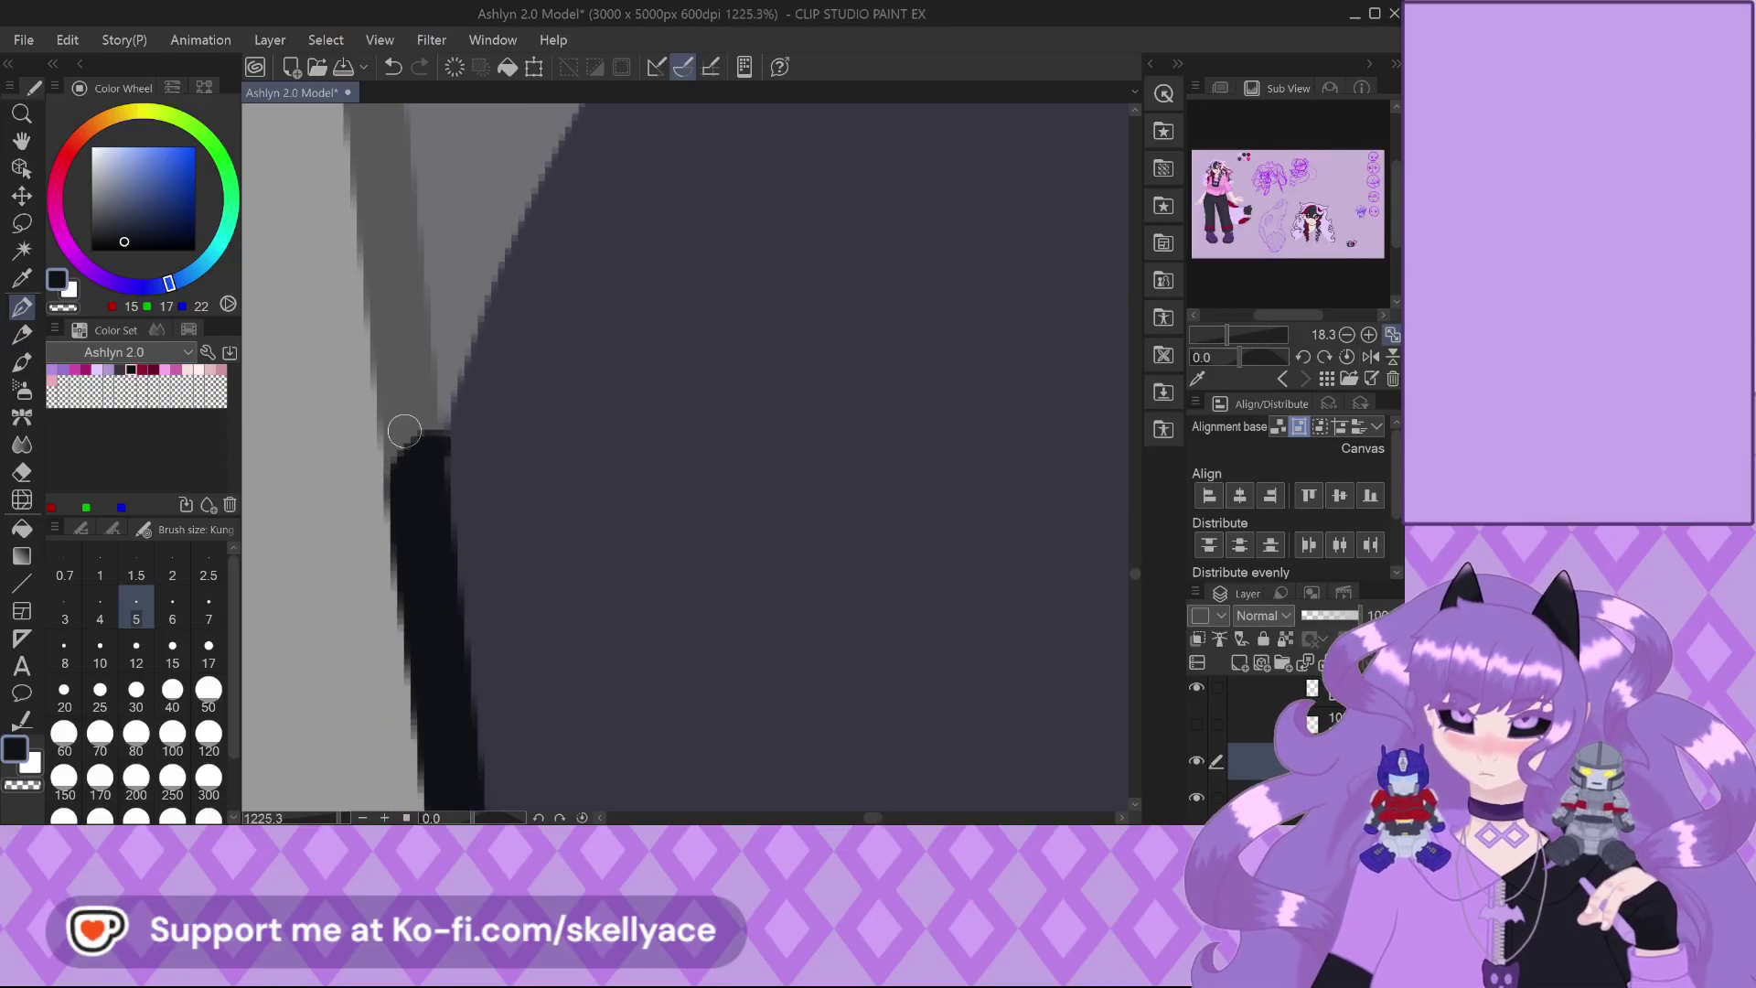
scroll(498, 494, "down", 2)
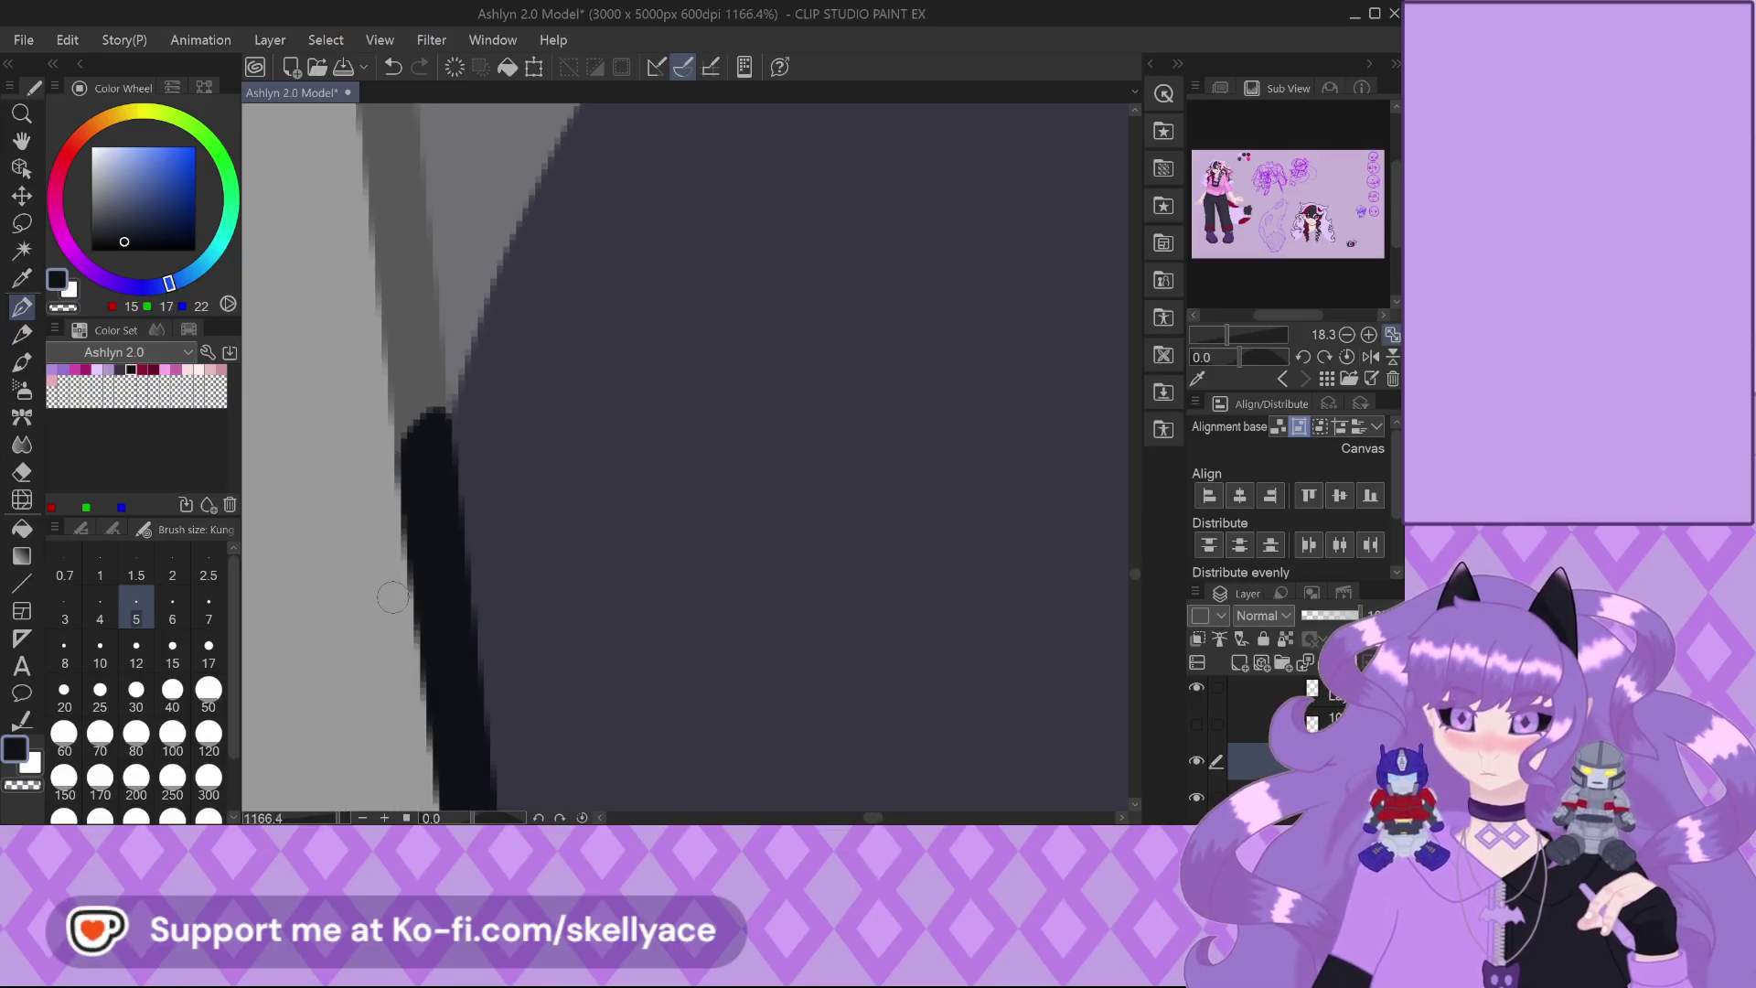
Undo the recent edits to the knee curves and outline ends, comparing with the redone state
scroll(508, 526, "down", 4)
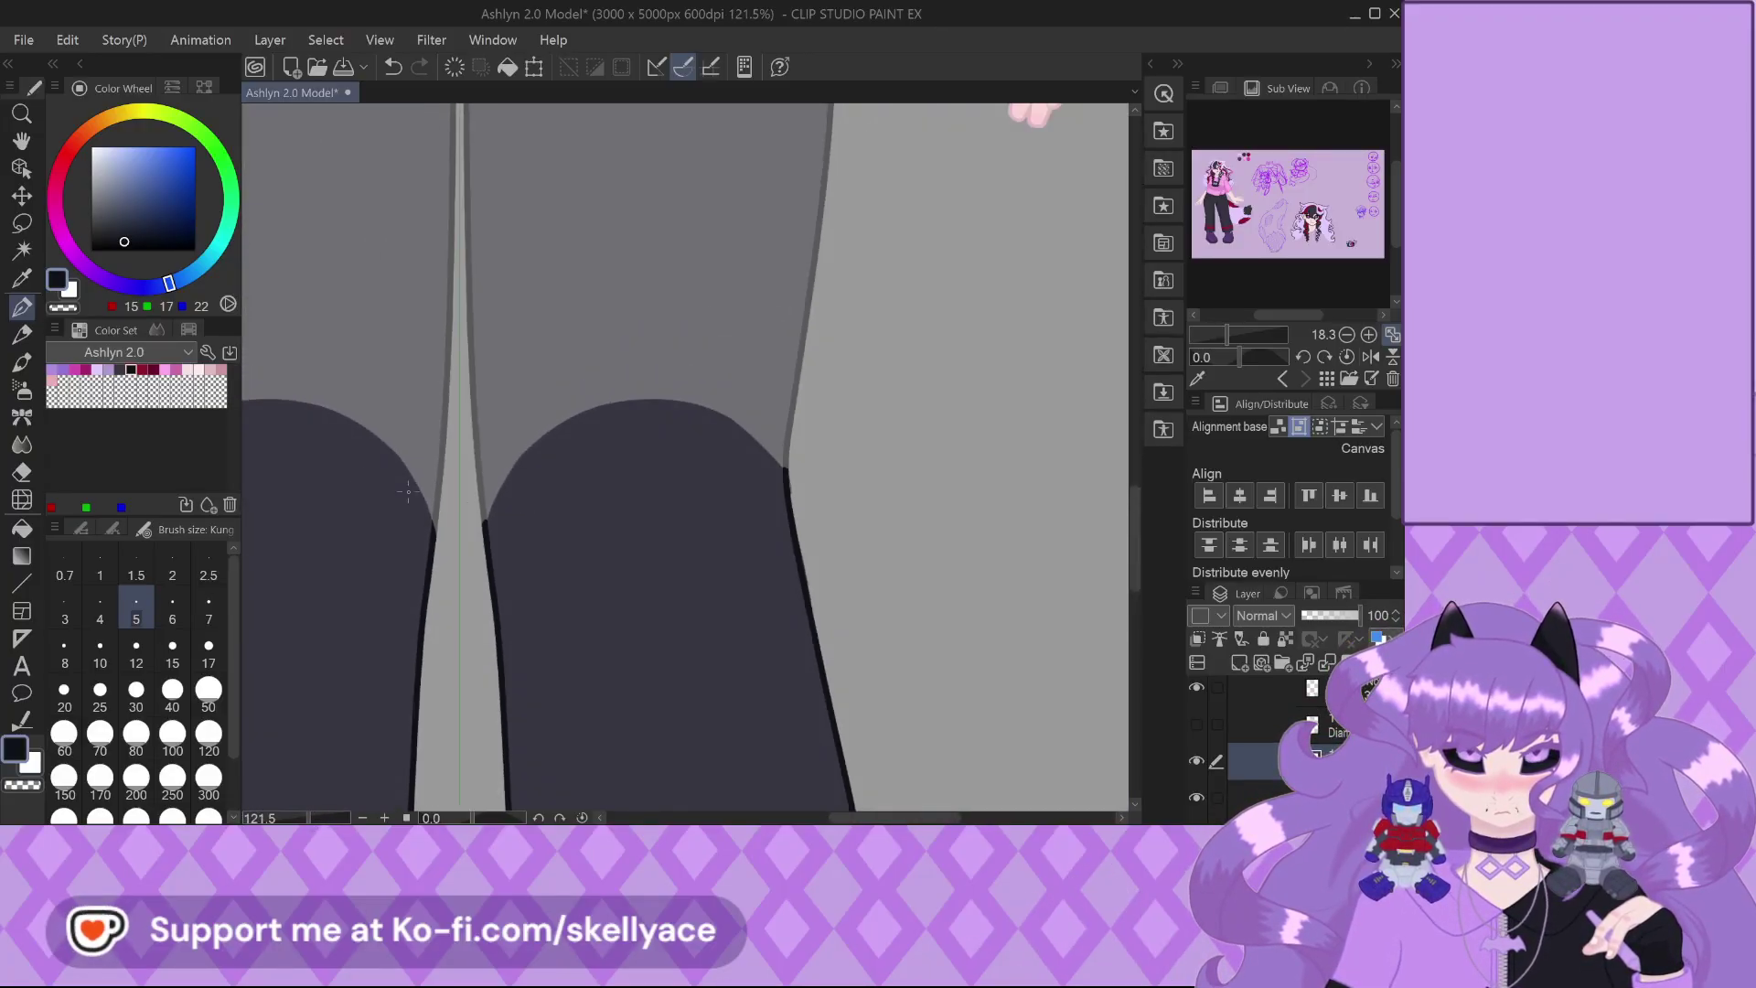
scroll(688, 531, "down", 1)
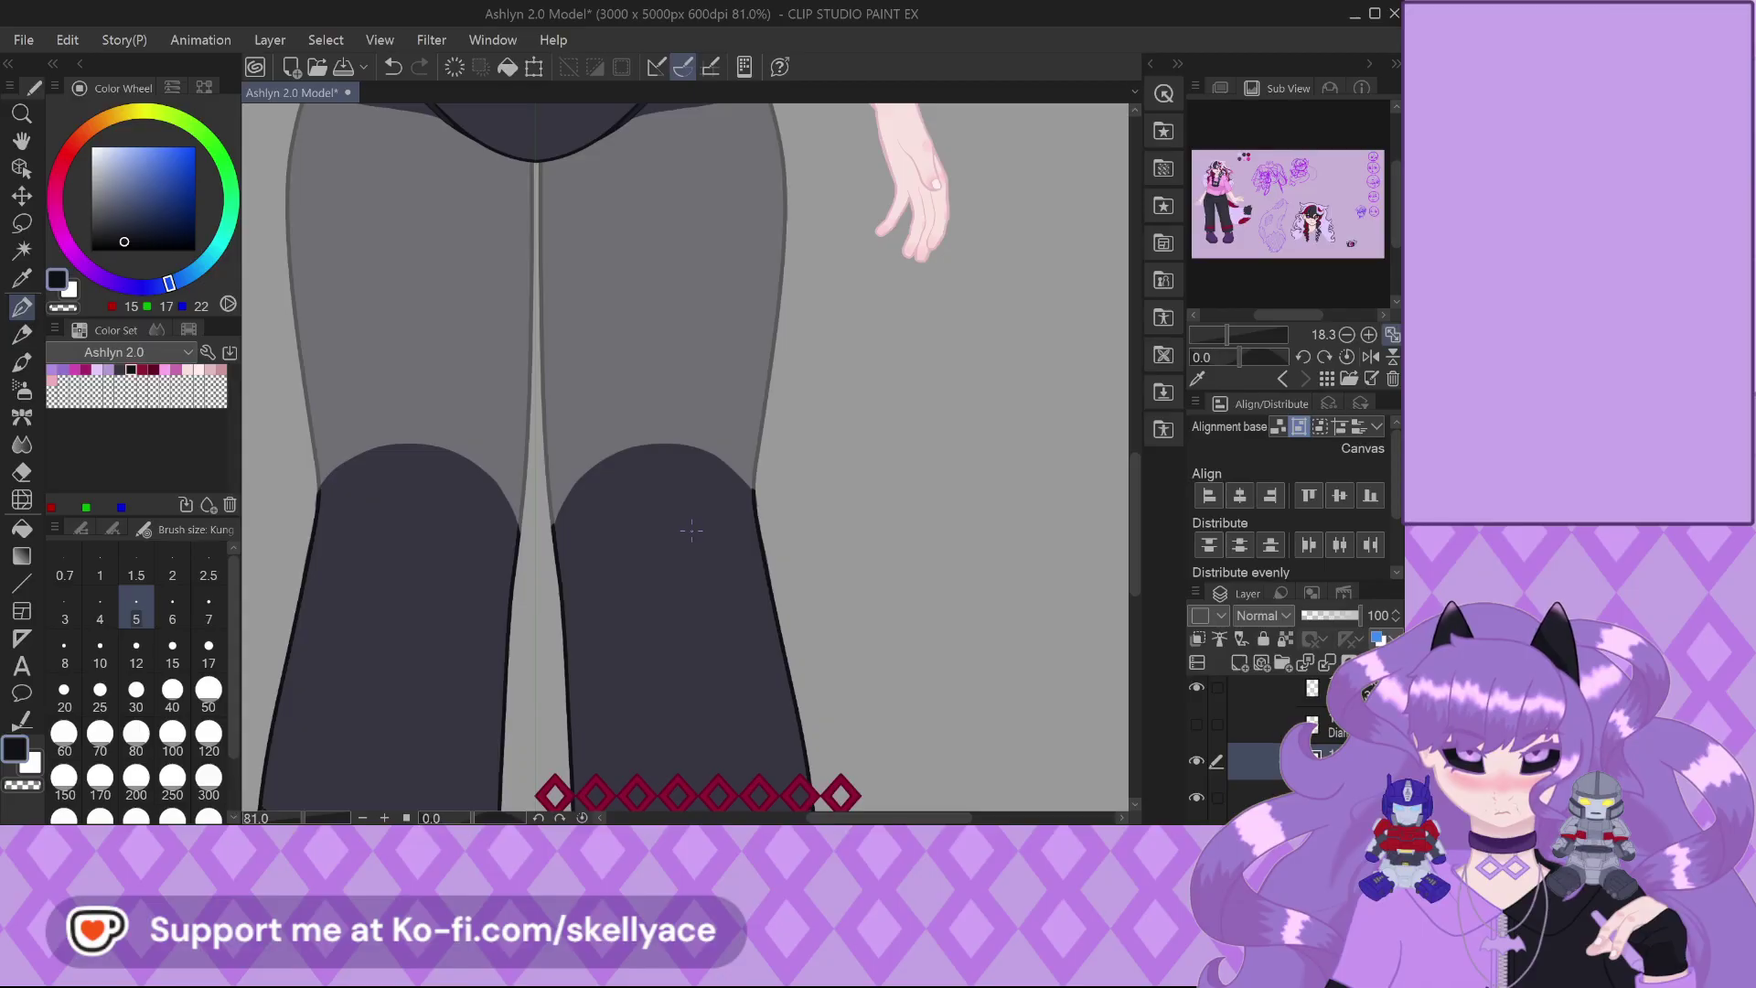
key("ctrl+z")
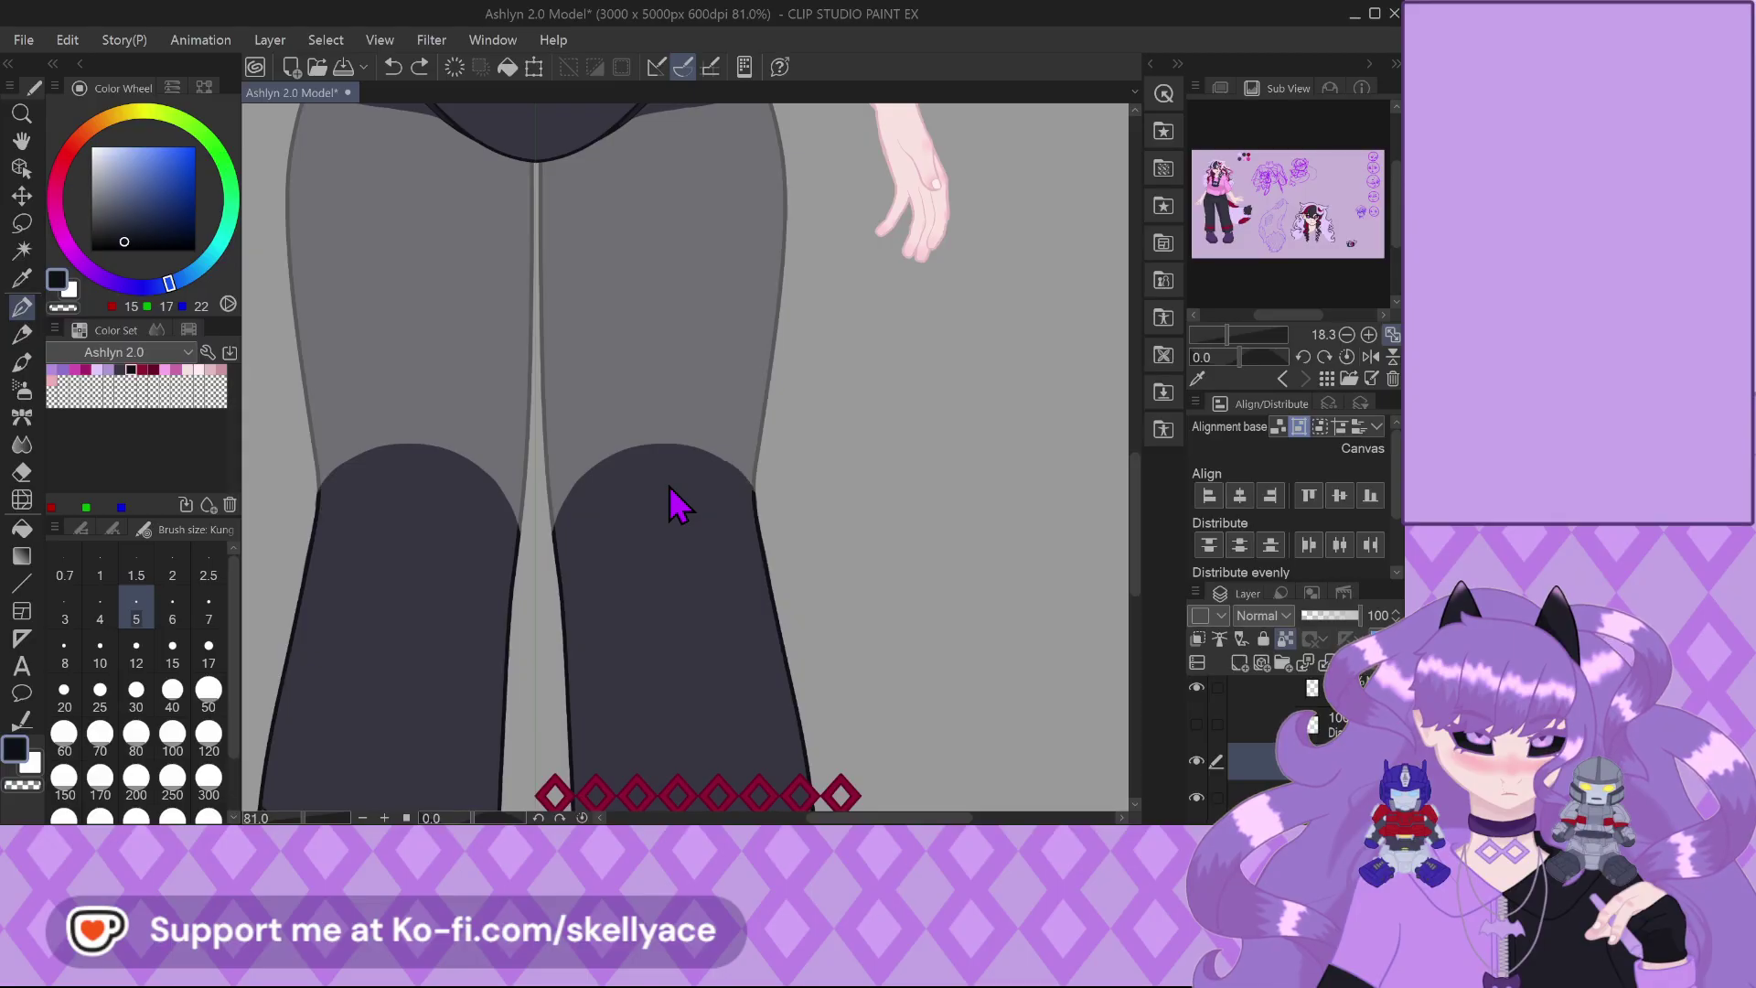
key("ctrl+y")
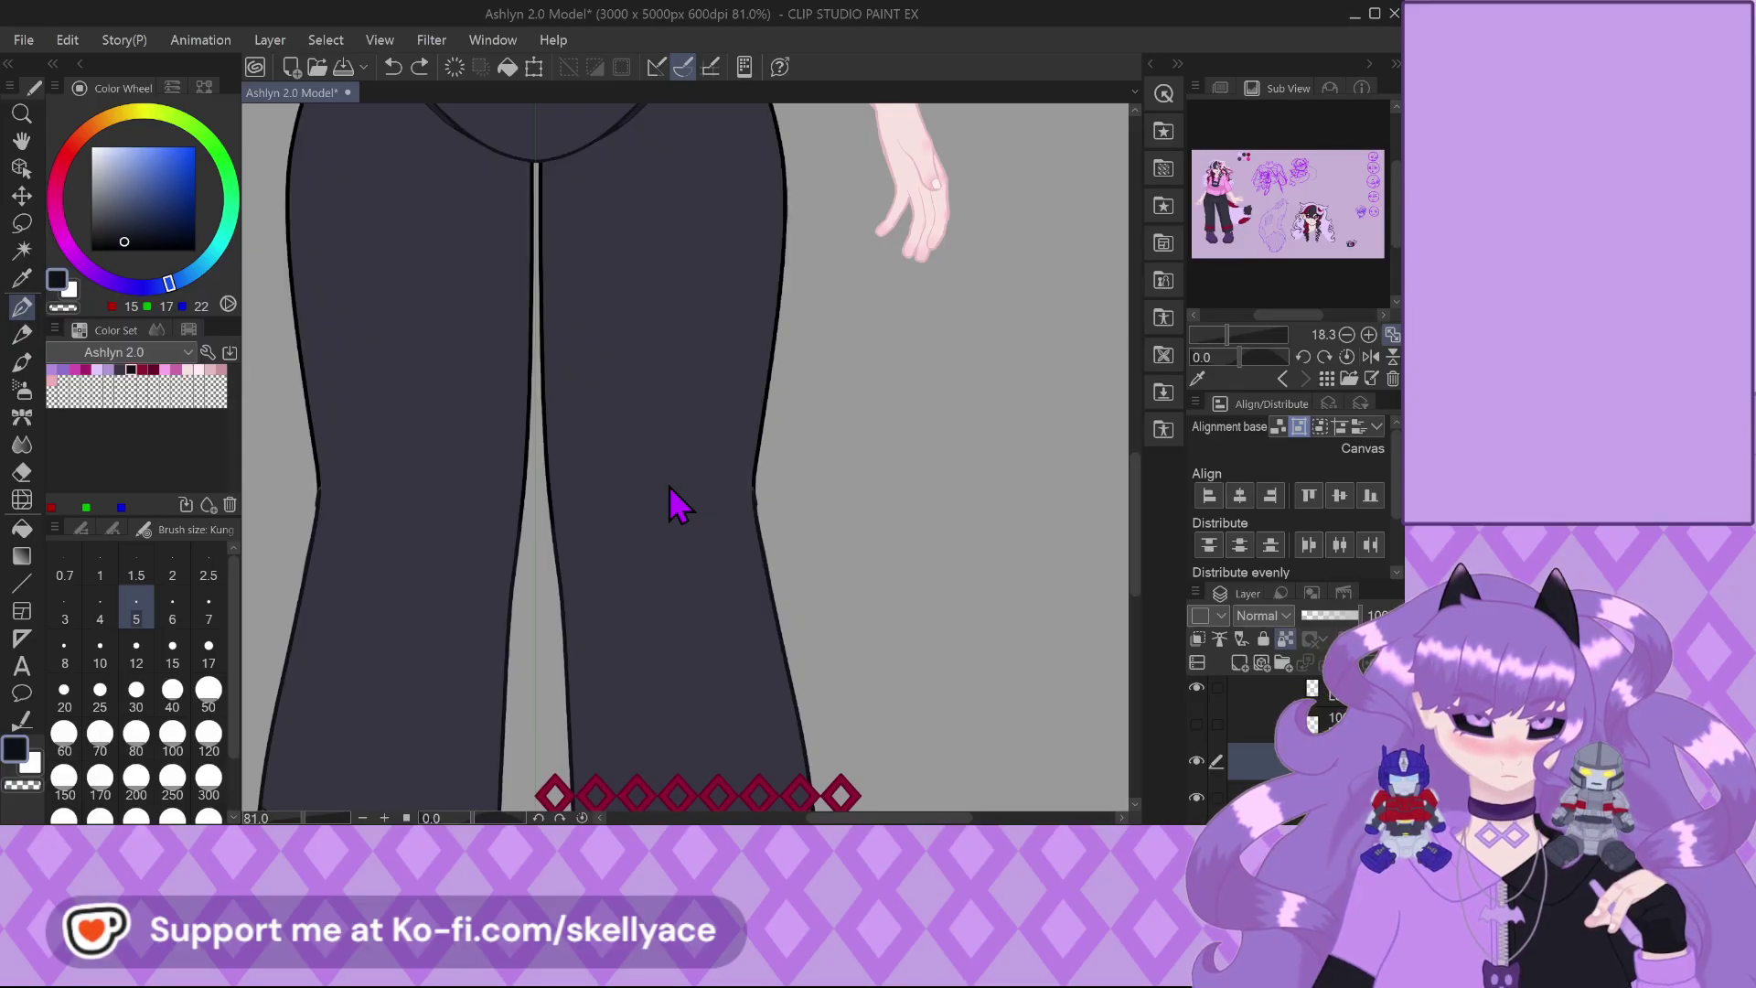
key("ctrl+z")
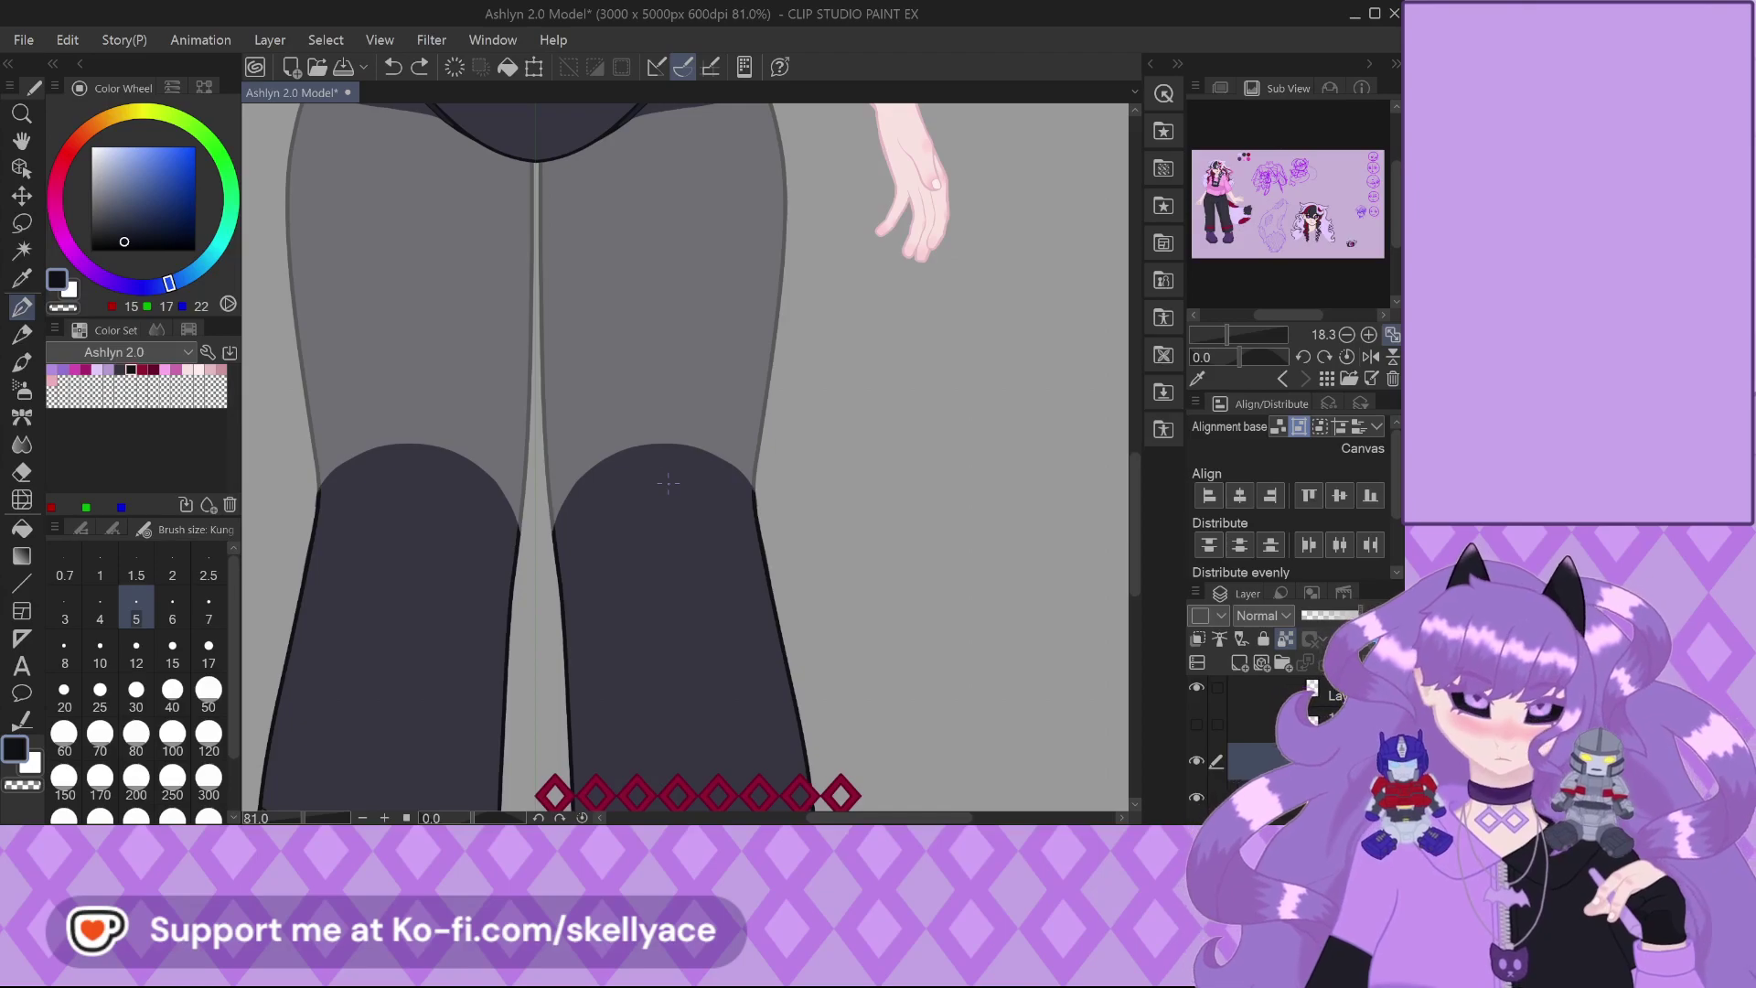
Select and unlock the lower leg's layer, and retouch the knee curve near the right-hand leg's outer outline
scroll(1289, 741, "up", 1)
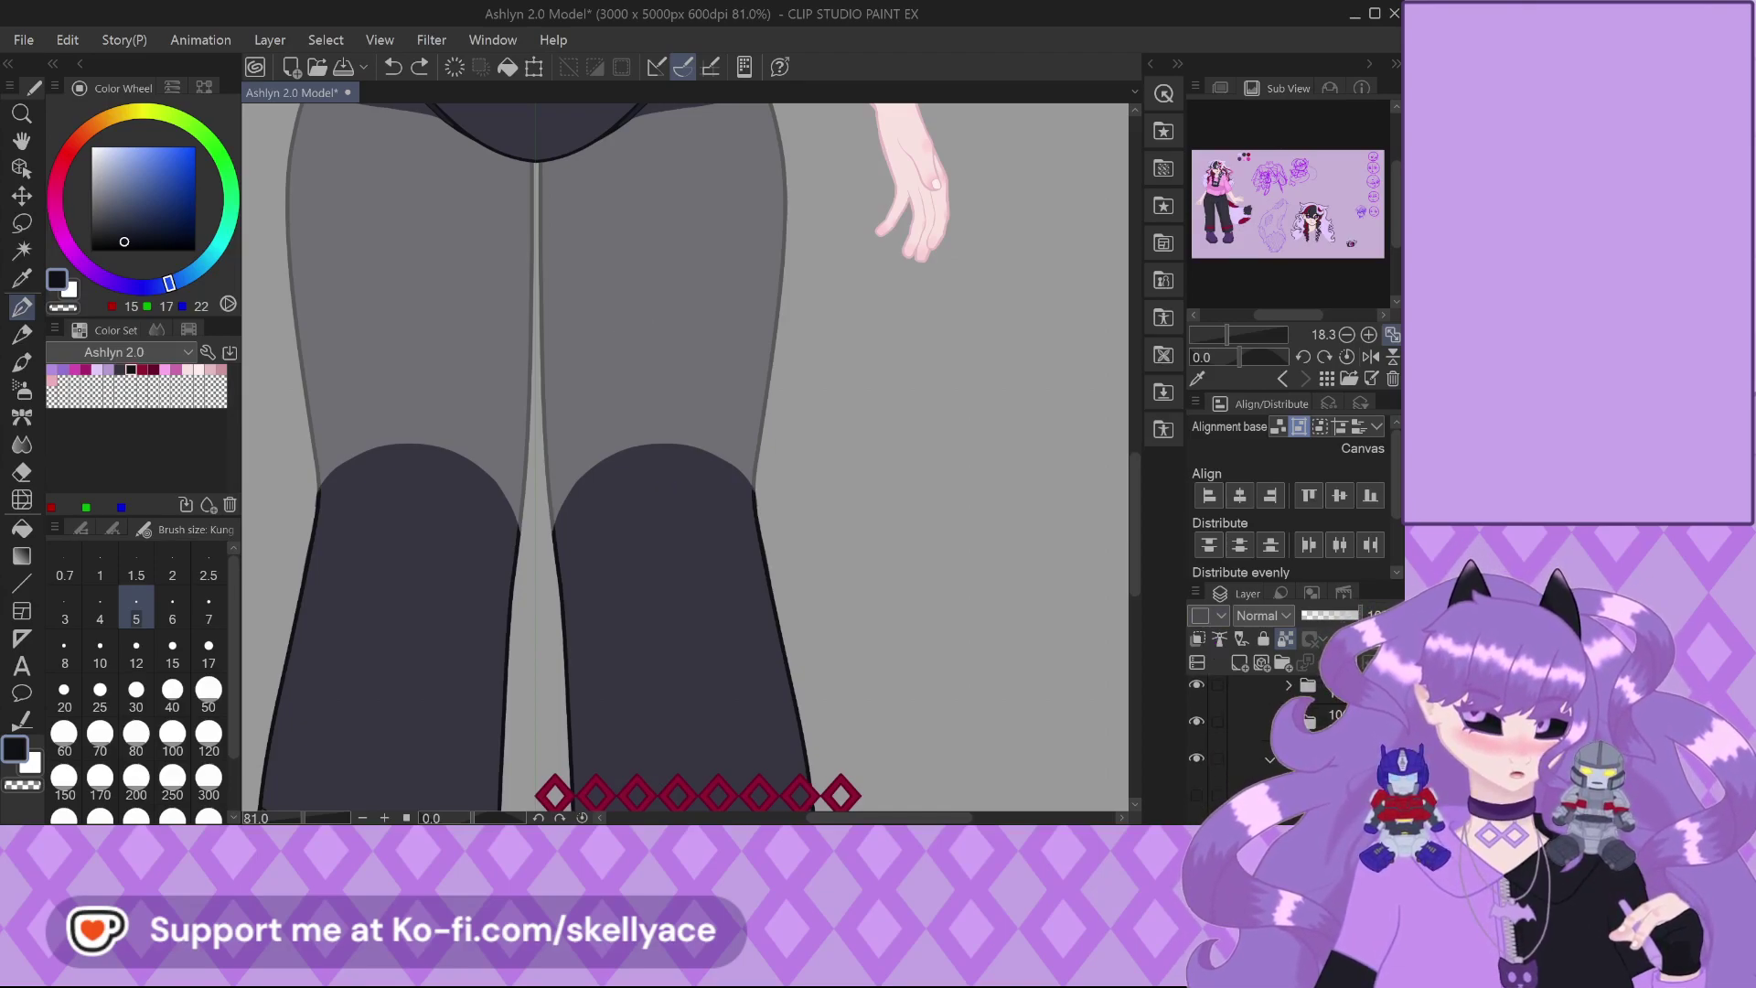
scroll(1289, 740, "down", 1)
left_click(1401, 754)
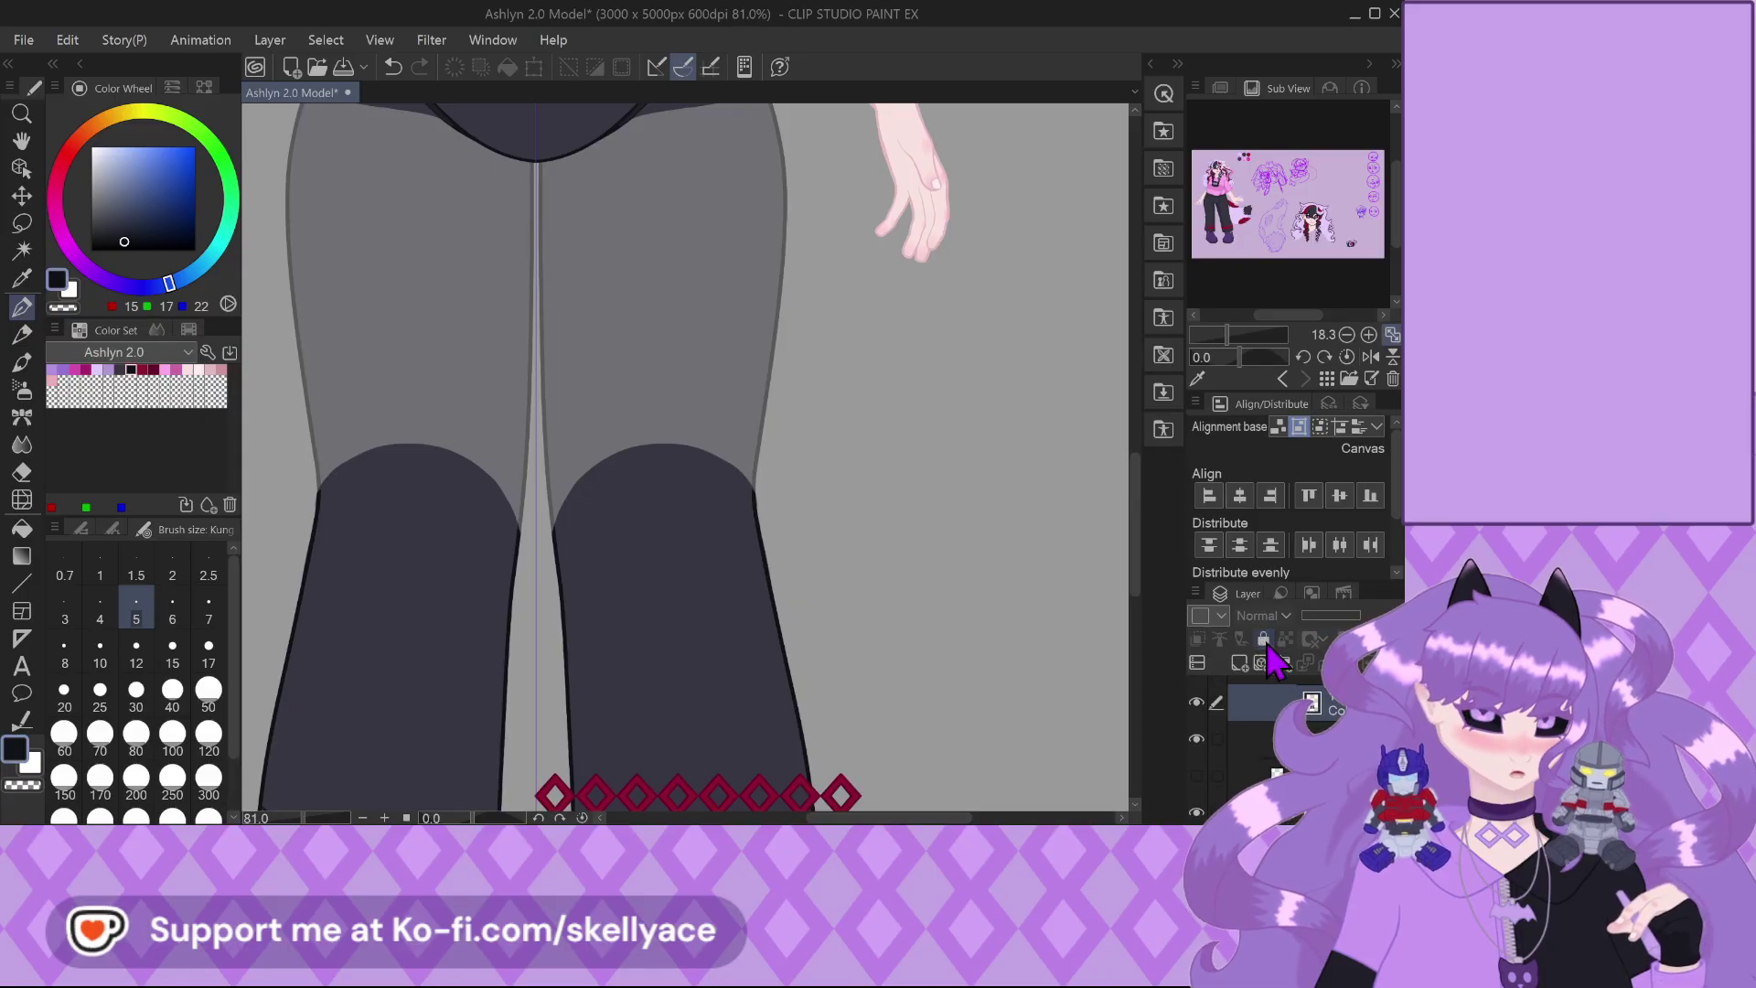
scroll(645, 515, "up", 4)
scroll(820, 445, "up", 6)
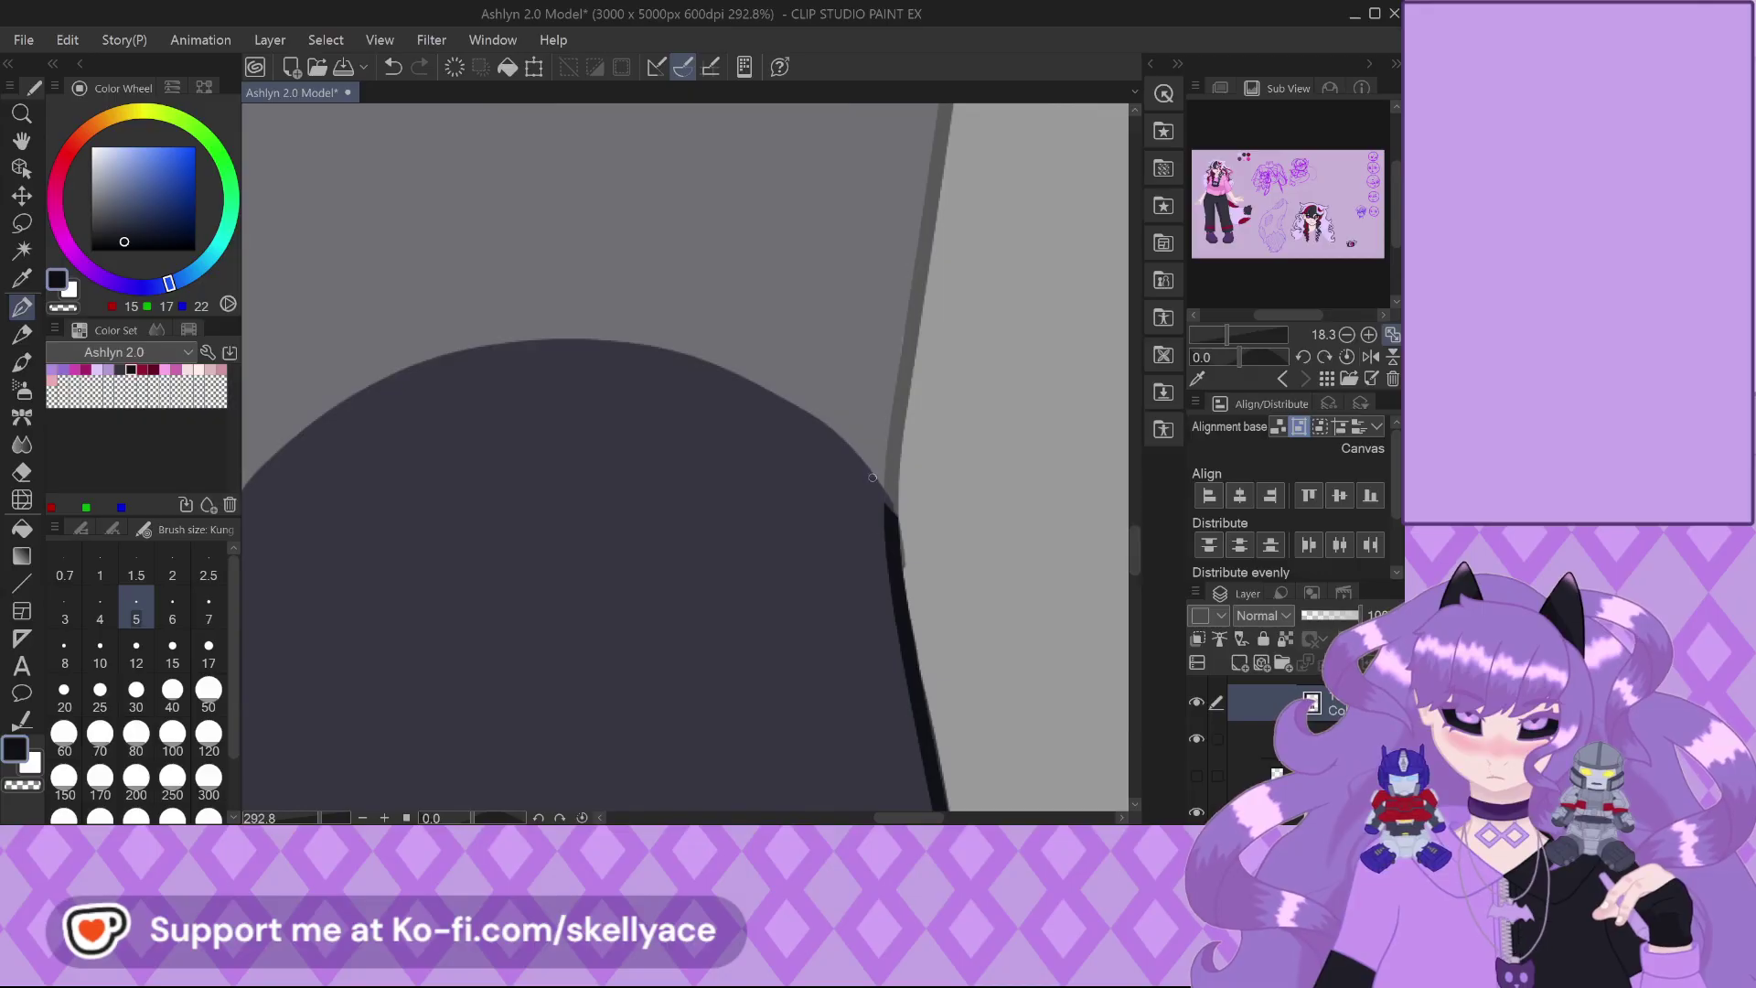
mouse_move(914, 508)
left_mouse_down()
mouse_move(968, 624)
mouse_move(869, 466)
left_mouse_up()
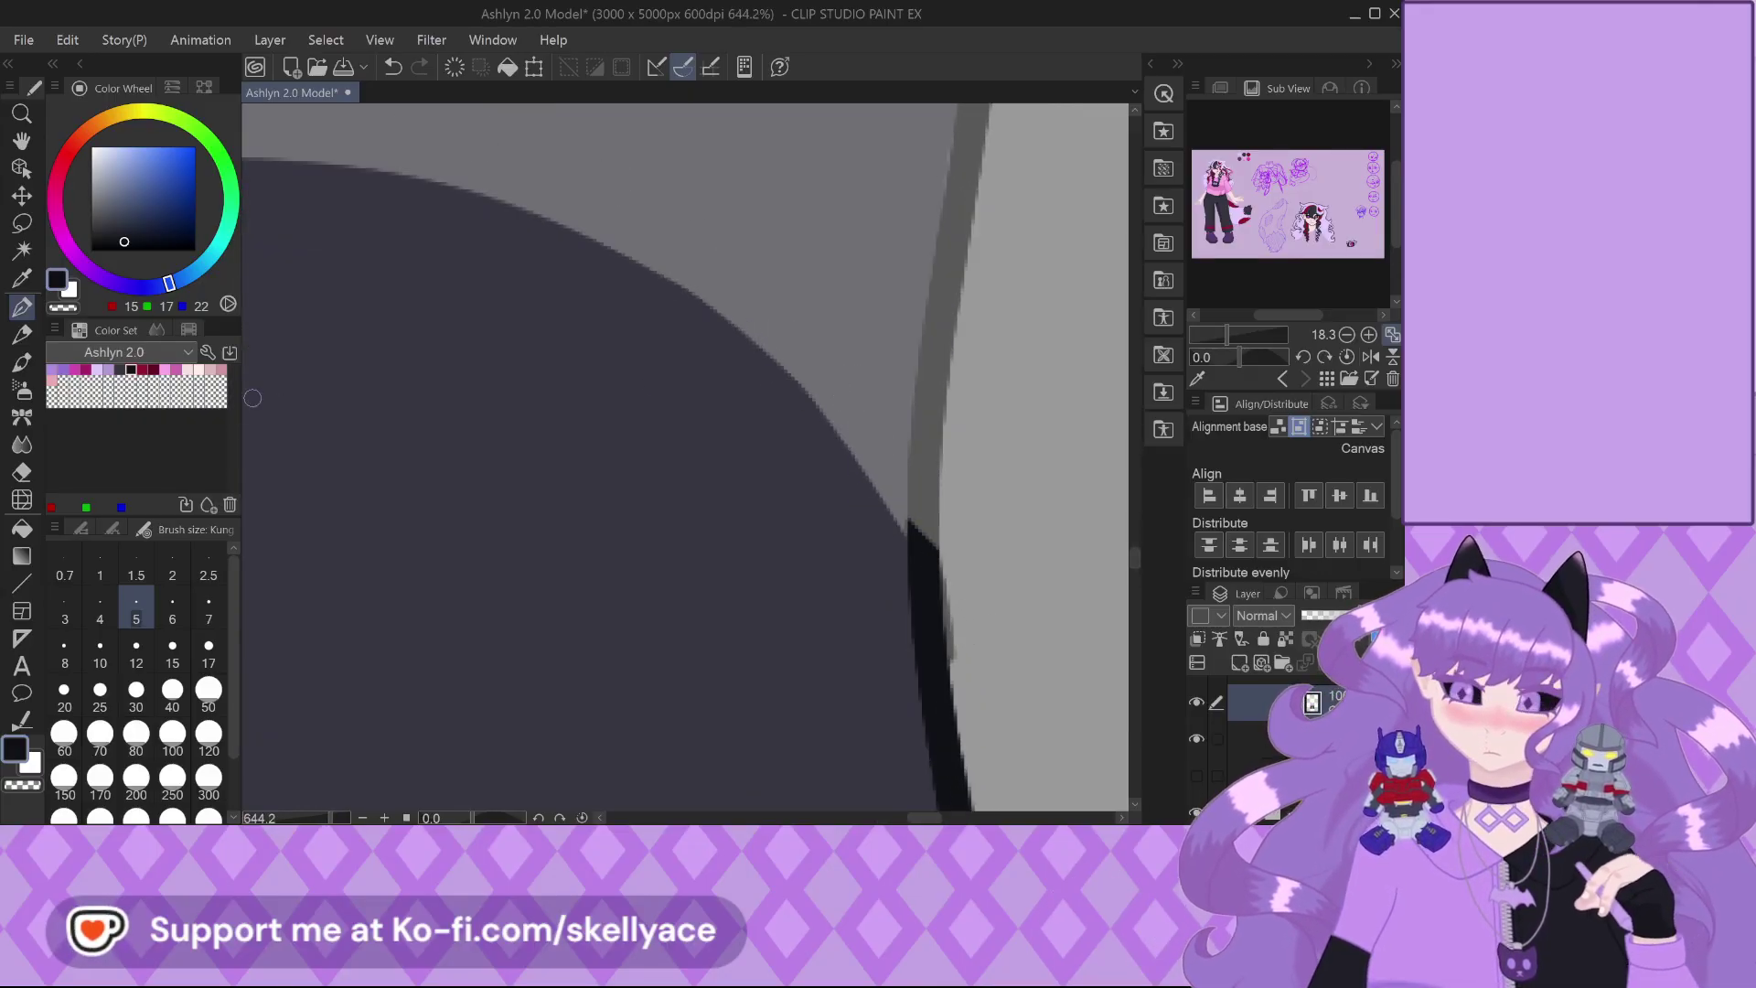
On the outline layer, extend and round the outer outline's upper end at the right-hand knee with the near-black colour
scroll(381, 465, "down", 2)
scroll(590, 425, "up", 3)
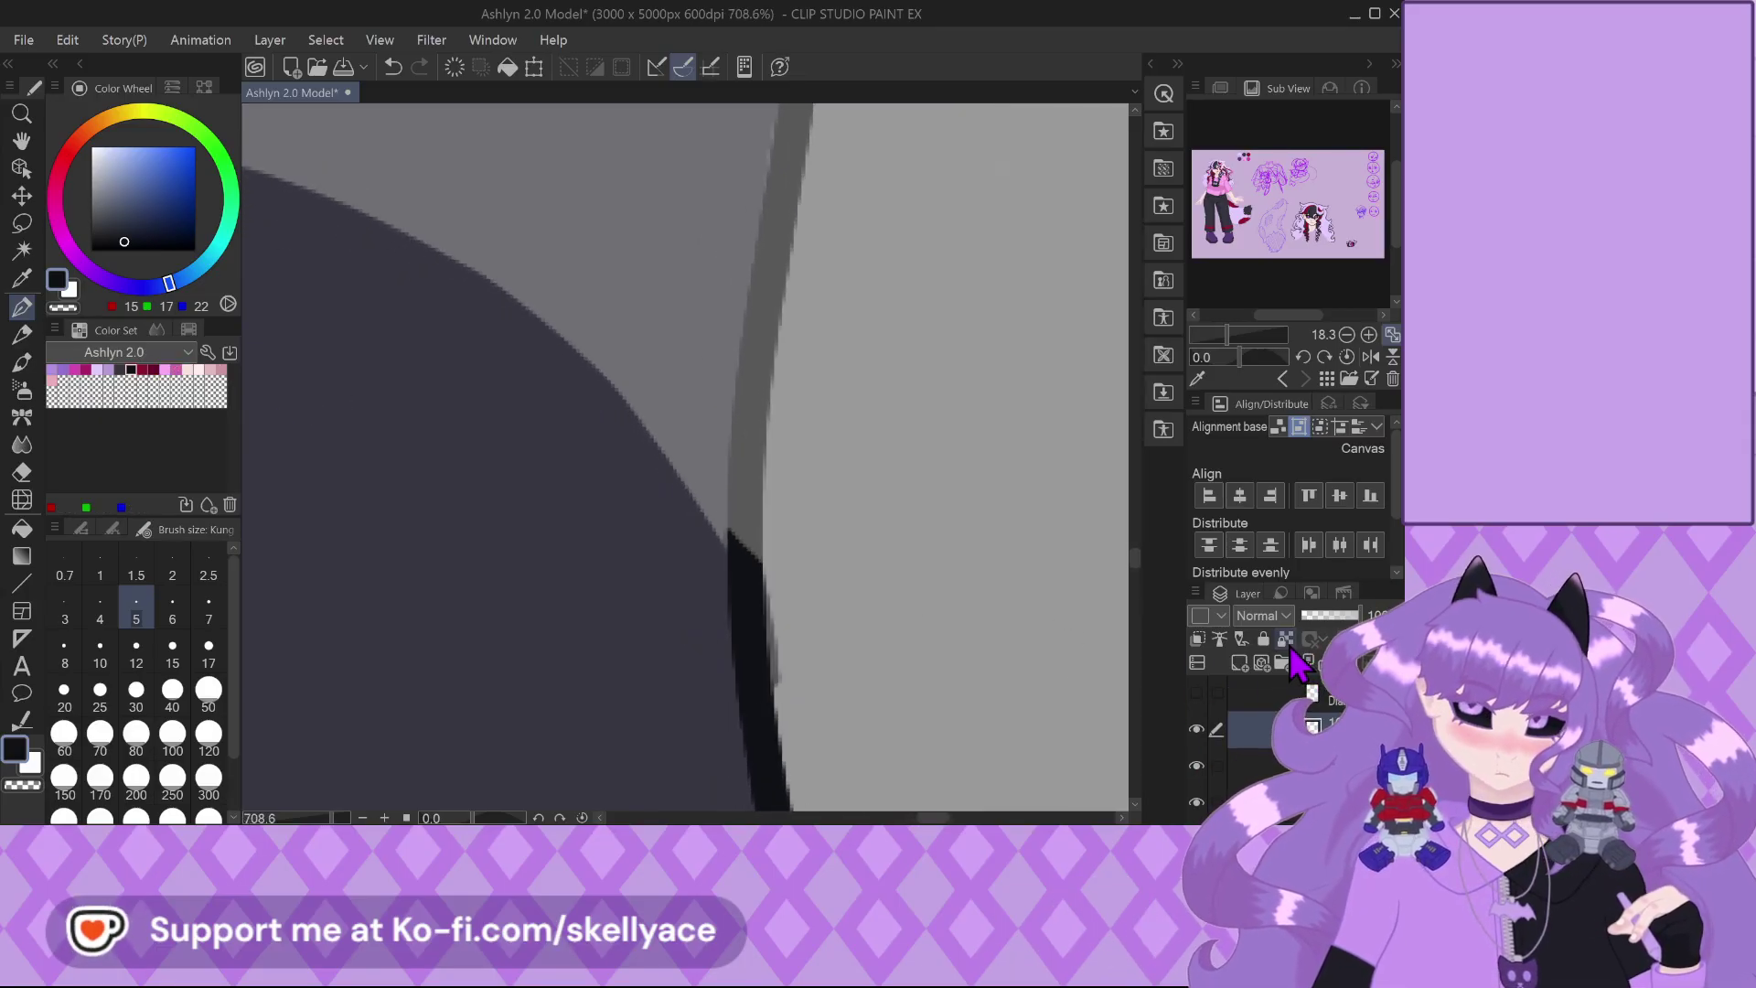
scroll(726, 528, "up", 4)
left_click_drag(726, 528, 767, 546)
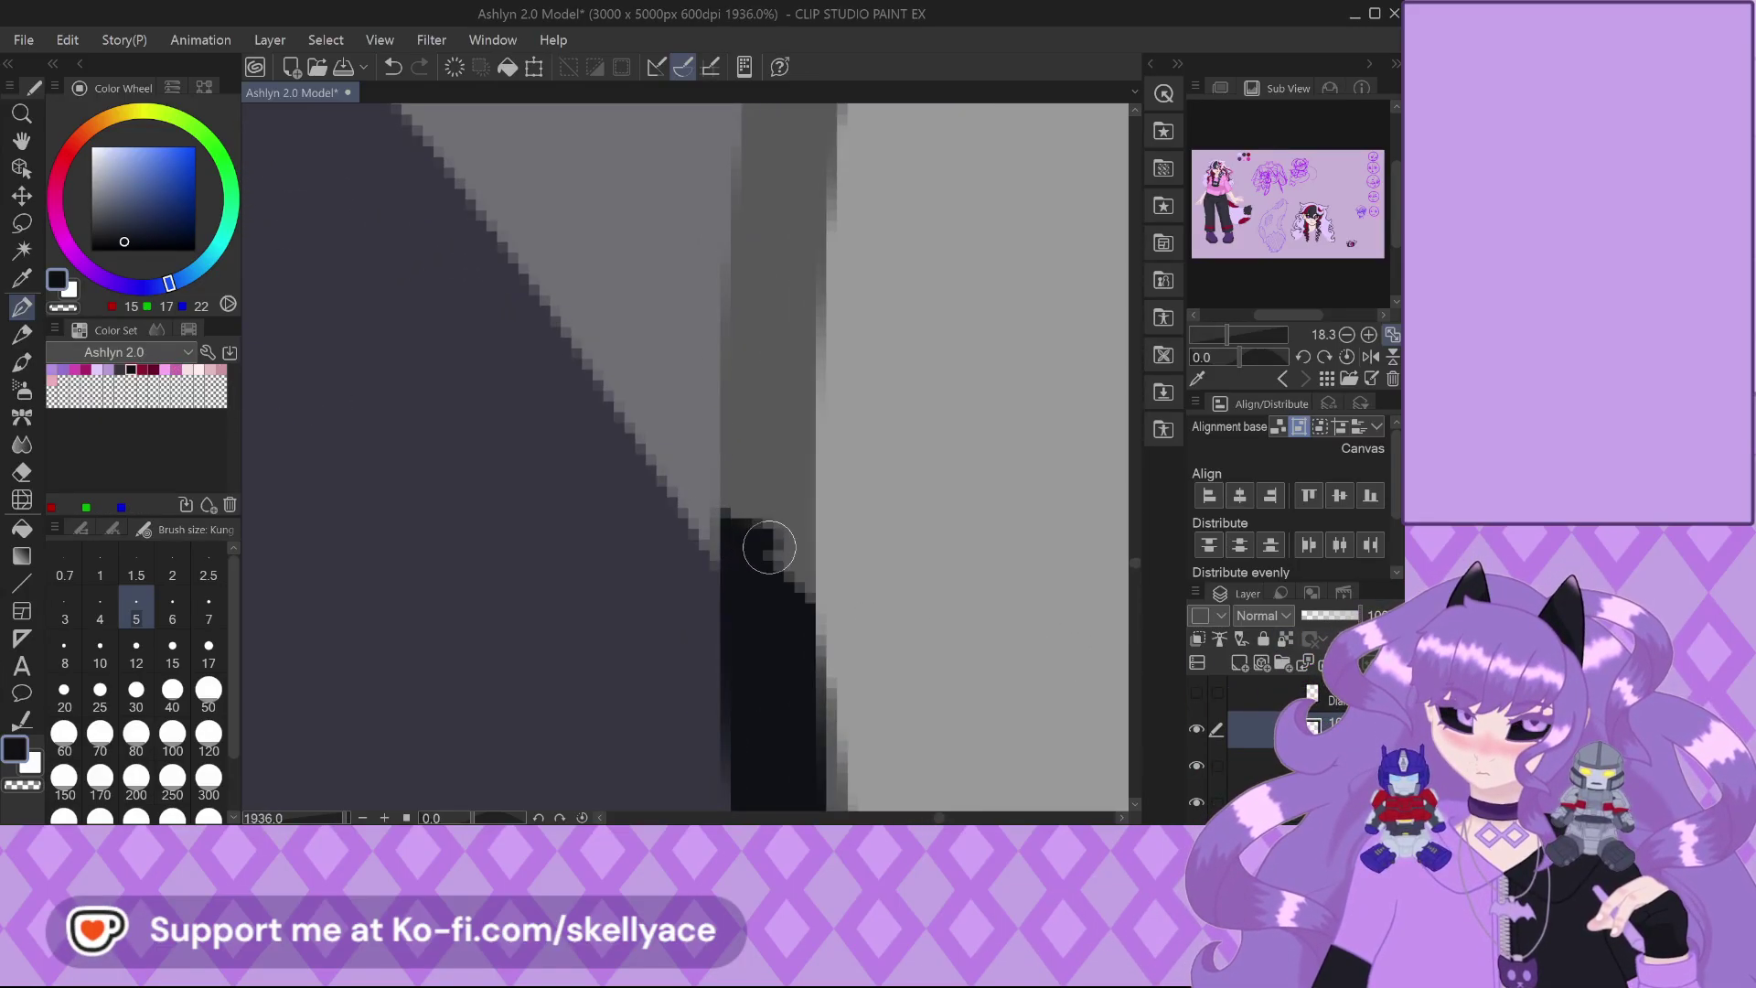
mouse_move(799, 605)
left_mouse_down()
mouse_move(743, 525)
mouse_move(735, 569)
mouse_move(732, 524)
mouse_move(786, 542)
left_mouse_up()
scroll(804, 478, "down", 5)
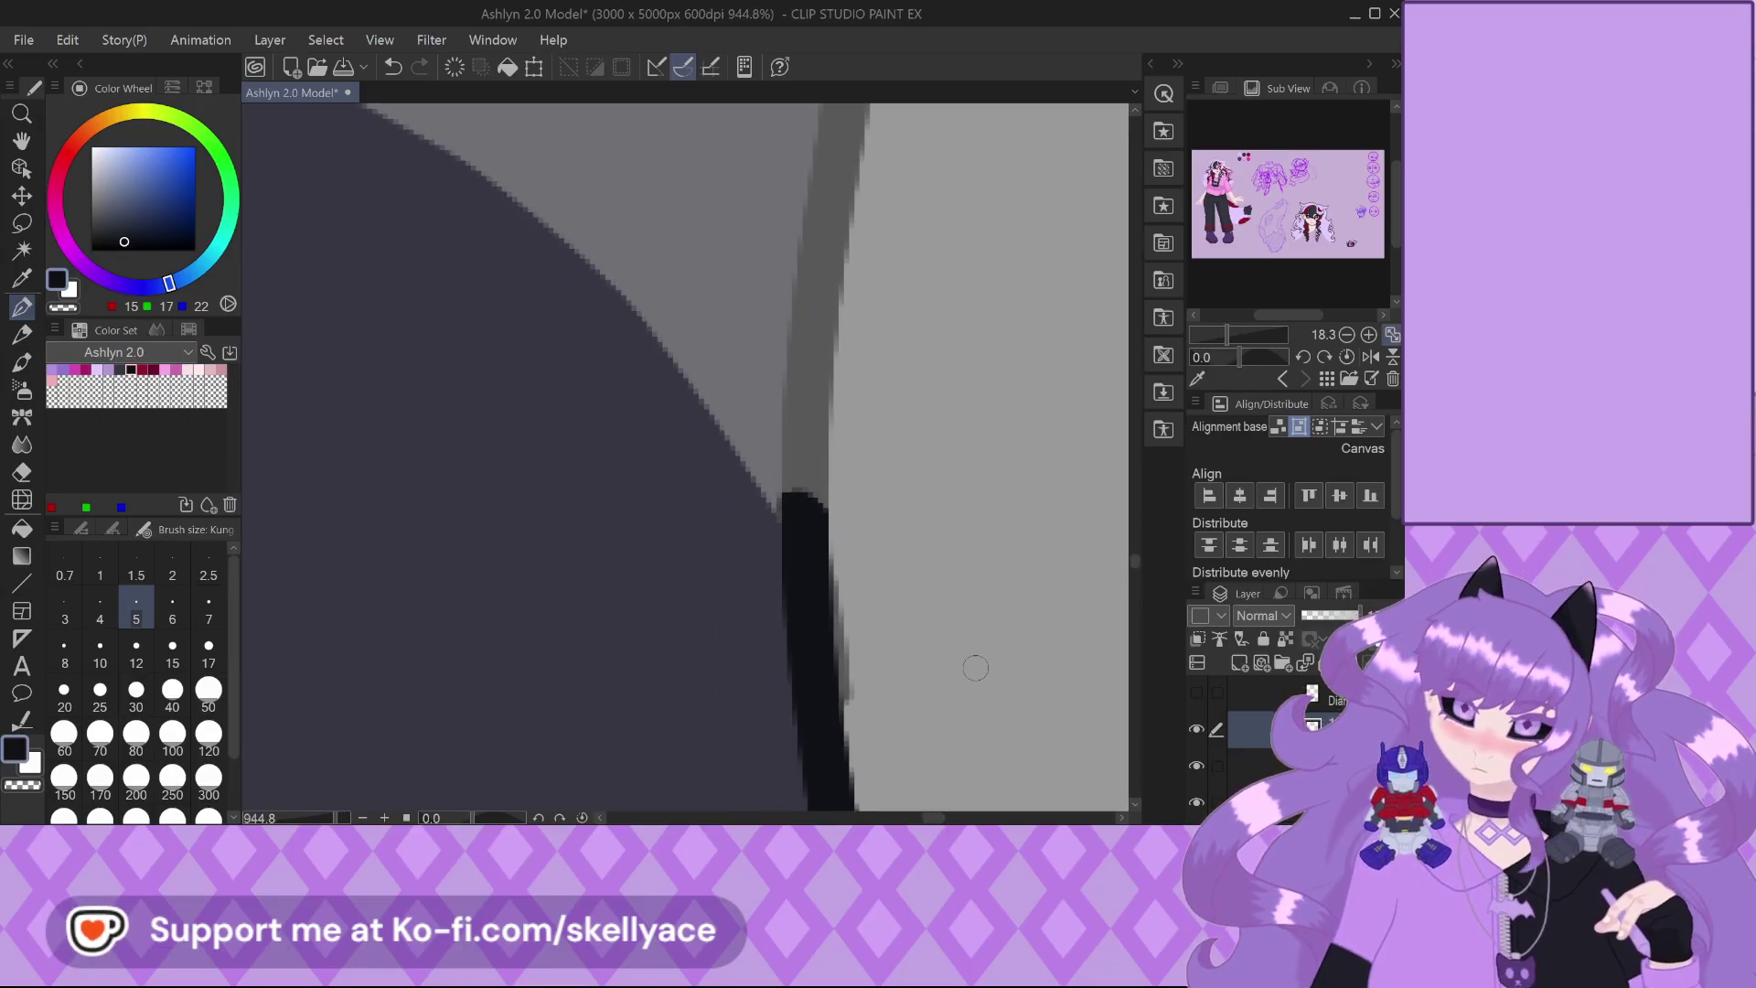
Extend and round the upper end of the inner outline at the right-hand knee, mirrored on the other leg
left_click_drag(977, 641, 412, 549)
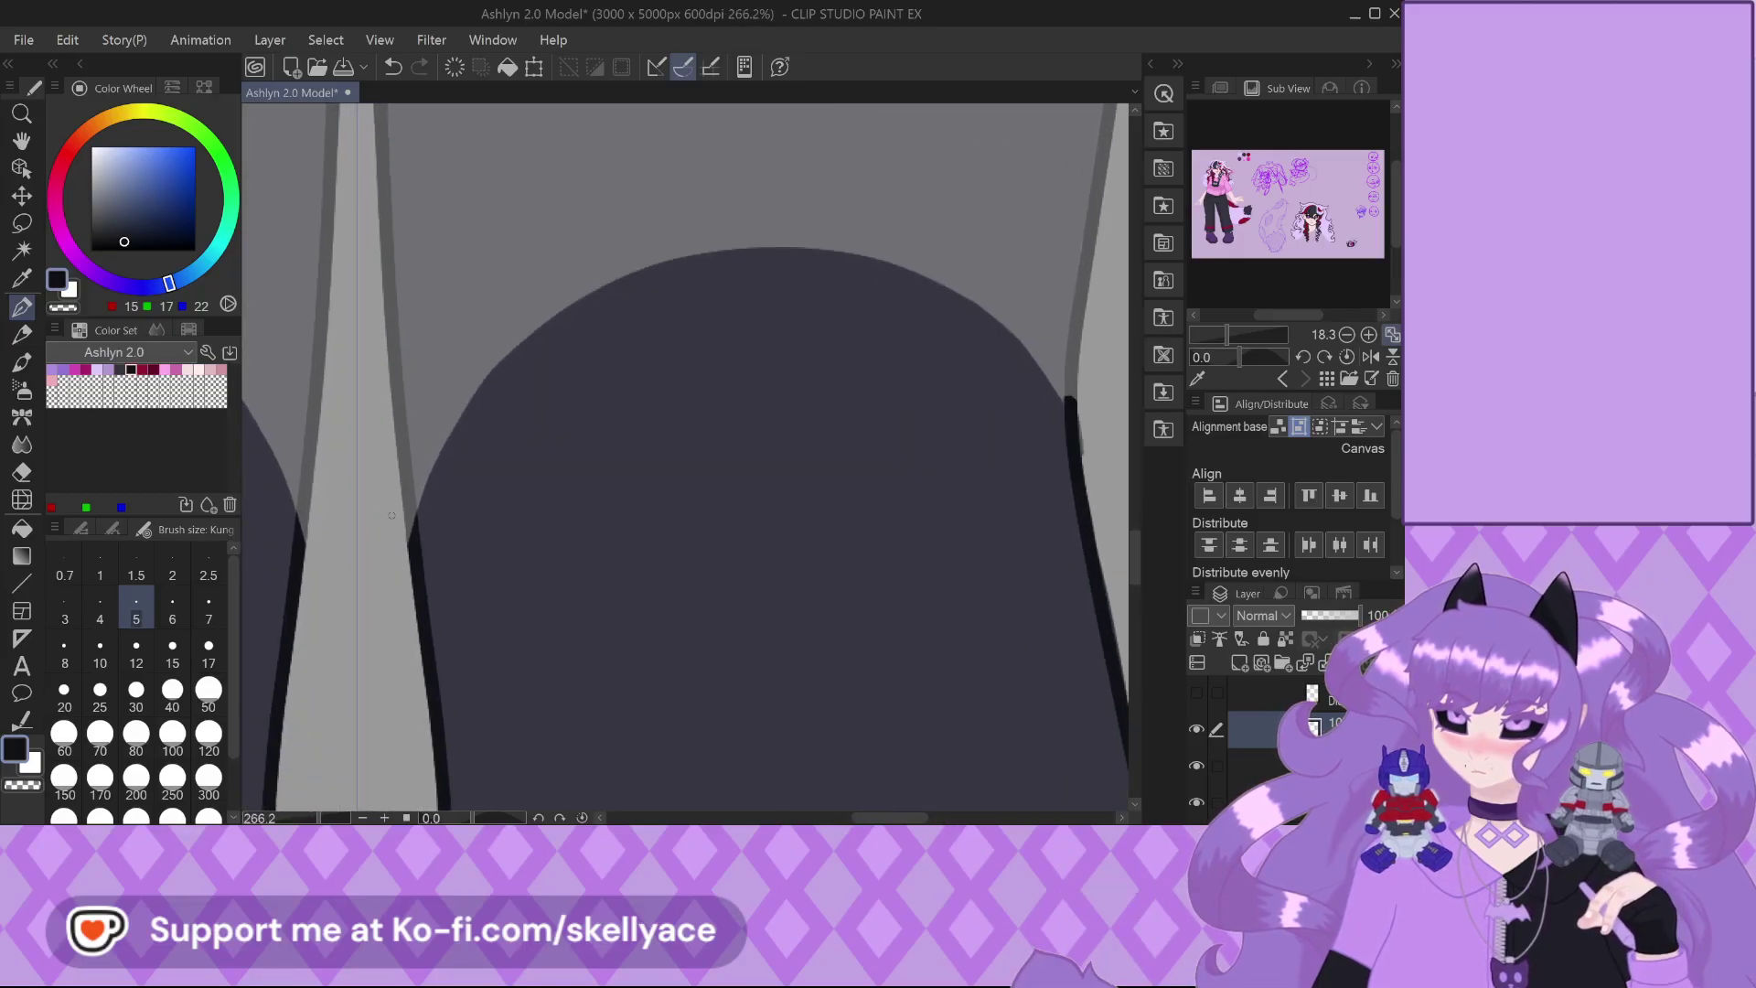
scroll(411, 539, "up", 1)
scroll(412, 539, "up", 4)
mouse_move(417, 500)
left_mouse_down()
mouse_move(419, 419)
mouse_move(460, 347)
left_mouse_up()
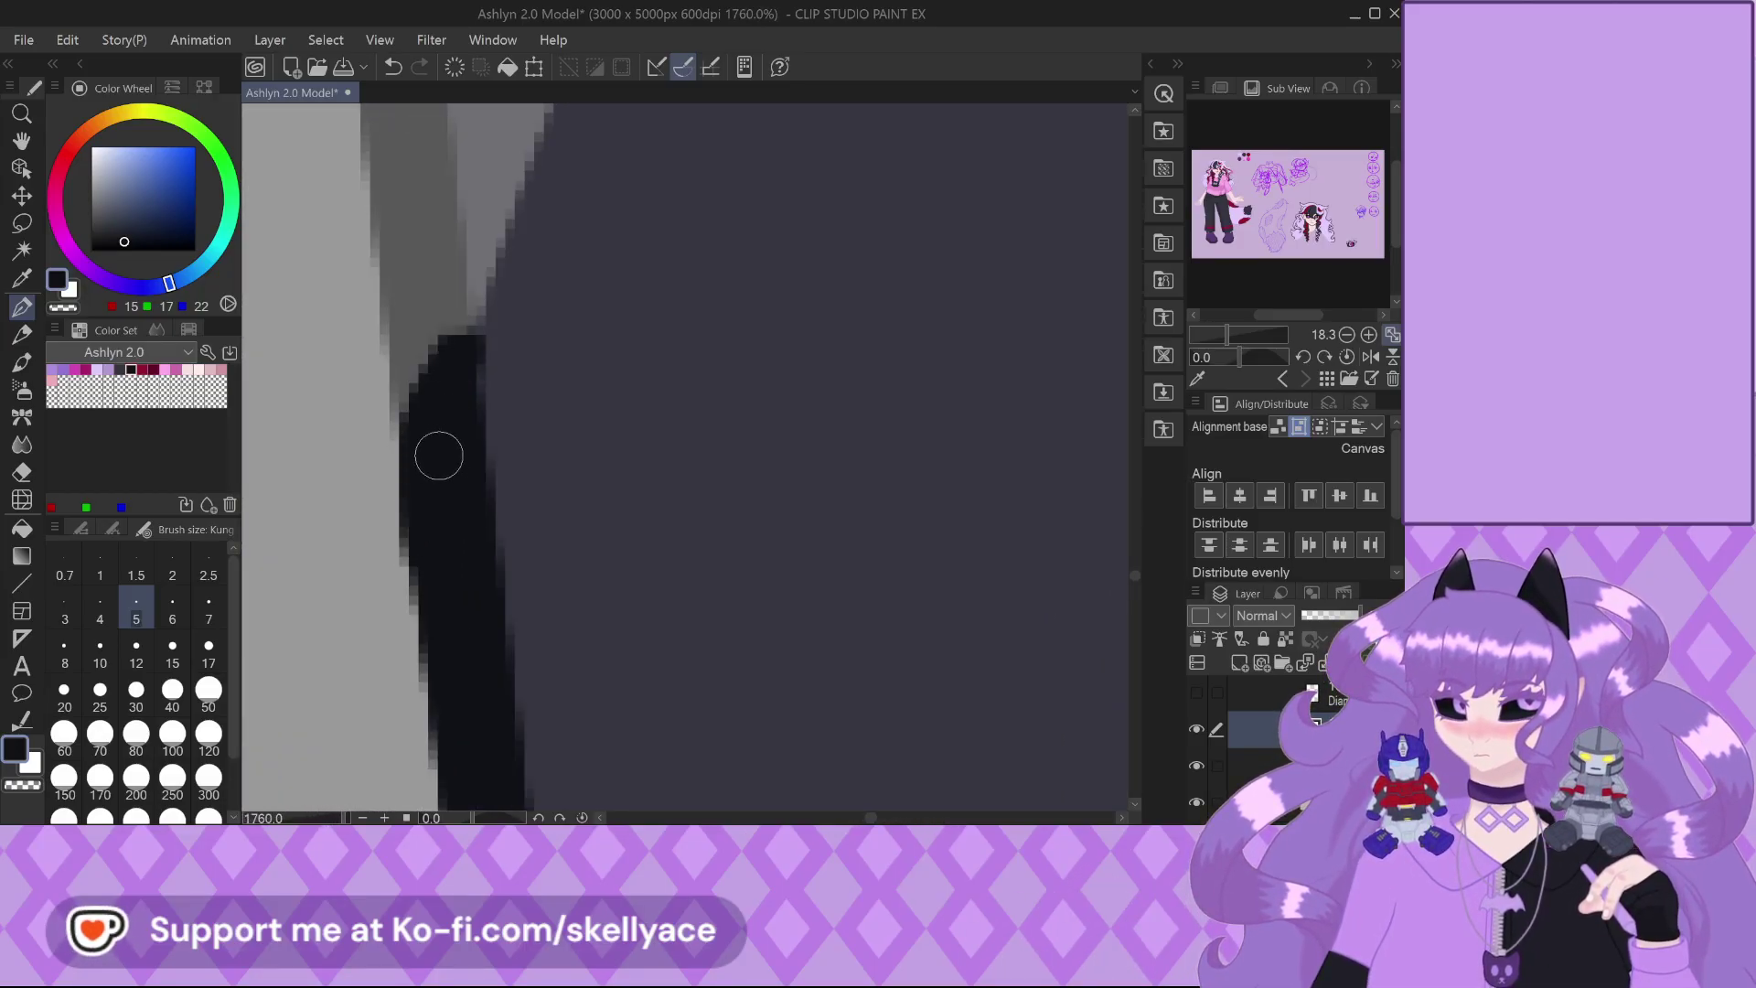
scroll(439, 454, "down", 6)
Sample the dark leg fill (RGB 54, 54, 65) and fill the gap between the knee curve and the outer outline's end
left_click(759, 554, "alt")
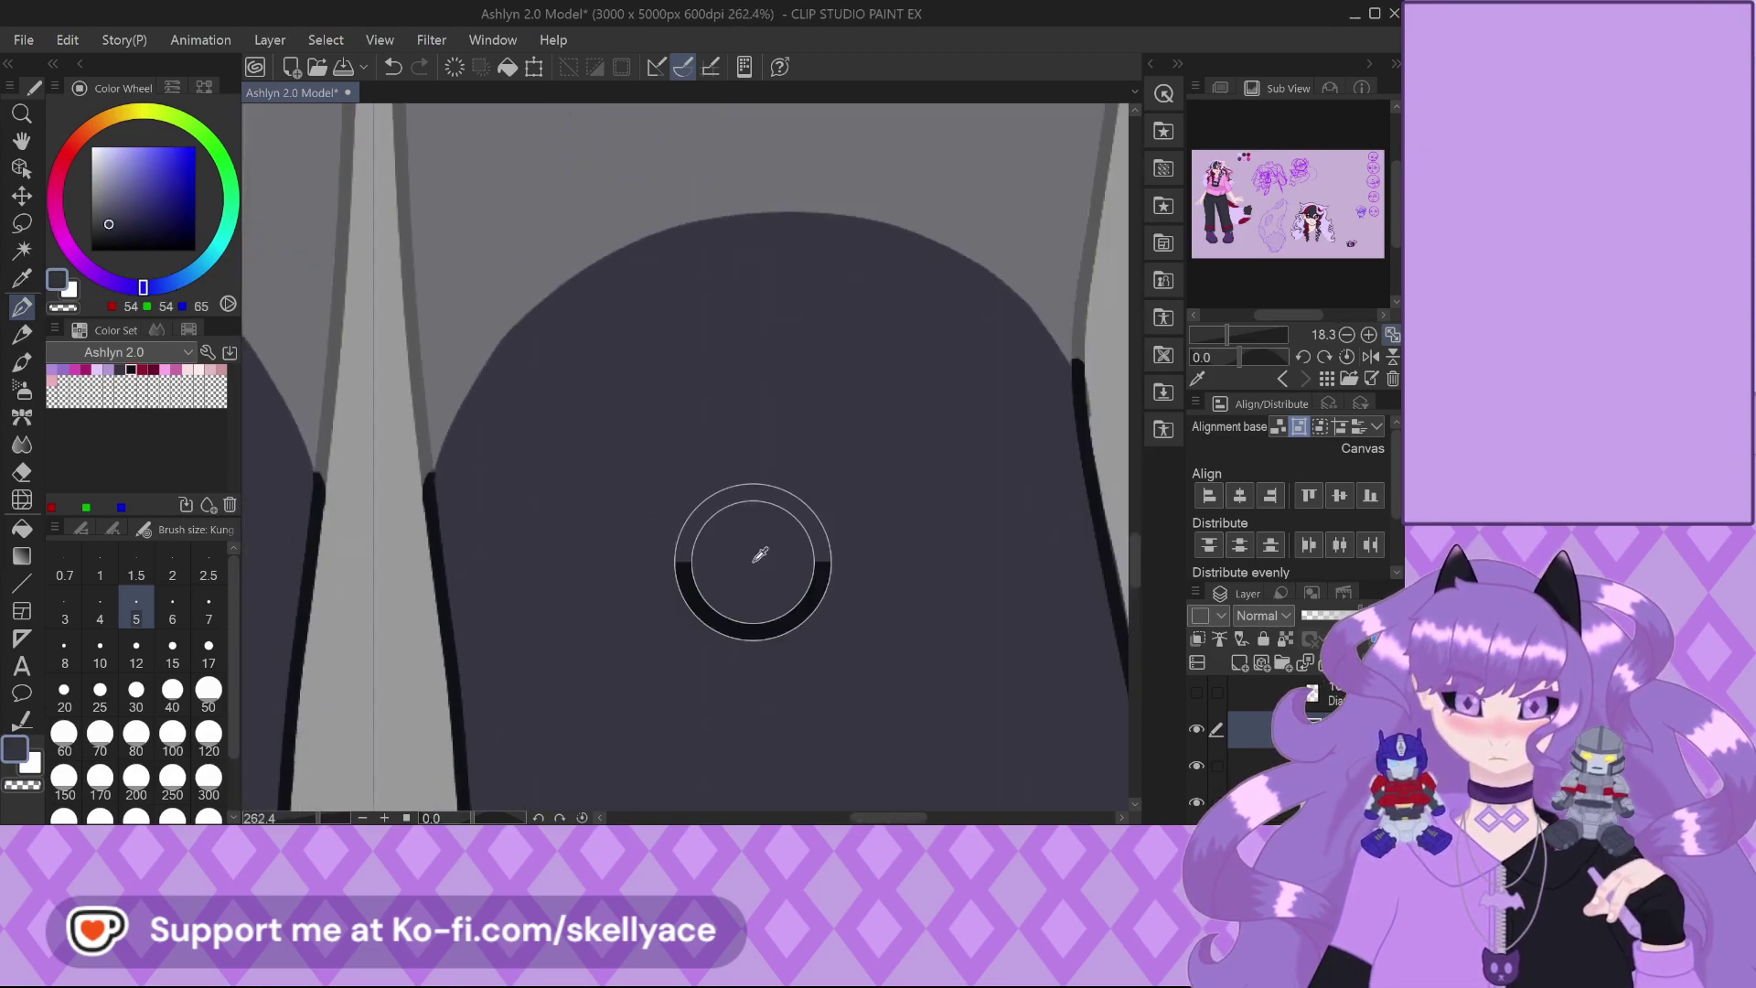
scroll(1087, 656, "up", 6)
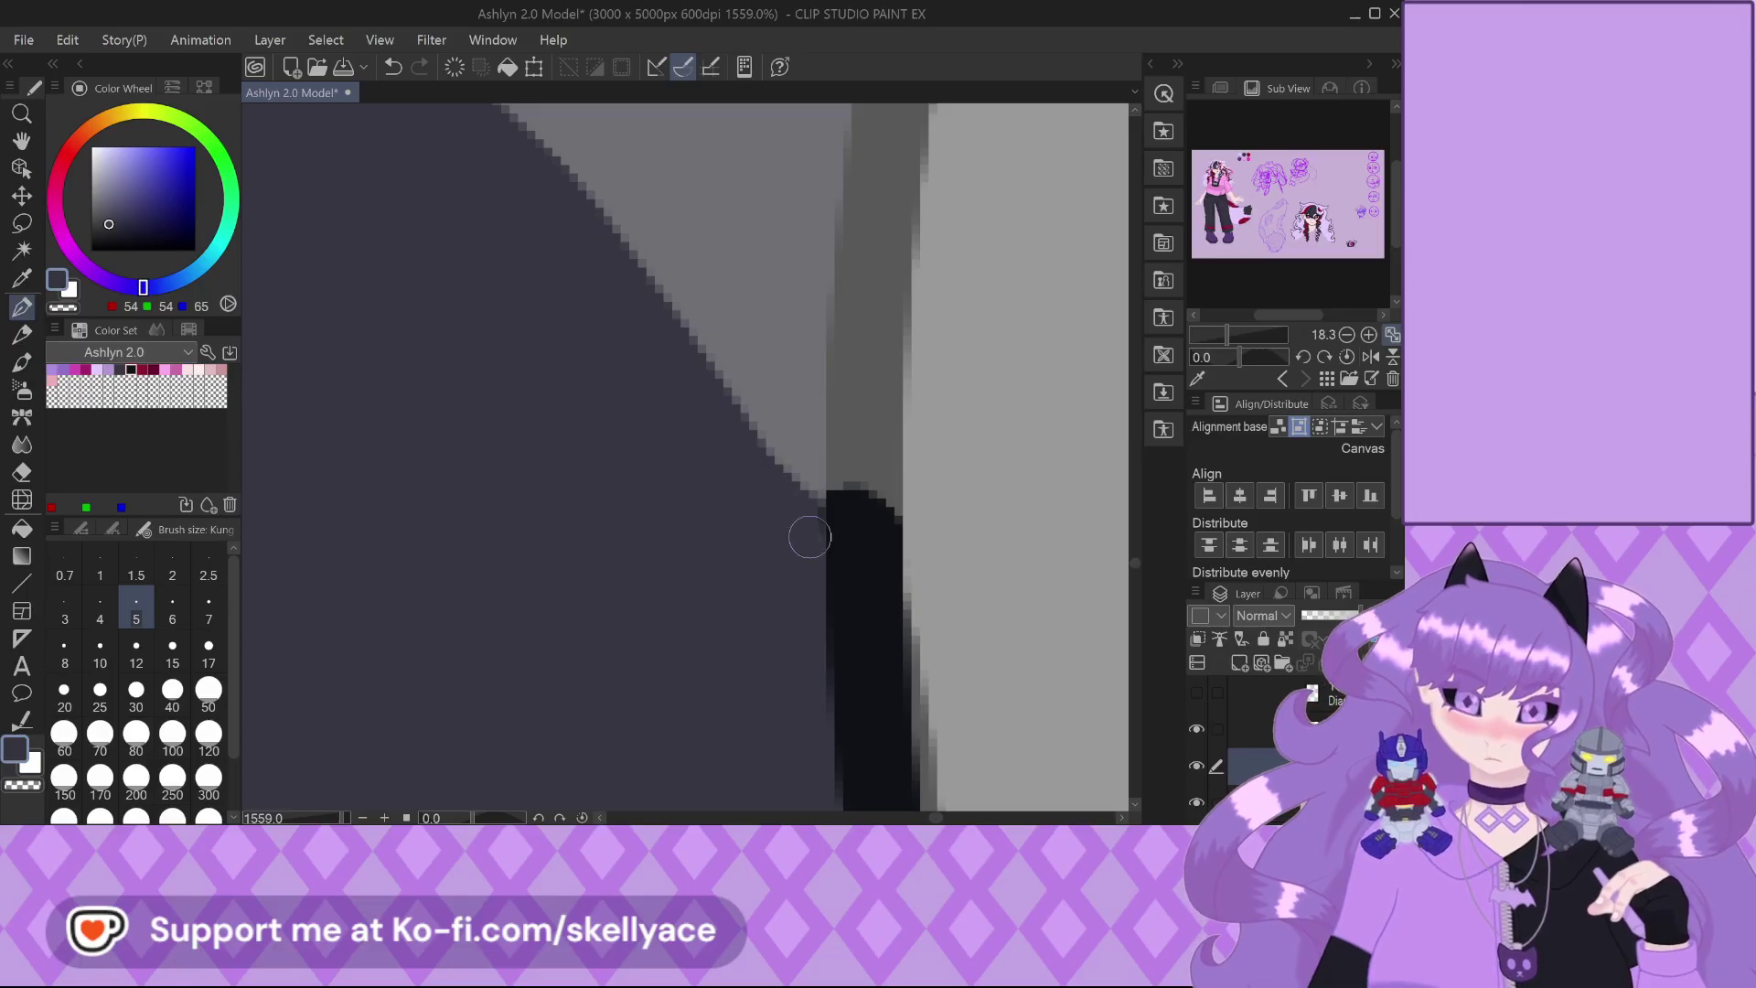
scroll(783, 501, "down", 6)
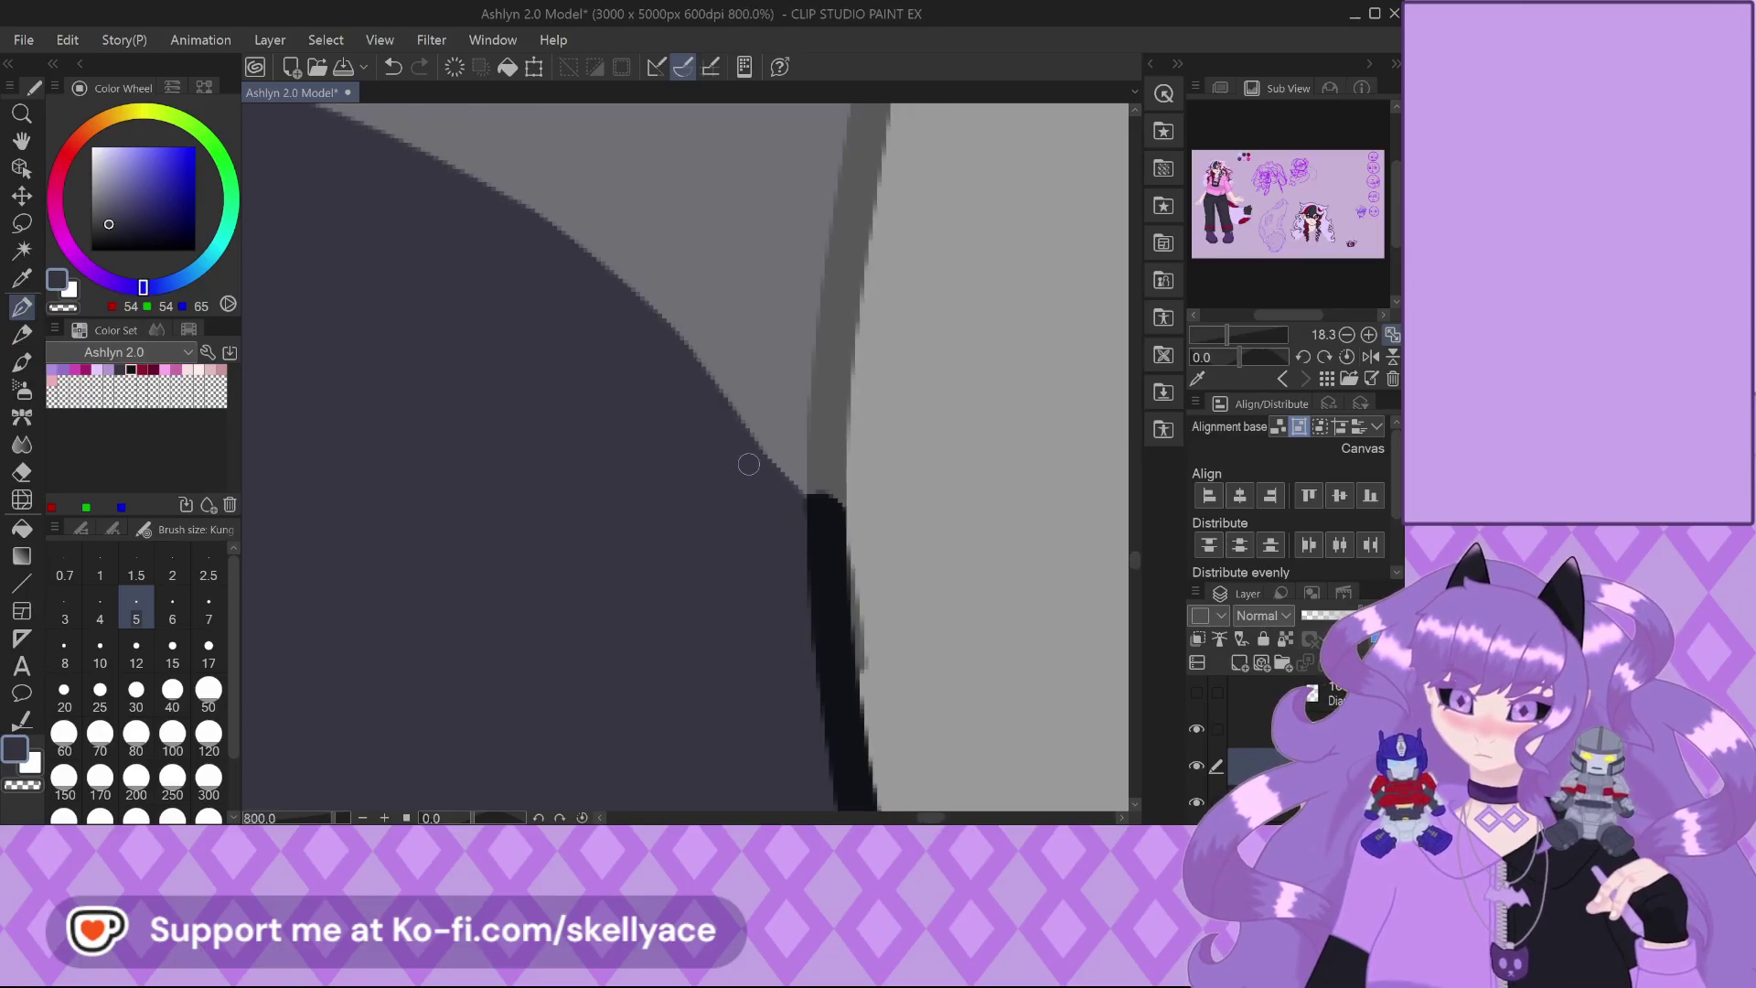
scroll(779, 472, "down", 2)
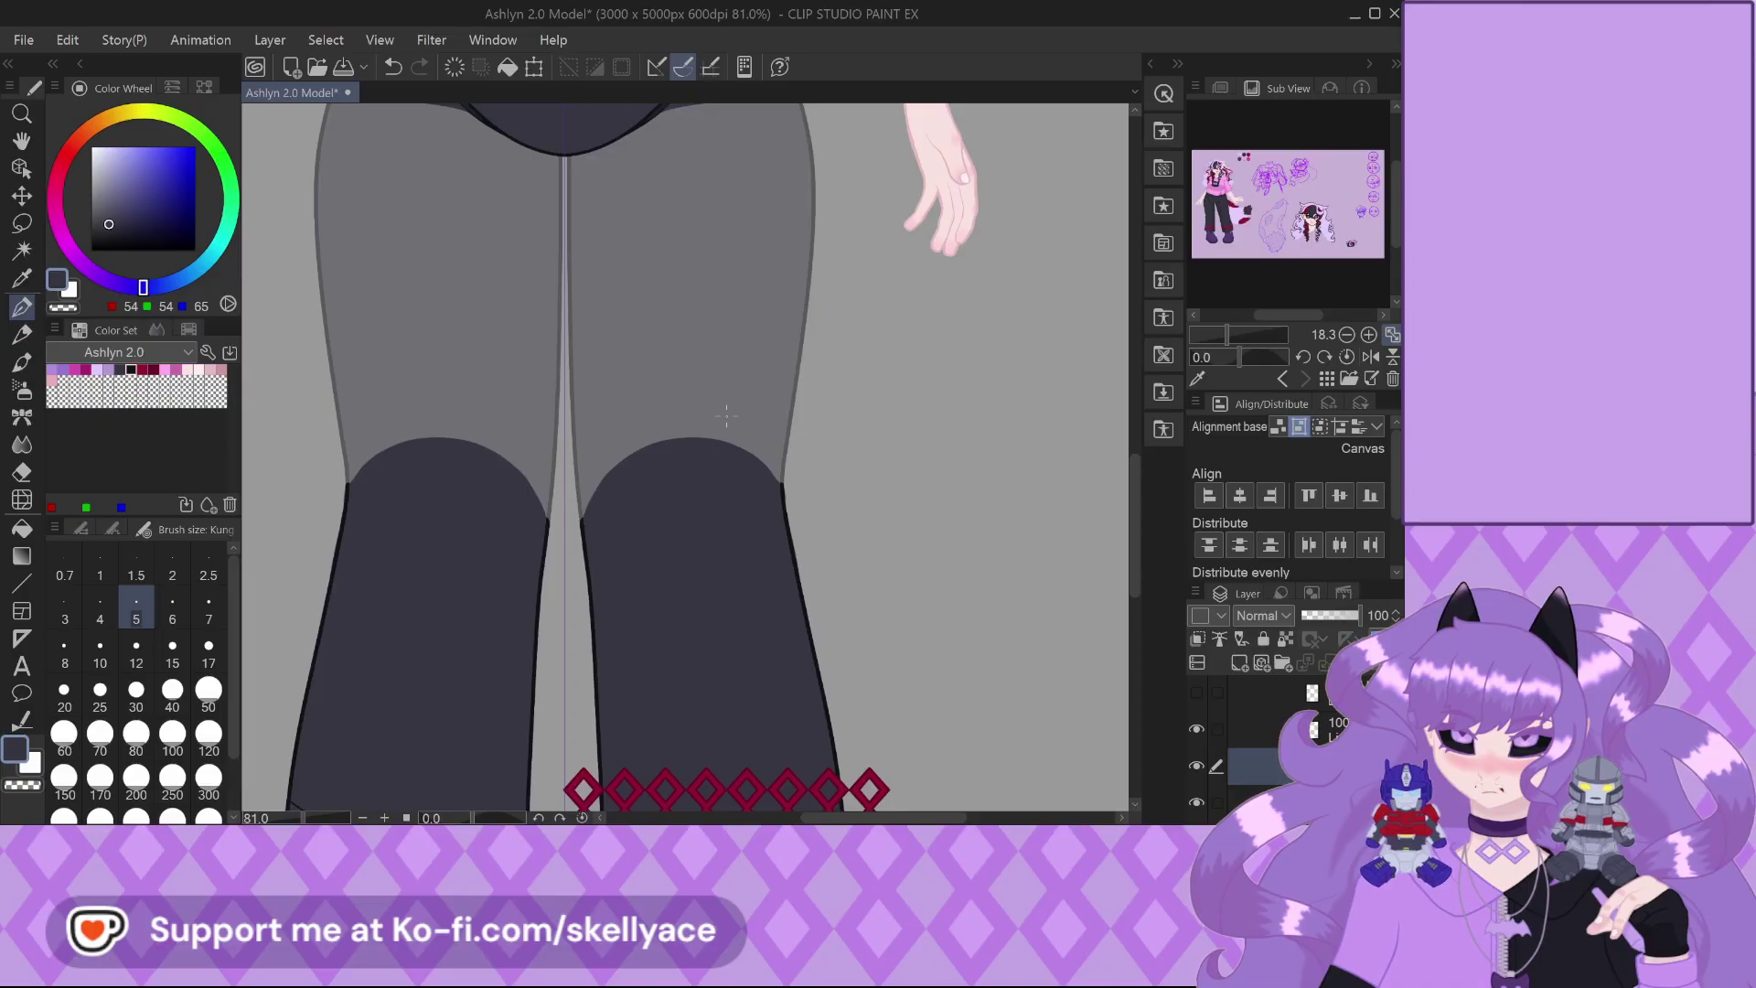
key("ctrl+s")
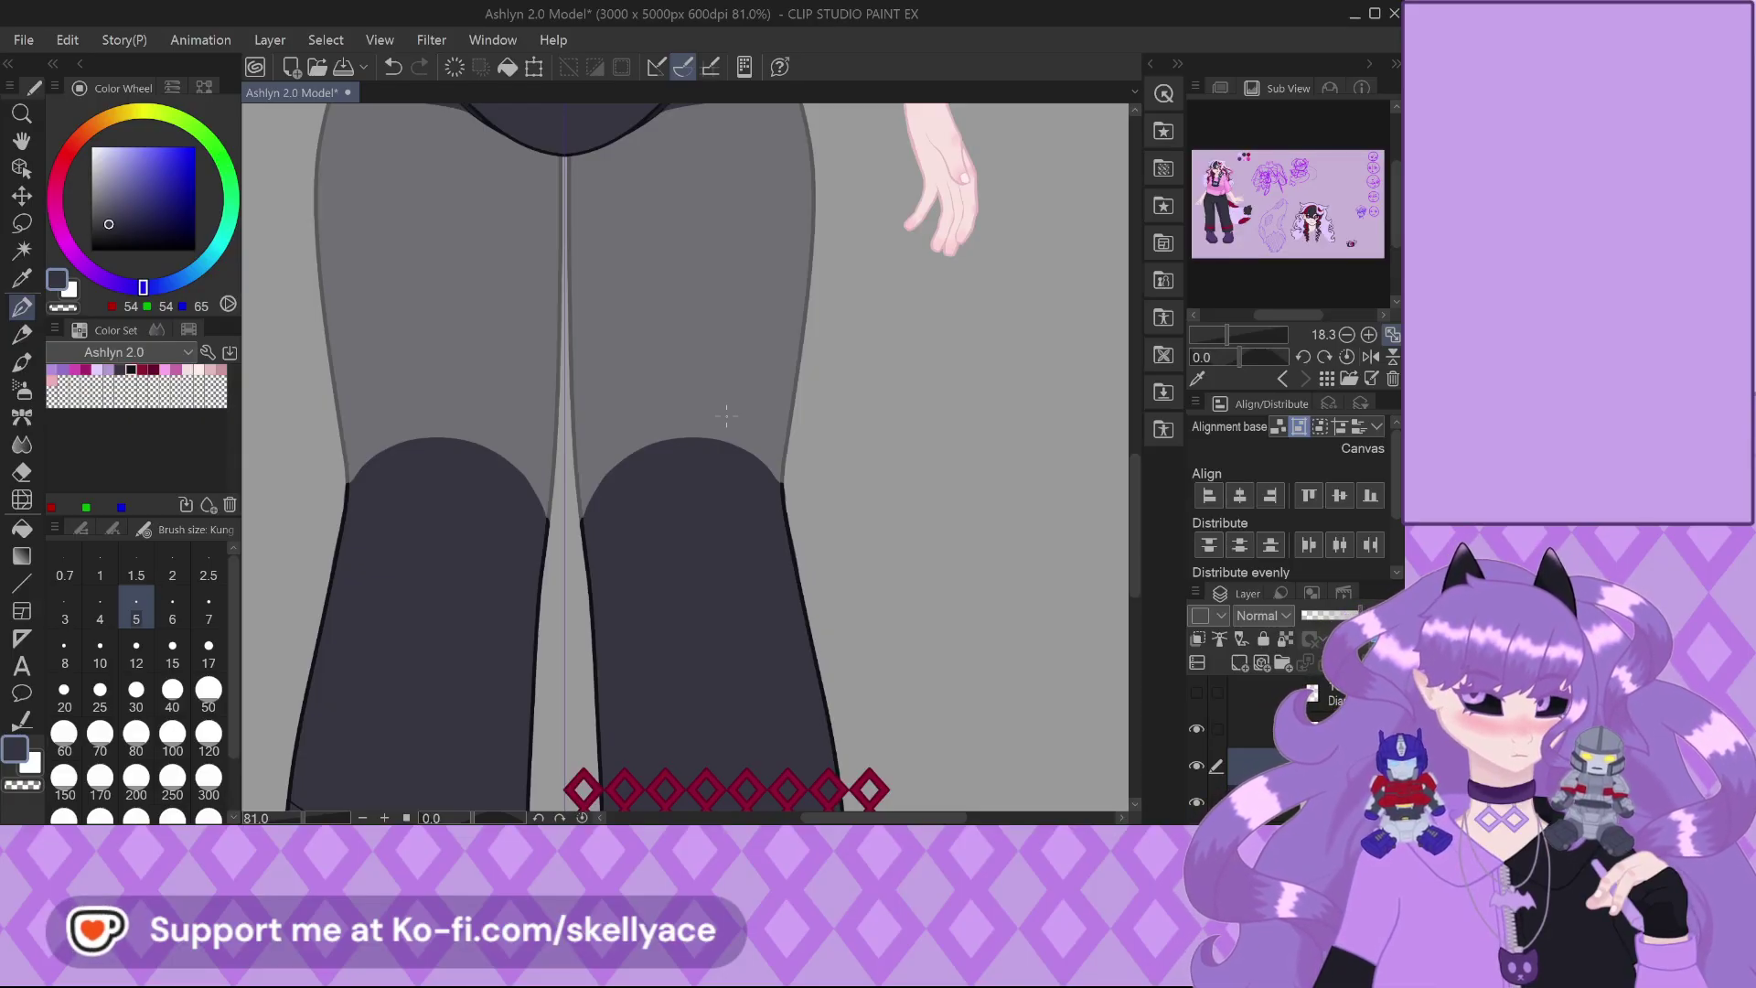
Examine the rounded inner outline ends and the fill curve at both knees up close
scroll(617, 536, "up", 5)
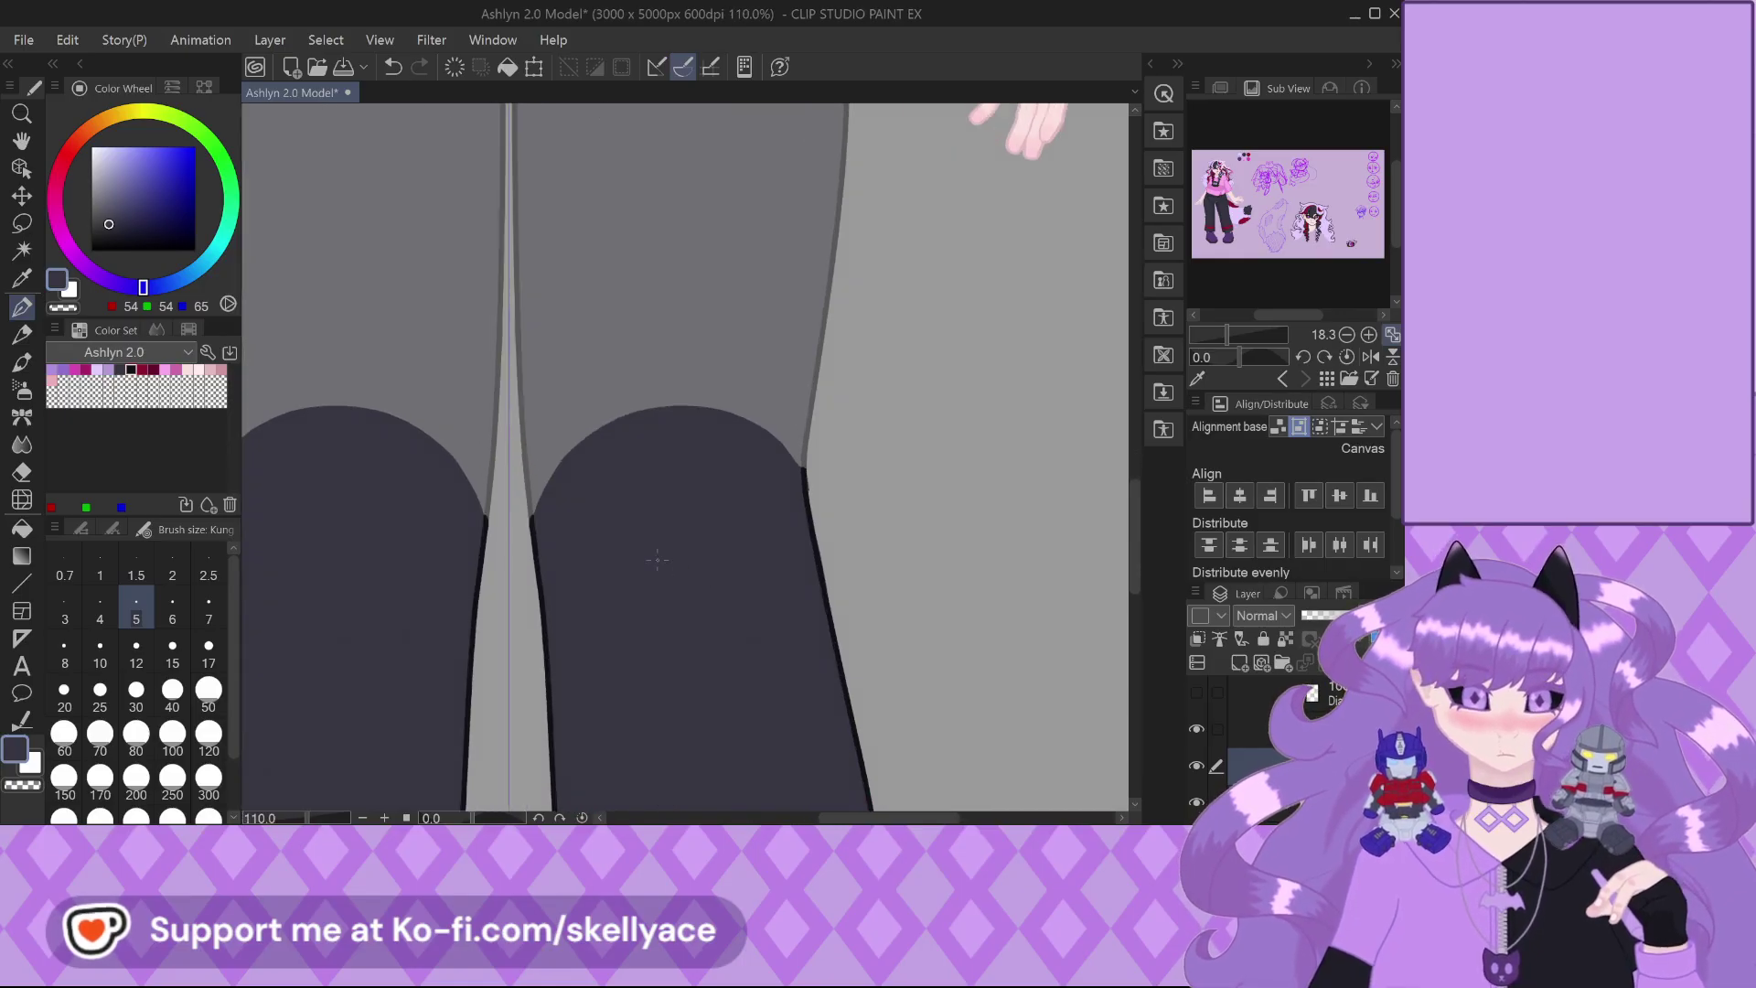
left_click_drag(494, 502, 573, 585)
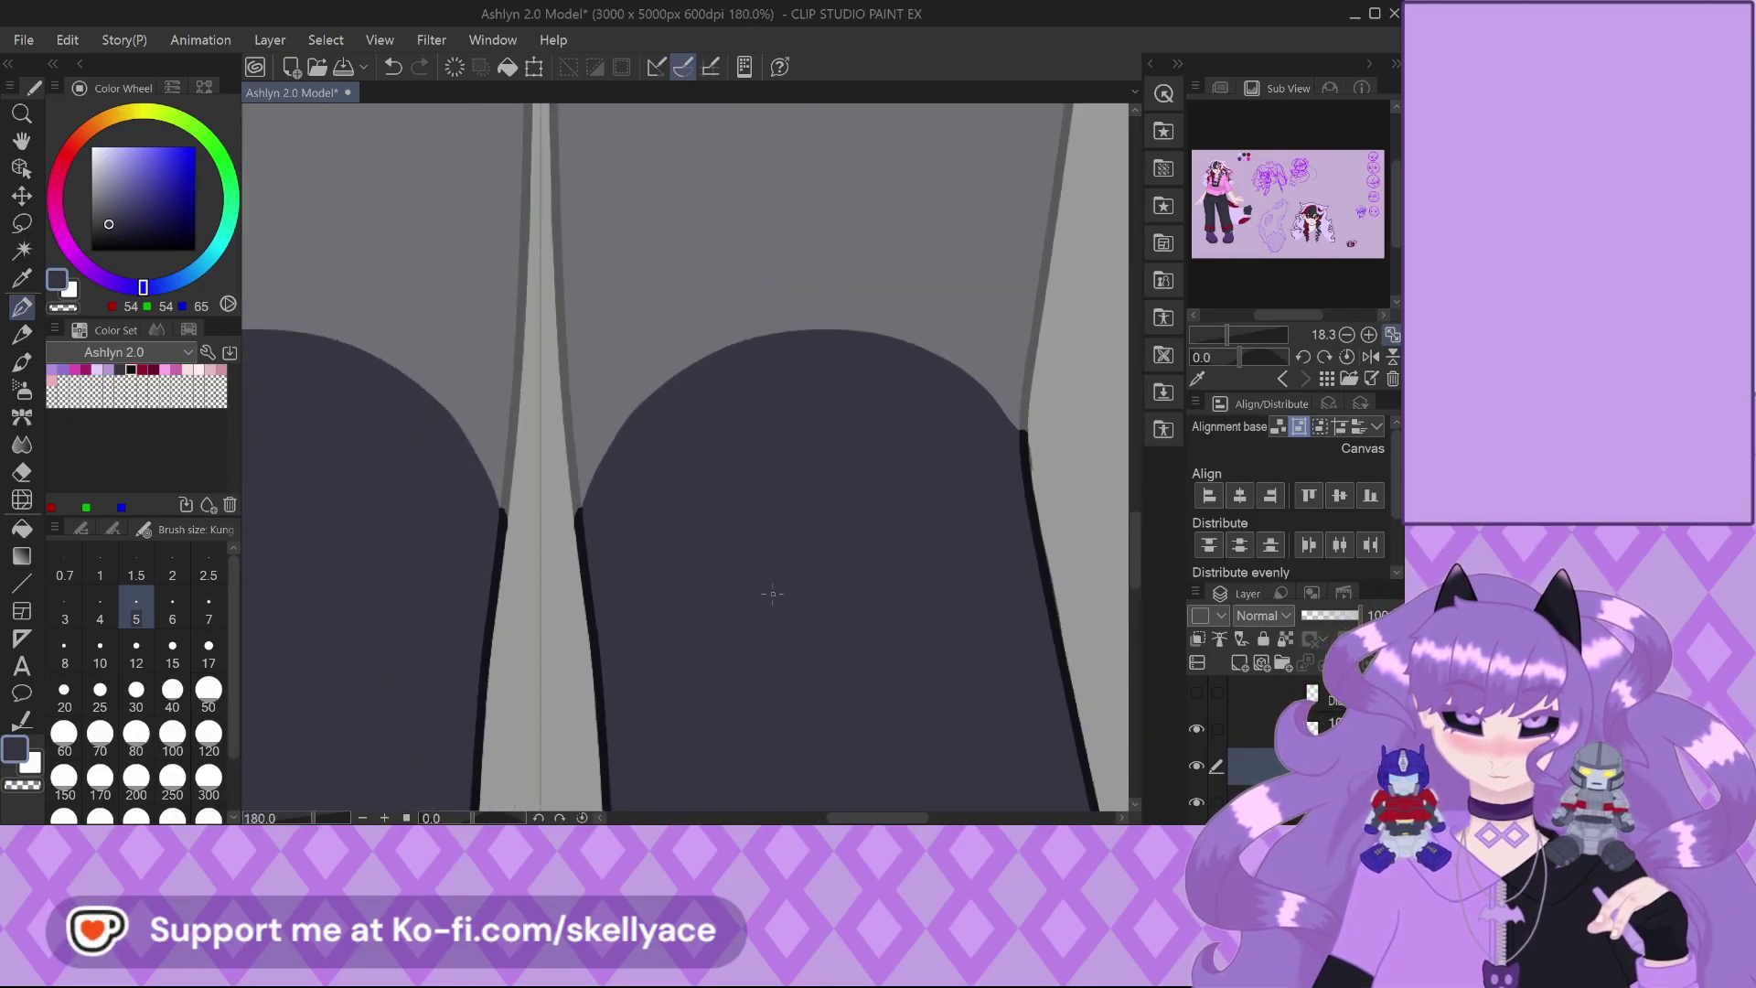
scroll(611, 586, "up", 1)
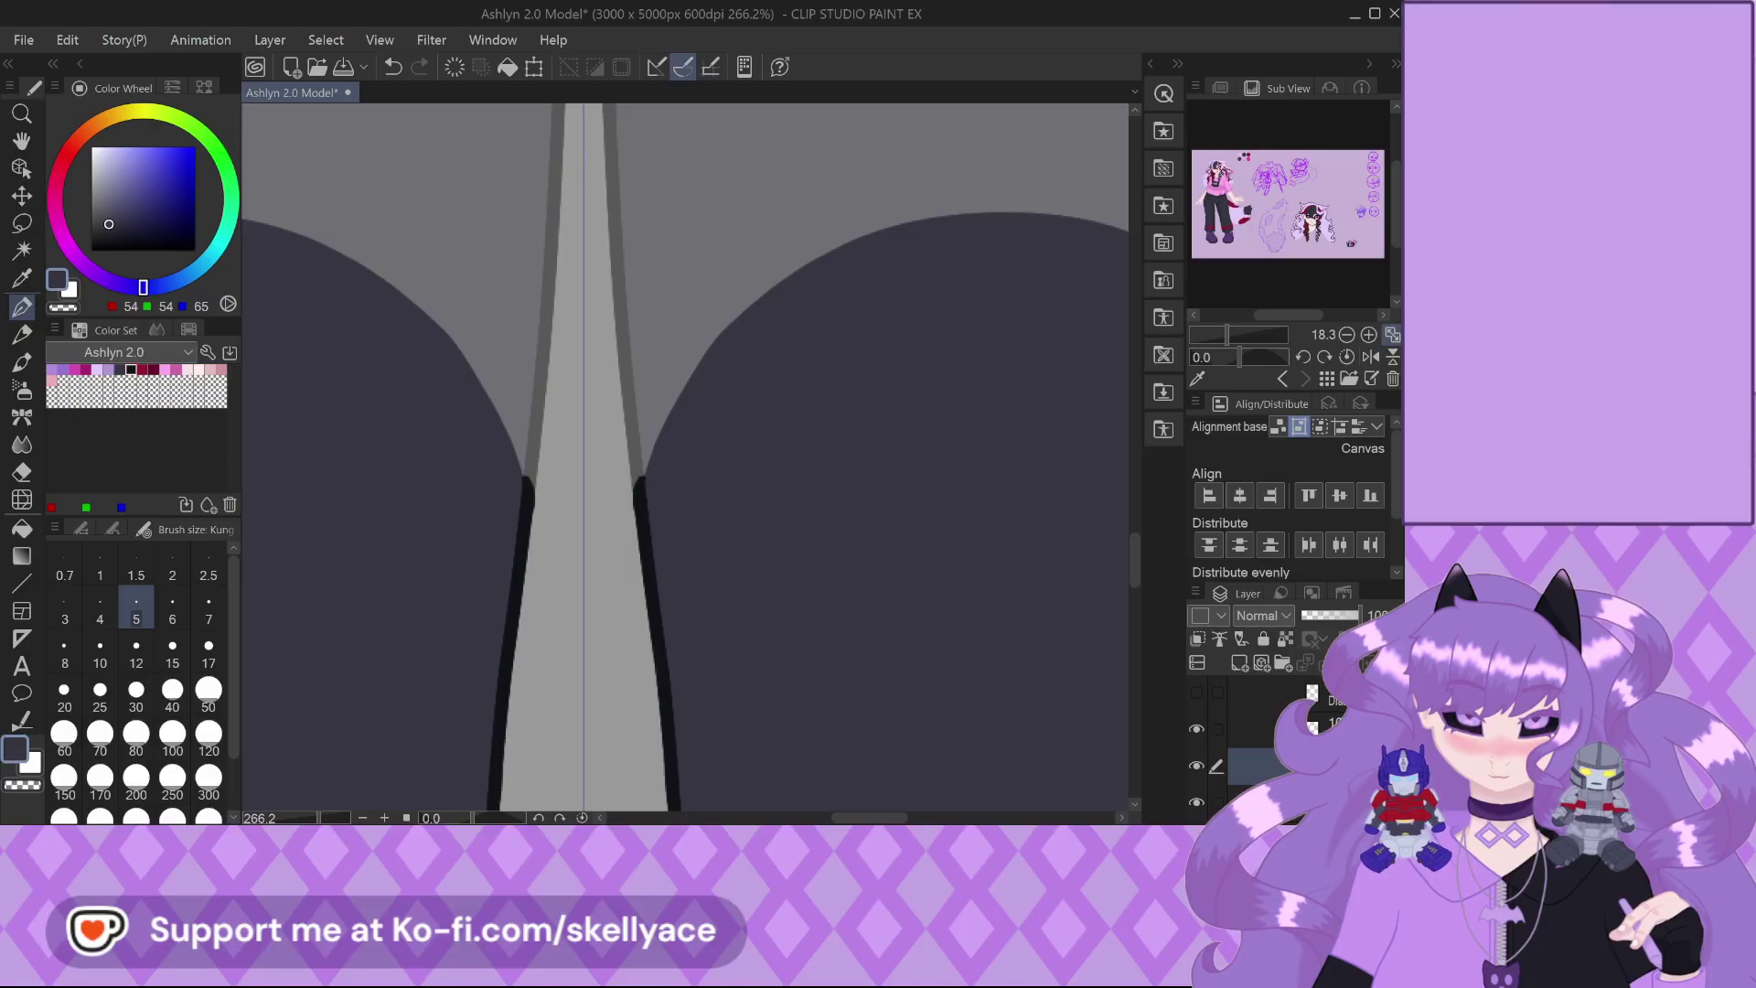
scroll(598, 502, "up", 4)
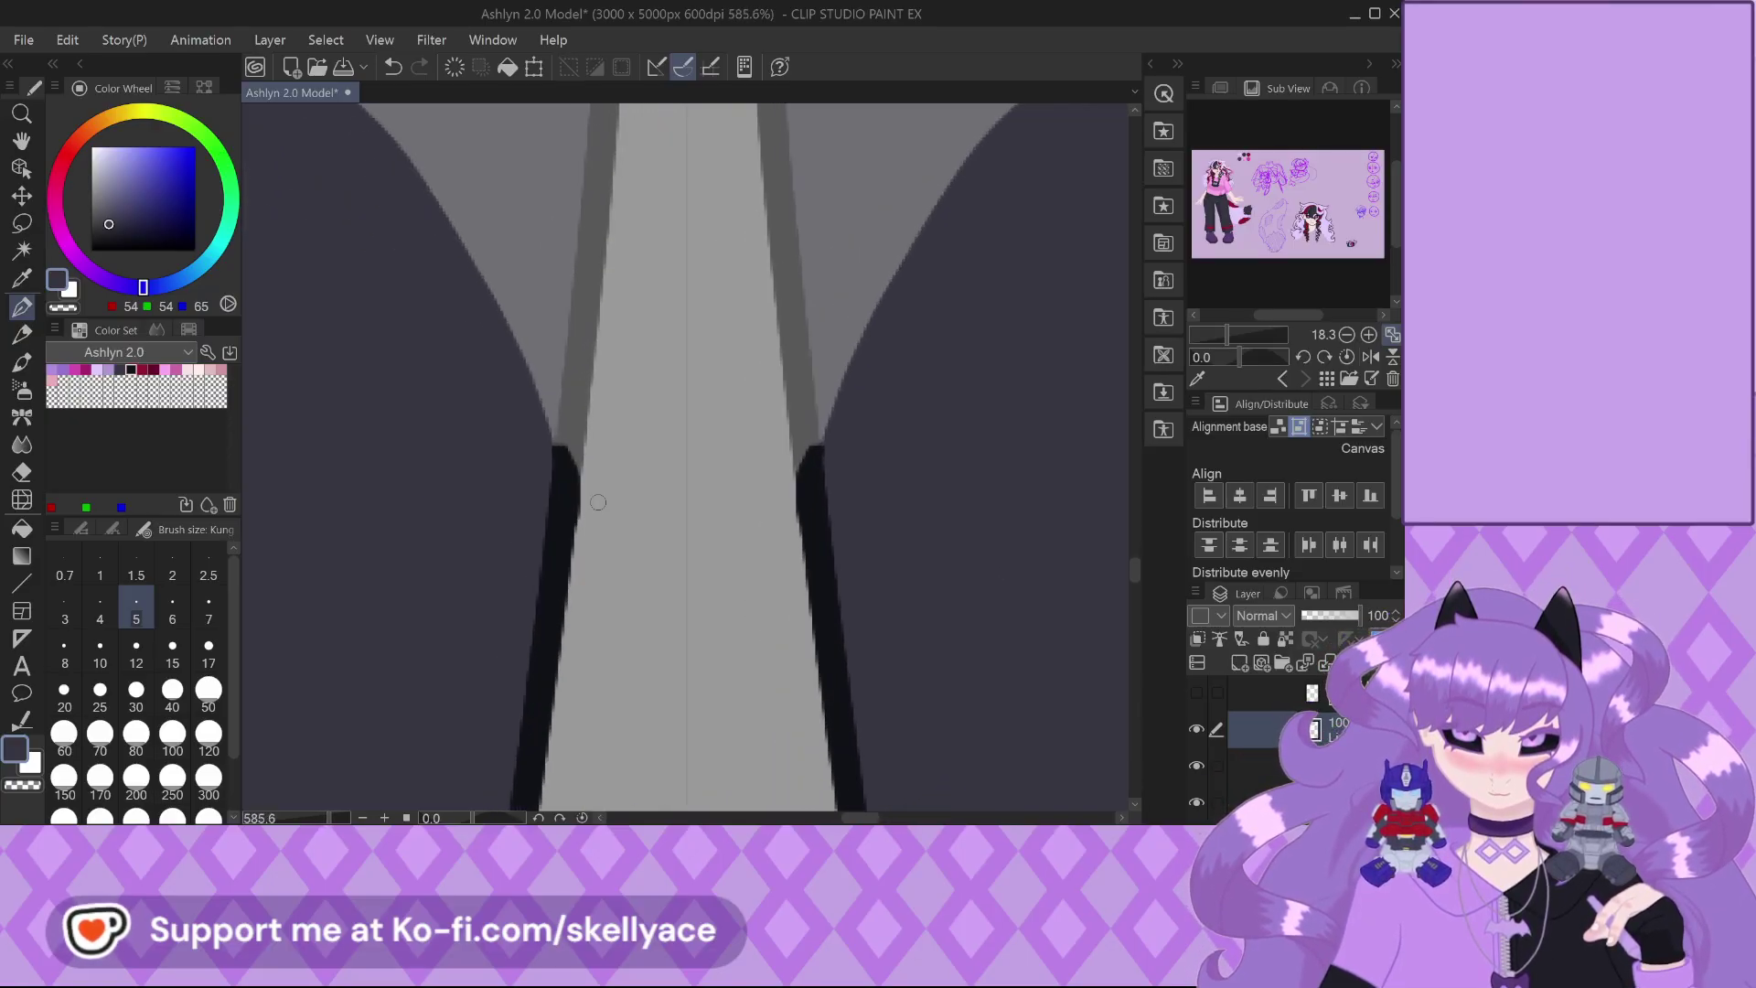
scroll(598, 502, "down", 5)
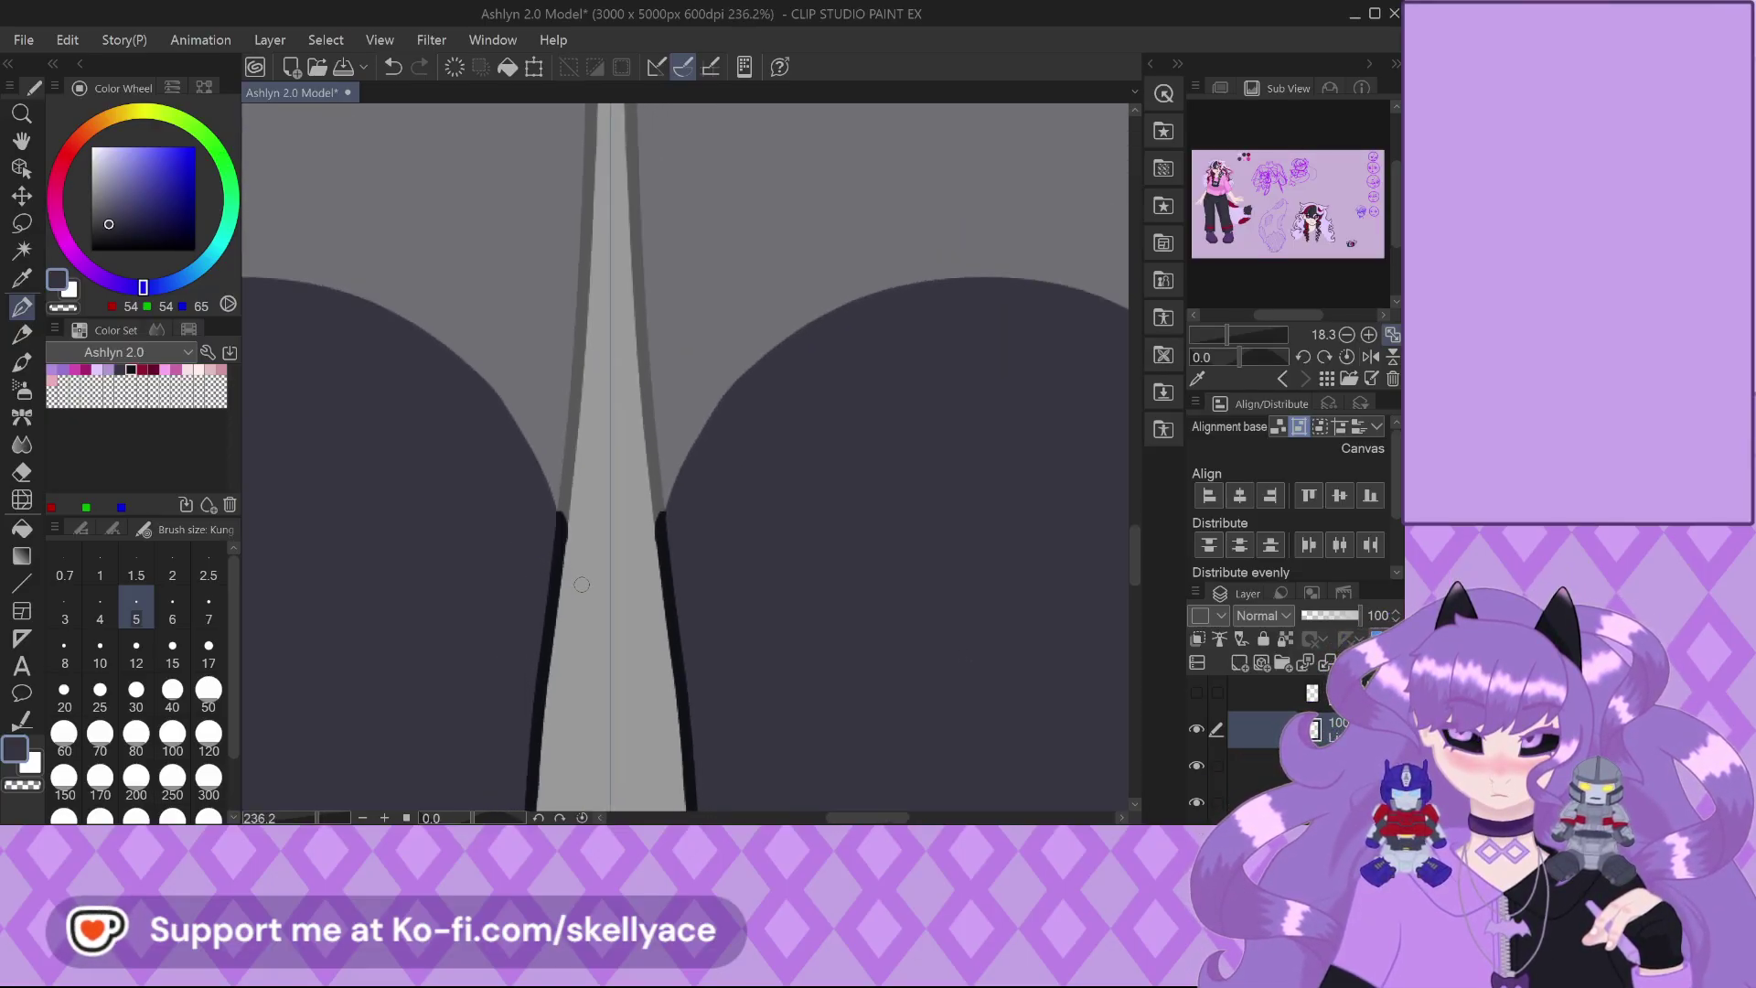
scroll(582, 584, "down", 4)
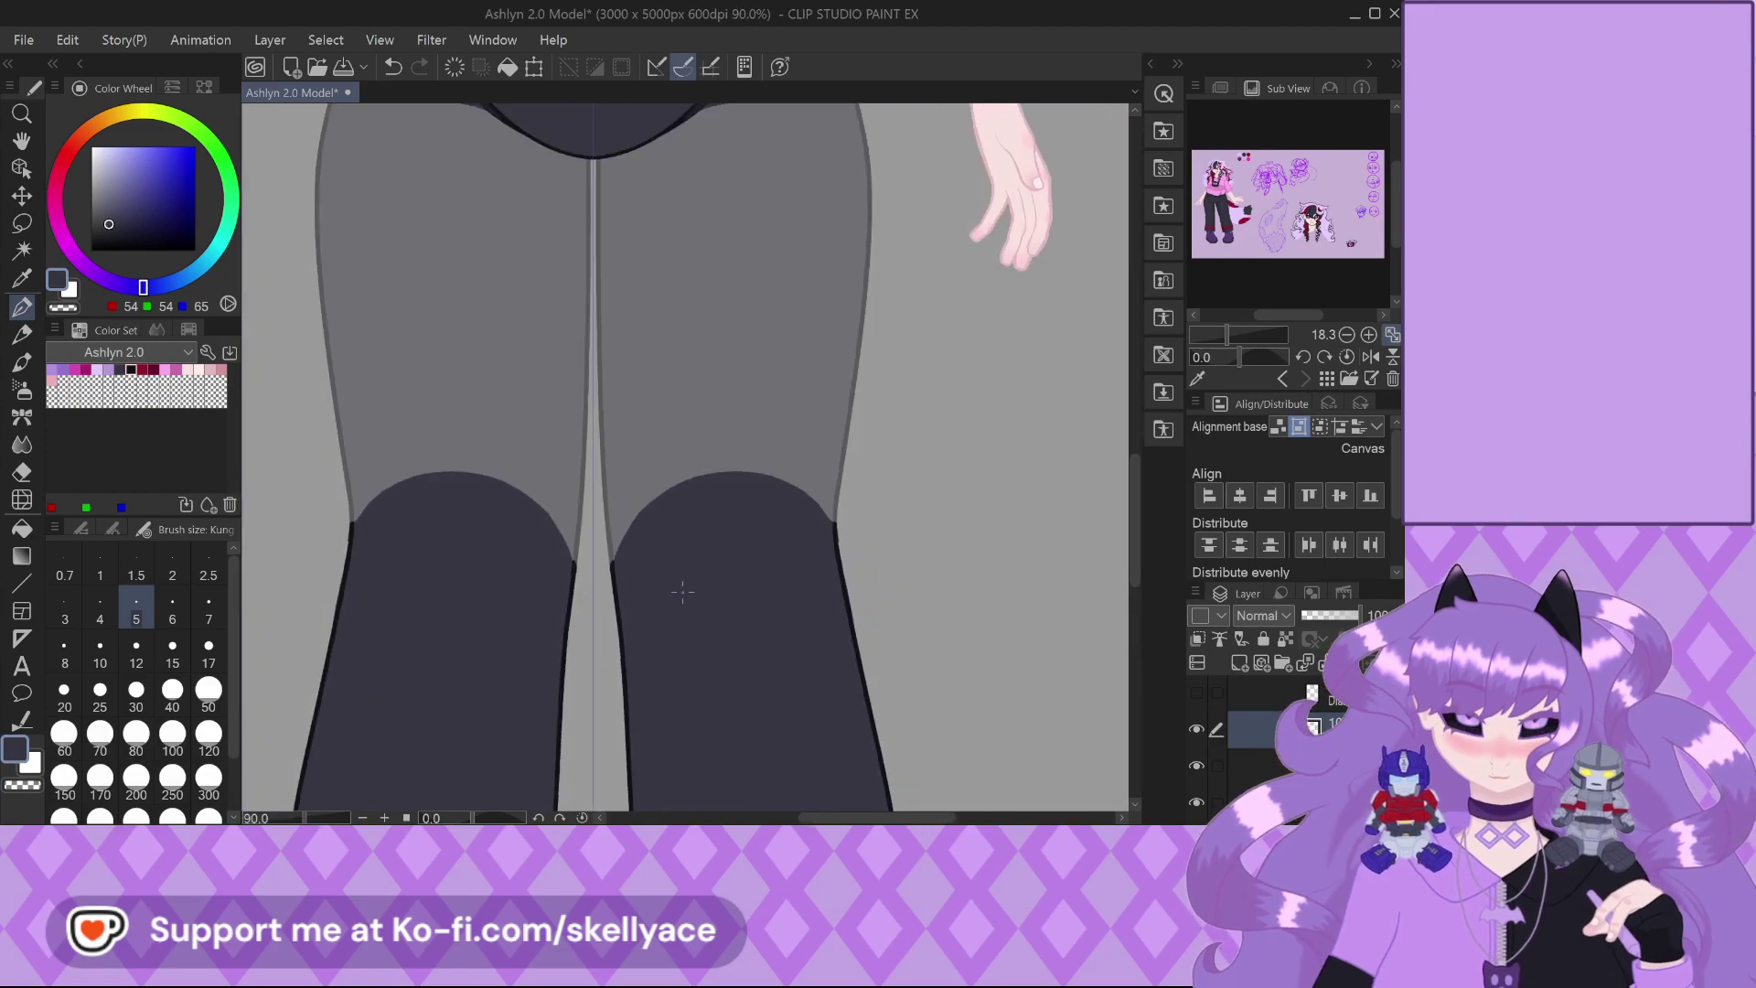
scroll(1261, 732, "down", 1)
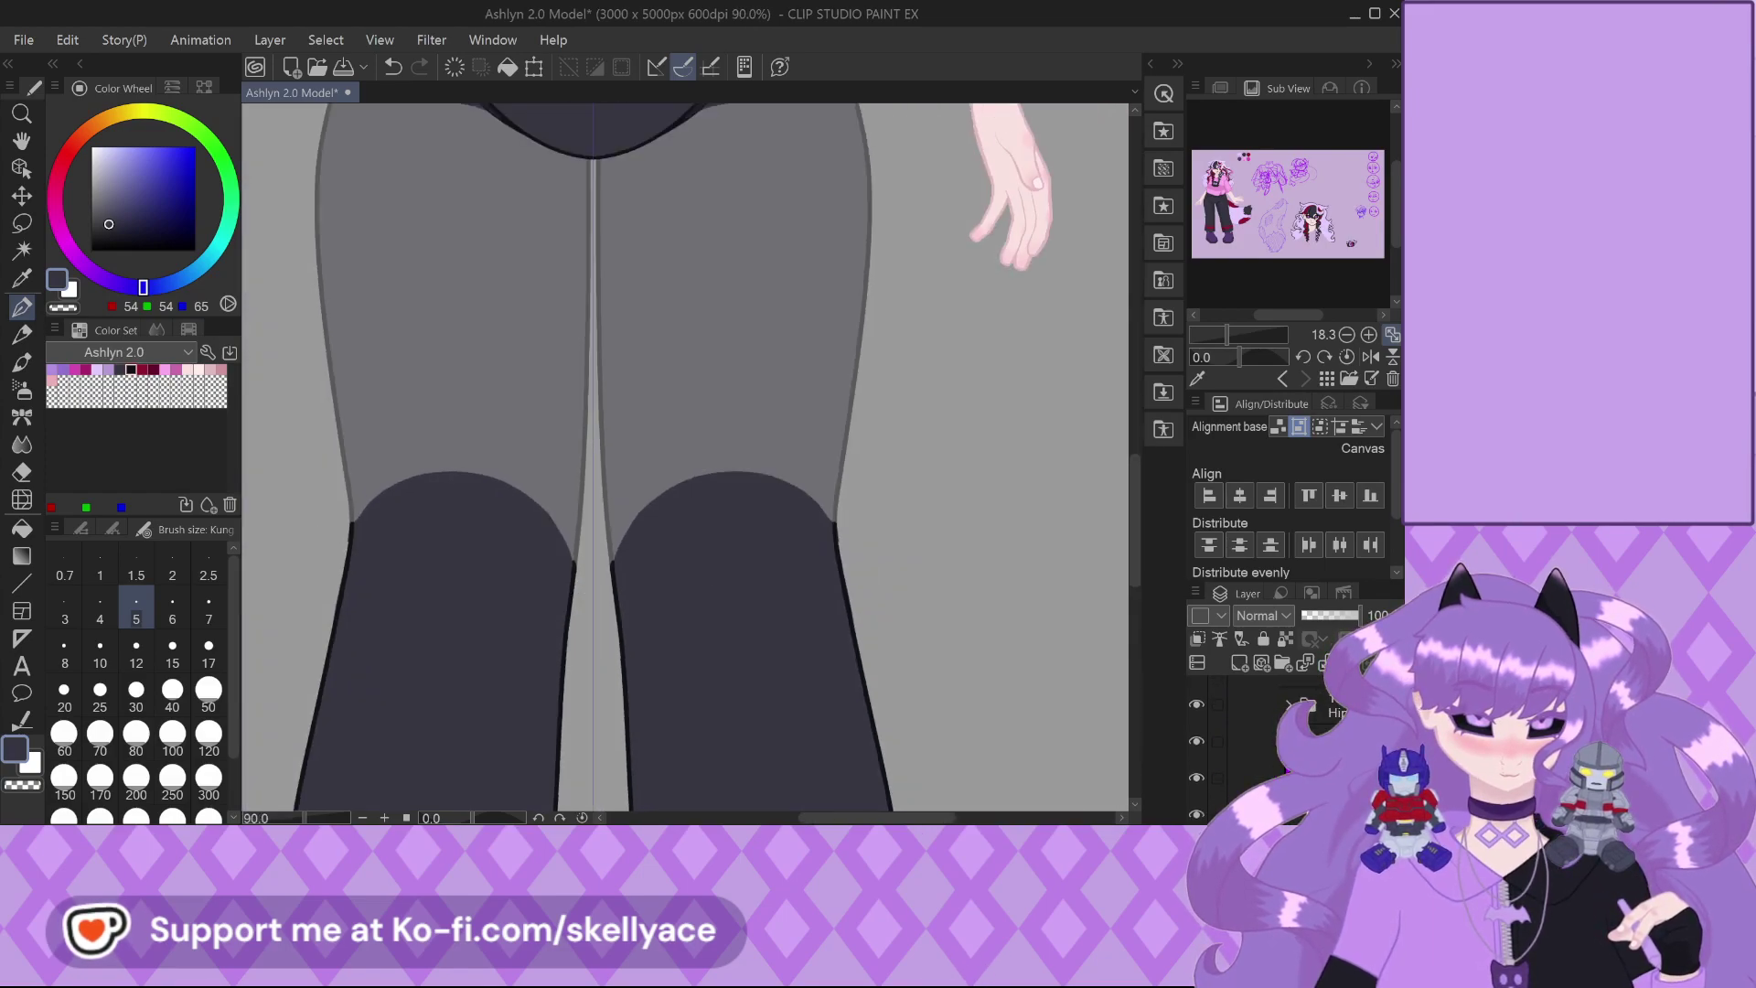
Select the upper leg's outline layer and examine where the upper and lower leg outlines meet at the knees
left_click(1200, 759)
left_click(1207, 759)
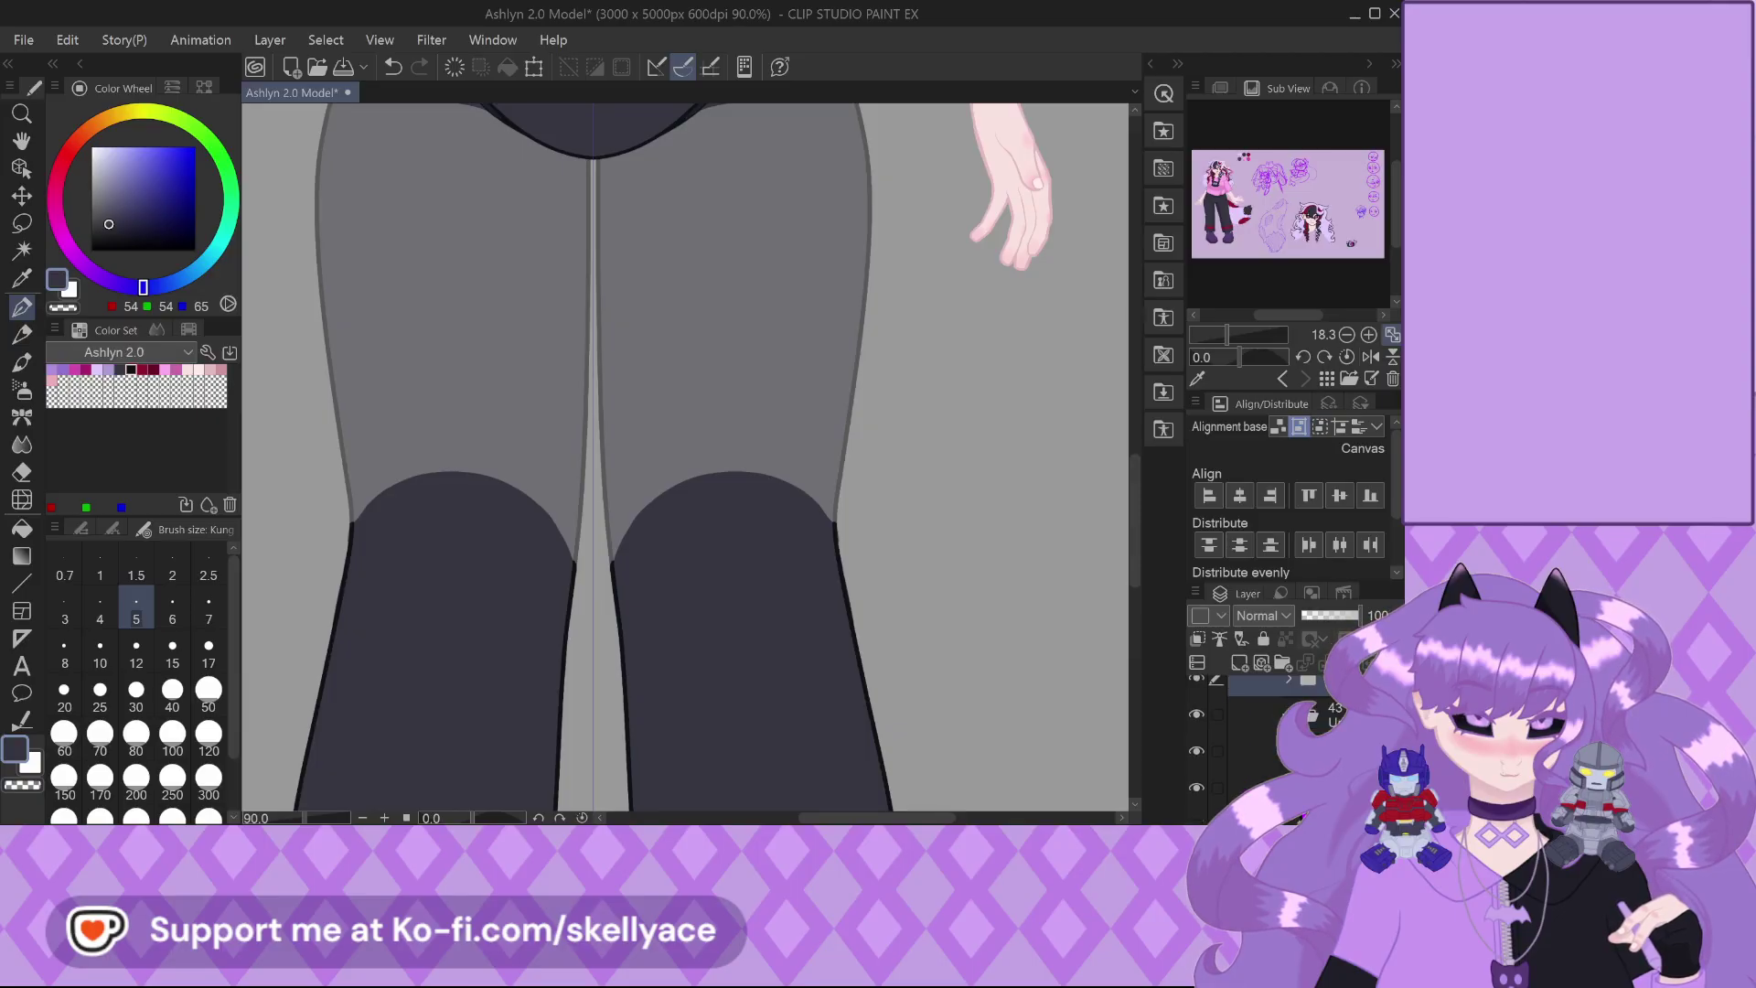
scroll(651, 549, "up", 2)
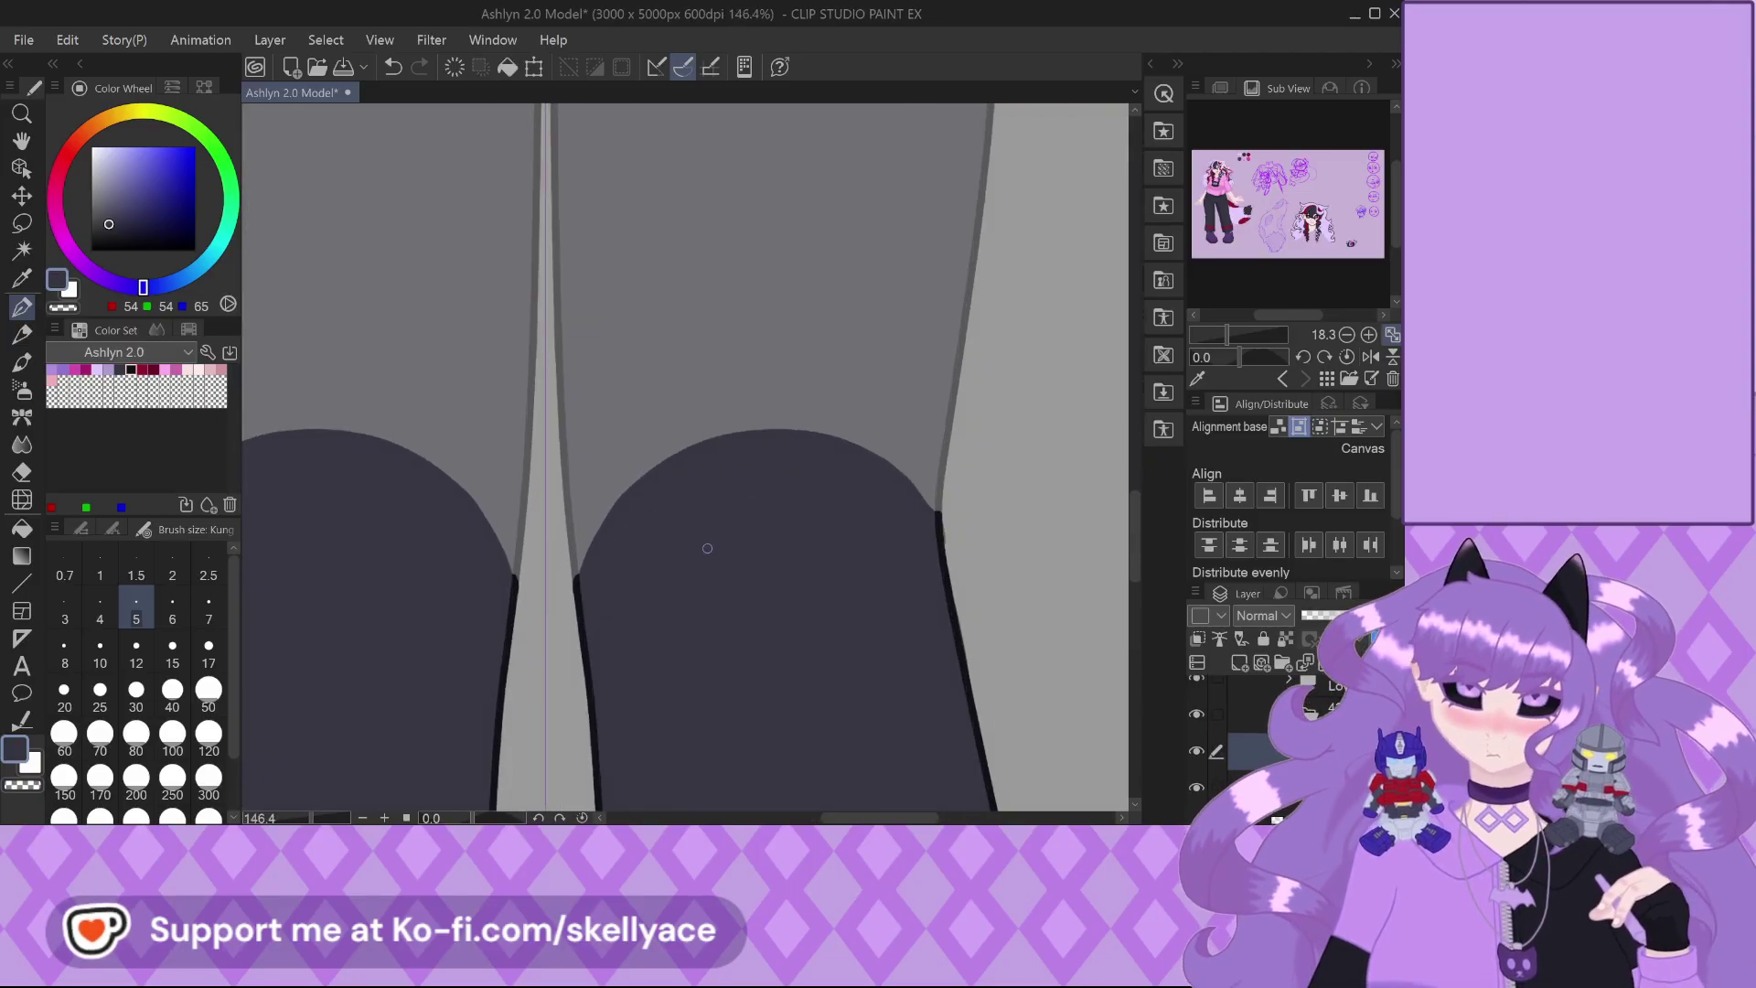
scroll(584, 507, "down", 2)
scroll(583, 508, "up", 8)
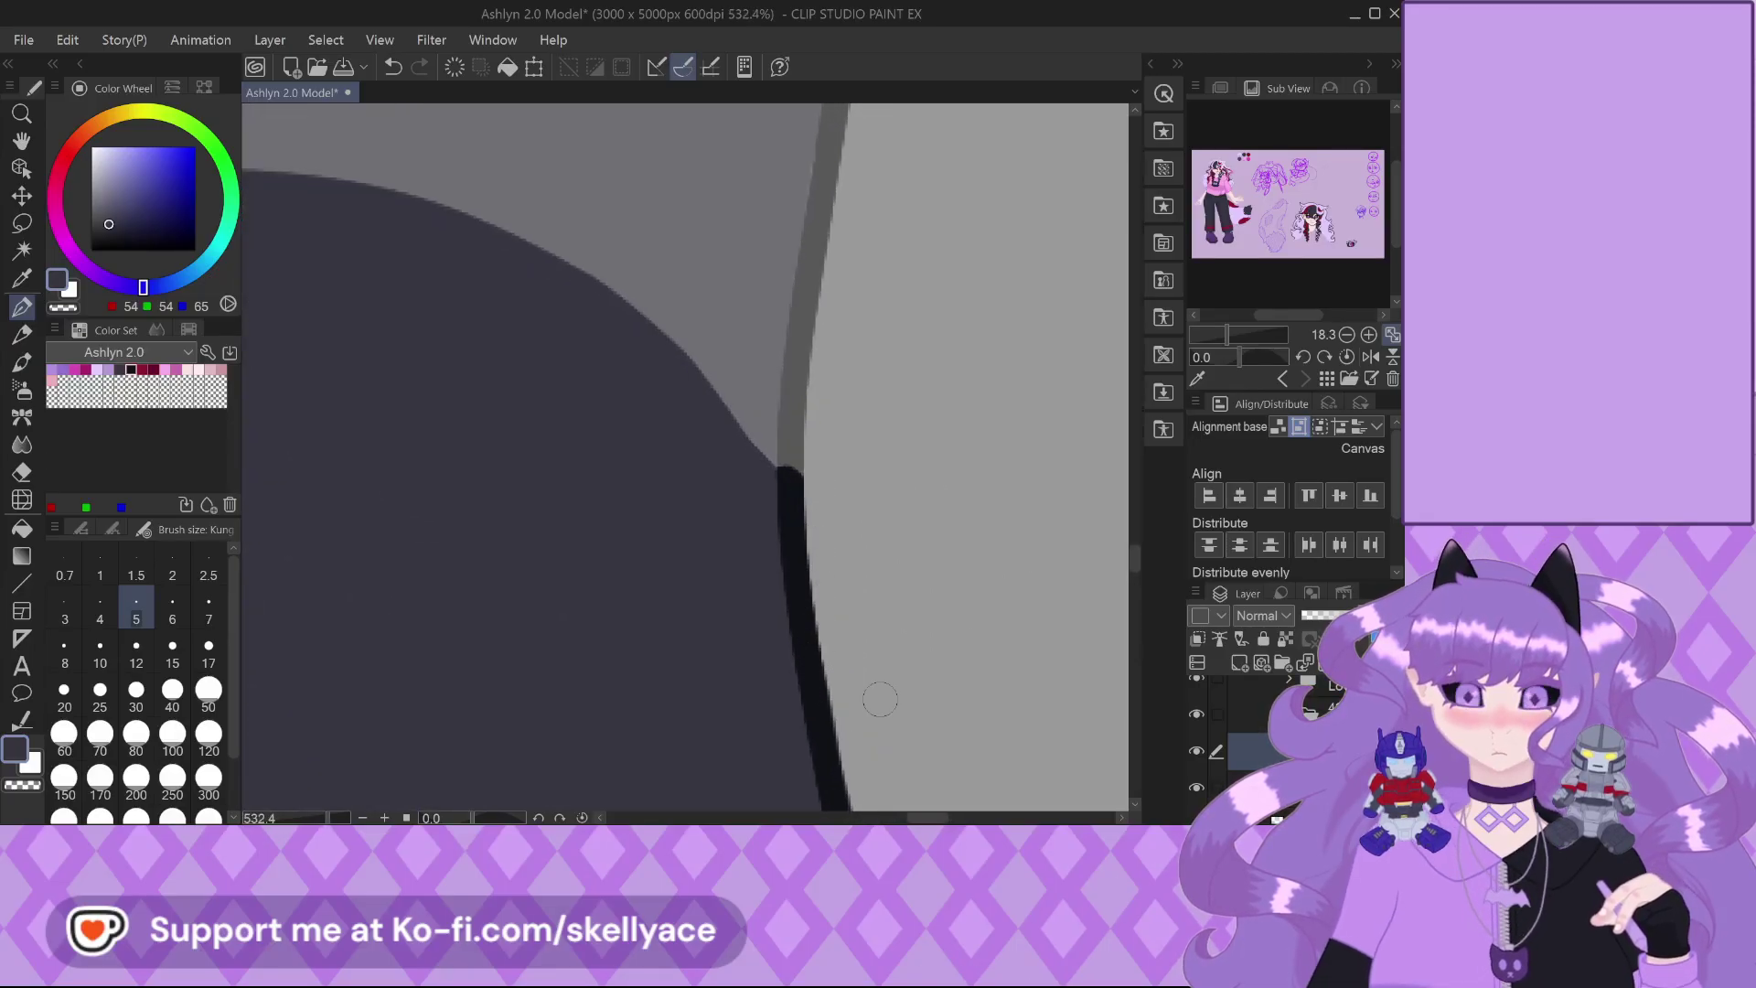
scroll(879, 699, "down", 6)
scroll(446, 670, "up", 3)
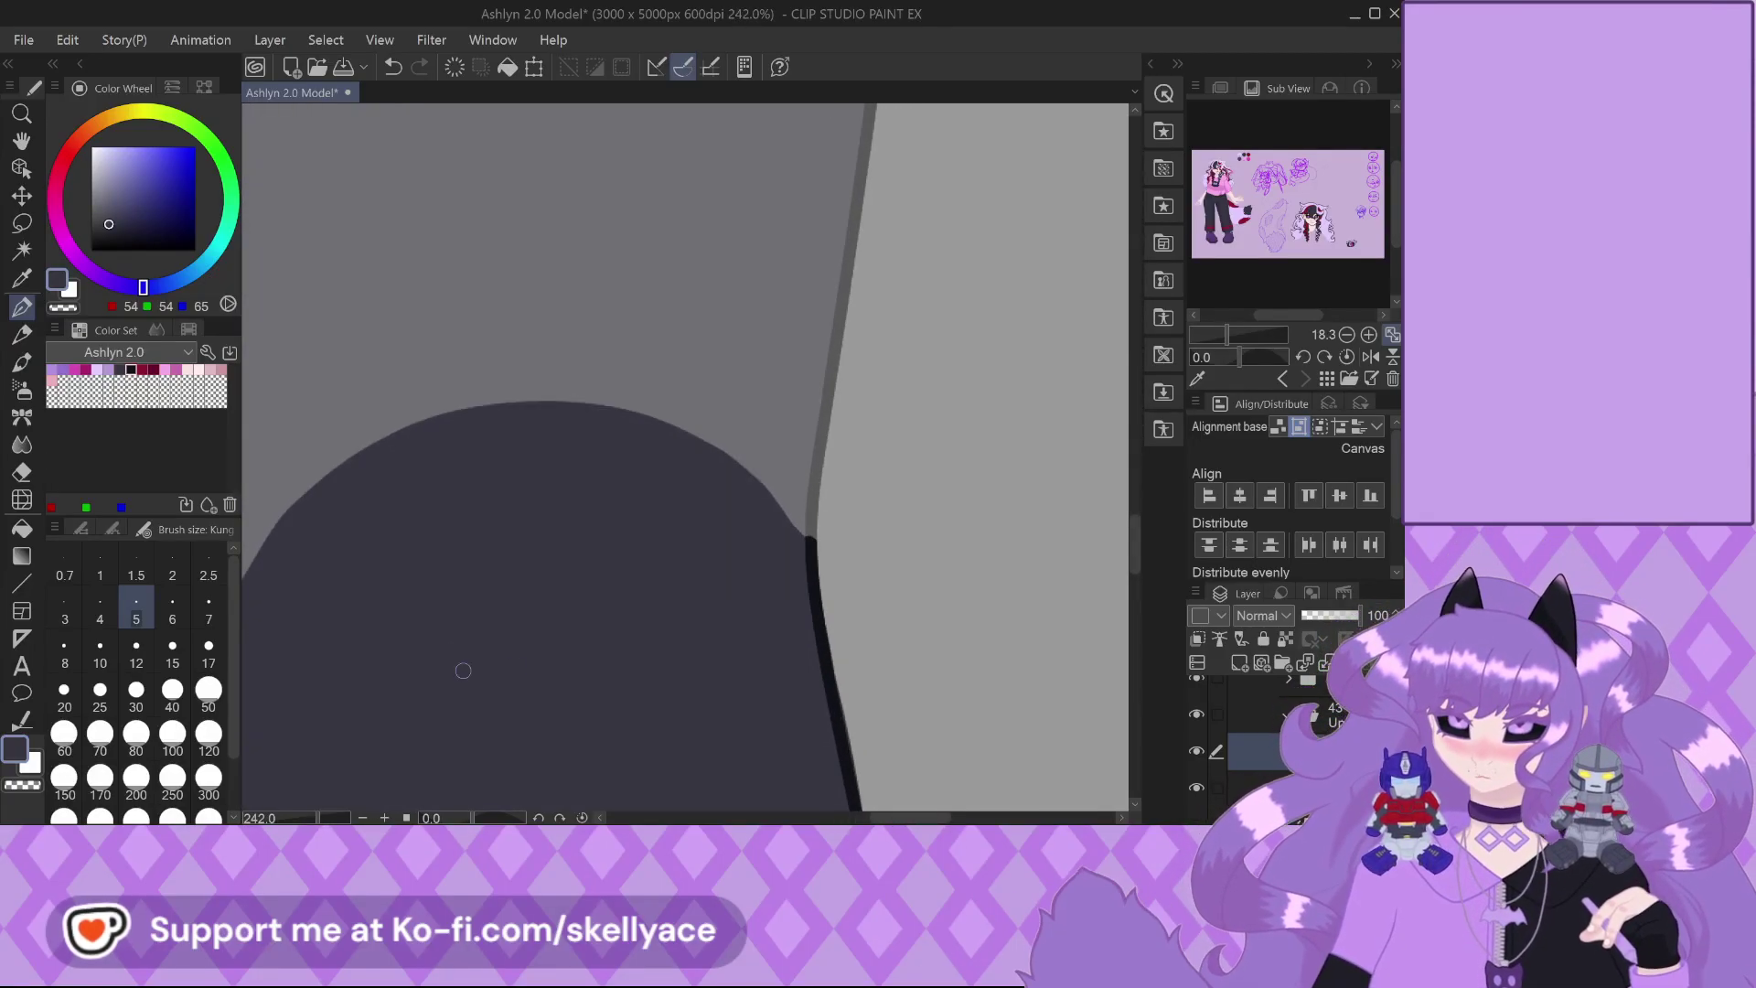
scroll(446, 670, "down", 2)
scroll(458, 649, "up", 5)
scroll(458, 648, "up", 1)
scroll(540, 677, "down", 6)
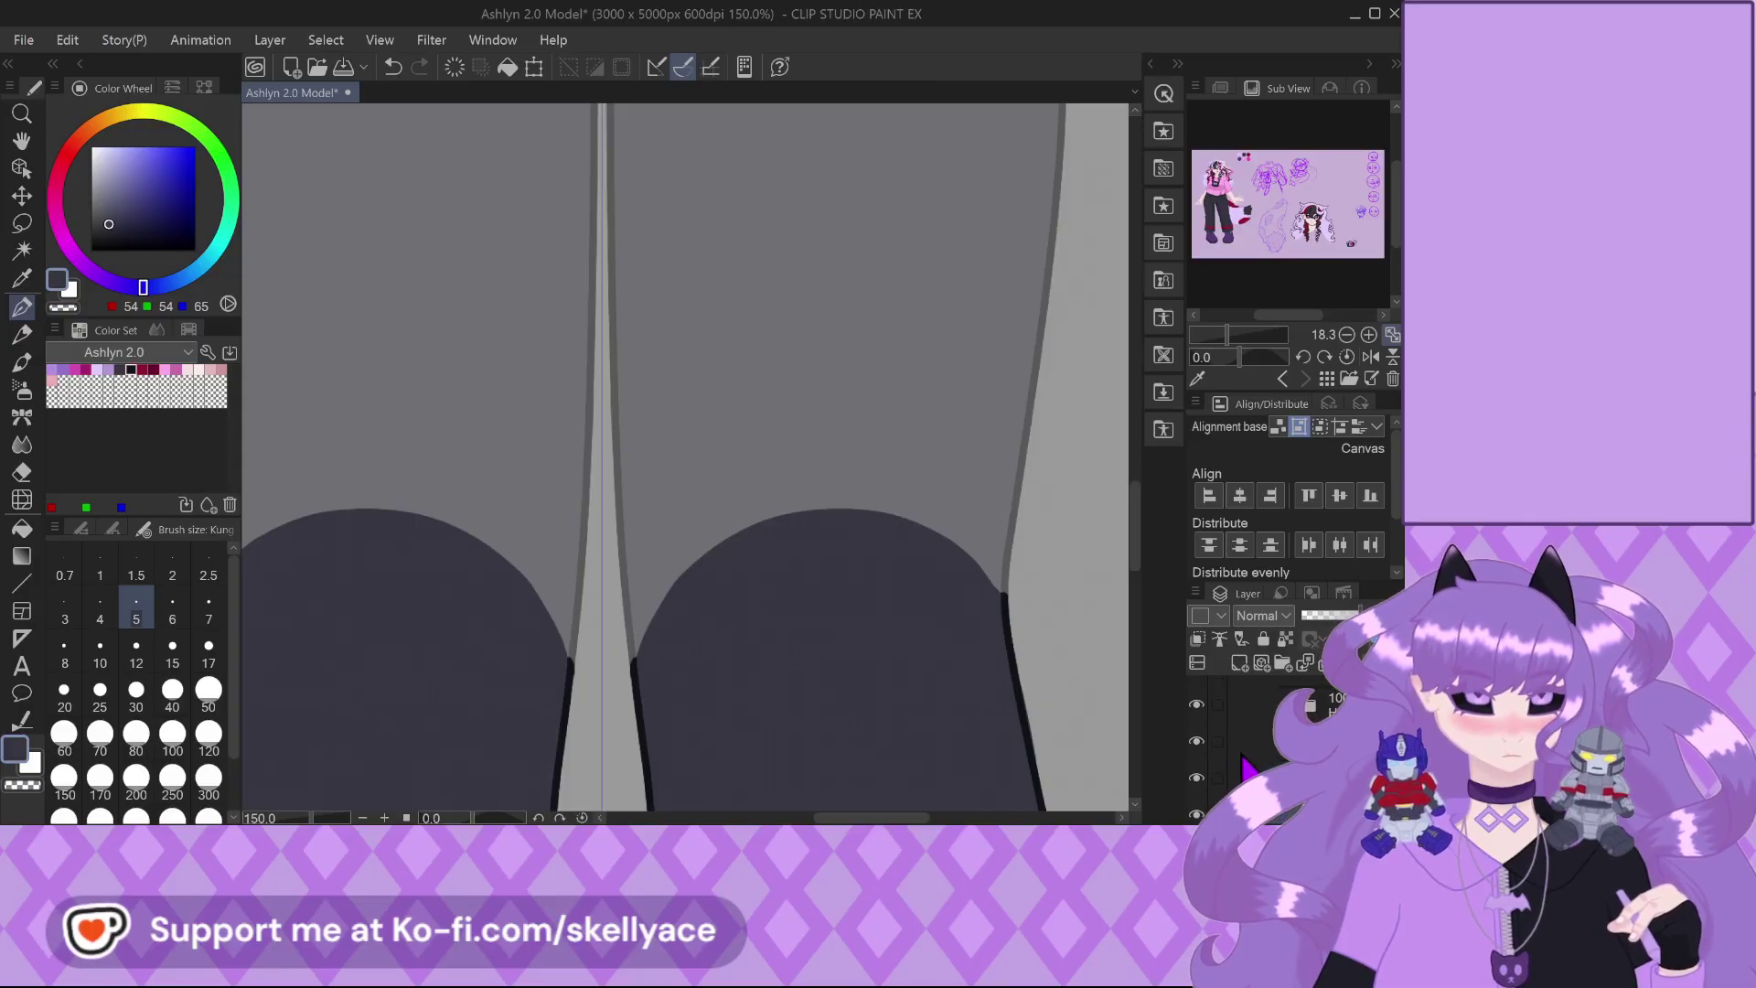
Hide the lower legs and trim the leftover ends of the upper legs' inner outlines at the knees
key("ctrl+z")
scroll(734, 714, "up", 6)
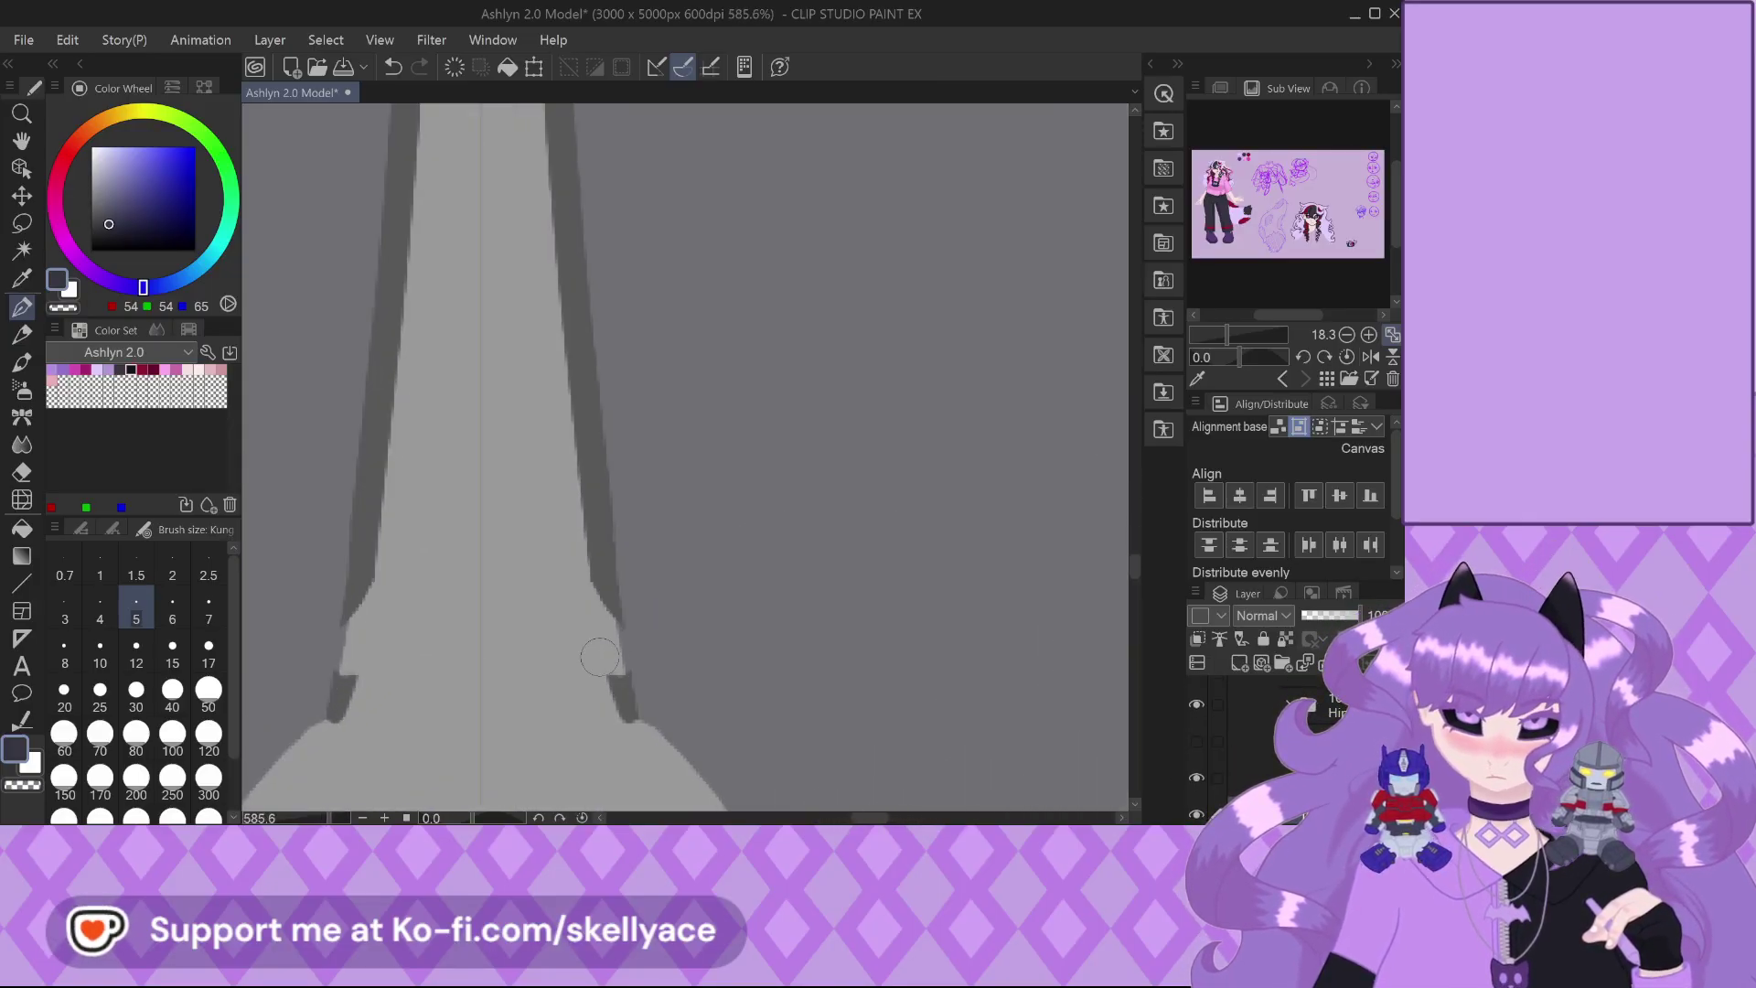
scroll(614, 710, "down", 6)
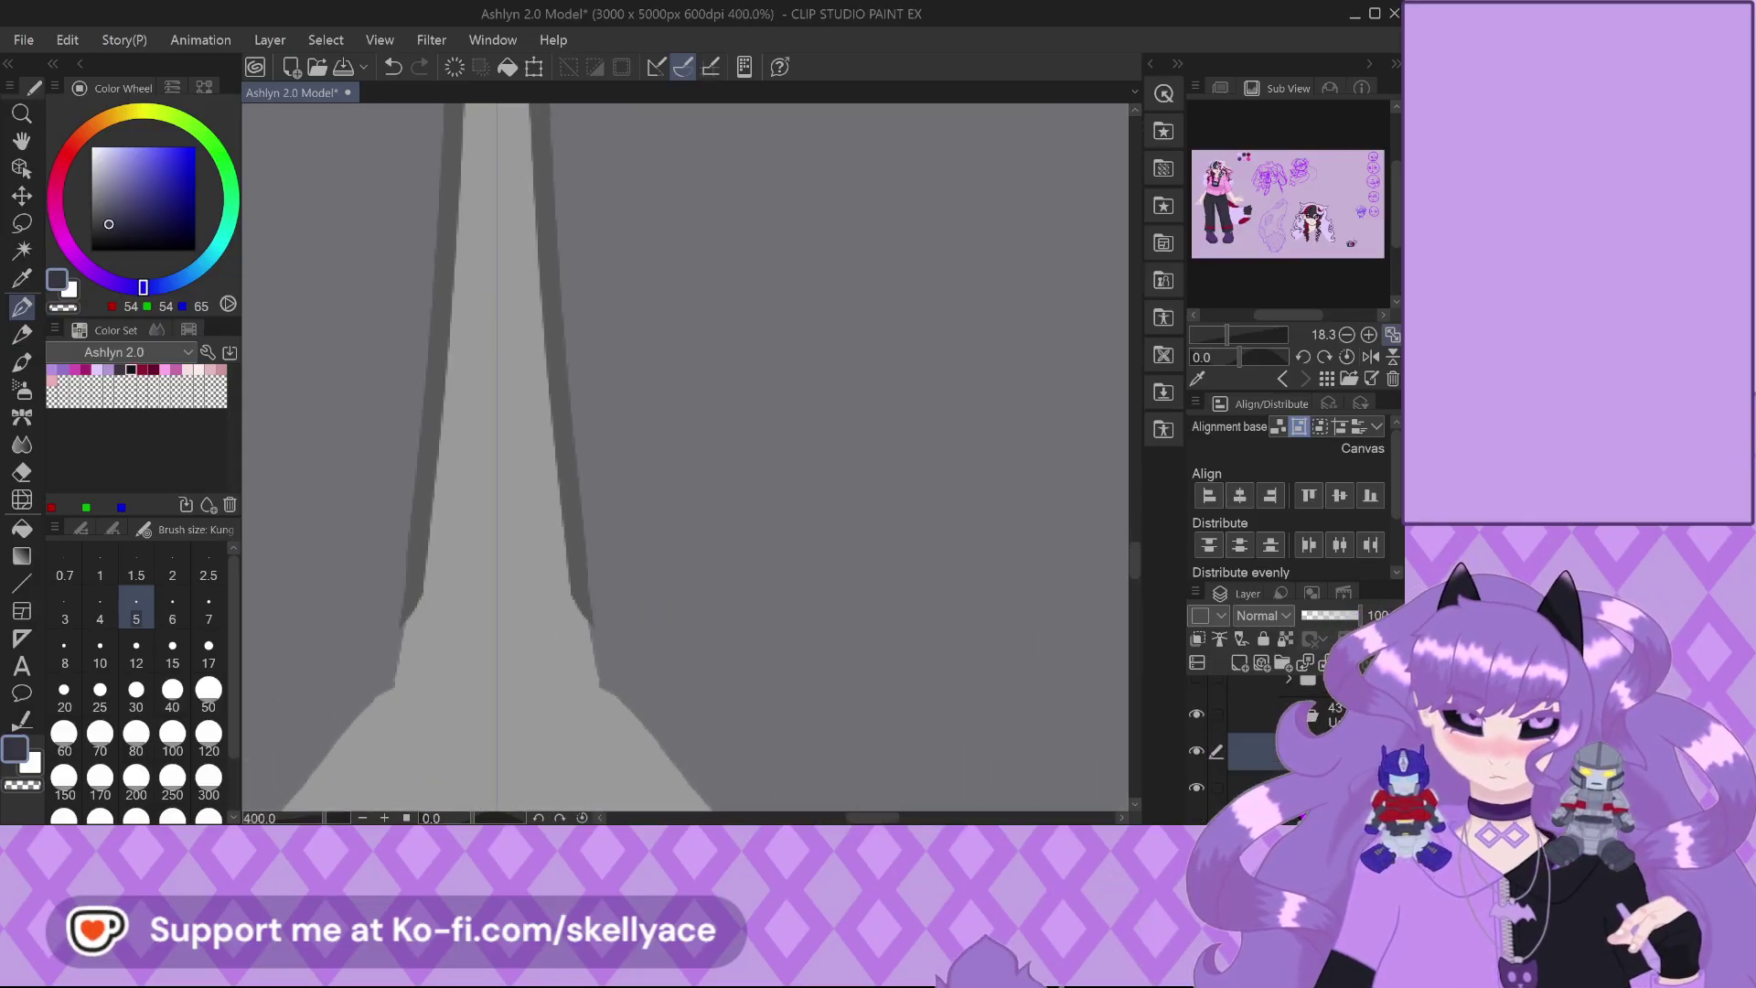
On the upper legs' fill layer, cut the inner knee corners and the lower edge into a rounded curve
scroll(553, 584, "up", 1)
scroll(551, 576, "up", 2)
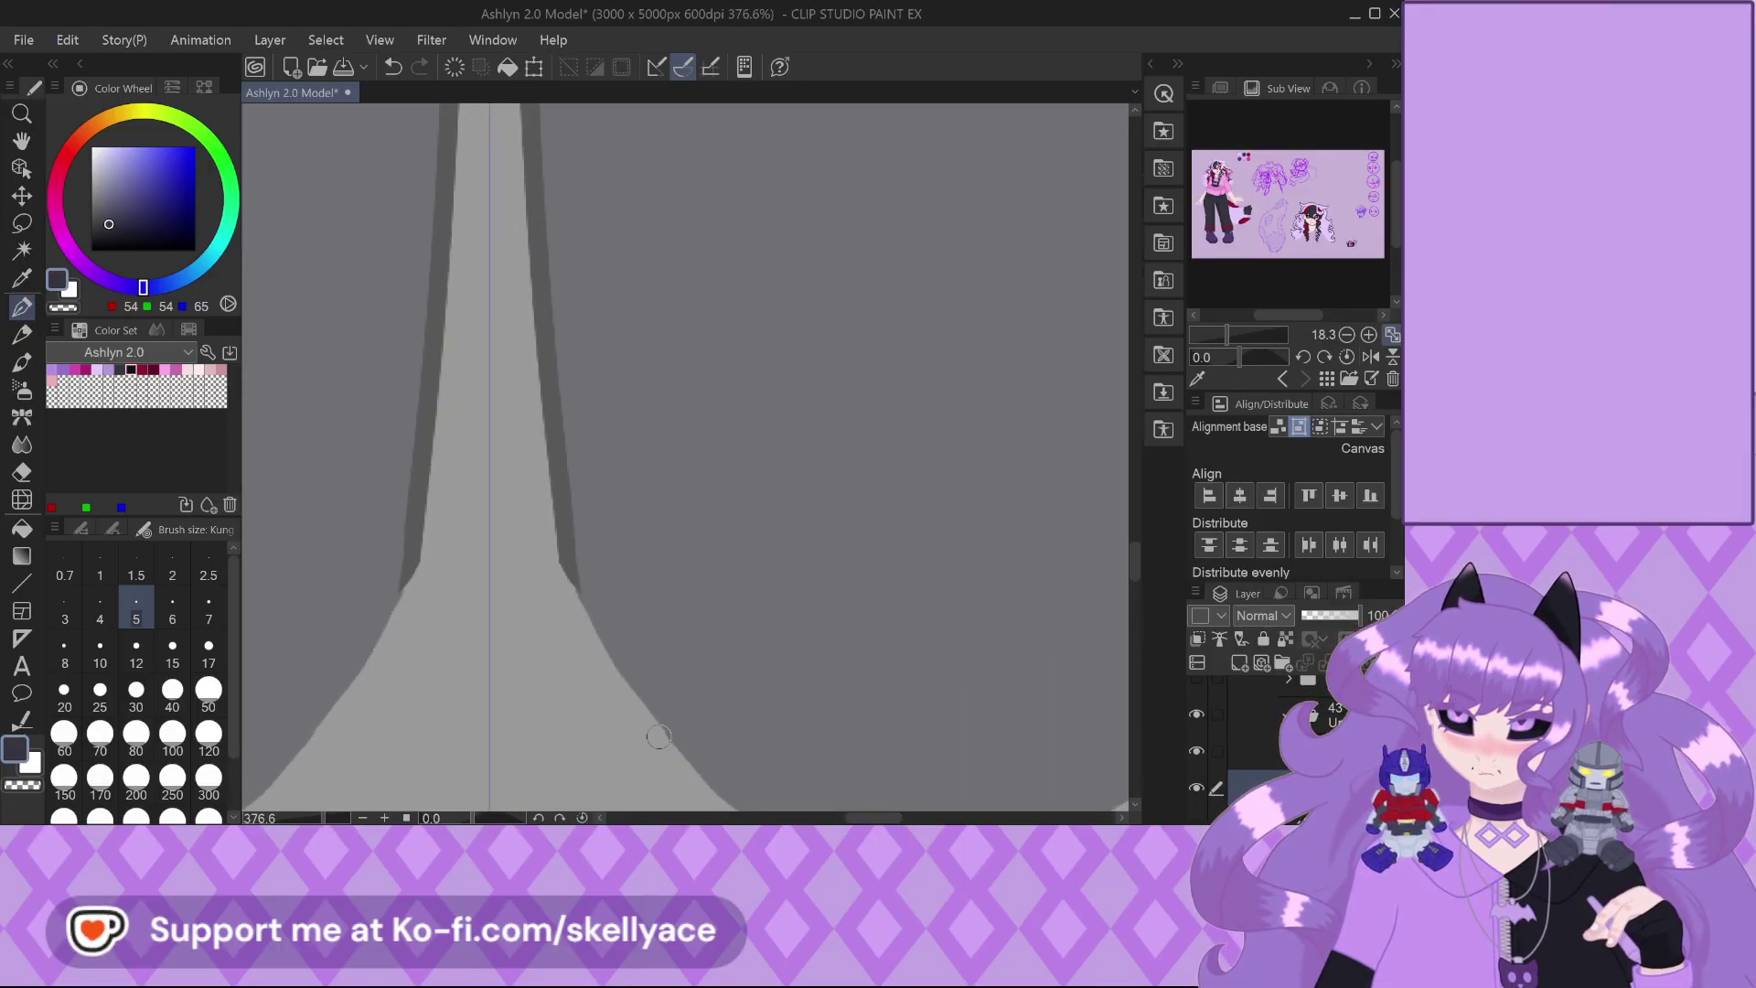
scroll(673, 752, "down", 3)
mouse_move(271, 672)
left_mouse_down()
mouse_move(878, 675)
mouse_move(722, 697)
mouse_move(245, 692)
left_mouse_up()
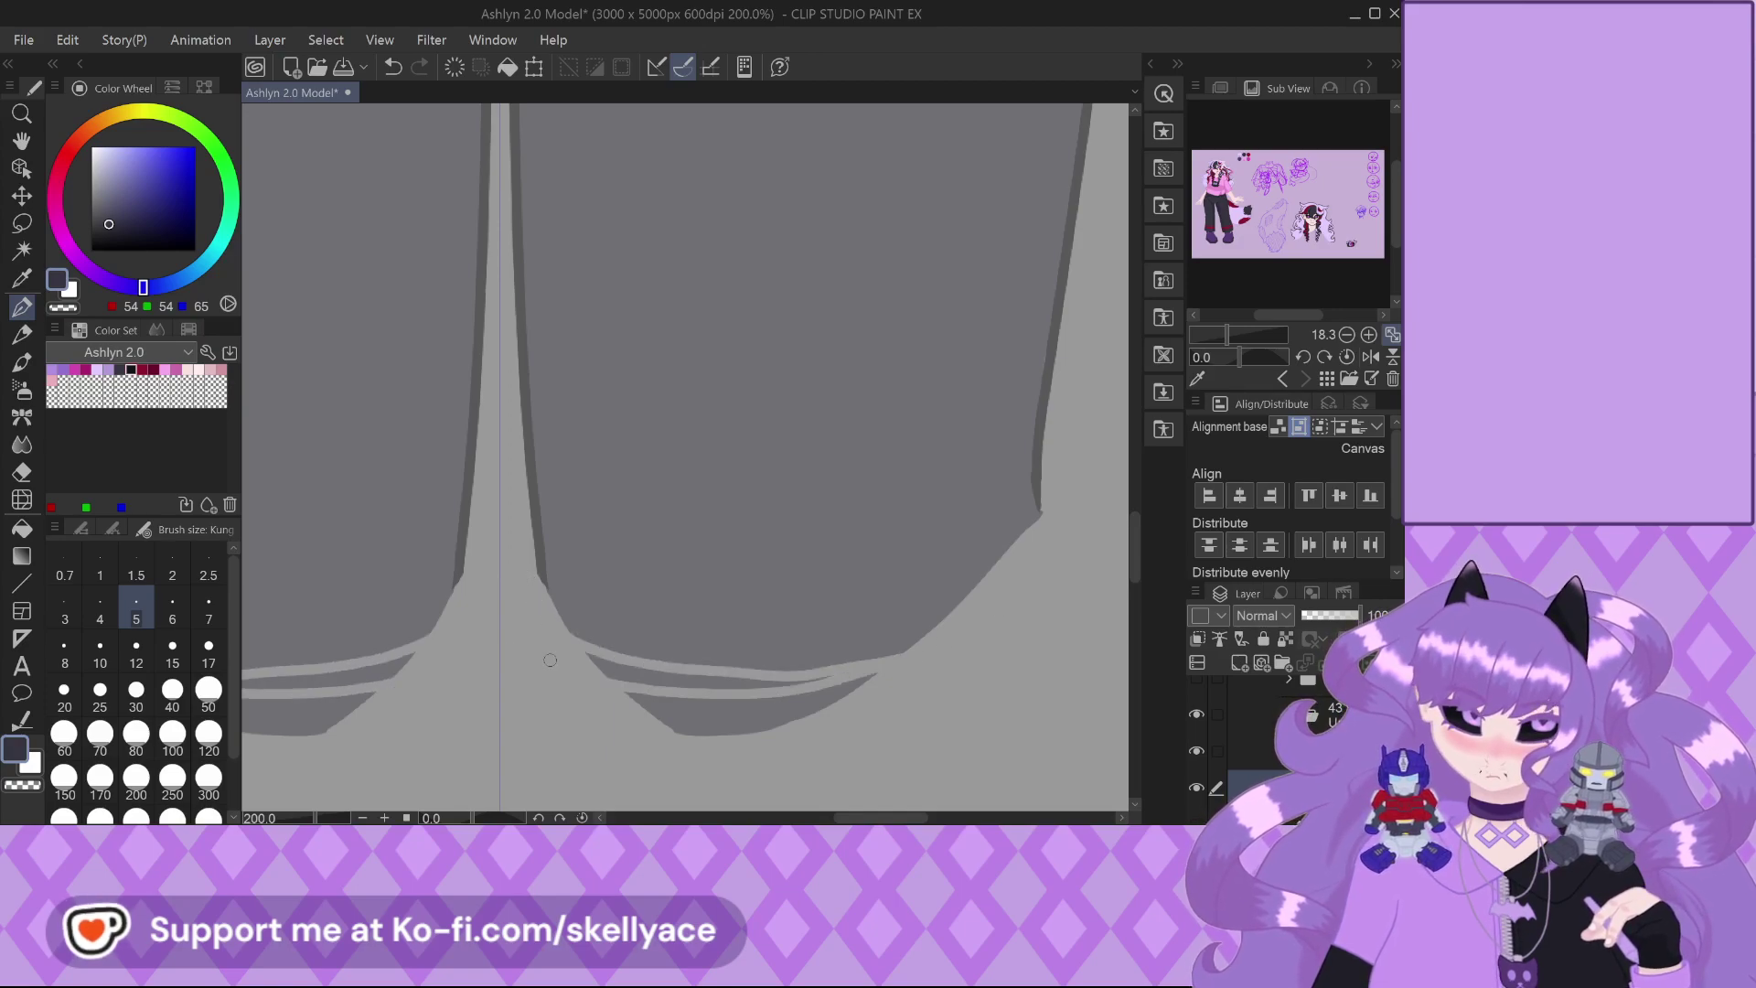
Erase the leftover fill strips below the upper legs' rounded lower edge with the Eraser at size 80
left_click(172, 736)
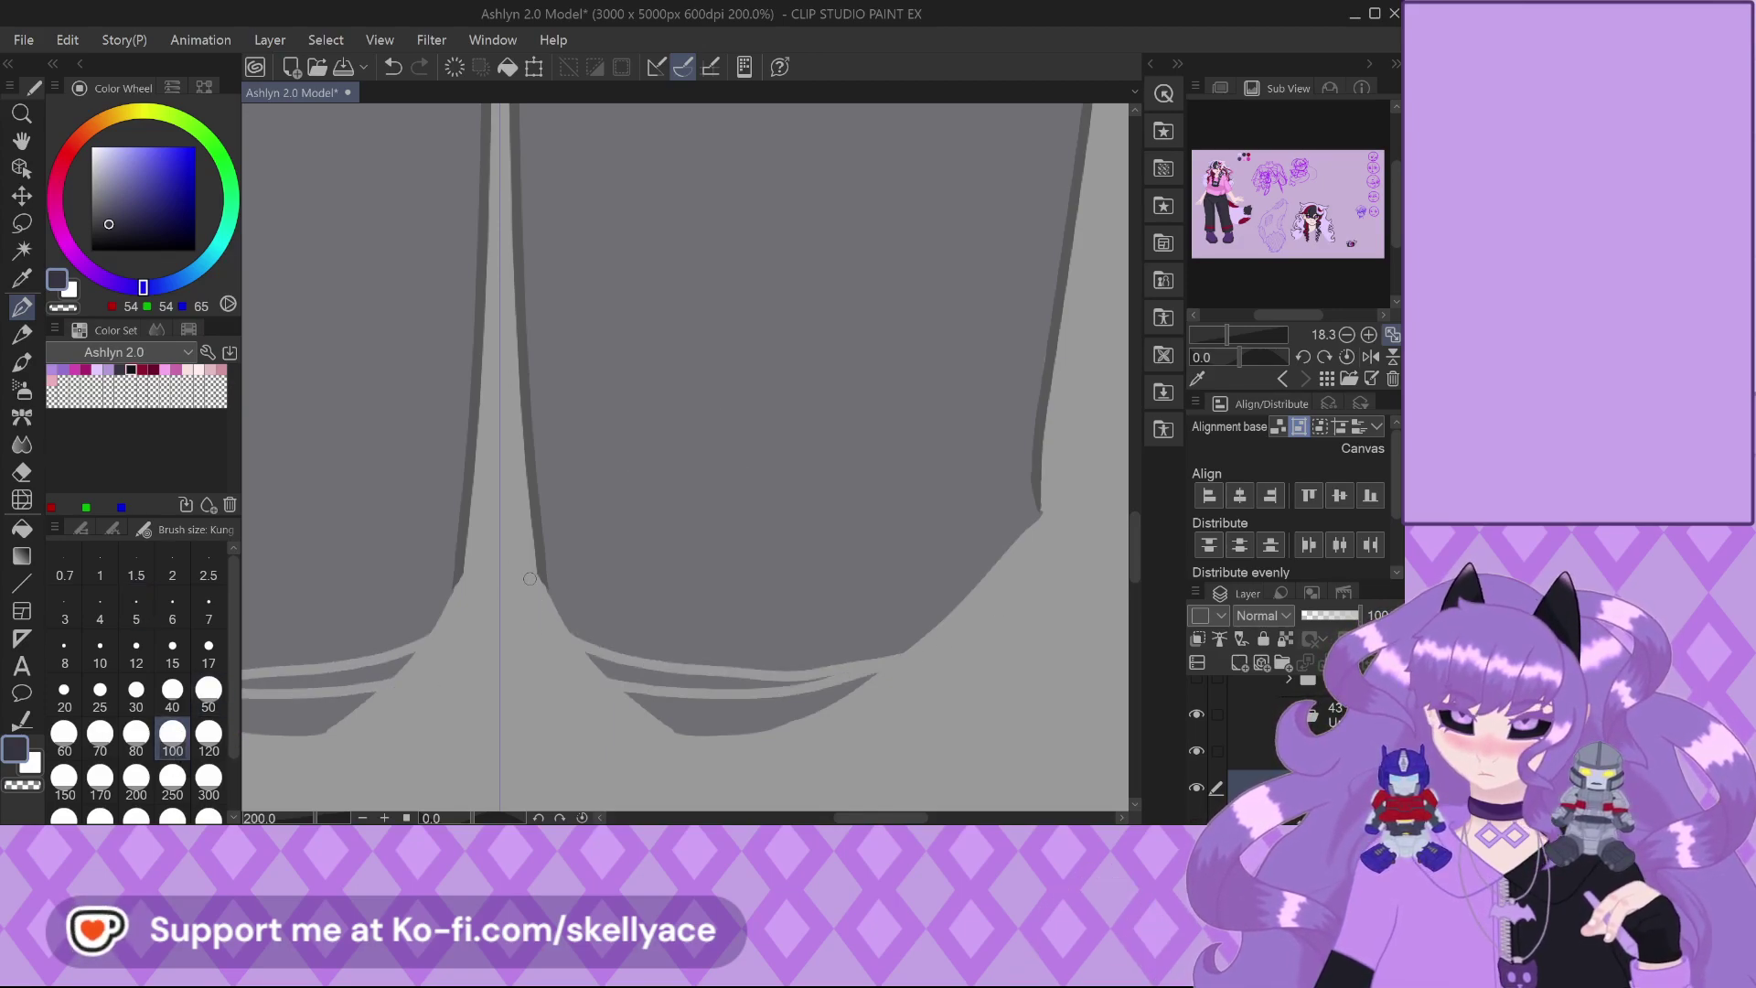
left_click(136, 651)
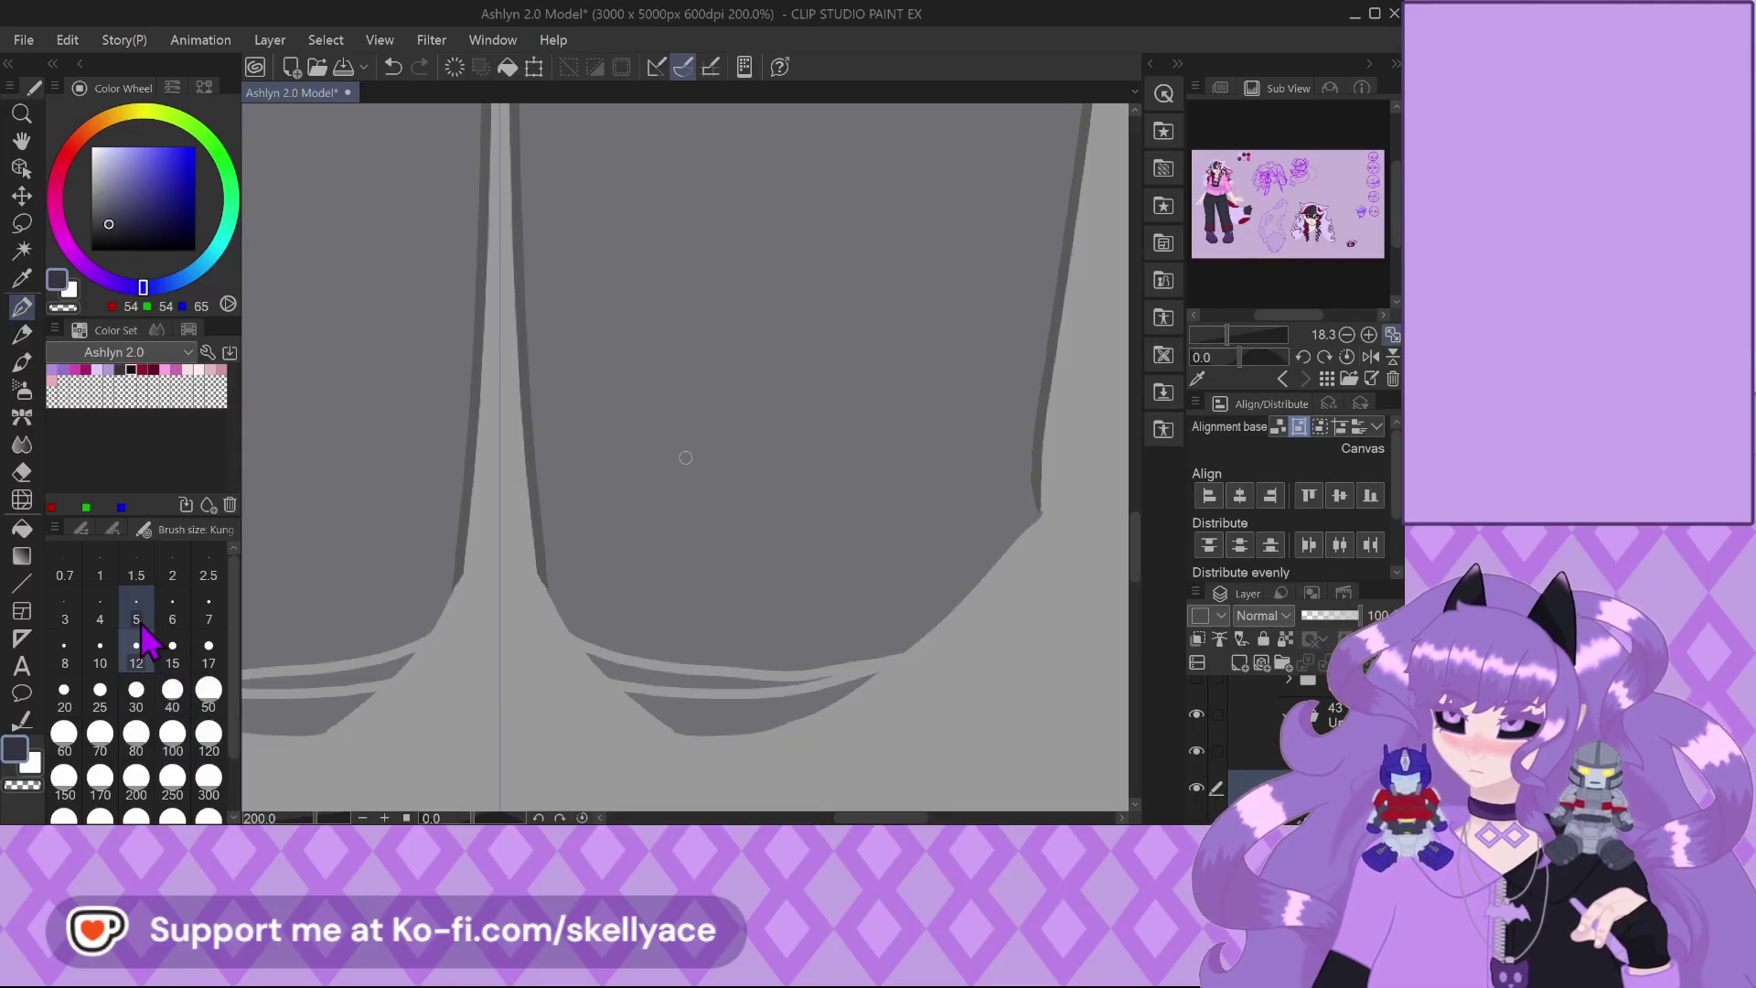
left_click(21, 472)
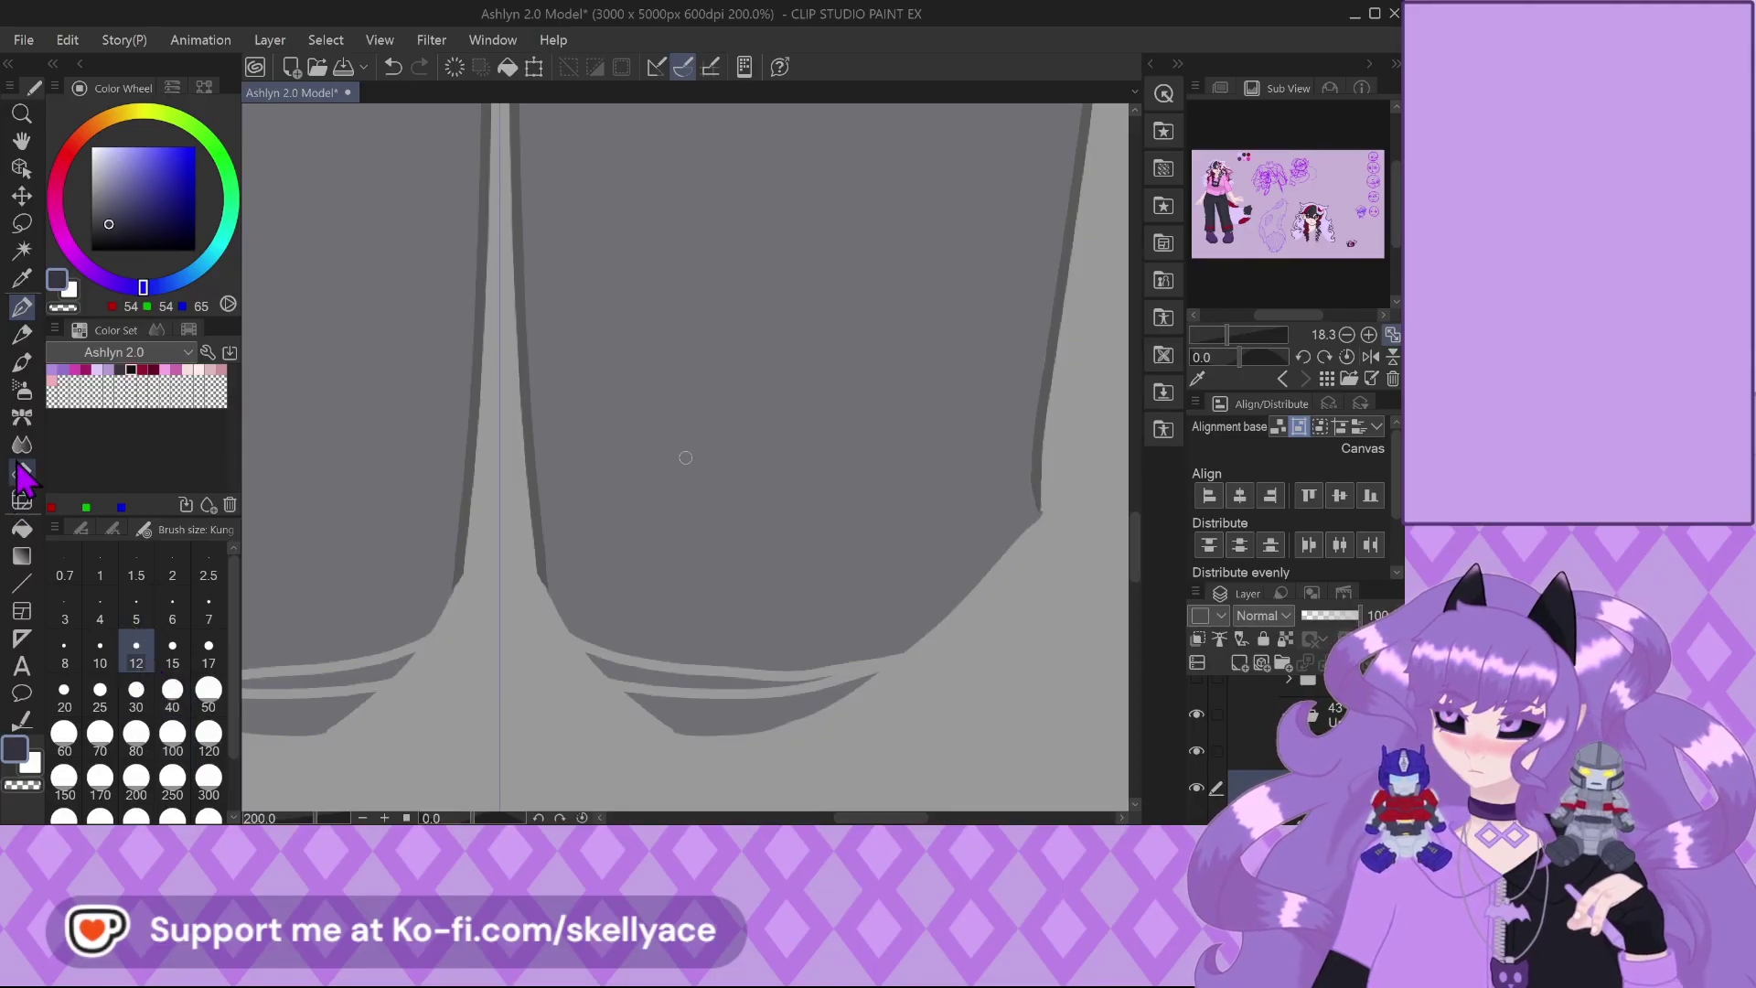
left_click(135, 736)
mouse_move(548, 613)
left_mouse_down()
mouse_move(601, 657)
mouse_move(830, 672)
mouse_move(936, 637)
mouse_move(1084, 496)
mouse_move(1020, 547)
mouse_move(960, 653)
mouse_move(581, 703)
left_mouse_up()
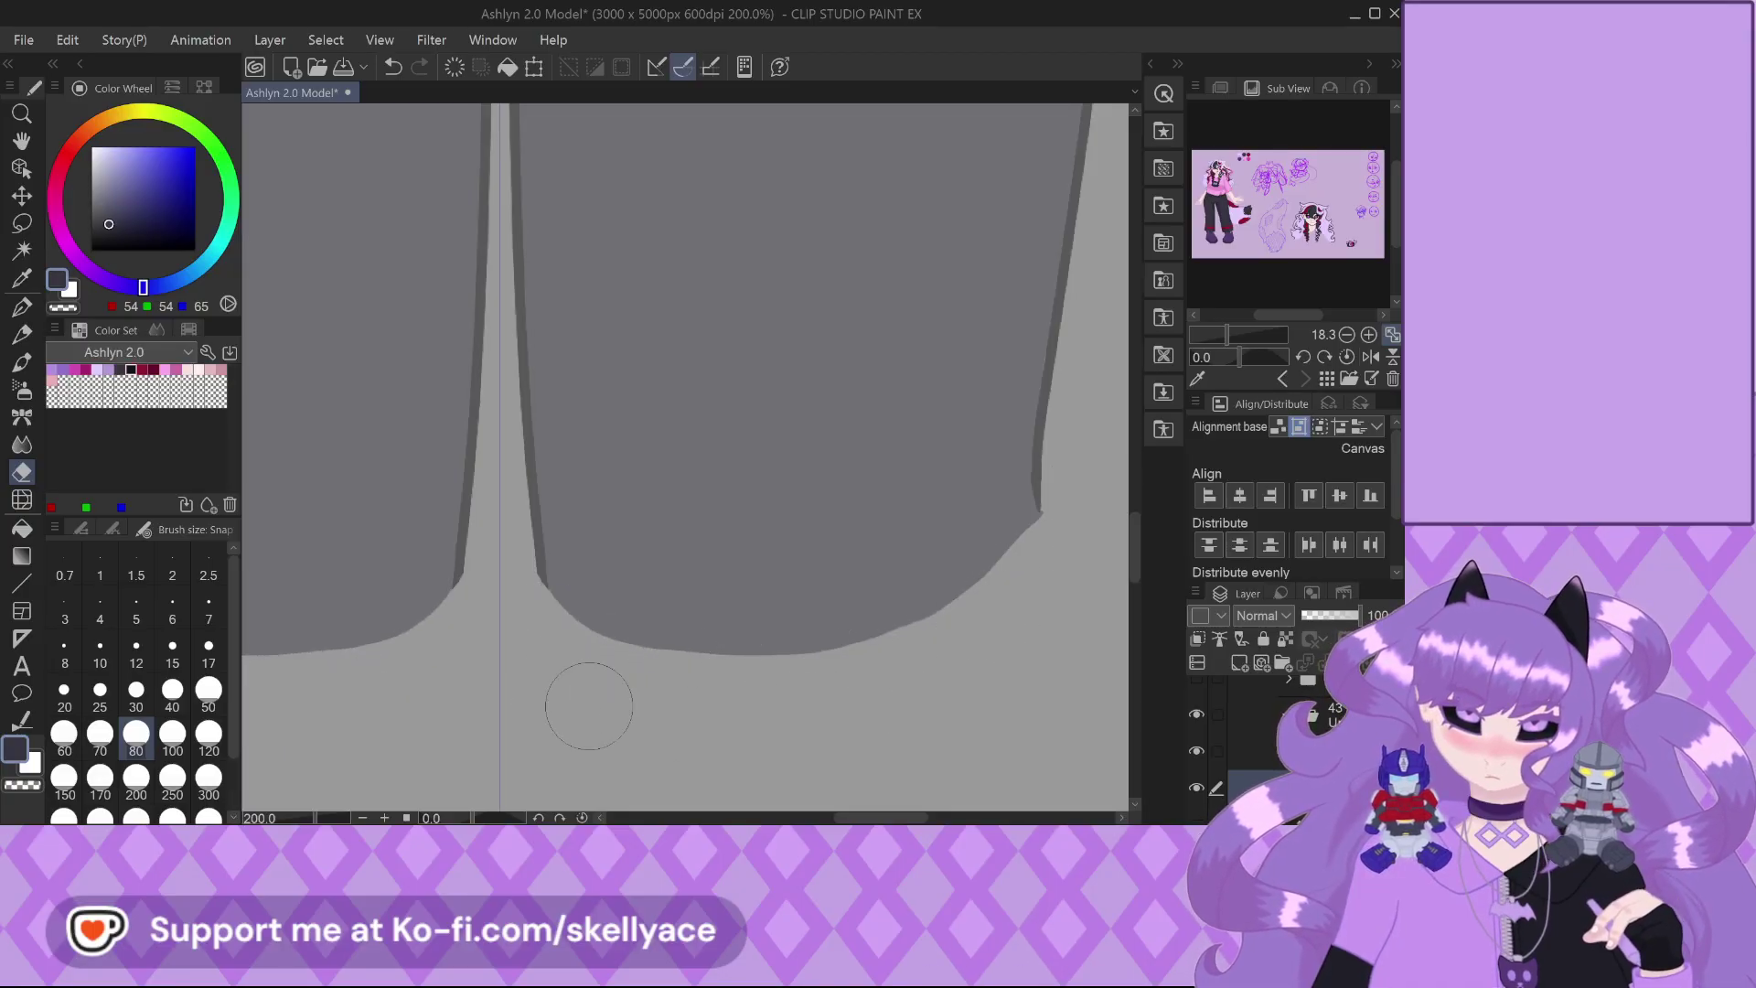
With the pen at size 40, build out the fill at the right-hand upper leg's outer lower corner into a rounded shape
scroll(631, 640, "down", 3)
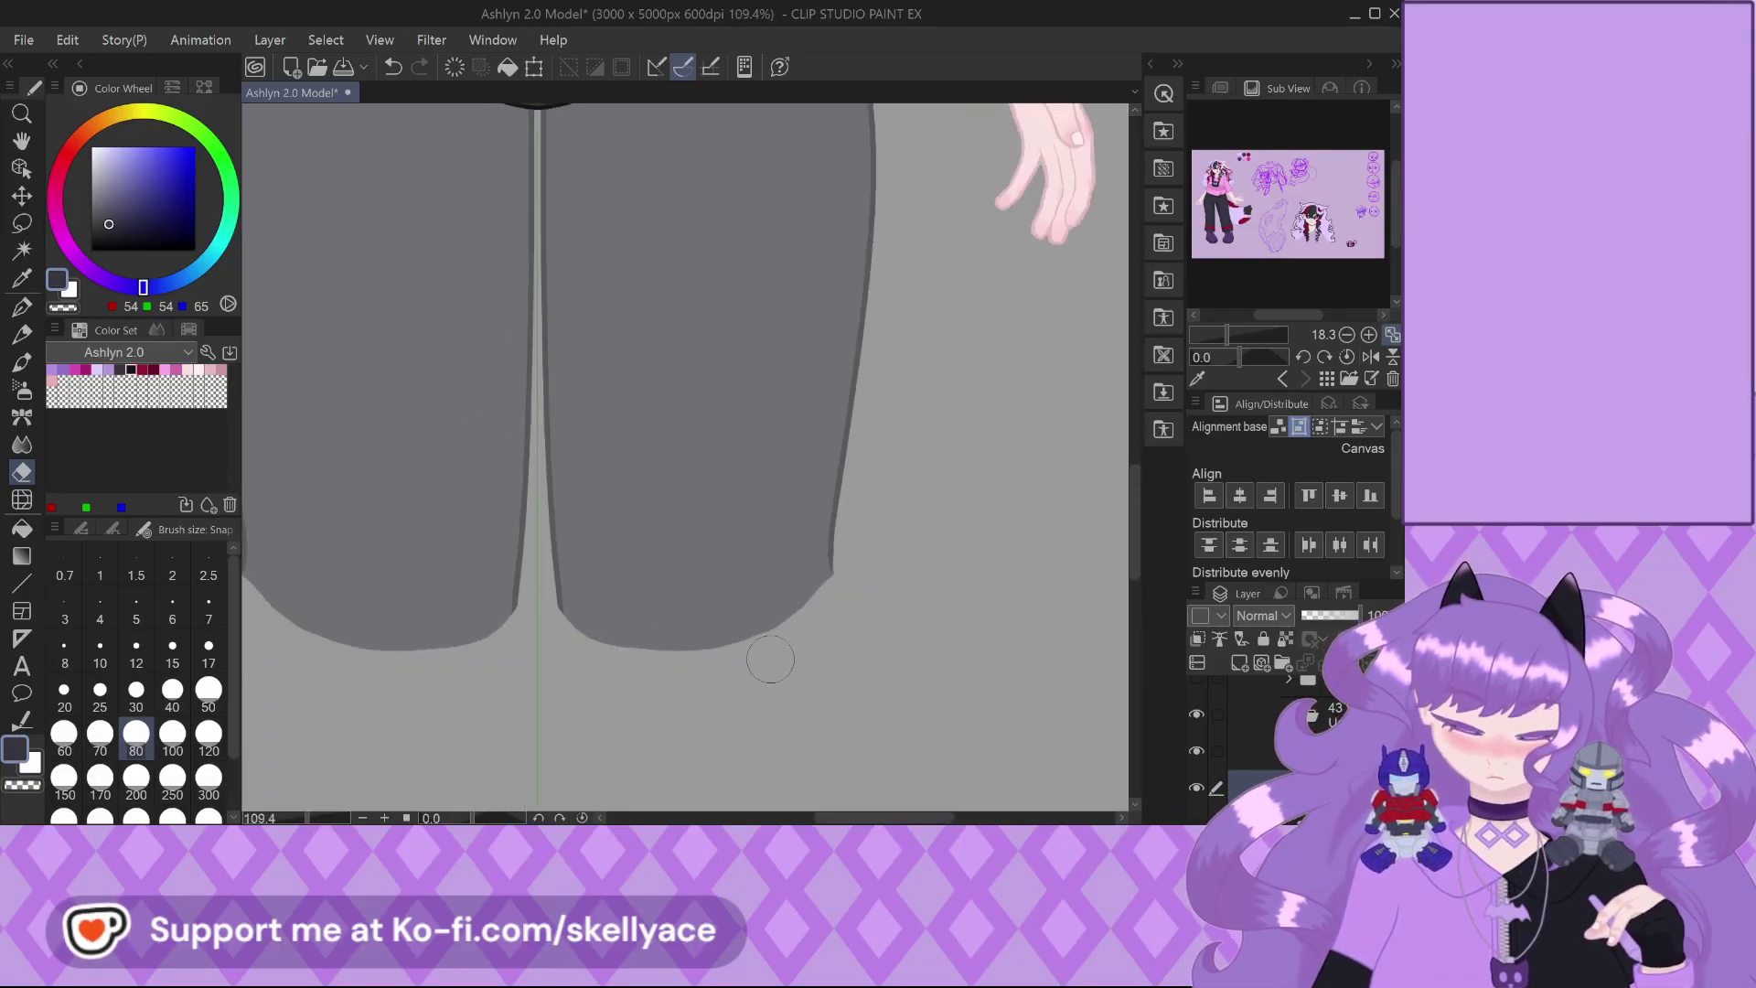
scroll(731, 622, "up", 2)
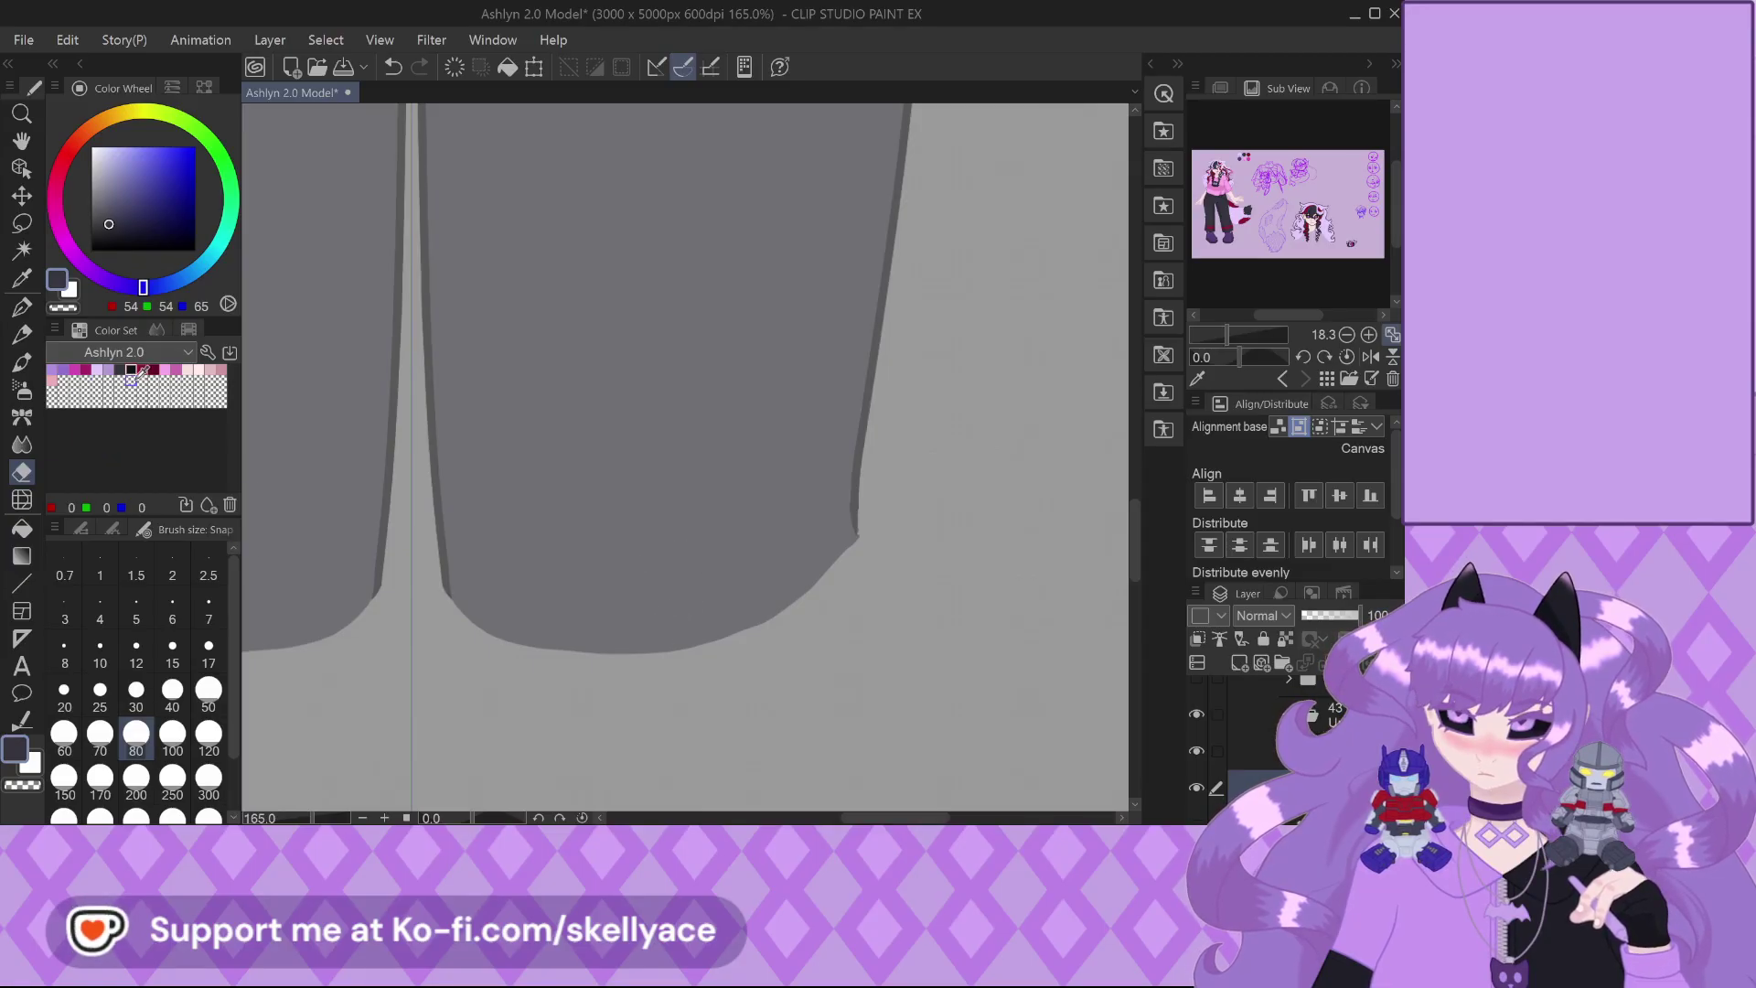
left_click(23, 308)
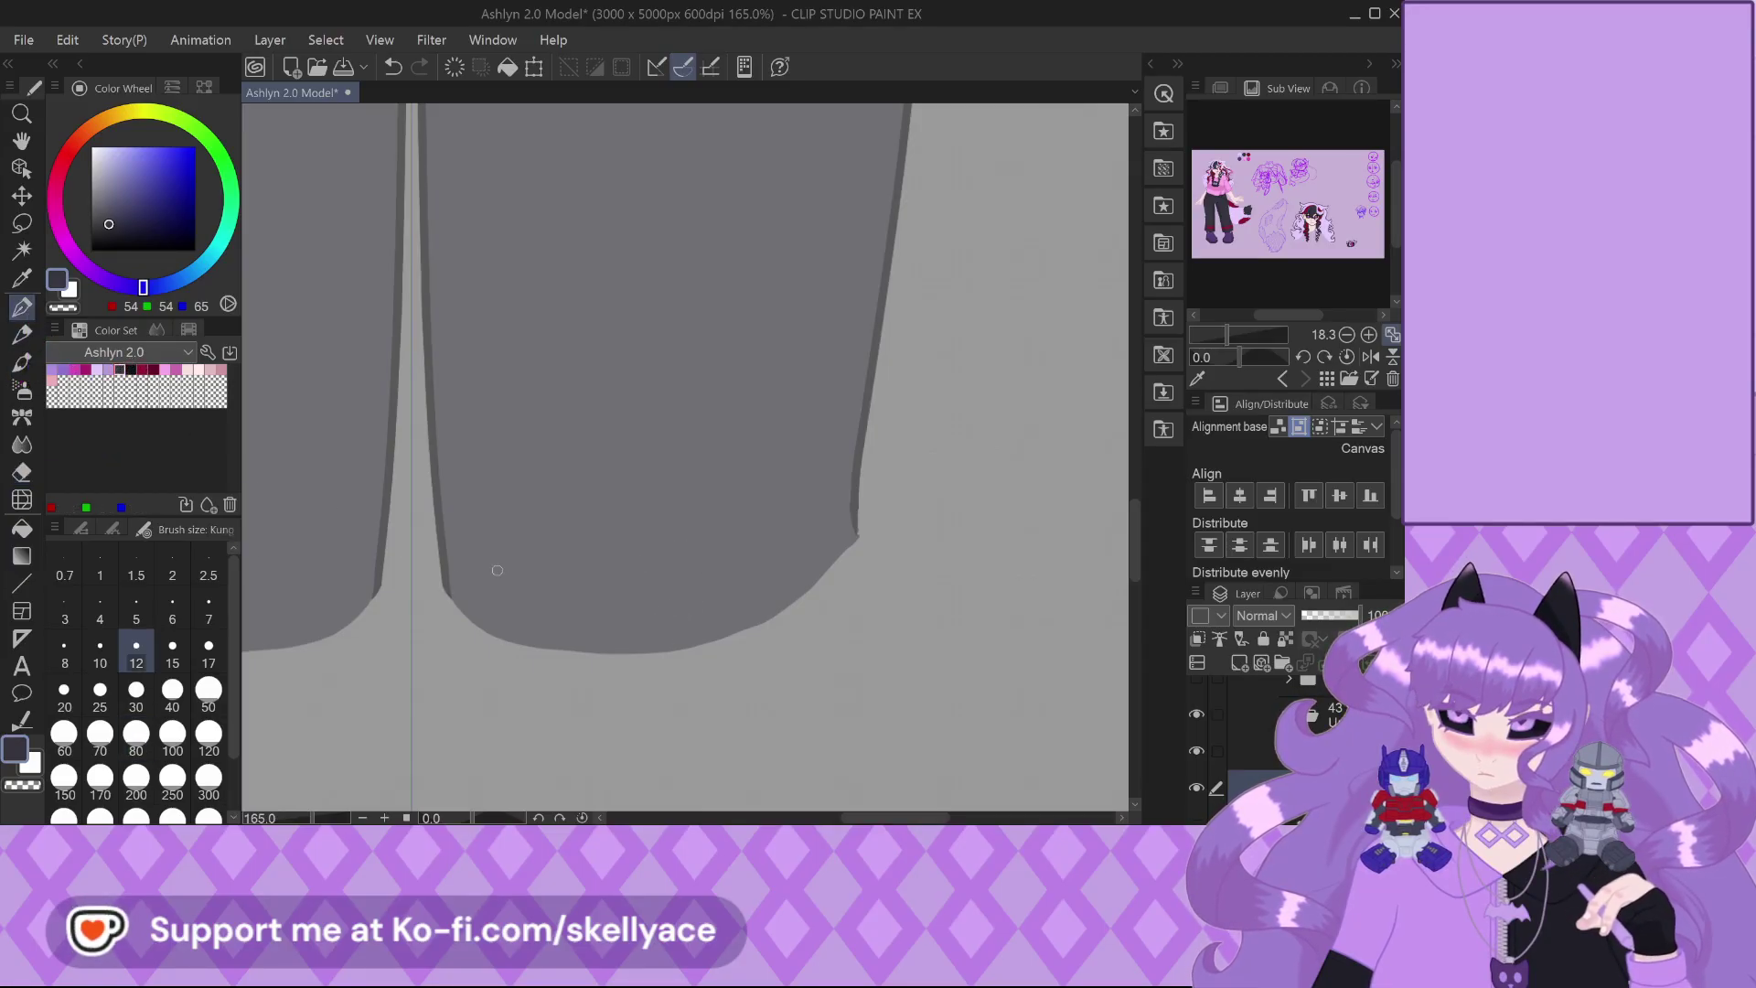
left_click(172, 692)
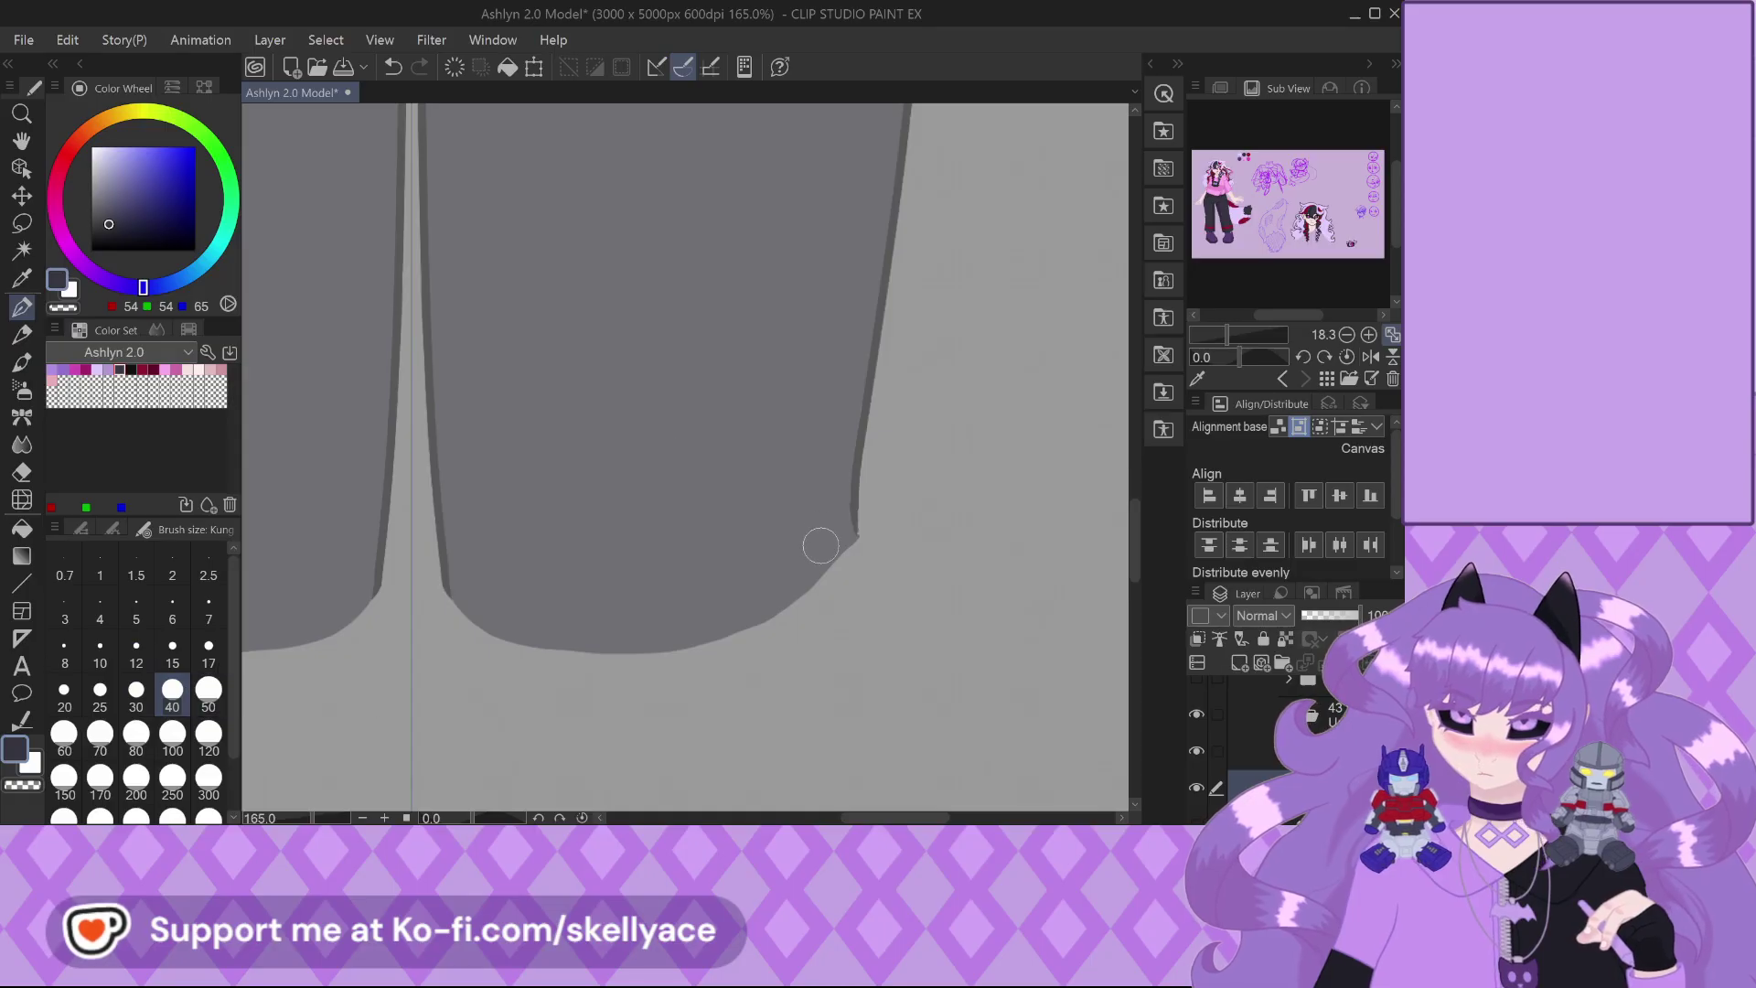
scroll(823, 535, "up", 3)
mouse_move(846, 521)
left_mouse_down()
mouse_move(791, 633)
mouse_move(724, 674)
mouse_move(528, 706)
left_mouse_up()
left_click_drag(772, 636, 818, 589)
Smooth the right-hand upper leg's lower fill edge into an even curve between the inner and outer outlines
scroll(969, 549, "up", 2)
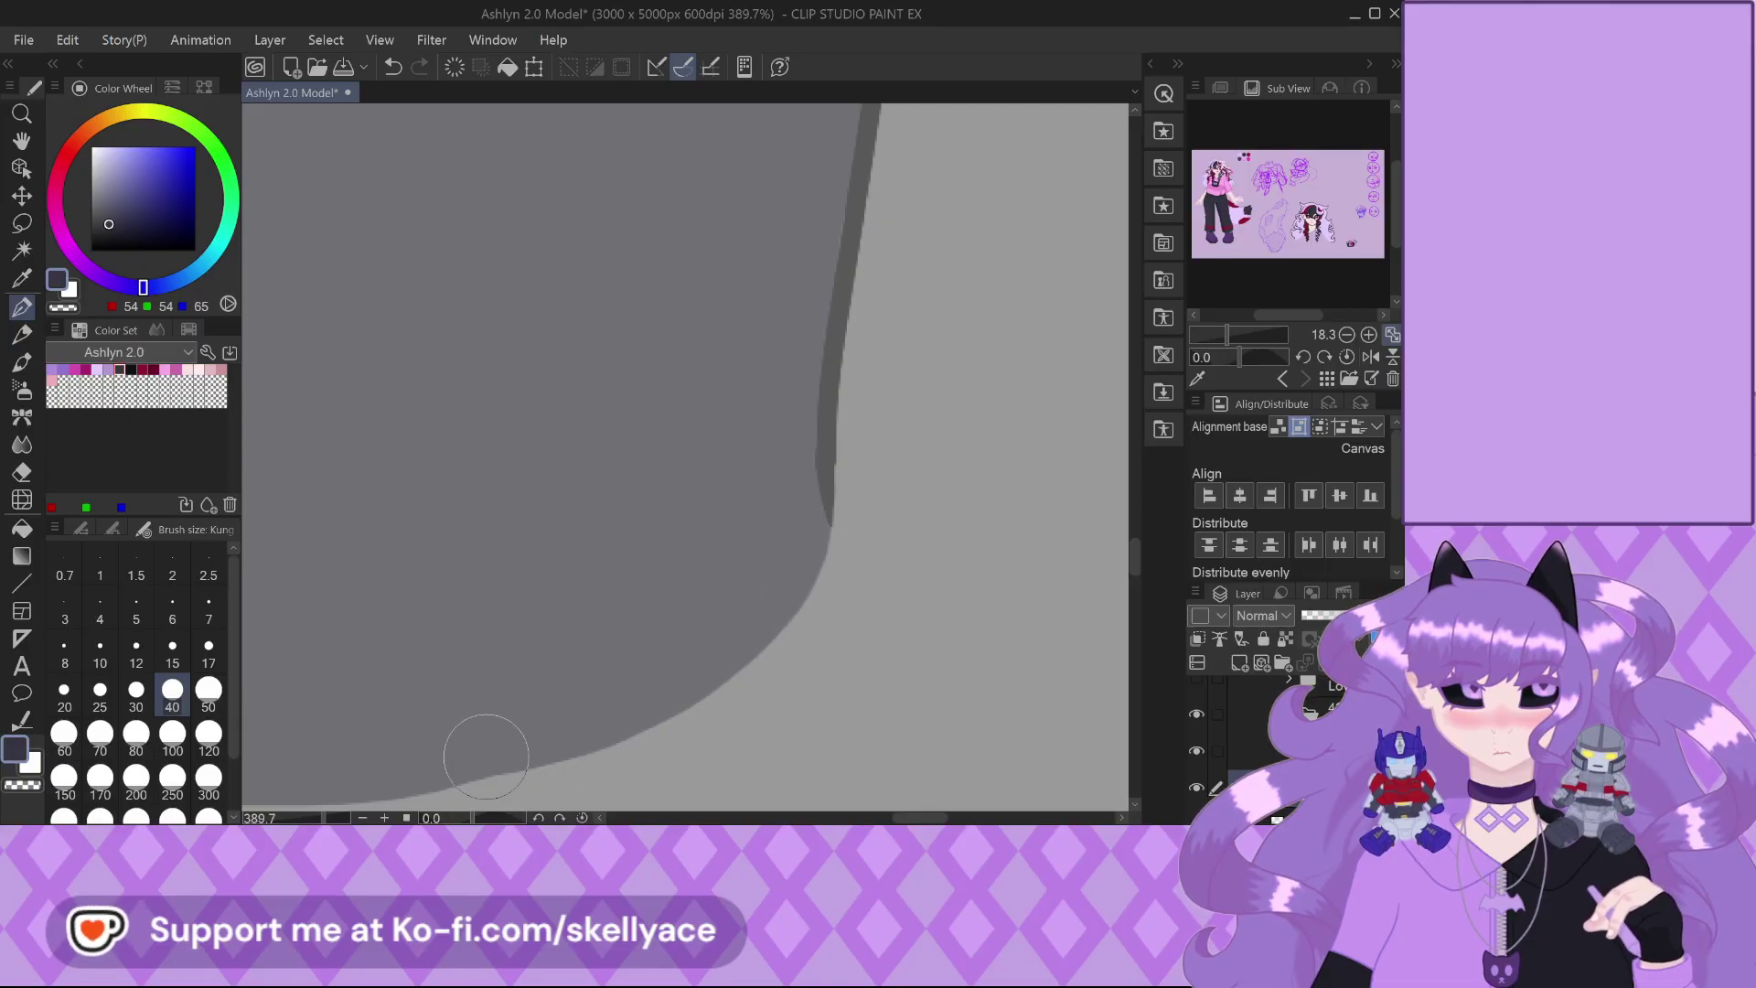
scroll(501, 755, "down", 2)
scroll(345, 658, "left", 3)
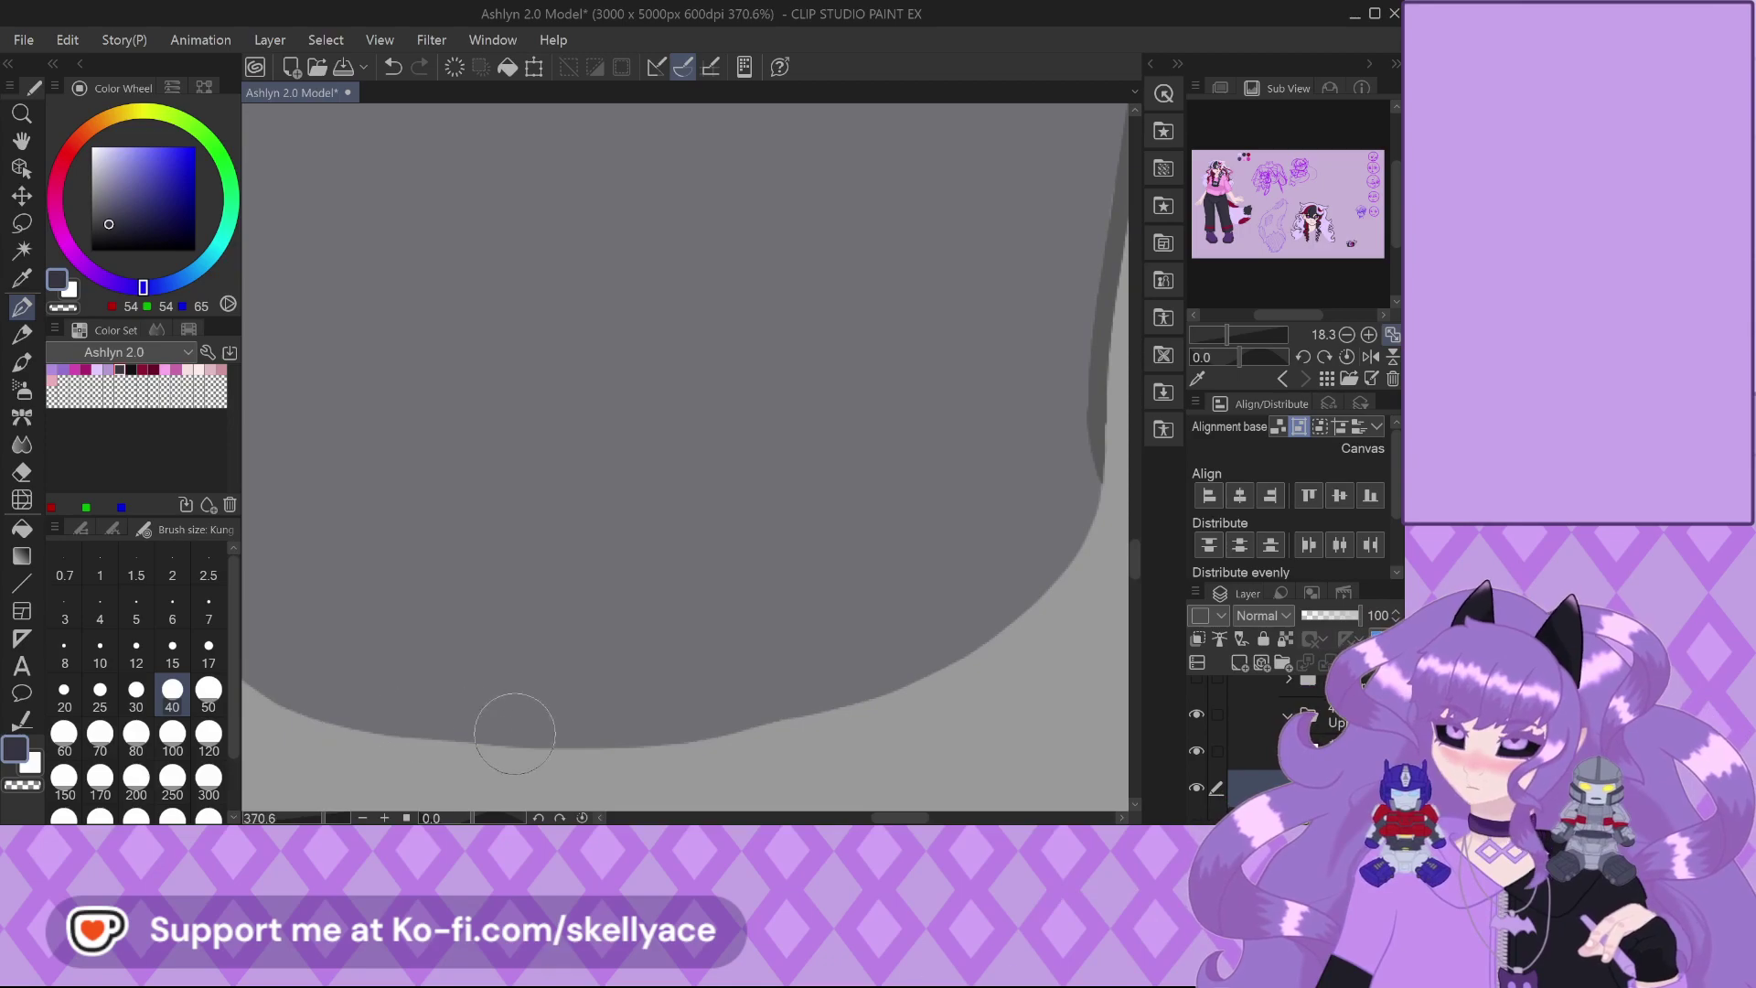
scroll(713, 599, "down", 2)
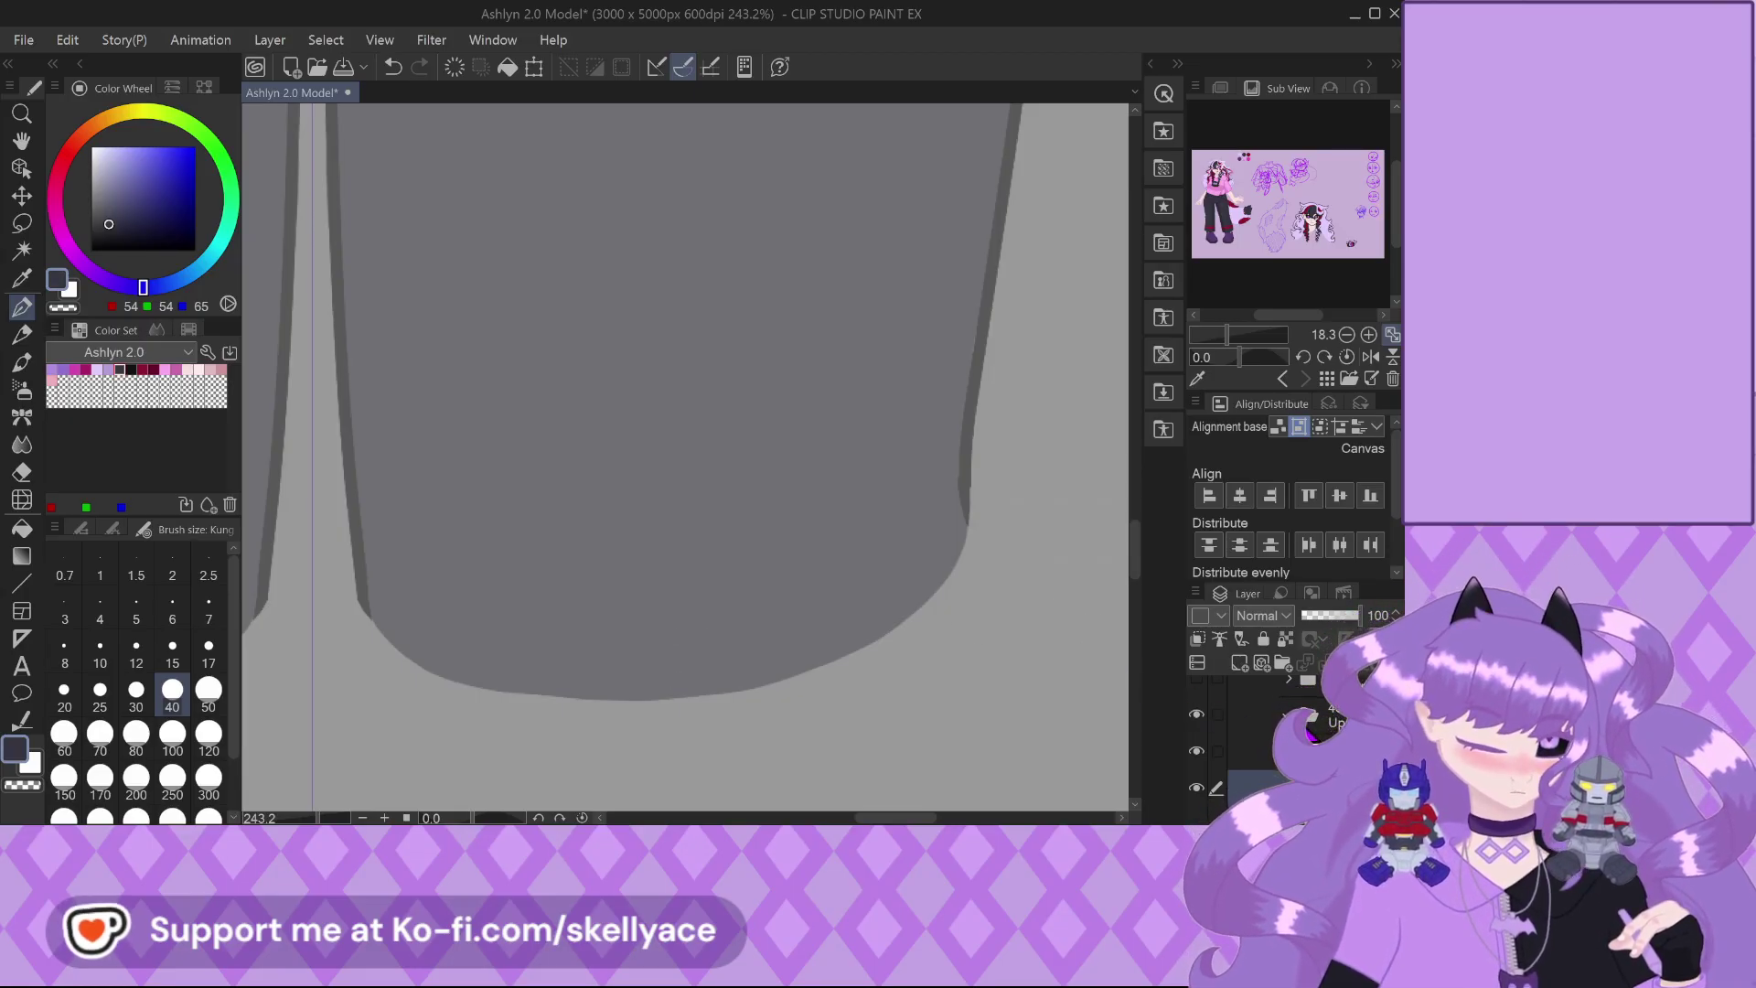
scroll(837, 672, "down", 3)
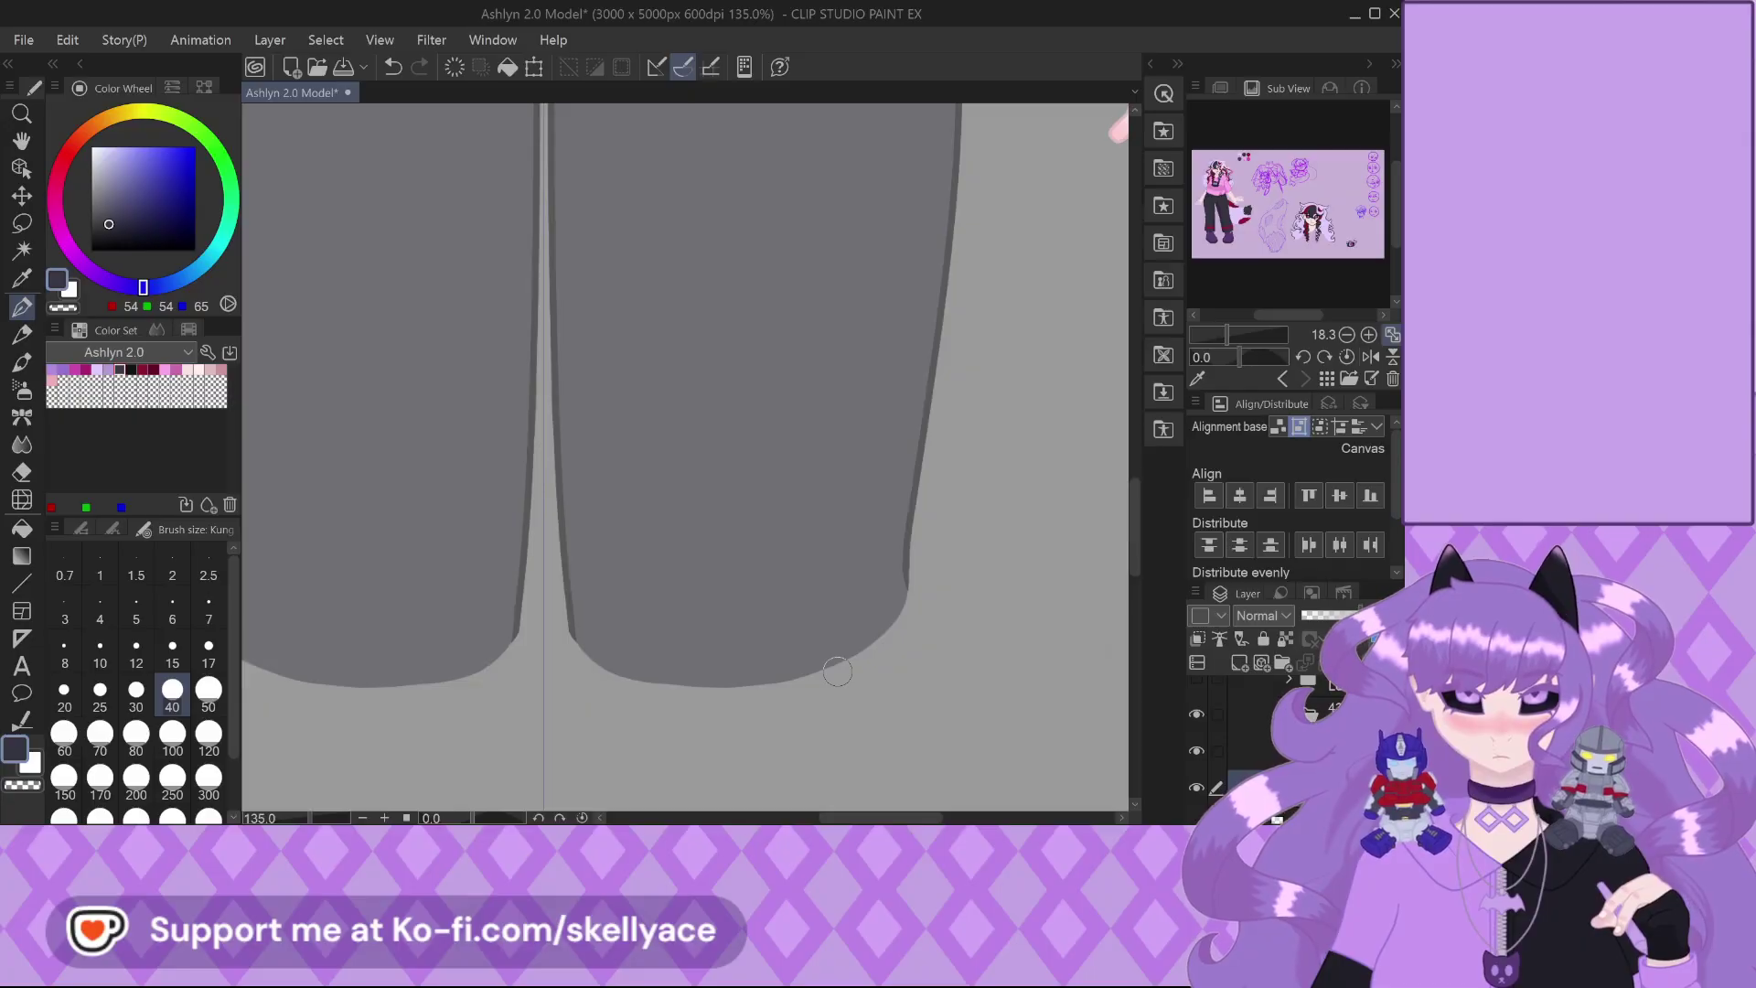
scroll(837, 672, "down", 2)
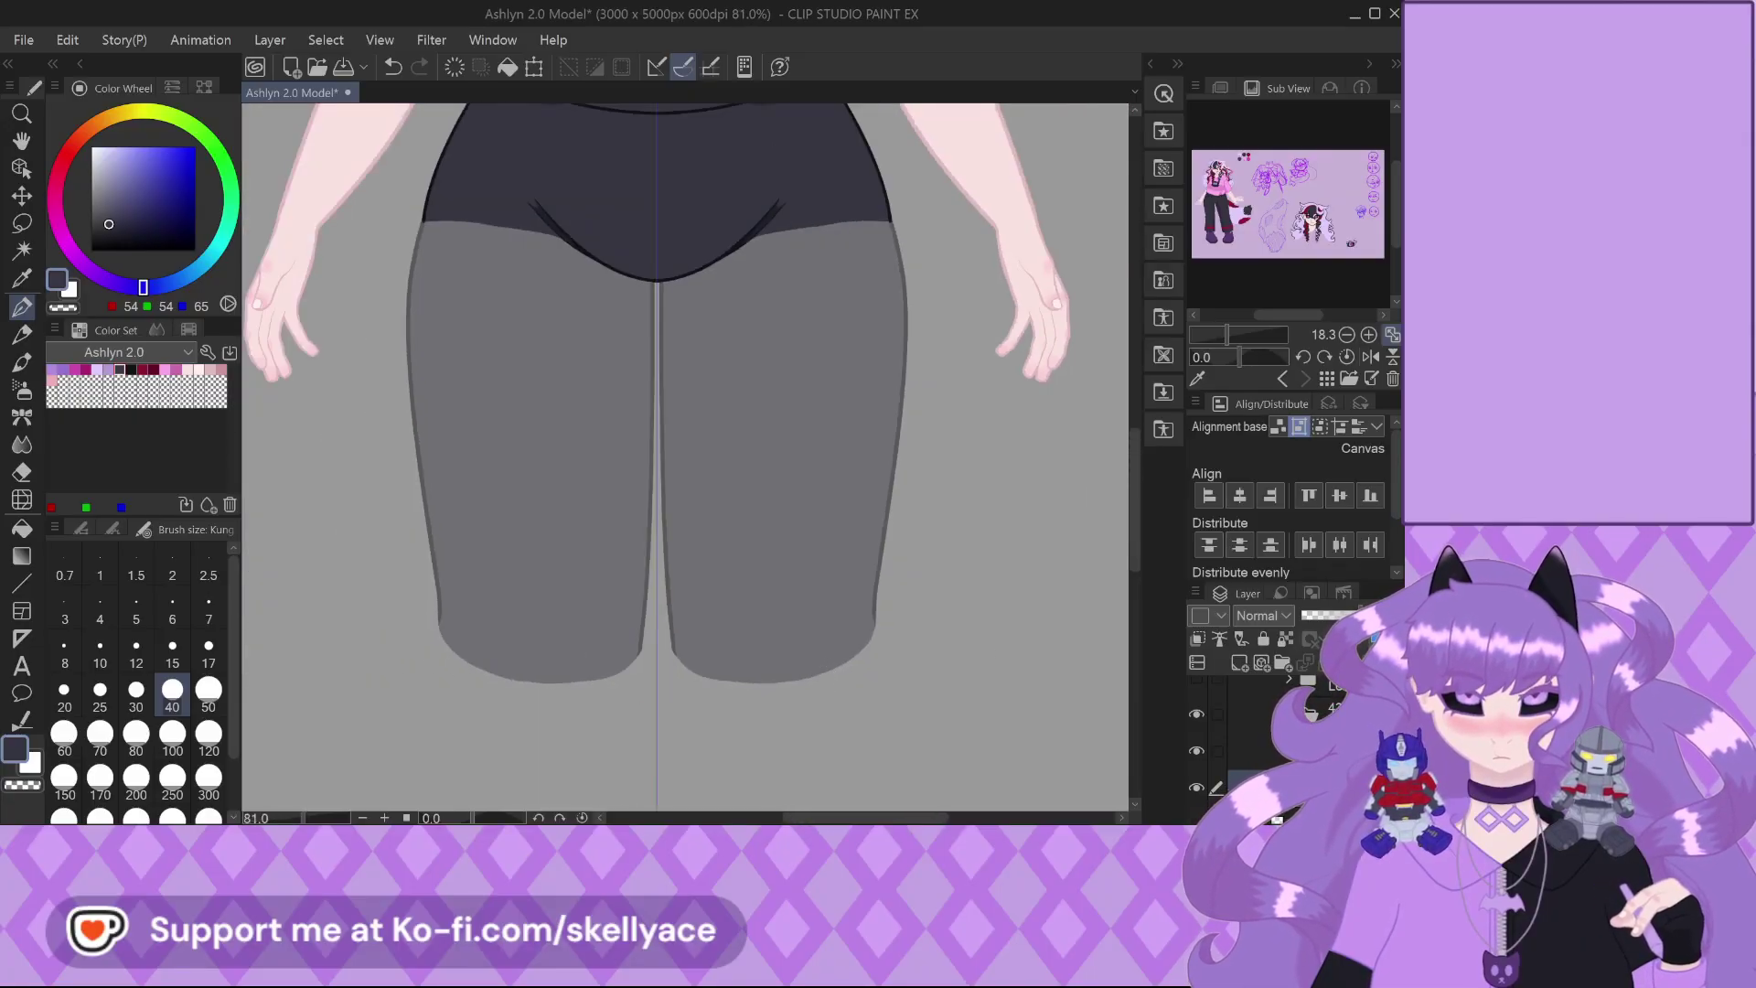
Set the upper leg folder's opacity to 100% and examine the hips and waistband up close
left_click(1262, 714)
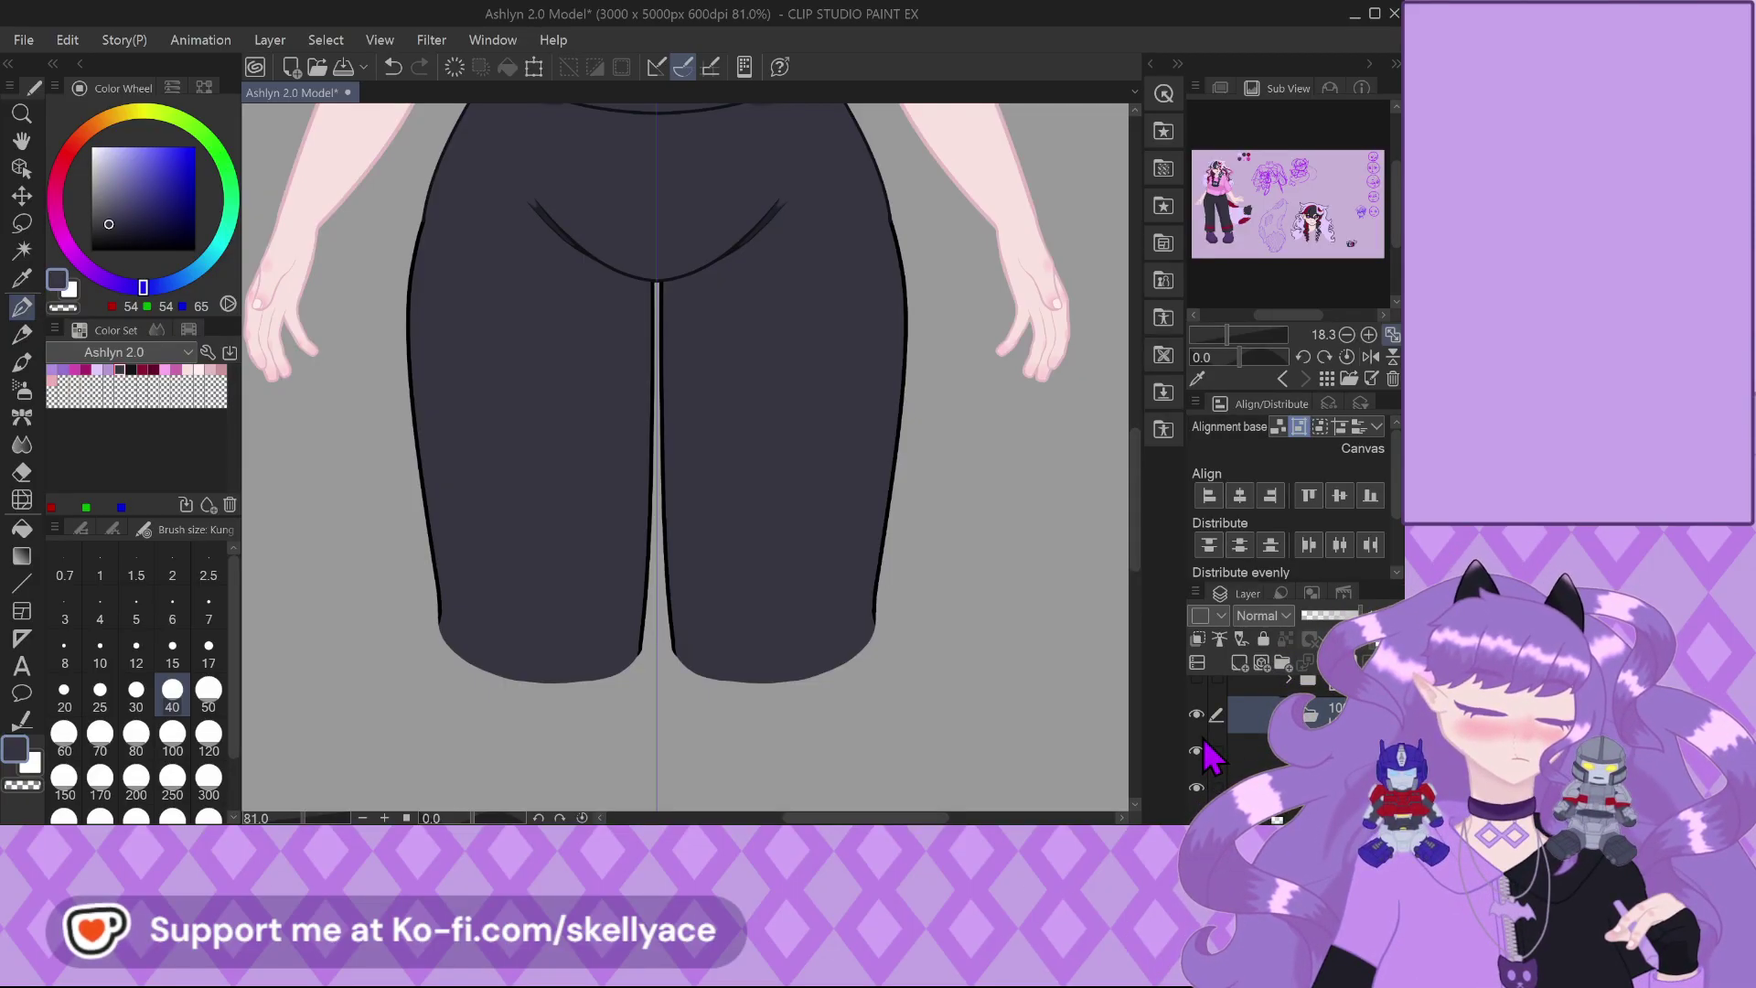
scroll(670, 594, "down", 2)
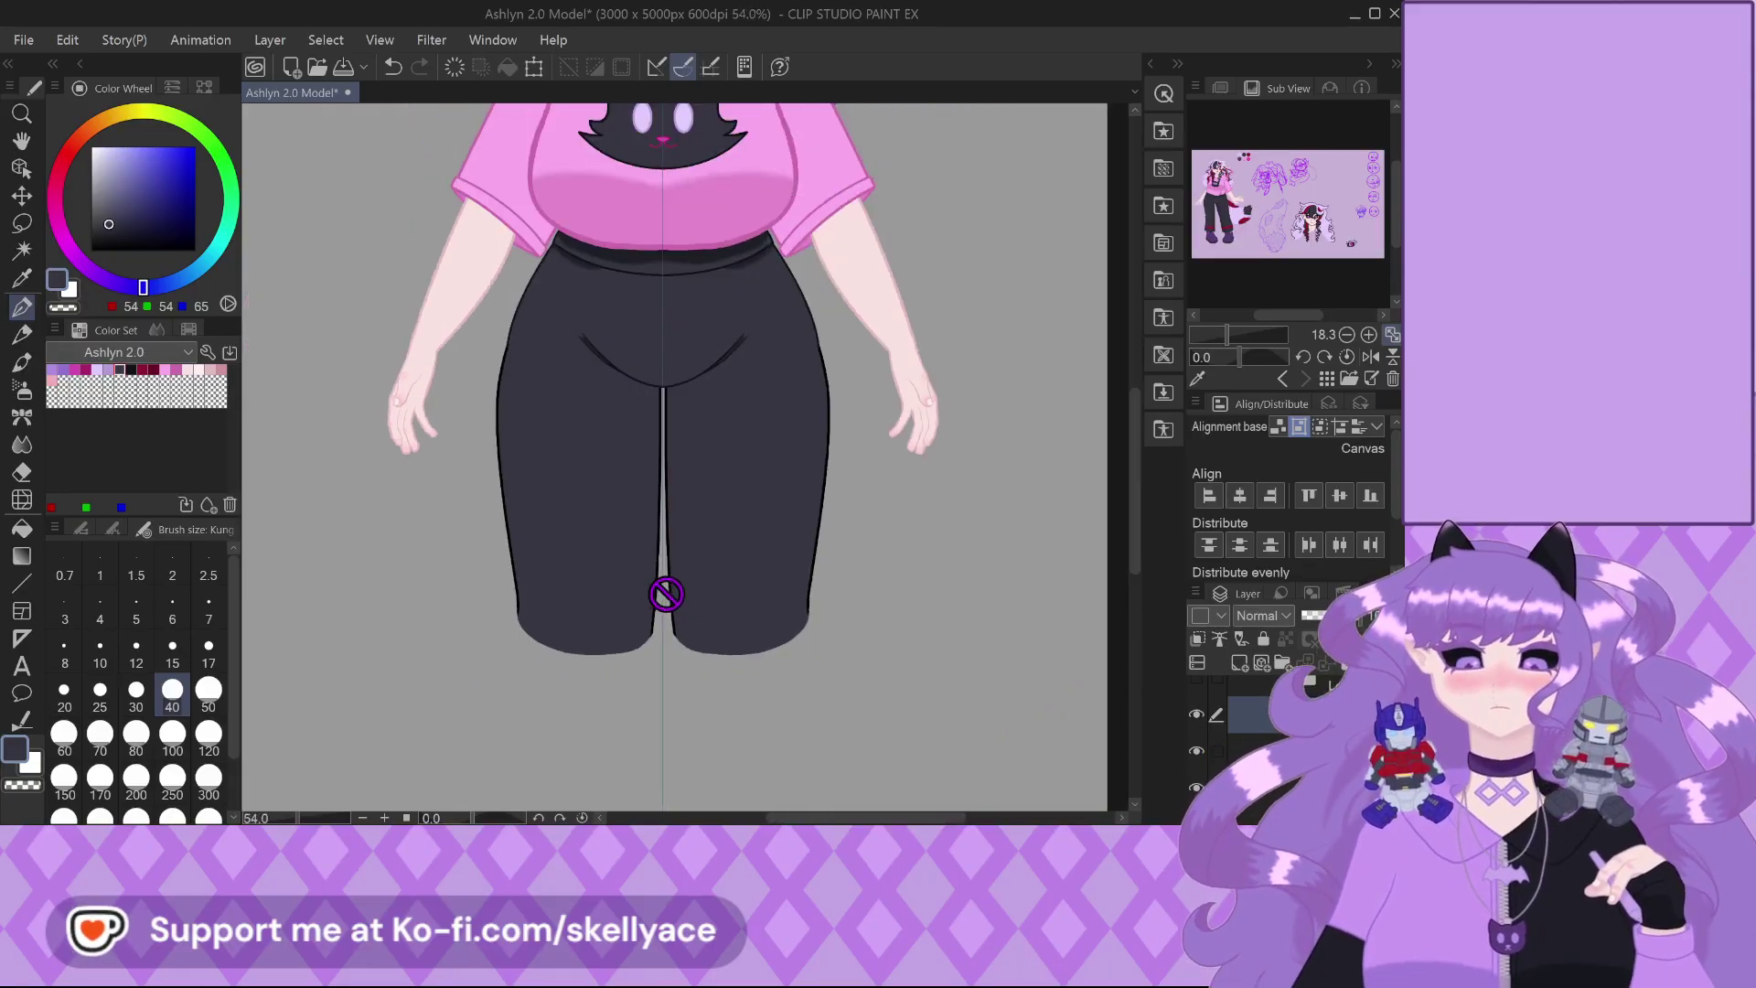
scroll(625, 342, "up", 4)
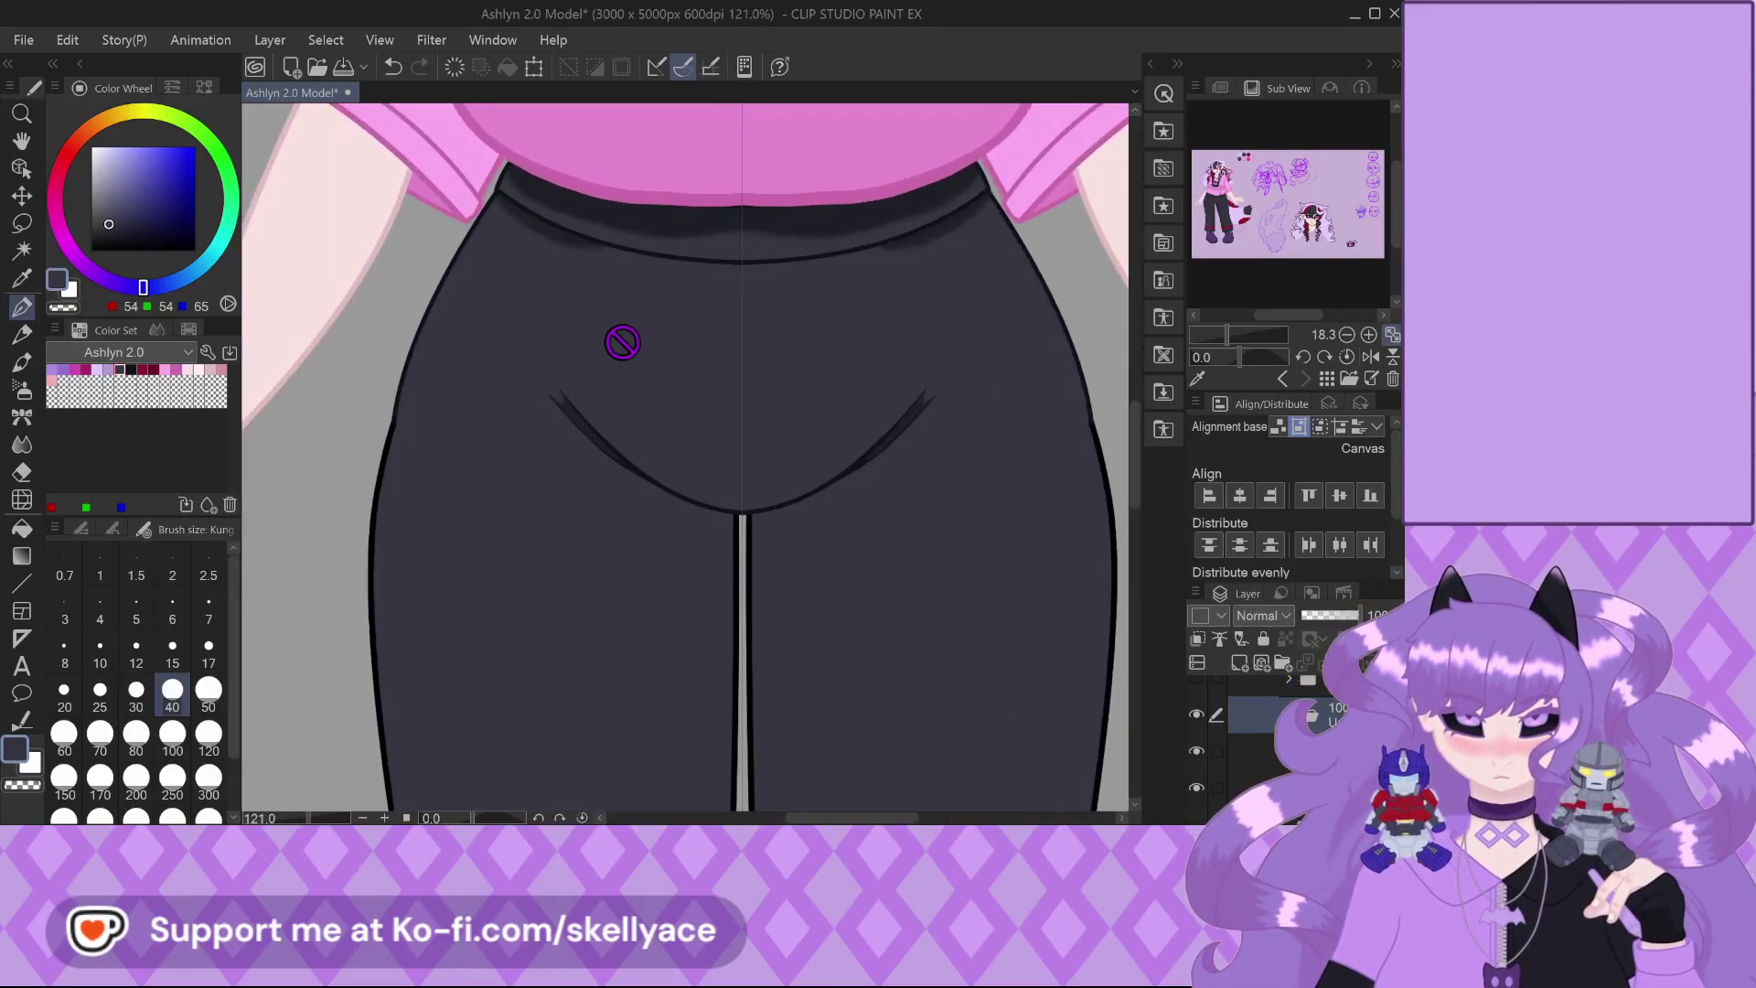
scroll(625, 343, "down", 3)
scroll(667, 293, "up", 4)
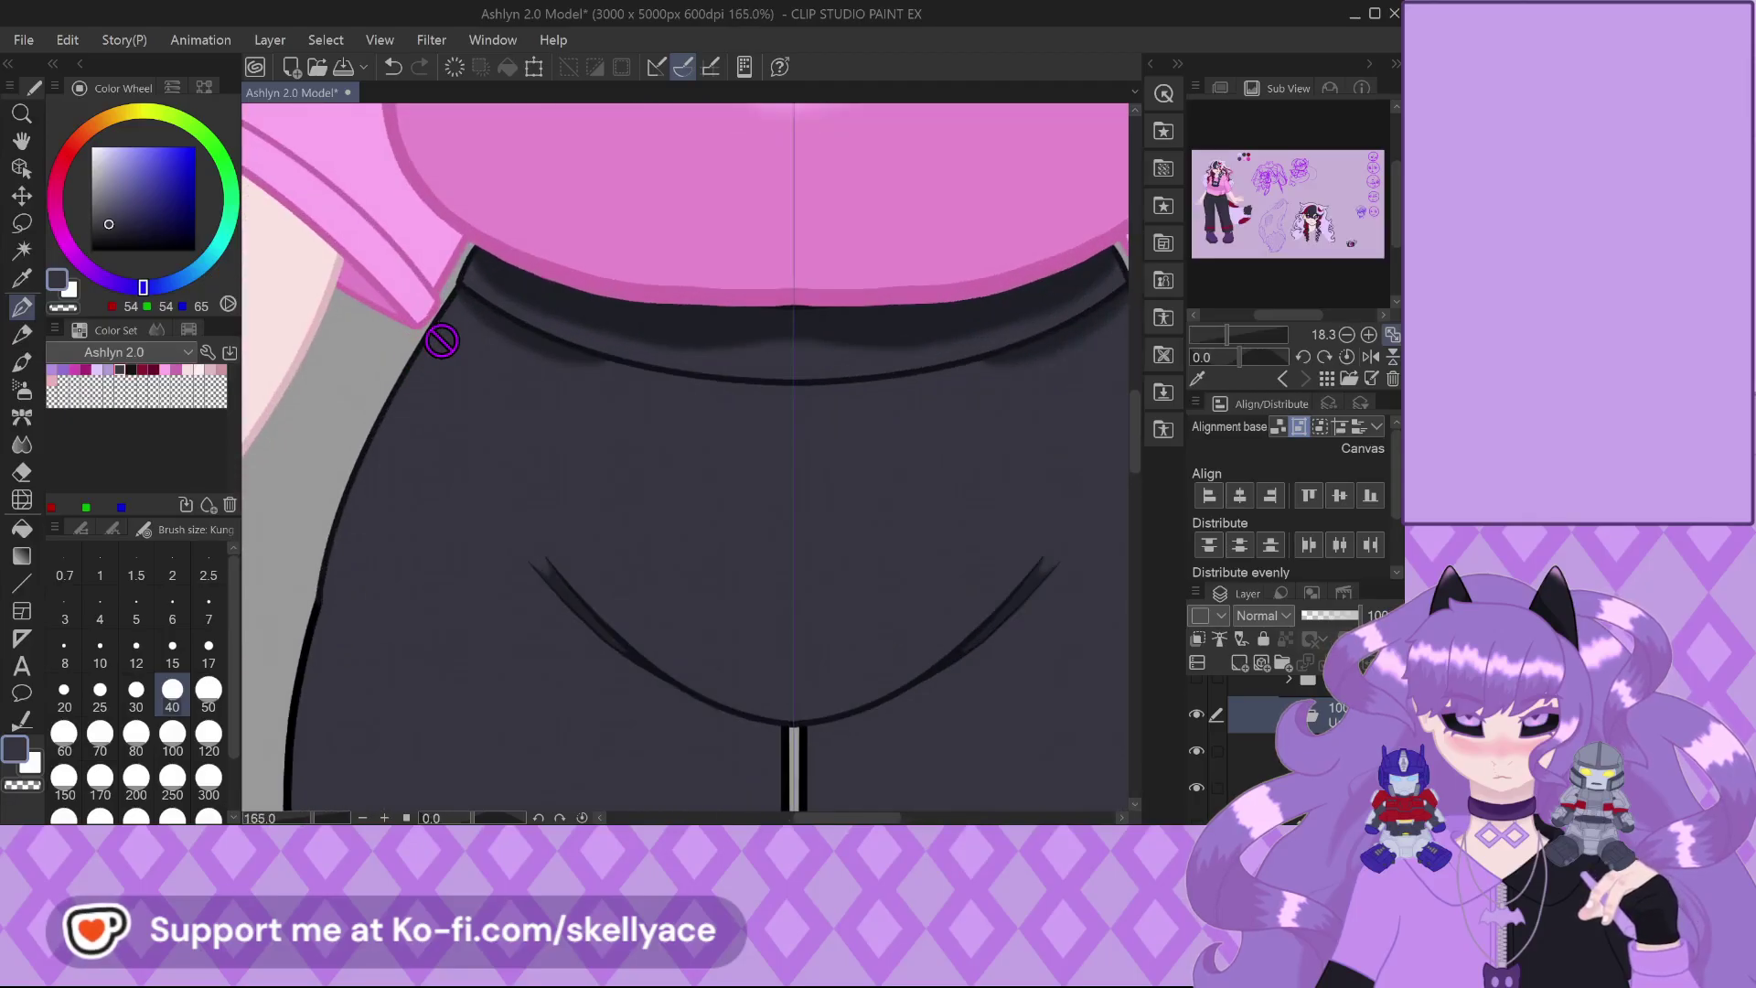
scroll(552, 286, "up", 2)
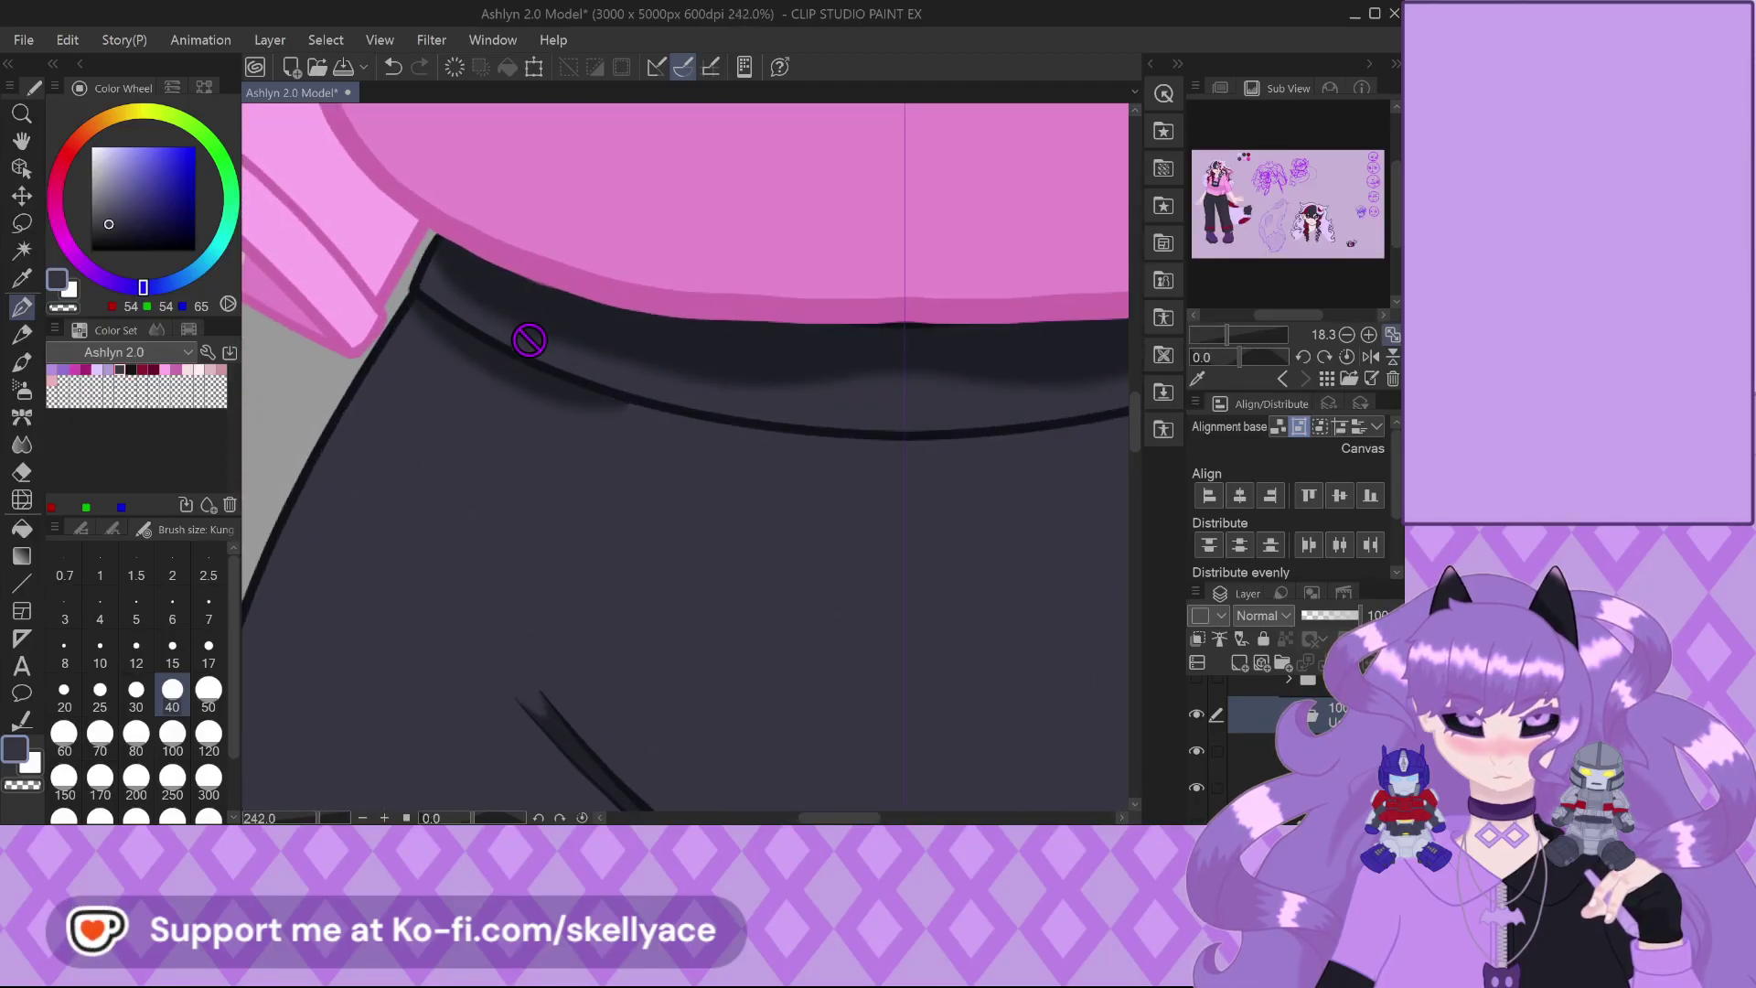
scroll(604, 402, "down", 2)
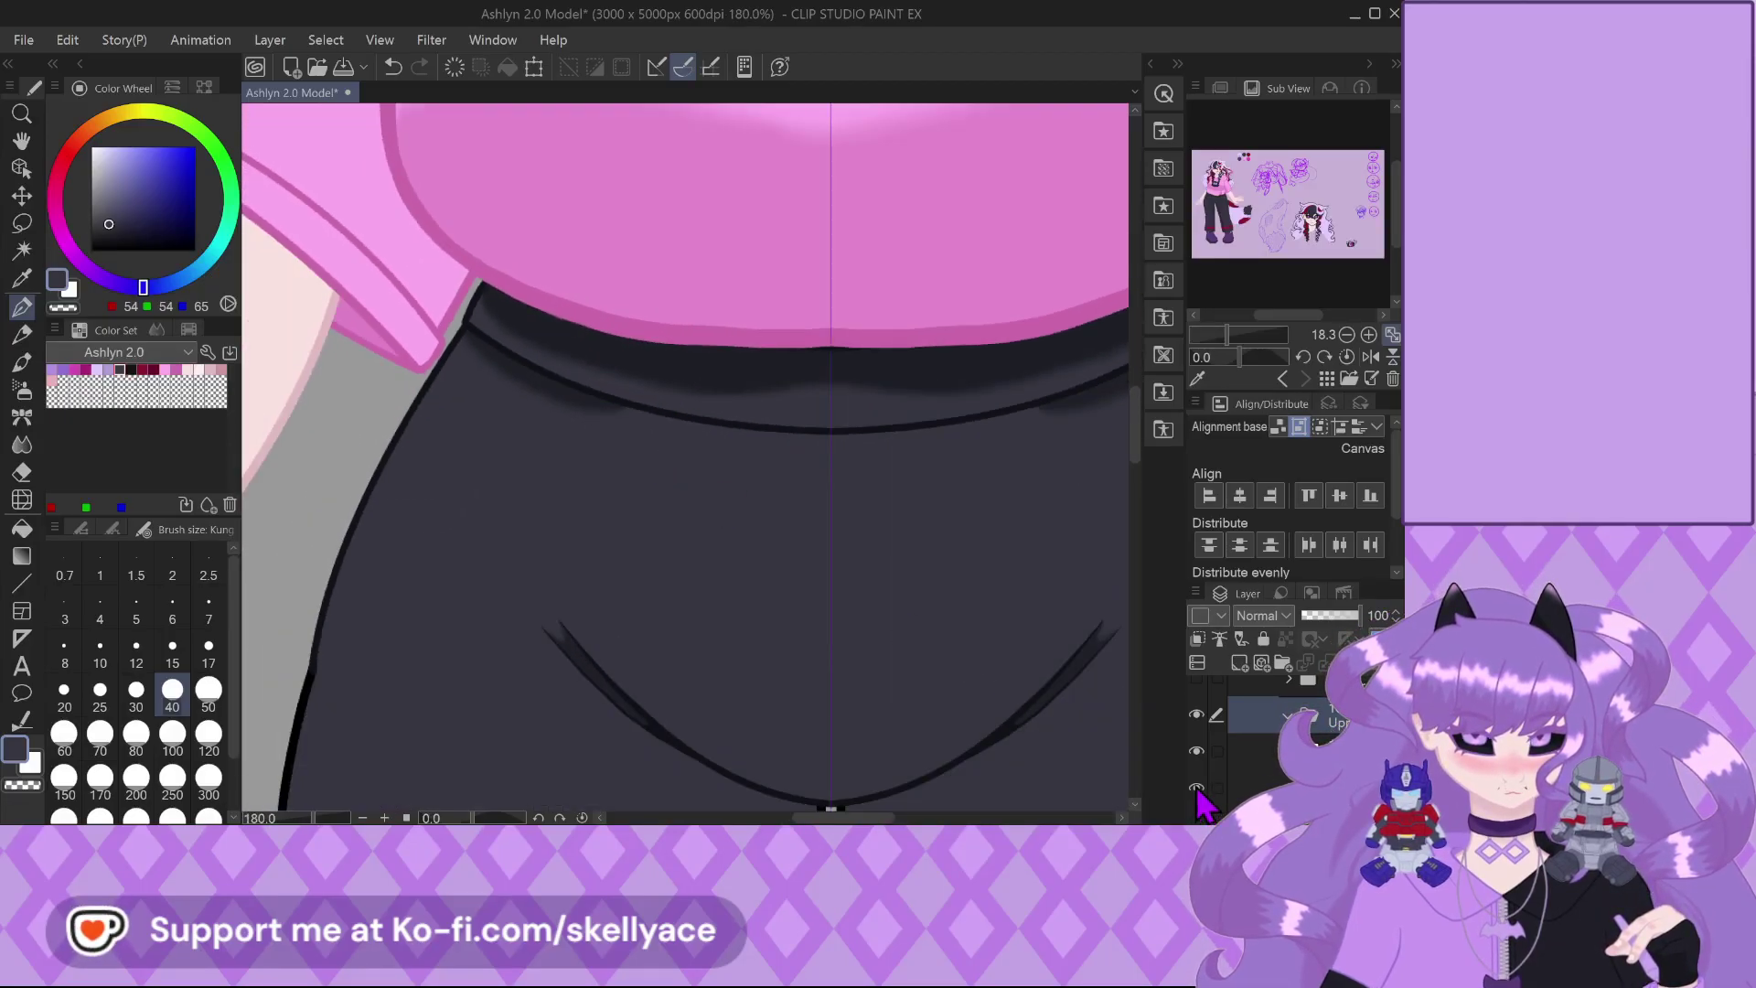
Make the lower legs and the seam detail lines of the pants visible again
scroll(480, 369, "down", 4)
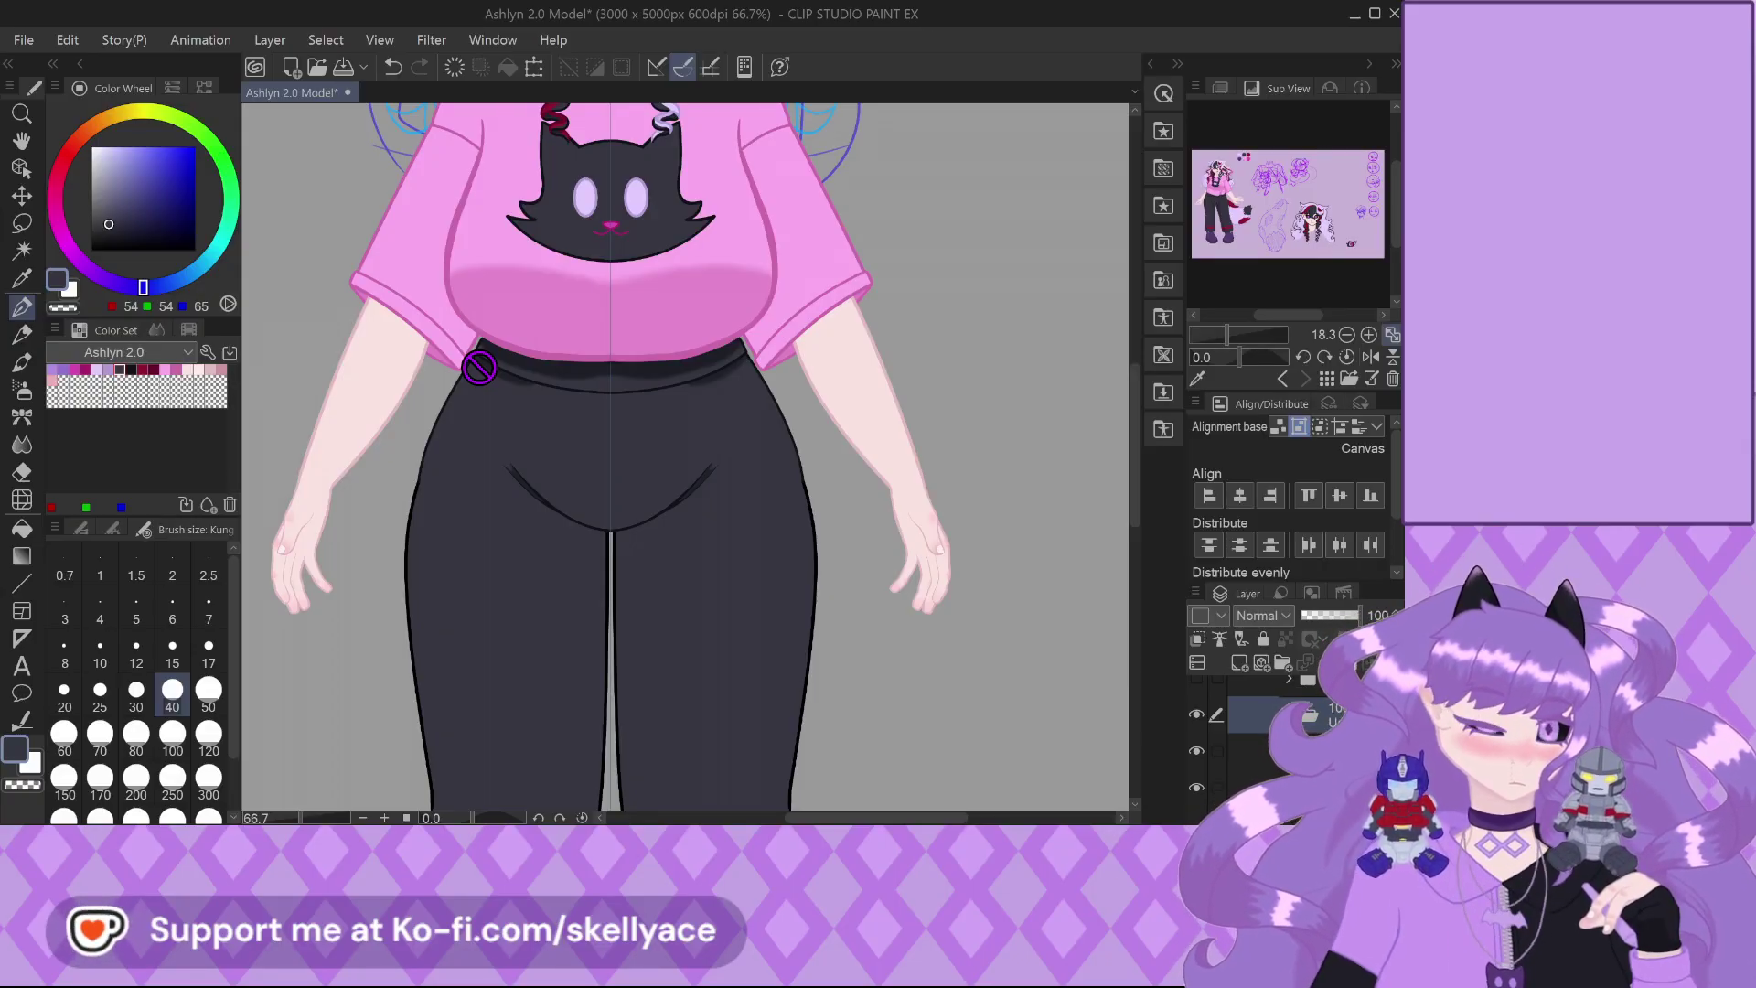
scroll(746, 425, "down", 2)
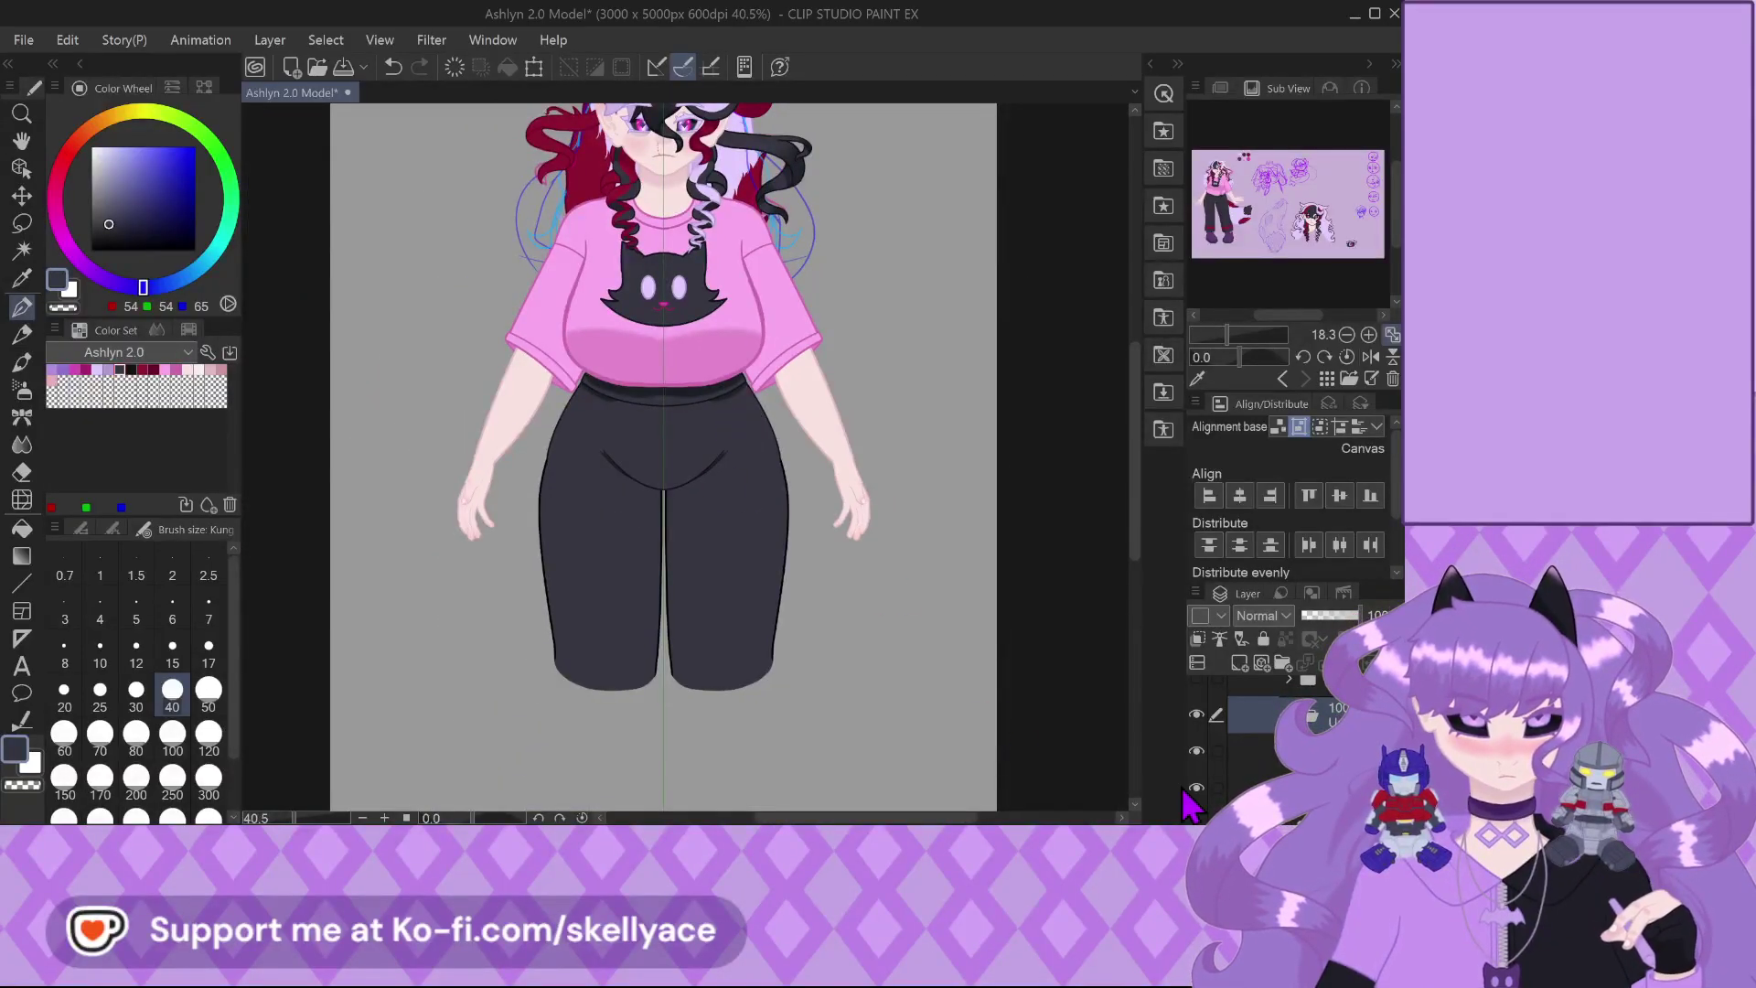
scroll(1211, 759, "up", 1)
left_click(1197, 741)
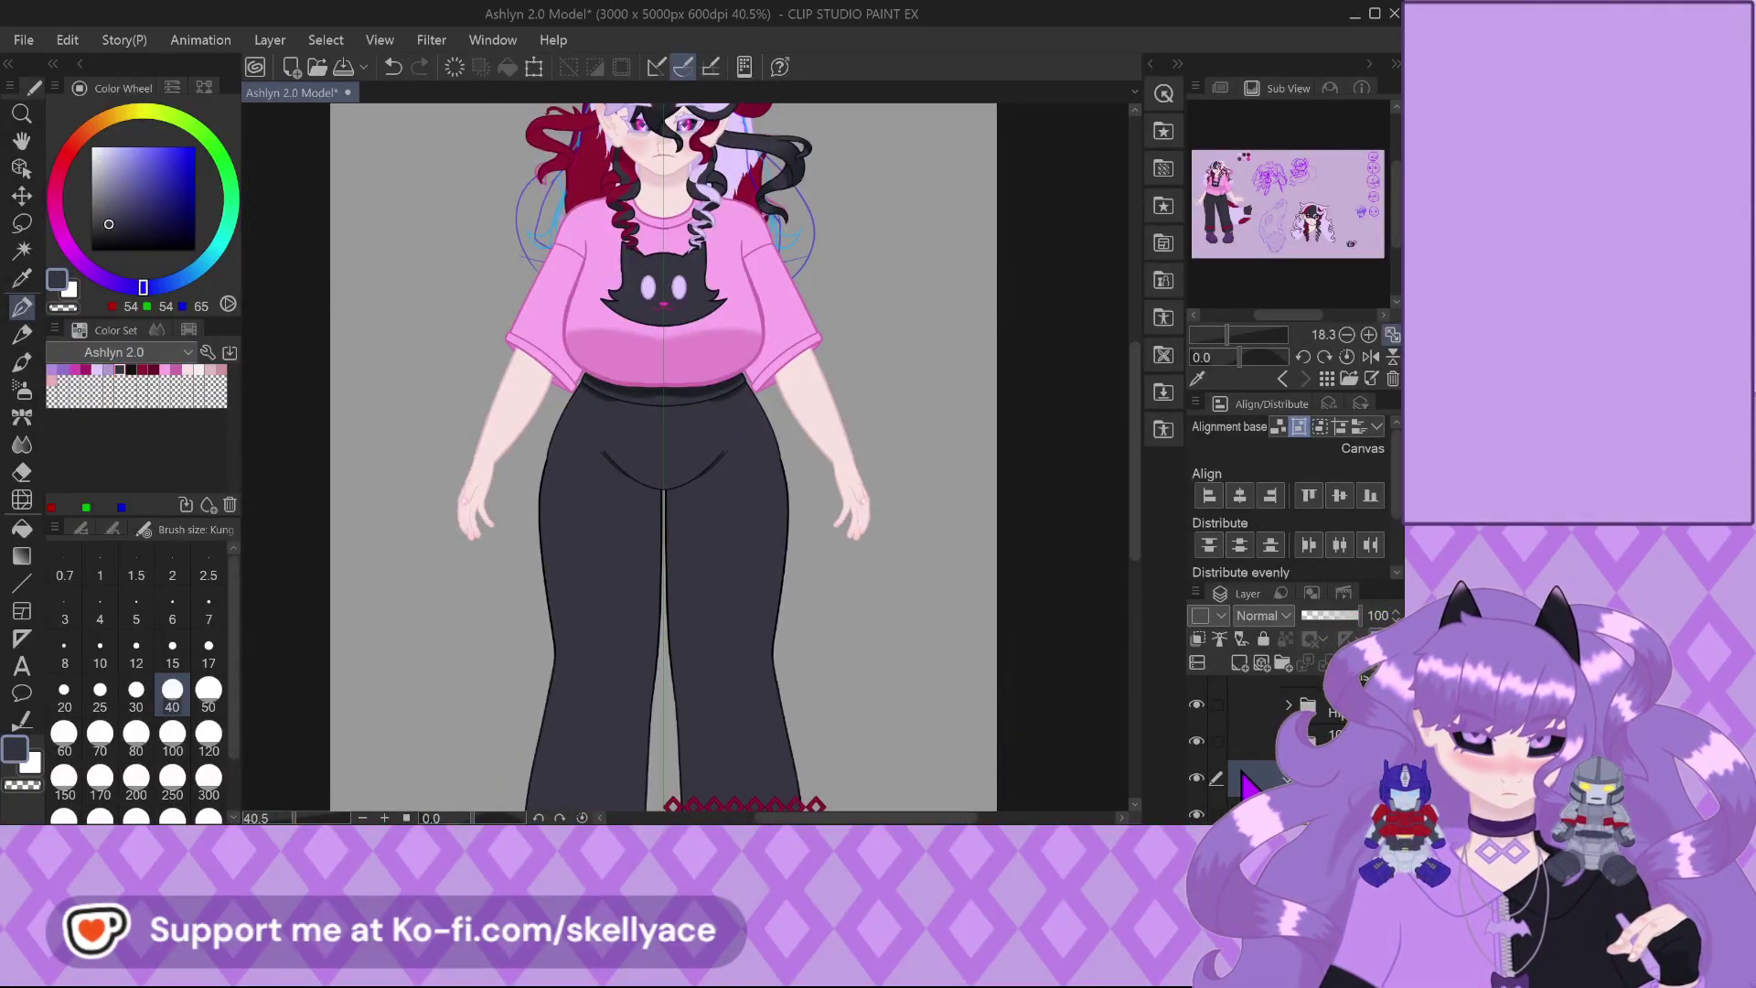
scroll(1226, 777, "down", 1)
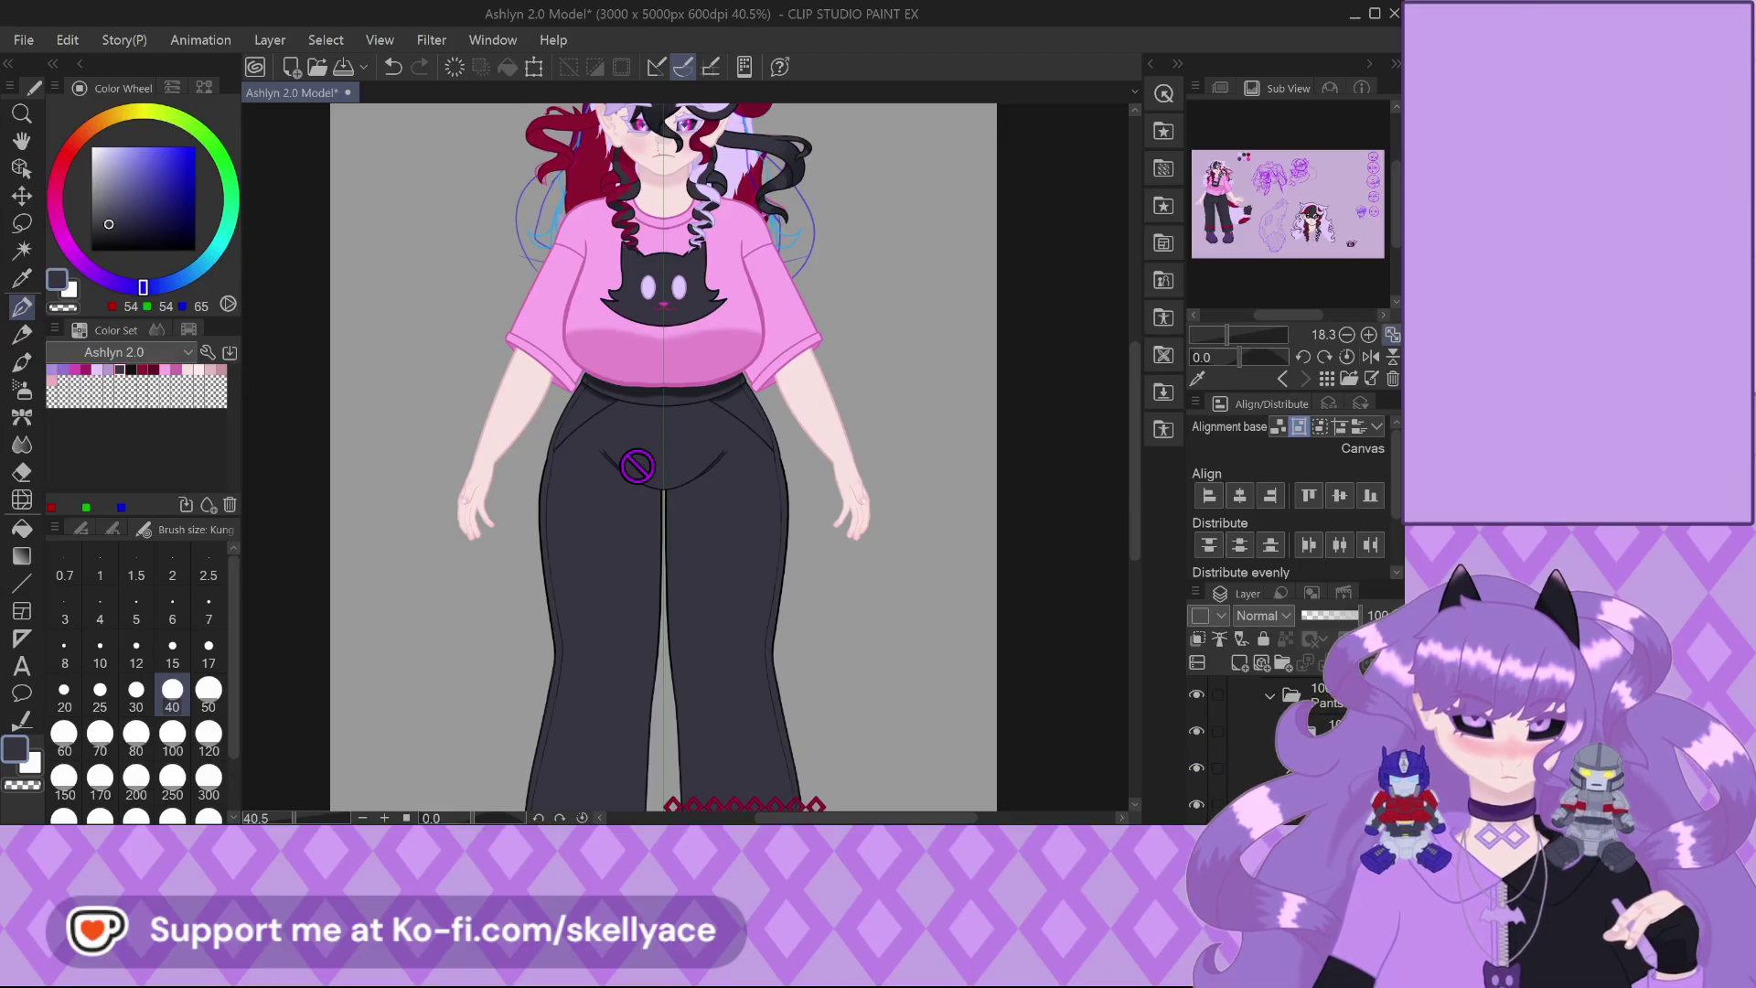
Examine the waistband, hip pockets and side seams of the pants up close and as a whole
scroll(704, 398, "up", 5)
scroll(526, 339, "up", 2)
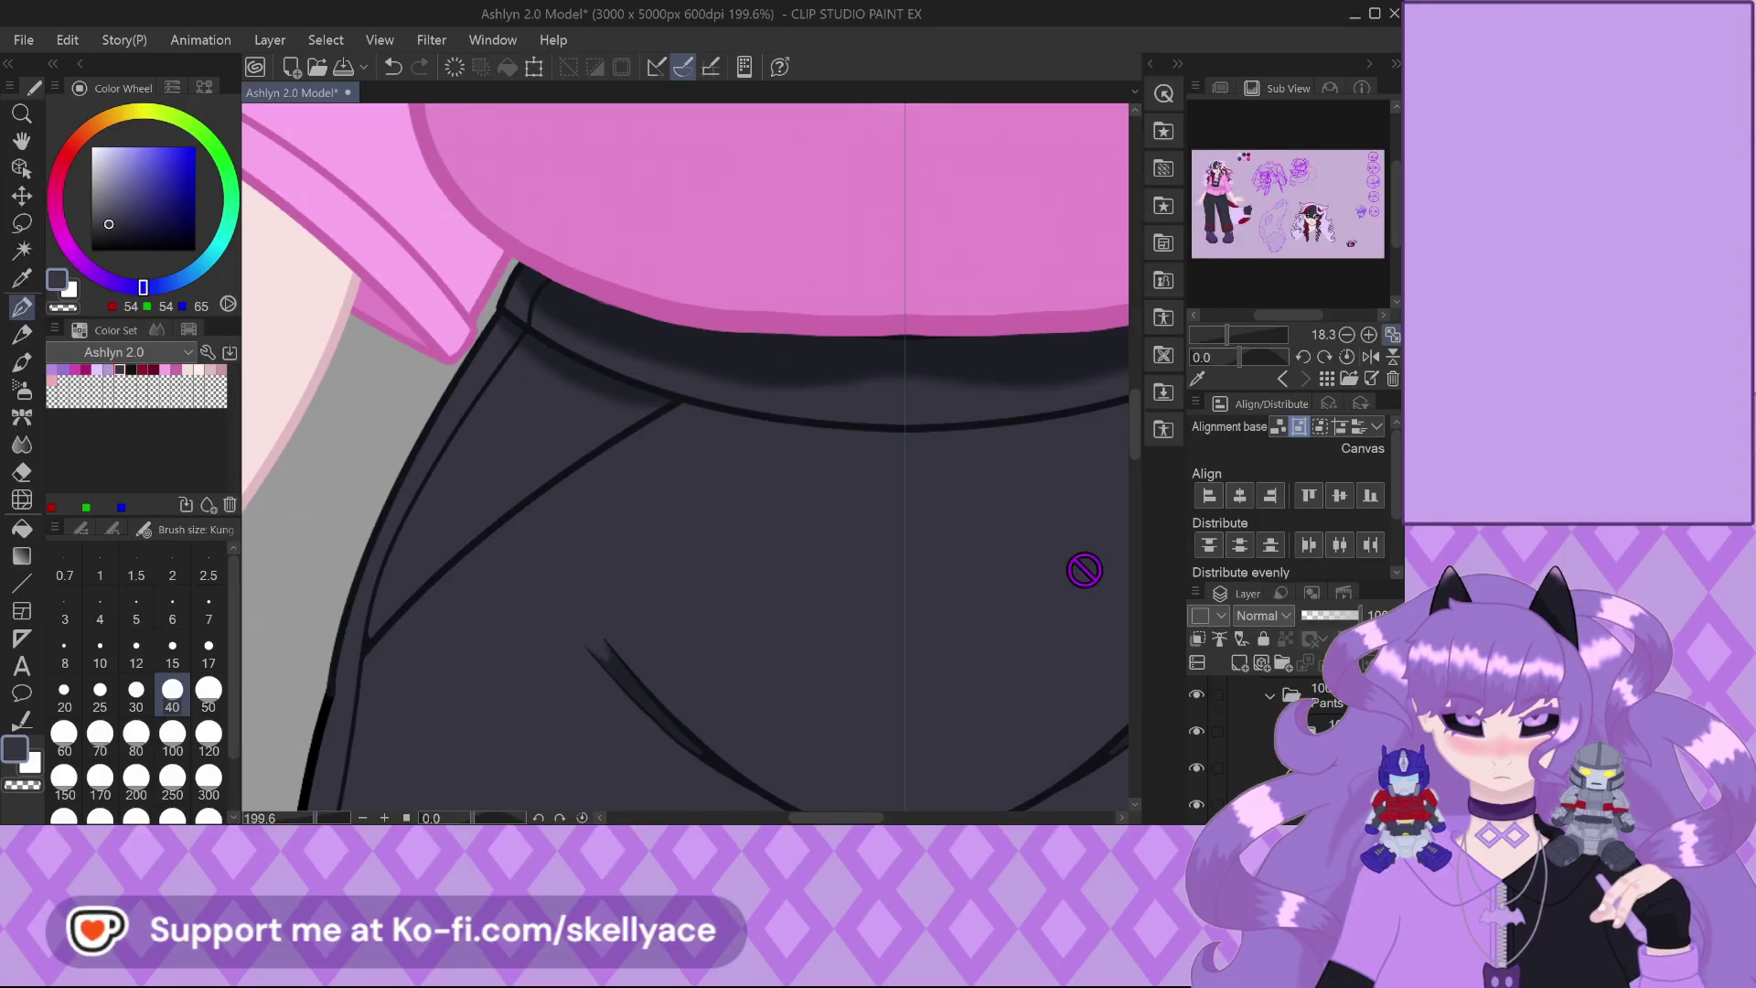
scroll(411, 418, "down", 2)
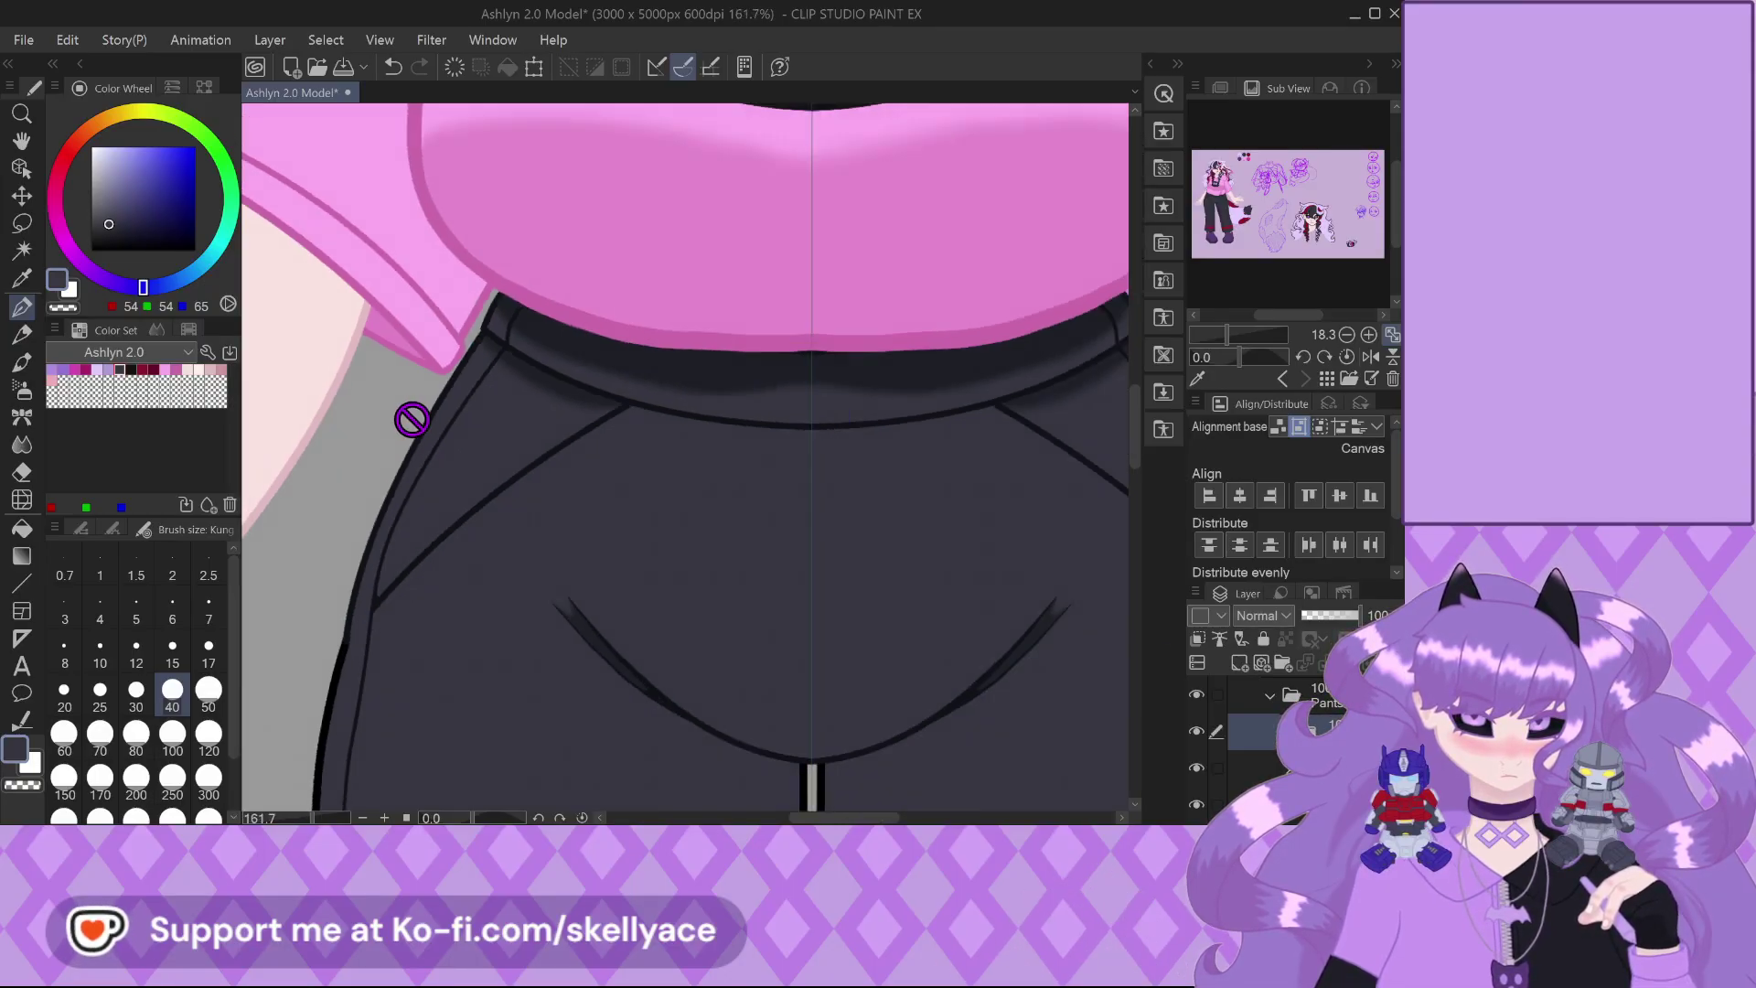
scroll(411, 419, "down", 10)
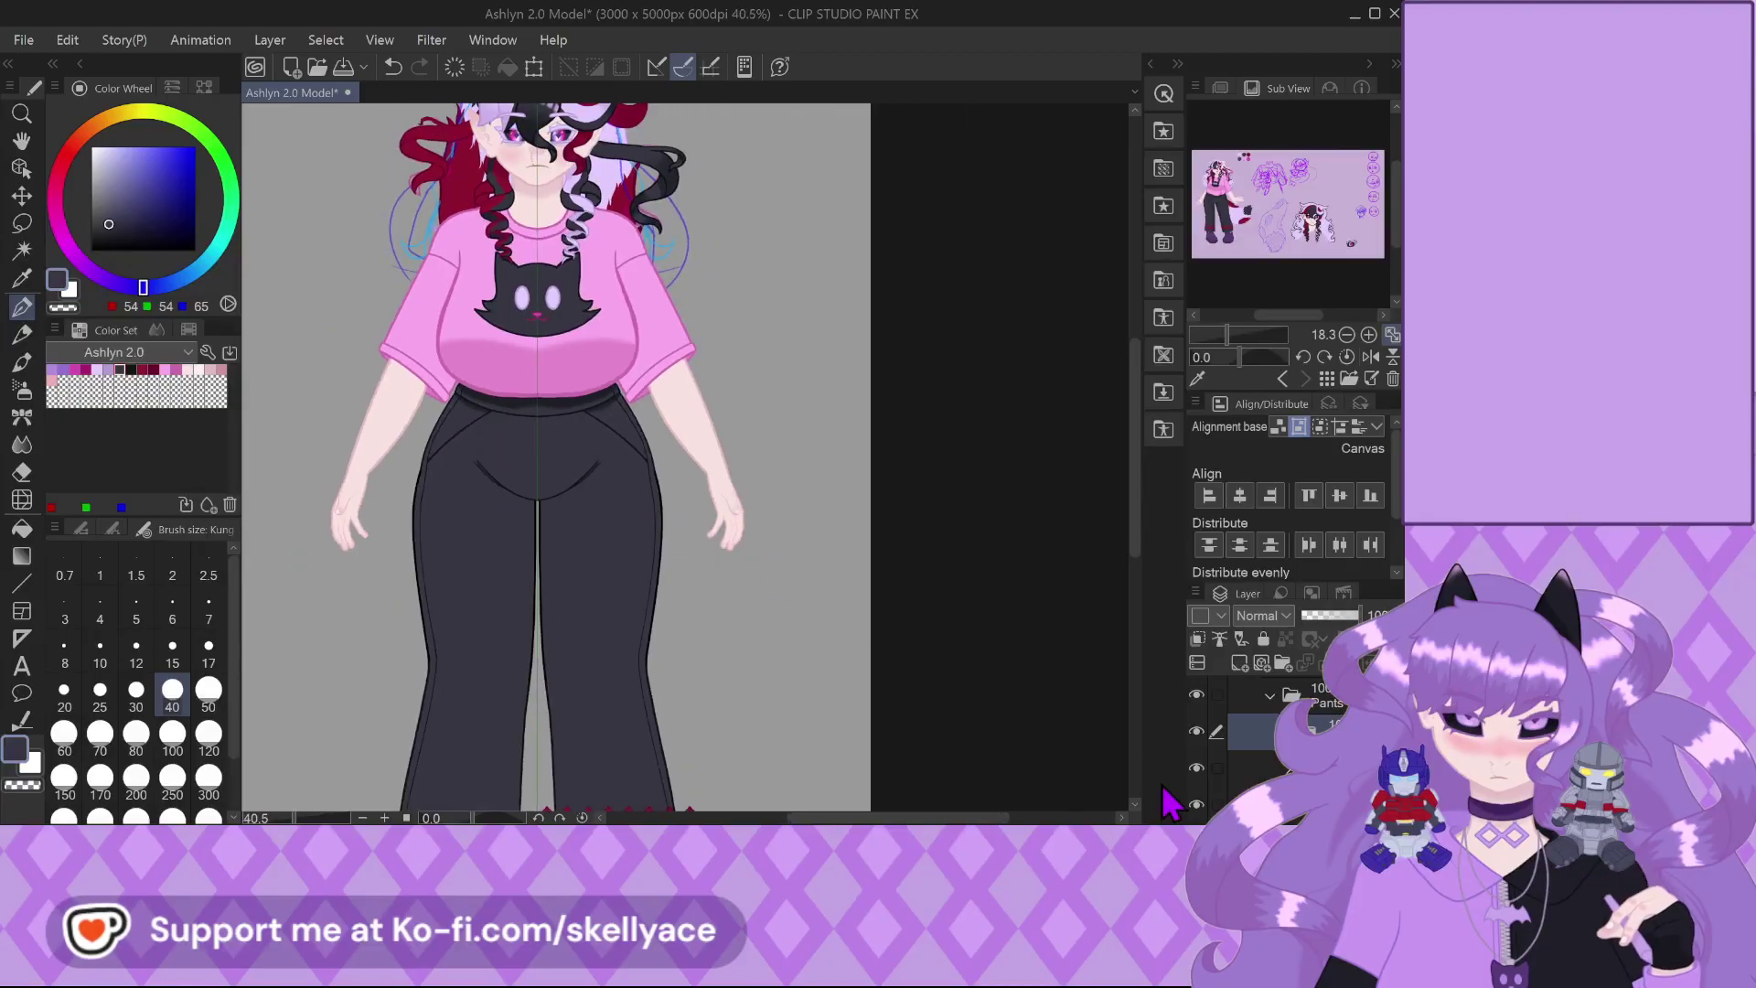
left_click(1280, 697)
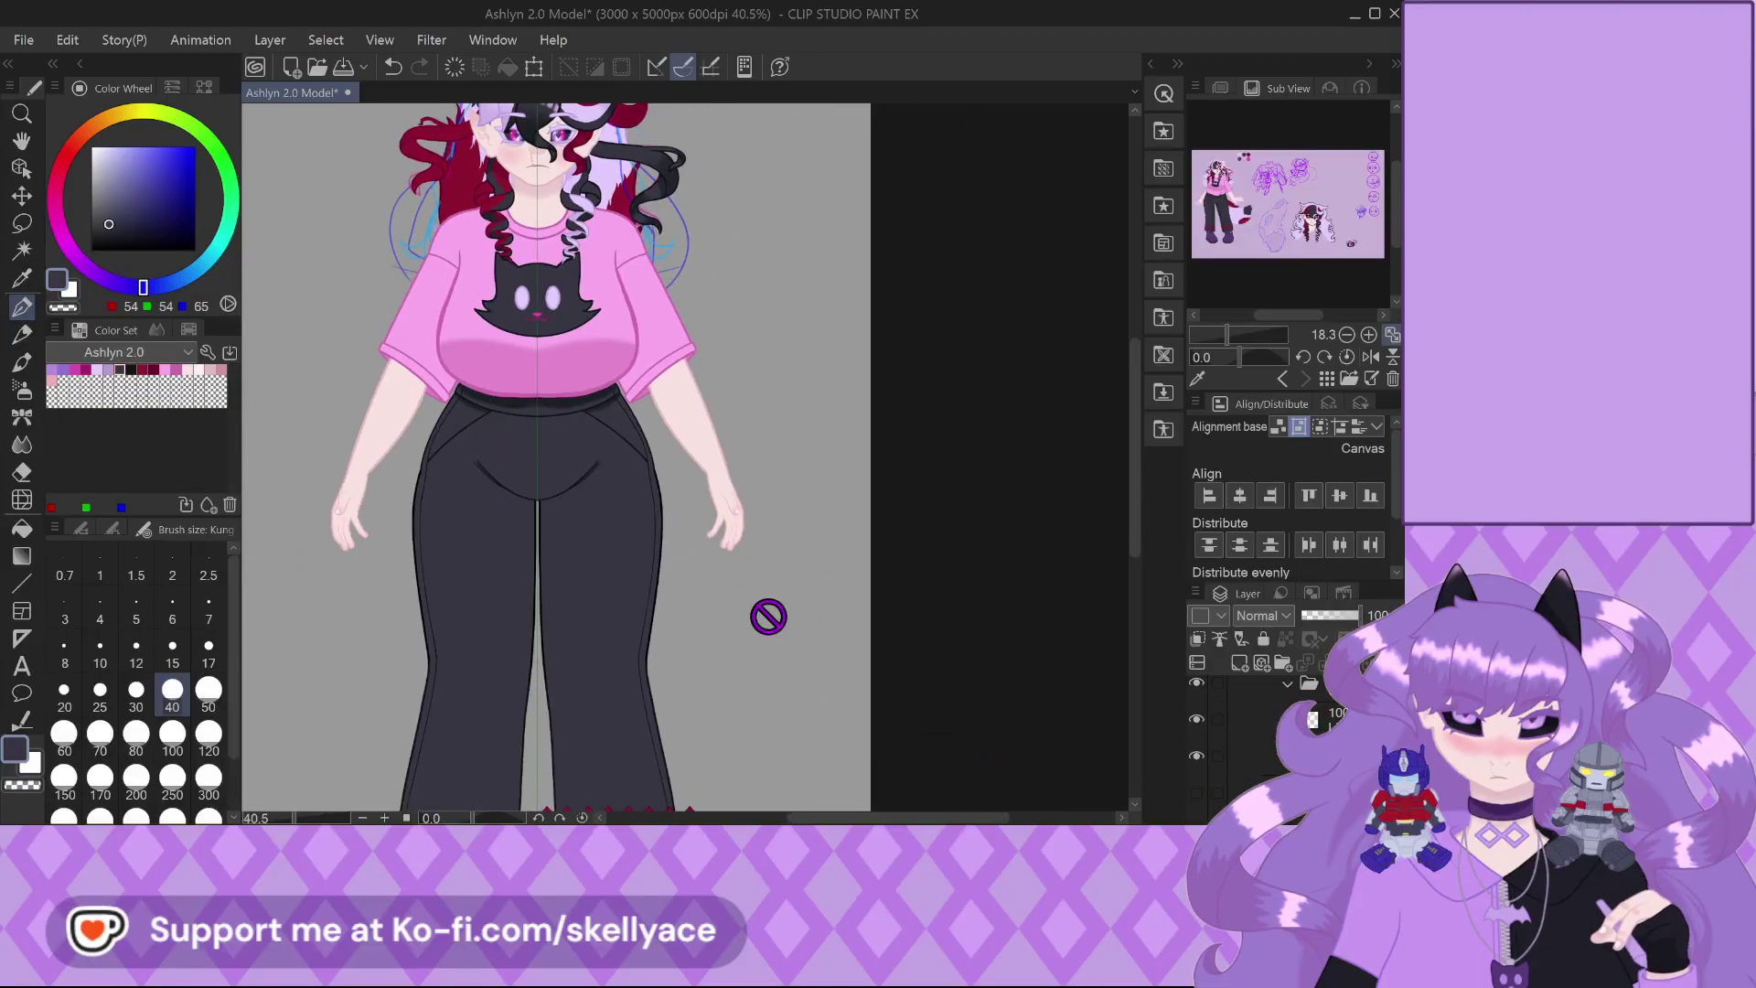
scroll(767, 621, "down", 3)
scroll(608, 777, "up", 4)
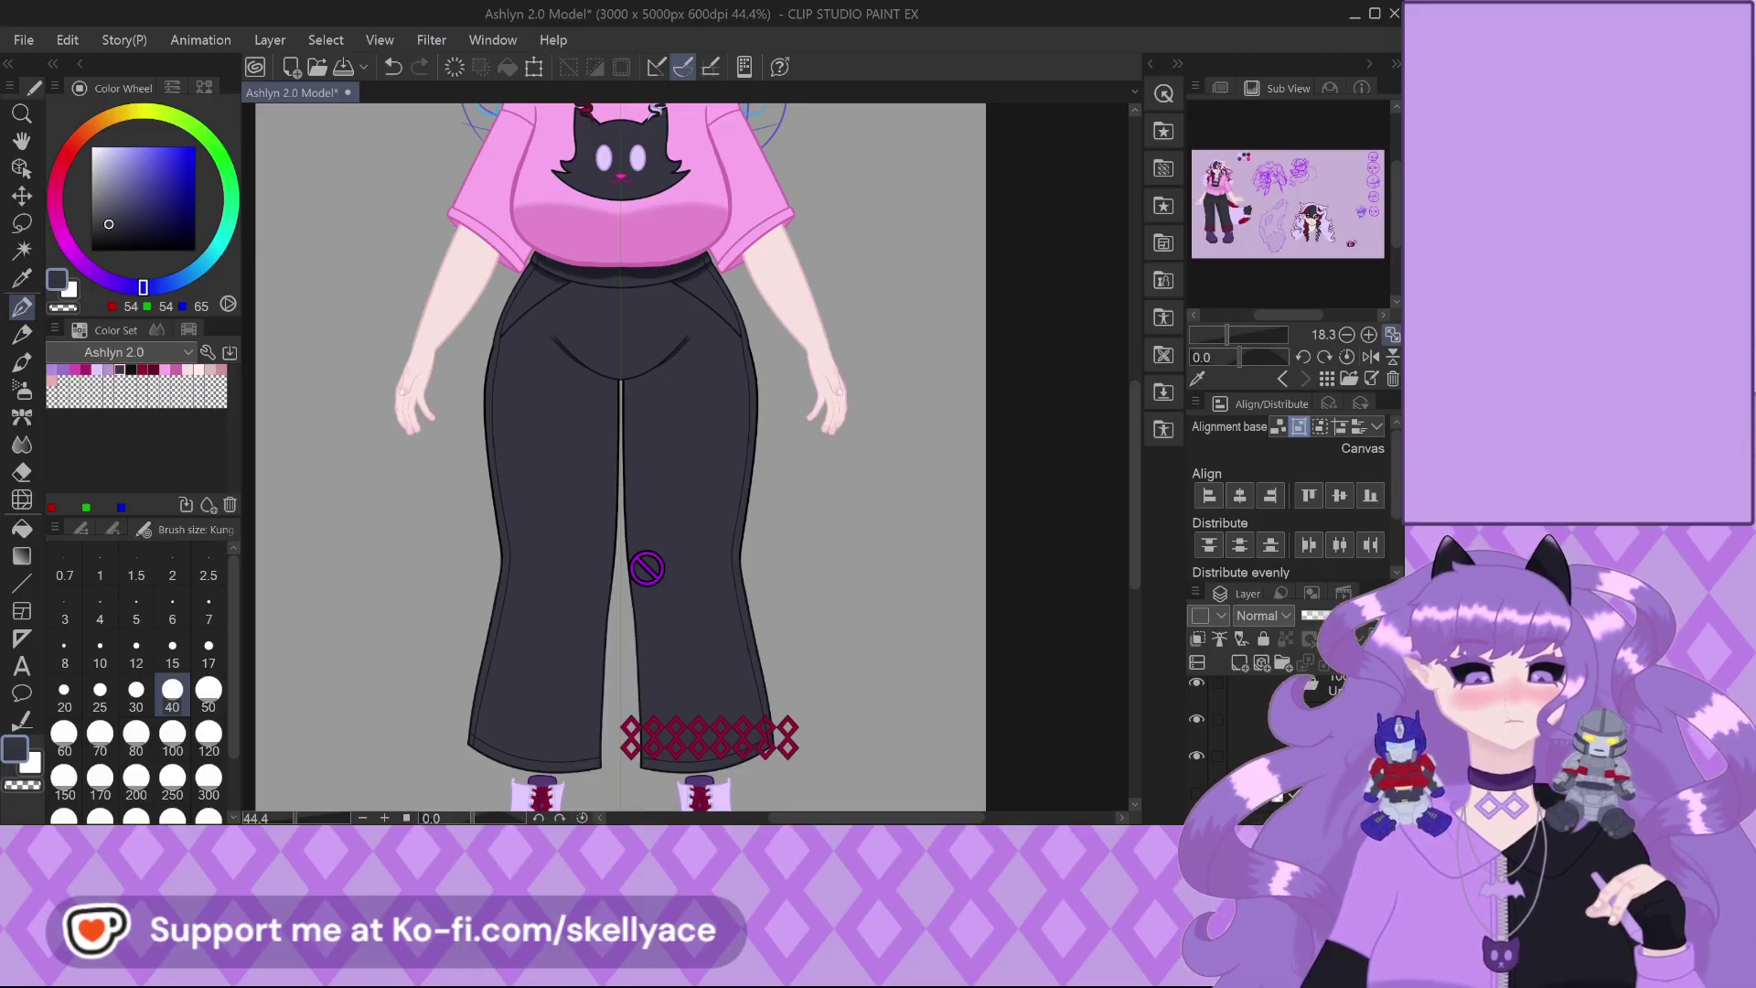
scroll(617, 289, "up", 2)
scroll(618, 289, "up", 6)
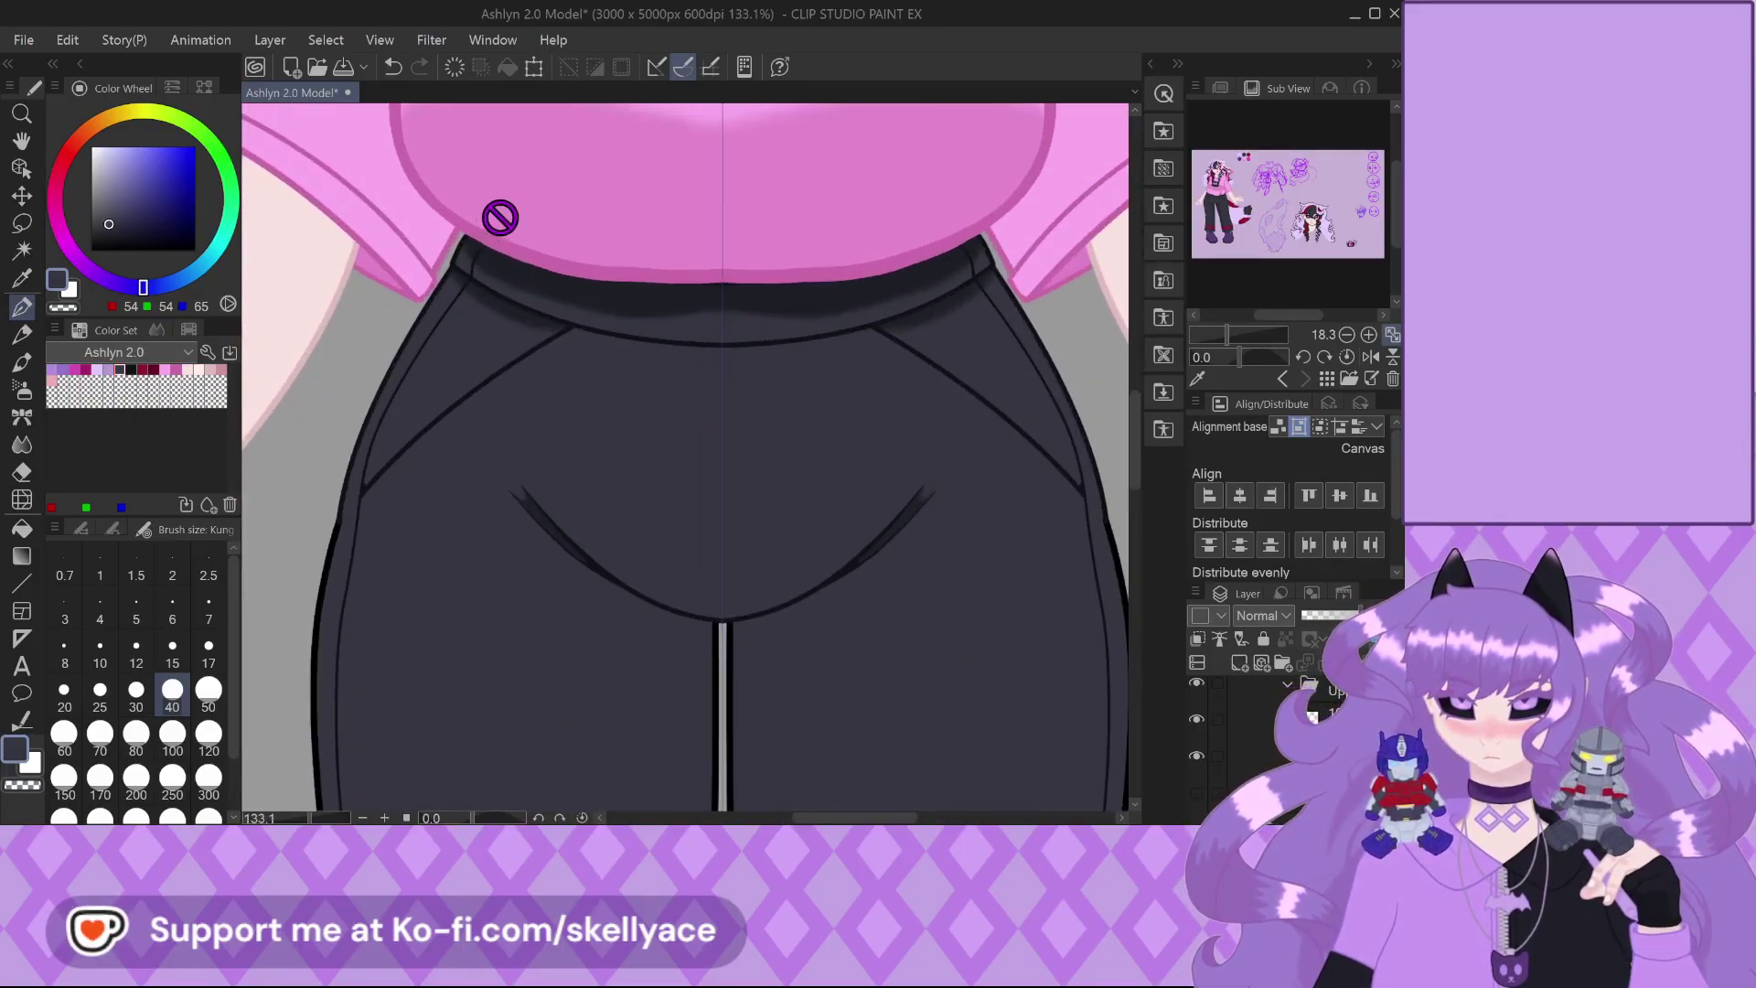
scroll(511, 270, "up", 1)
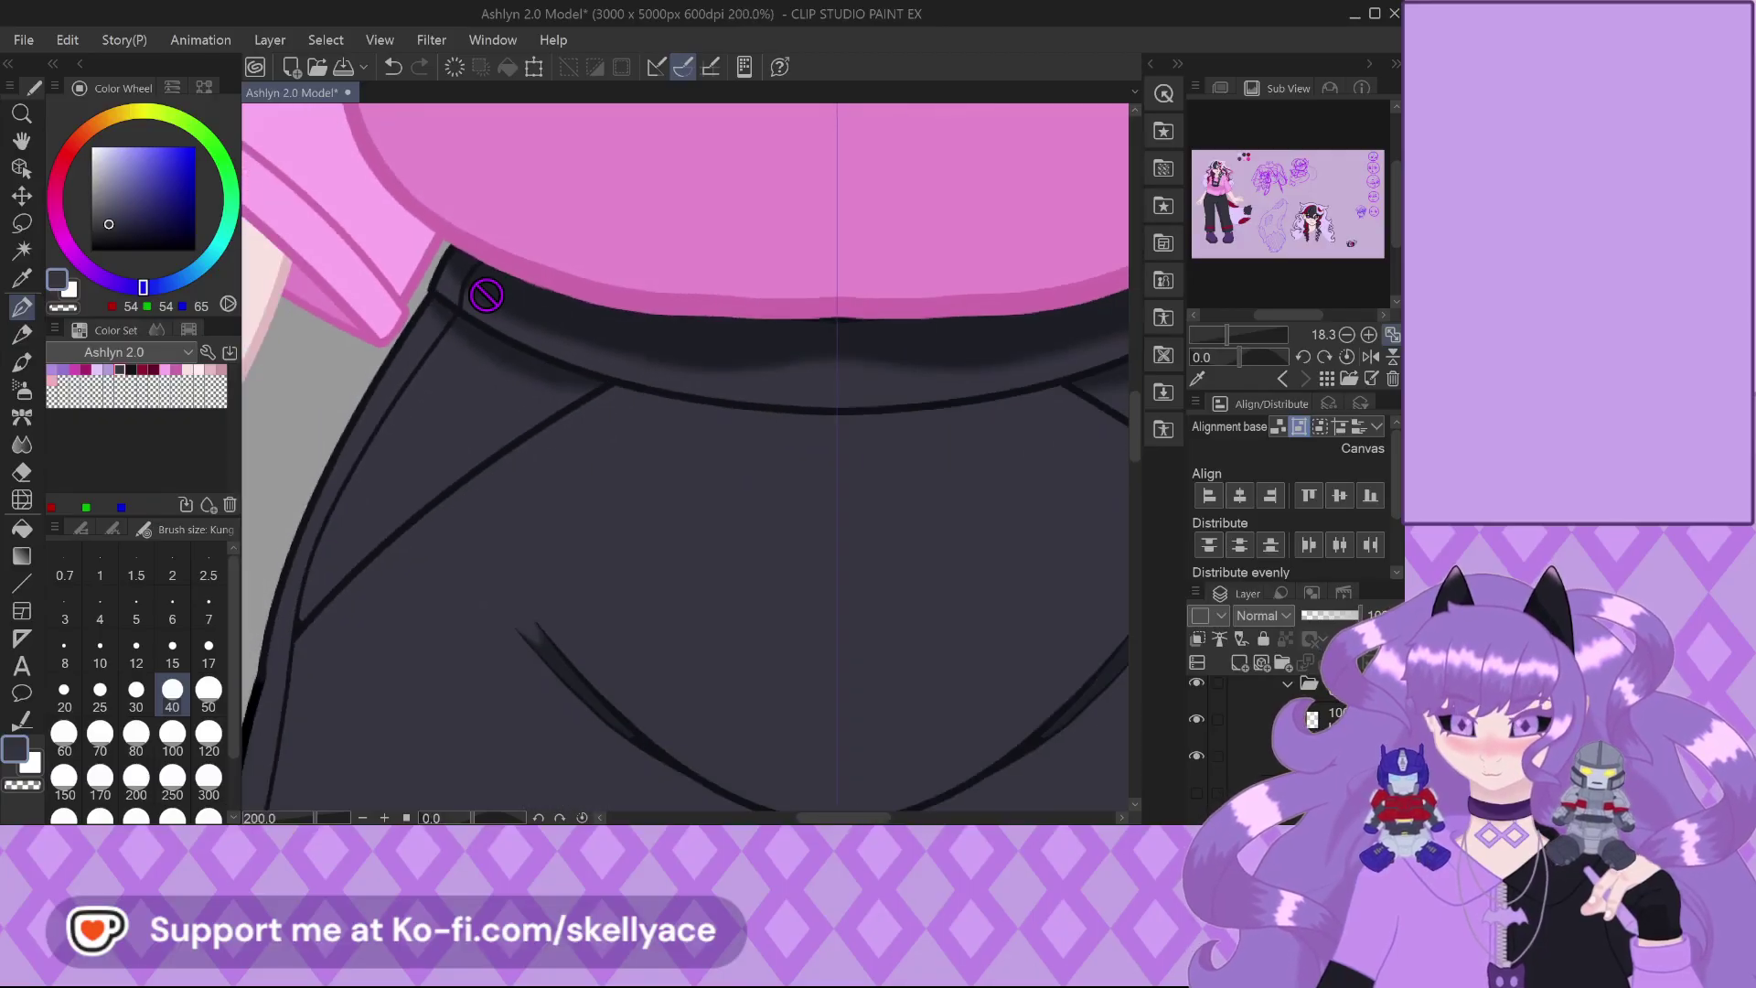
scroll(594, 363, "up", 4)
scroll(717, 396, "down", 2)
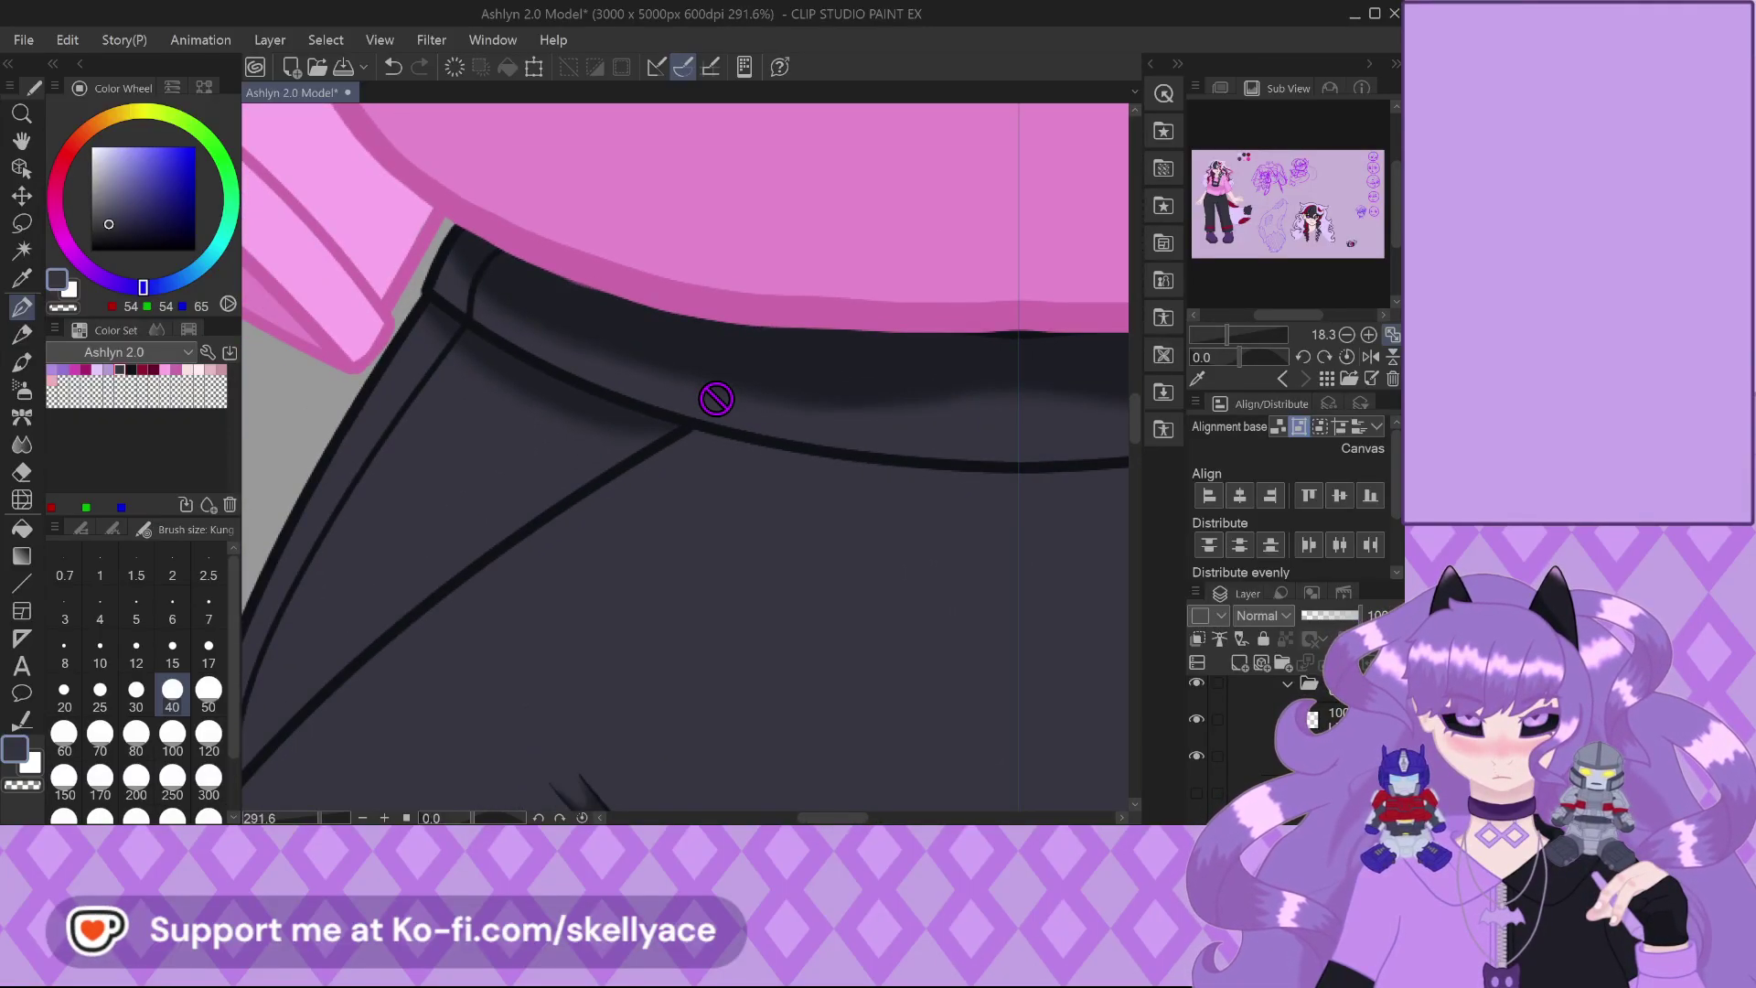
scroll(716, 398, "up", 1)
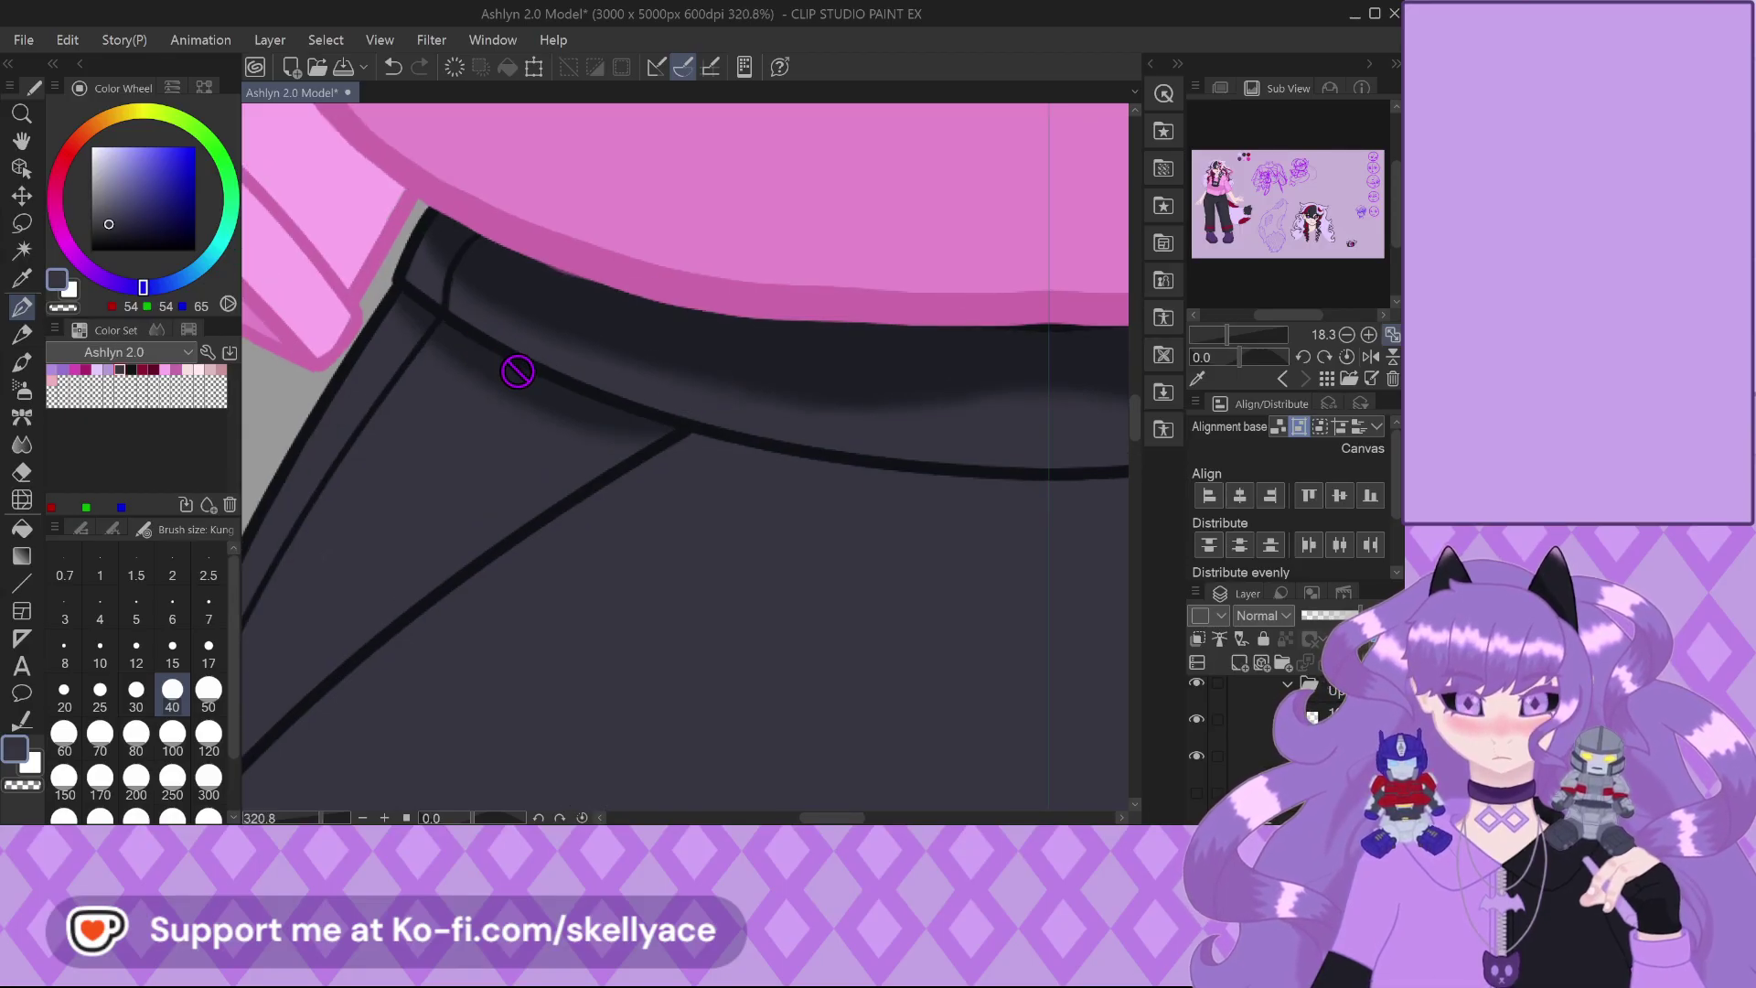
scroll(517, 356, "down", 10)
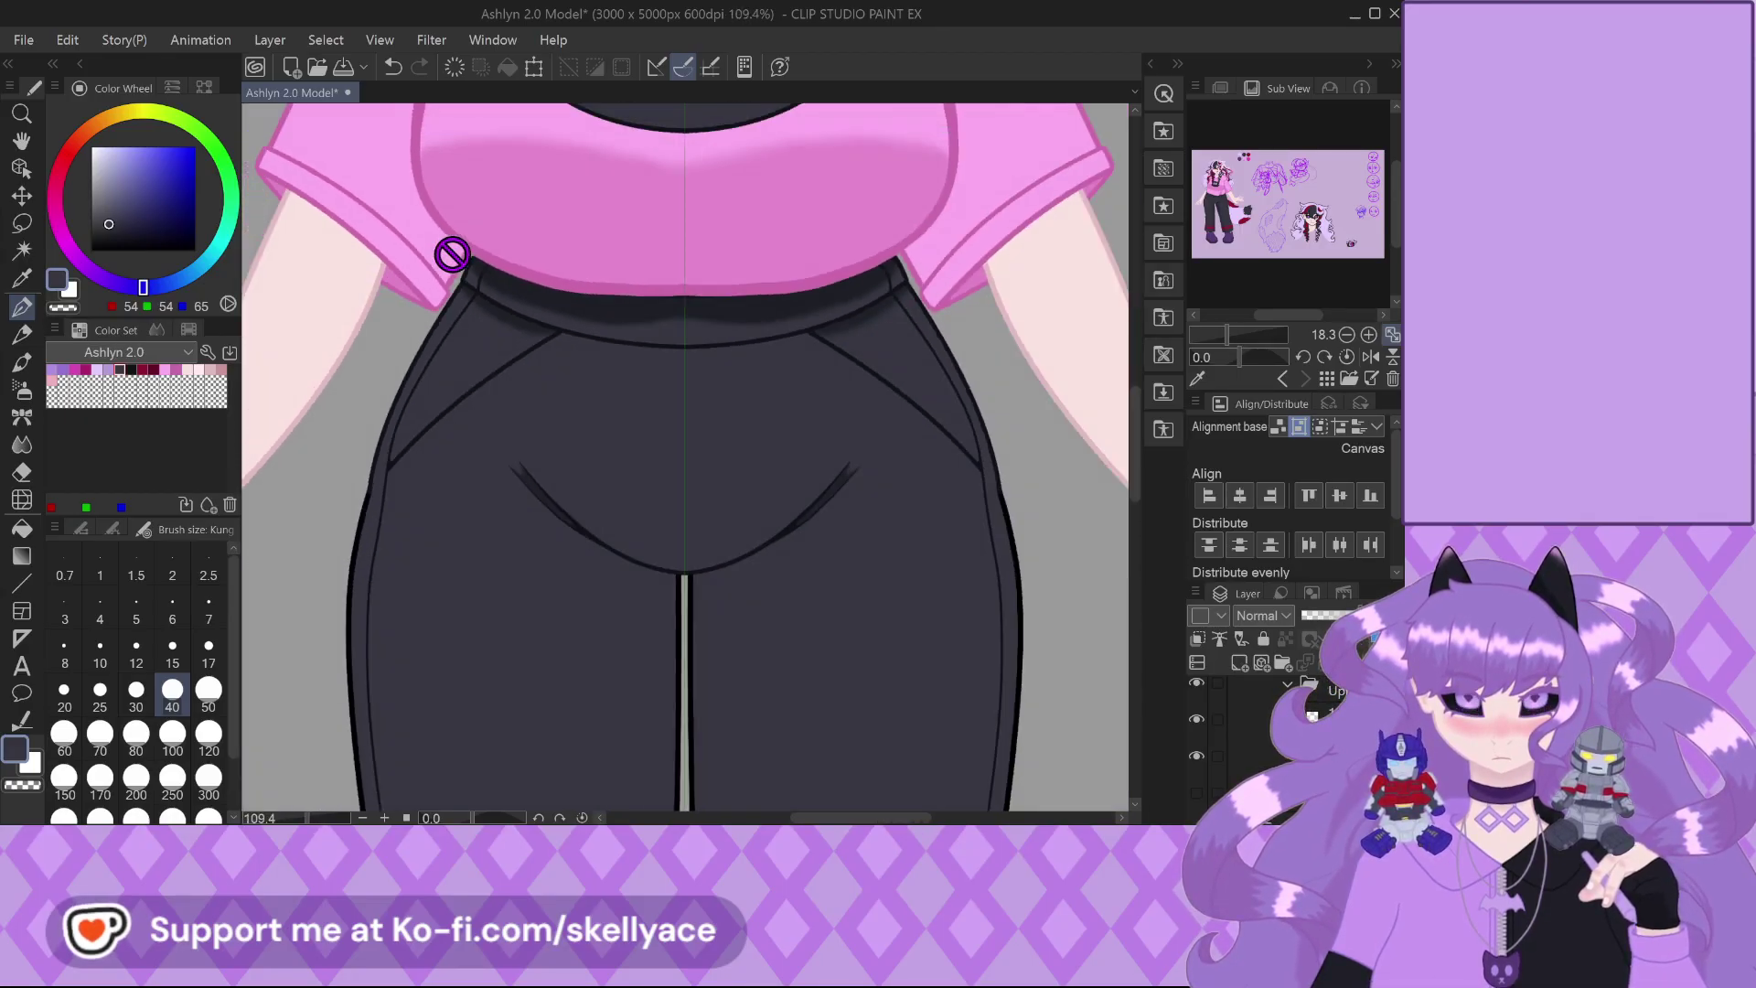
scroll(622, 400, "down", 3)
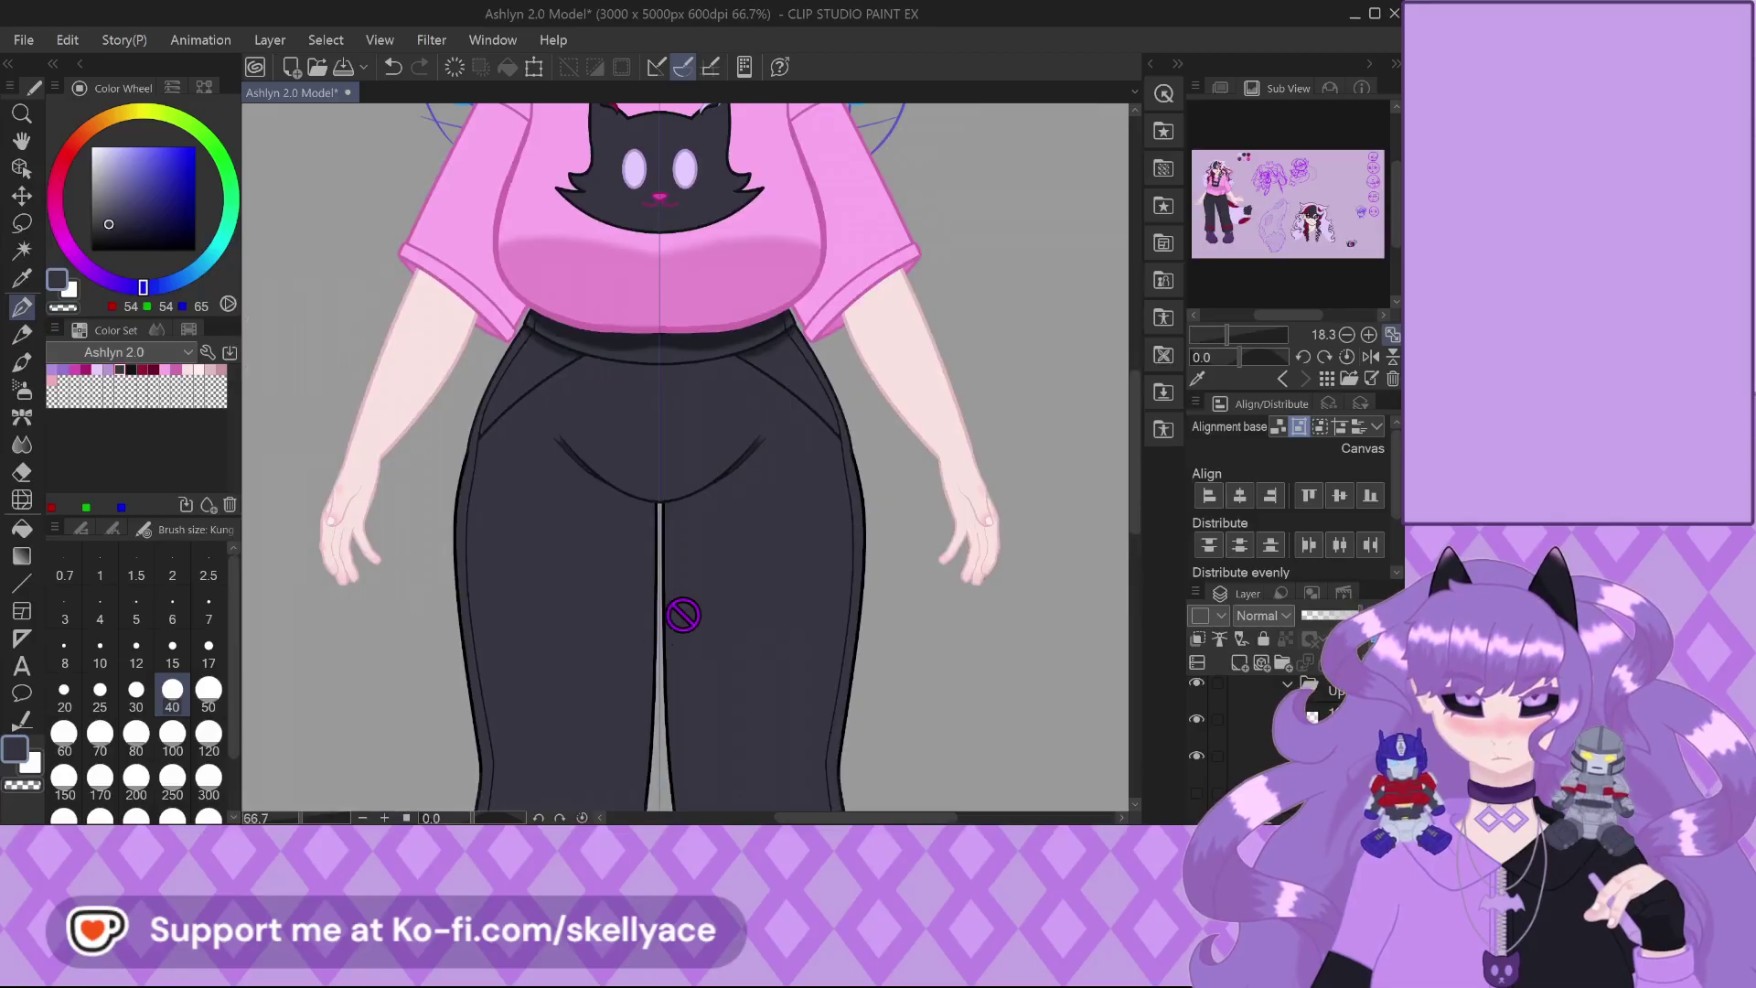
Set the pen to the near-black outline colour (RGB 15, 17, 22) at size 250 for the upper leg layer and collapse its folder
scroll(711, 478, "down", 1)
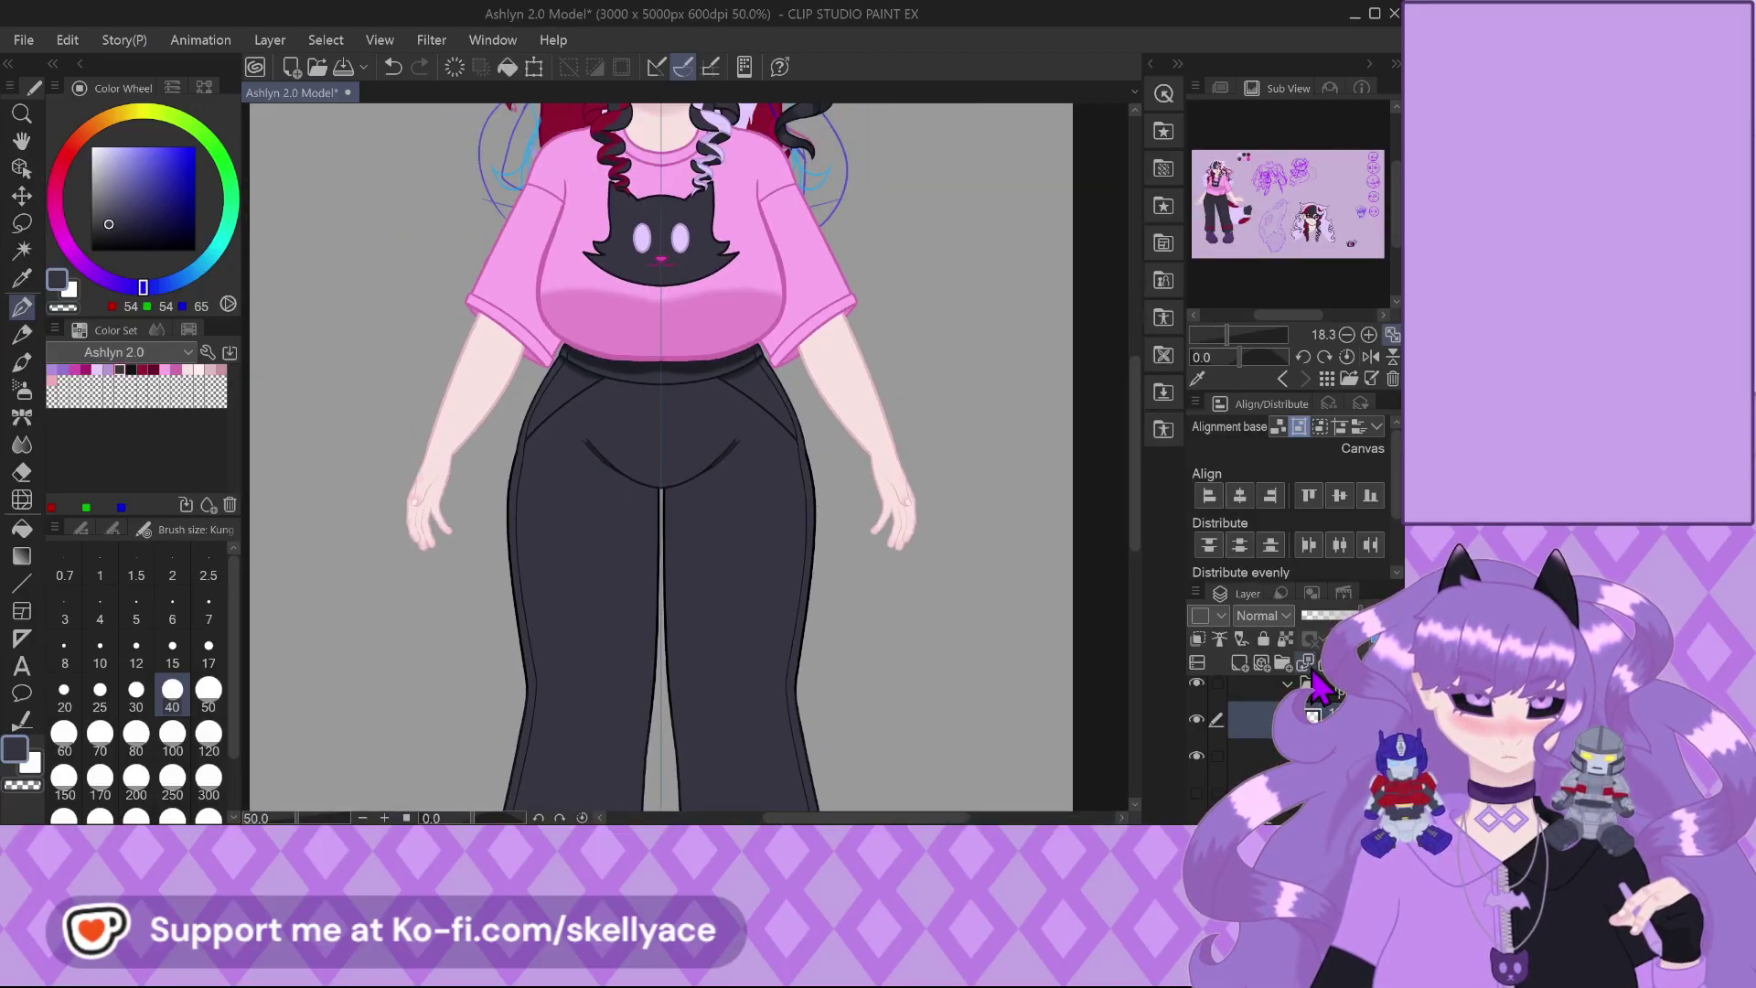
left_click(134, 369)
left_click(172, 777)
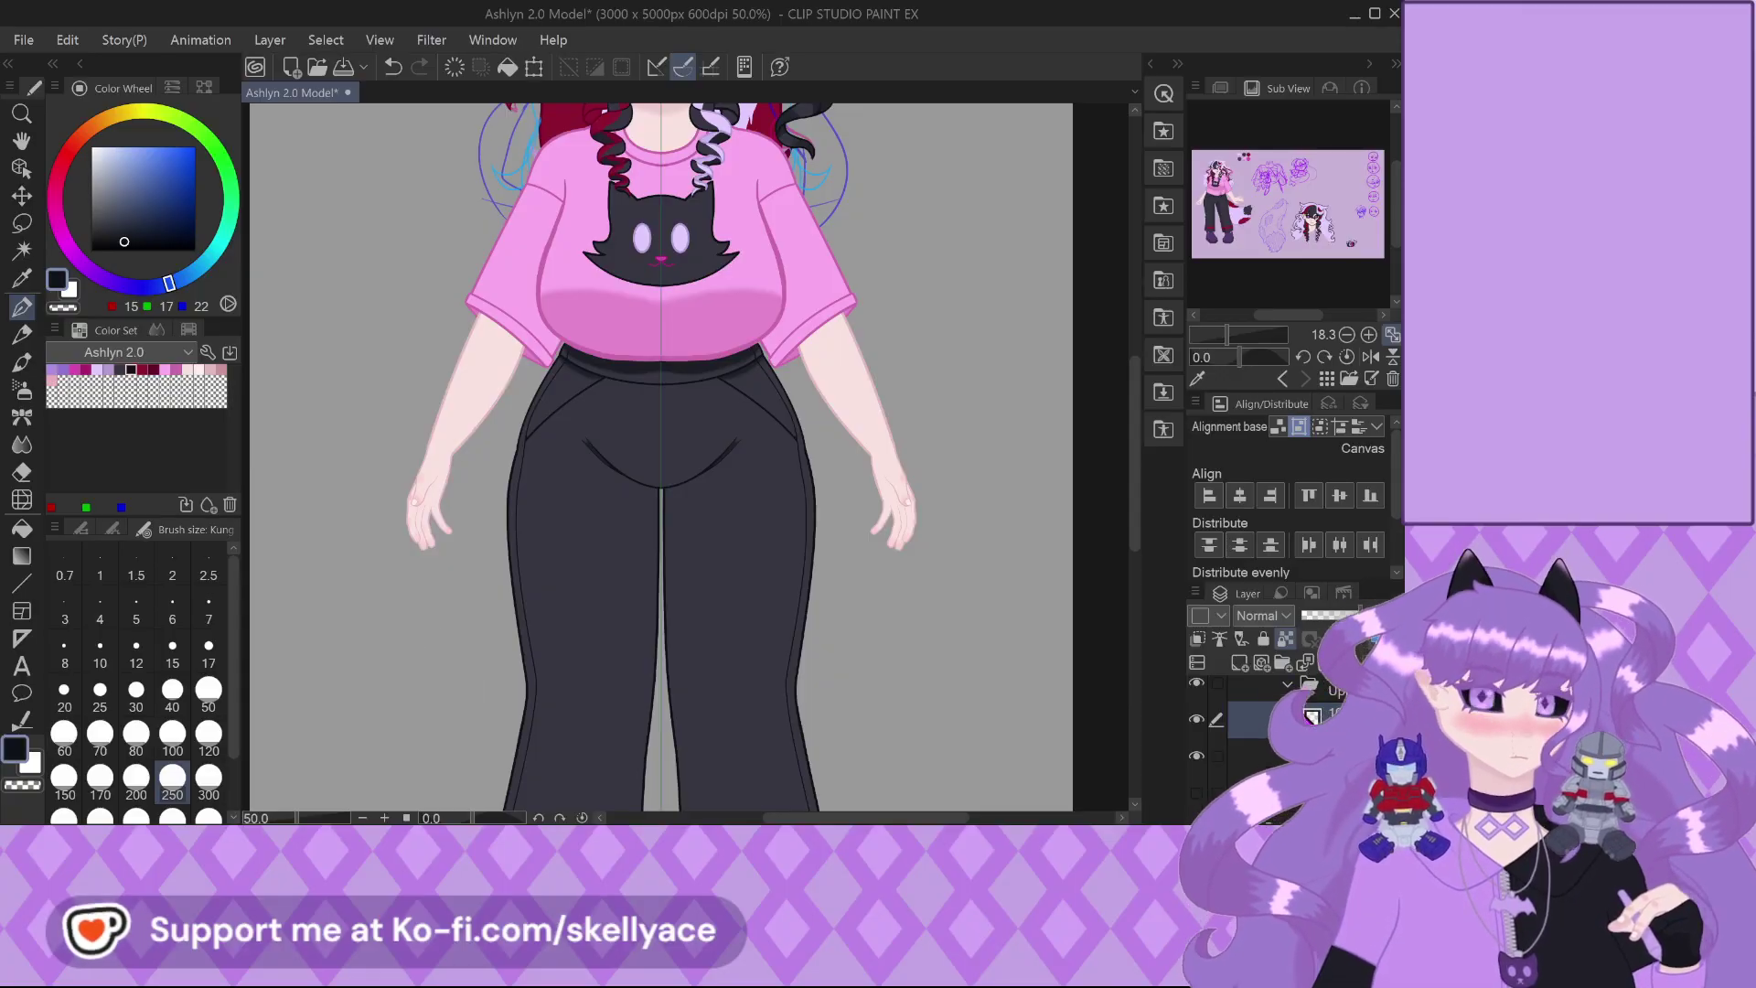
left_click(1310, 708)
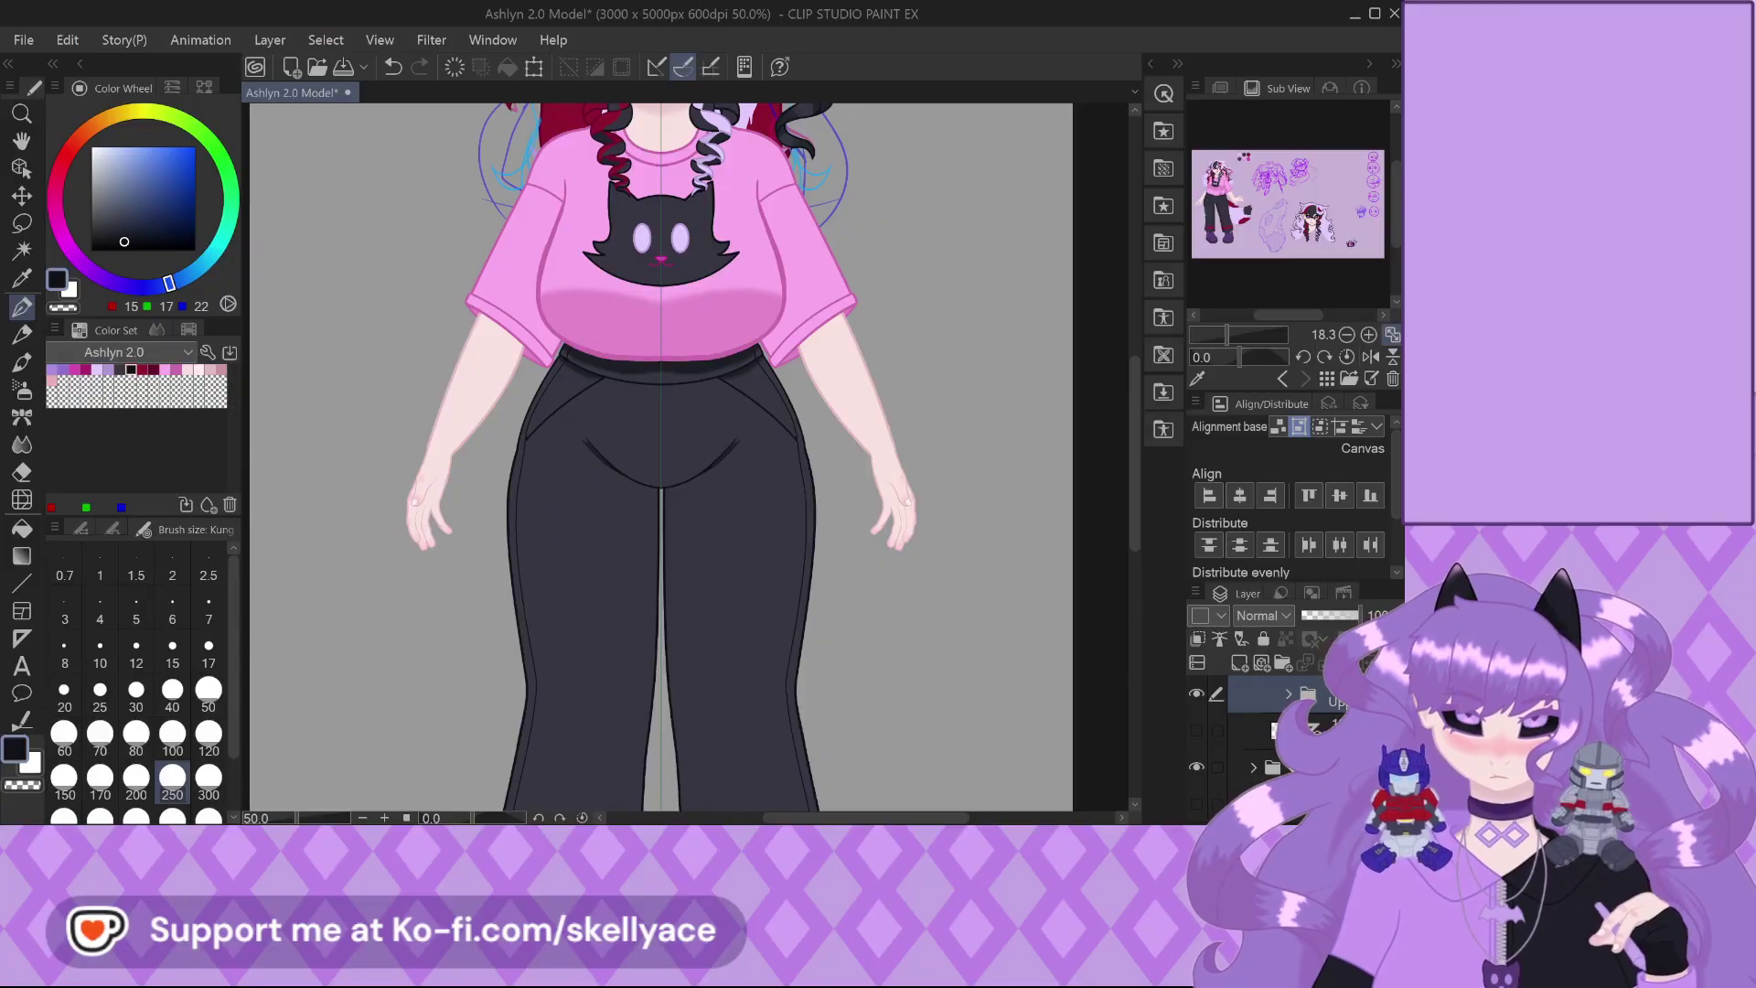
Examine the whole character from hair to boots, including the shirt sleeve up close
scroll(674, 733, "down", 2)
scroll(751, 464, "up", 3)
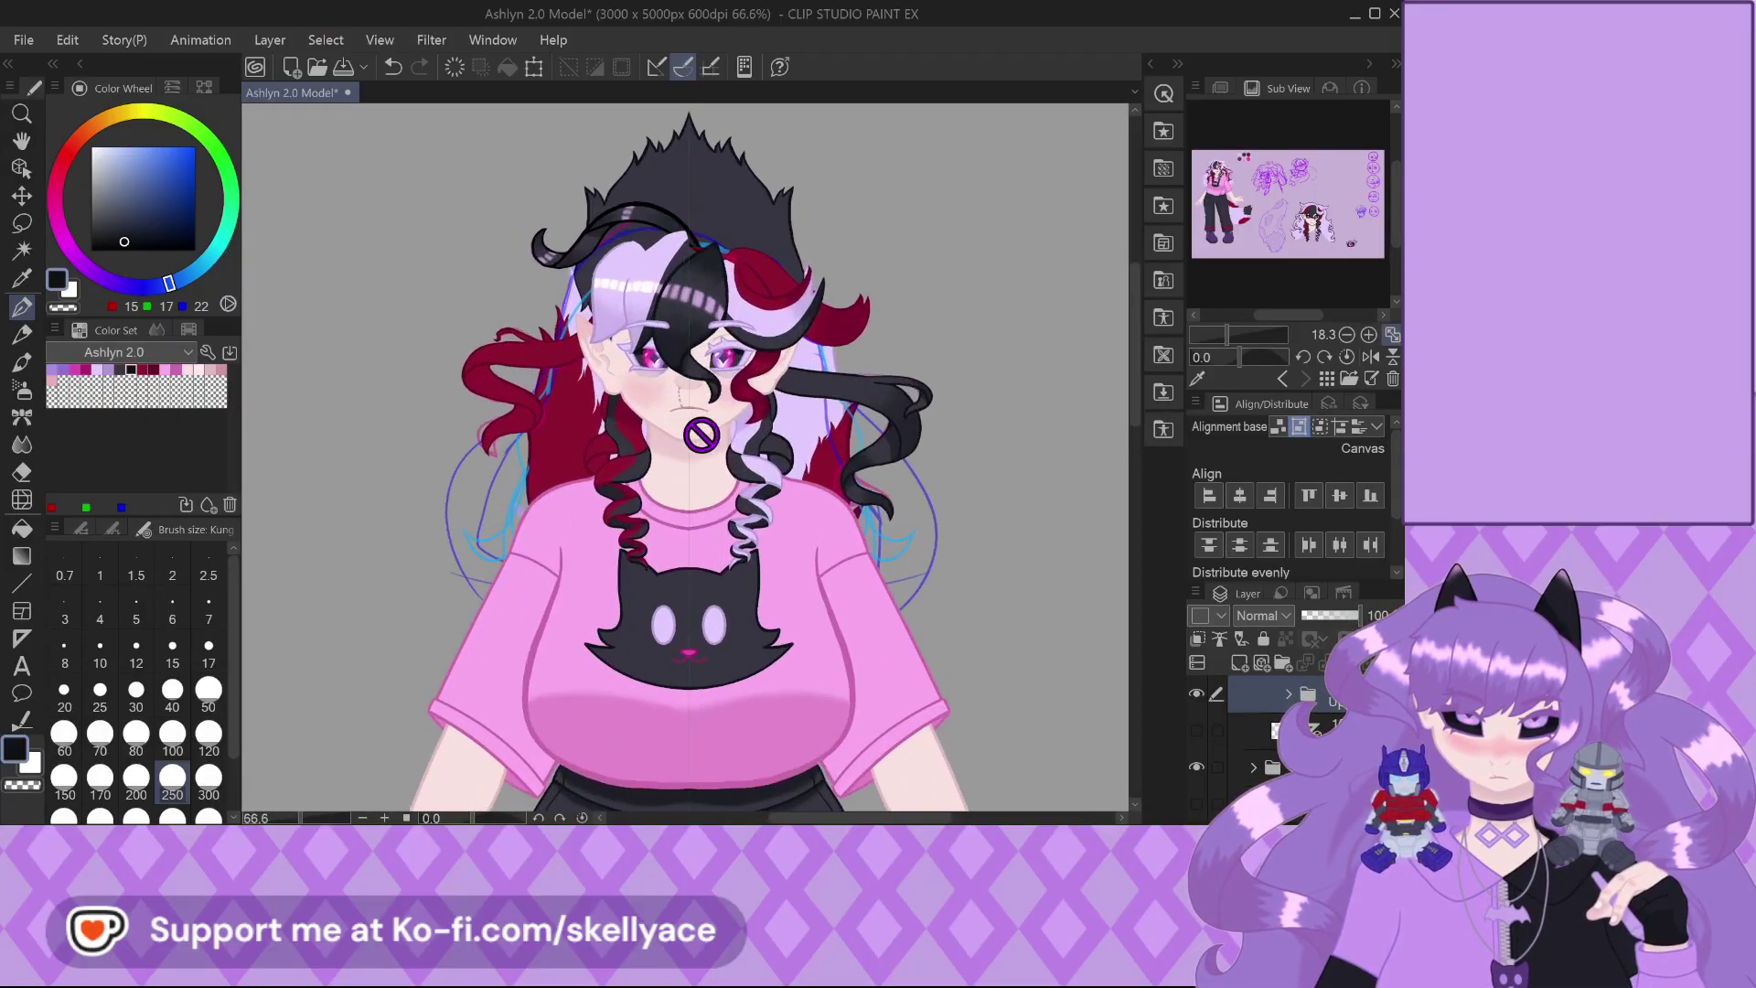
scroll(645, 343, "down", 4)
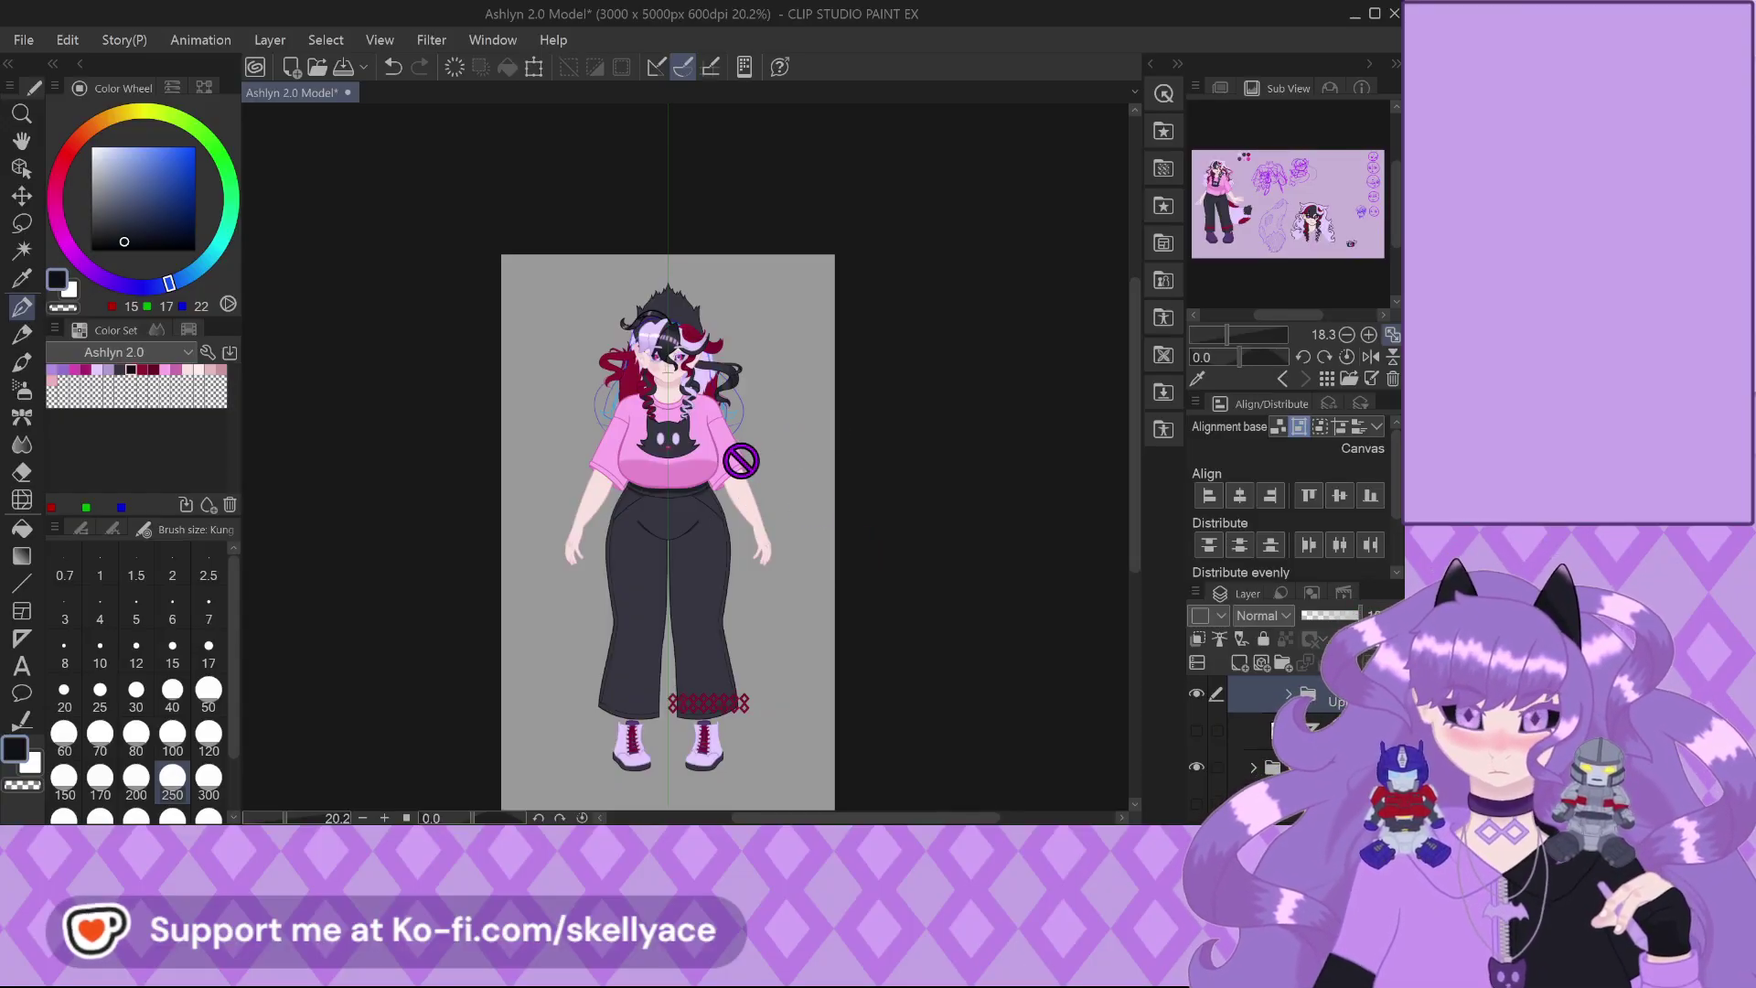
scroll(634, 426, "up", 2)
scroll(638, 382, "up", 8)
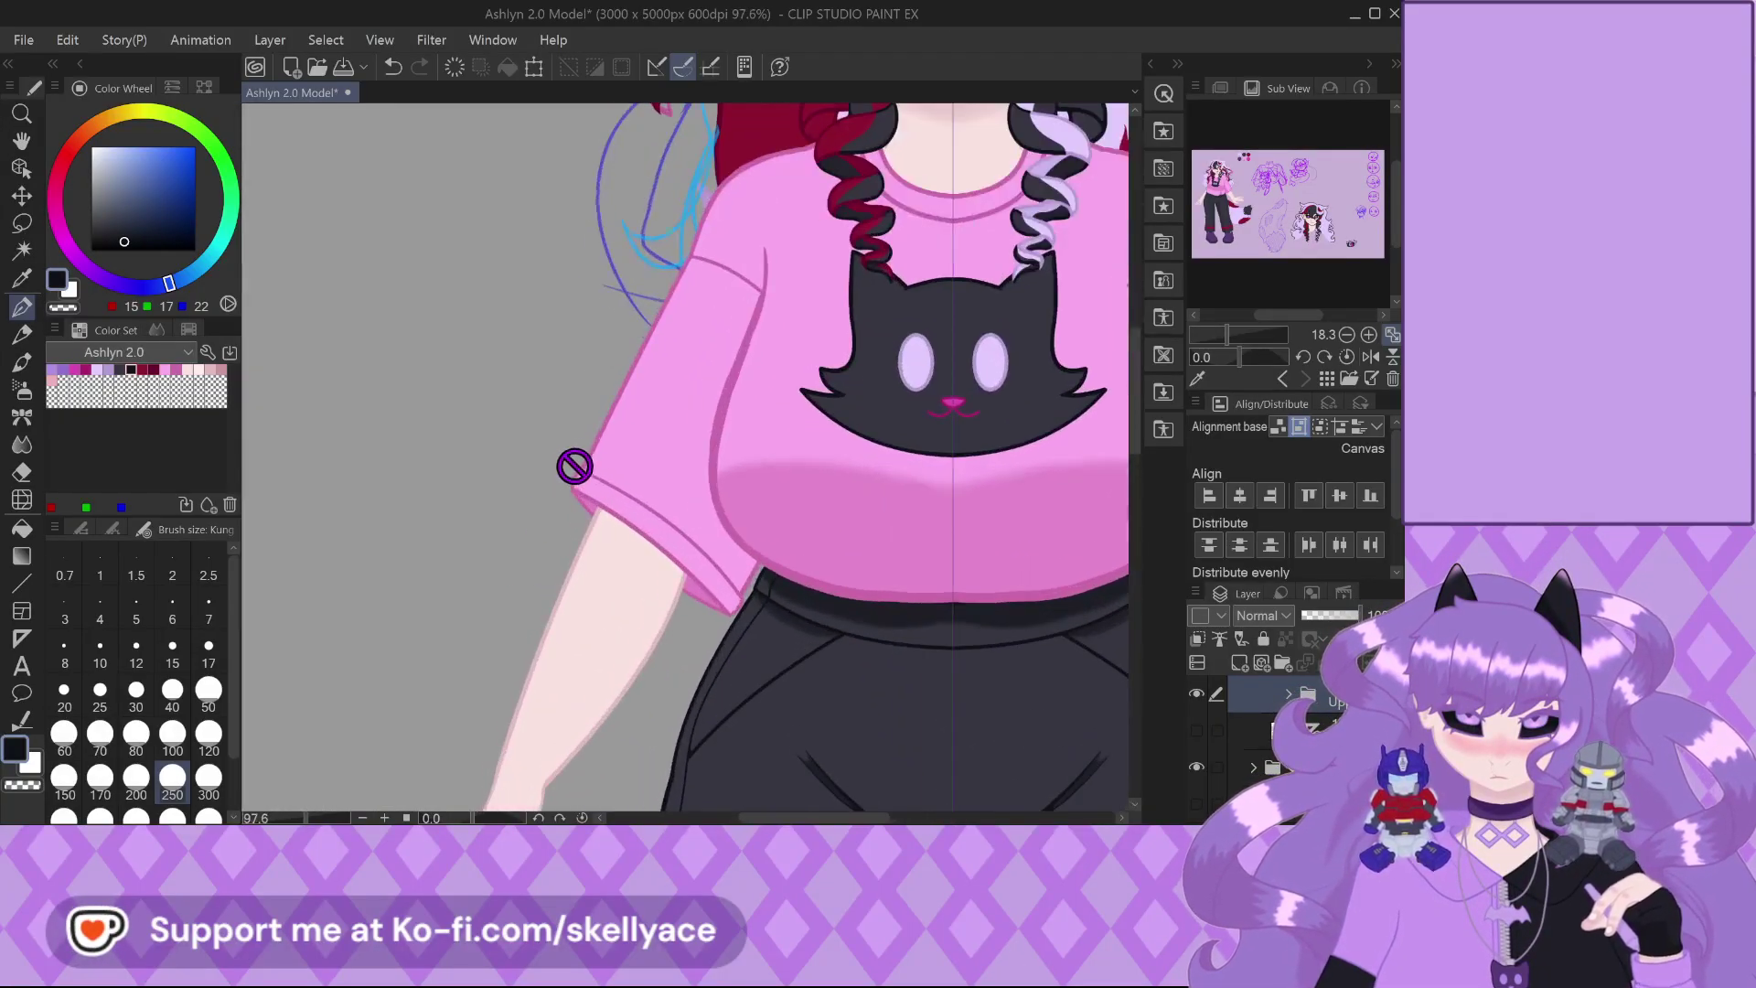
scroll(625, 370, "up", 2)
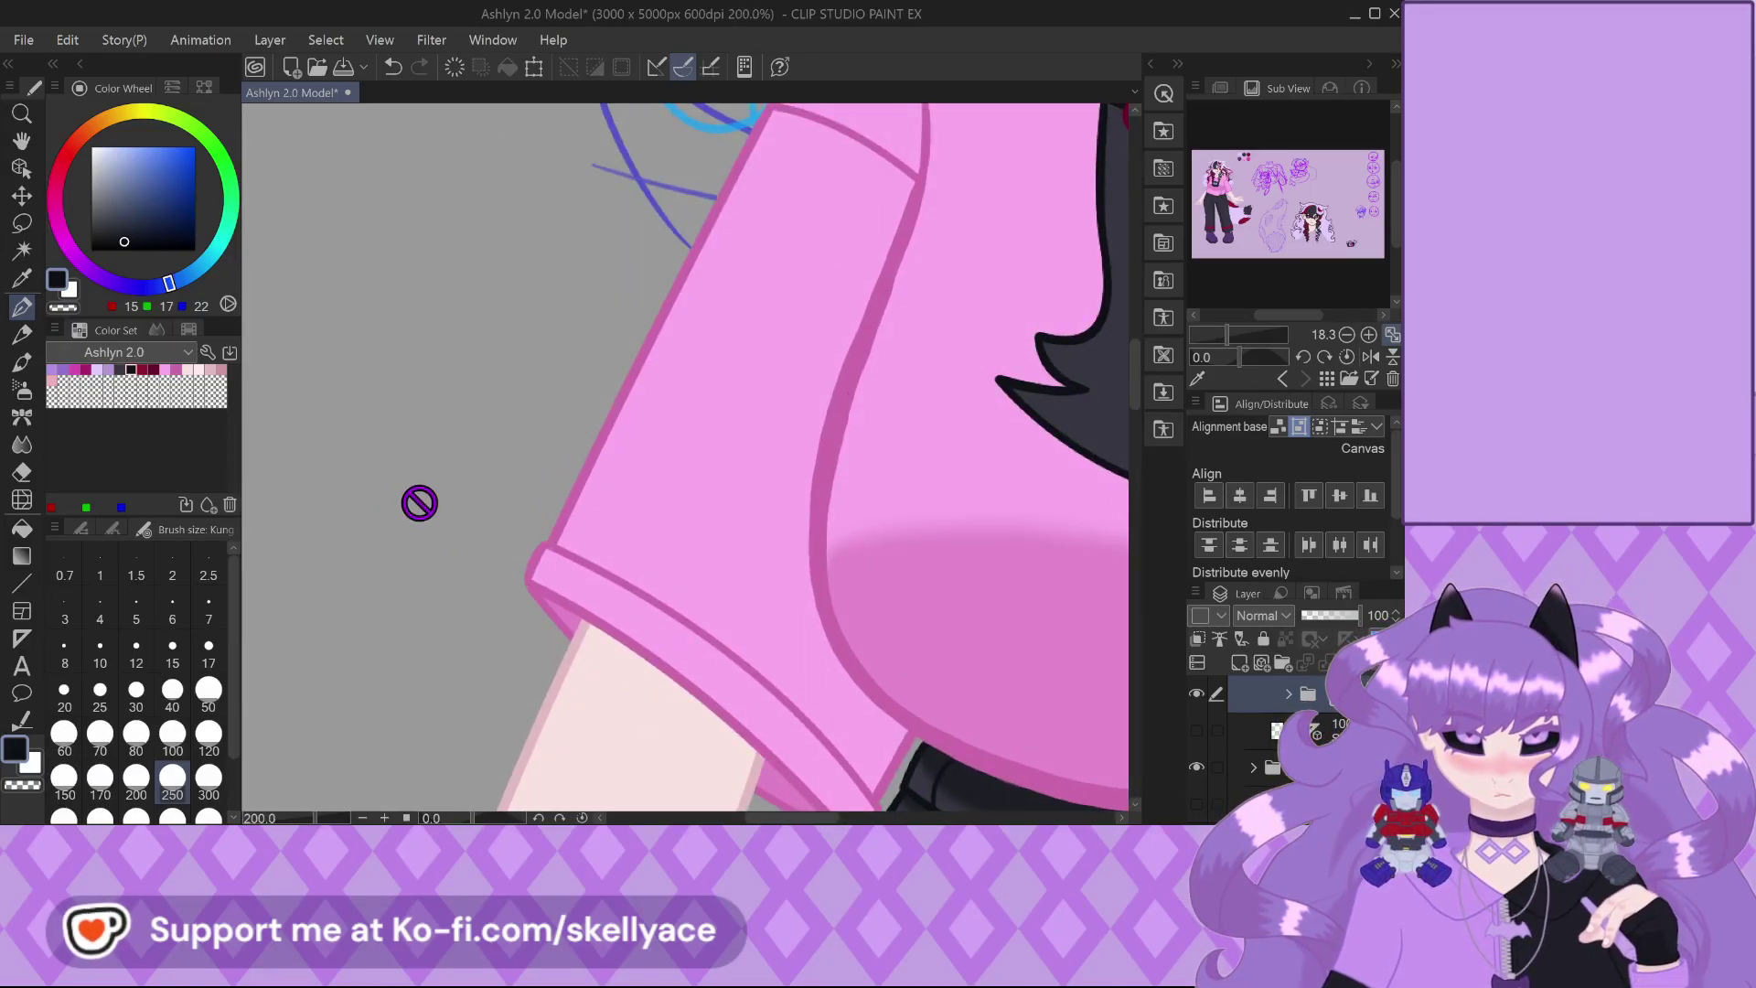
scroll(420, 501, "down", 2)
scroll(442, 511, "down", 4)
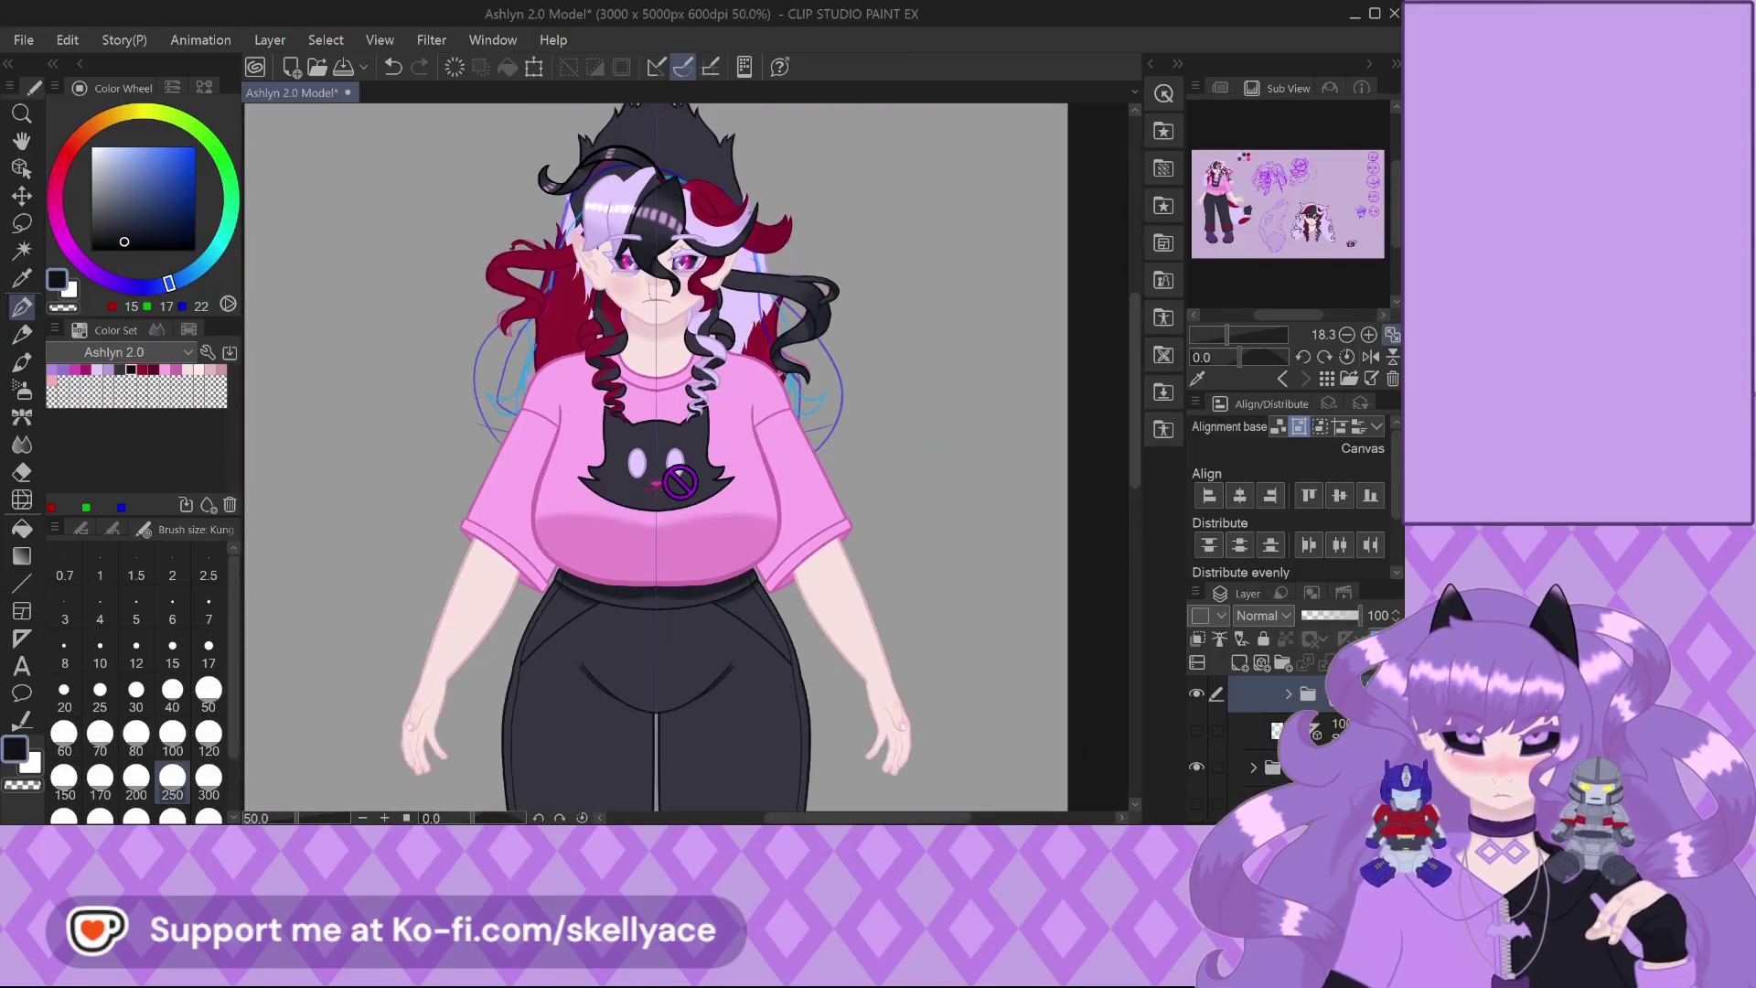
scroll(678, 482, "down", 2)
scroll(731, 751, "up", 1)
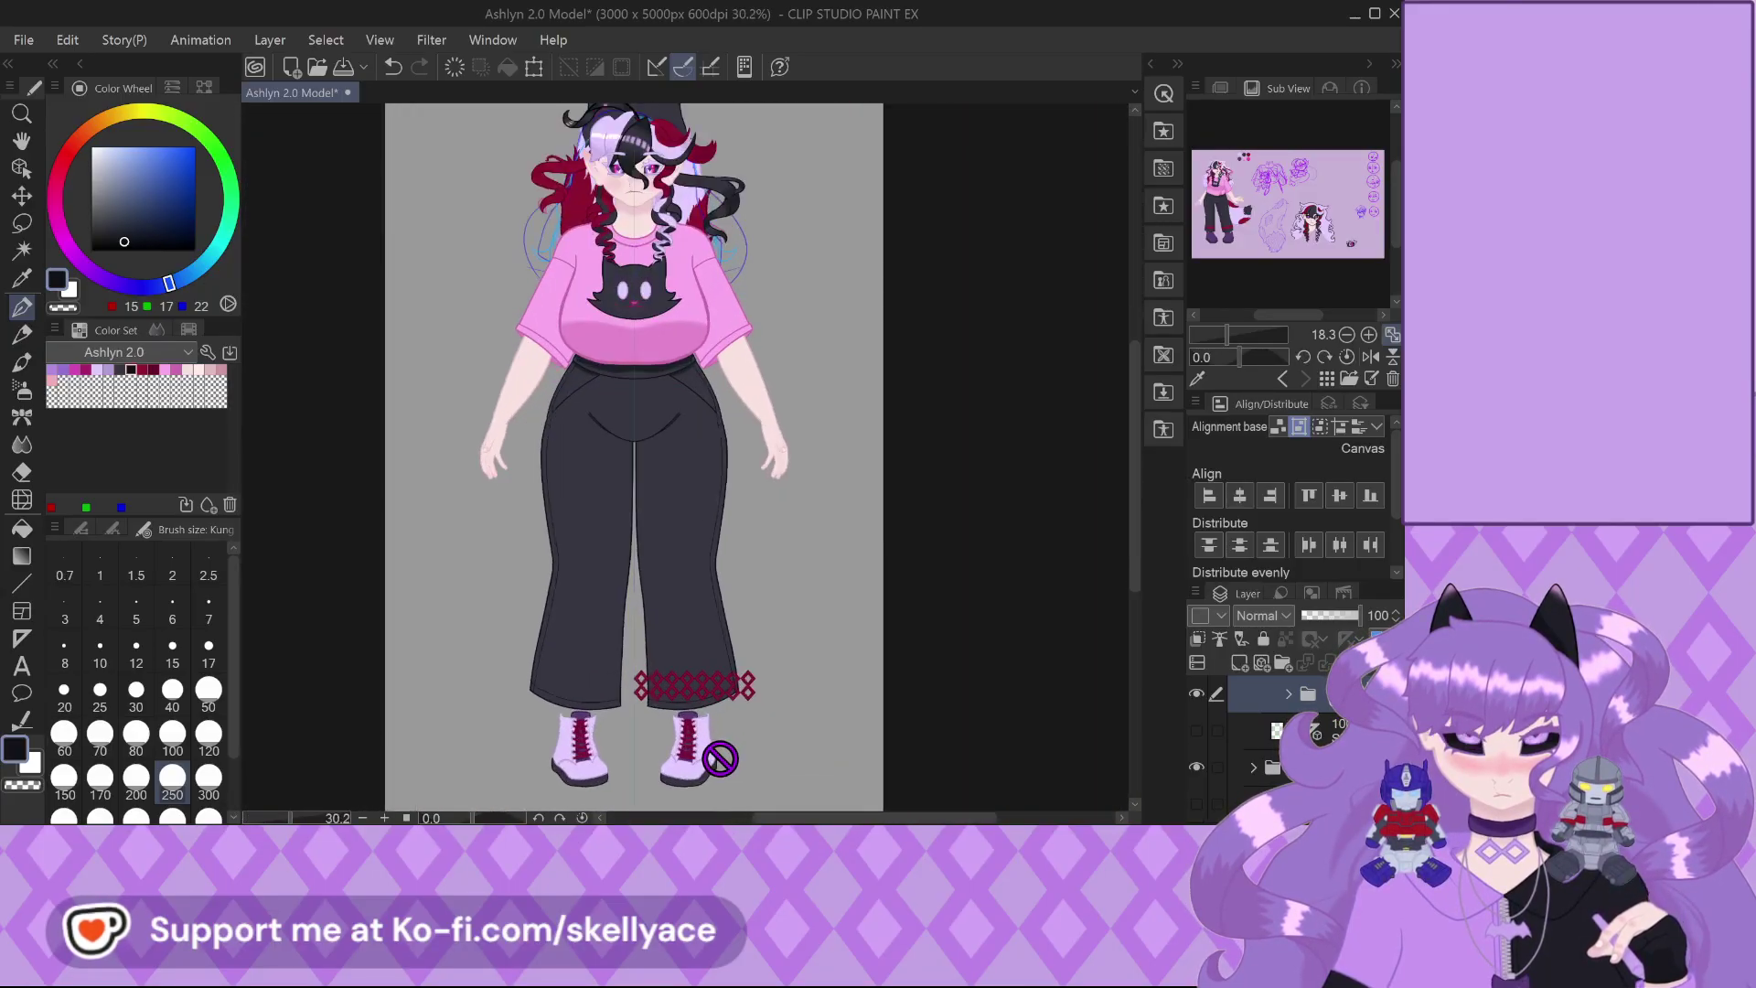
Check the hem of the right-hand pant leg up close and save the document
scroll(640, 732, "up", 1)
scroll(603, 695, "up", 5)
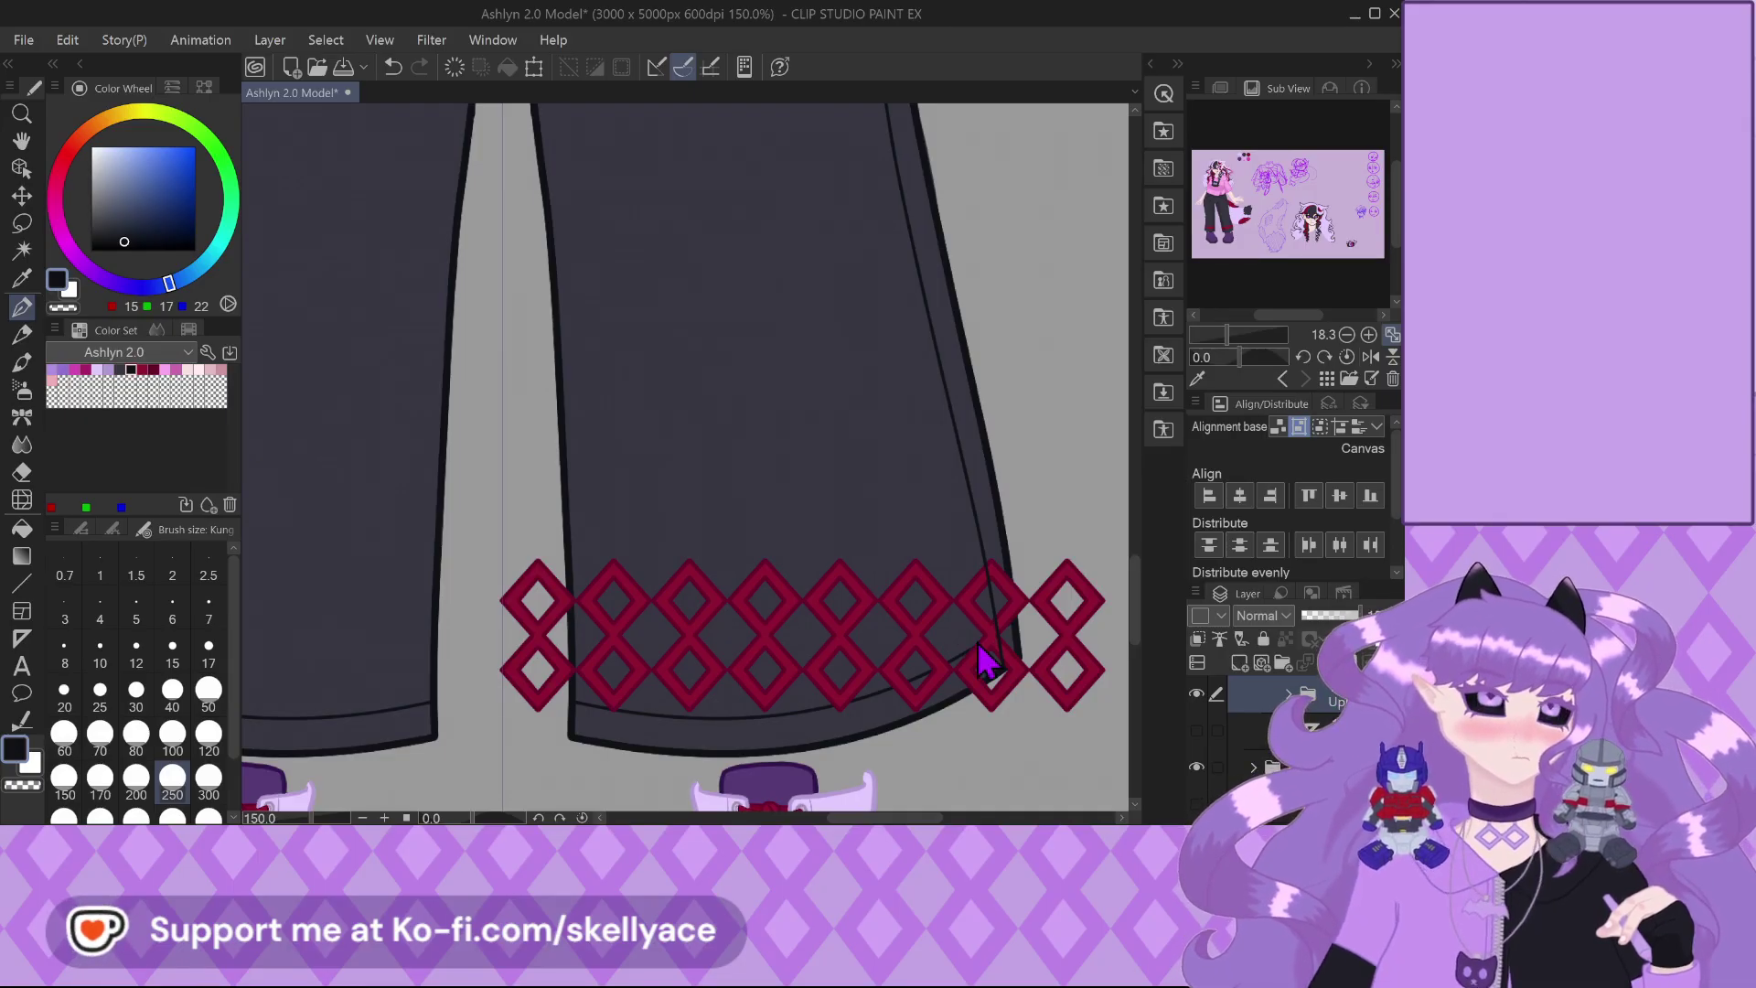
key("ctrl+s")
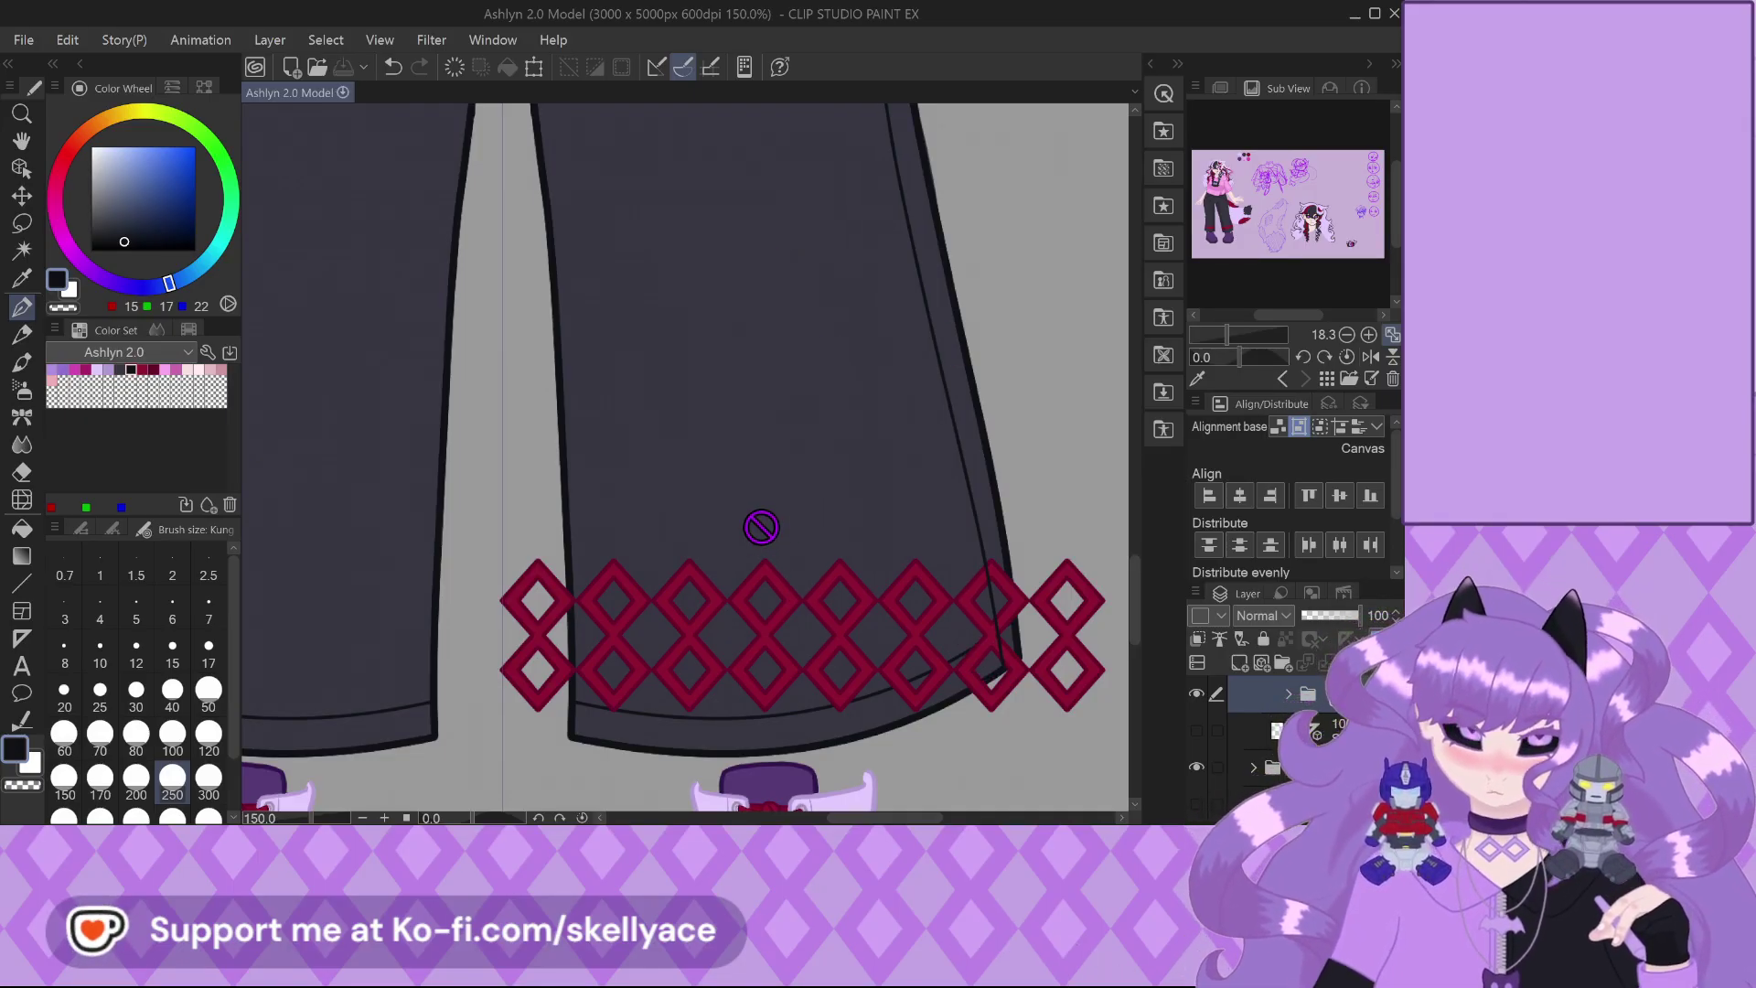
Lower the diamond pattern's opacity to 52% and hide the lower legs around it
scroll(759, 526, "down", 2)
left_click(1262, 757)
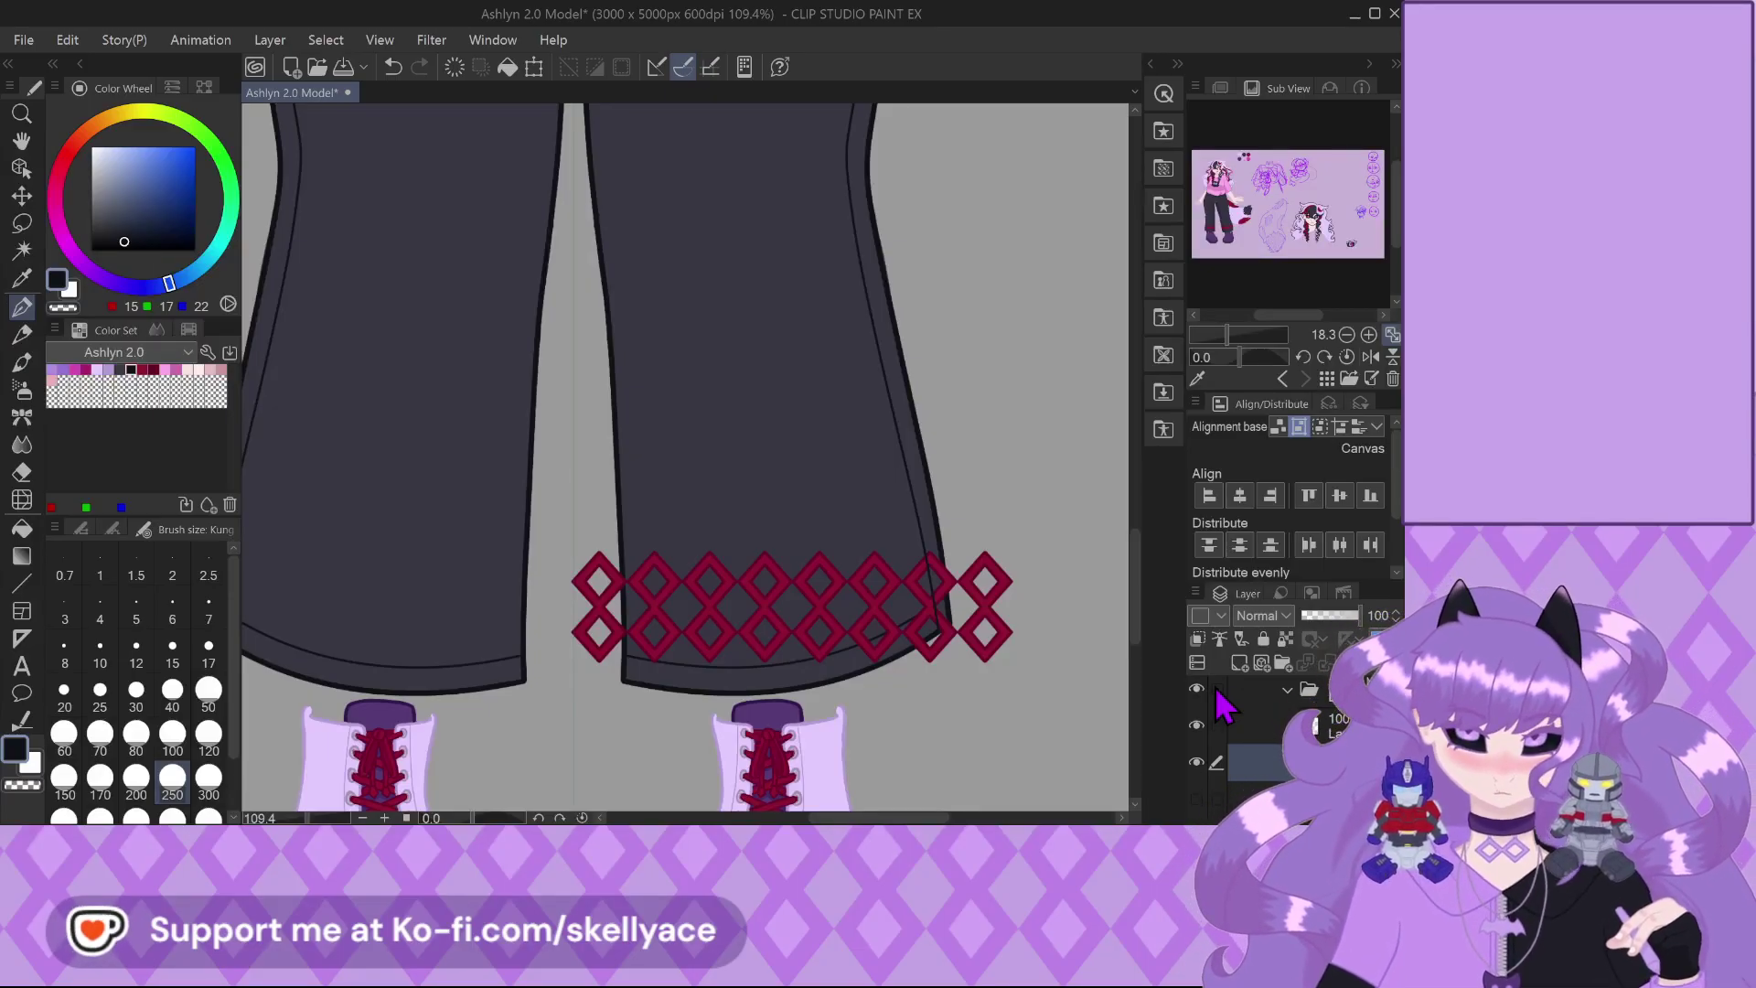
scroll(556, 544, "up", 2)
scroll(556, 544, "up", 1)
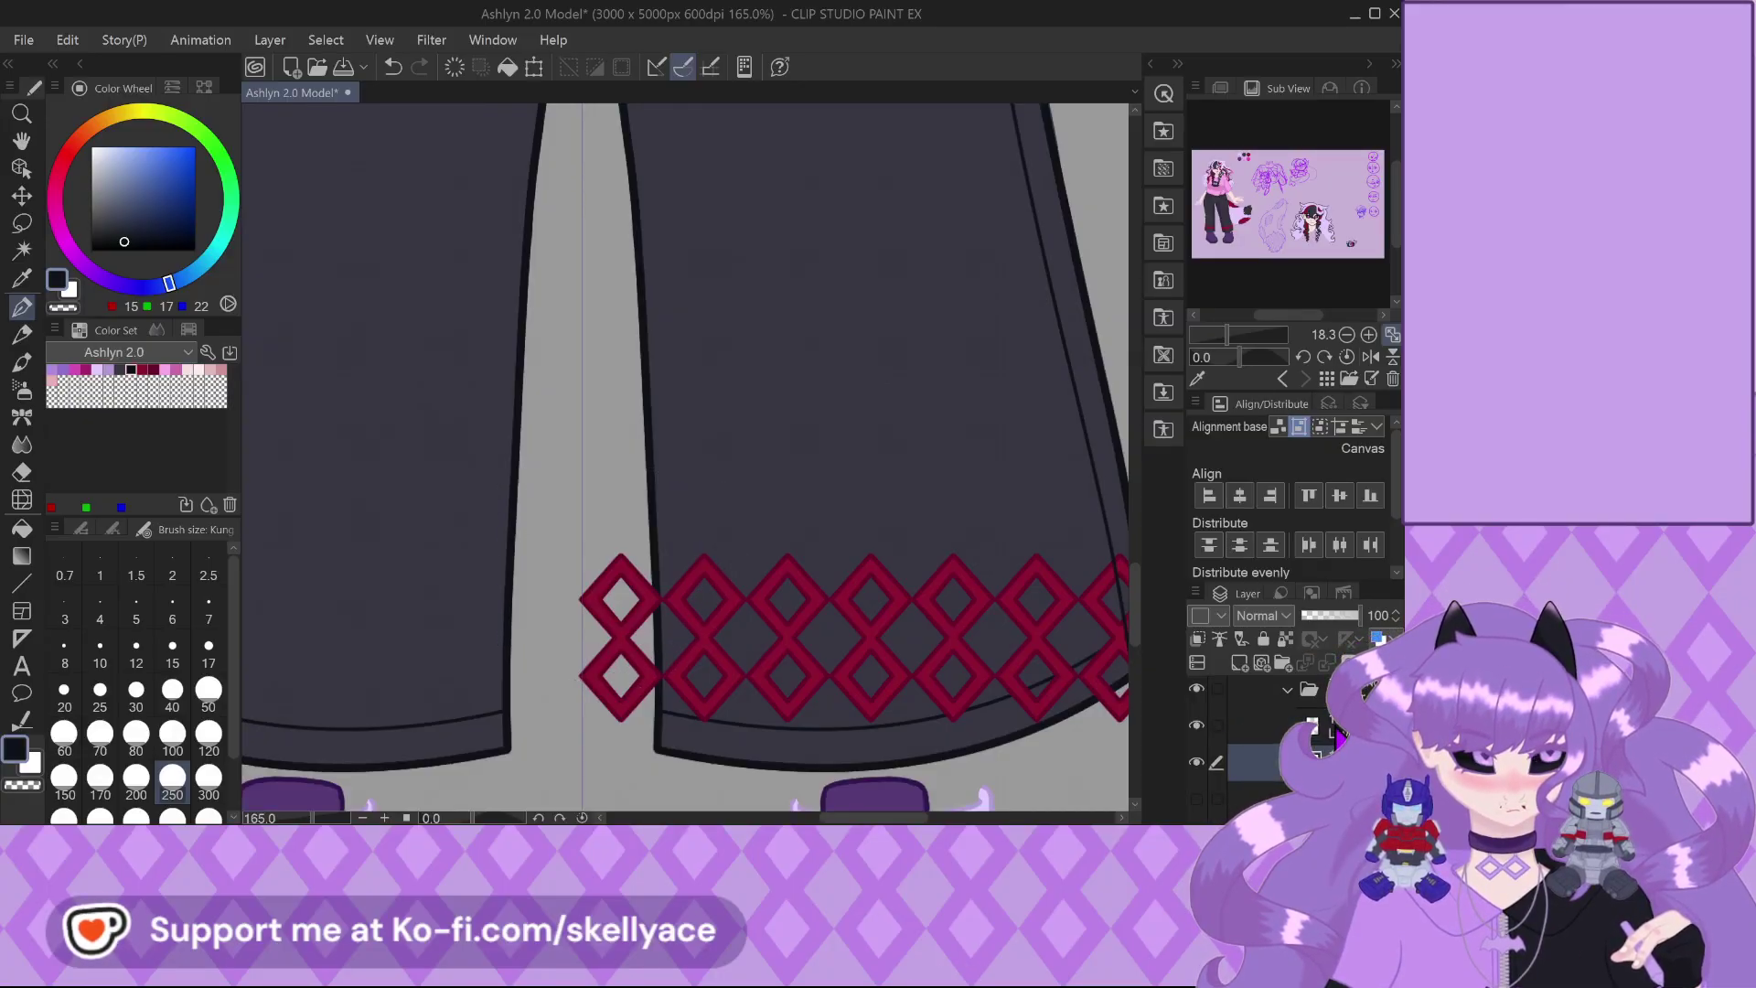
left_click(1322, 615)
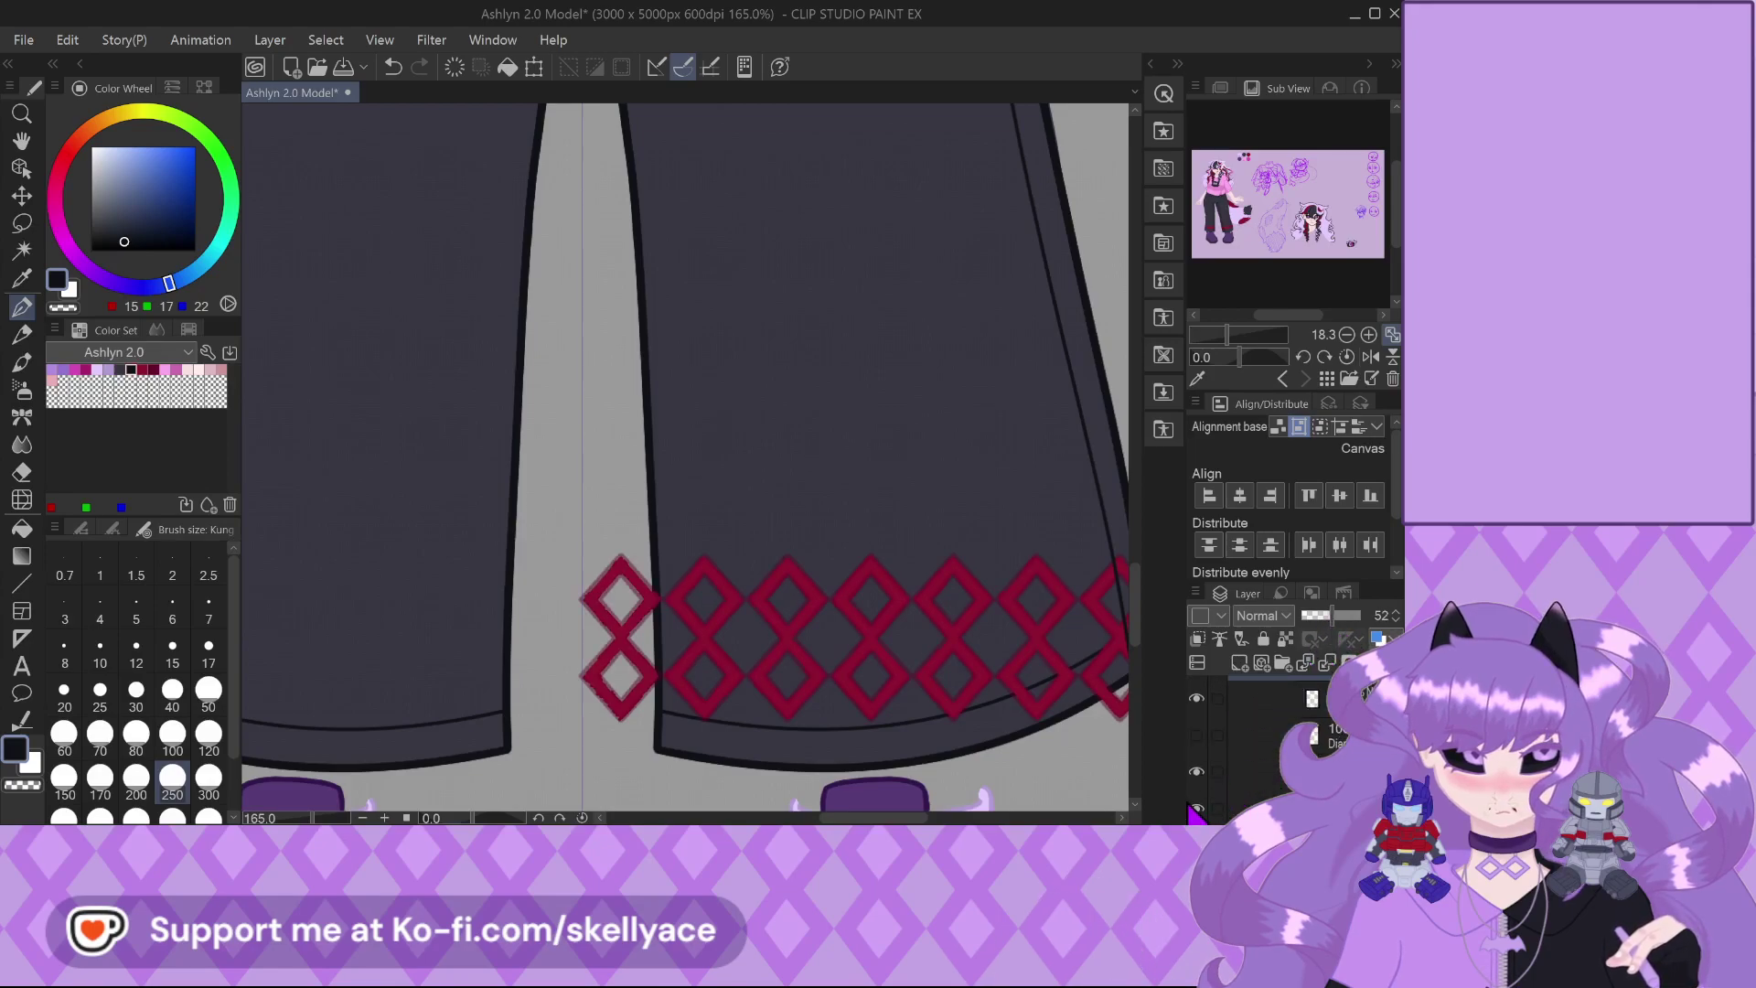
left_click(1196, 807)
left_click(1196, 711)
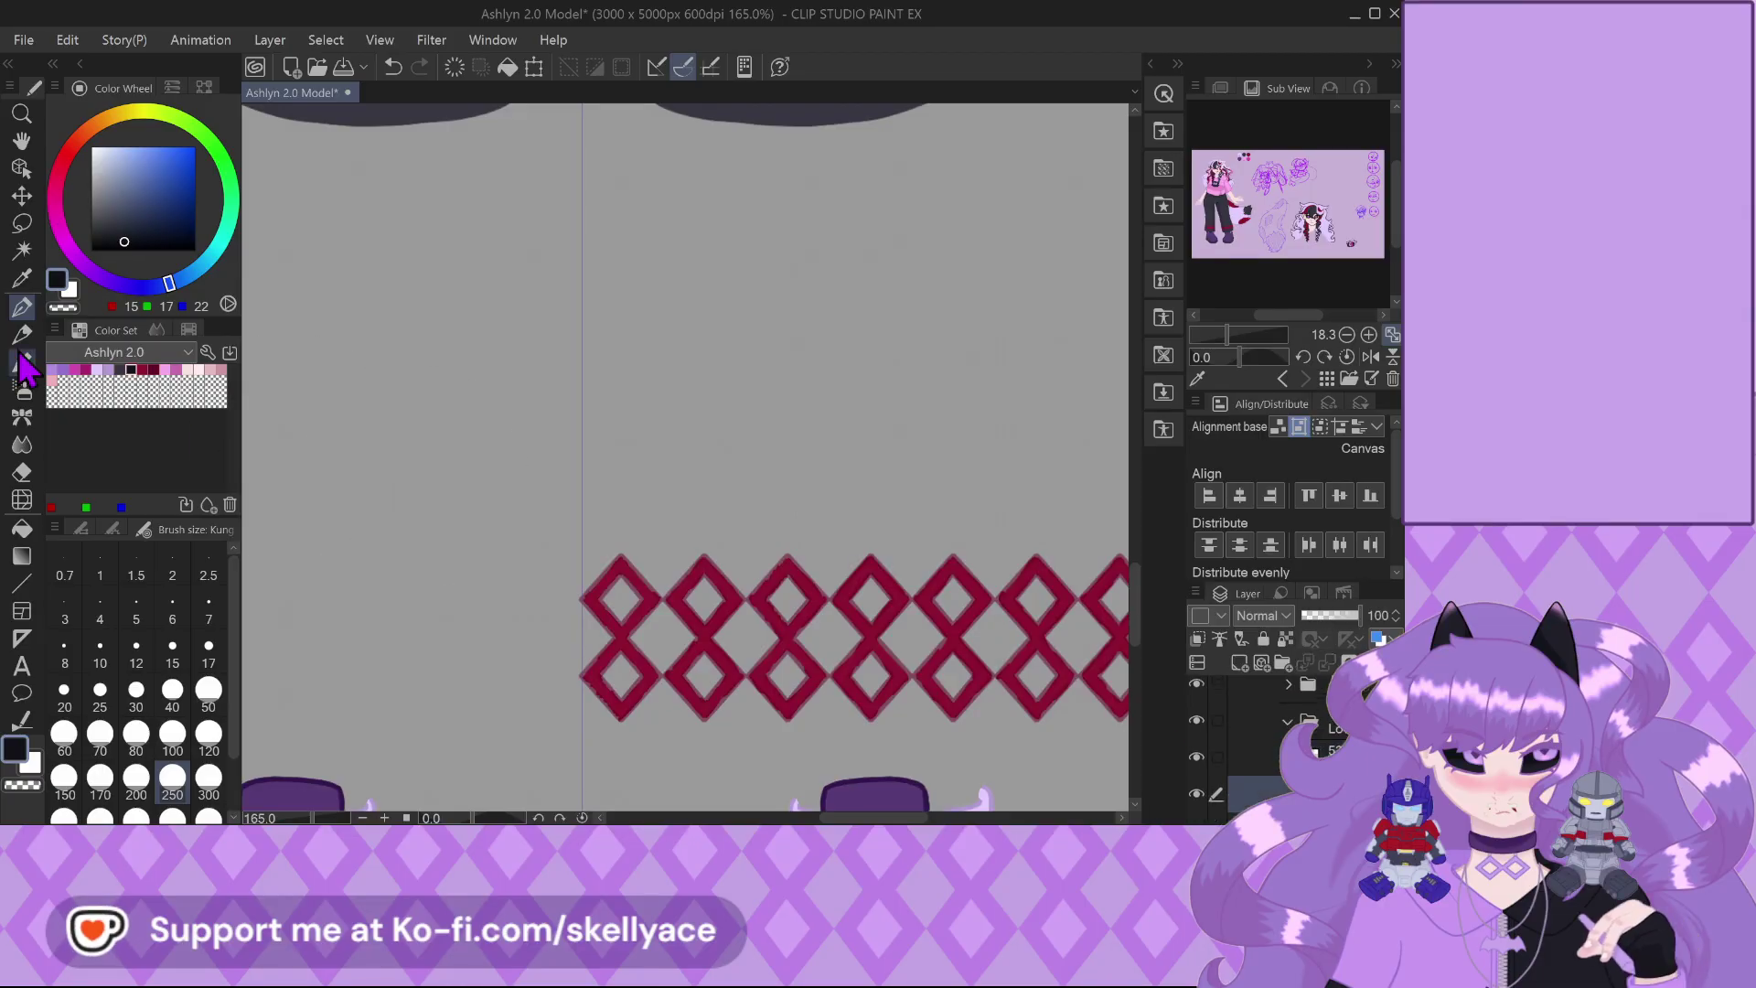
Set the pen to crimson (RGB 141, 20, 48) at size 12 and adjust the eraser size for retouching the diamond pattern
left_click(142, 369)
left_click(137, 649)
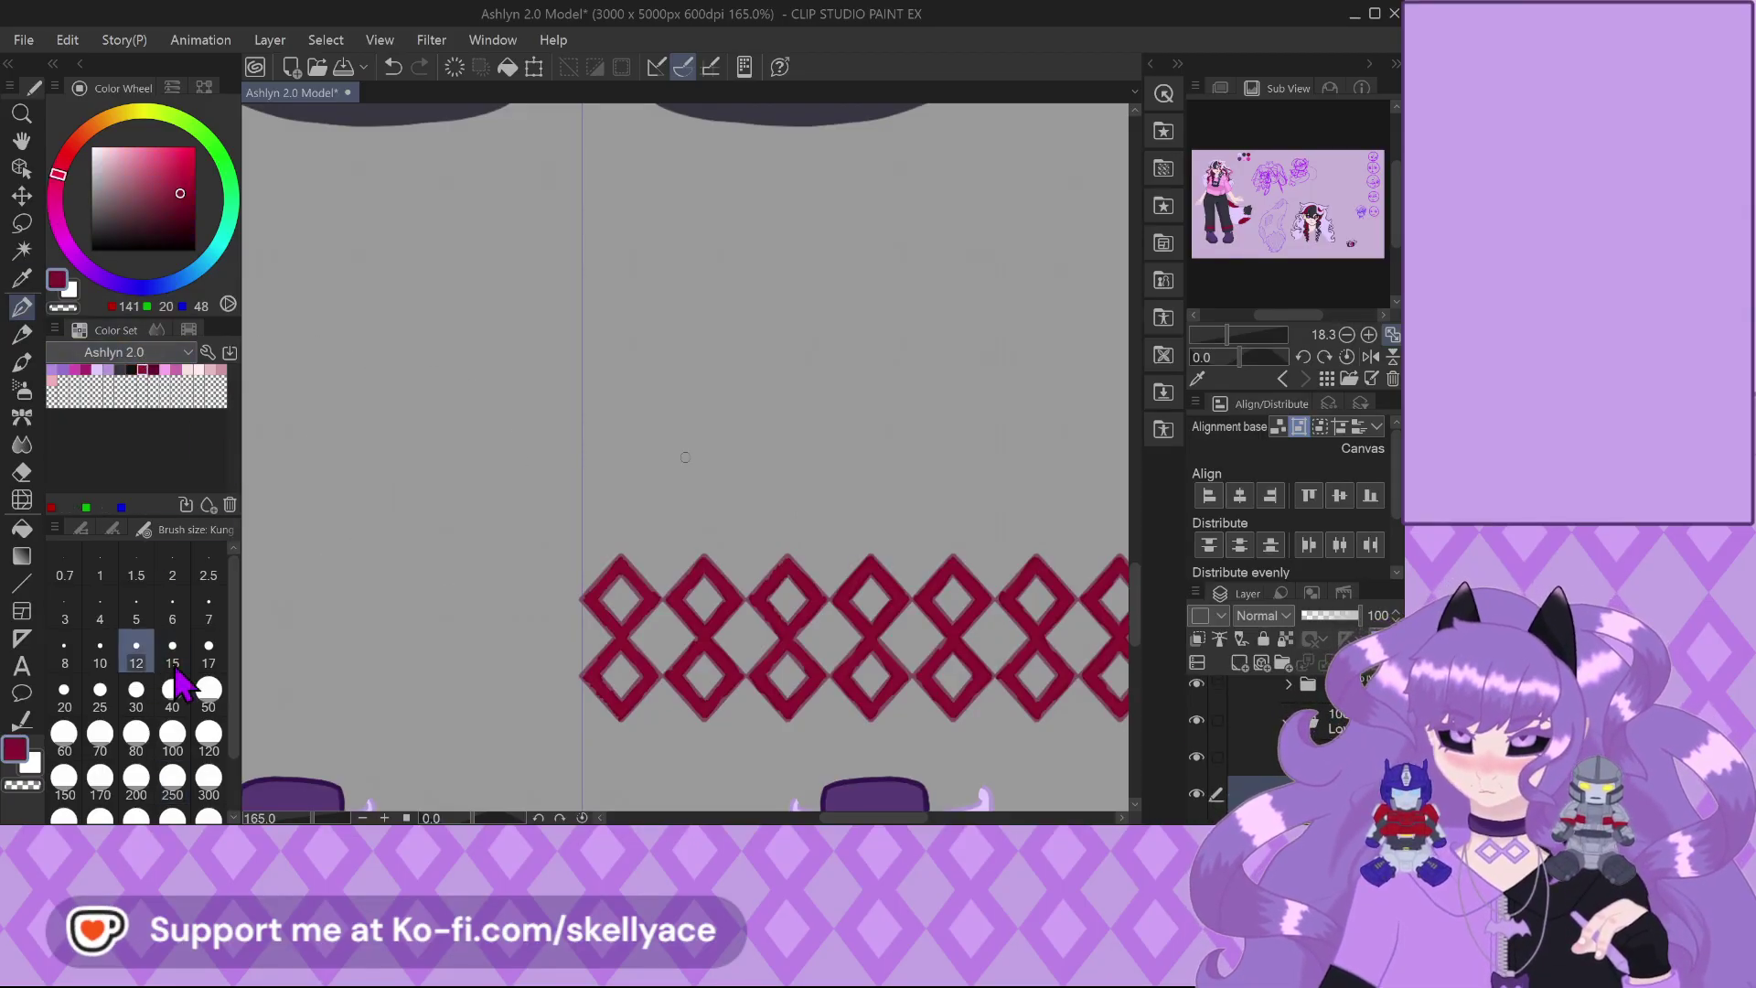
scroll(639, 675, "up", 6)
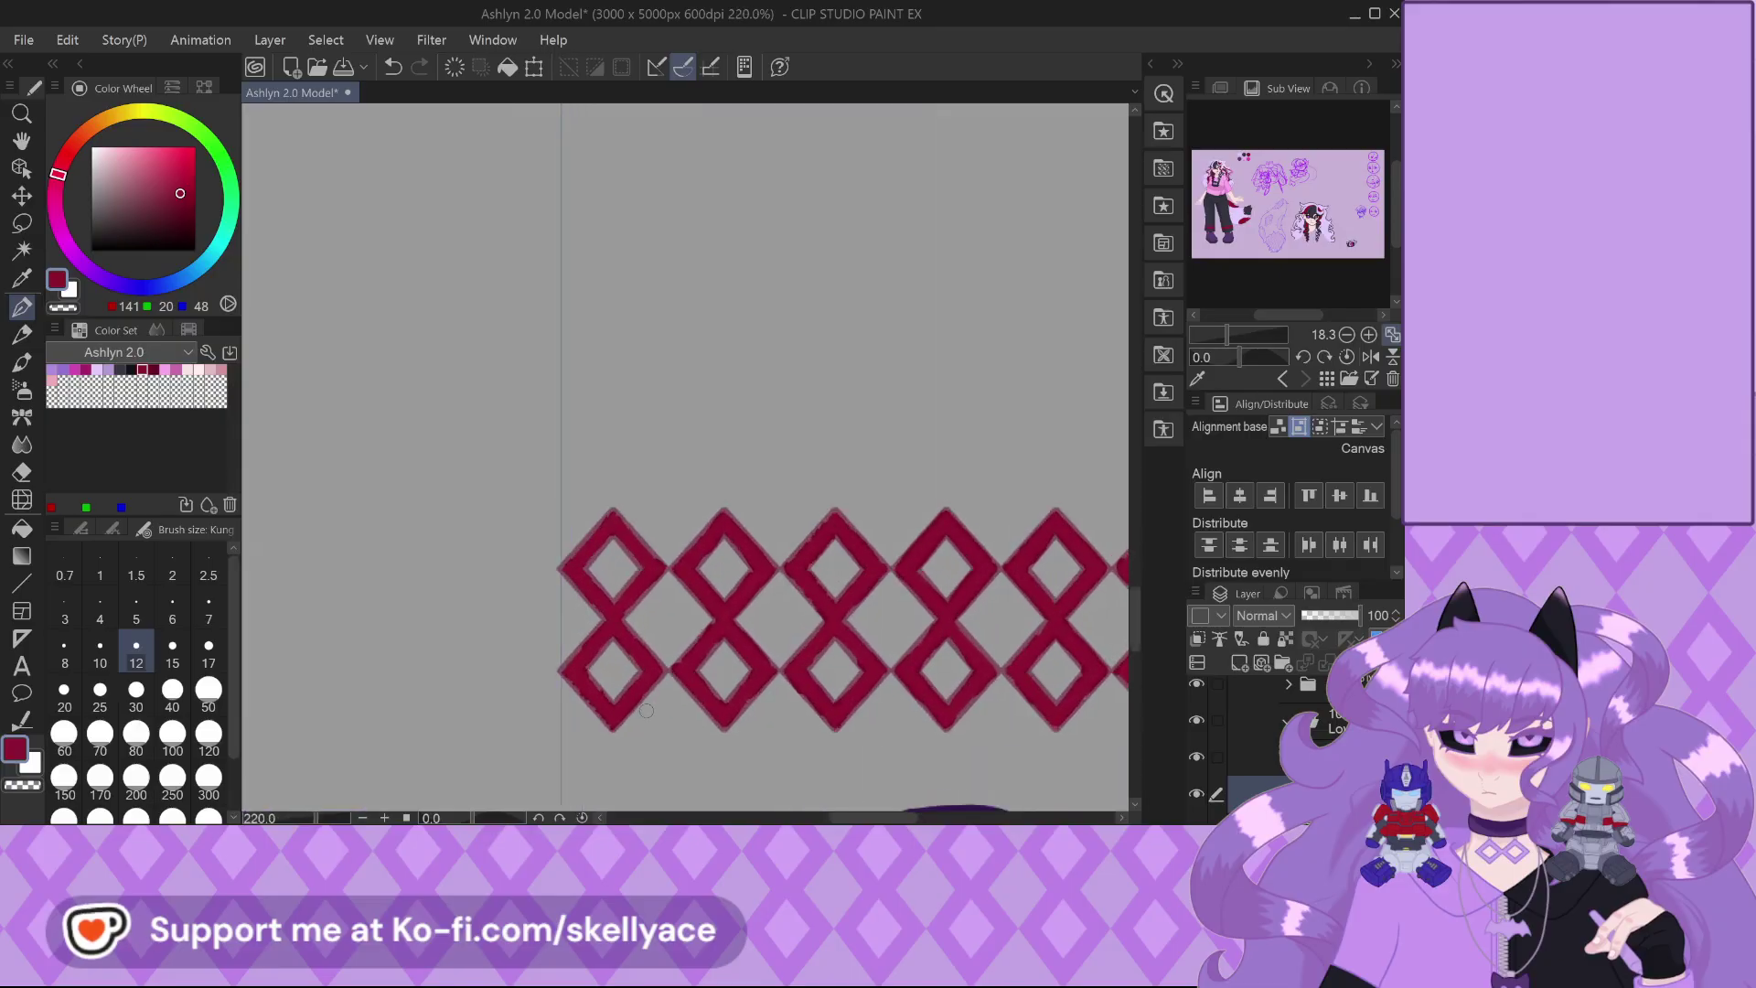
scroll(578, 585, "up", 3)
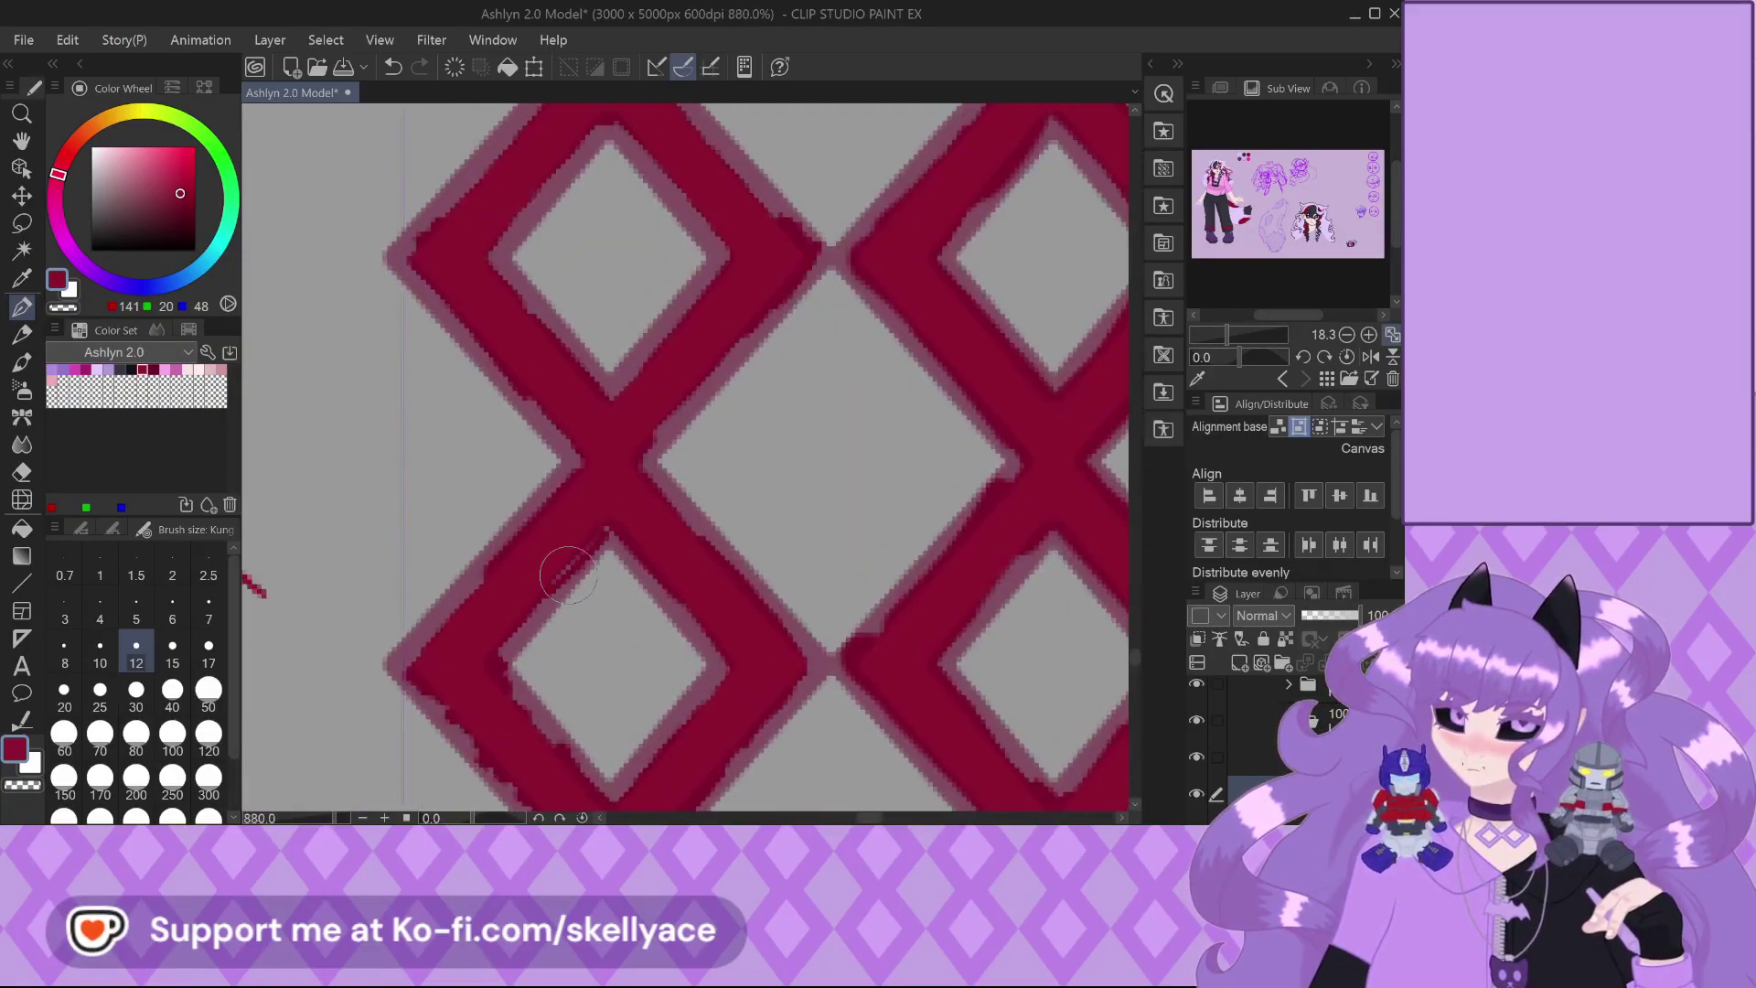
scroll(595, 533, "up", 2)
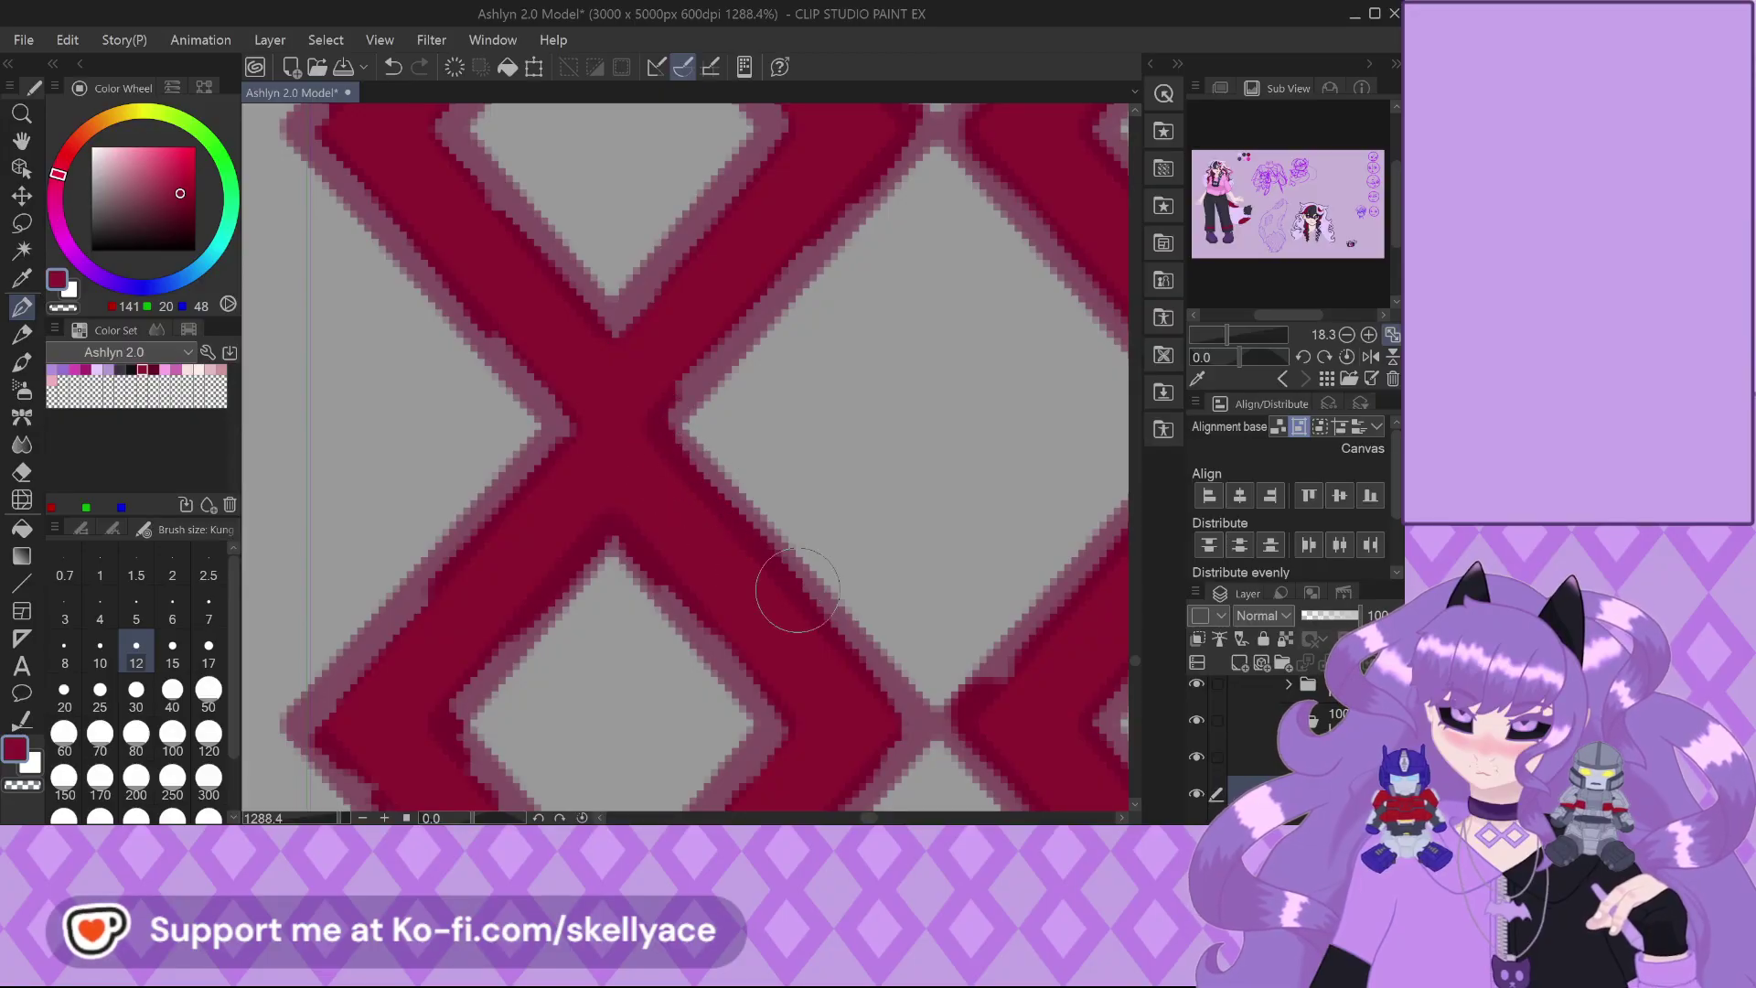
scroll(872, 773, "down", 3)
scroll(631, 750, "up", 2)
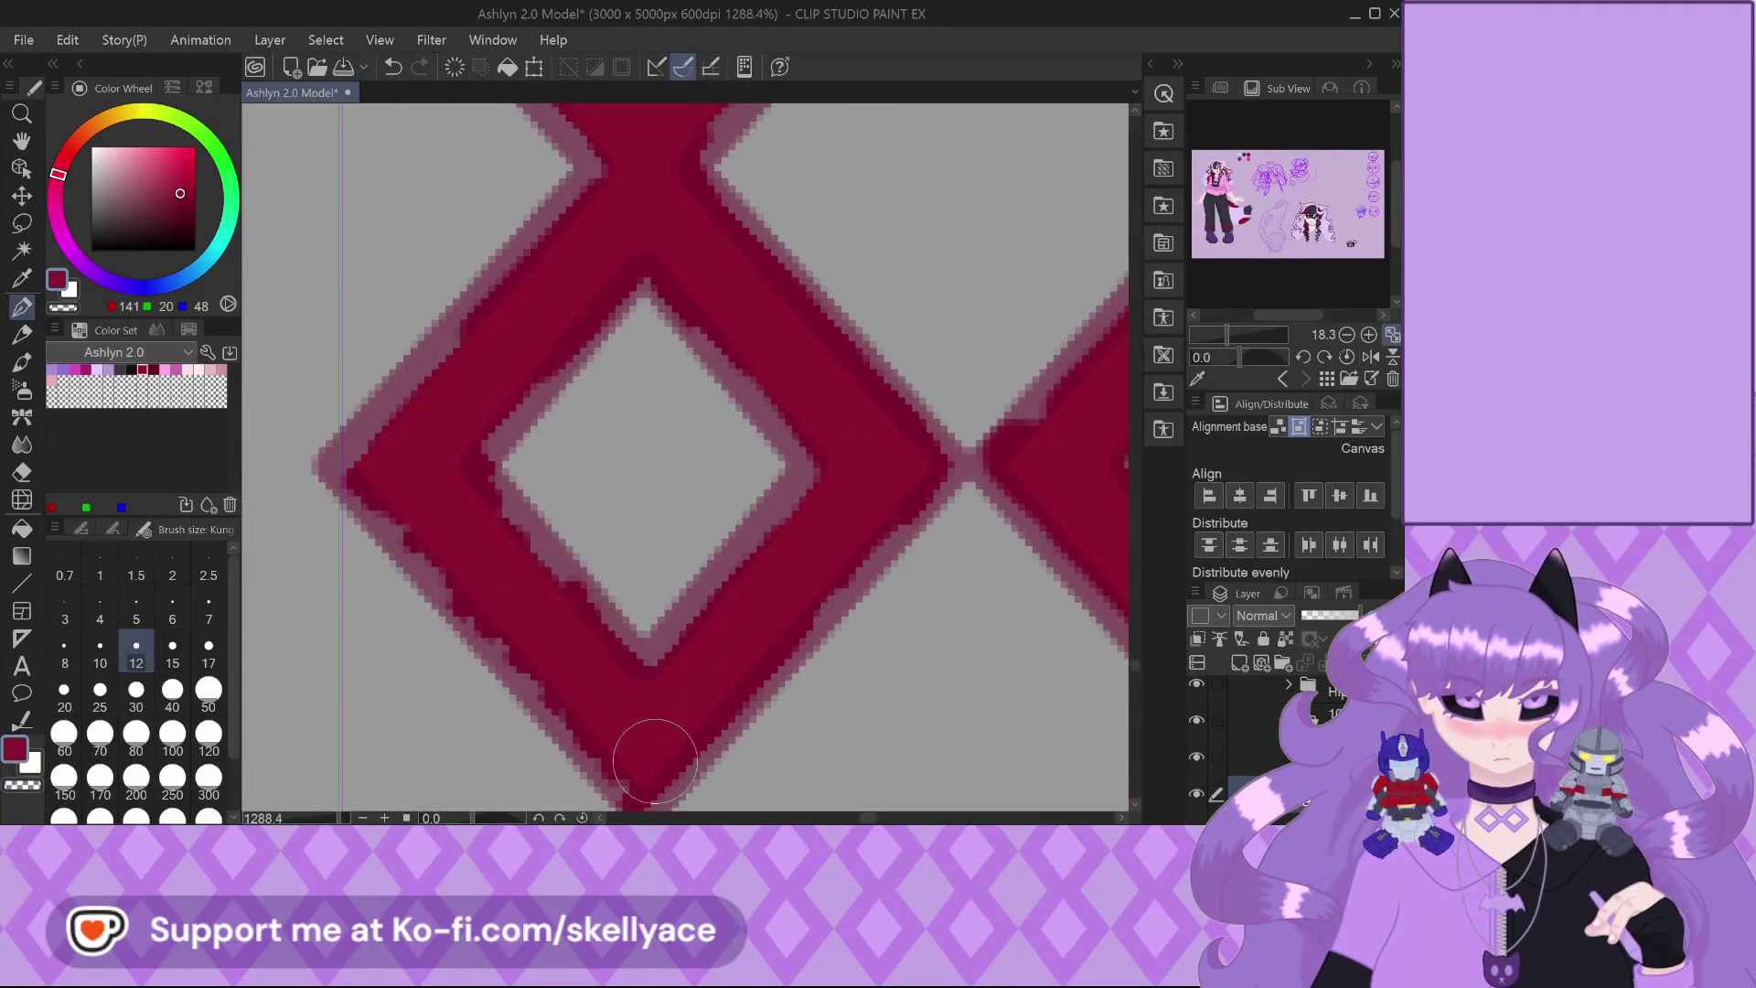
scroll(568, 490, "down", 2)
scroll(588, 672, "up", 3)
scroll(393, 361, "down", 1)
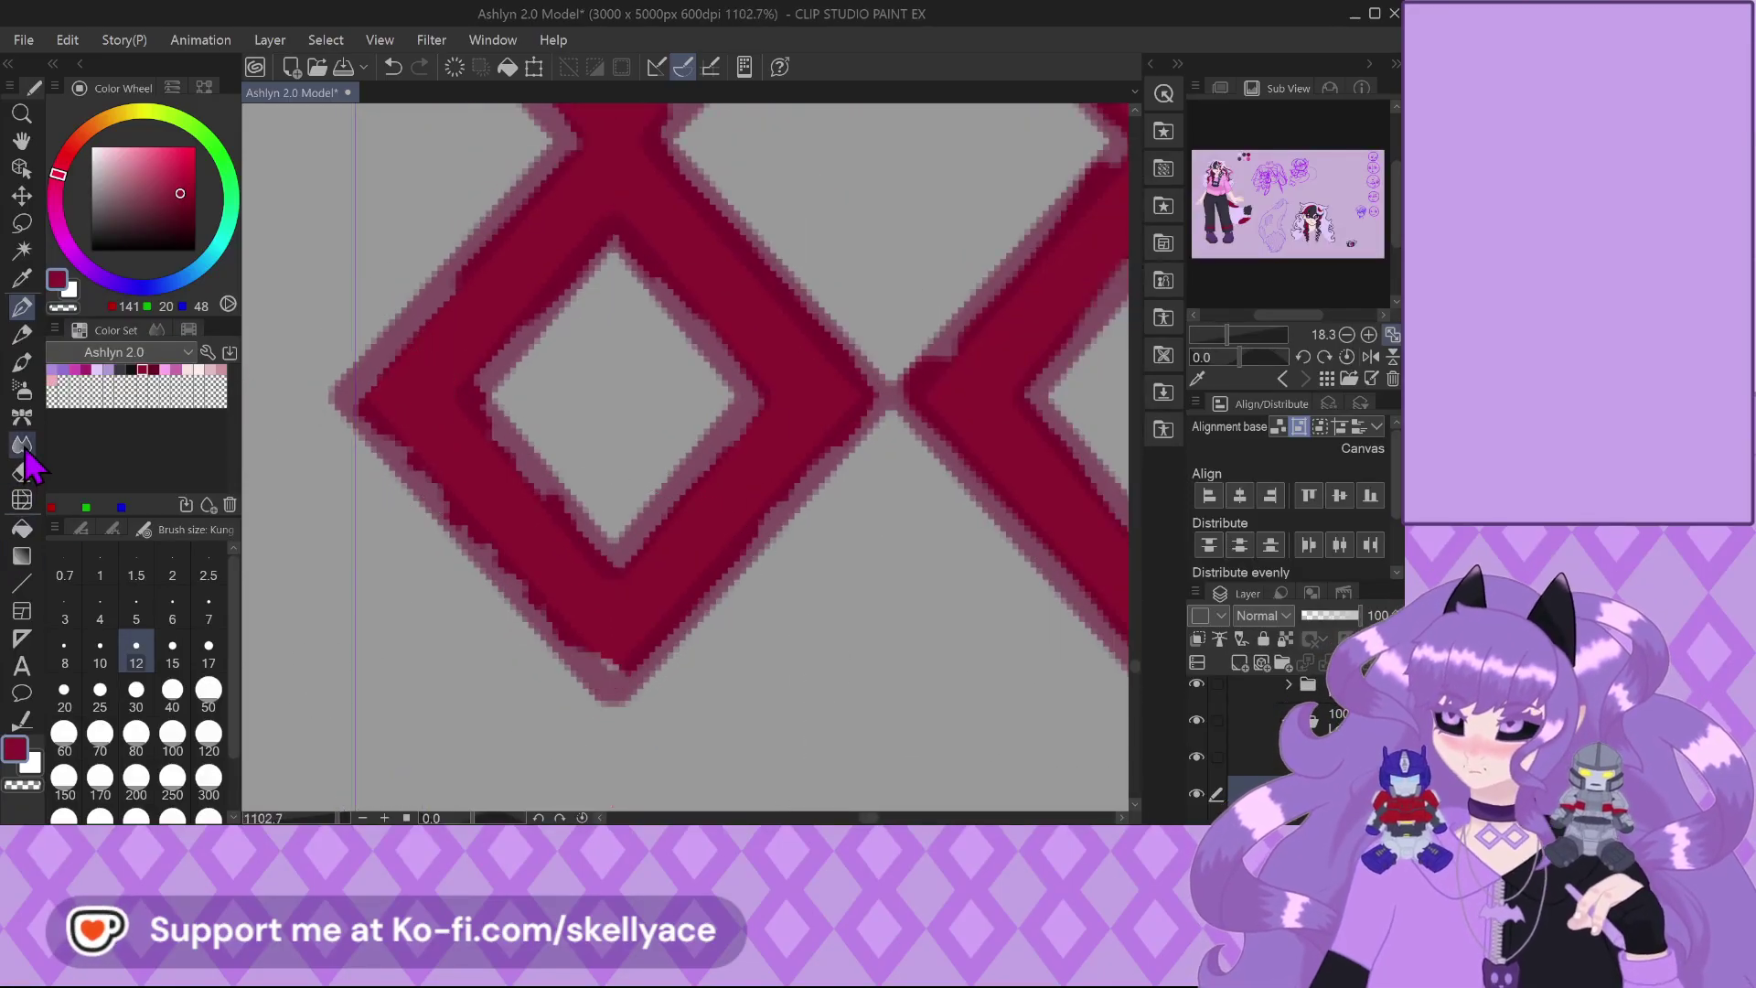
left_click(23, 468)
left_click(135, 695)
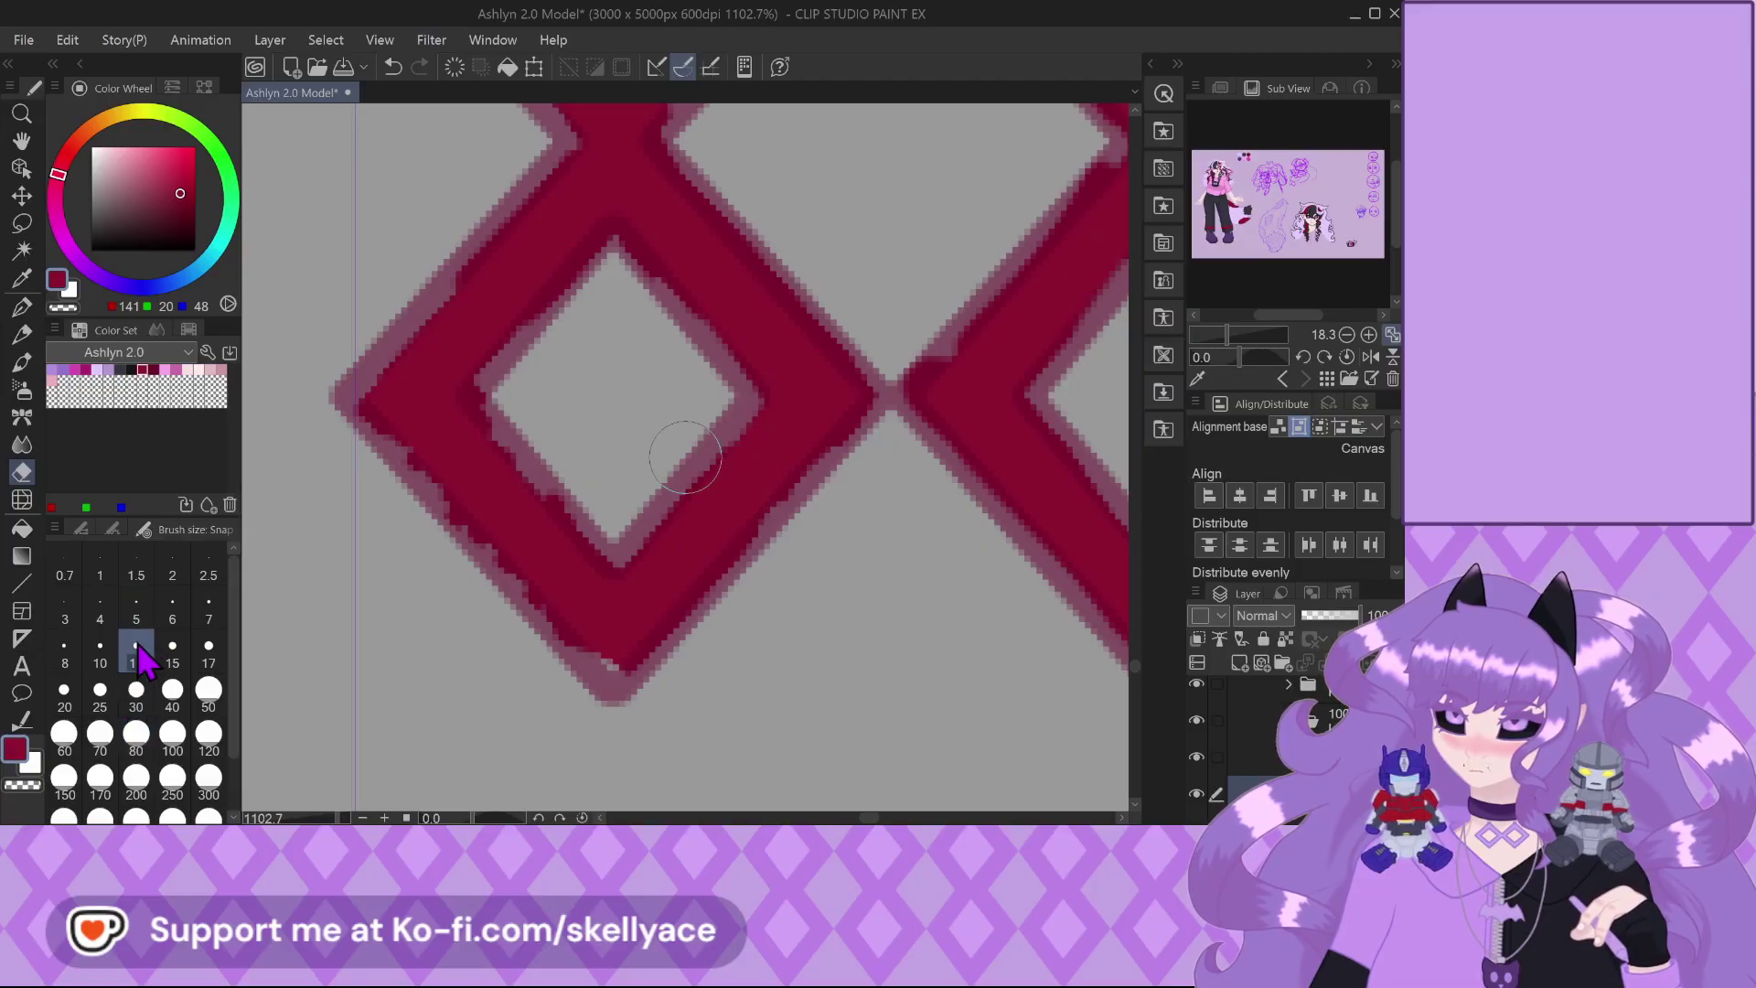
left_click(34, 311)
Try to fill the jagged outer edge of the lower diamond in the first column, and undo the strokes
scroll(566, 640, "up", 2)
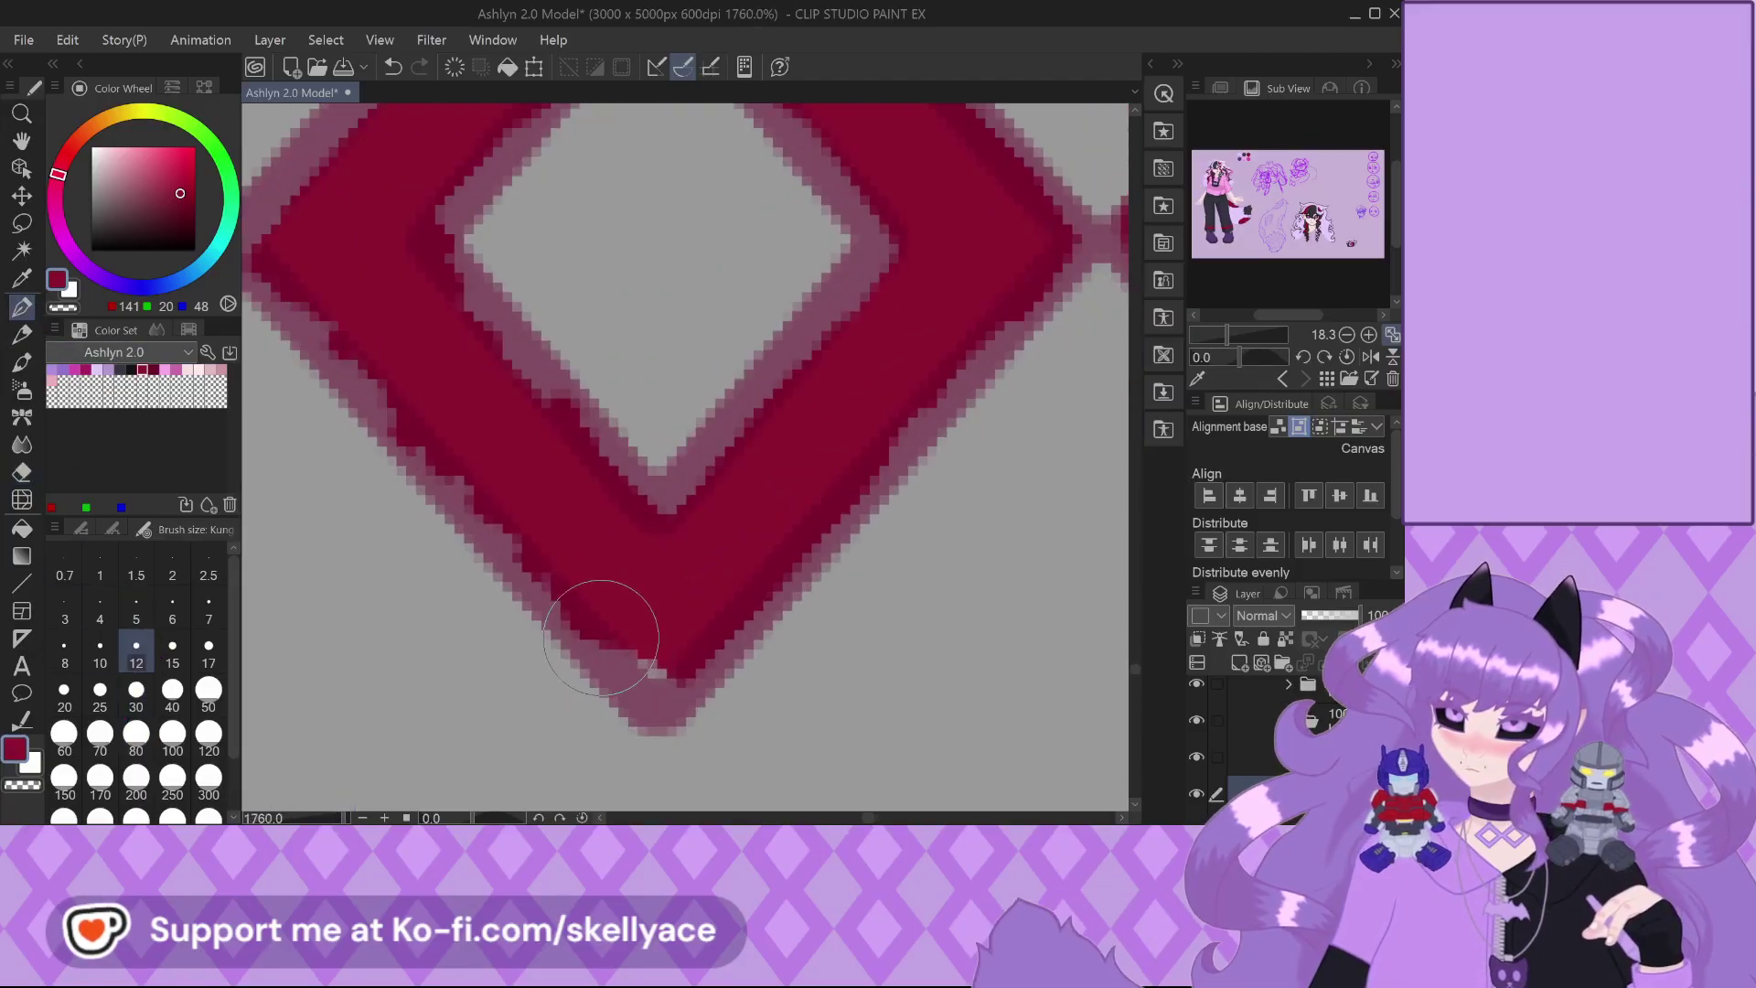
left_click_drag(480, 514, 422, 448)
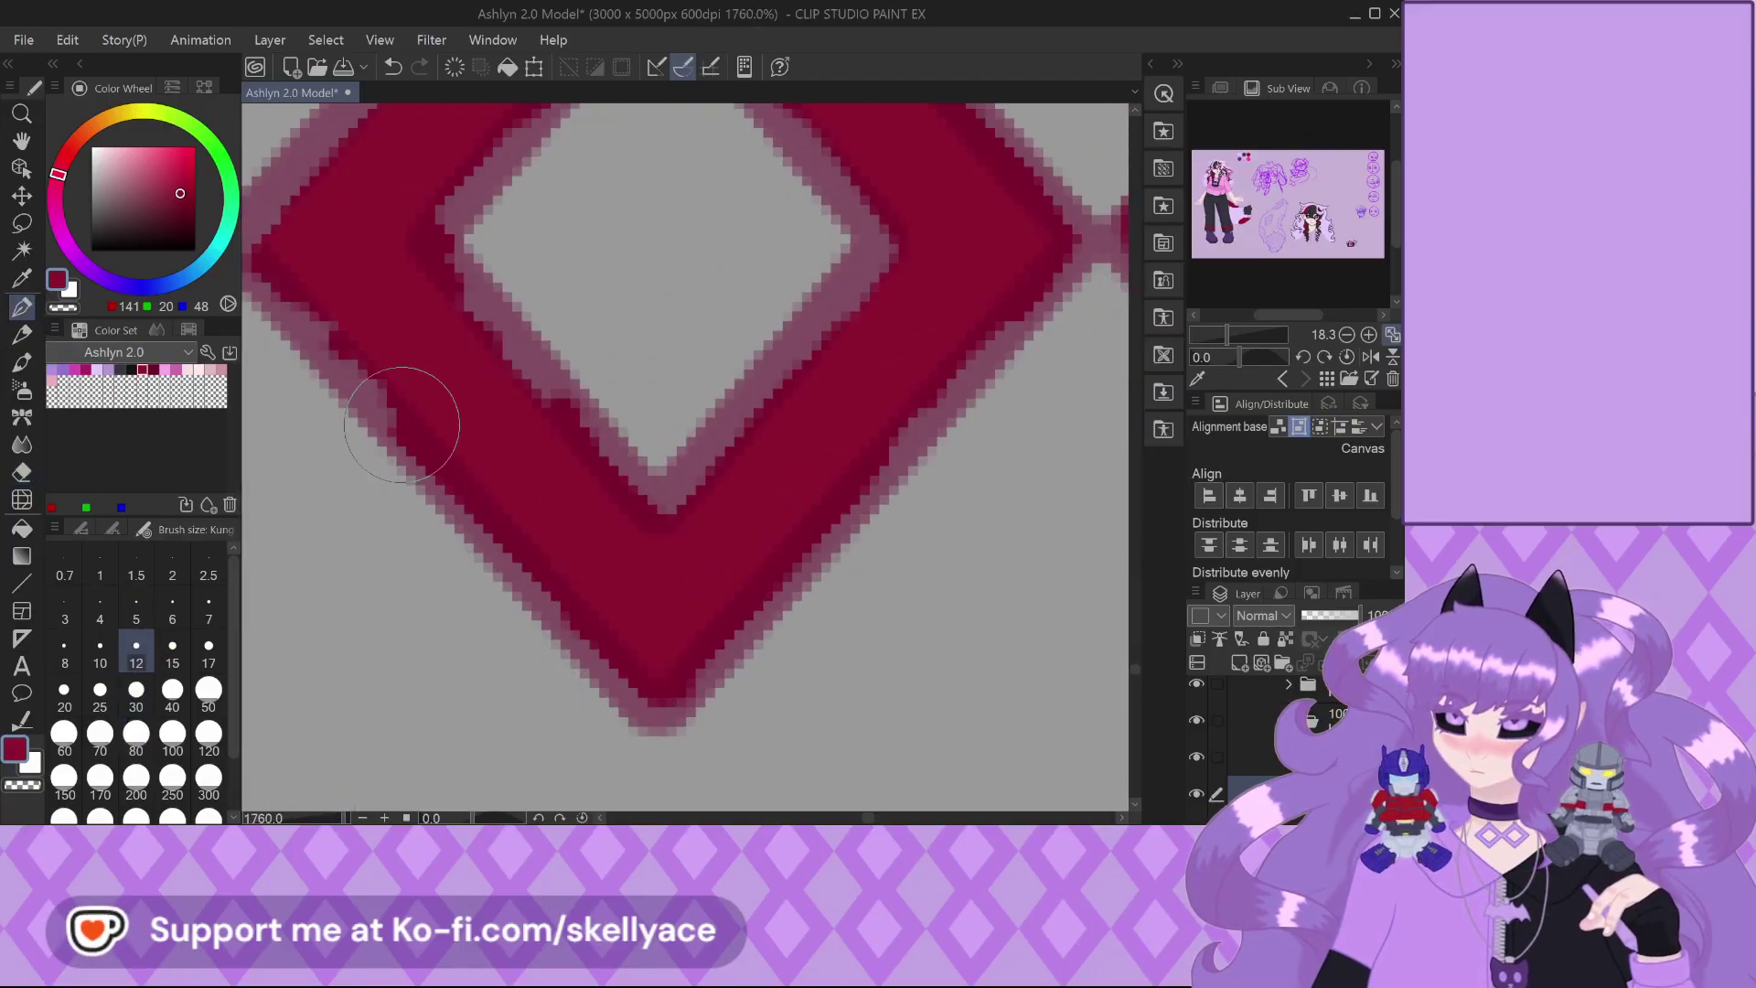
left_click_drag(302, 306, 371, 384)
scroll(418, 434, "down", 2)
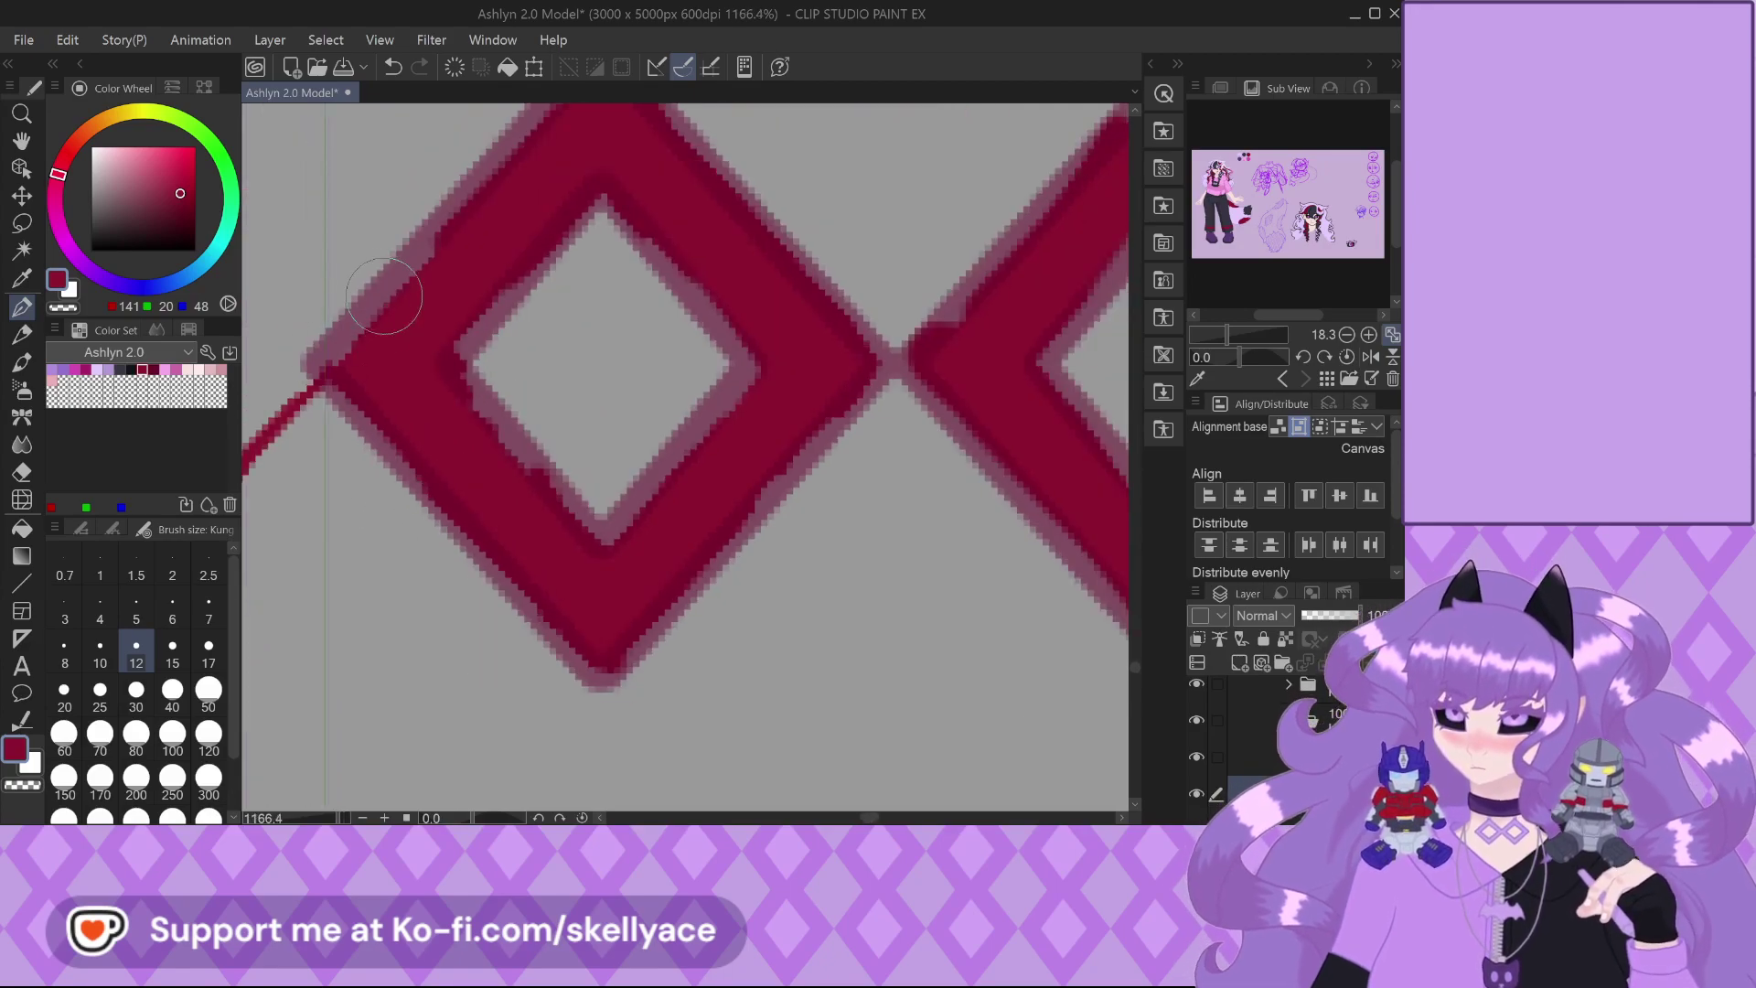
scroll(410, 311, "down", 4)
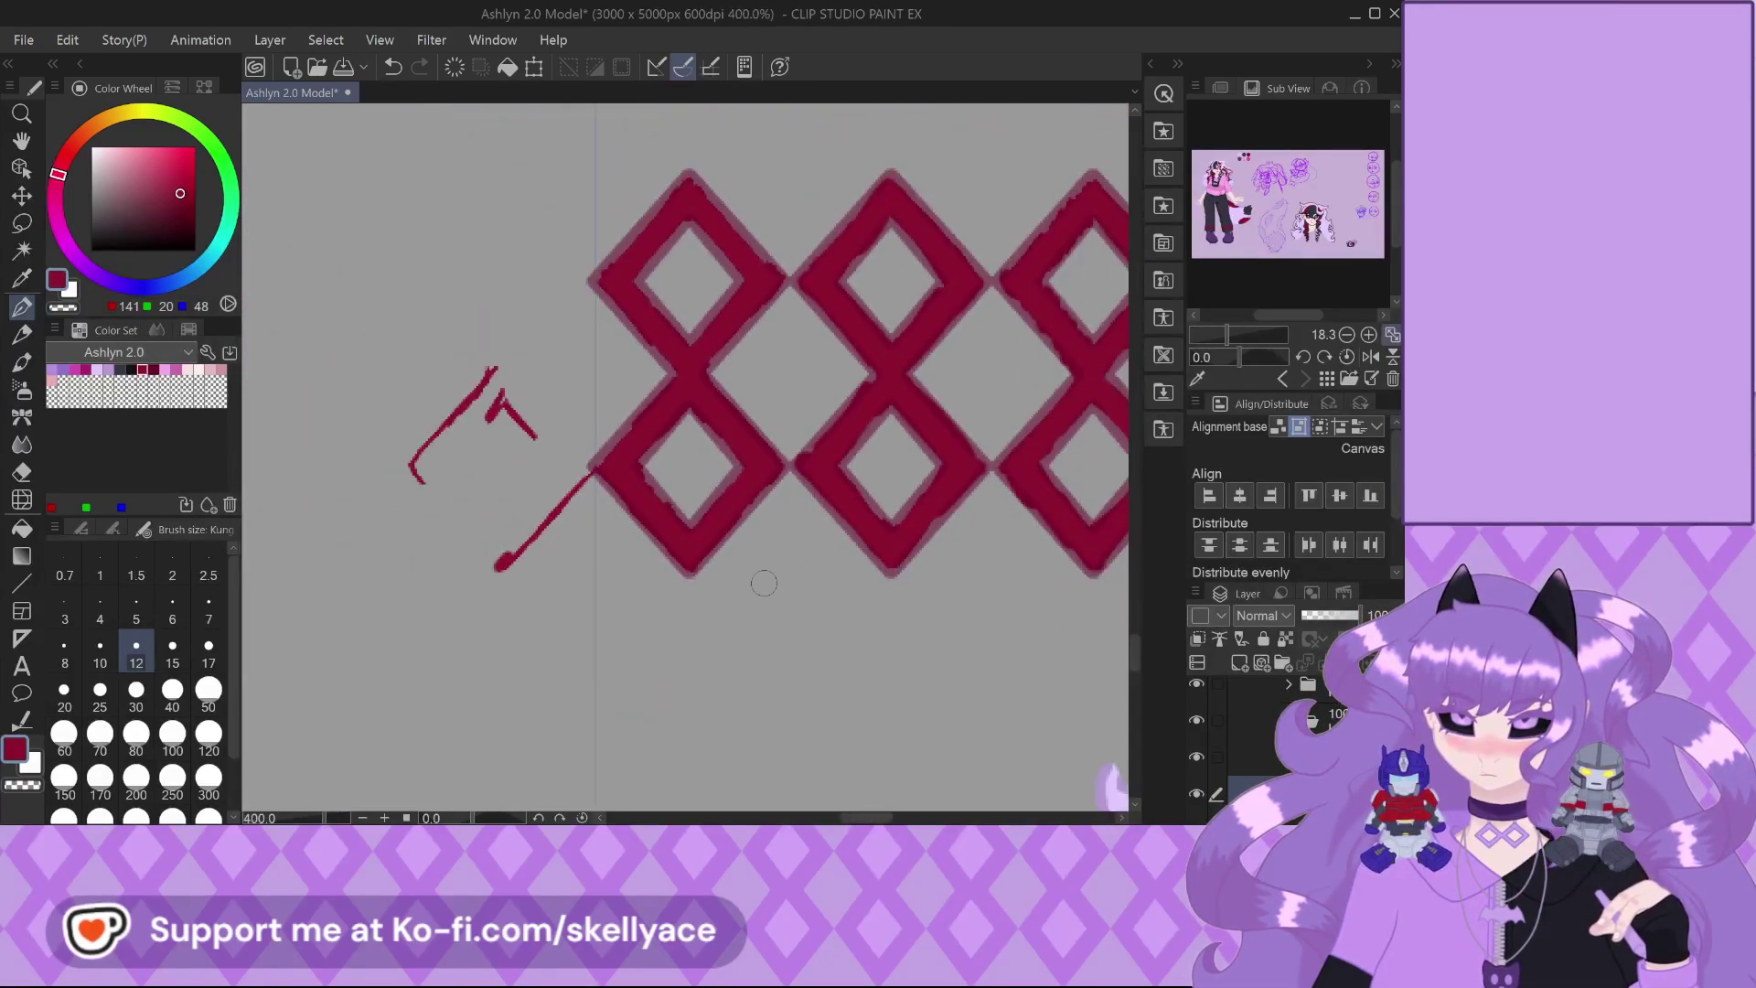
key("ctrl+z")
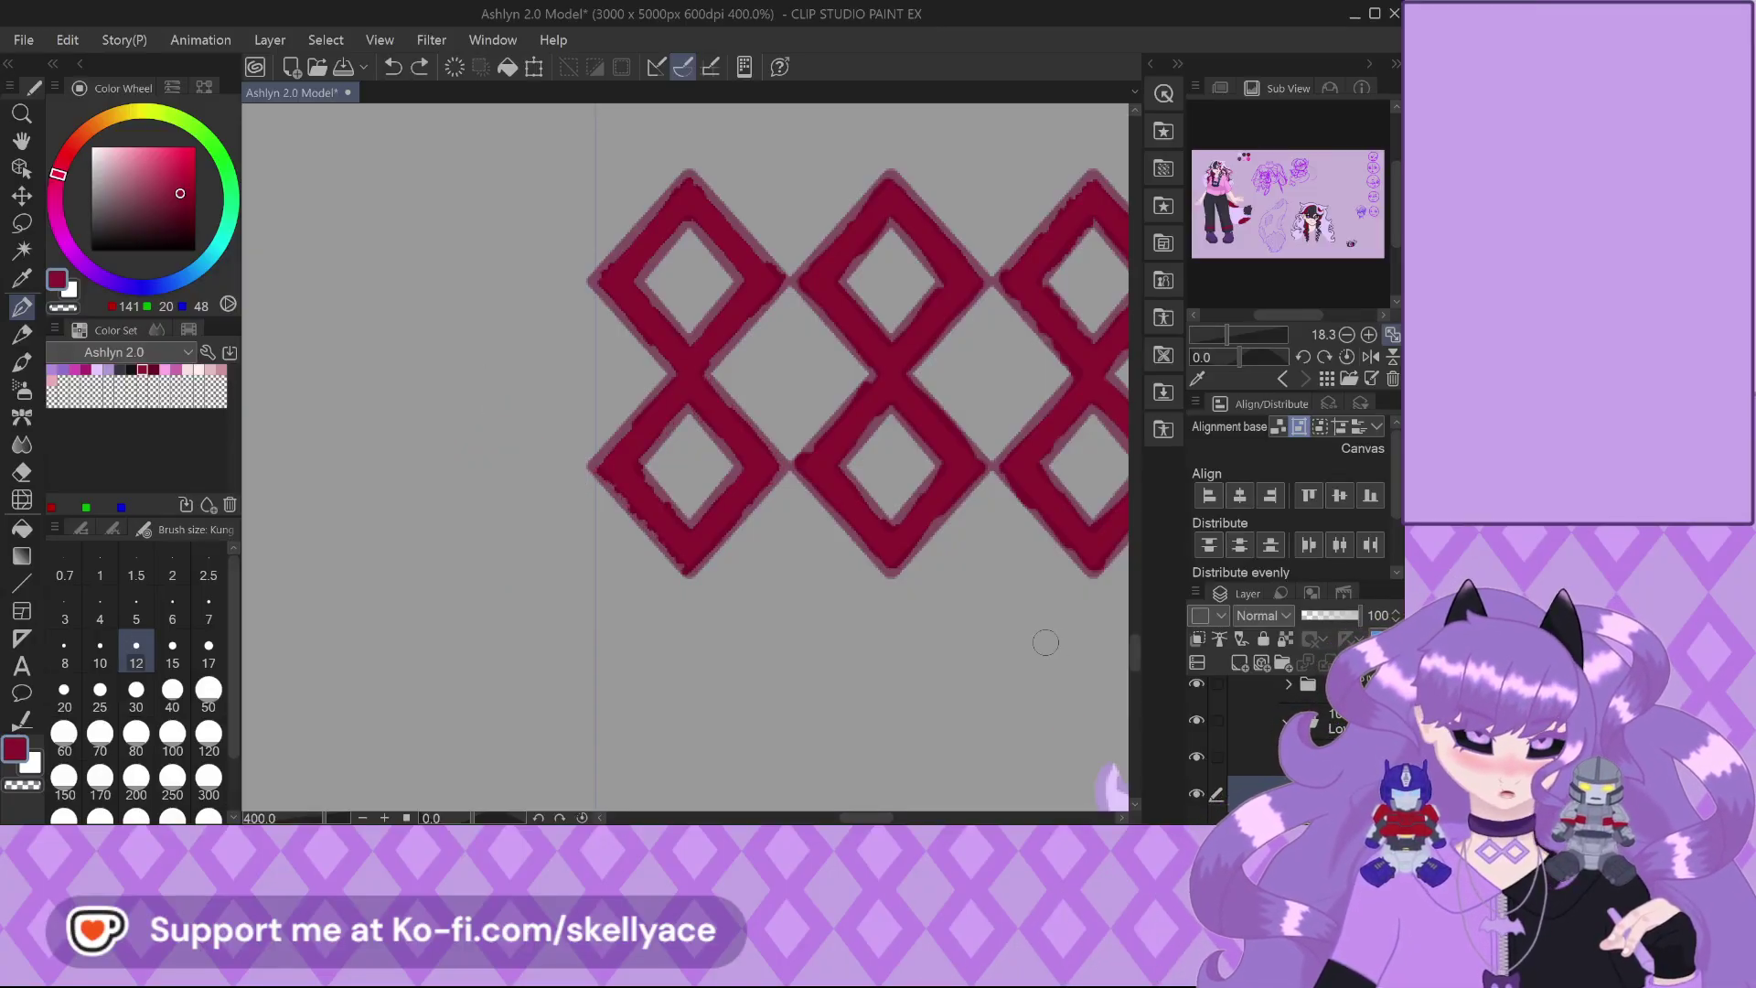
Smooth the jagged outer and inner edges of the first column's lower diamond with crimson pen strokes
scroll(1281, 732, "down", 2)
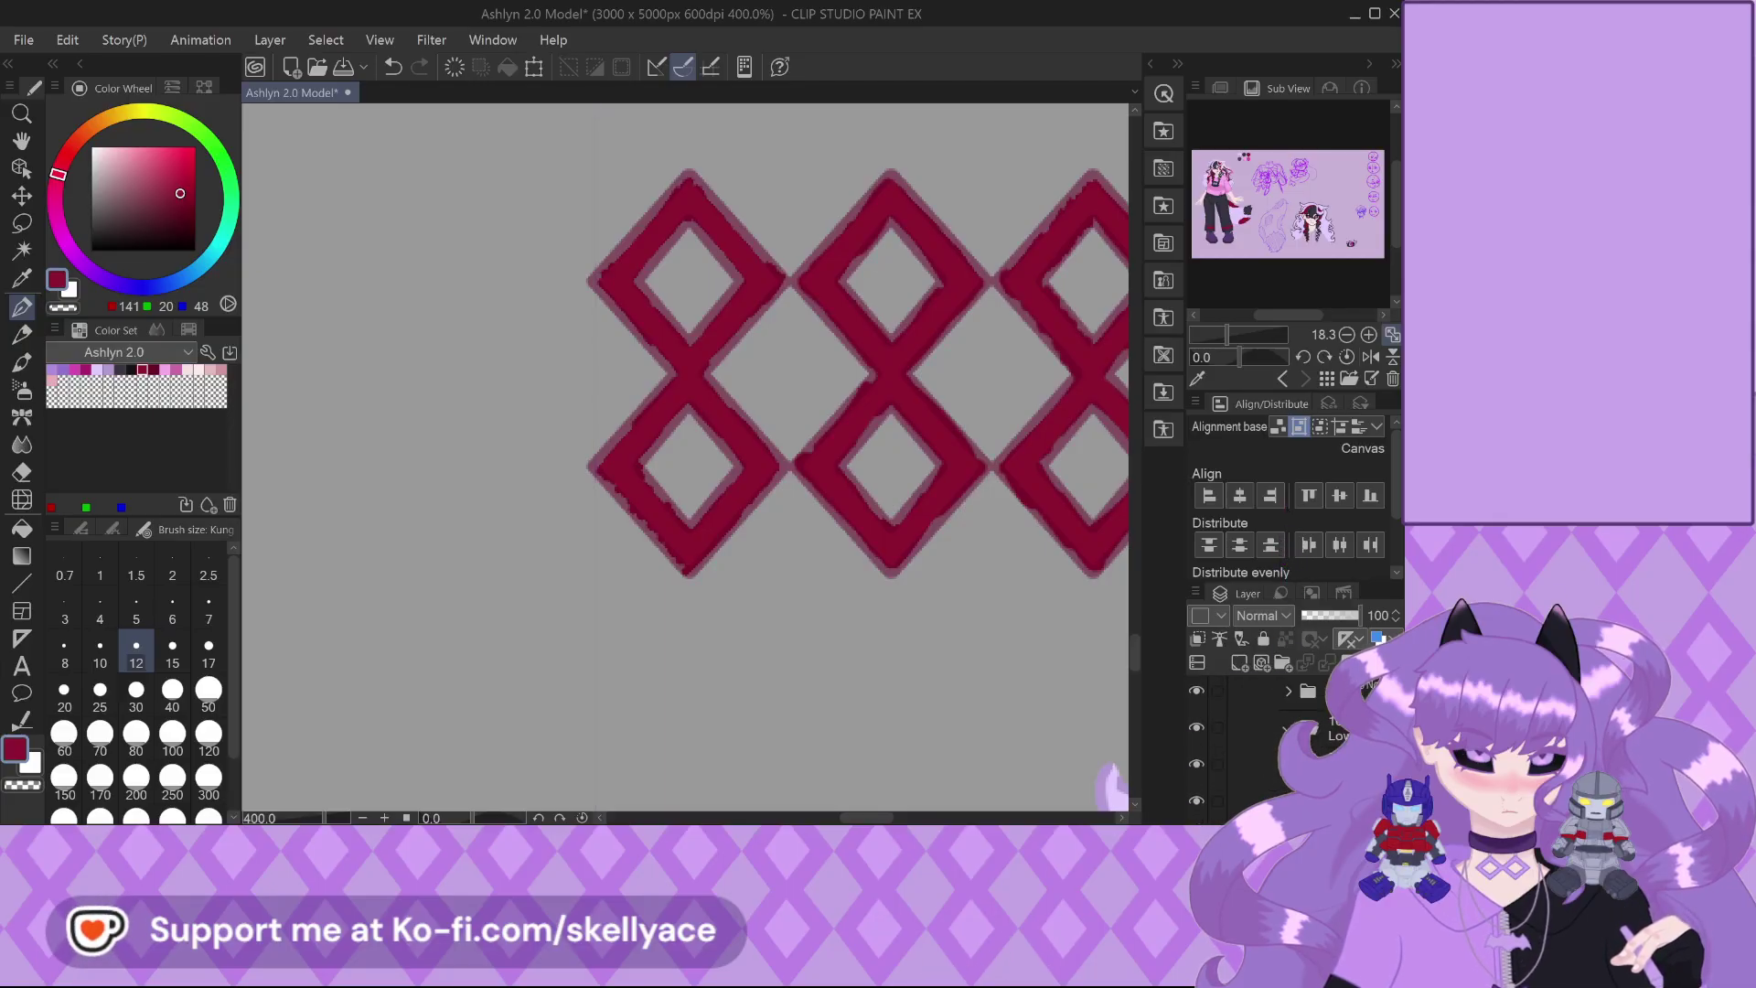
scroll(627, 462, "up", 10)
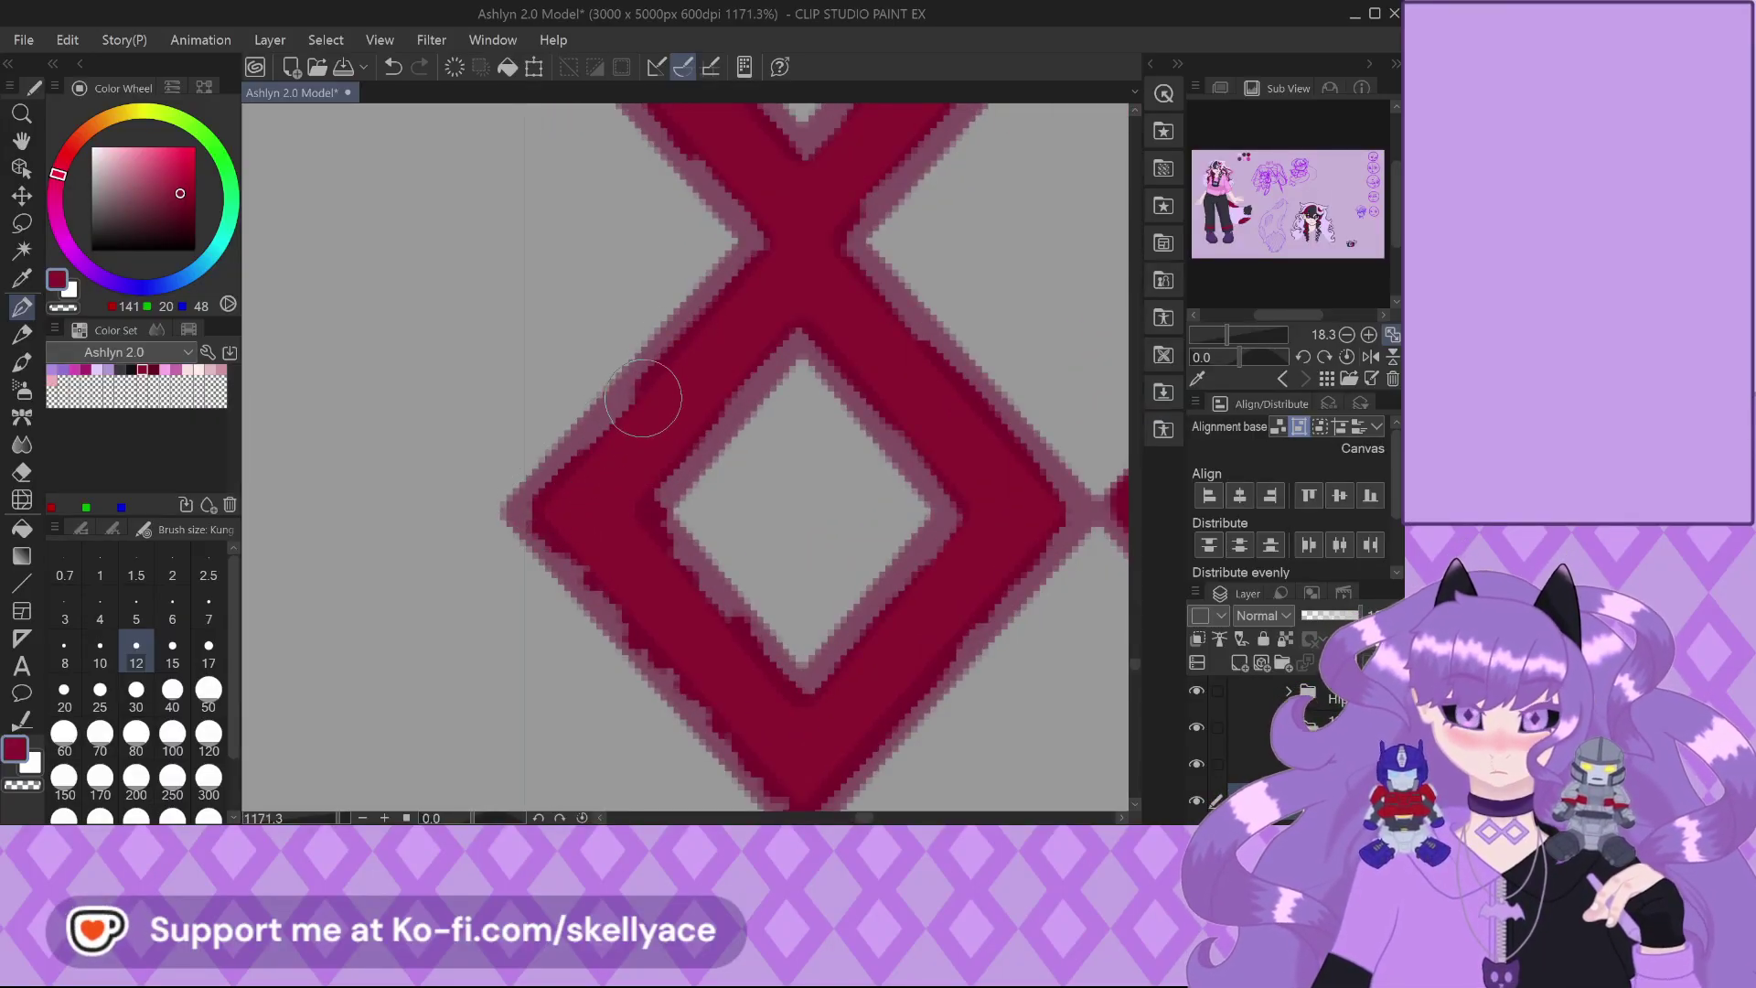
left_click_drag(533, 502, 698, 685)
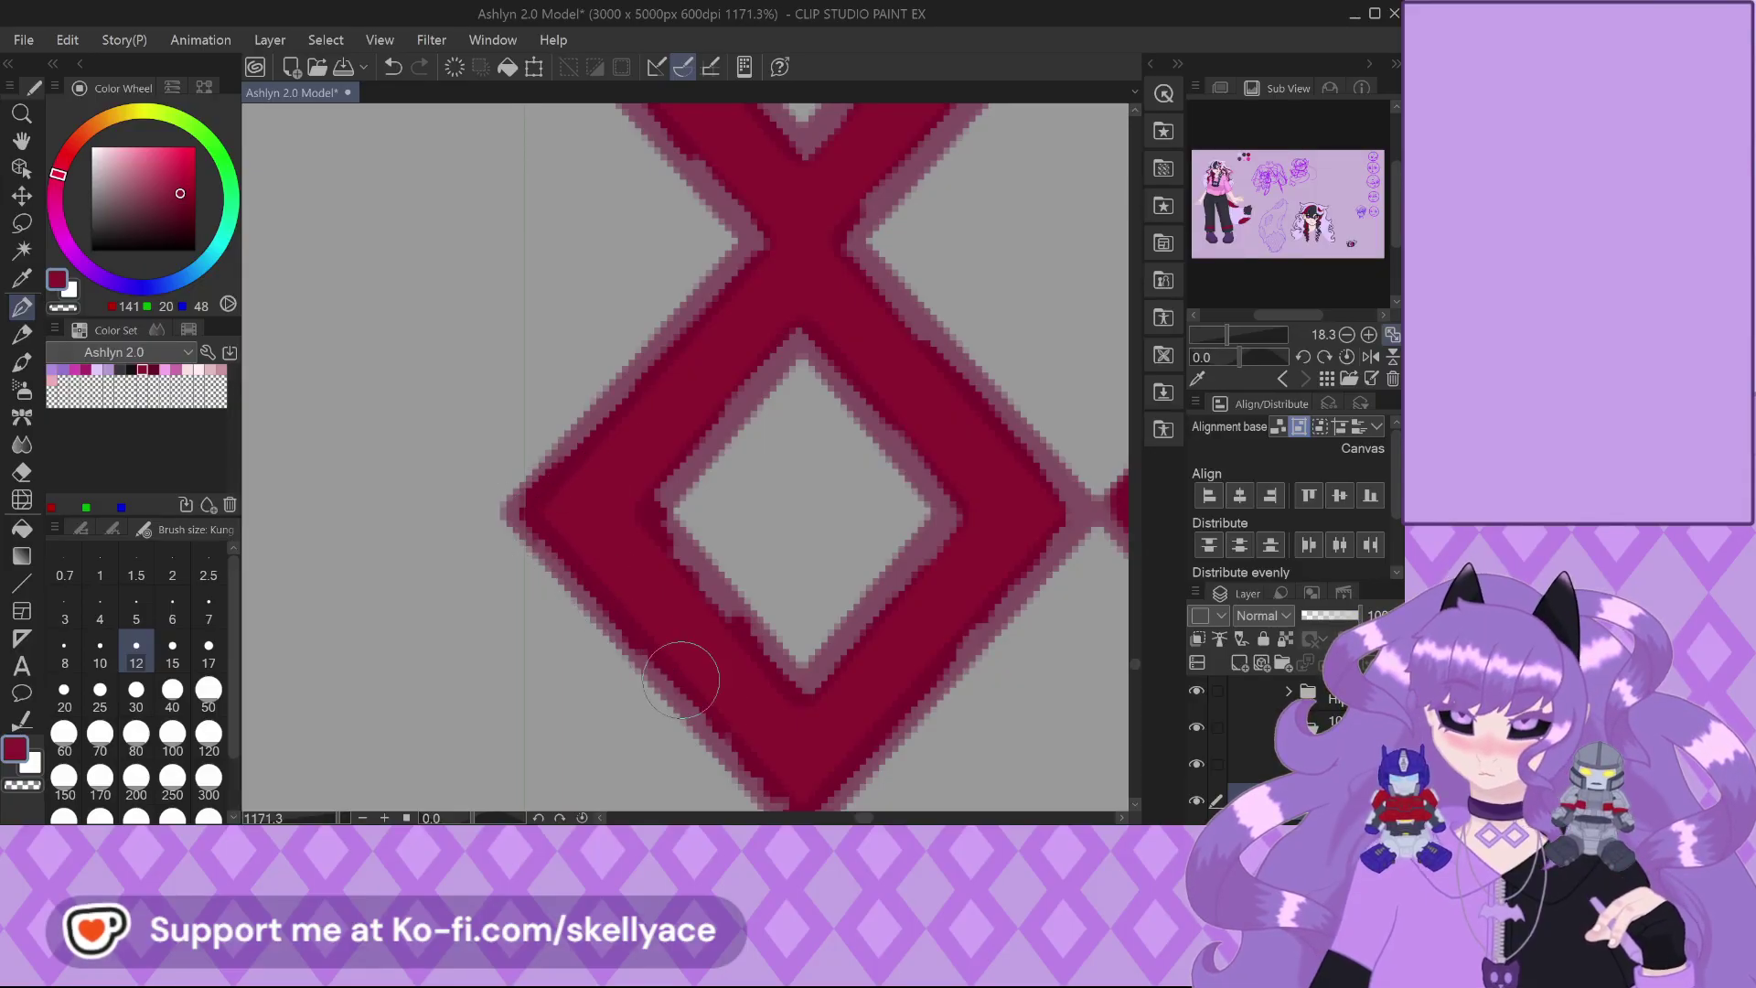
mouse_move(585, 545)
left_mouse_down()
mouse_move(654, 555)
mouse_move(697, 589)
mouse_move(607, 498)
mouse_move(778, 669)
mouse_move(630, 508)
mouse_move(677, 585)
left_mouse_up()
mouse_move(660, 462)
left_mouse_down()
mouse_move(778, 360)
mouse_move(725, 380)
mouse_move(659, 502)
left_mouse_up()
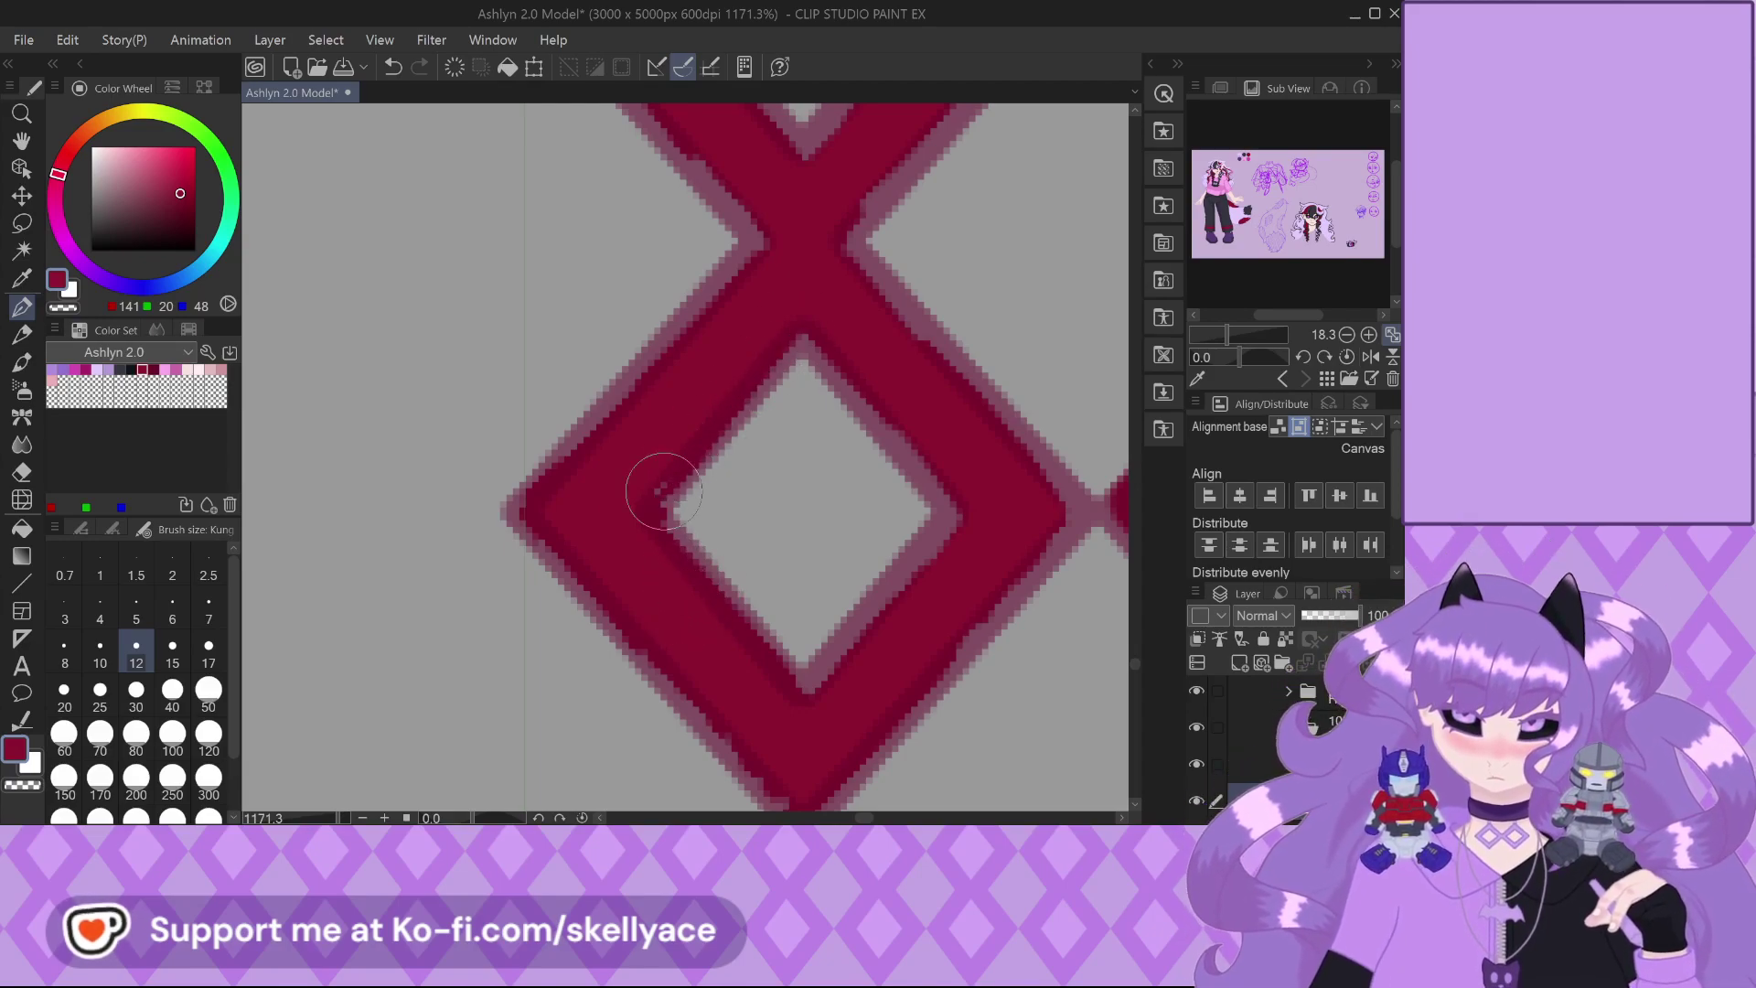
mouse_move(795, 313)
left_mouse_down()
mouse_move(969, 527)
mouse_move(807, 289)
mouse_move(958, 510)
mouse_move(863, 636)
mouse_move(960, 492)
mouse_move(801, 693)
mouse_move(899, 609)
mouse_move(659, 658)
mouse_move(677, 584)
mouse_move(863, 597)
mouse_move(941, 531)
mouse_move(798, 702)
mouse_move(878, 618)
mouse_move(854, 415)
mouse_move(691, 236)
mouse_move(799, 376)
left_mouse_up()
Fill the uneven edges where the first column's two diamonds cross and along the lower diamond's upper sides
scroll(899, 609, "down", 2)
scroll(862, 596, "up", 3)
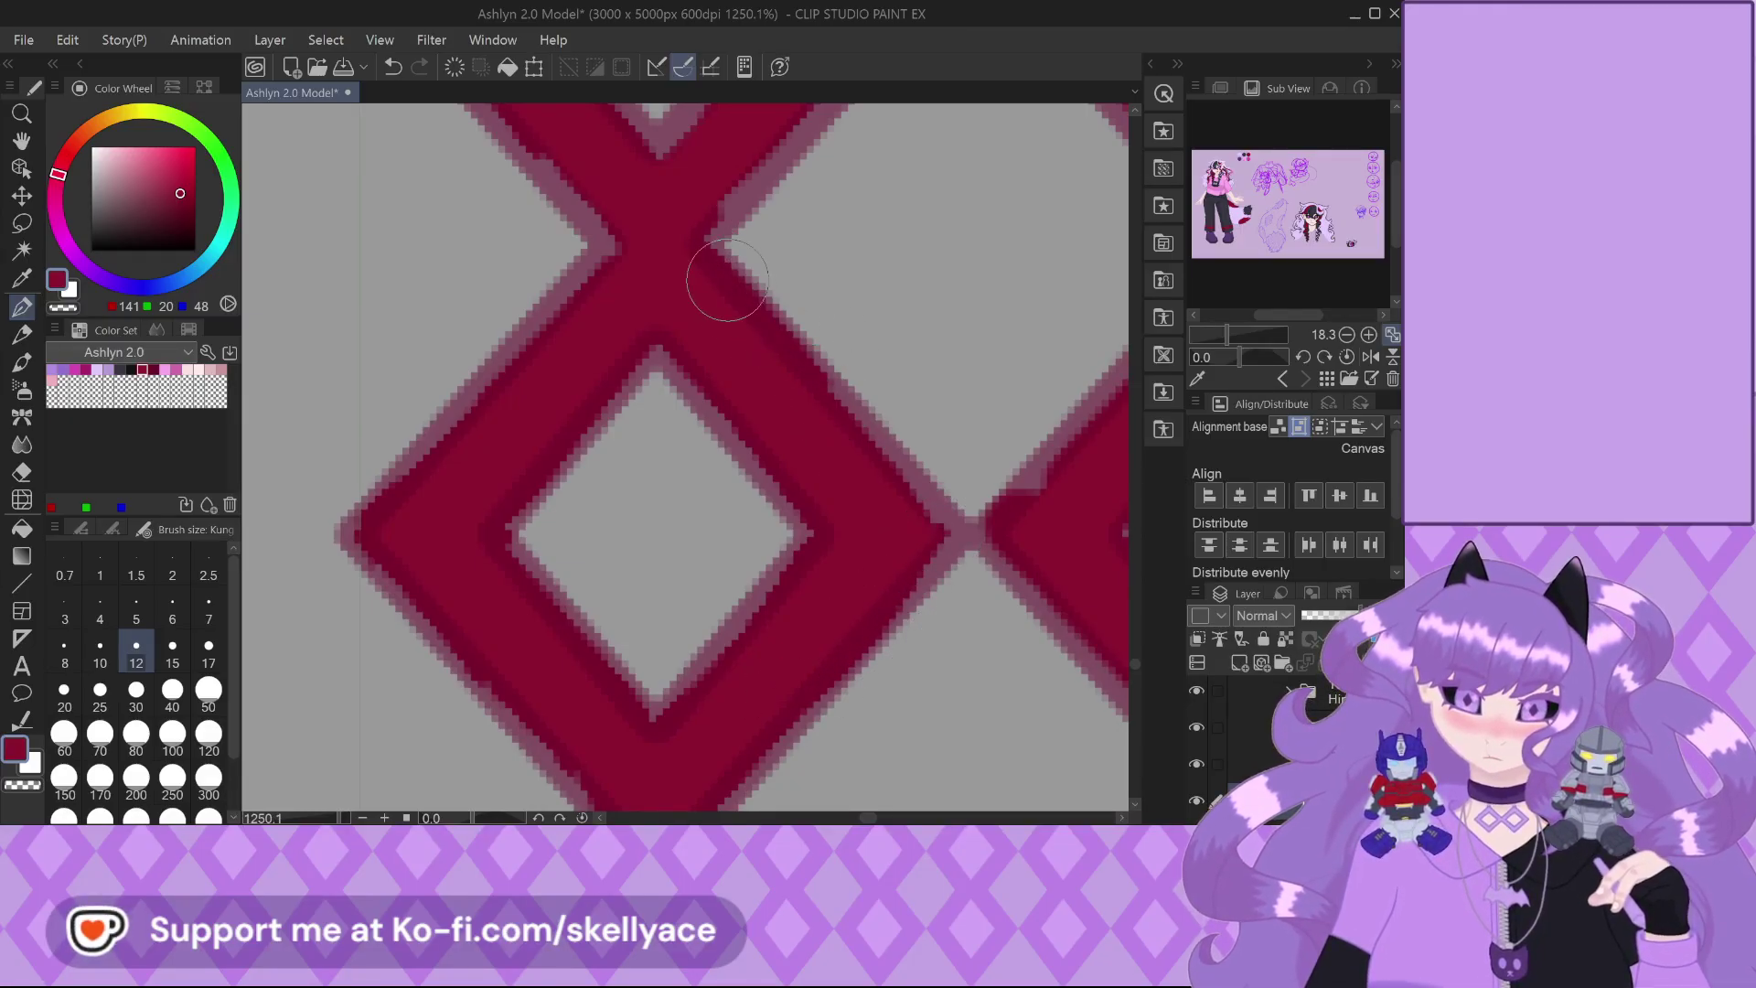
mouse_move(571, 293)
left_mouse_down()
mouse_move(604, 243)
mouse_move(608, 273)
mouse_move(626, 262)
mouse_move(578, 197)
left_mouse_up()
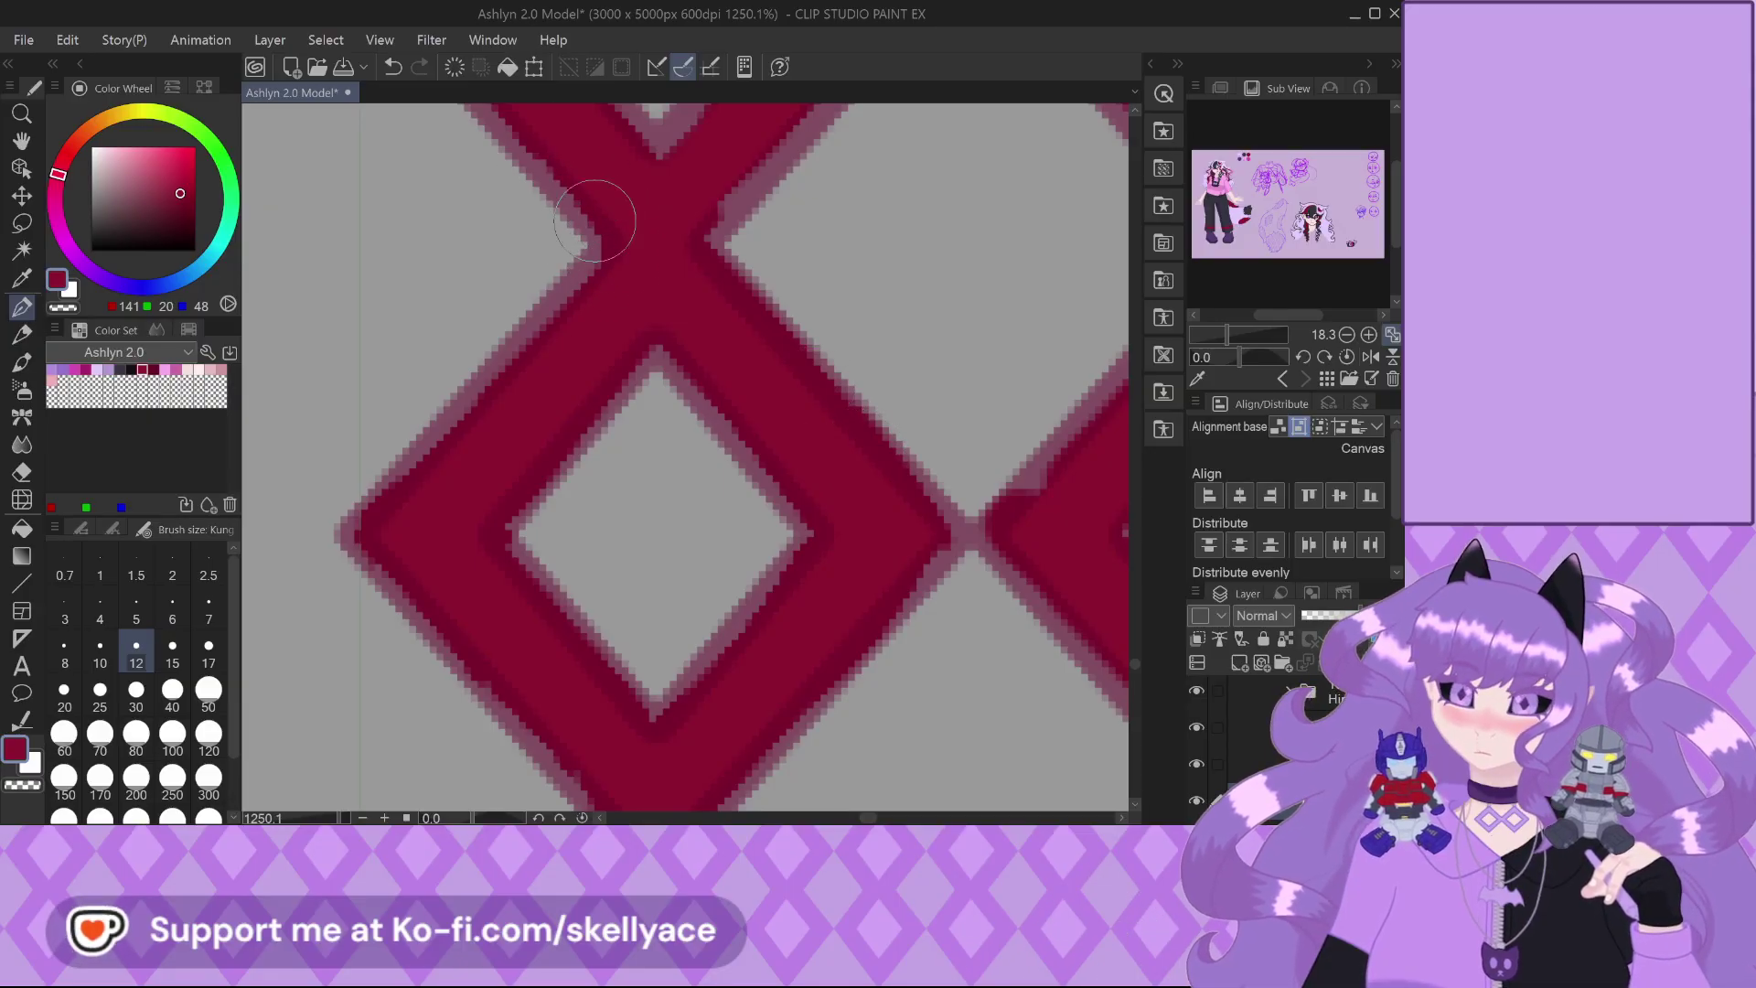
left_click_drag(596, 283, 484, 400)
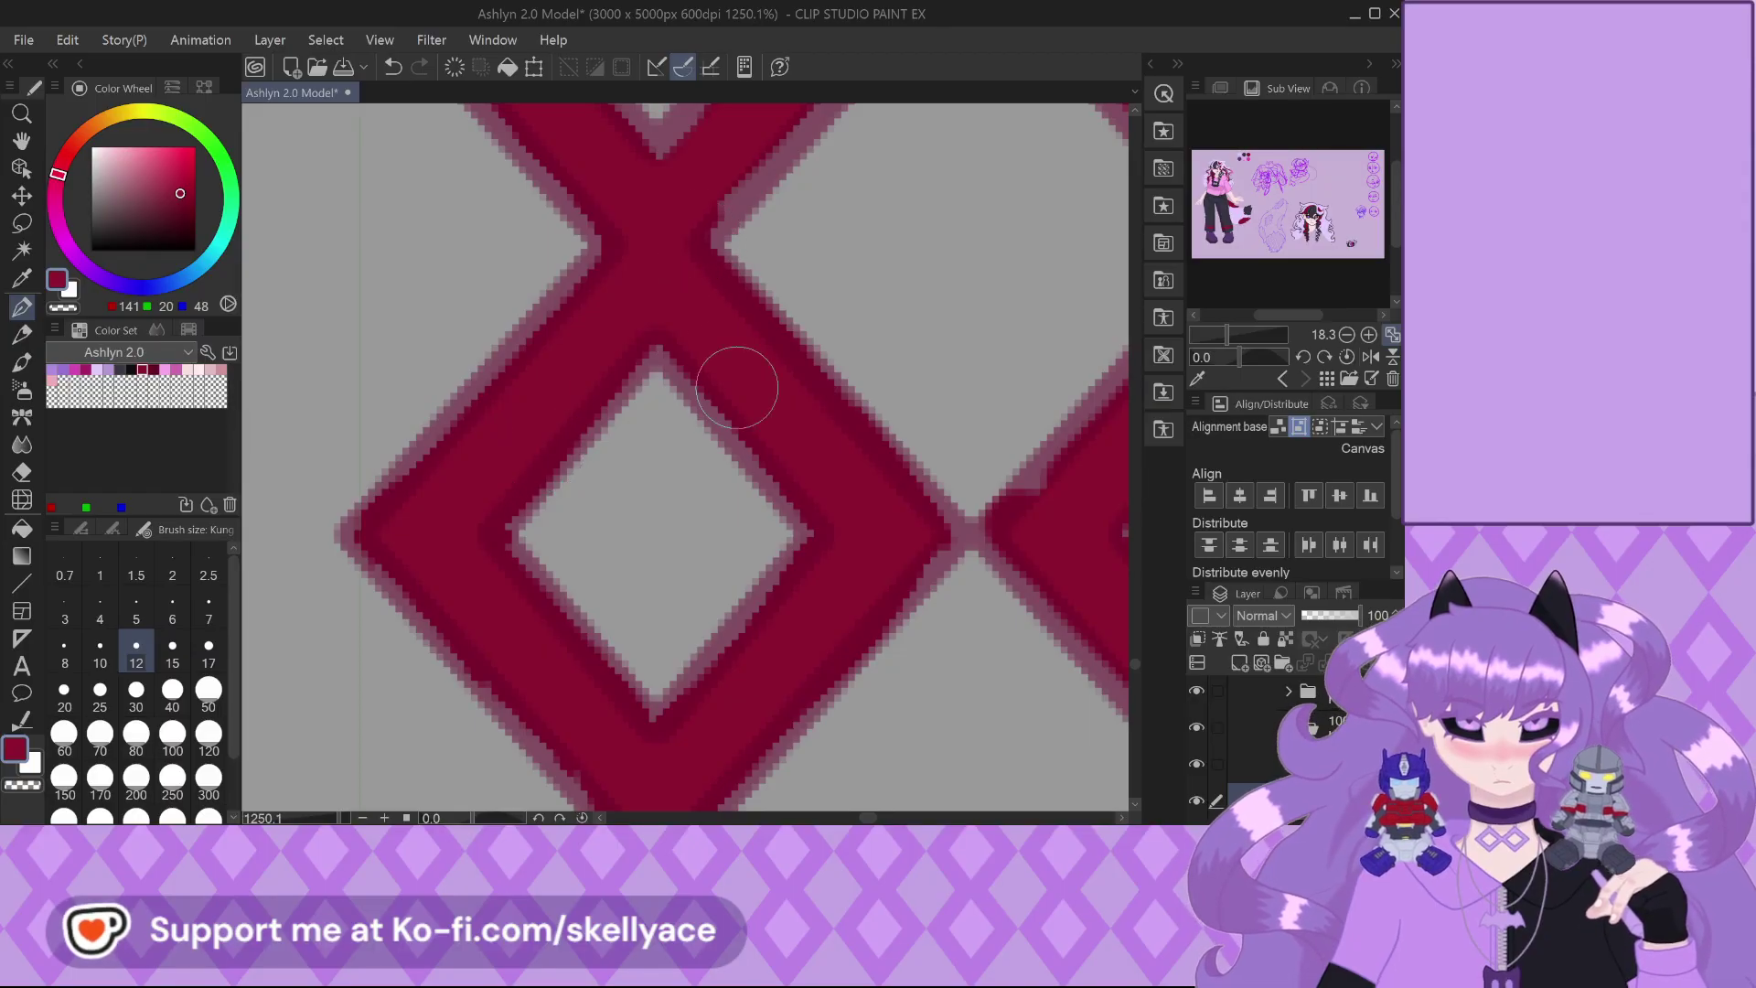
scroll(722, 374, "down", 3)
scroll(823, 229, "up", 3)
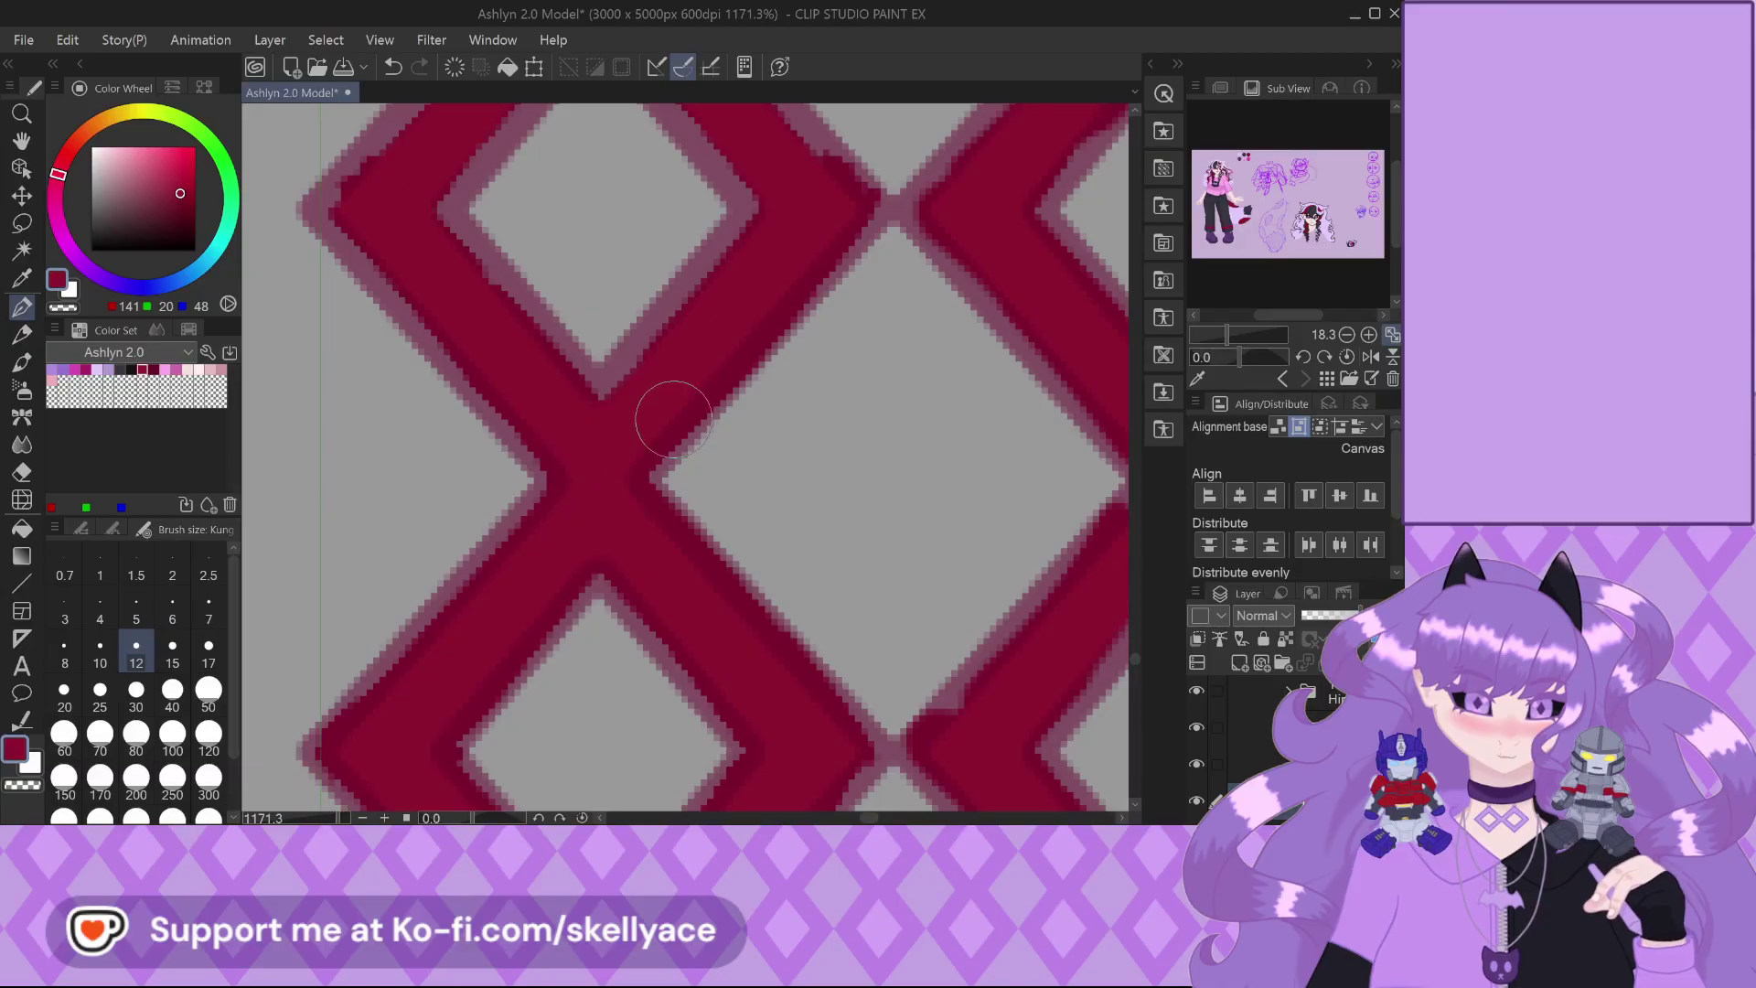
Paint crimson along the outer upper sides of the first column's upper diamond to even out its outline
scroll(686, 619, "down", 2)
scroll(627, 212, "up", 3)
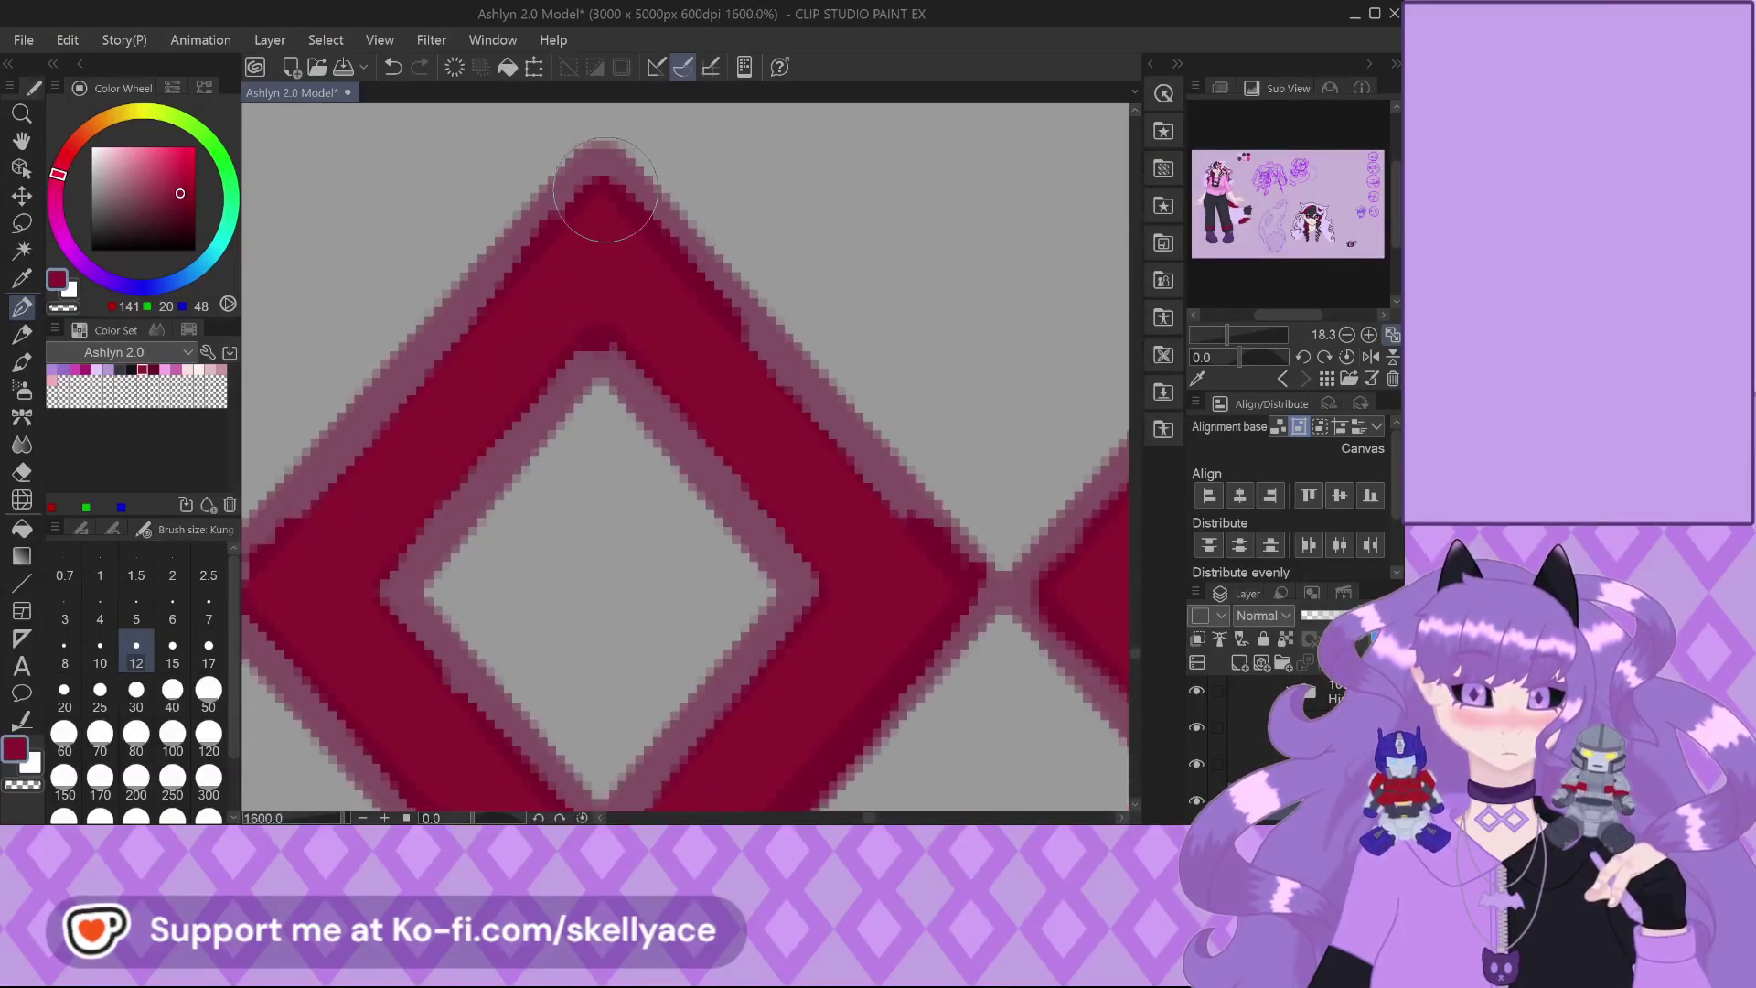
mouse_move(778, 391)
left_mouse_down()
mouse_move(674, 267)
mouse_move(908, 533)
mouse_move(774, 371)
mouse_move(918, 522)
mouse_move(653, 230)
mouse_move(852, 474)
mouse_move(621, 353)
mouse_move(616, 273)
mouse_move(663, 253)
mouse_move(687, 274)
mouse_move(646, 243)
mouse_move(616, 271)
mouse_move(655, 237)
mouse_move(599, 287)
left_mouse_up()
scroll(682, 280, "down", 2)
left_click_drag(509, 384, 400, 506)
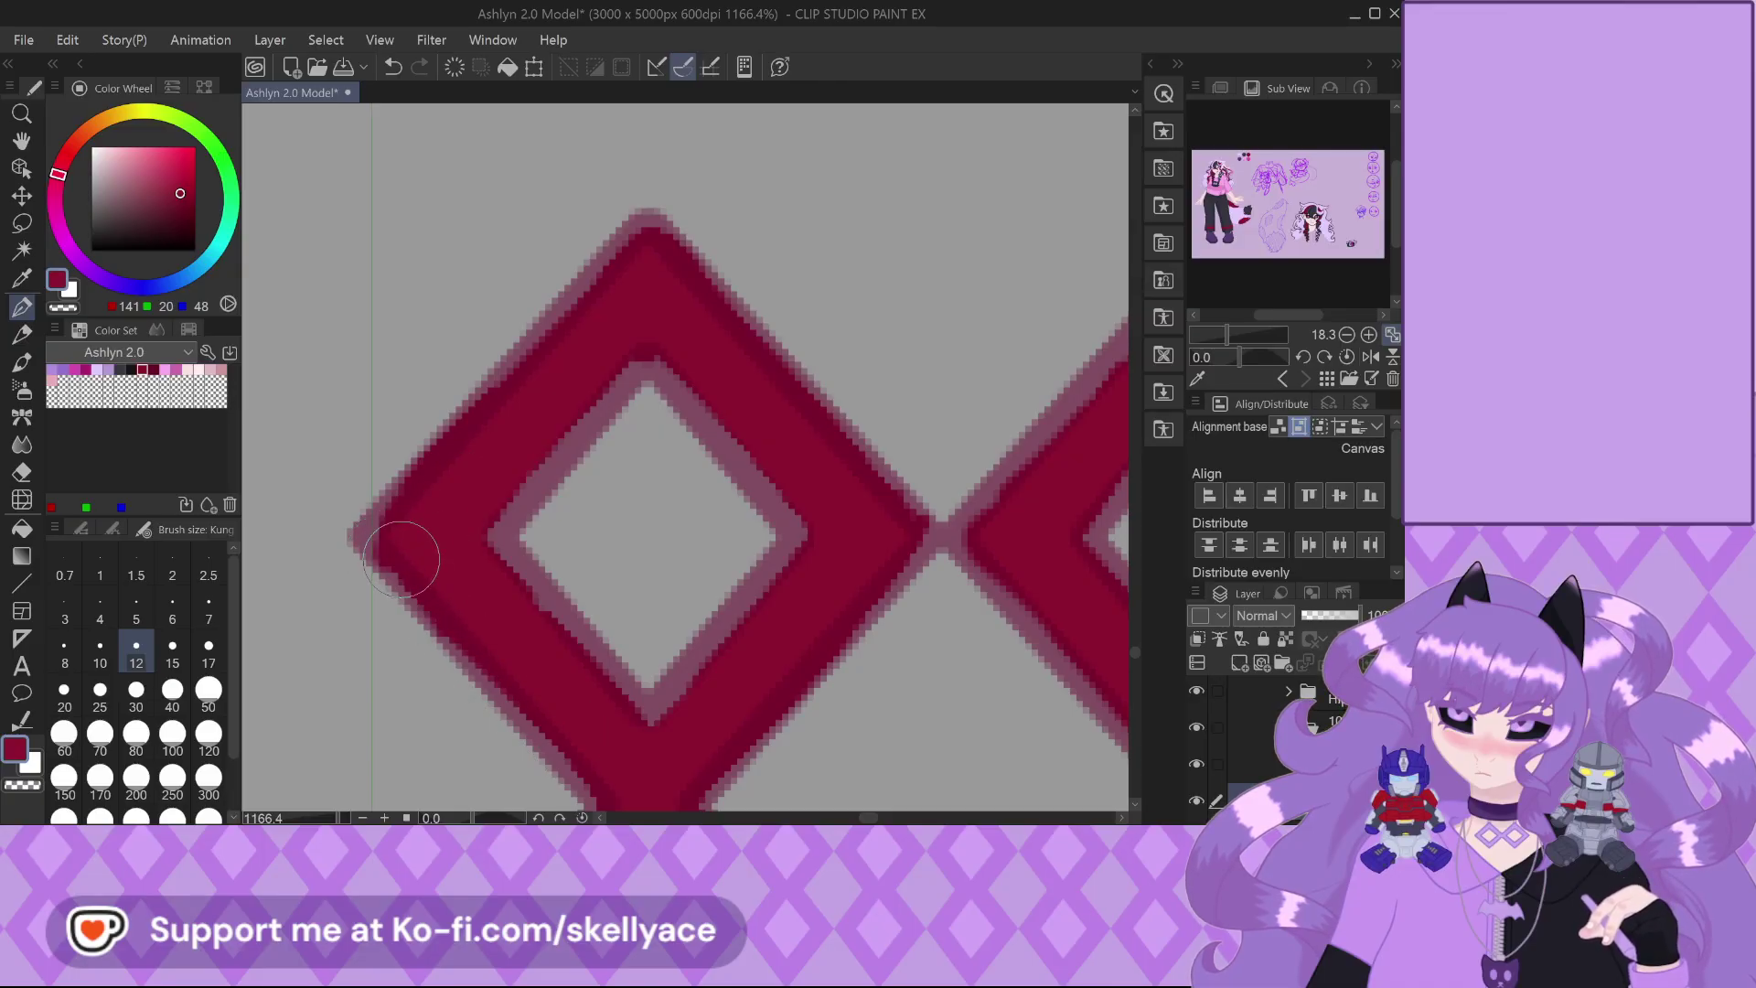
Clean up the outer left corner and top tip of the first column's upper diamond
key("bracketright")
key("bracketright")
key("bracketright")
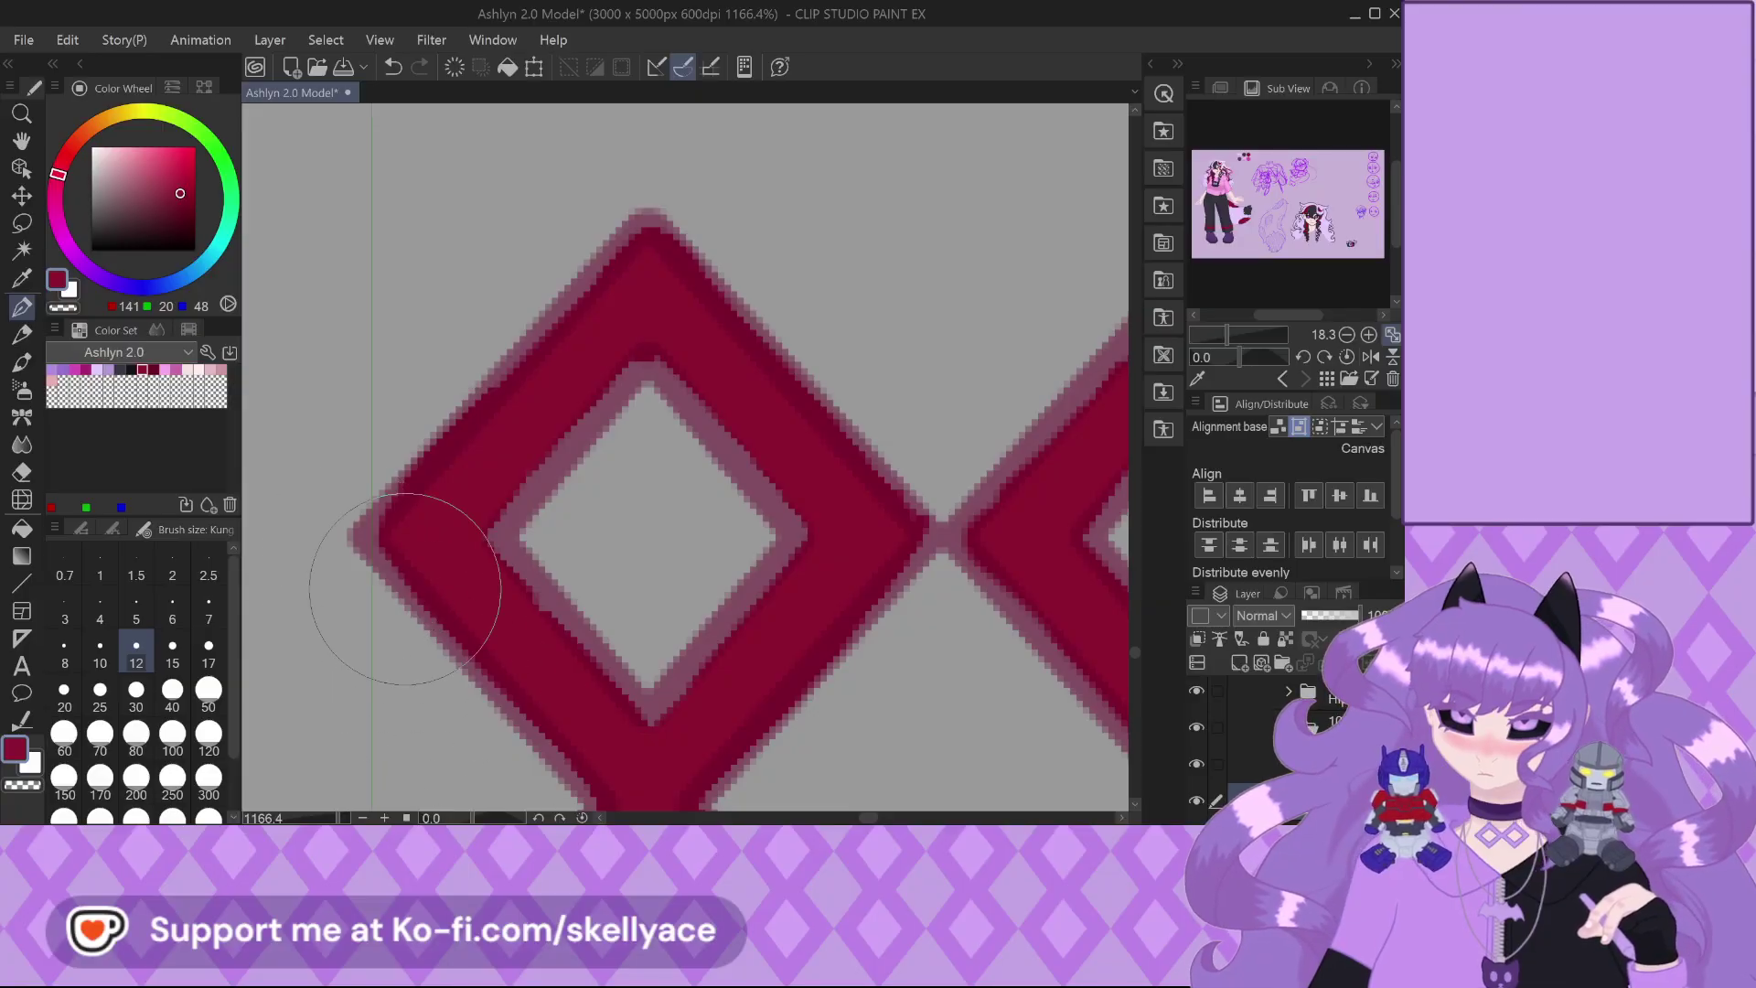
scroll(357, 504, "down", 2)
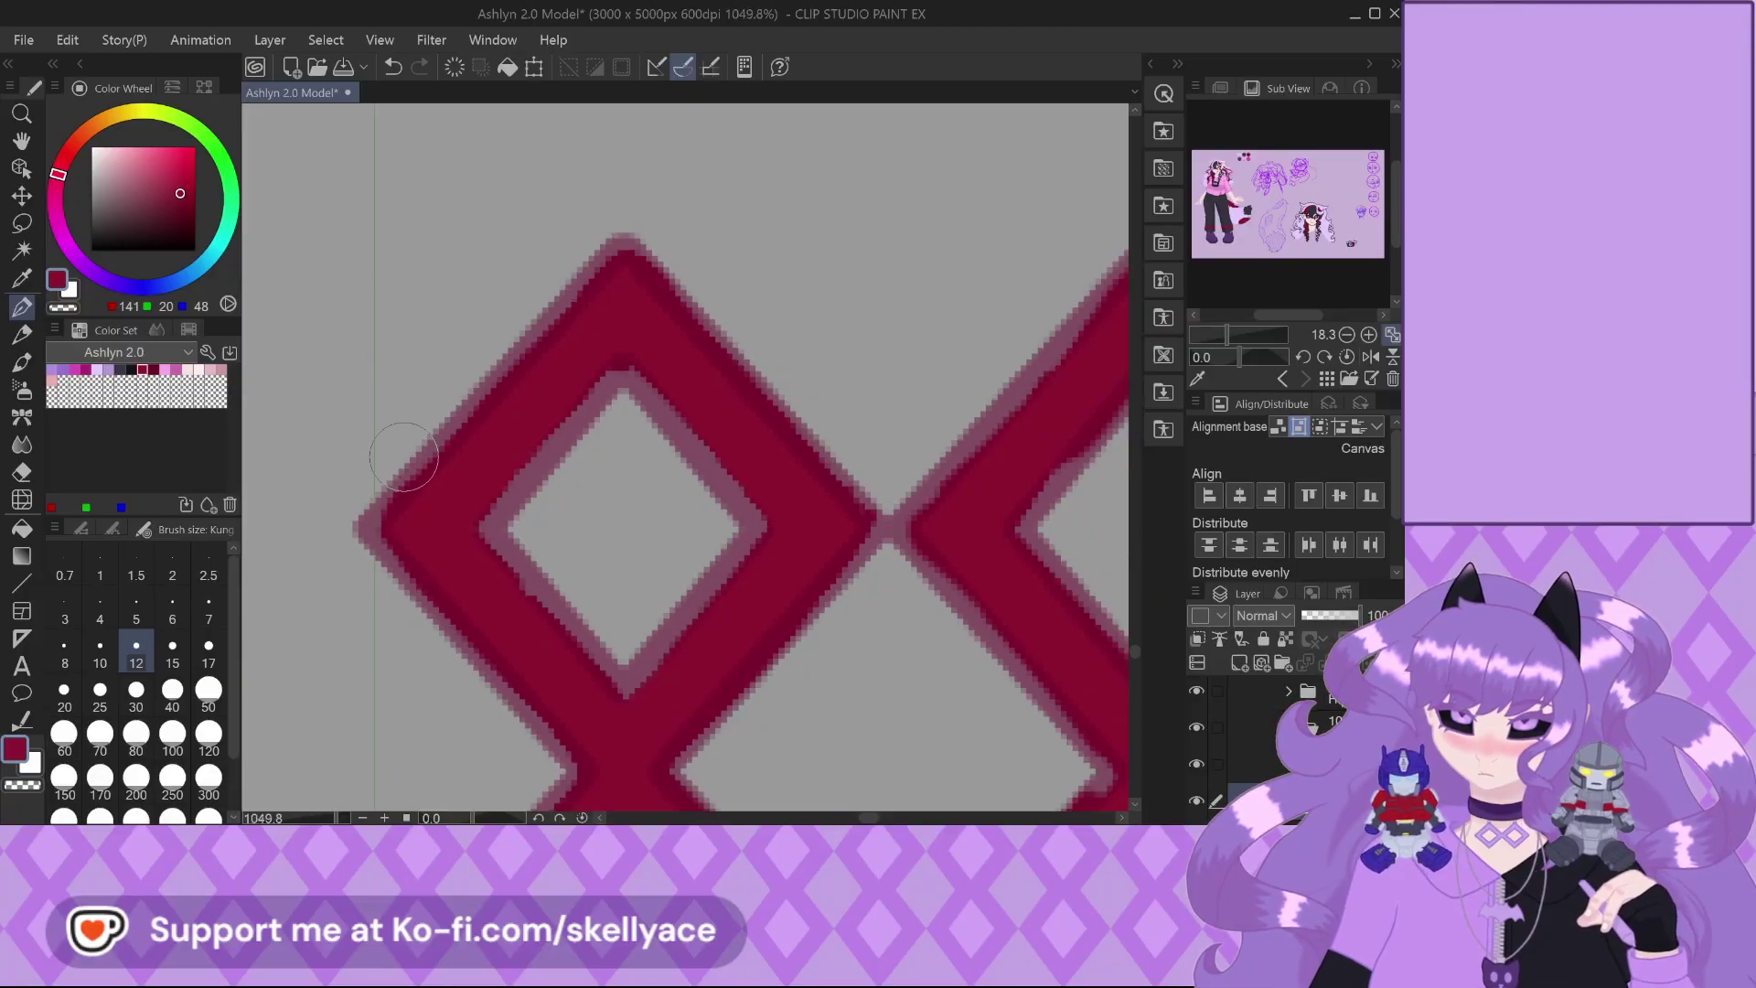
scroll(549, 392, "up", 3)
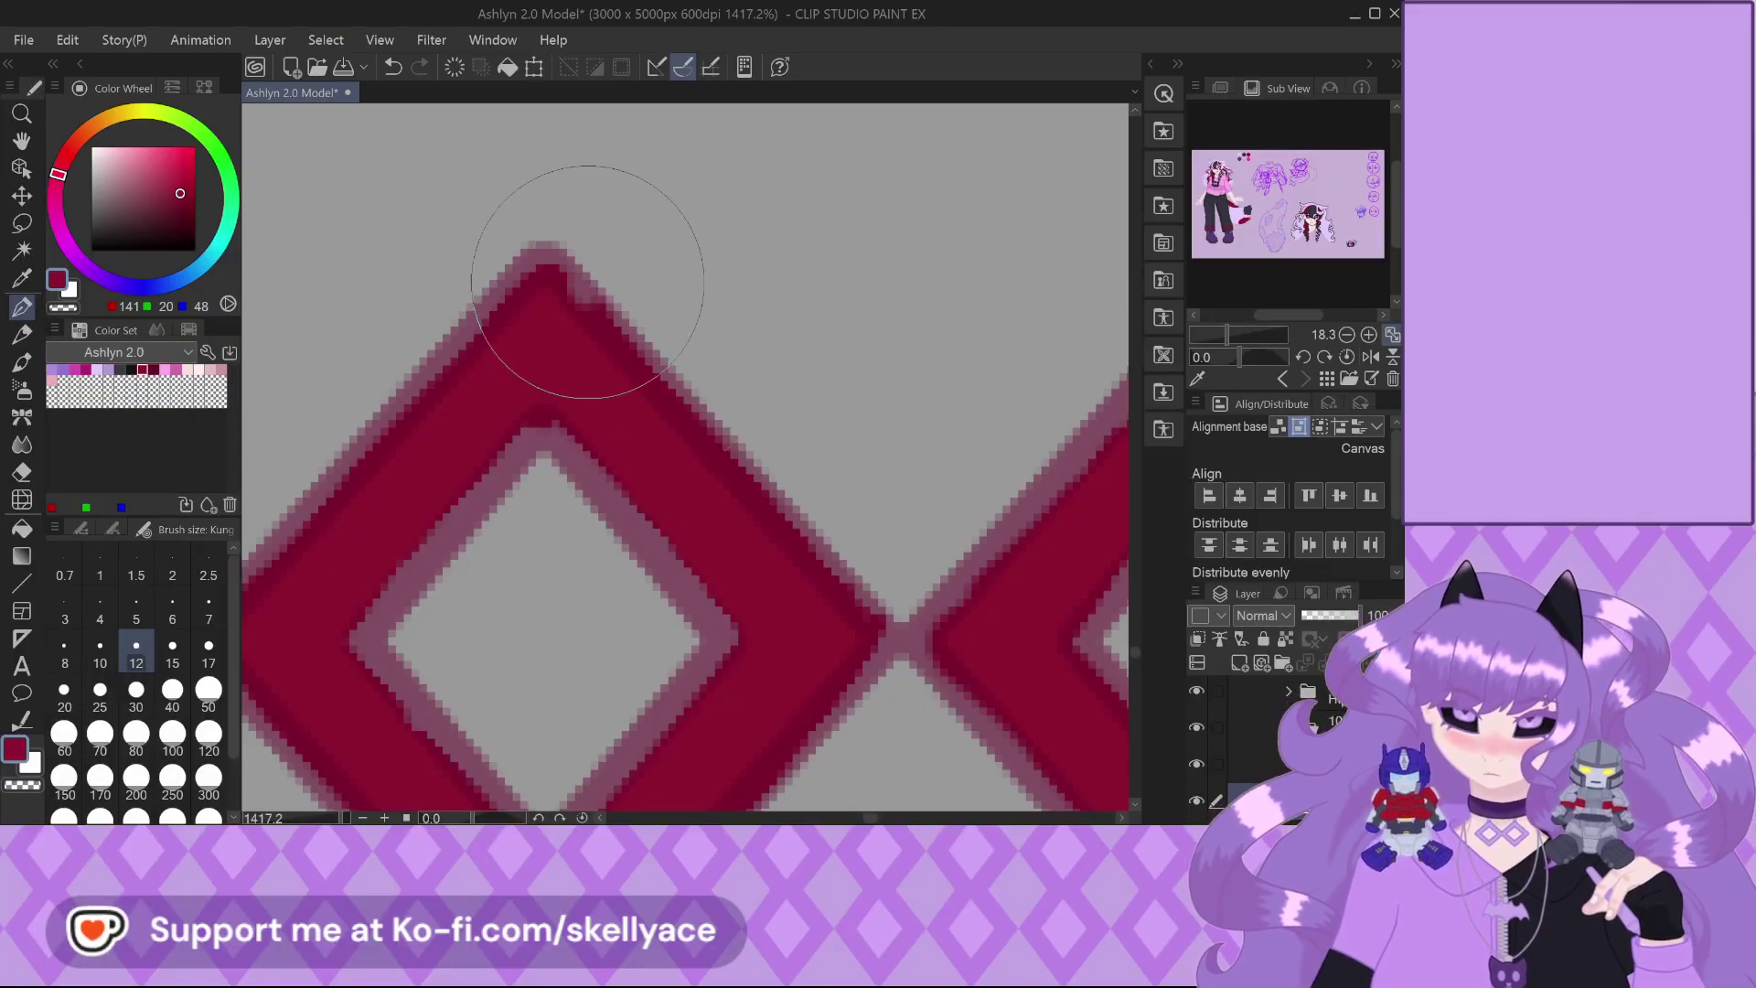
scroll(674, 315, "up", 2)
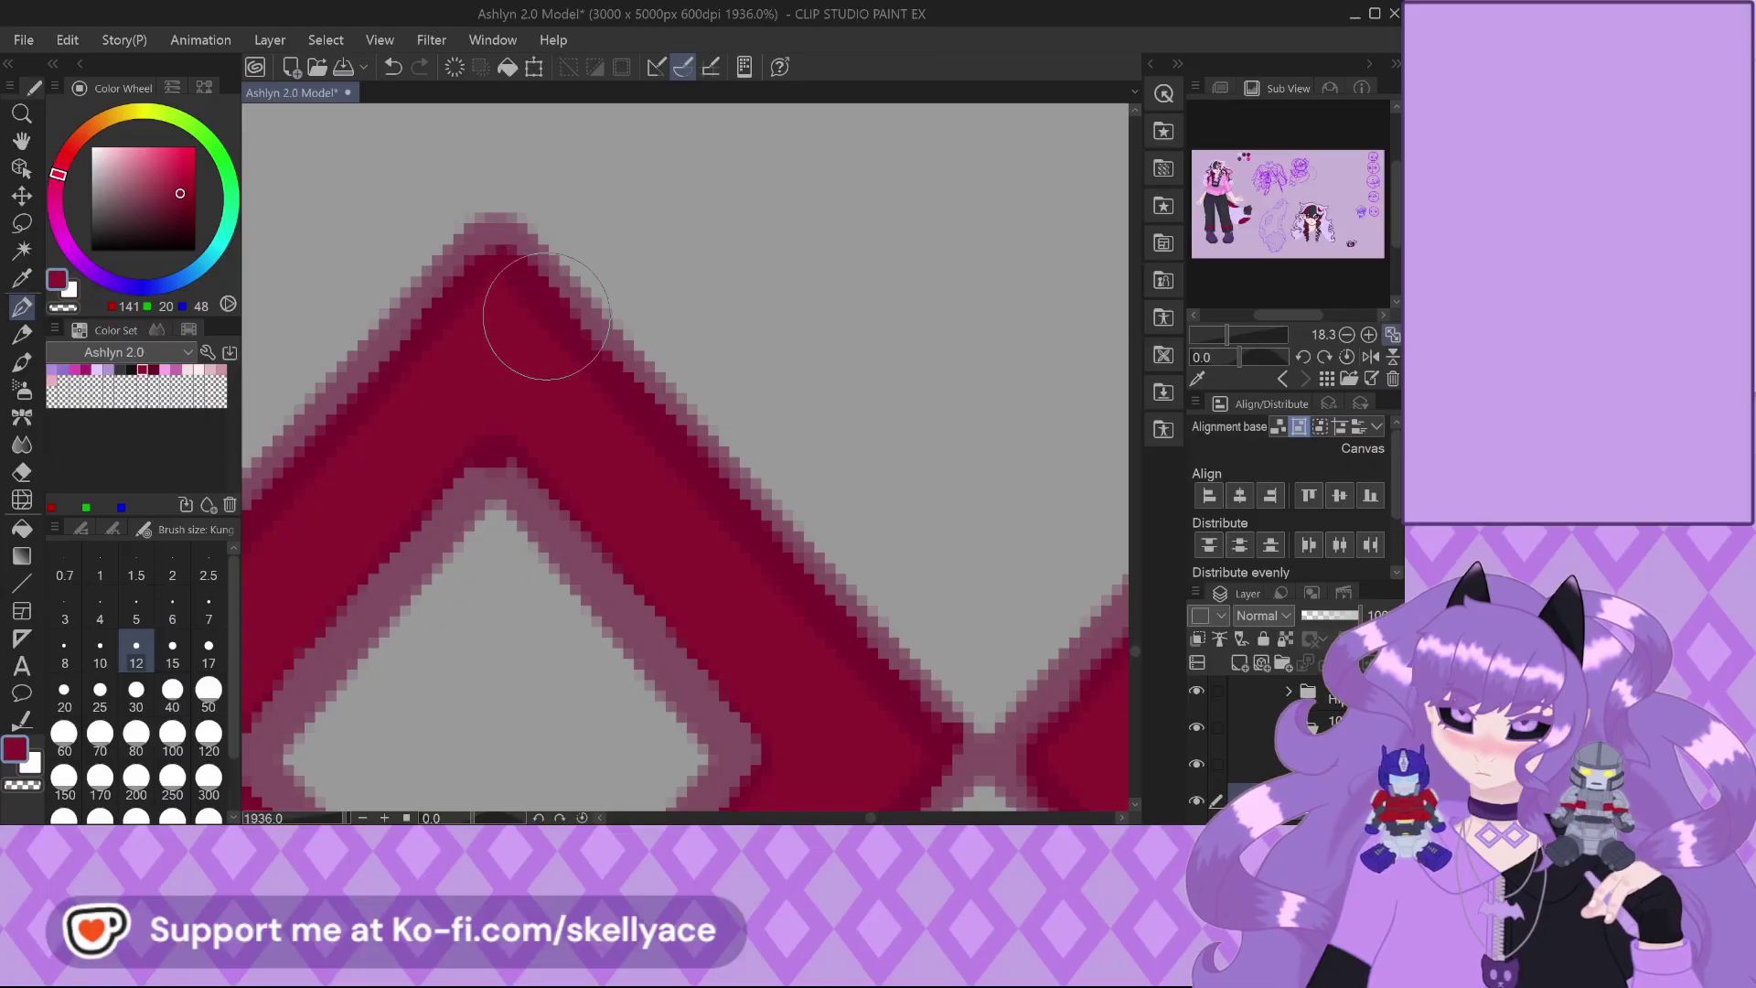
Extend the crimson fill along the outer edges and side corners of the second diamond in the upper row
scroll(666, 470, "down", 4)
scroll(188, 352, "down", 1)
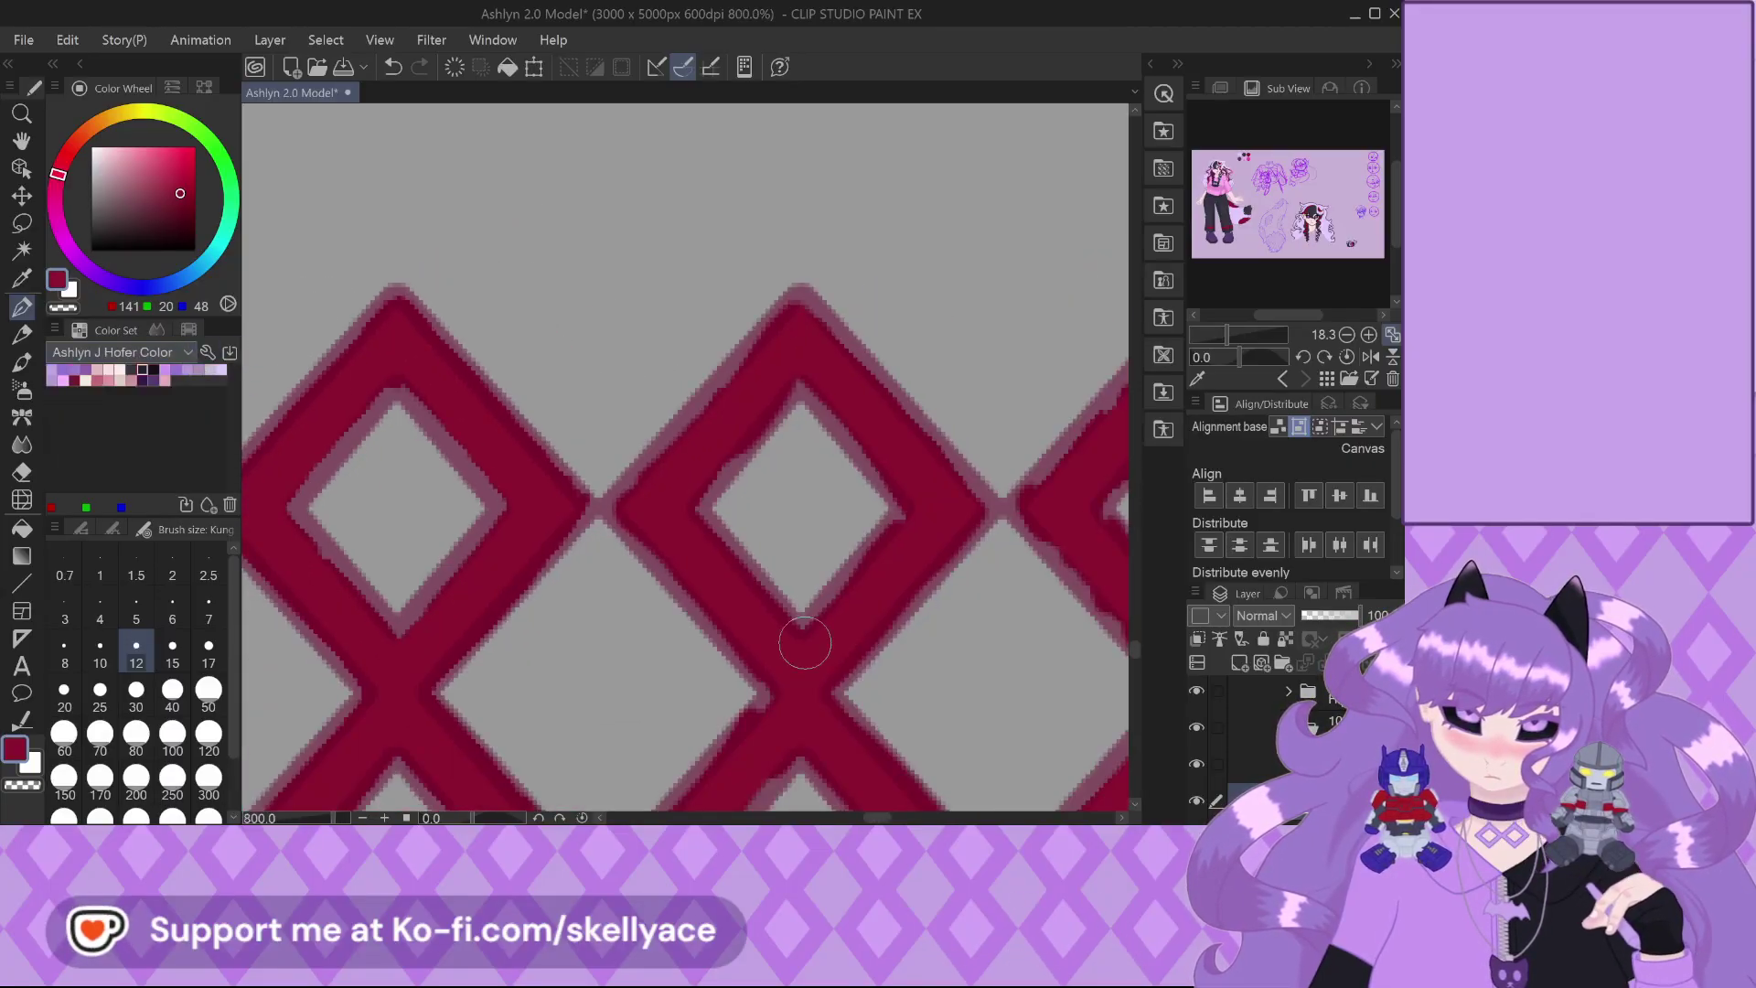
scroll(702, 498, "up", 3)
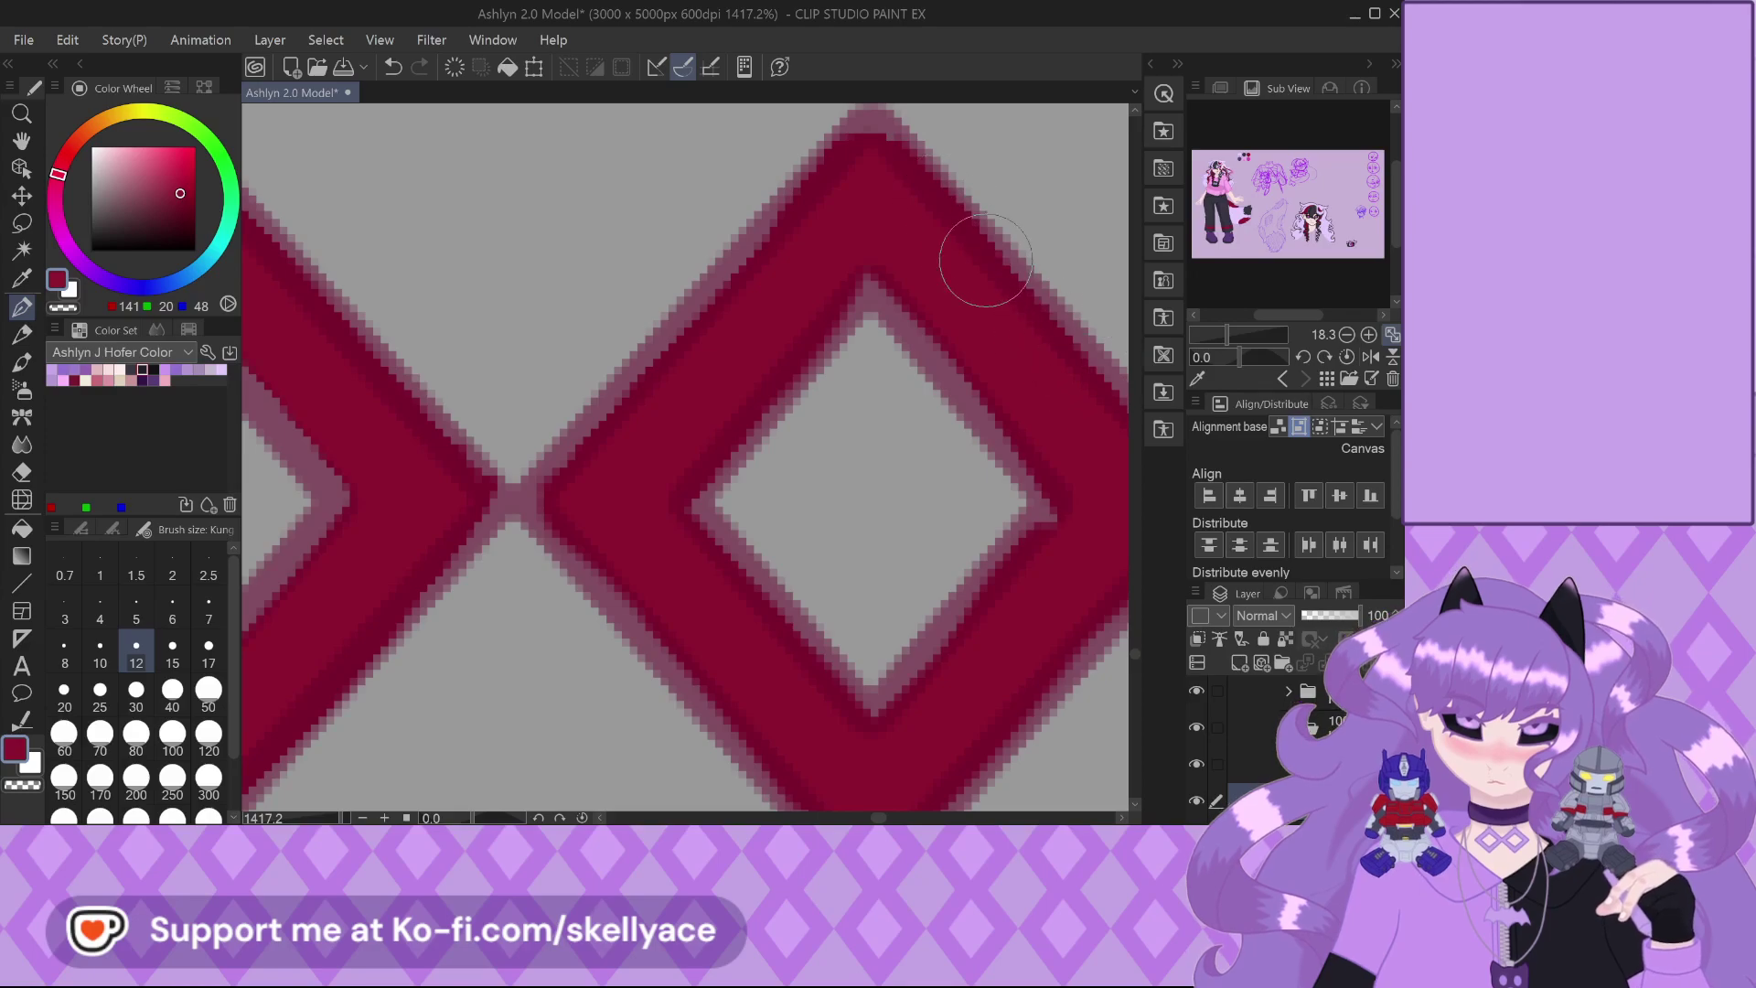
scroll(627, 345, "down", 3)
scroll(719, 405, "up", 2)
scroll(719, 405, "up", 1)
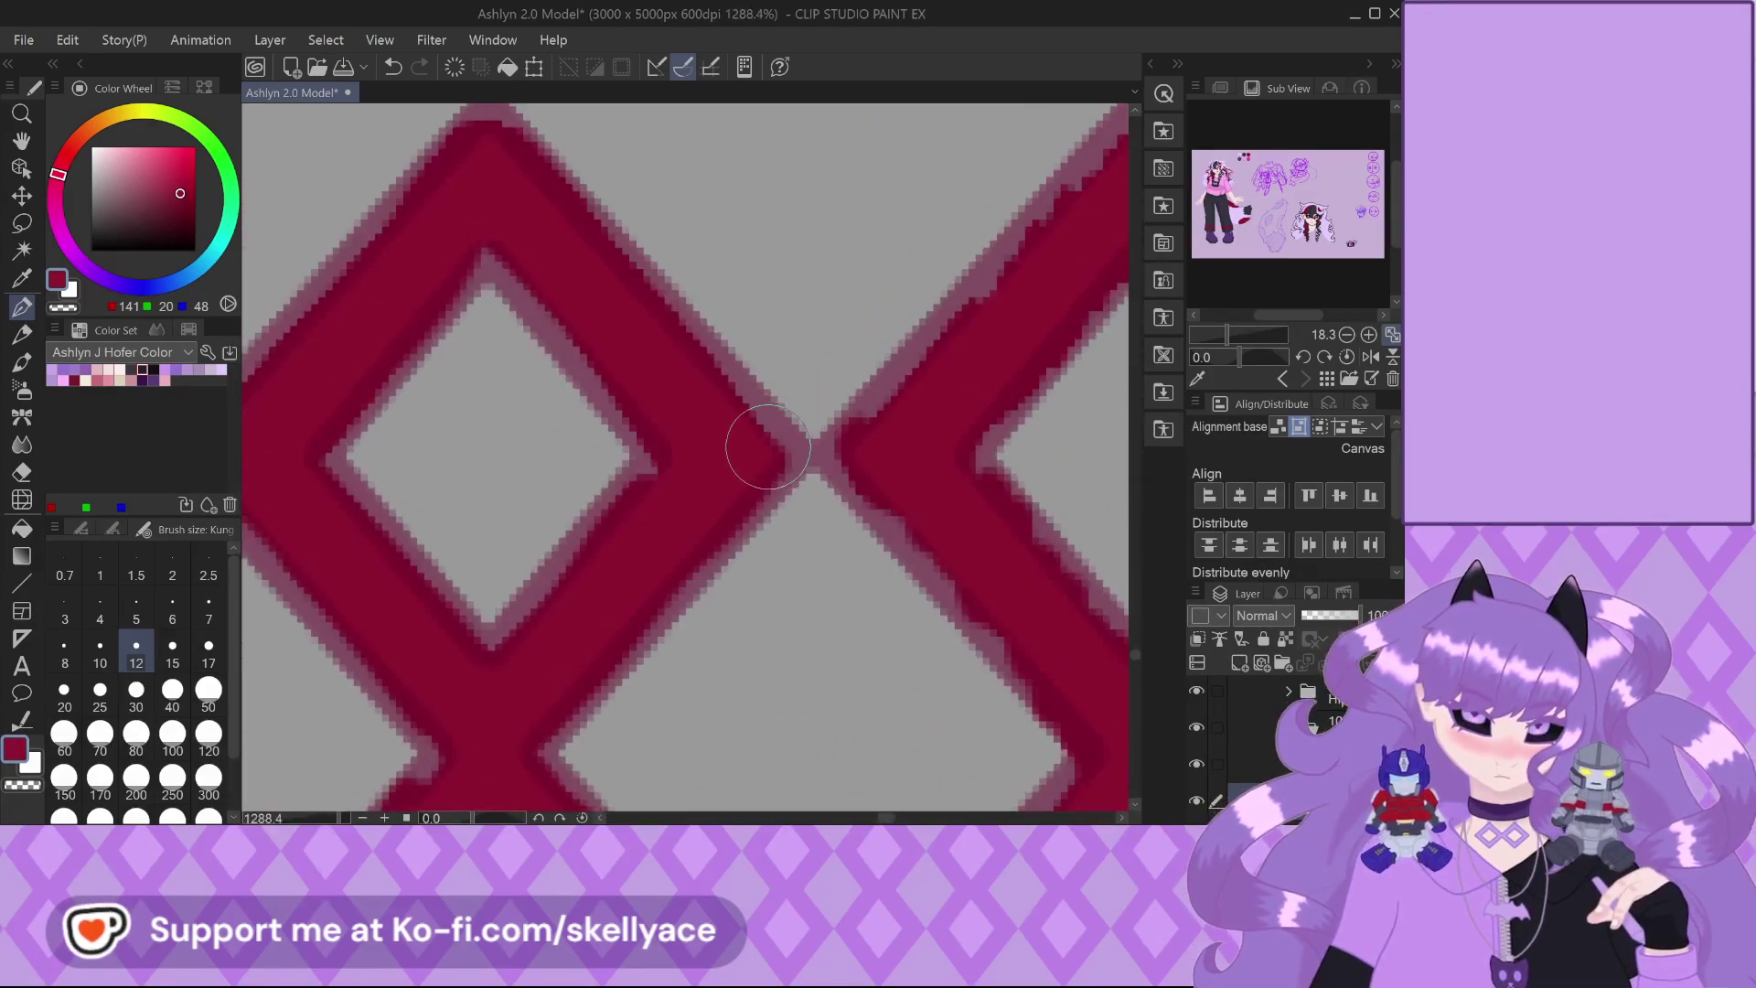
Even out the outer lower sides and the inner opening's lower edge of the second column's upper diamond with crimson
scroll(674, 347, "down", 3)
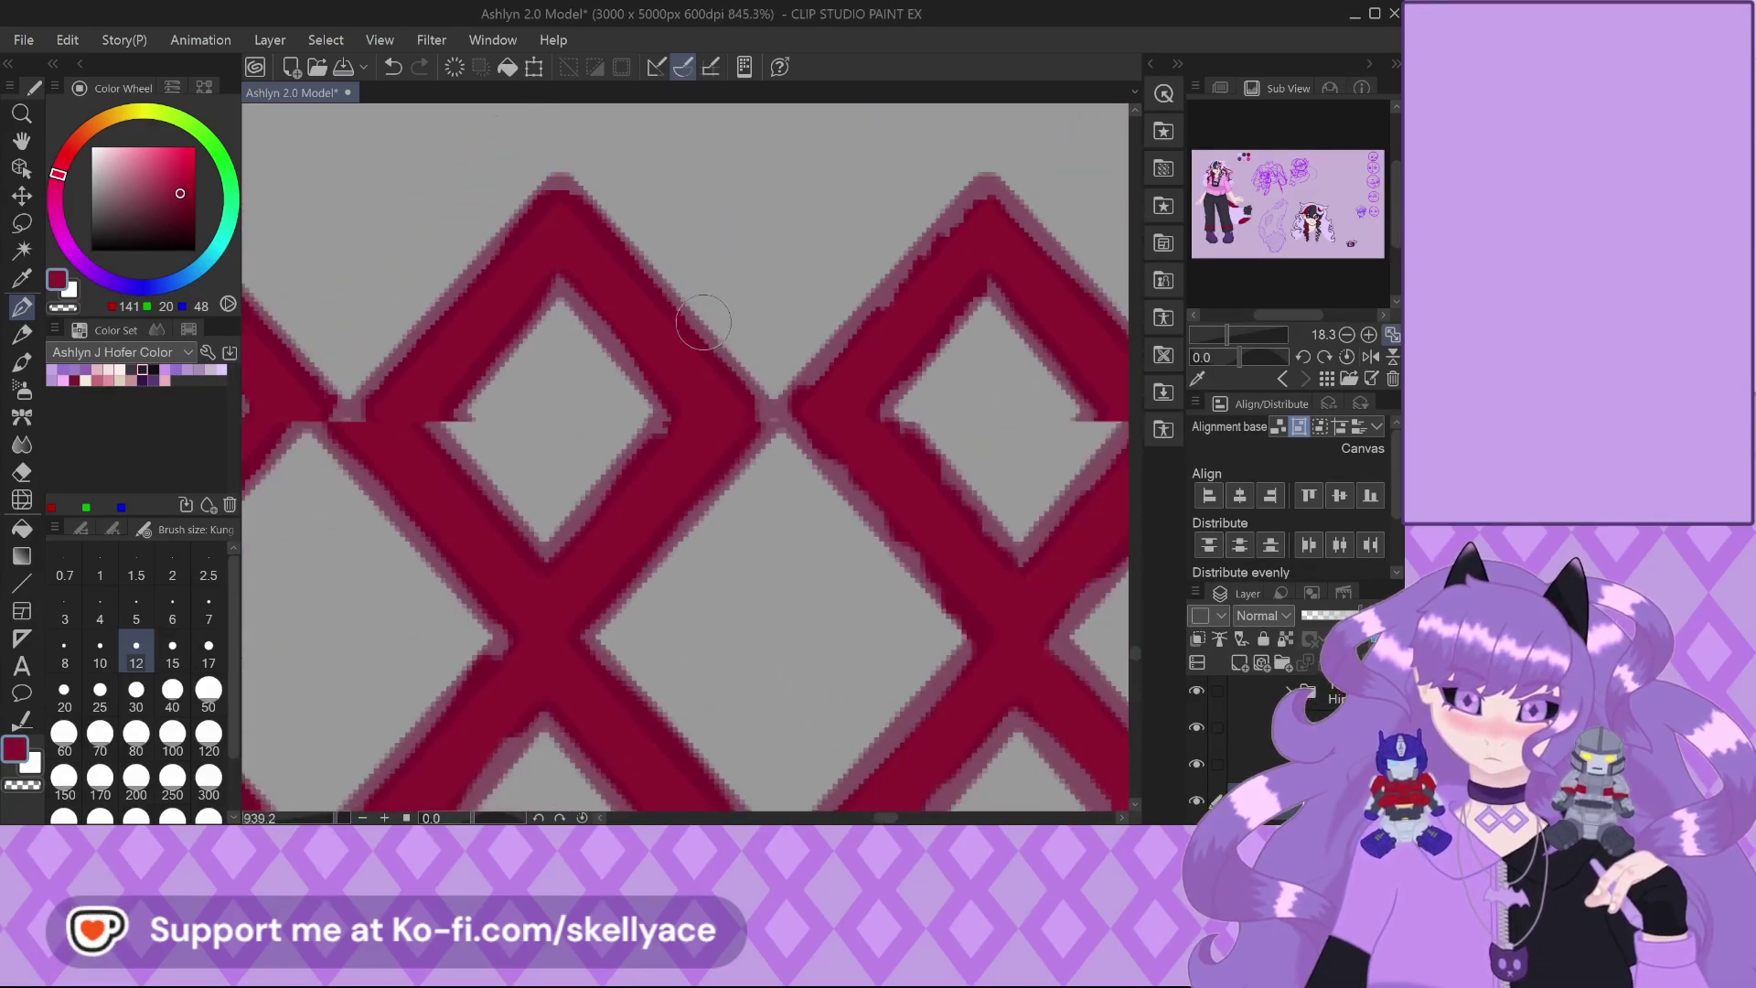
scroll(549, 603, "up", 2)
scroll(510, 624, "up", 1)
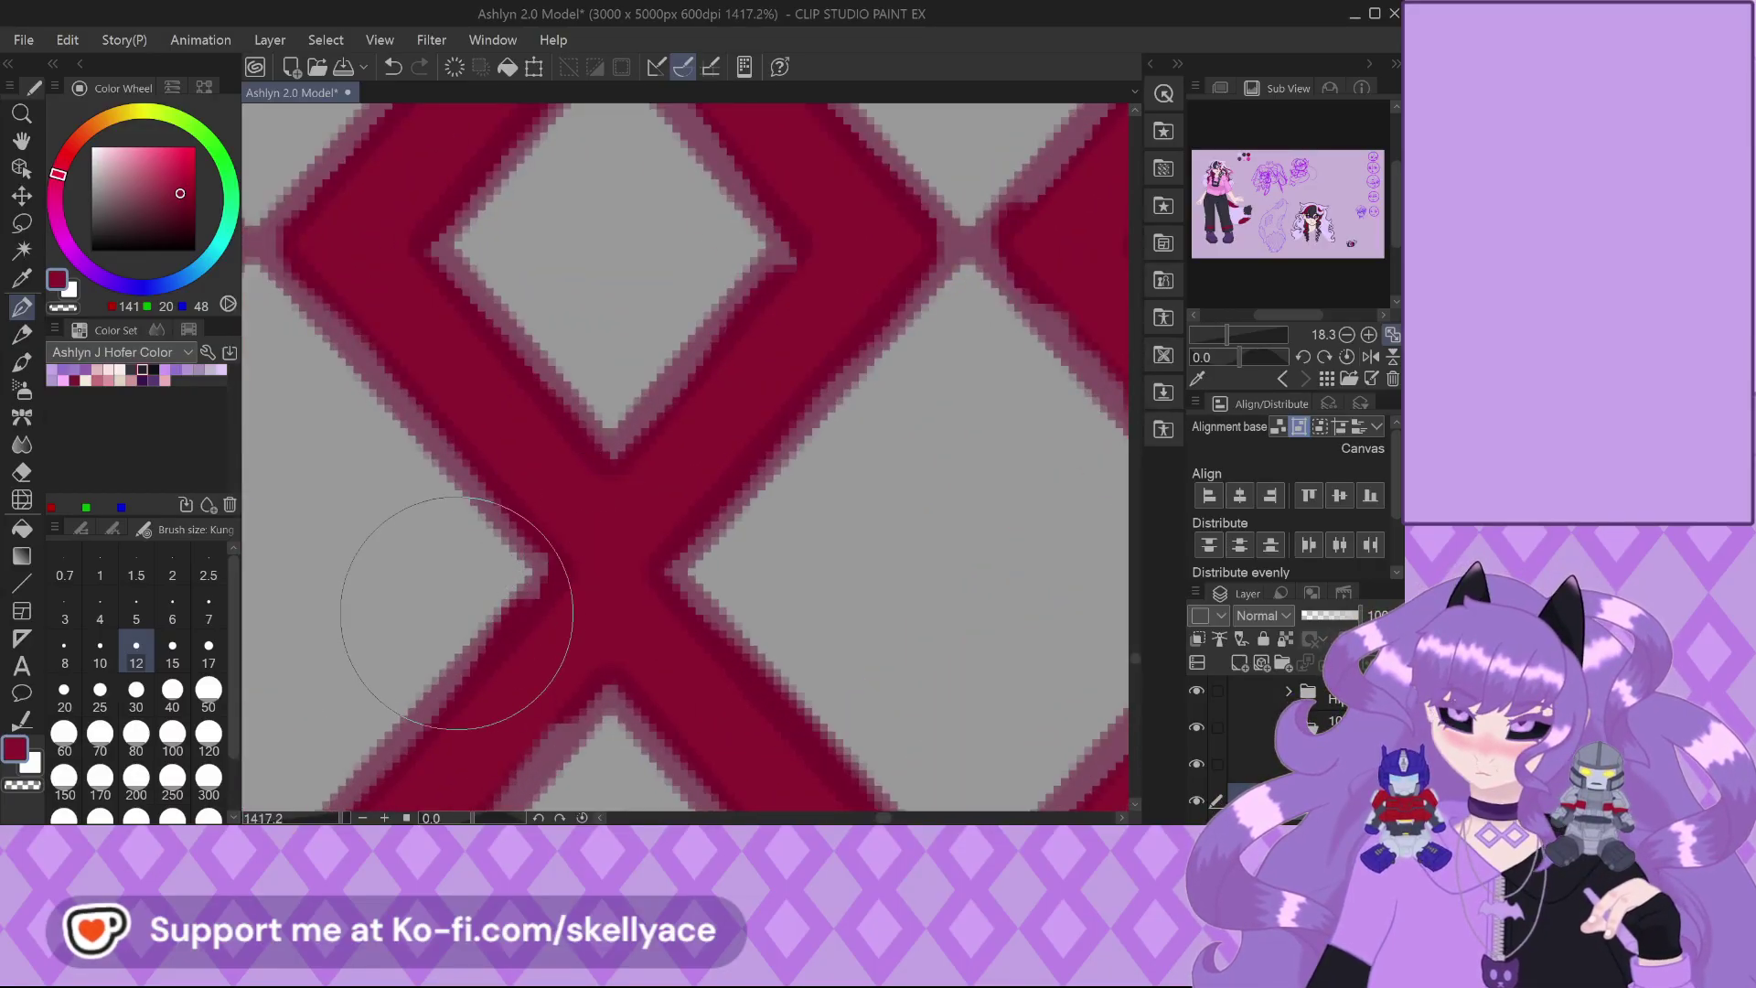
scroll(537, 430, "down", 4)
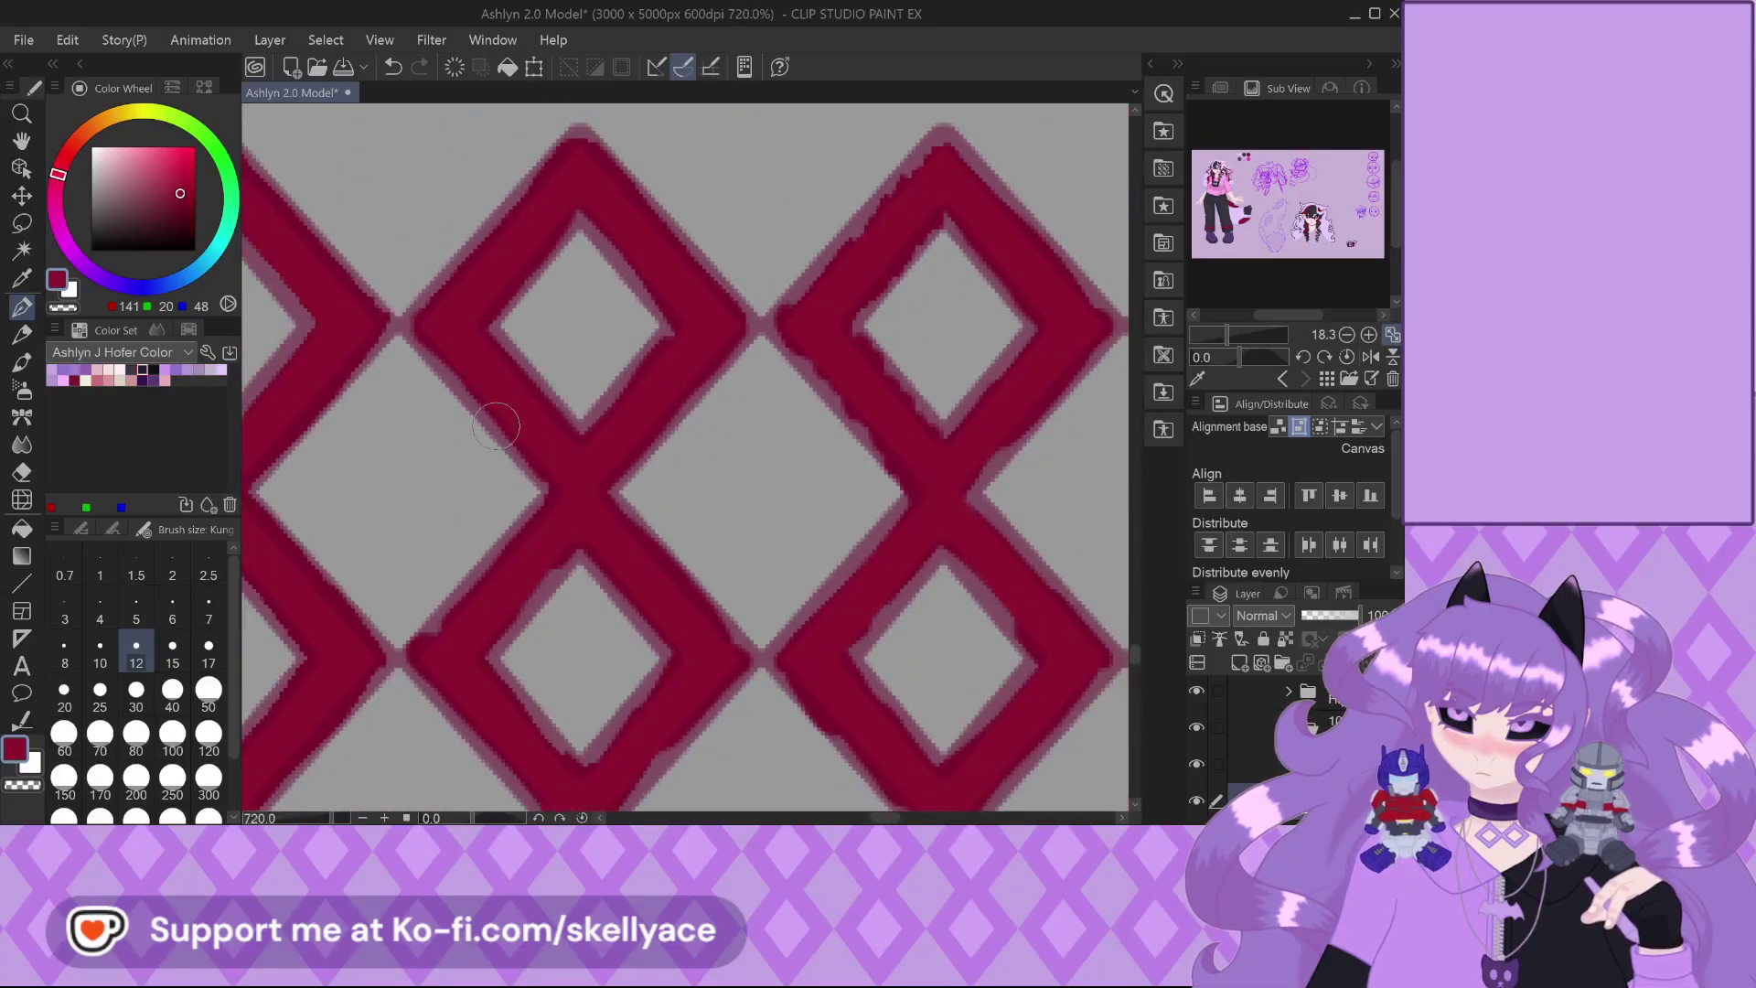
scroll(424, 307, "up", 5)
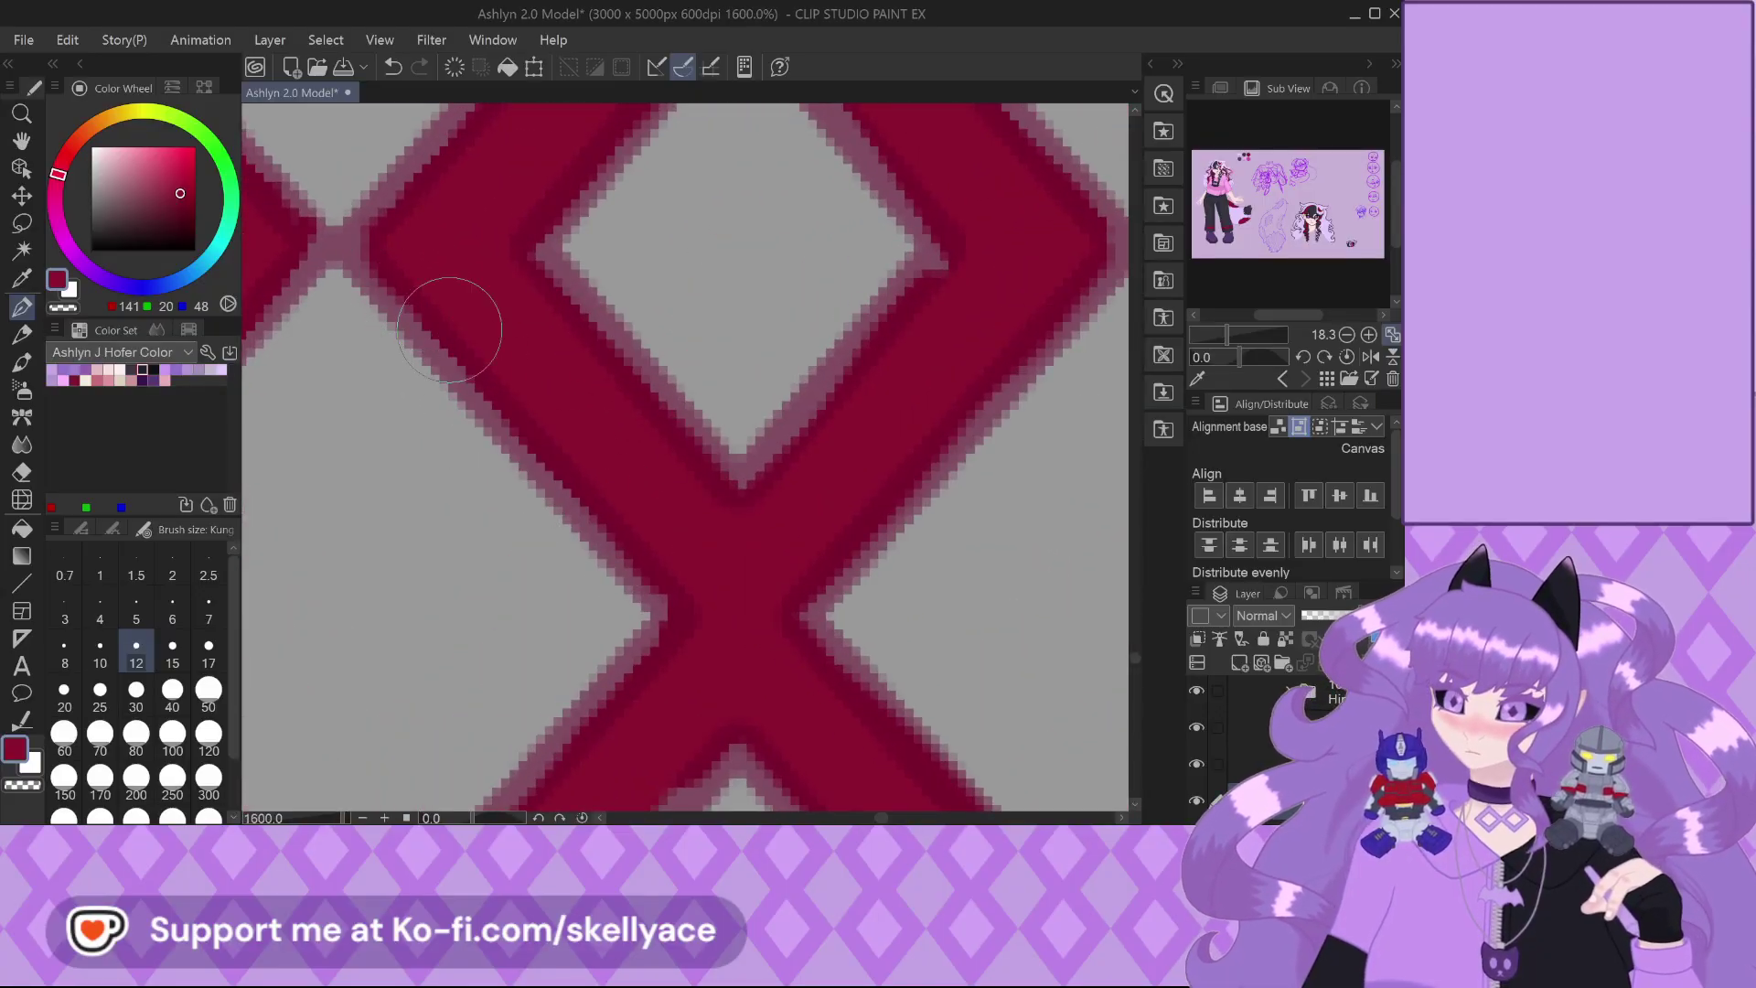
scroll(466, 338, "down", 3)
scroll(588, 248, "down", 2)
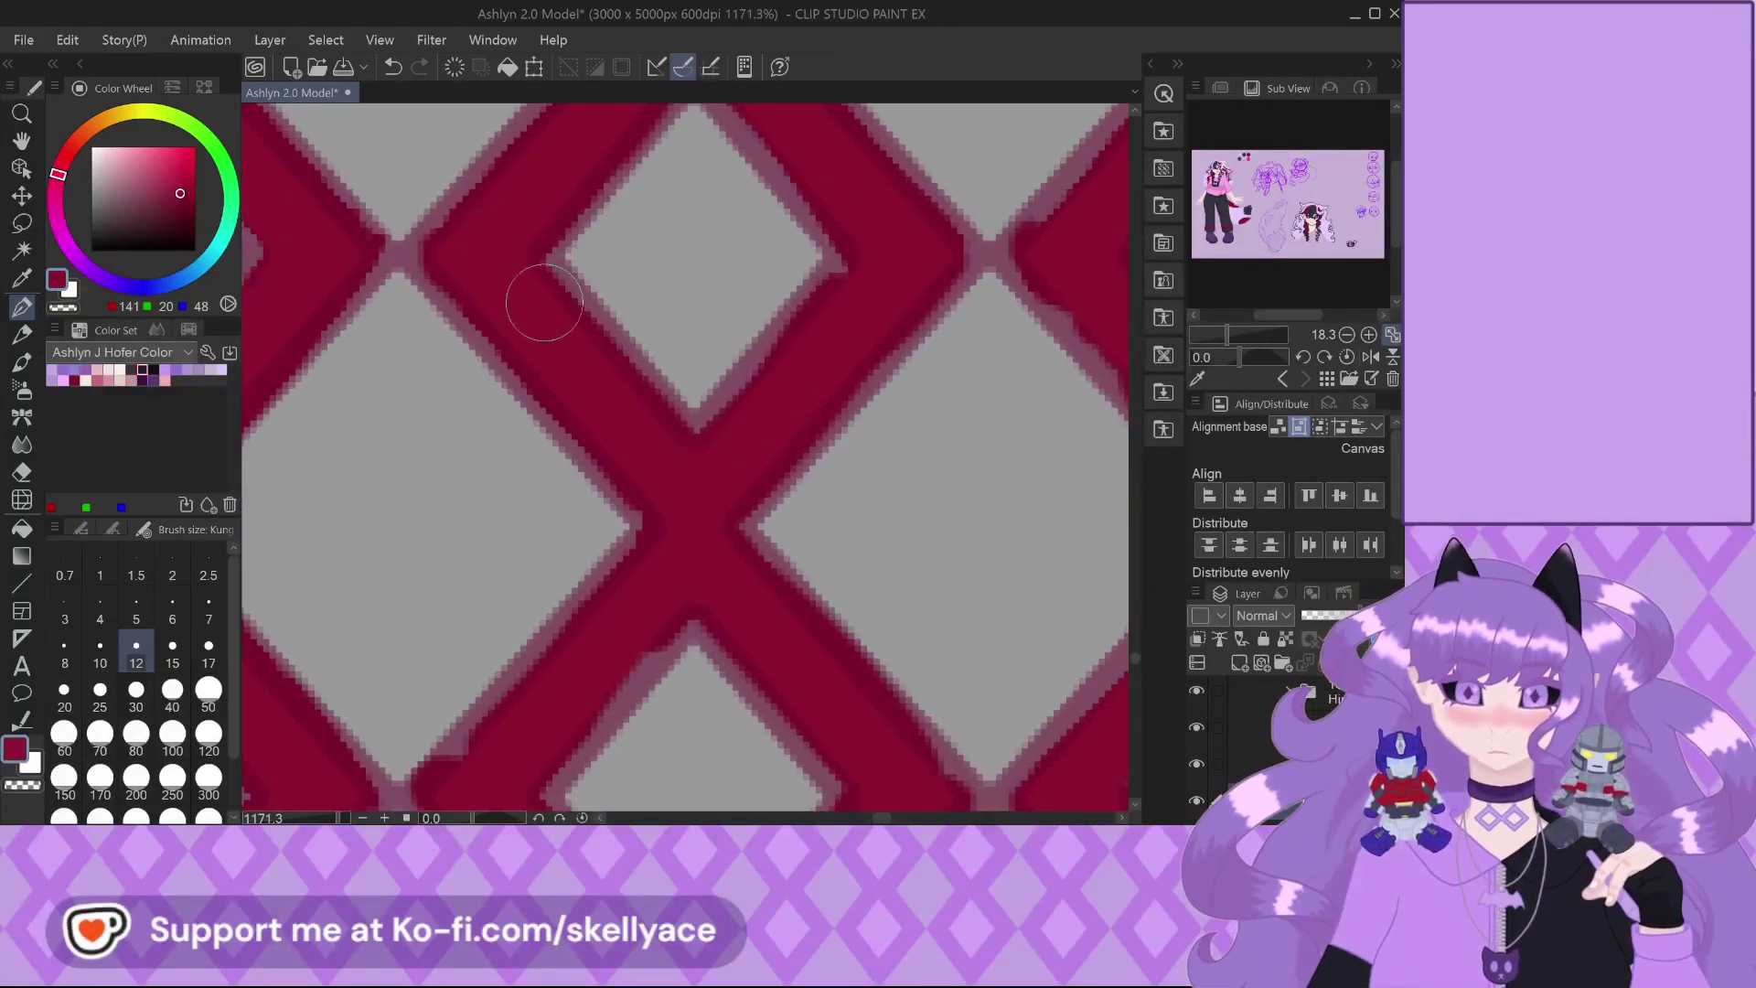
scroll(594, 137, "up", 4)
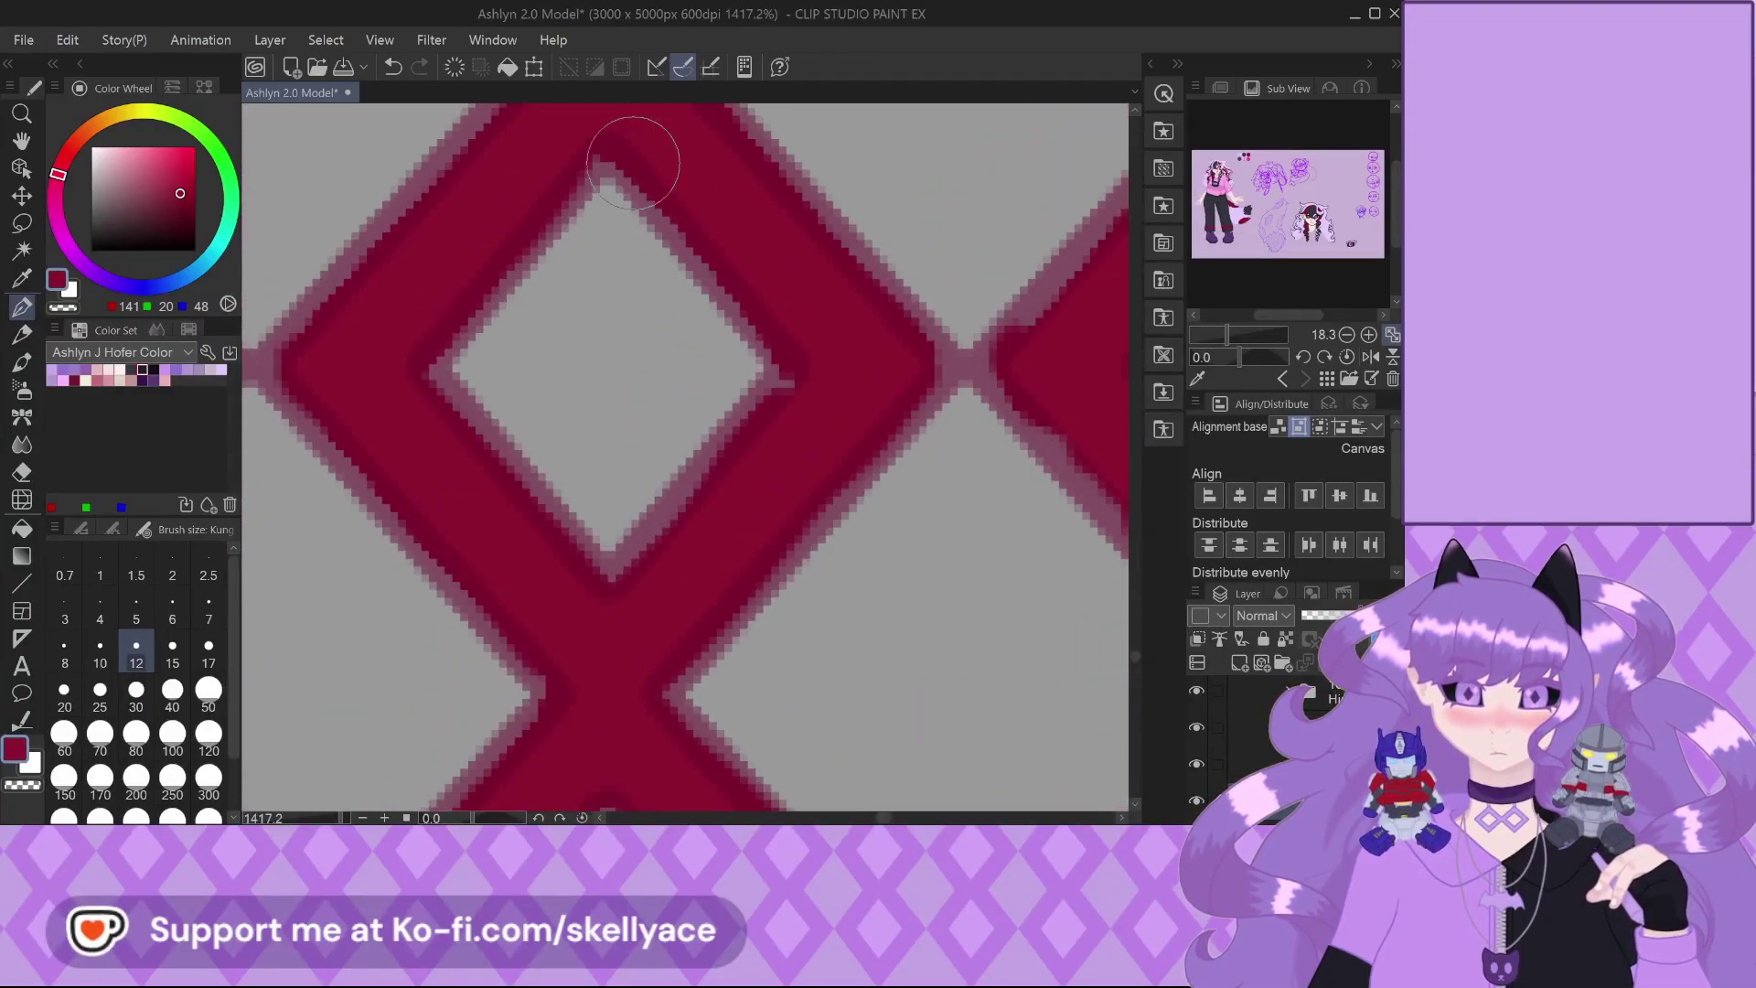
mouse_move(784, 372)
left_mouse_down()
mouse_move(746, 462)
mouse_move(694, 506)
mouse_move(785, 370)
mouse_move(595, 580)
left_mouse_up()
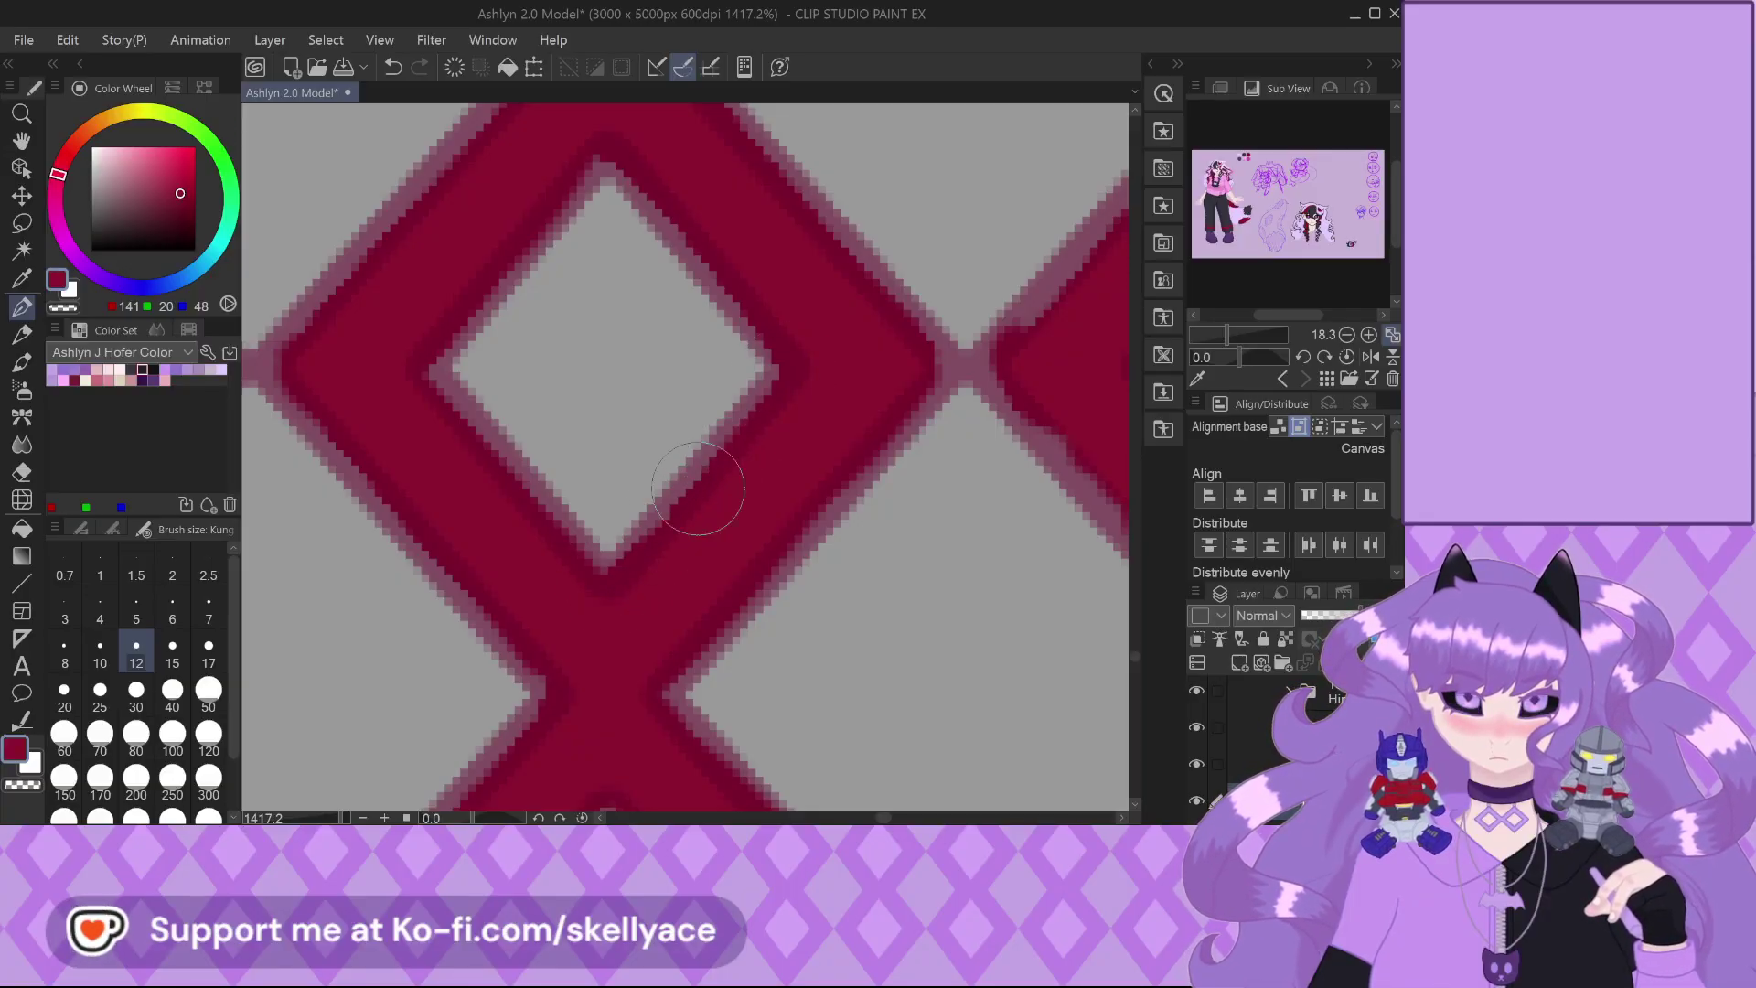
Fill the uneven crimson edges below the second column's crossing, along the lower diamond's upper sides
scroll(681, 509, "down", 3)
scroll(561, 585, "up", 2)
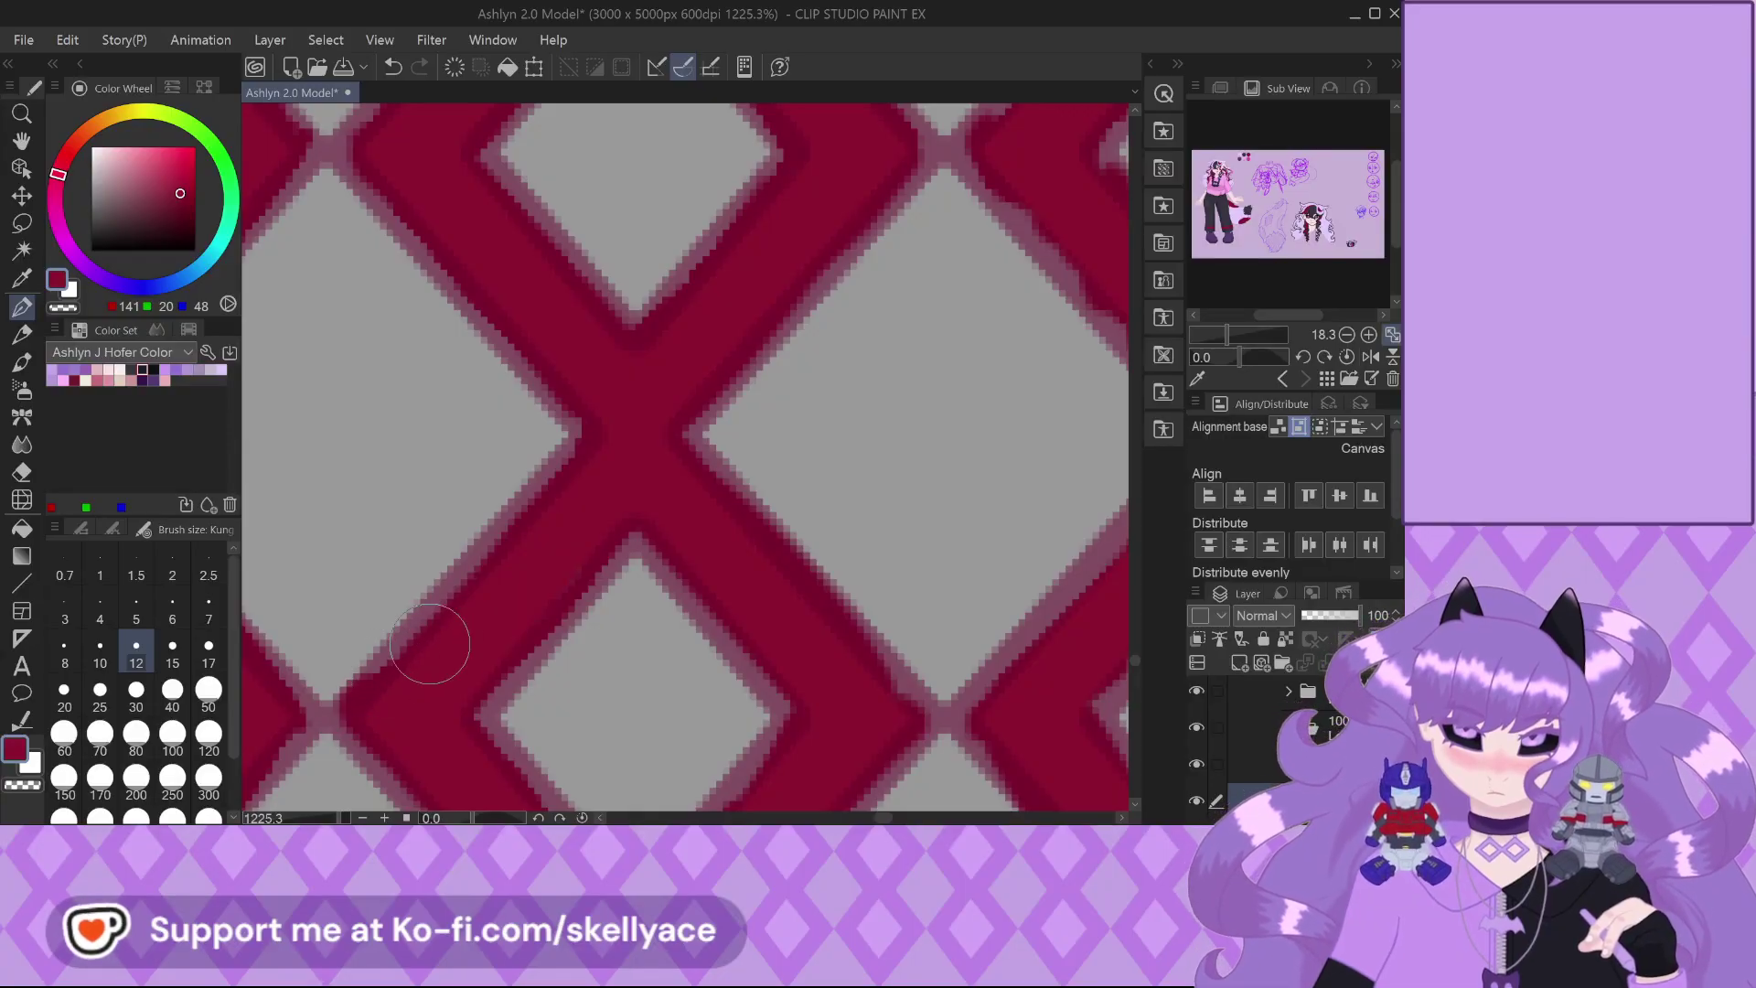
scroll(433, 639, "down", 3)
scroll(402, 658, "up", 4)
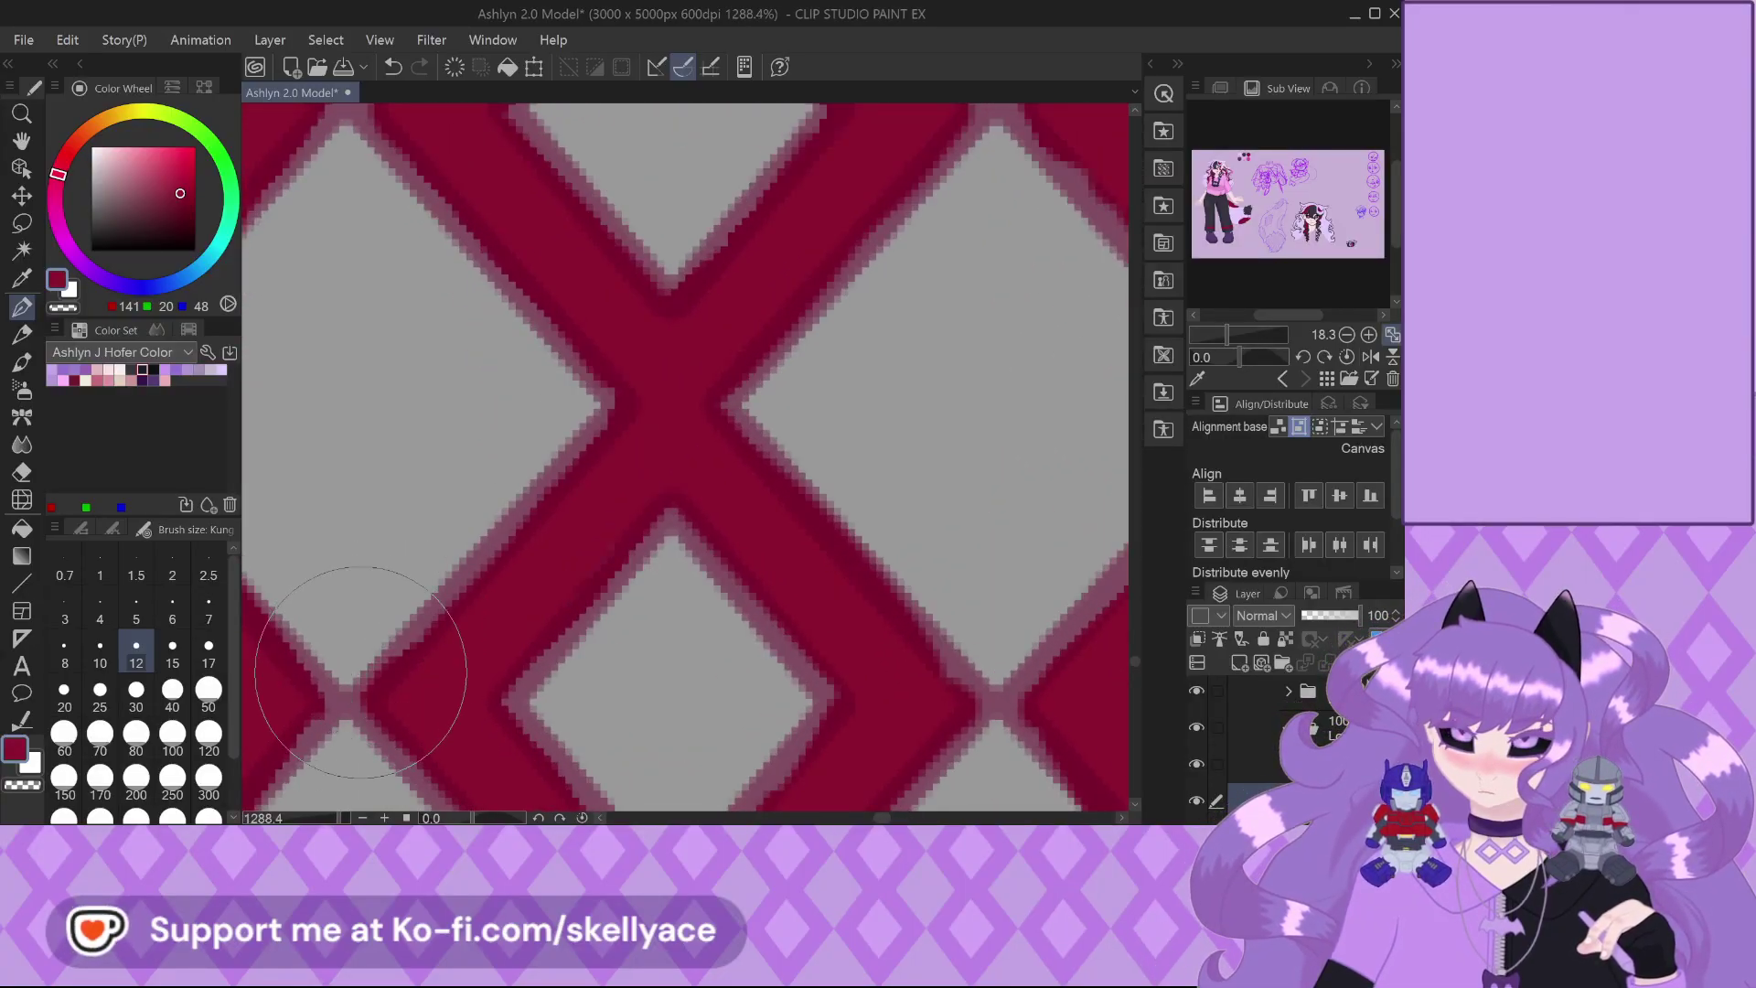
Paint crimson along the outer lower sides and bottom tip of the second column's lower diamond
scroll(403, 605, "down", 4)
scroll(451, 478, "up", 2)
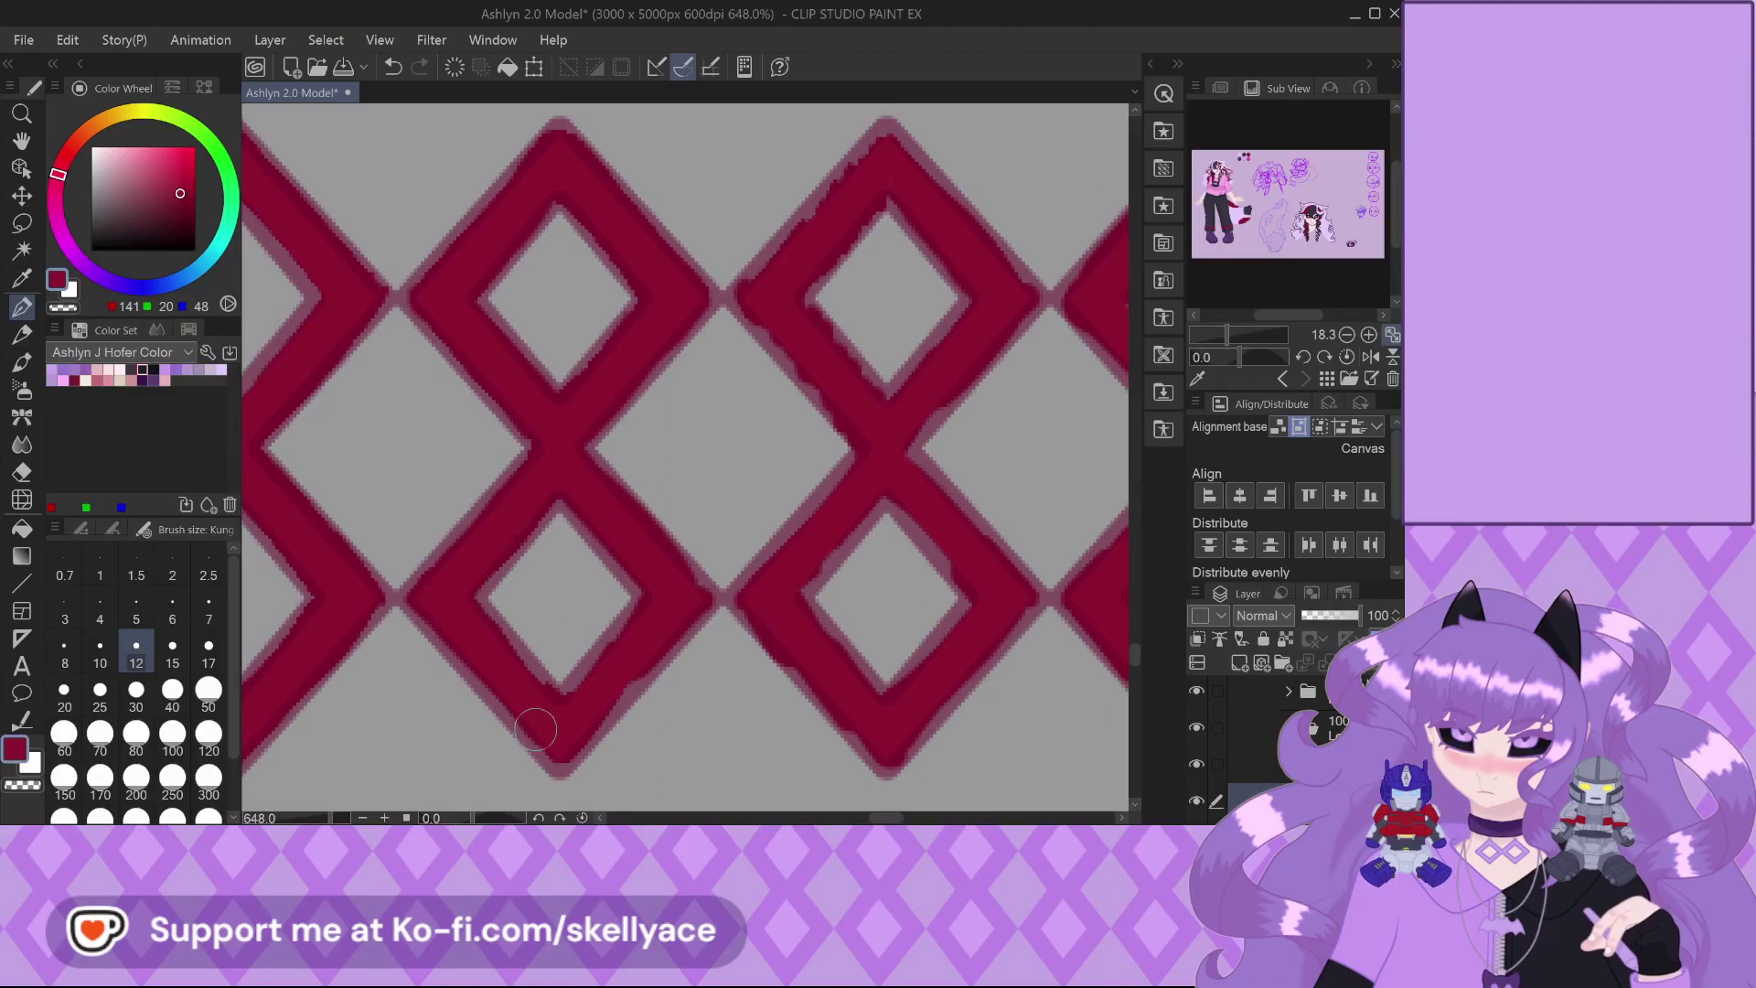
scroll(535, 724, "up", 2)
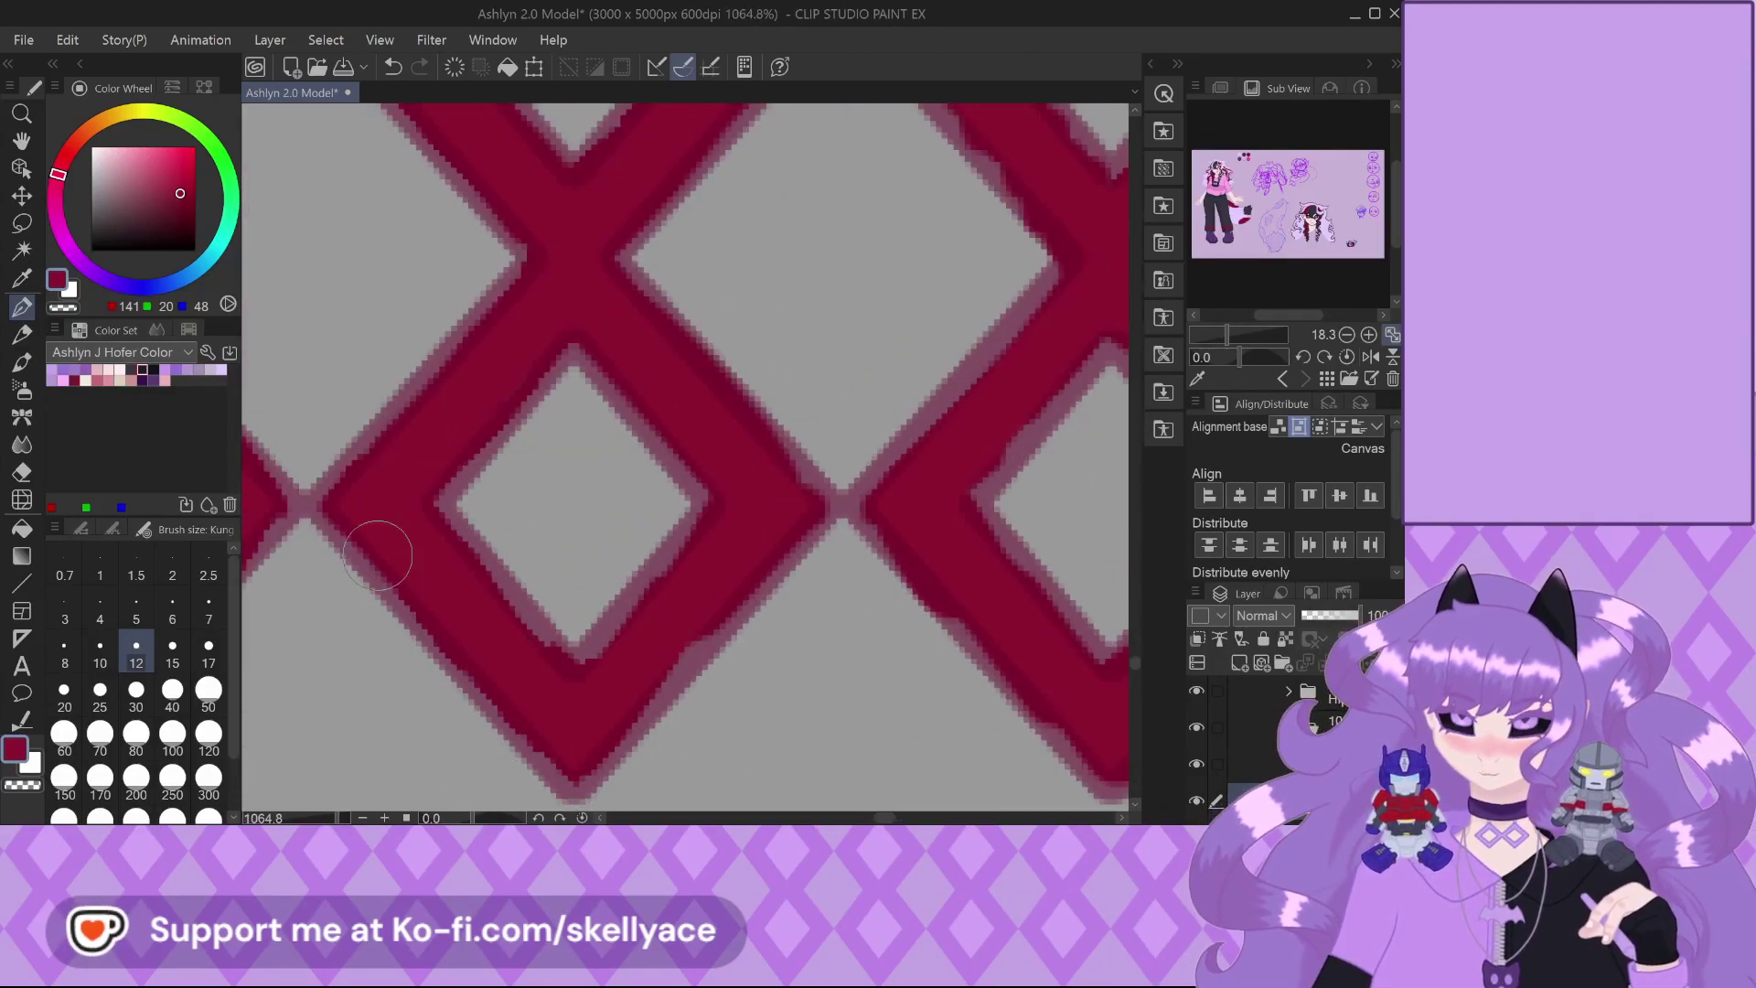
mouse_move(578, 769)
left_mouse_down()
mouse_move(683, 668)
mouse_move(622, 720)
left_mouse_up()
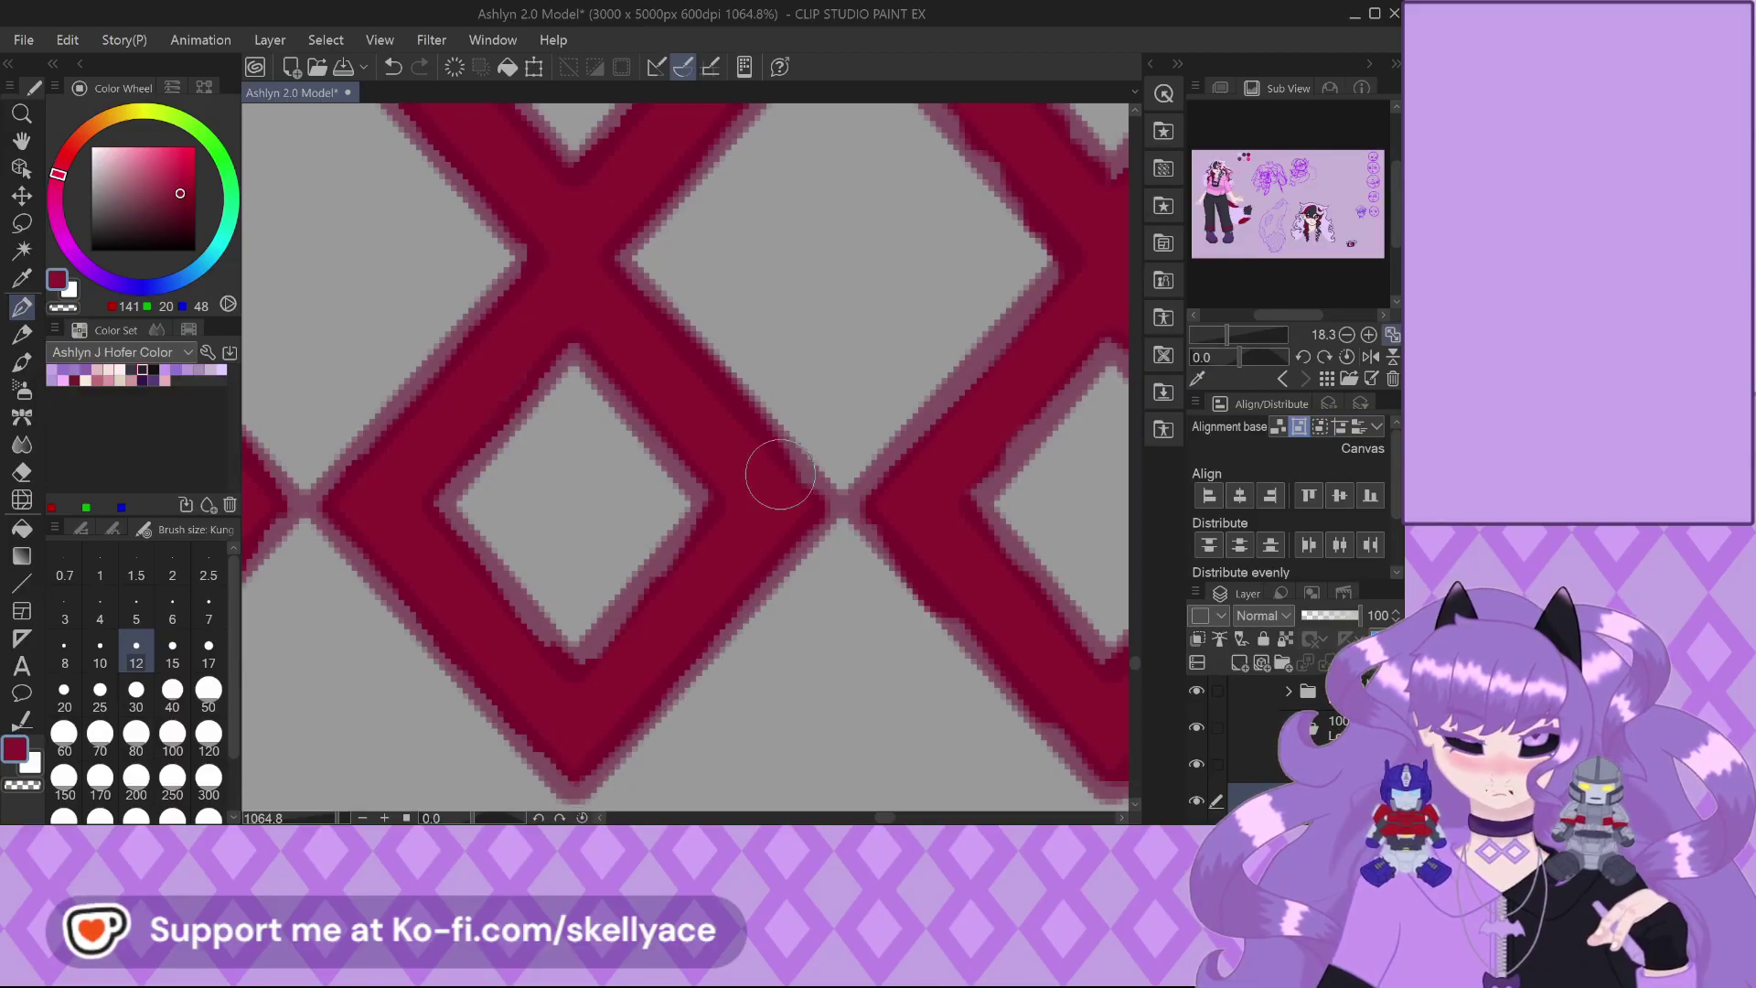
Smooth the outer lower-left side of the third column's lower diamond with crimson
scroll(778, 475, "up", 2)
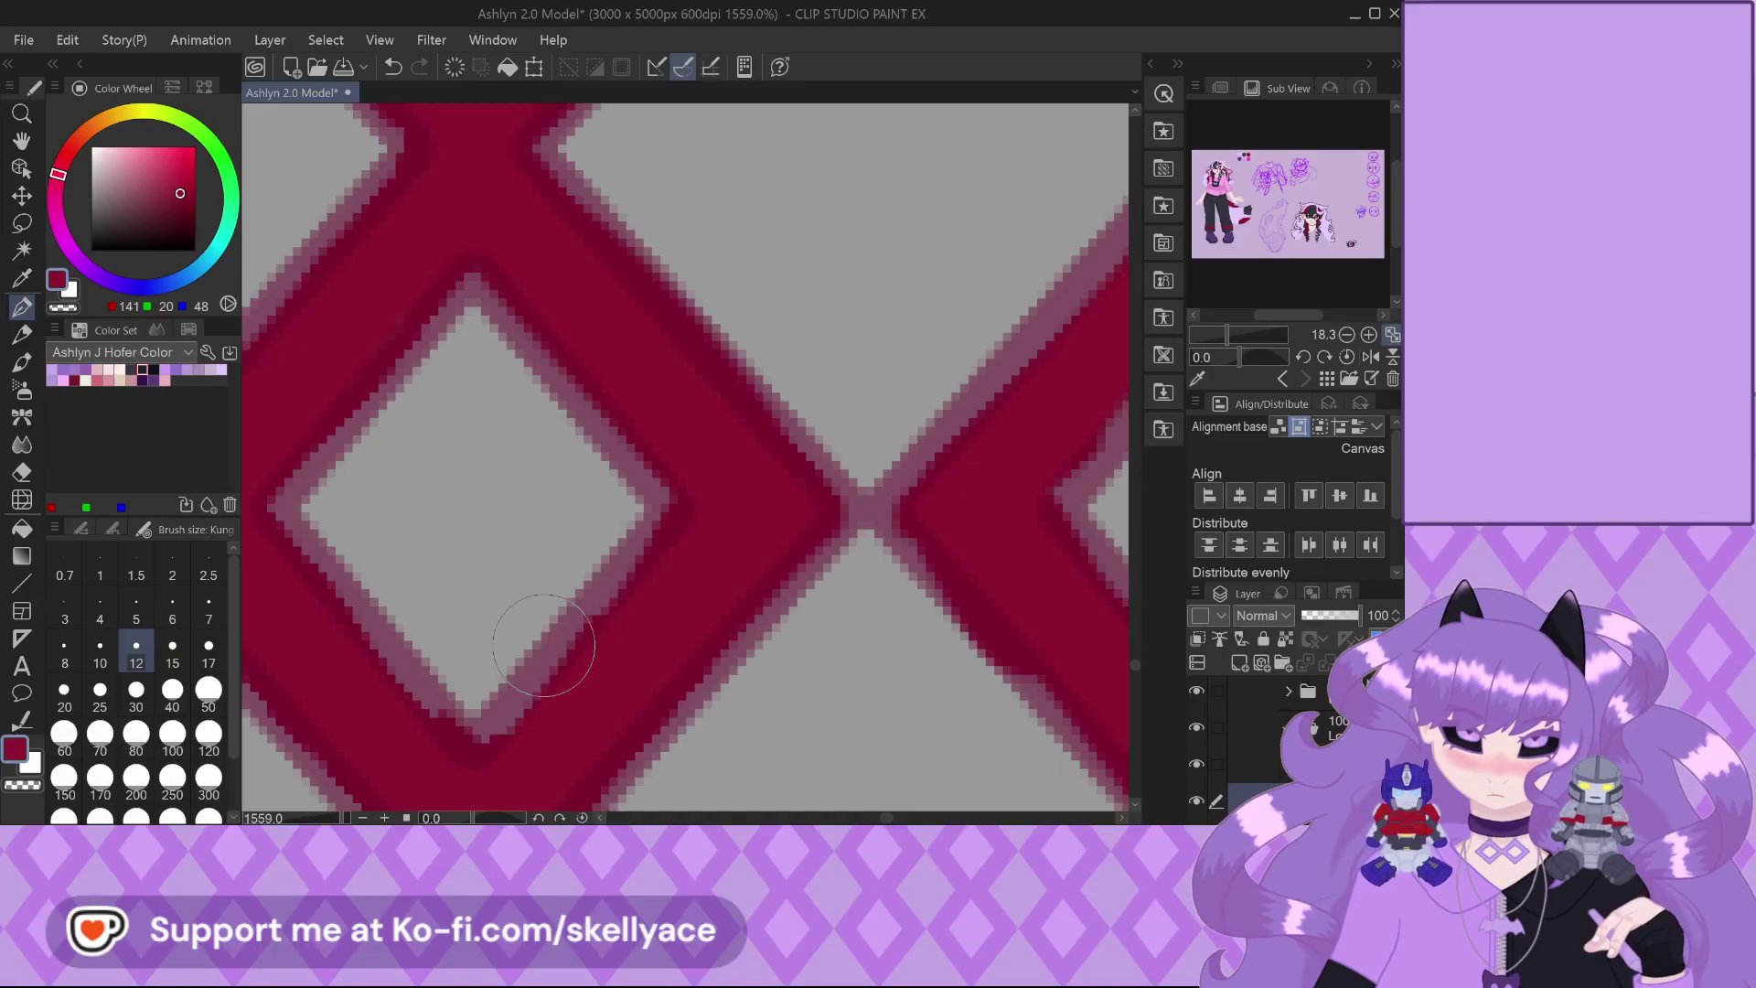
scroll(552, 647, "down", 2)
scroll(811, 655, "up", 2)
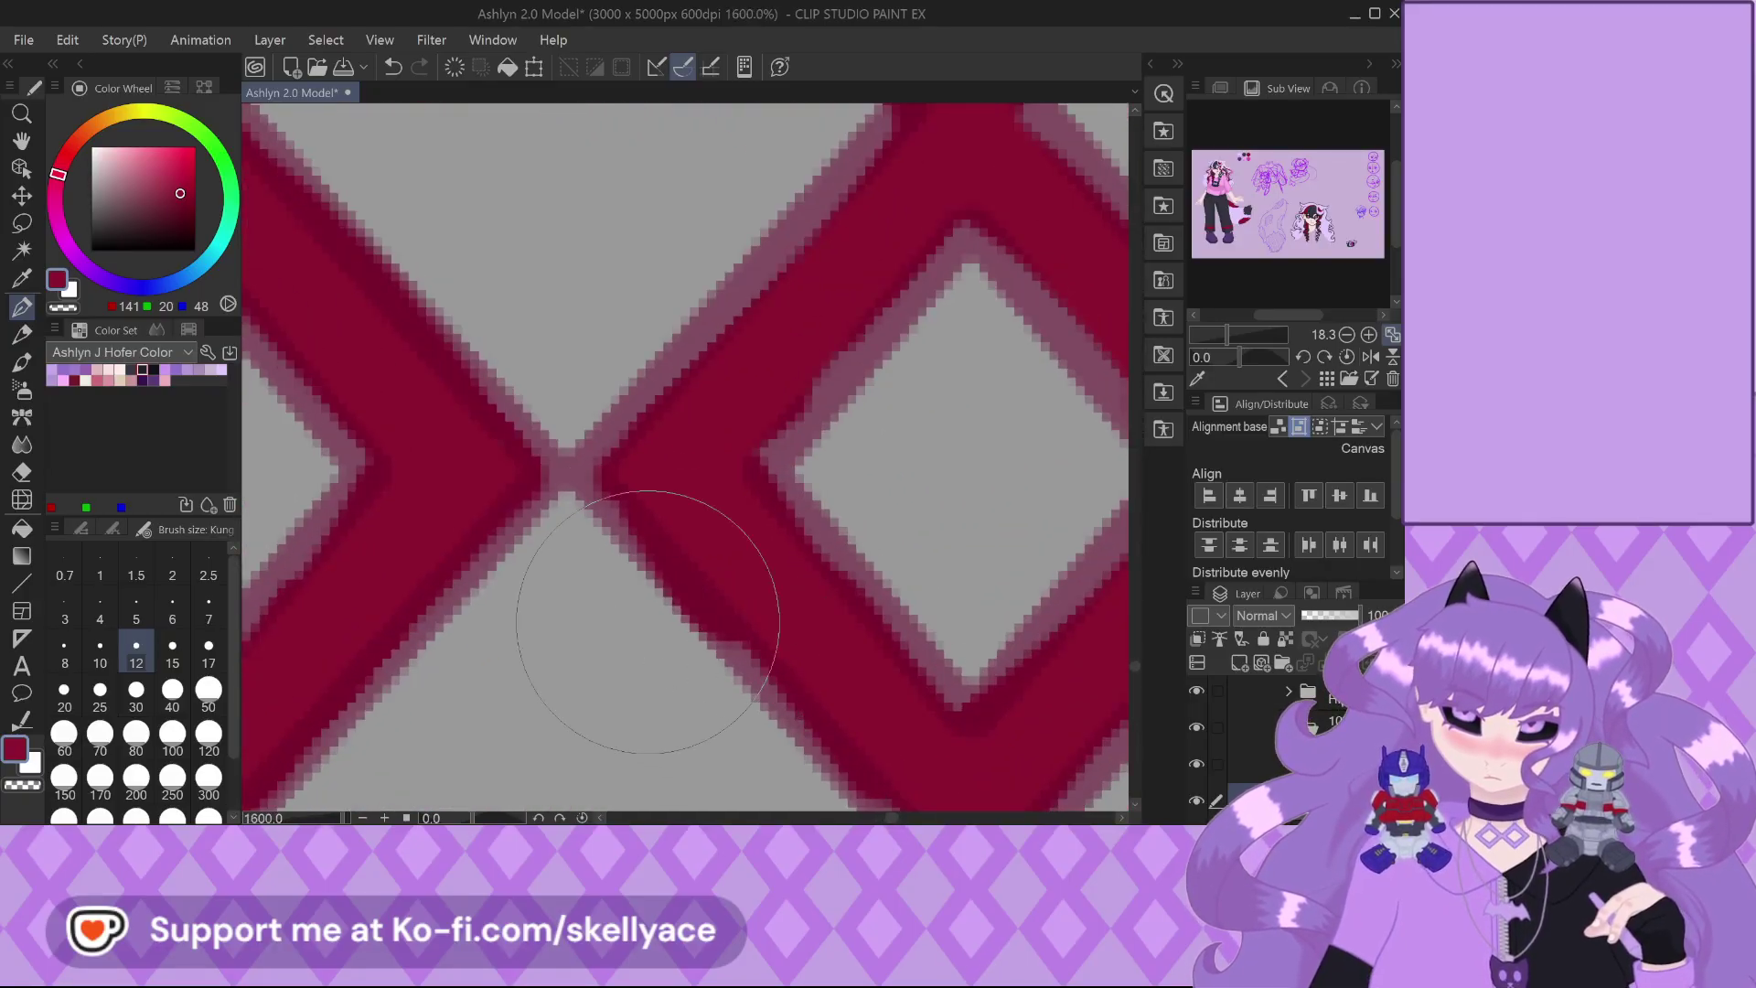
scroll(502, 431, "down", 2)
scroll(805, 700, "up", 2)
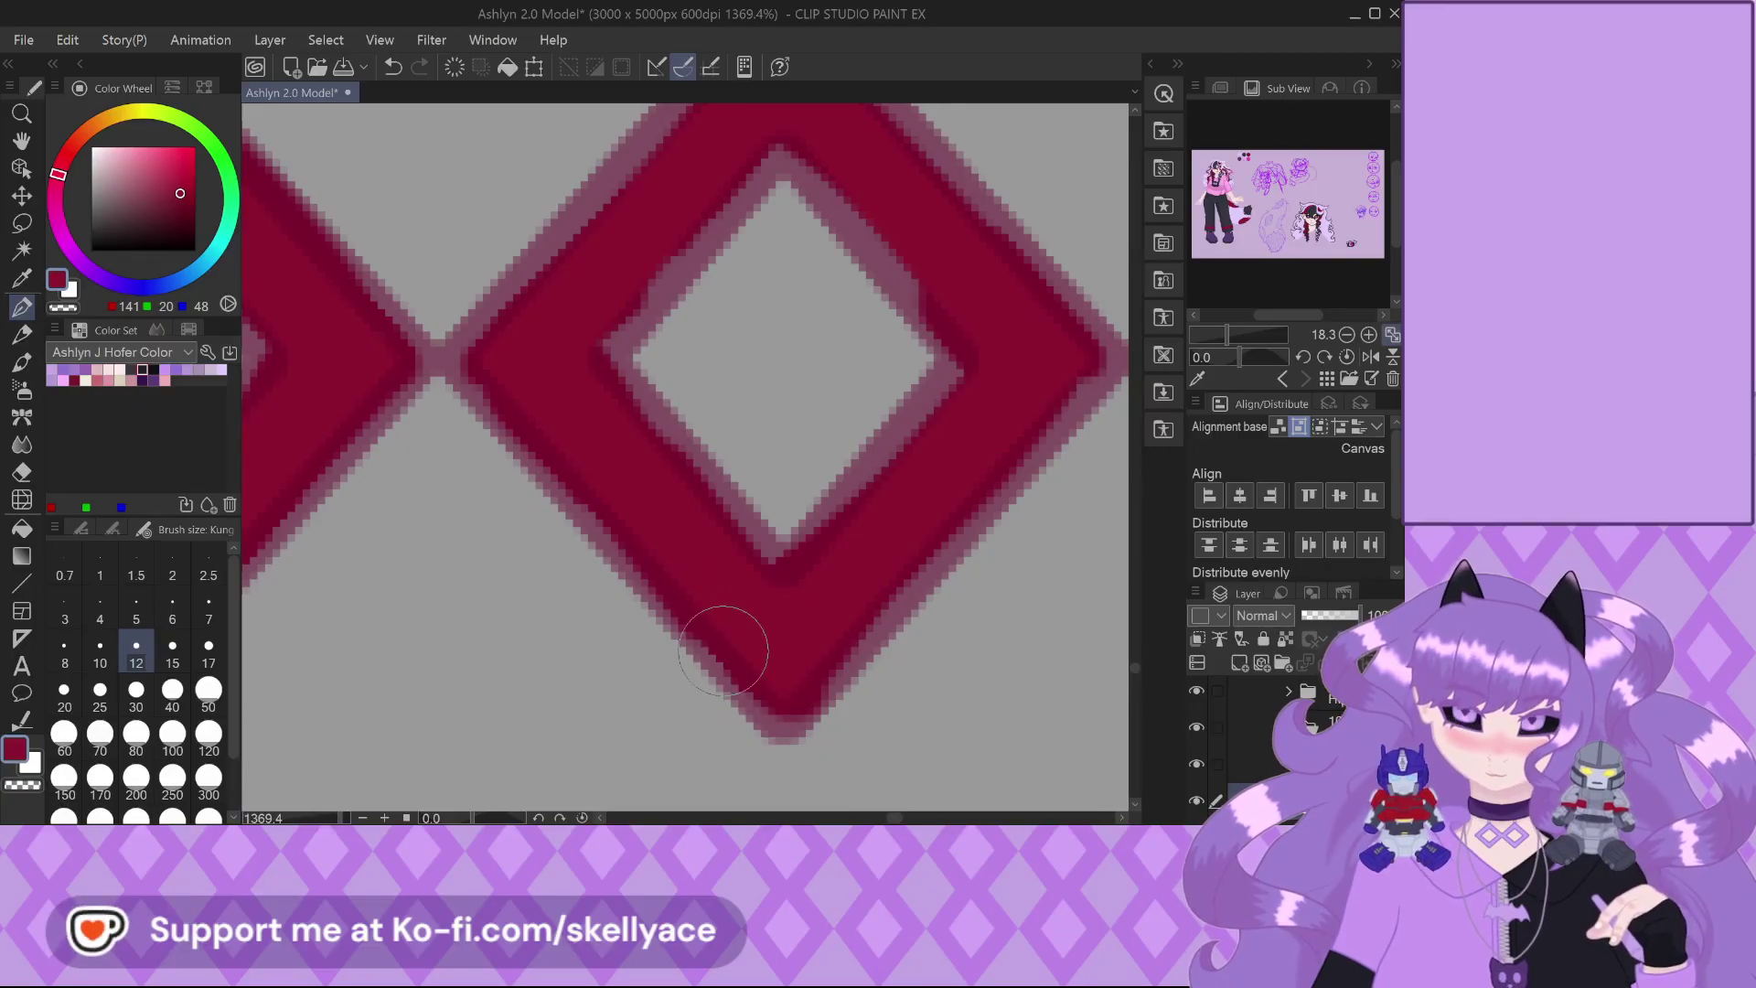
Clean up the crossing of the third column's two diamonds and the lower diamond's inner upper-left edge
scroll(752, 635, "down", 1)
scroll(751, 635, "down", 1)
scroll(823, 603, "up", 1)
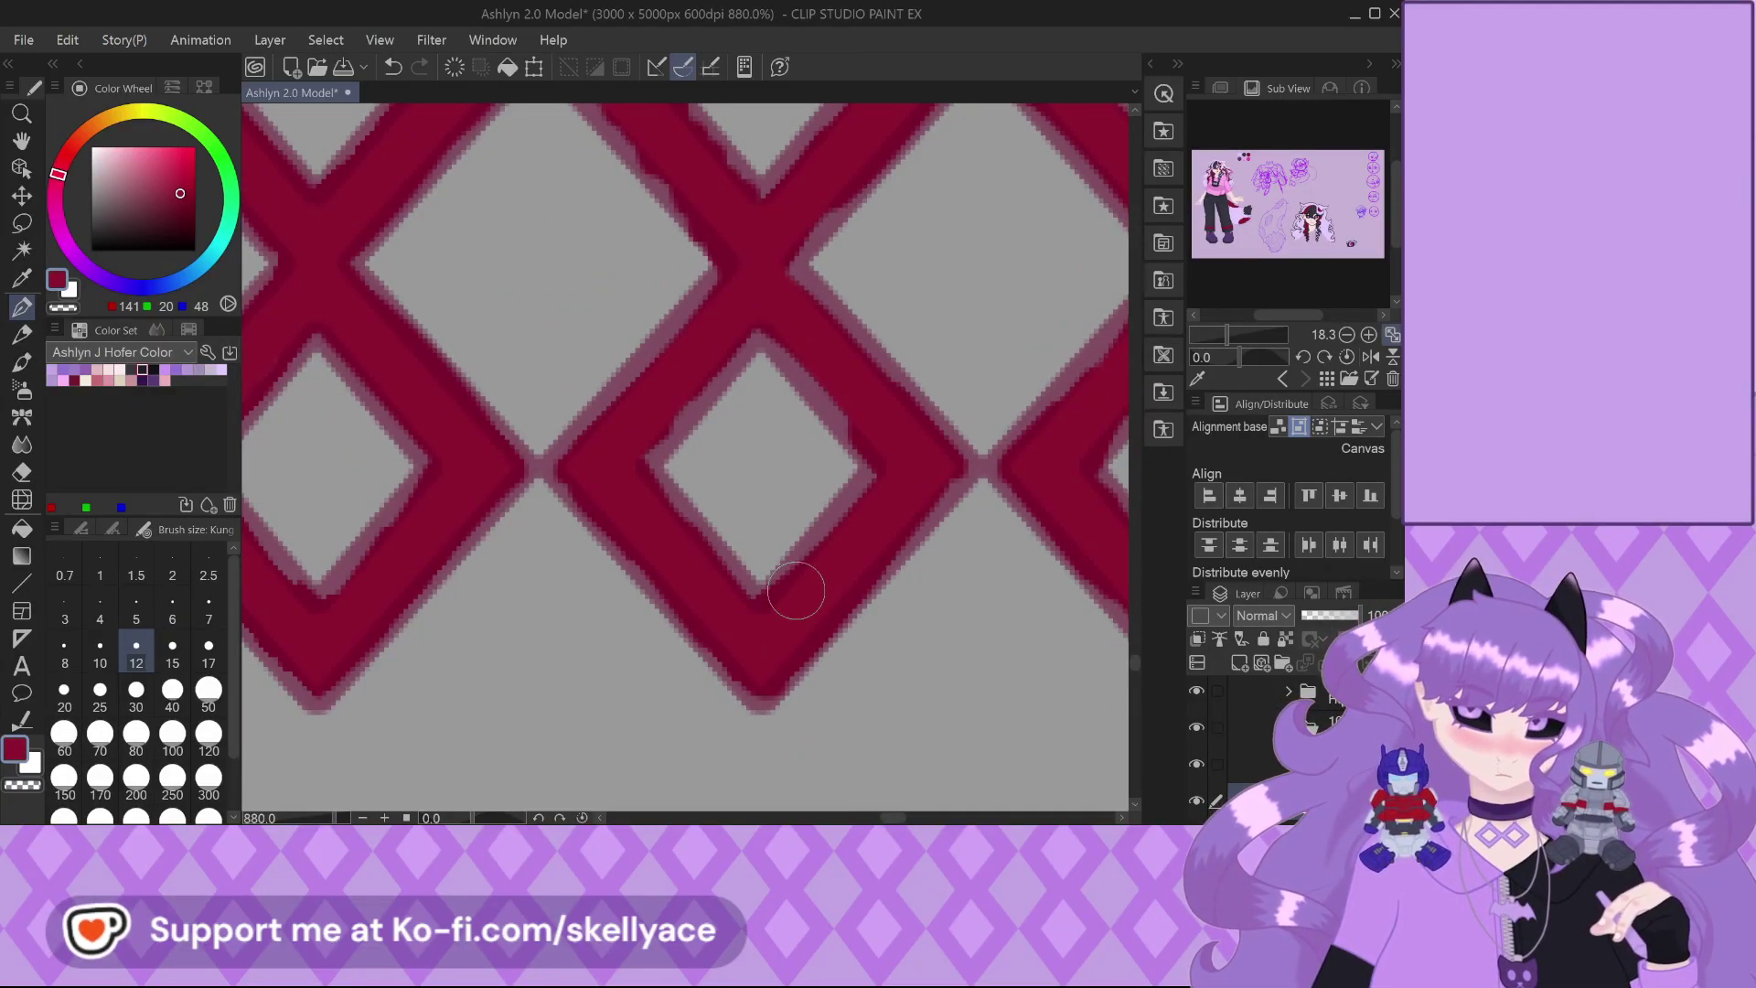
scroll(795, 592, "down", 1)
scroll(794, 577, "up", 1)
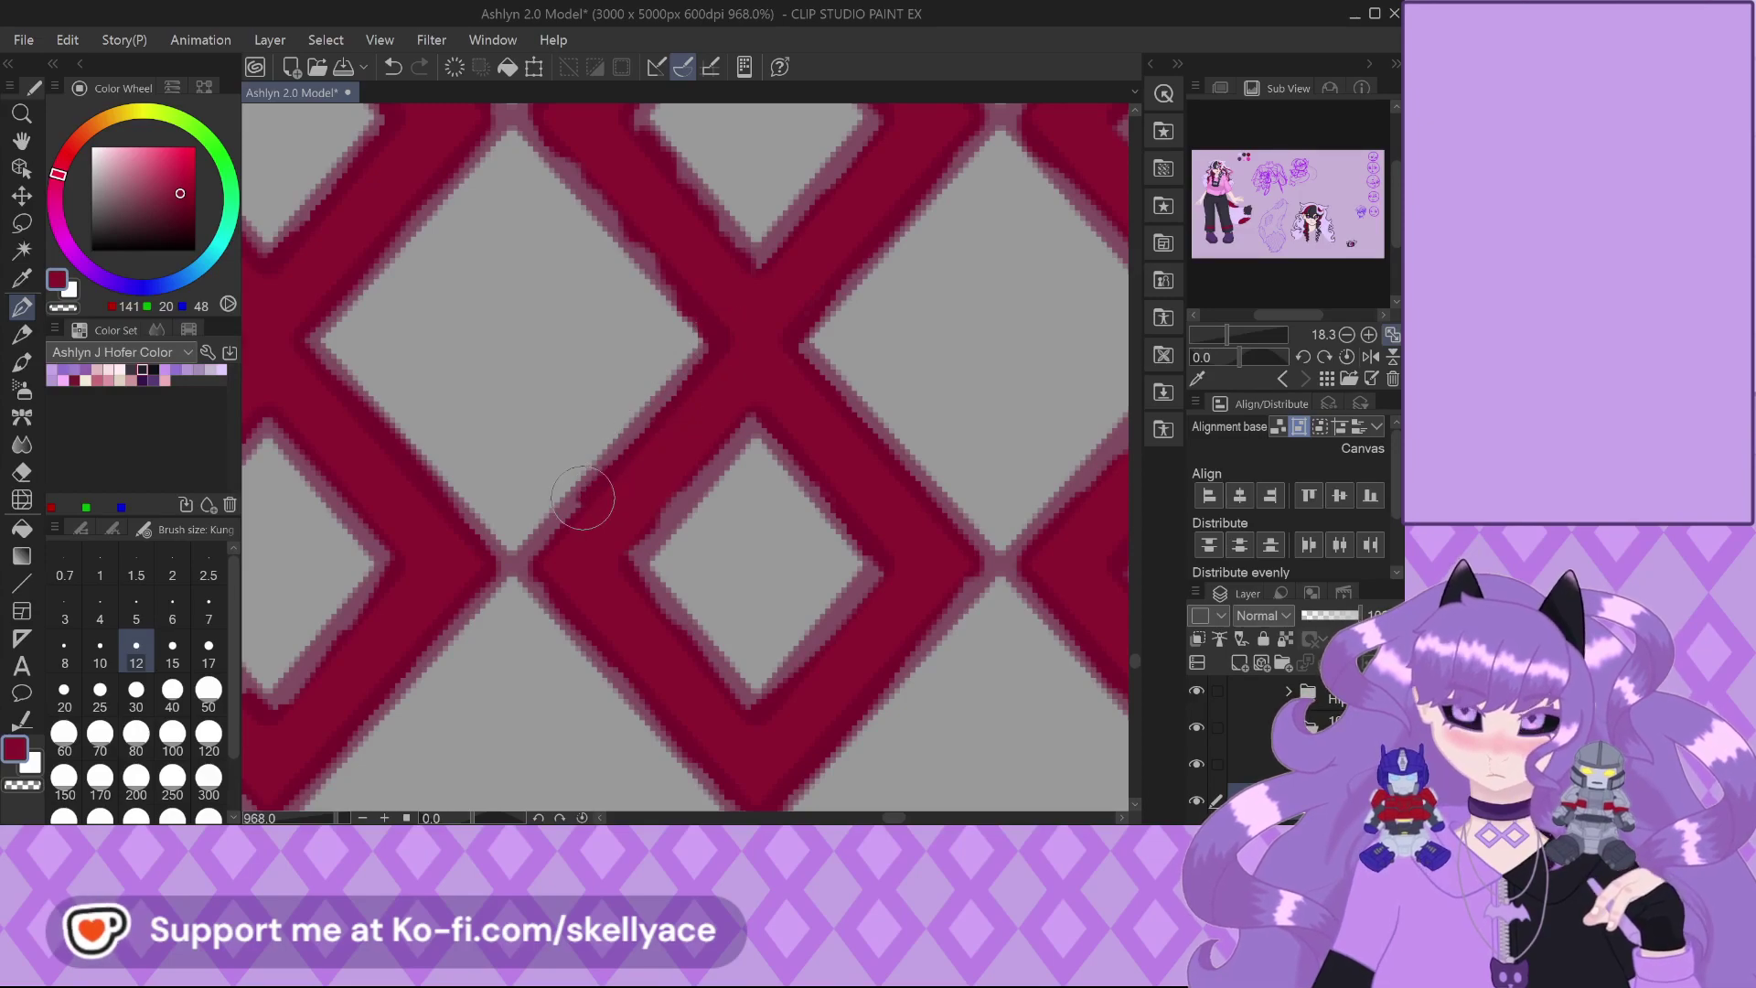
scroll(541, 547, "up", 3)
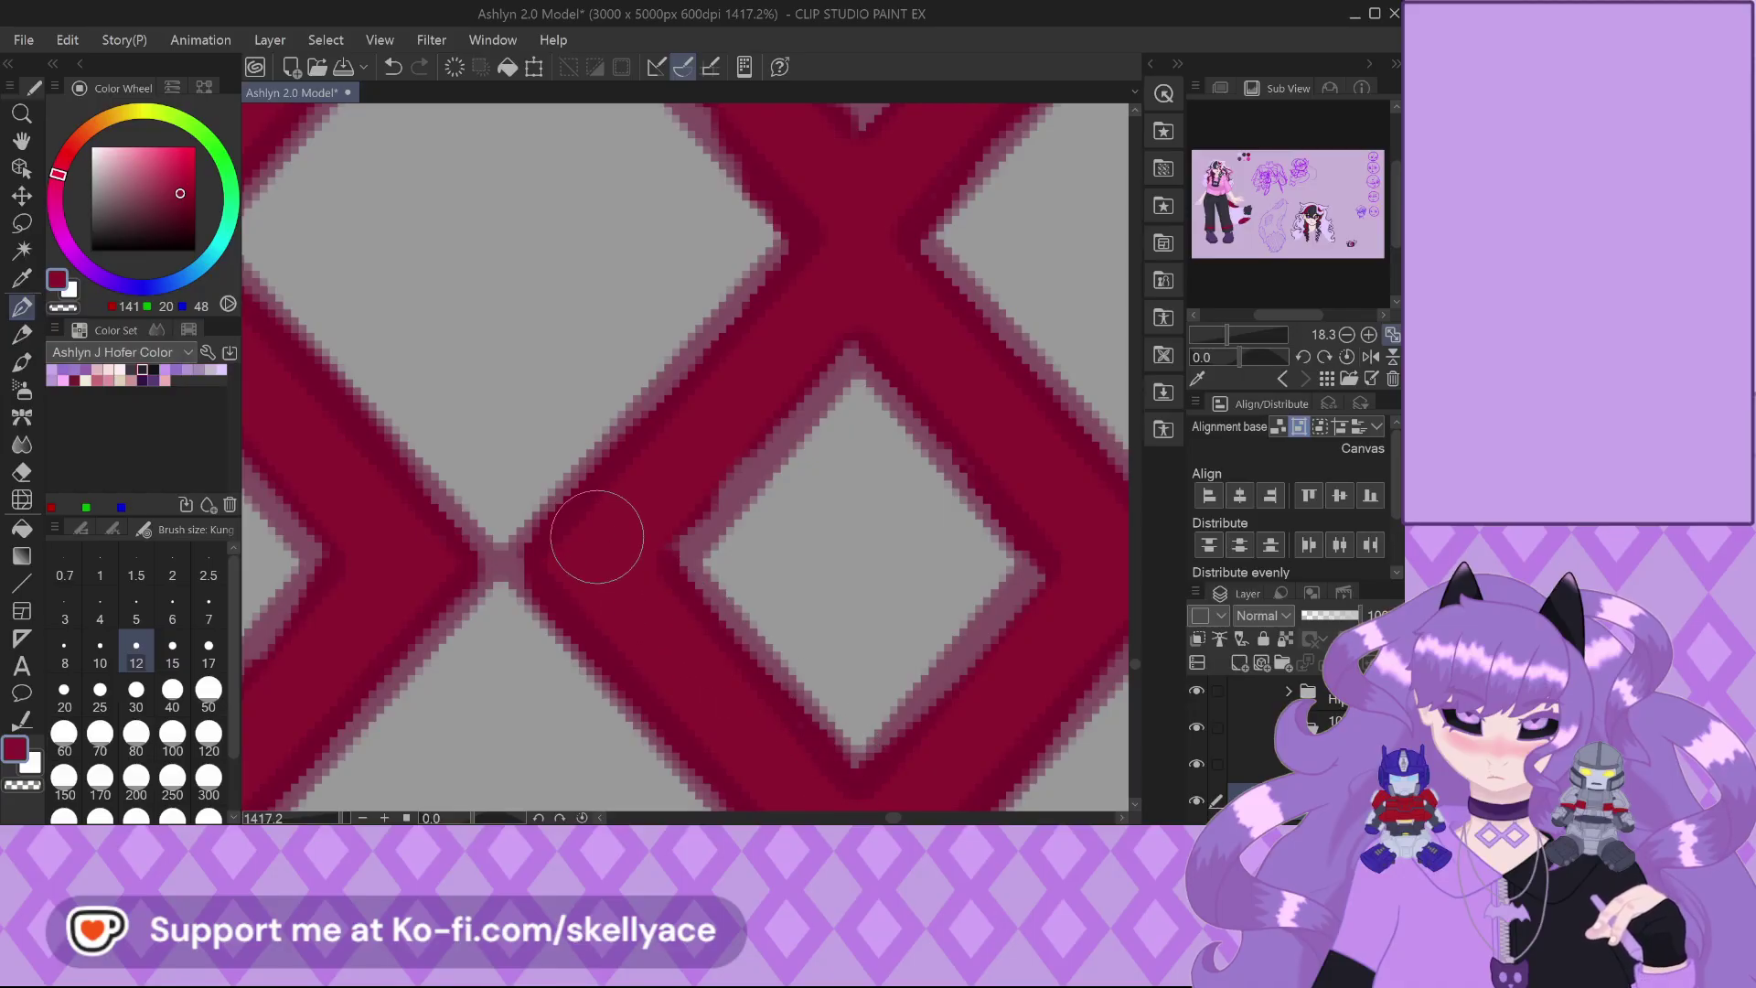
left_click_drag(686, 523, 801, 398)
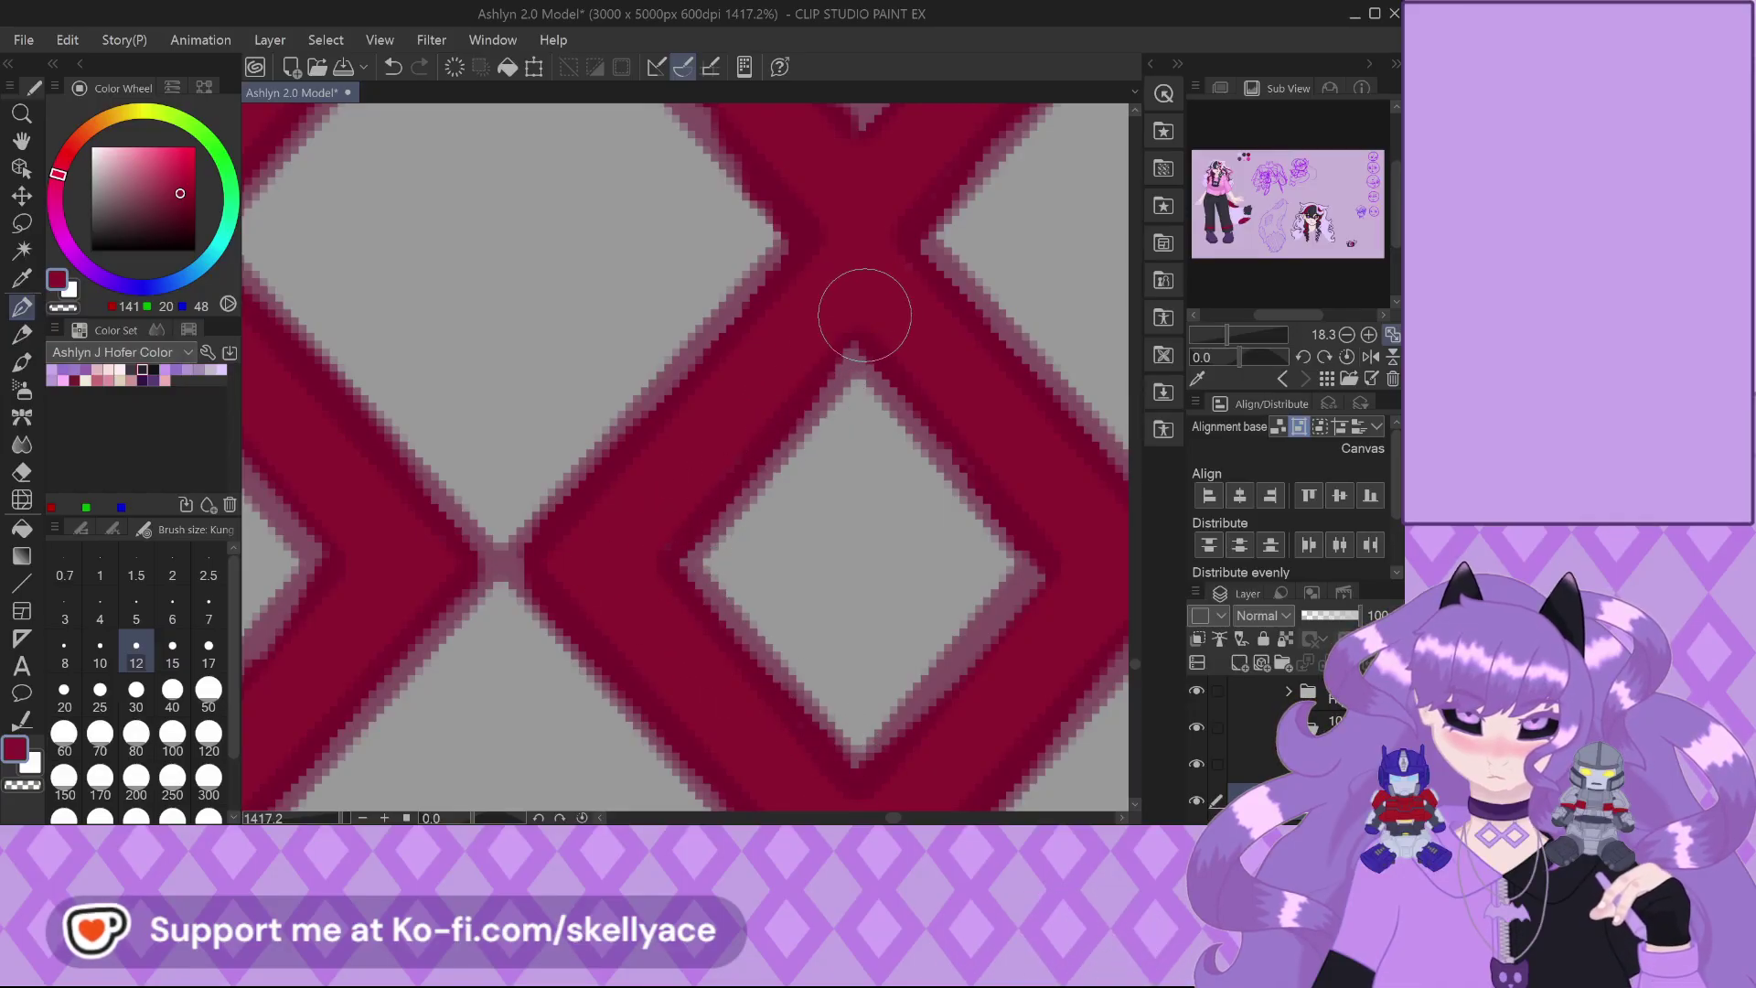
Paint crimson along the outer and inner edges of the lower-left side of the third column's upper diamond
scroll(568, 596, "down", 3)
scroll(548, 223, "up", 4)
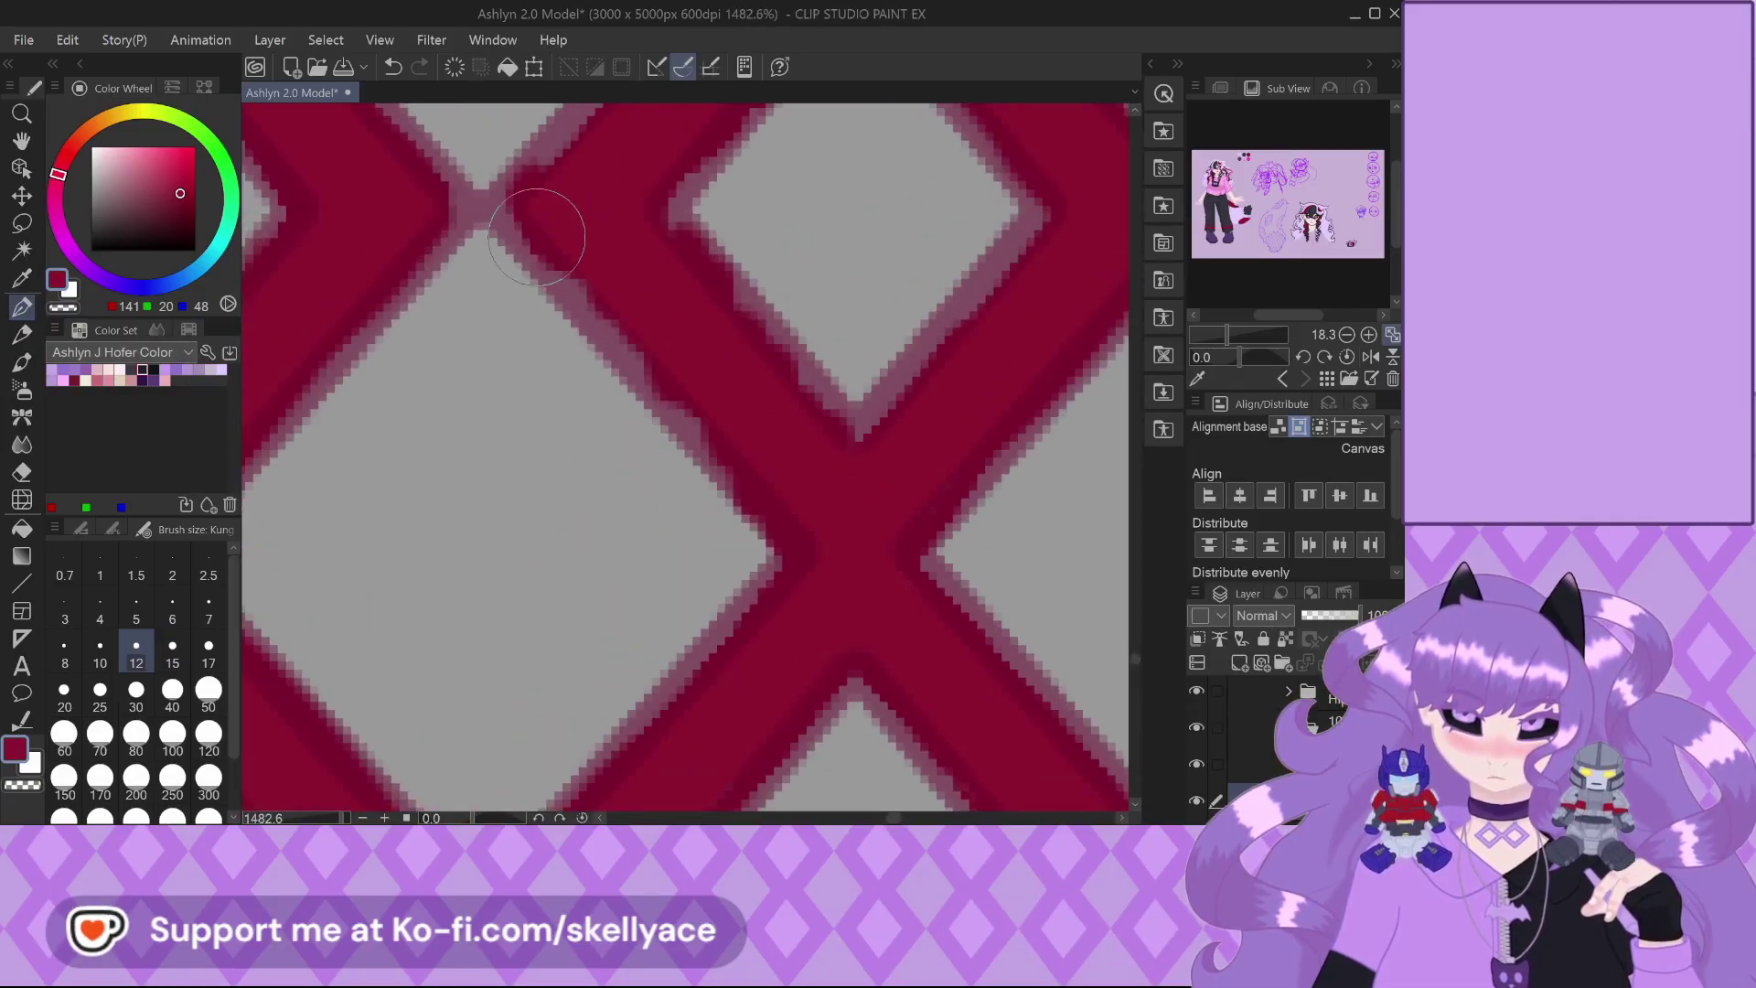
left_click_drag(514, 211, 826, 538)
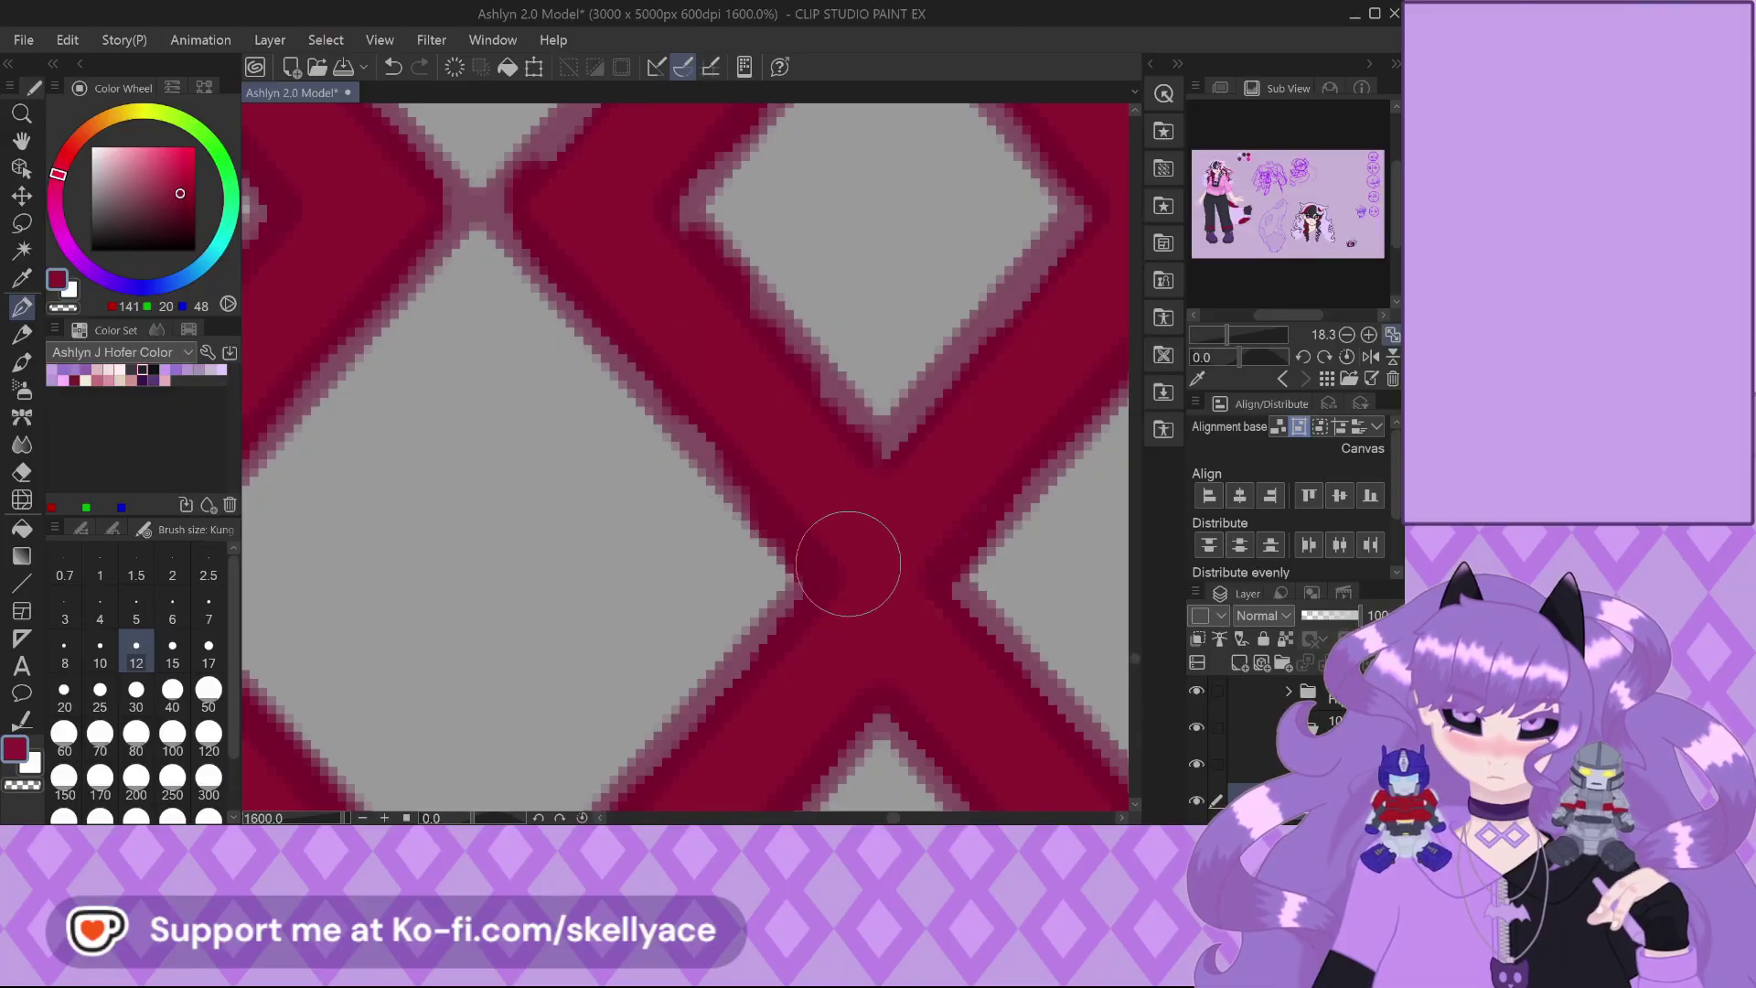
left_click_drag(667, 189, 902, 486)
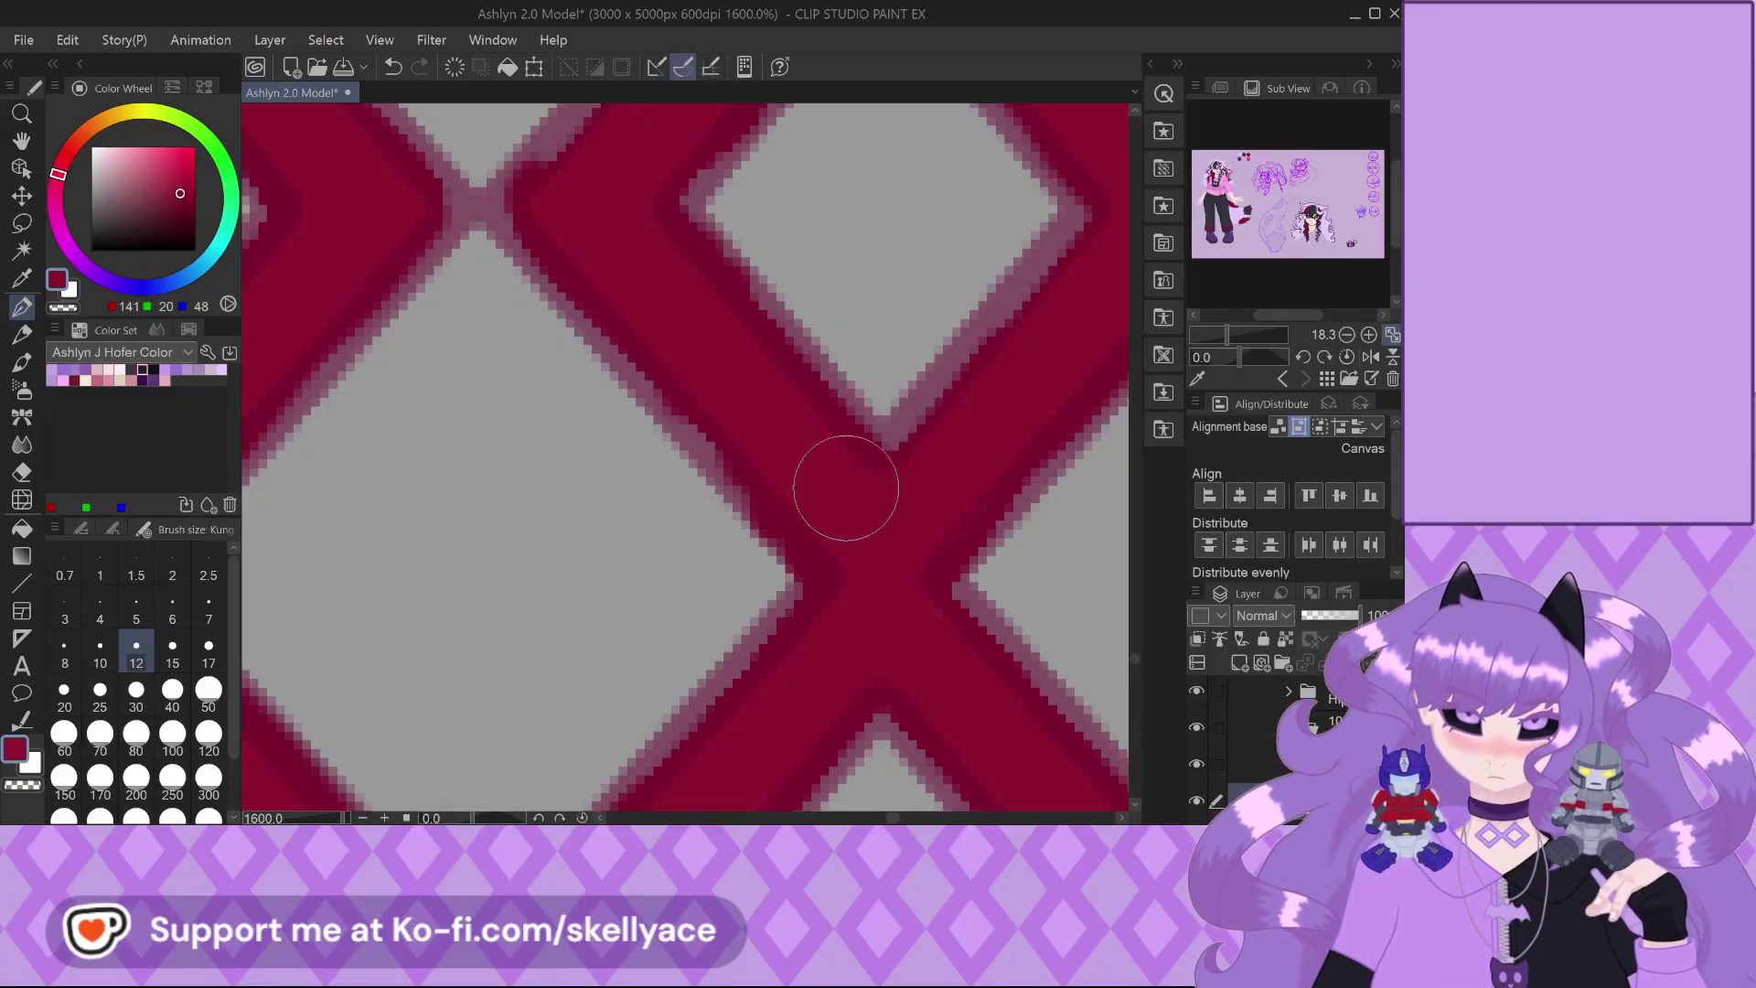
Even out the inner lower-right and upper-right edges of the third column's upper diamond
scroll(826, 459, "down", 3)
scroll(900, 296, "up", 3)
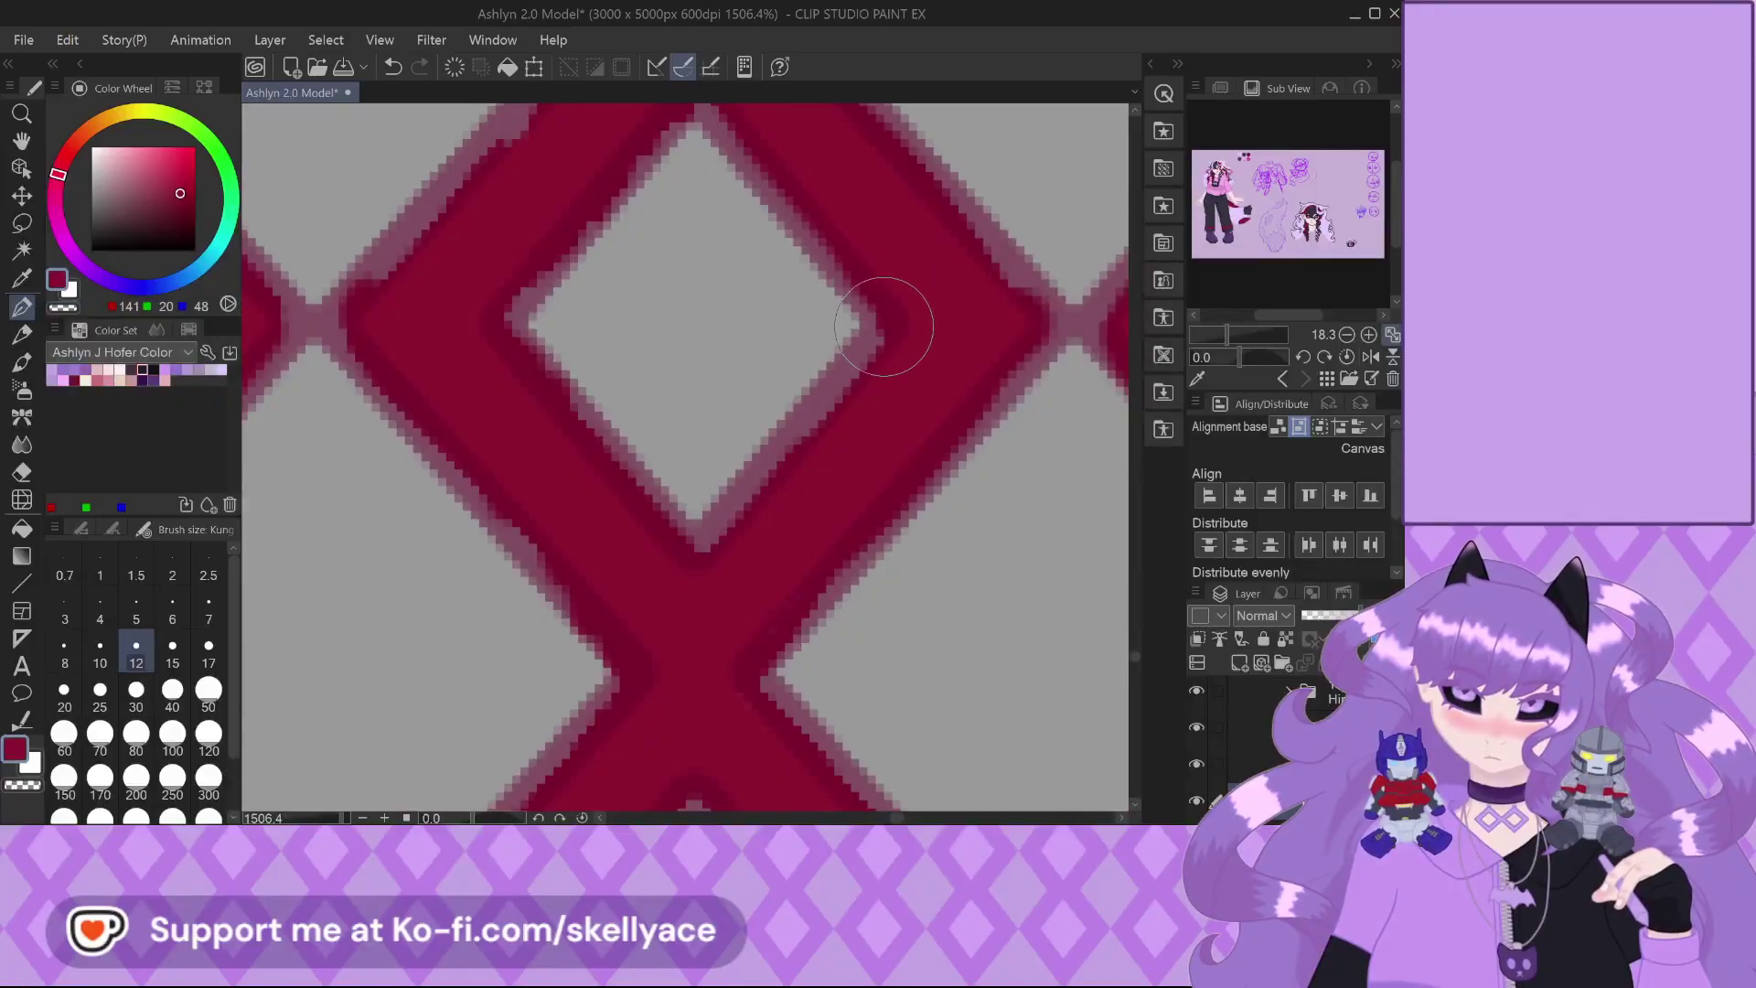
left_click_drag(790, 464, 674, 568)
scroll(674, 568, "down", 3)
scroll(681, 263, "up", 3)
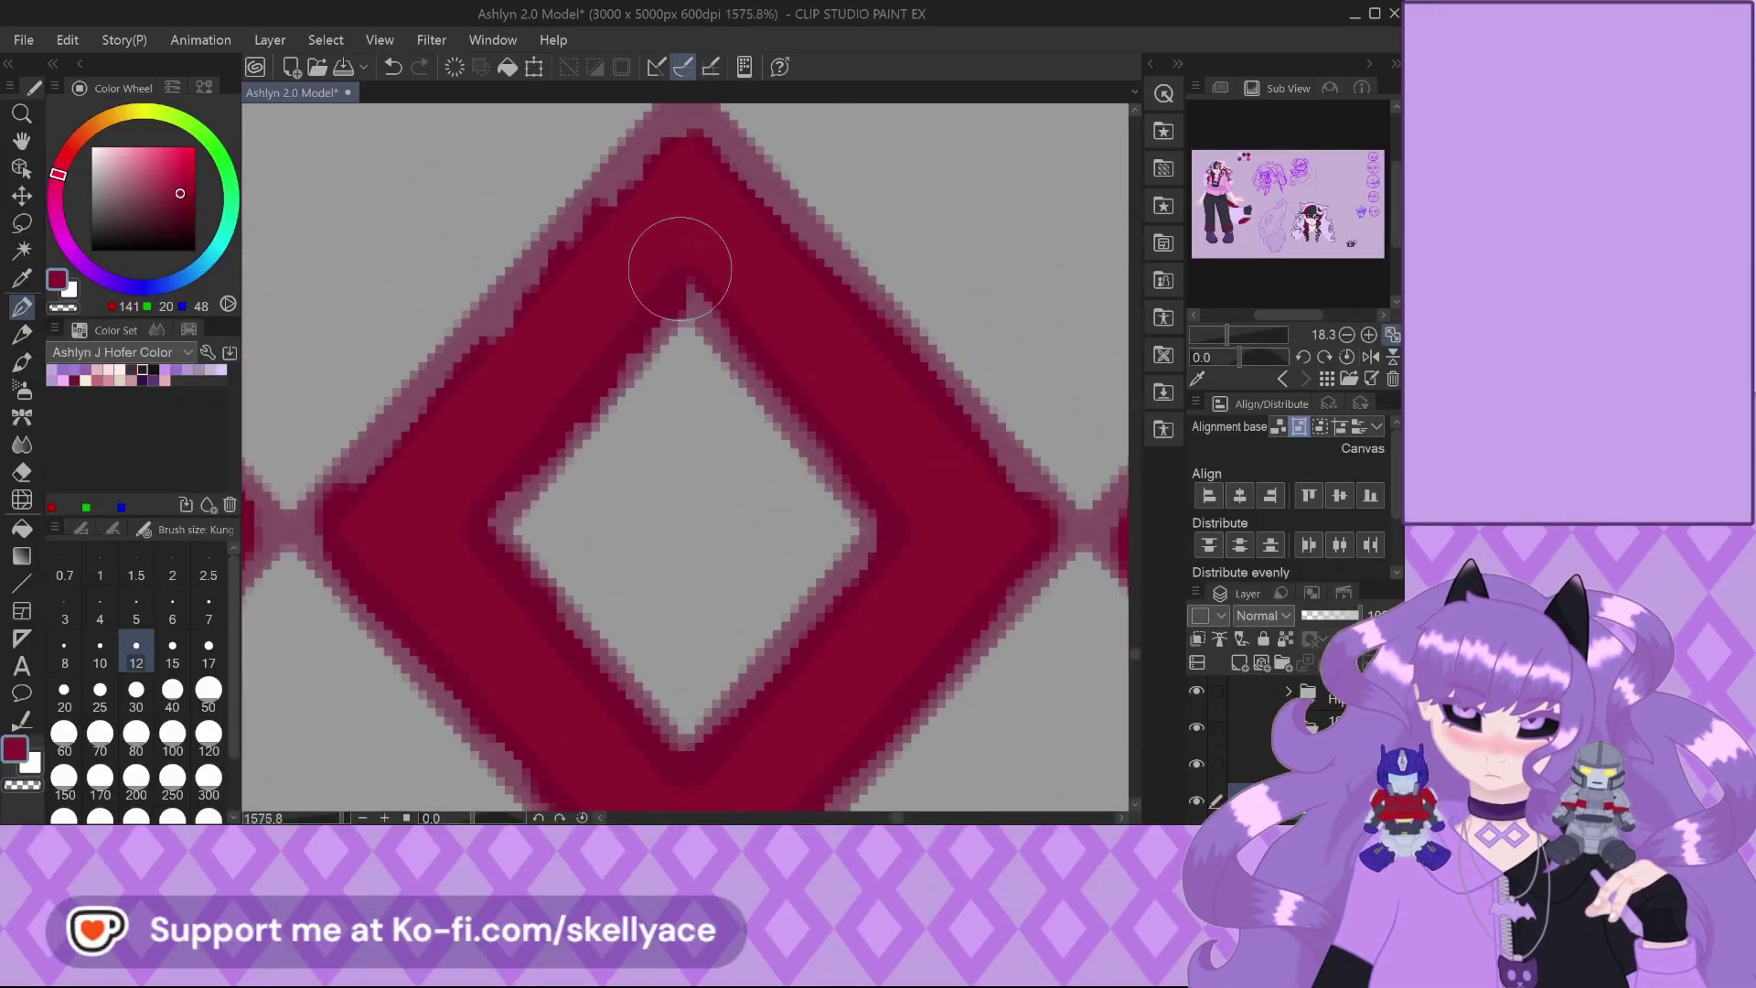
left_click_drag(684, 287, 831, 392)
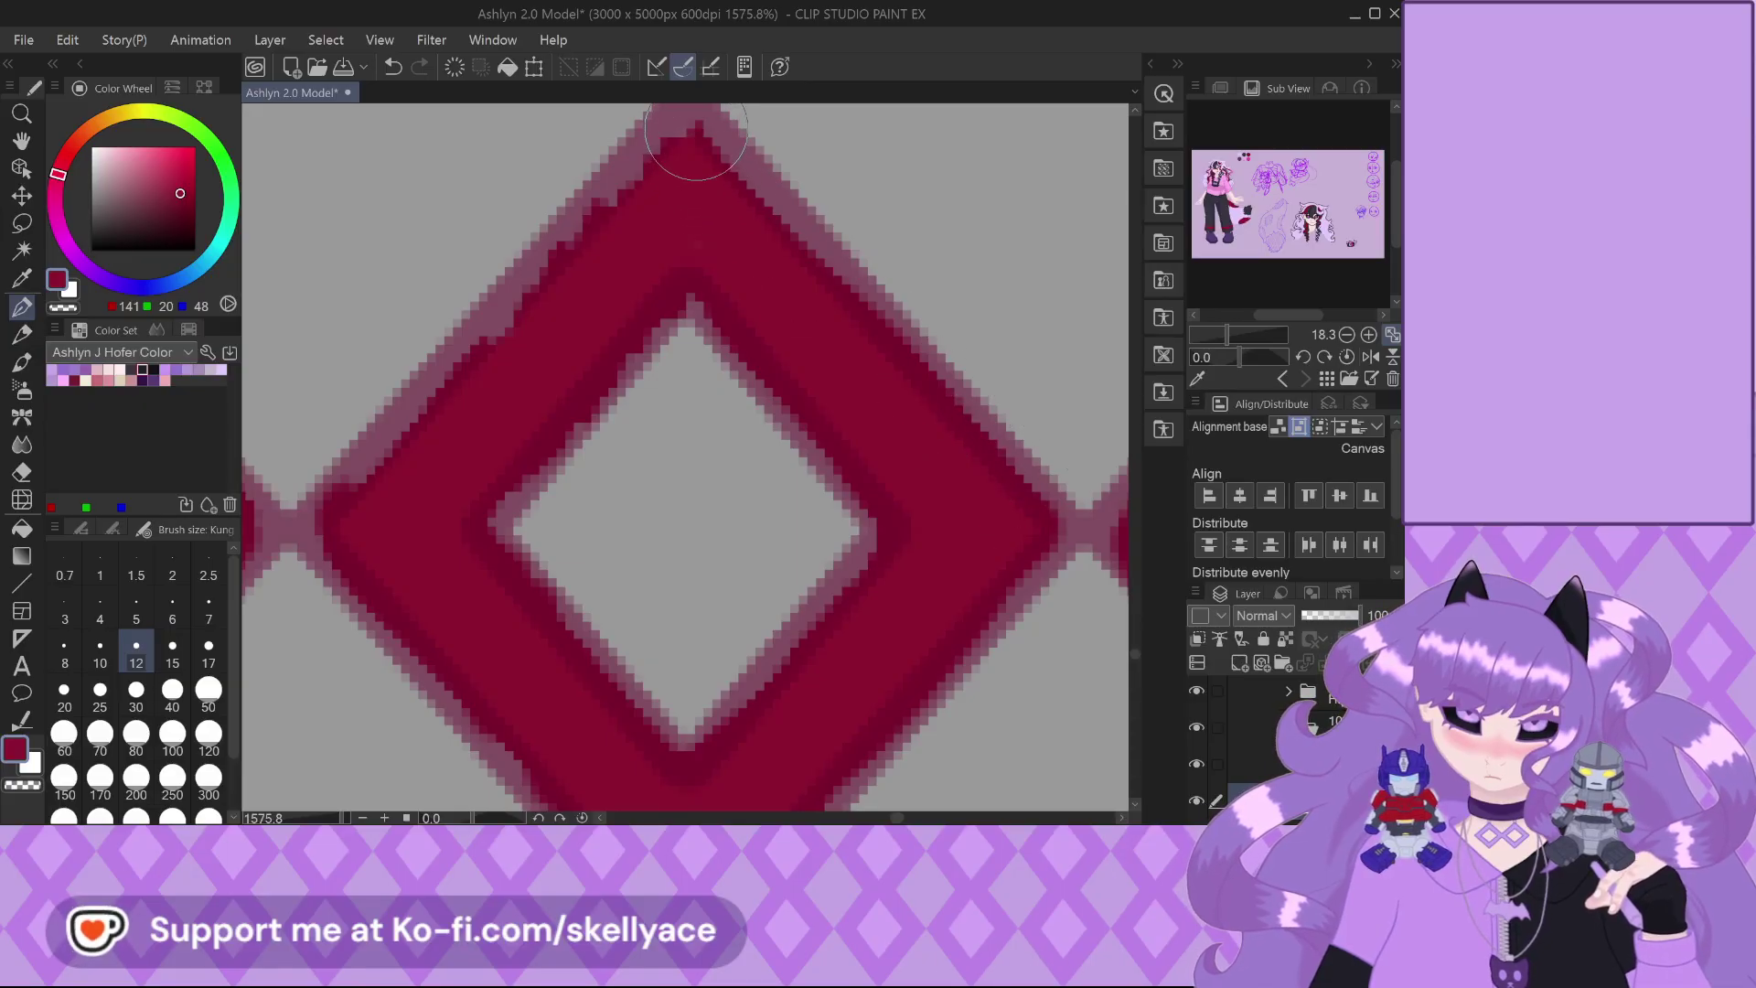
Retrace the top tip and outer upper sides of the third column's upper diamond in crimson
left_click_drag(696, 128, 963, 403)
key("ctrl+z")
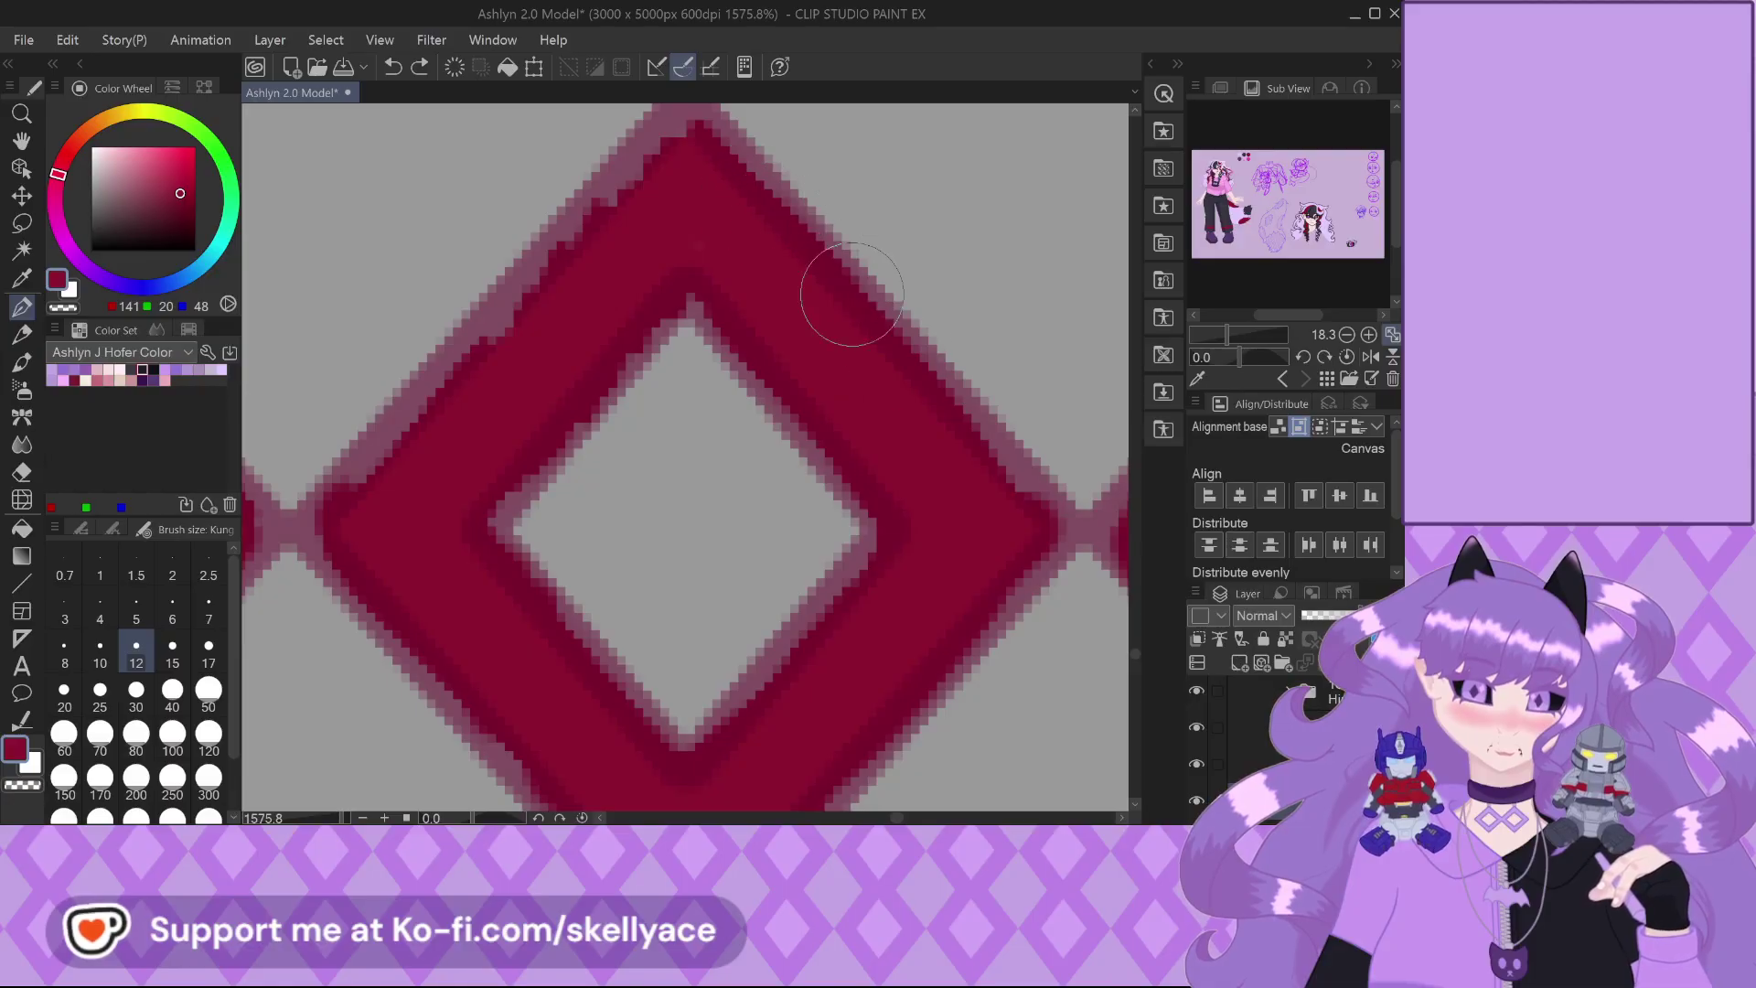
mouse_move(686, 137)
left_mouse_down()
mouse_move(511, 345)
mouse_move(552, 275)
mouse_move(366, 490)
left_mouse_up()
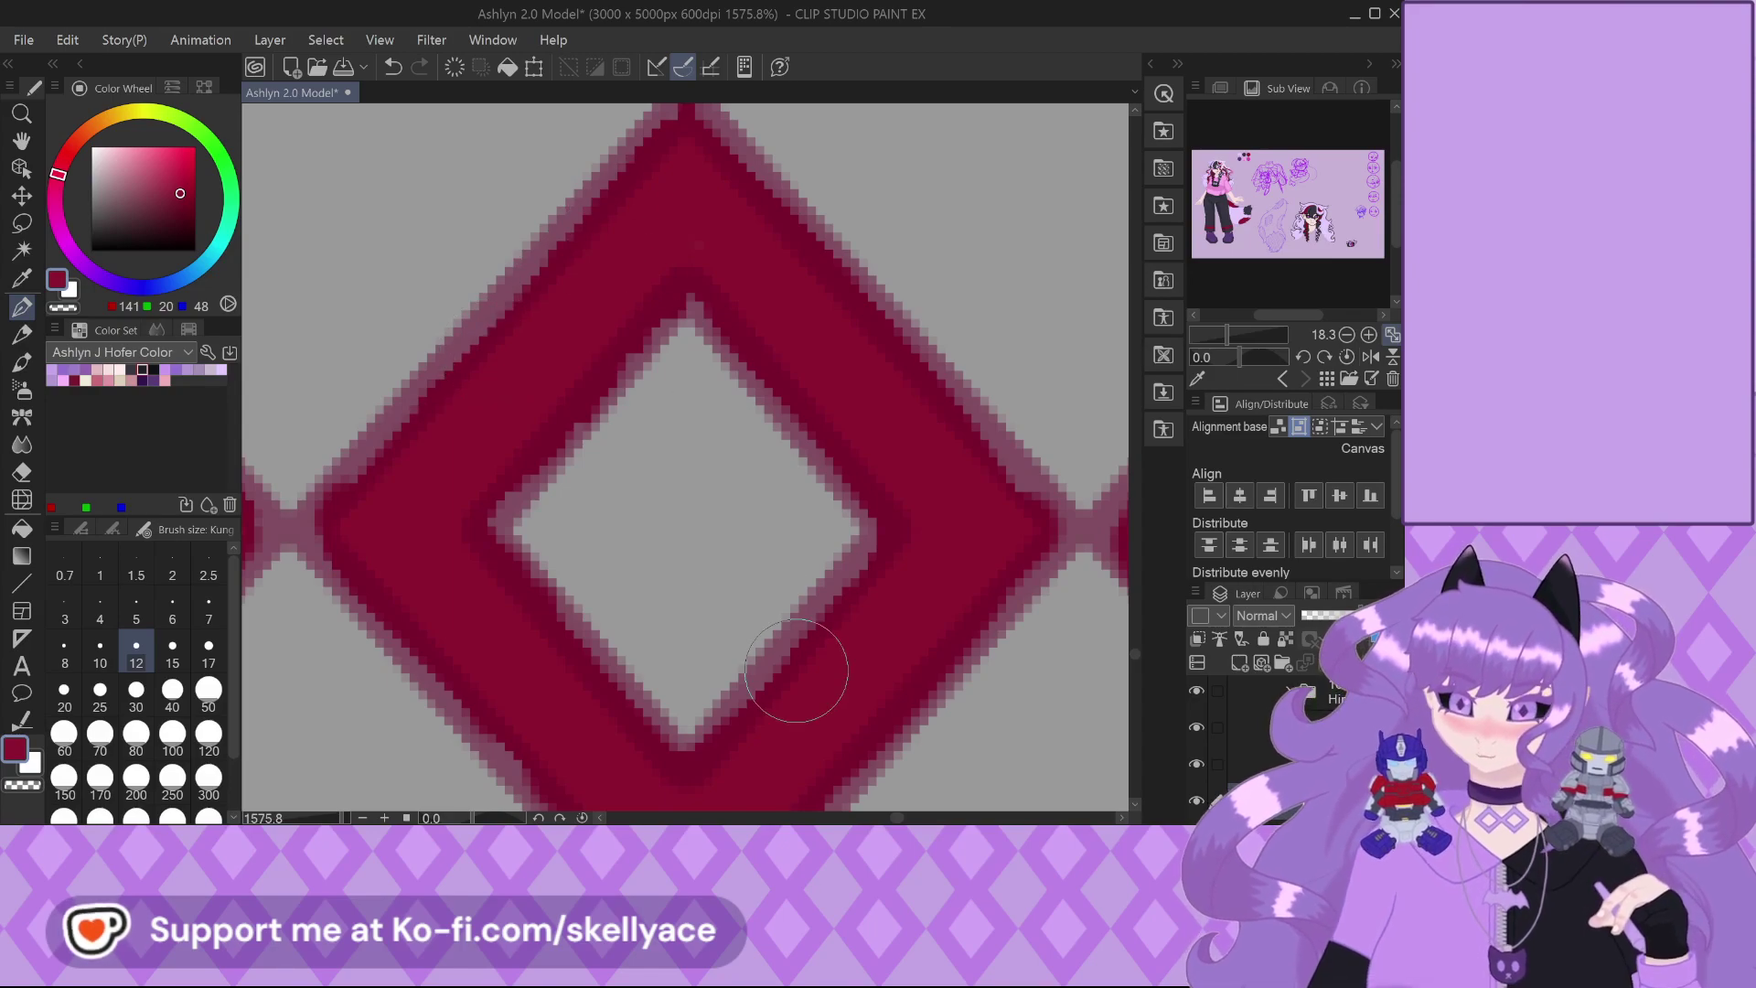
scroll(593, 439, "down", 3)
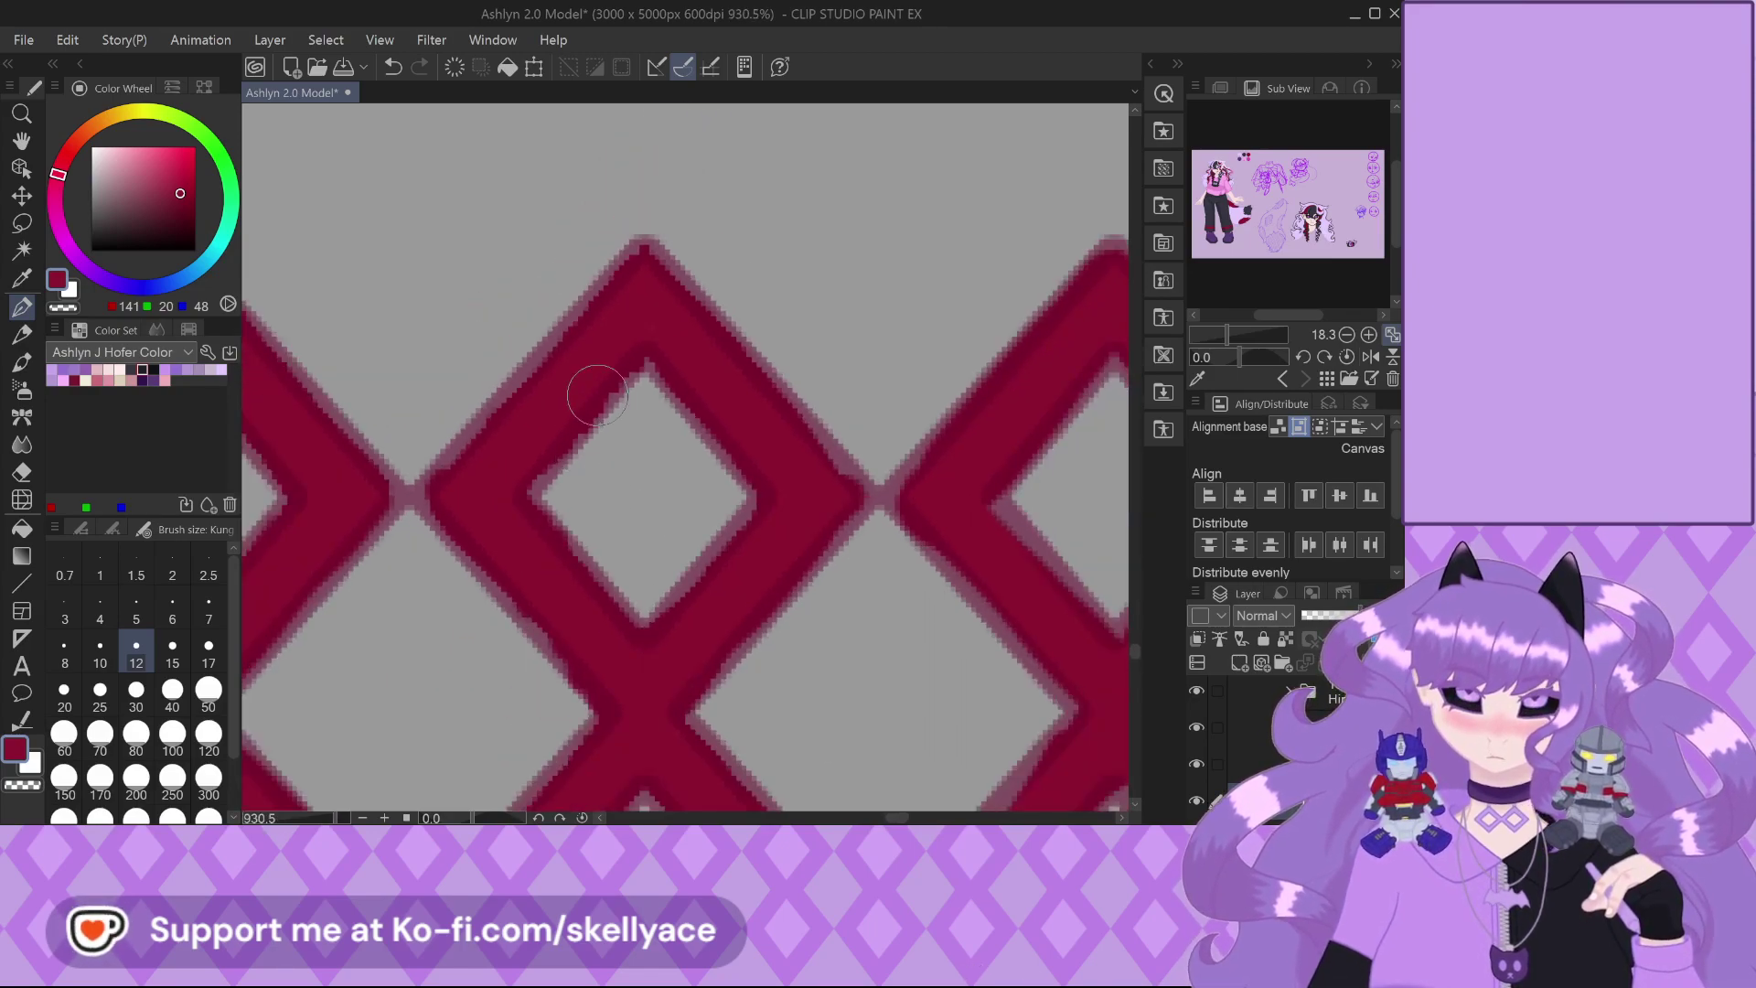
scroll(803, 551, "up", 2)
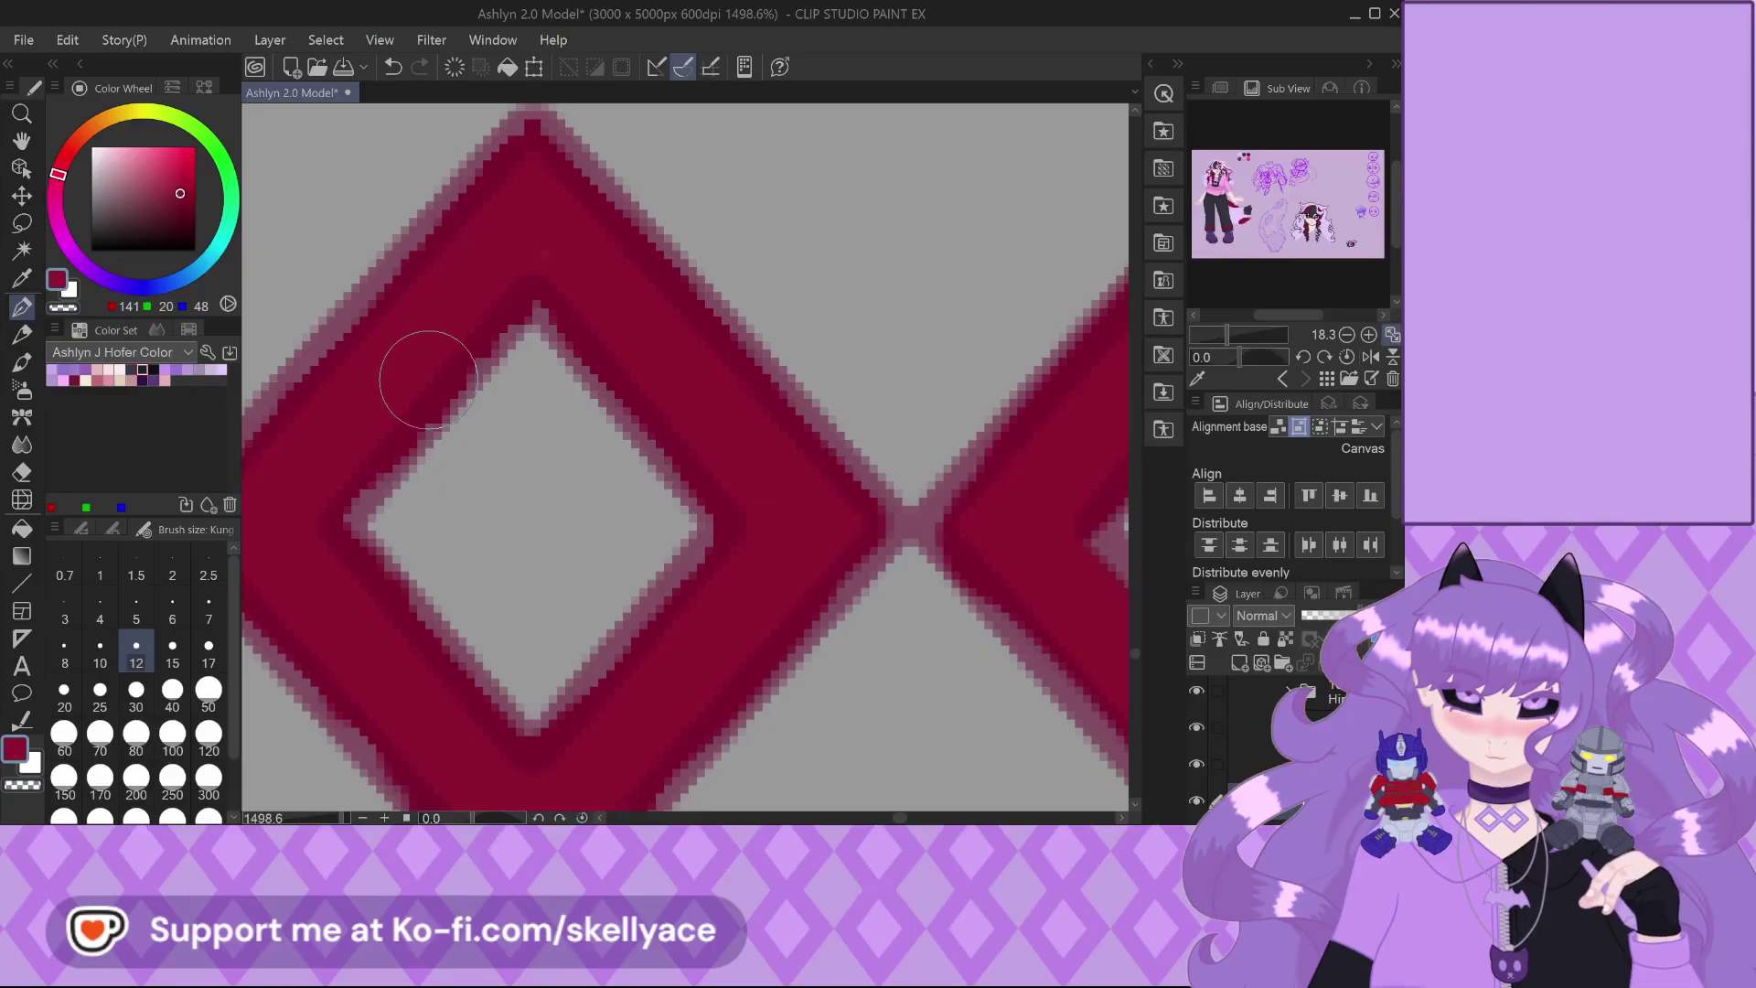
Fill the uneven edges along the lower sides of the fourth column's upper diamond and around the crossing below it
scroll(427, 376, "down", 2)
scroll(764, 521, "up", 2)
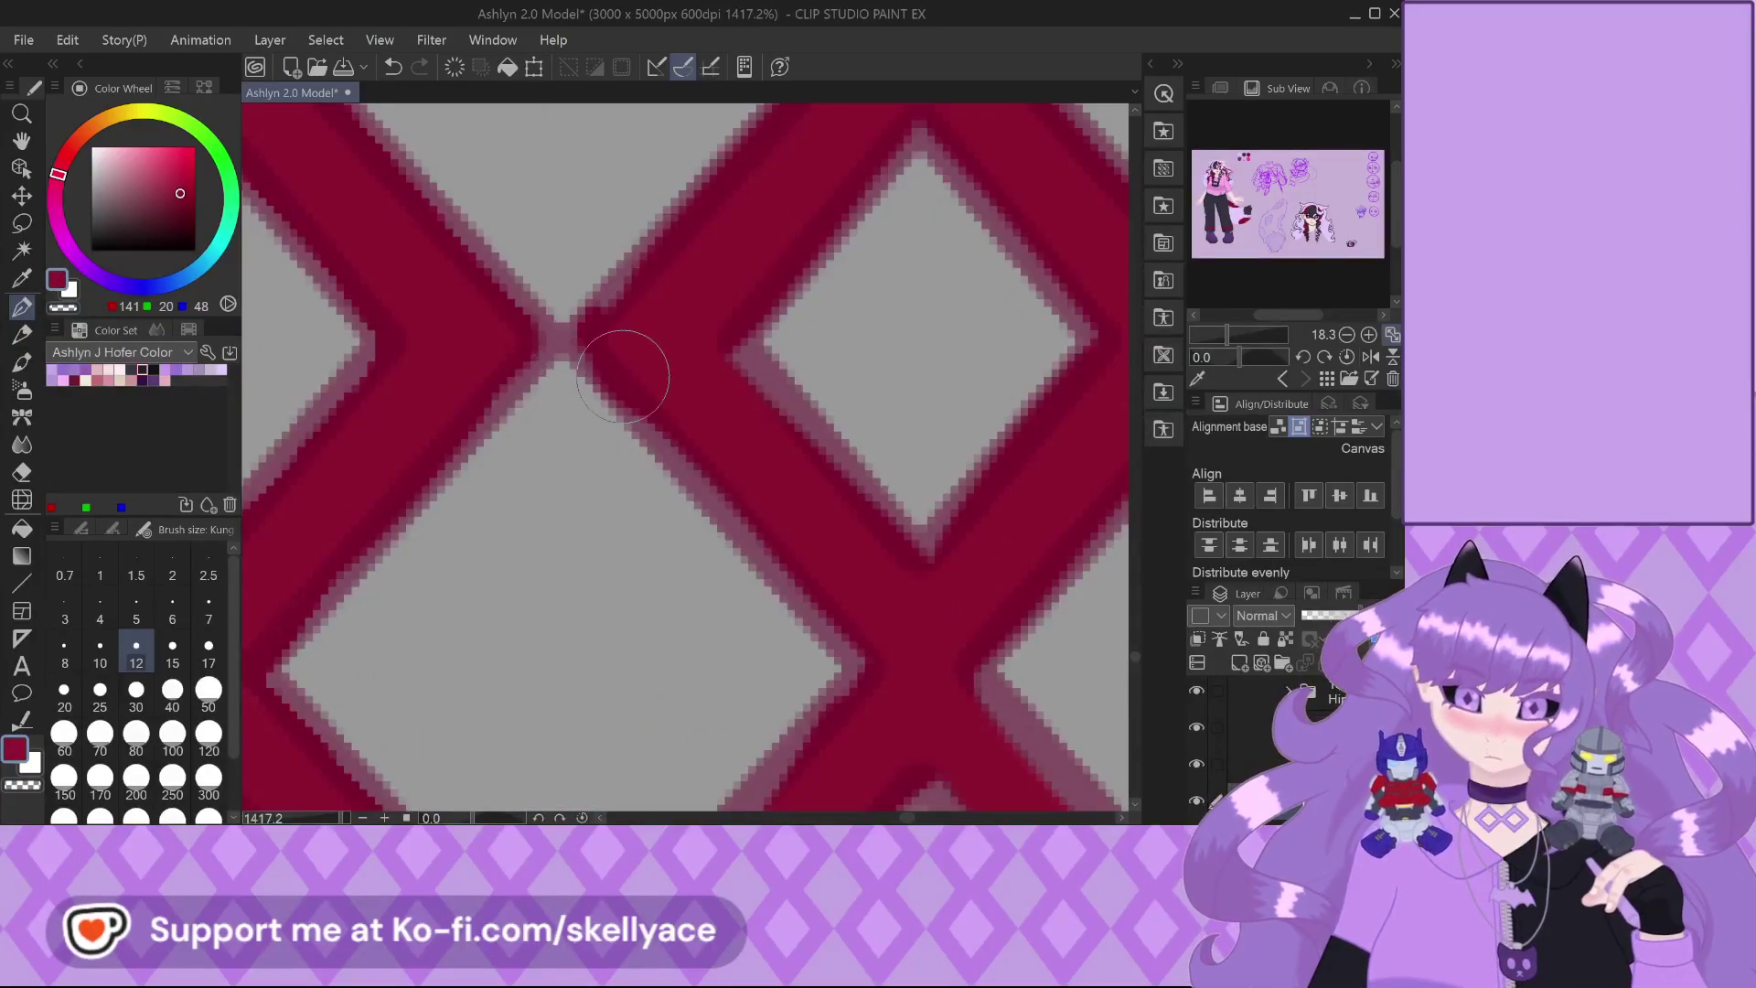
scroll(503, 297, "down", 1)
scroll(835, 635, "down", 2)
scroll(674, 403, "up", 3)
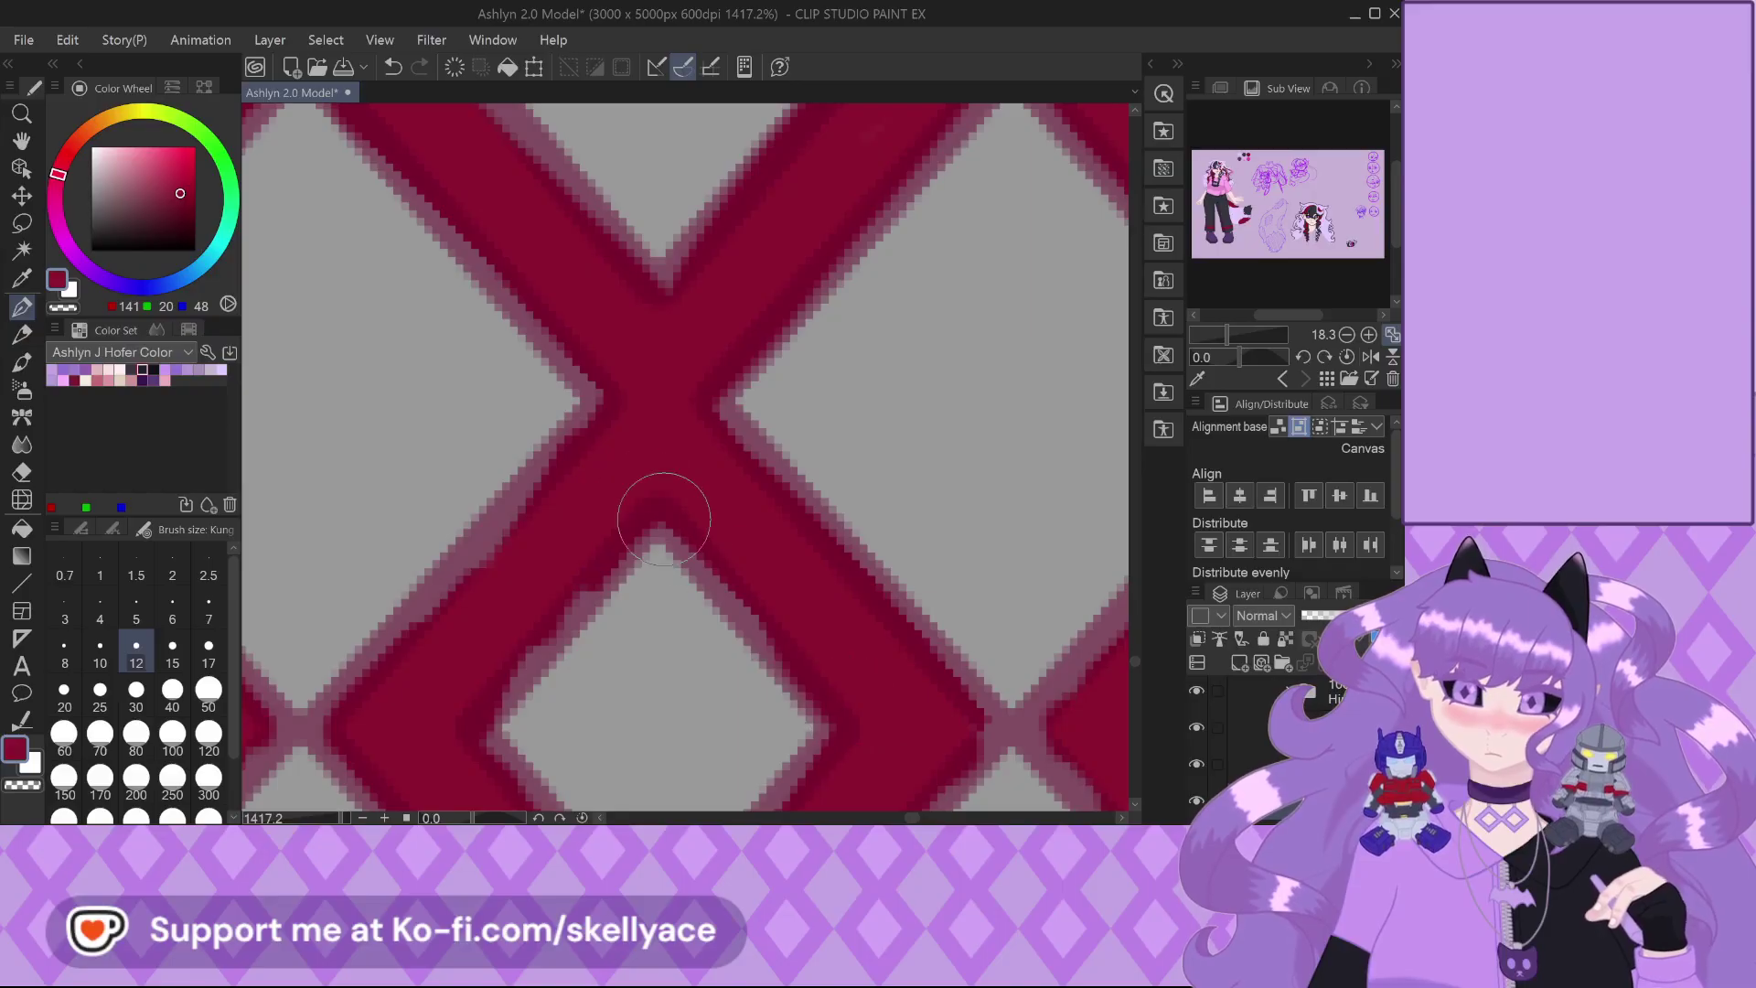
Extend the crimson fill along the outer sides, bottom tip and left corner of the fourth column's lower diamond
scroll(640, 392, "down", 4)
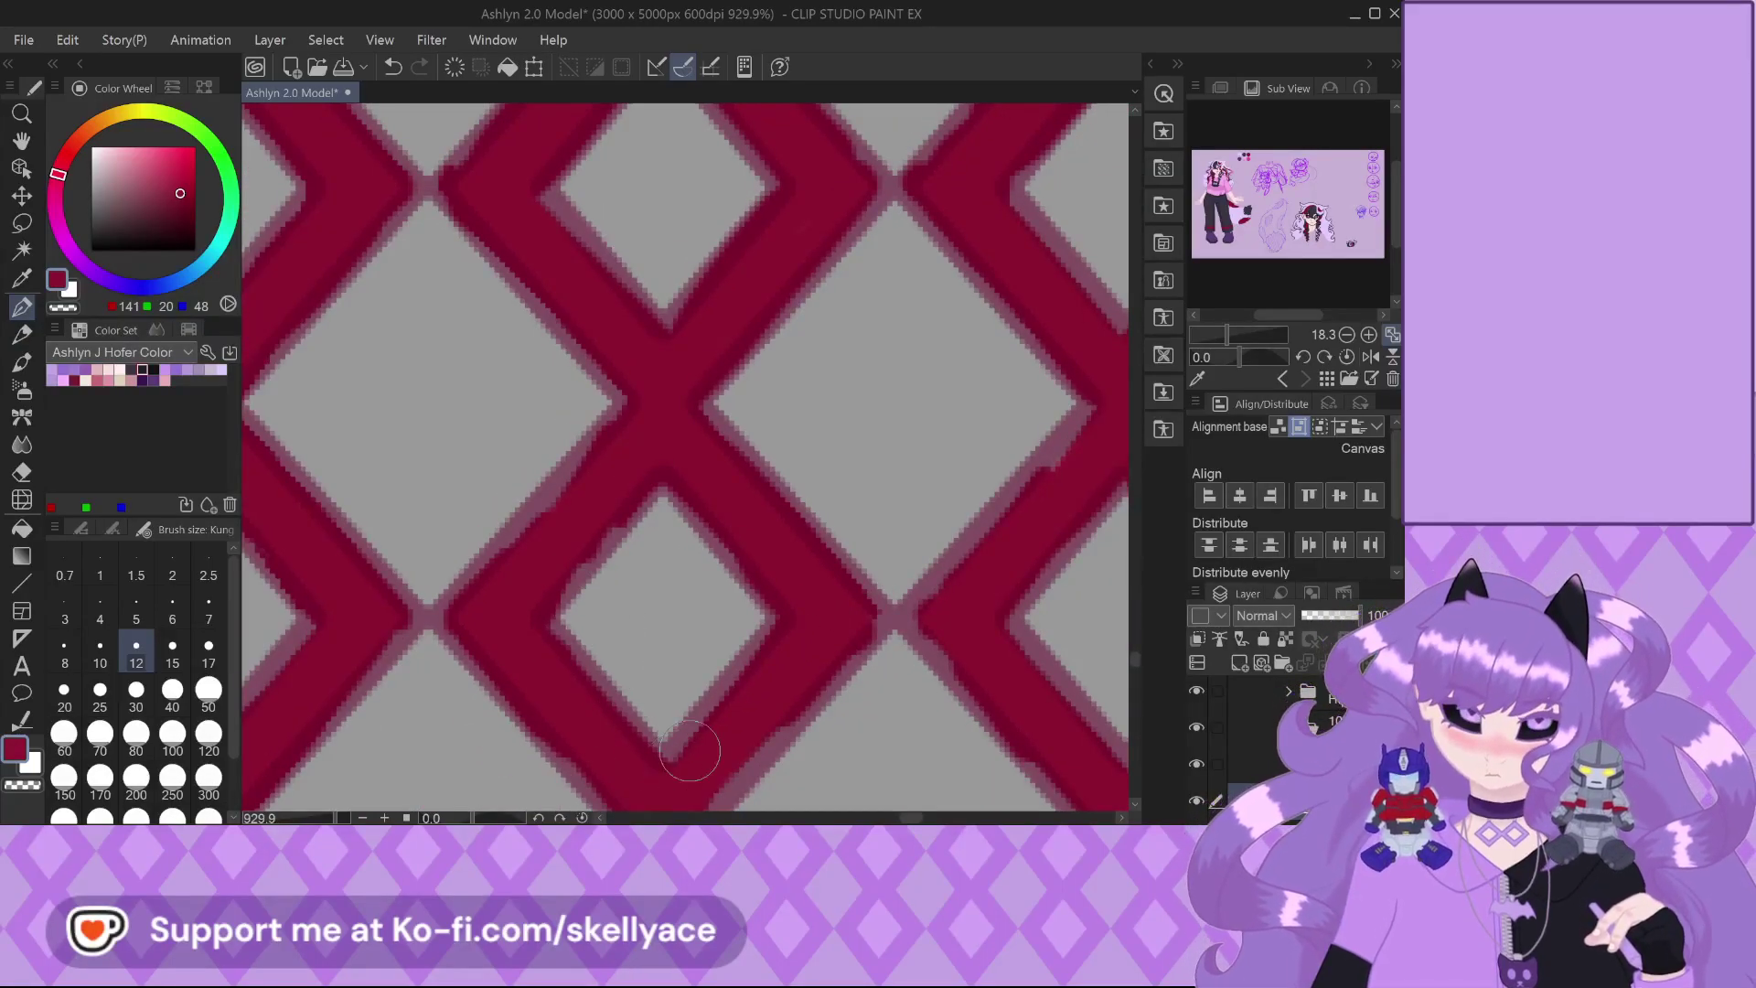
scroll(695, 722, "down", 5)
scroll(705, 748, "up", 4)
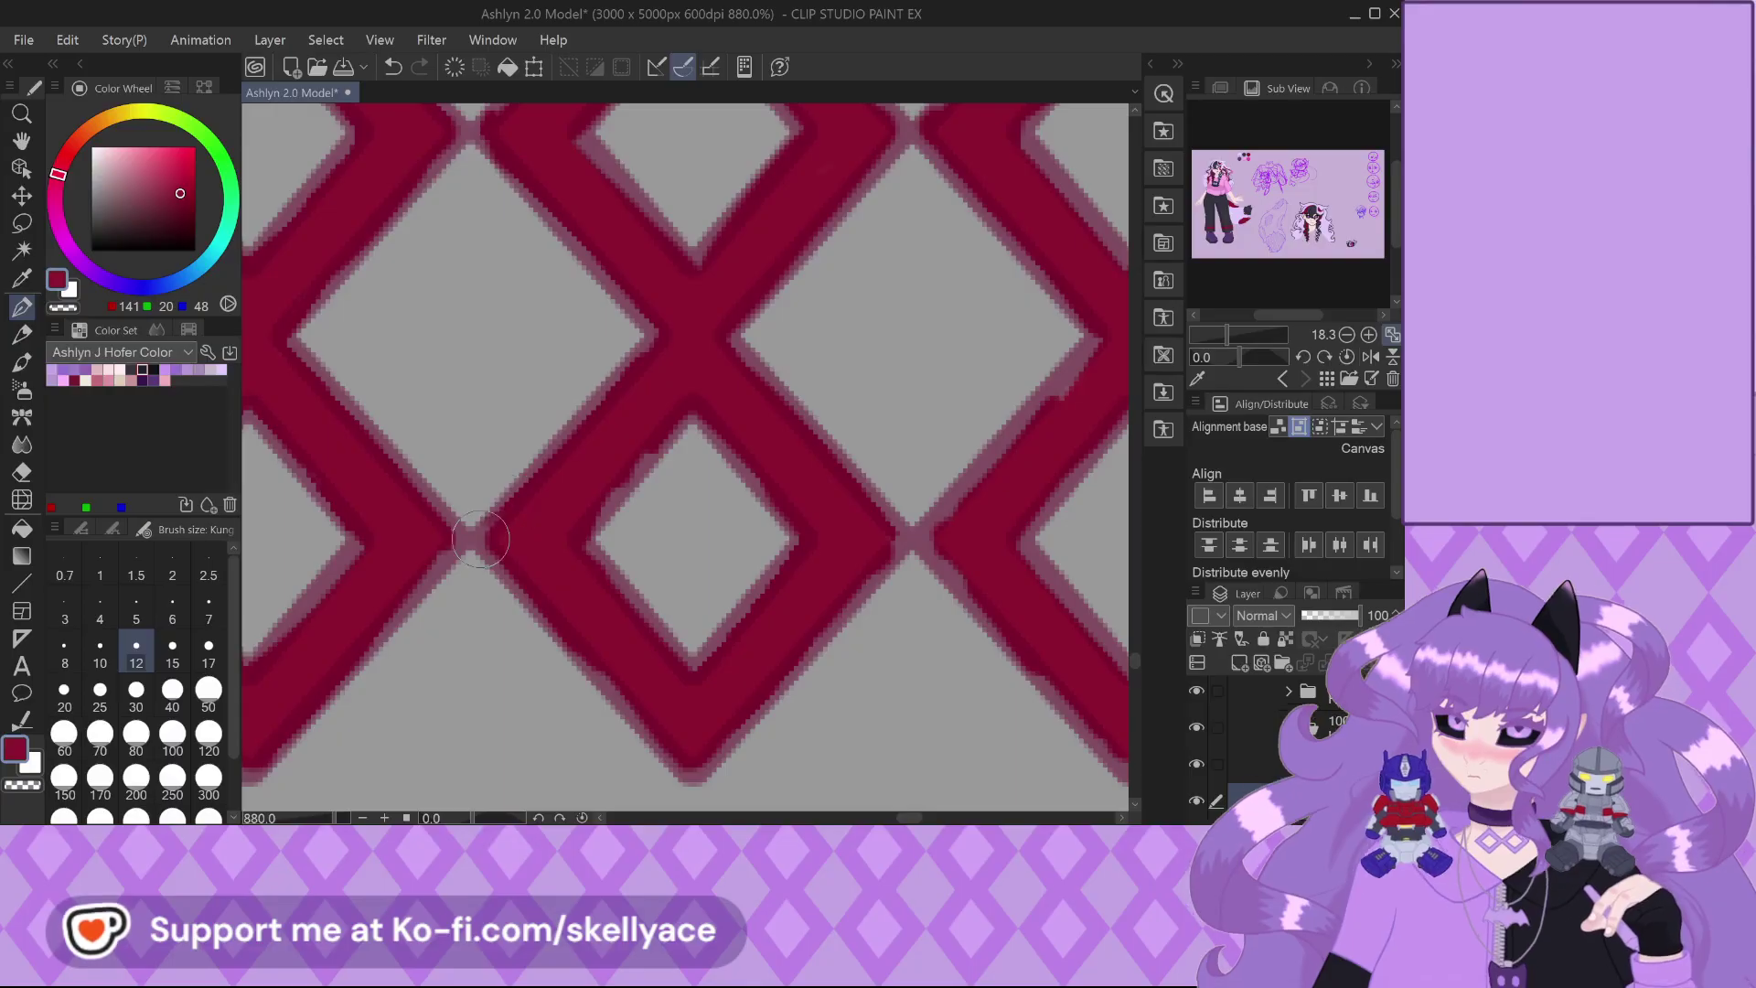
scroll(481, 533, "down", 3)
scroll(494, 533, "up", 5)
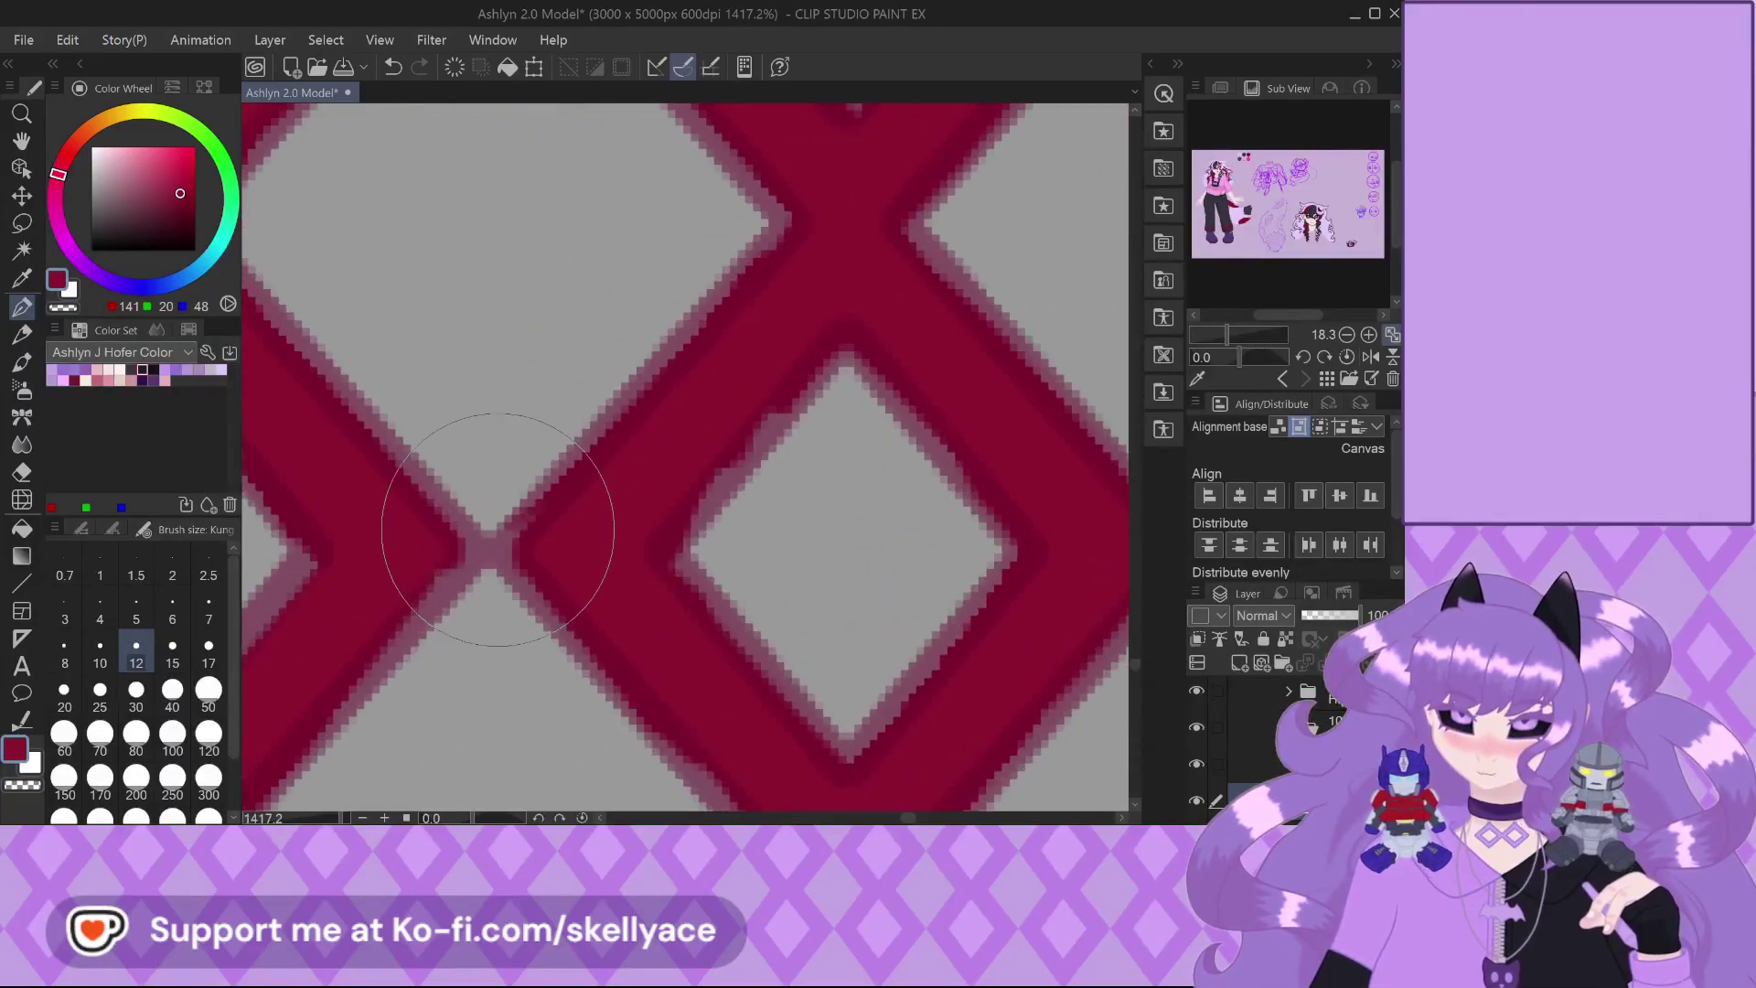
scroll(494, 525, "down", 5)
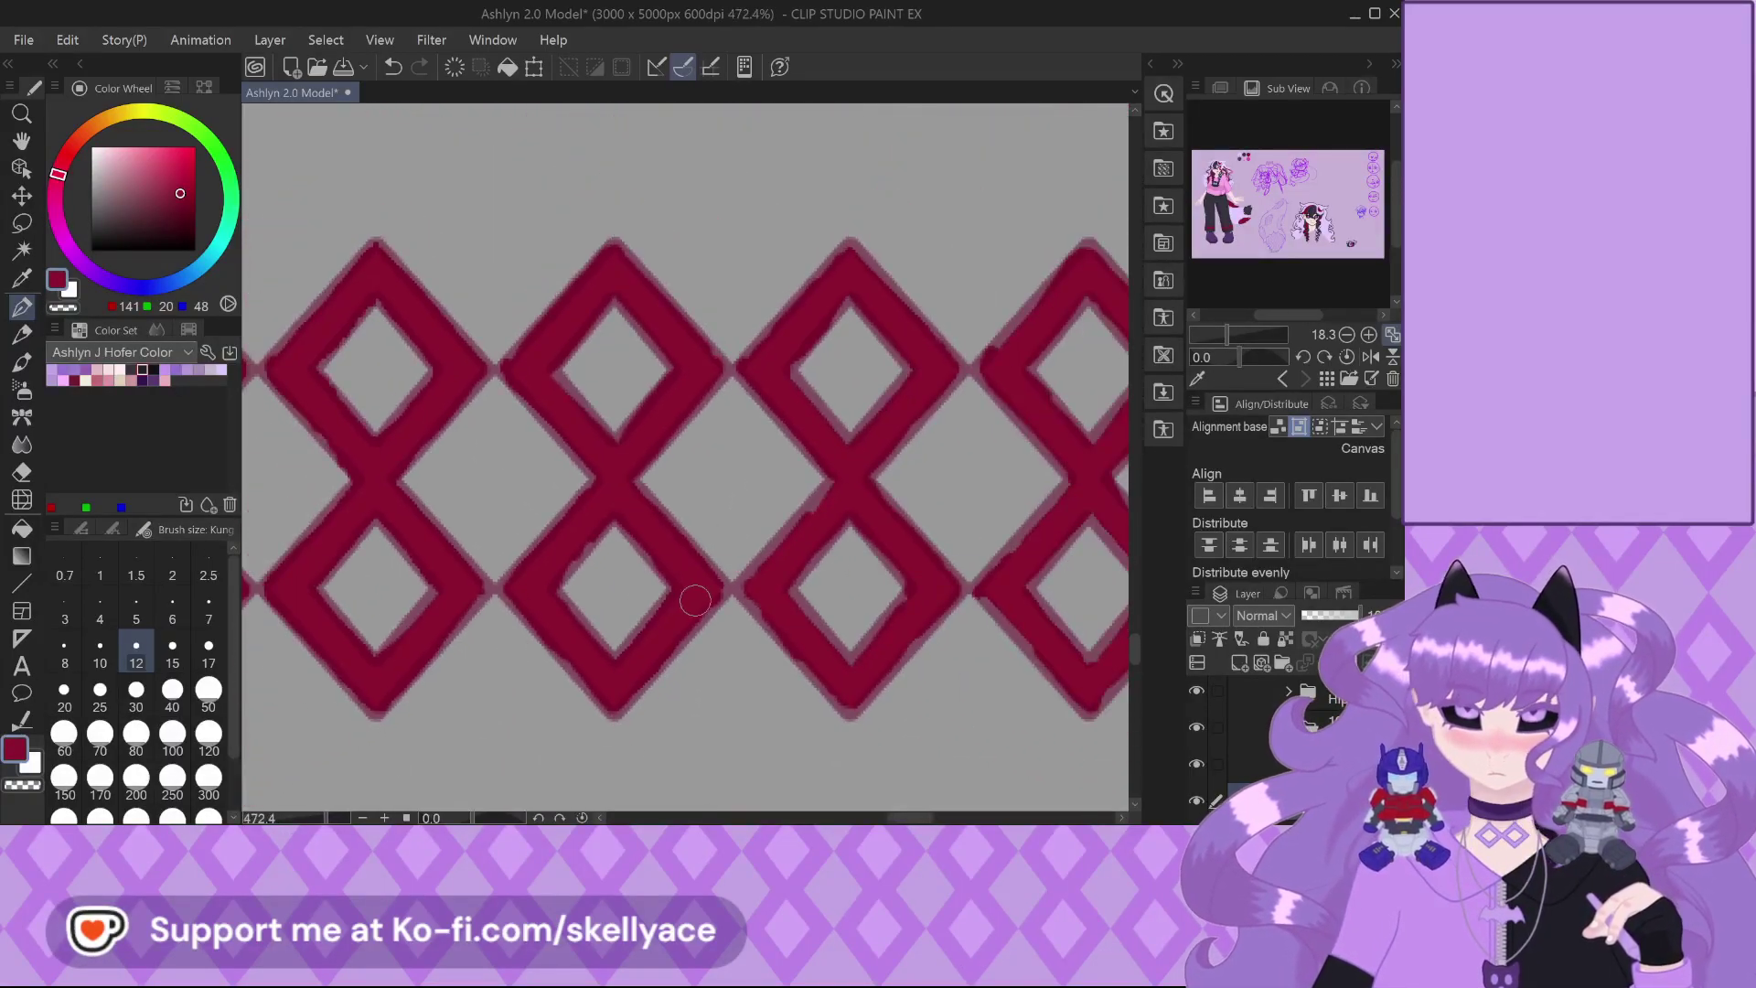
Even out the outer upper-left side, left corner and inner edges of the fifth column's lower diamond in crimson
scroll(692, 600, "up", 3)
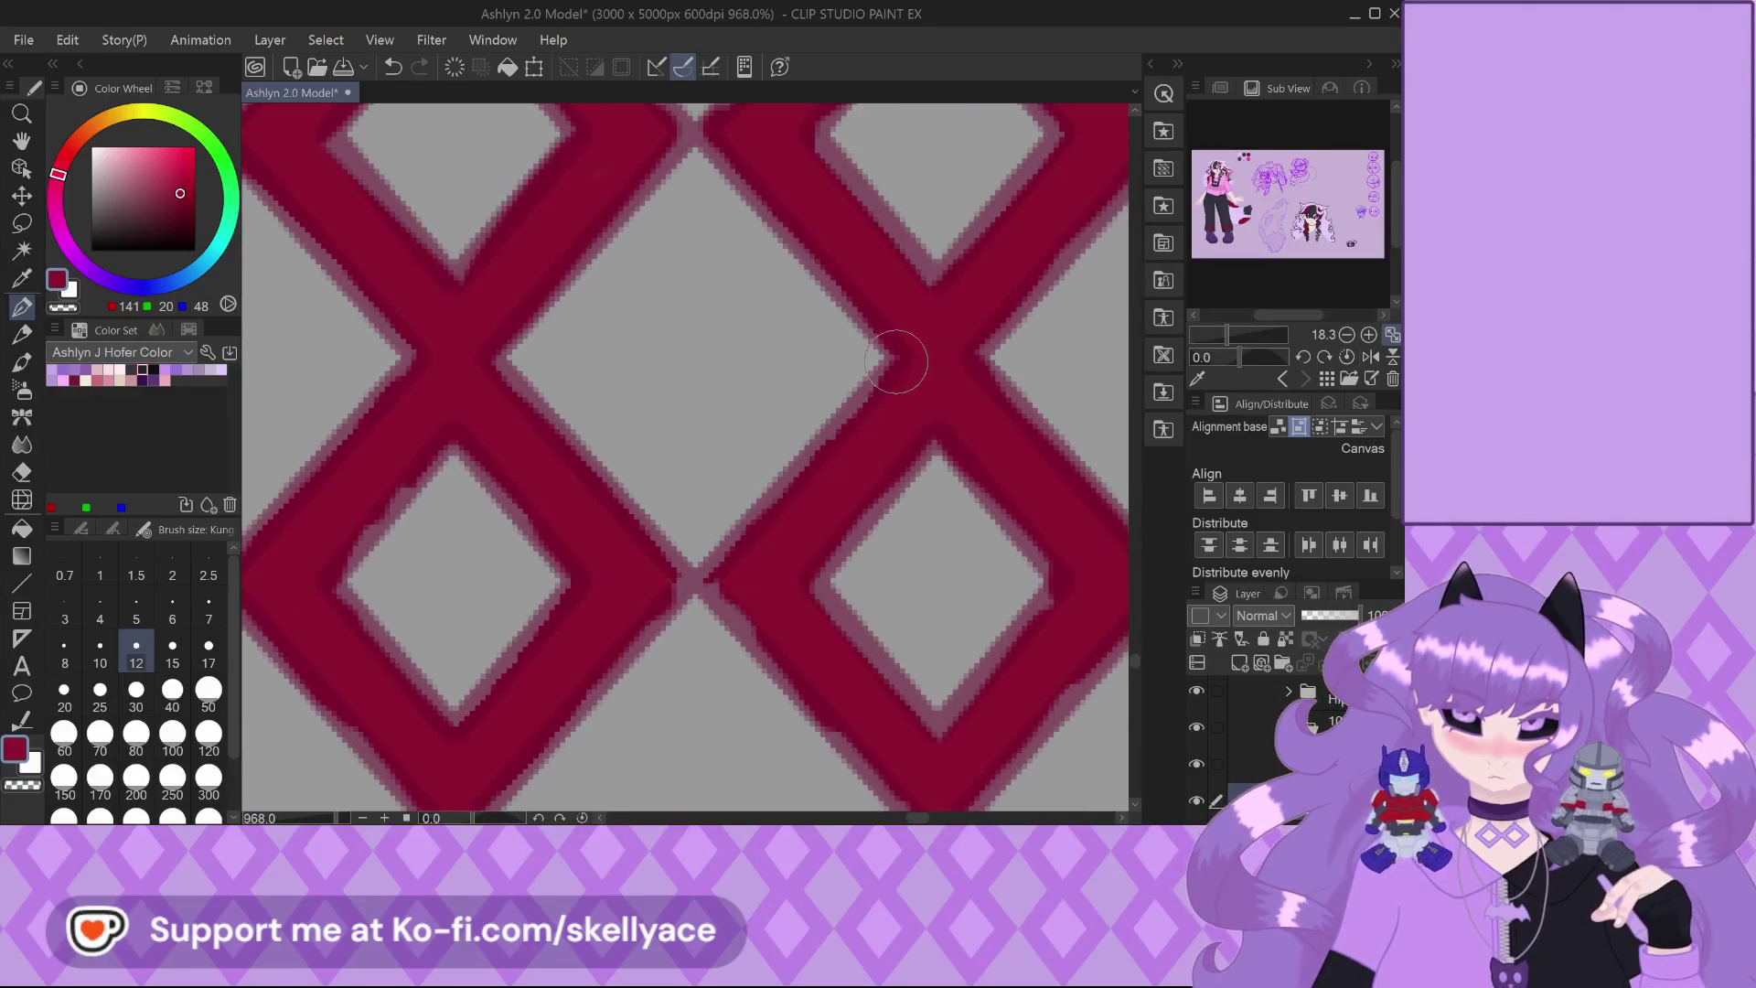
scroll(807, 486, "down", 2)
scroll(722, 485, "up", 4)
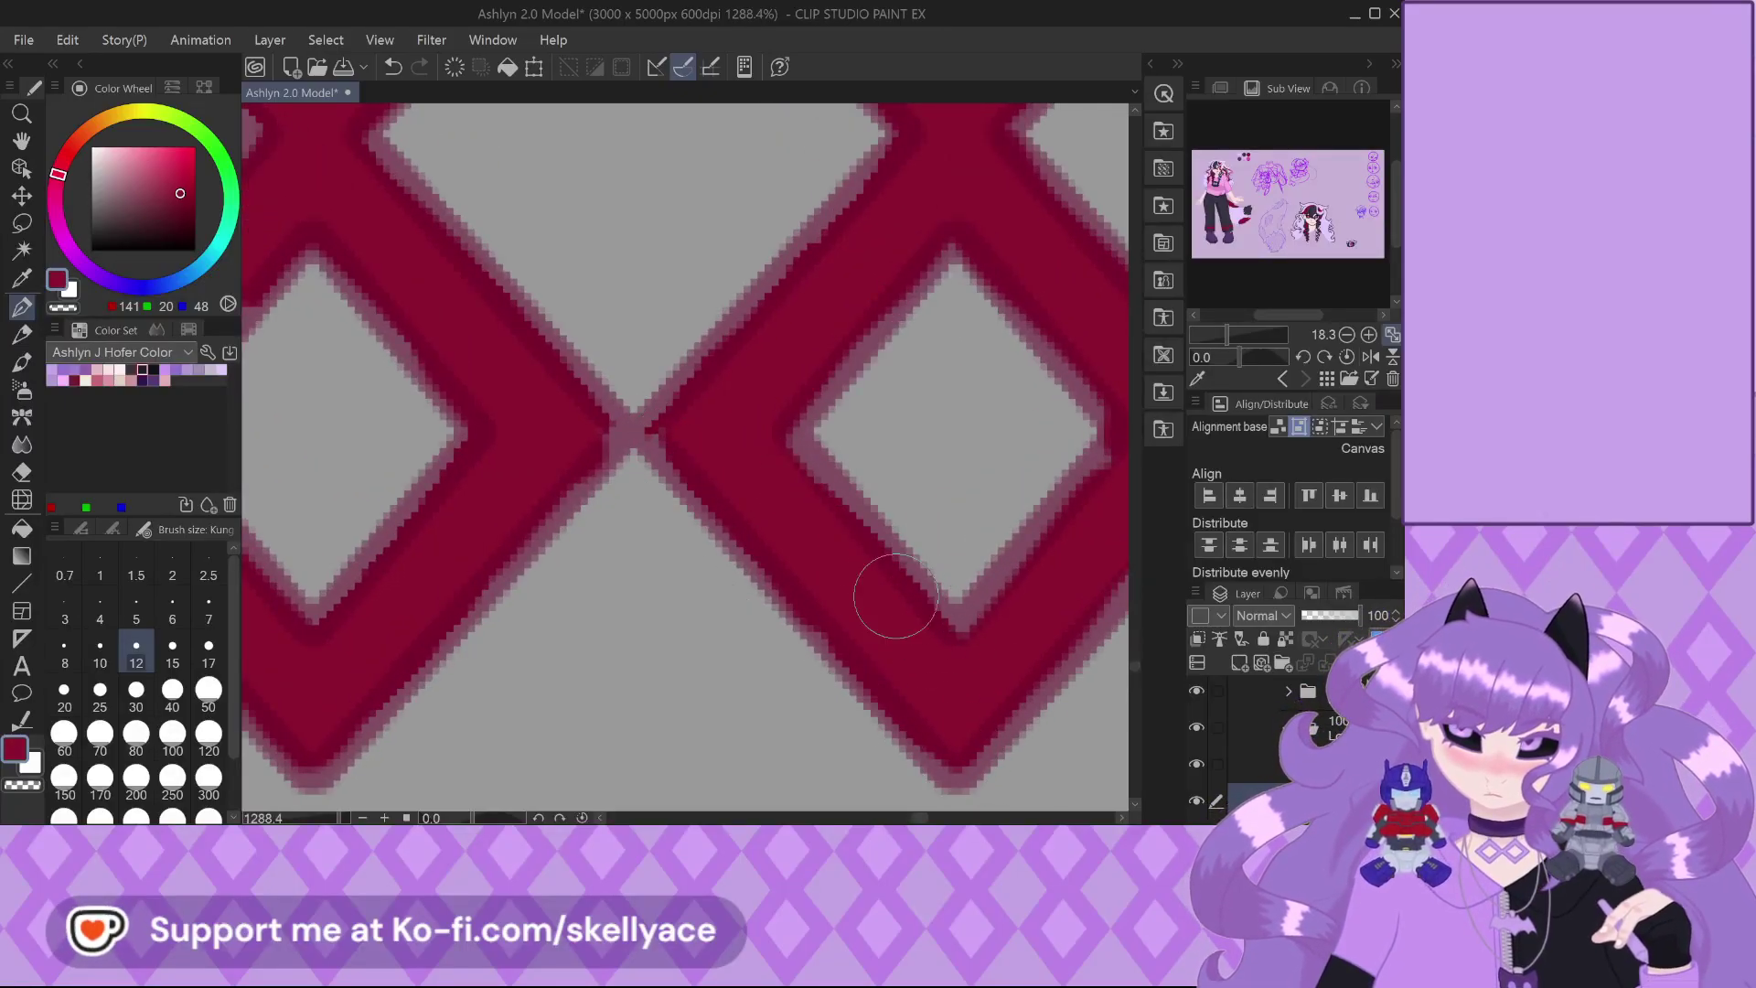
scroll(827, 496, "down", 2)
scroll(904, 518, "up", 3)
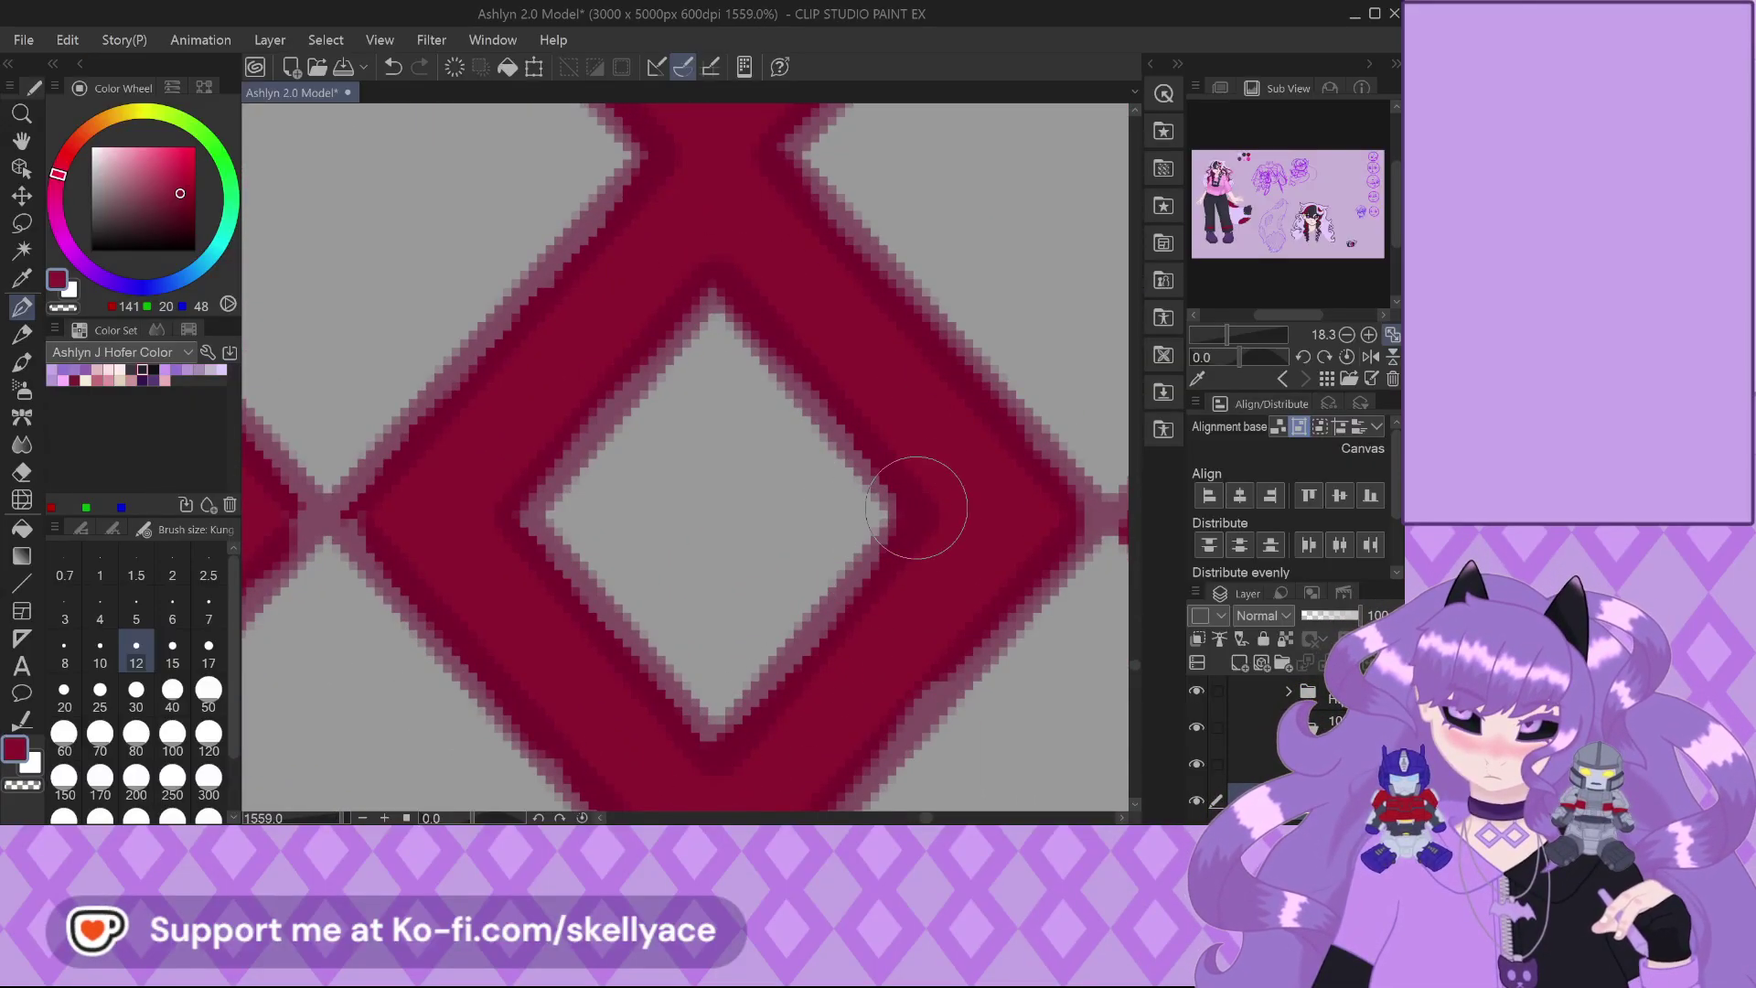
scroll(745, 640, "down", 2)
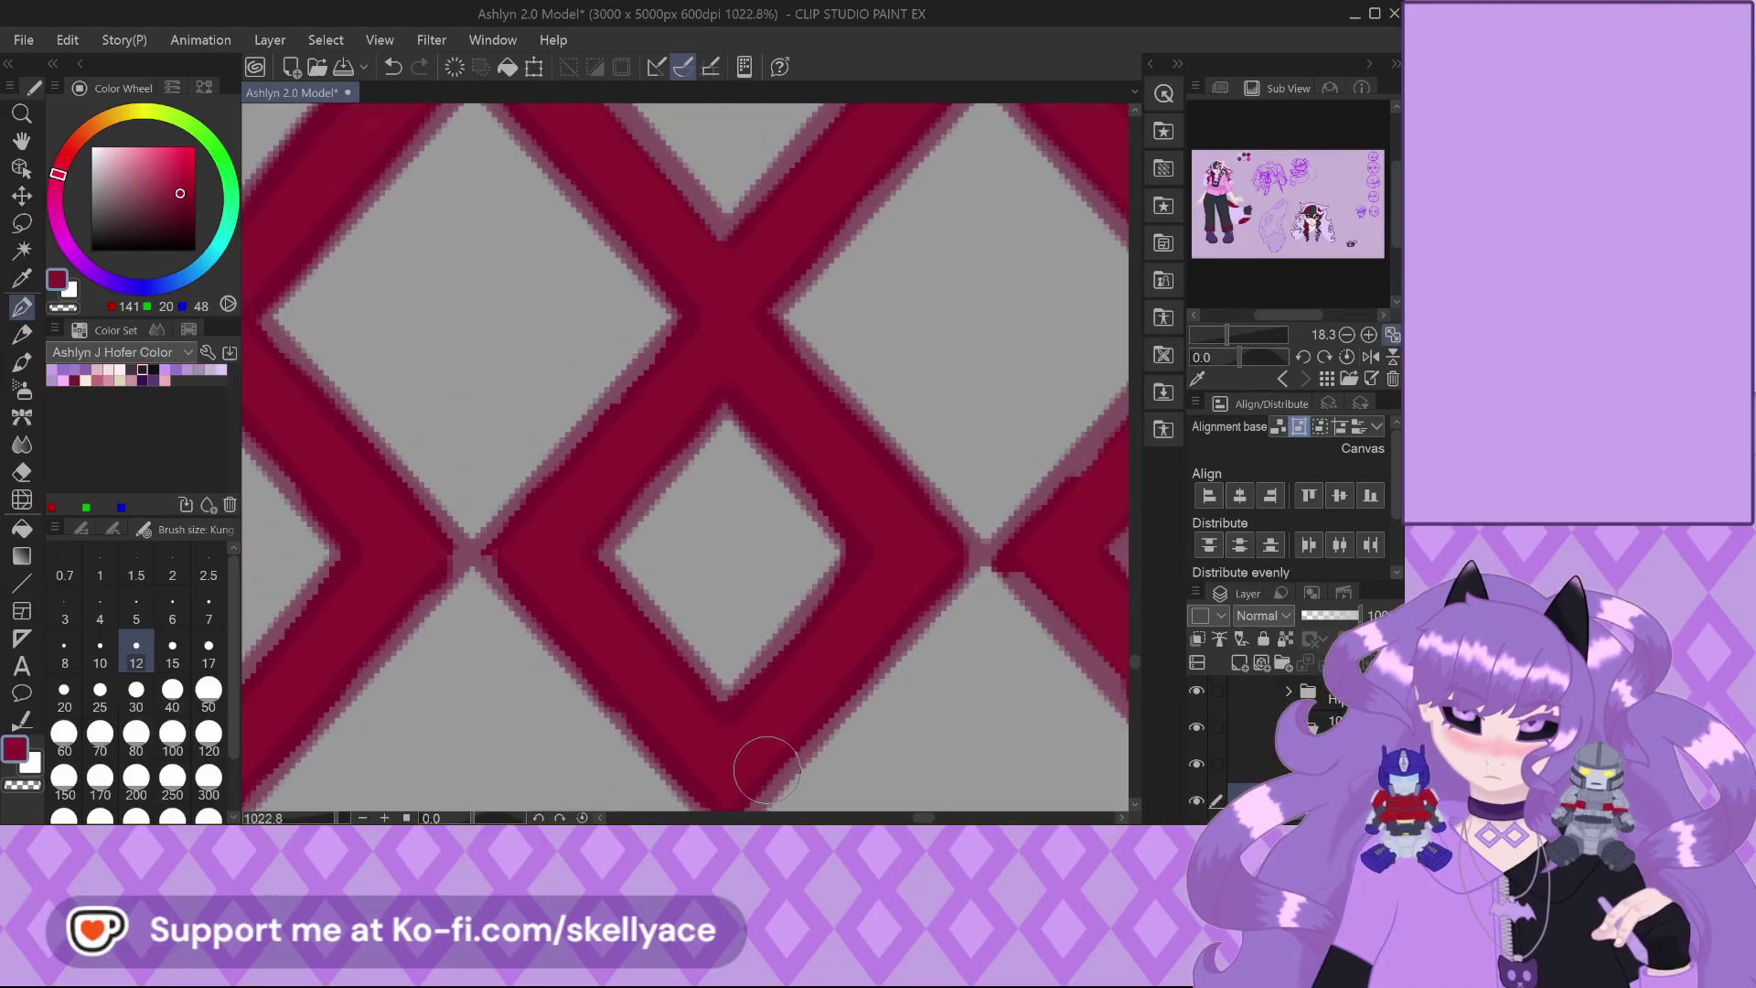
scroll(584, 641, "down", 2)
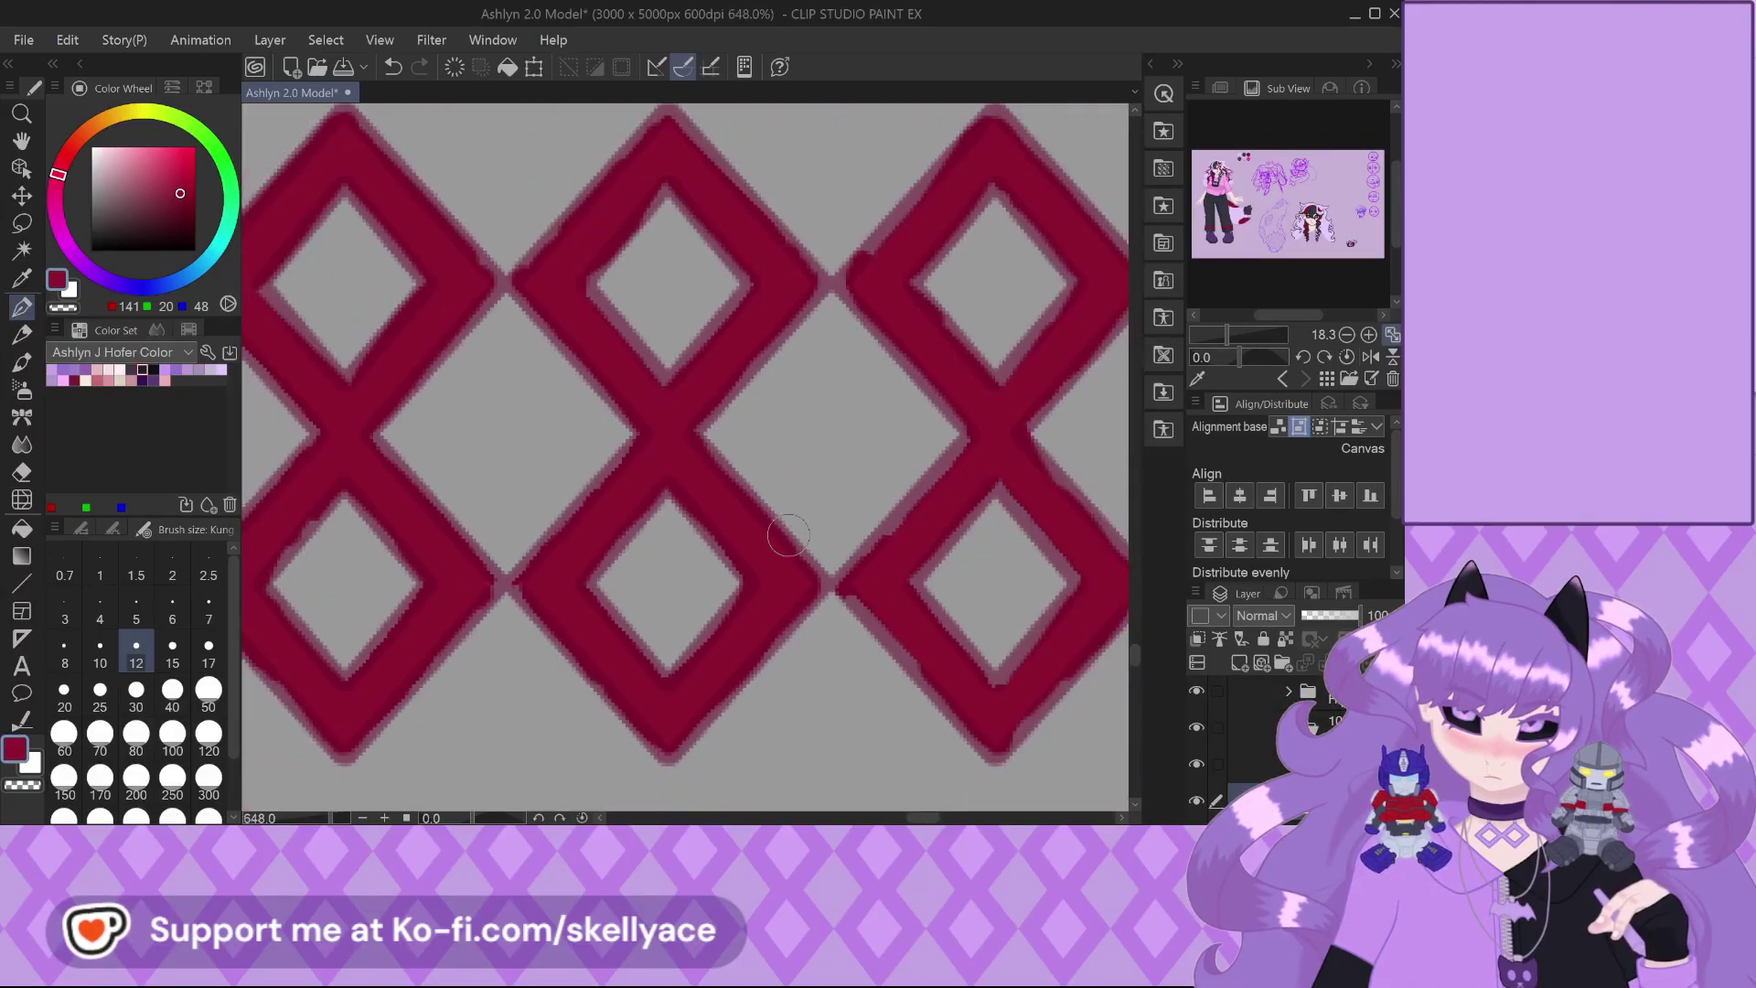
Smooth the fifth column's crossing and the inner and outer edges of its upper diamond in crimson
scroll(677, 429, "up", 4)
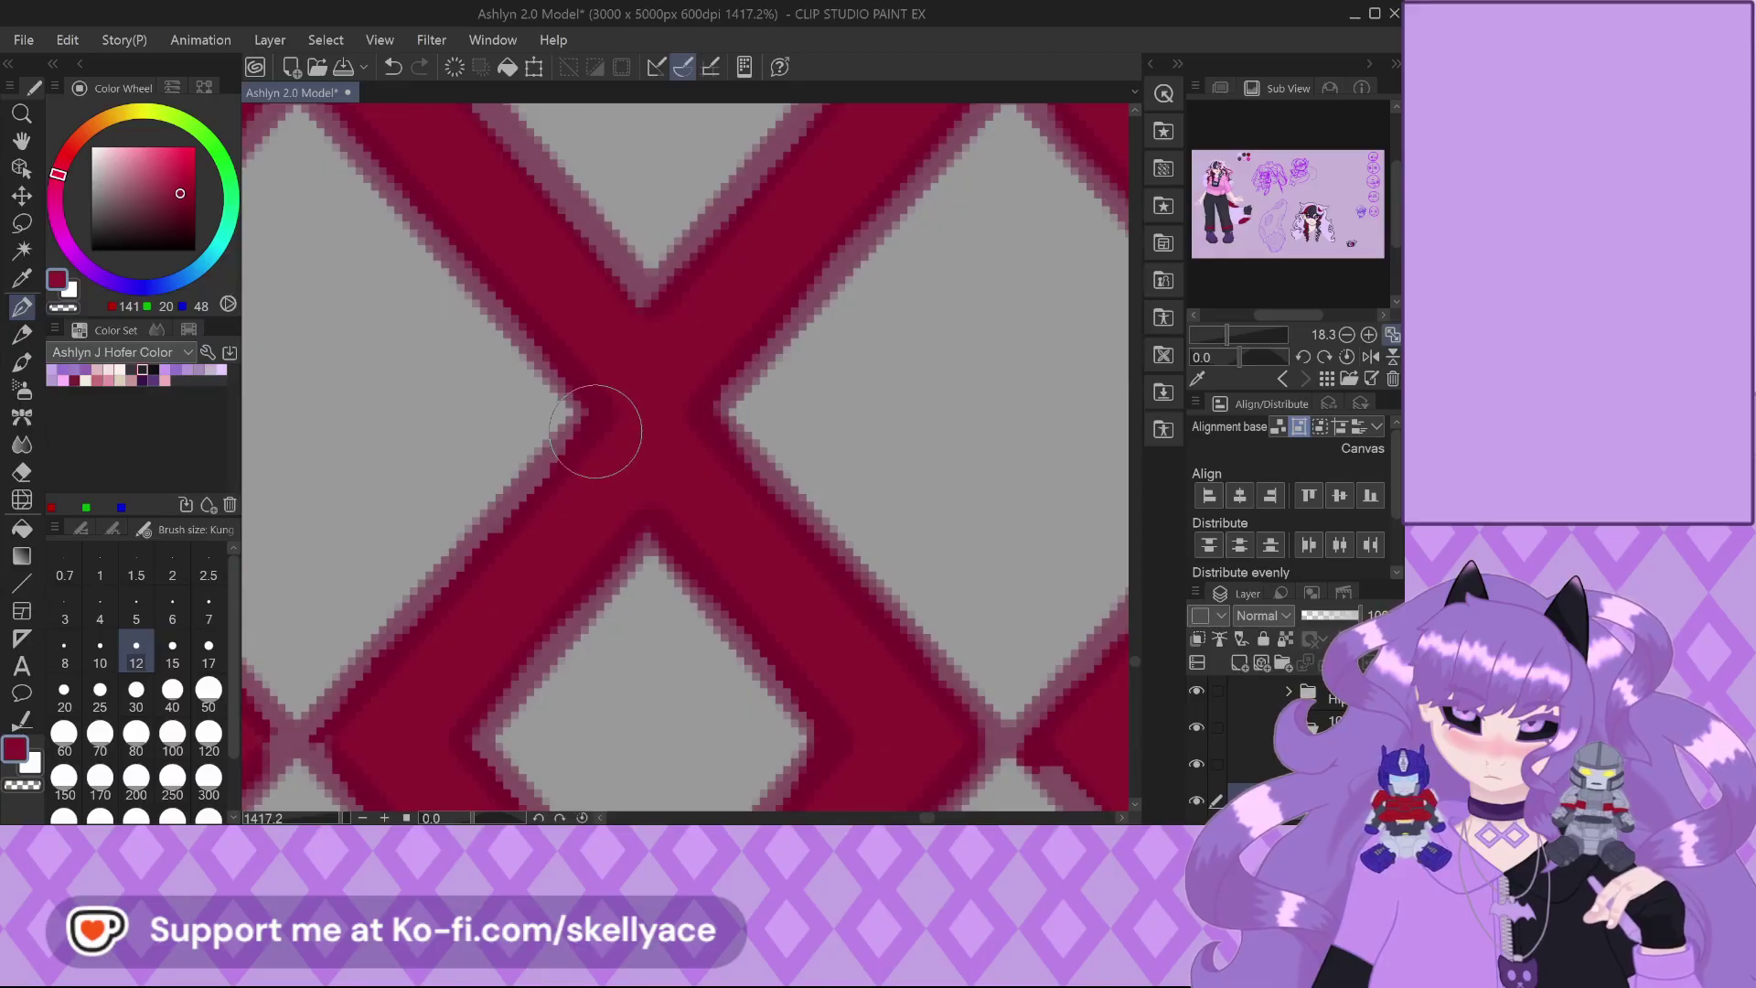
scroll(437, 649, "down", 3)
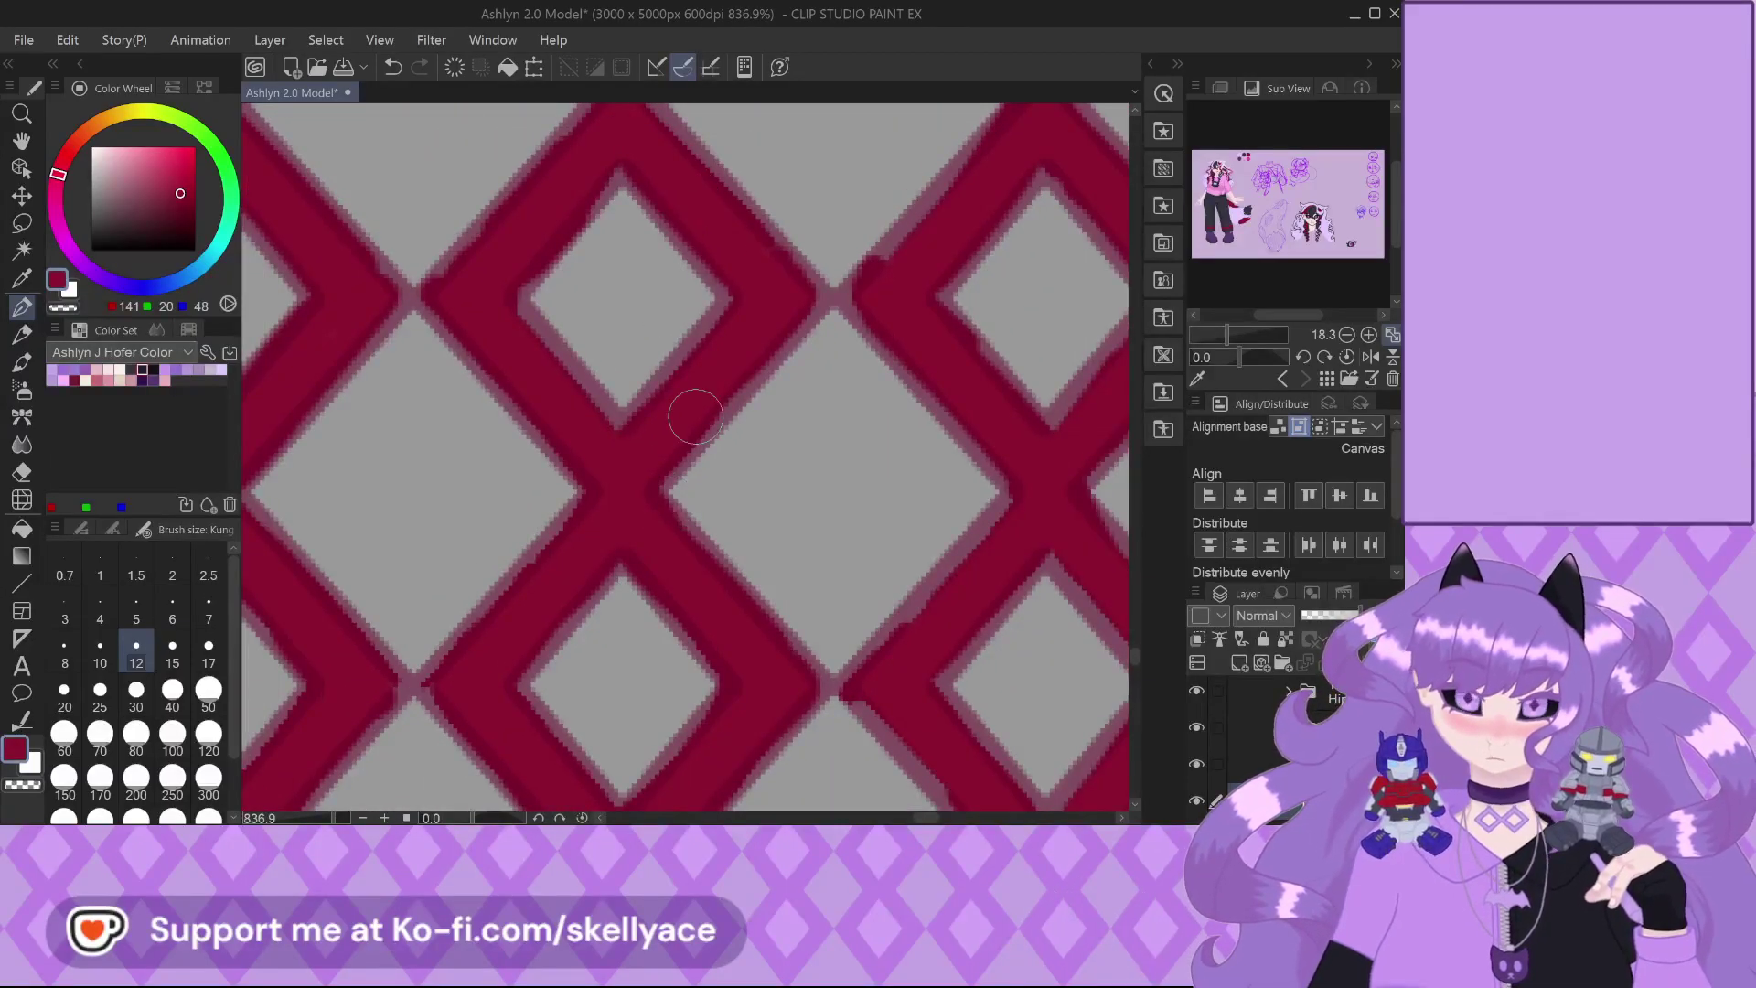
scroll(686, 423, "down", 2)
scroll(677, 275, "up", 3)
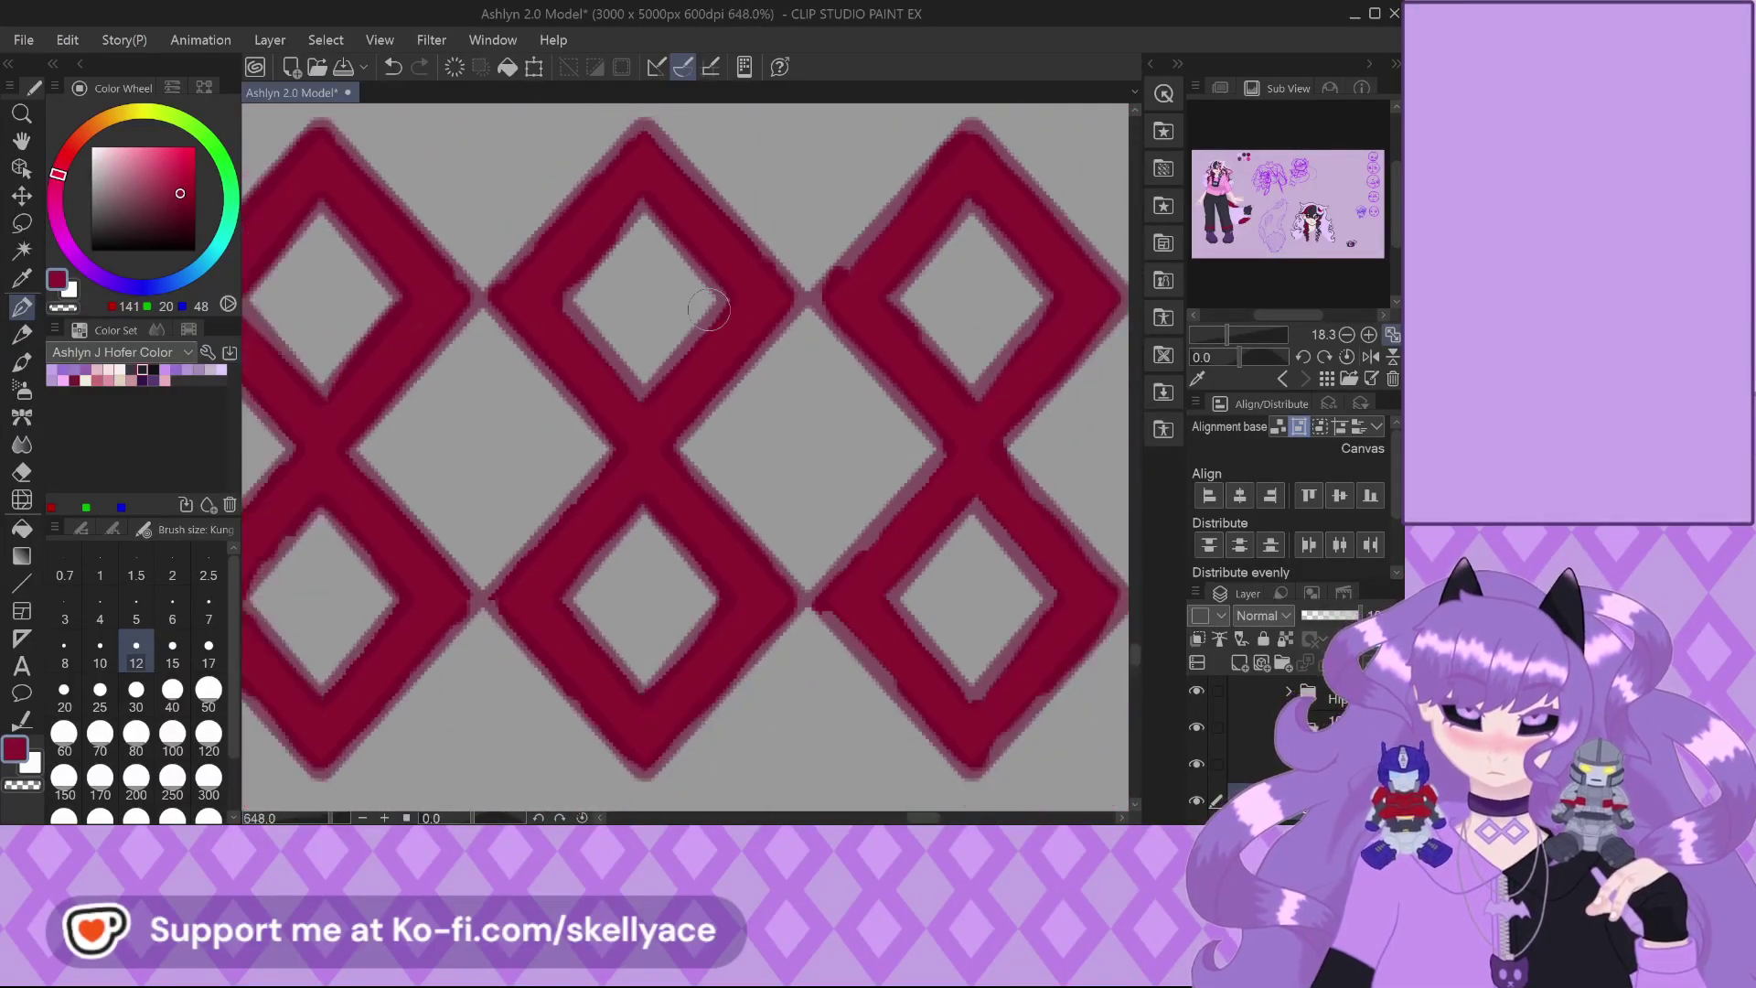
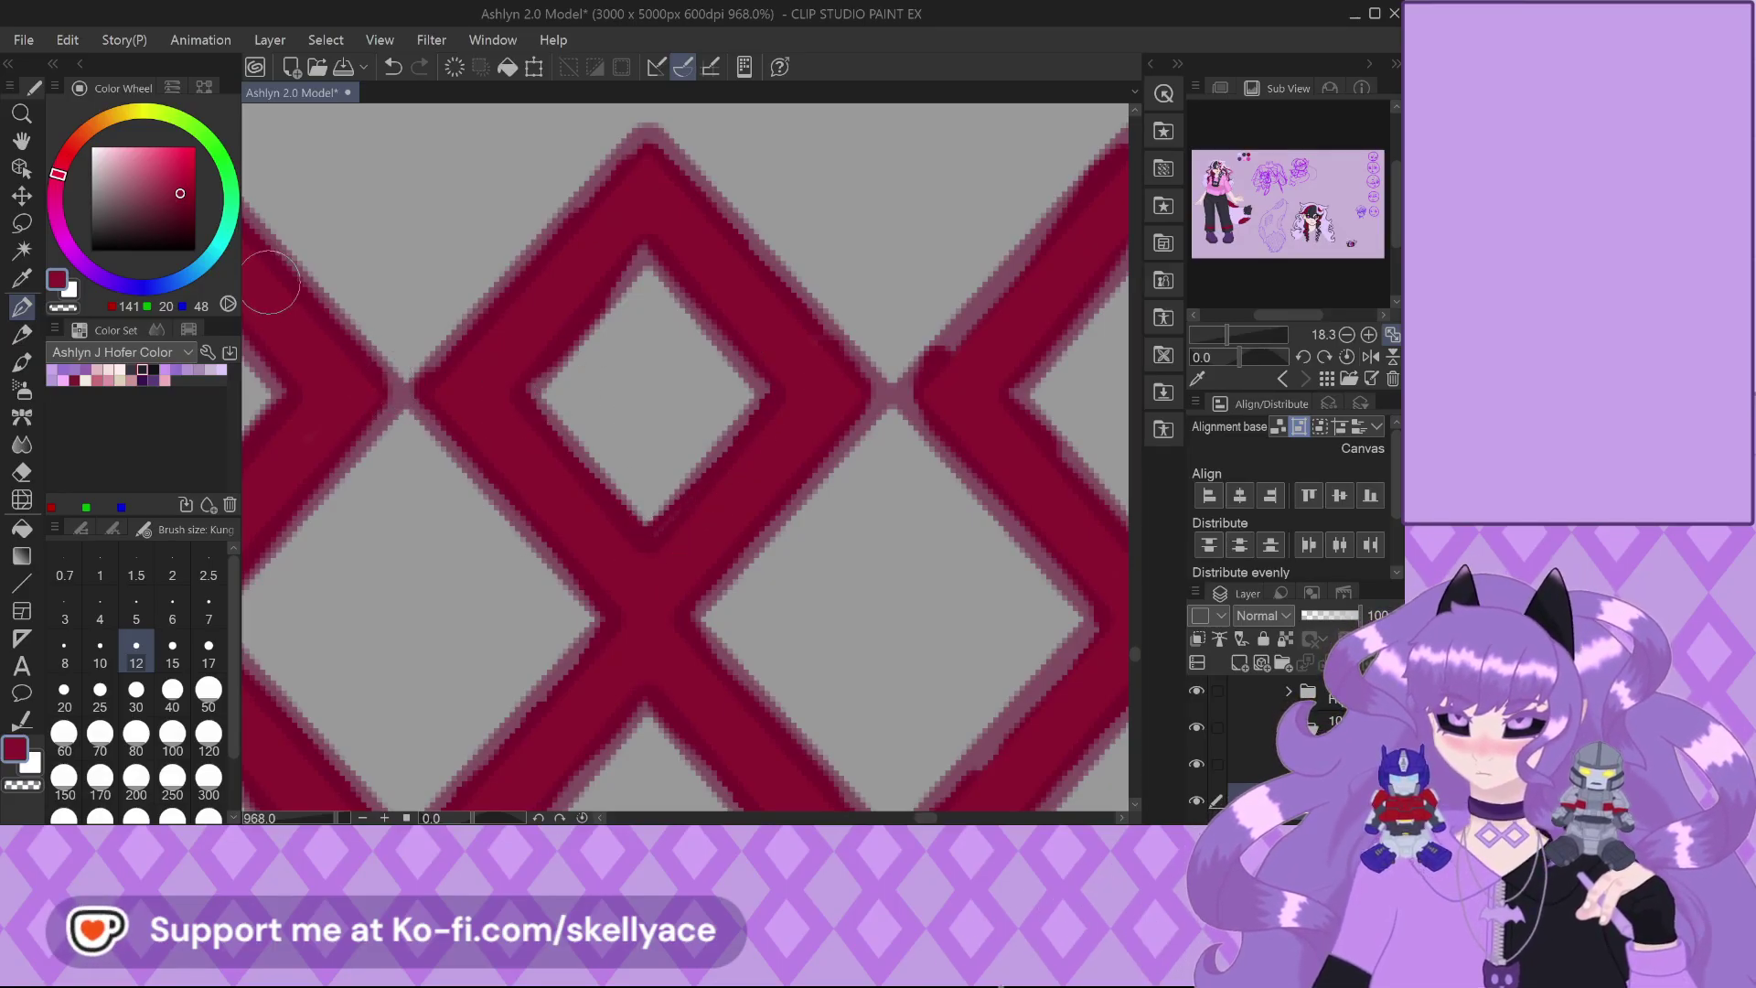
Fill the uneven left edges of the sixth column's crossing and the left corner, bottom tip and lower sides of its lower diamond
scroll(462, 576, "down", 5)
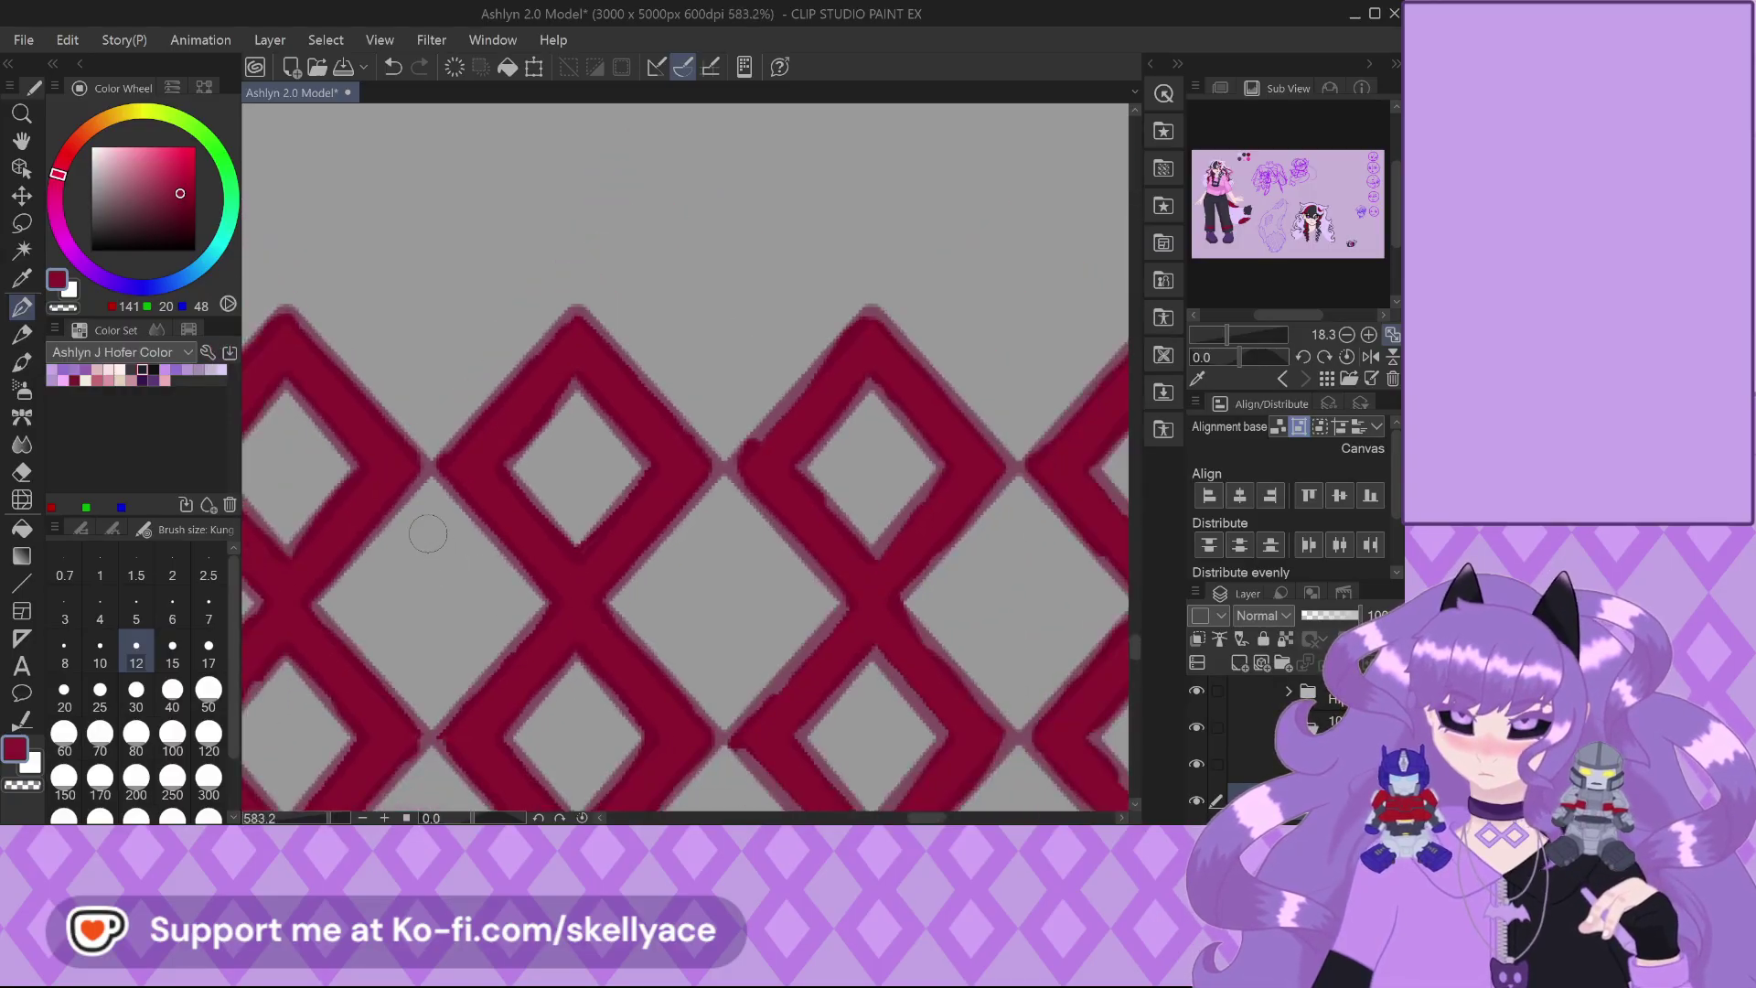
scroll(620, 675, "up", 5)
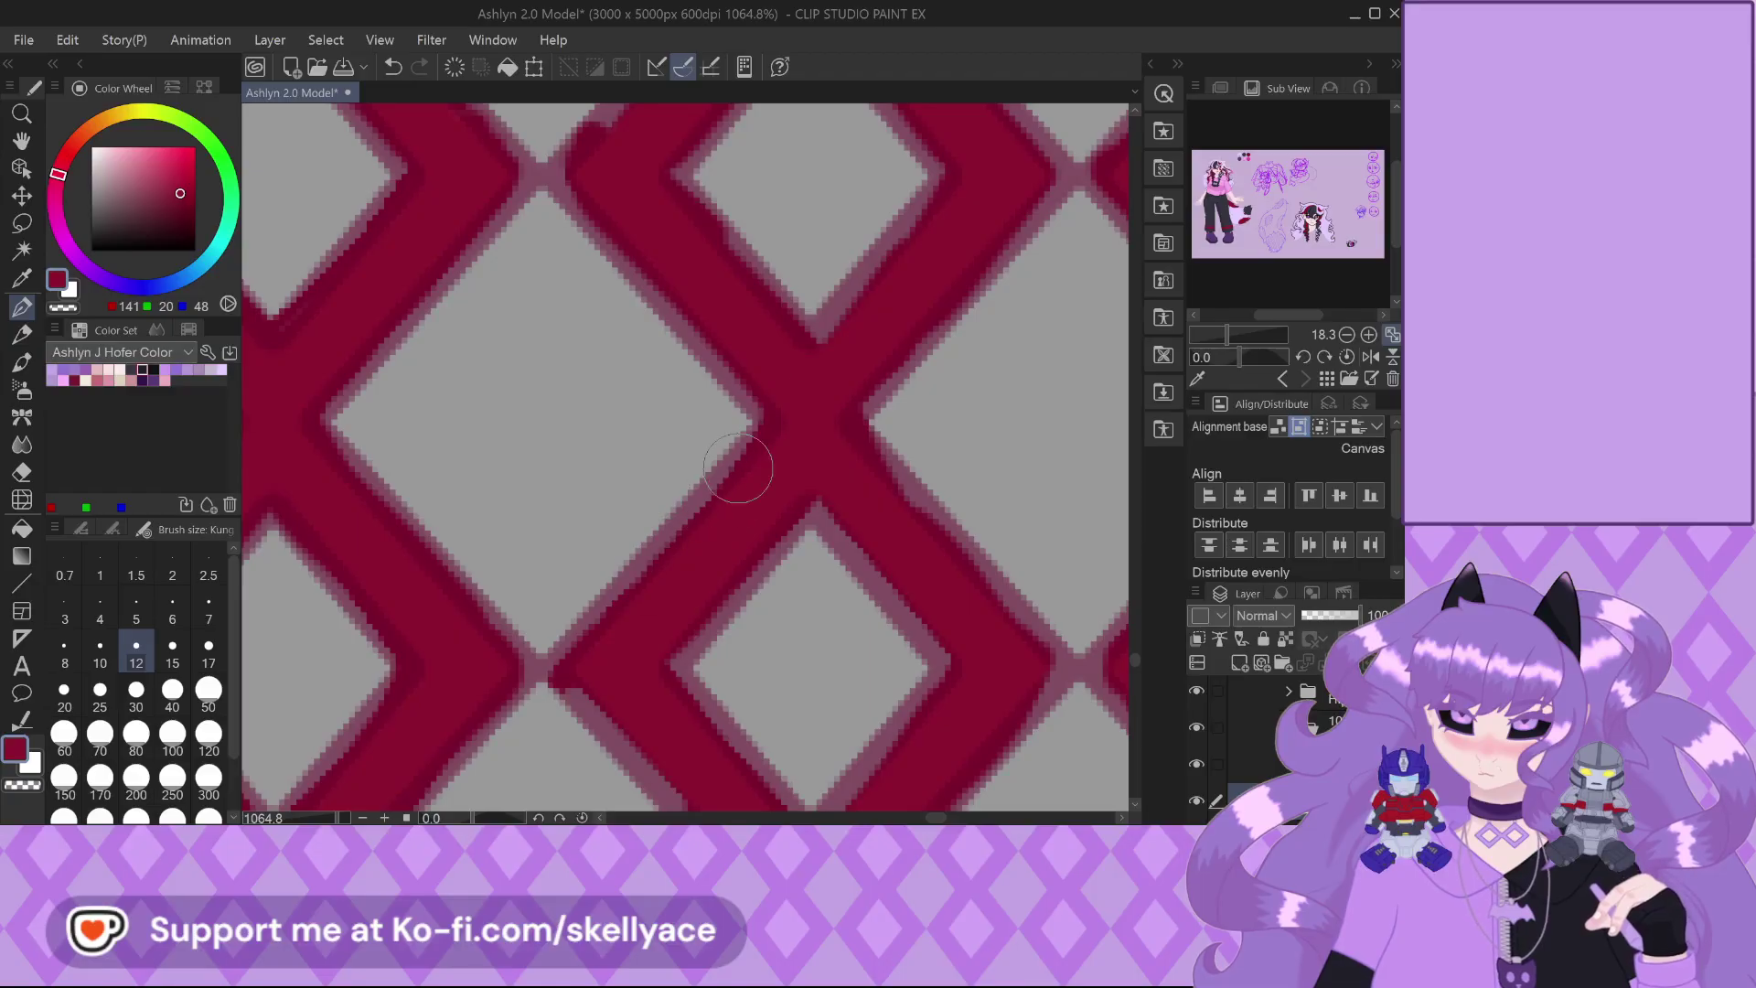
scroll(604, 558, "down", 5)
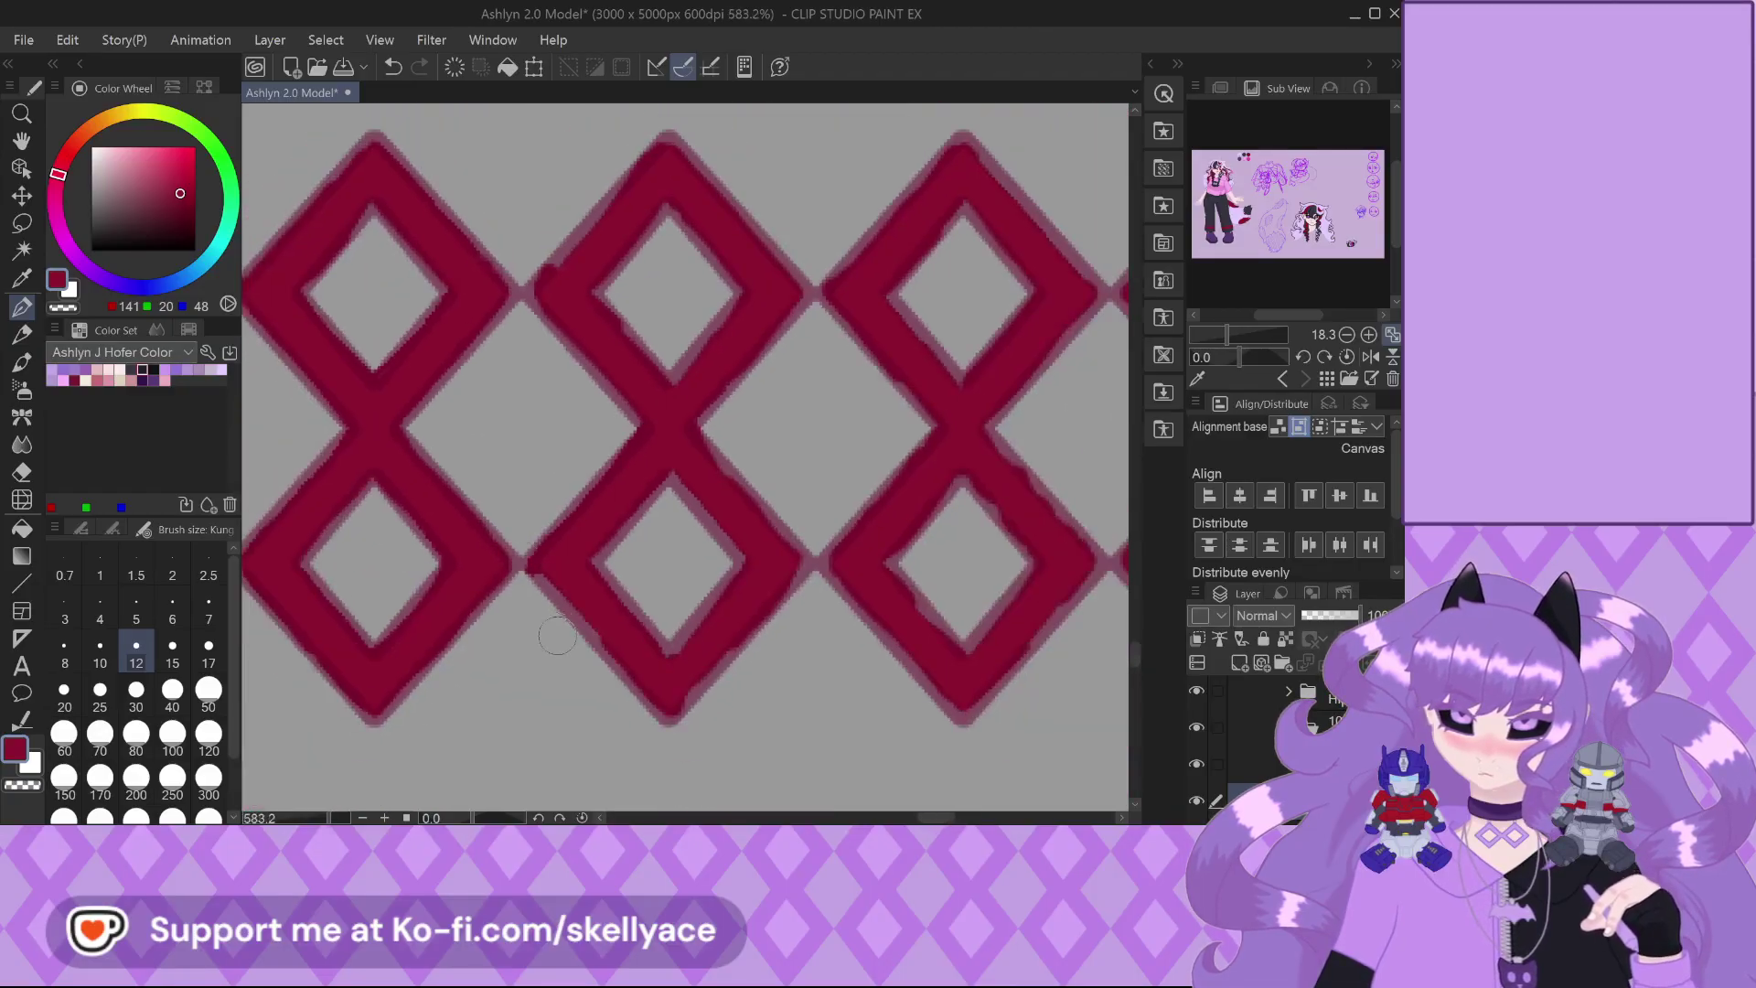
scroll(517, 518, "up", 5)
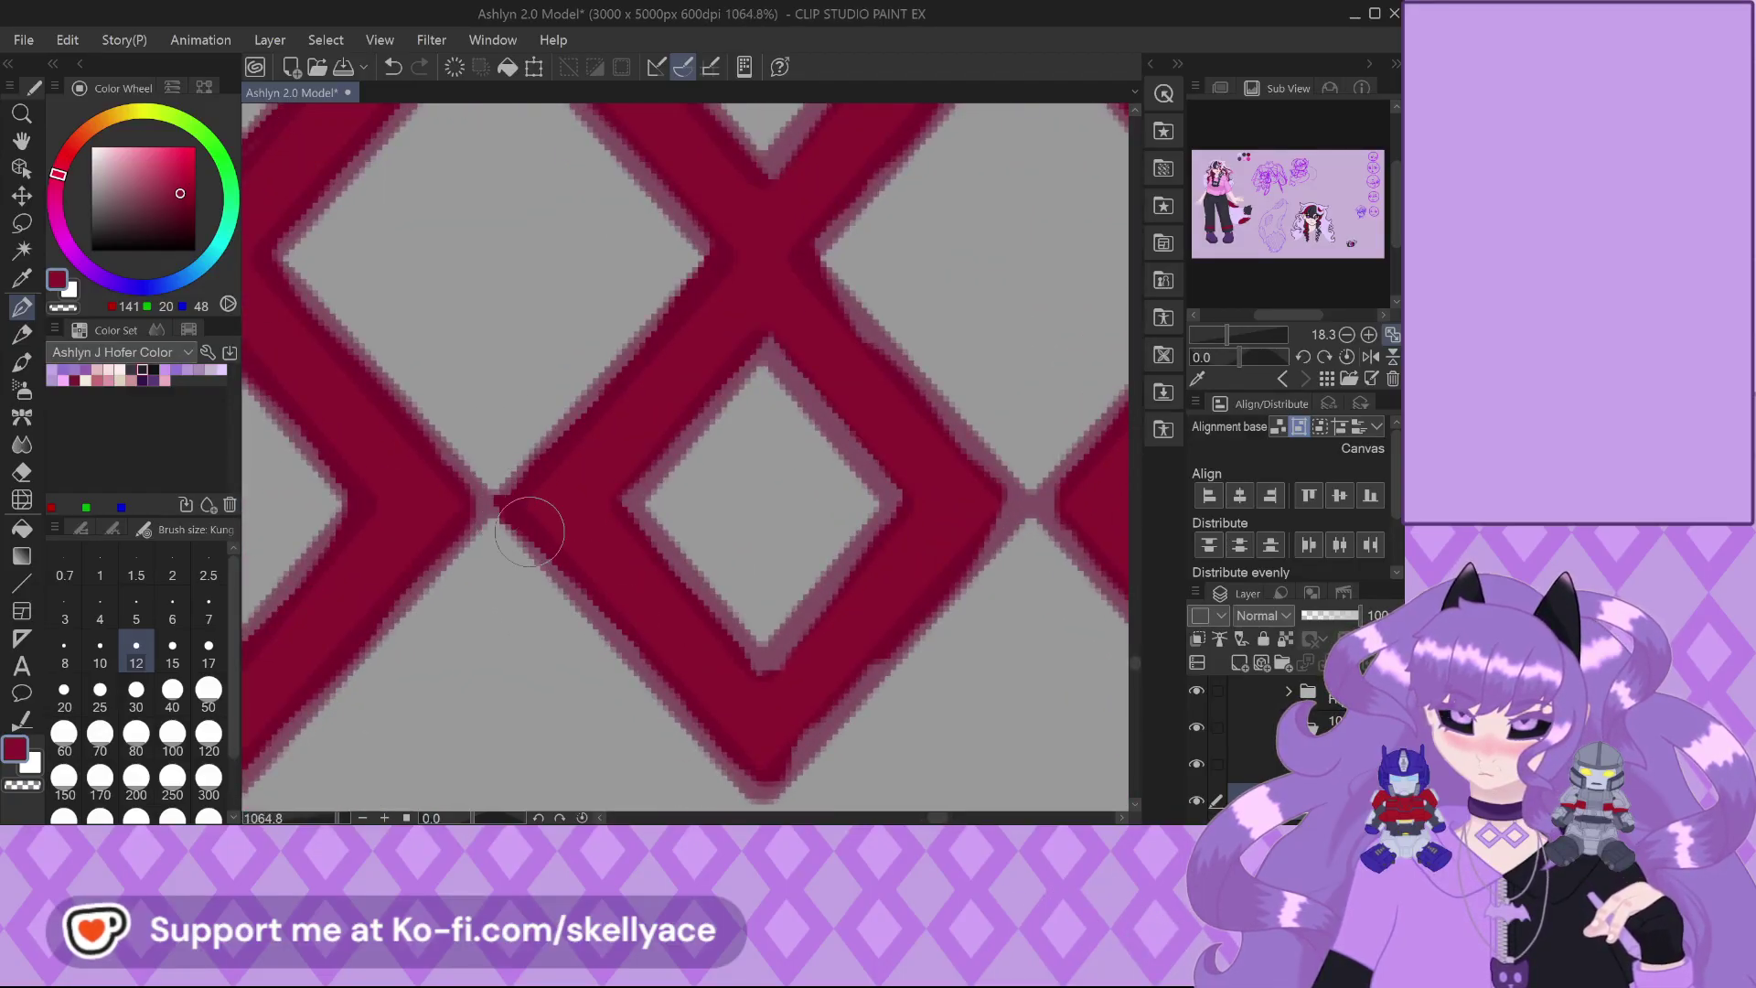
mouse_move(784, 754)
left_mouse_down()
mouse_move(843, 692)
mouse_move(931, 533)
left_mouse_up()
scroll(477, 581, "up", 2)
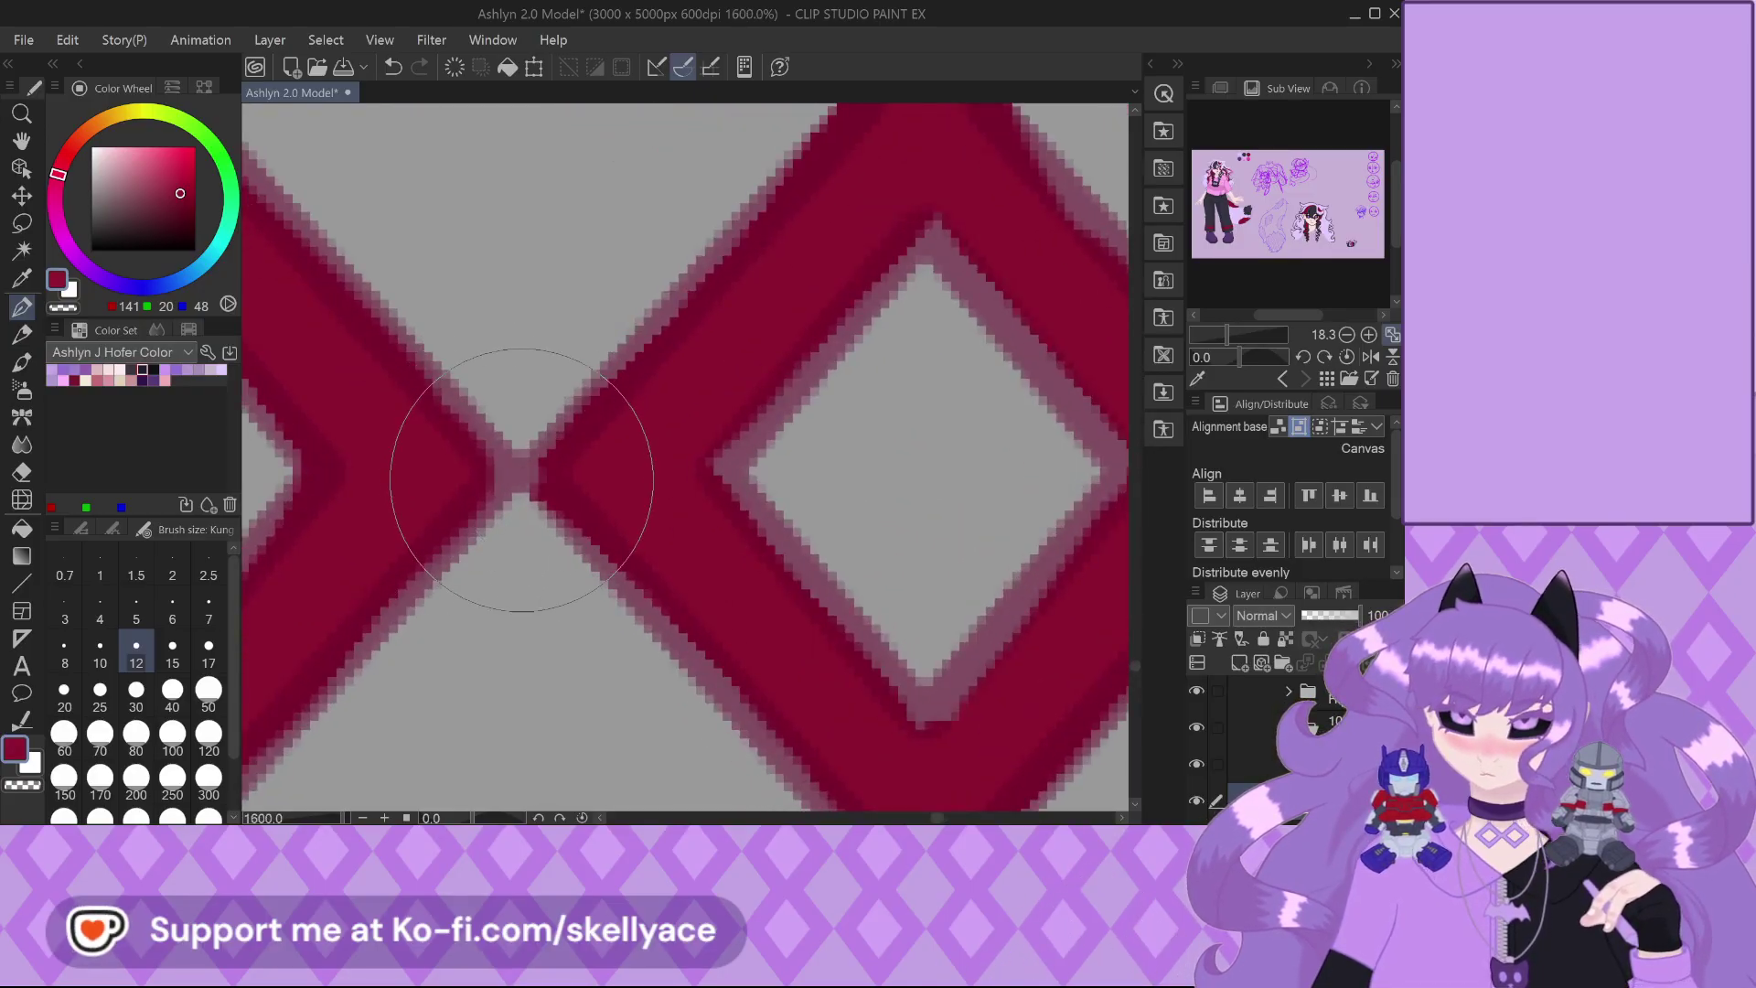
Retrace the inner top corner, outer upper-right side and right corner of the sixth column's lower diamond in crimson
scroll(474, 693, "down", 2)
scroll(474, 692, "down", 2)
scroll(639, 631, "up", 3)
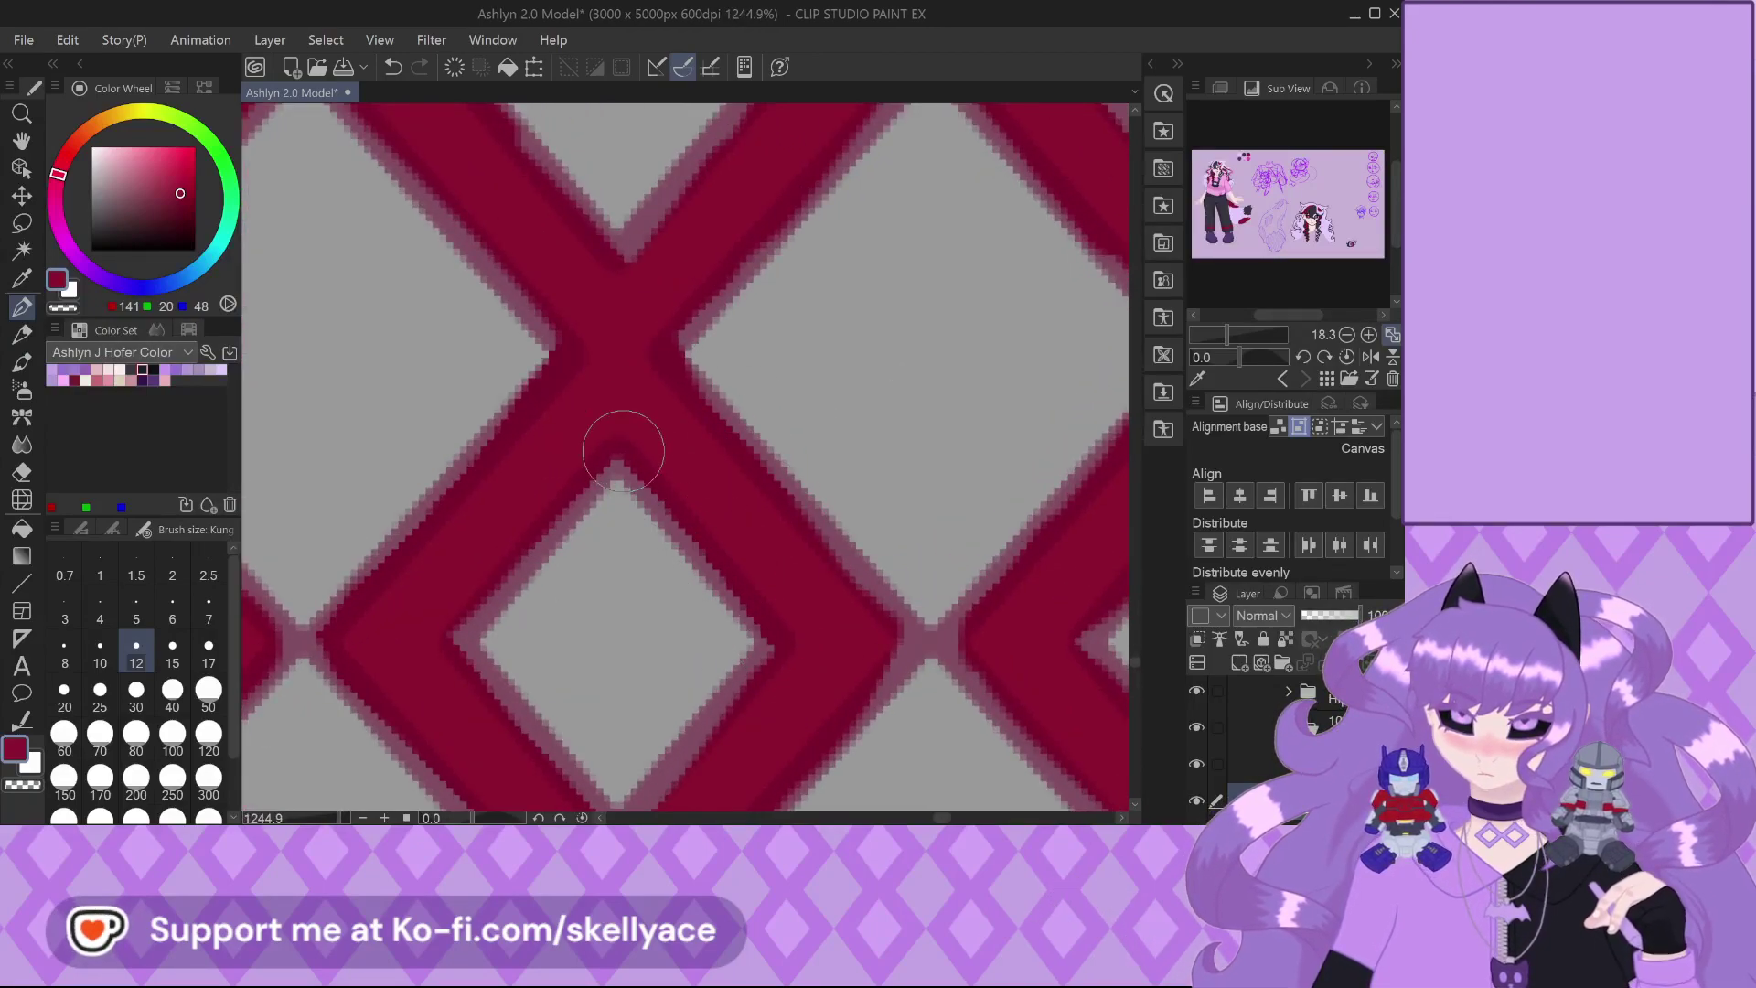
scroll(618, 444, "down", 1)
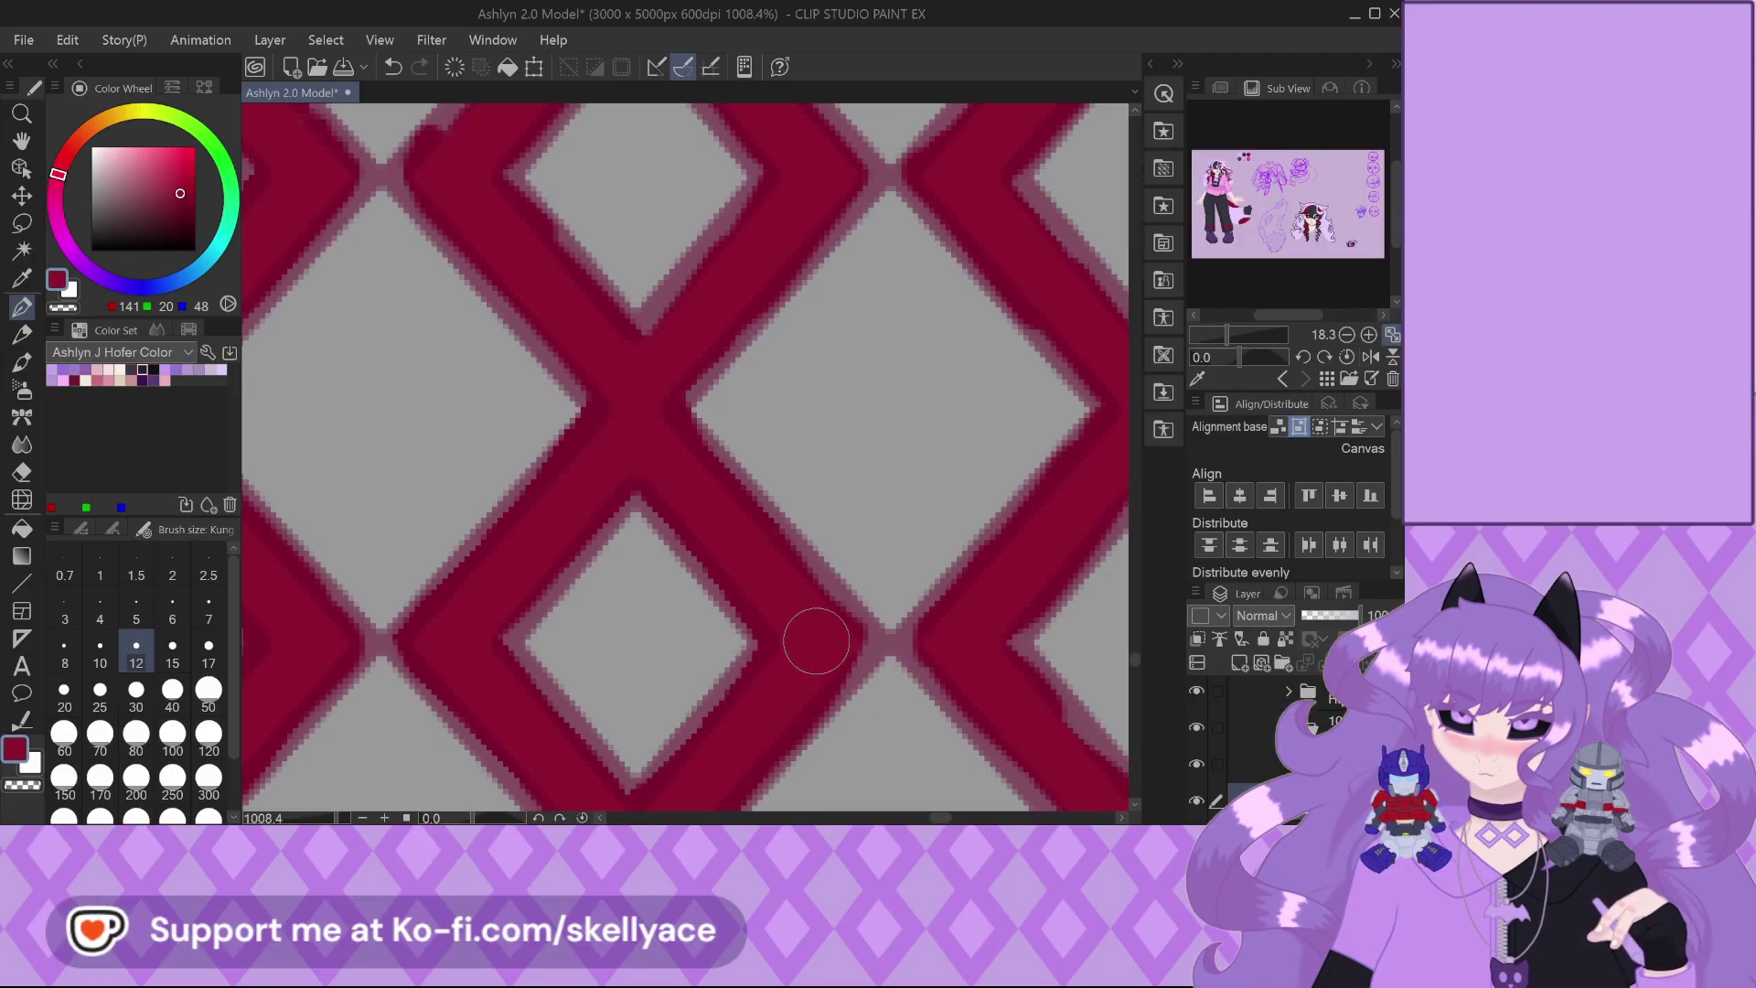
scroll(809, 640, "up", 2)
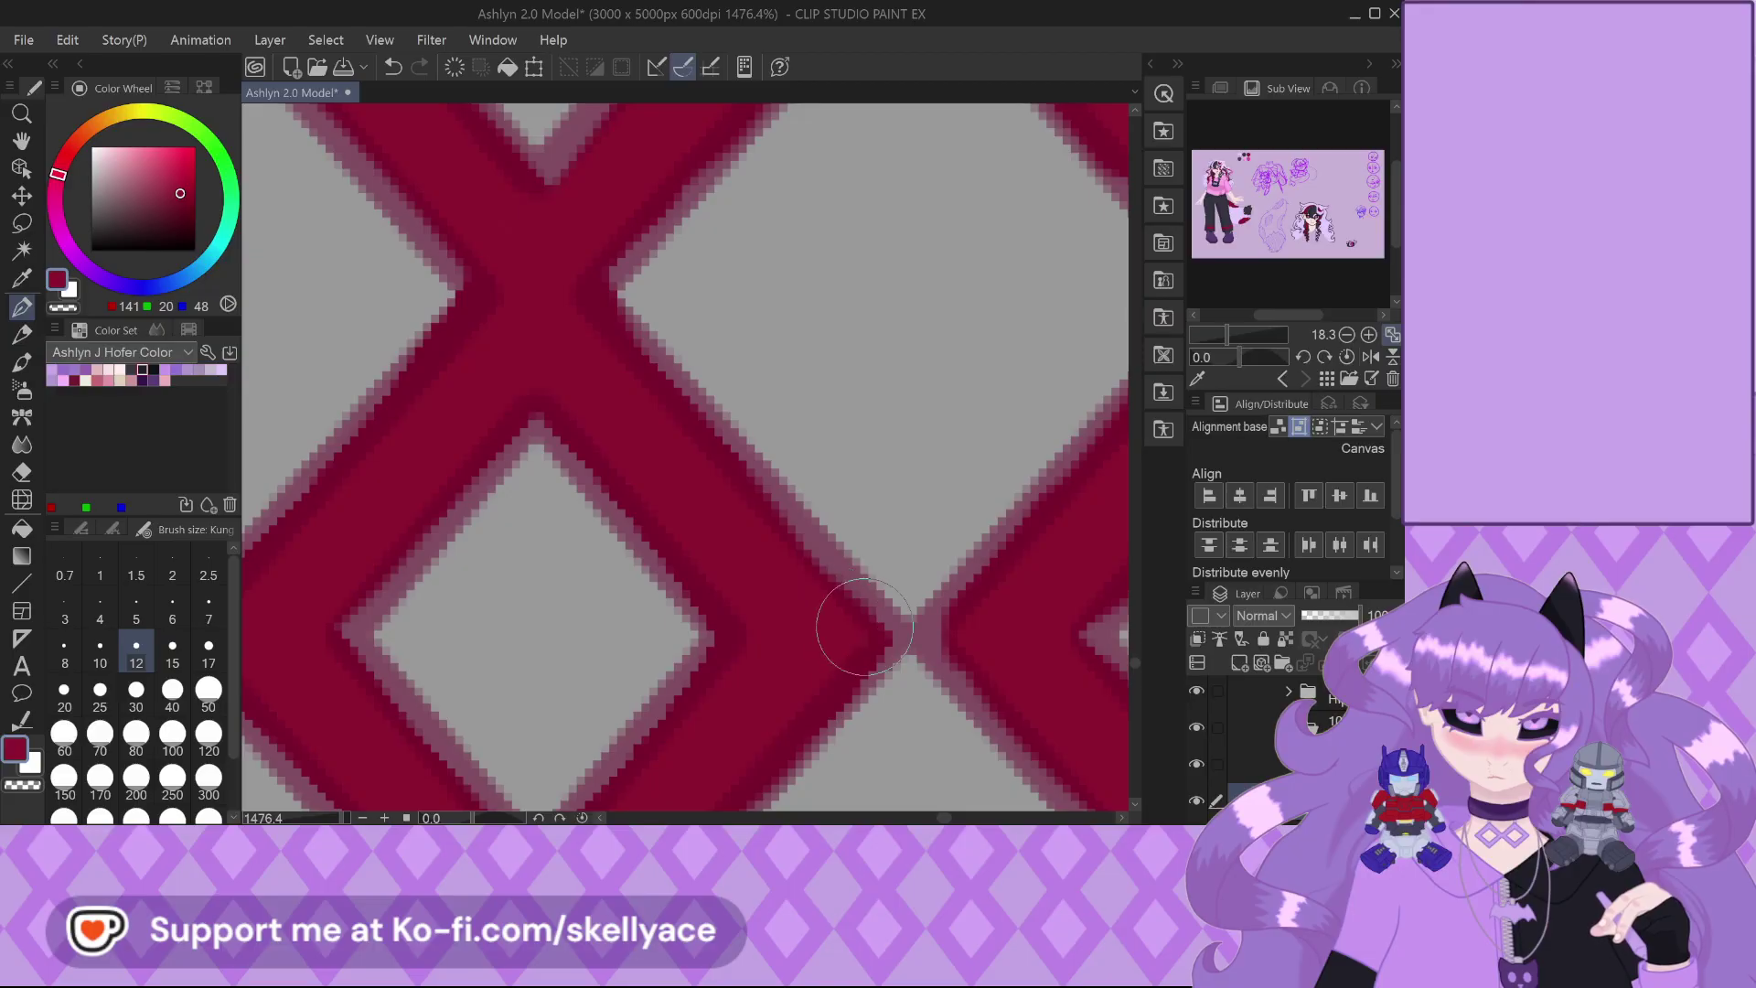
scroll(380, 562, "down", 3)
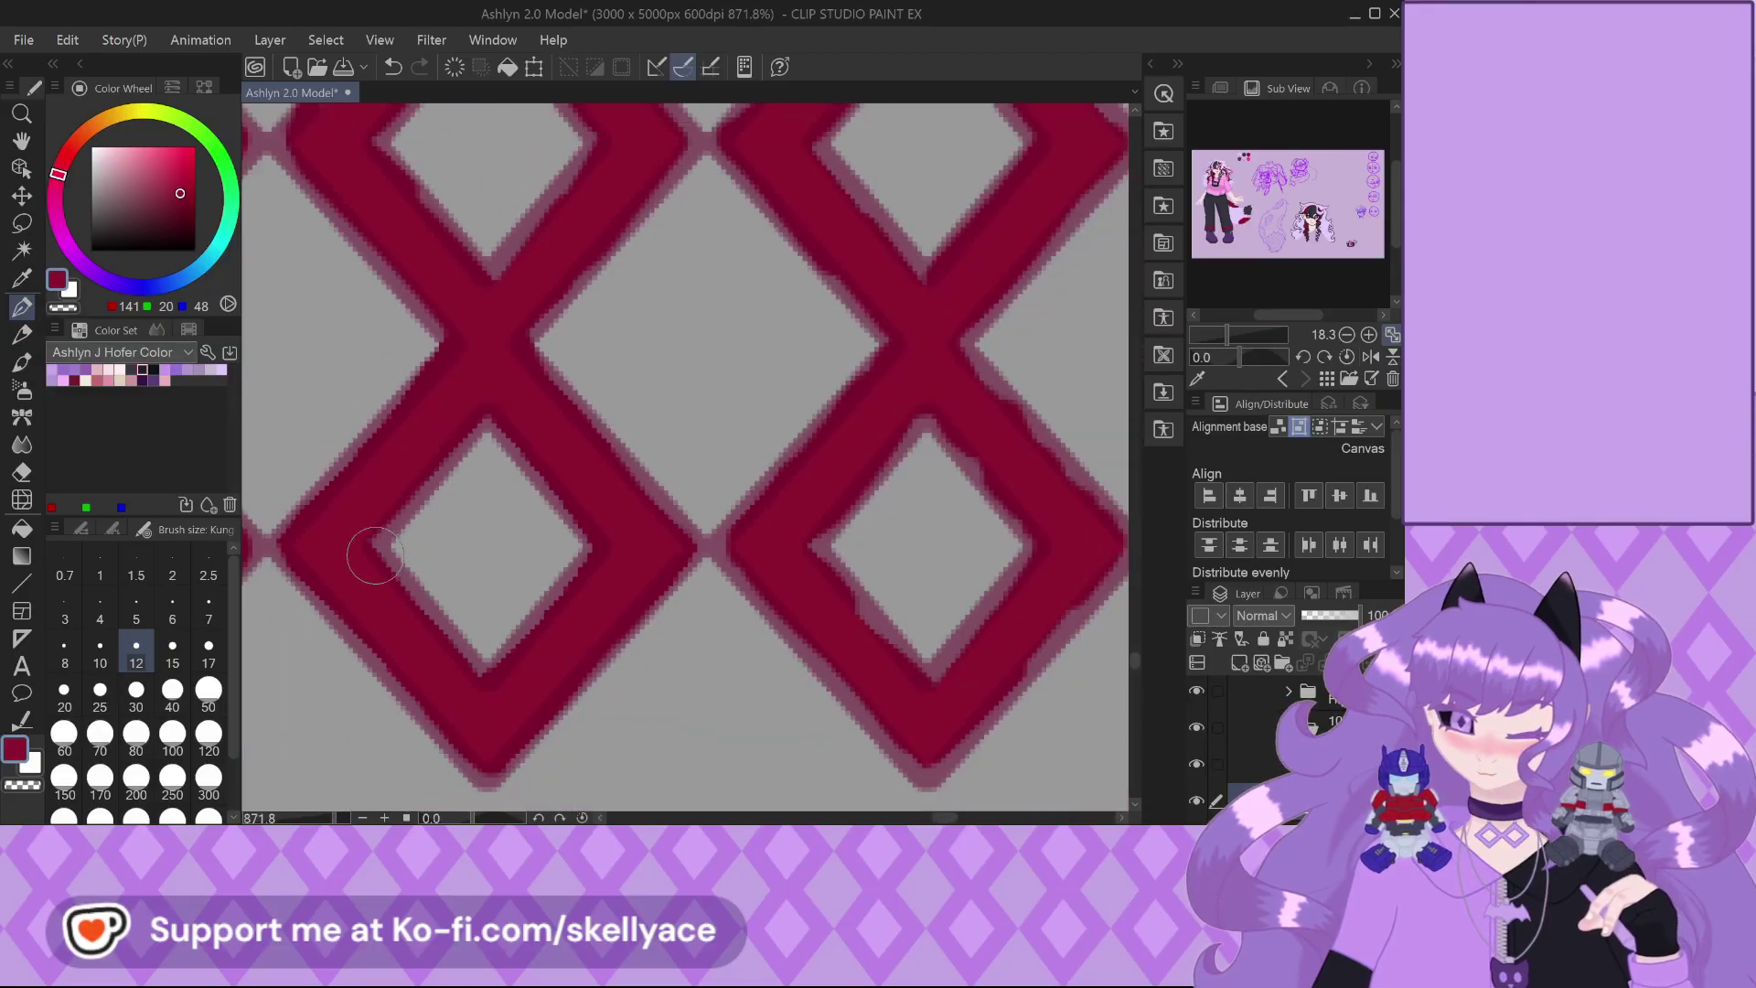
Even out the inner lower-left and lower-right edges of the sixth column's lower diamond
scroll(379, 562, "up", 2)
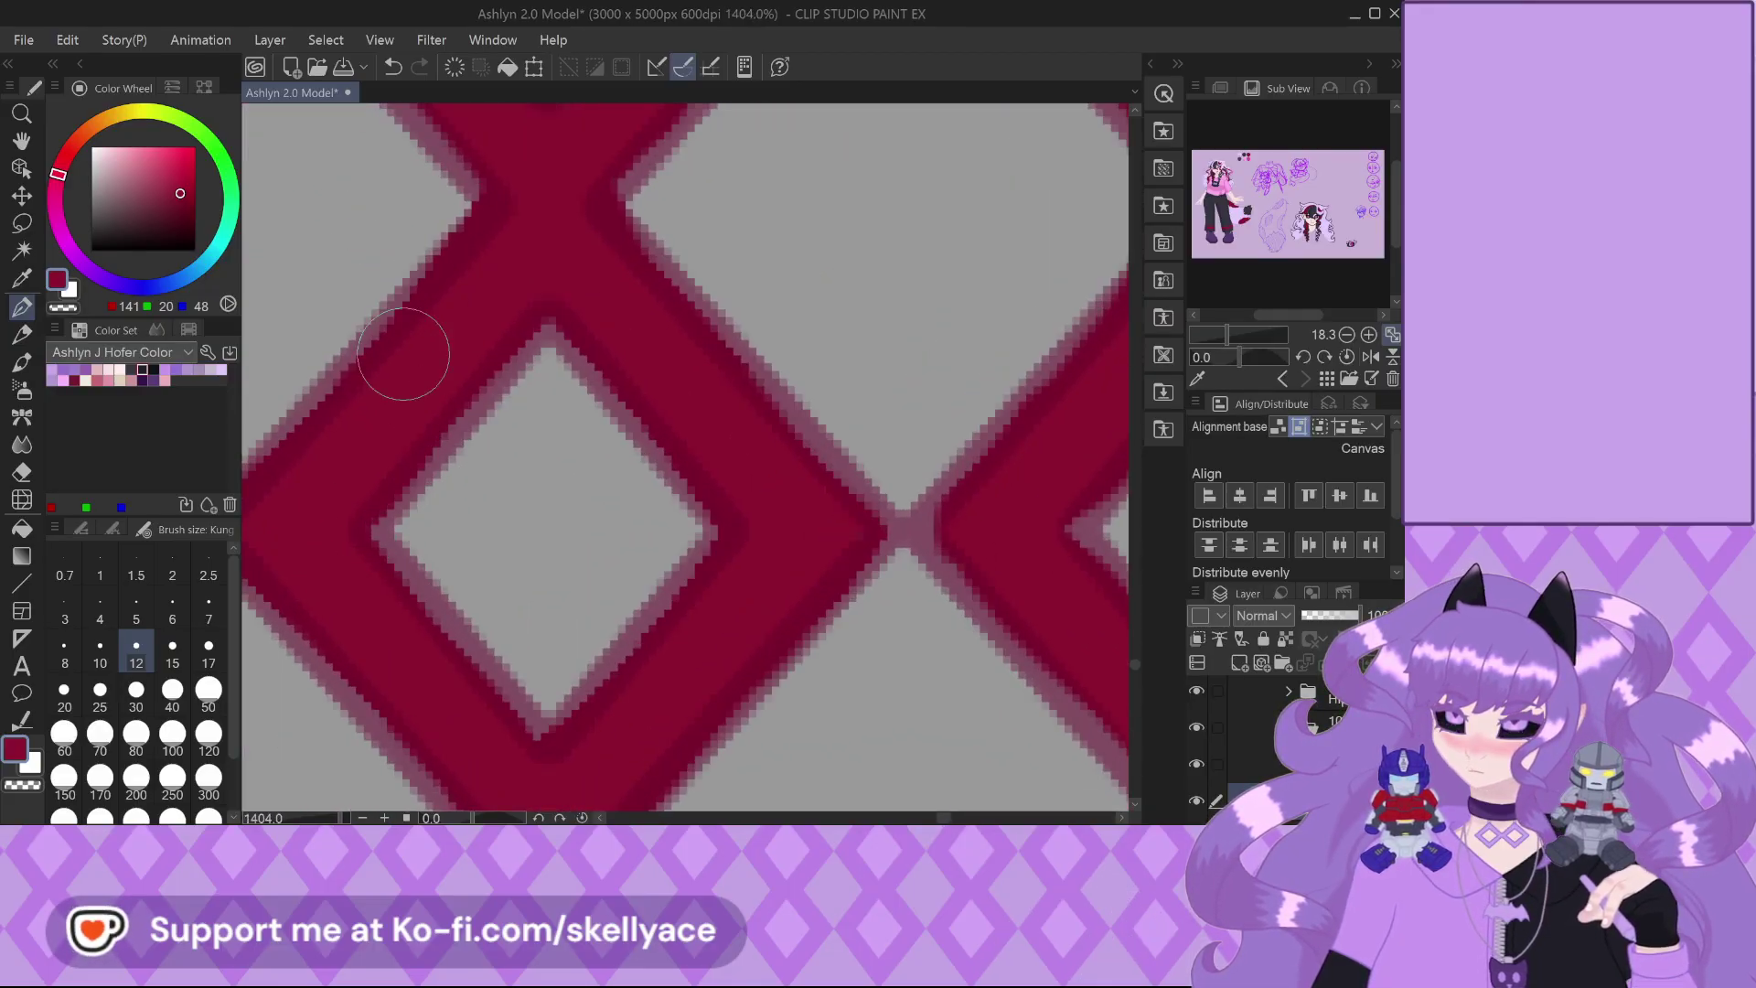
left_click_drag(359, 519, 491, 690)
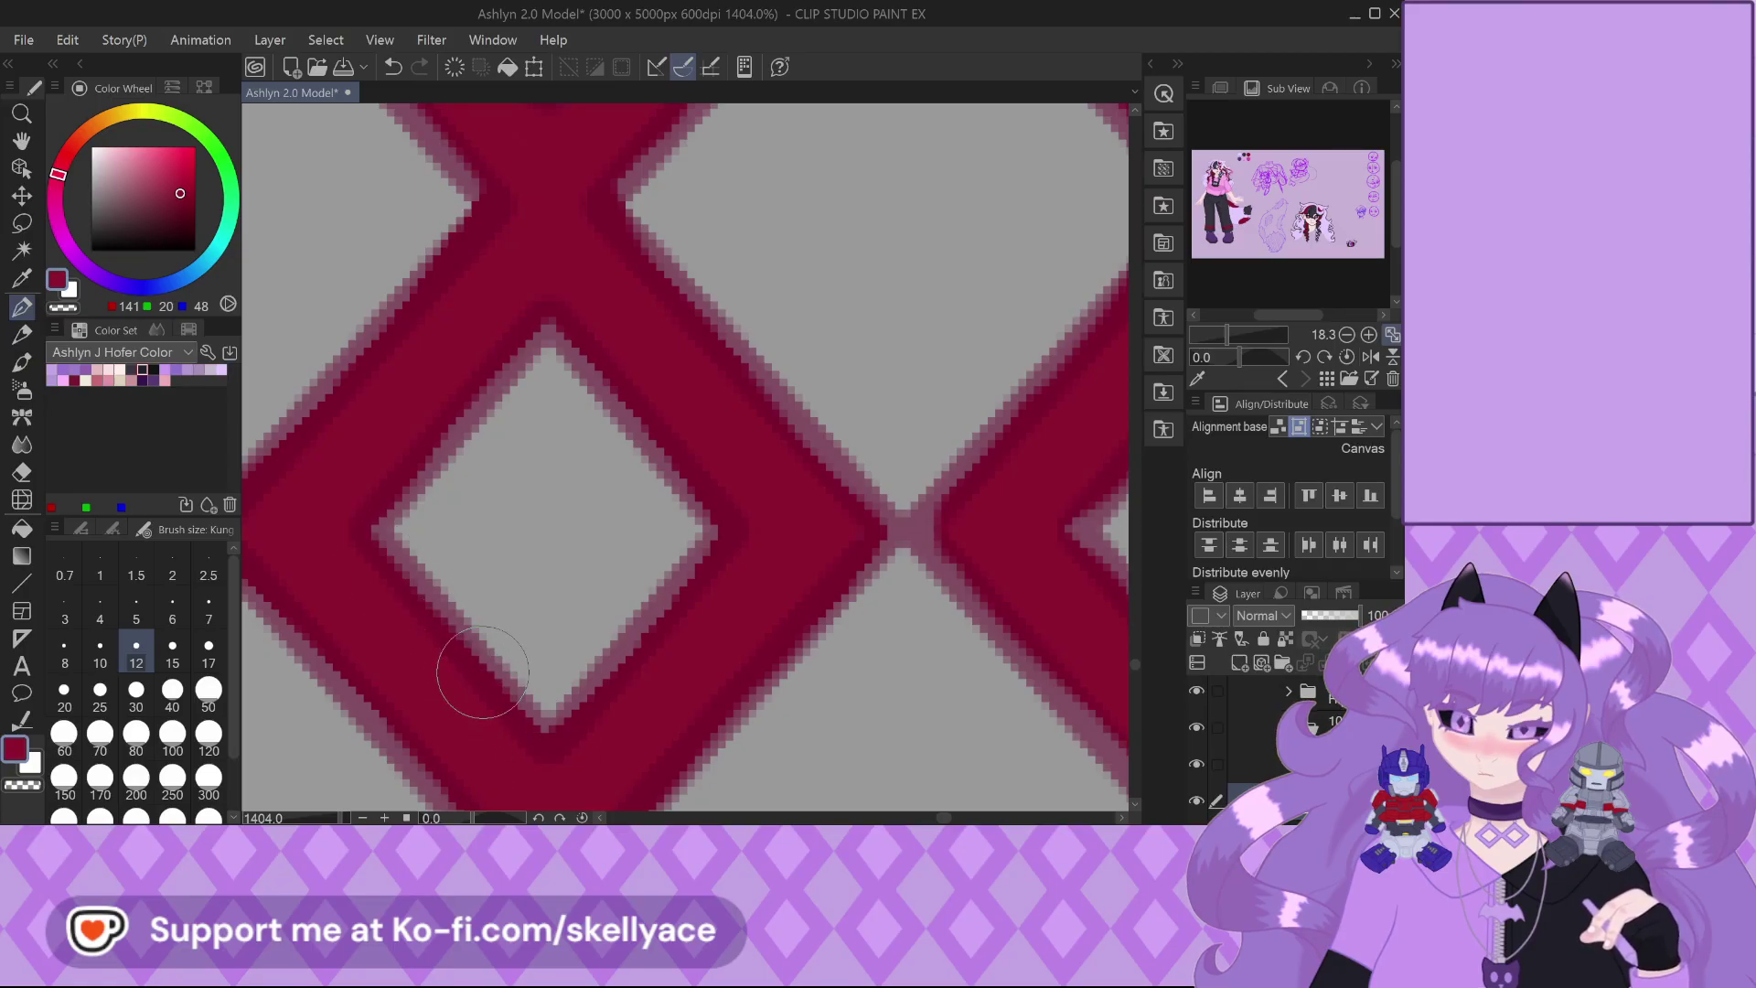
scroll(647, 666, "down", 2)
scroll(646, 588, "up", 2)
left_click_drag(708, 523, 574, 690)
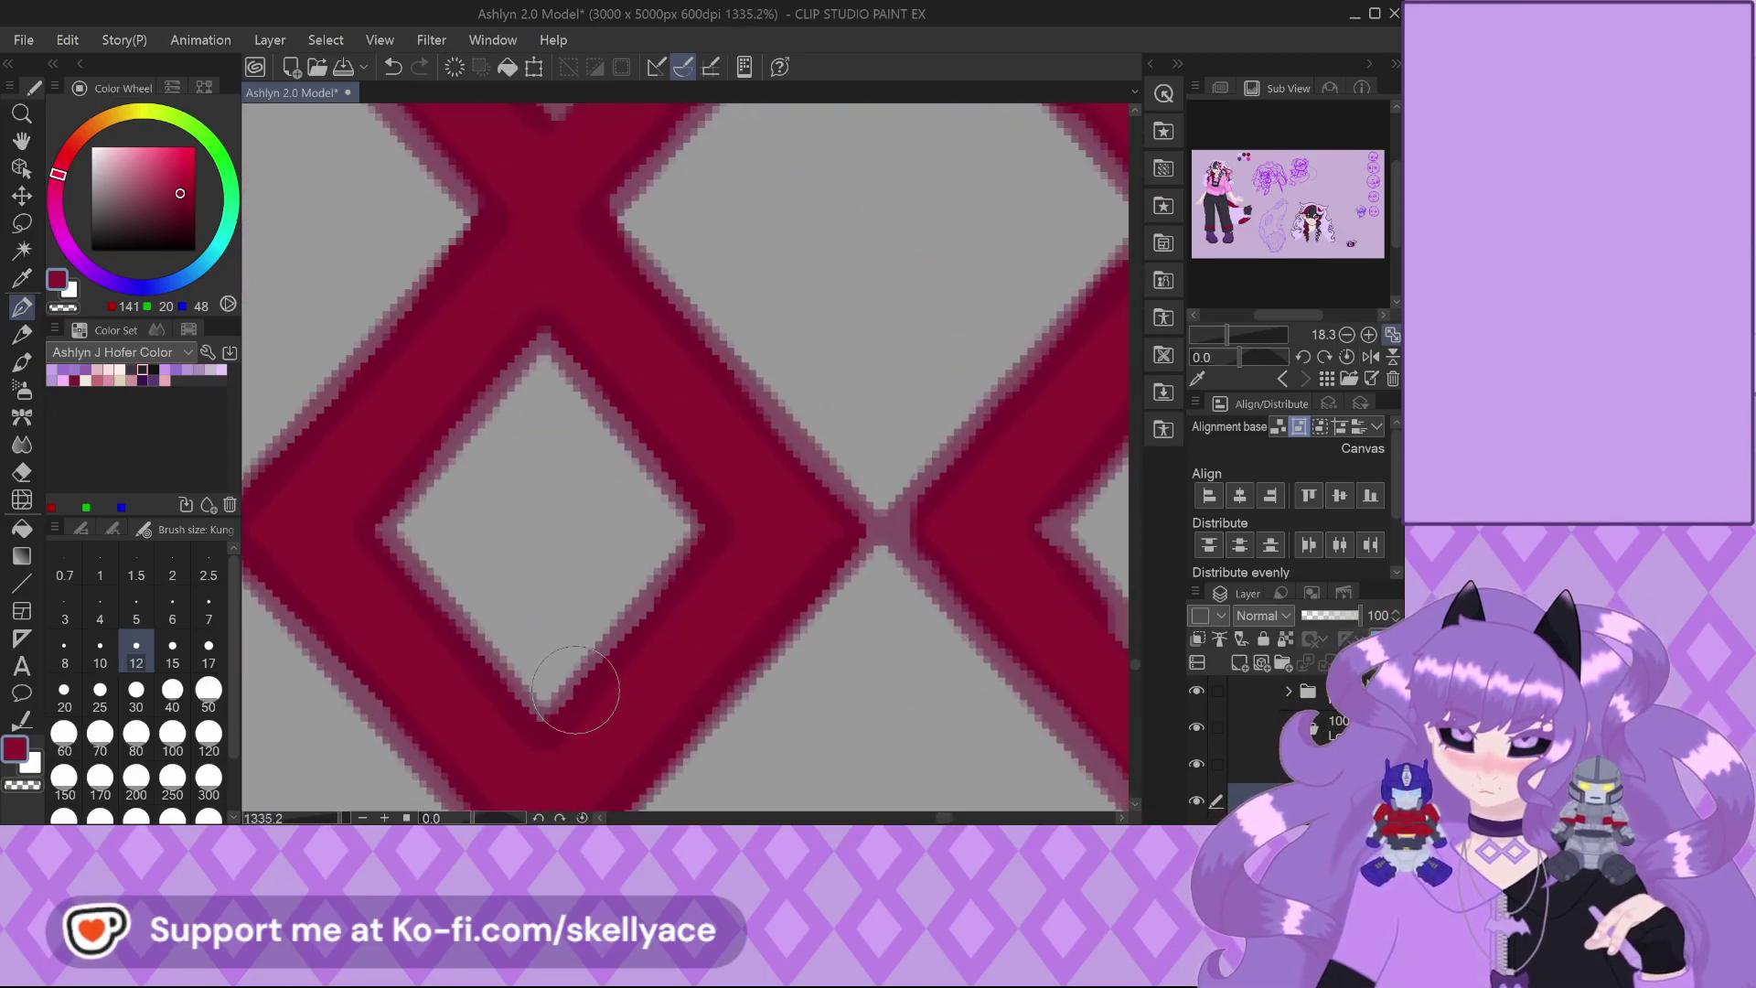
Fill the left corner and outer upper-left side of the sixth column's upper diamond in crimson
scroll(635, 674, "down", 2)
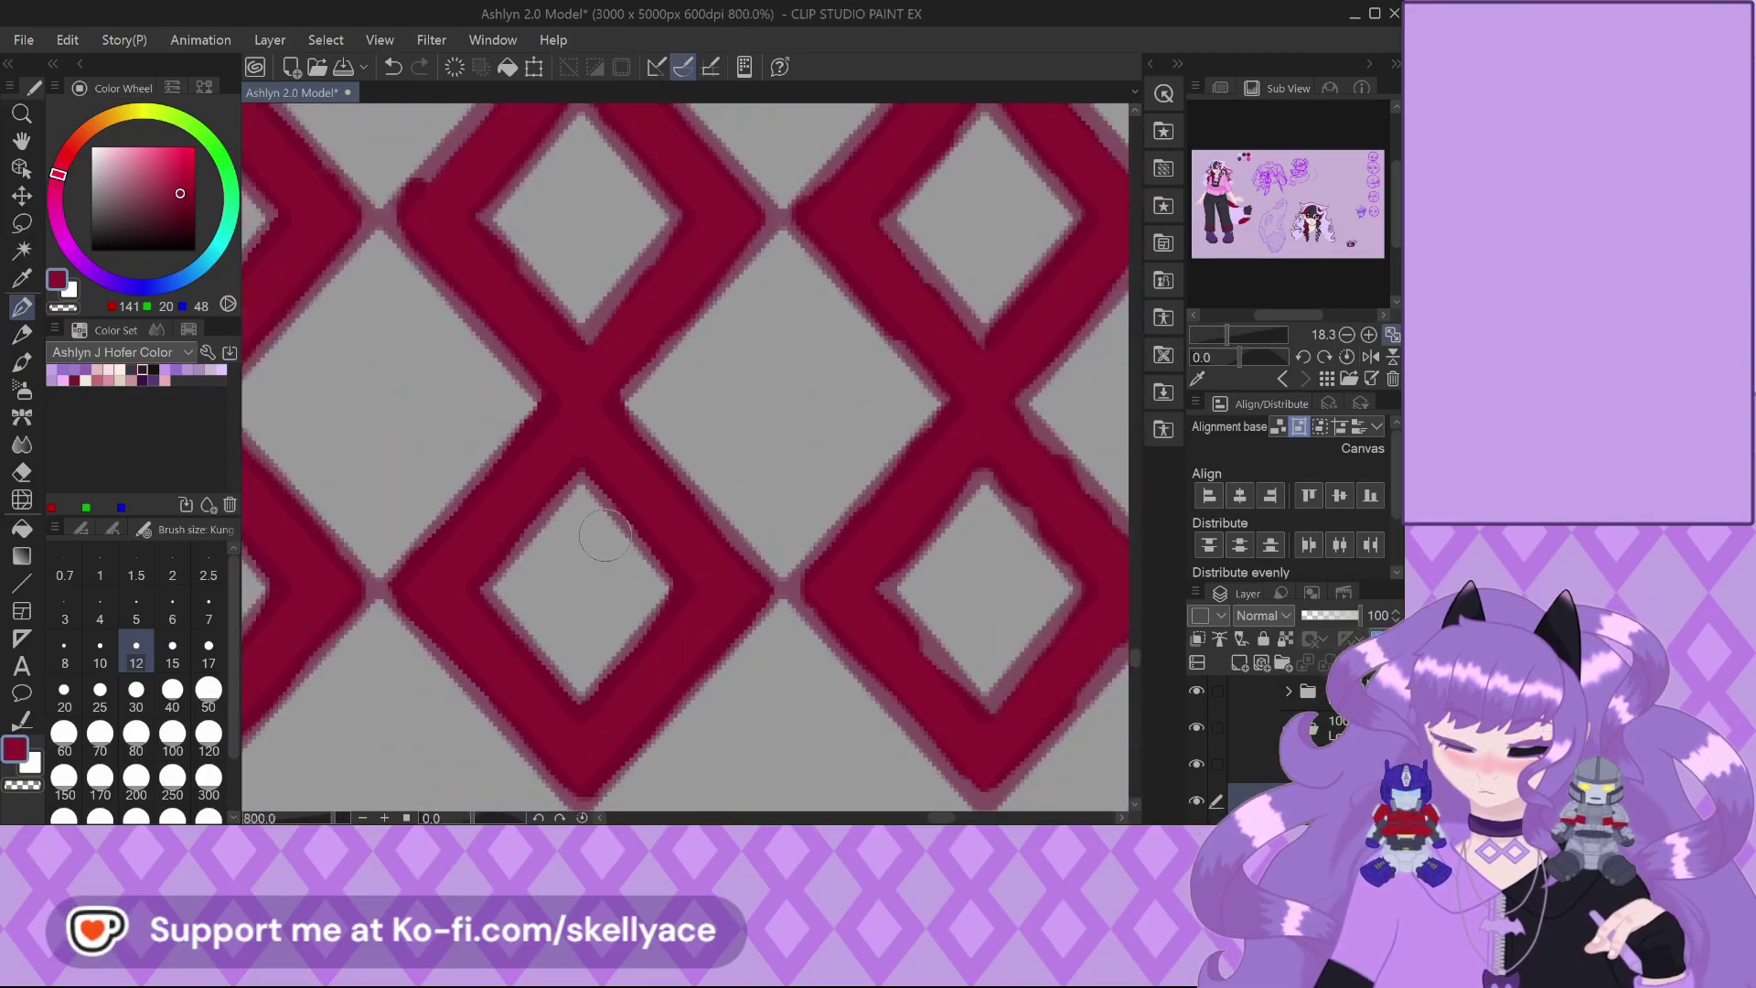
scroll(611, 557, "down", 1)
scroll(509, 294, "up", 3)
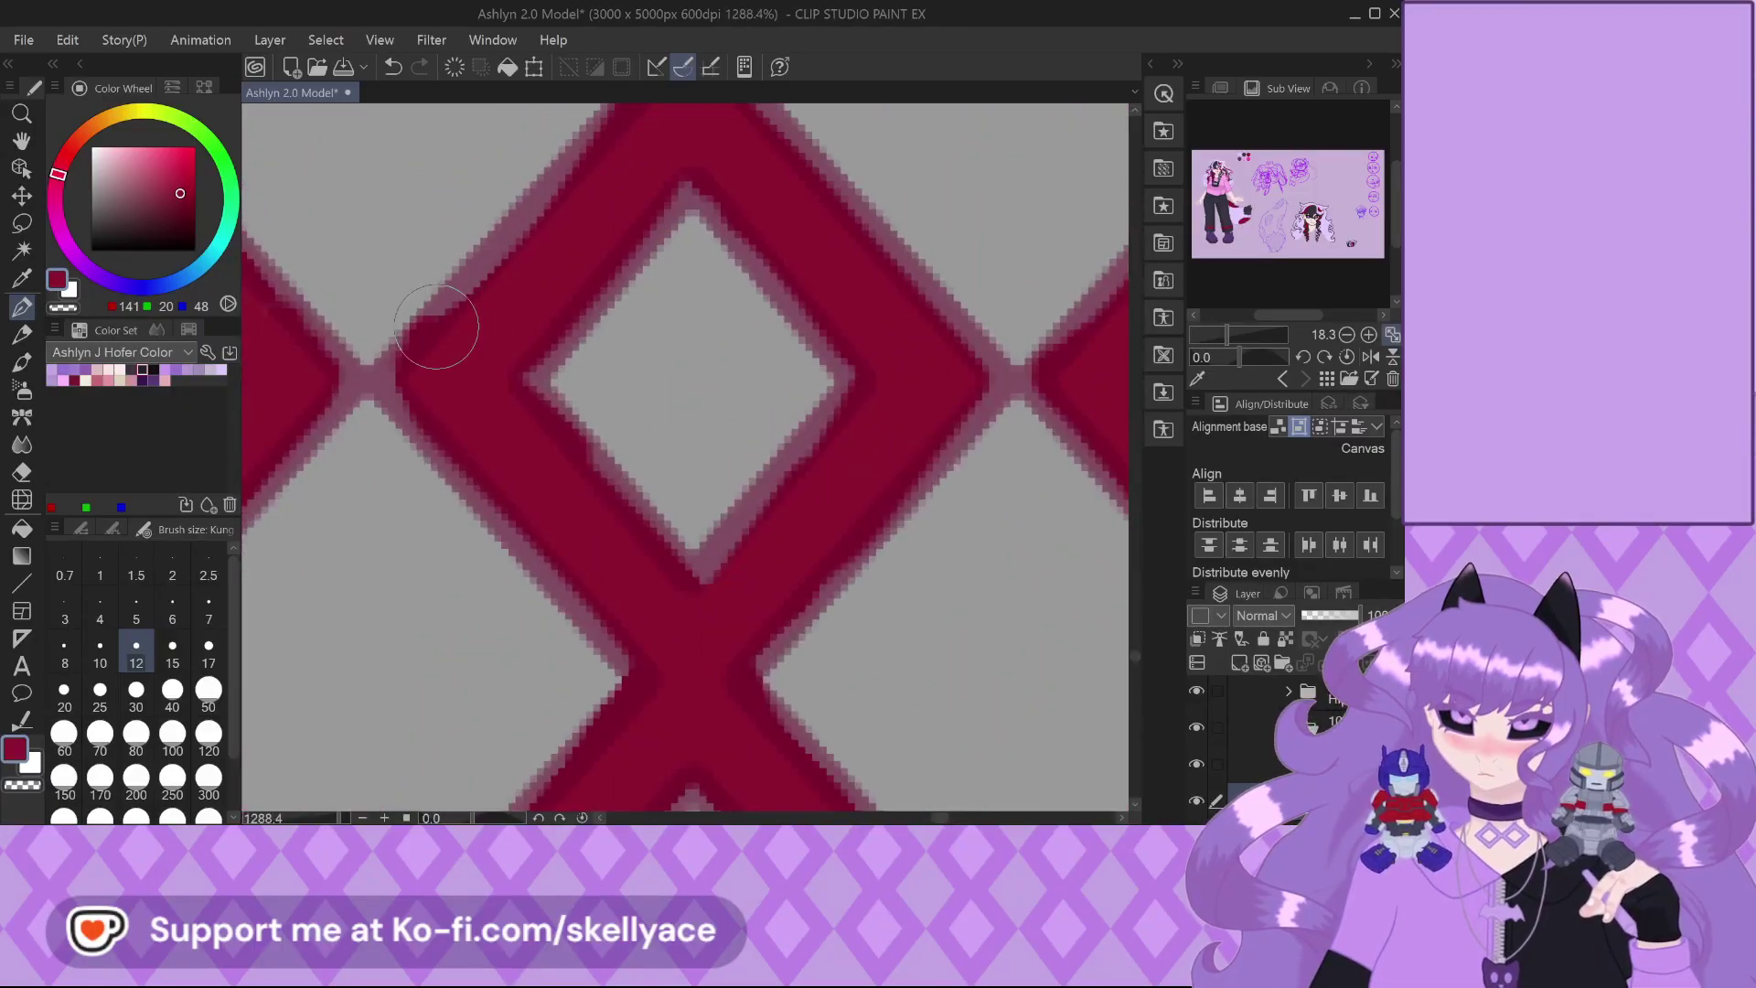
left_click_drag(427, 333, 582, 191)
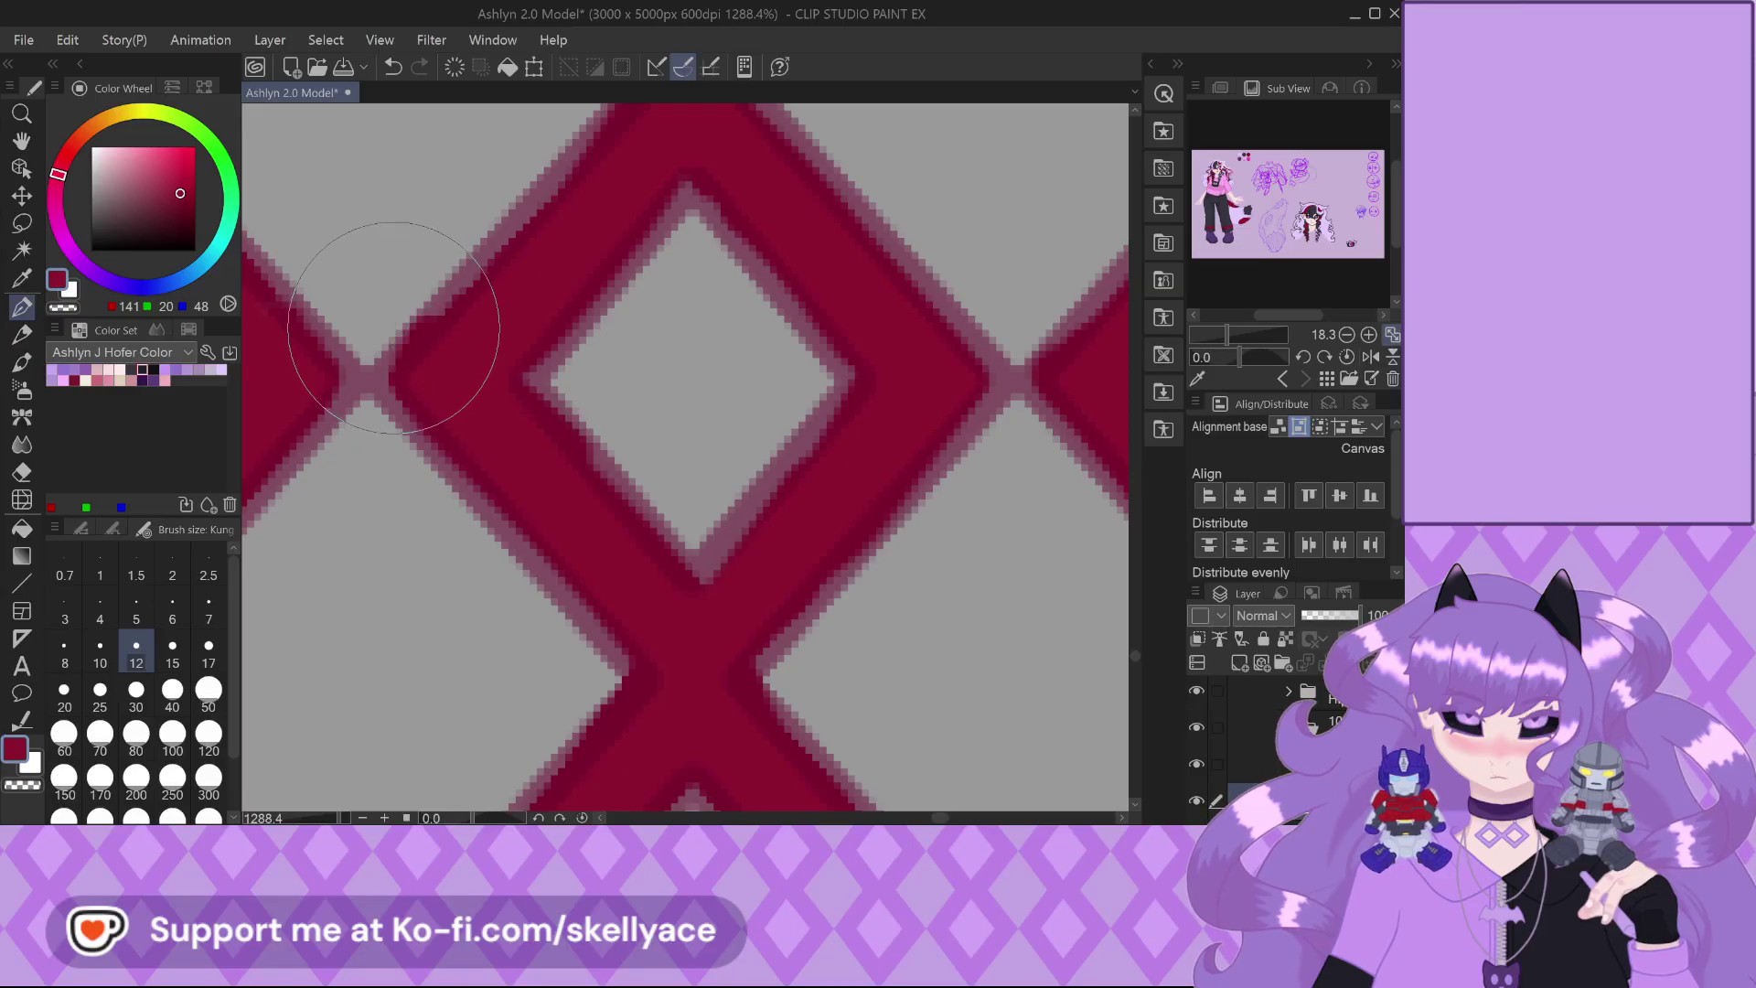
scroll(358, 371, "down", 2)
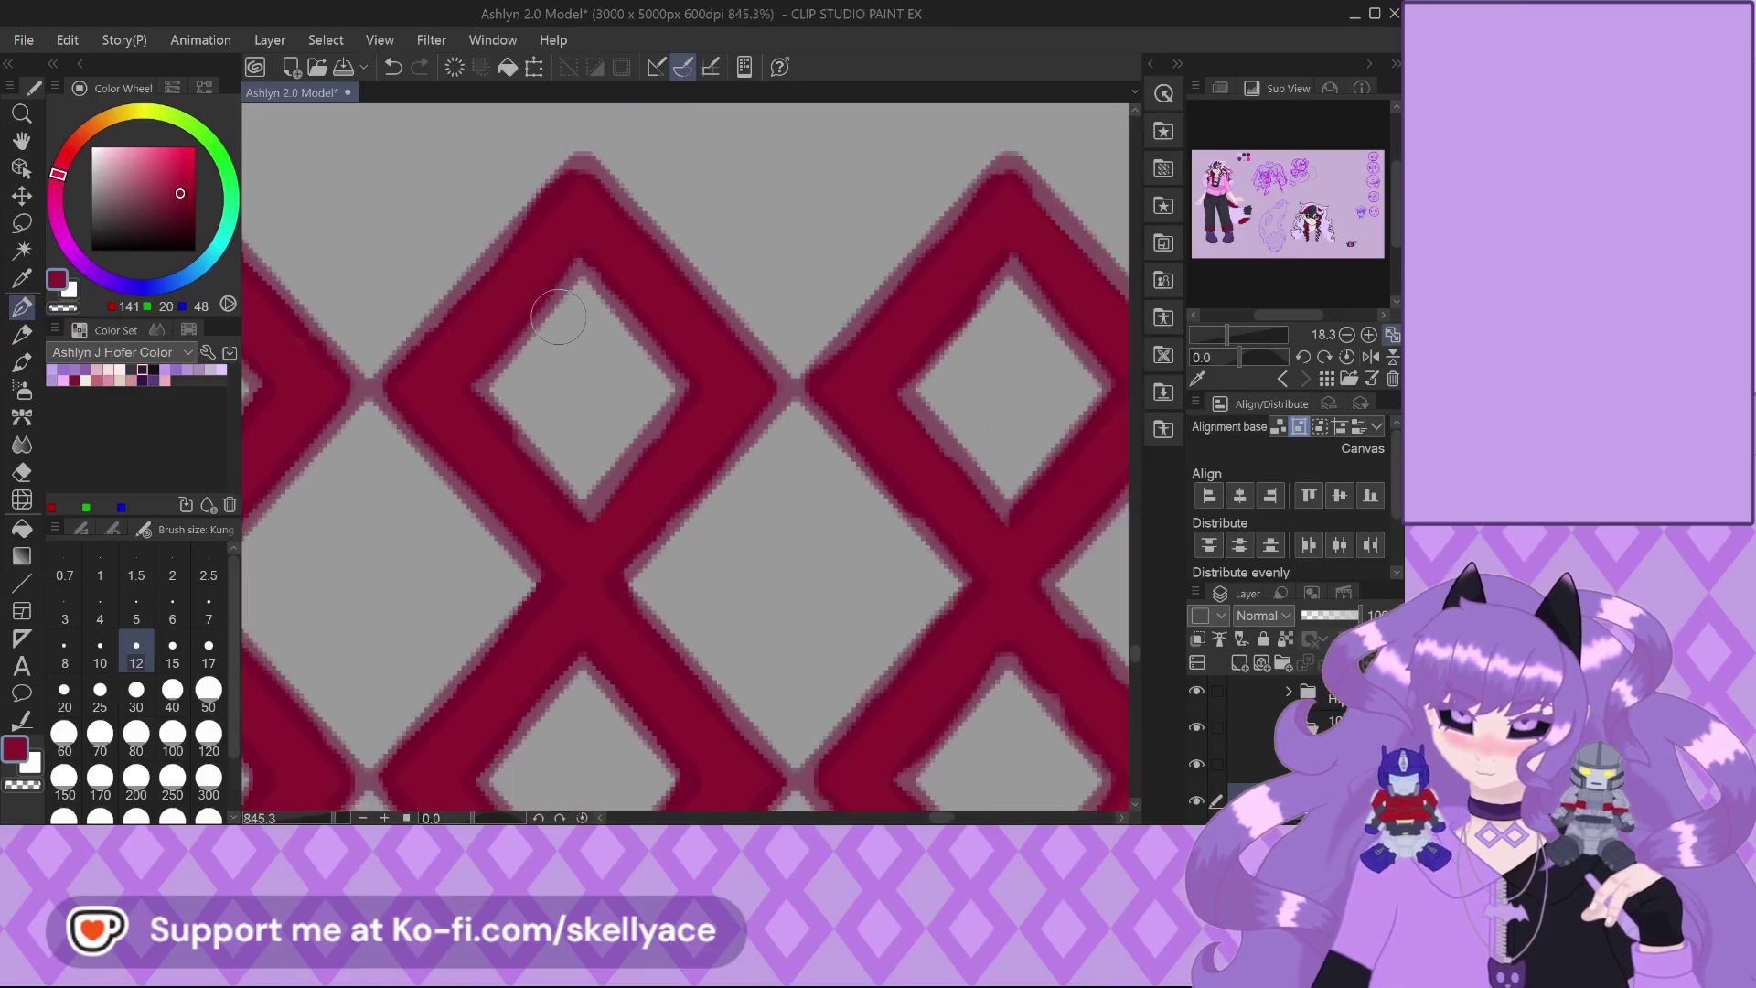
Sharpen the top tip and right corner of the sixth column's upper diamond and smooth its inner edges
scroll(558, 316, "up", 1)
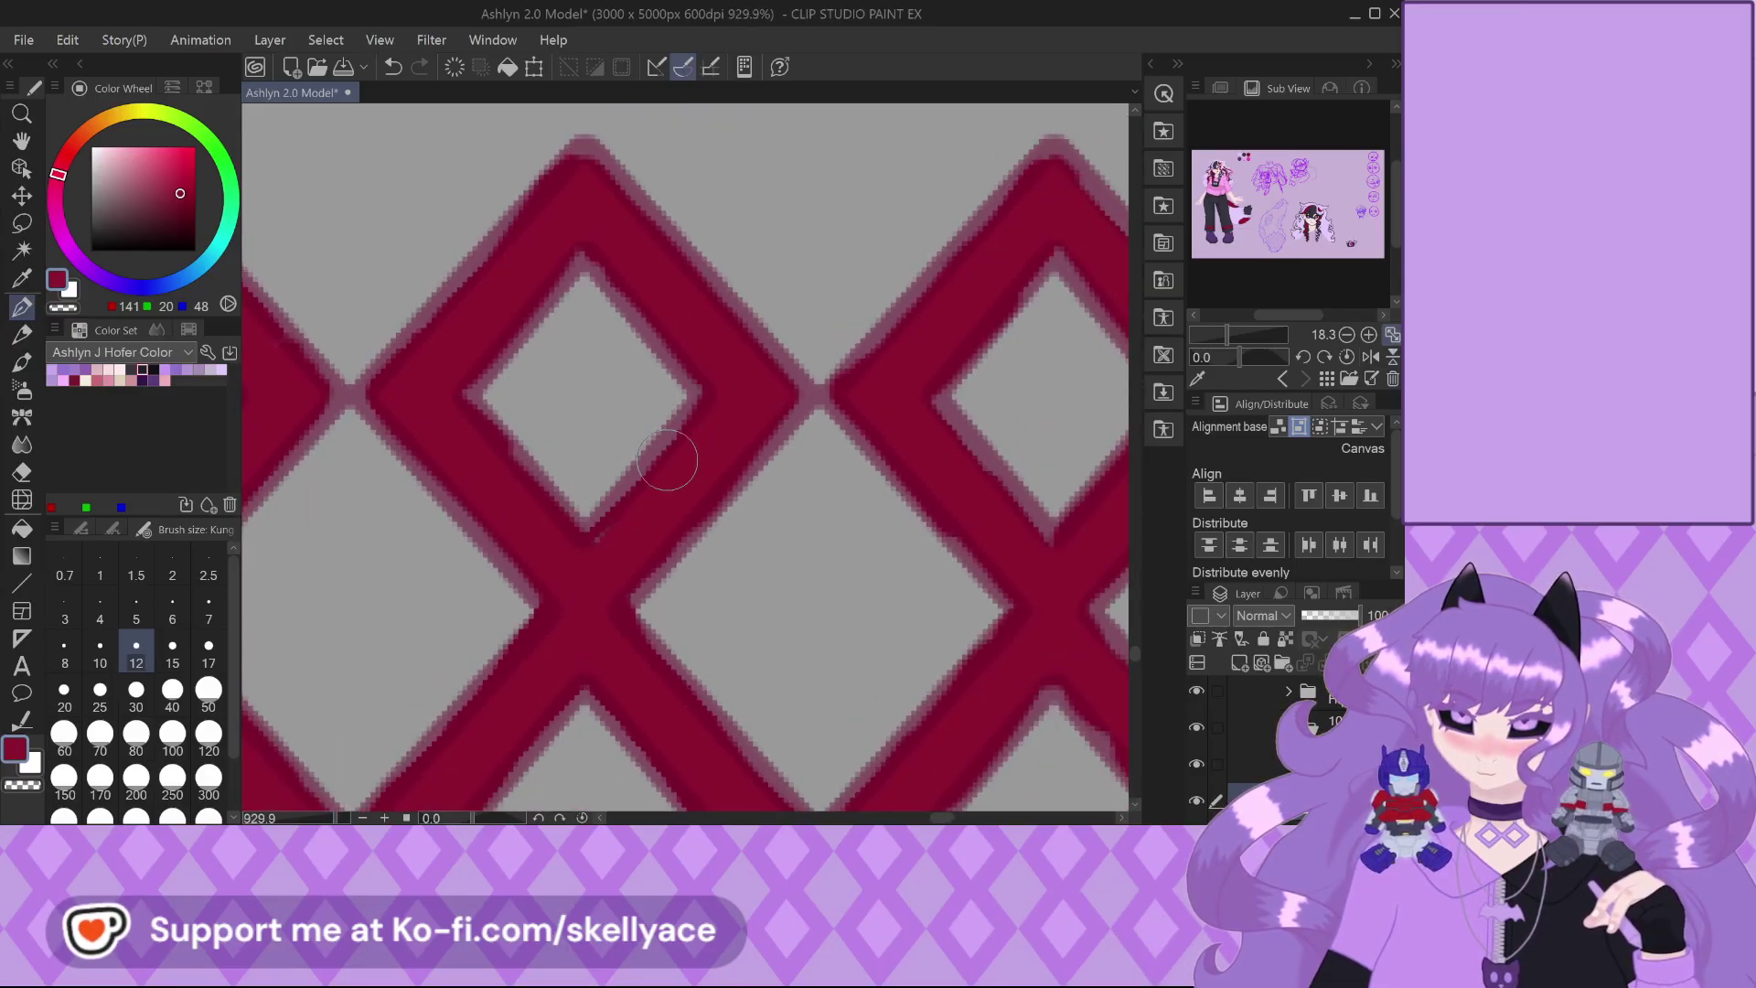
scroll(777, 398, "up", 3)
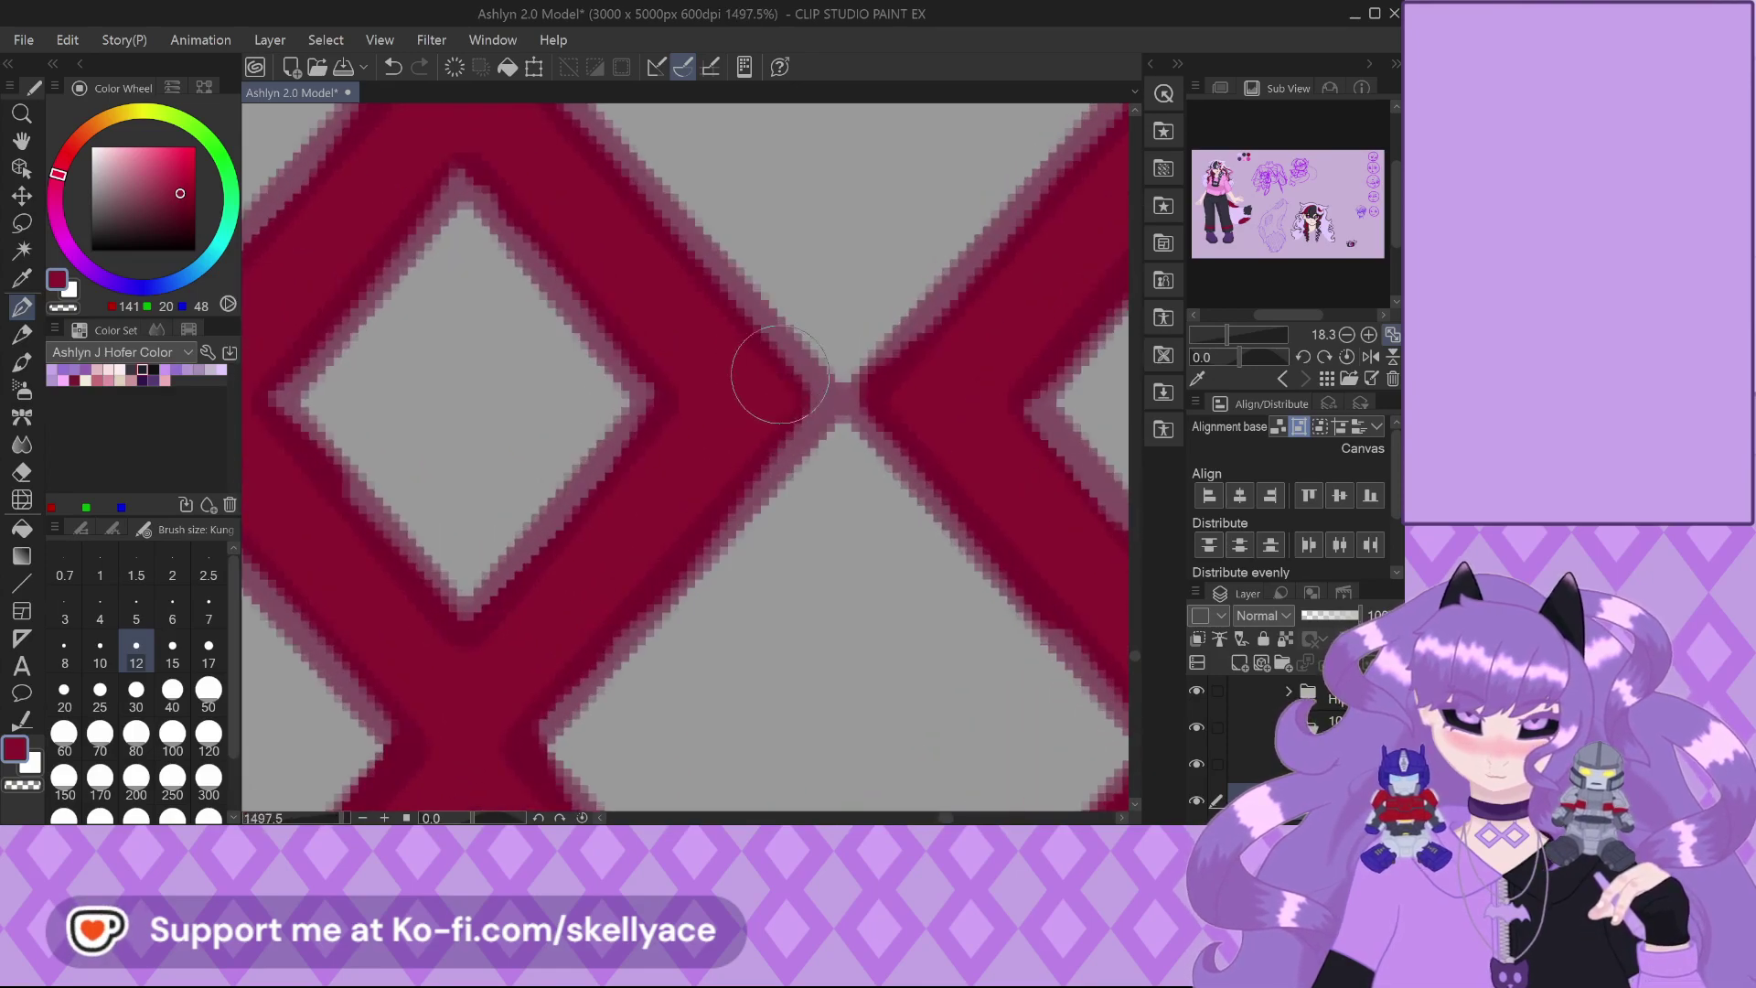
scroll(607, 177, "down", 2)
scroll(571, 165, "up", 2)
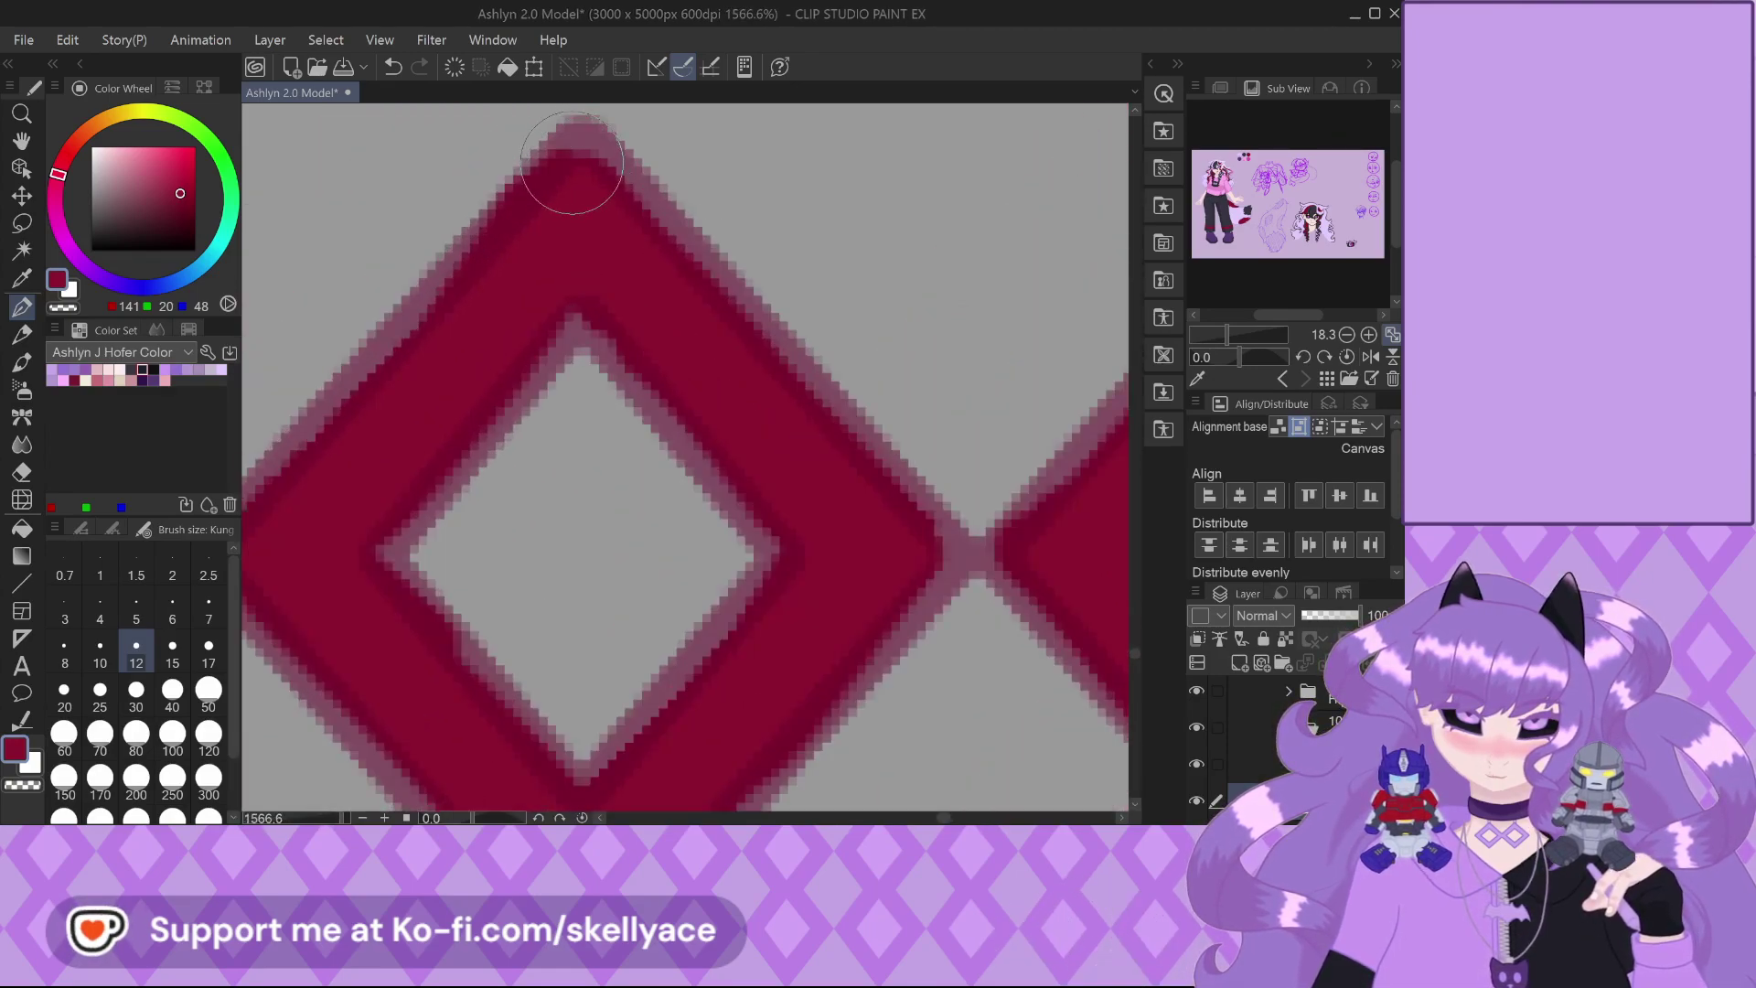
left_click_drag(571, 162, 643, 226)
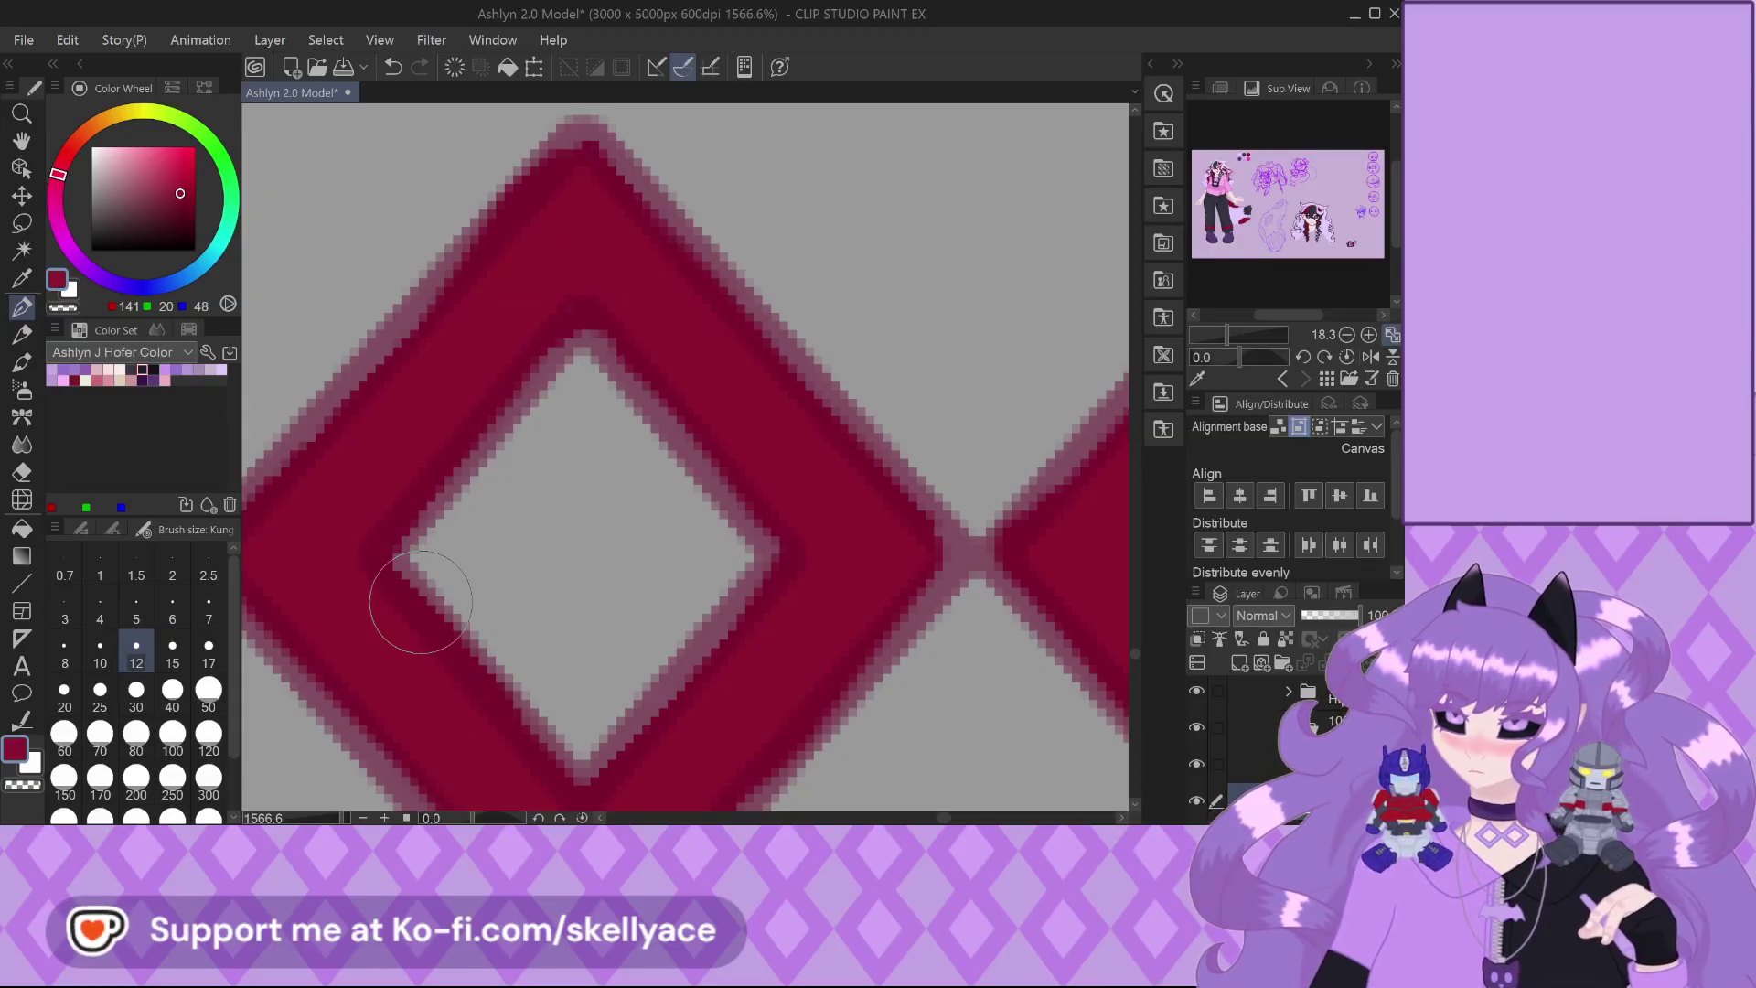
scroll(418, 600, "down", 3)
scroll(548, 640, "up", 2)
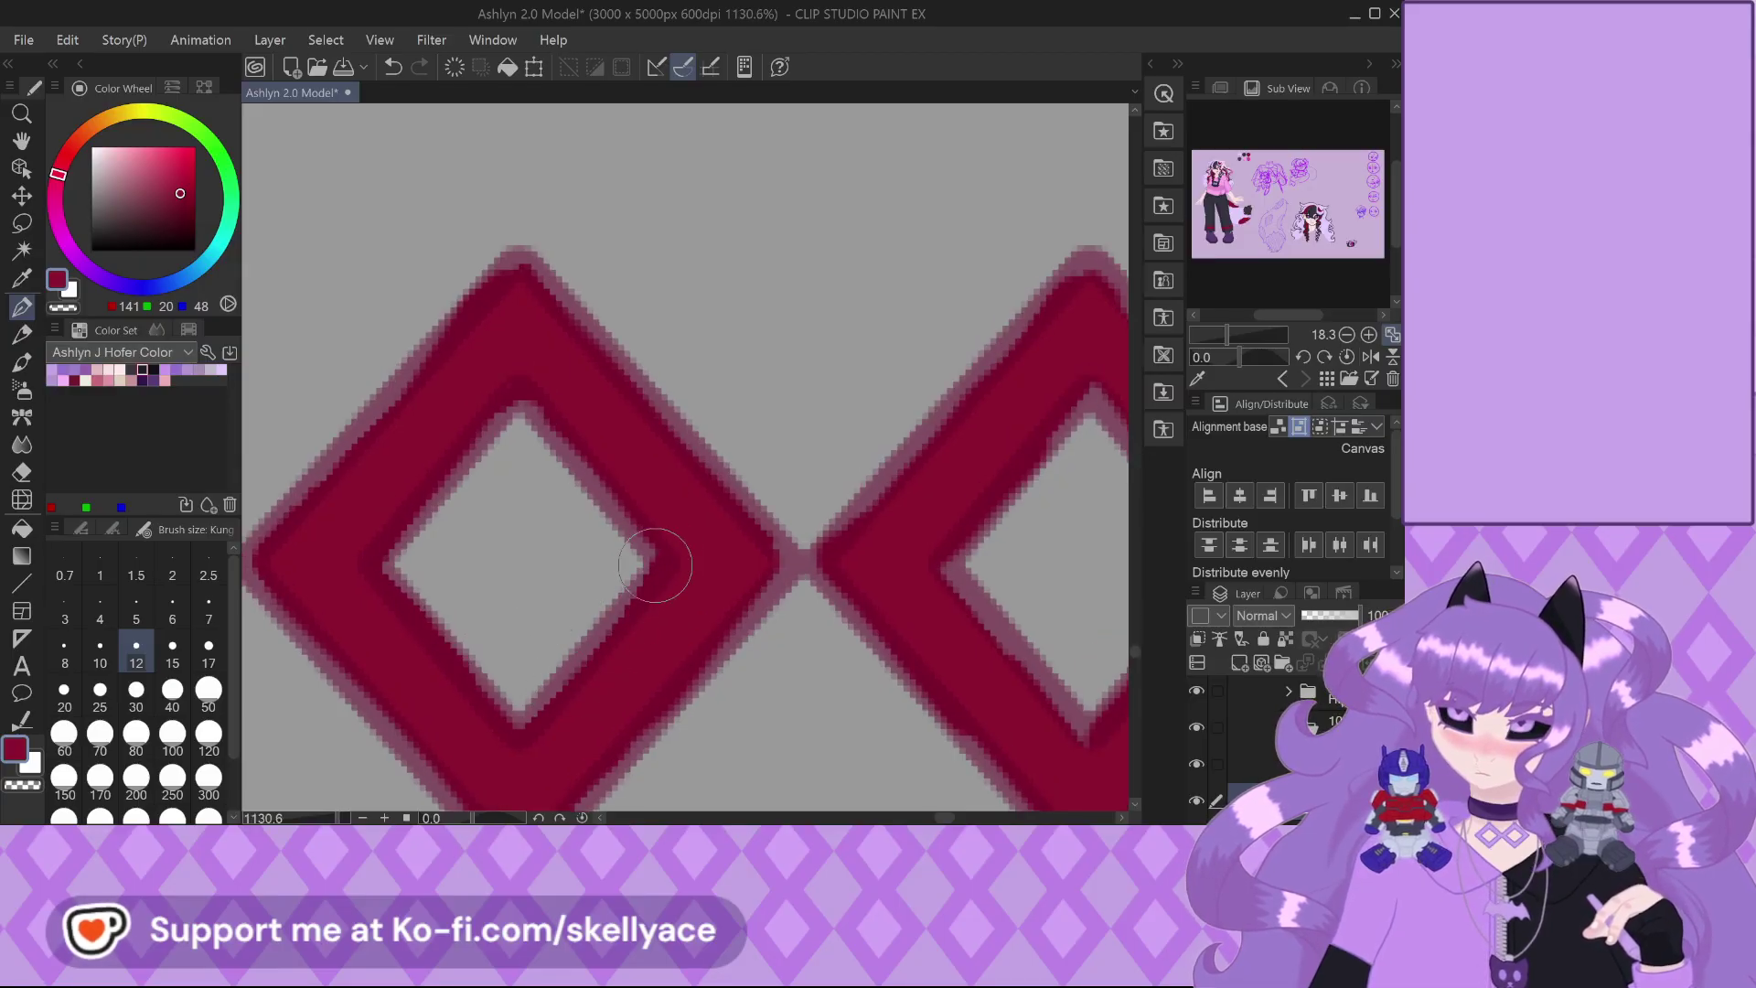
Even out the inner lower edges and outer upper-right side of the seventh column's upper diamond in crimson
scroll(611, 638, "down", 2)
scroll(764, 665, "up", 3)
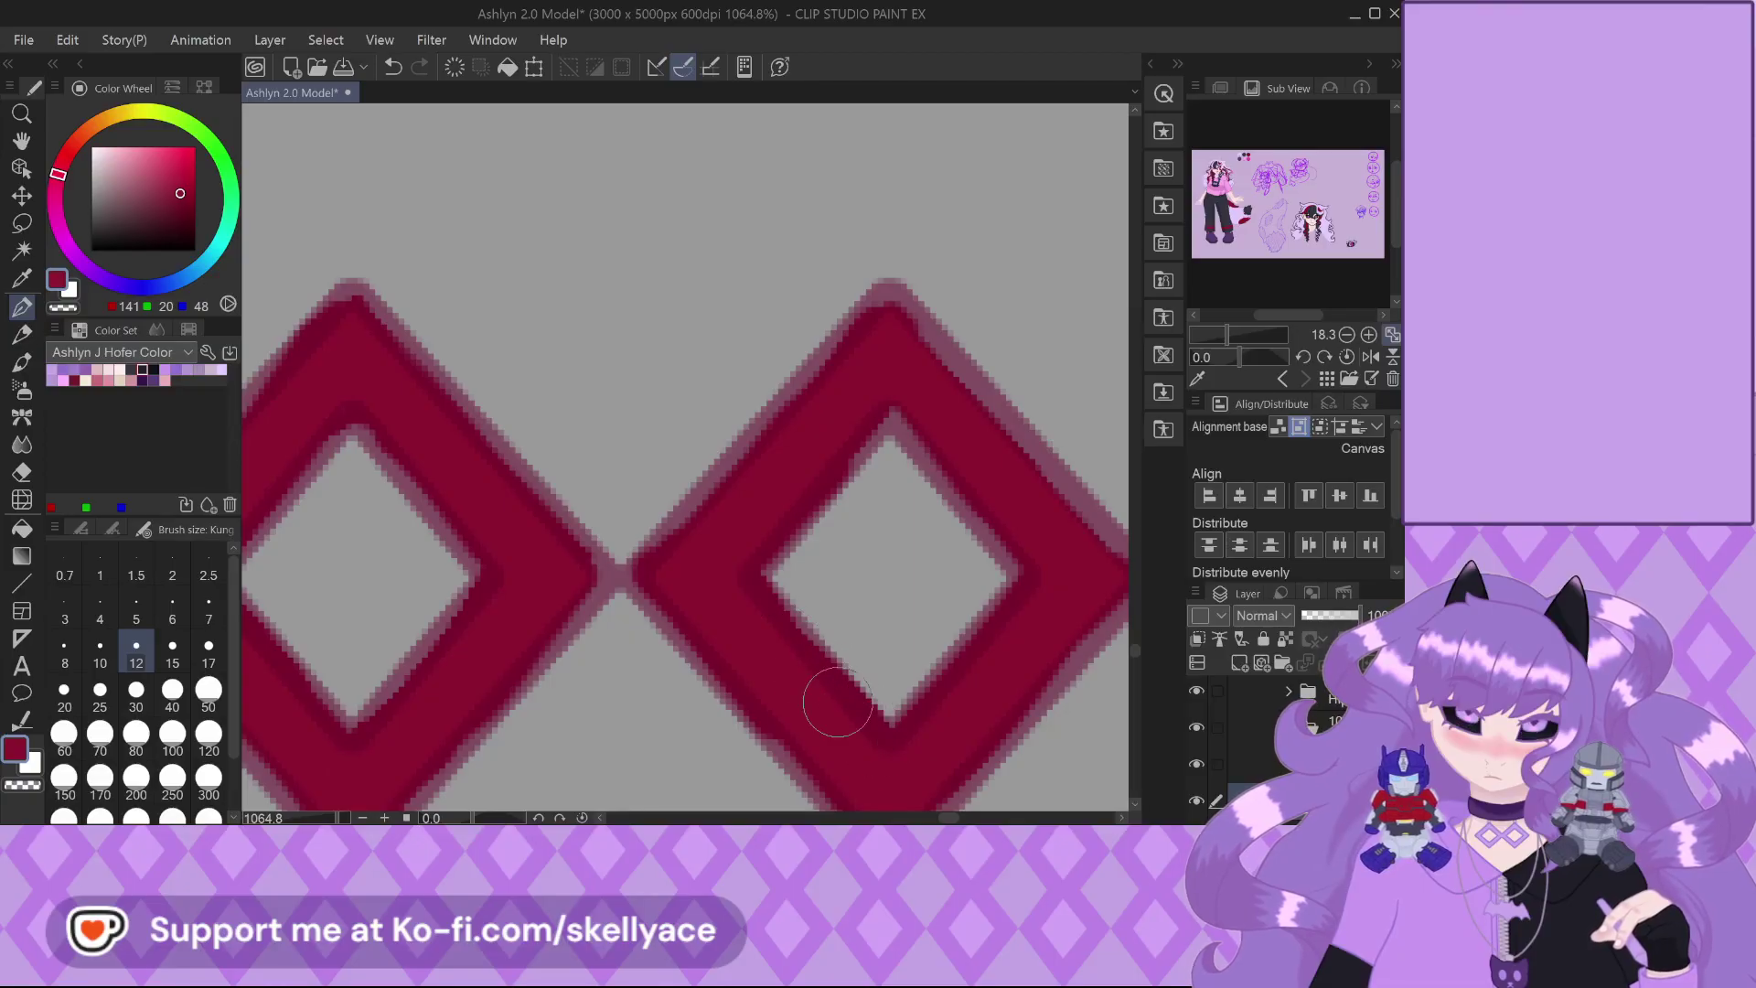
scroll(723, 585, "down", 2)
scroll(695, 640, "up", 4)
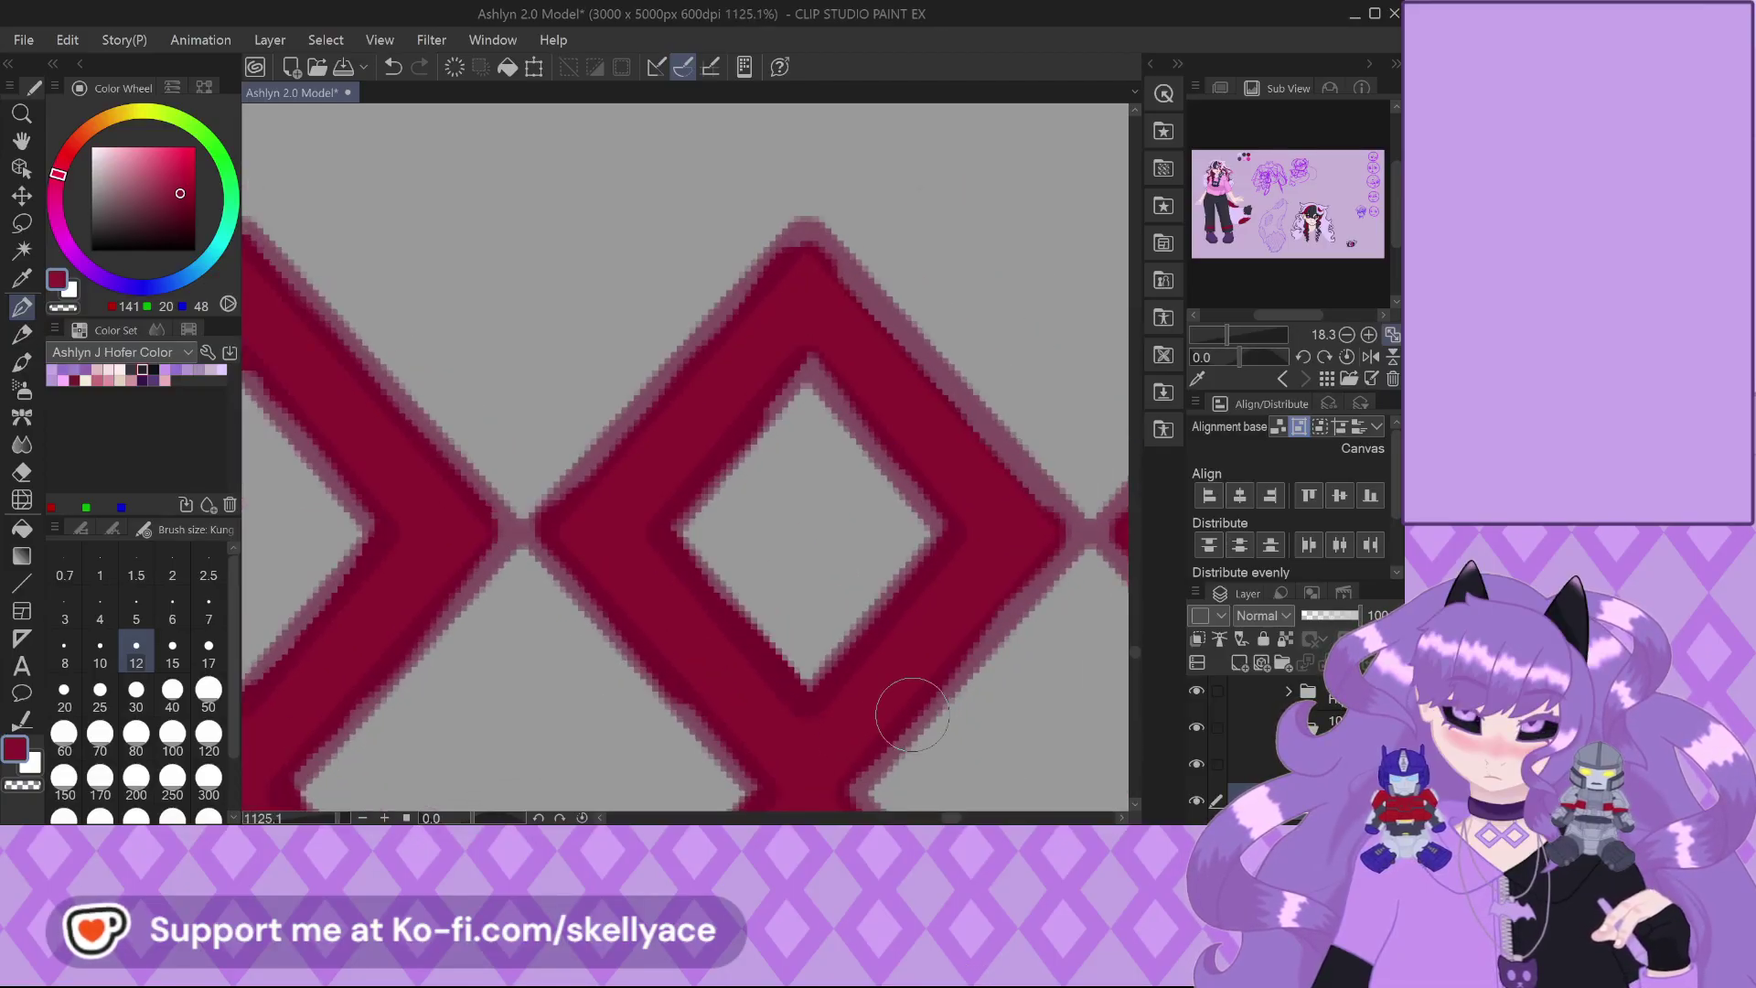
scroll(681, 583, "up", 1)
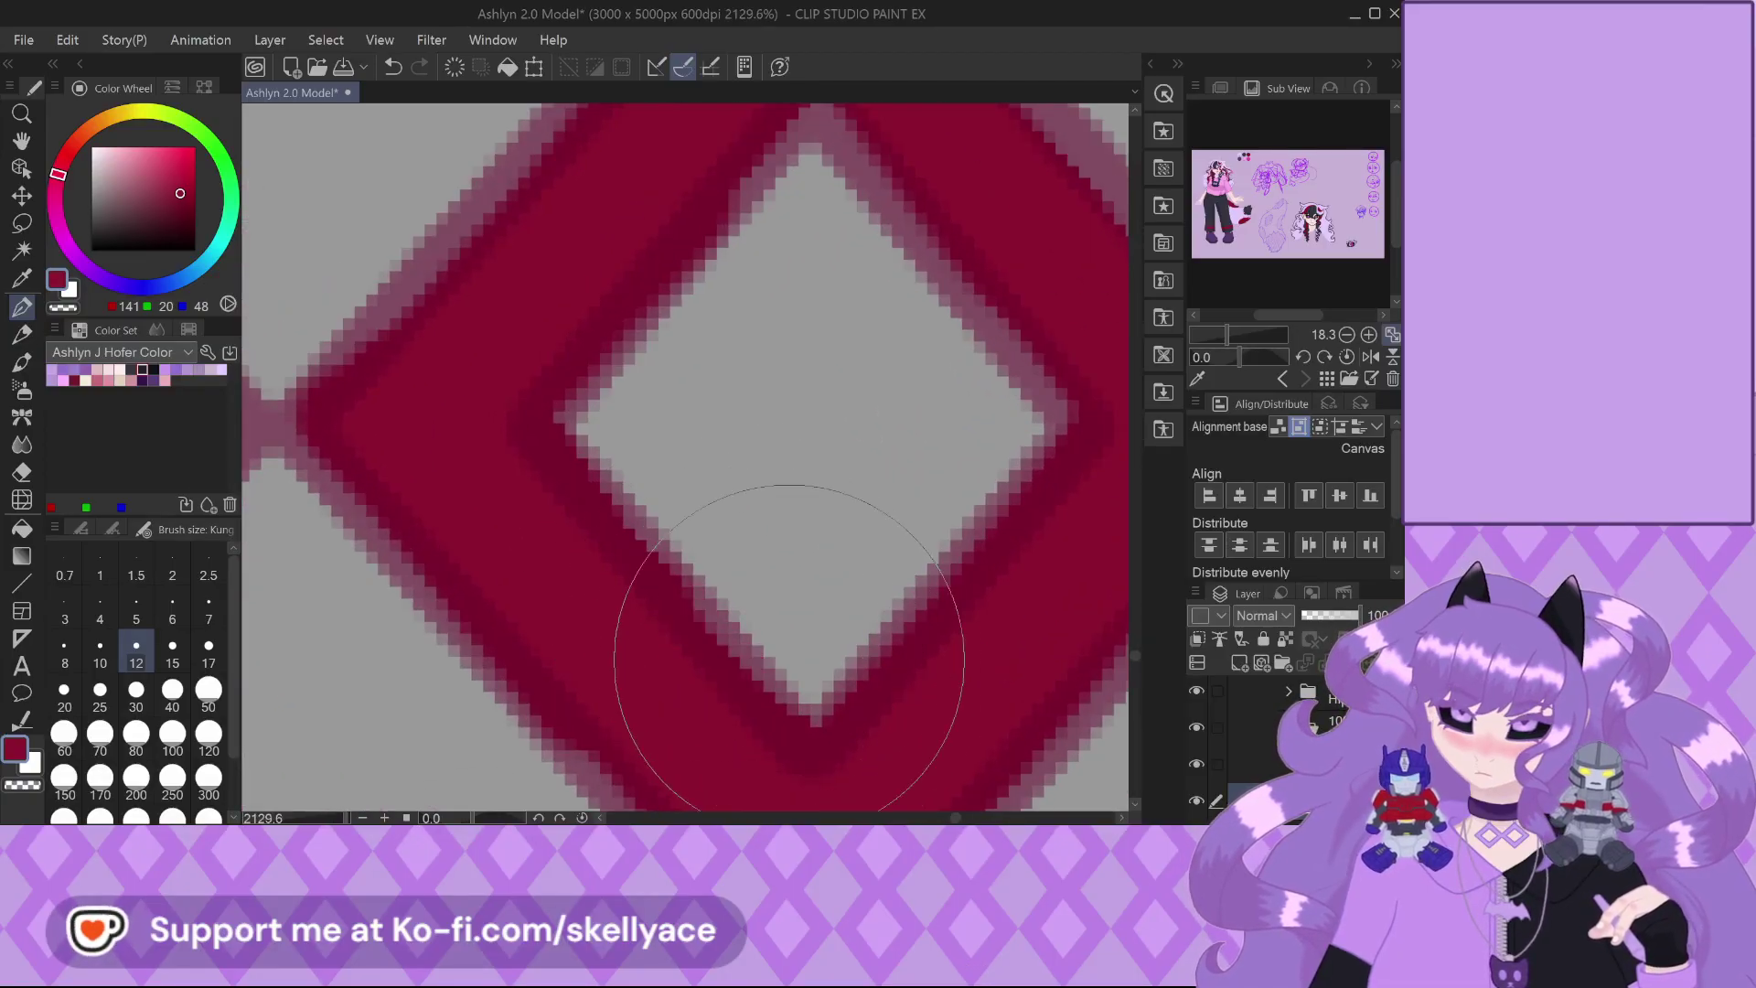
scroll(640, 594, "down", 4)
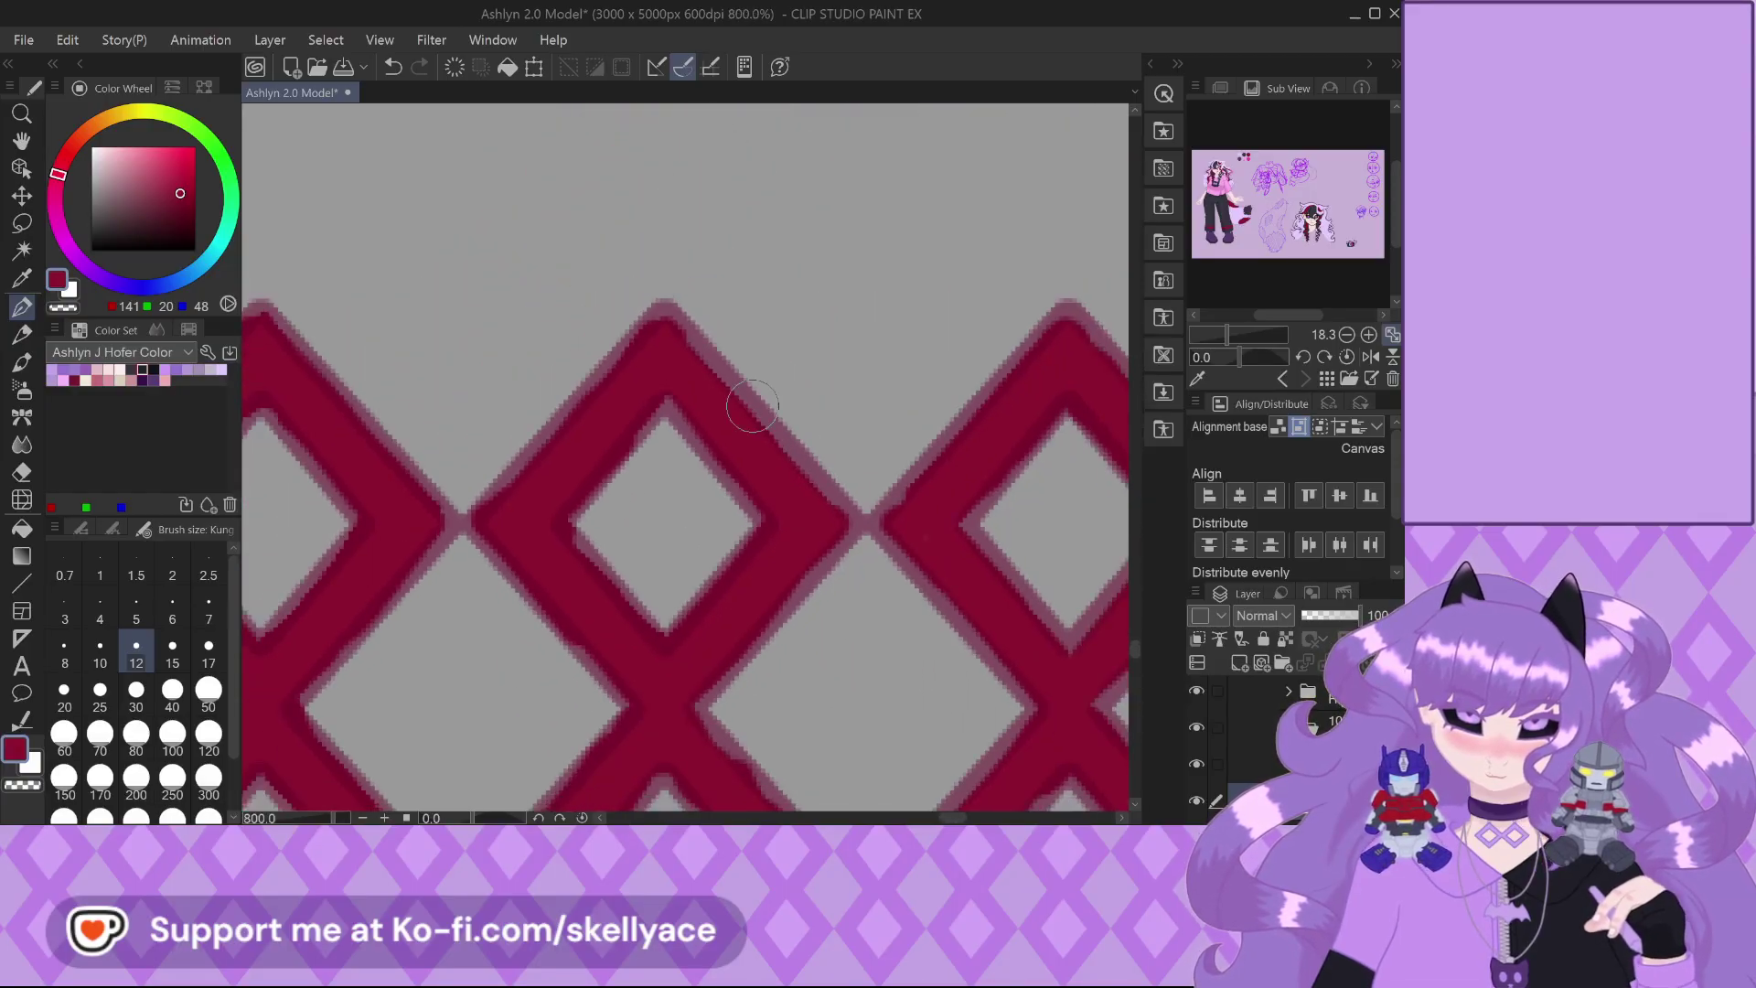
scroll(752, 405, "up", 1)
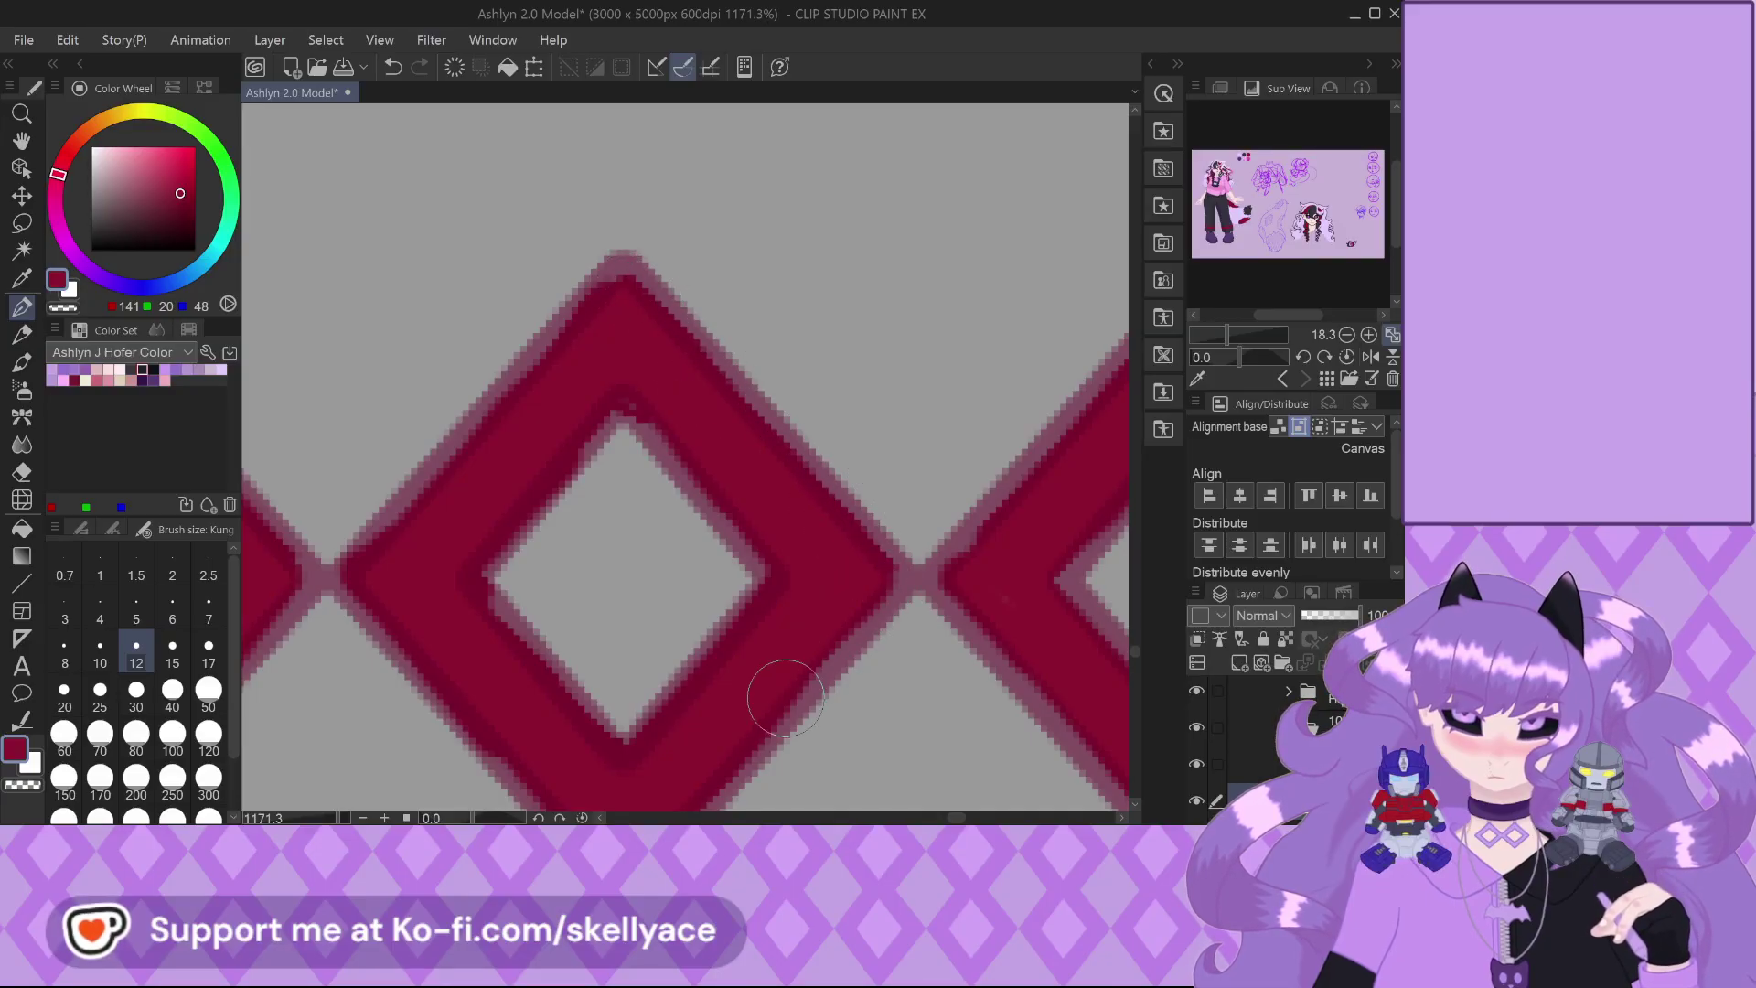
Even out the inner top corner of the seventh column's upper diamond in crimson
scroll(814, 619, "down", 2)
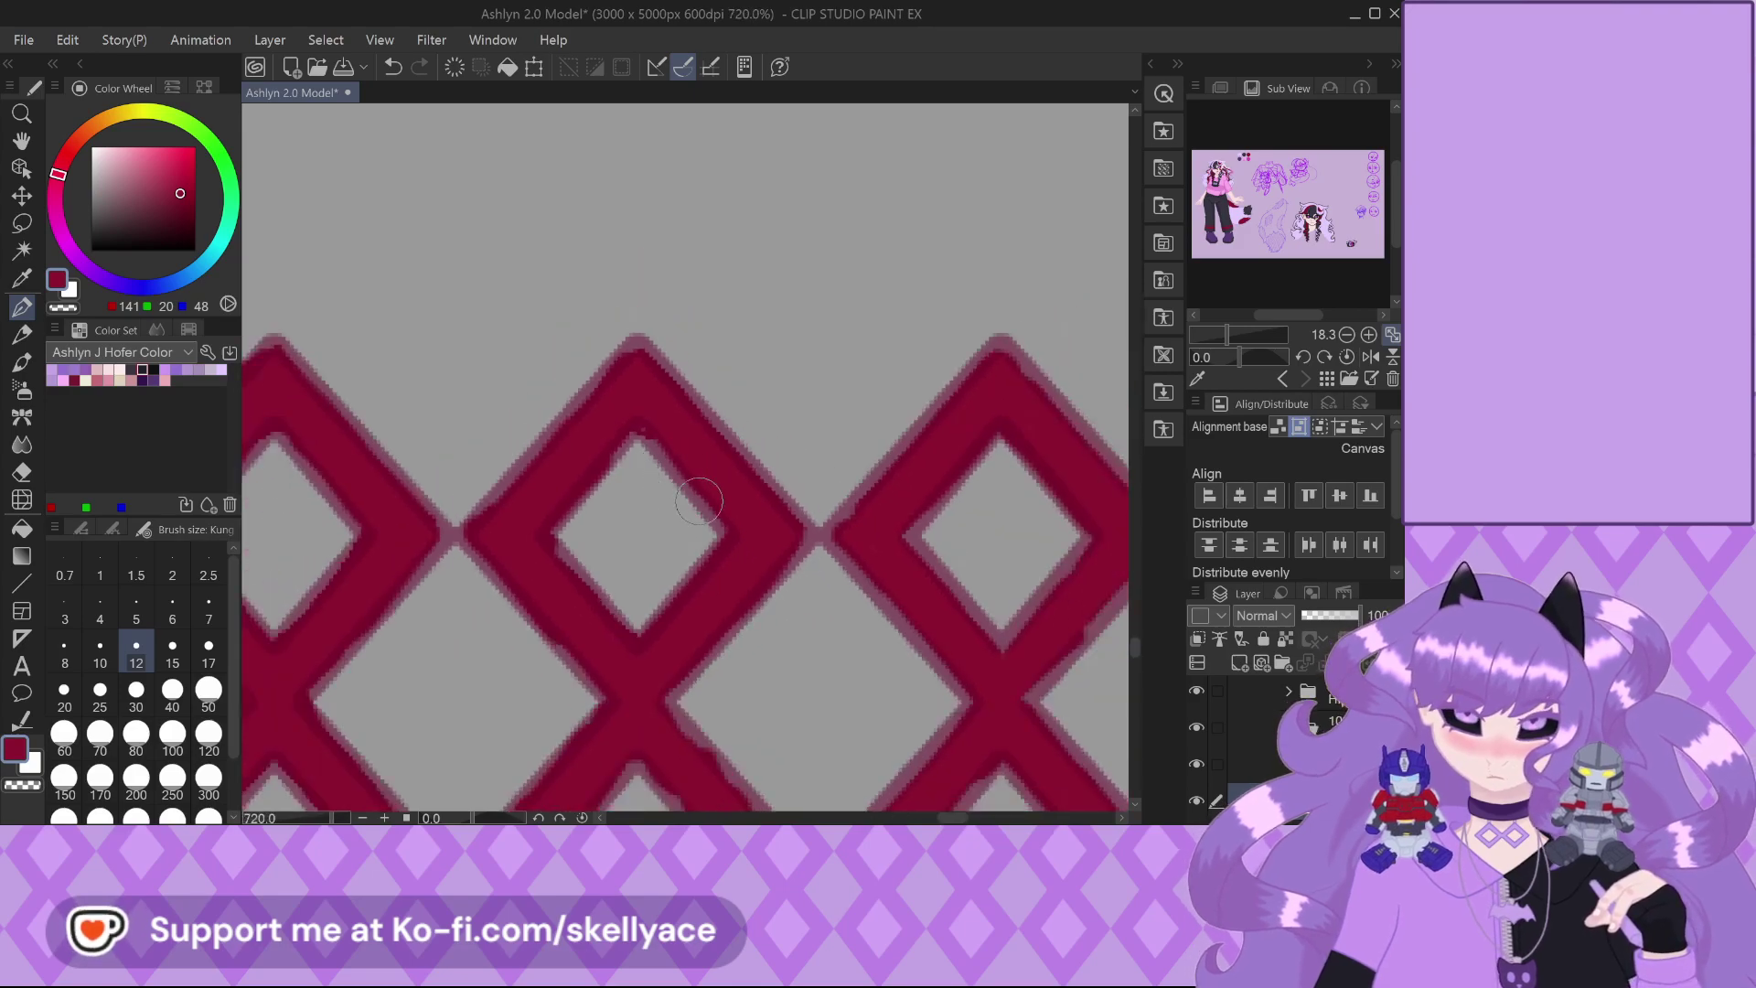
scroll(660, 466, "up", 2)
scroll(660, 466, "up", 1)
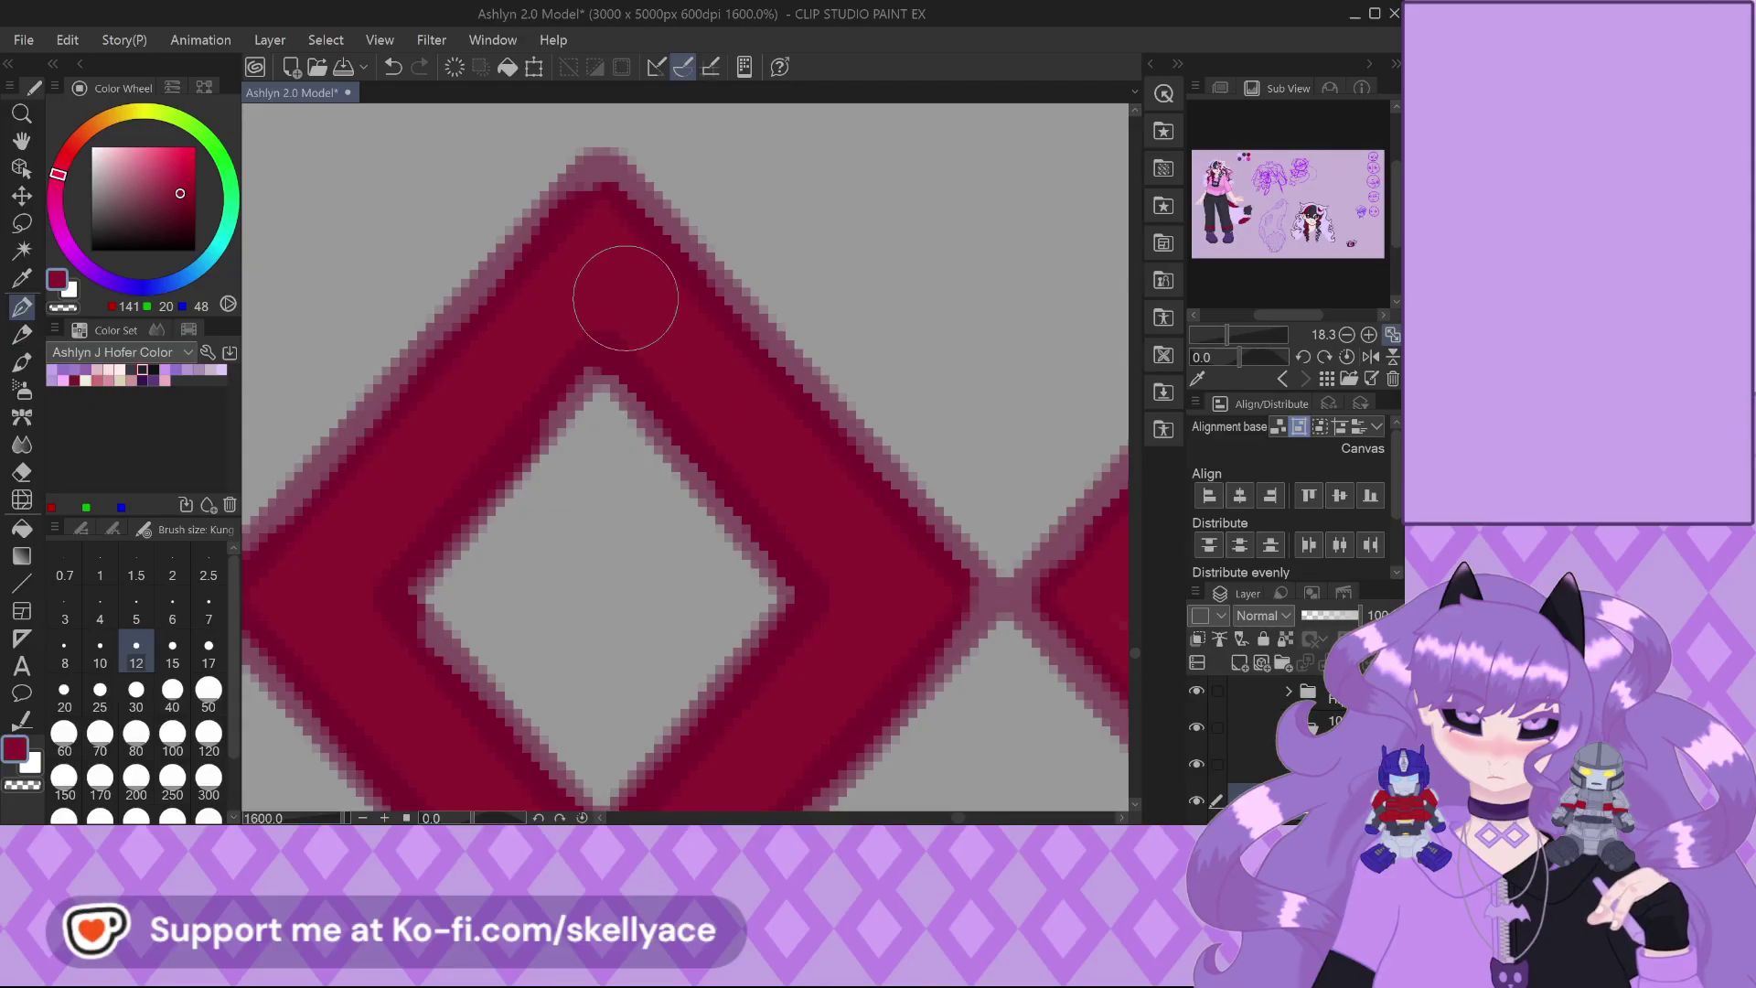
scroll(615, 314, "down", 3)
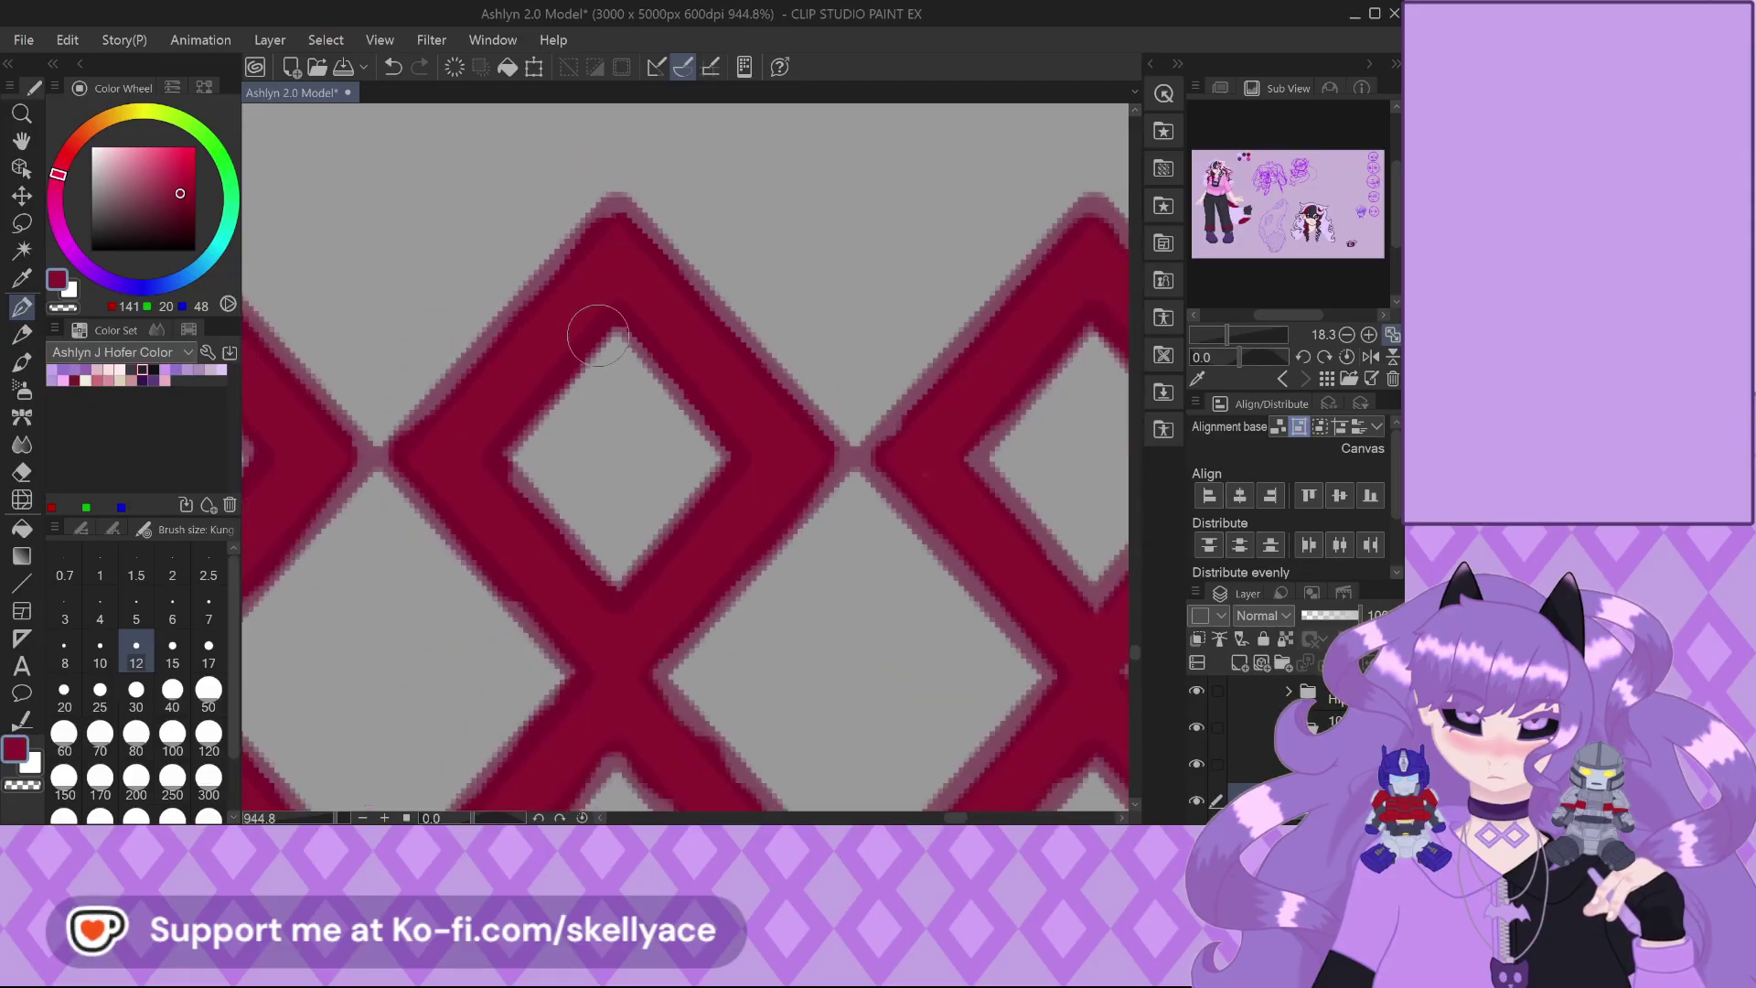
scroll(601, 366, "down", 1)
scroll(616, 548, "up", 3)
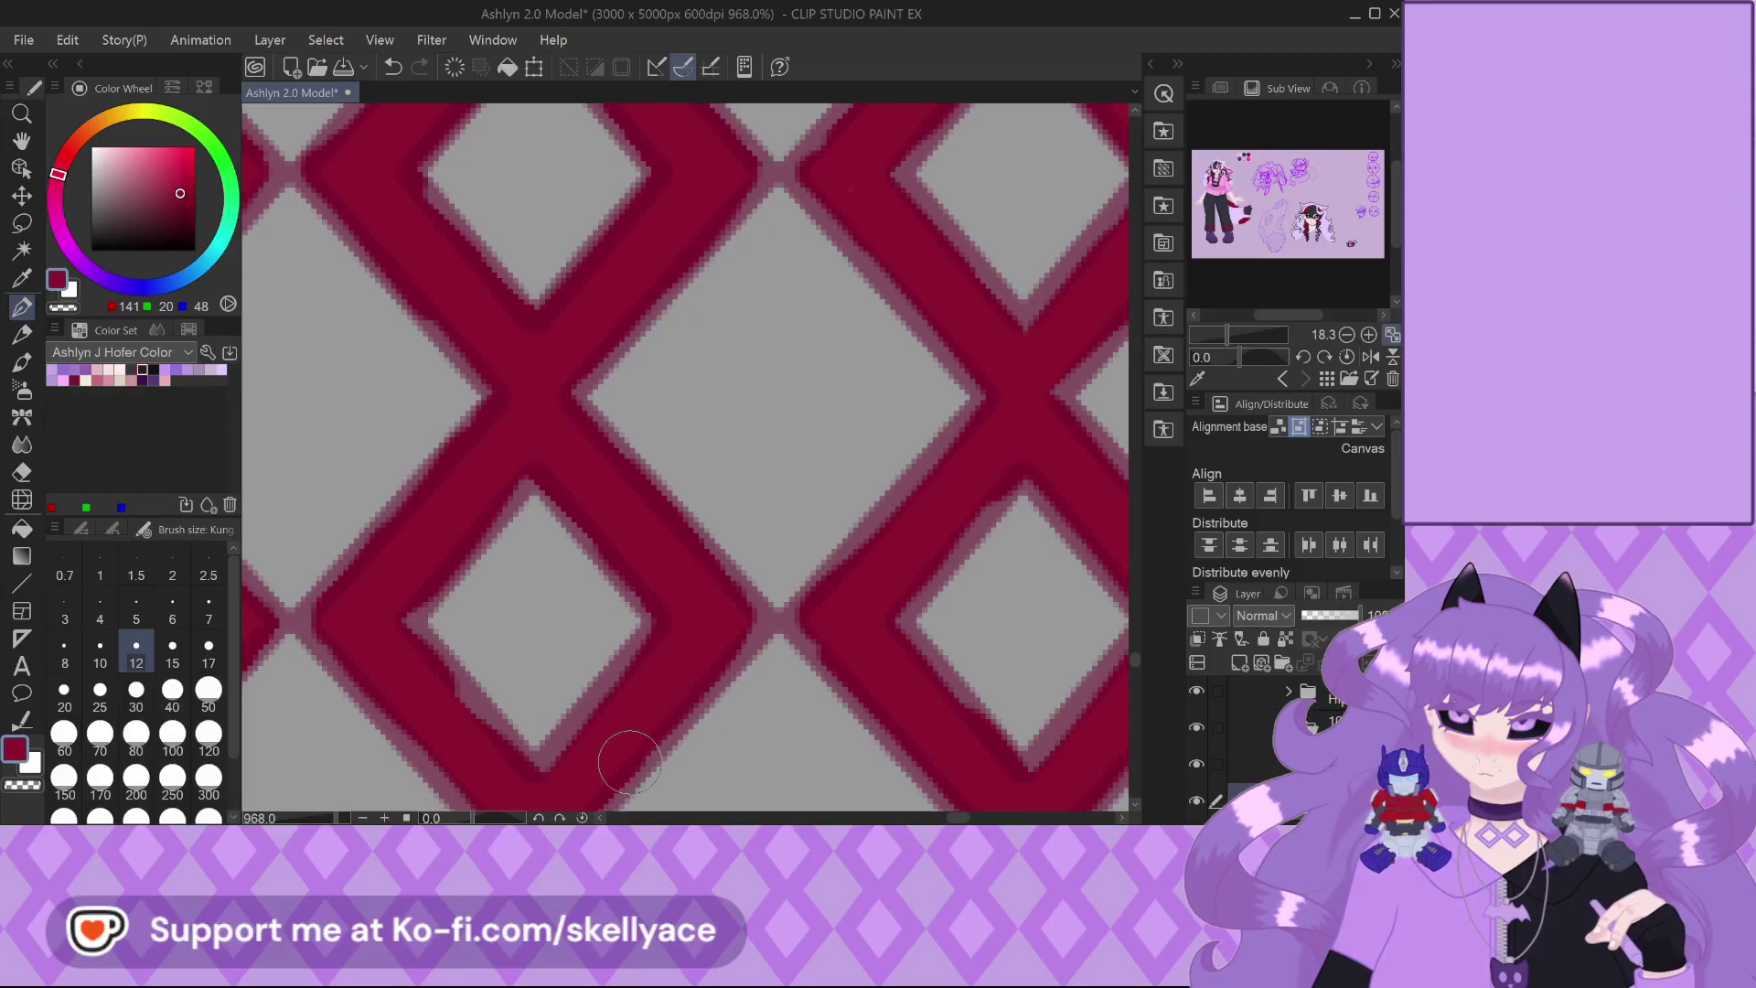
Smooth the inner left corner, inner lower-right edge and bottom tip of the seventh column's lower diamond in crimson
scroll(744, 625, "down", 2)
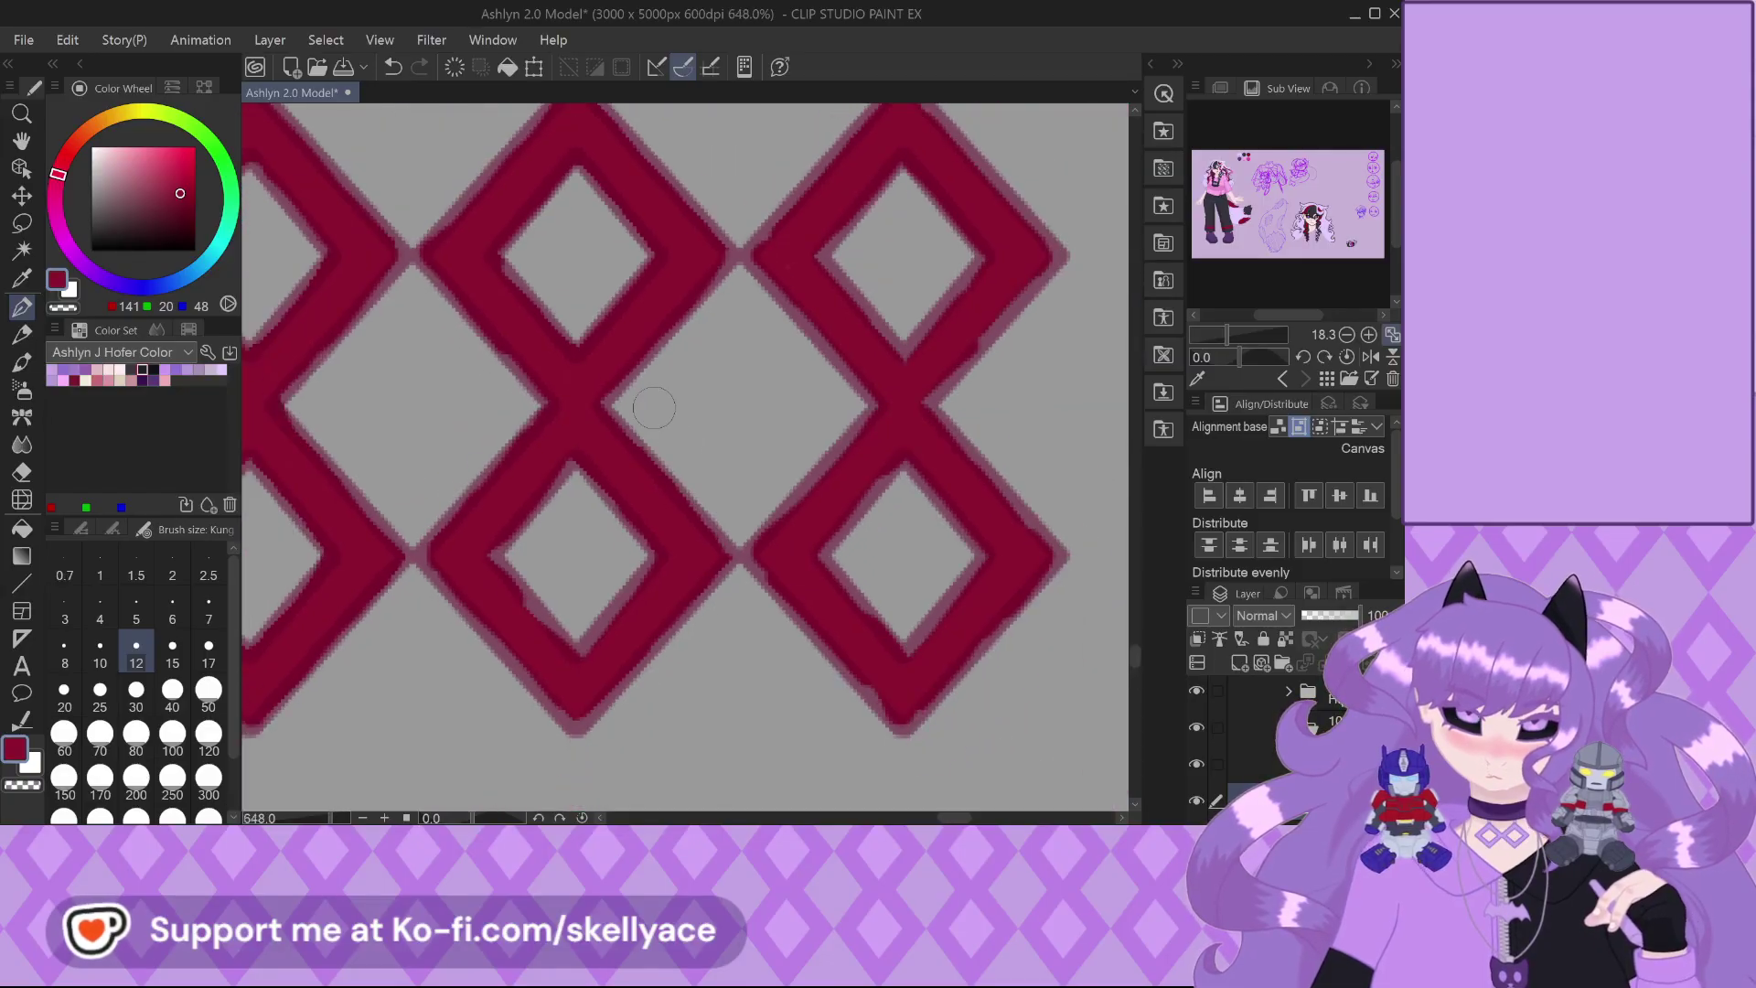
scroll(490, 595, "up", 2)
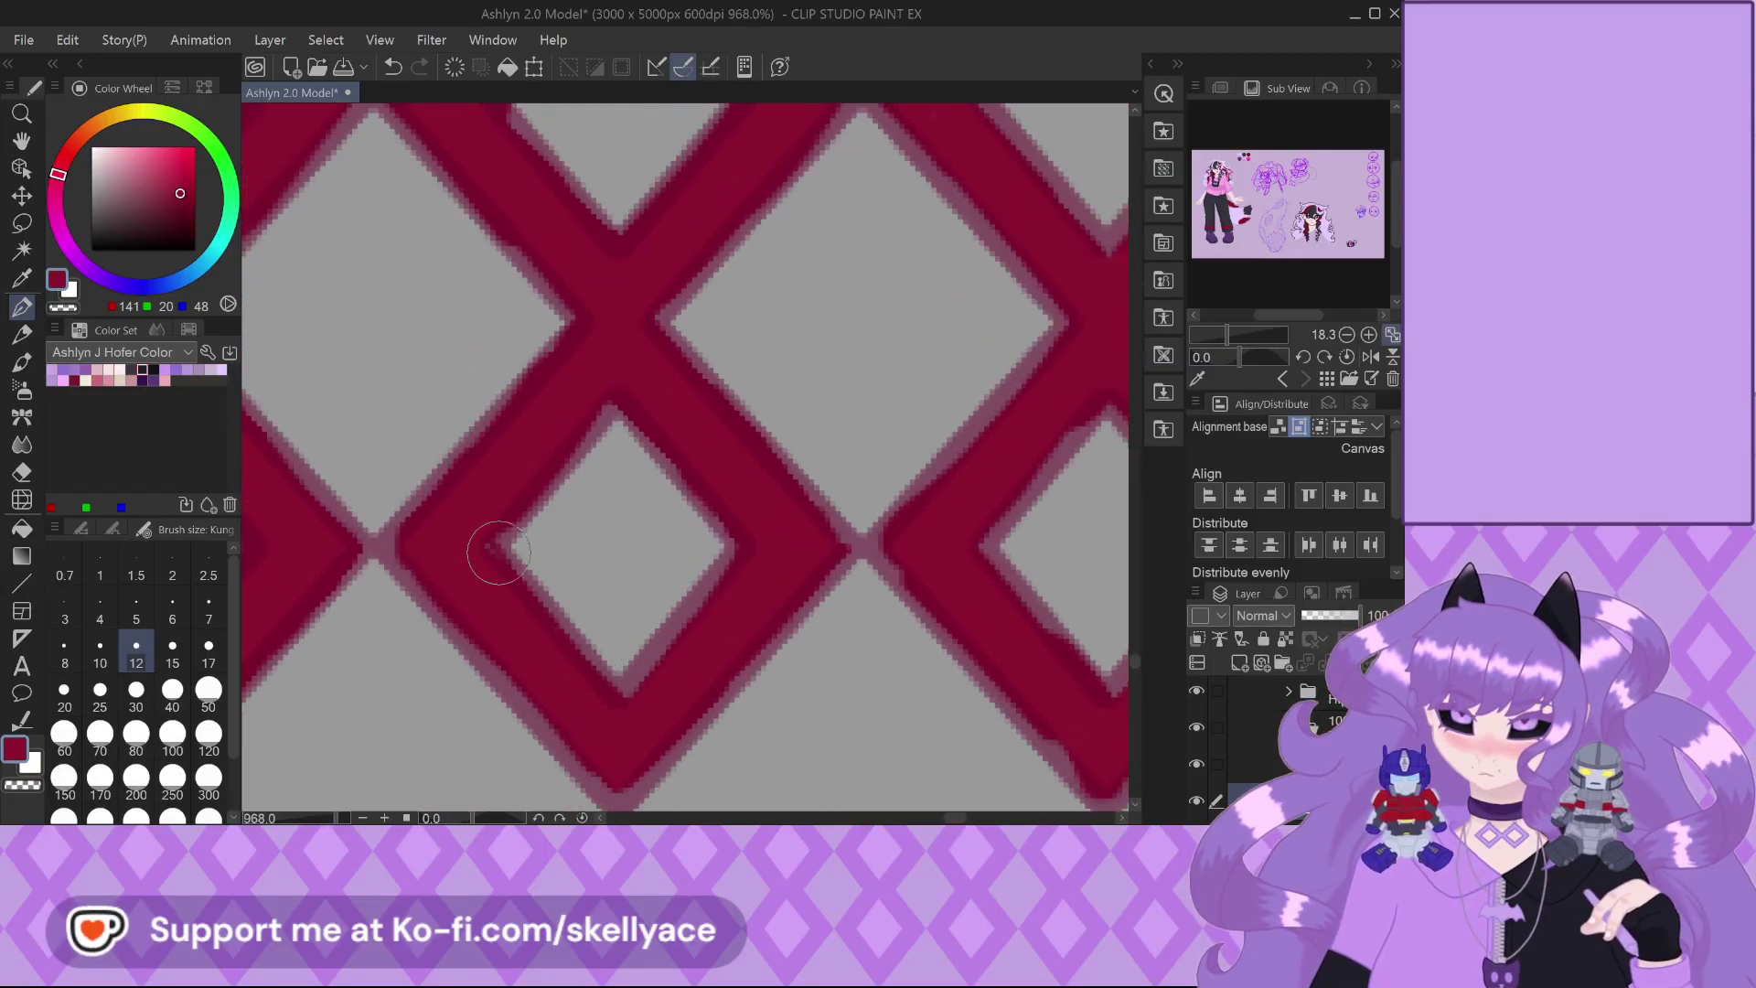
left_click_drag(472, 528, 498, 547)
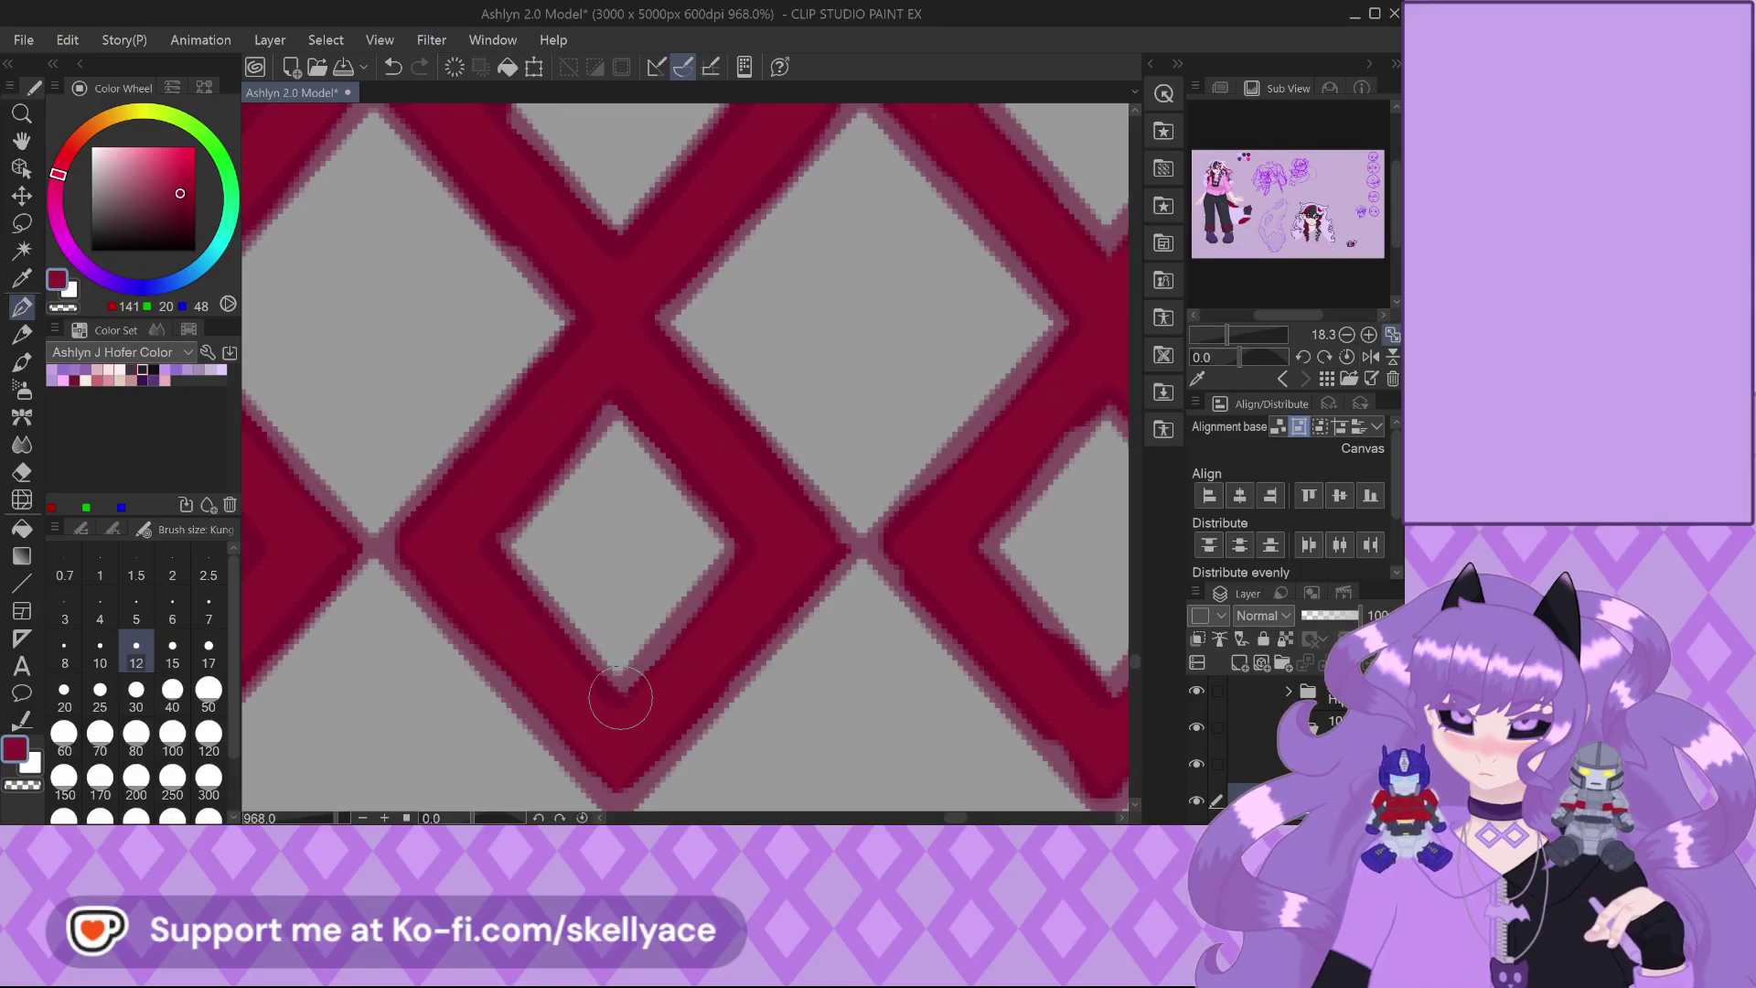
left_click_drag(686, 627, 717, 588)
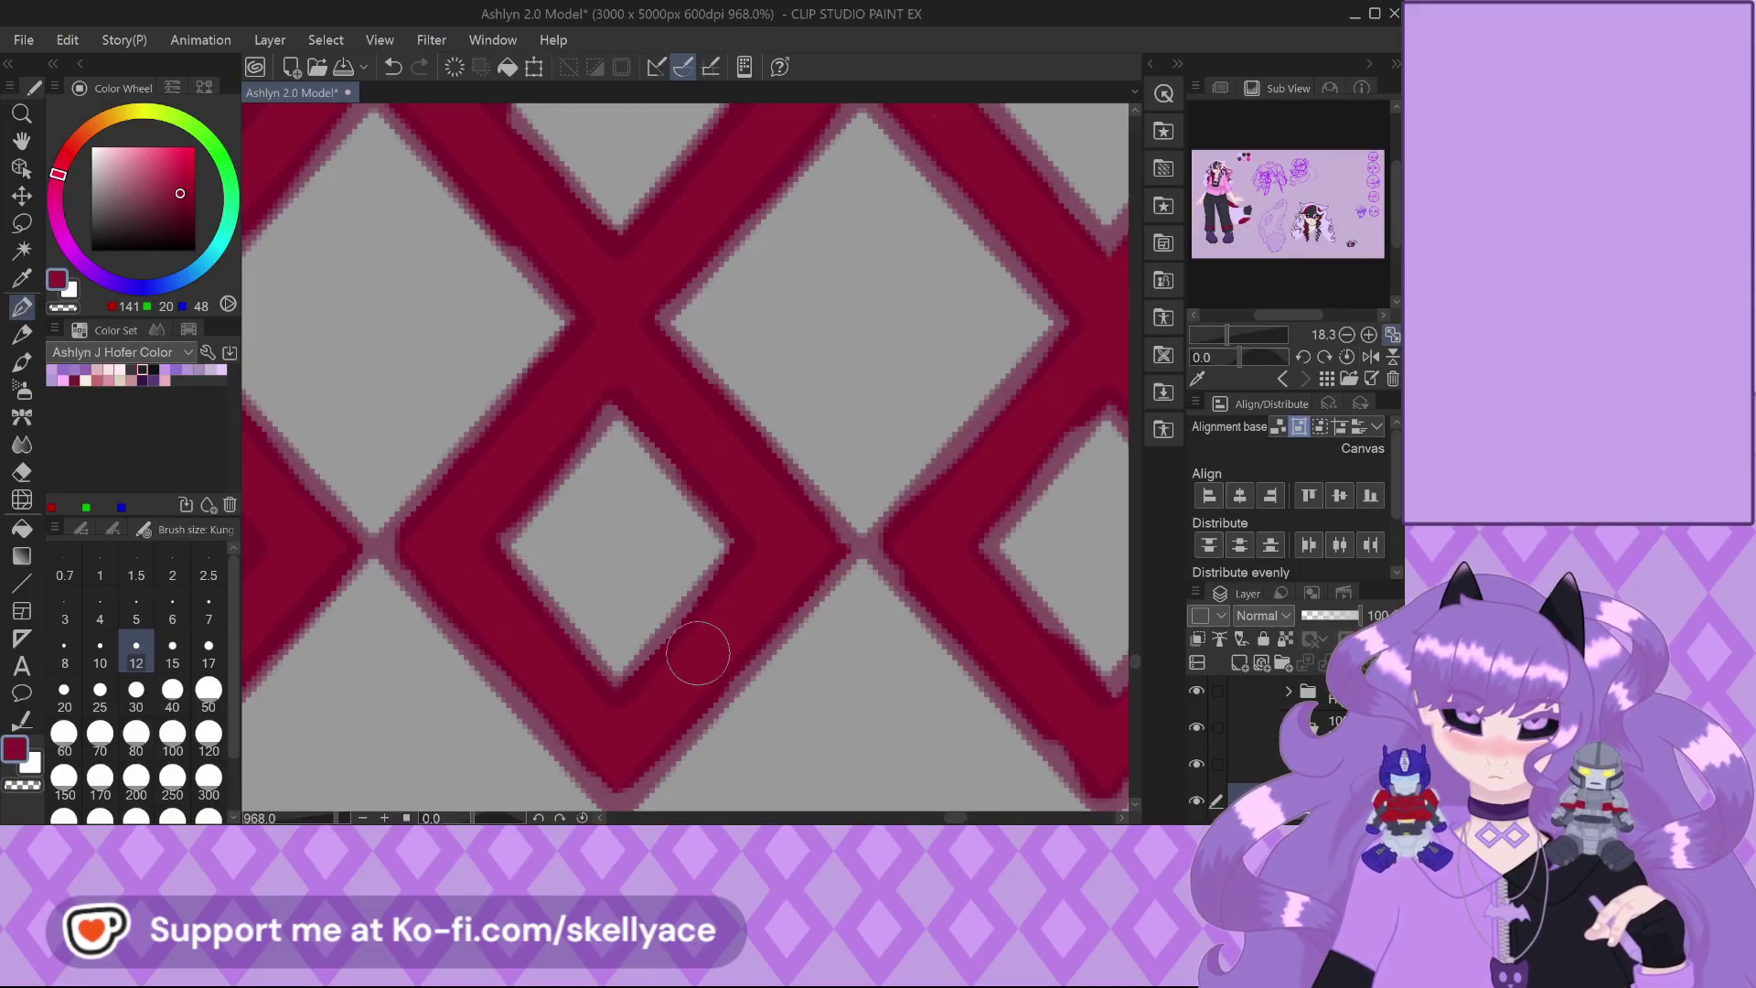
left_click_drag(631, 764, 599, 768)
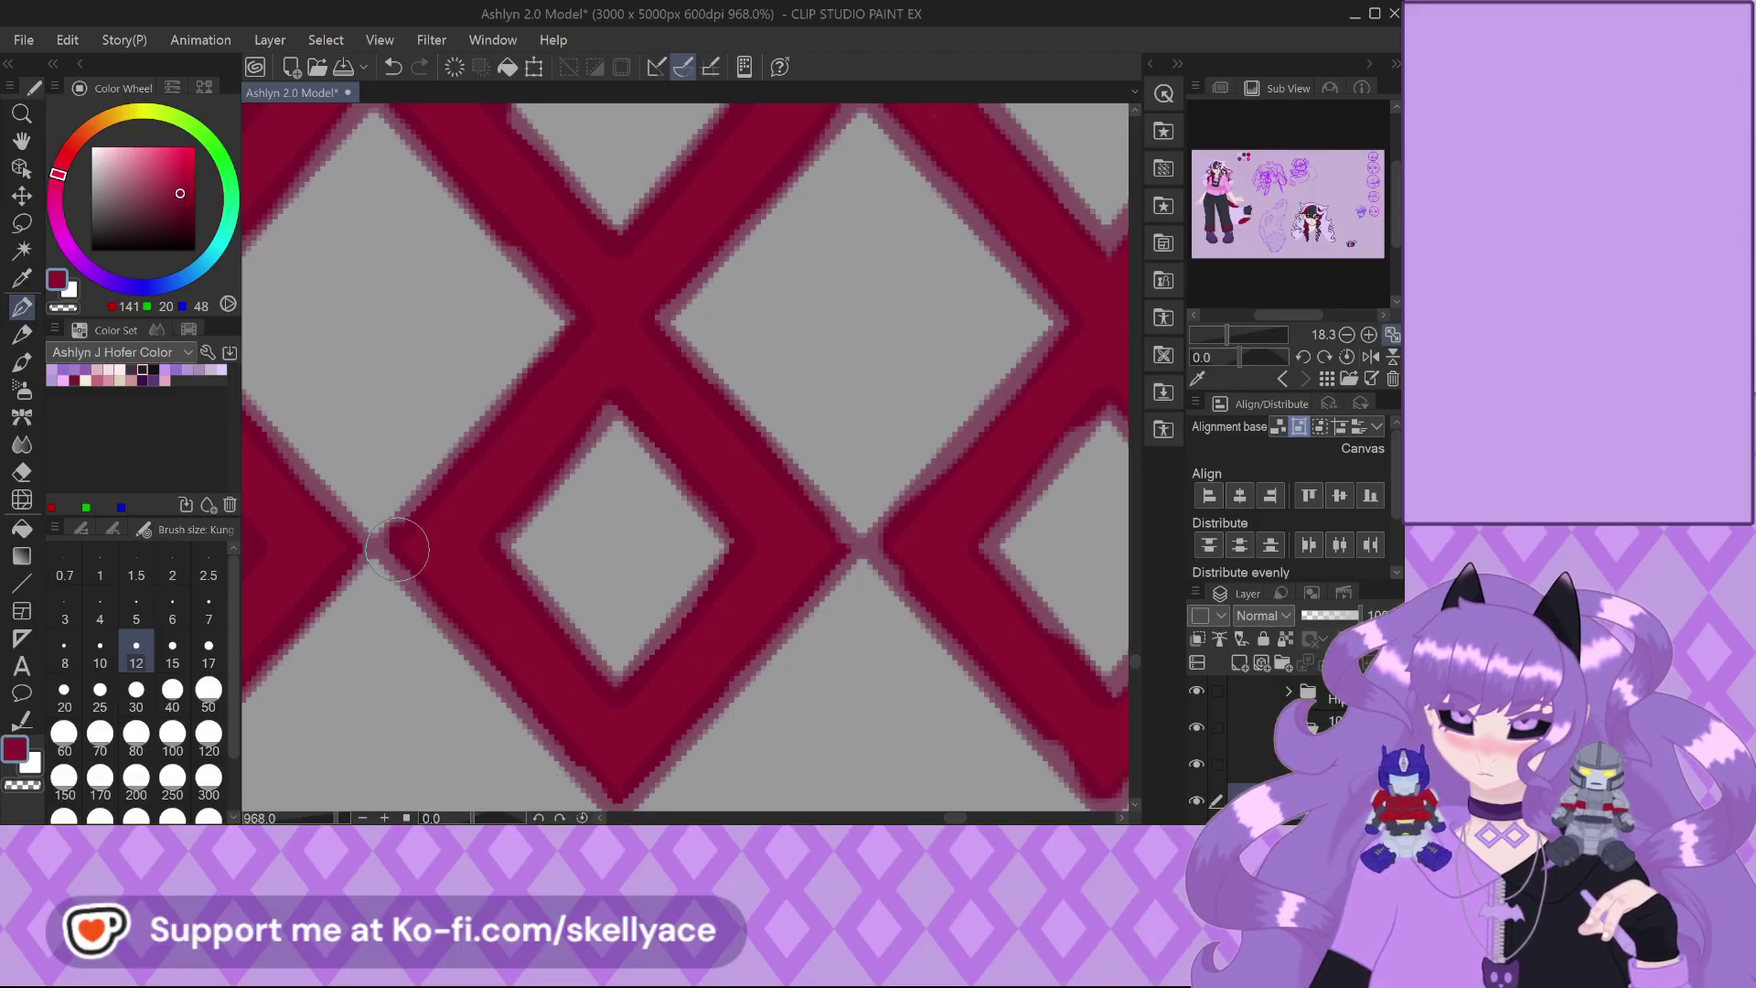
Fill the outer left corner and upper-left side of the seventh column's lower diamond in crimson
scroll(439, 531, "up", 1)
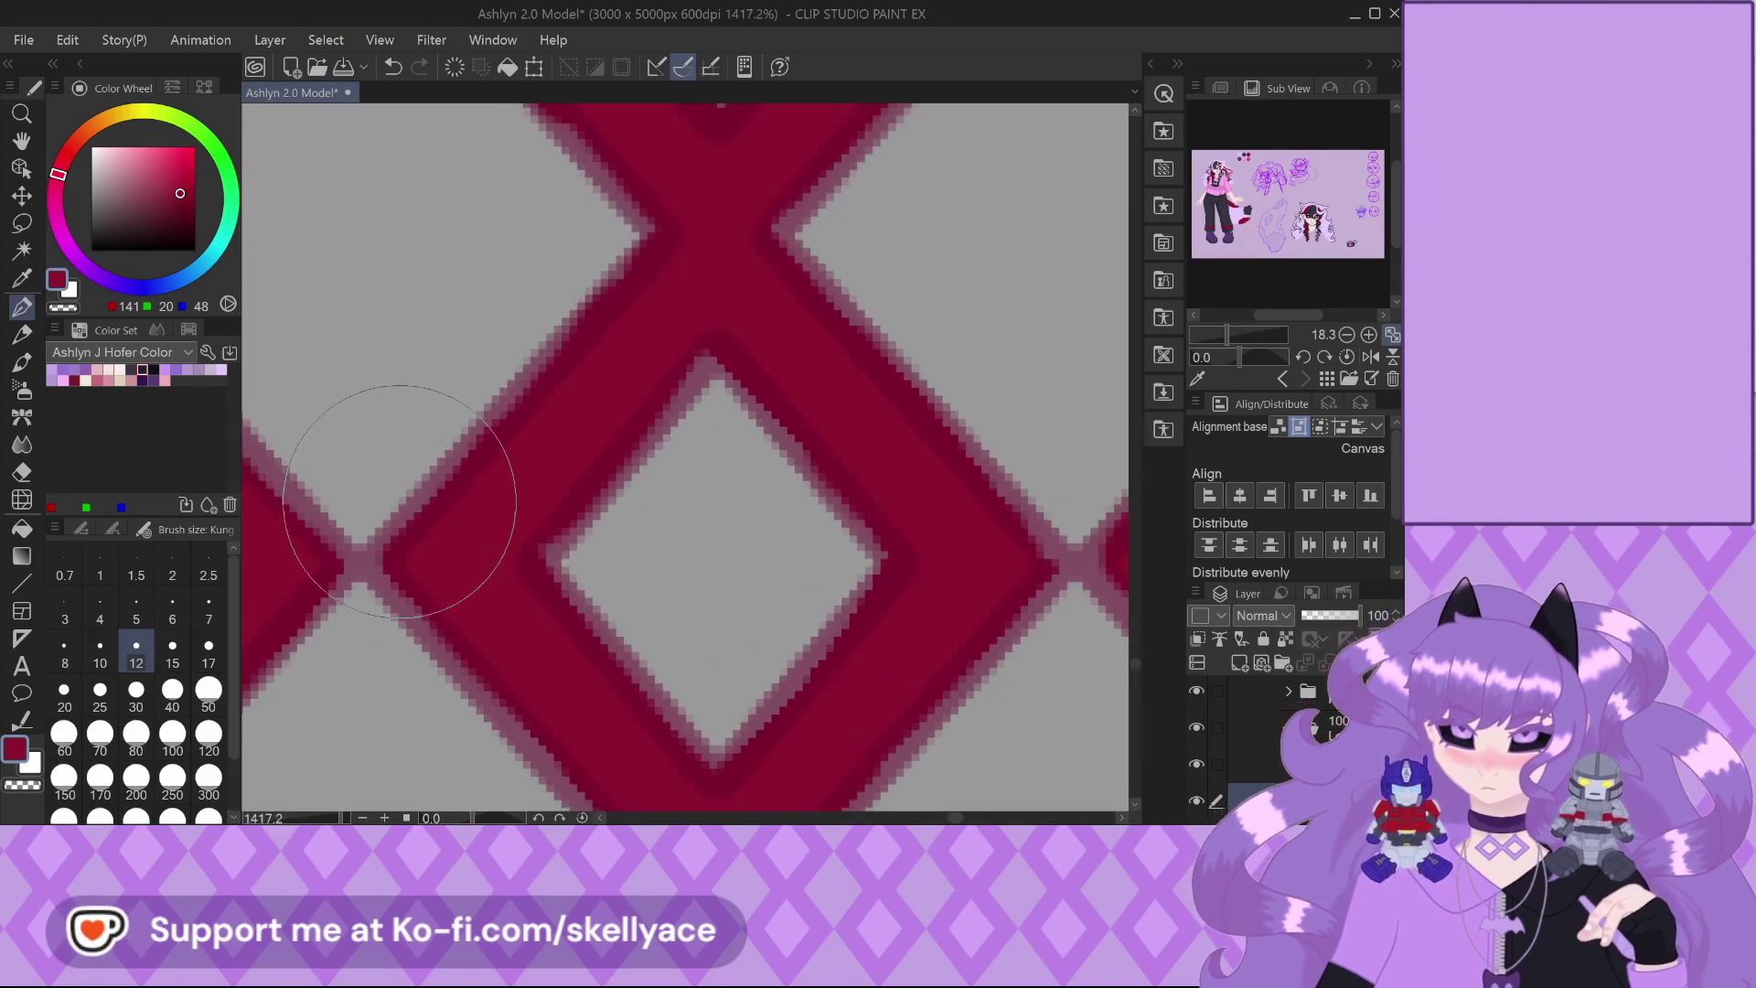
scroll(389, 503, "up", 1)
scroll(411, 507, "down", 2)
scroll(441, 379, "up", 3)
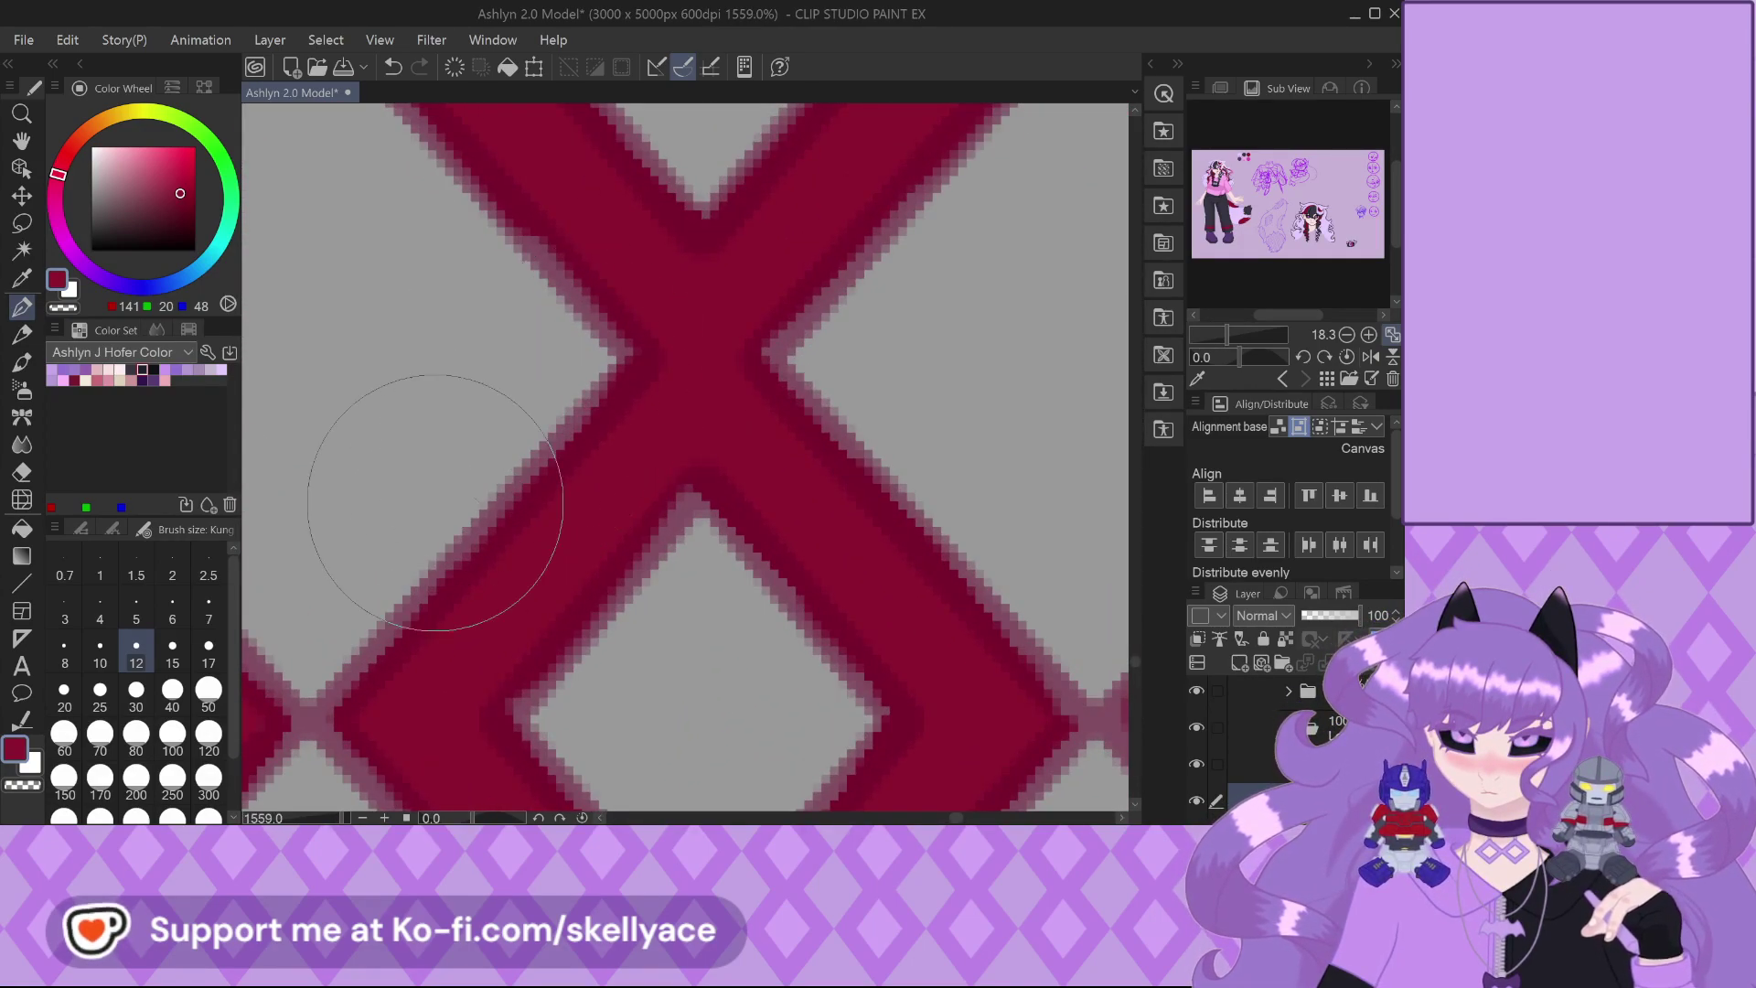
scroll(437, 498, "down", 2)
scroll(436, 508, "down", 3)
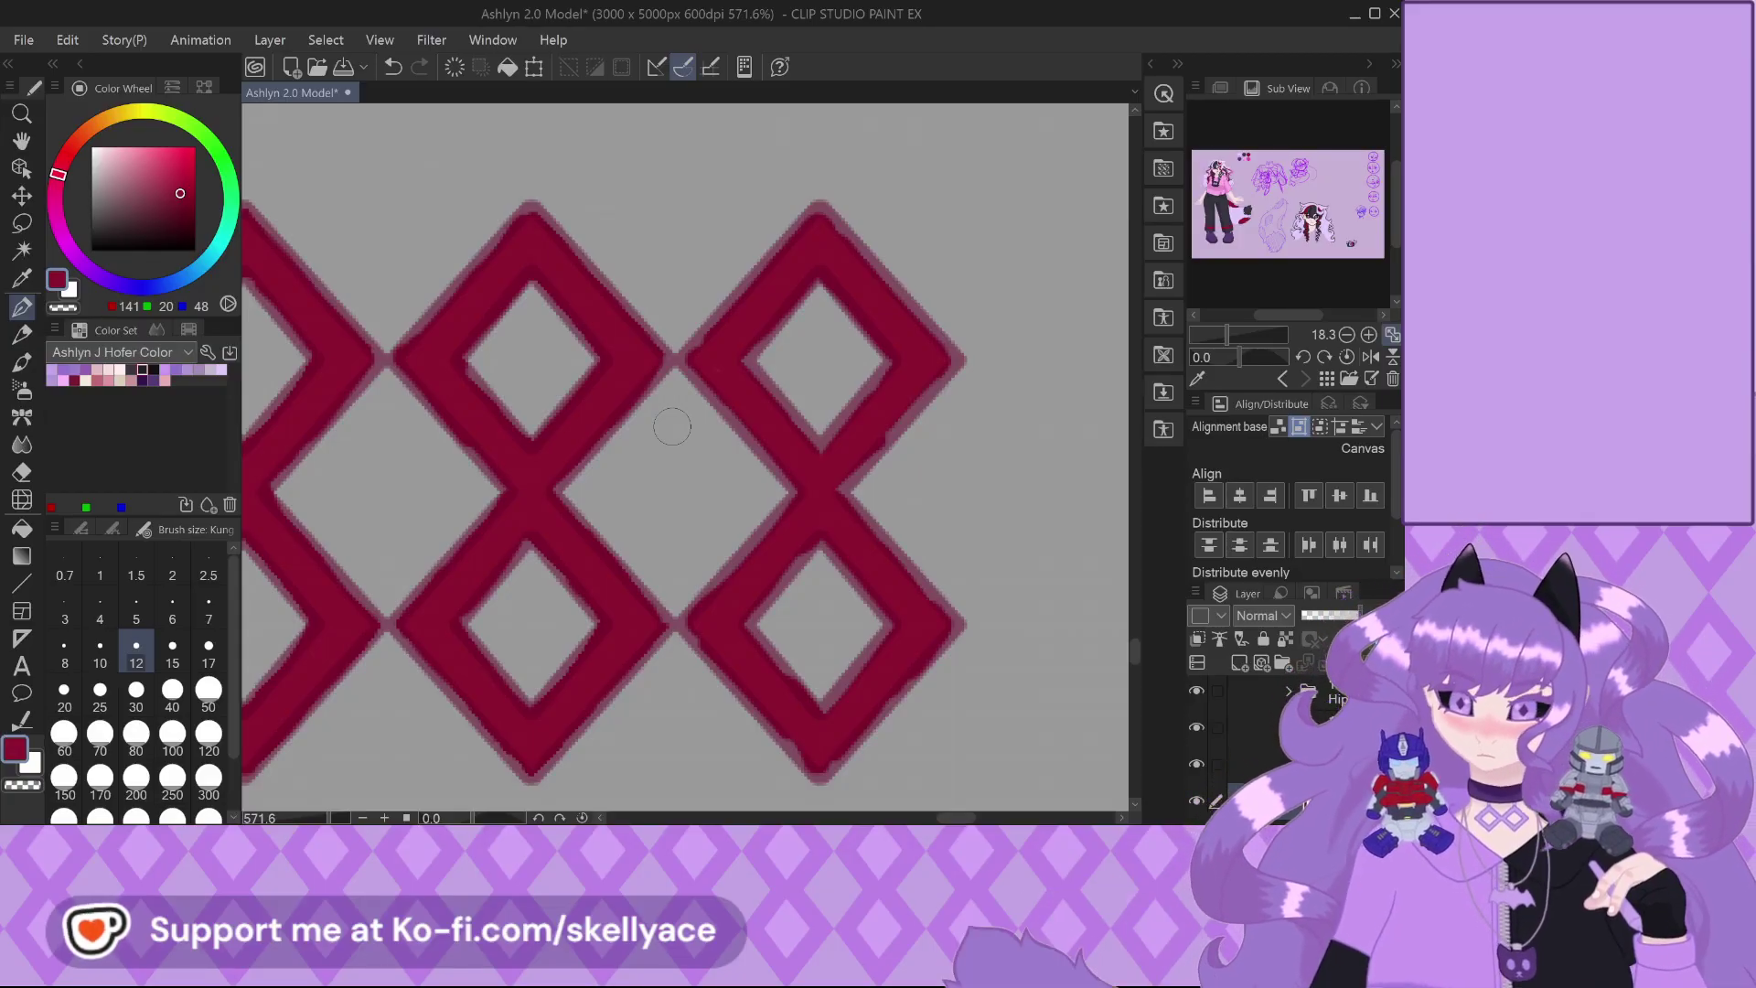
Even out the inner upper-left and lower-right edges and the bottom tip of the eighth column's lower diamond in crimson
scroll(677, 430, "up", 2)
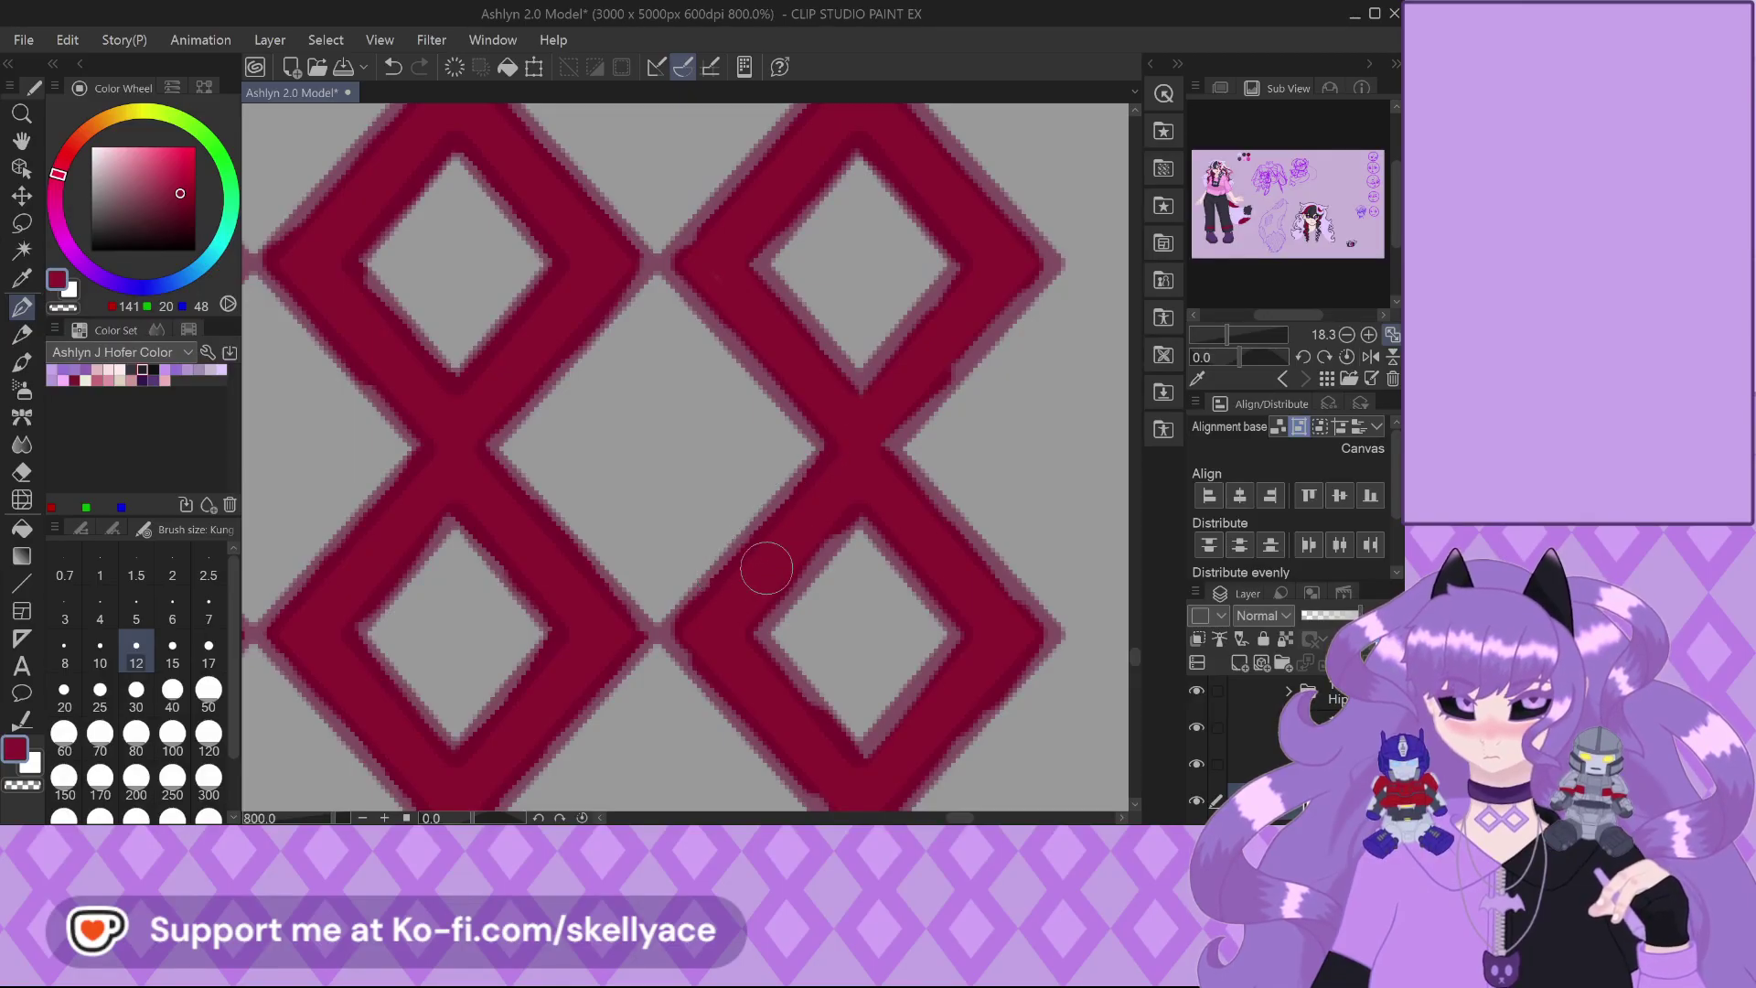
mouse_move(798, 565)
left_mouse_down()
mouse_move(850, 510)
mouse_move(758, 602)
left_mouse_up()
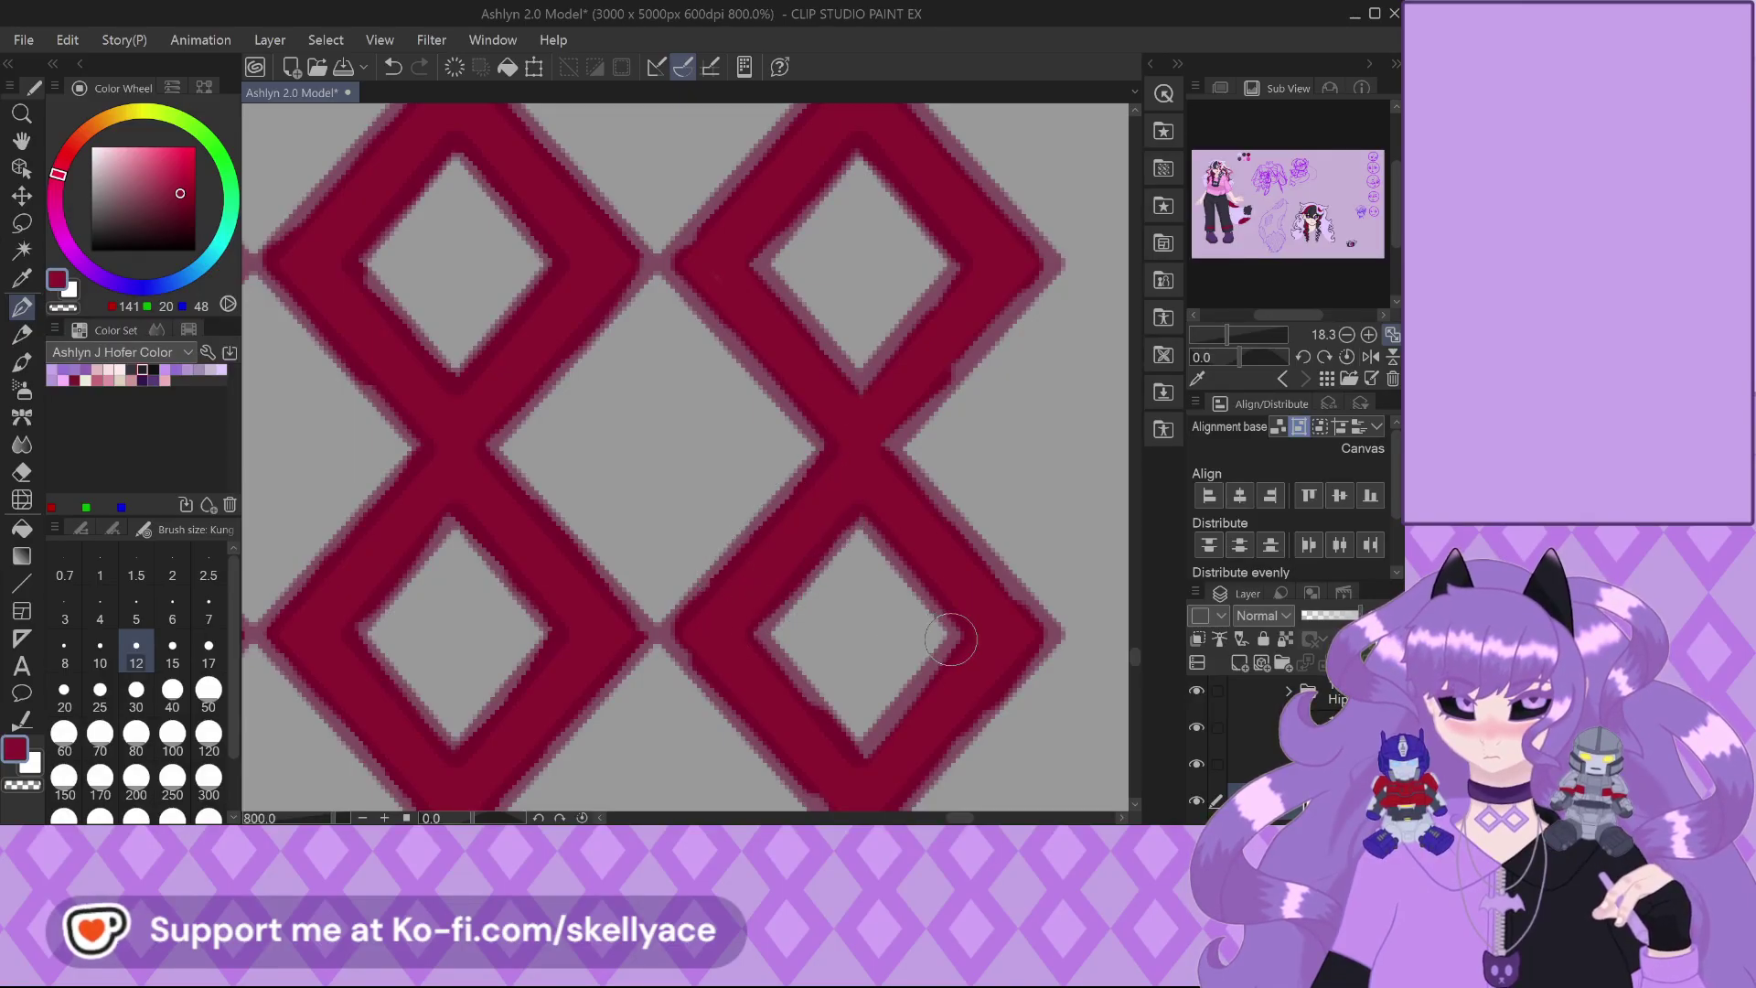
scroll(950, 640, "up", 1)
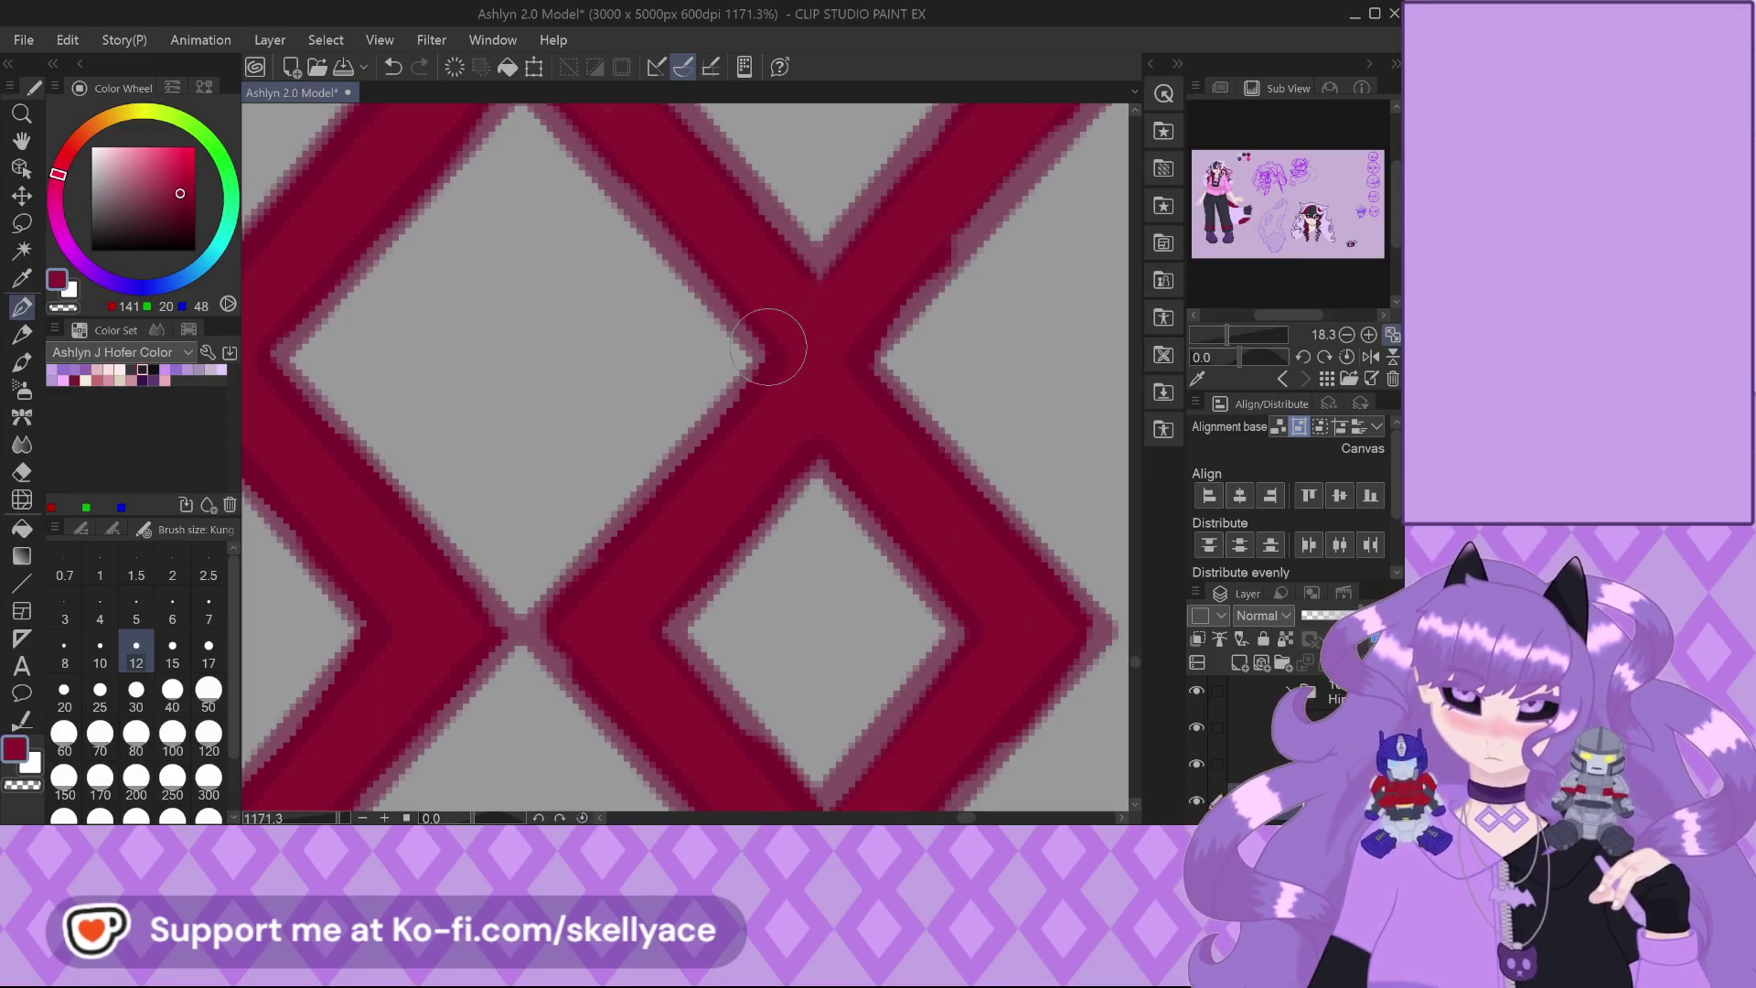
scroll(745, 302, "down", 1)
left_click_drag(901, 614, 833, 703)
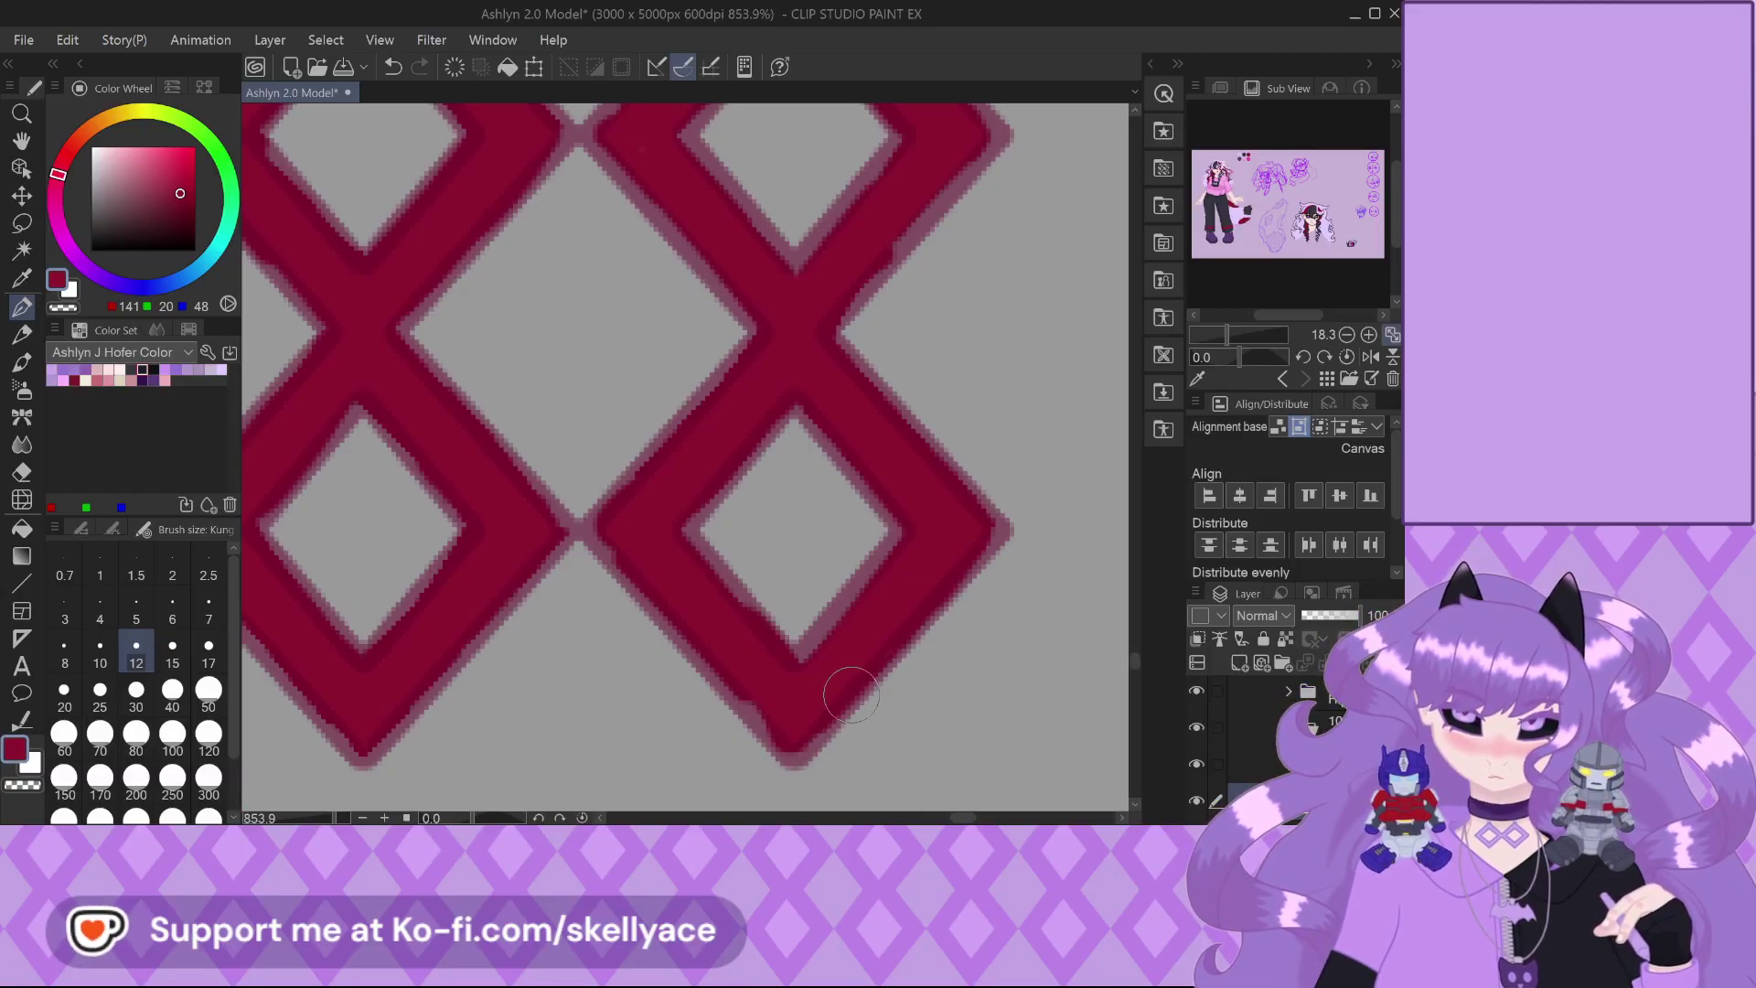
scroll(899, 585, "up", 1)
mouse_move(799, 655)
left_mouse_down()
mouse_move(908, 517)
mouse_move(877, 578)
mouse_move(802, 647)
mouse_move(915, 529)
left_mouse_up()
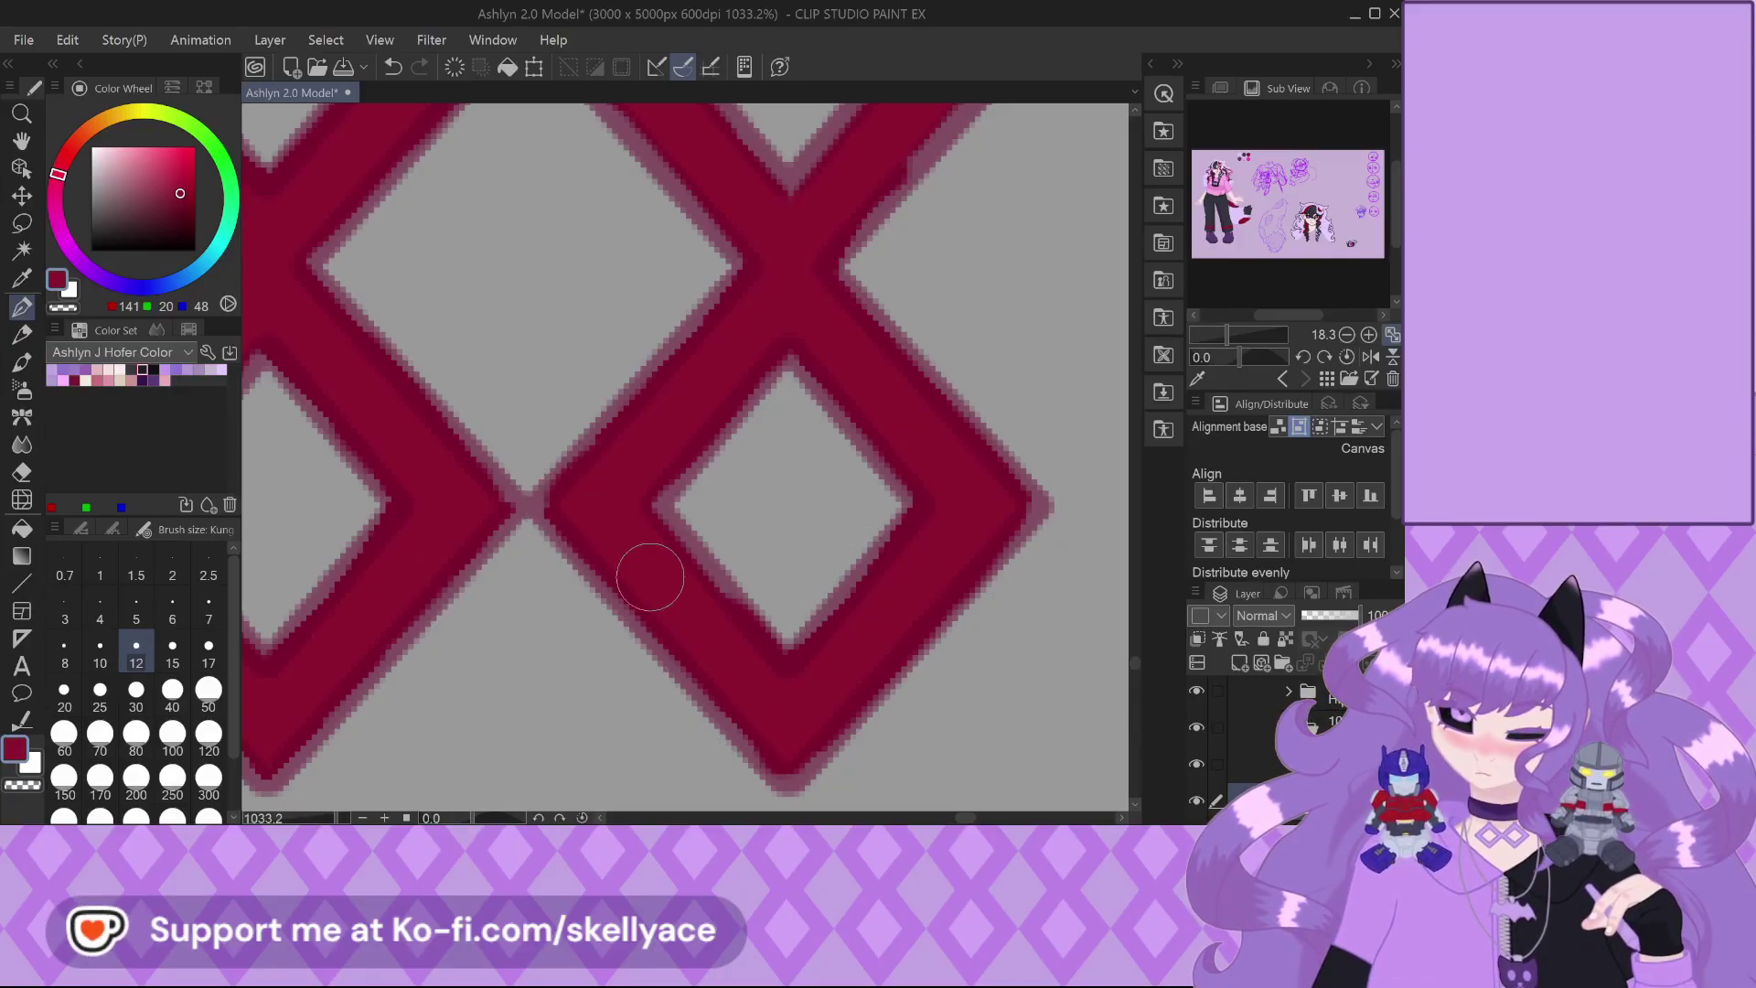
Fill the outer lower-right side and right corner of the eighth column's upper diamond and smooth its inner lower-left edge in crimson
scroll(640, 566, "down", 3)
scroll(720, 208, "up", 5)
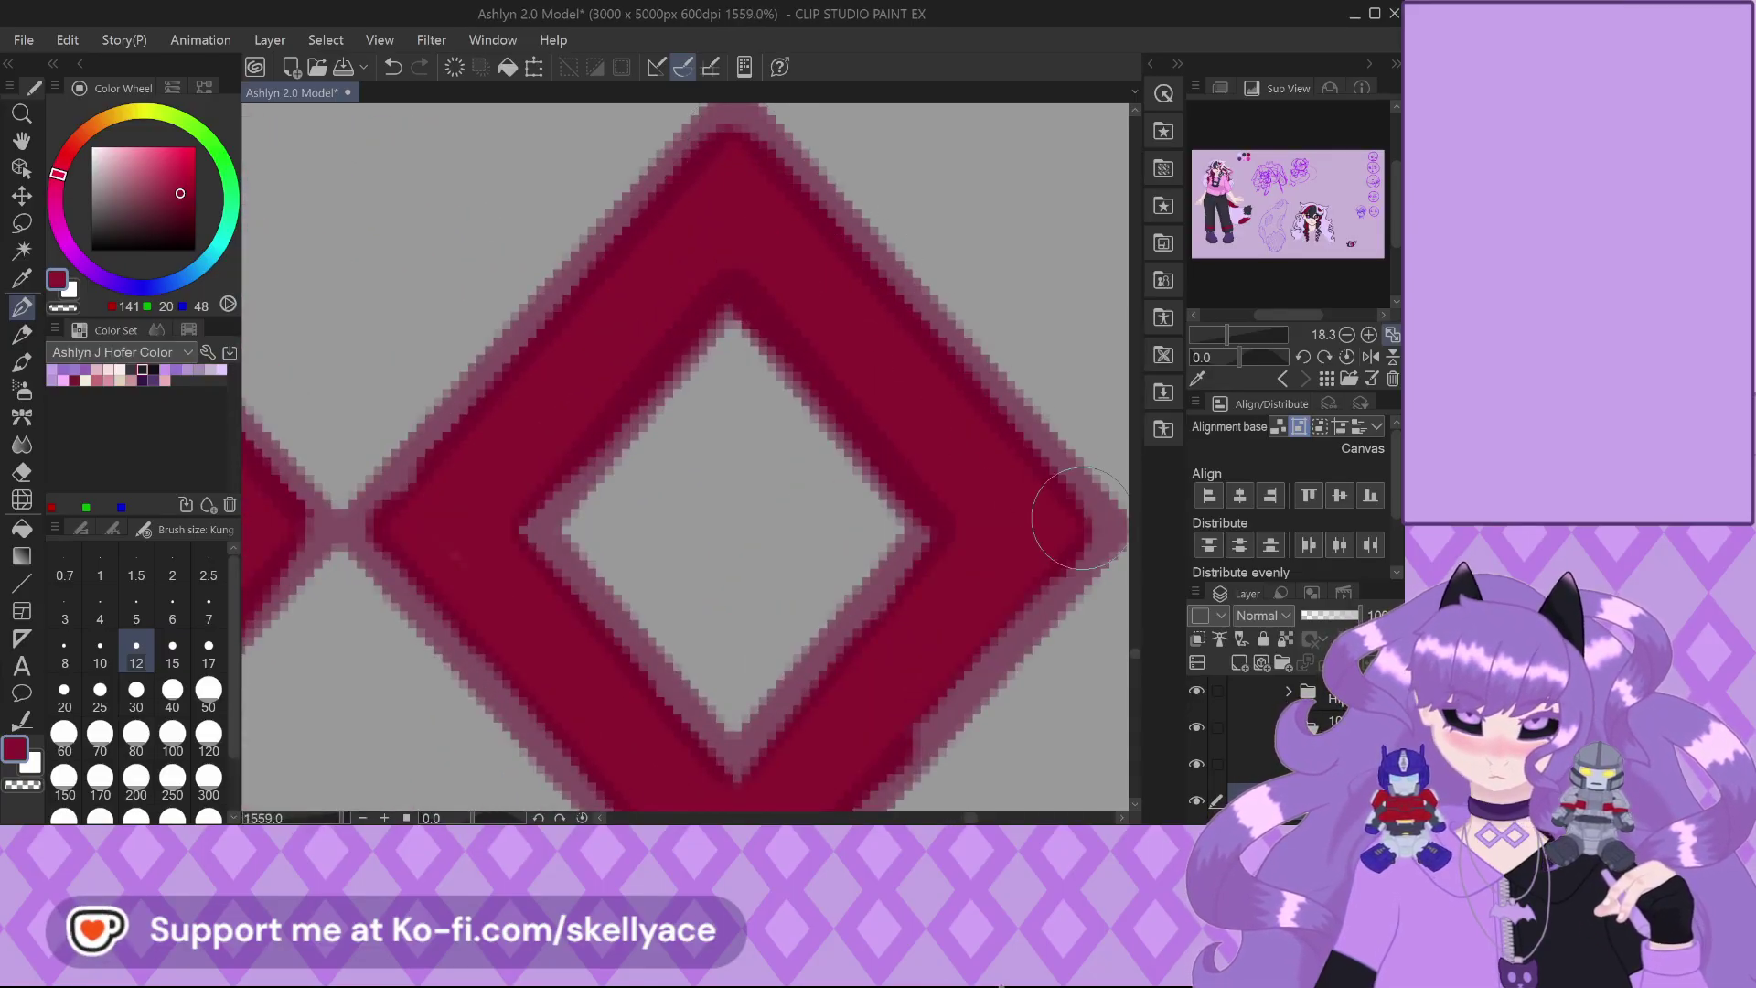
mouse_move(995, 599)
left_mouse_down()
mouse_move(1058, 529)
mouse_move(1038, 585)
left_mouse_up()
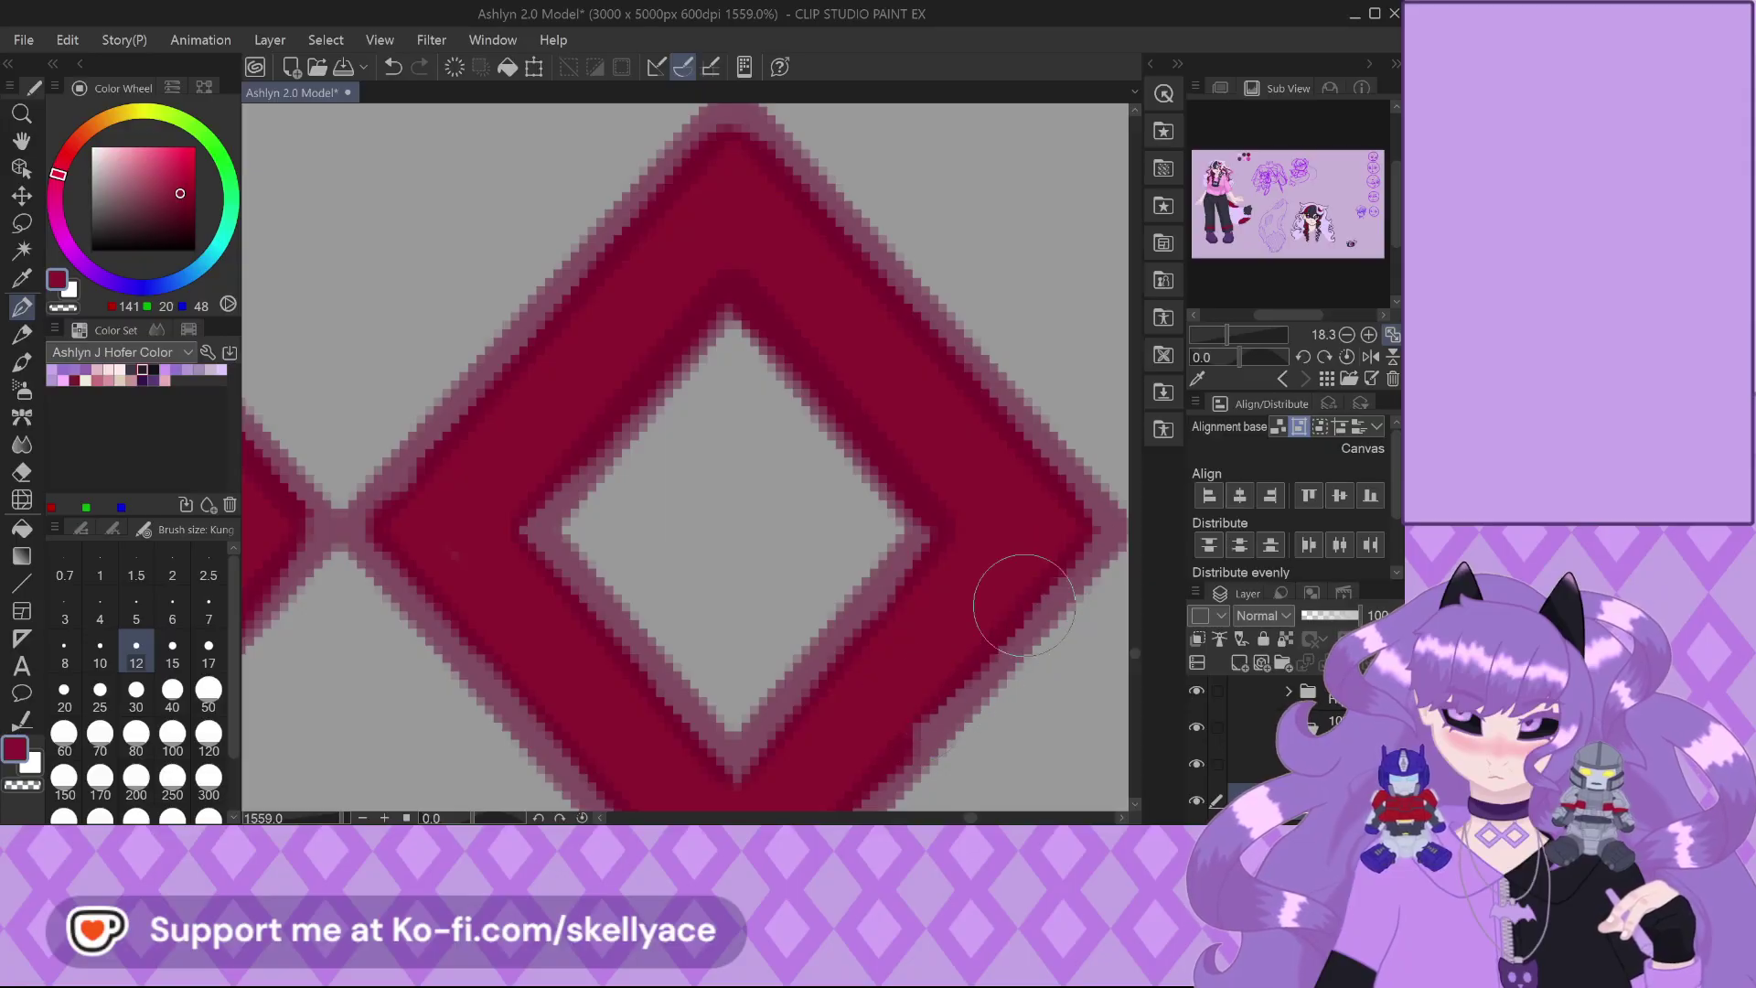
left_click_drag(919, 727, 1086, 540)
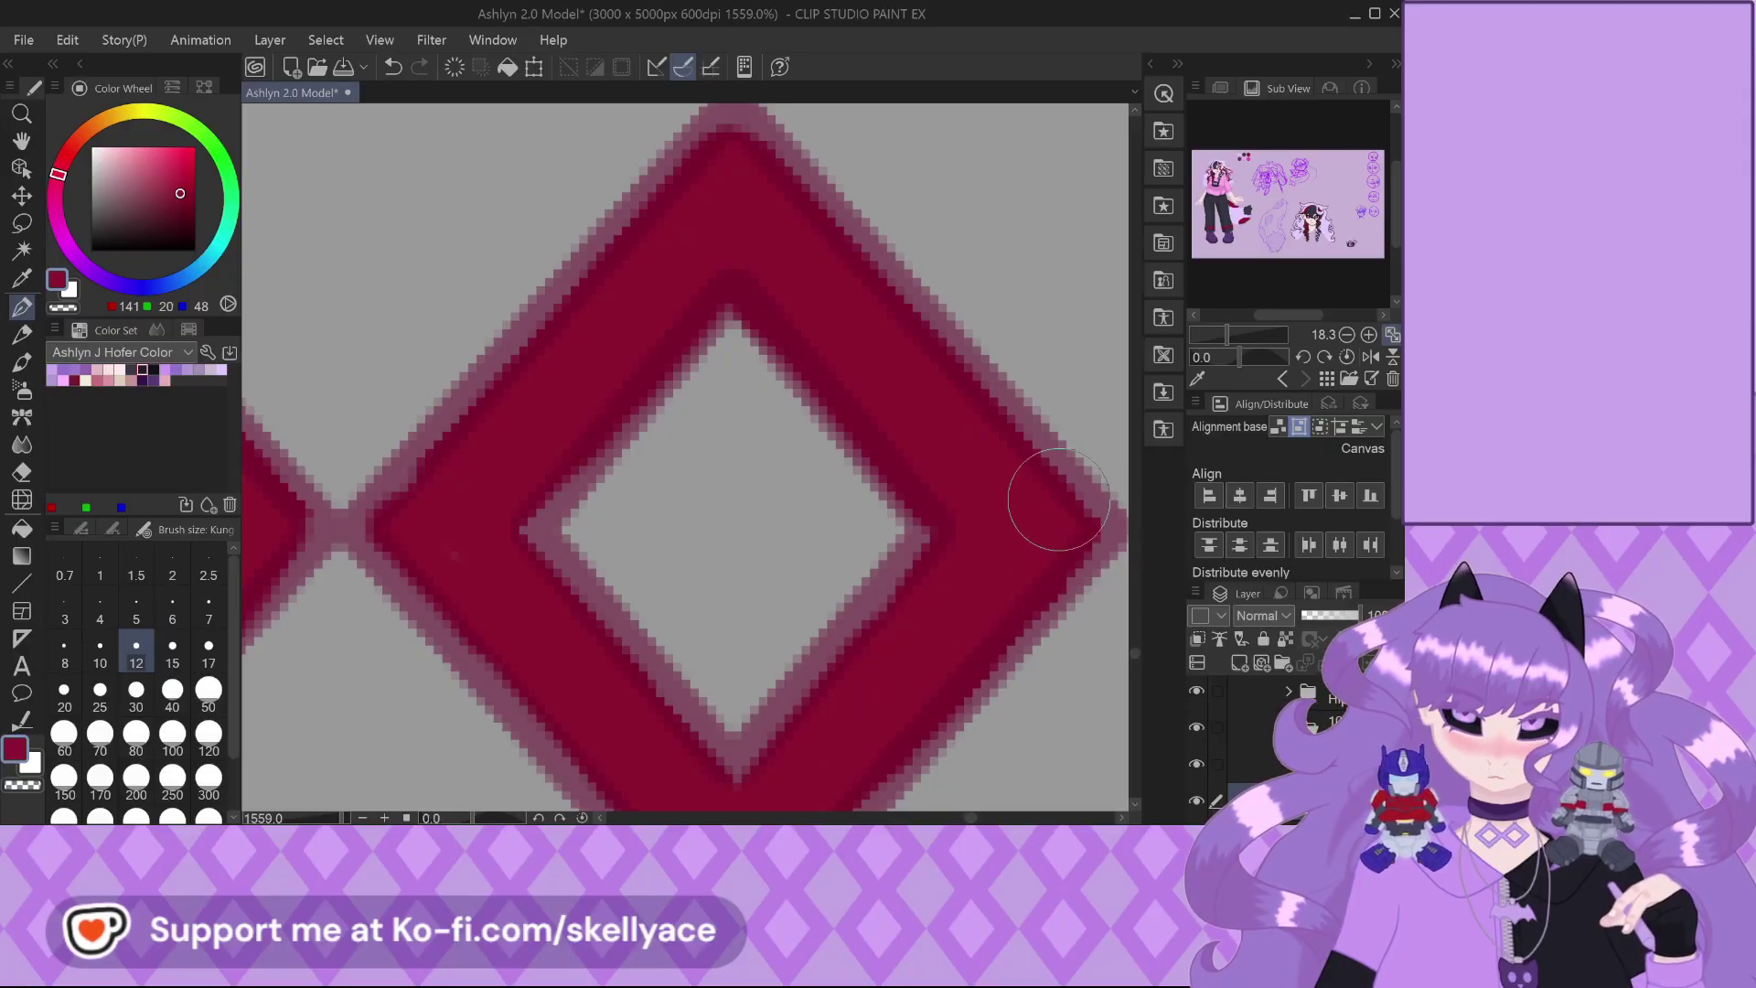
mouse_move(528, 569)
left_mouse_down()
mouse_move(614, 673)
mouse_move(493, 485)
mouse_move(670, 744)
left_mouse_up()
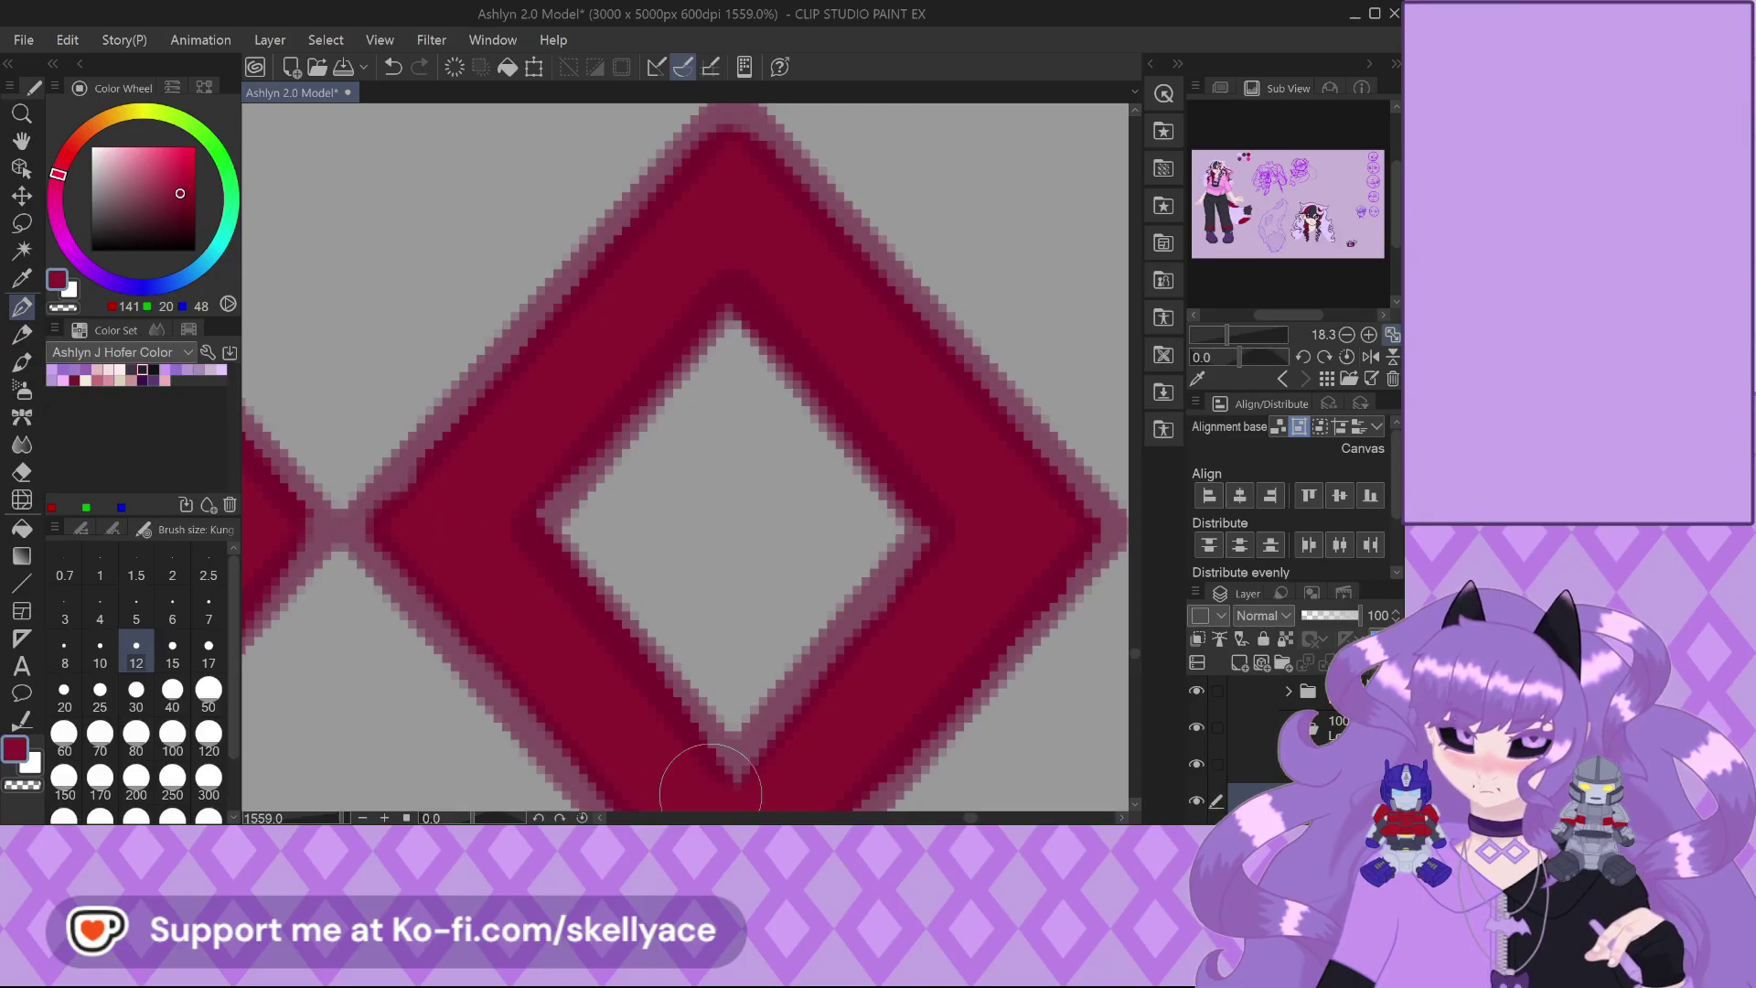
mouse_move(646, 702)
left_mouse_down()
mouse_move(732, 774)
mouse_move(868, 639)
mouse_move(844, 654)
mouse_move(923, 535)
mouse_move(886, 609)
mouse_move(714, 759)
left_mouse_up()
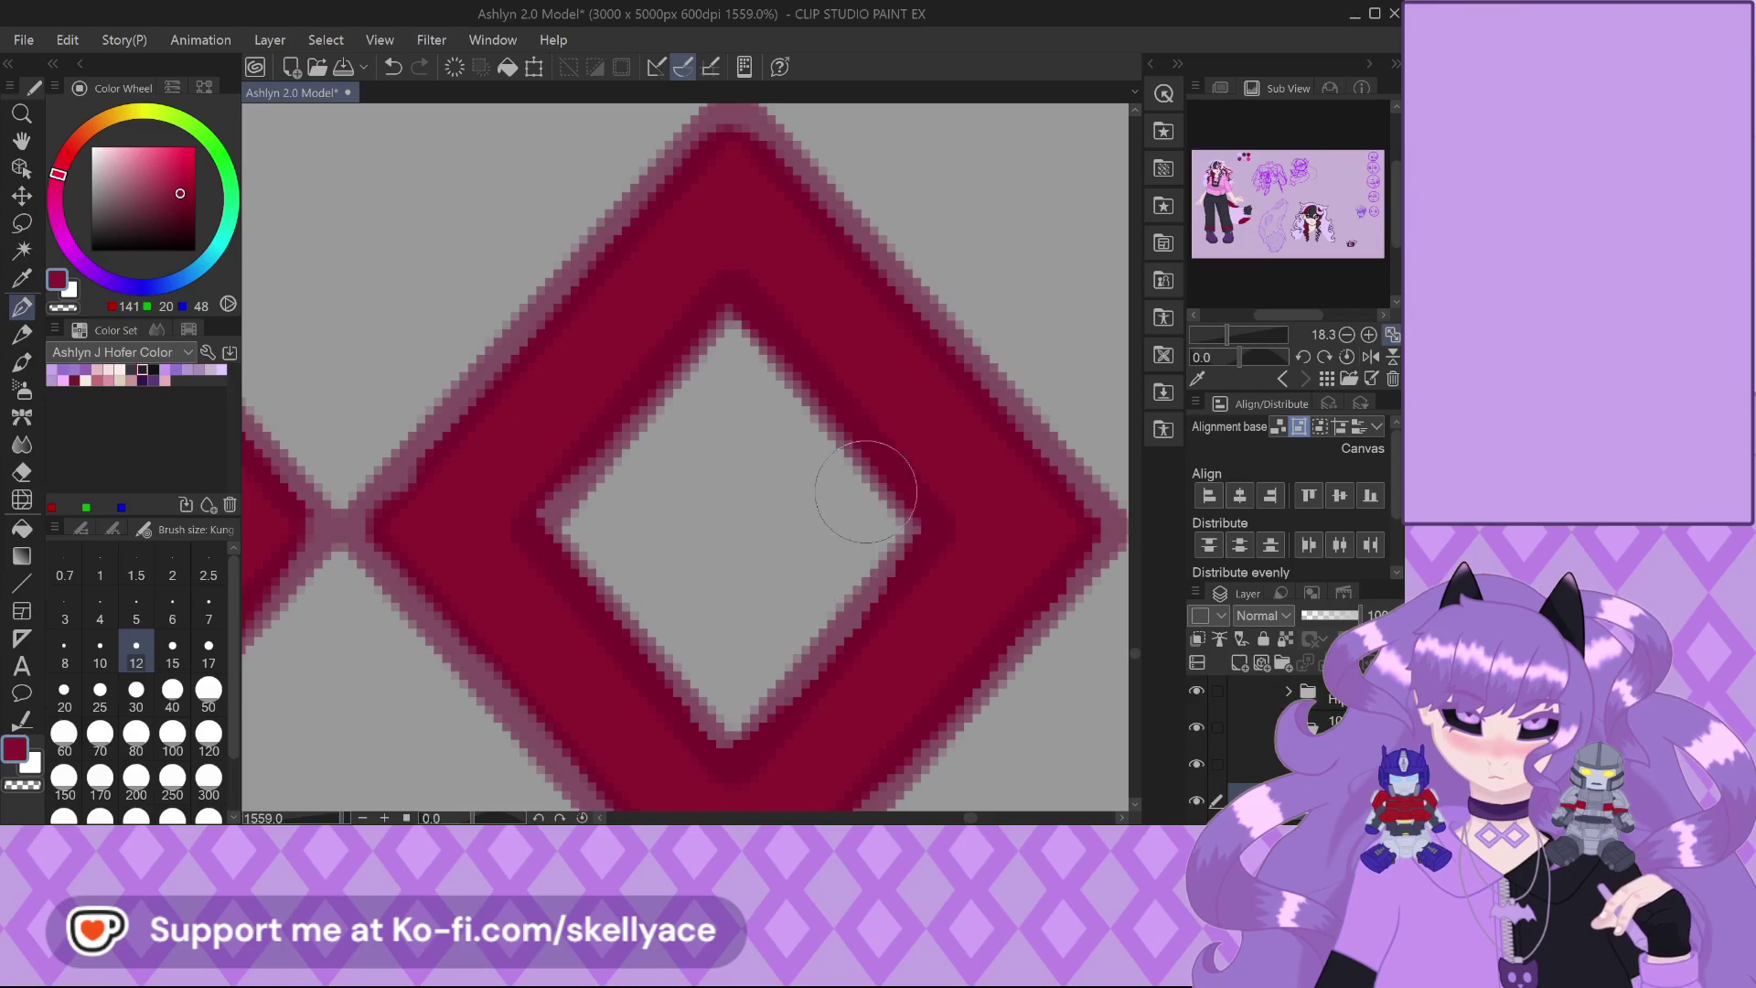
scroll(745, 485, "down", 2)
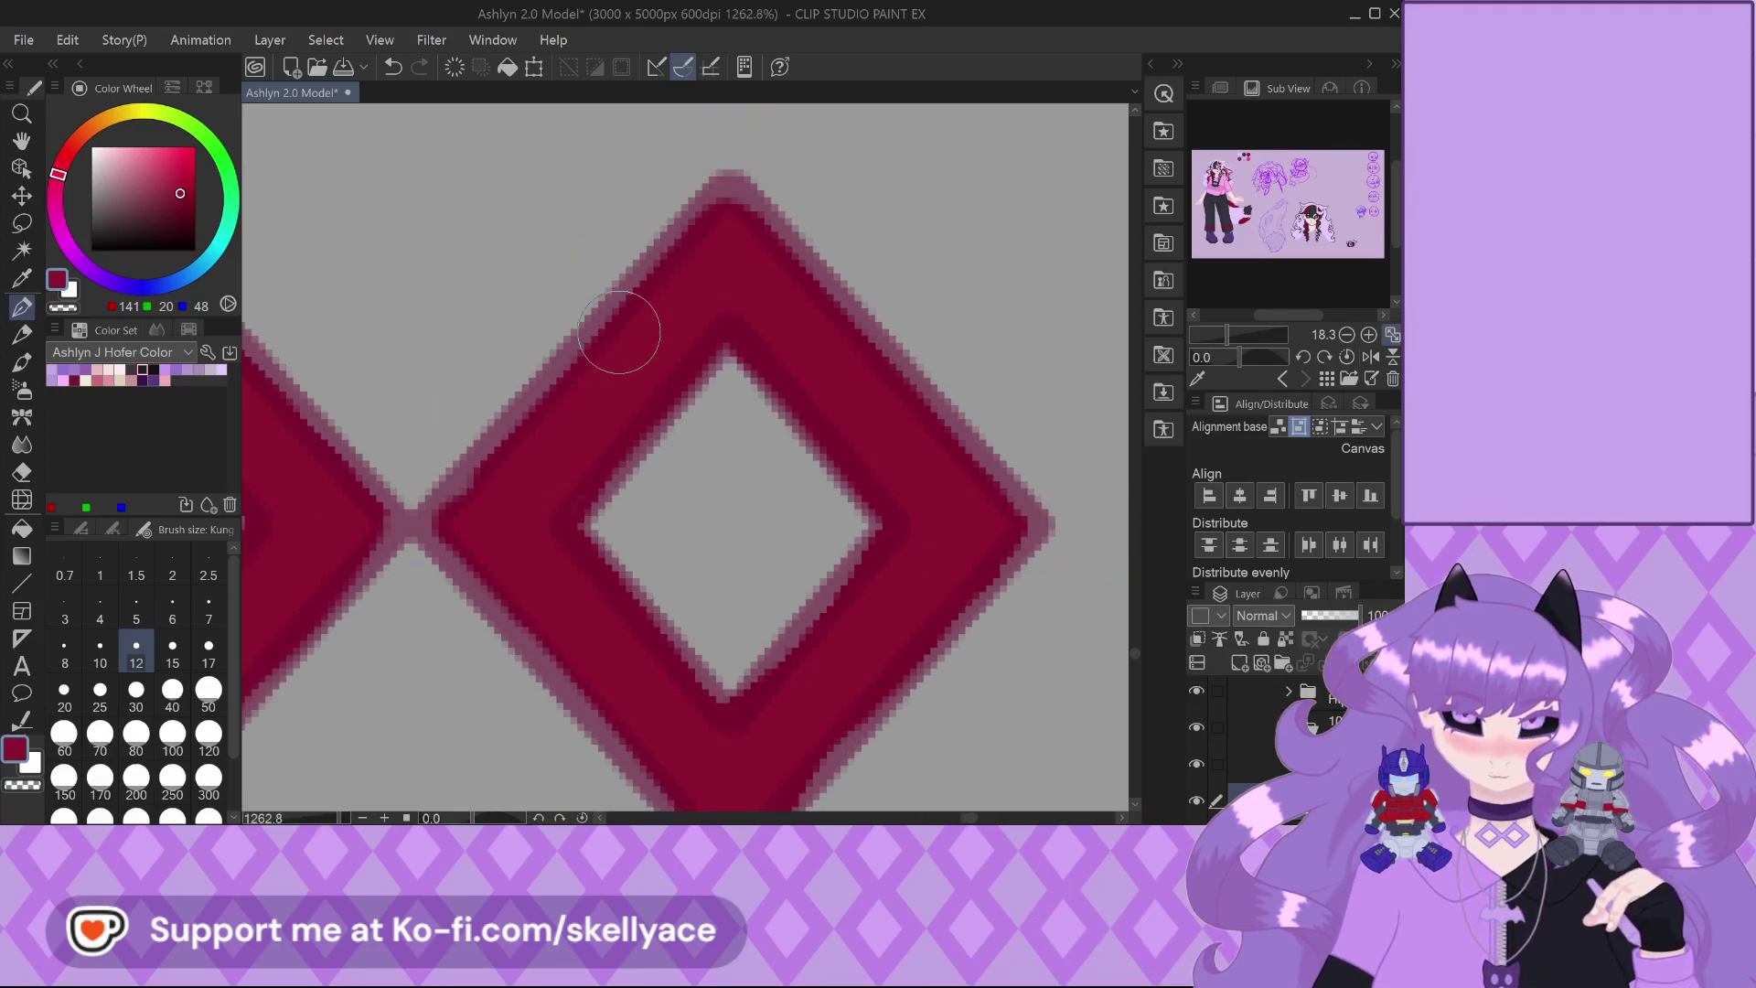
scroll(470, 502, "down", 3)
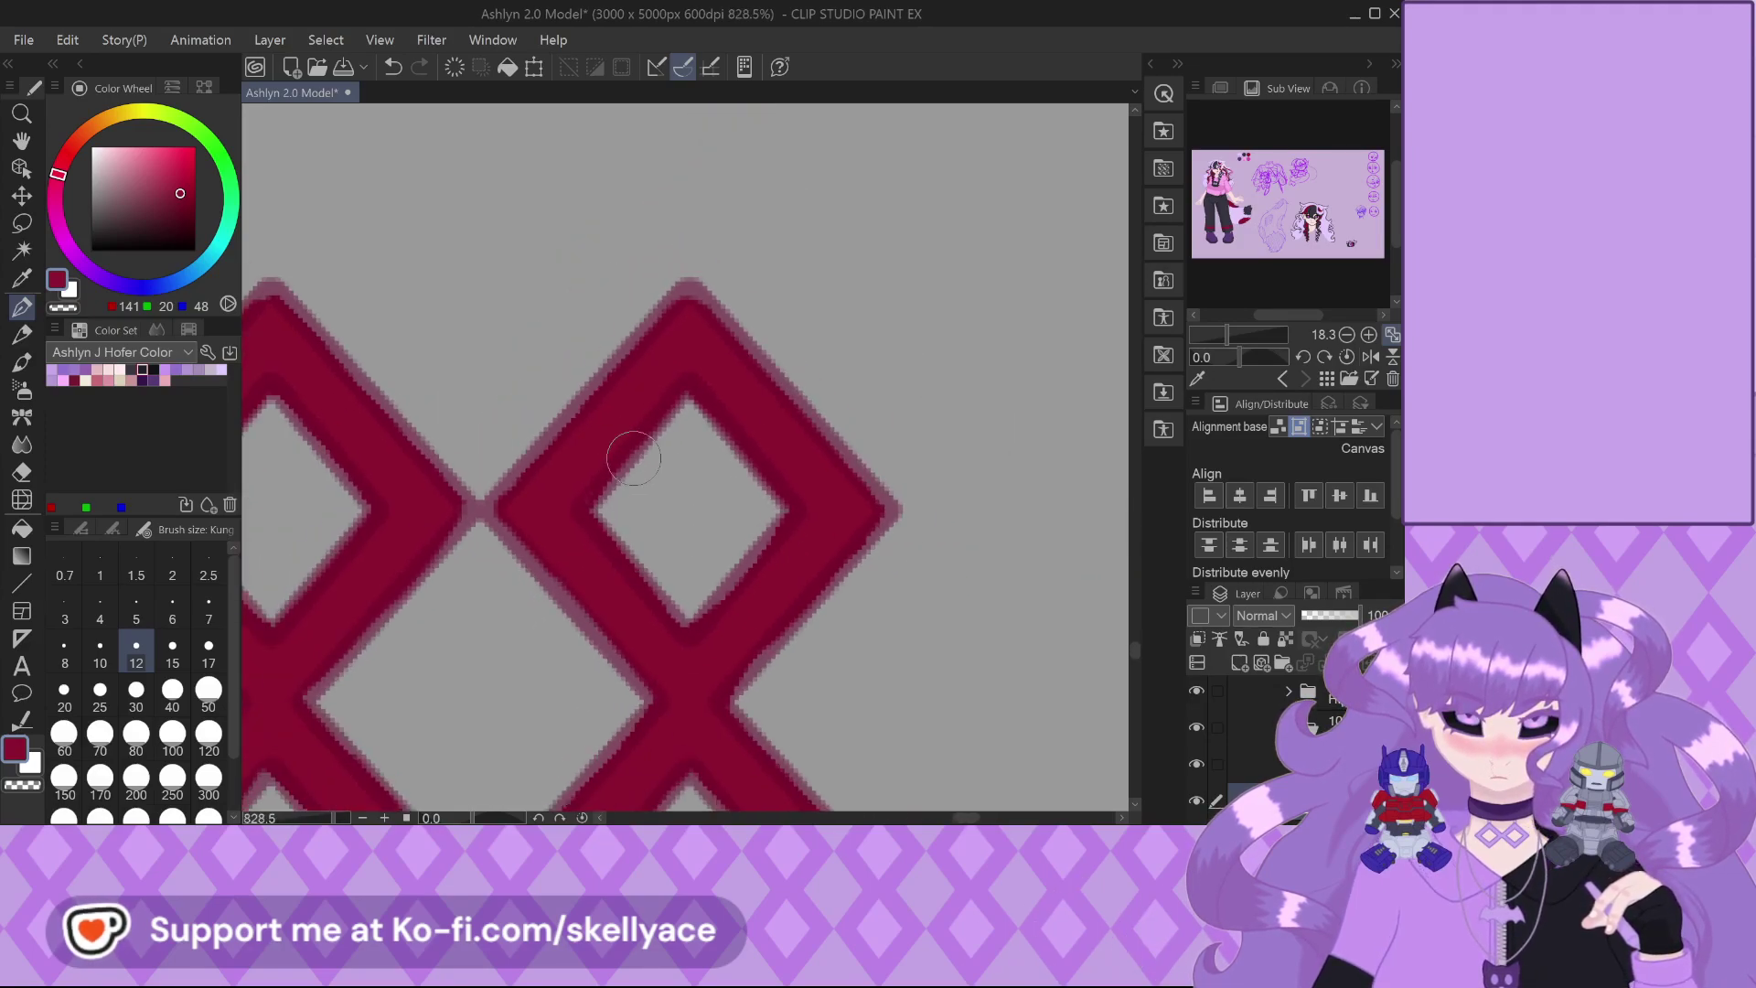
Switch to the diamond outline layer above the crimson fill and restore its opacity to 100
scroll(797, 398, "down", 4)
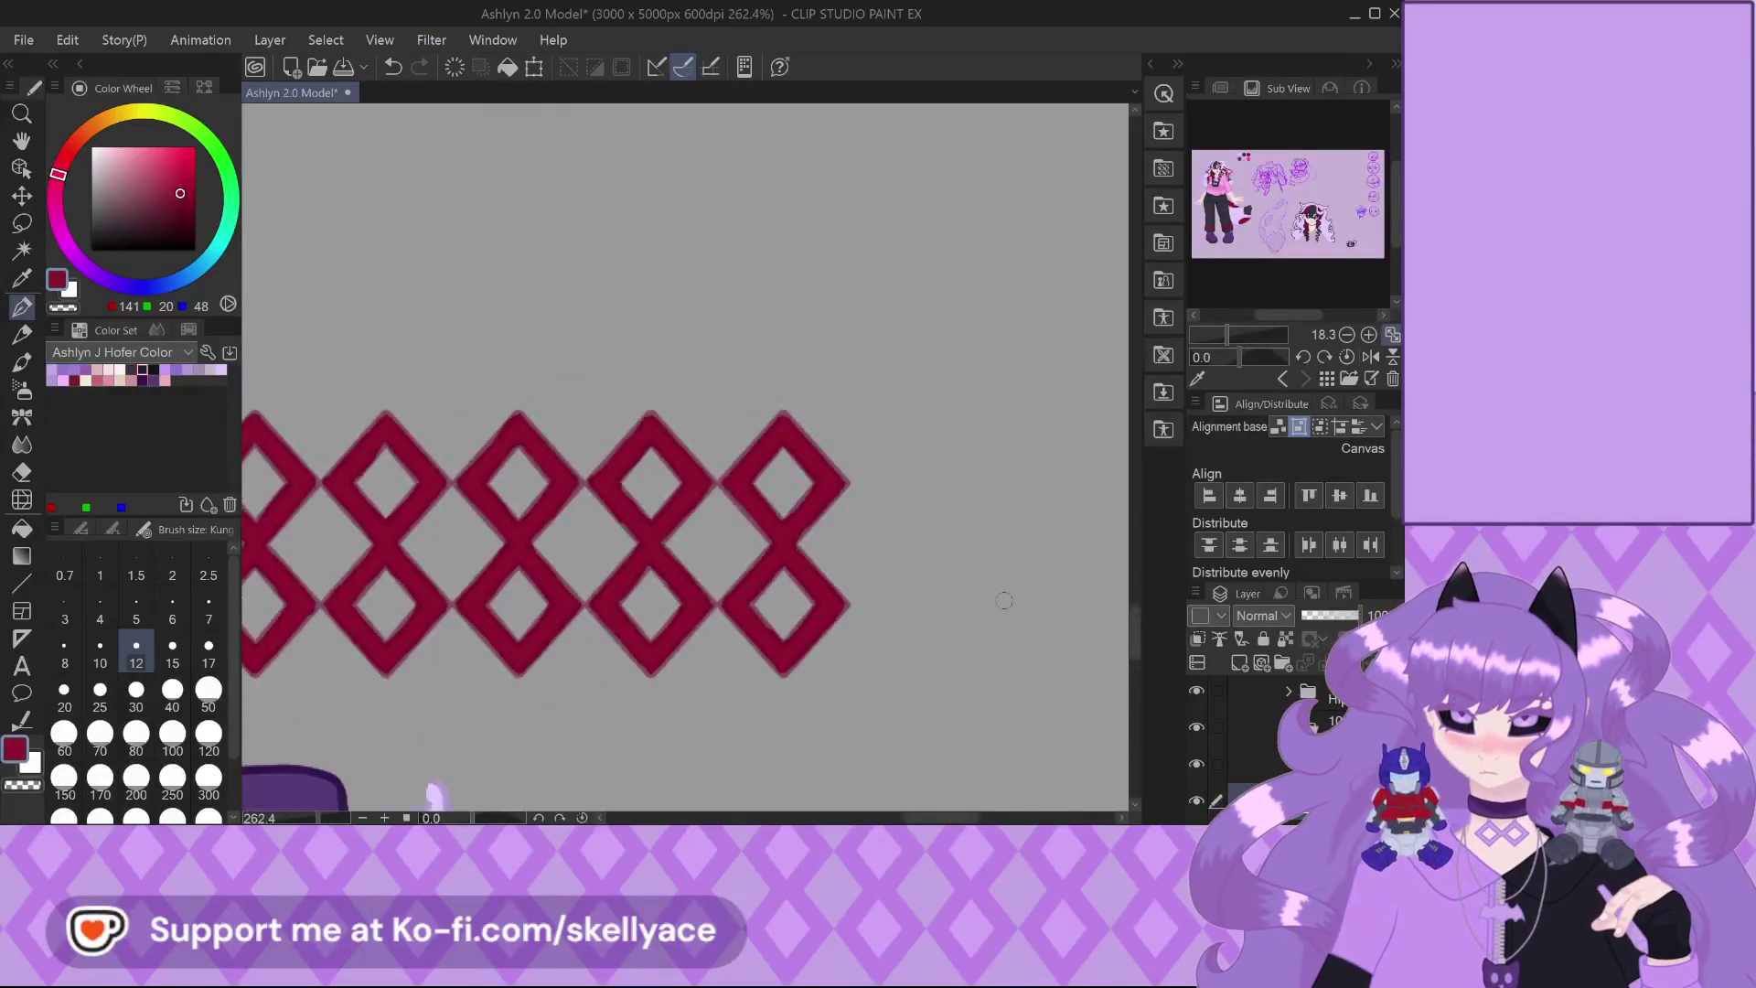
key("alt+bracketright")
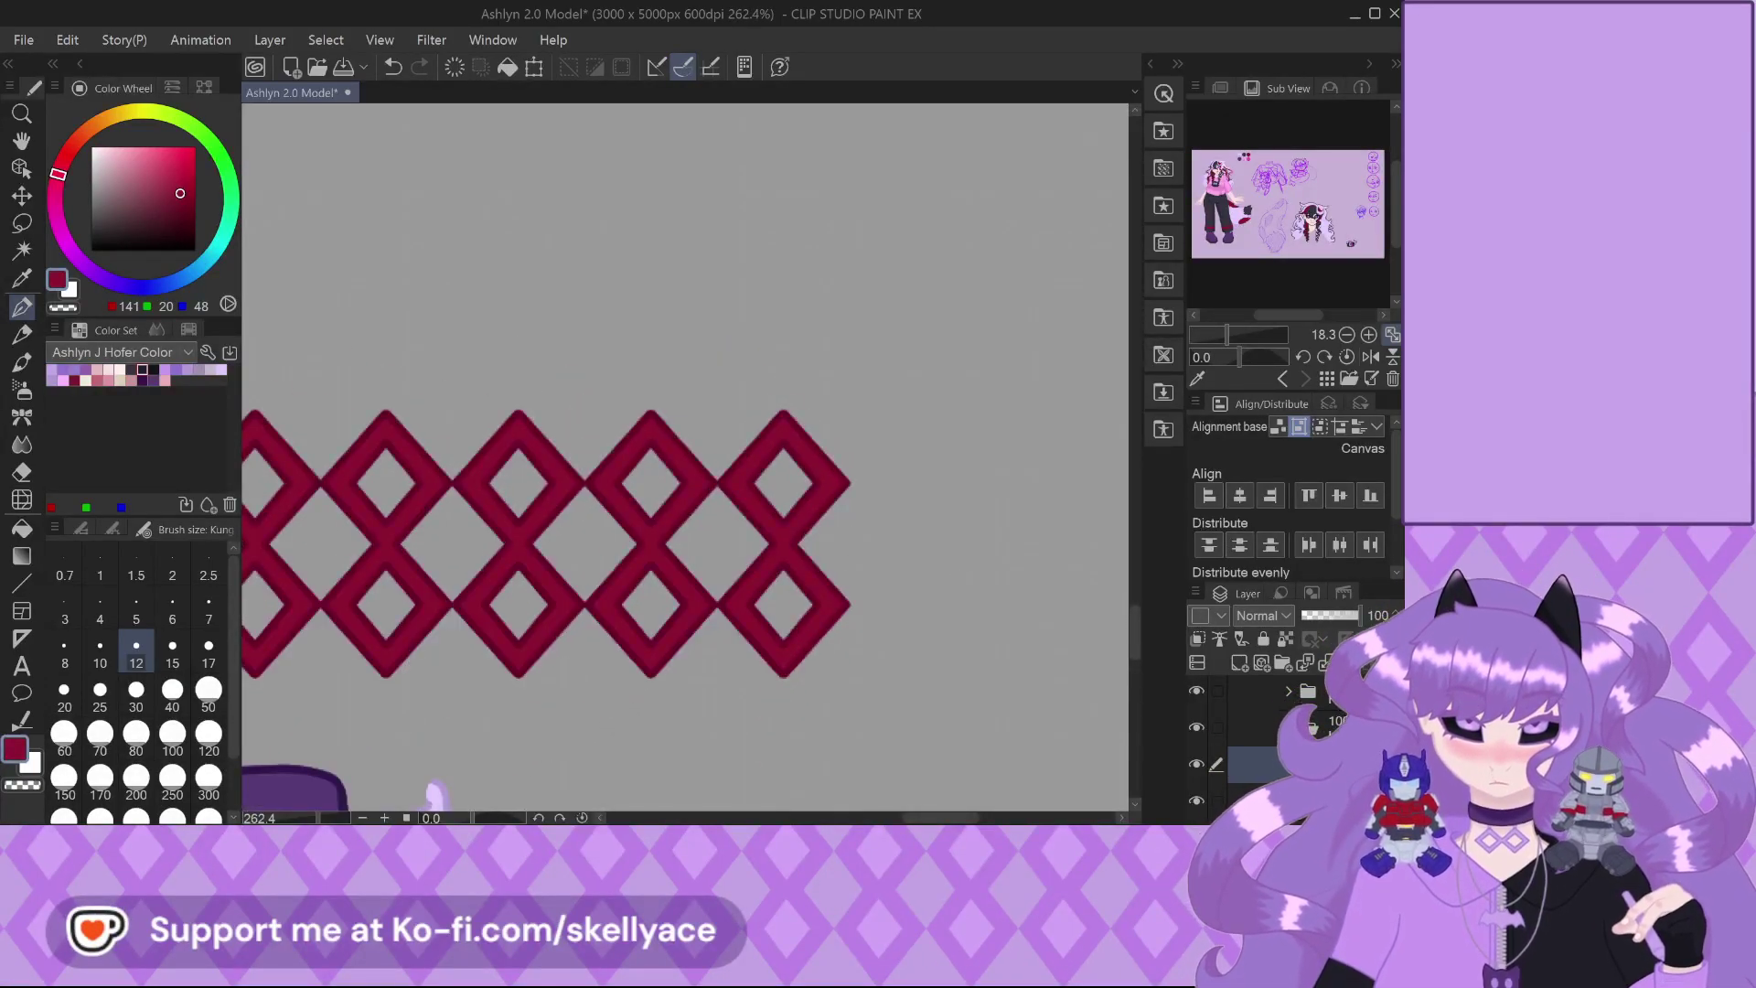
scroll(871, 537, "up", 2)
scroll(465, 568, "up", 1)
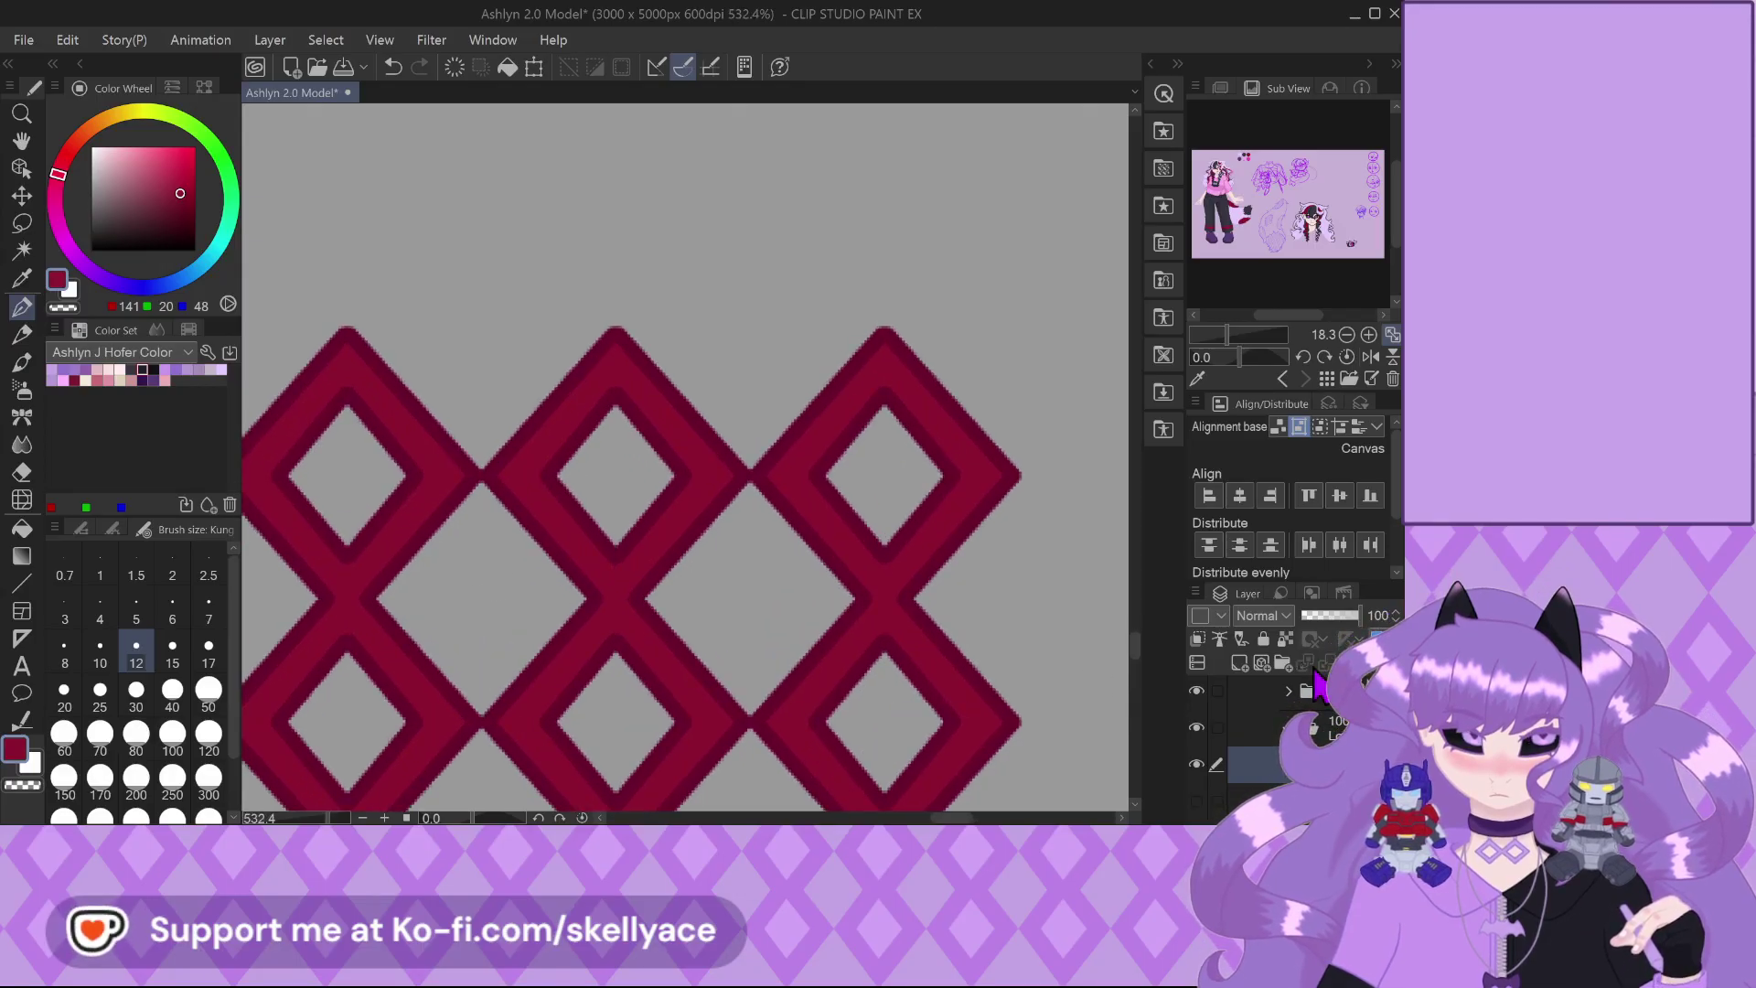
Show the hidden lower pant leg layers again so the legs appear behind the diamond pattern
scroll(925, 590, "down", 6)
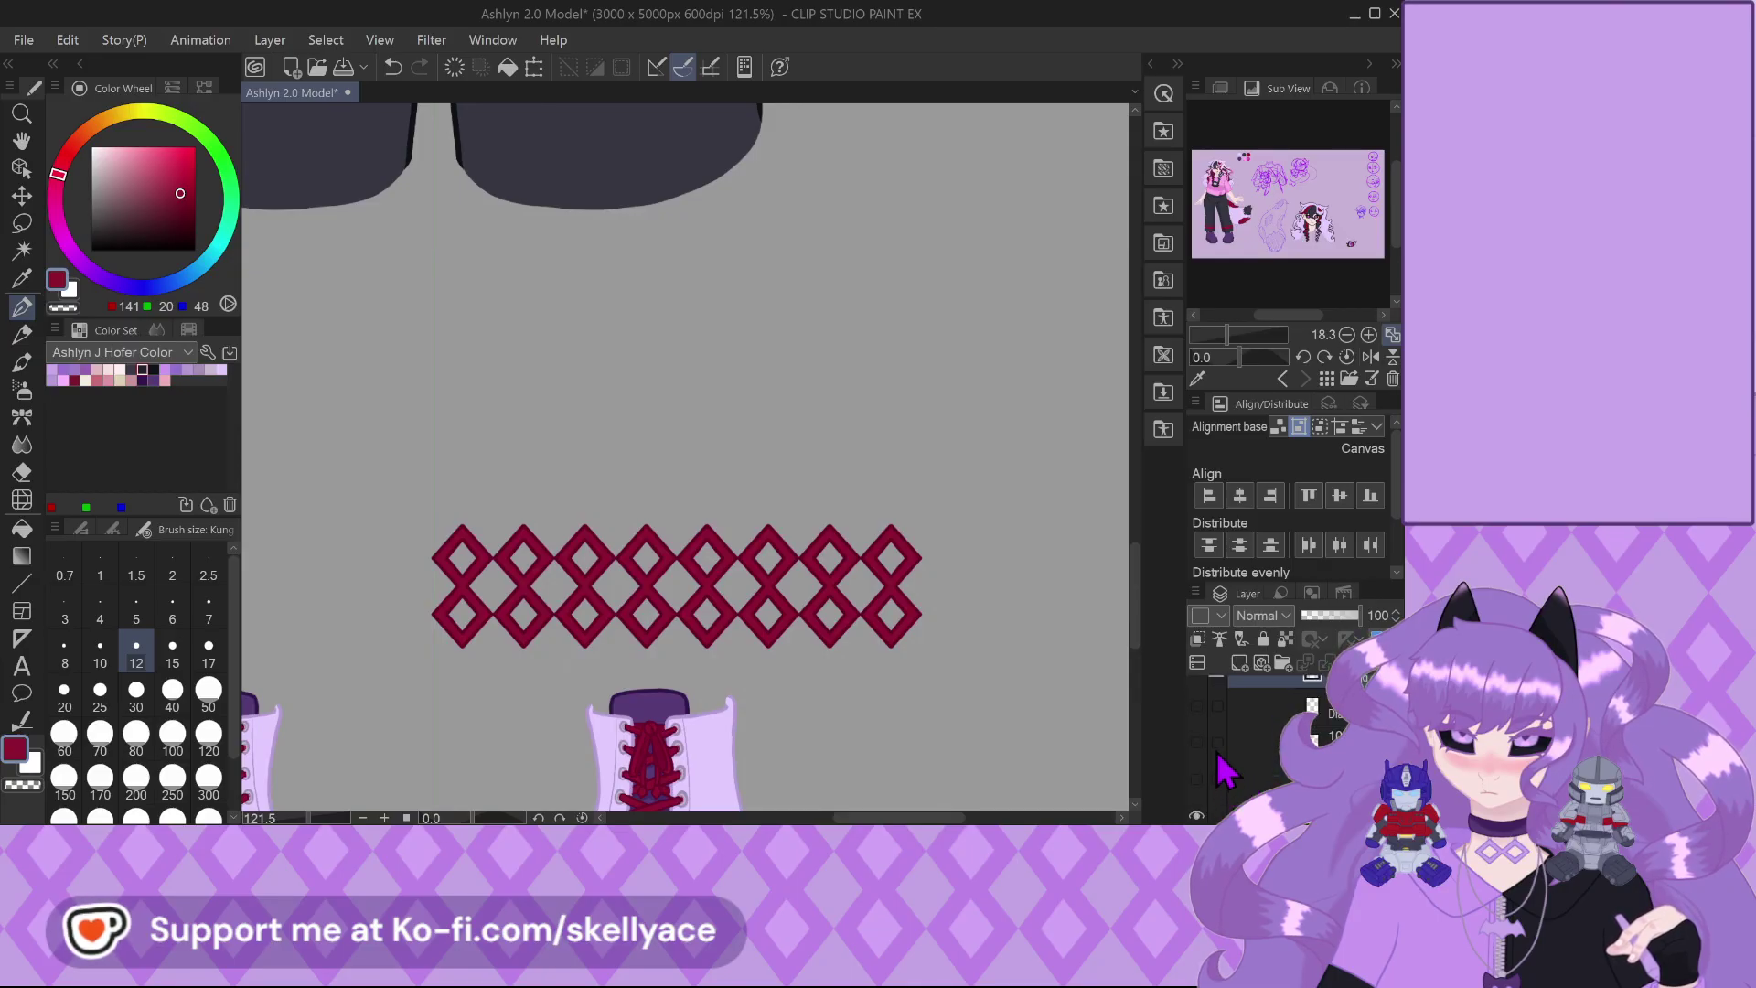
left_click(1196, 741)
left_click(1196, 778)
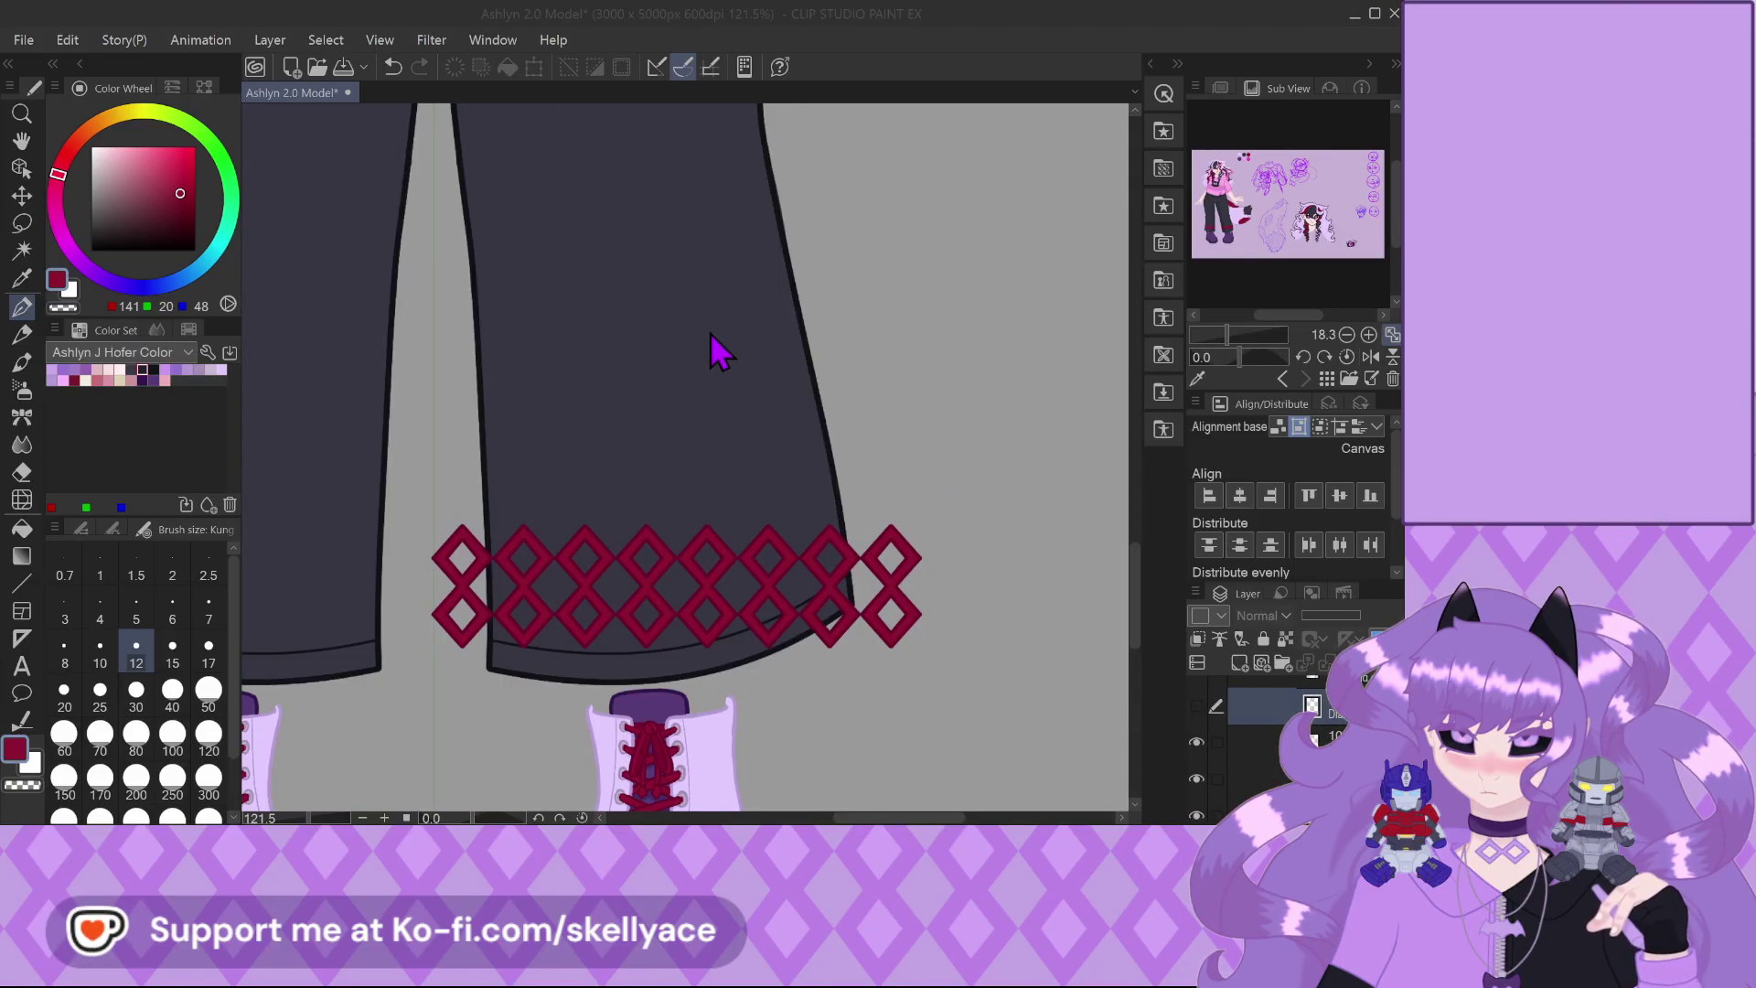
scroll(1020, 655, "down", 2)
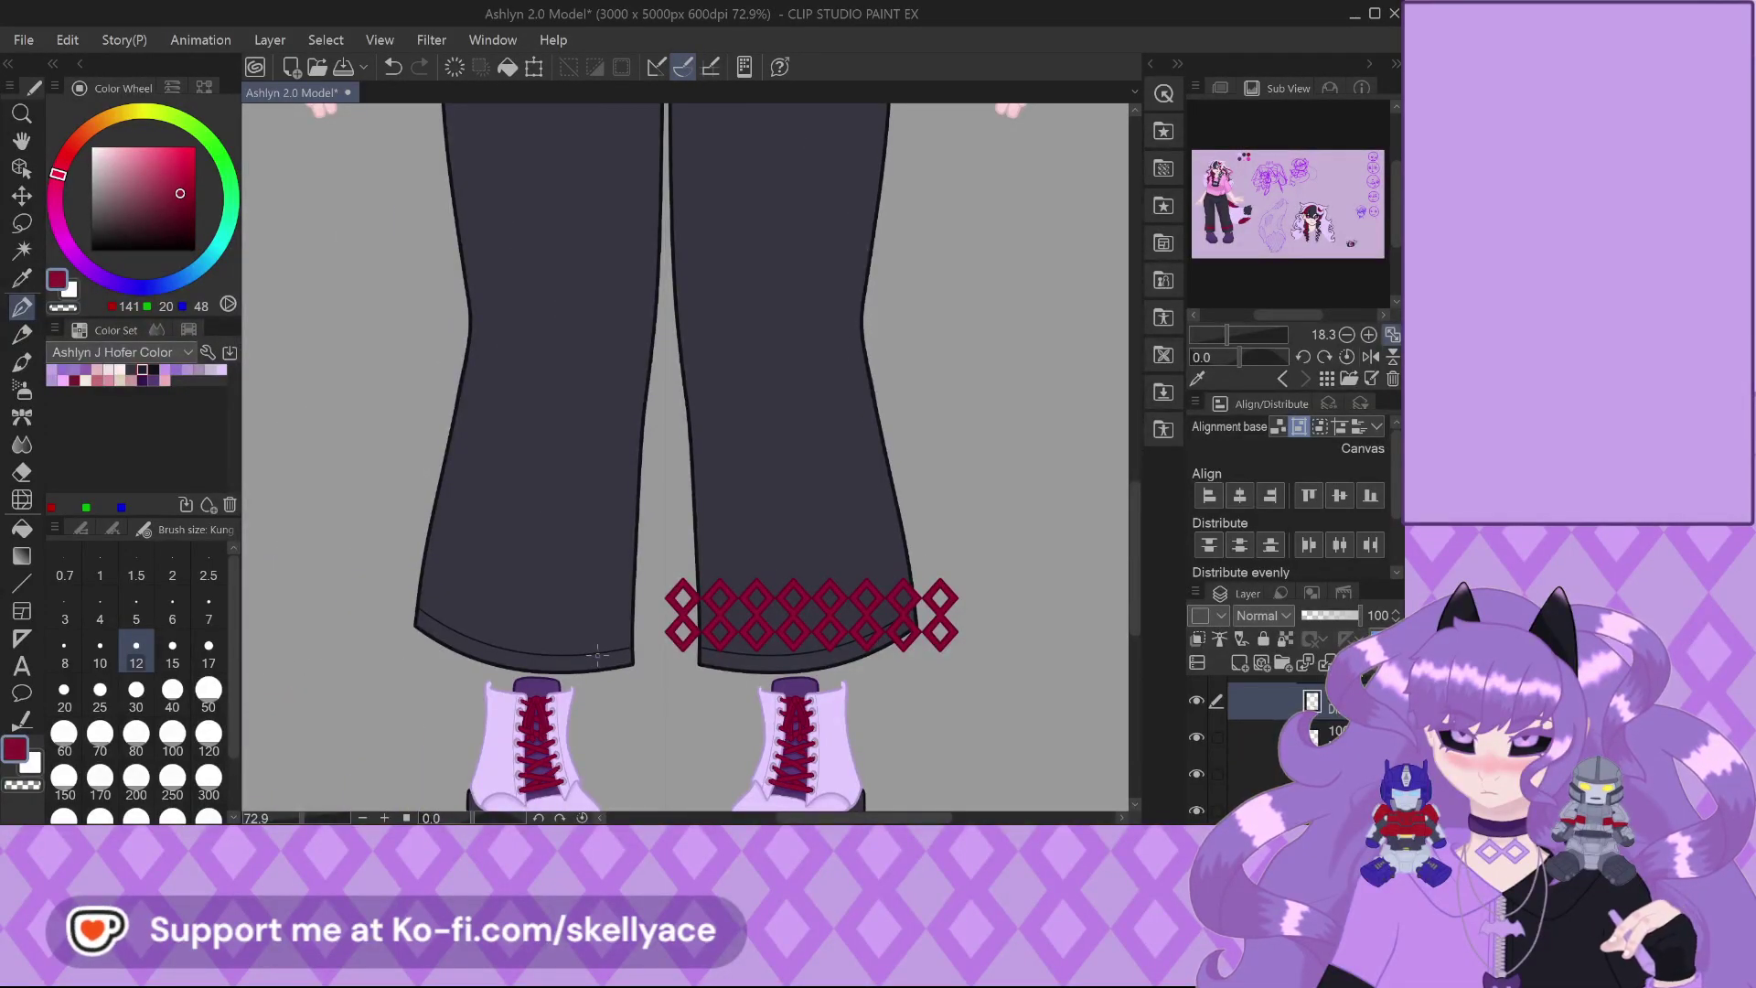
Transform the diamond pattern copy and move it sideways across the hem of the opposite pant leg
scroll(595, 653, "up", 9)
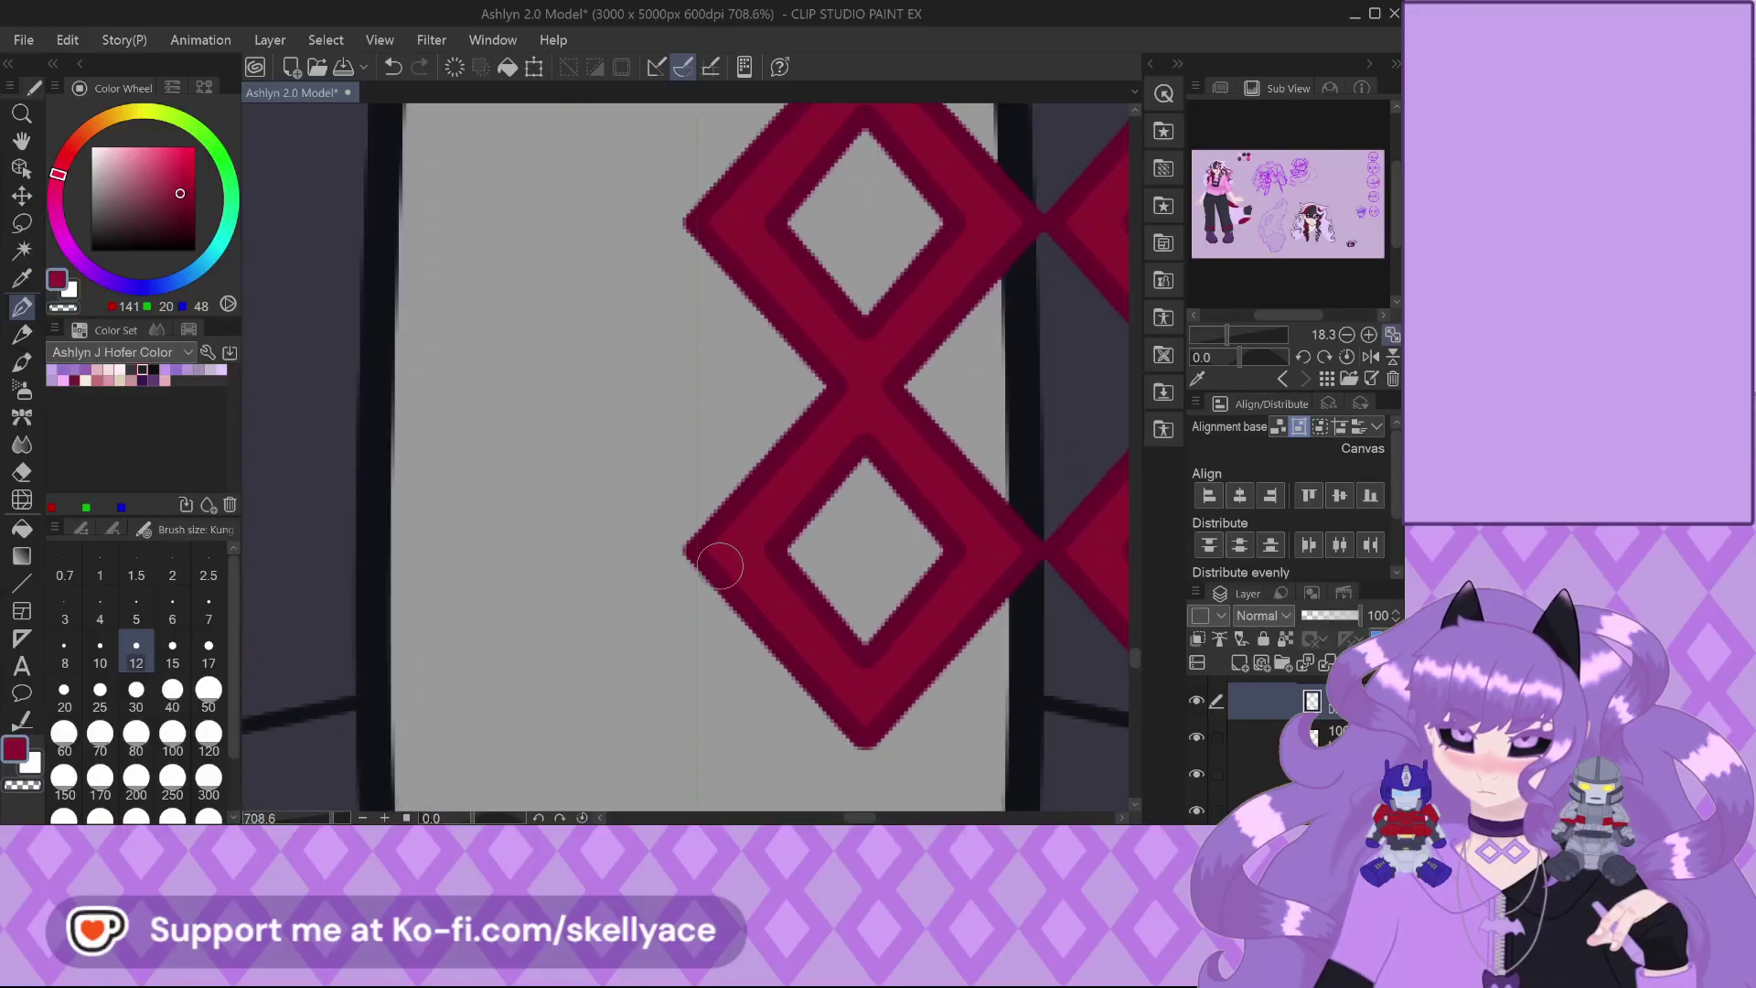
scroll(721, 566, "down", 1)
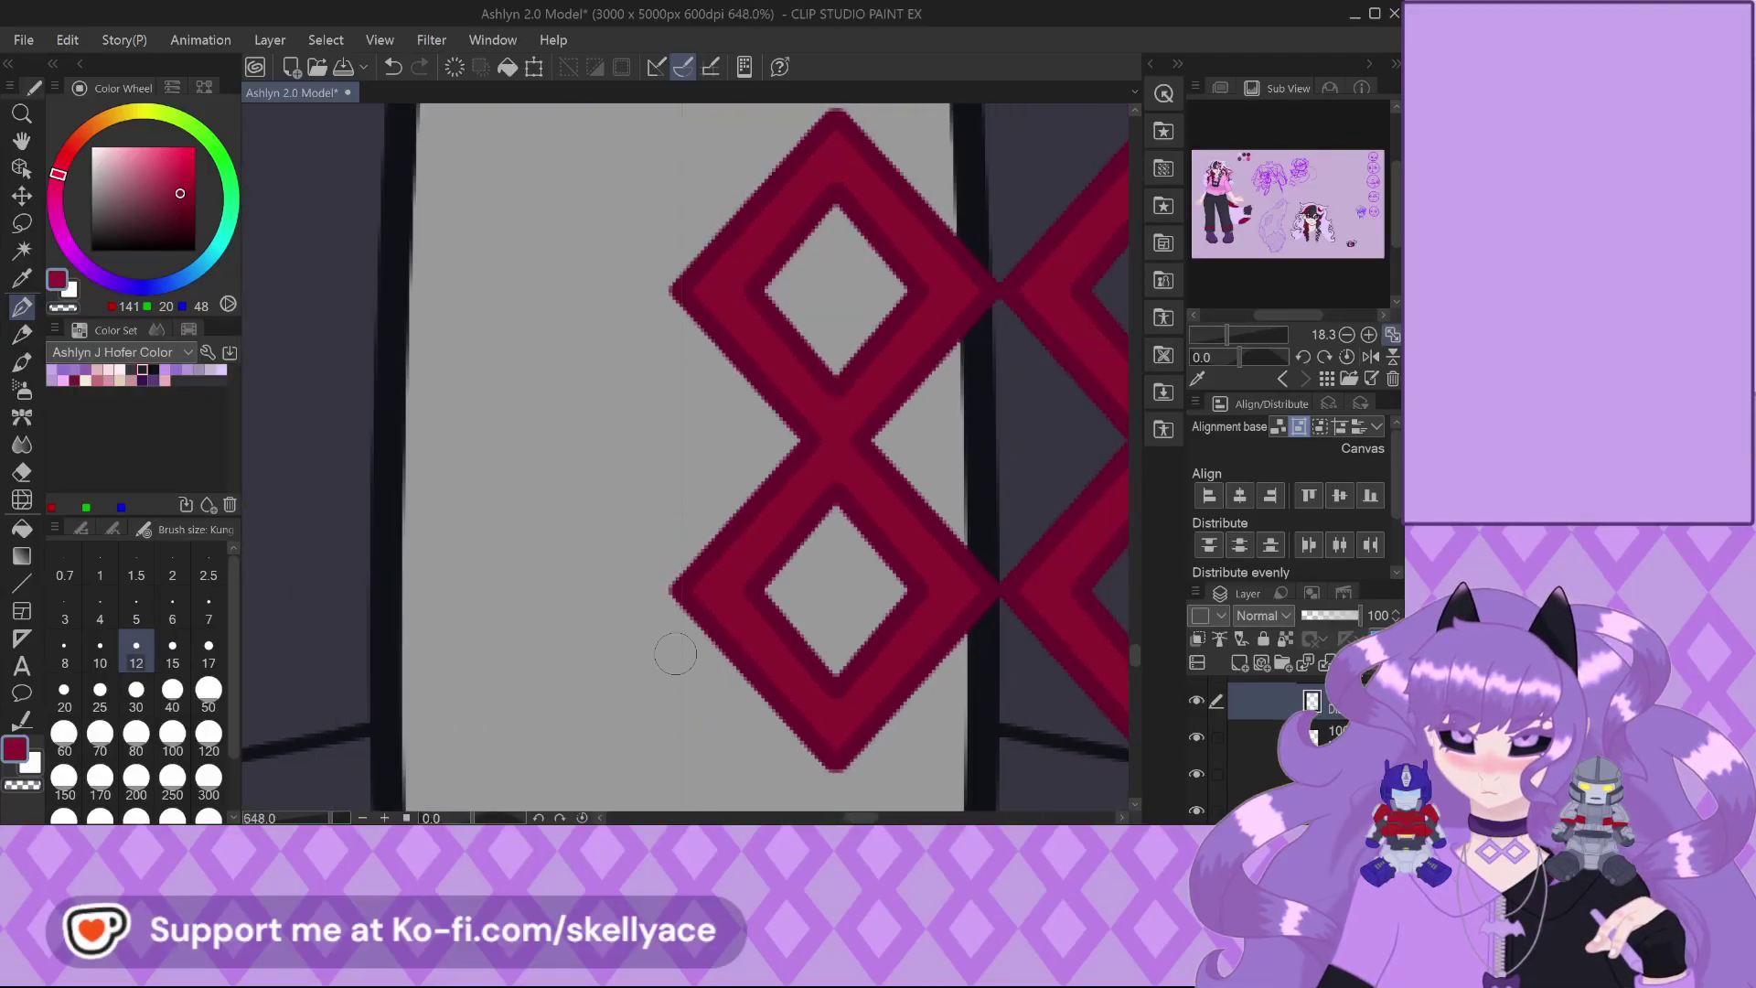
scroll(677, 655, "down", 2)
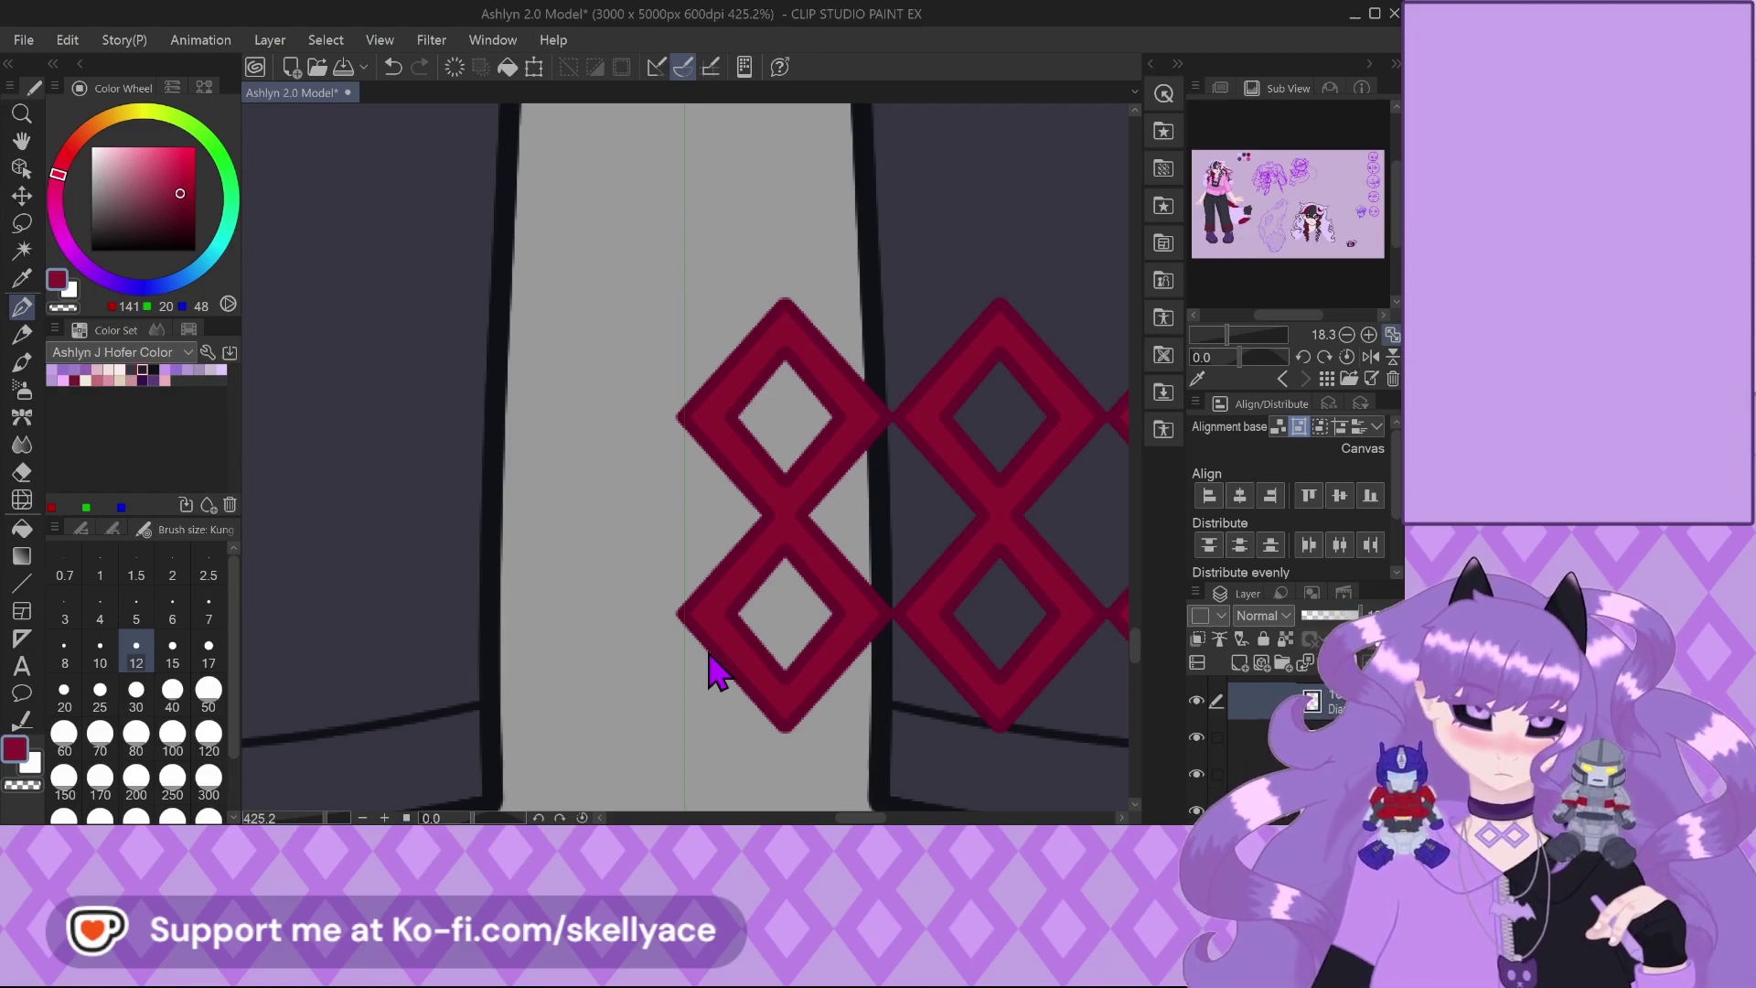
scroll(488, 460, "down", 2)
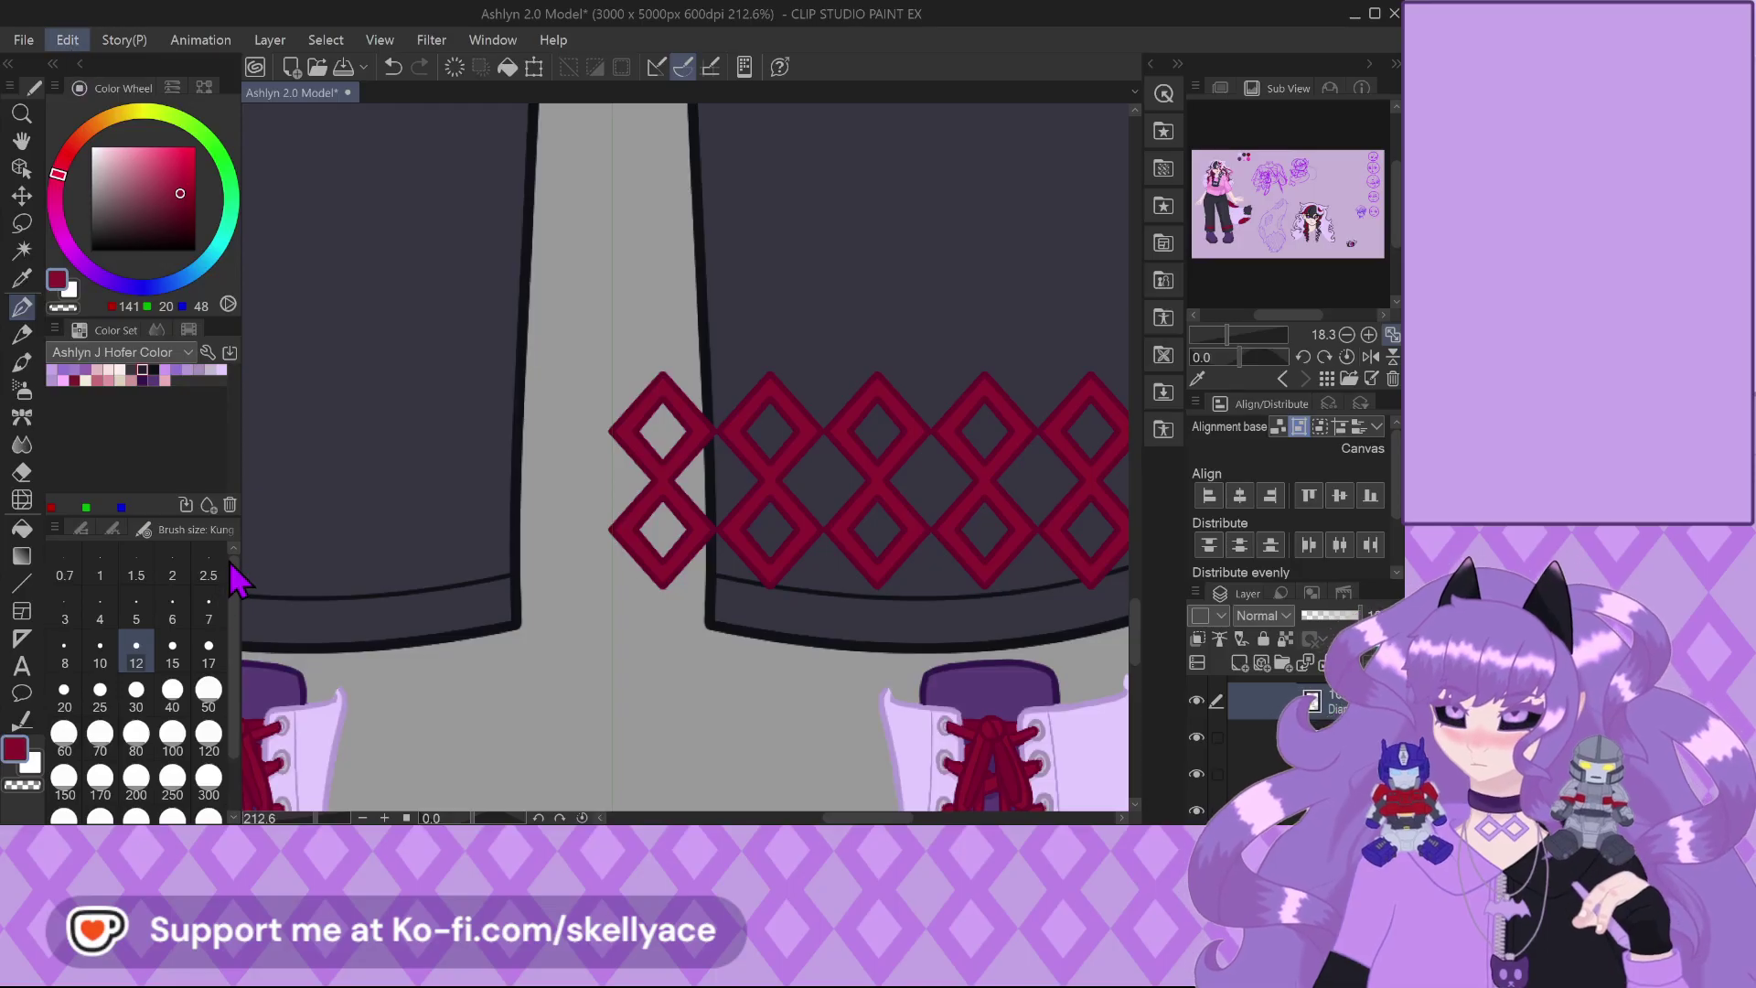
key("ctrl+t")
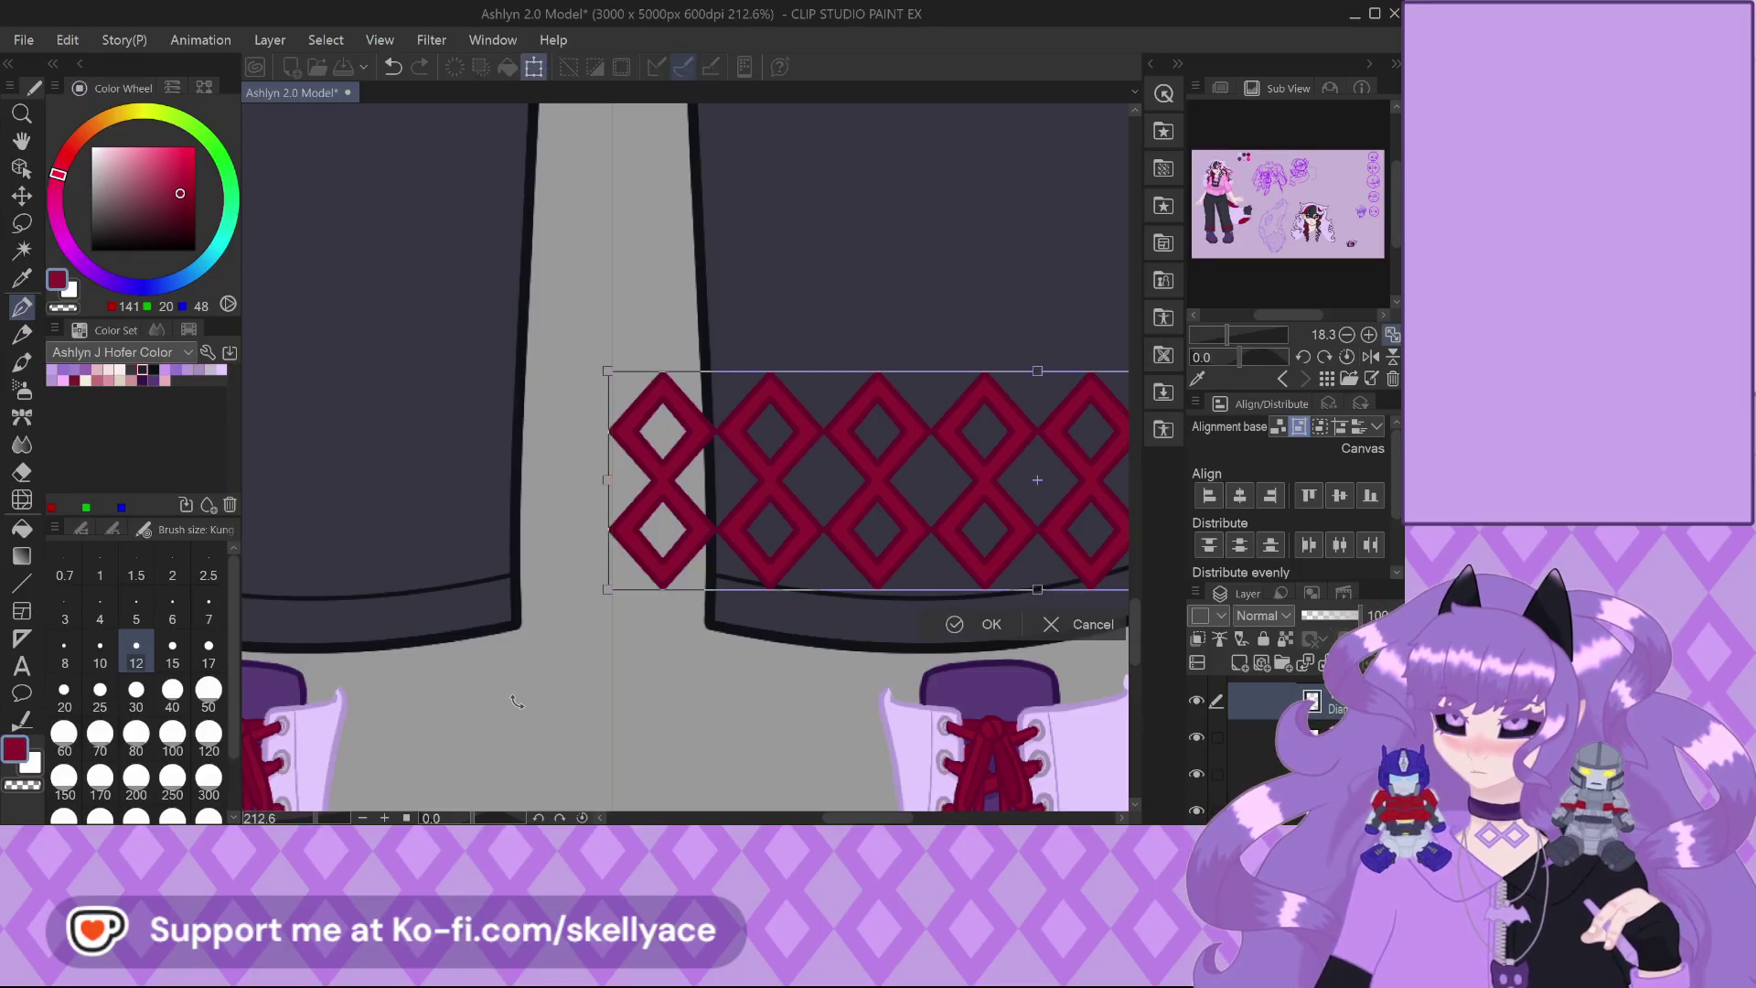
scroll(718, 681, "down", 2)
left_click(937, 661)
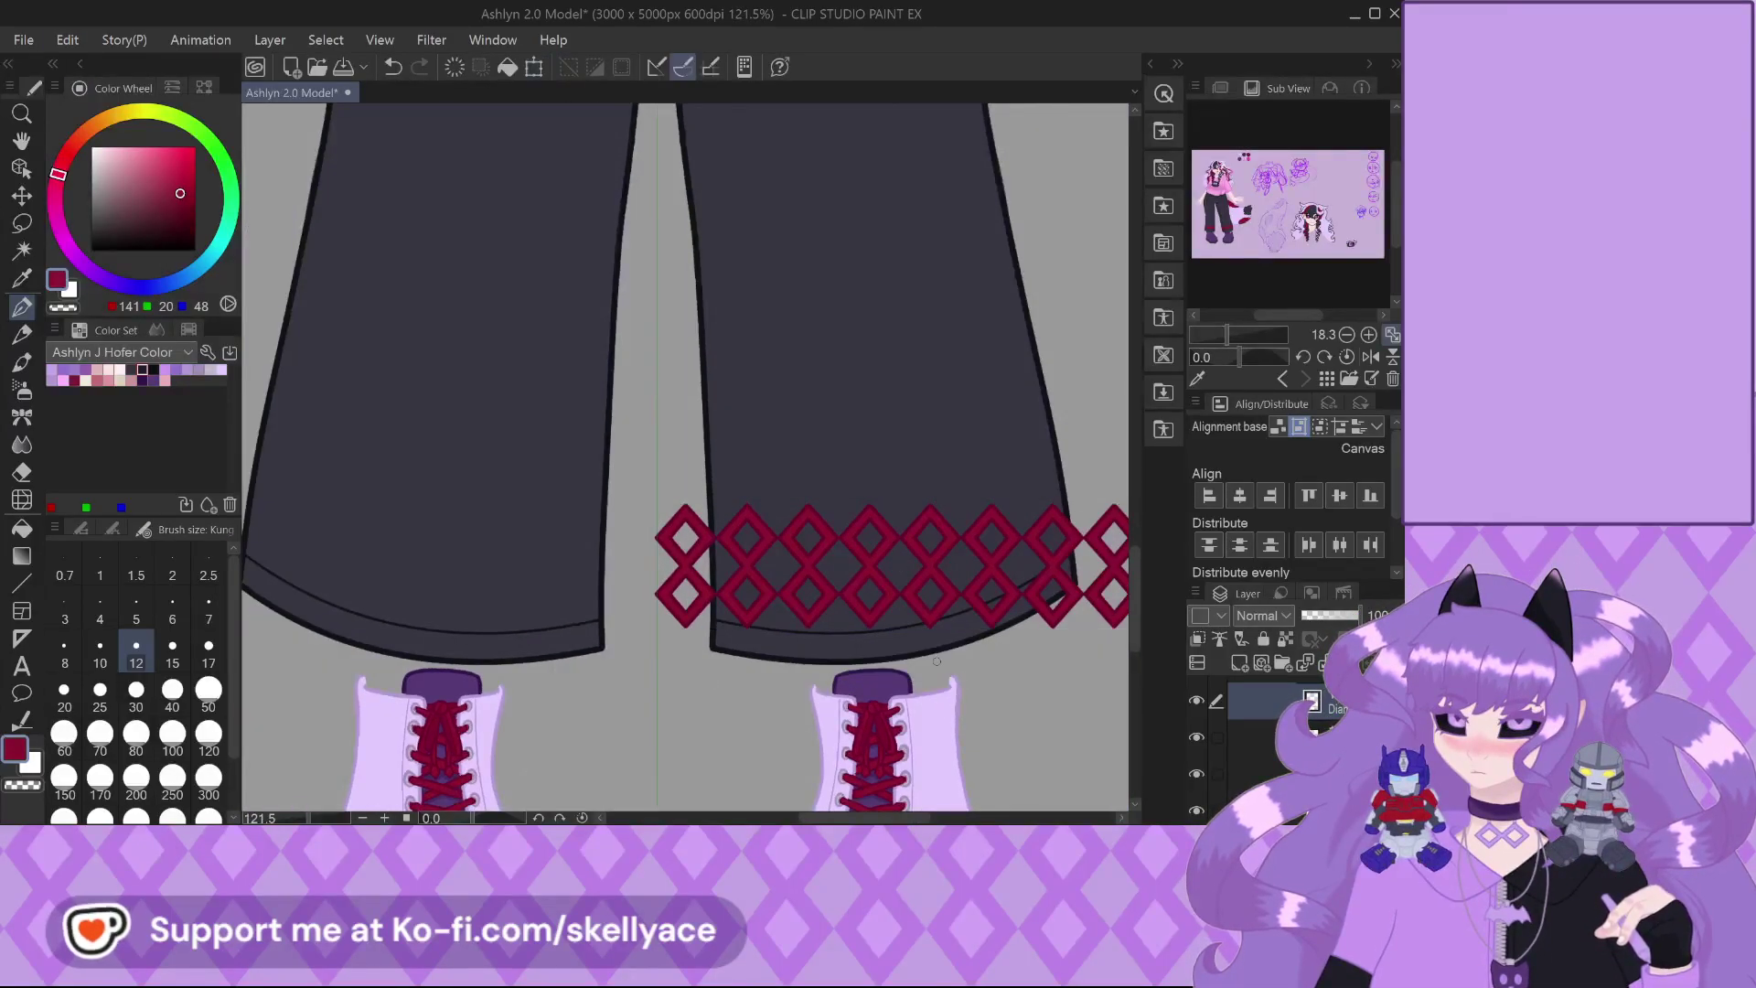
left_click(21, 194)
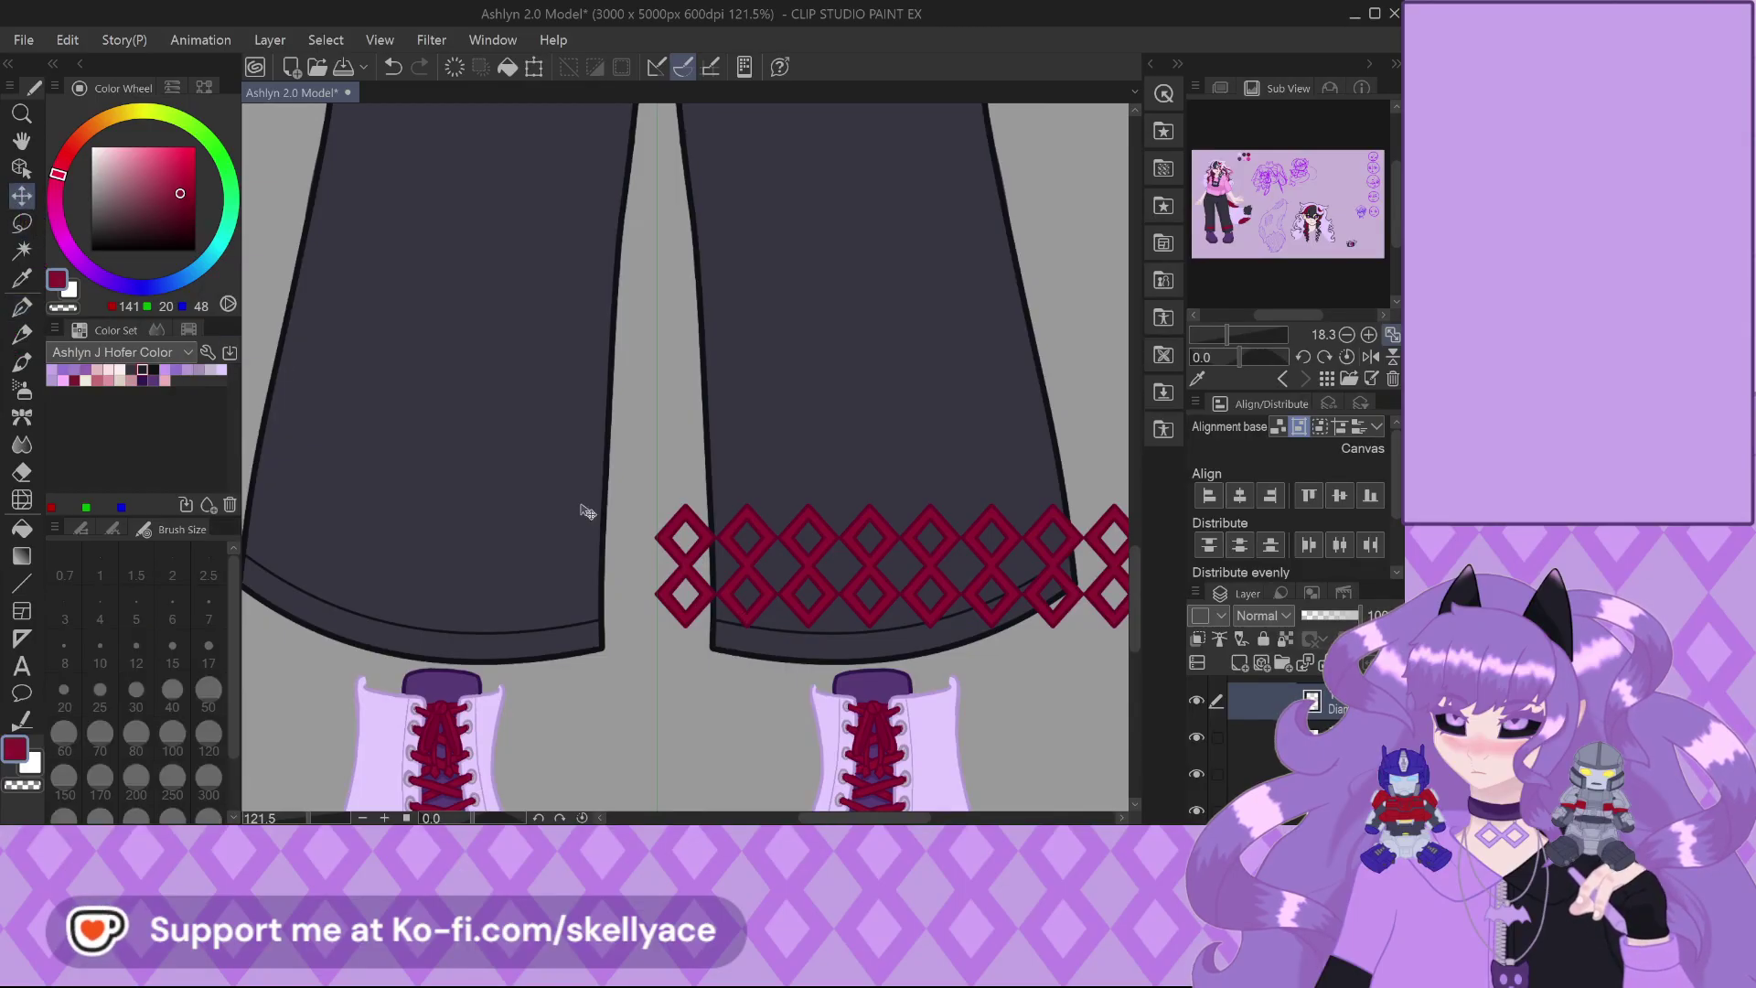
scroll(576, 508, "down", 2)
left_click_drag(913, 629, 597, 629)
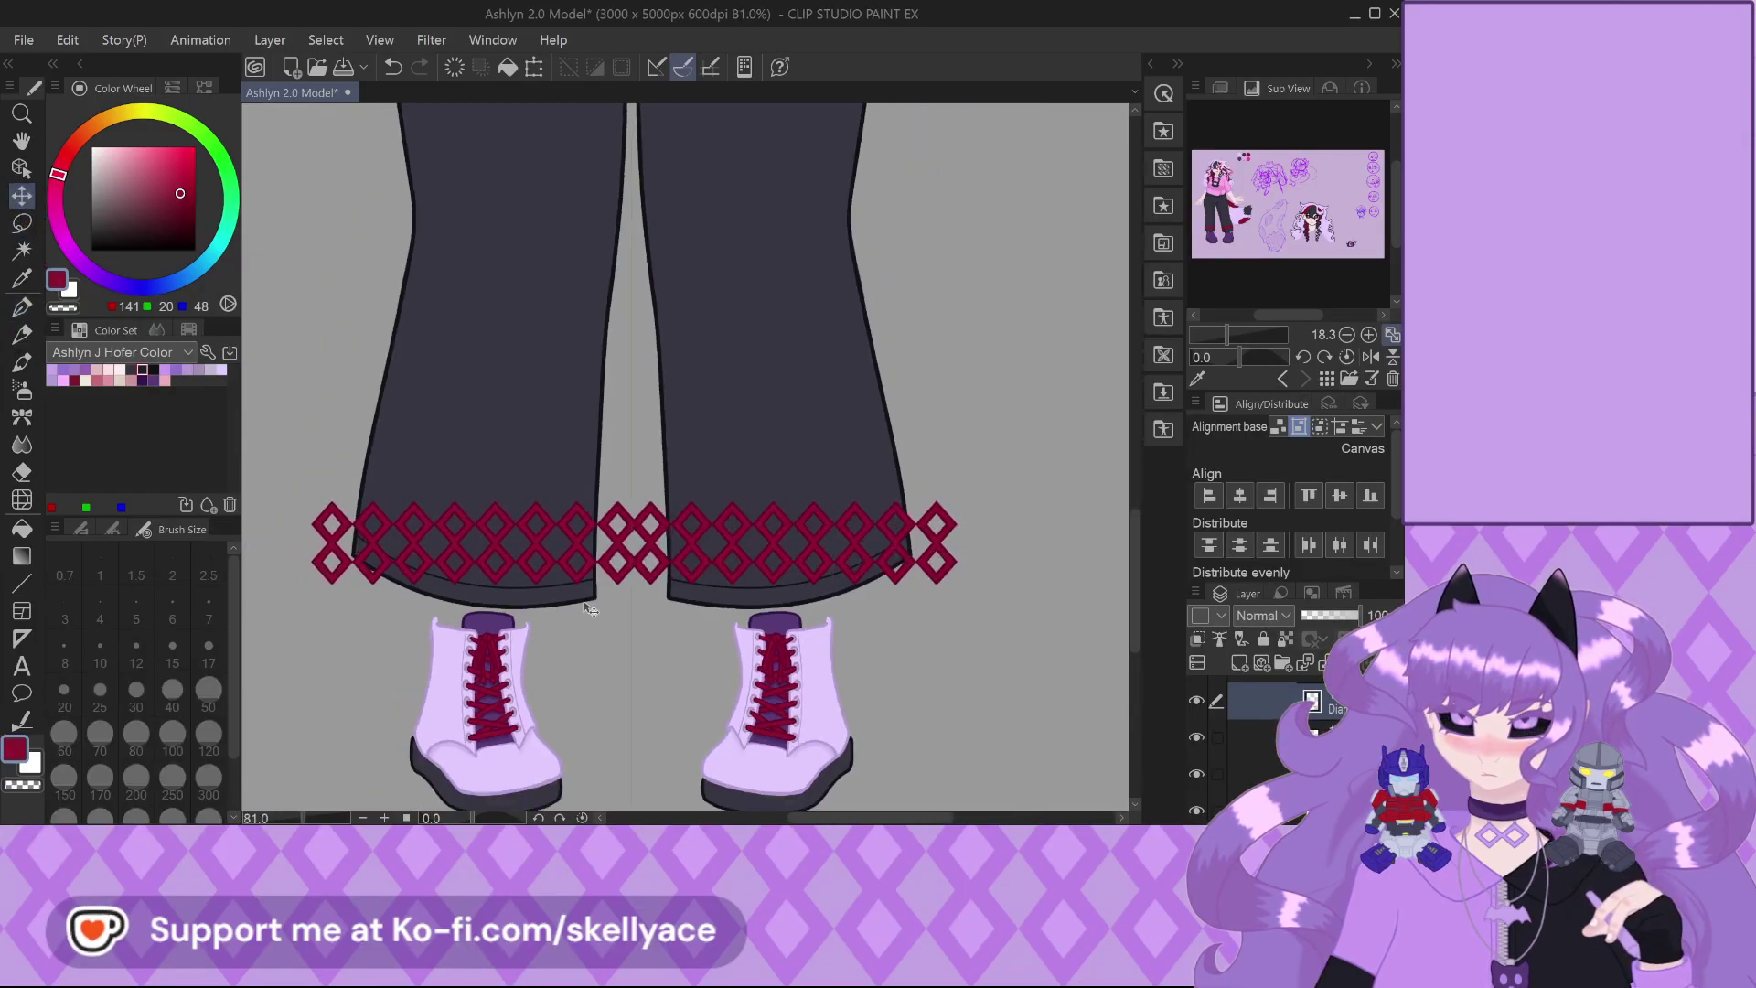
Nudge the copied pattern so its inner diamond corners meet the other pattern's corners exactly on the vertical centre line
scroll(617, 519, "up", 3)
scroll(617, 520, "up", 5)
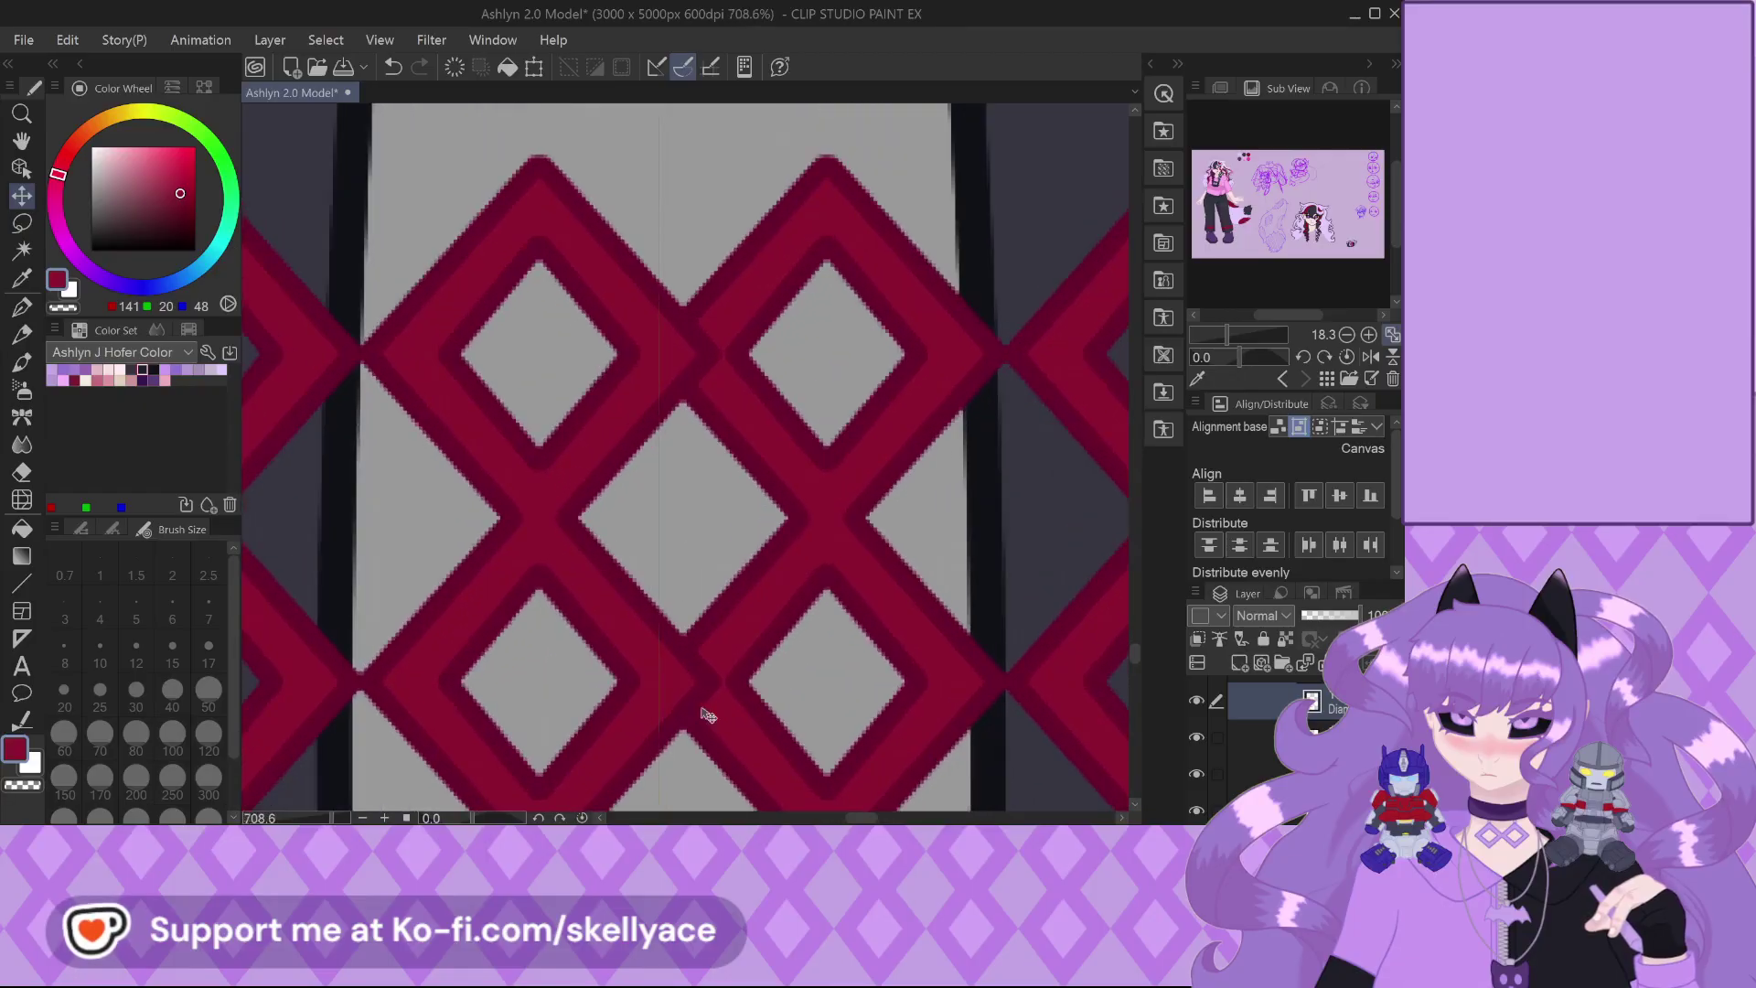
left_click_drag(642, 747, 684, 675)
scroll(641, 728, "up", 1)
scroll(640, 729, "up", 3)
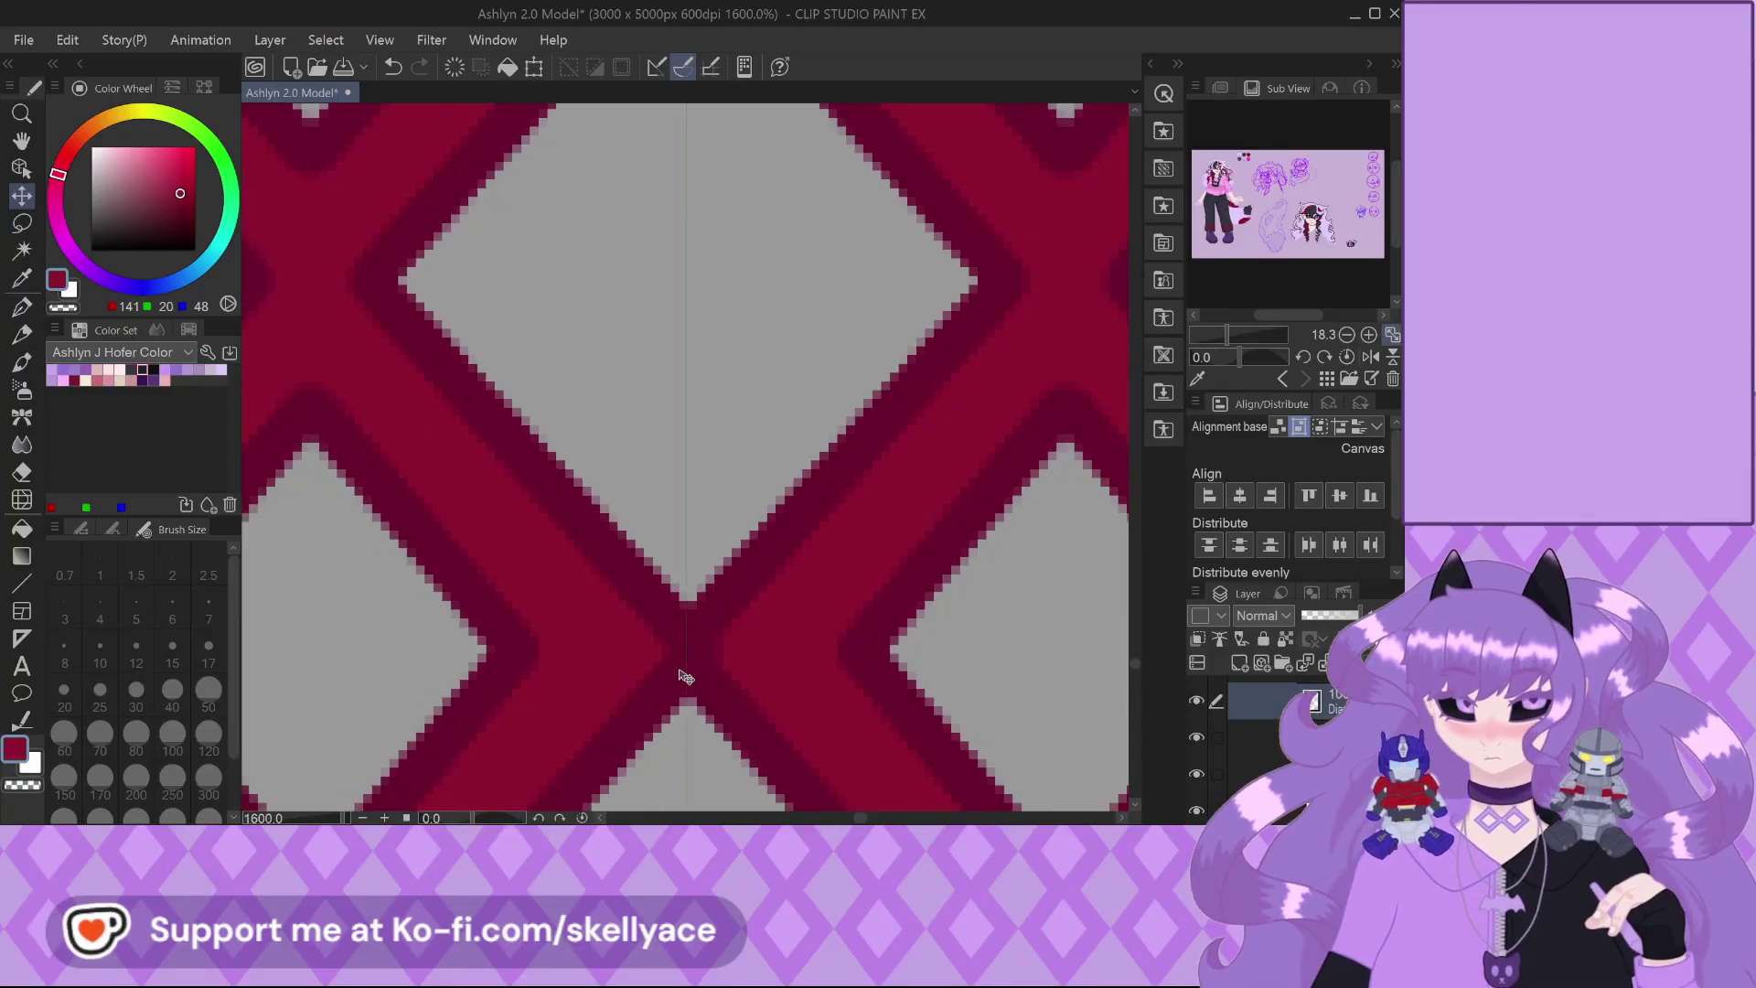
scroll(686, 677, "down", 4)
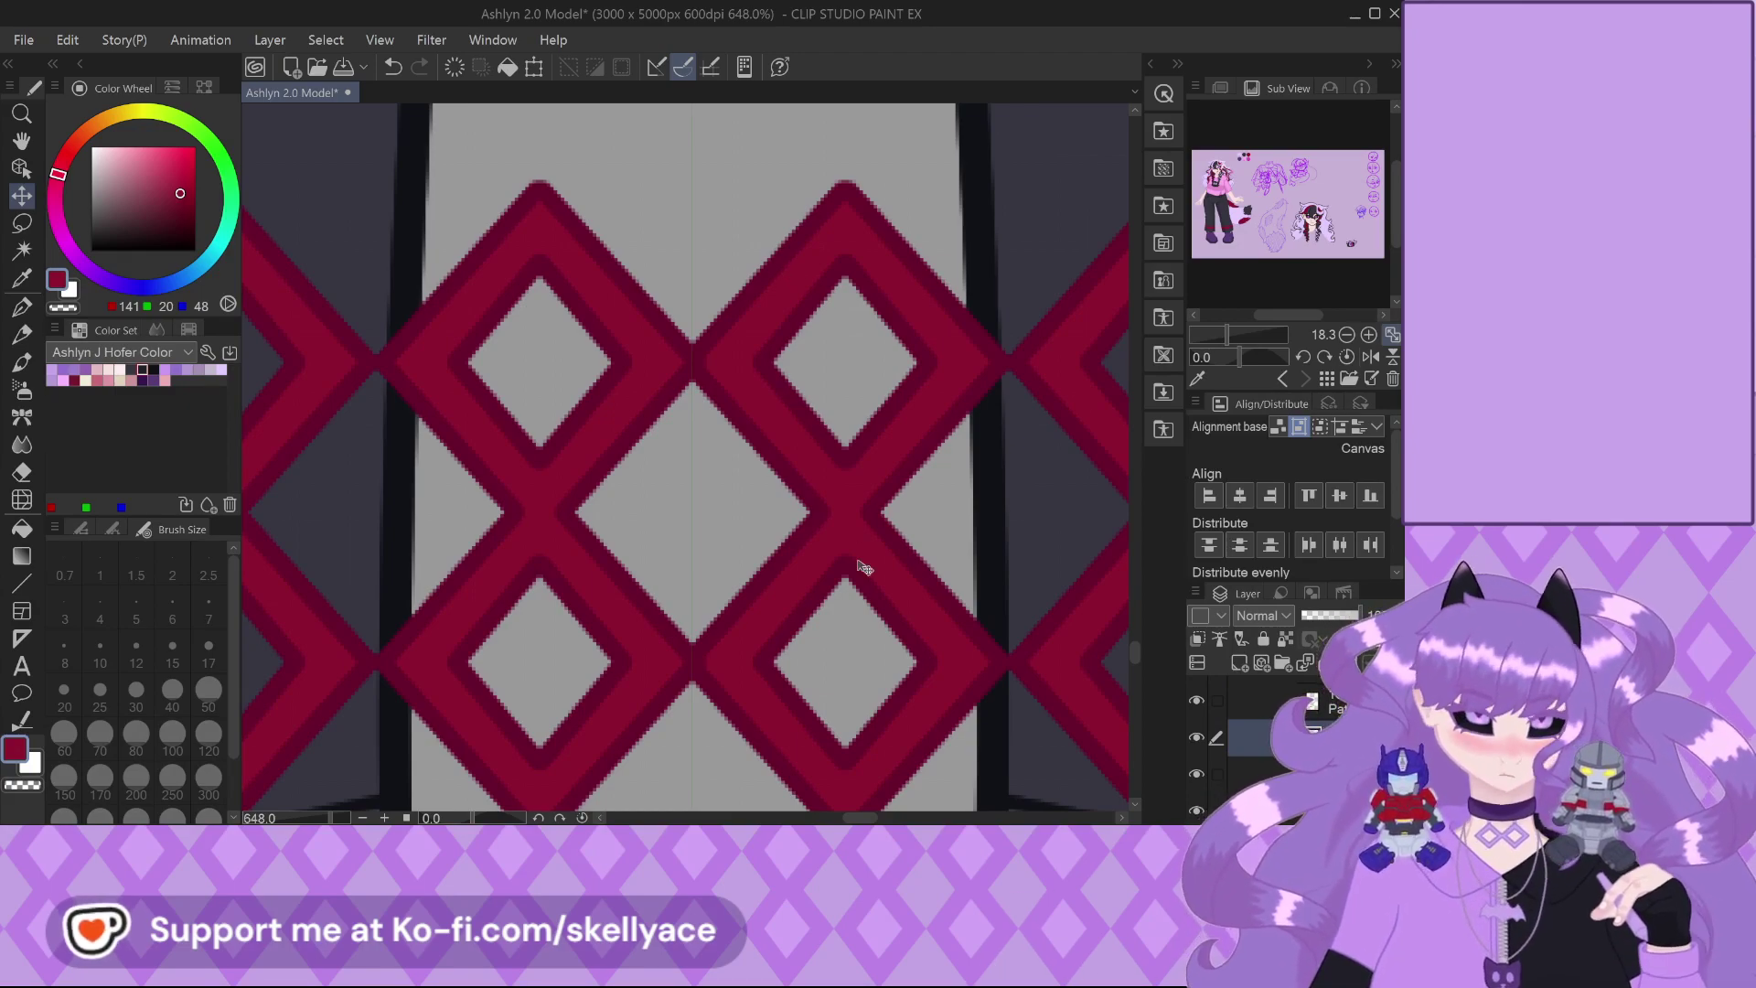
Hide the pattern on the left-hand pant leg and keep only the right-hand leg's diamond pattern showing
scroll(862, 533, "down", 4)
scroll(850, 695, "down", 5)
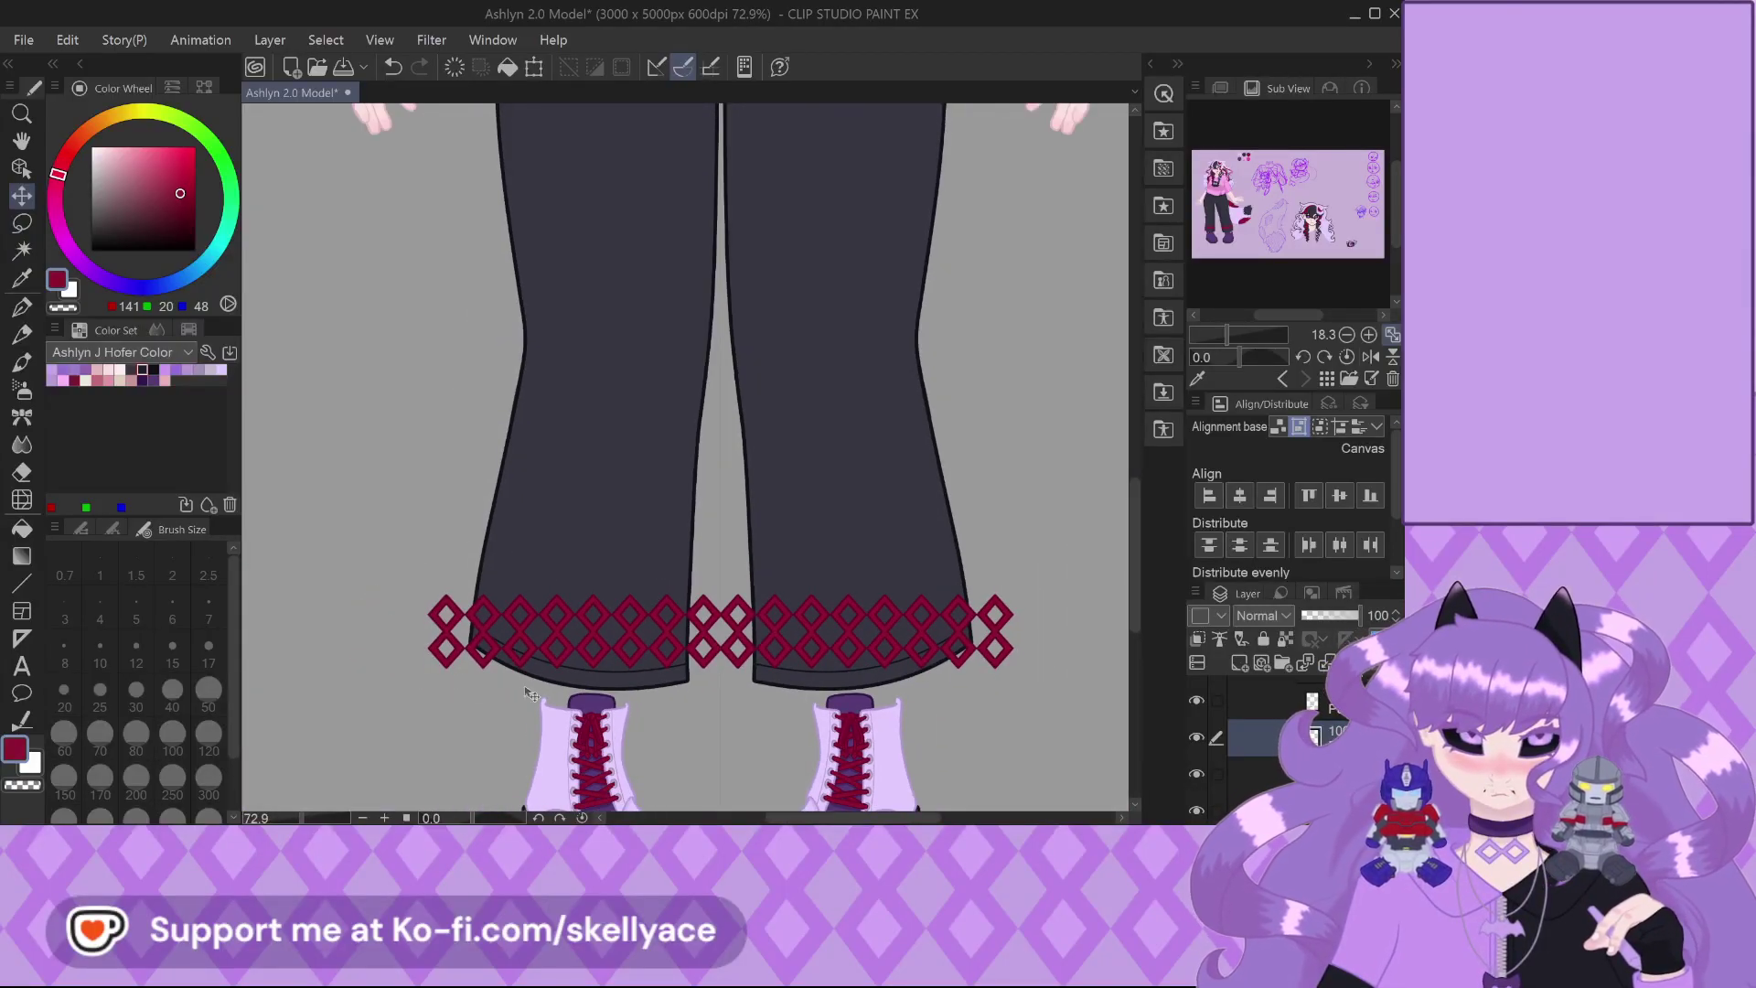
scroll(553, 672, "down", 1)
left_click(1197, 702)
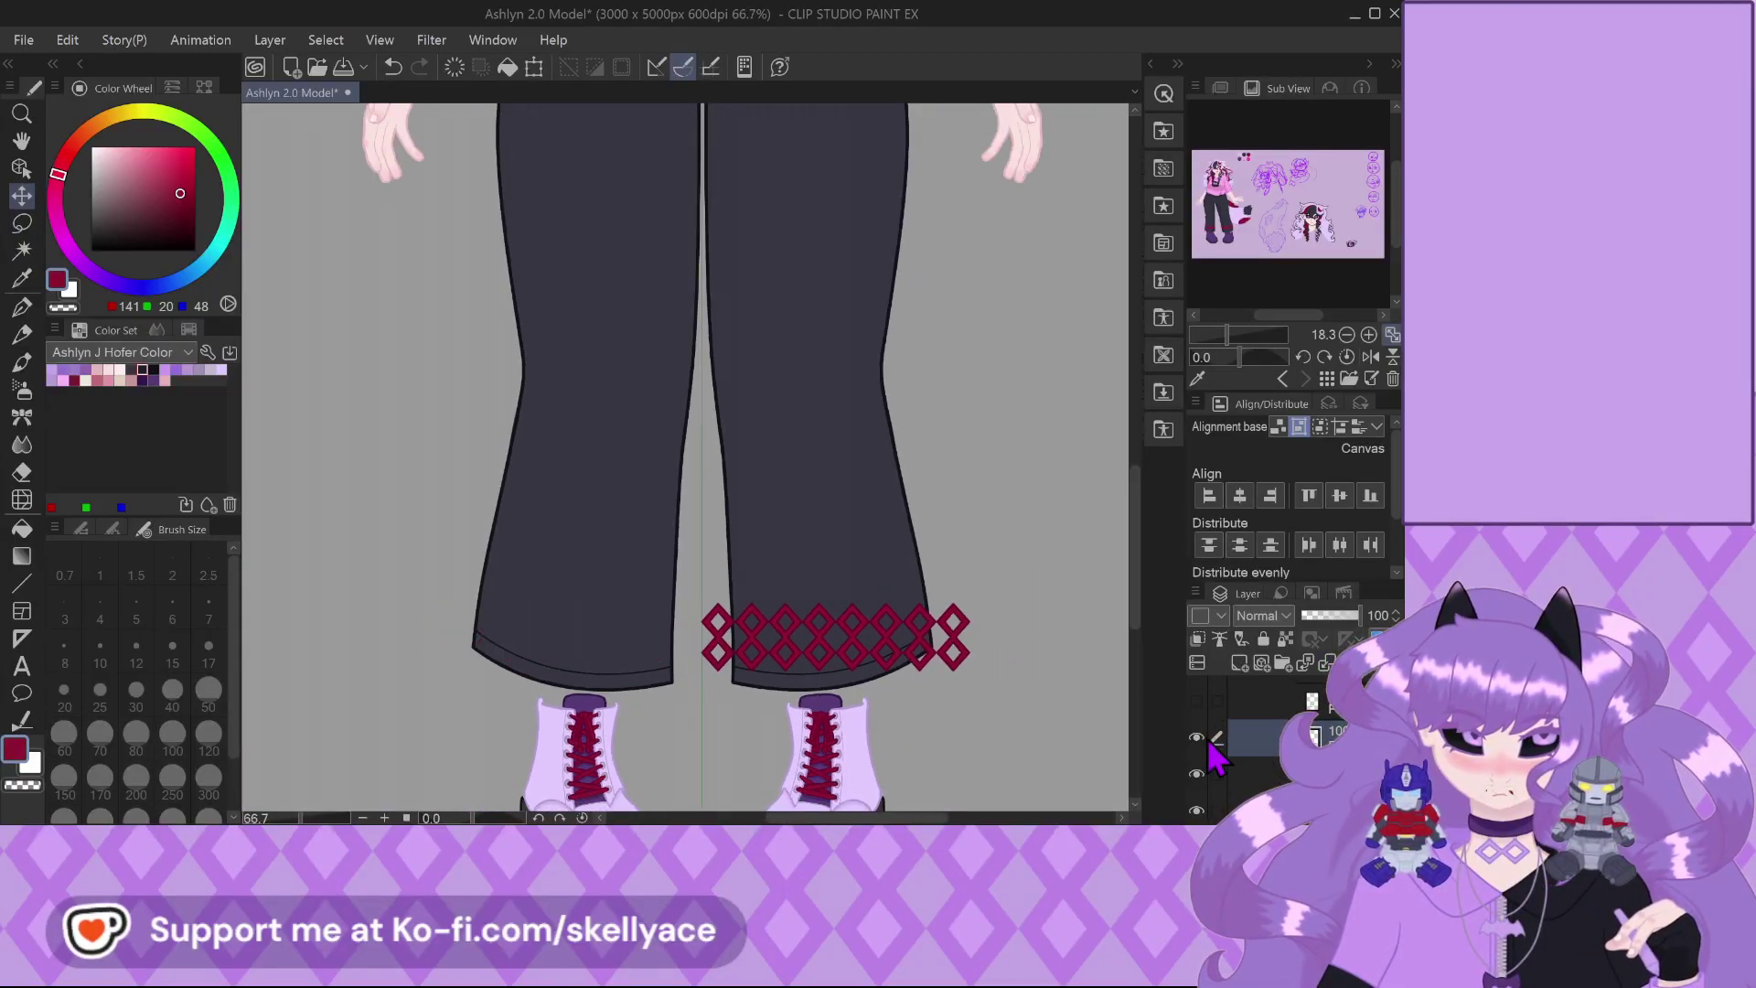
scroll(1119, 697, "down", 1)
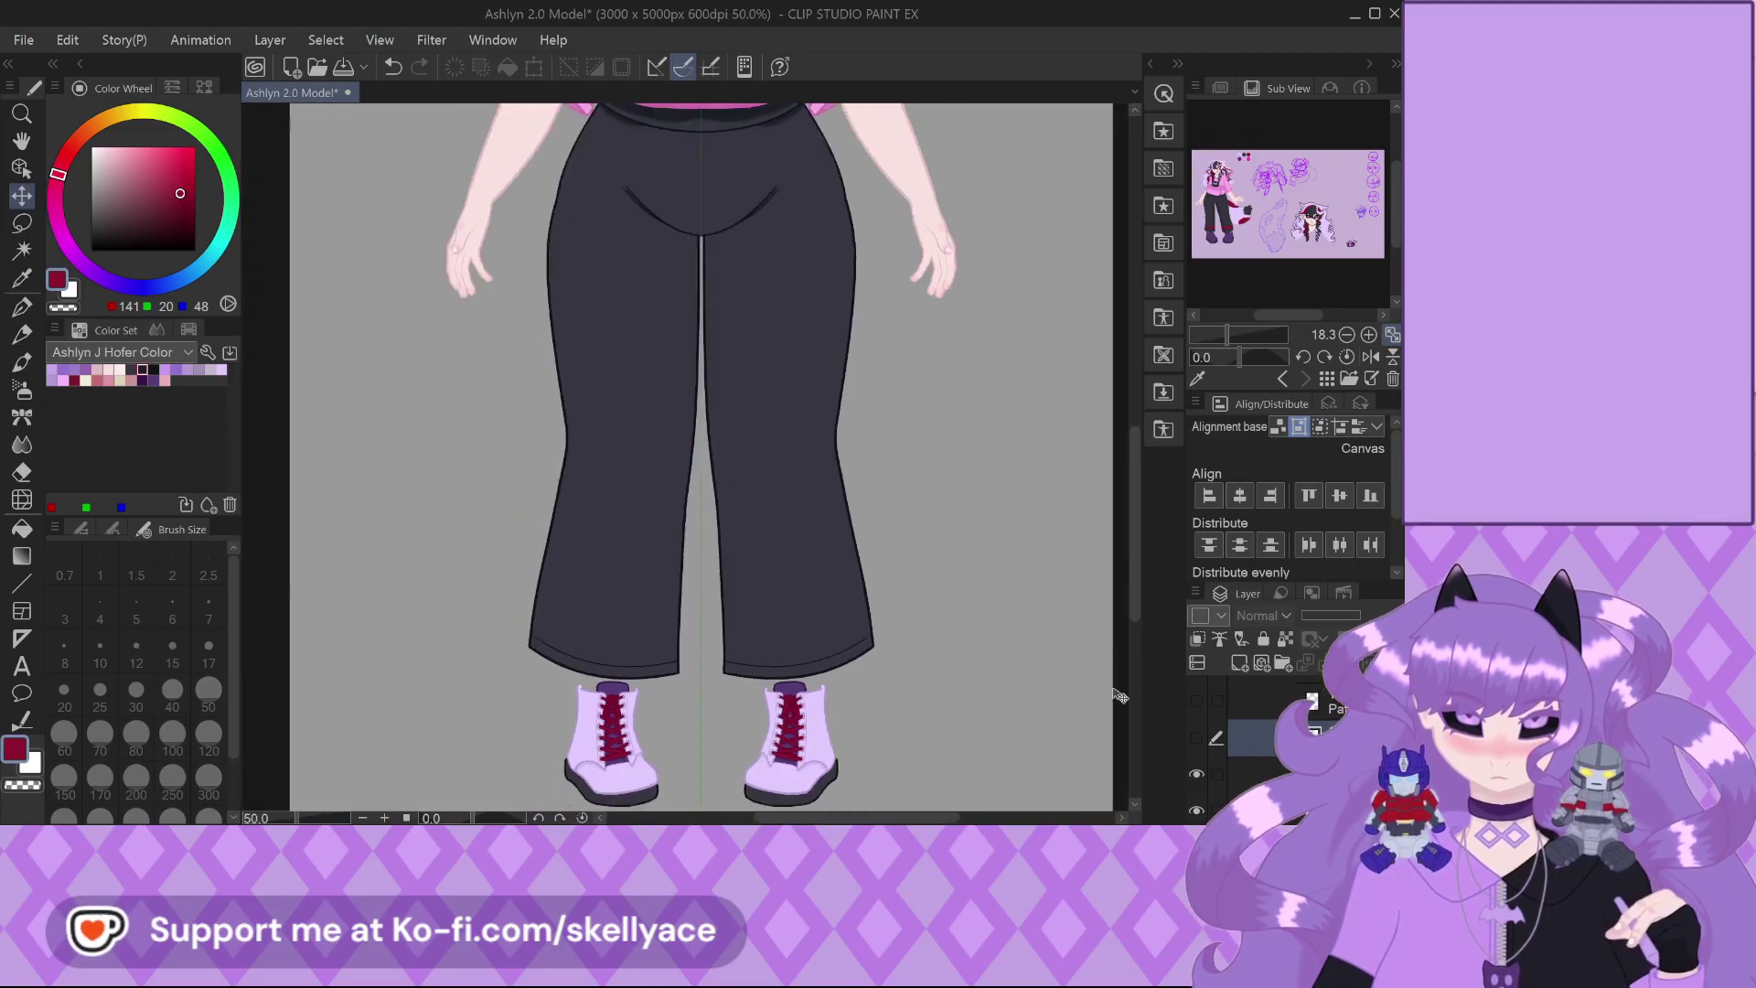
left_click(1196, 737)
scroll(1228, 796, "up", 2)
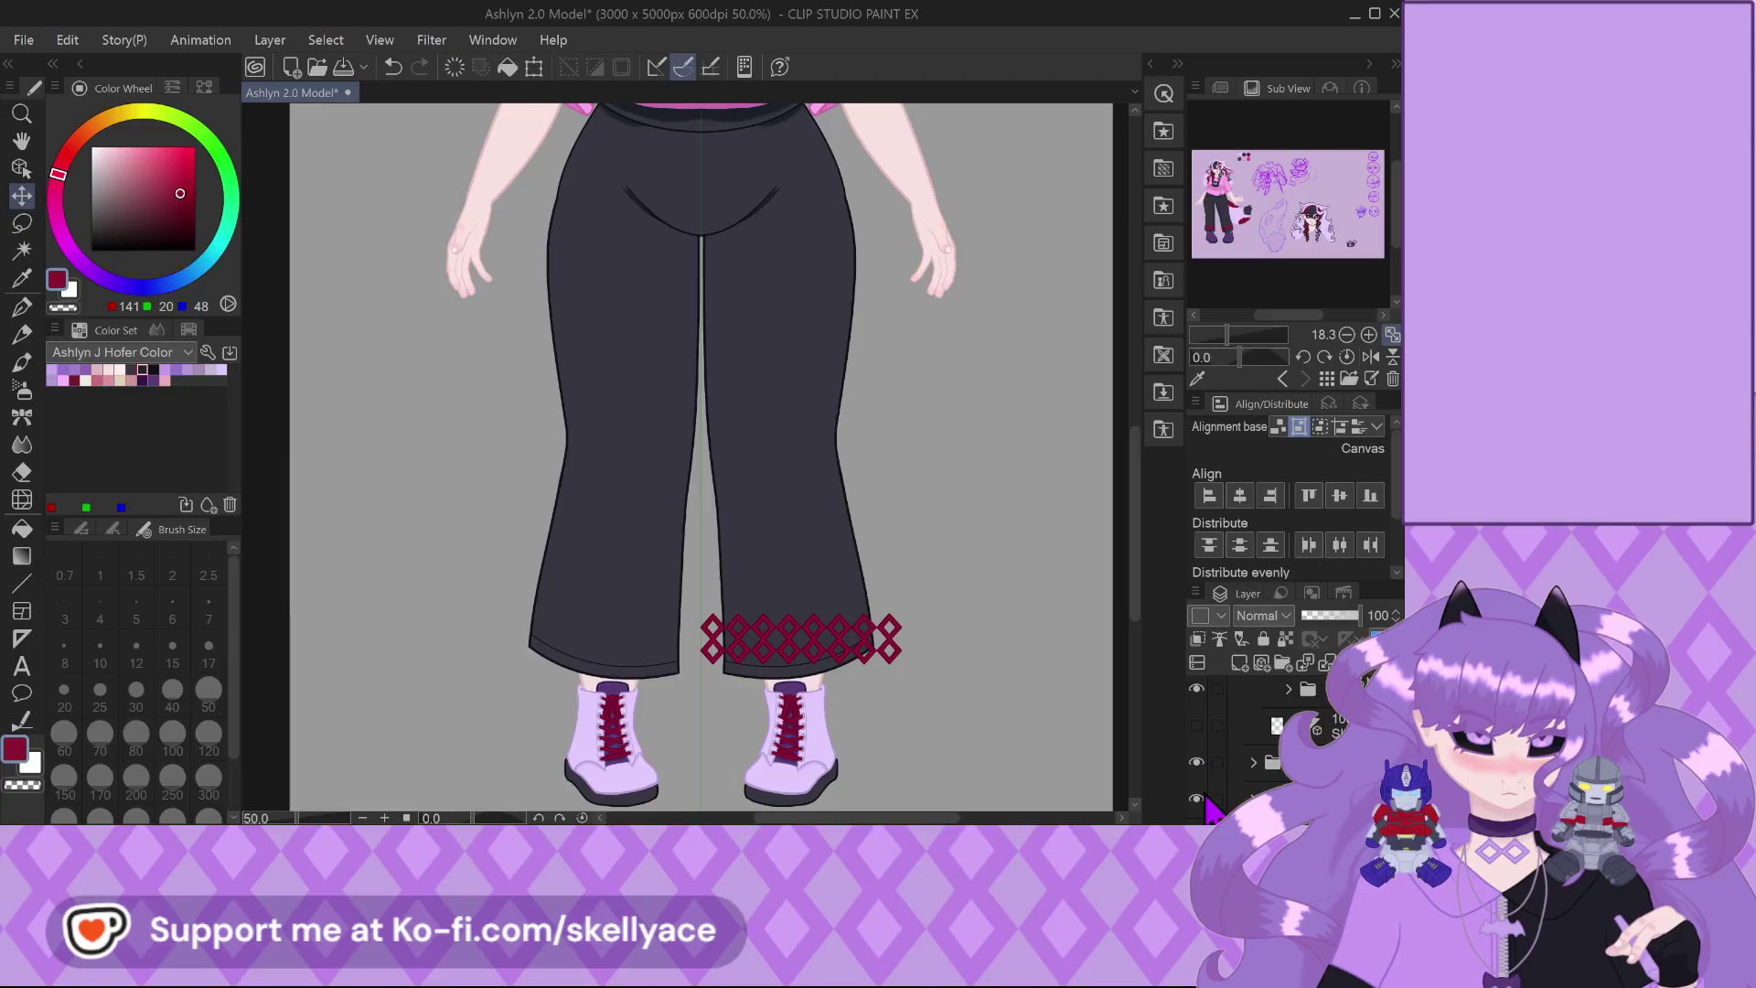
scroll(706, 685, "down", 1)
scroll(631, 746, "down", 1)
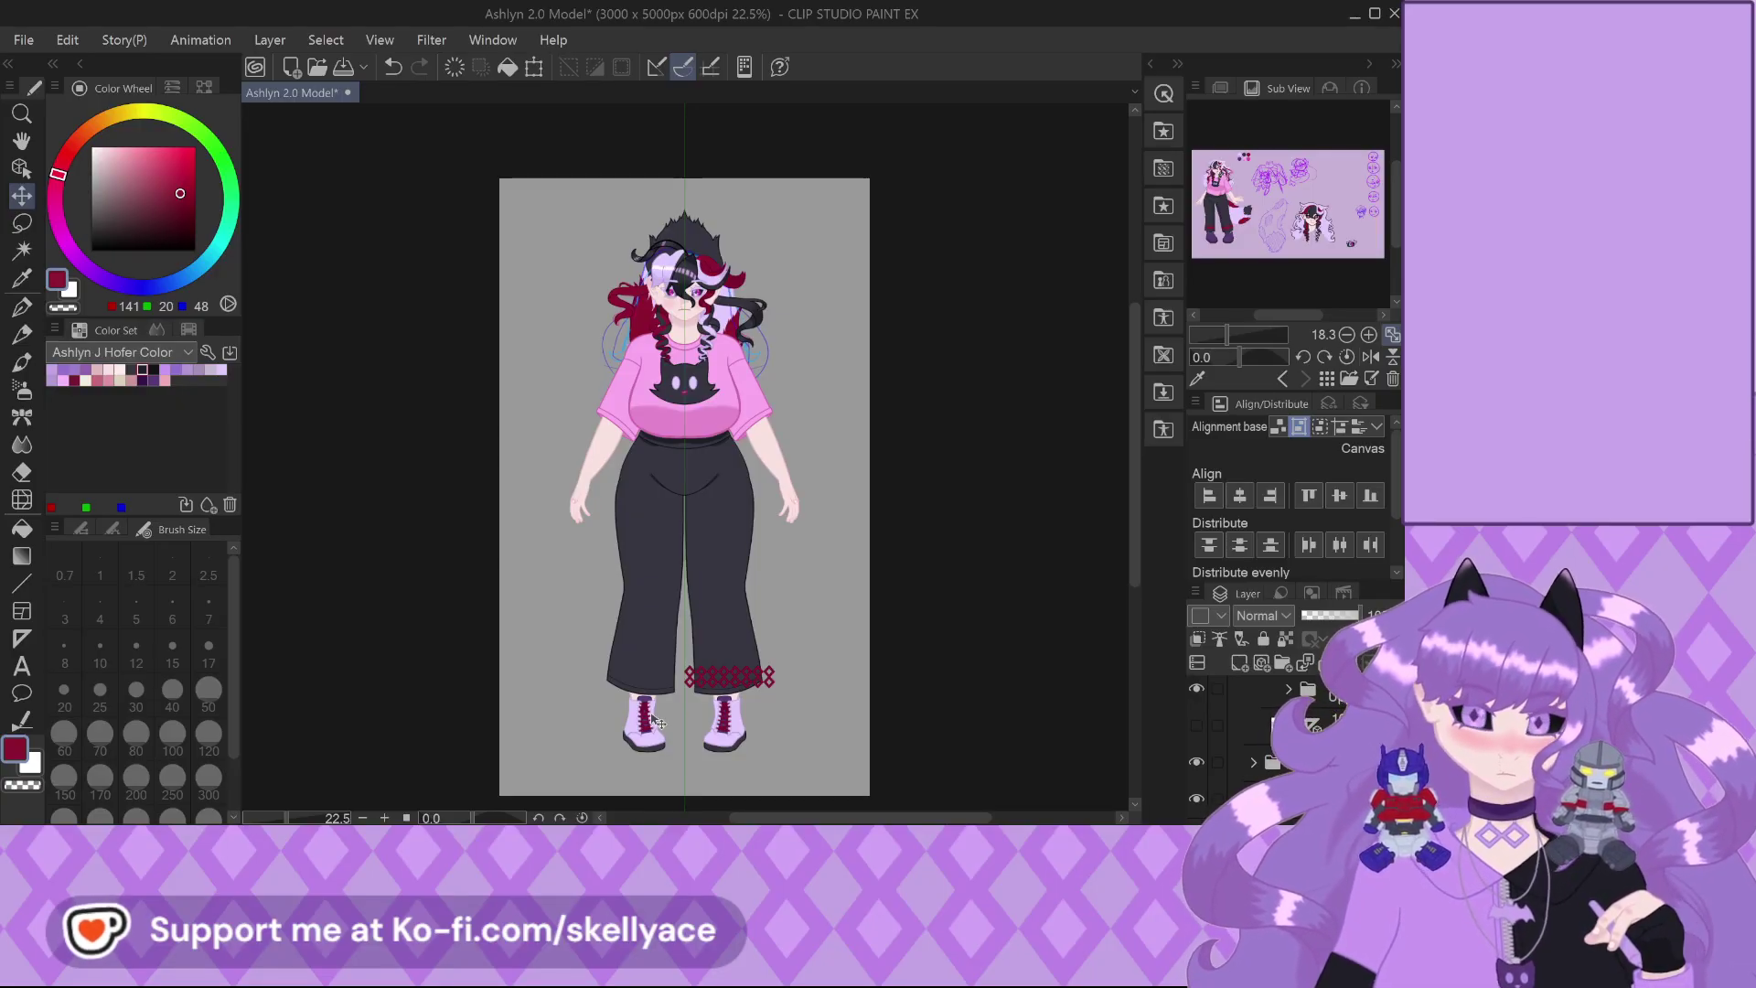
Mesh-transform the Pattern L Copy layer and lower the second column of grid points toward the hem's lowest part
left_click(1344, 705)
scroll(1280, 732, "up", 1)
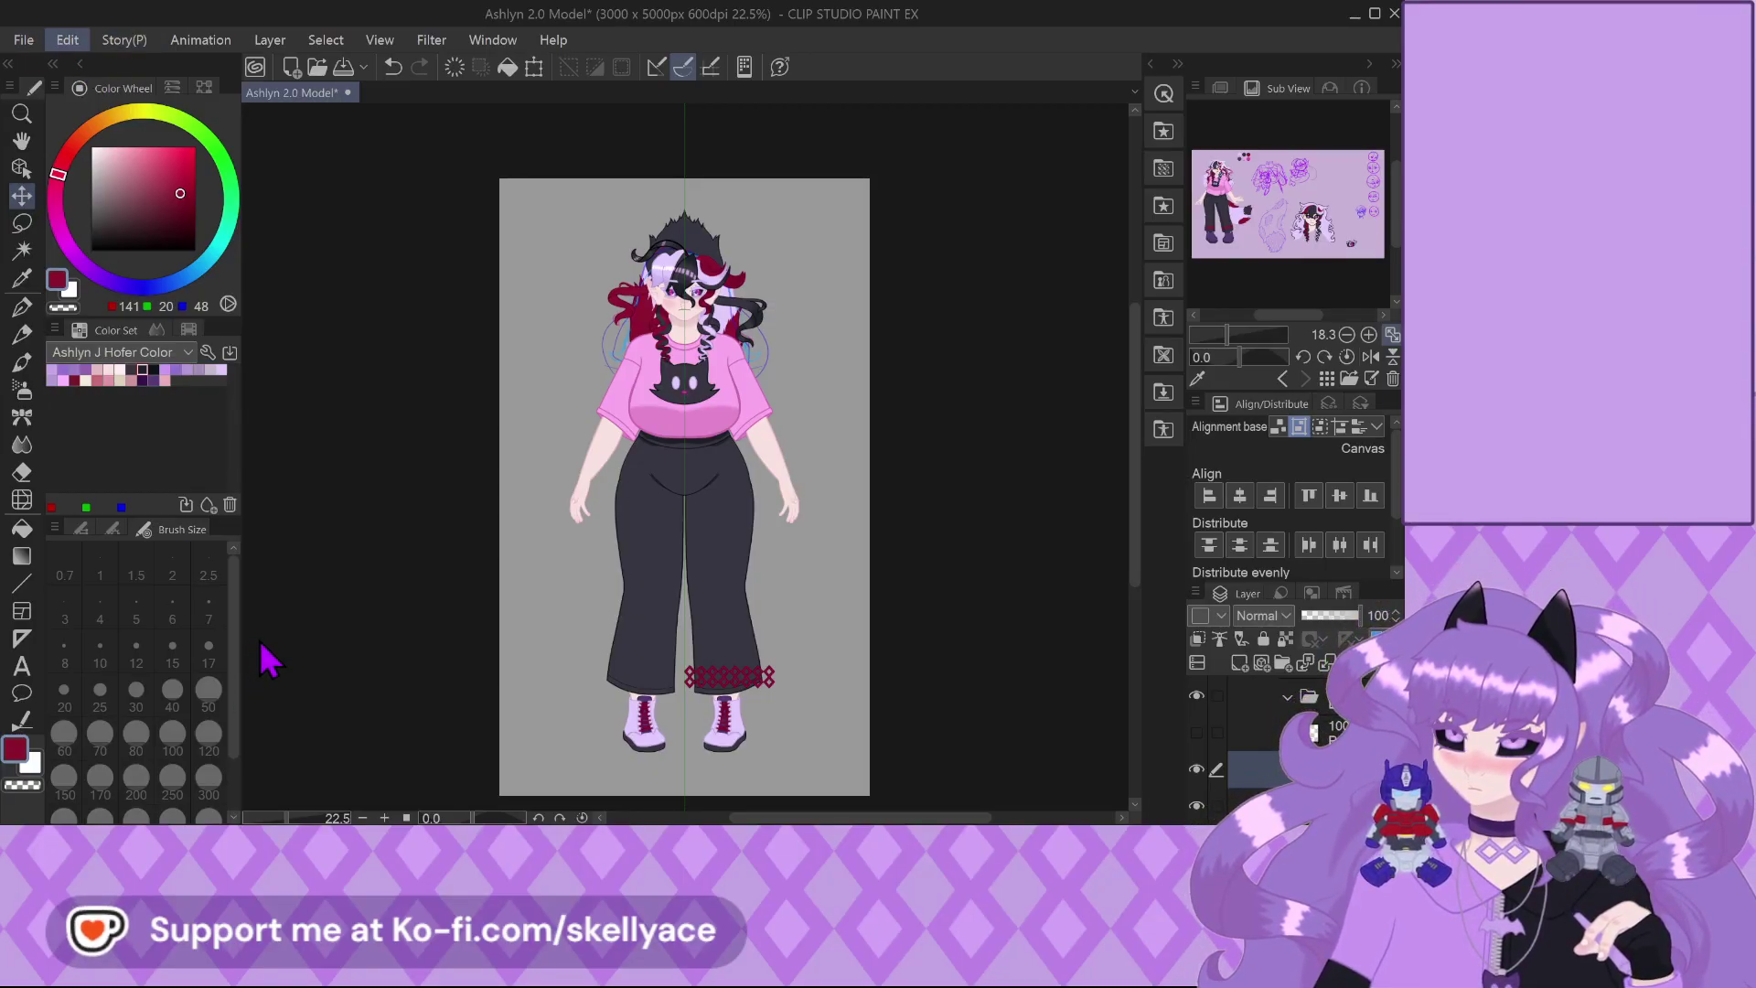
key("ctrl+t")
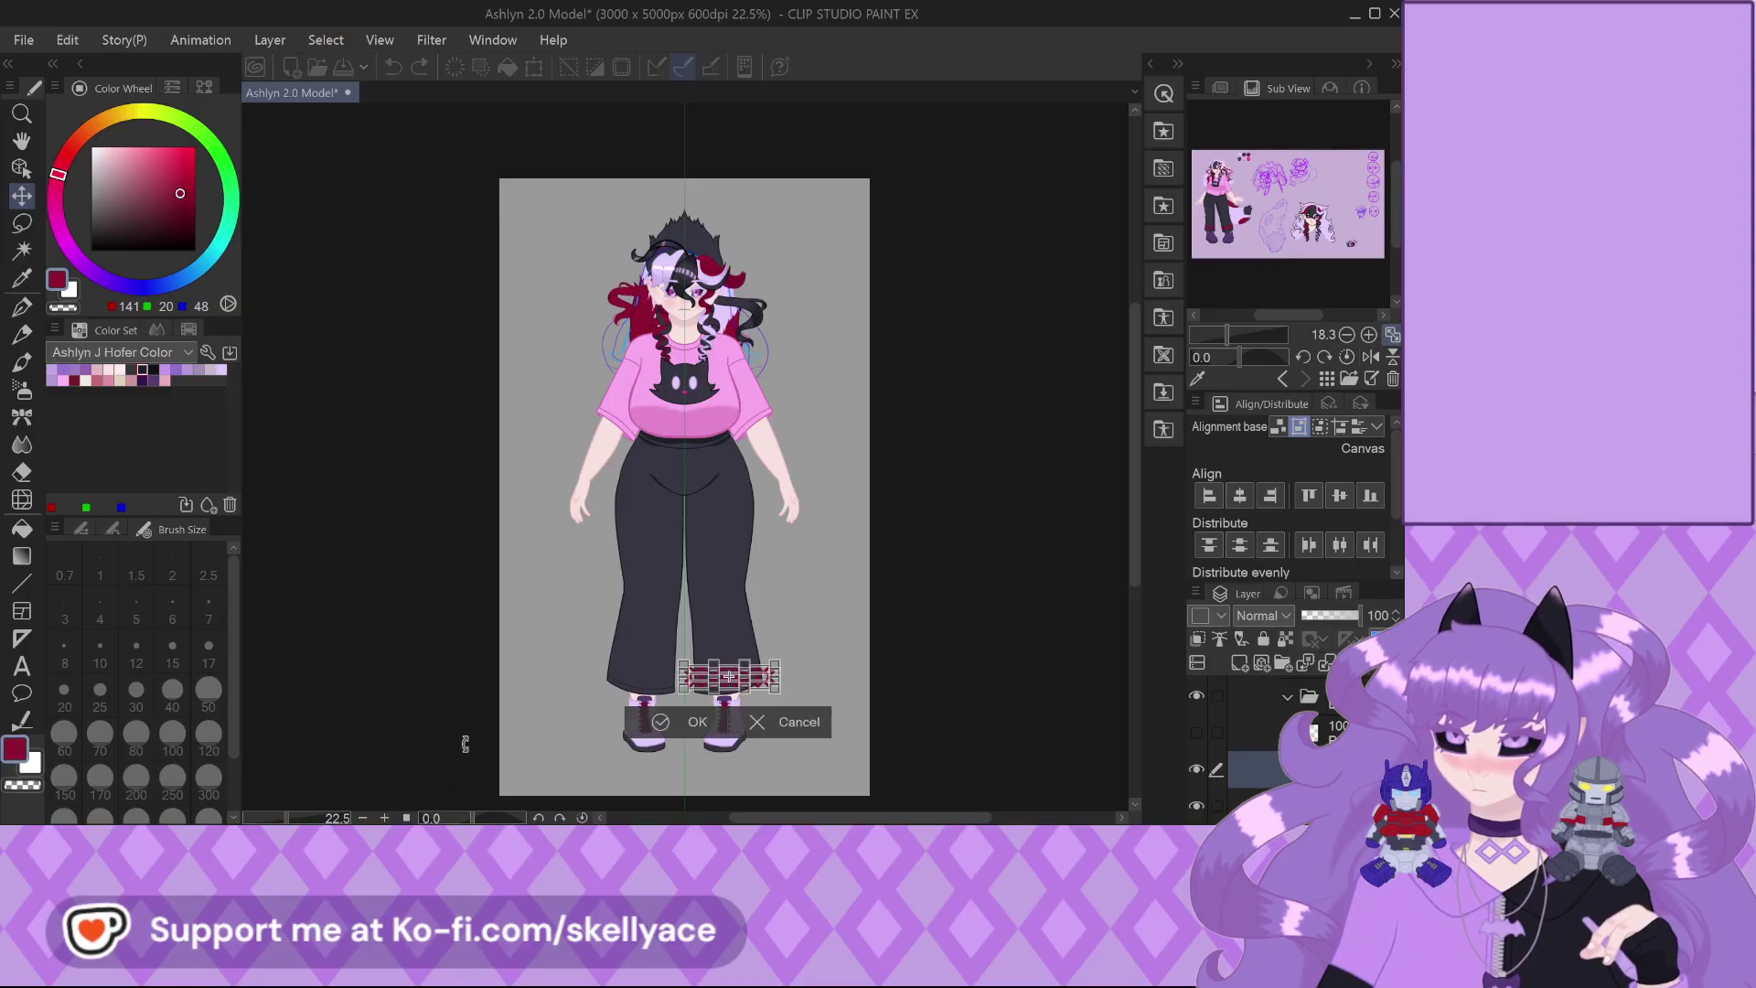
scroll(777, 723, "up", 1)
scroll(777, 722, "up", 8)
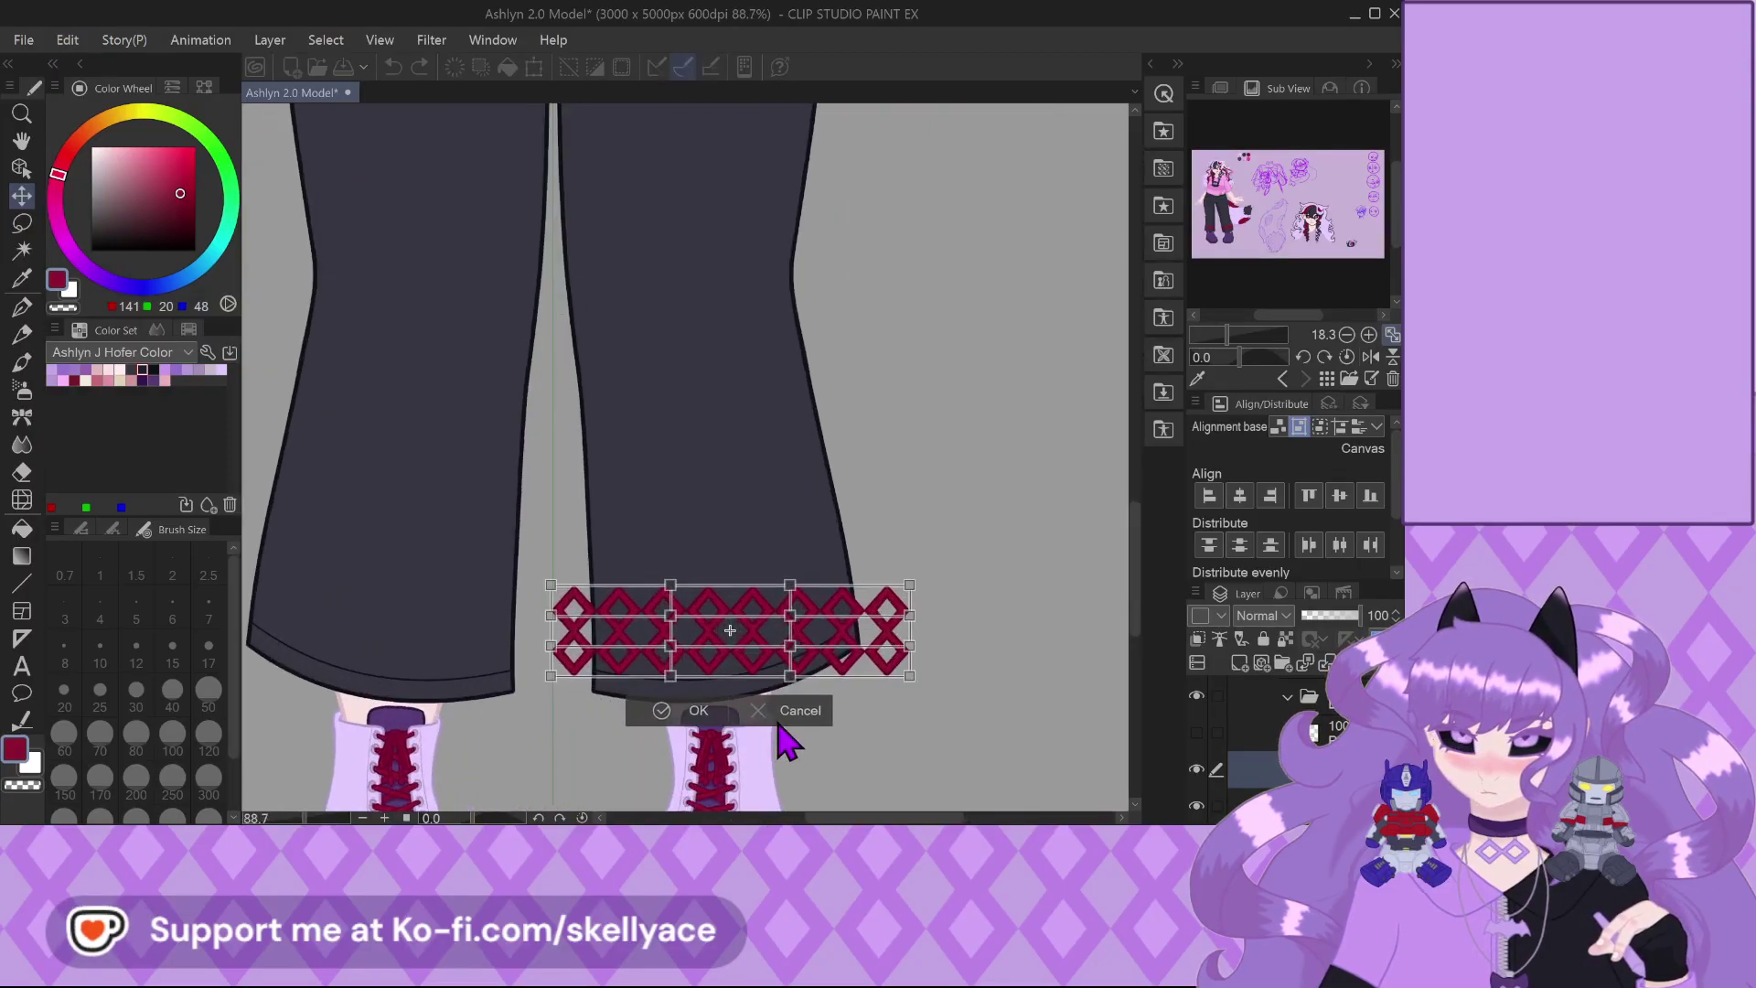
scroll(667, 681, "up", 2)
left_click_drag(561, 630, 565, 640)
left_click_drag(561, 400, 564, 415)
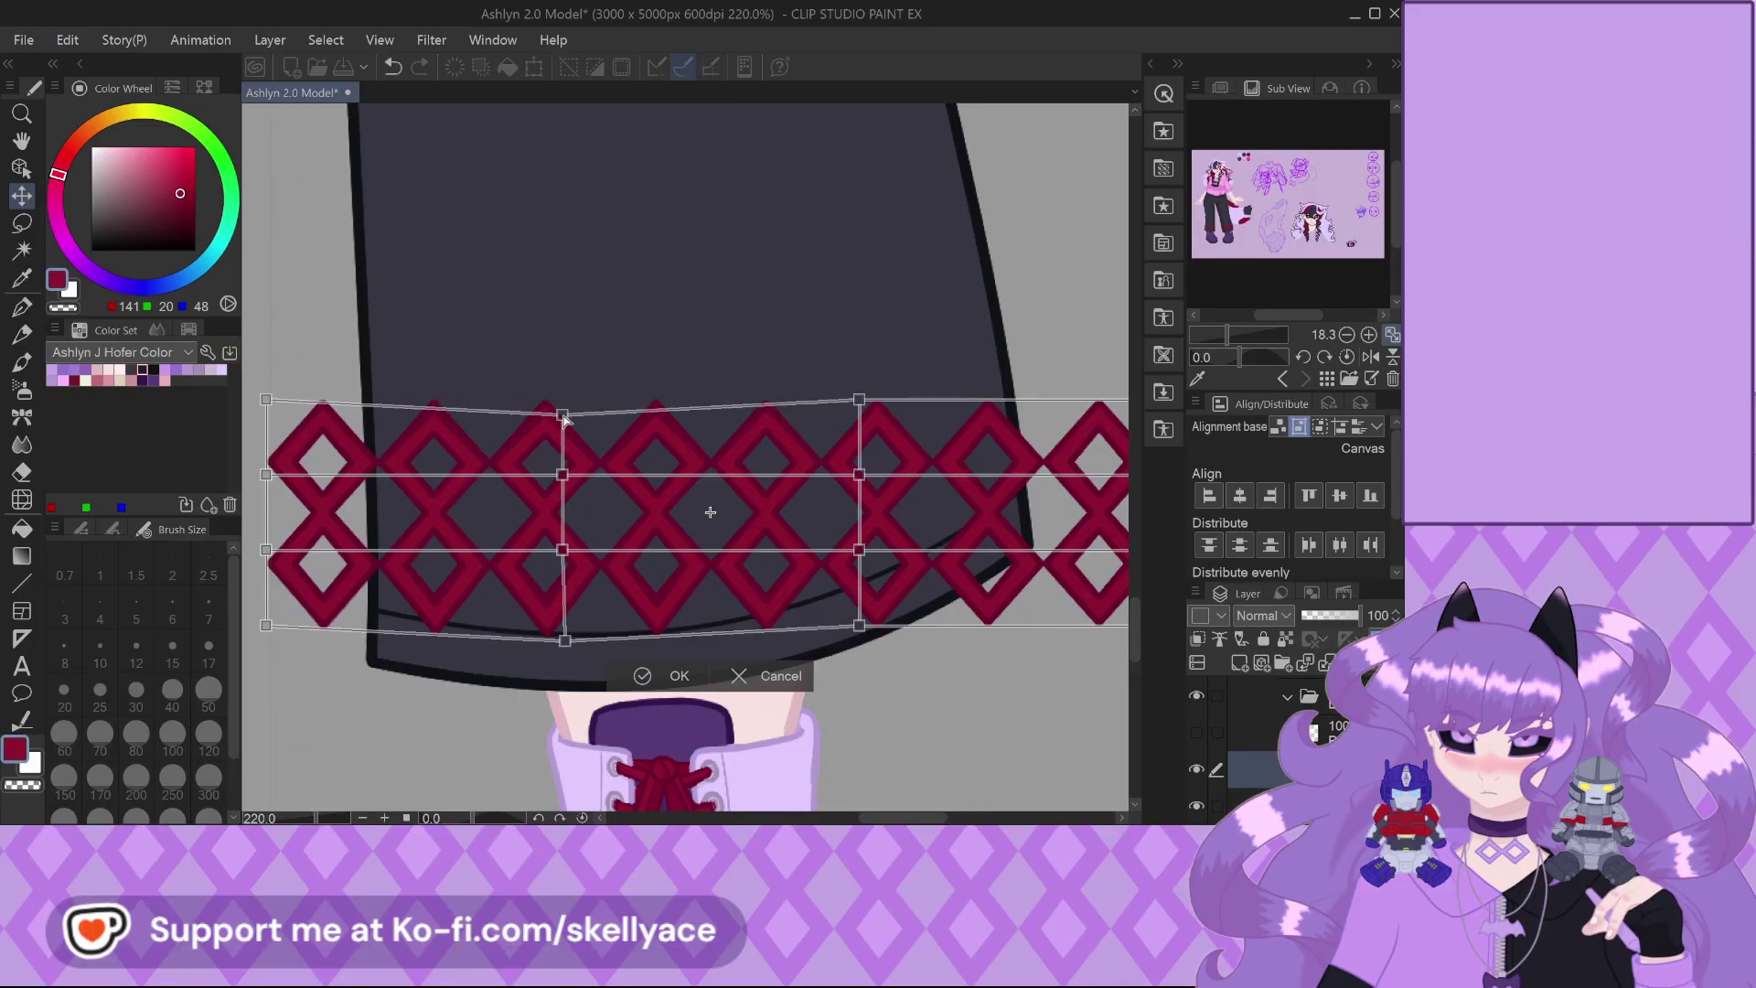
left_click_drag(563, 475, 563, 490)
left_click_drag(563, 552, 566, 568)
Raise the bottom mesh points at the inner end and in the third column to follow the hem's curve
left_click_drag(264, 631, 267, 598)
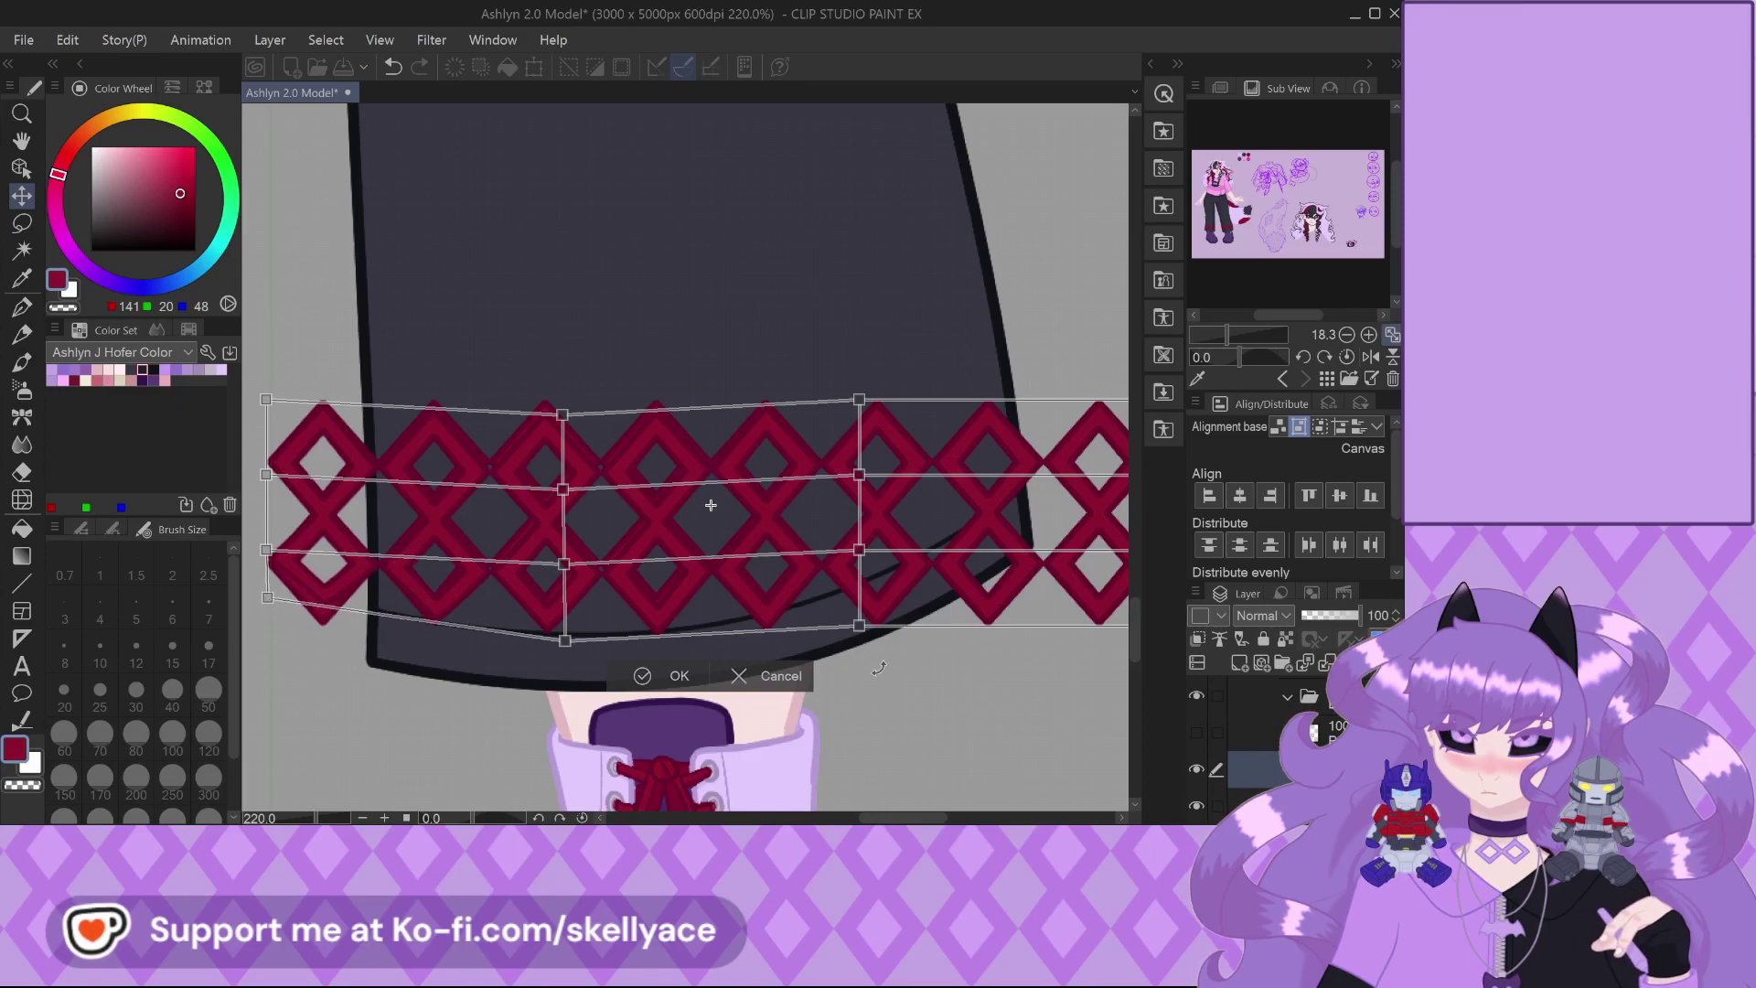
left_click_drag(859, 629, 855, 599)
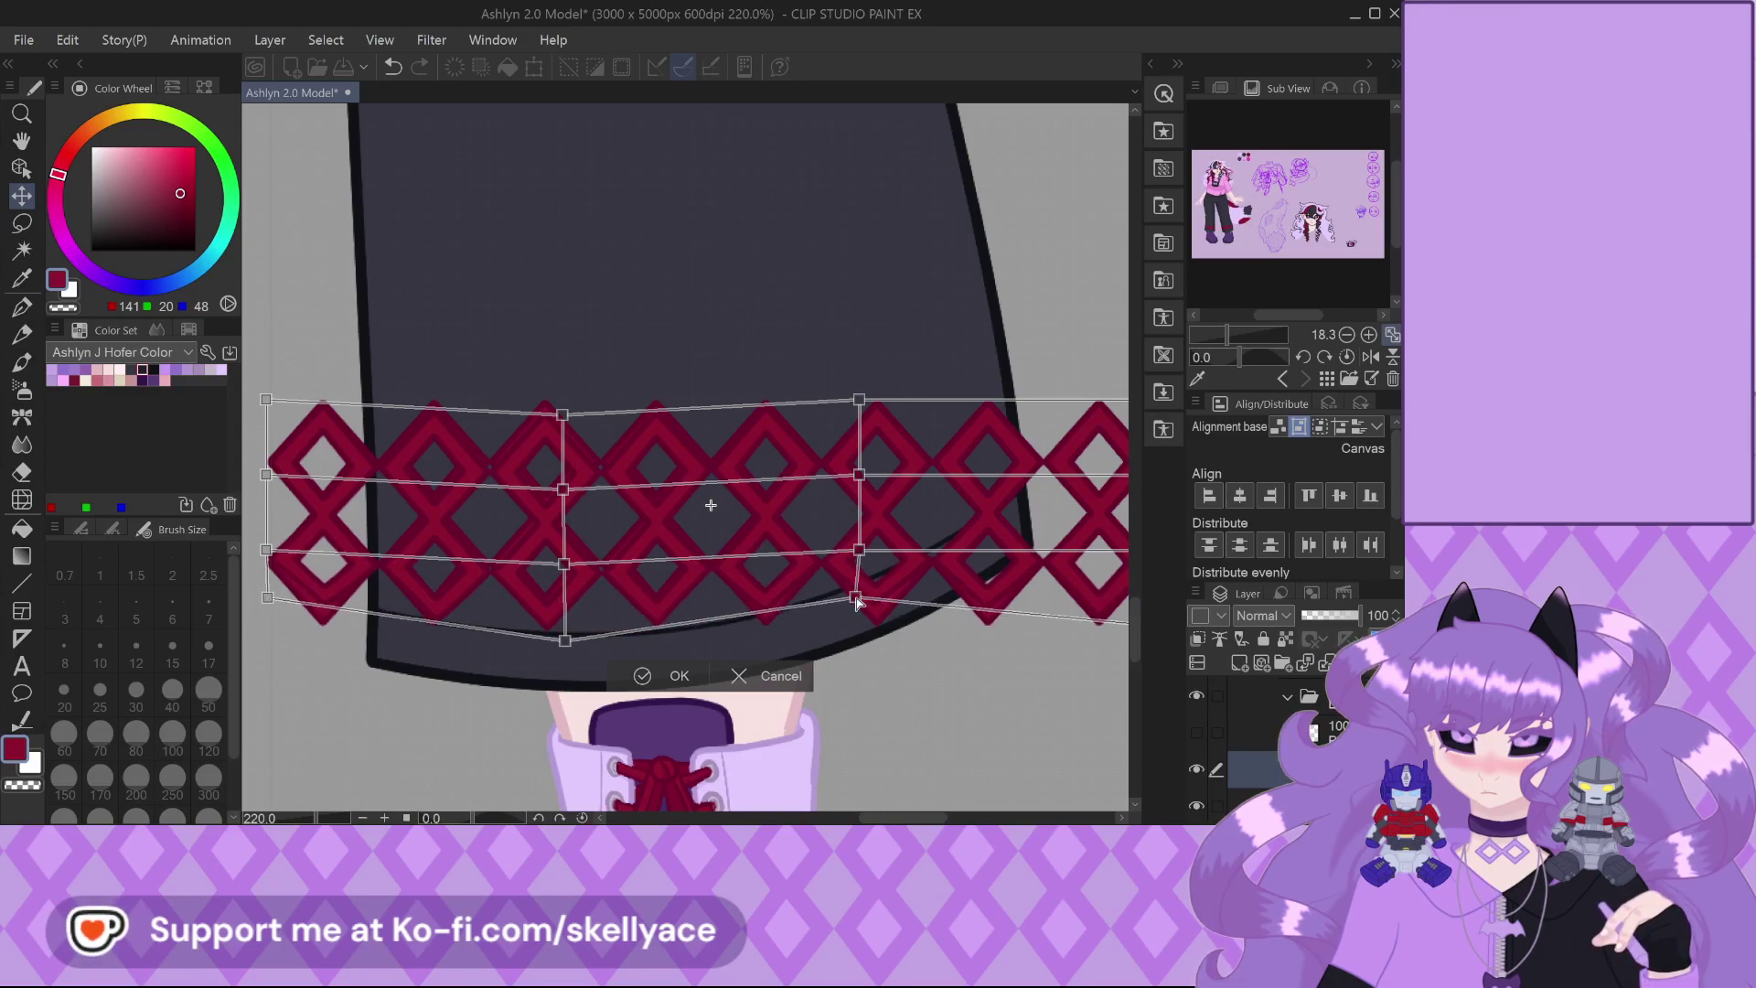
scroll(594, 718, "down", 2)
scroll(1006, 631, "up", 2)
left_click_drag(971, 631, 967, 581)
key("ctrl+z")
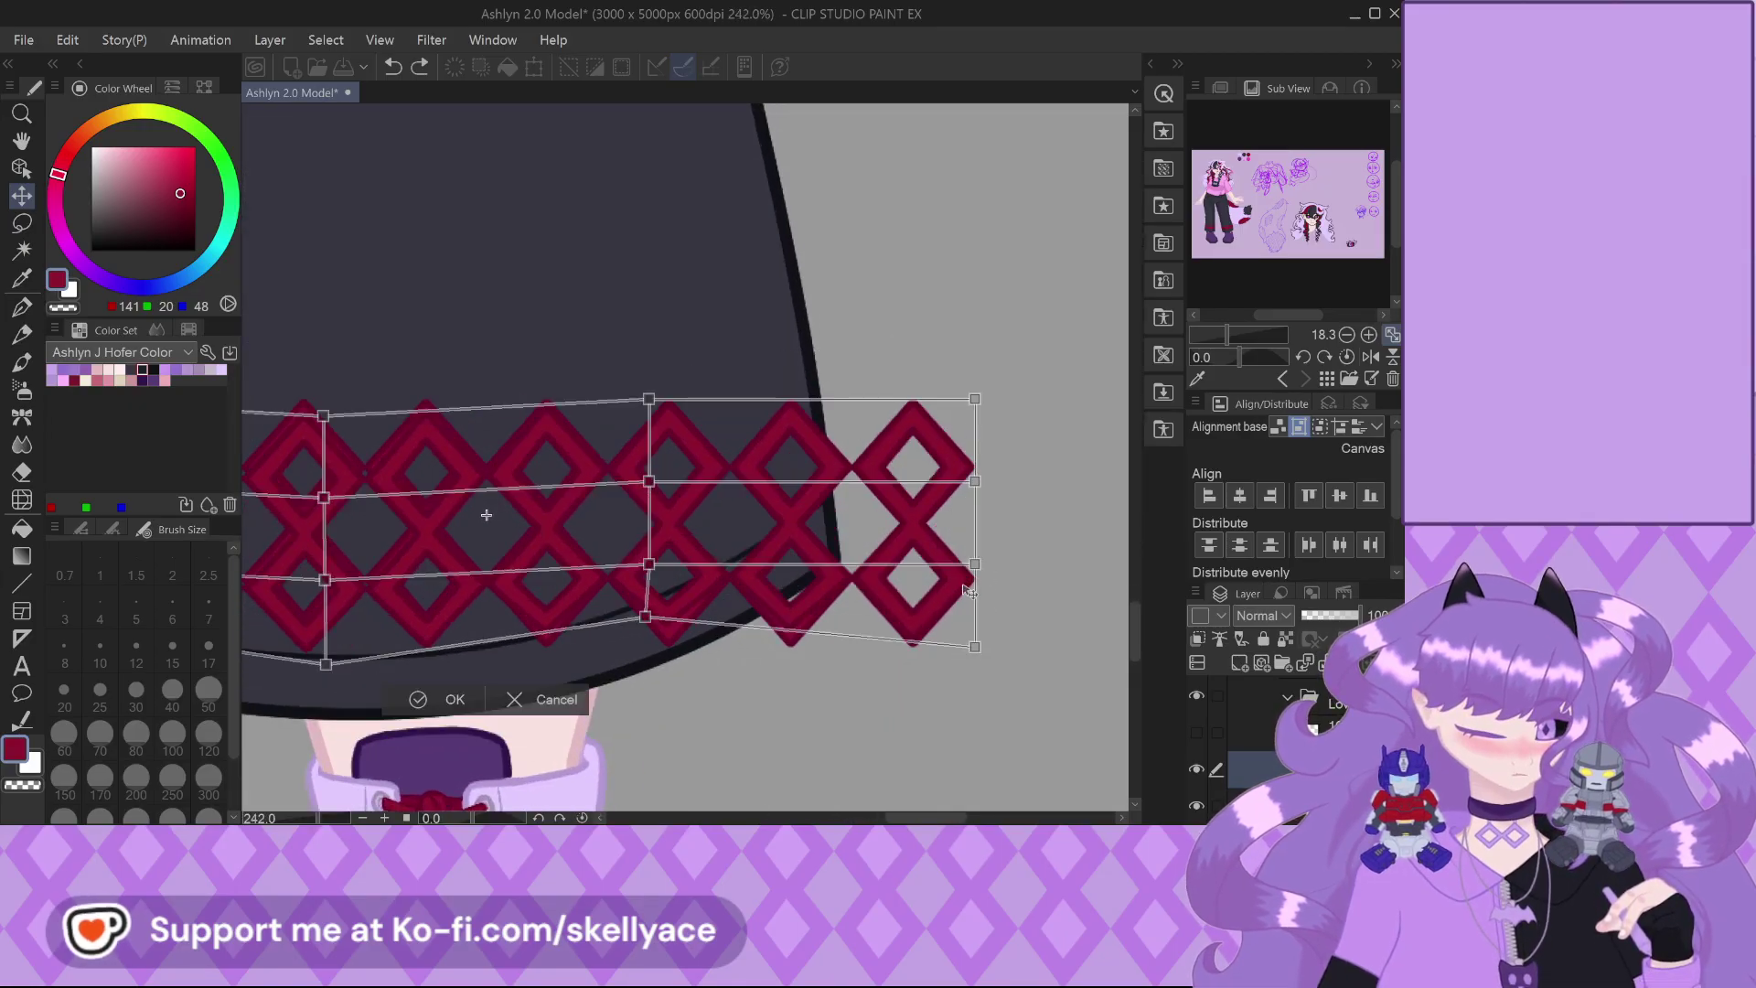
Pull the outer end's mesh points upward and inward and raise the third column's bottom point to curve the pattern along the hem
left_click_drag(972, 565, 971, 512)
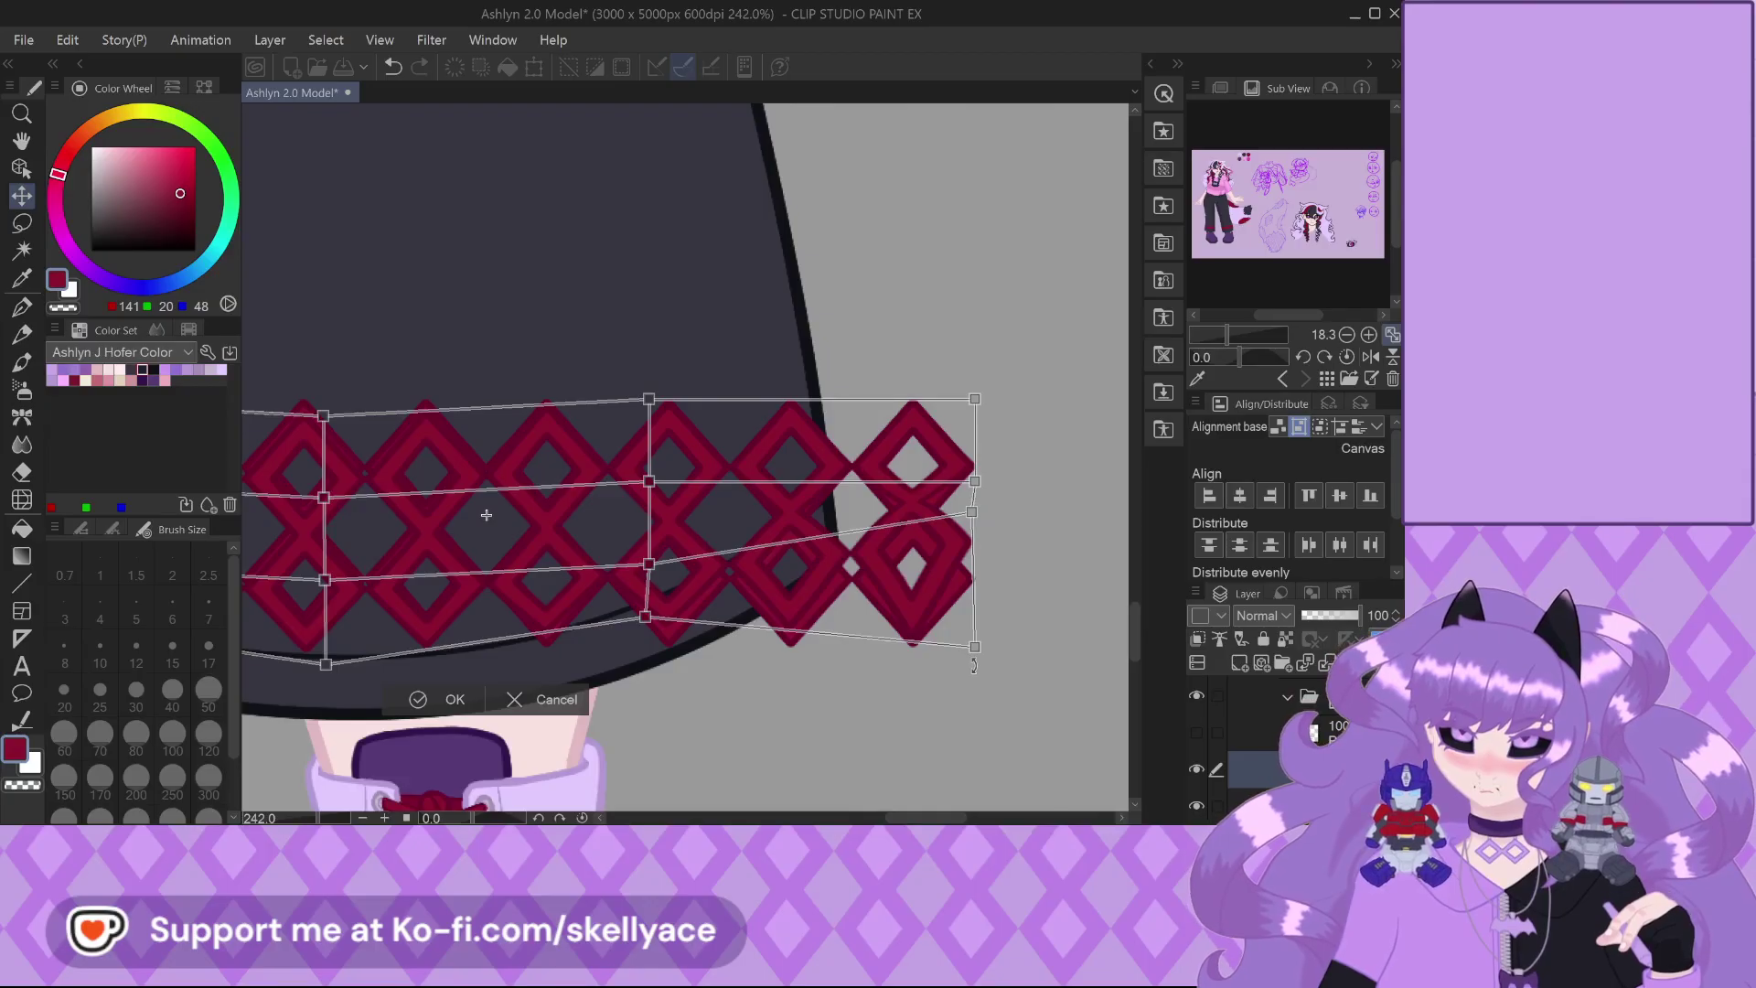
left_click_drag(978, 656, 952, 539)
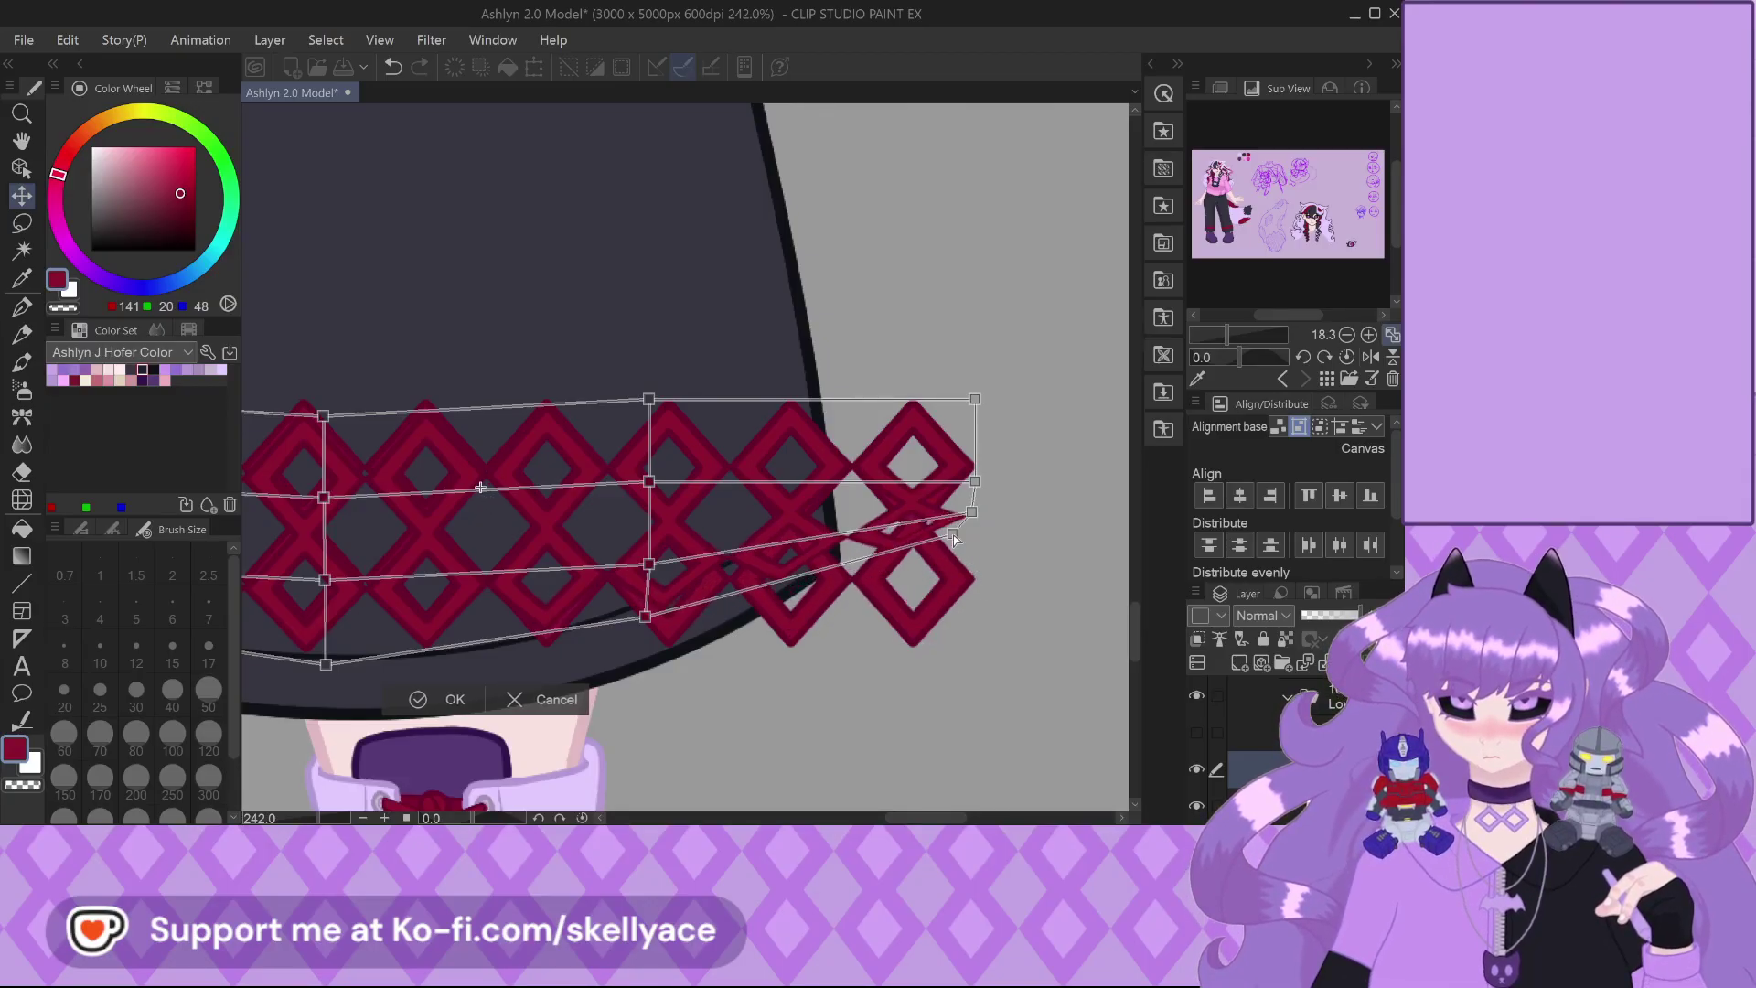
left_click_drag(974, 479, 921, 313)
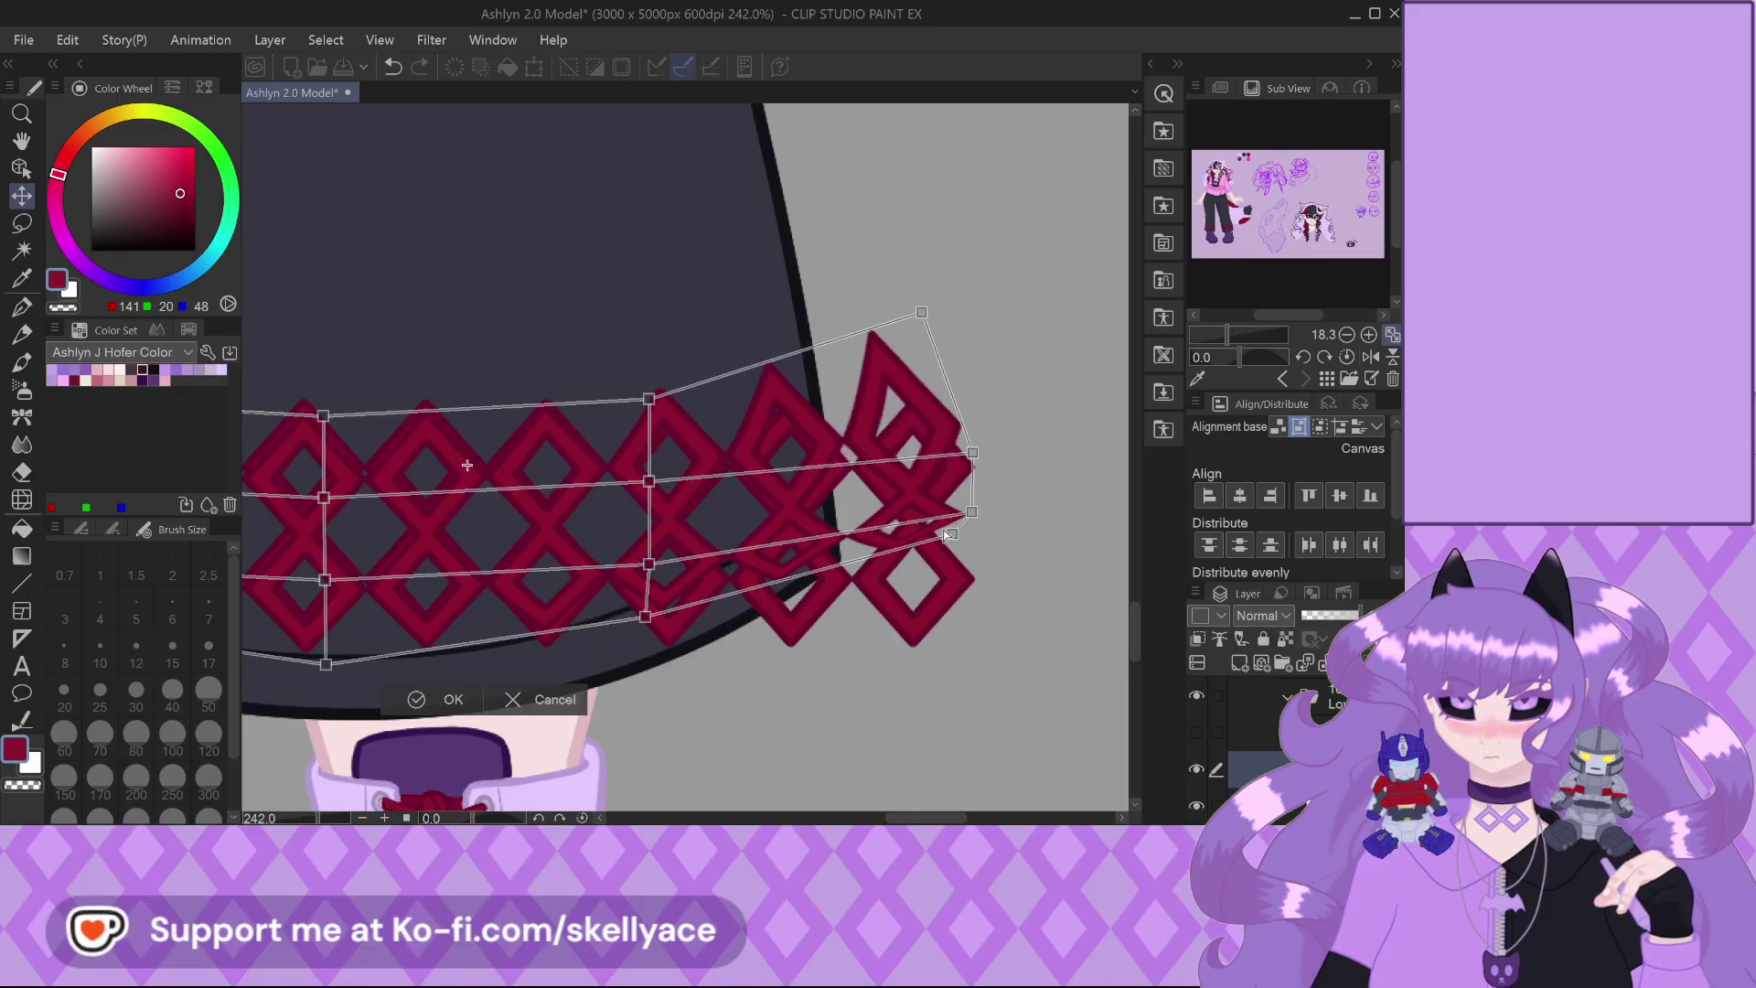
left_click_drag(972, 513, 923, 402)
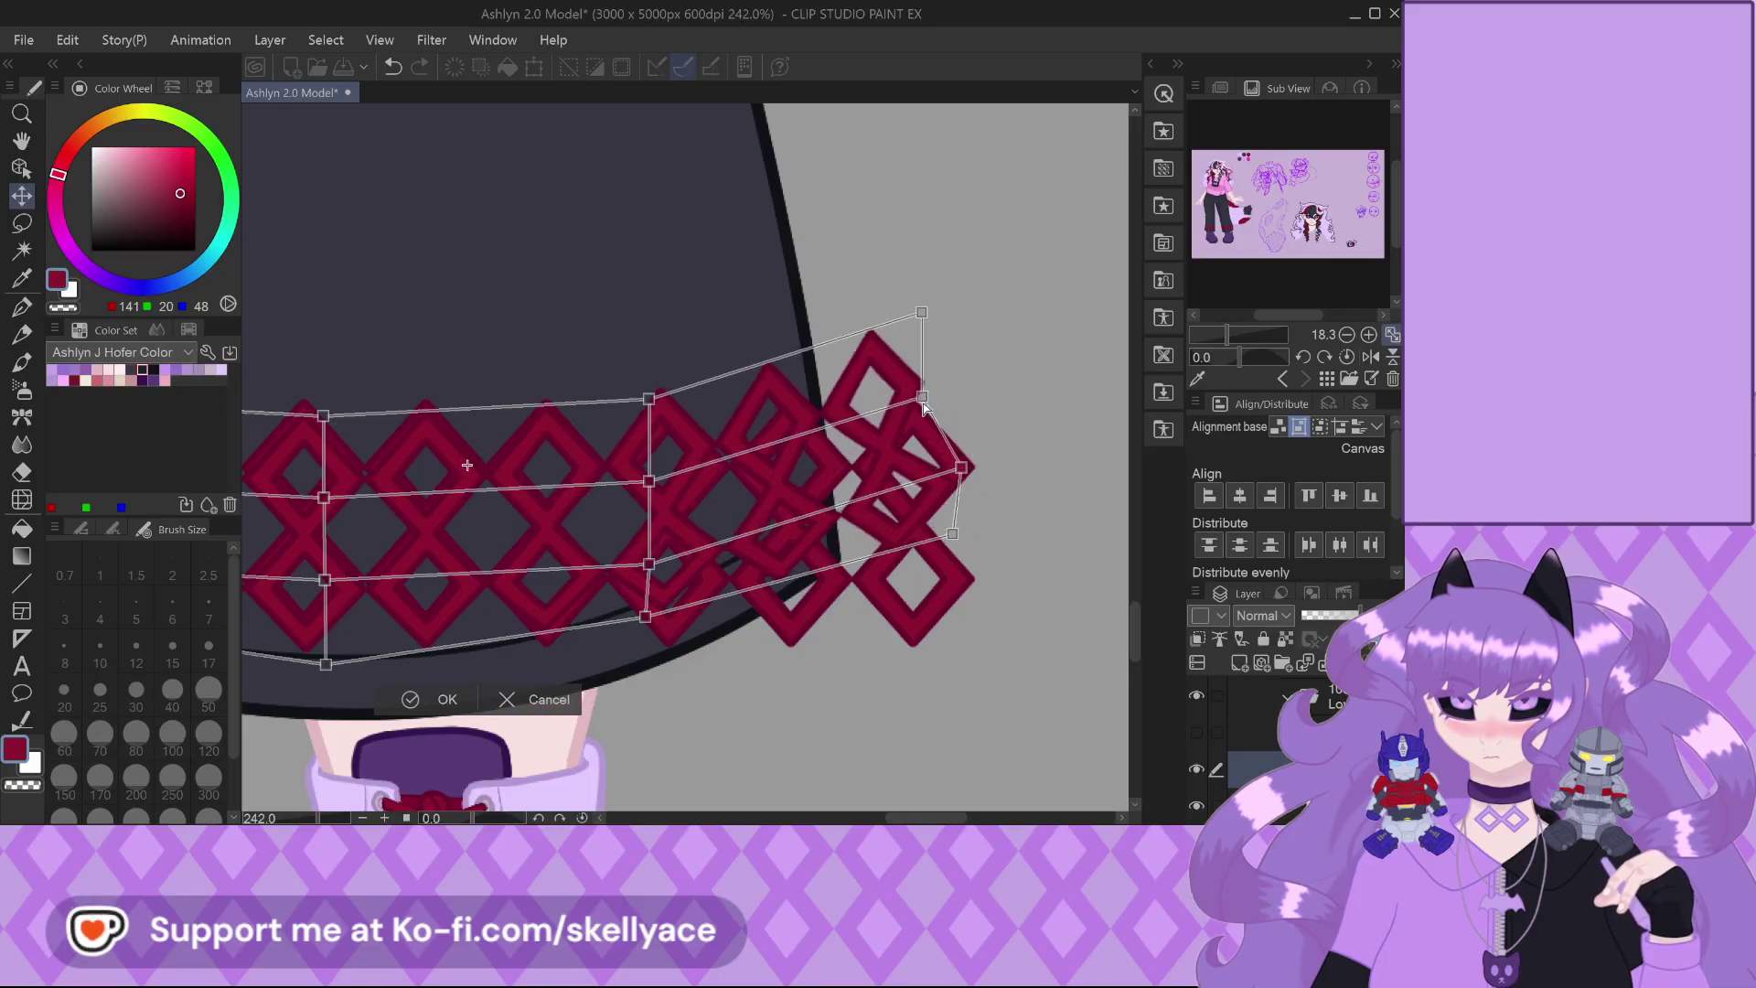
left_click_drag(951, 532, 948, 491)
left_click_drag(645, 626, 647, 611)
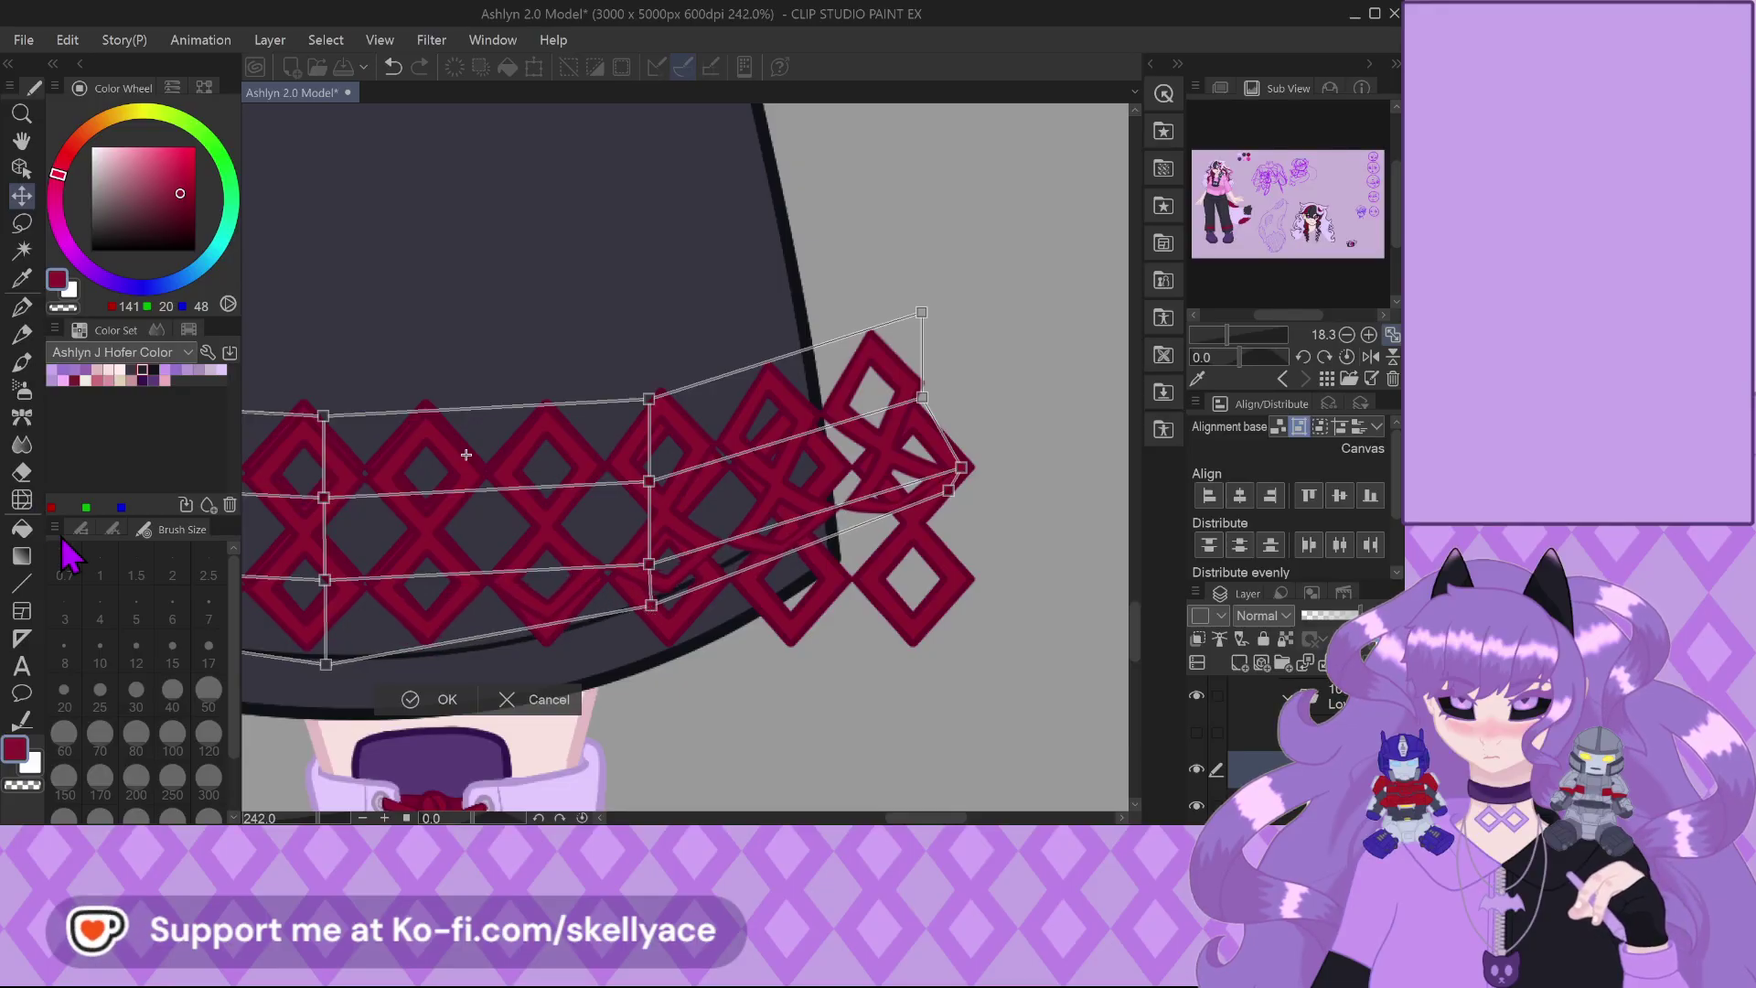
left_click(113, 529)
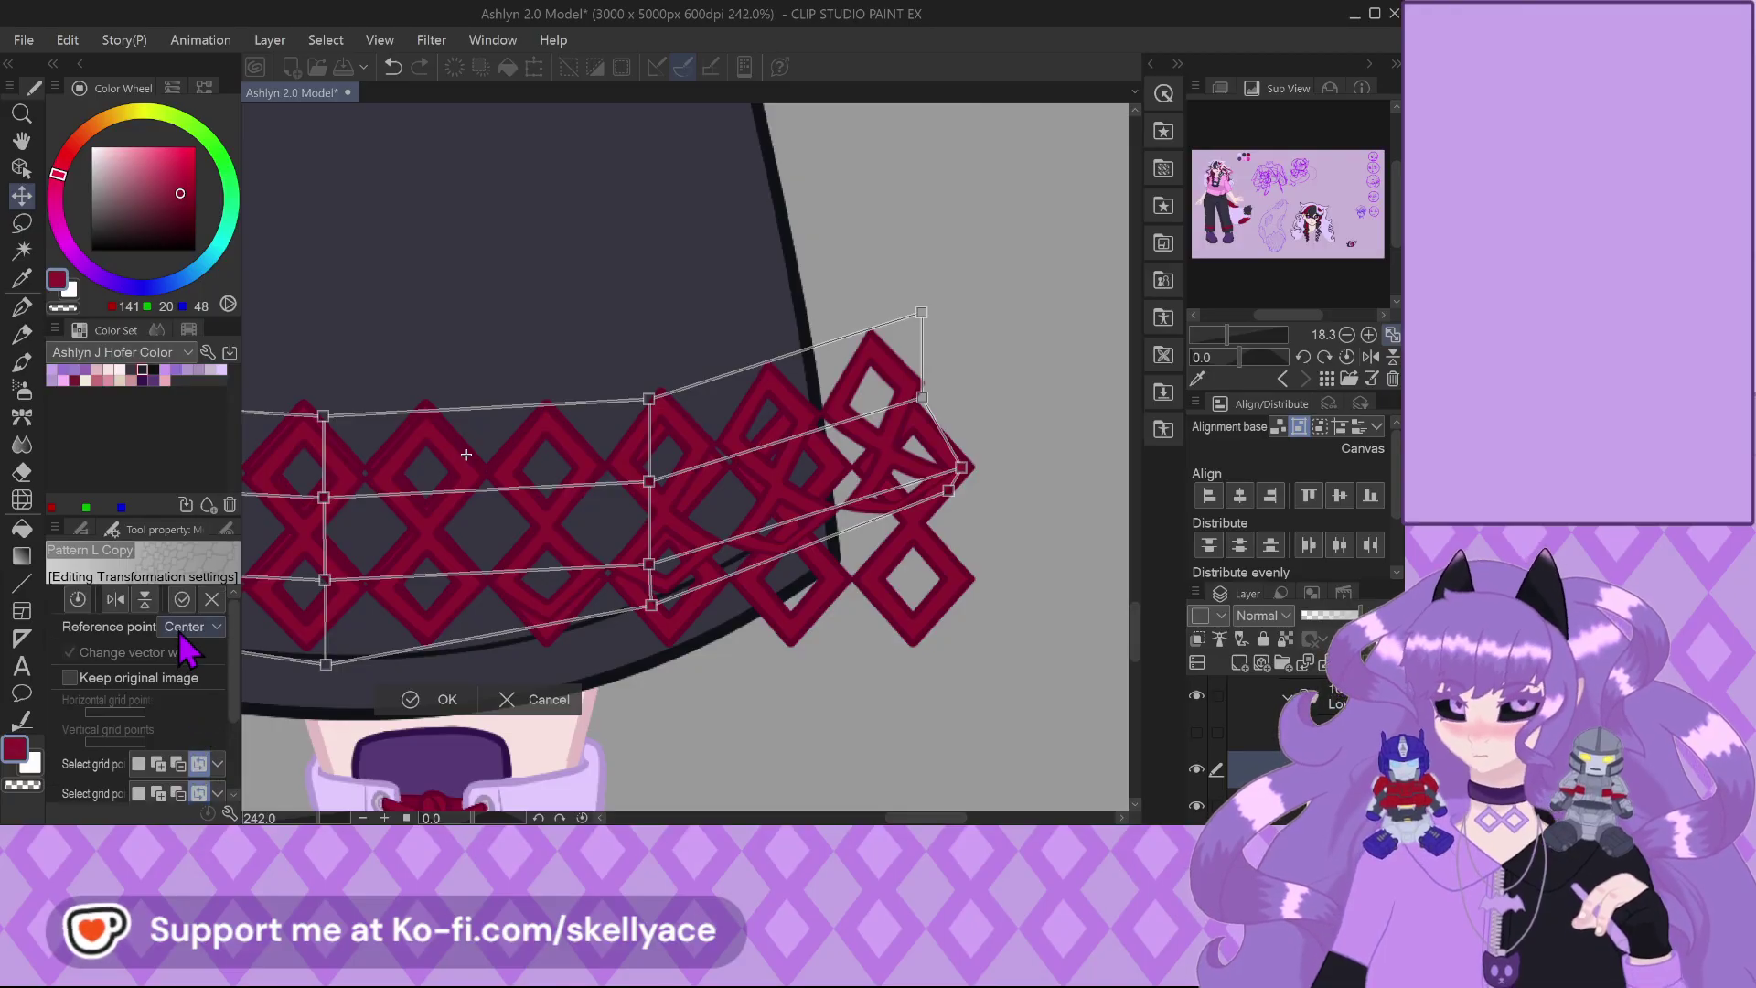
scroll(187, 651, "down", 1)
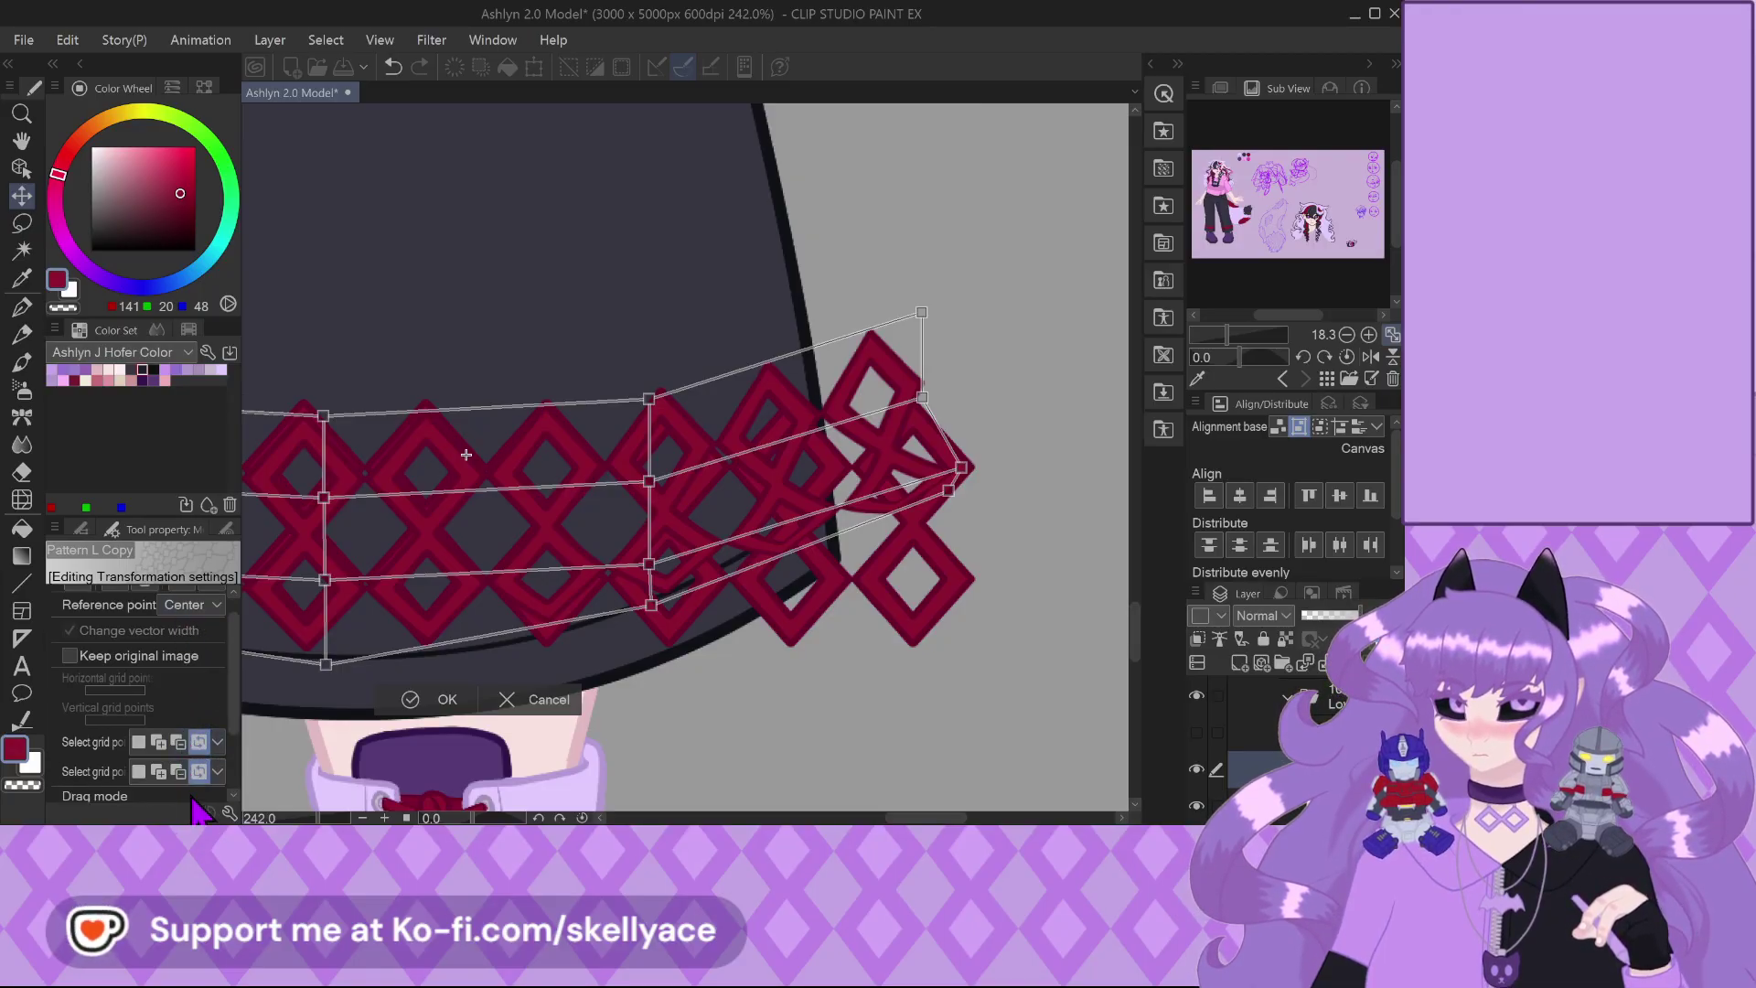
scroll(194, 798, "down", 4)
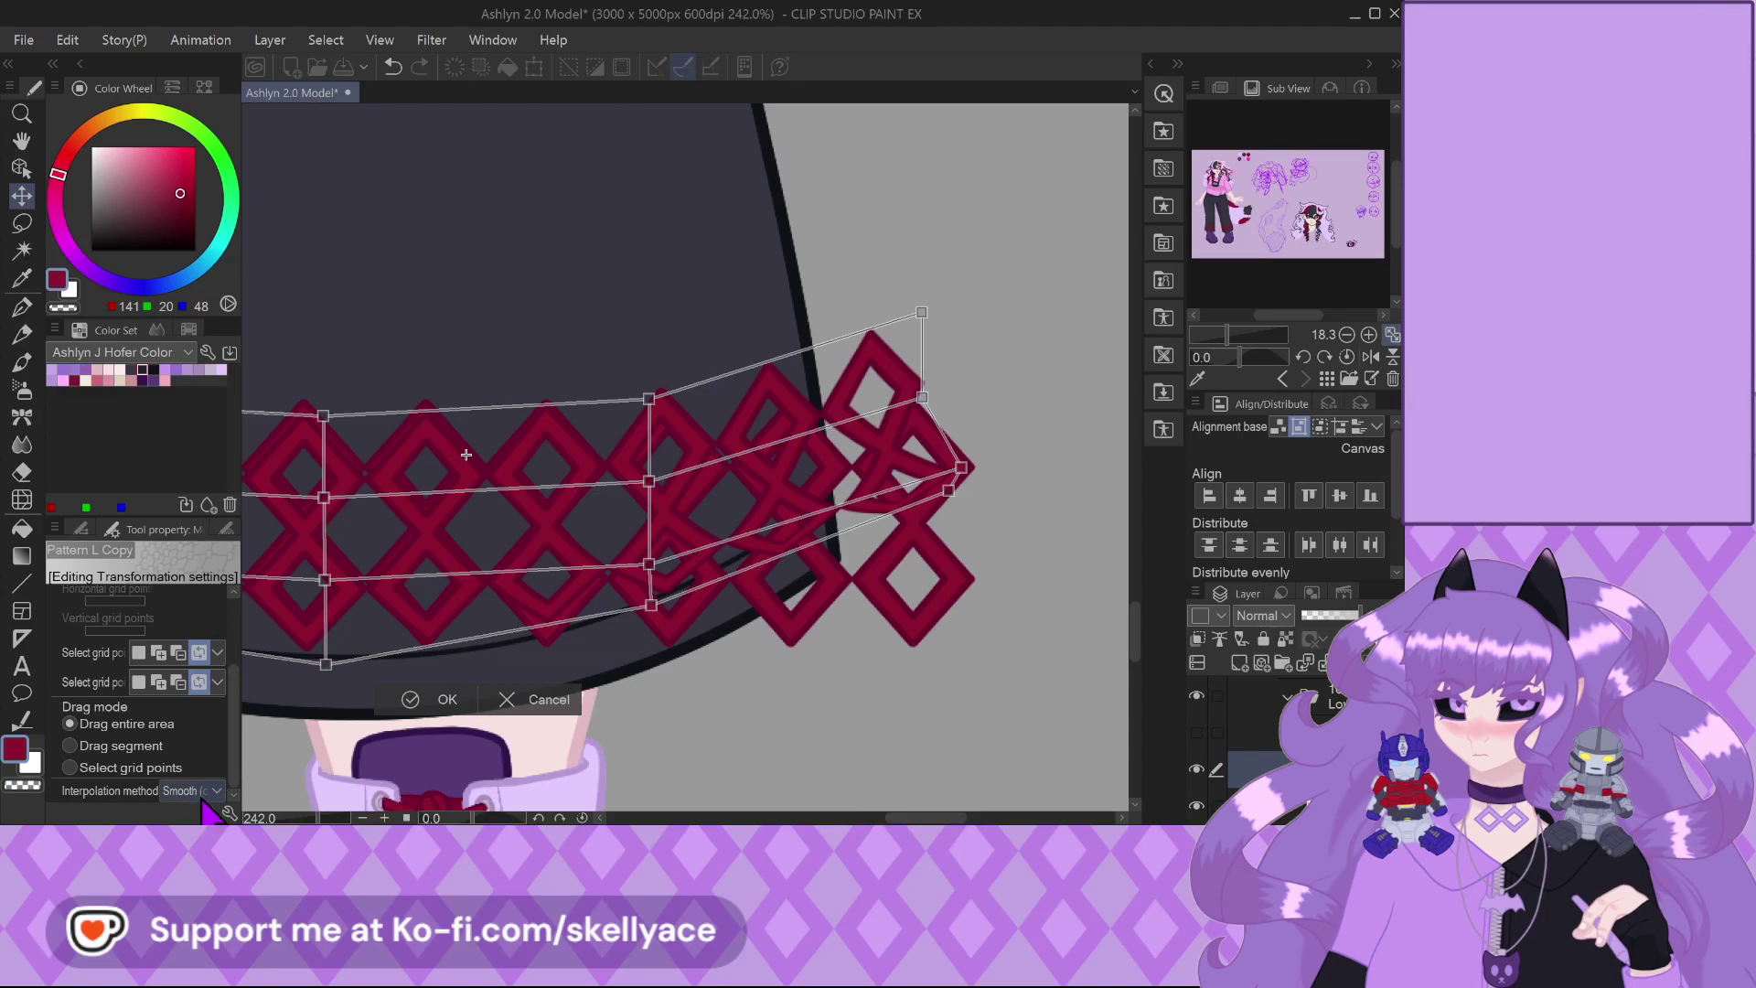
scroll(592, 638, "down", 2)
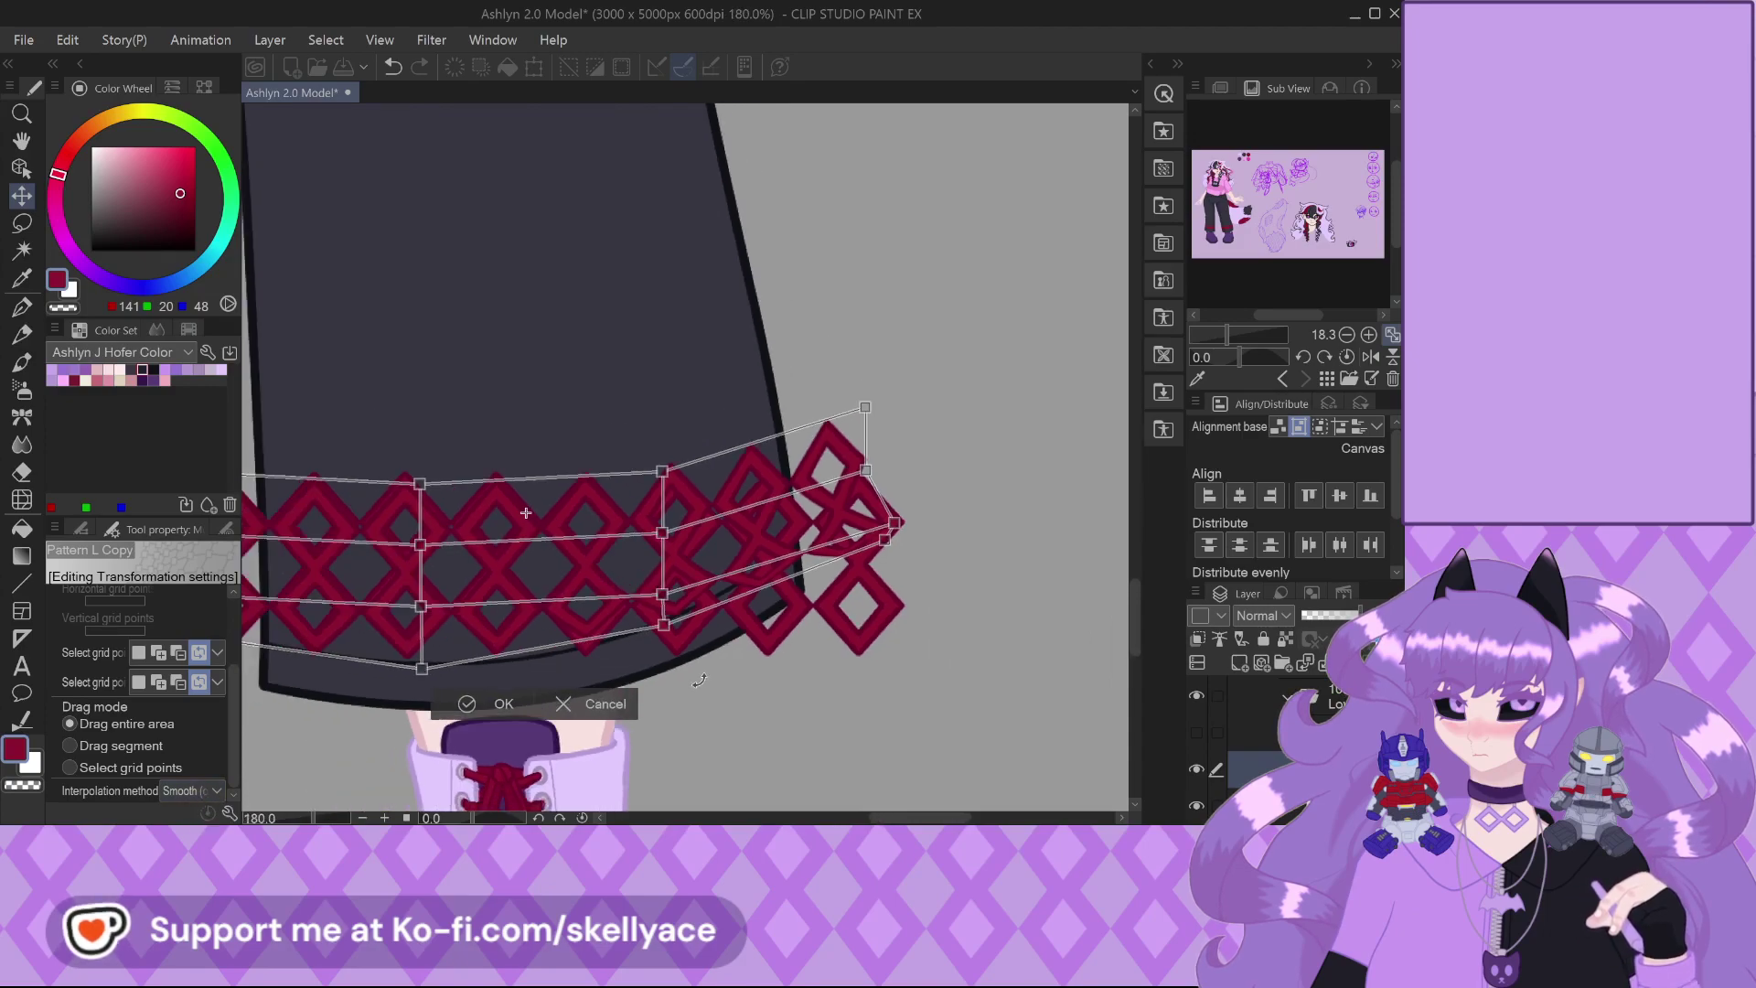
Raise the third column's upper mesh points and pull the outer end's points up and inward so the pattern fans along the hem
scroll(593, 638, "up", 2)
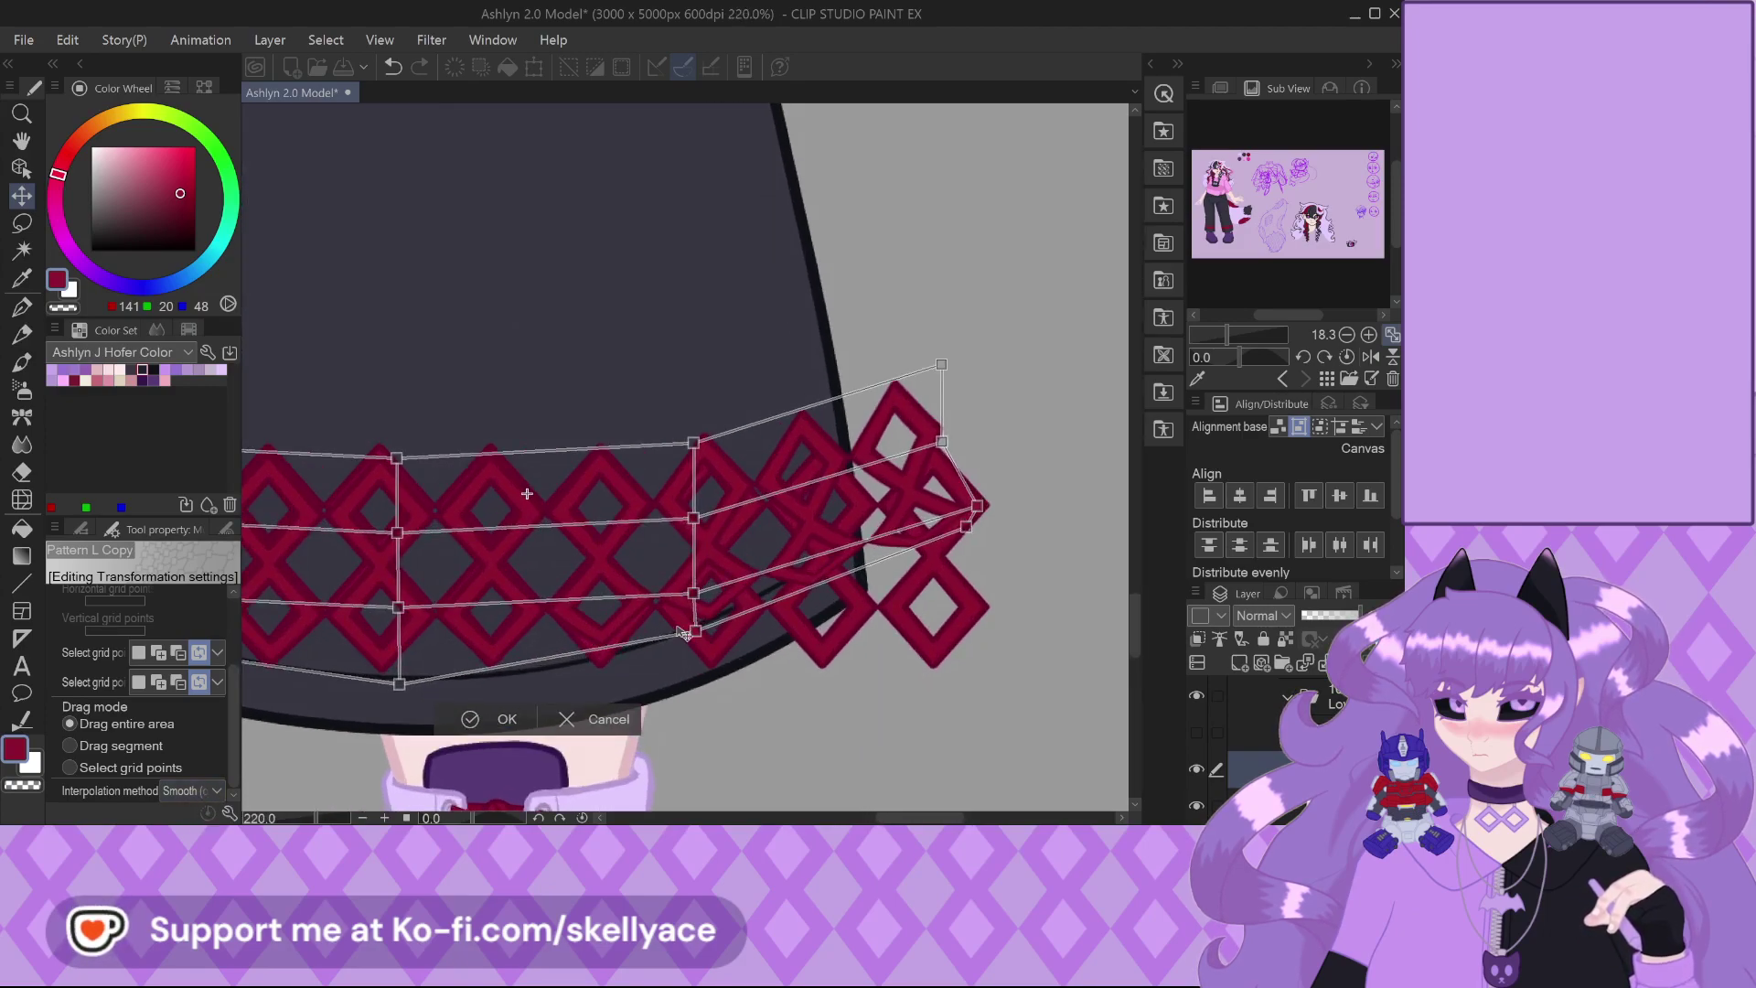
left_click_drag(692, 595, 685, 420)
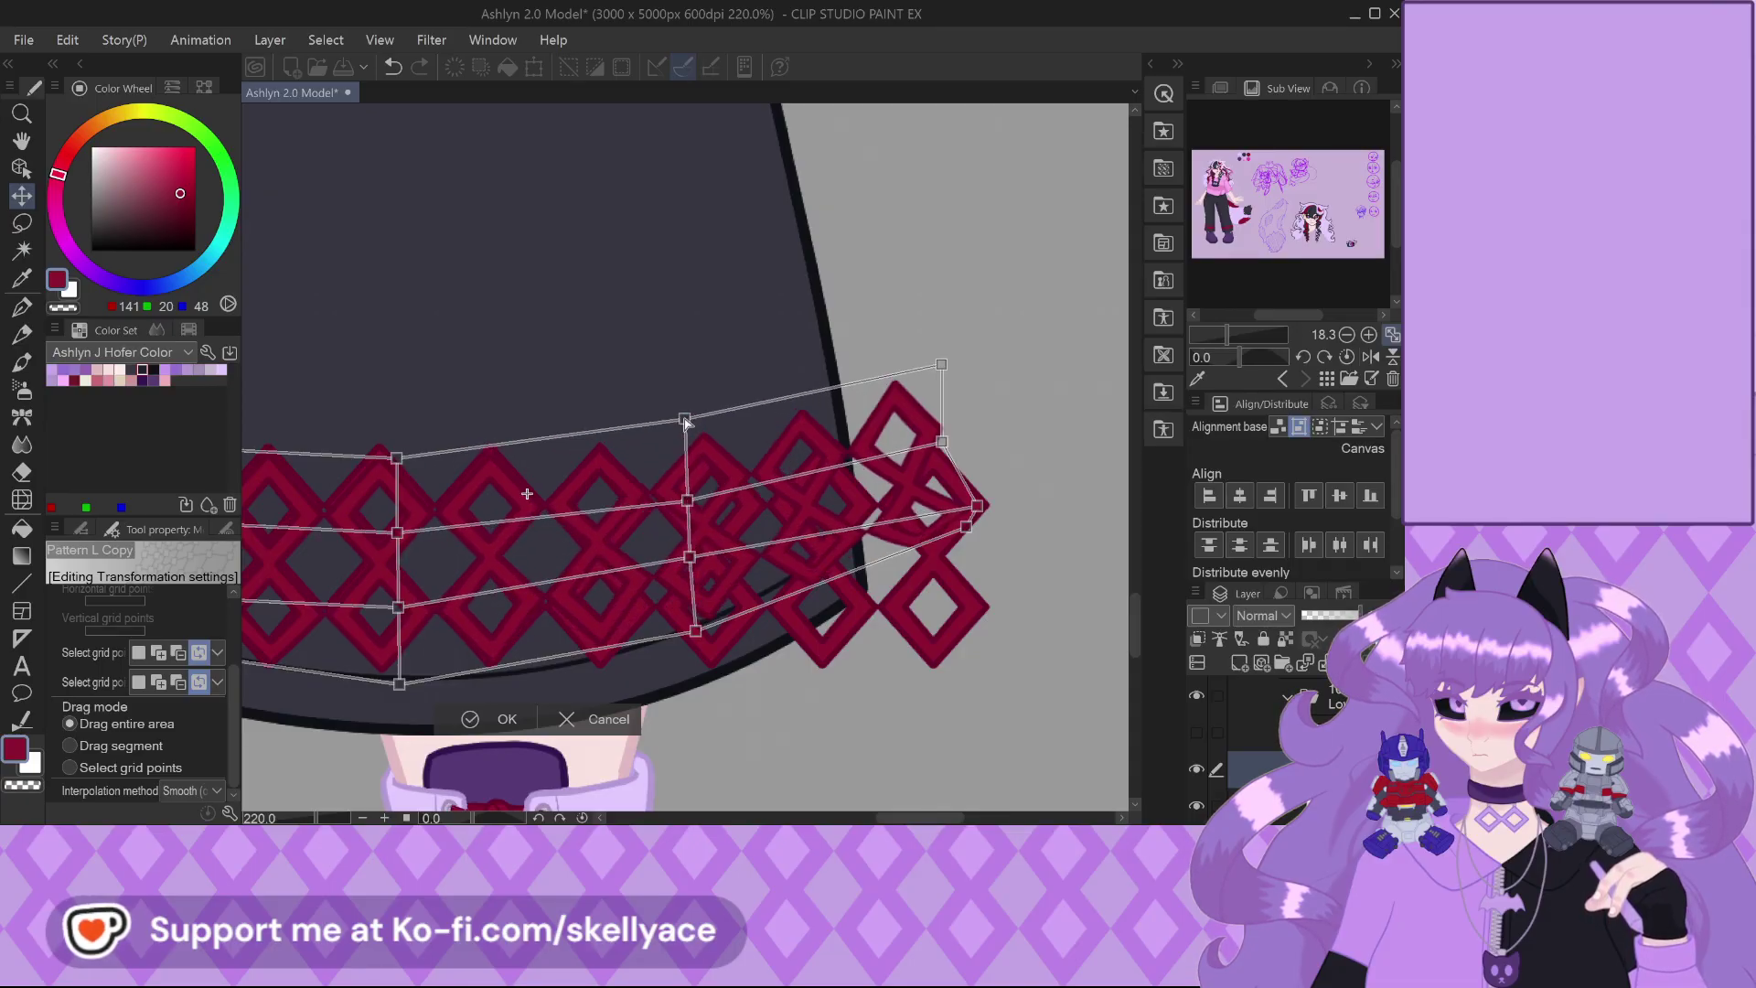
left_click_drag(941, 365, 906, 335)
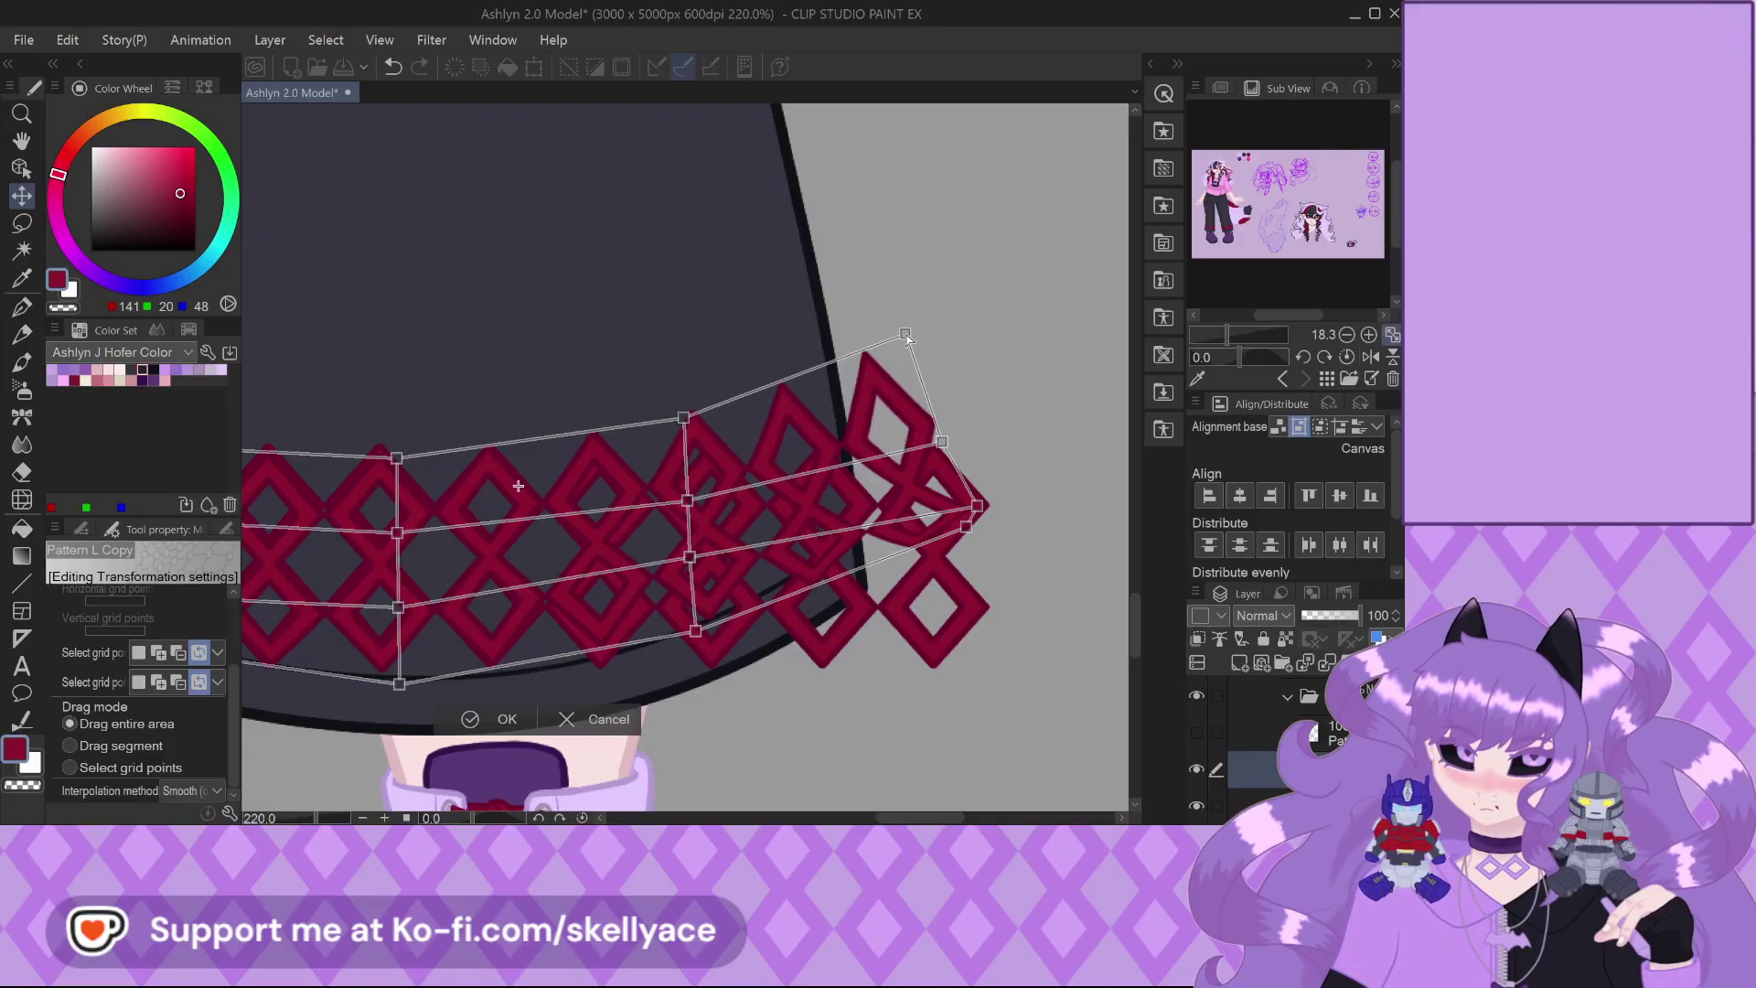
mouse_move(977, 505)
left_mouse_down()
mouse_move(941, 480)
mouse_move(964, 527)
left_mouse_up()
left_click_drag(943, 443, 921, 406)
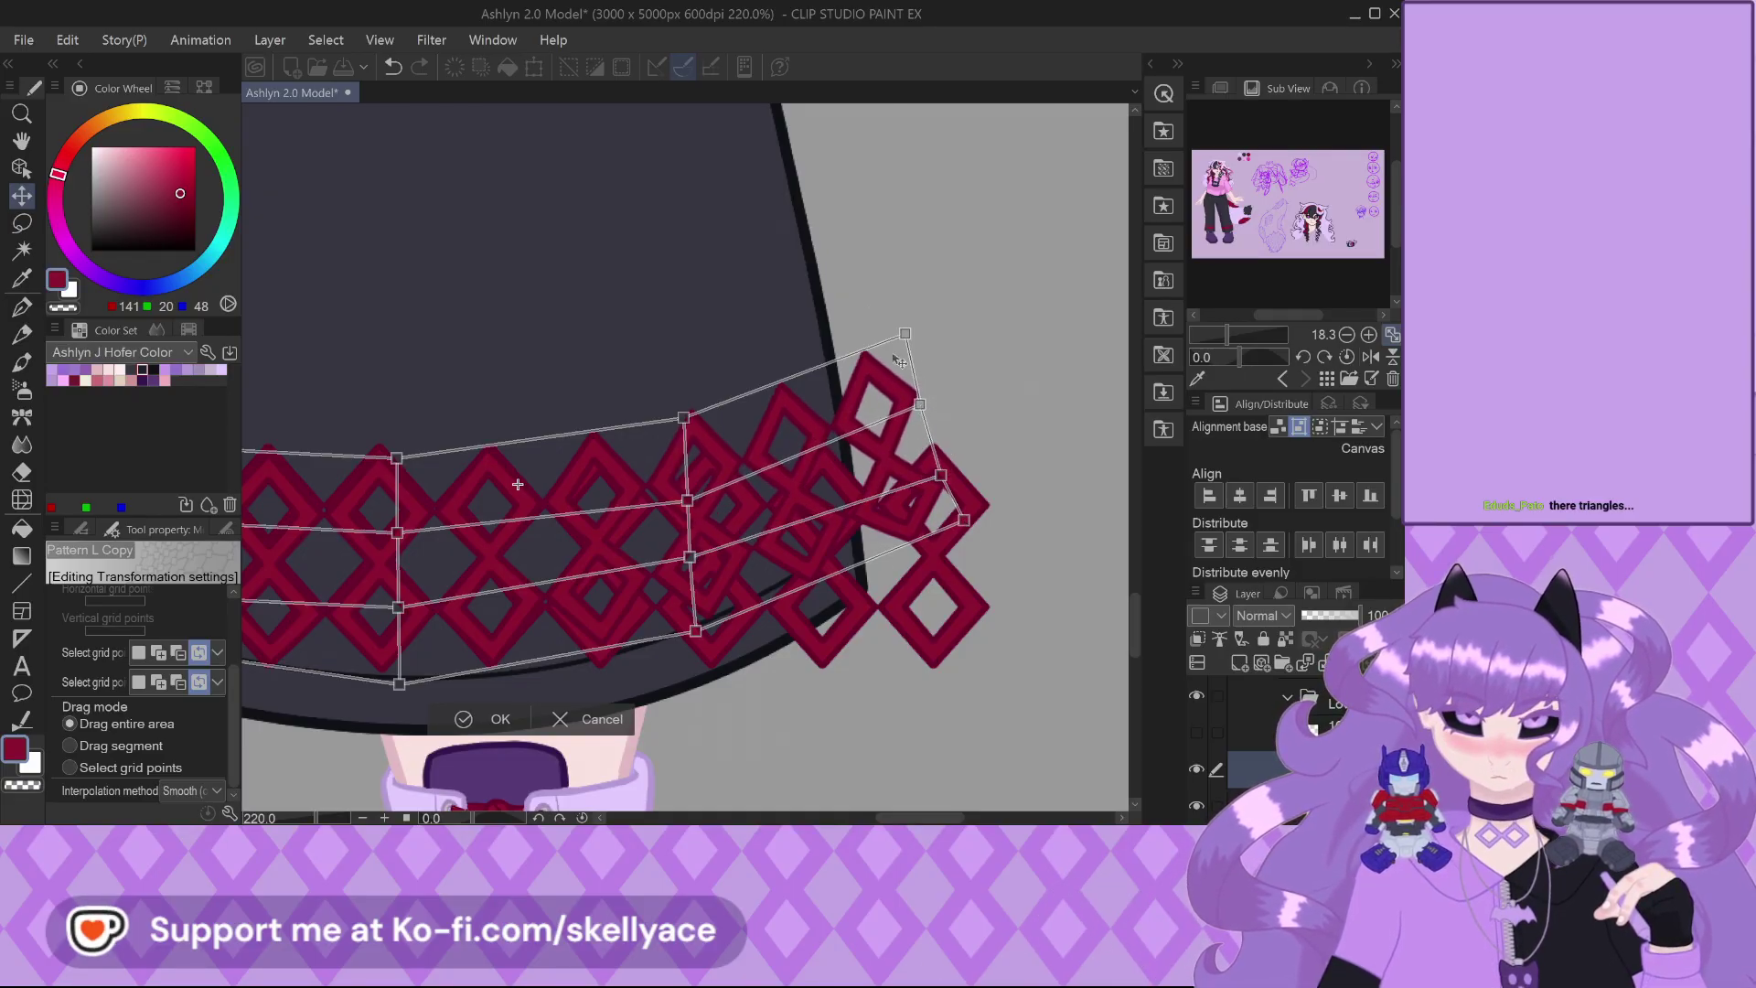
left_click_drag(908, 343, 907, 331)
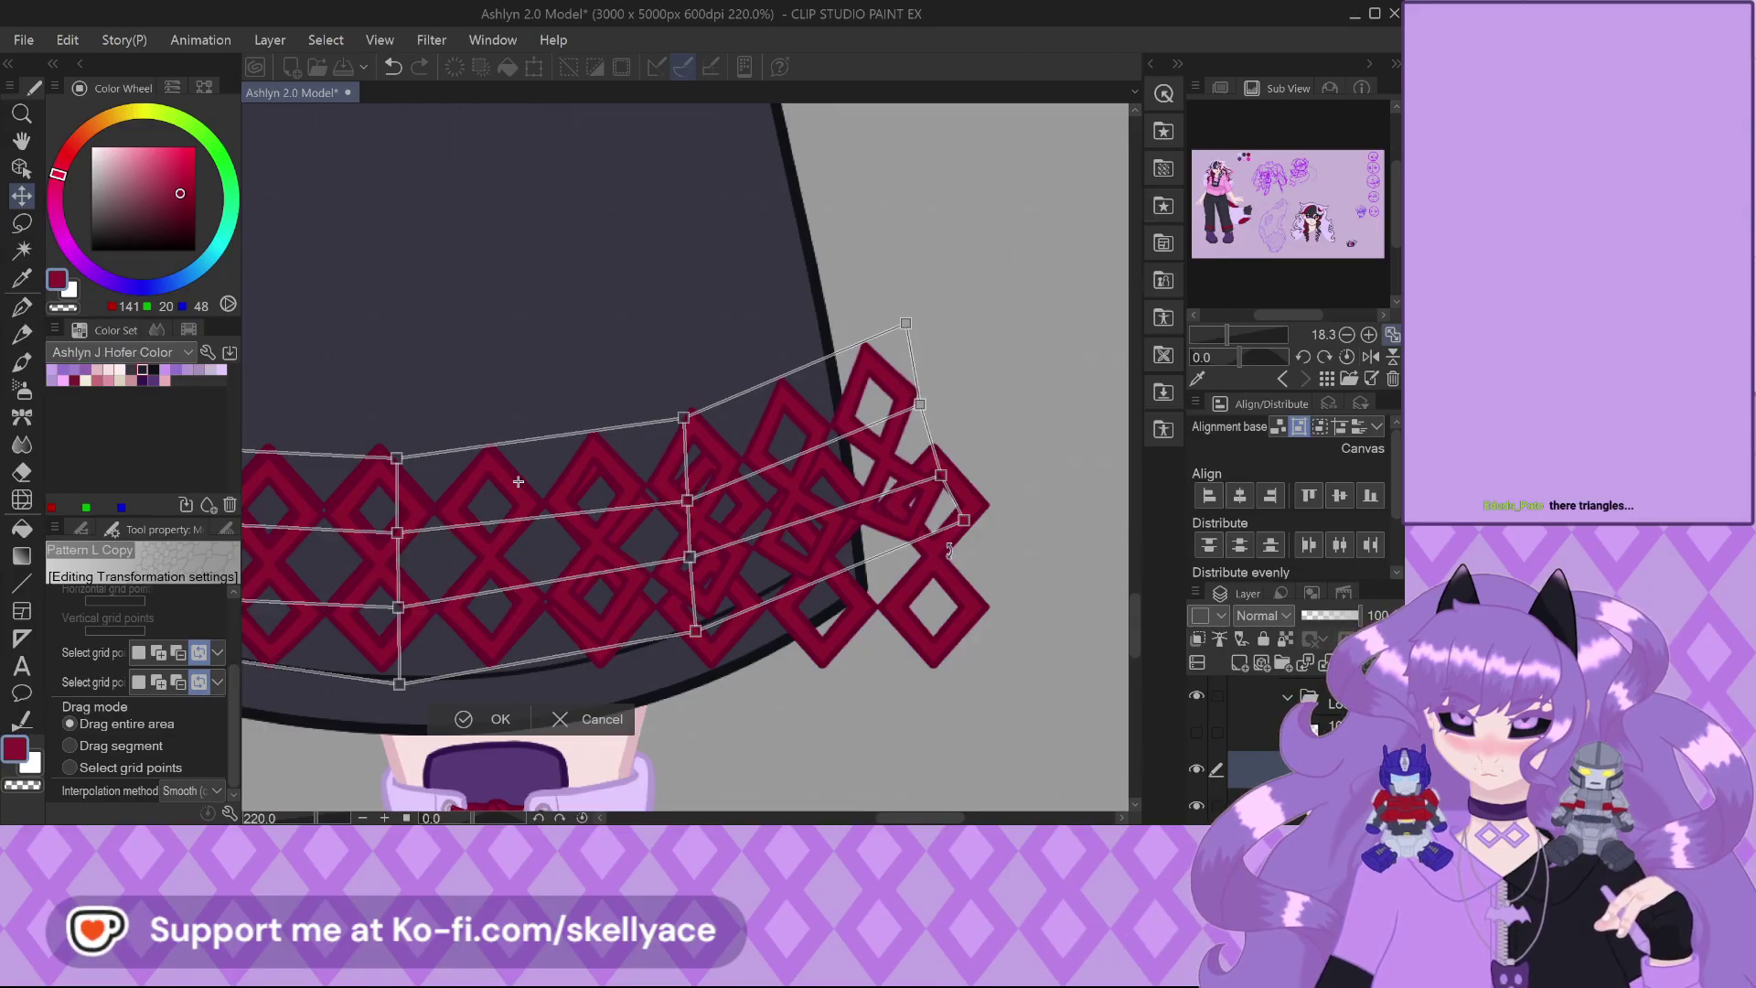
left_click_drag(964, 528, 913, 394)
Undo the last two mesh adjustments and nudge the second column's grid points to follow the lowest part of the hem
scroll(913, 394, "down", 2)
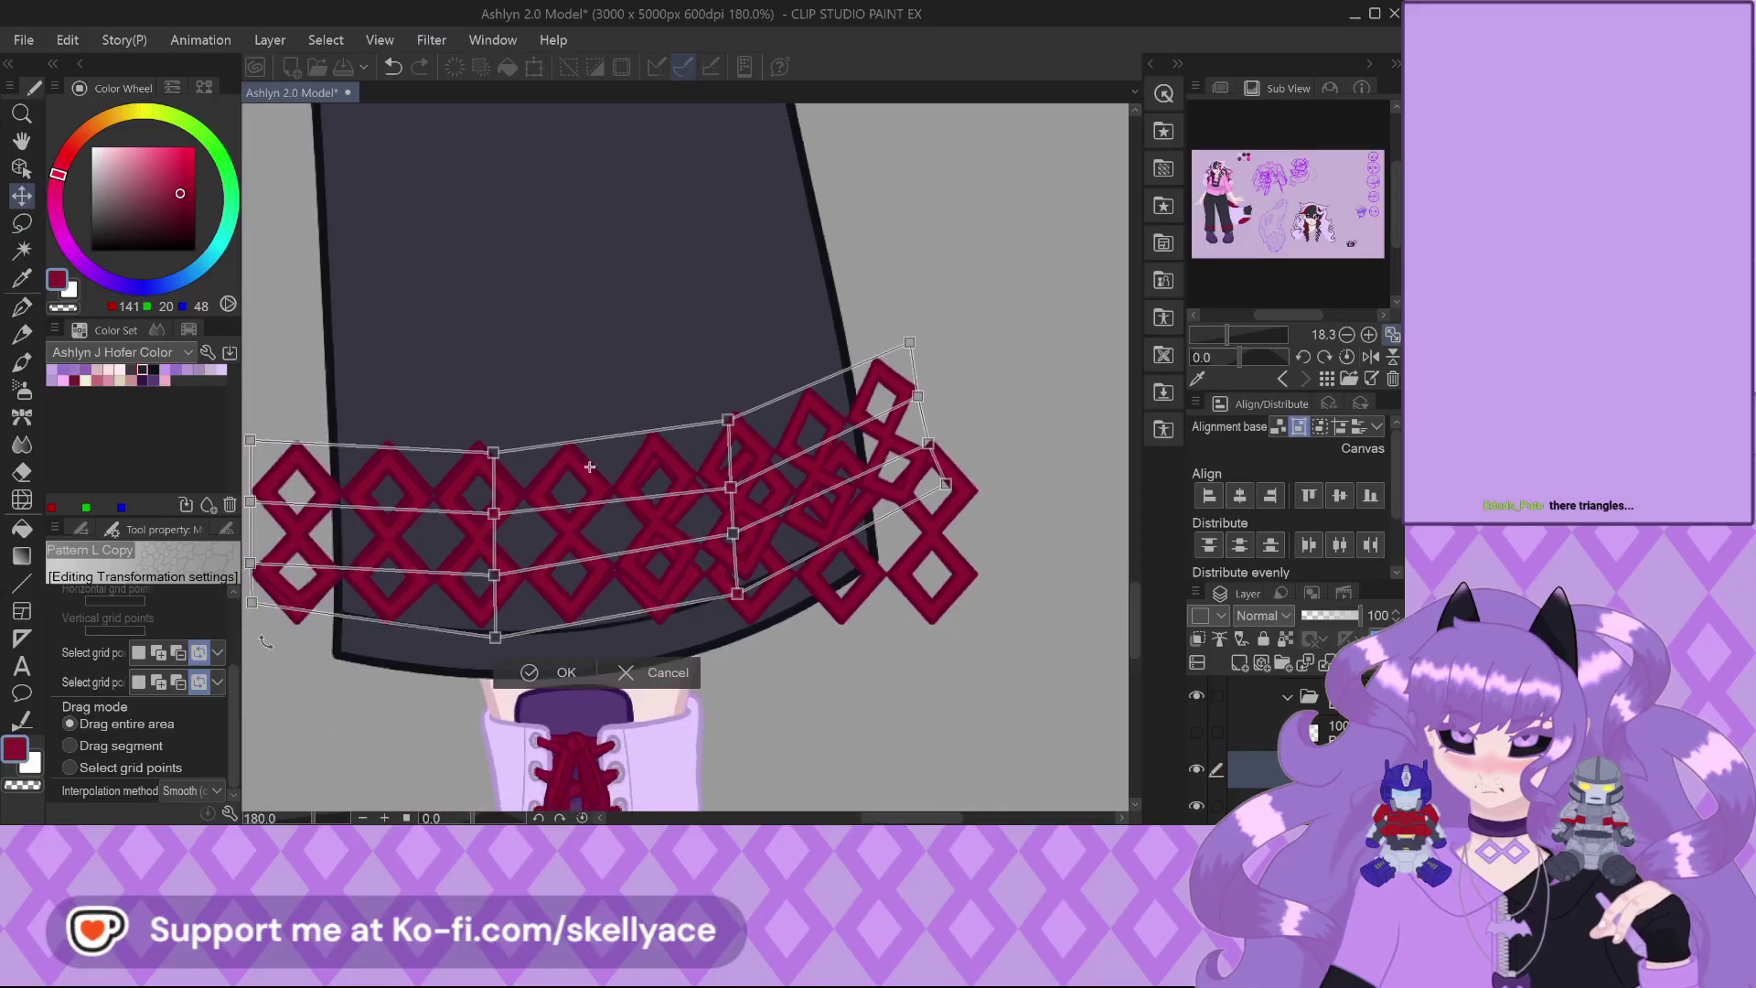
scroll(465, 621, "up", 2)
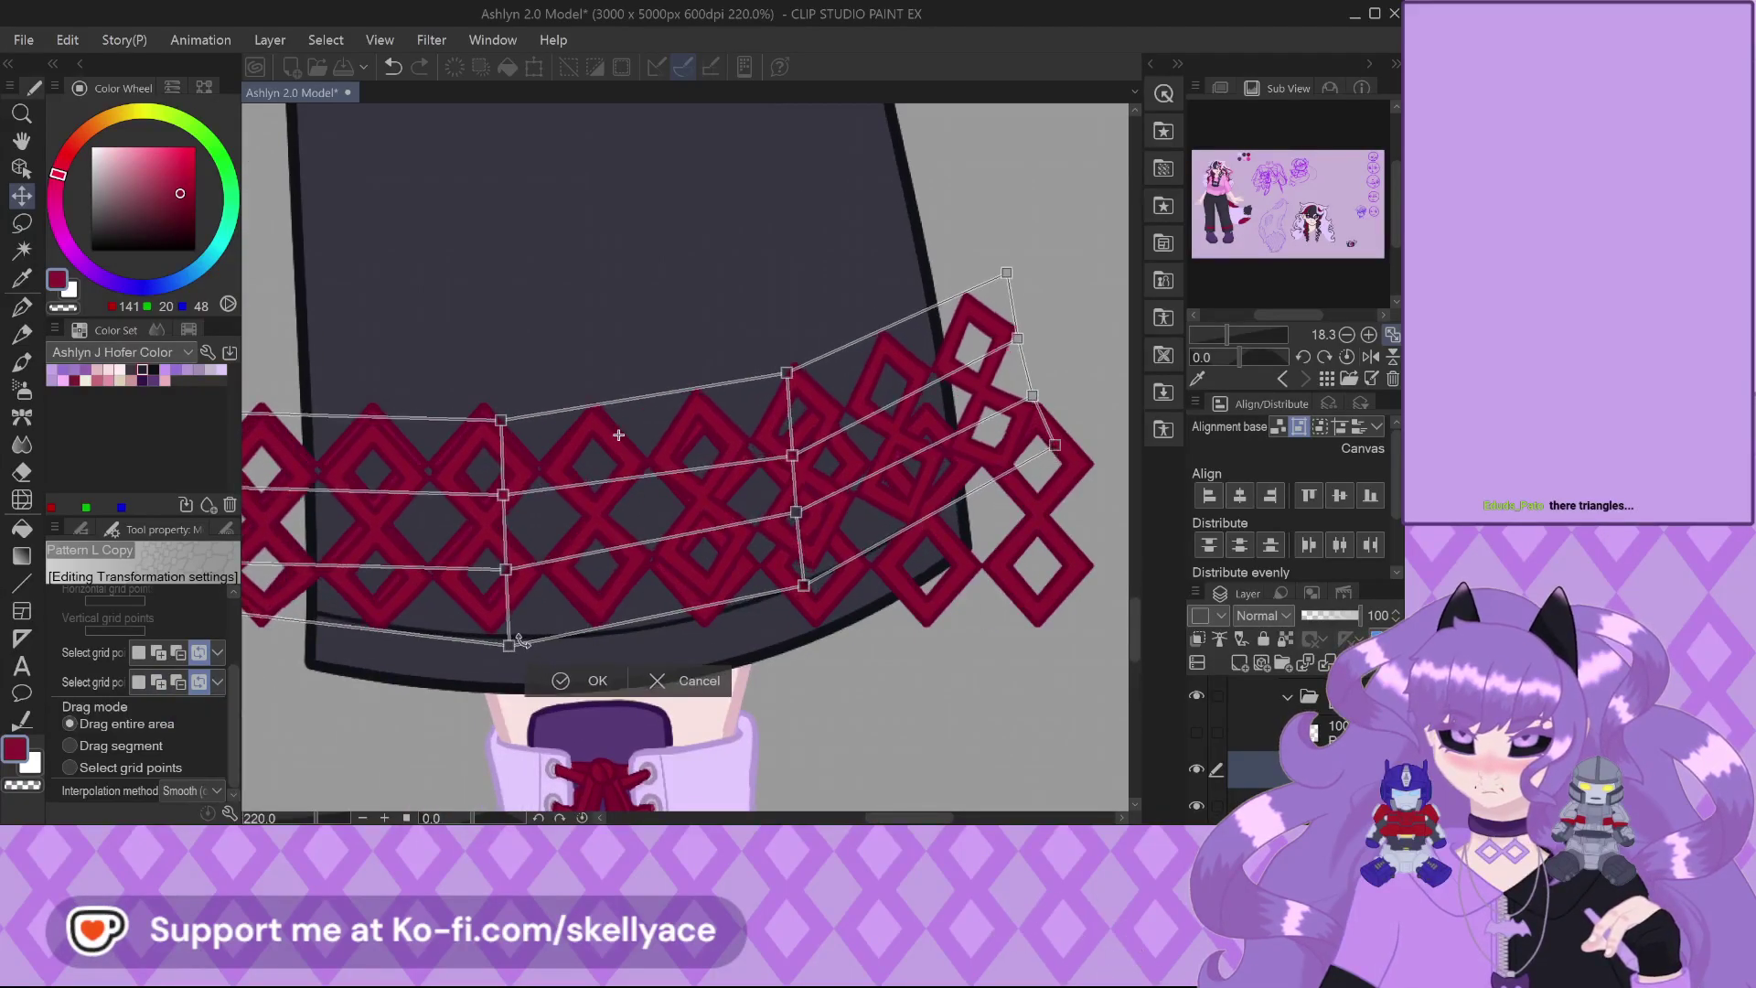
key("ctrl+z")
key("ctrl+z")
mouse_move(508, 643)
left_mouse_down()
mouse_move(493, 658)
mouse_move(504, 647)
left_mouse_up()
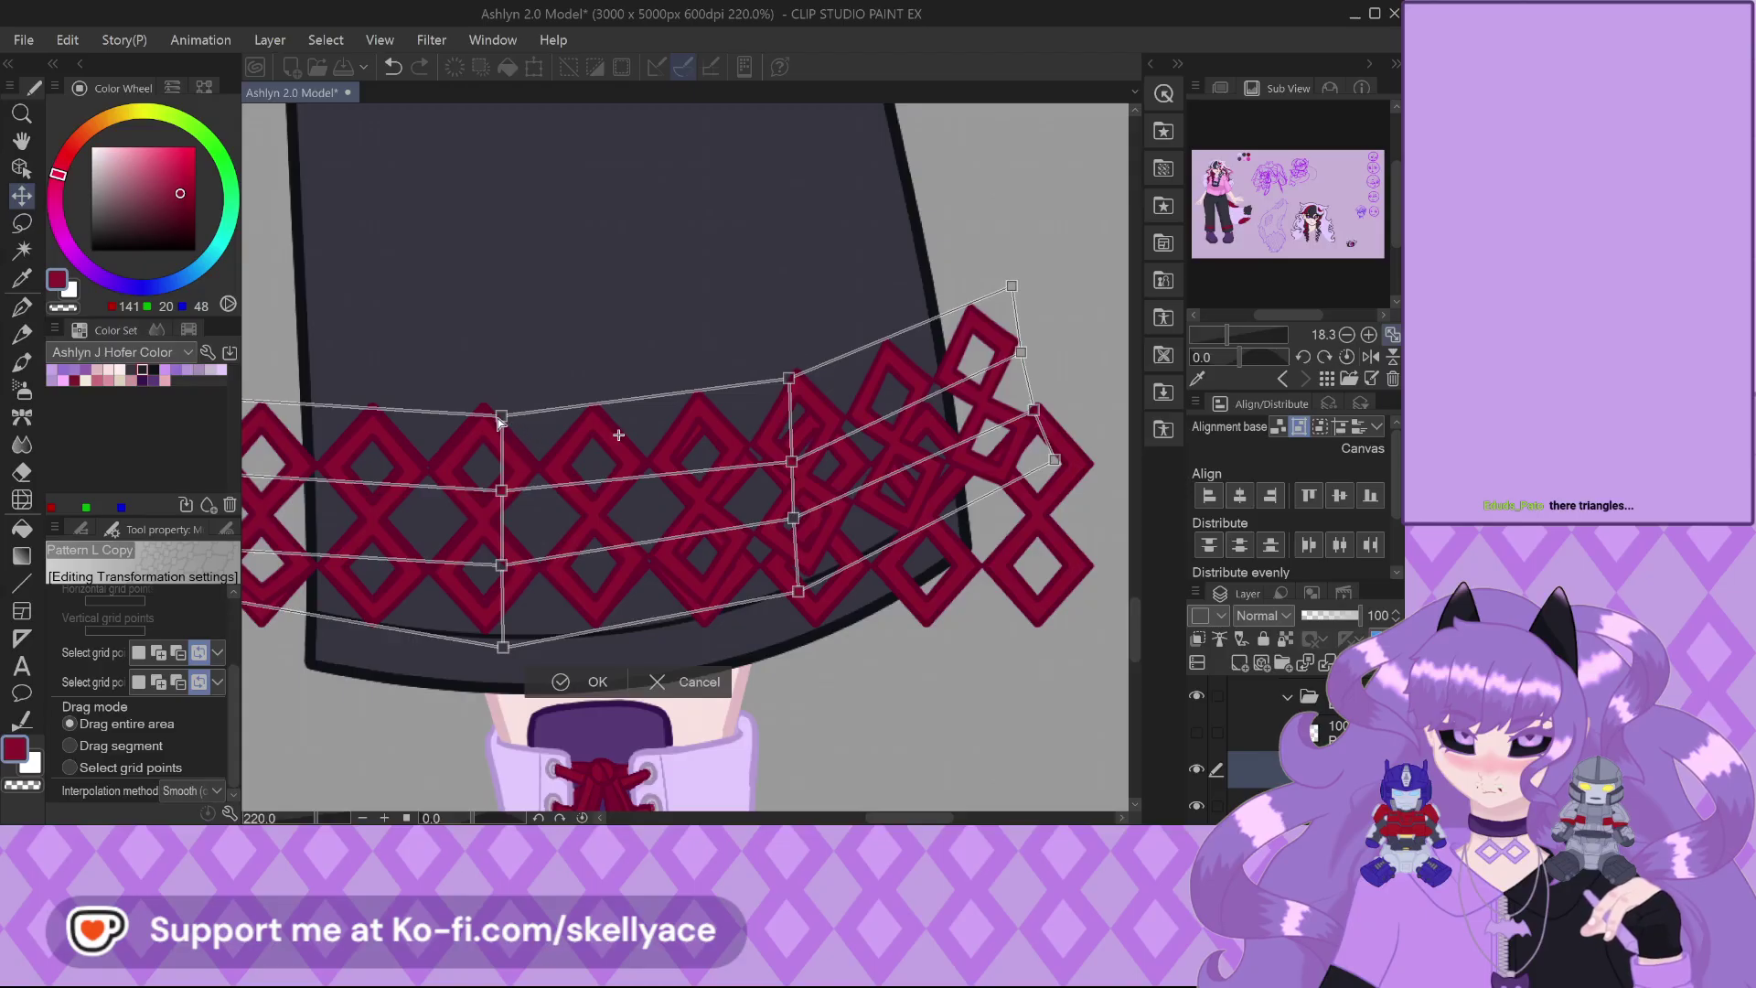
Raise the upper mesh points at the pattern's inner end and apply the mesh transformation
scroll(370, 585, "left", 3)
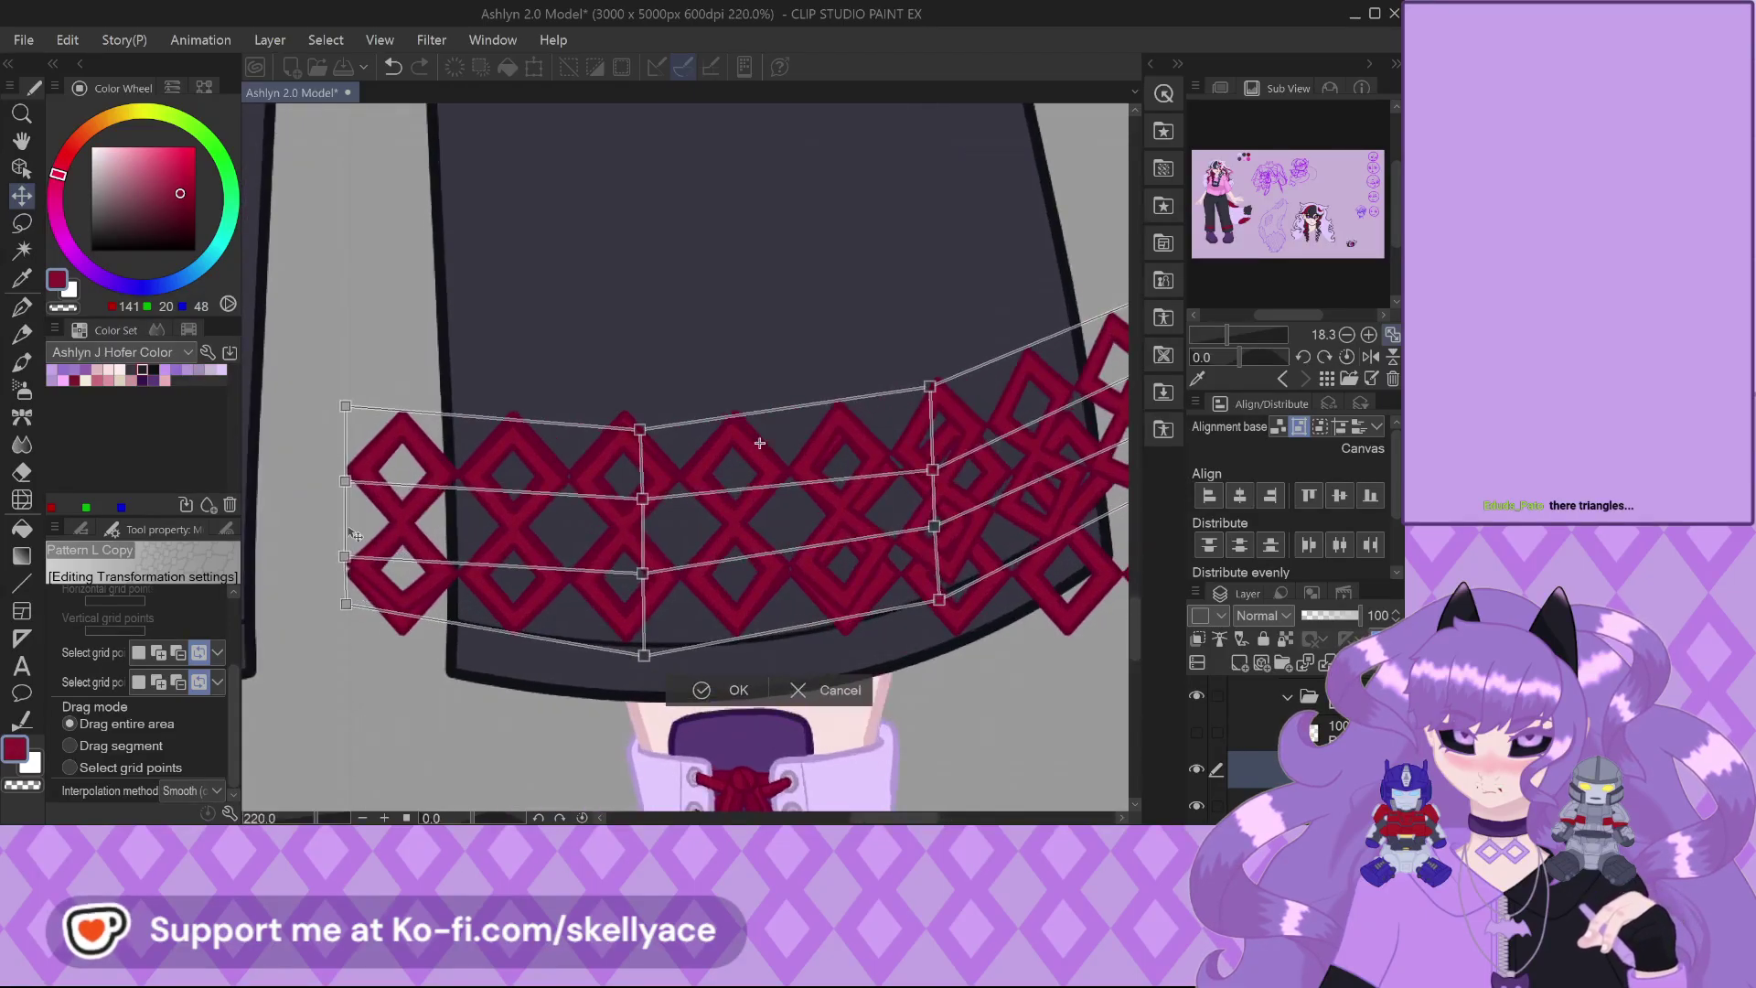
left_click_drag(347, 557, 348, 389)
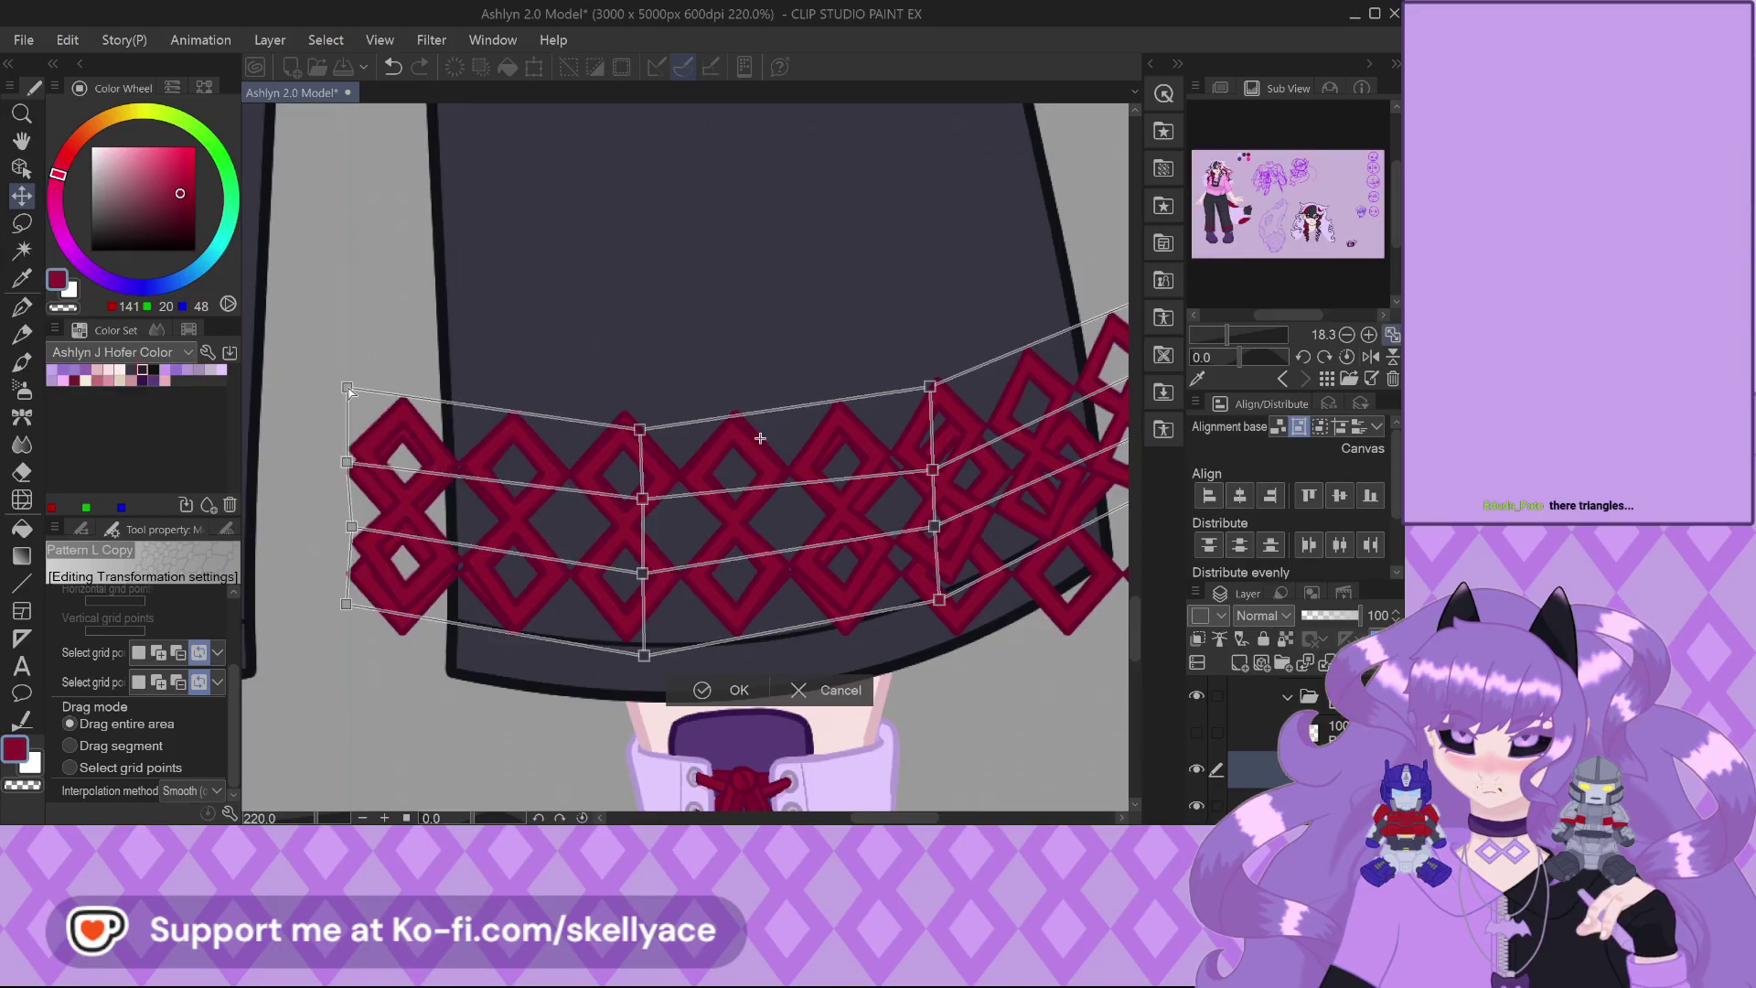
left_click(713, 692)
Examine the warped diamond pattern on the pant leg, both close up and against the whole outfit
scroll(655, 631, "down", 3)
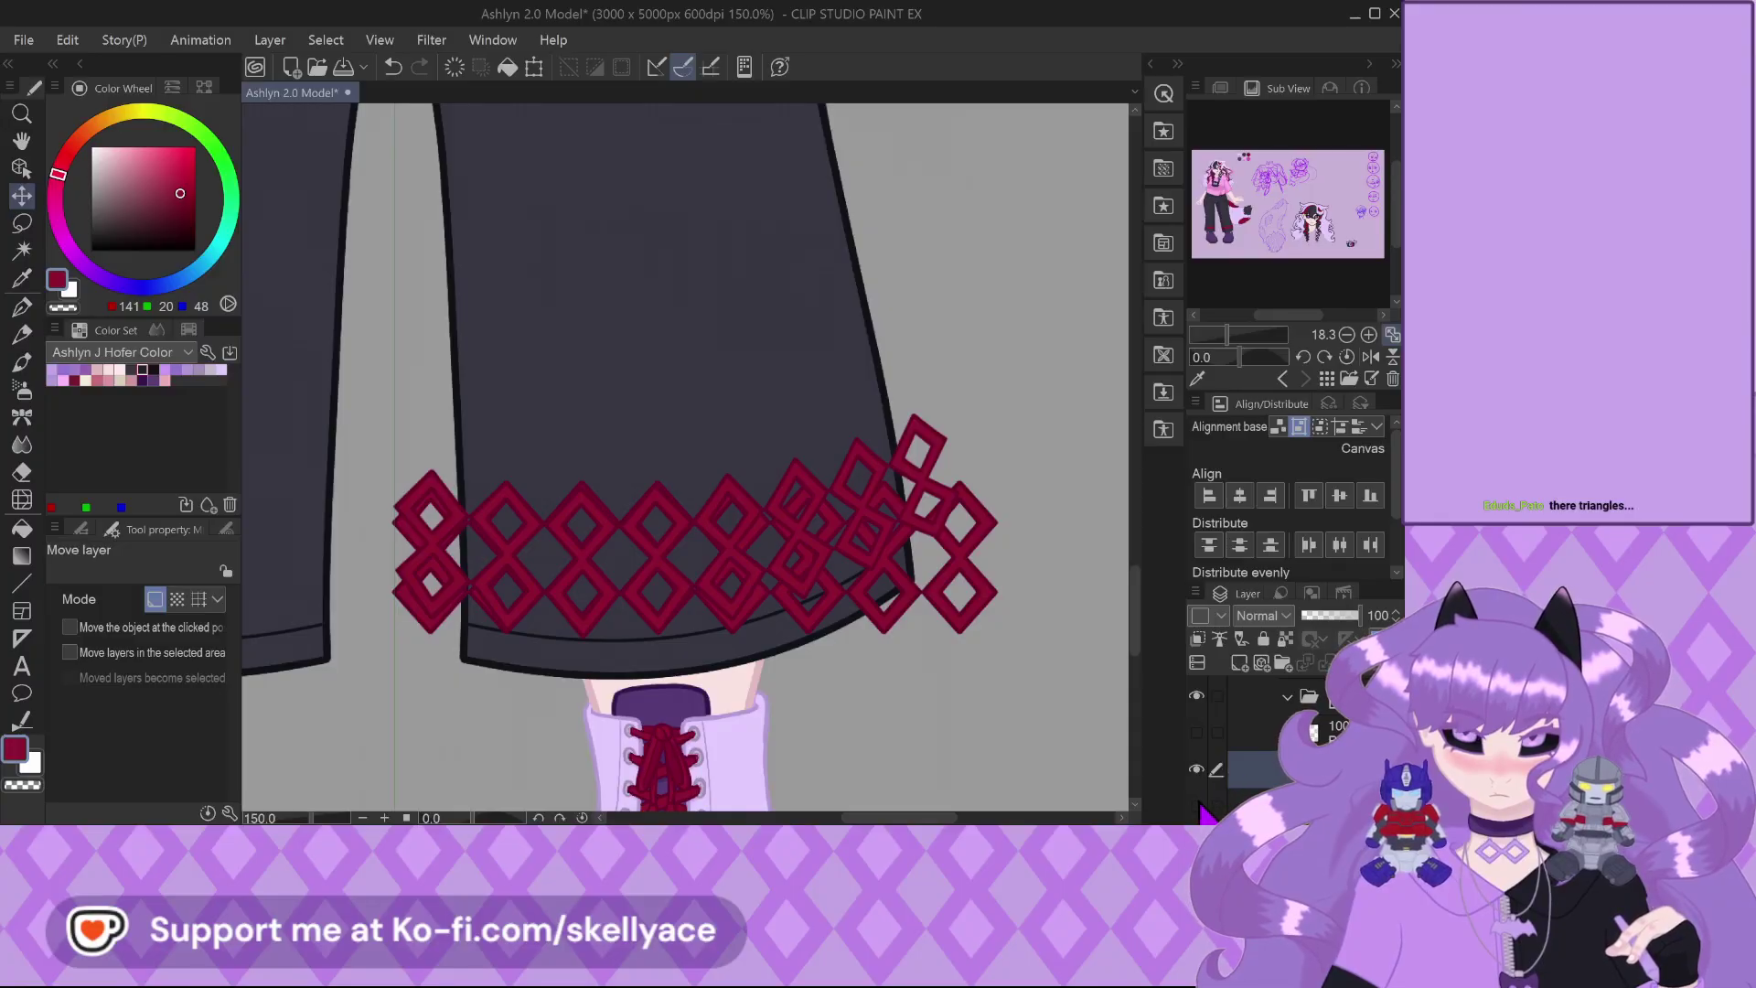
scroll(914, 671, "down", 2)
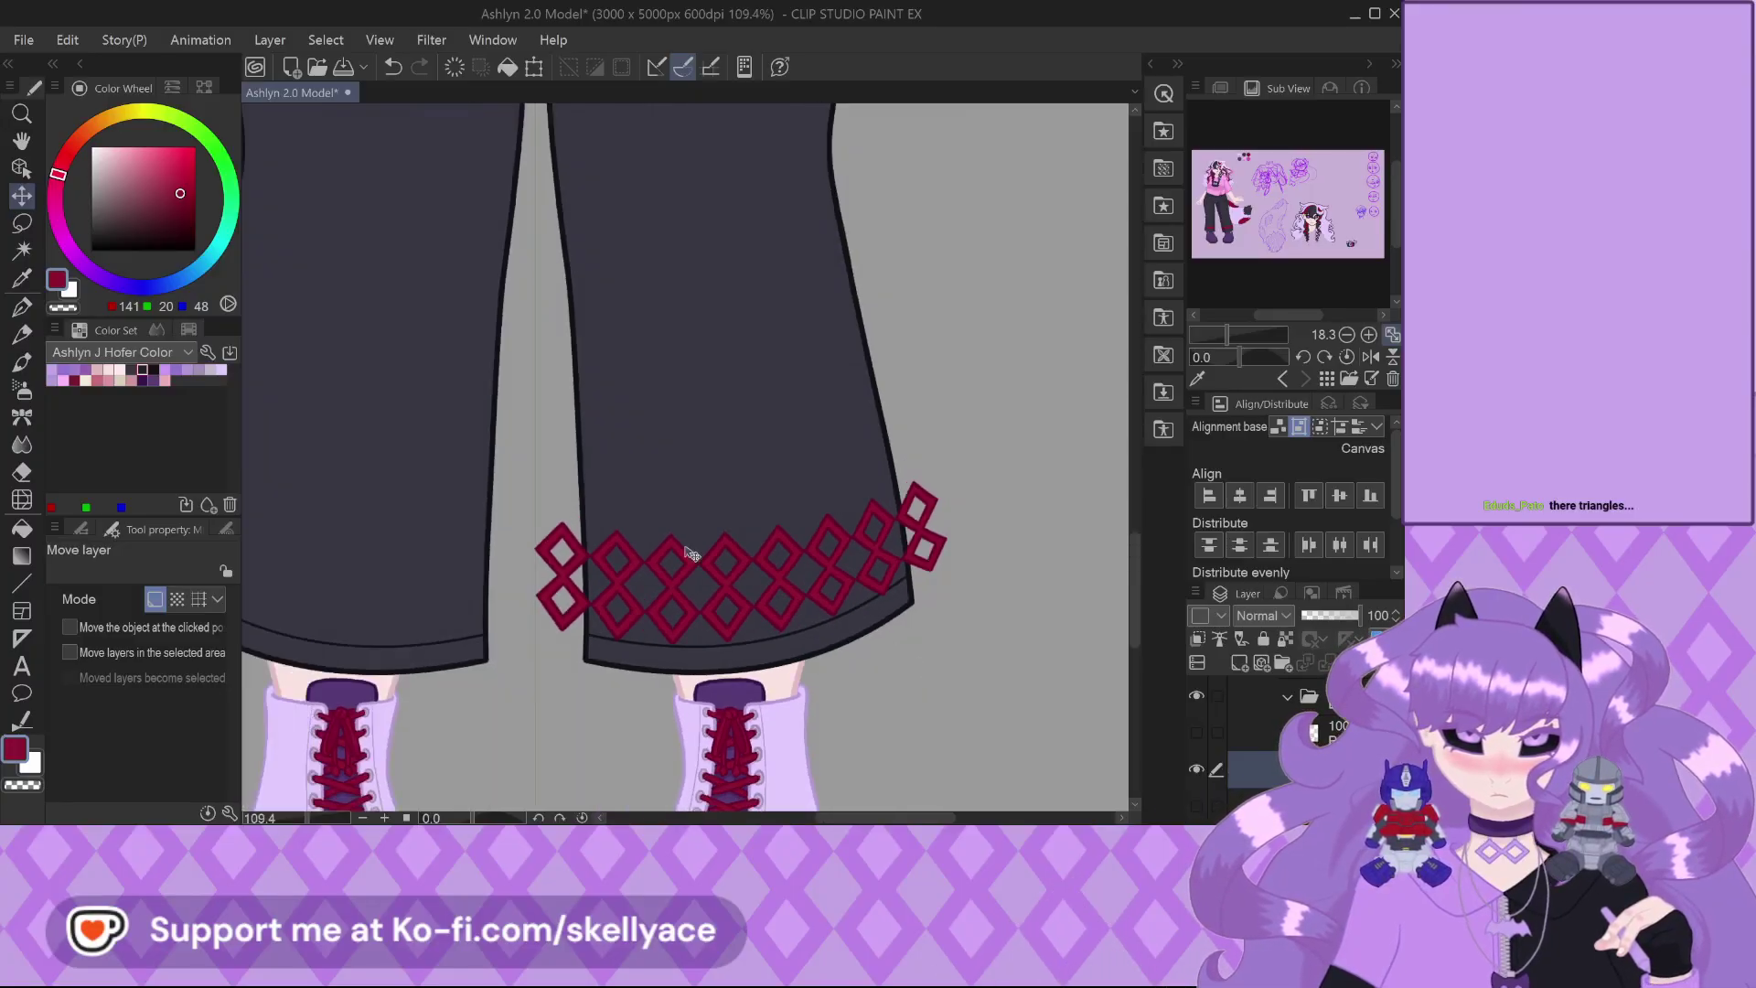
scroll(567, 483, "down", 2)
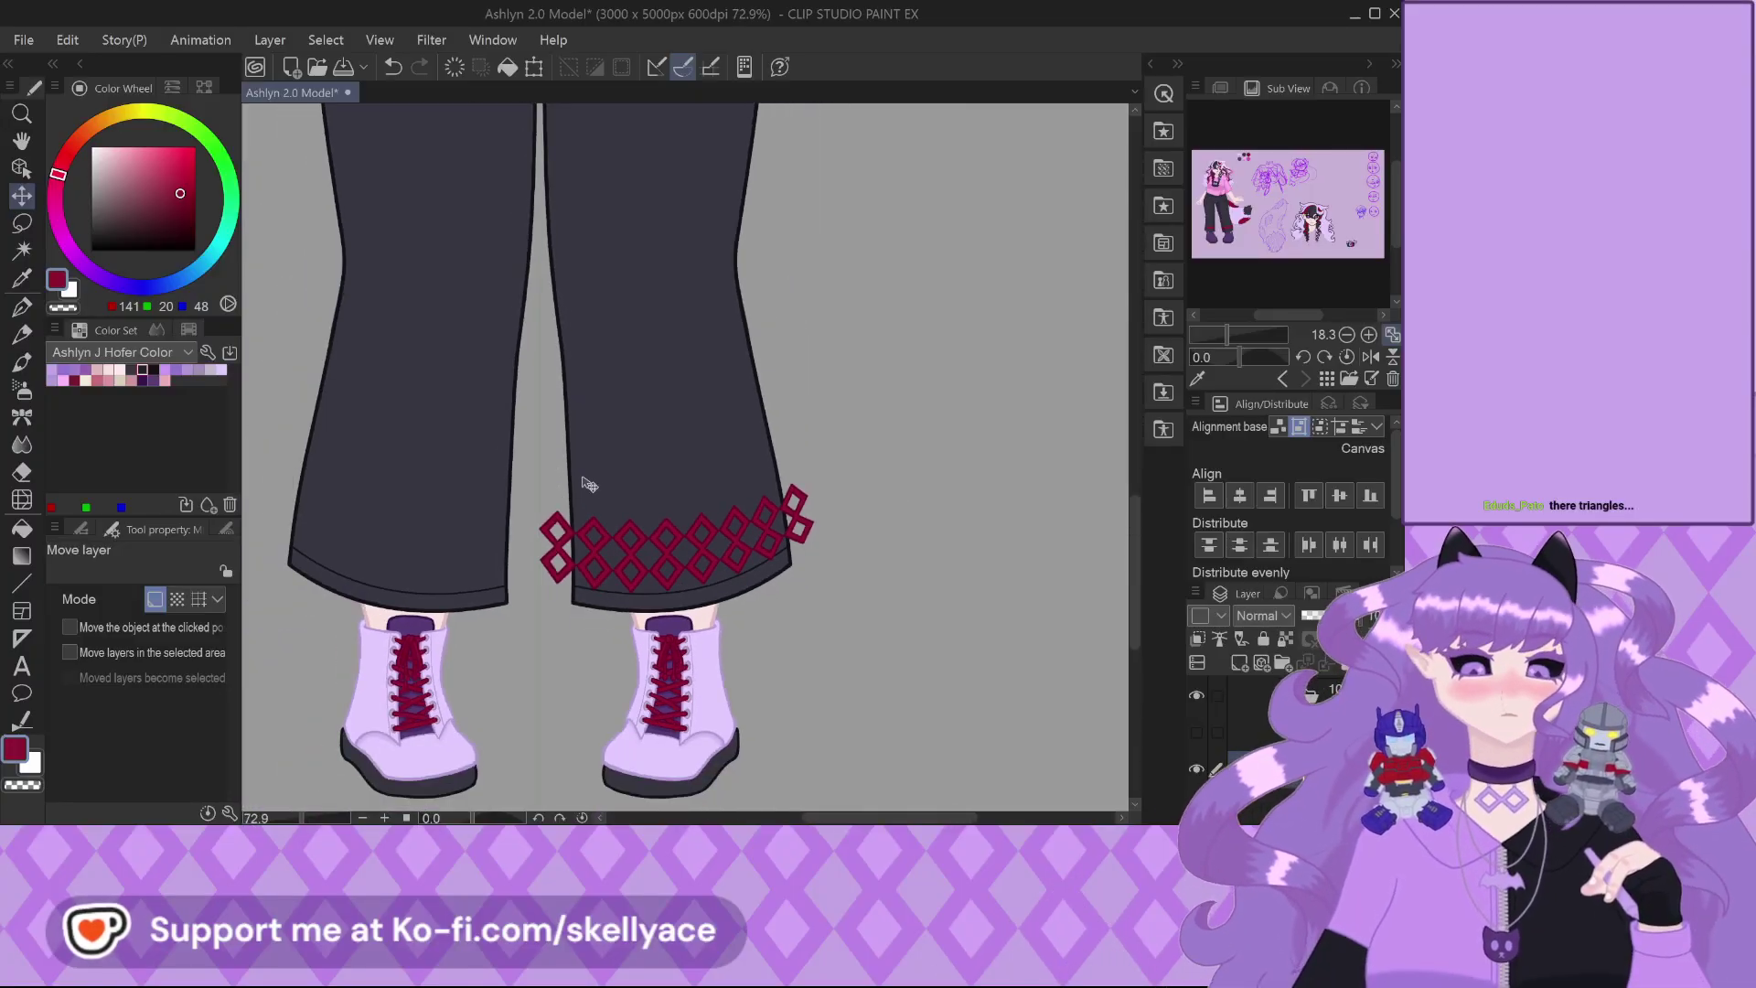
scroll(586, 483, "up", 2)
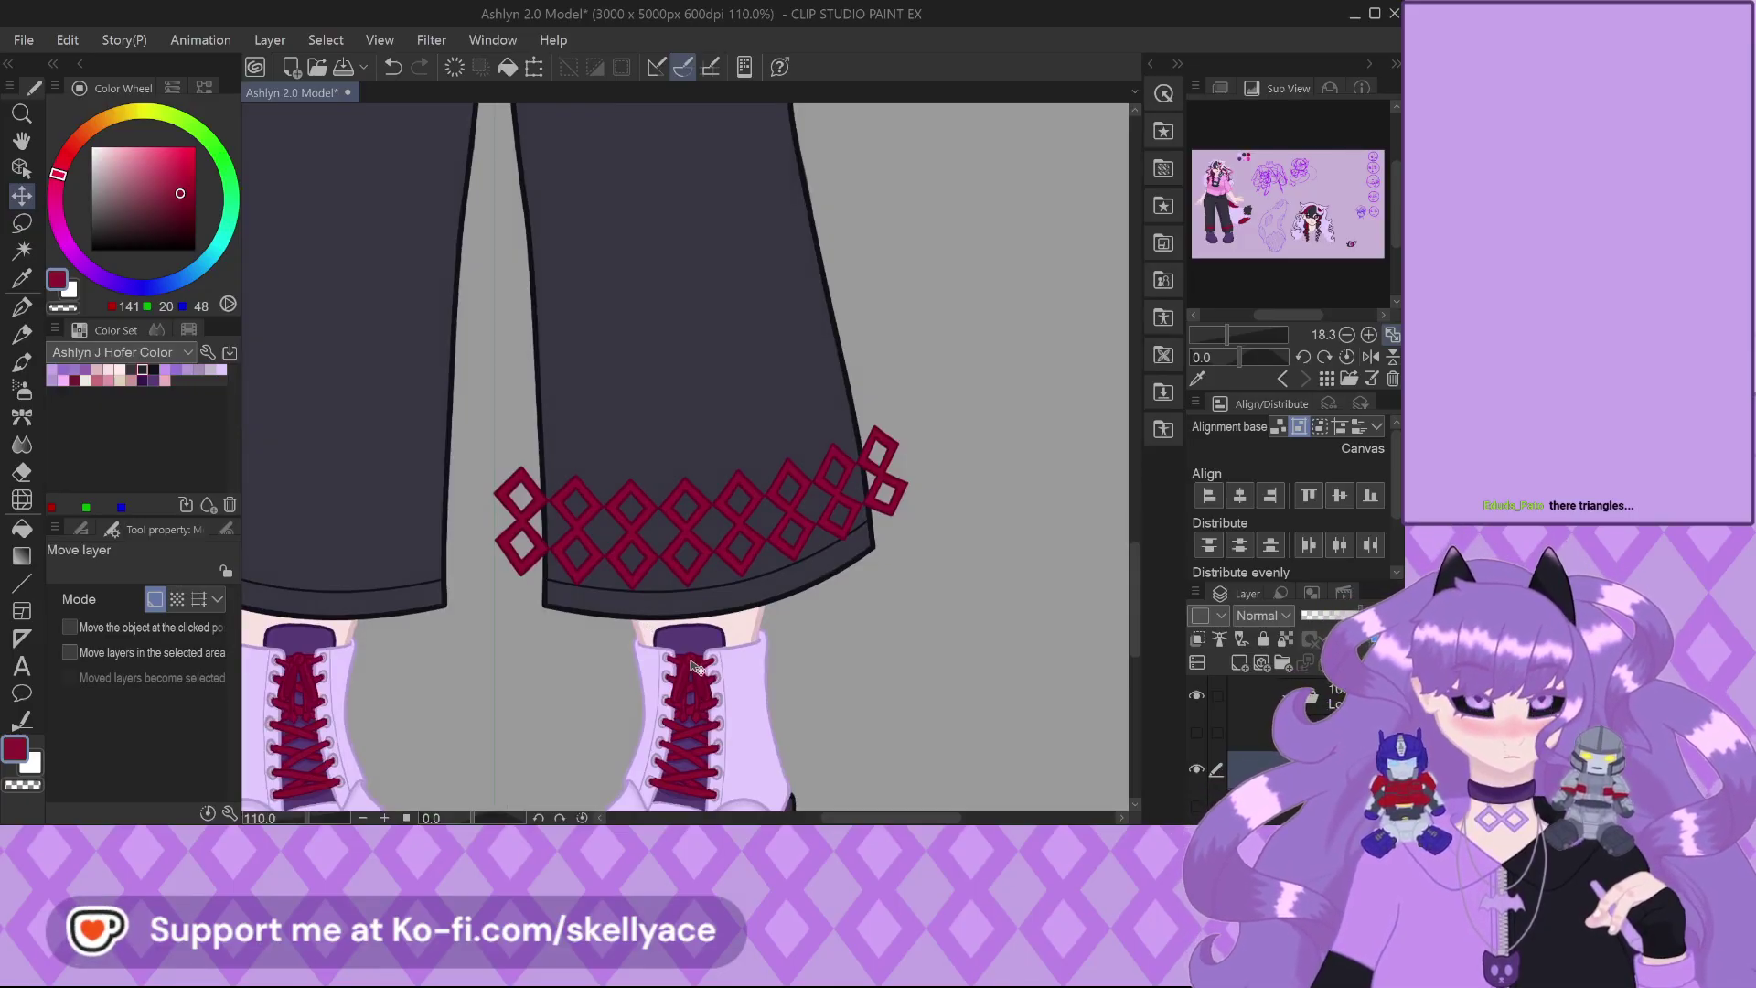
scroll(692, 650, "up", 2)
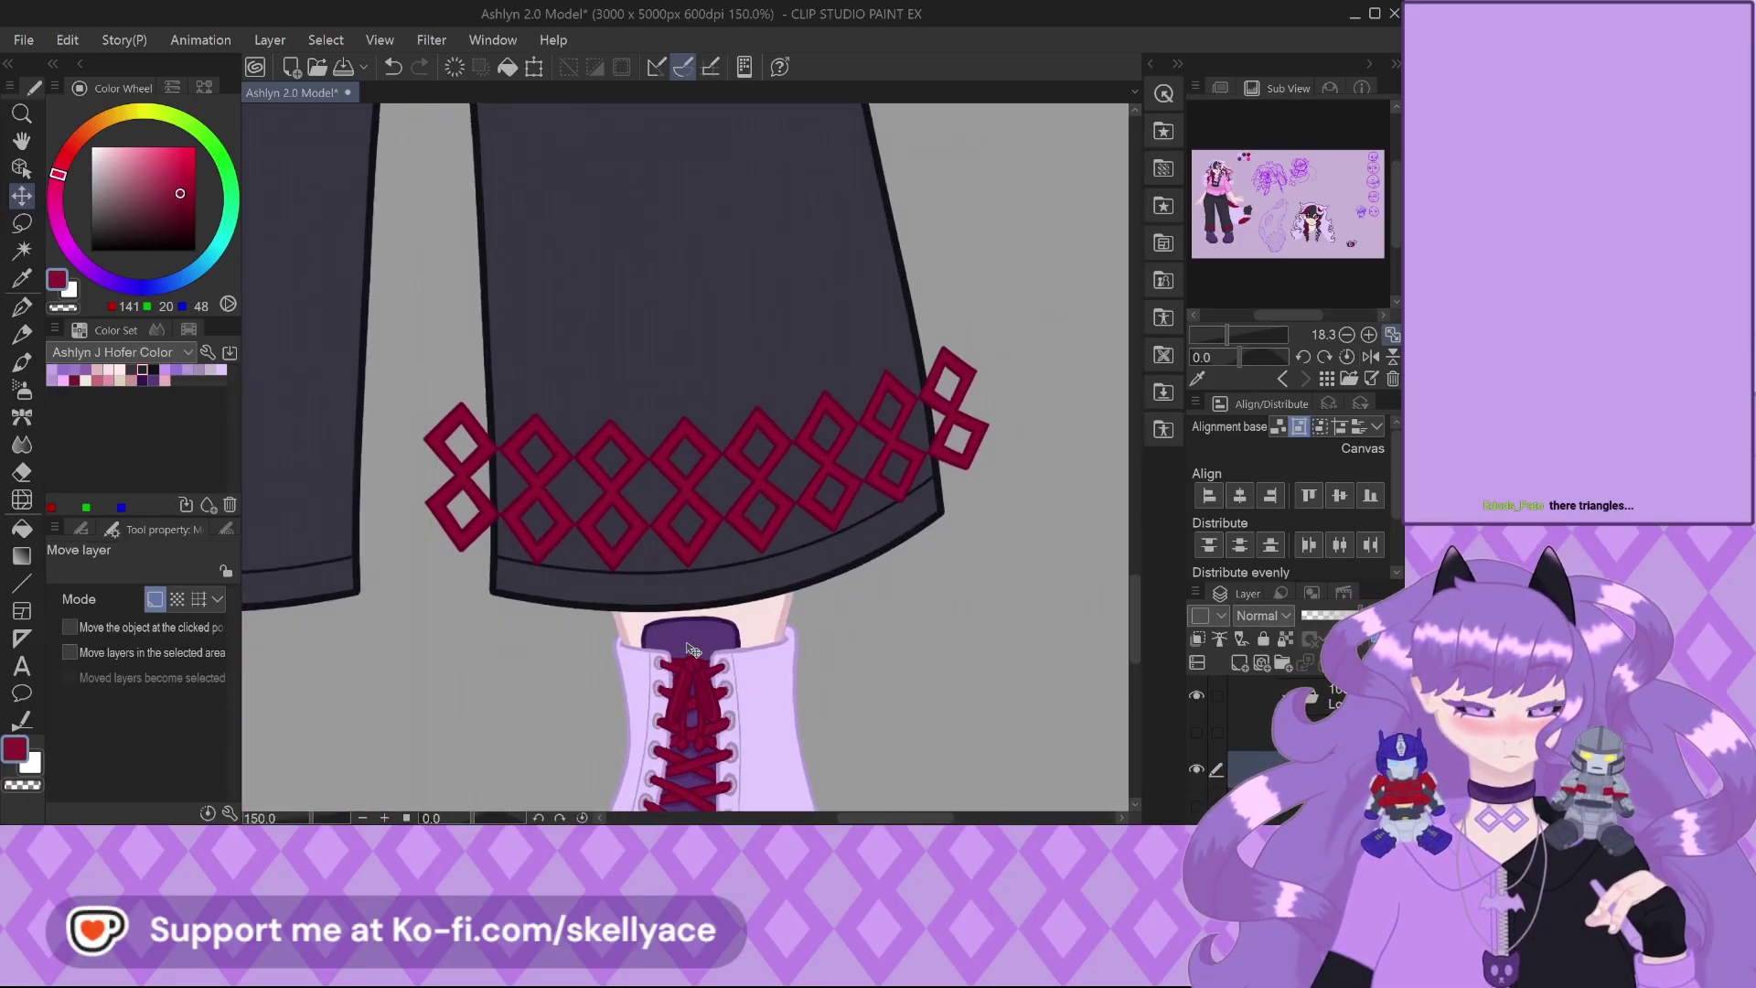
scroll(692, 648, "down", 3)
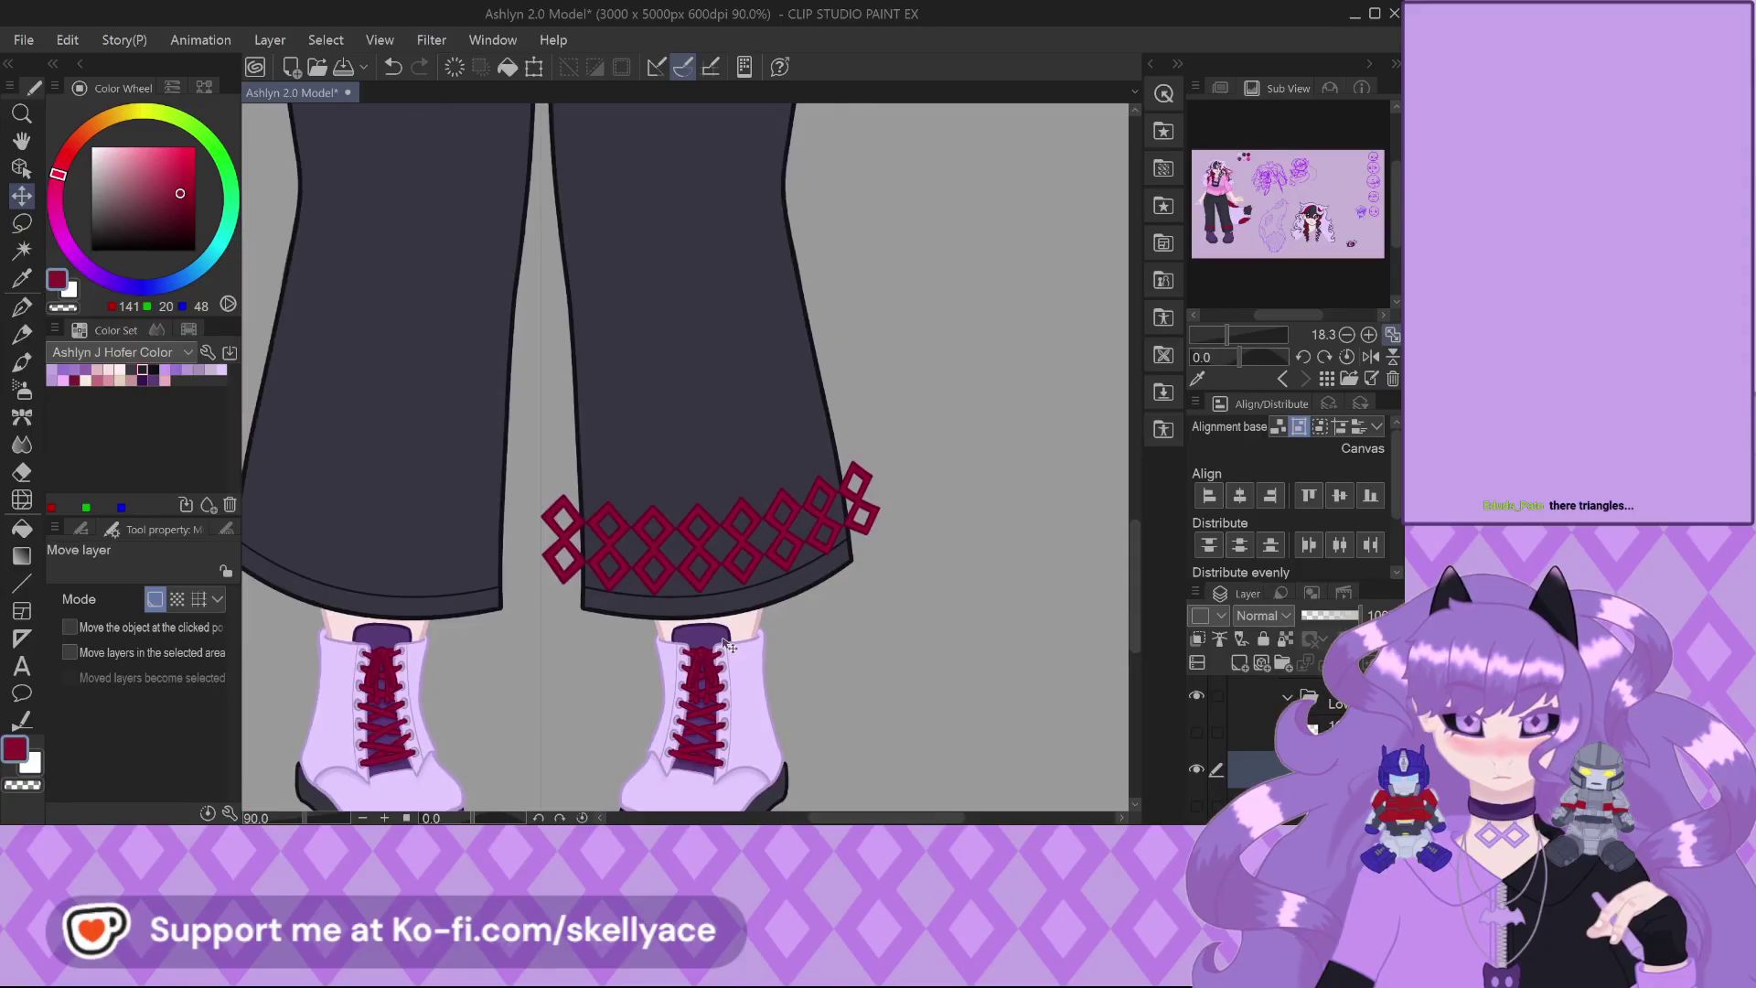
scroll(729, 647, "down", 2)
scroll(730, 650, "up", 3)
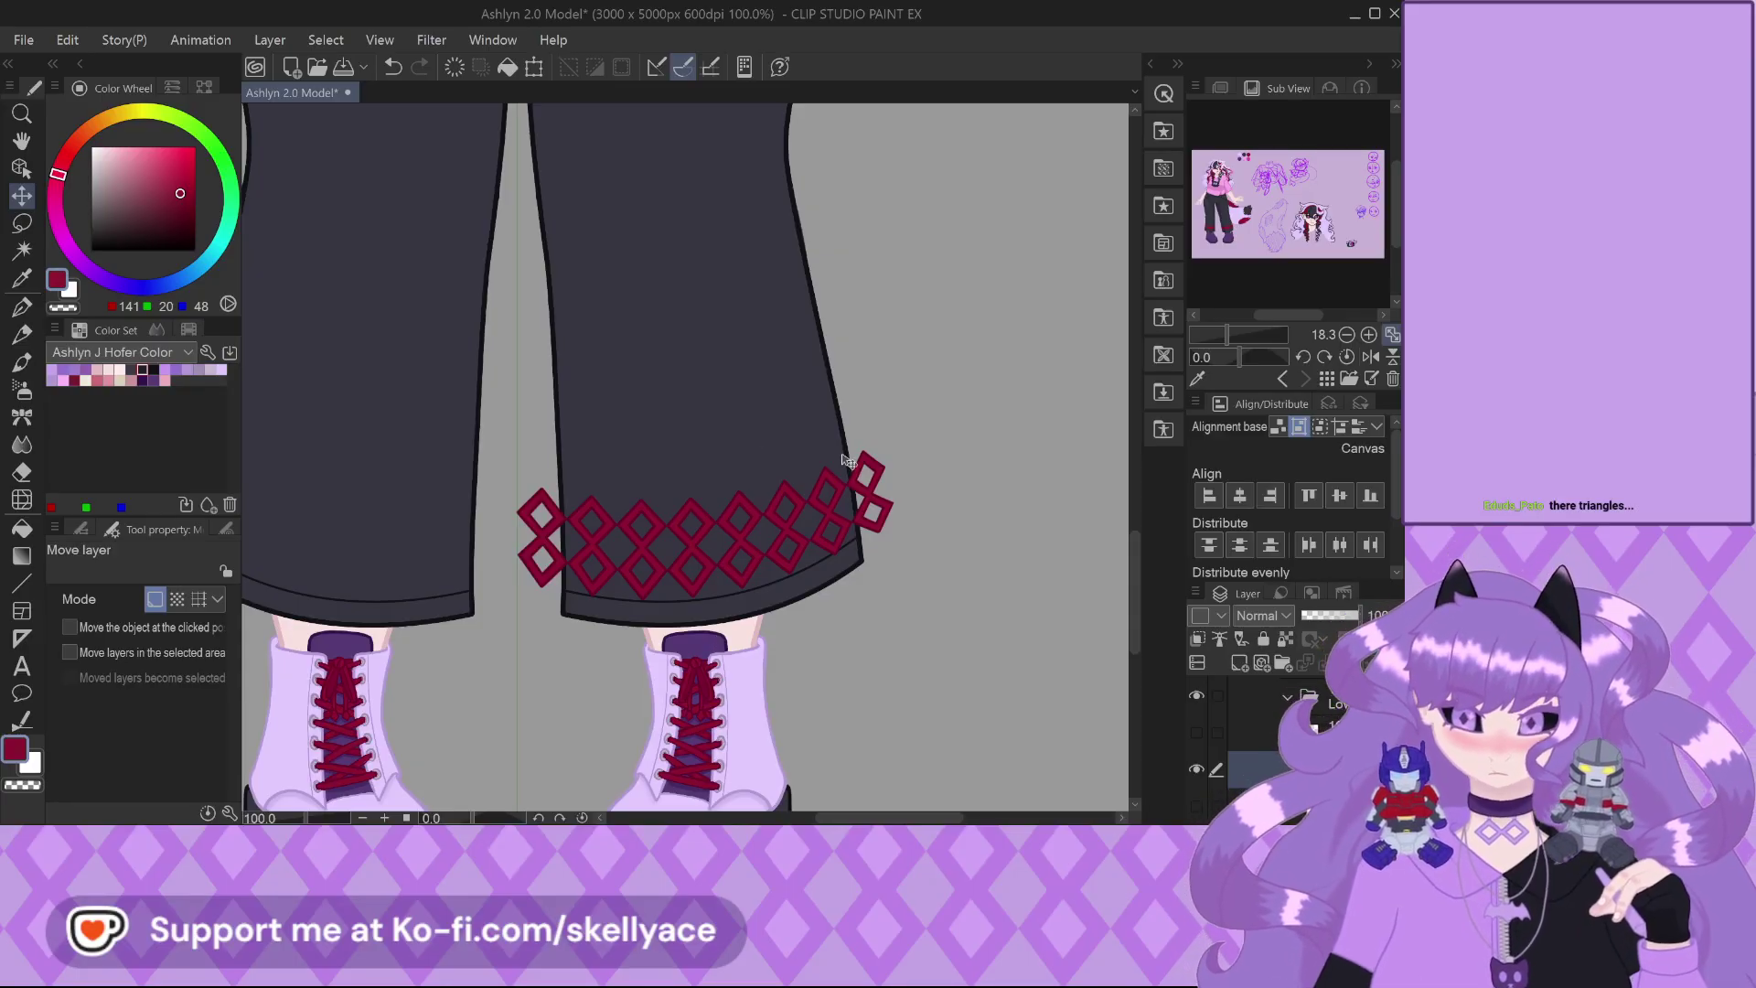
scroll(846, 460, "down", 3)
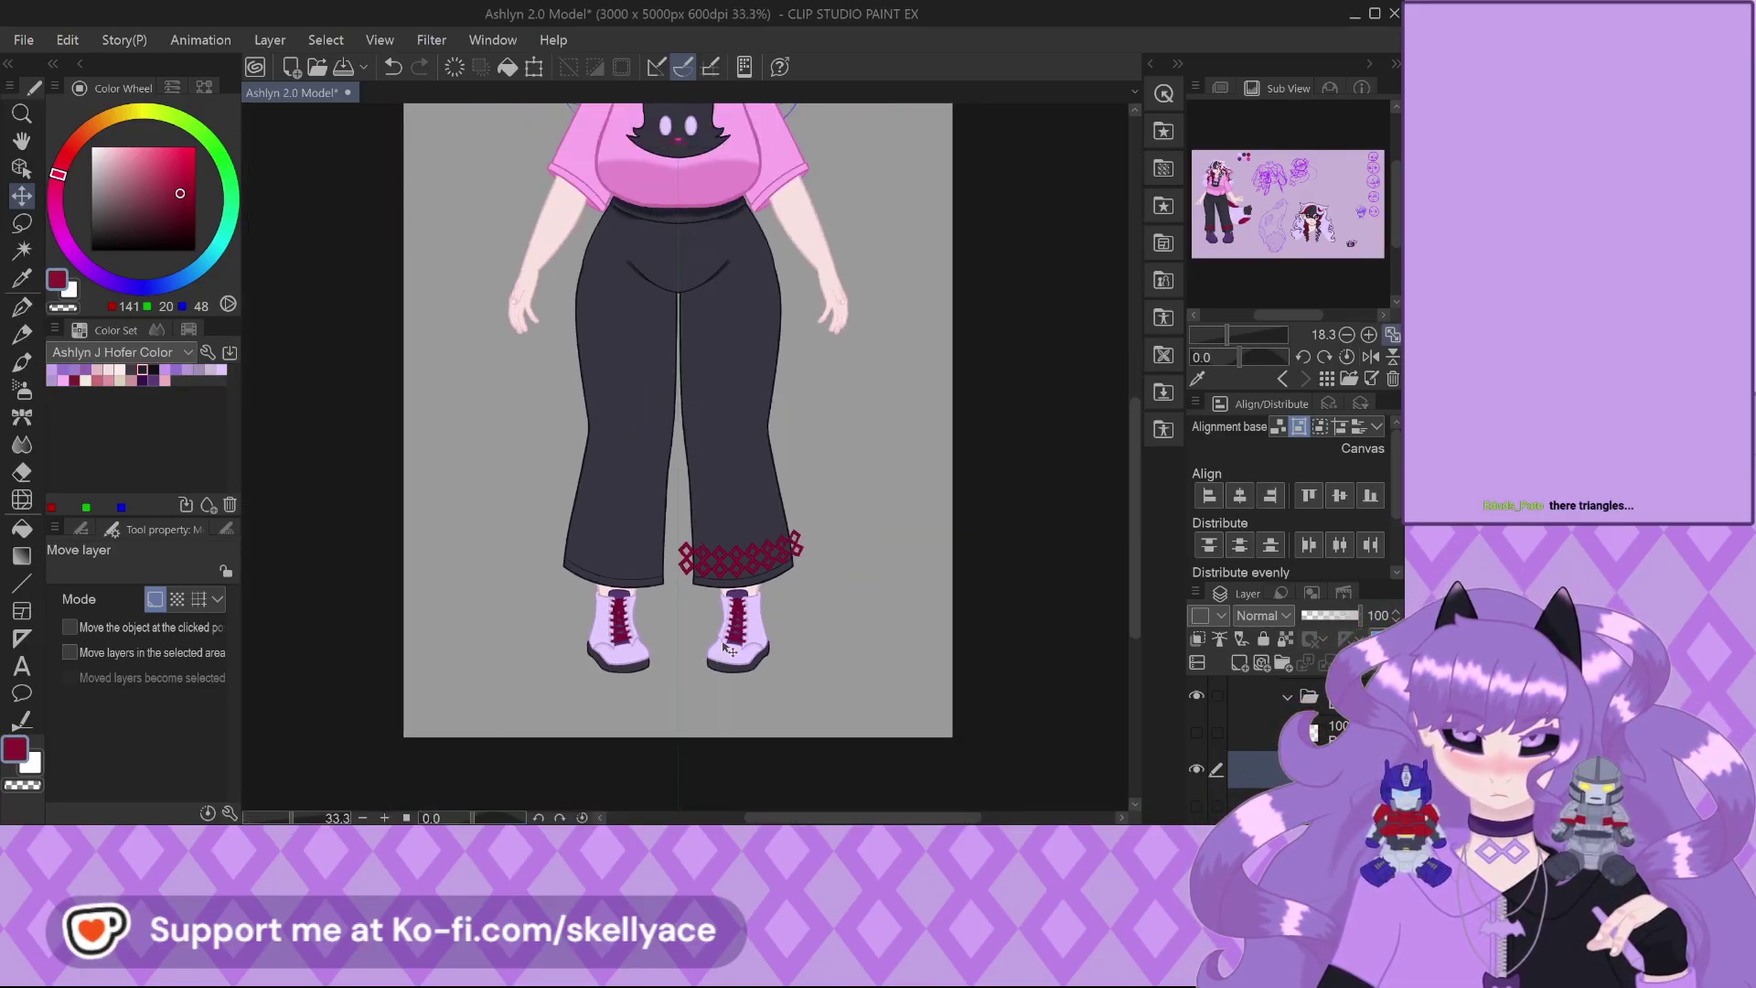
scroll(686, 344, "up", 3)
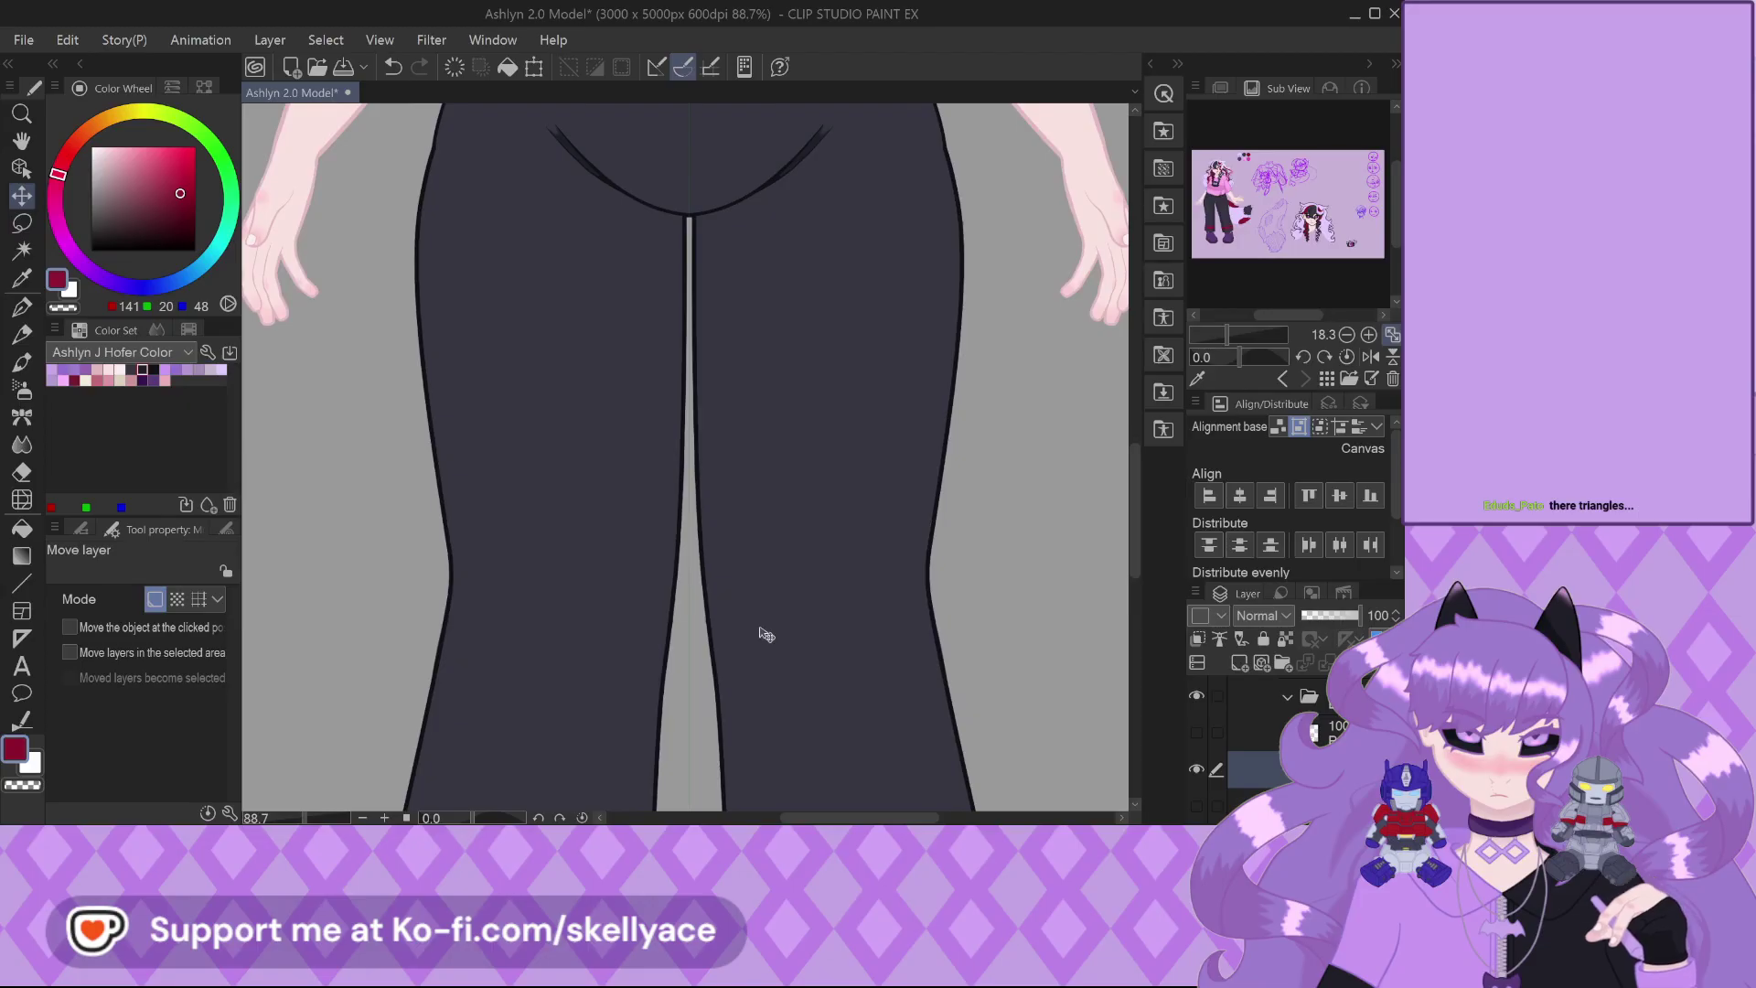
scroll(770, 635, "down", 2)
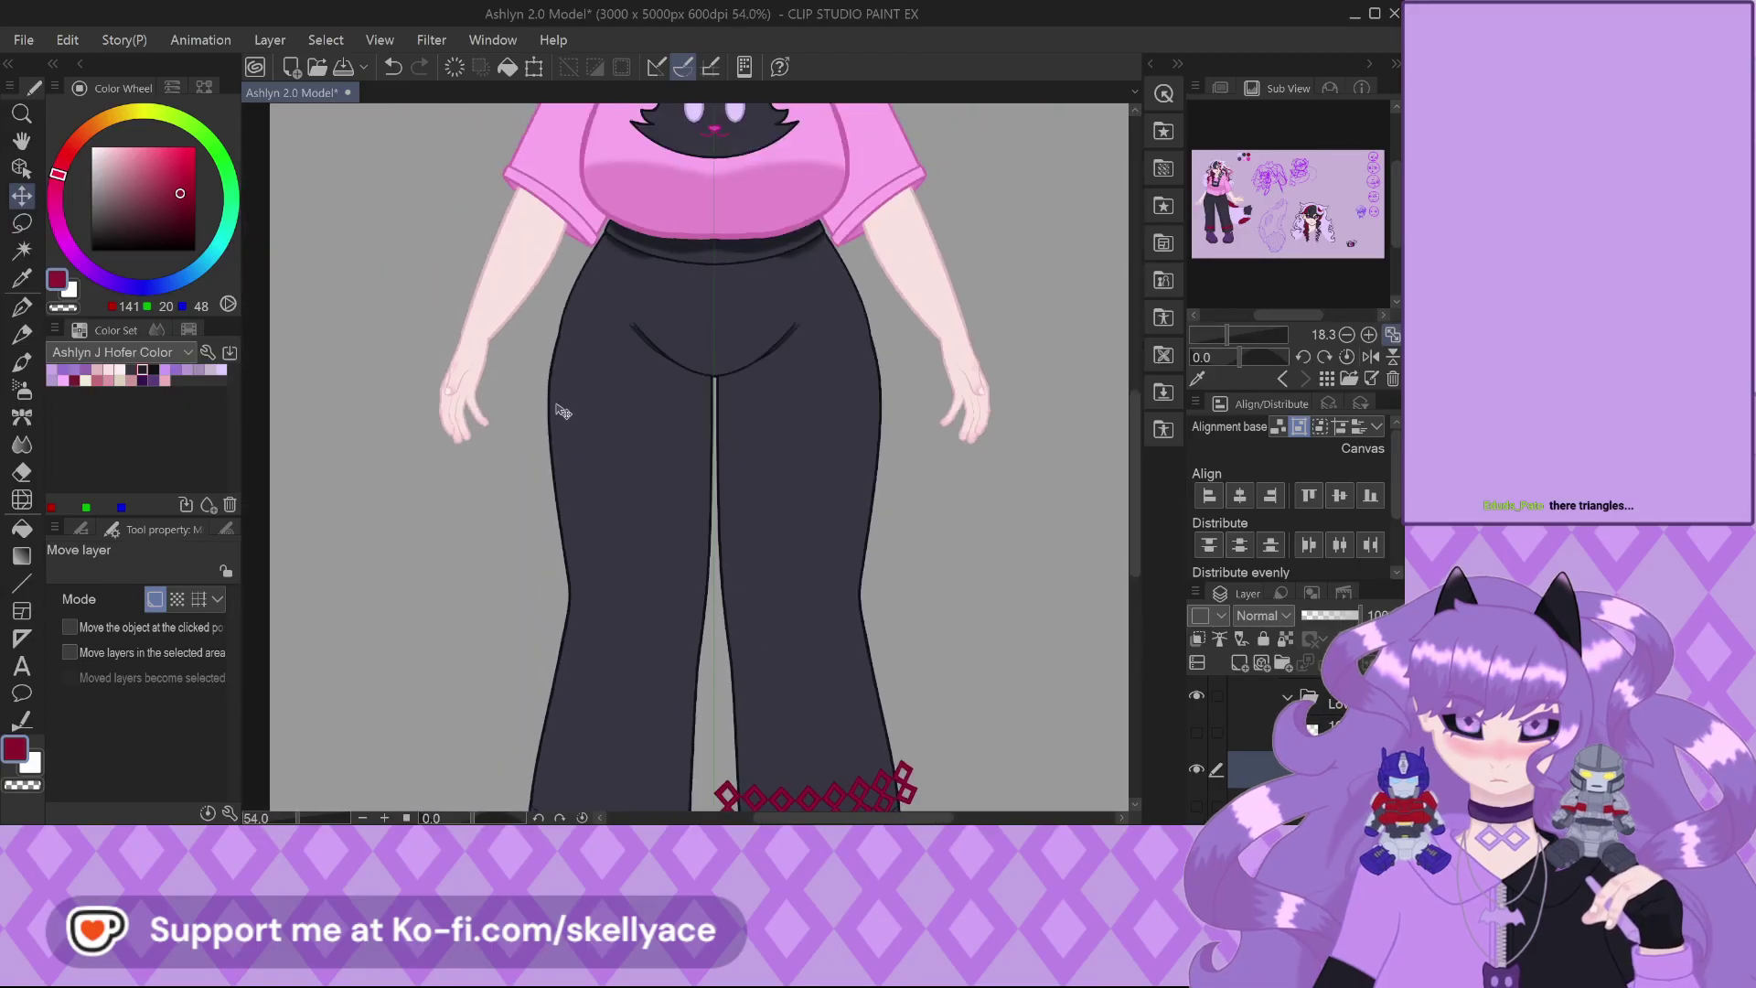
scroll(563, 411, "down", 2)
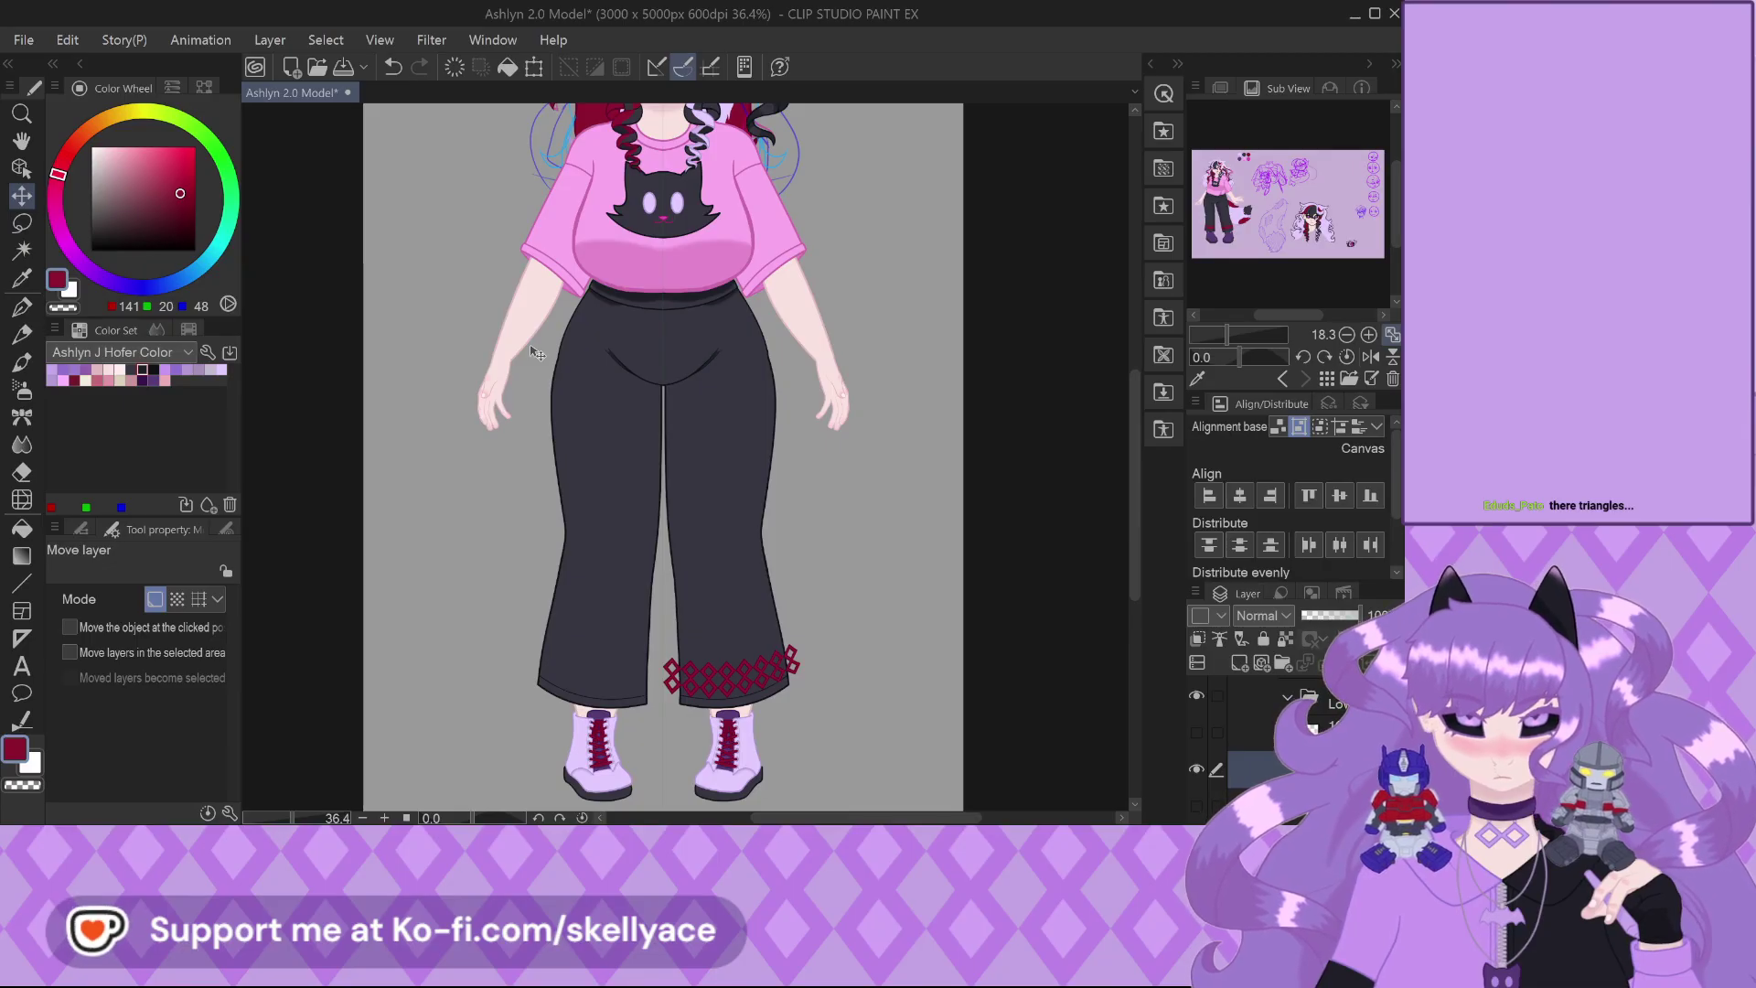
Enlarge the reference image and center it on the pants' waist and upper legs
scroll(1229, 199, "up", 7)
scroll(1229, 199, "up", 2)
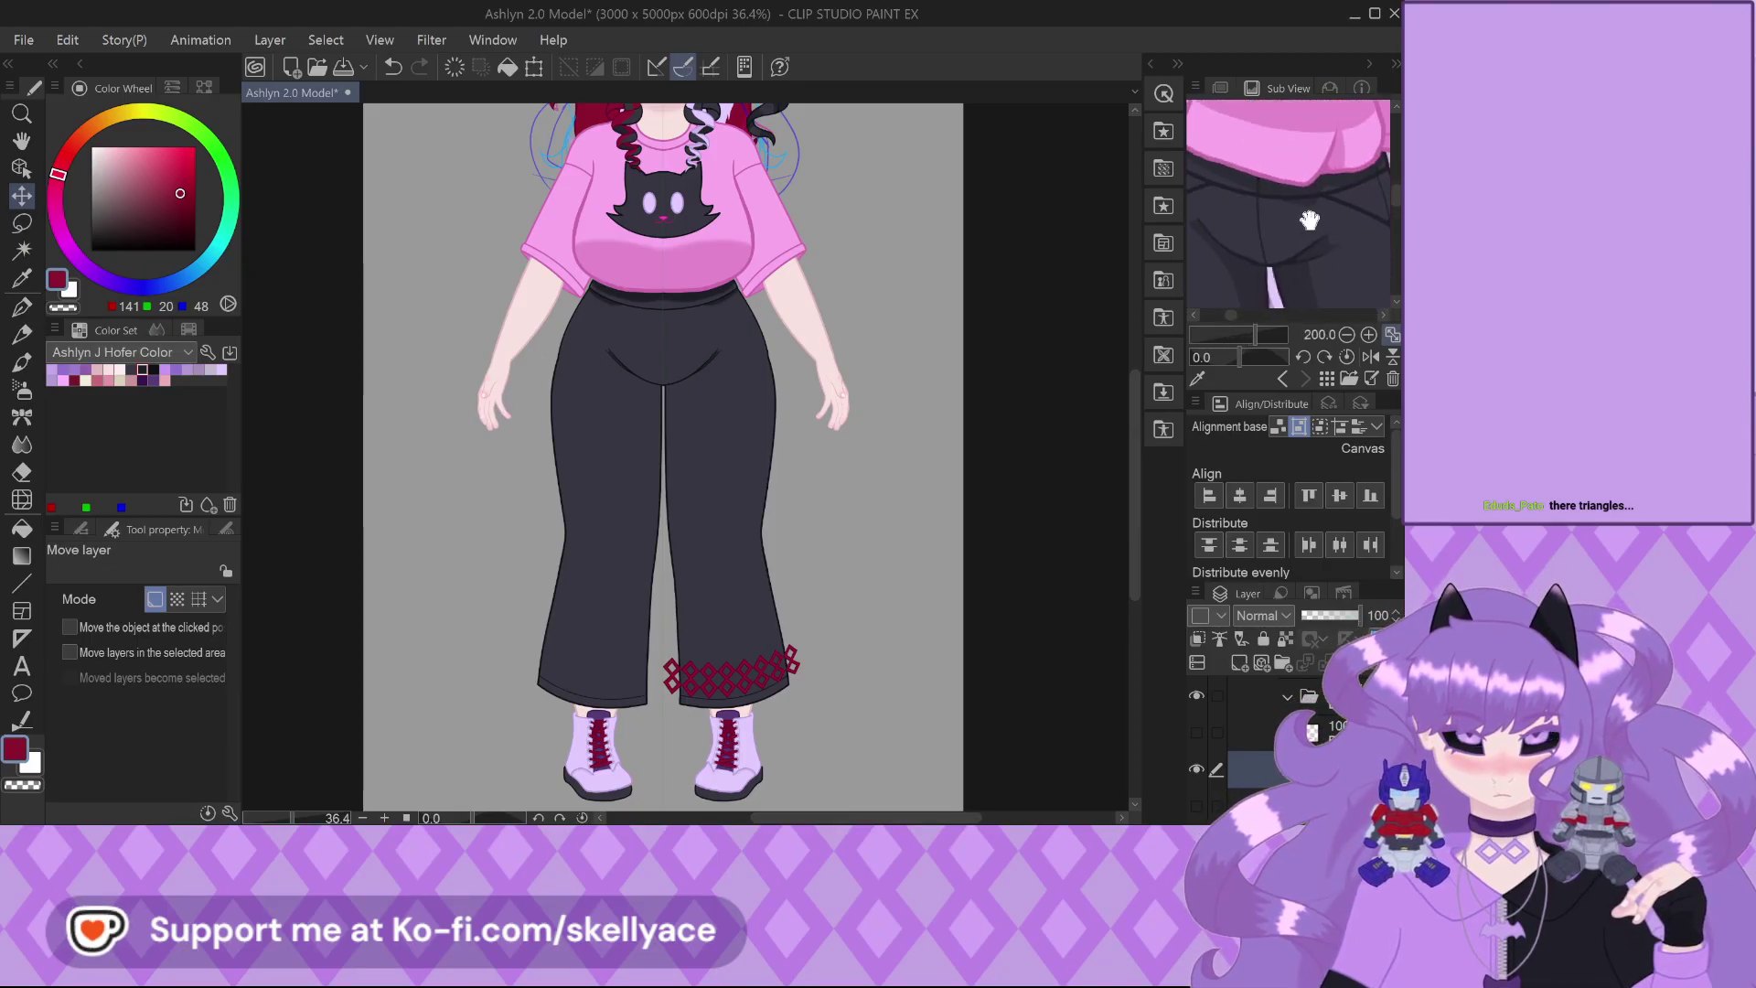
left_click_drag(1228, 200, 1309, 158)
scroll(1308, 159, "down", 2)
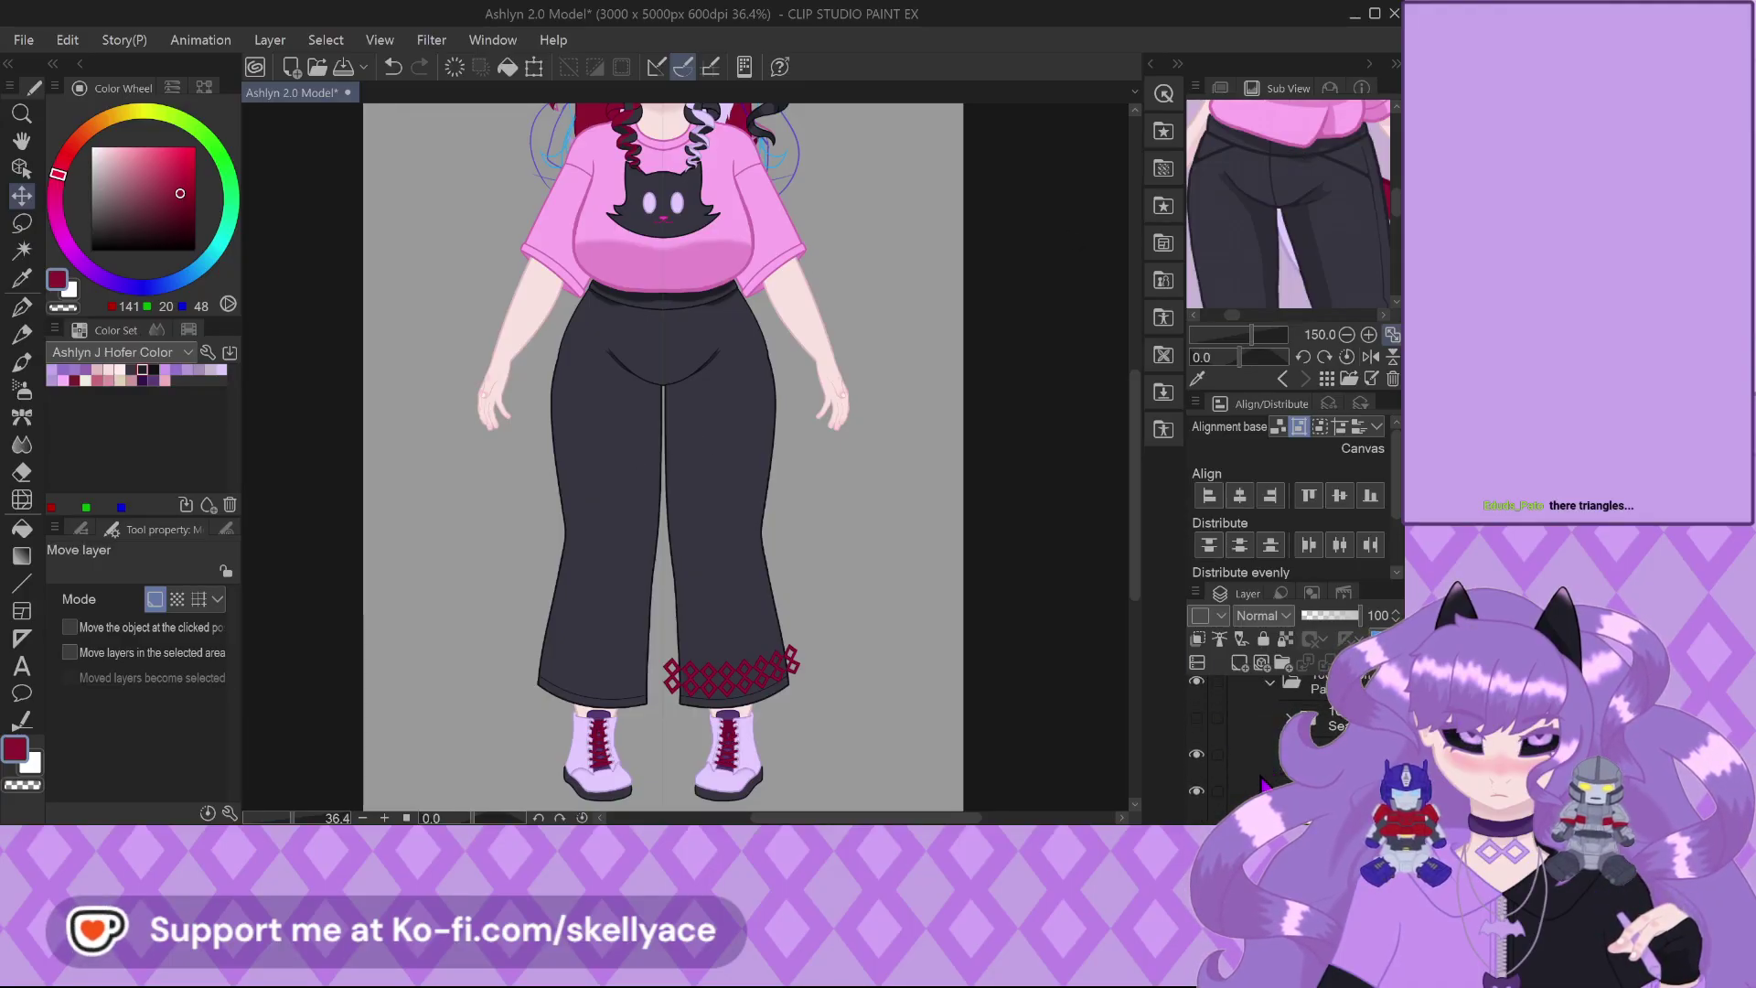
left_click(1258, 791)
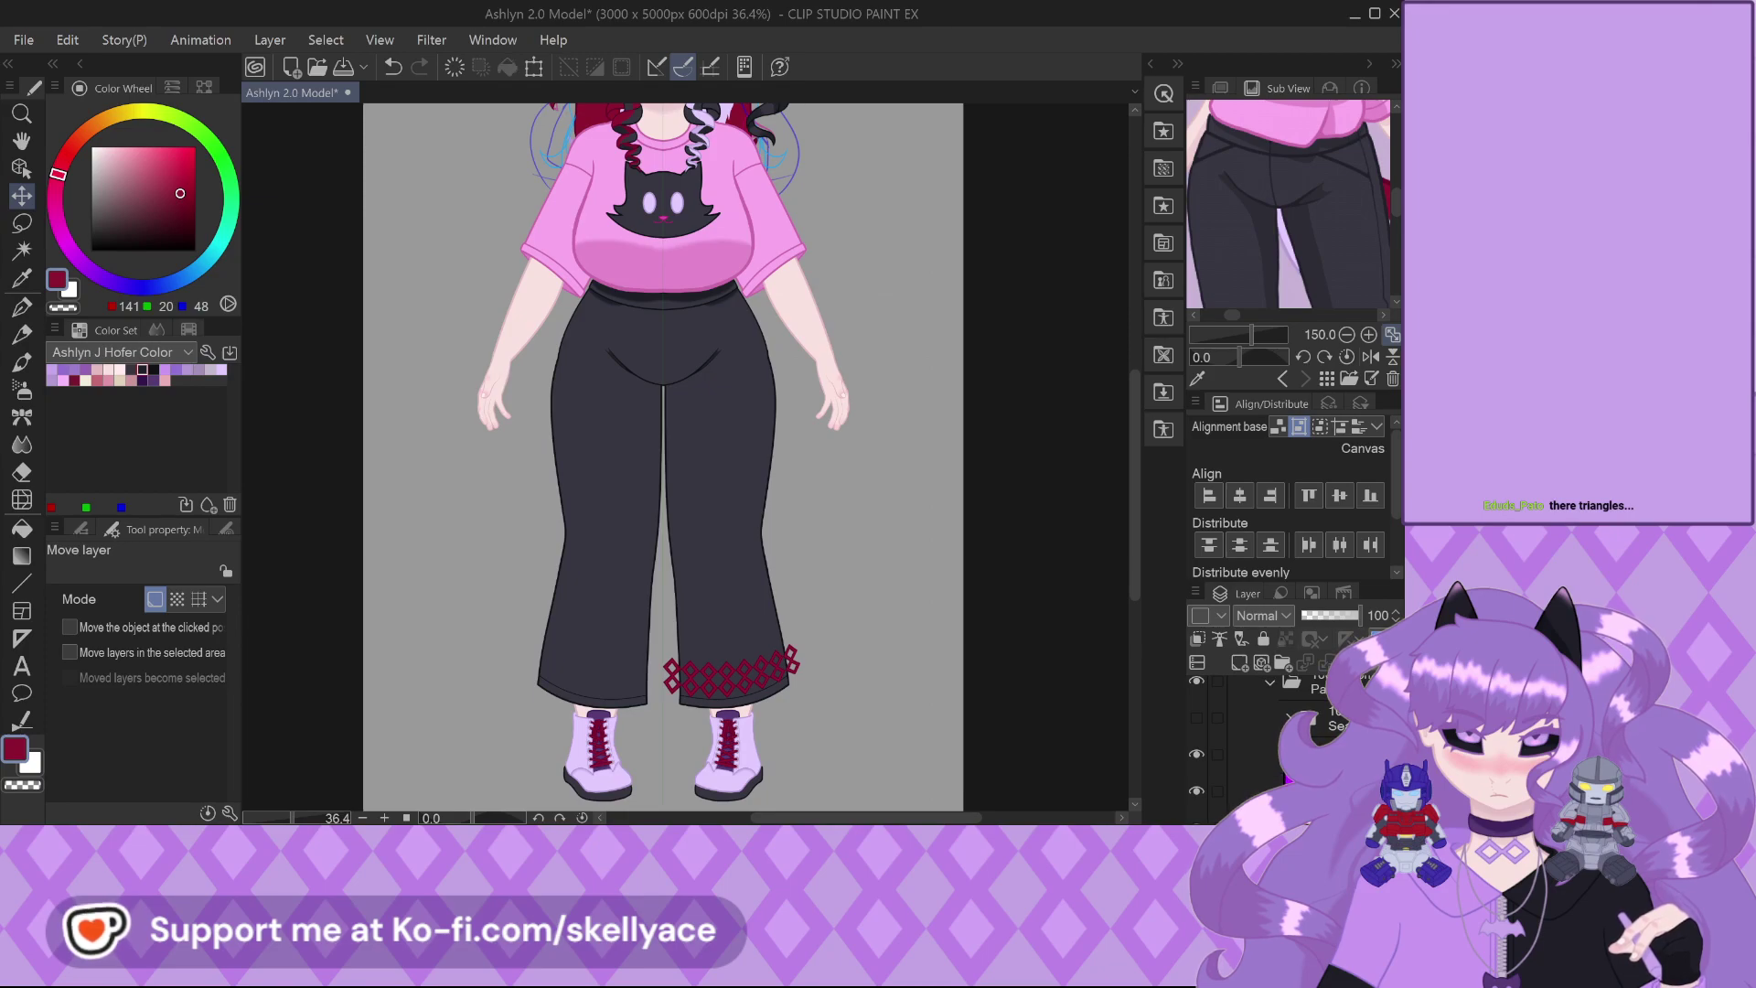
scroll(1262, 750, "up", 1)
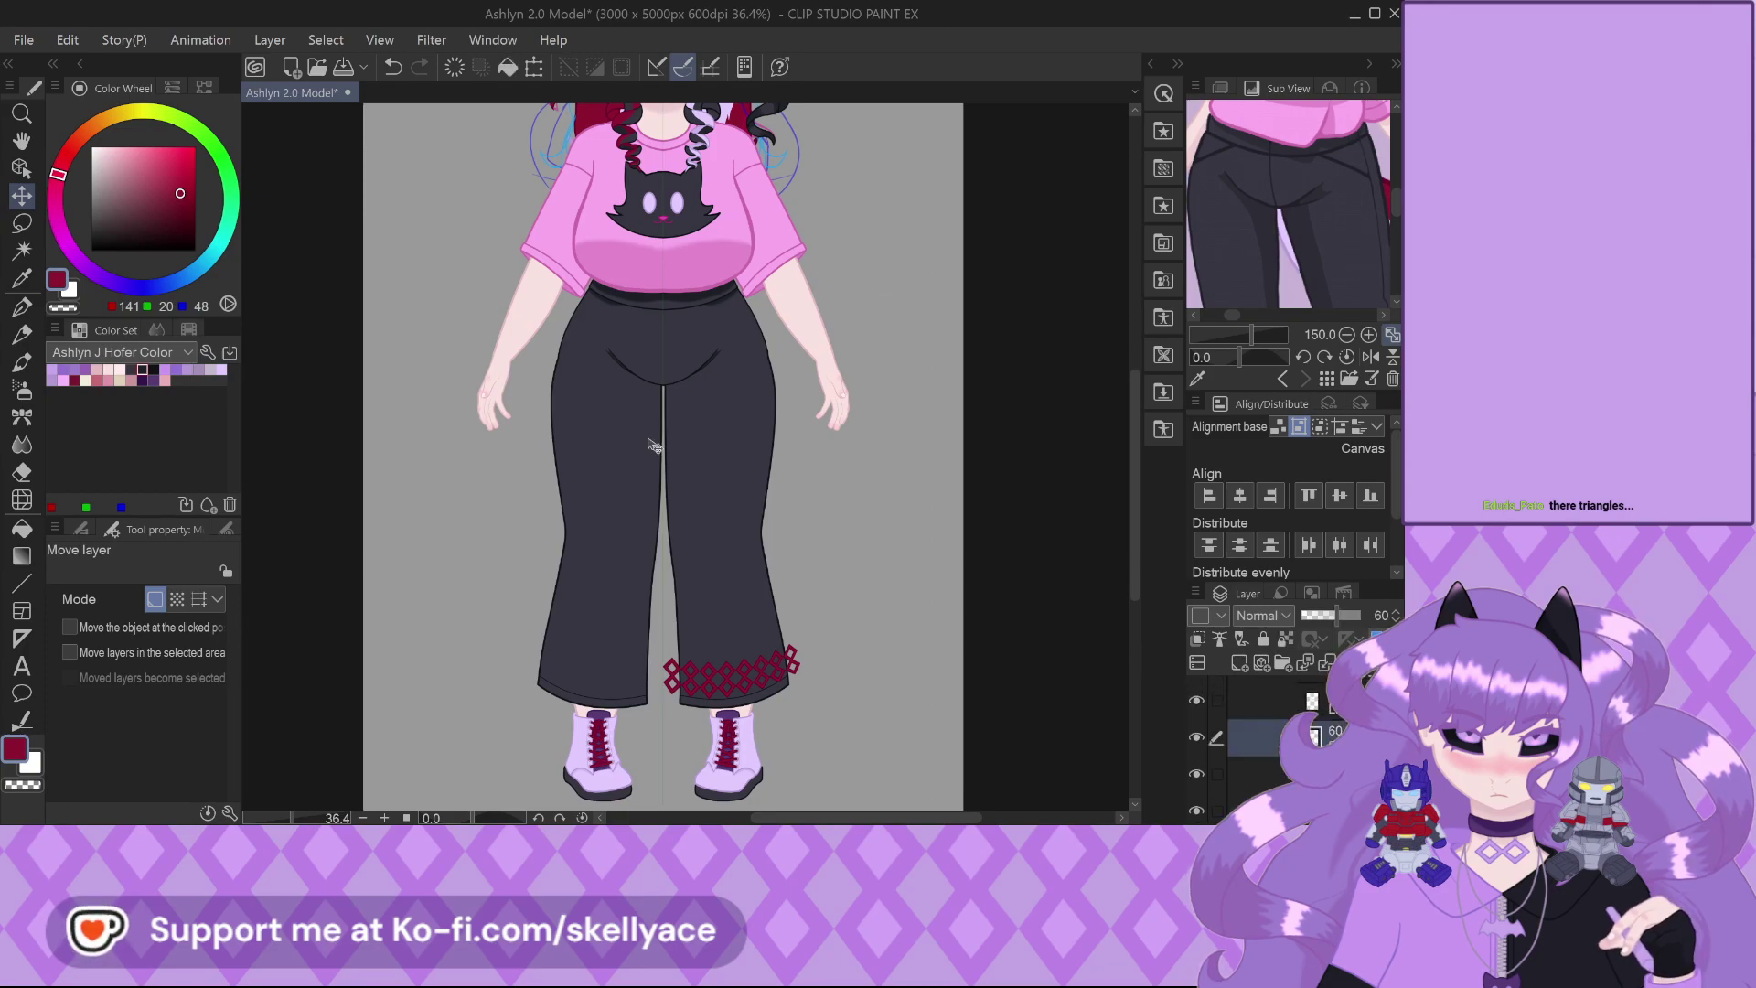
scroll(688, 472, "up", 4)
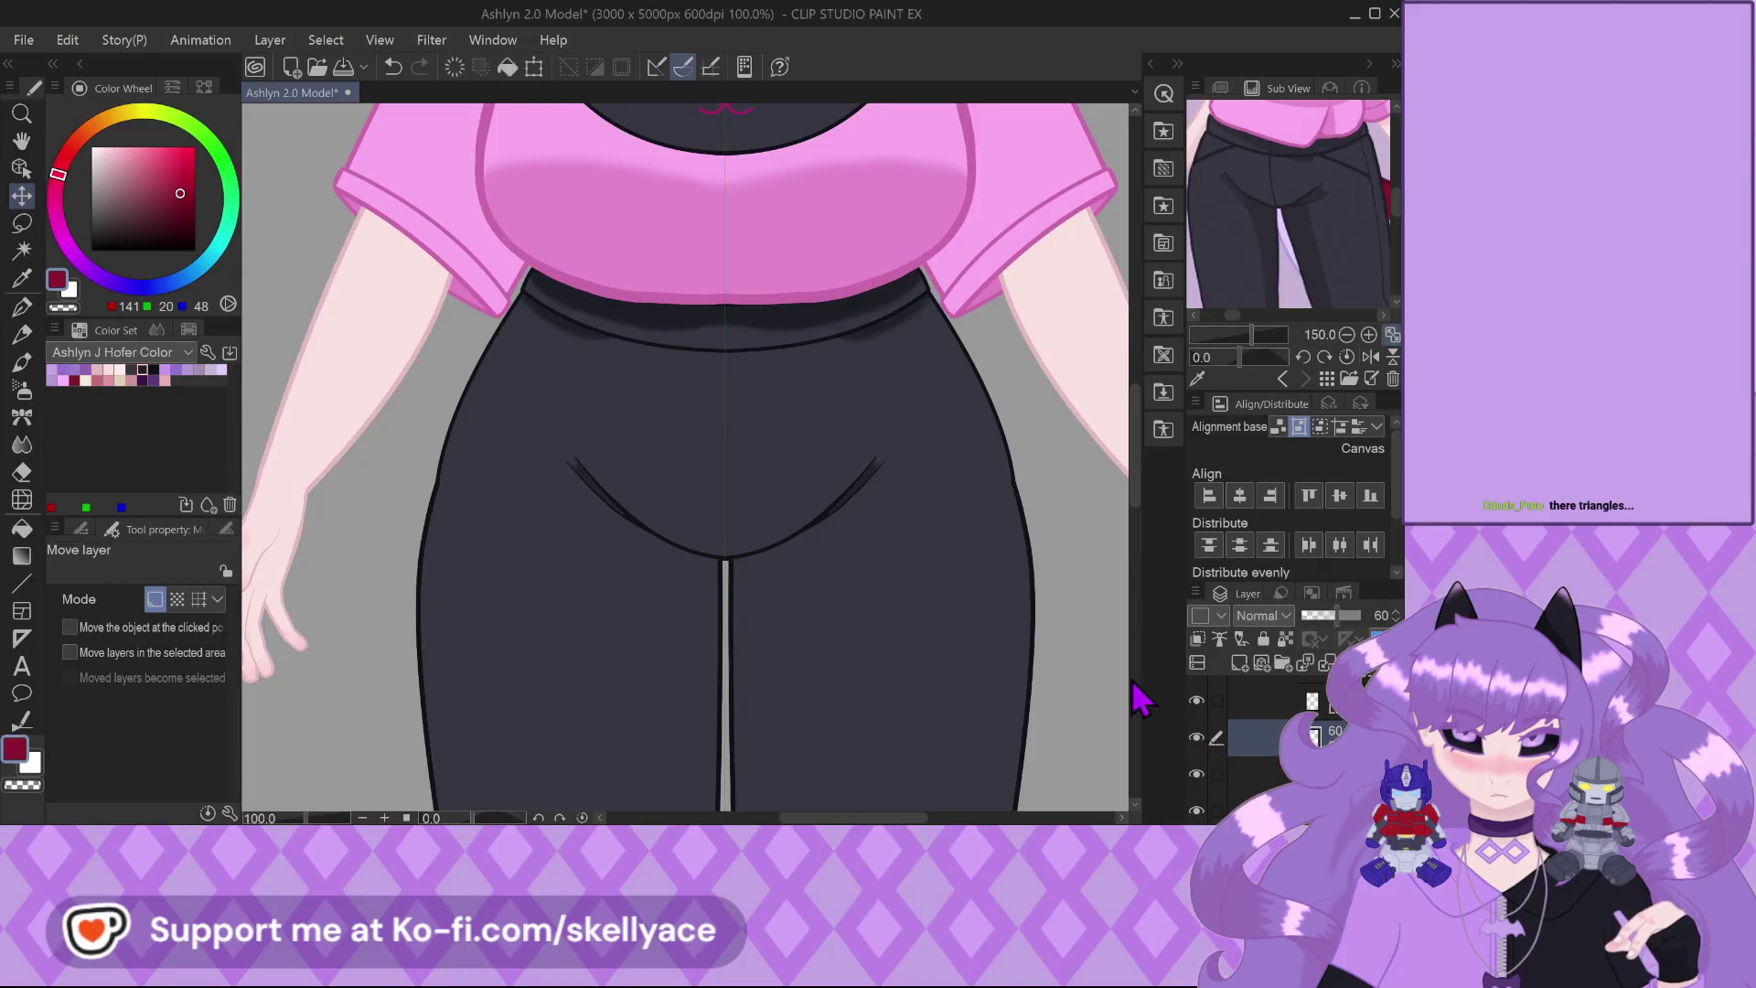
scroll(709, 313, "up", 2)
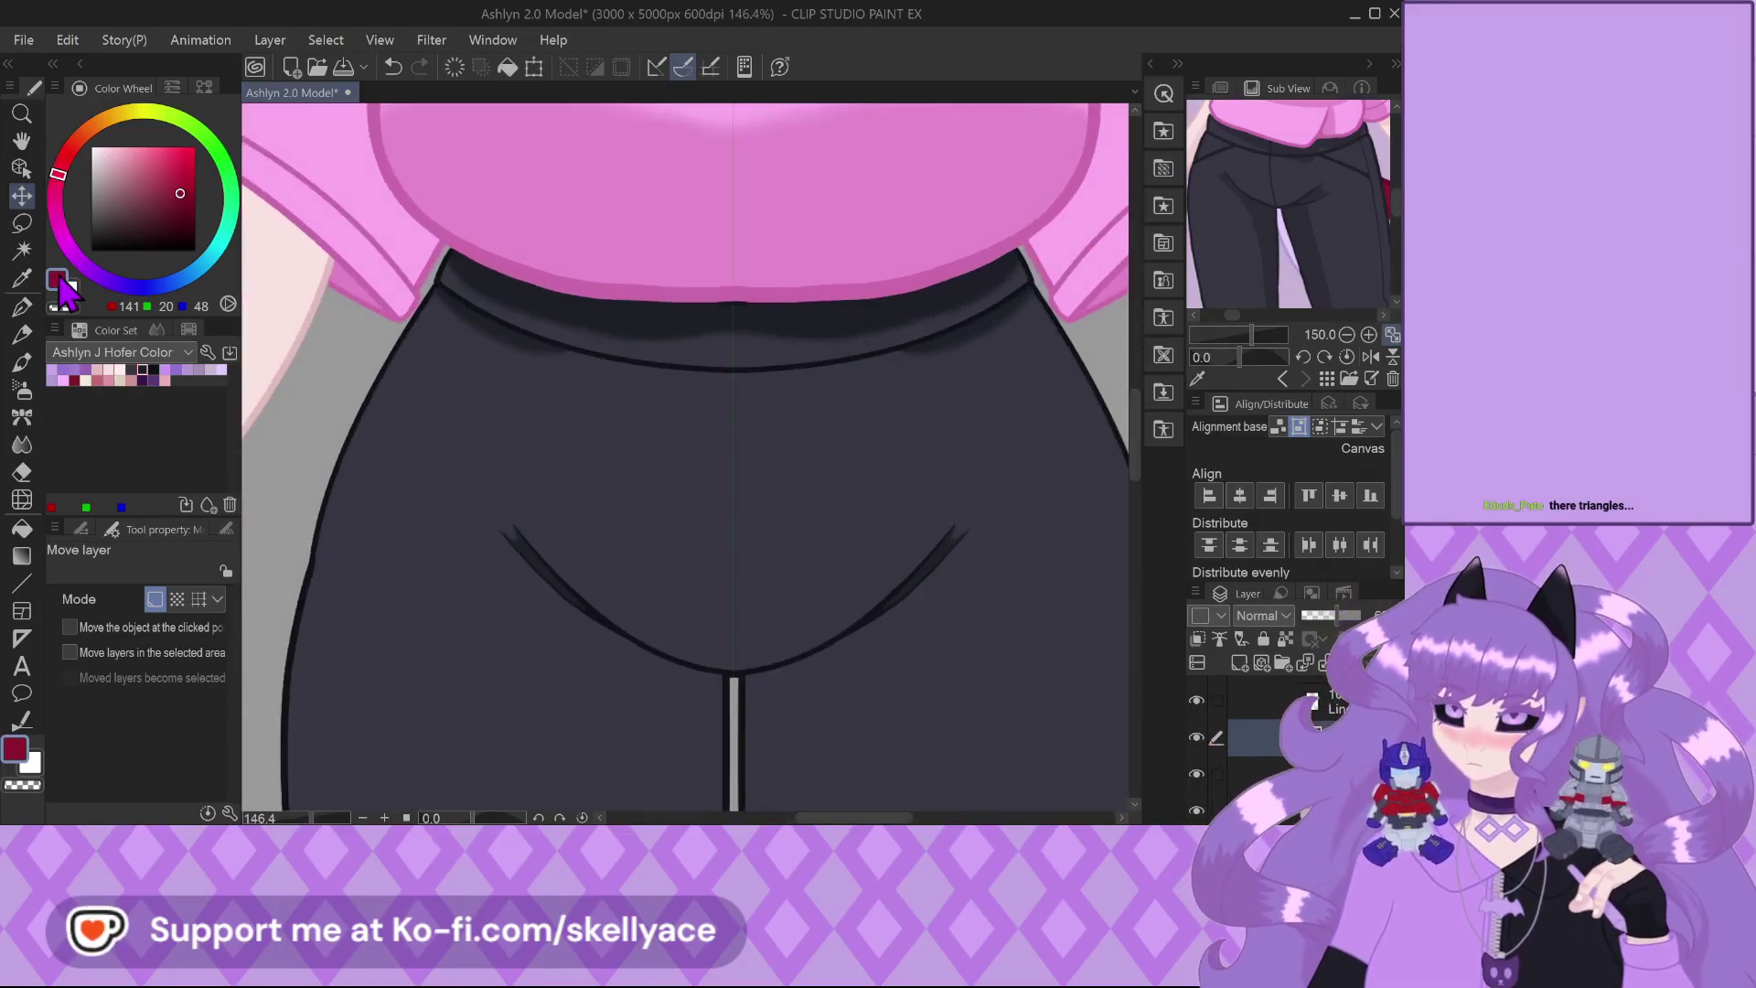
left_click(22, 222)
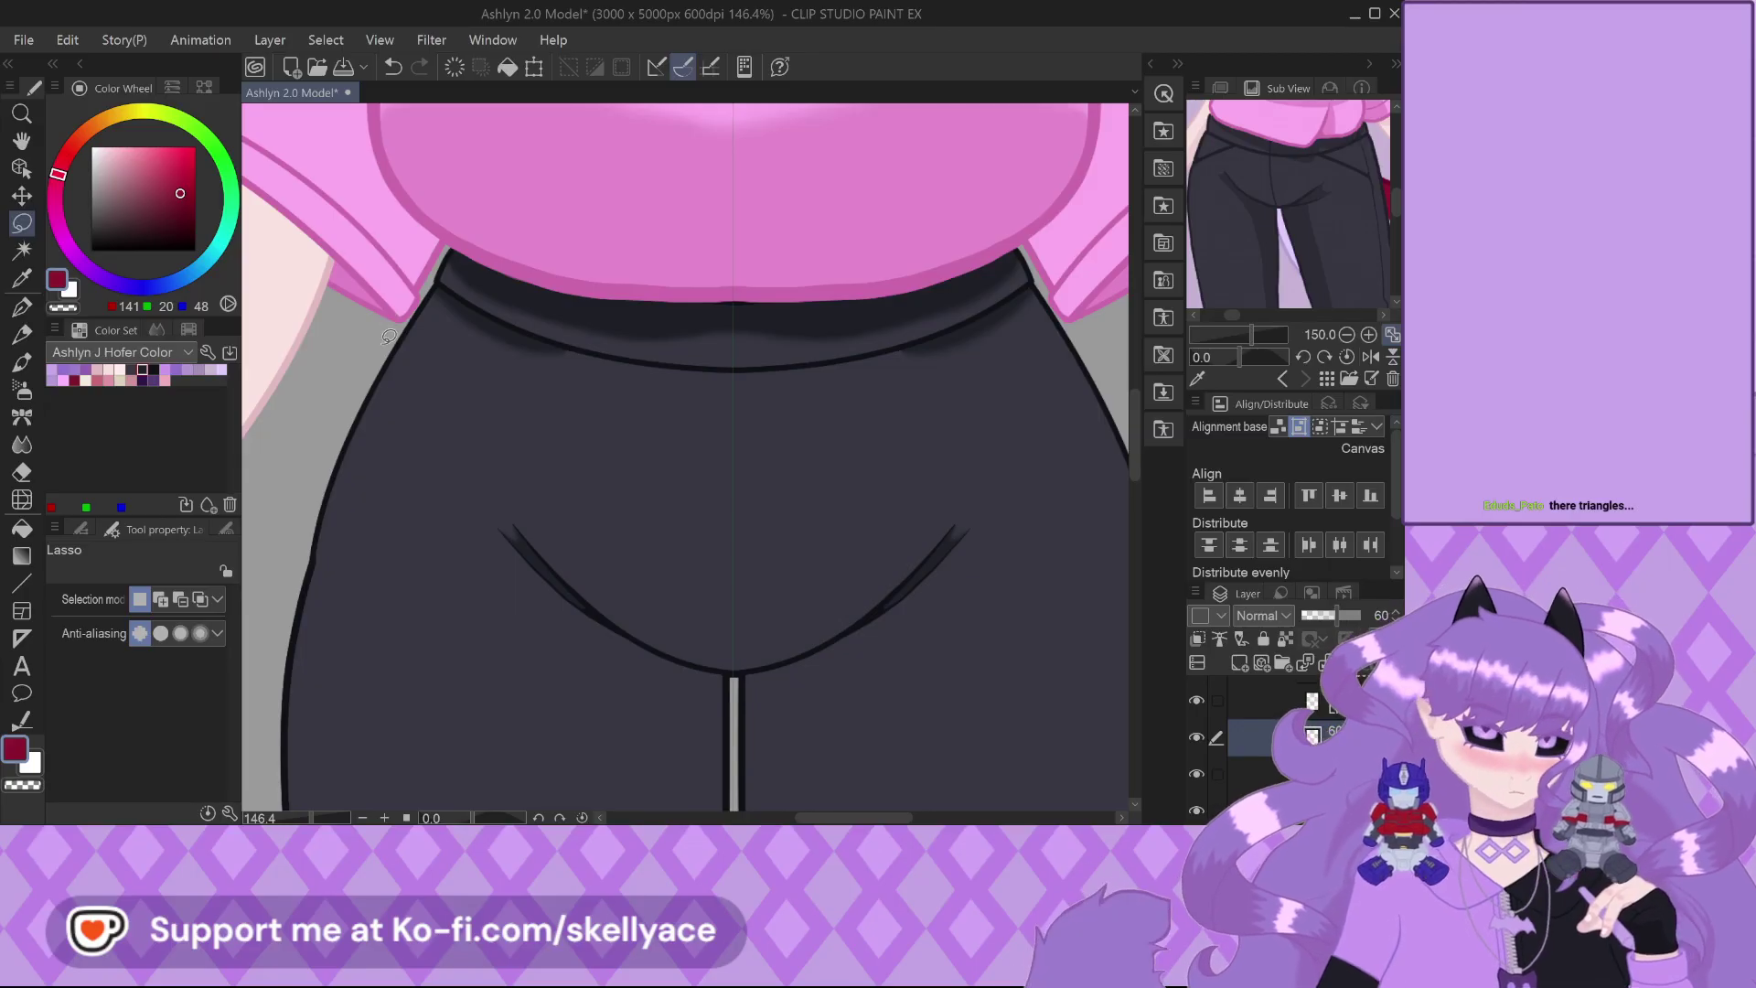
scroll(392, 365, "down", 2)
mouse_move(1006, 361)
left_mouse_down()
mouse_move(756, 502)
mouse_move(367, 457)
left_mouse_up()
key("ctrl+d")
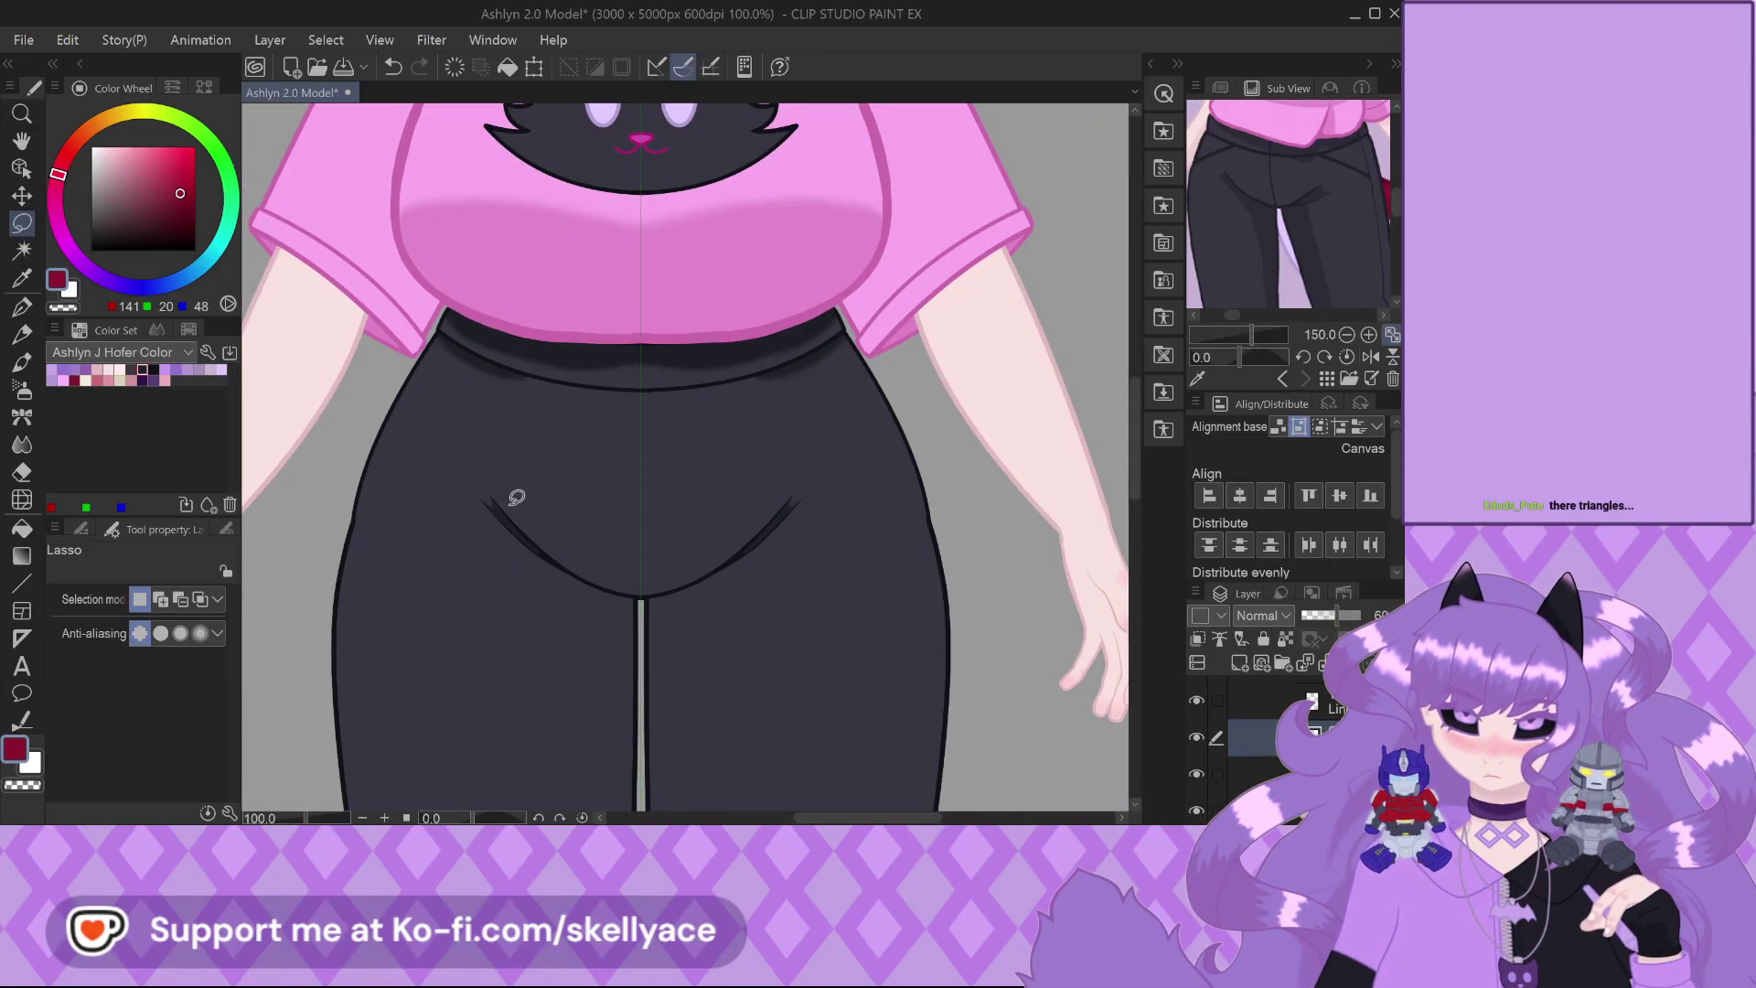
left_click_drag(436, 509, 782, 306)
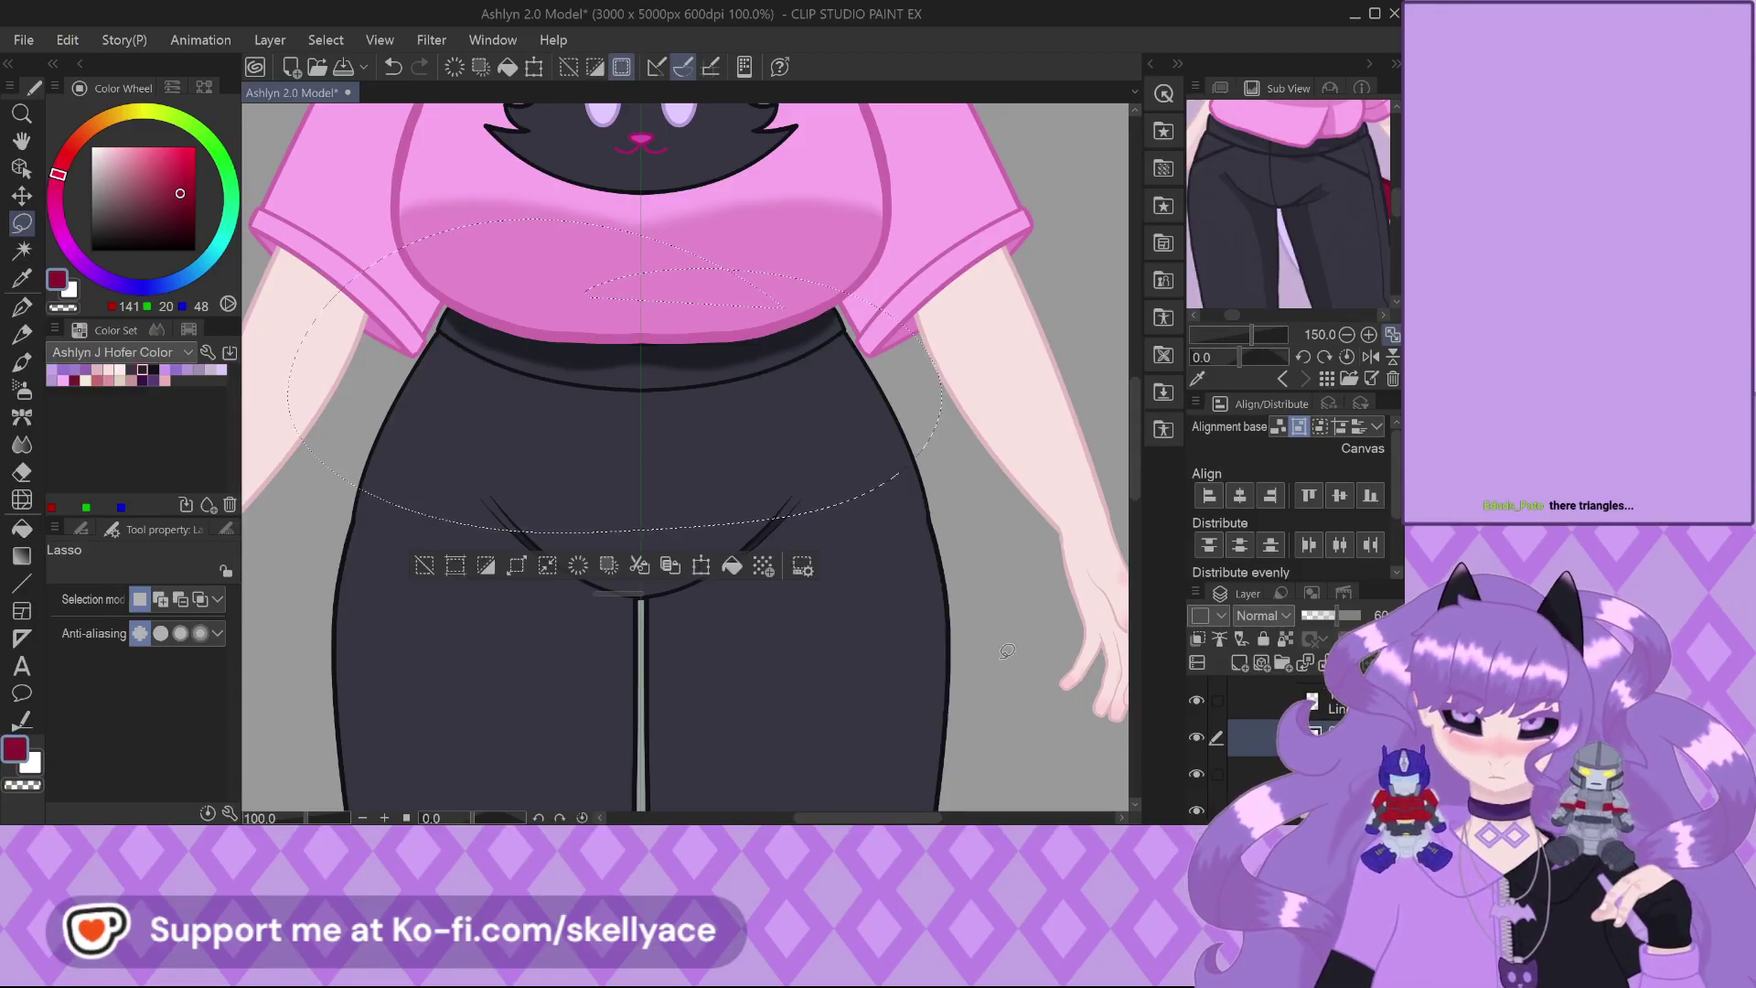
Show the hidden pocket and side seam details on the pants and clear the selection around the waist
scroll(1271, 731, "down", 2)
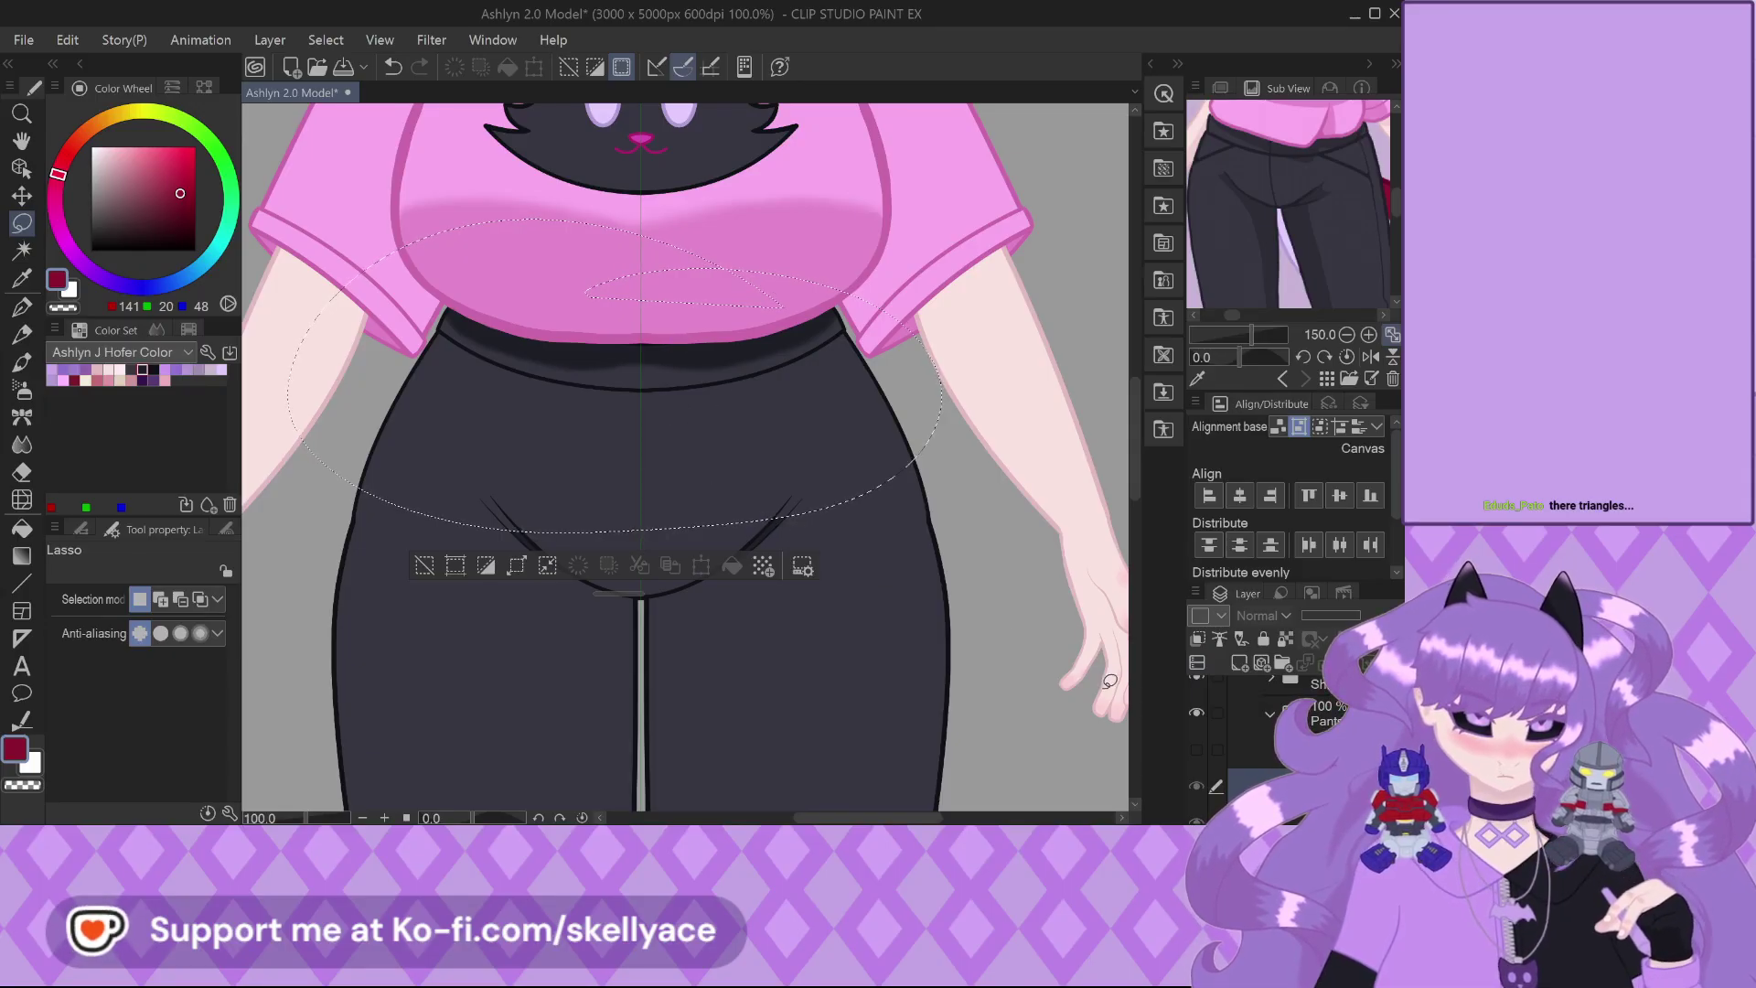
left_click(1195, 749)
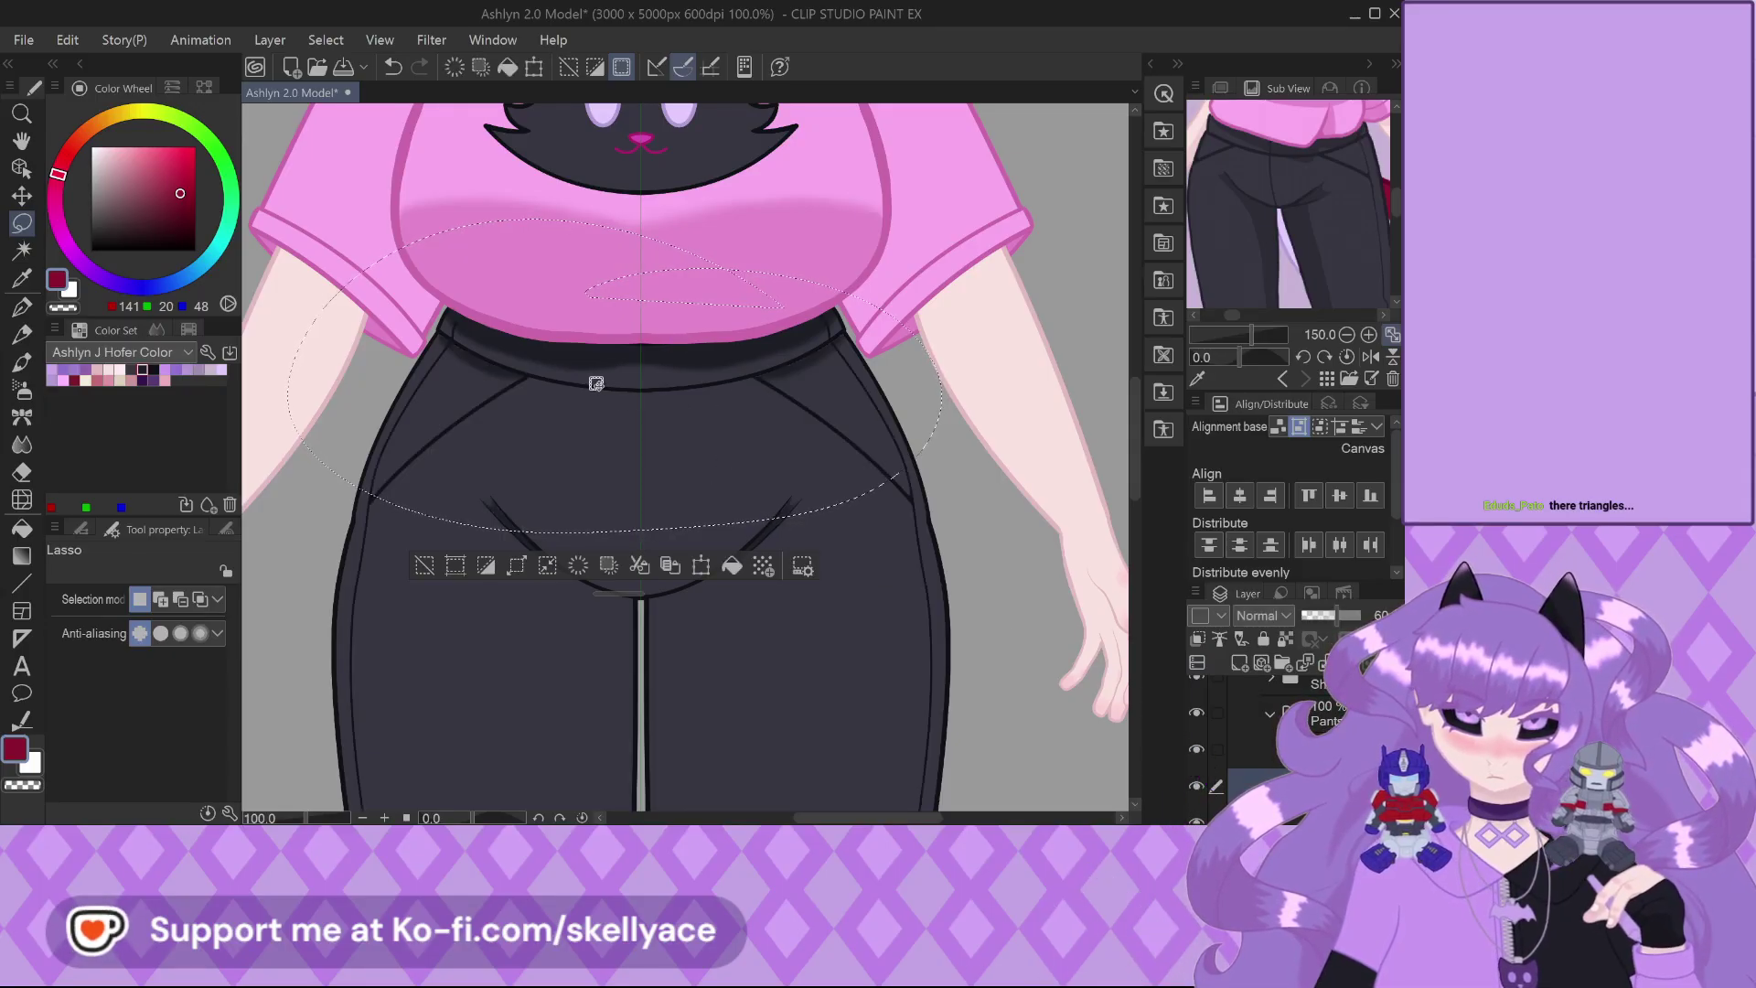
left_click(424, 567)
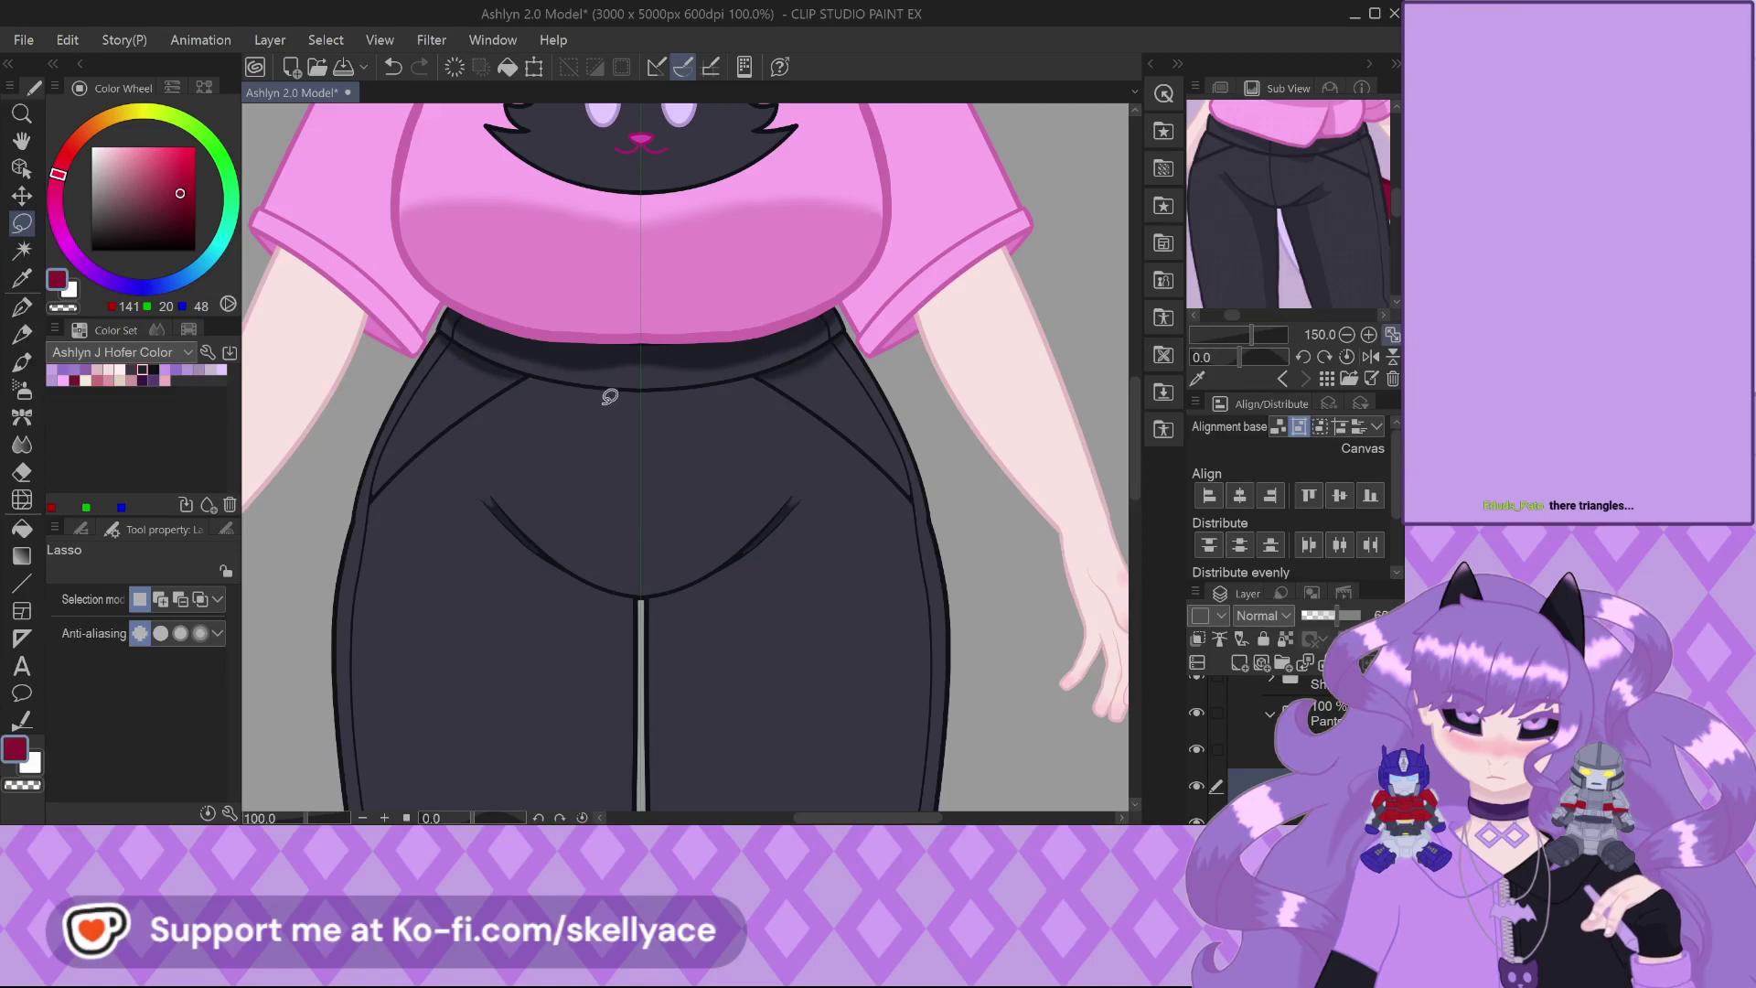
Examine the pocket and side seams against the waistband, both close up and on the full figure
scroll(609, 400, "up", 3)
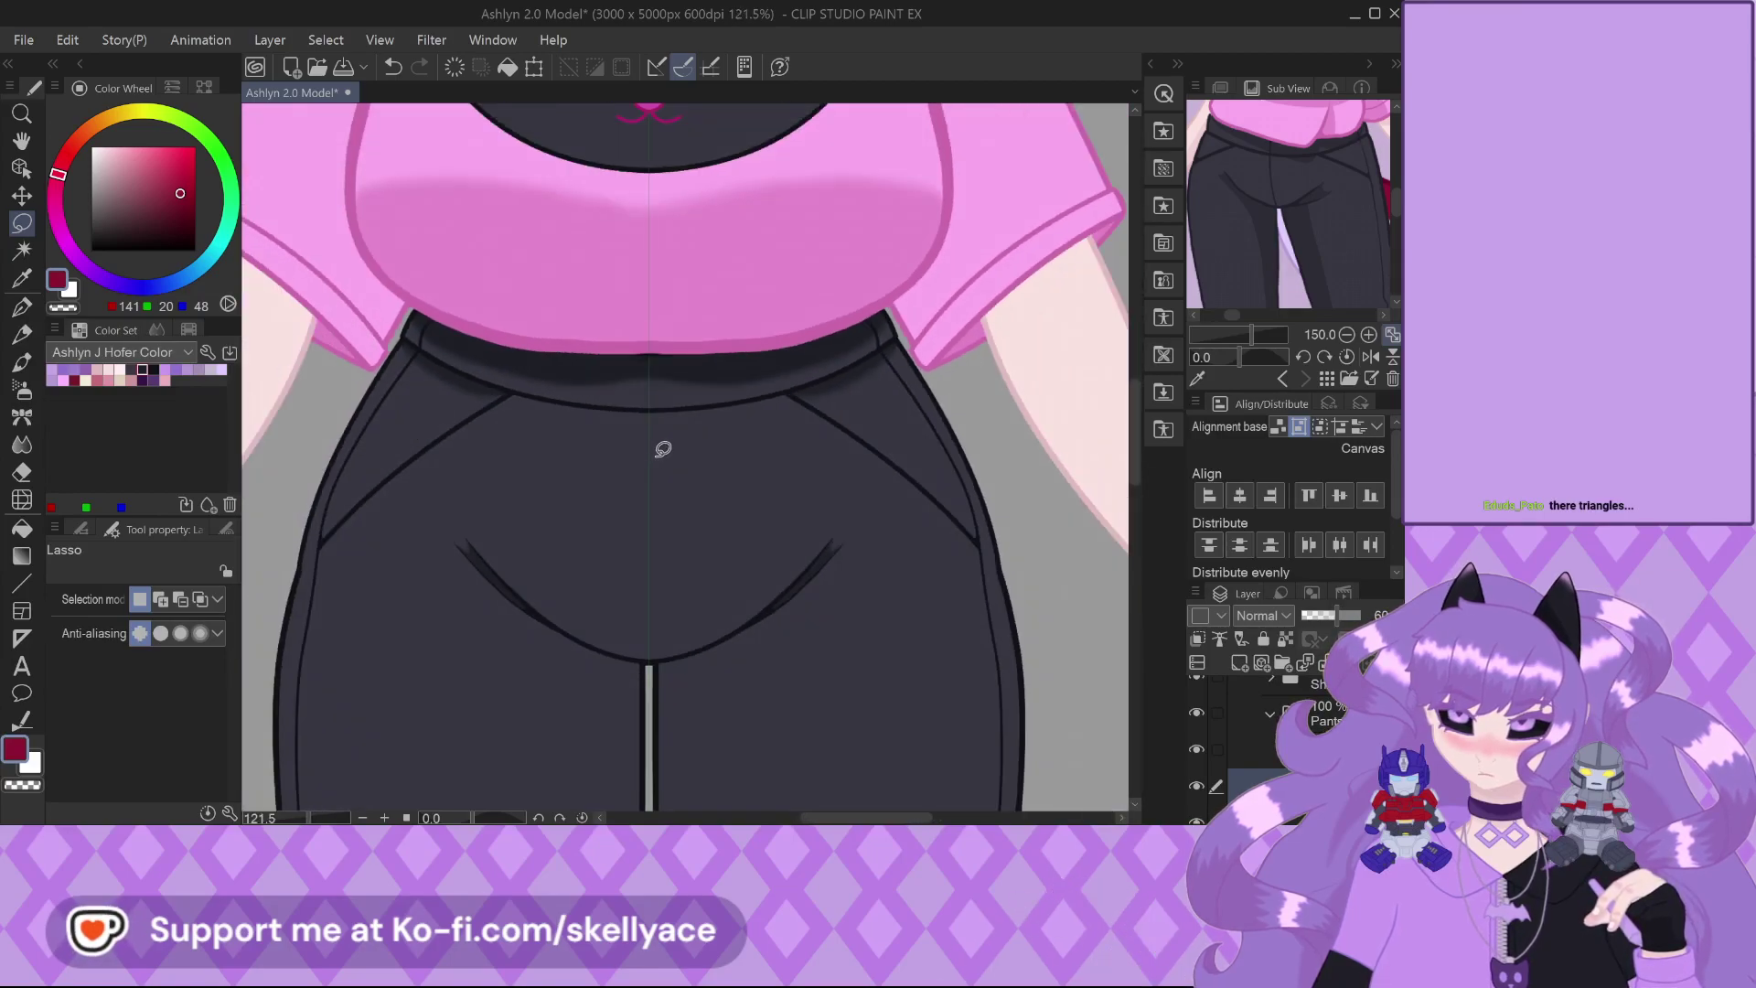
scroll(661, 450, "down", 2)
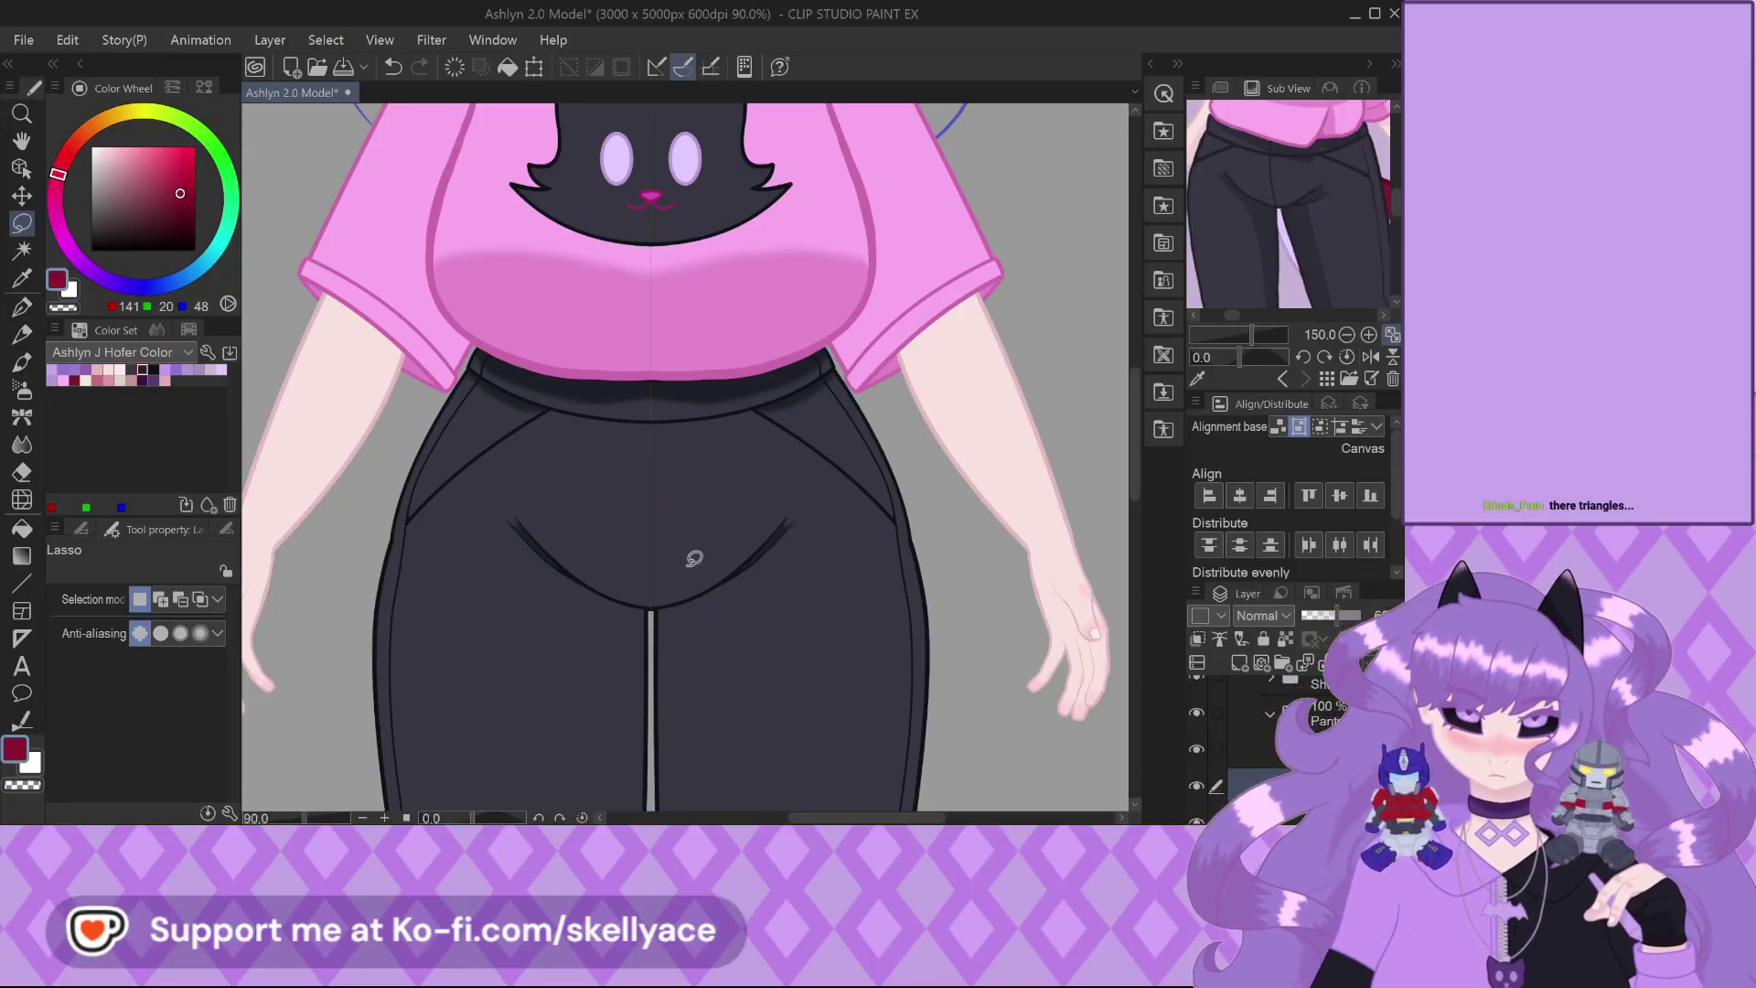
scroll(683, 520, "down", 6)
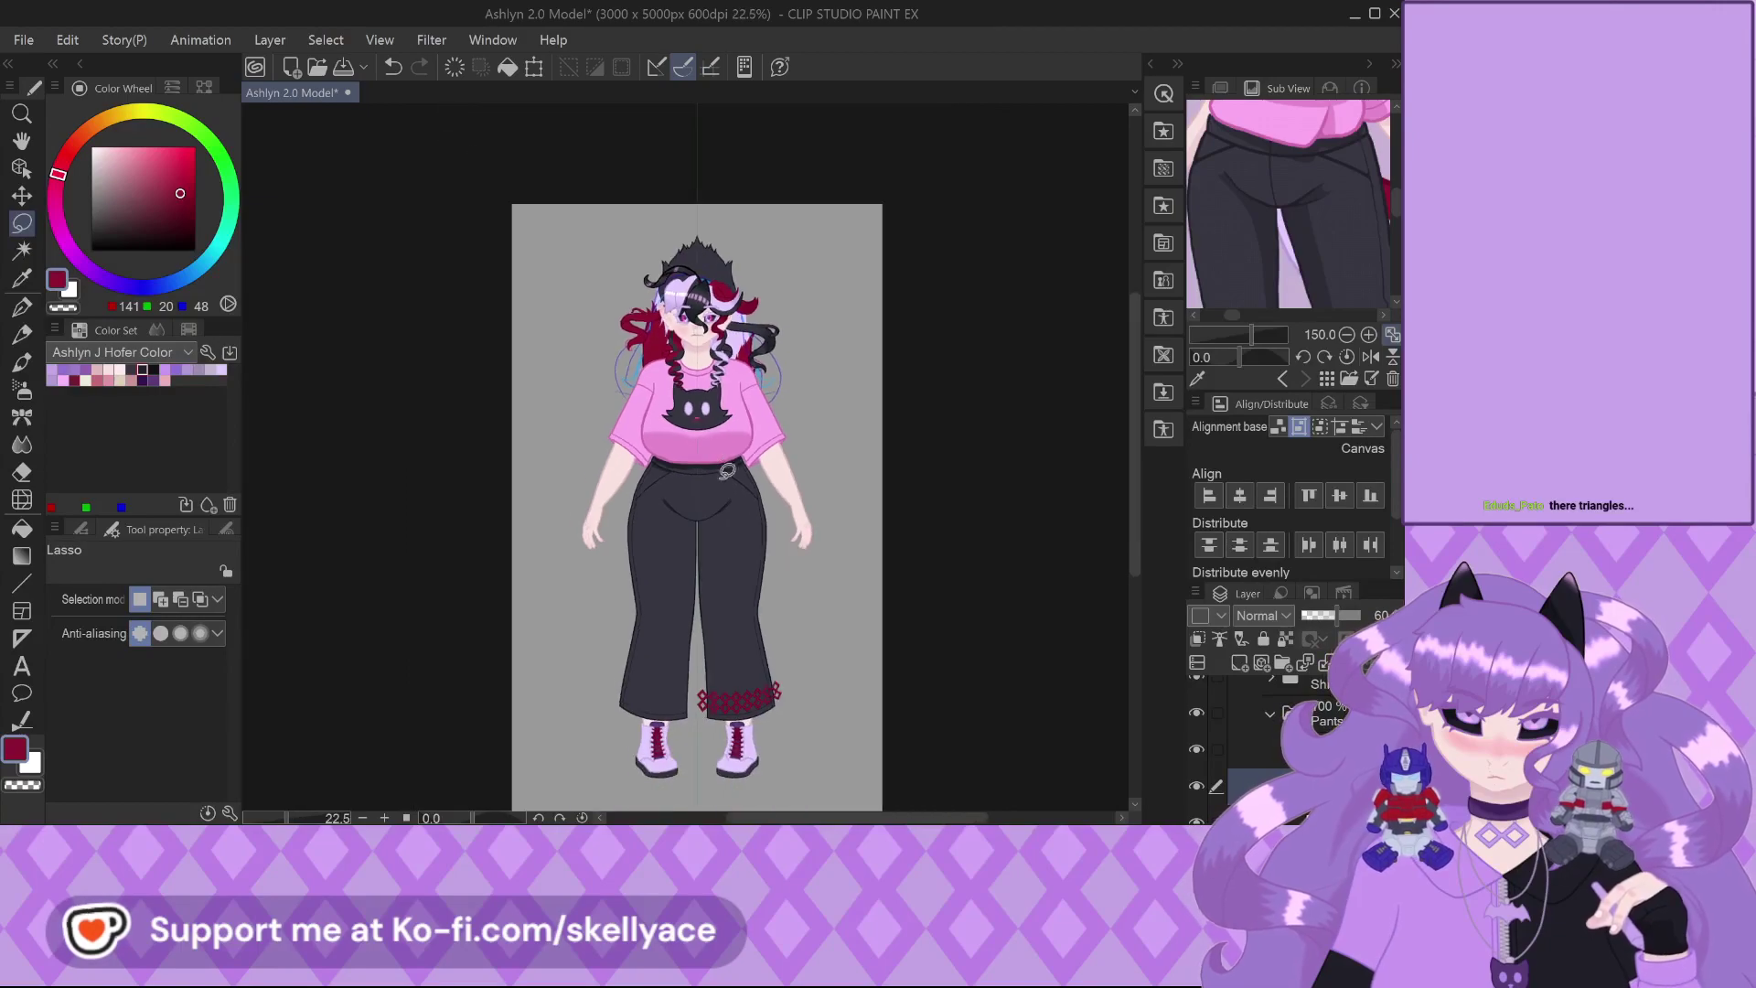
scroll(789, 635, "up", 6)
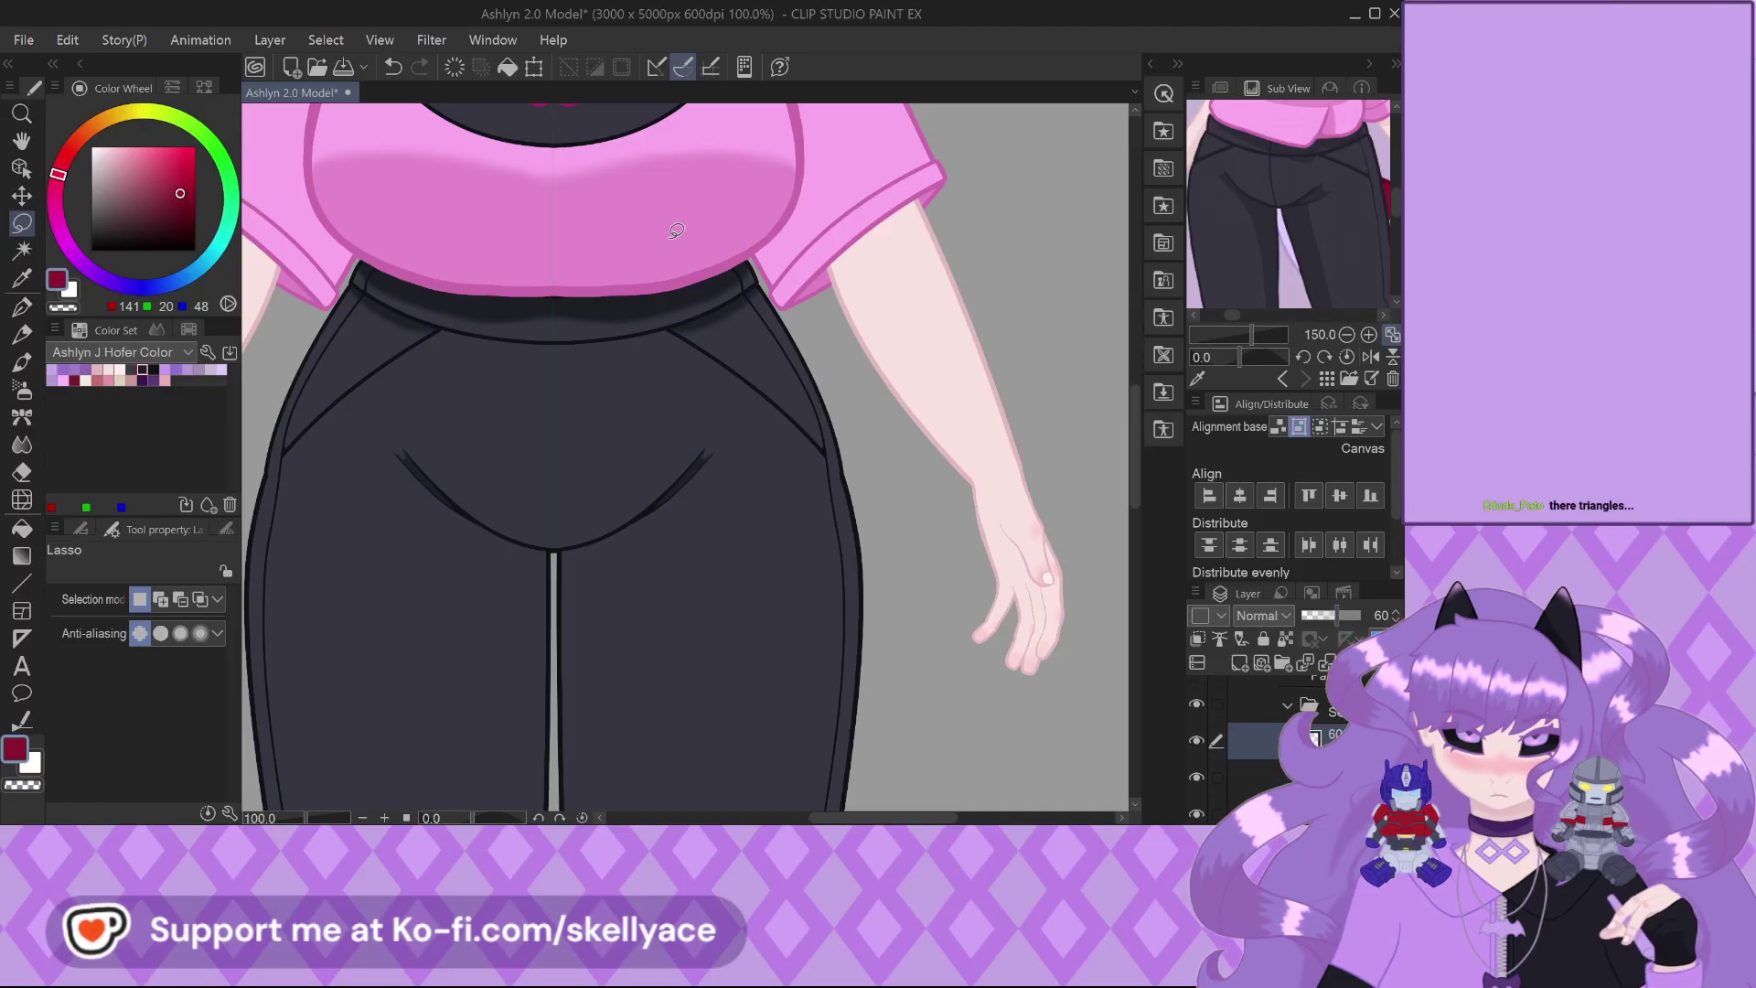
scroll(680, 235, "up", 10)
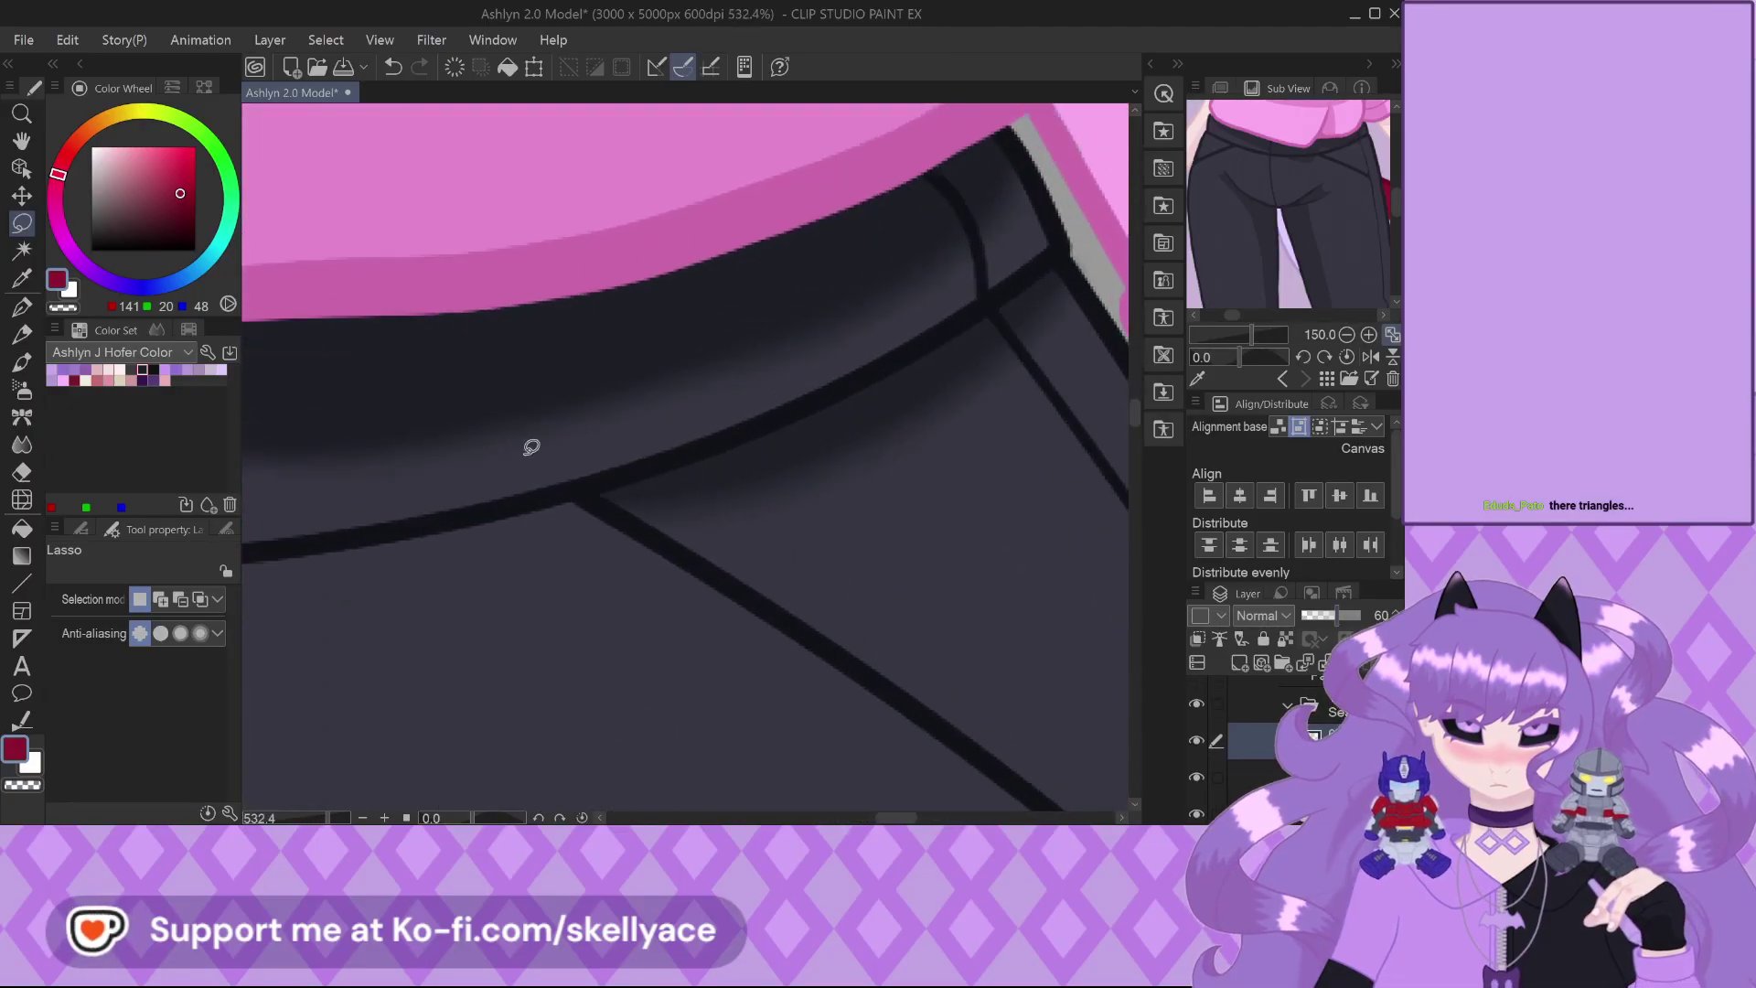
scroll(573, 425, "down", 7)
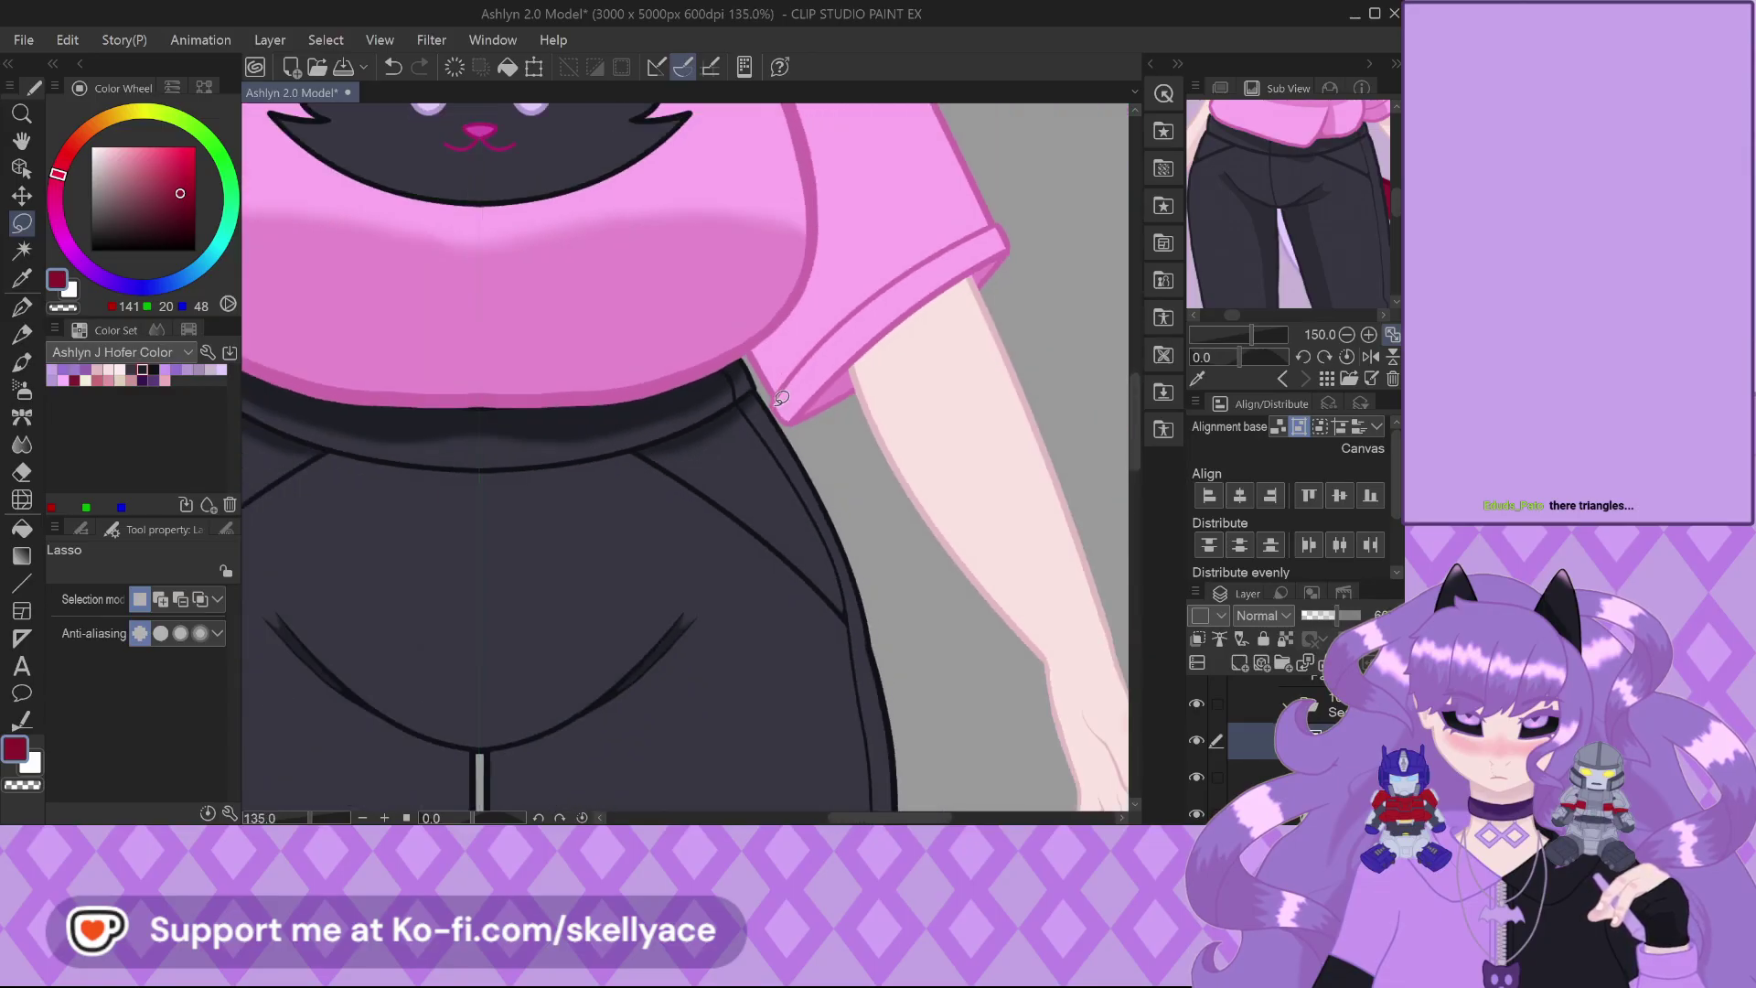
Remove the shading from the narrow side panel just below the waistband's outer corner with transparent 12 px pen strokes, undoing one stroke
scroll(782, 397, "up", 4)
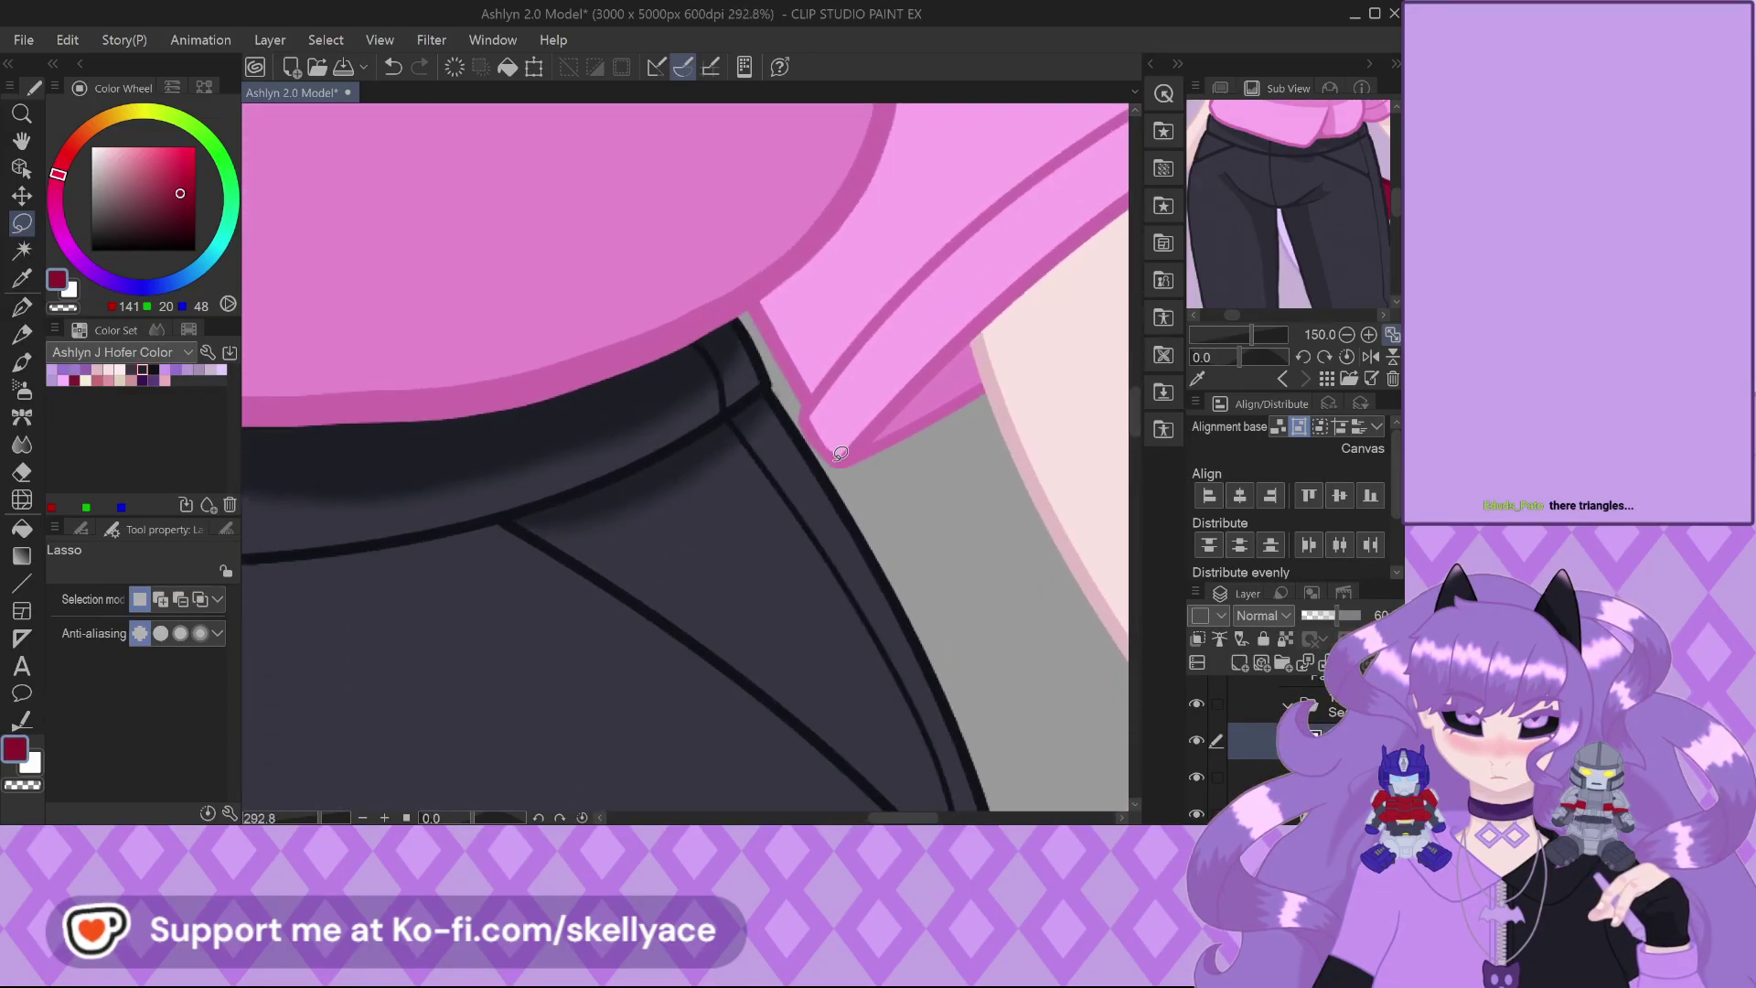
left_click(22, 307)
scroll(750, 413, "up", 6)
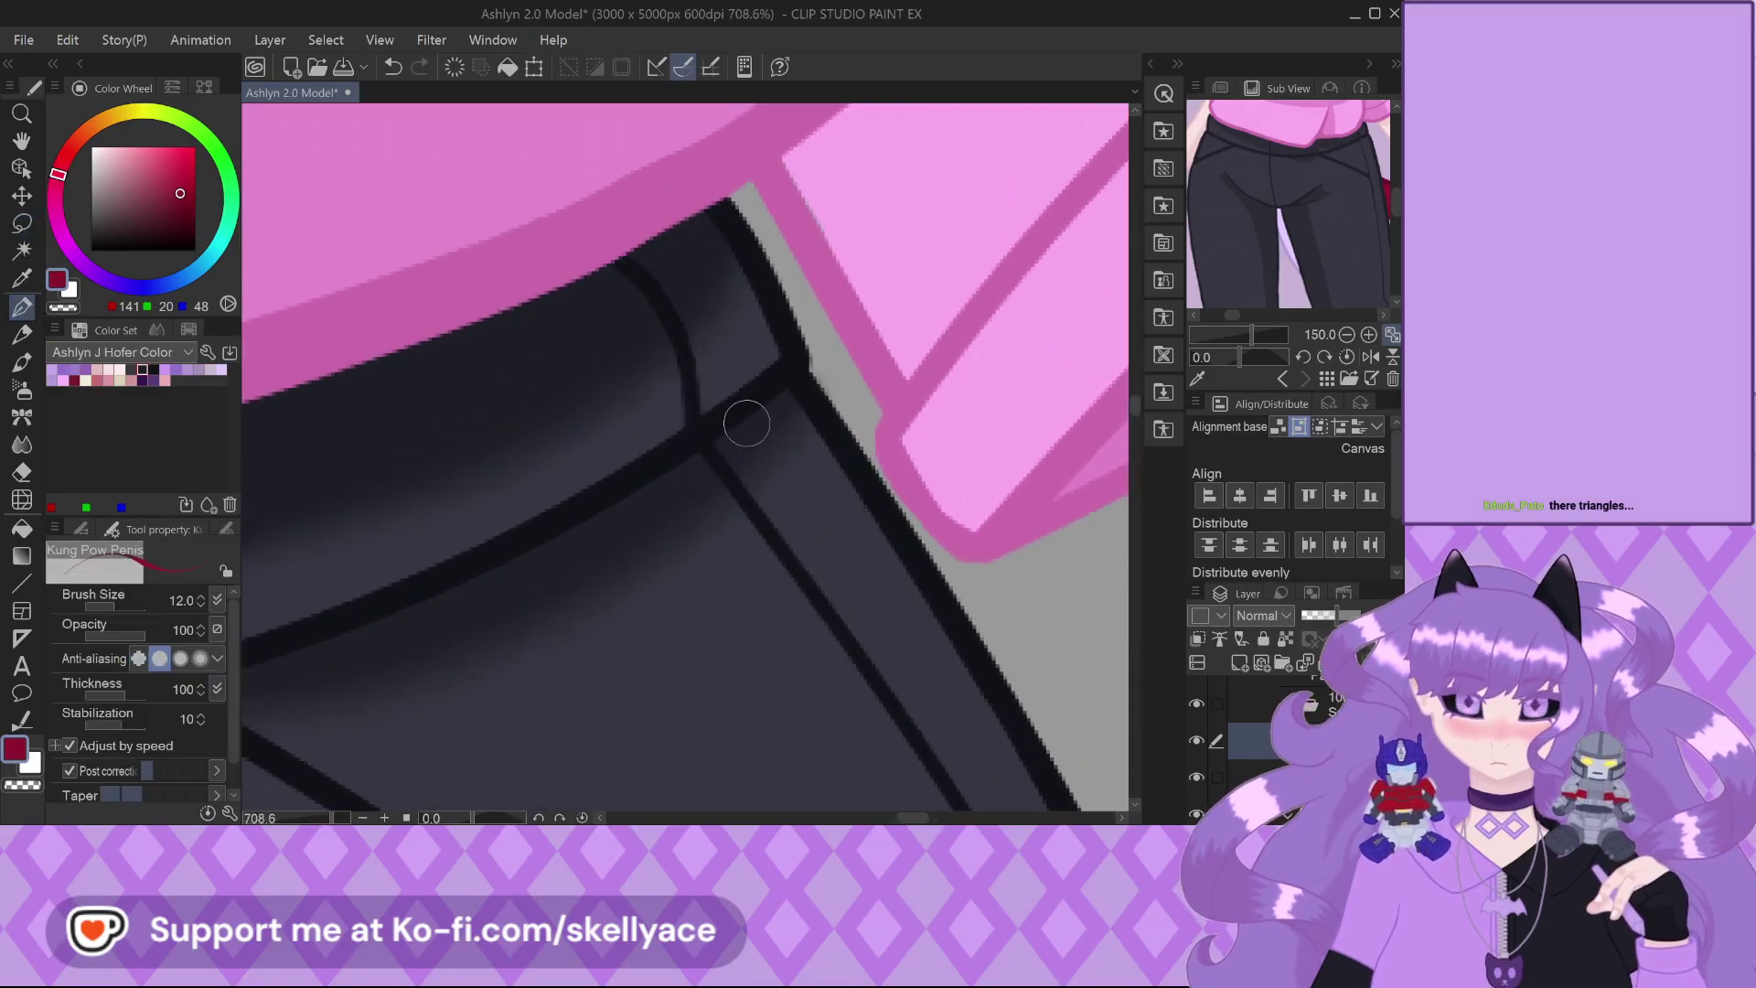
mouse_move(750, 413)
left_mouse_down()
mouse_move(700, 442)
mouse_move(778, 510)
mouse_move(737, 392)
mouse_move(783, 341)
left_mouse_up()
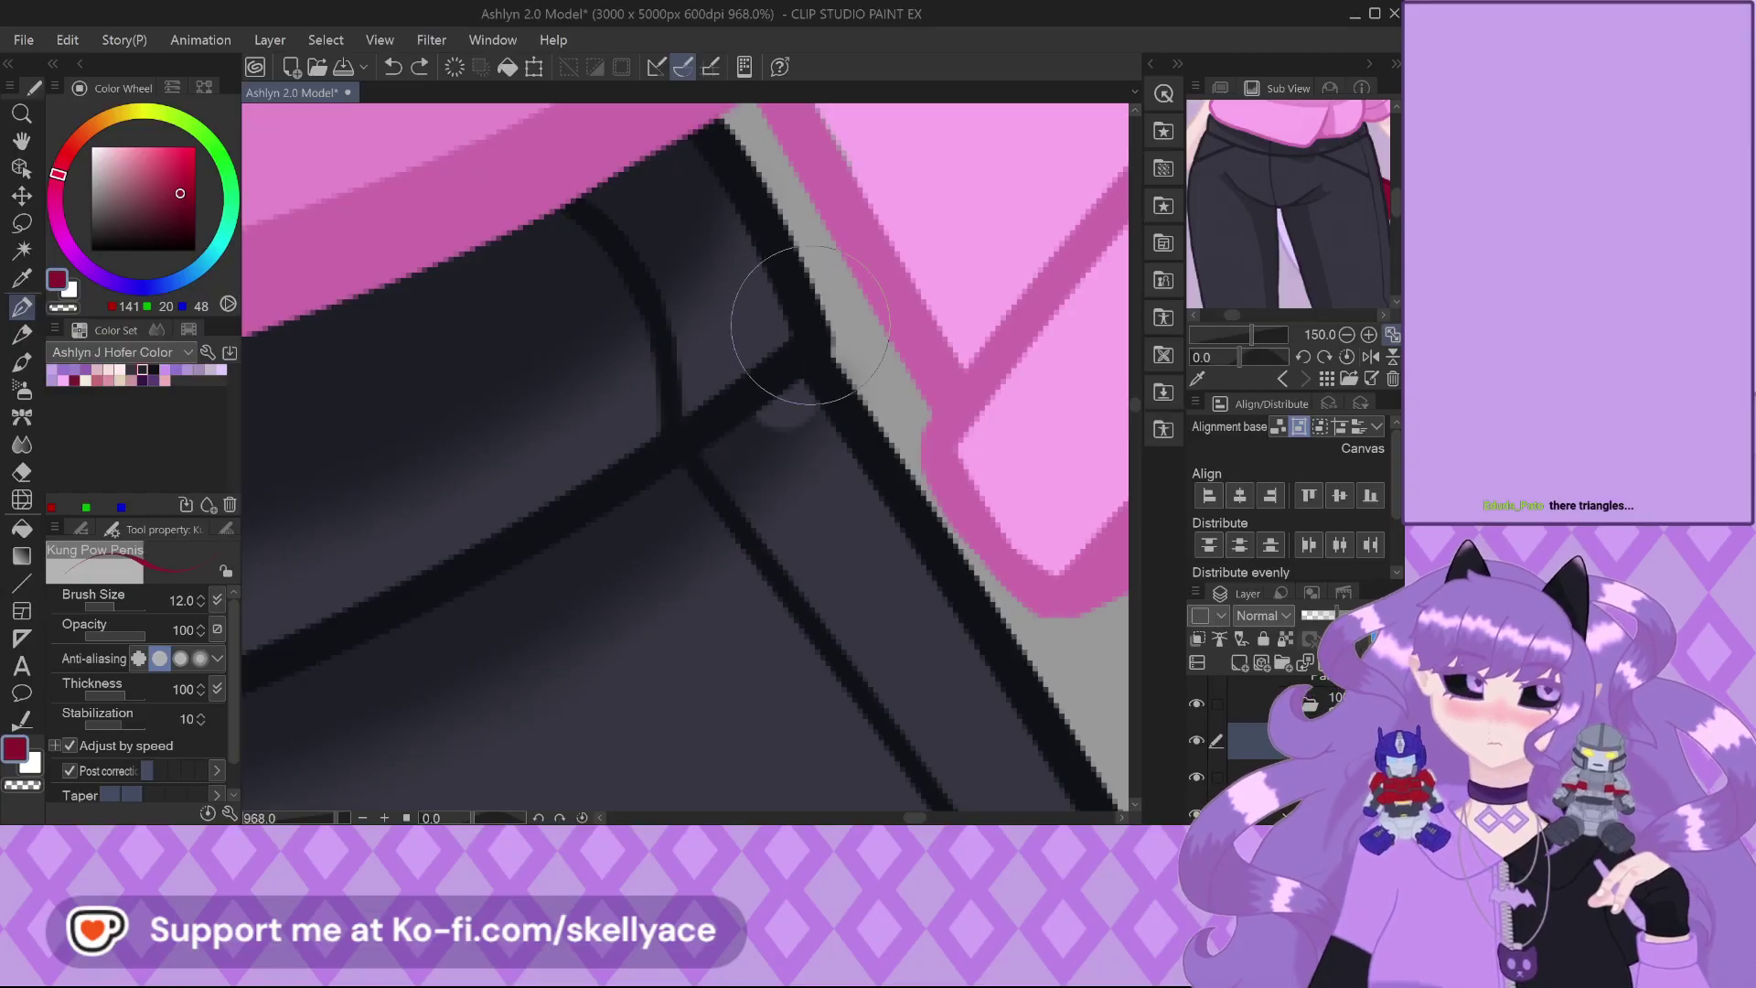
key("ctrl+z")
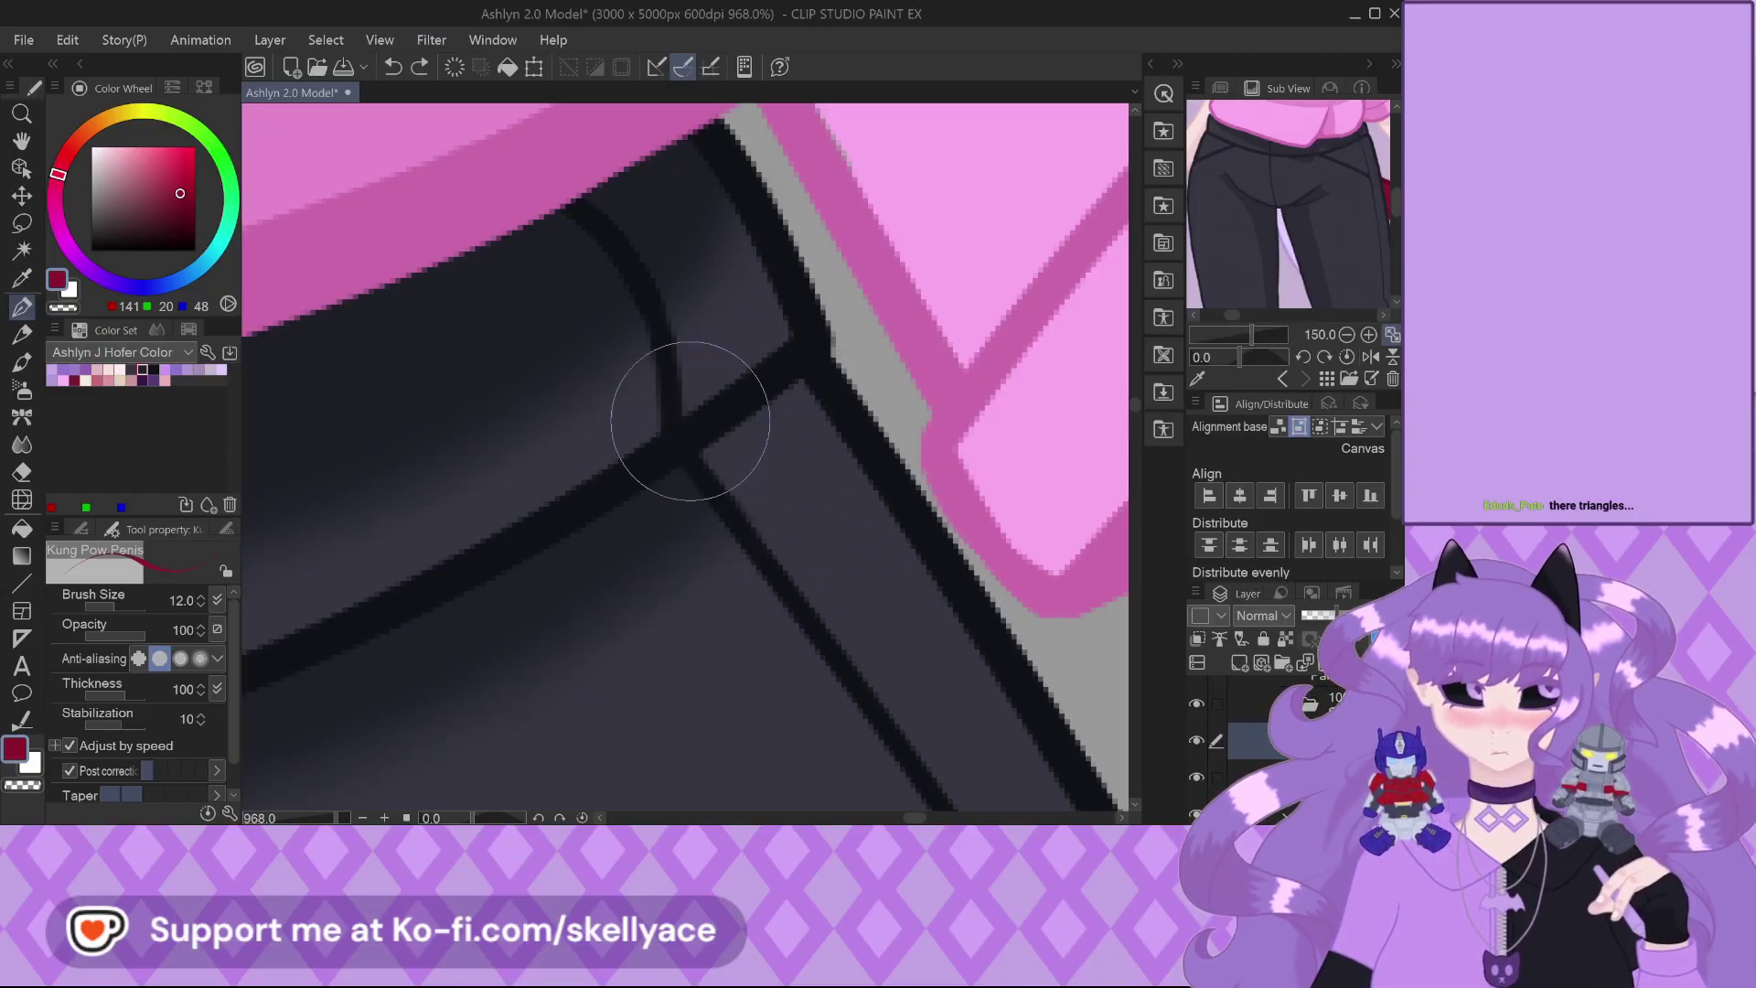
mouse_move(757, 494)
left_mouse_down()
mouse_move(771, 513)
mouse_move(753, 458)
mouse_move(803, 490)
left_mouse_up()
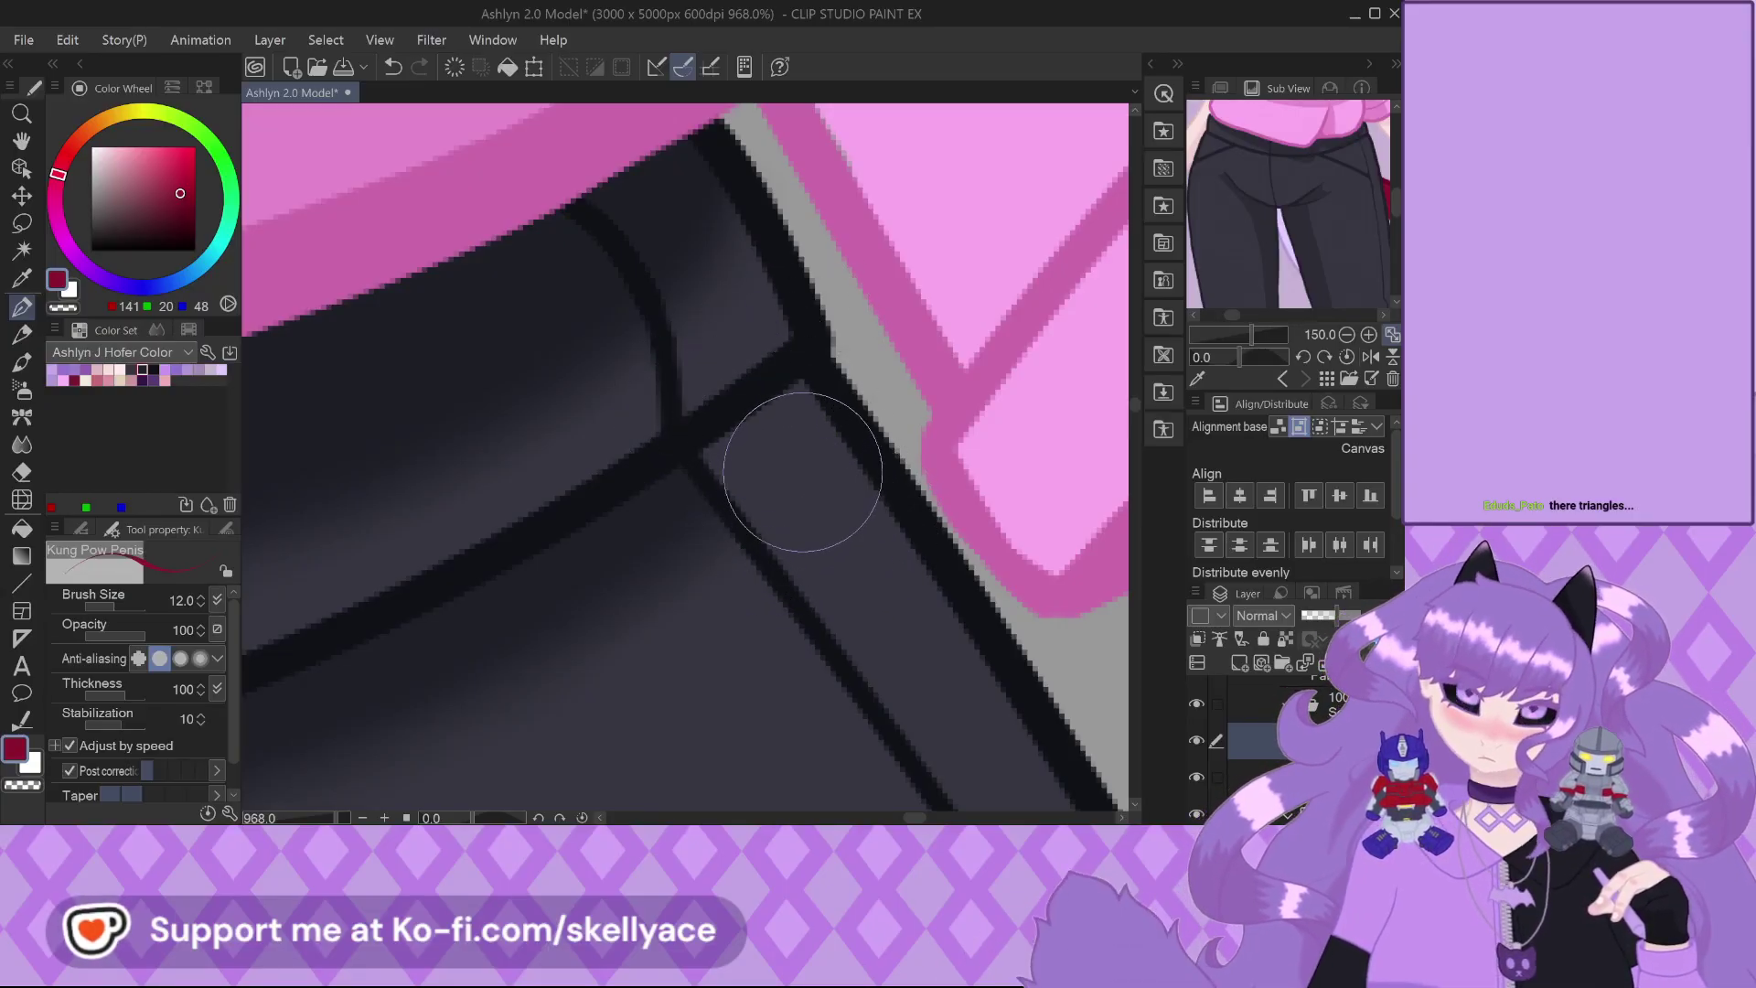
Inspect the waistband corner, side seam and shading on the opposite hip
scroll(817, 400, "down", 4)
scroll(816, 400, "down", 5)
scroll(519, 382, "up", 4)
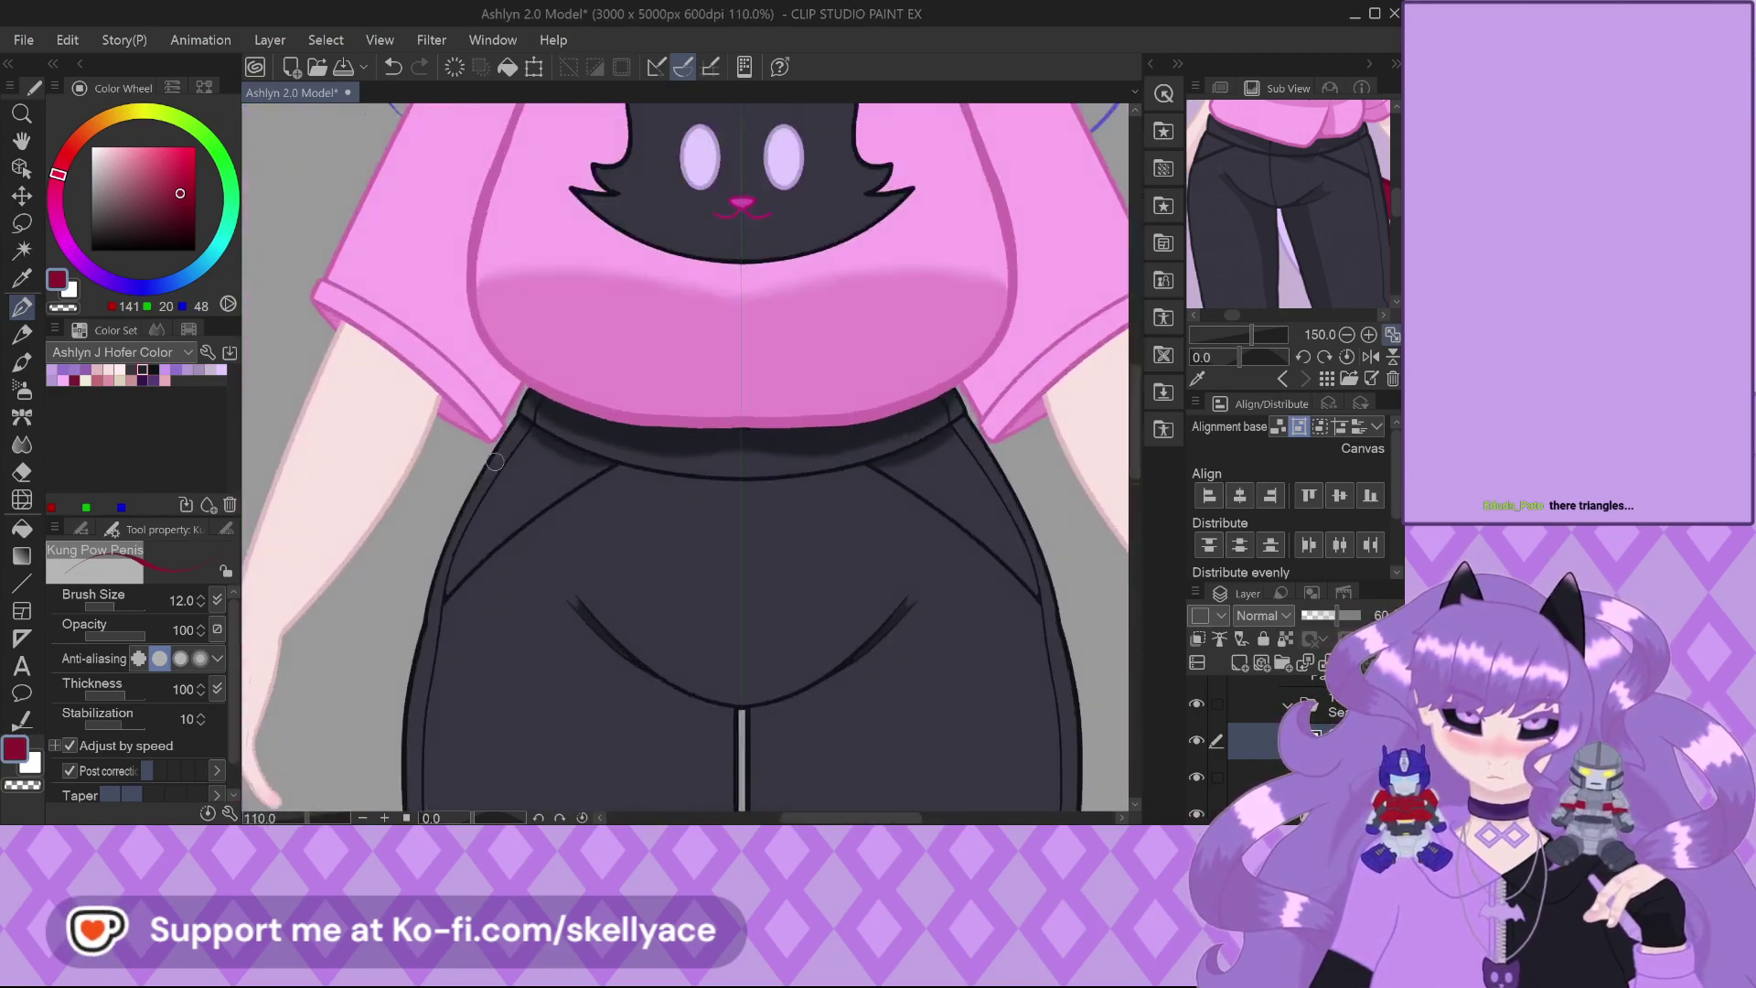
scroll(520, 382, "up", 3)
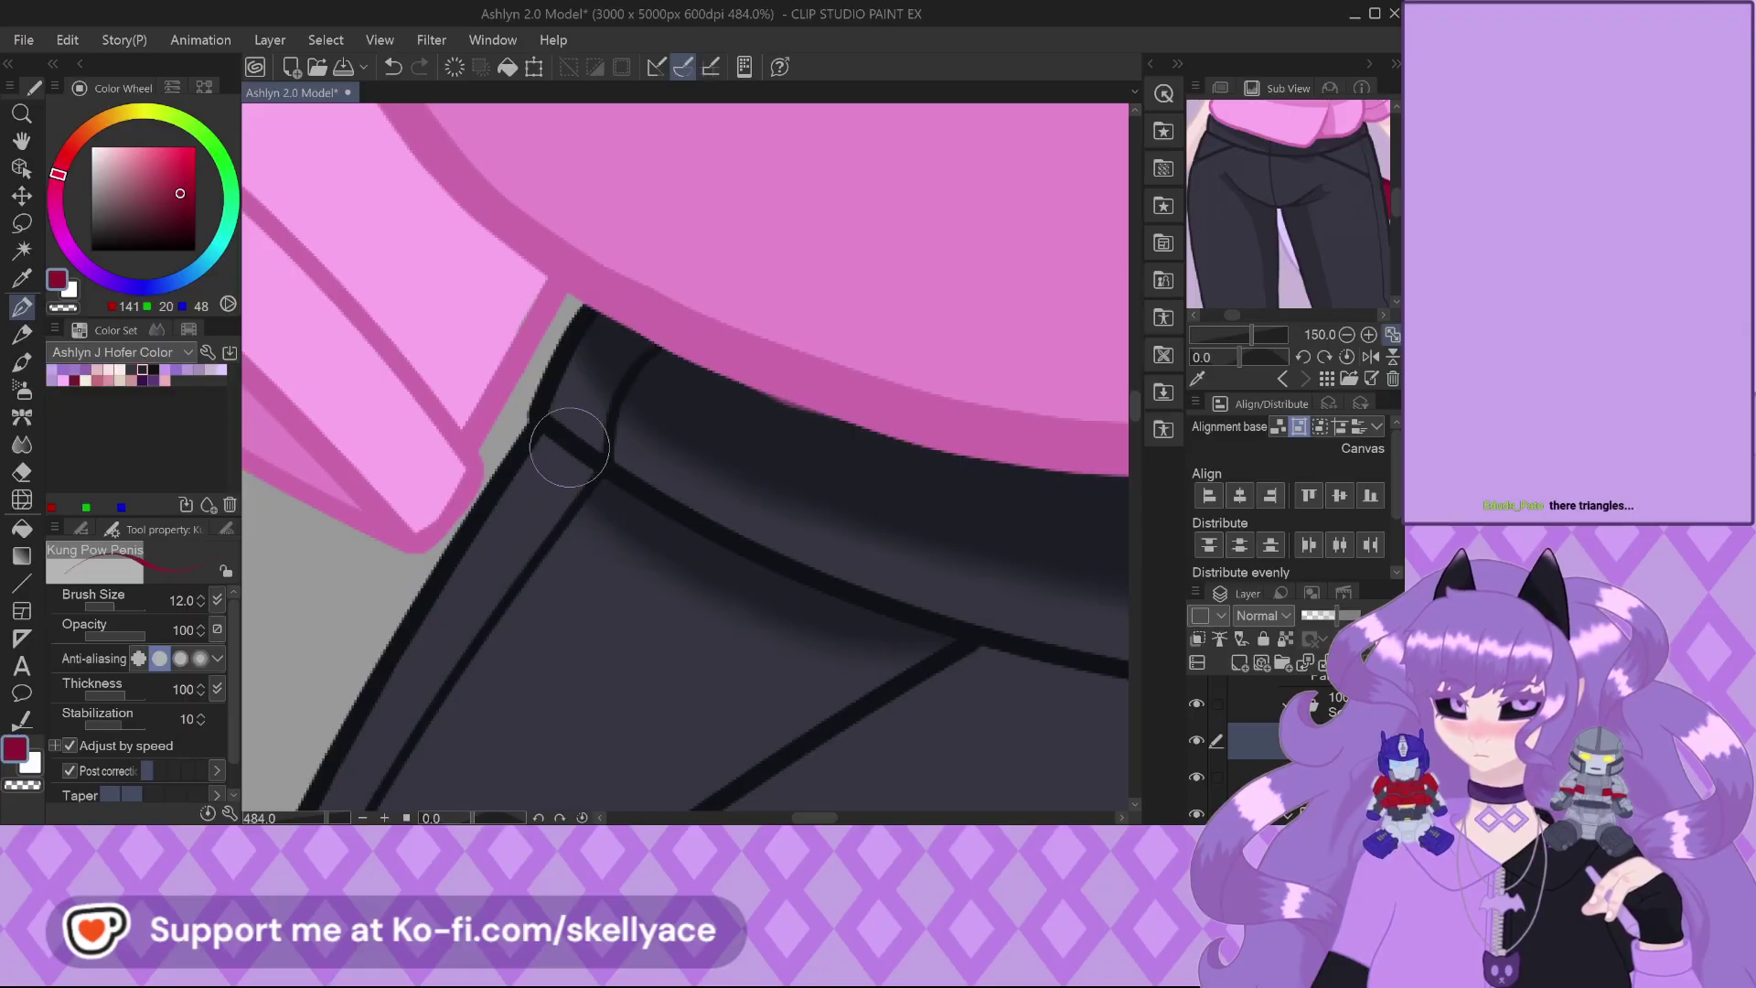
scroll(574, 458, "down", 2)
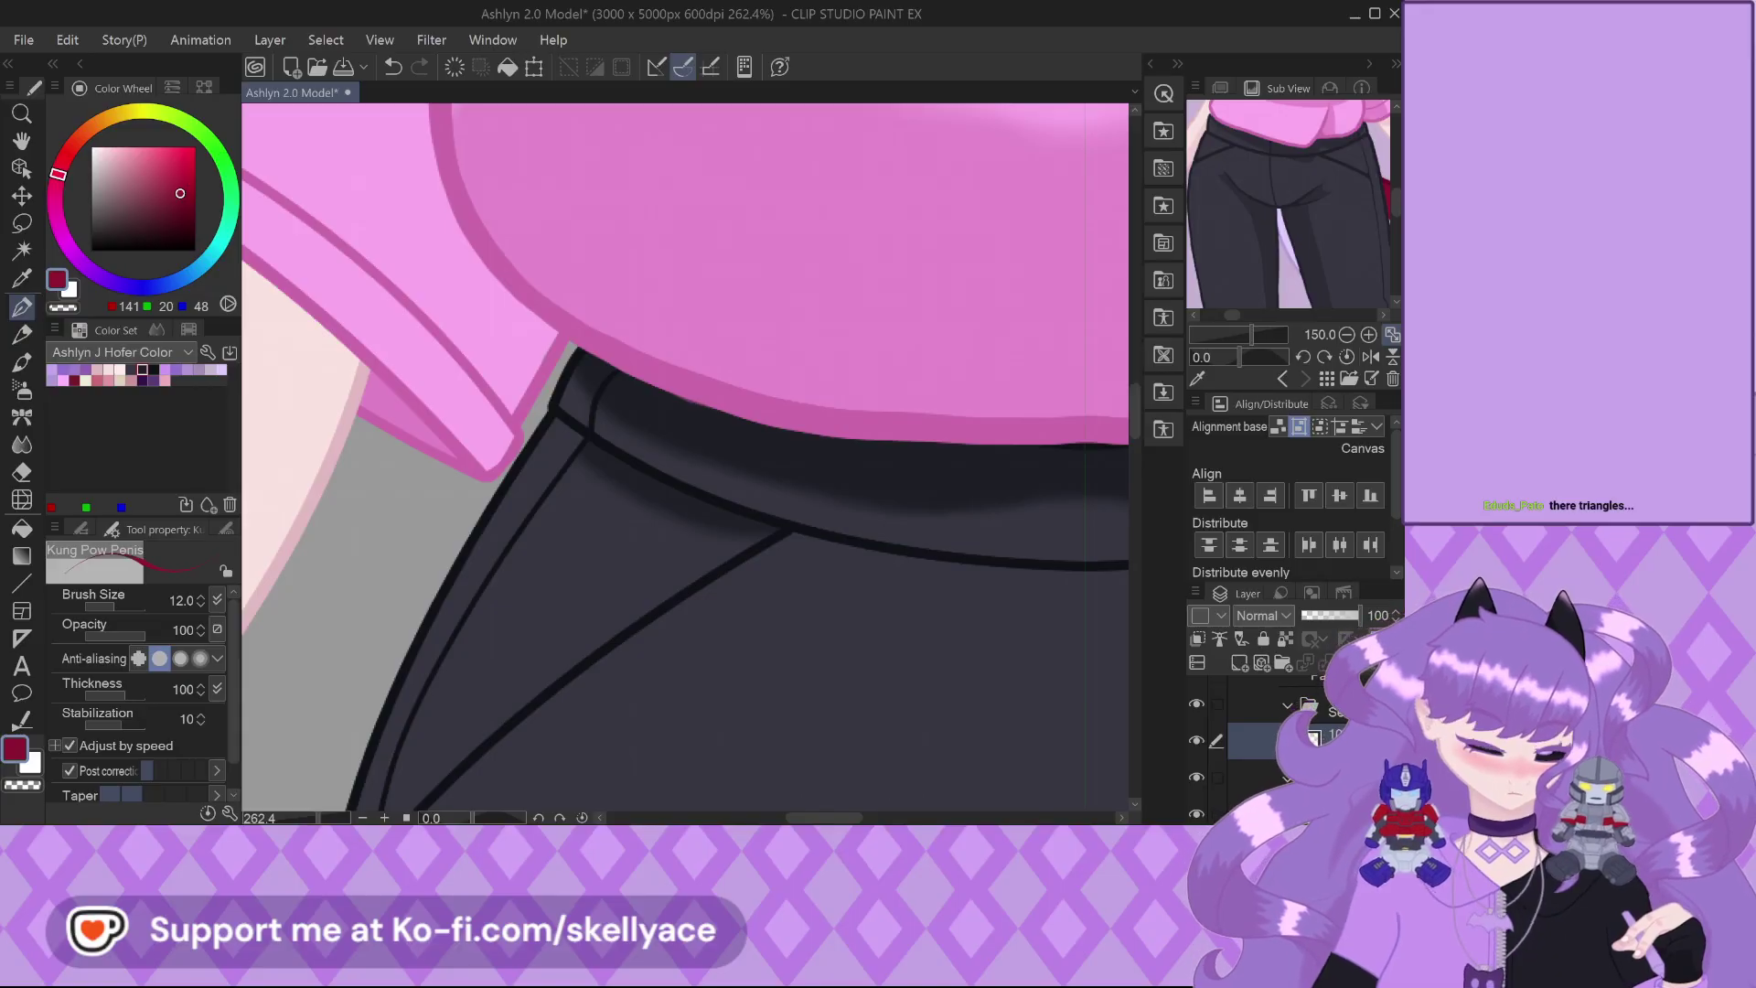
scroll(686, 457, "down", 5)
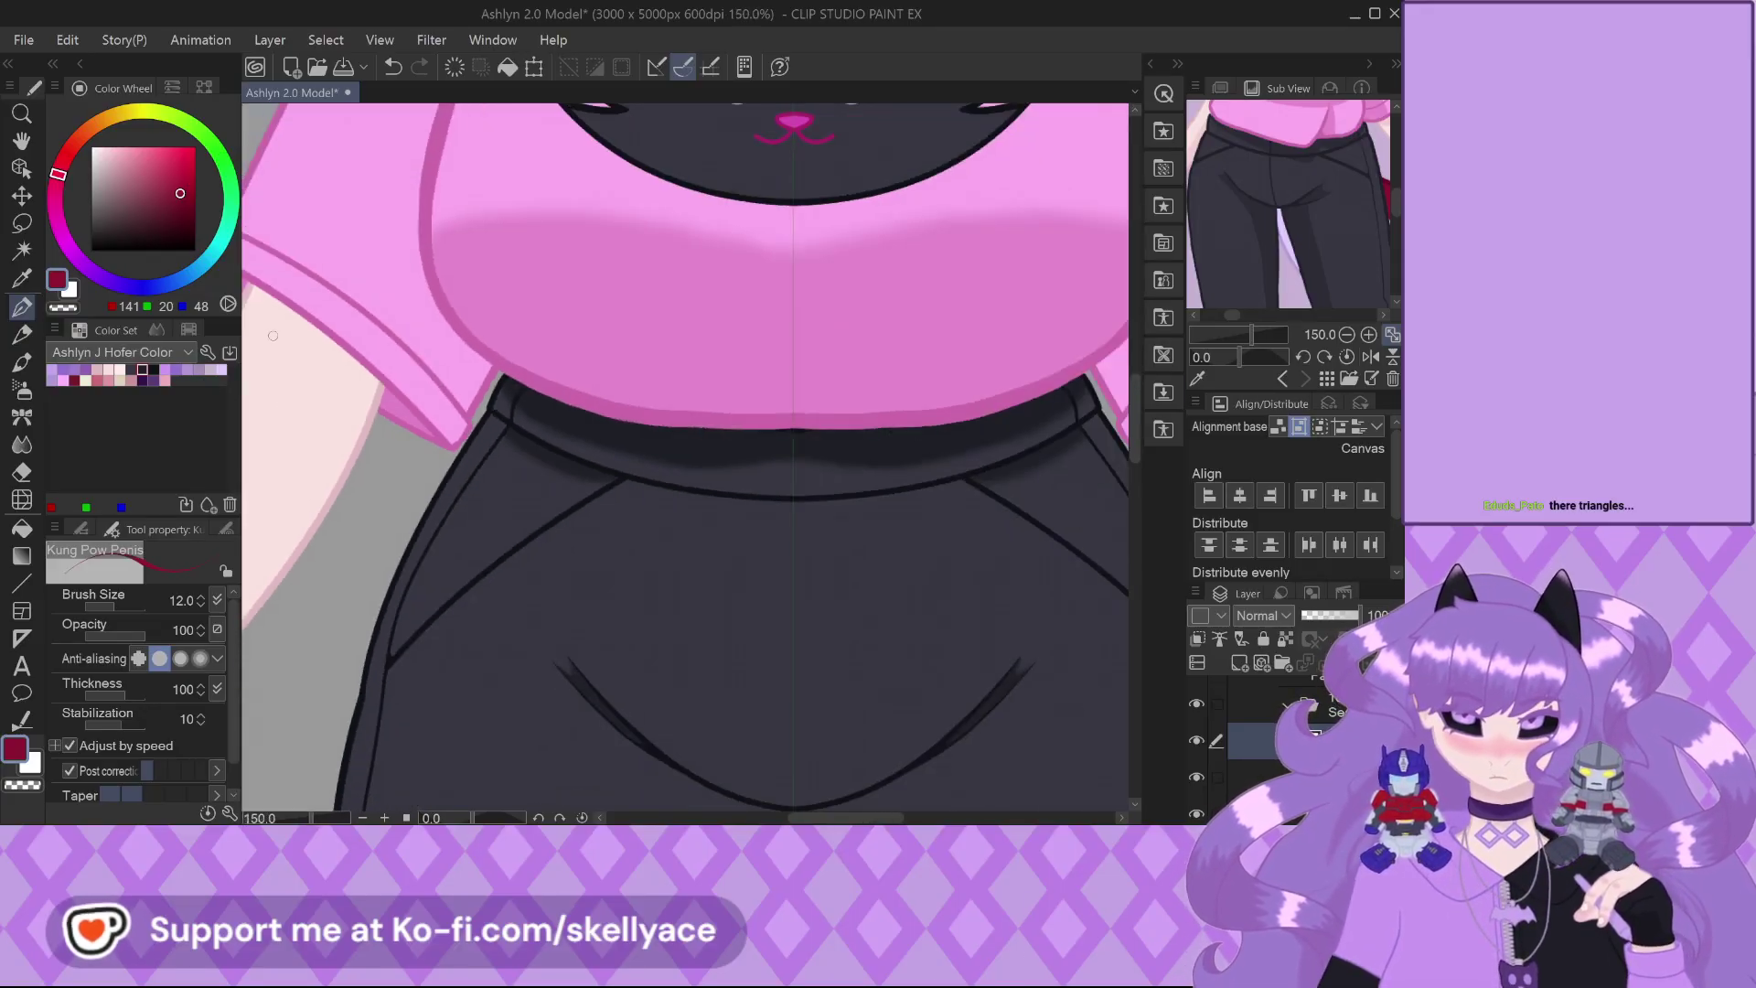
left_click(21, 224)
scroll(540, 412, "down", 5)
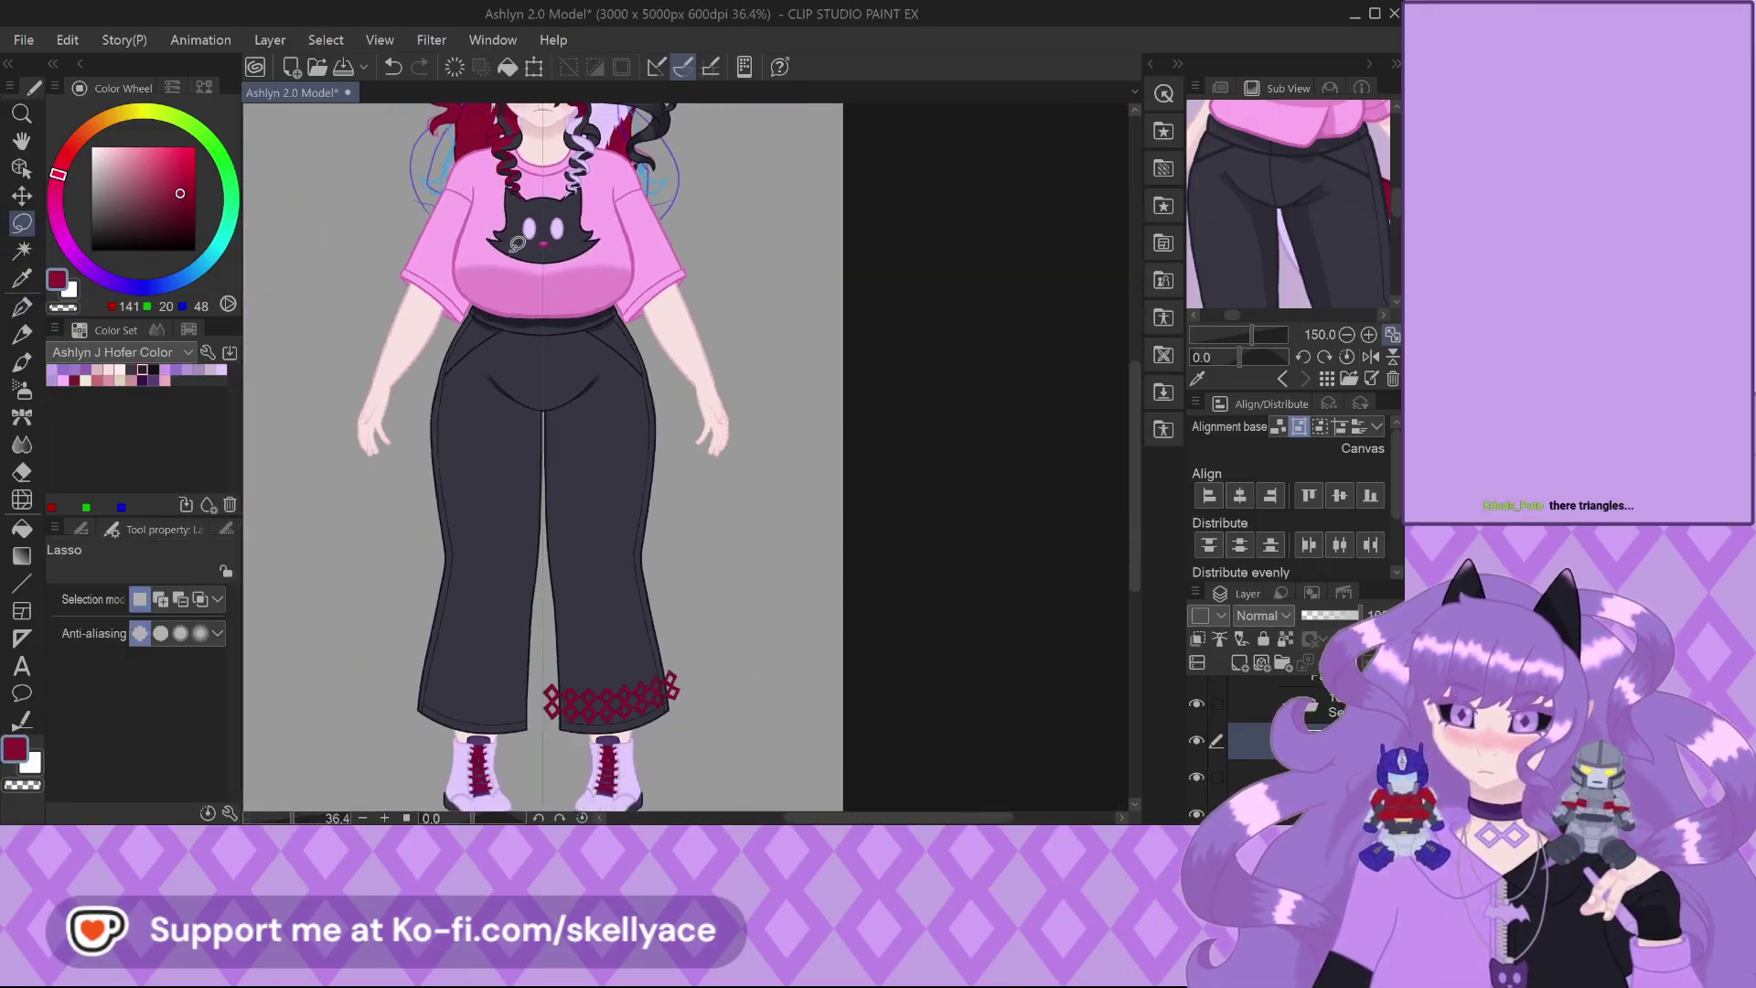
left_click_drag(481, 198, 564, 340)
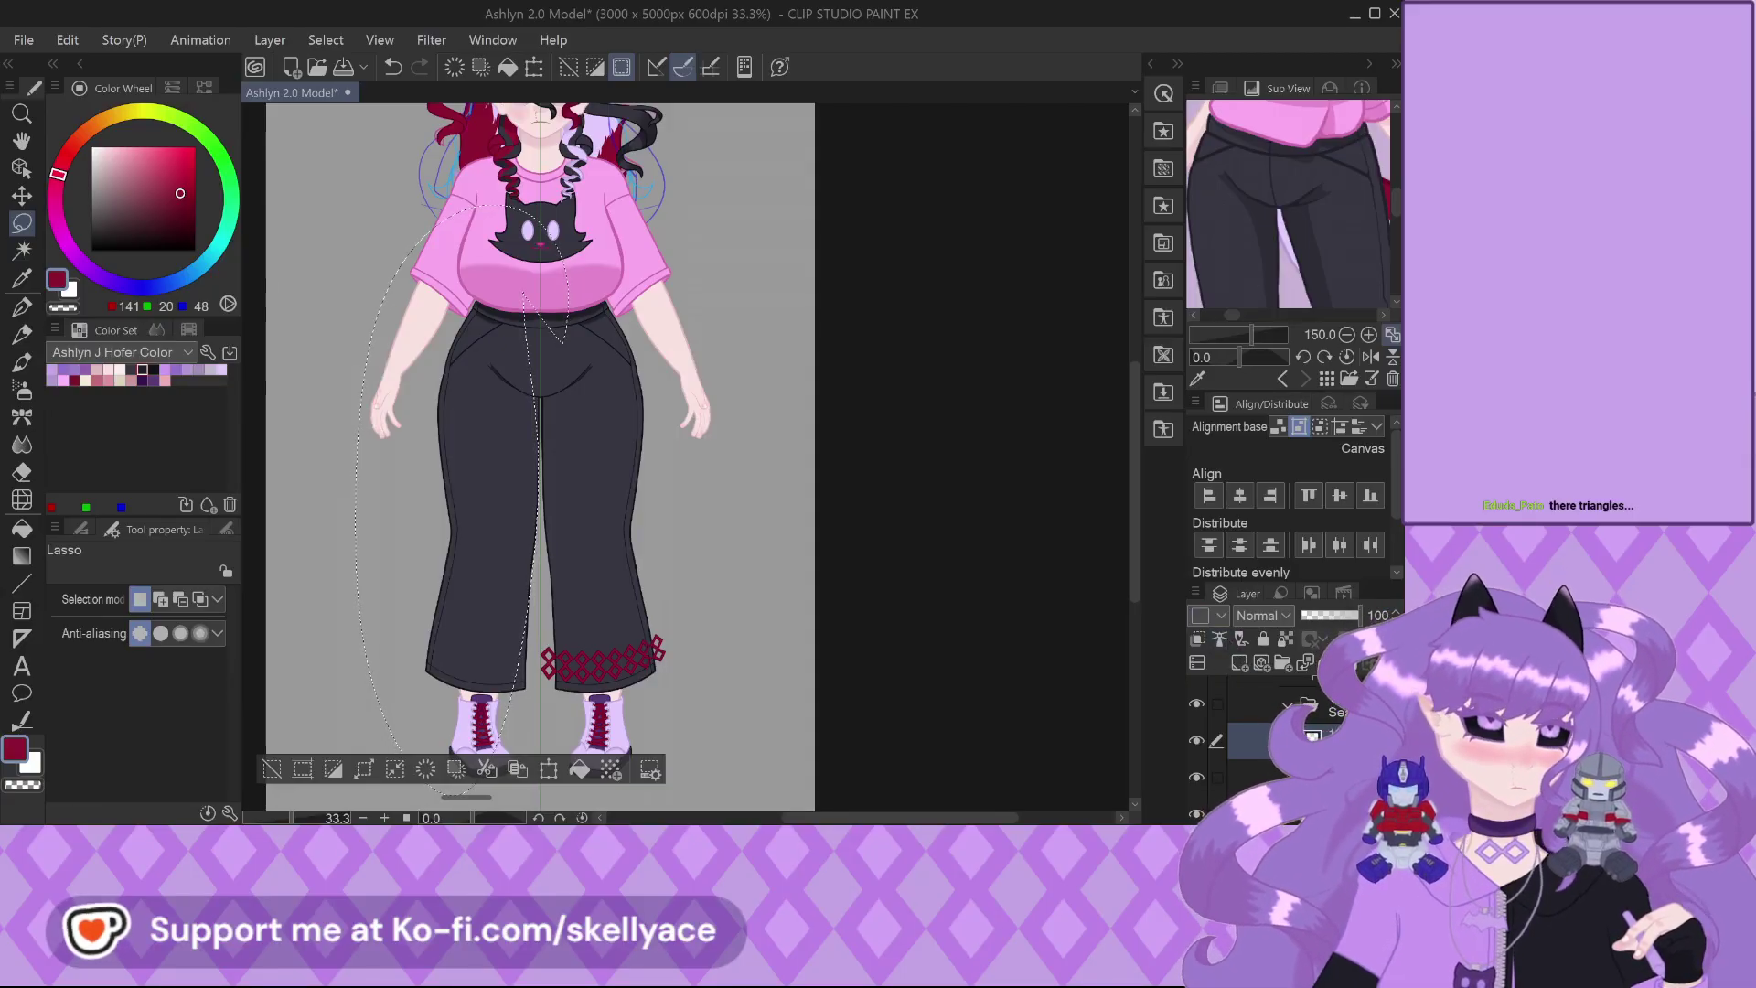
left_click(1335, 703)
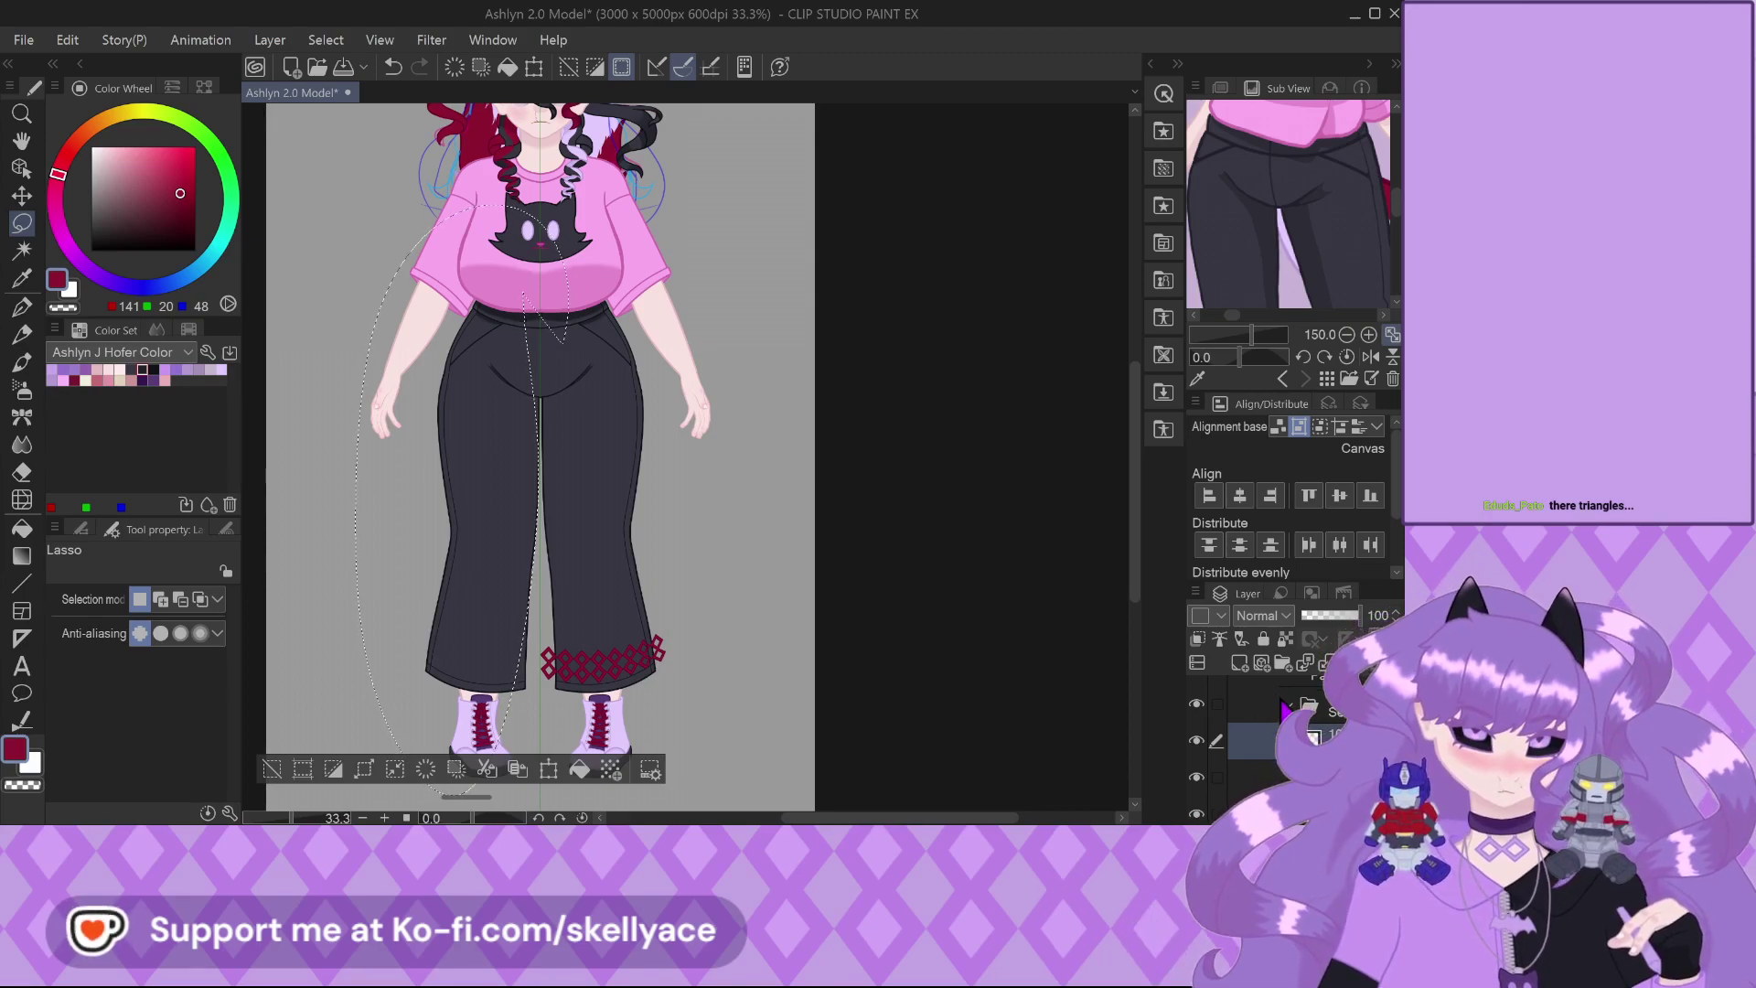
key("ctrl+d")
Examine the curved crotch fold lines and pocket seams close up and against the whole outfit
scroll(506, 288, "up", 4)
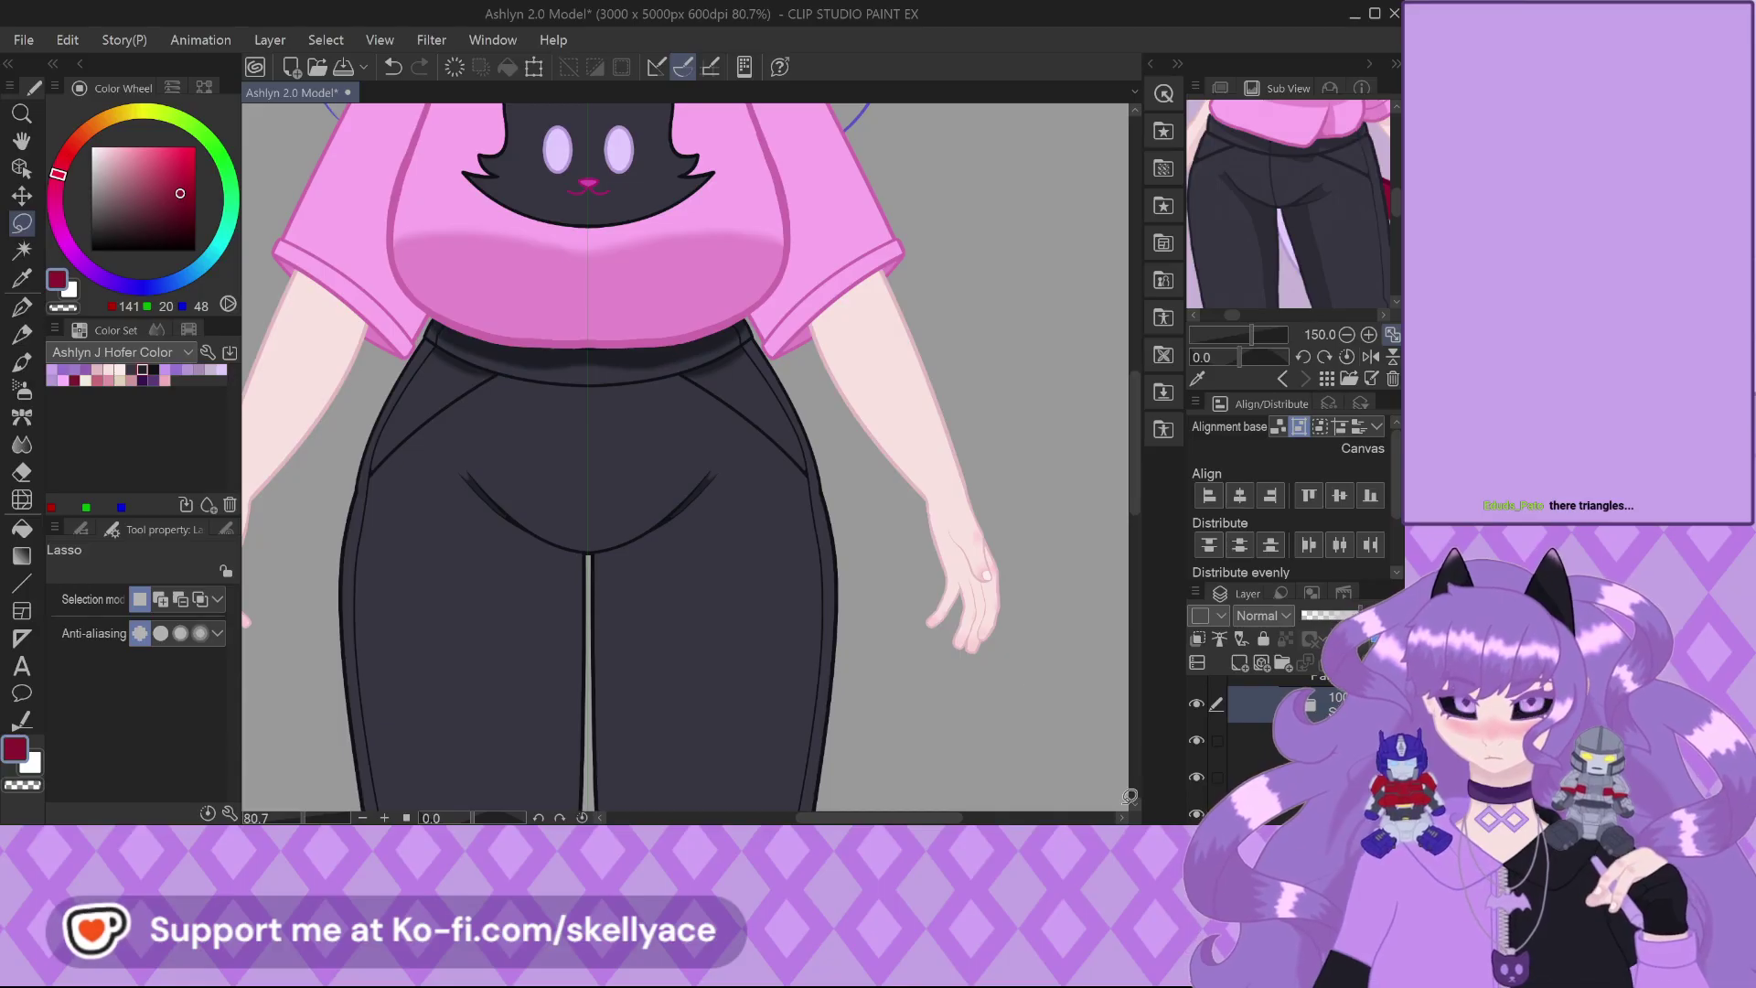
left_click(22, 306)
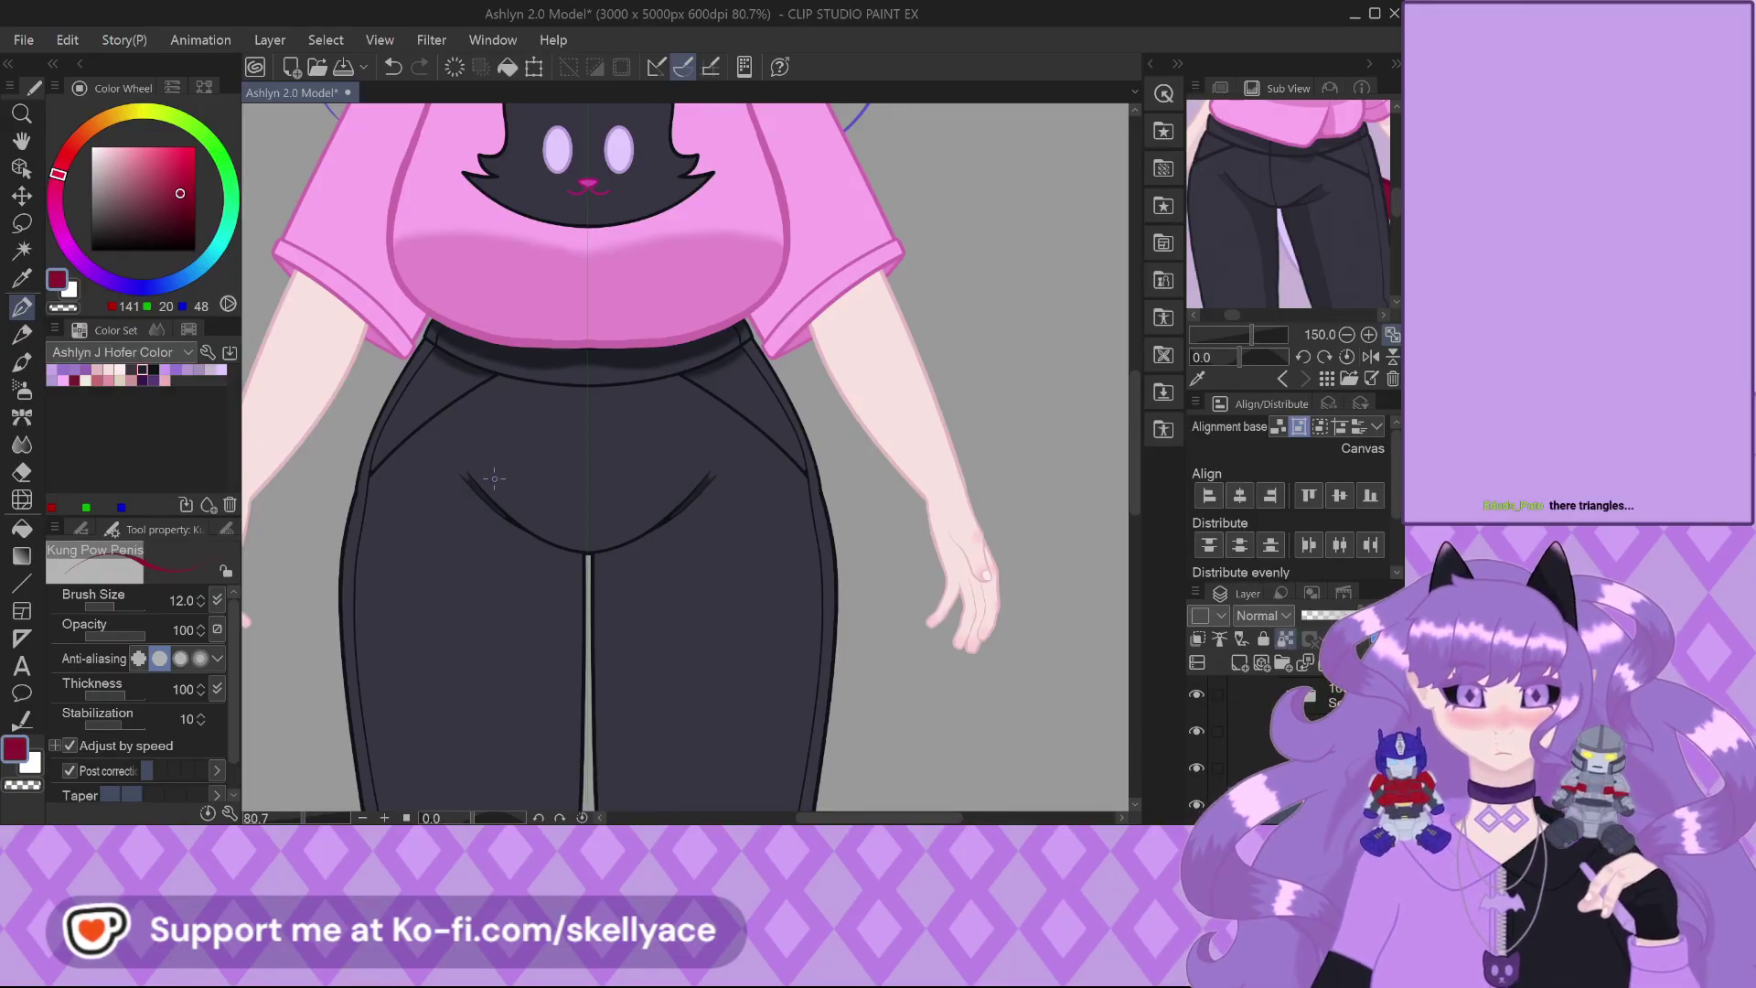
scroll(493, 479, "up", 4)
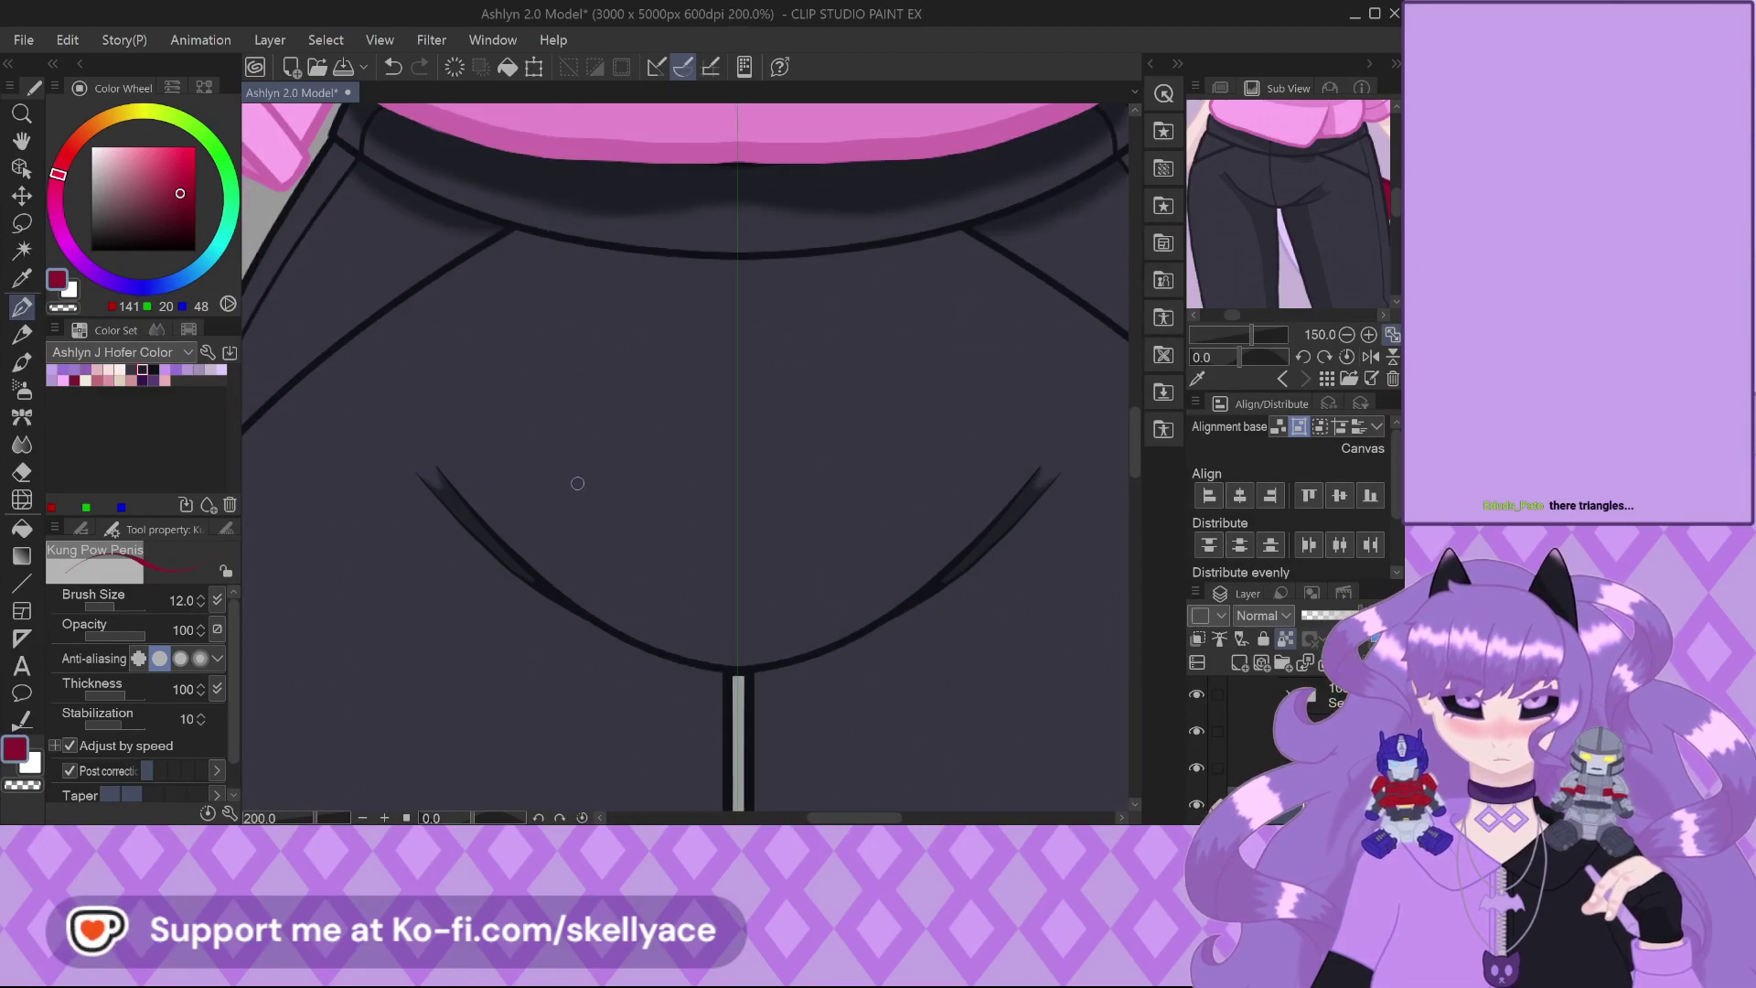
scroll(577, 483, "down", 3)
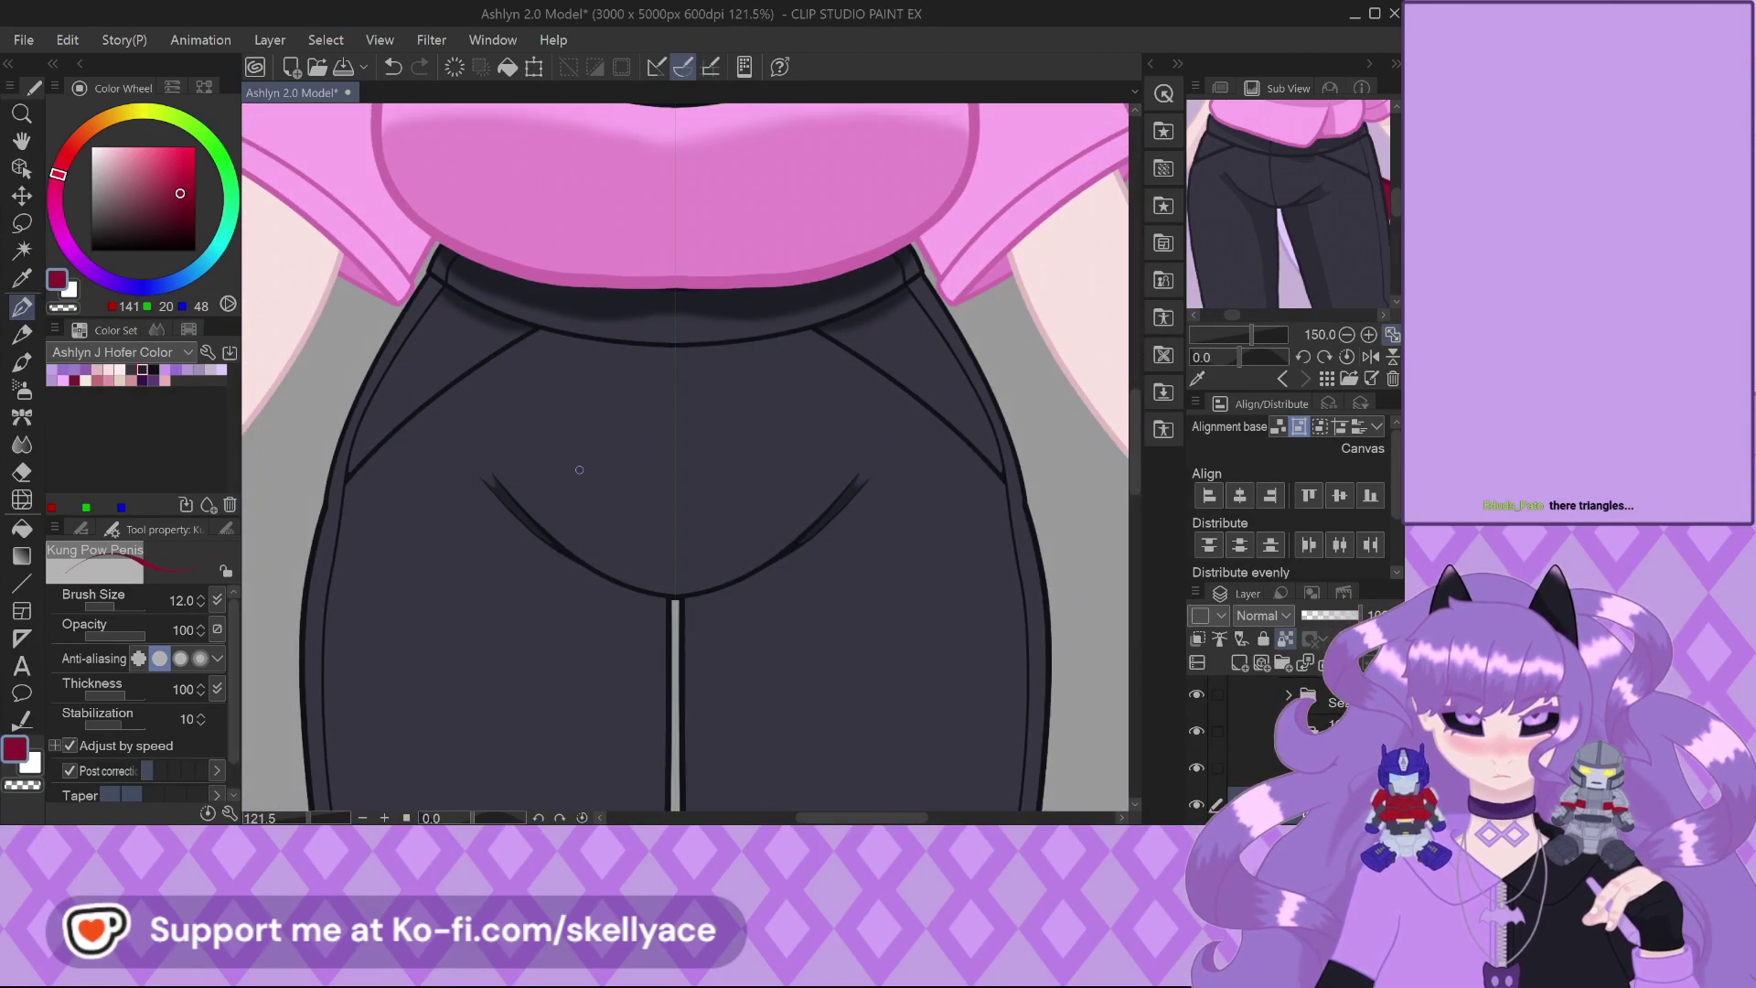
scroll(650, 463, "down", 3)
scroll(650, 462, "down", 5)
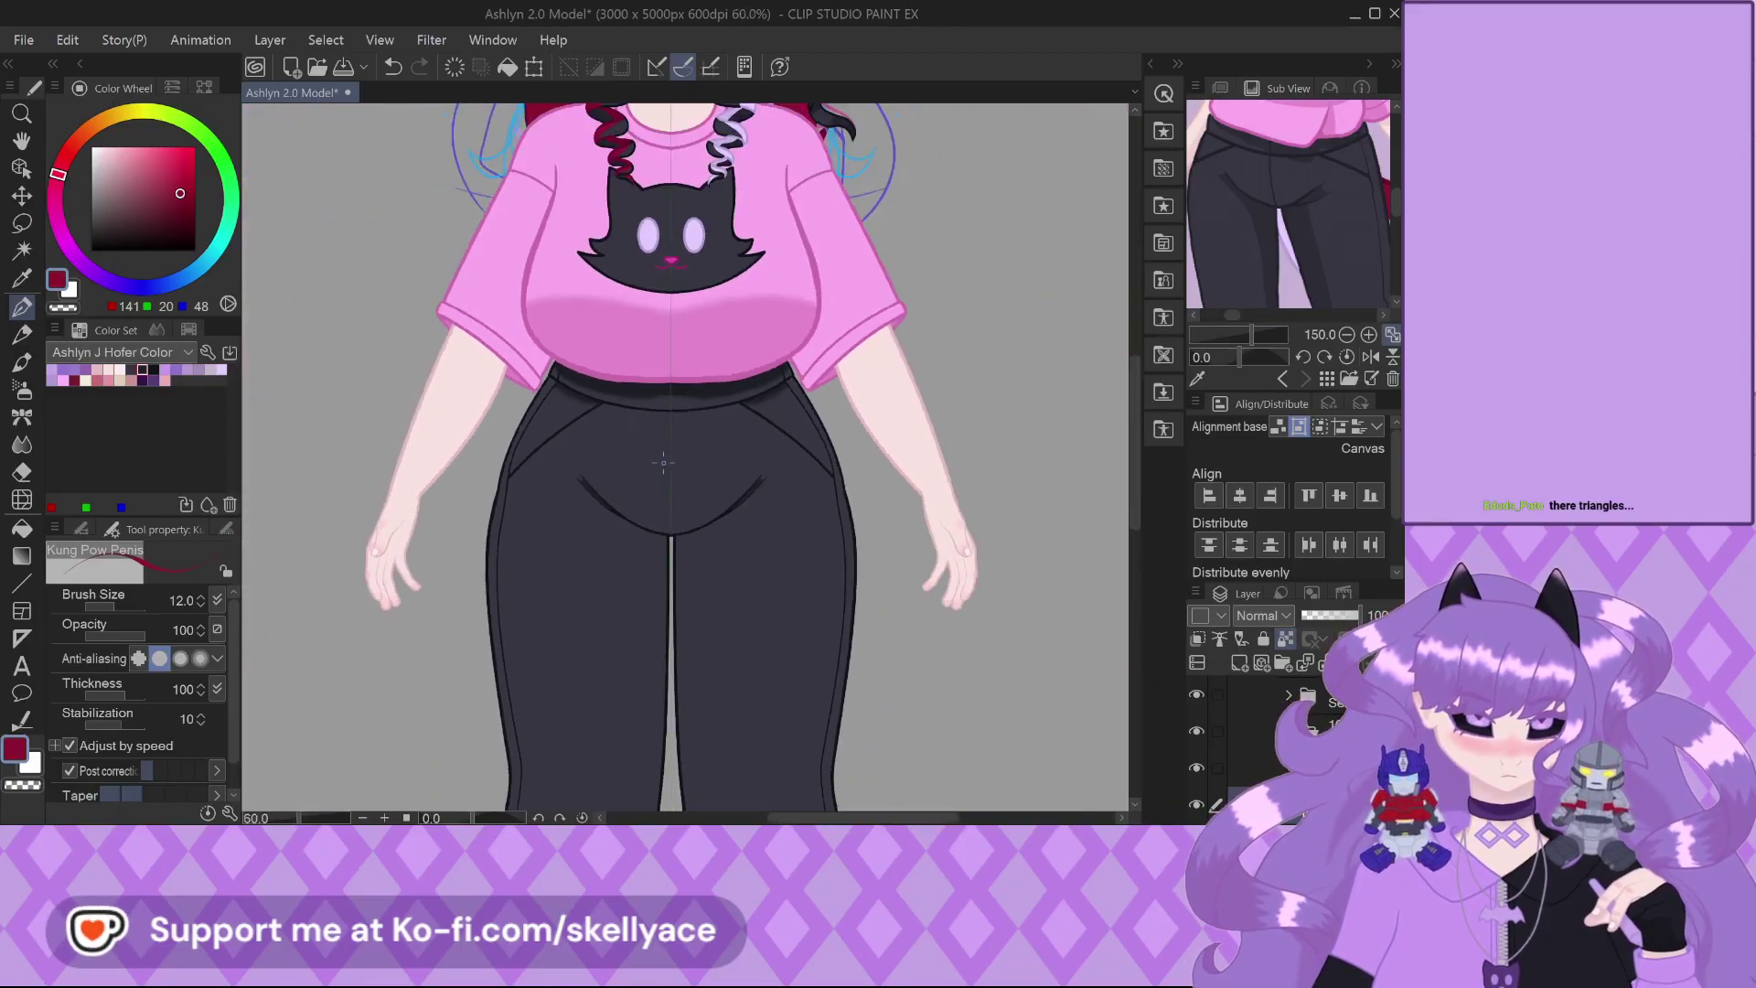
scroll(630, 592, "up", 3)
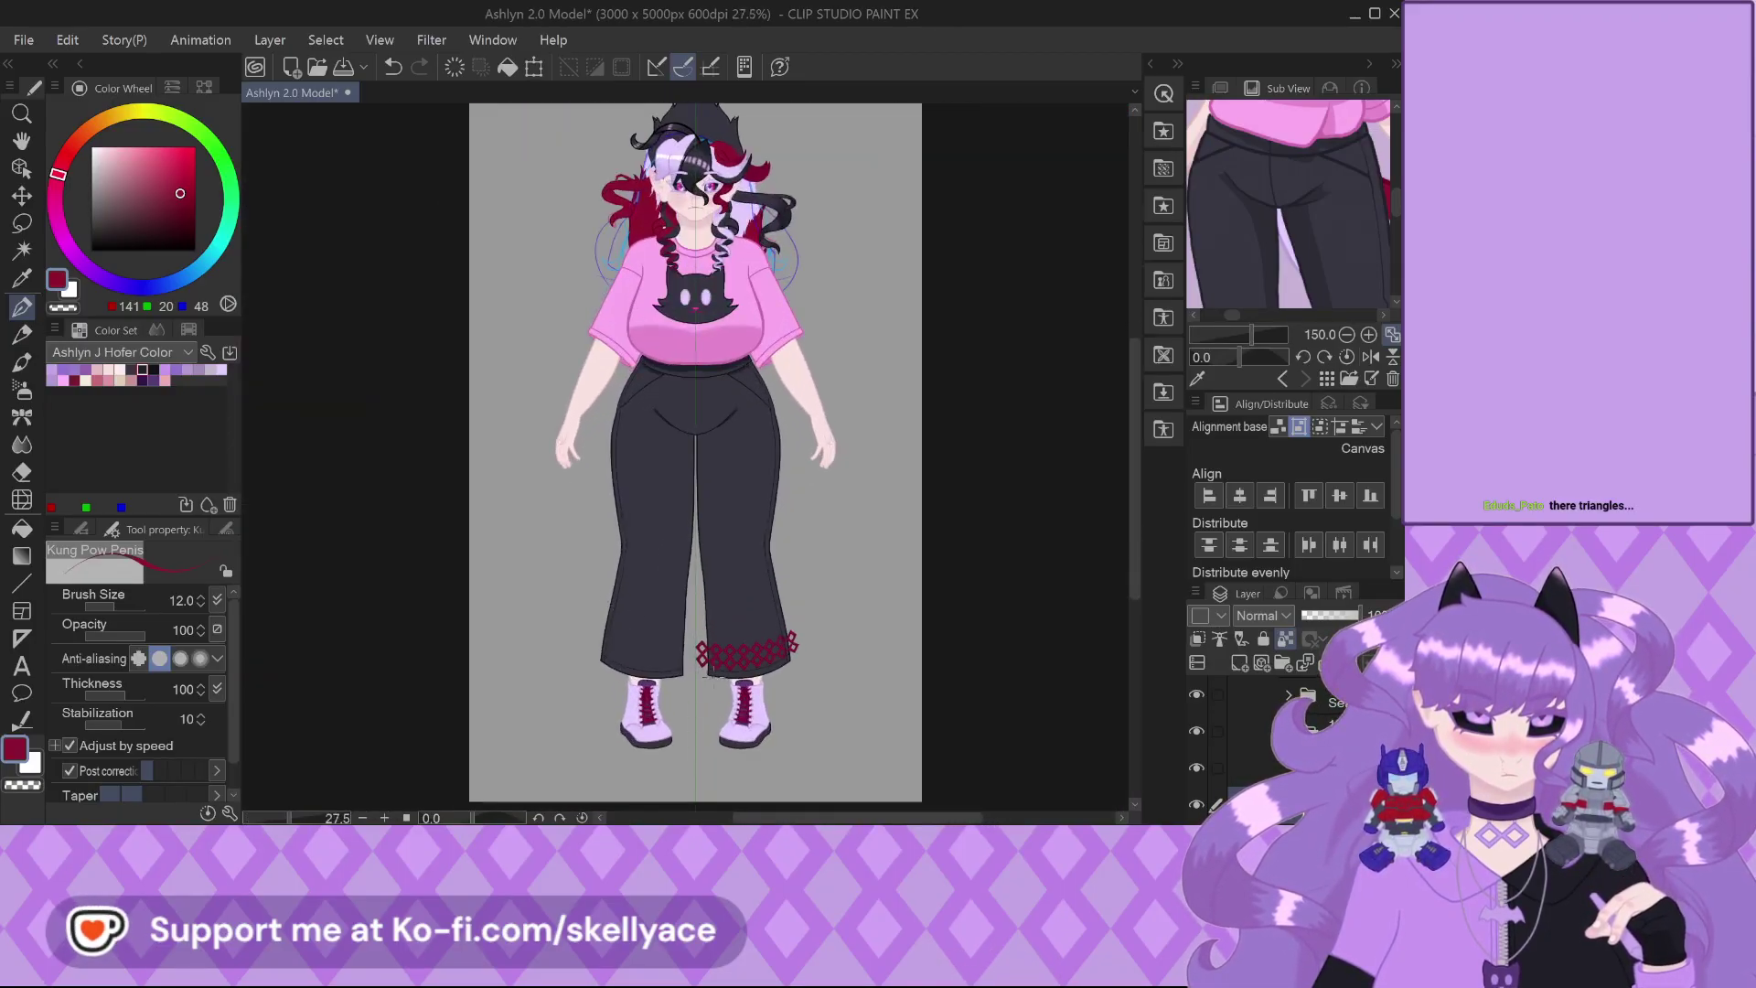
scroll(649, 773, "down", 2)
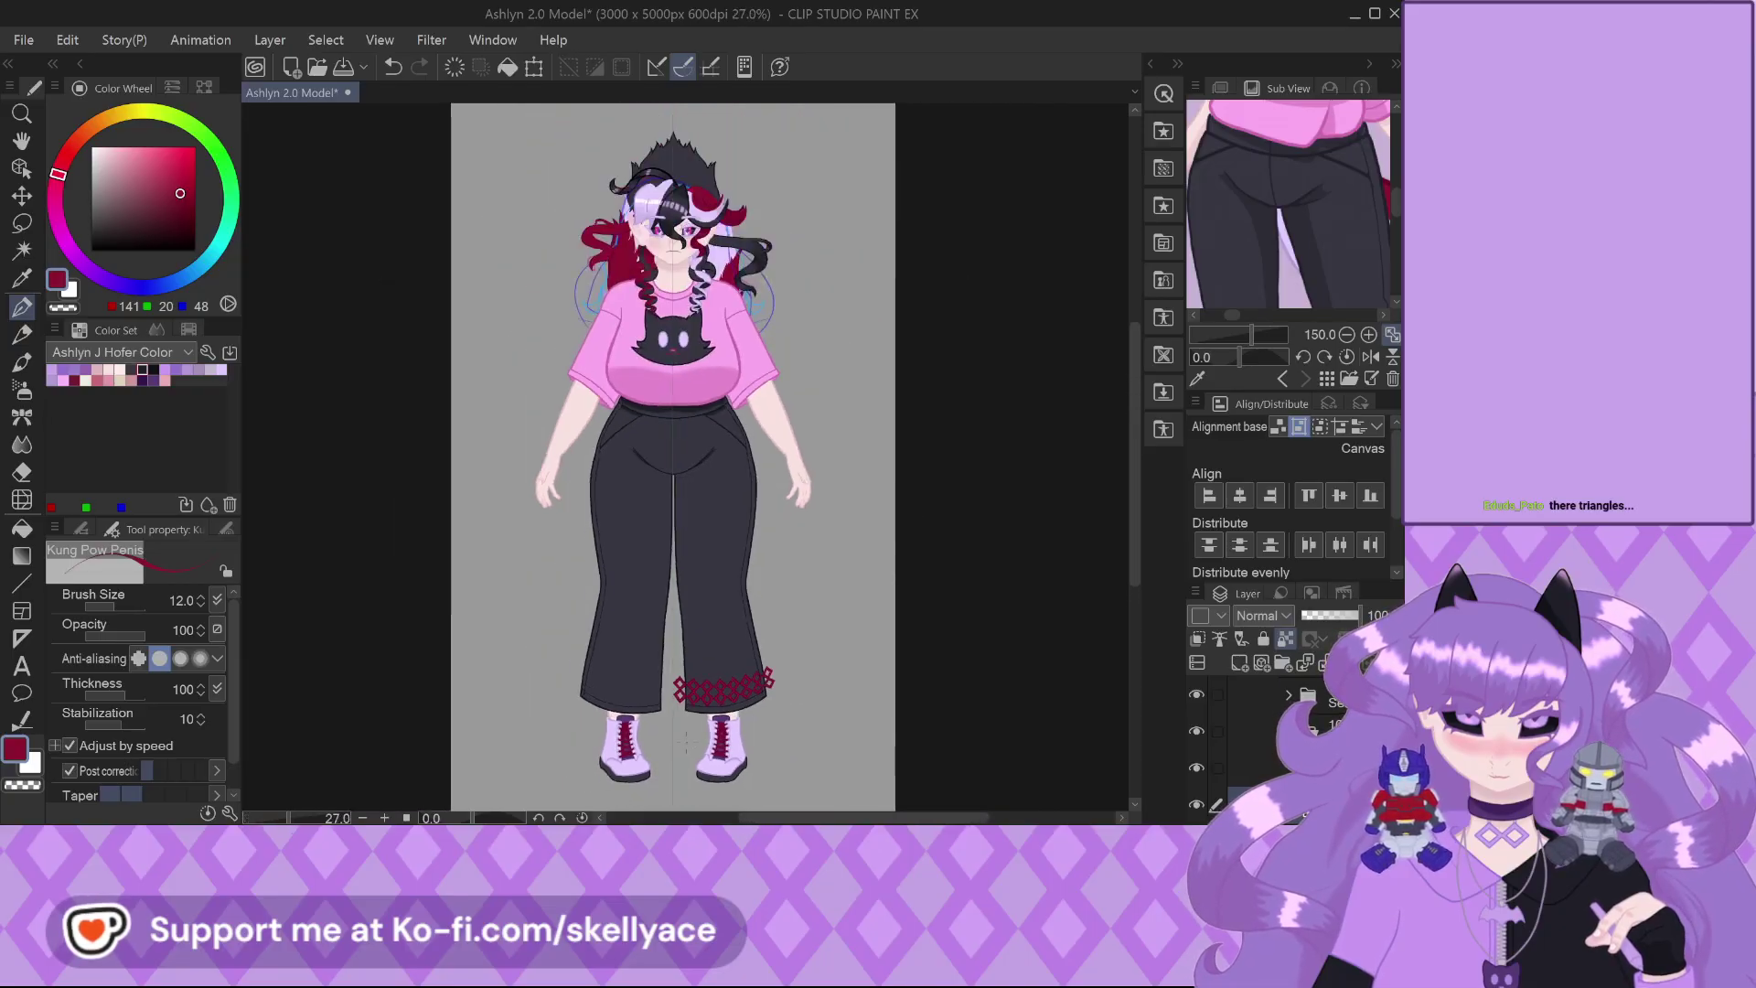
Examine the crimson diamond pattern on the pants hem and the boot laces close up and against the whole outfit
scroll(707, 645, "up", 4)
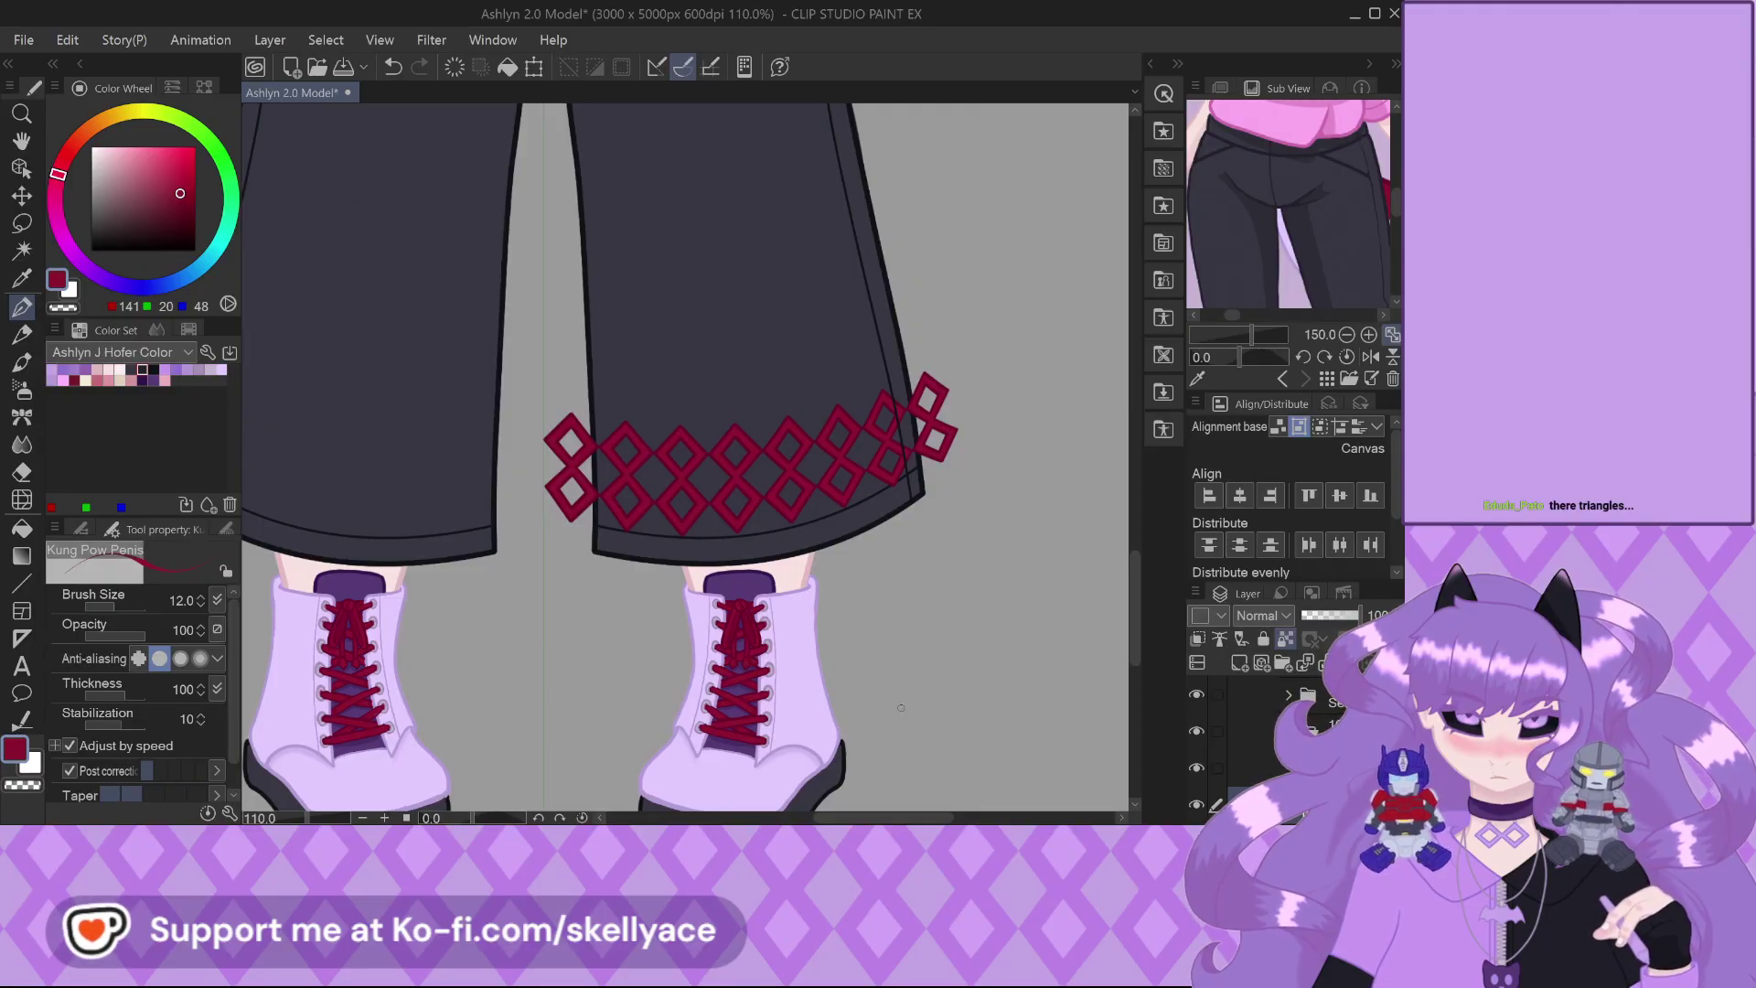
scroll(890, 721, "down", 2)
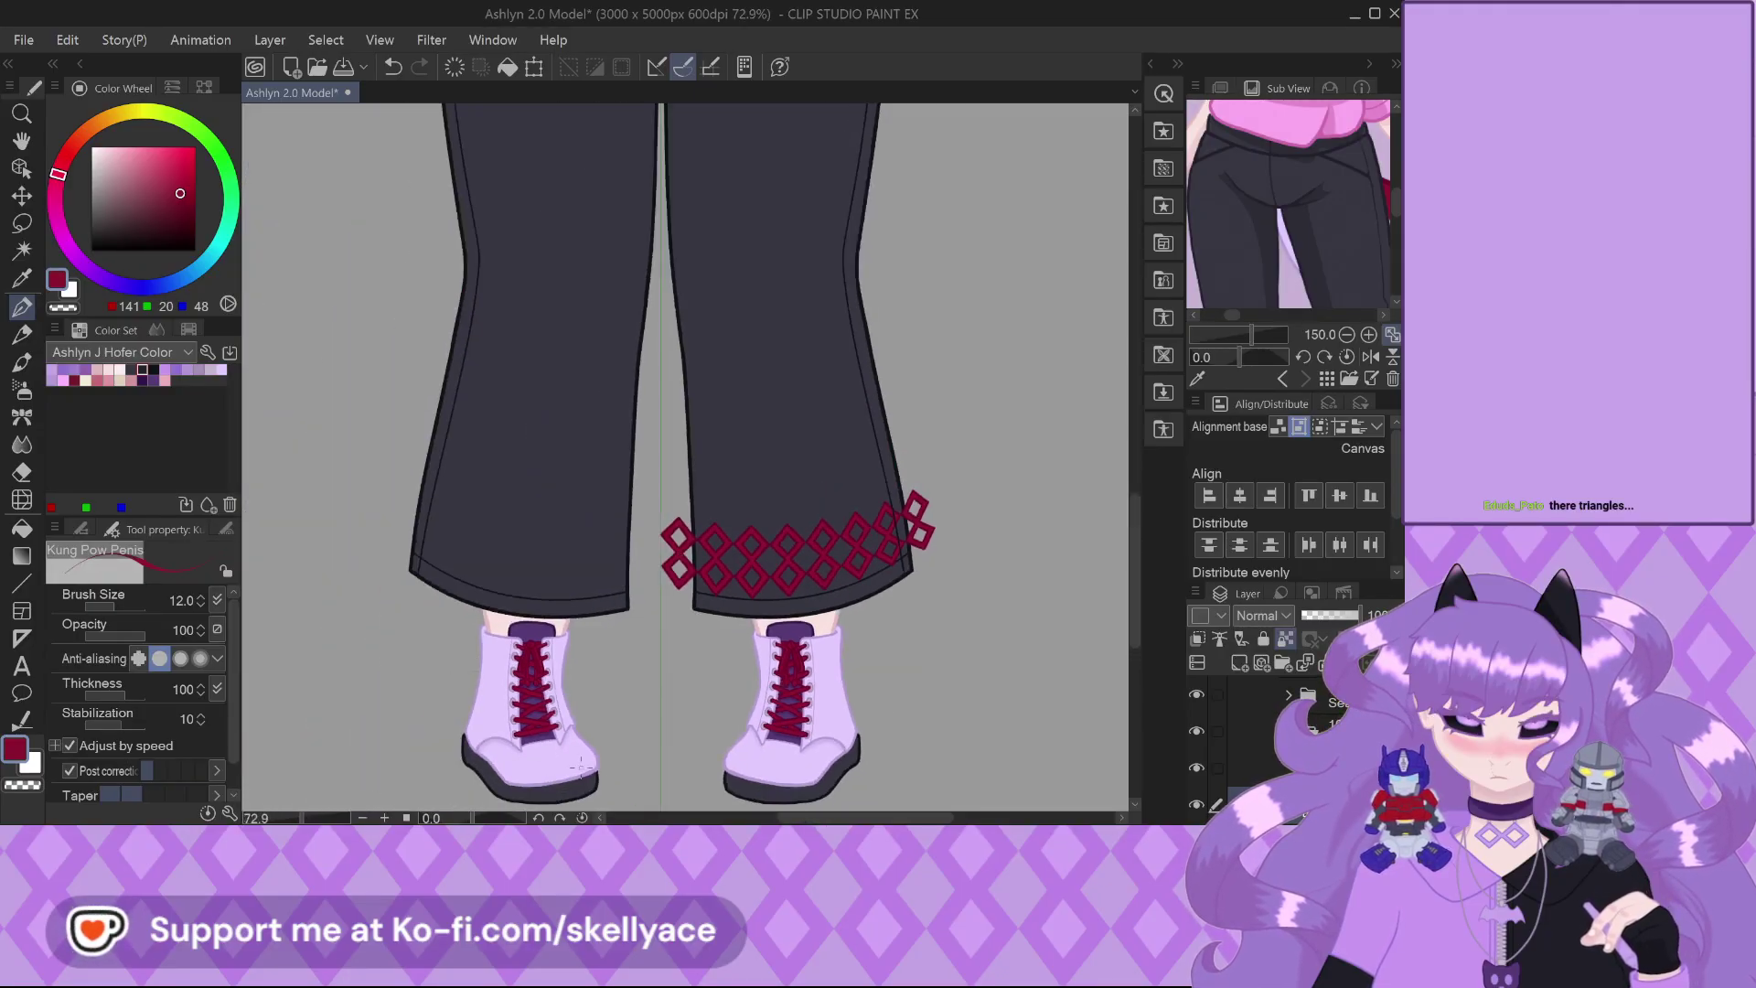
scroll(571, 763, "down", 3)
scroll(572, 763, "up", 3)
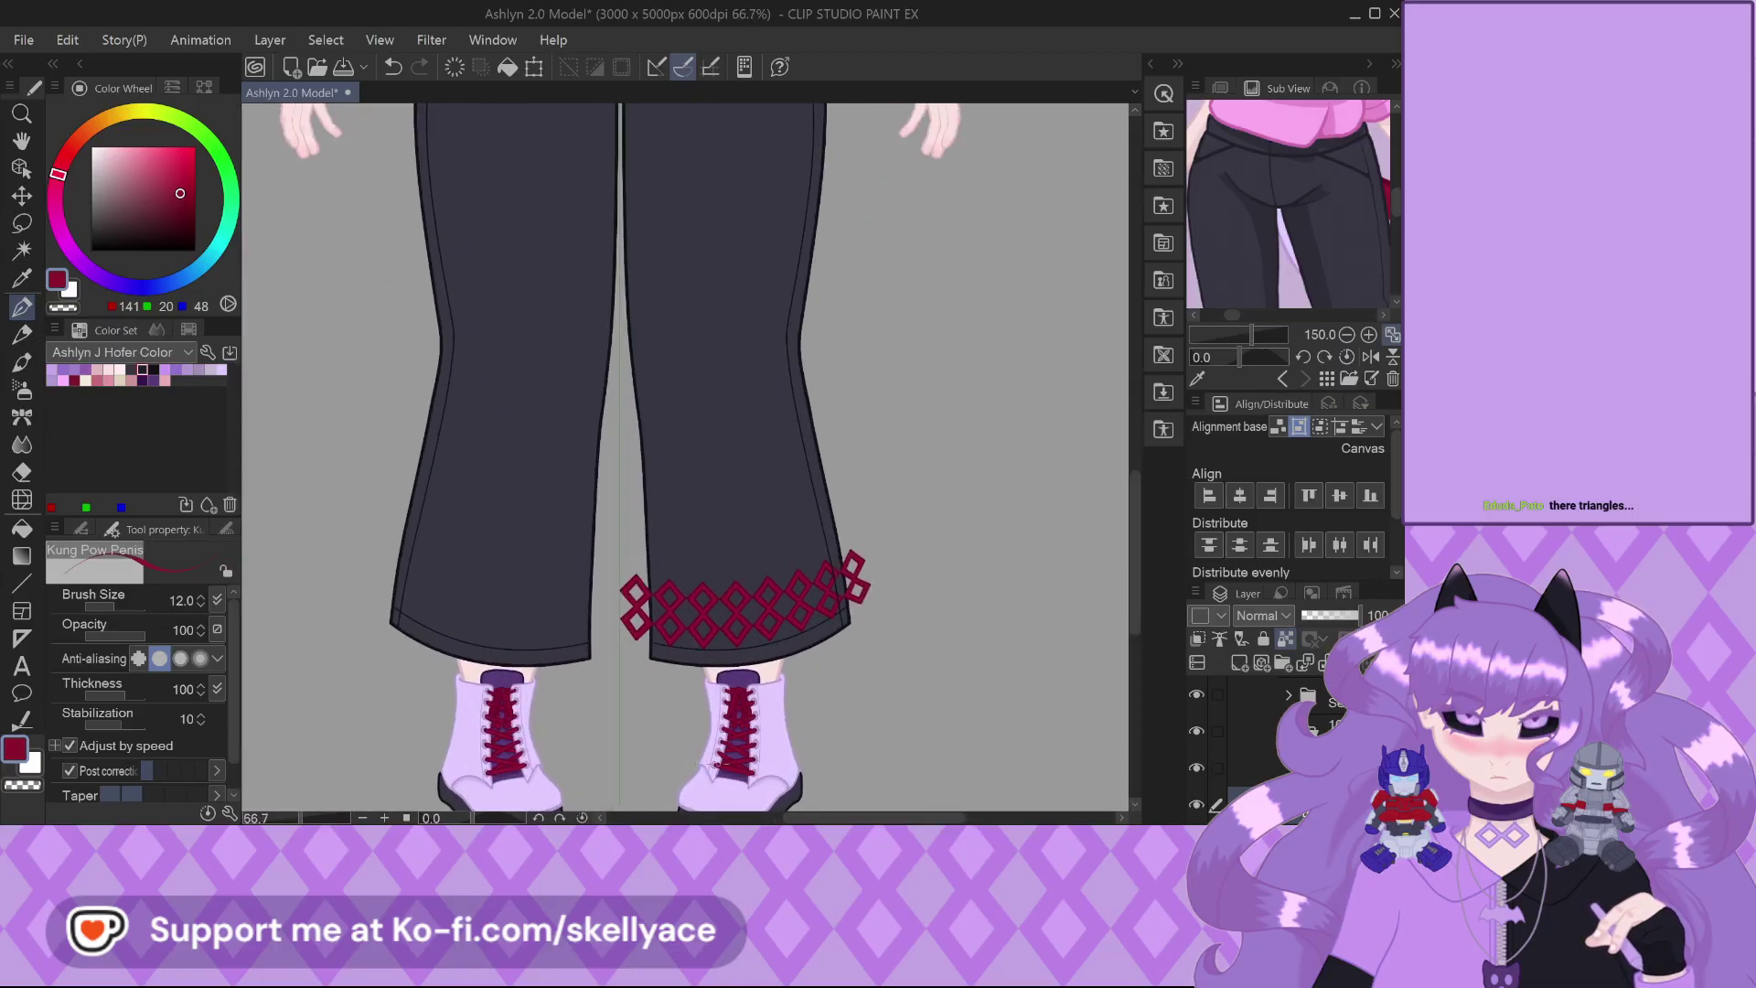
scroll(728, 759, "up", 5)
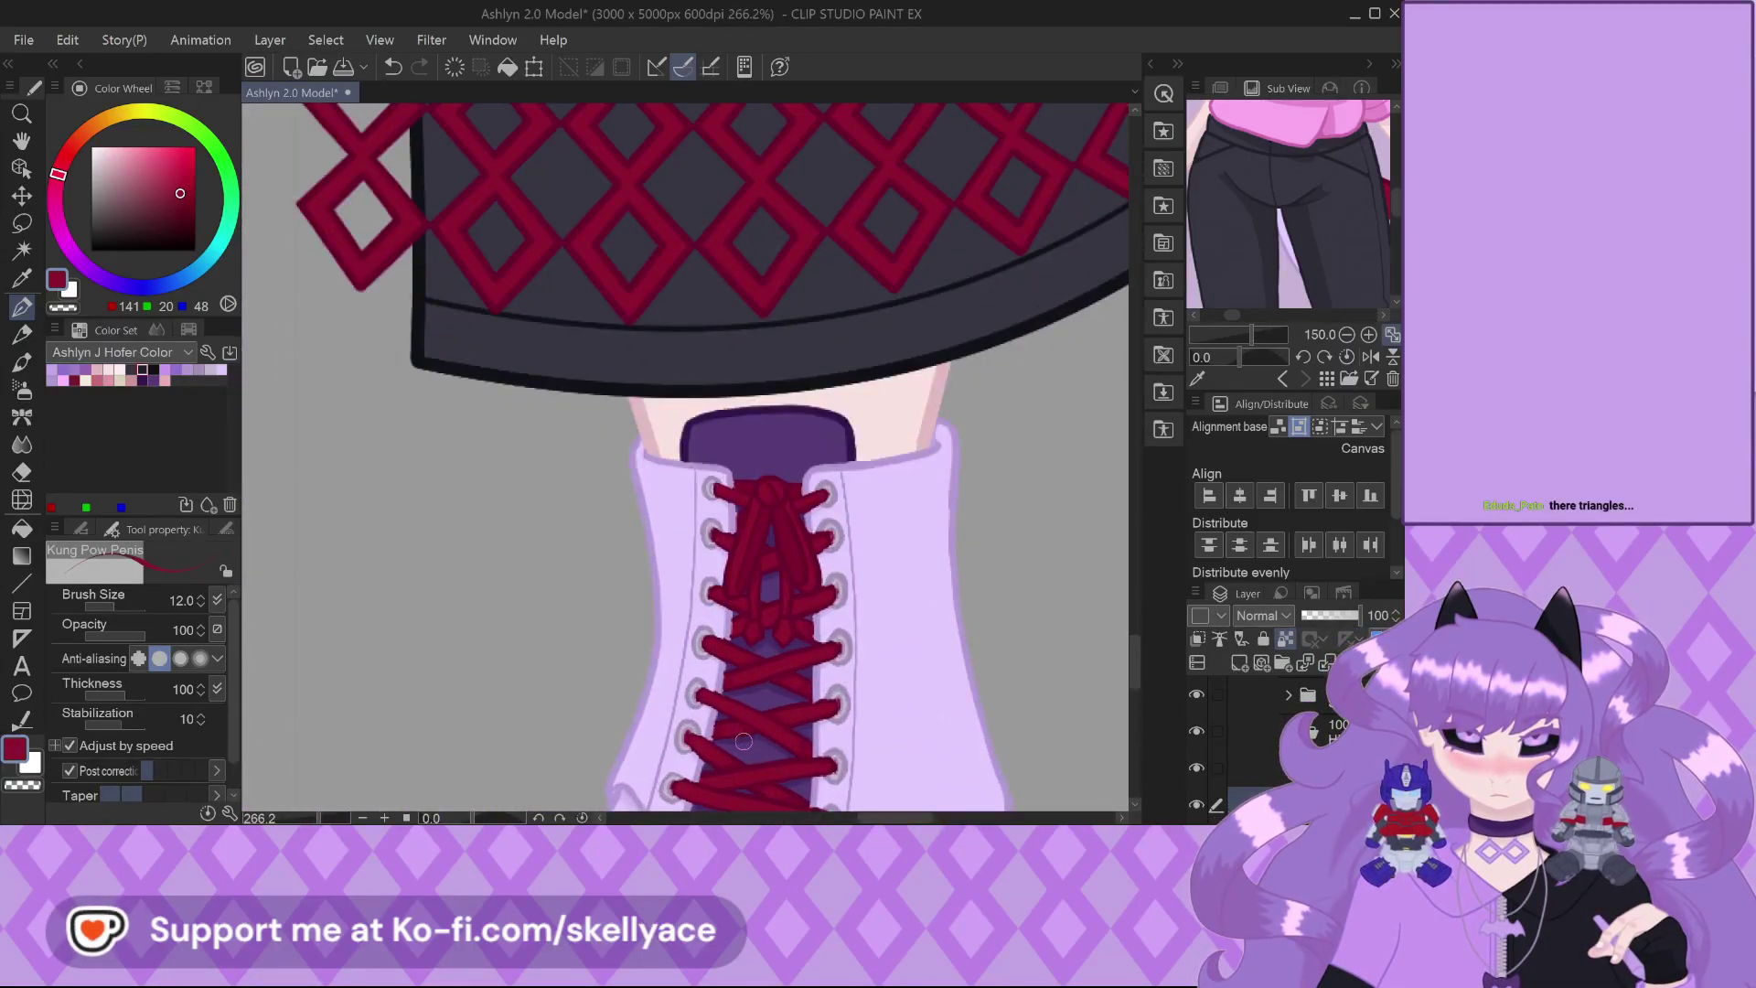
scroll(743, 740, "down", 5)
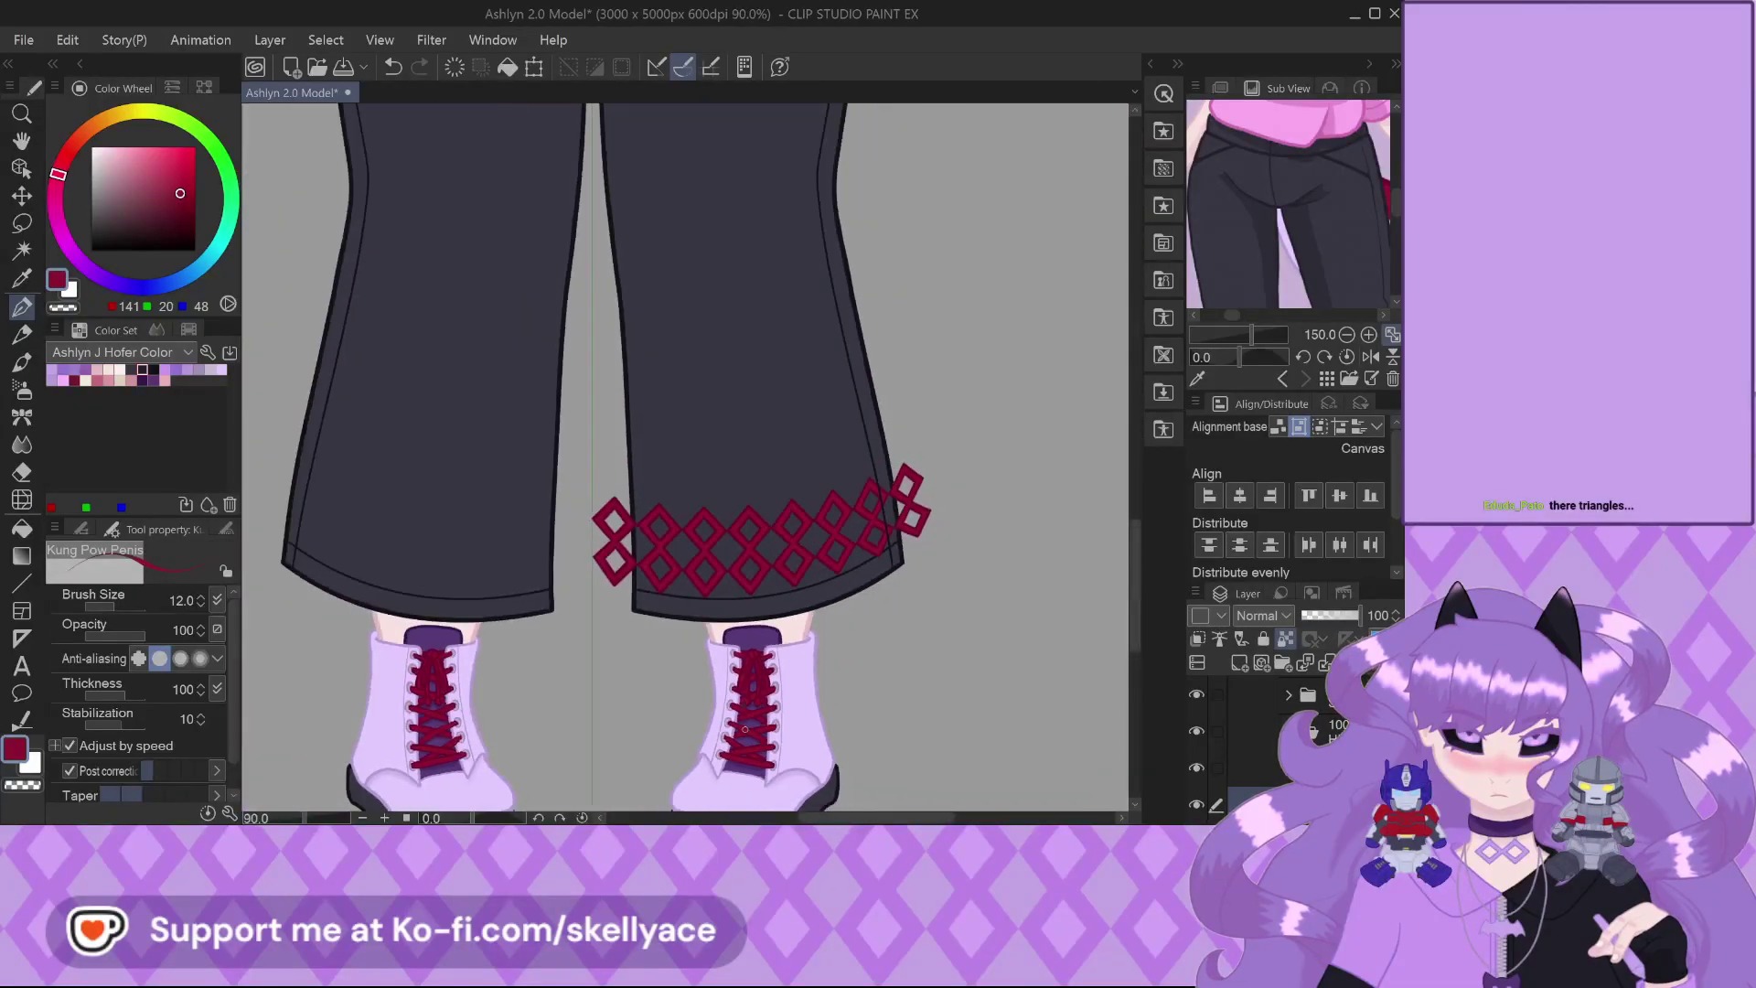
scroll(745, 729, "down", 5)
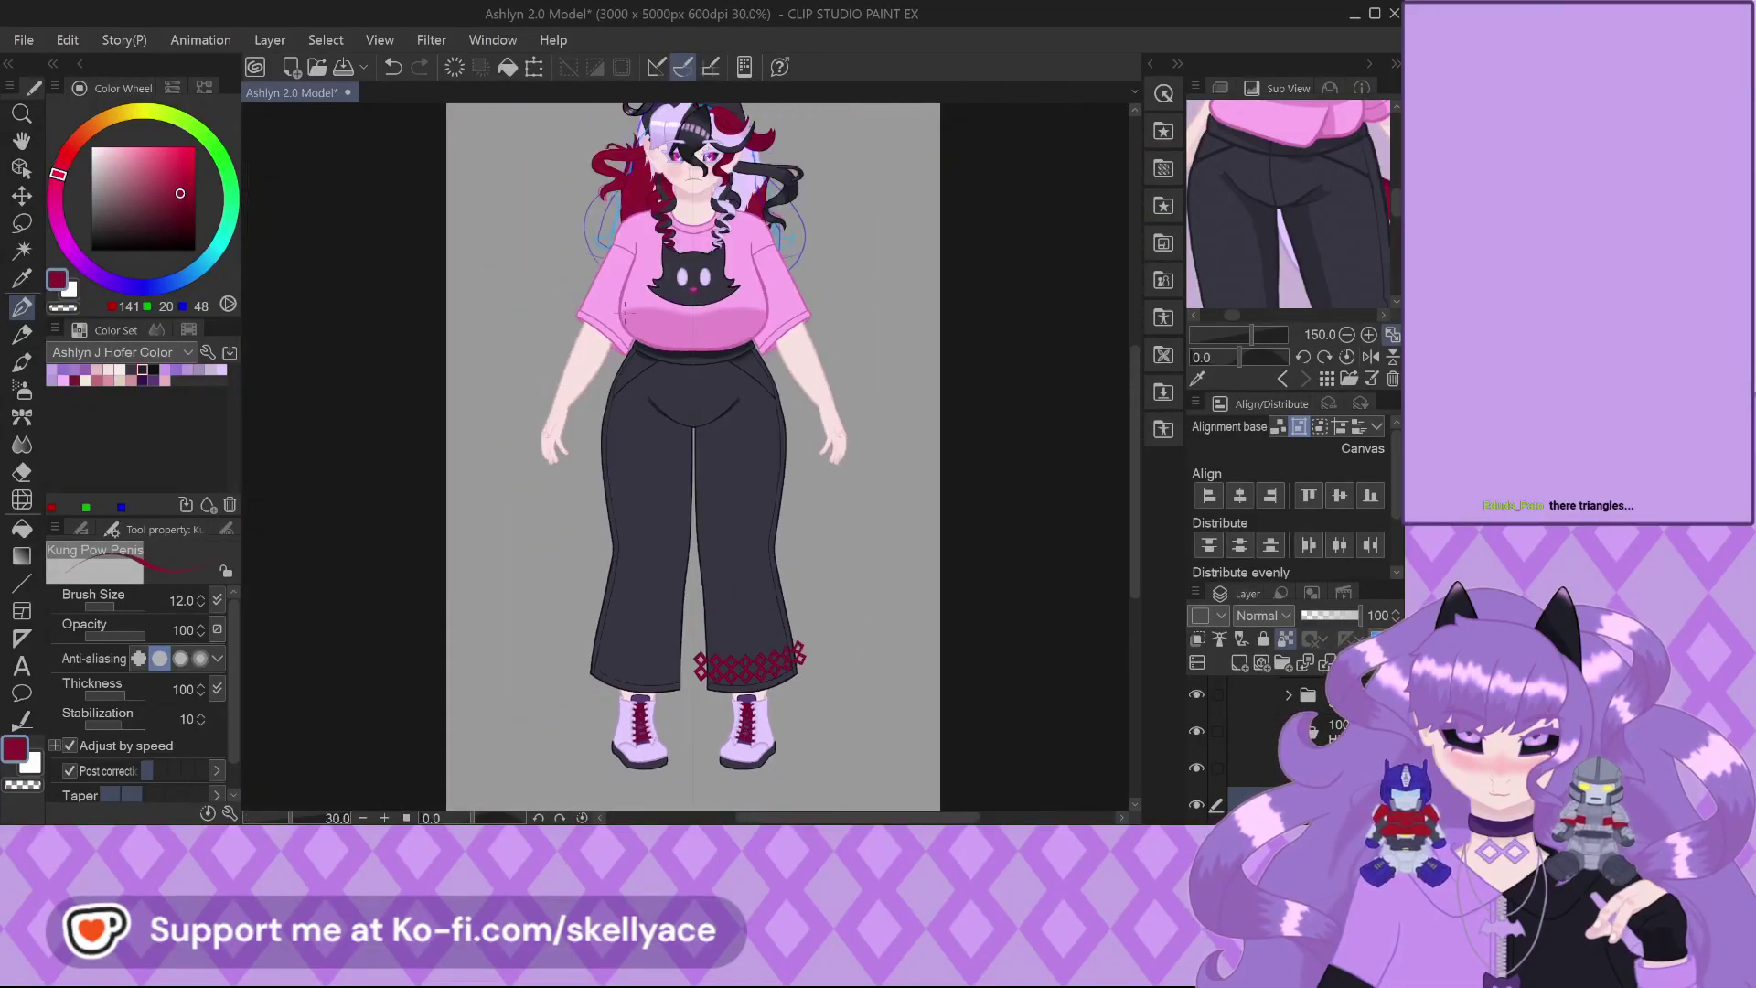
scroll(695, 457, "down", 2)
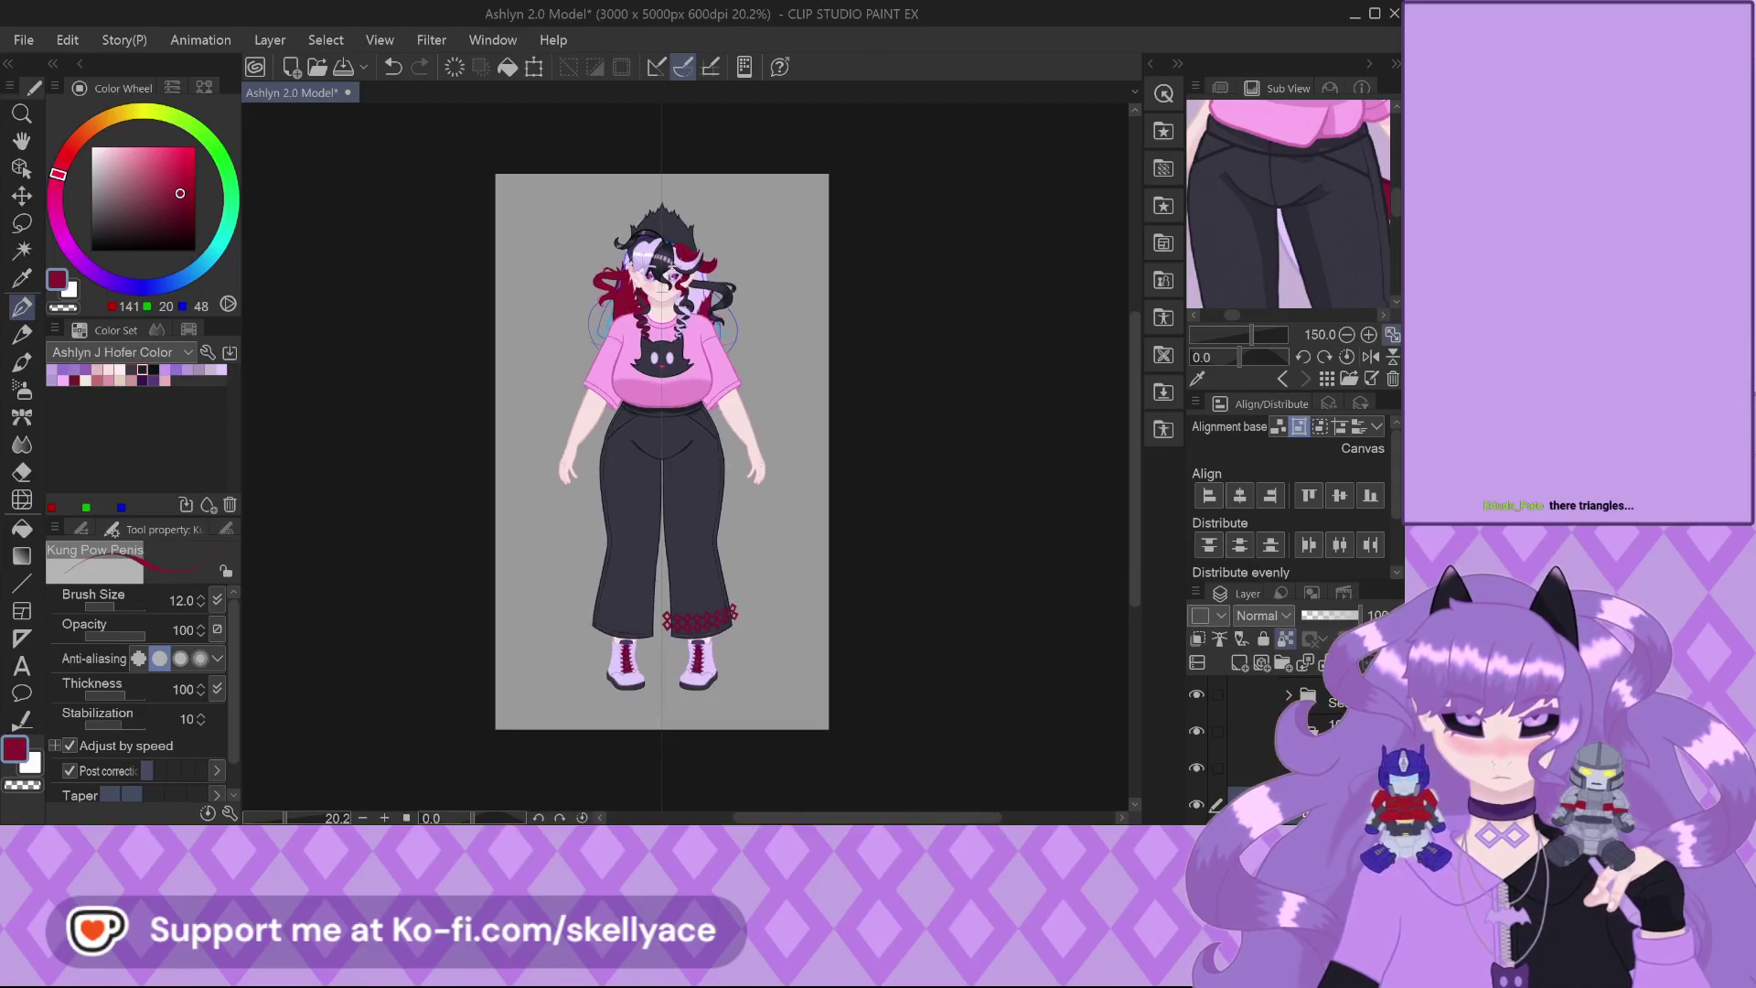
scroll(649, 366, "up", 3)
scroll(649, 252, "up", 2)
scroll(695, 412, "down", 4)
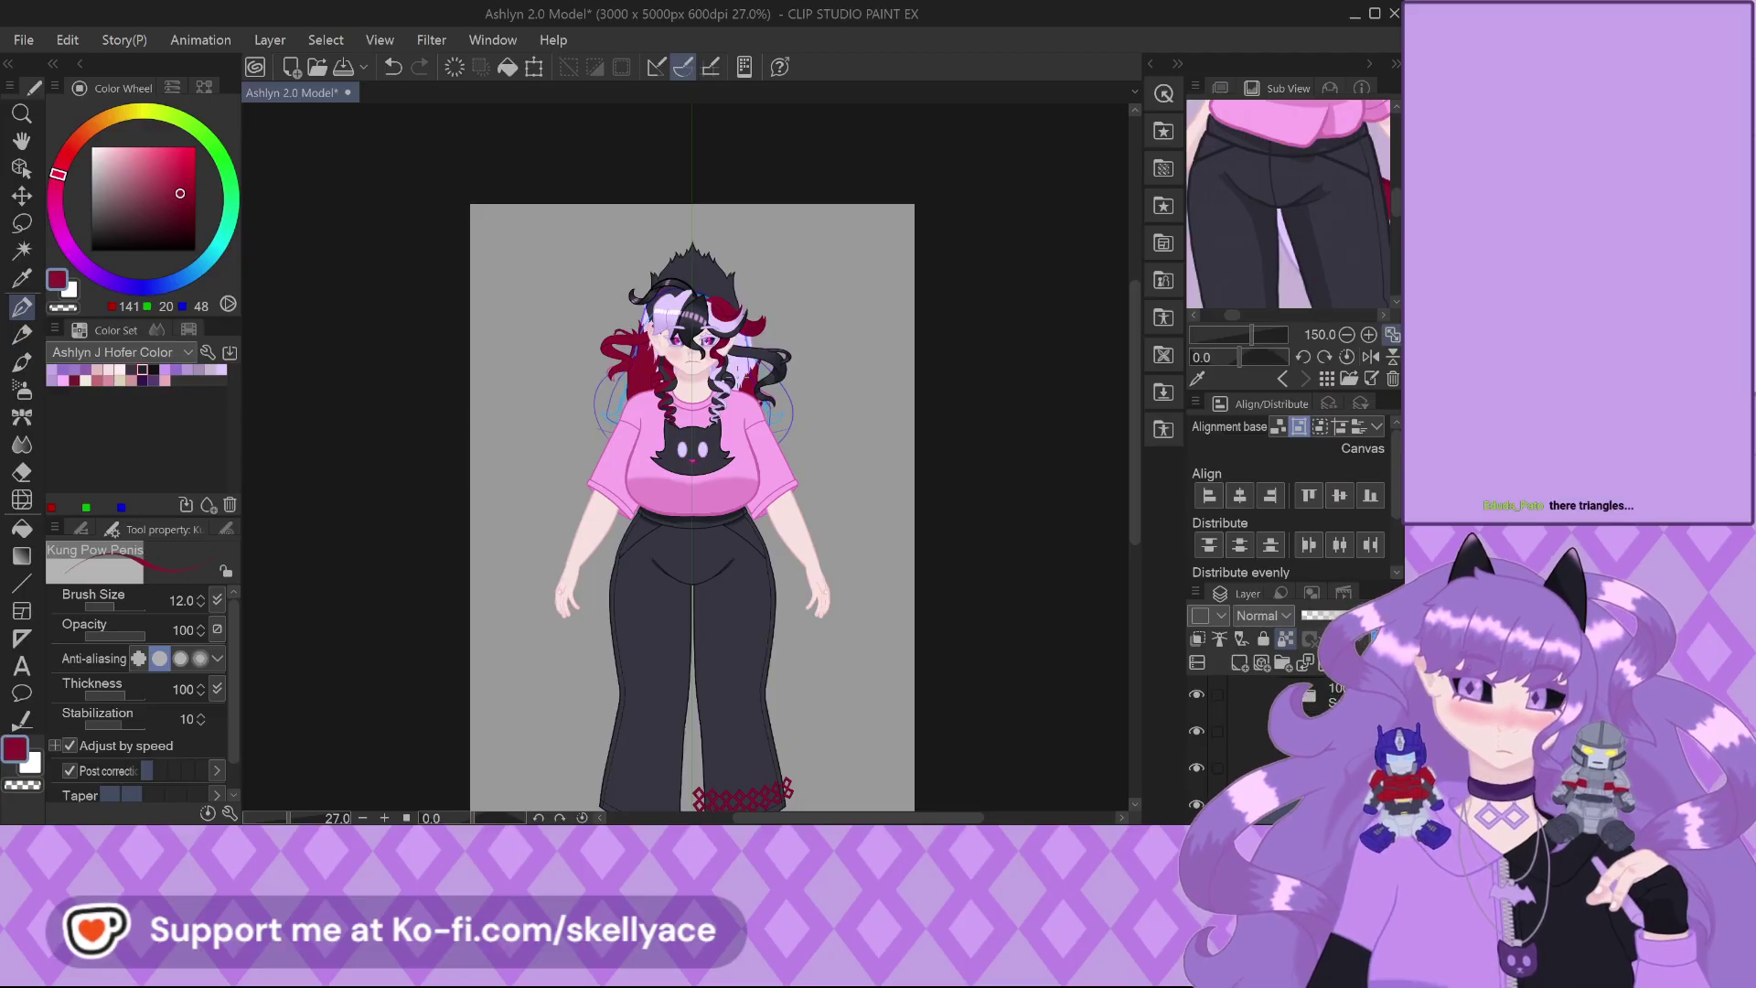
Inspect the character's bangs and head close up, and compare the curly side strands with the magnified reference image
scroll(706, 296, "up", 10)
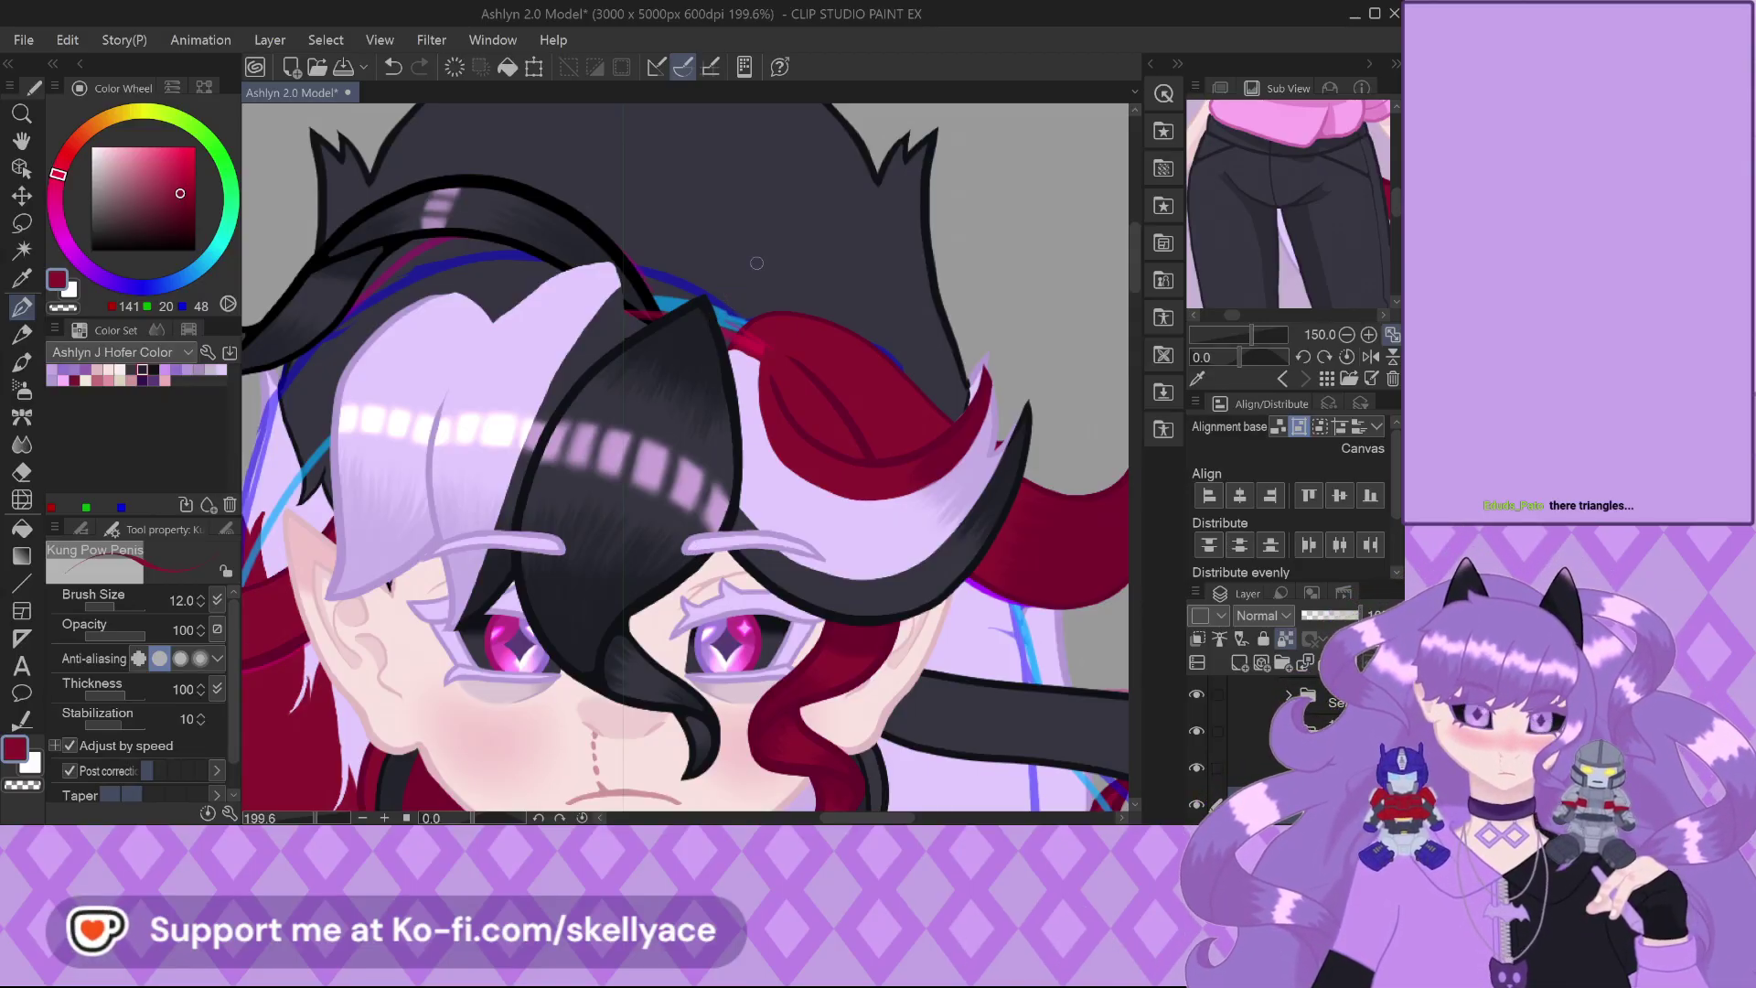
key("ctrl+minus")
key("ctrl+minus")
key("ctrl+minus")
key("ctrl+minus")
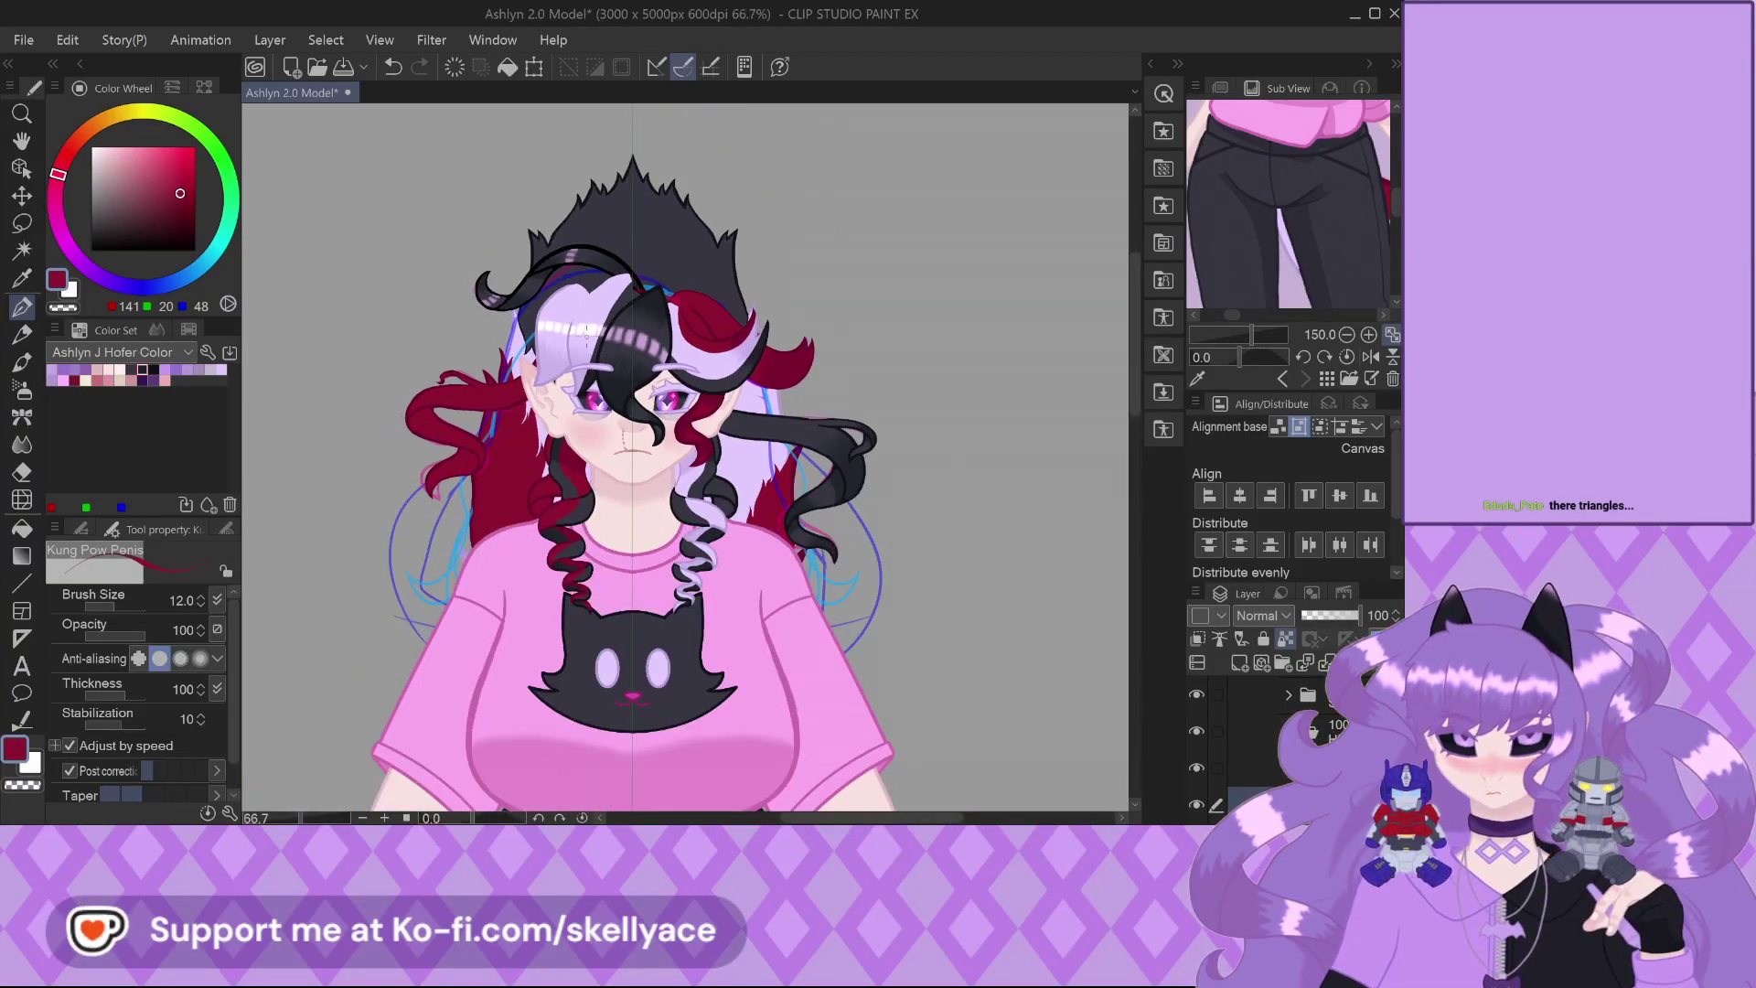
scroll(1205, 226, "down", 3)
scroll(1259, 227, "up", 6)
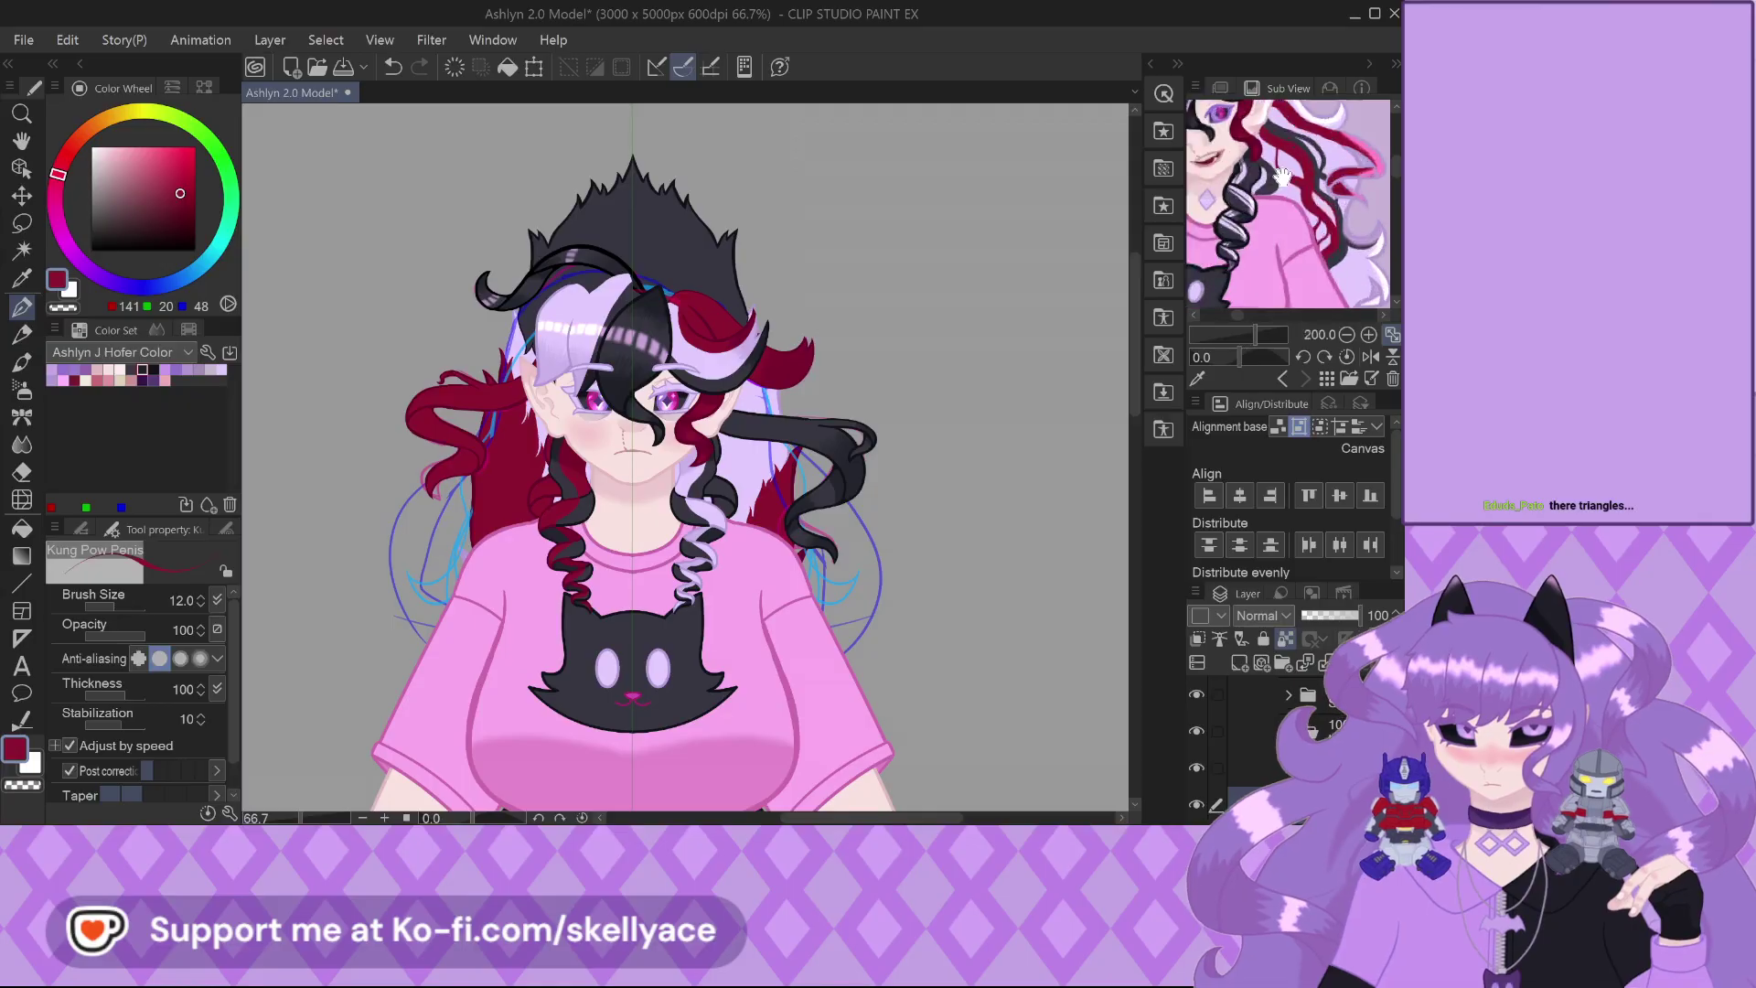
scroll(1125, 457, "up", 1)
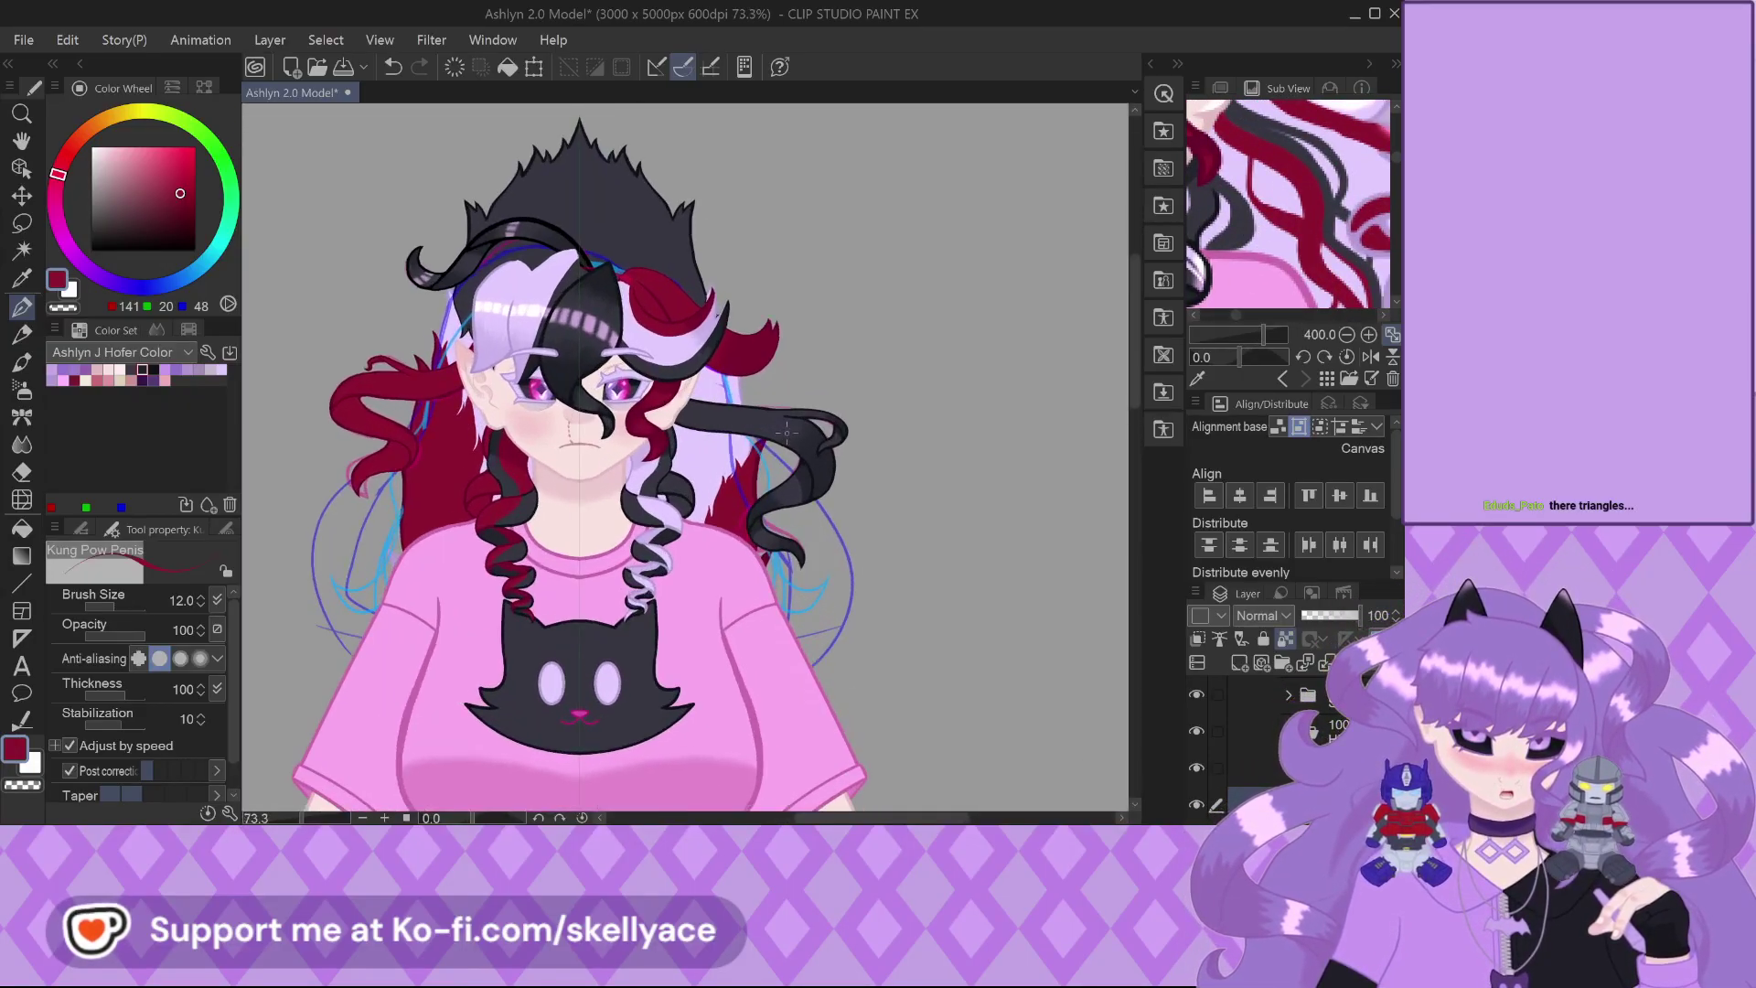
scroll(501, 417, "up", 2)
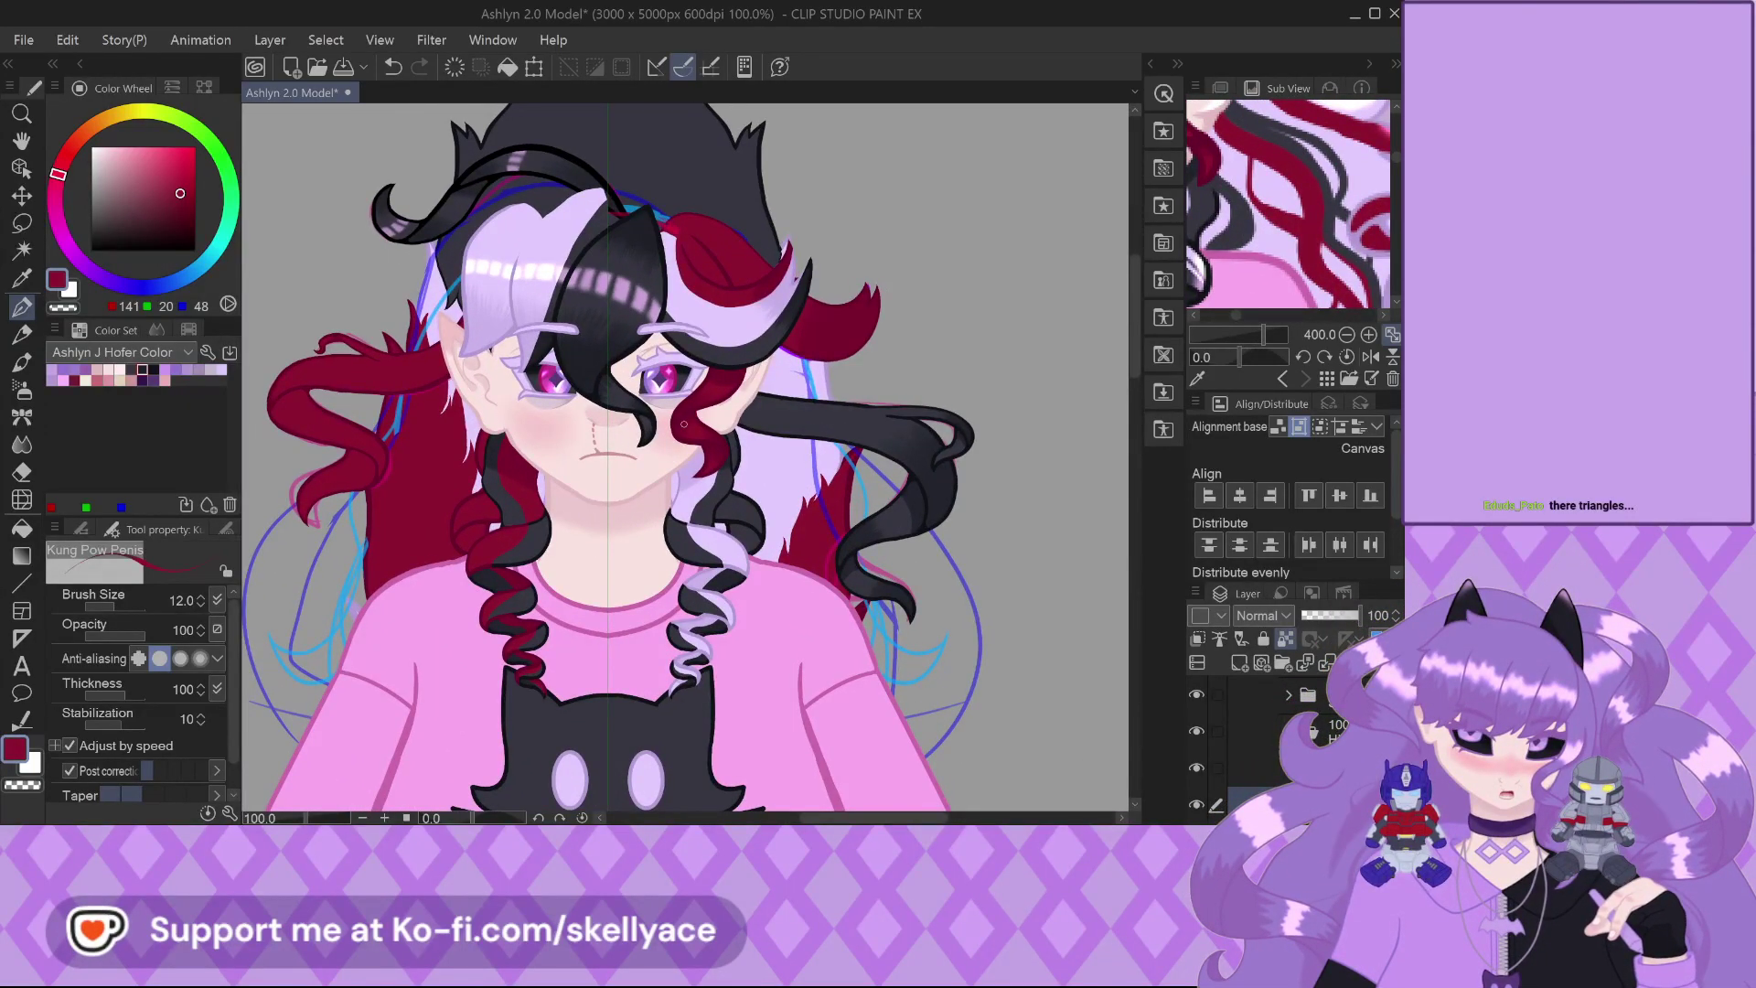
Examine the spiral side curls, neck and shirt neckline close up and together with the cat print
left_click_drag(755, 320, 805, 343)
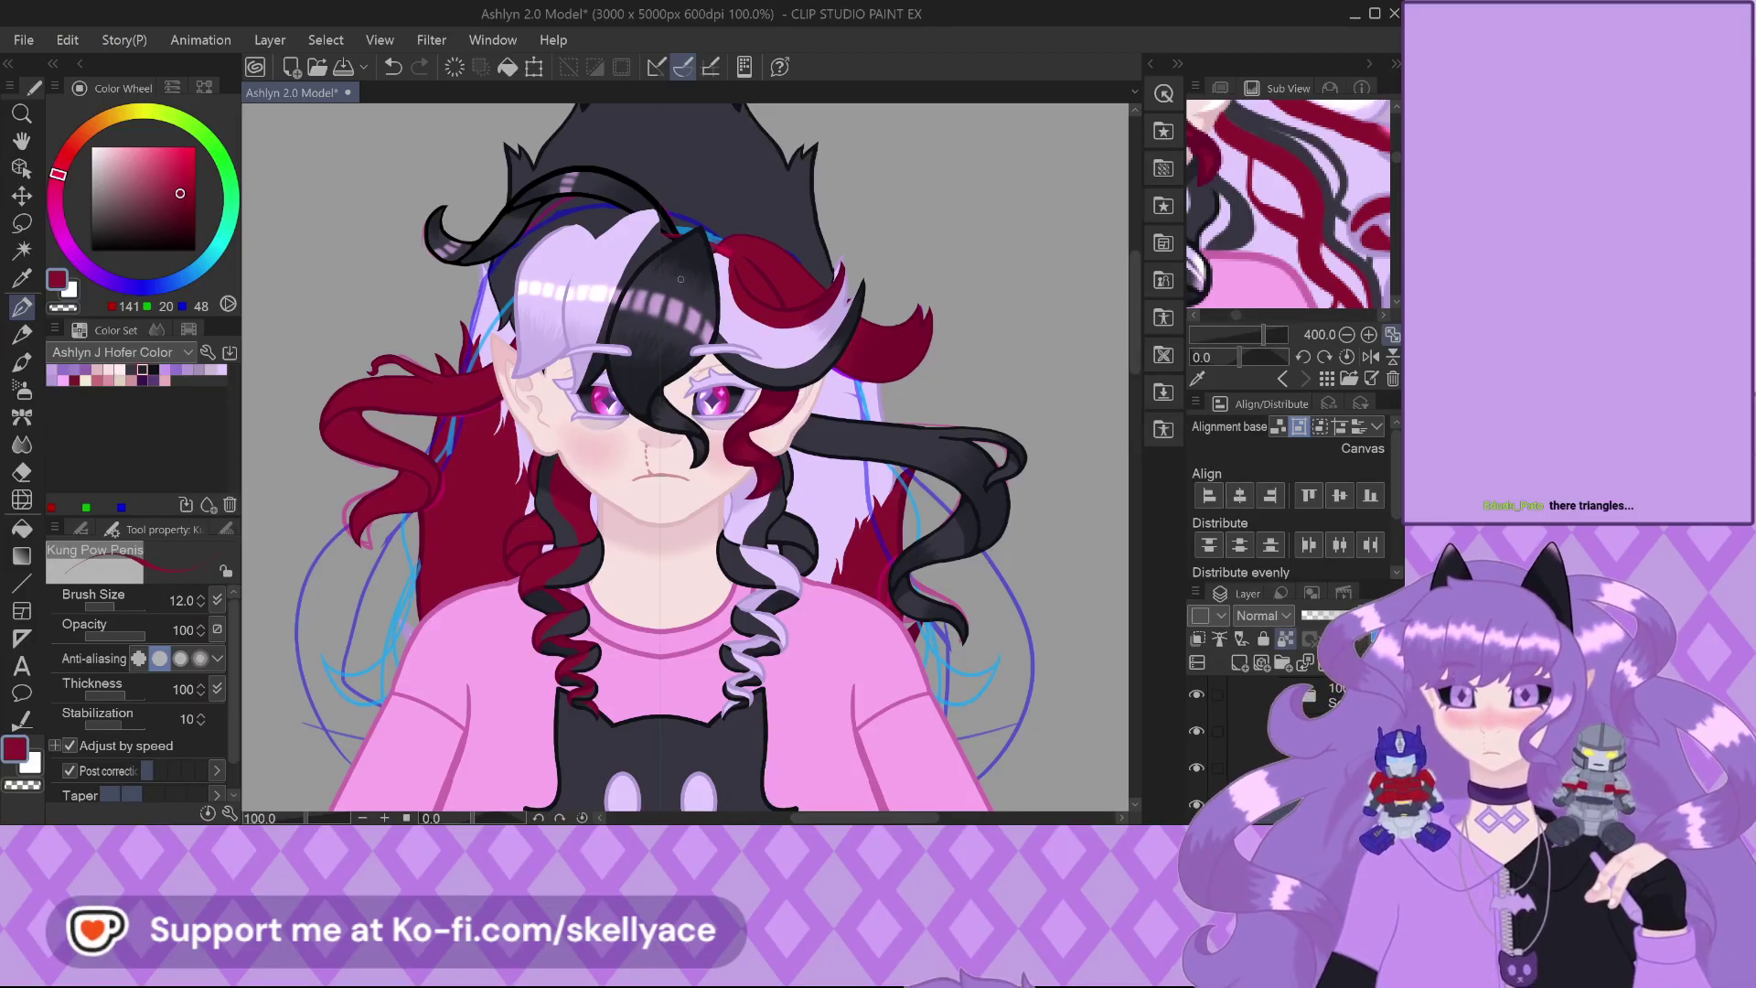
scroll(603, 197, "down", 3)
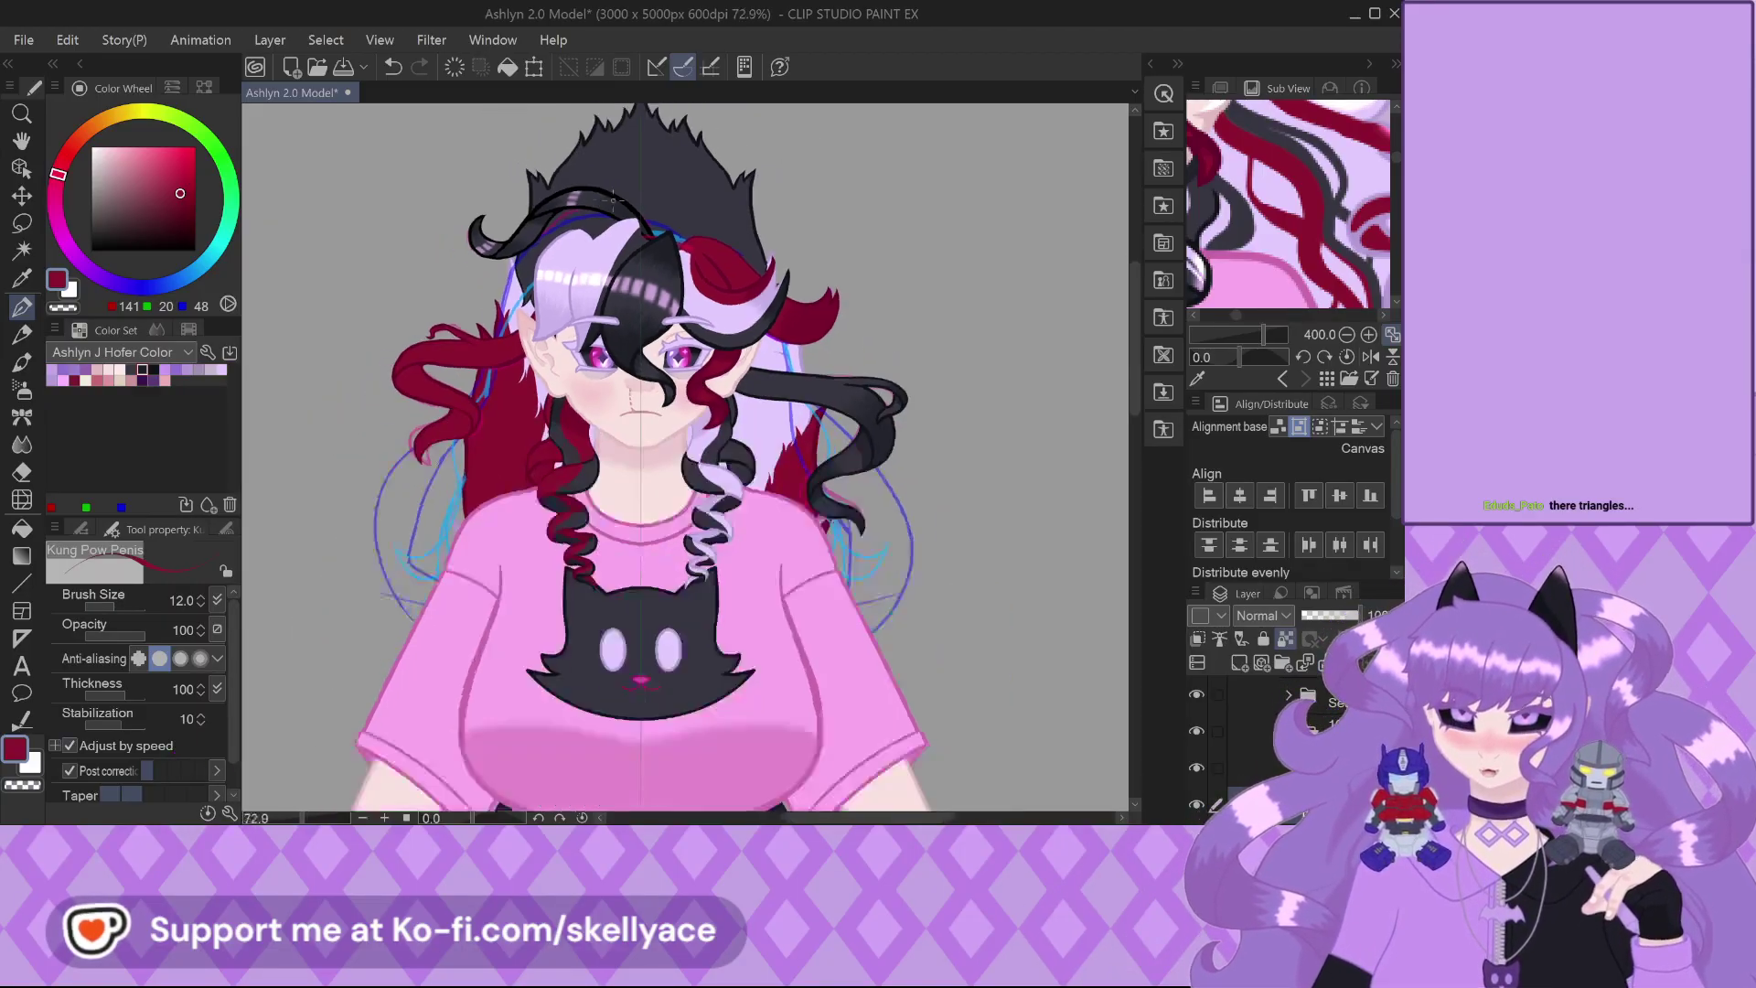
scroll(646, 407, "down", 2)
scroll(645, 407, "up", 5)
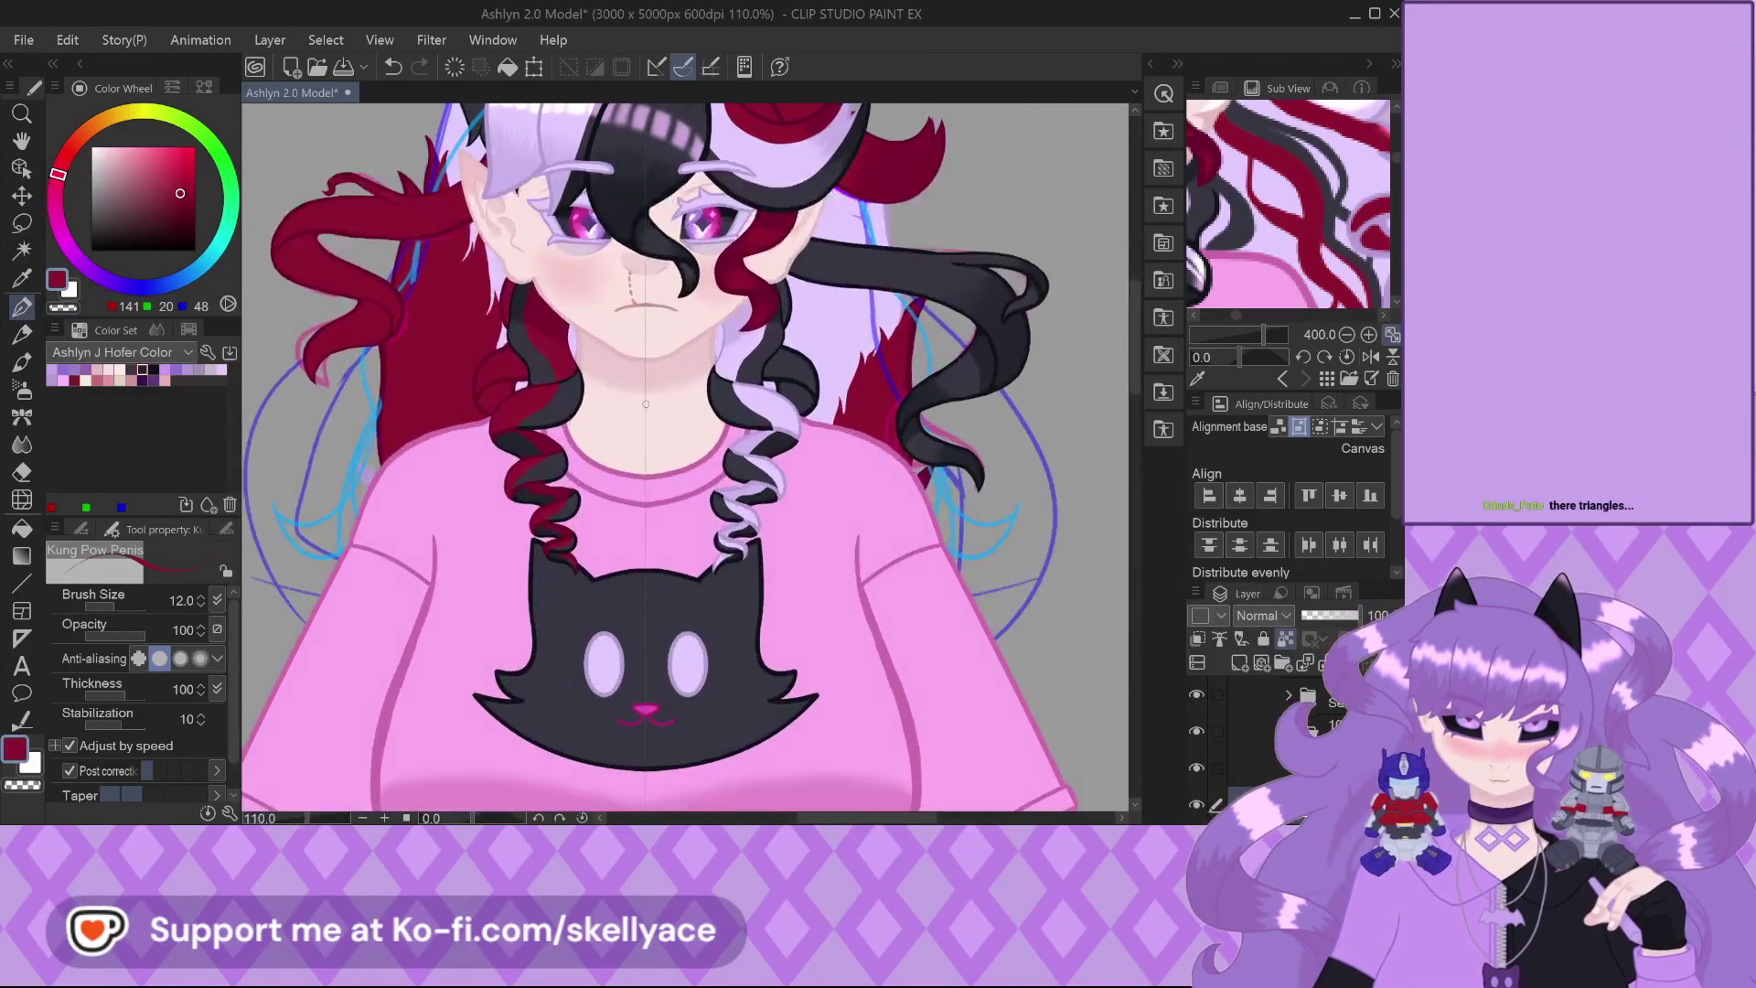
scroll(645, 407, "up", 2)
scroll(646, 400, "down", 5)
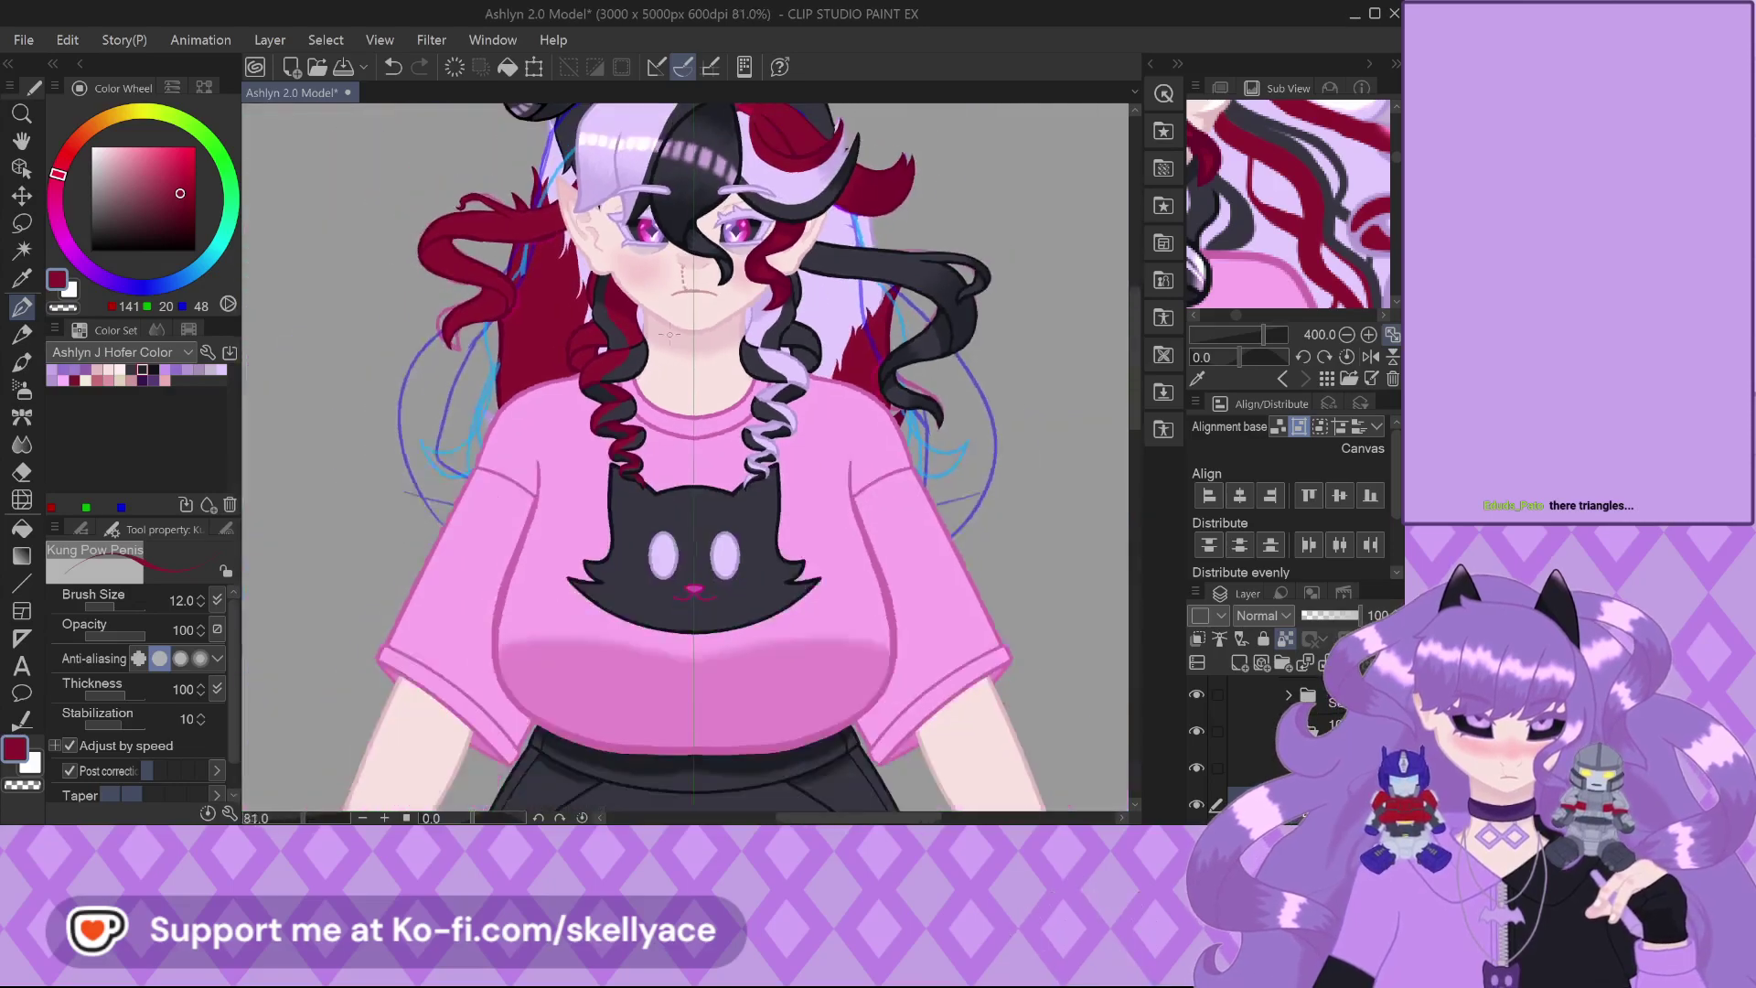
scroll(697, 374, "up", 8)
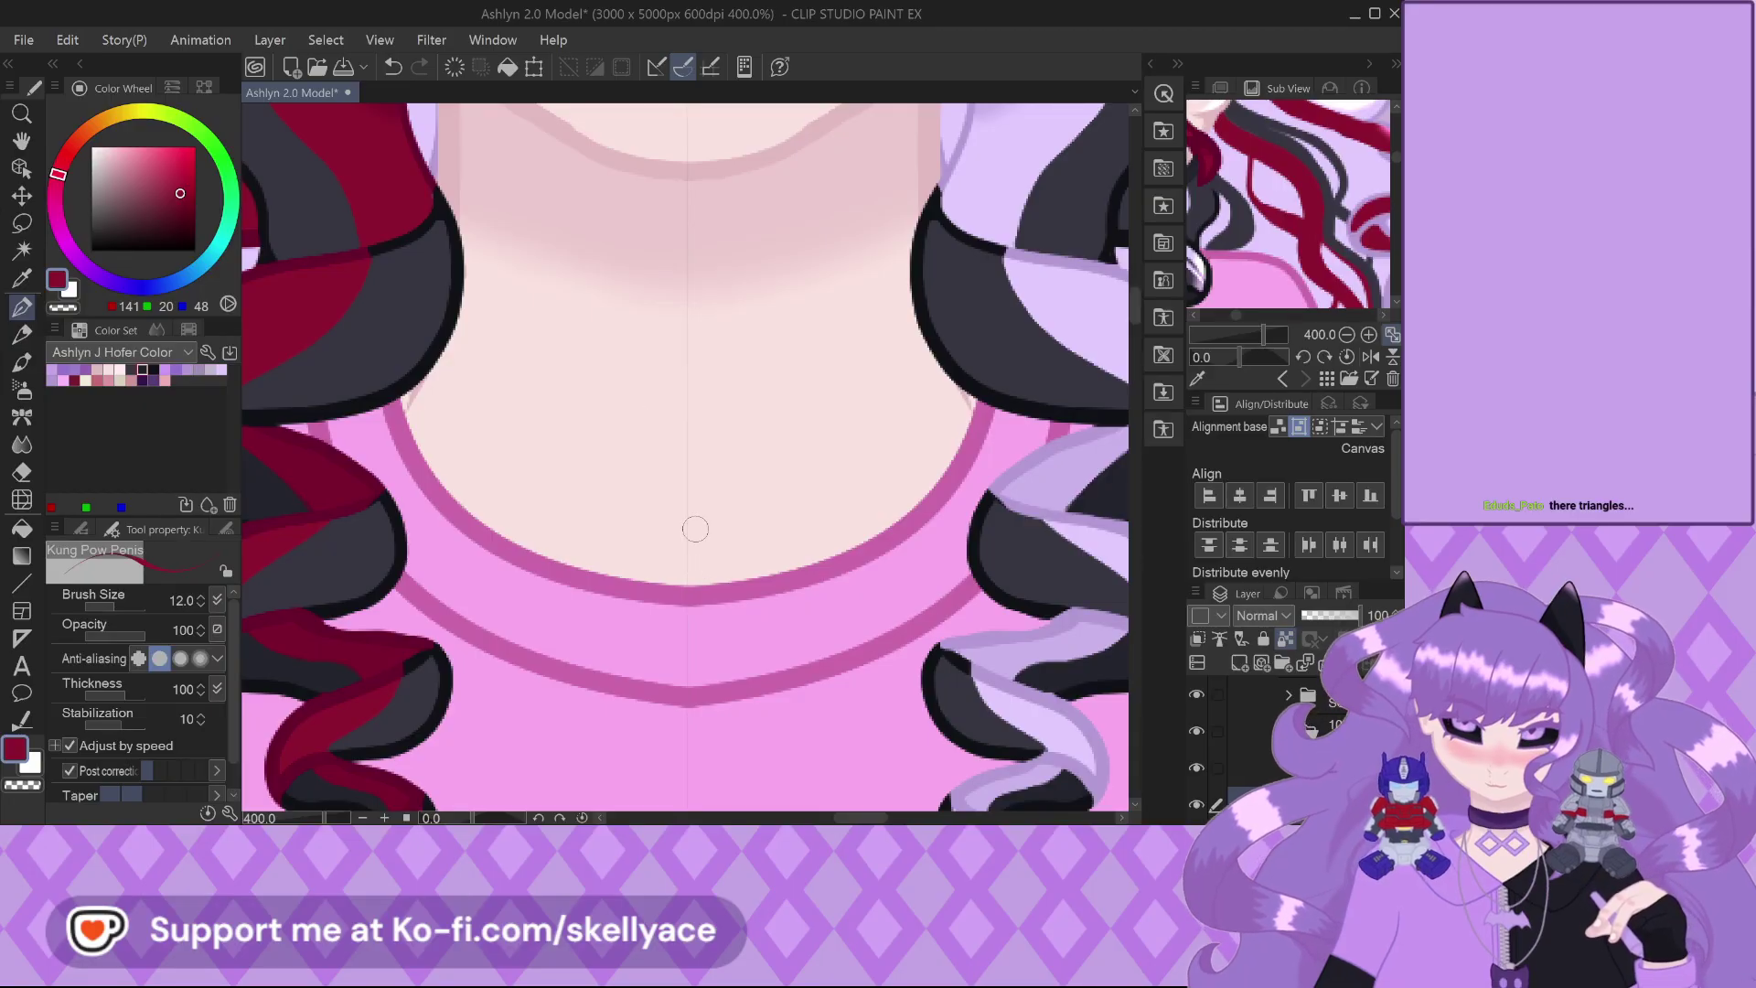
scroll(695, 529, "down", 5)
scroll(687, 396, "down", 4)
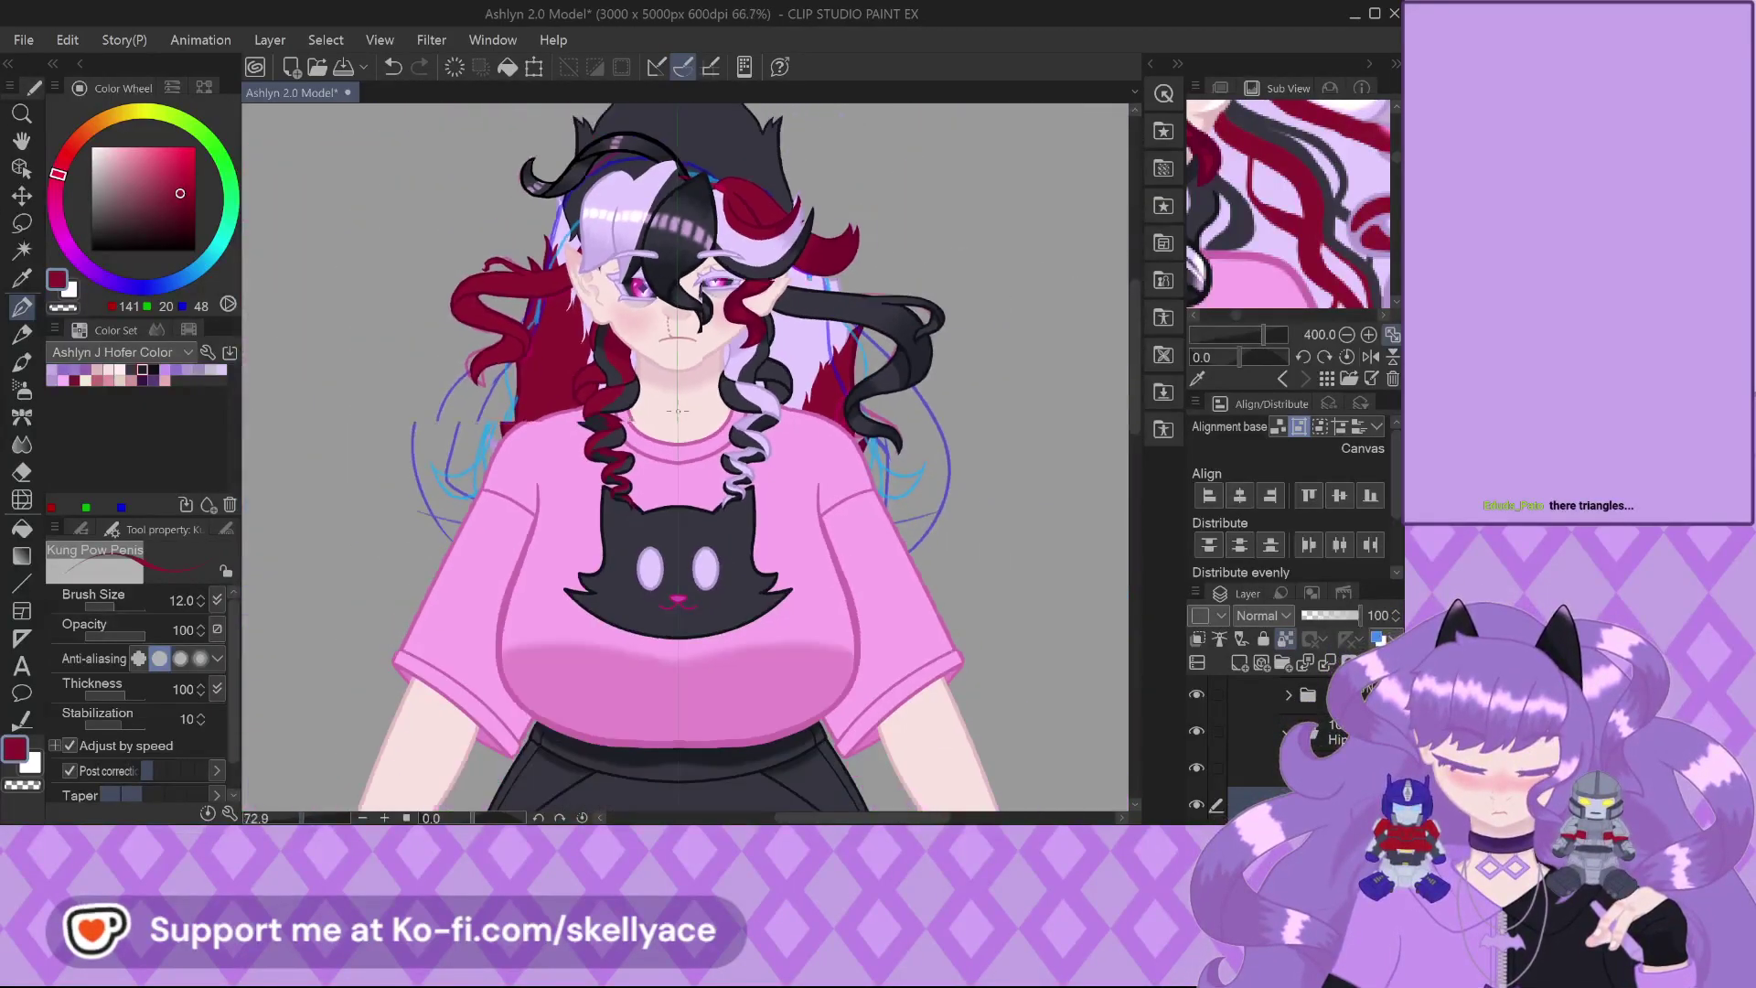
Compare the full figure with the reference's shirt and pants, and inspect the mouth, nose and face-framing strands
scroll(1307, 215, "down", 5)
scroll(1300, 208, "up", 2)
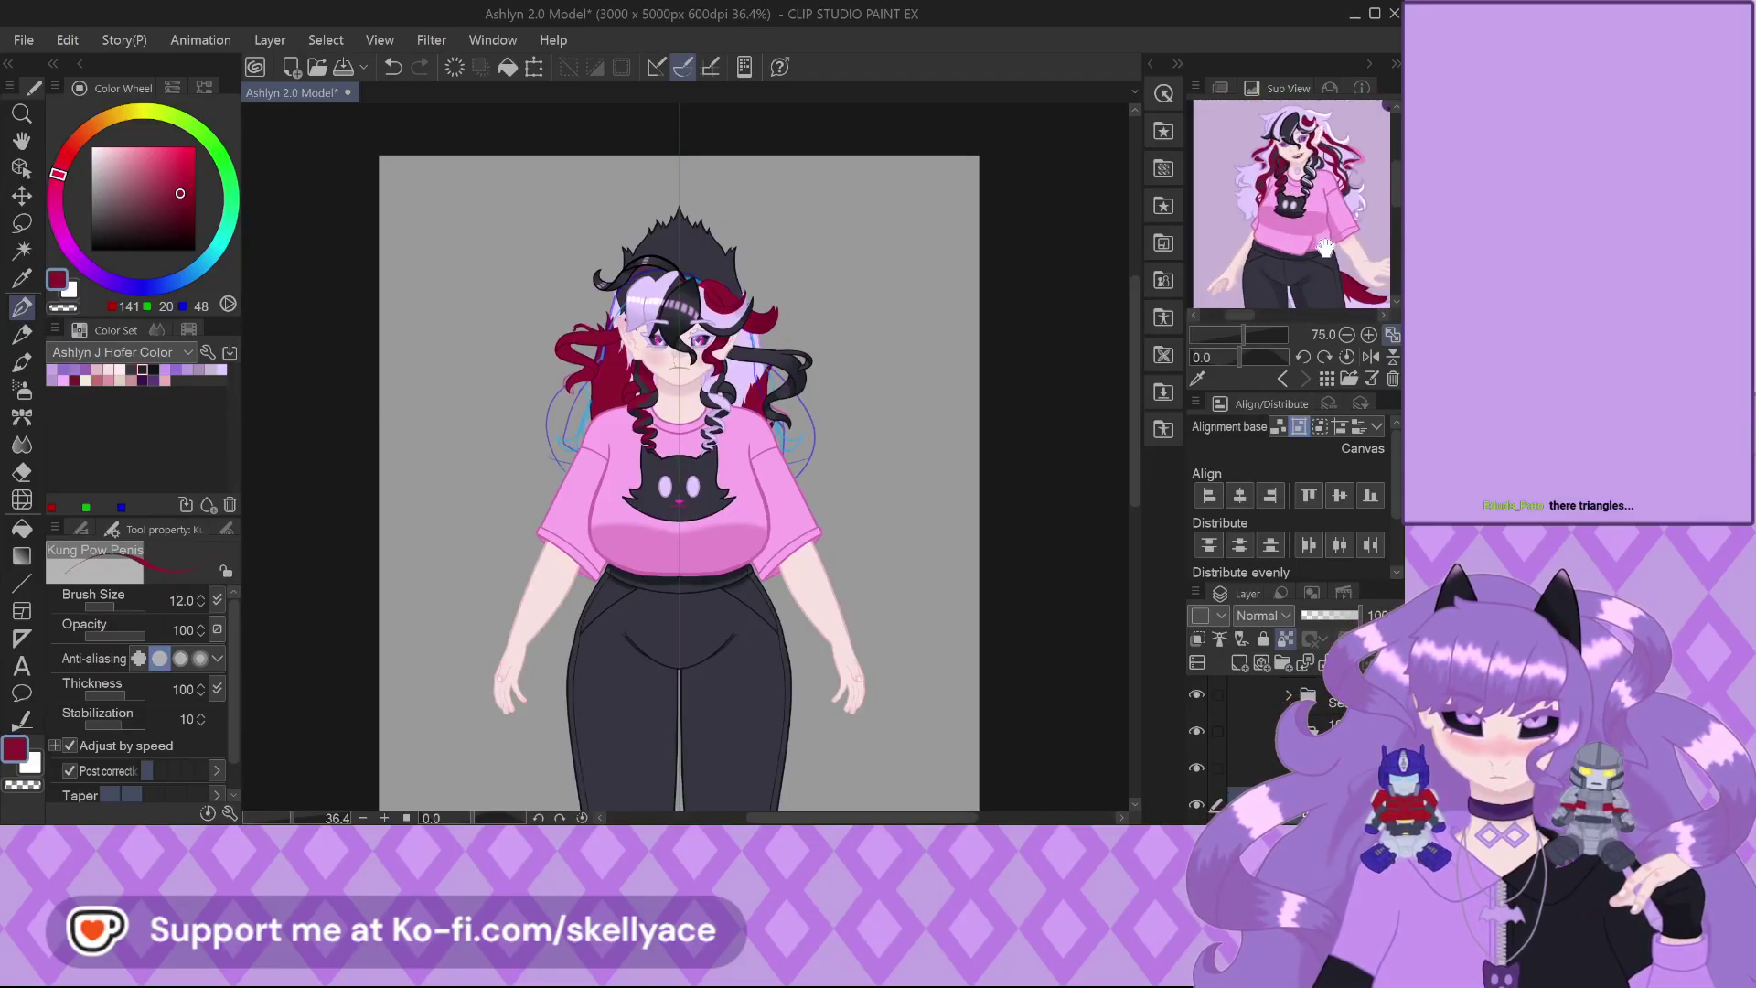
scroll(1258, 238, "up", 1)
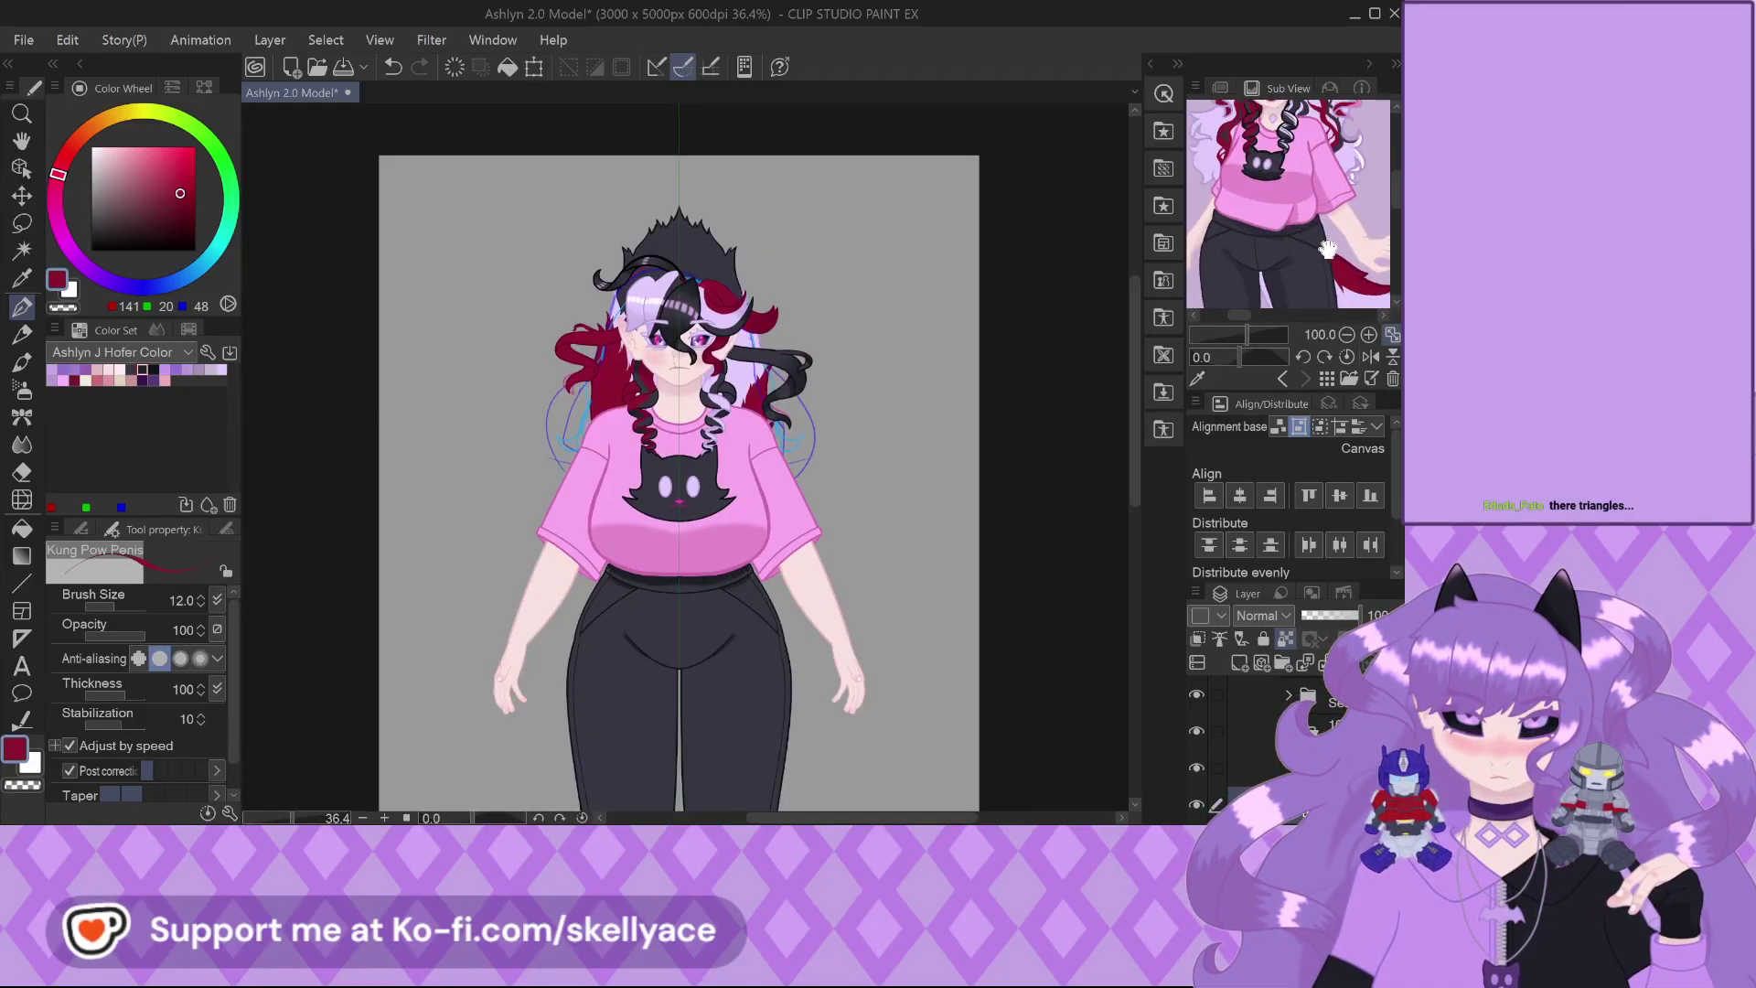
scroll(779, 376, "up", 2)
scroll(611, 425, "up", 5)
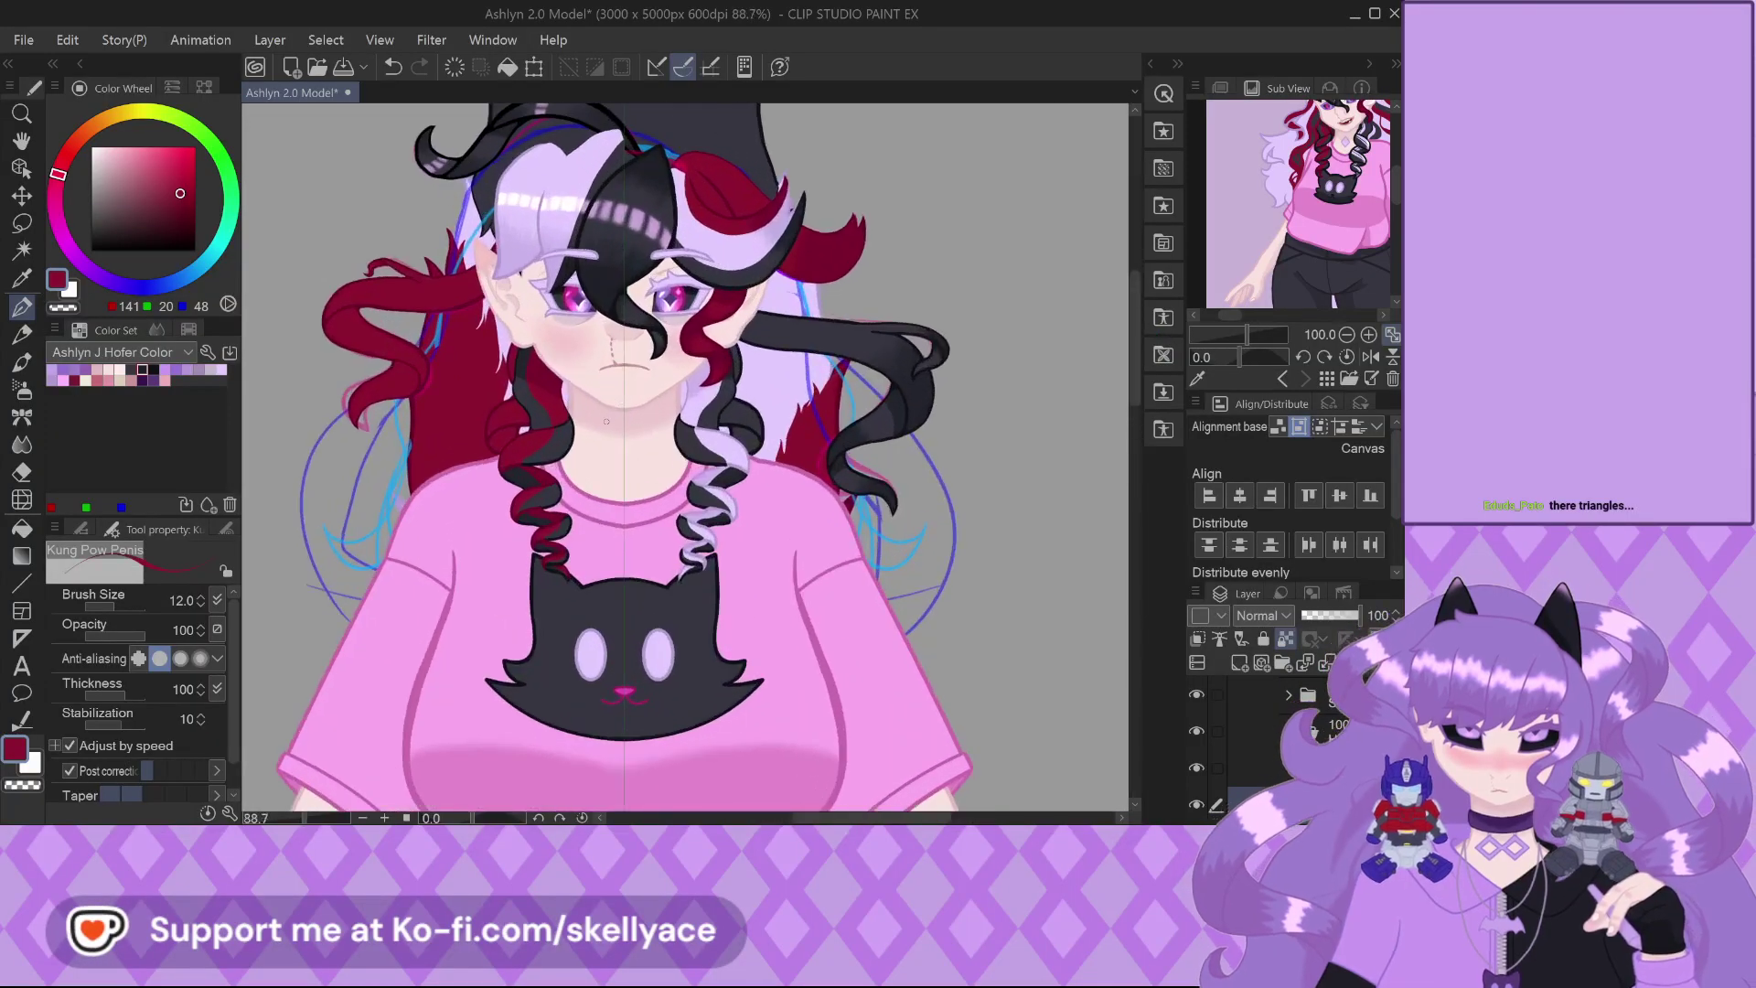
scroll(620, 418, "down", 3)
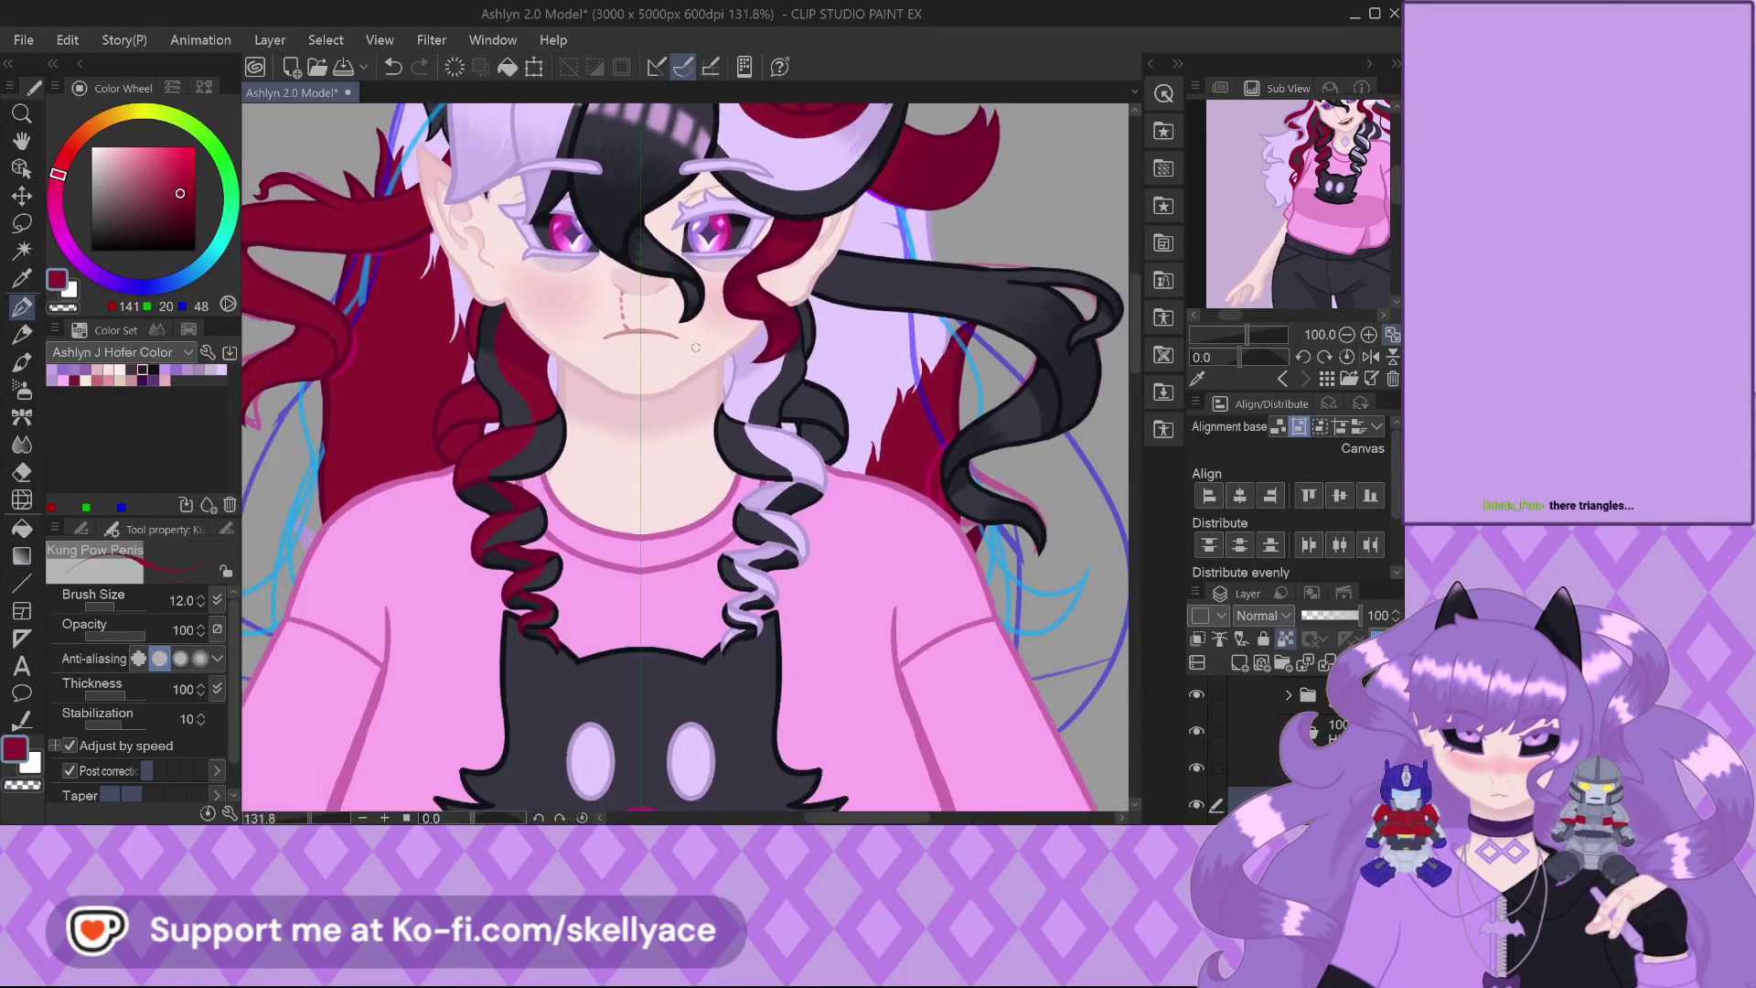
scroll(665, 199, "up", 6)
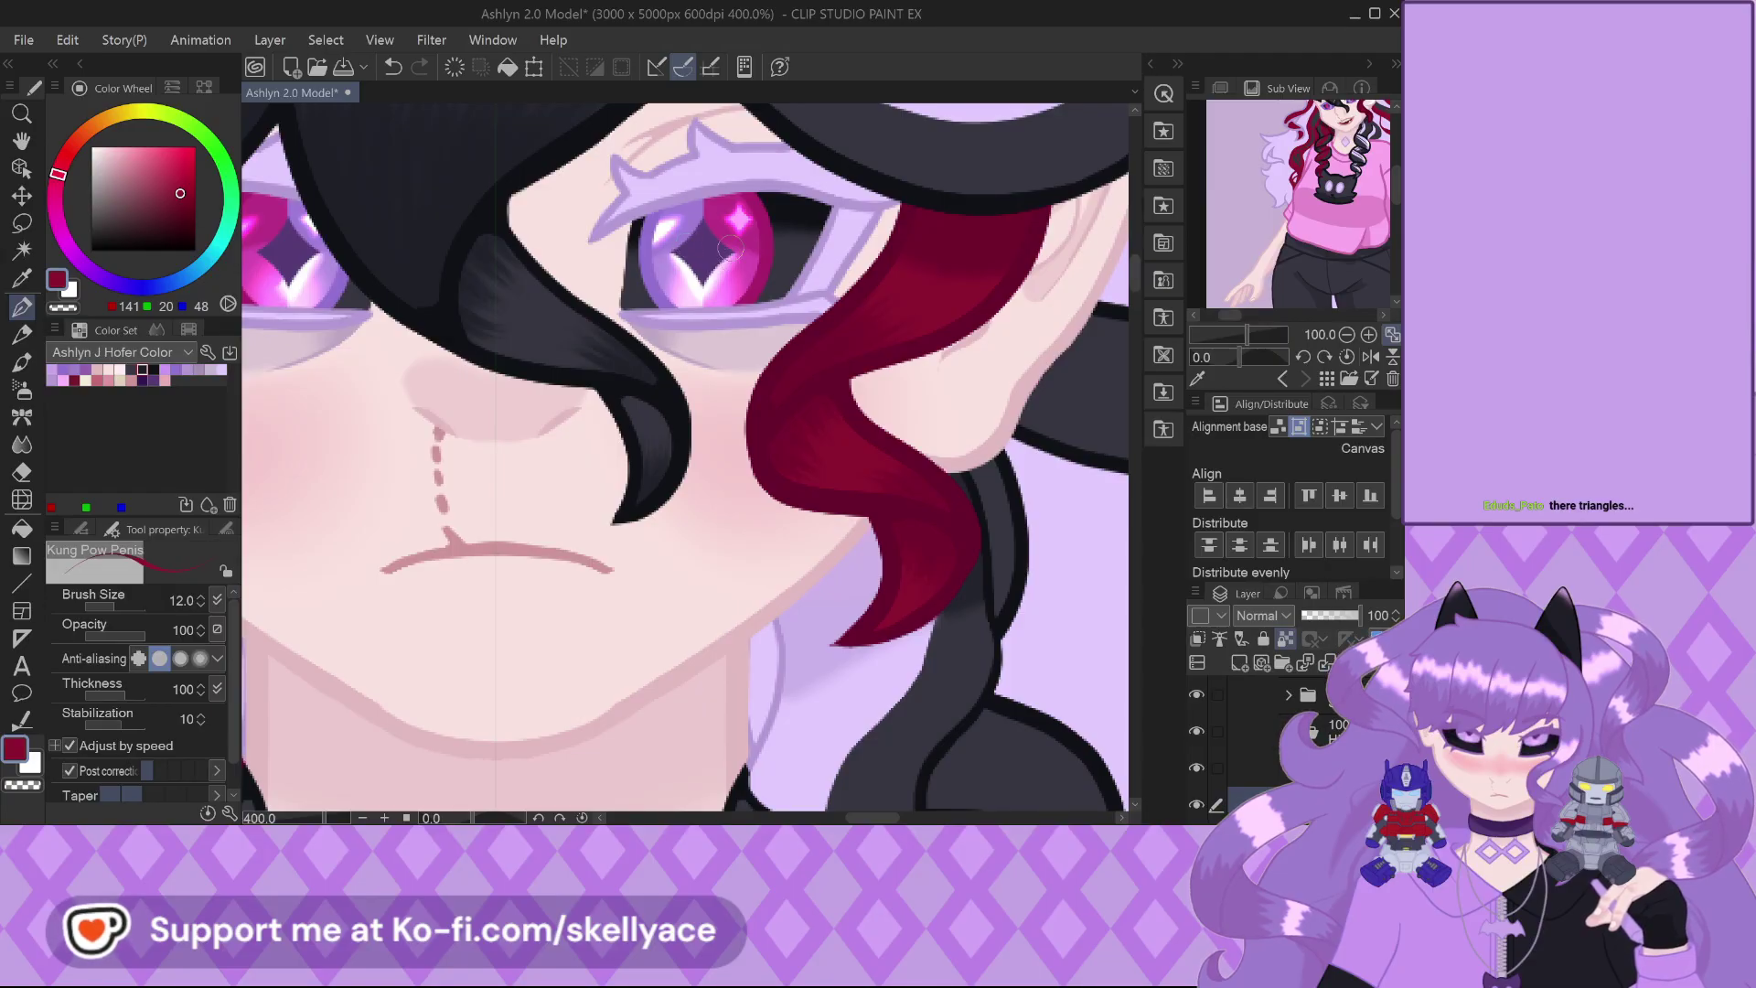
scroll(754, 313, "down", 10)
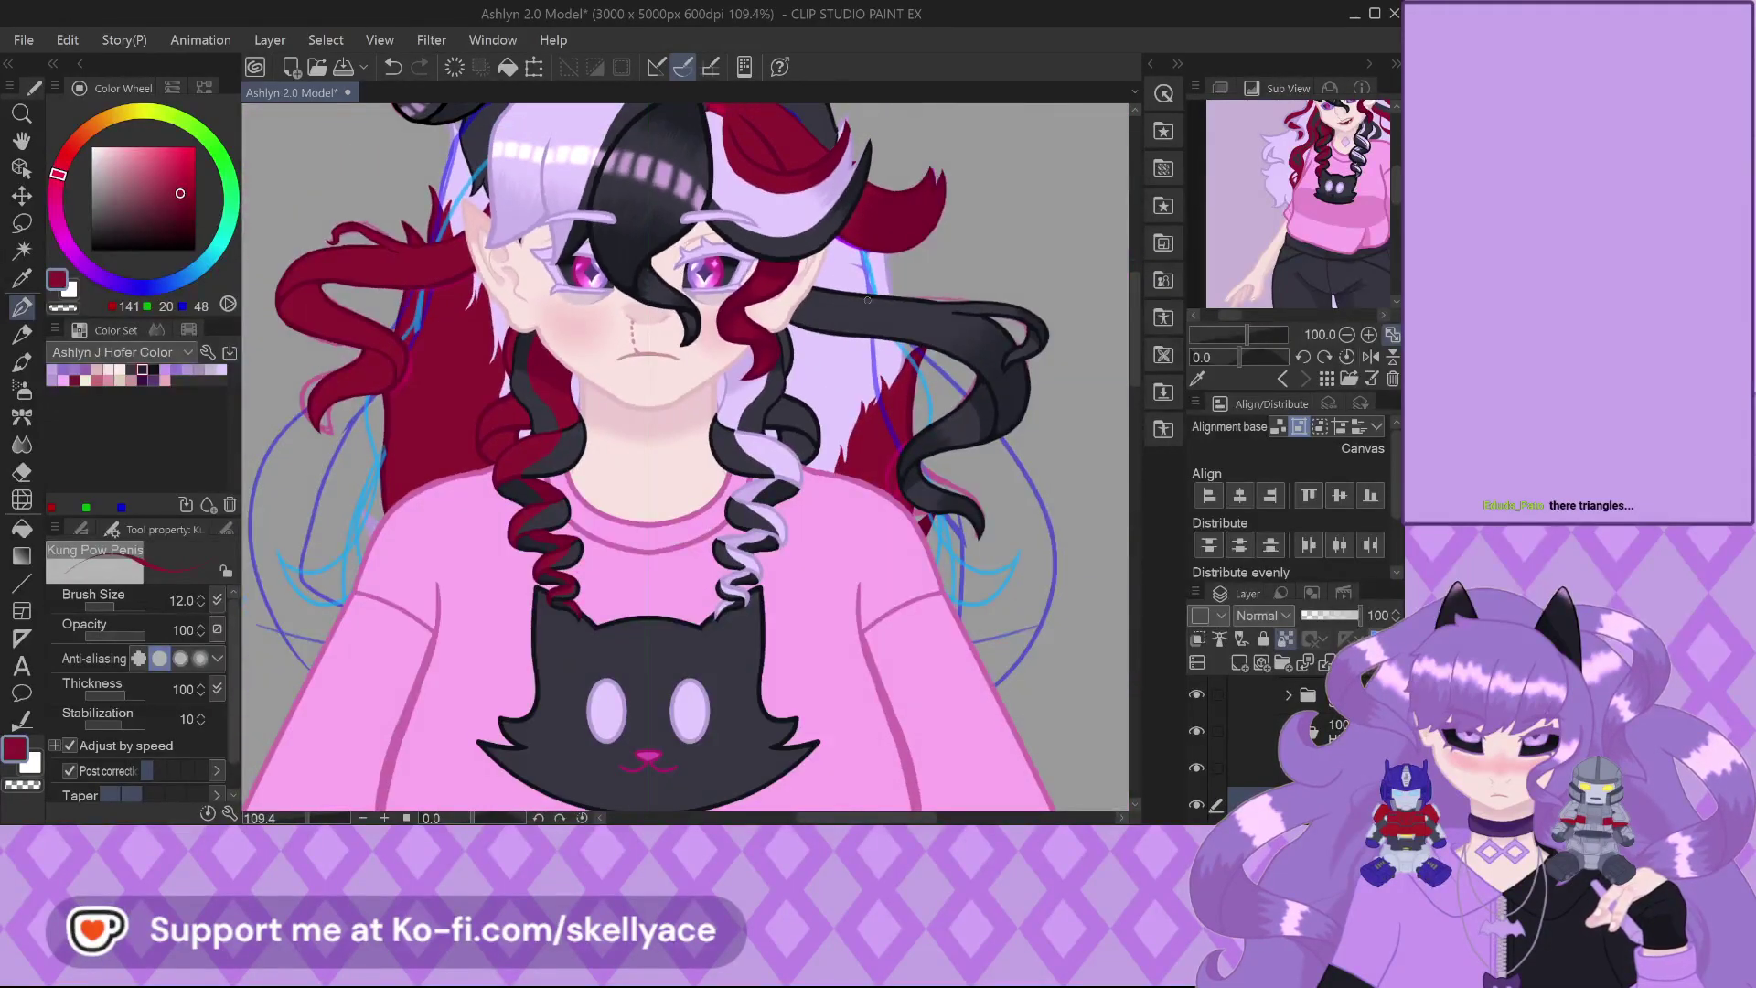
scroll(668, 267, "down", 2)
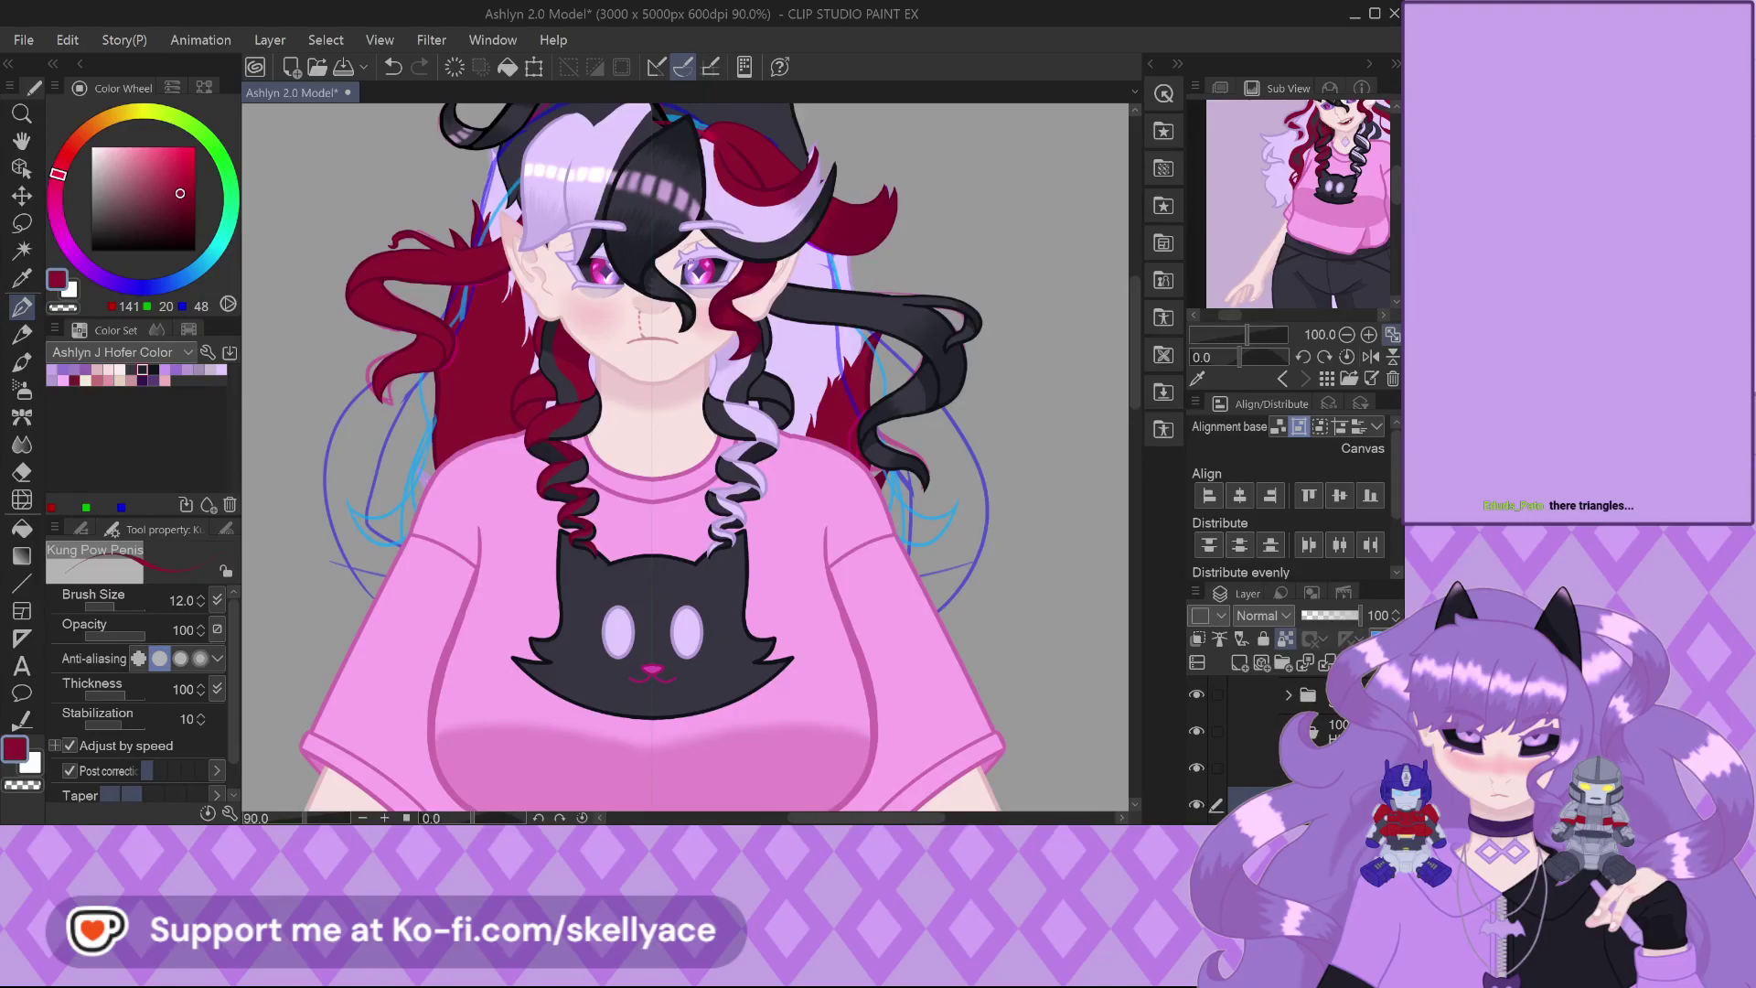
Inspect the eyes, brows and bangs up close and in relation to the side curls and shirt
scroll(651, 258, "up", 6)
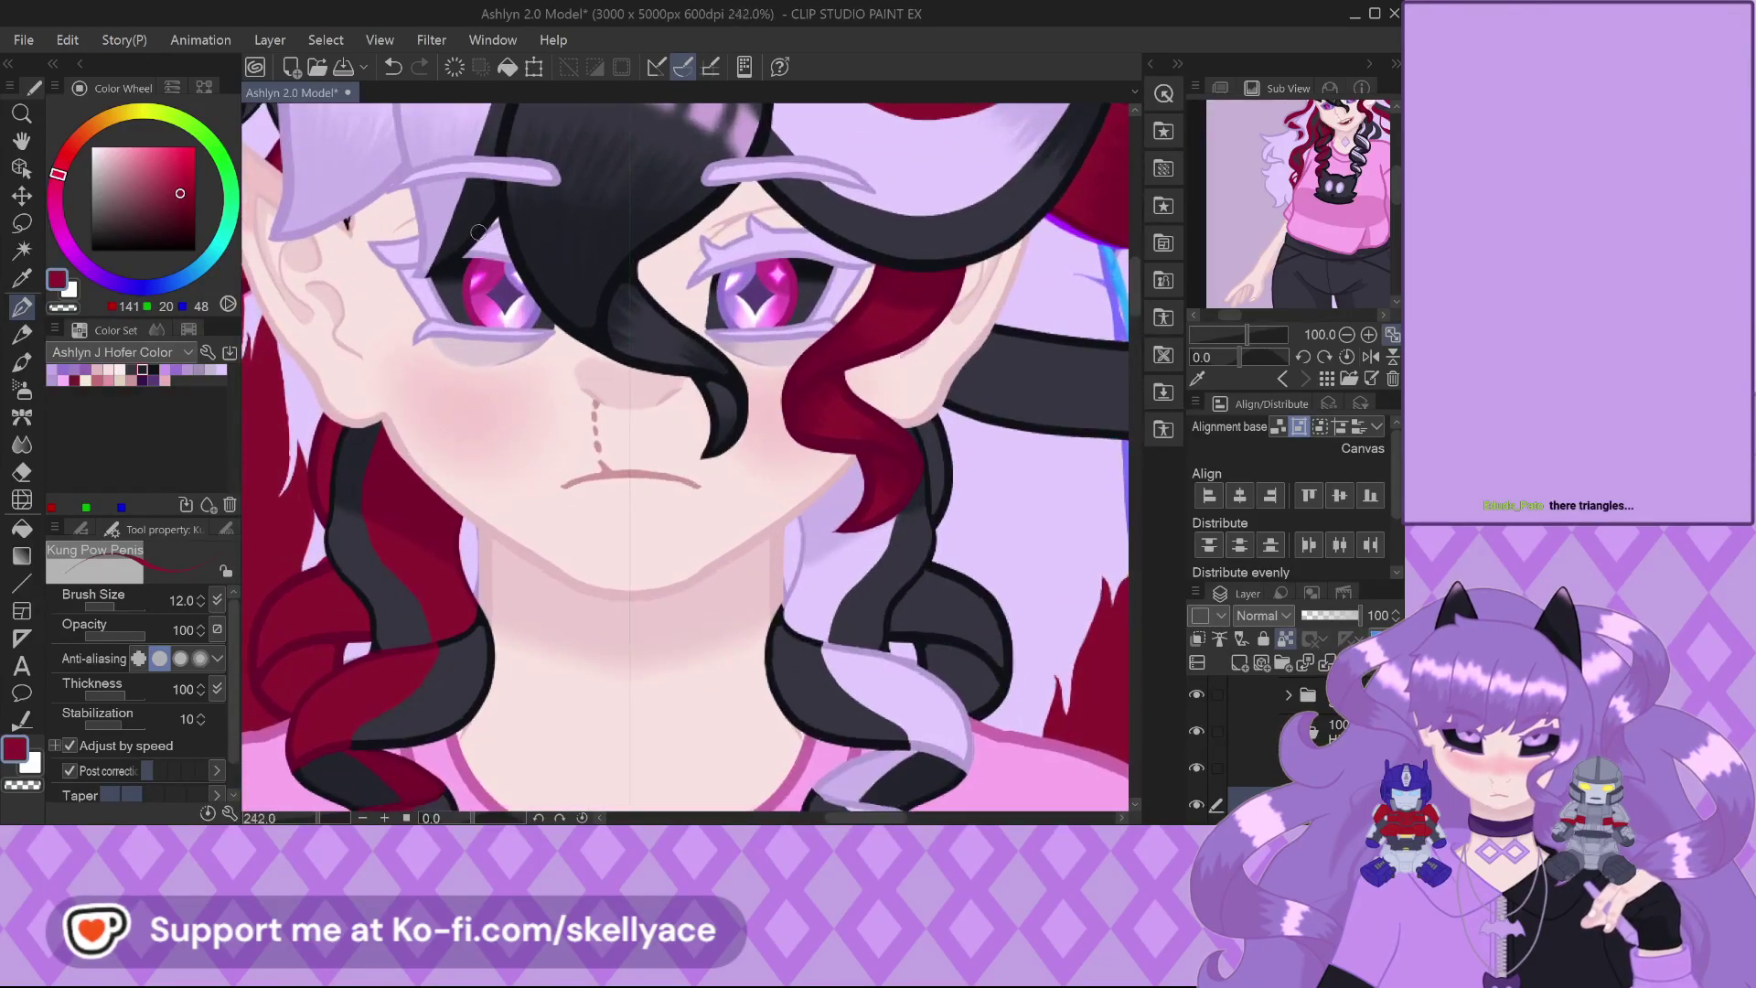
scroll(478, 232, "up", 1)
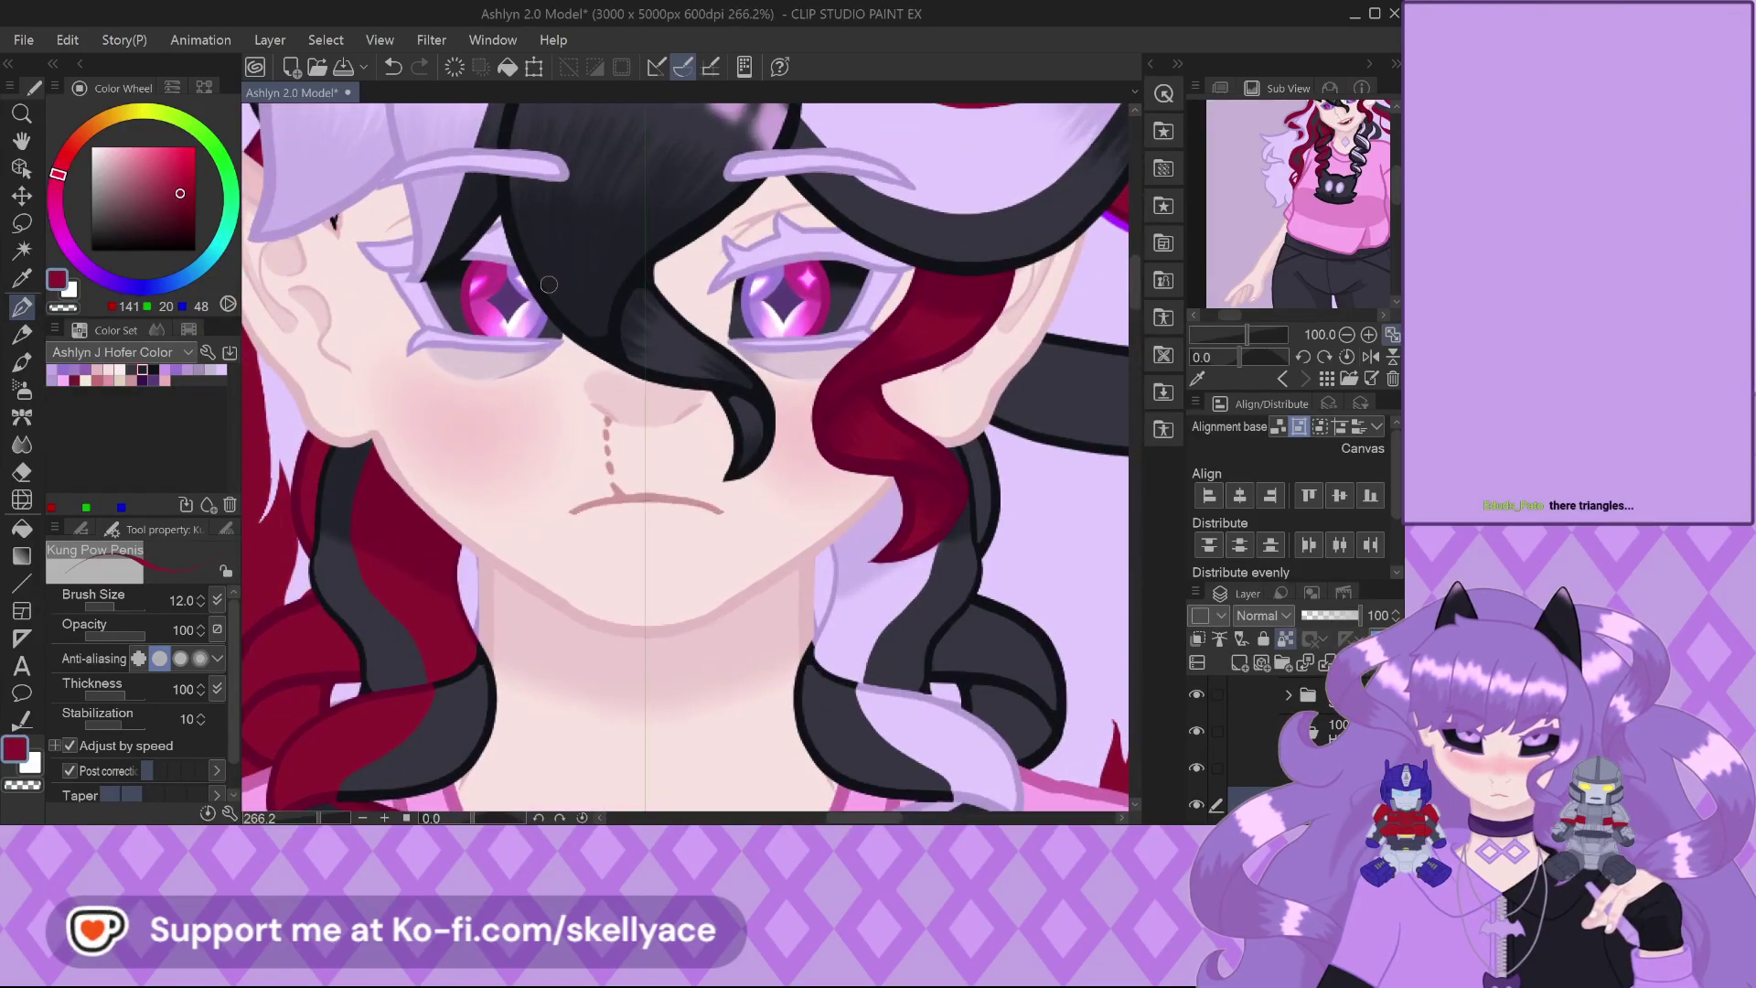
scroll(548, 285, "down", 5)
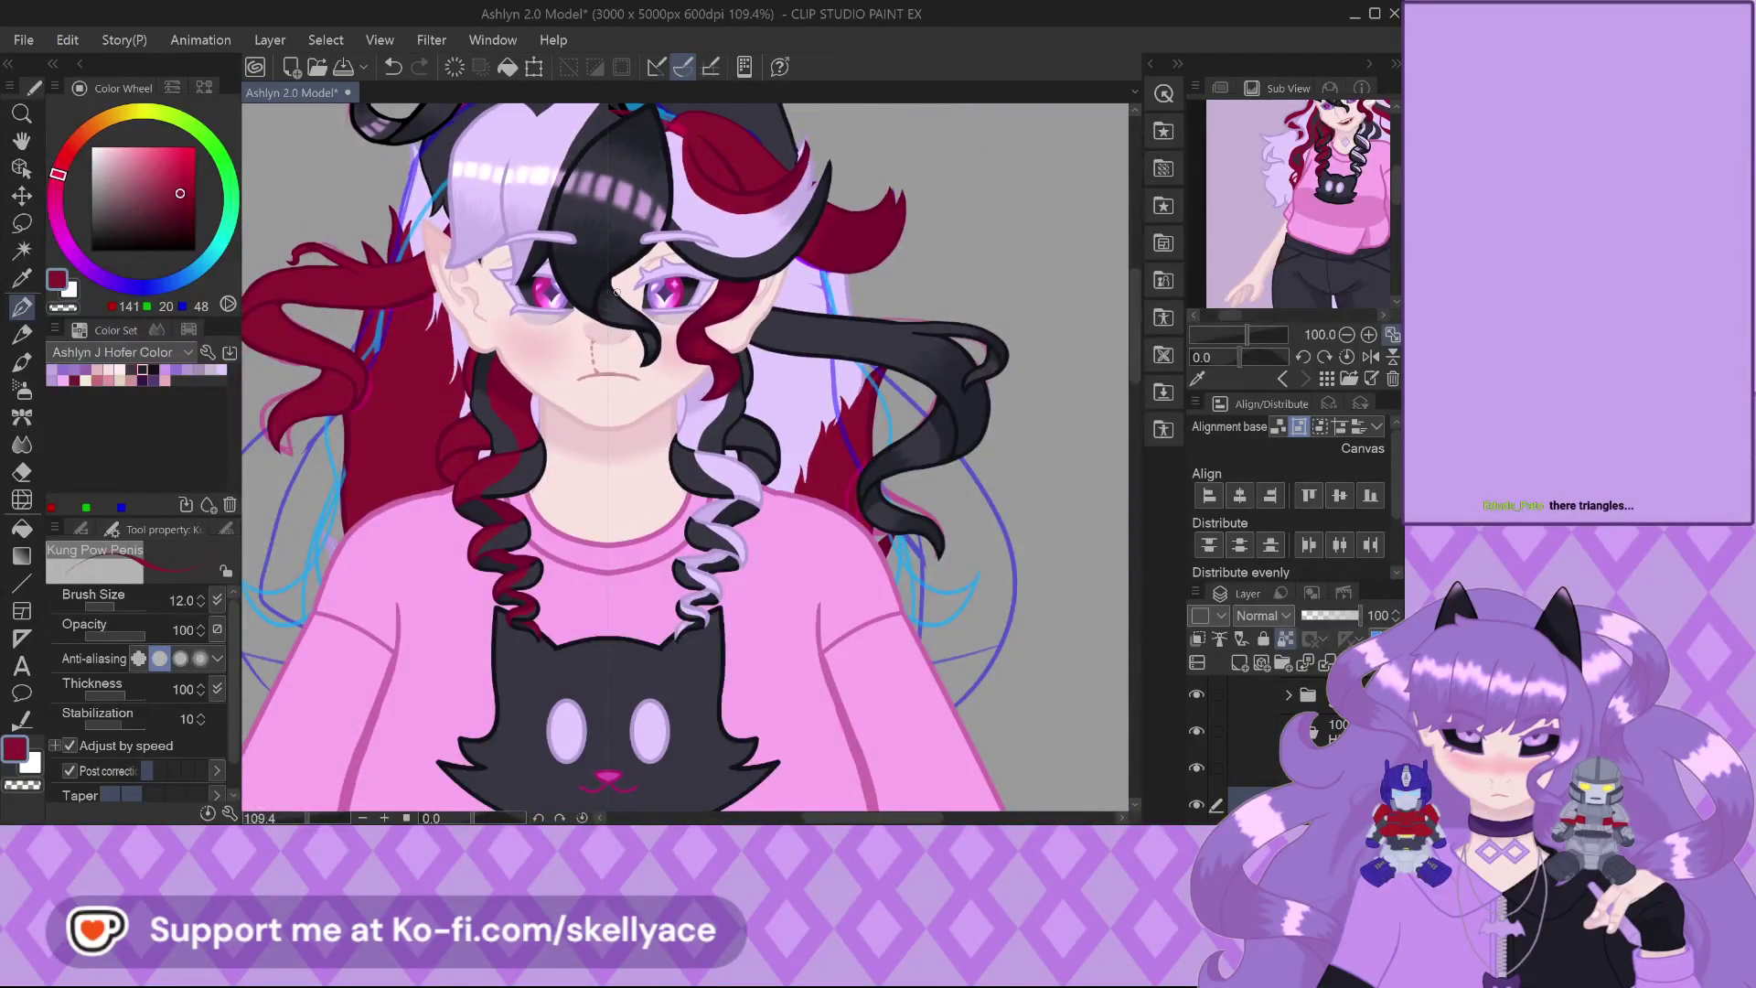
scroll(618, 291, "down", 3)
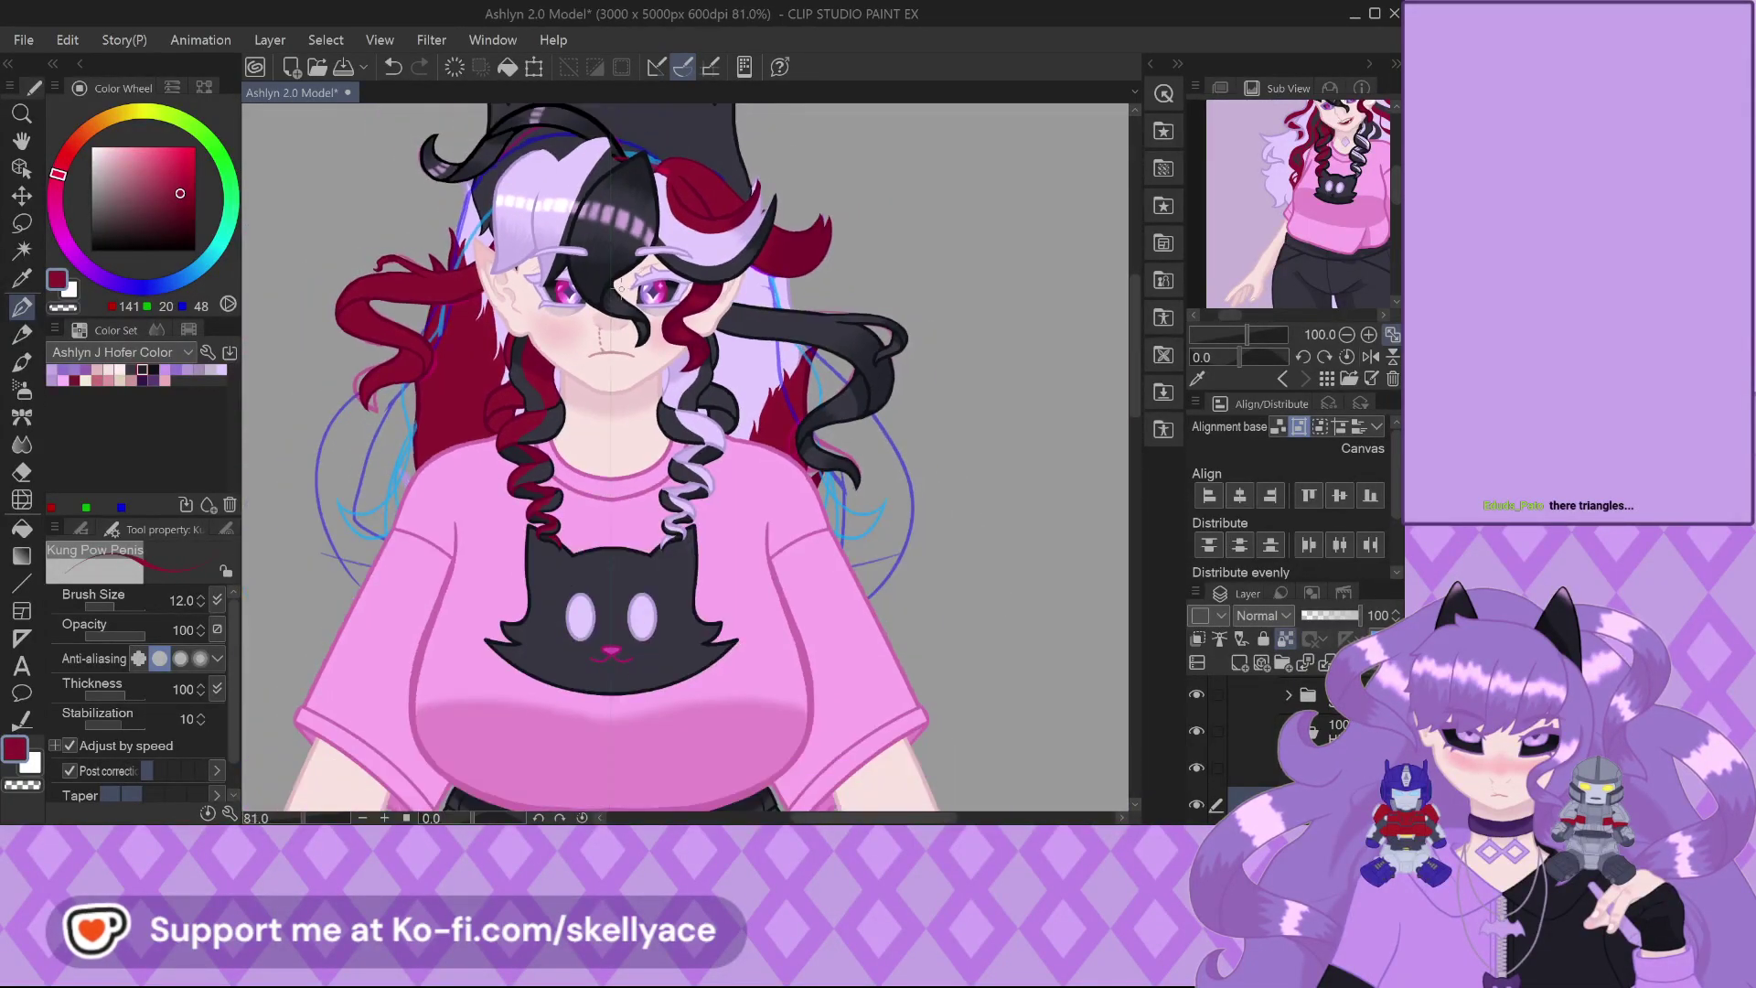
scroll(621, 291, "down", 1)
scroll(549, 290, "up", 2)
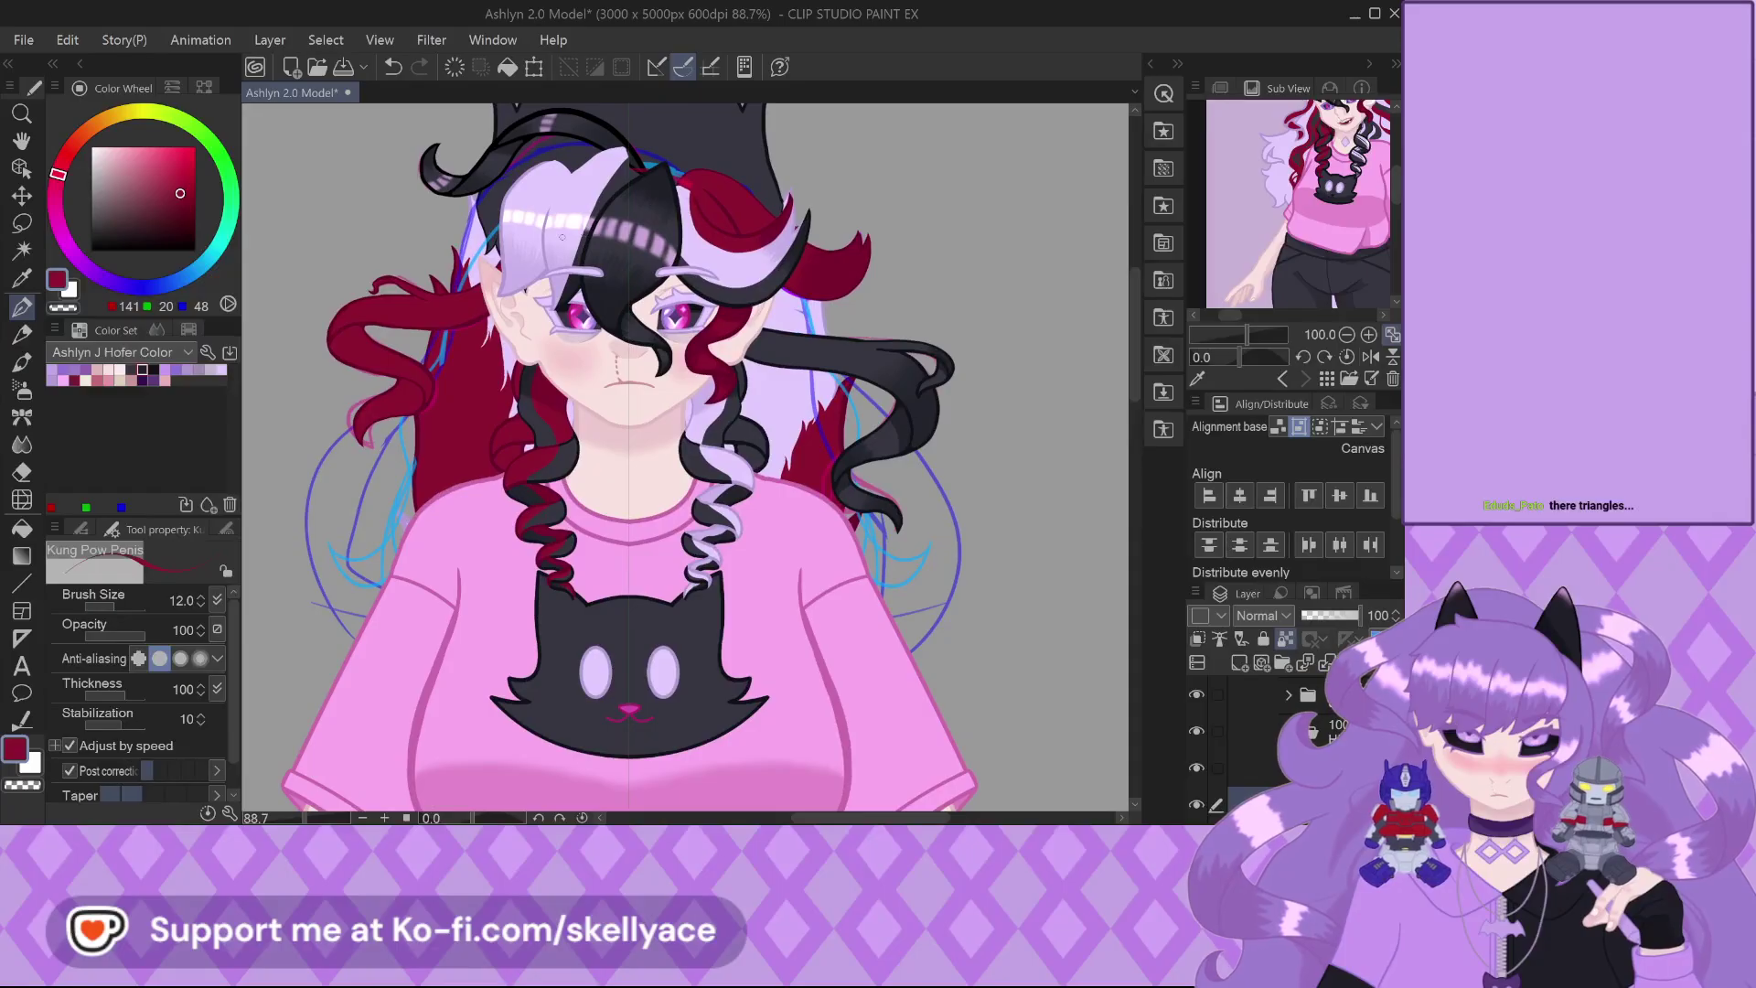
scroll(508, 289, "up", 2)
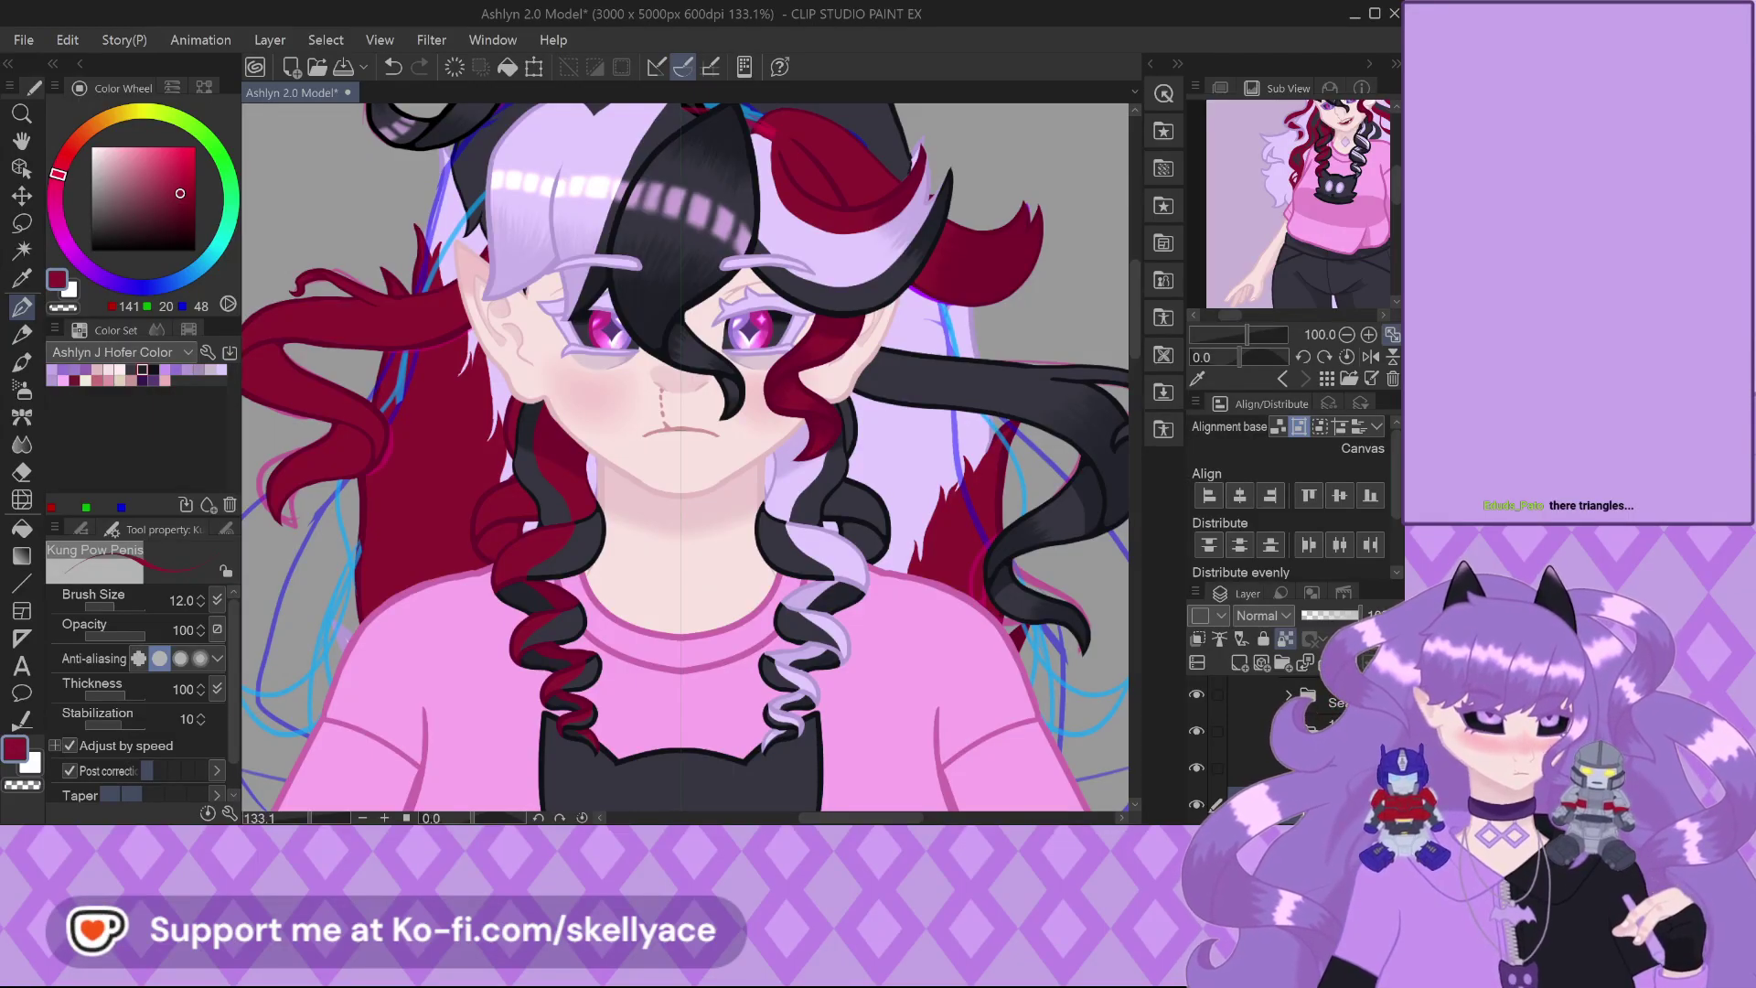
Switch to VRoid Studio, open the Ashlyn_Hofer3D model and display its hairstyle sets
left_click(1398, 57)
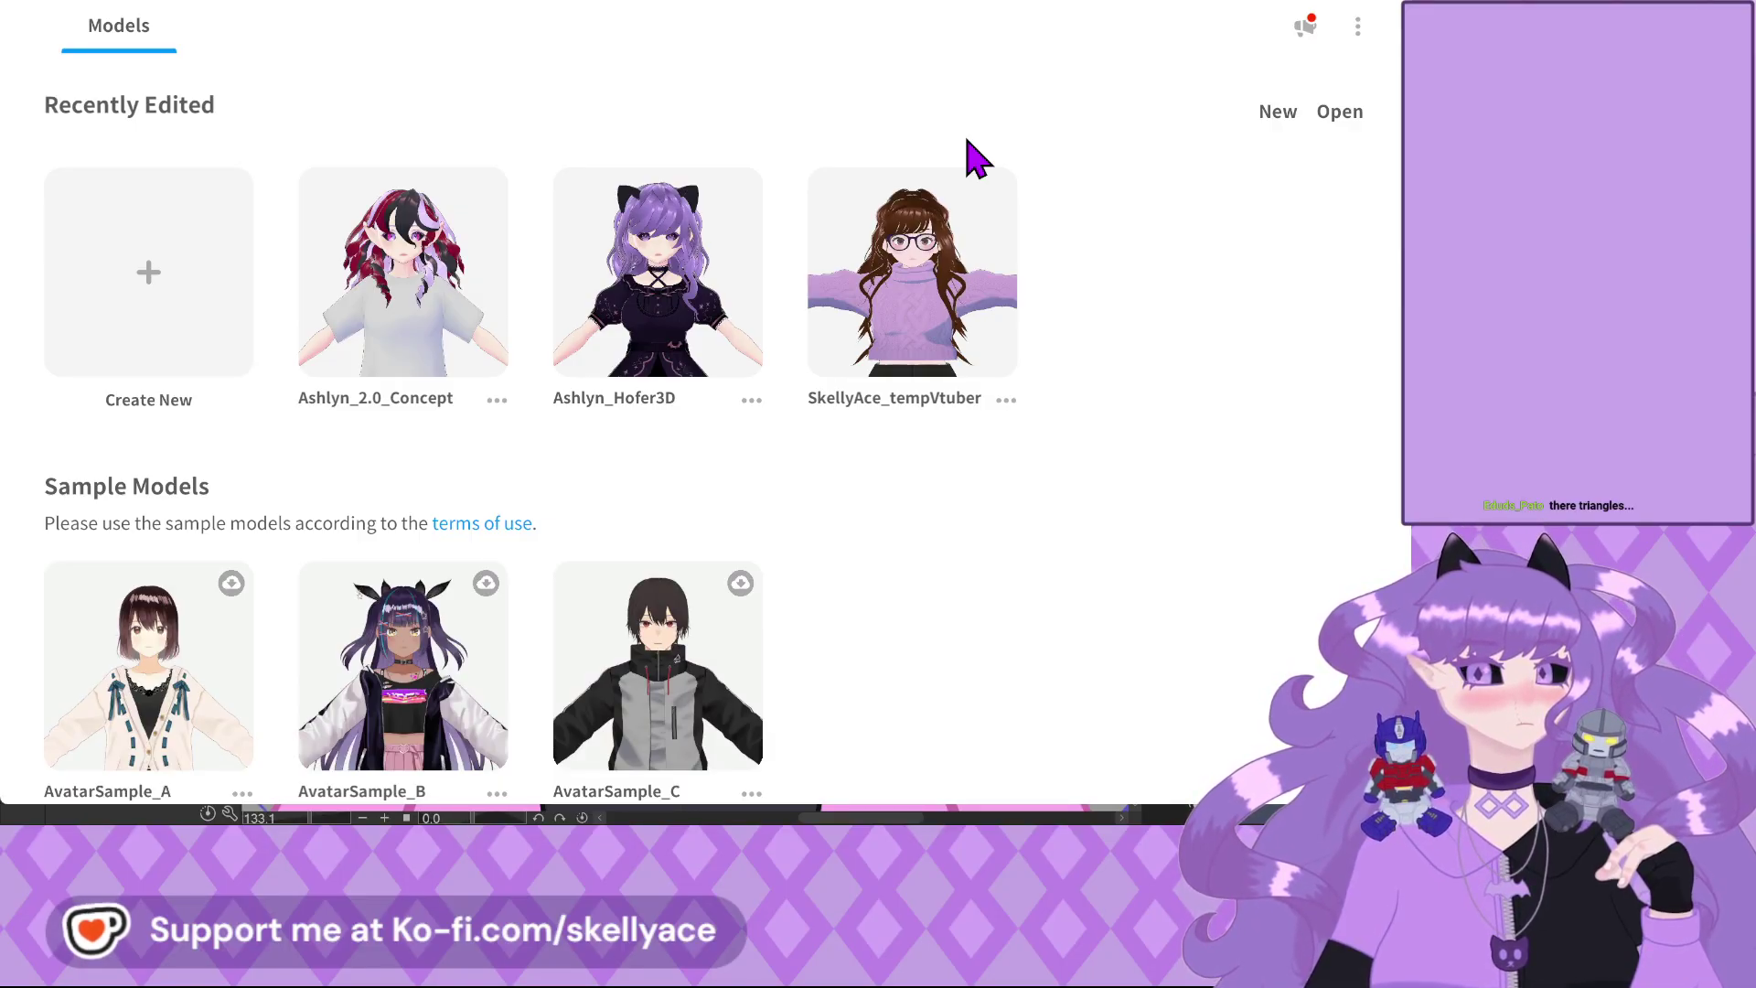
left_click(656, 319)
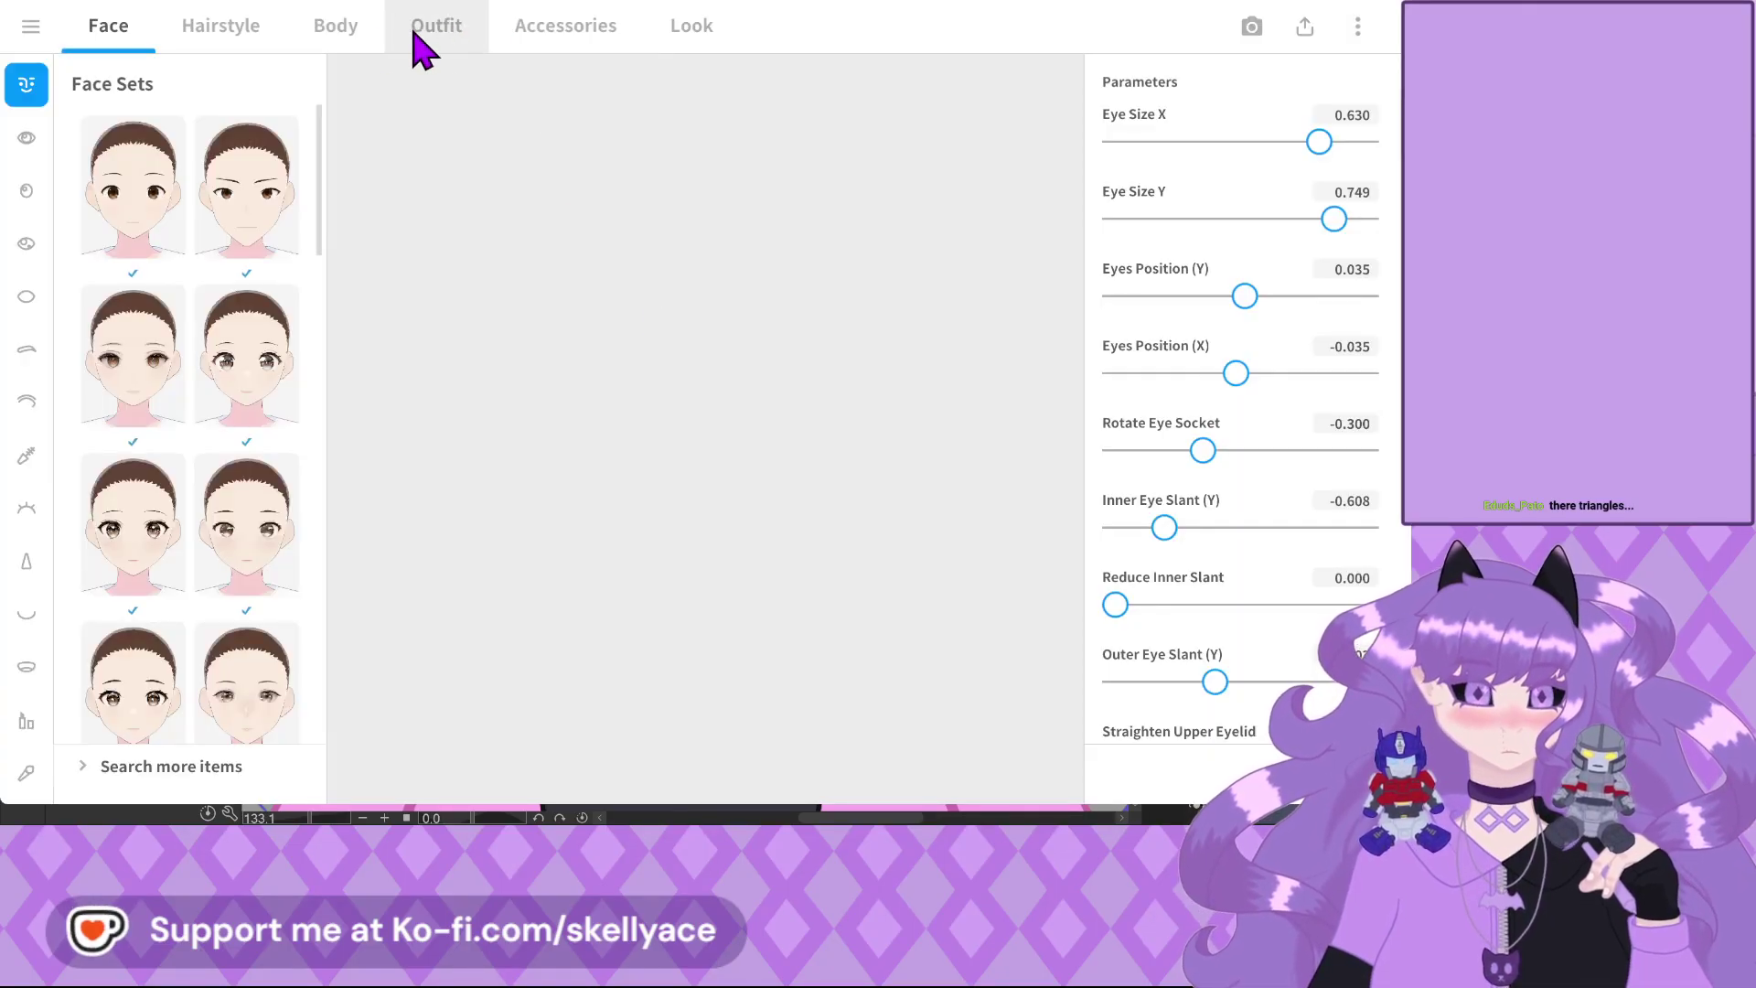
left_click(207, 38)
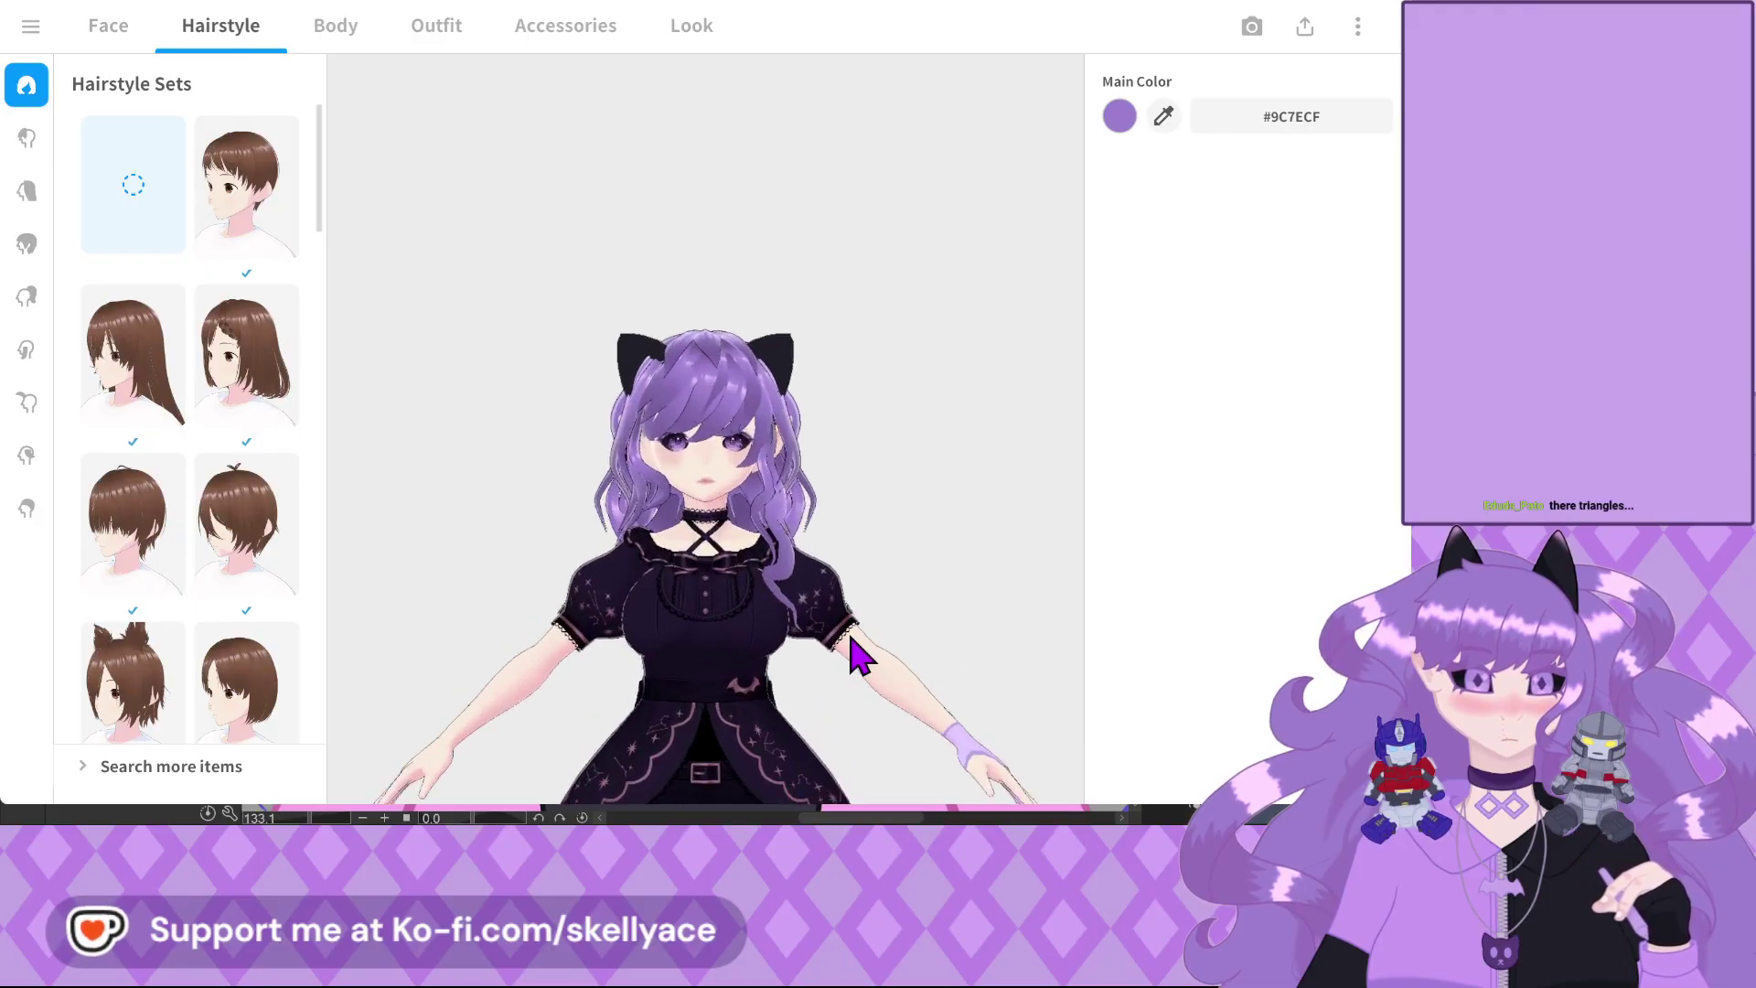
Inspect the purple model's custom front and back hair pieces from the front, rear and three-quarter views
scroll(852, 642, "up", 2)
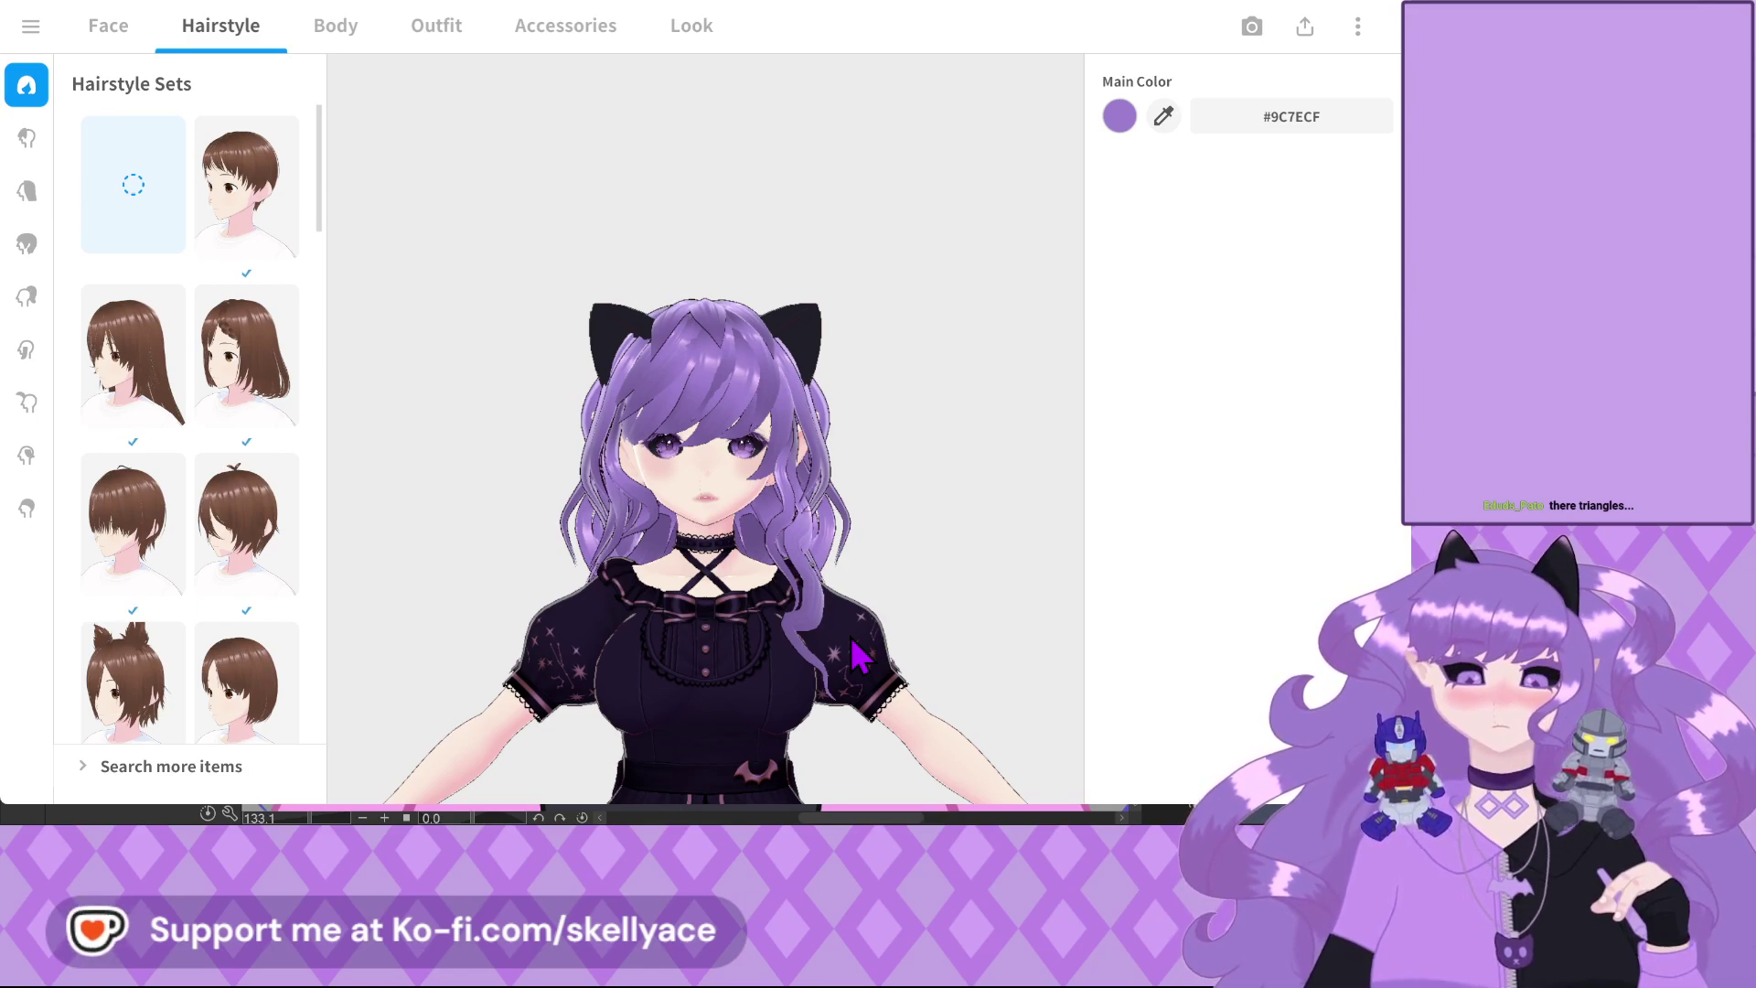
left_click(27, 138)
scroll(581, 514, "up", 3)
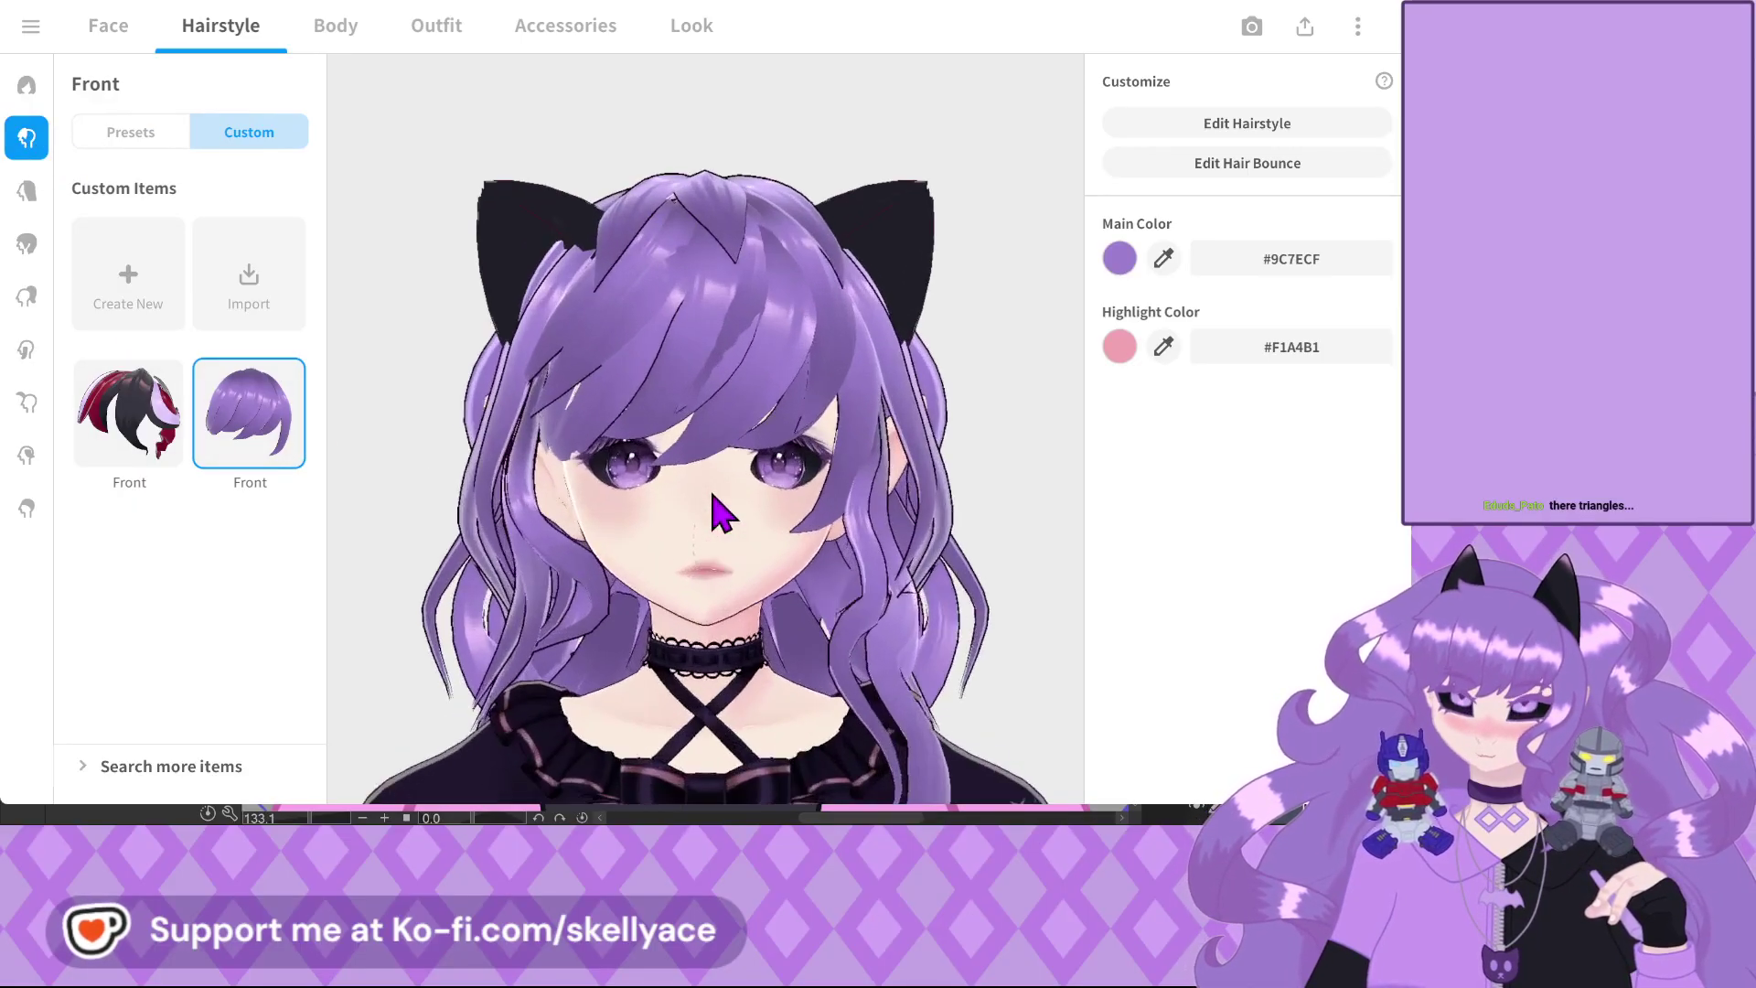
left_click(27, 192)
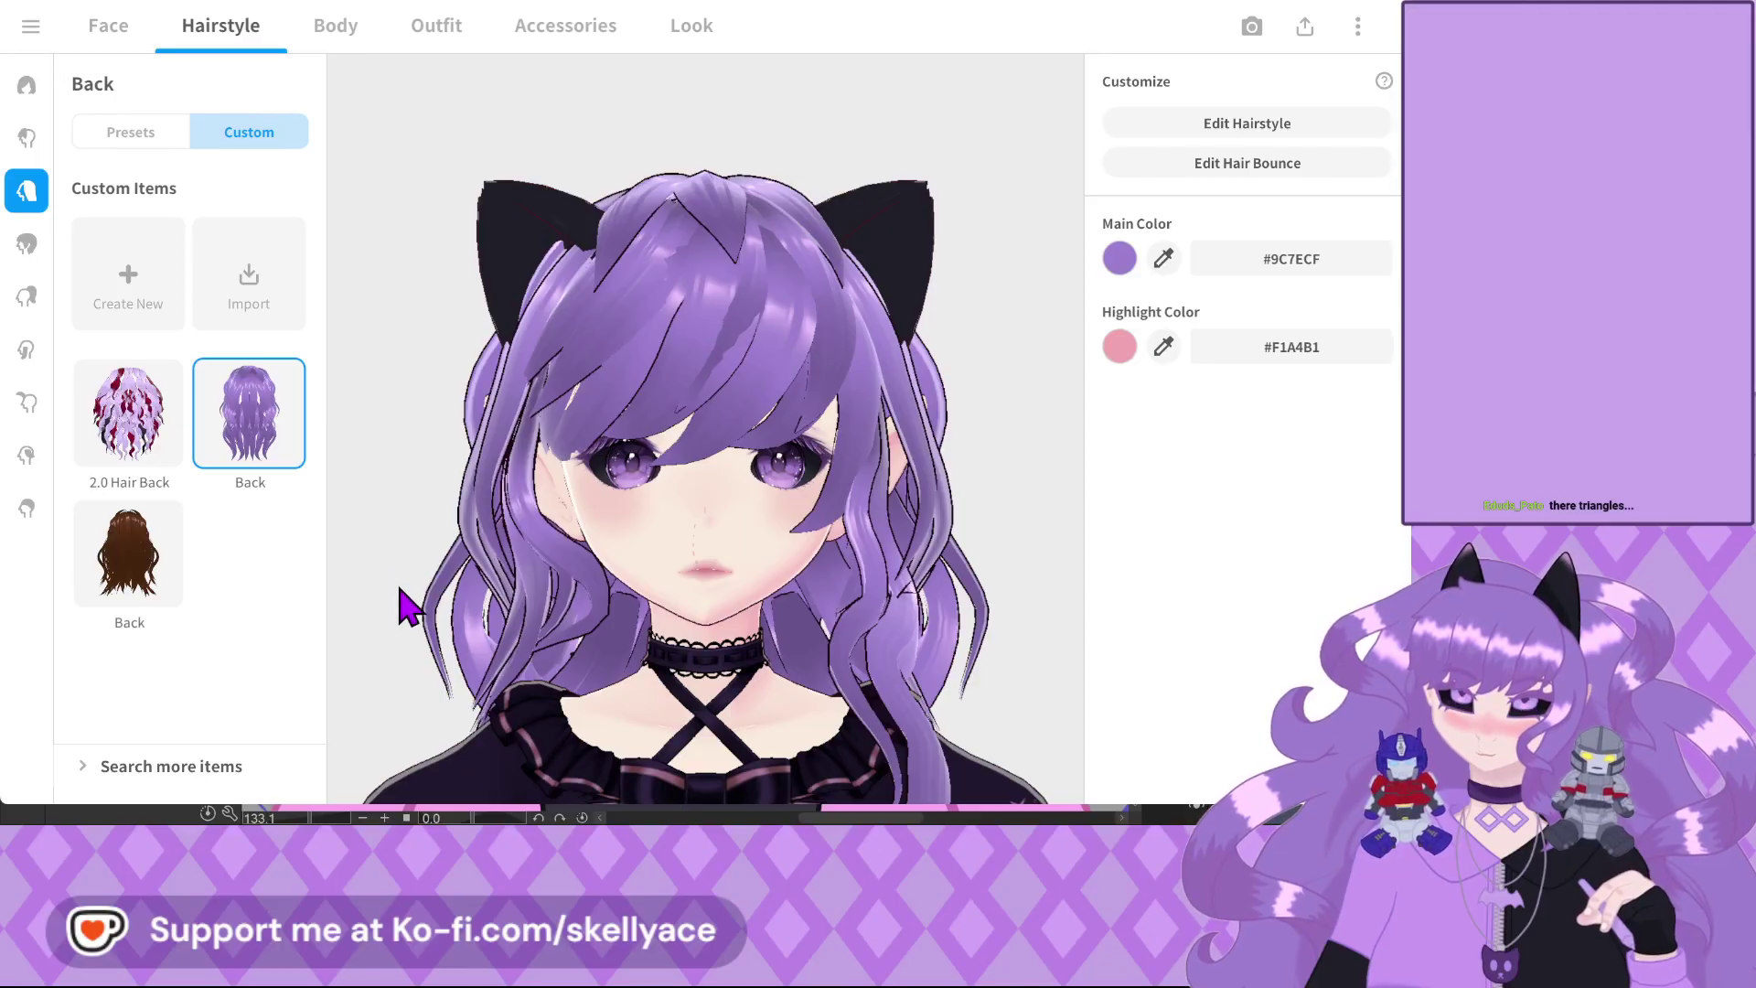
left_click_drag(423, 603, 529, 600)
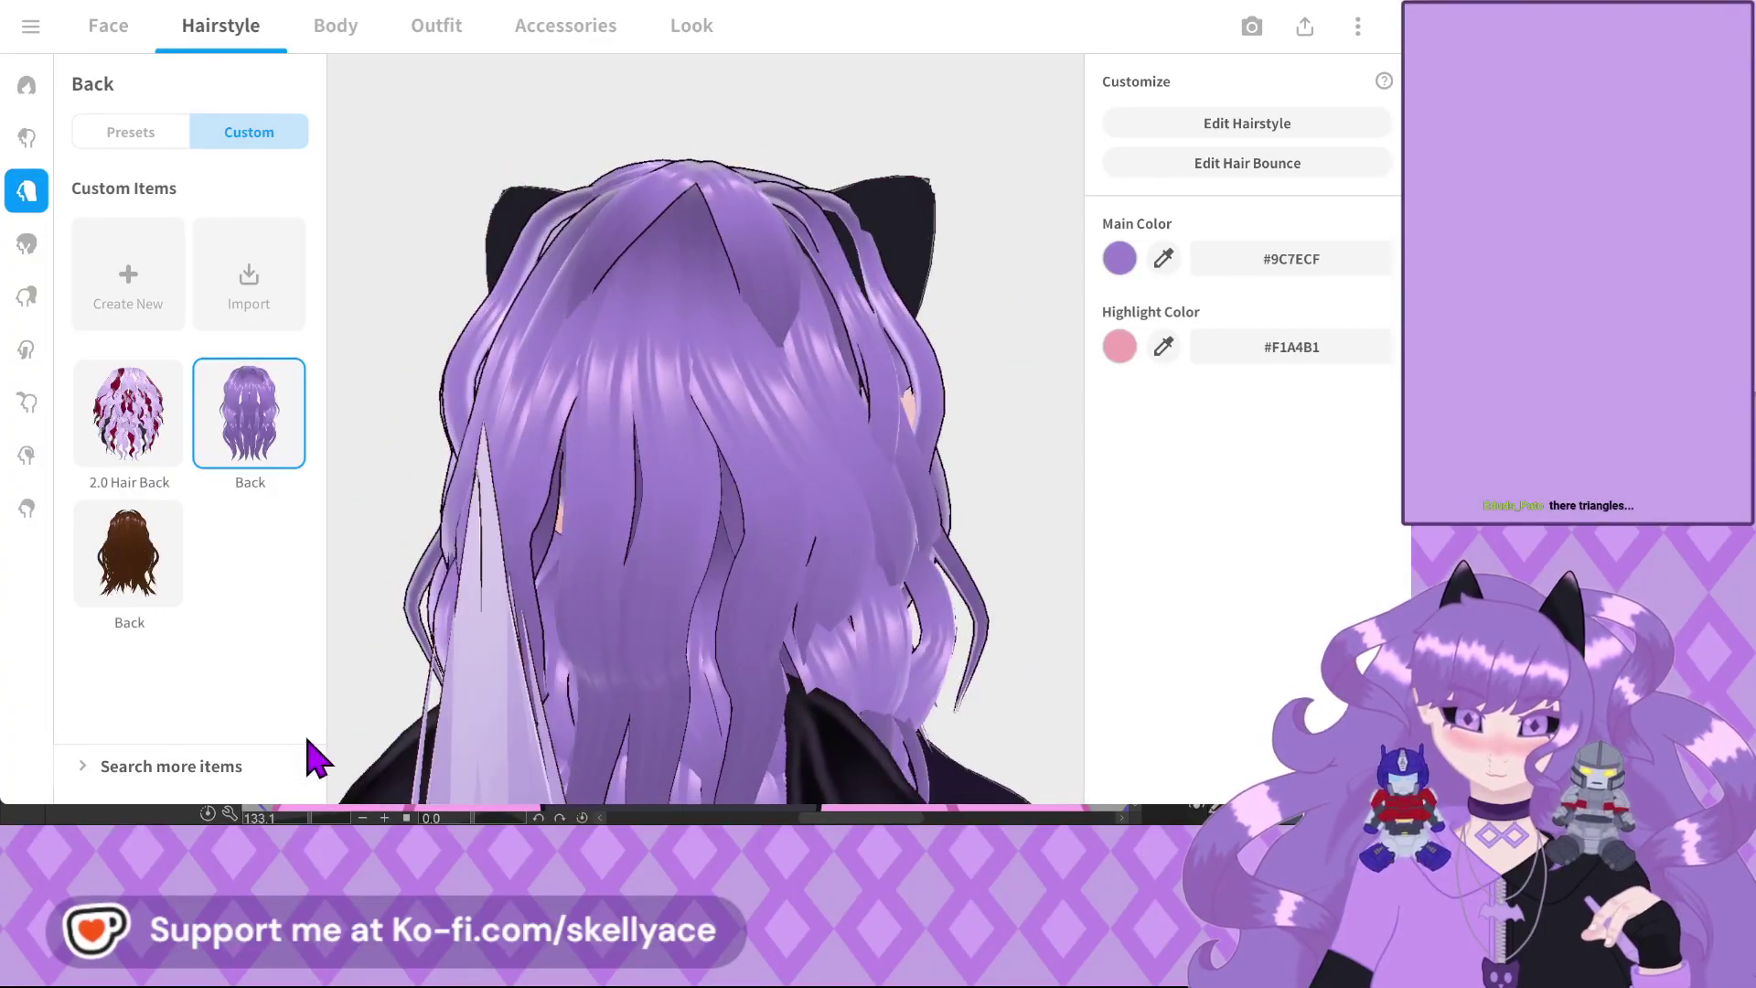
left_click_drag(976, 689, 766, 652)
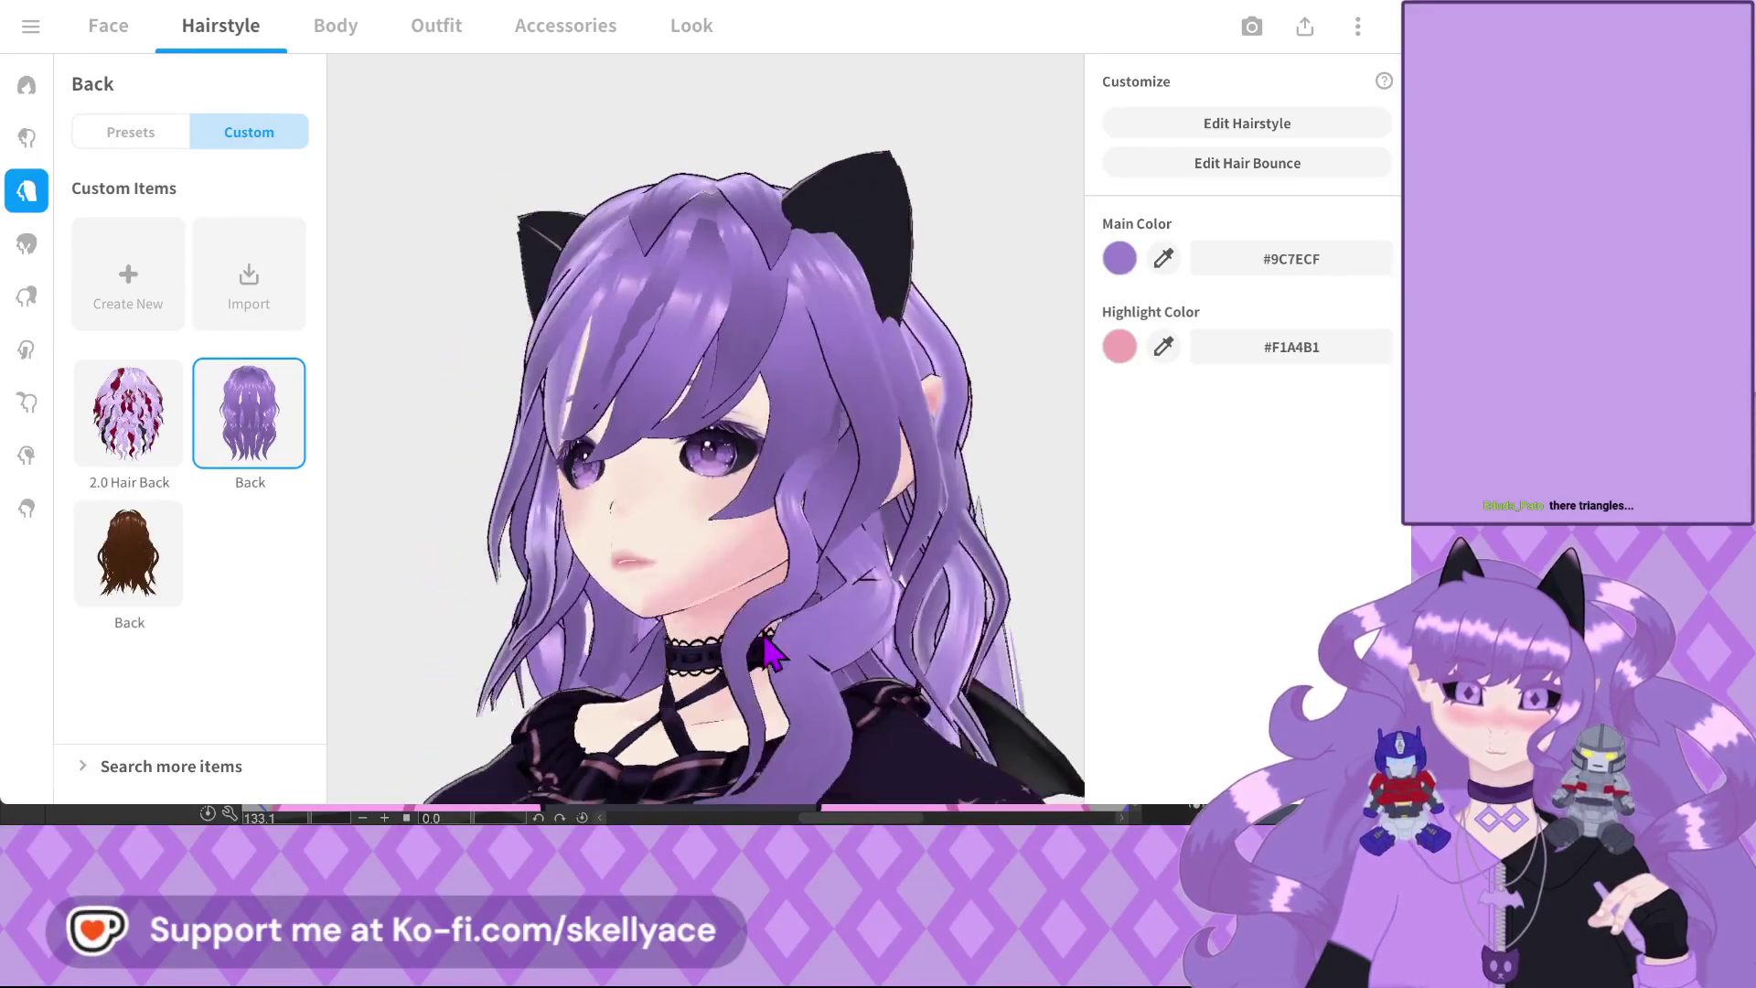
Open the Ashlyn_2.0_Concept model and bring its head and hair into close view
left_click(33, 27)
left_click(84, 186)
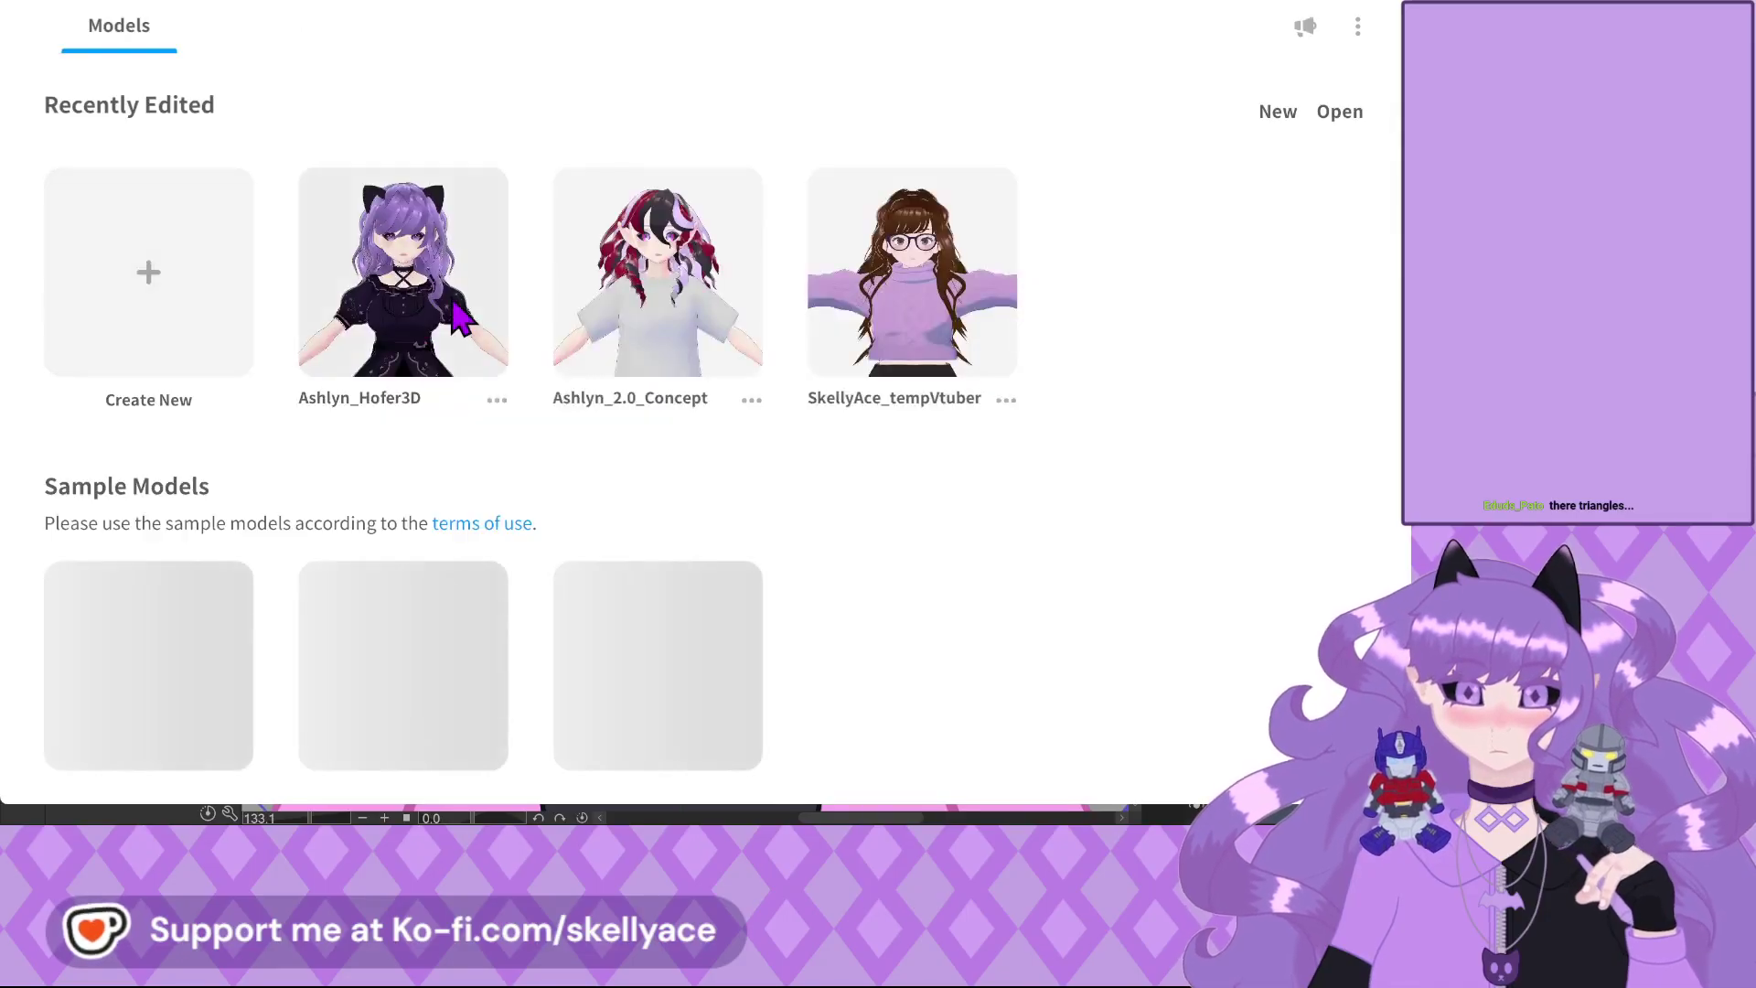
left_click(686, 291)
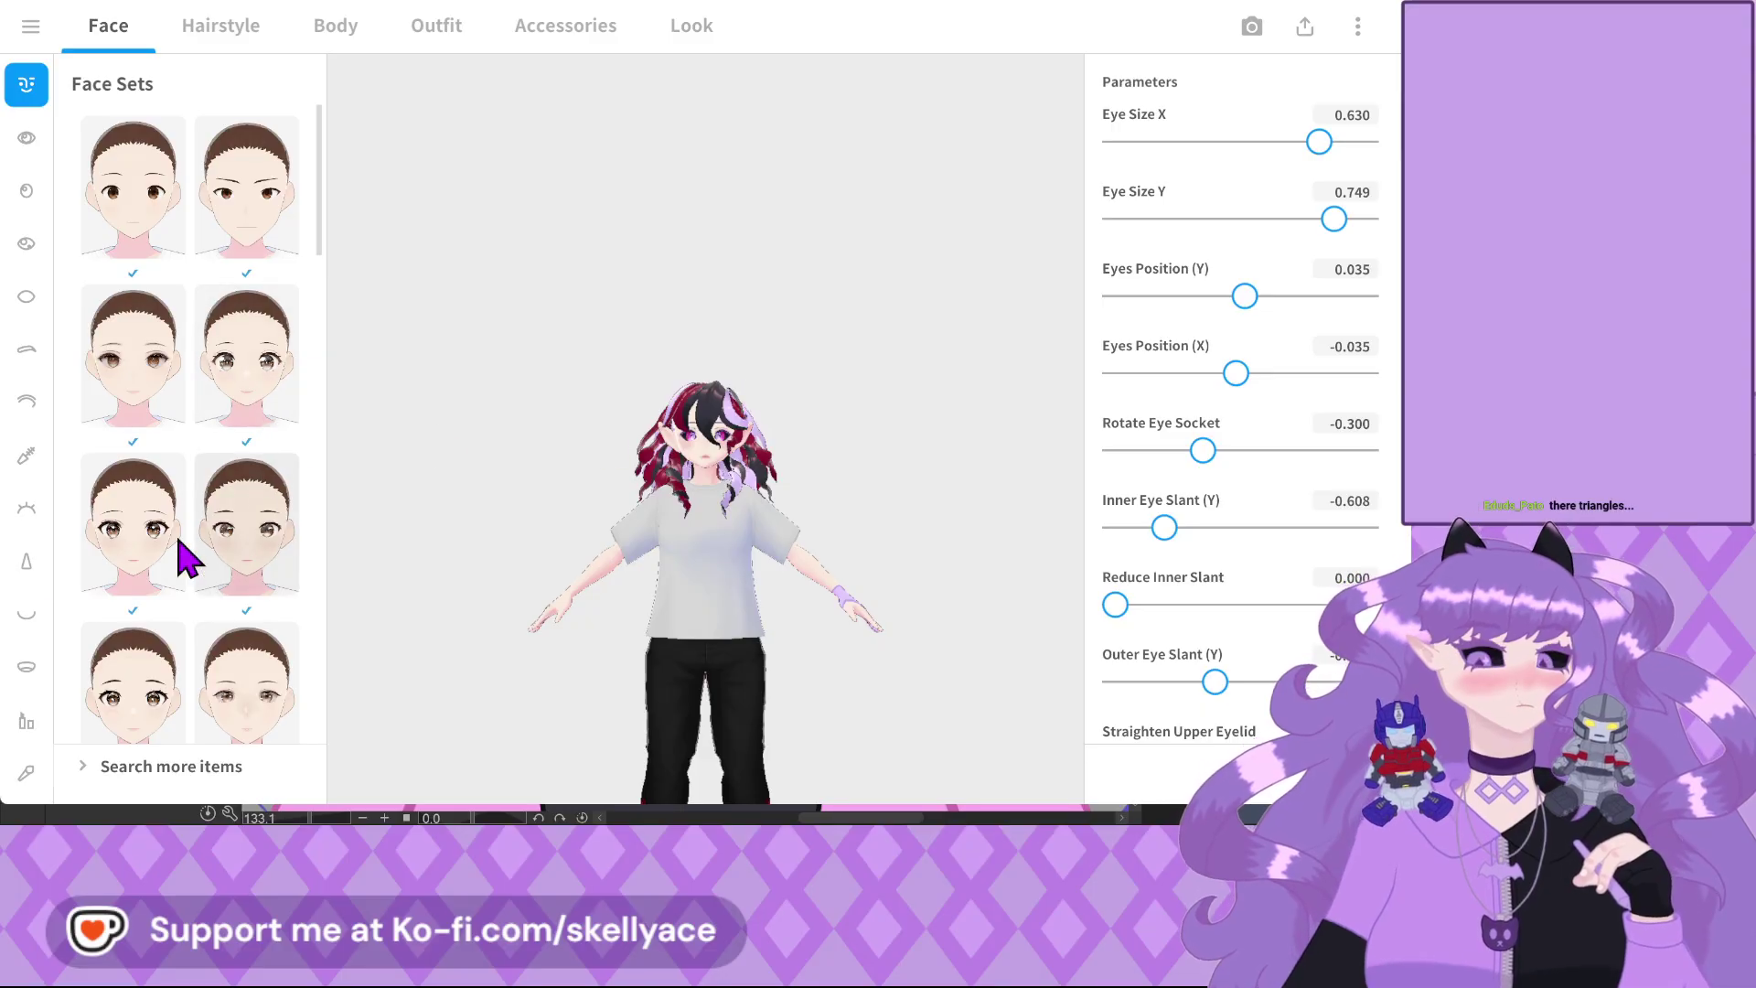
scroll(784, 619, "up", 3)
scroll(878, 698, "up", 5)
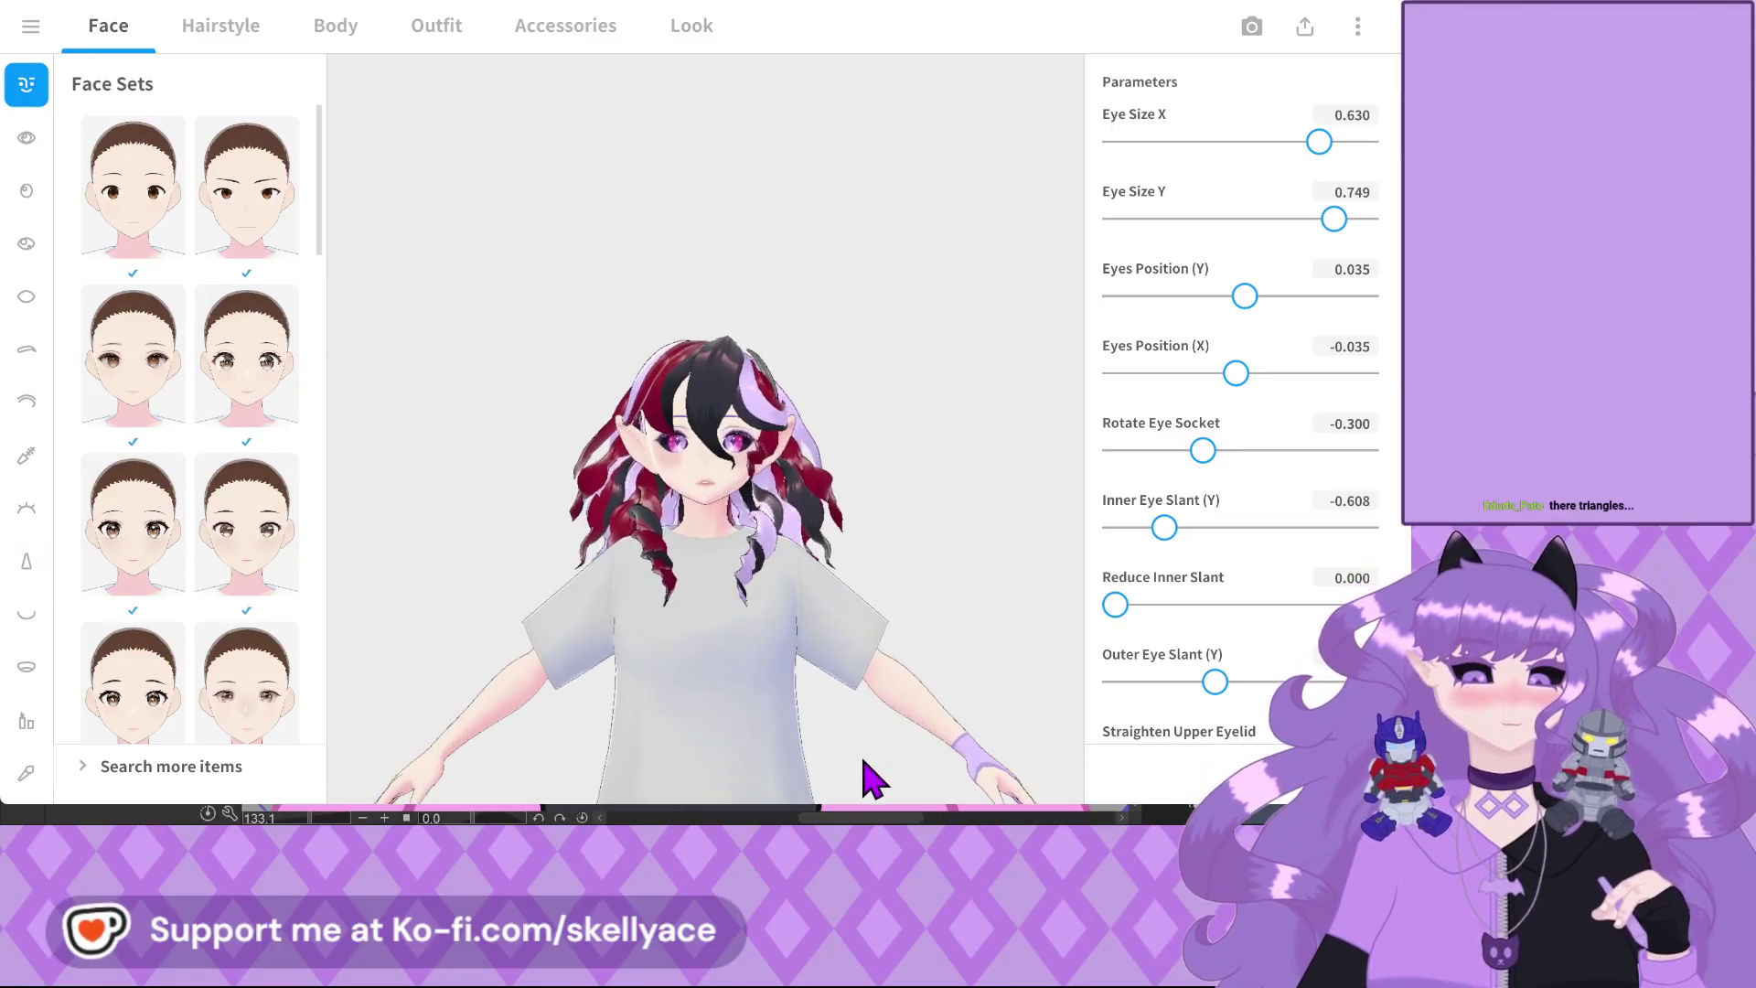
scroll(885, 718, "up", 2)
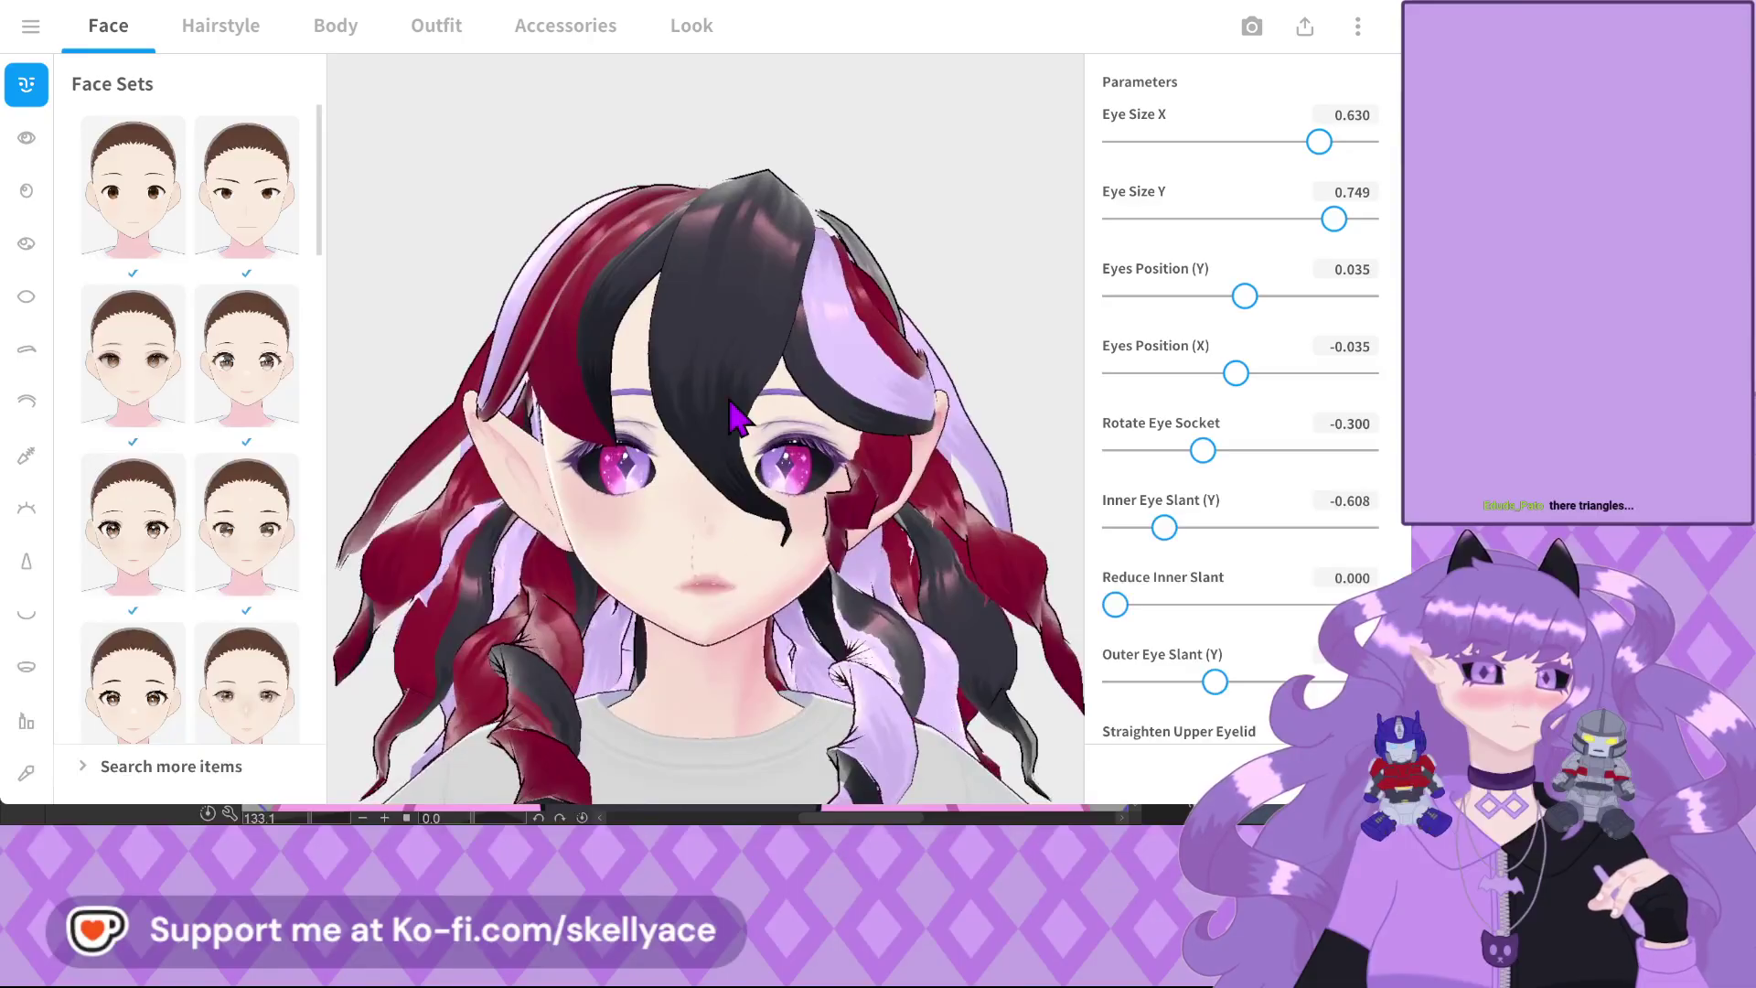
Examine the concept model's bangs, pointed ears and twisted curls from the front, three-quarter and side views
left_click_drag(408, 298, 608, 316)
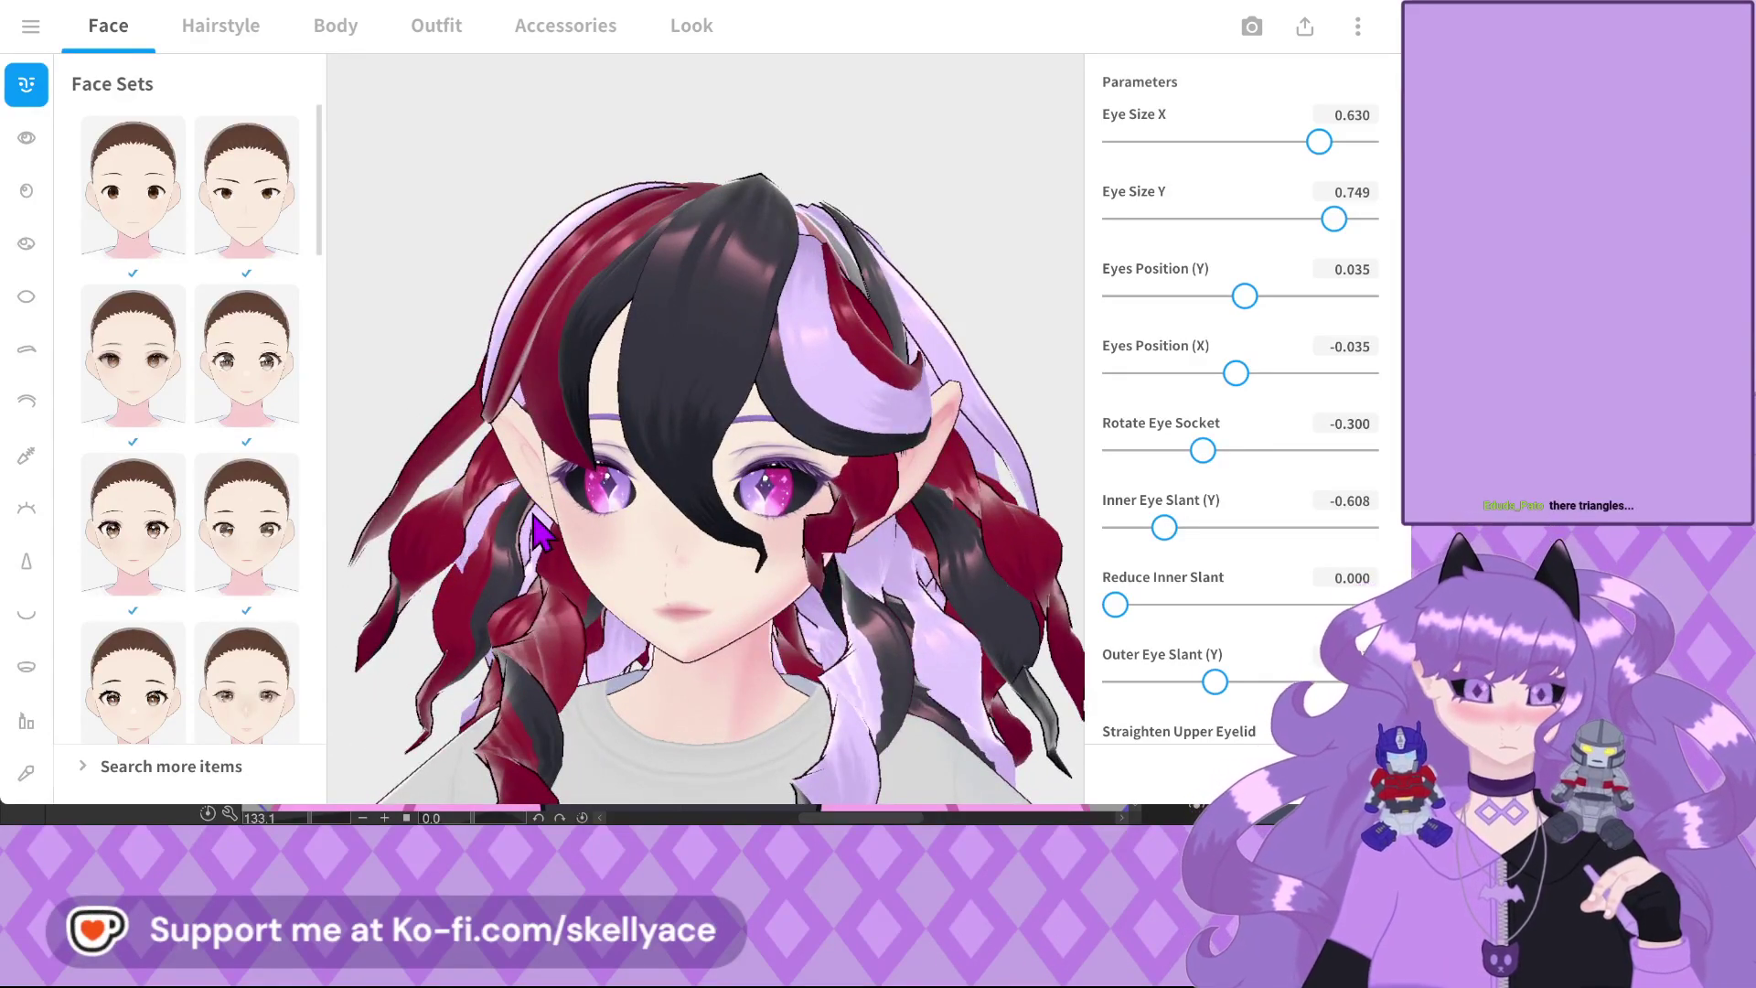
left_click_drag(509, 535, 443, 509)
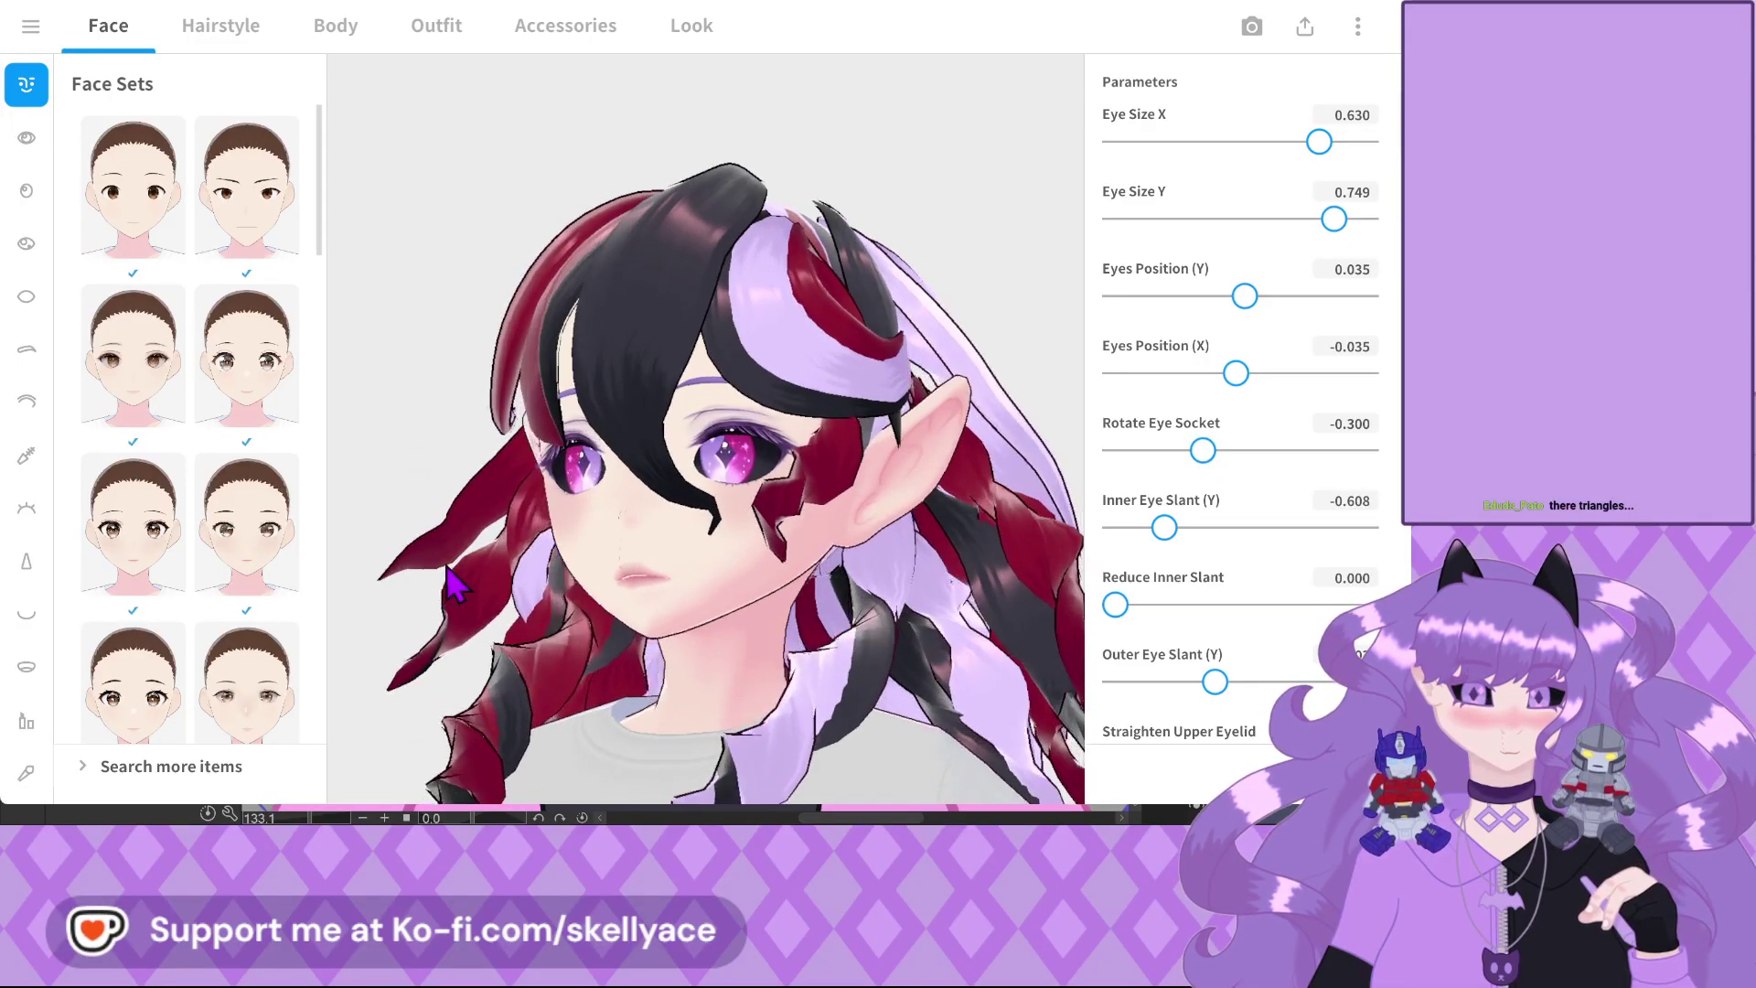
left_click_drag(445, 585, 494, 581)
scroll(585, 444, "down", 2)
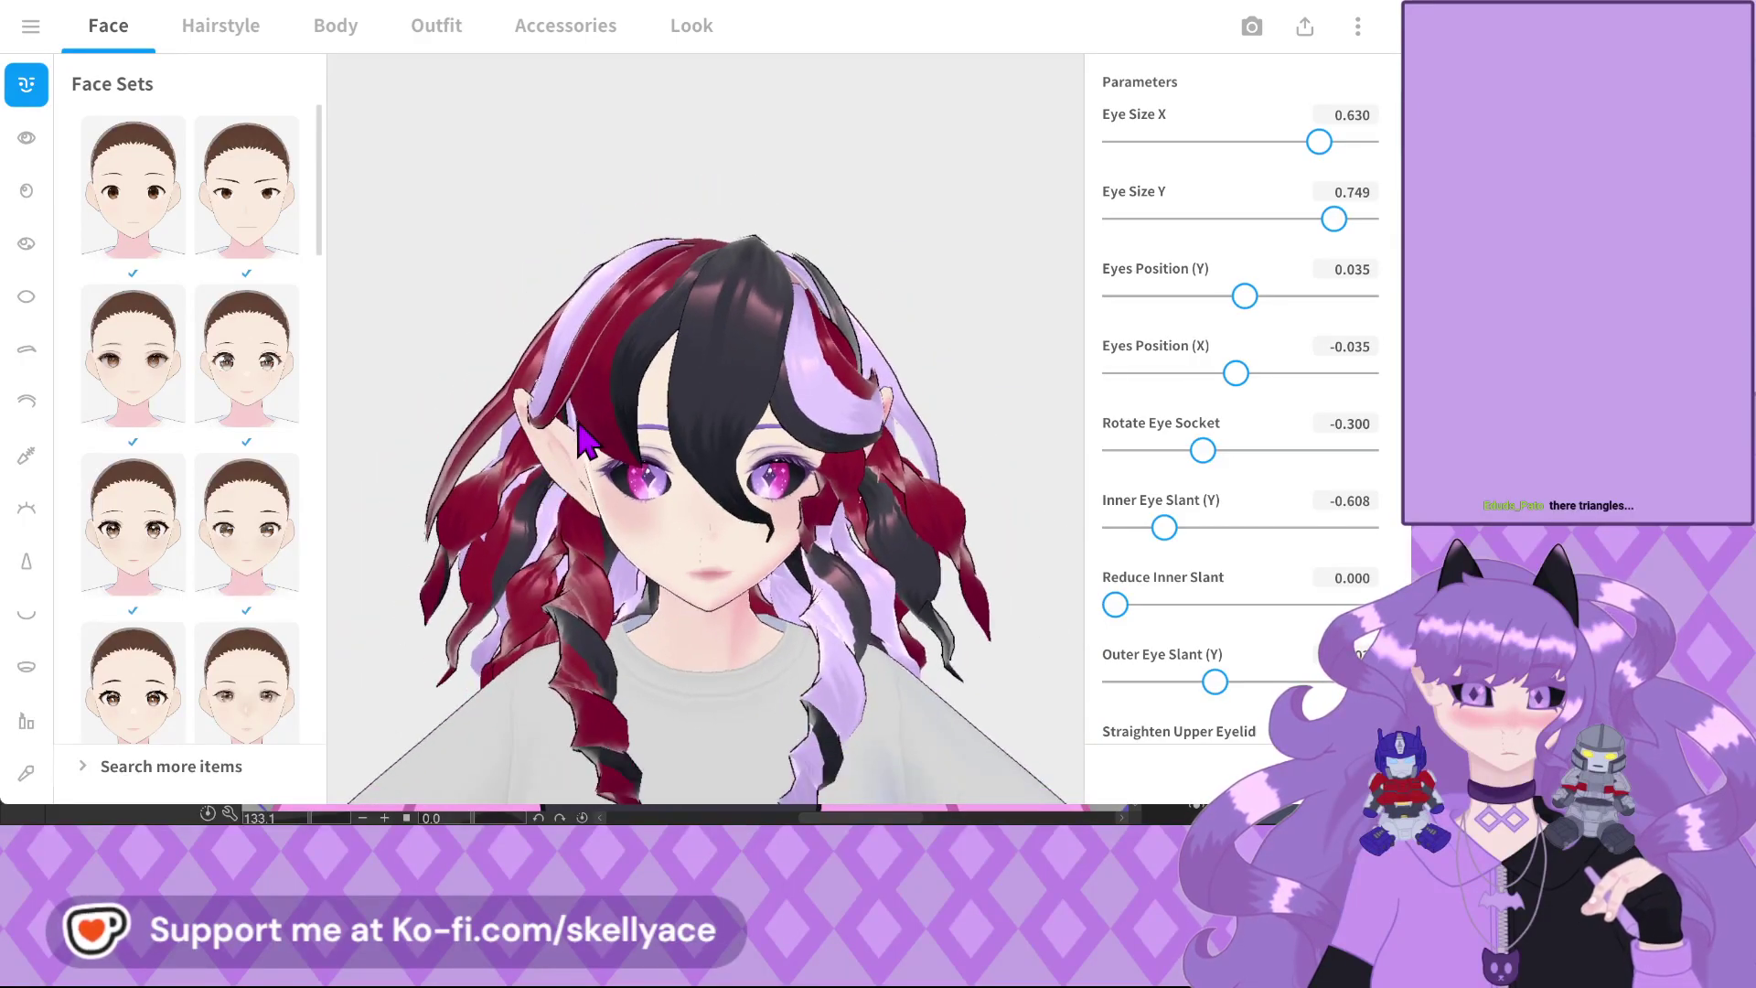
left_click_drag(705, 616, 755, 621)
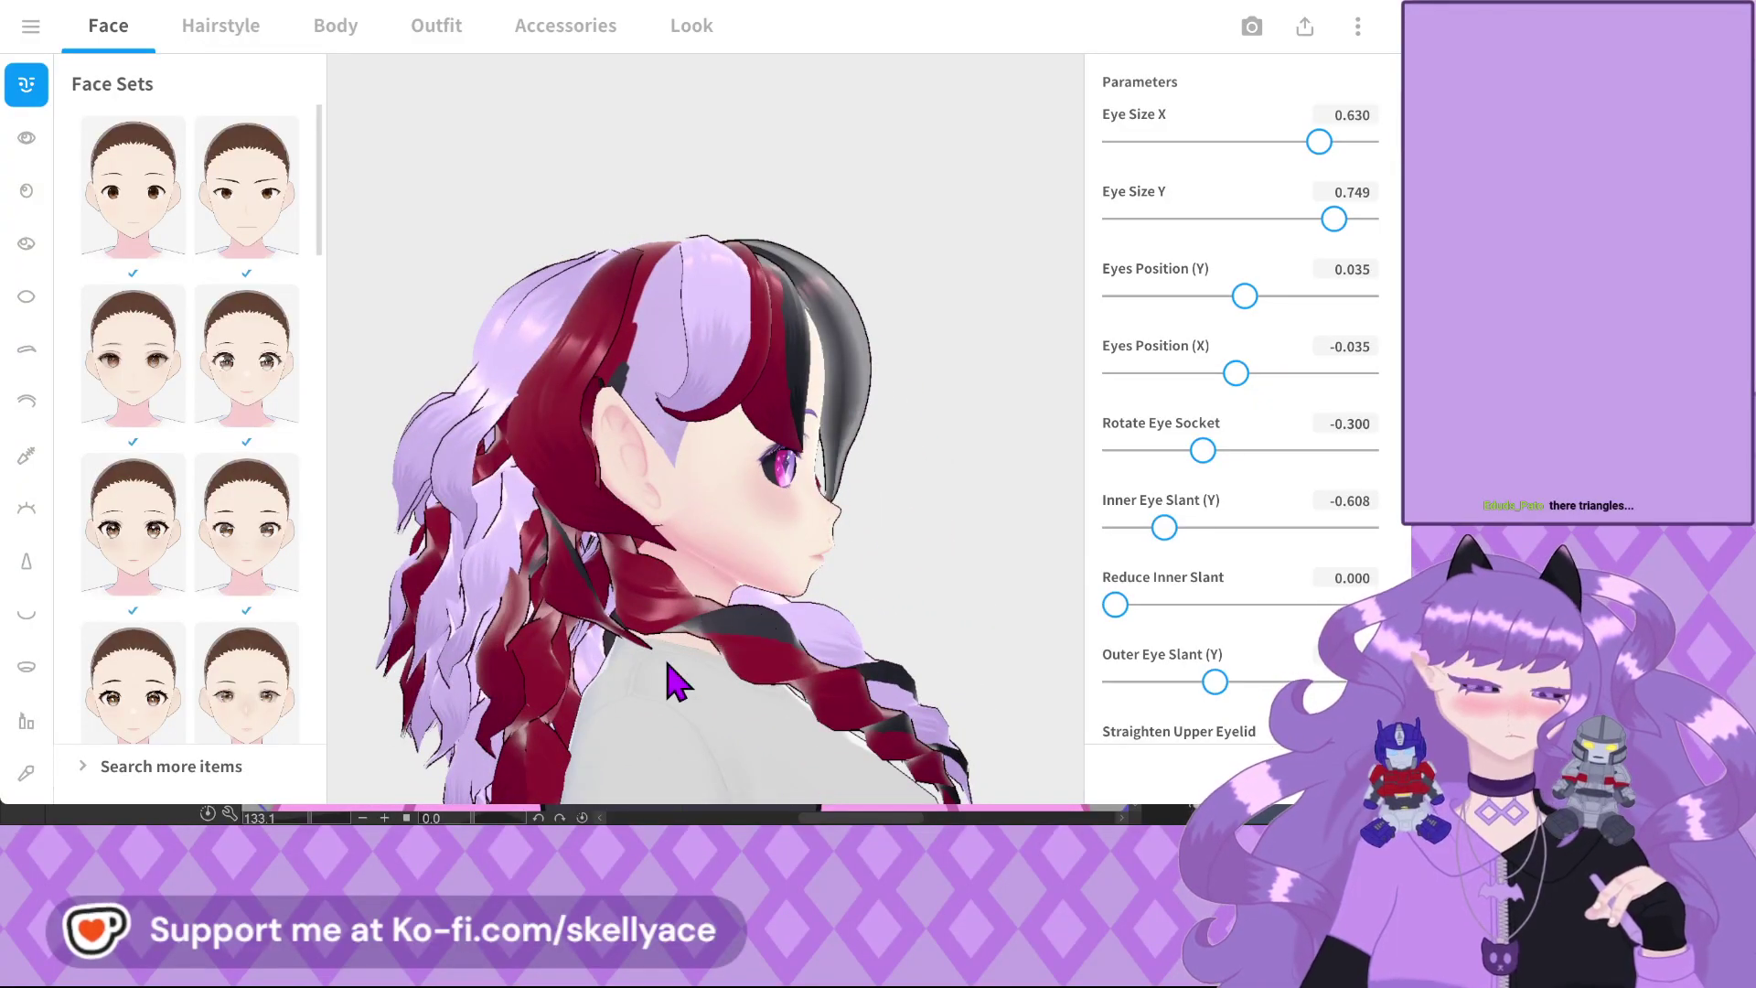
mouse_move(850, 521)
left_mouse_down()
mouse_move(835, 560)
mouse_move(863, 560)
mouse_move(843, 553)
left_mouse_up()
left_click_drag(839, 640, 728, 513)
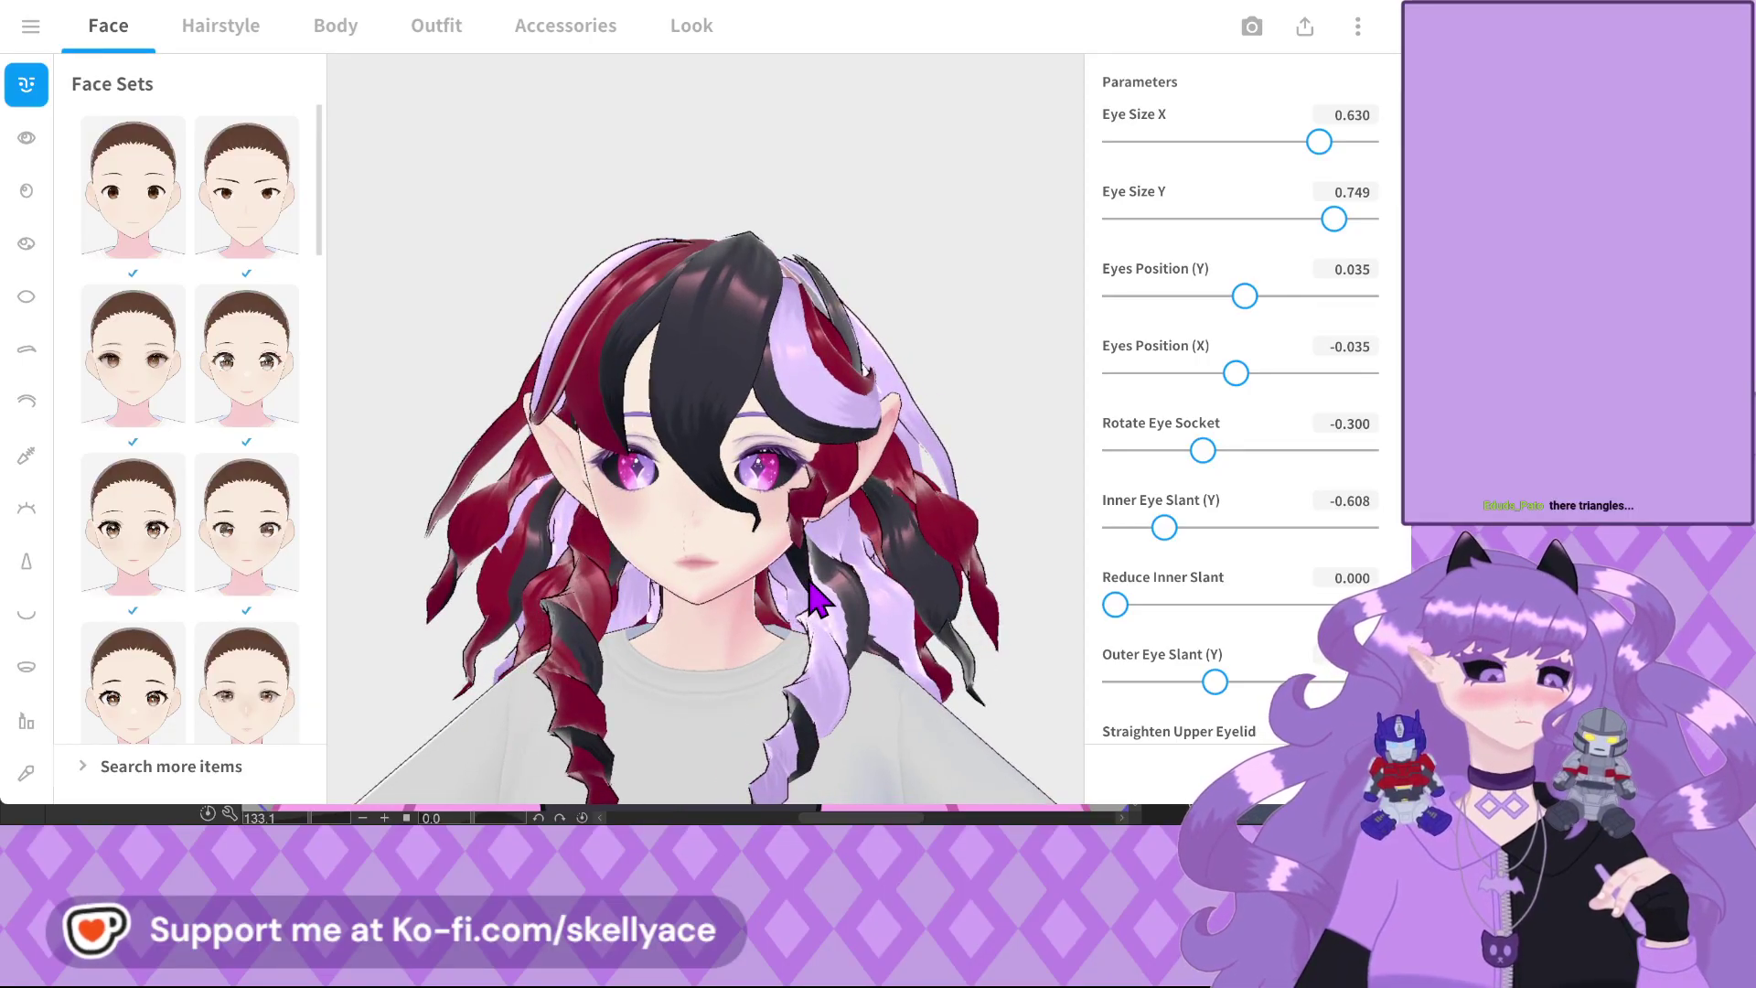
Examine the concept model's full figure and outfit, and its upper body from a three-quarter angle
scroll(640, 549, "down", 3)
left_click_drag(584, 581, 827, 640)
left_click_drag(792, 763, 782, 603)
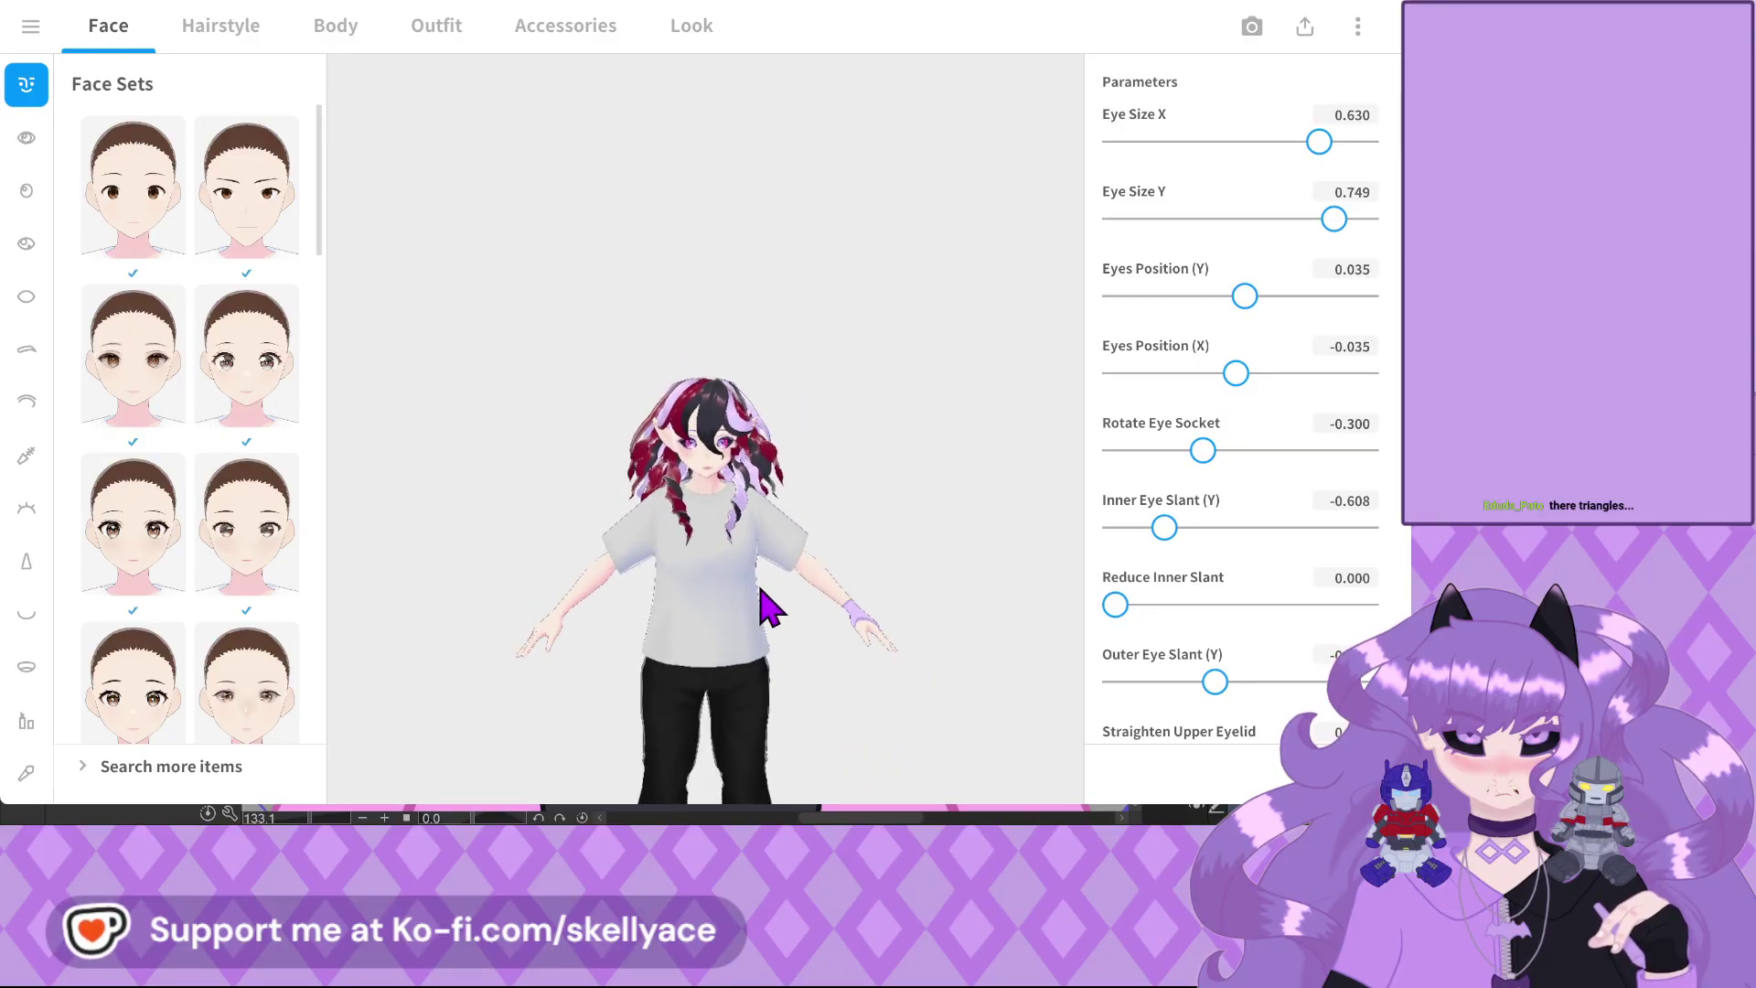
left_click_drag(811, 674, 808, 534)
scroll(718, 173, "up", 2)
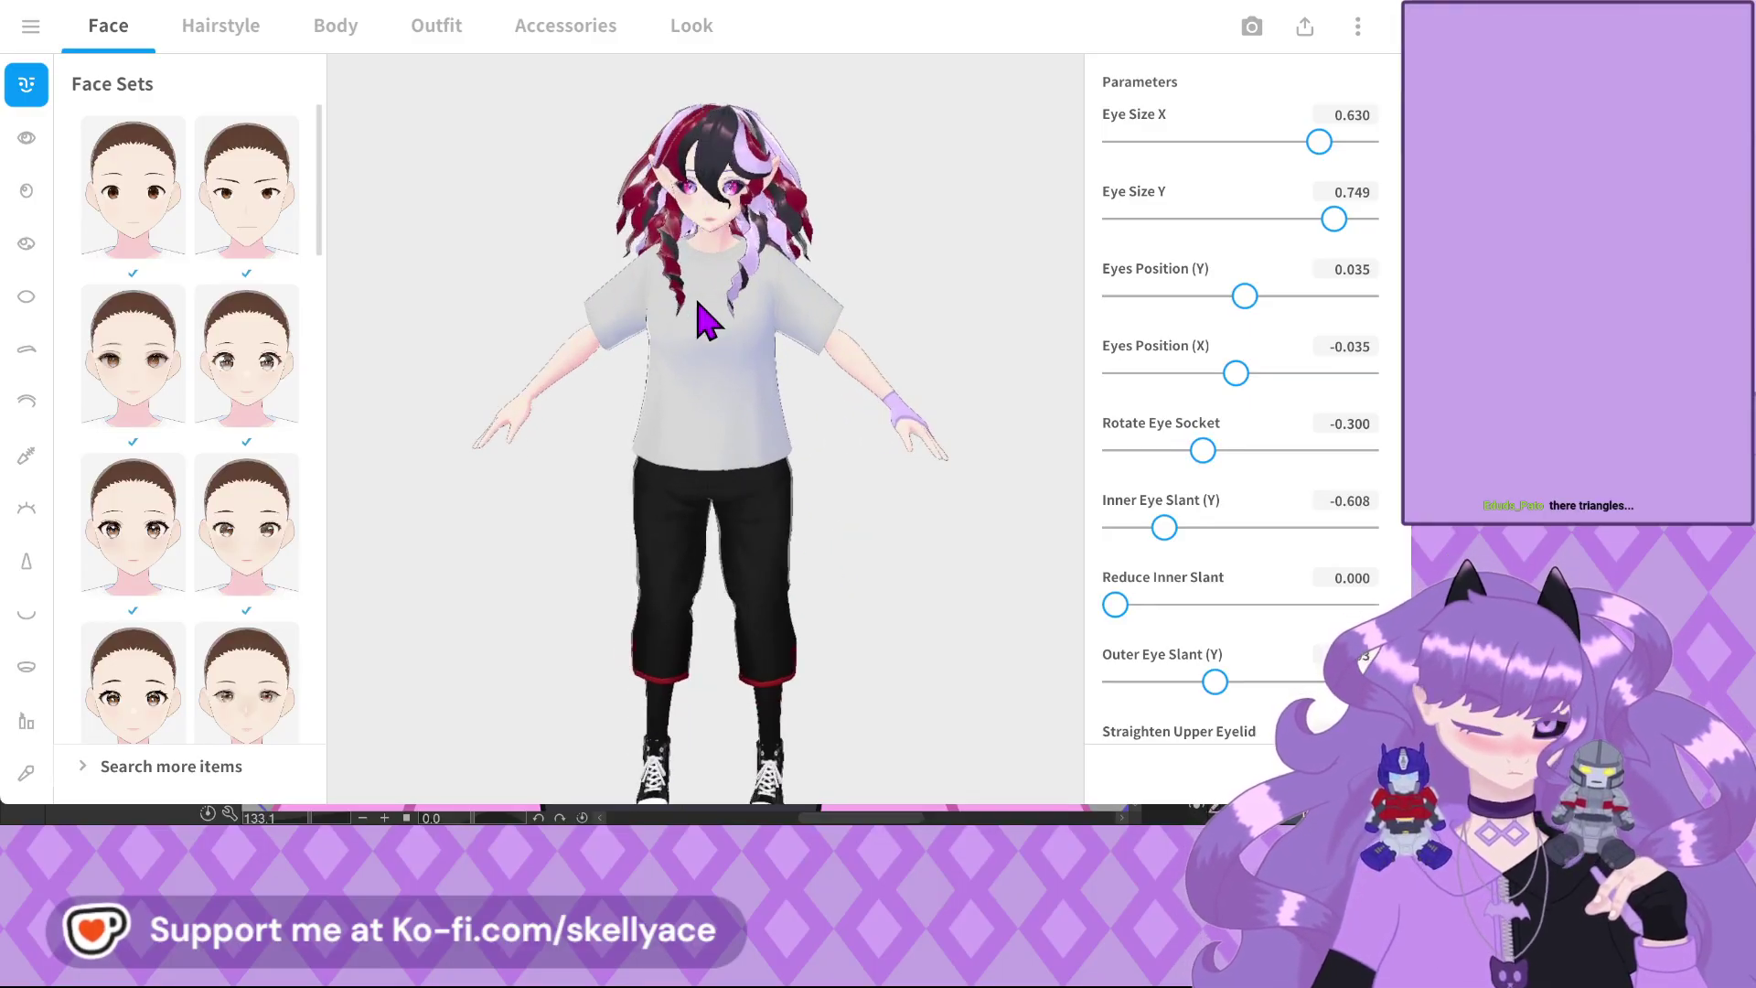
scroll(684, 348, "up", 3)
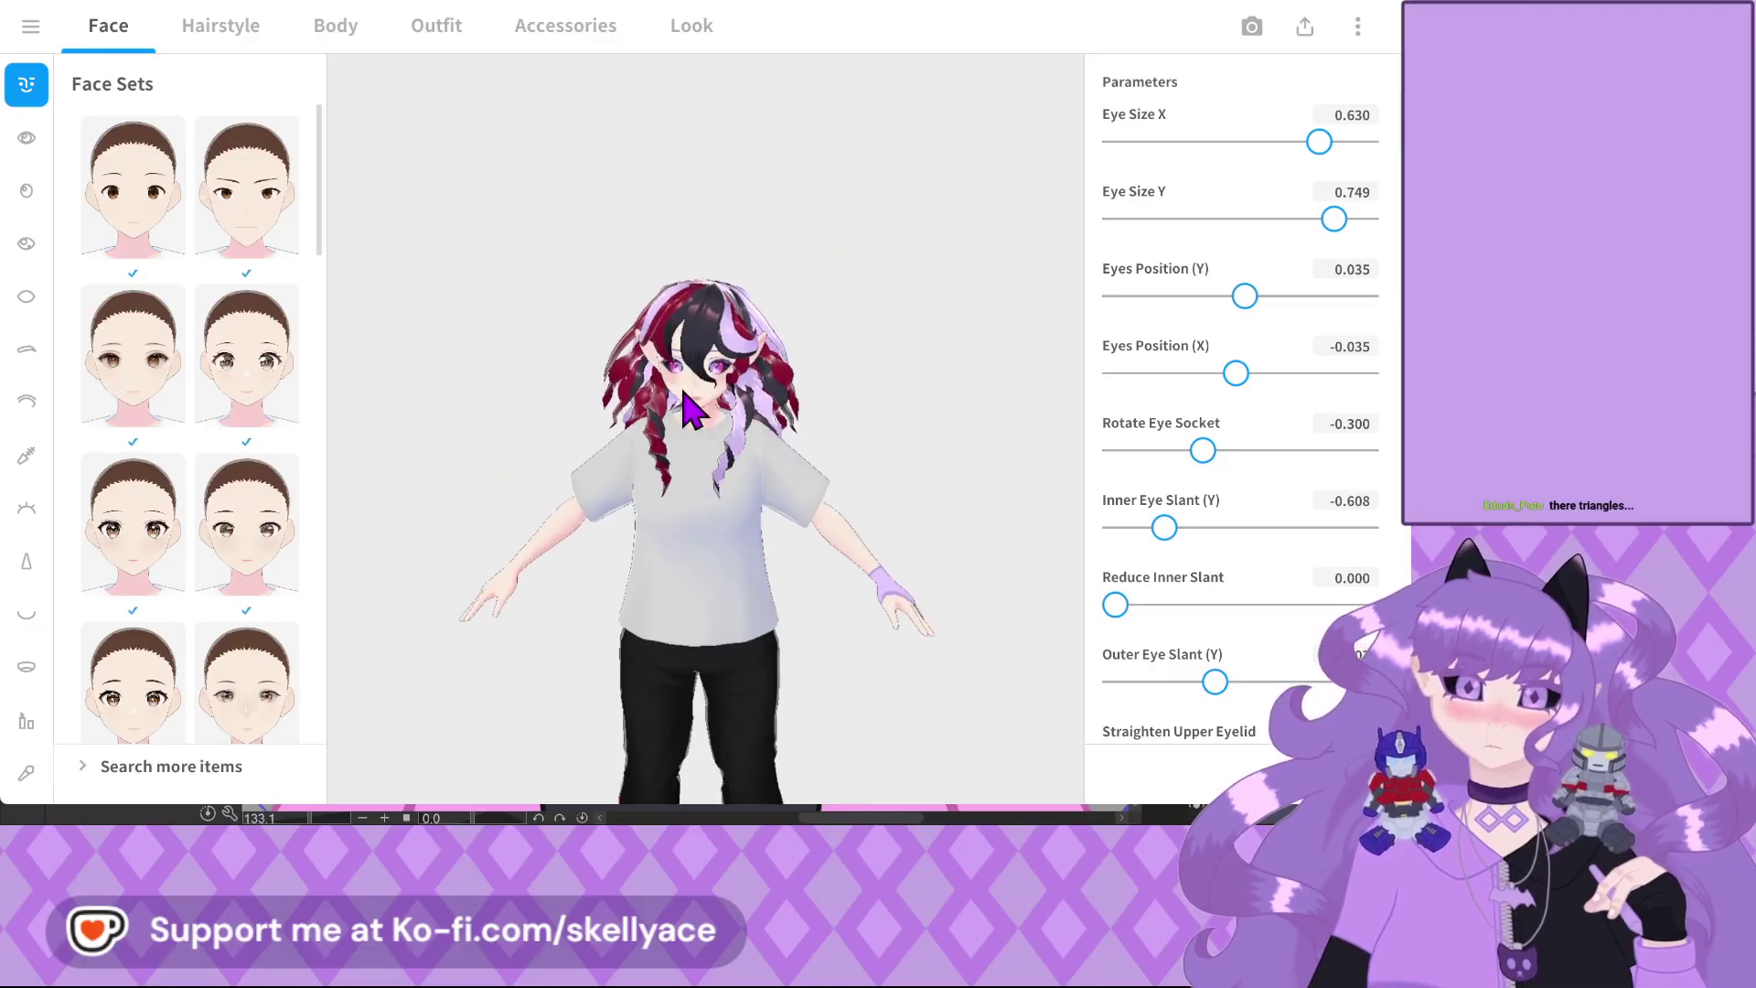
left_click_drag(678, 456, 704, 422)
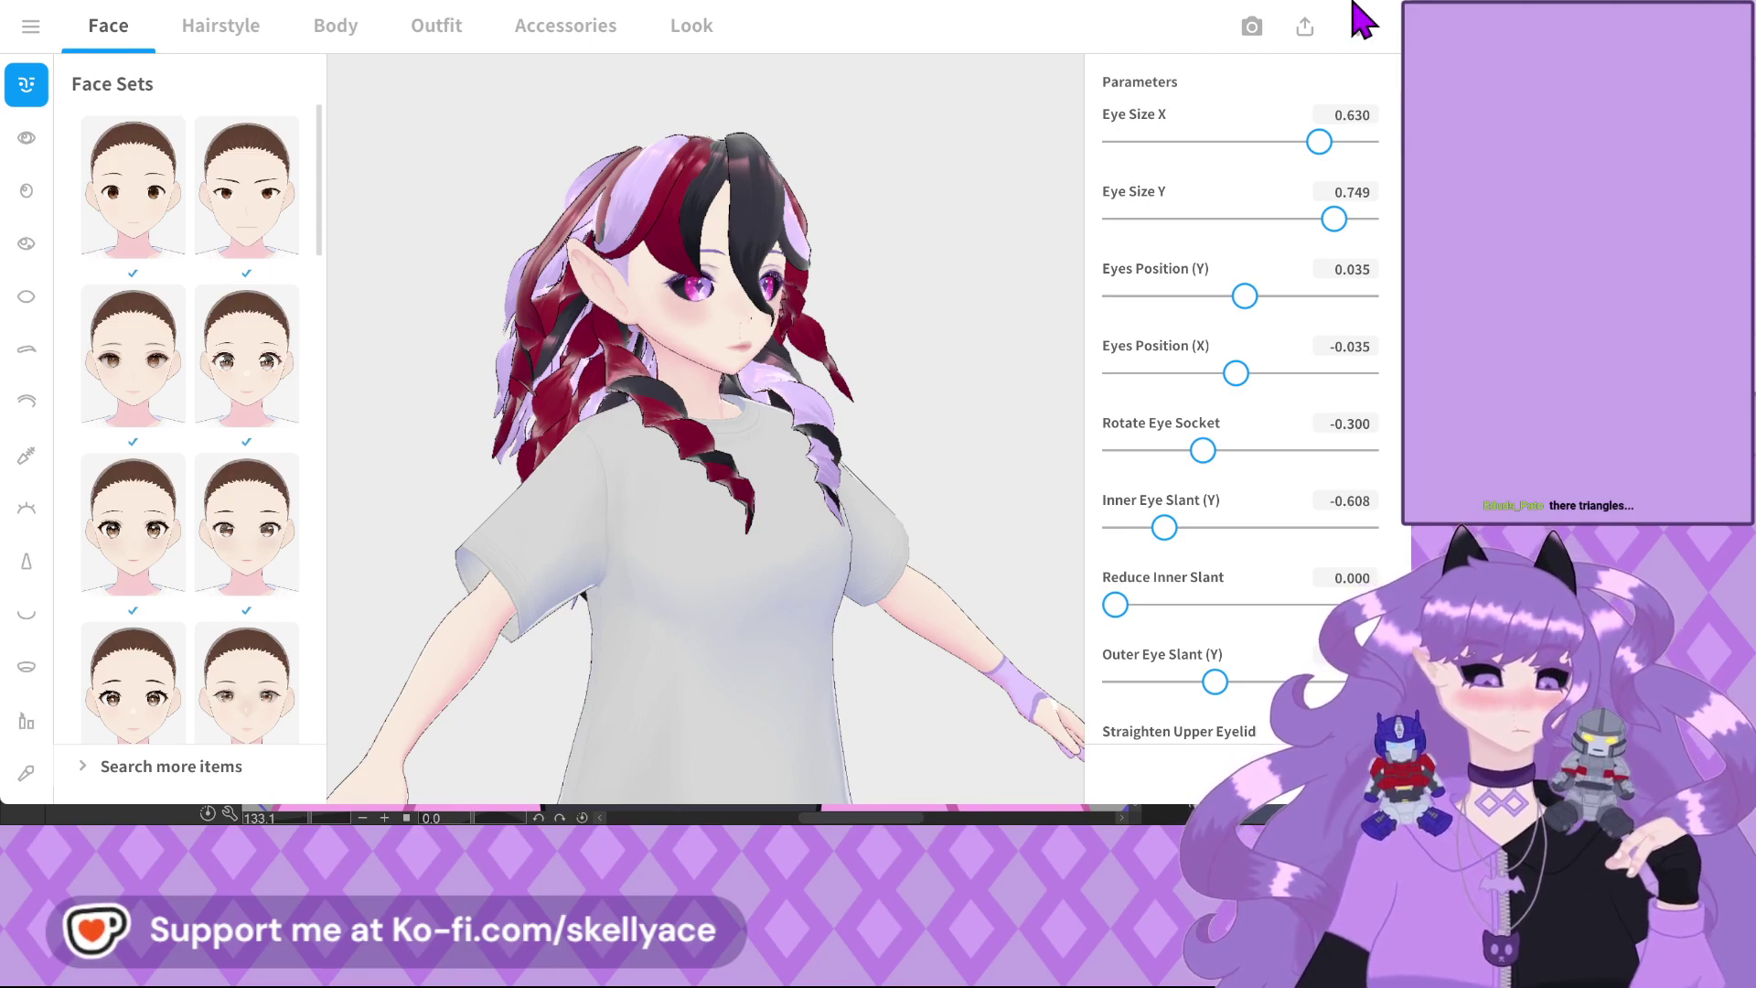
Switch back to CLIP STUDIO PAINT and save the Ashlyn 2.0 Model illustration
left_click(1383, 7)
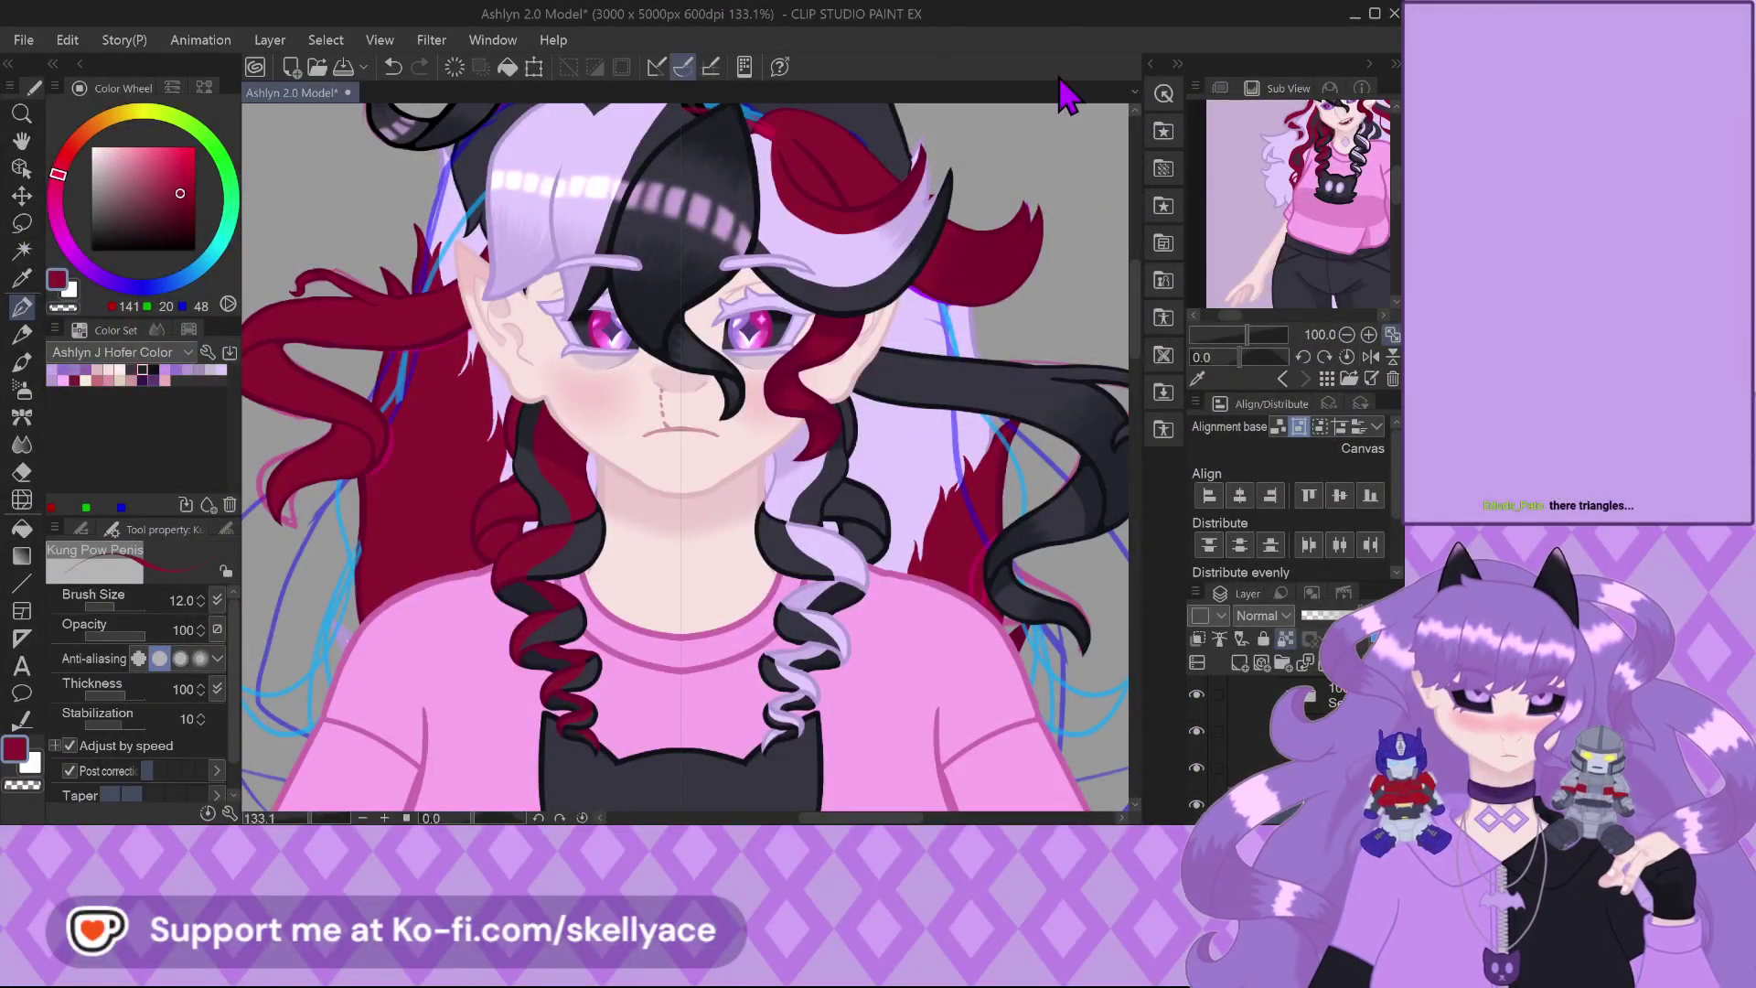
key("ctrl+s")
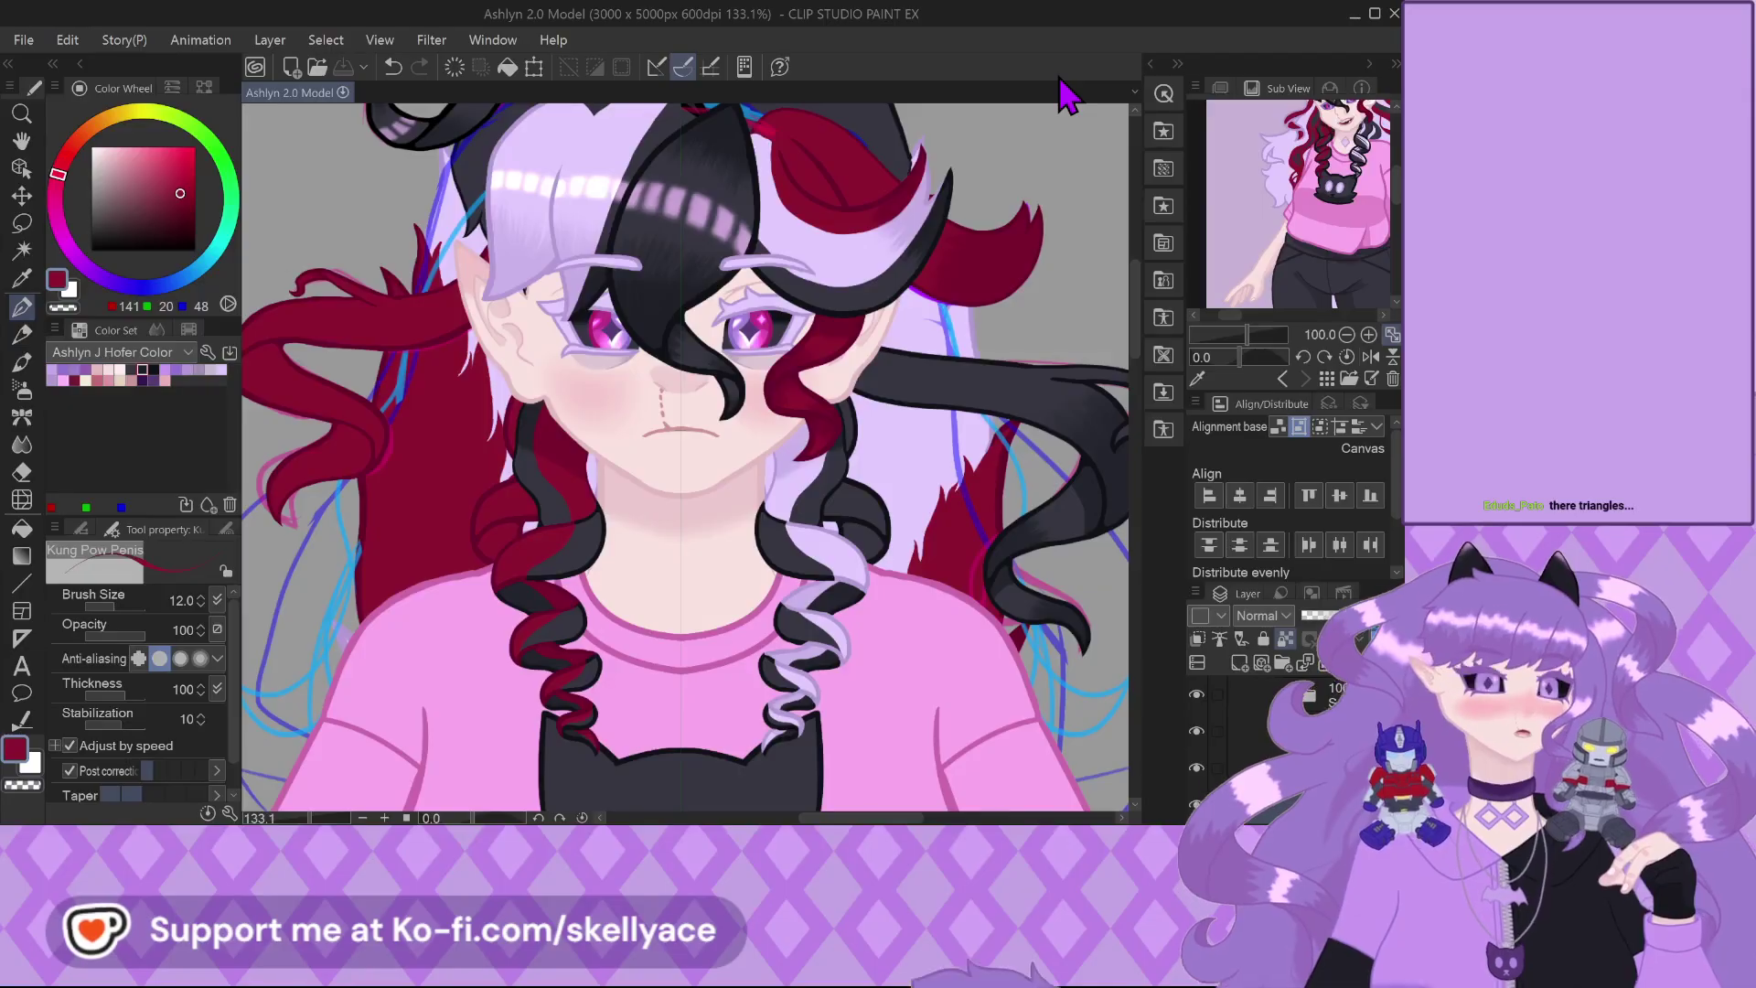
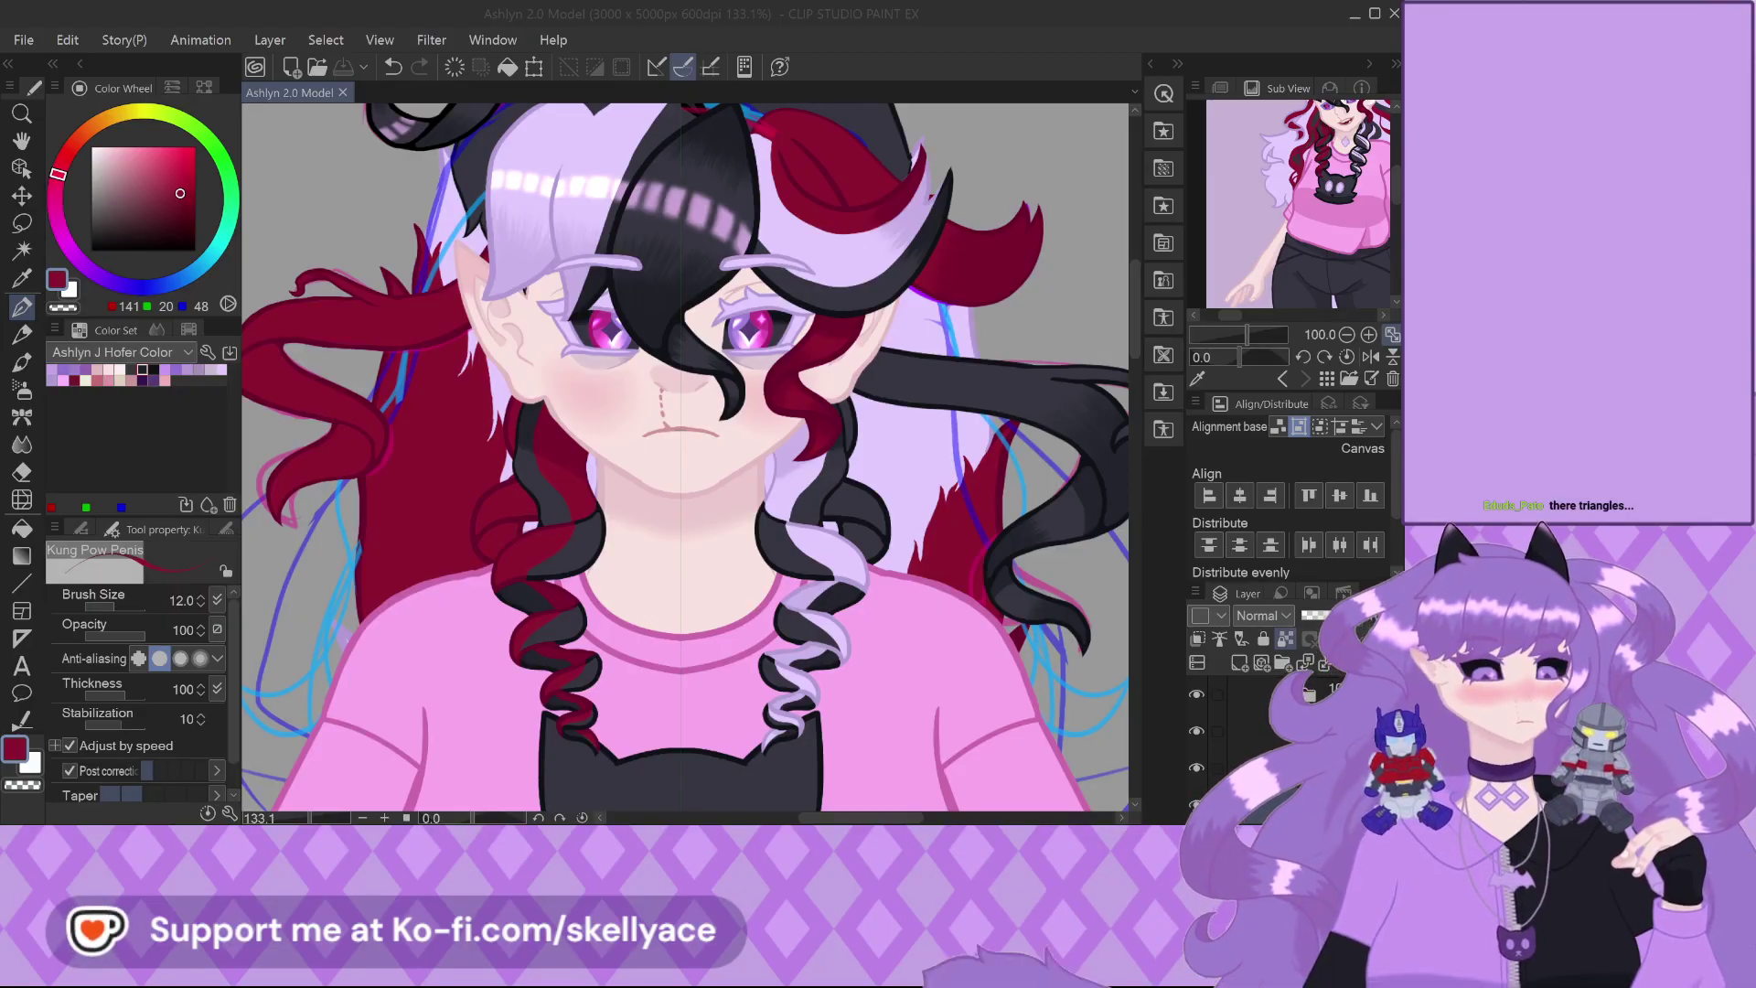
left_click(754, 265)
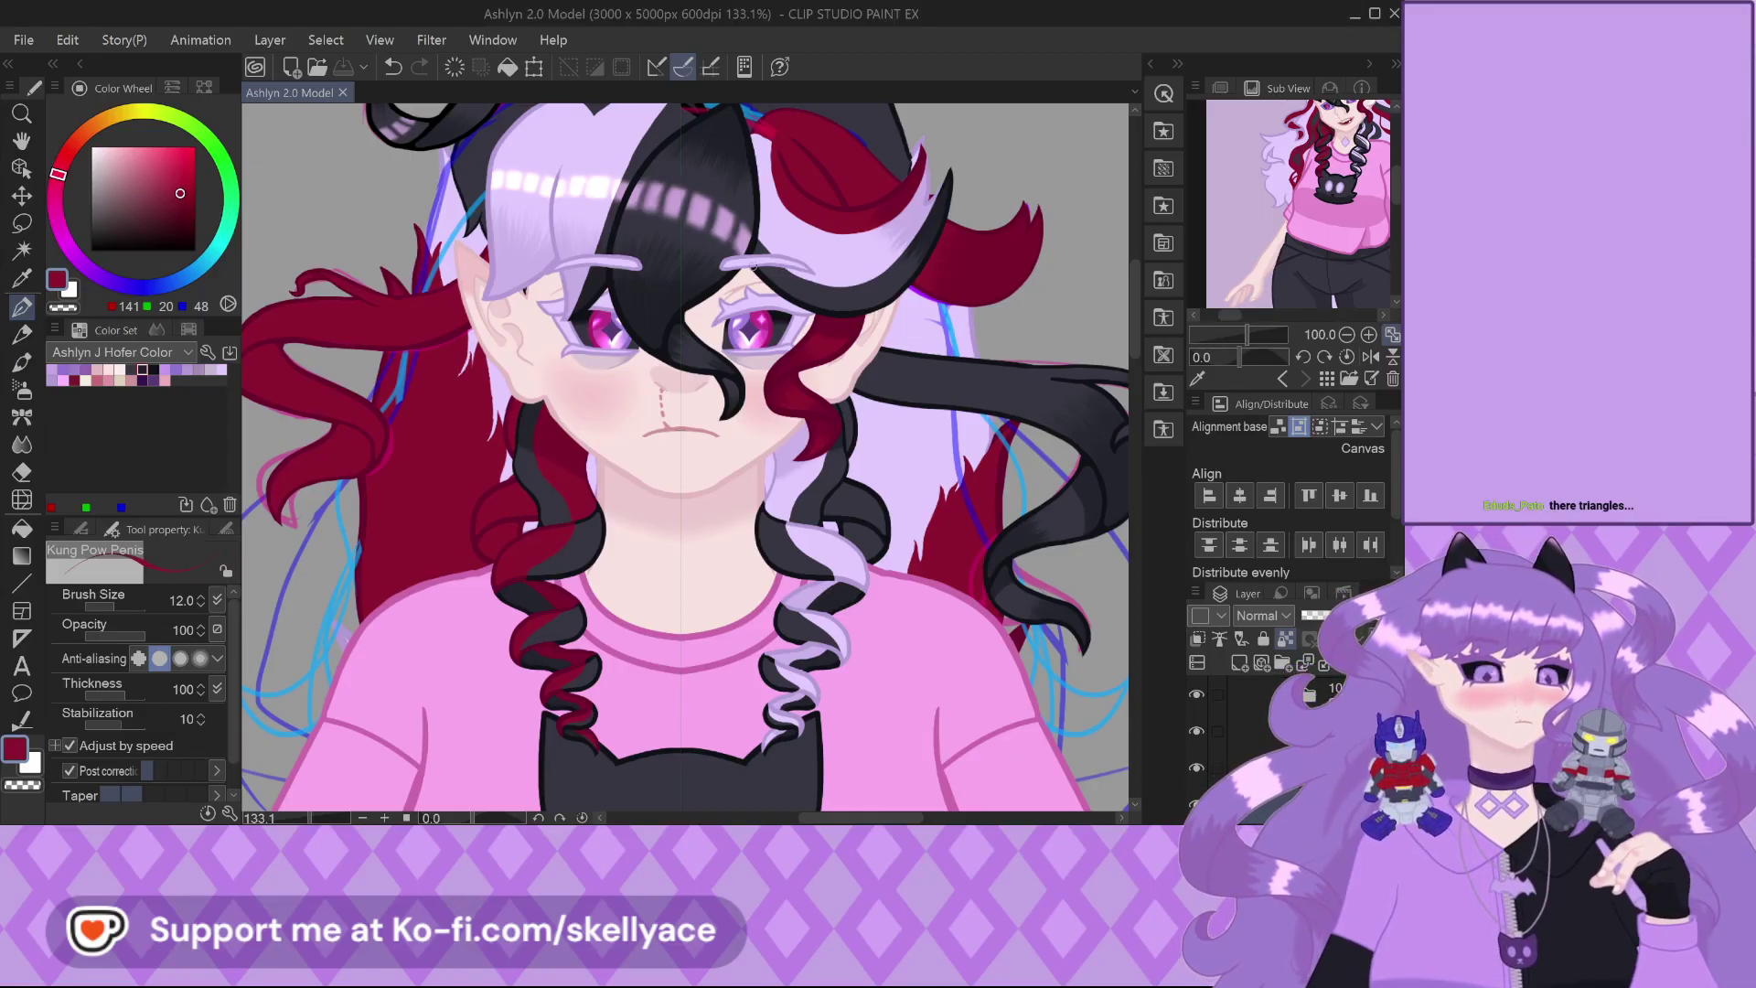
scroll(685, 130, "down", 5)
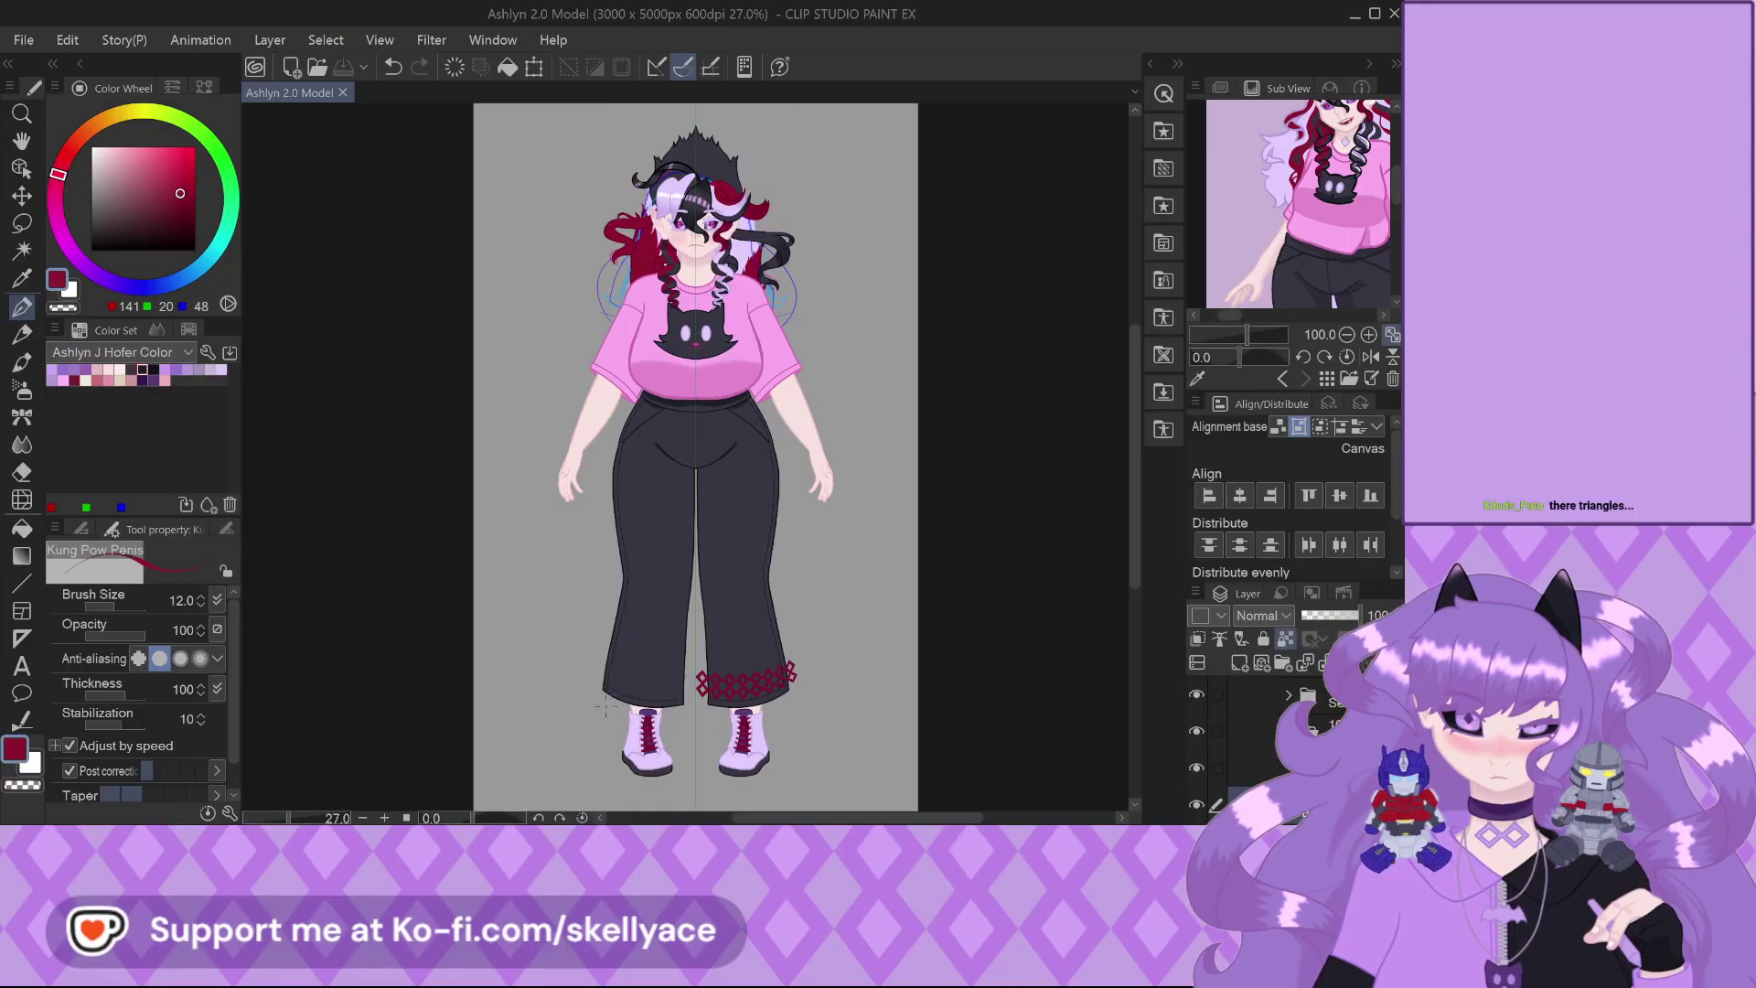
scroll(782, 576, "up", 2)
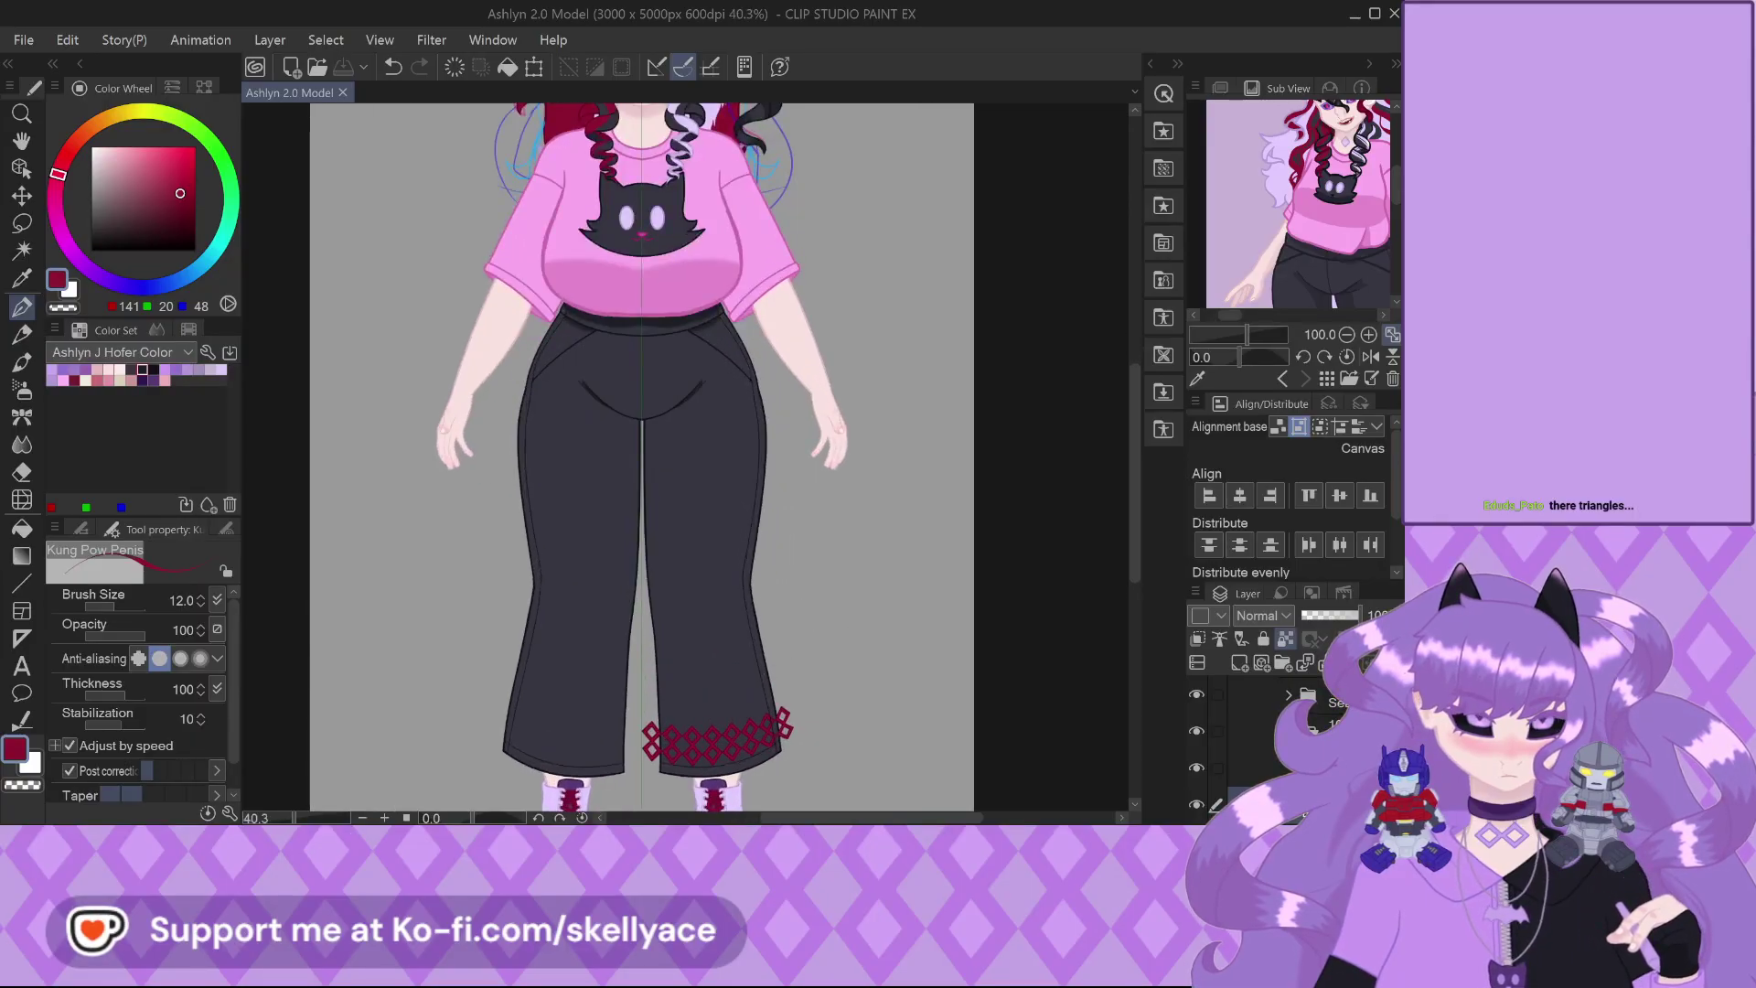
Find the mouth layers and hide the lip line so the upper teeth and red teeth sketch are uncovered
left_click(1252, 730)
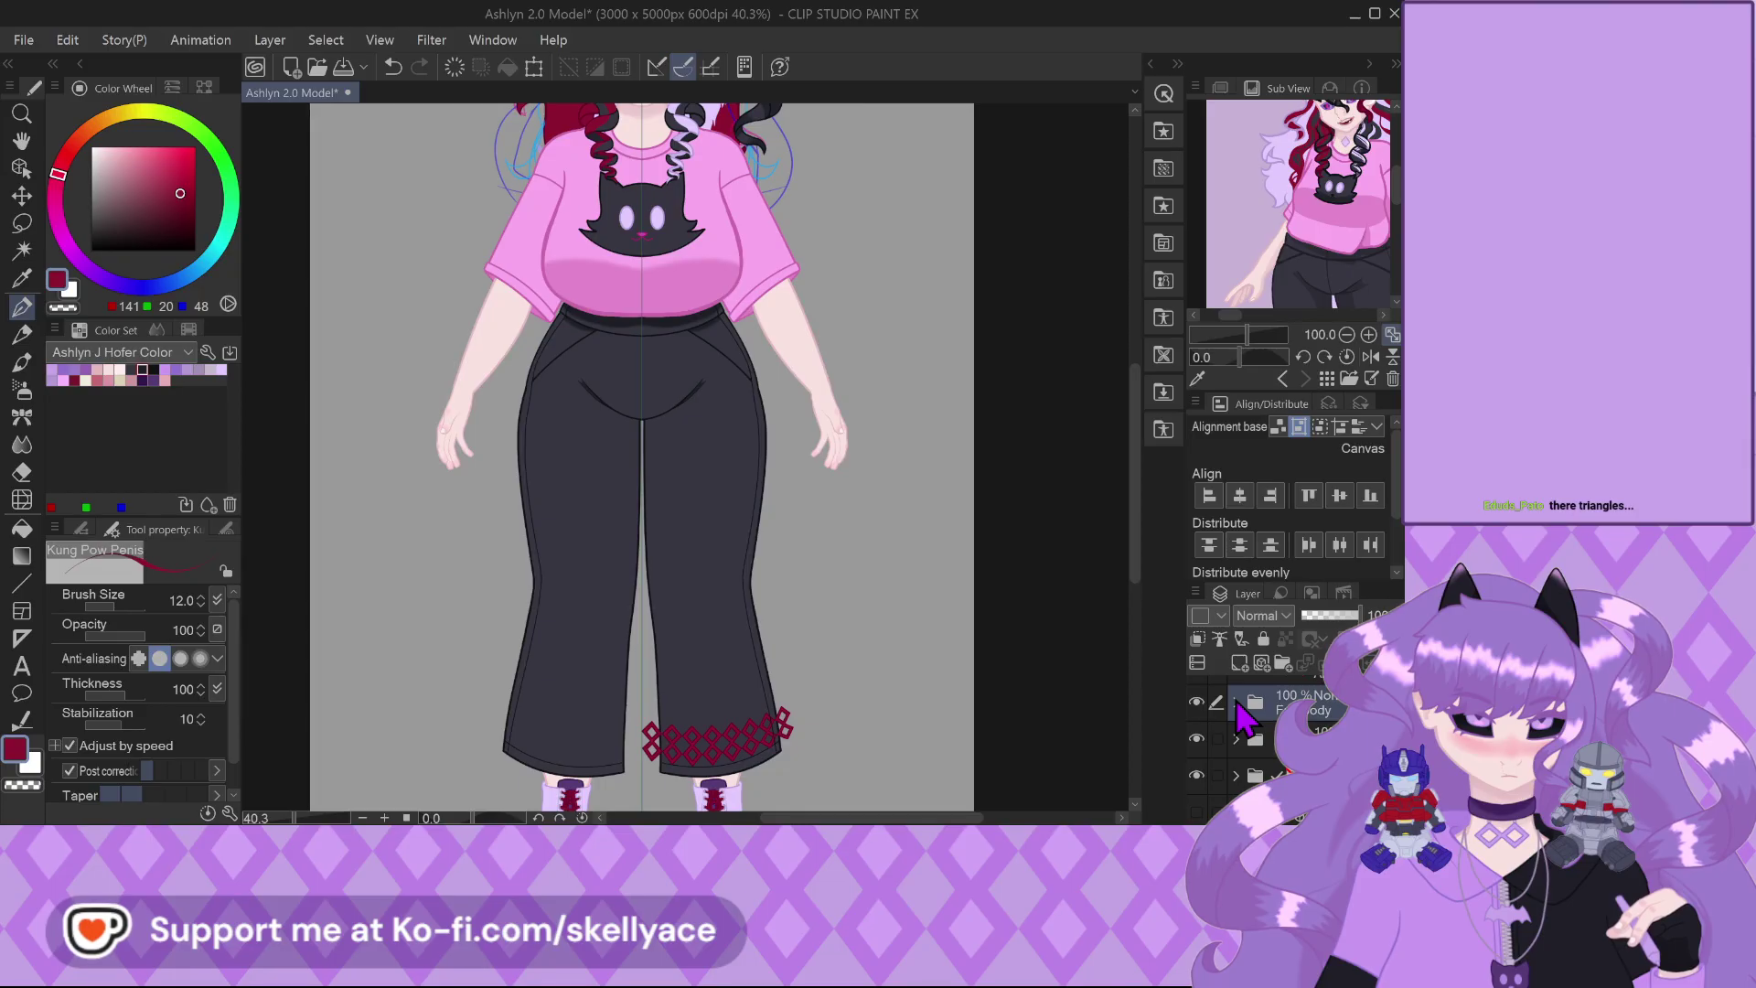
scroll(1243, 718, "up", 2)
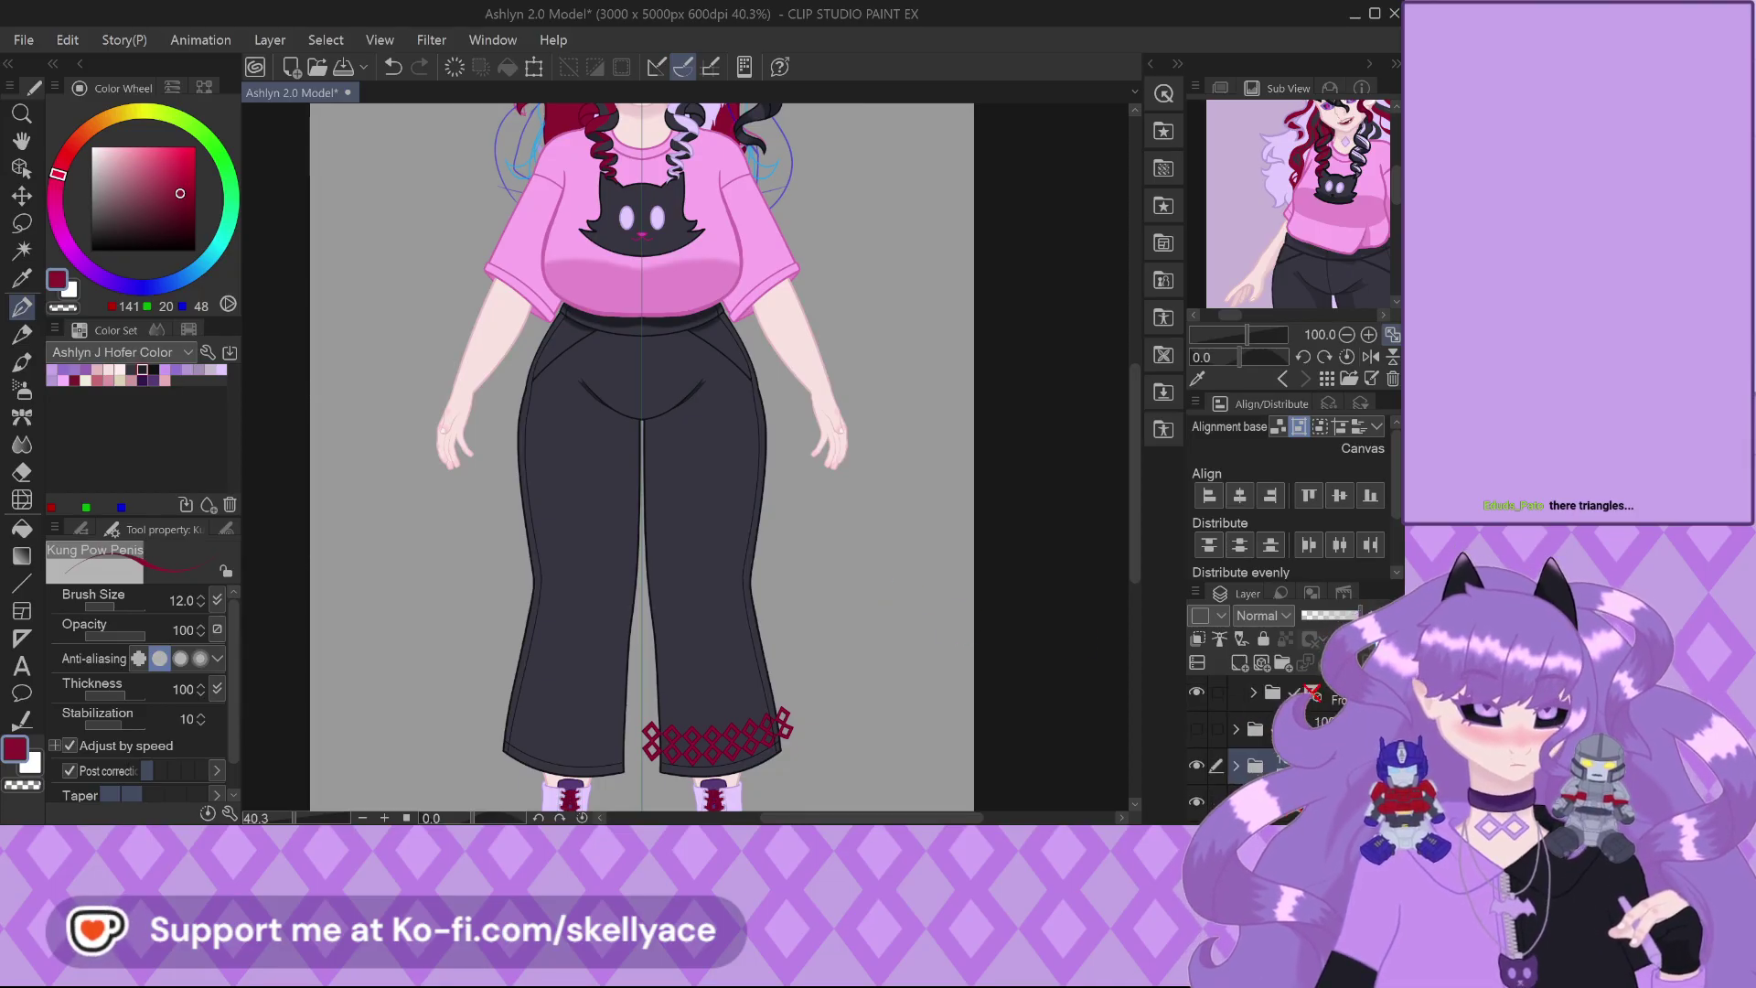
scroll(1243, 732, "up", 1)
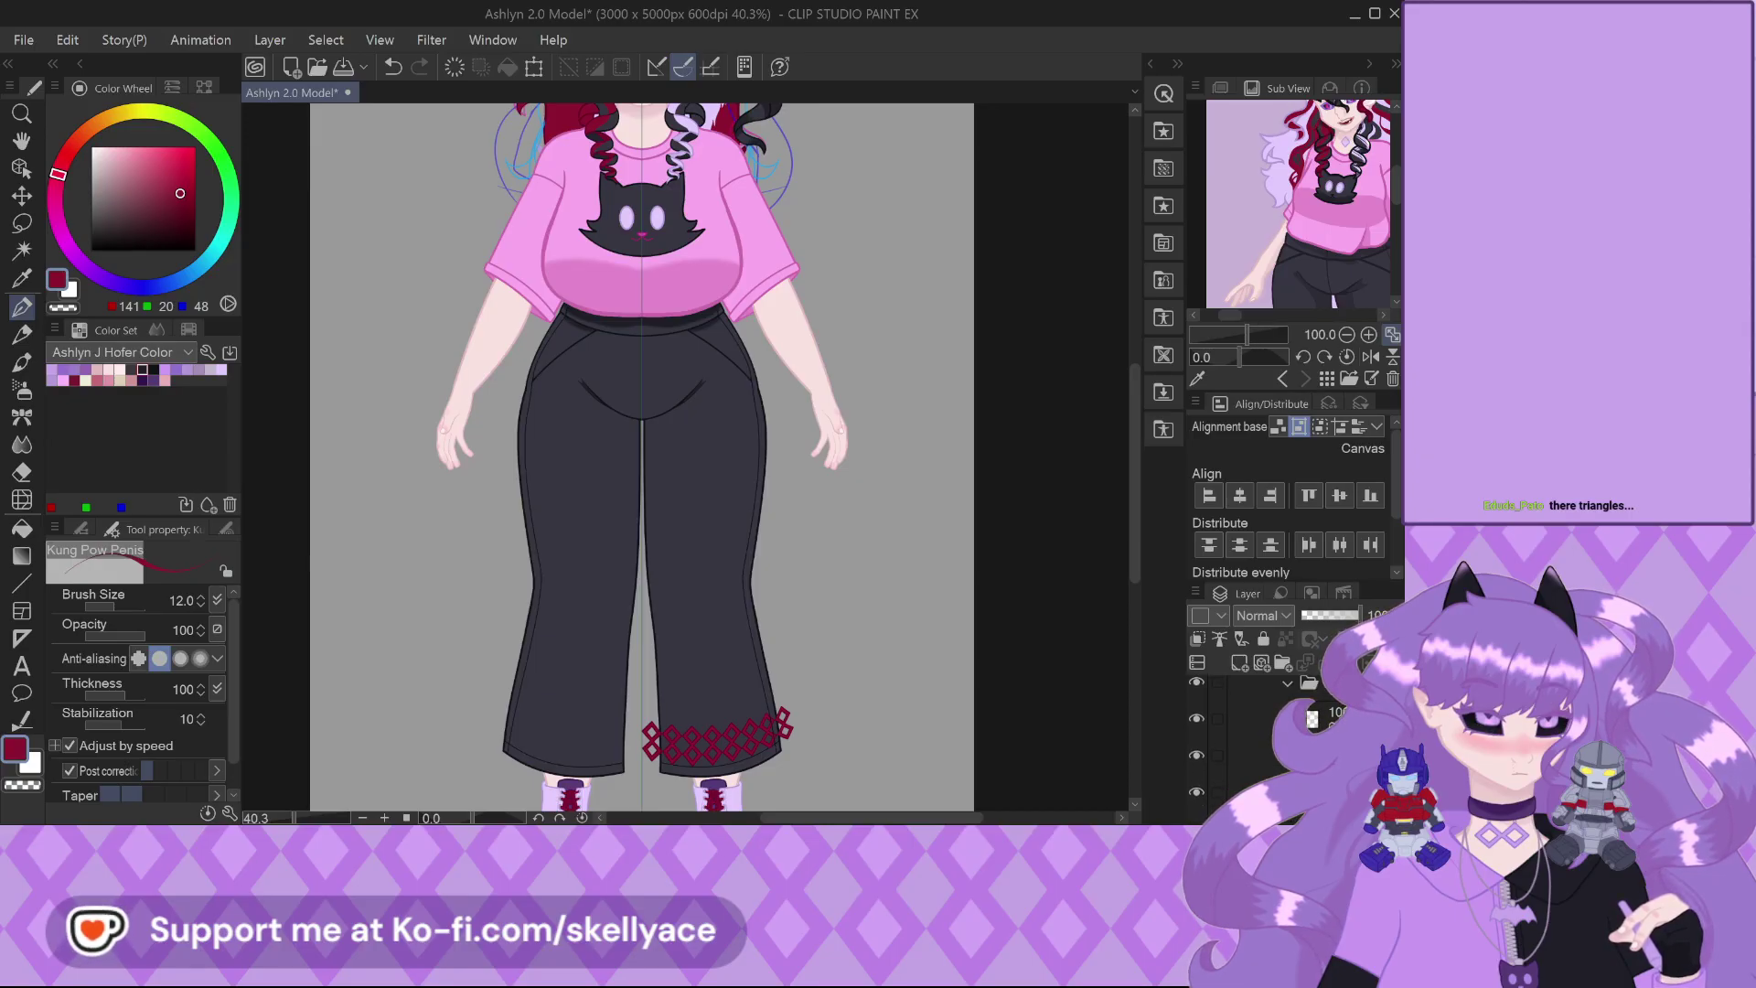
scroll(647, 137, "down", 2)
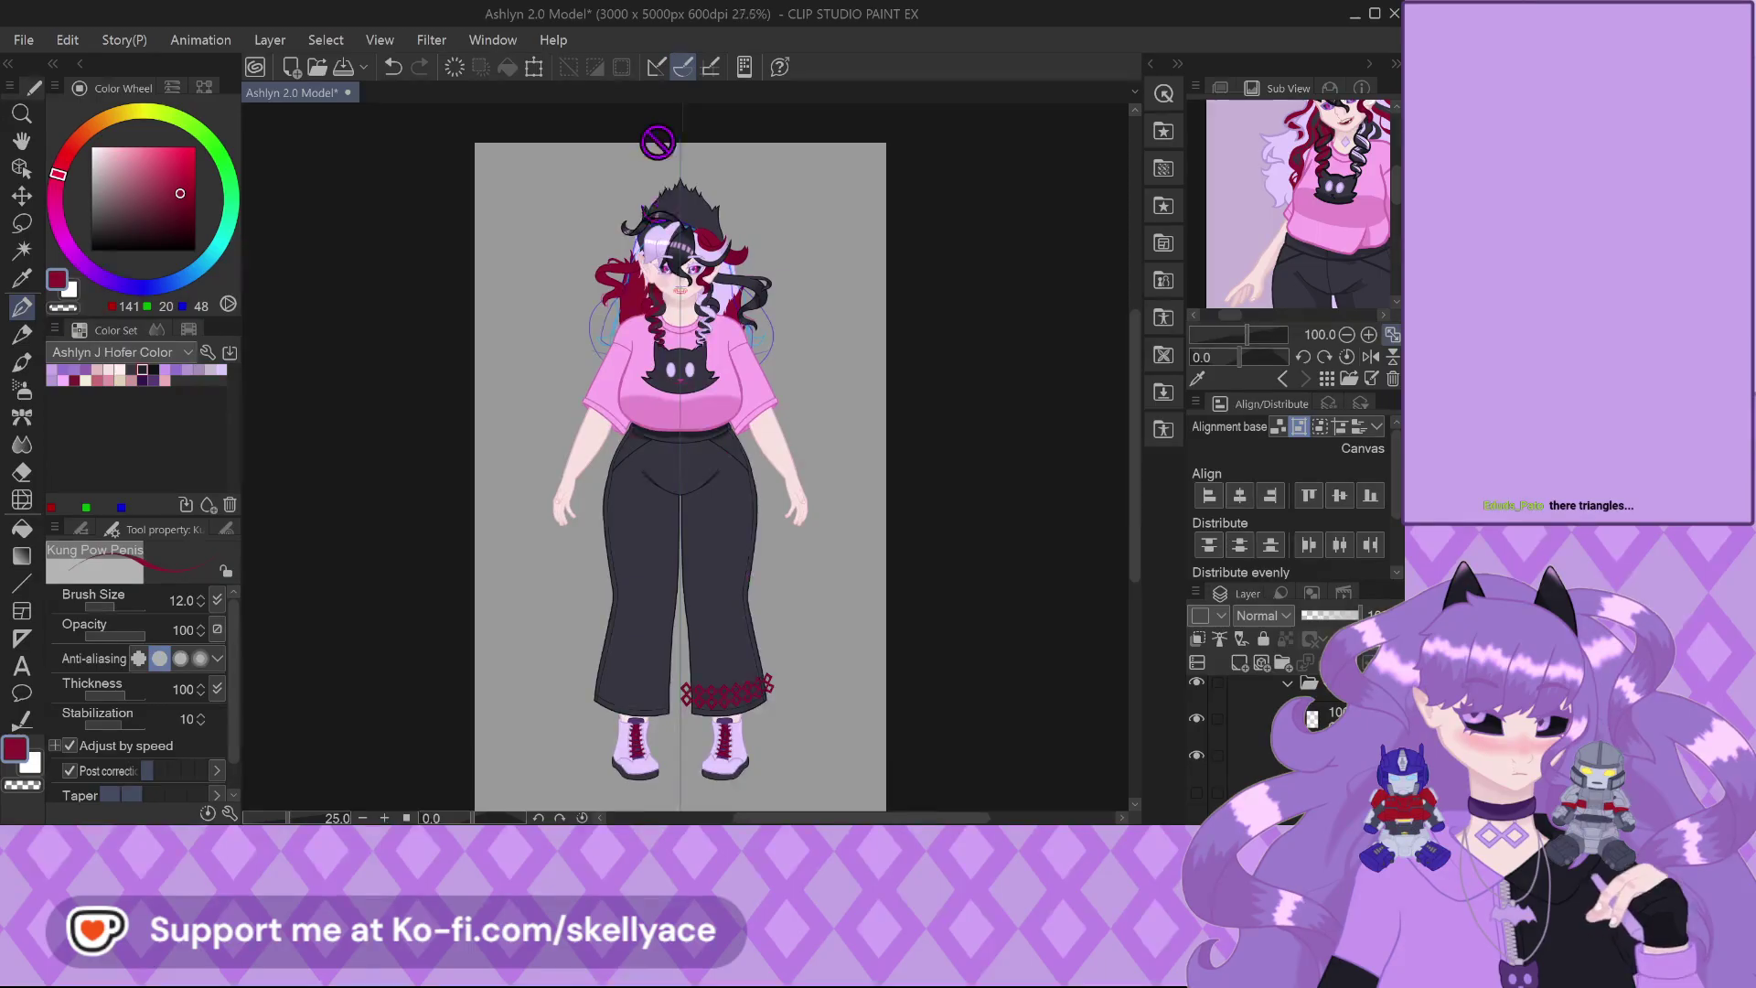
scroll(676, 393, "up", 8)
scroll(715, 459, "up", 6)
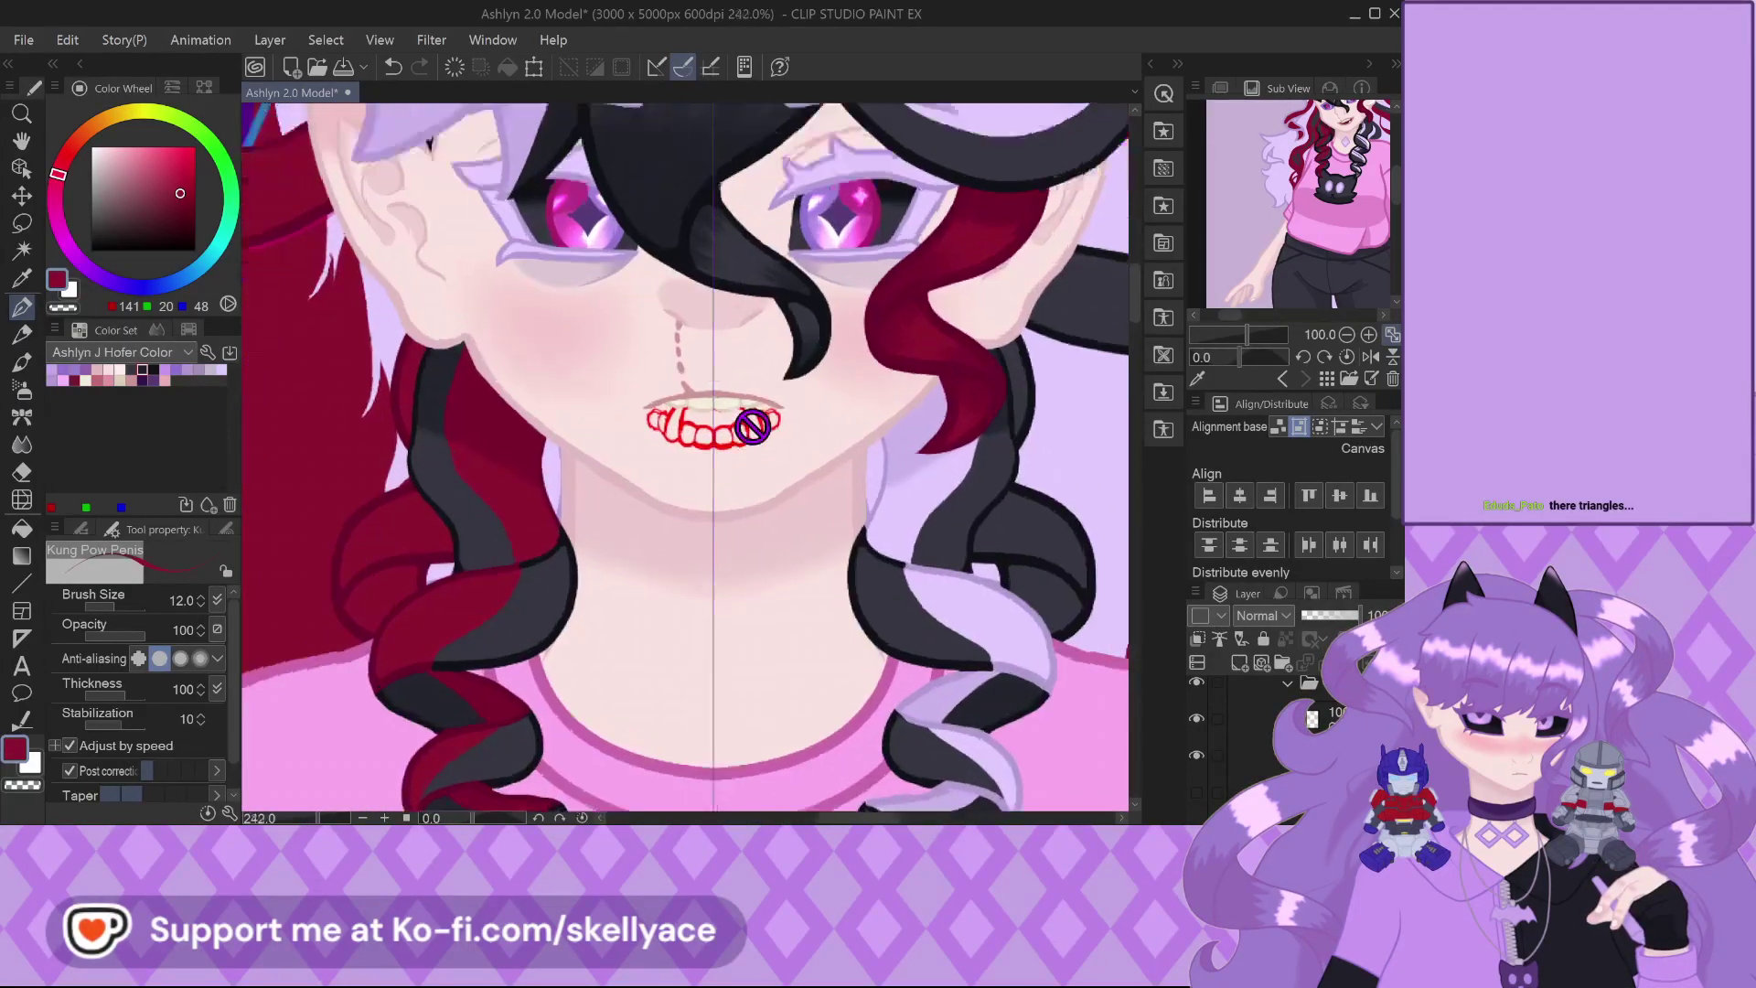
left_click(1205, 759)
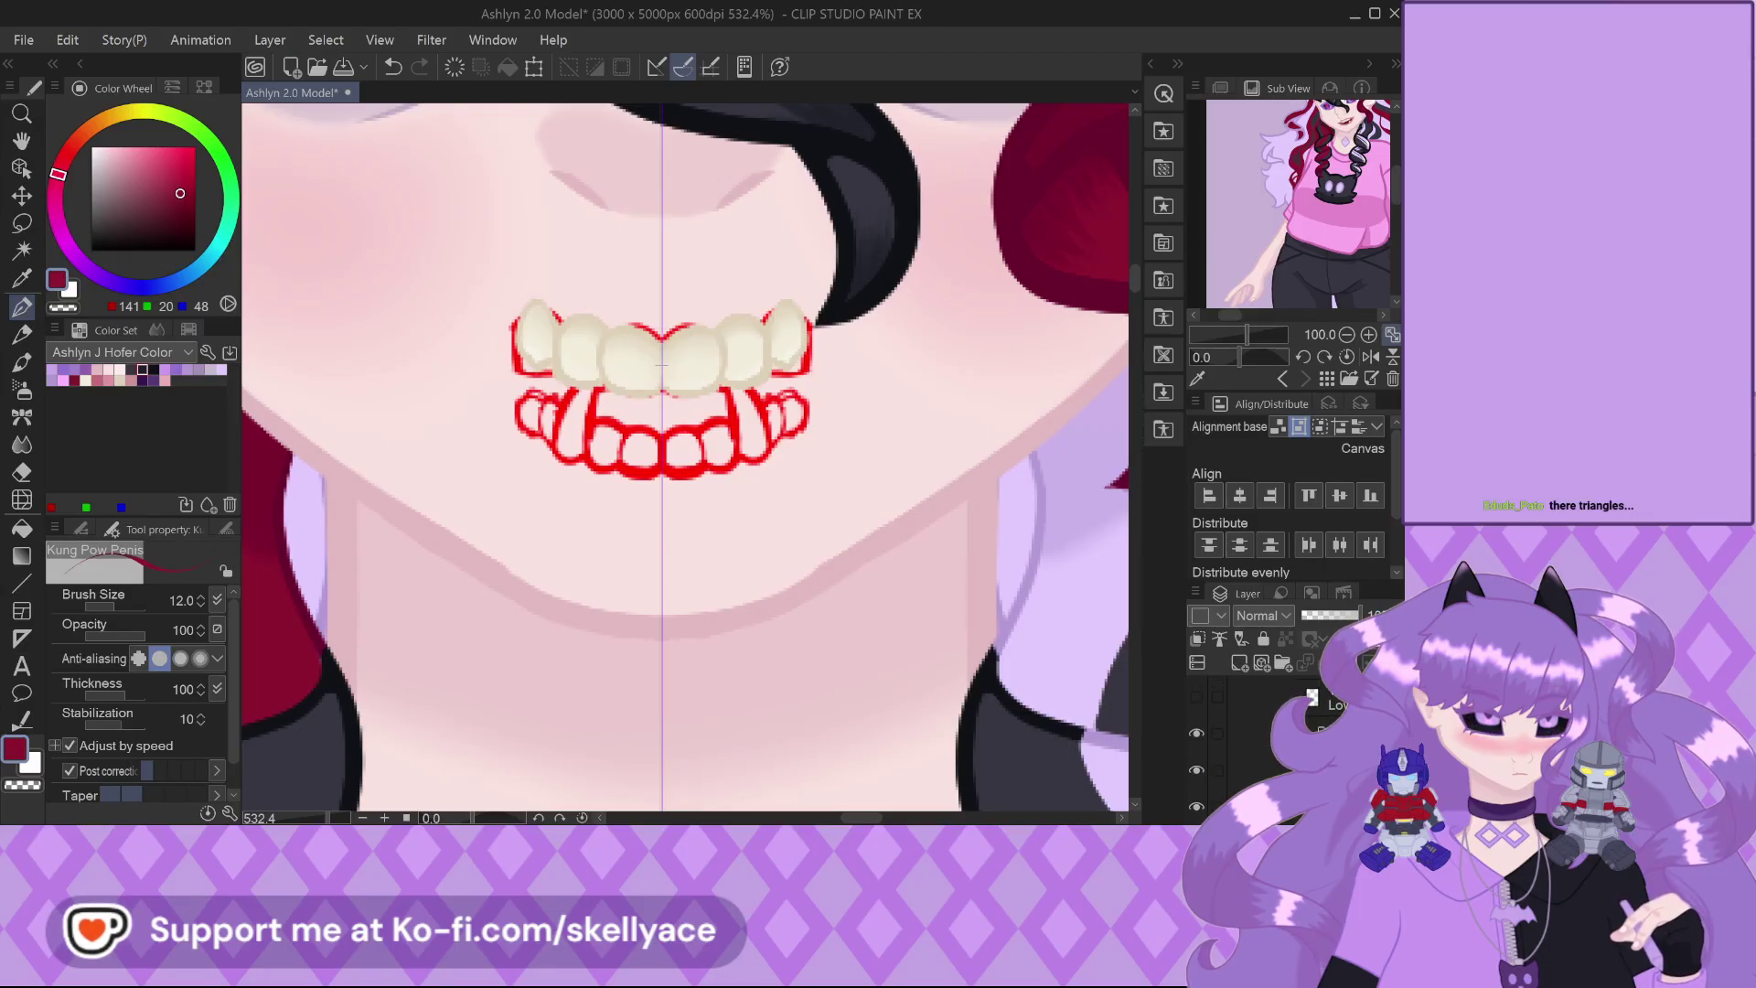
scroll(1262, 749, "down", 1)
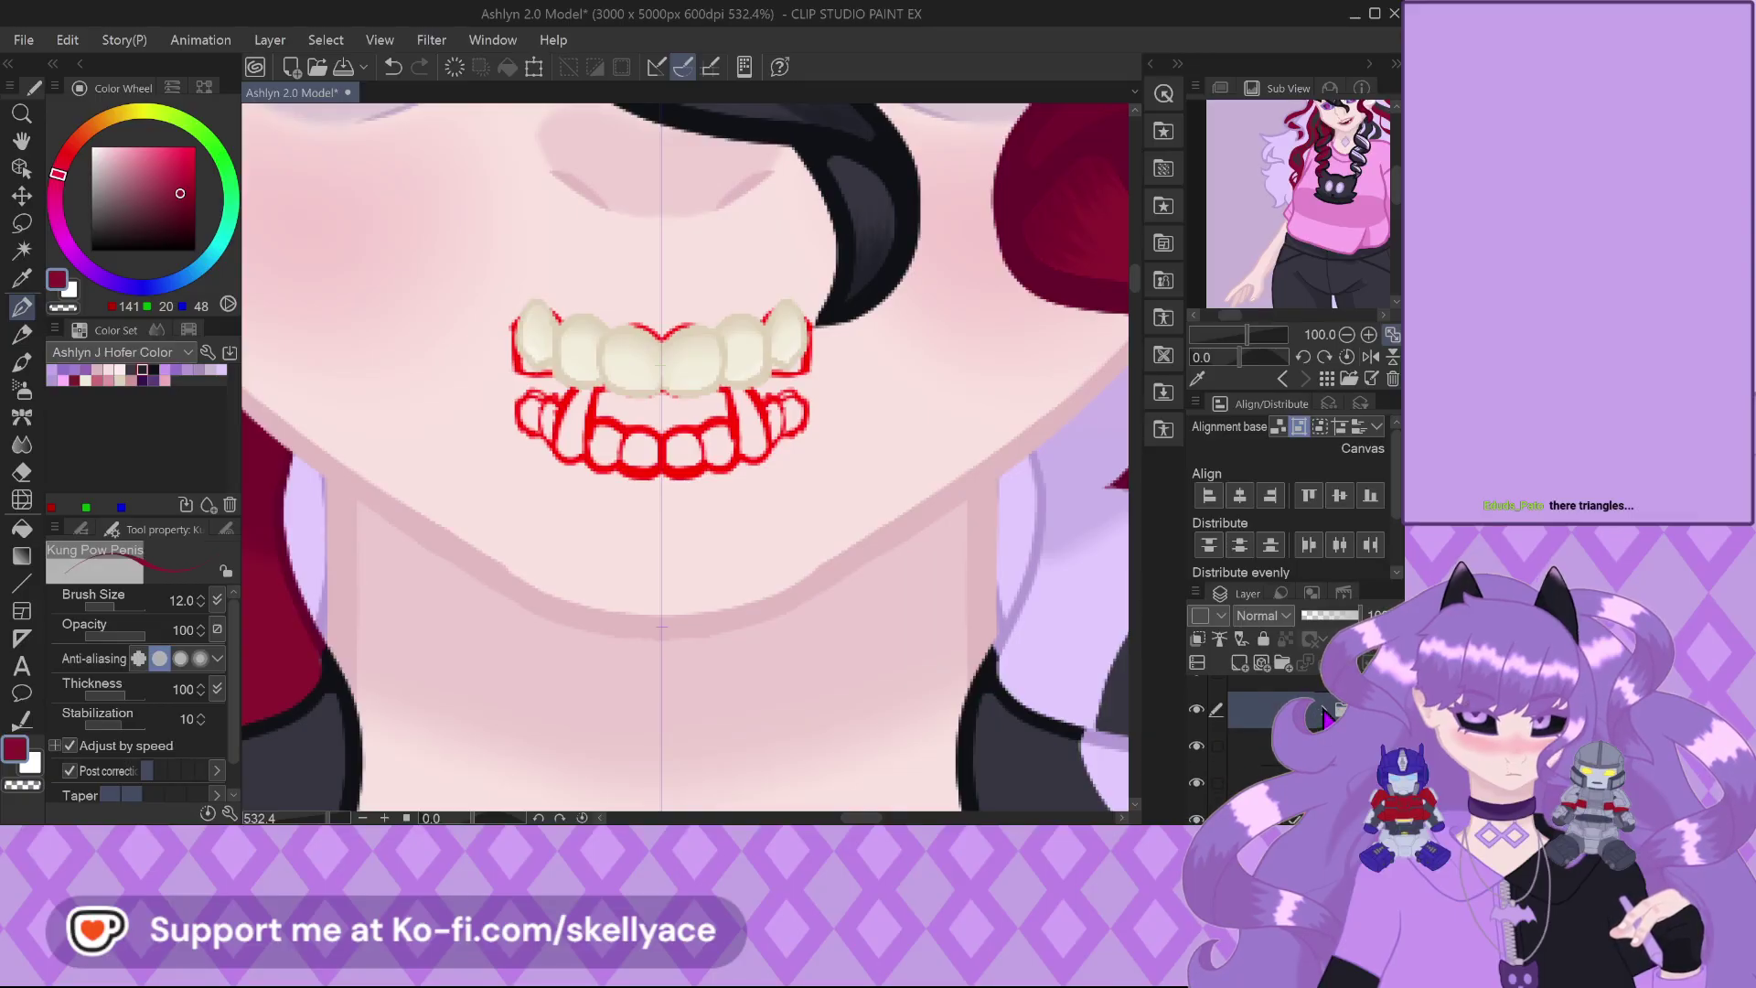
Compare the painted upper teeth with the red sketch by toggling their visibility, and nudge them slightly upward with the Move layer tool
left_click(1195, 709)
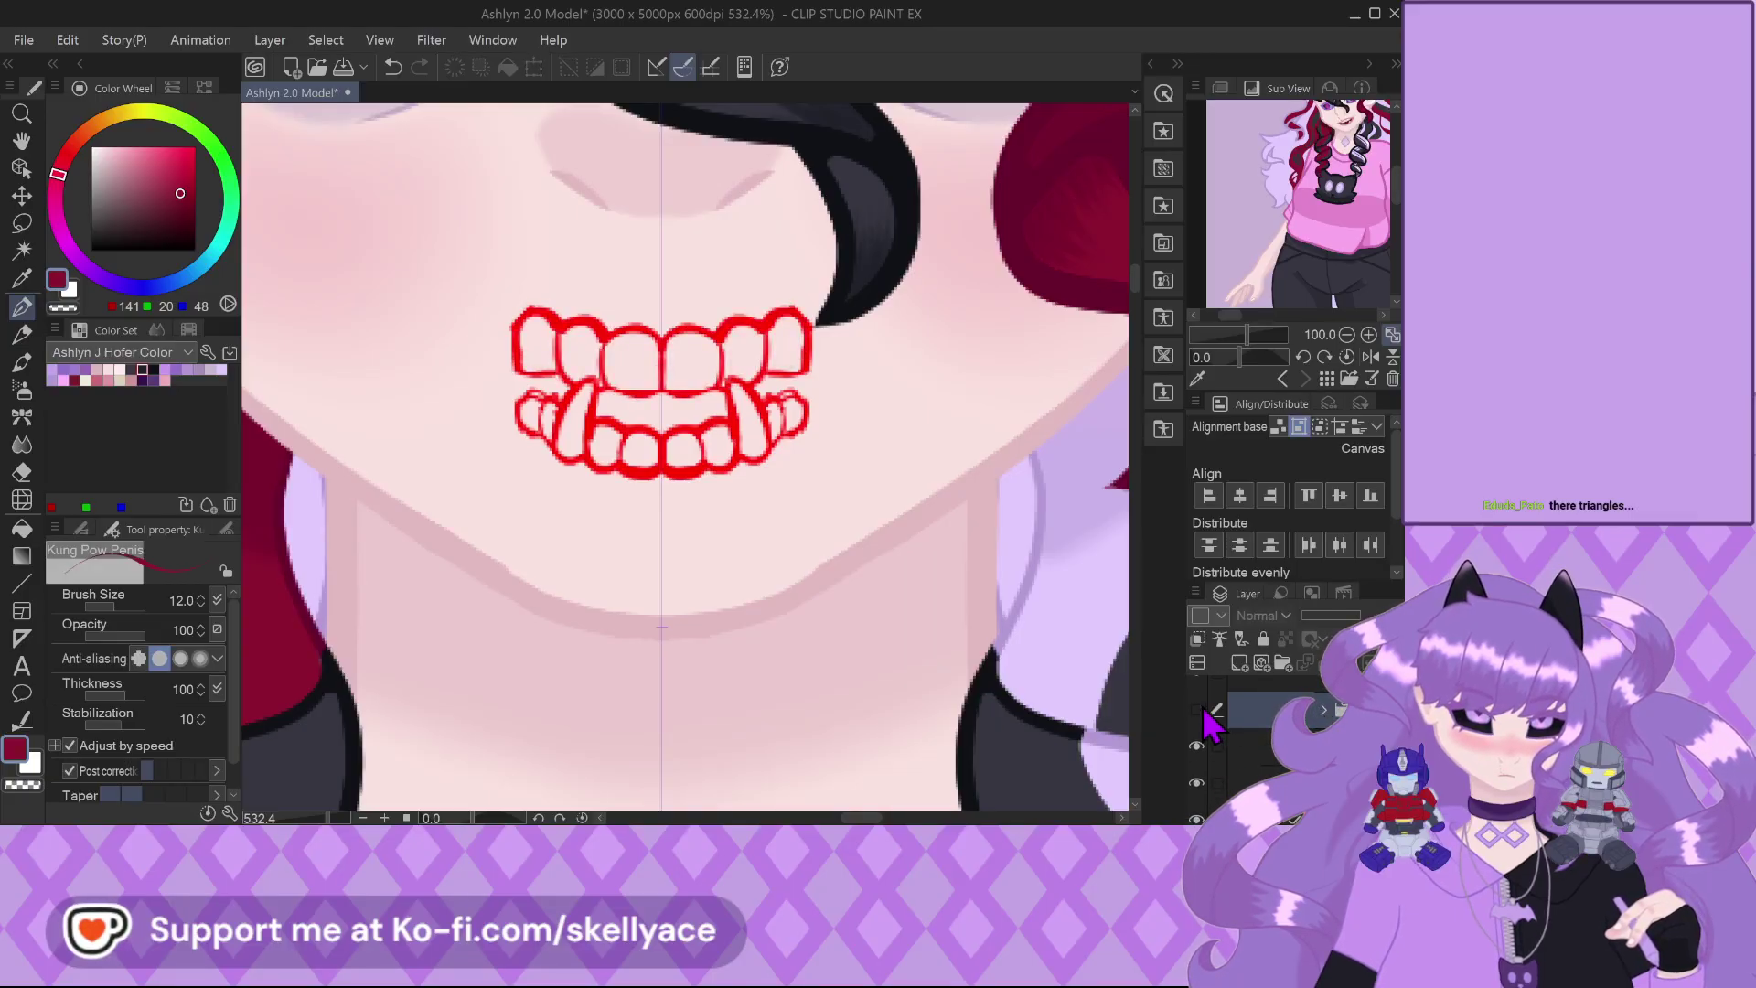
left_click(1195, 709)
left_click(22, 195)
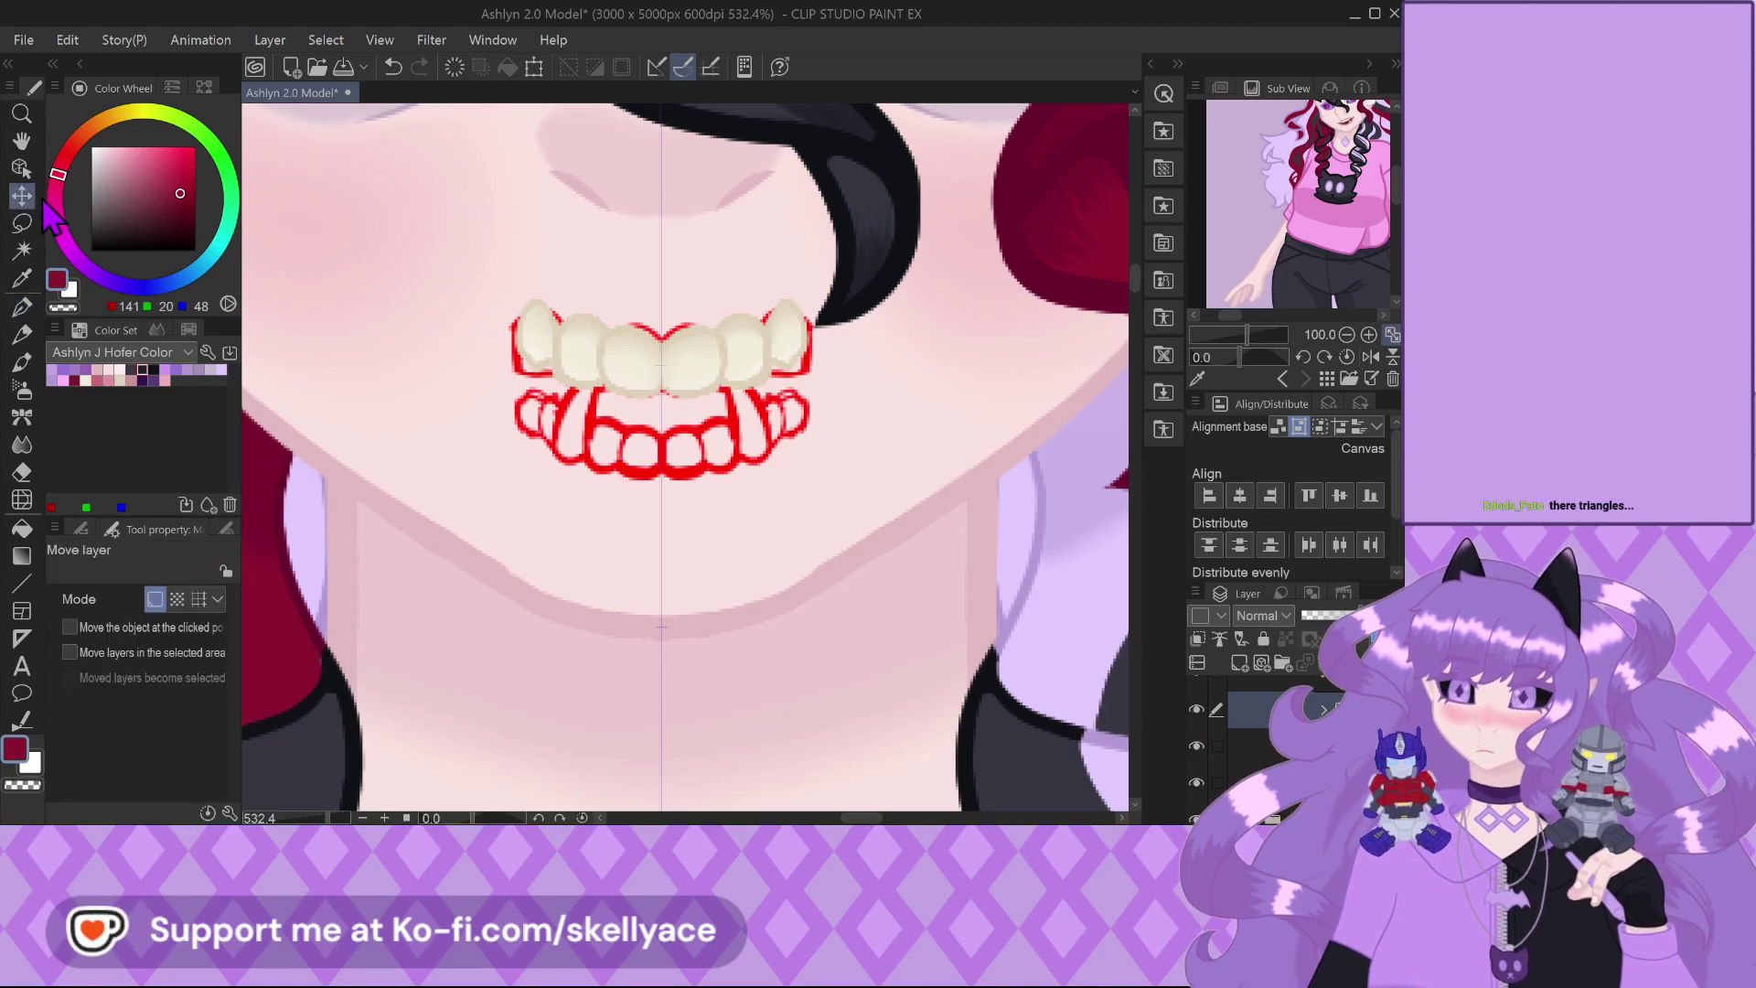
key("Up")
key("Up")
key("Up")
key("Up")
key("Up")
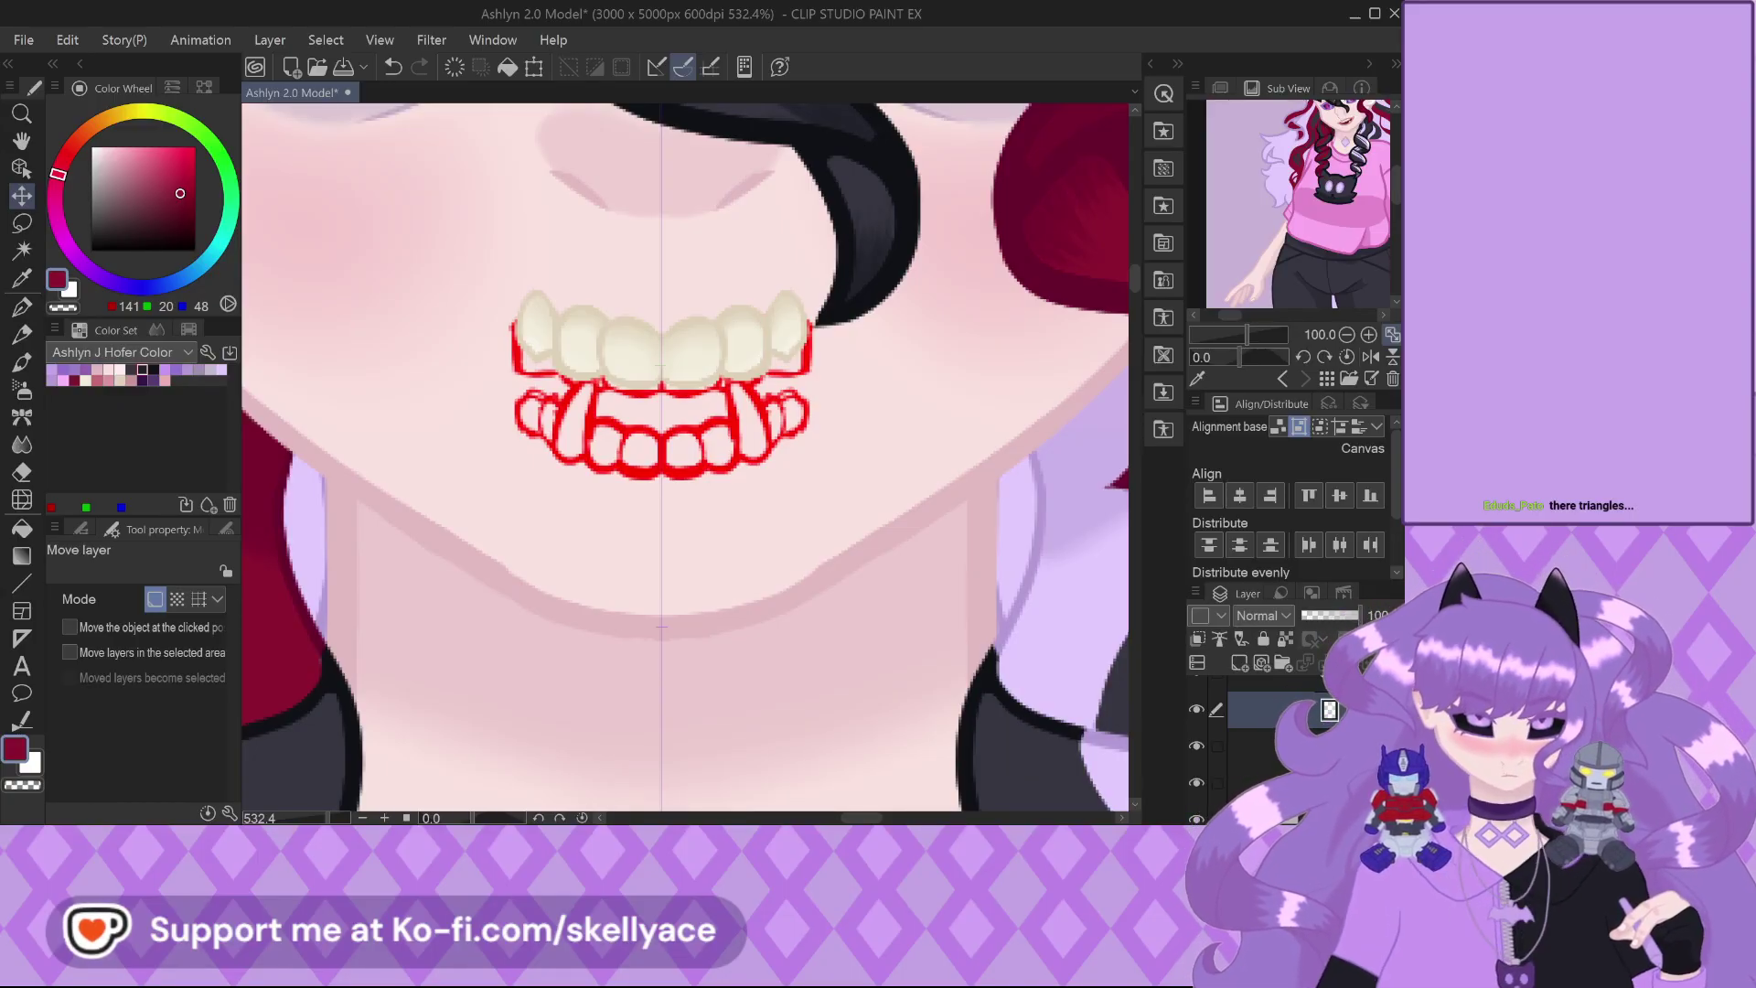
scroll(1280, 731, "up", 1)
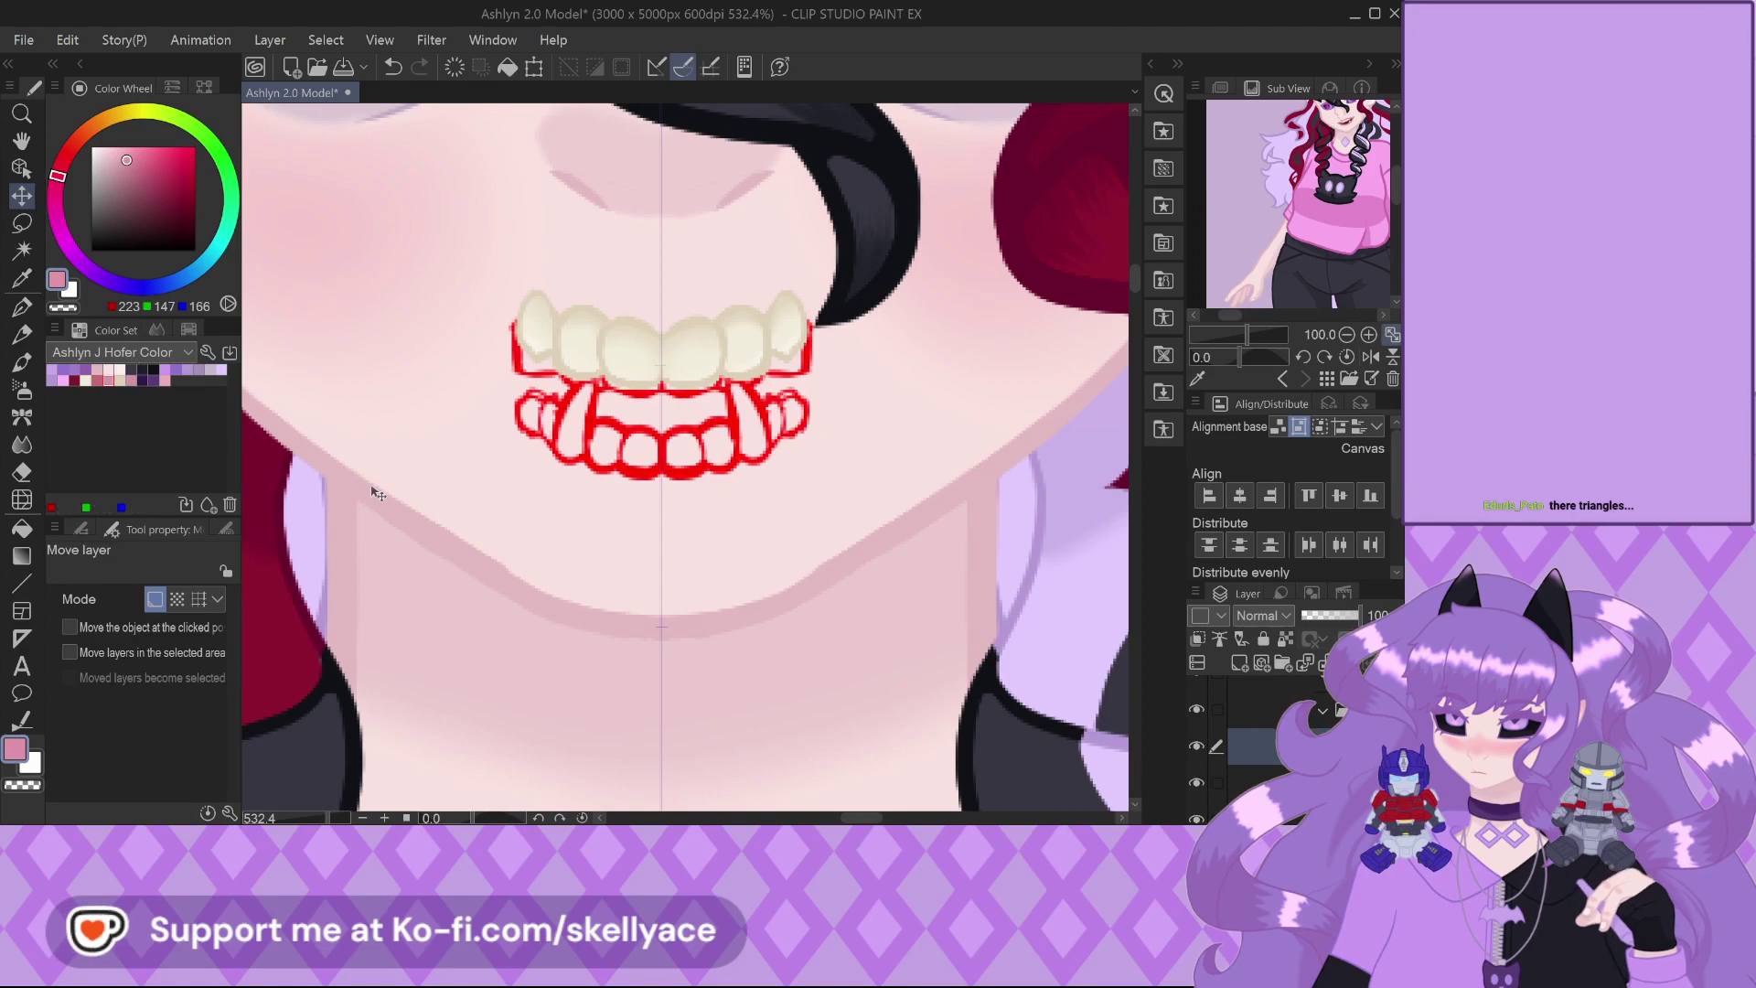
Paint a pink gum line with the pen along the top edges of the upper teeth, mirrored across the centre
scroll(492, 559, "down", 2)
scroll(579, 411, "up", 3)
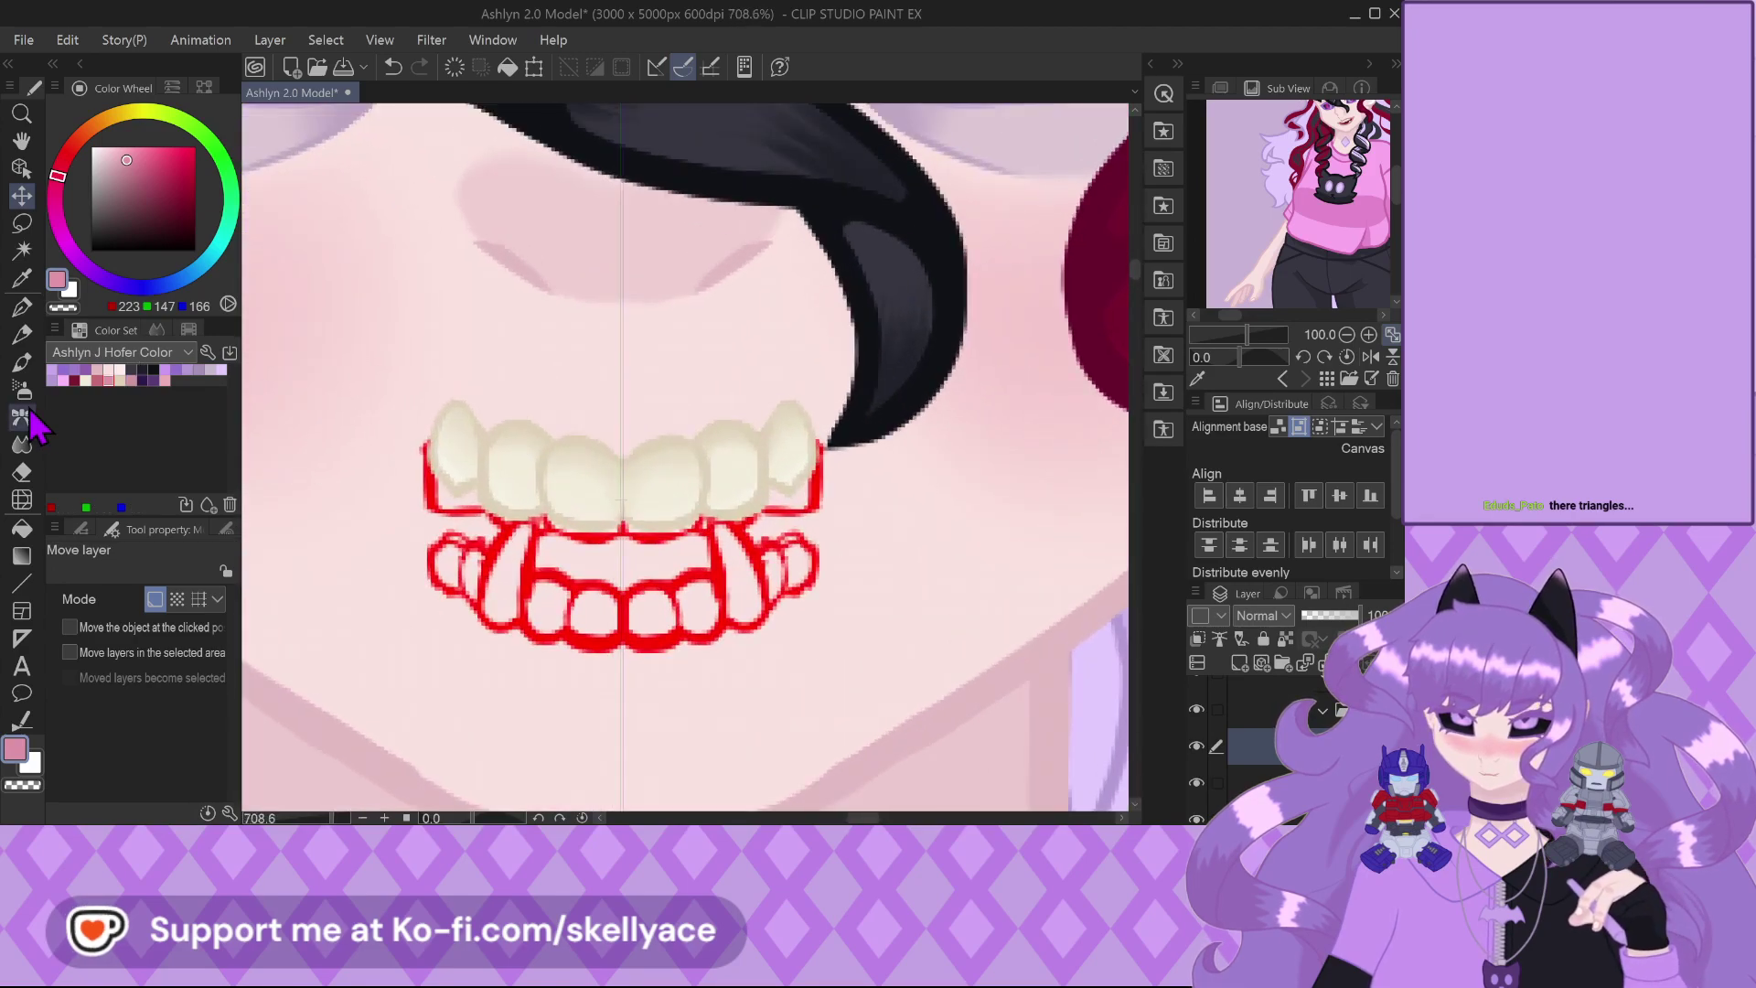
left_click(21, 307)
scroll(548, 466, "up", 2)
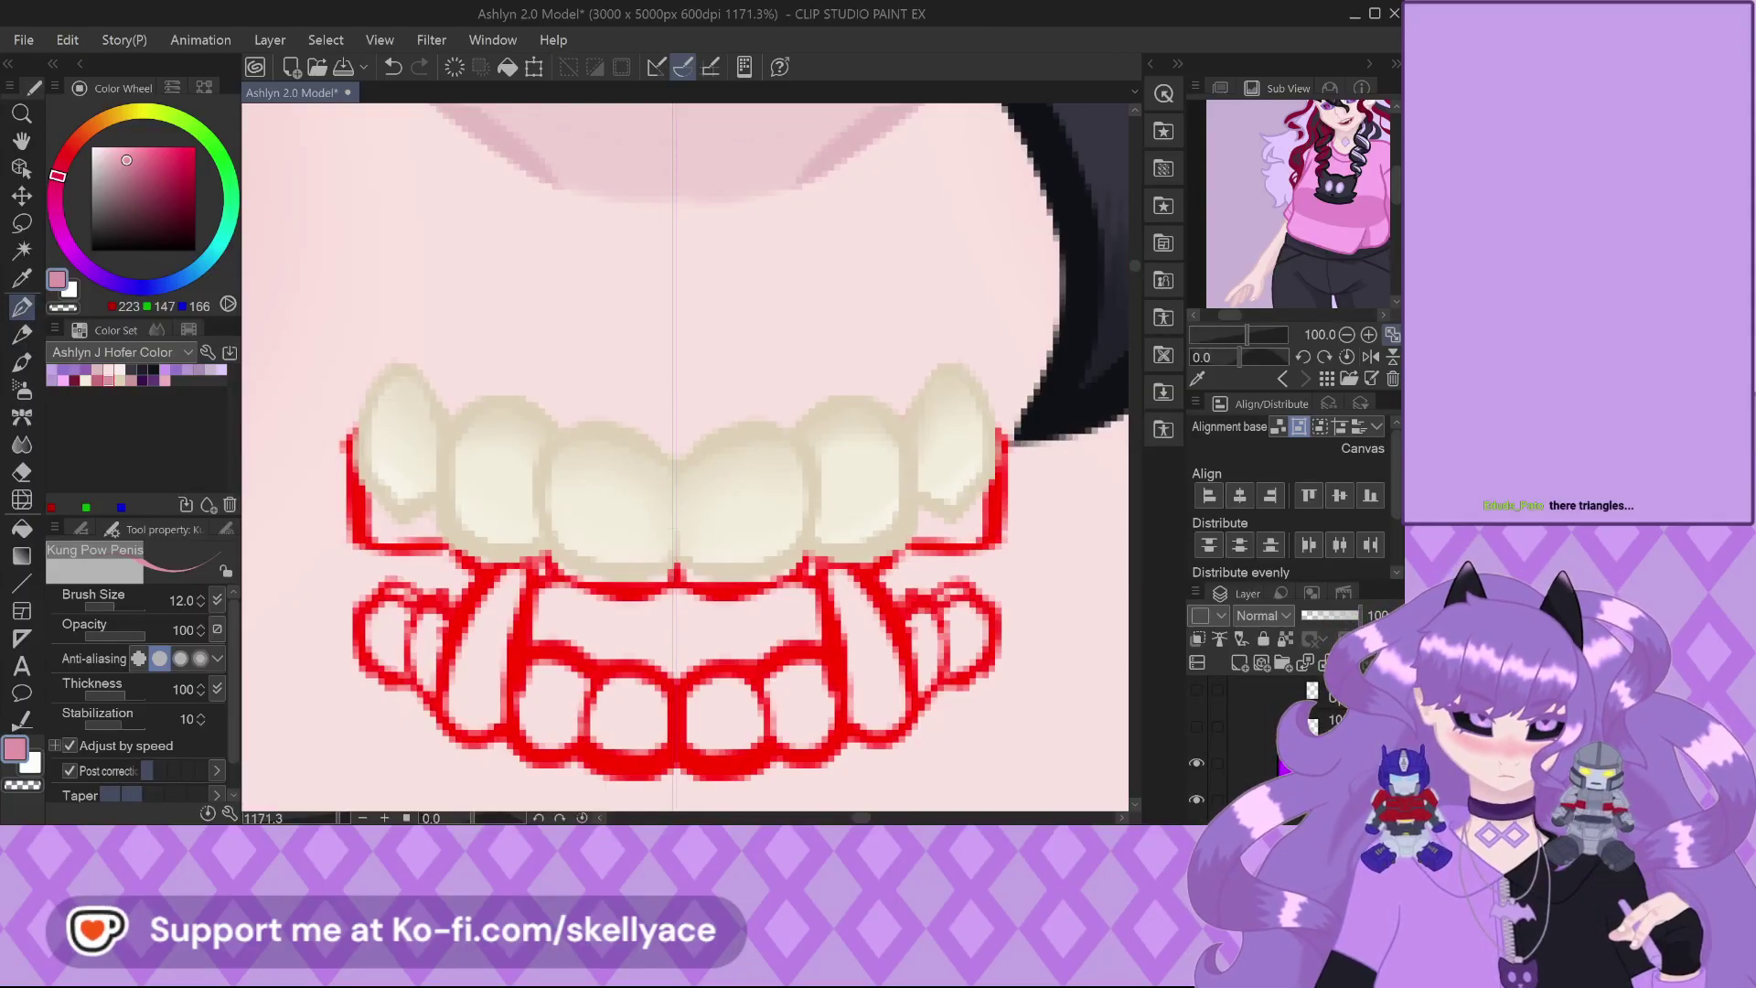
mouse_move(559, 366)
left_mouse_down()
mouse_move(731, 402)
mouse_move(640, 430)
left_mouse_up()
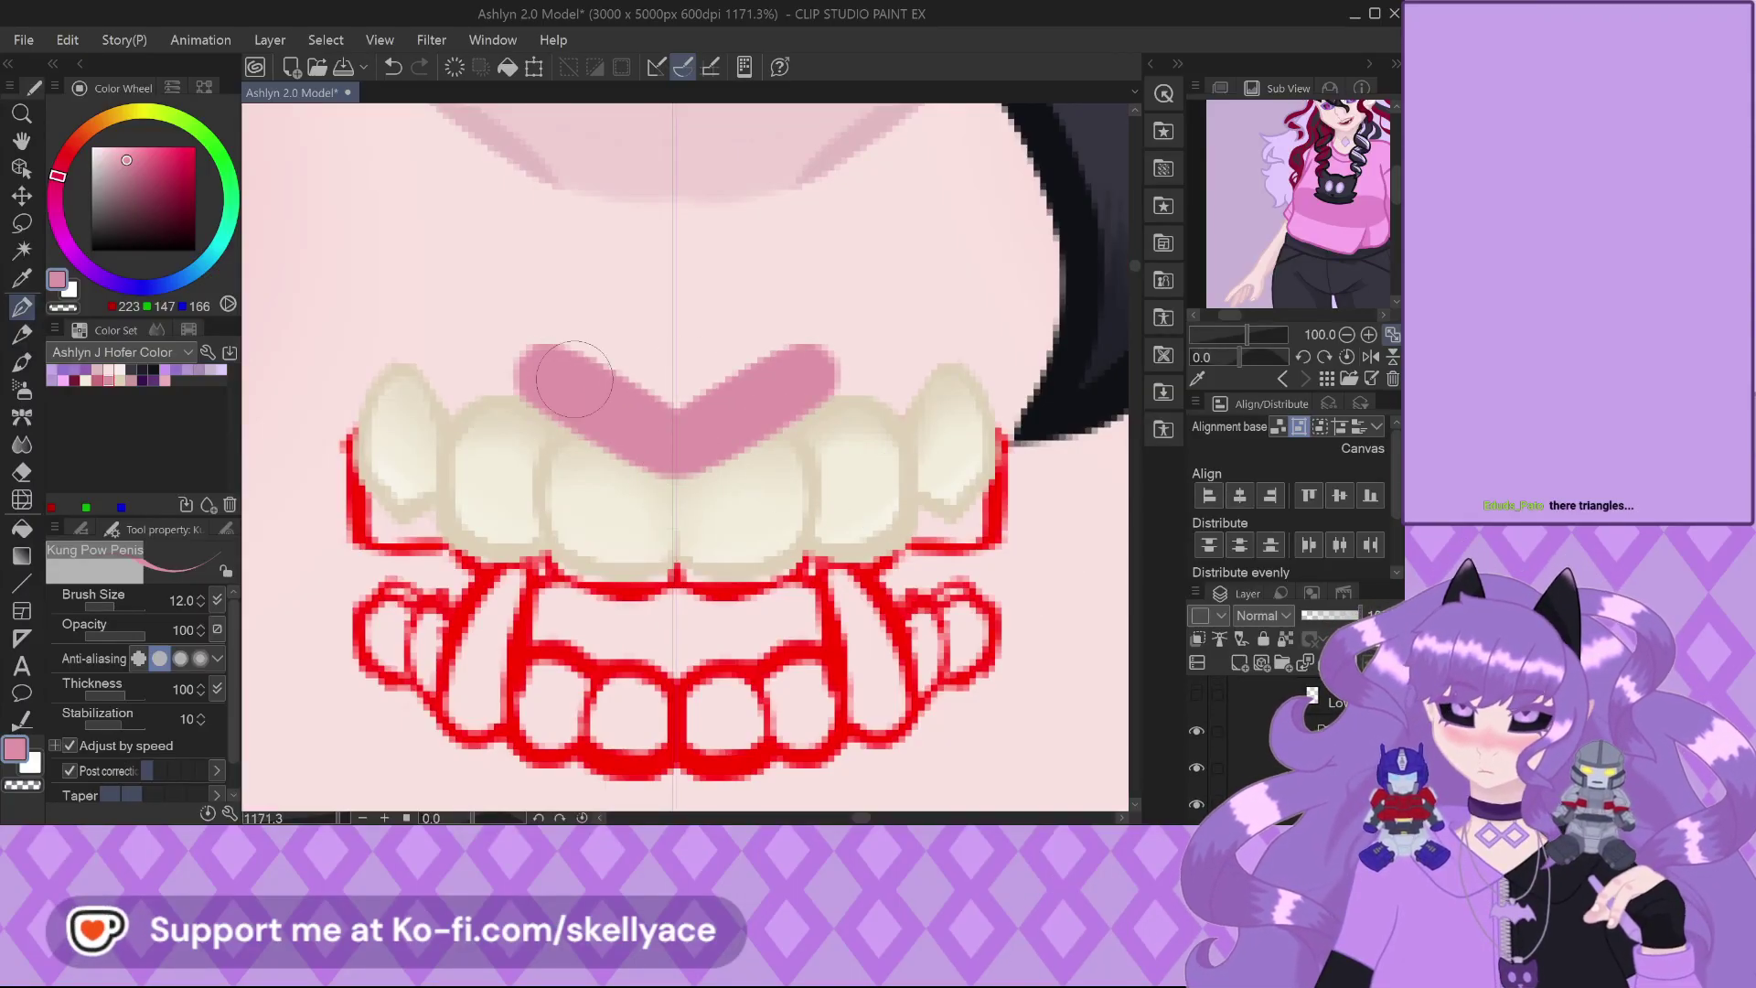
key("ctrl+z")
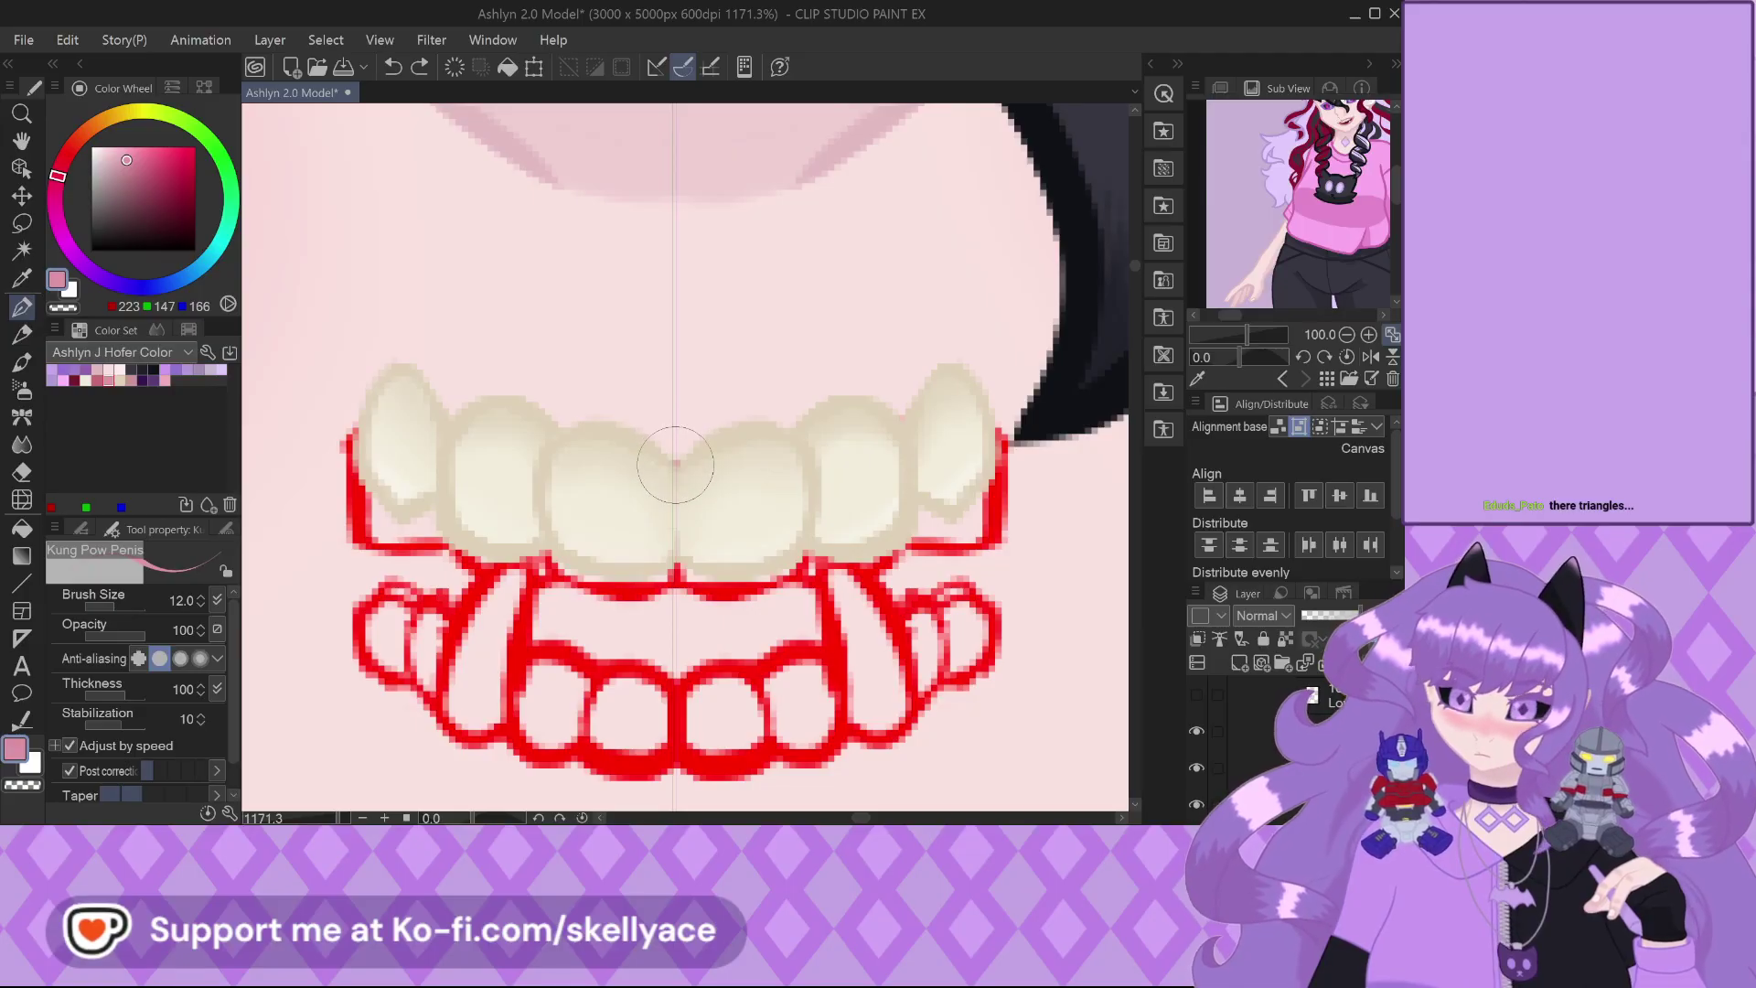
mouse_move(658, 445)
left_mouse_down()
mouse_move(598, 423)
mouse_move(556, 434)
mouse_move(501, 397)
mouse_move(444, 416)
mouse_move(405, 376)
mouse_move(369, 414)
mouse_move(595, 437)
mouse_move(424, 402)
mouse_move(447, 422)
mouse_move(481, 407)
mouse_move(546, 444)
mouse_move(621, 436)
mouse_move(679, 466)
mouse_move(647, 433)
mouse_move(676, 461)
mouse_move(680, 401)
mouse_move(677, 417)
mouse_move(613, 406)
left_mouse_up()
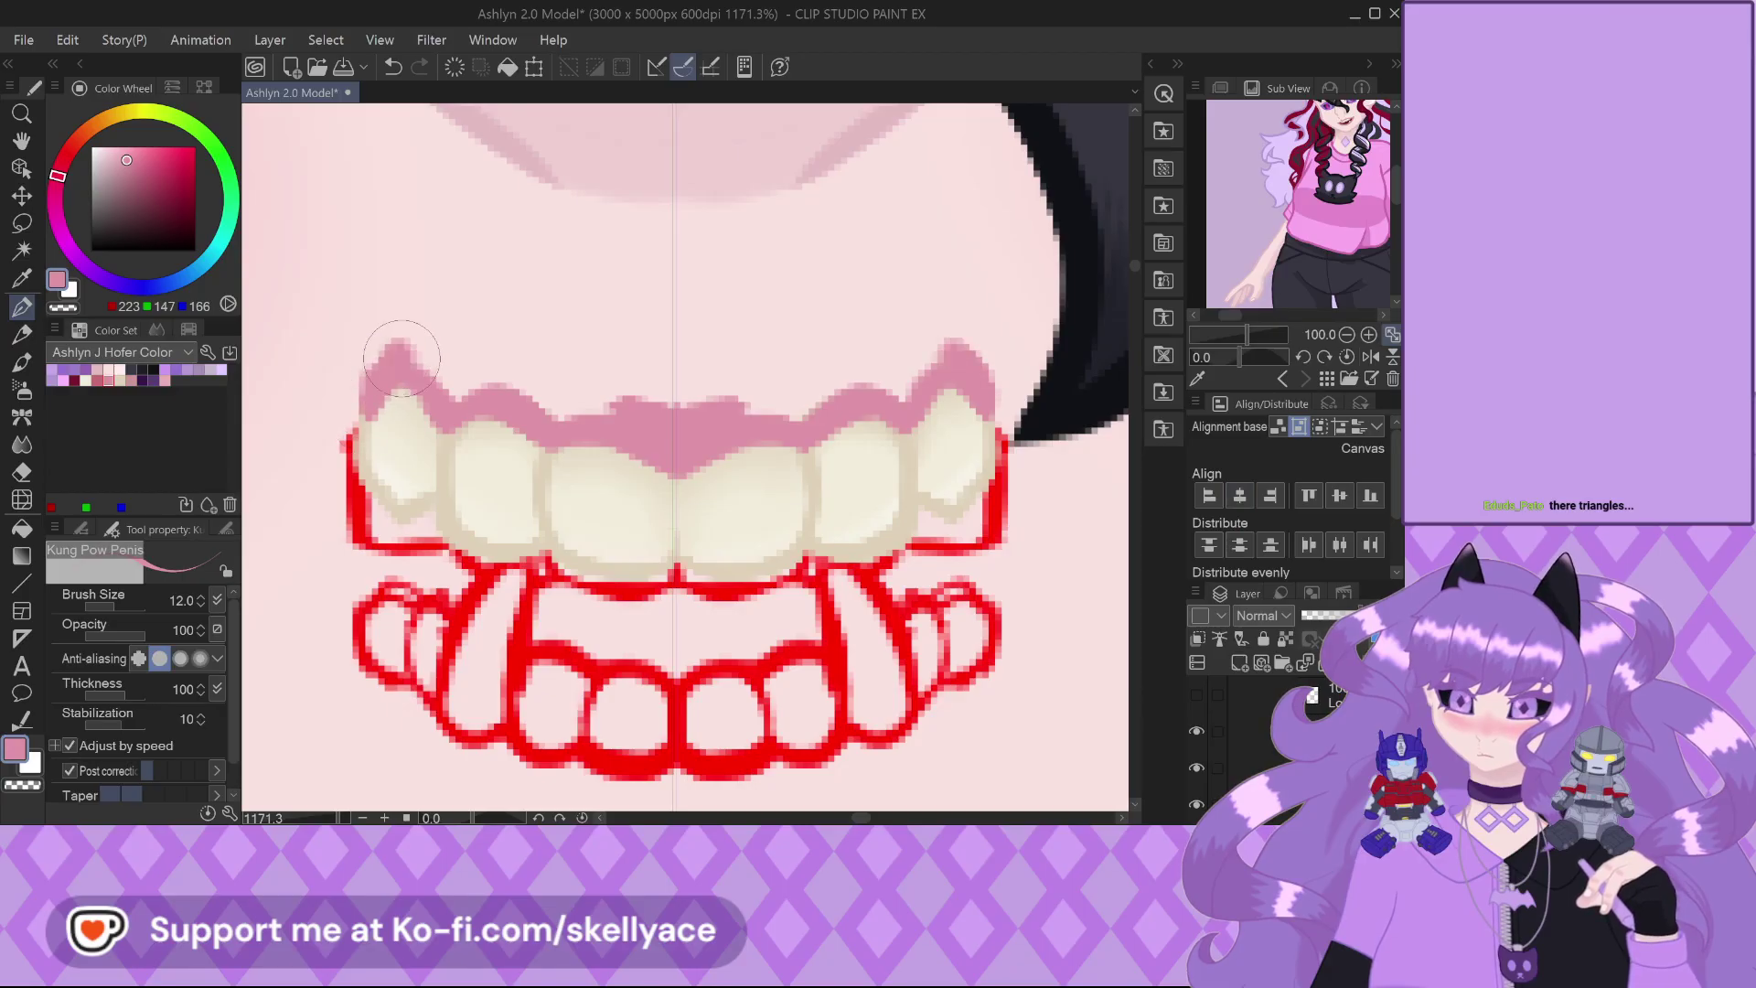
Build the upper gums into a solid pink band above the teeth, filling the dip in the middle of its top edge
mouse_move(400, 359)
left_mouse_down()
mouse_move(694, 424)
mouse_move(639, 397)
mouse_move(681, 404)
mouse_move(424, 362)
mouse_move(510, 400)
left_mouse_up()
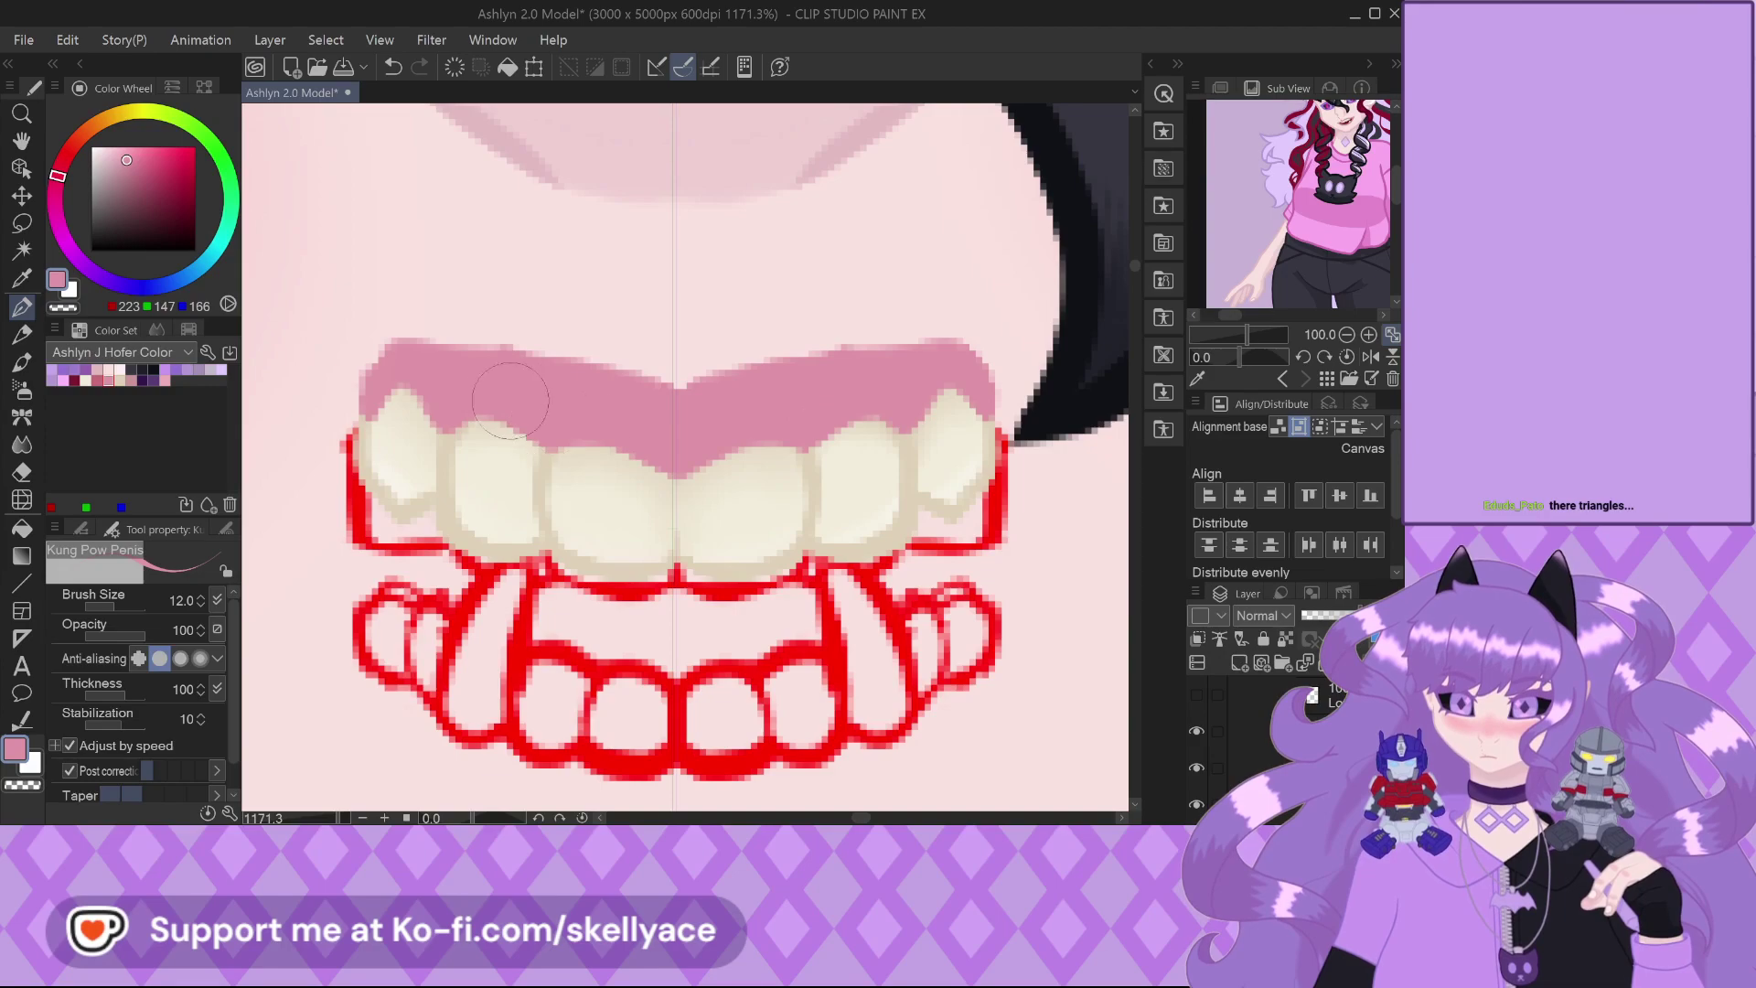
scroll(393, 355, "up", 2)
mouse_move(393, 353)
left_mouse_down()
mouse_move(545, 333)
mouse_move(683, 381)
left_mouse_up()
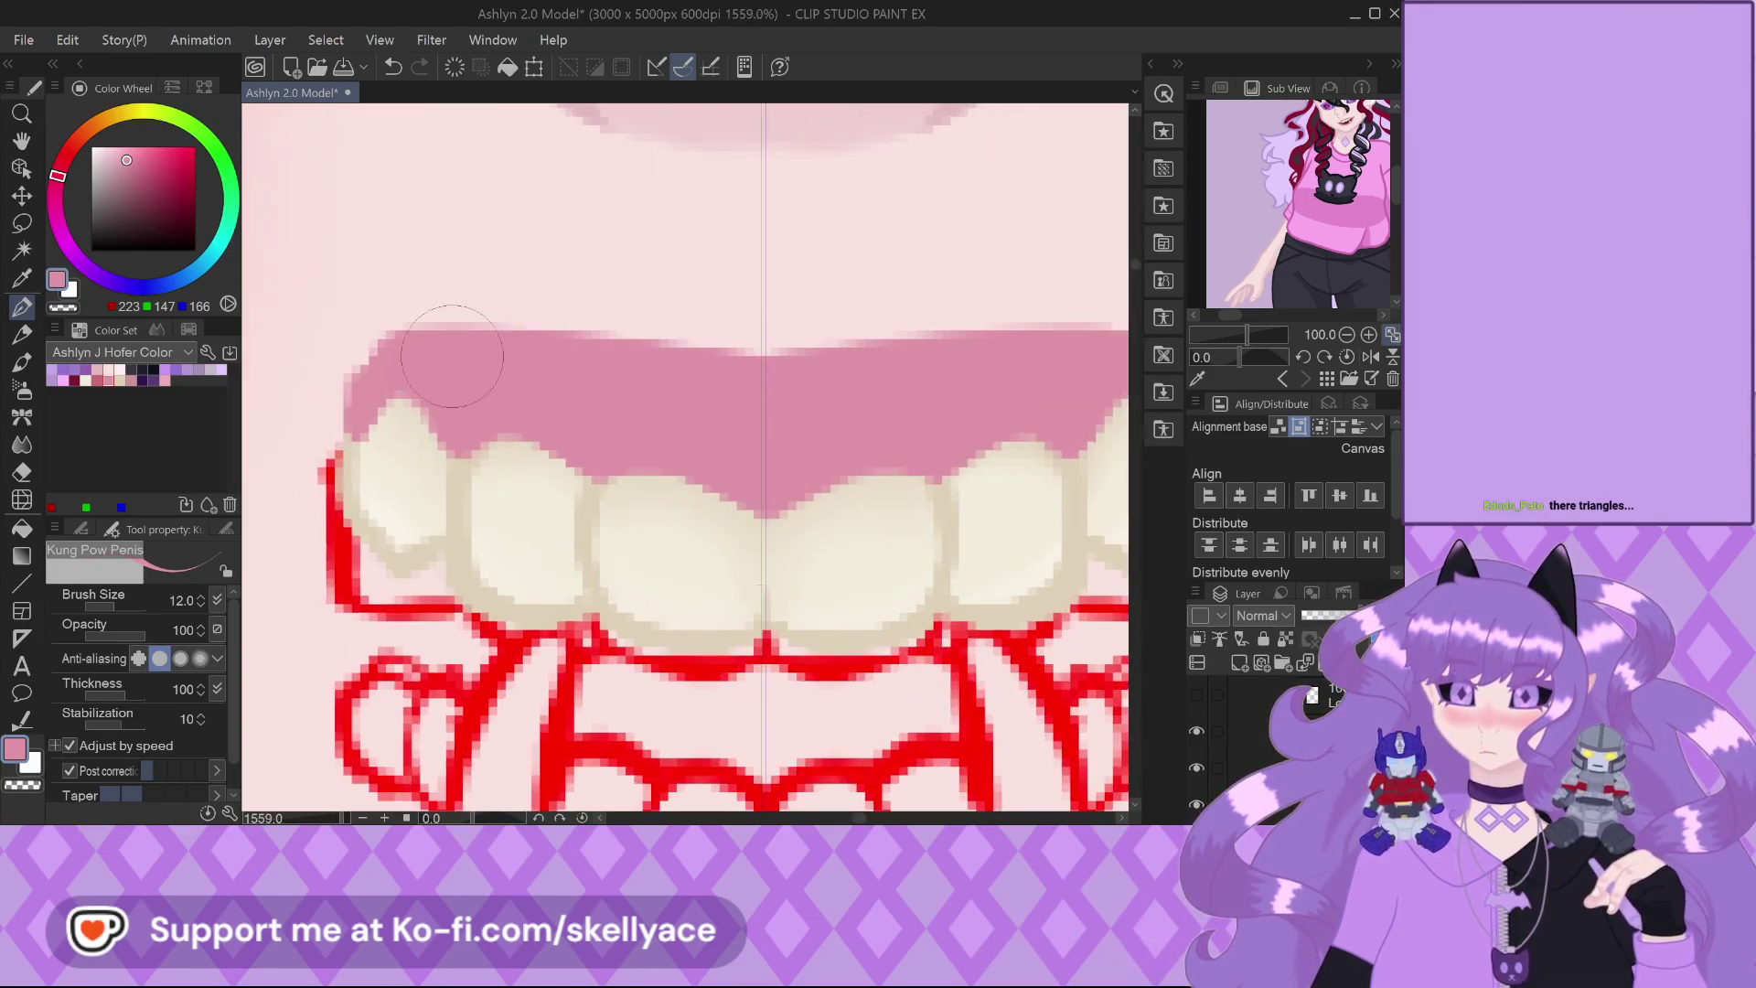
left_click_drag(491, 346, 911, 351)
scroll(512, 375, "down", 3)
scroll(512, 375, "up", 3)
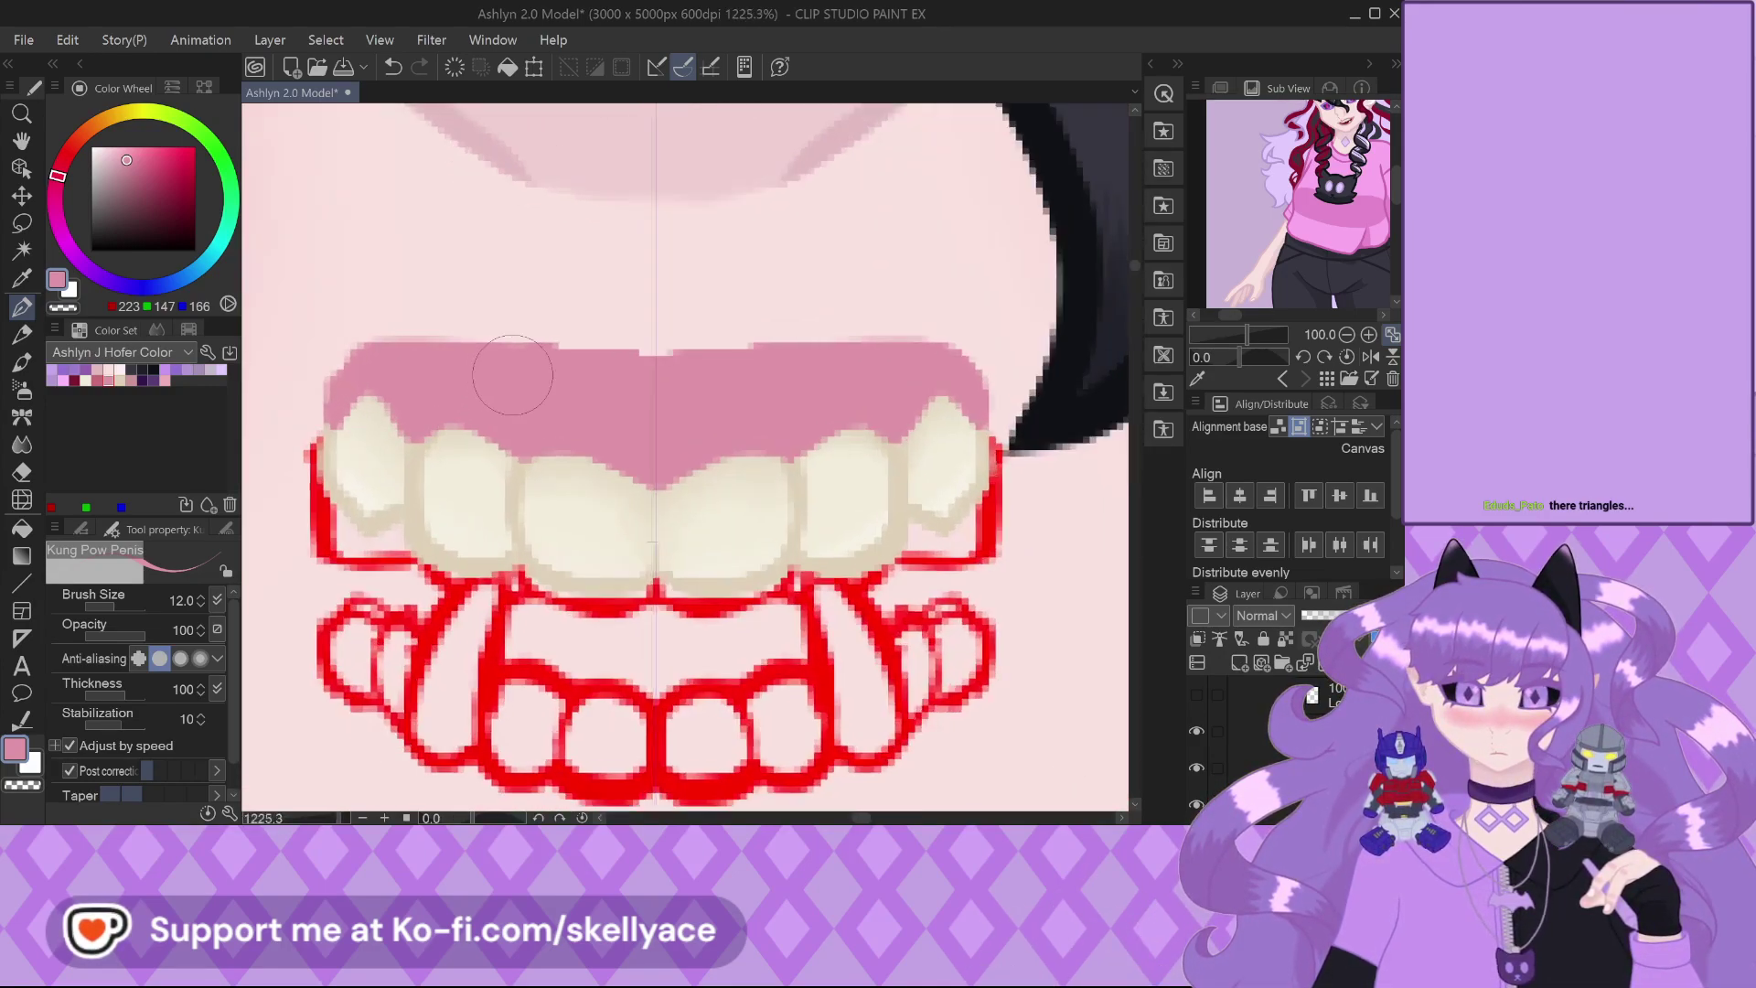
Trim the upper gums' top edge into a smooth curve dipping at the centre, and place the gums behind the teeth
mouse_move(274, 333)
left_mouse_down()
mouse_move(372, 314)
mouse_move(823, 366)
mouse_move(392, 308)
left_mouse_up()
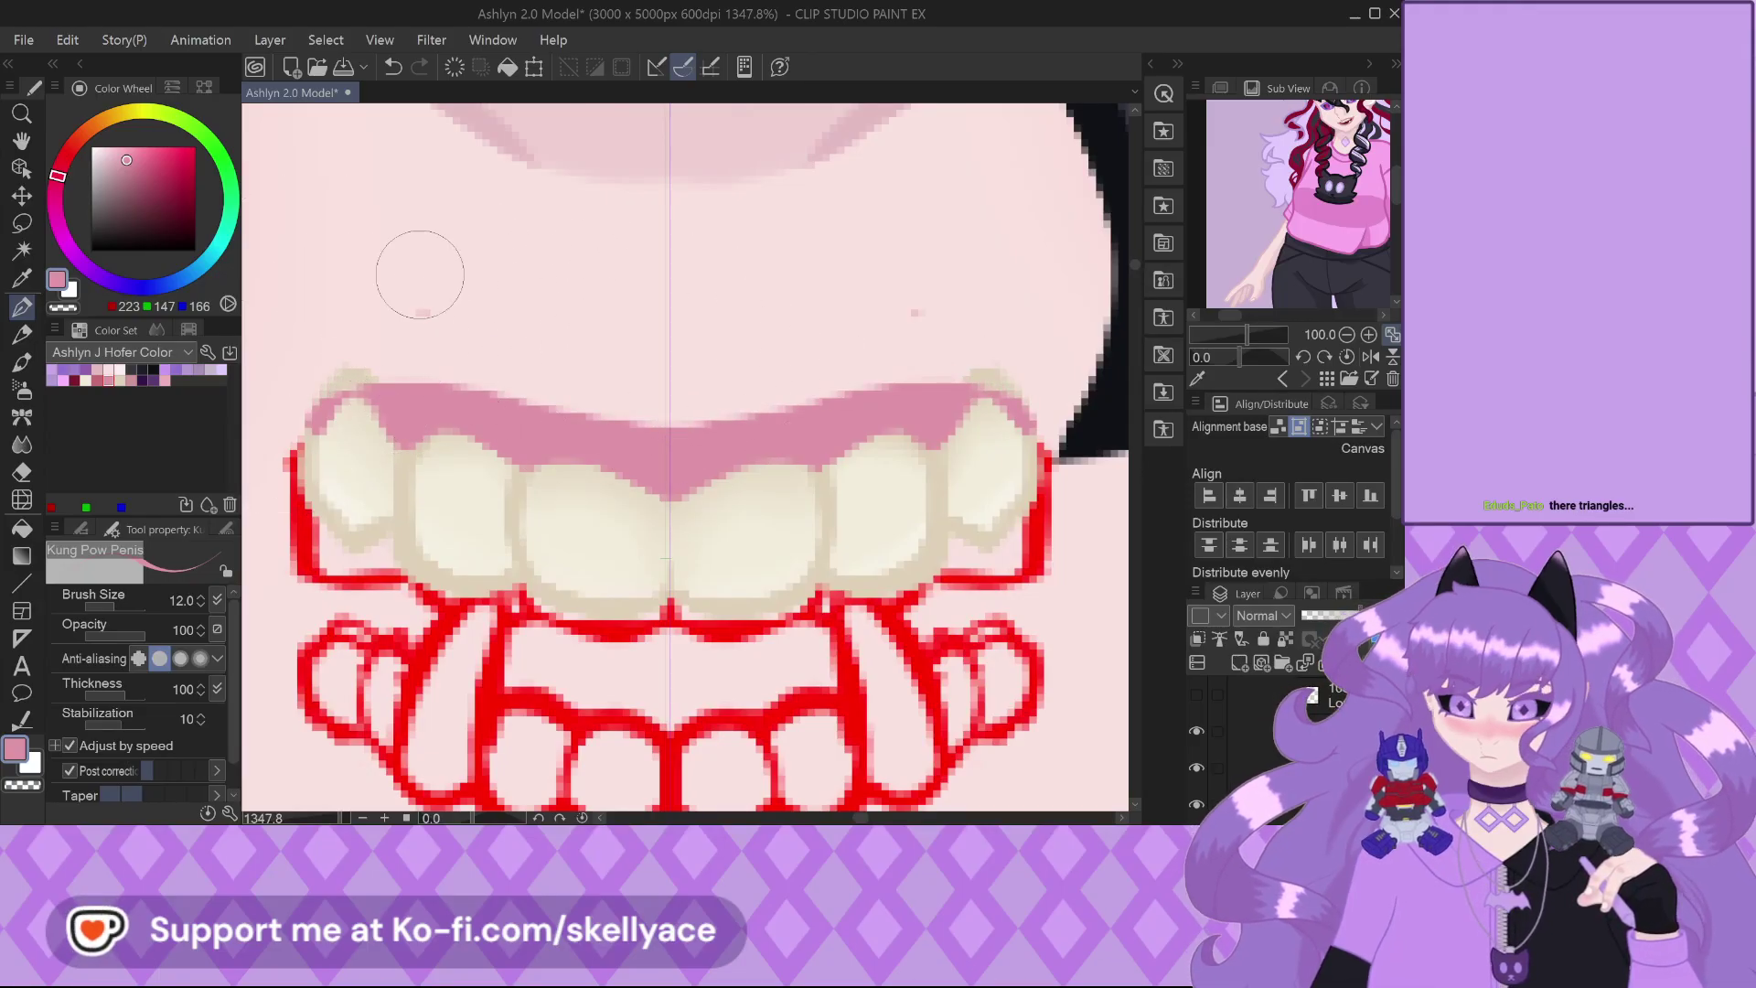
key("ctrl+z")
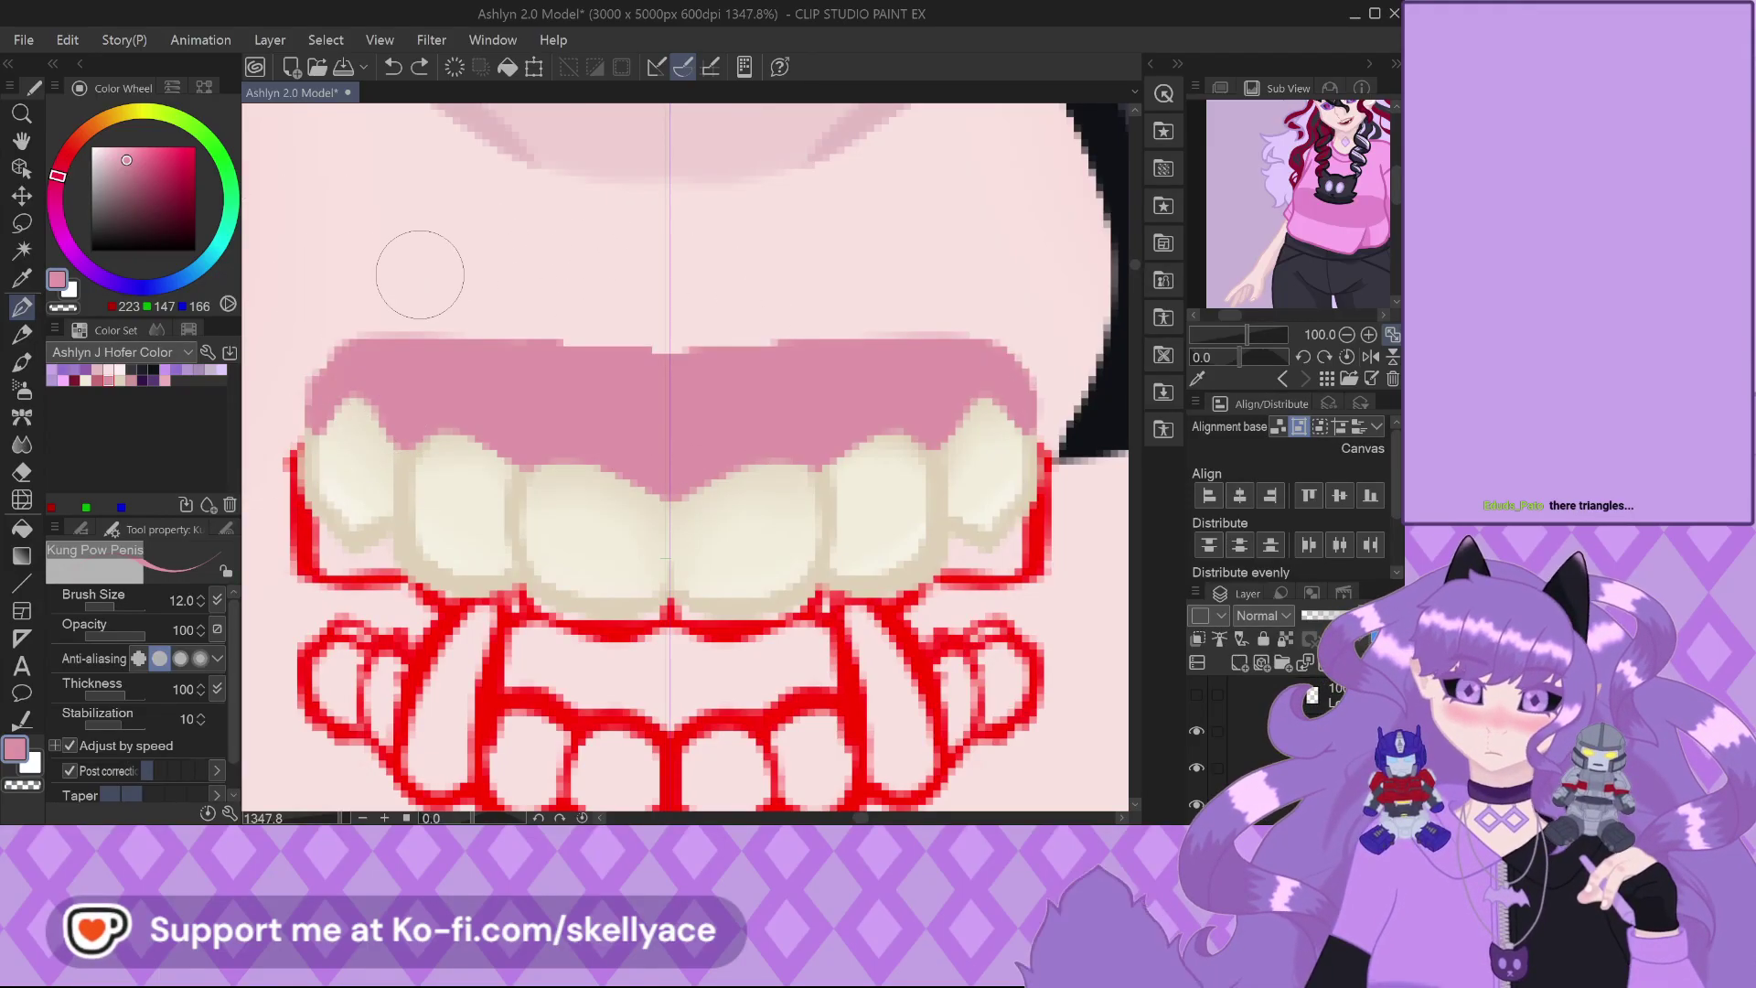
mouse_move(673, 331)
left_mouse_down()
mouse_move(666, 375)
mouse_move(549, 294)
mouse_move(393, 293)
left_mouse_up()
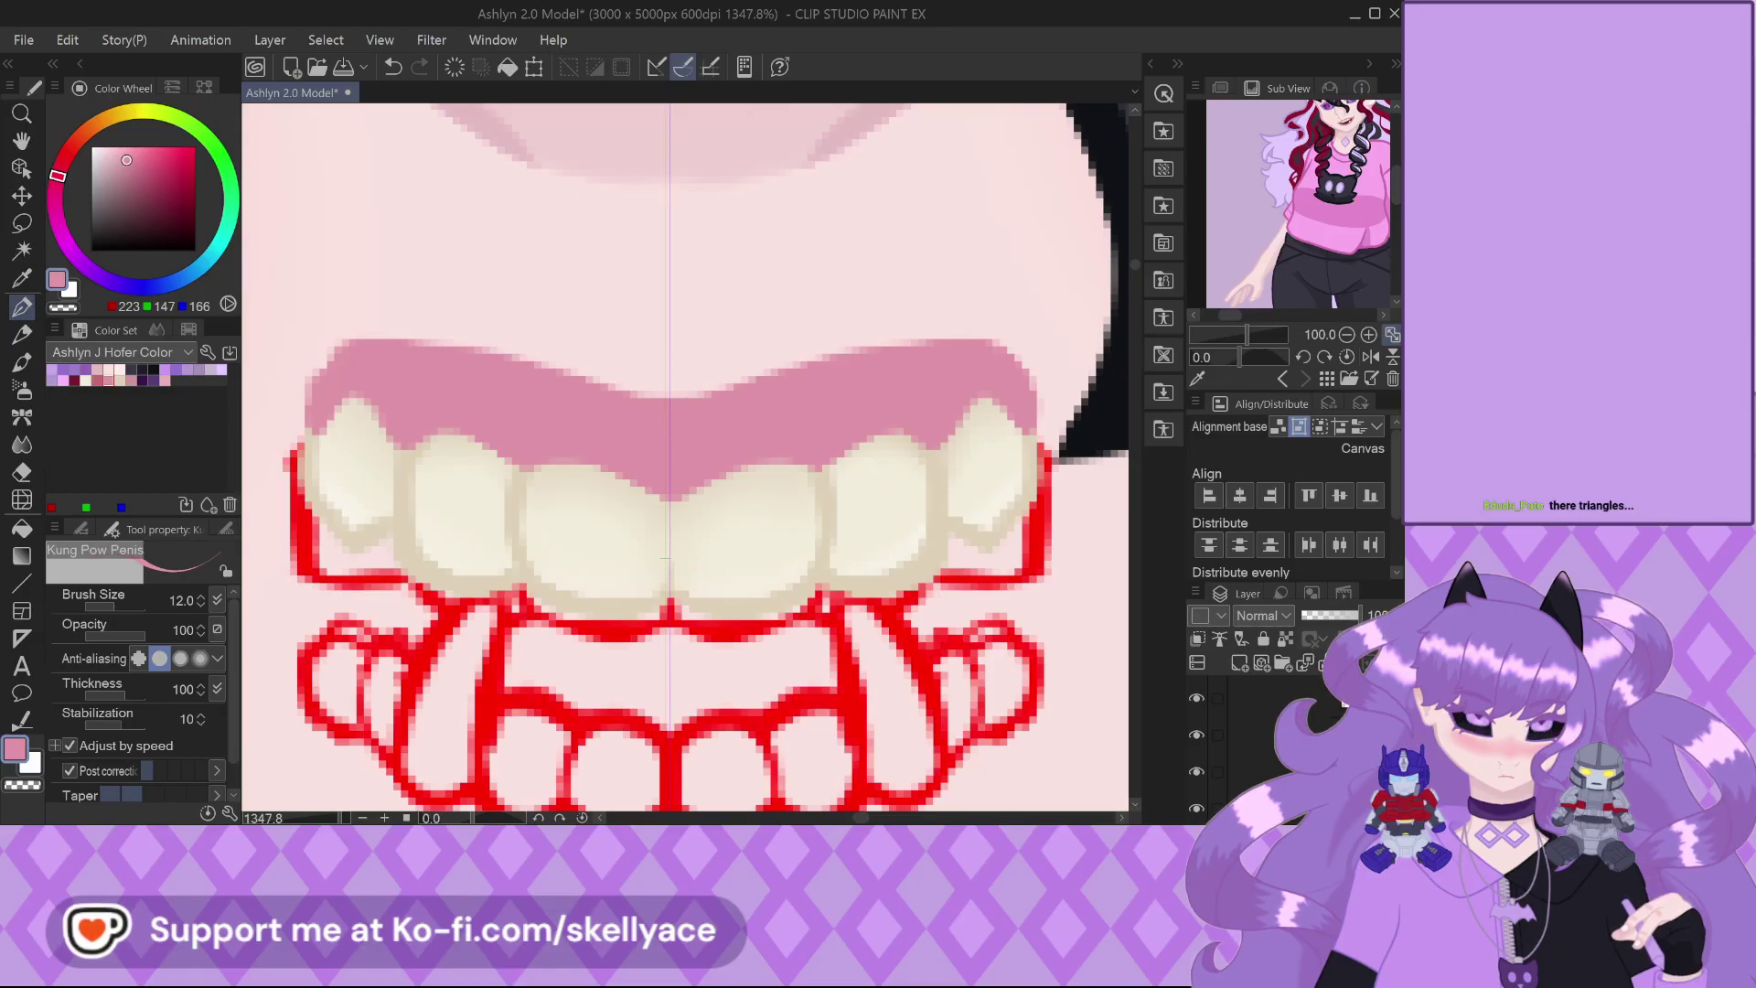
key("ctrl+z")
scroll(724, 489, "down", 5)
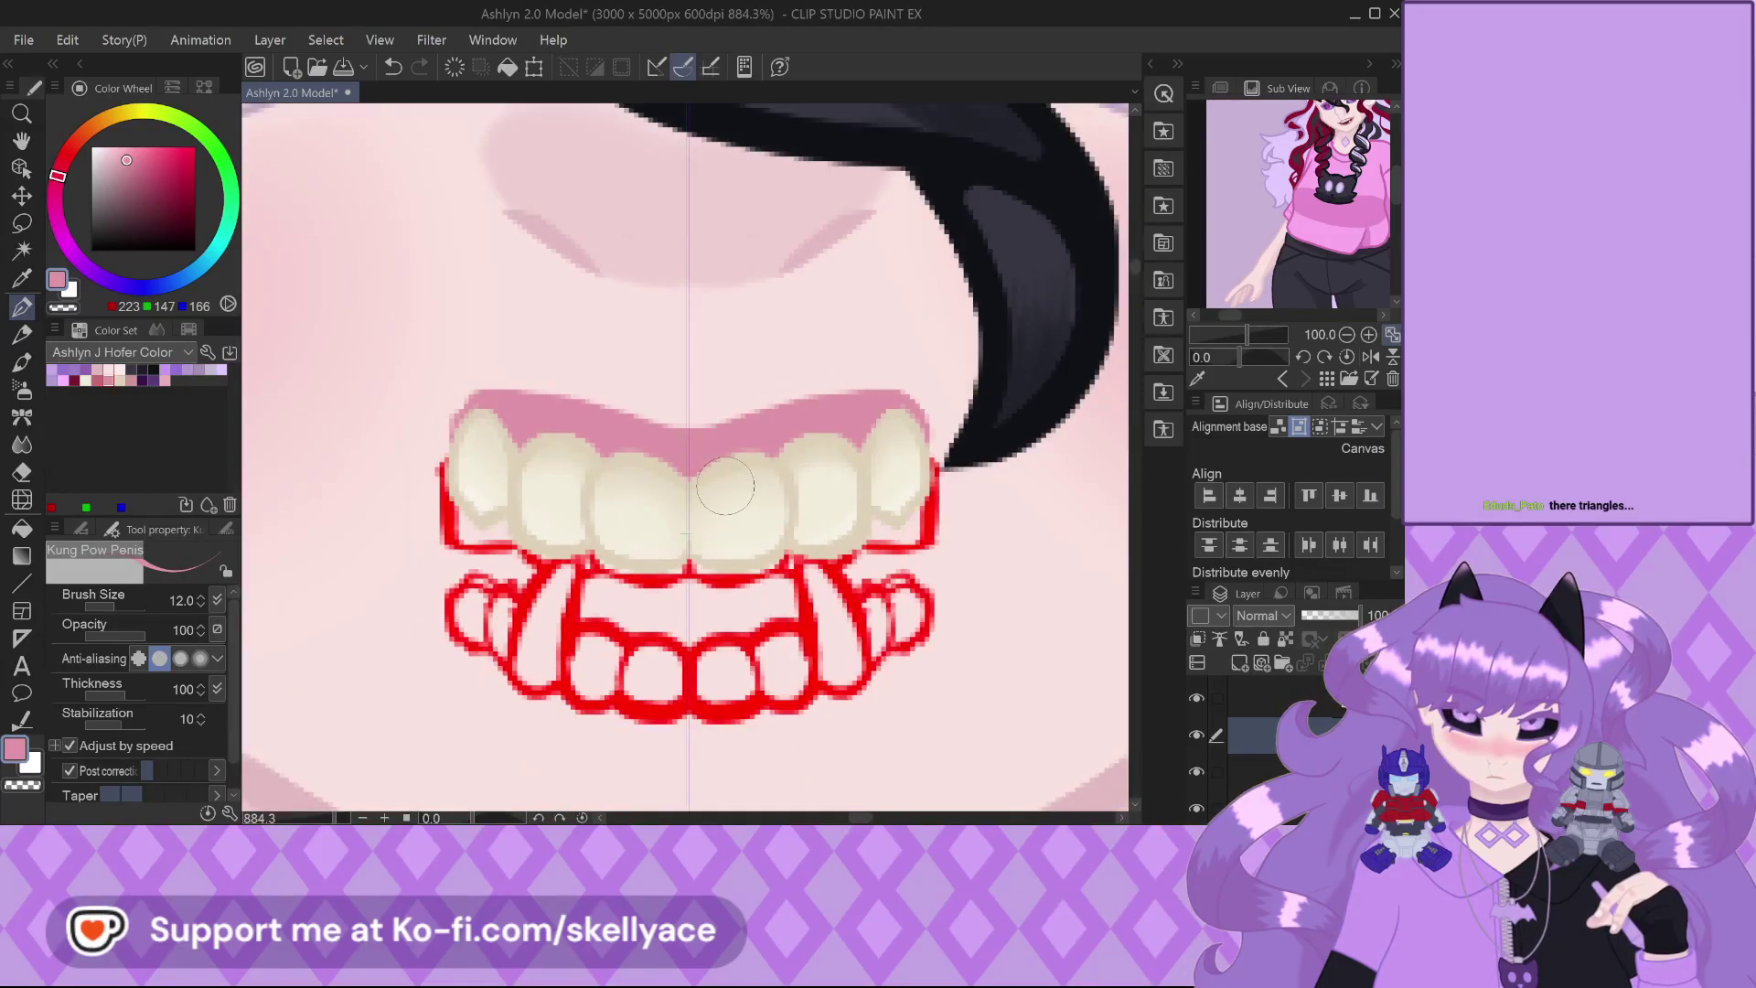
Extend the pink gum fill around the outermost upper teeth with the size 12 pen
scroll(530, 508, "up", 3)
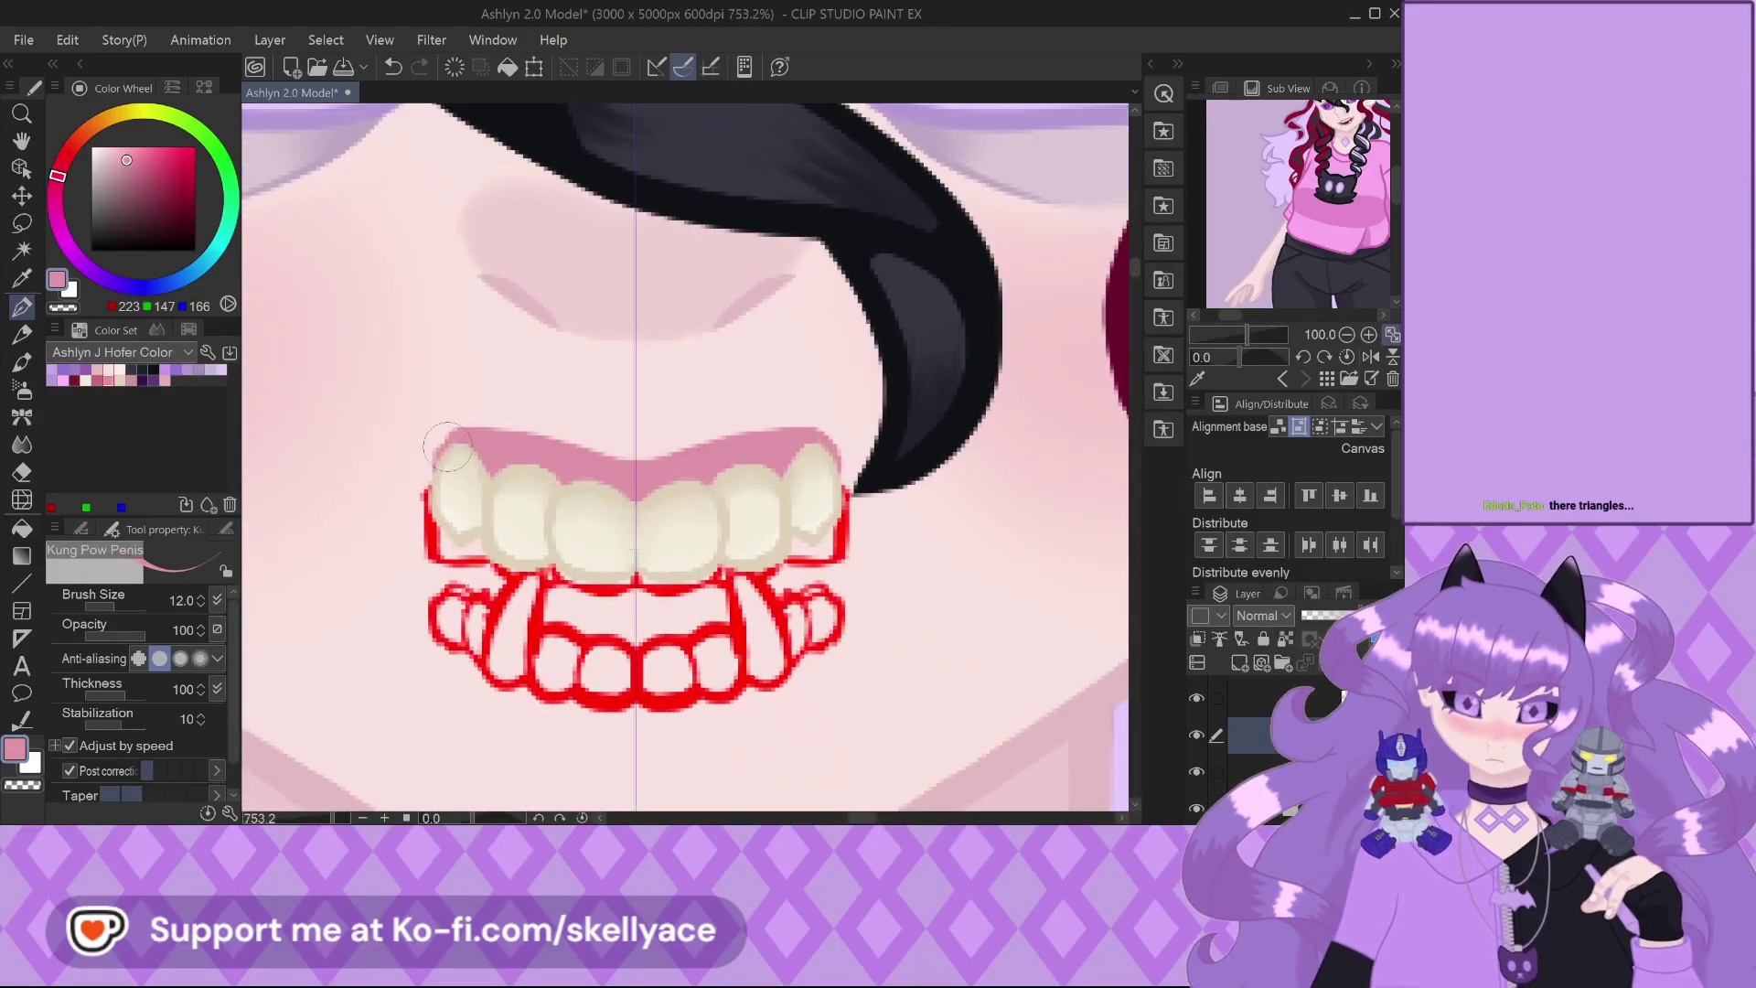
mouse_move(442, 439)
left_mouse_down()
mouse_move(518, 418)
mouse_move(610, 450)
mouse_move(664, 422)
mouse_move(573, 401)
mouse_move(572, 441)
mouse_move(848, 475)
left_mouse_up()
scroll(540, 393, "up", 2)
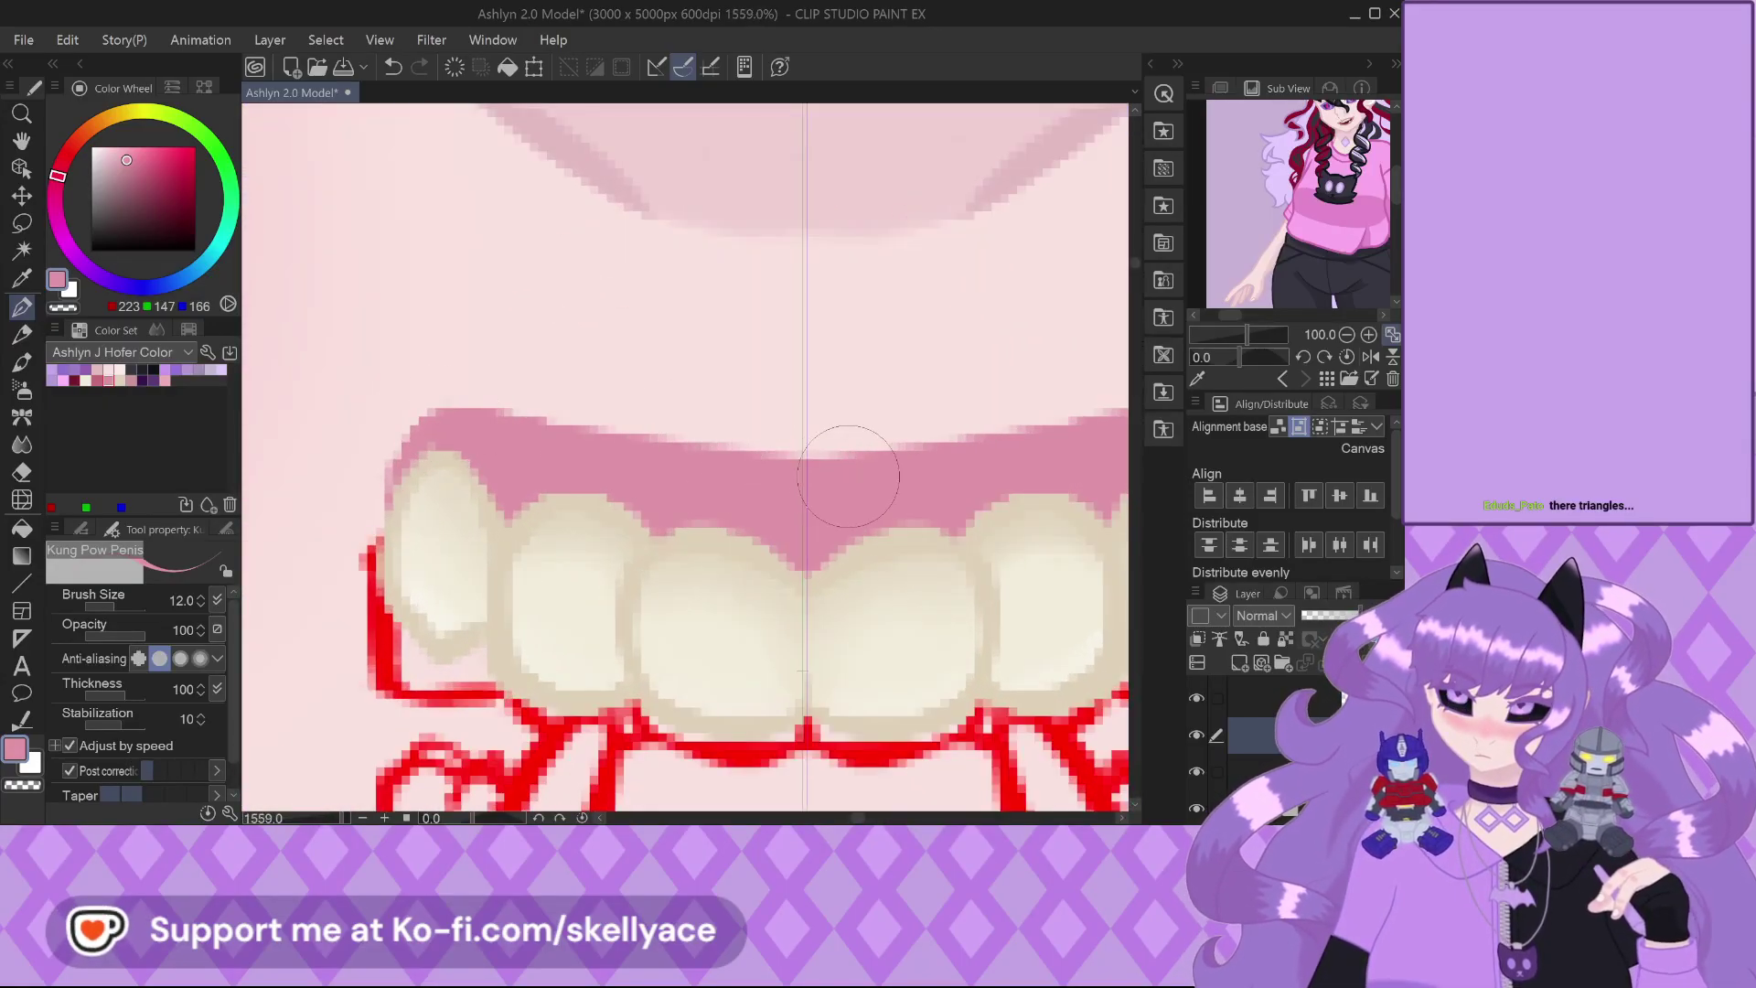
scroll(473, 491, "down", 5)
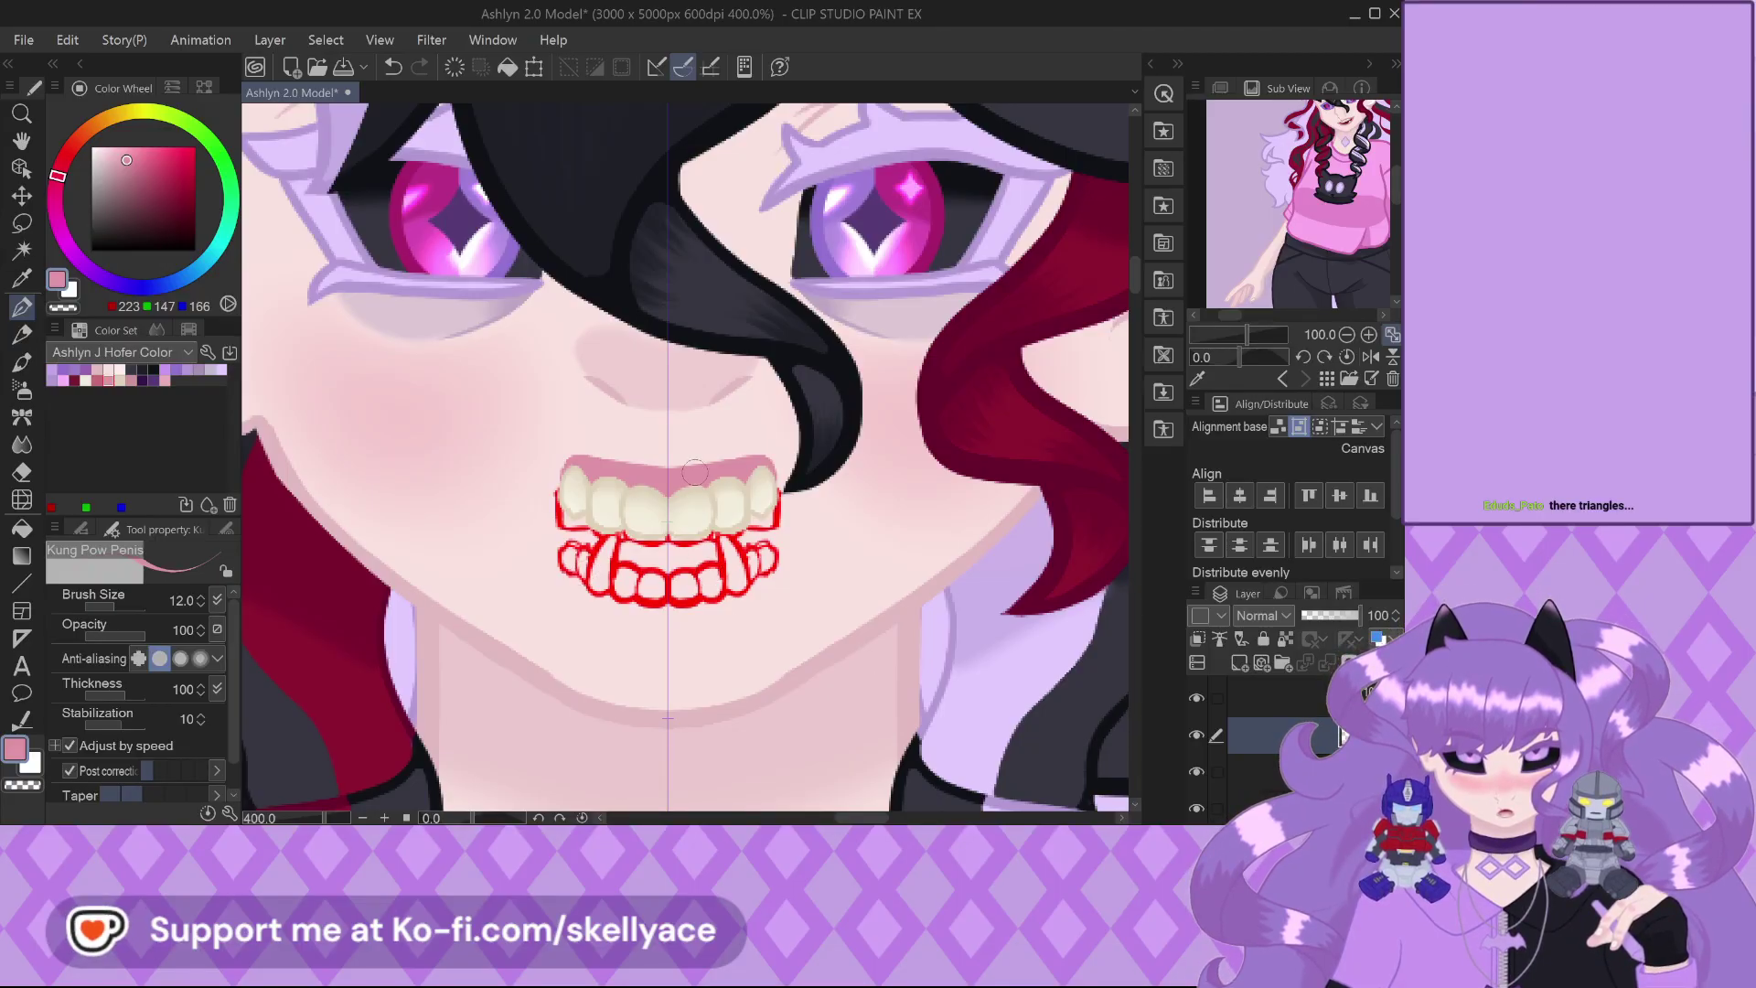
scroll(694, 472, "down", 2)
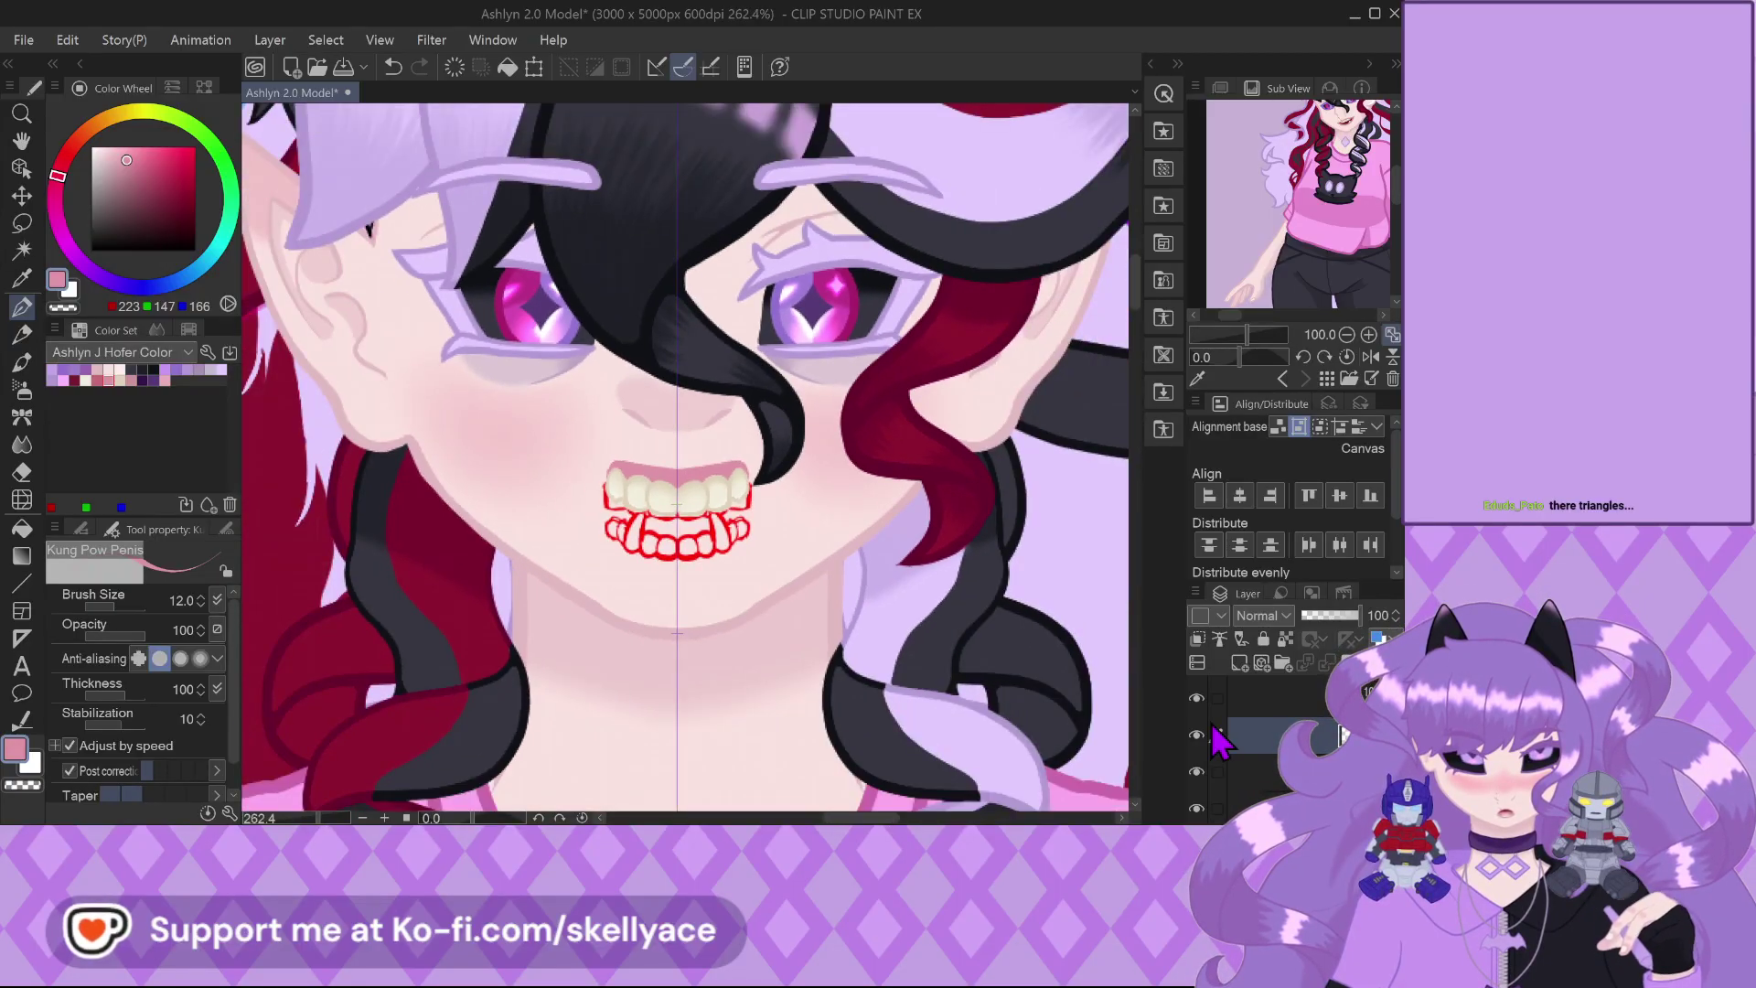
scroll(1280, 759, "up", 1)
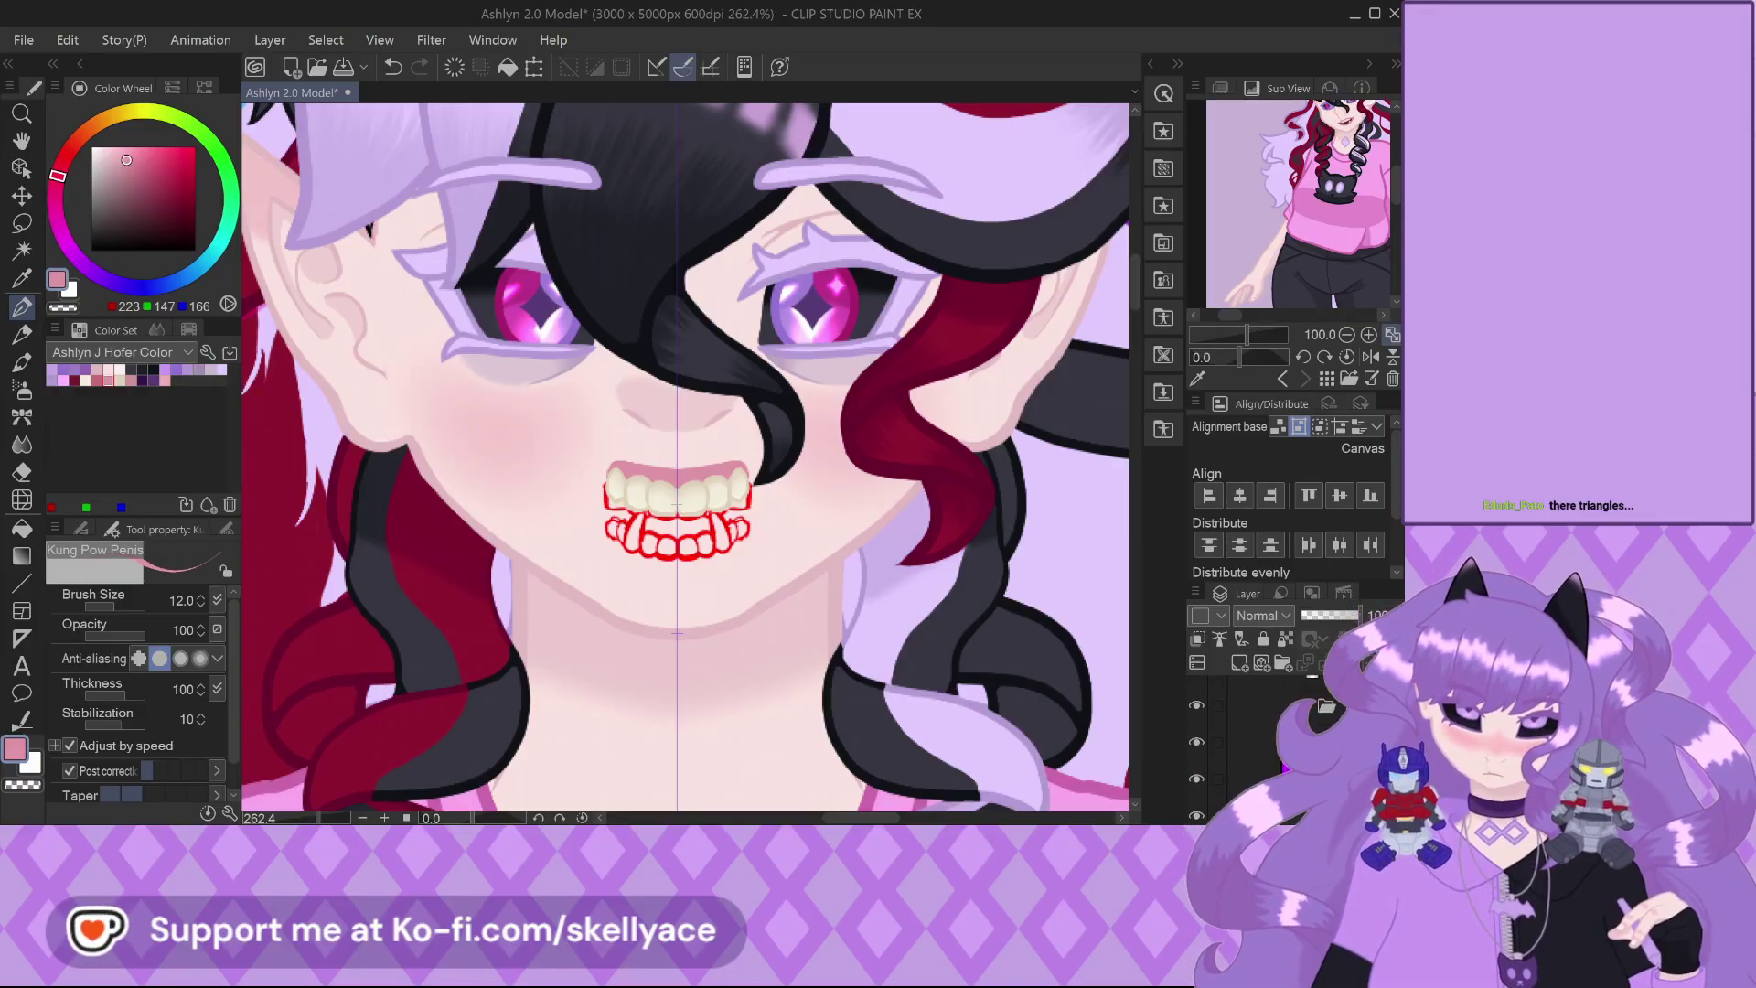
Toggle the visibility of the painted upper teeth off and on to compare them with the mouth beneath
left_click(1195, 759)
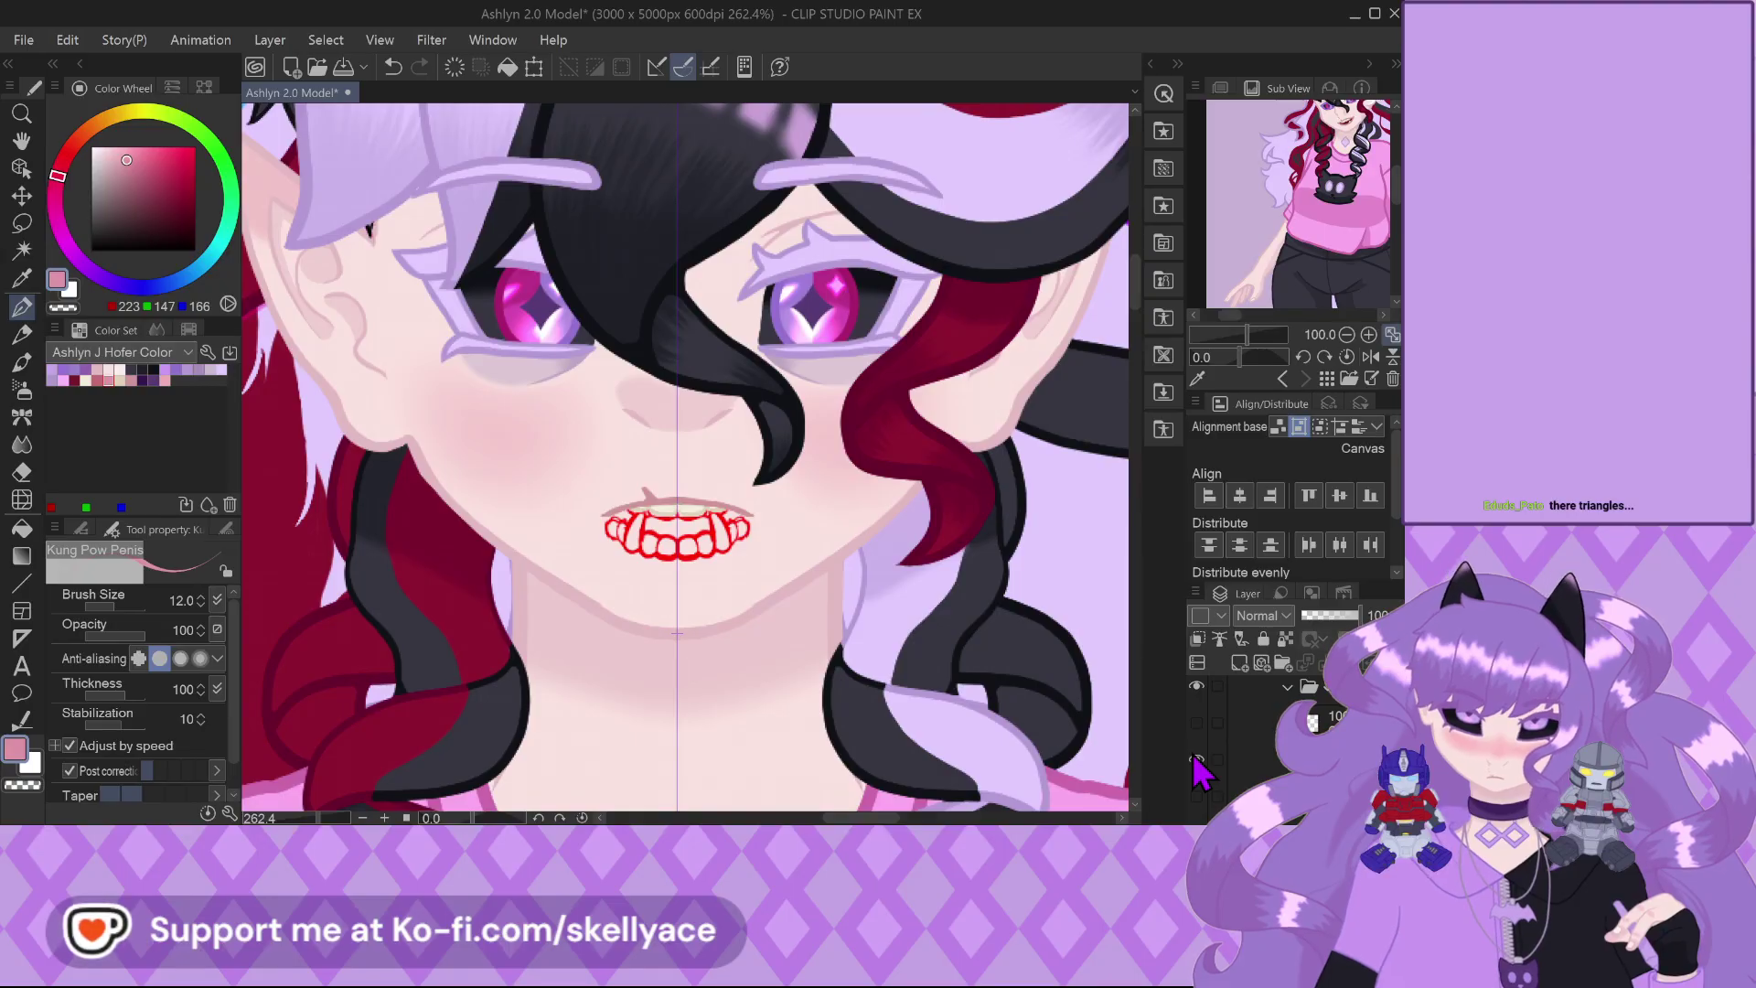
left_click(1194, 759)
left_click(1194, 759)
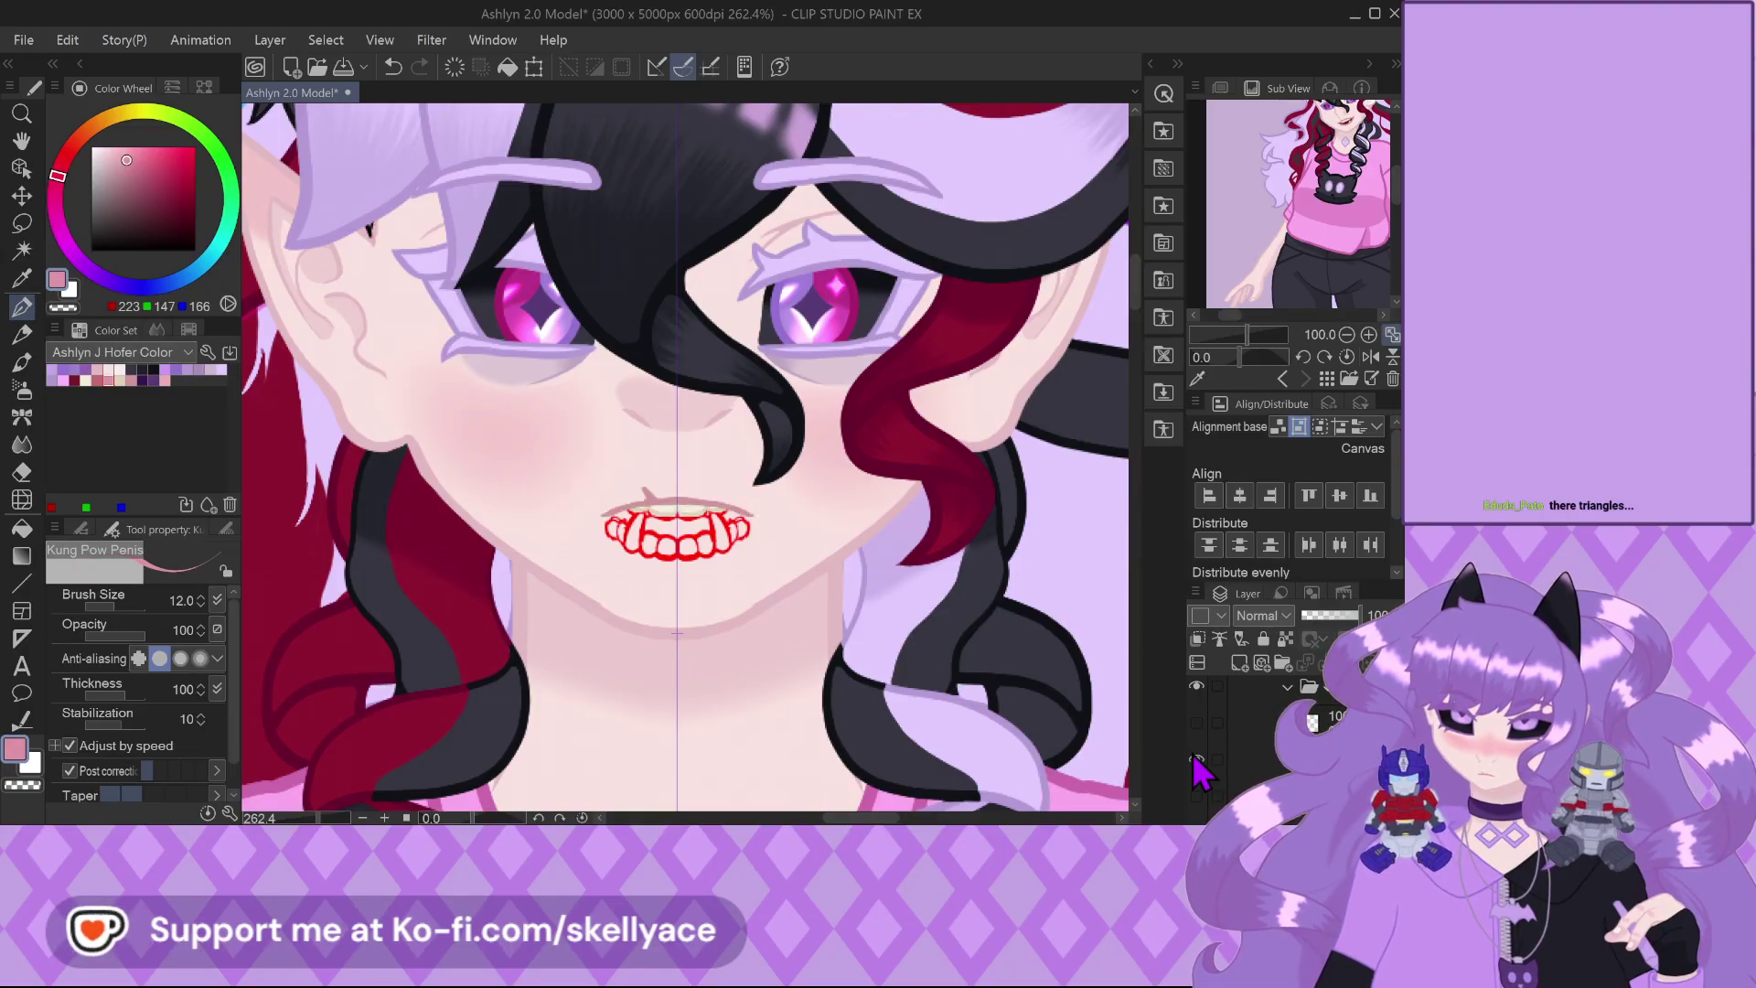
left_click(1194, 759)
scroll(567, 467, "up", 5)
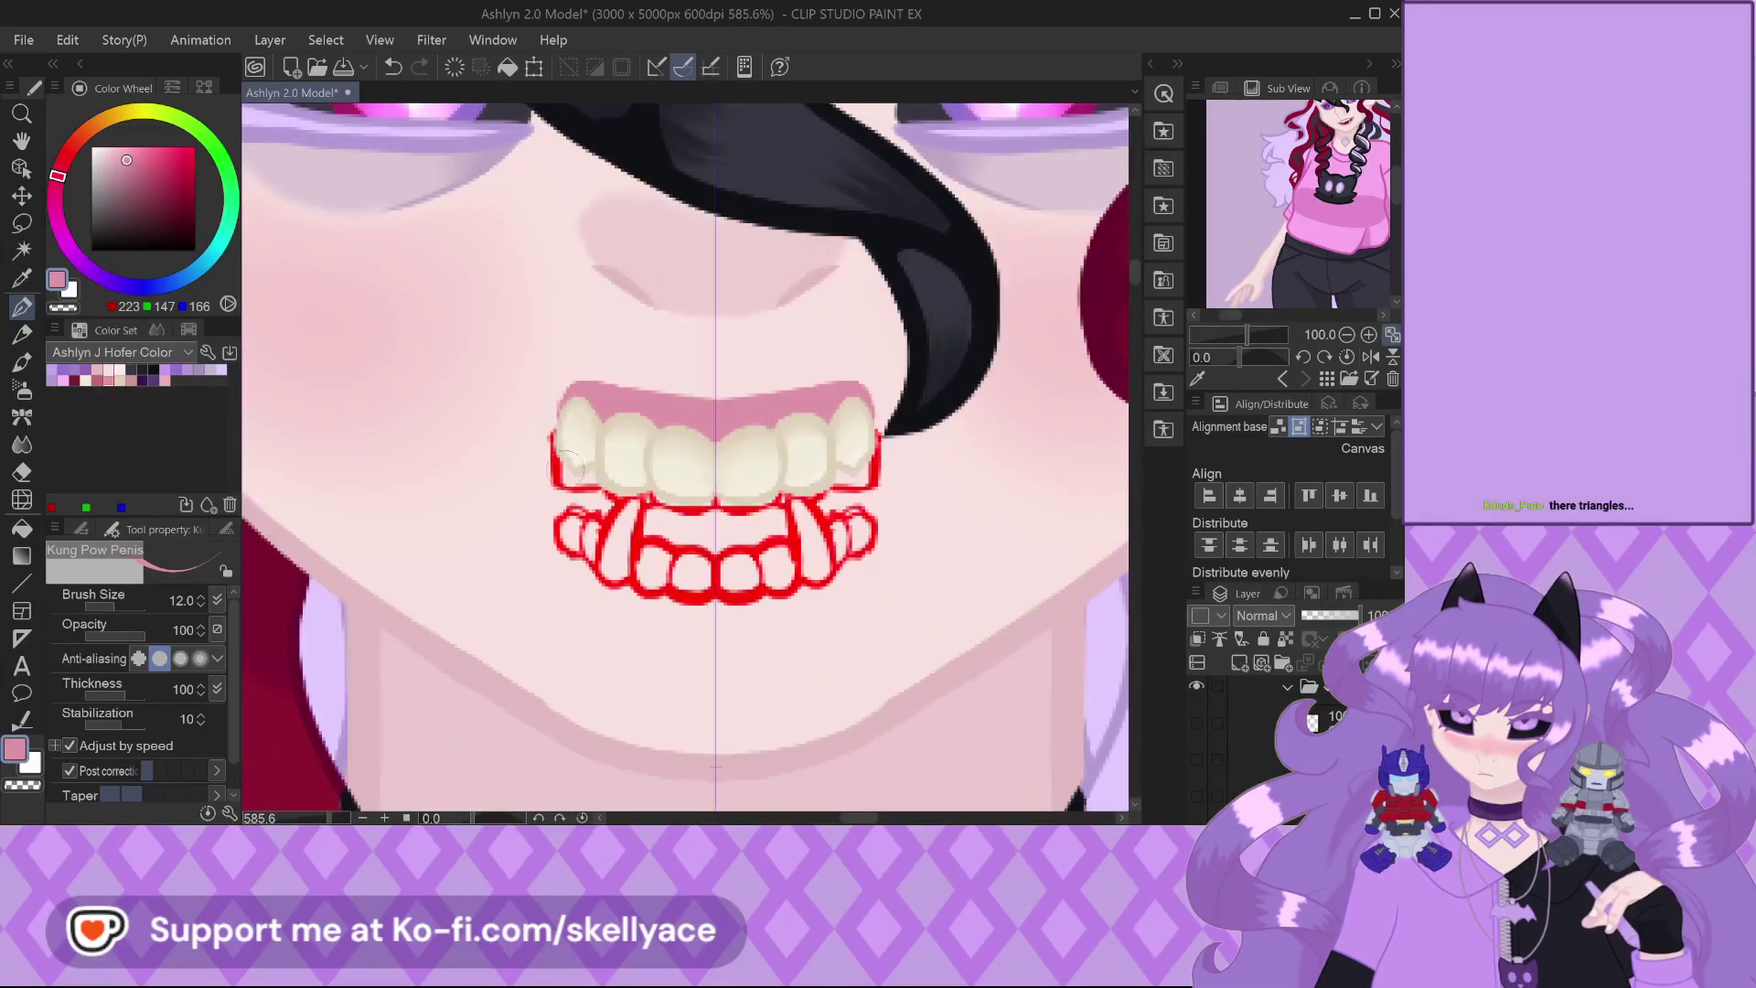
scroll(1266, 763, "down", 1)
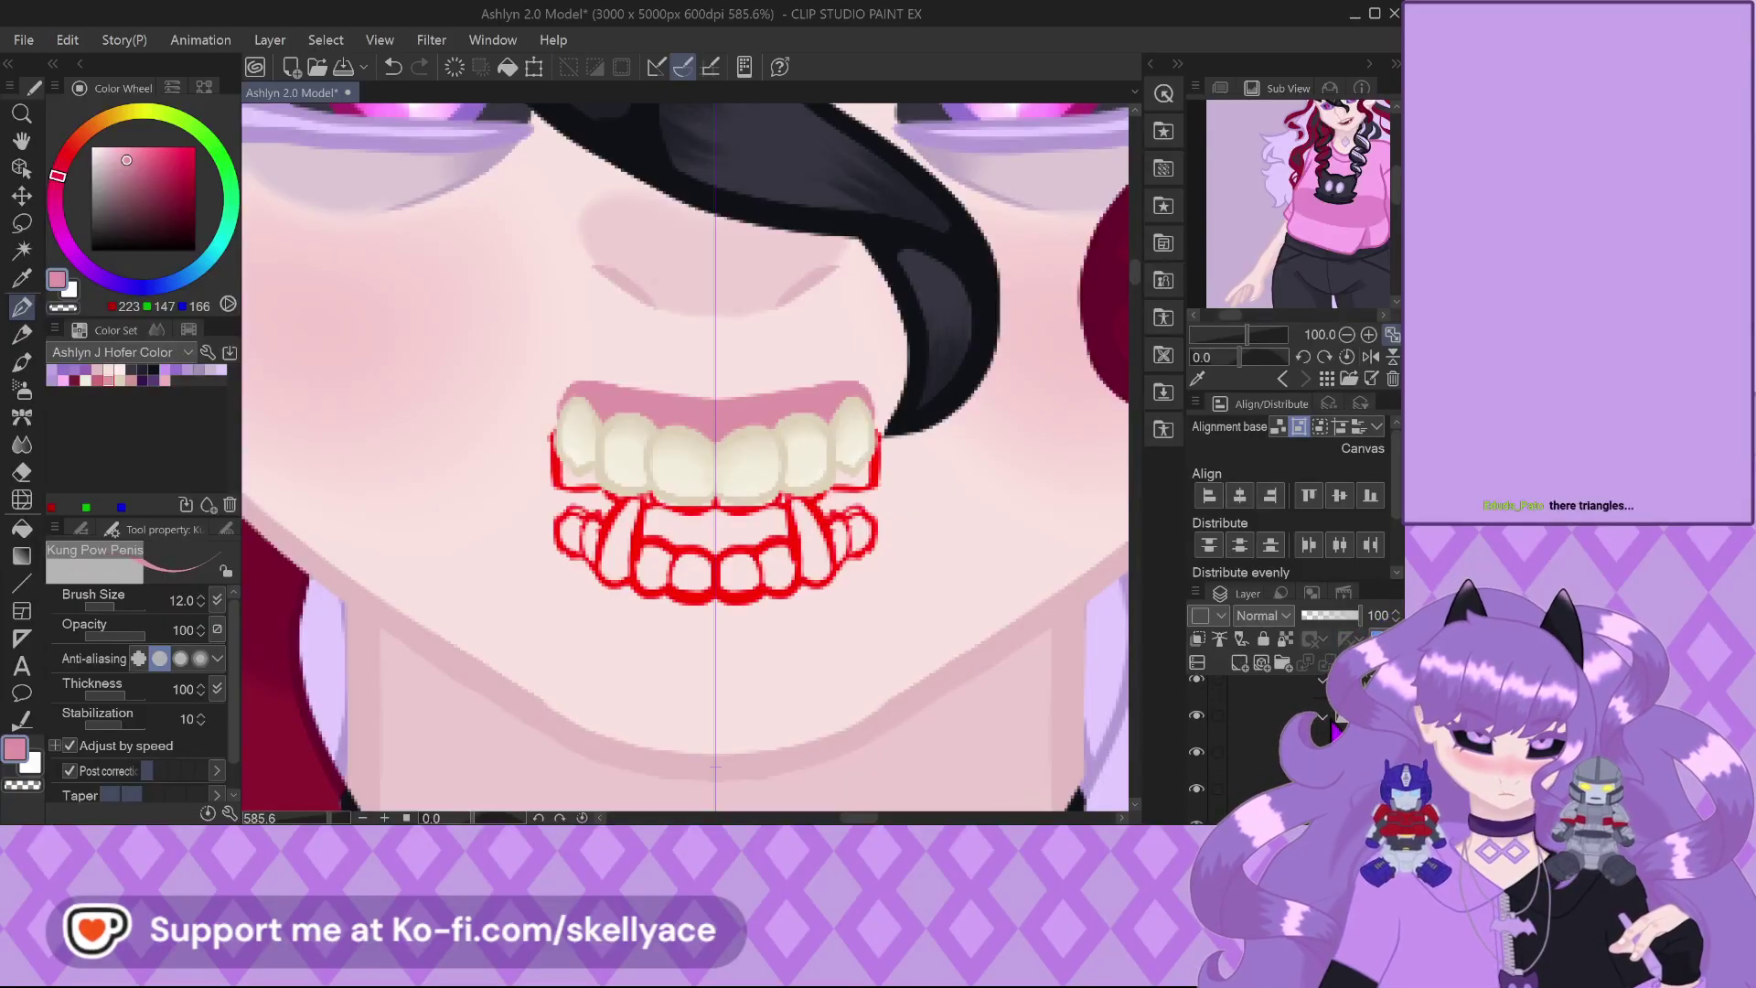
scroll(1329, 727, "down", 1)
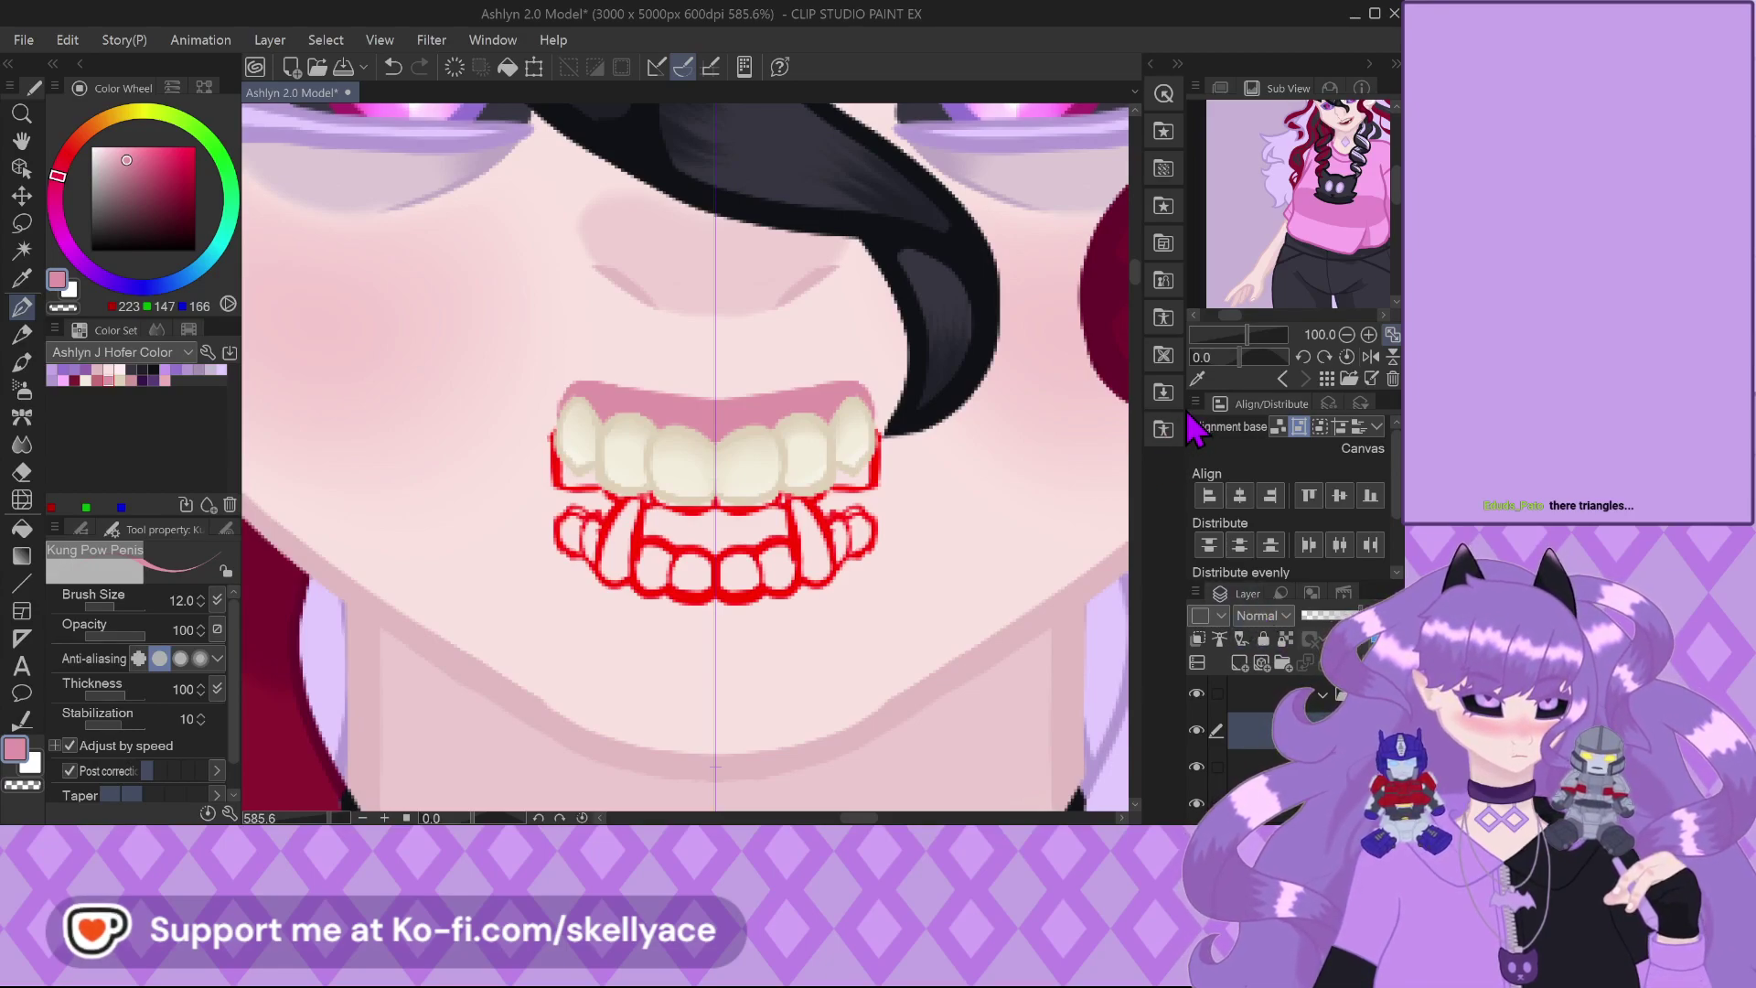
Rearrange the workspace so the Layer palette takes the full height beside the canvas, and bring the Teeth folder into view
left_click(1161, 429)
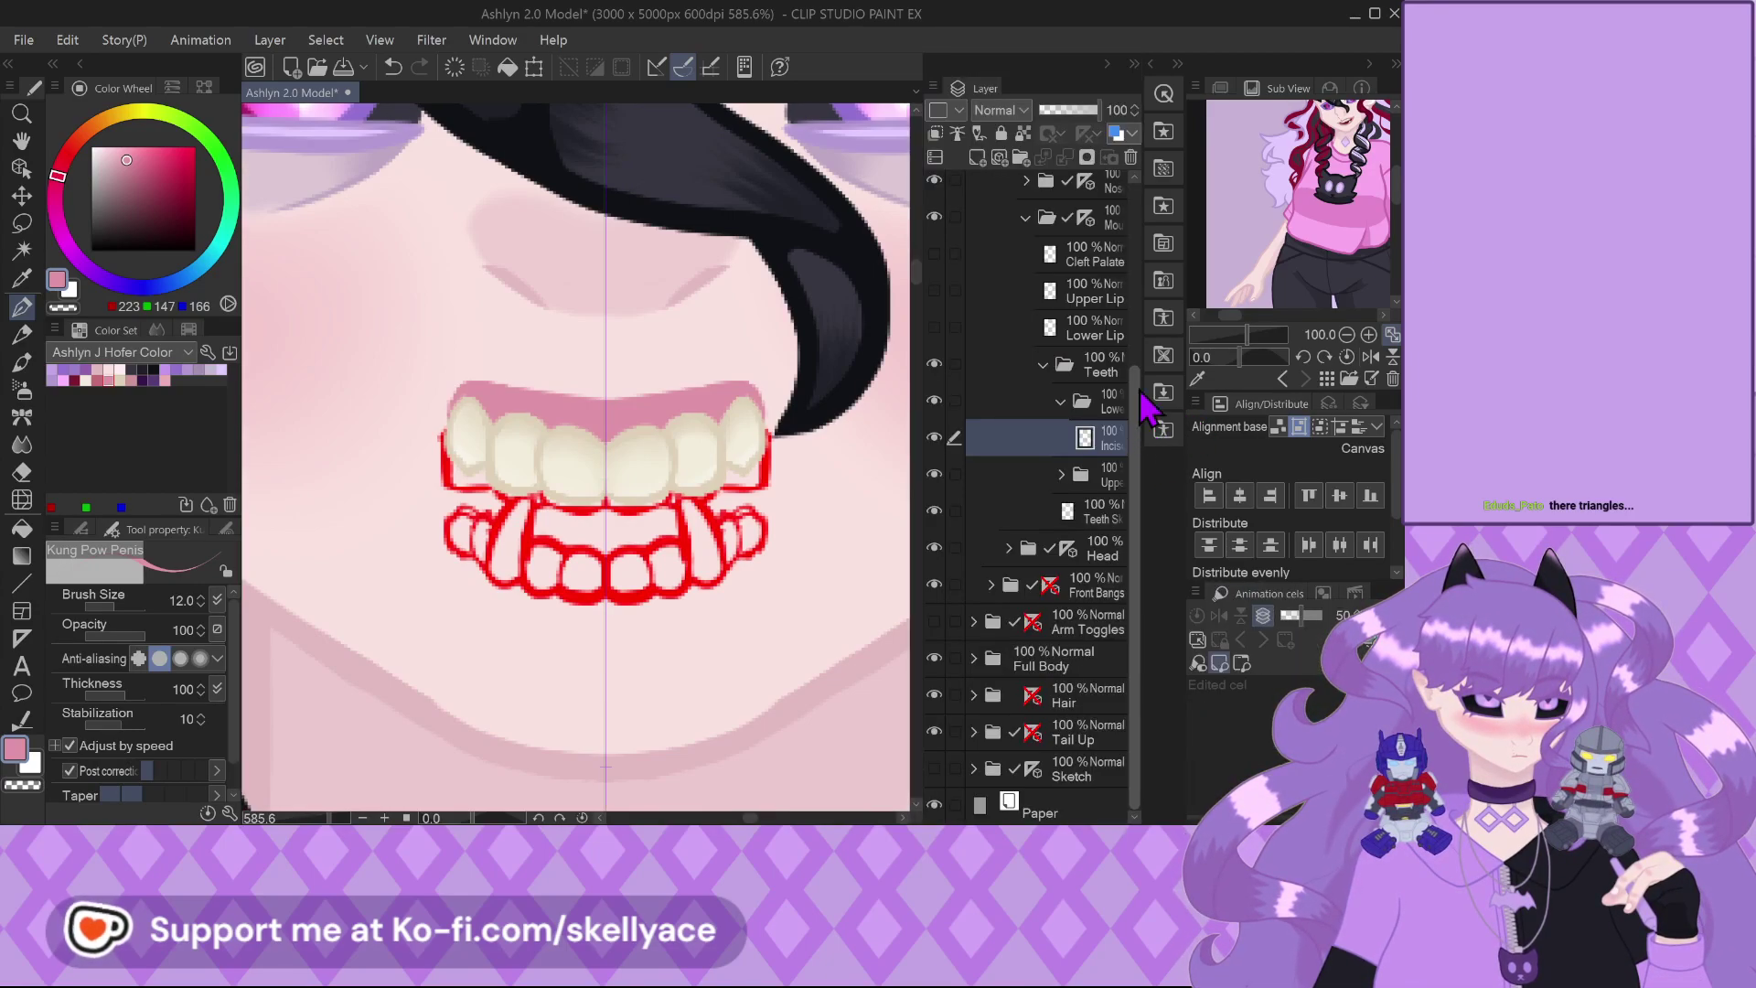
left_click(1178, 65)
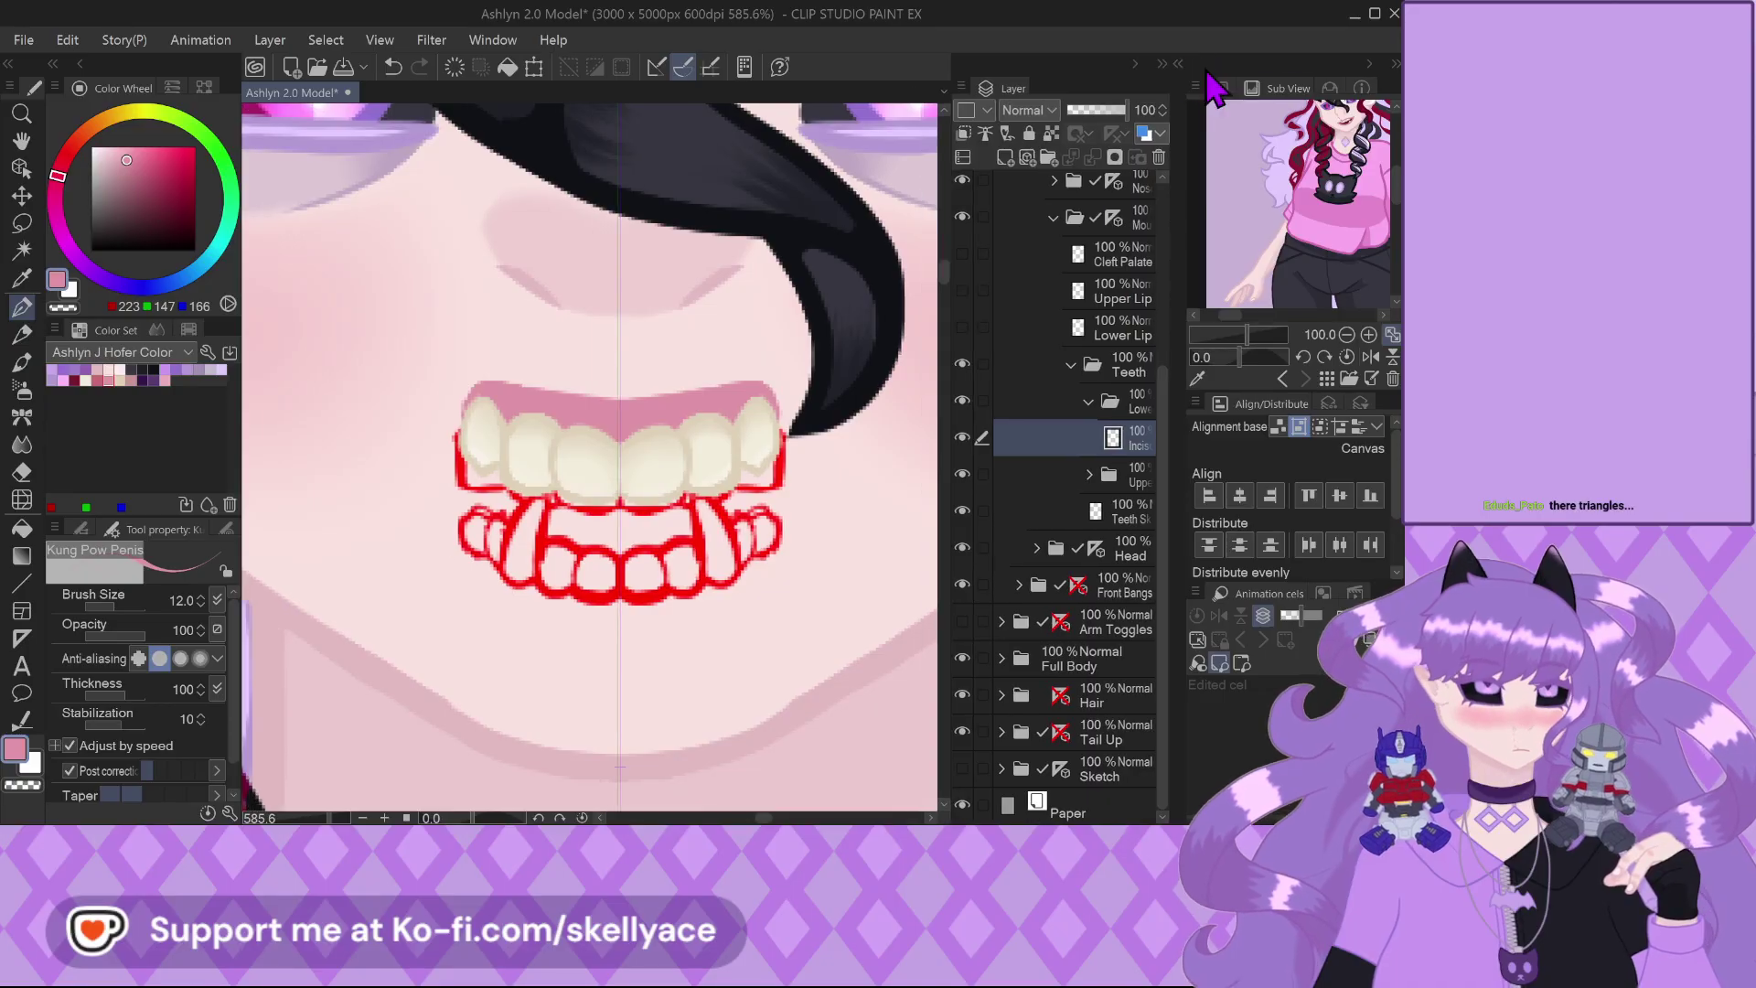
left_click(1394, 64)
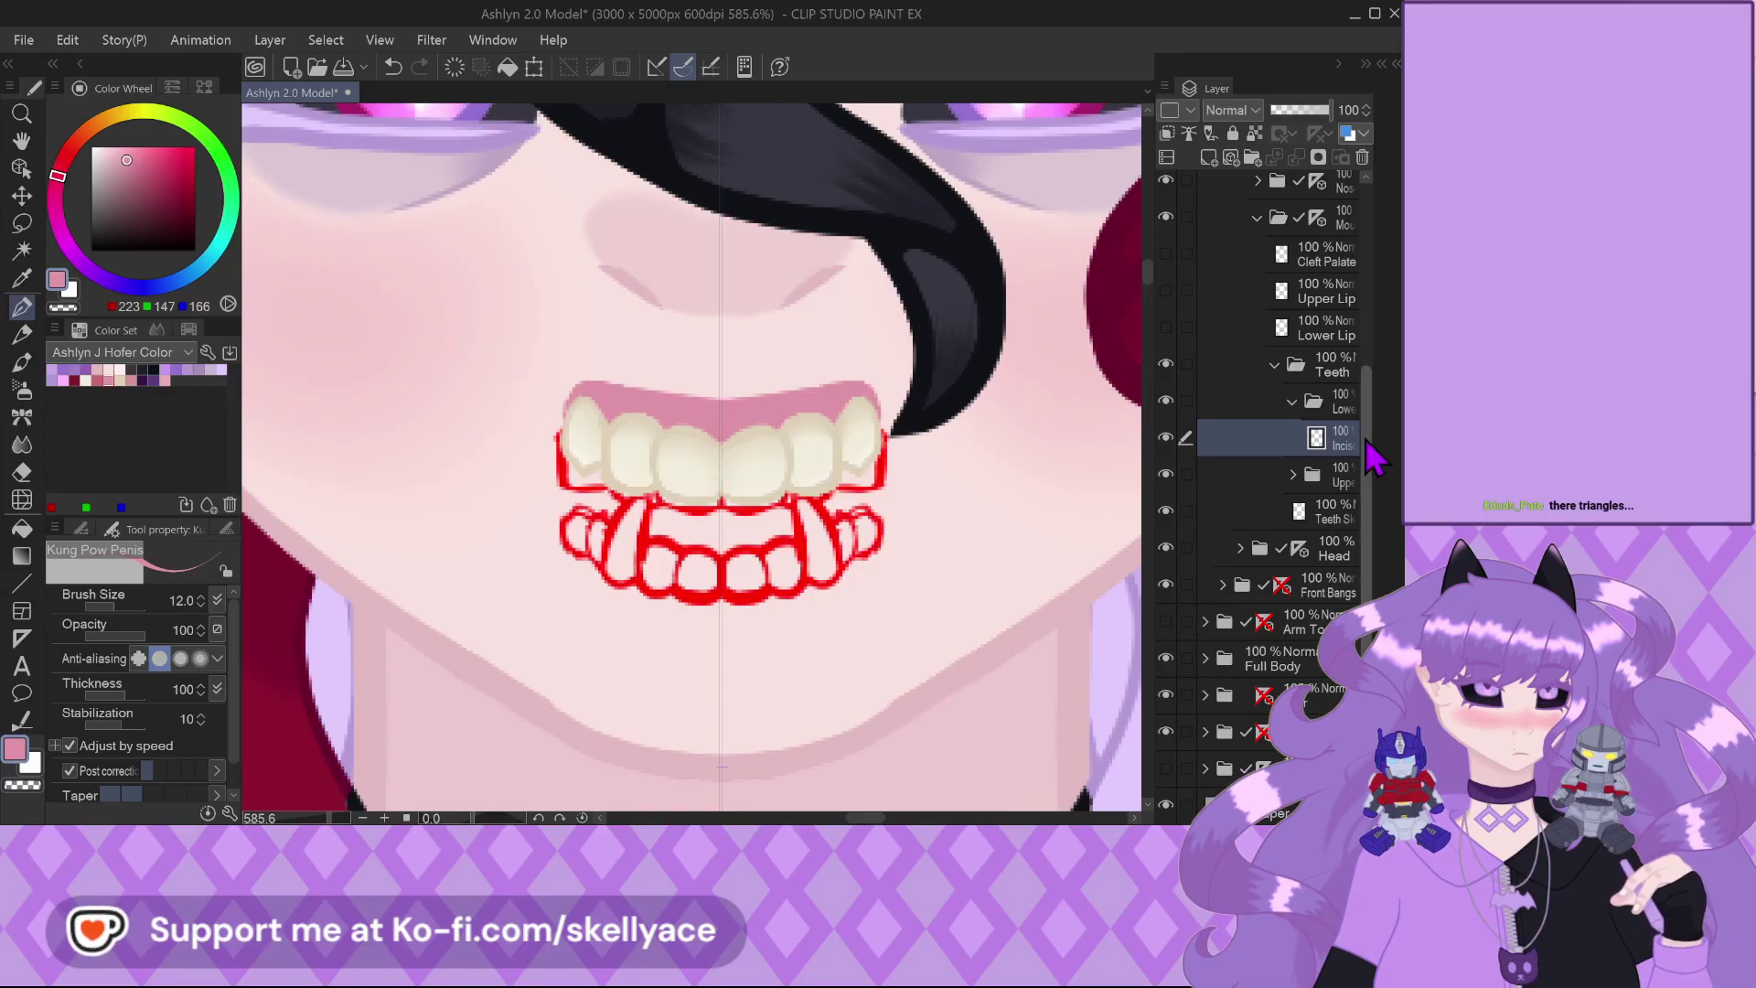
scroll(1372, 455, "up", 1)
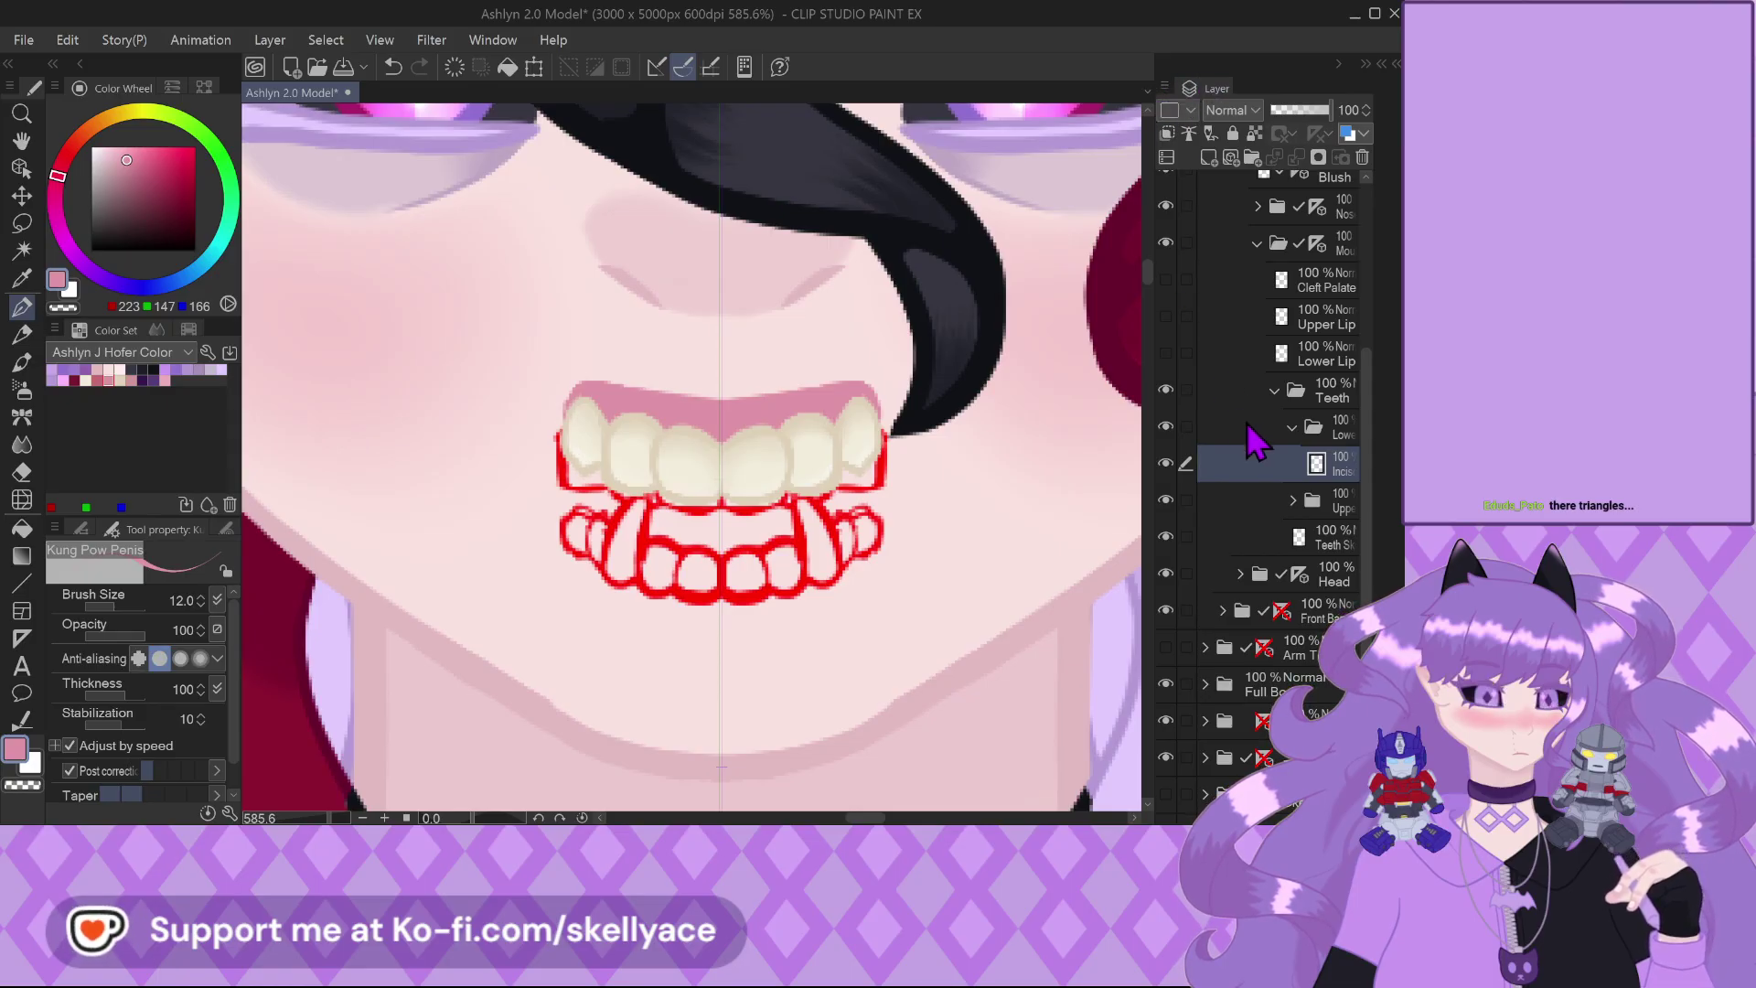
scroll(1276, 517, "up", 1)
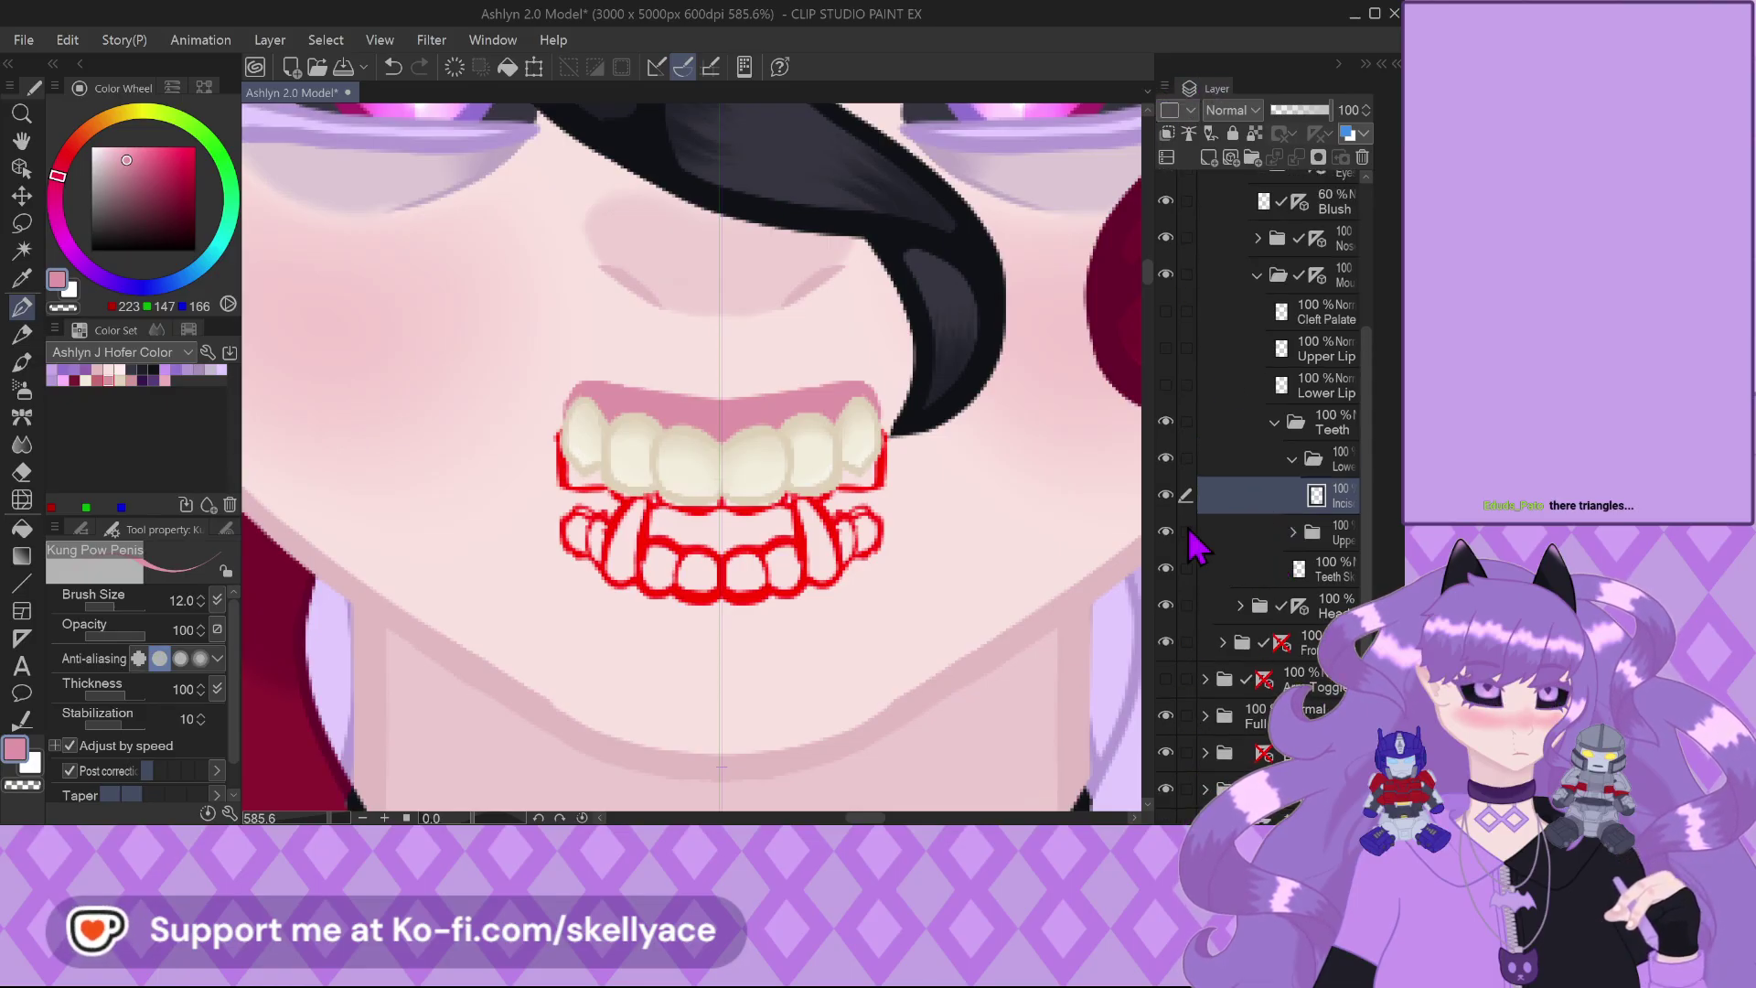
Set the pen to black at brush size 6 and ink the top curves of the two lower central incisors over the red sketch
scroll(631, 426, "up", 4)
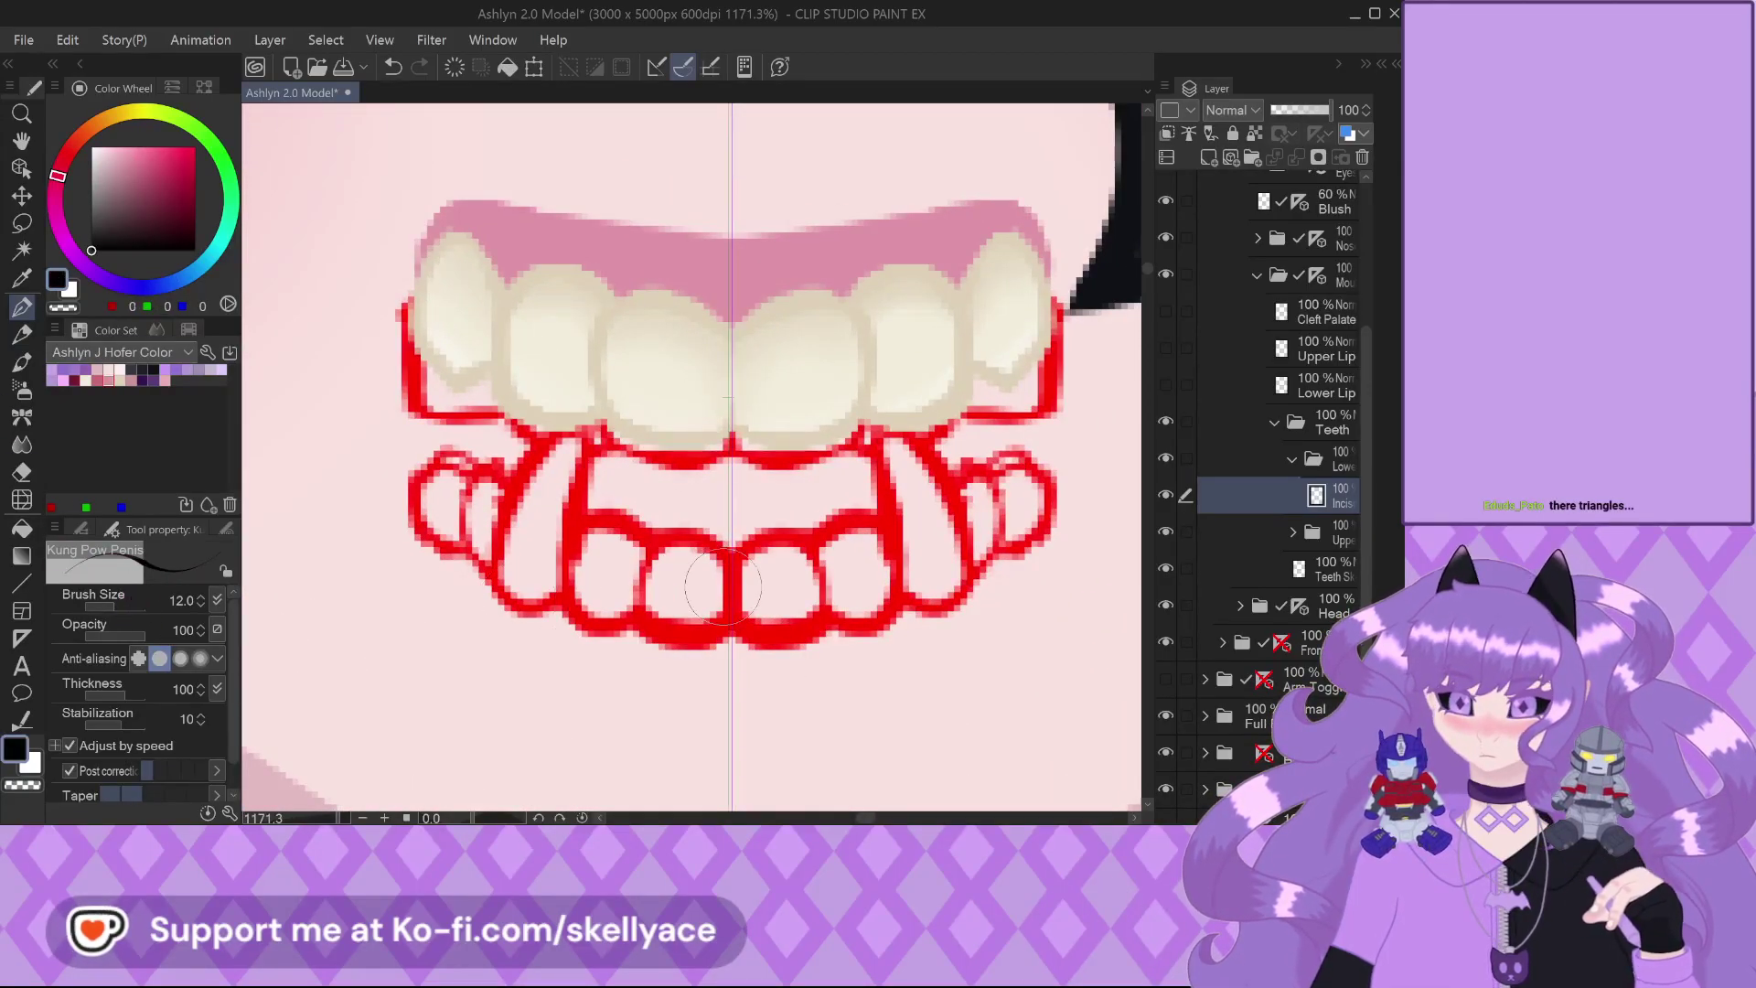
scroll(652, 578, "up", 1)
left_click(226, 529)
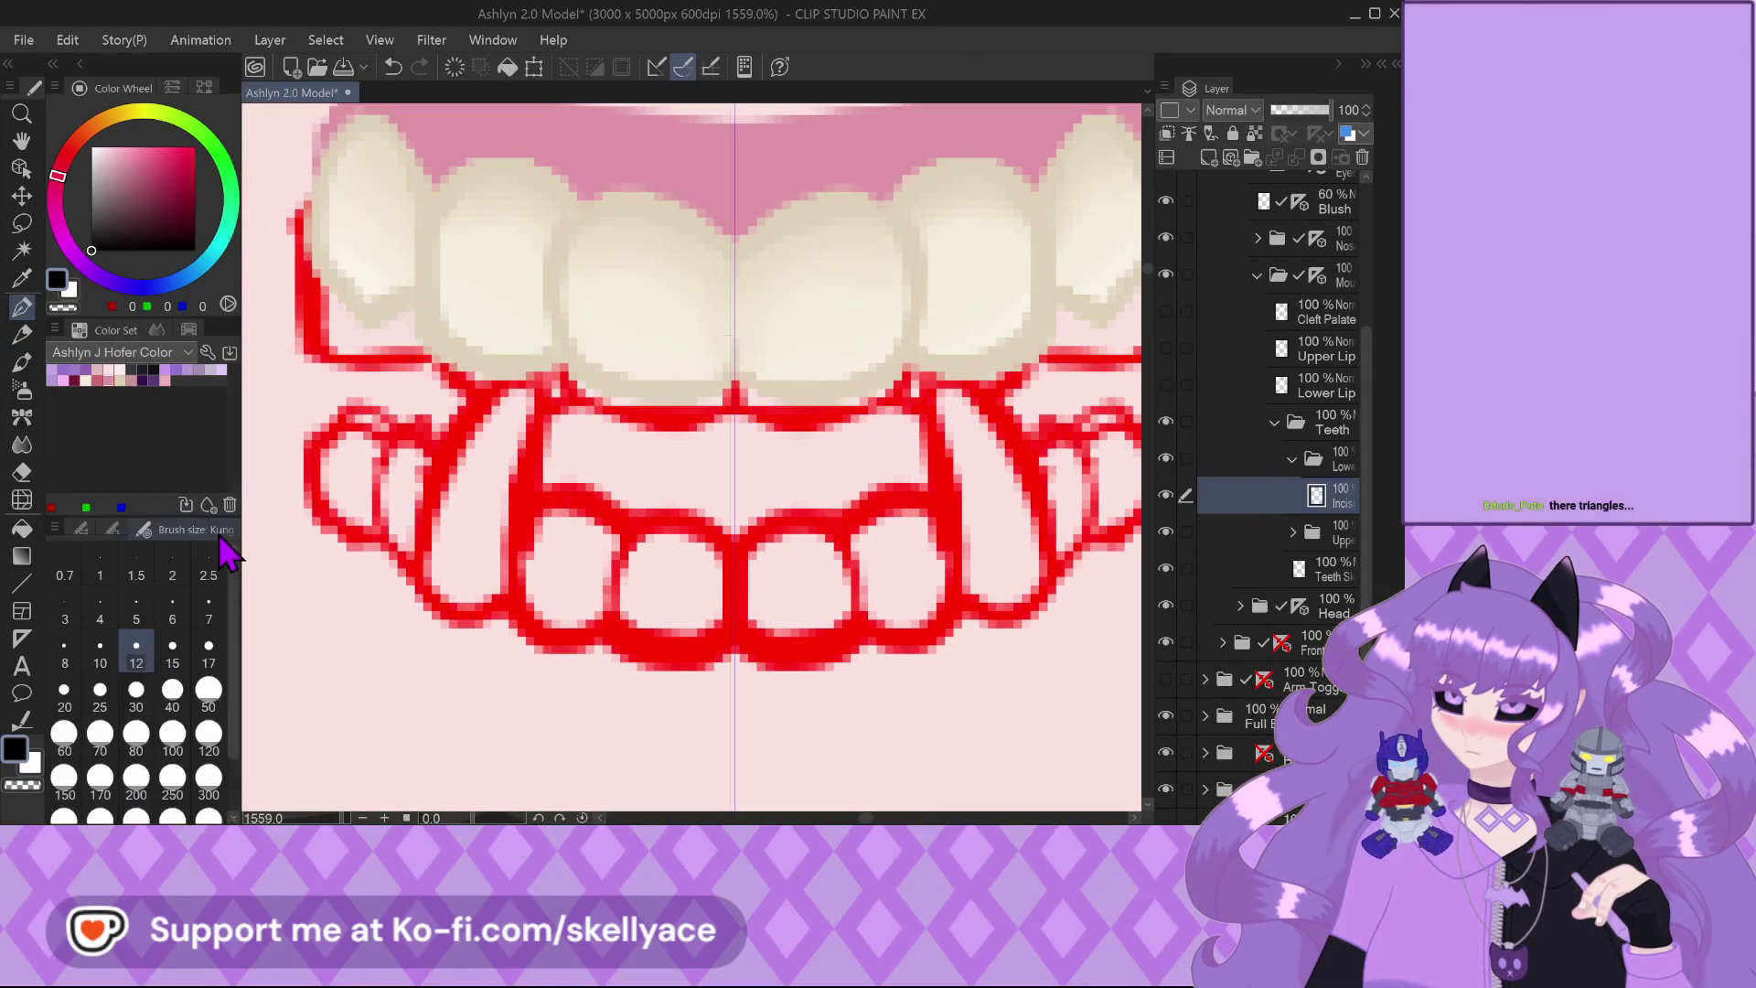
left_click(209, 613)
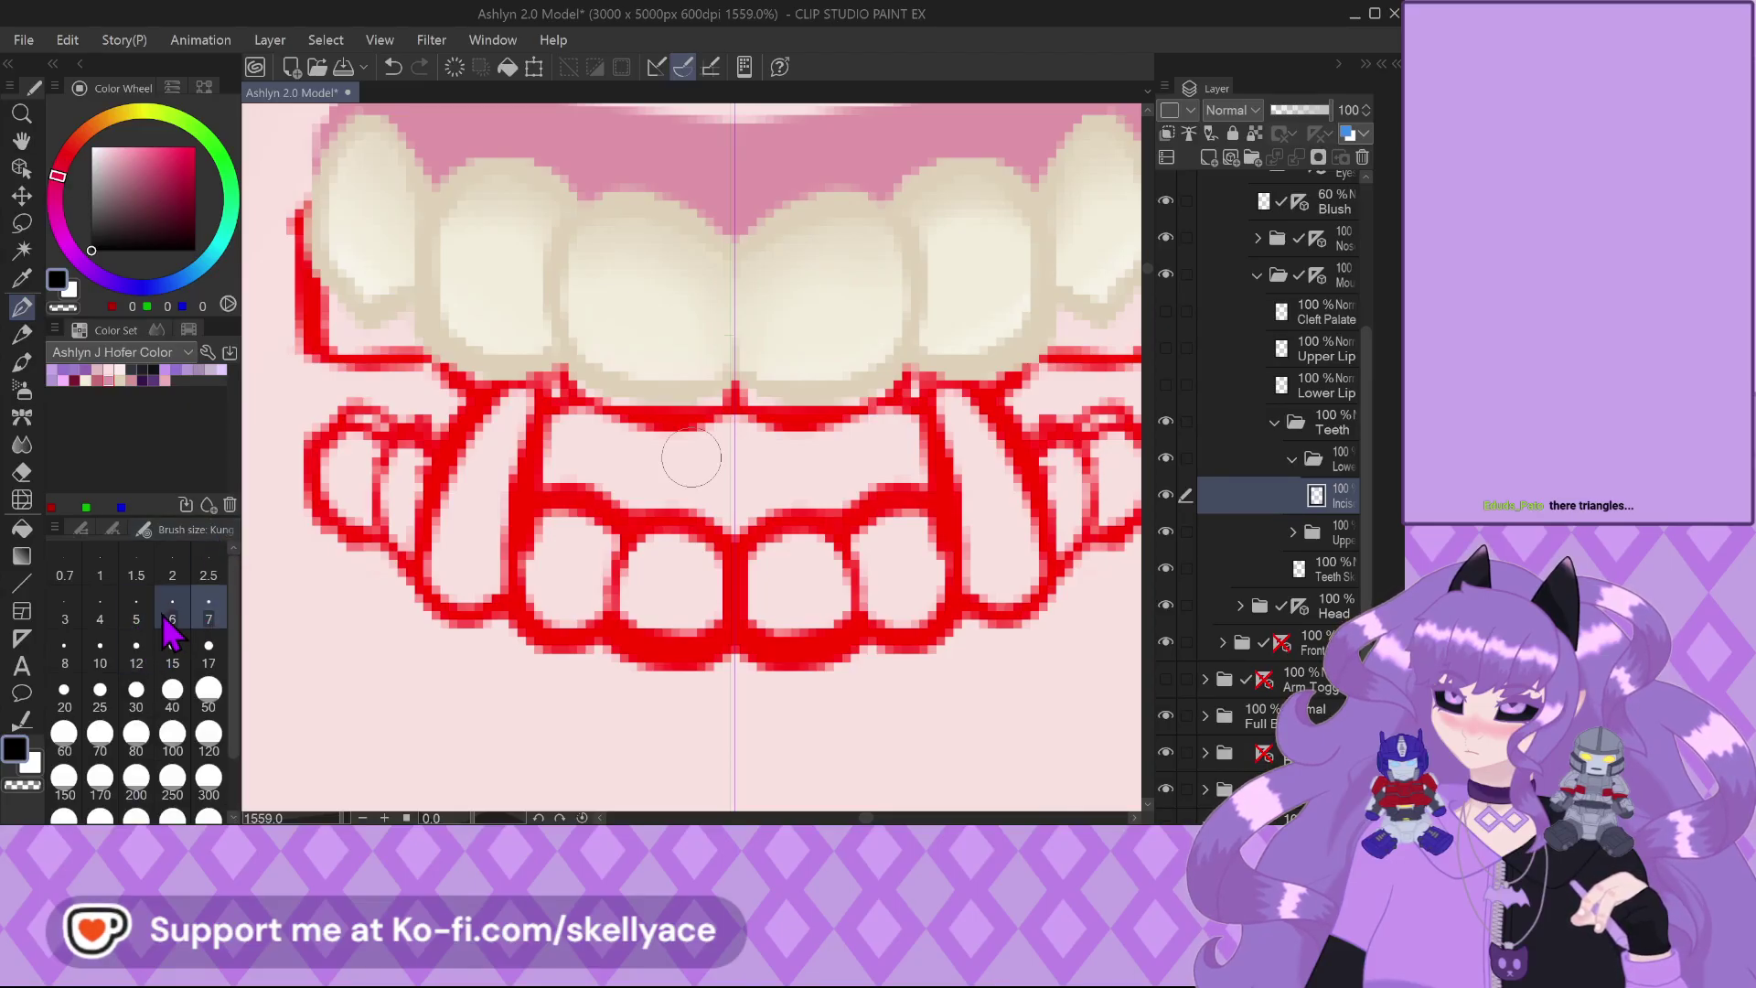
left_click(172, 622)
scroll(713, 548, "up", 1)
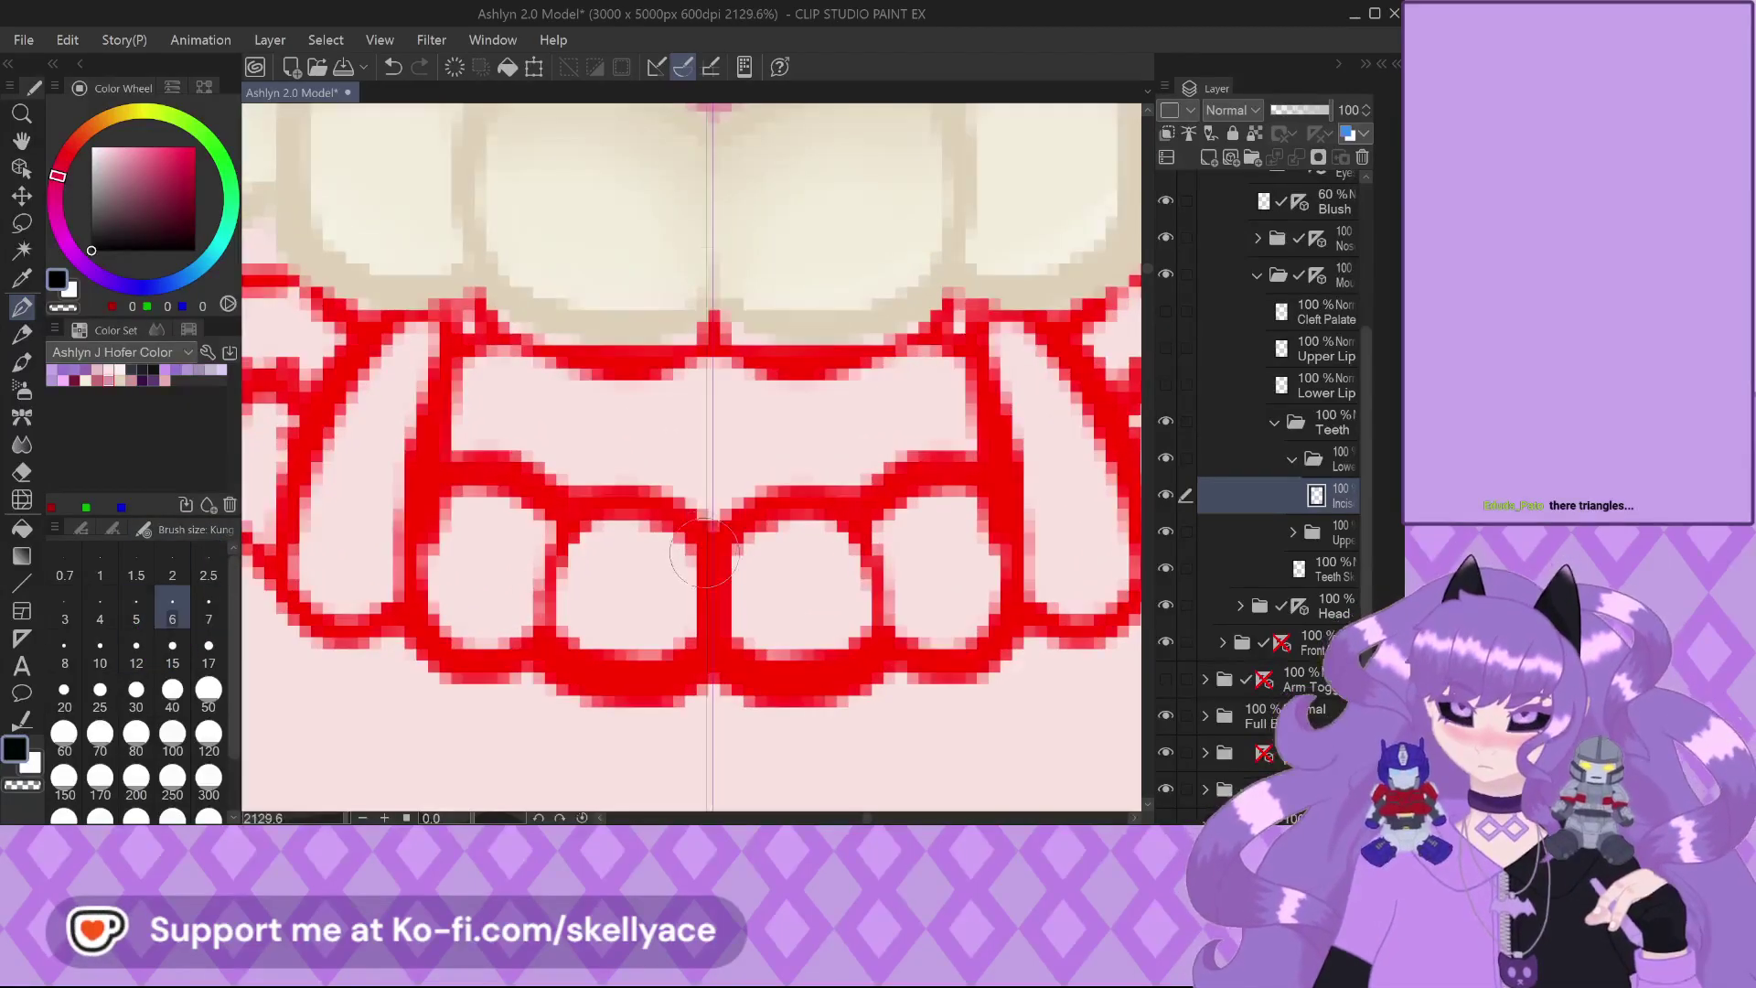
mouse_move(713, 549)
left_mouse_down()
mouse_move(638, 487)
mouse_move(547, 519)
left_mouse_up()
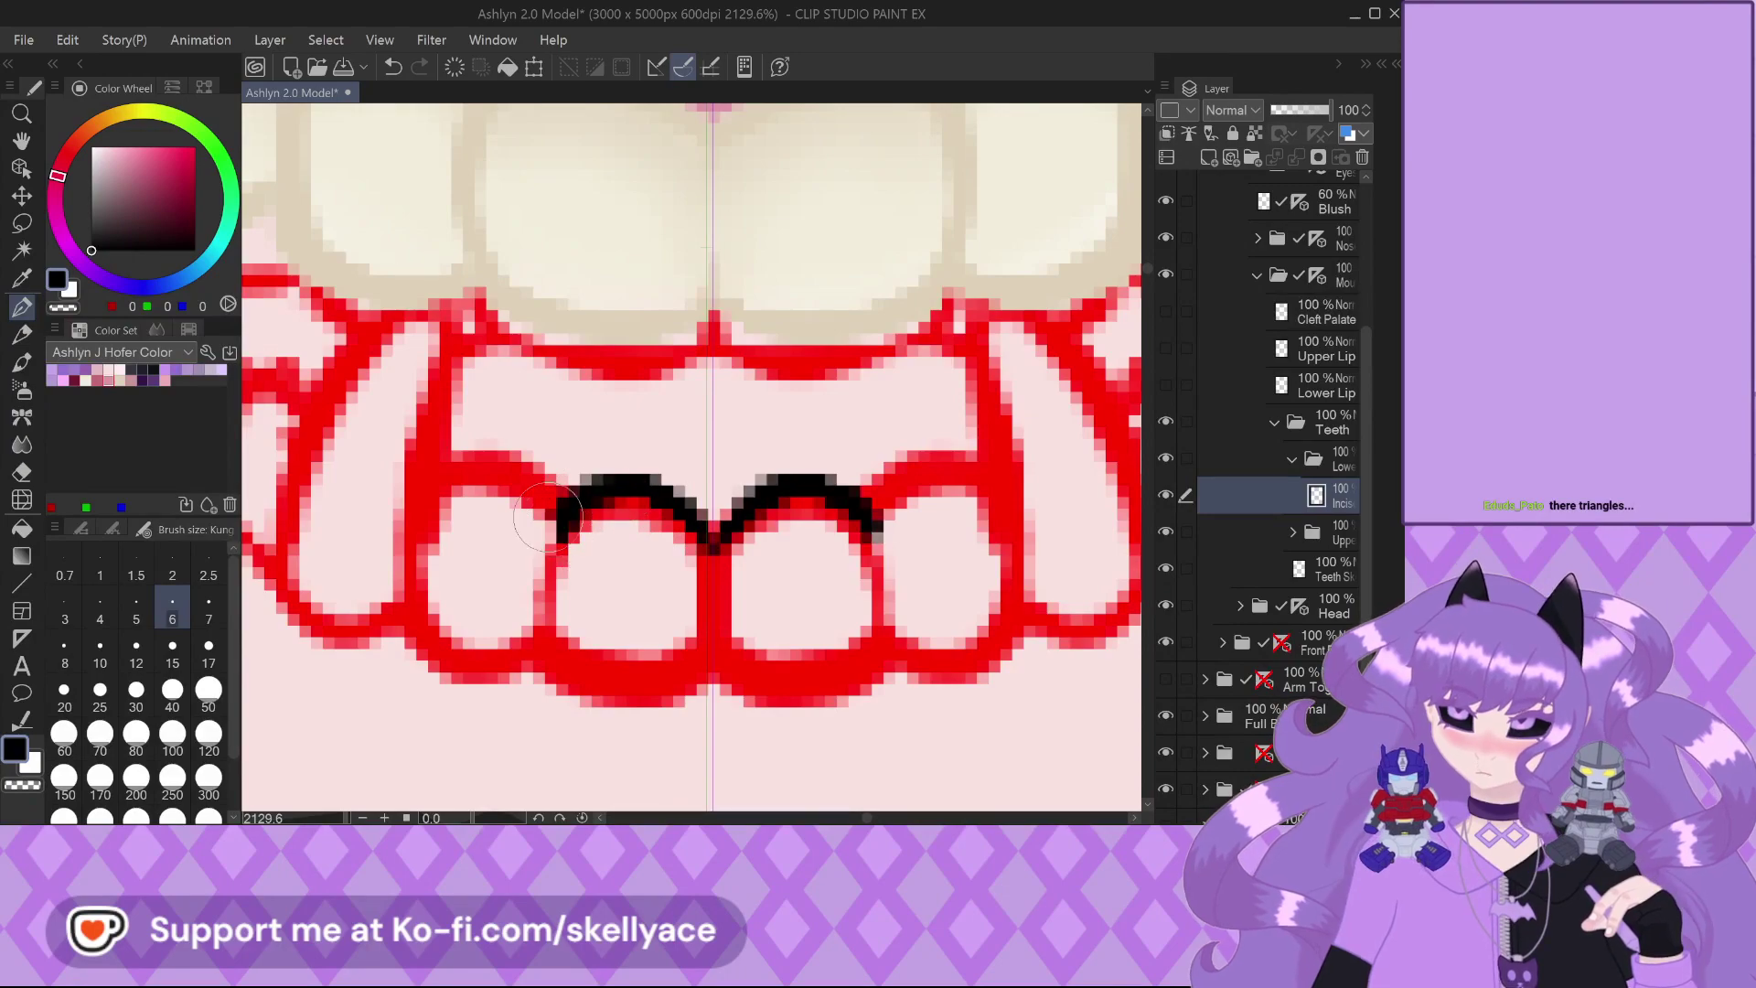
scroll(477, 555, "down", 3)
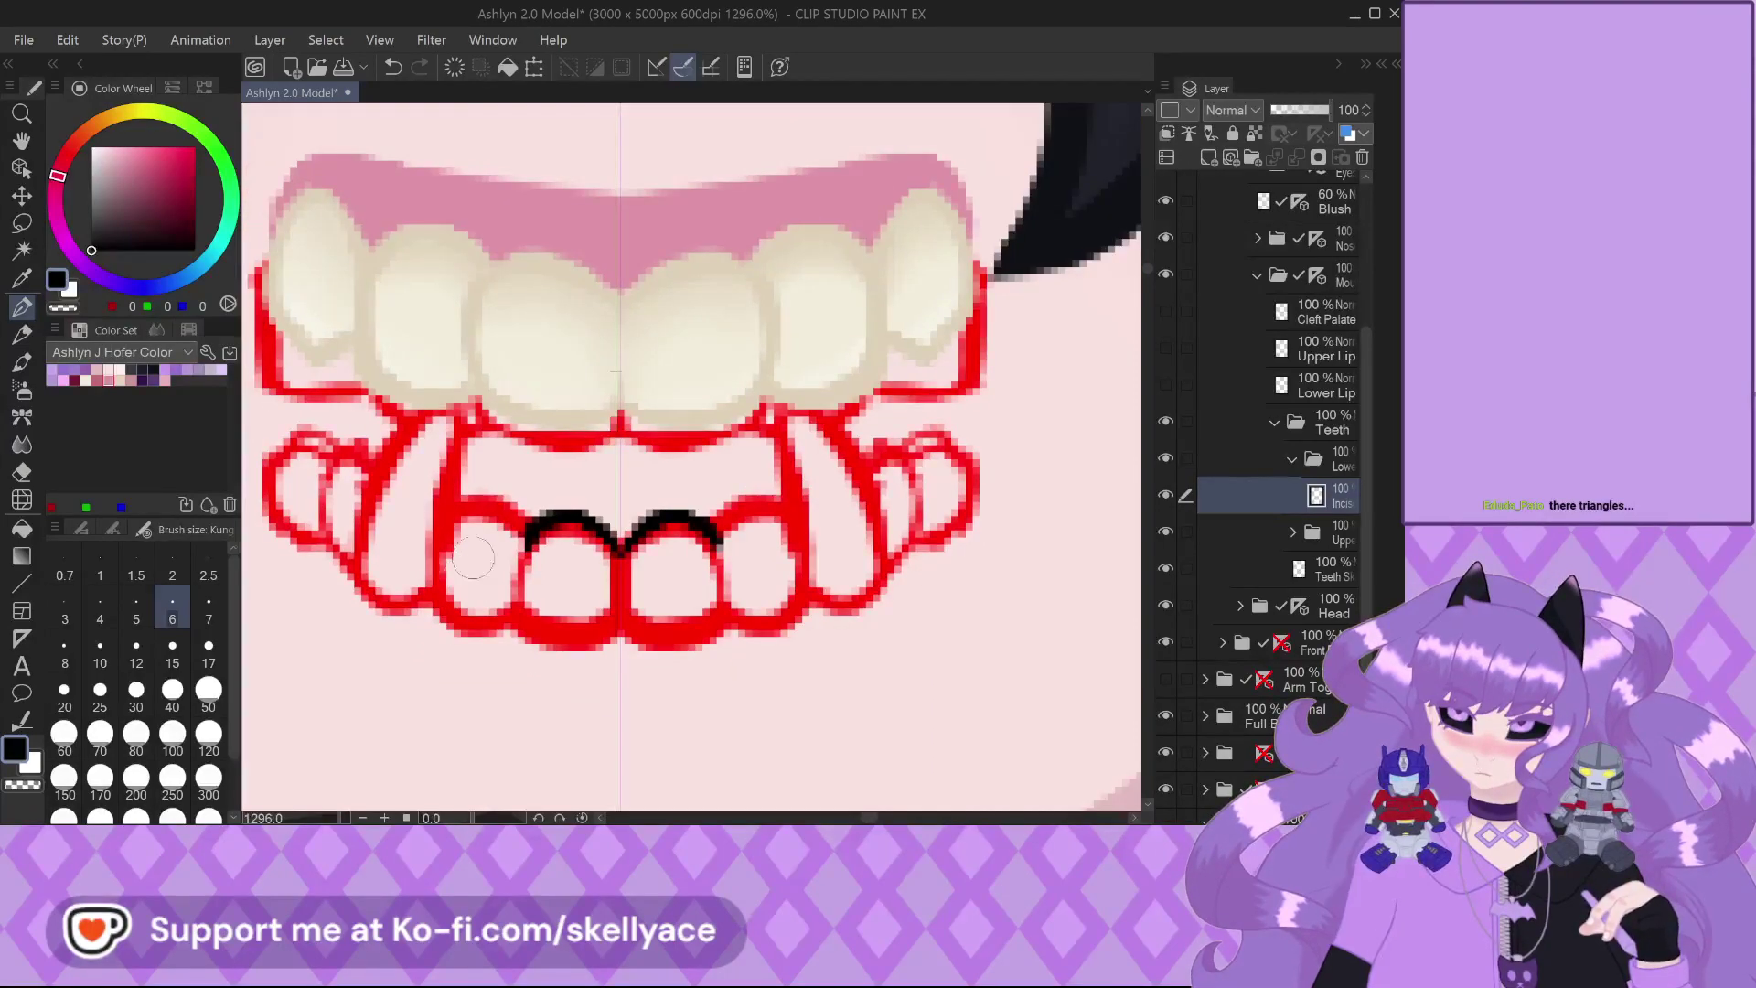
Ink the outer sides and bottom edges of the two lower central incisors in black to close their shared outline
scroll(477, 555, "up", 3)
left_click_drag(519, 528, 492, 502)
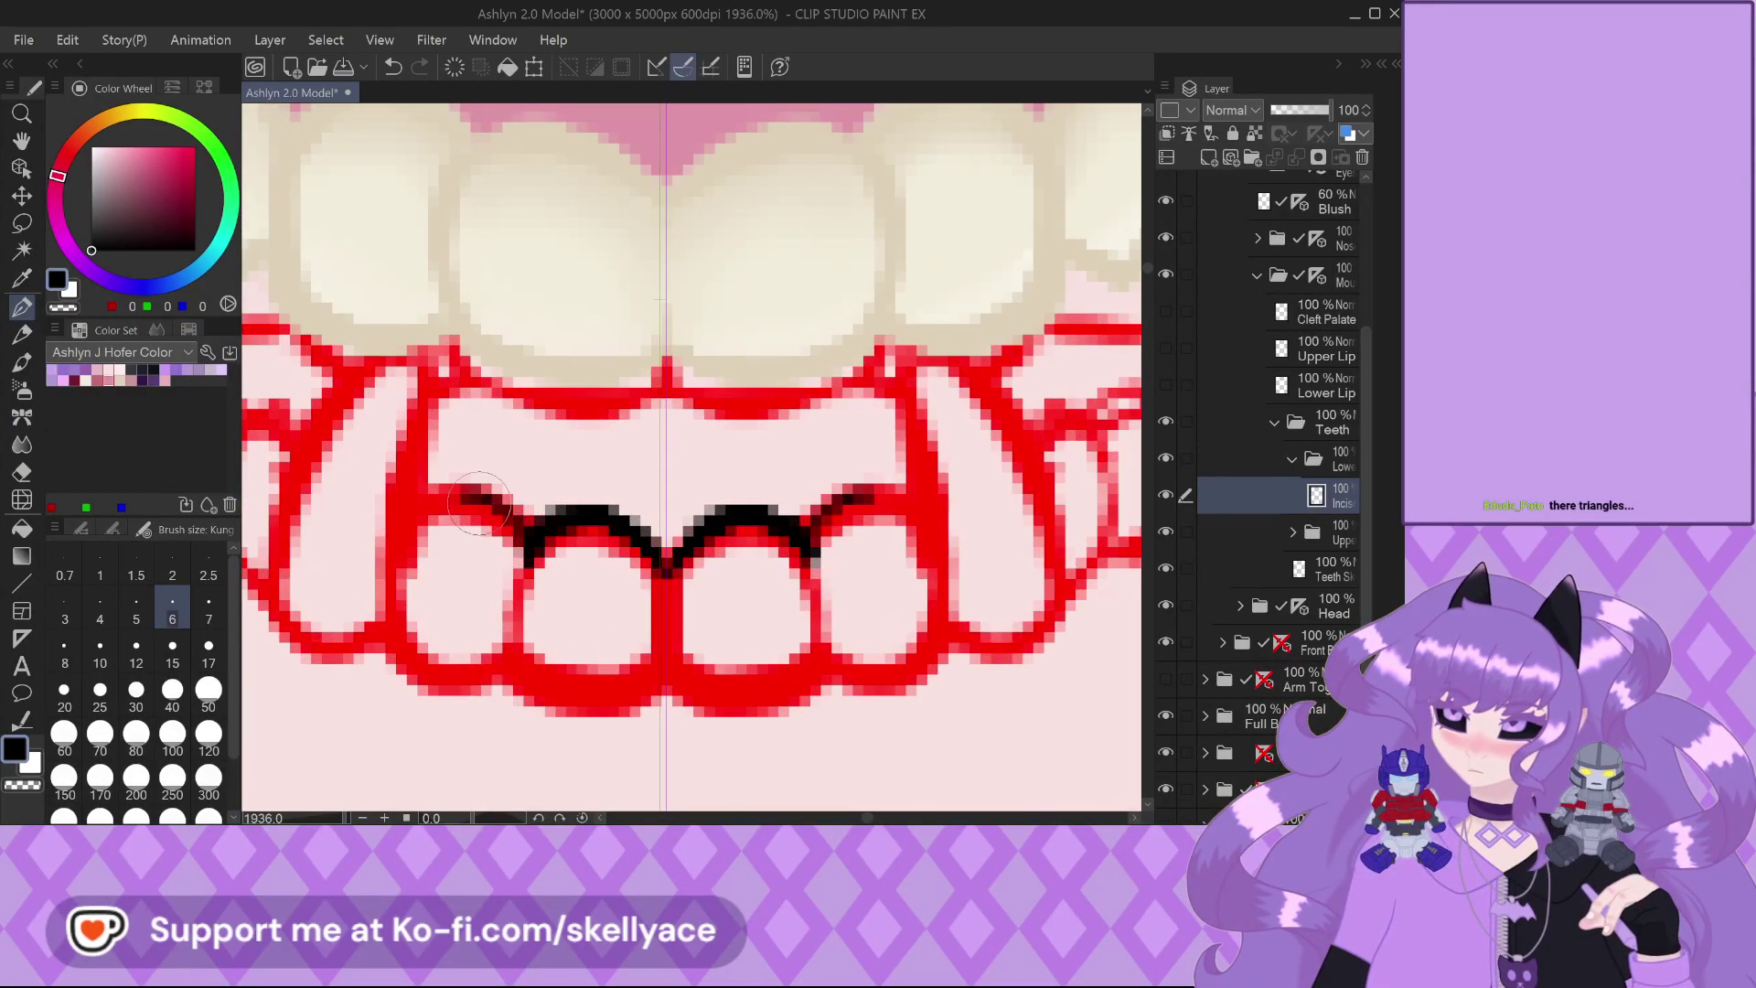
key("ctrl+z")
left_click_drag(817, 548, 828, 681)
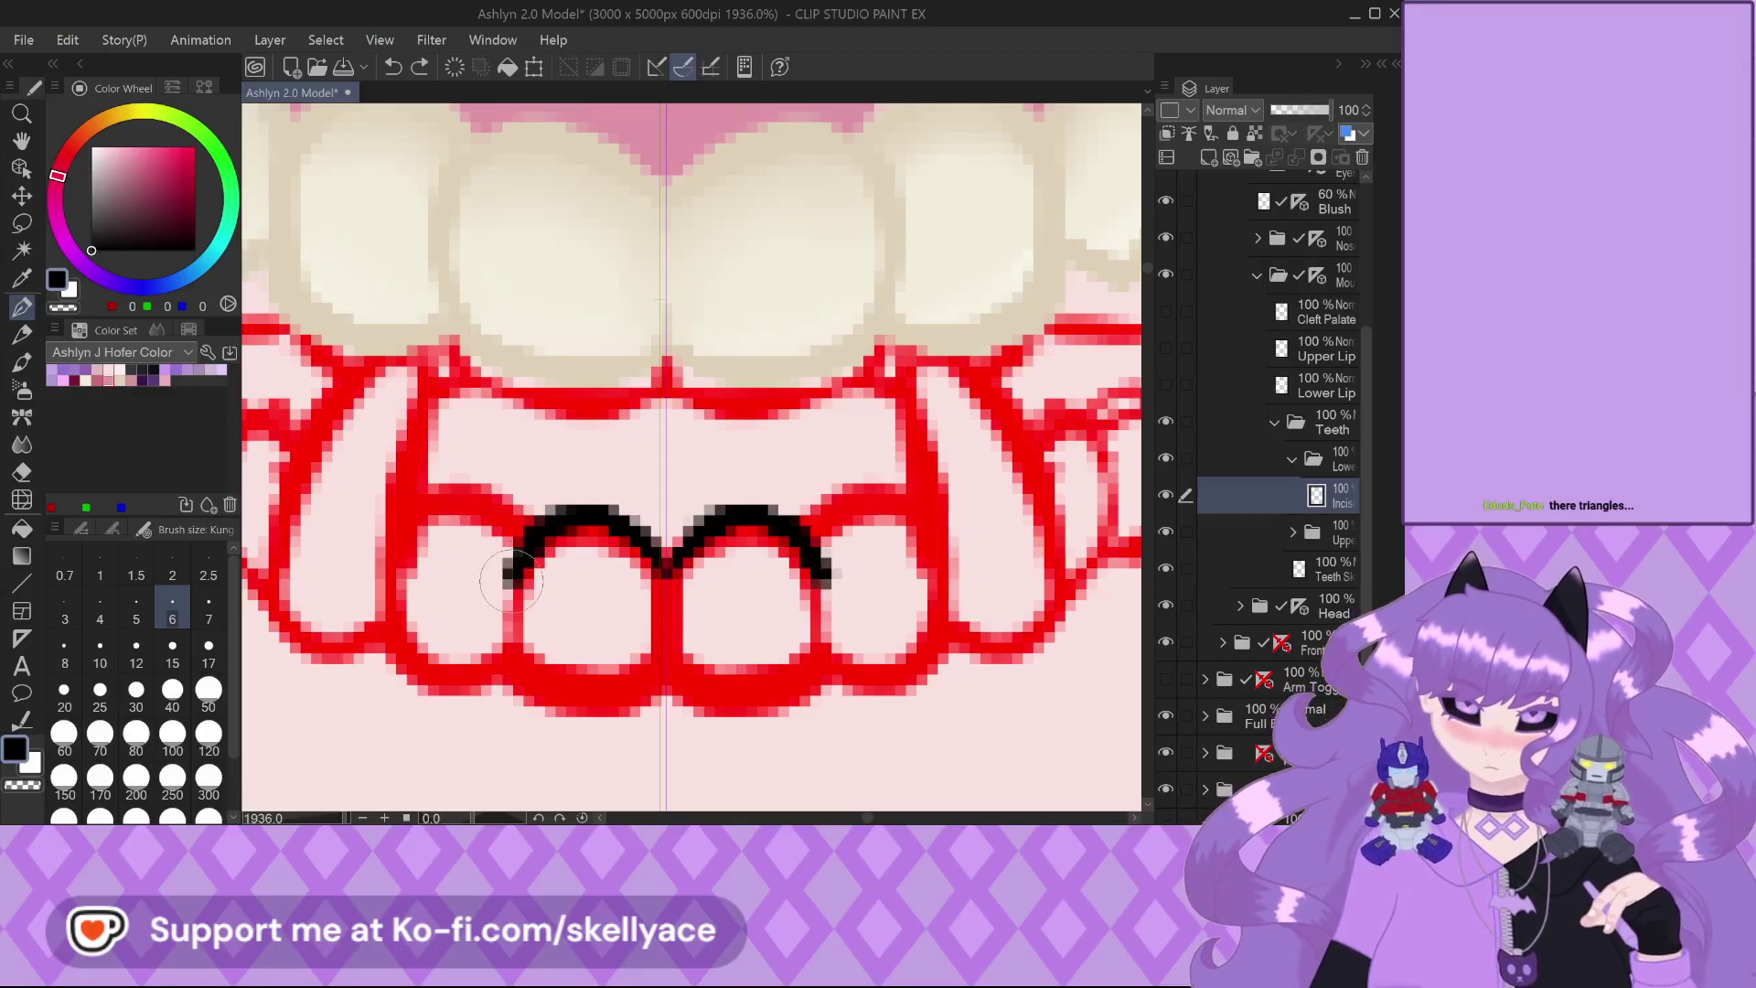
mouse_move(523, 548)
left_mouse_down()
mouse_move(503, 645)
mouse_move(528, 692)
mouse_move(818, 685)
left_mouse_up()
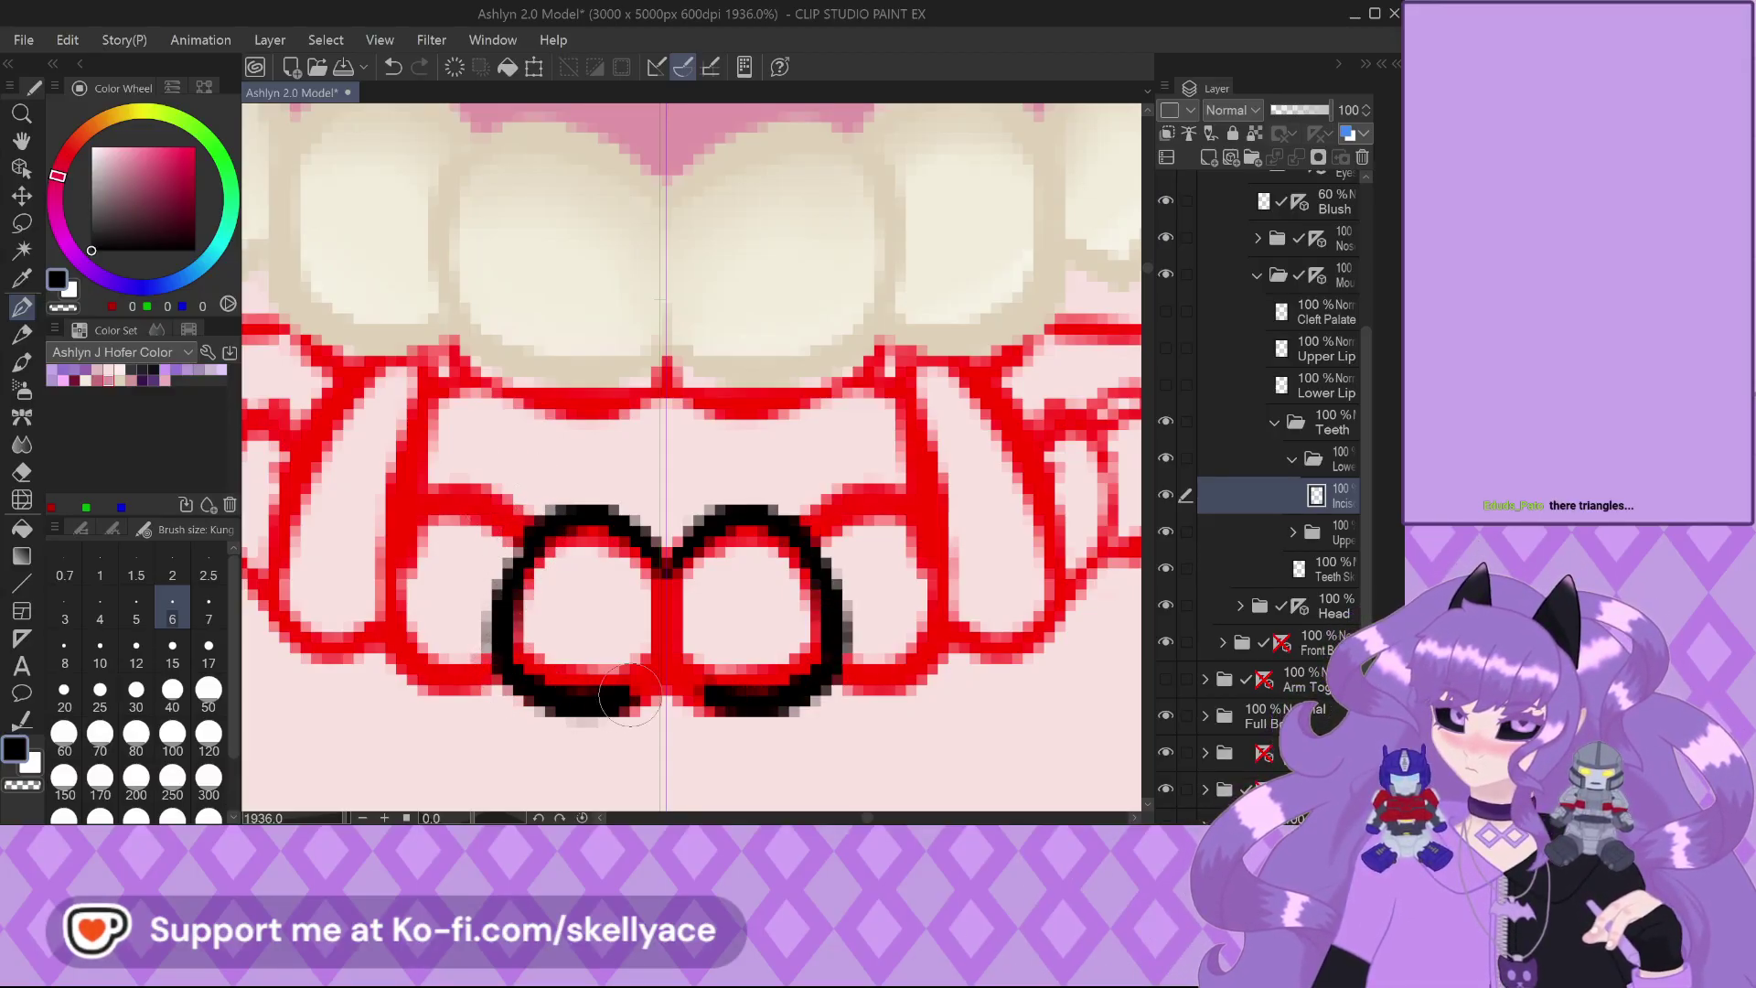
left_click_drag(622, 700, 675, 679)
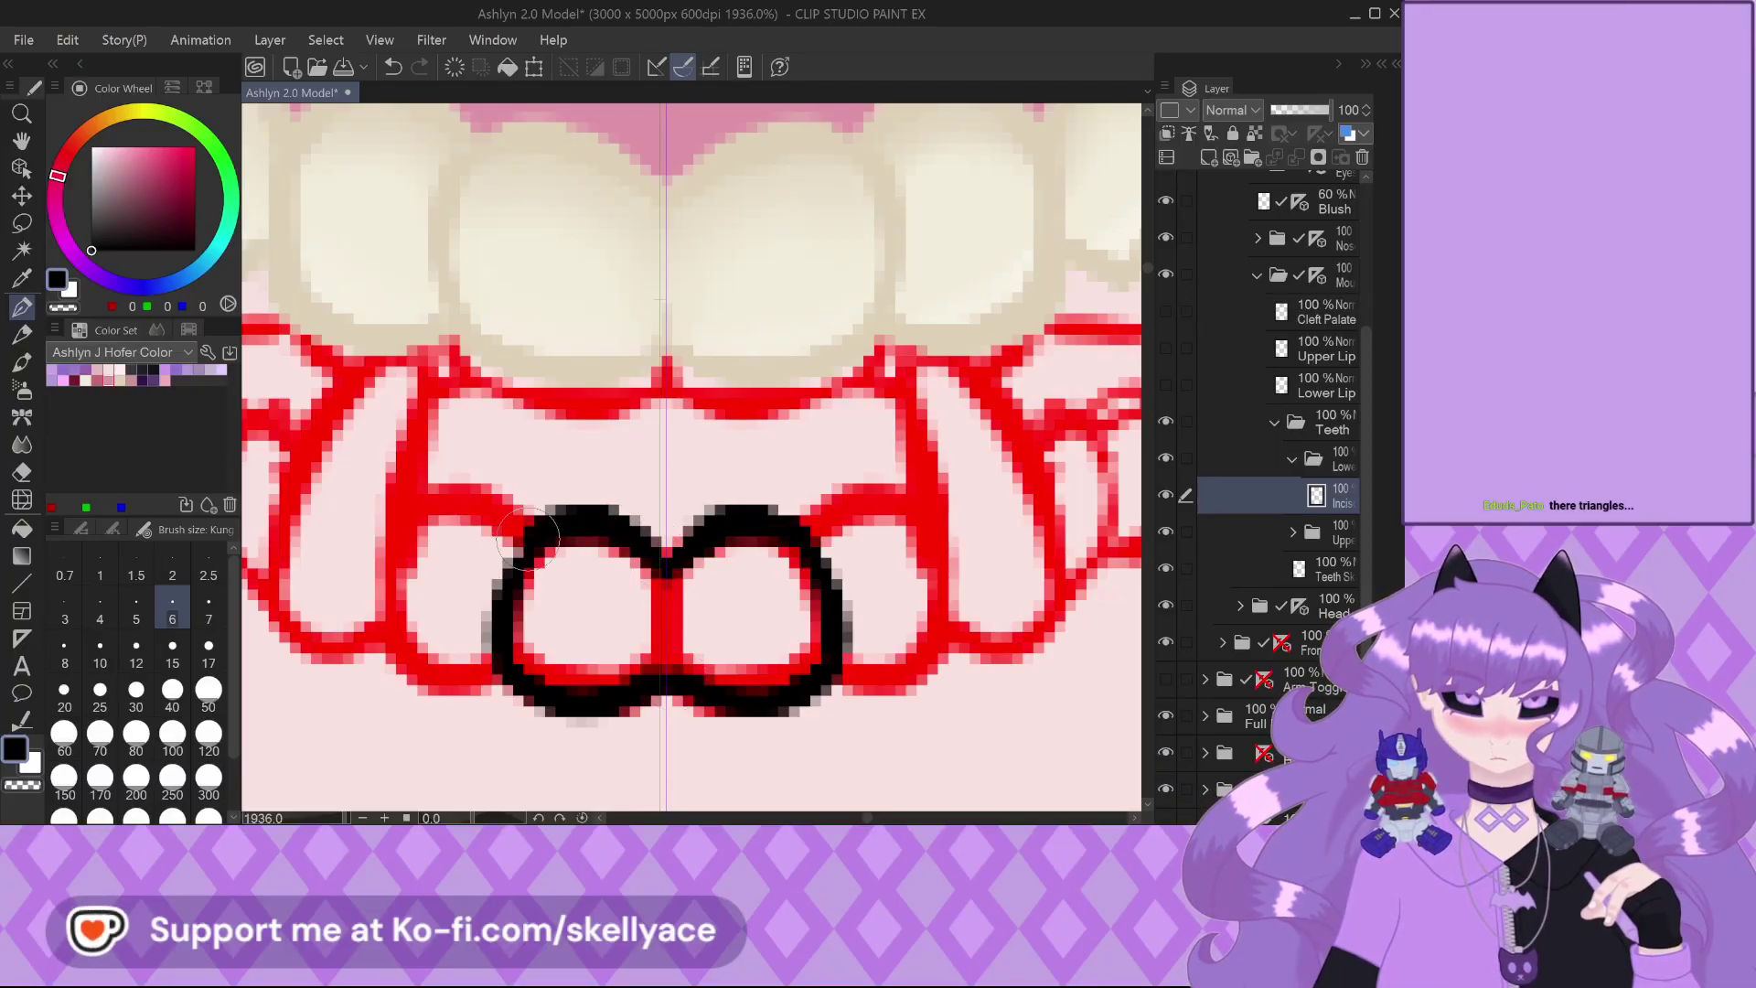
Undo the thickening stroke on the lower central incisors and touch up their top edge with the pen
scroll(586, 521, "up", 3)
key("ctrl+z")
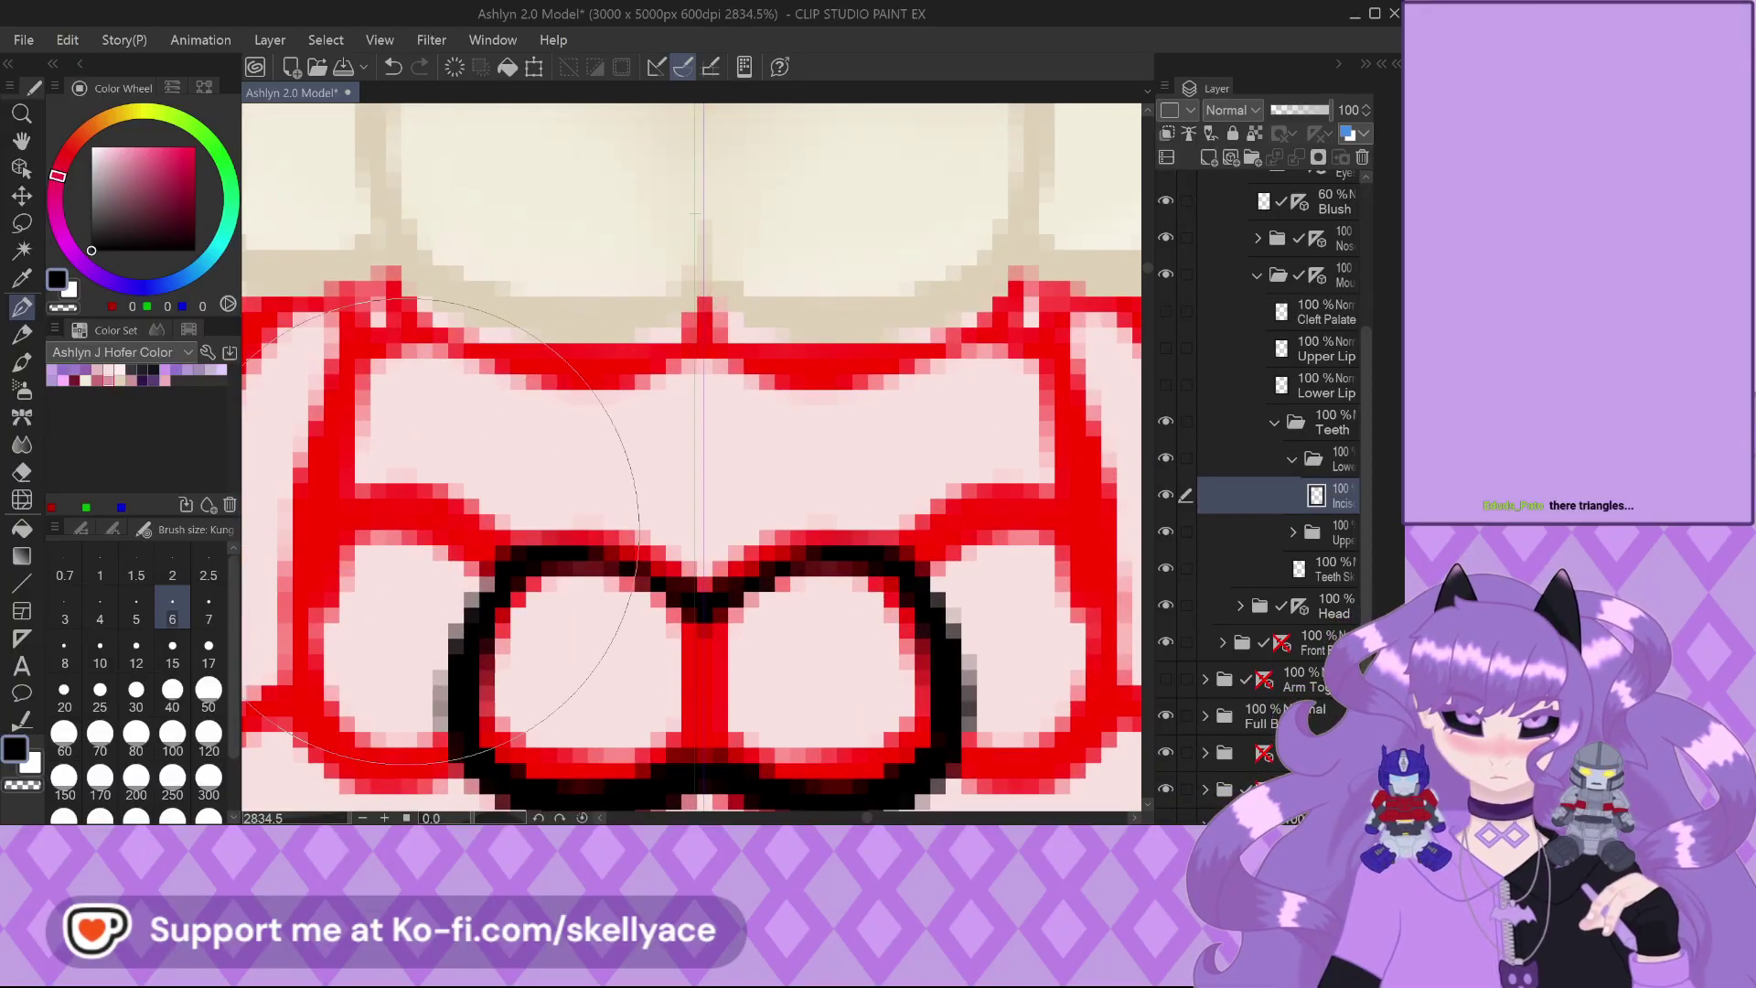
left_click(21, 472)
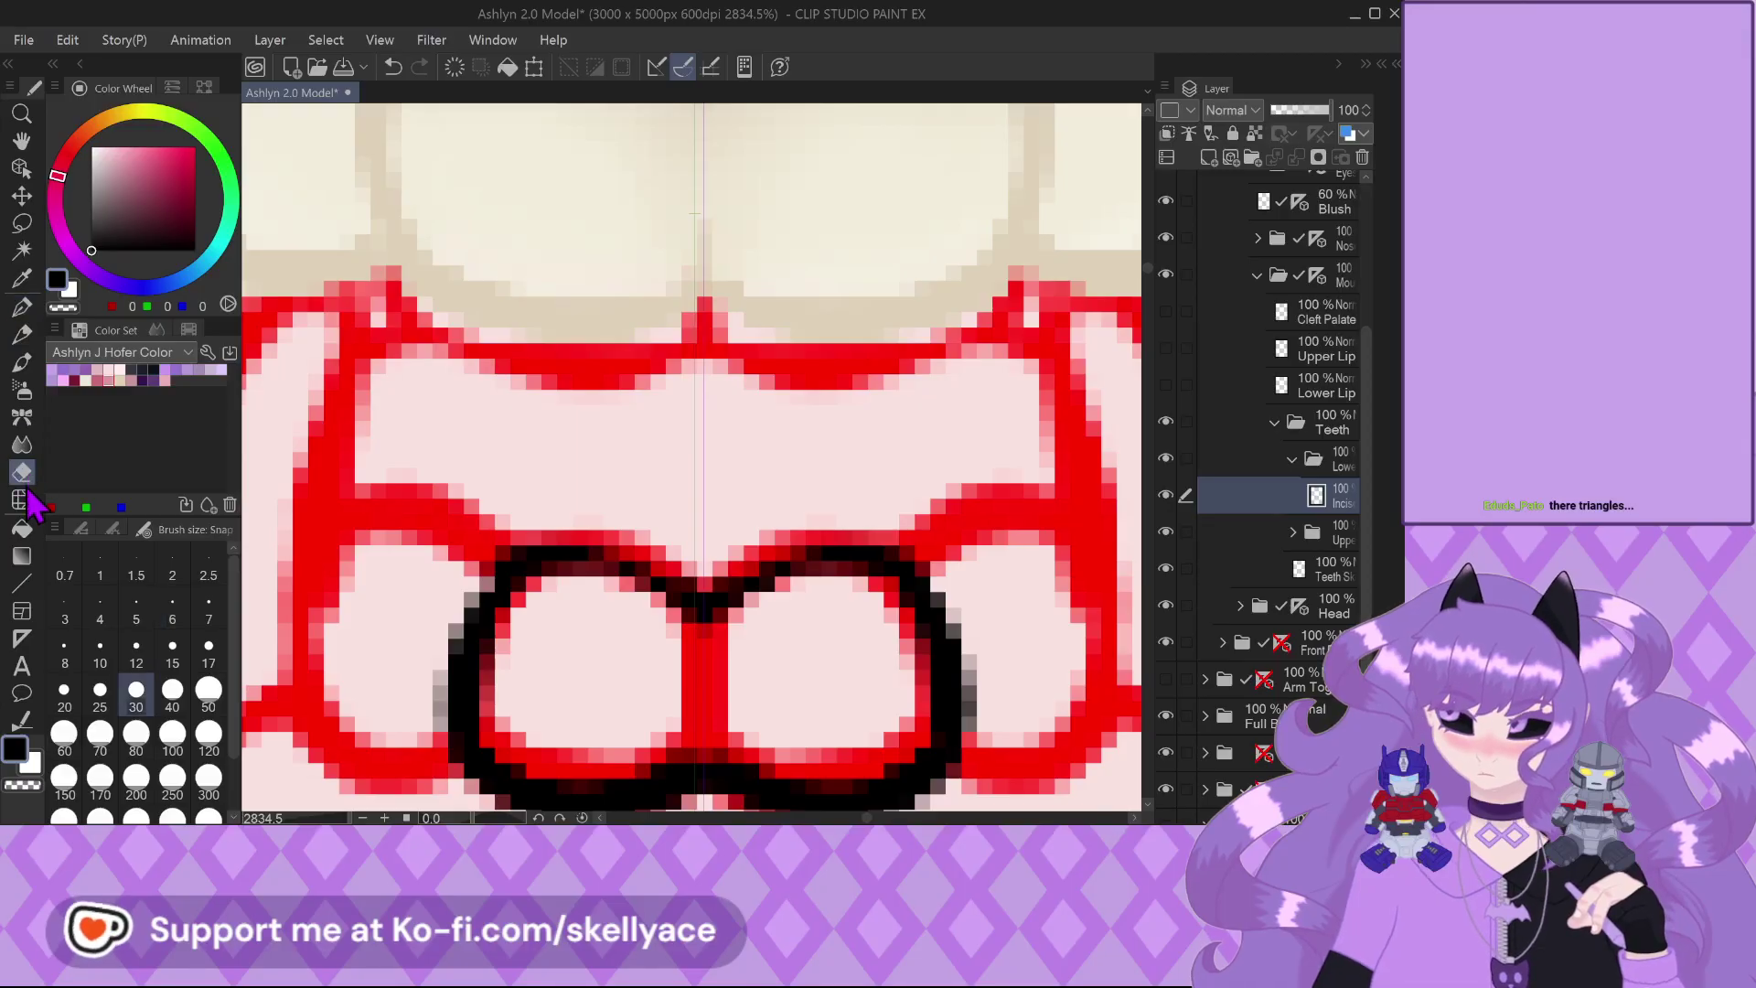
left_click(22, 308)
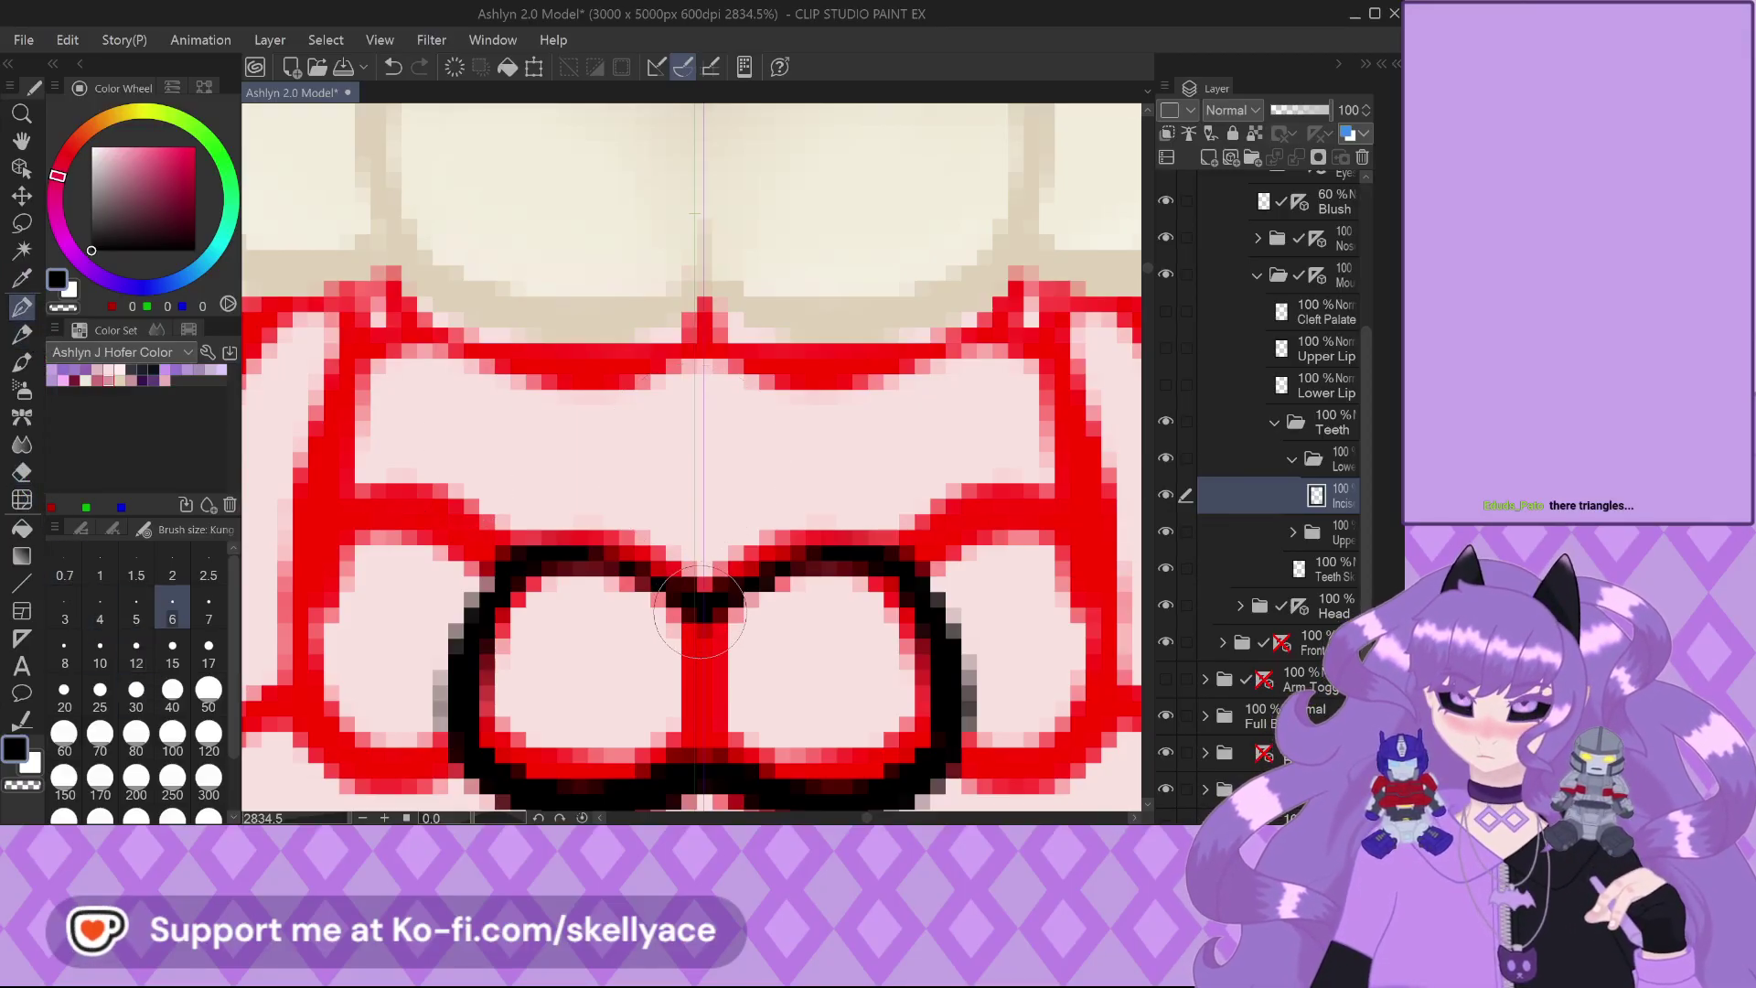
left_click_drag(463, 482, 580, 509)
scroll(585, 512, "down", 2)
scroll(600, 513, "down", 3)
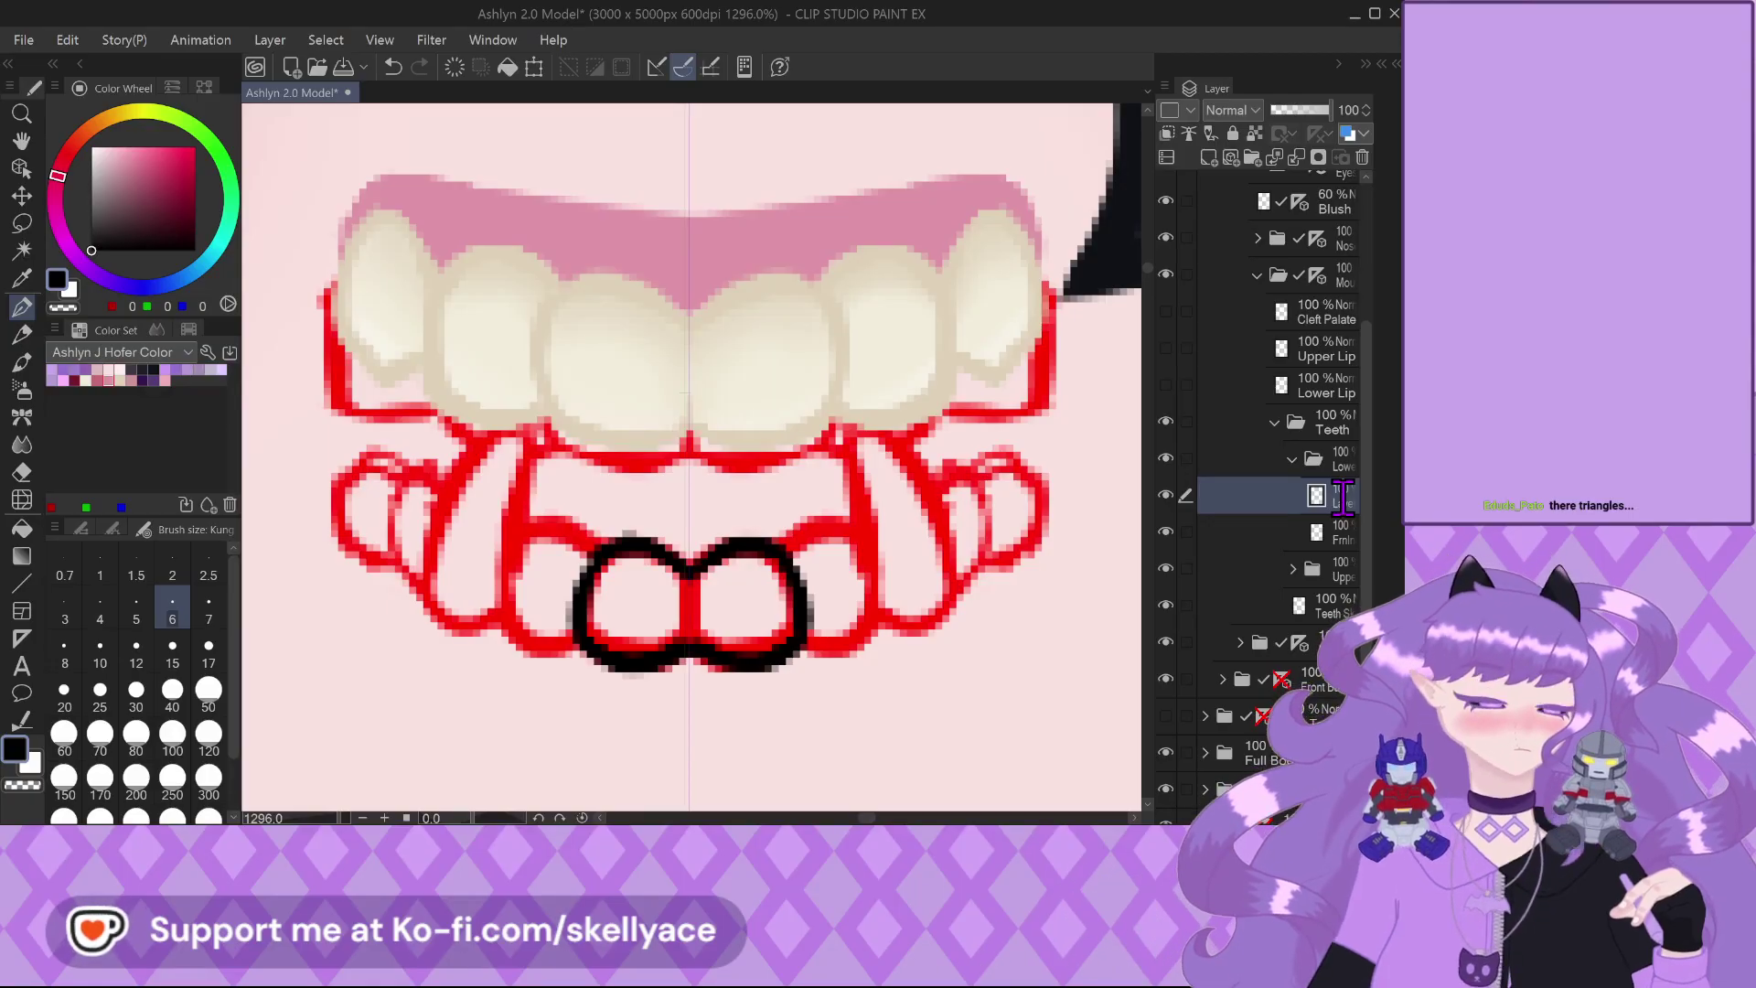
scroll(603, 558, "up", 2)
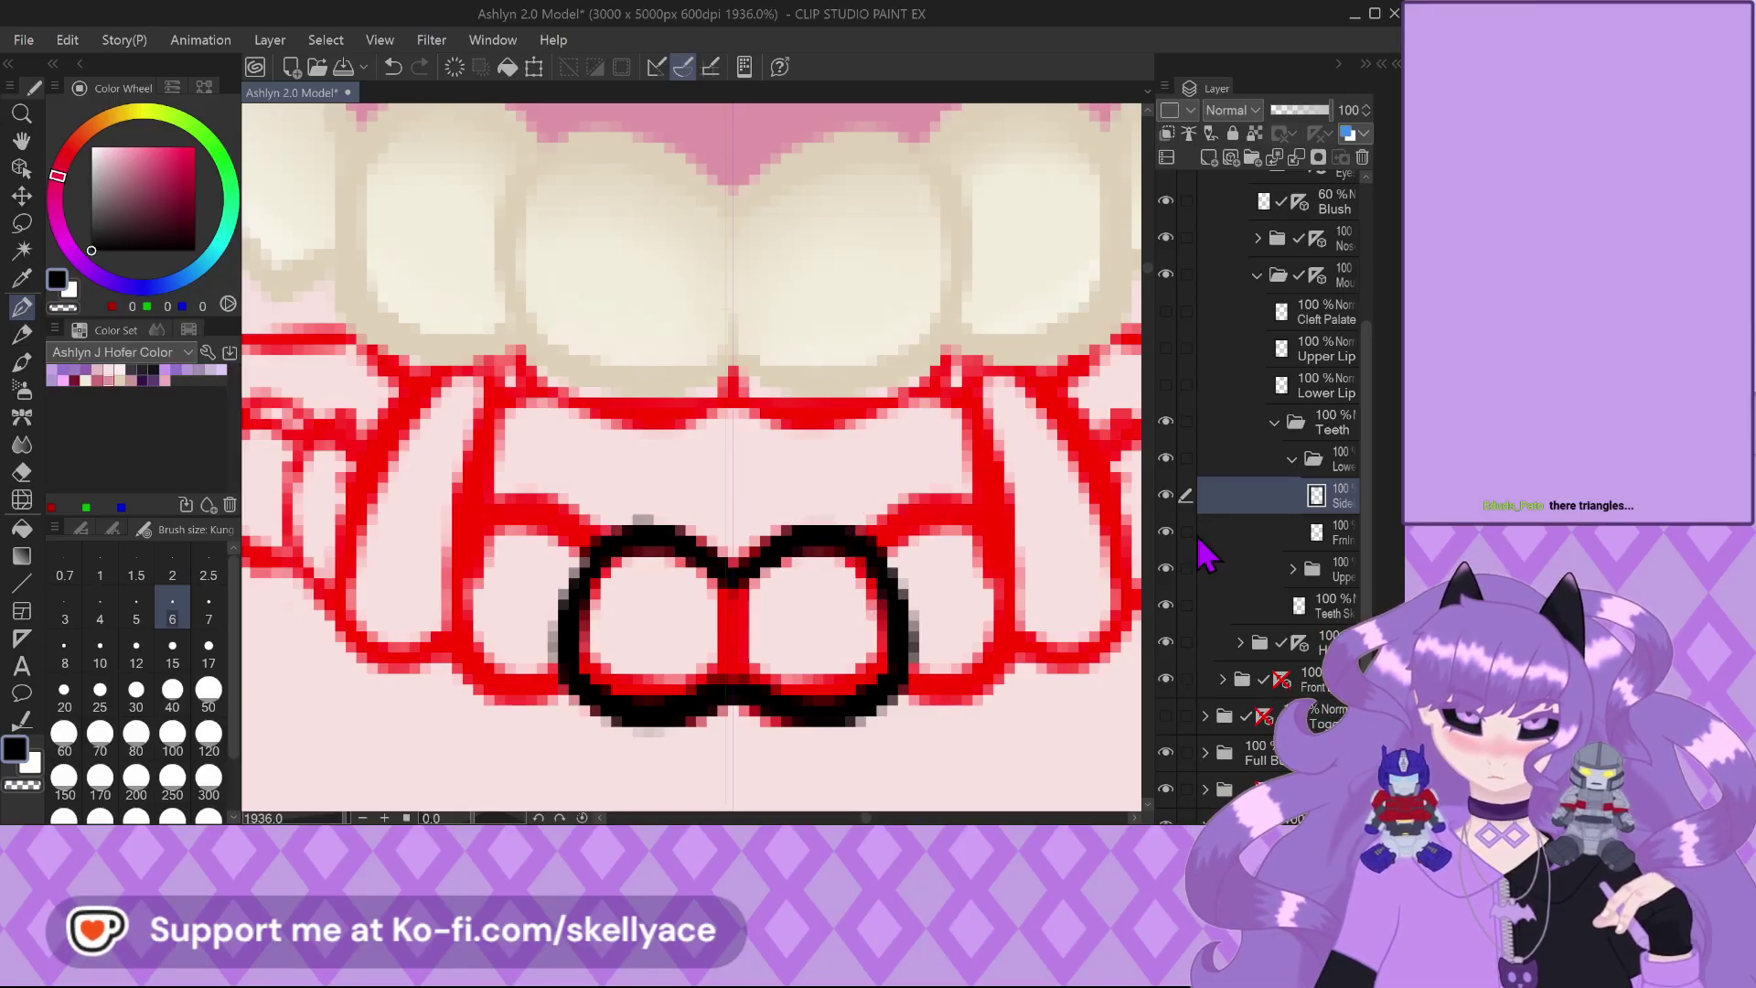
On the lower front teeth layer, redraw the tops of the two central incisors as flatter edges dipping at the centre line
left_click(1333, 537)
mouse_move(754, 567)
left_mouse_down()
mouse_move(805, 526)
mouse_move(891, 498)
left_mouse_up()
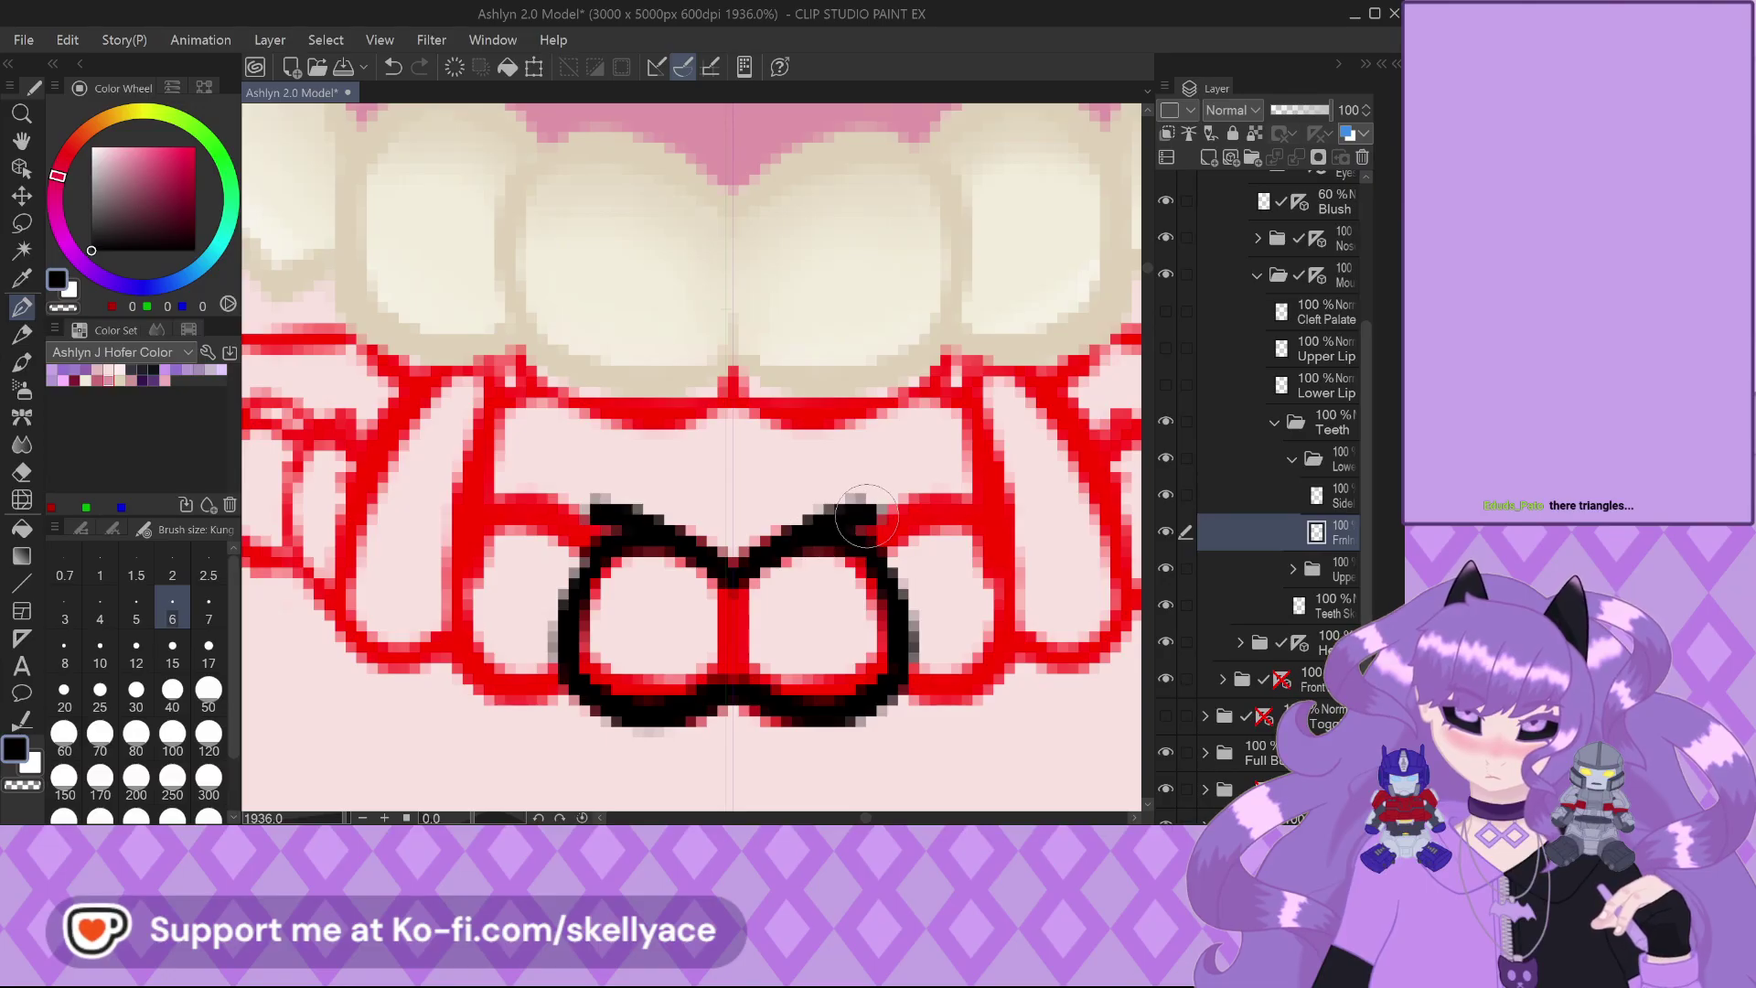
left_click_drag(585, 530, 595, 585)
left_click_drag(859, 599, 915, 654)
scroll(813, 549, "down", 2)
scroll(814, 548, "up", 2)
key("ctrl+z")
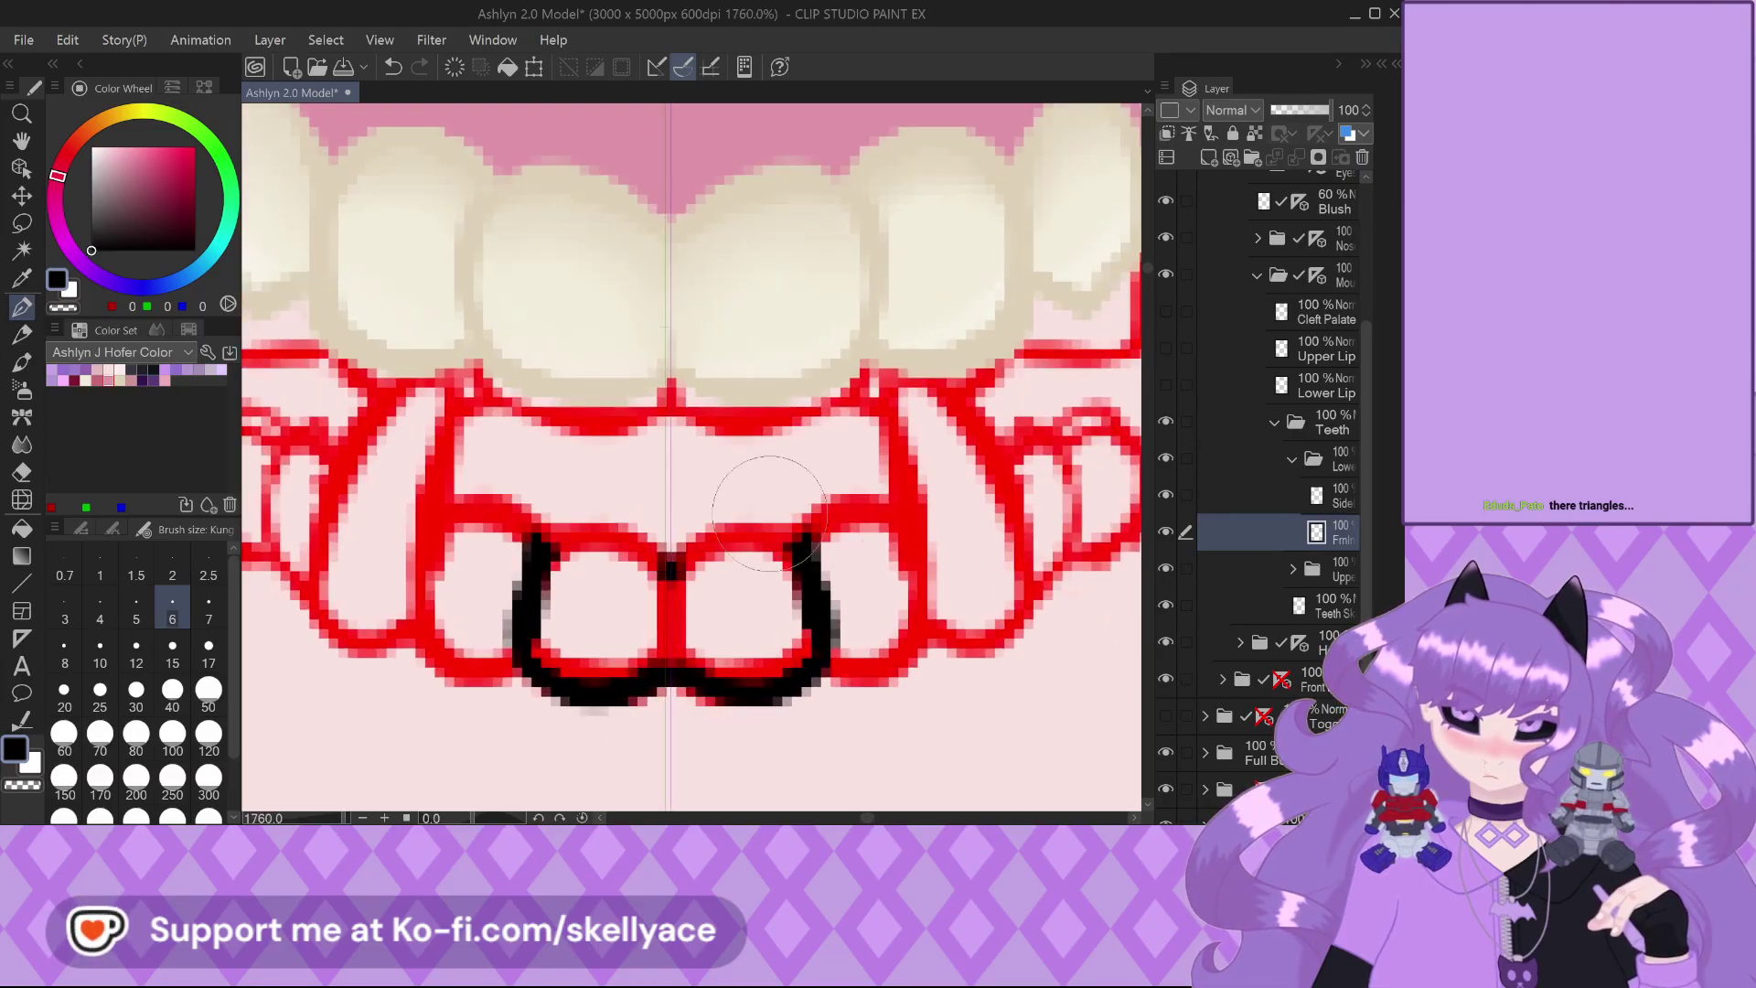
scroll(596, 520, "up", 1)
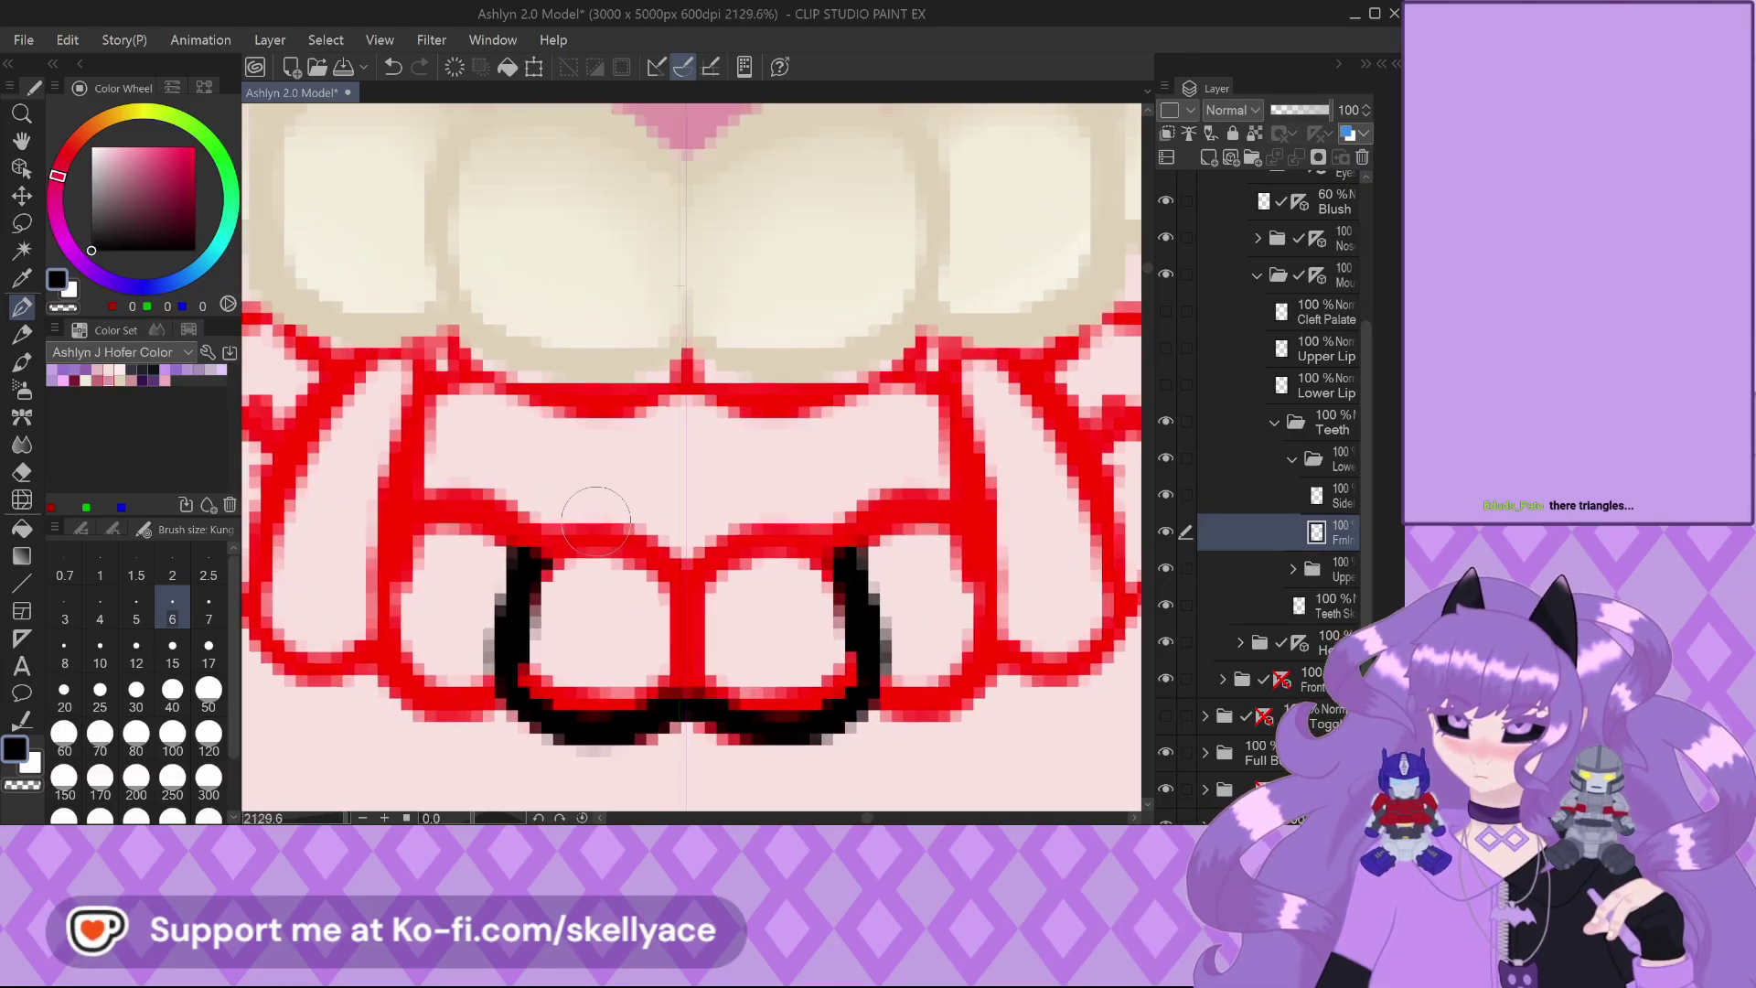
mouse_move(693, 567)
left_mouse_down()
mouse_move(837, 521)
mouse_move(837, 537)
mouse_move(649, 557)
mouse_move(688, 567)
mouse_move(772, 538)
left_mouse_up()
scroll(722, 489, "down", 4)
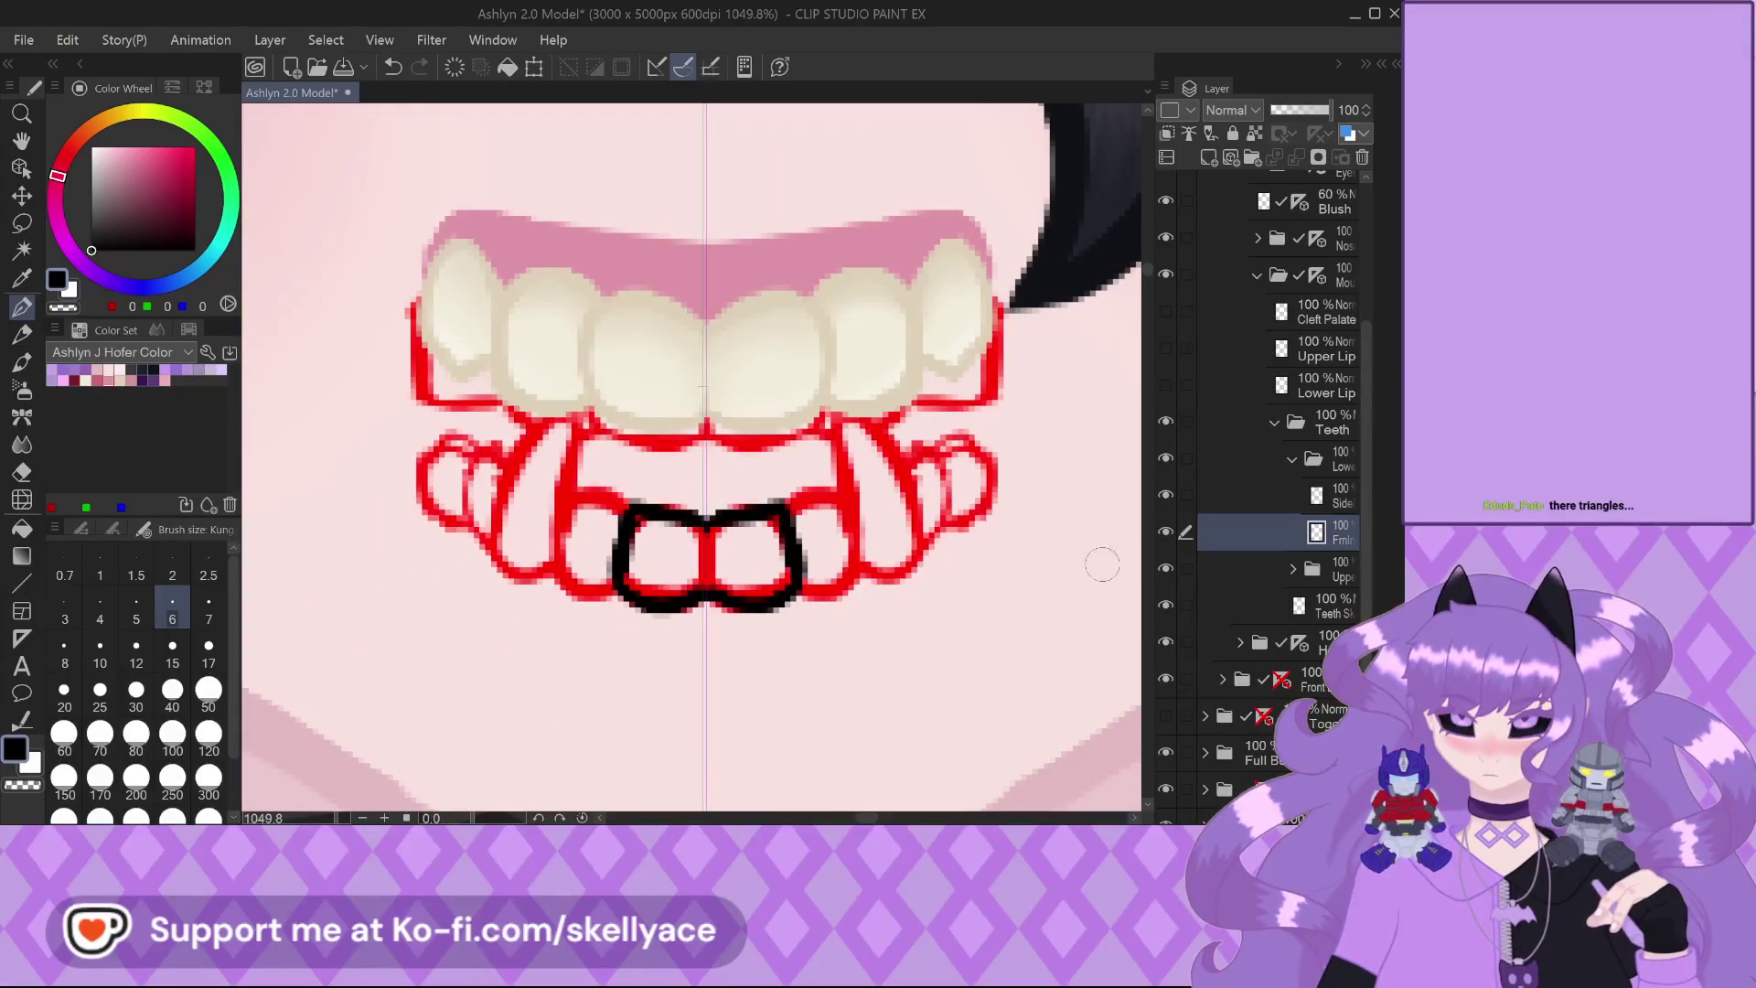
On the lower side teeth layer, ink the top, outer and bottom edges of the two lateral incisors in black over the red sketch
left_click(1323, 495)
scroll(750, 507, "up", 3)
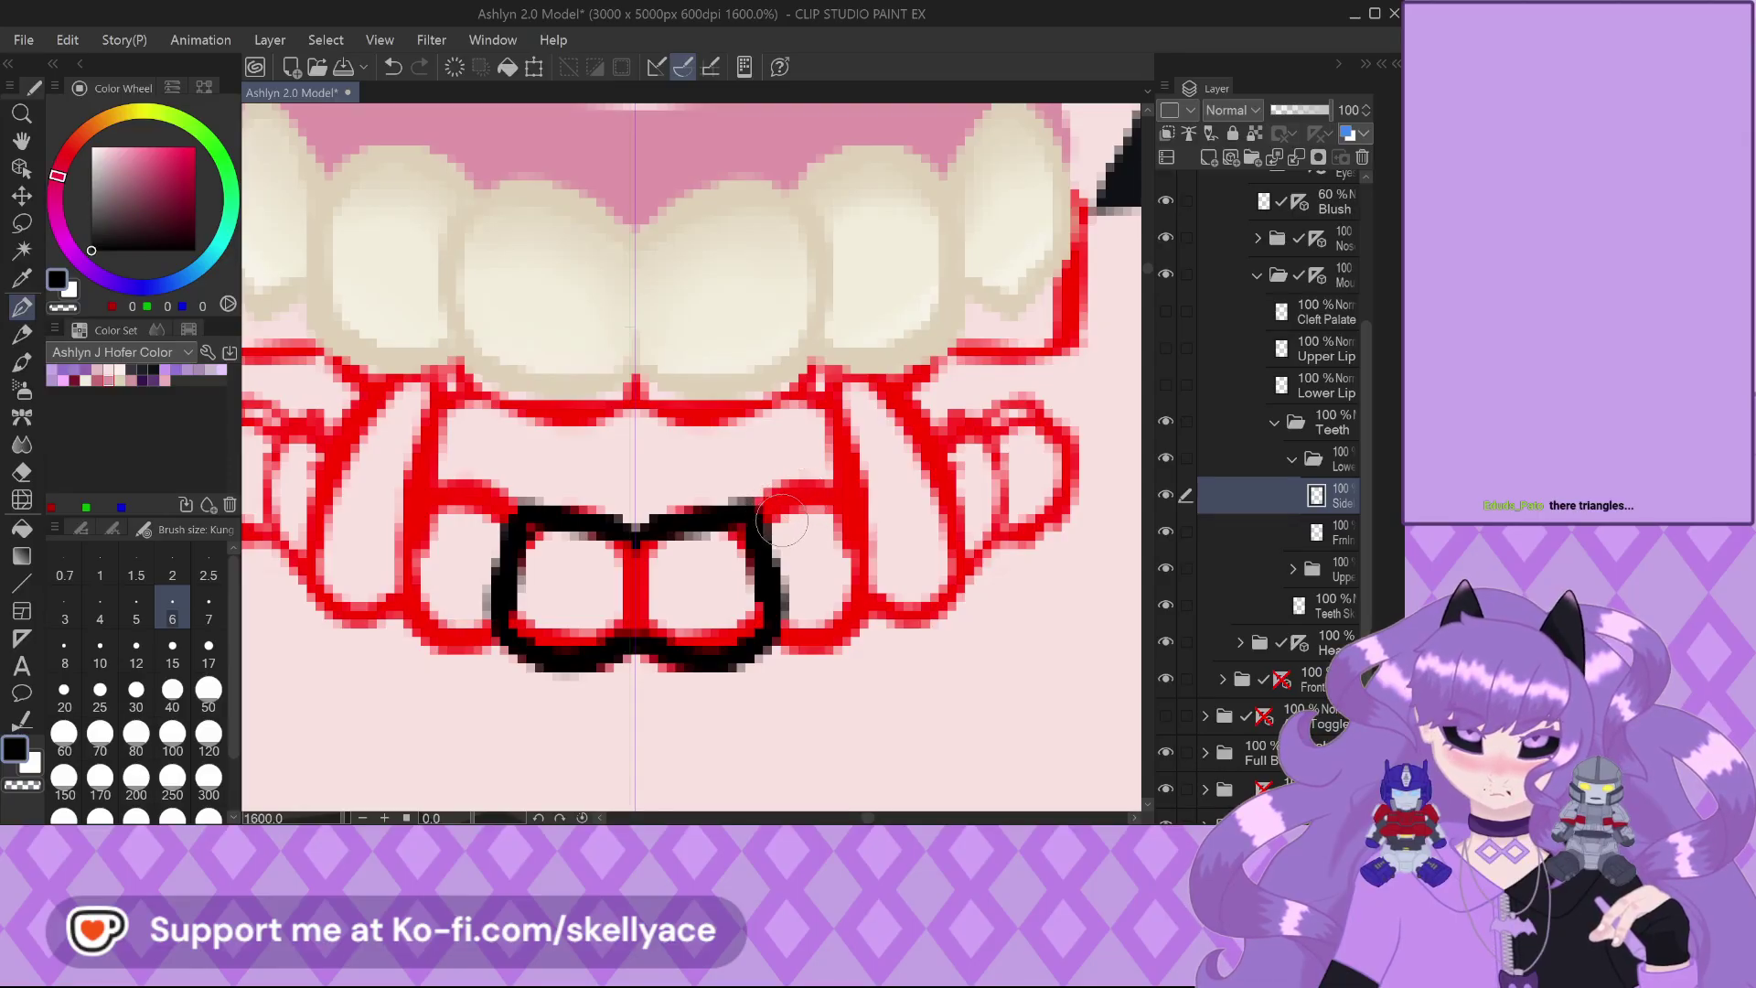
left_click_drag(788, 508, 849, 494)
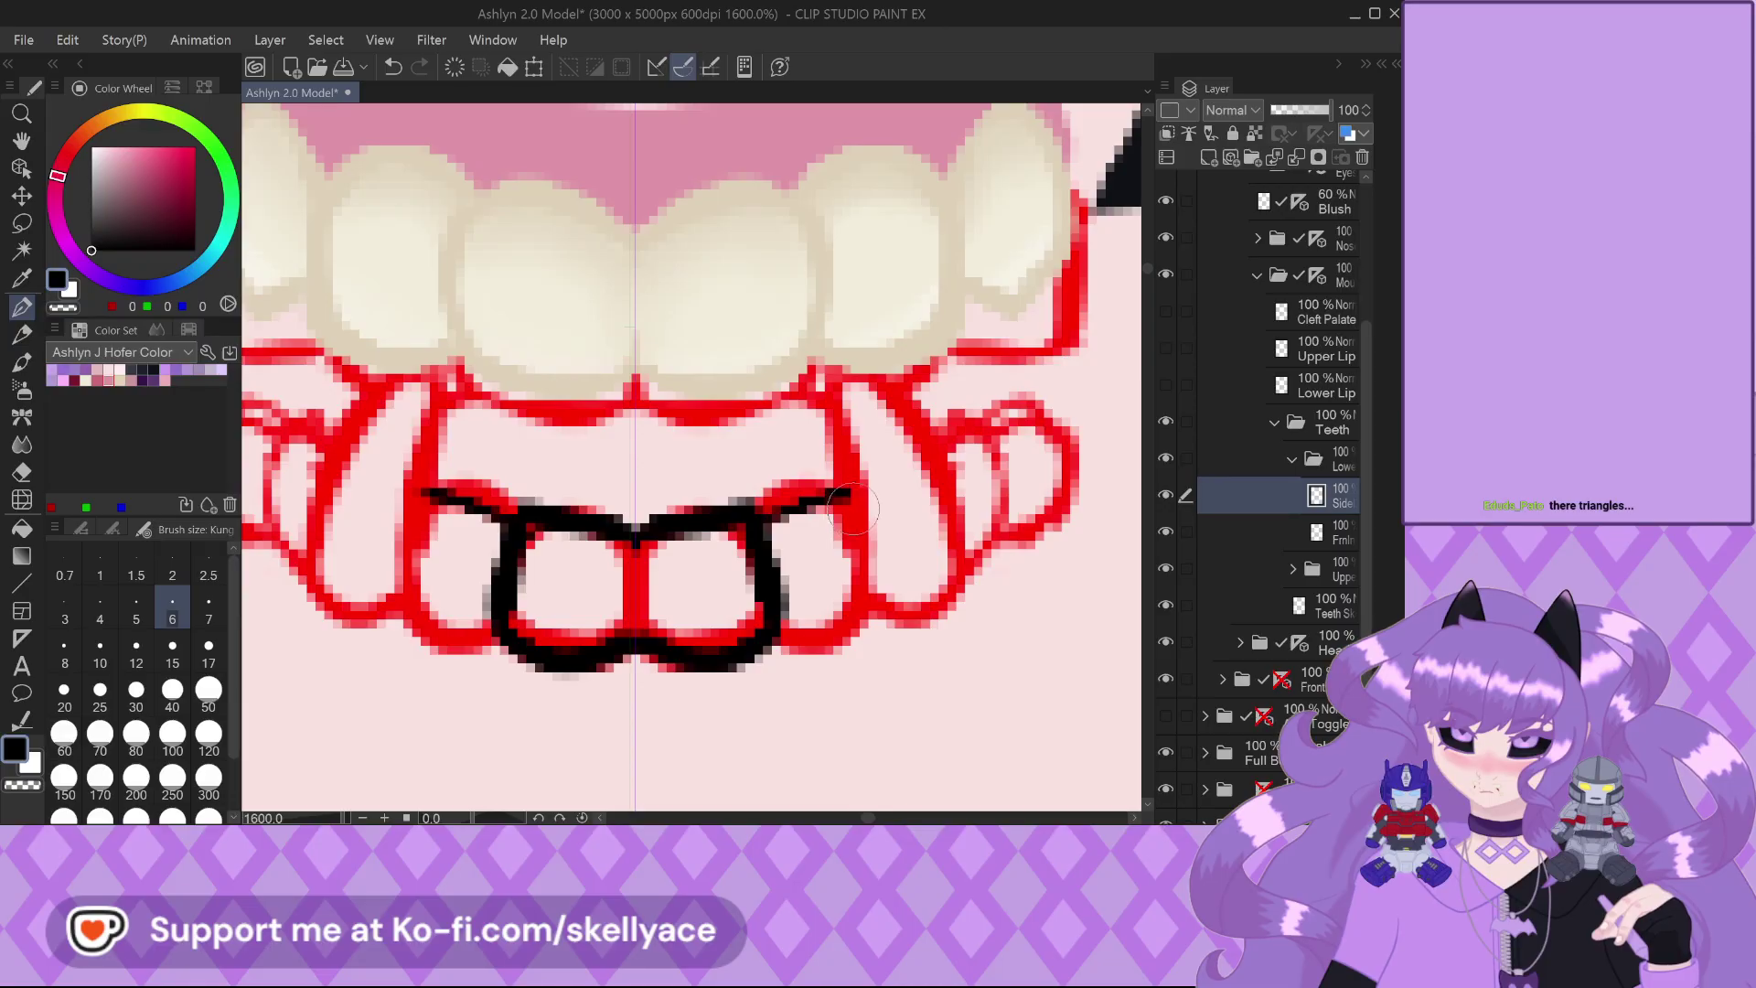
mouse_move(849, 494)
left_mouse_down()
mouse_move(848, 624)
mouse_move(833, 656)
mouse_move(780, 631)
left_mouse_up()
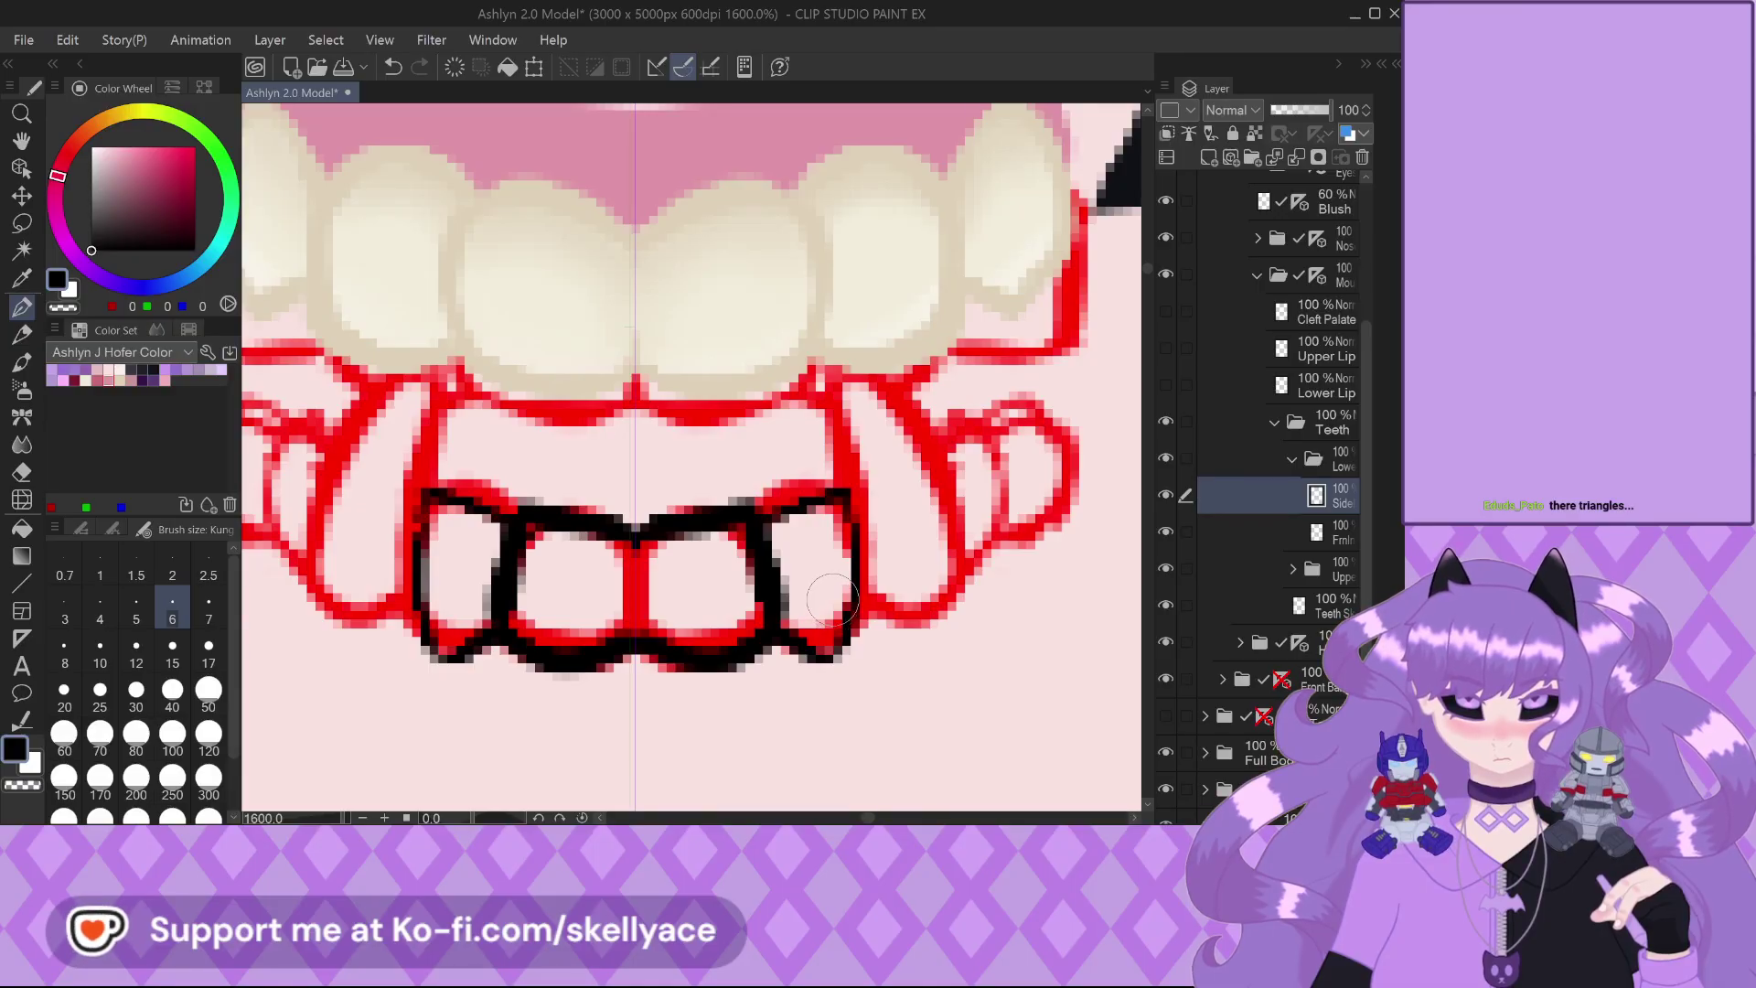
Hide the front teeth layer and ink the inner sides of the two lower lateral incisors to close their outlines
key("ctrl+z")
key("ctrl+z")
key("ctrl+z")
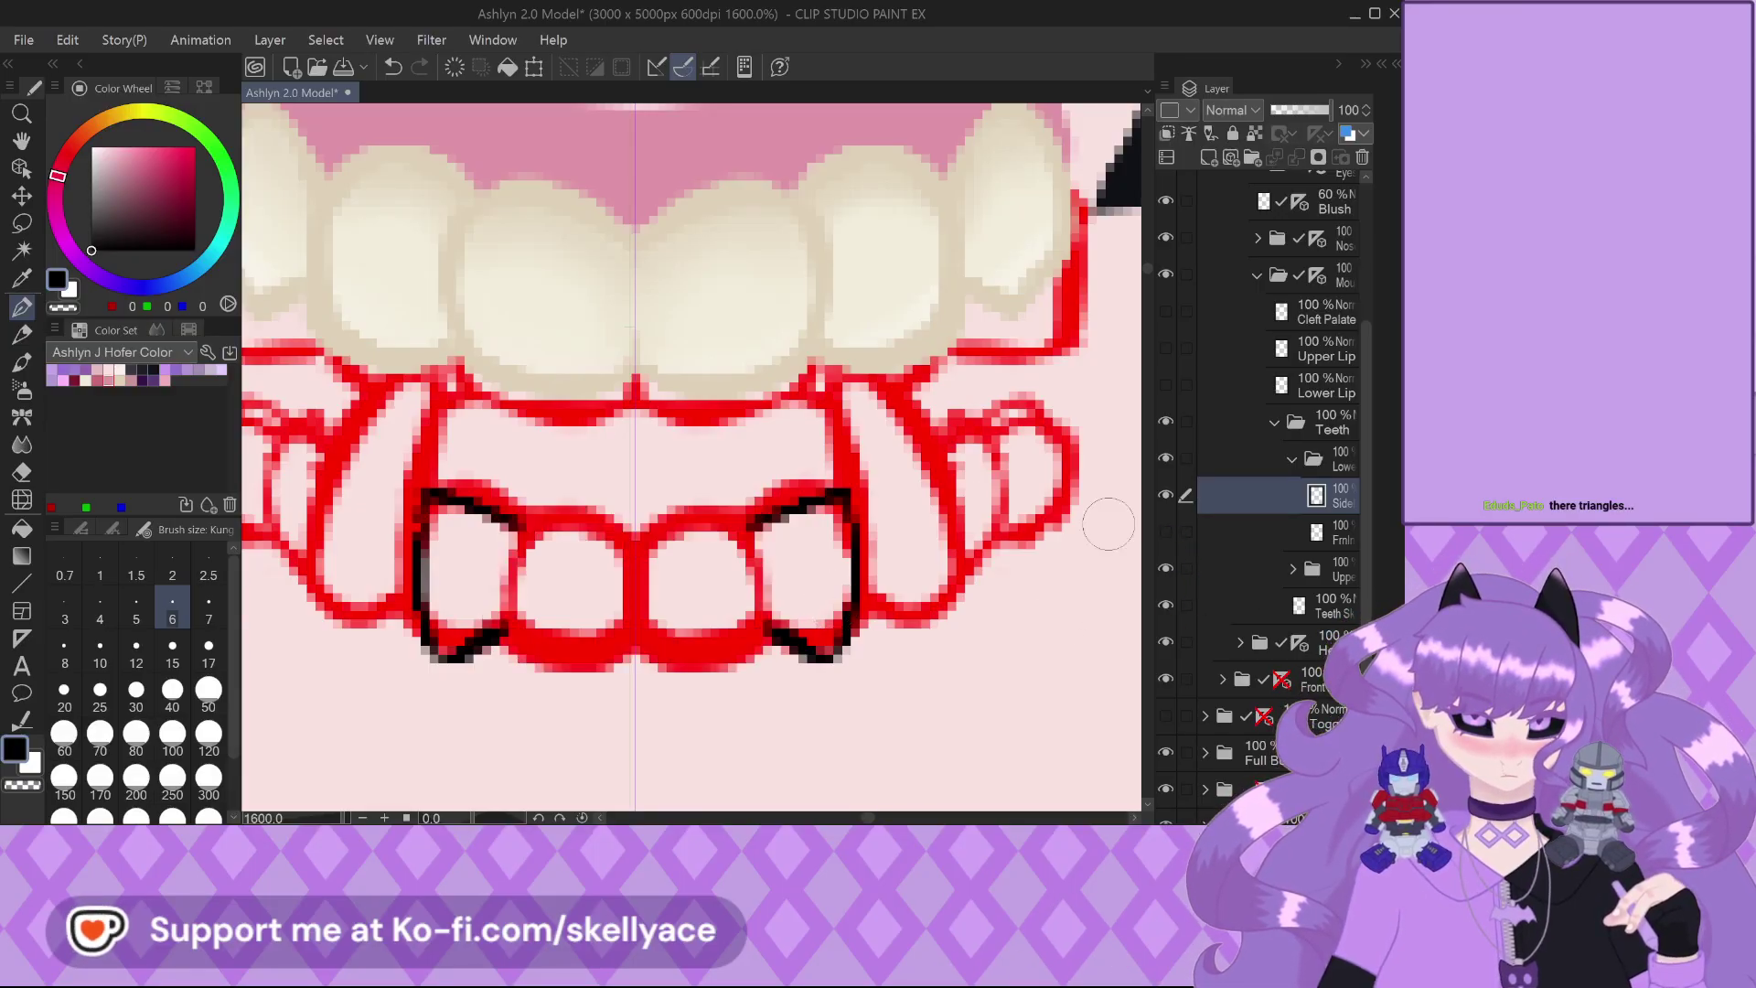
scroll(754, 538, "up", 1)
scroll(754, 538, "up", 1)
mouse_move(748, 529)
left_mouse_down()
mouse_move(870, 482)
mouse_move(867, 665)
left_mouse_up()
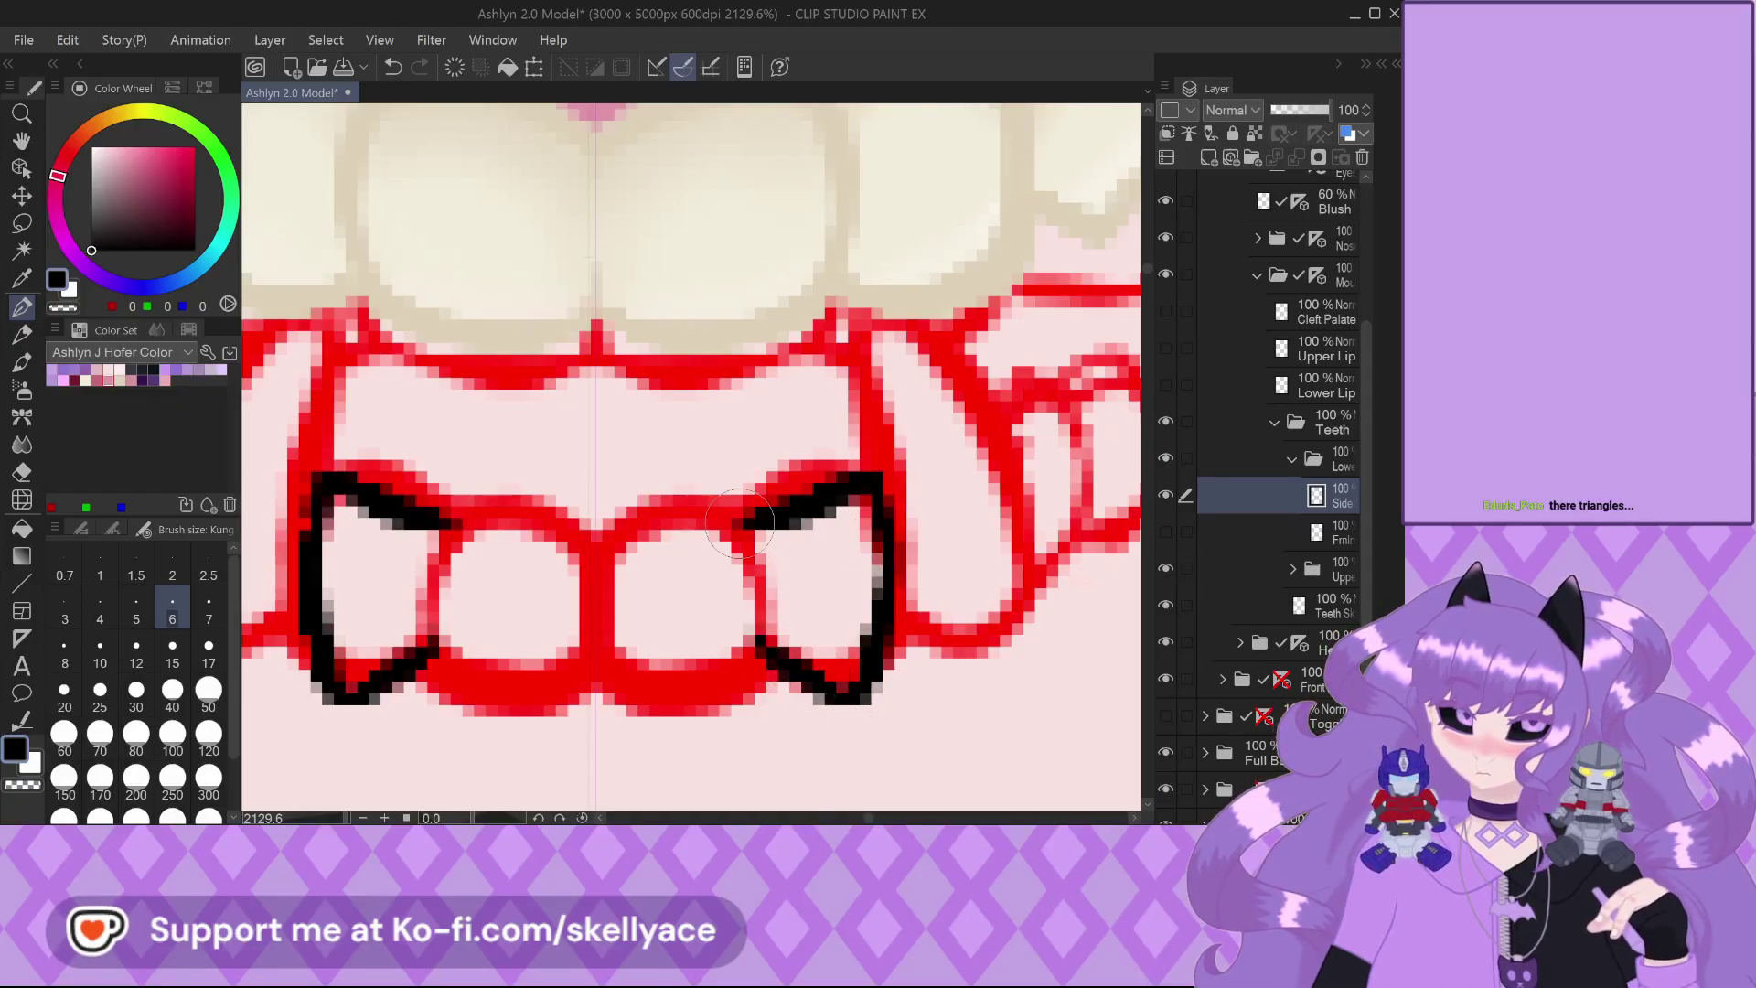
mouse_move(743, 512)
left_mouse_down()
mouse_move(740, 629)
mouse_move(776, 665)
left_mouse_up()
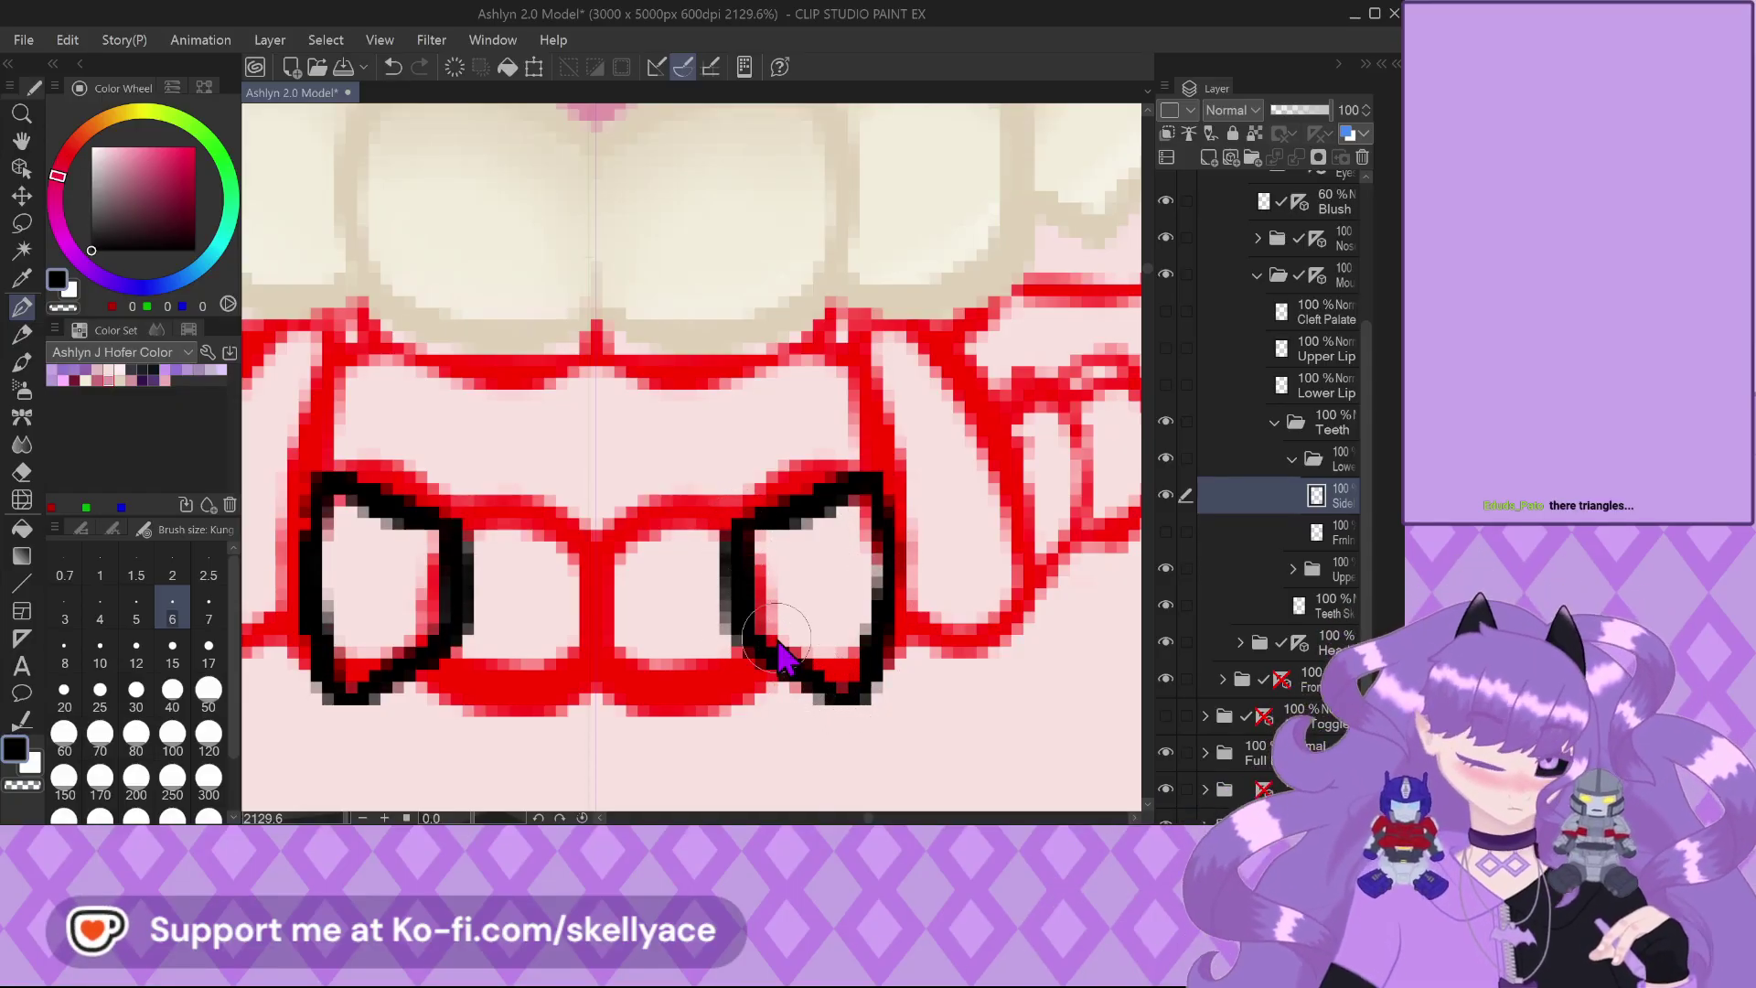
key("ctrl+z")
left_click_drag(743, 526, 811, 695)
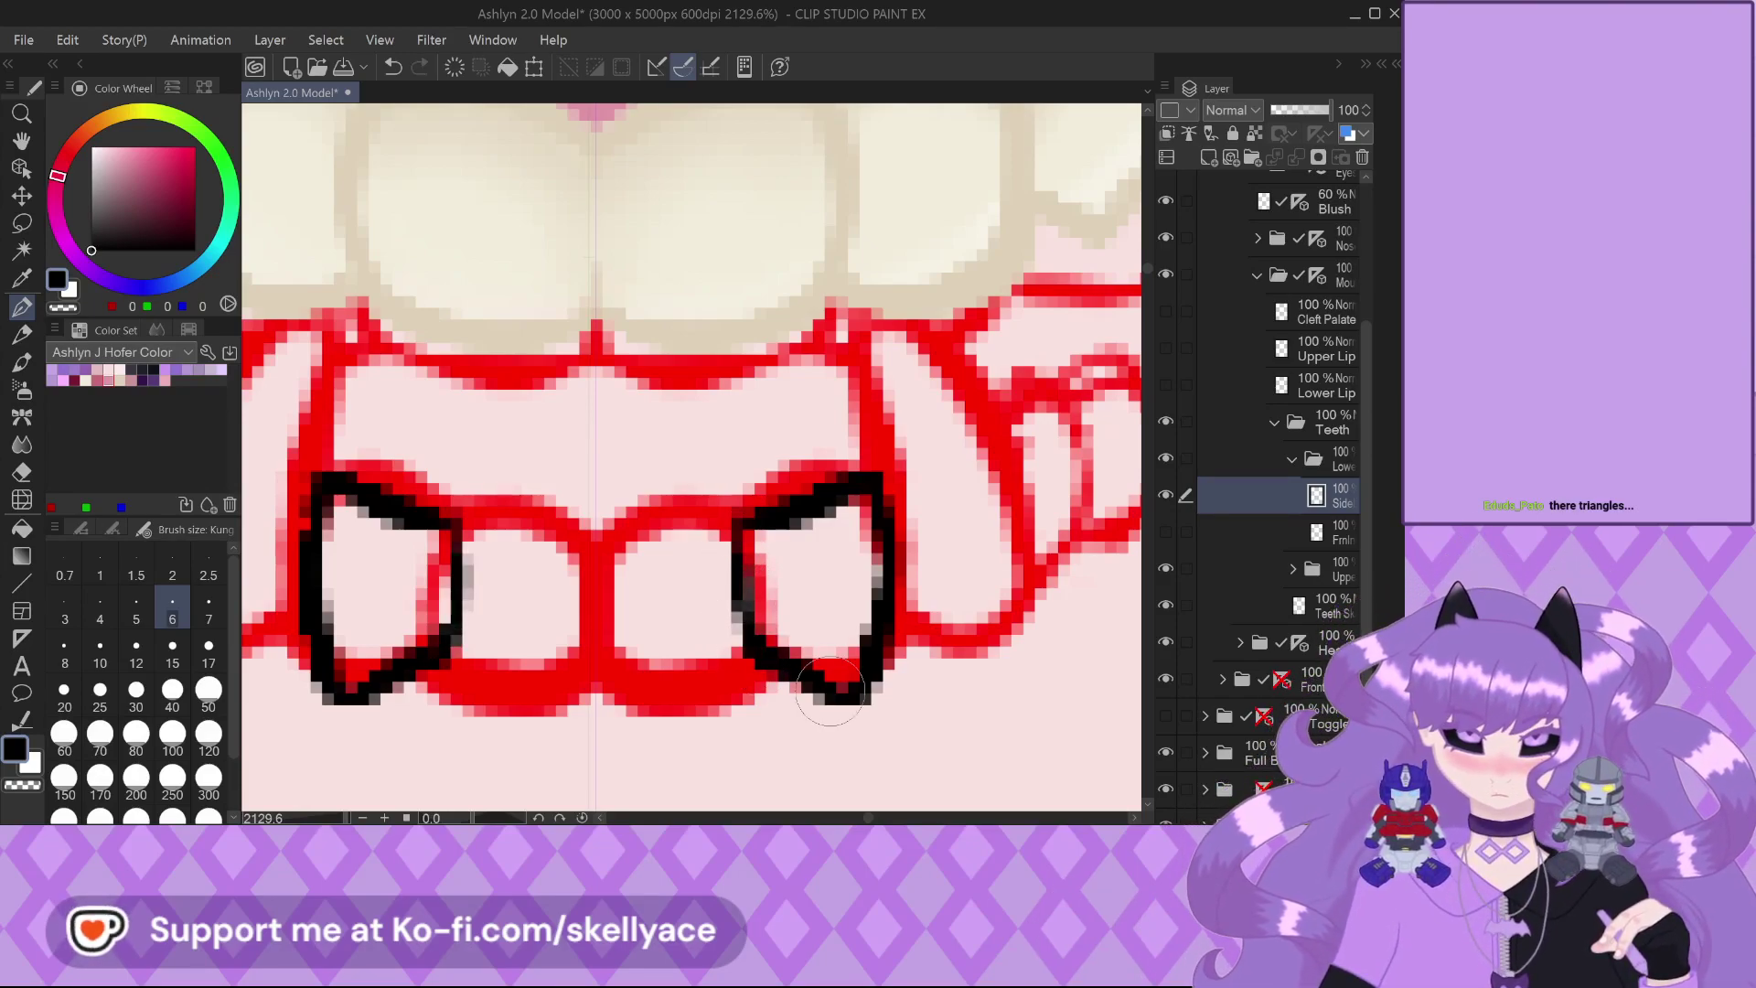
Add a layer above the lower side teeth layer and name it for the canines
scroll(809, 631, "down", 2)
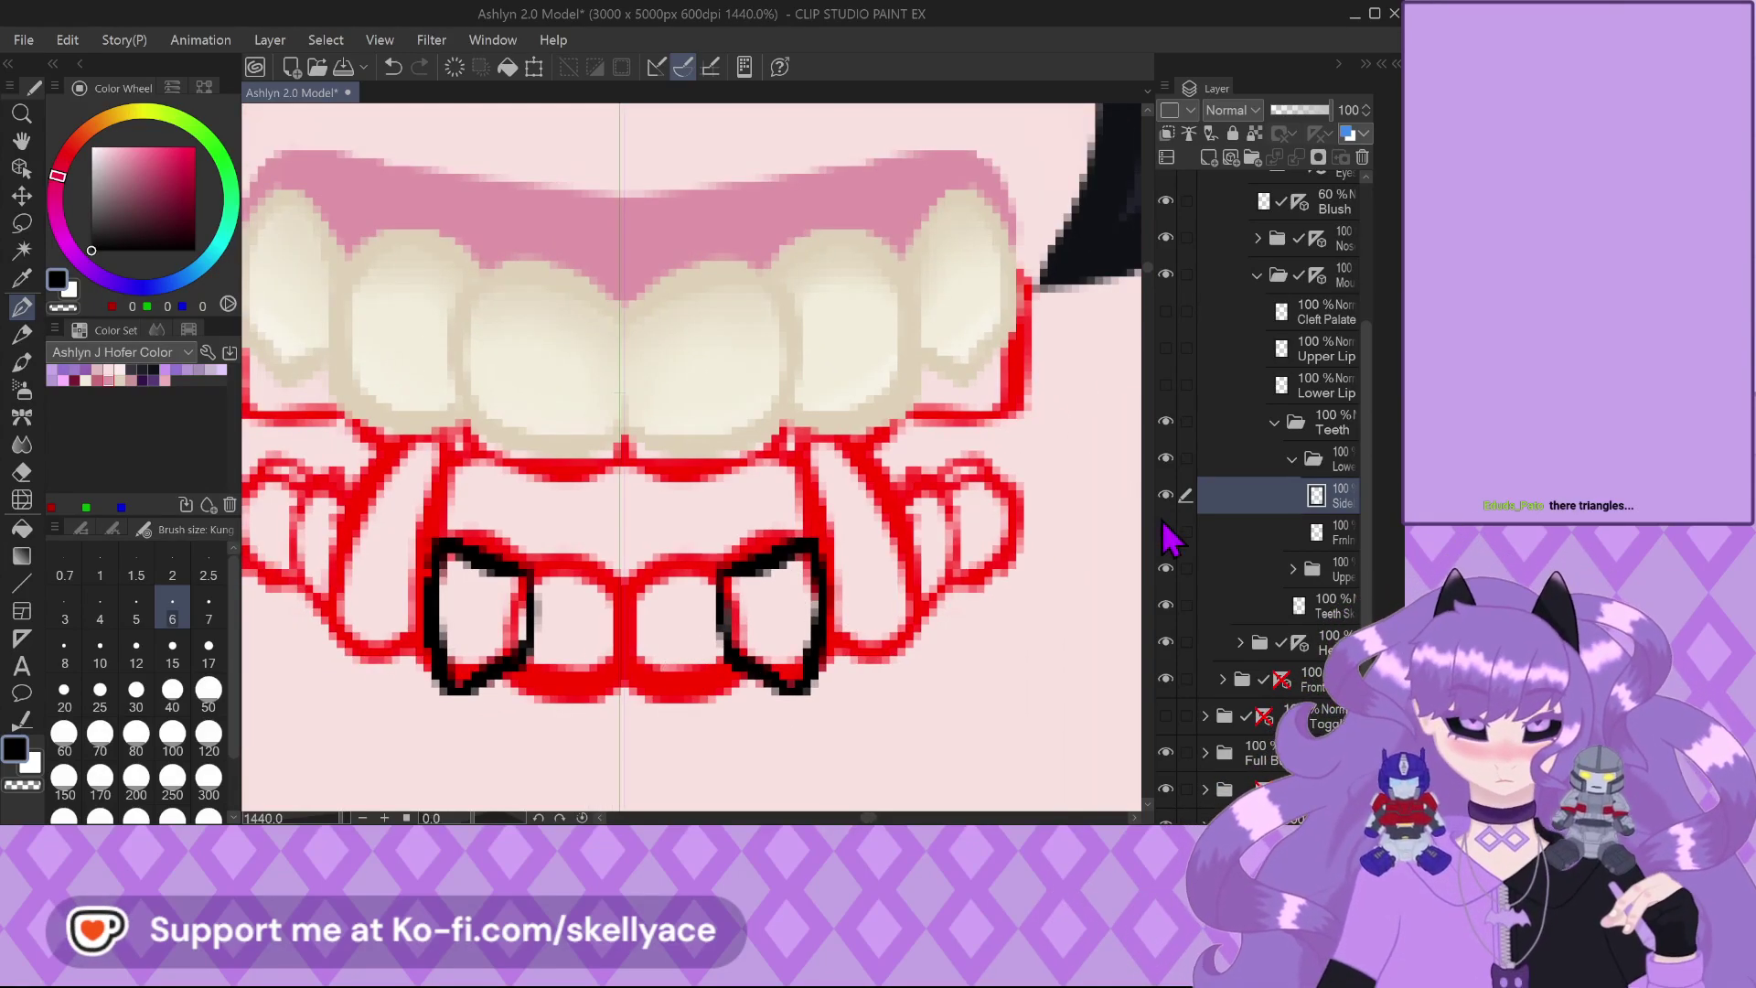
left_click(1208, 157)
double_click(1344, 502)
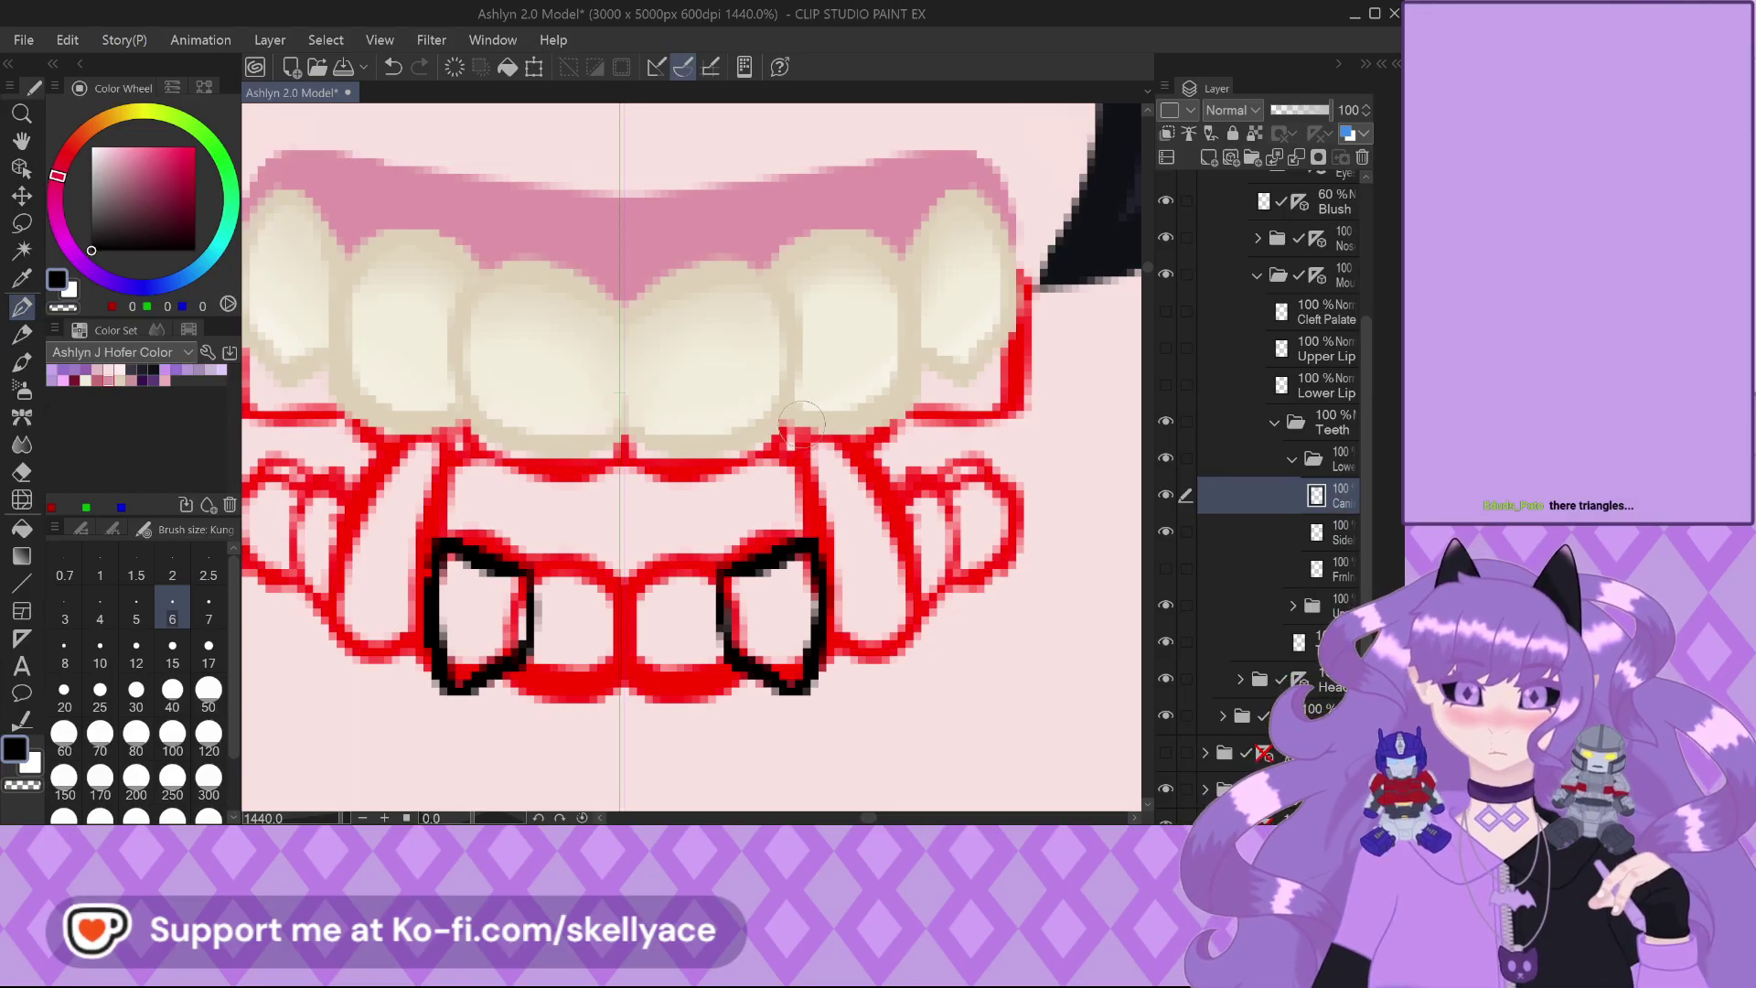
left_click_drag(802, 419, 817, 553)
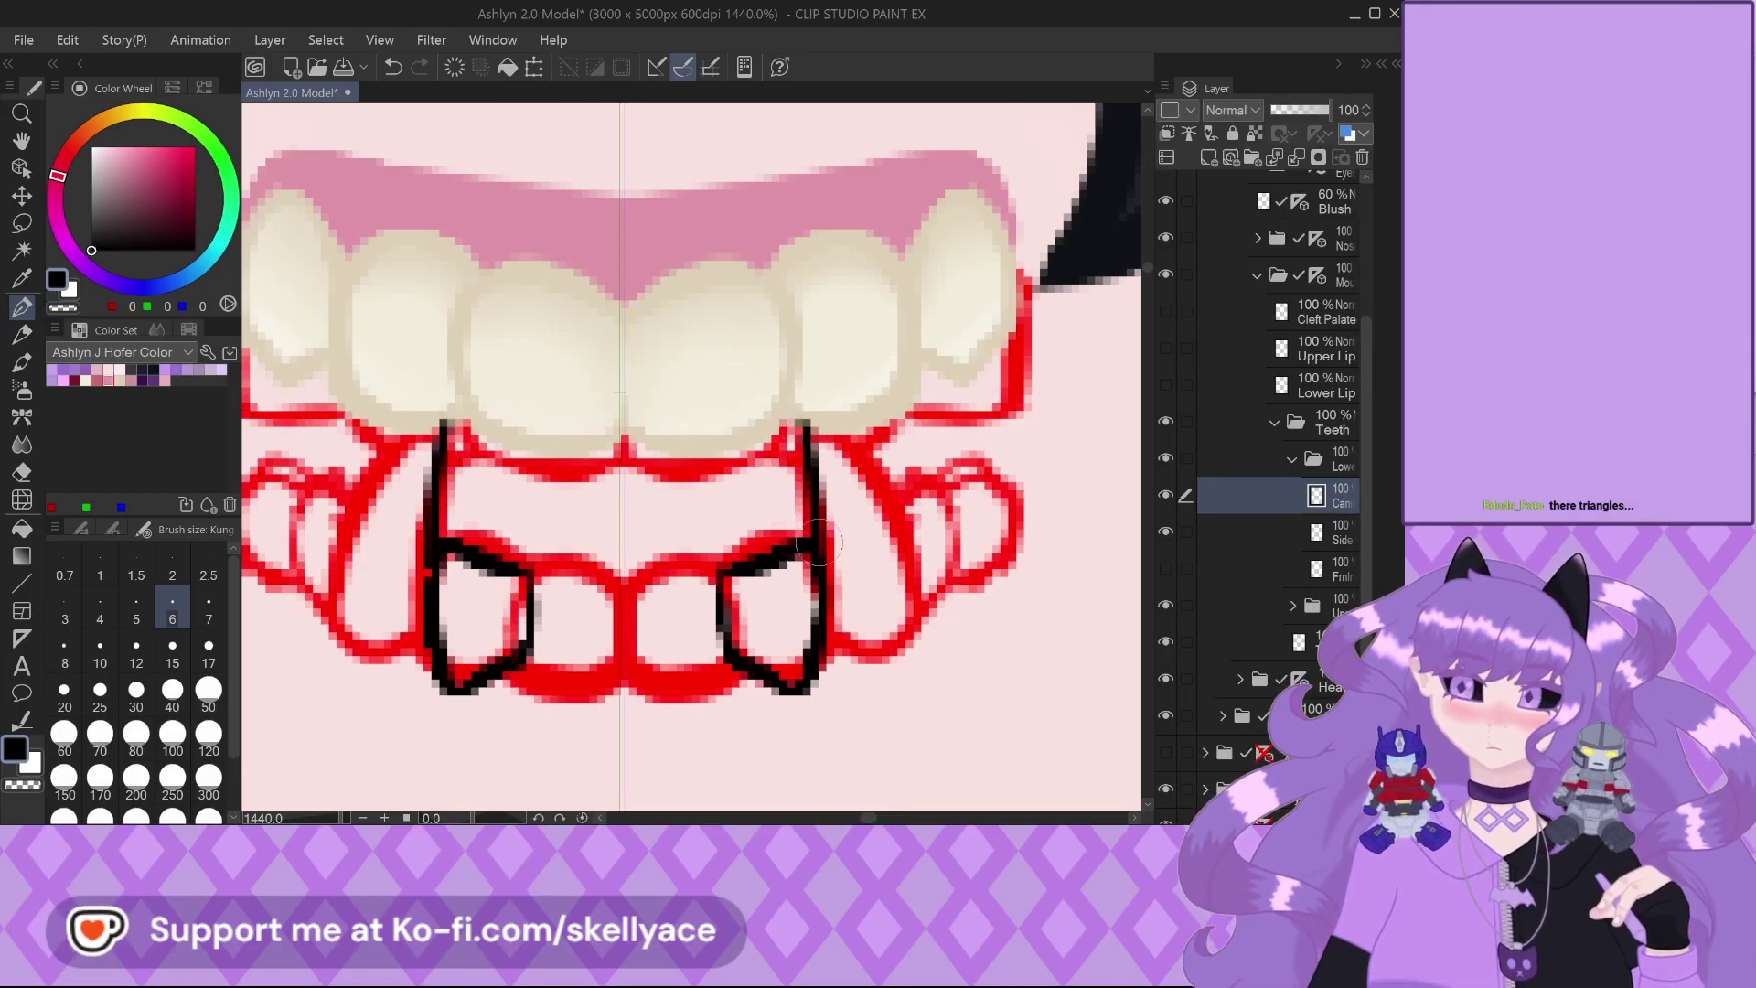
scroll(806, 453, "up", 1)
key("ctrl+z")
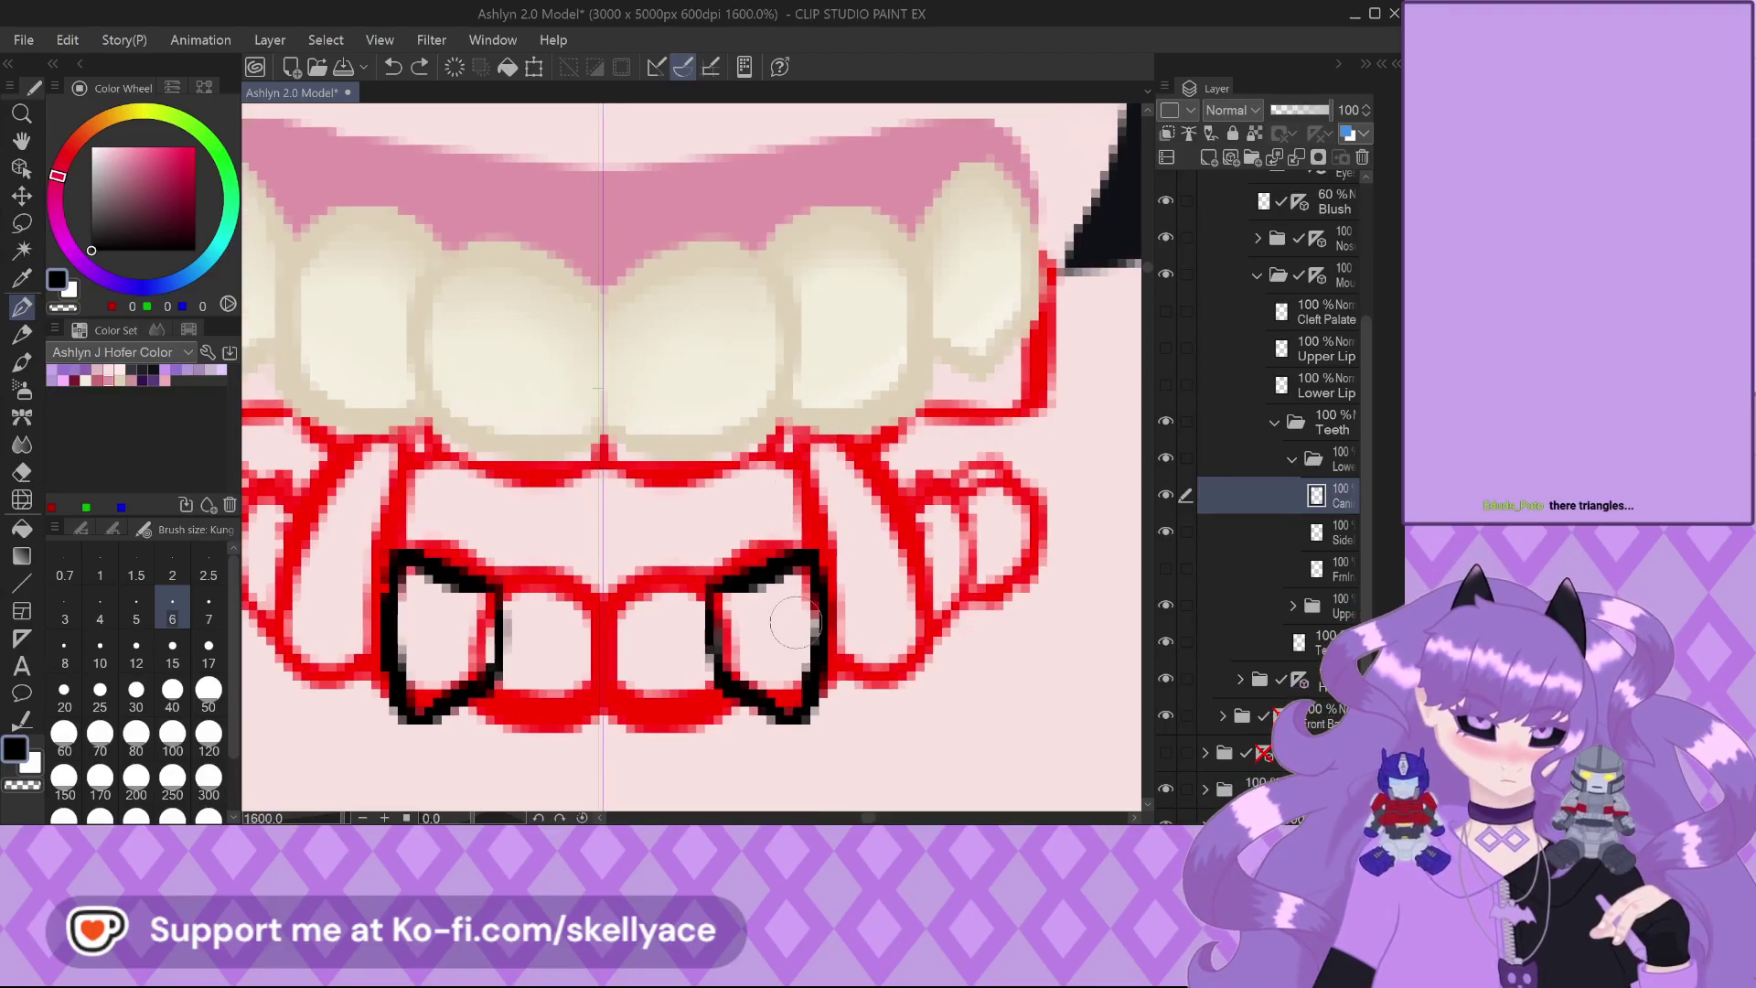
Hide both incisor layers and ink the two lower canines in black as curved fangs with pointed tops over the red sketch
left_click(1165, 532)
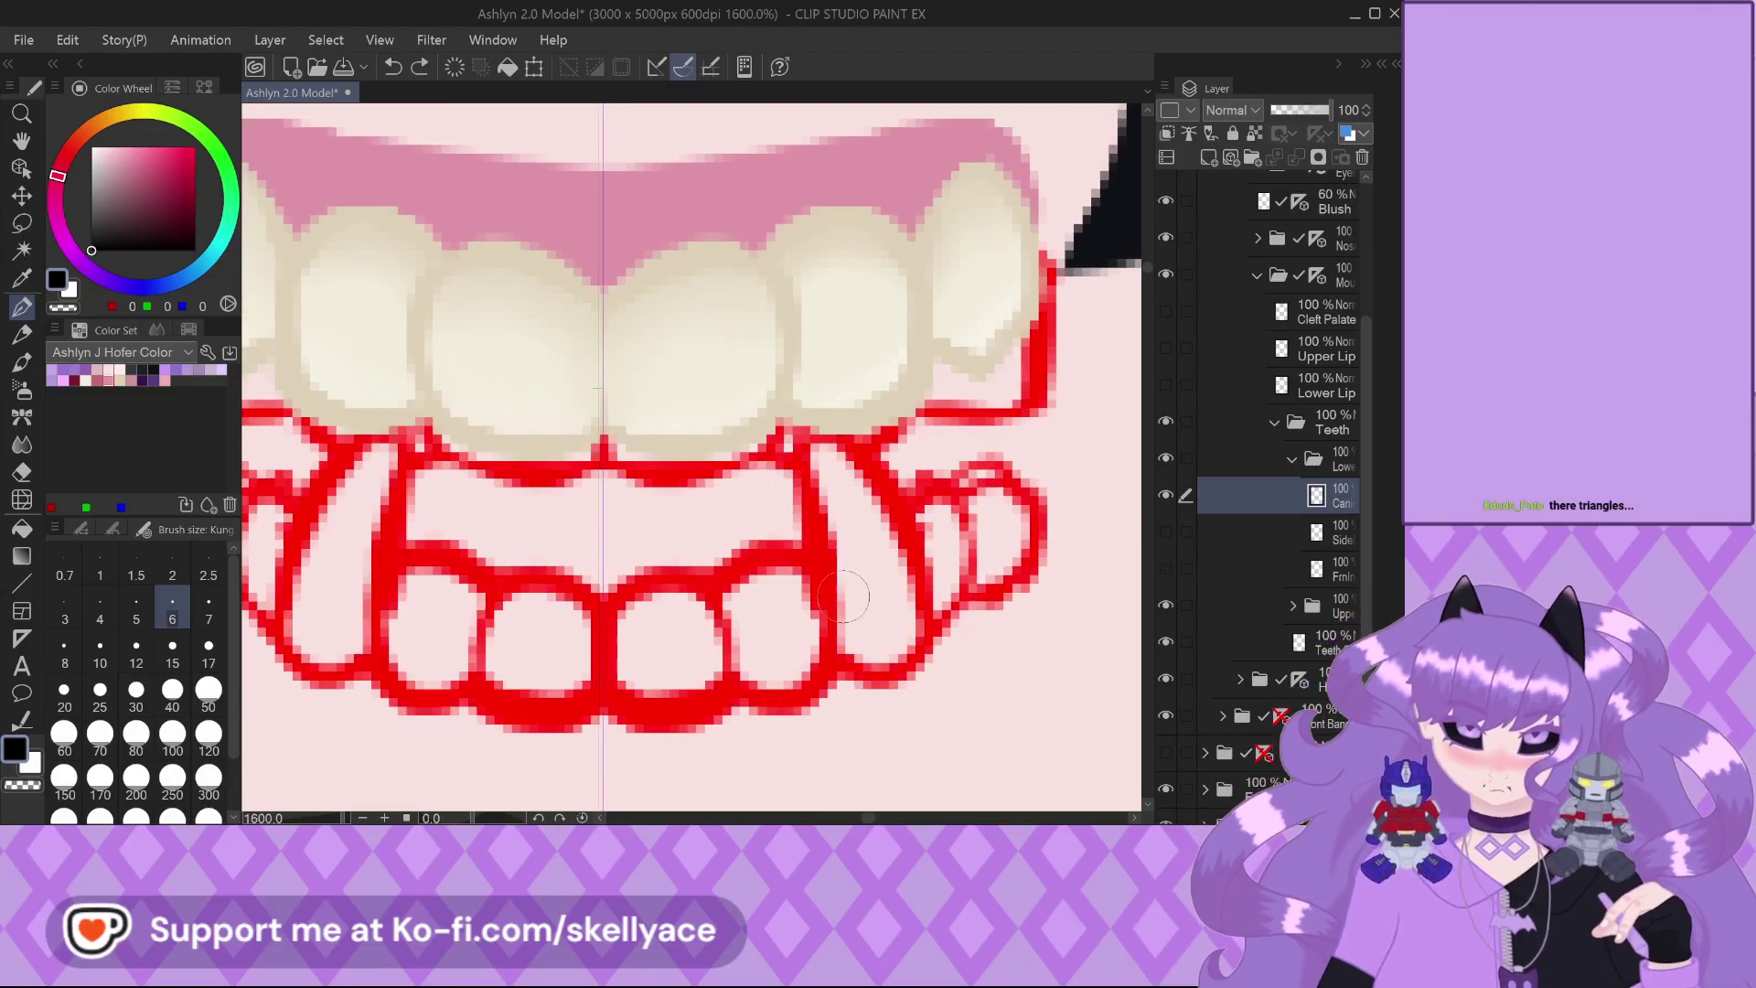
mouse_move(827, 656)
left_mouse_down()
mouse_move(874, 681)
mouse_move(931, 642)
left_mouse_up()
left_click_drag(793, 425, 830, 652)
mouse_move(797, 430)
left_mouse_down()
mouse_move(862, 460)
mouse_move(897, 514)
mouse_move(933, 663)
left_mouse_up()
mouse_move(784, 437)
left_mouse_down()
mouse_move(825, 435)
mouse_move(804, 424)
mouse_move(823, 521)
left_mouse_up()
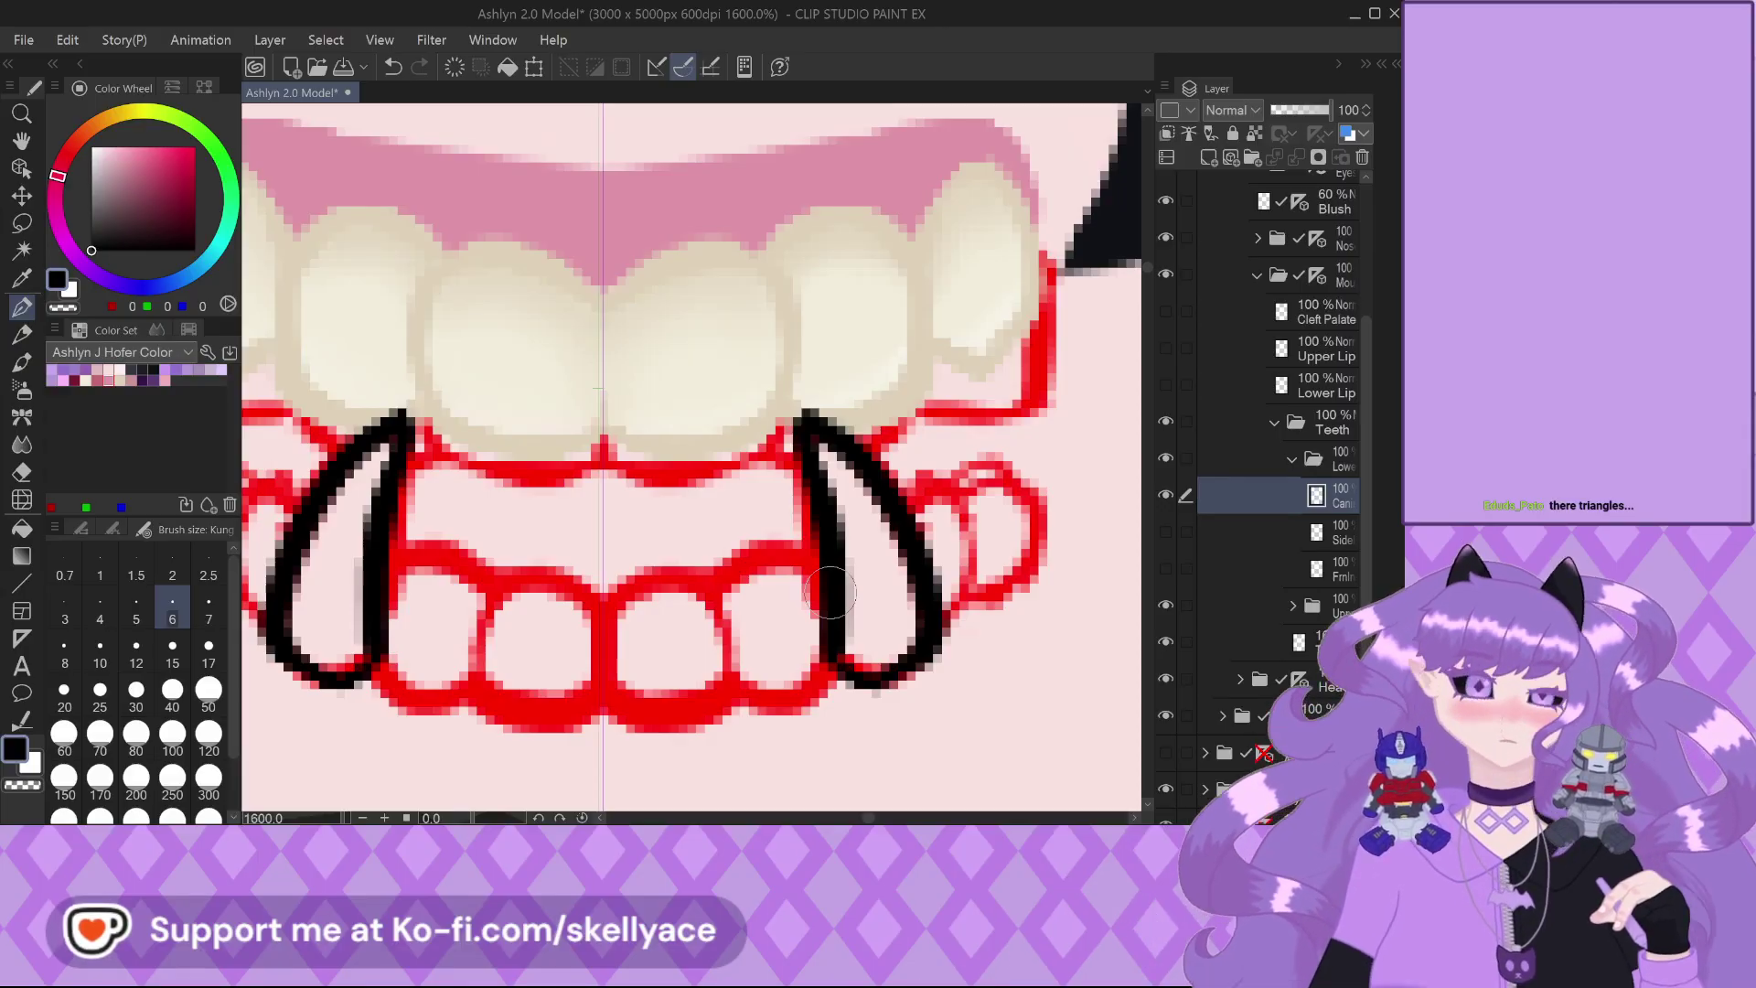
mouse_move(828, 635)
left_mouse_down()
mouse_move(858, 685)
mouse_move(836, 649)
mouse_move(878, 683)
mouse_move(933, 630)
left_mouse_up()
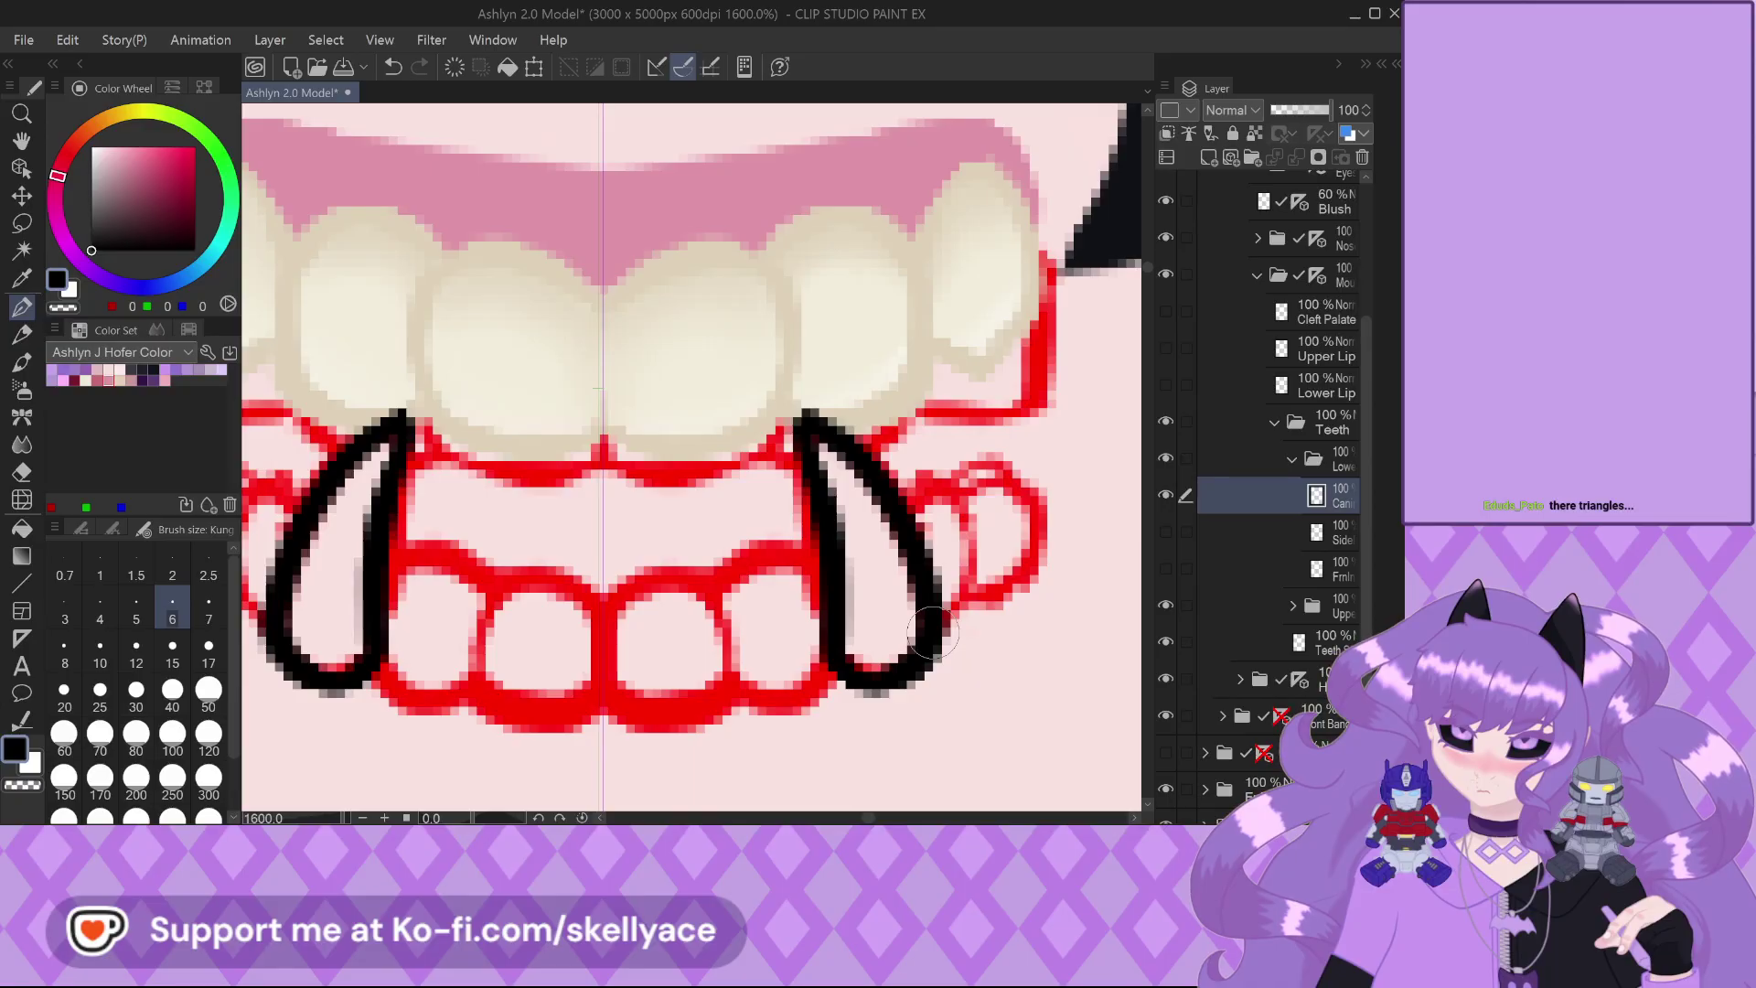
mouse_move(906, 666)
left_mouse_down()
mouse_move(853, 674)
mouse_move(832, 659)
mouse_move(906, 695)
mouse_move(889, 698)
mouse_move(927, 643)
left_mouse_up()
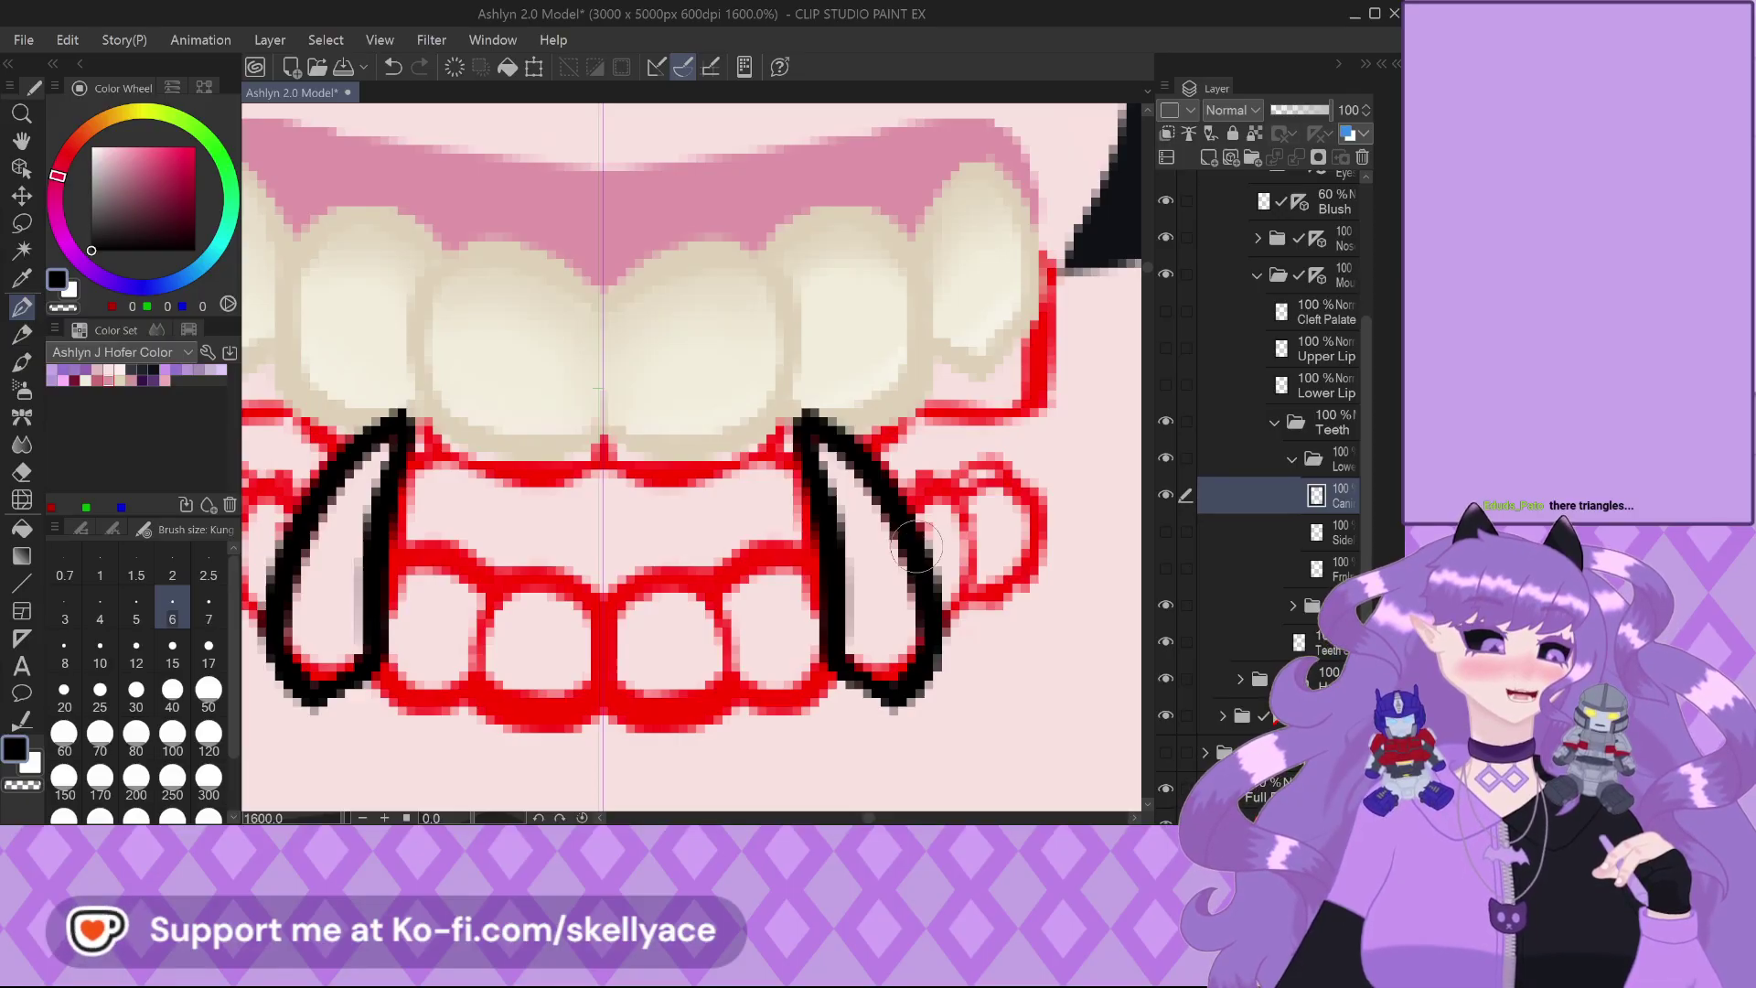
Extend the top tips of the two lower canines into sharper points overlapping the upper teeth
scroll(727, 691, "down", 3)
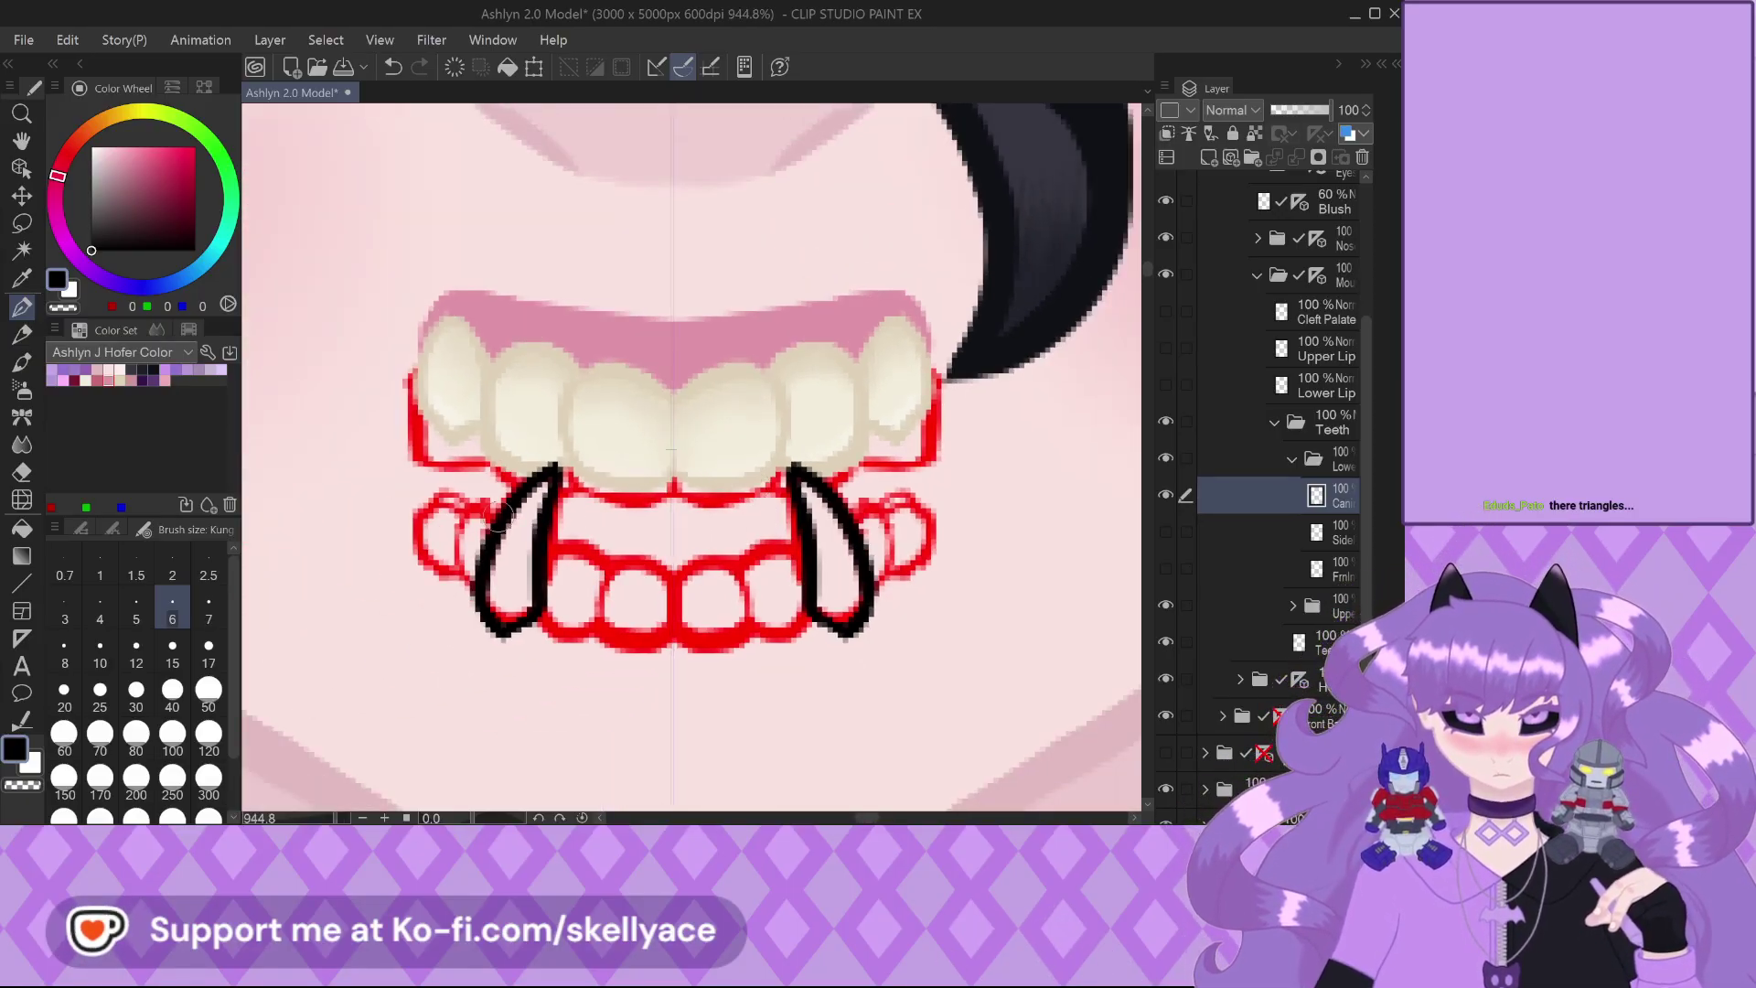
scroll(795, 523, "up", 2)
scroll(795, 523, "up", 2)
mouse_move(812, 444)
left_mouse_down()
mouse_move(846, 408)
mouse_move(847, 451)
mouse_move(797, 494)
mouse_move(757, 464)
mouse_move(742, 422)
mouse_move(764, 374)
mouse_move(626, 481)
mouse_move(774, 376)
mouse_move(800, 564)
mouse_move(776, 389)
mouse_move(888, 506)
mouse_move(934, 606)
mouse_move(801, 402)
left_mouse_up()
scroll(775, 377, "up", 1)
scroll(790, 388, "up", 3)
scroll(791, 500, "down", 4)
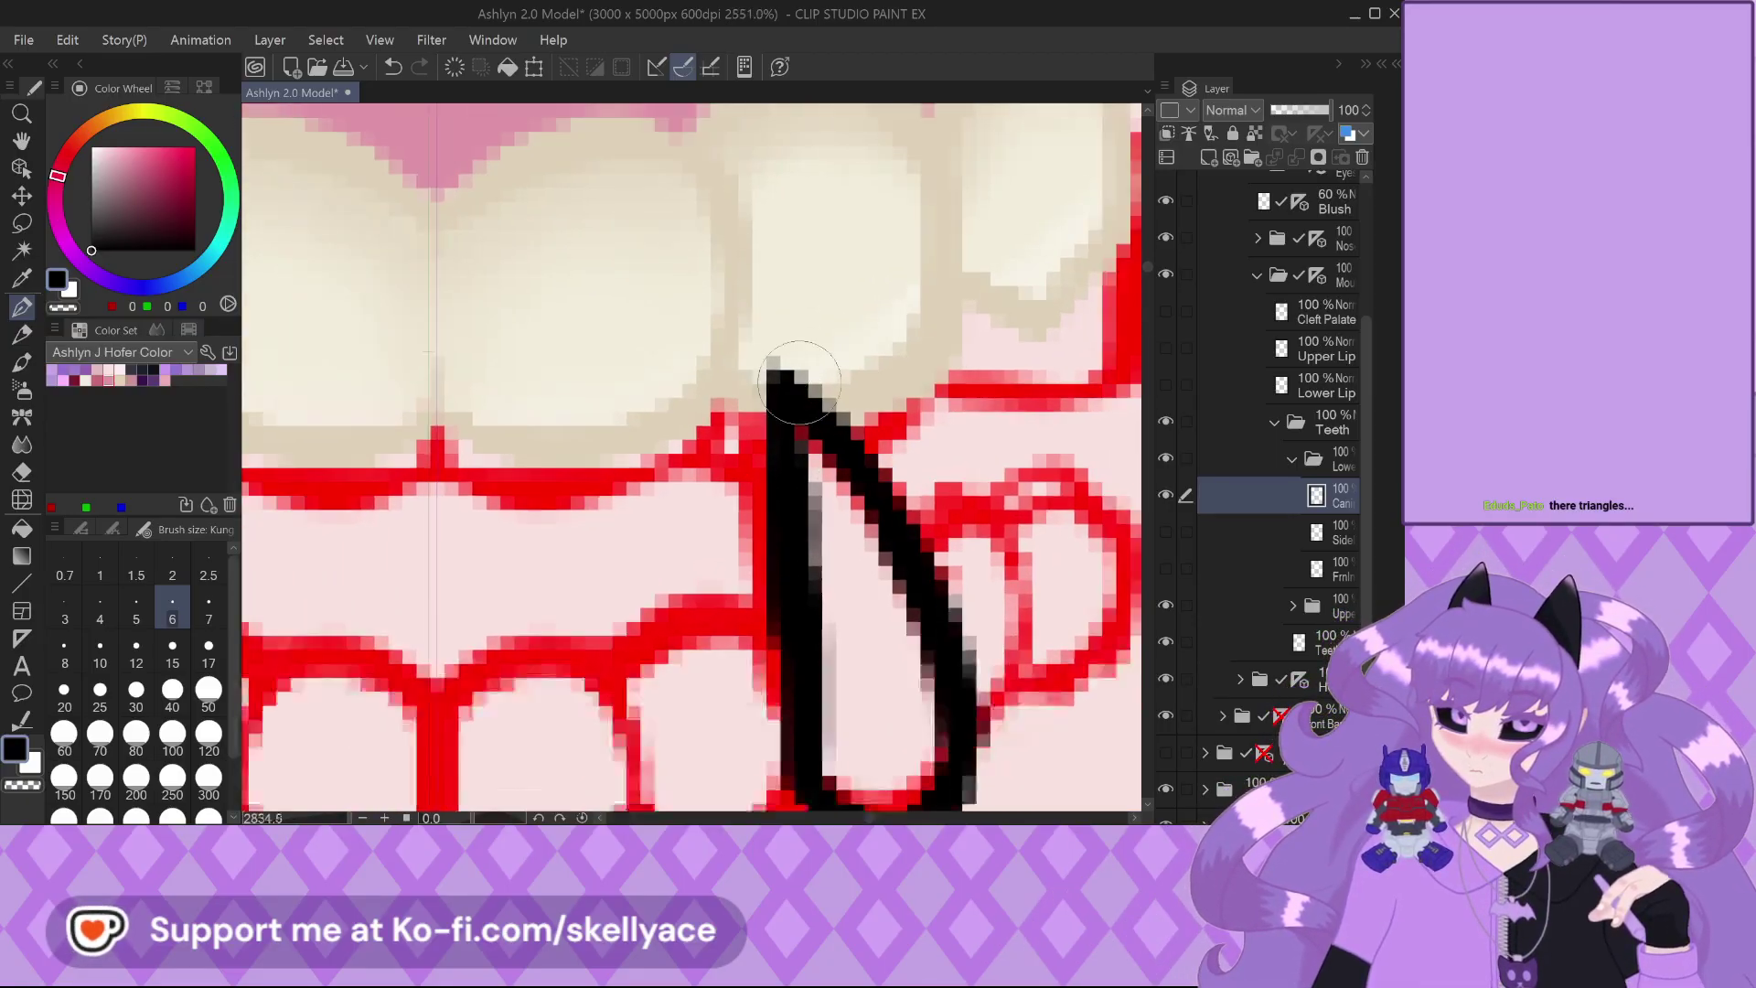
scroll(790, 500, "down", 4)
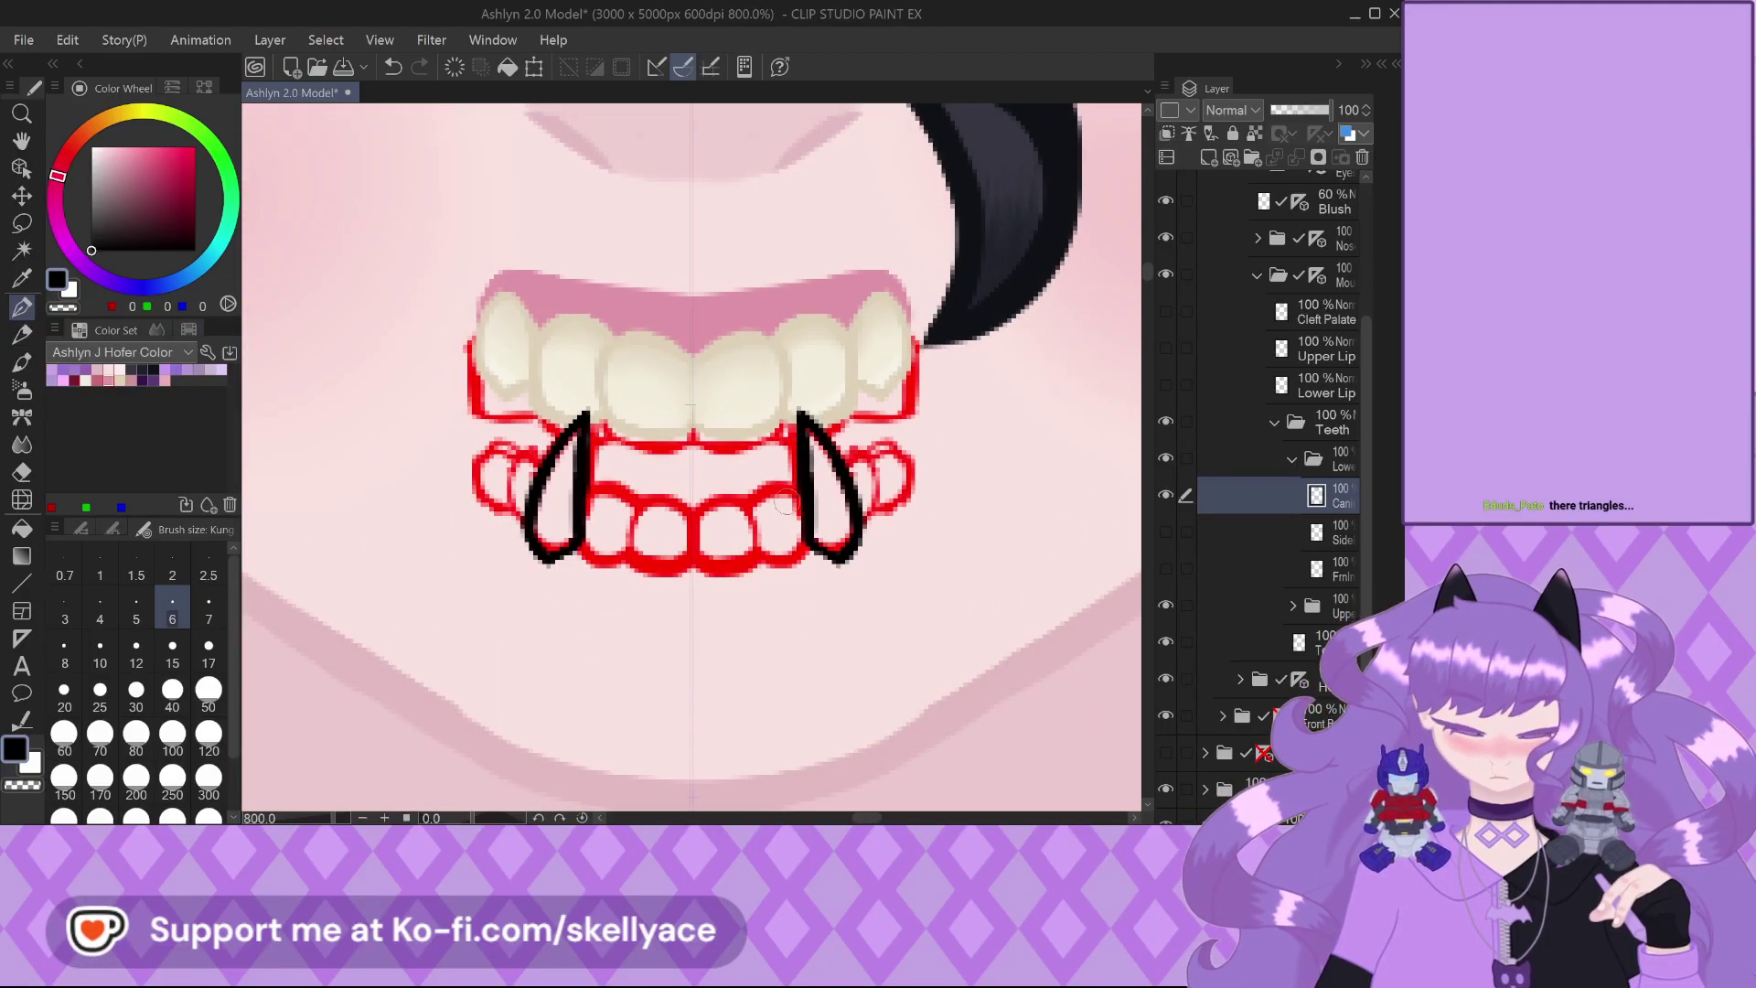
scroll(787, 508, "down", 1)
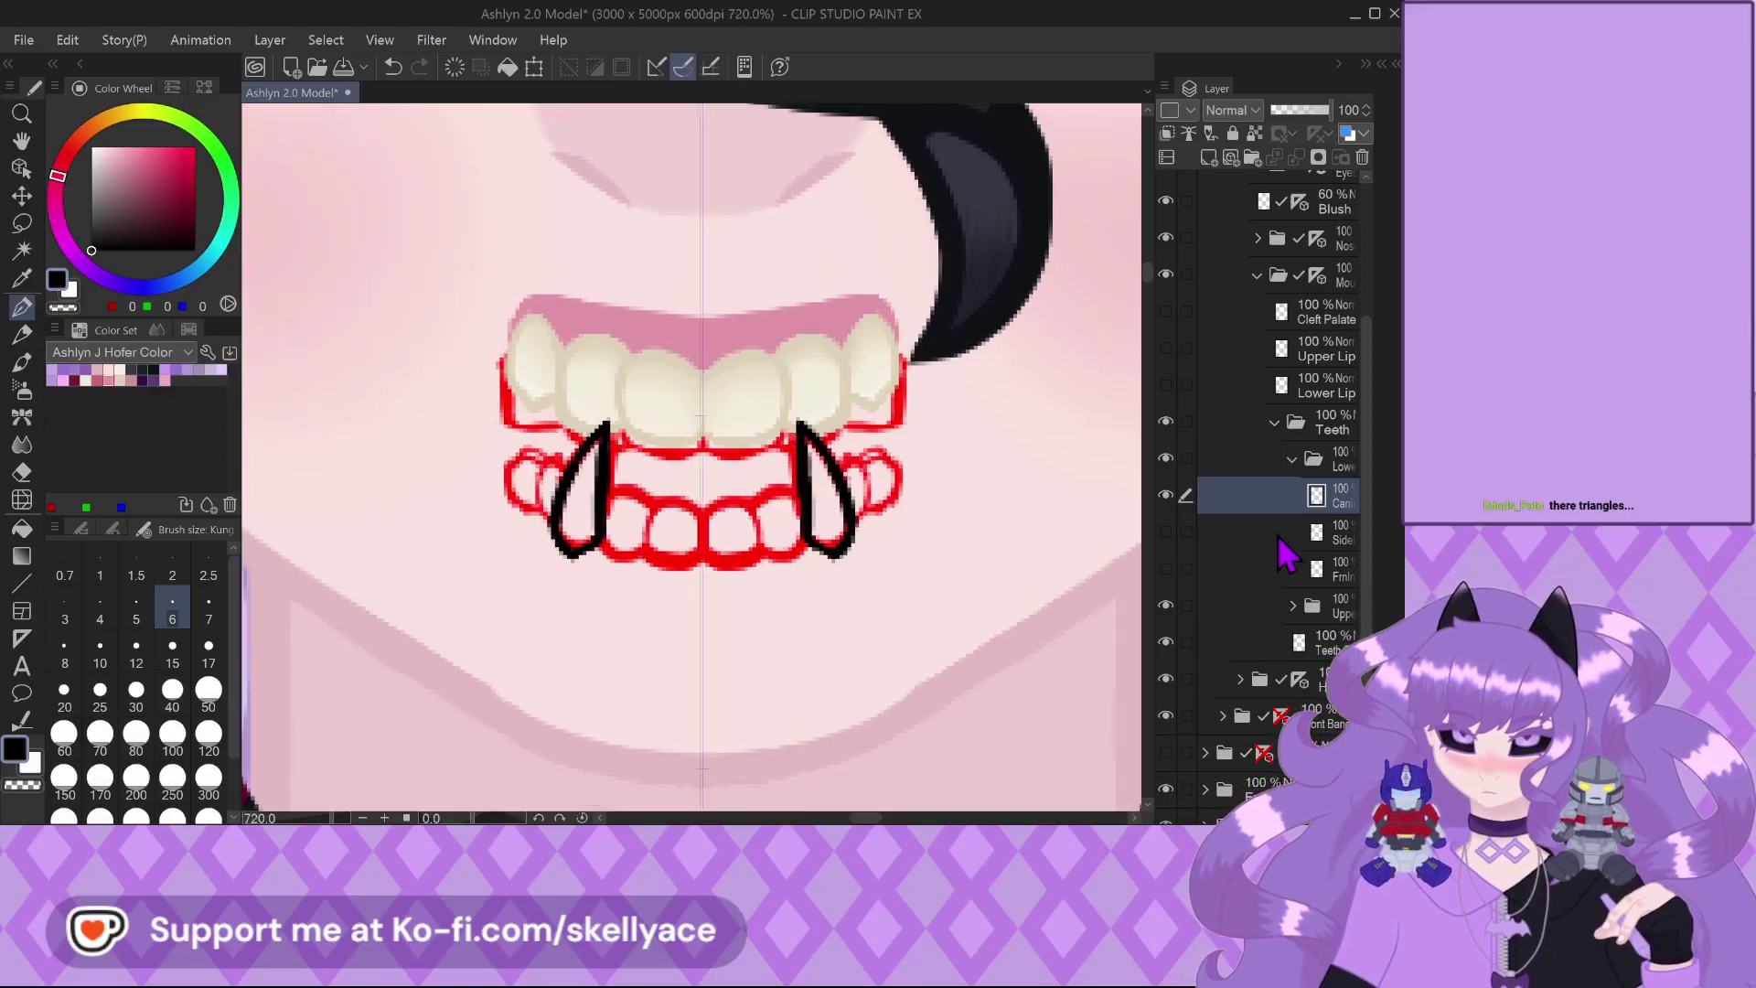
Add a layer above the canine layer, name it for the premolars, and hide the canine layer
left_click(1208, 158)
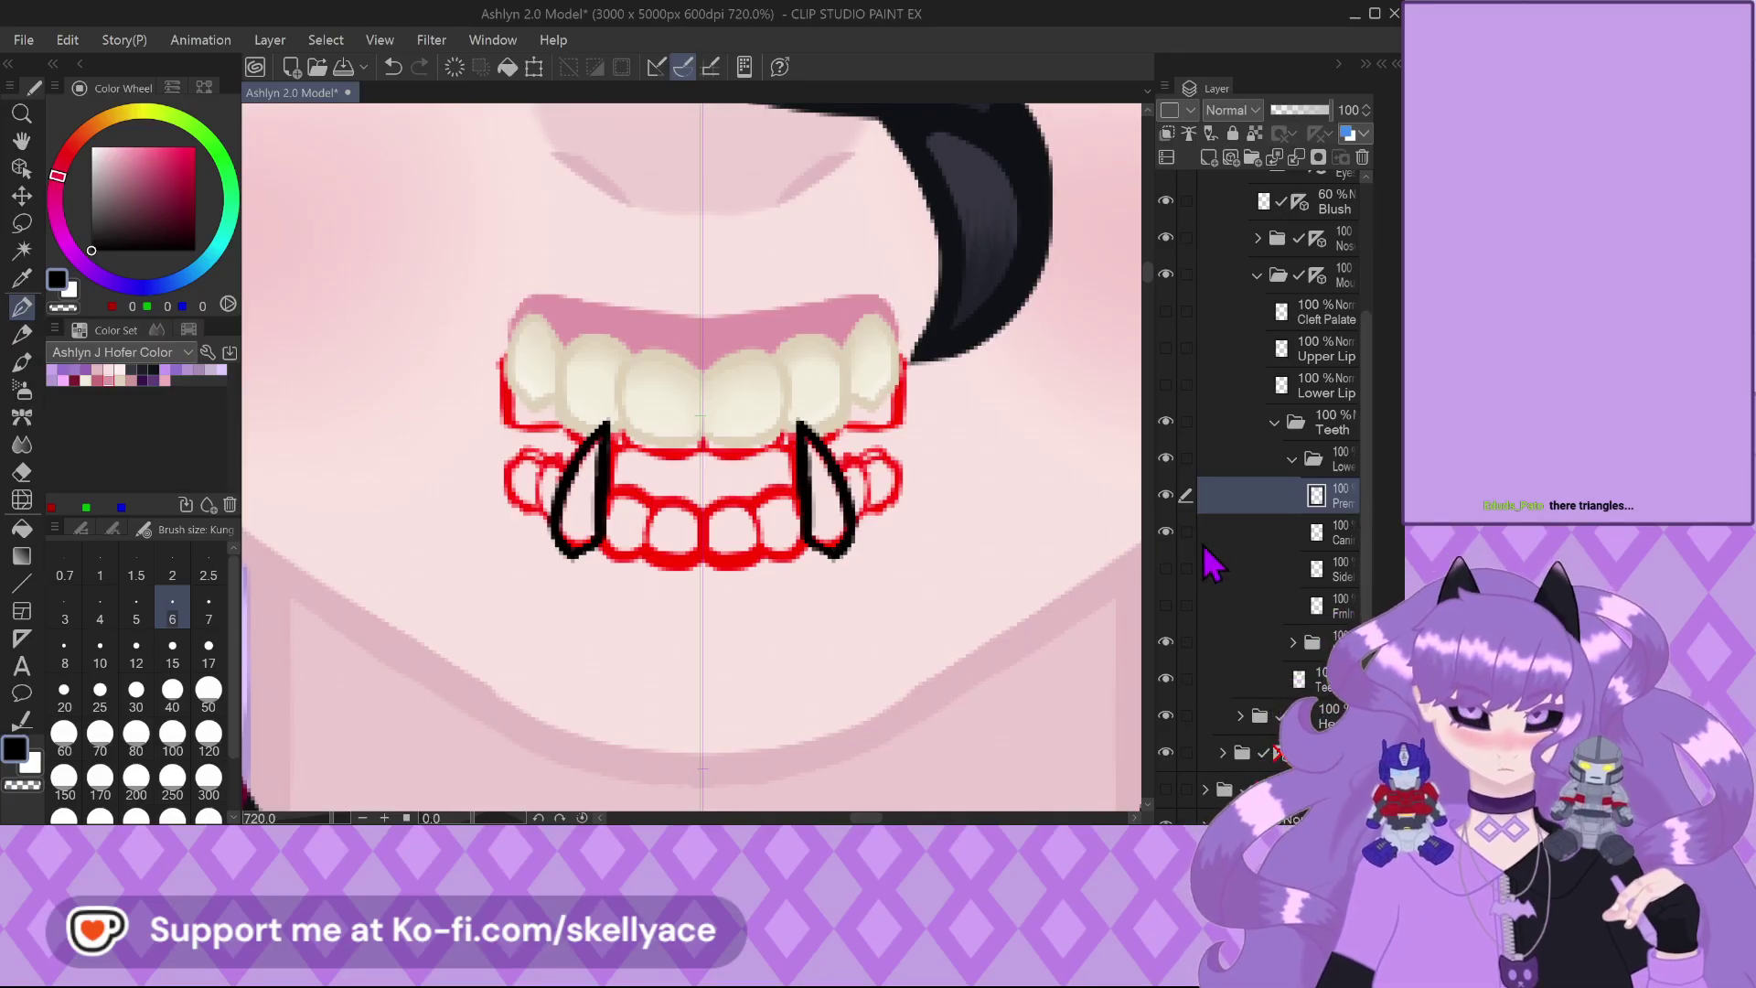
left_click(1165, 531)
scroll(805, 416, "up", 3)
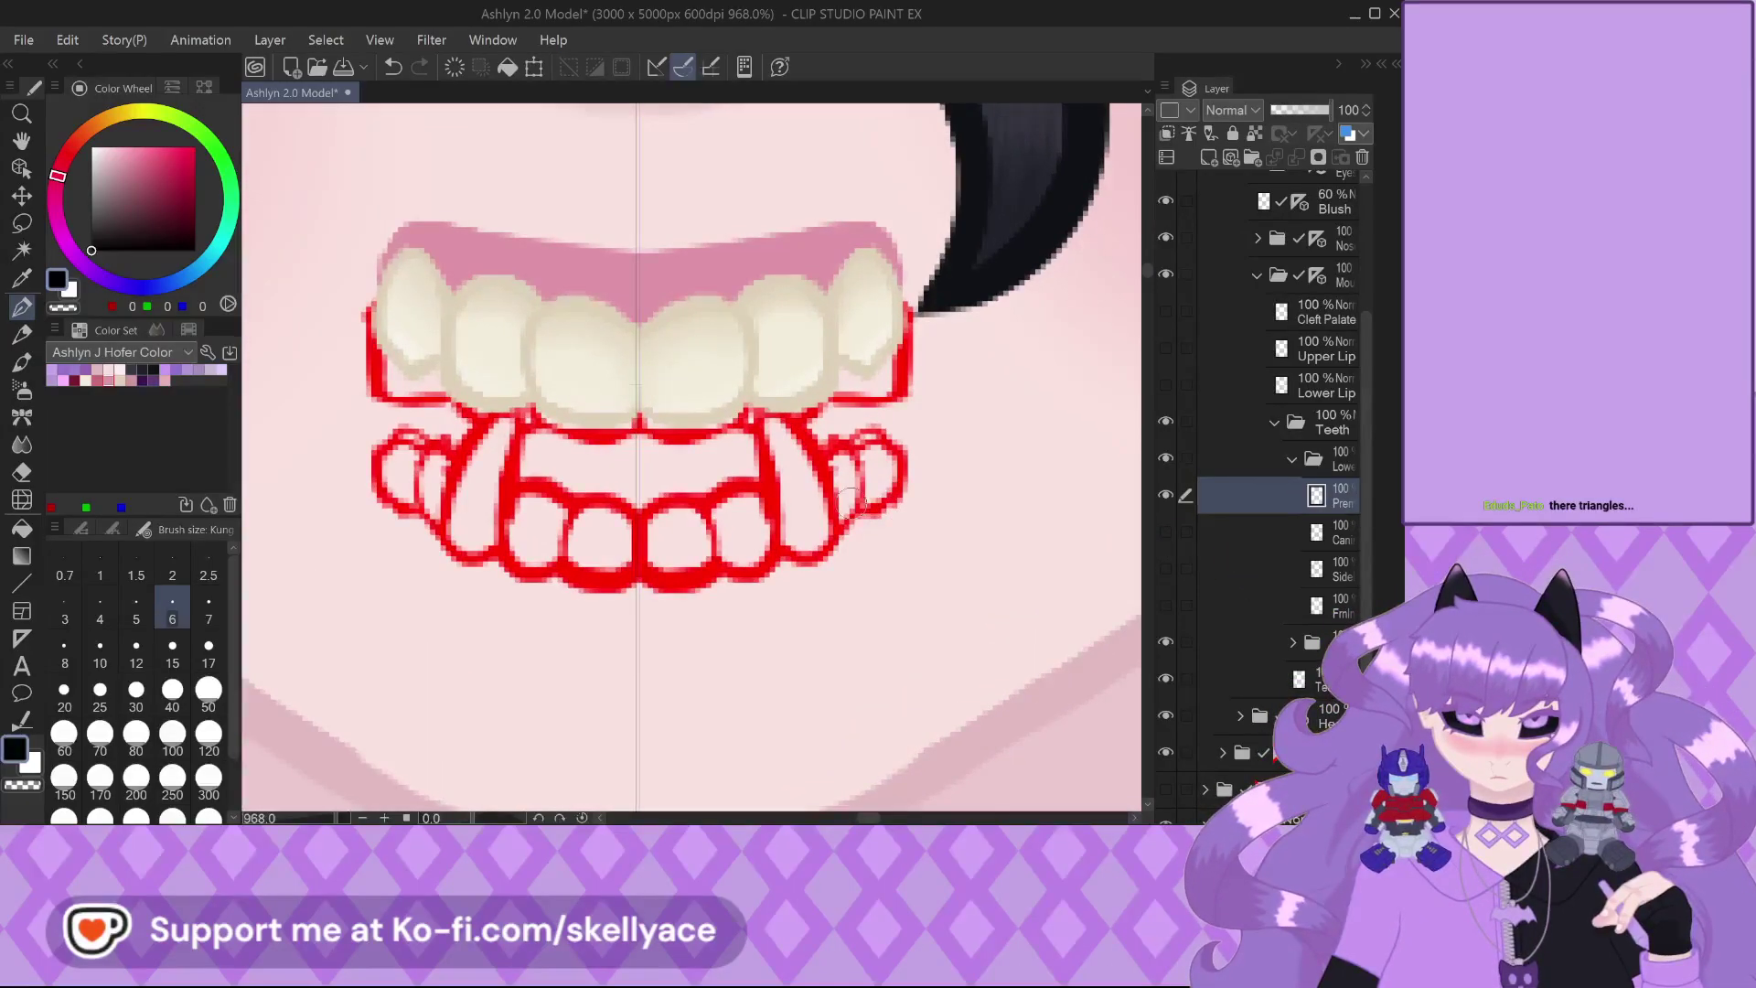
Ink the two lower premolars next to the canines as closed black outlines with a dip in their top edges
scroll(803, 446, "up", 1)
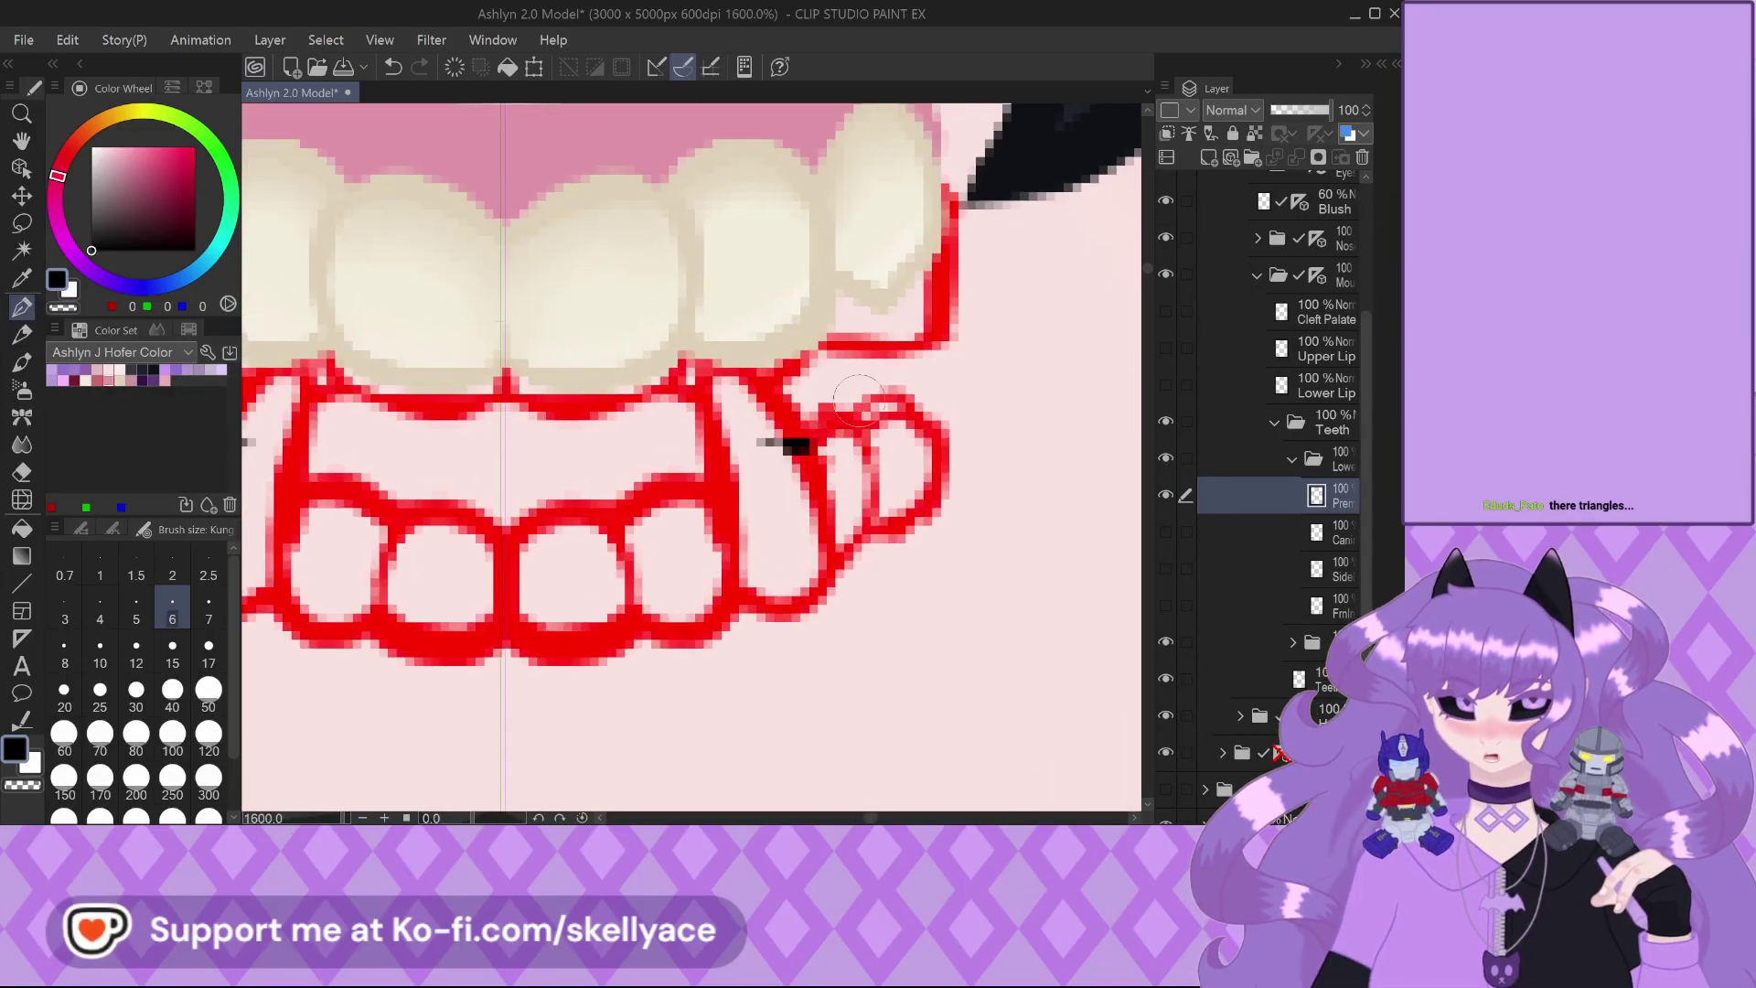
mouse_move(821, 439)
left_mouse_down()
mouse_move(765, 438)
mouse_move(791, 444)
mouse_move(761, 441)
mouse_move(752, 465)
mouse_move(784, 556)
left_mouse_up()
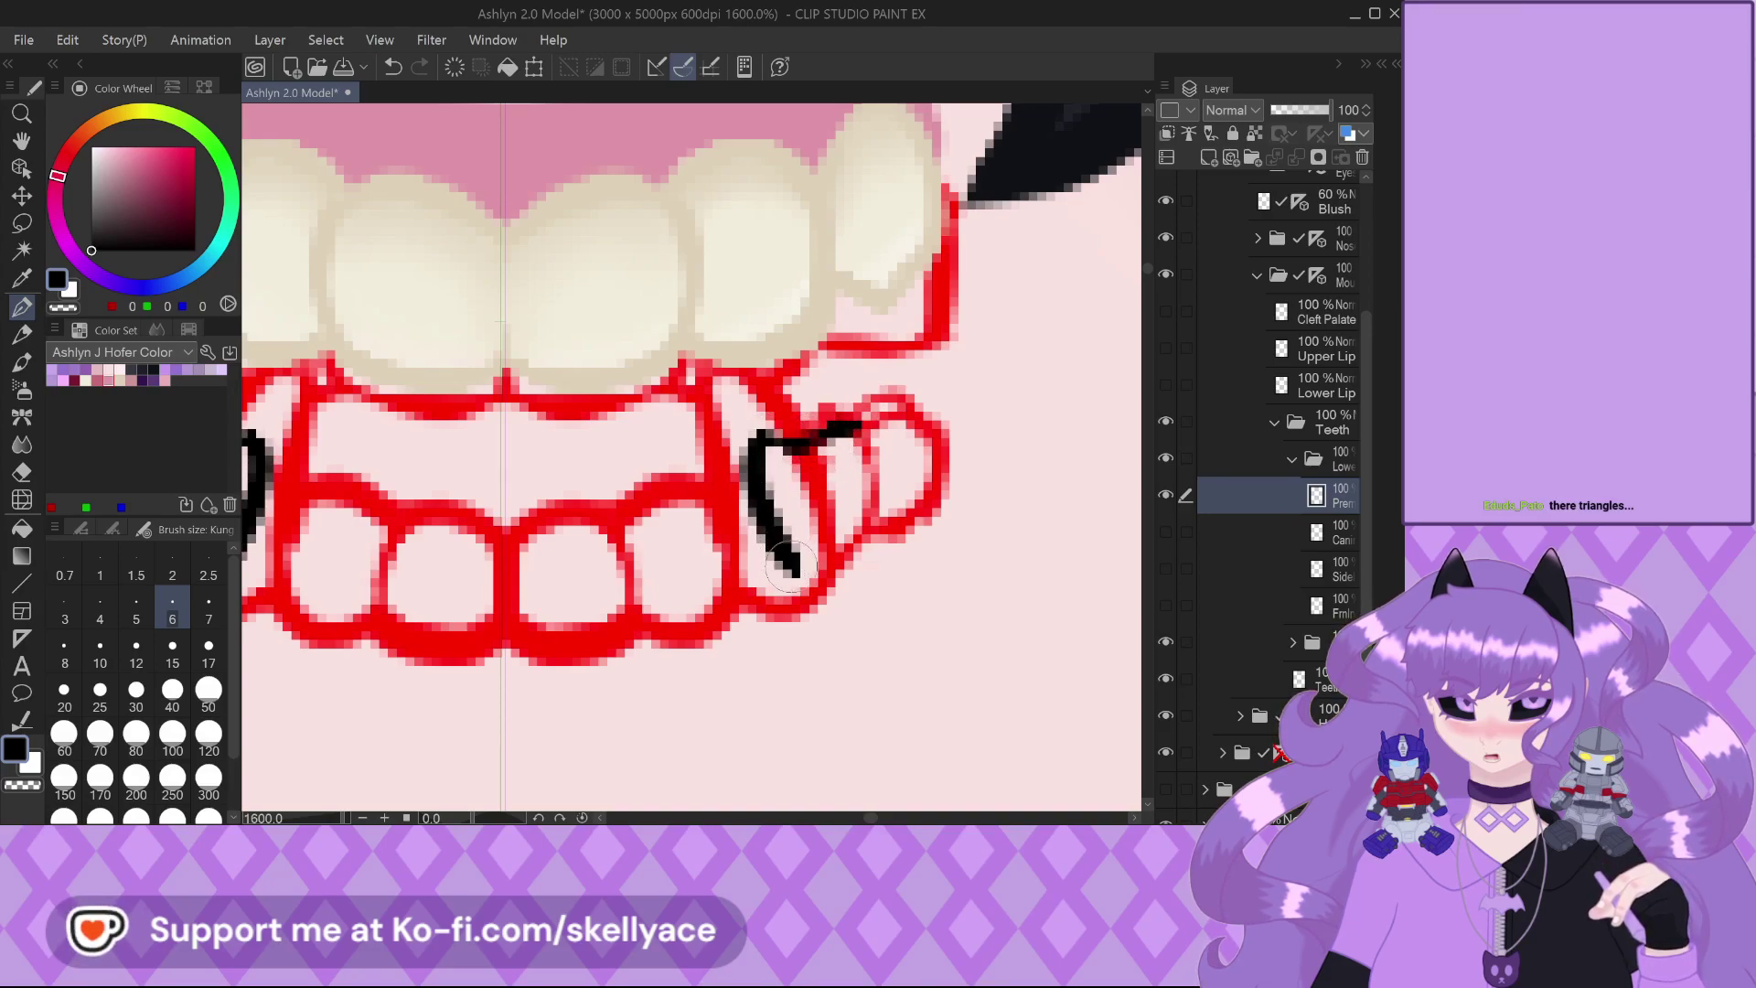
mouse_move(857, 428)
left_mouse_down()
mouse_move(870, 545)
mouse_move(805, 571)
left_mouse_up()
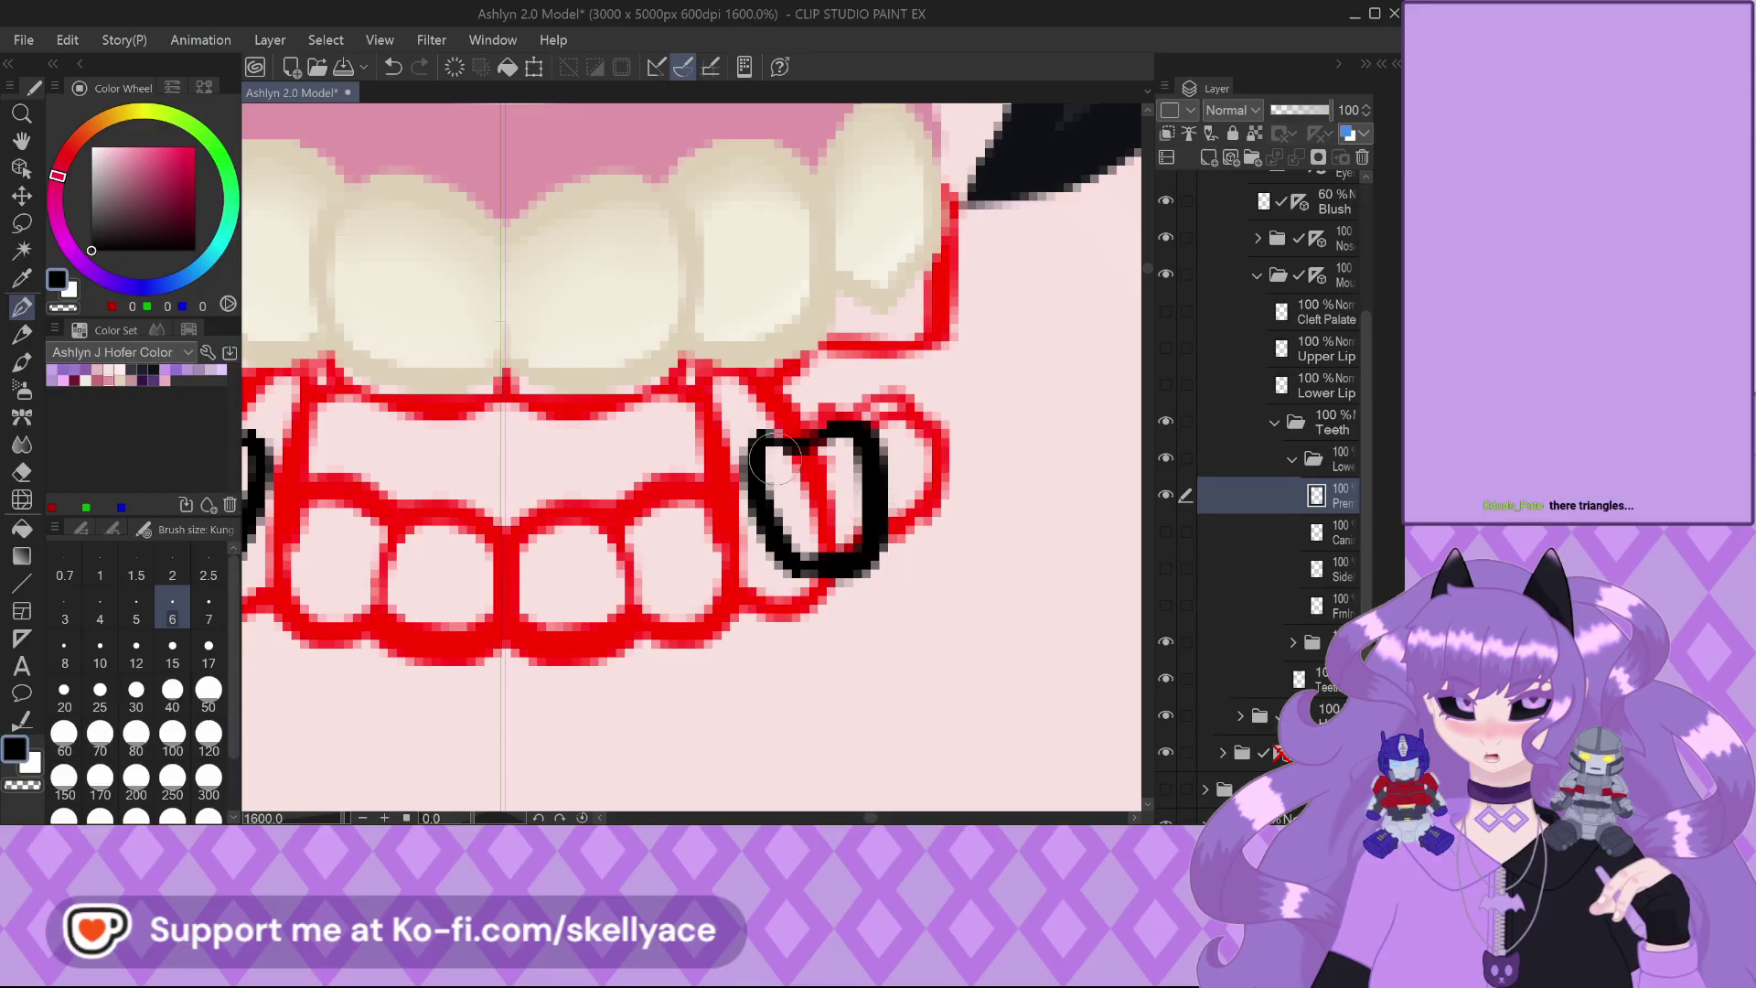
left_click_drag(777, 445, 814, 450)
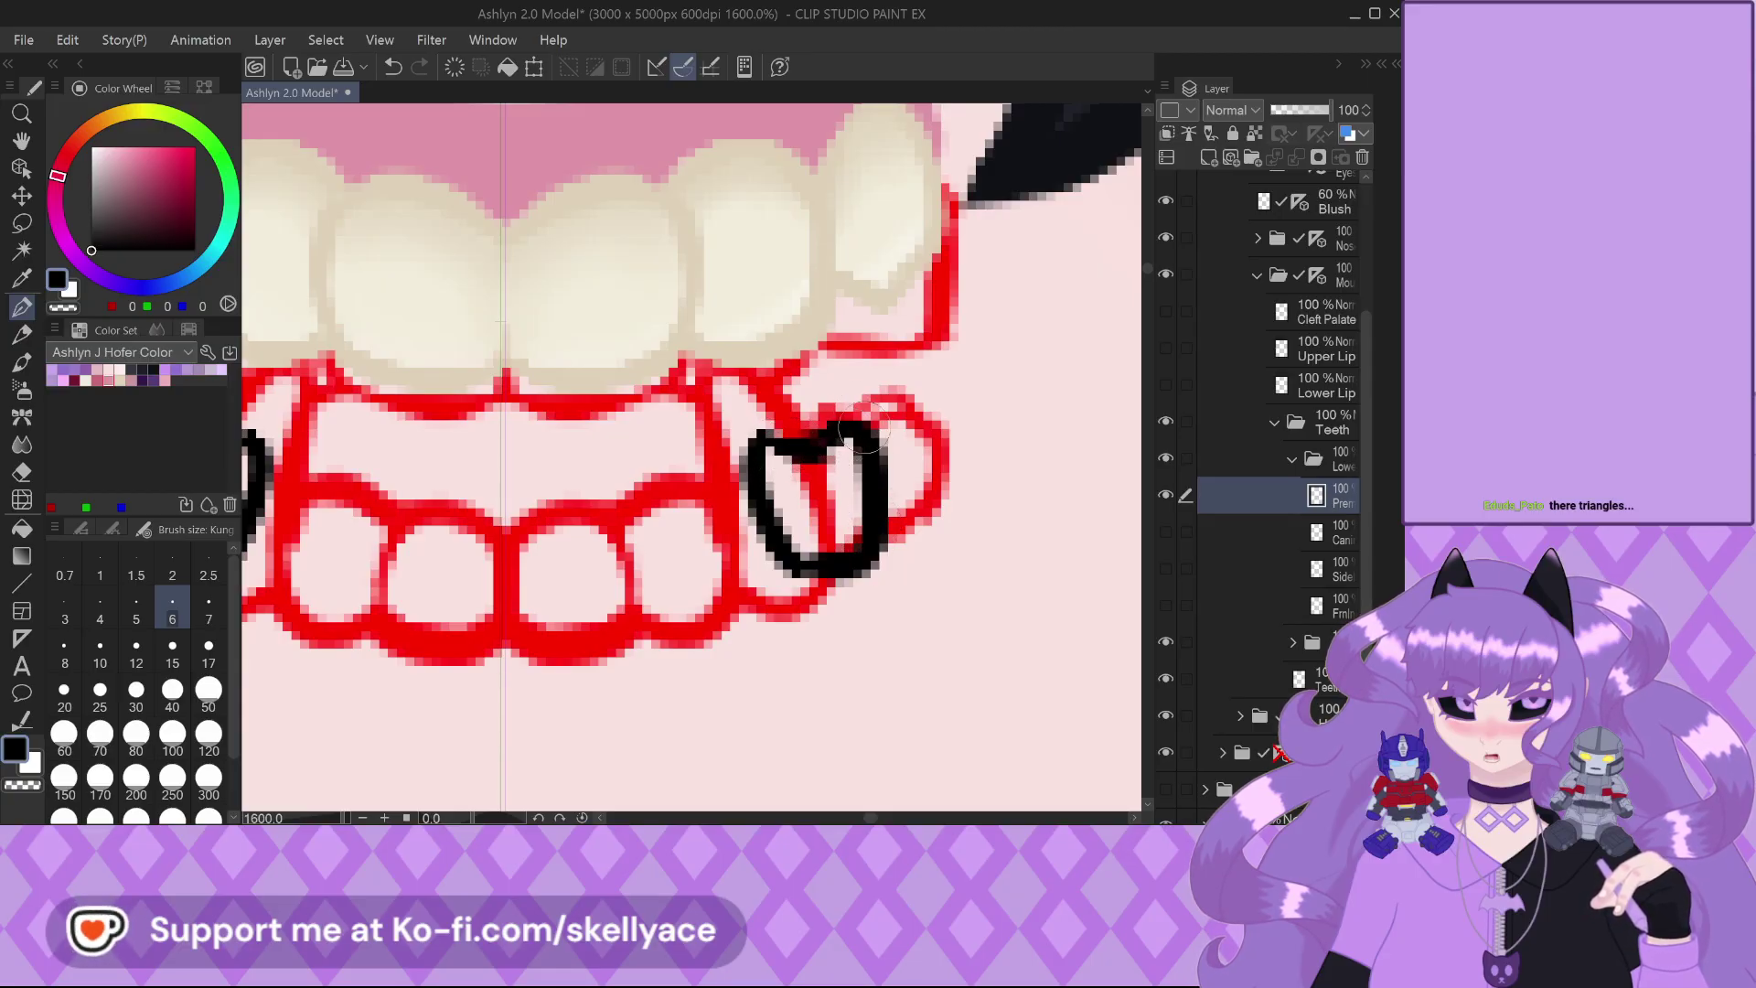
Add a layer named Gums in the lower teeth folder and place it beneath the front teeth layer
scroll(860, 426, "down", 5)
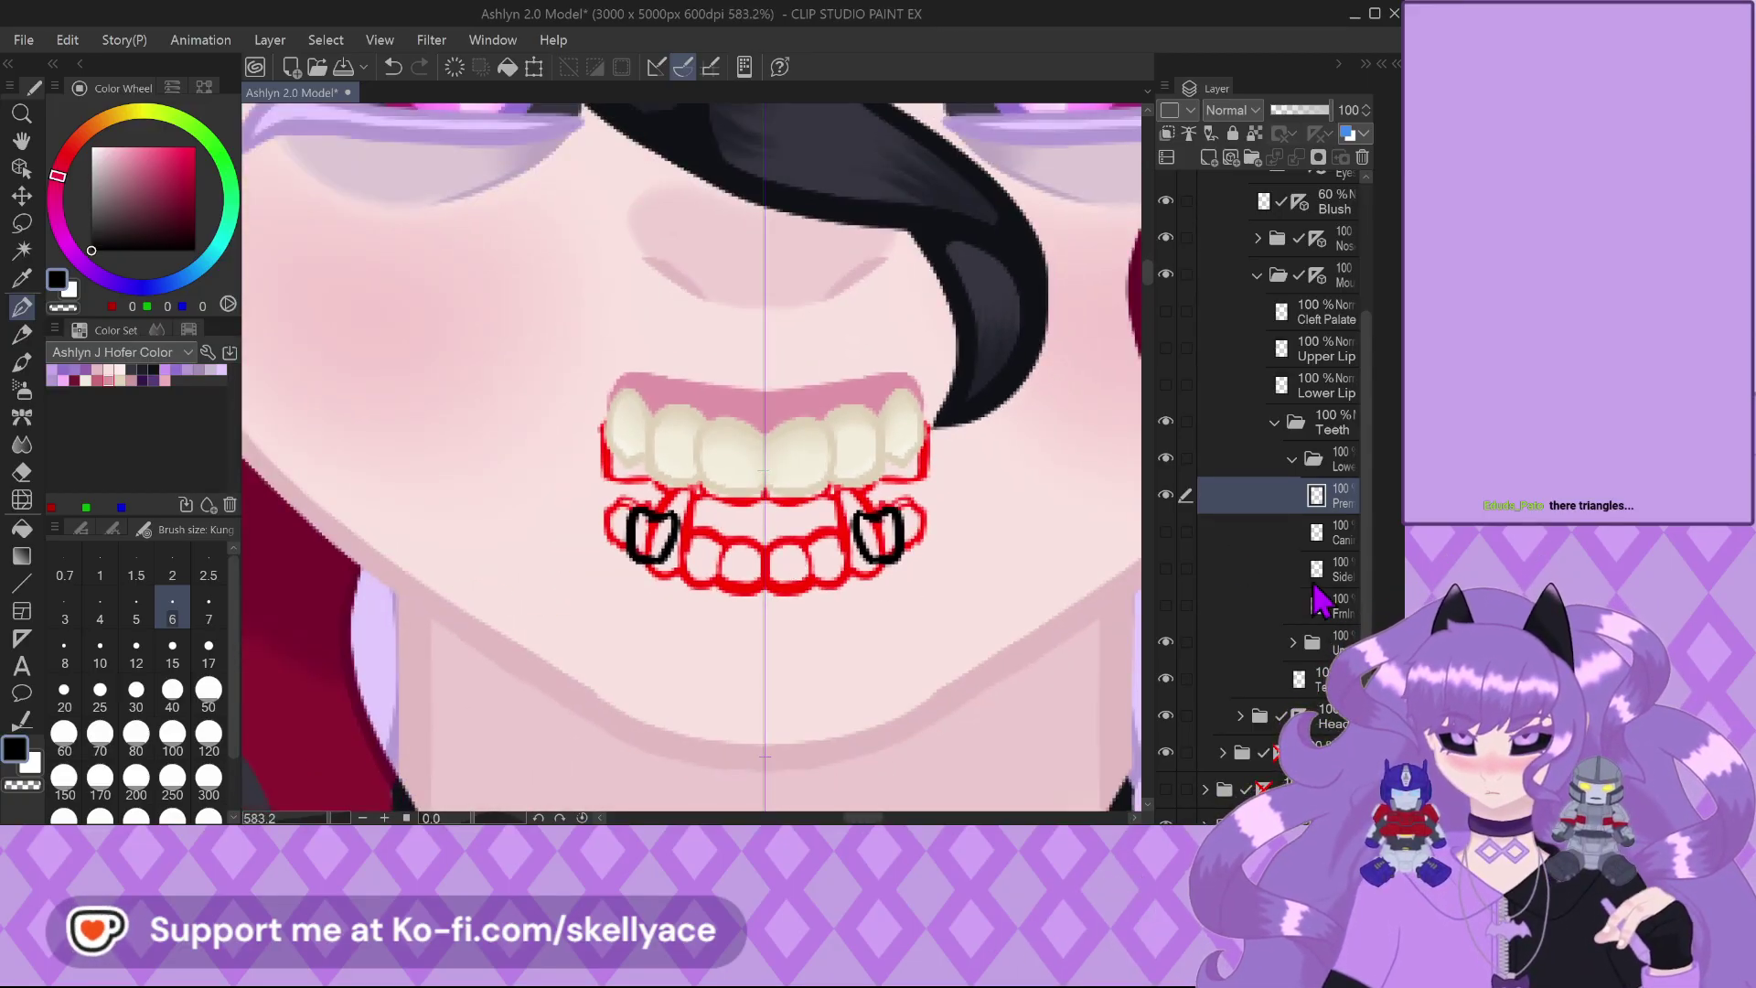
left_click(1309, 607)
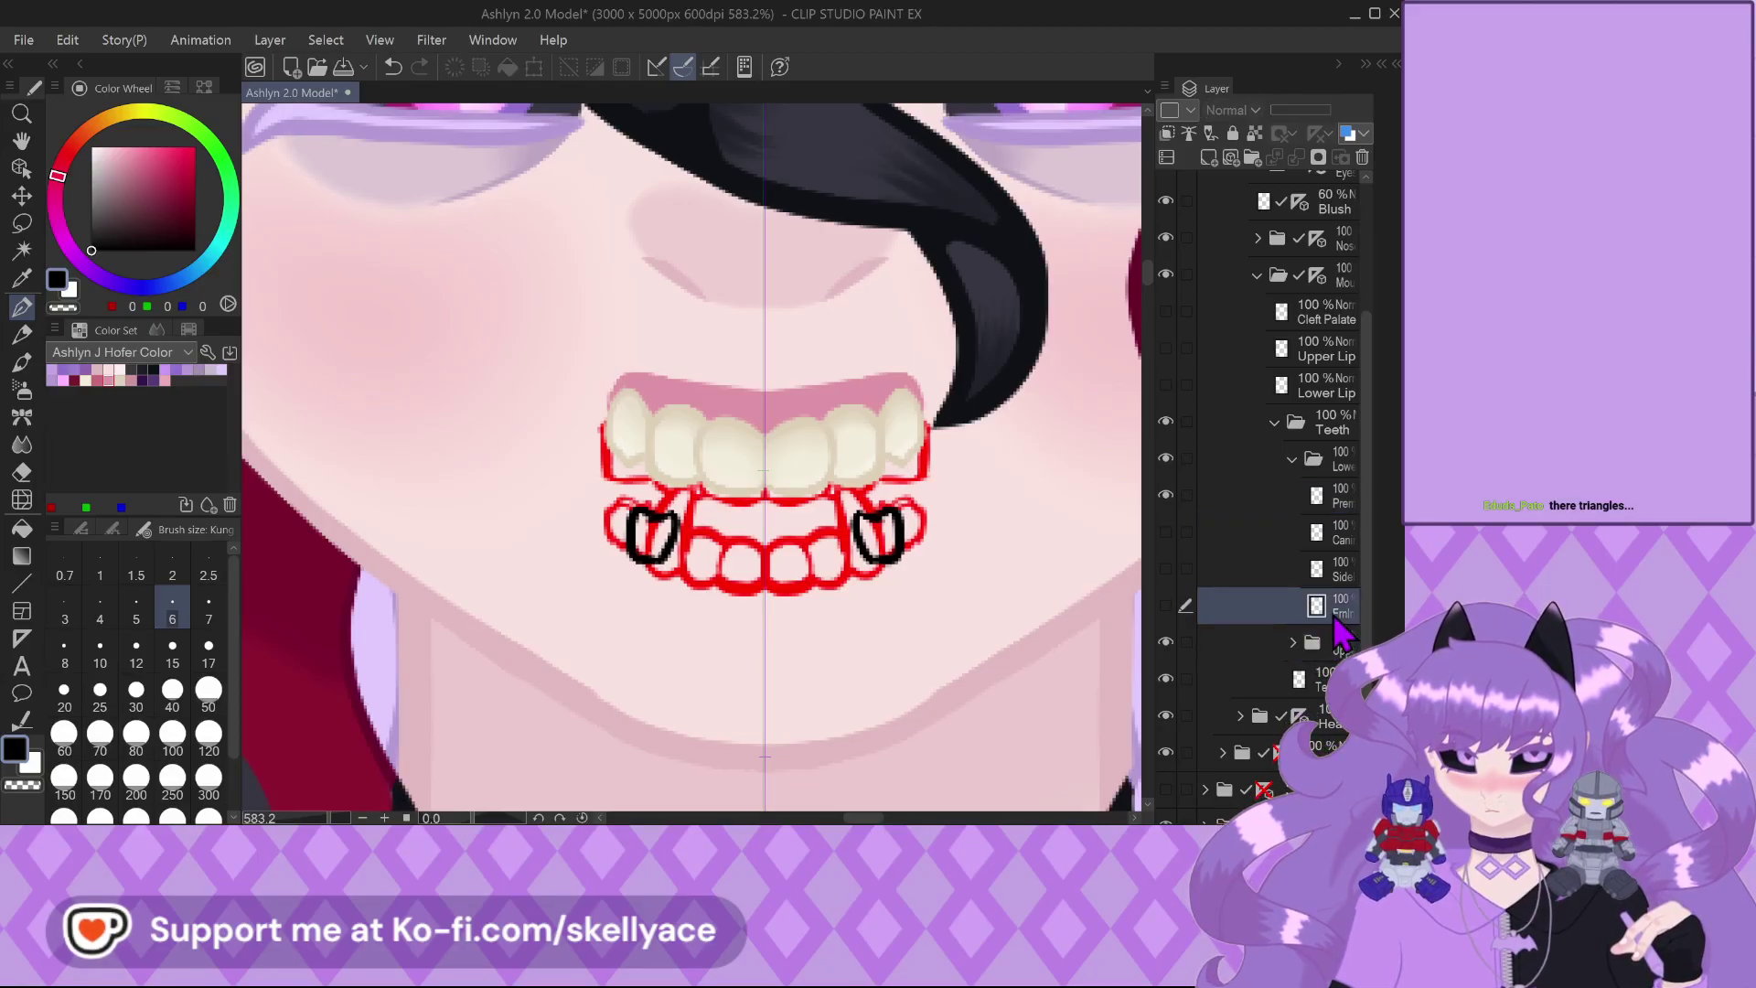
left_click(1208, 157)
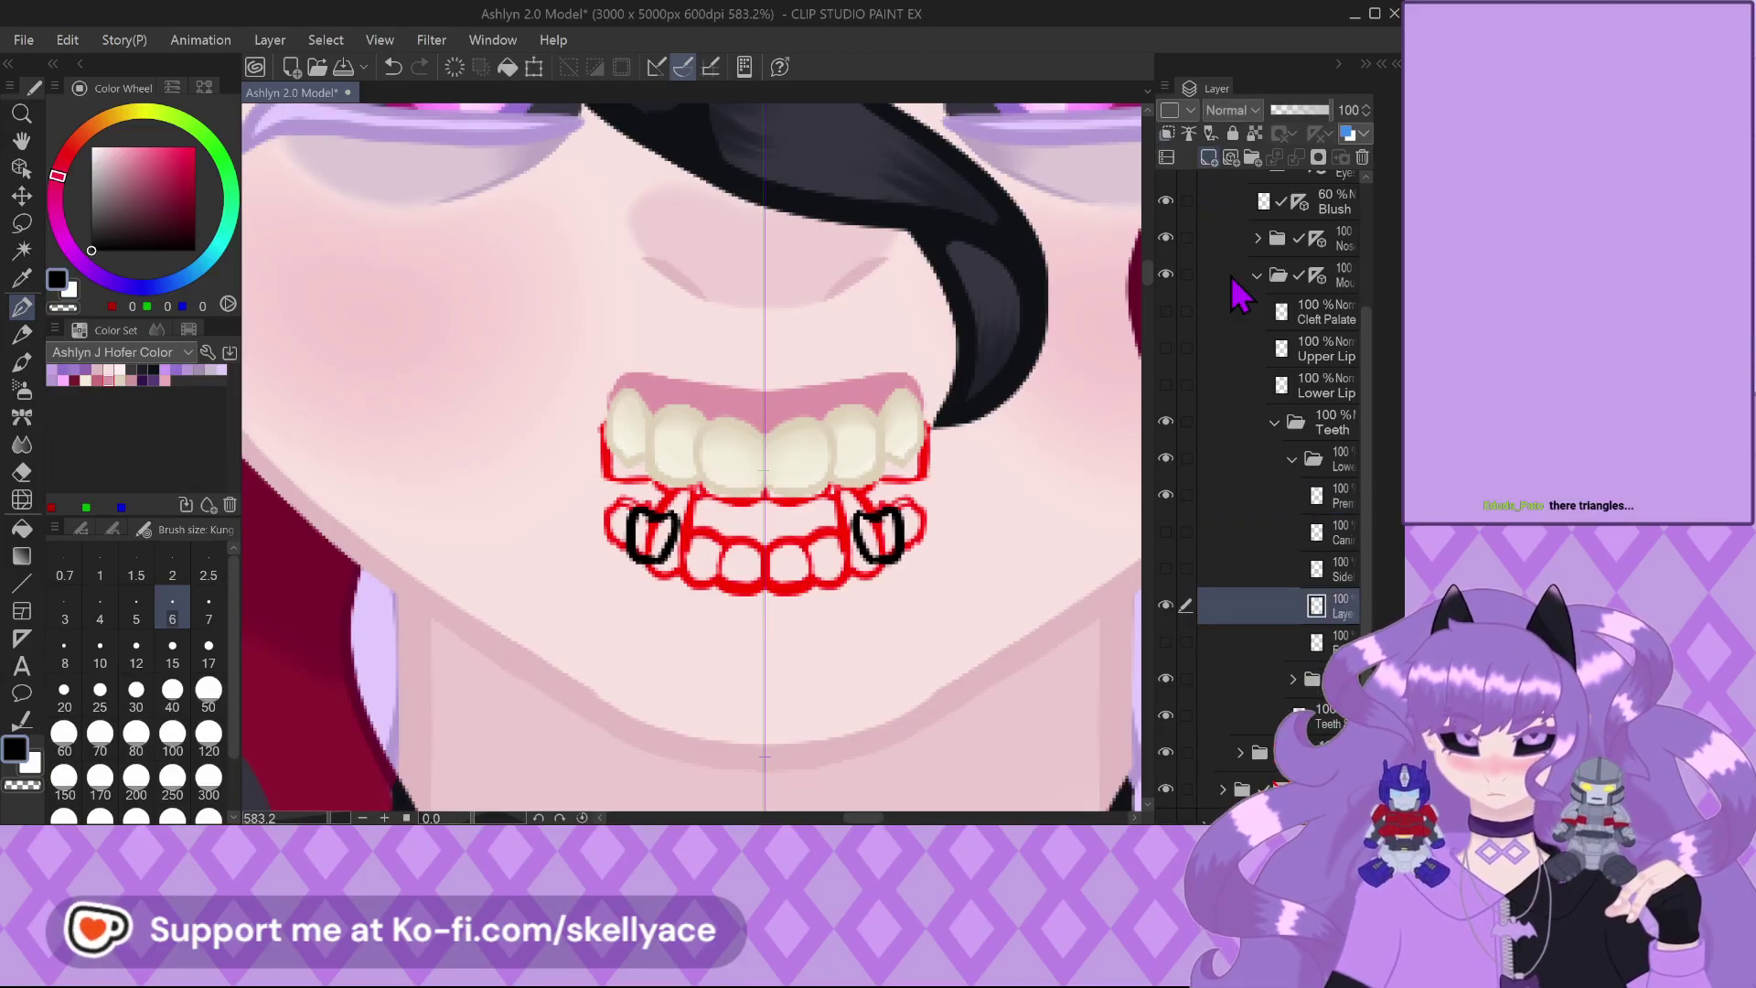
double_click(1342, 613)
type("Gums")
key("Return")
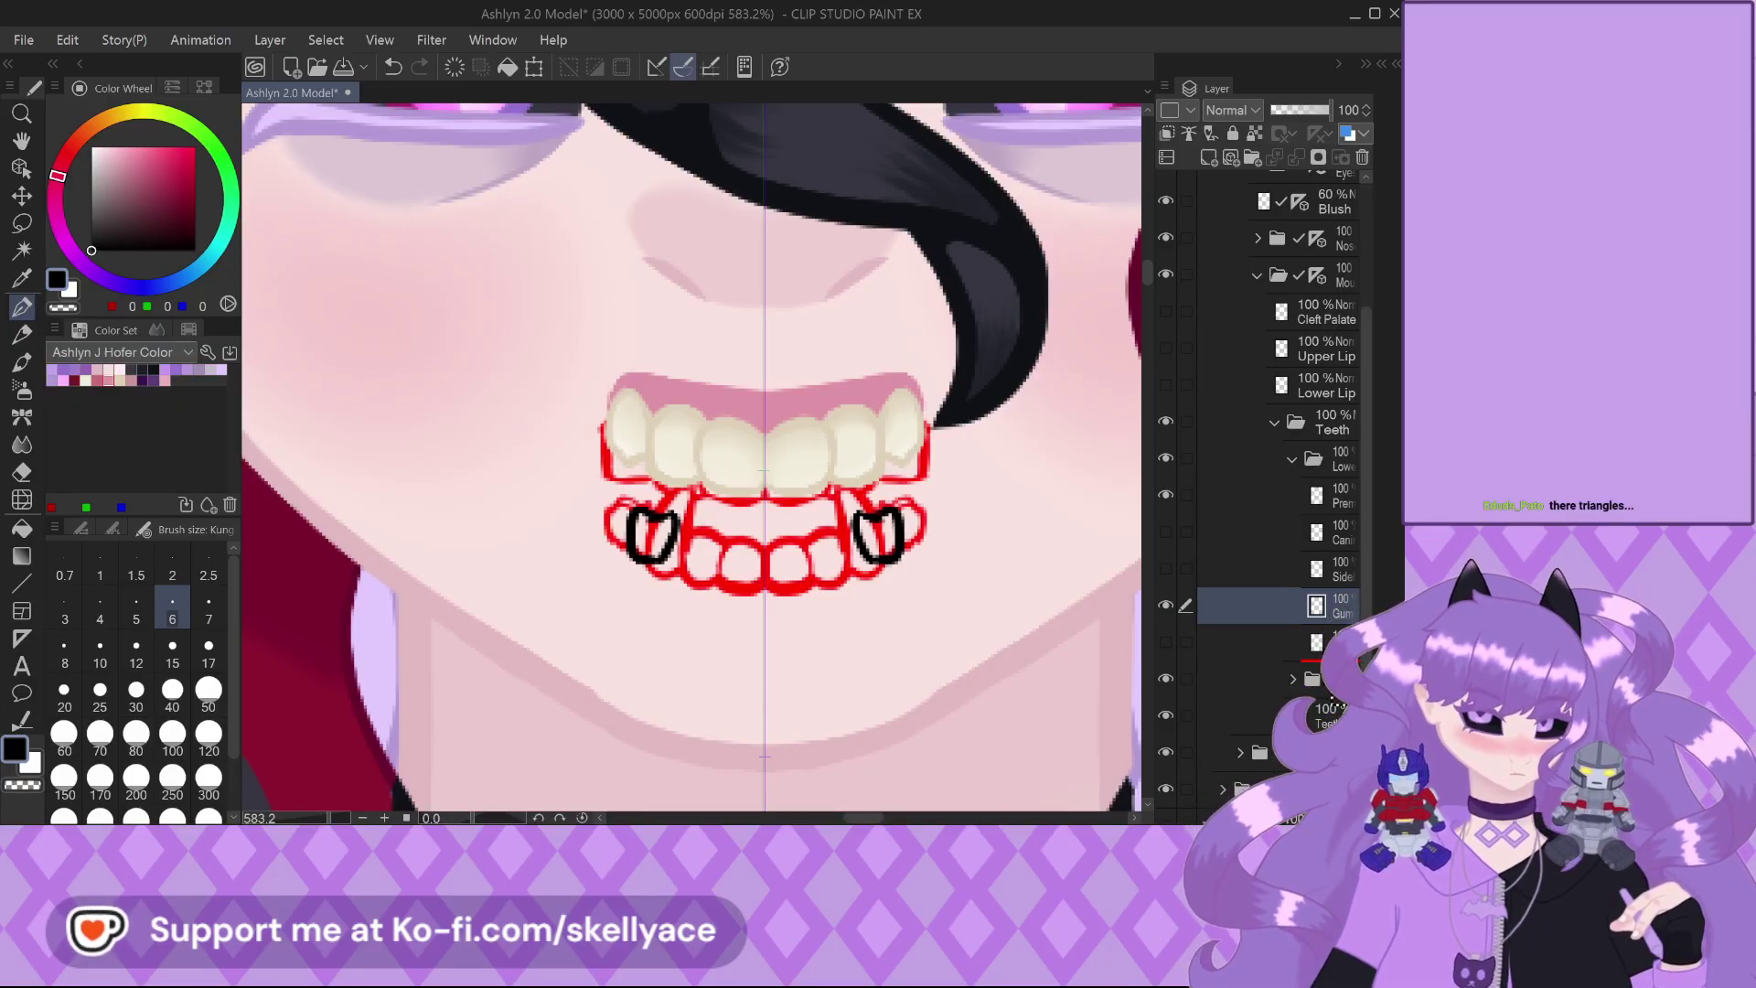
left_click_drag(1321, 654, 1280, 645)
Show the hidden front, side and canine layers of the lower teeth again
left_click(1165, 604)
left_click(1164, 568)
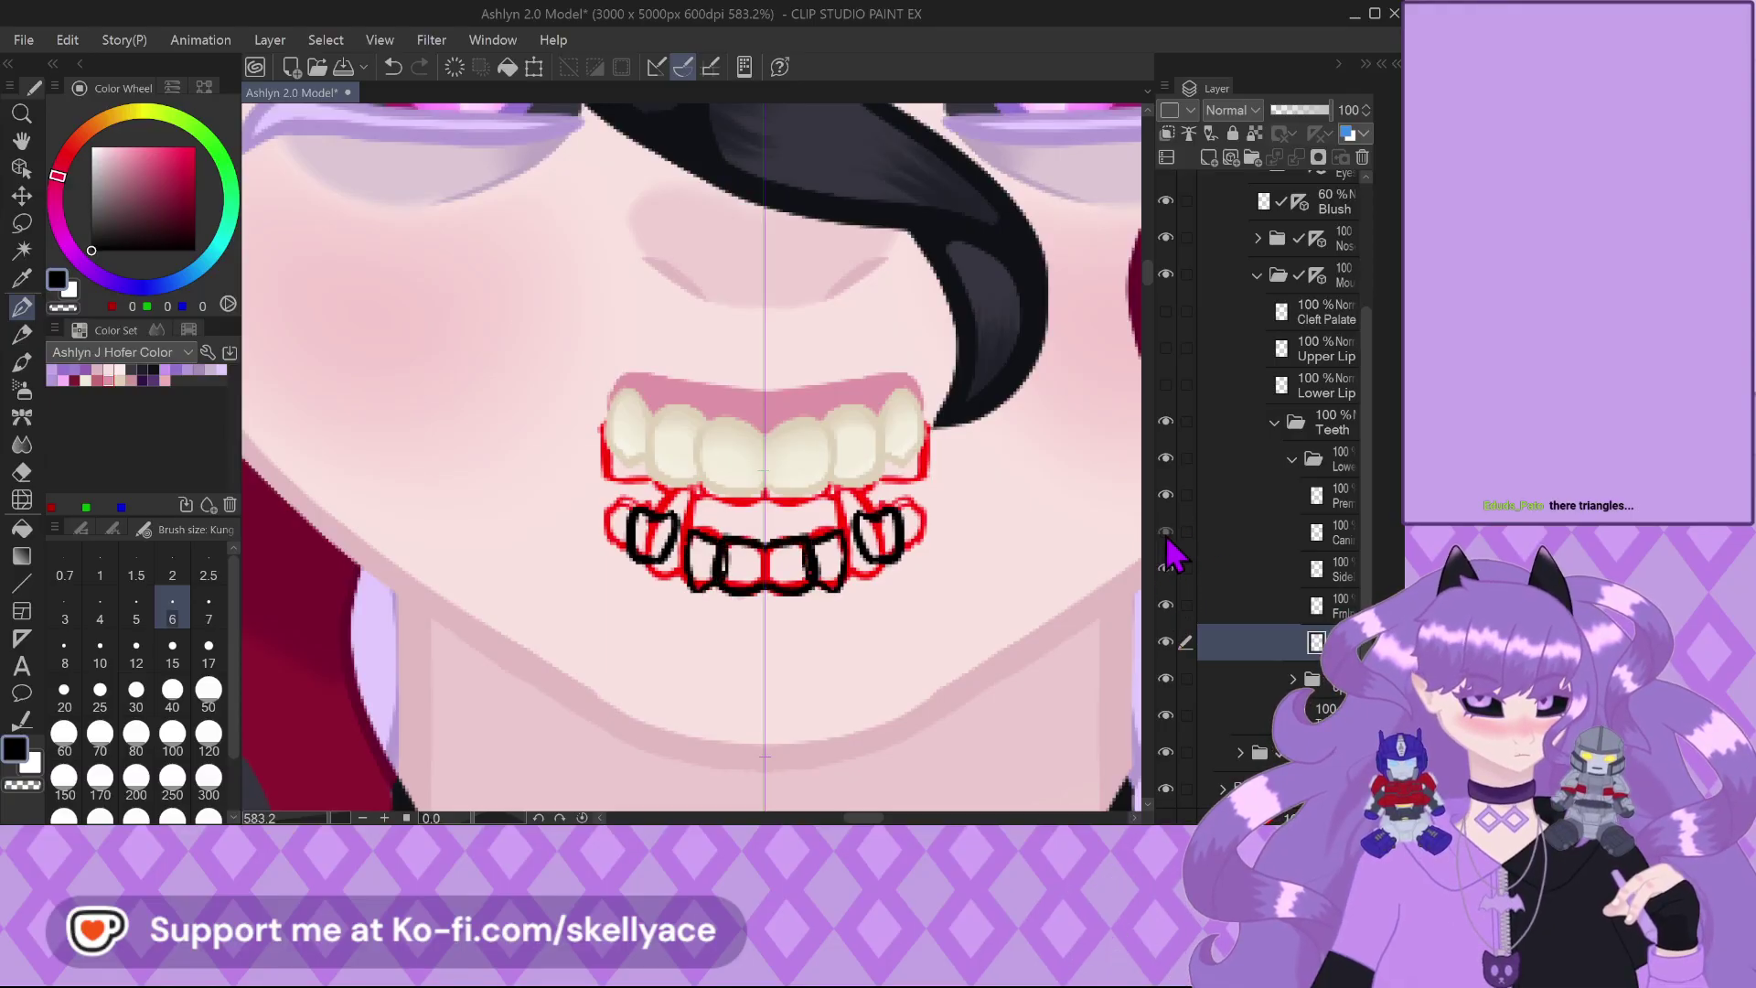
left_click(1165, 531)
scroll(843, 573, "up", 2)
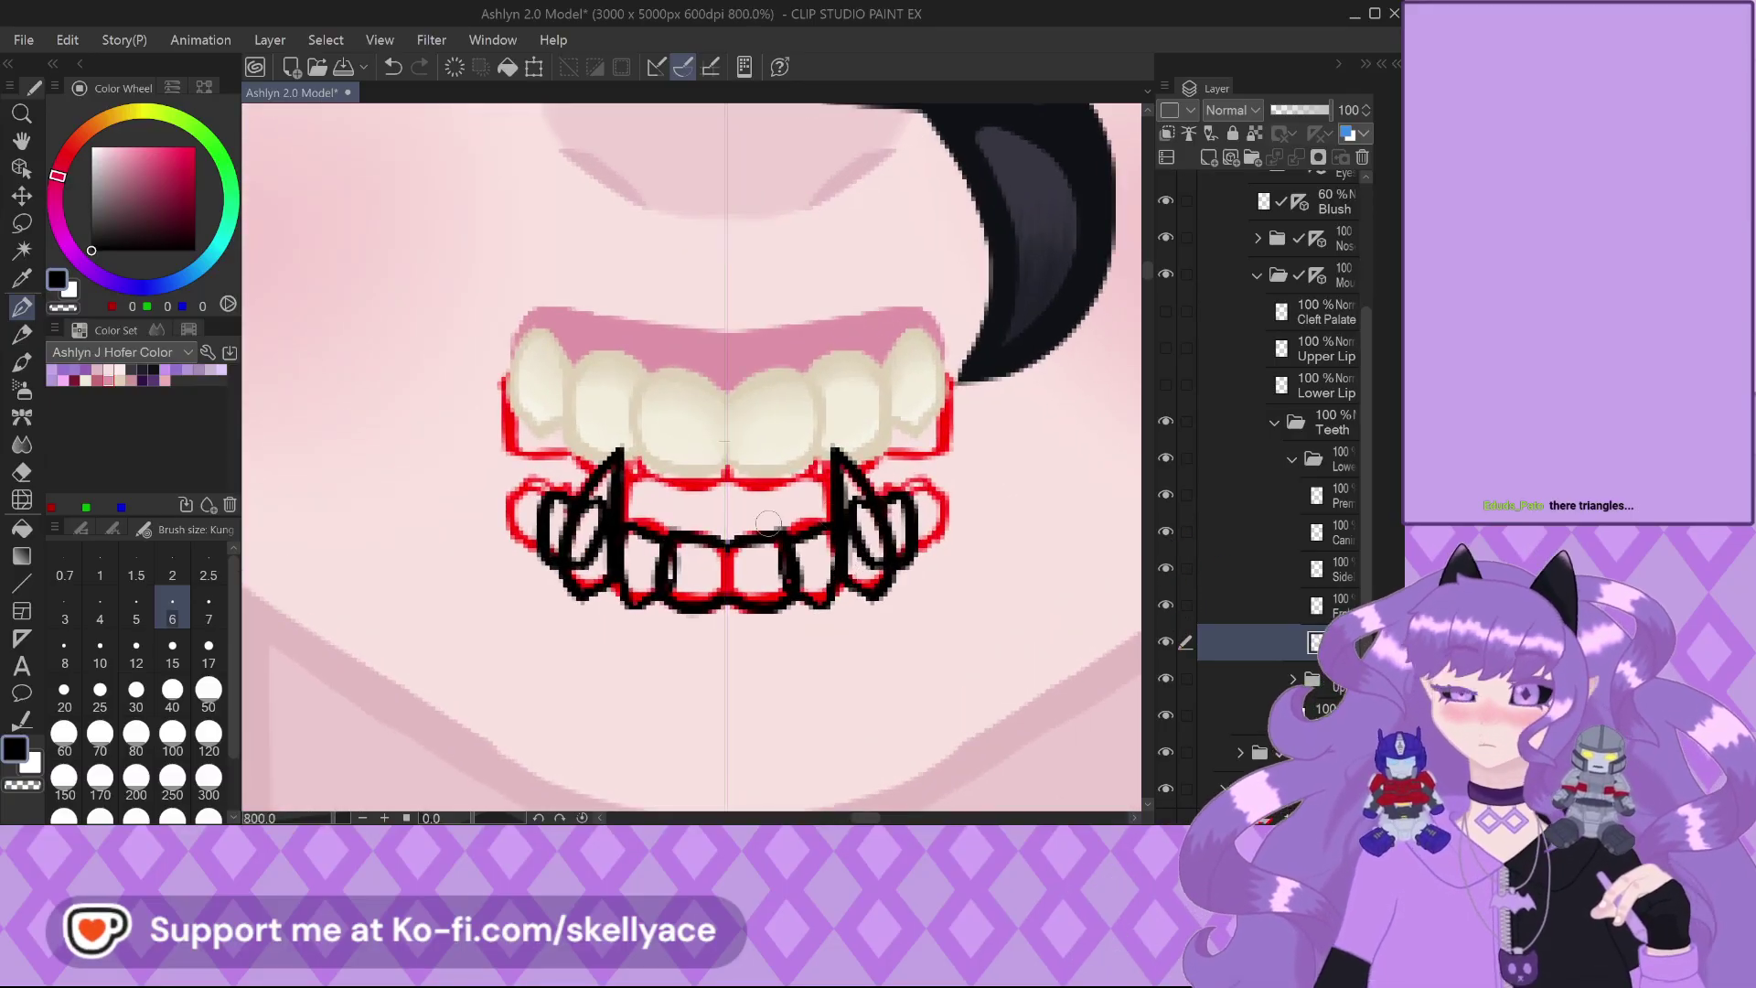
Paint the lower gum on the Gums layer in pink (RGB 223, 147, 166) as a wide curved band beneath the lower teeth
left_click(110, 370)
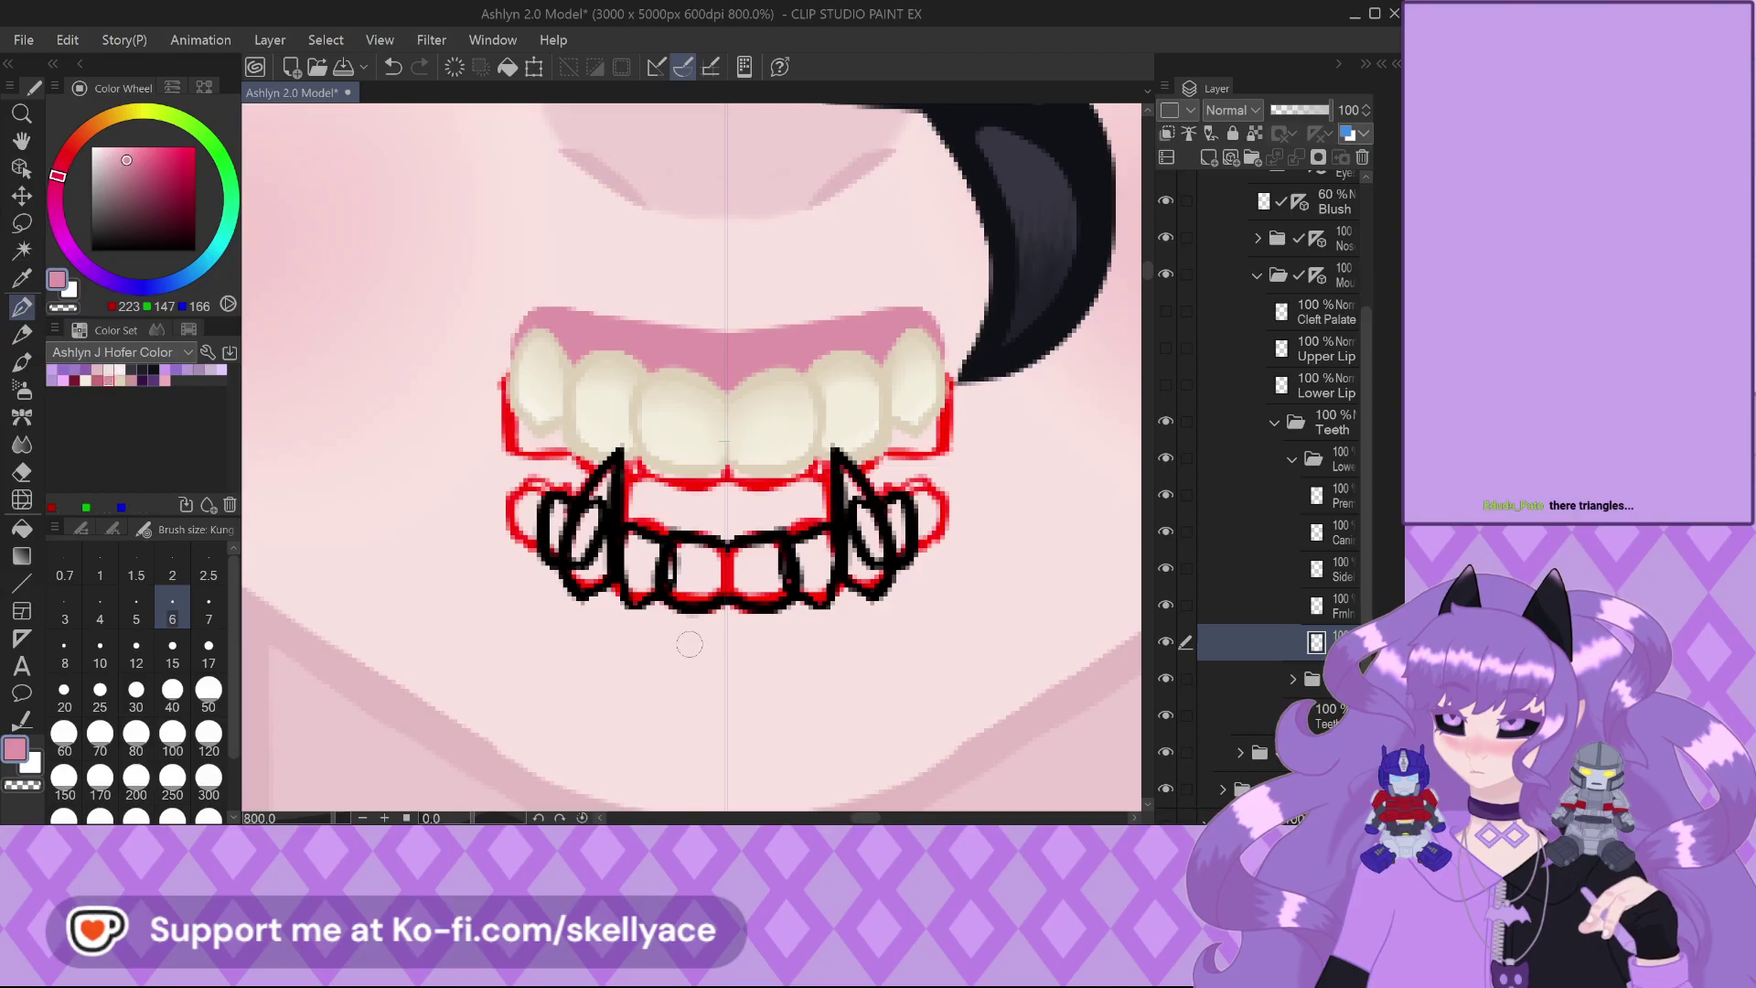
scroll(828, 523, "up", 1)
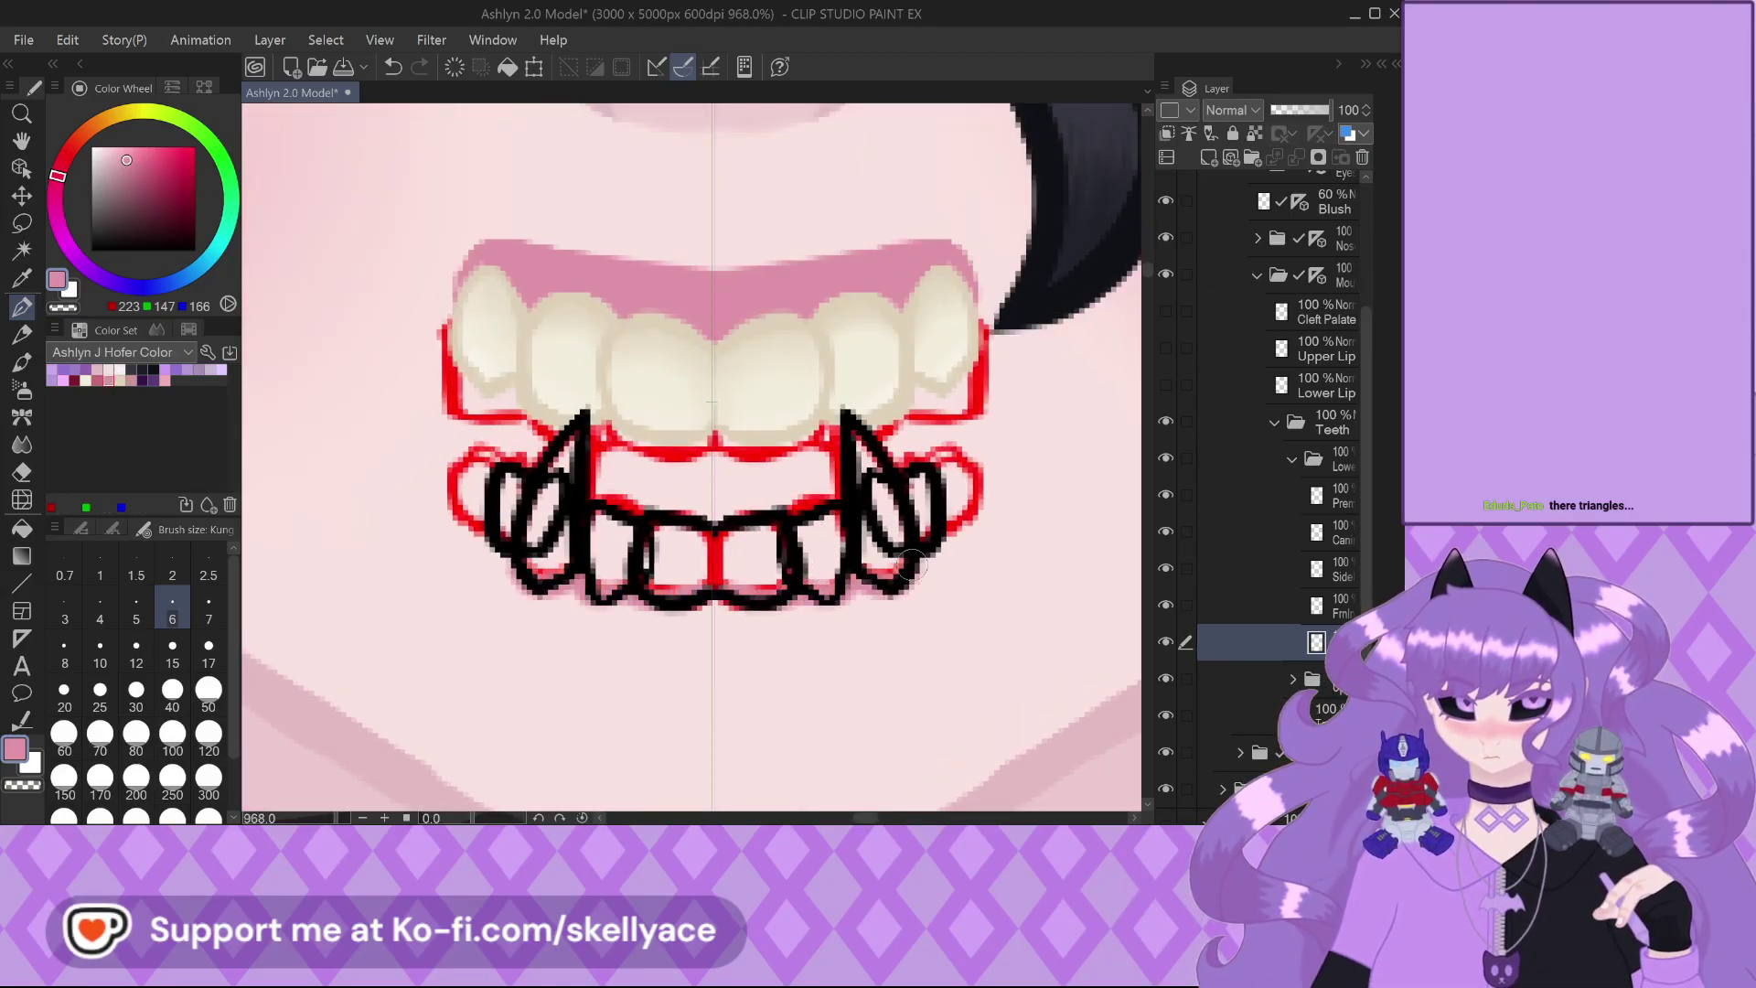
mouse_move(986, 501)
left_mouse_down()
mouse_move(932, 613)
mouse_move(834, 640)
mouse_move(691, 637)
left_mouse_up()
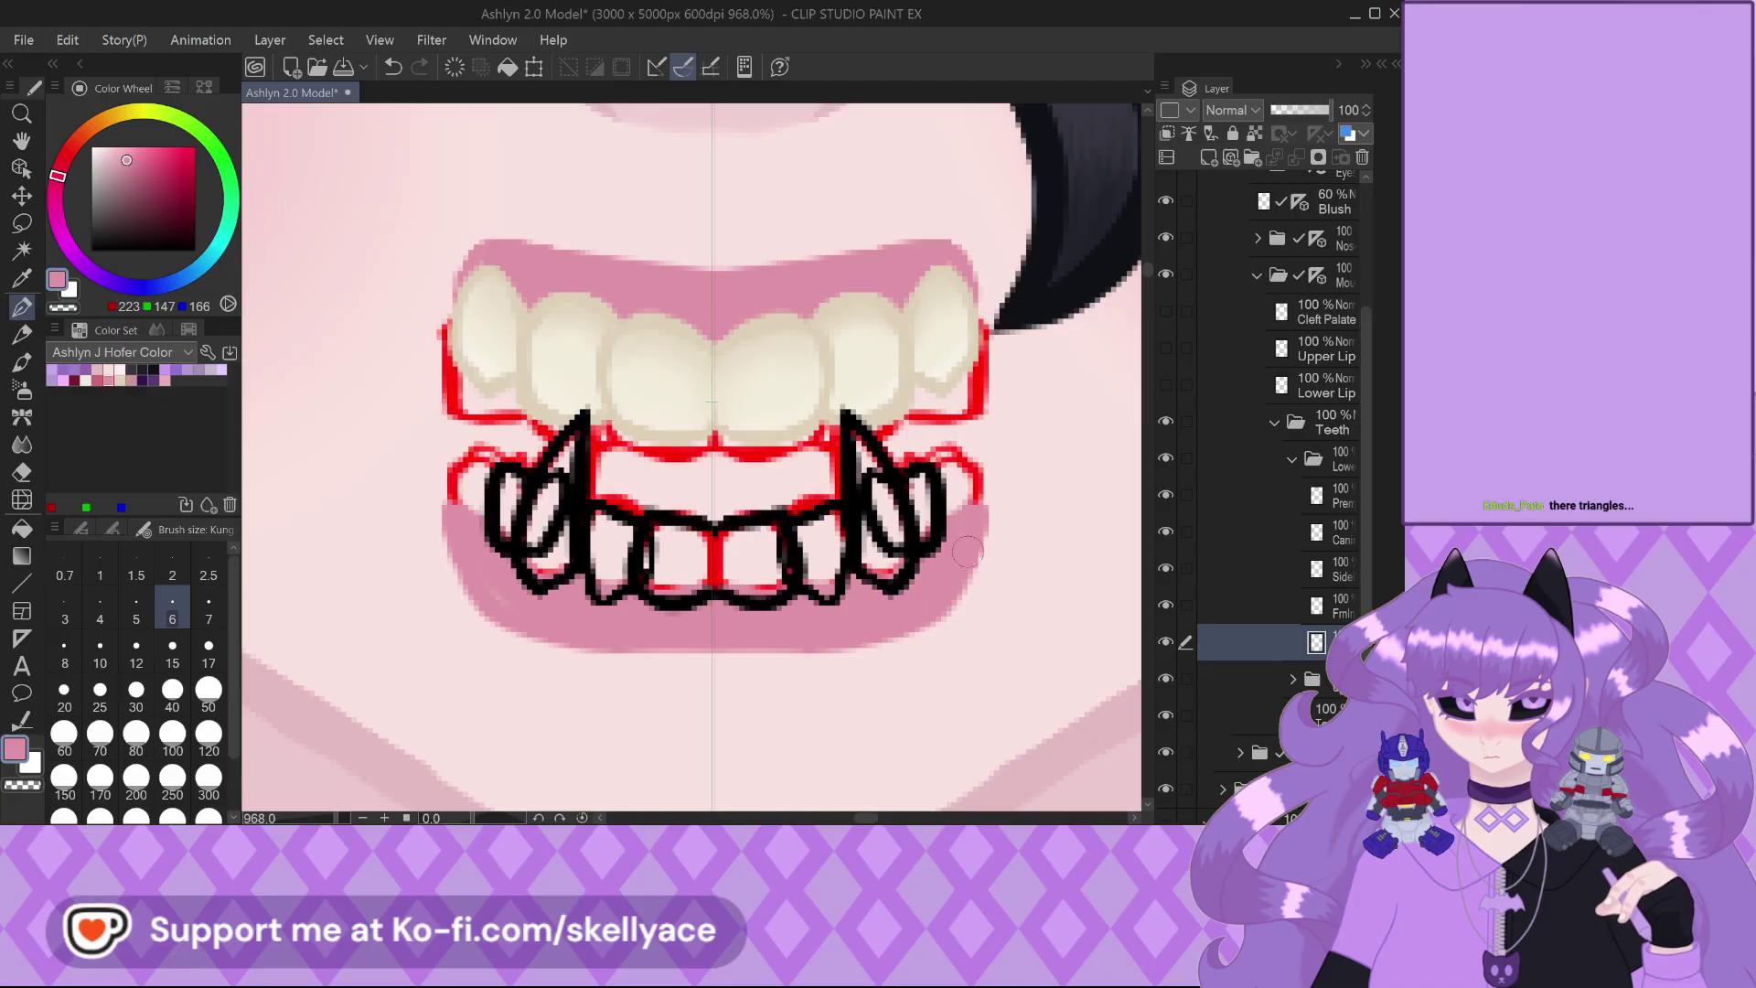
mouse_move(976, 515)
left_mouse_down()
mouse_move(926, 631)
mouse_move(809, 662)
mouse_move(661, 660)
left_mouse_up()
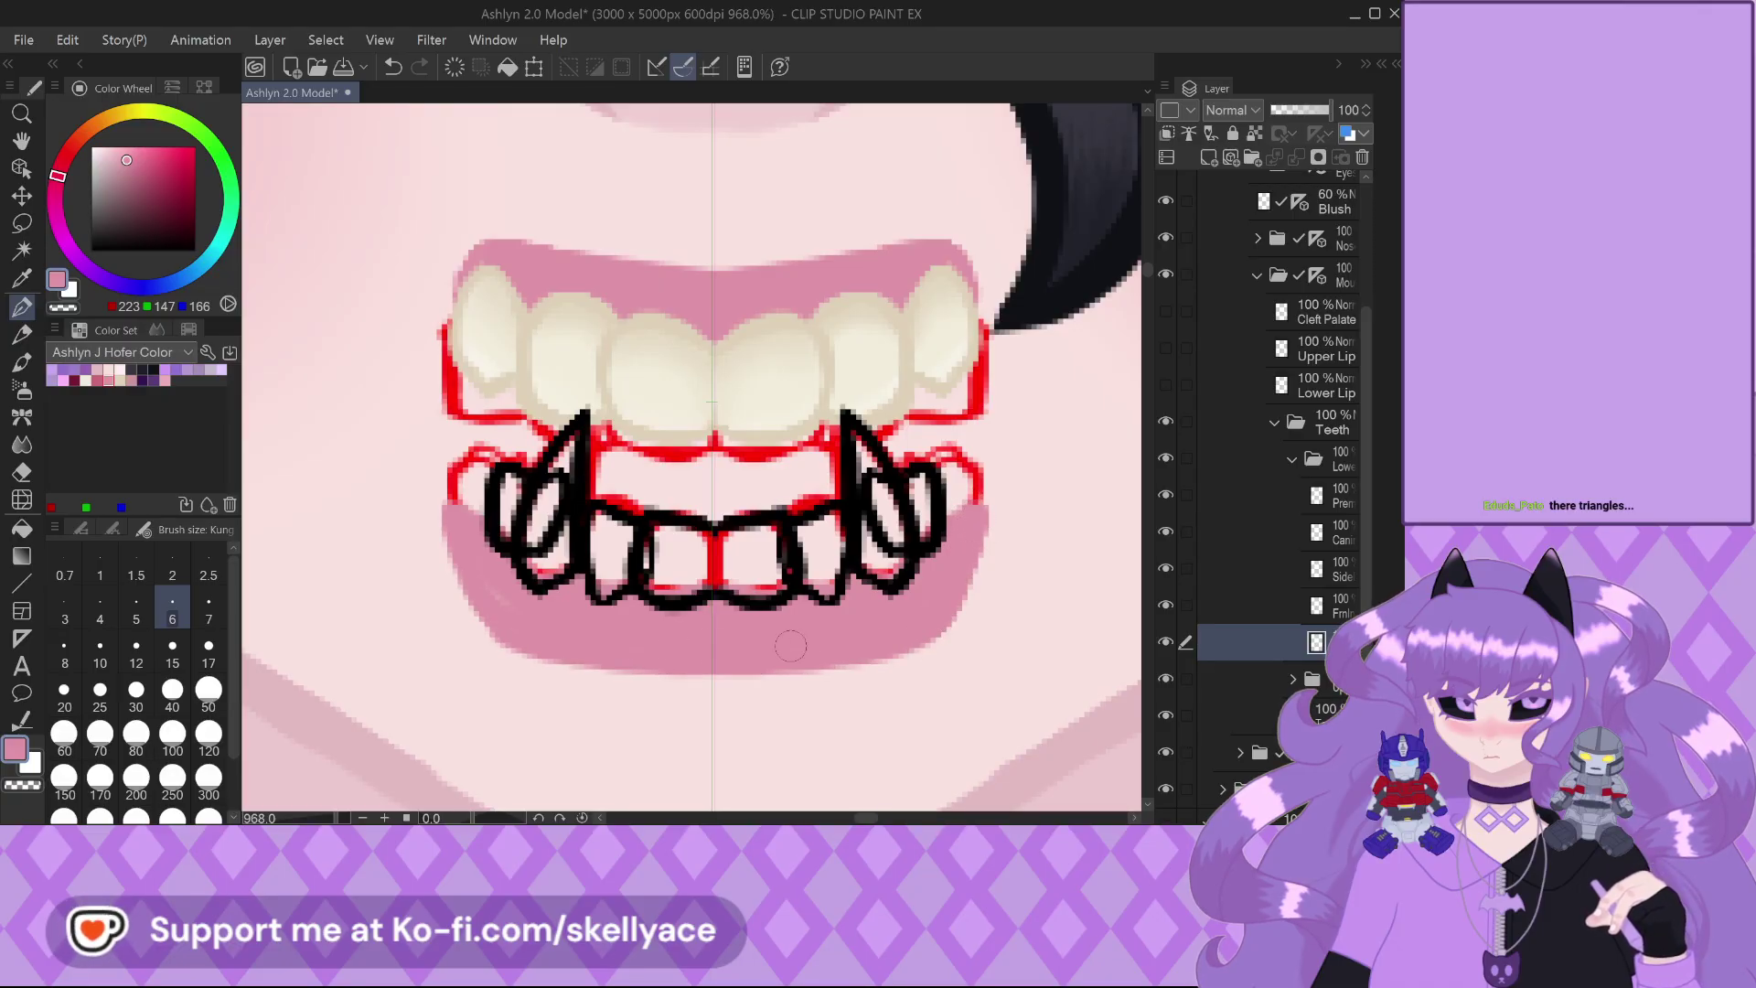
Trim the lower gum's bottom edge into a slimmer, smoothly curved band that tapers more steeply at both corners
scroll(838, 590, "down", 4)
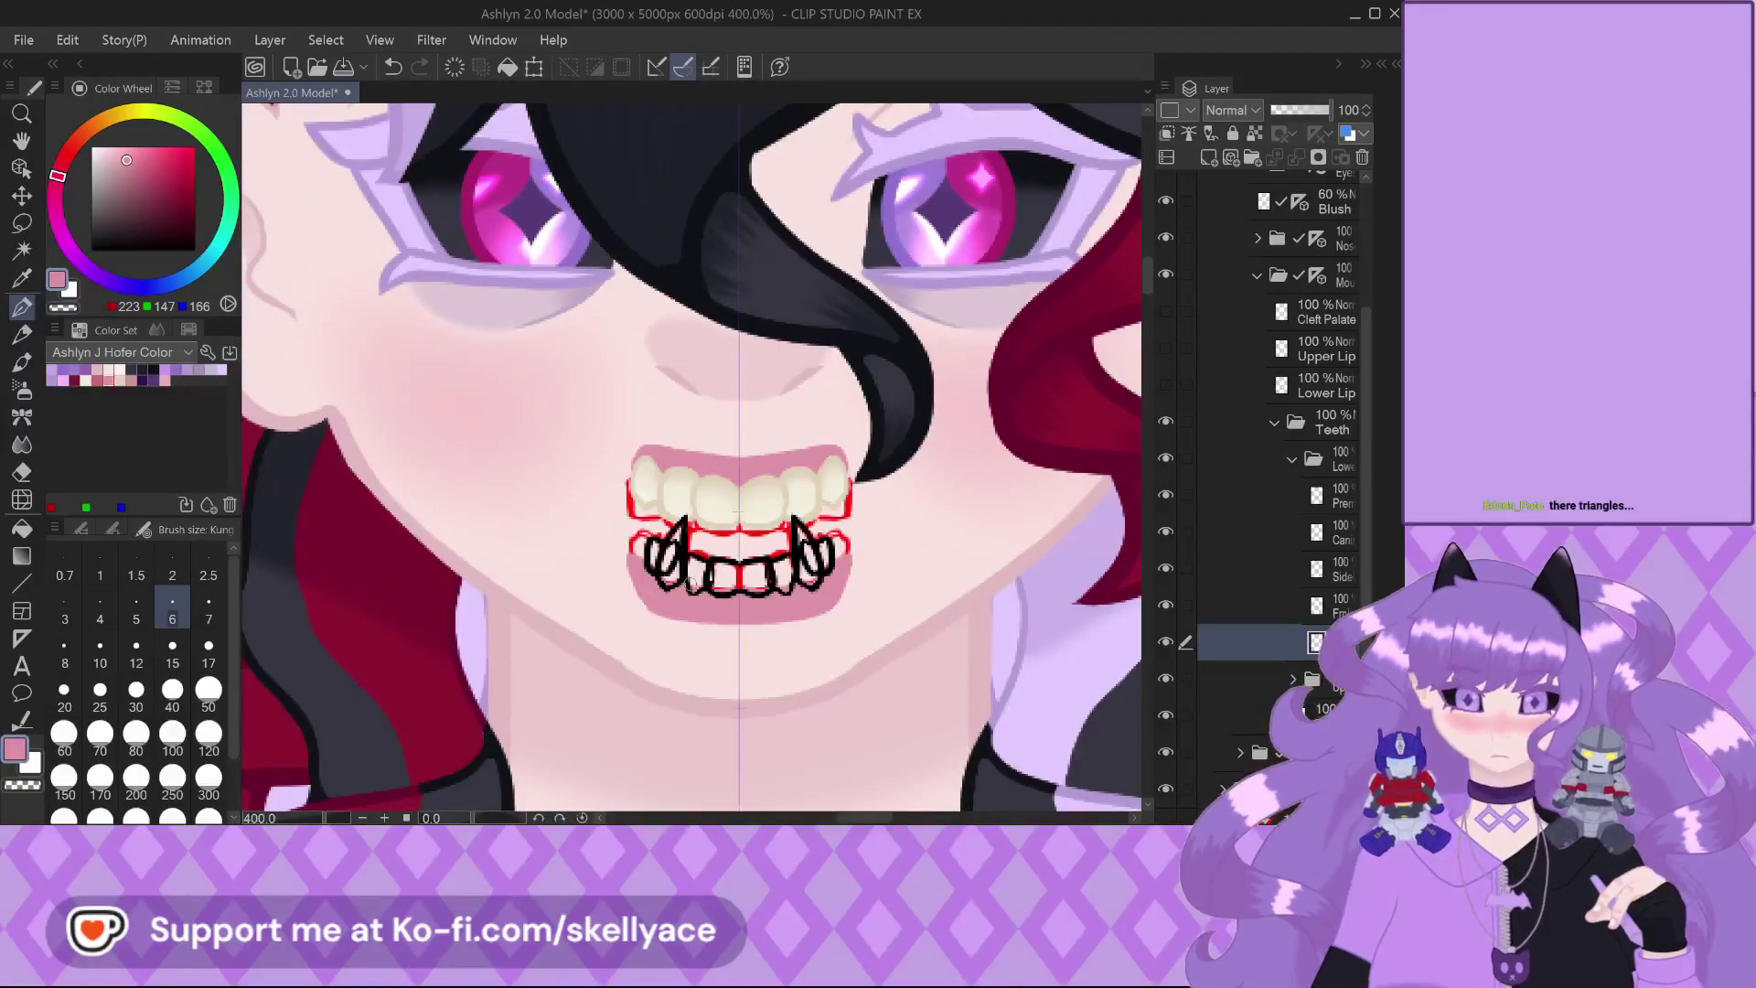
scroll(788, 582, "up", 3)
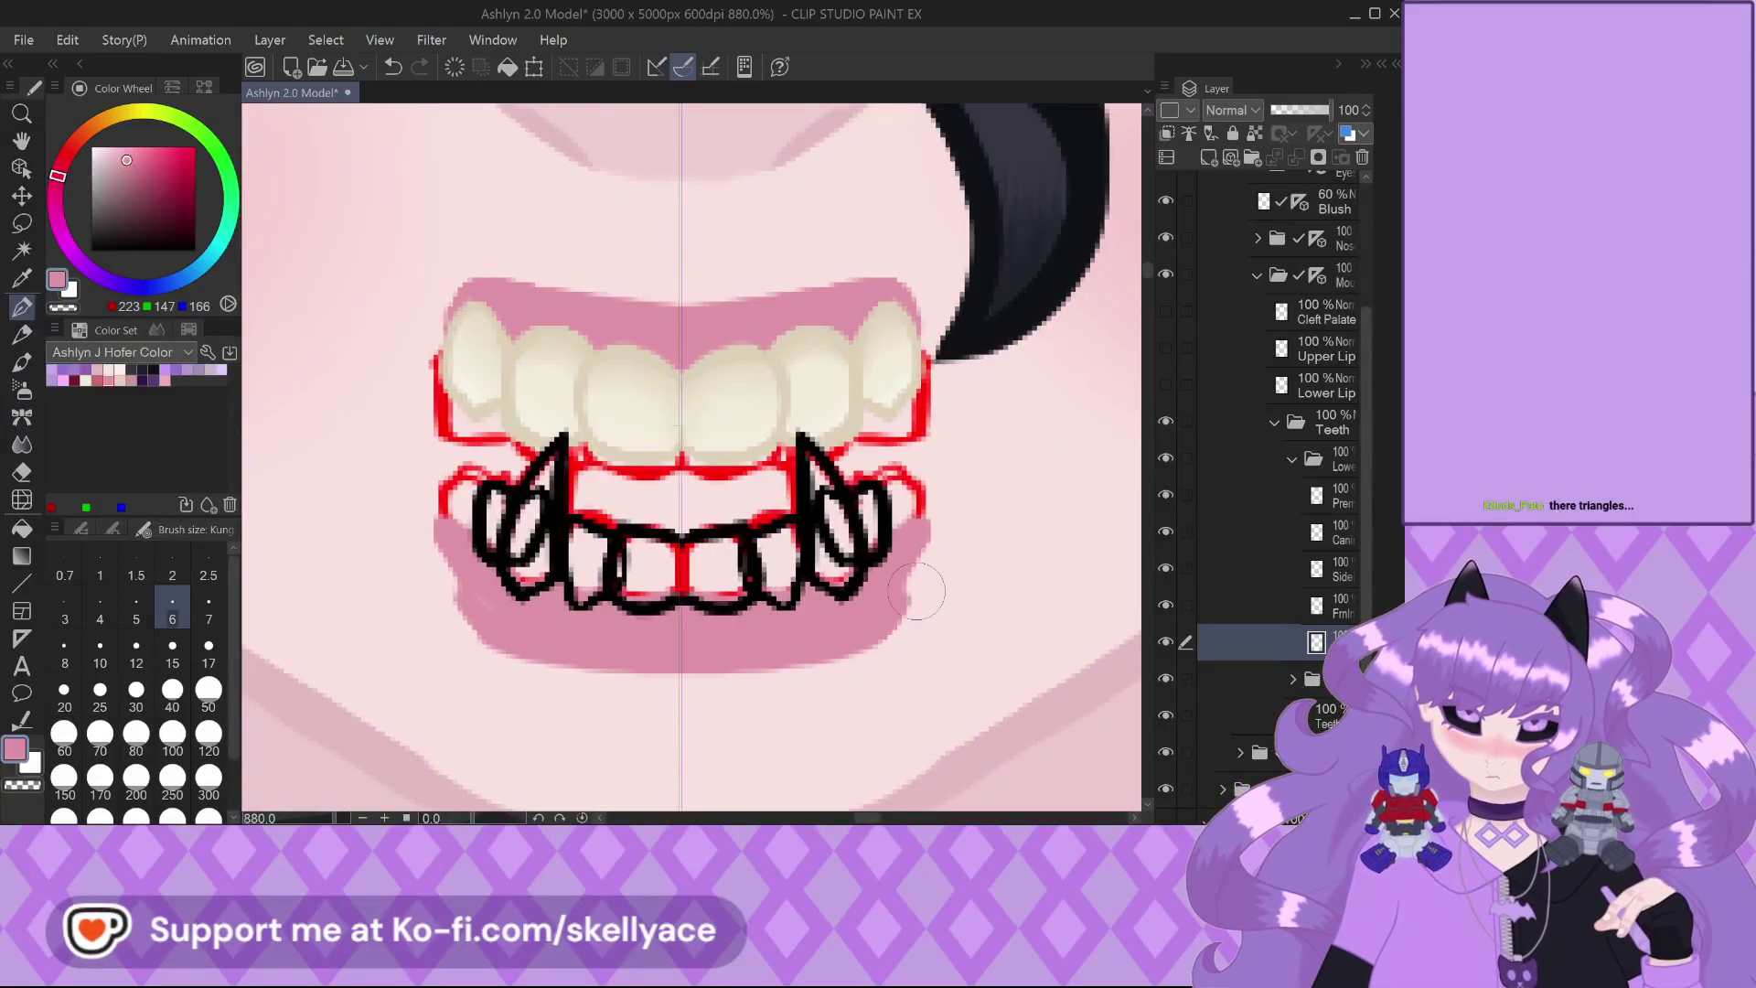
mouse_move(924, 580)
left_mouse_down()
mouse_move(790, 672)
mouse_move(580, 674)
left_mouse_up()
left_click_drag(772, 658, 572, 674)
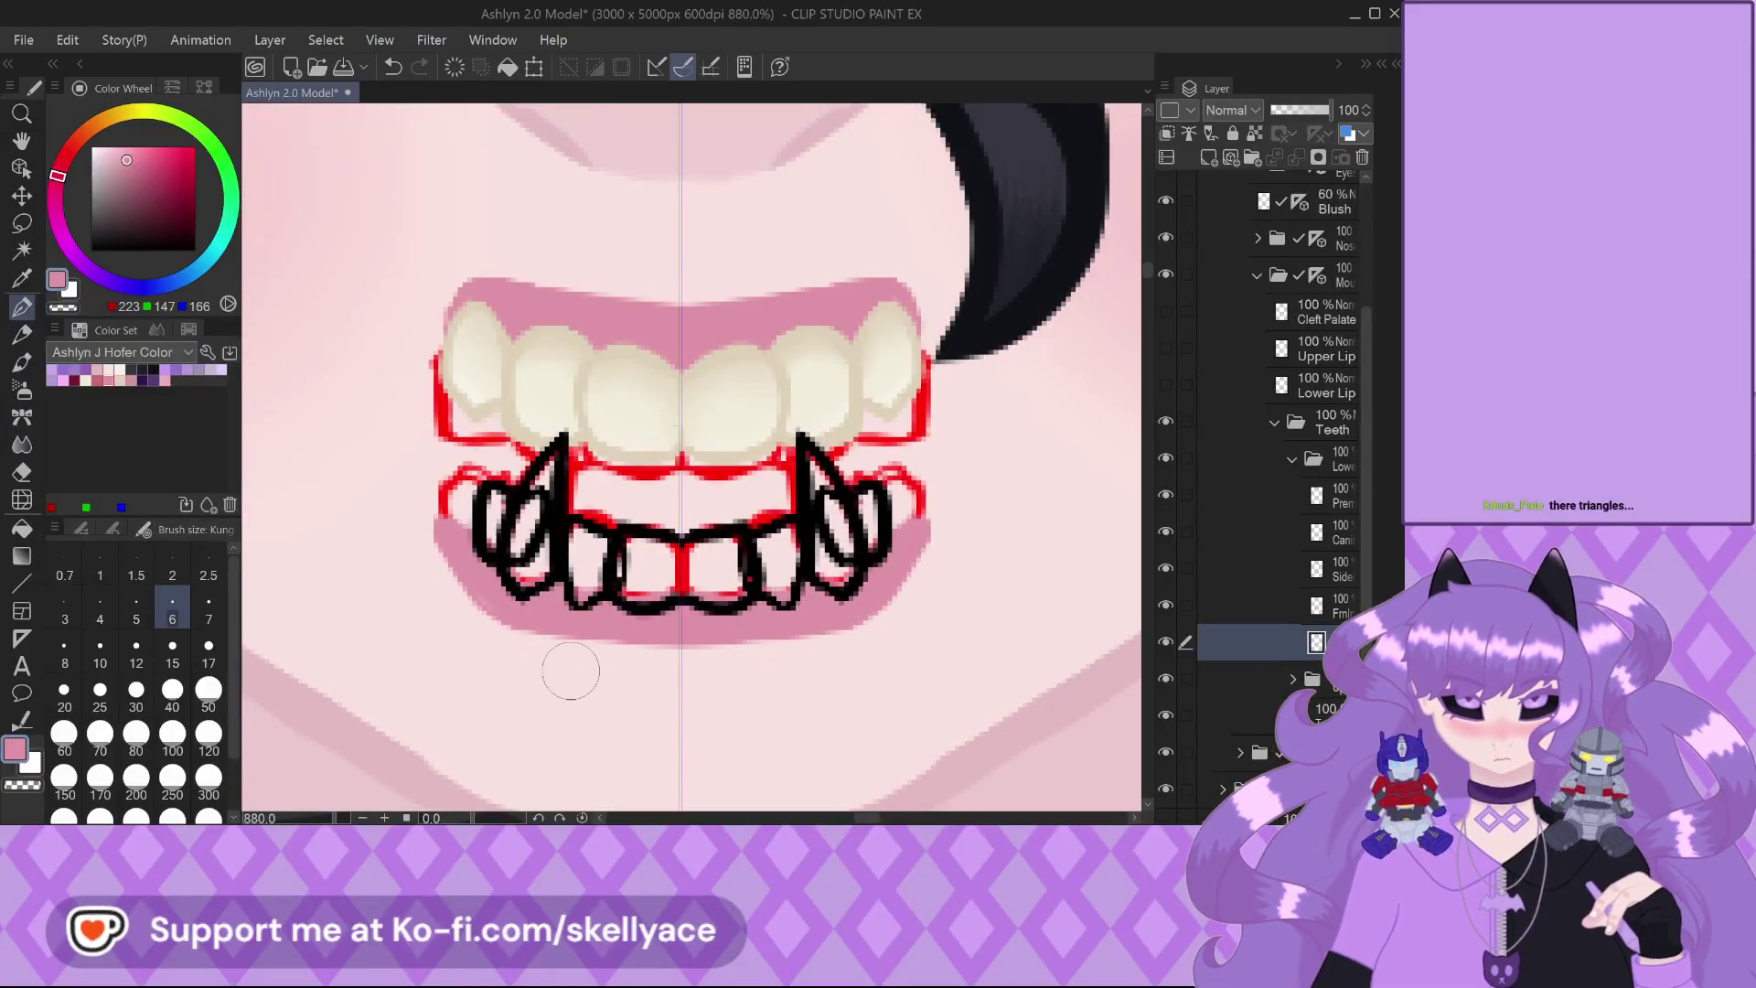
Toggle the visibility of the lower gum and Lower Lip layers to check the trimmed gum against the face
scroll(627, 670, "down", 5)
left_click(1168, 641)
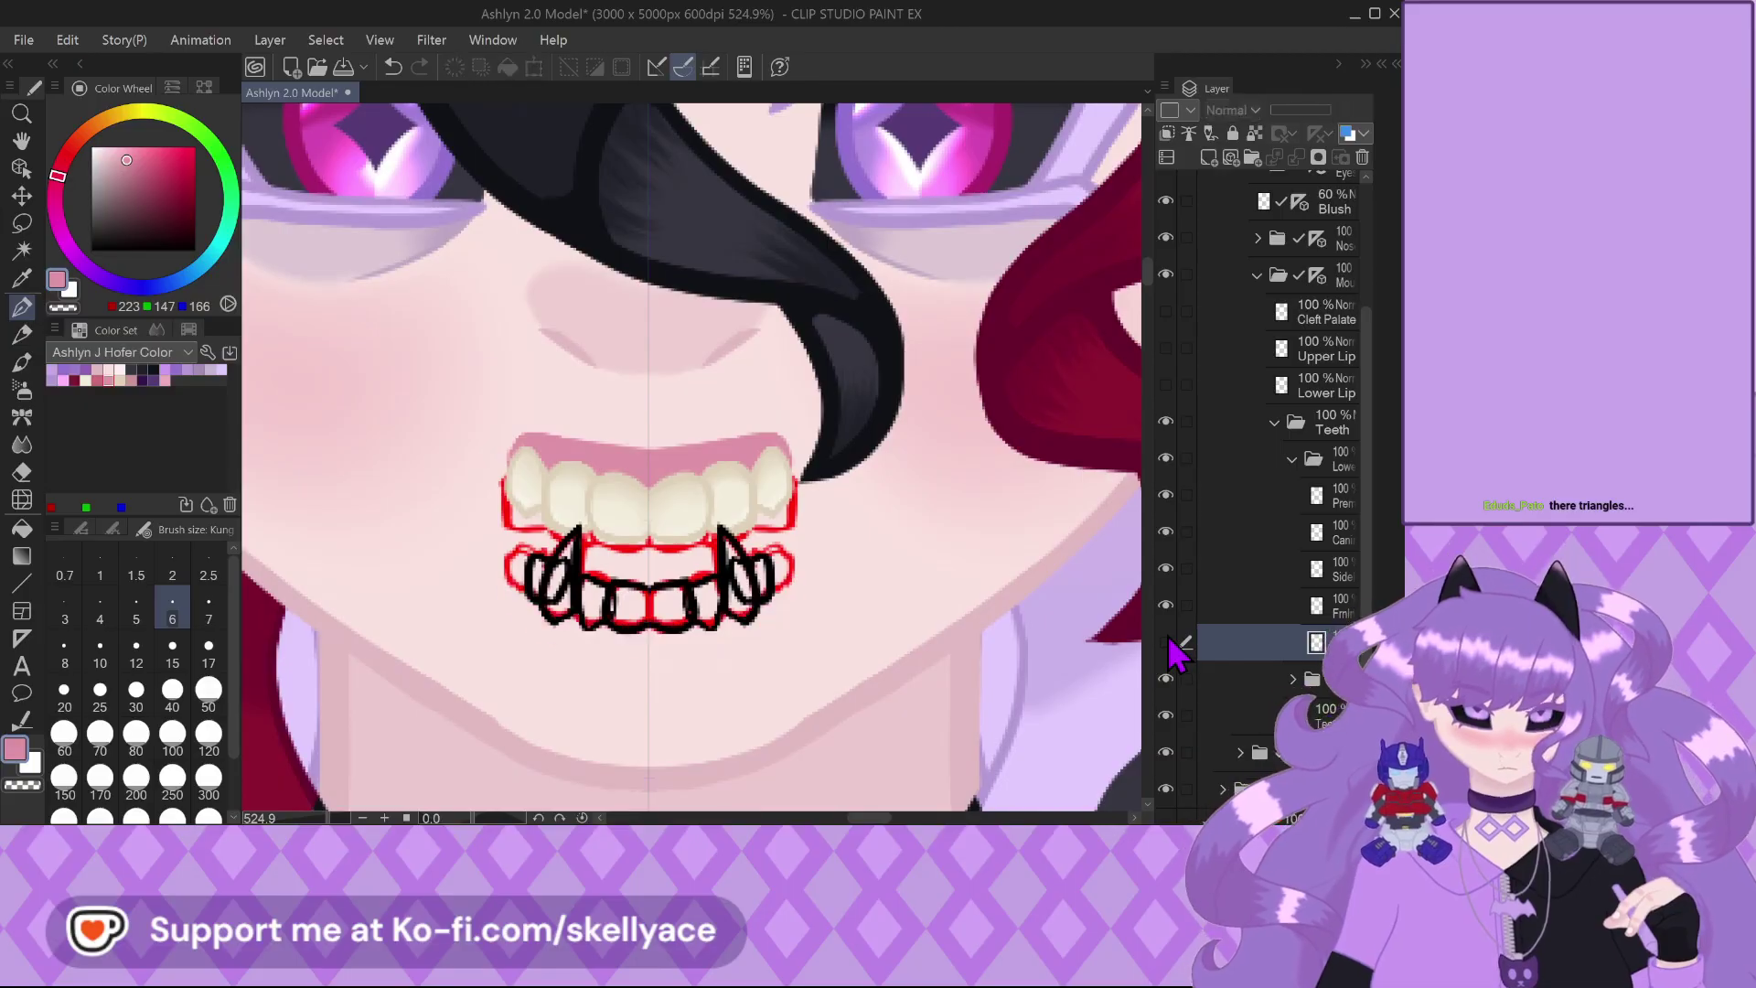
left_click(1166, 641)
scroll(1231, 677, "up", 3)
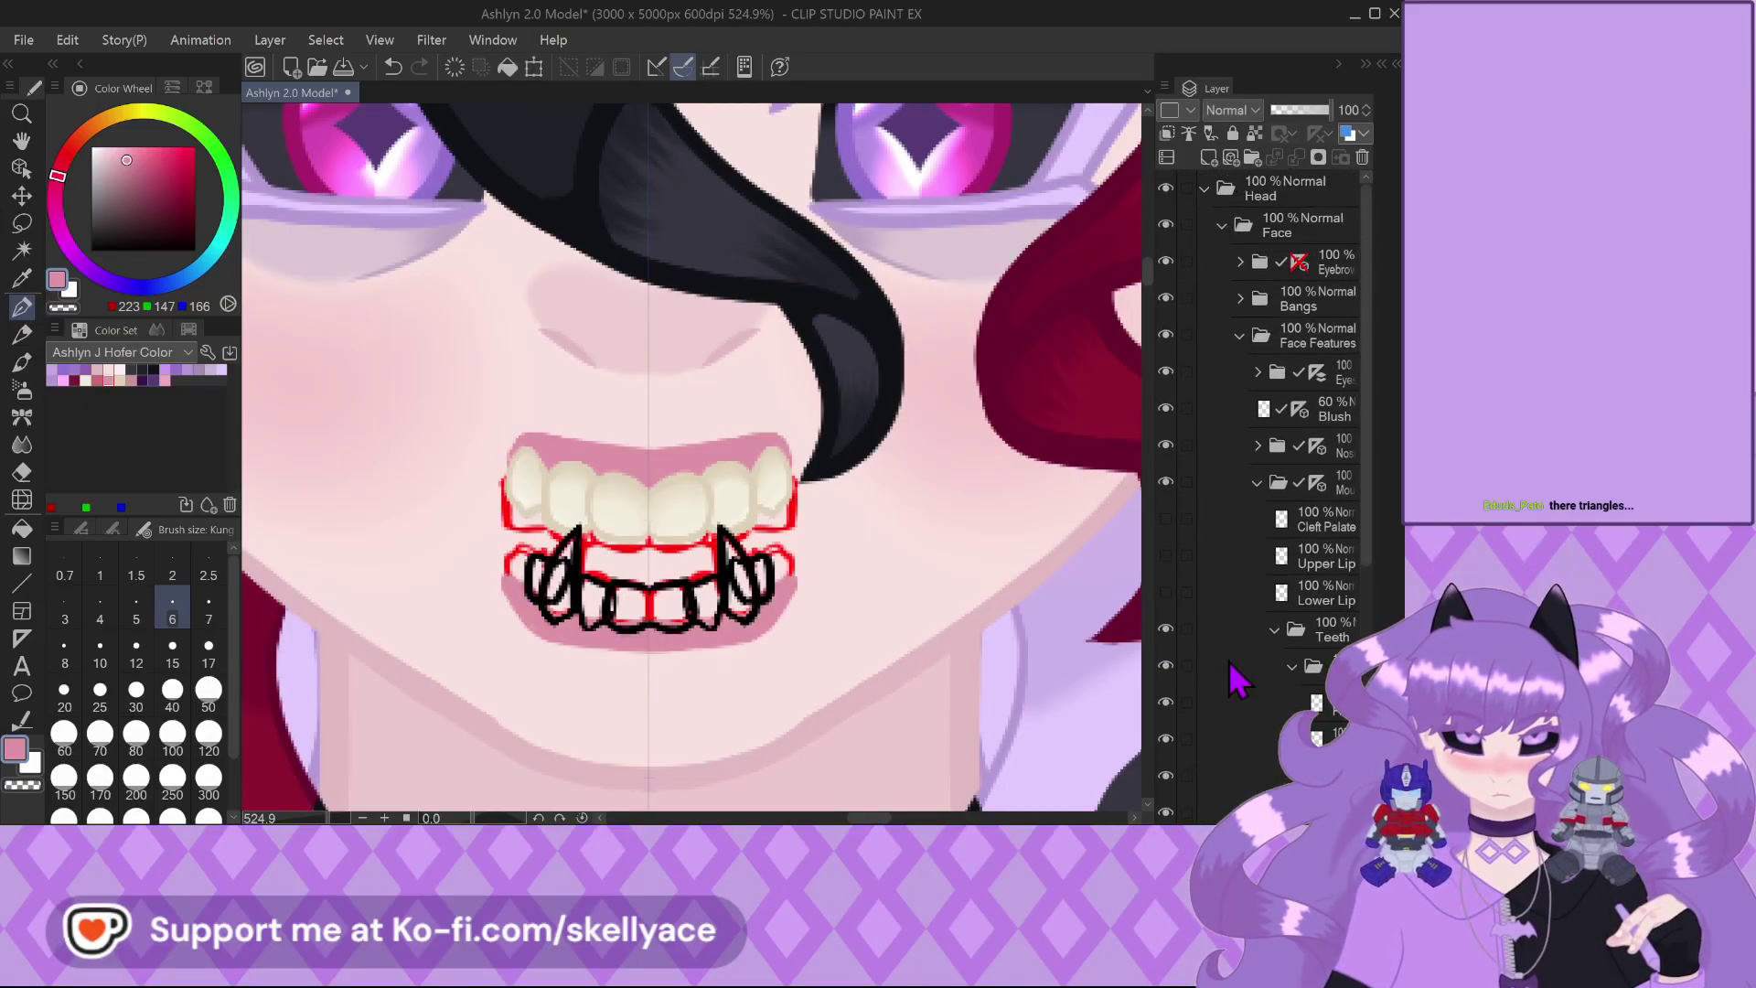
left_click(1167, 593)
left_click(1168, 593)
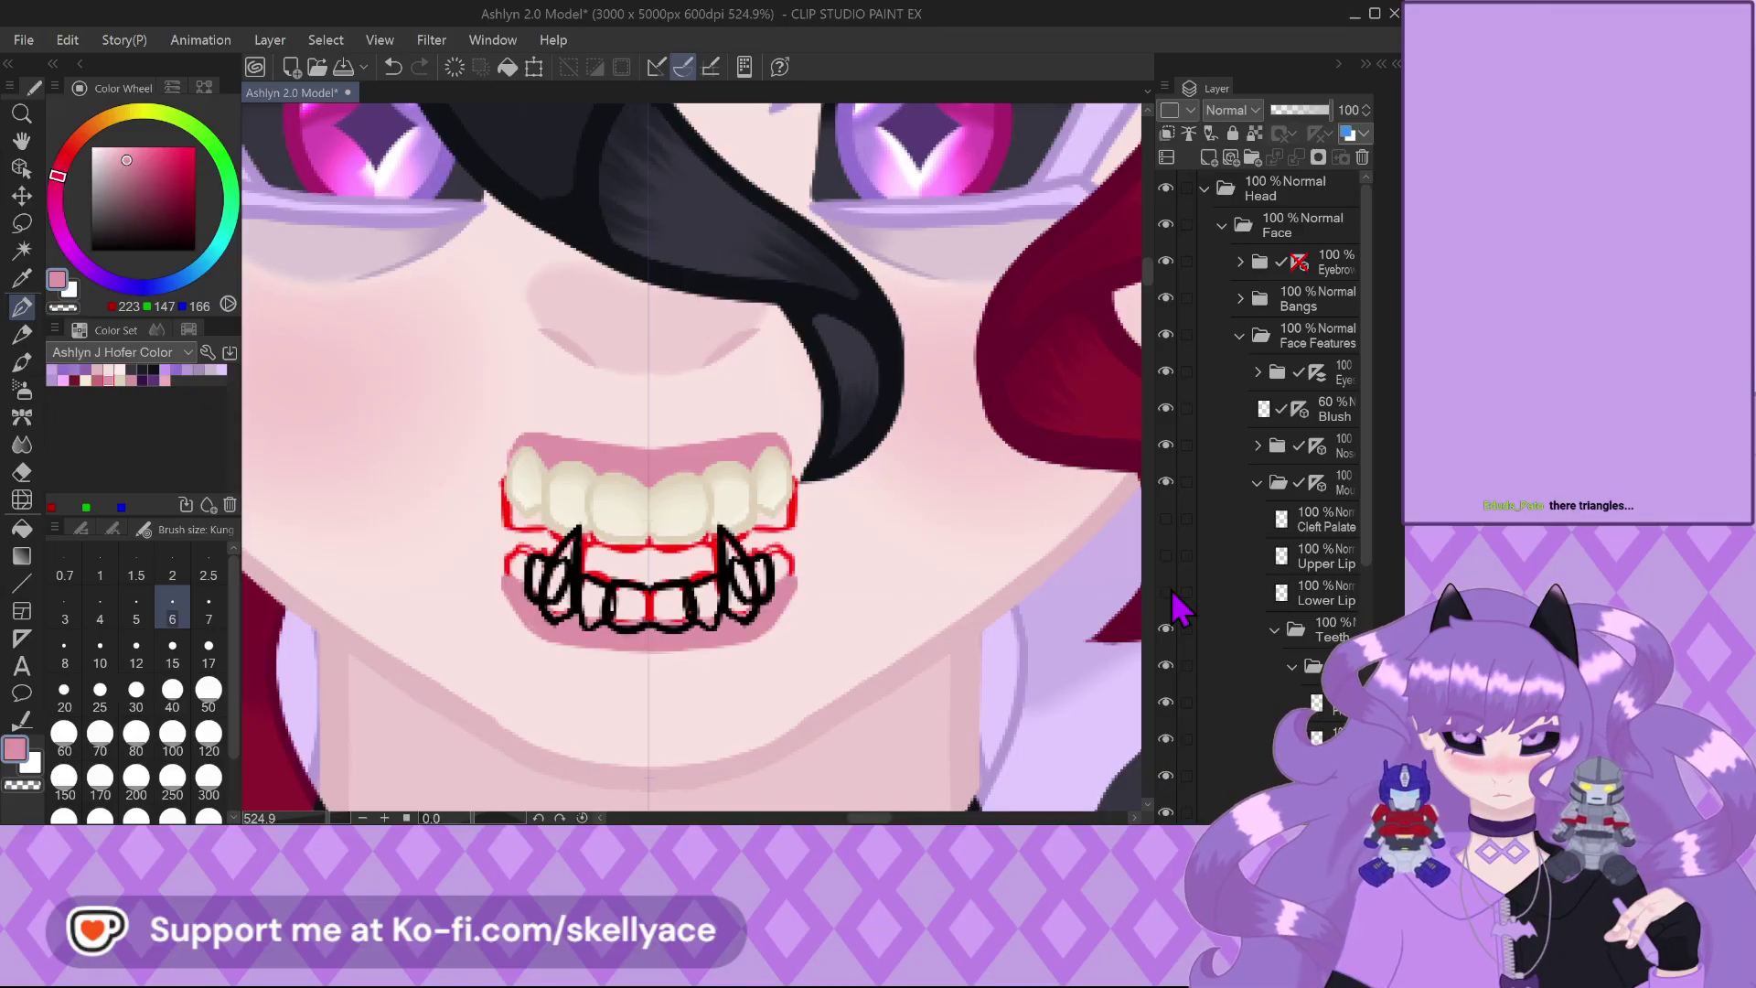
left_click(1168, 593)
left_click(1167, 593)
left_click(1168, 592)
left_click(1168, 593)
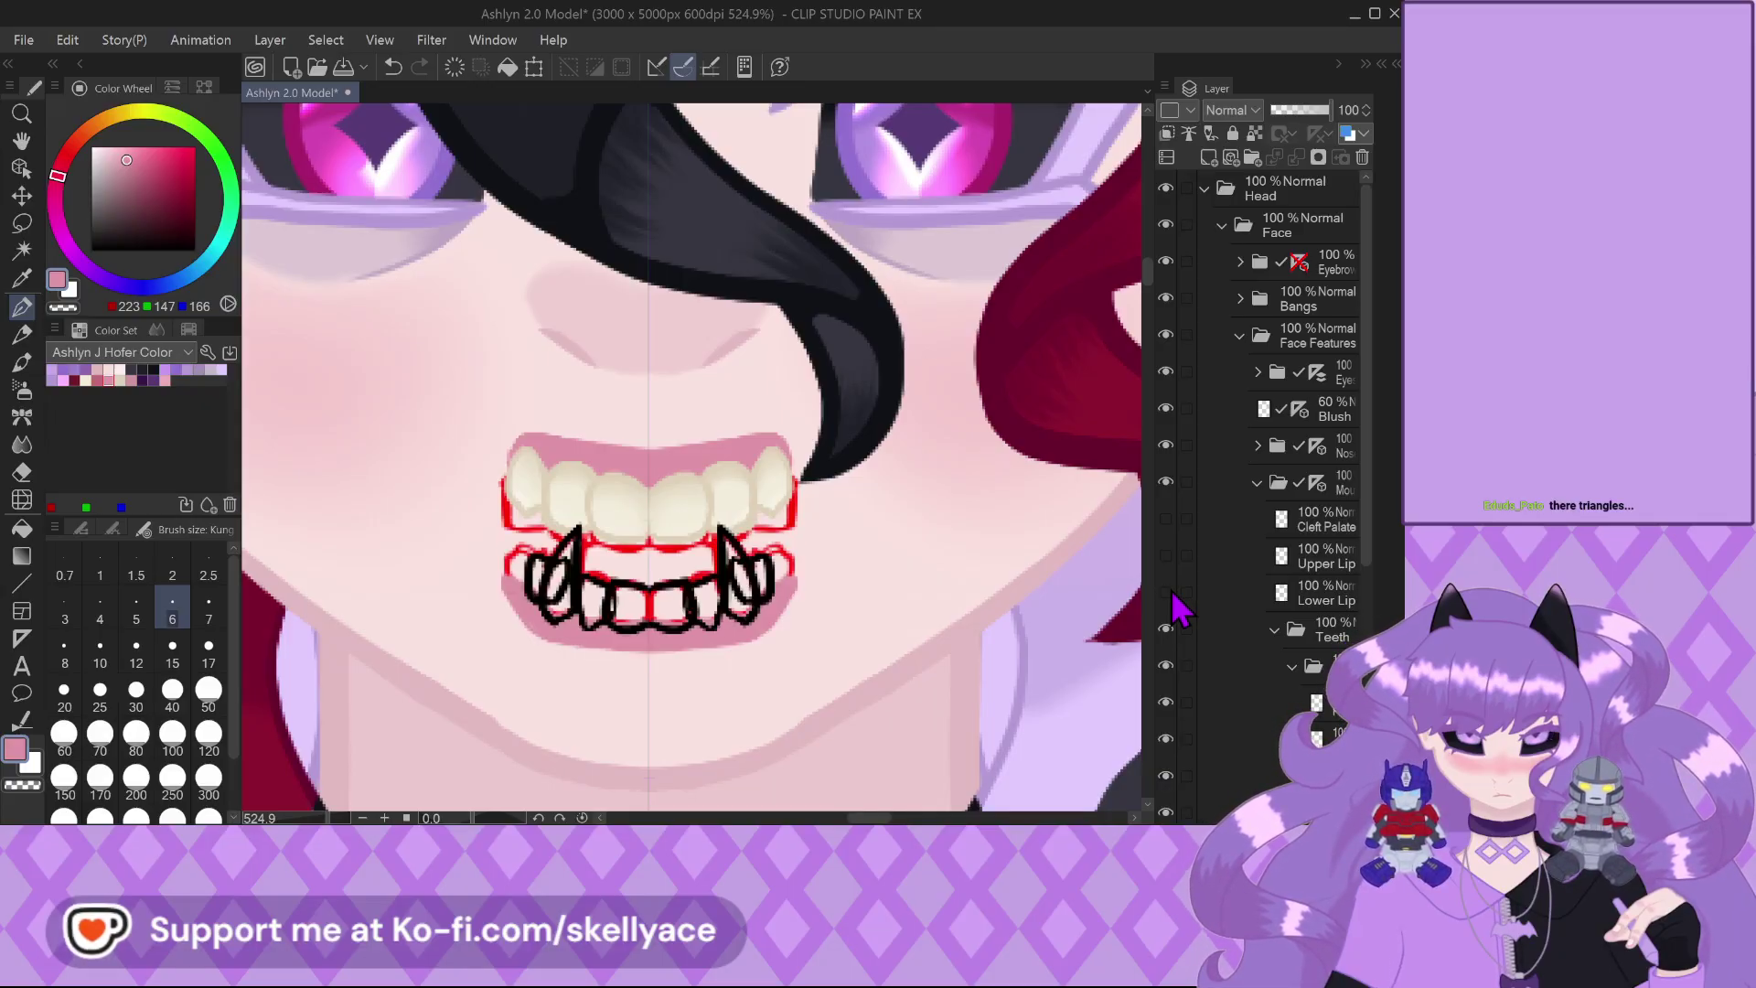
Add a new layer between the lower front teeth layer and the gum layer, and lock the front teeth layer's transparent pixels
scroll(1229, 660, "down", 3)
left_click(1317, 563)
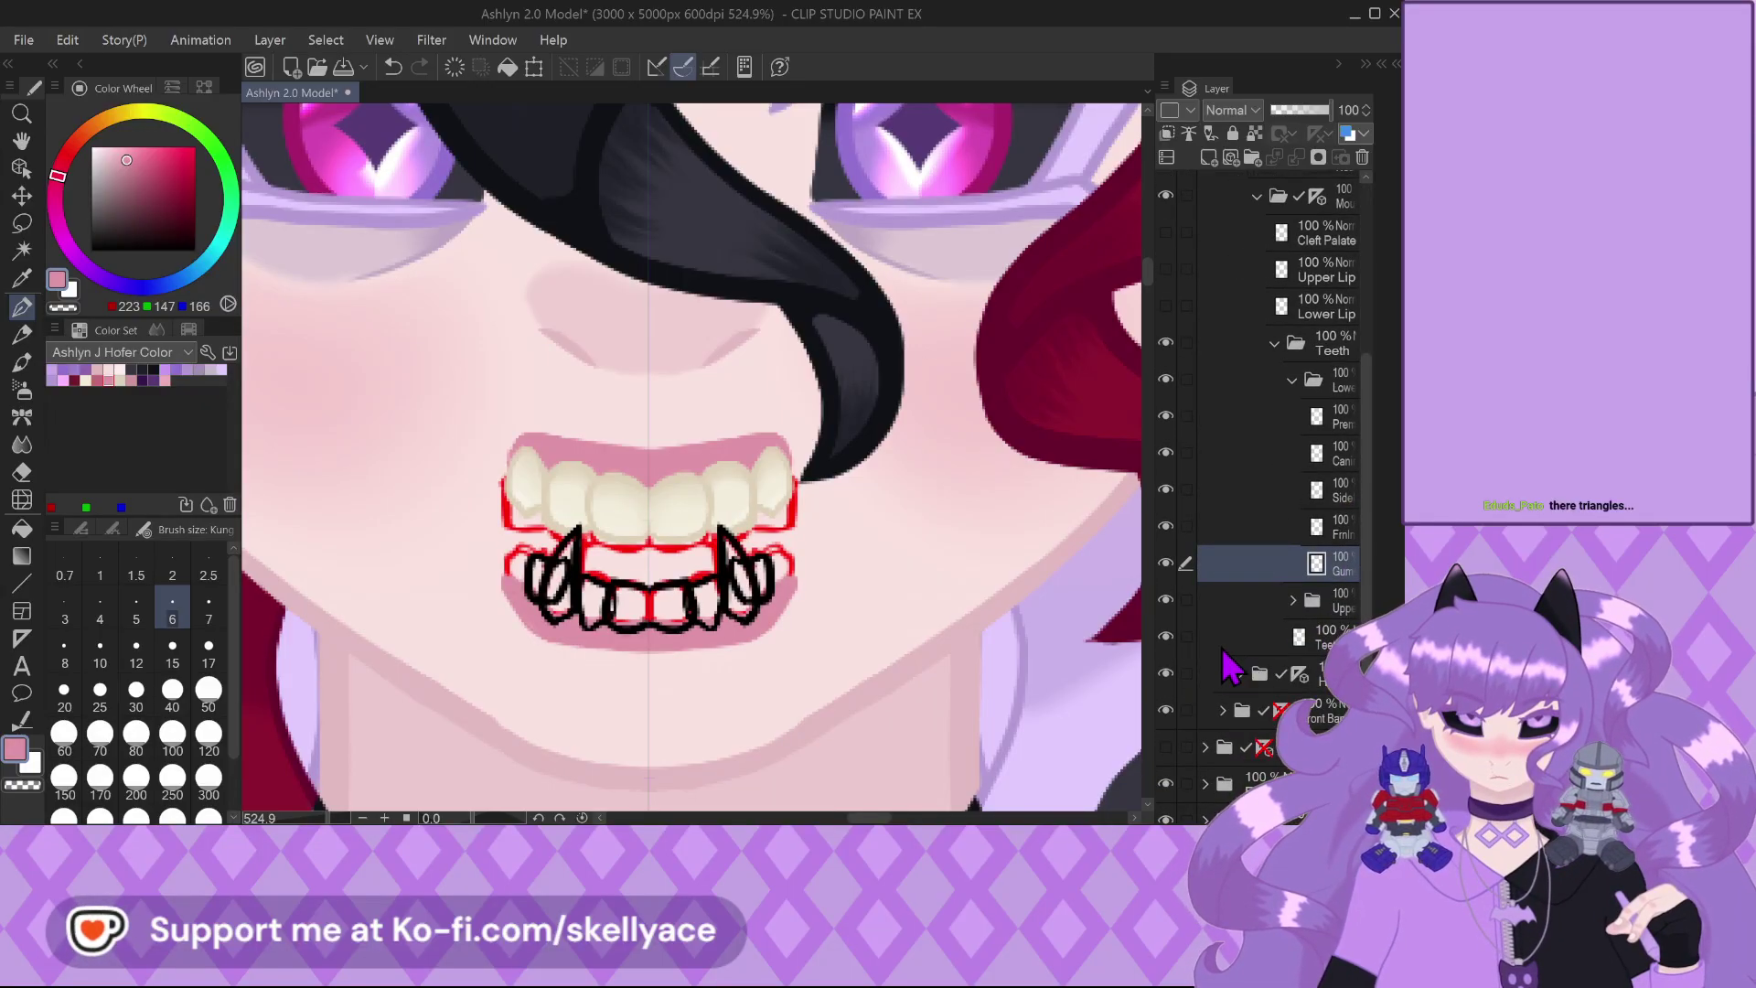
left_click(1302, 516)
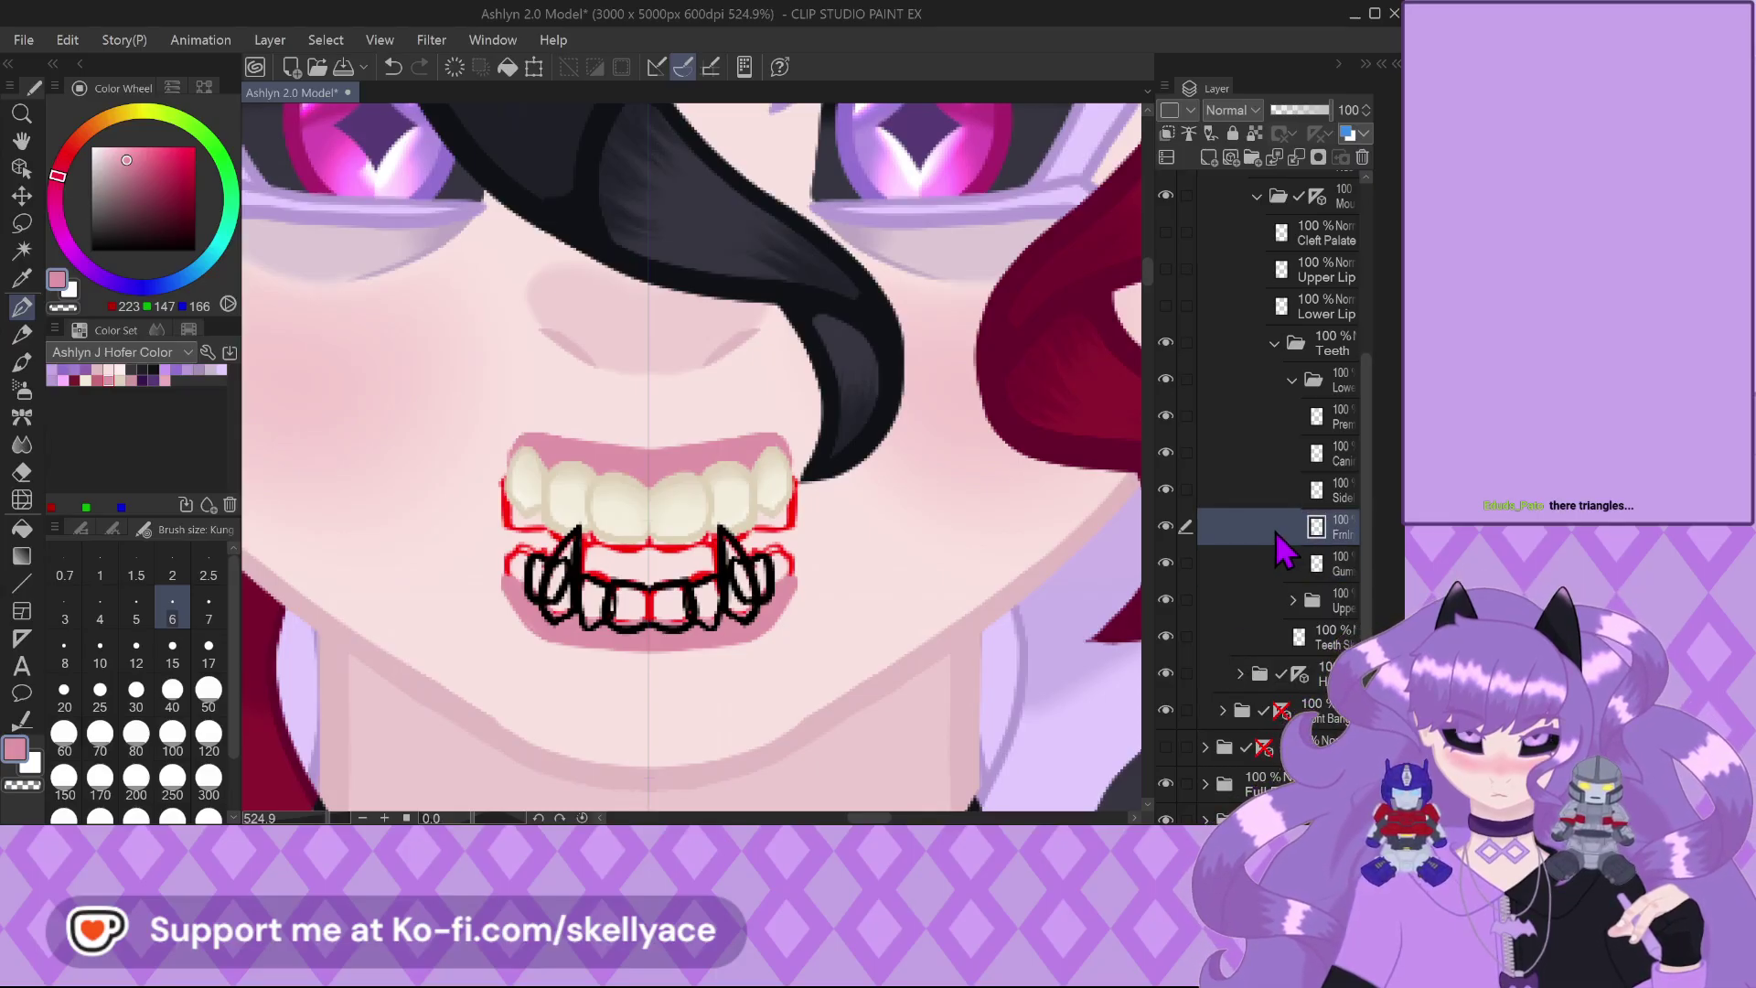
scroll(708, 420, "down", 1)
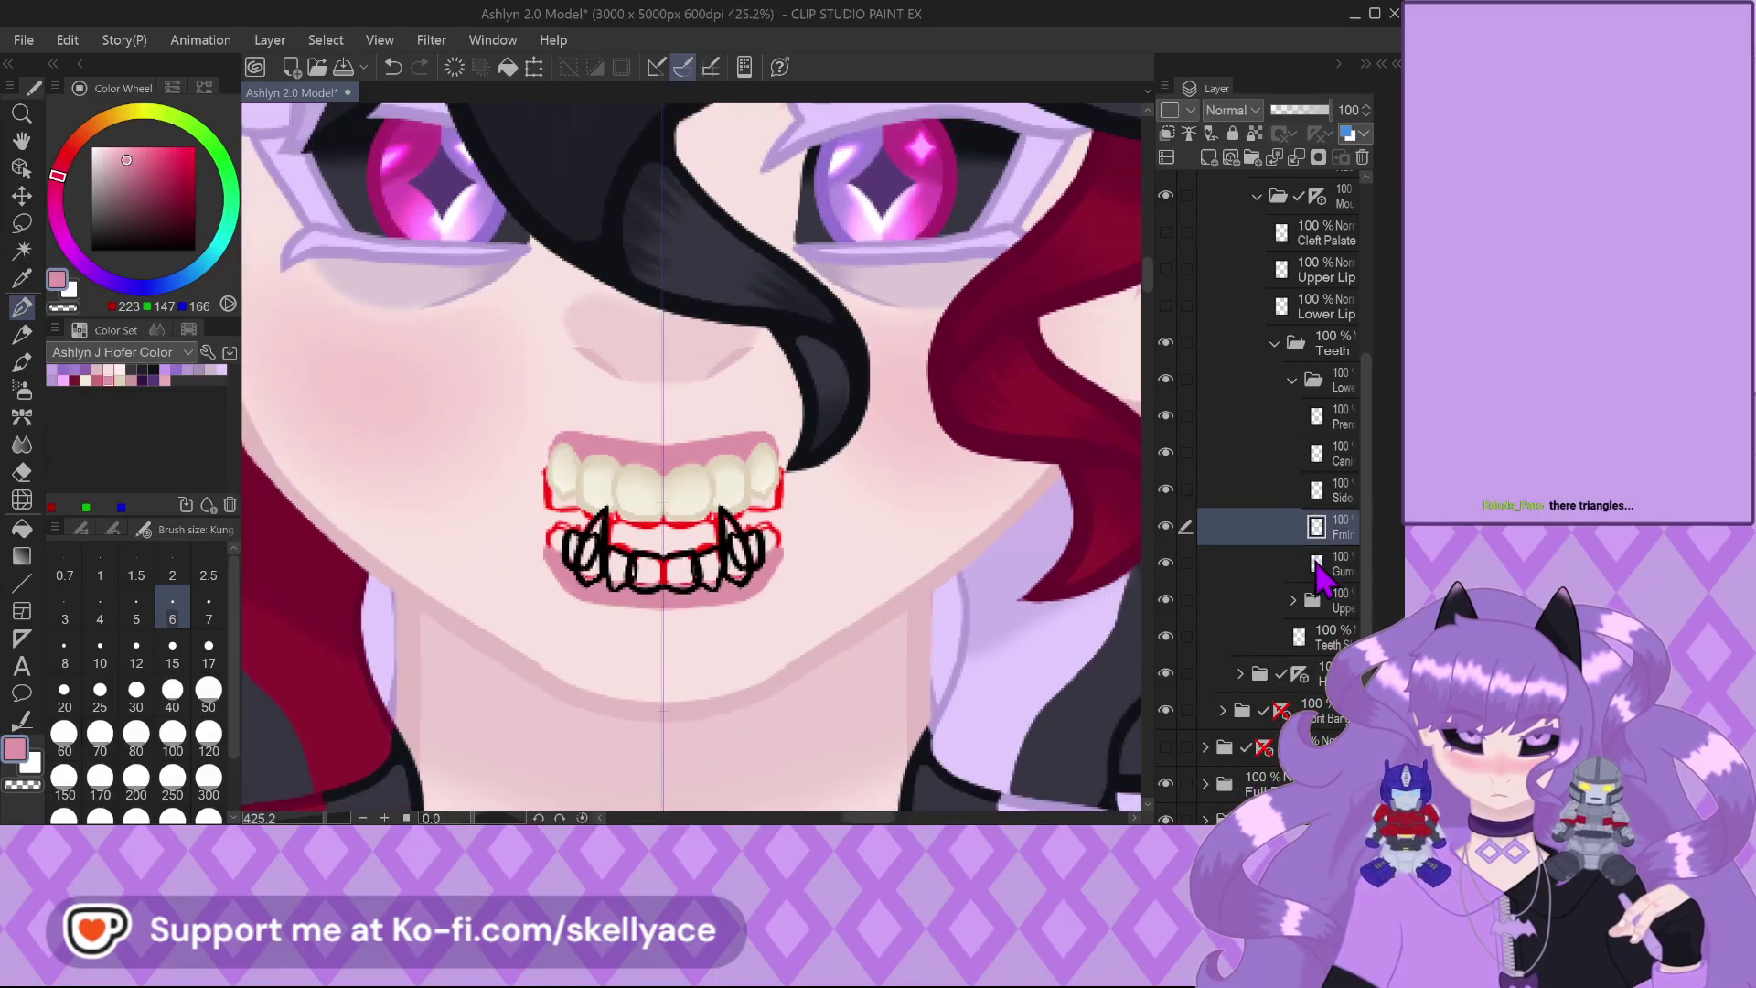
left_click(1208, 159)
left_click(1337, 565)
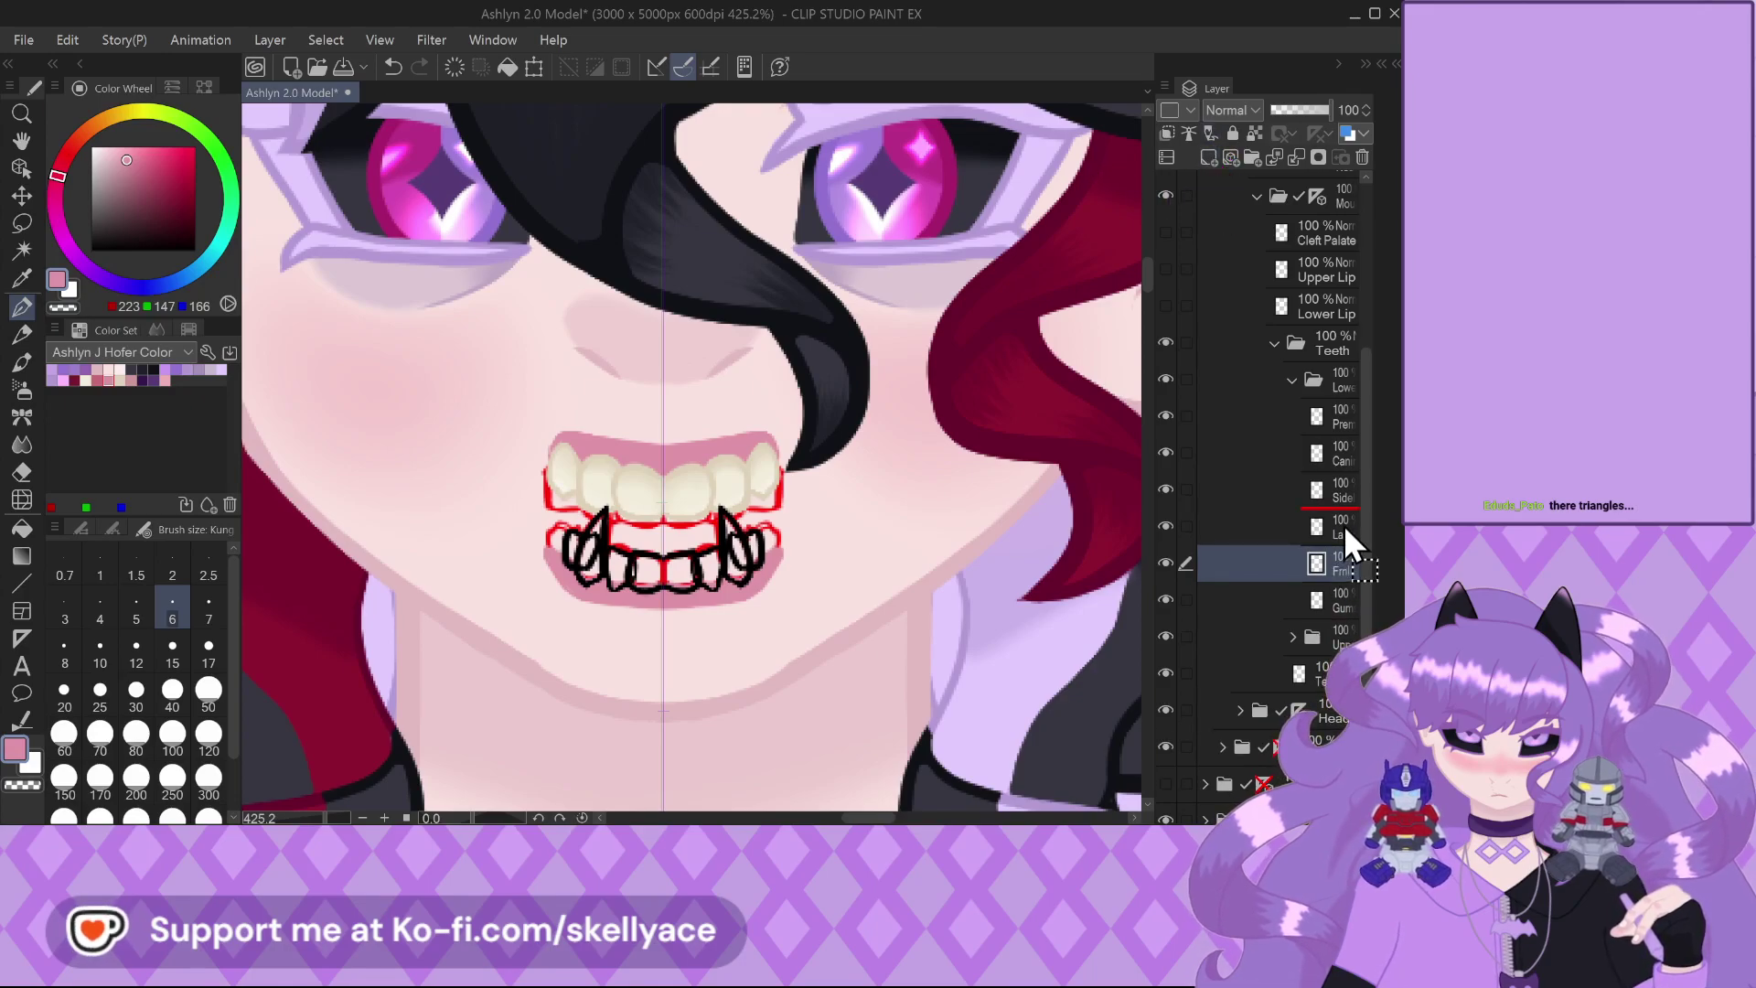
left_click_drag(1344, 528, 1342, 530)
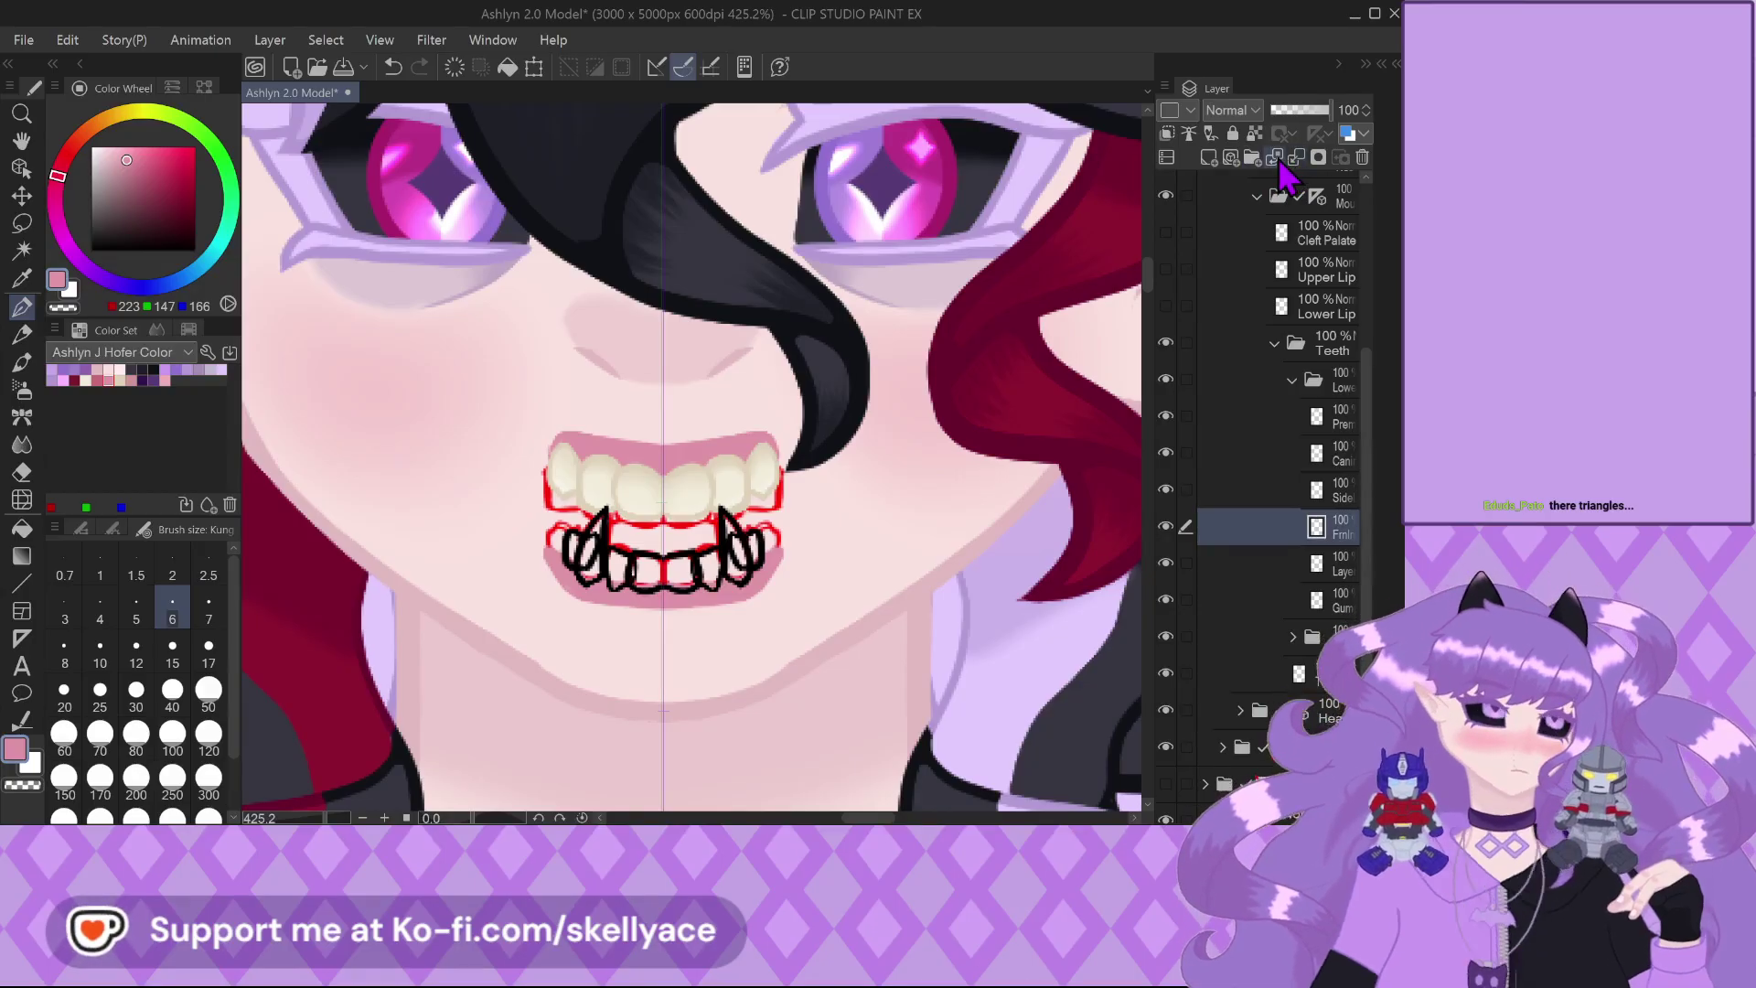
key("ctrl+z")
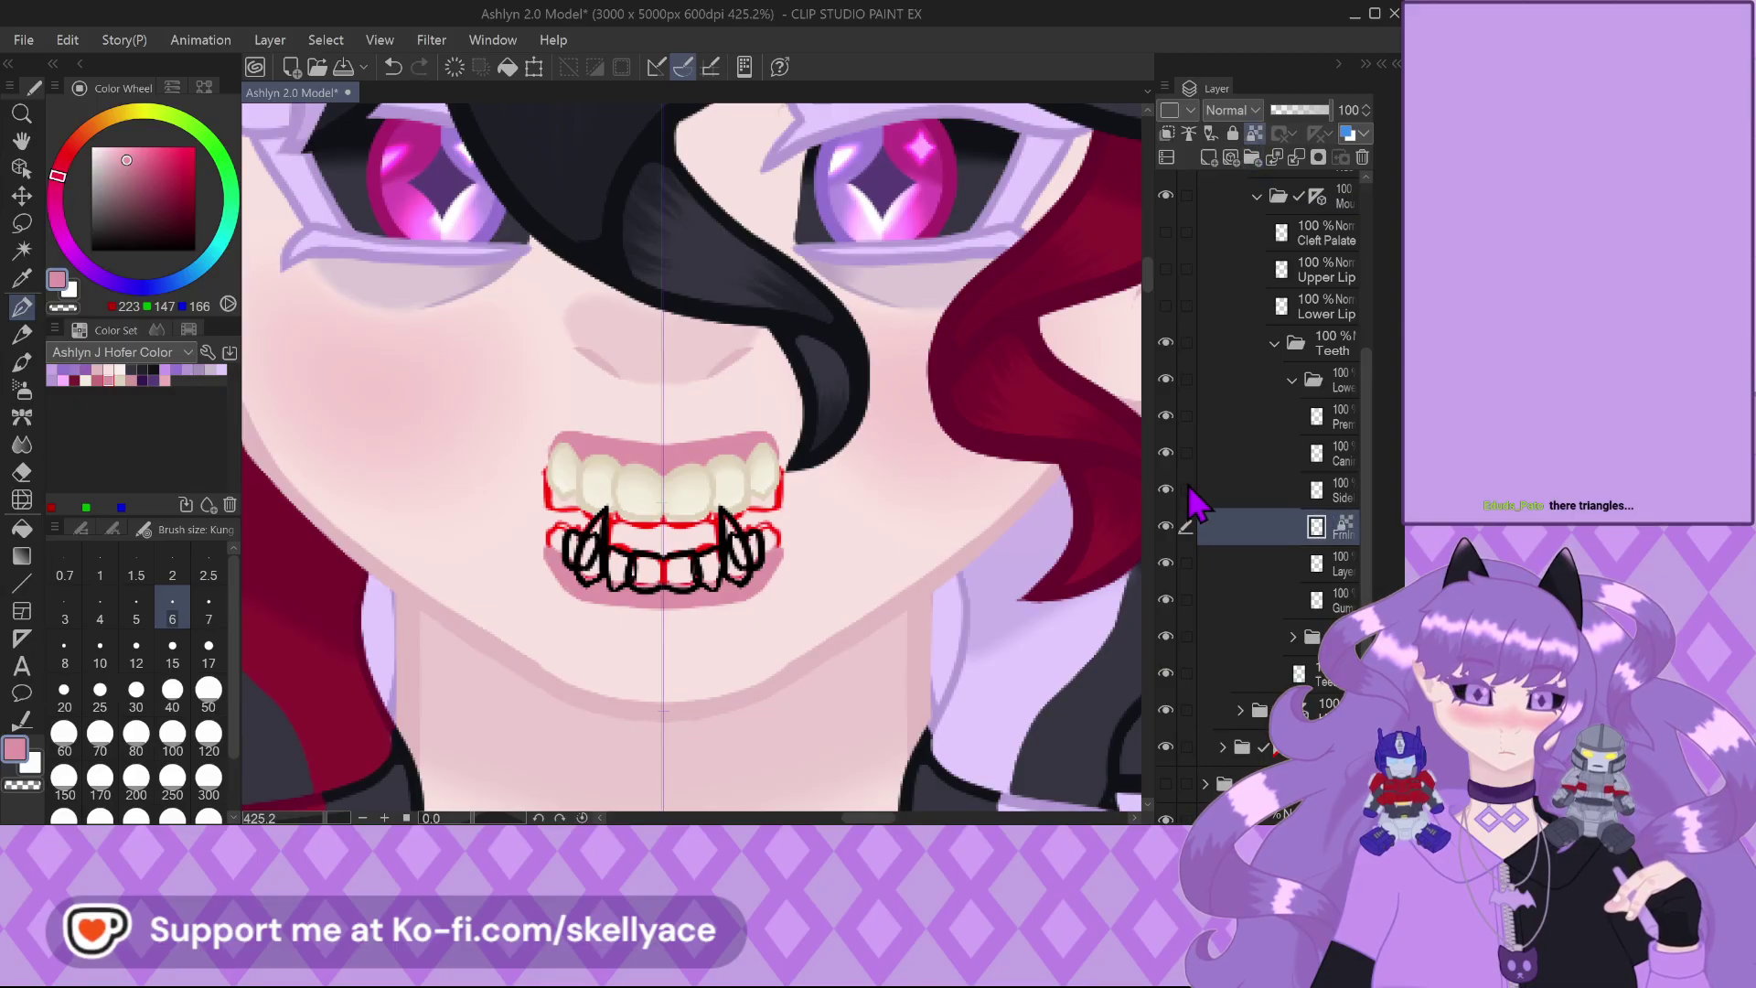
Hide the side, canine and premolar layers of the lower teeth, leaving only the front teeth outline over the sketch
left_click(1166, 451)
left_click(1165, 415)
scroll(592, 558, "up", 5)
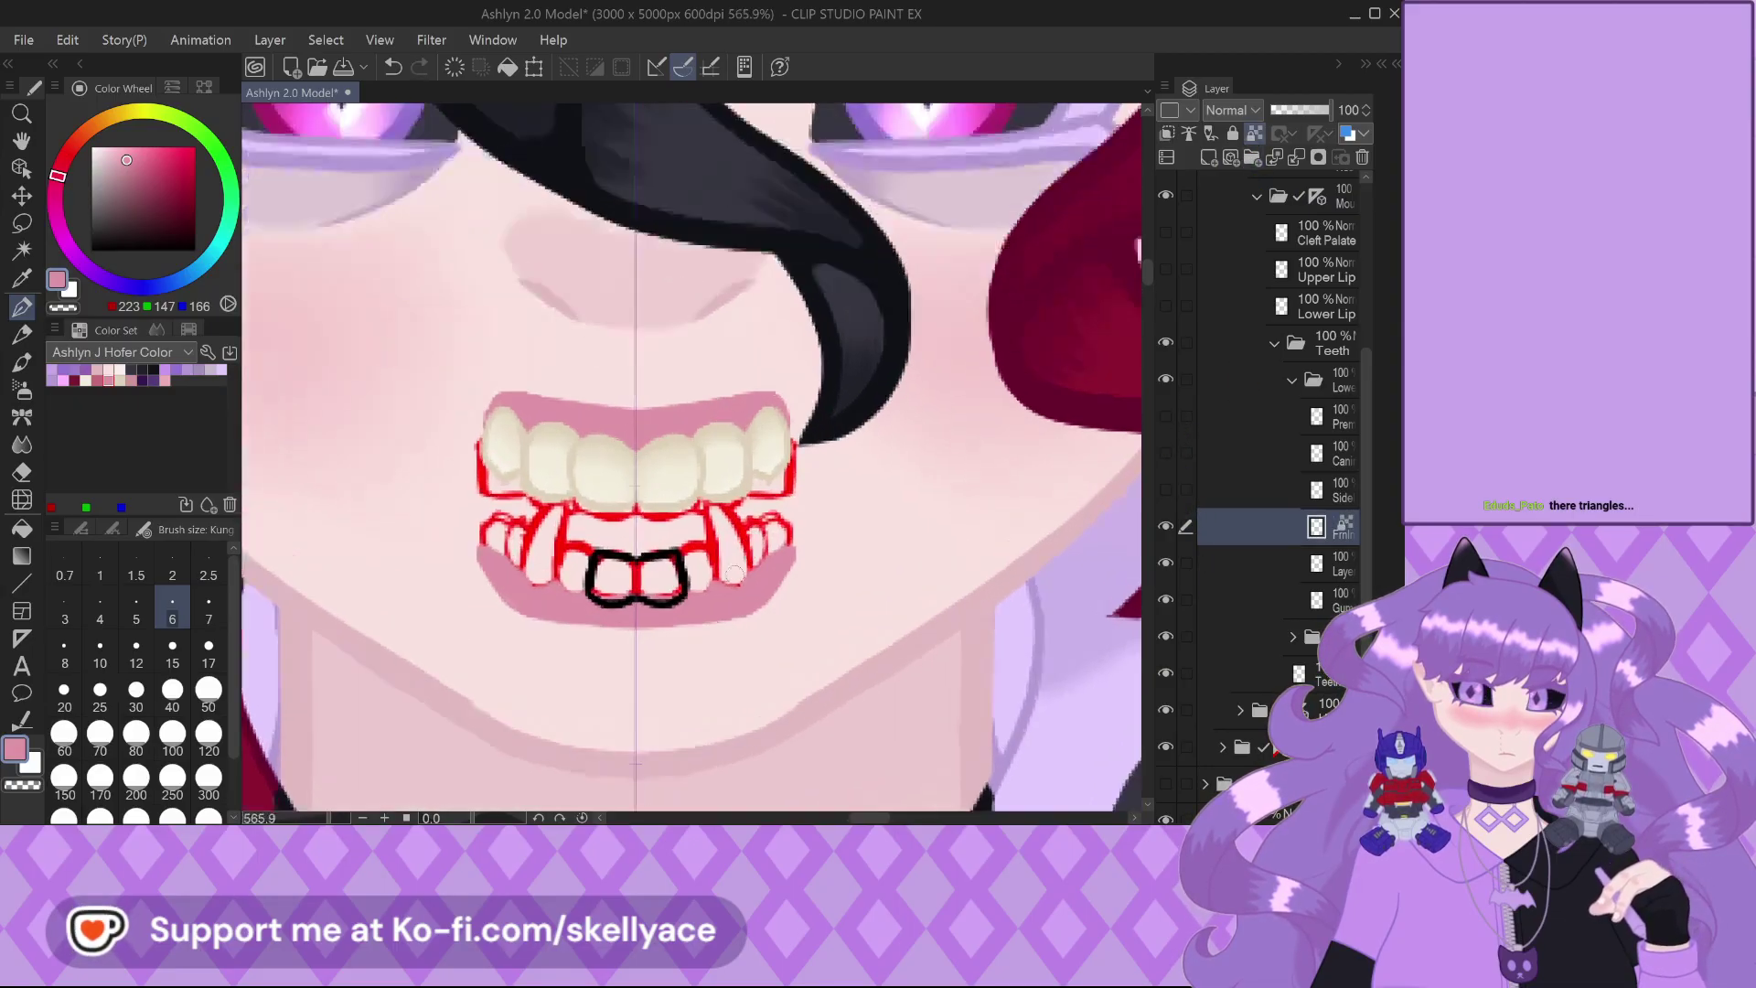
scroll(593, 558, "up", 3)
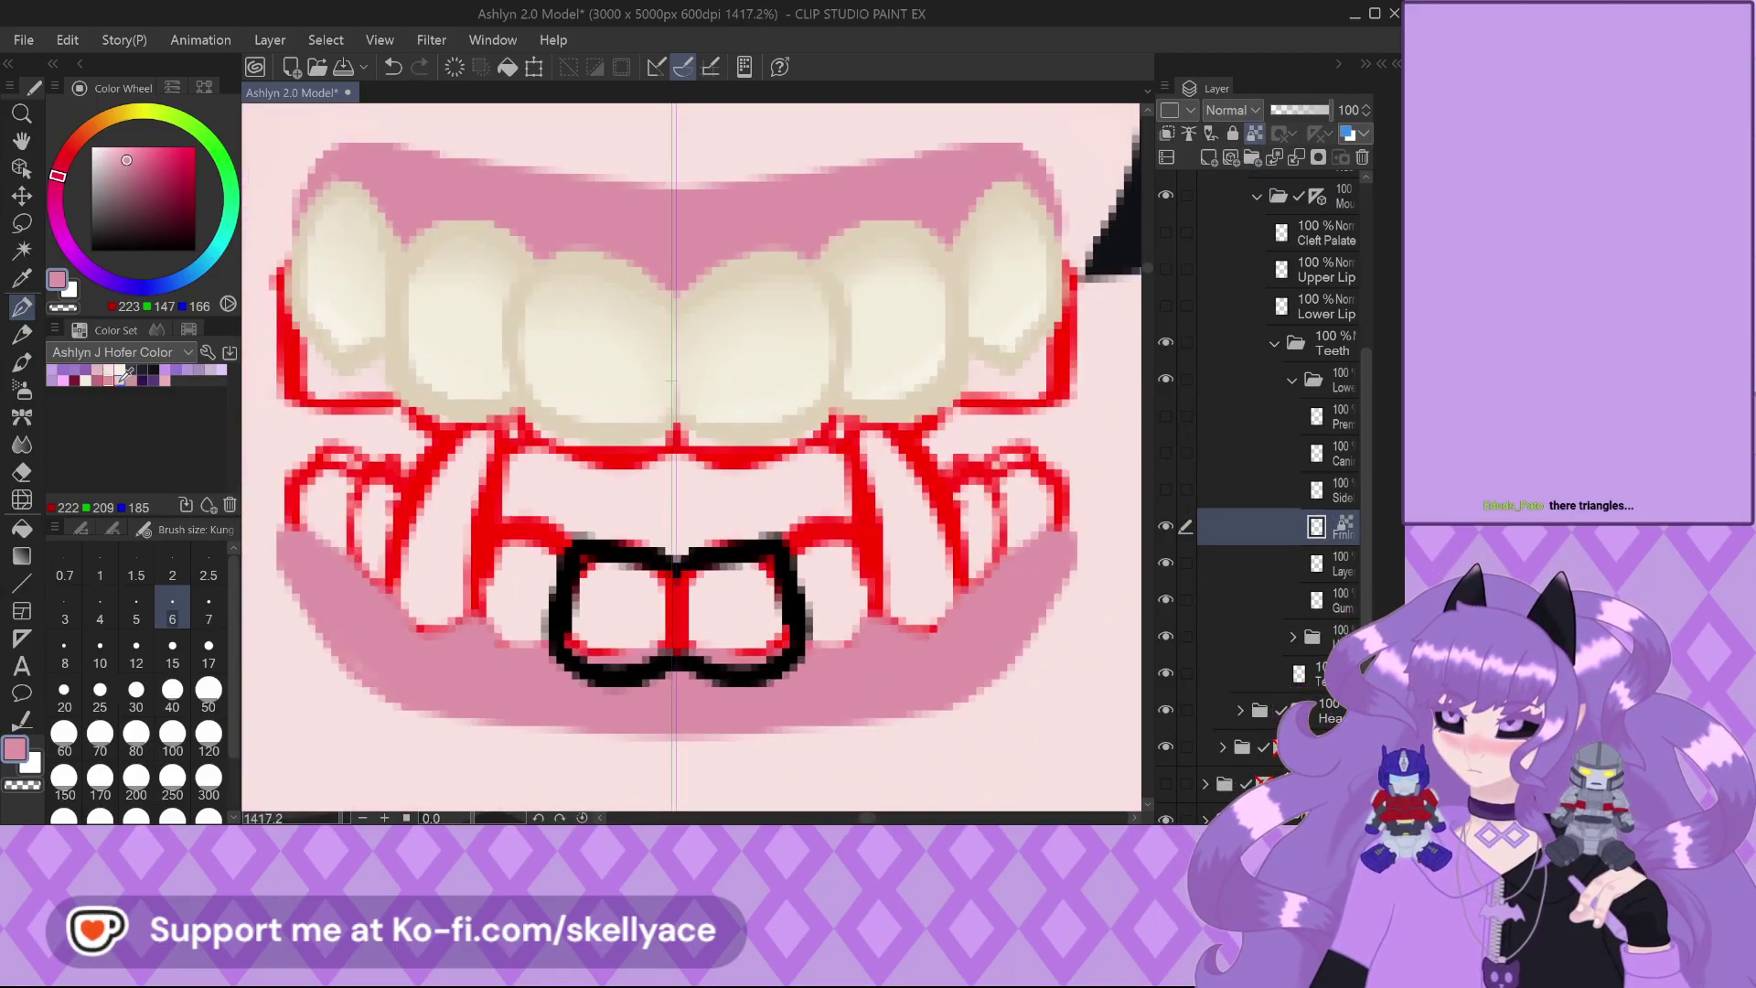
Recolour the lower front teeth outline in beige (RGB 222, 209, 185) with a size 100 brush
left_click(121, 371)
left_click(172, 732)
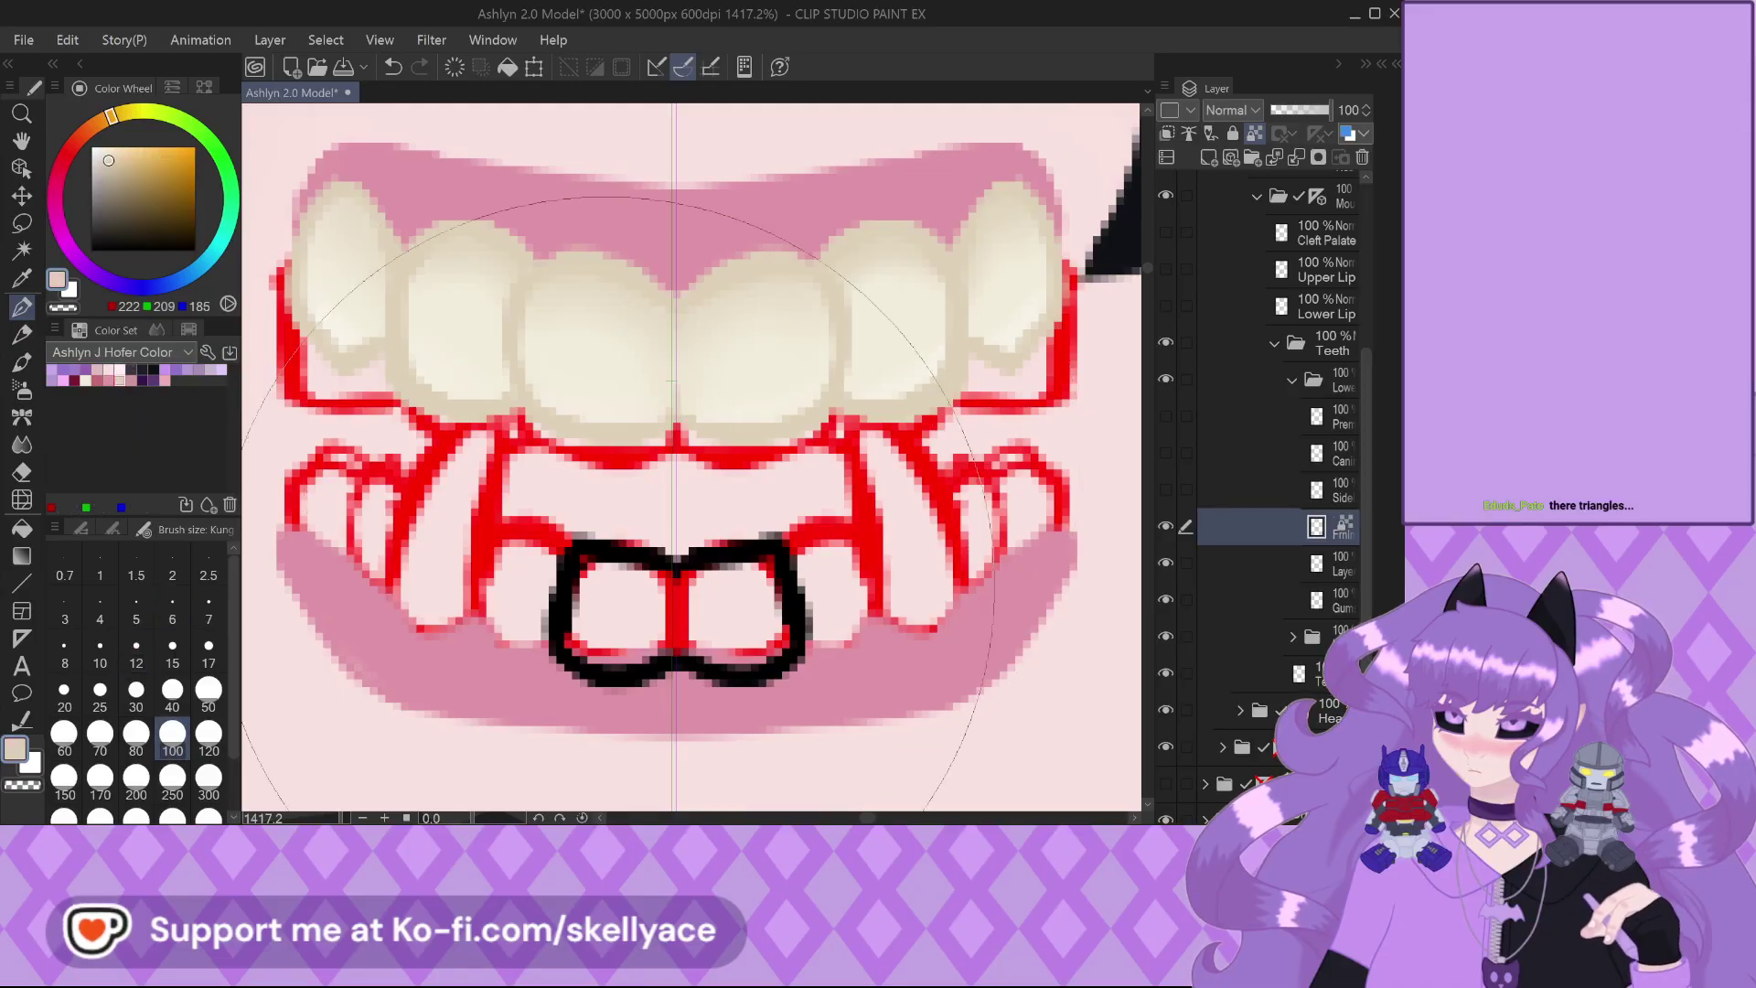
left_click(448, 567)
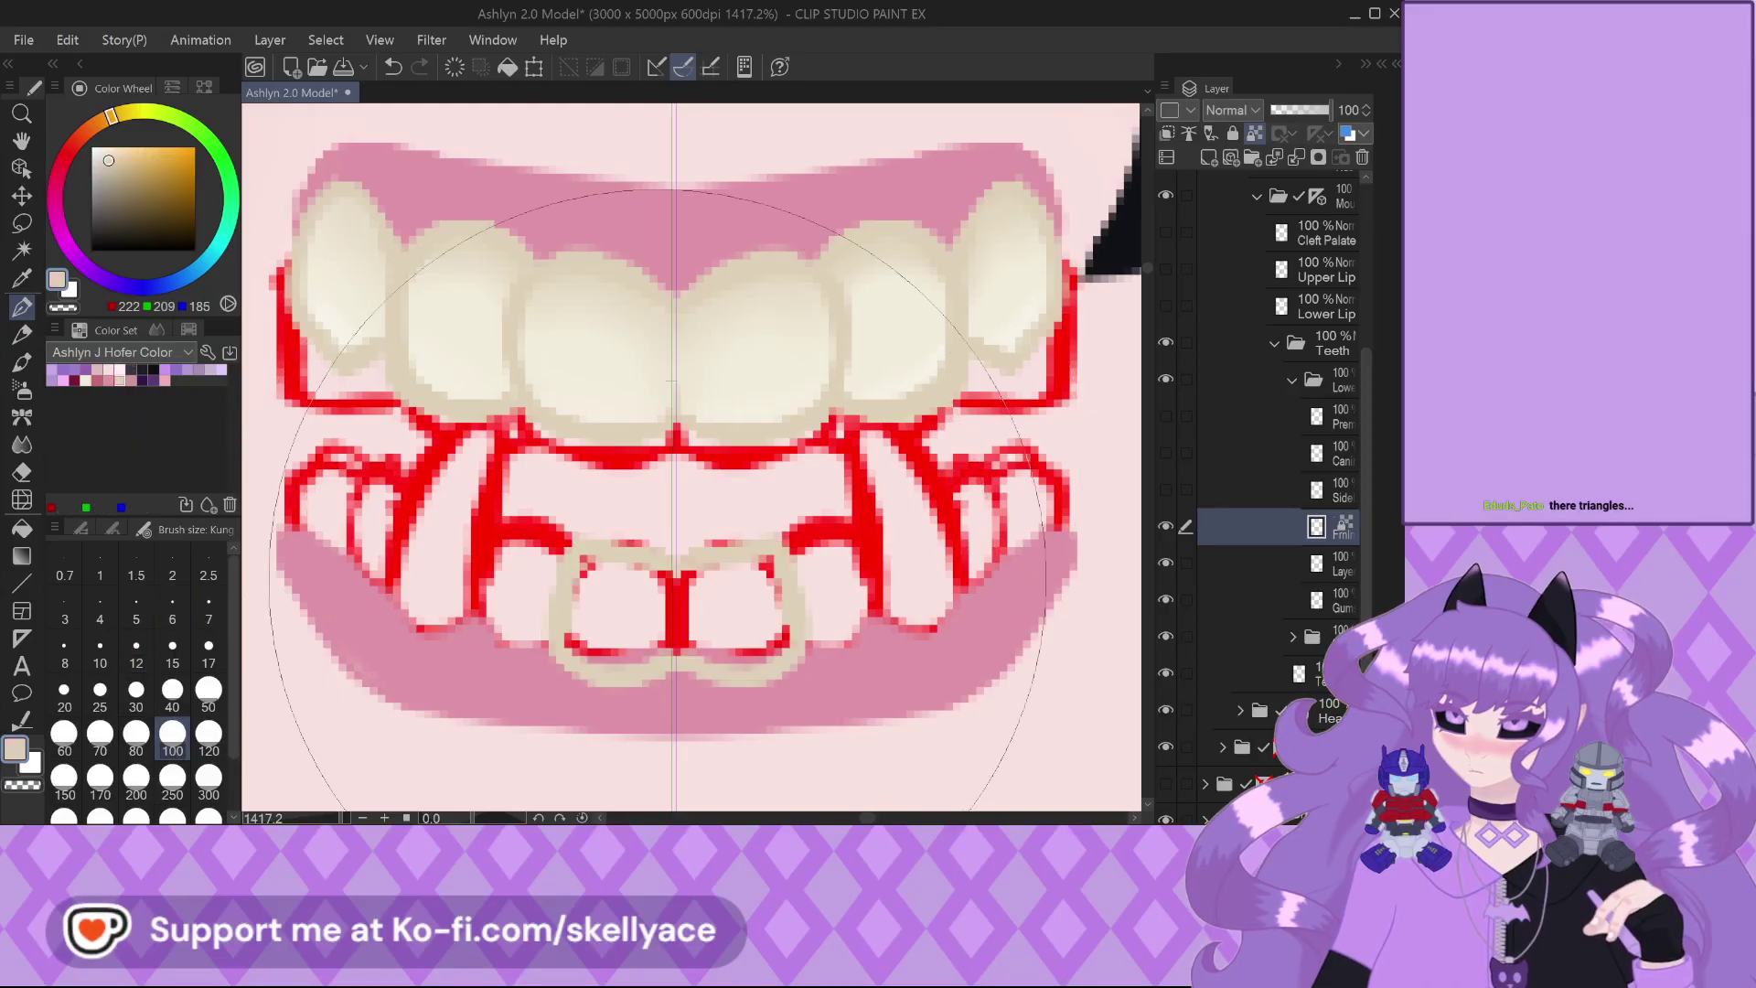
Fill the lower front teeth in cream (RGB 242, 237, 220) at brush size 12 on the layer beneath their outline, and lock its transparent pixels
left_click(85, 380)
left_click(1316, 565)
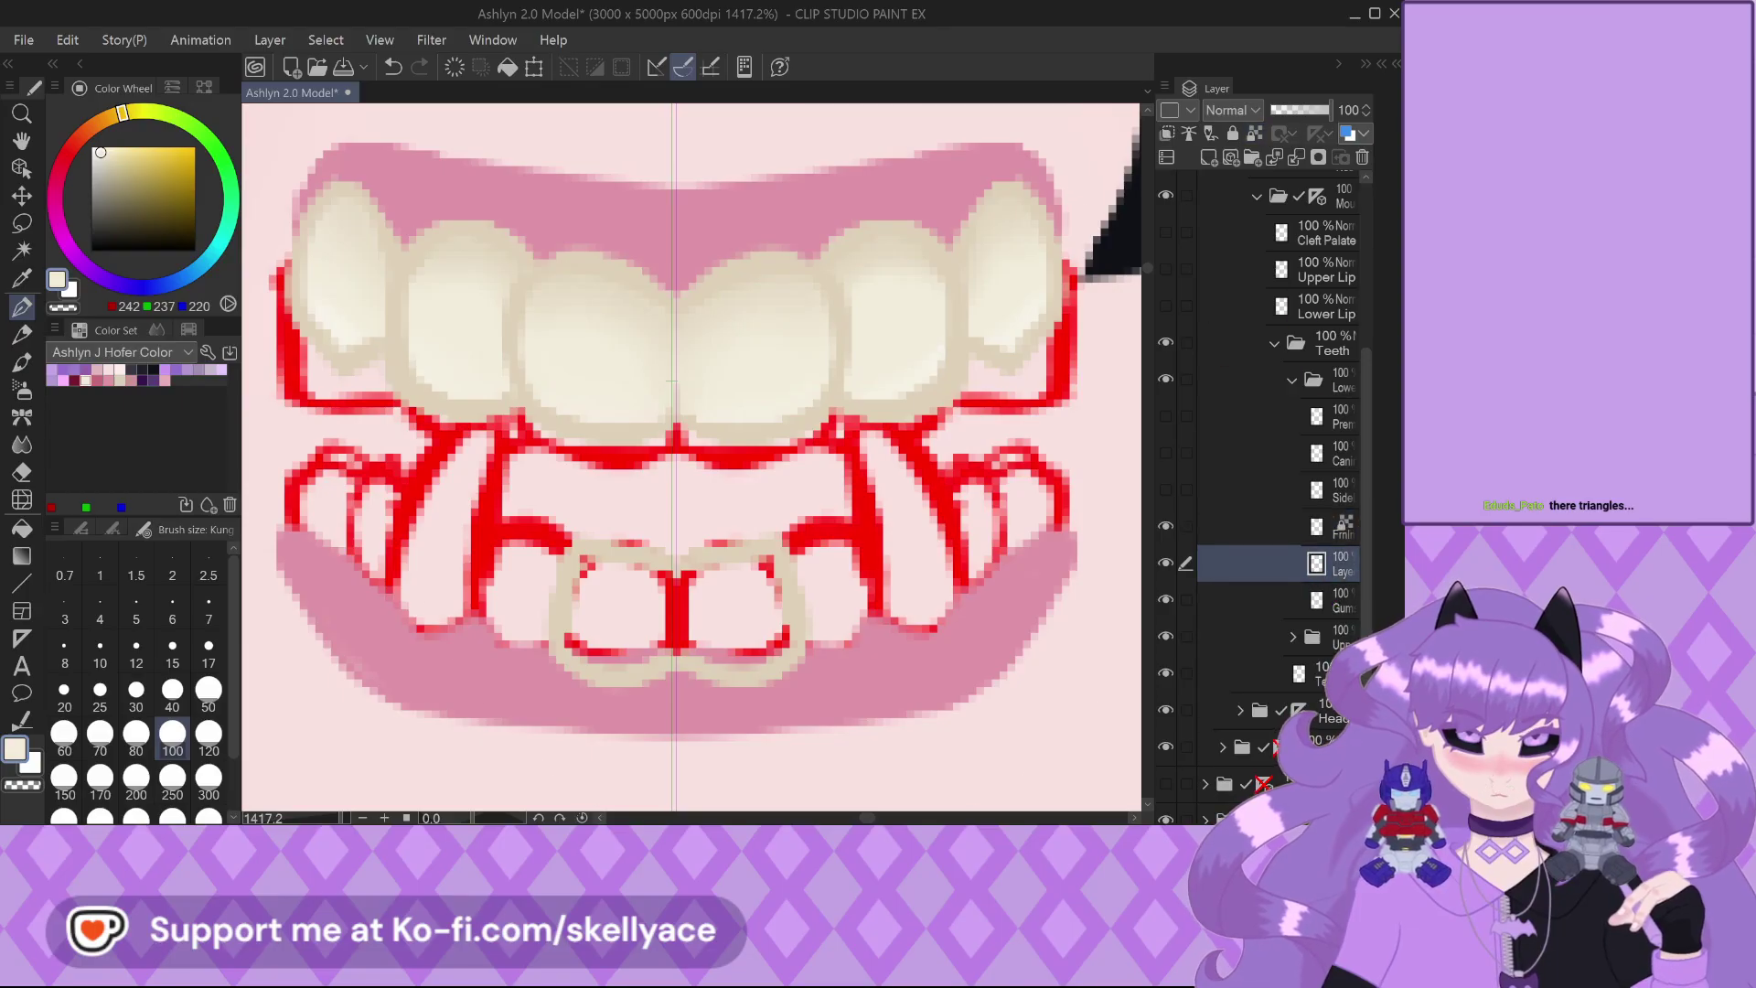
left_click(135, 649)
scroll(797, 644, "up", 2)
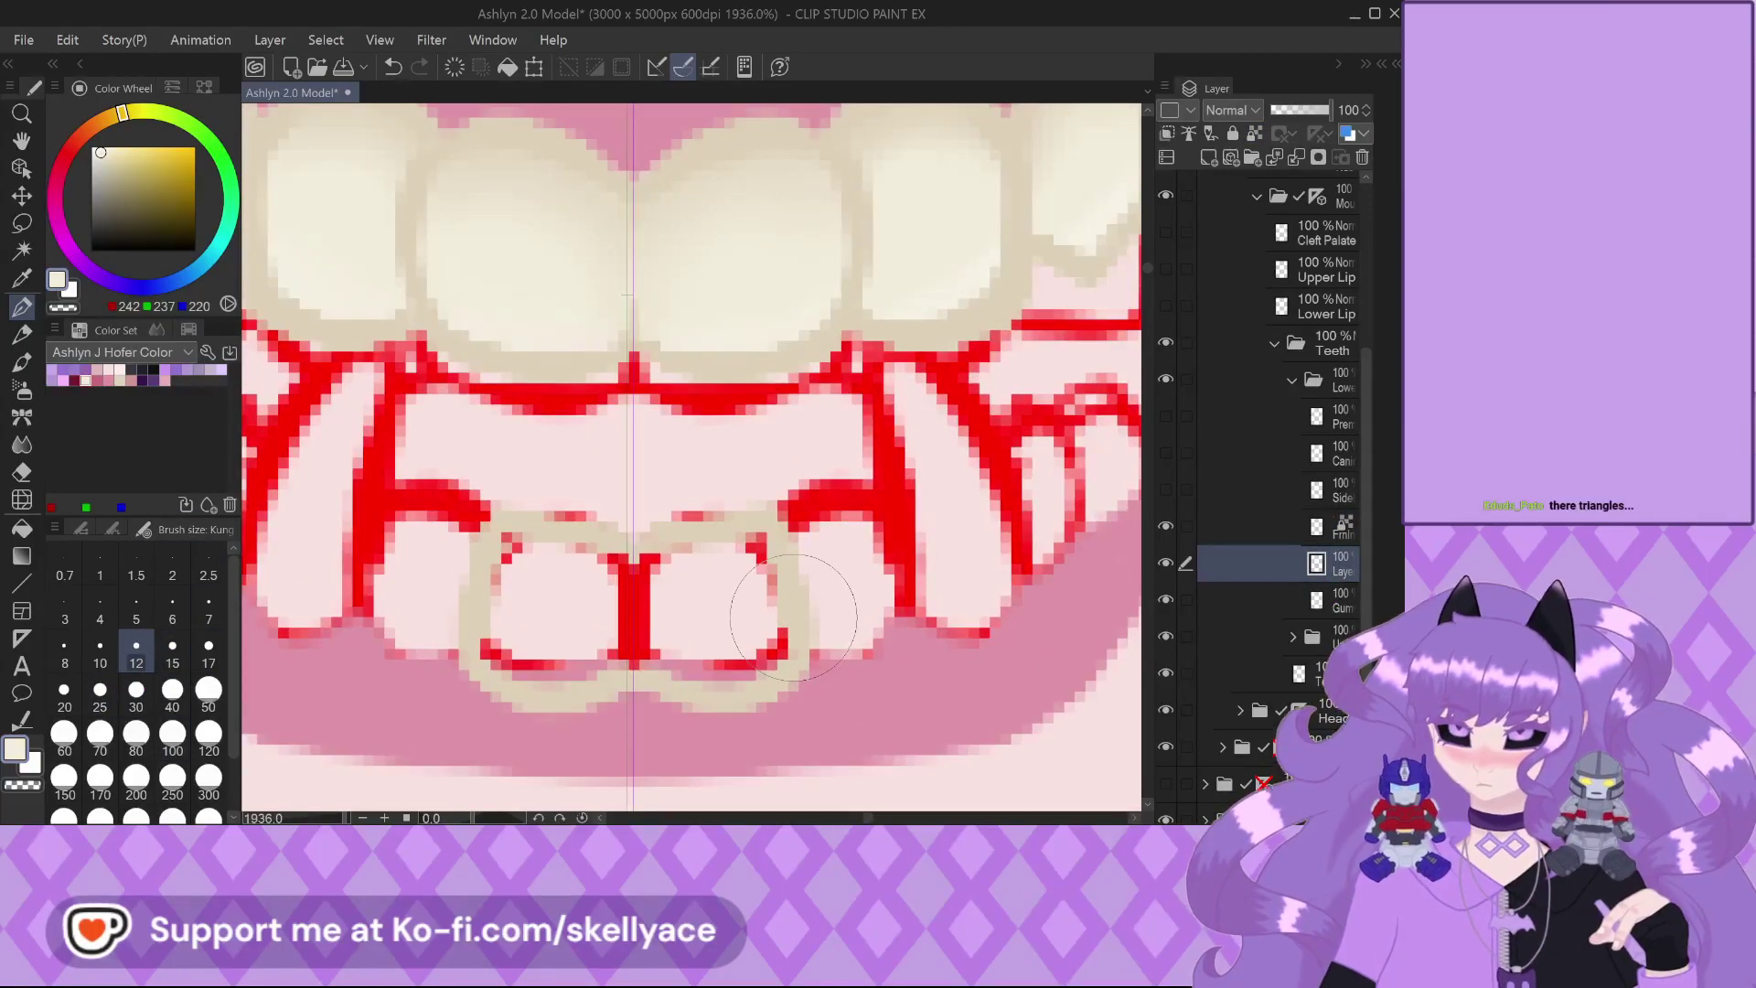
left_click(632, 568)
mouse_move(633, 583)
left_mouse_down()
mouse_move(646, 549)
mouse_move(717, 537)
mouse_move(769, 568)
left_mouse_up()
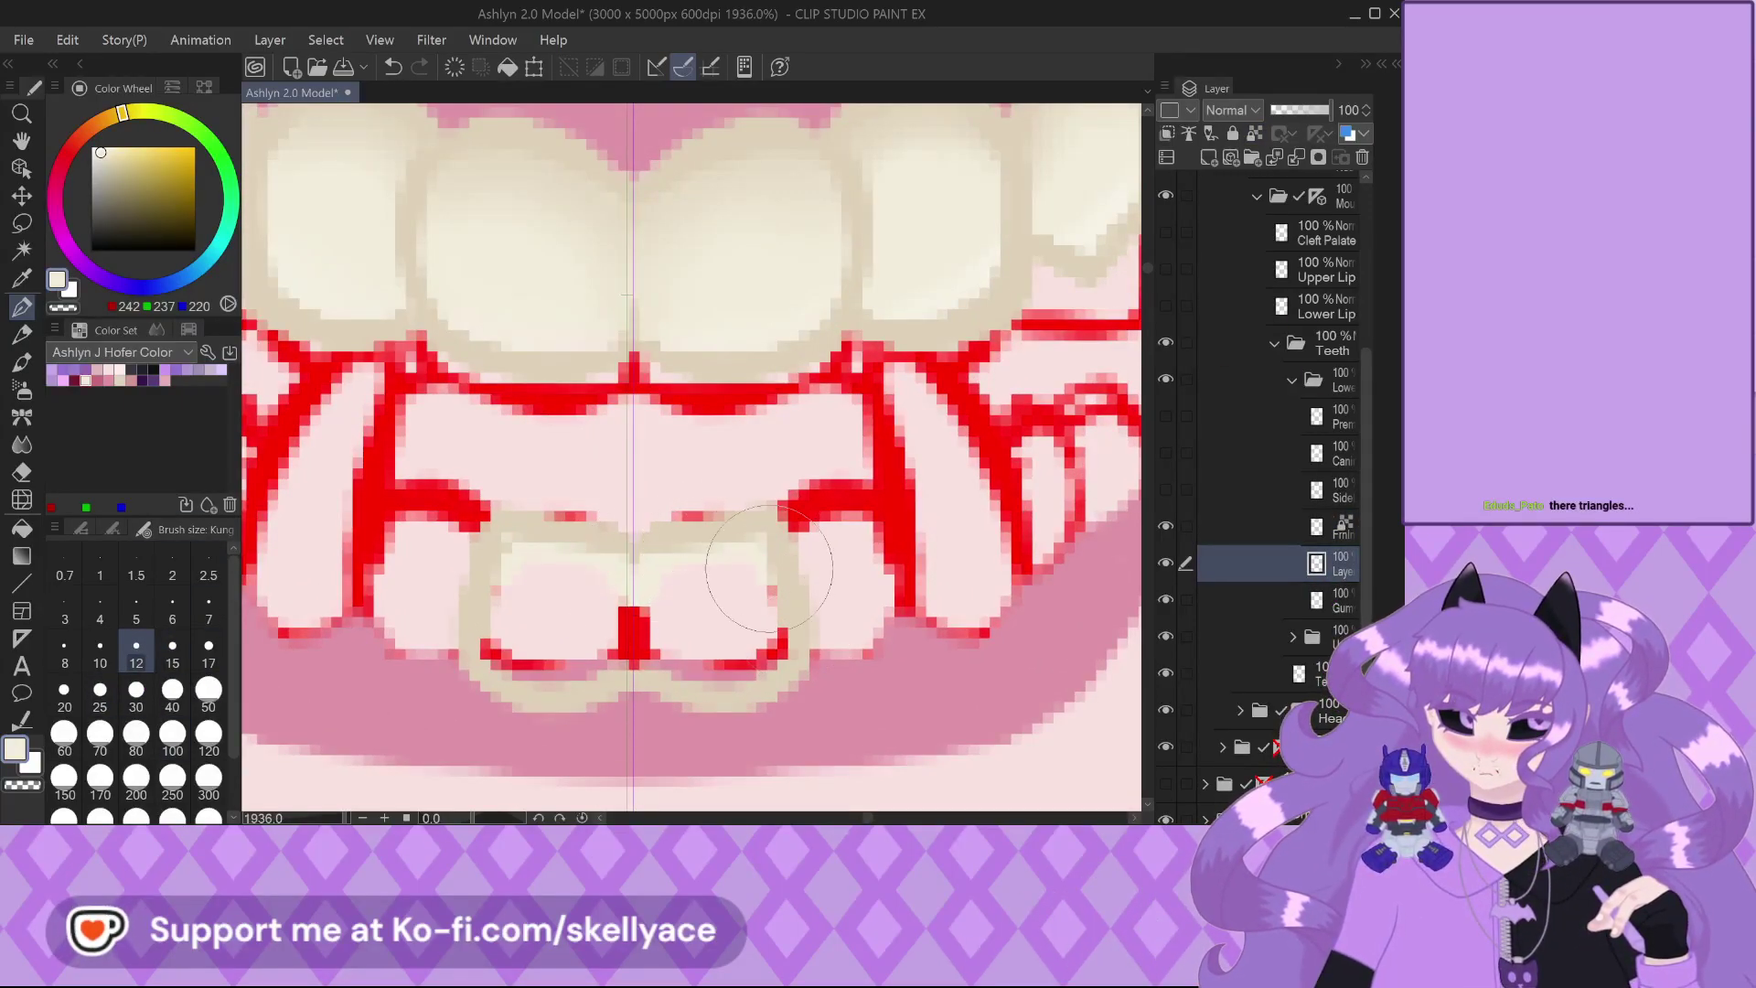
left_click_drag(712, 676, 641, 657)
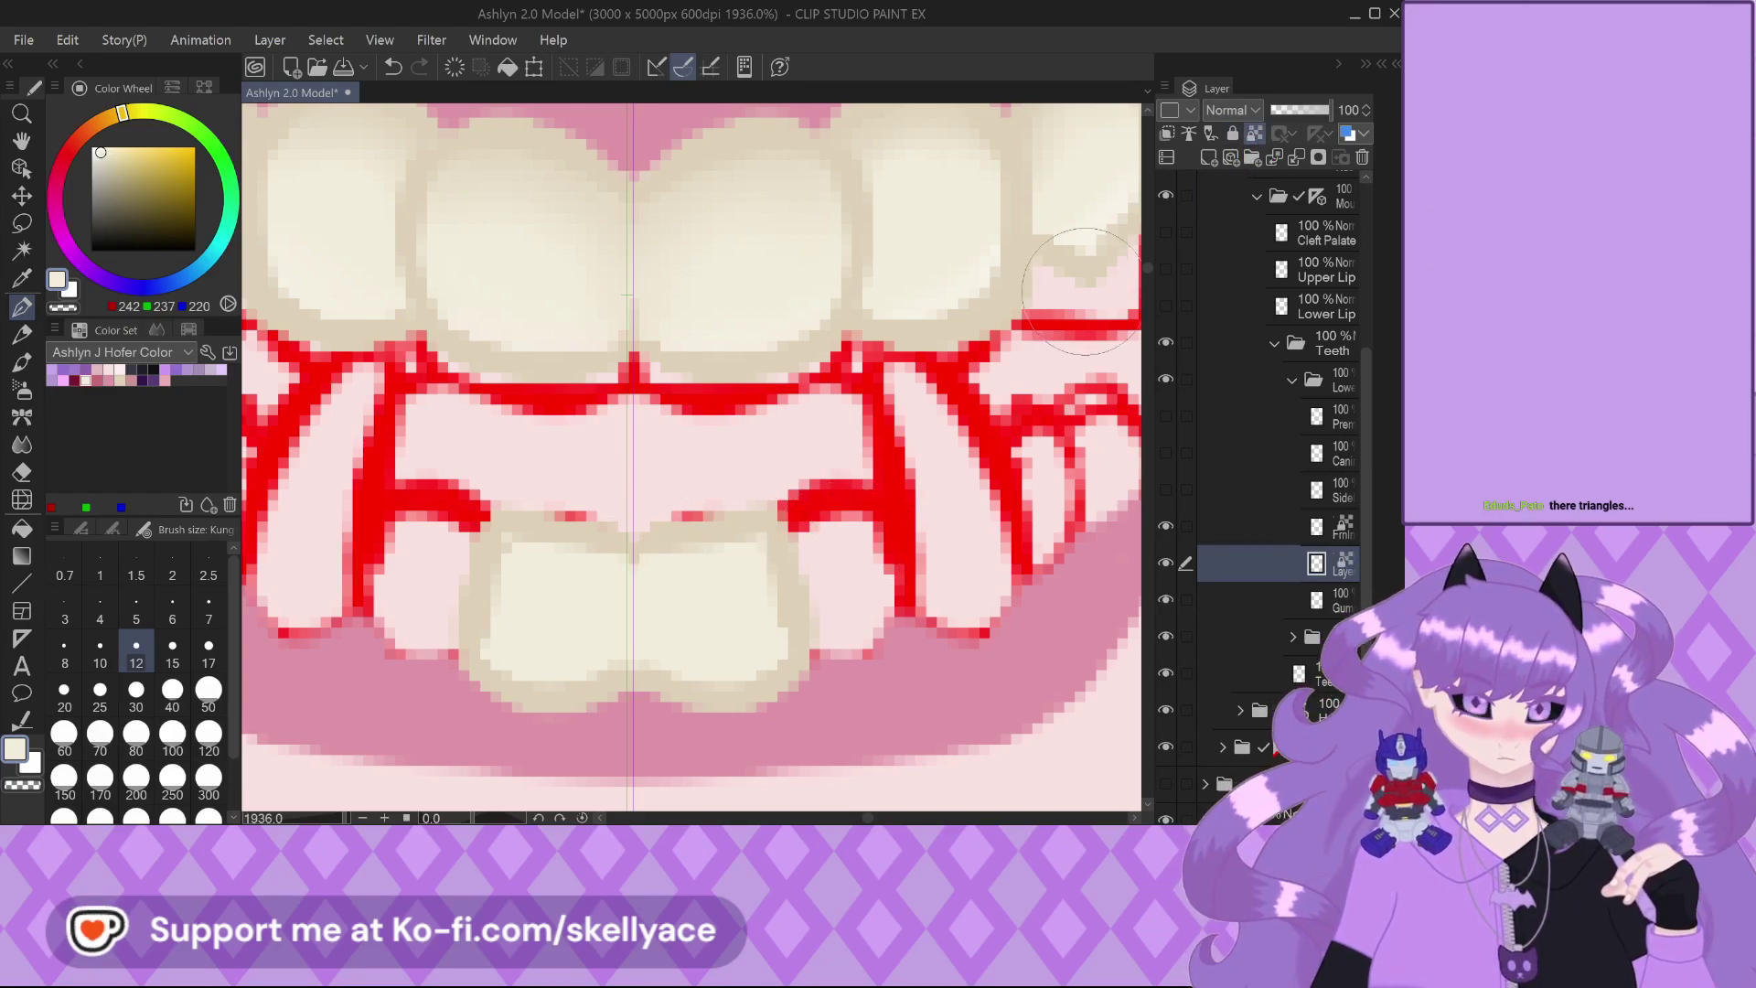
Shade the bottom of the lower front teeth in beige (RGB 222, 209, 185) and soften the shading with the size 10 Blur tool
left_click(121, 370)
left_click_drag(634, 646, 703, 669)
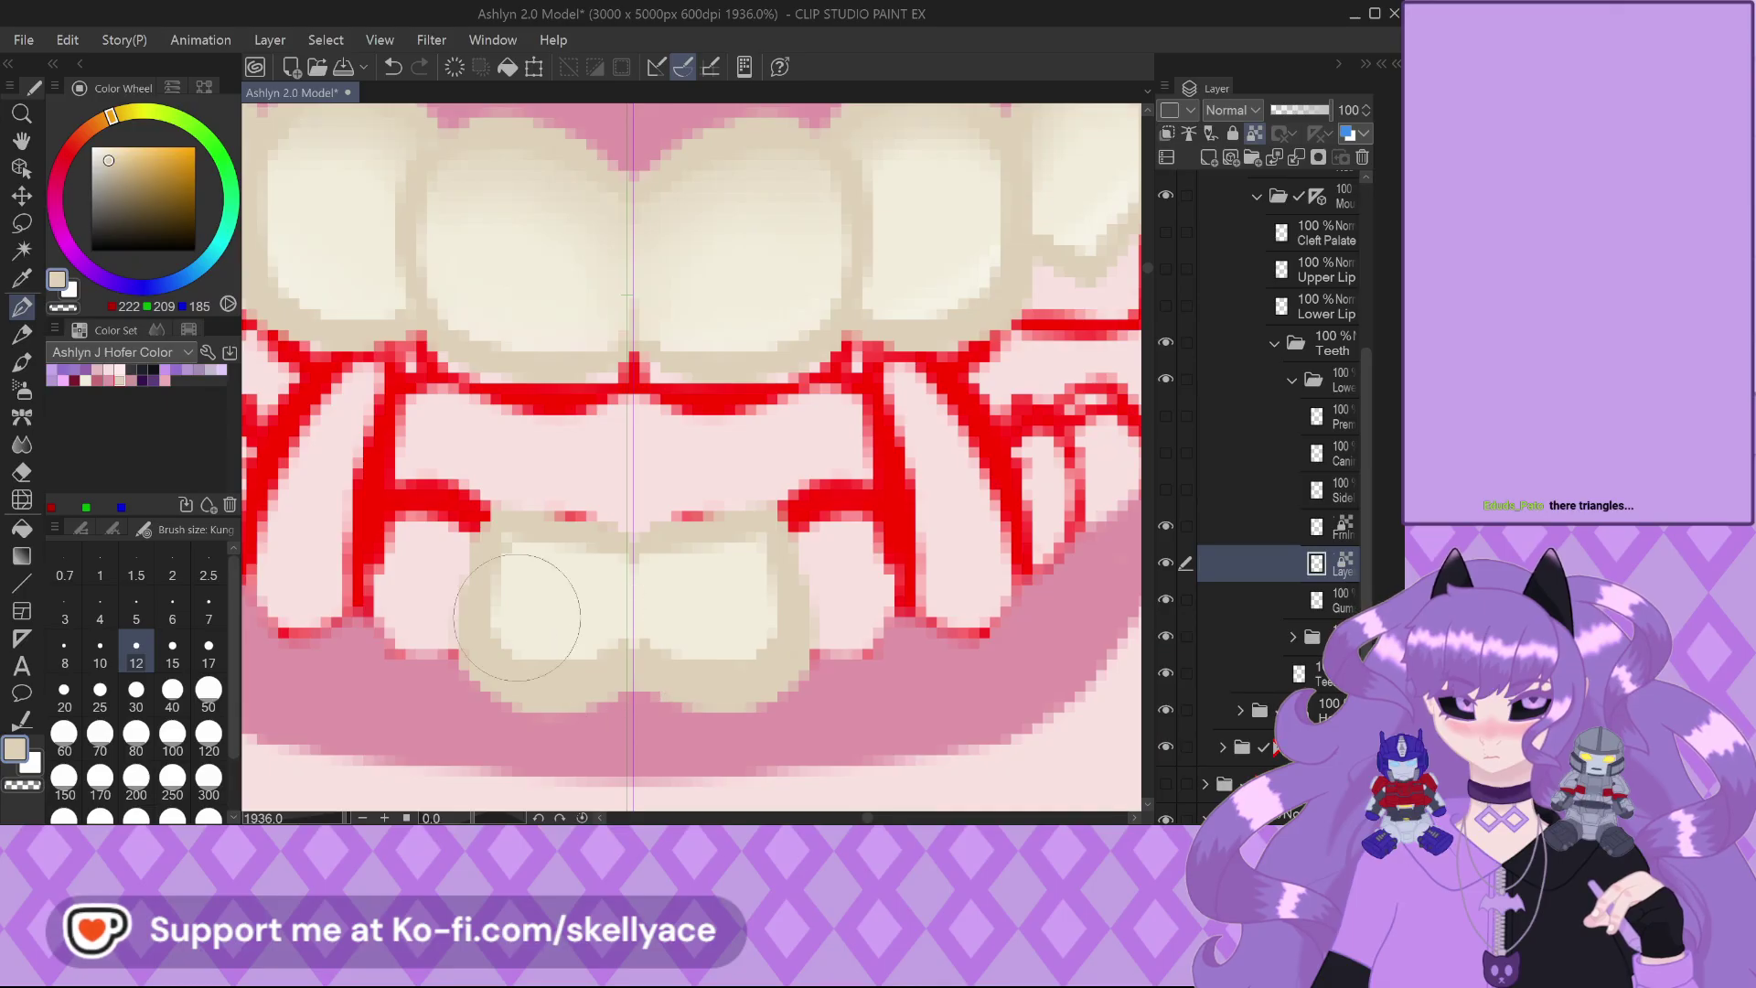
key("j")
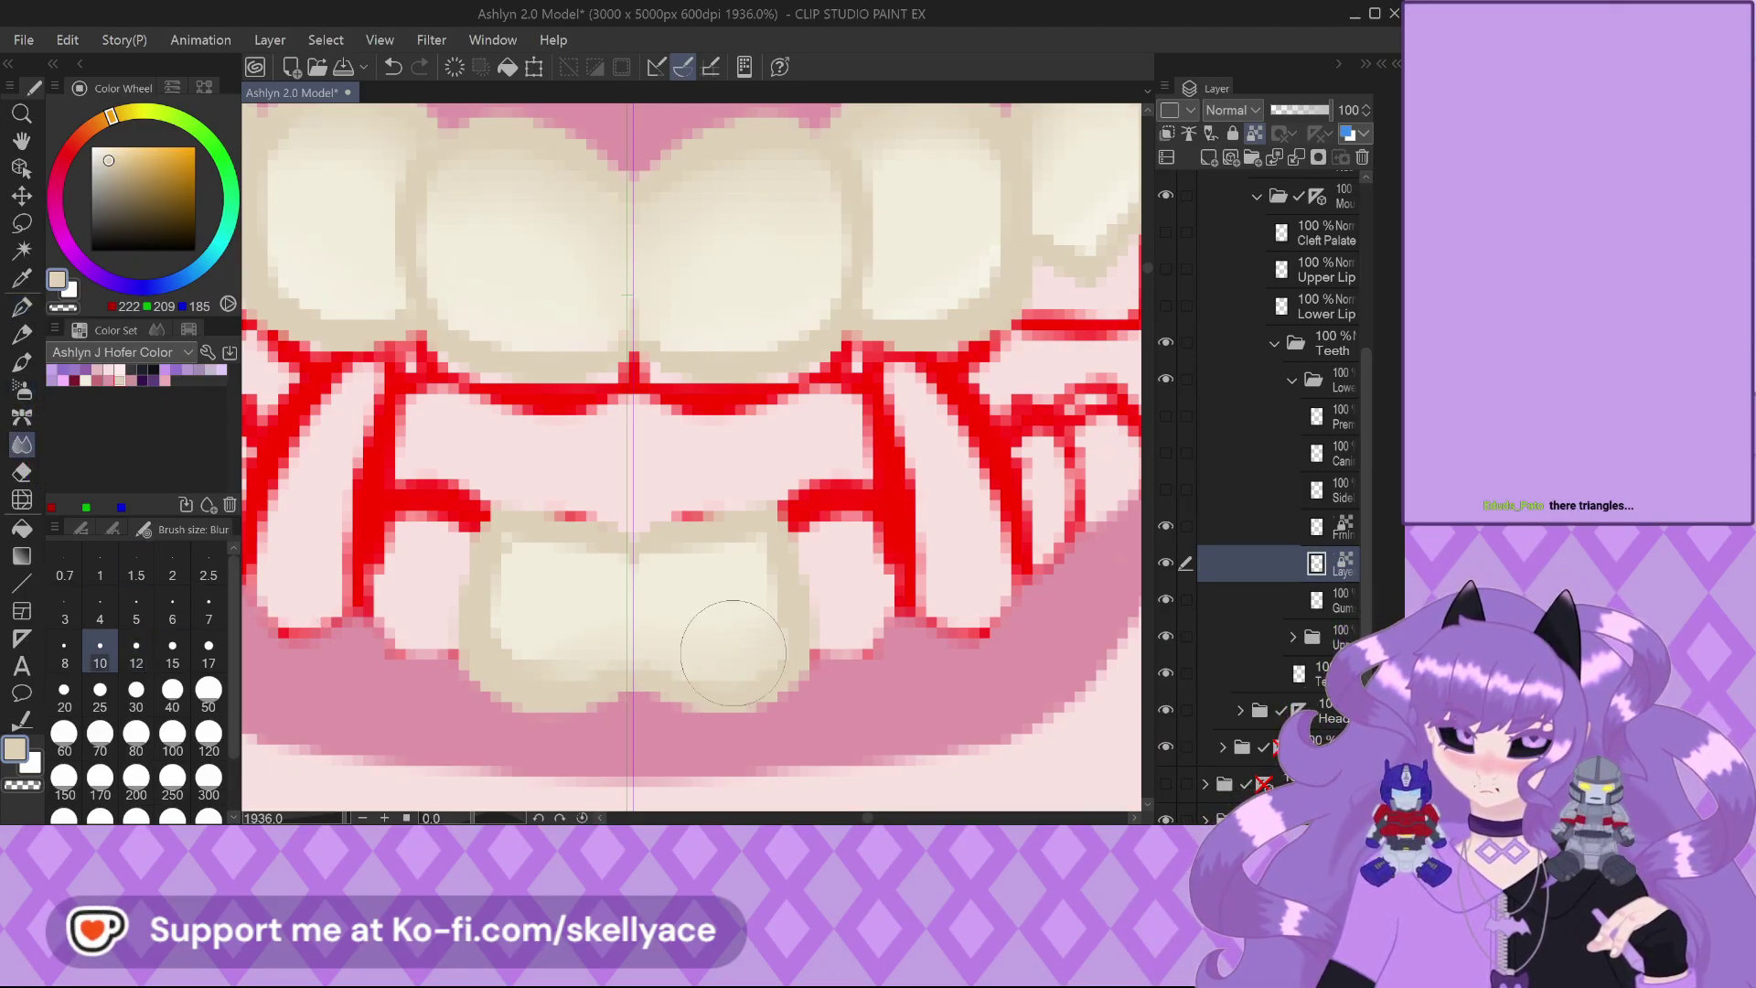
left_click(22, 306)
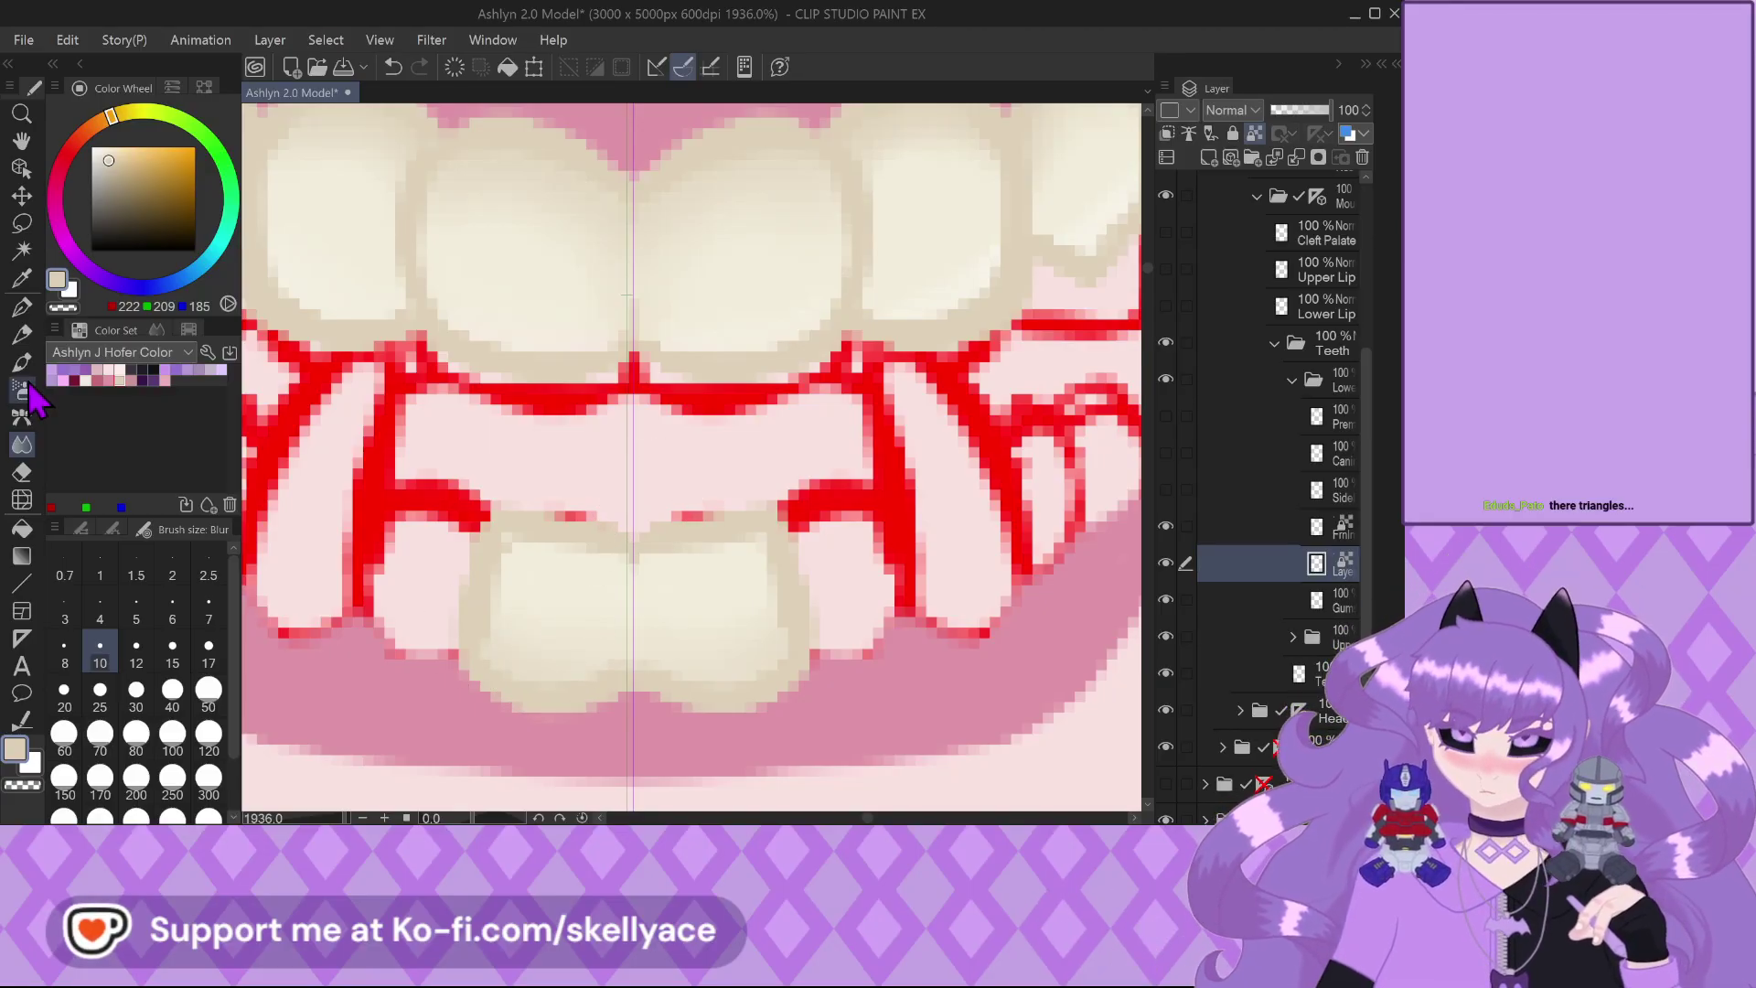
scroll(645, 654, "up", 1)
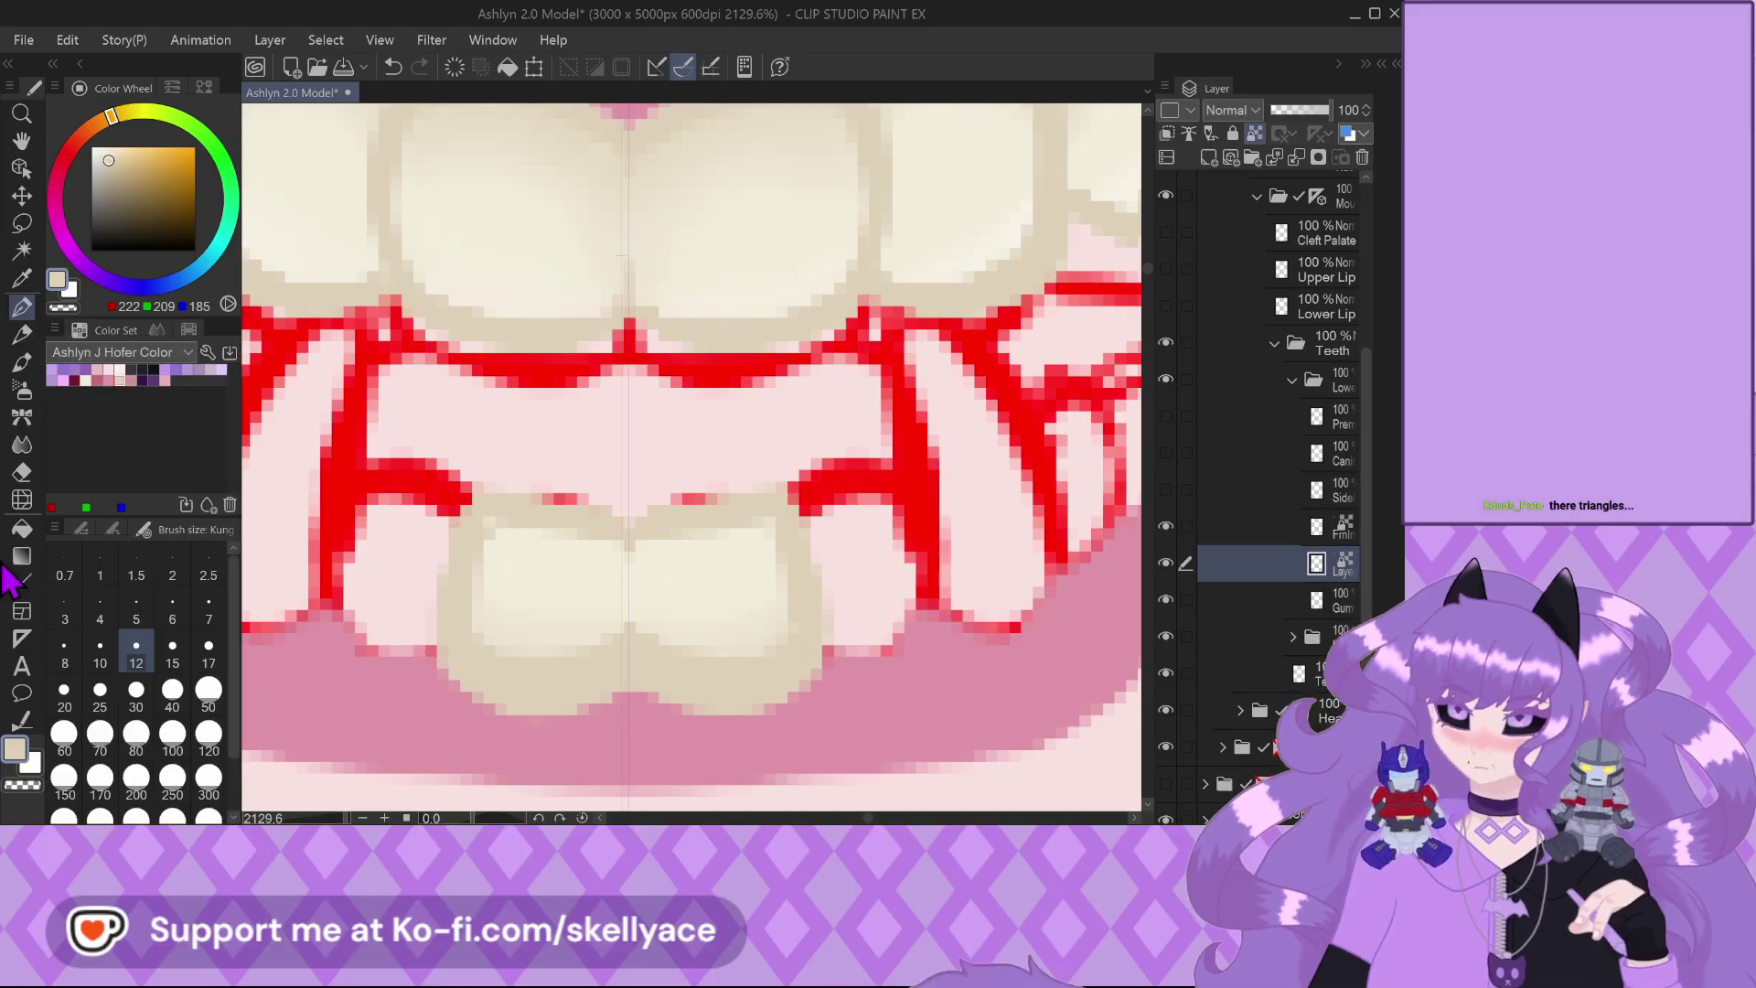
left_click(22, 443)
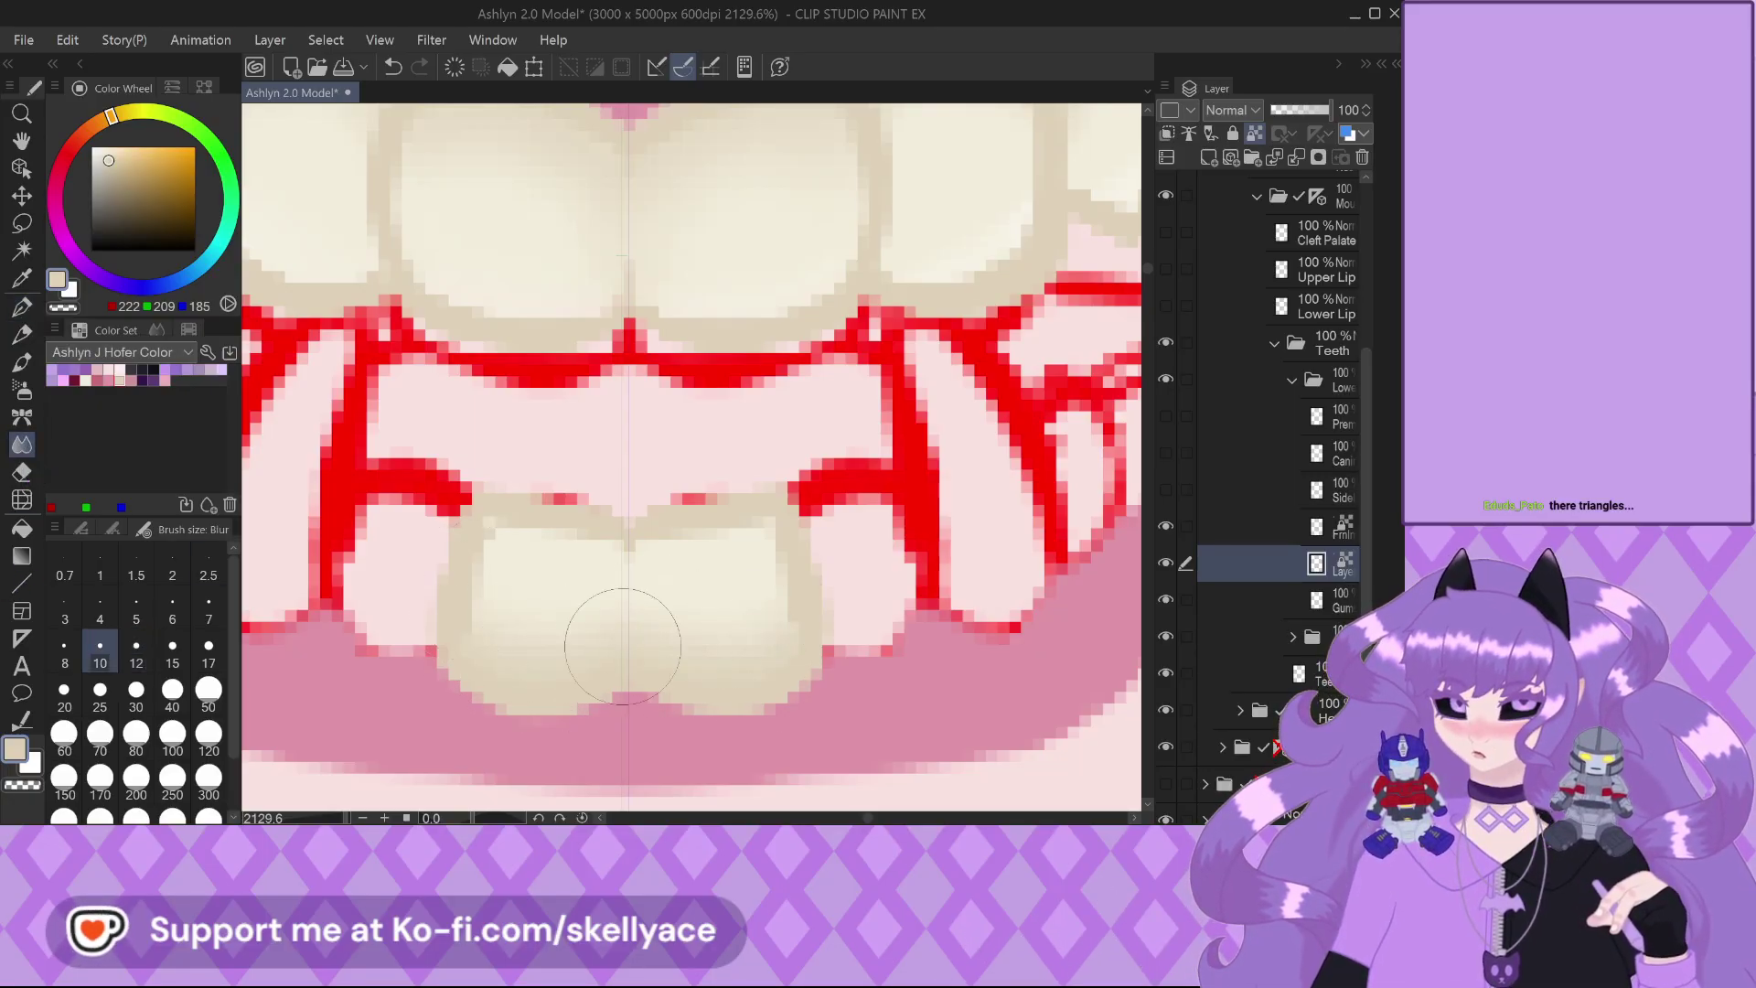
Paint a white highlight along the inner top edge of both lower front teeth at brush size 12, and blur it into the cream
left_click(119, 369)
left_click(22, 307)
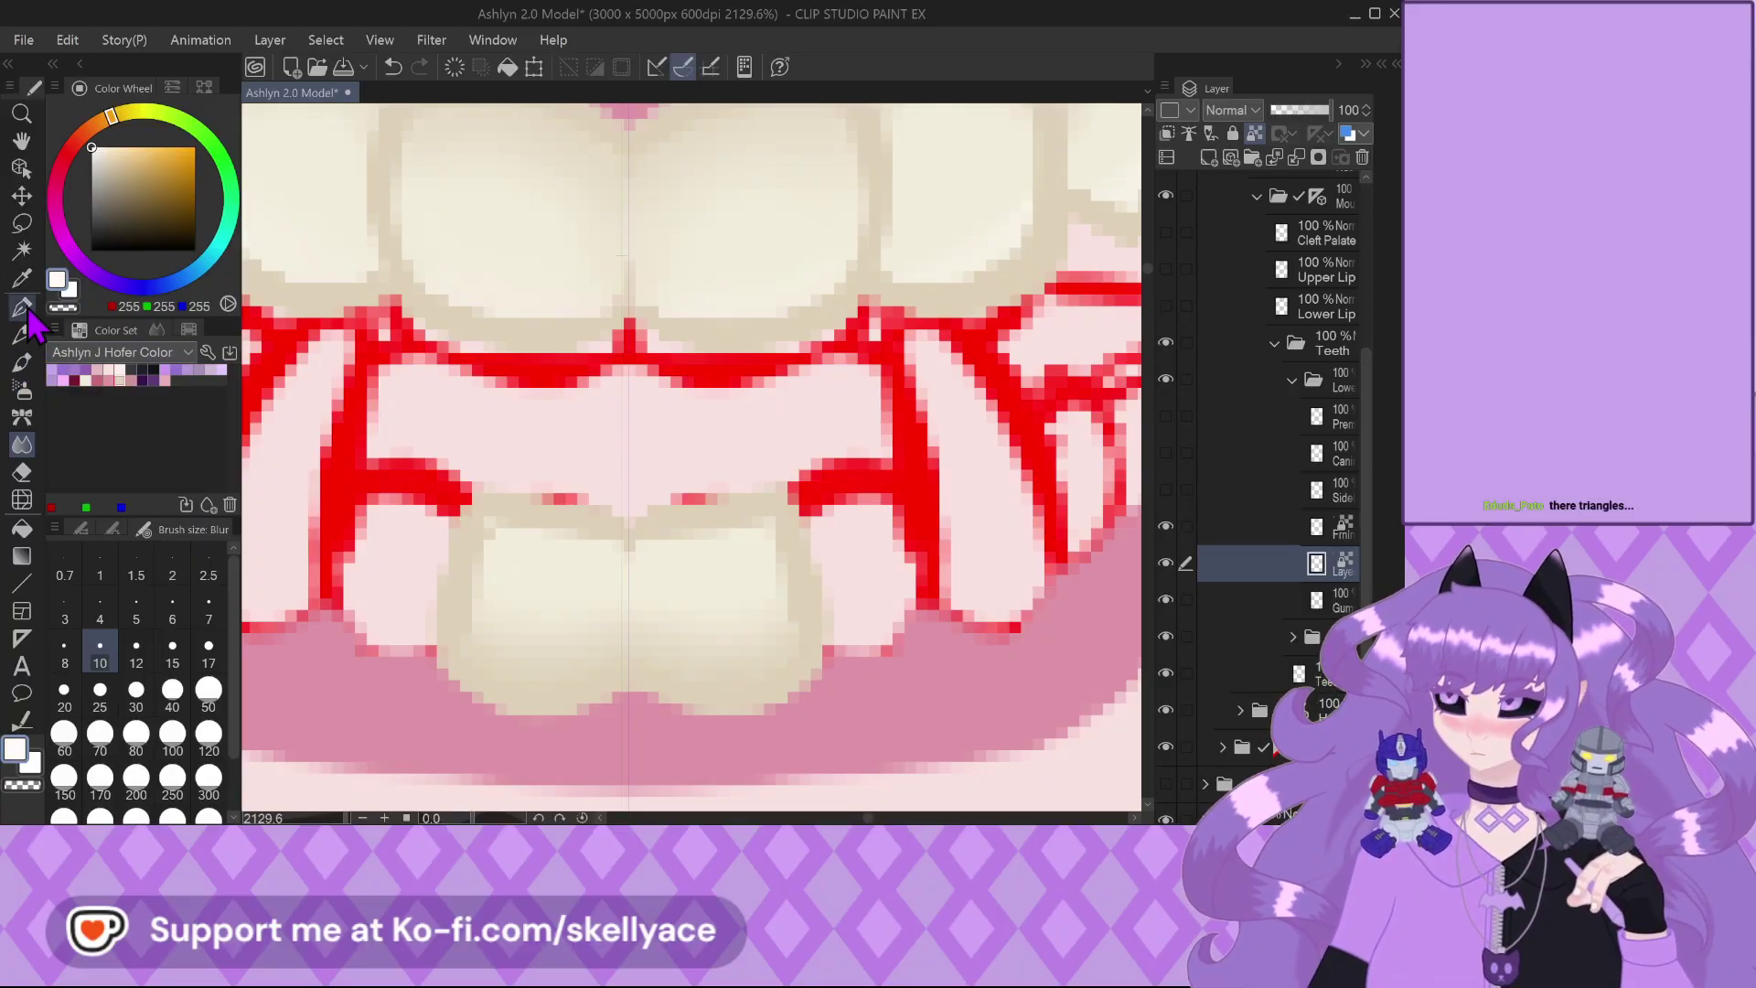
scroll(640, 554, "up", 2)
left_click_drag(823, 529, 438, 539)
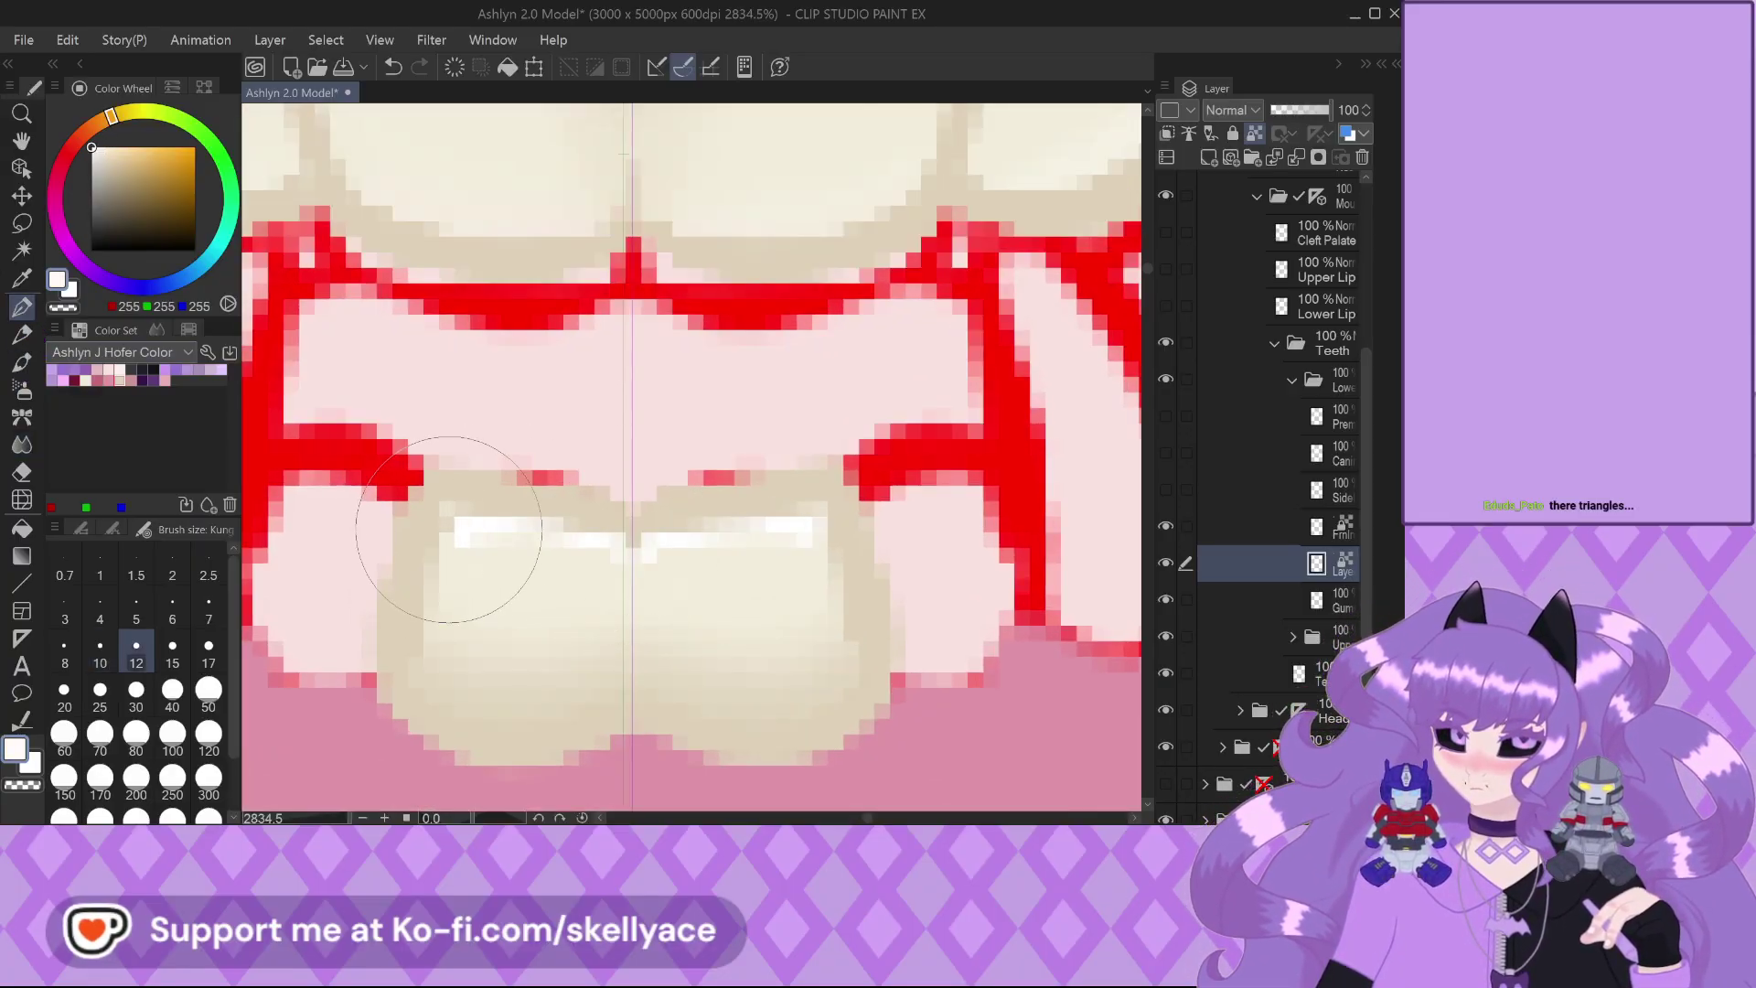
left_click_drag(613, 559, 649, 565)
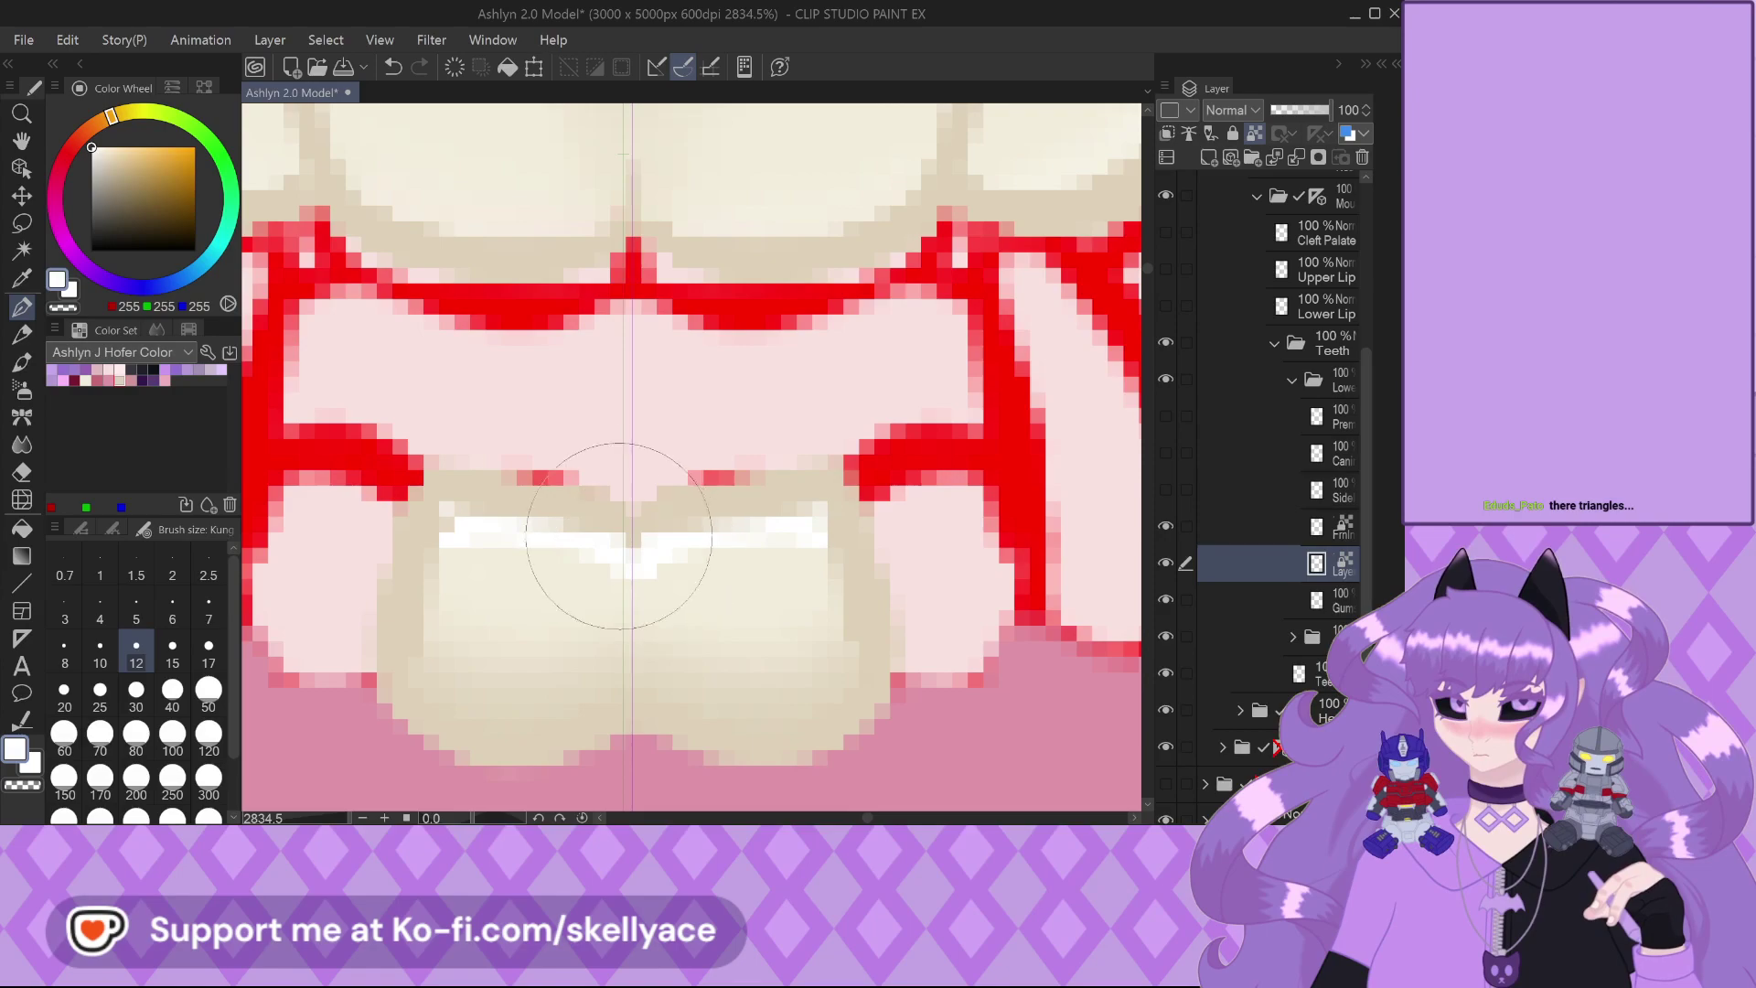
left_click(23, 443)
mouse_move(466, 501)
left_mouse_down()
mouse_move(784, 576)
mouse_move(750, 512)
left_mouse_up()
scroll(726, 496, "down", 3)
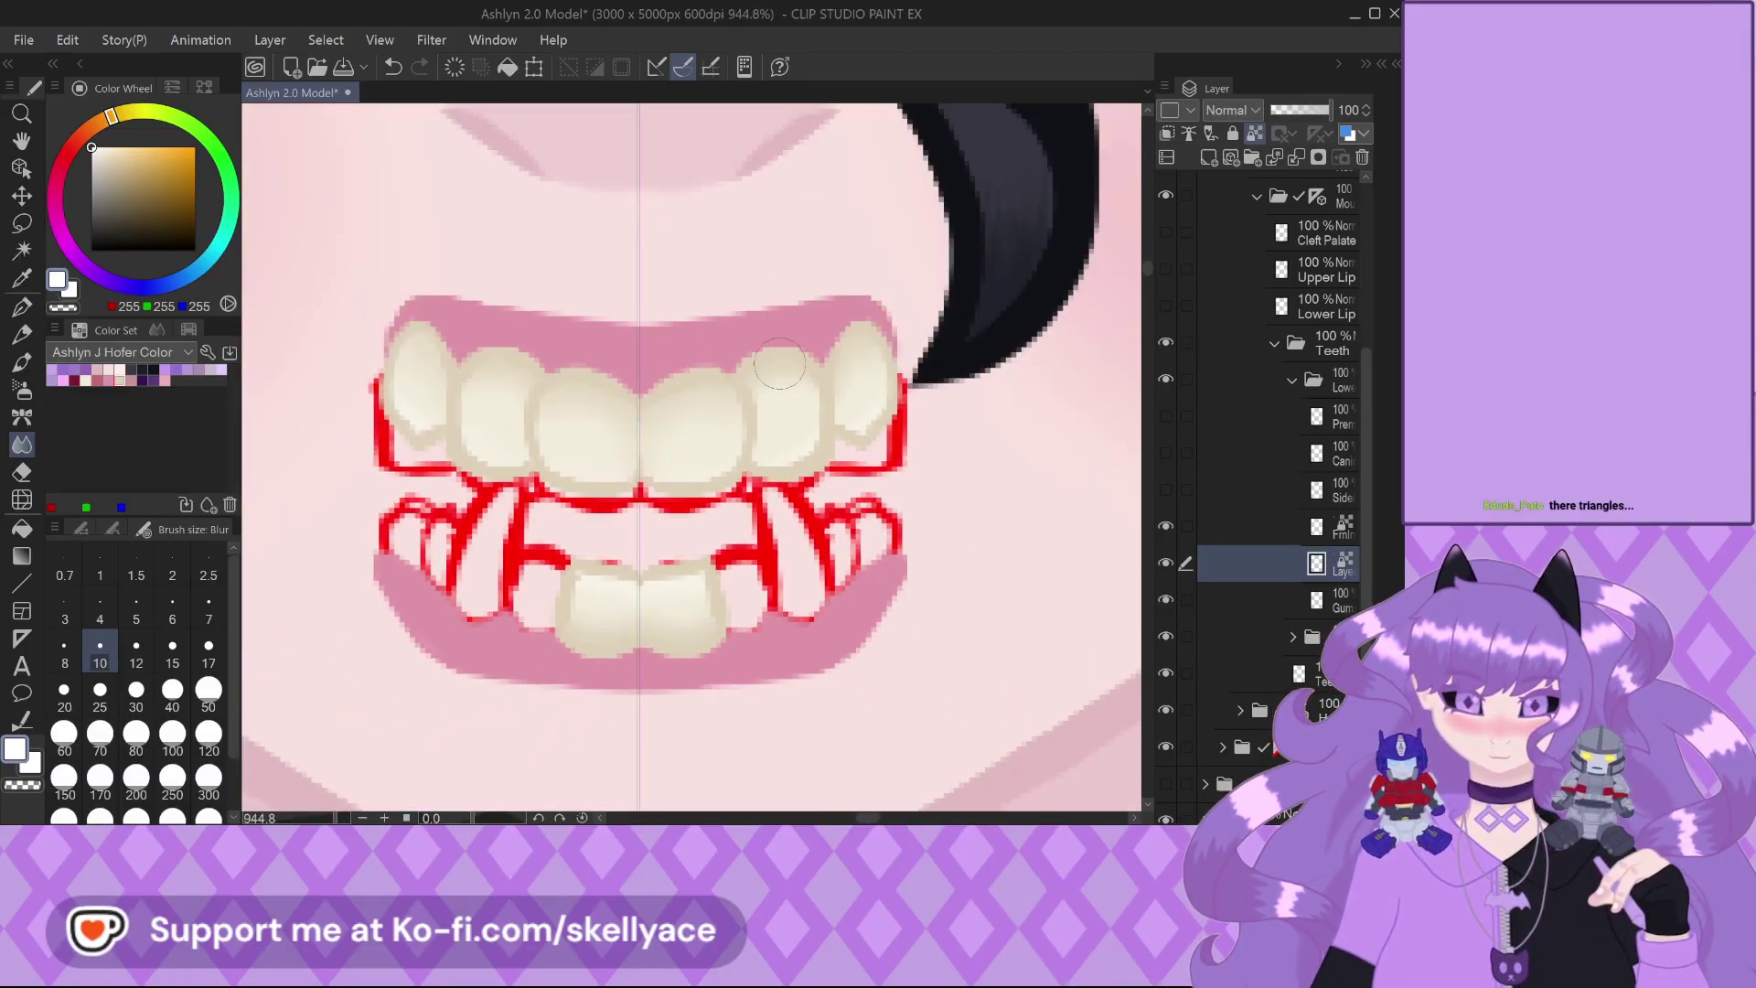
Repaint the lower front teeth's middle in cream (RGB 242, 237, 220) and their bottom shadow in beige (RGB 222, 209, 185)
scroll(595, 585, "up", 4)
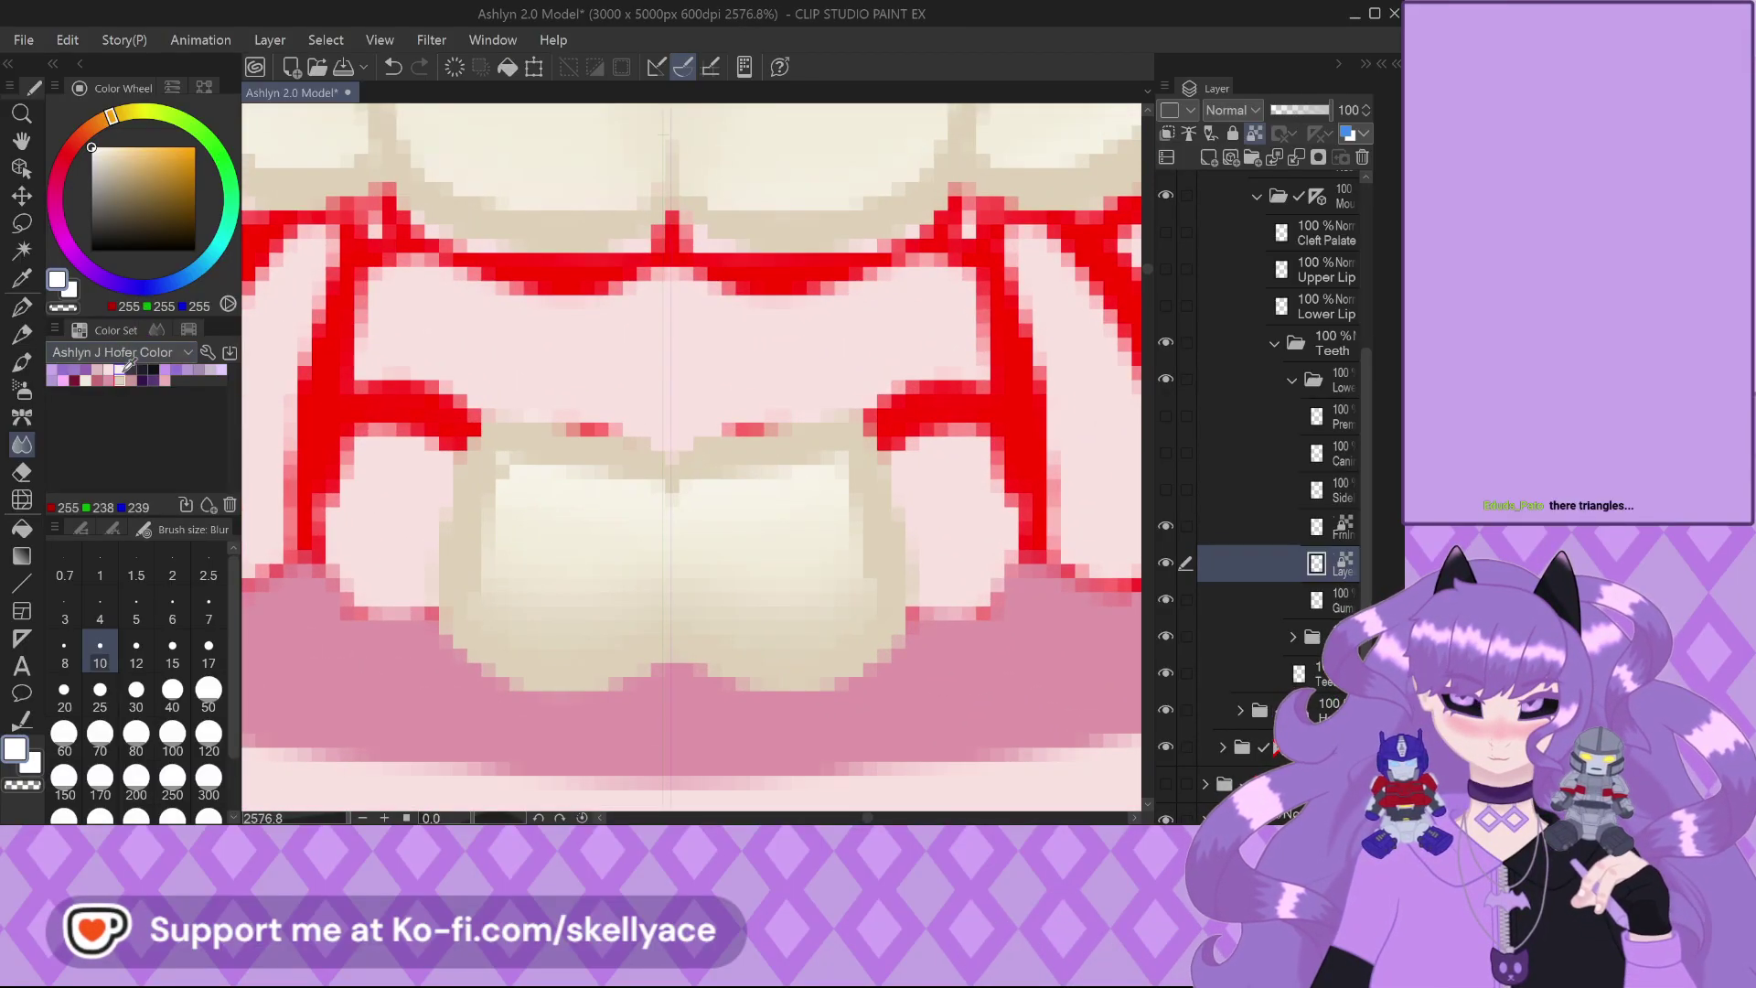
left_click(85, 379)
key("p")
scroll(627, 568, "up", 1)
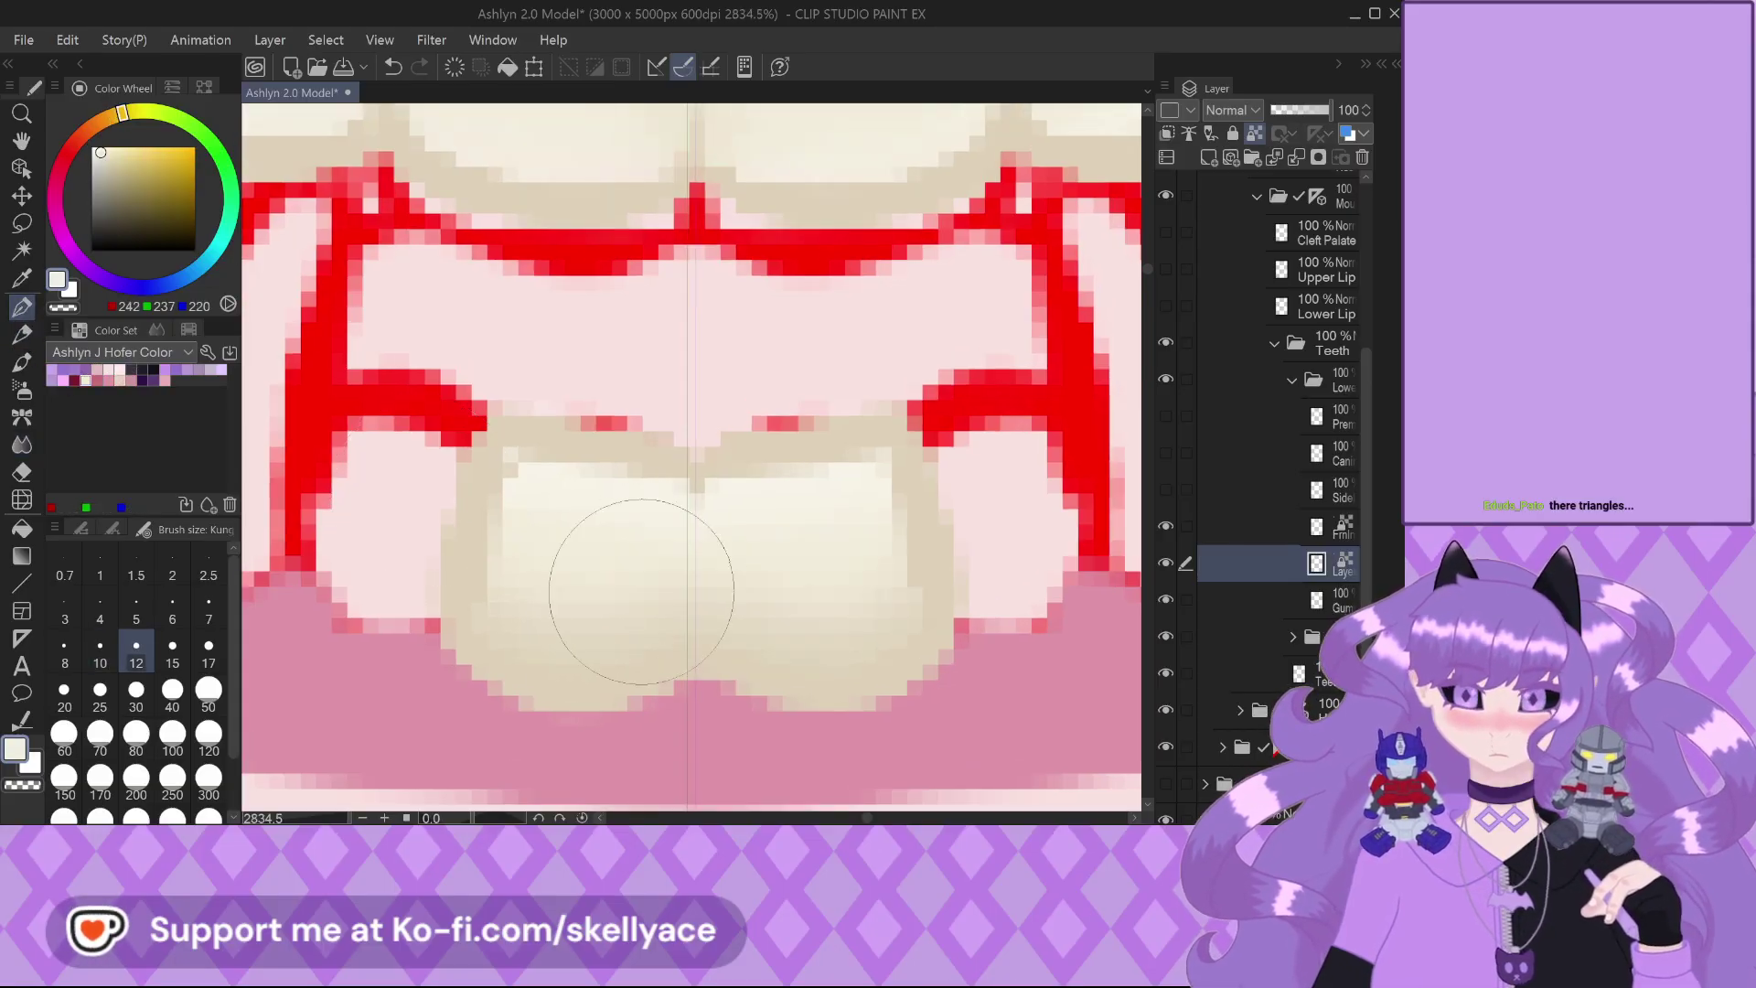
mouse_move(667, 588)
left_mouse_down()
mouse_move(635, 616)
mouse_move(533, 601)
mouse_move(477, 567)
mouse_move(540, 602)
mouse_move(669, 584)
mouse_move(652, 610)
mouse_move(517, 610)
mouse_move(677, 579)
left_mouse_up()
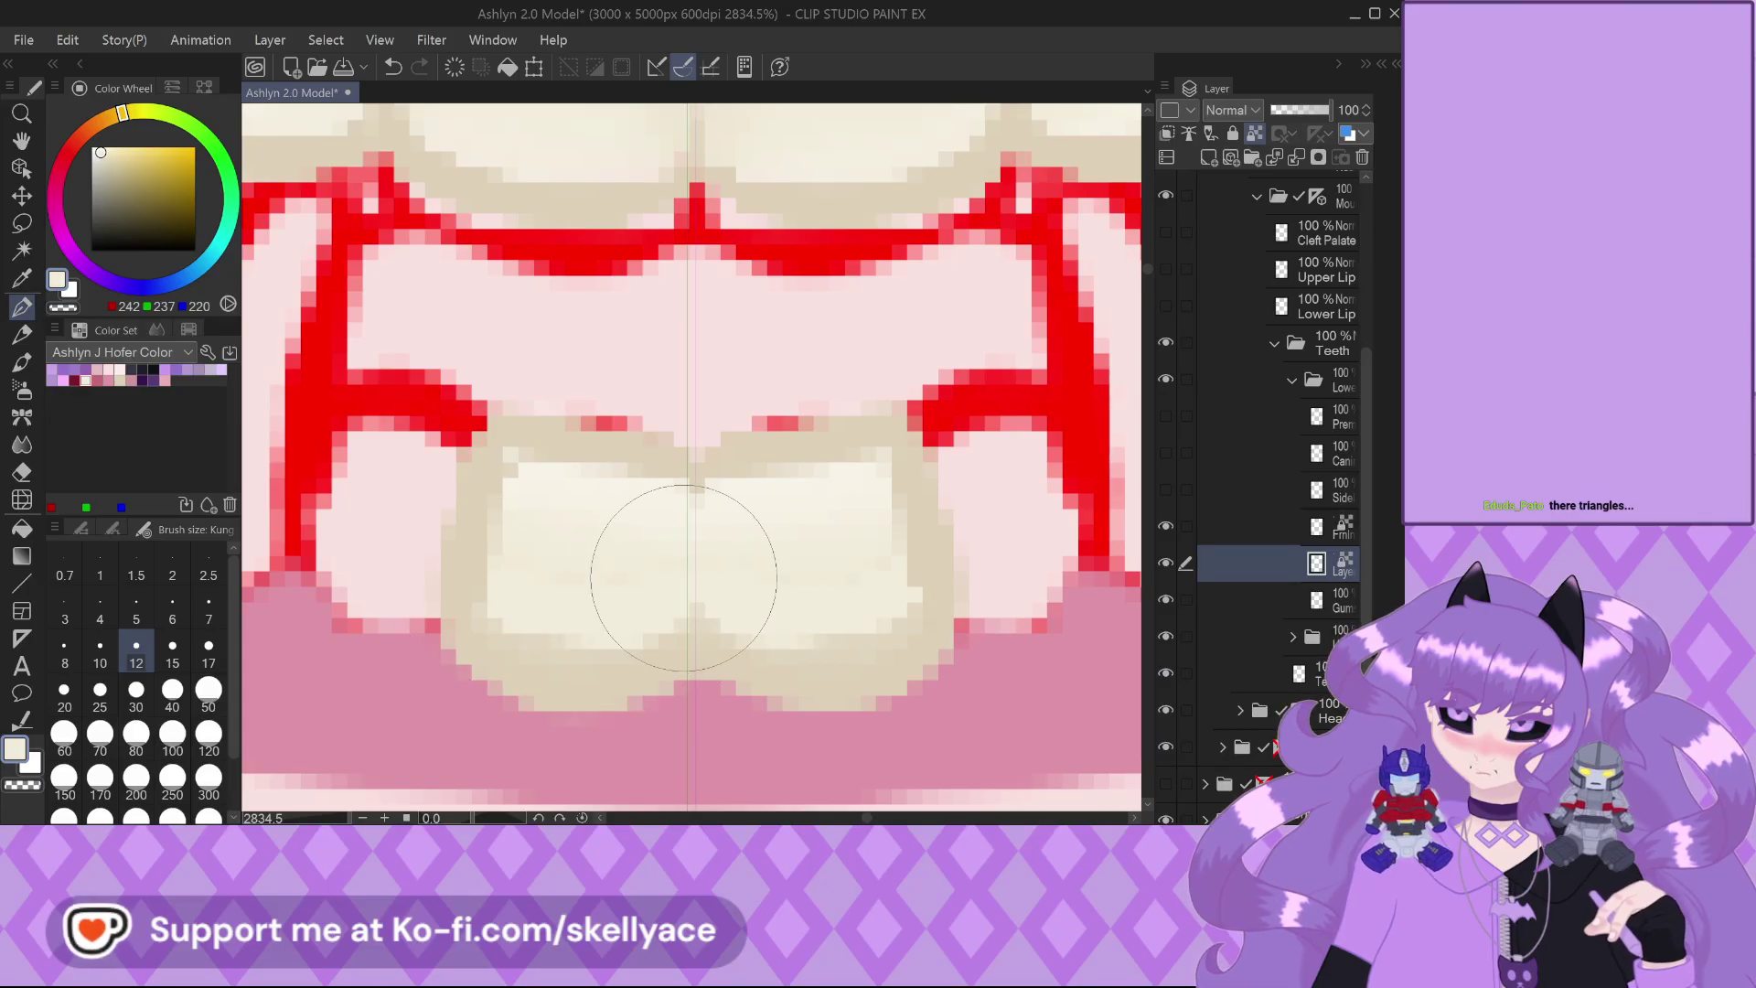
left_click(115, 373)
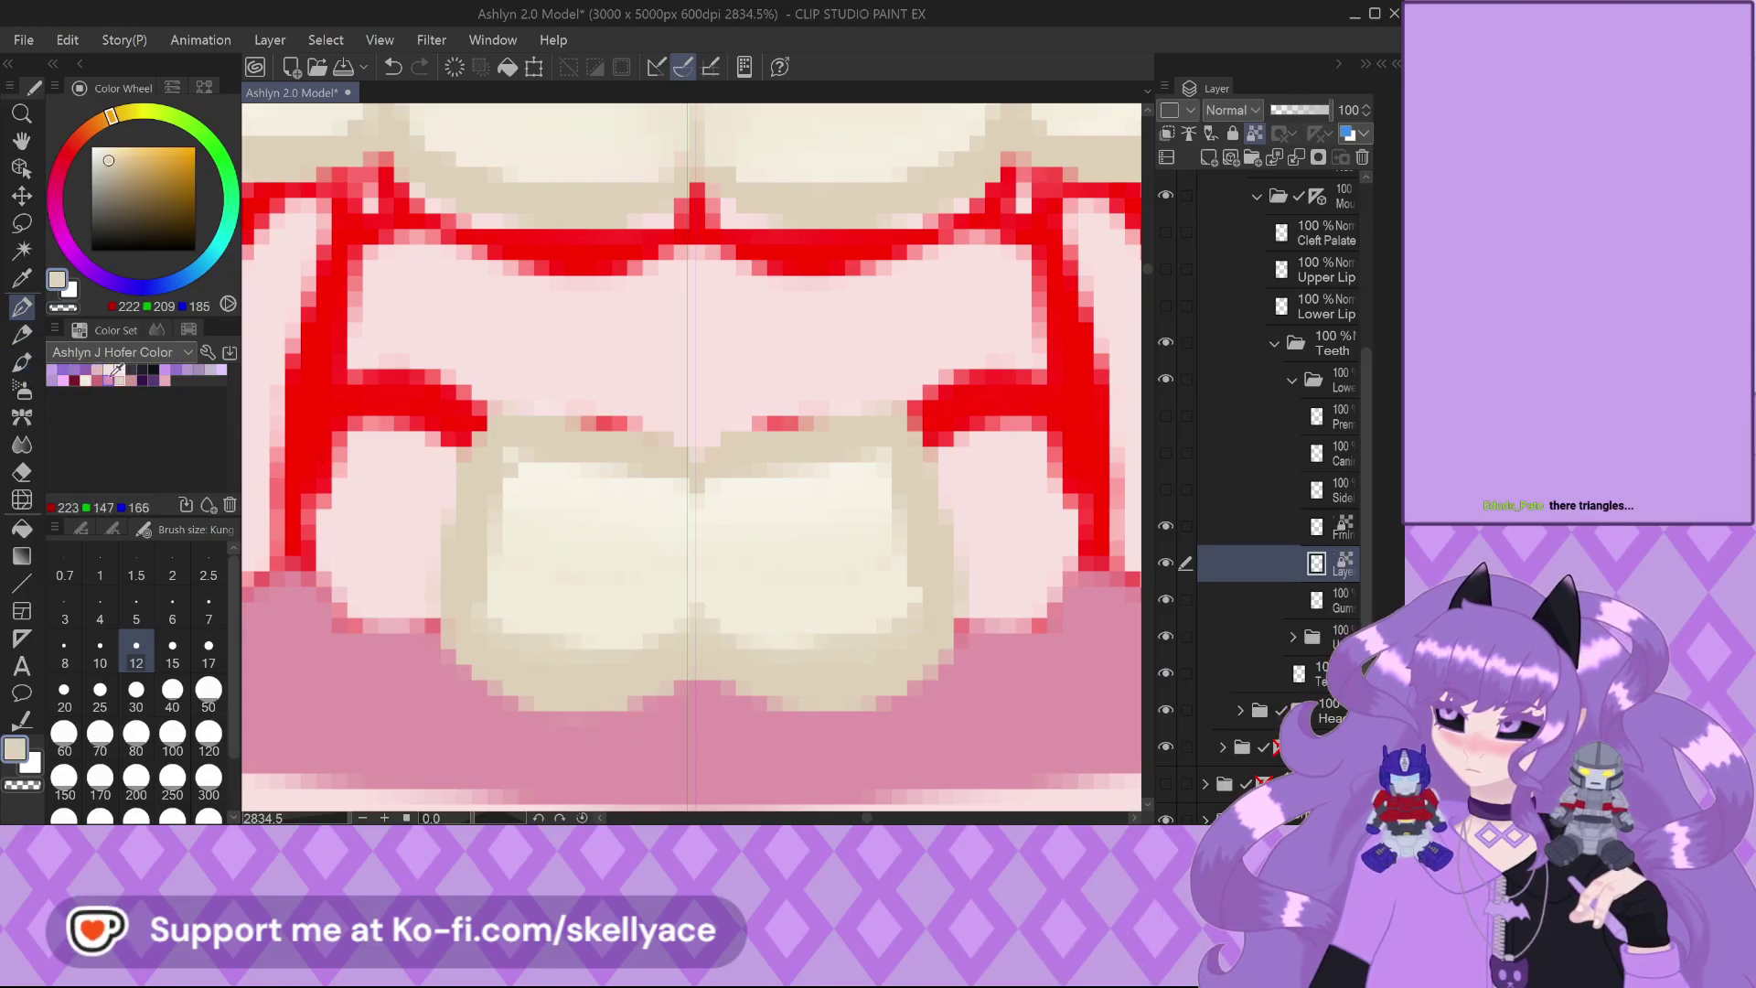
left_click_drag(556, 642, 590, 686)
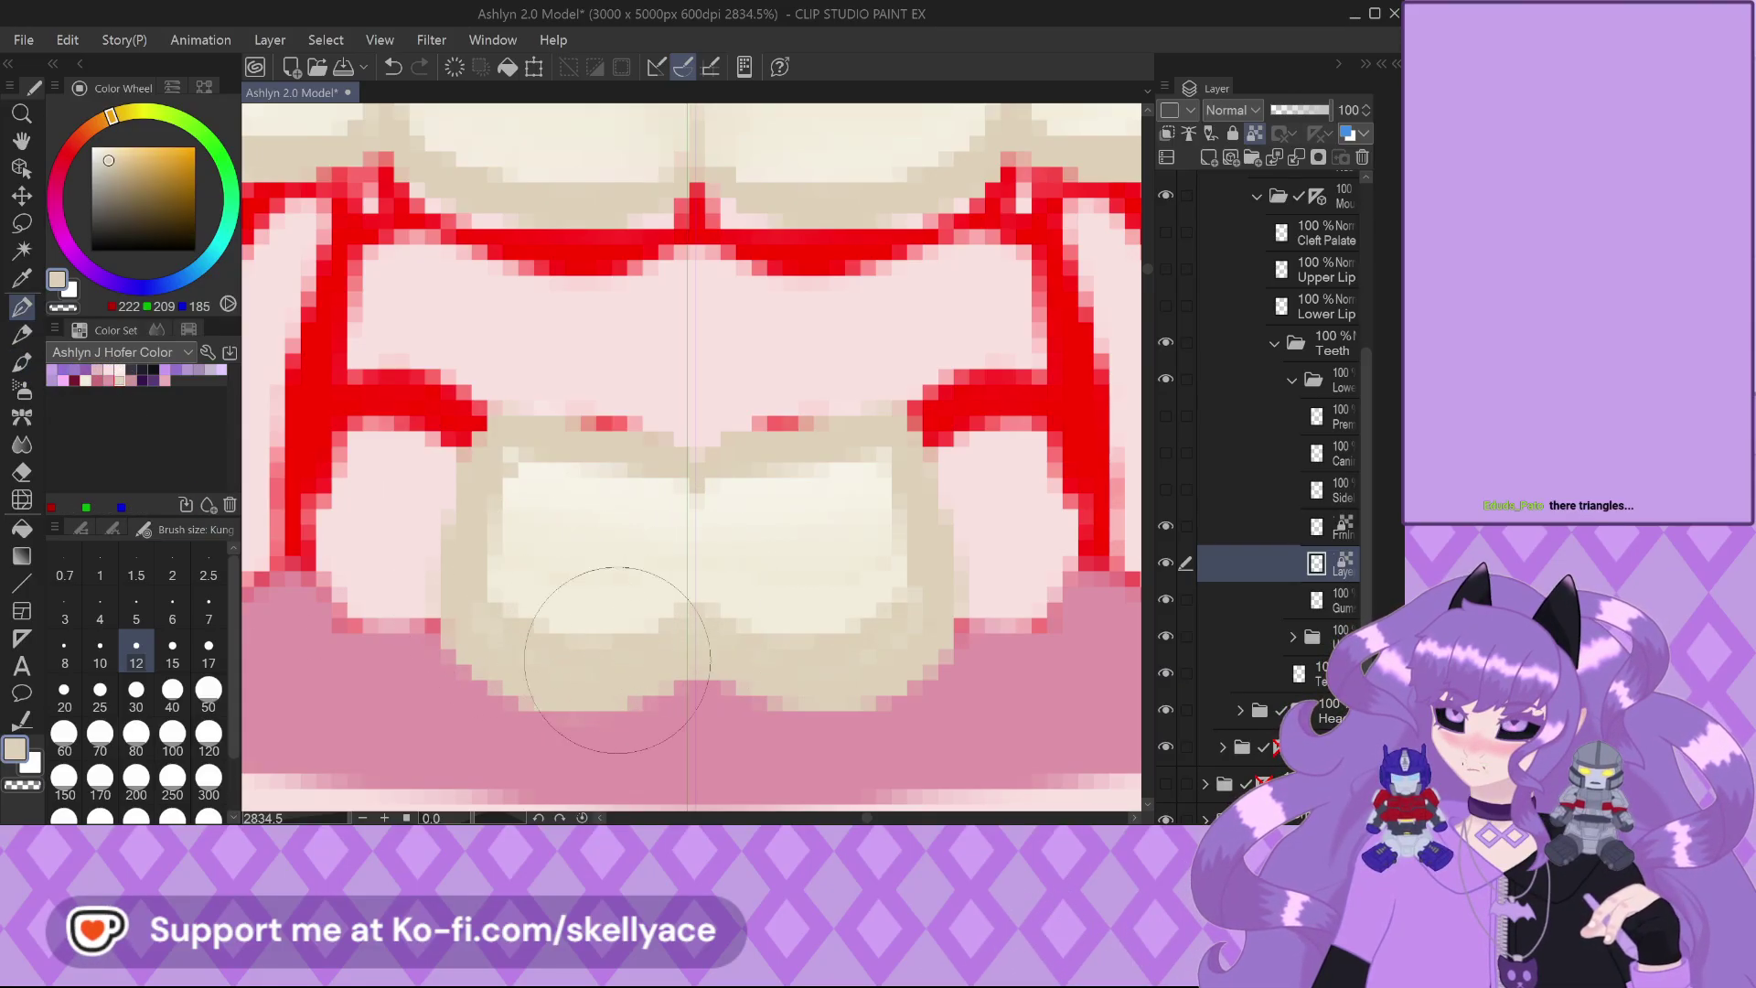
Blend the bottom beige shadow of the lower front teeth into the cream with the size 10 Blur tool
left_click(22, 446)
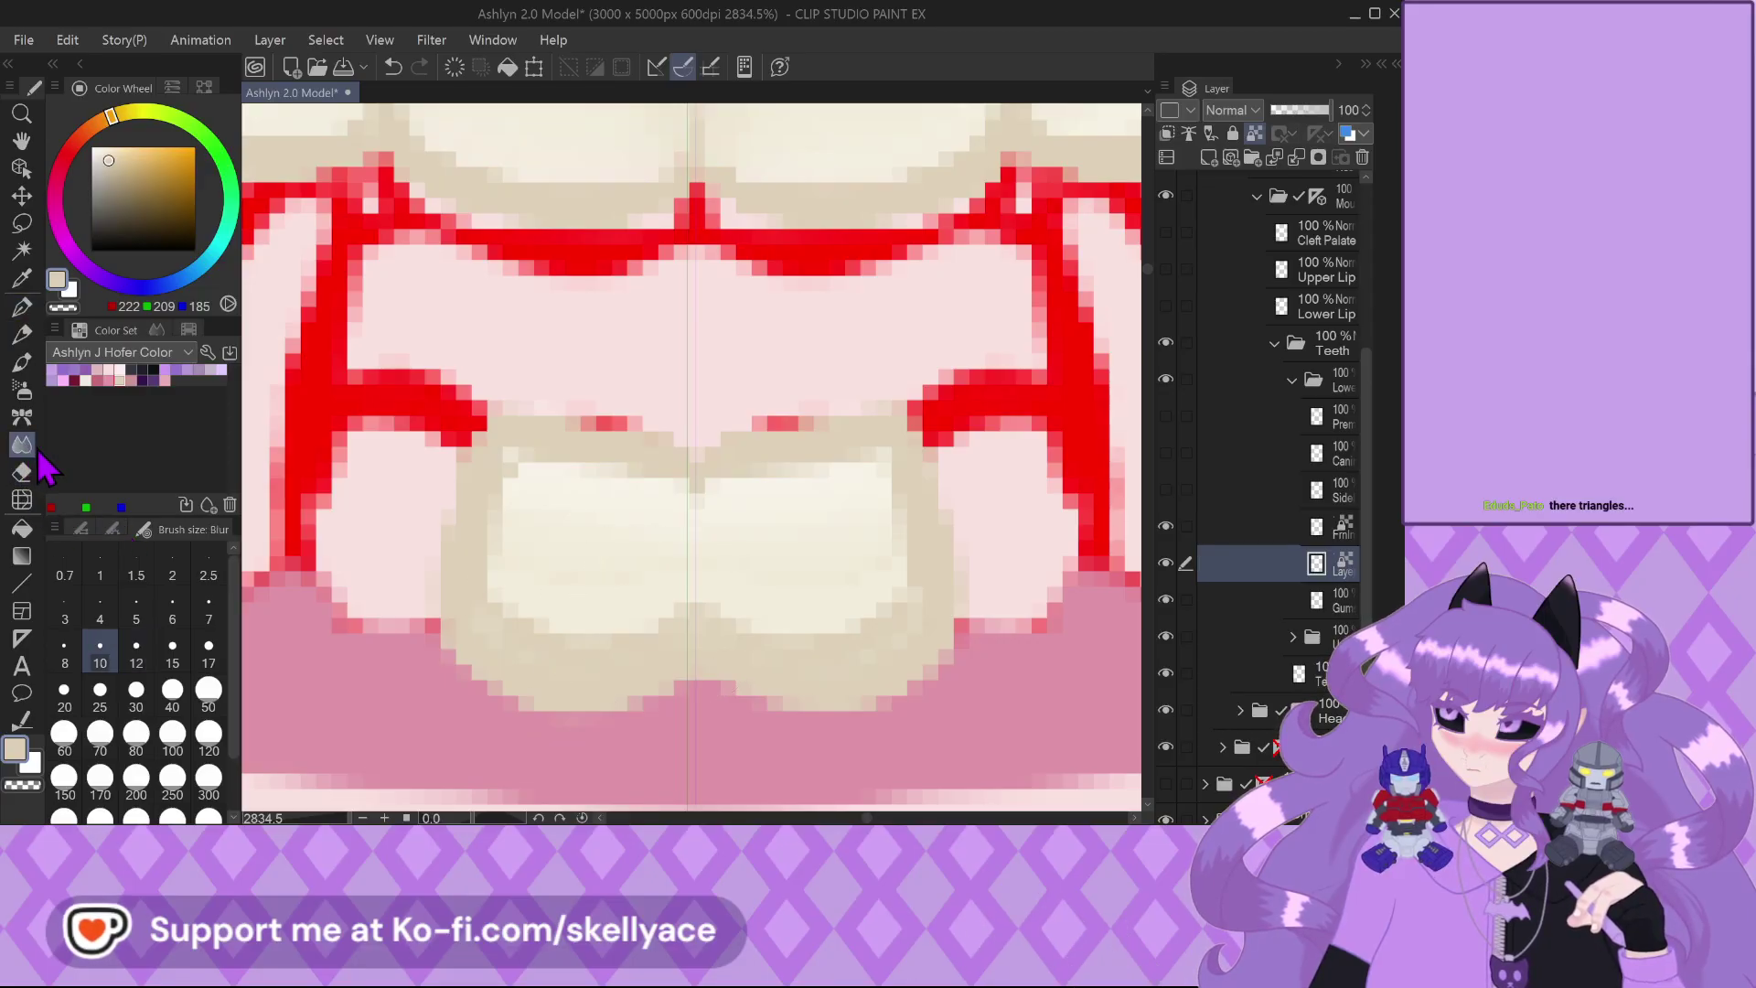
mouse_move(675, 628)
left_mouse_down()
mouse_move(657, 670)
mouse_move(729, 684)
left_mouse_up()
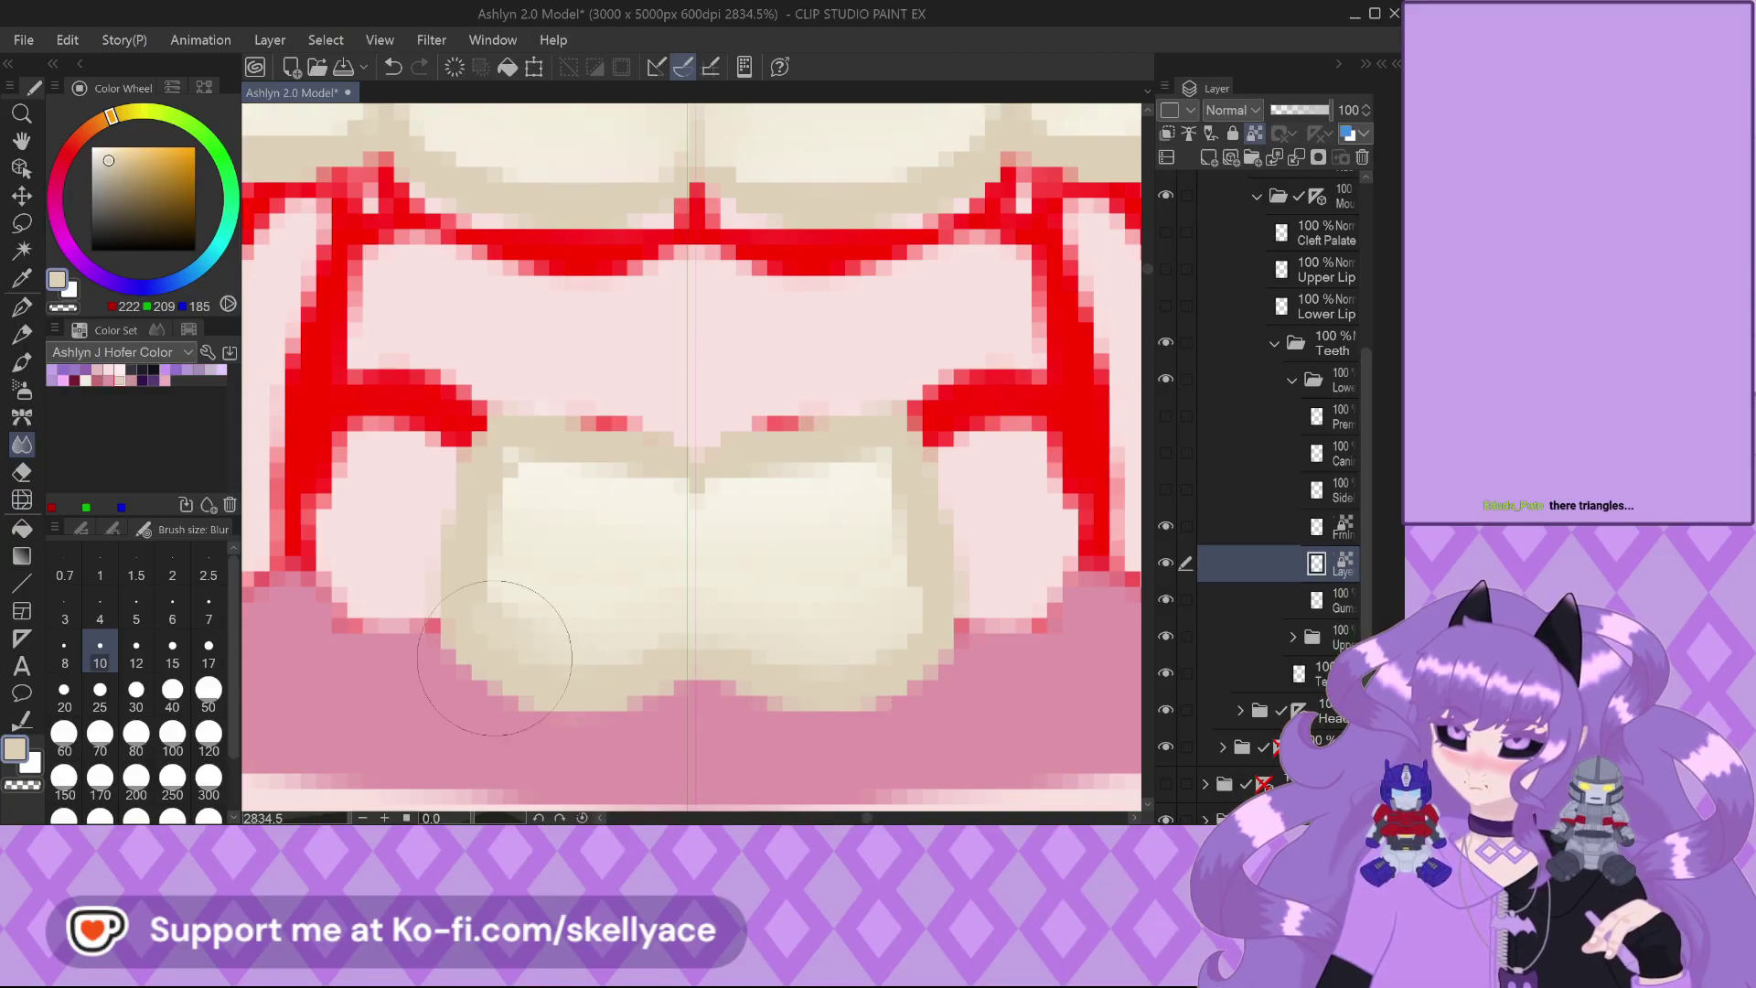
scroll(467, 595, "down", 6)
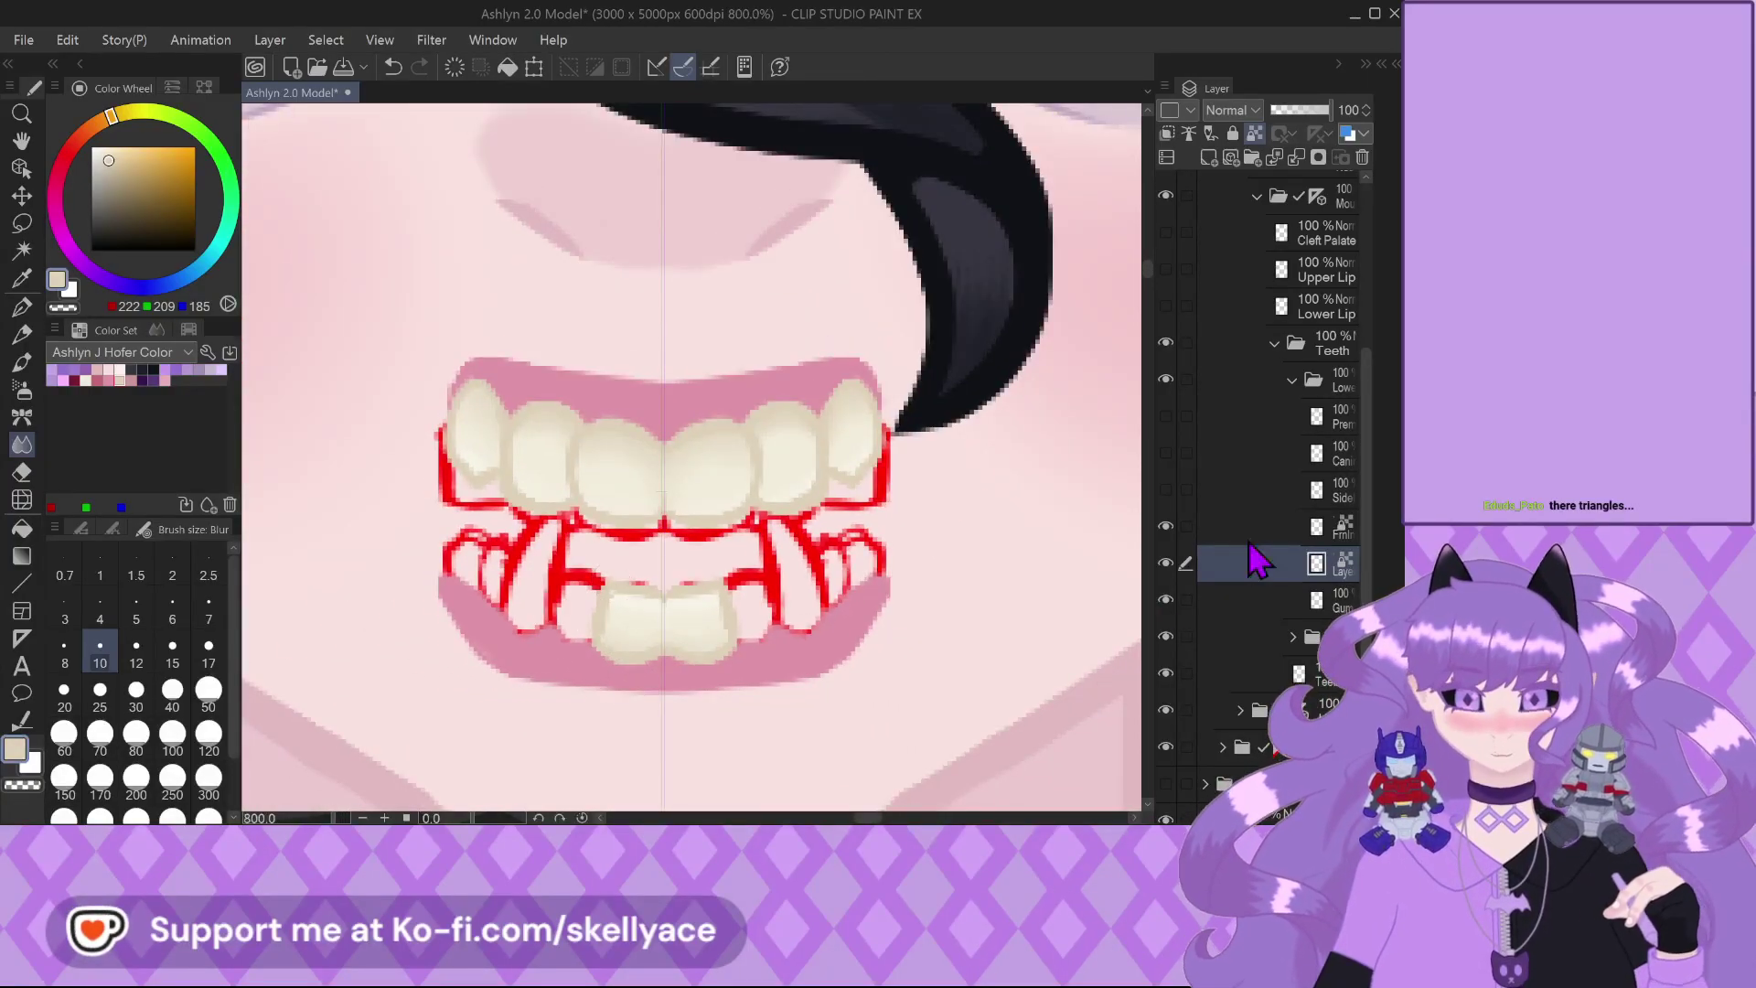
Unlock the transparent pixels of the lower front teeth outline and merge it with the colour layer beneath into one layer
left_click(1320, 528)
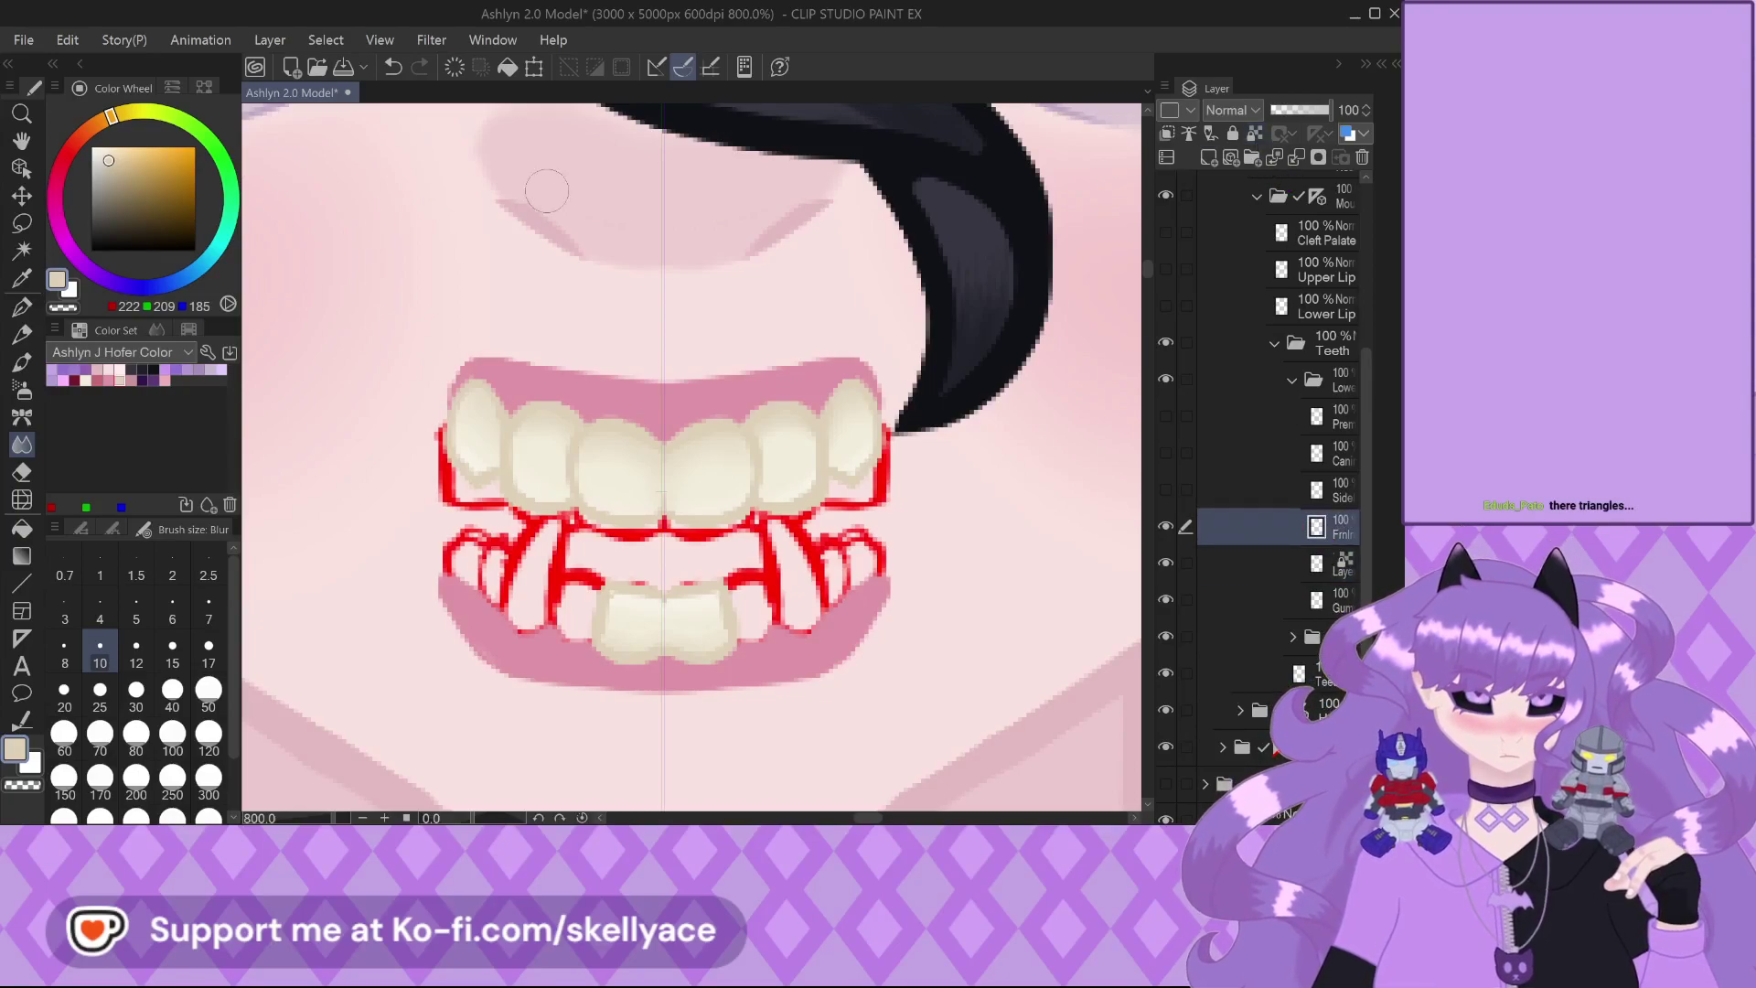
left_click(35, 309)
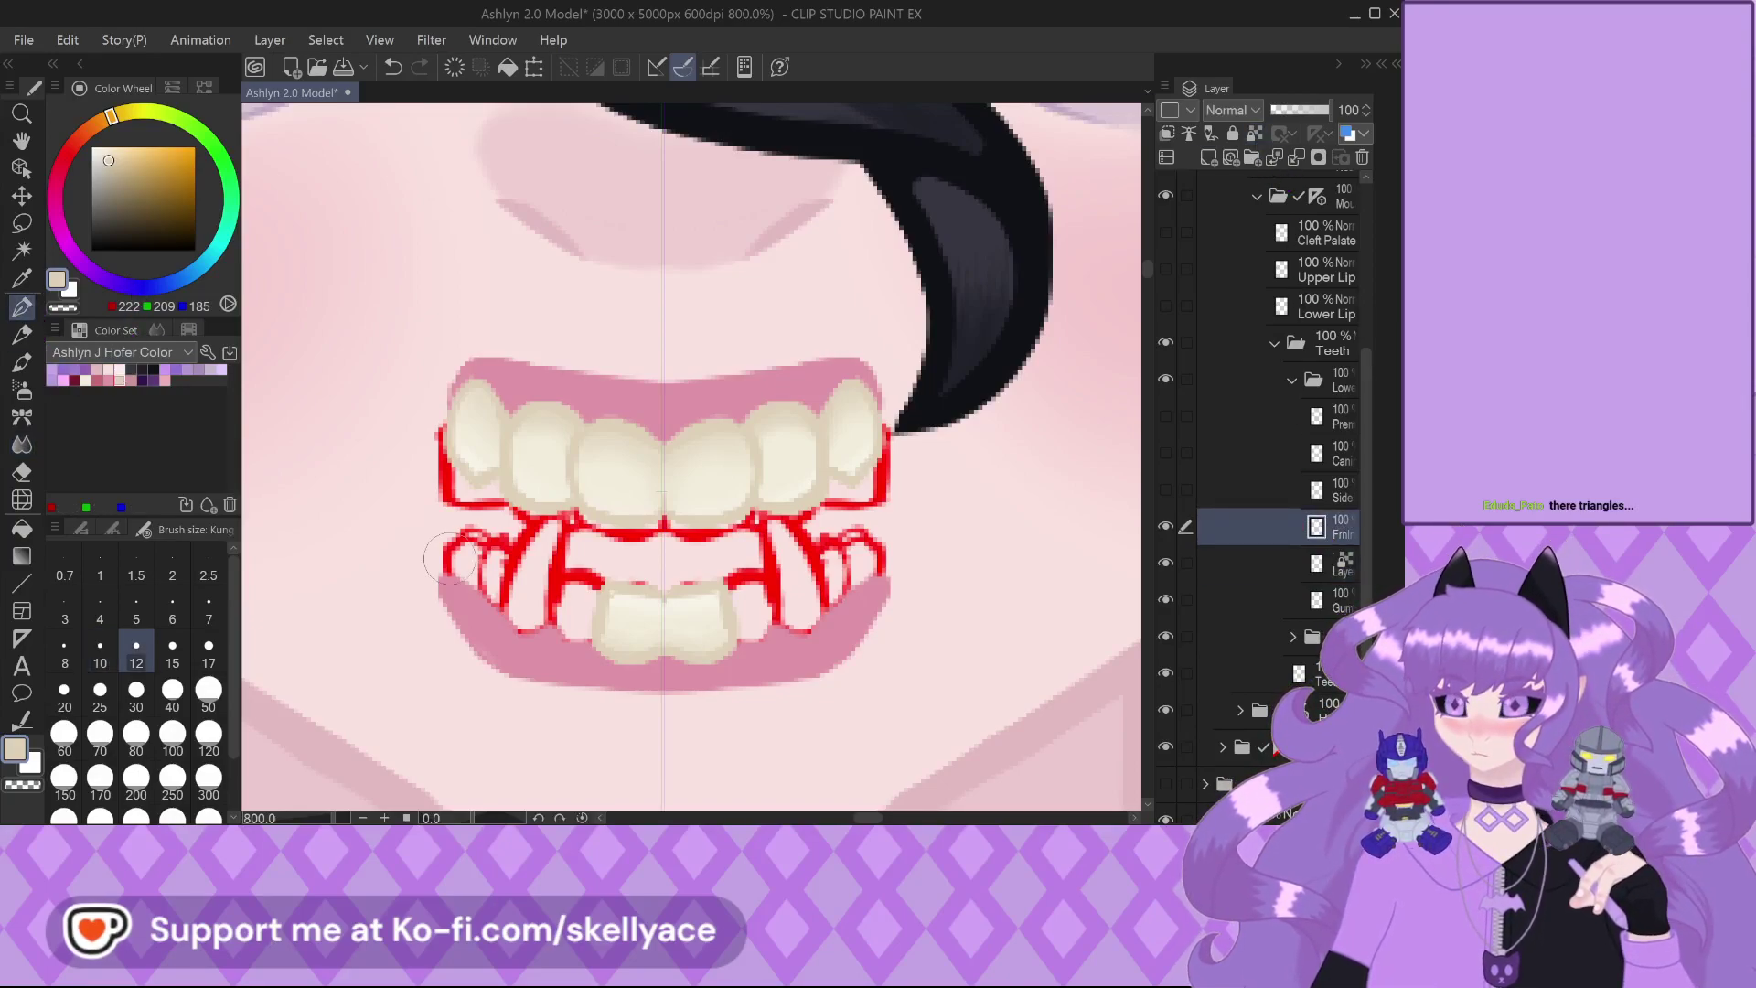
scroll(450, 554, "up", 5)
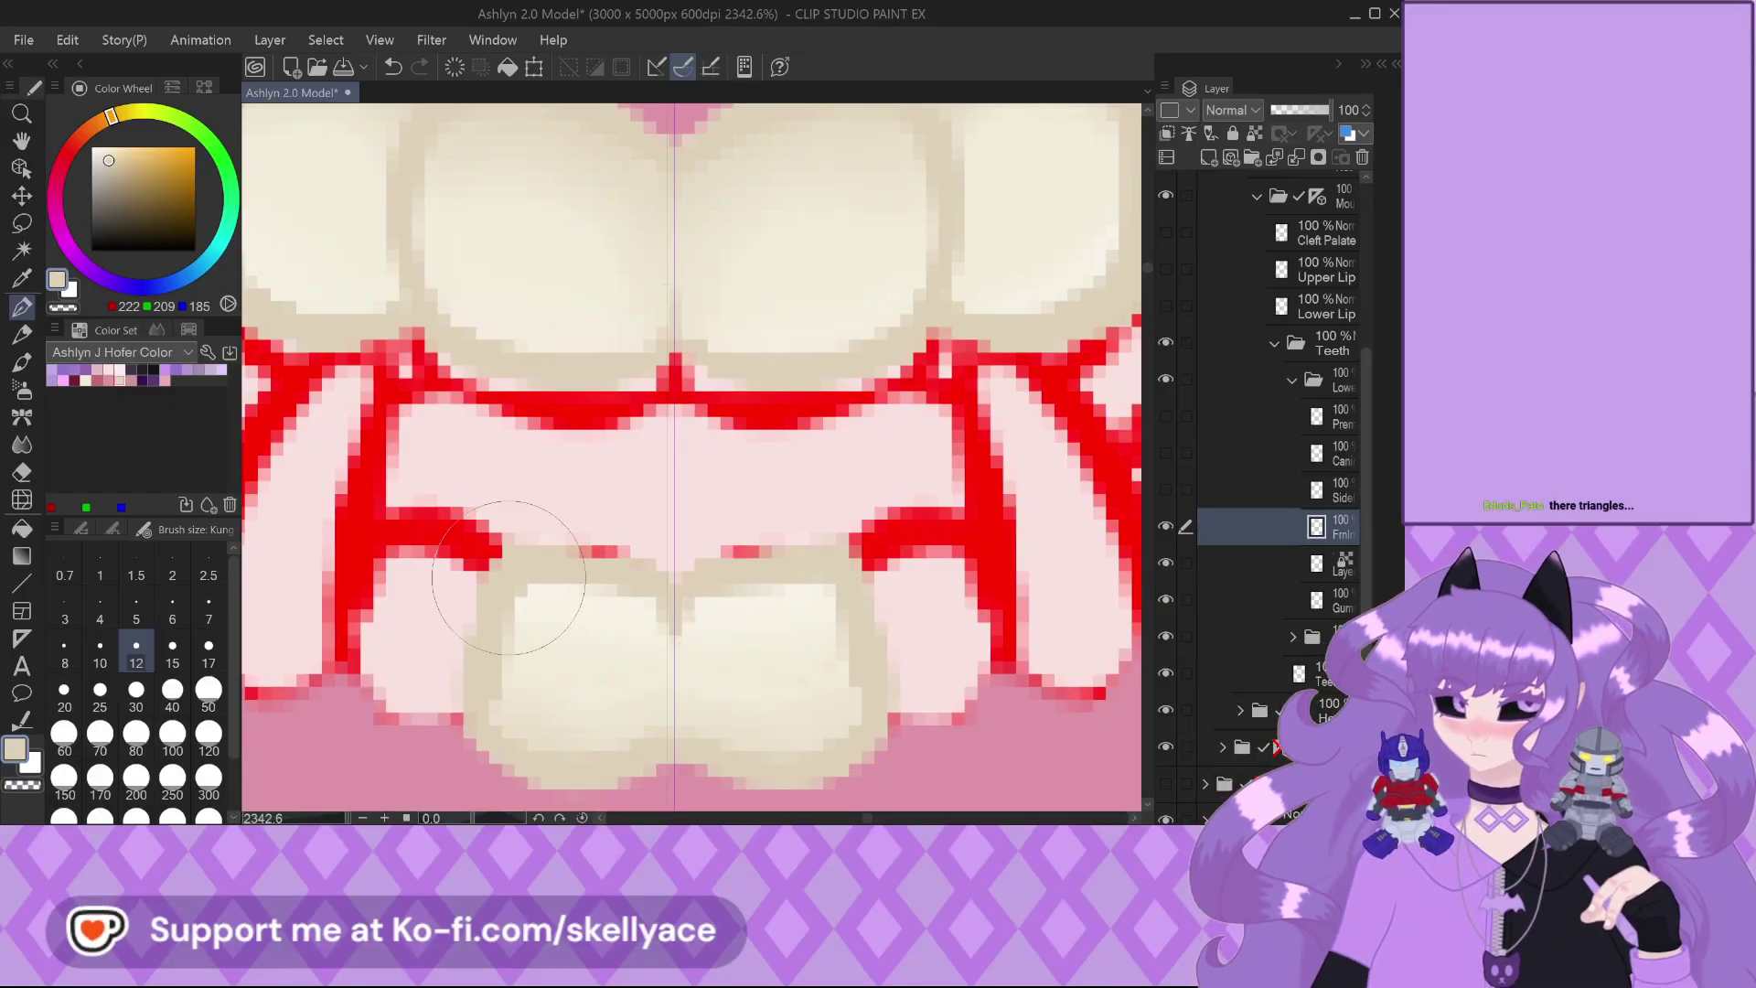
scroll(603, 567, "down", 5)
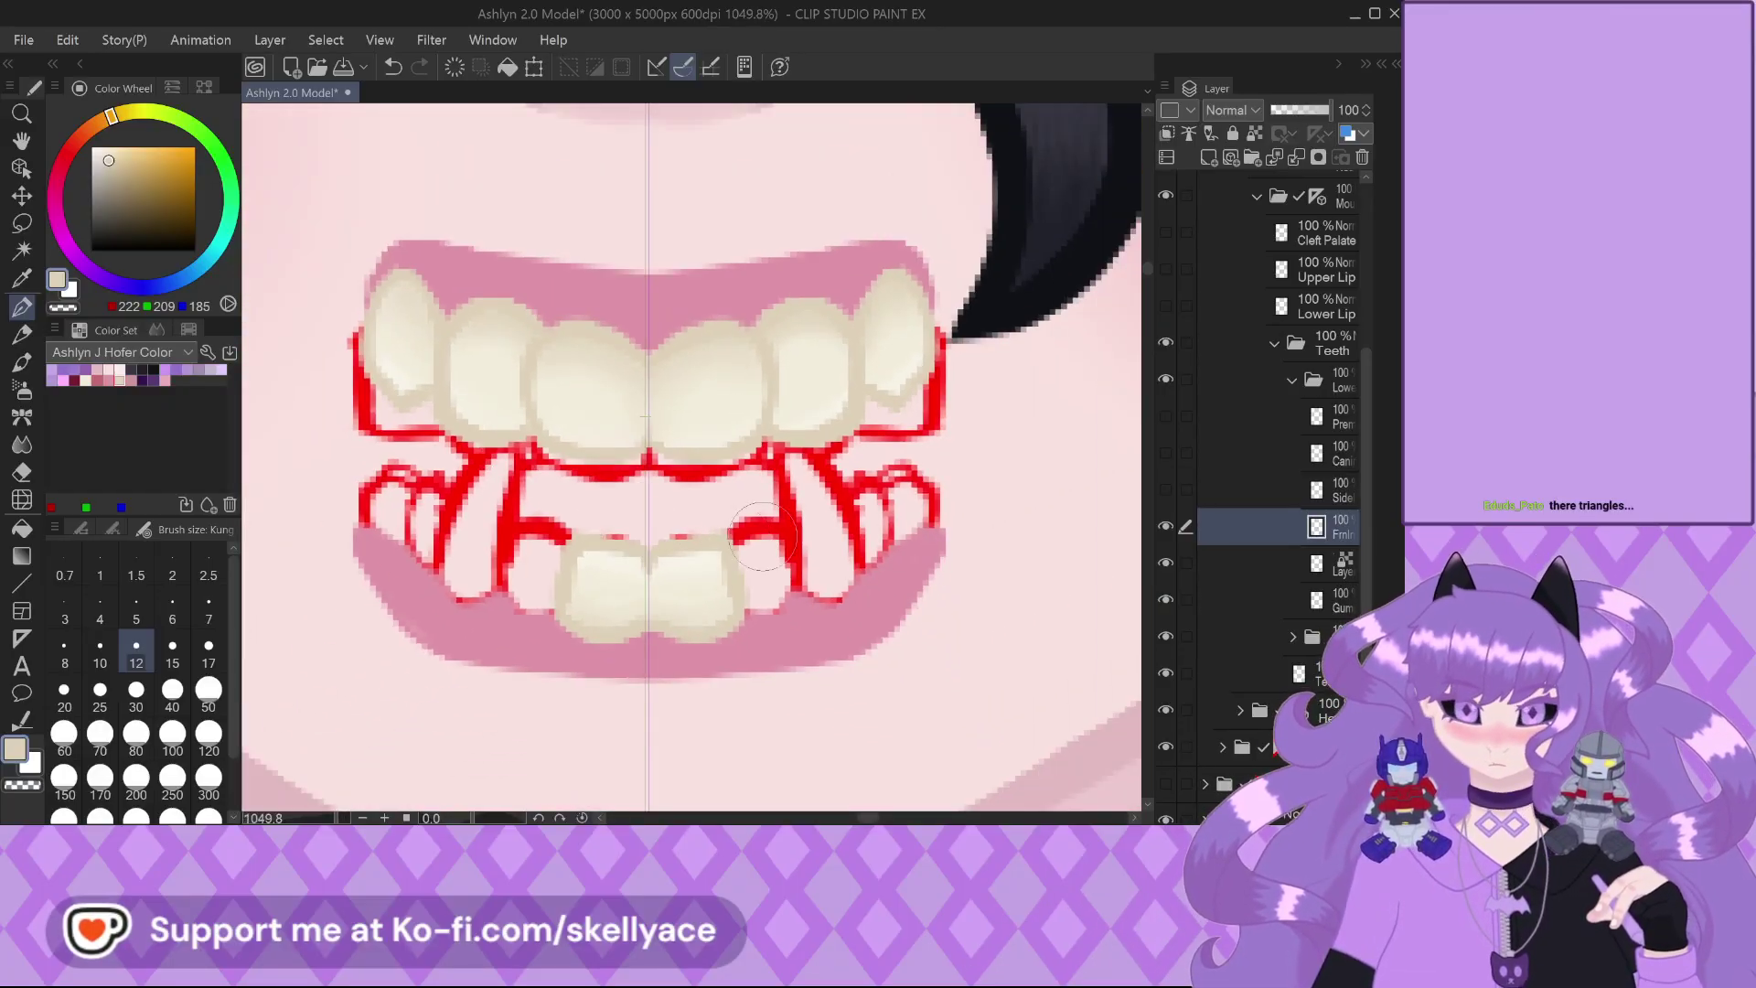
left_click(1341, 565)
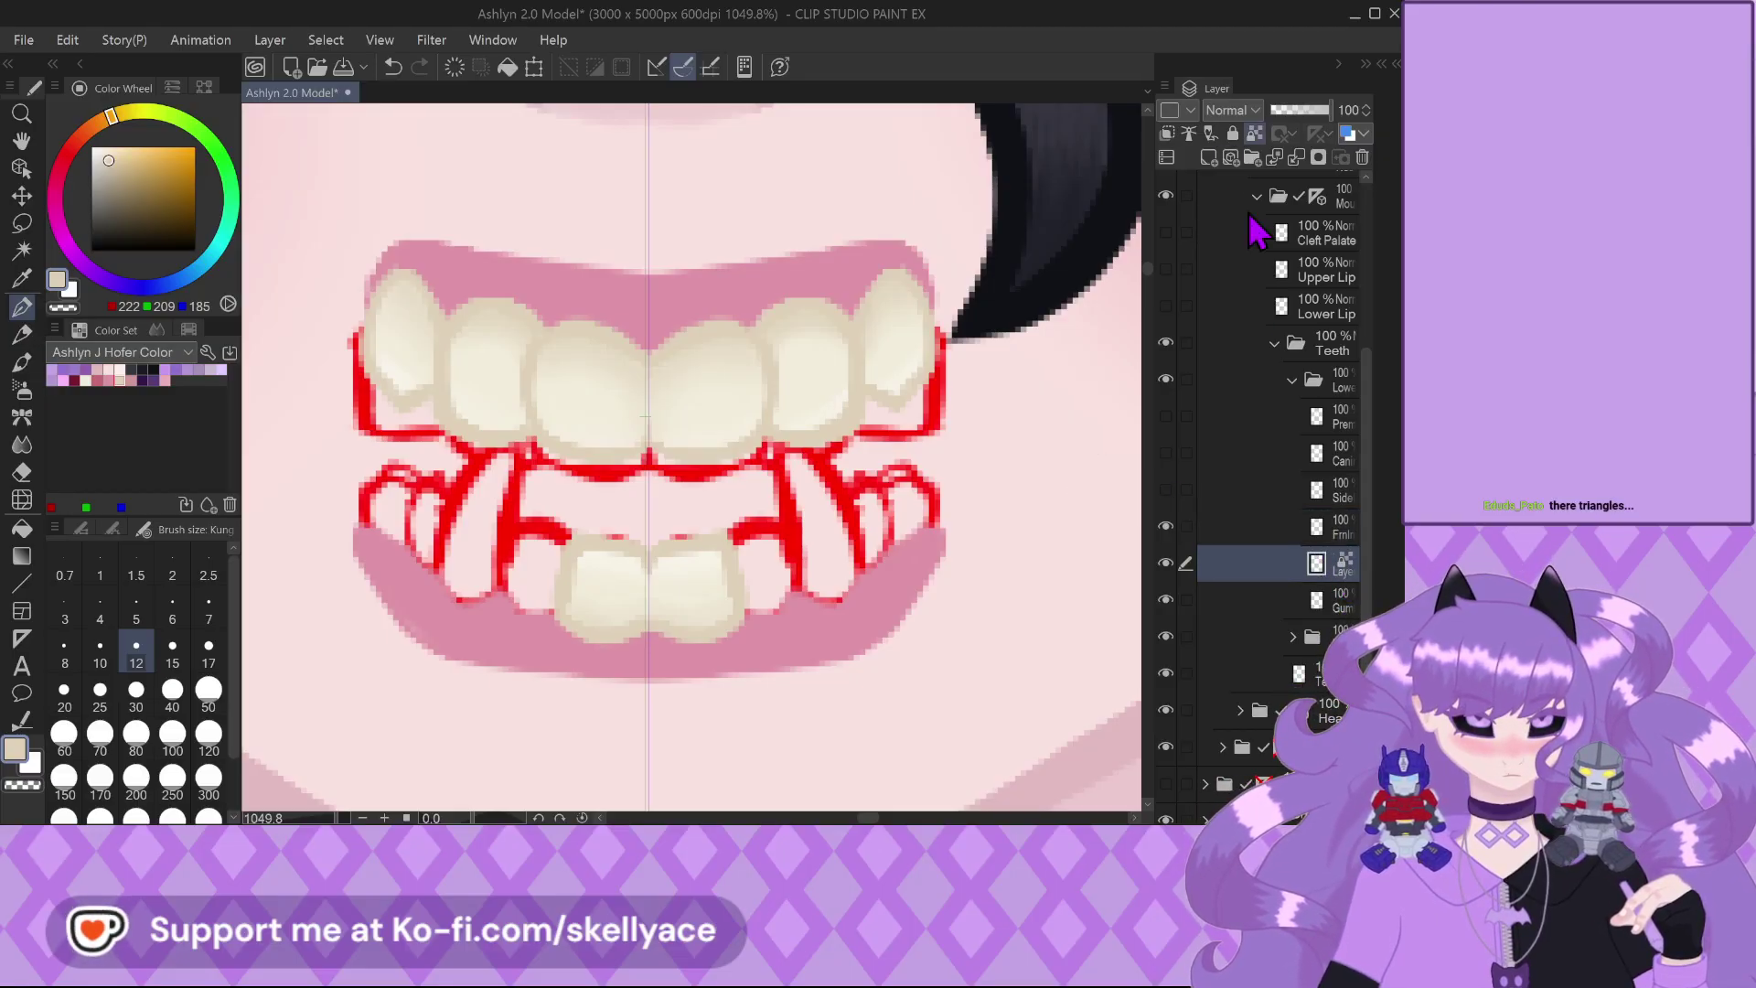
left_click(1342, 526)
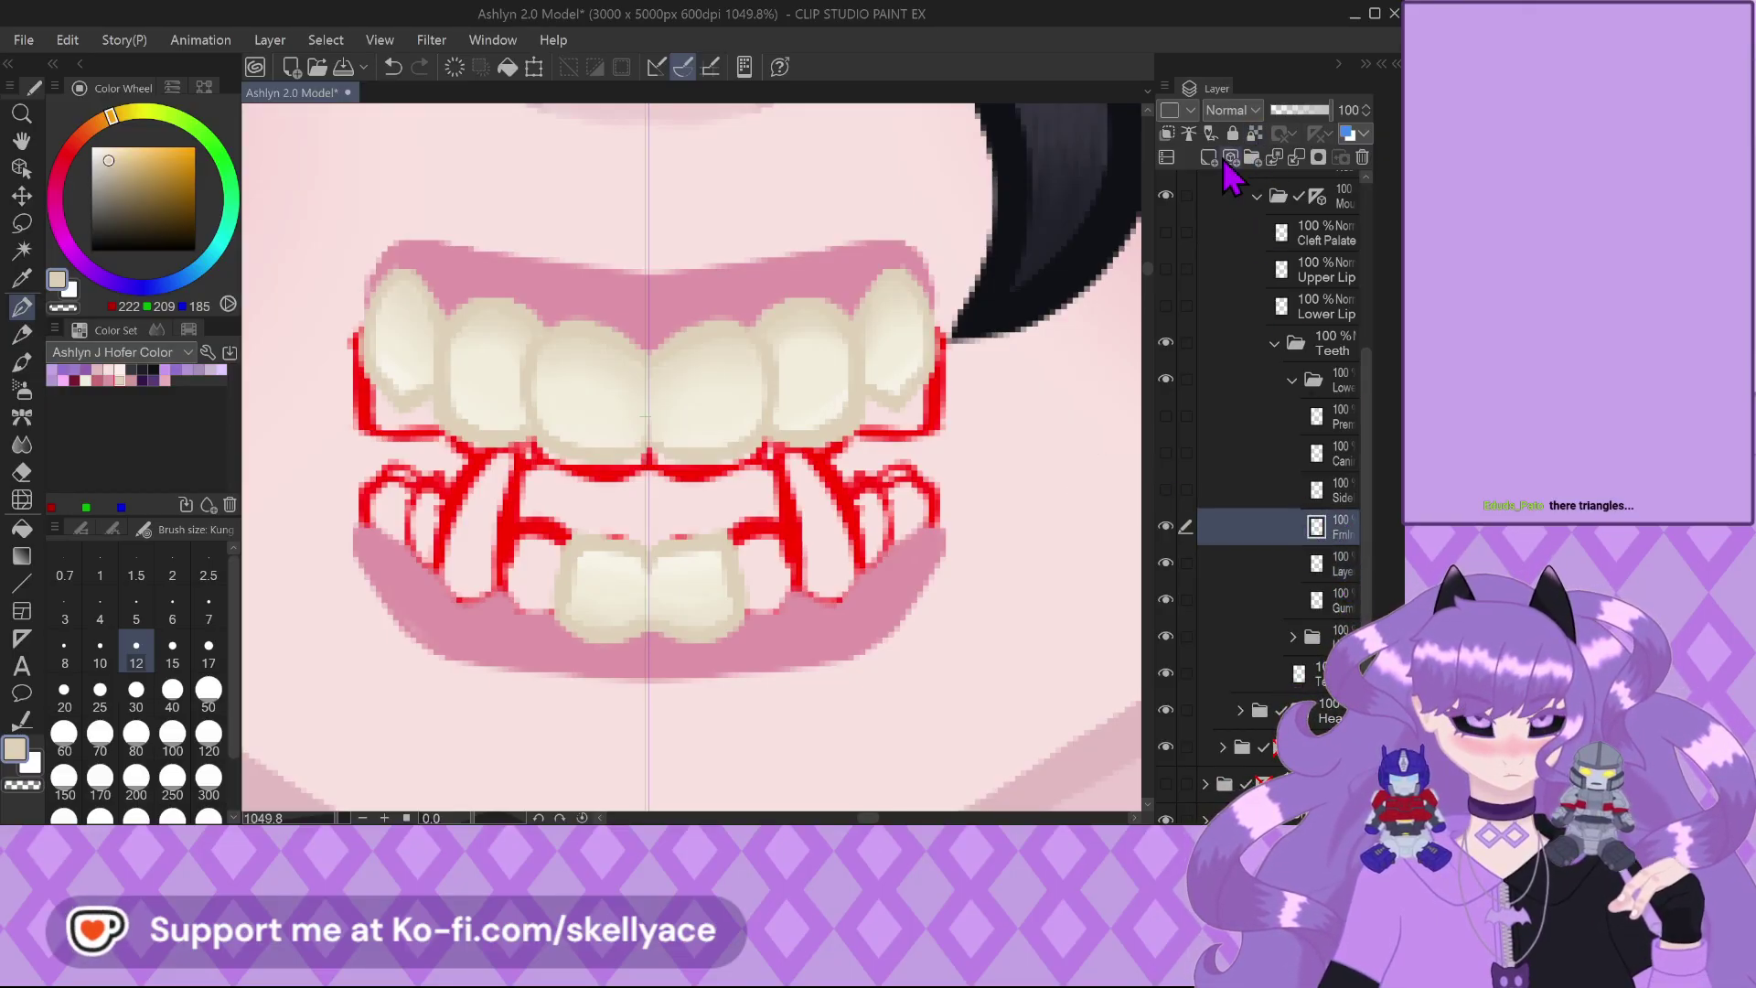
left_click(1362, 157)
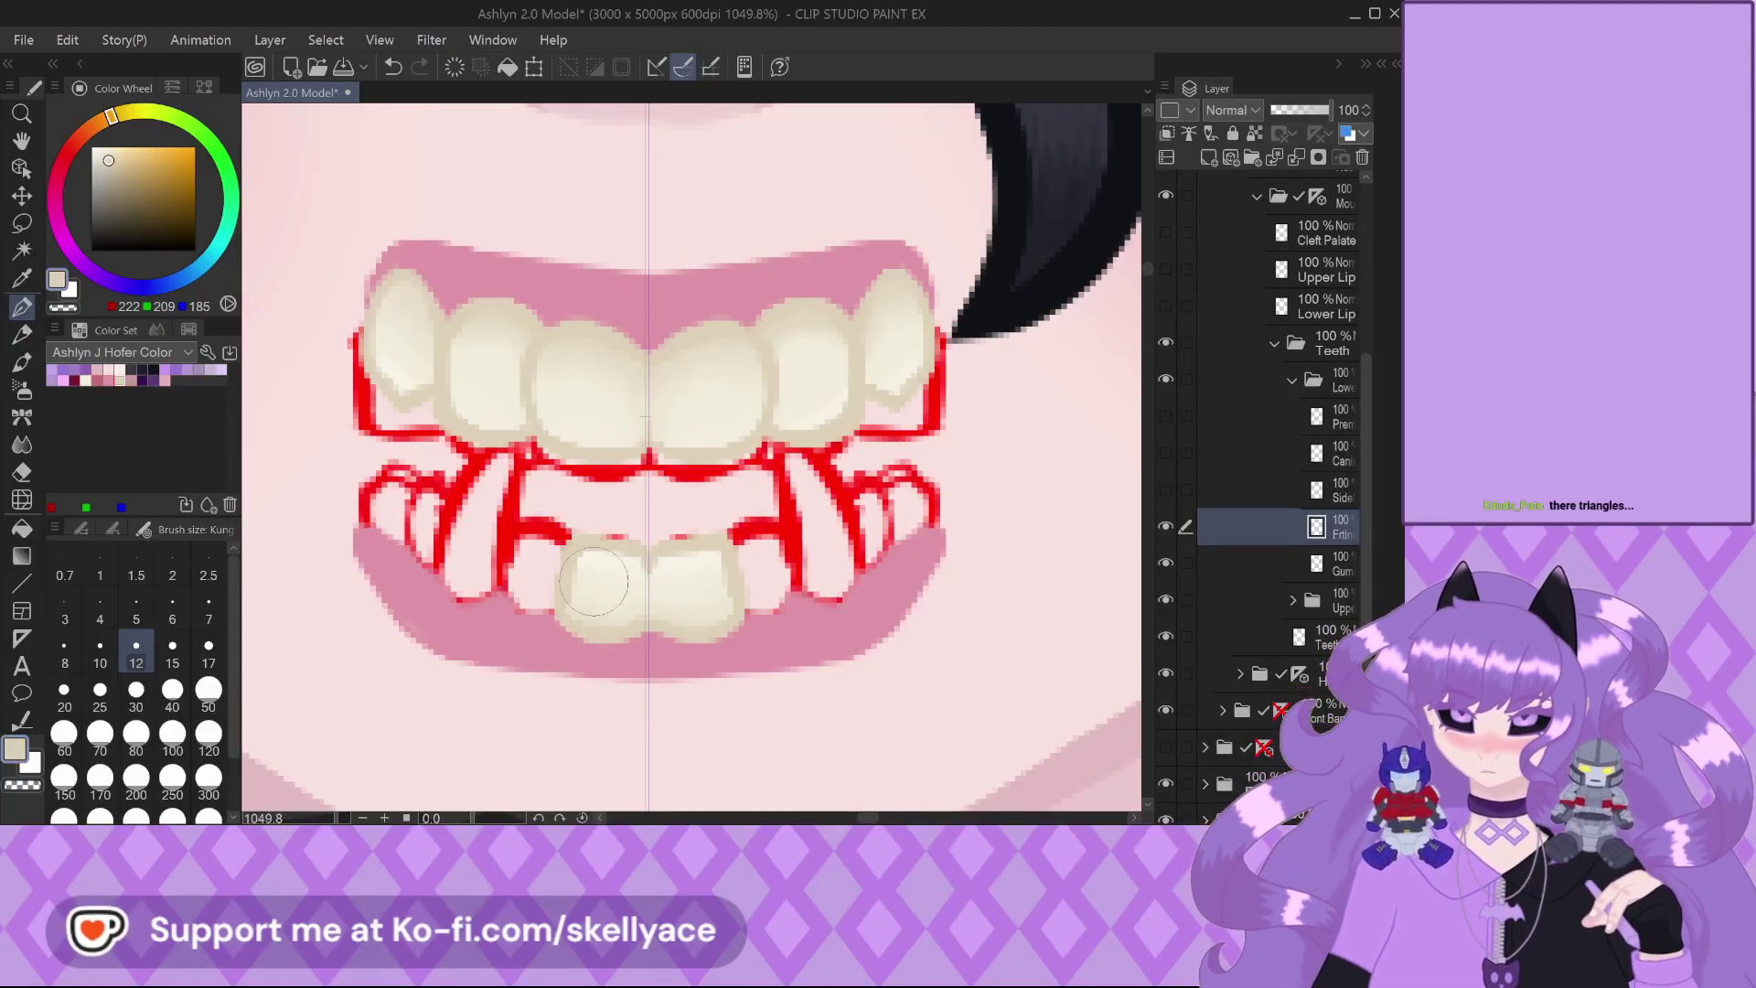
scroll(600, 608, "up", 4)
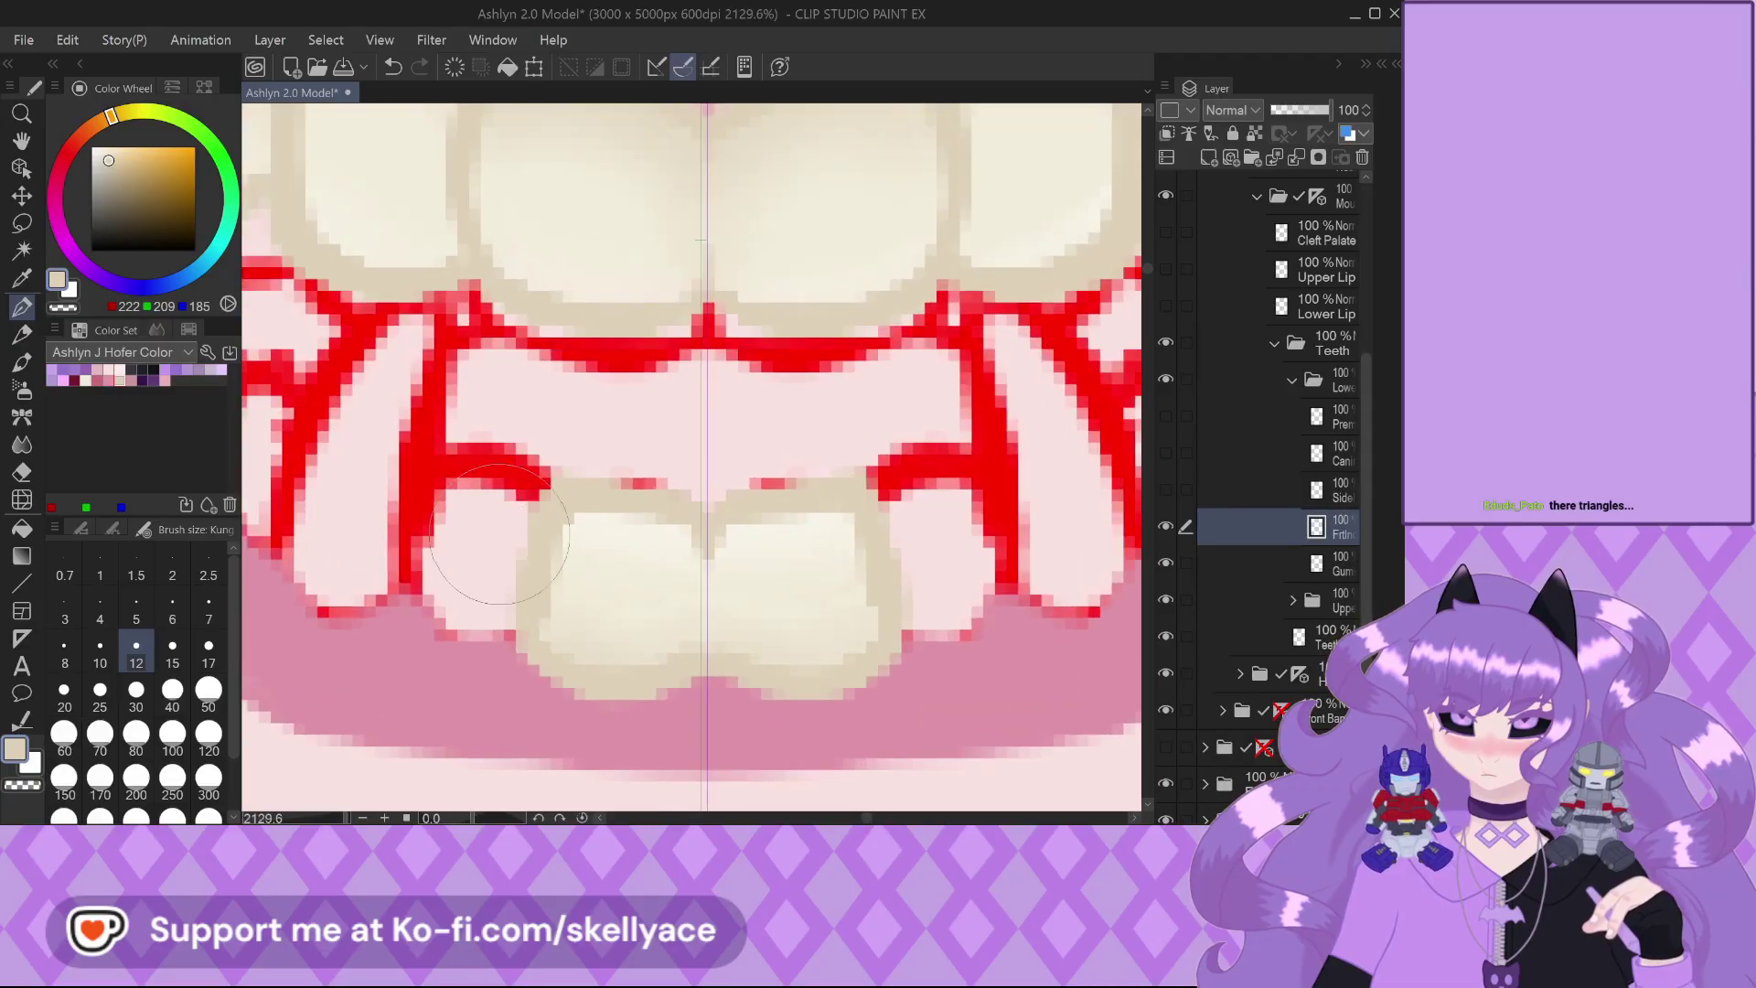
scroll(562, 577, "down", 2)
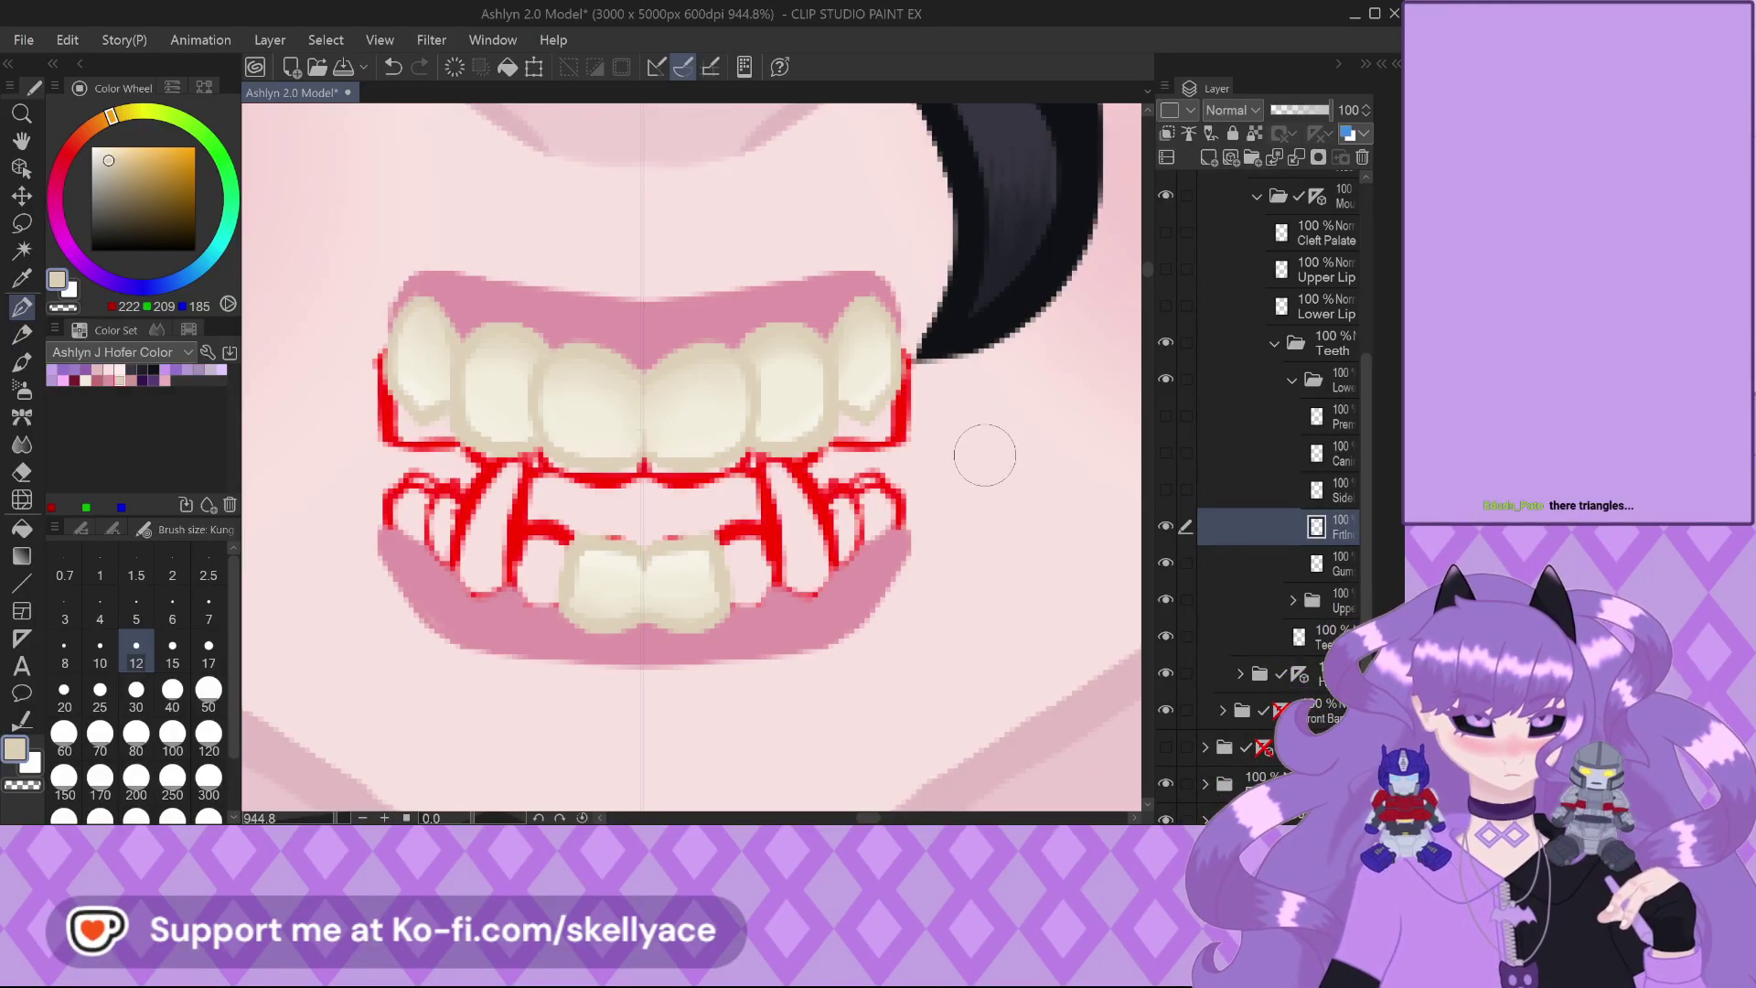
Compare the lower side, canine and premolar outlines against the red sketch, leaving only the side teeth outlines shown
left_click(1165, 489)
left_click(1165, 454)
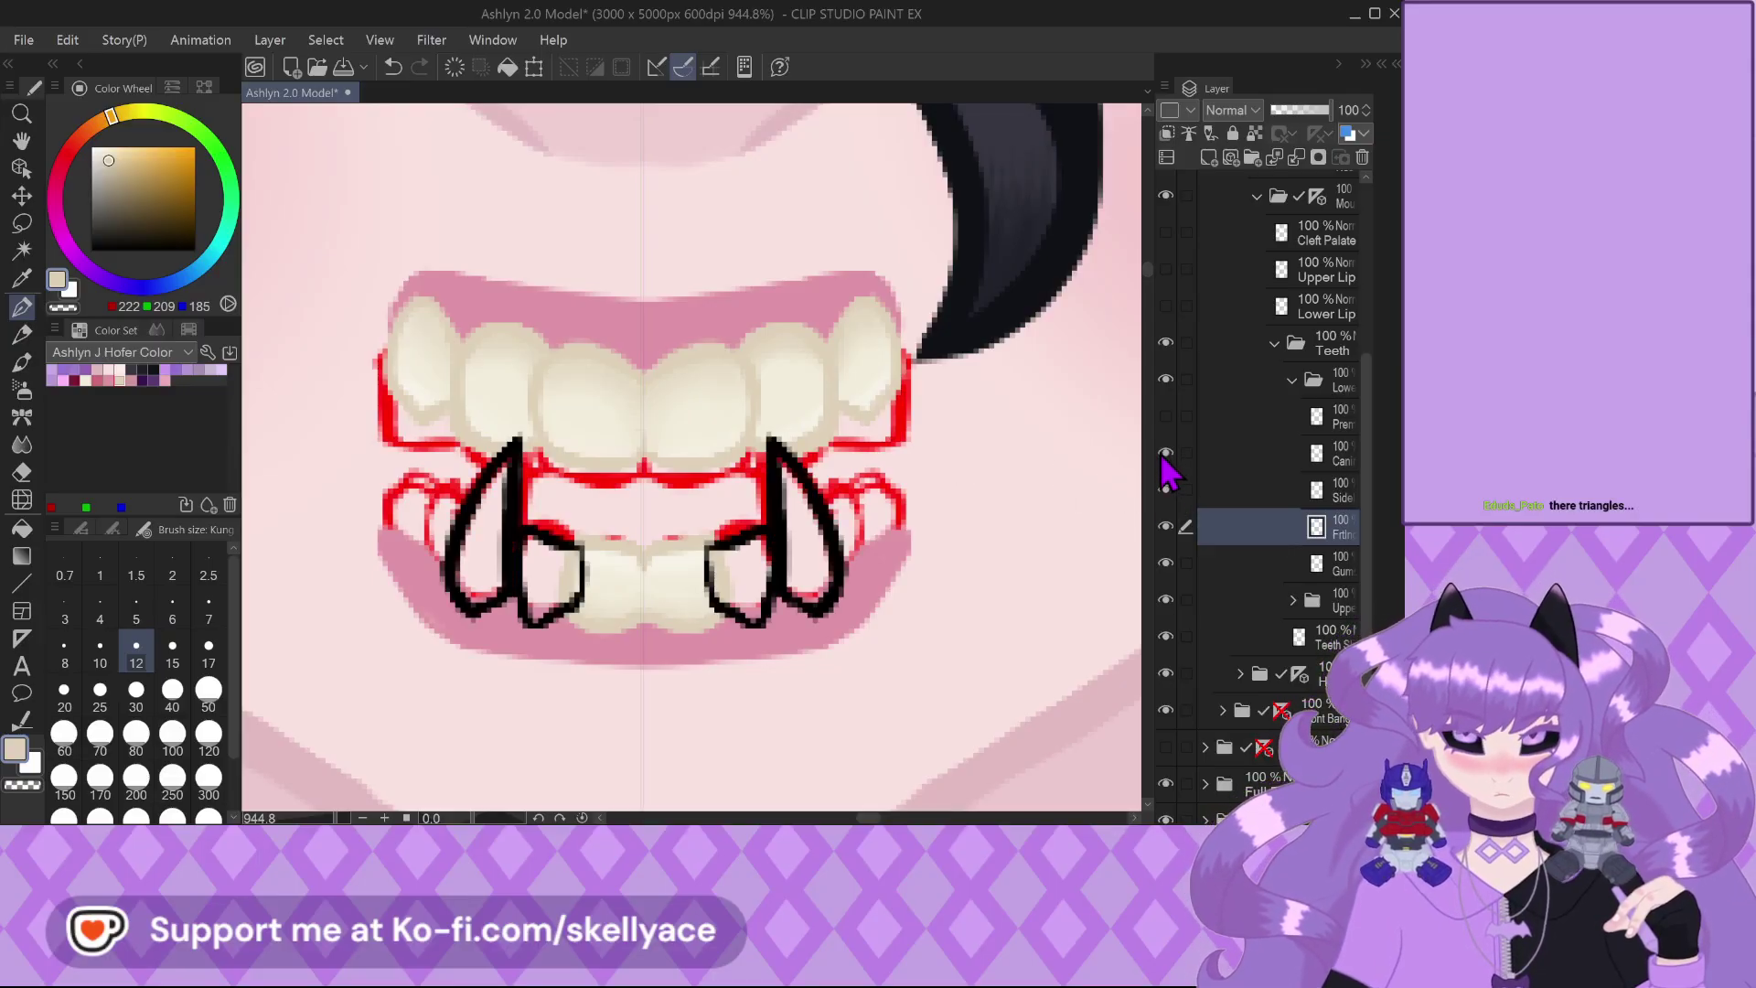
left_click(1167, 416)
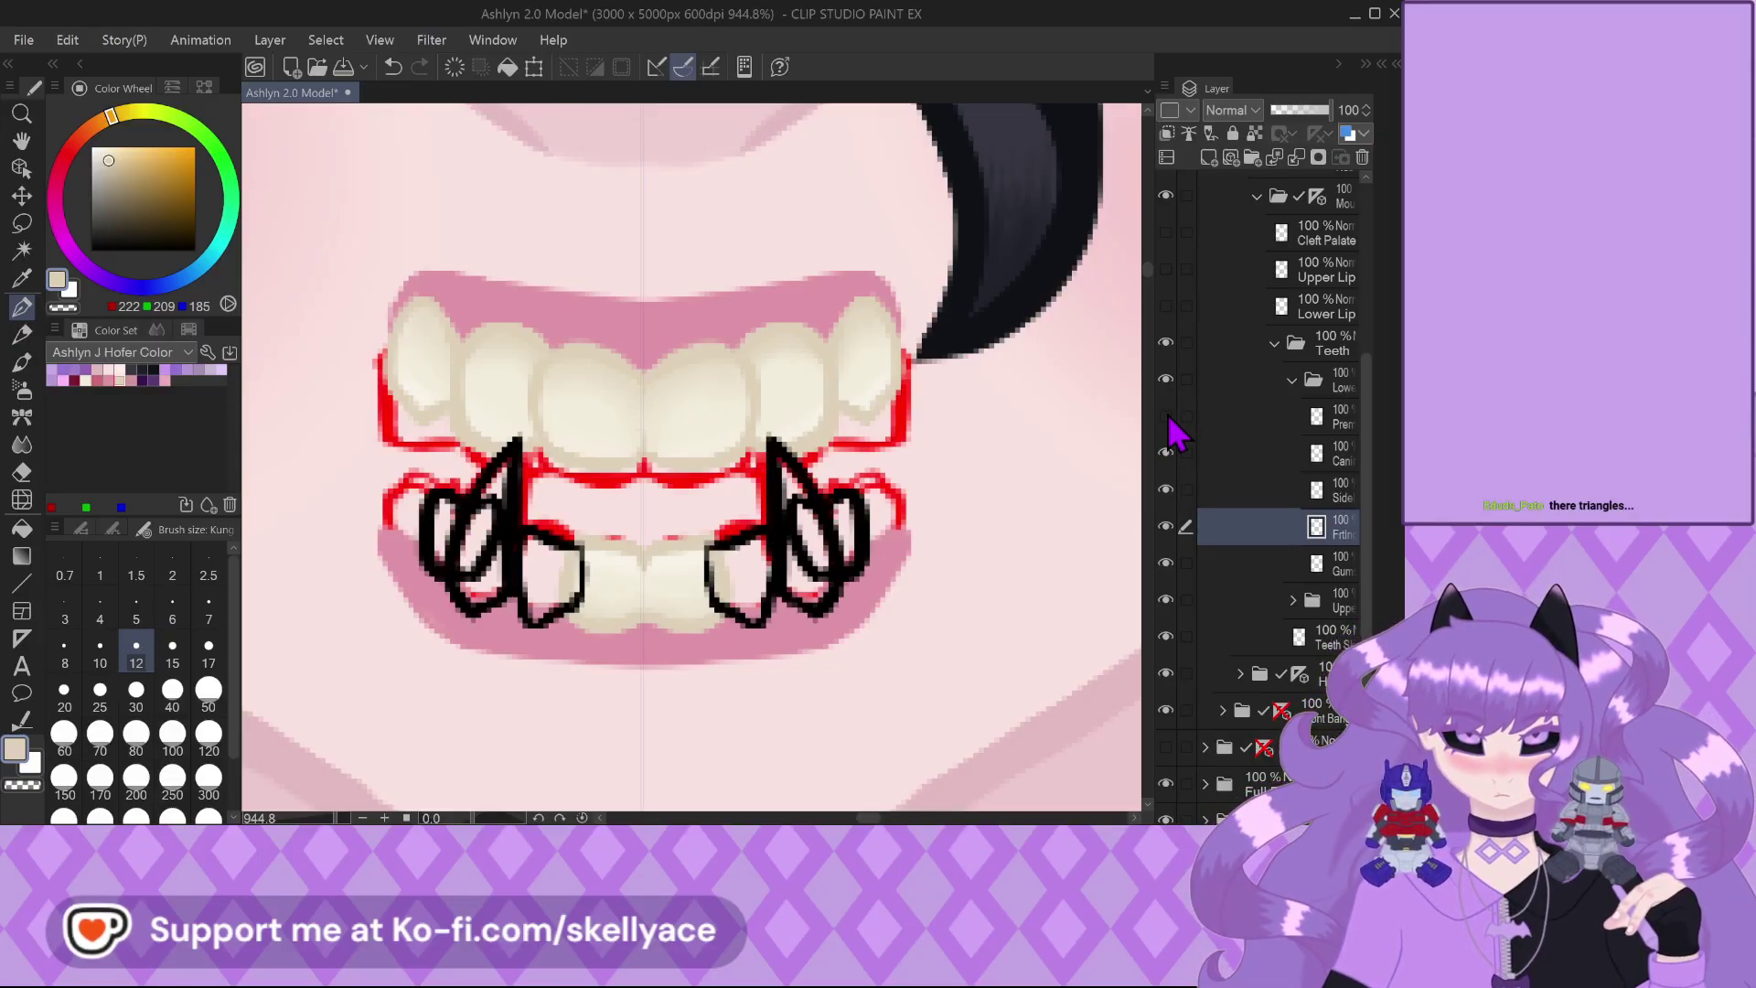
left_click(1167, 416)
left_click(1167, 416)
left_click(1166, 416)
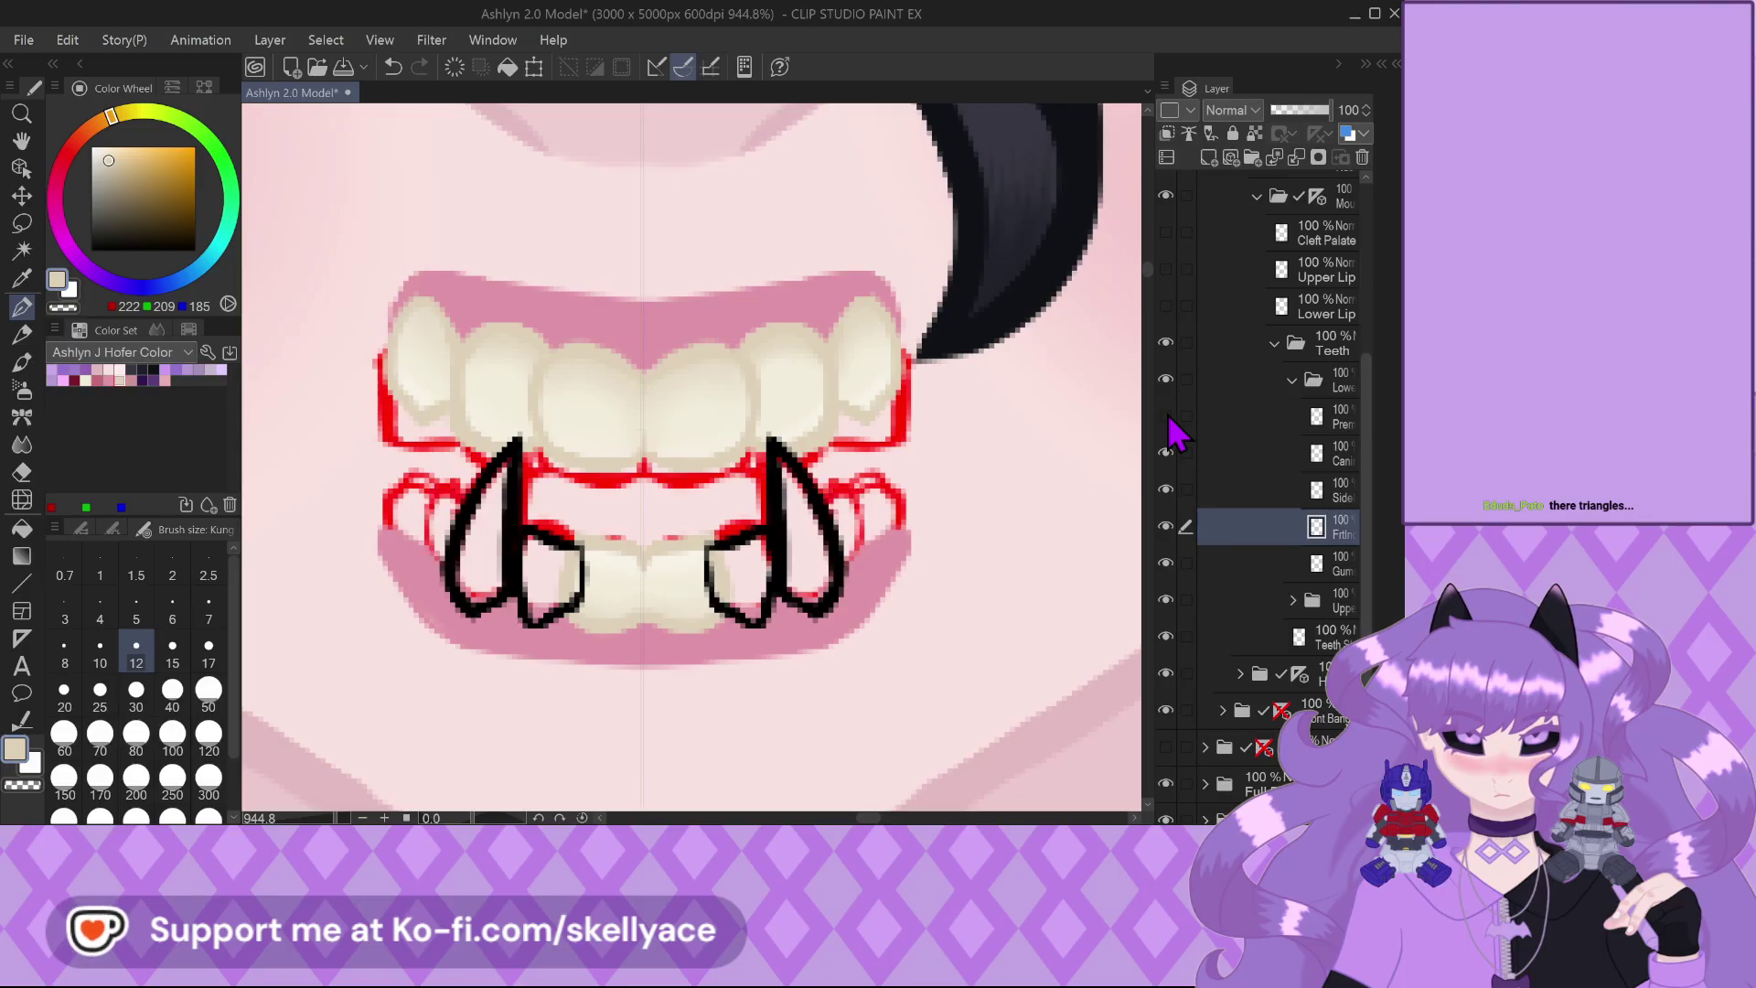
left_click(1167, 416)
left_click(1166, 416)
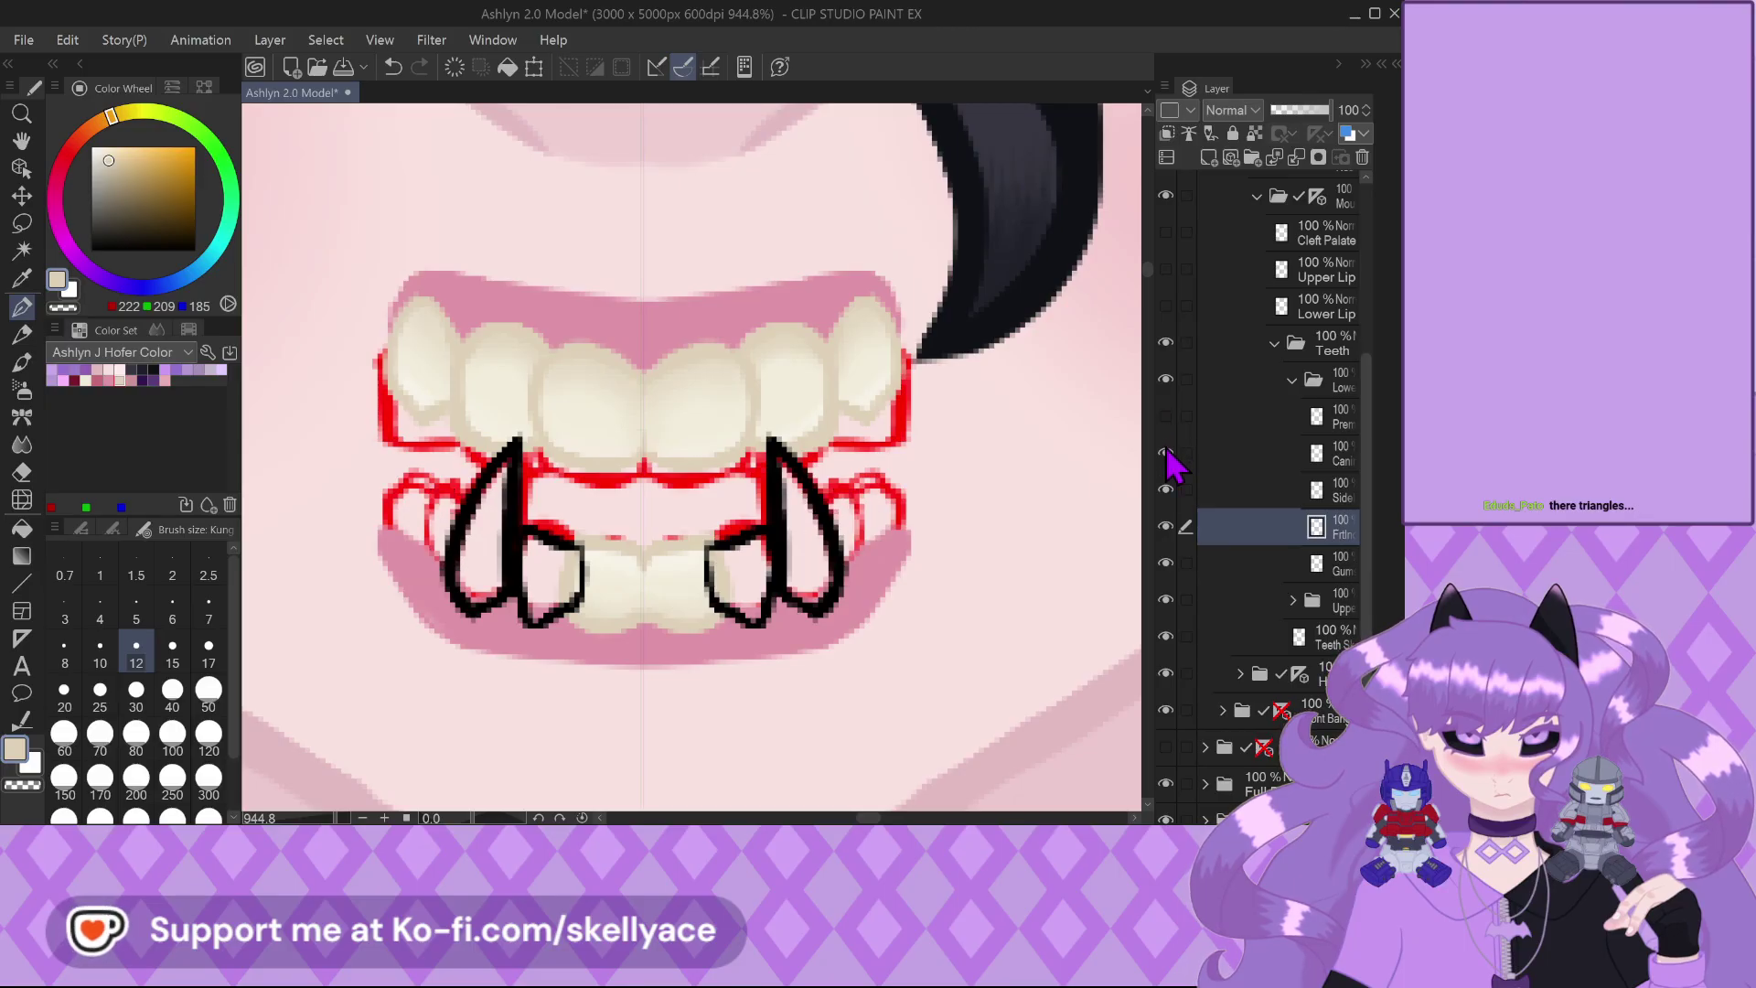
left_click(1167, 452)
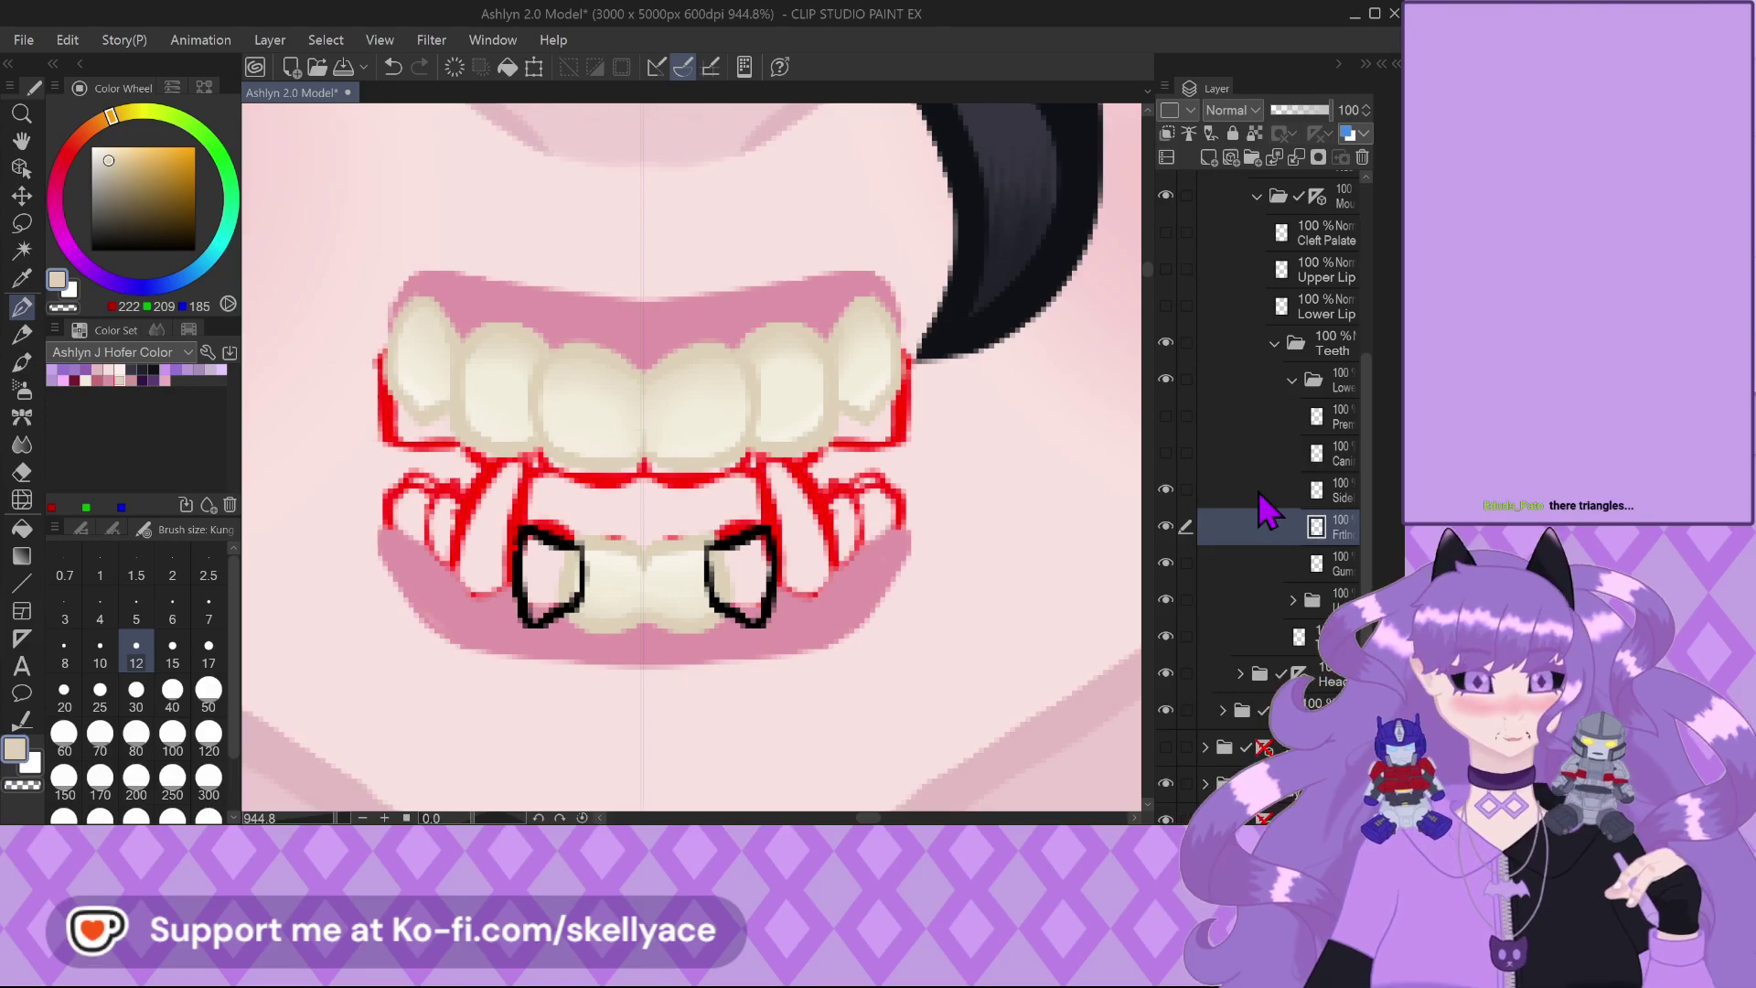
Move the lower side teeth layer beneath the front teeth layer and hide the front teeth
left_click(1330, 502)
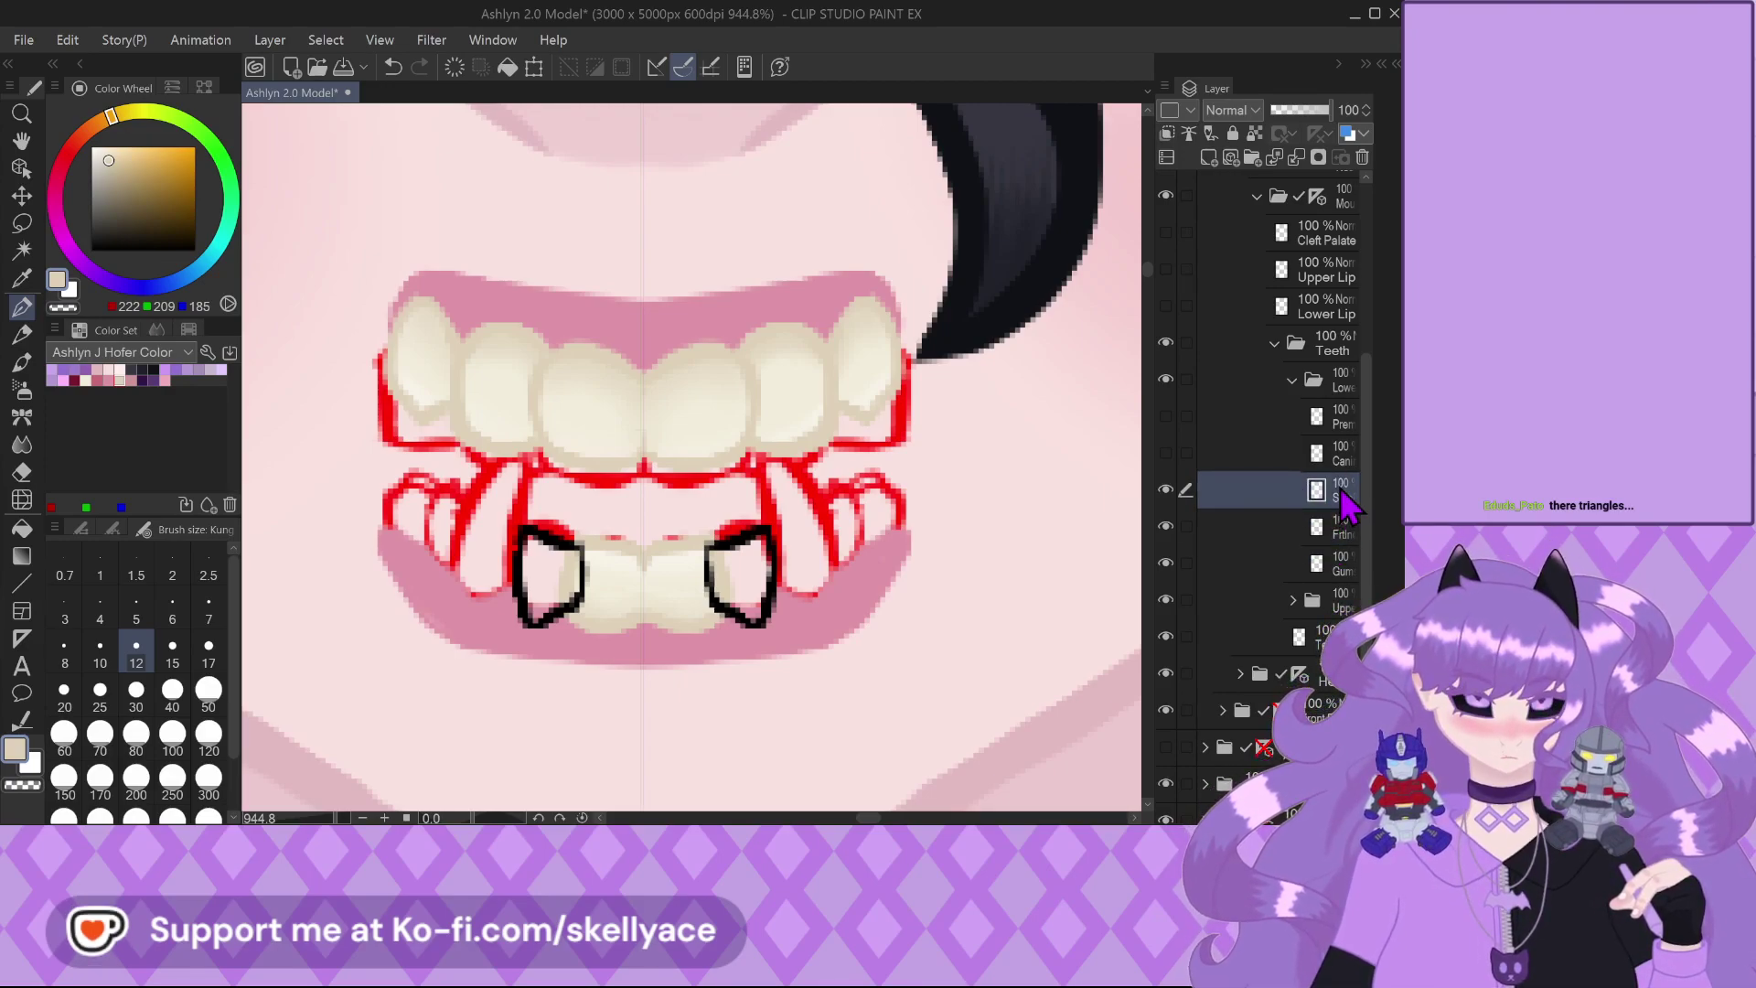
left_click_drag(1345, 505, 1351, 558)
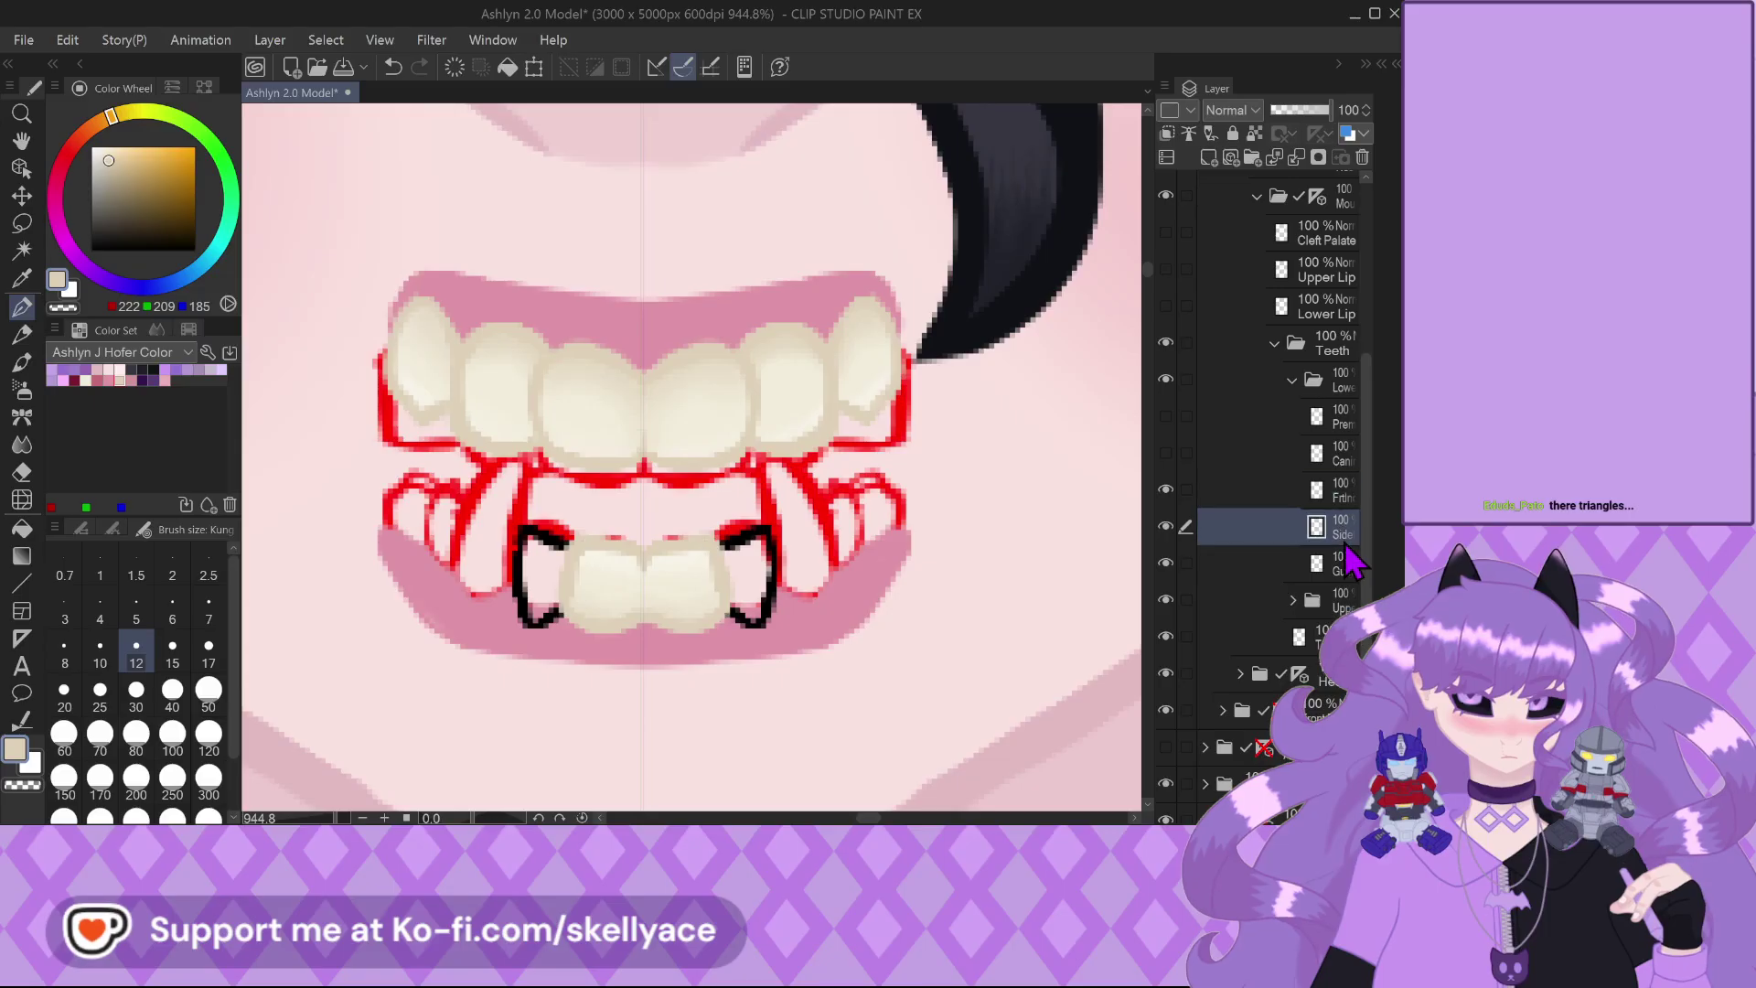
left_click(1166, 489)
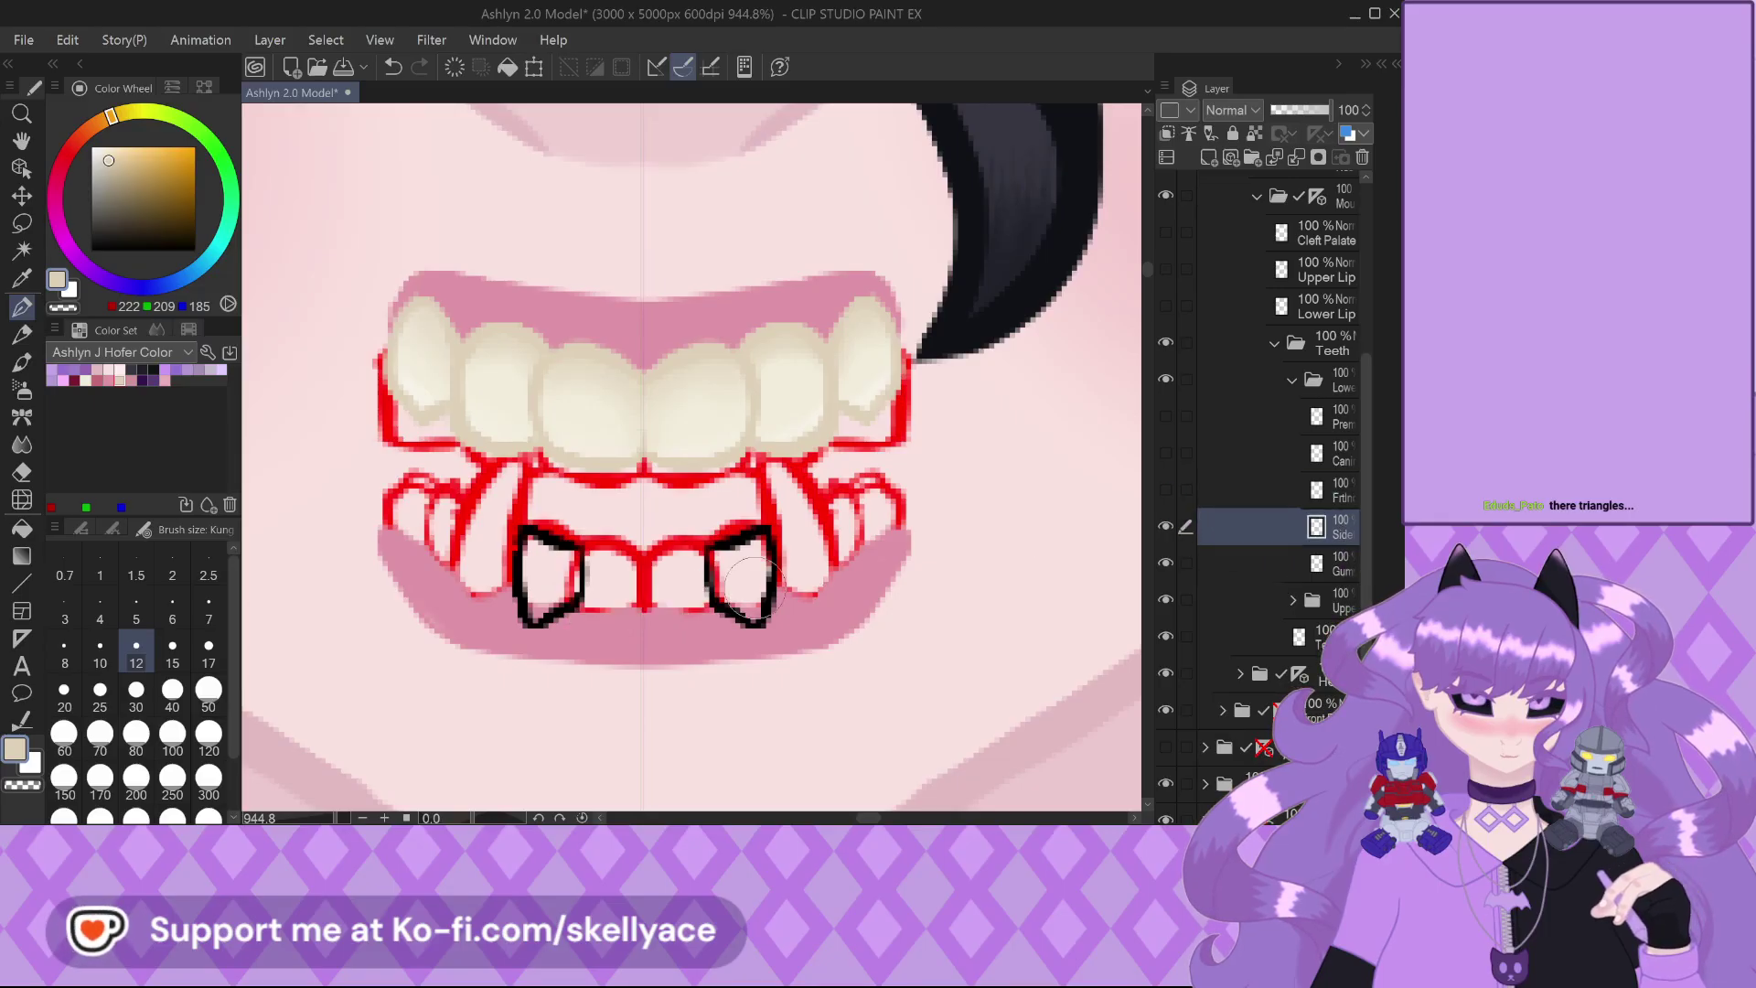
Add a new layer between the lower side teeth outlines and the lower gum, and pick cream (RGB 242, 237, 220)
scroll(750, 585, "up", 4)
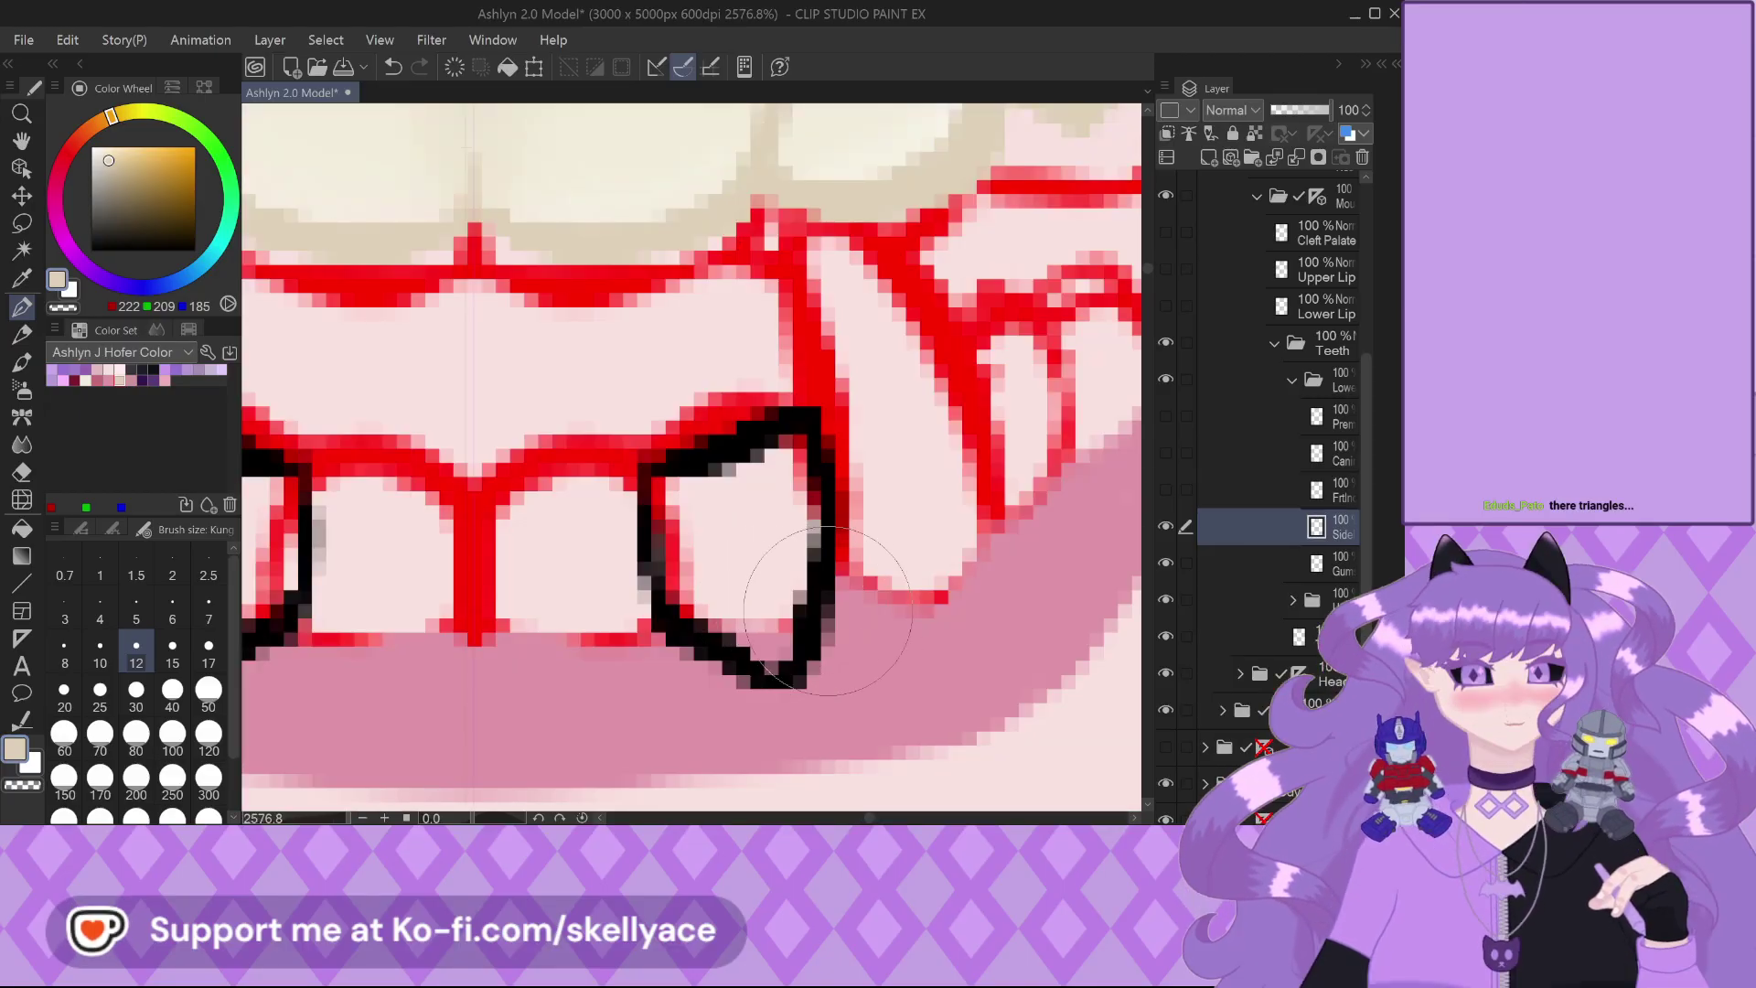
left_click(1285, 560)
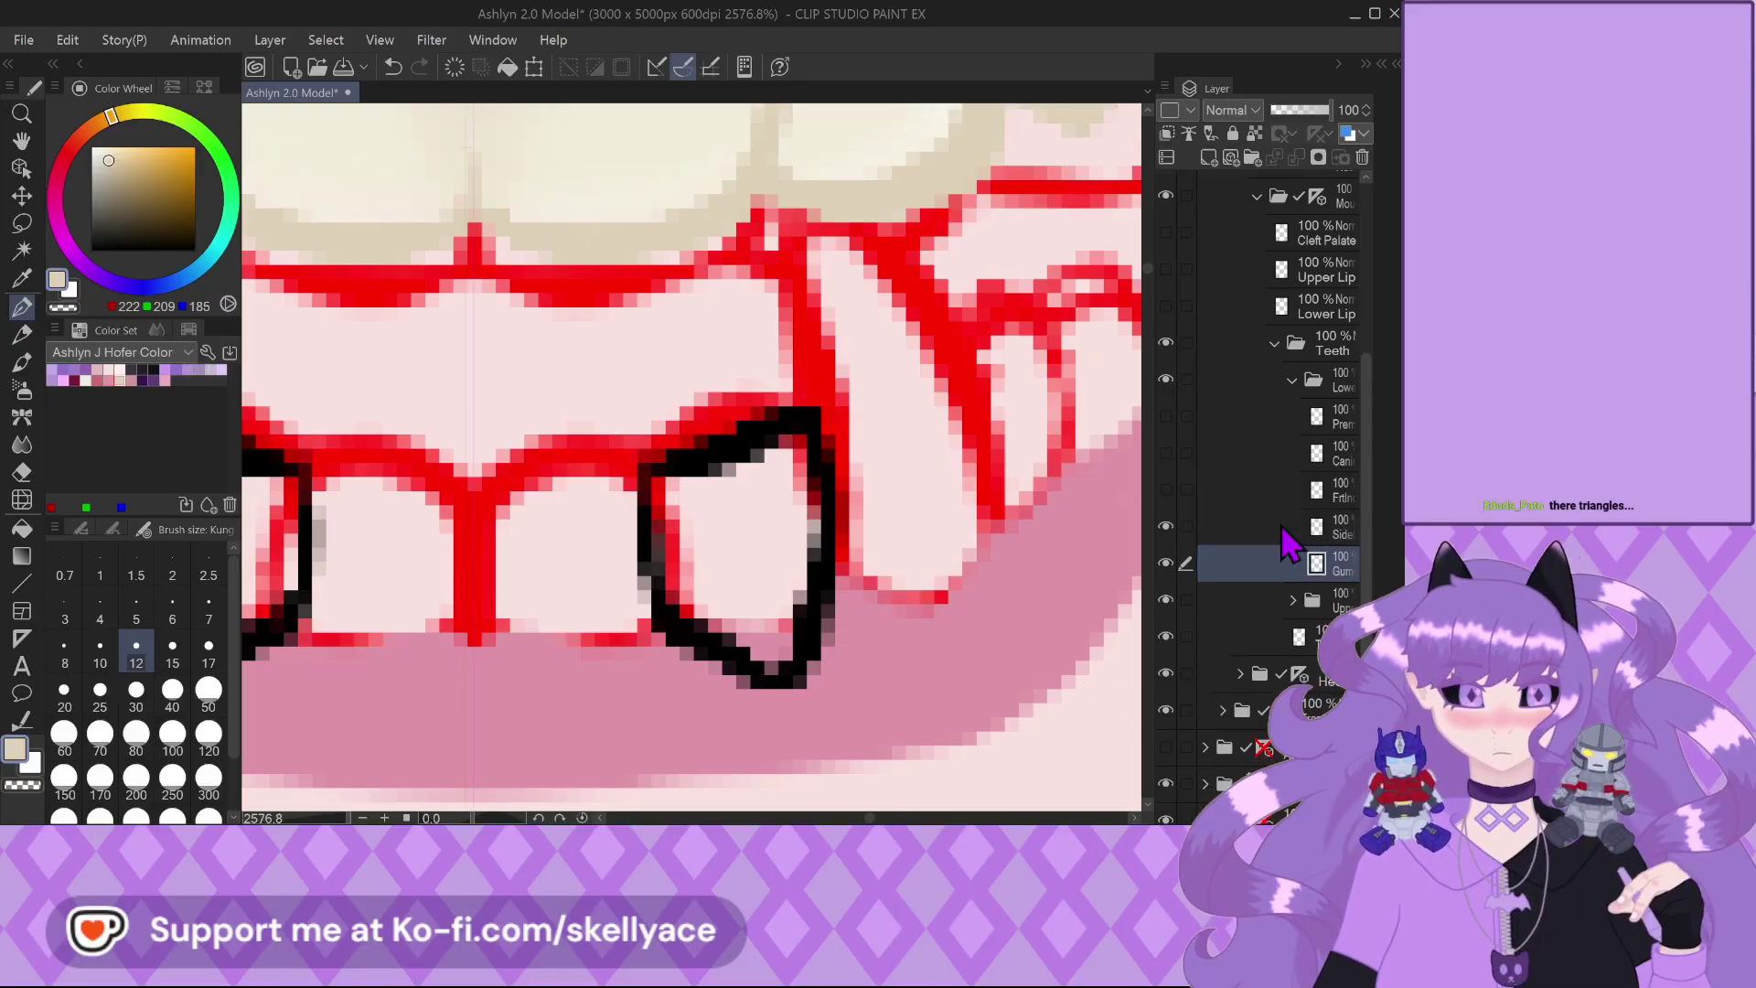
key("ctrl+shift+n")
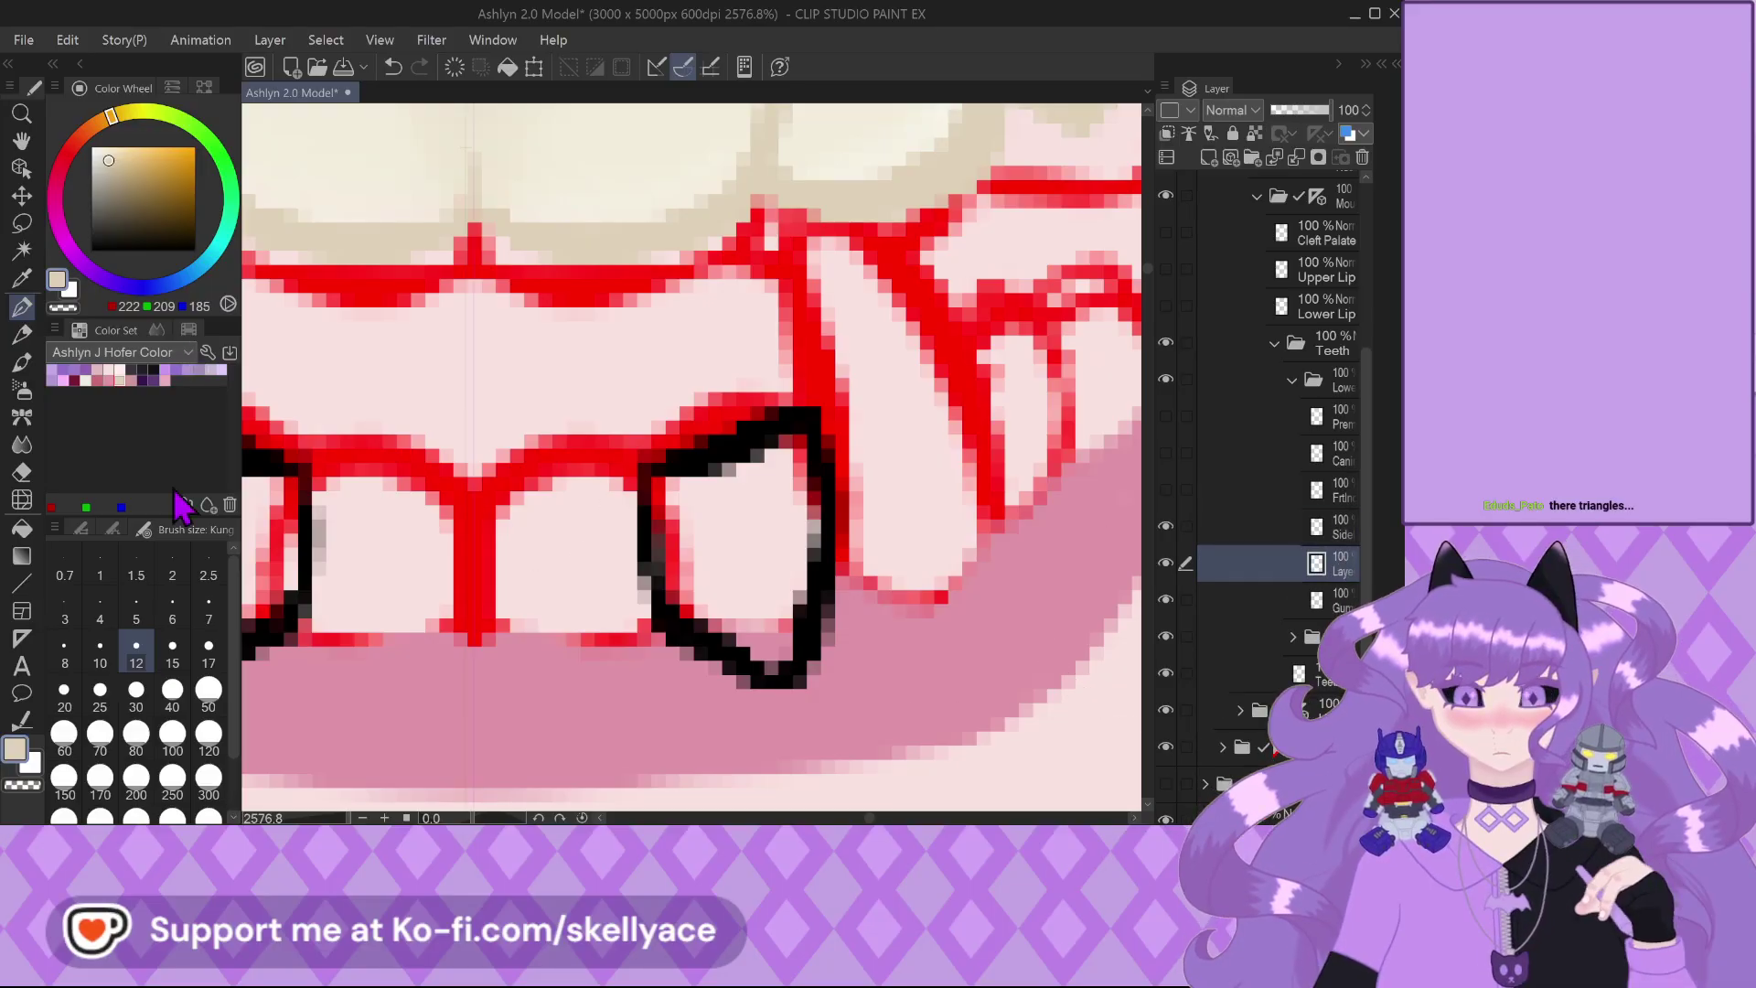
left_click(88, 377)
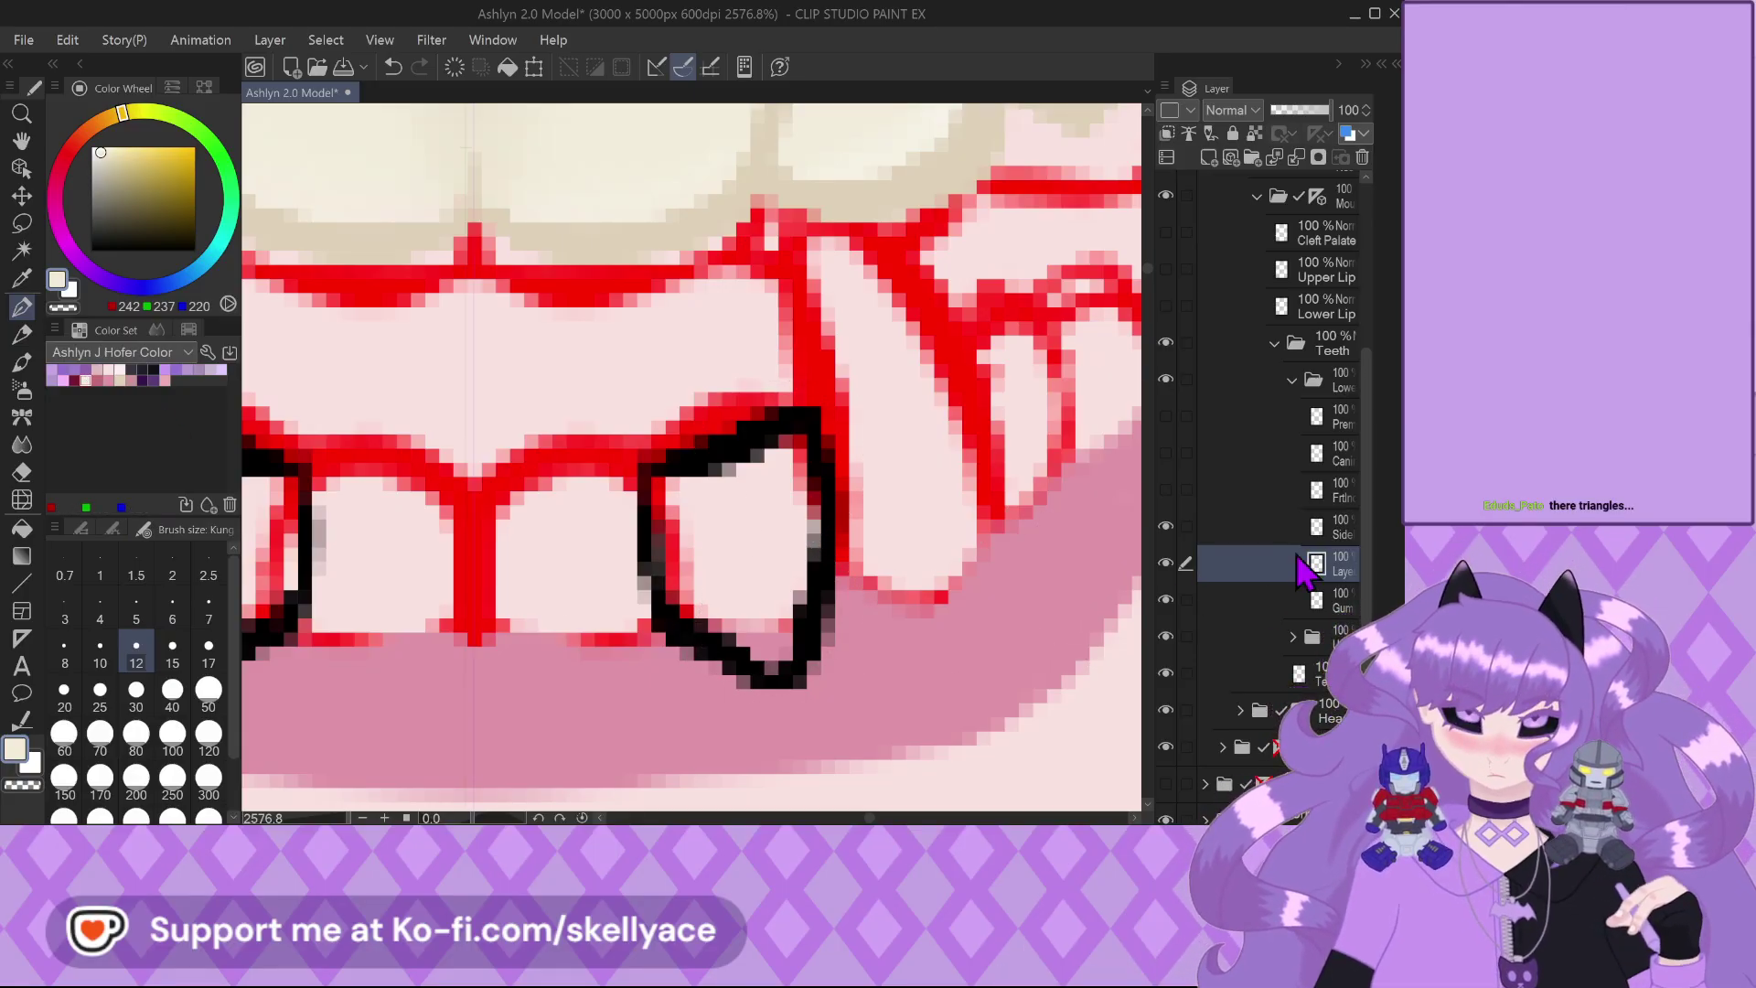
Lock the transparent pixels of the lower side teeth outlines and recolour them beige (RGB 222, 209, 185) at brush size 12
left_click(1322, 529)
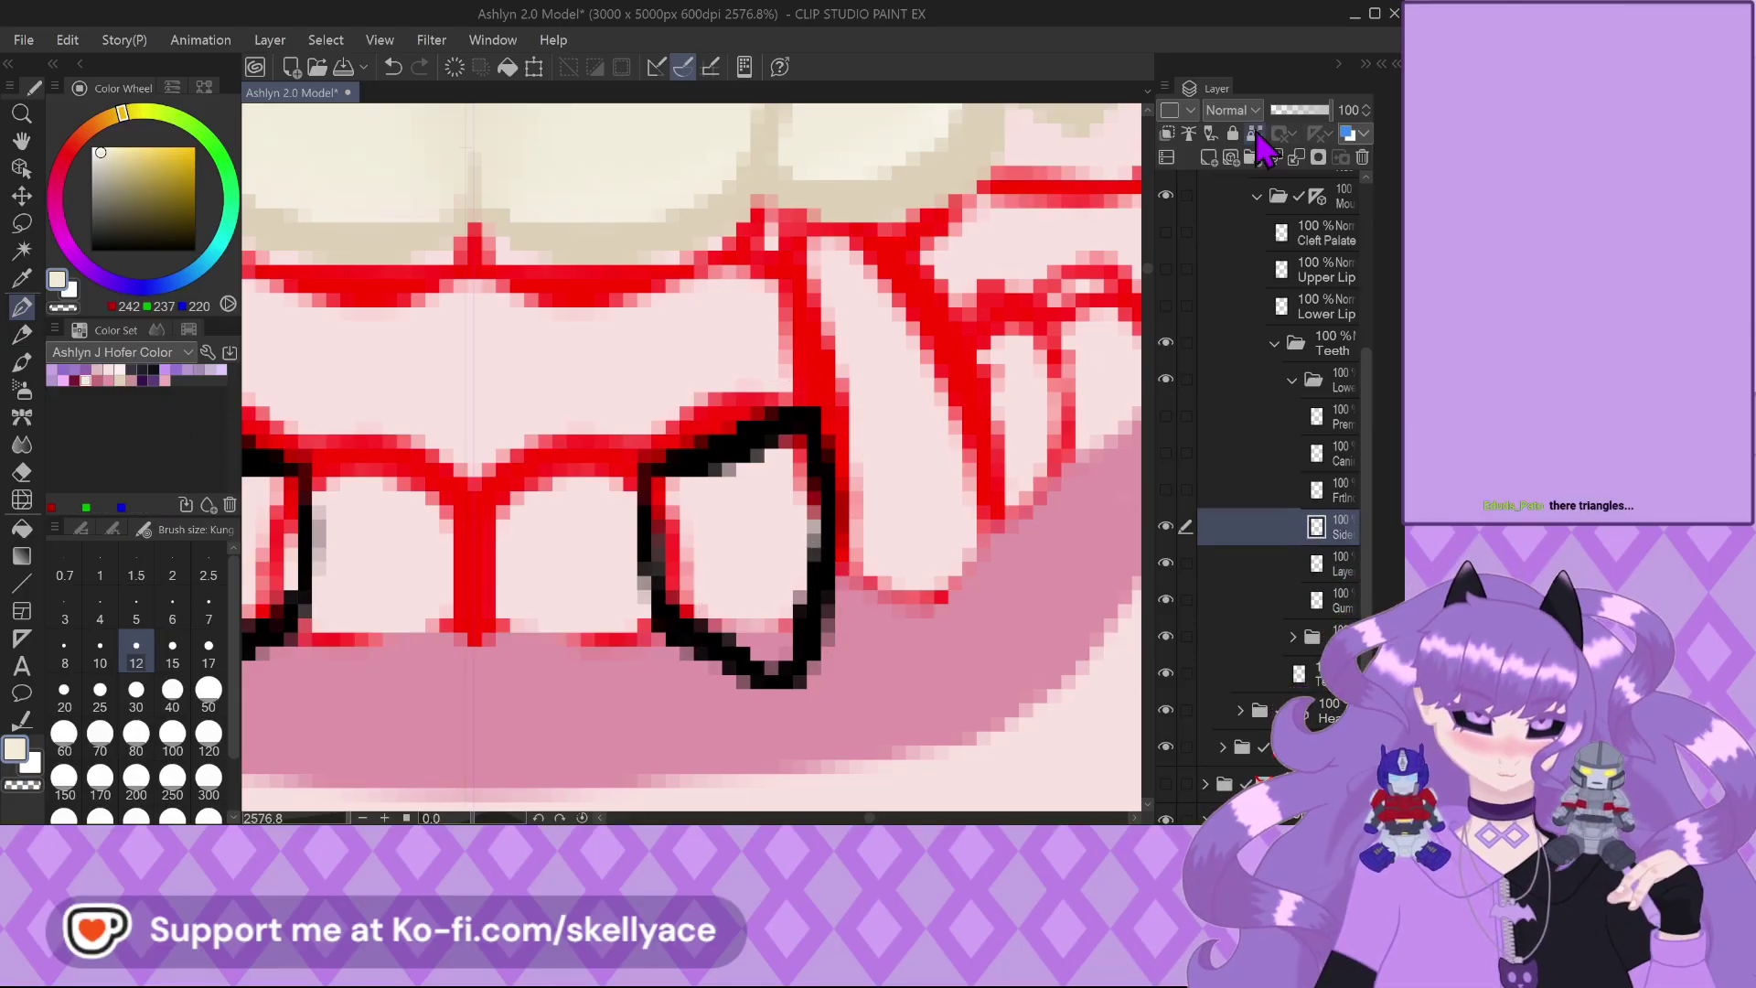
left_click(1254, 134)
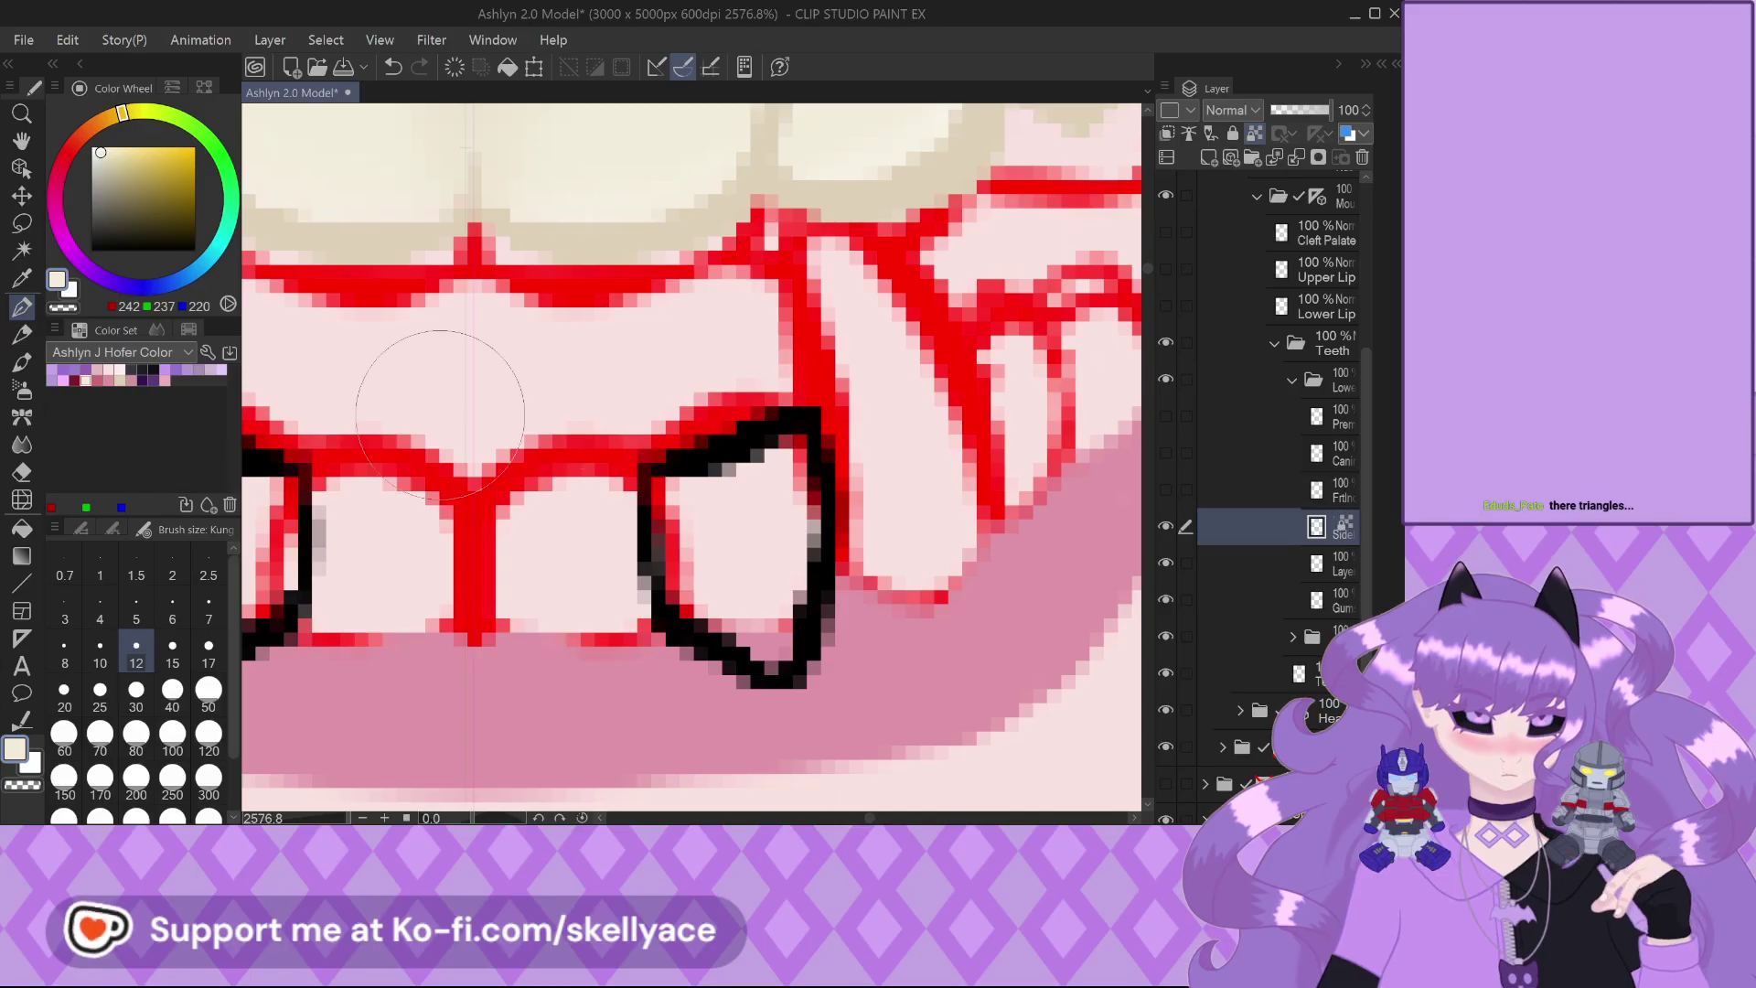
left_click(122, 371)
scroll(813, 395, "down", 2)
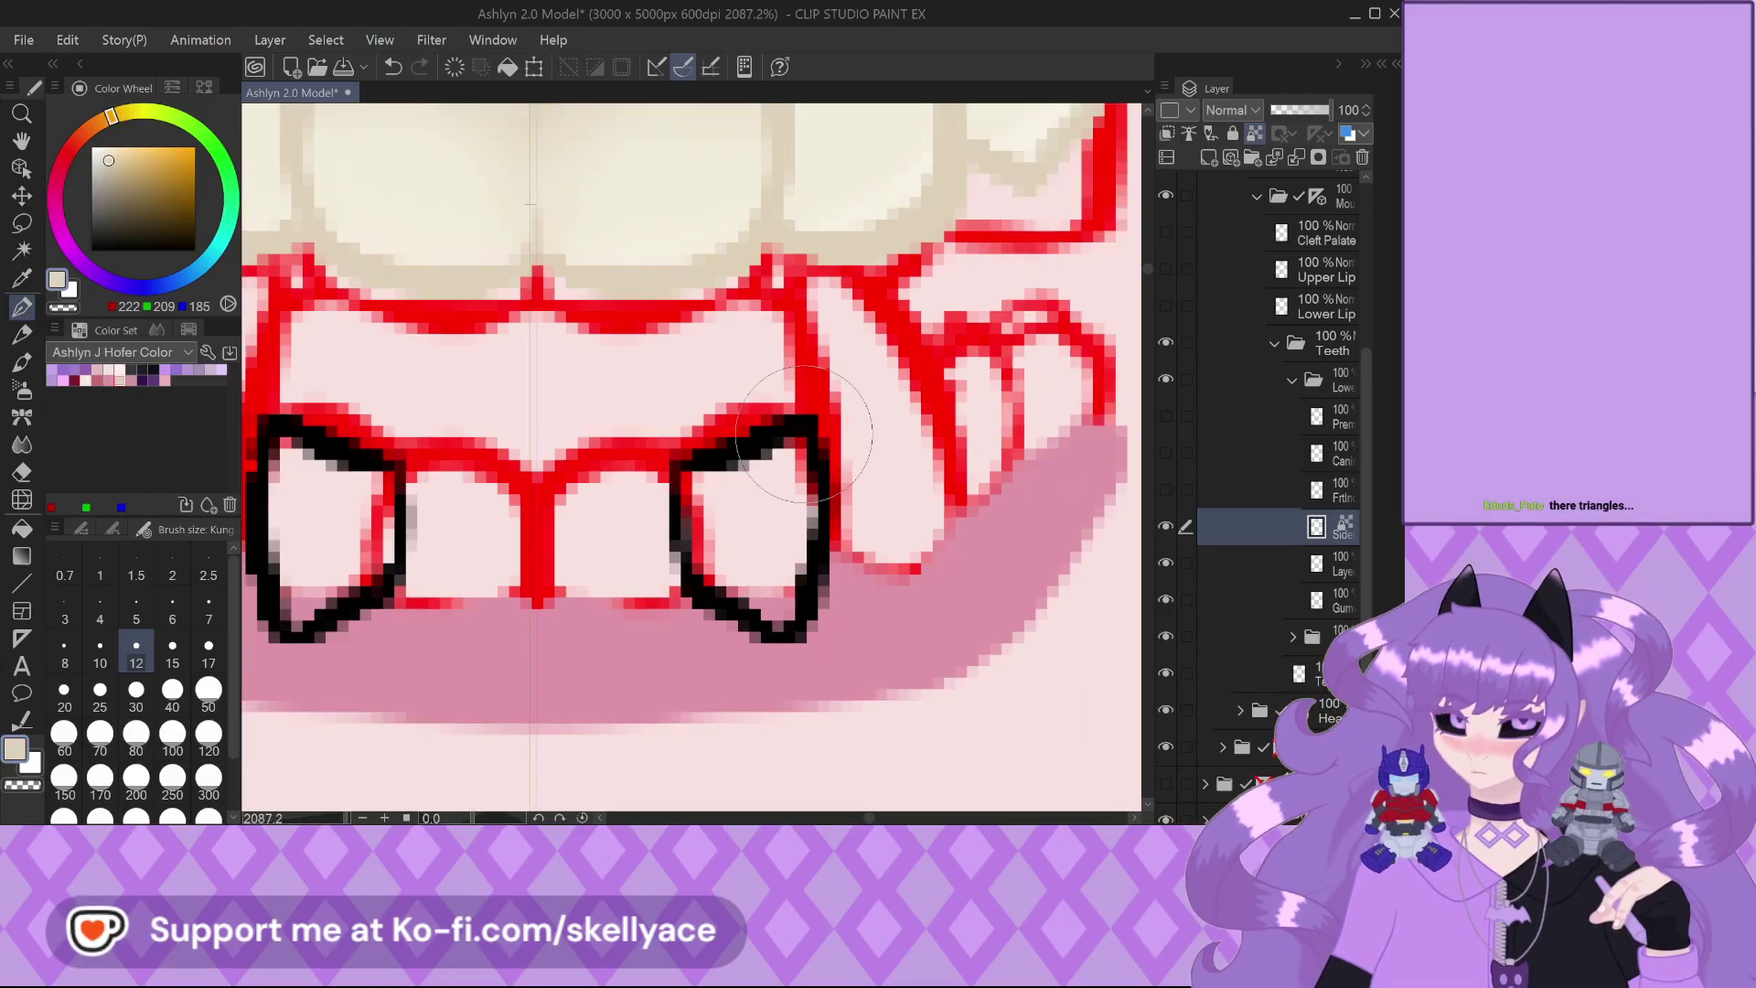
mouse_move(274, 467)
left_mouse_down()
mouse_move(823, 475)
mouse_move(902, 568)
mouse_move(622, 627)
left_mouse_up()
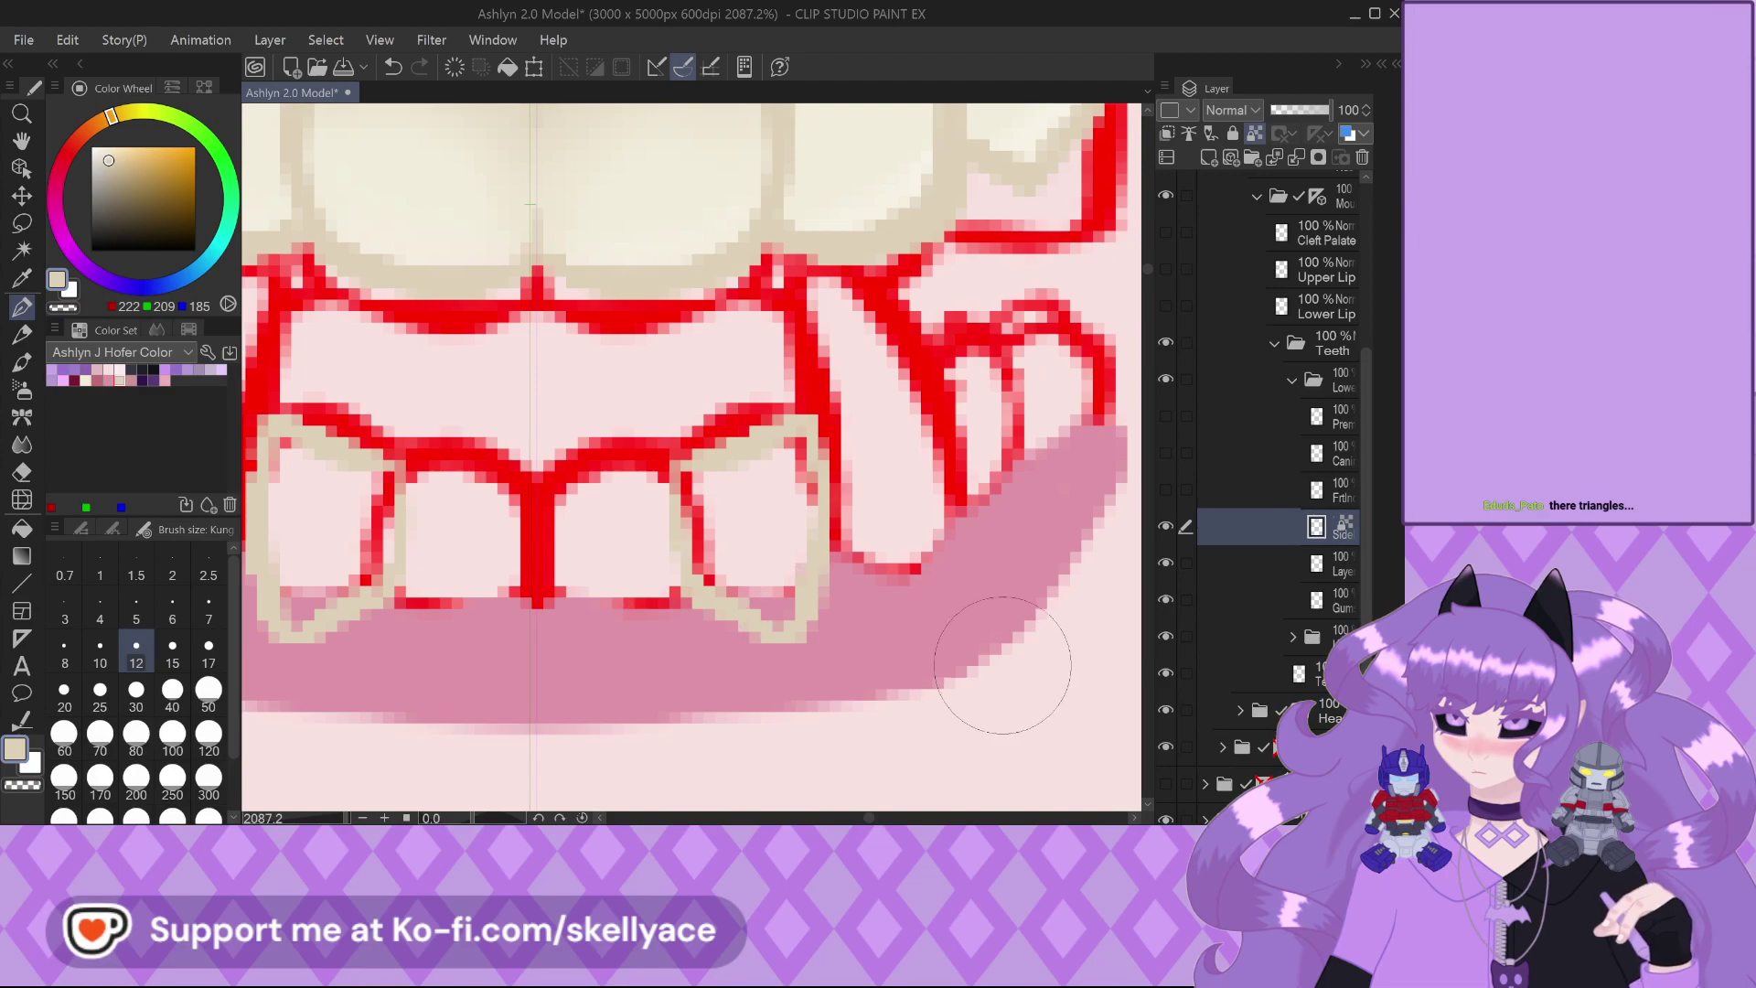
Fill the lower side teeth in cream (RGB 242, 237, 220) at brush size 12 on the layer beneath their outlines
left_click(1262, 567)
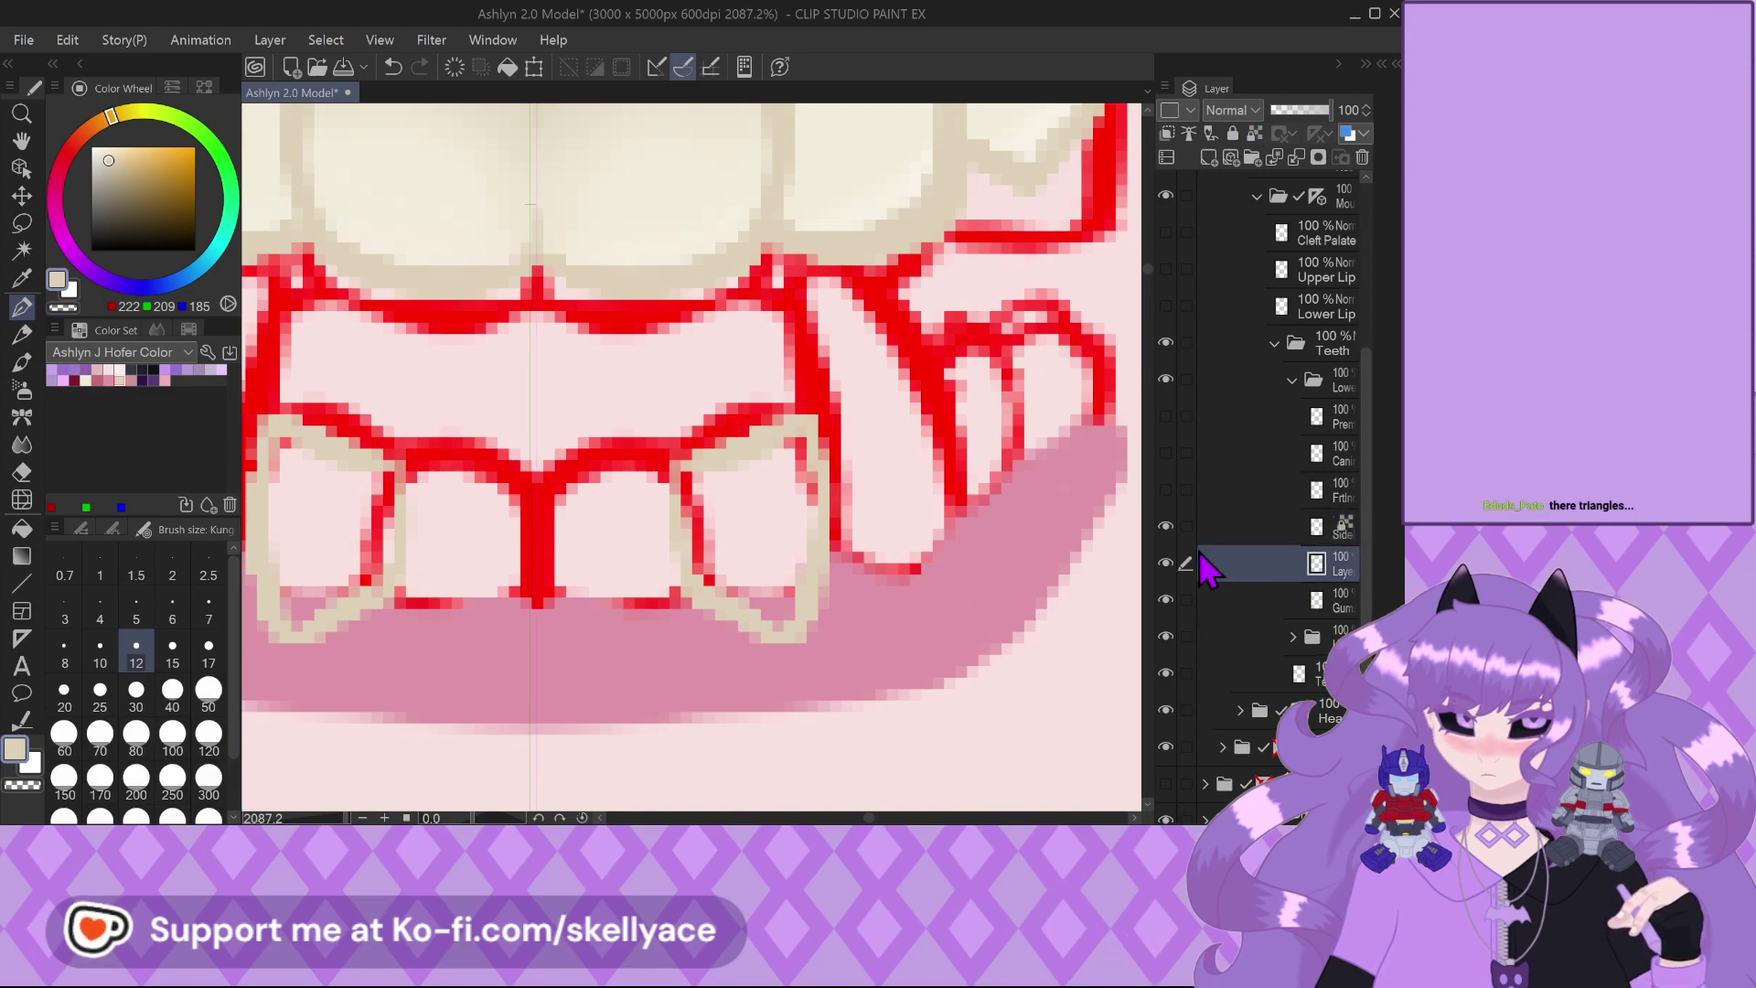
left_click(91, 372)
scroll(646, 464, "up", 2)
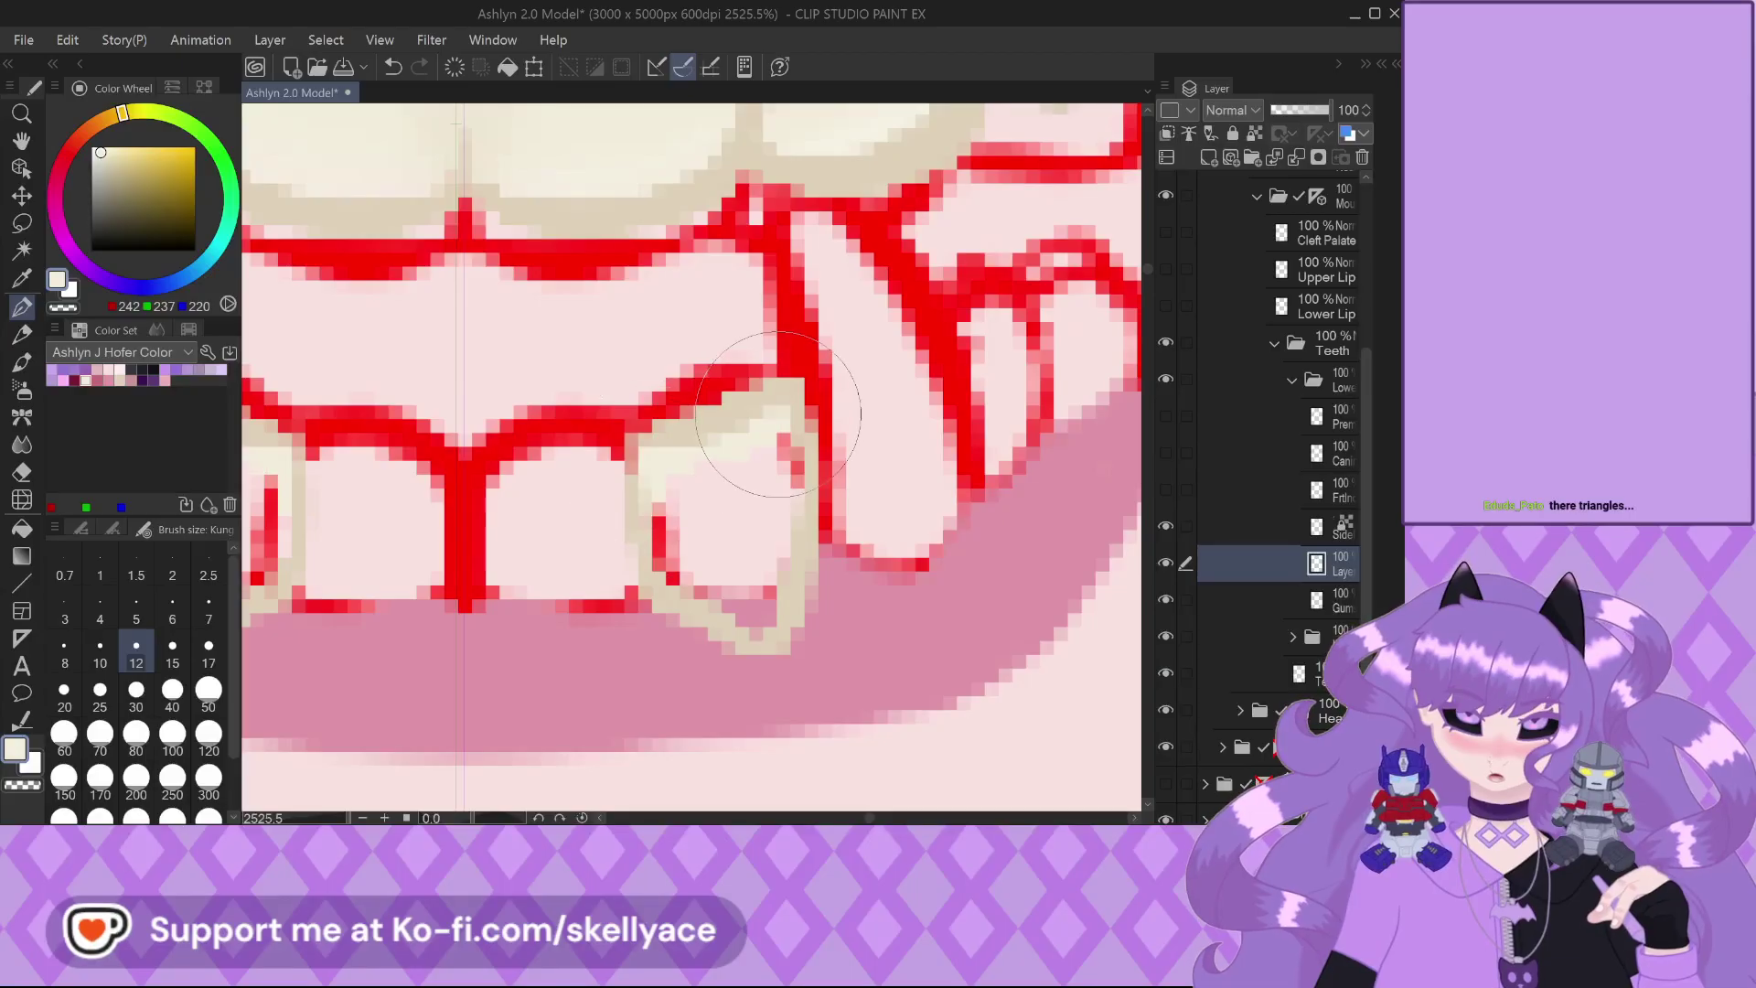
mouse_move(773, 412)
left_mouse_down()
mouse_move(761, 617)
mouse_move(679, 550)
mouse_move(717, 463)
left_mouse_up()
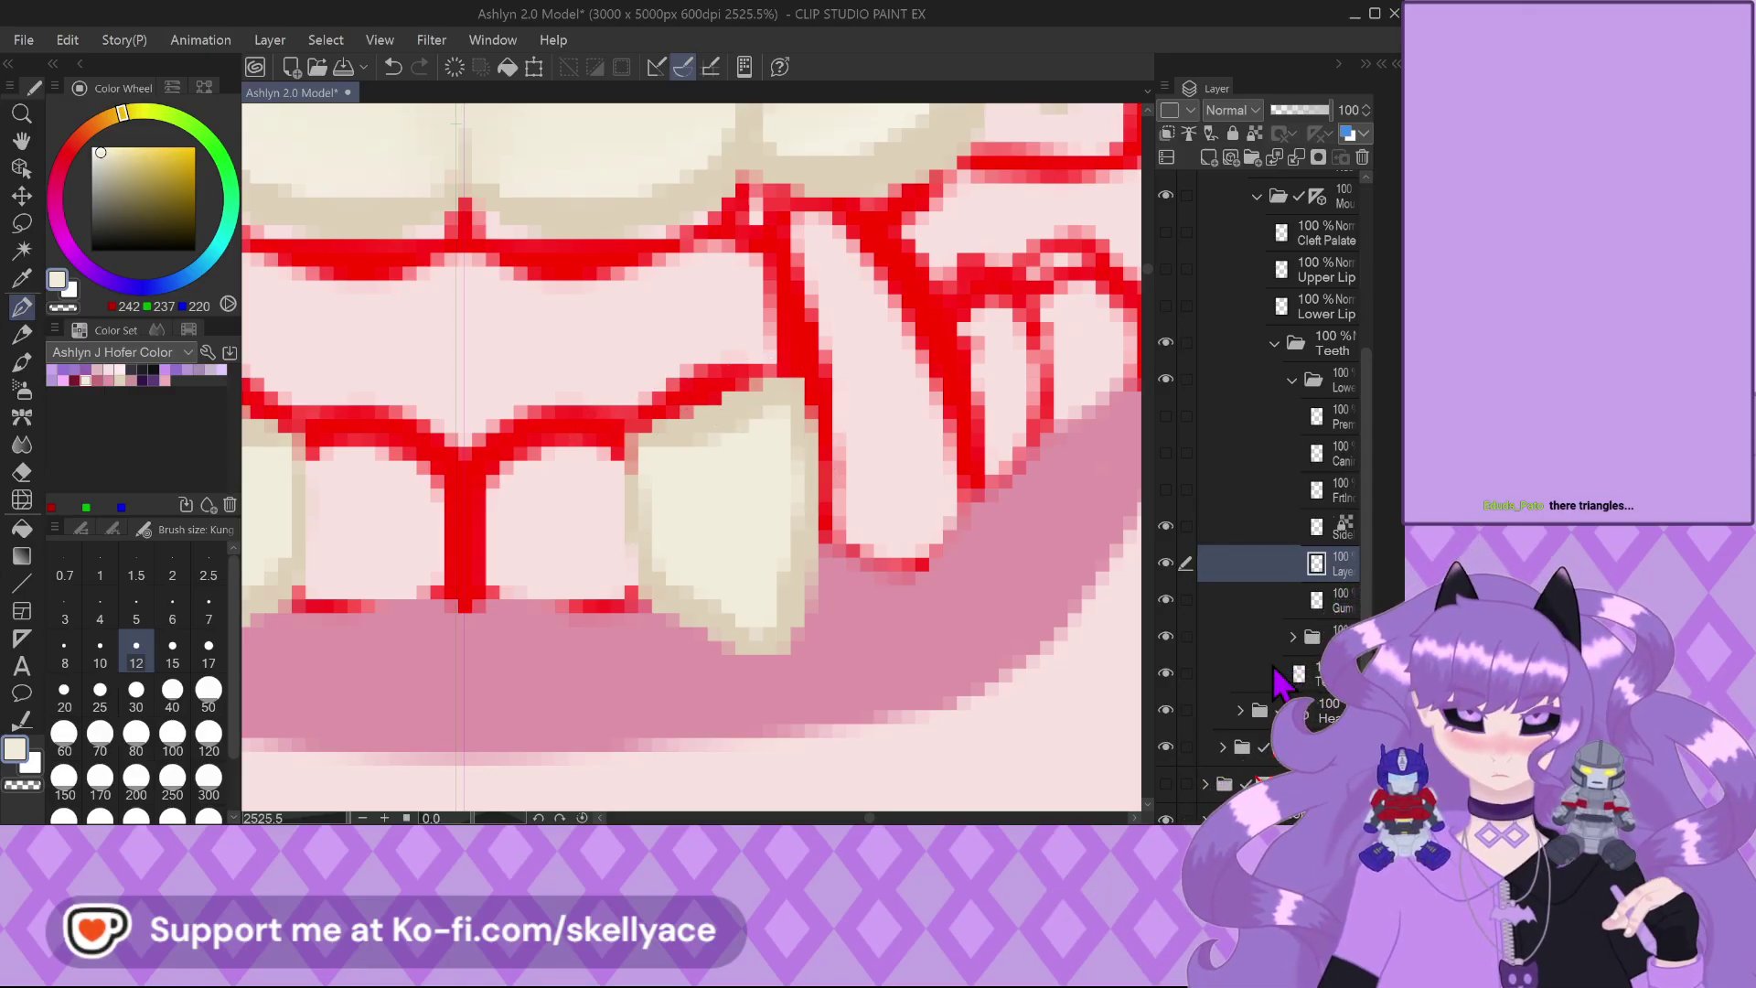
scroll(883, 529, "down", 2)
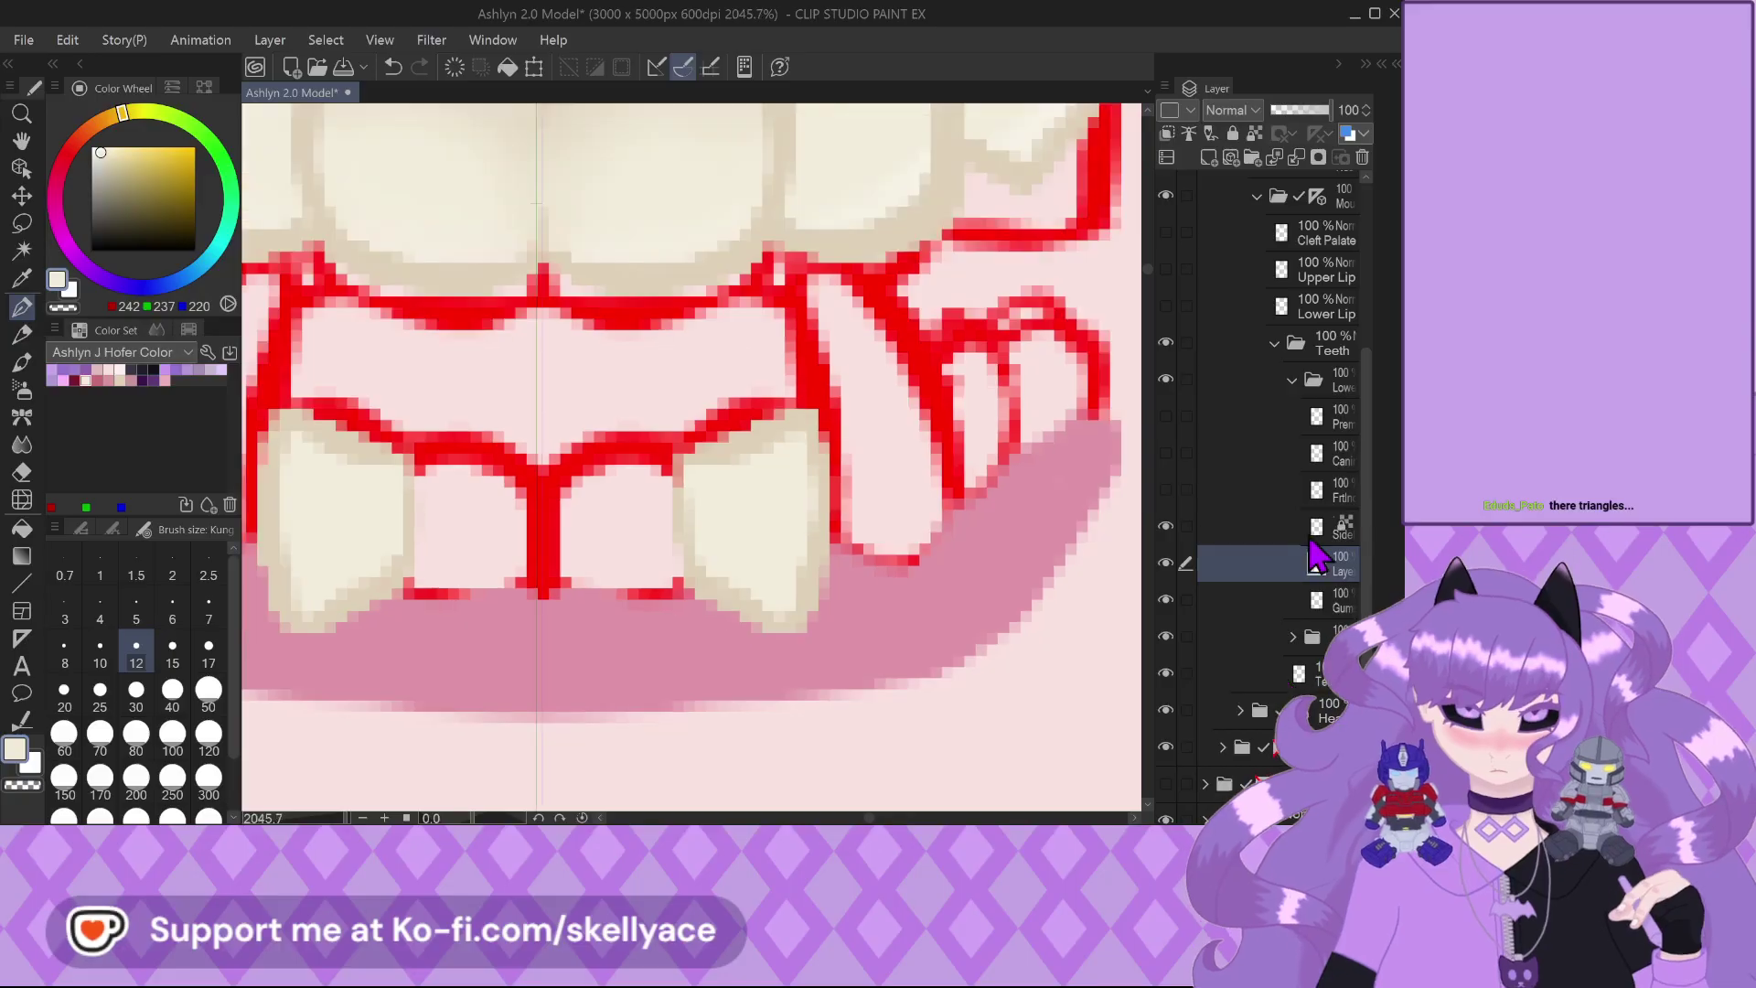
Unlock the side teeth outline's transparent pixels and widen and round its outer edge in beige (RGB 222, 209, 185) at brush size 12
key("alt+]")
left_click(129, 370)
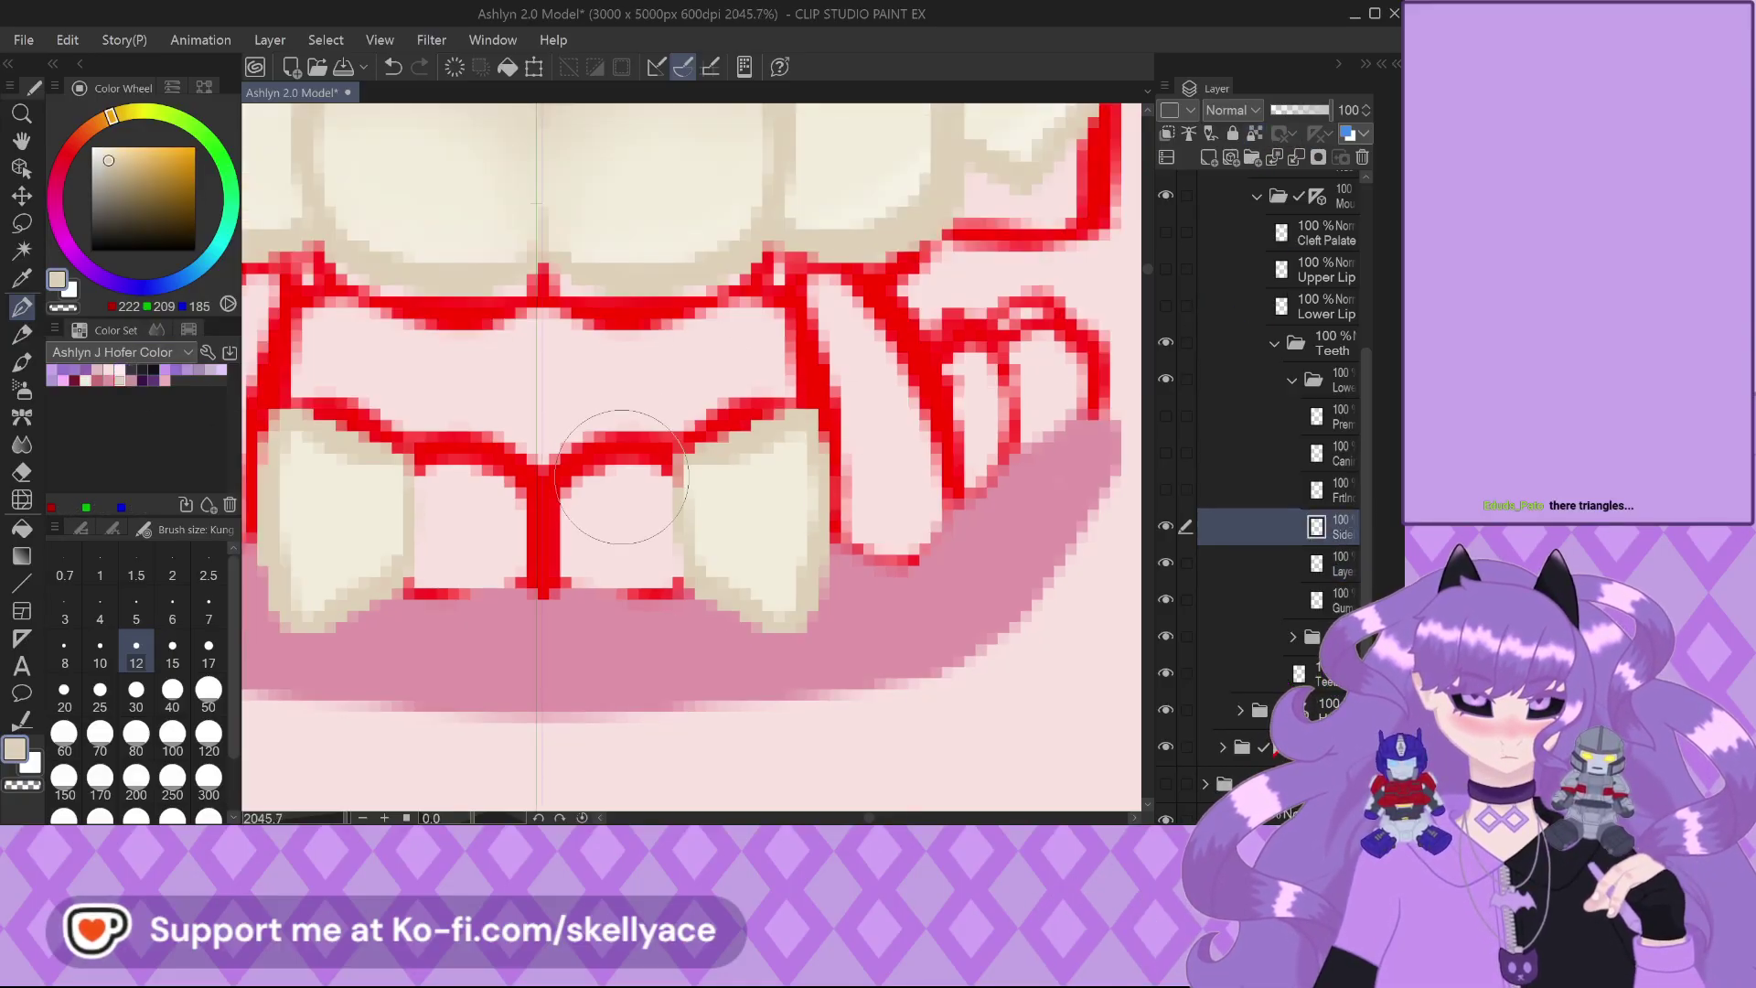
scroll(627, 502, "up", 1)
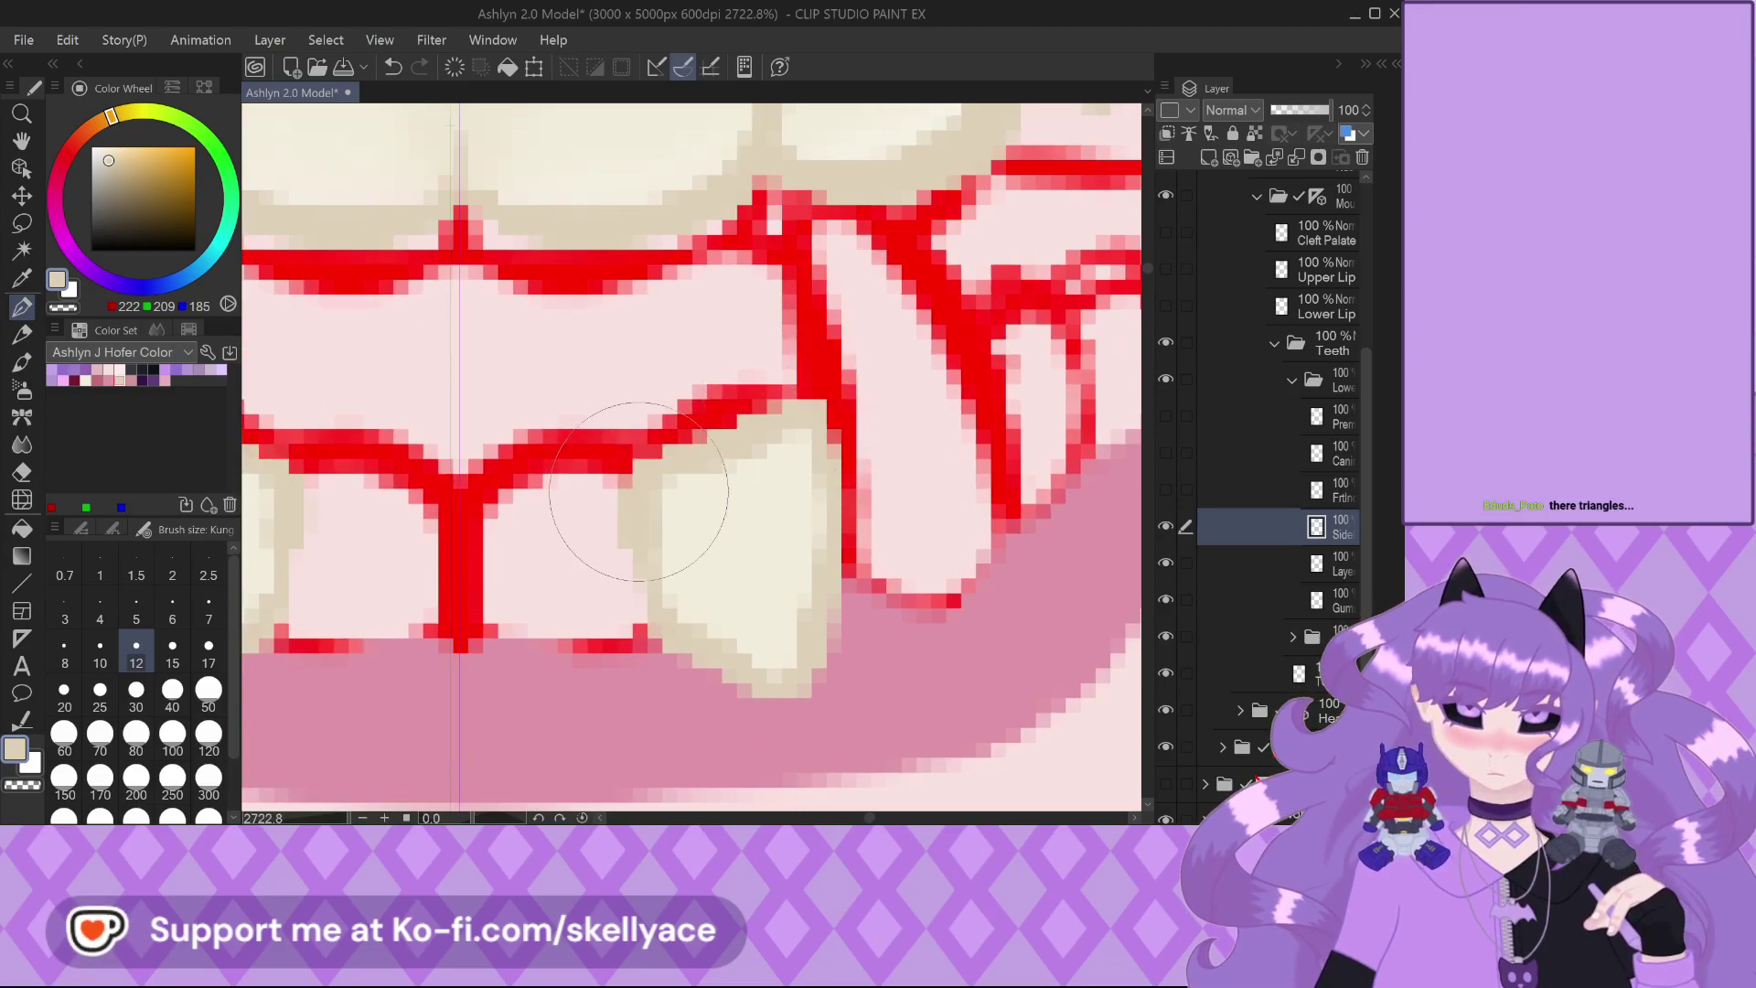
mouse_move(830, 460)
left_mouse_down()
mouse_move(822, 654)
mouse_move(786, 679)
mouse_move(730, 651)
left_mouse_up()
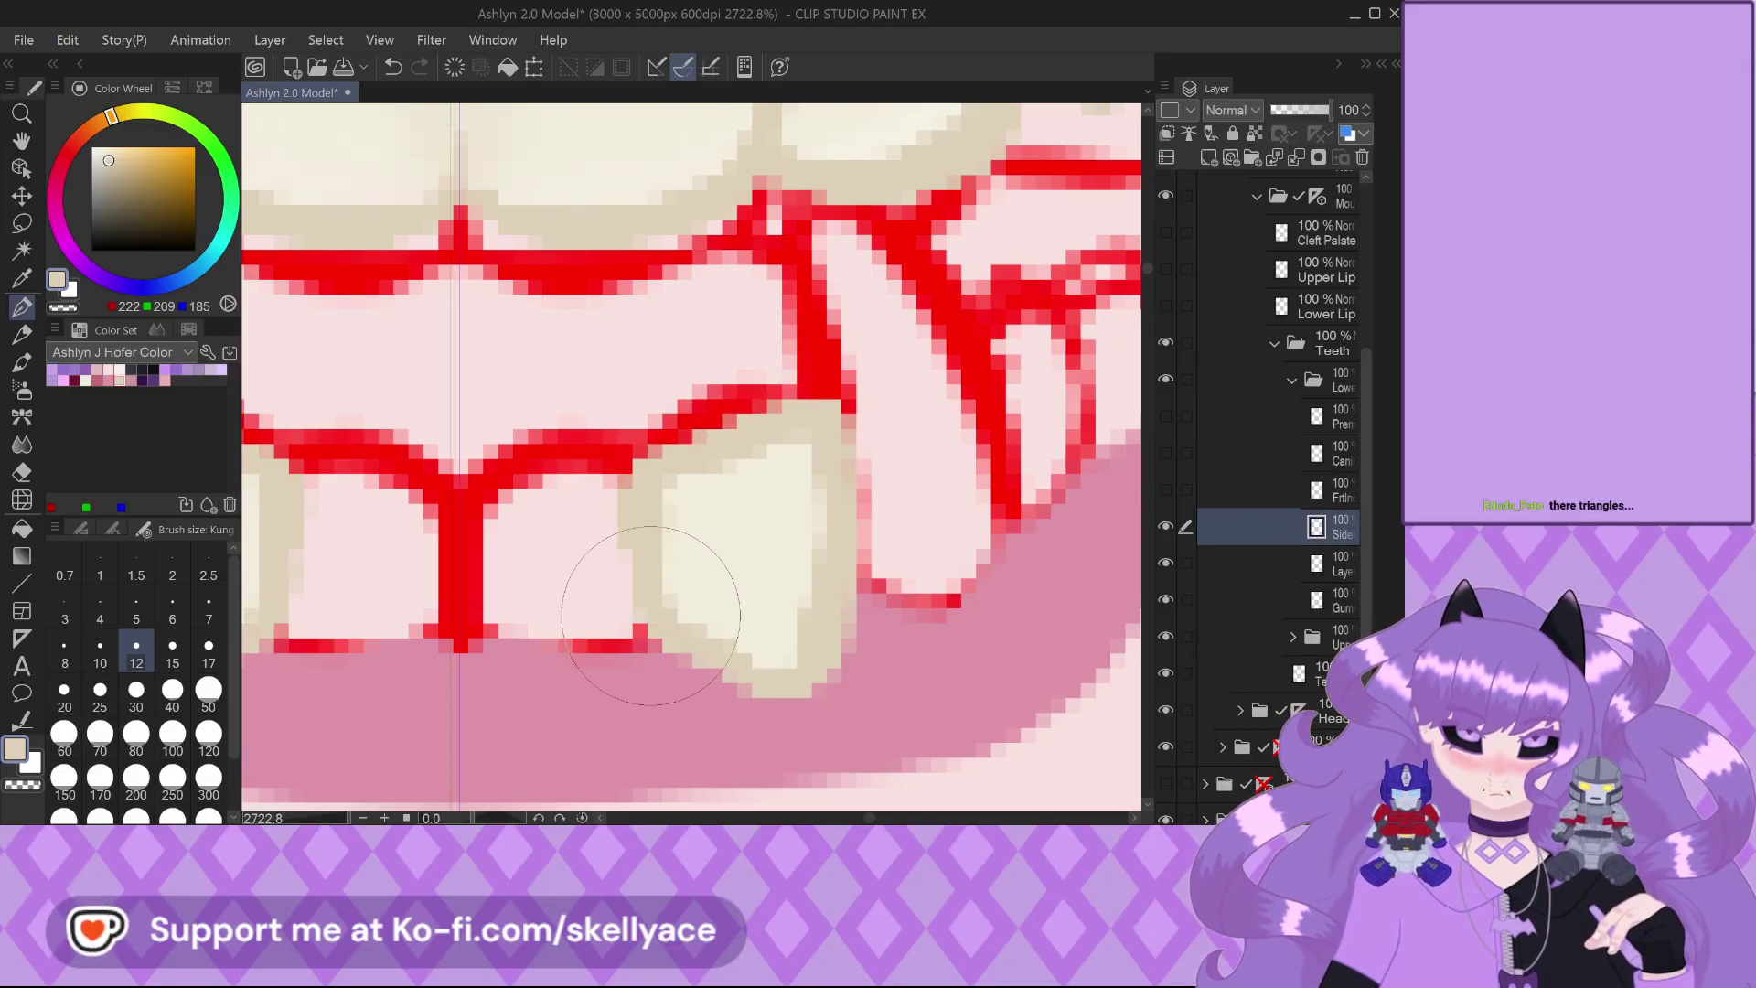
Lock the transparent pixels of the lower side teeth's fill layer and paint white highlight strokes near the top of both side teeth
scroll(800, 626, "down", 2)
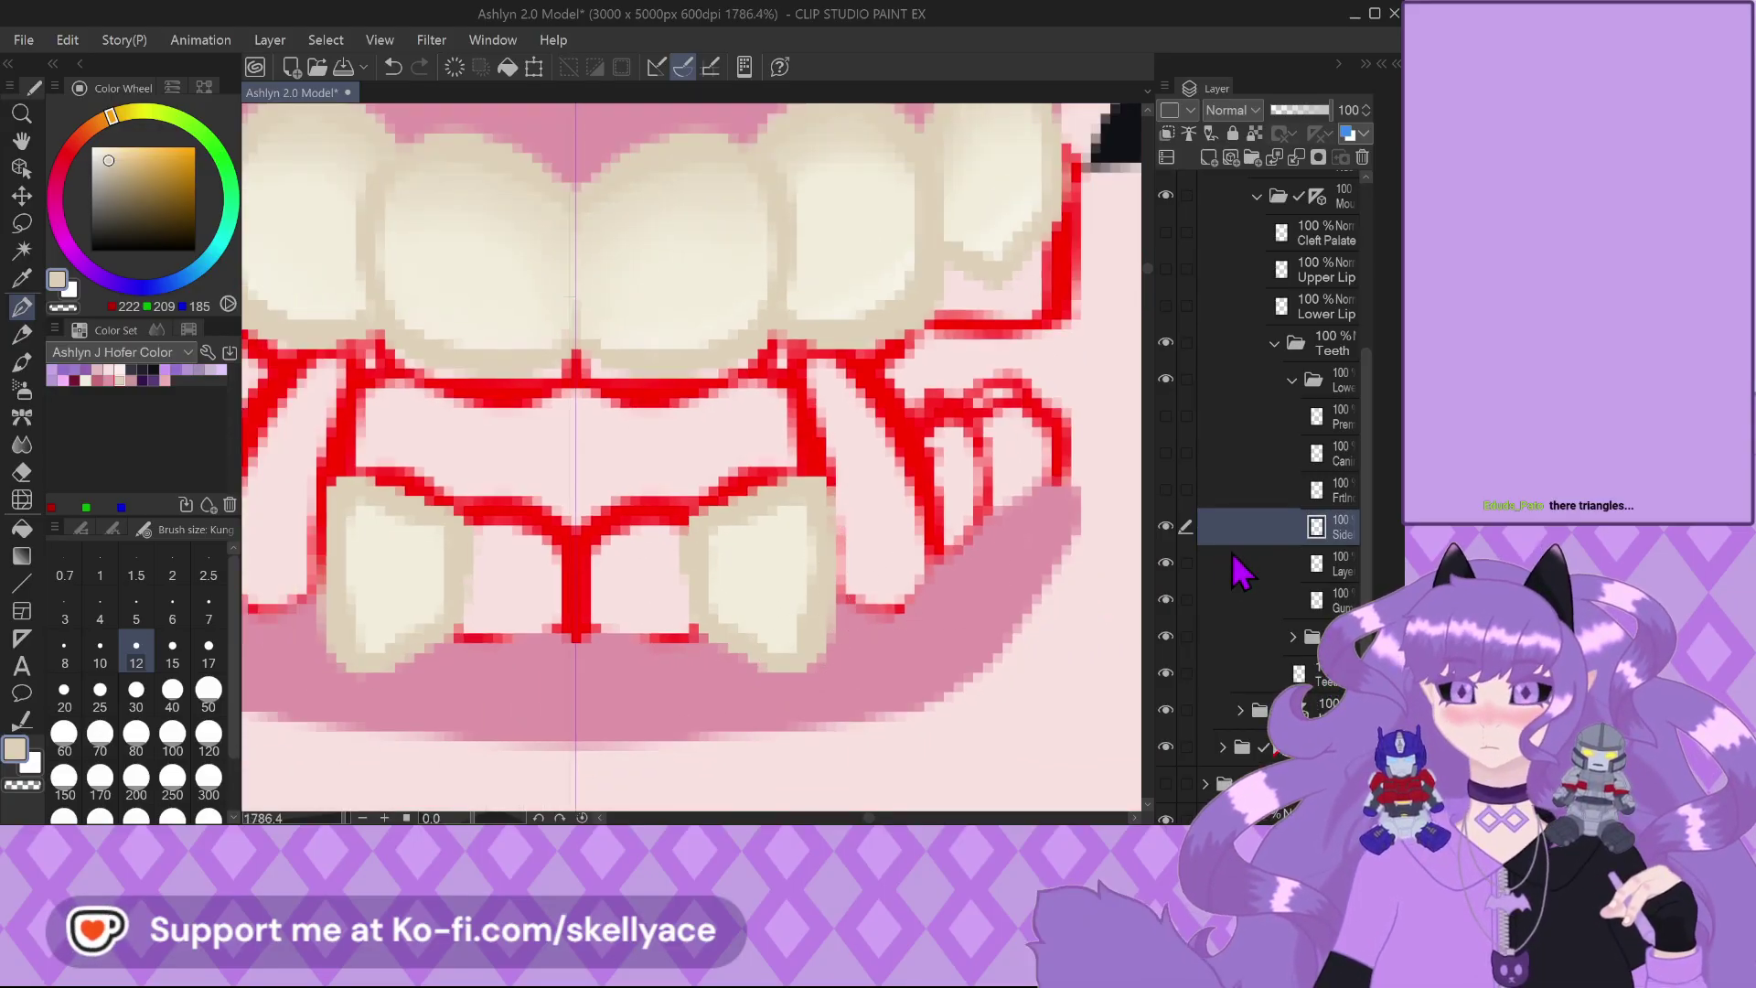
left_click(1291, 565)
left_click(1255, 133)
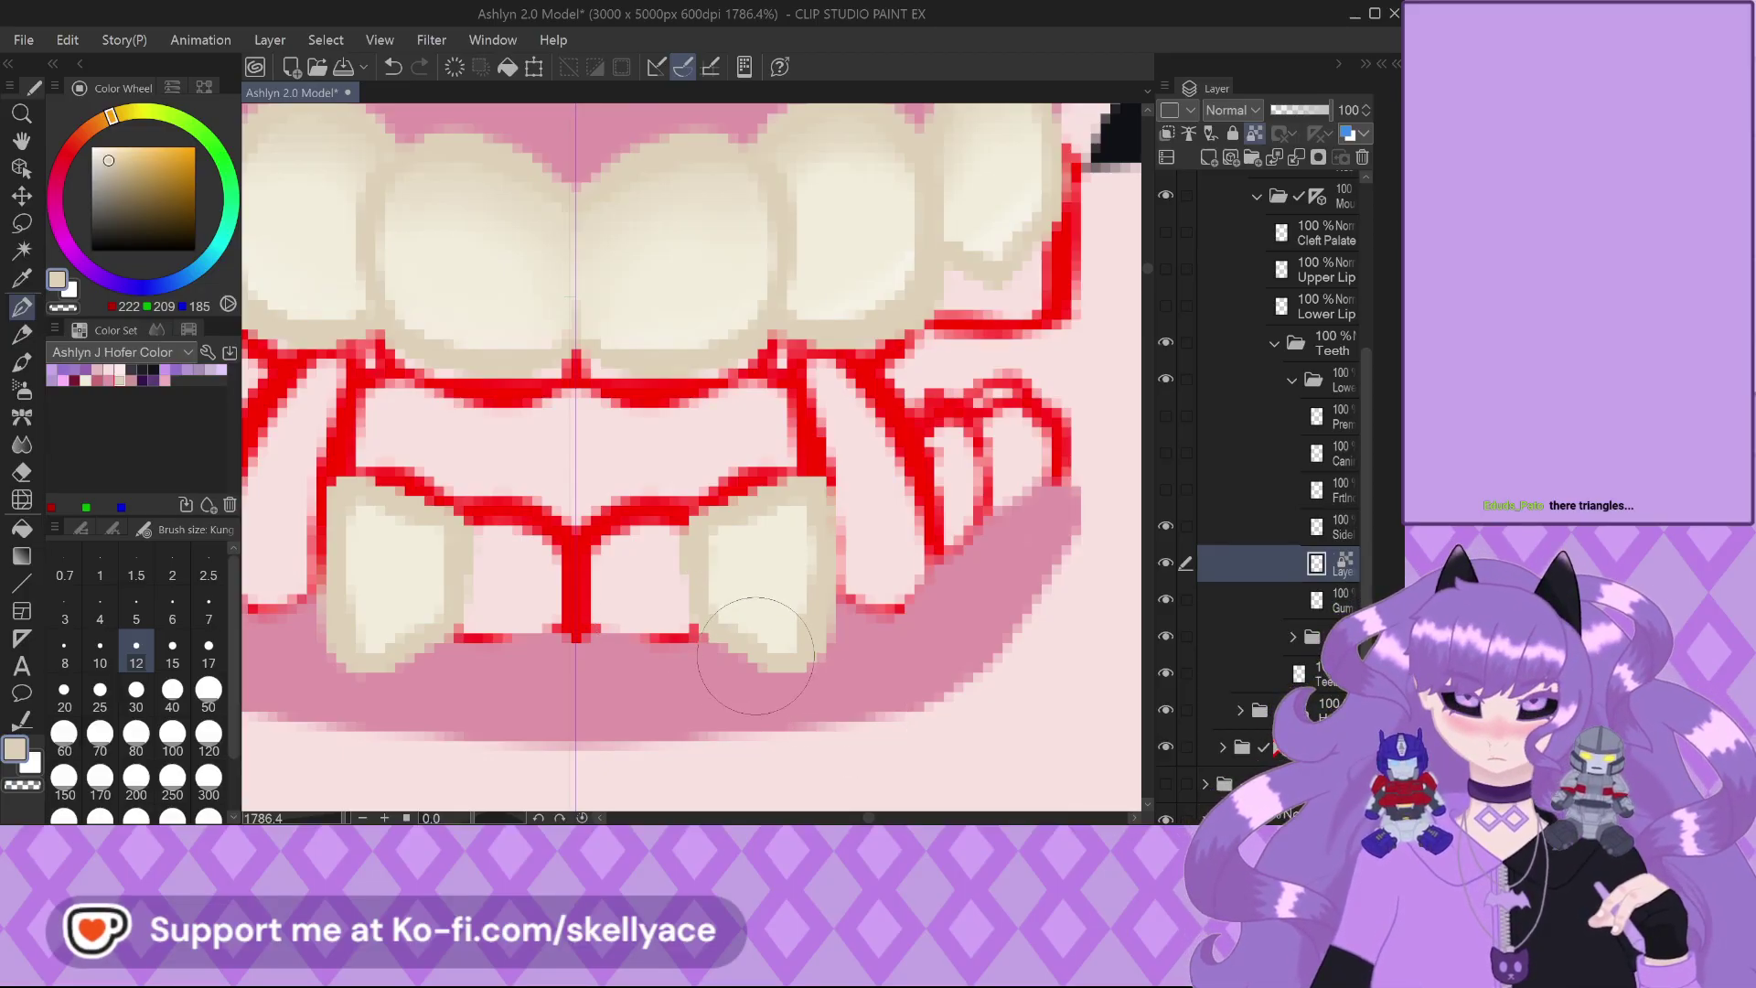
scroll(740, 631, "down", 3)
left_click_drag(759, 640, 777, 608)
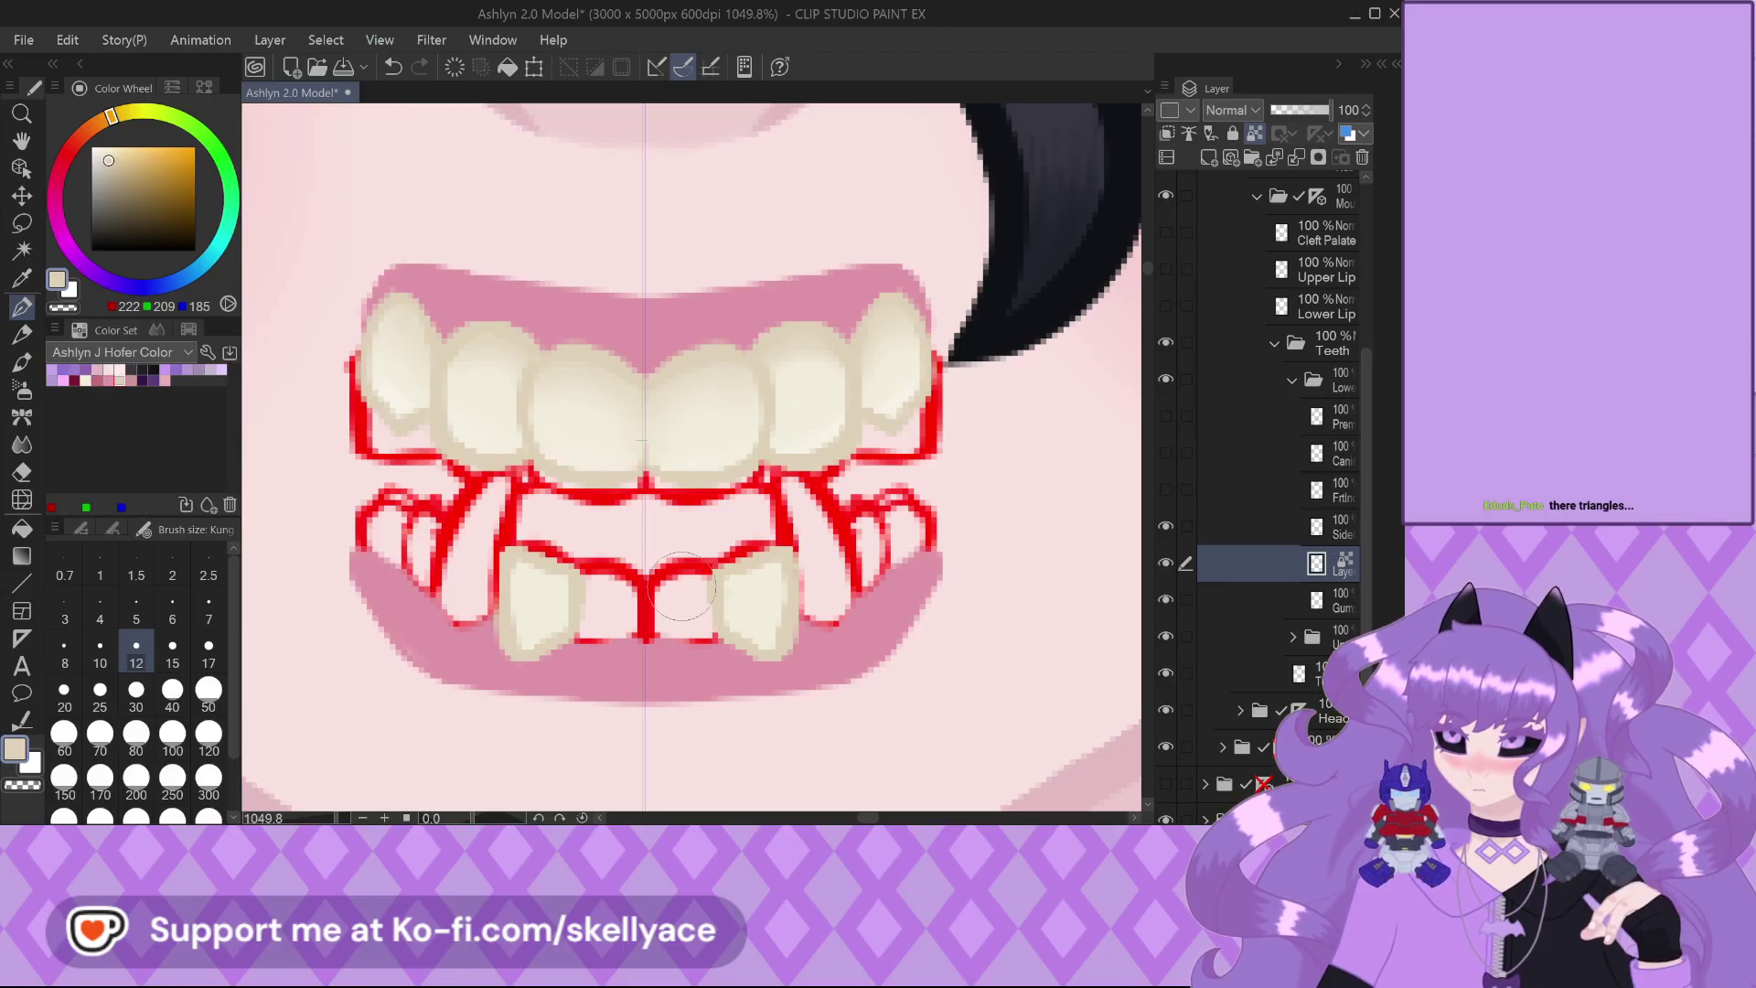
scroll(681, 585, "up", 2)
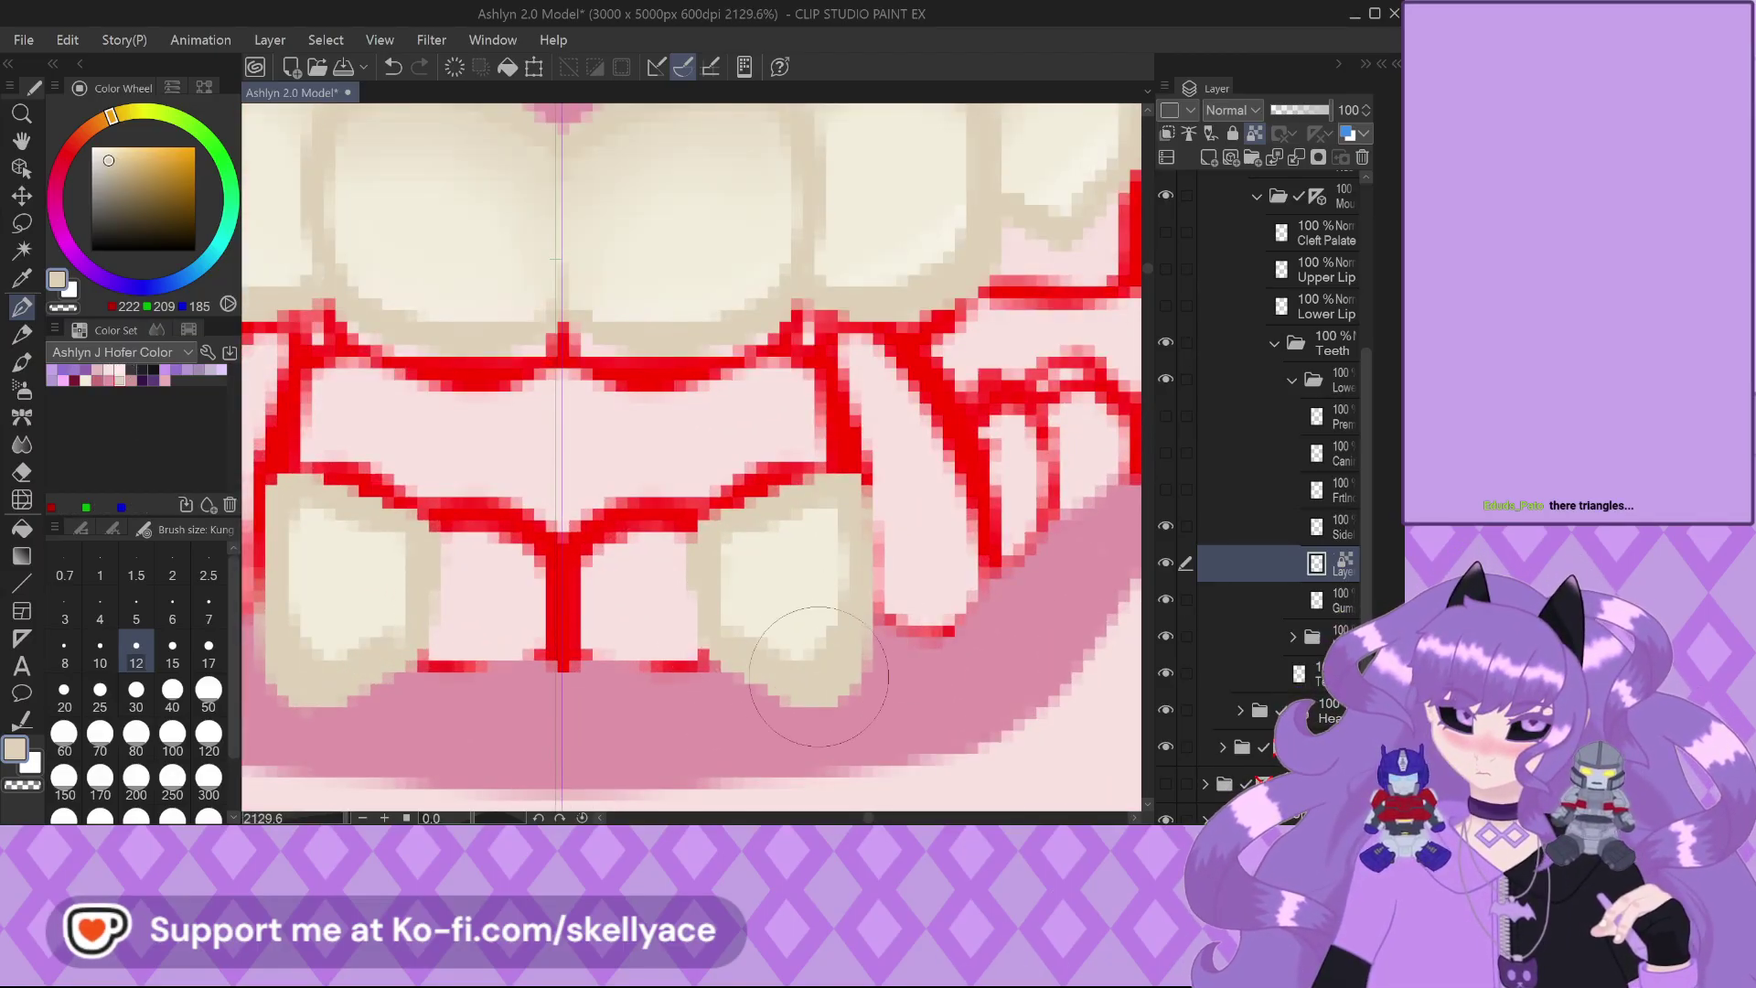
key("x")
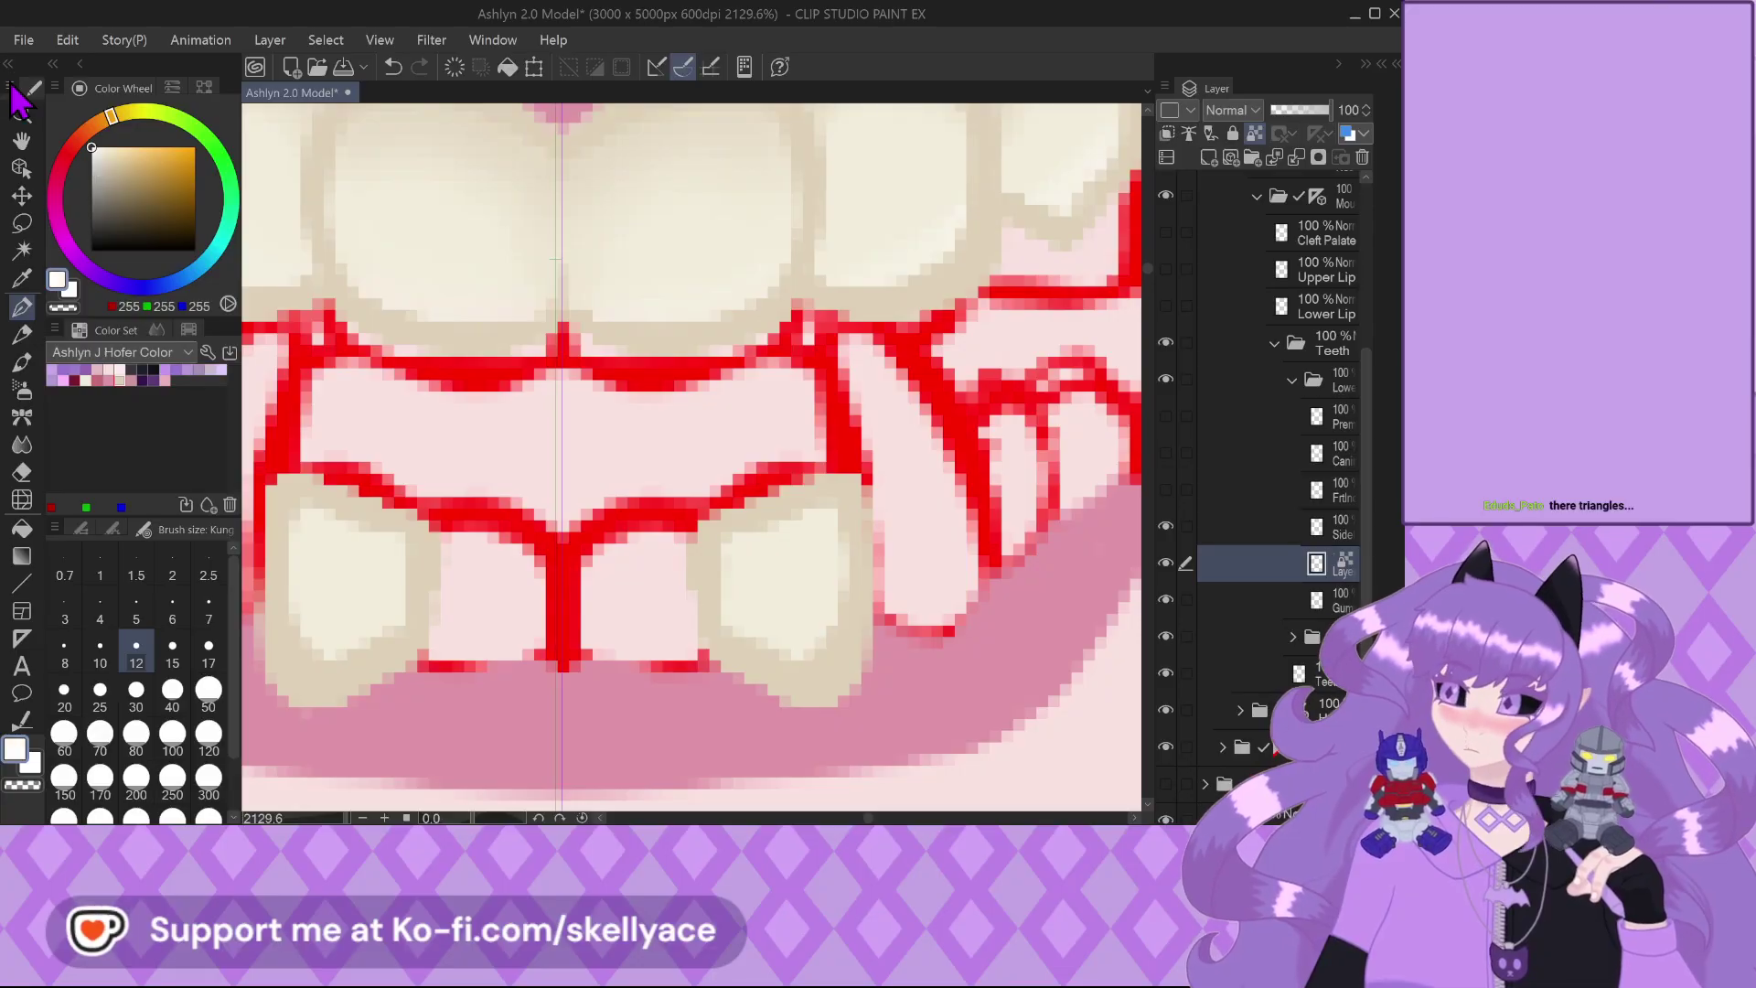
left_click_drag(723, 549, 832, 514)
left_click_drag(301, 514, 403, 546)
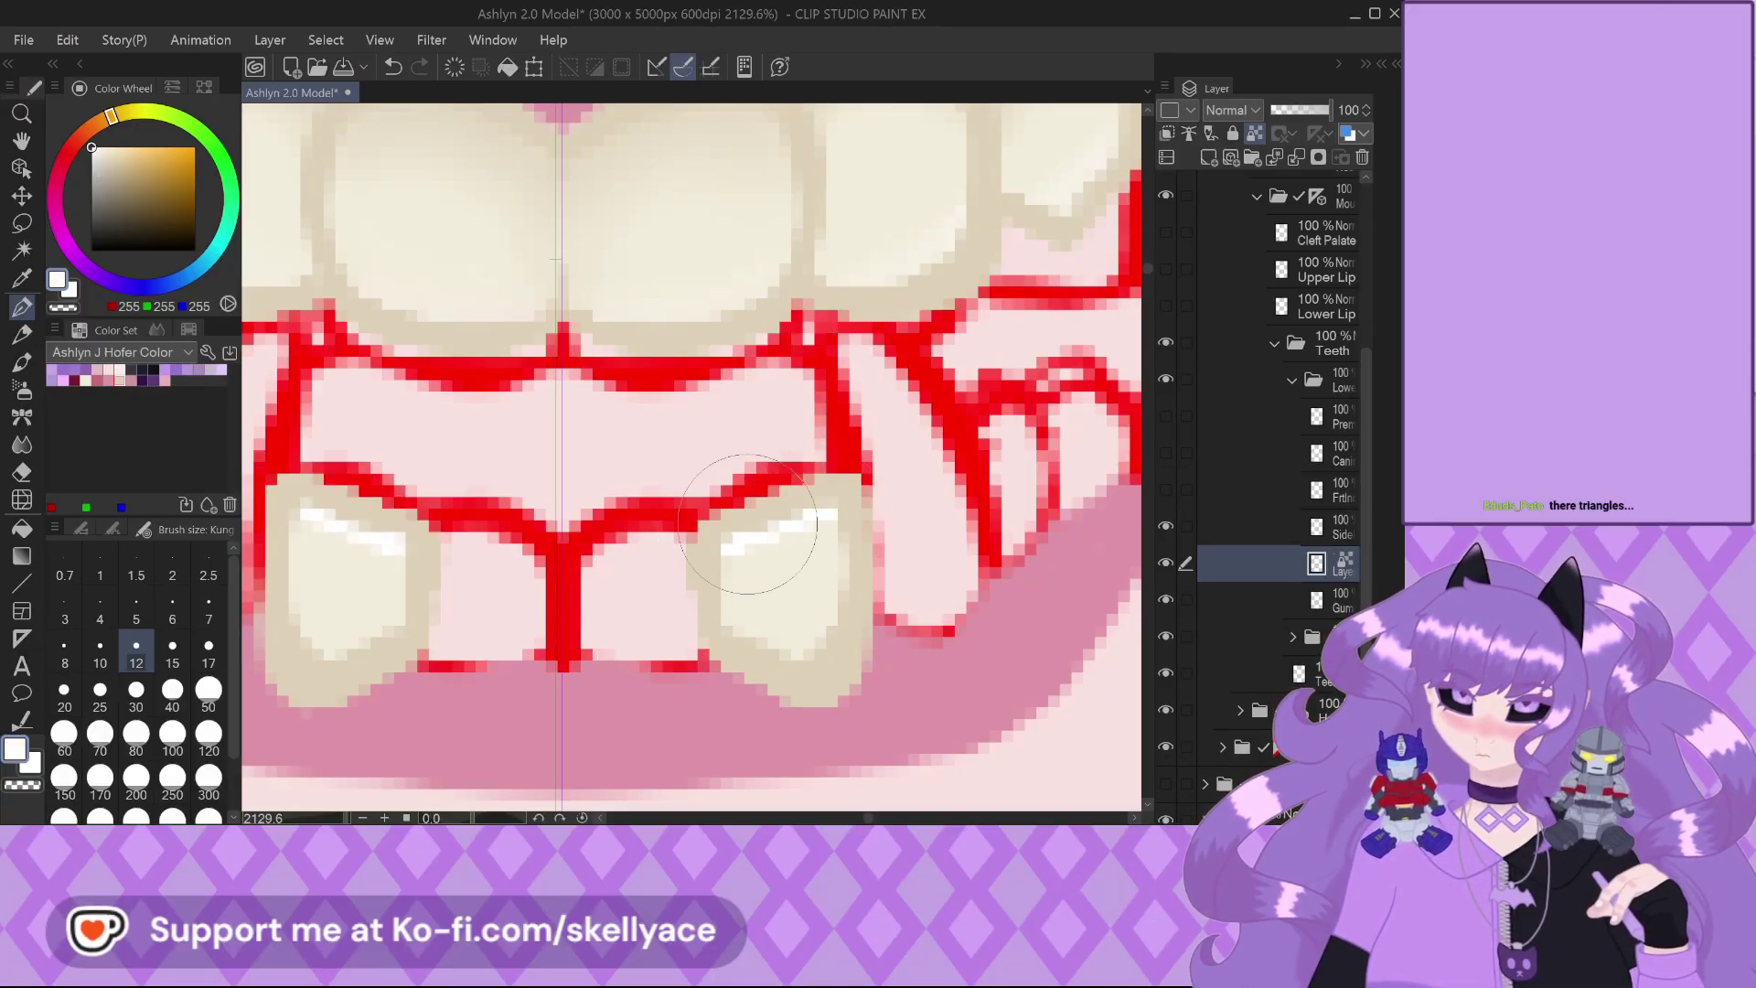
Blend the white highlights into both lower side teeth at size 10 and show the lower front teeth layer
left_click(21, 443)
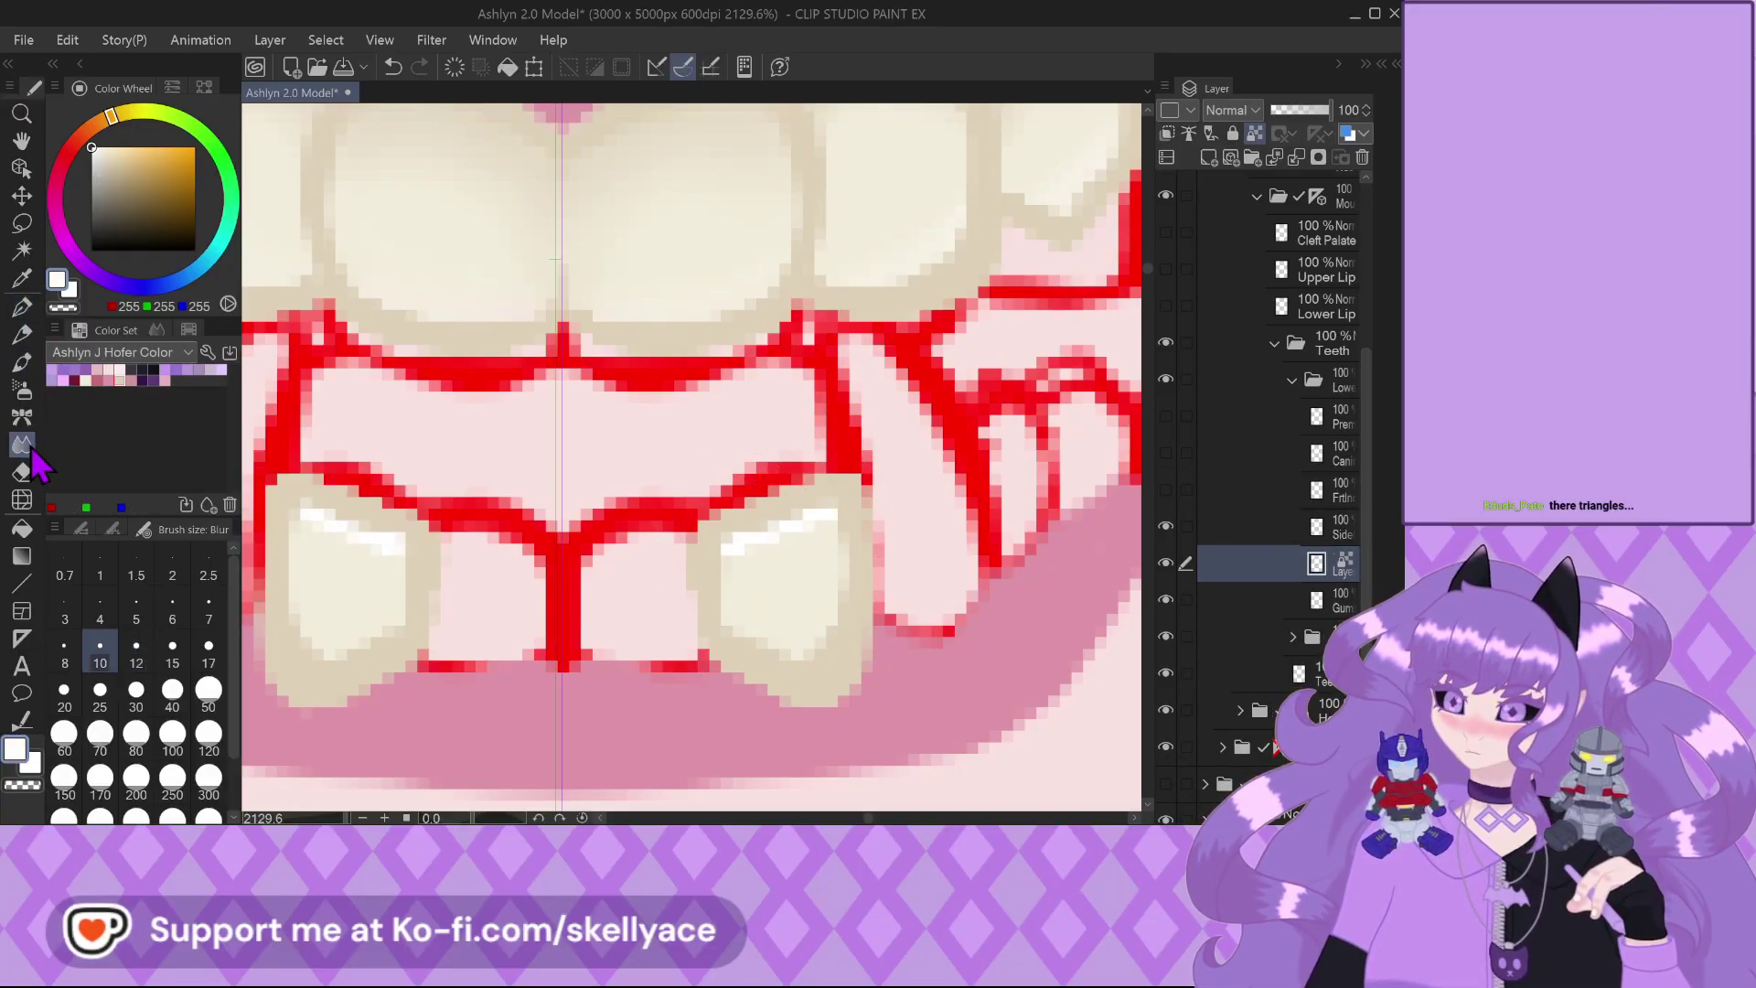
mouse_move(301, 518)
left_mouse_down()
mouse_move(363, 540)
mouse_move(269, 509)
mouse_move(260, 545)
mouse_move(386, 610)
mouse_move(338, 641)
mouse_move(286, 616)
mouse_move(374, 636)
mouse_move(284, 615)
mouse_move(317, 641)
left_mouse_up()
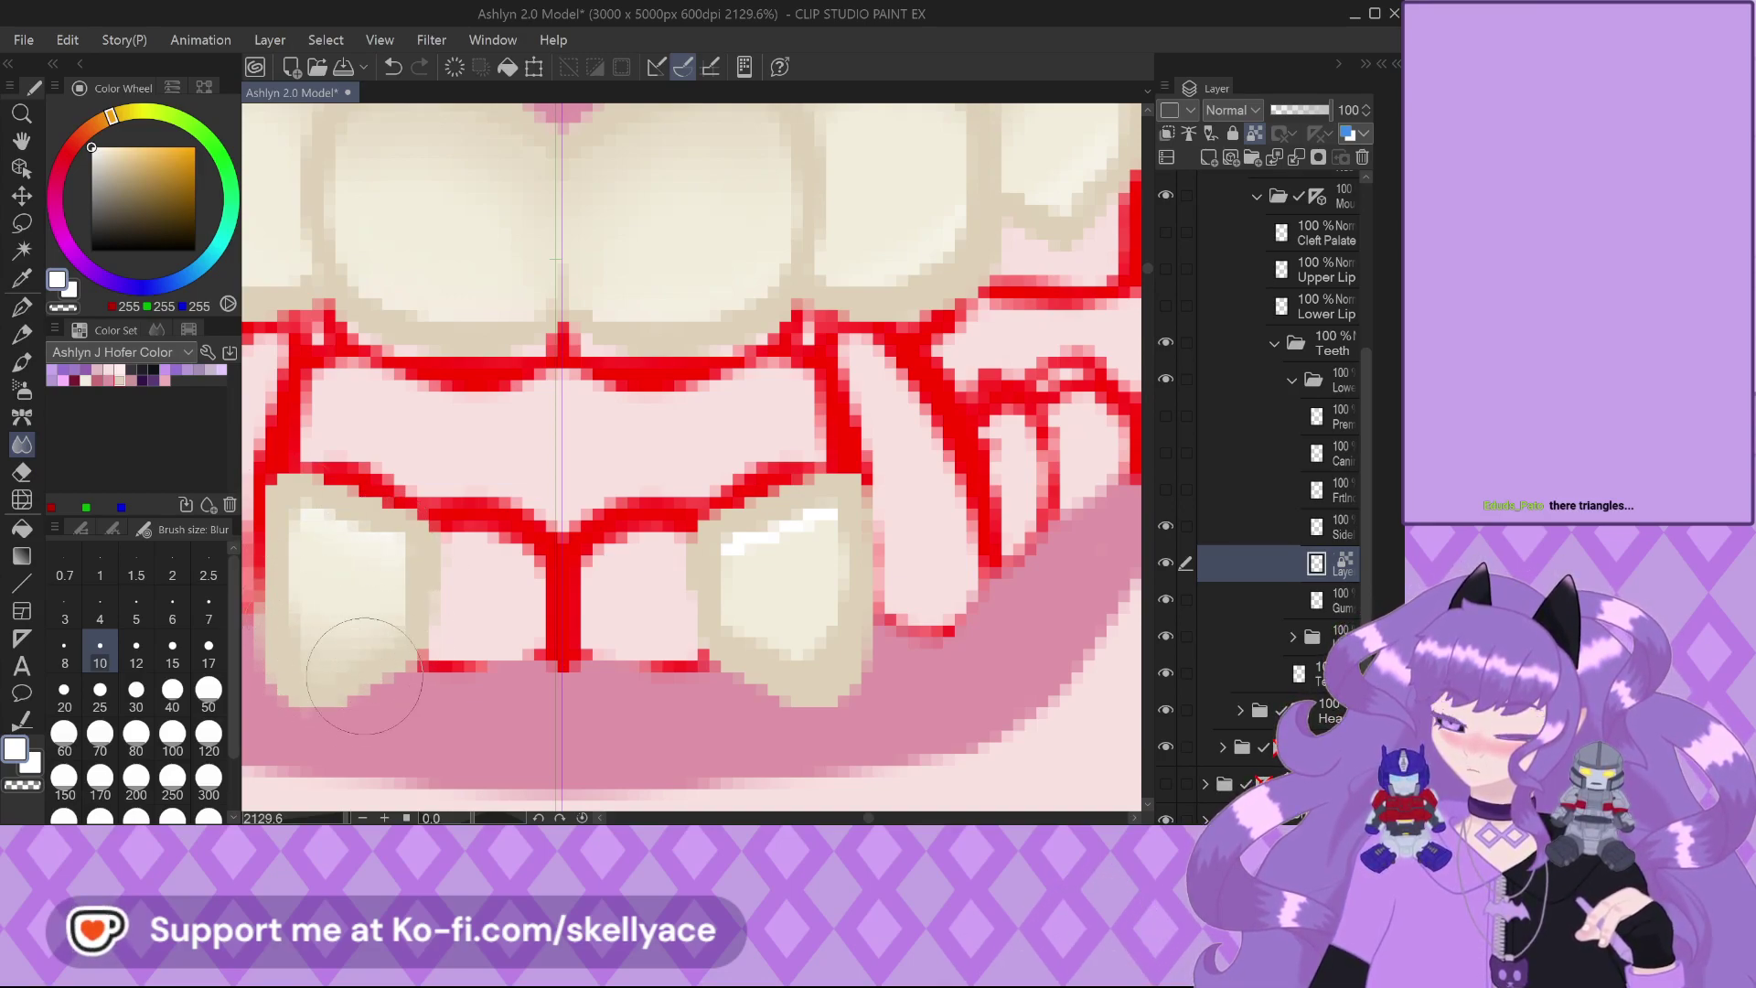
mouse_move(759, 549)
left_mouse_down()
mouse_move(827, 535)
mouse_move(726, 625)
left_mouse_up()
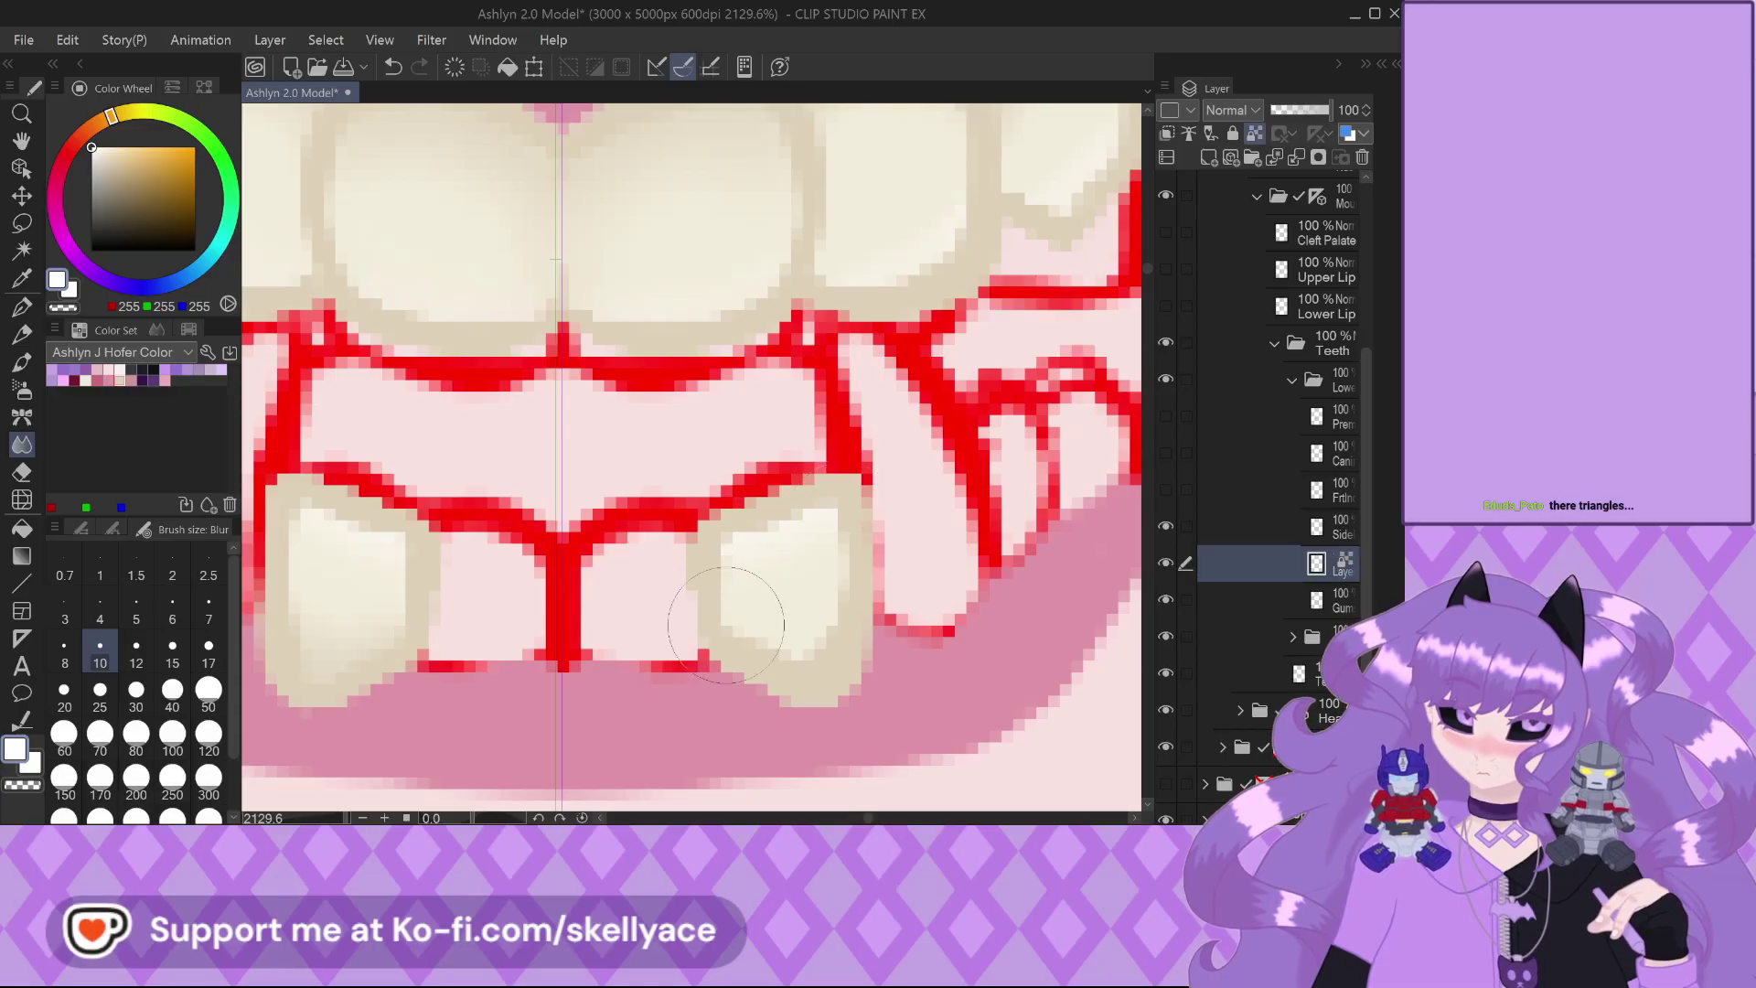
scroll(823, 567, "down", 3)
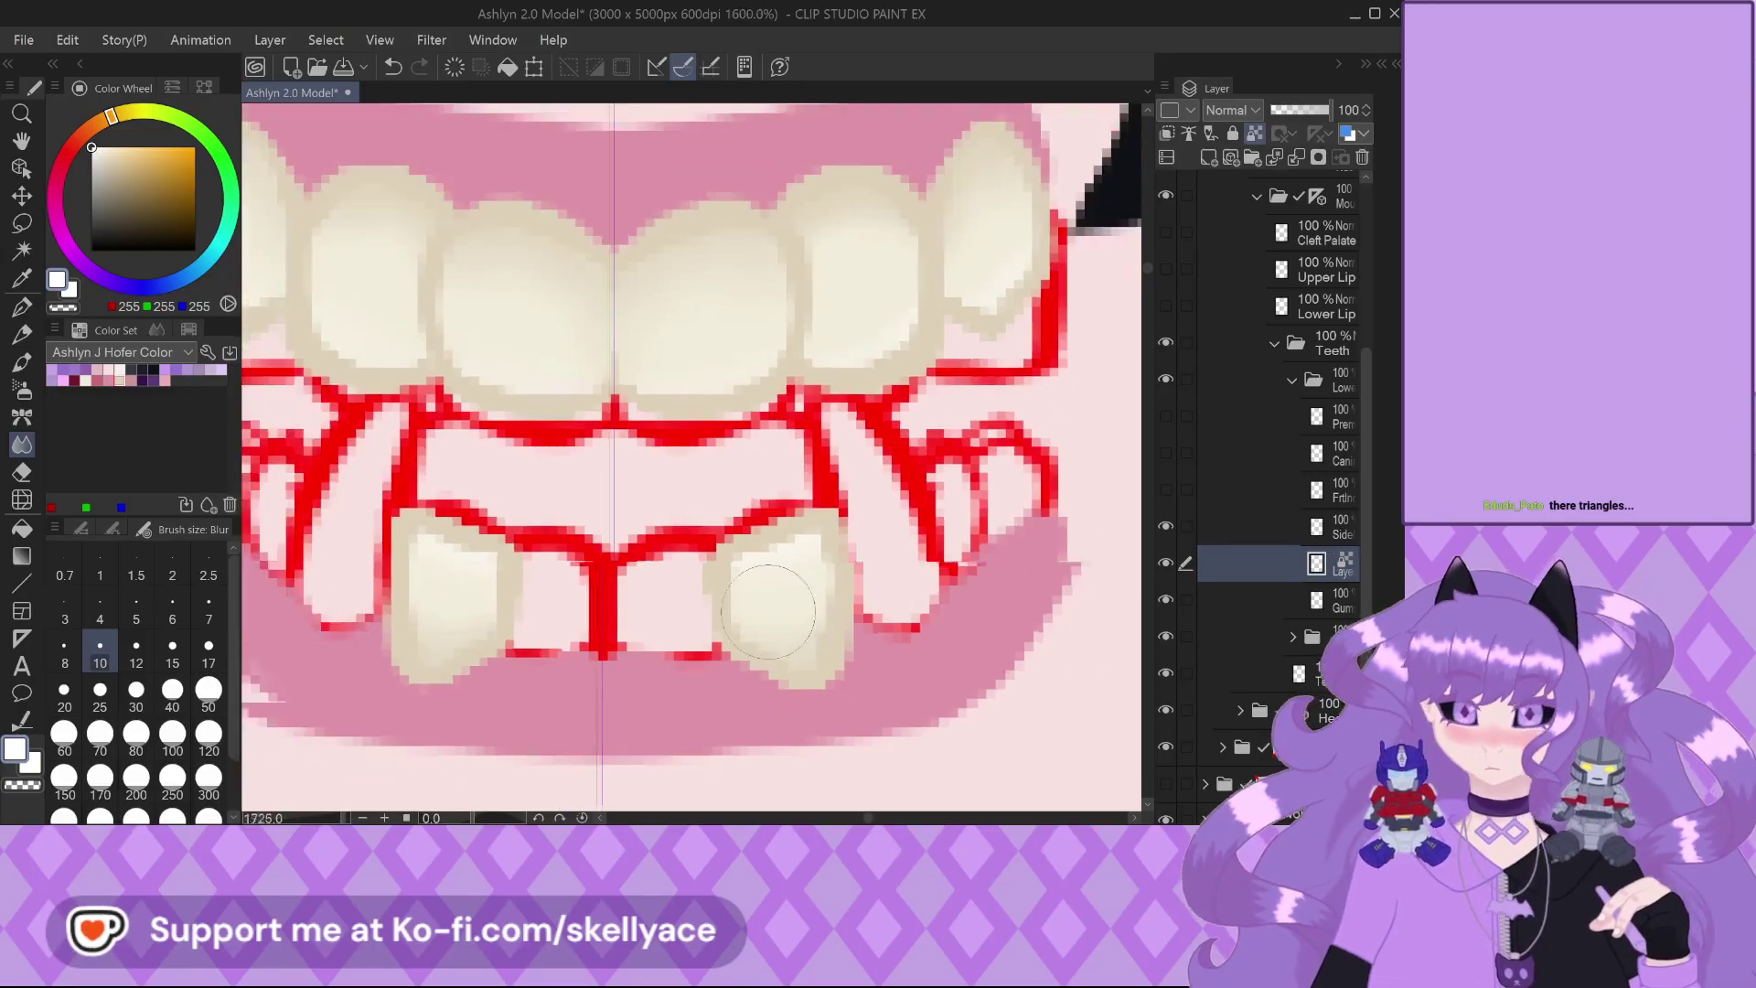
scroll(751, 604, "down", 2)
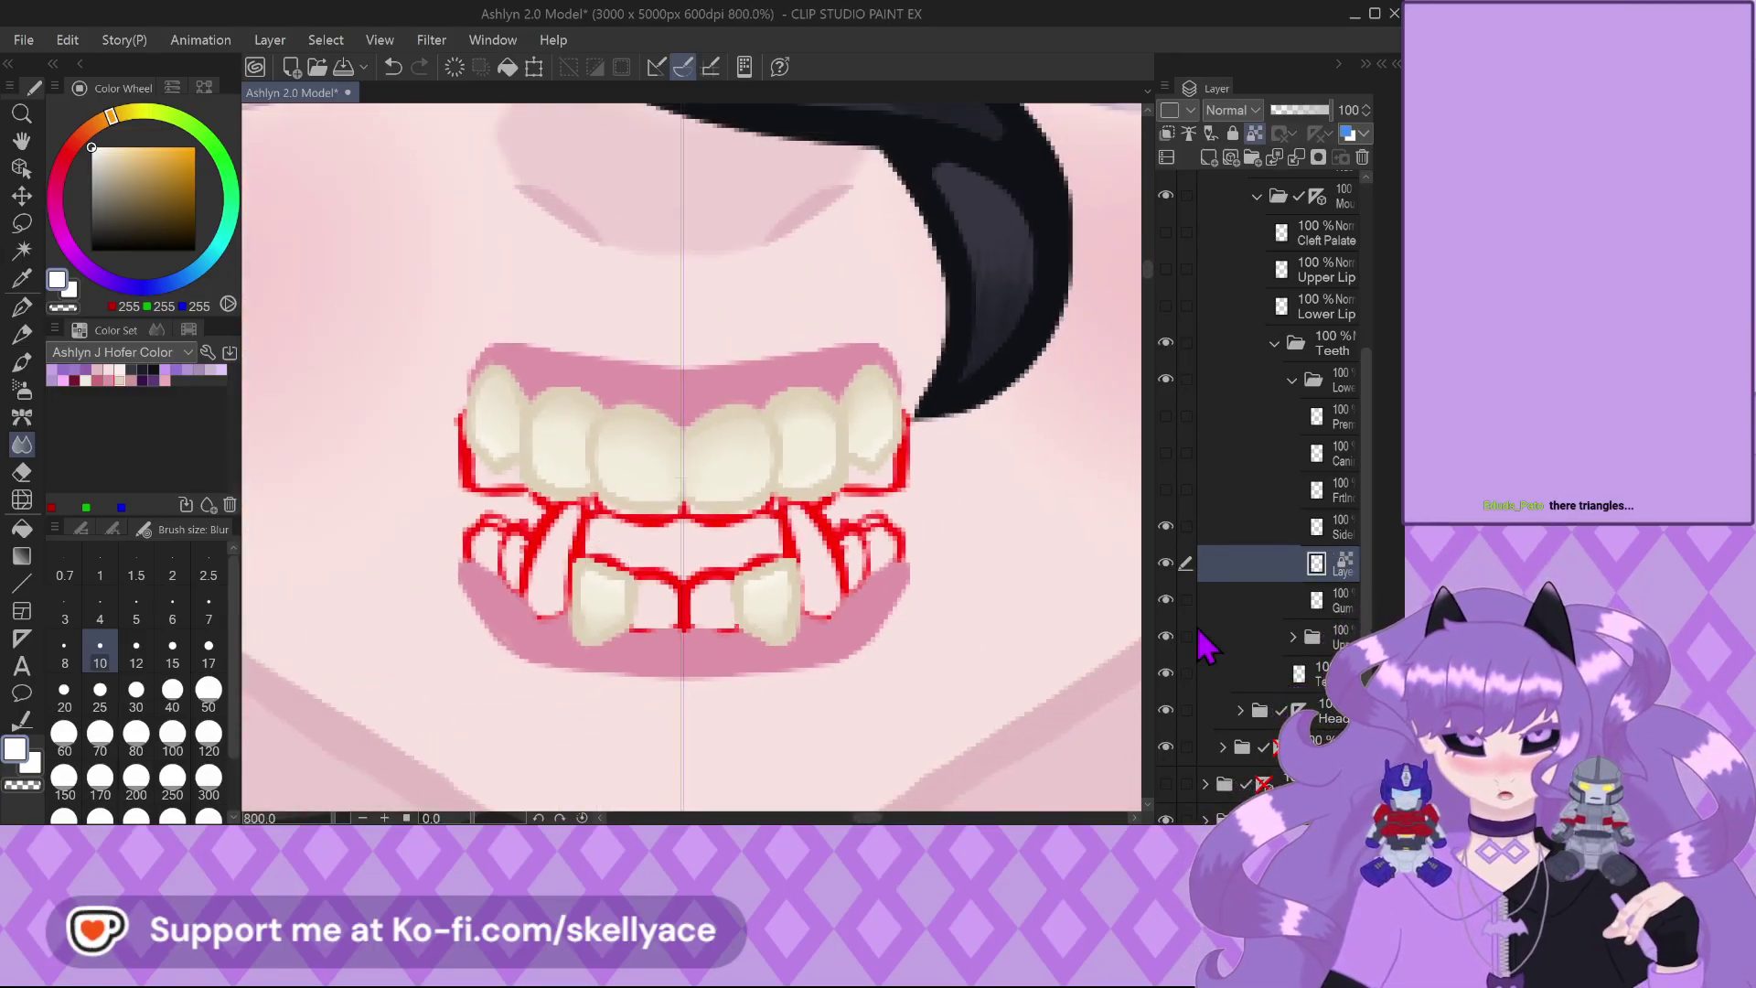
left_click(1165, 490)
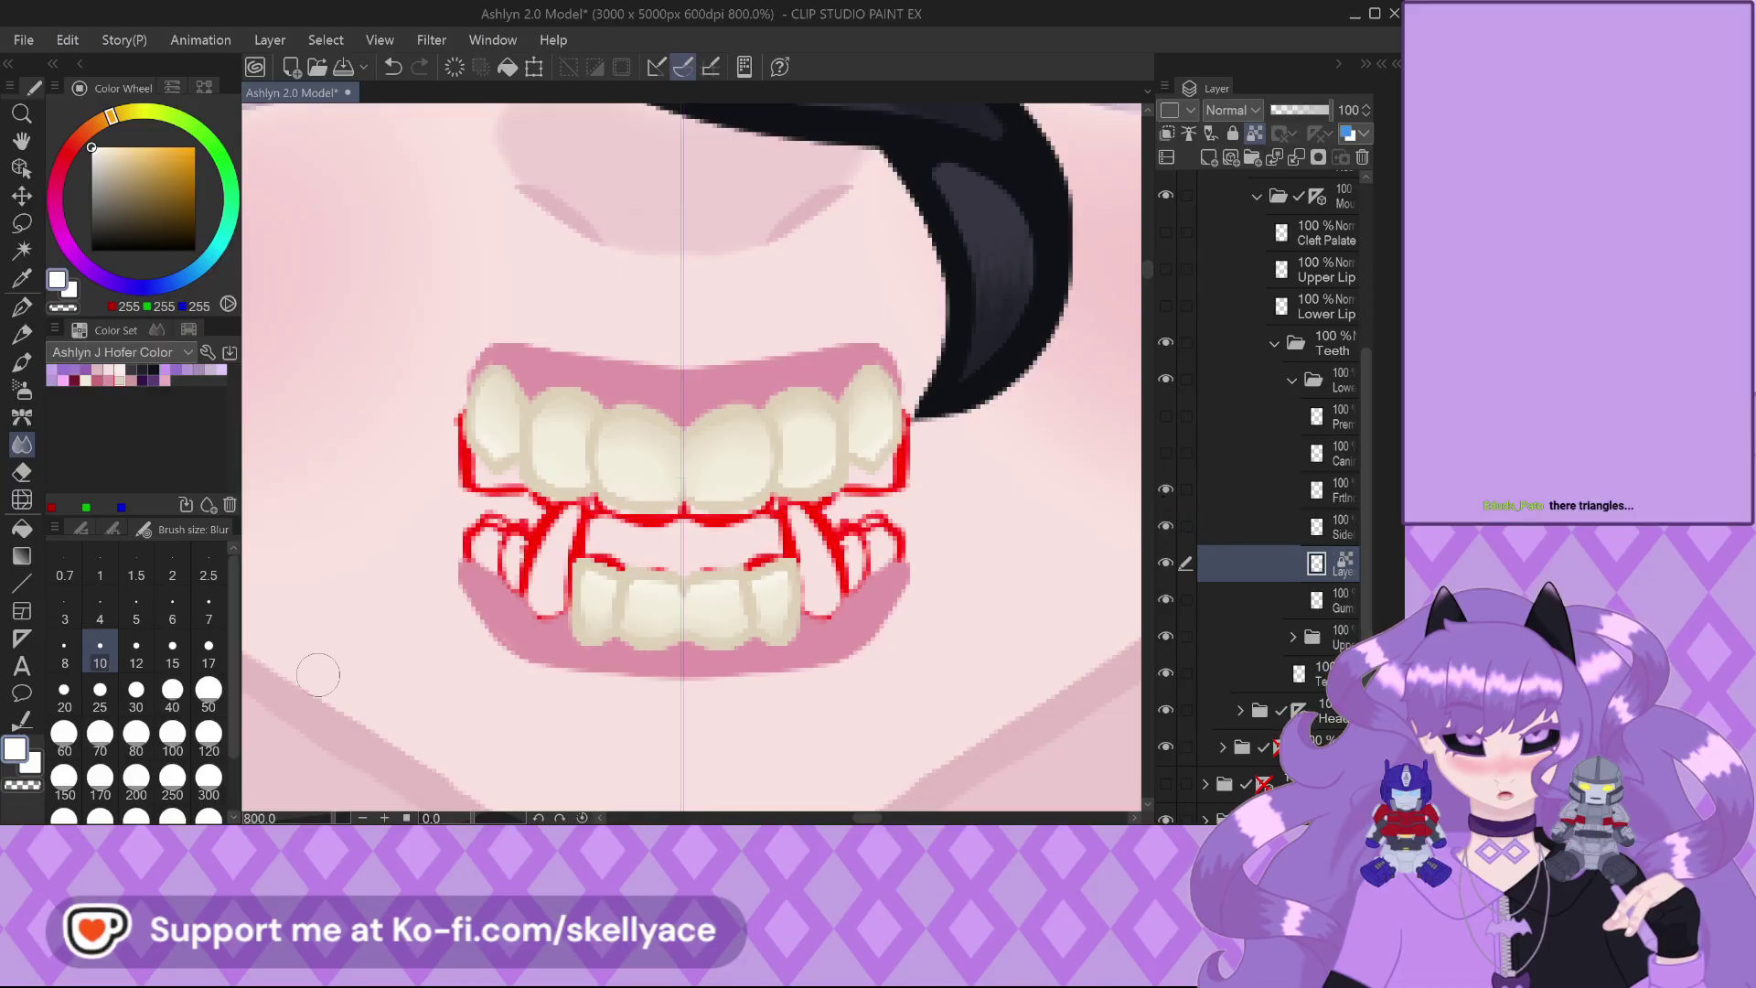
scroll(785, 662, "up", 1)
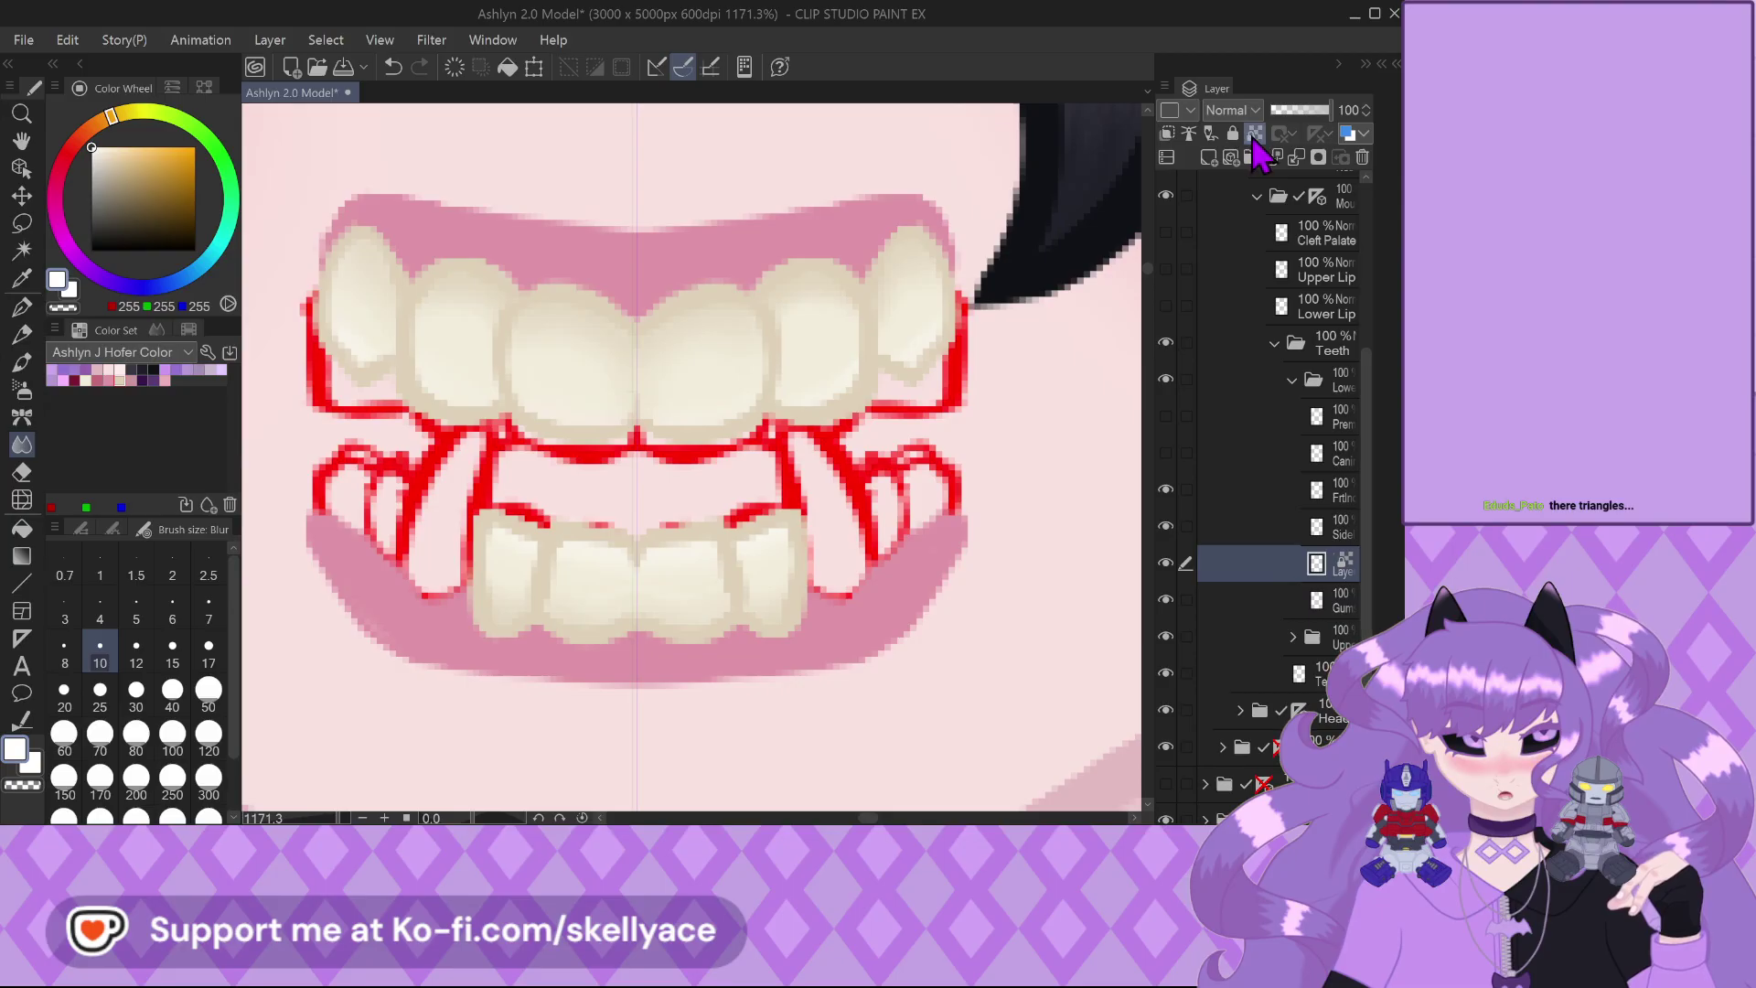
Merge the unlocked lower side teeth outlines with their fill layer and name the merged layer SideInc
left_click(1341, 529)
left_click(1255, 132)
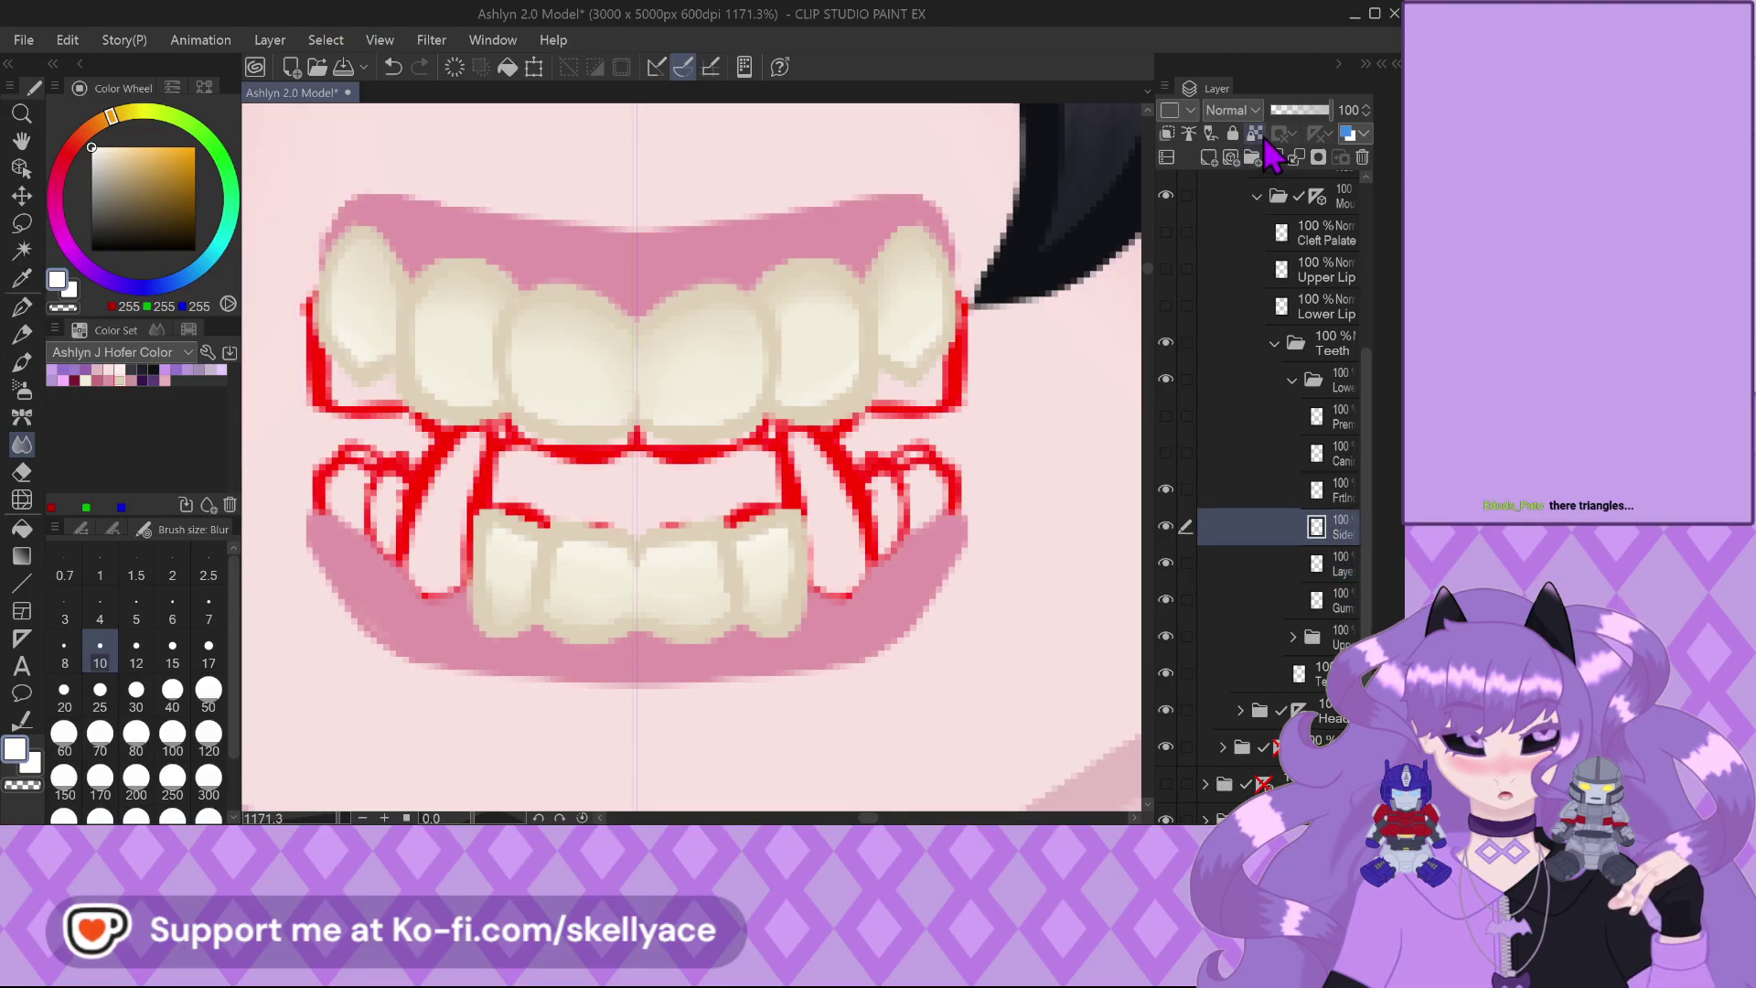
left_click(1254, 133)
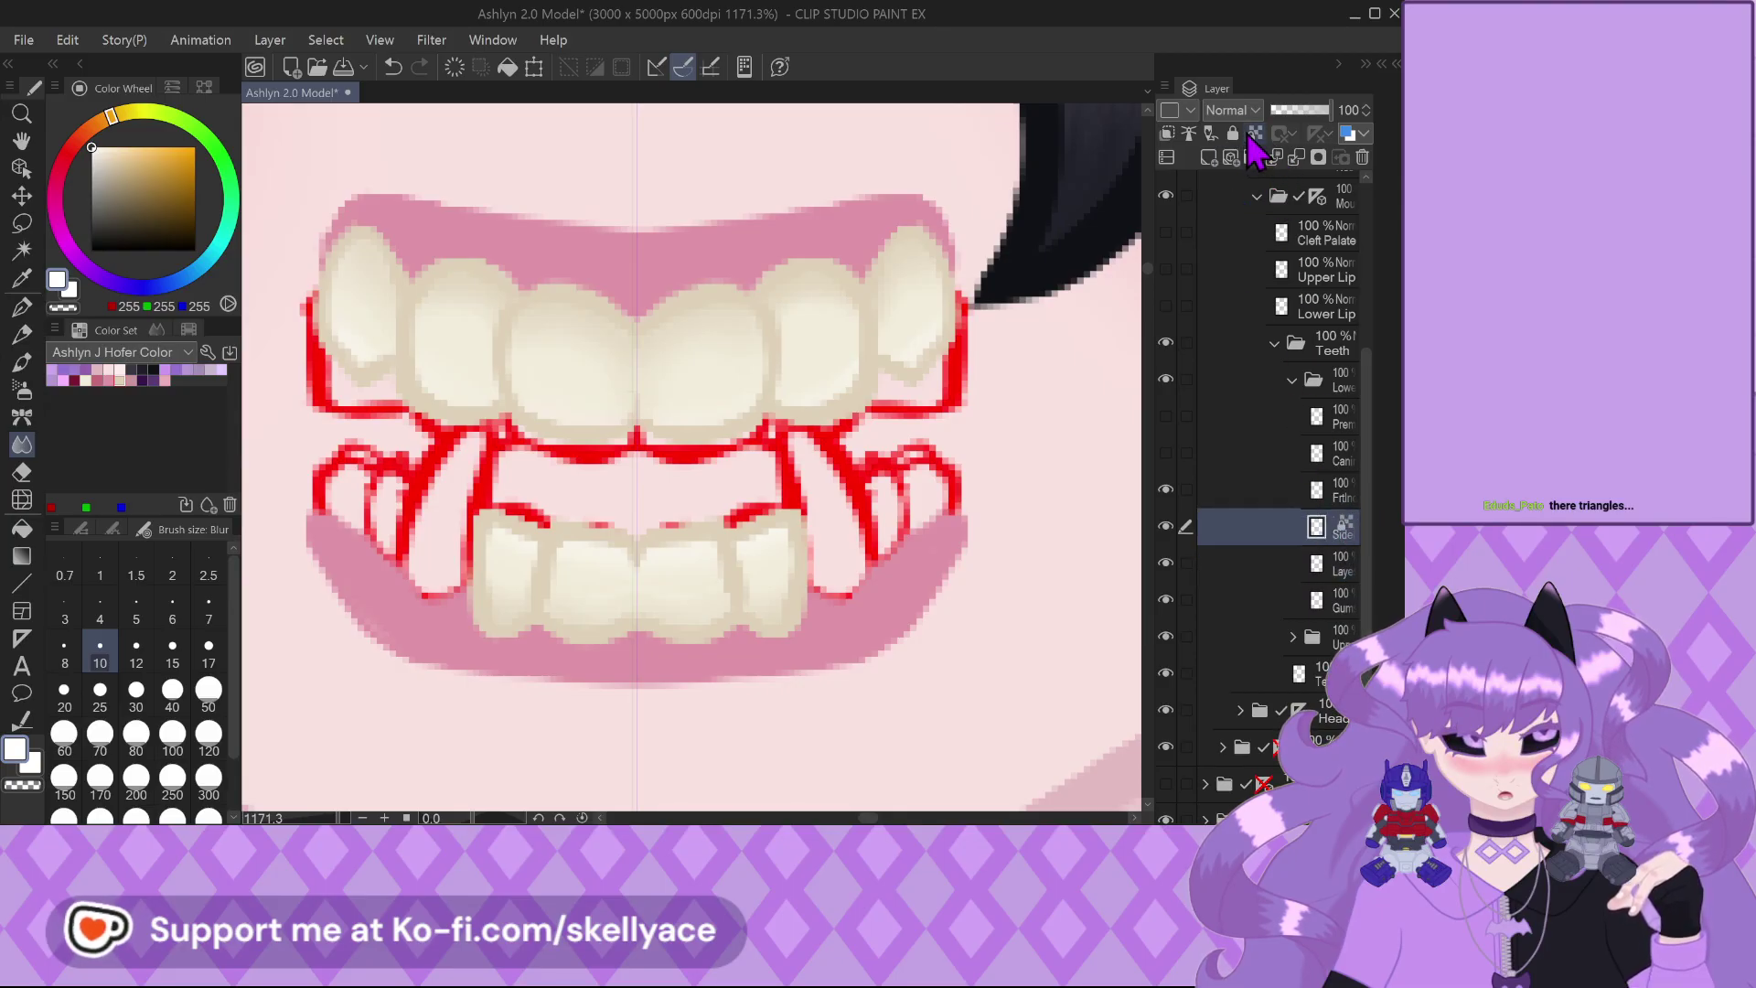
left_click(1297, 156)
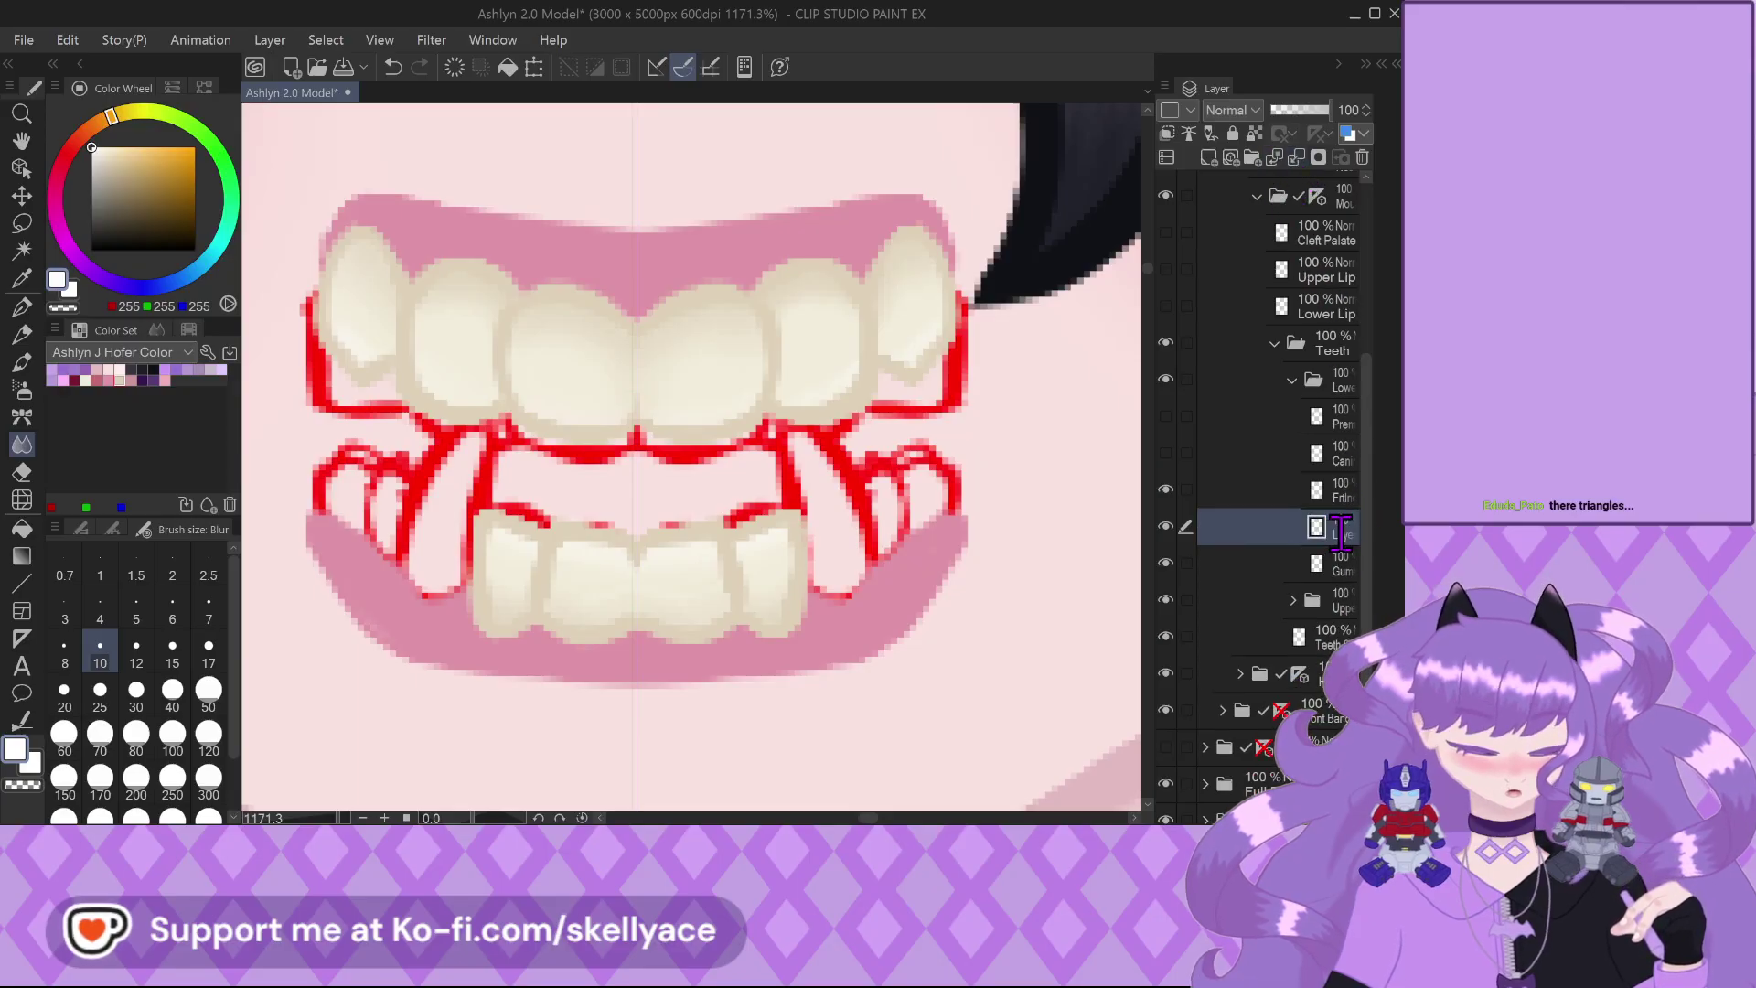
double_click(1339, 533)
type("Side")
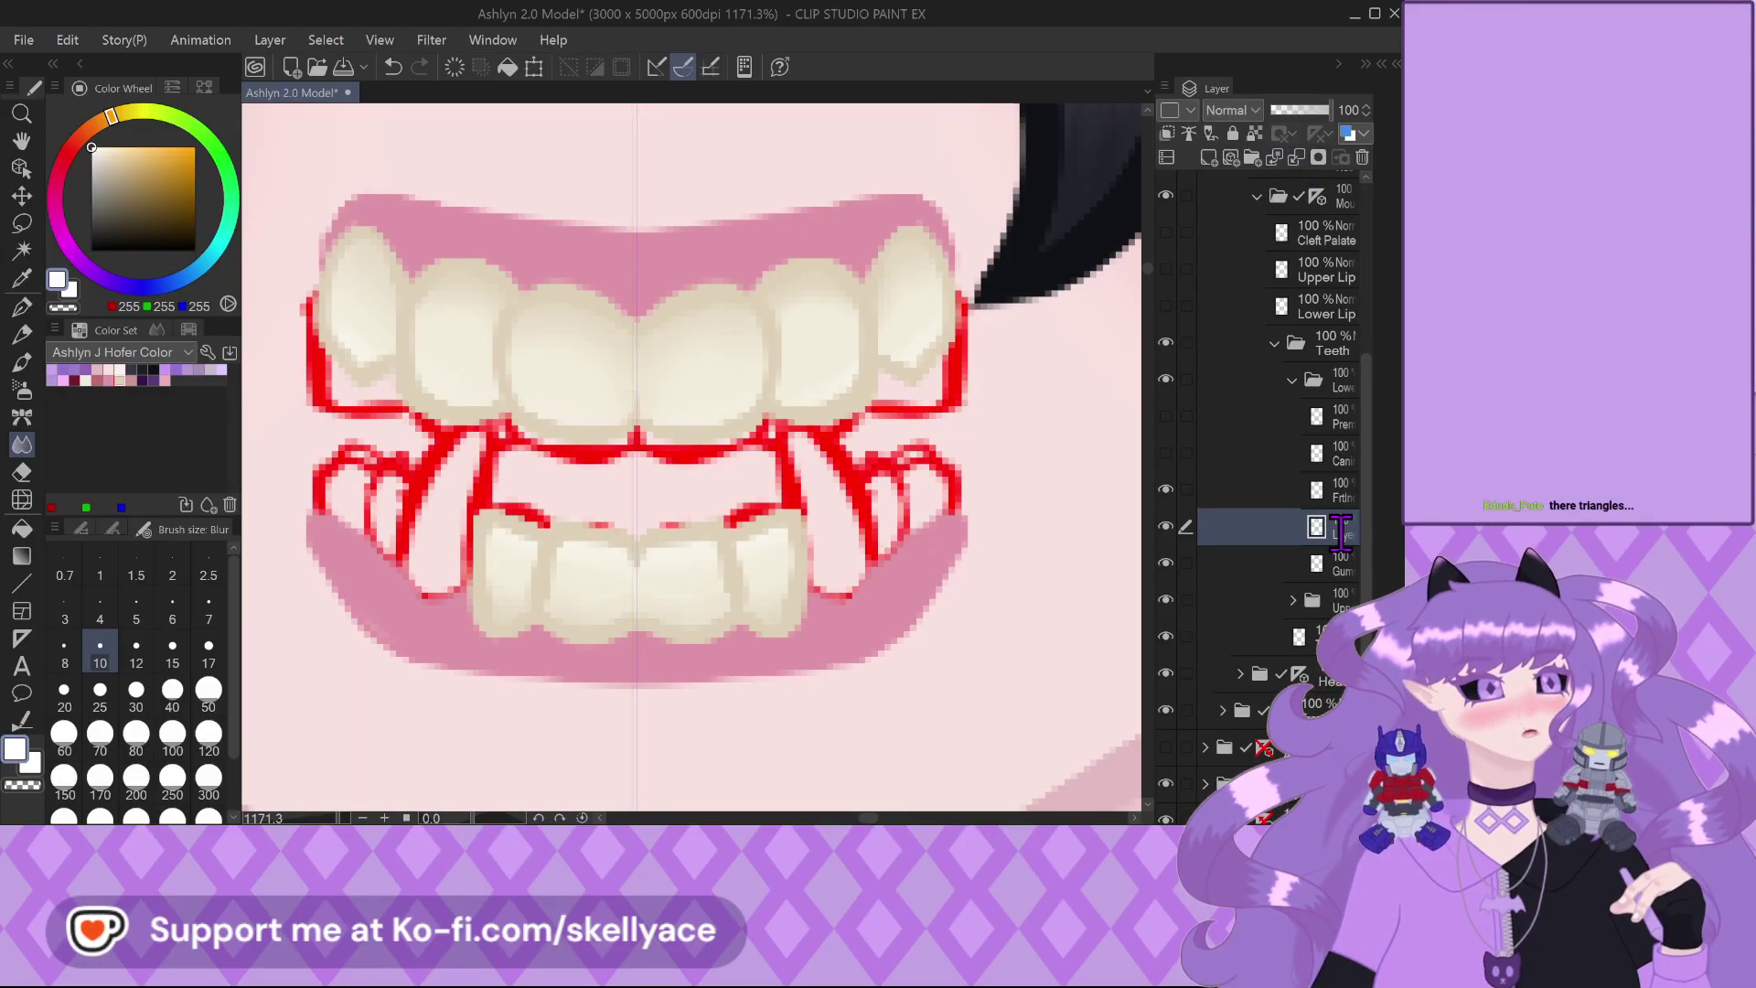
key("Return")
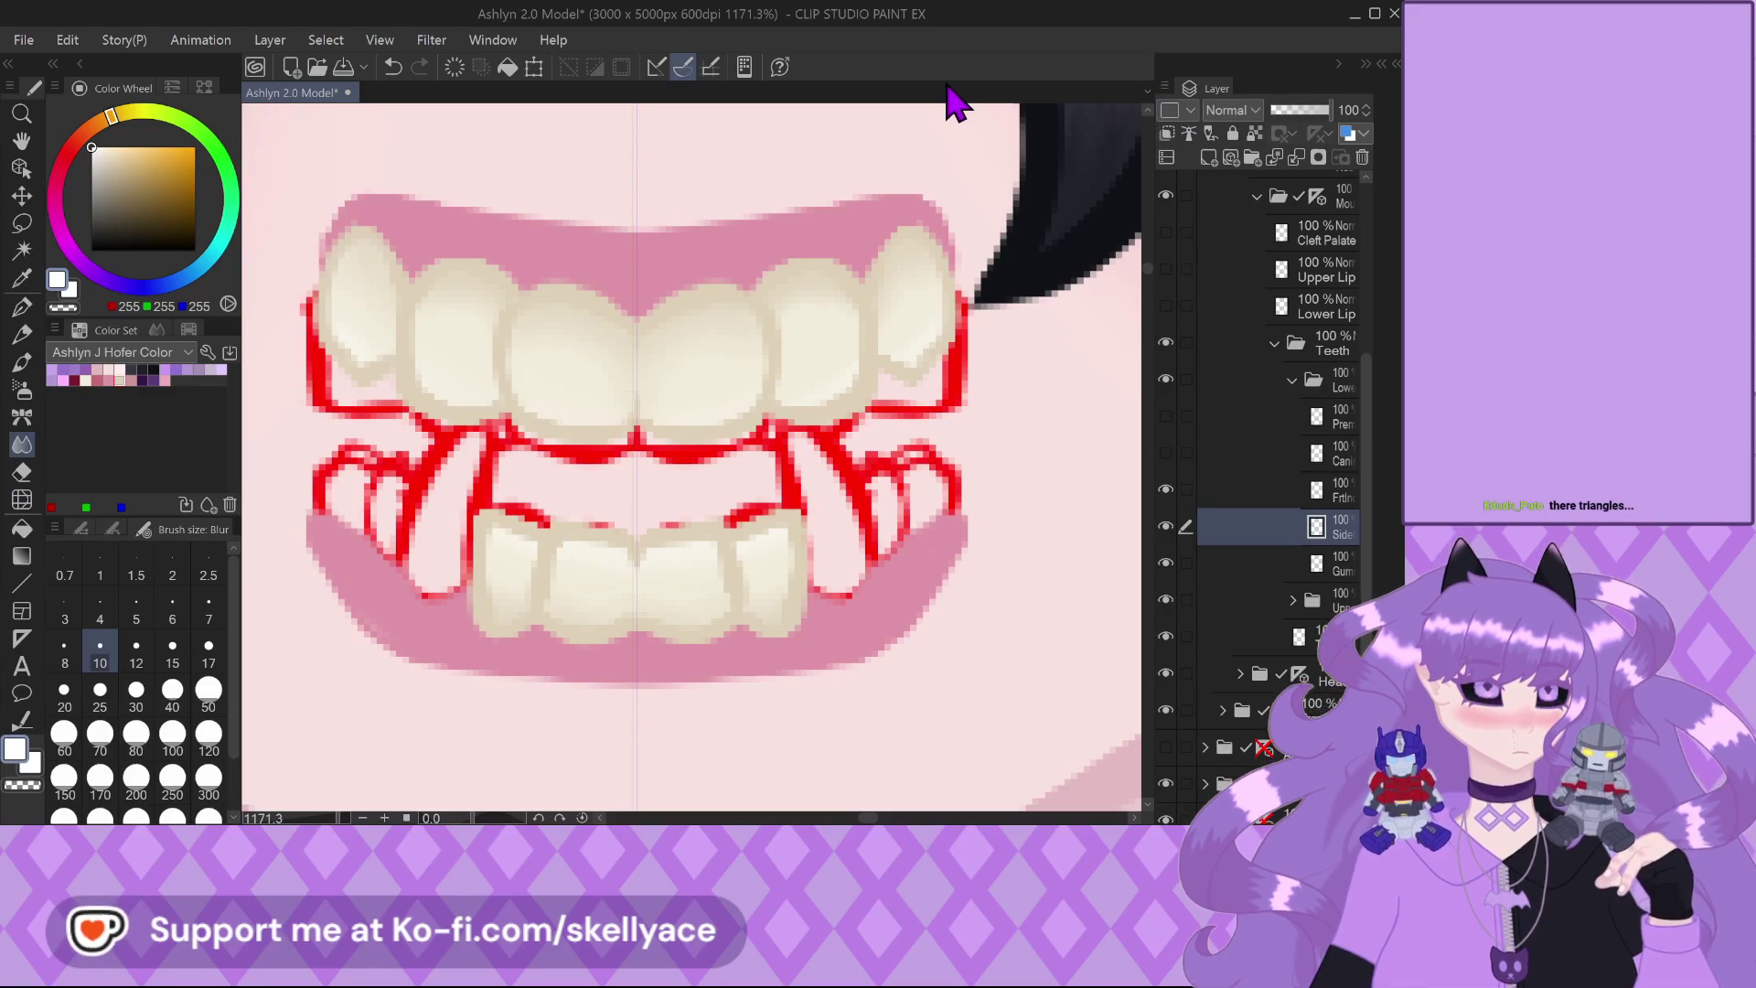
Widen the layer list and add a new layer named MouthInterior directly above the Teeth Sketch layer
key("shift+Tab")
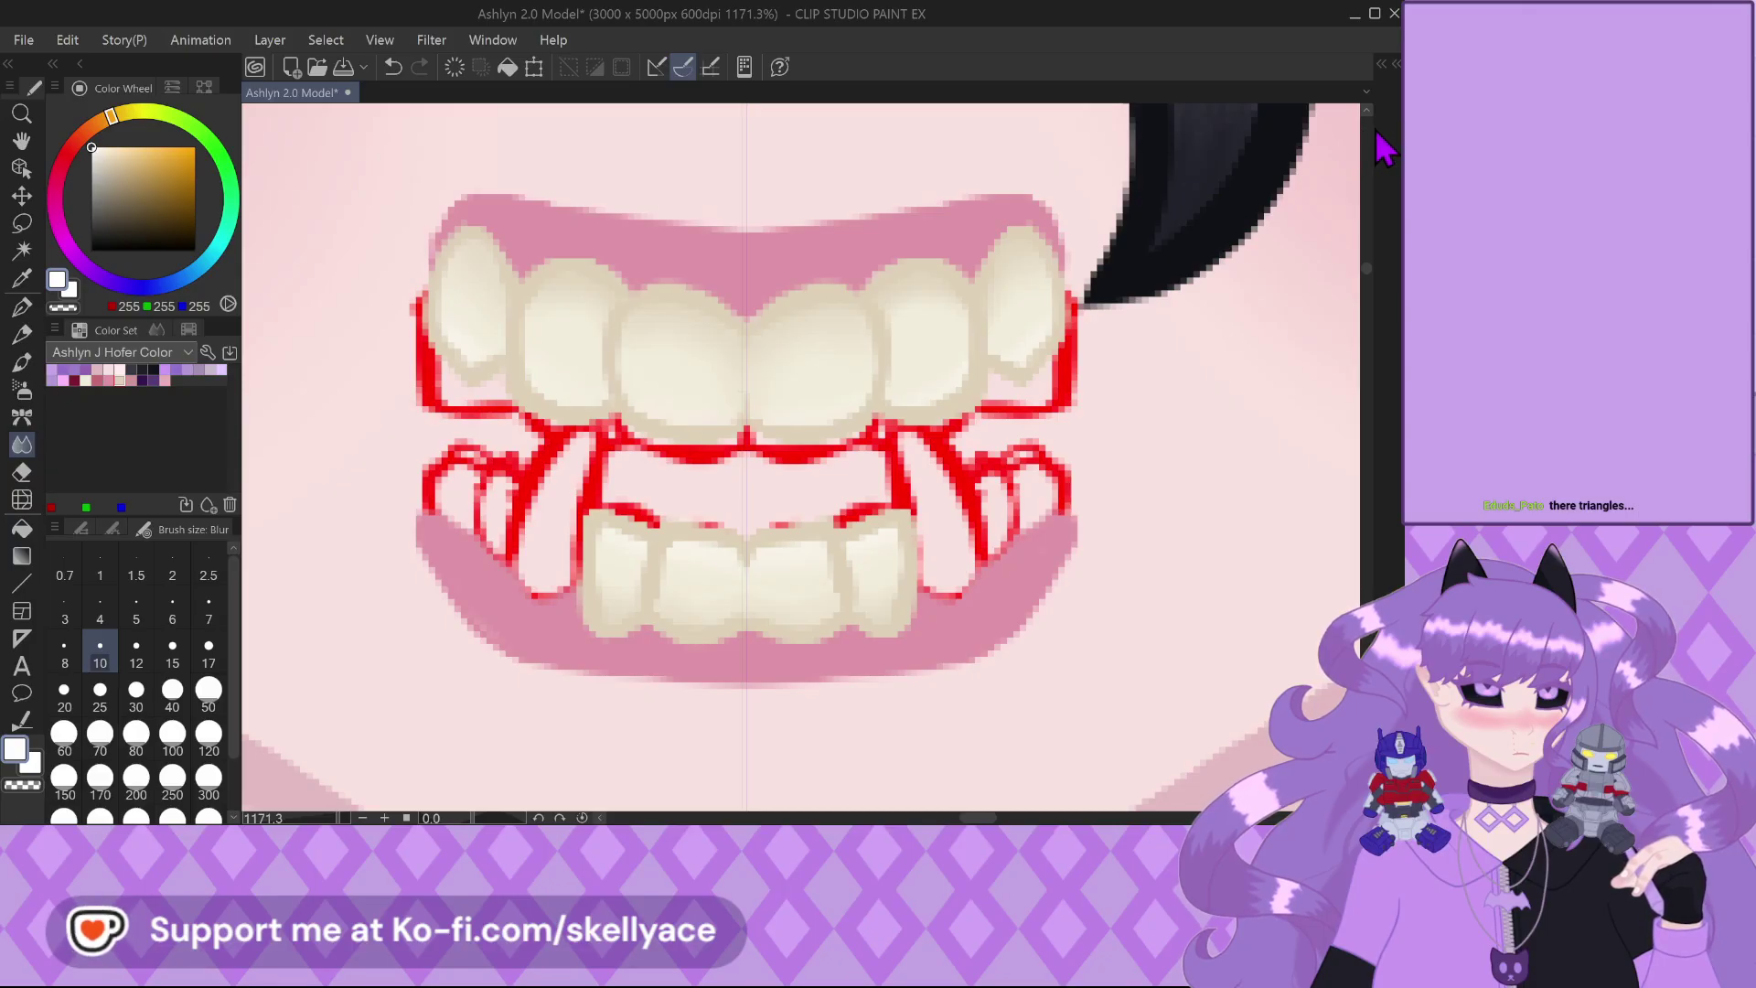
key("shift+Tab")
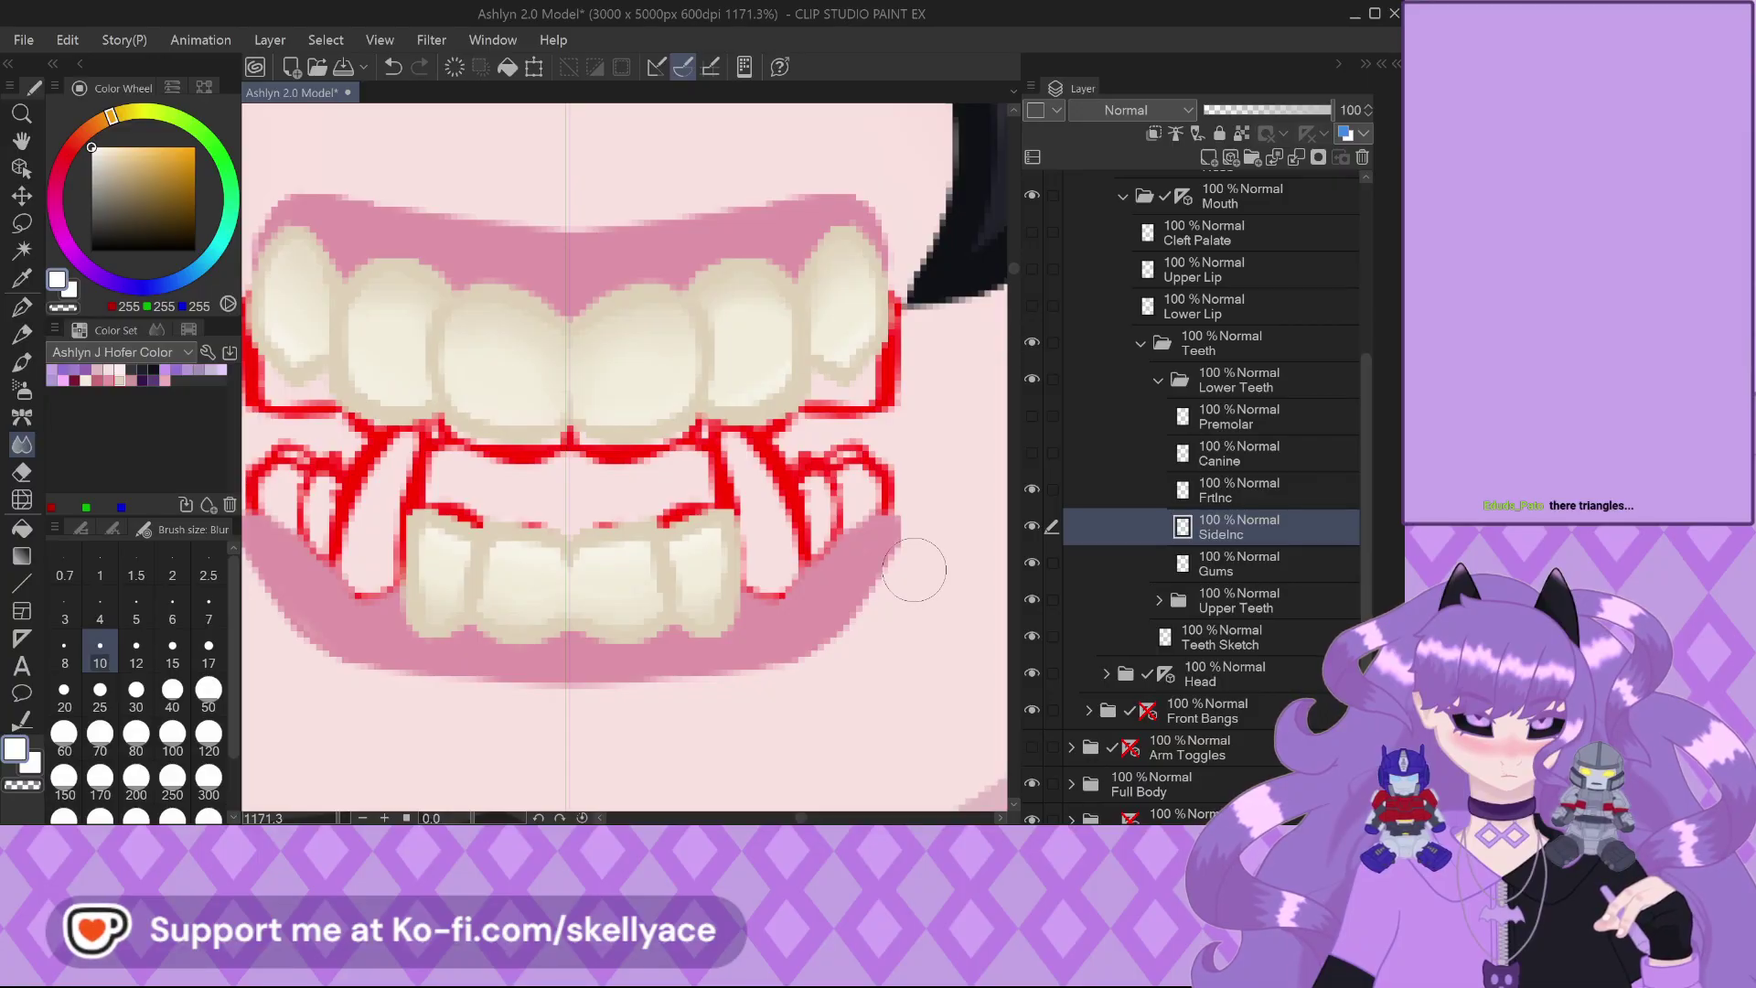
scroll(914, 570, "down", 4)
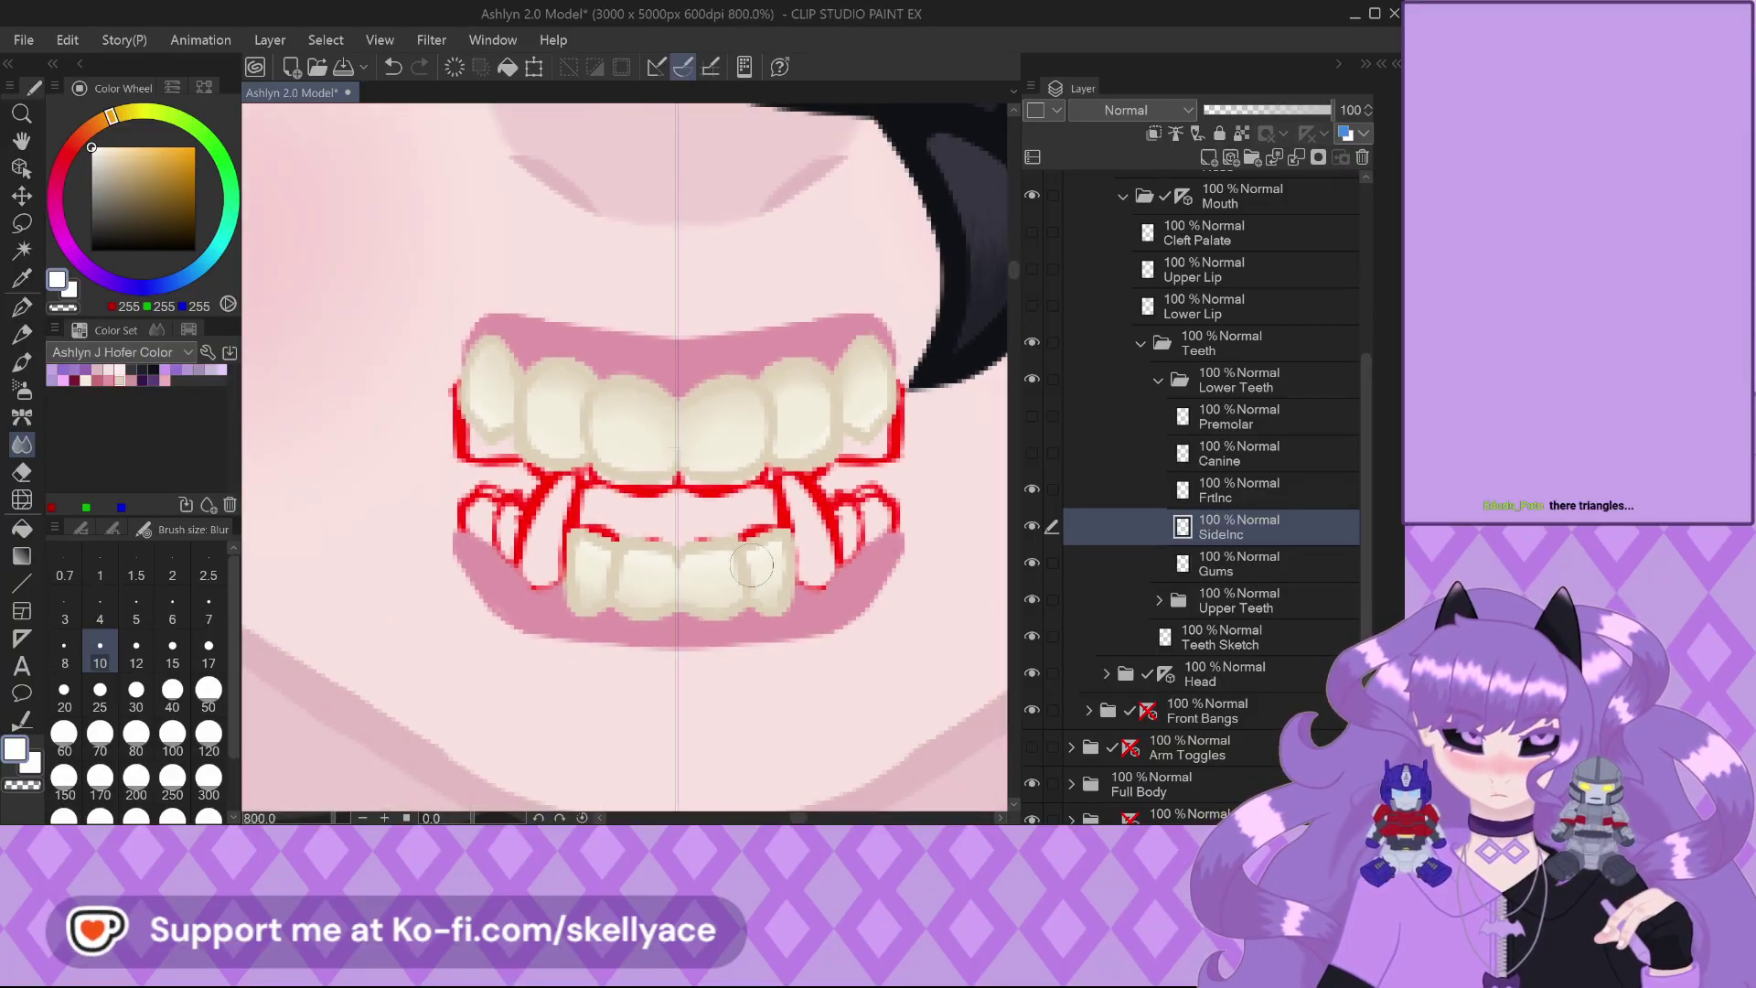
scroll(701, 533, "down", 3)
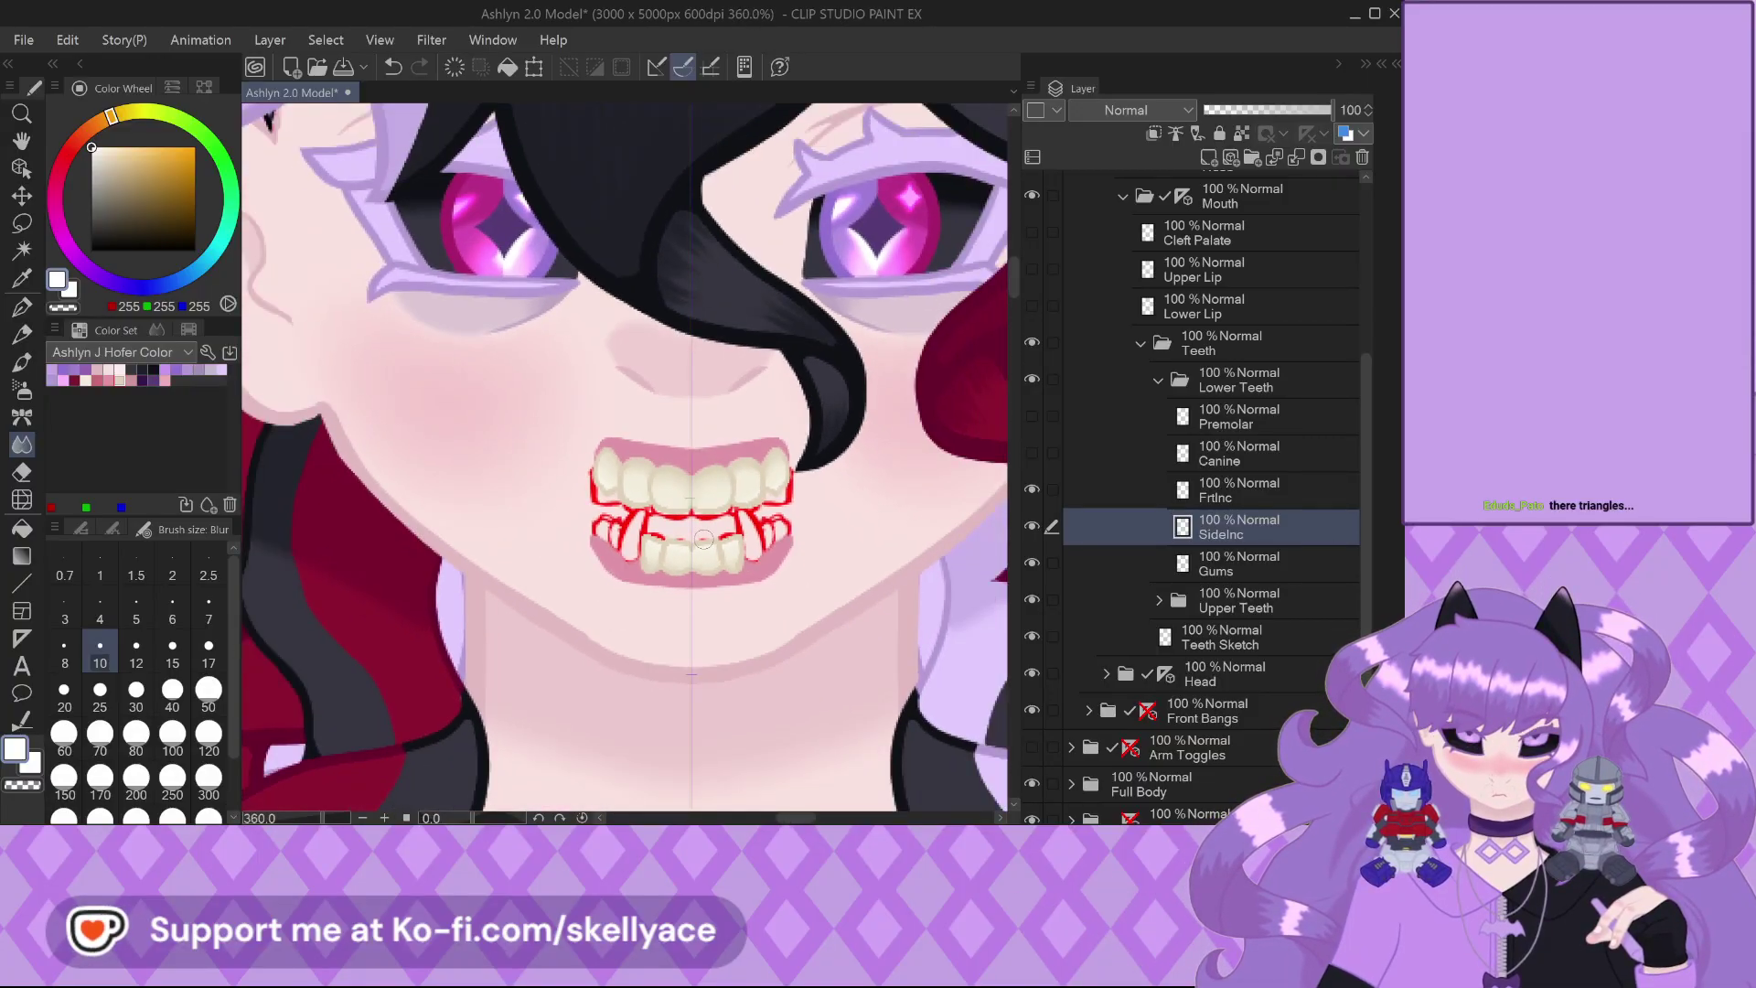
scroll(703, 538, "up", 2)
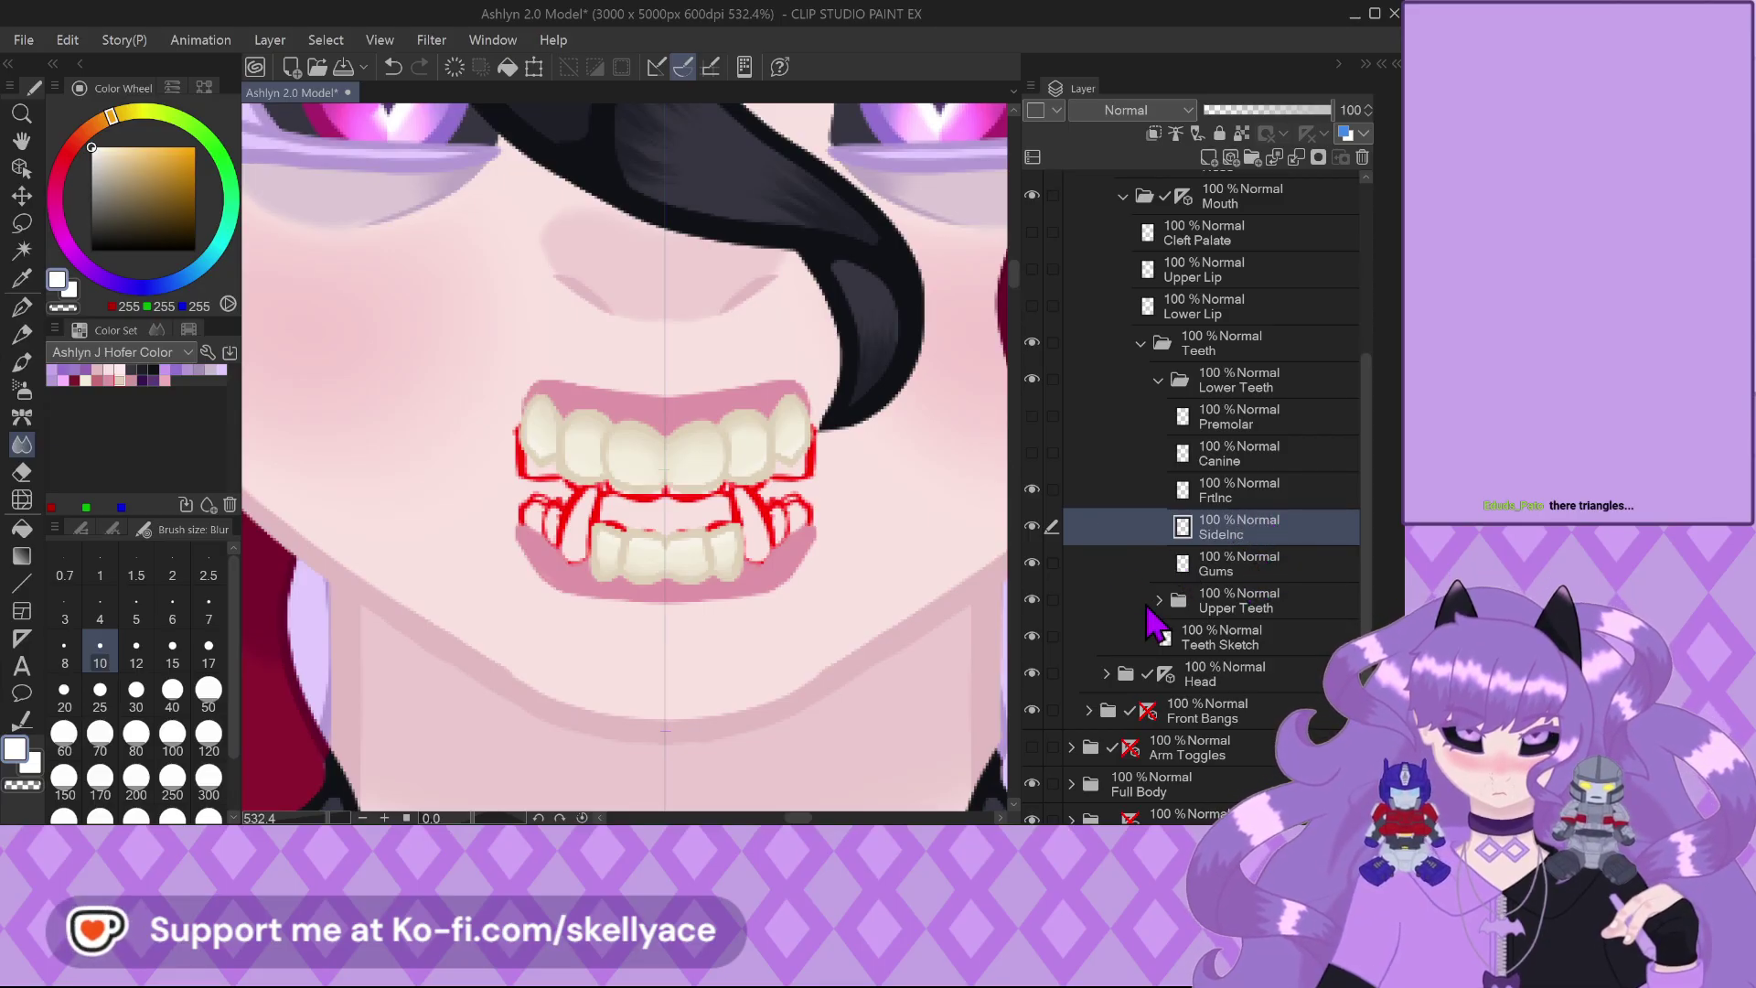
left_click(1243, 640)
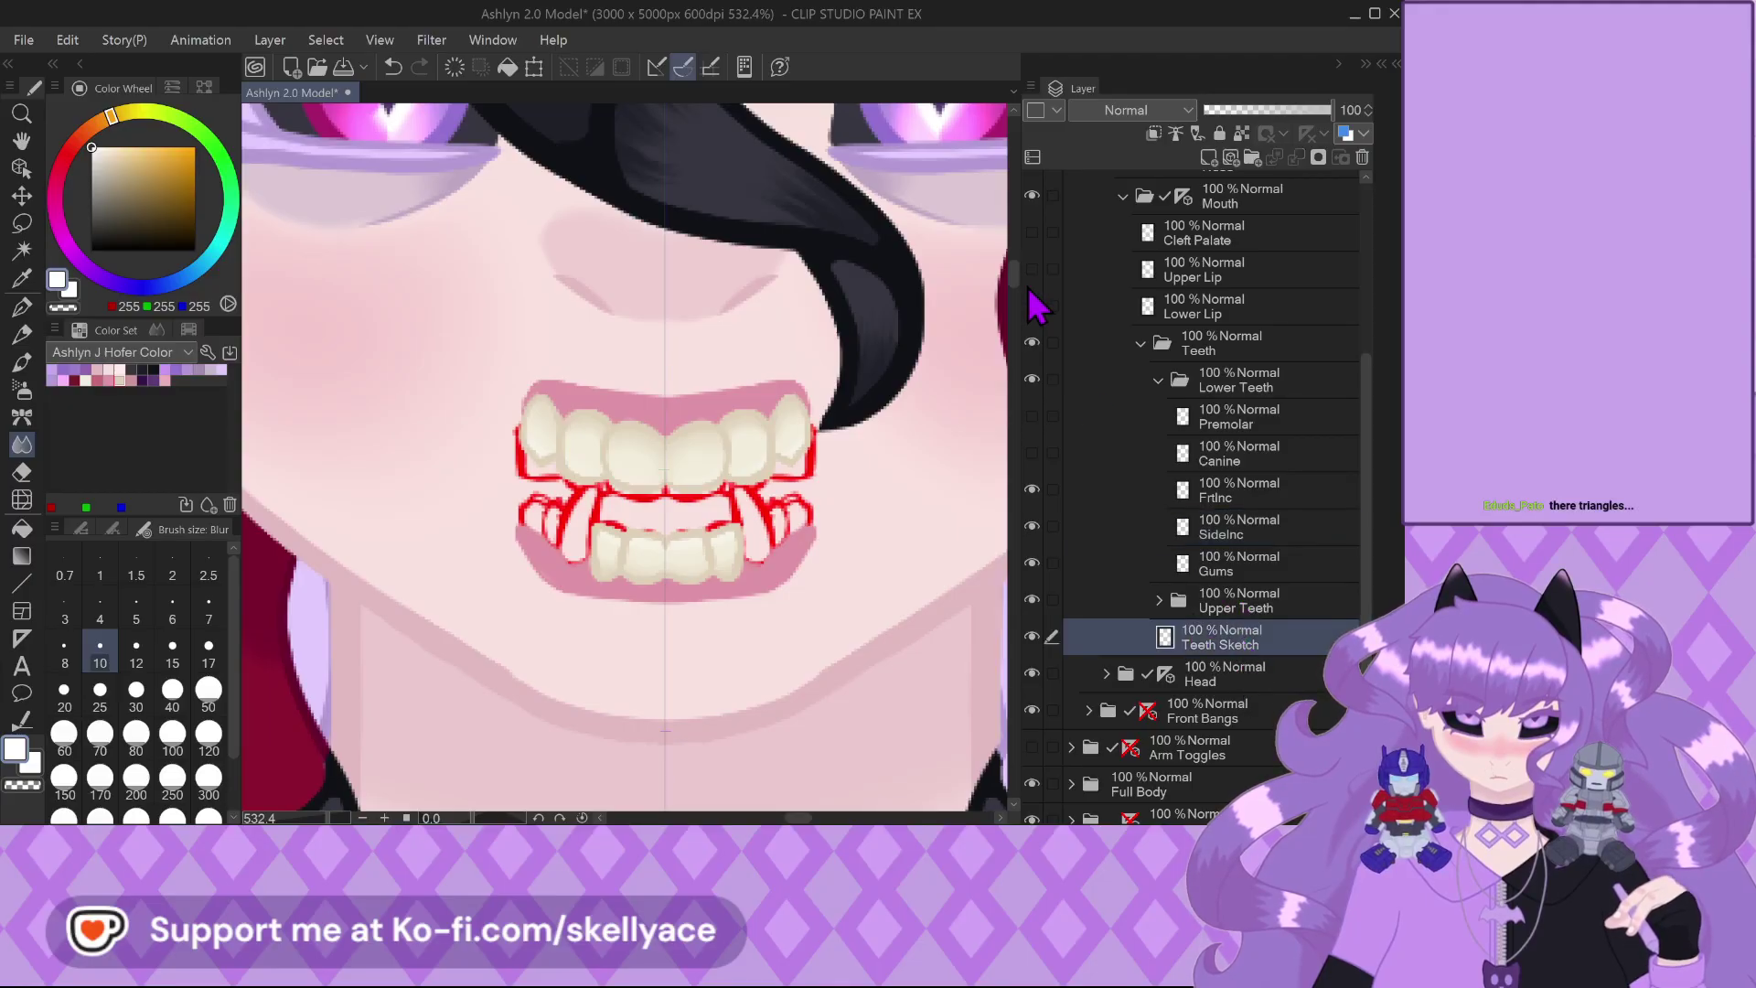
left_click(1209, 158)
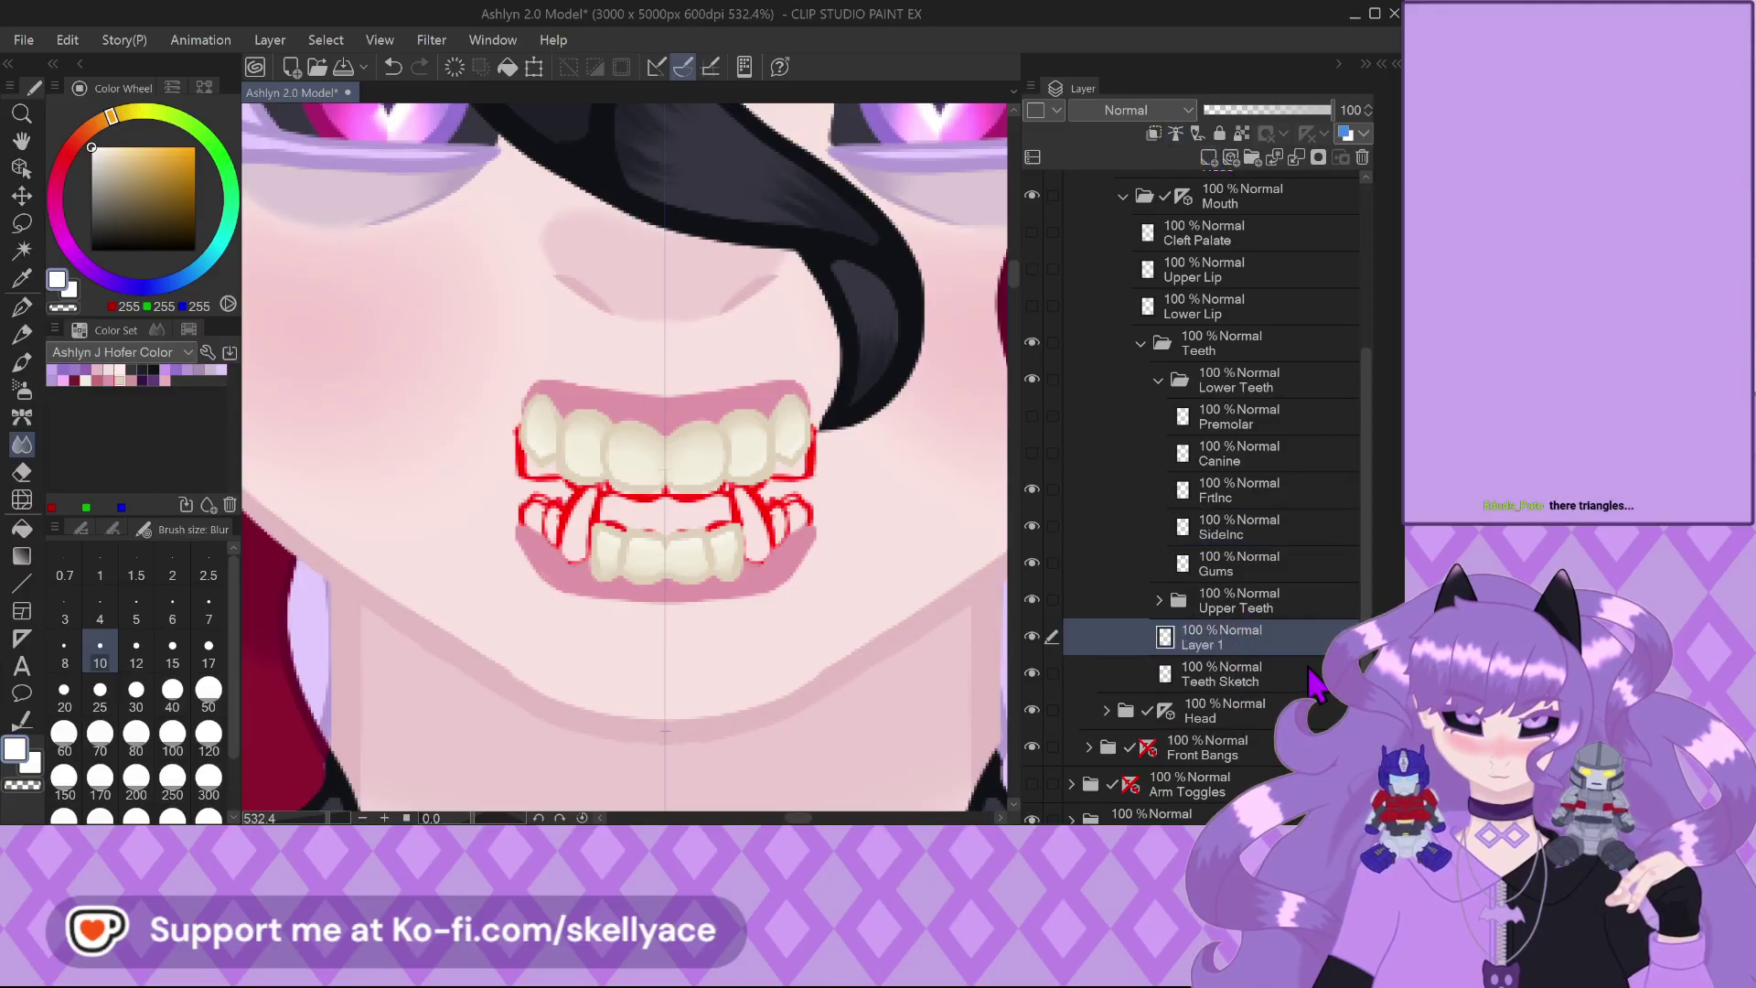
double_click(1210, 645)
type("MouthInterior")
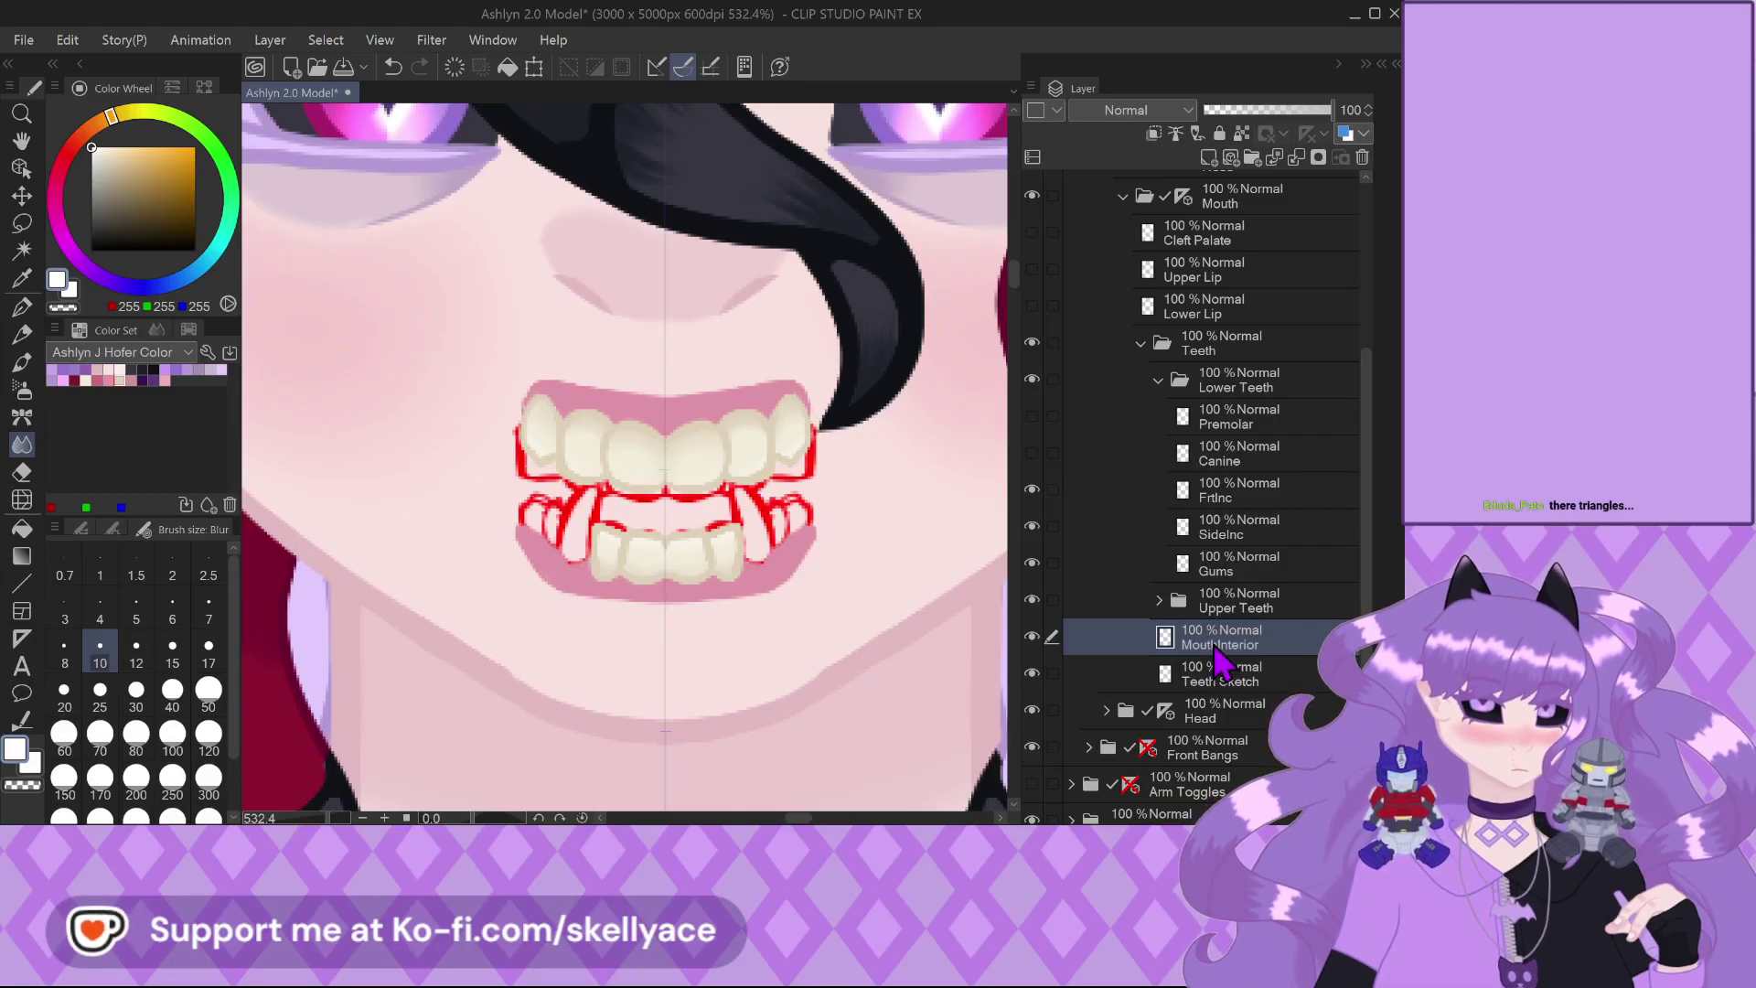
key("Return")
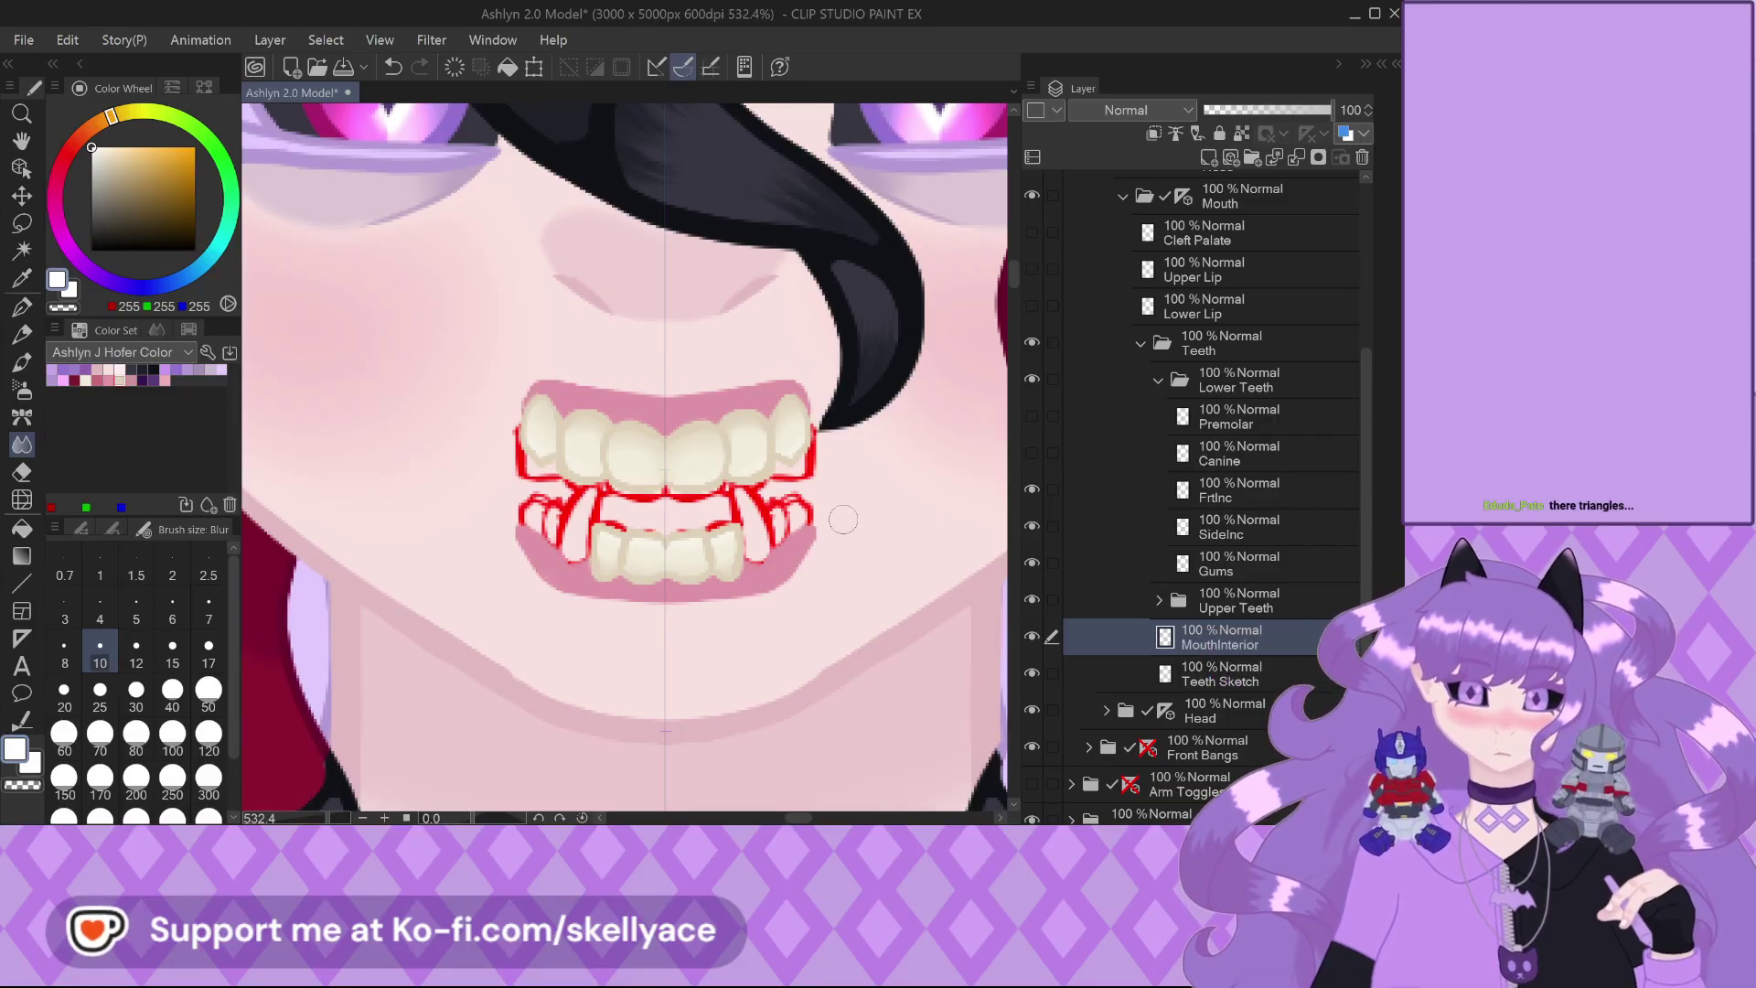
Outline the mouth interior in dark red (RGB 122, 24, 50) at brush size 12 and hide the Lower Teeth and Upper Teeth folders
left_click(77, 375)
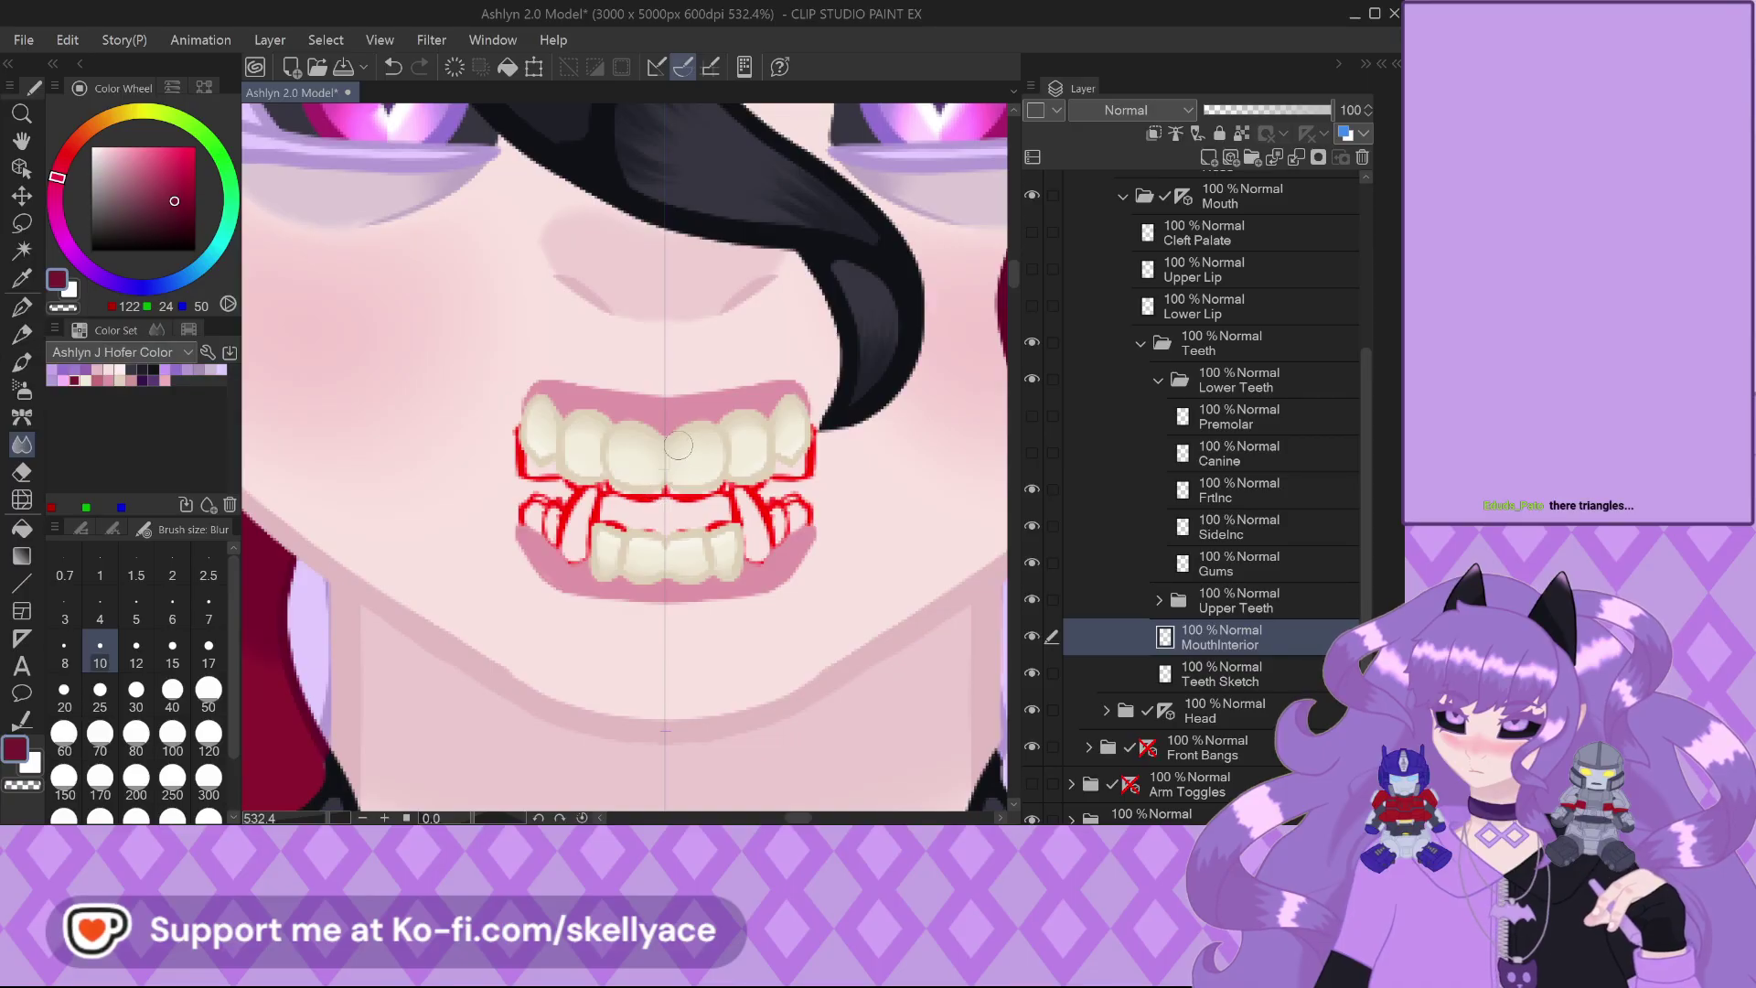
scroll(643, 481, "up", 3)
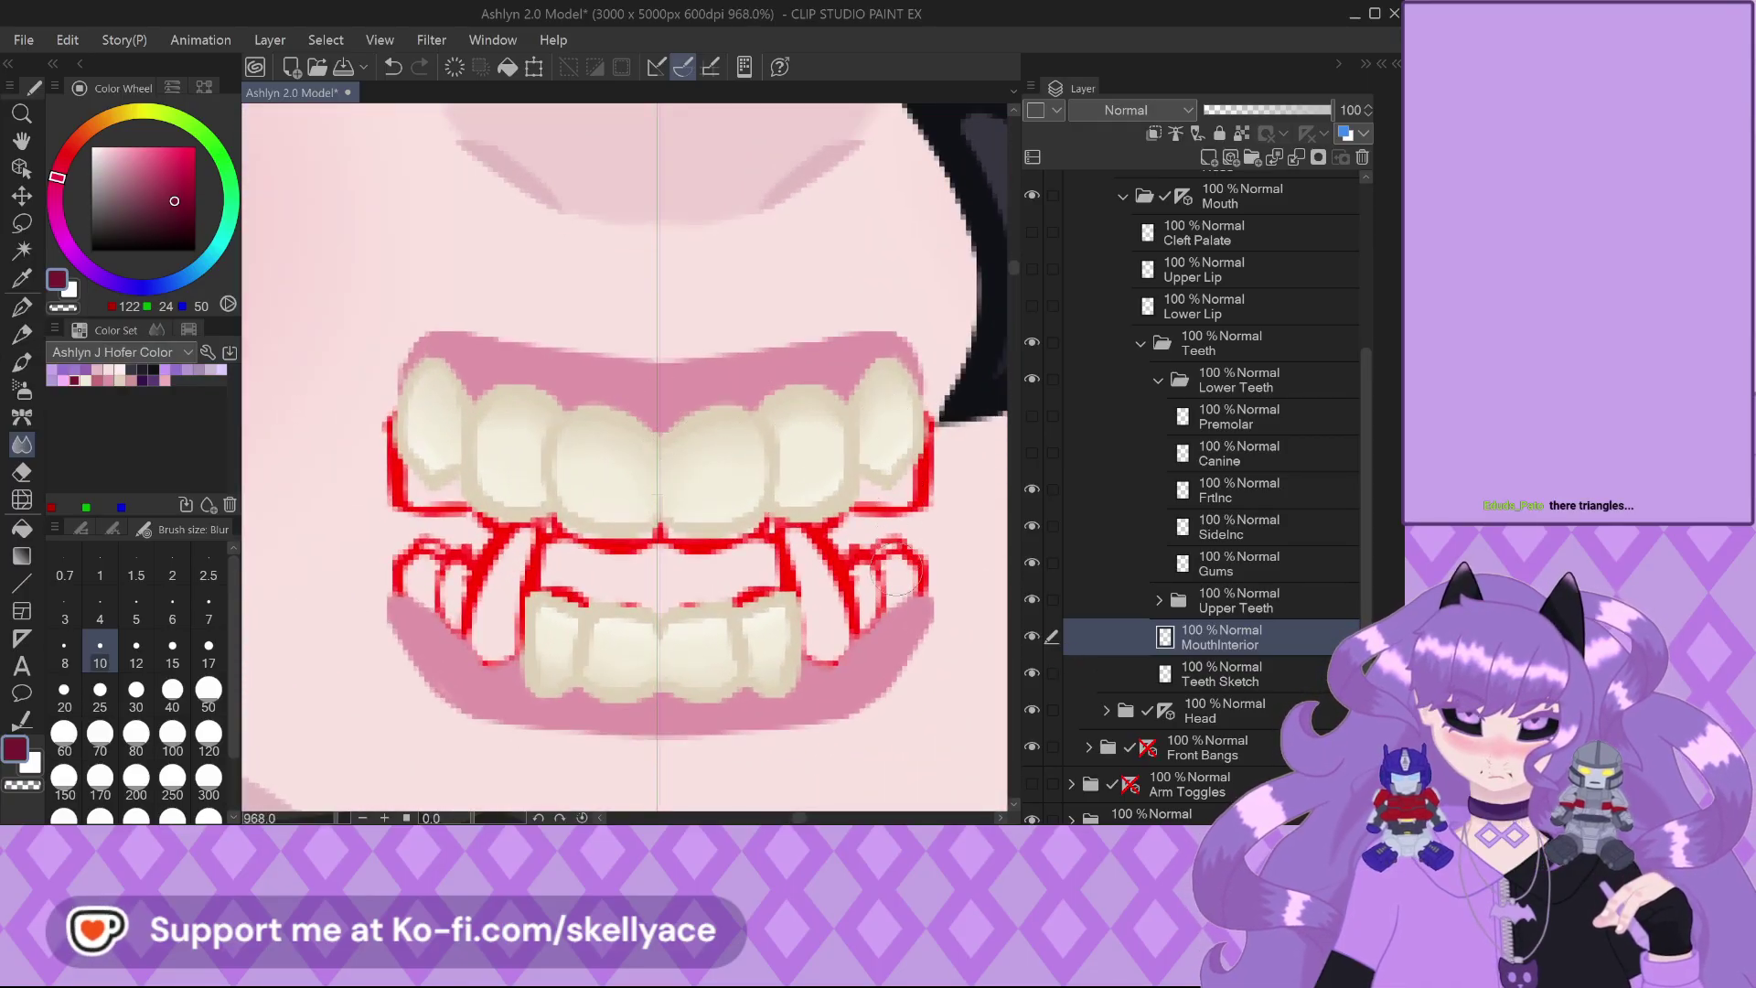
left_click(22, 307)
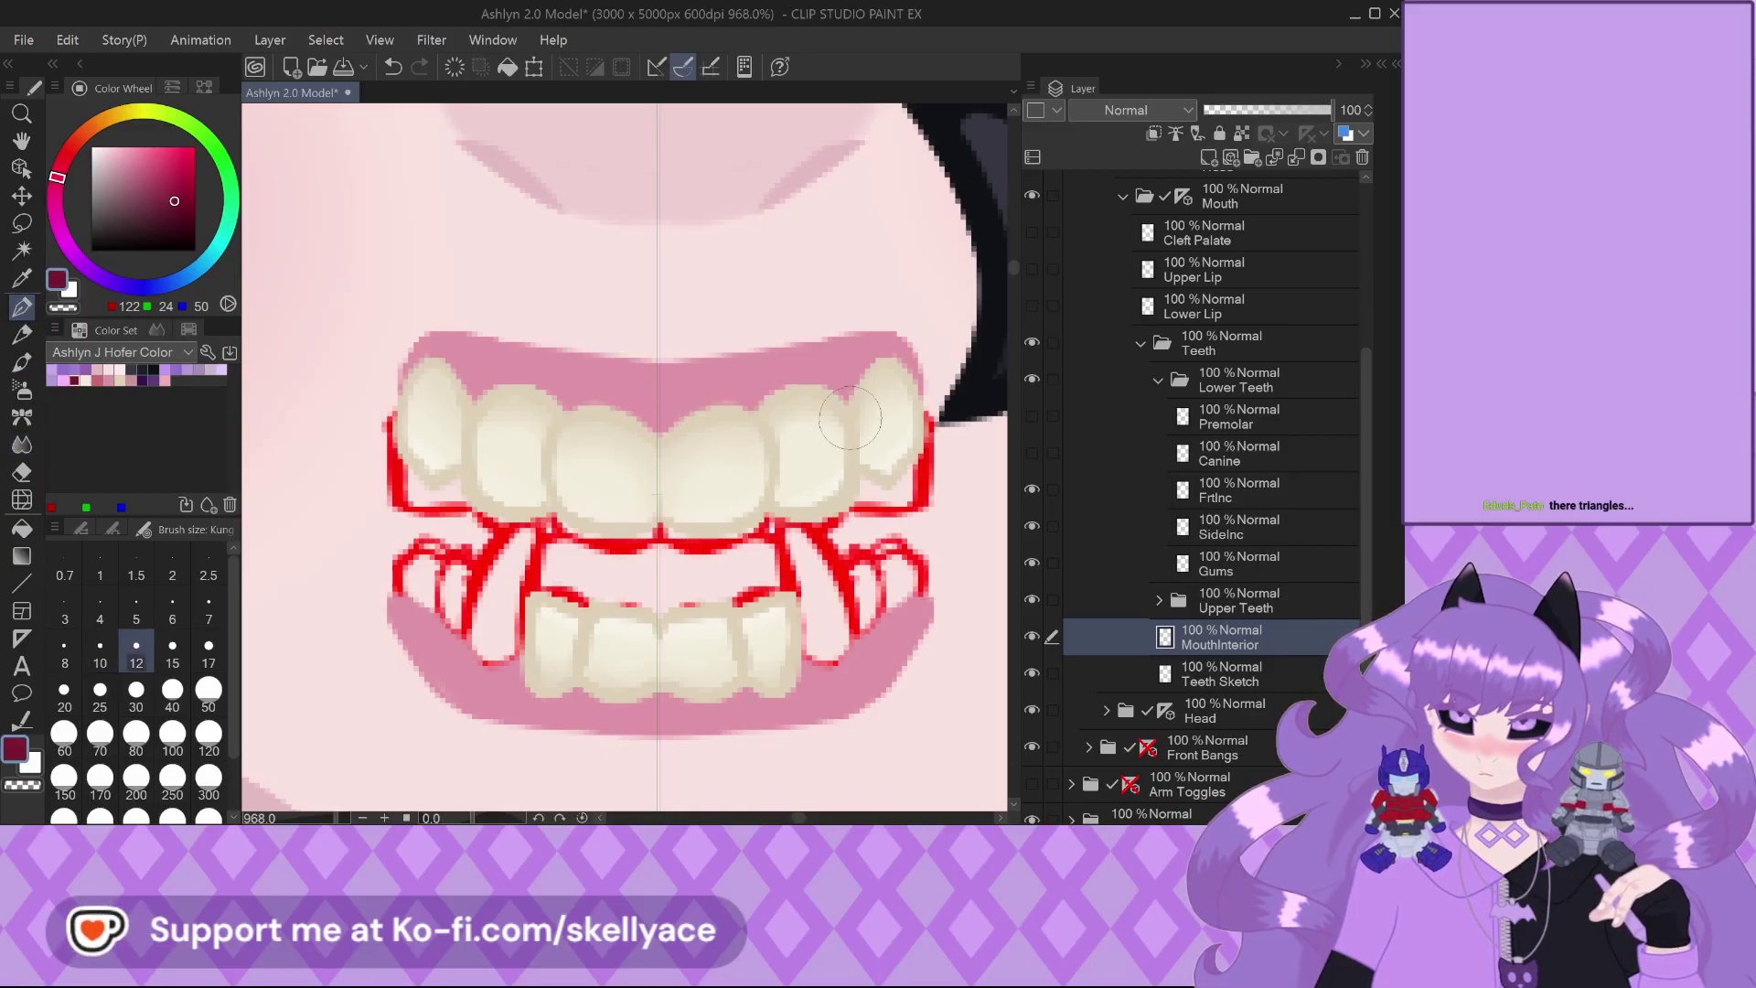
mouse_move(889, 484)
left_mouse_down()
mouse_move(872, 622)
mouse_move(831, 659)
left_mouse_up()
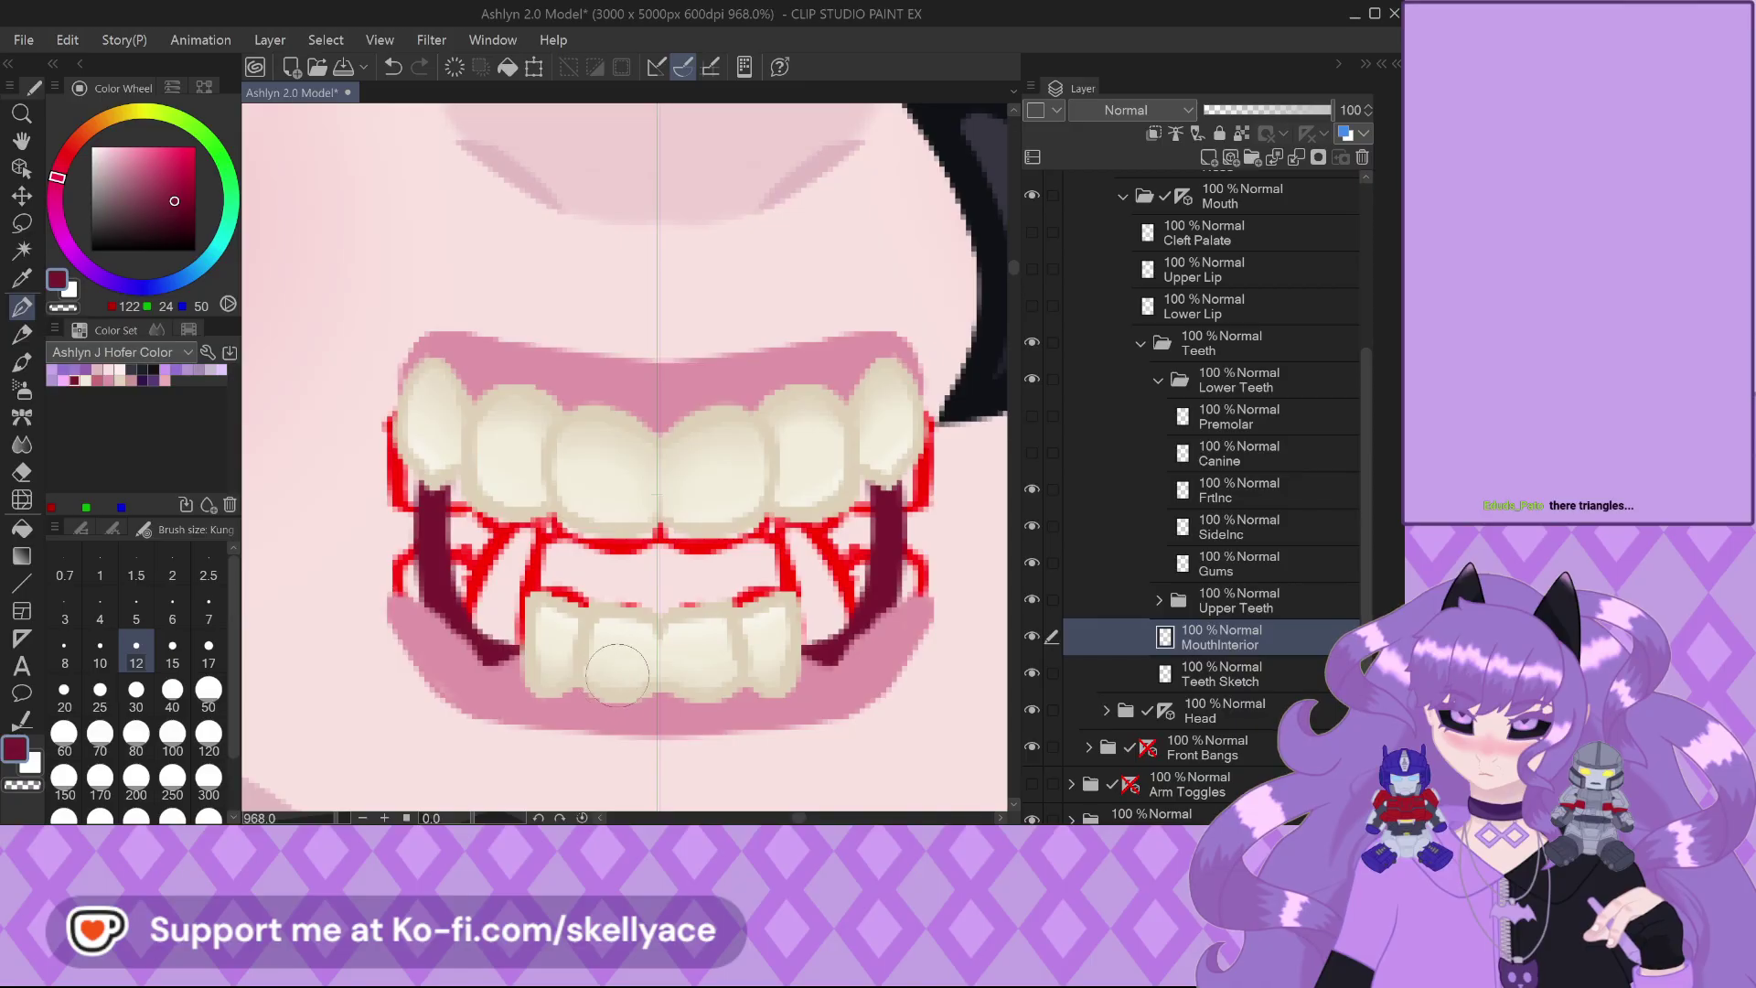
left_click(1031, 342)
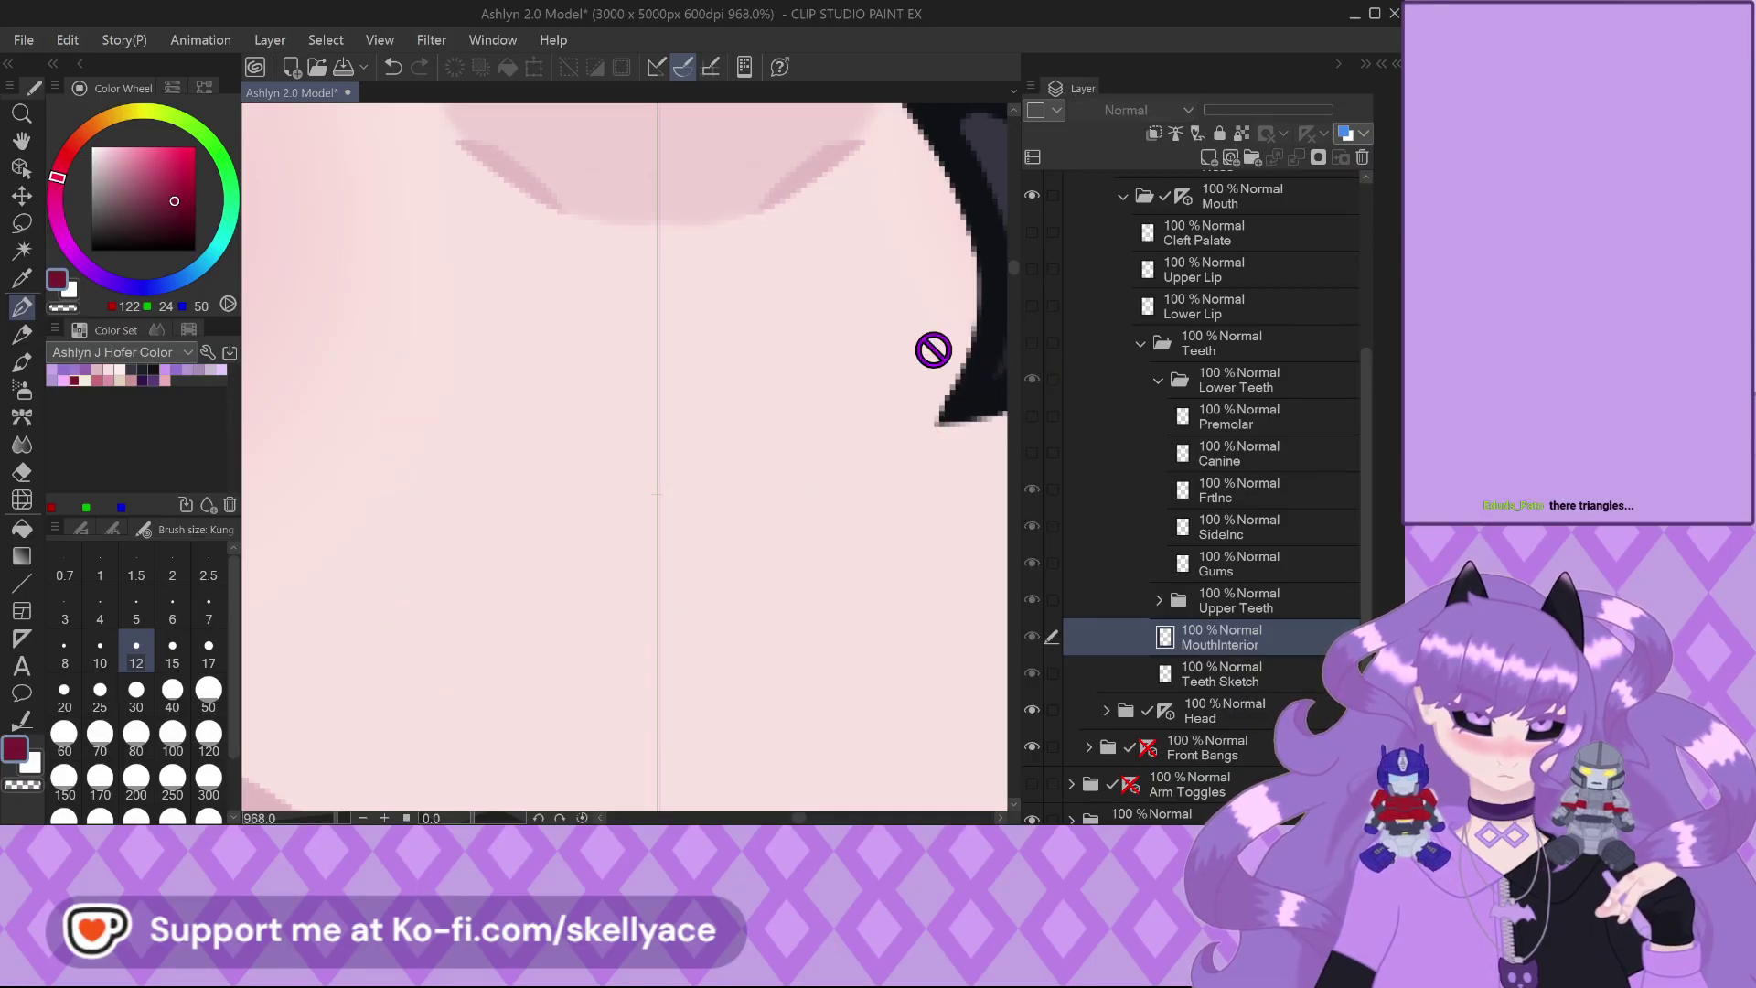
left_click(1032, 342)
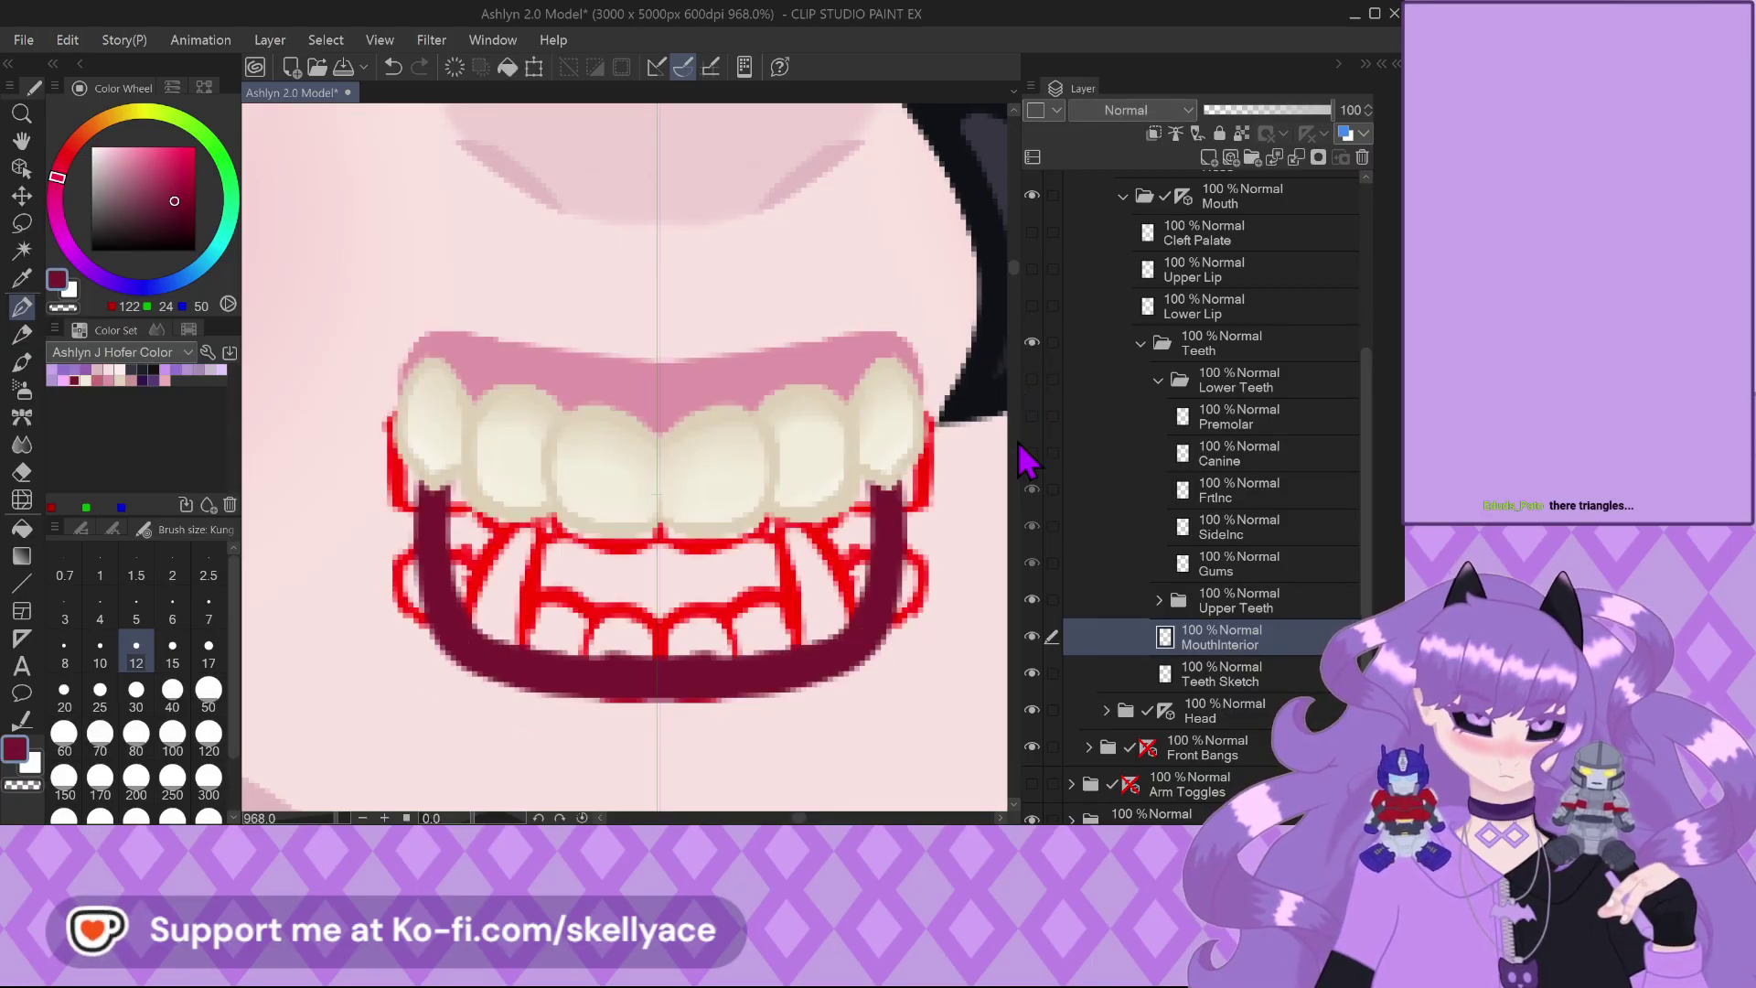
left_click(1032, 599)
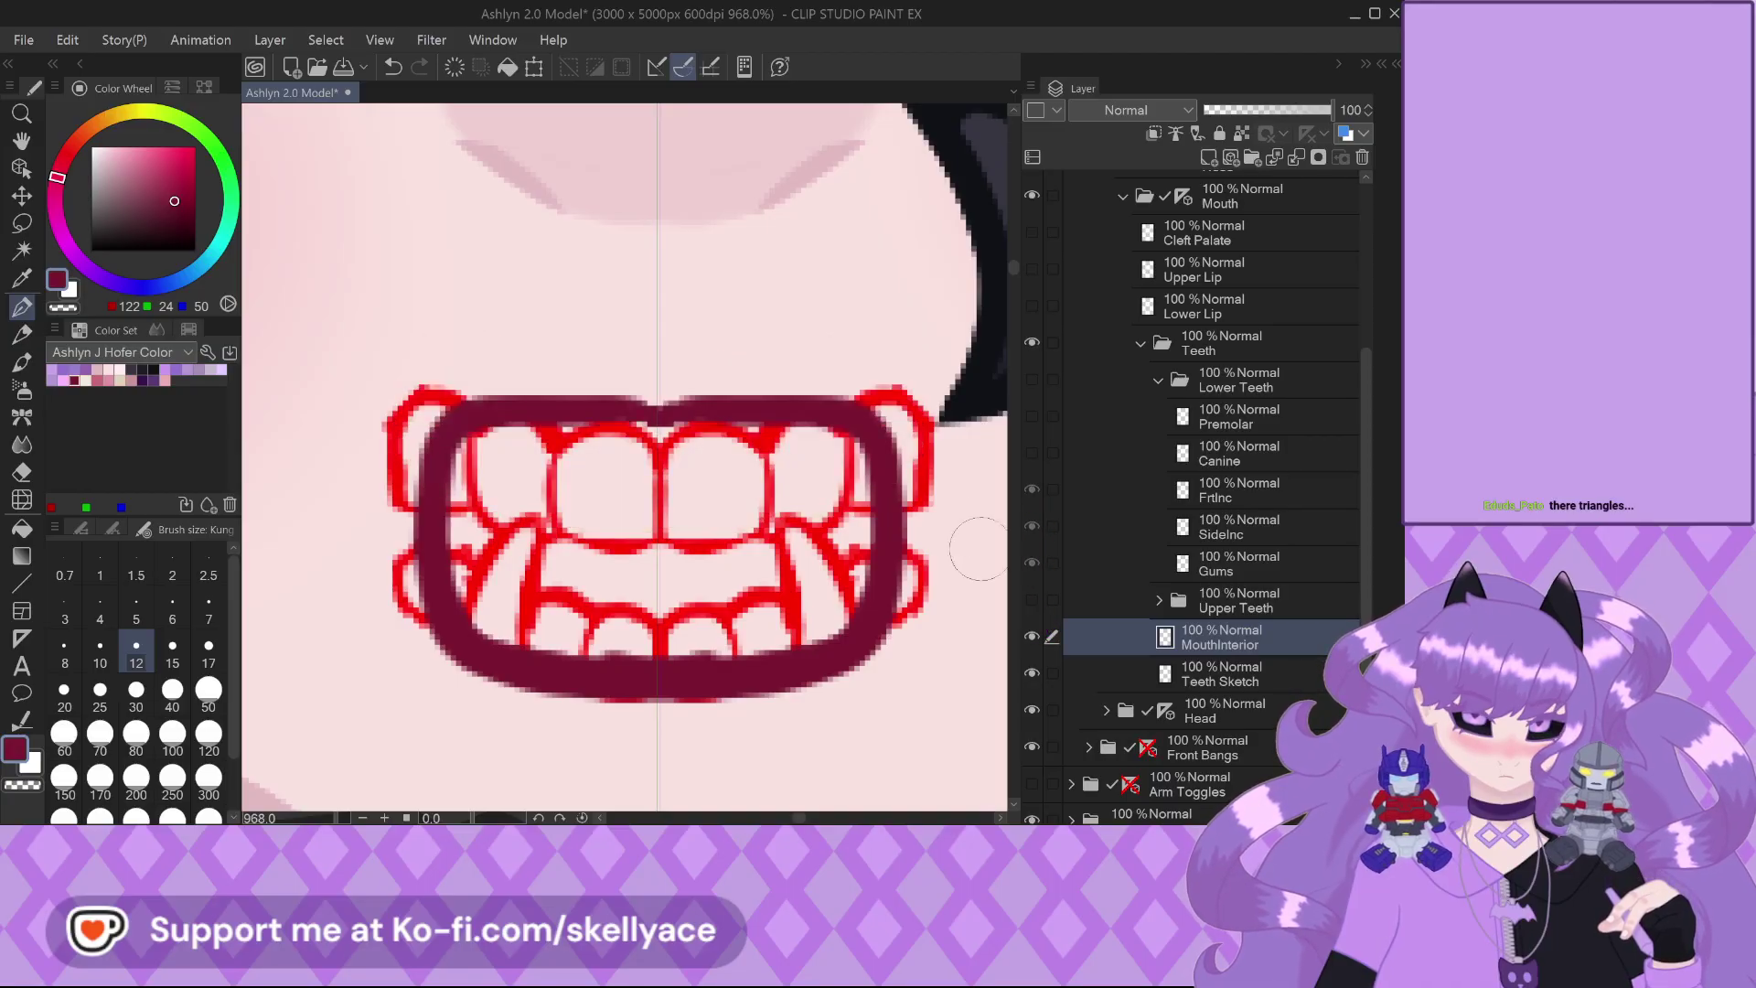
Fill the inside of the mouth outline in dark red (RGB 122, 24, 50) on the MouthInterior layer
scroll(645, 430, "up", 2)
mouse_move(665, 392)
left_mouse_down()
mouse_move(660, 712)
mouse_move(675, 441)
mouse_move(697, 421)
mouse_move(892, 434)
mouse_move(918, 519)
mouse_move(896, 644)
mouse_move(878, 451)
mouse_move(860, 631)
mouse_move(858, 428)
mouse_move(824, 655)
mouse_move(822, 441)
mouse_move(802, 639)
mouse_move(786, 426)
mouse_move(749, 701)
mouse_move(777, 560)
mouse_move(844, 465)
mouse_move(791, 578)
mouse_move(758, 438)
mouse_move(683, 477)
mouse_move(672, 694)
mouse_move(761, 572)
mouse_move(719, 486)
mouse_move(707, 635)
mouse_move(699, 454)
left_mouse_up()
scroll(697, 454, "down", 5)
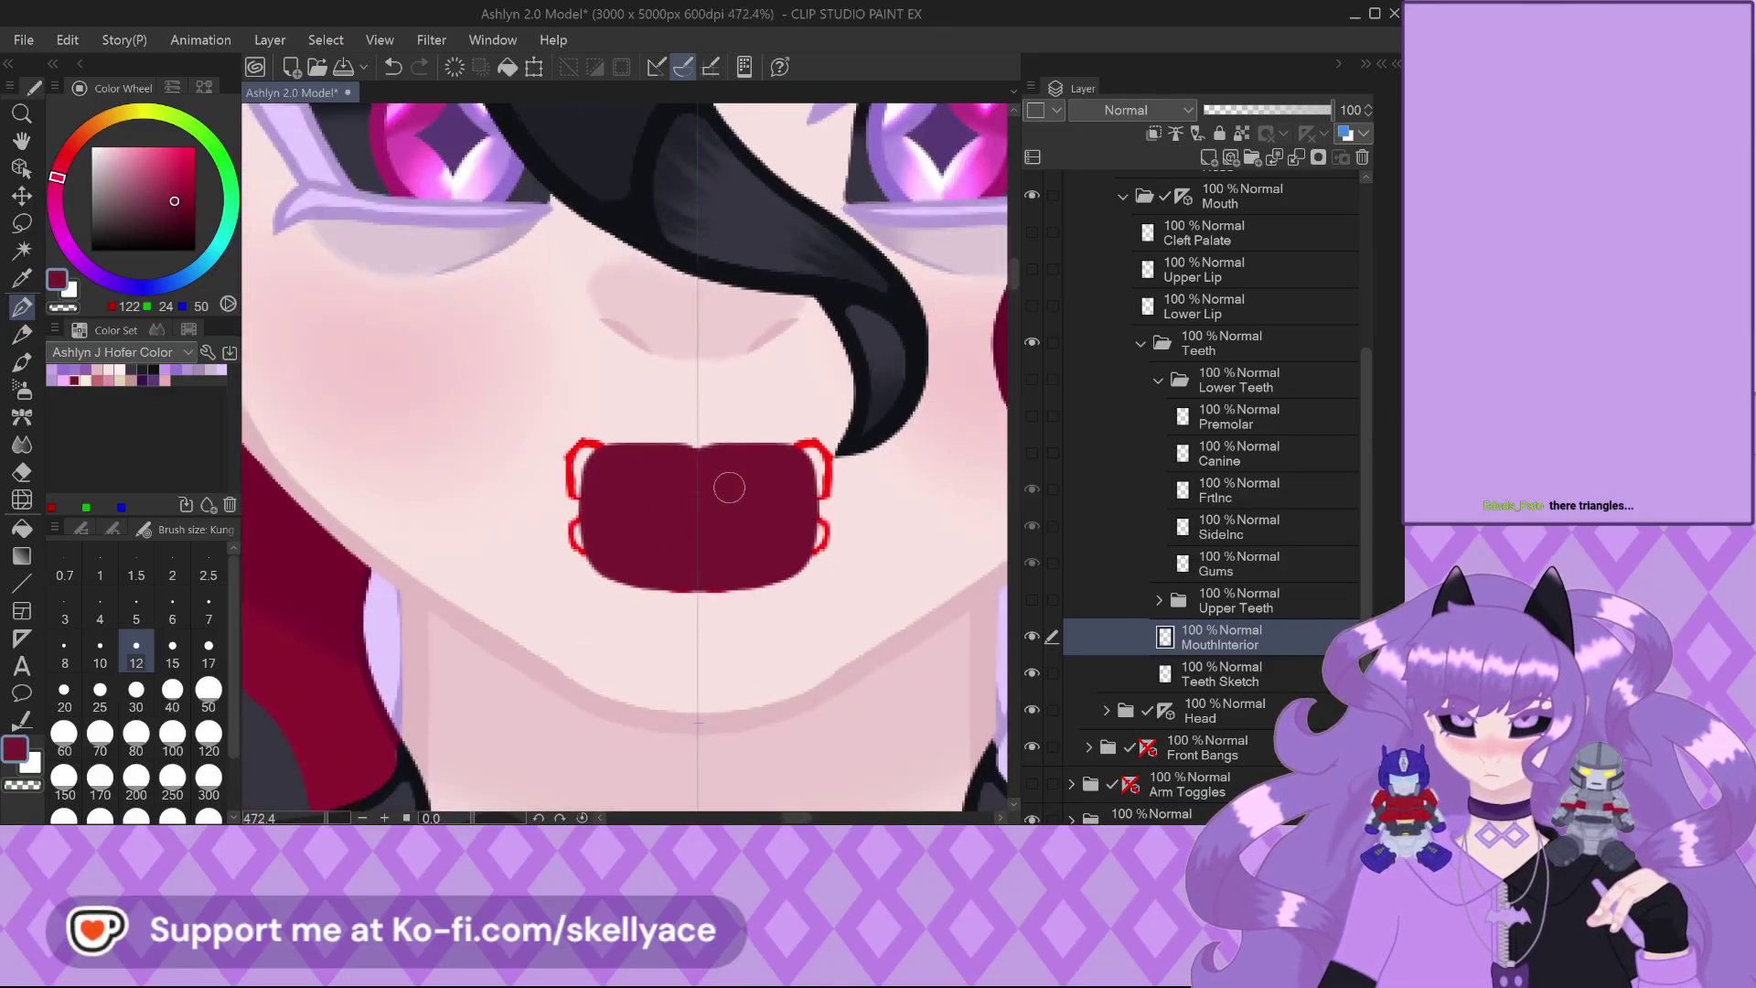
Undo the last stroke and widen both sides of the mouth interior in dark red to cover the outer teeth sketch
scroll(729, 488, "down", 2)
scroll(742, 491, "up", 3)
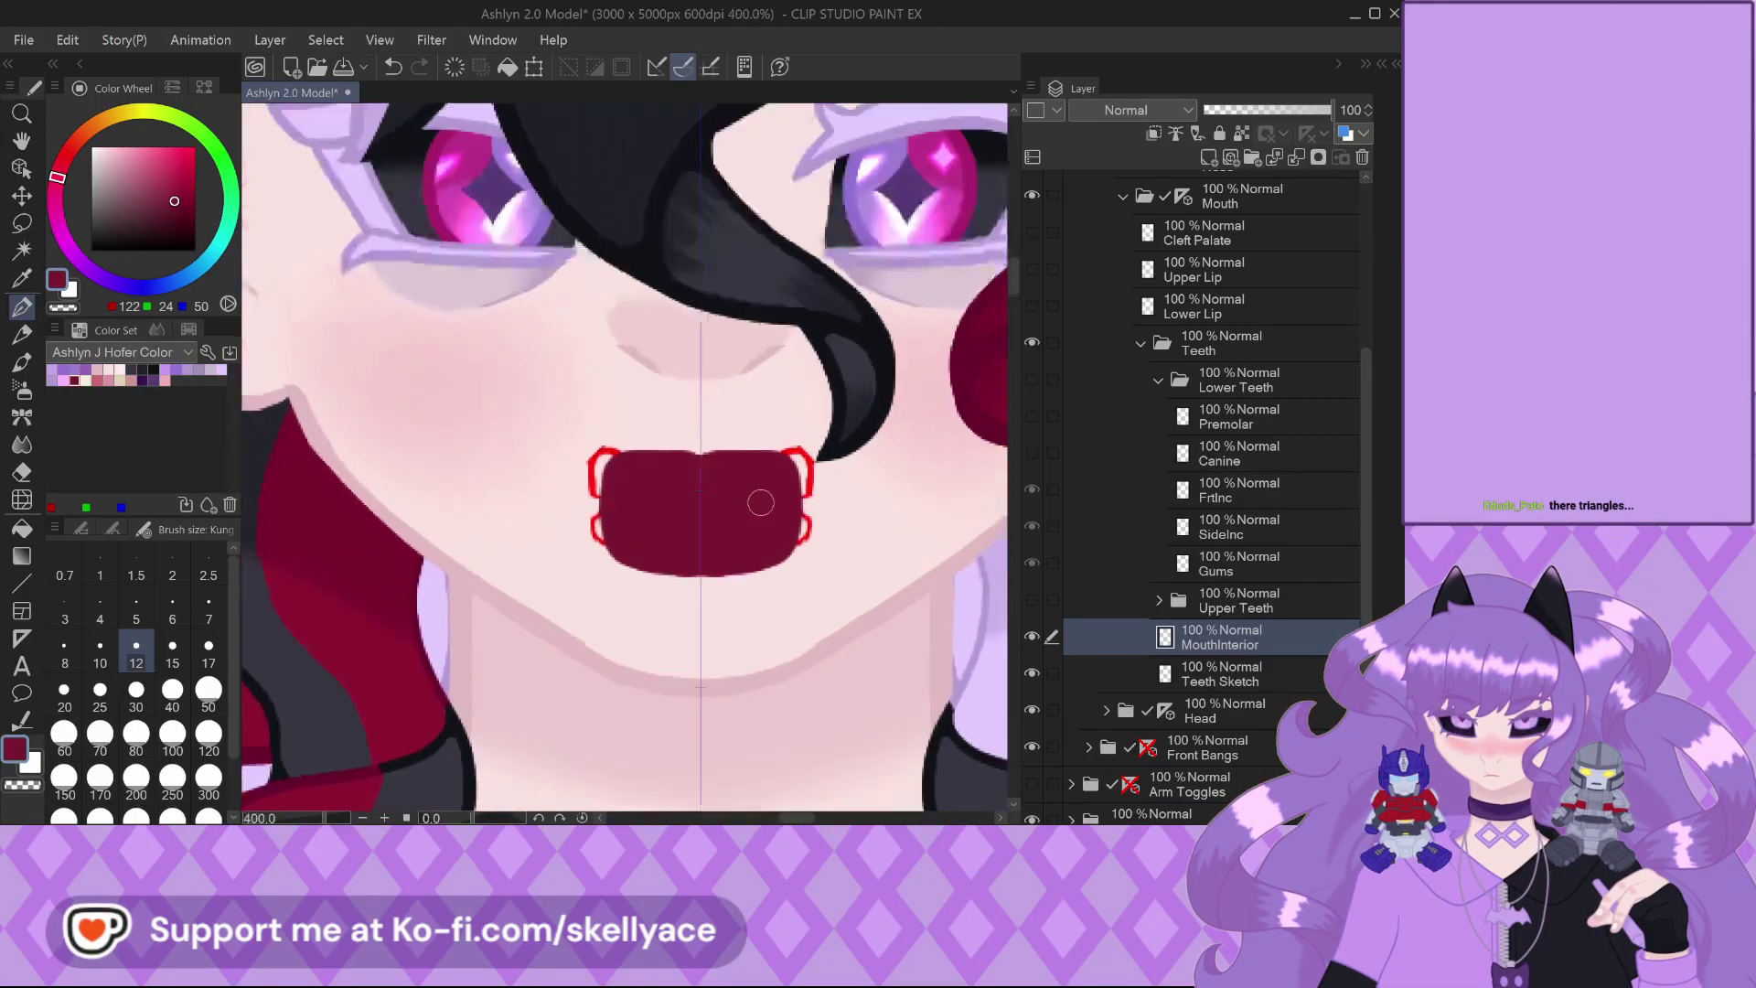
scroll(788, 526, "up", 2)
scroll(792, 540, "up", 1)
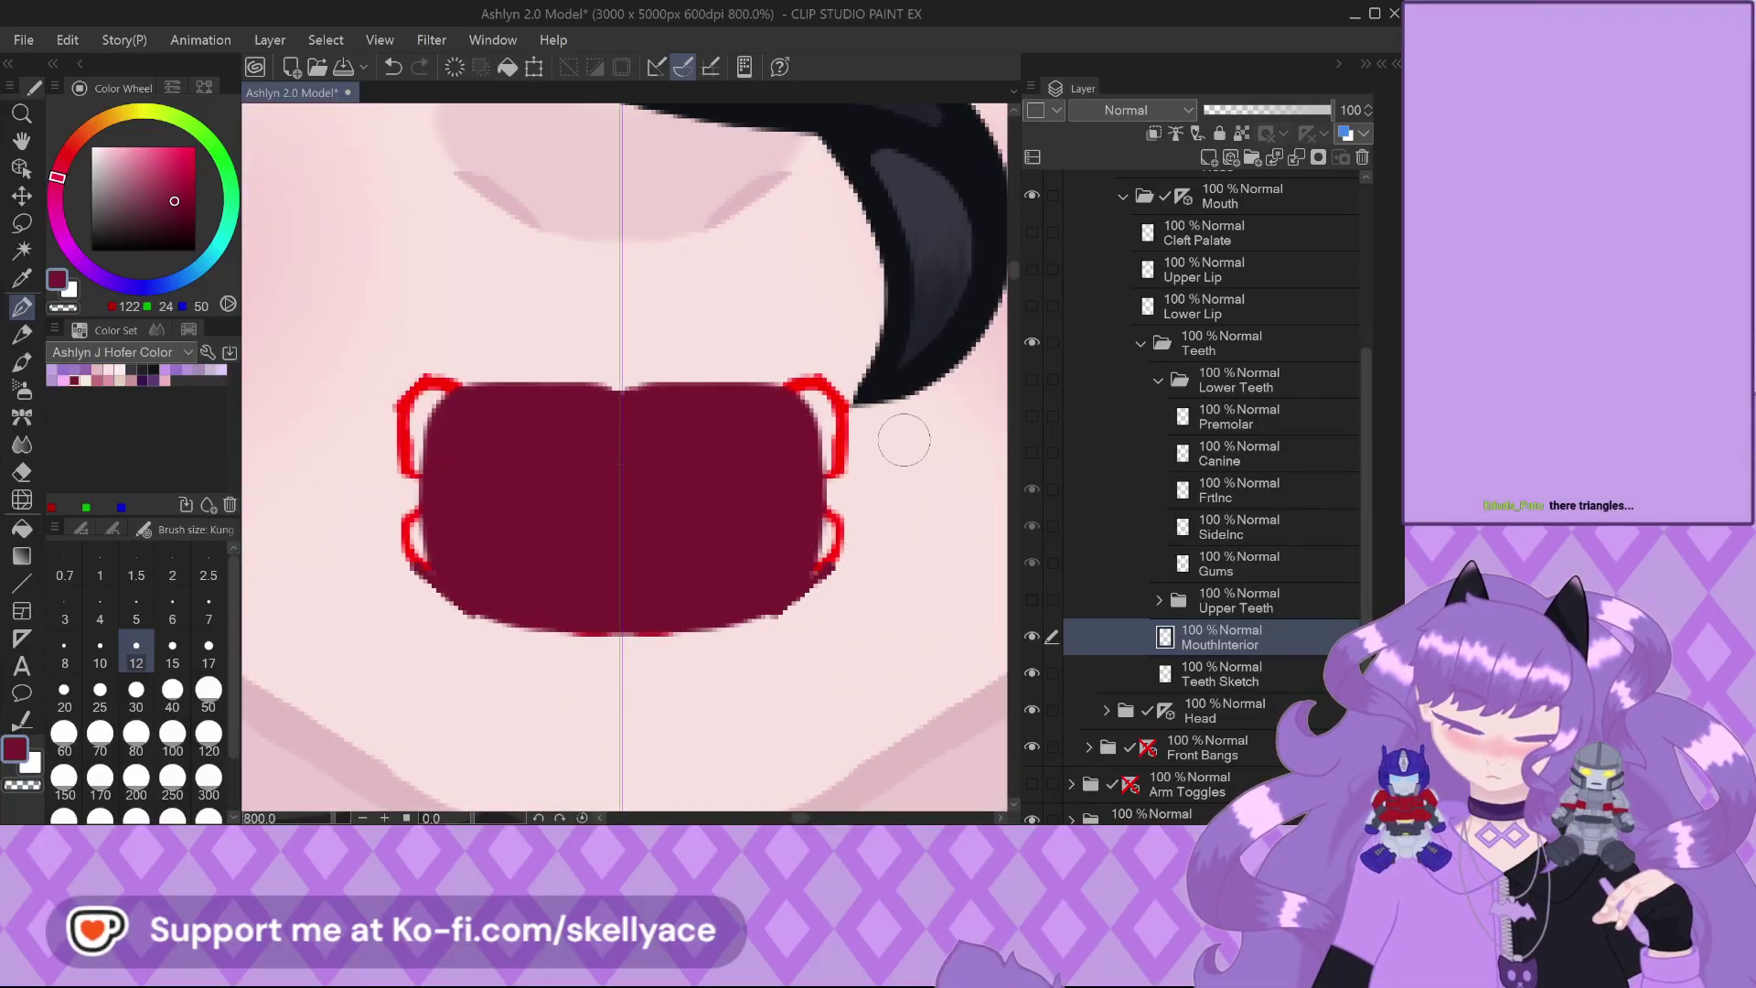
key("ctrl+z")
mouse_move(813, 396)
left_mouse_down()
mouse_move(834, 453)
mouse_move(821, 548)
mouse_move(772, 595)
mouse_move(827, 501)
mouse_move(802, 391)
mouse_move(823, 462)
left_mouse_up()
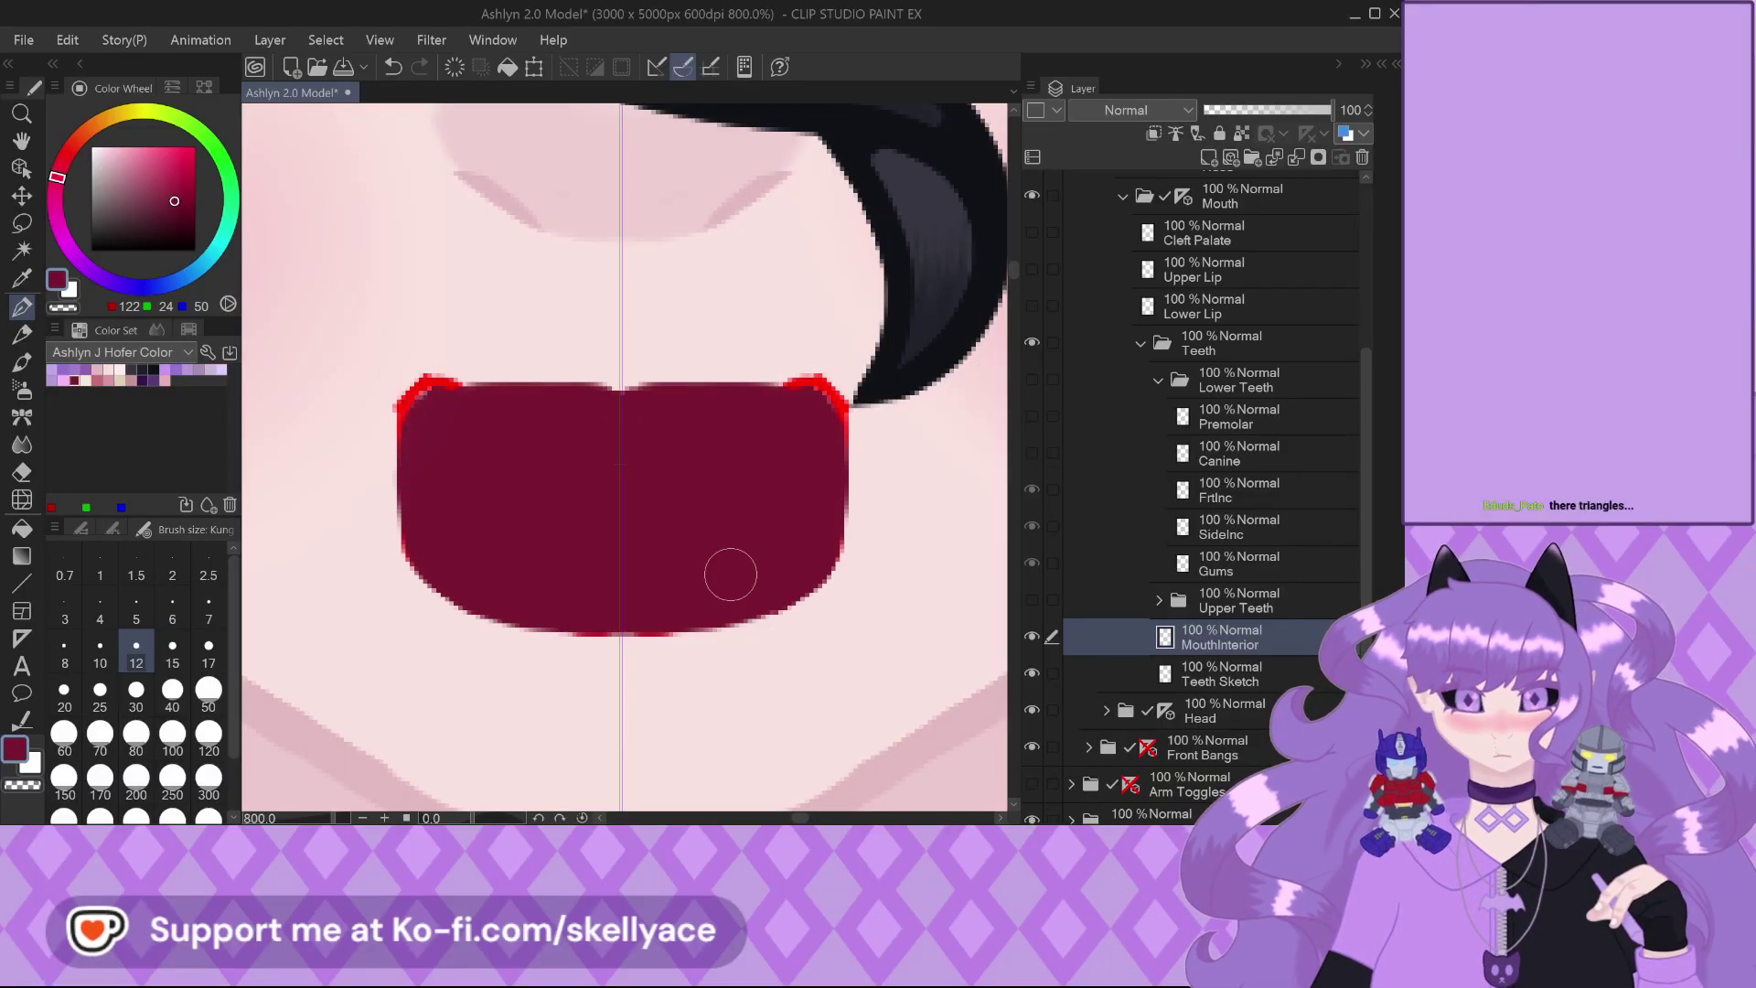
Undo the strokes along the mouth interior's upper edge and repaint that edge higher over the teeth sketch in dark red (RGB 122, 24, 50)
scroll(635, 585, "down", 5)
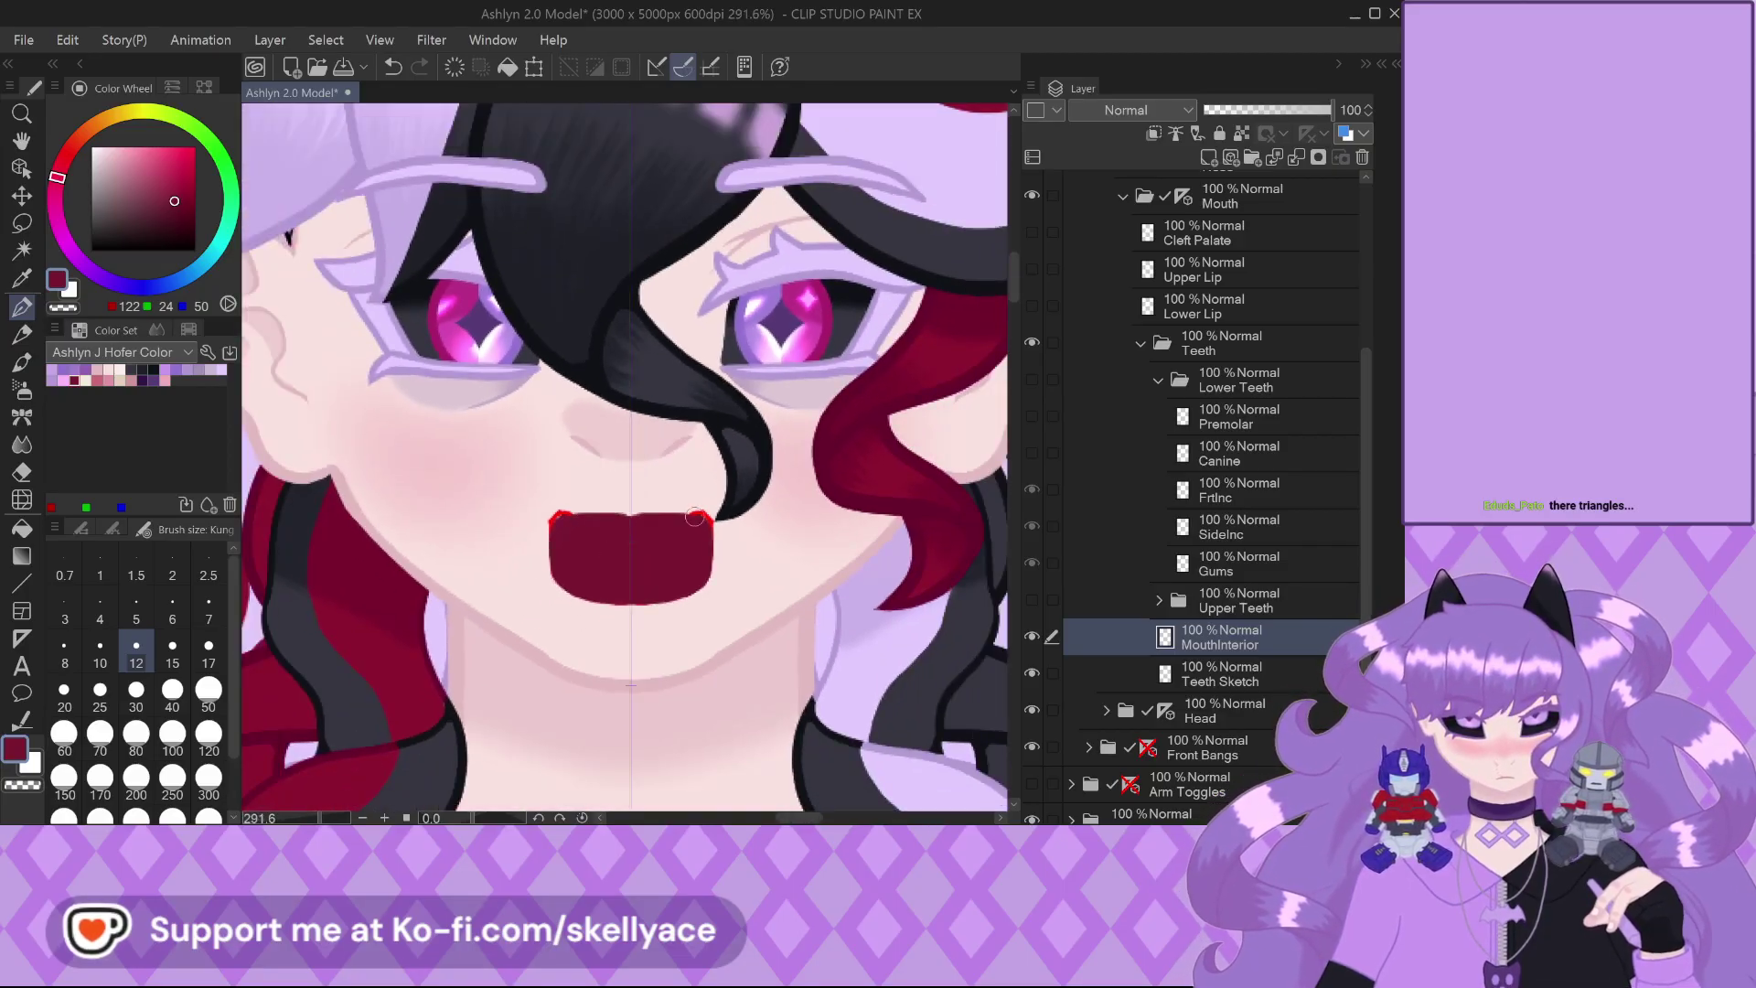
scroll(640, 567, "up", 2)
scroll(630, 540, "up", 3)
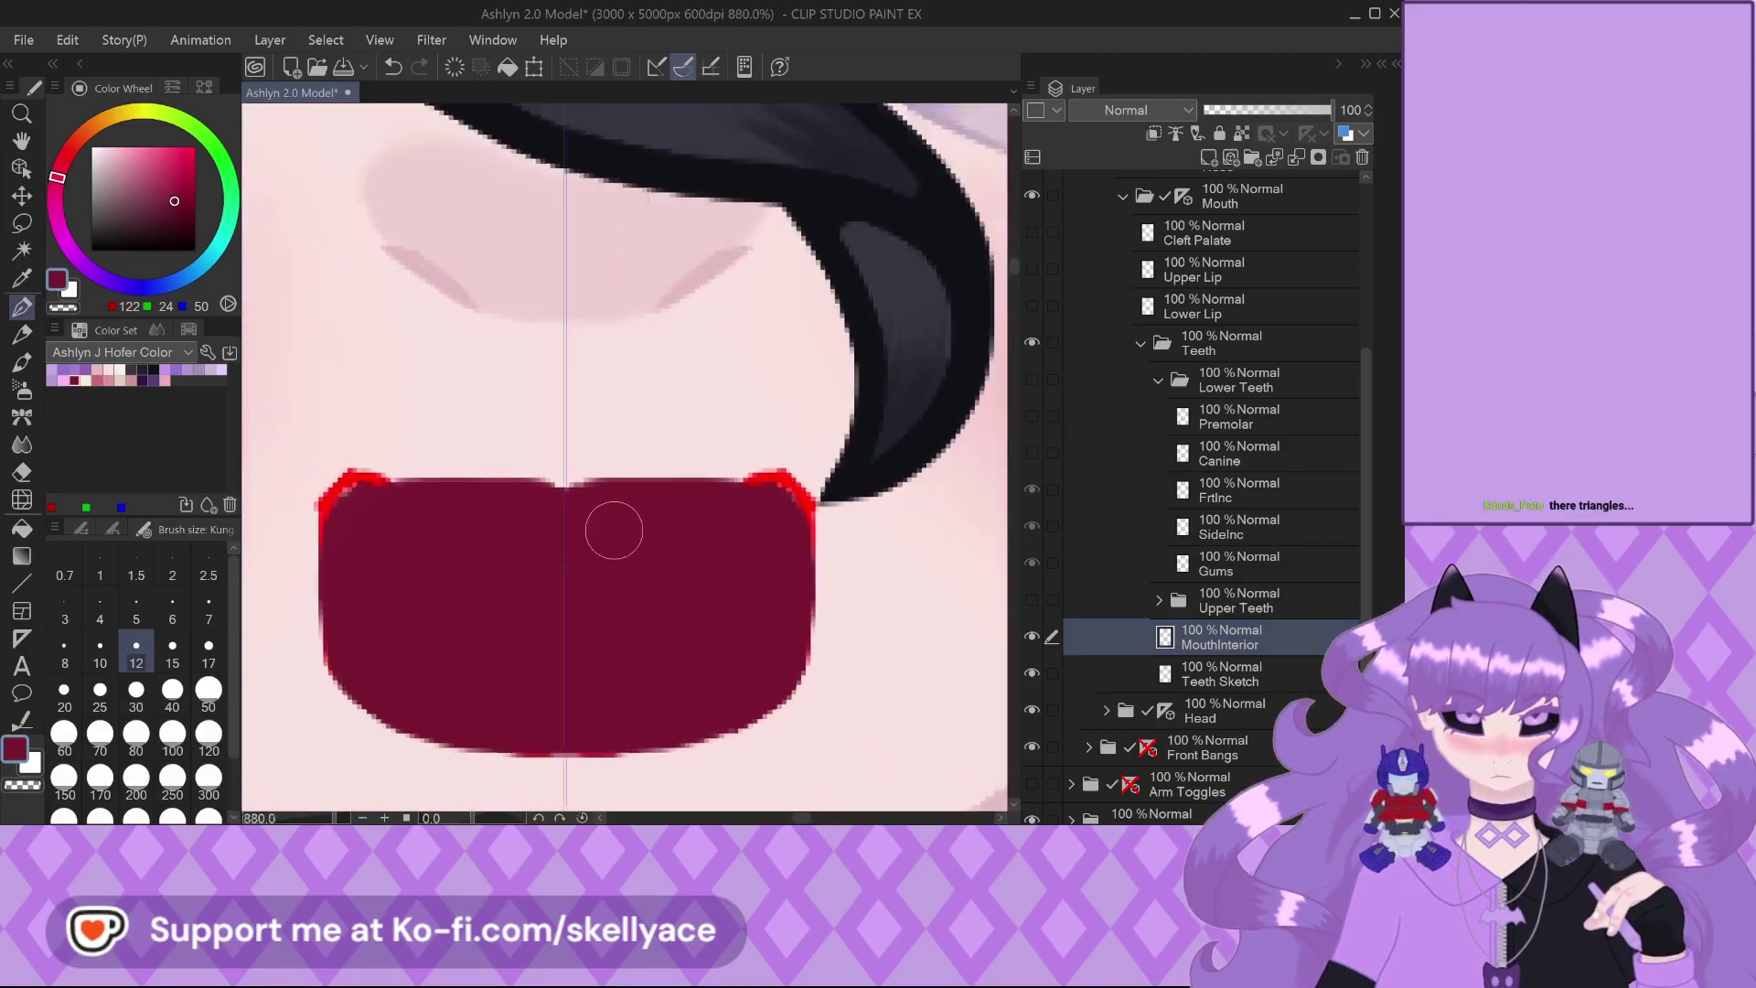
scroll(674, 475, "down", 1)
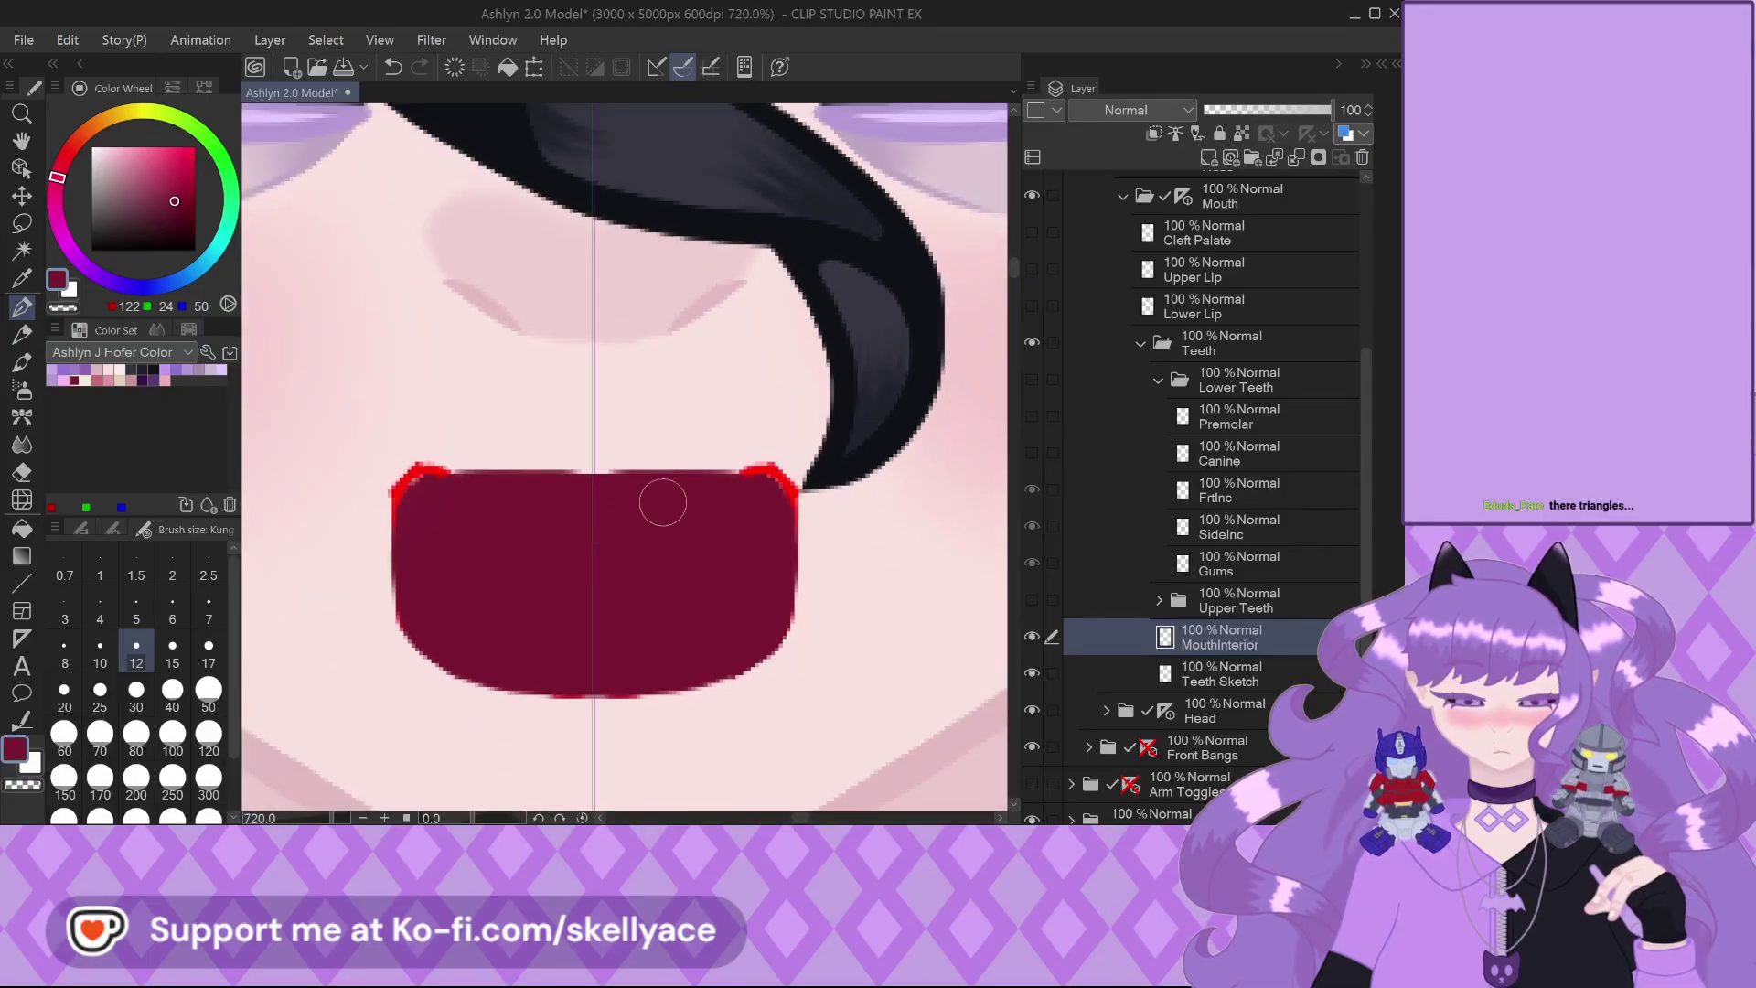
key("ctrl+z")
key("ctrl+z")
key("ctrl+z")
key("ctrl+z")
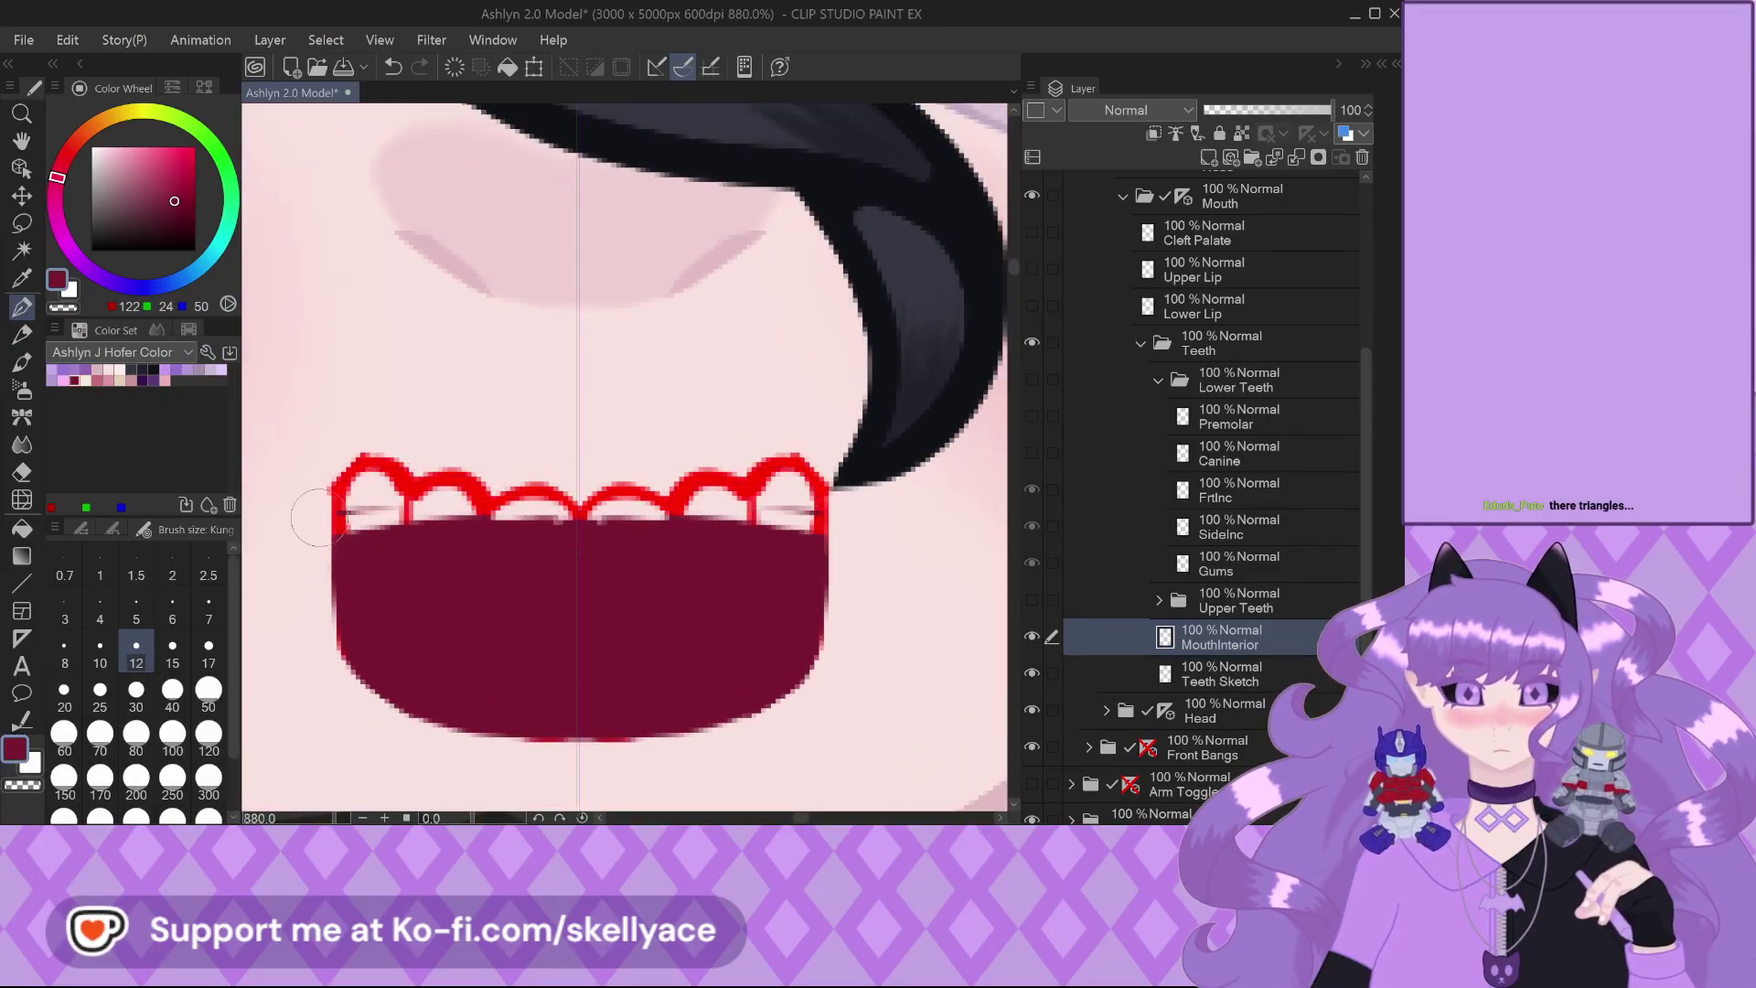
scroll(274, 590, "up", 1)
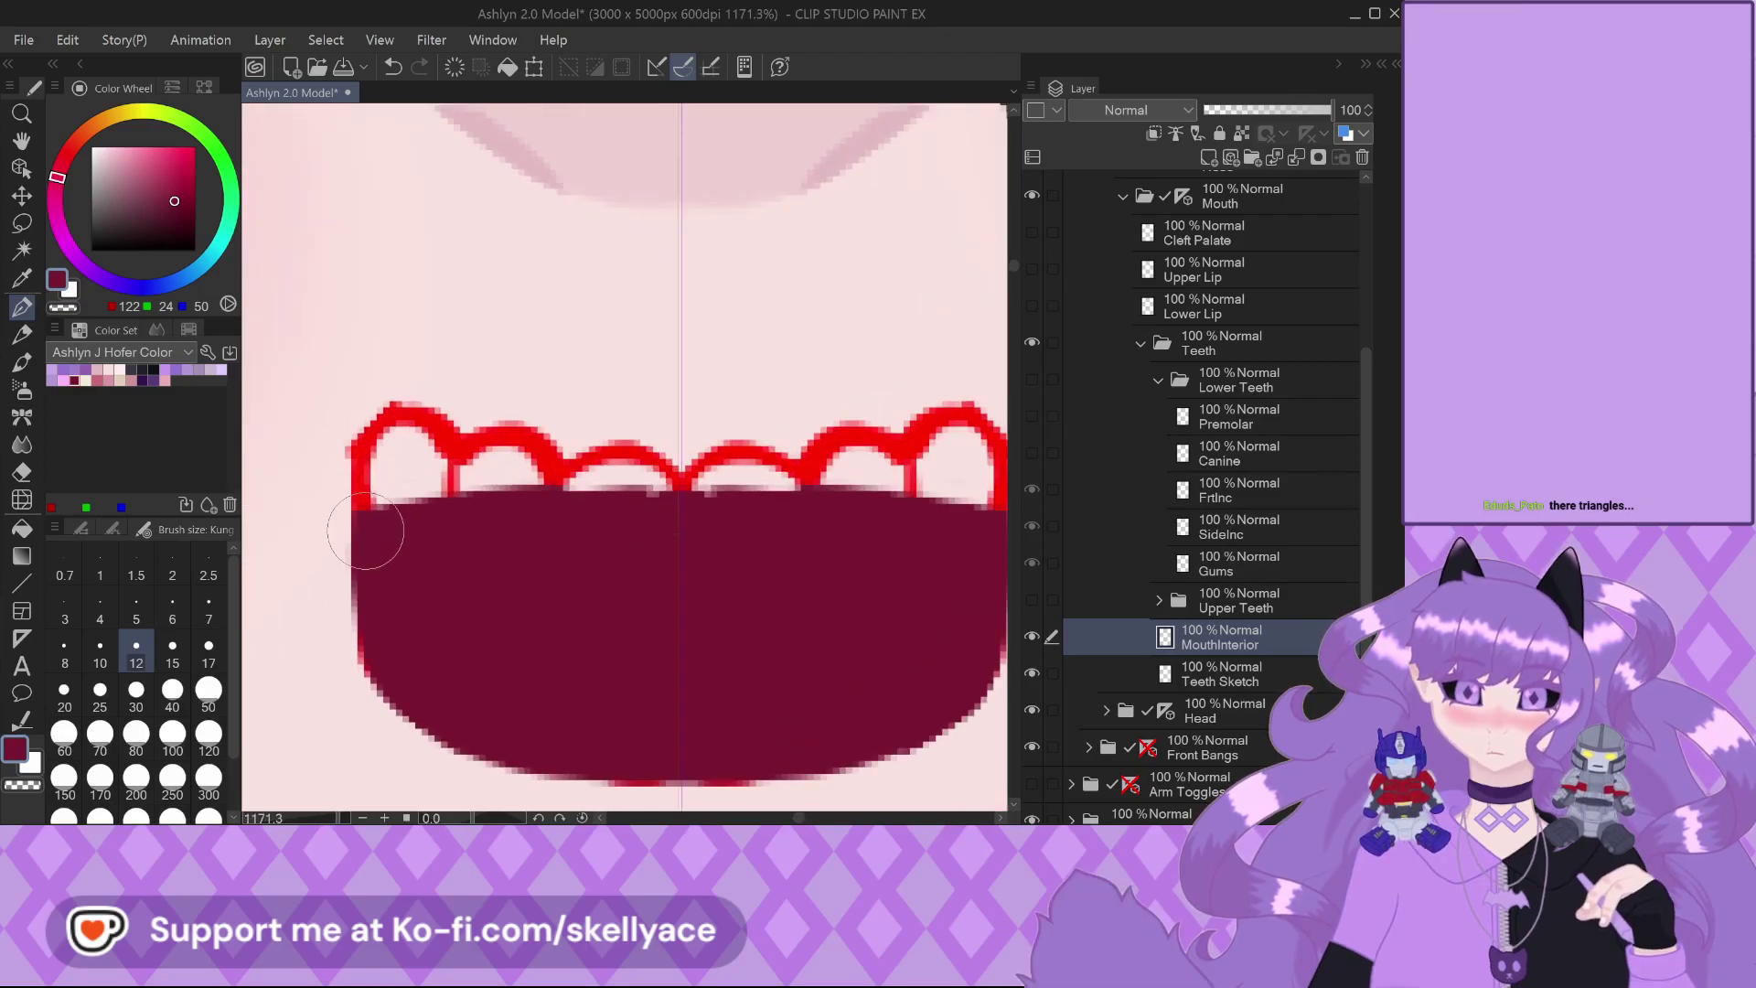
mouse_move(370, 517)
left_mouse_down()
mouse_move(420, 486)
mouse_move(639, 478)
left_mouse_up()
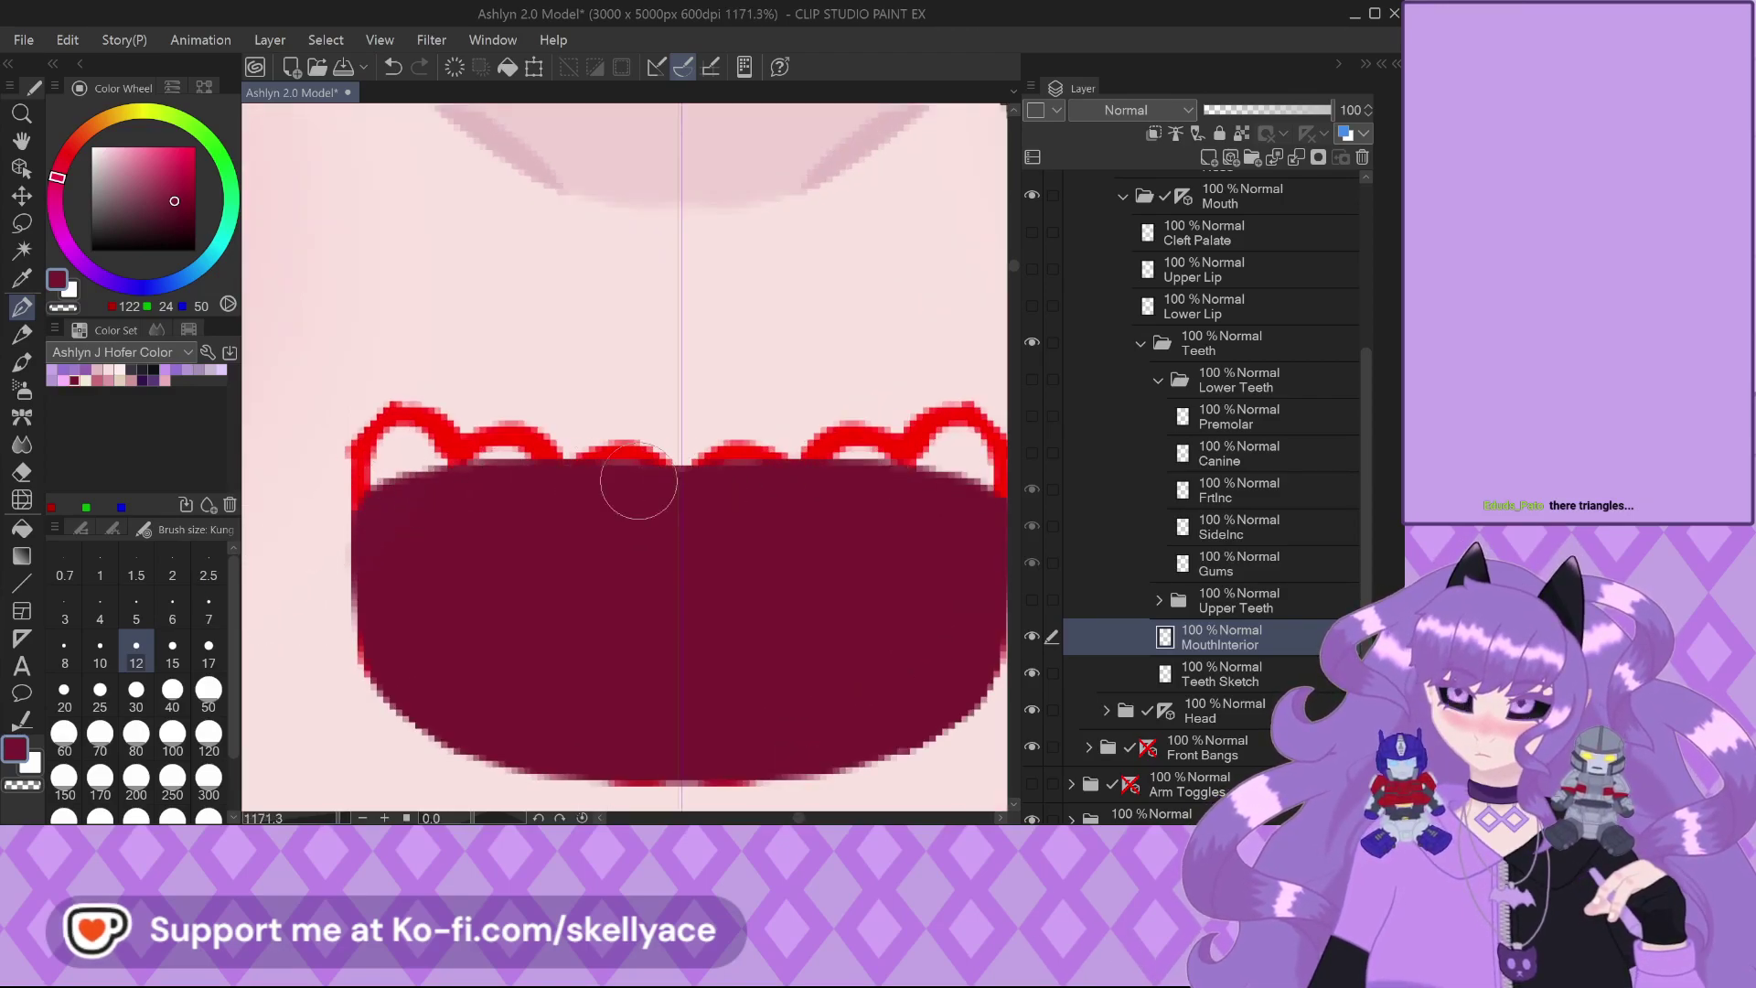
mouse_move(368, 492)
left_mouse_down()
mouse_move(431, 463)
mouse_move(595, 458)
mouse_move(607, 427)
left_mouse_up()
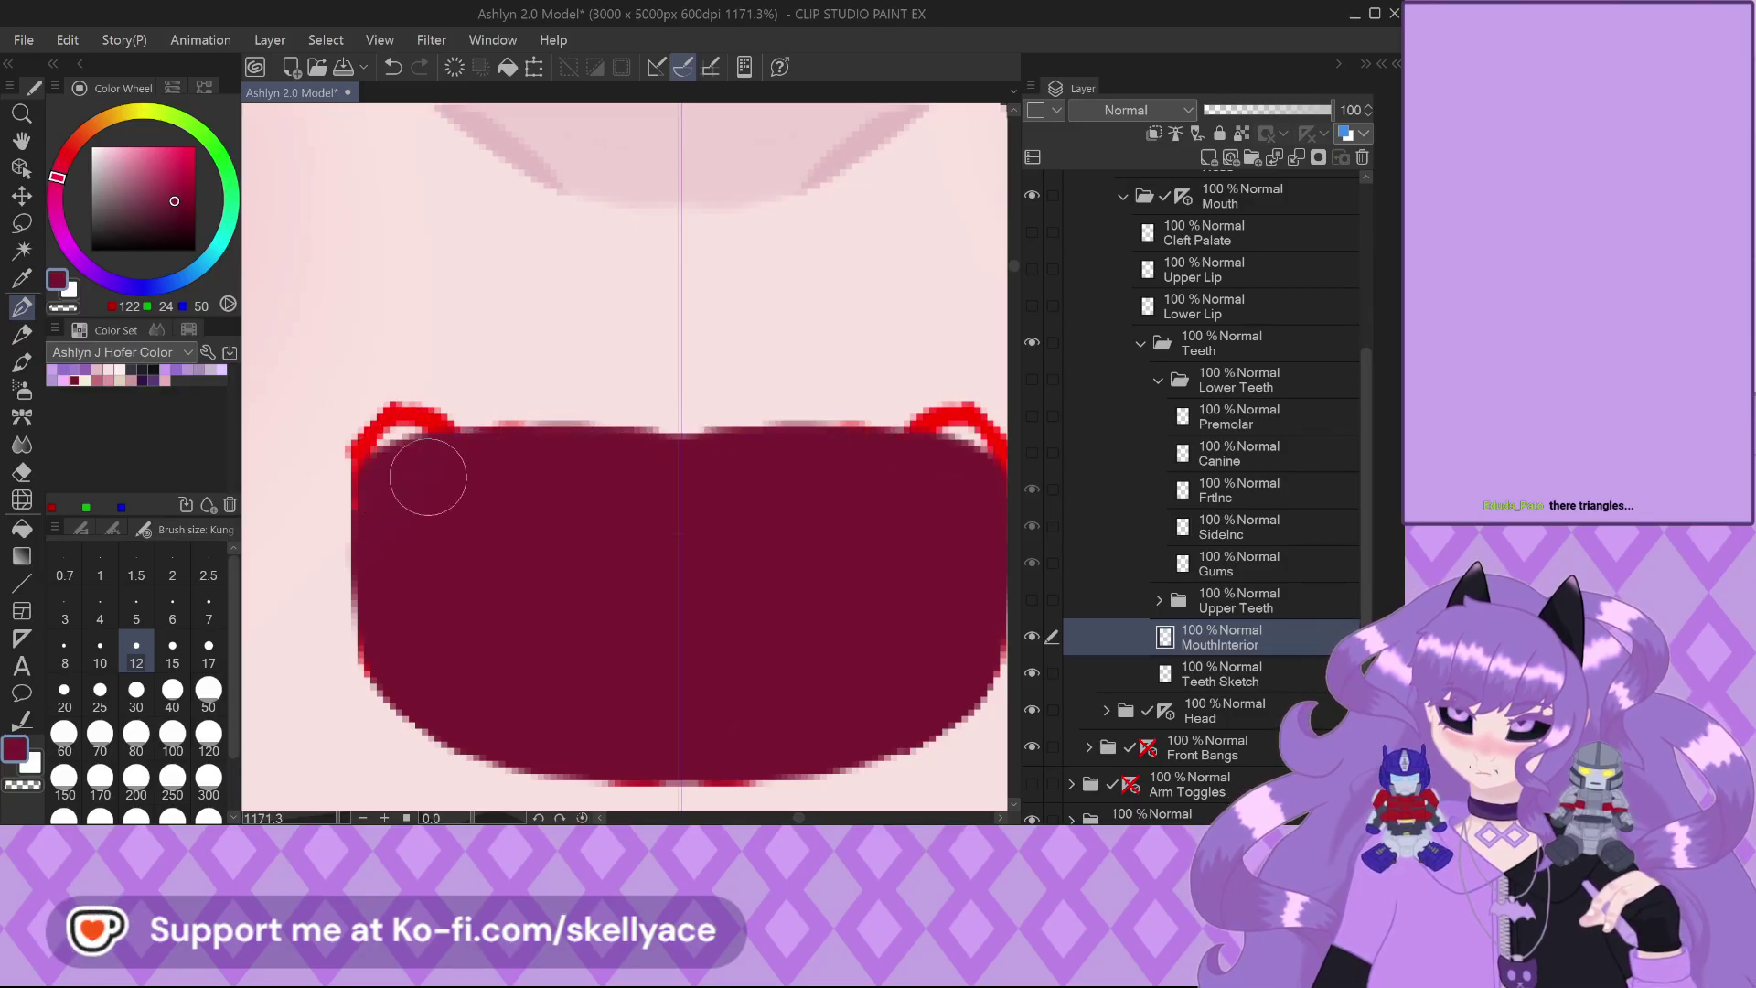
Show the Lower Teeth and Upper Teeth folders again and check the teeth against the mouth interior
scroll(428, 477, "down", 5)
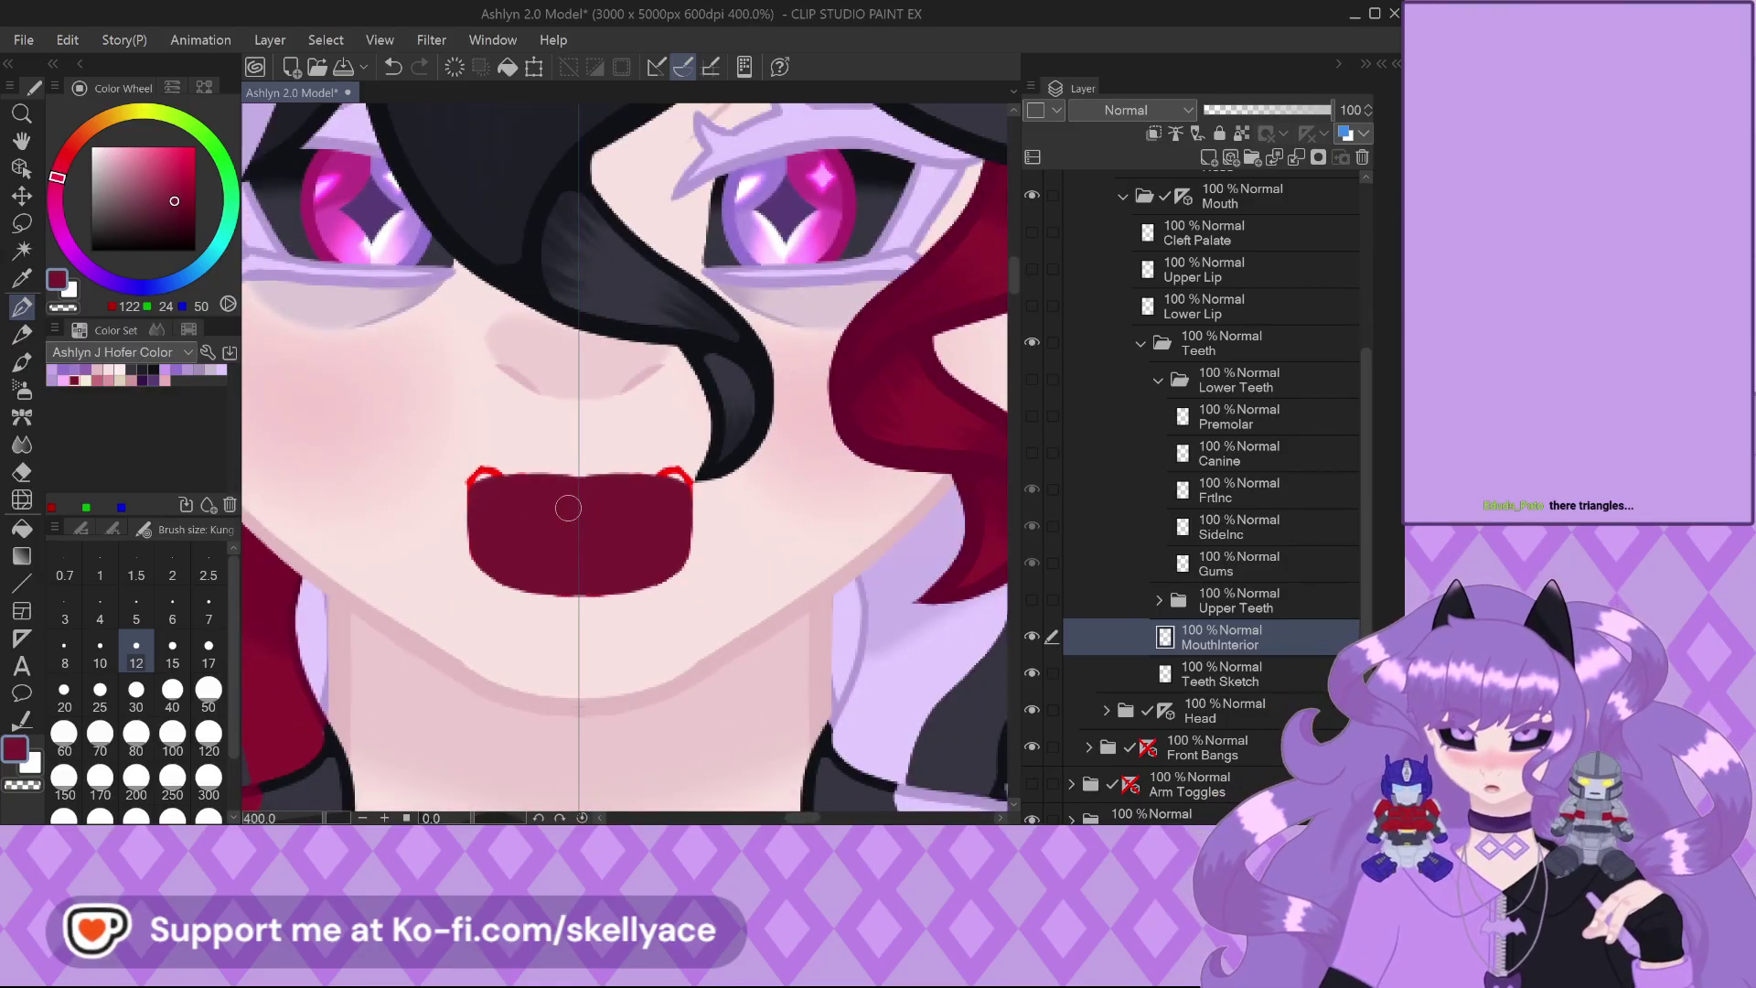
scroll(568, 507, "down", 3)
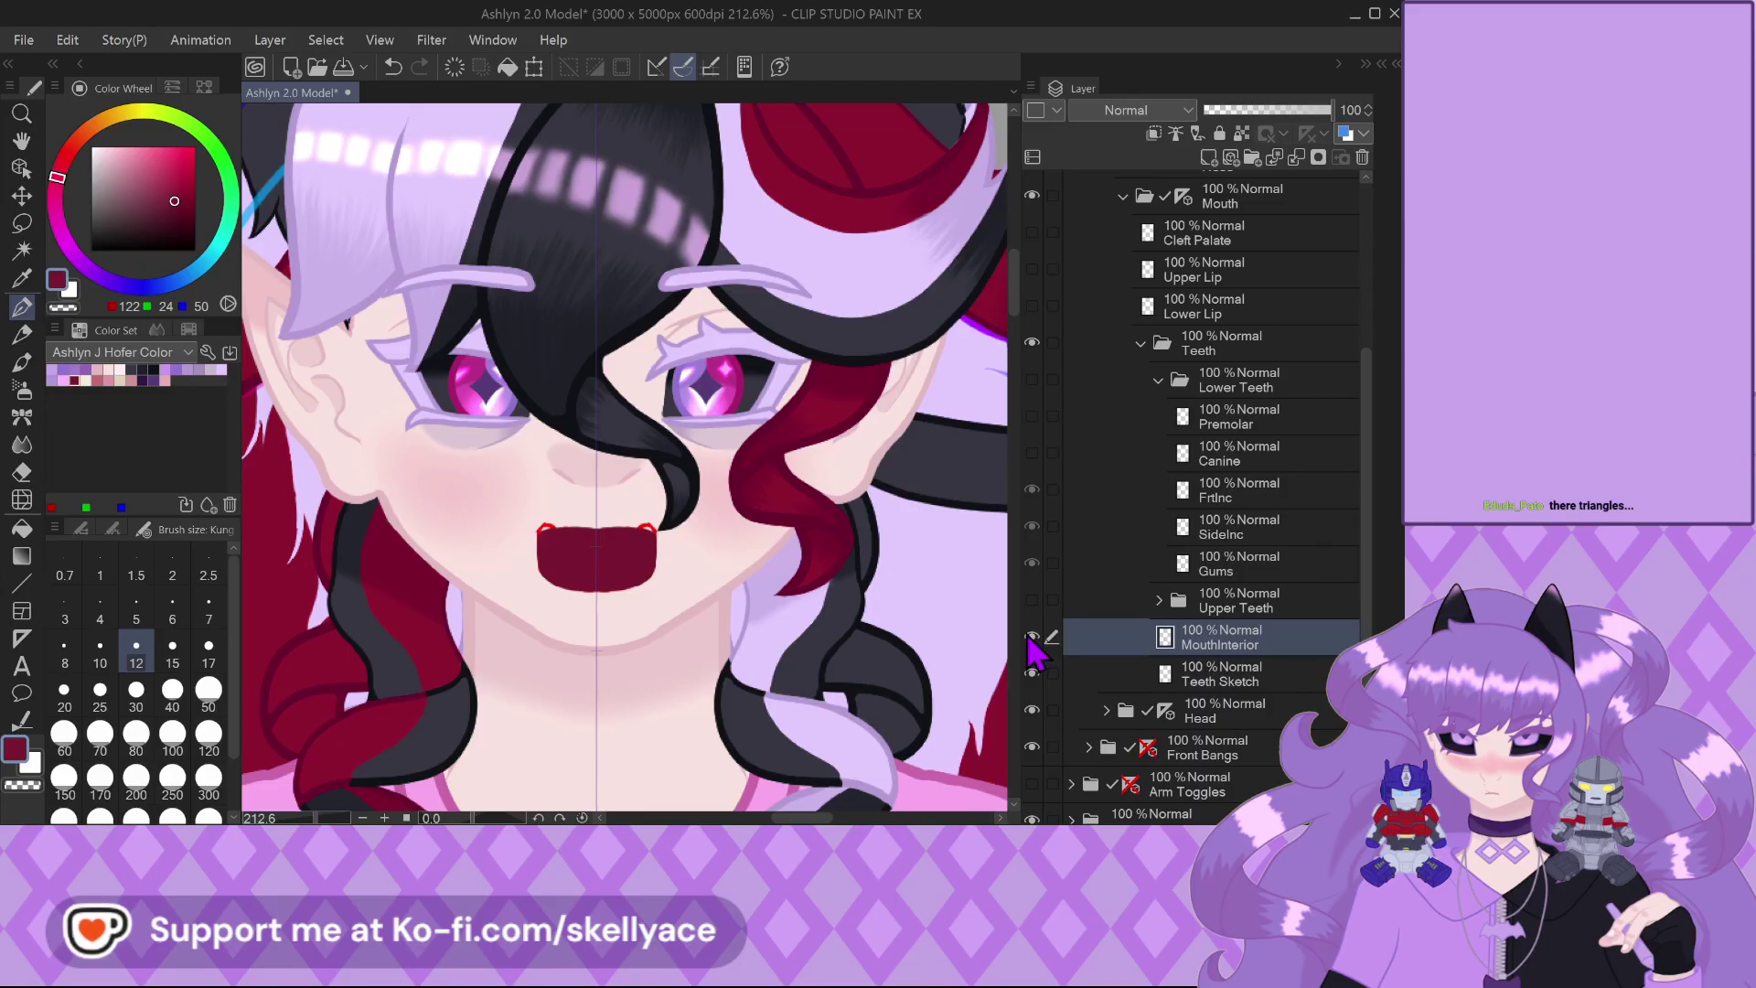
left_click(1038, 381)
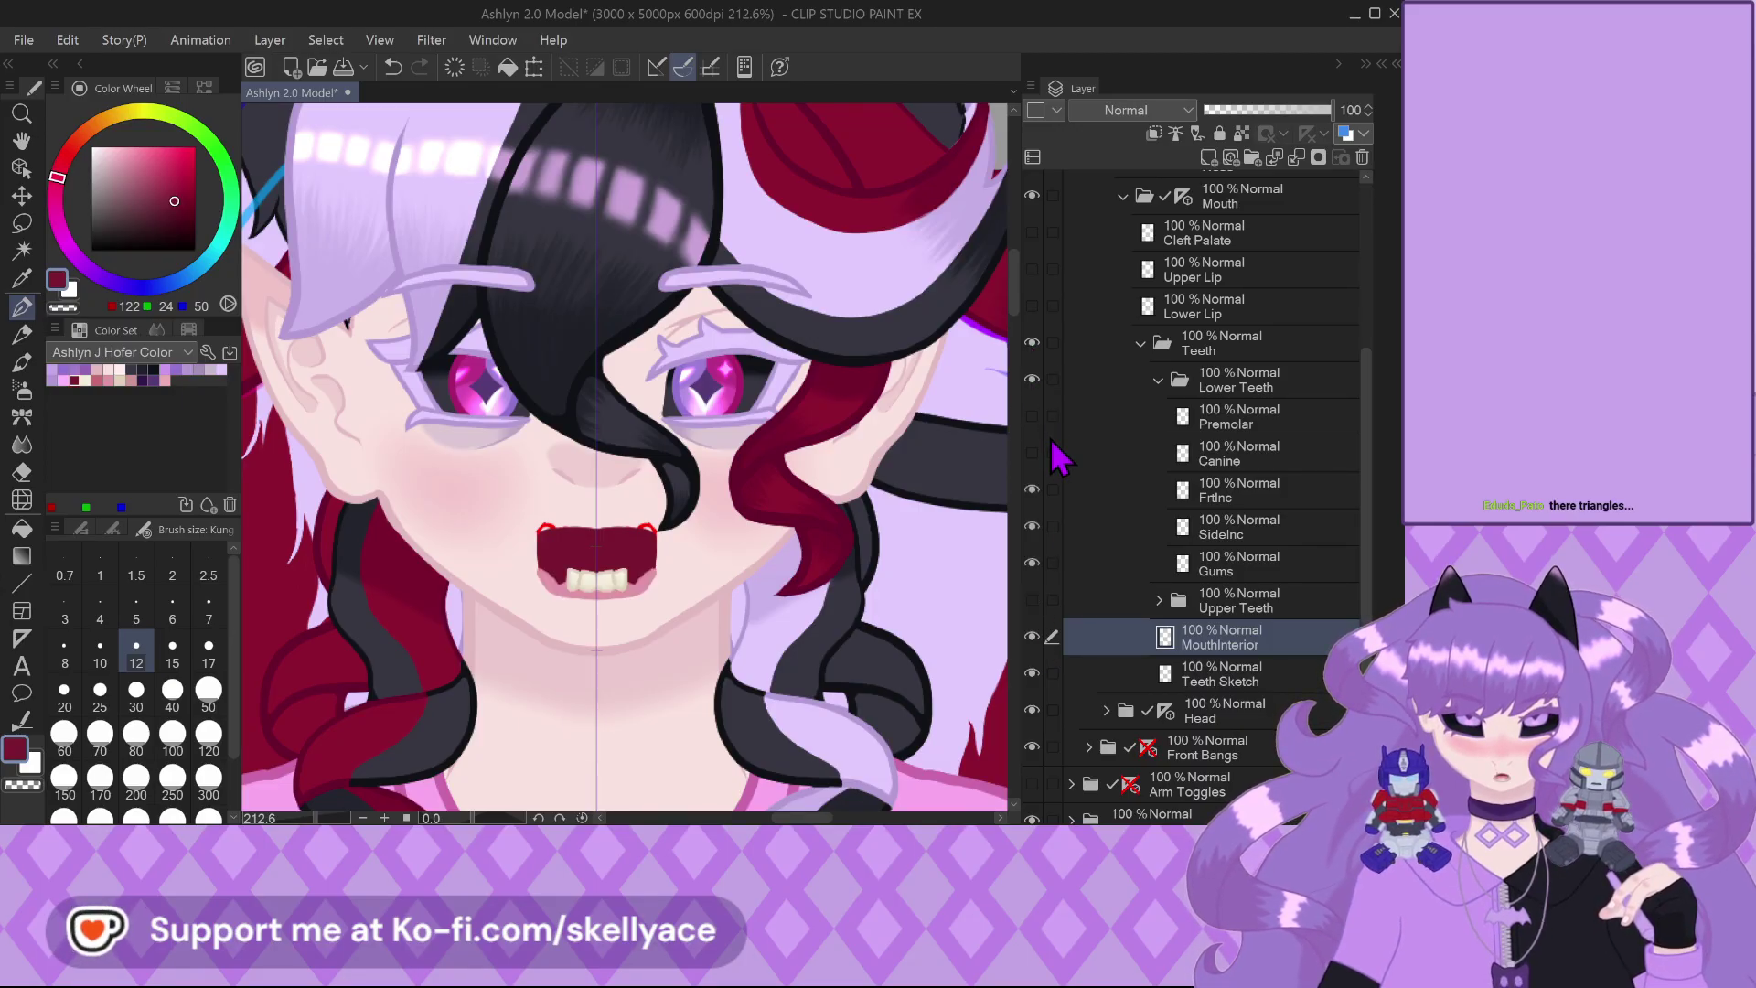
left_click(1032, 600)
scroll(558, 594, "up", 6)
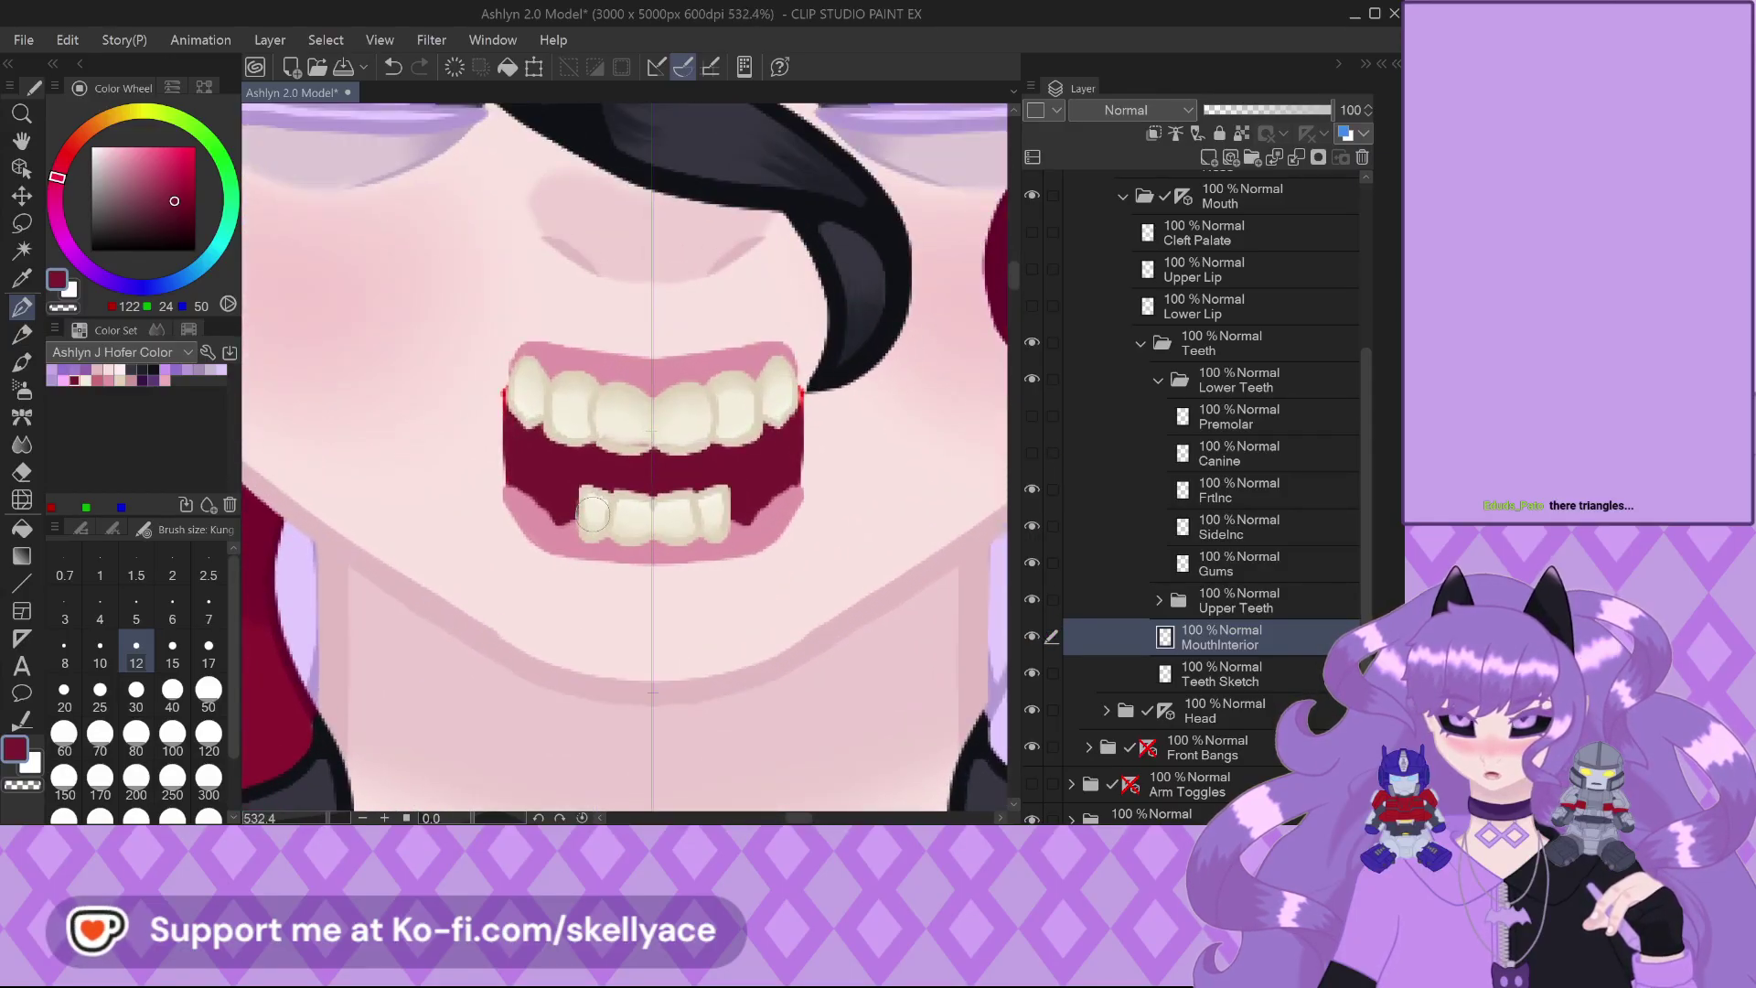
scroll(640, 384, "up", 5)
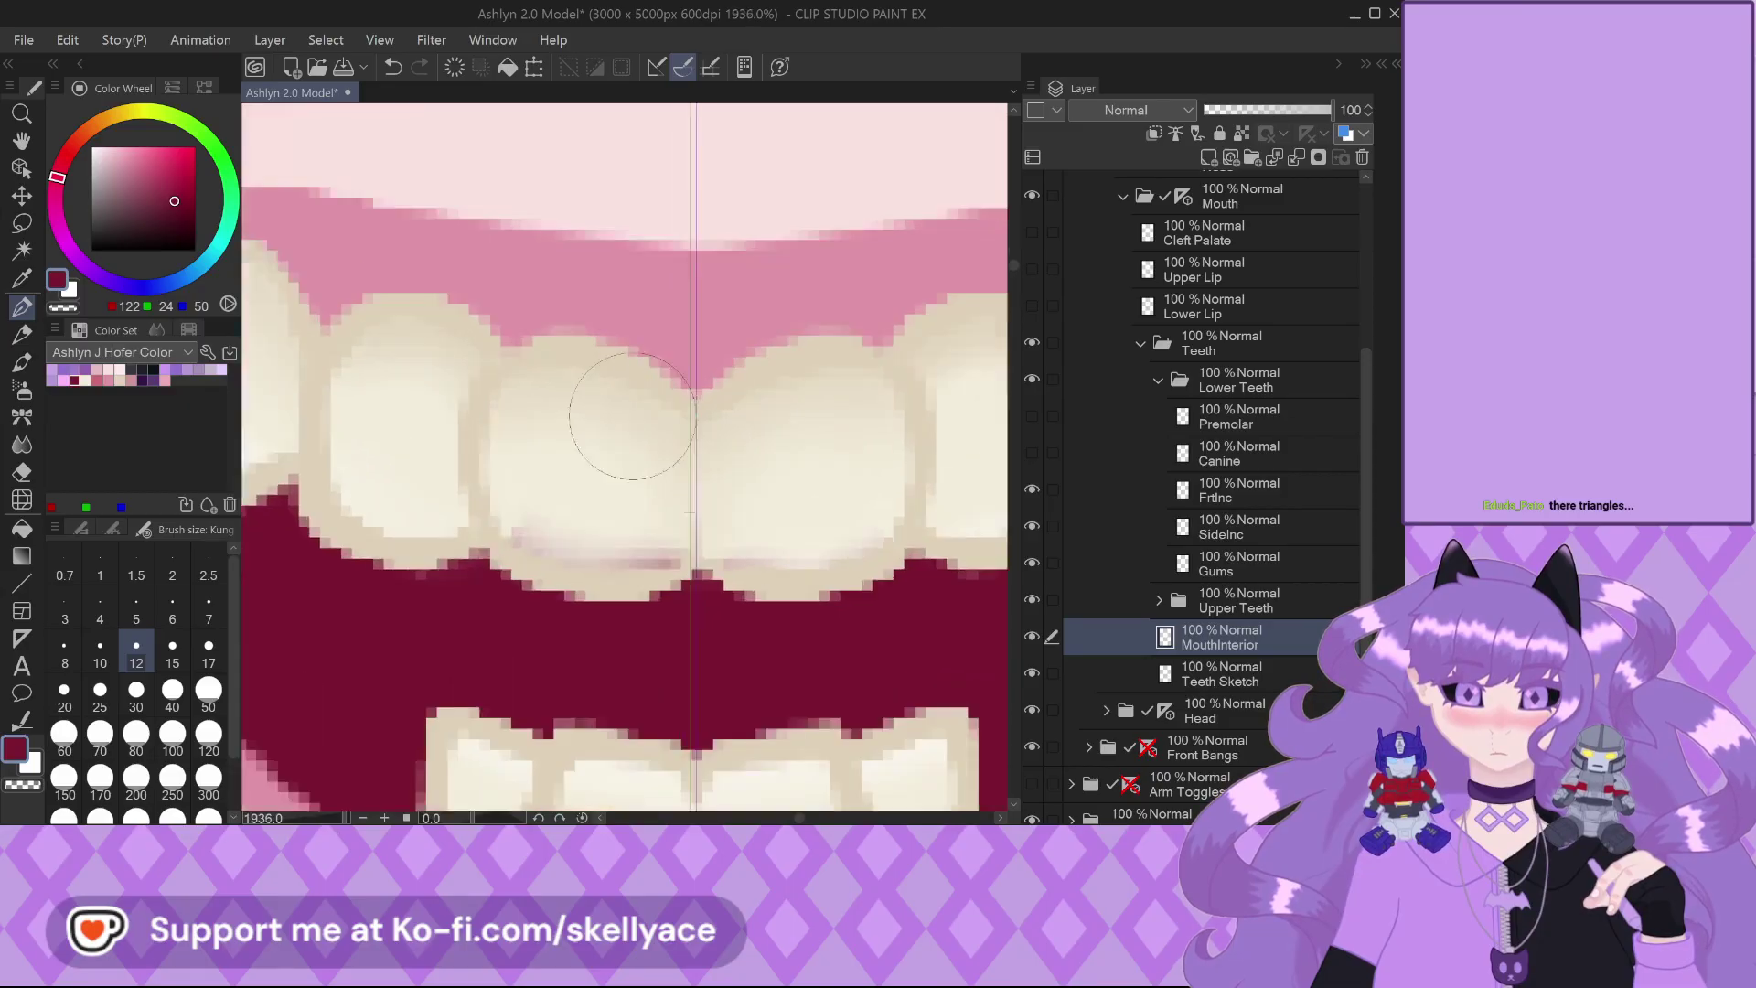
scroll(545, 475, "down", 4)
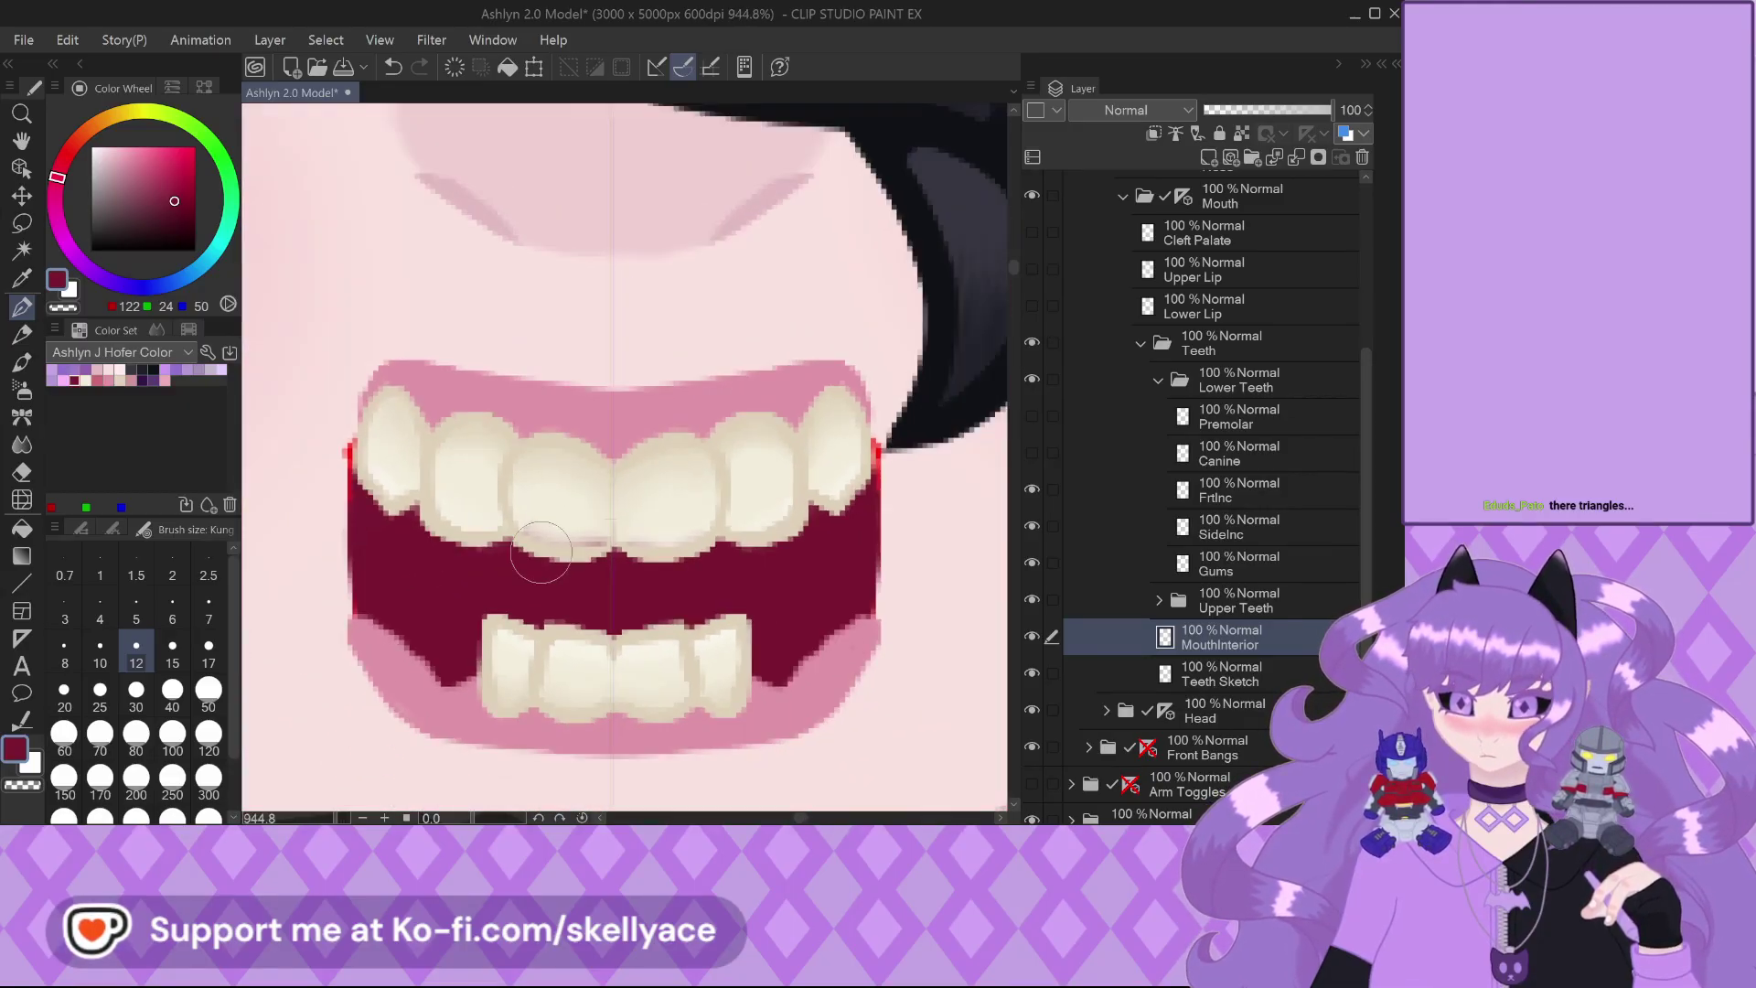
scroll(718, 505, "up", 3)
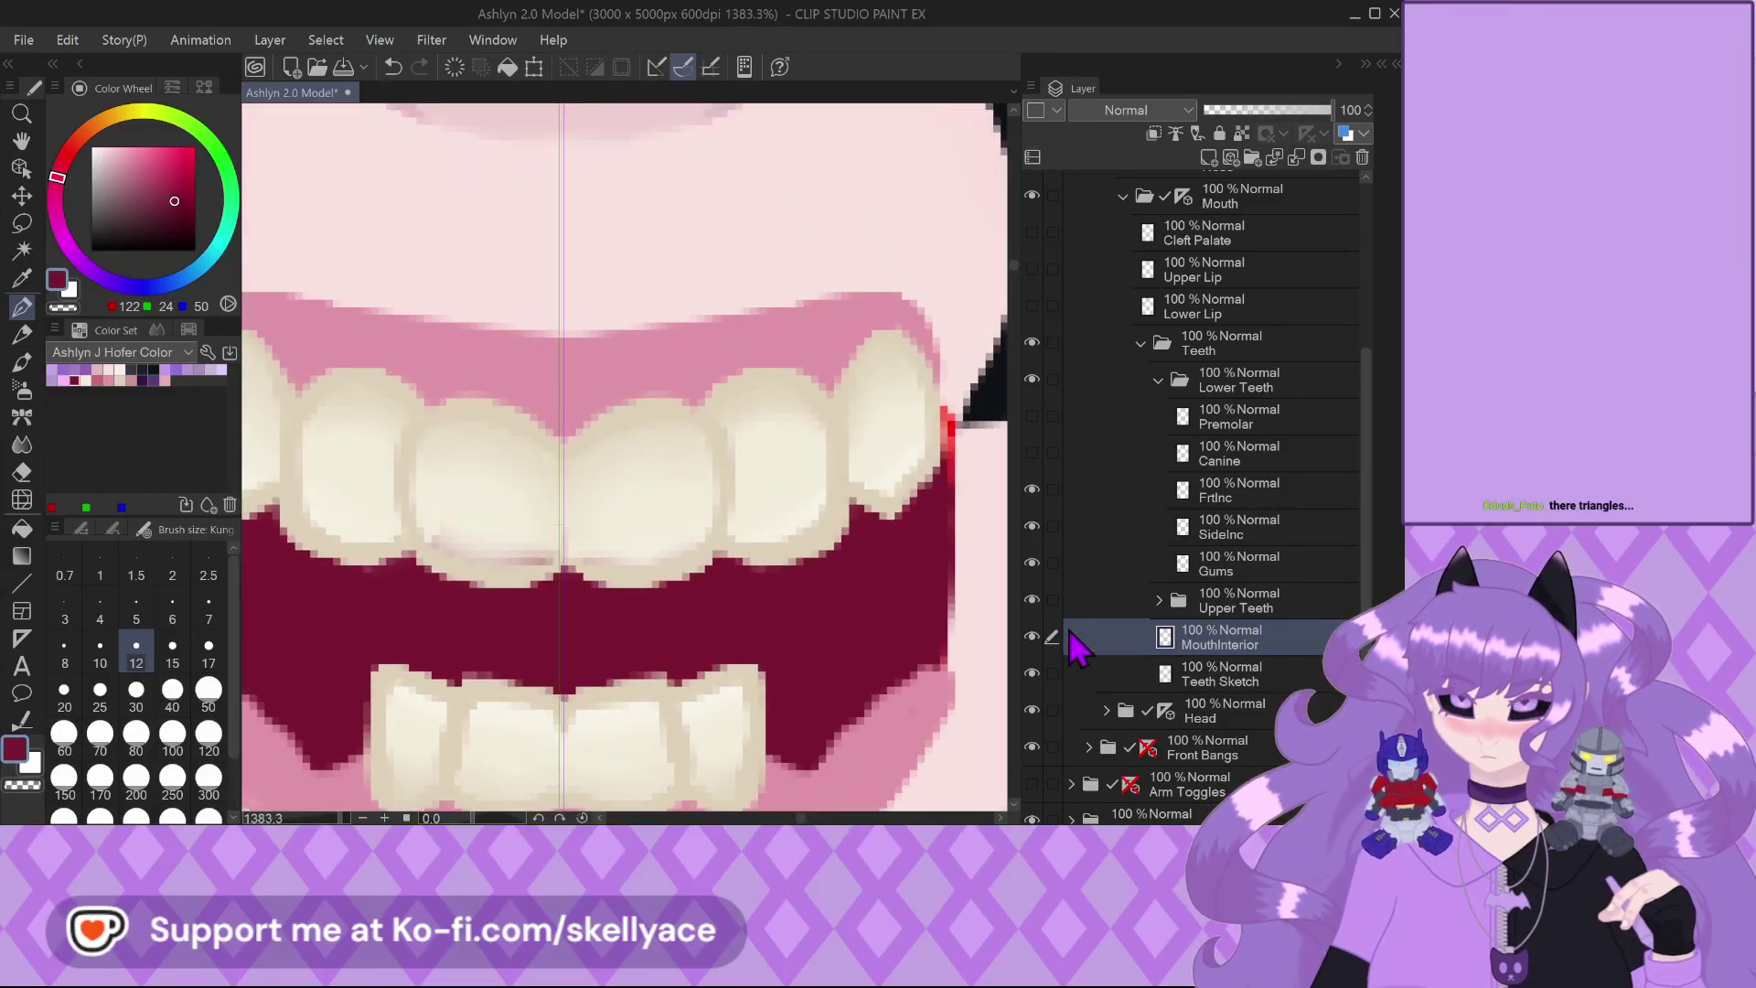
Collapse the Lower Teeth folder and move the Teeth Sketch layer directly above MouthInterior
left_click(1163, 384)
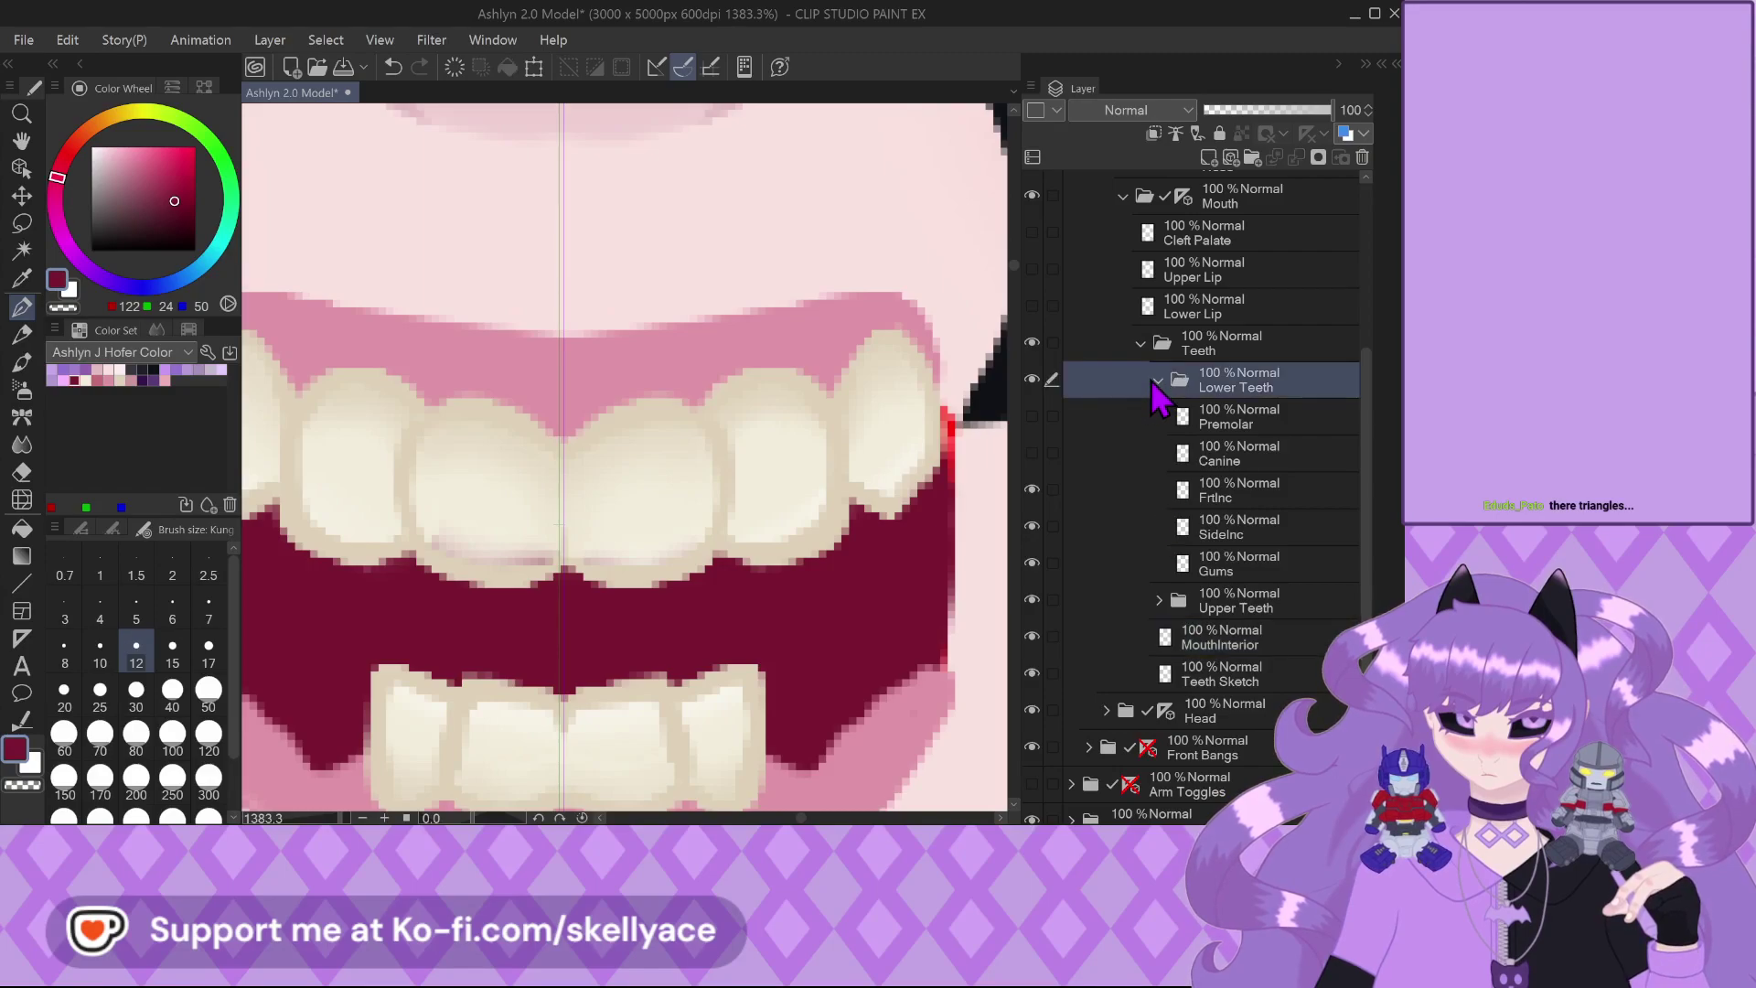
left_click(1158, 380)
scroll(741, 555, "down", 1)
scroll(741, 555, "down", 4)
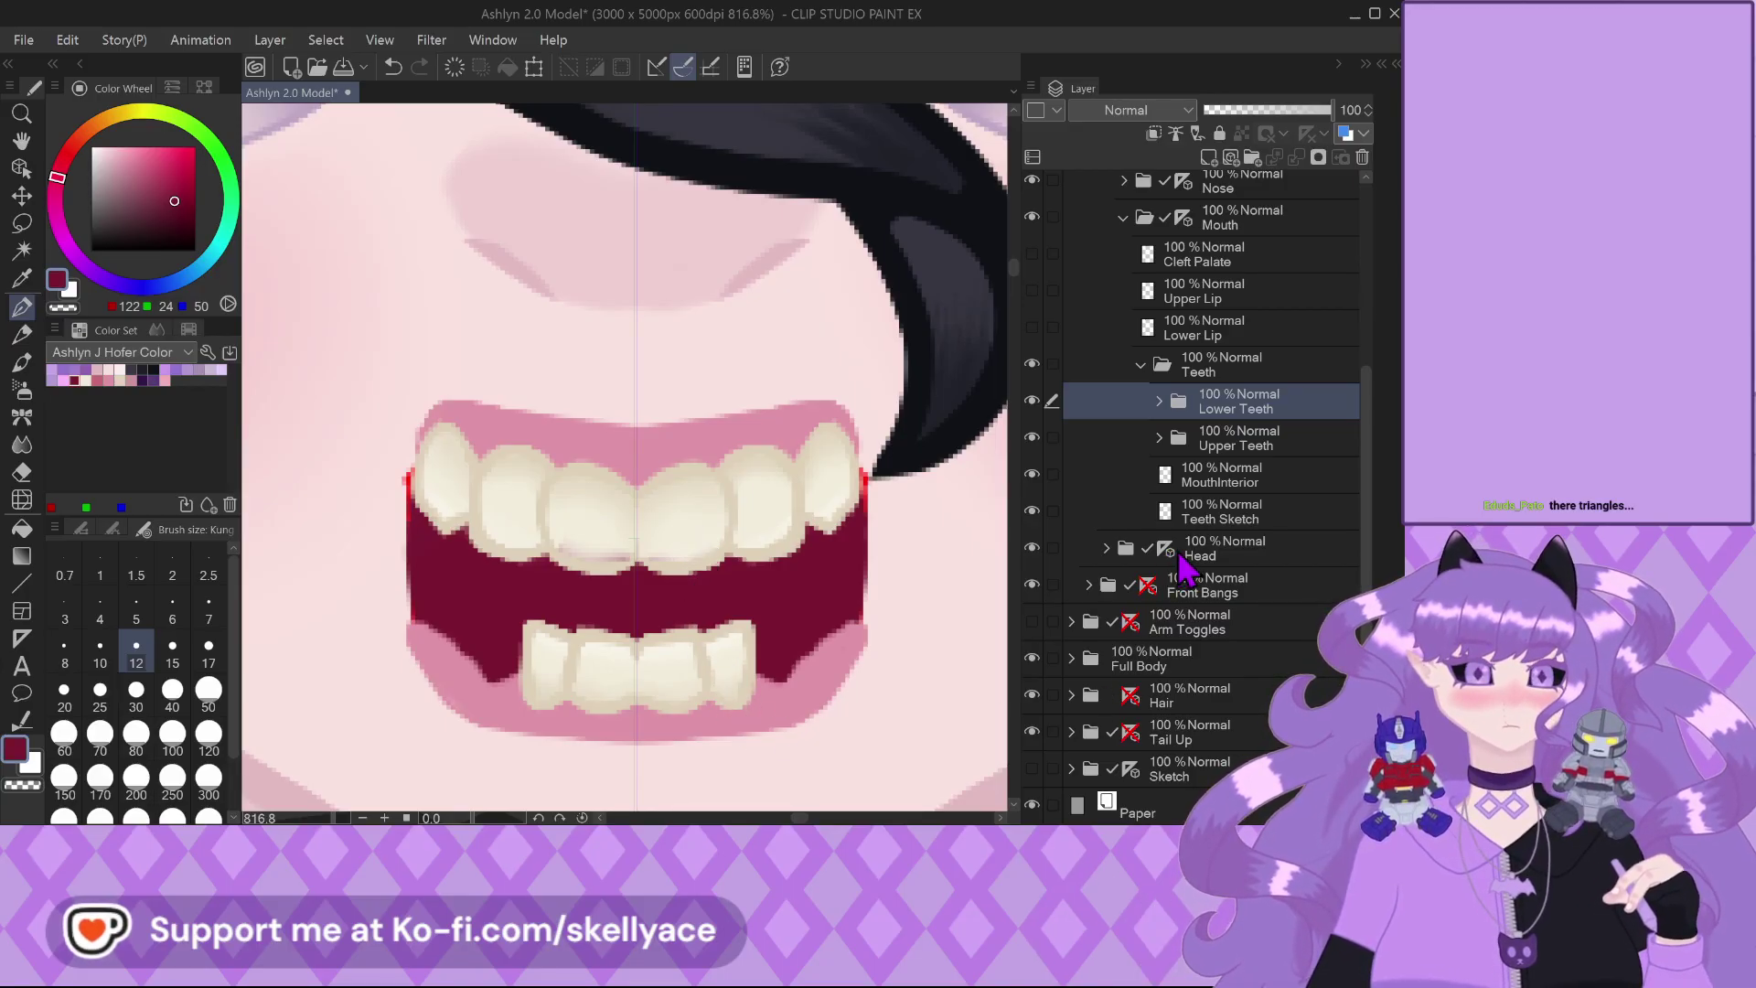
left_click(1217, 512)
left_click_drag(1216, 512, 1217, 471)
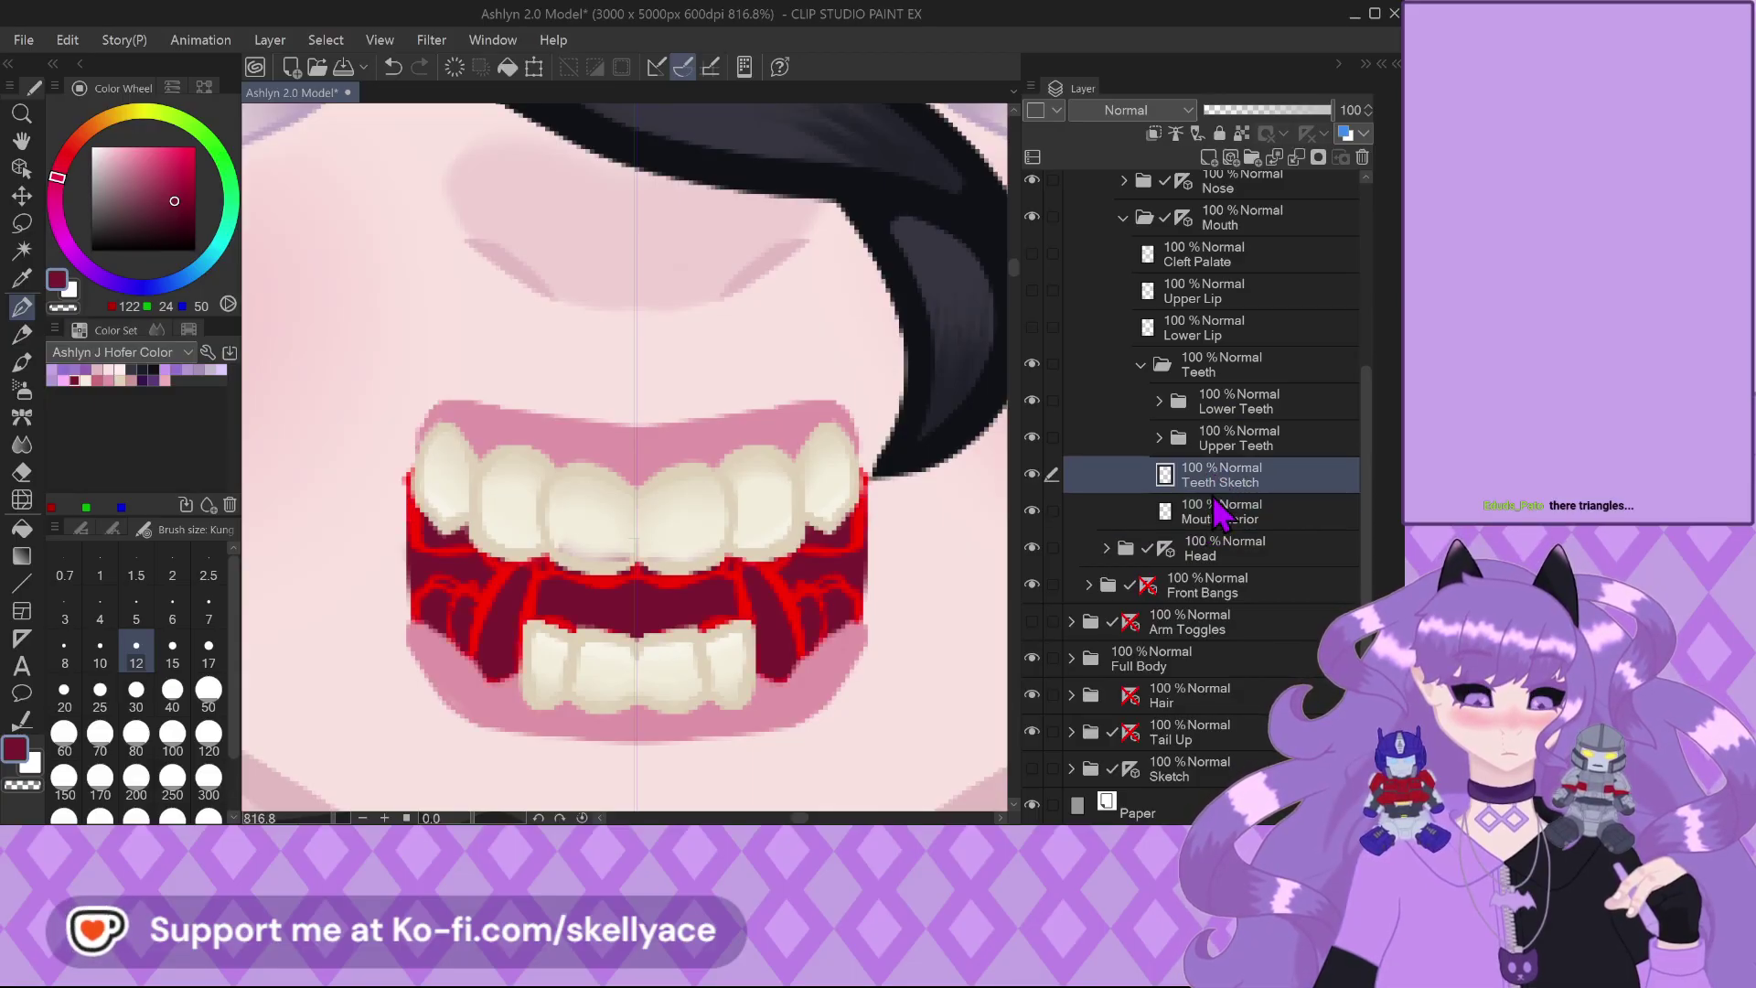
Add a layer above Outer Incisors in the Upper Teeth folder and paint behind the translucent center incisors in beige (RGB 222, 209, 185)
left_click(1159, 438)
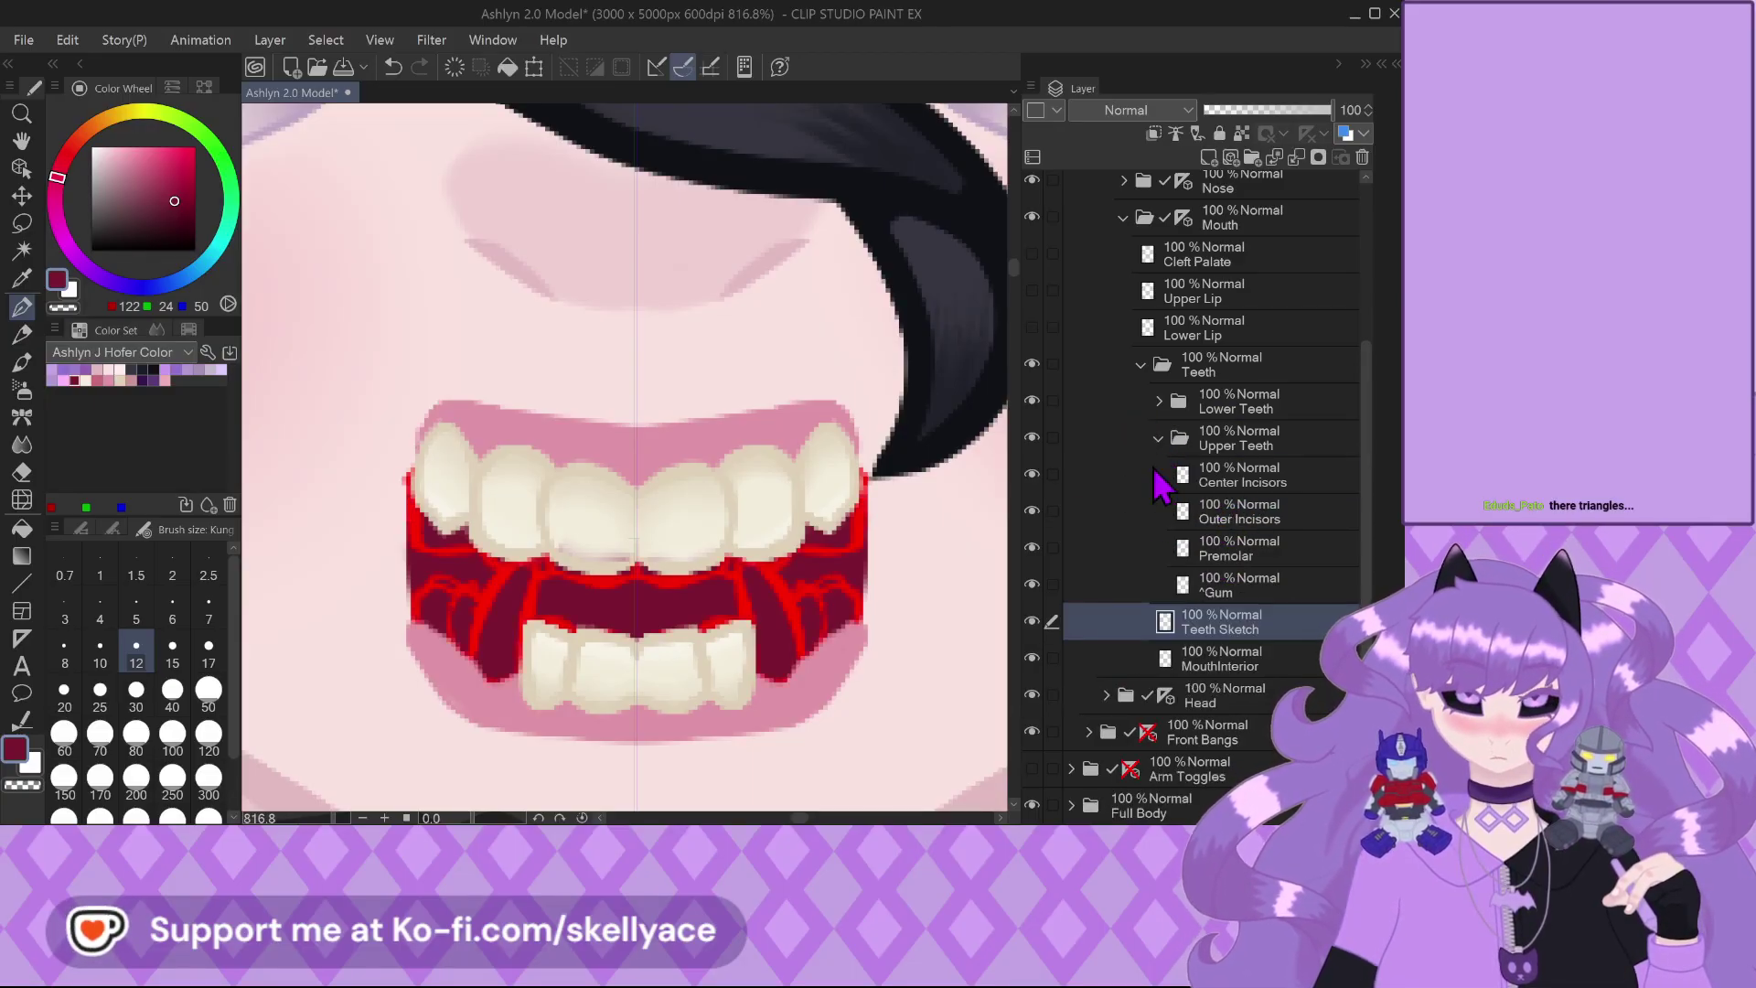
left_click(1216, 475)
scroll(672, 526, "up", 5)
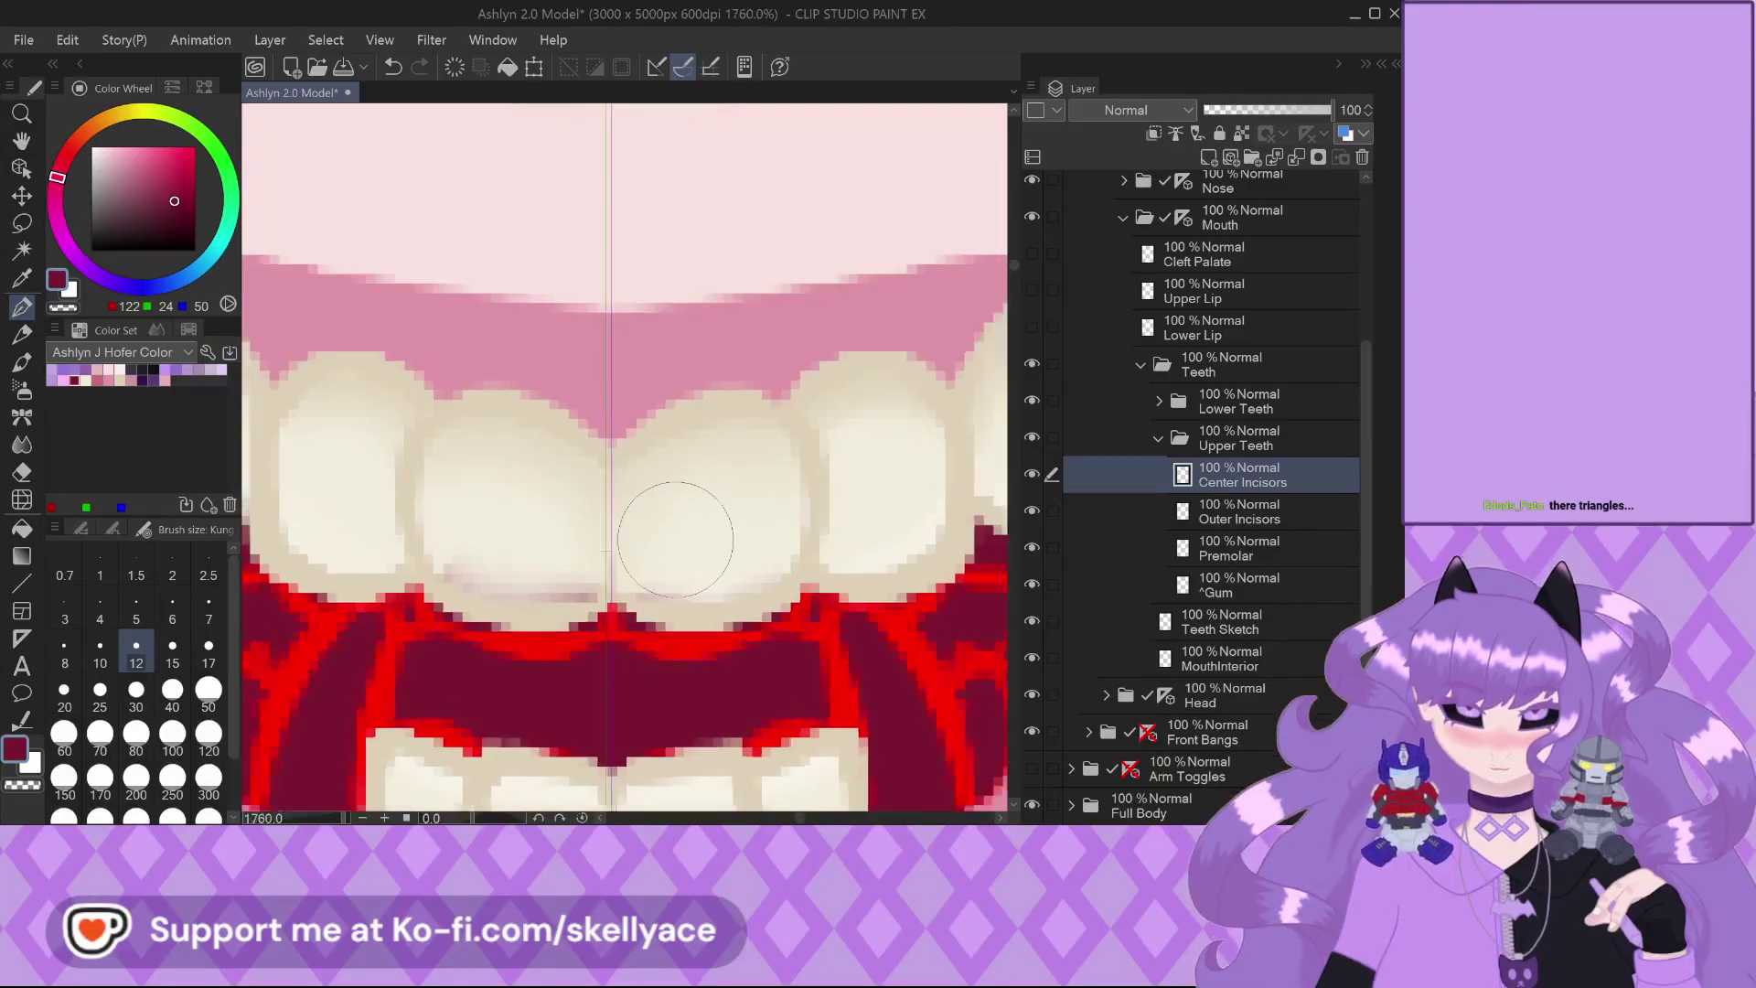
left_click(1221, 514)
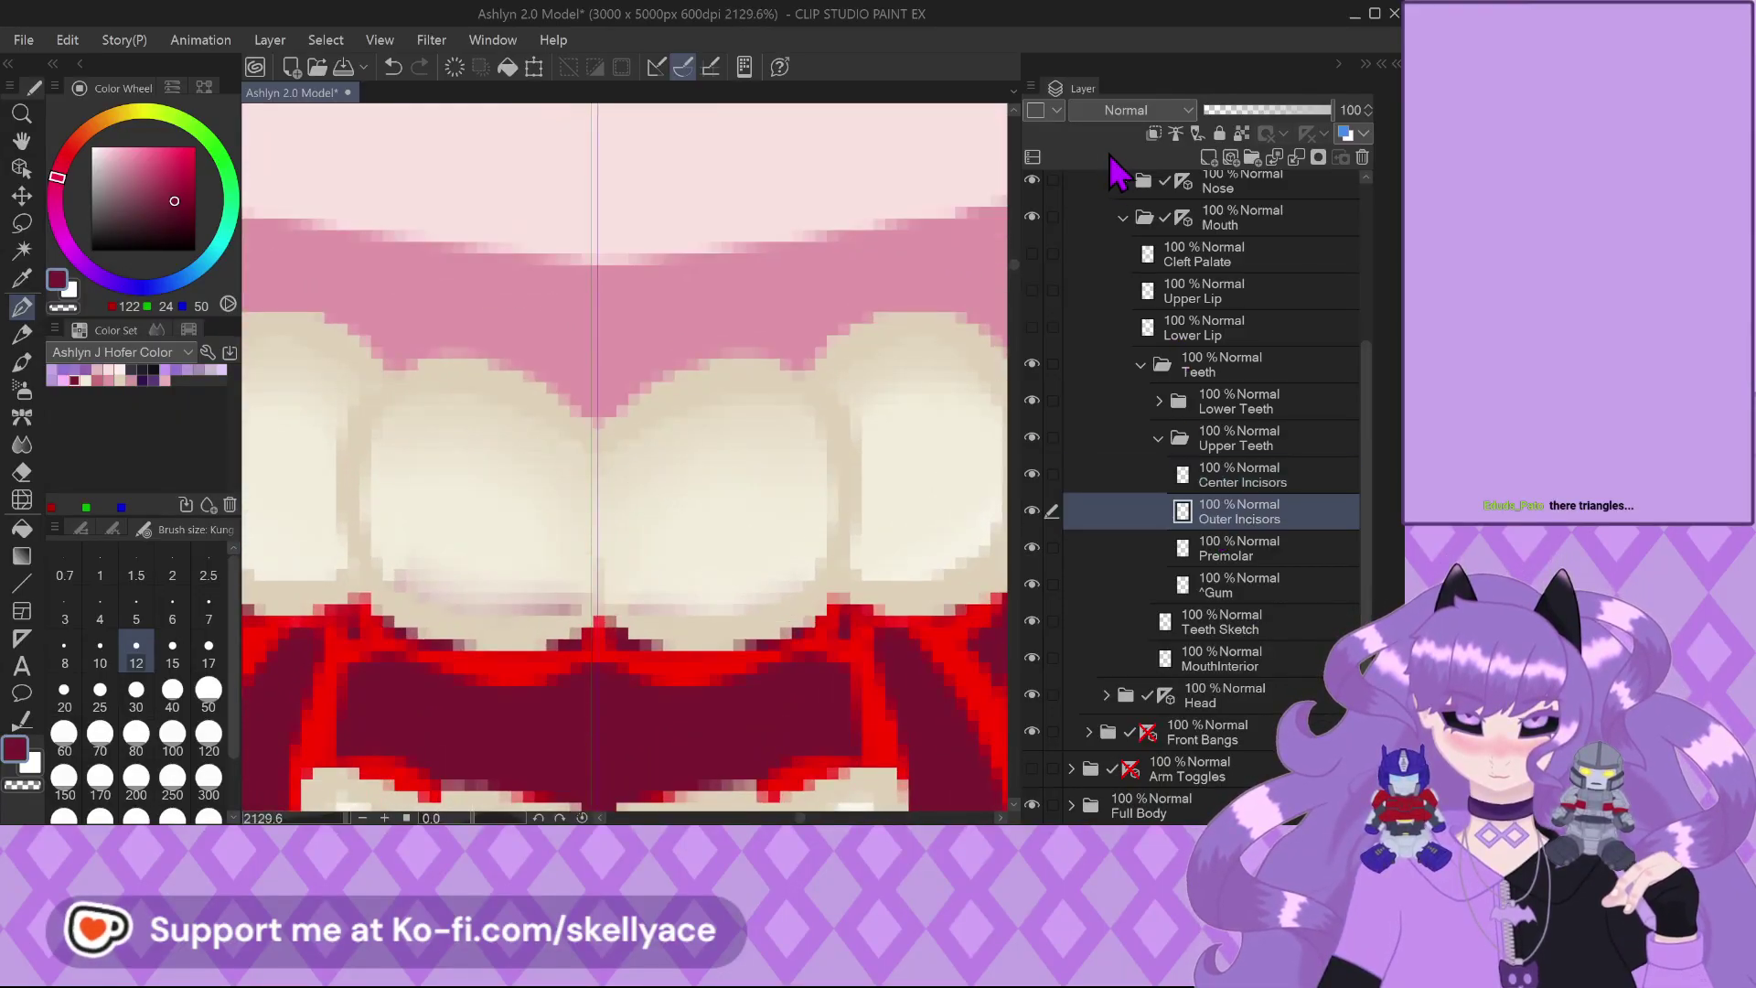
left_click(1205, 158)
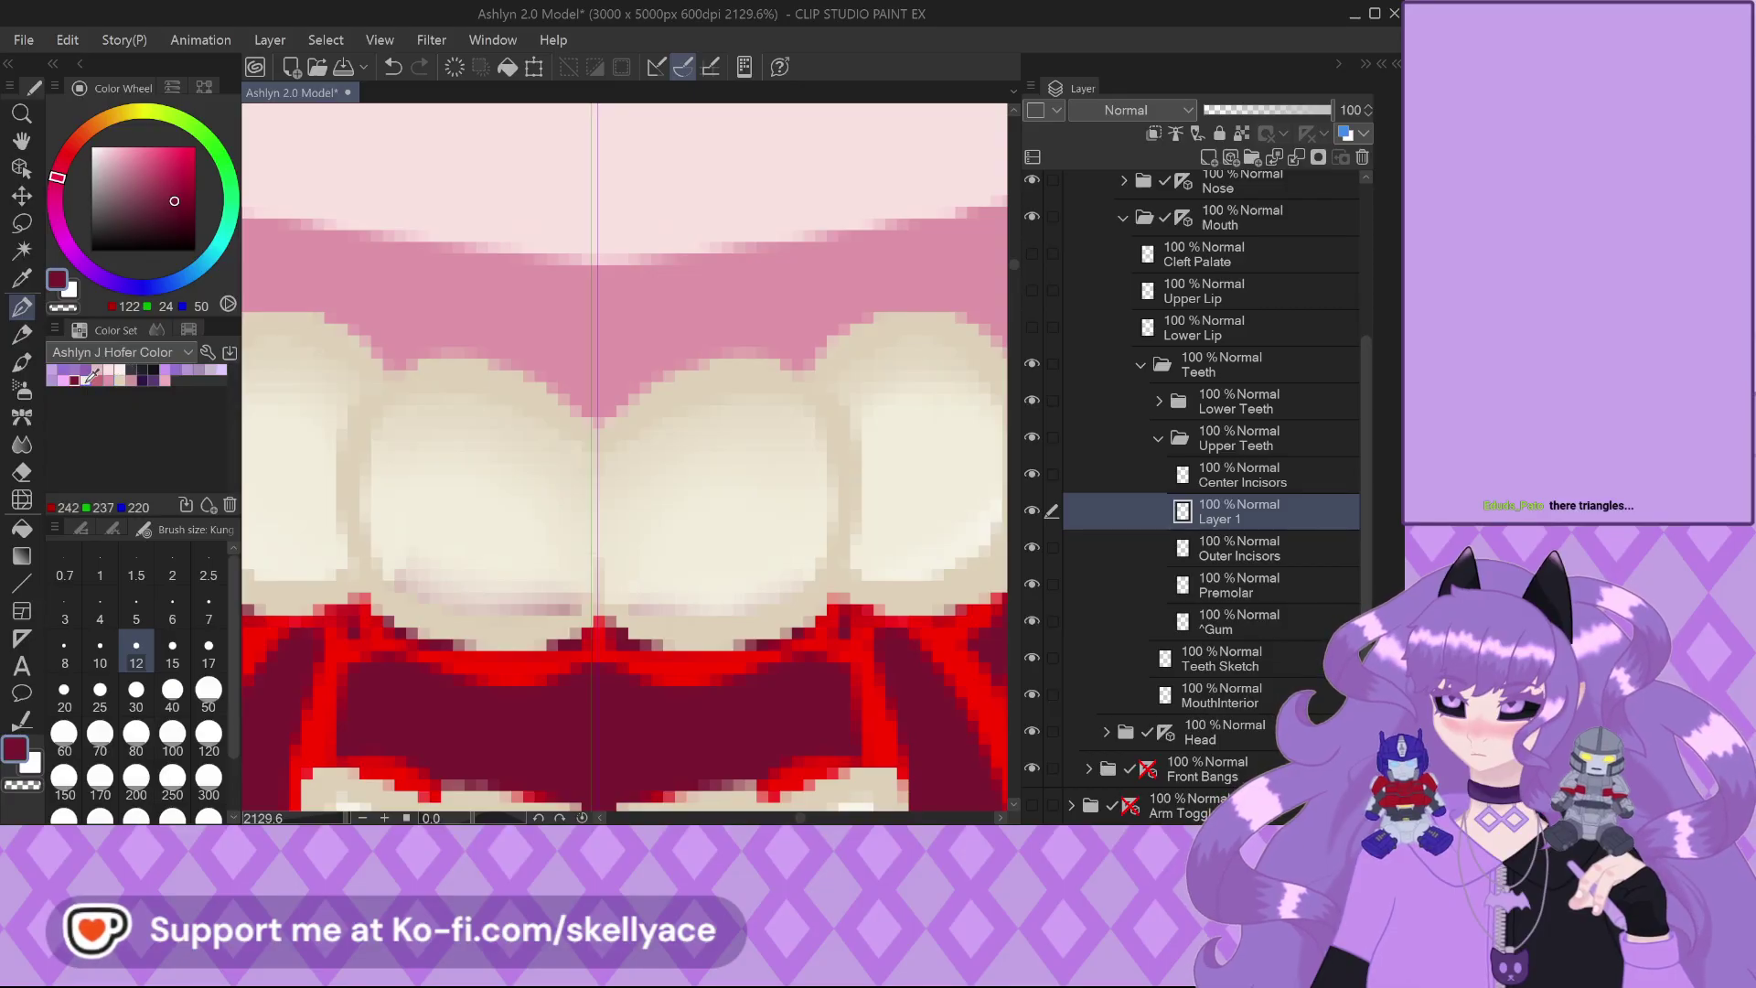
left_click(122, 375)
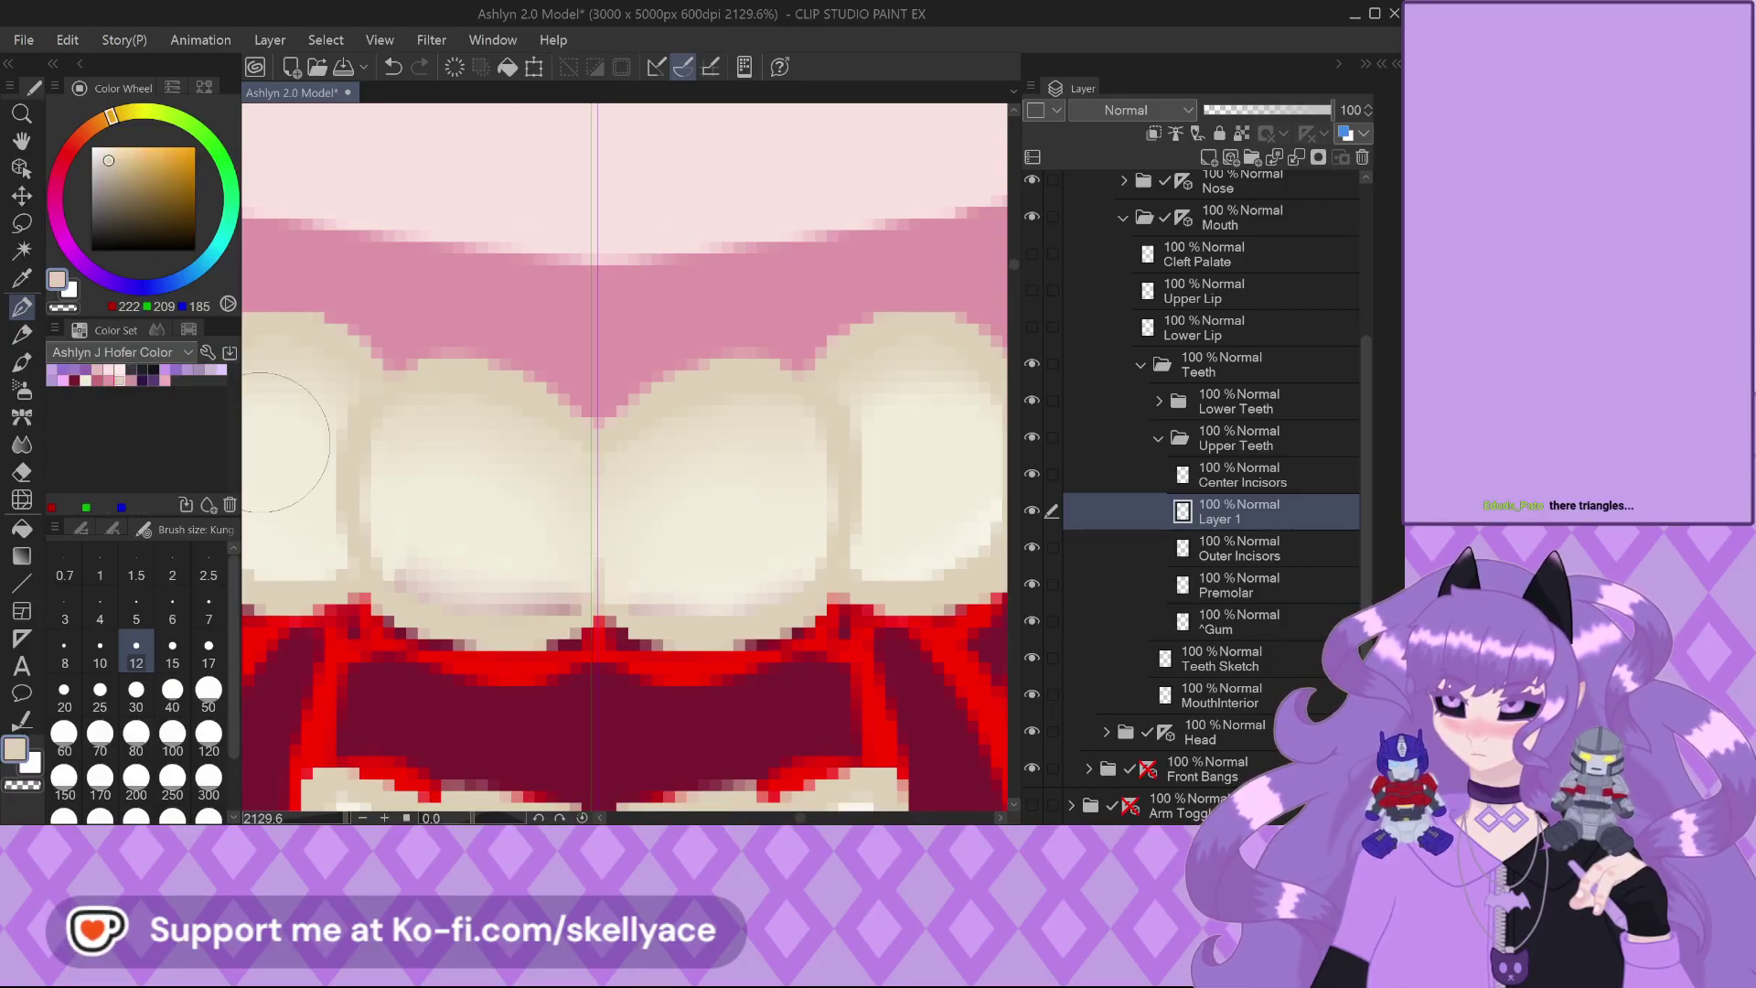
mouse_move(651, 606)
left_mouse_down()
mouse_move(585, 585)
mouse_move(721, 579)
mouse_move(771, 600)
left_mouse_up()
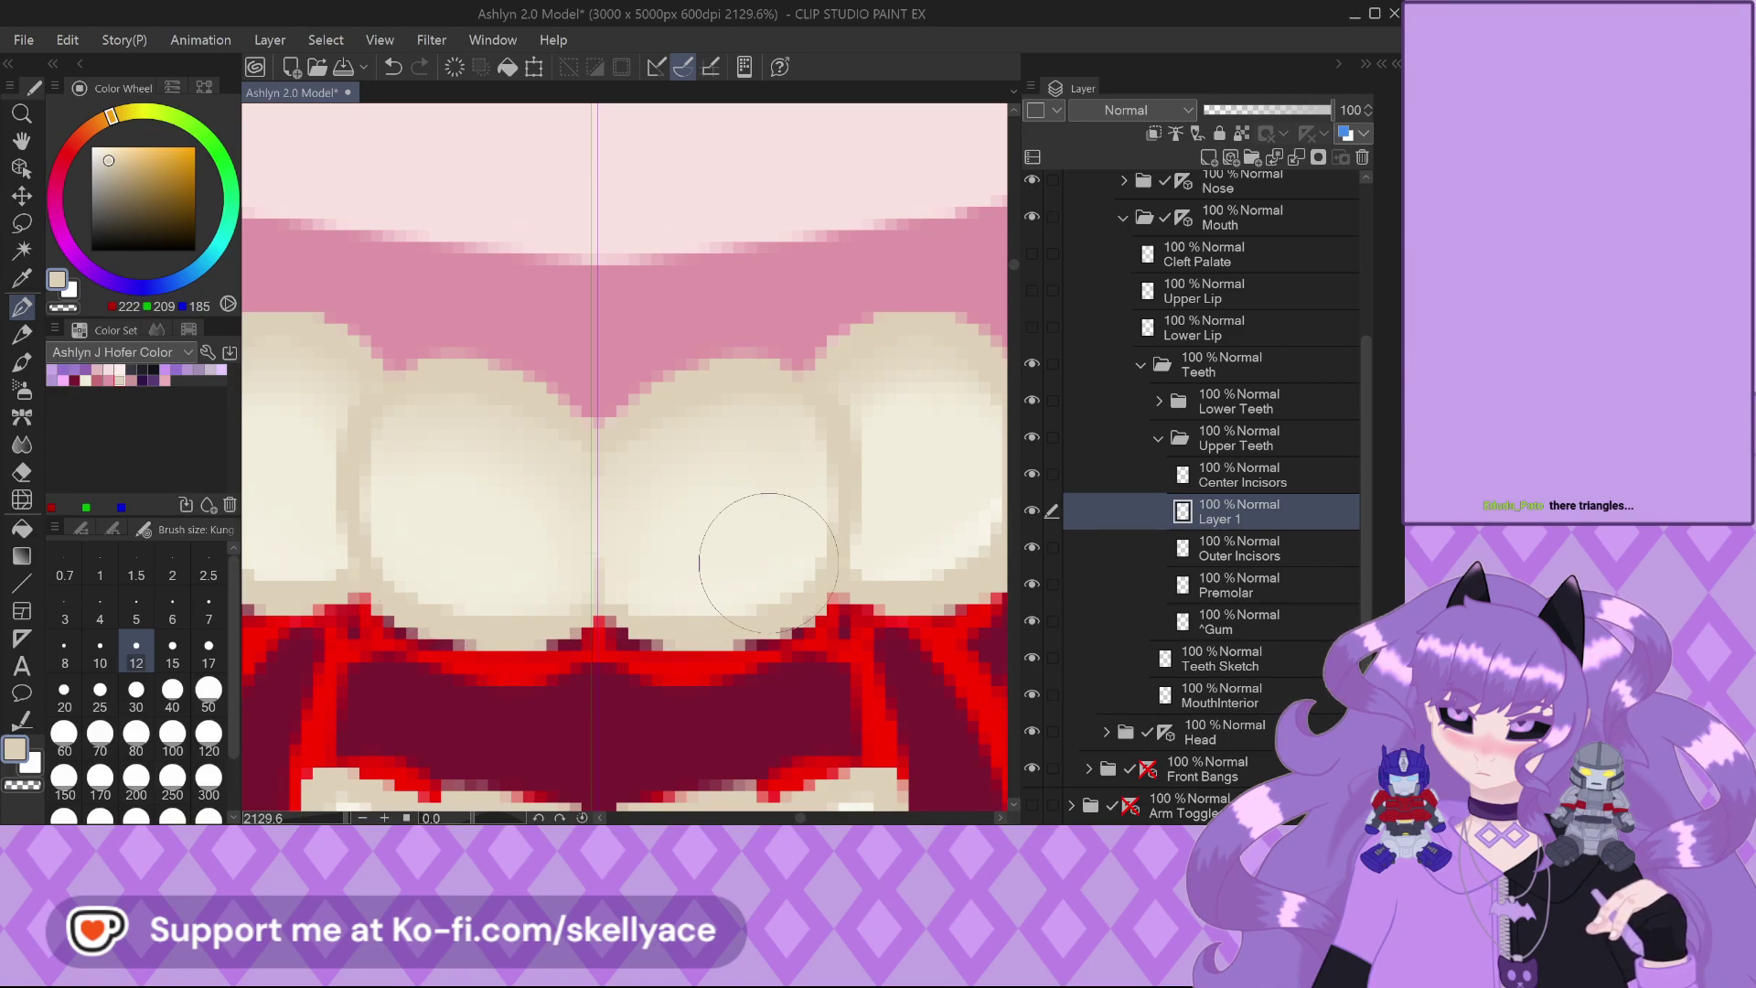
scroll(768, 562, "down", 1)
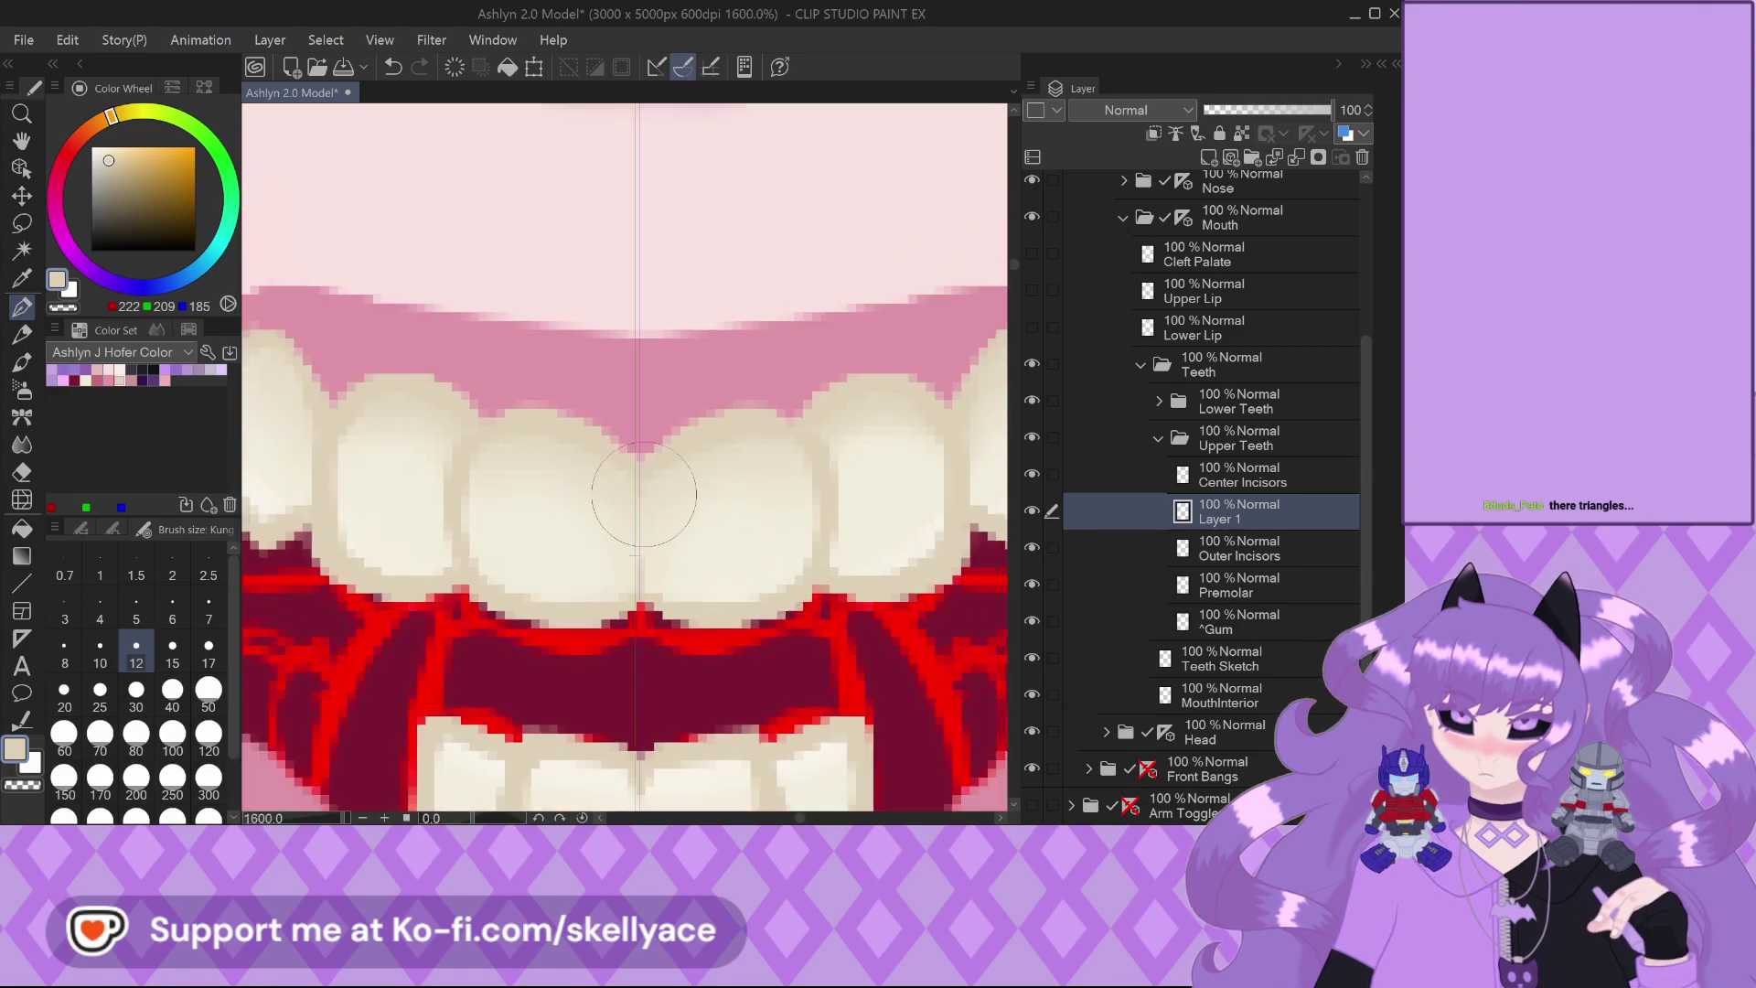
Lock the new layer's transparent pixels and set up cream (RGB 242, 237, 220) at brush size 40 for the center incisors' base
mouse_move(1289, 501)
left_mouse_down()
mouse_move(1293, 475)
mouse_move(1285, 524)
left_mouse_up()
left_click(1281, 476)
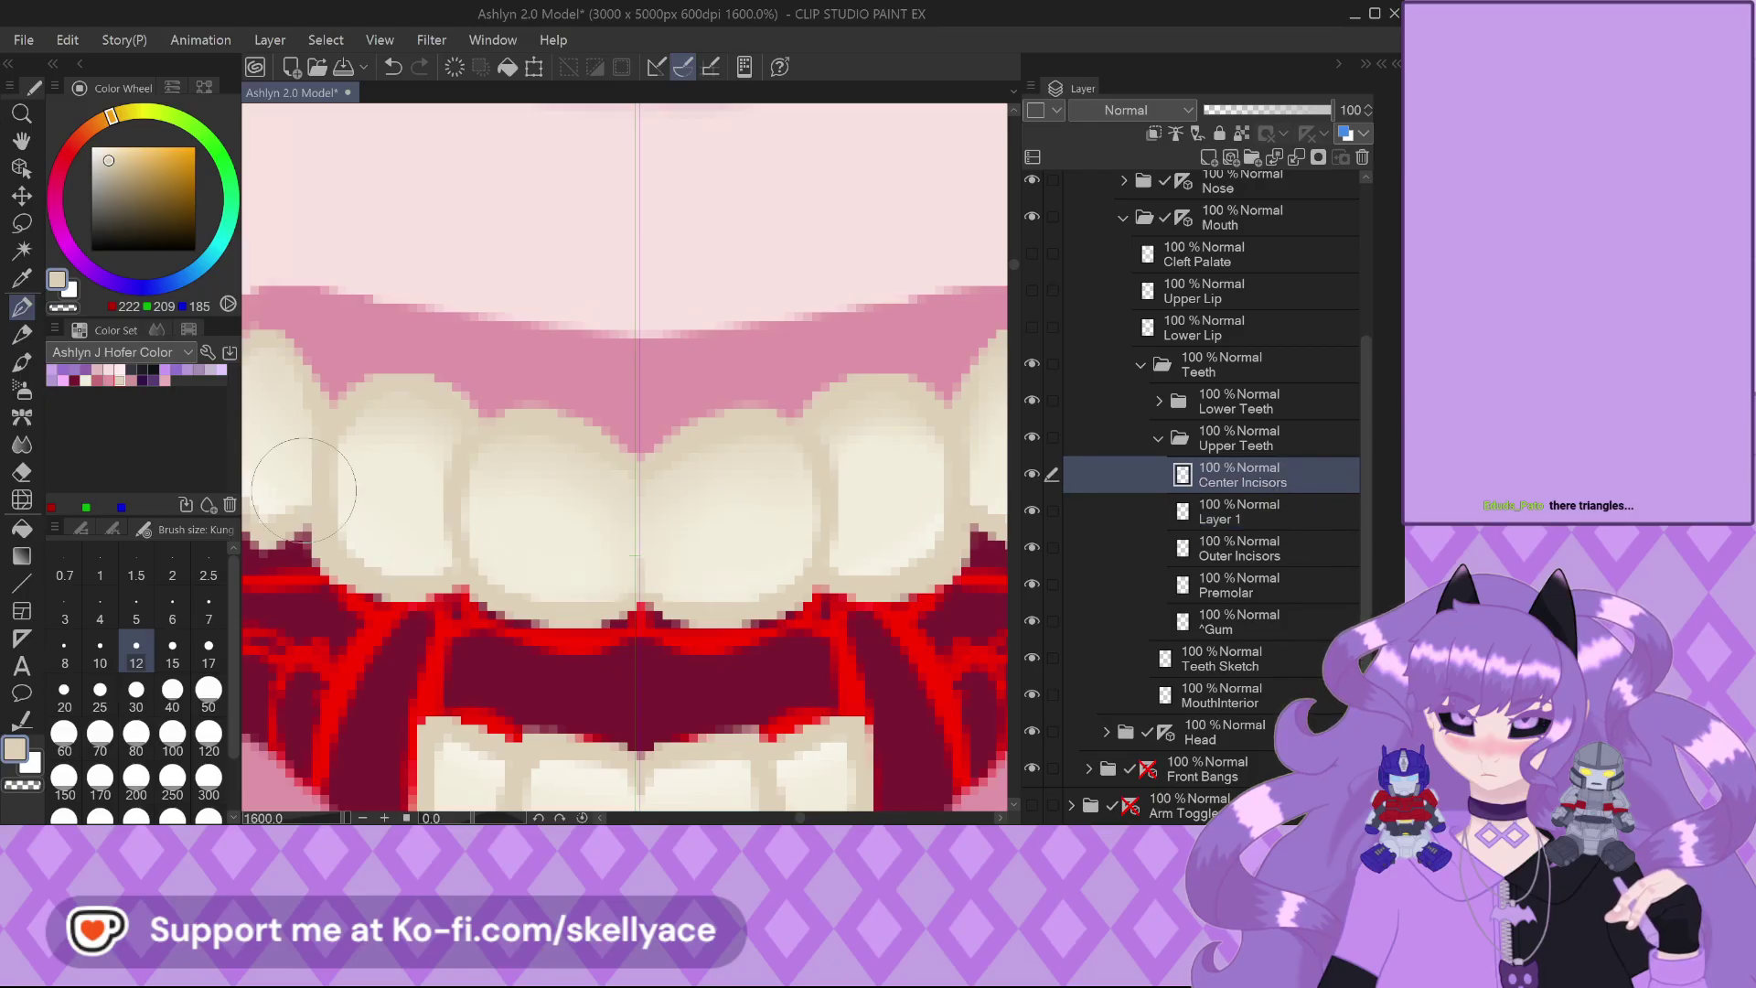
left_click(87, 377)
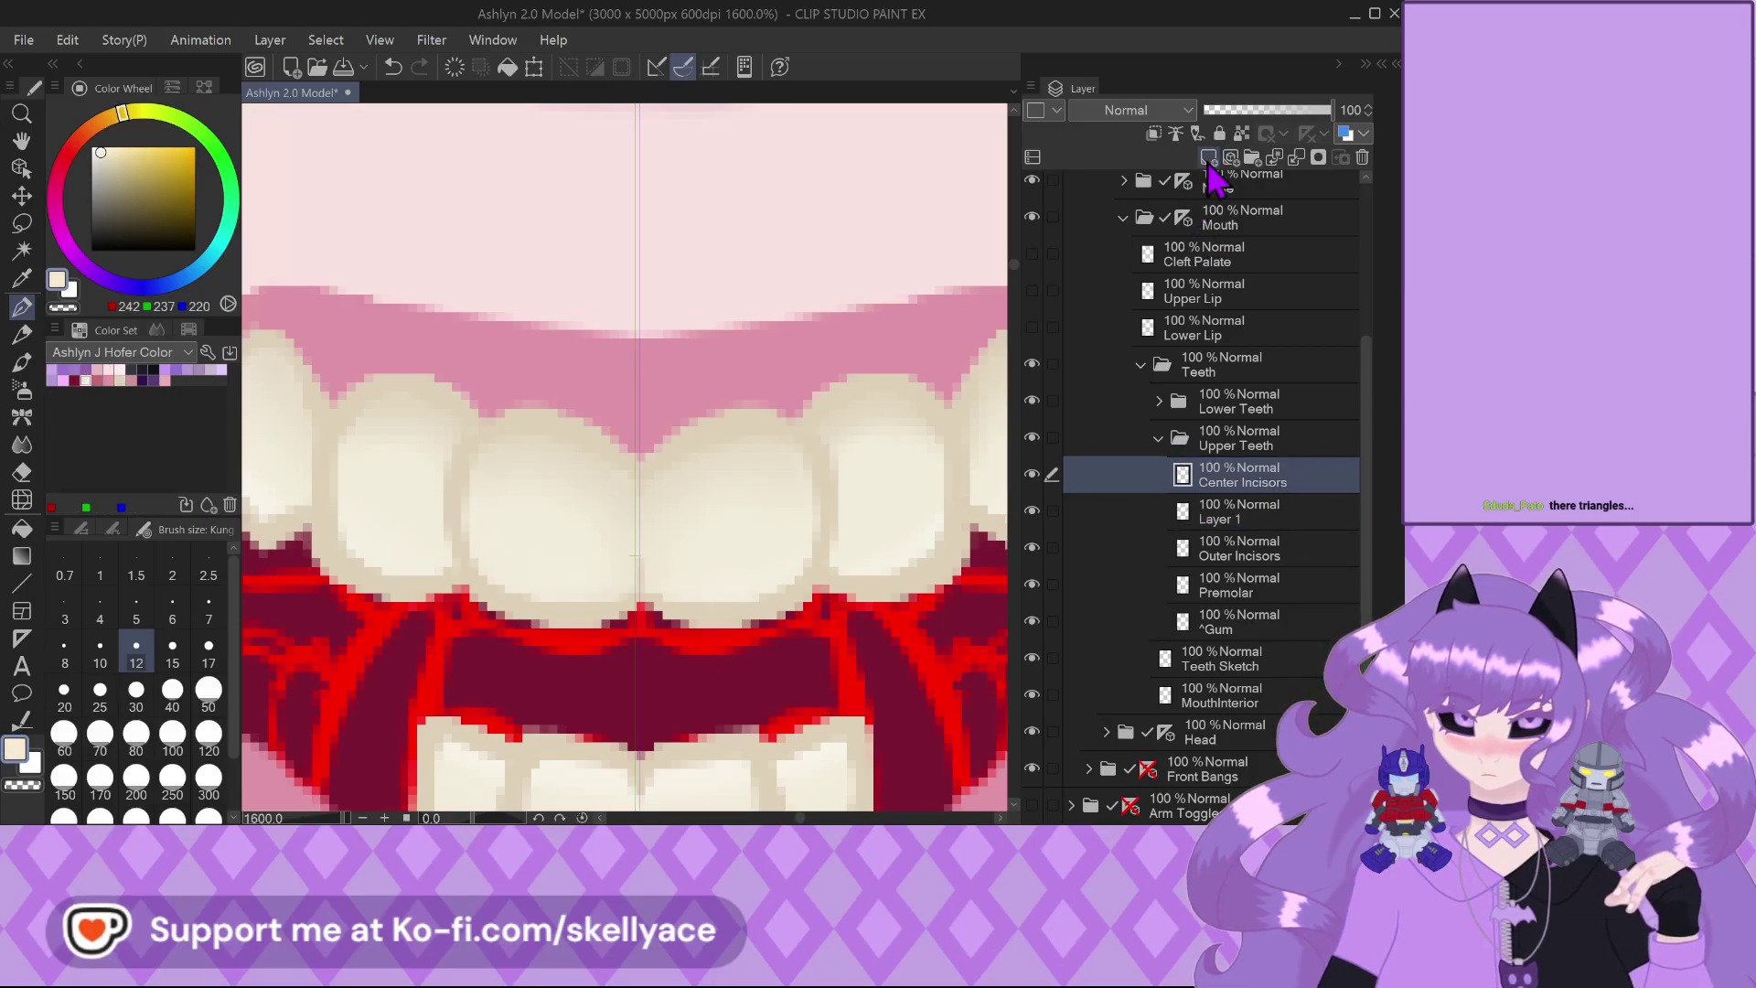
left_click(1226, 525)
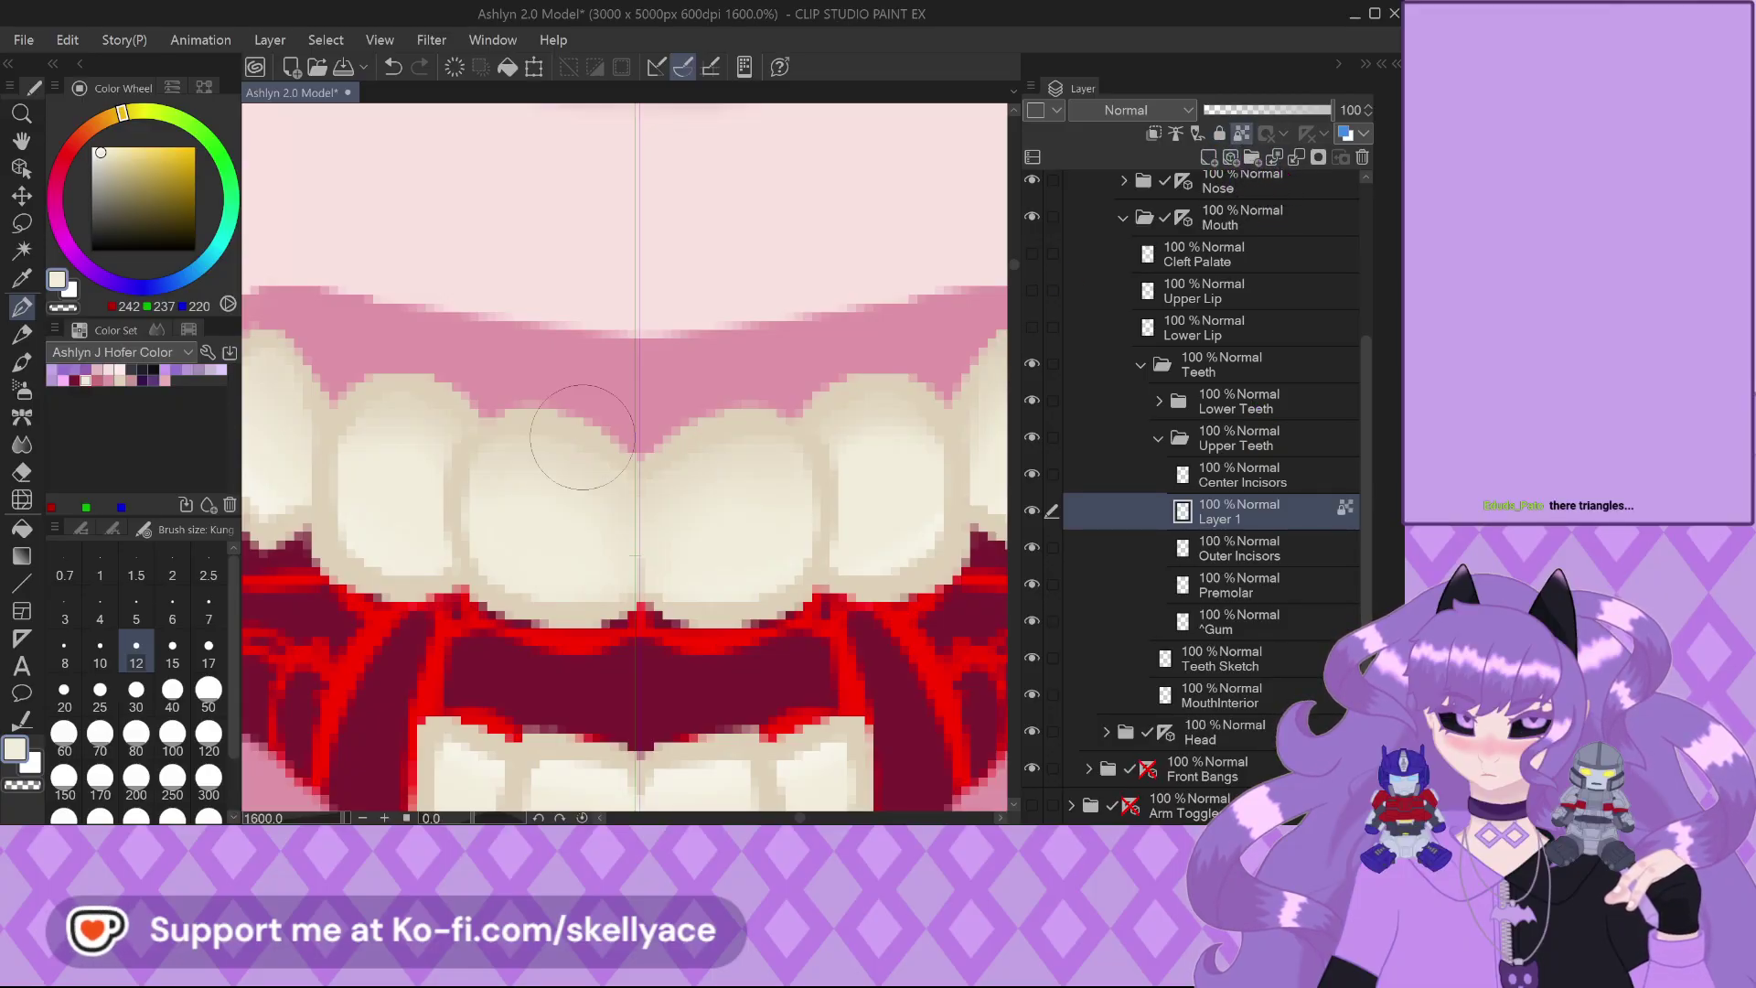
left_click(171, 695)
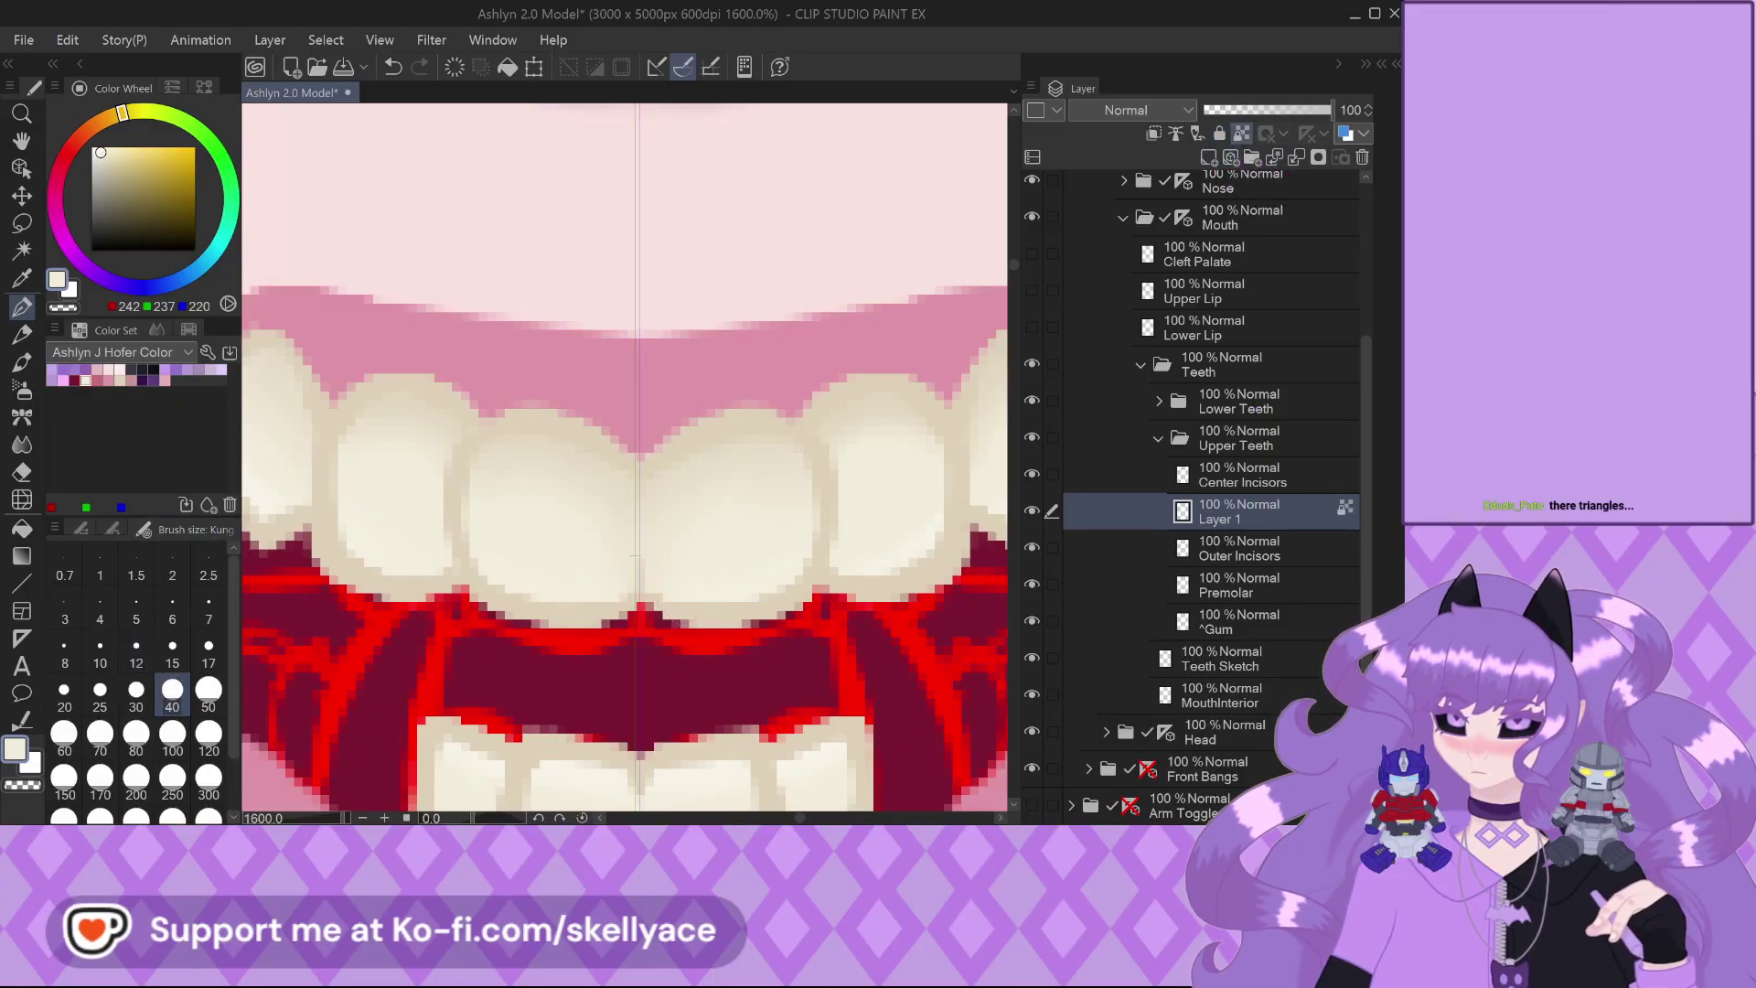
Rename the new base layer as CentInc and merge the Center Incisors layer down into it
scroll(465, 594, "down", 3)
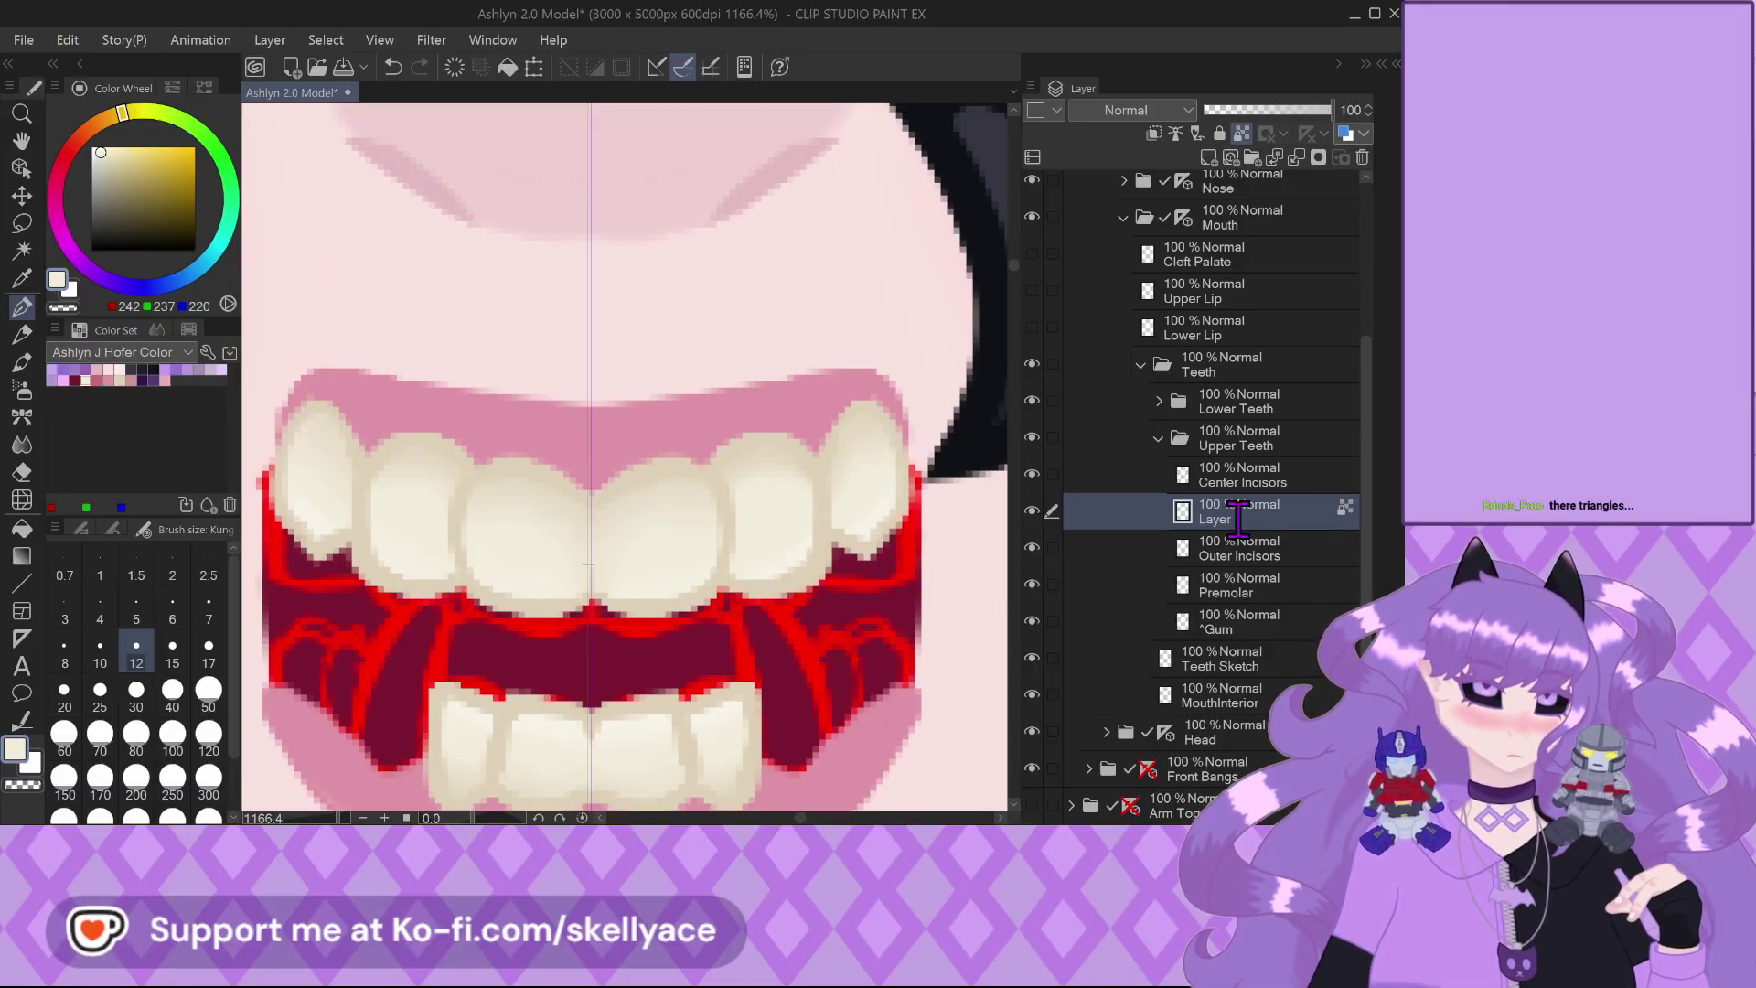
left_click(1276, 482)
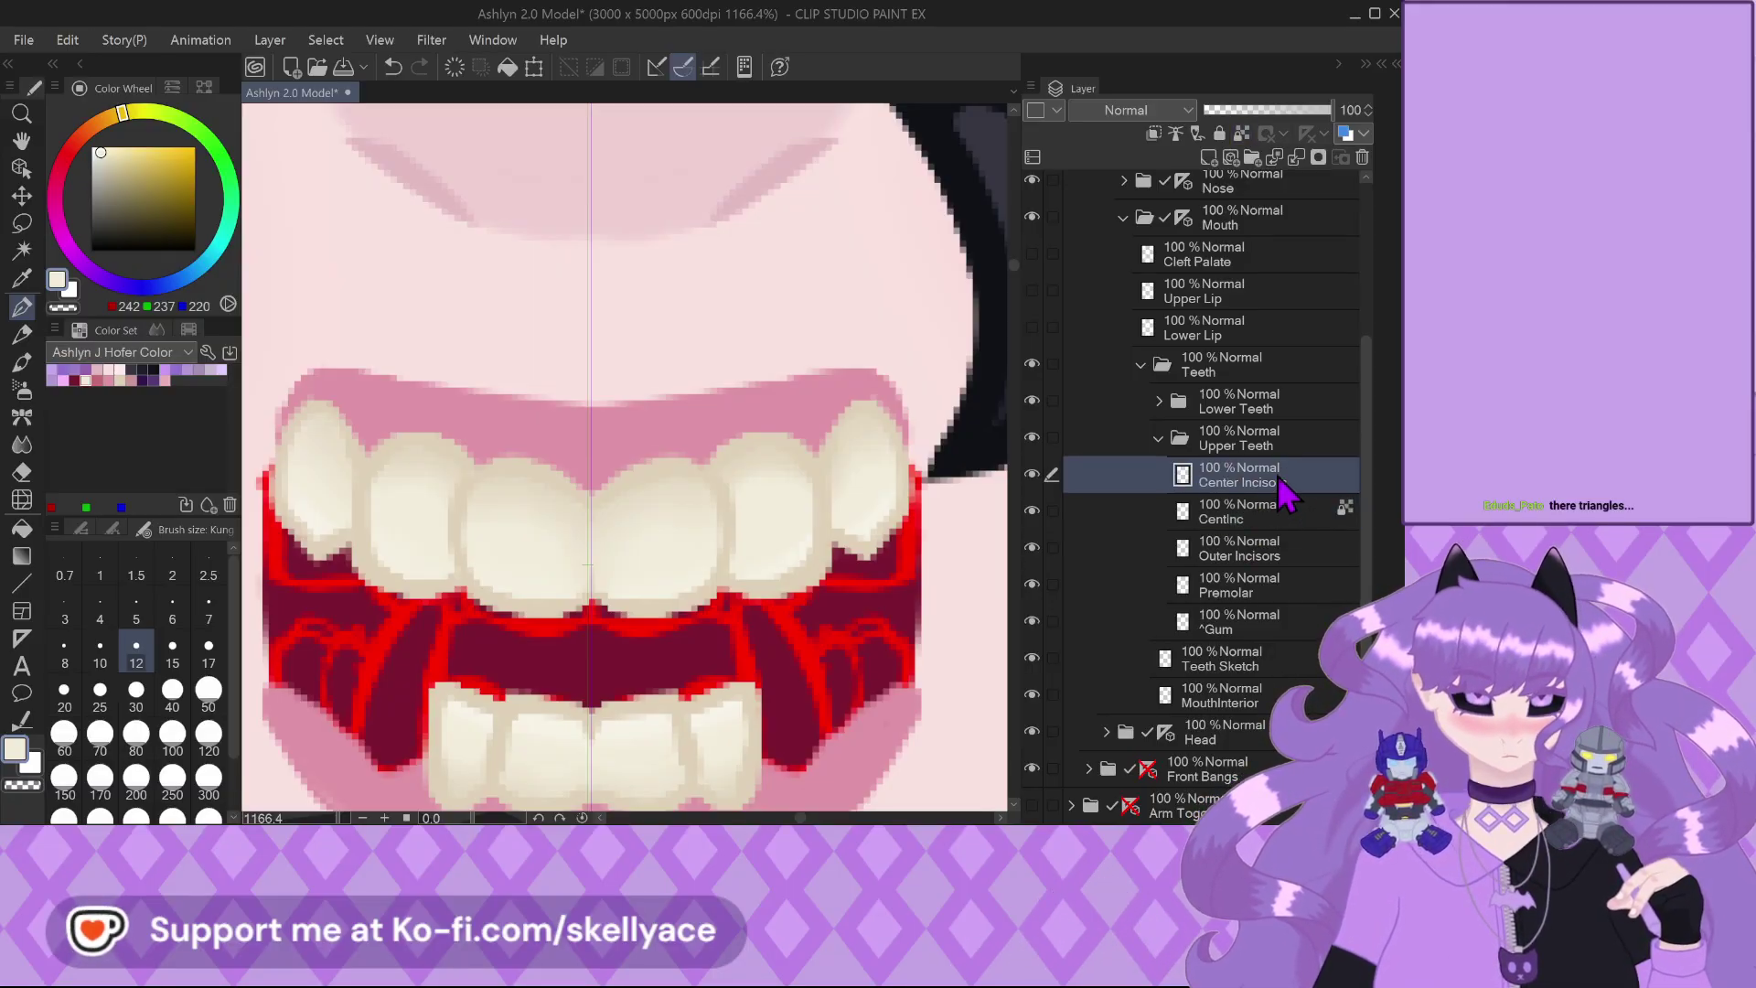
left_click(1285, 513)
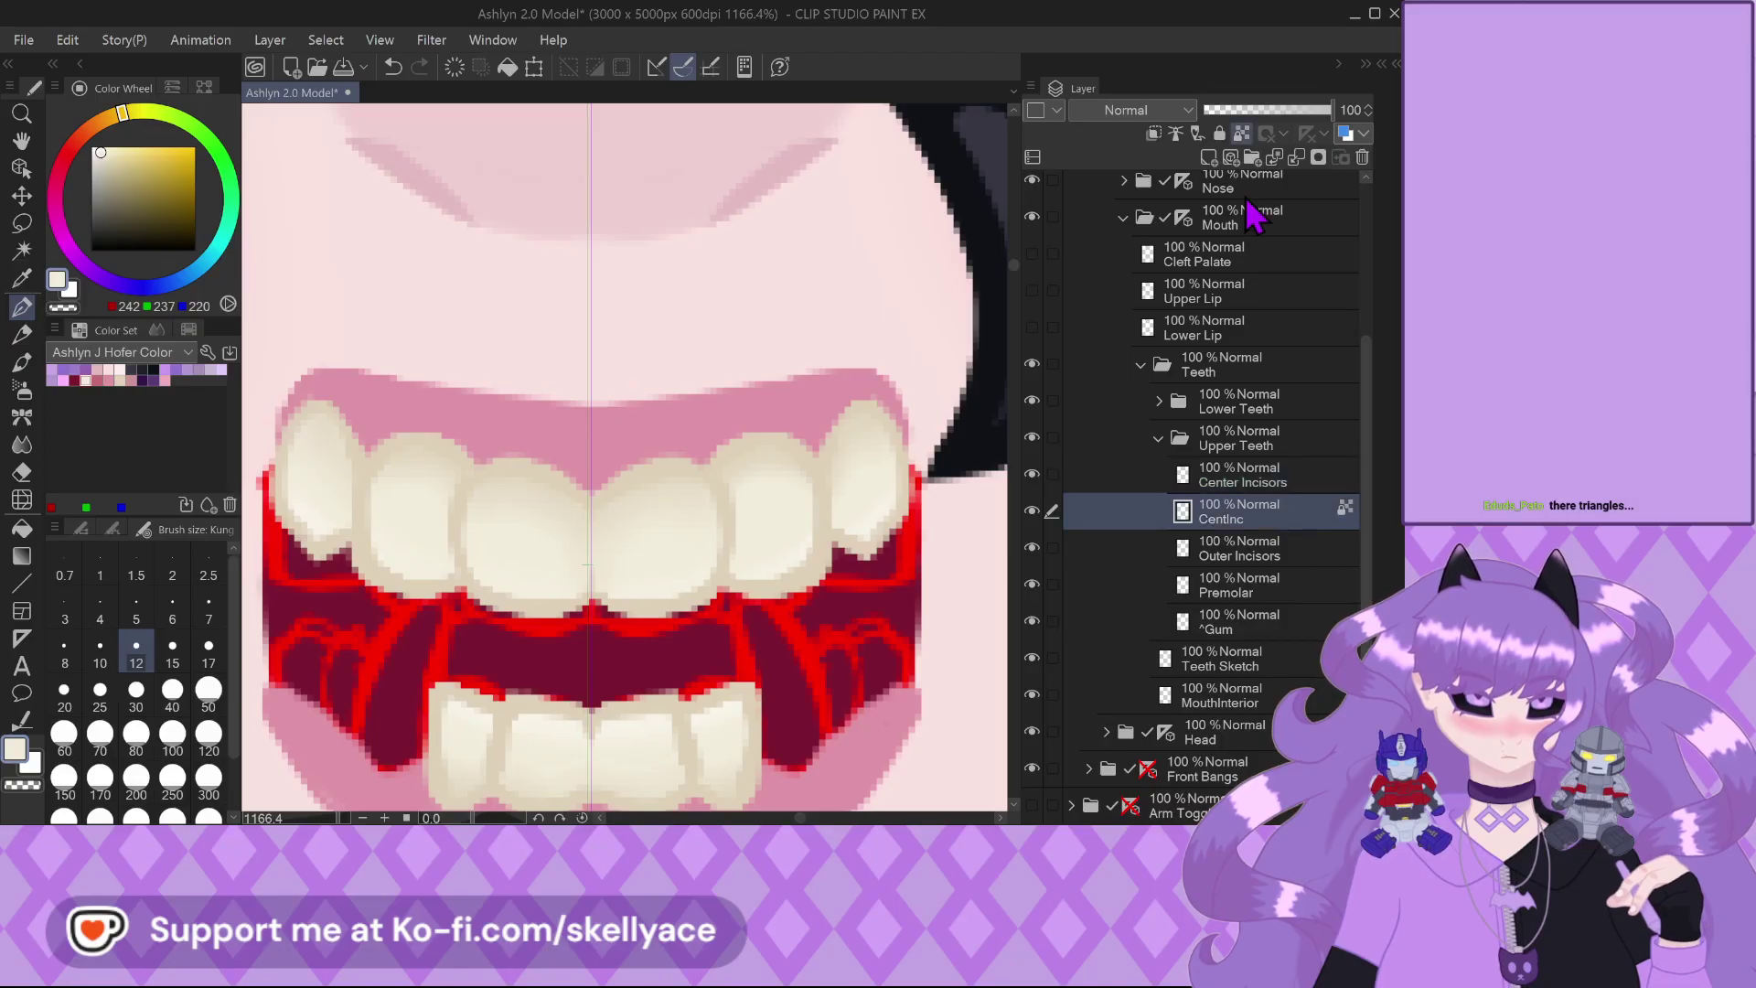
left_click(1266, 477)
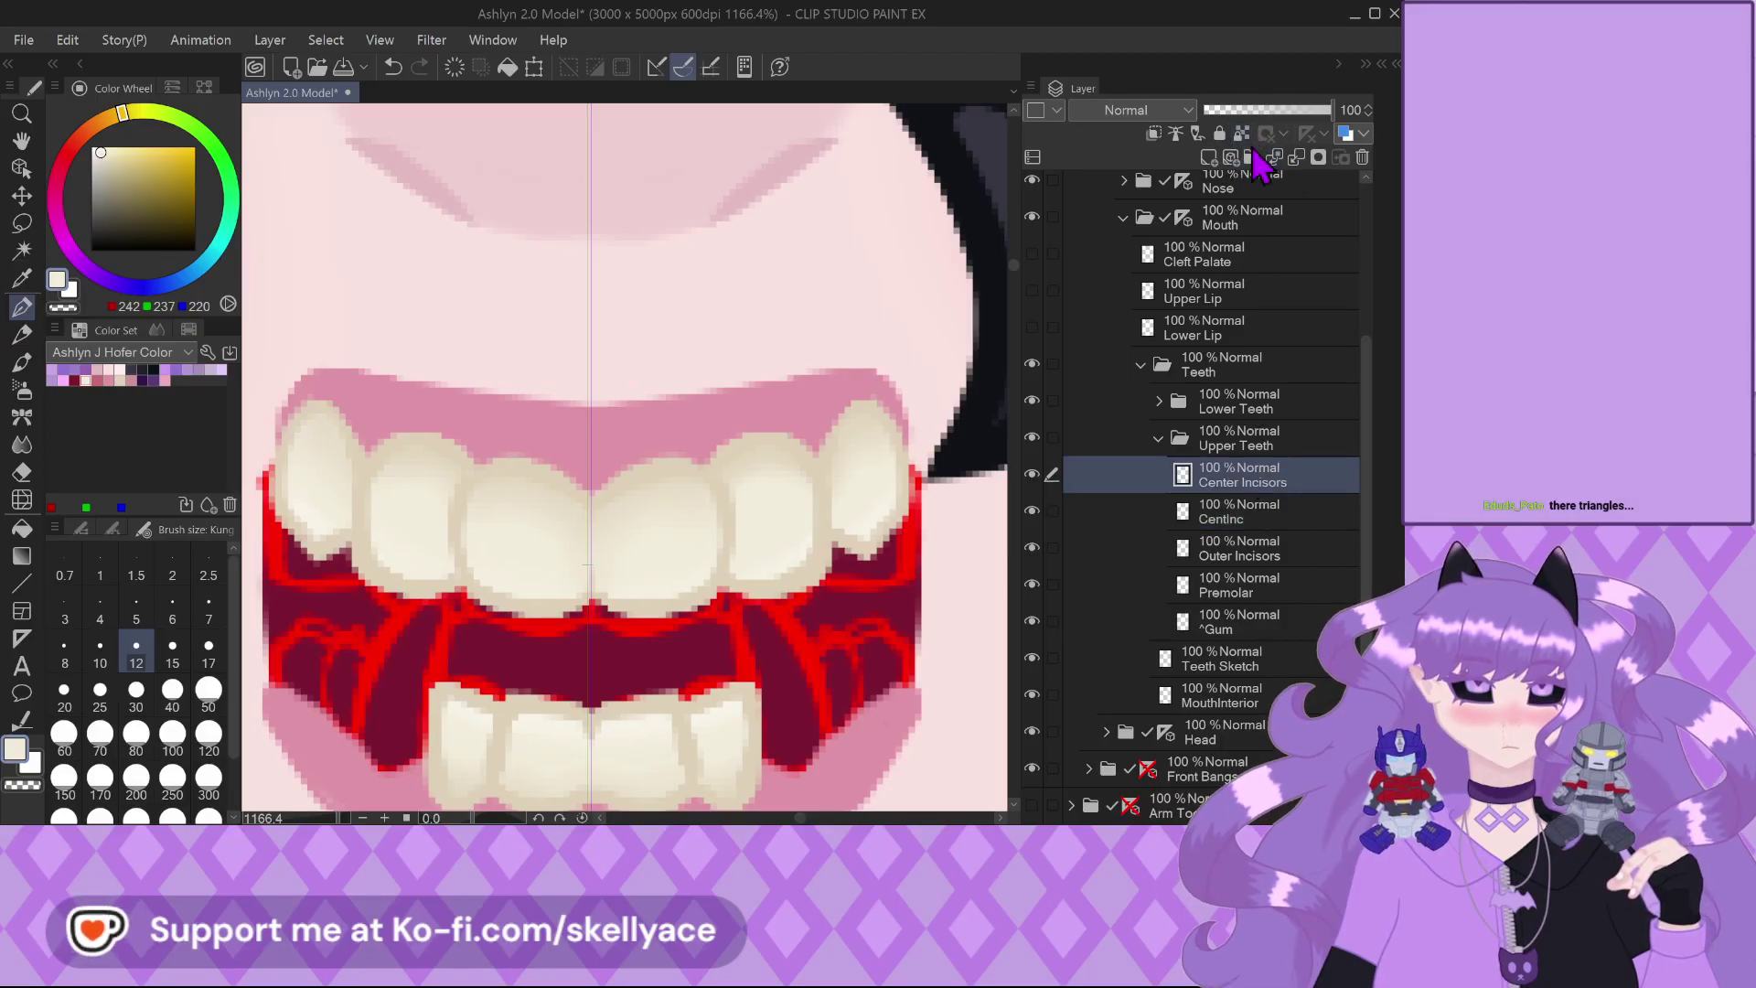
left_click(1298, 161)
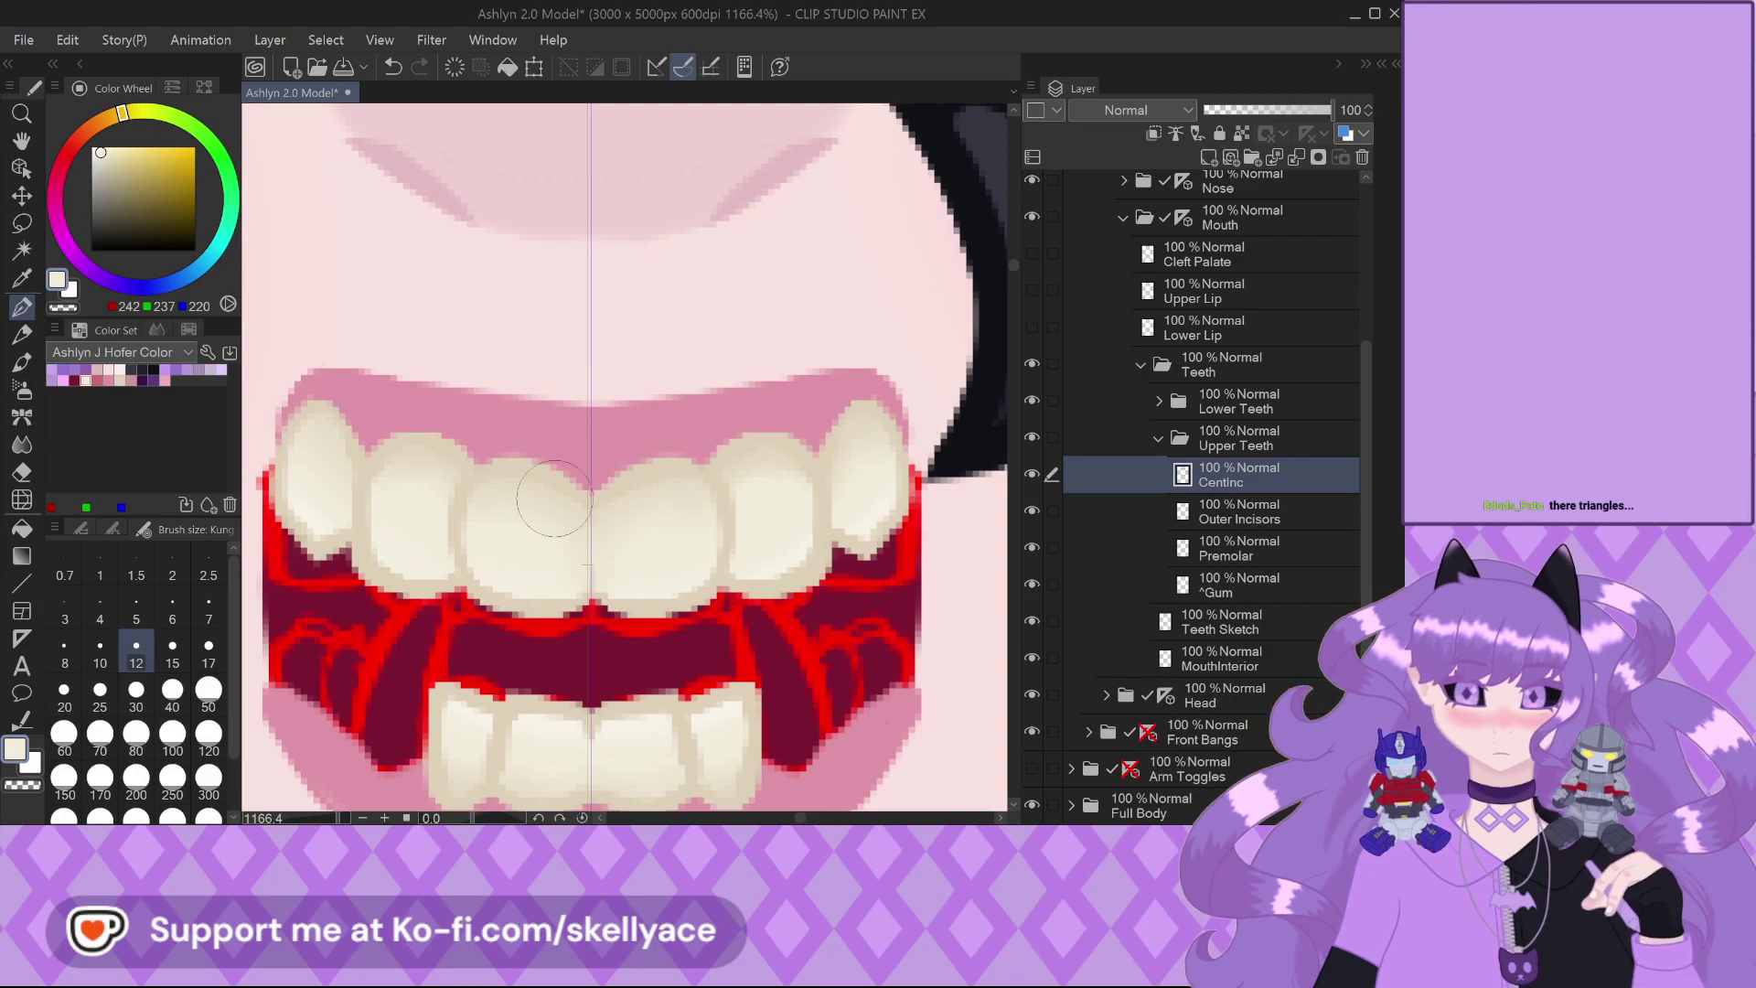
Examine the merged center incisors against the neighbouring upper teeth and collapse the Upper Teeth folder
scroll(581, 517, "up", 2)
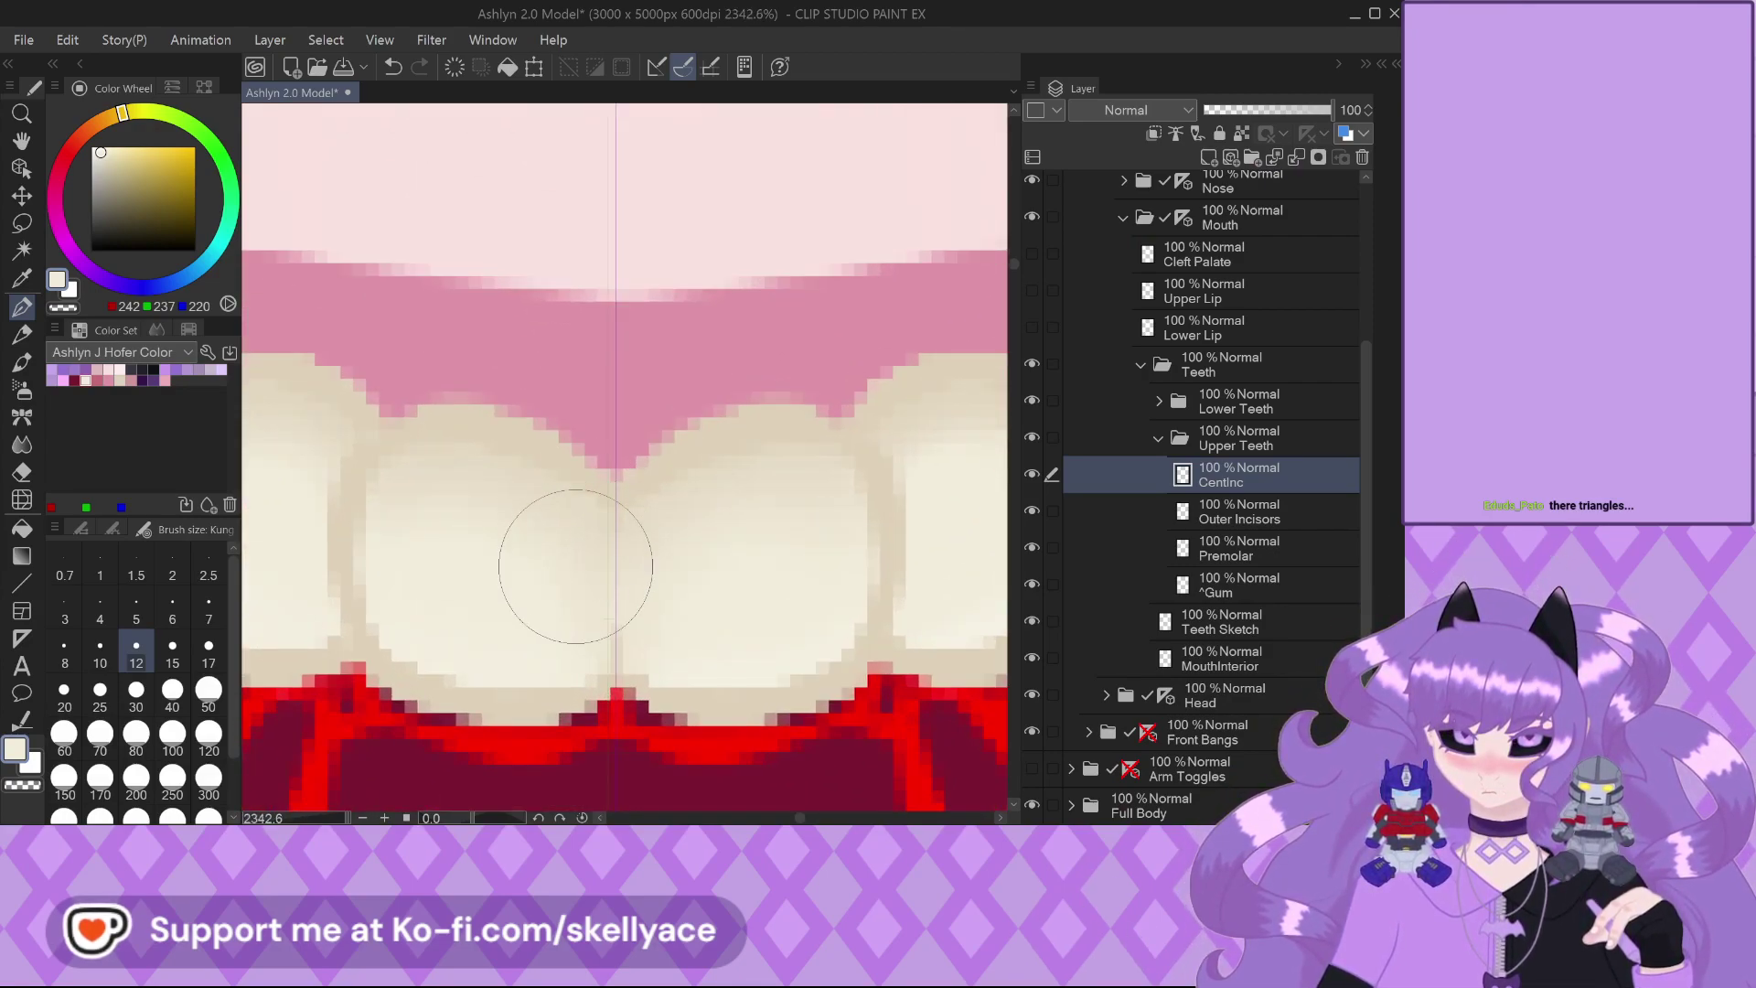
scroll(571, 525, "down", 1)
scroll(621, 567, "down", 2)
scroll(475, 539, "up", 1)
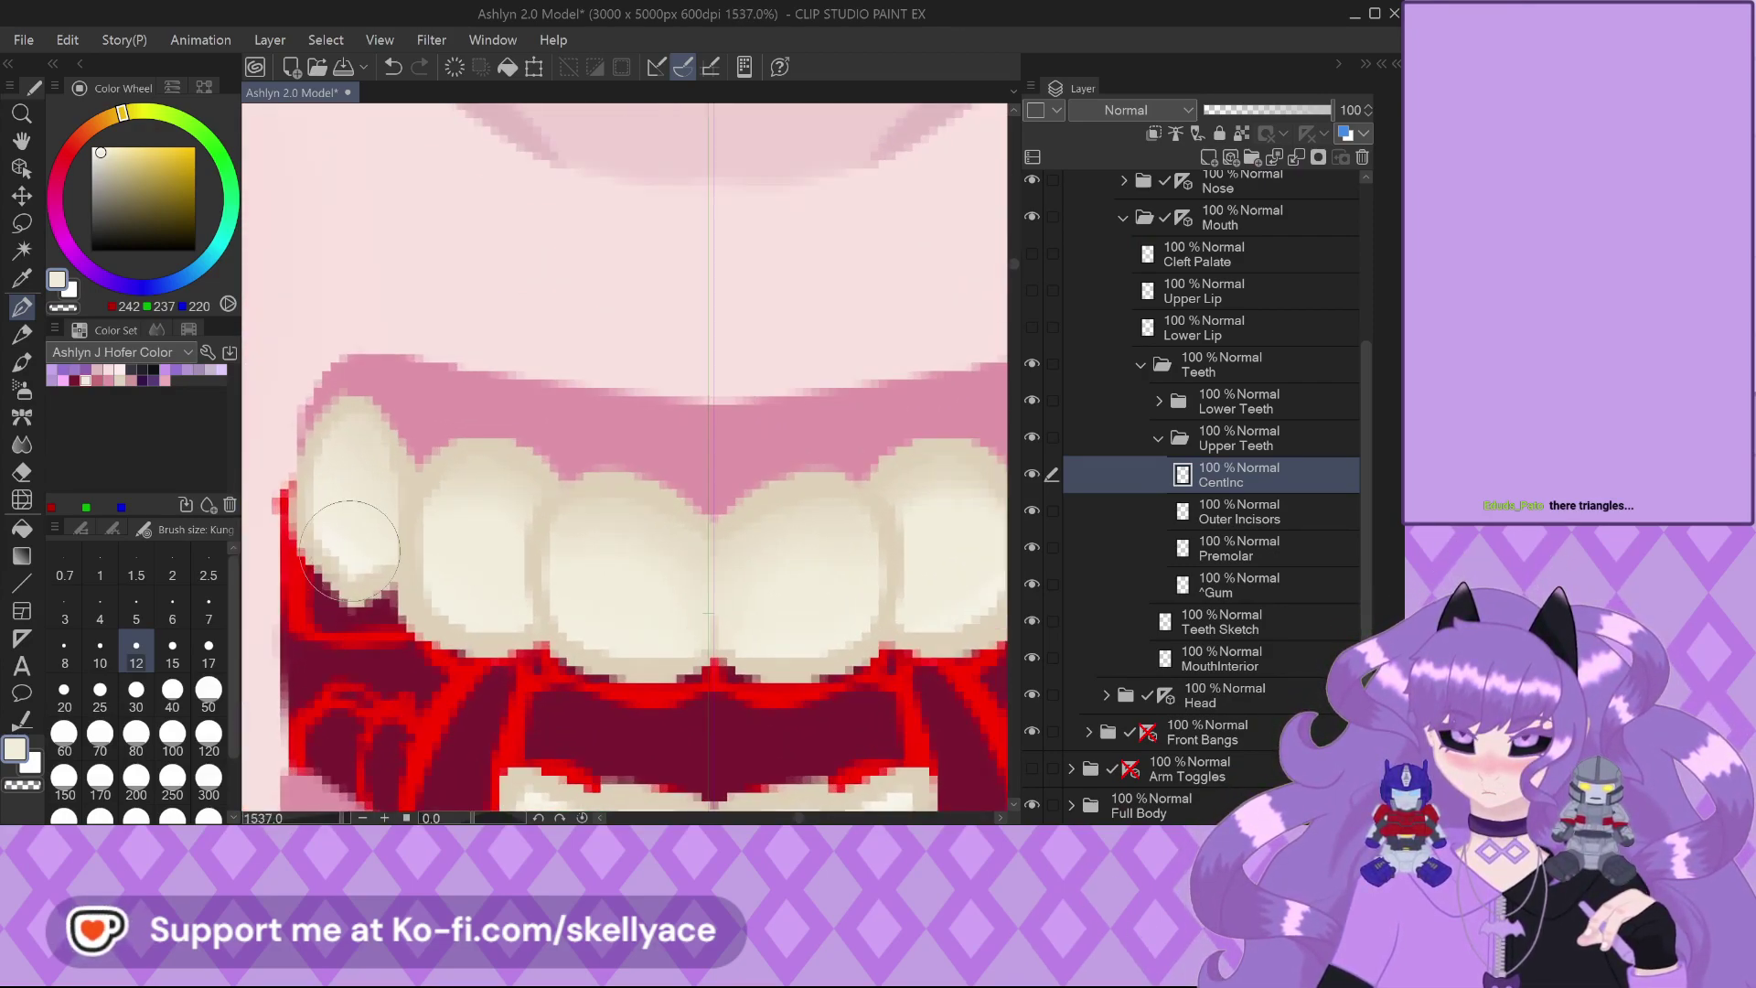
scroll(430, 520, "down", 1)
scroll(820, 502, "up", 1)
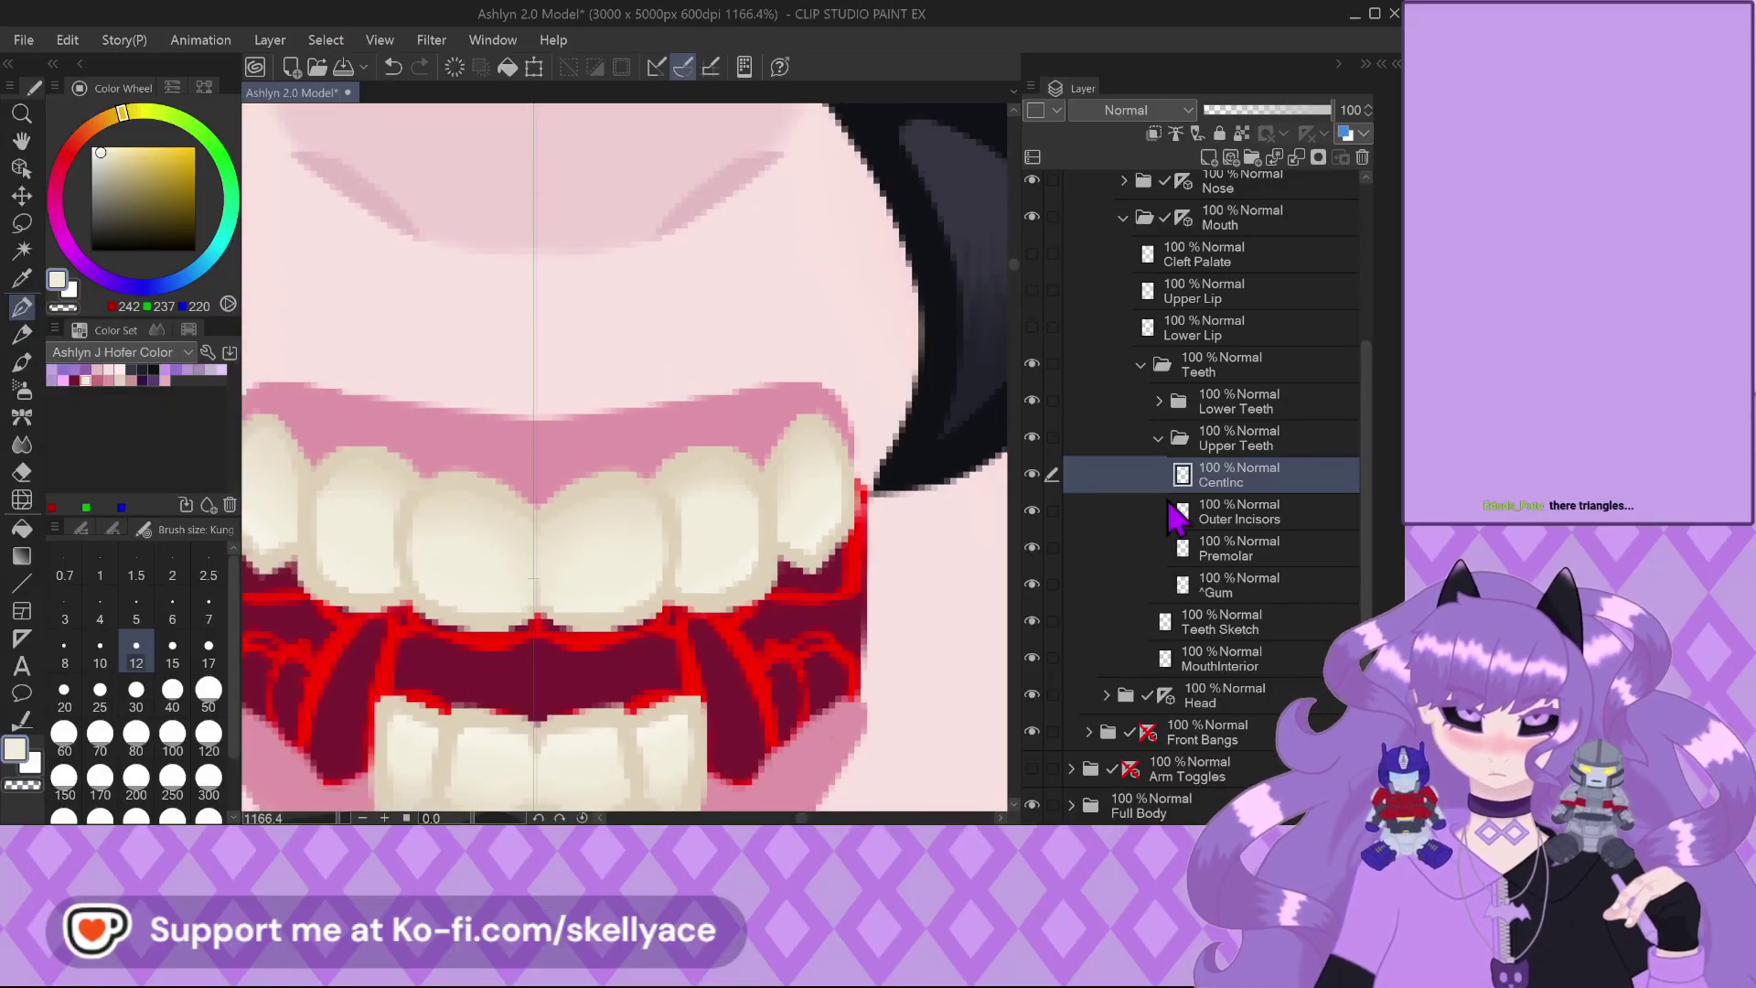
left_click(1158, 437)
scroll(718, 408, "down", 2)
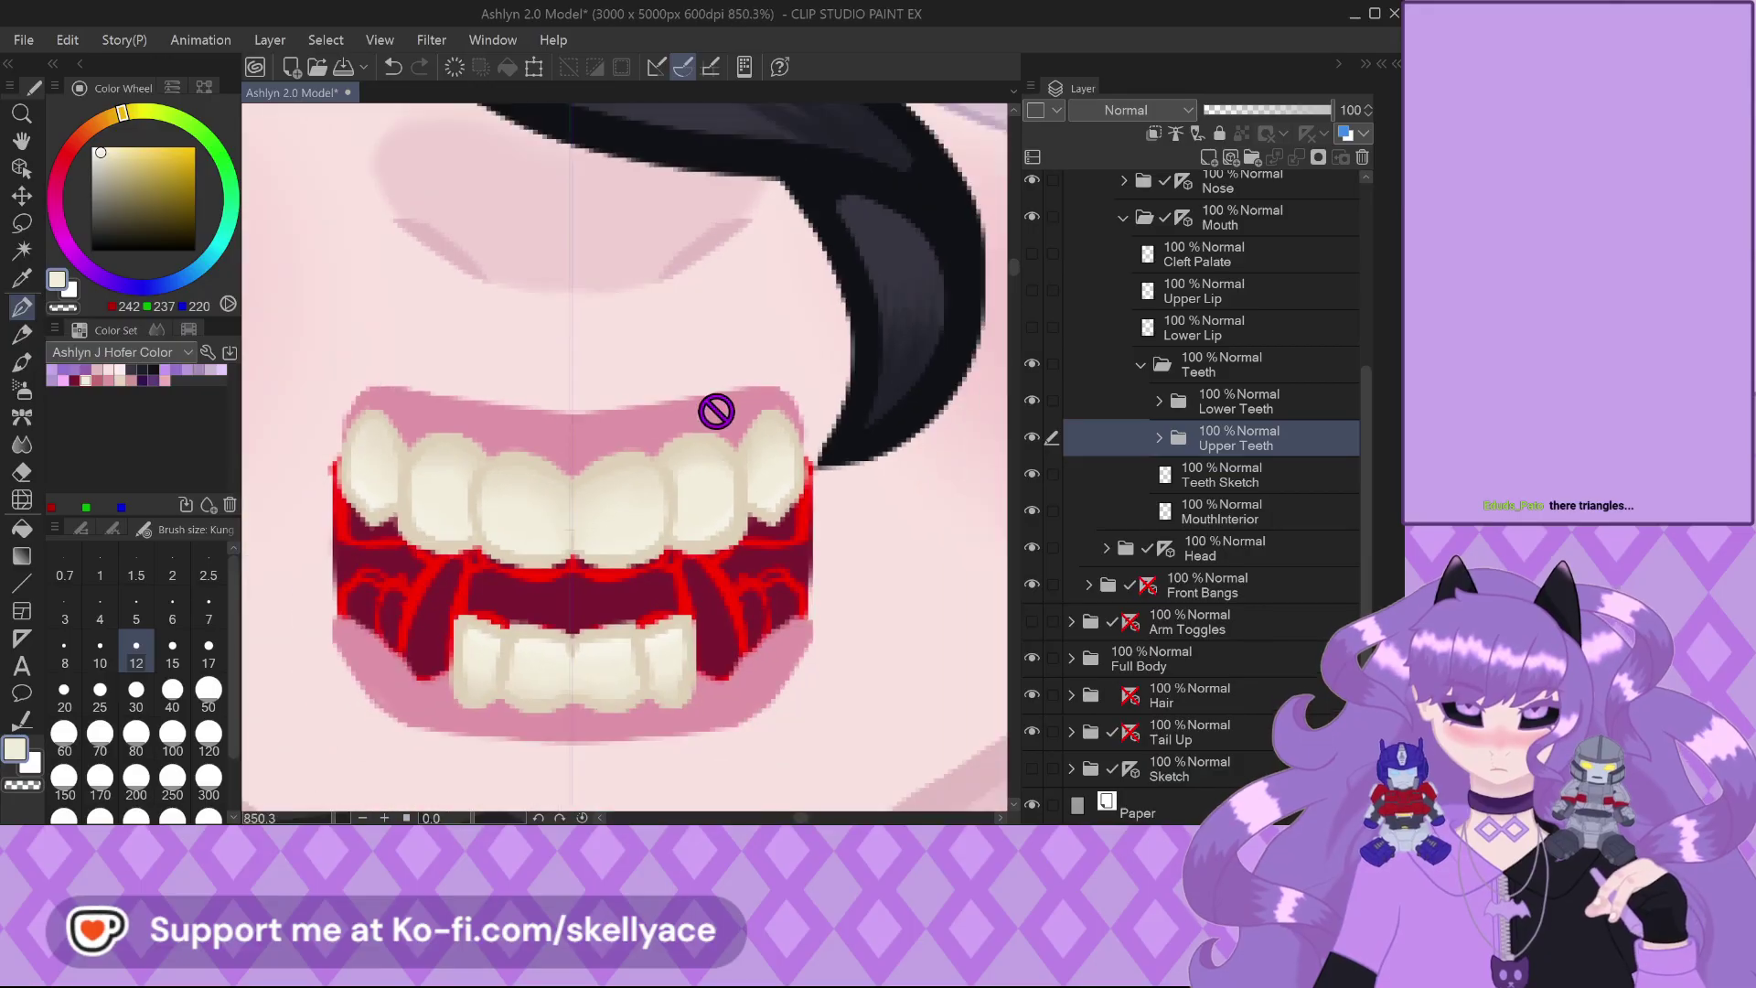
Compare the mouth without each set of teeth, leaving the Upper Teeth folder hidden and collapsed and the Lower Teeth folder shown
left_click(1032, 399)
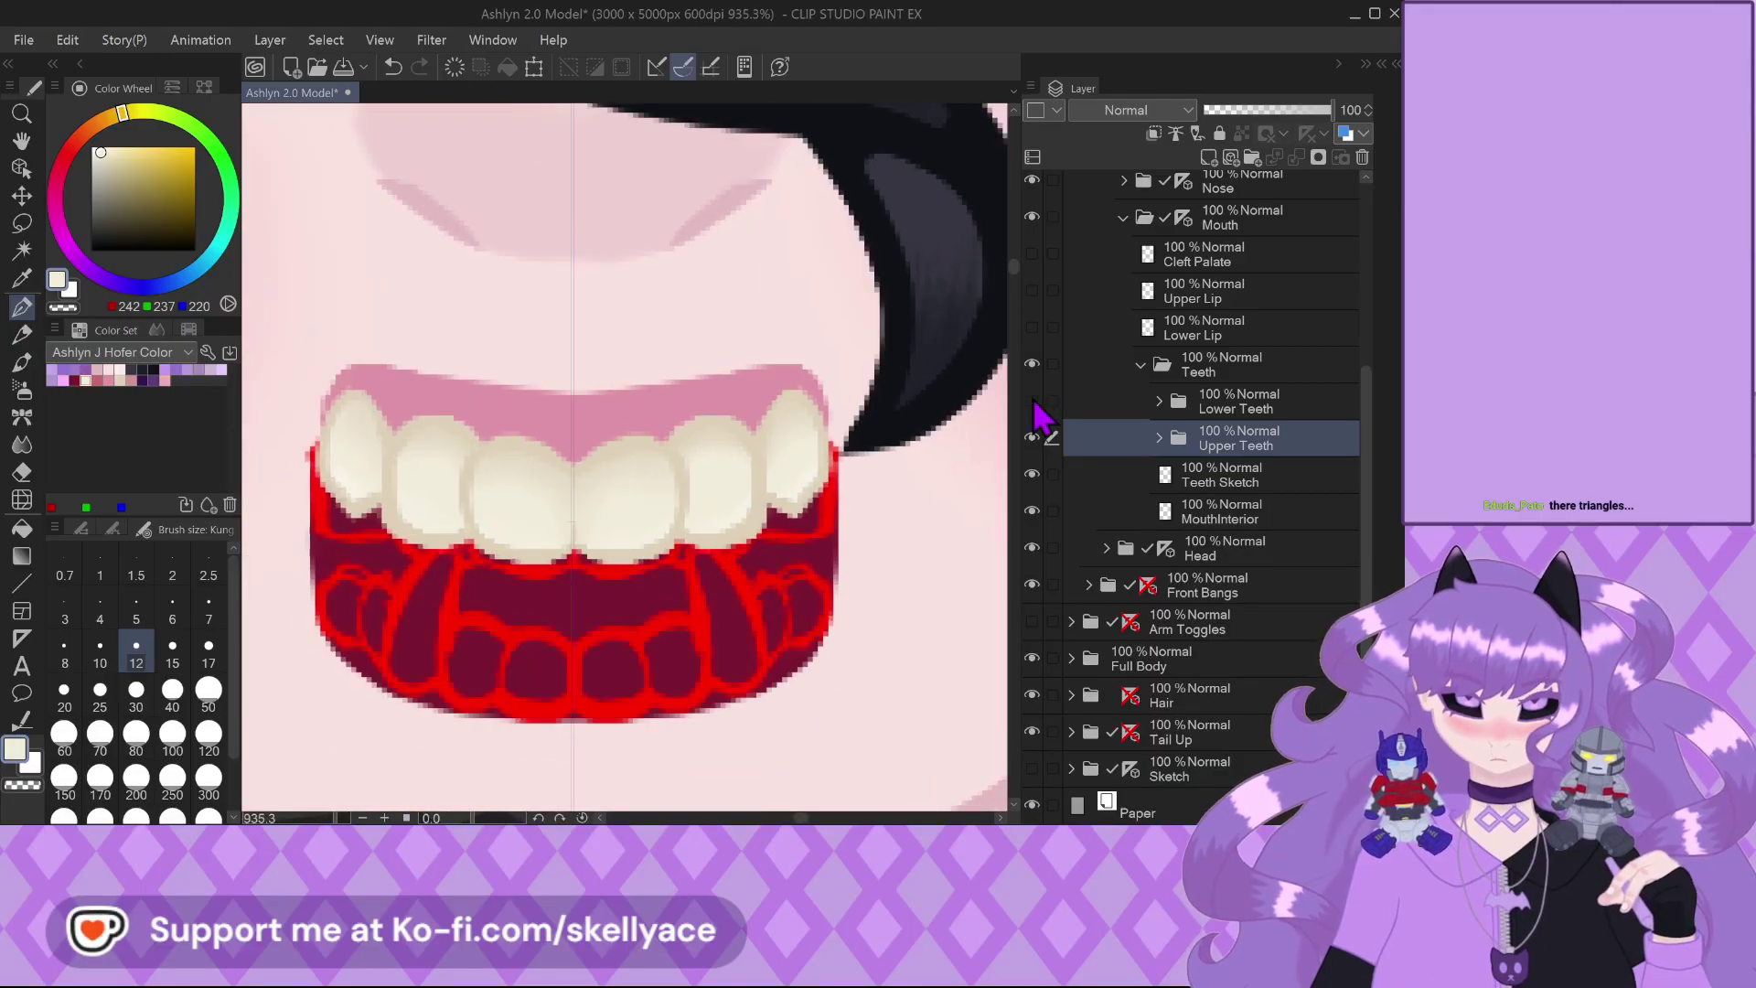
left_click(1032, 399)
left_click(1031, 437)
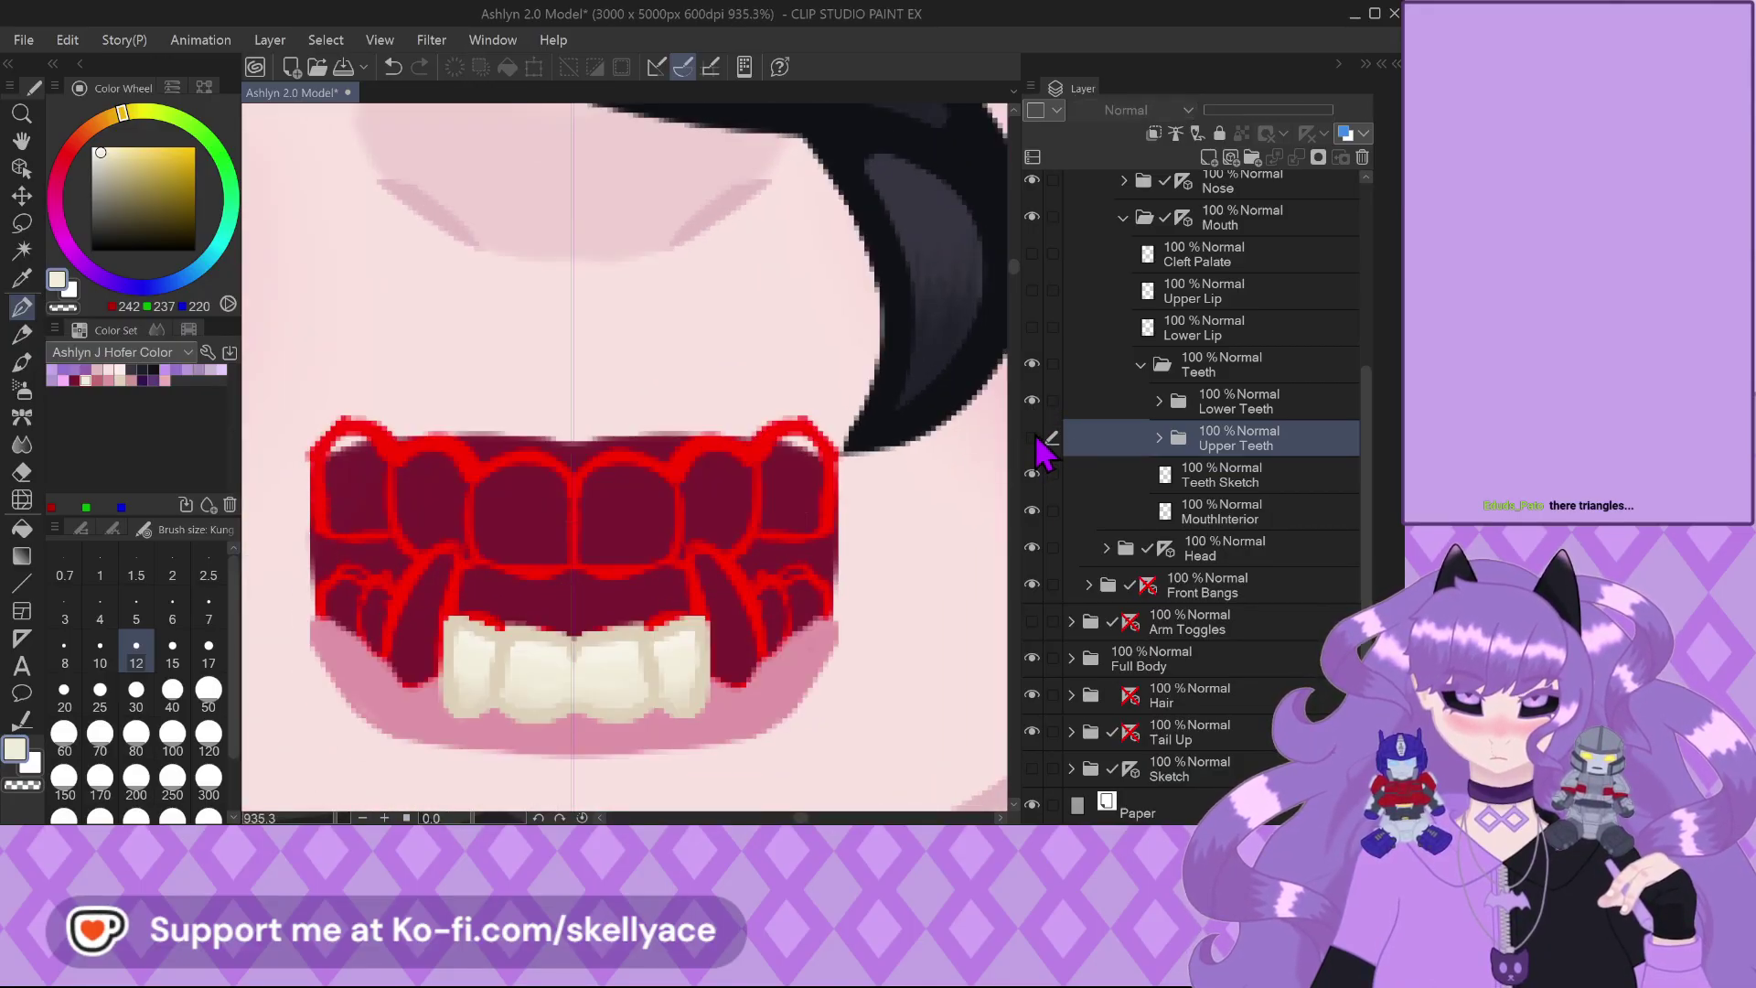
left_click(1157, 438)
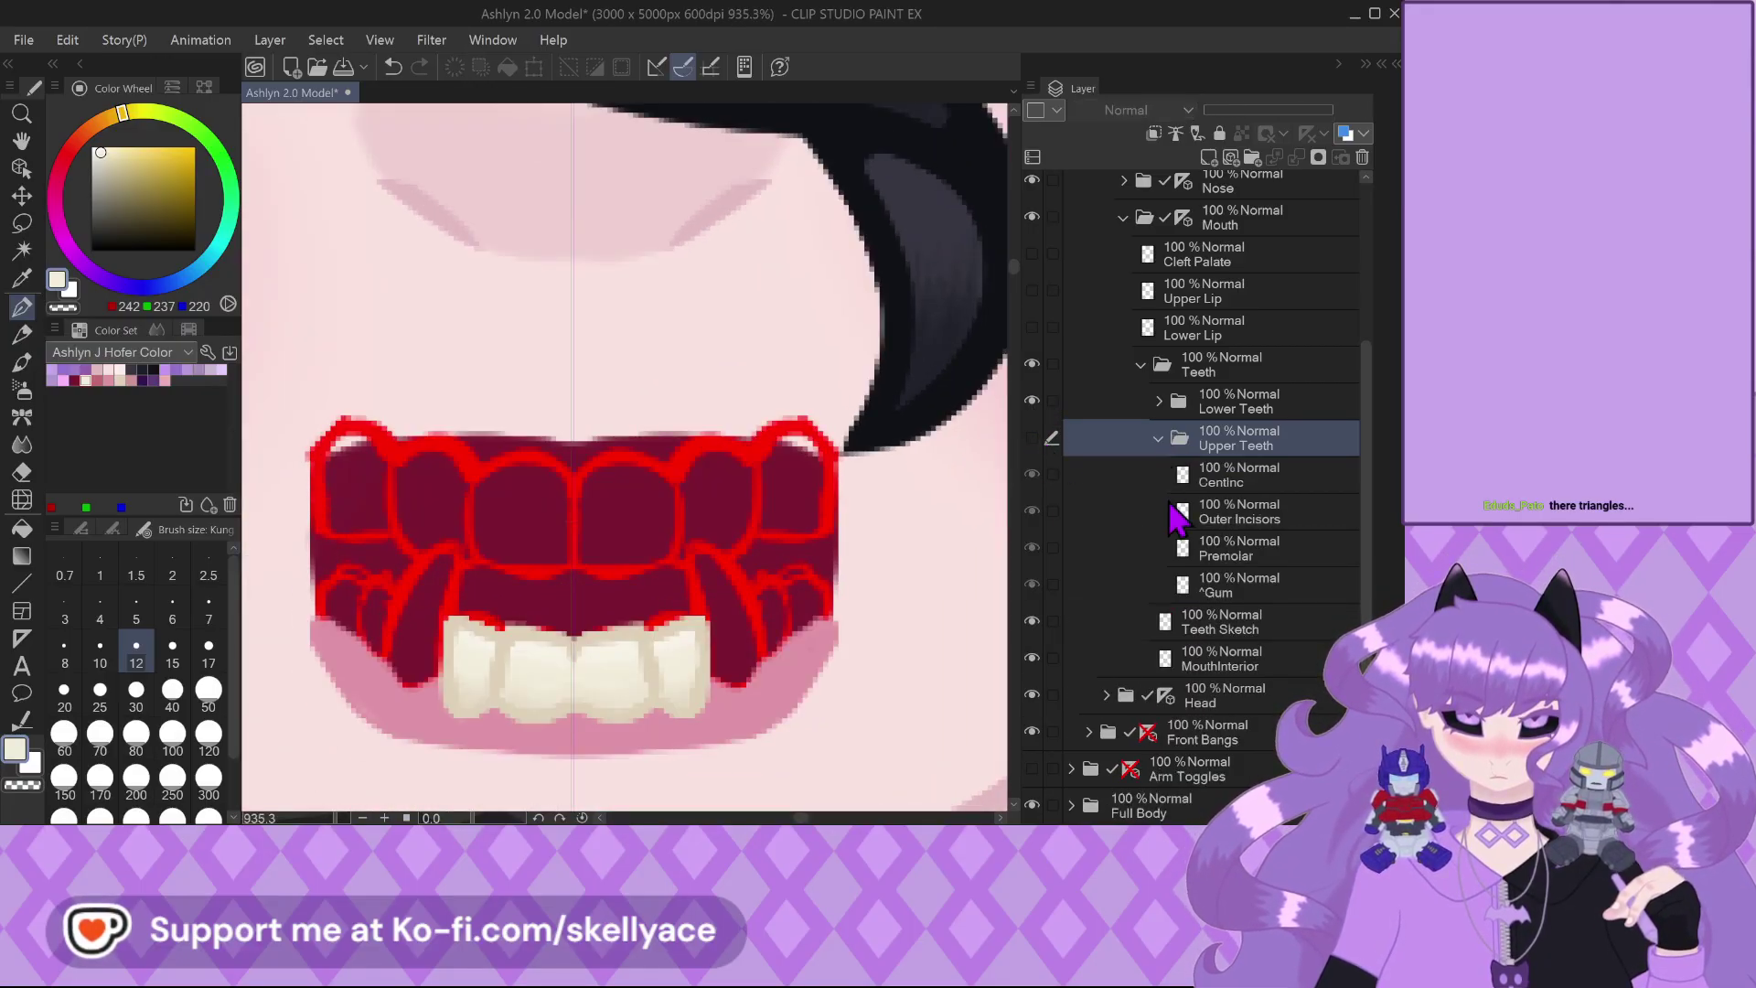
left_click(1245, 559)
left_click(1159, 439)
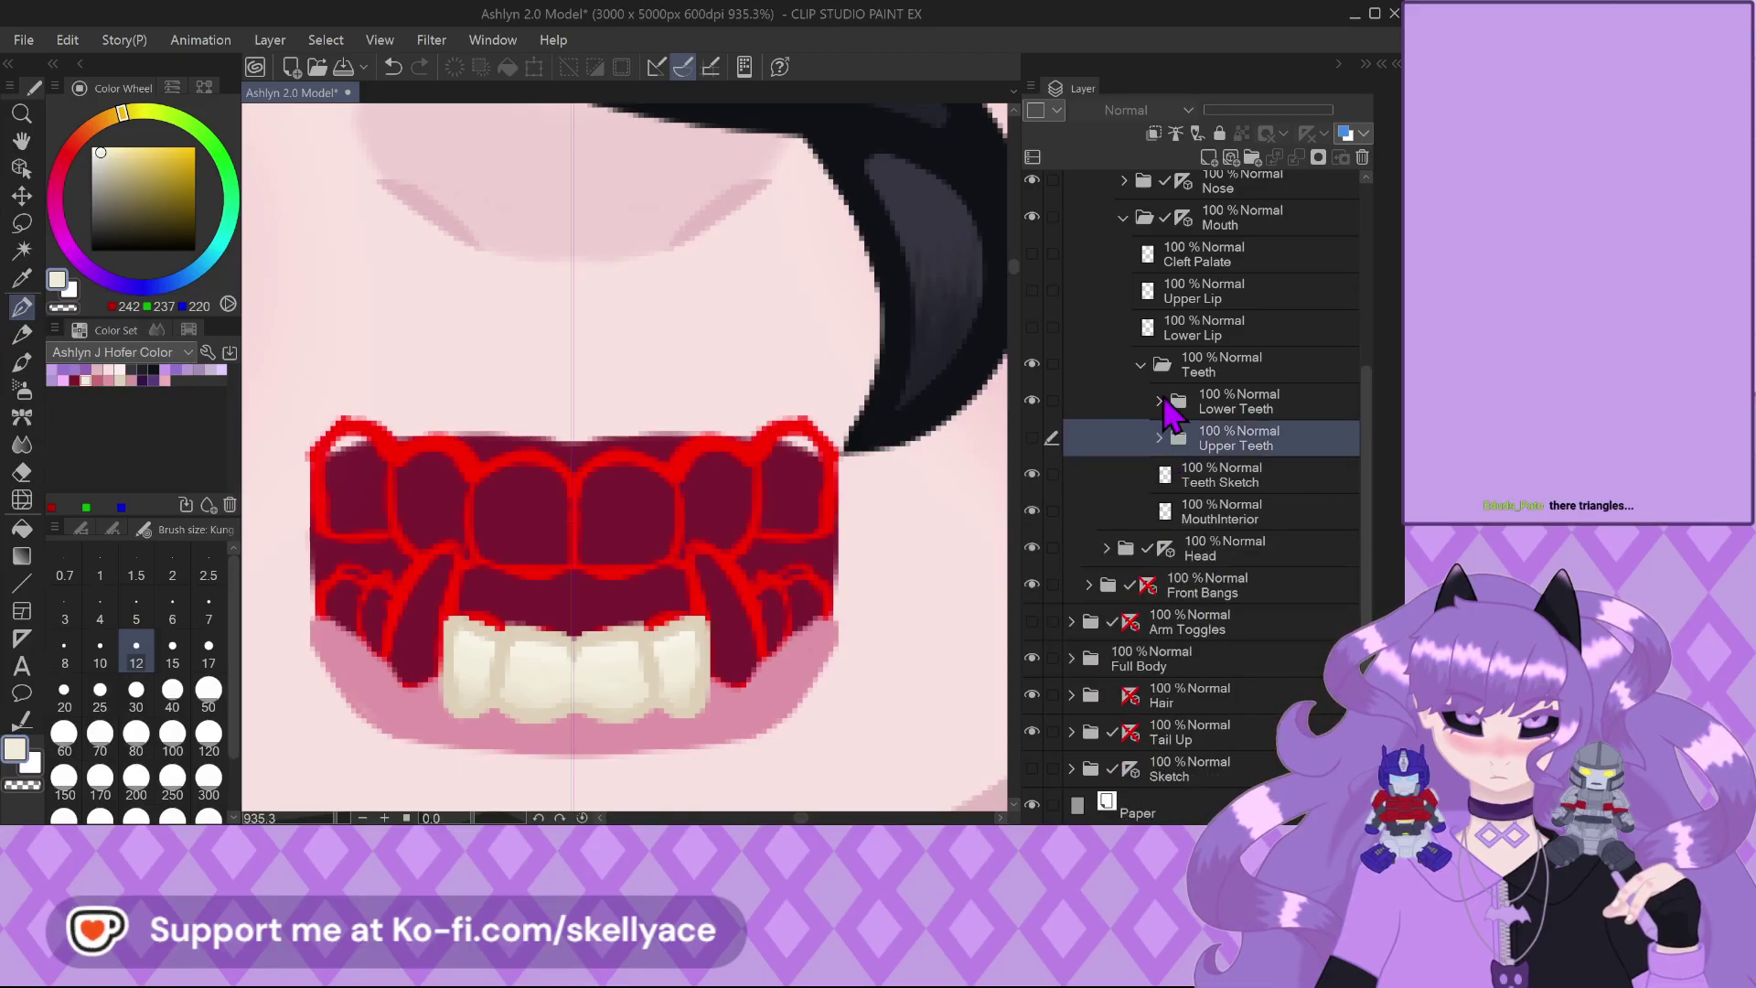
Expand the Lower Teeth folder, then show and select its Canine layer
left_click(1158, 401)
left_click(1227, 556)
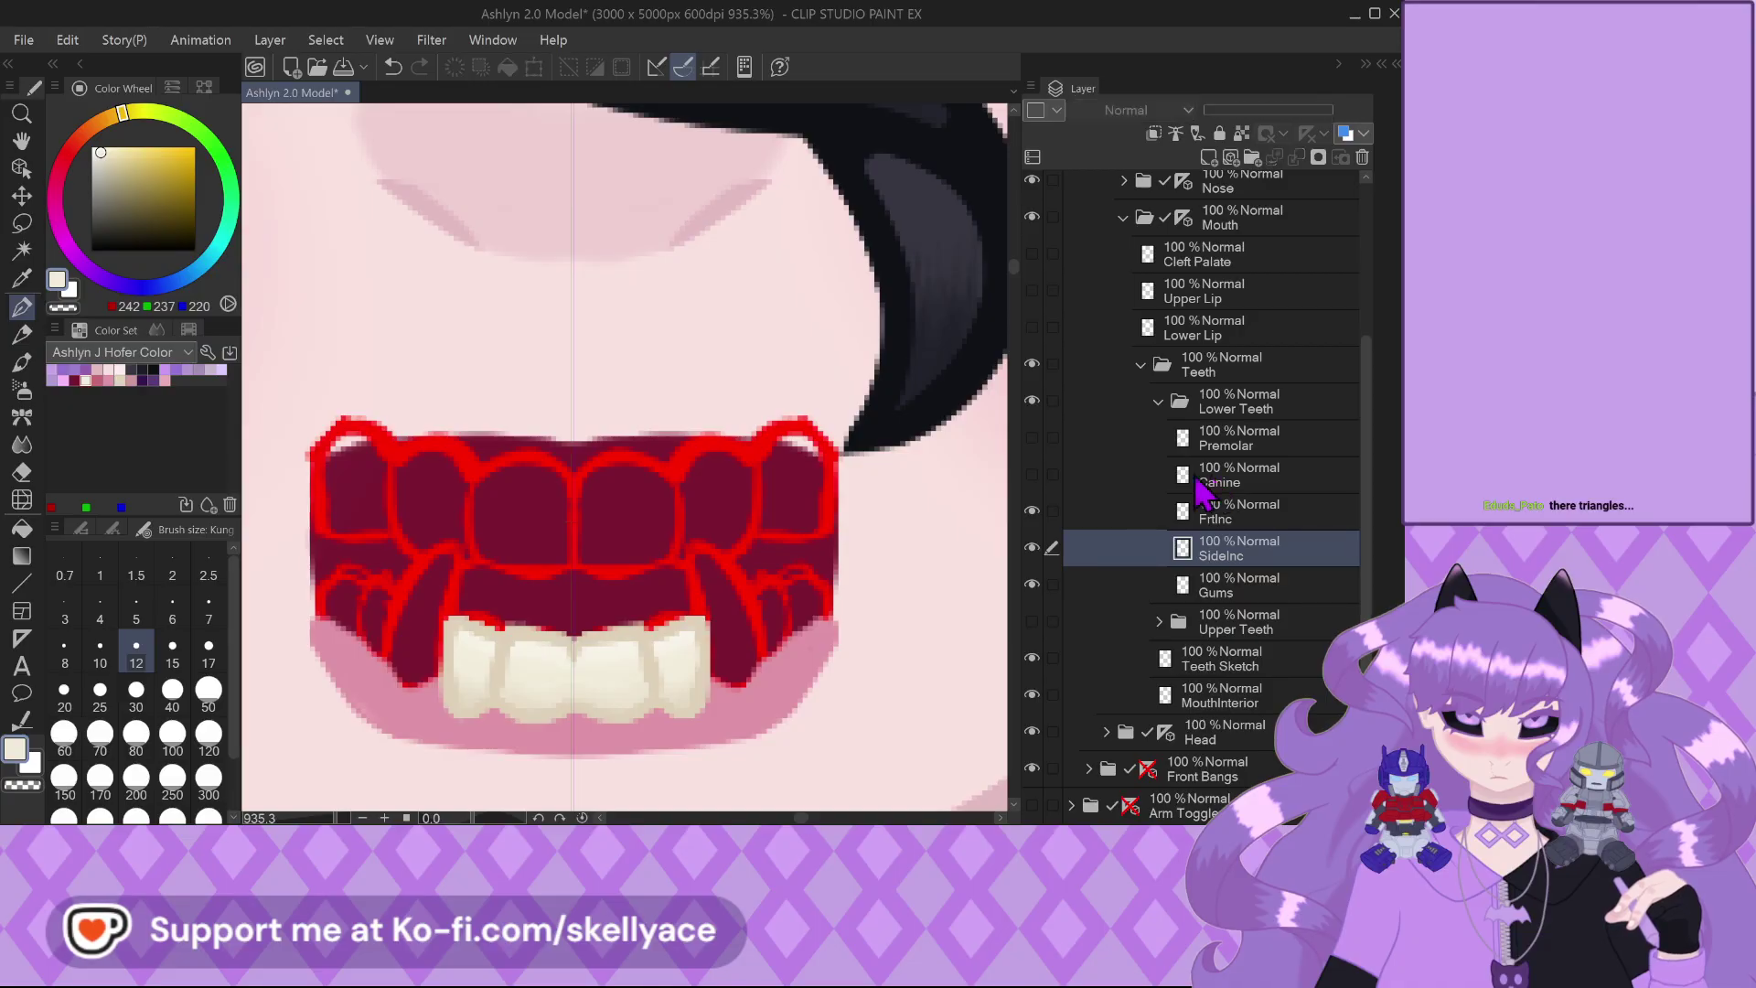
left_click(1224, 478)
left_click(1032, 474)
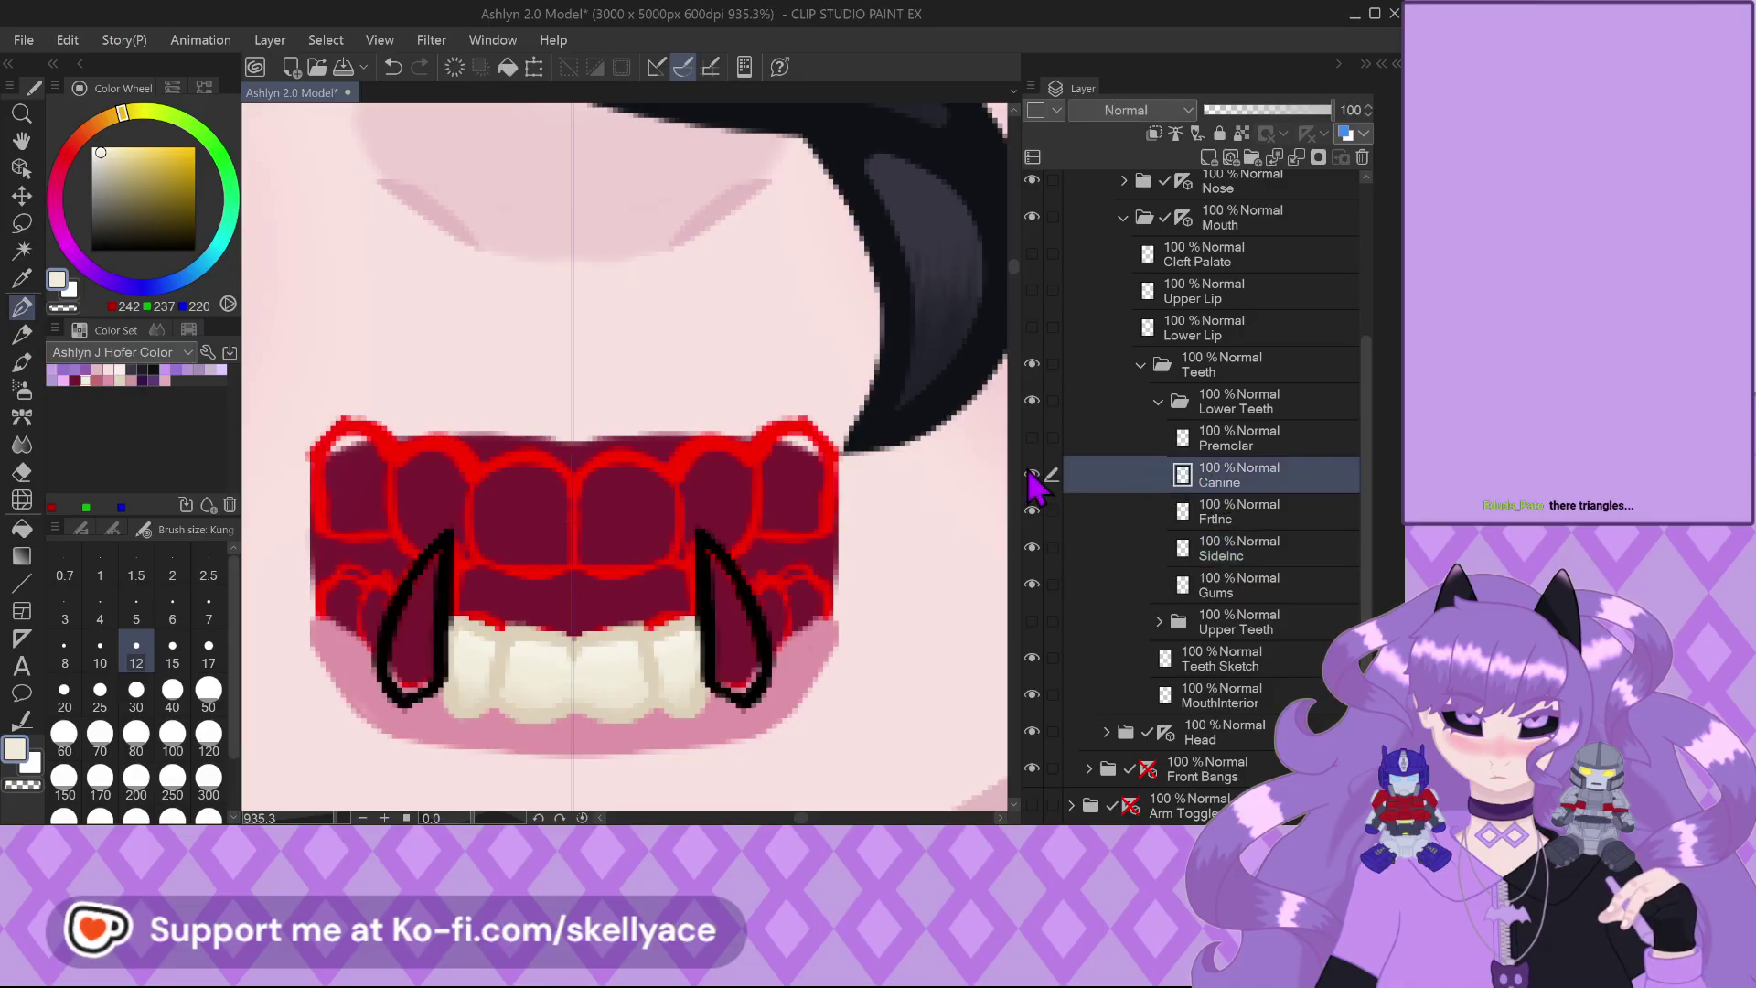
left_click(1236, 512)
left_click(1233, 481)
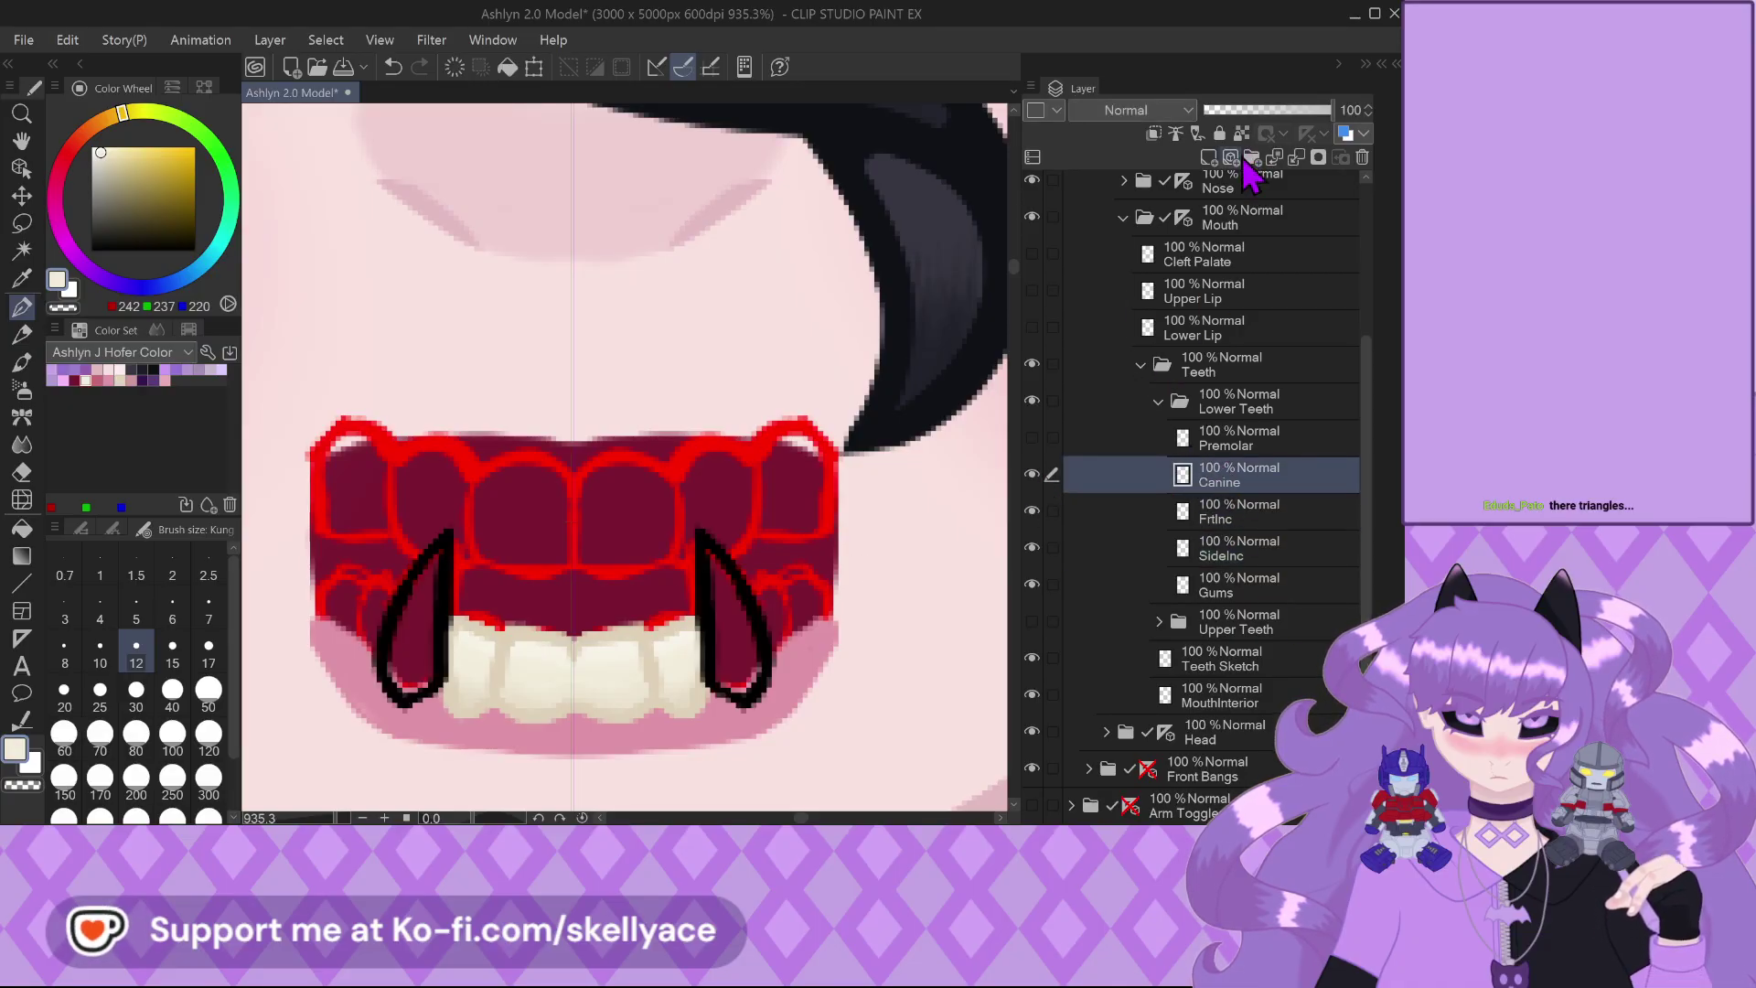
Lock the Canine layer's transparent pixels and recolor both canine outlines beige (RGB 222, 209, 185) at brush size 80
left_click(1241, 134)
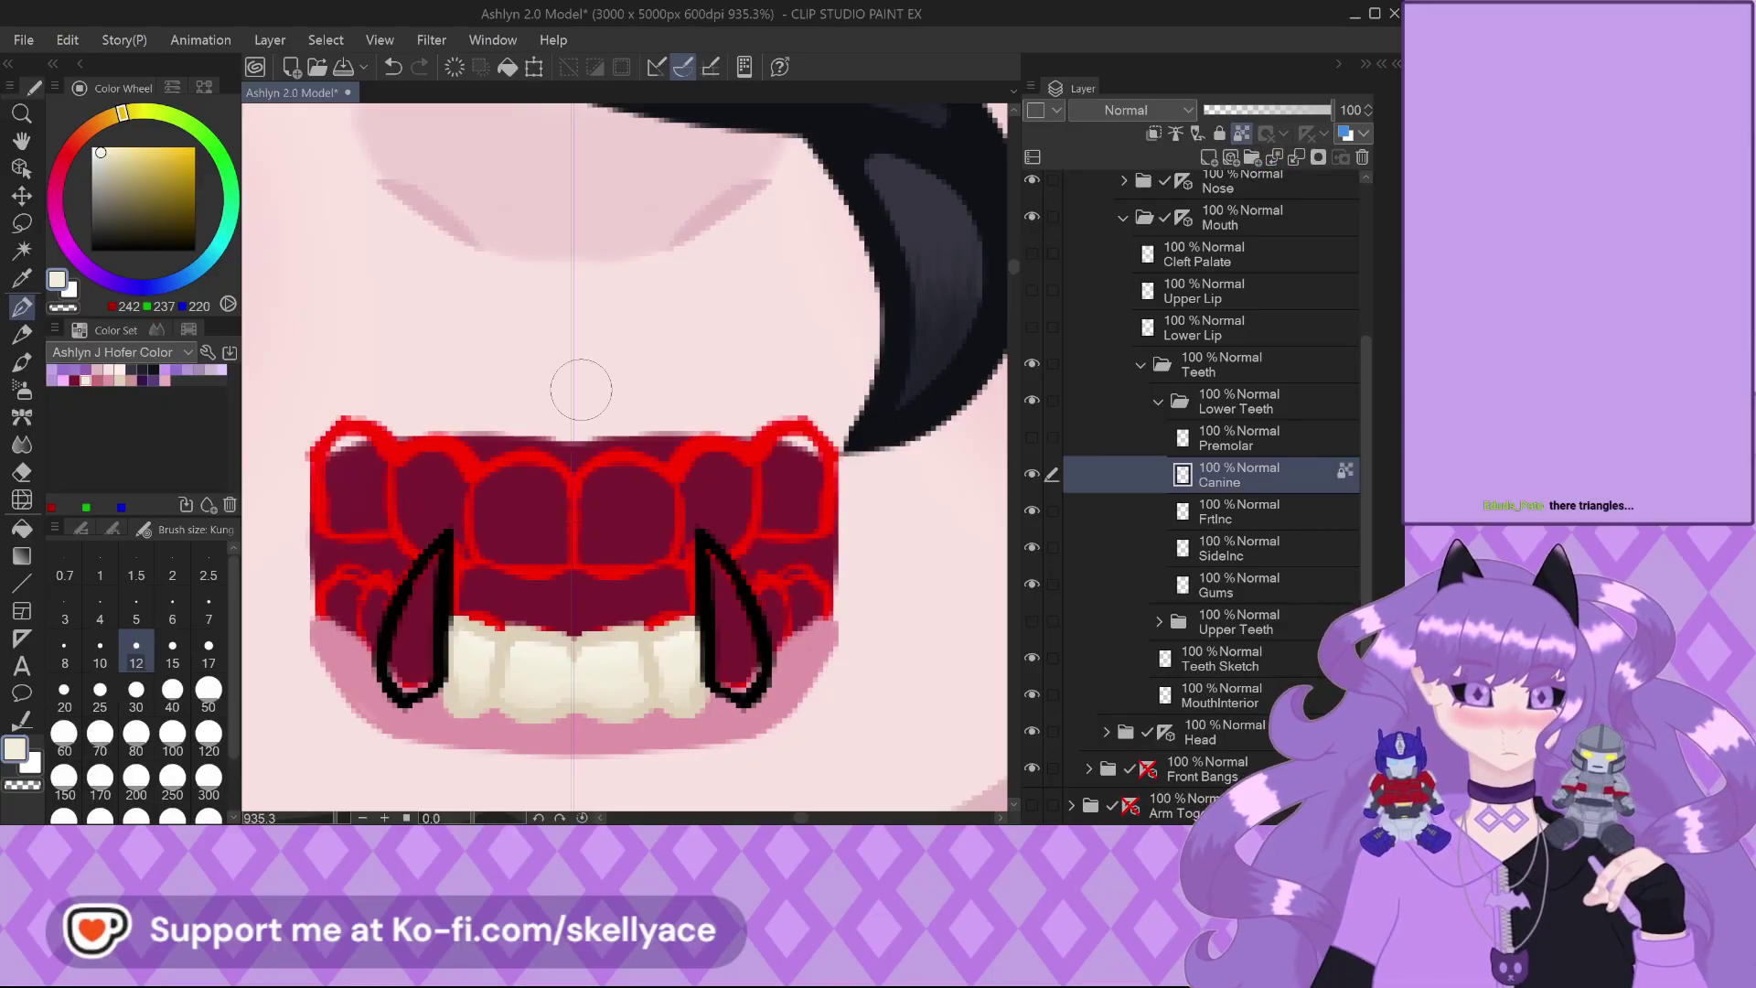
left_click(153, 379)
left_click(119, 369)
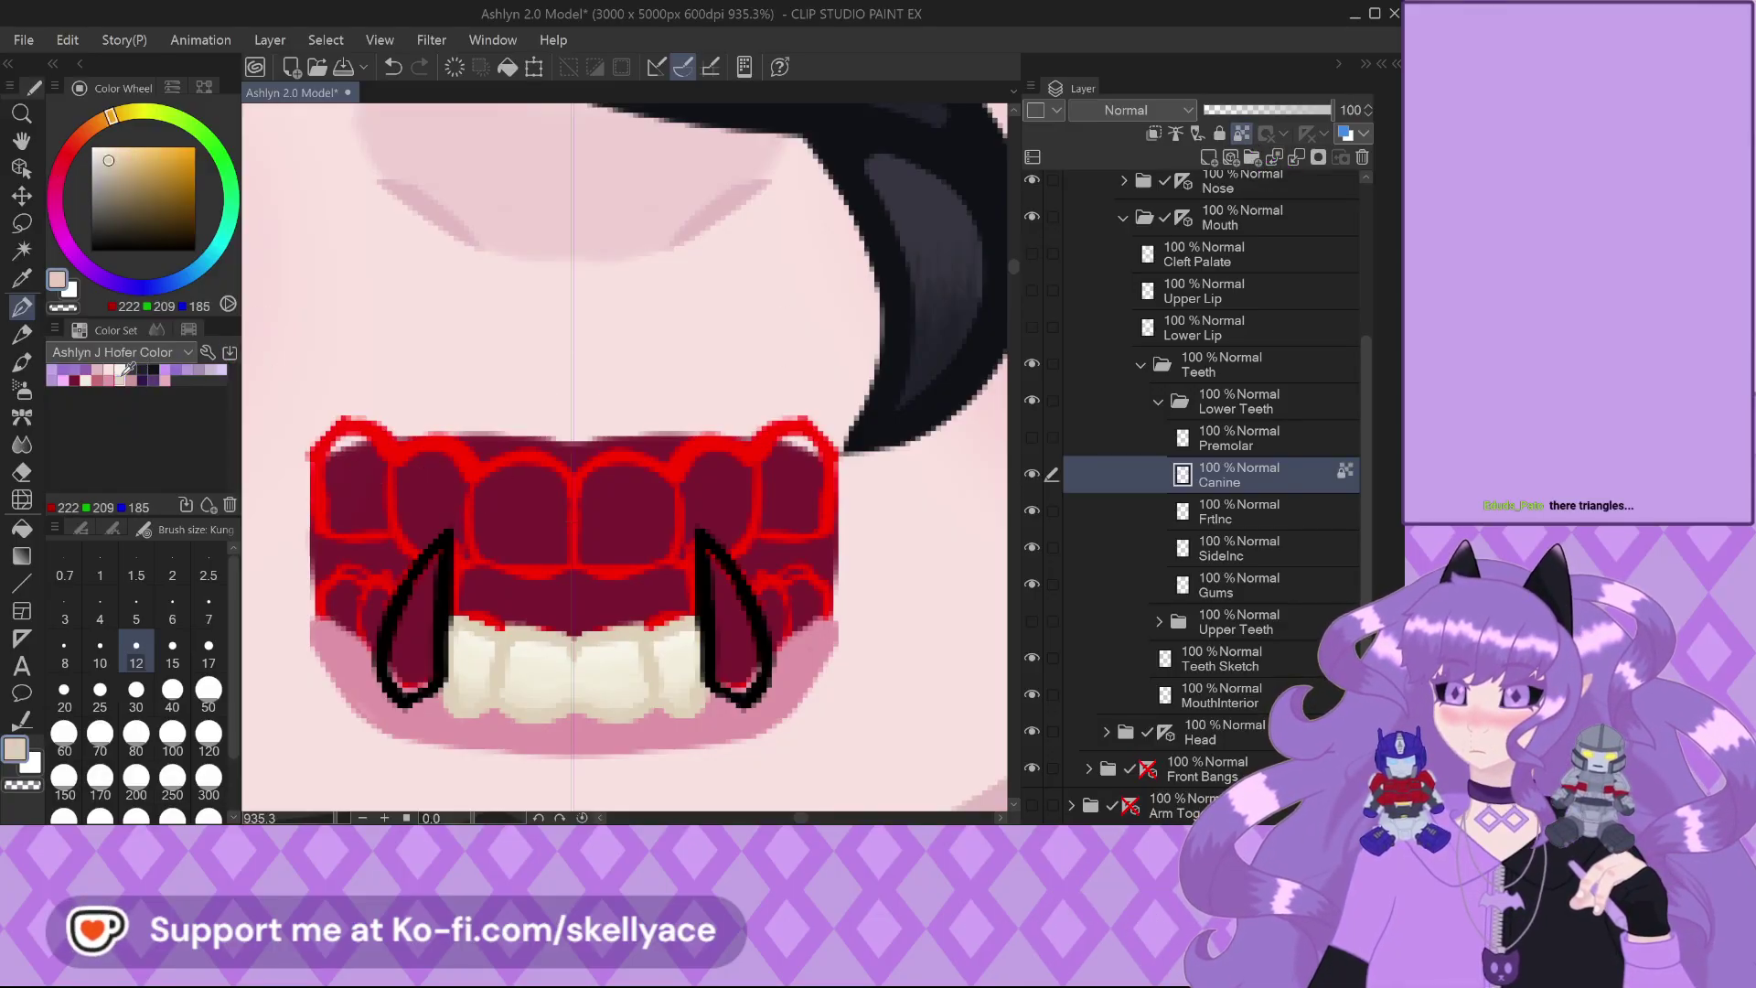
left_click(135, 732)
left_click_drag(411, 622, 736, 622)
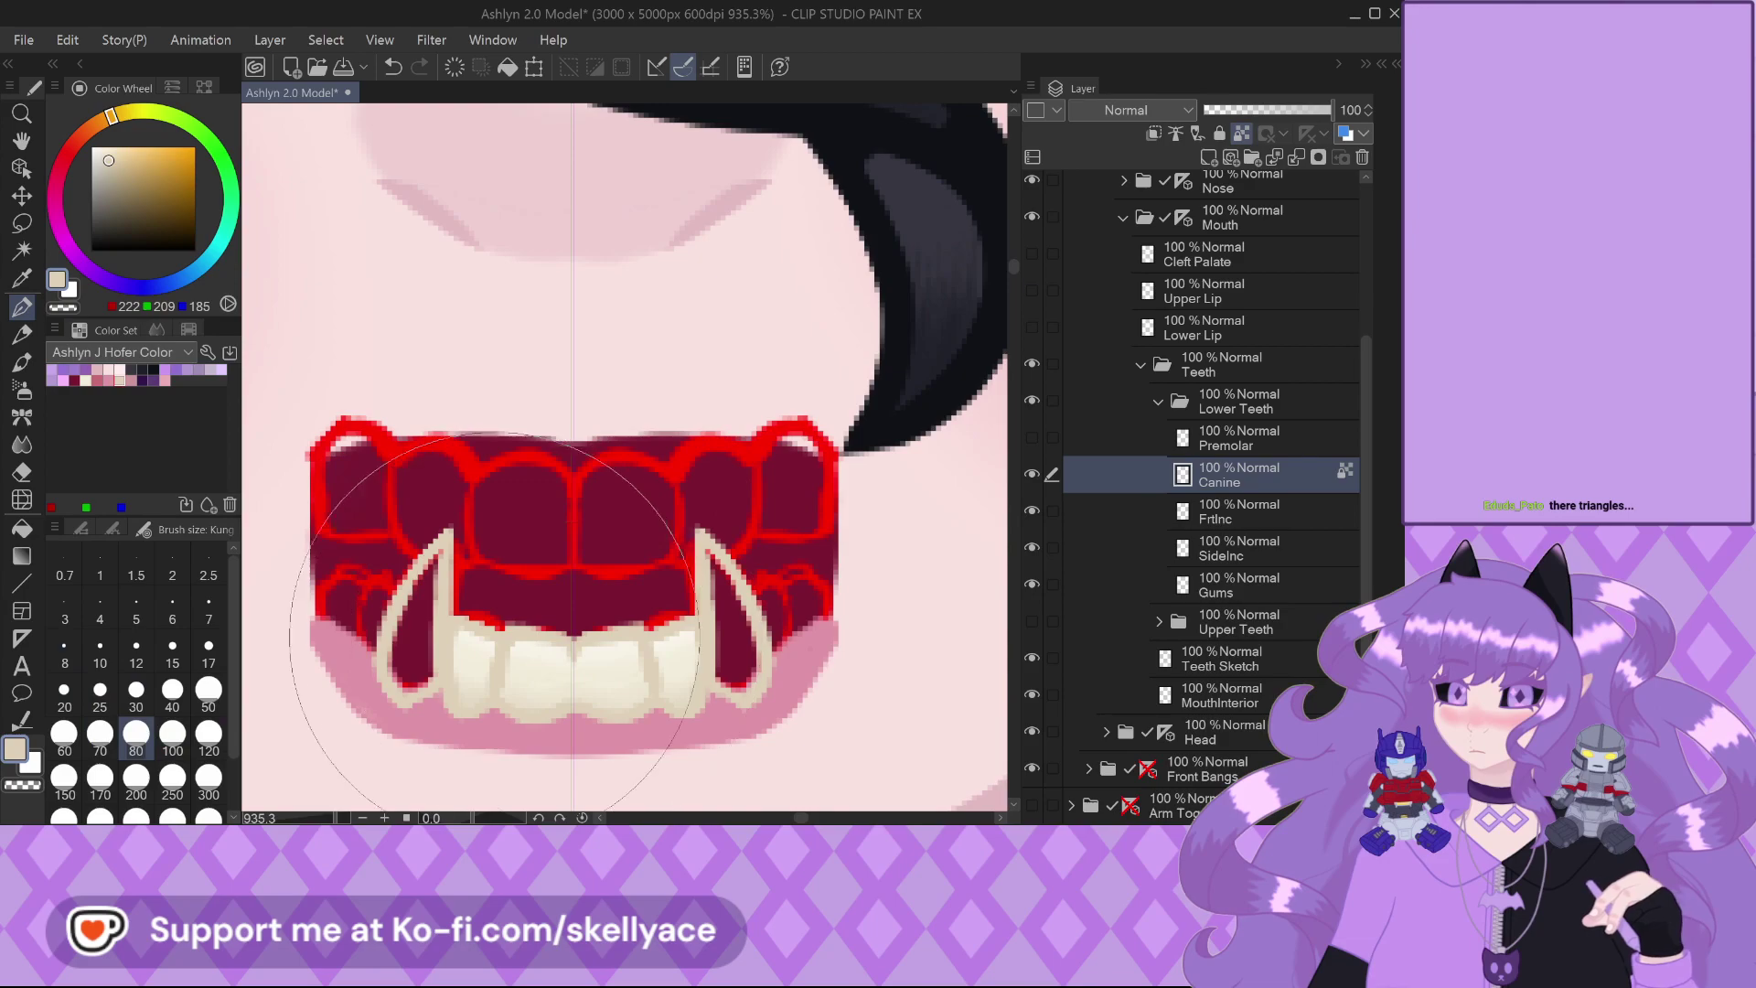
Hide the SideInc layer and add a second layer named Canine between the canine outlines and FrtInc
left_click(1032, 547)
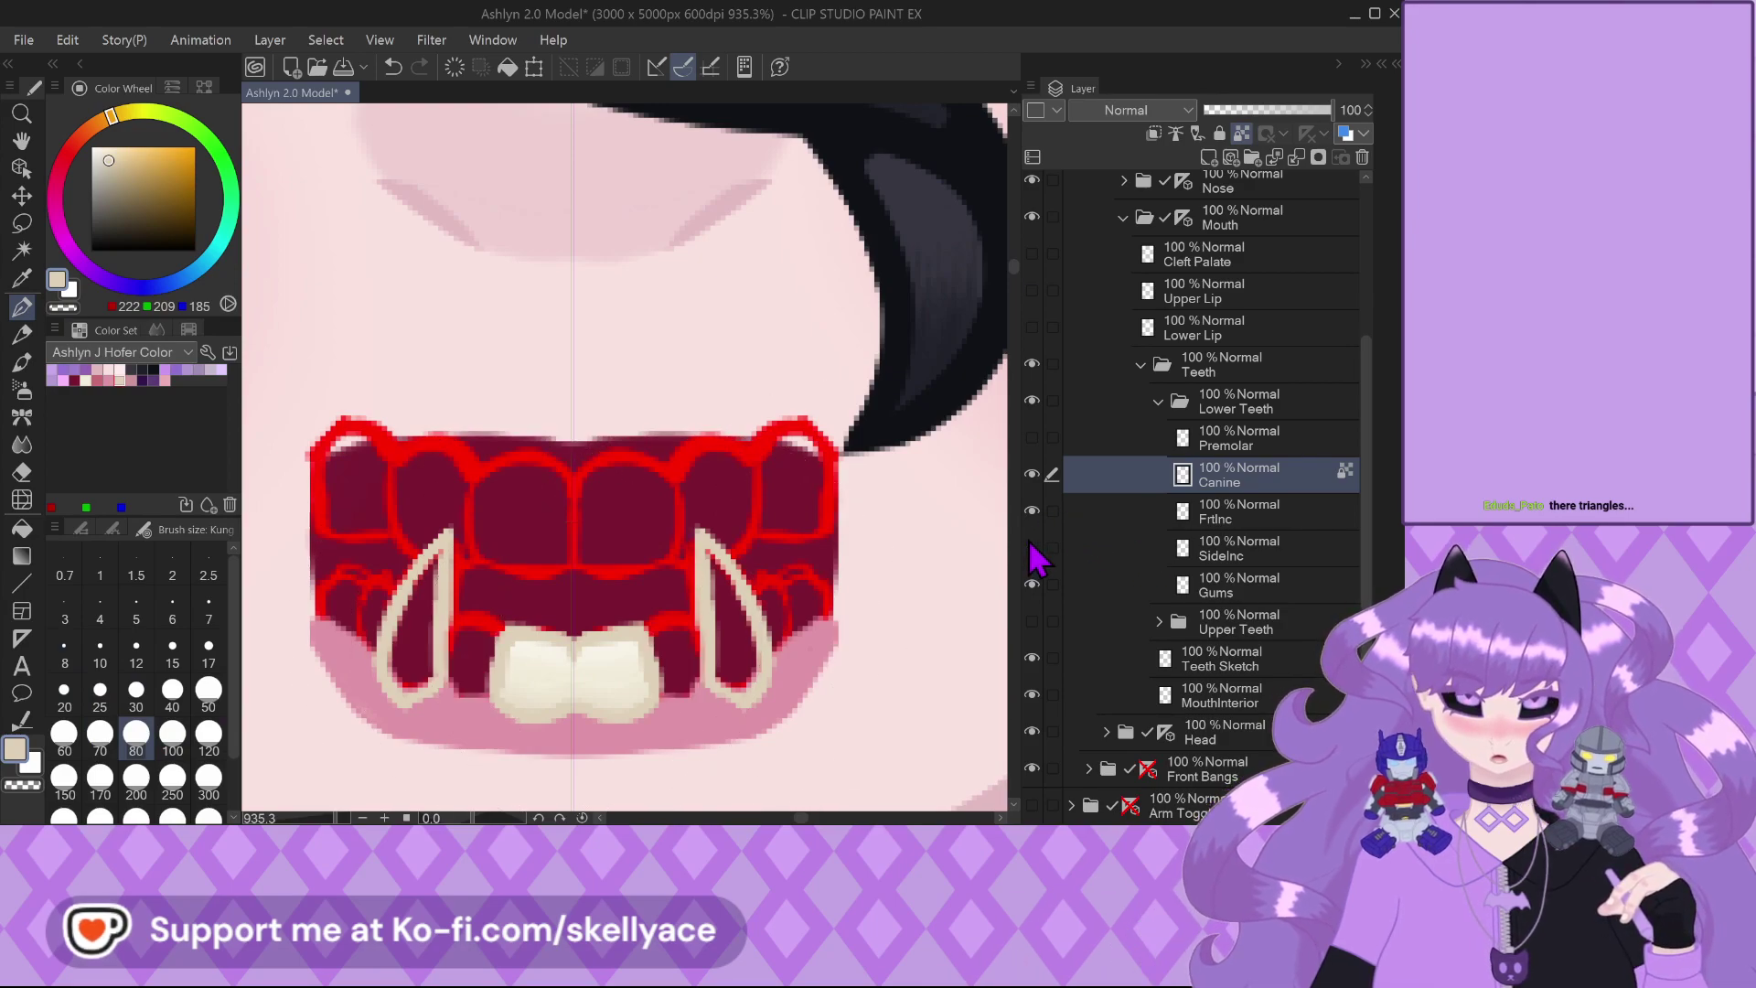
scroll(564, 644, "up", 2)
left_click(1116, 512)
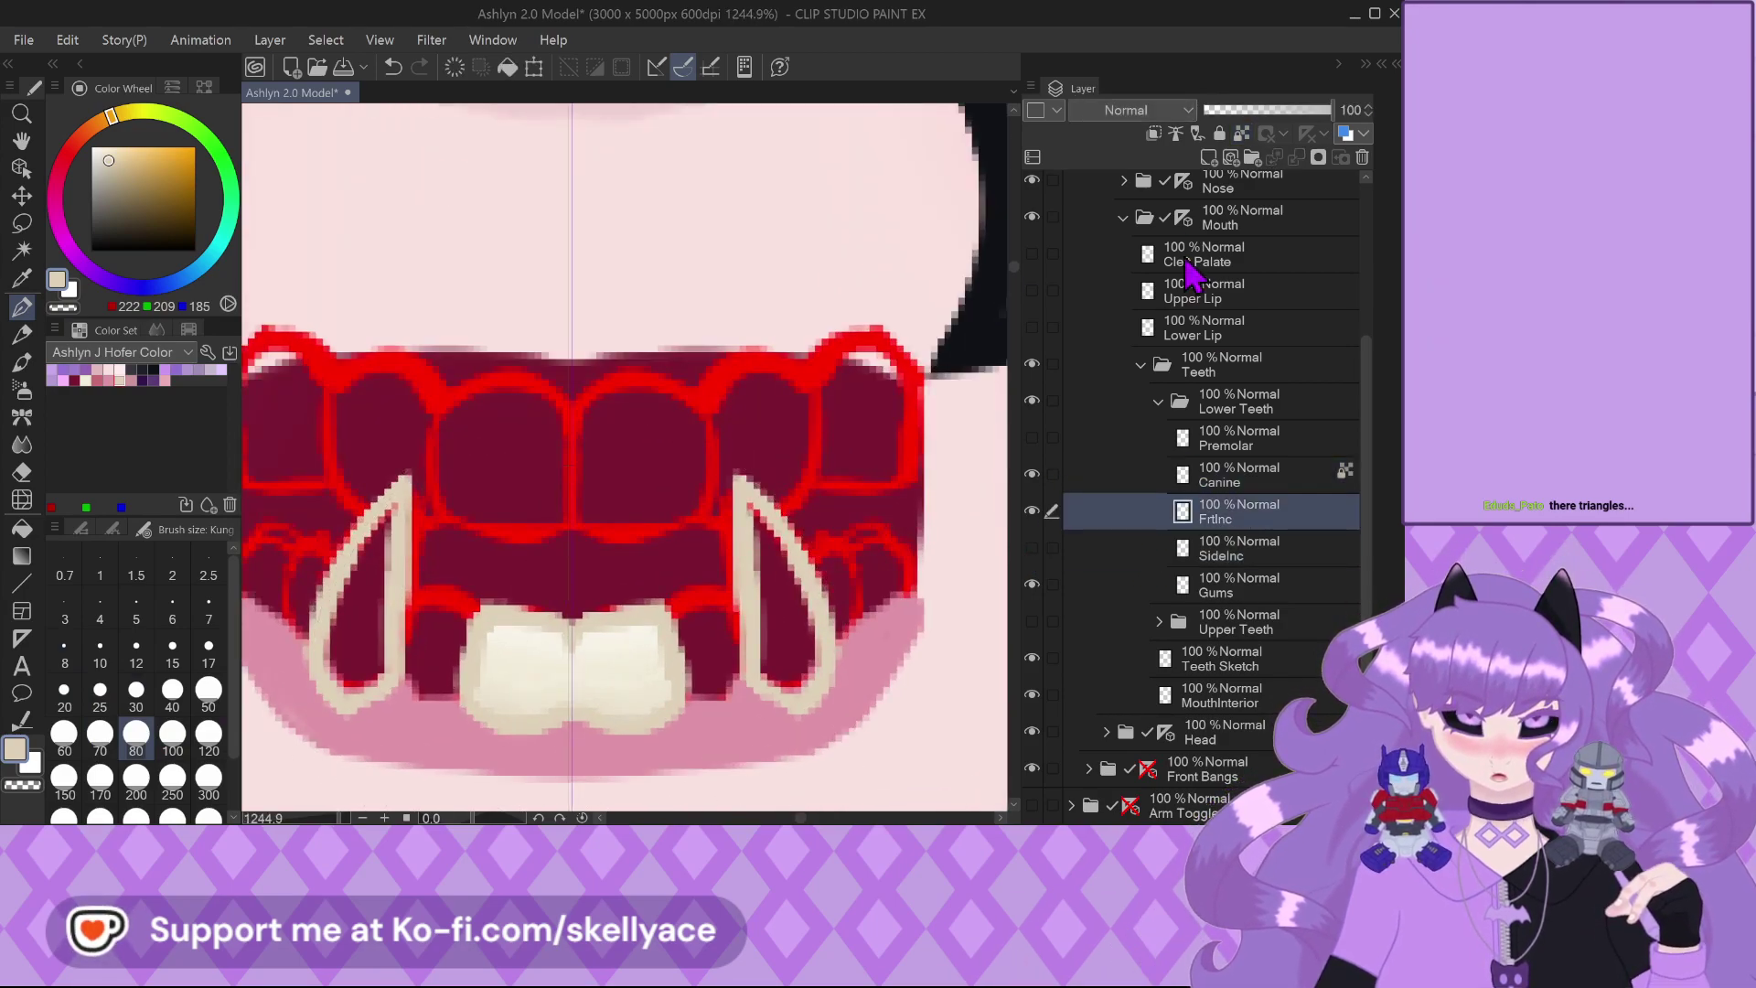
left_click(1209, 159)
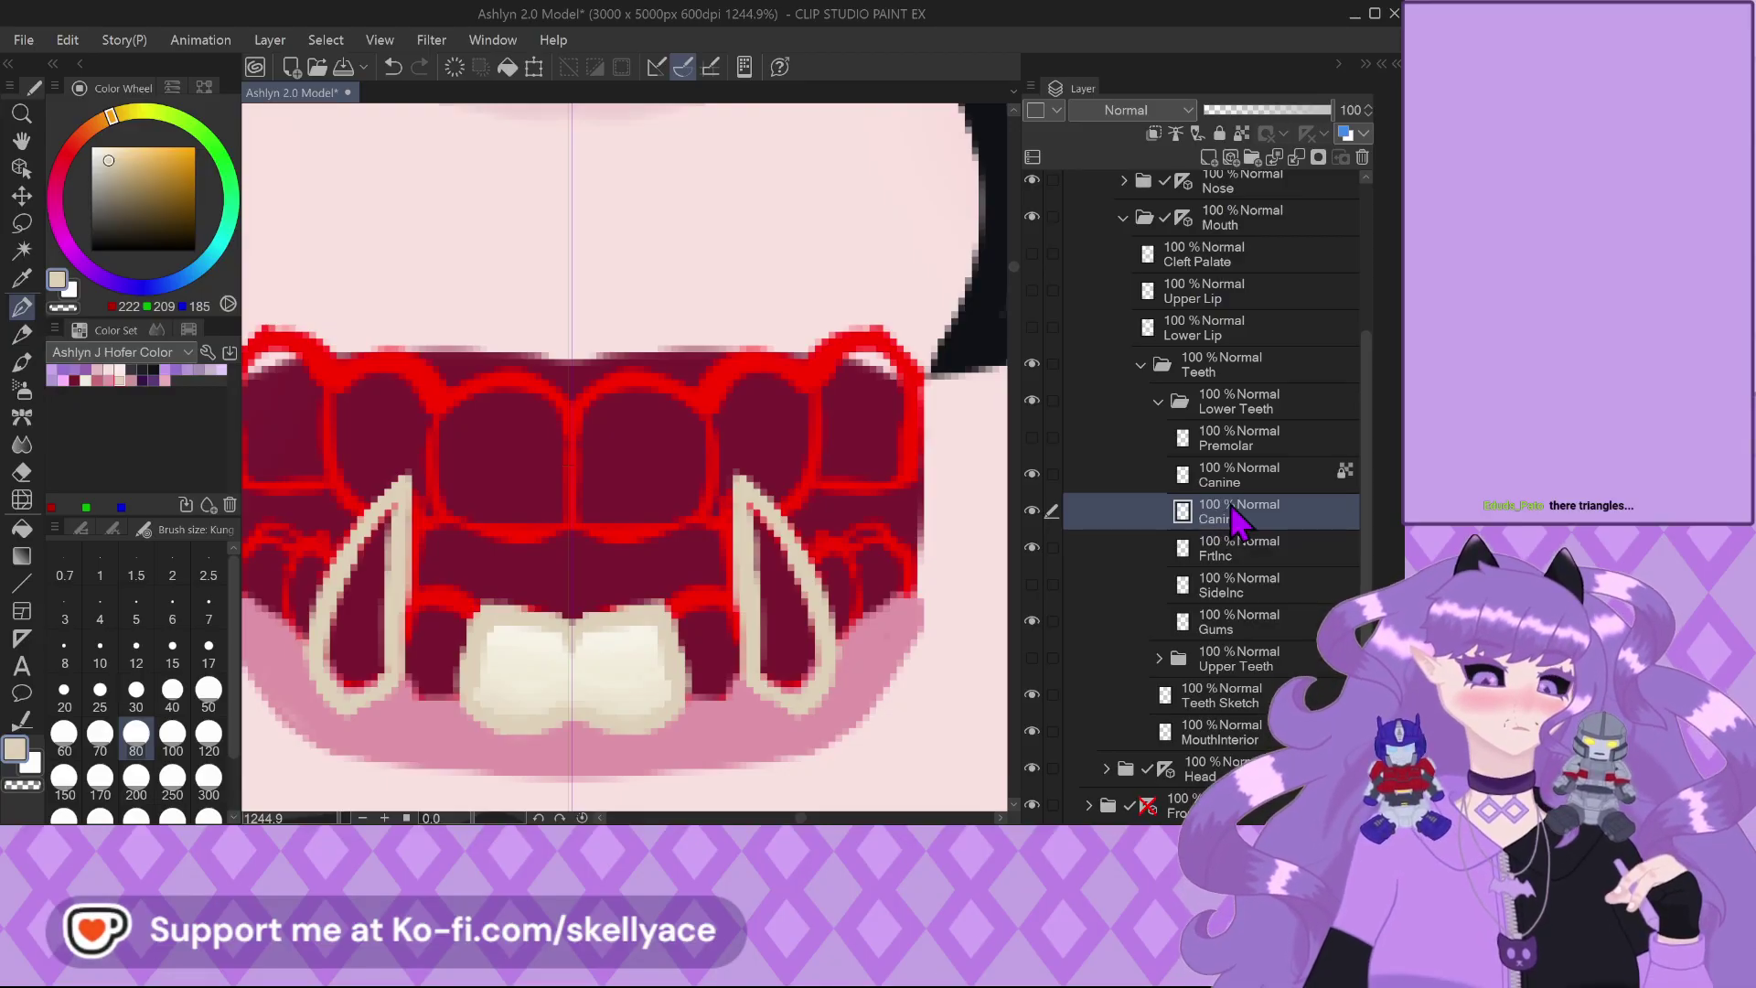
Fill the lower canines inside their outlines with cream (RGB 242, 237, 220) at brush size 12
left_click(137, 690)
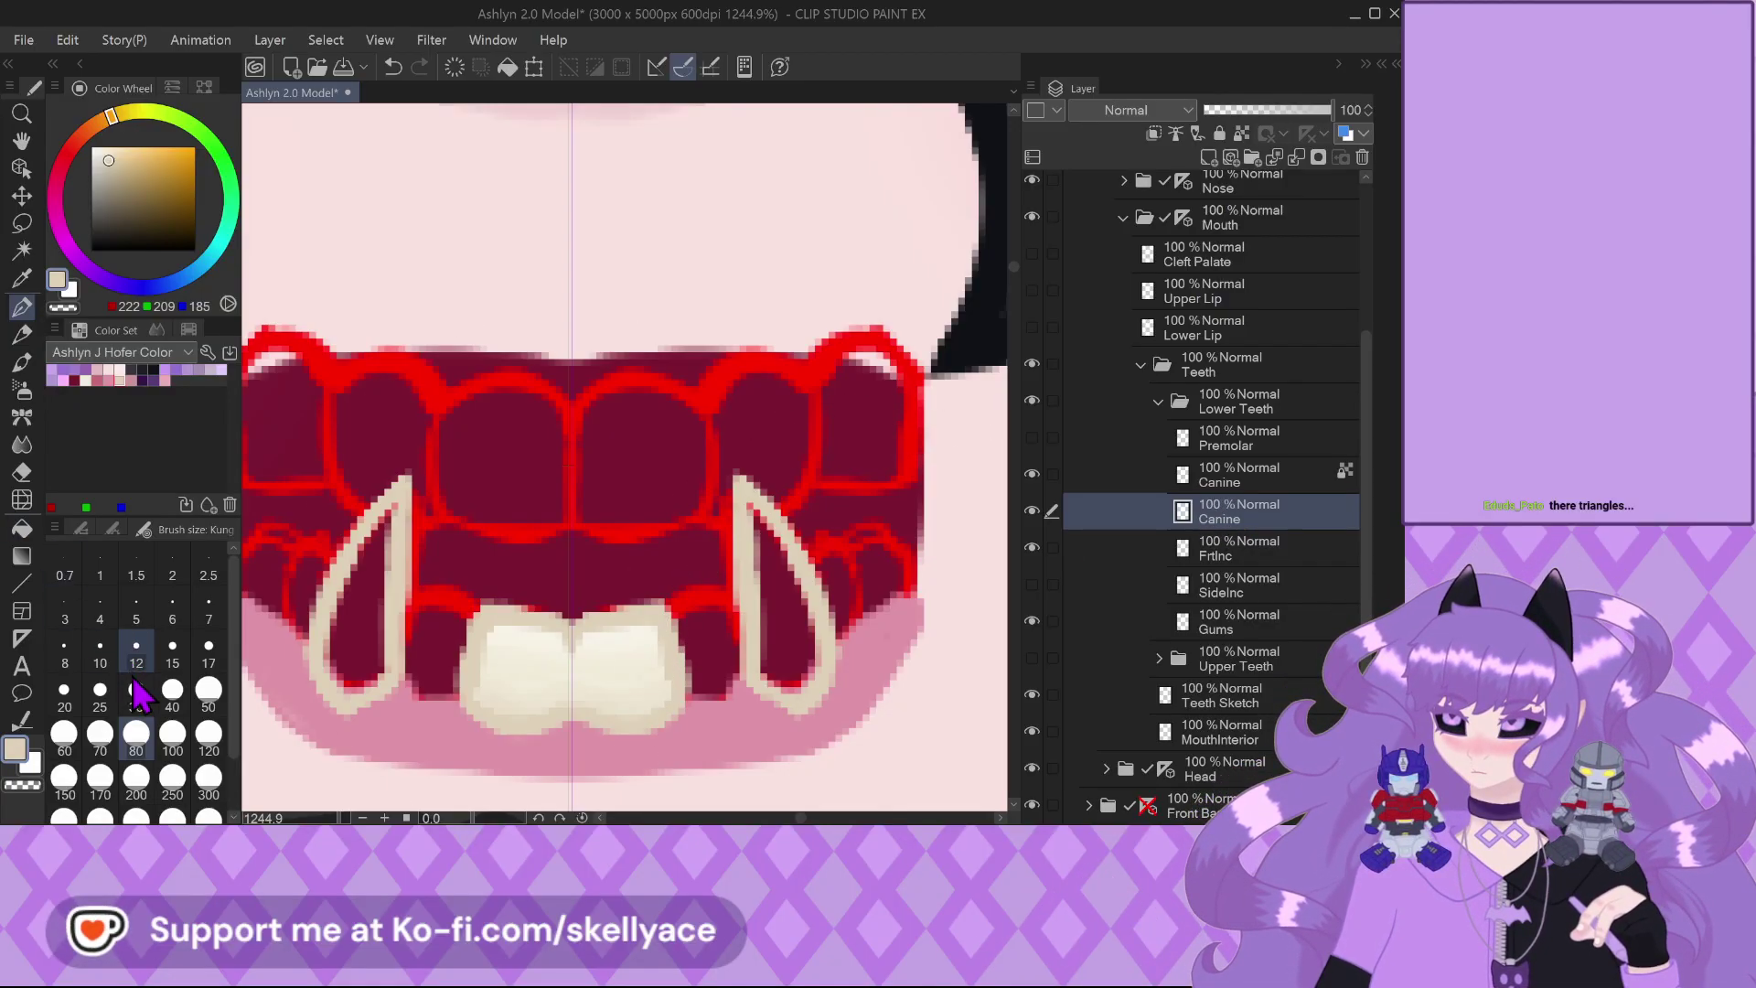
left_click(133, 651)
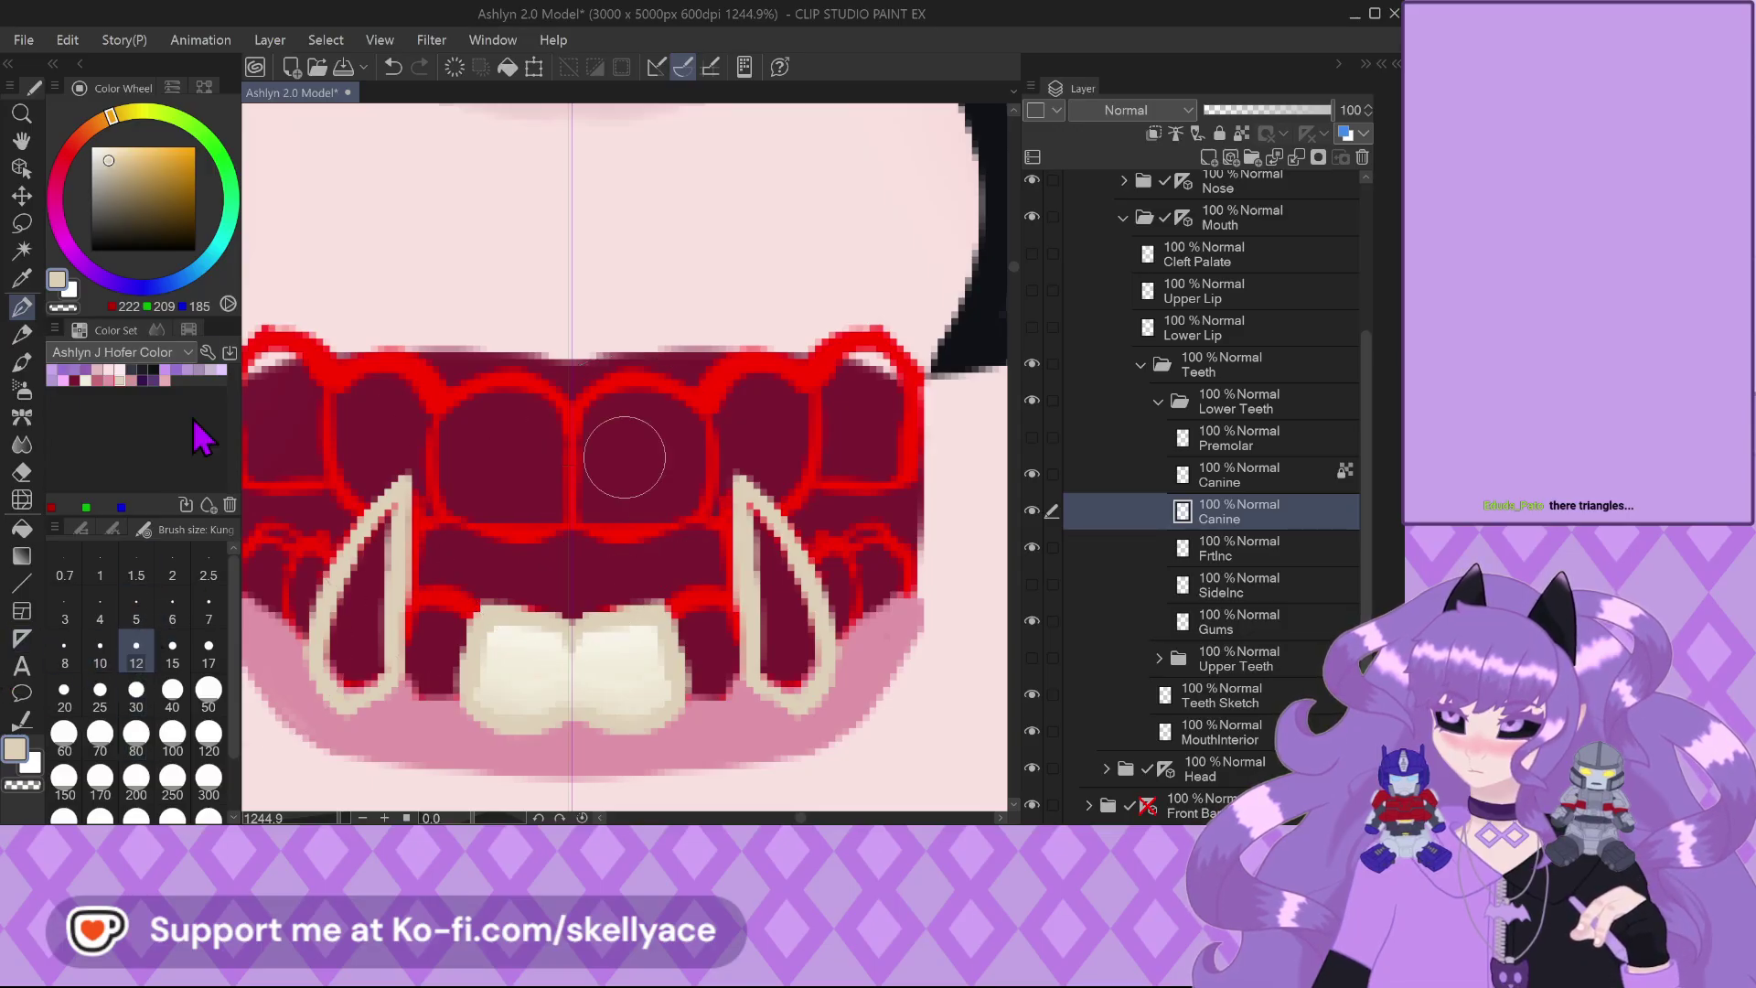
scroll(615, 442, "up", 2)
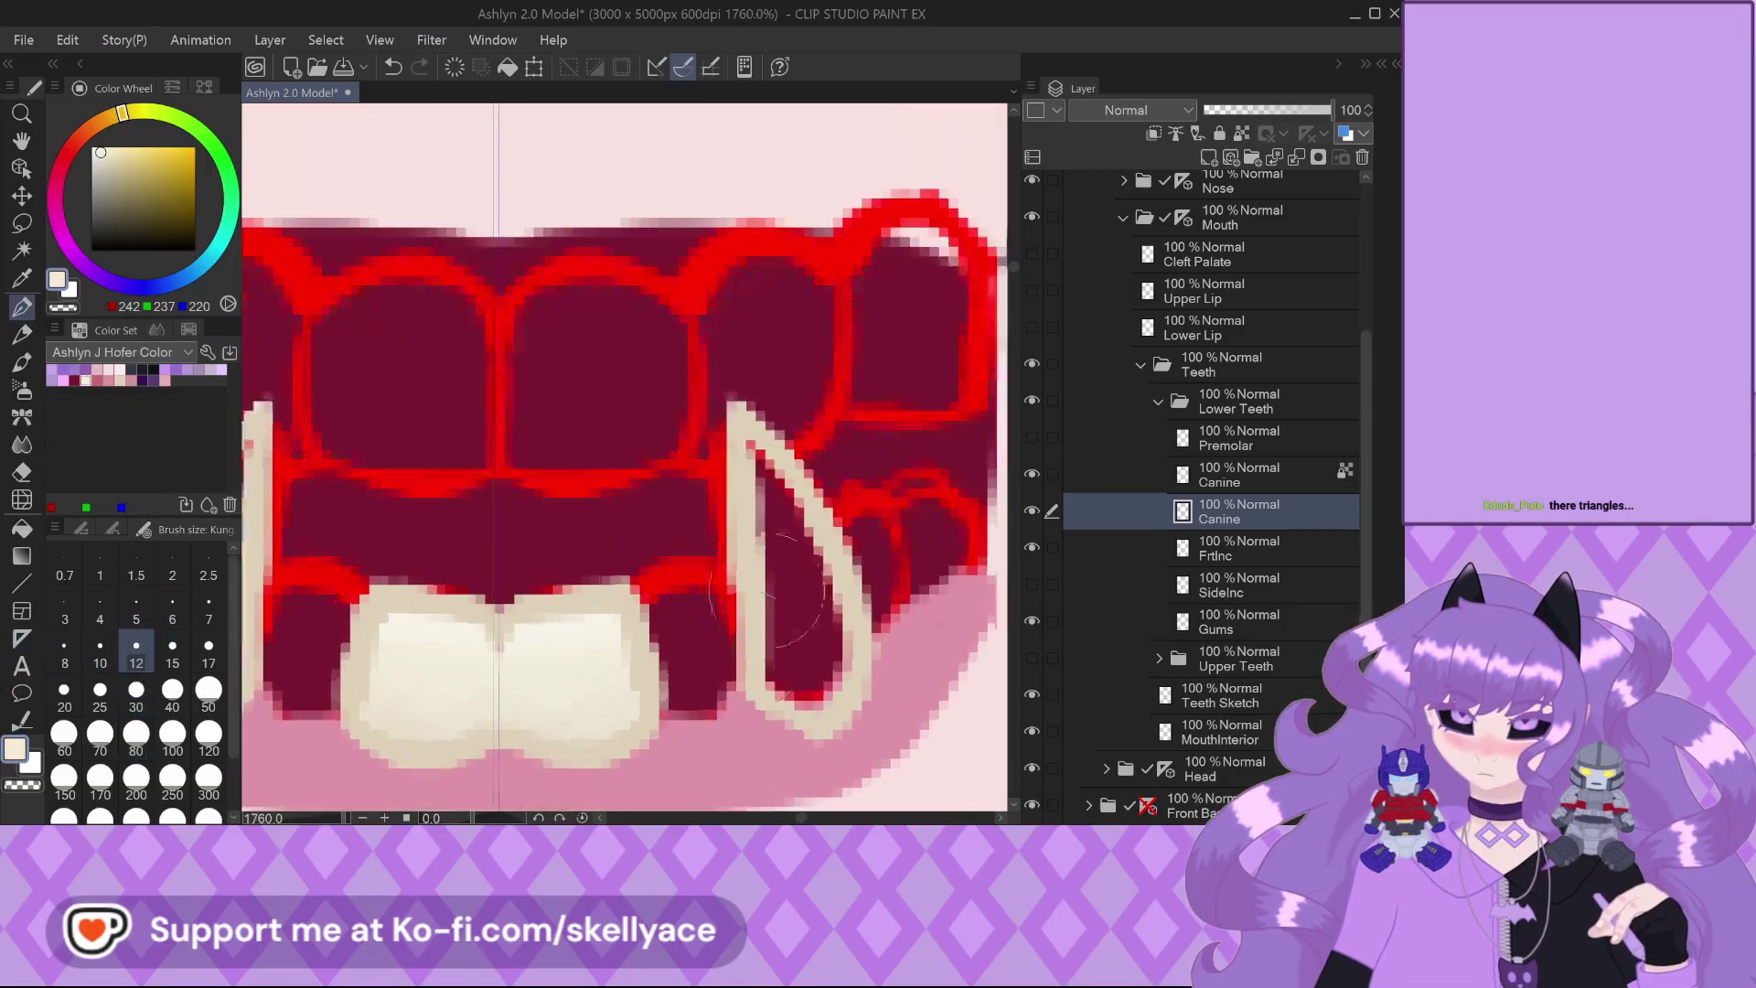
left_click_drag(787, 691, 829, 665)
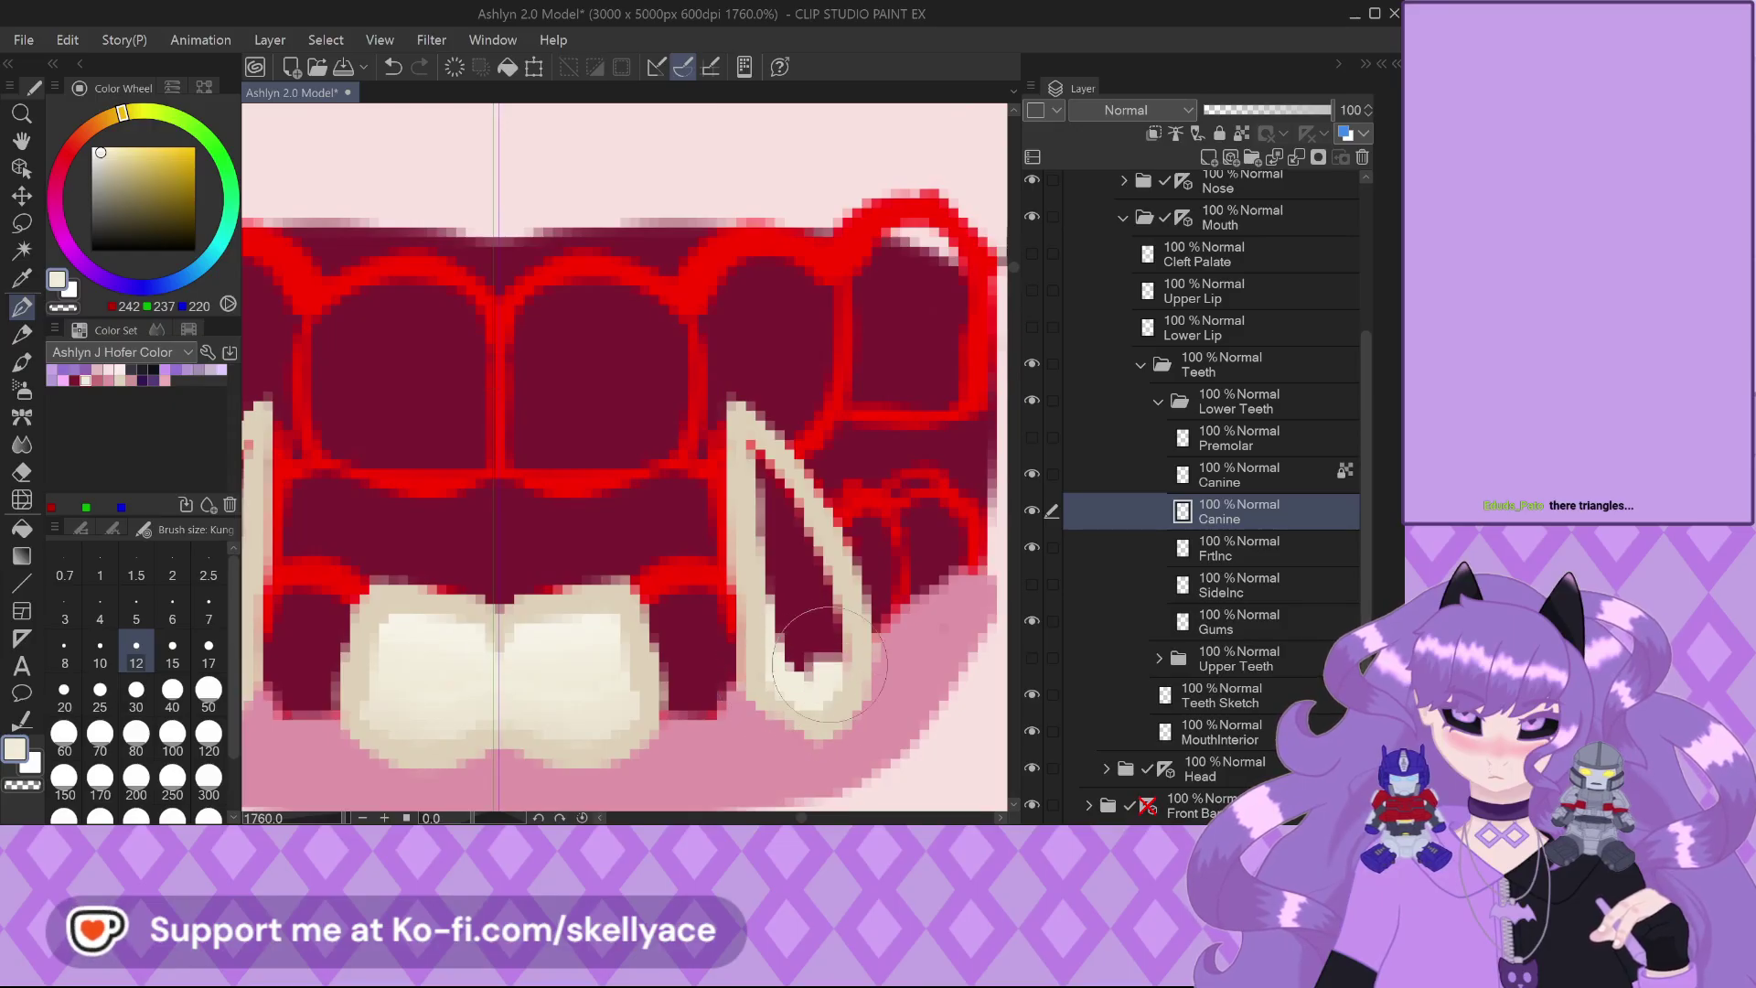
mouse_move(773, 459)
left_mouse_down()
mouse_move(779, 655)
mouse_move(803, 664)
mouse_move(776, 496)
mouse_move(822, 622)
left_mouse_up()
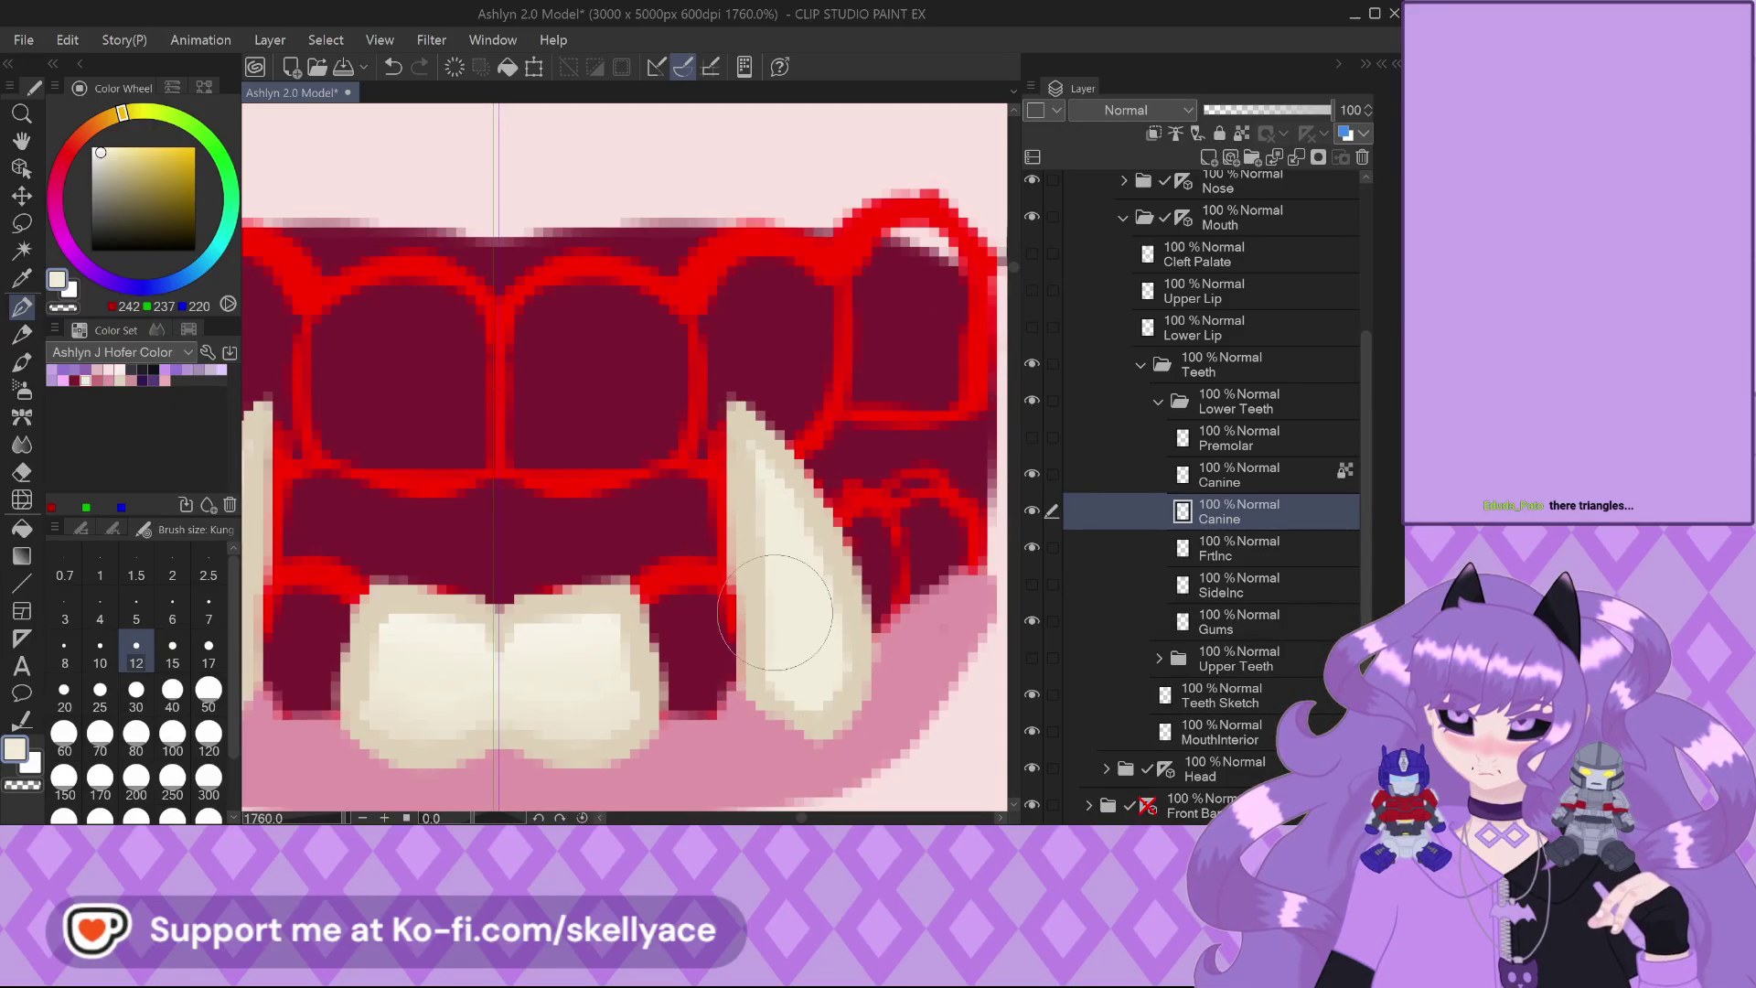
Lock the canine fill layer's transparent pixels and paint beige (RGB 222, 209, 185) over the base of the canines
left_click(1240, 134)
scroll(871, 707, "up", 2)
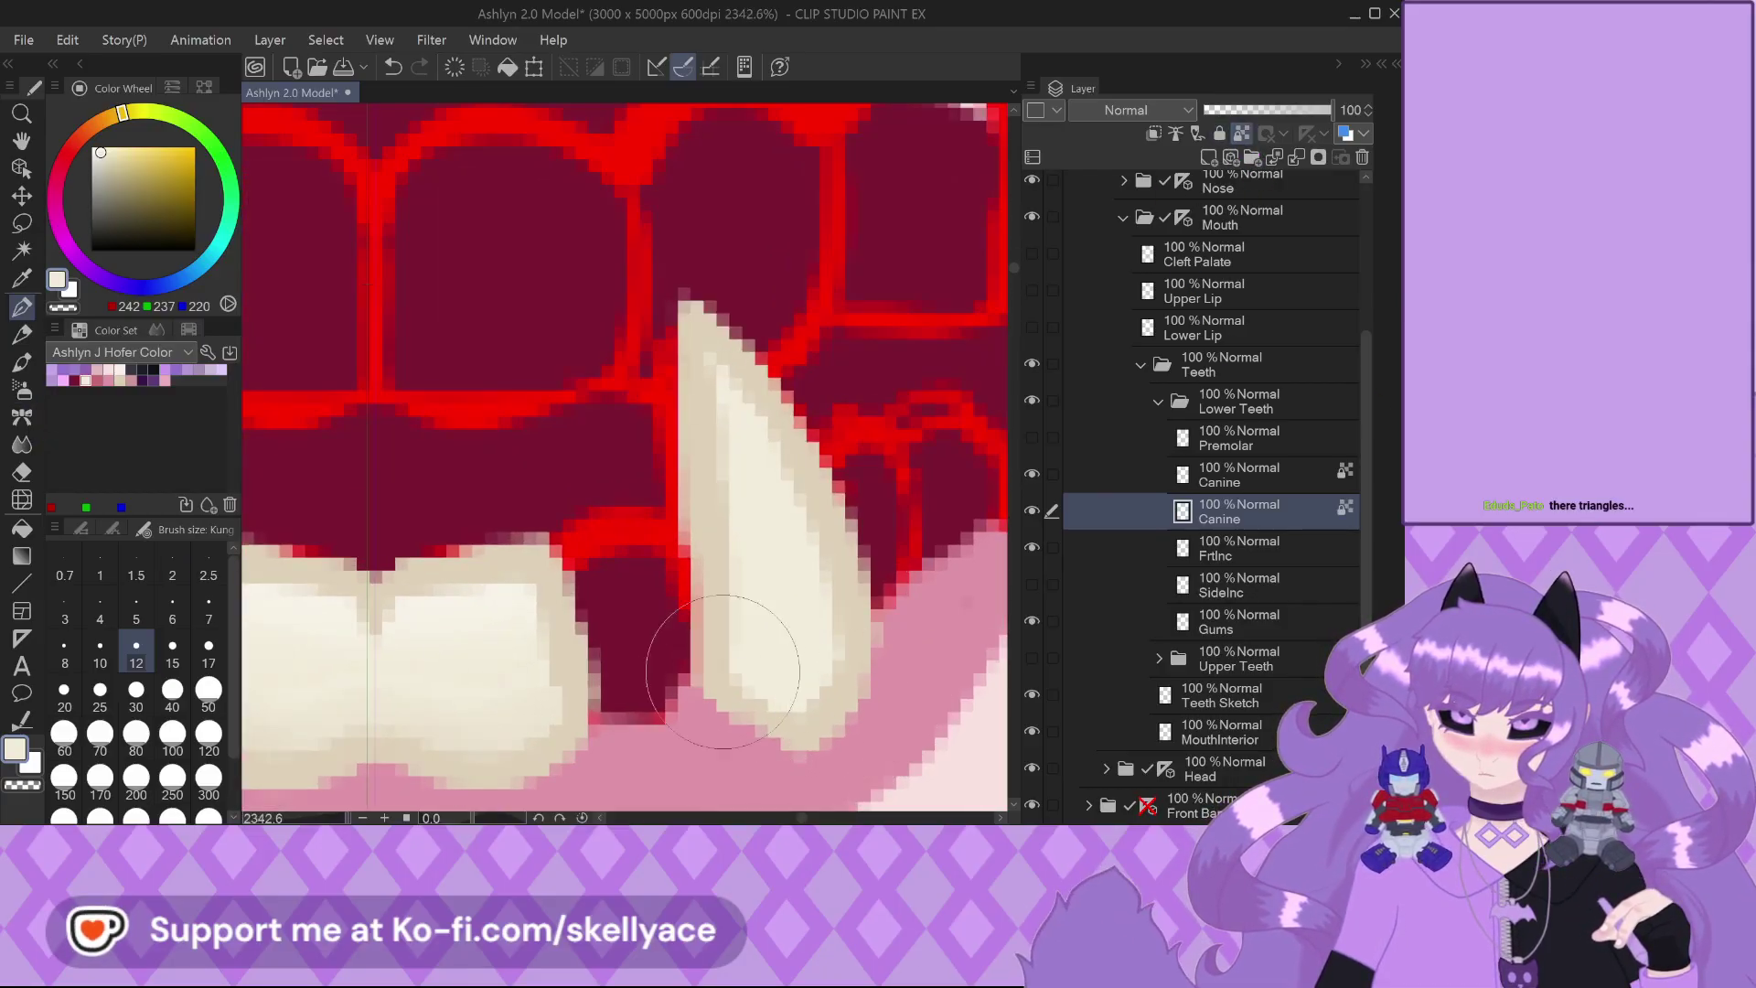
left_click(122, 375)
scroll(676, 622, "up", 1)
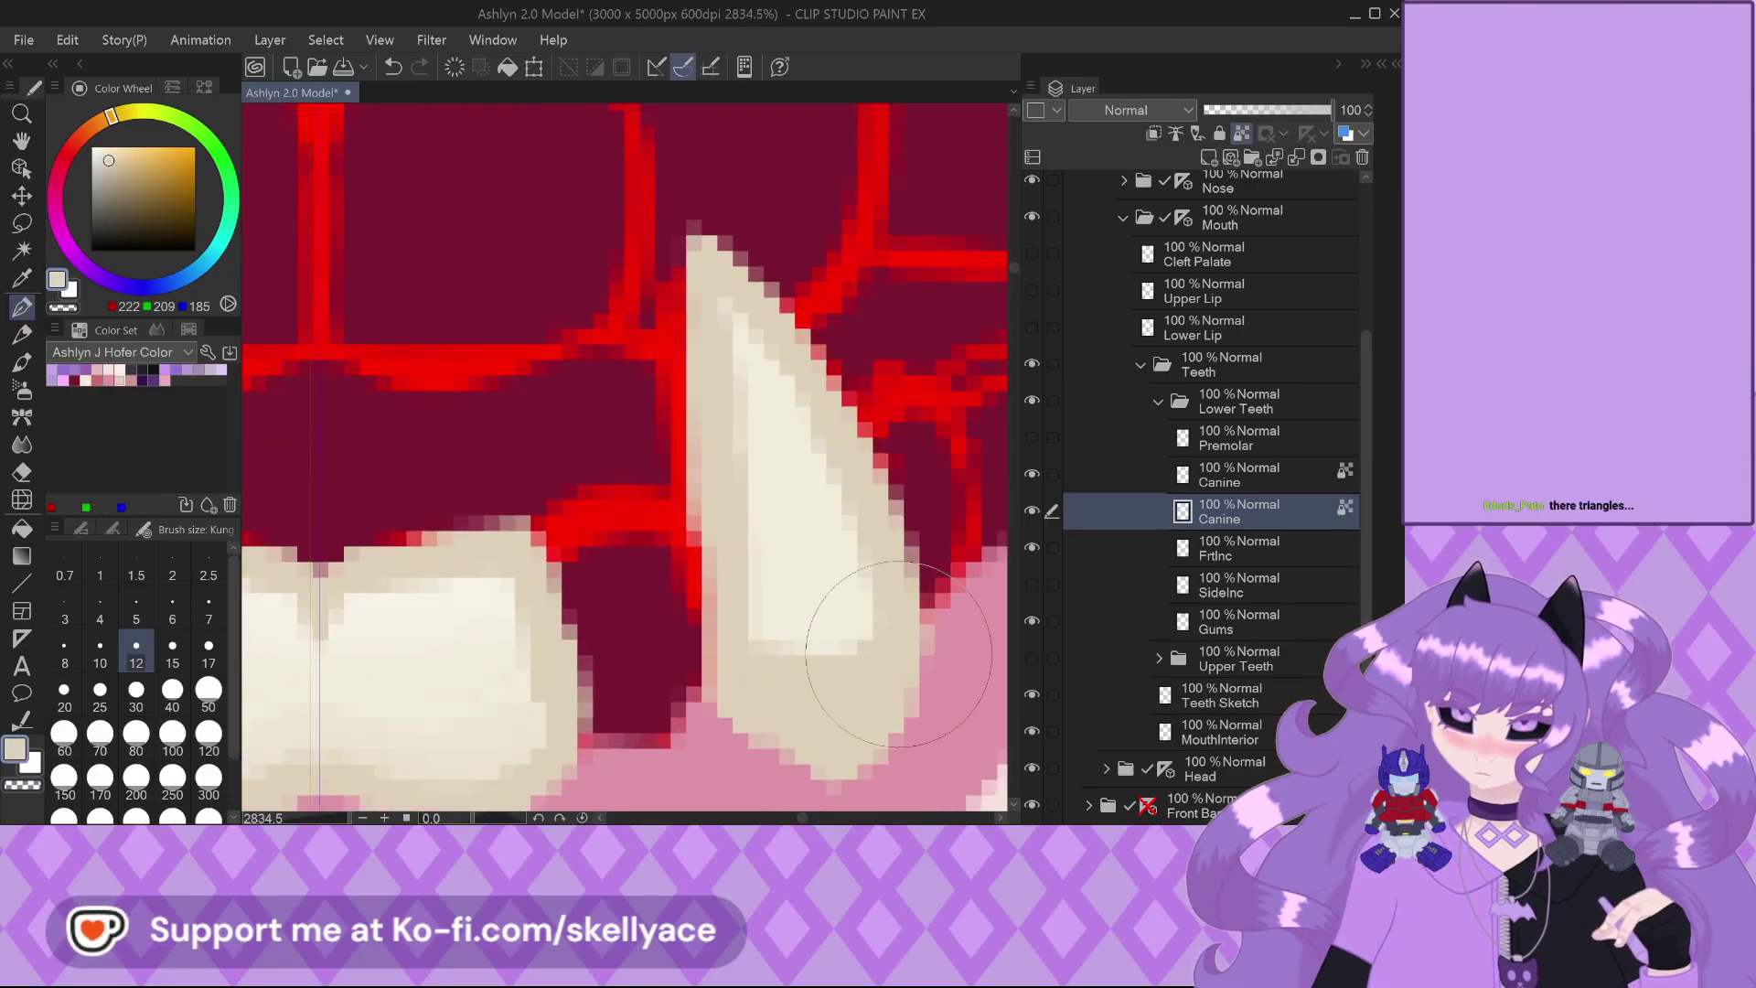
Undo the stroke that cut into the canine's fill and extend its rounded lower end in cream (RGB 242, 237, 220)
scroll(780, 605, "up", 1)
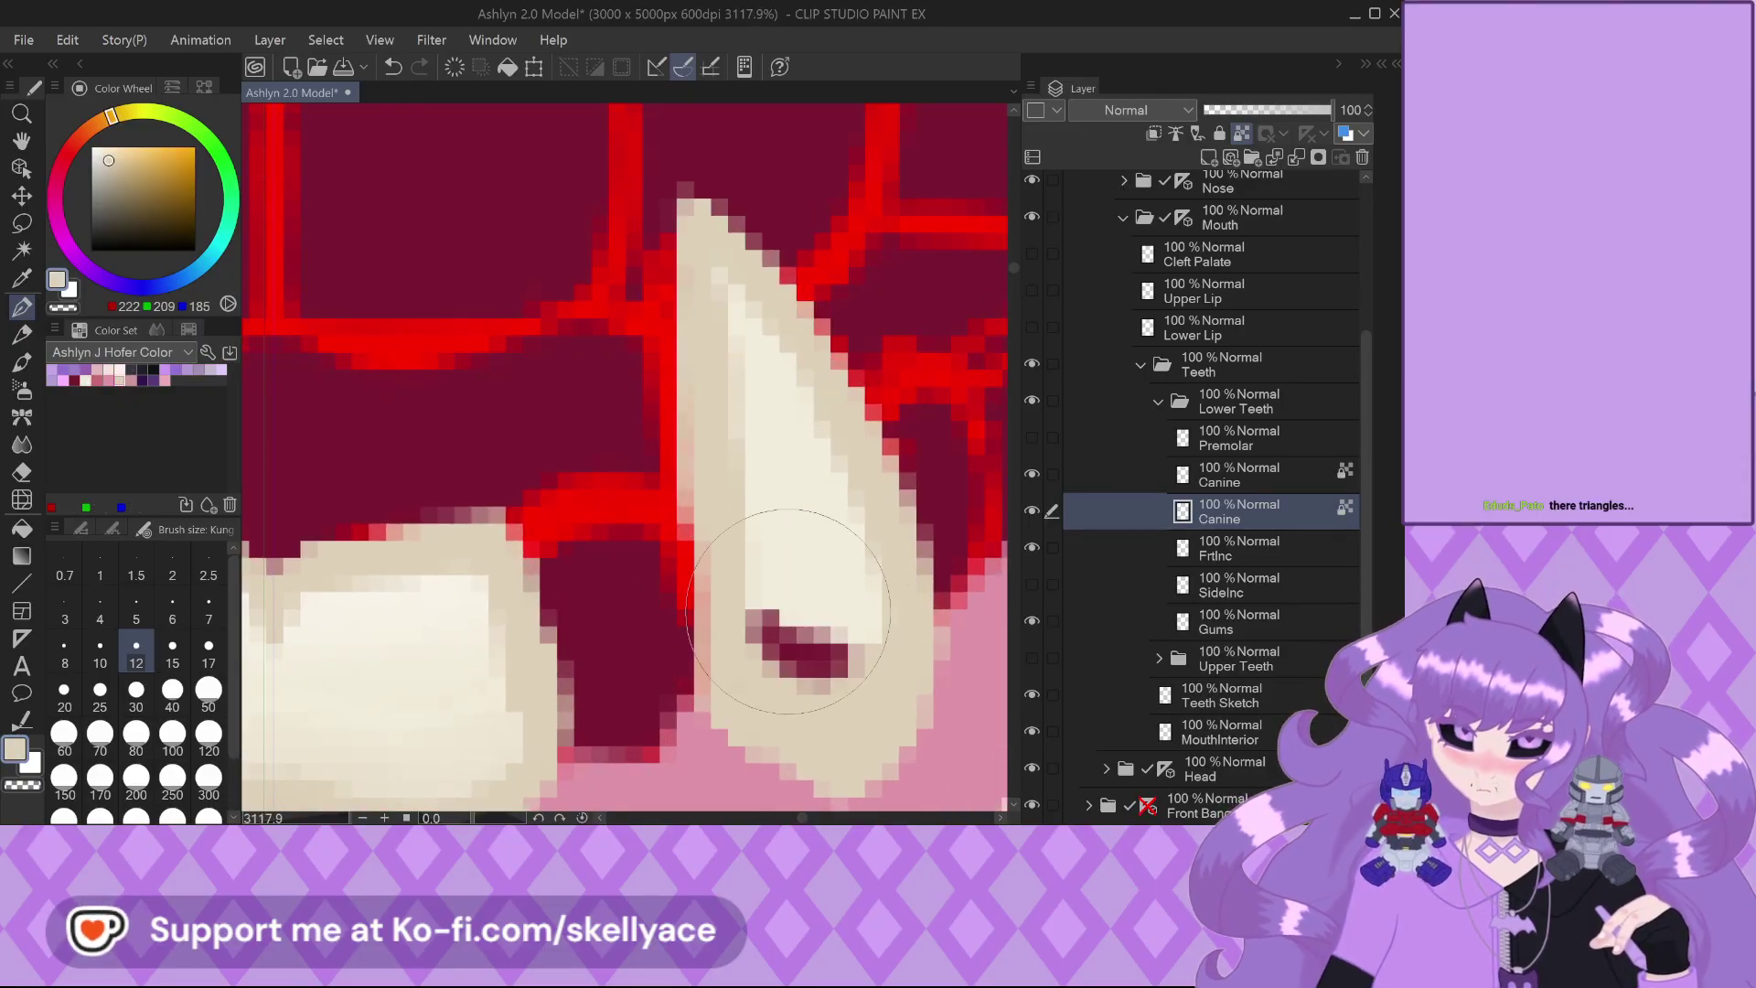
scroll(745, 565, "down", 1)
key("ctrl+z")
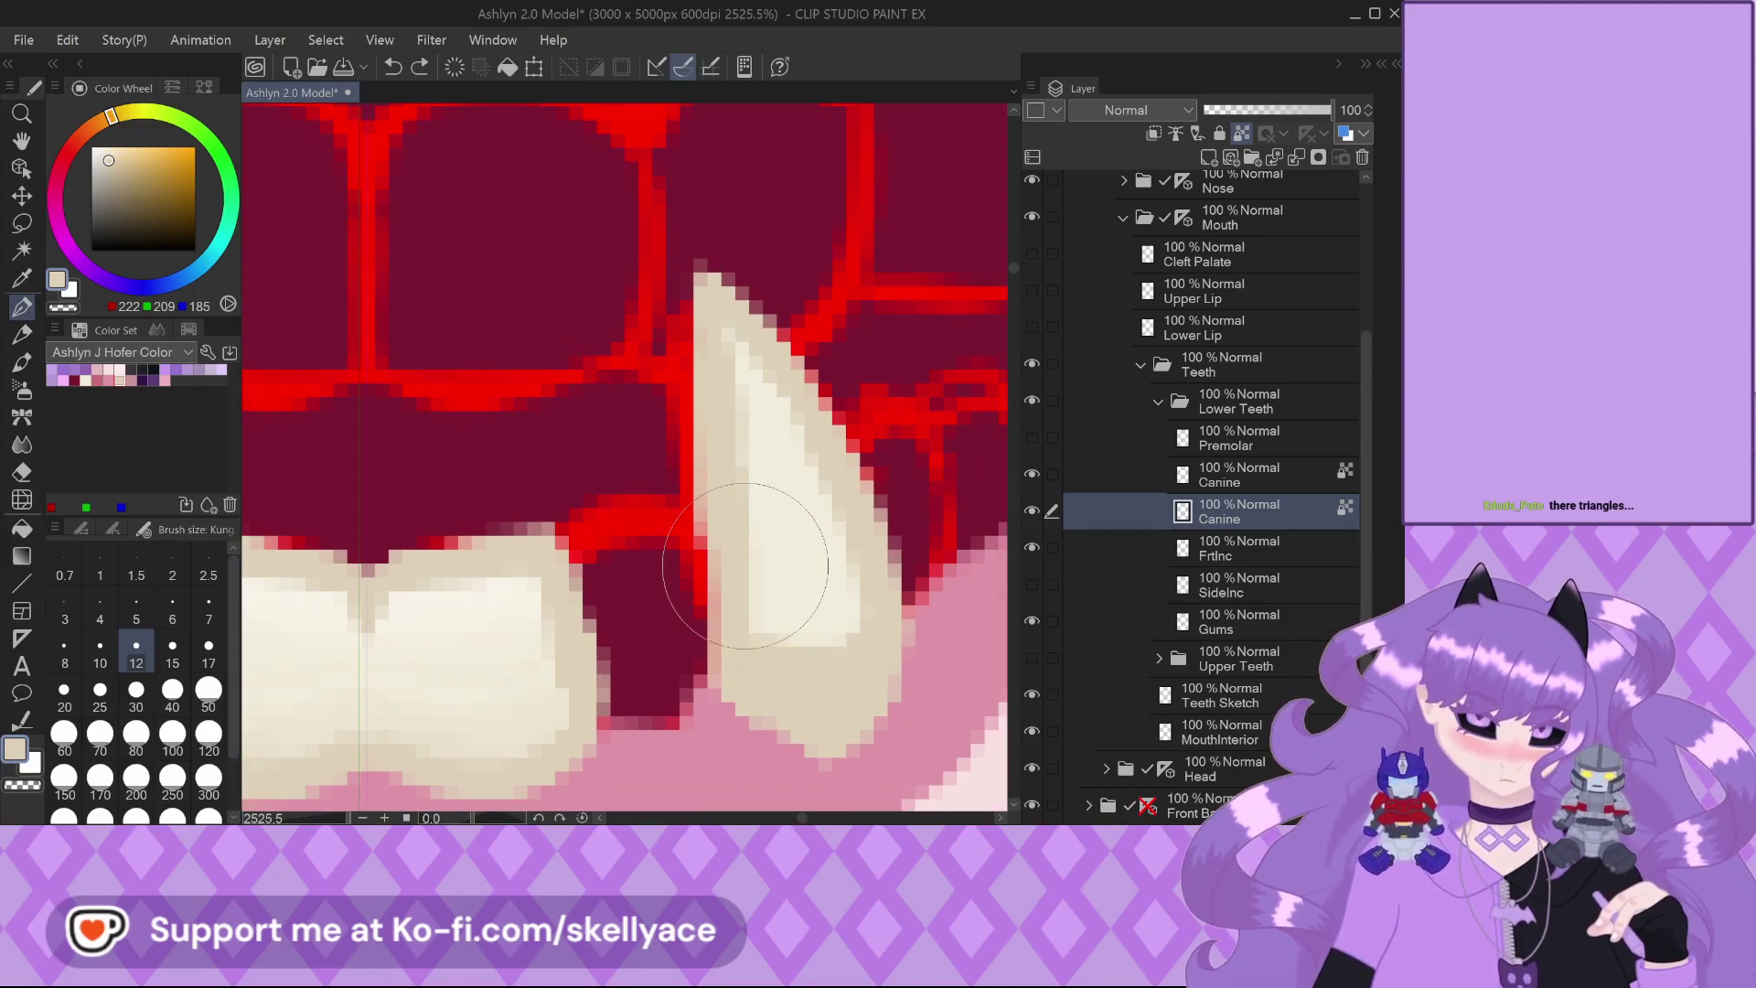
left_click(784, 604, "alt")
mouse_move(773, 644)
left_mouse_down()
mouse_move(819, 661)
mouse_move(861, 625)
mouse_move(849, 653)
mouse_move(778, 649)
left_mouse_up()
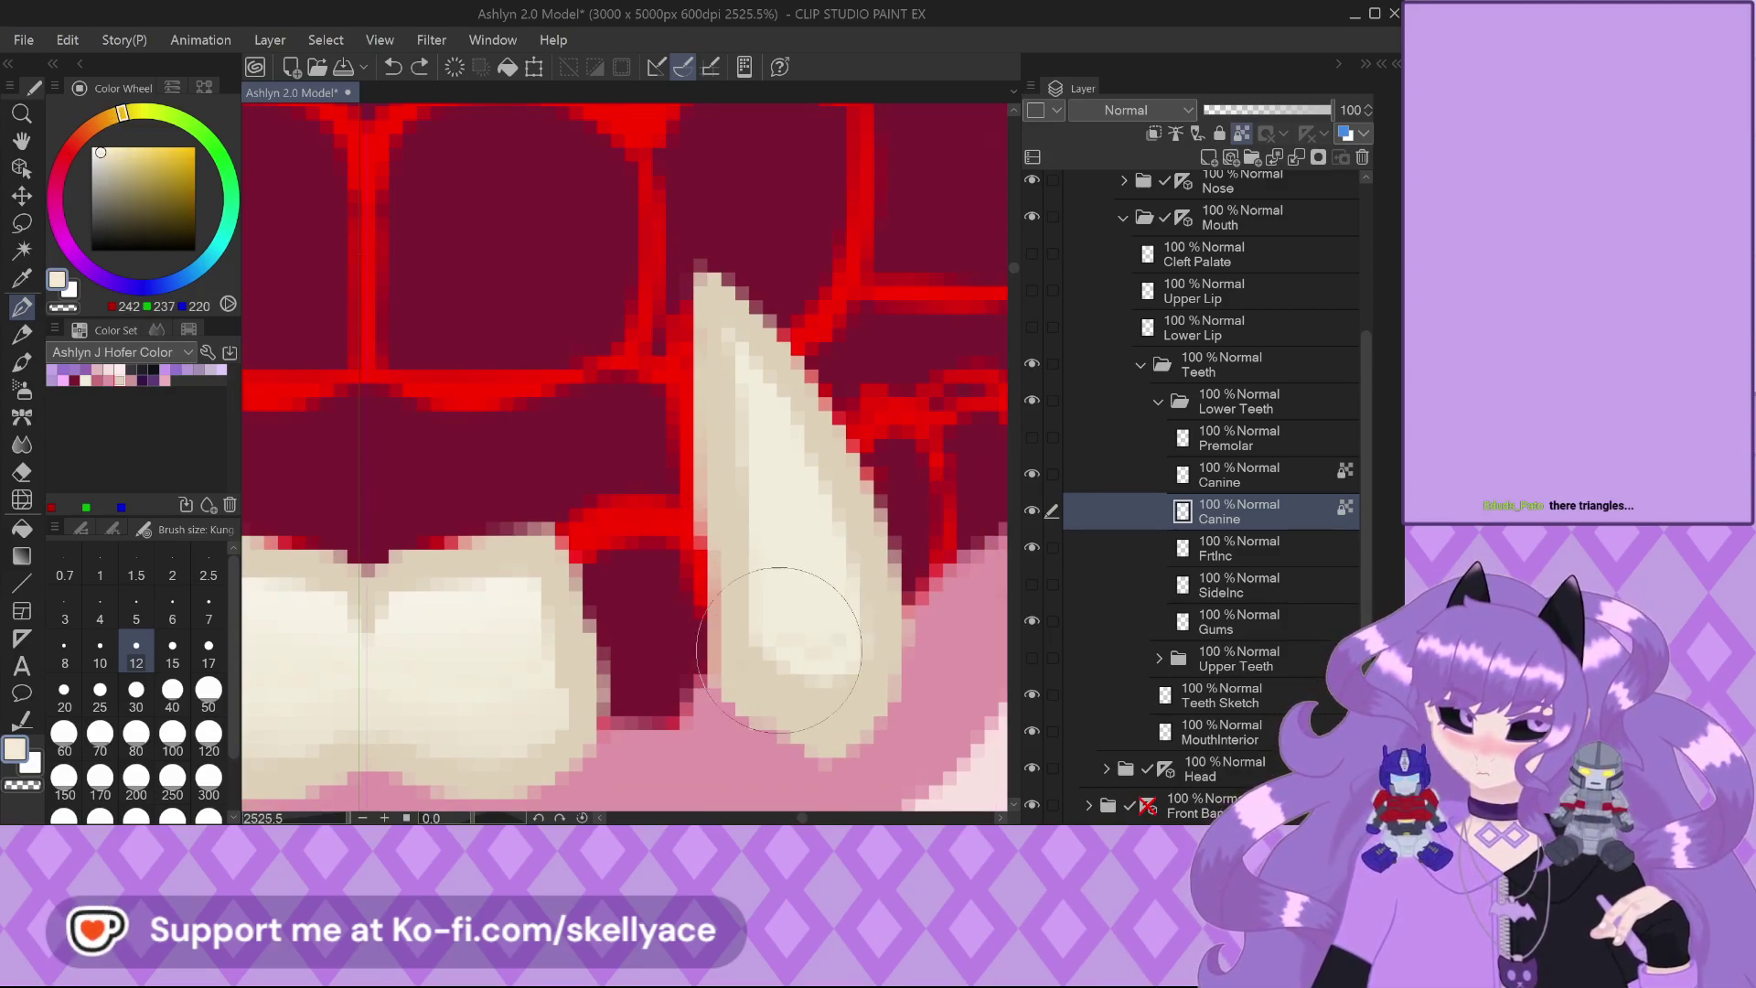
Soften the transition between cream and beige on the canine fill with the Blur tool at size 10
left_click(22, 444)
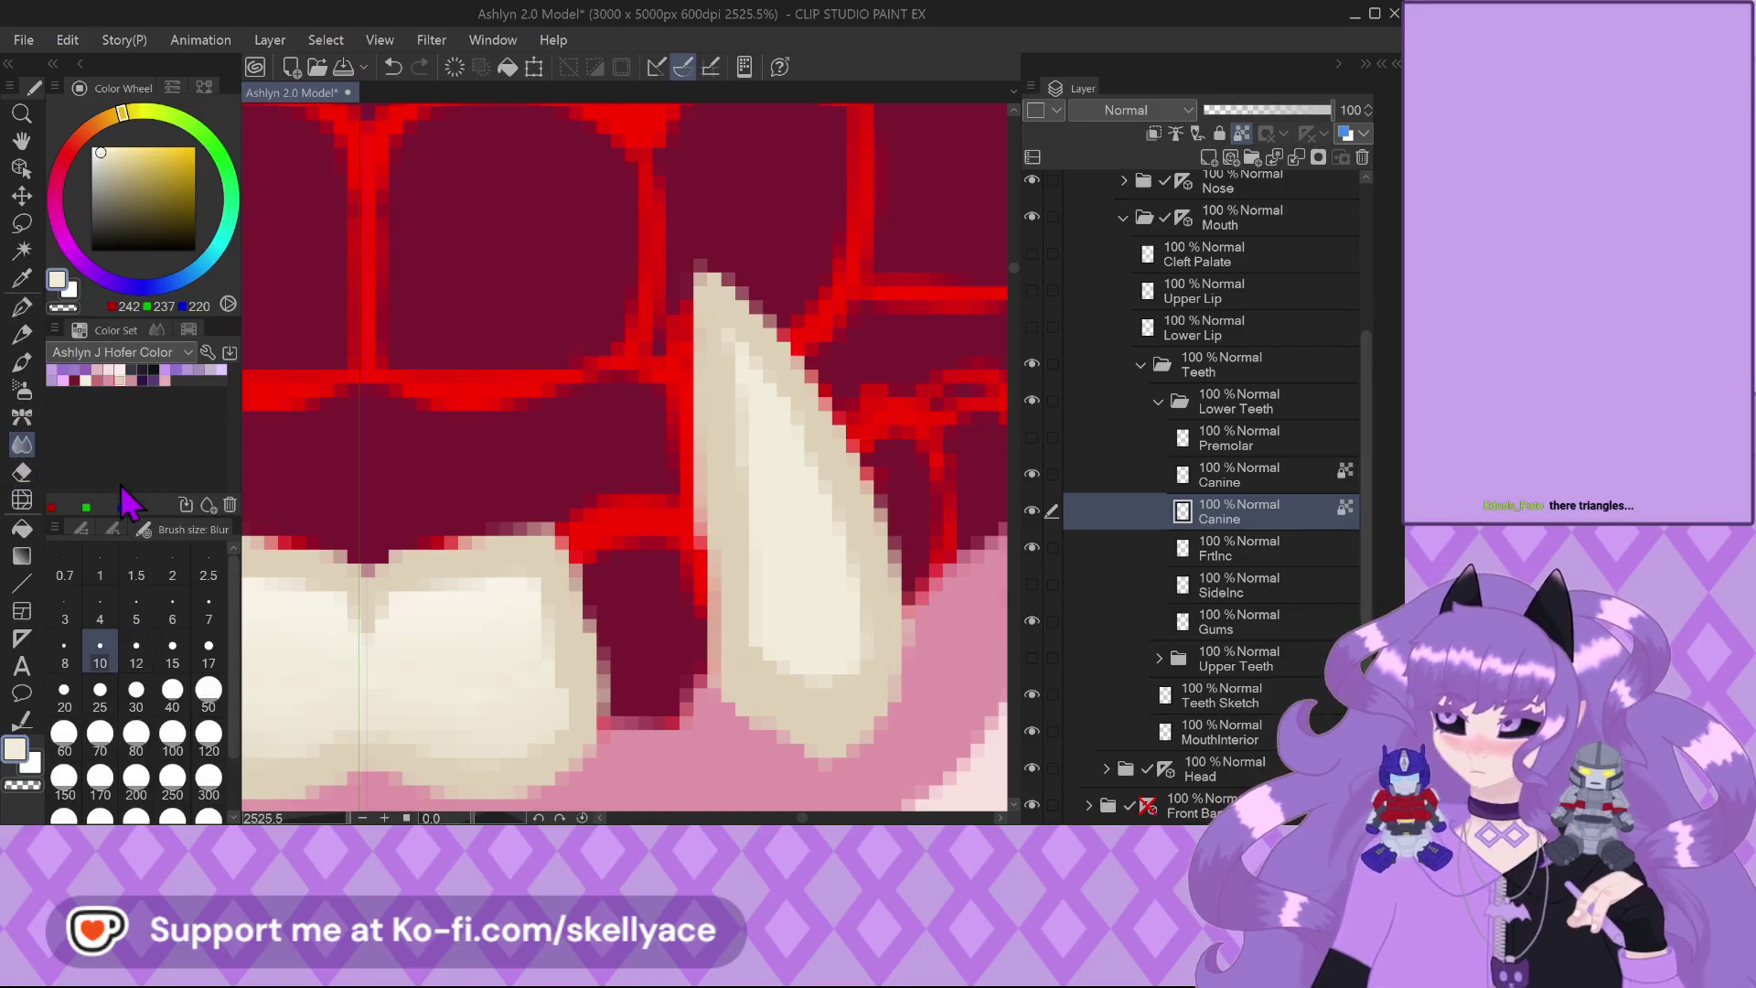
mouse_move(765, 660)
left_mouse_down()
mouse_move(819, 682)
mouse_move(846, 663)
mouse_move(804, 631)
left_mouse_up()
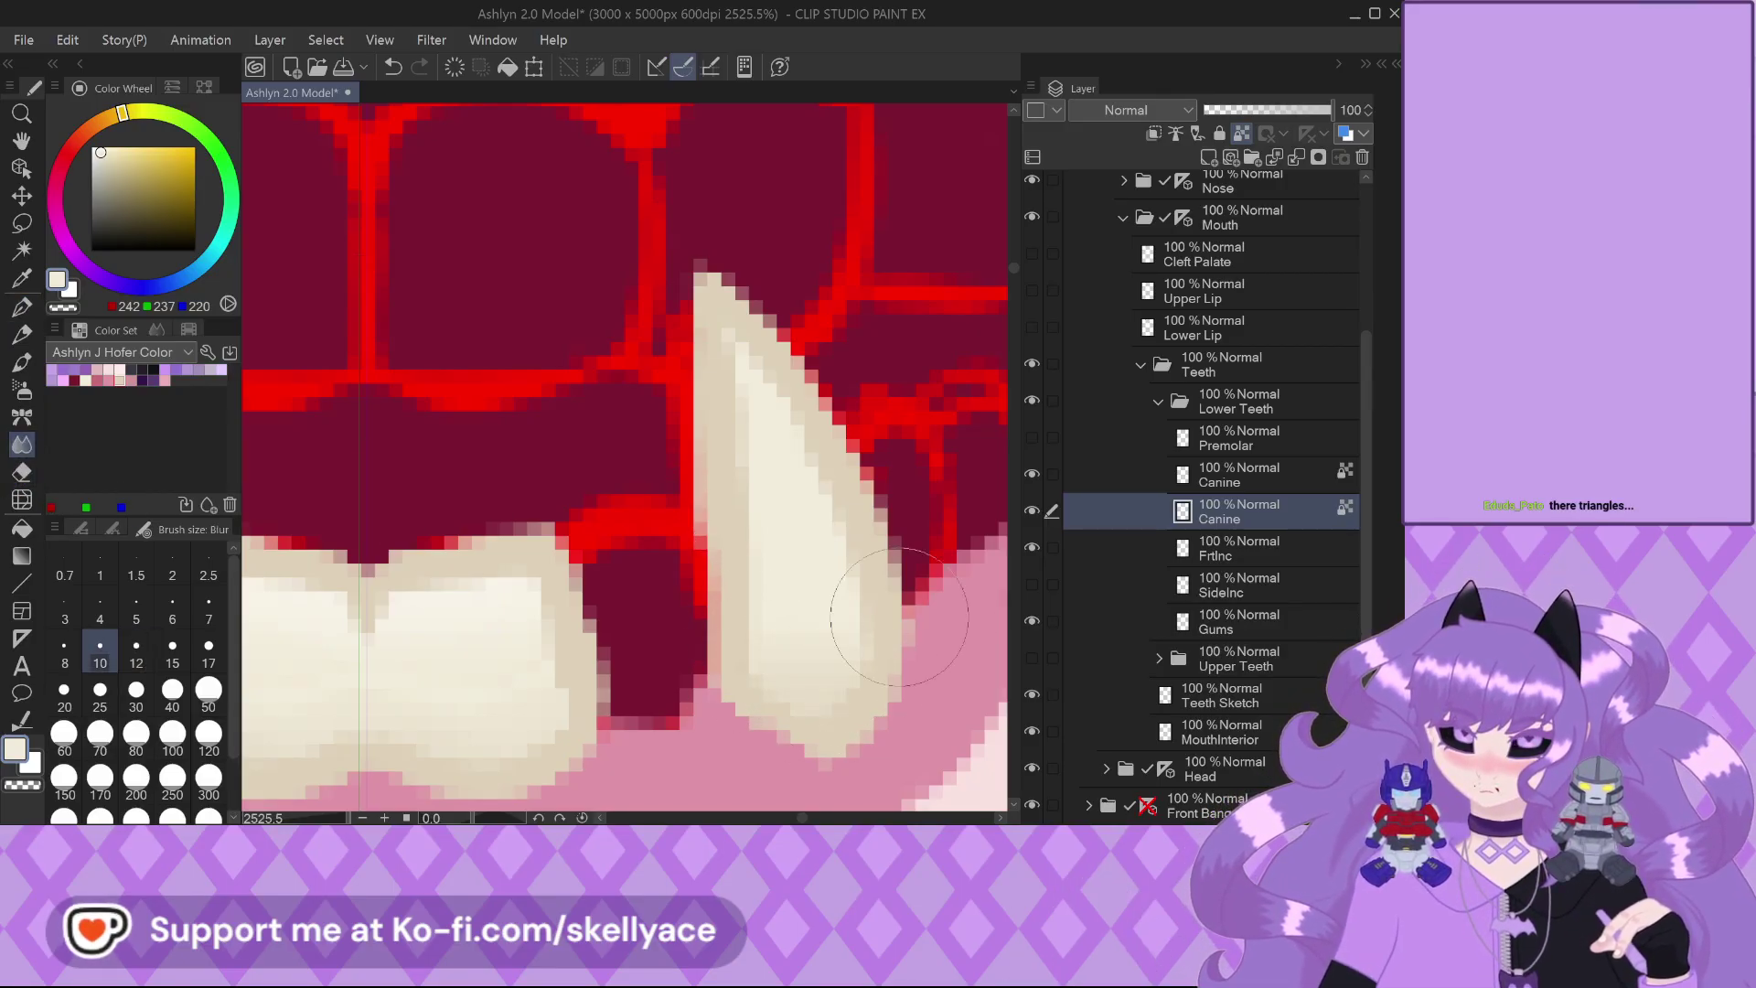
scroll(805, 631, "down", 3)
scroll(821, 512, "down", 1)
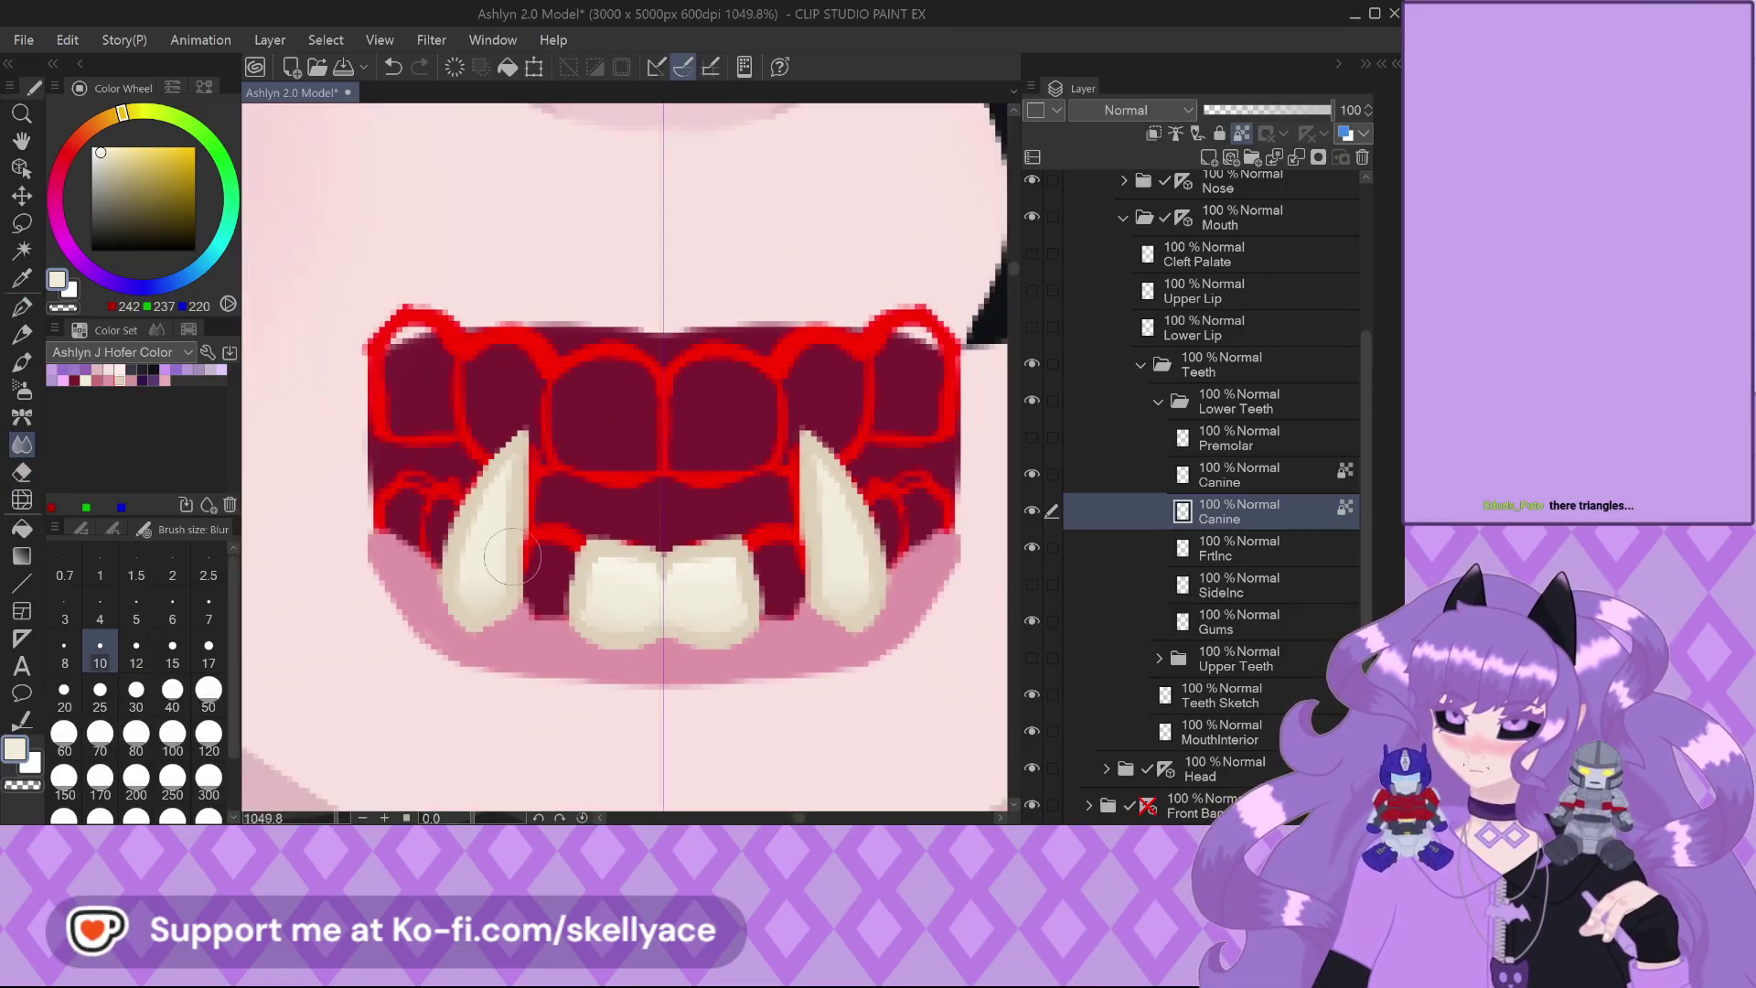
Paint thin white highlights (RGB 255, 255, 255) along the lower canines on their fill layer at brush size 12
scroll(494, 493, "up", 2)
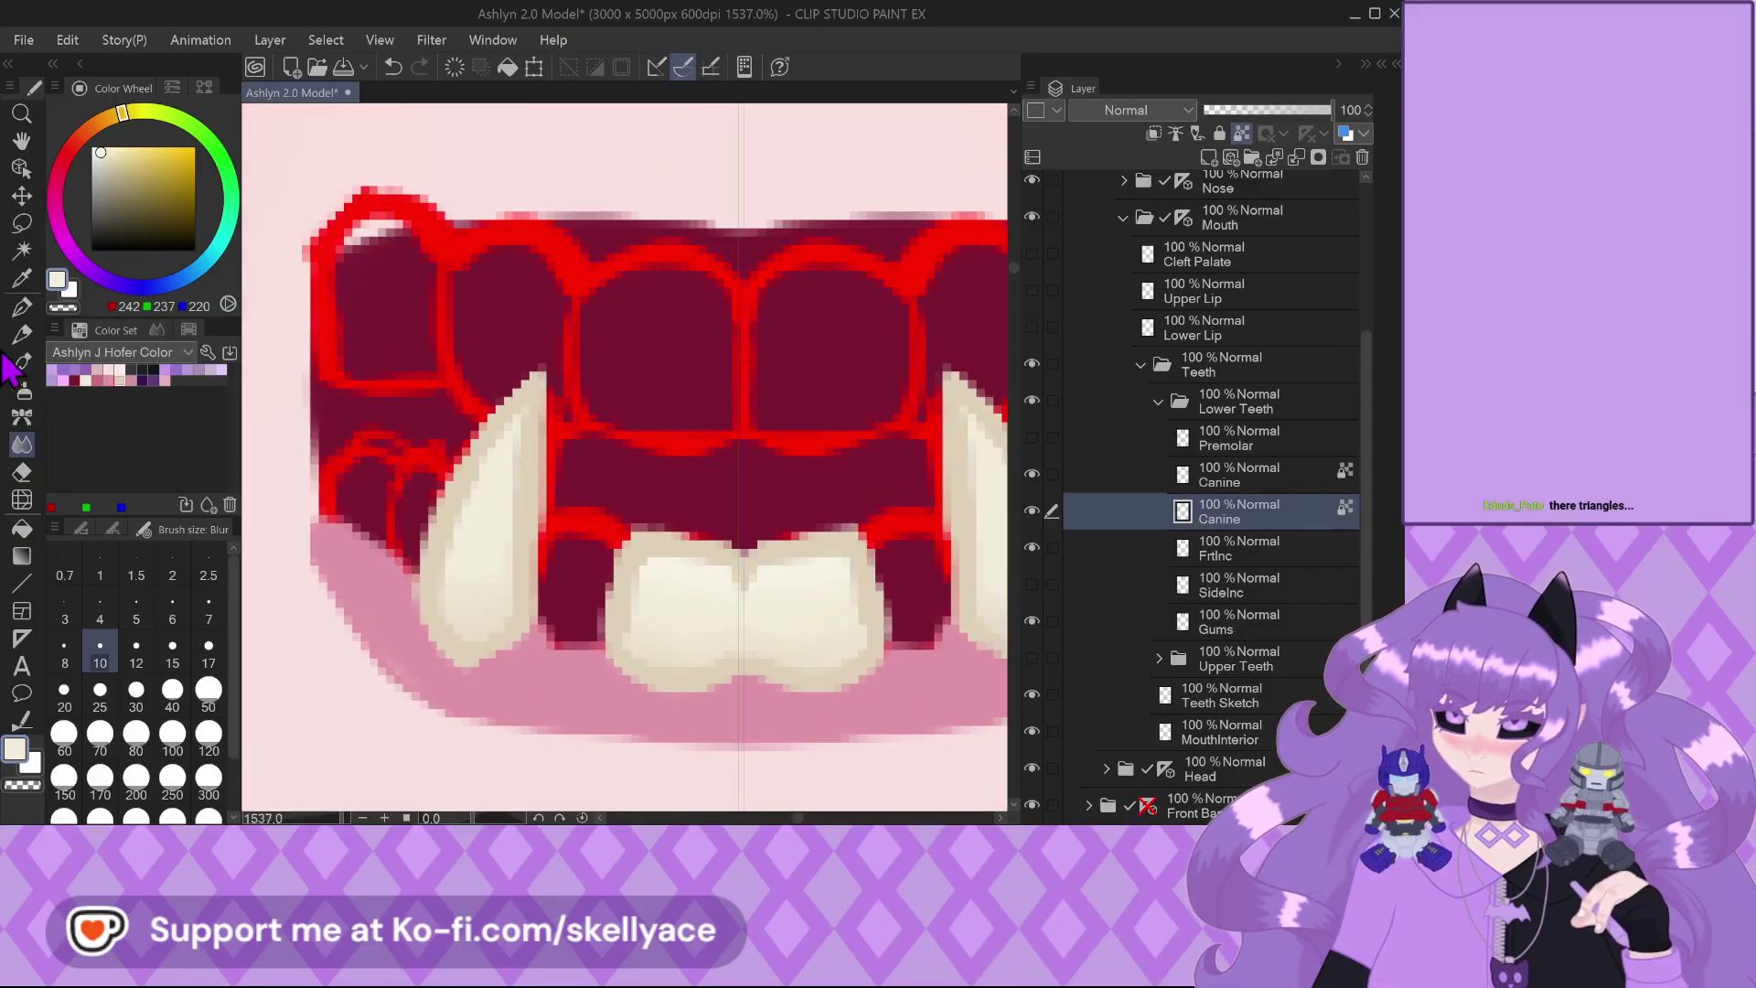
key("x")
left_click(31, 316)
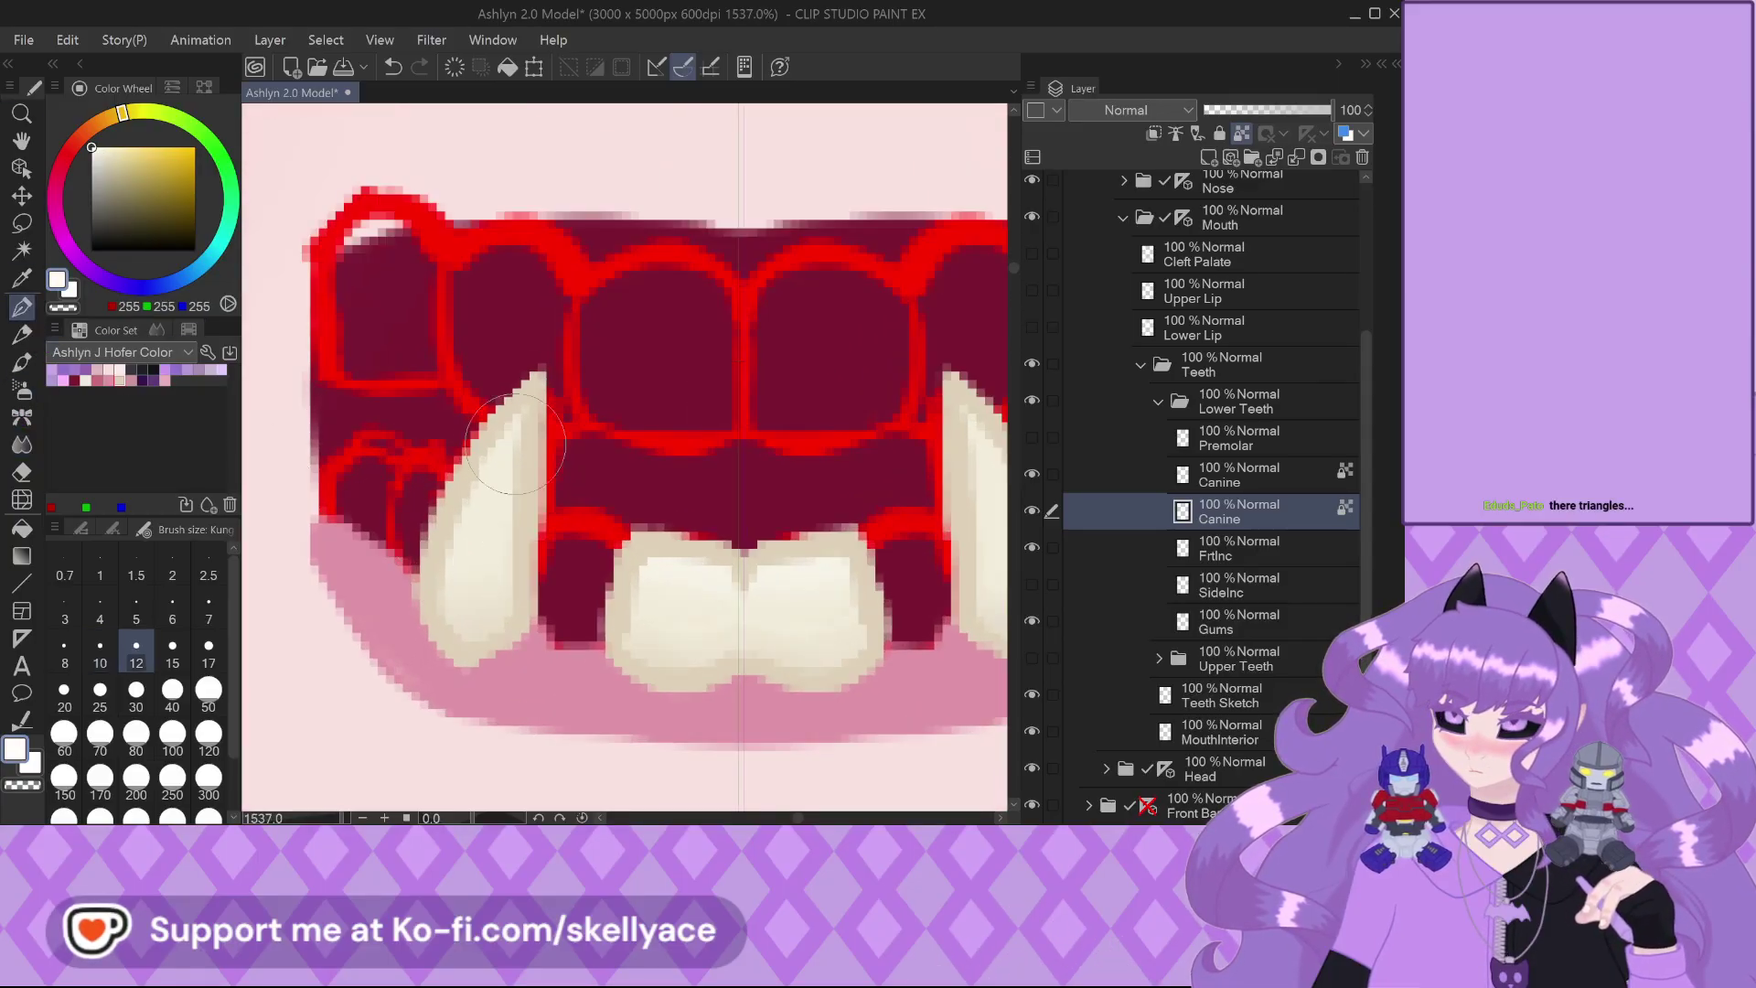
left_click_drag(535, 378, 470, 512)
scroll(377, 516, "down", 2)
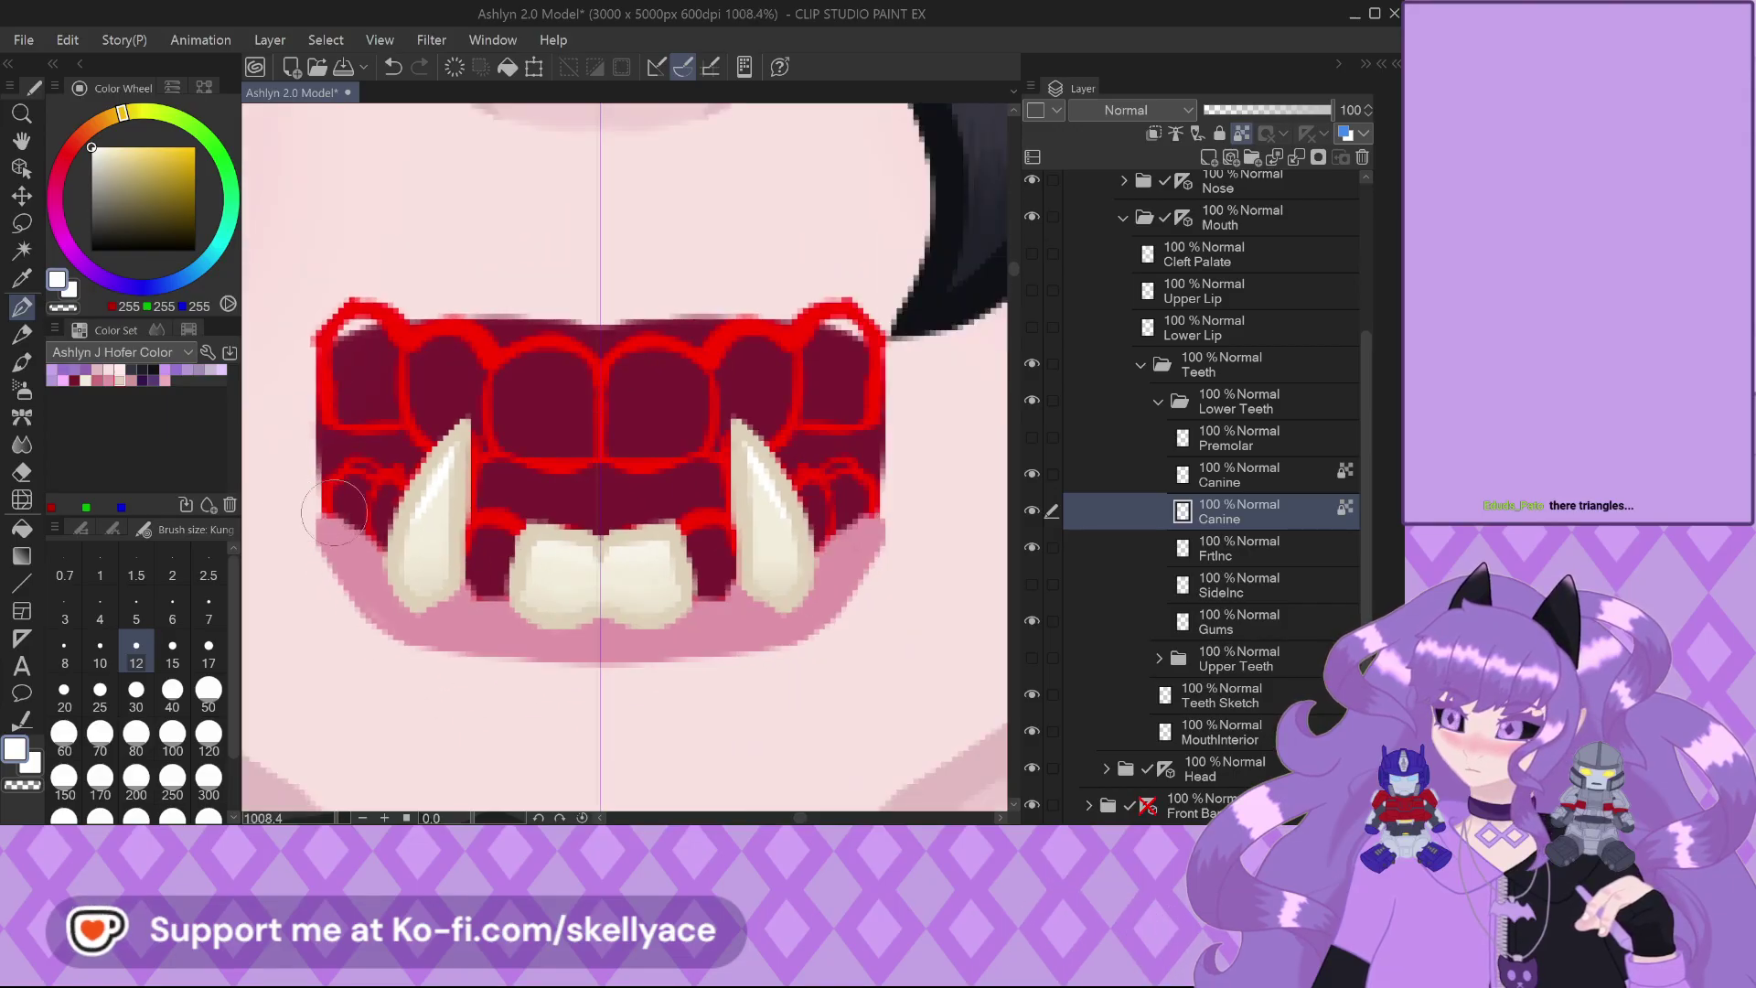
scroll(485, 359, "up", 1)
scroll(438, 489, "up", 1)
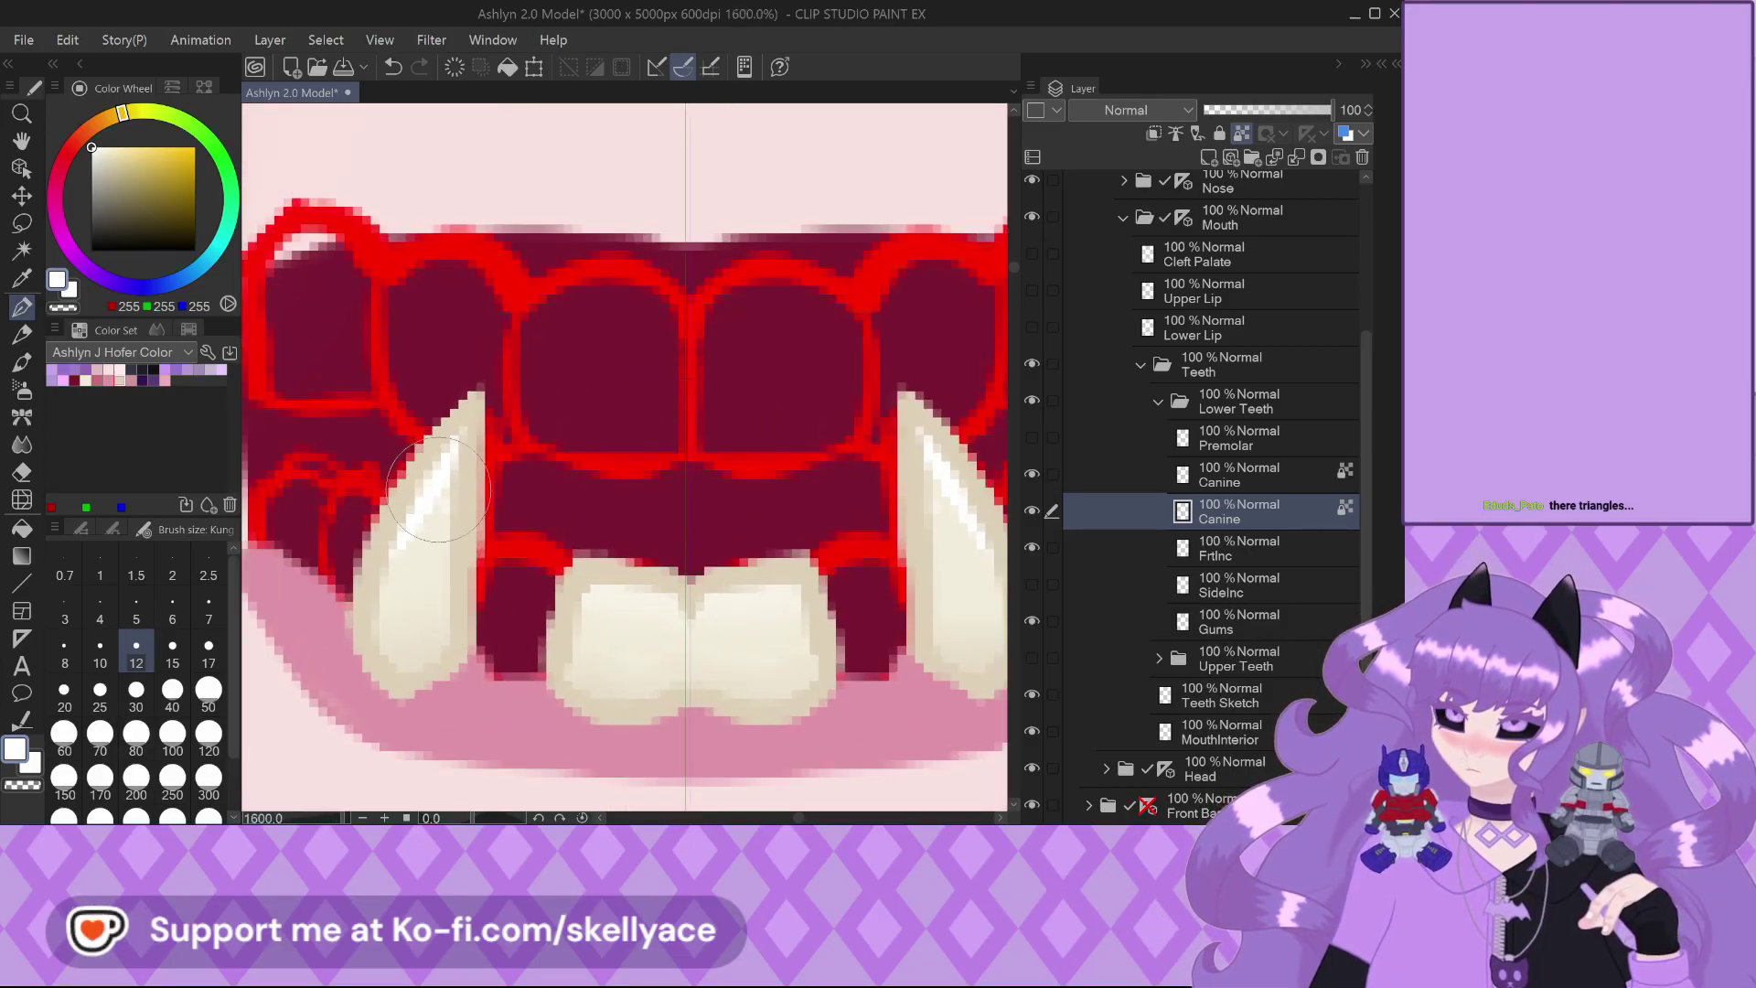
Soften the white highlights on both lower canines with the Blur tool at size 10
left_click(26, 450)
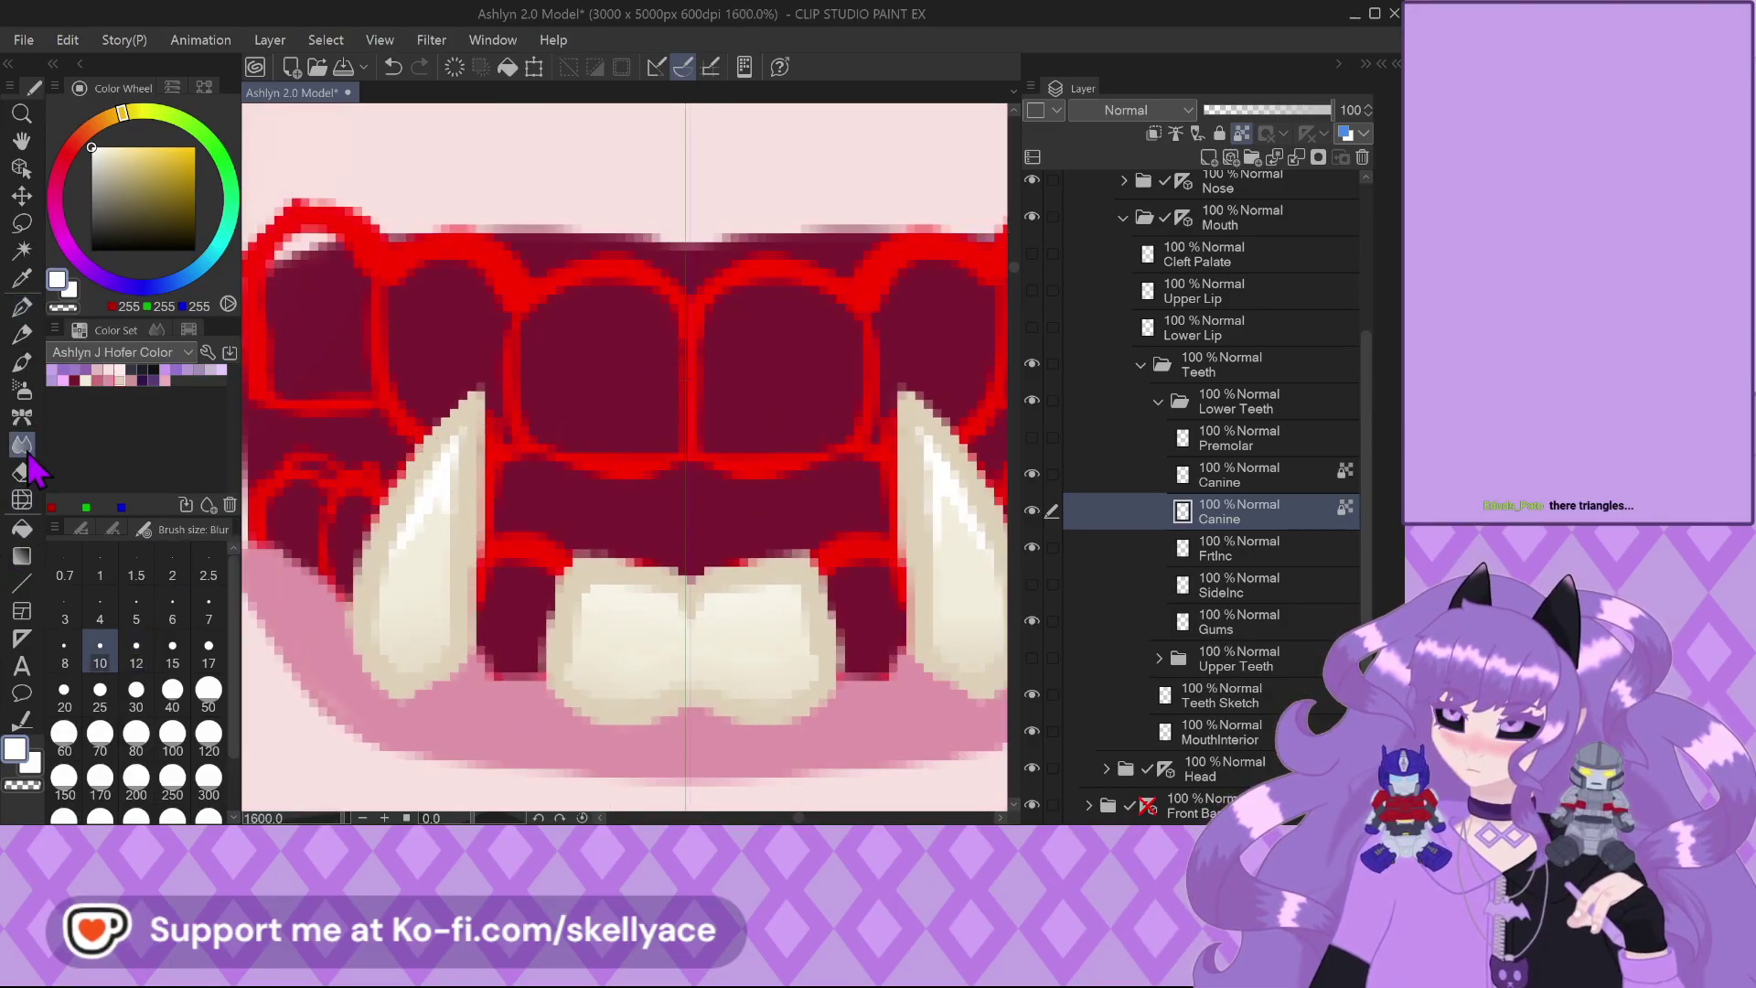
mouse_move(418, 531)
left_mouse_down()
mouse_move(448, 526)
mouse_move(384, 585)
left_mouse_up()
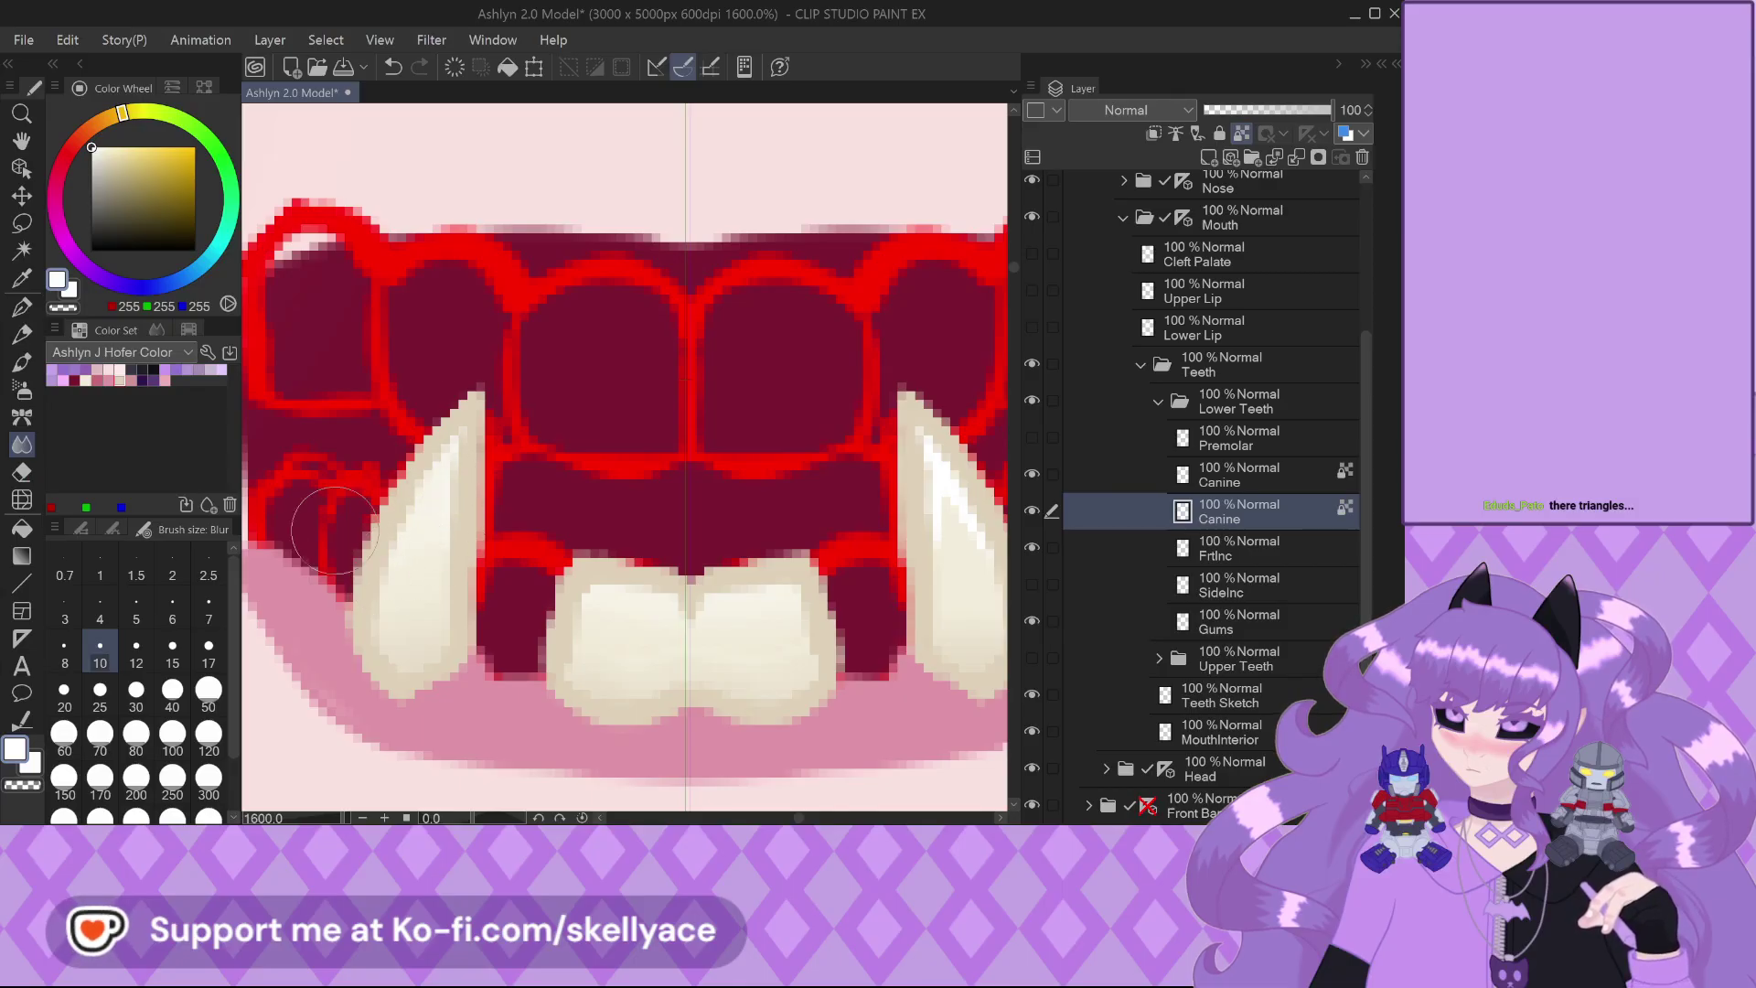
scroll(301, 512, "down", 2)
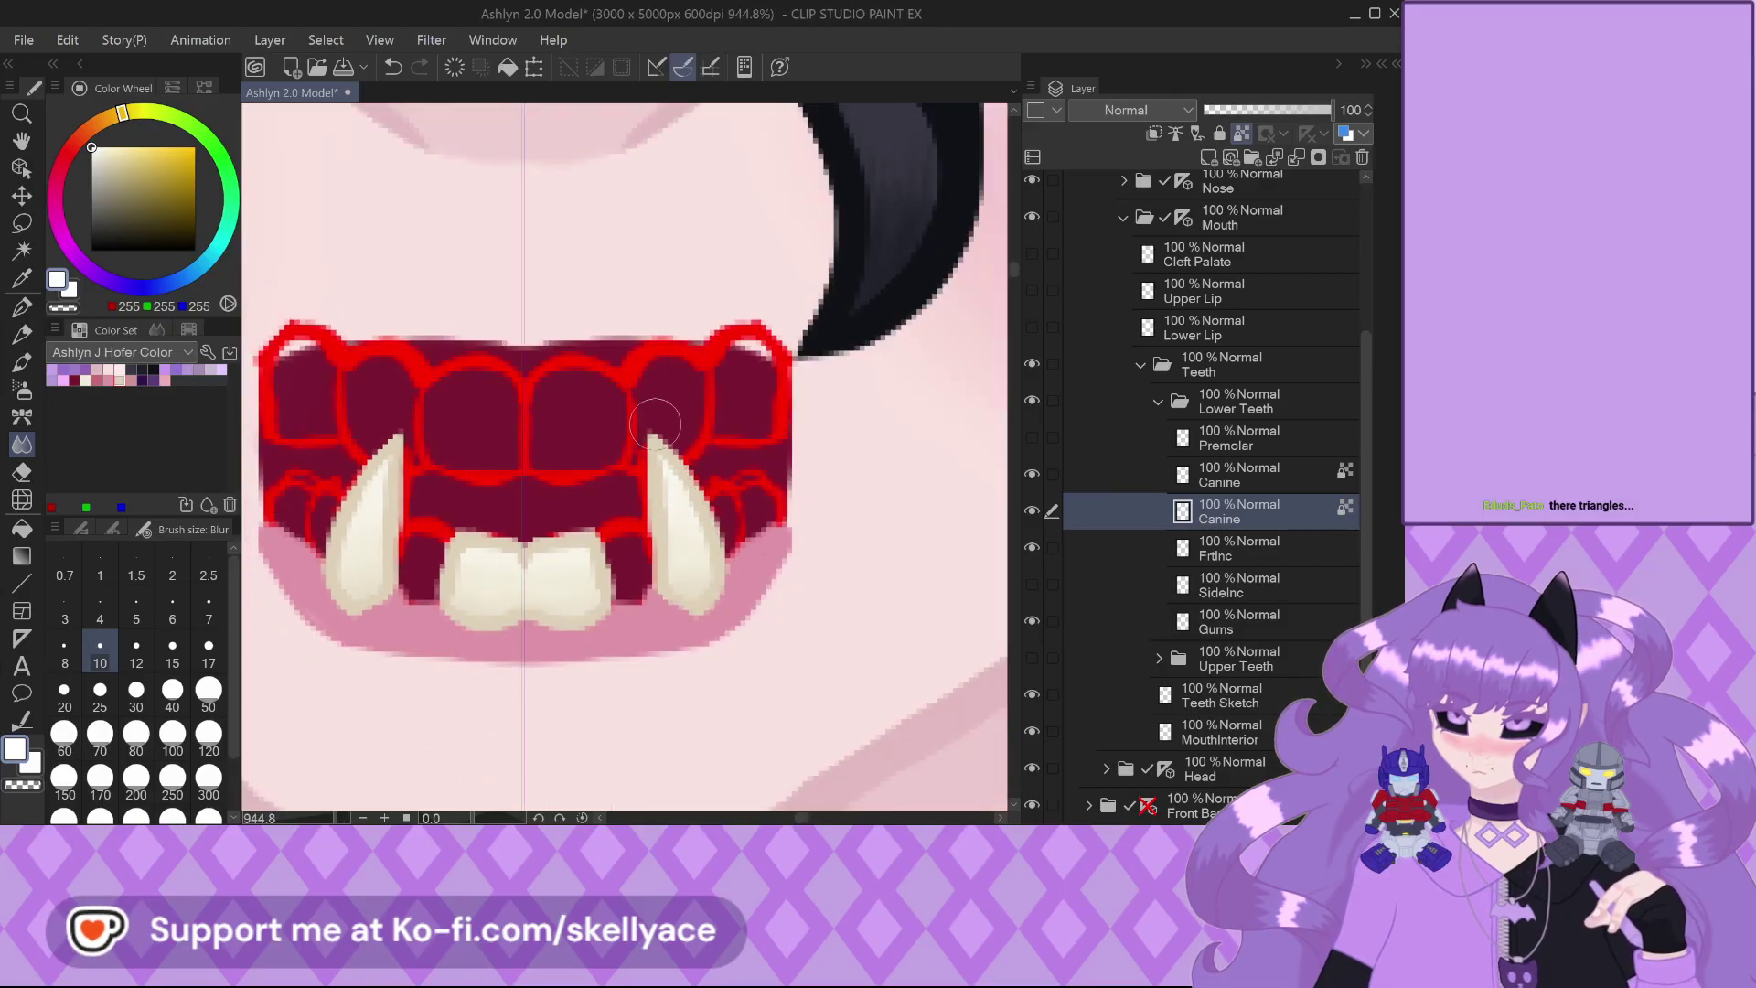
scroll(654, 423, "down", 3)
scroll(585, 439, "up", 3)
key("p")
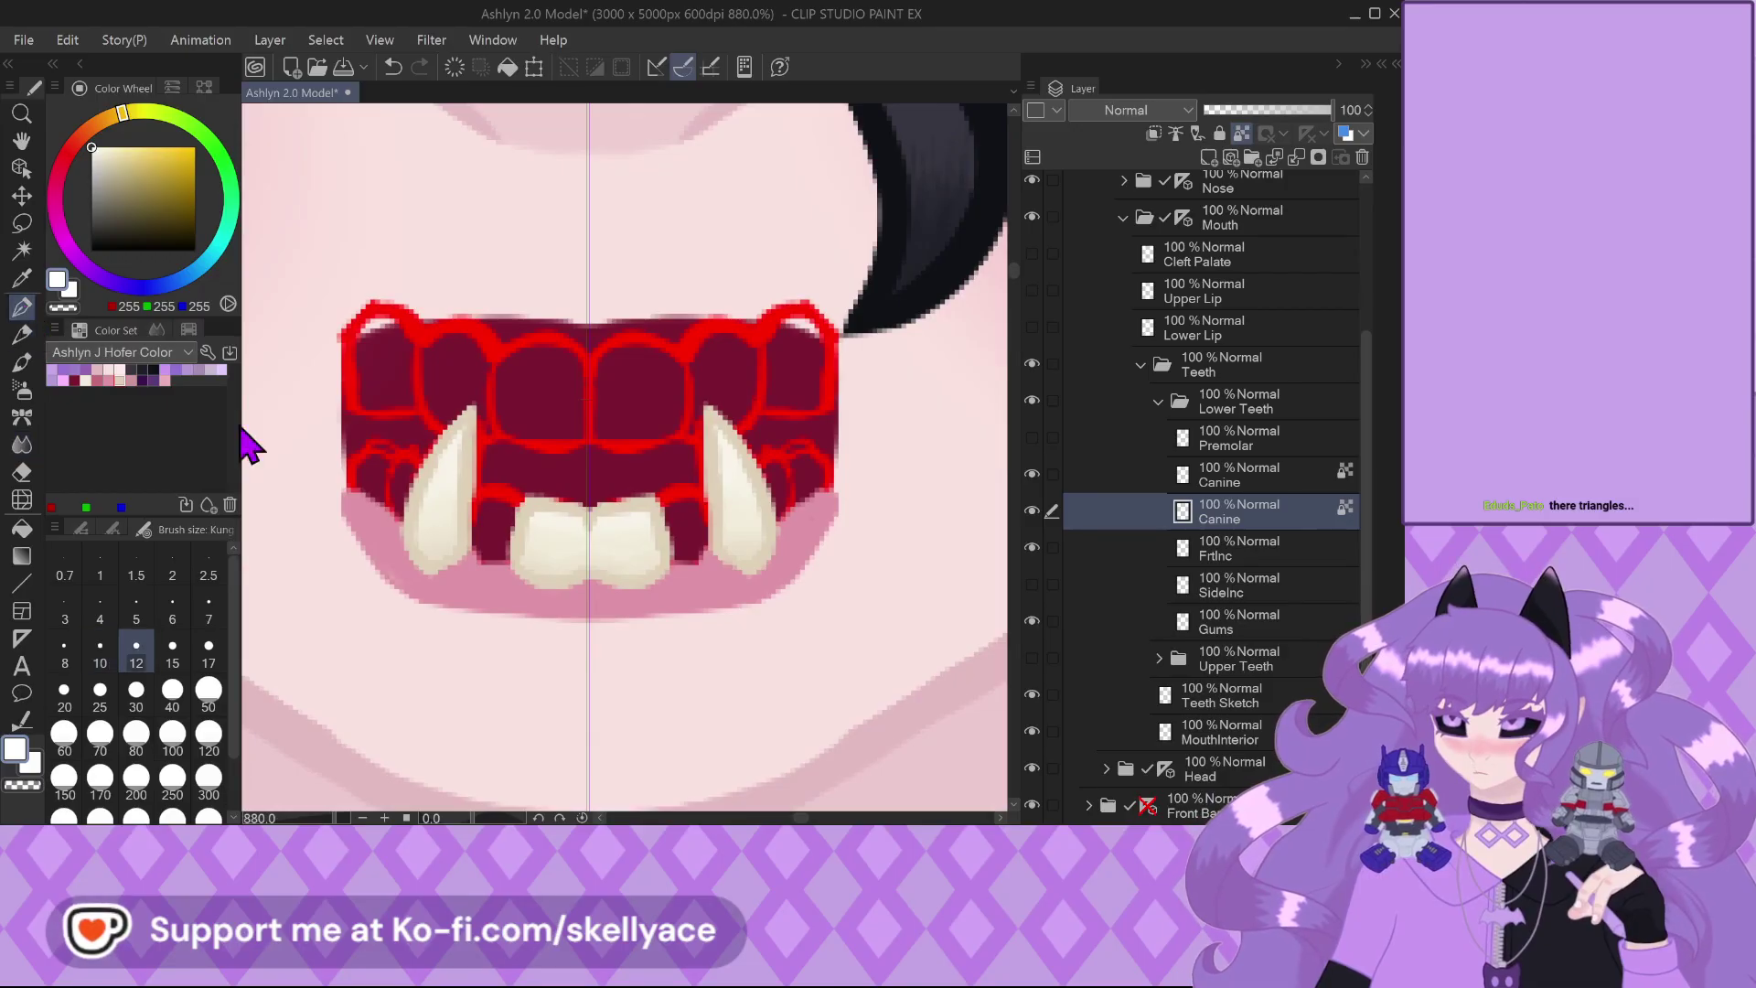
scroll(676, 474, "up", 3)
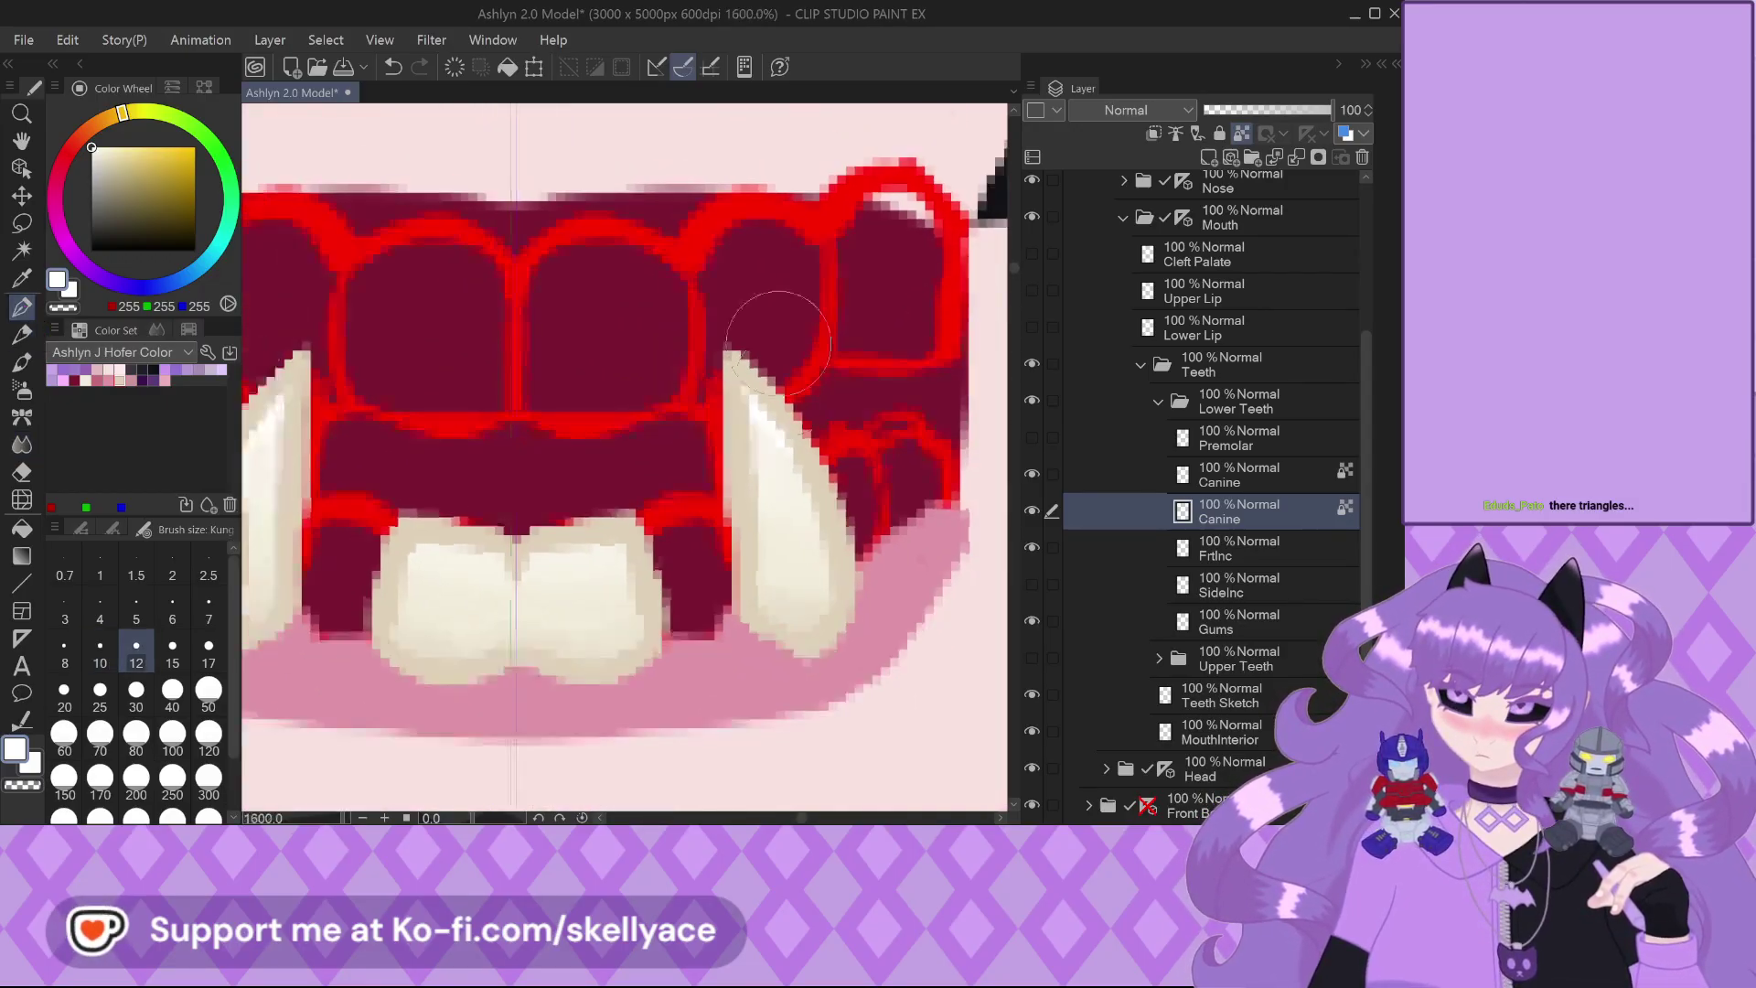
scroll(778, 344, "down", 1)
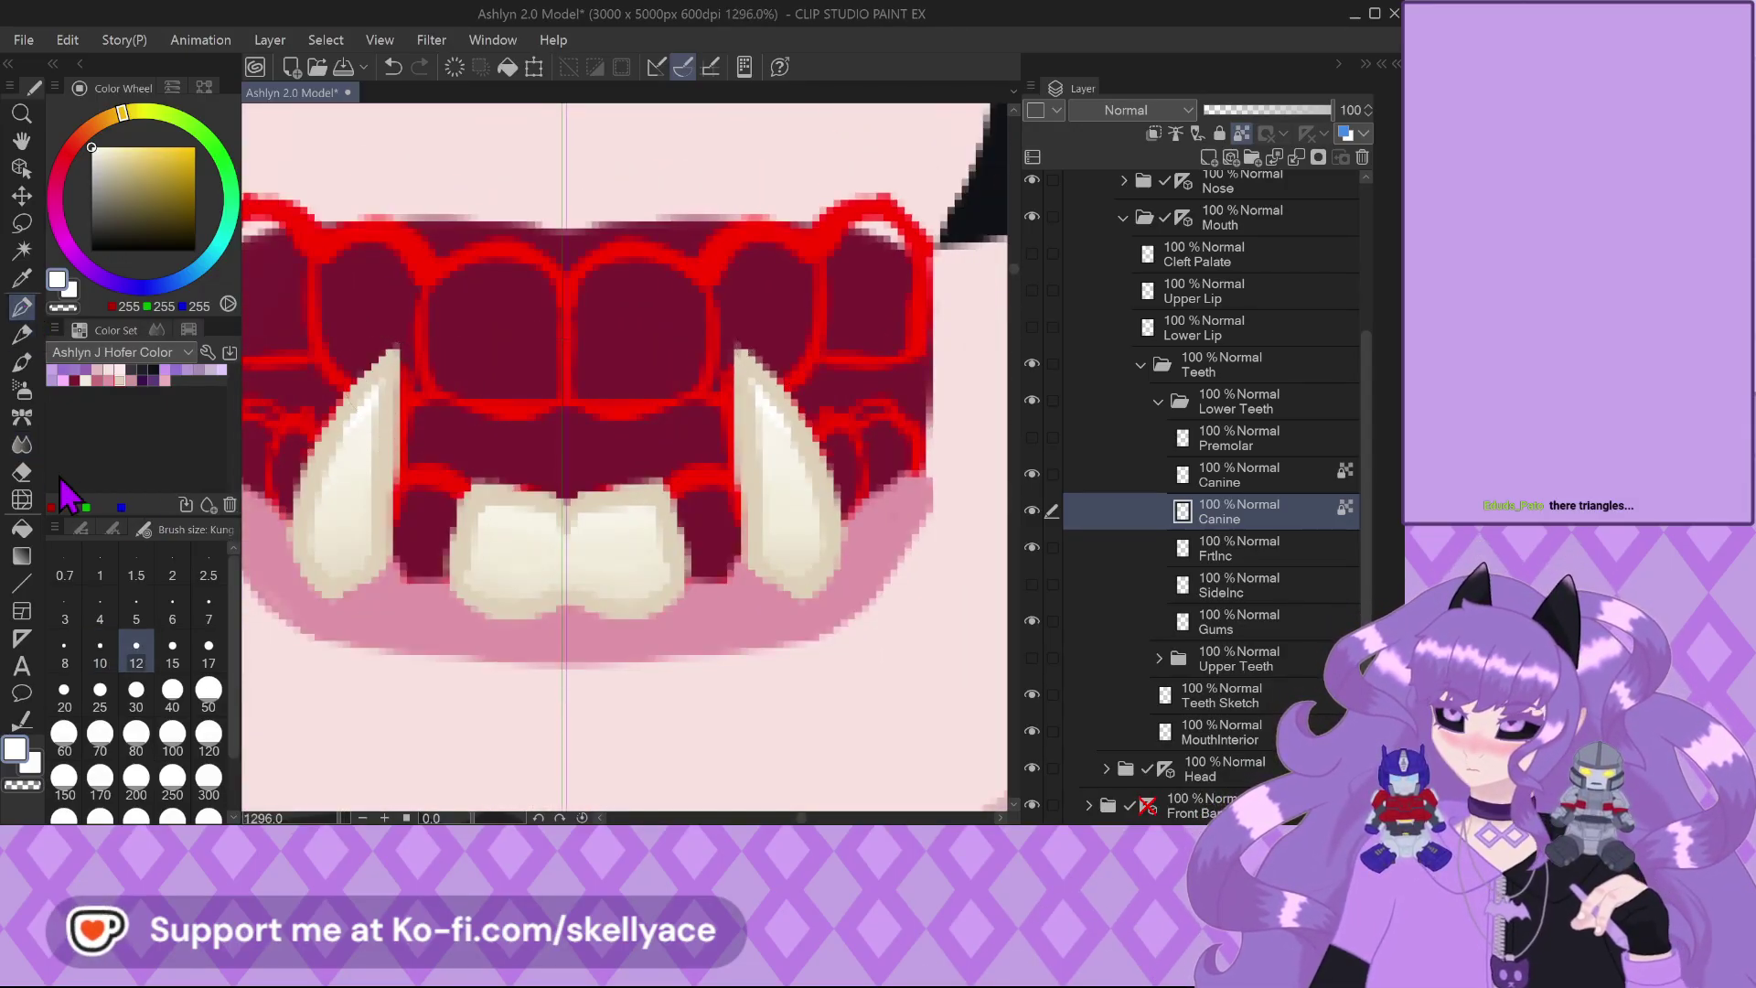
left_click(23, 445)
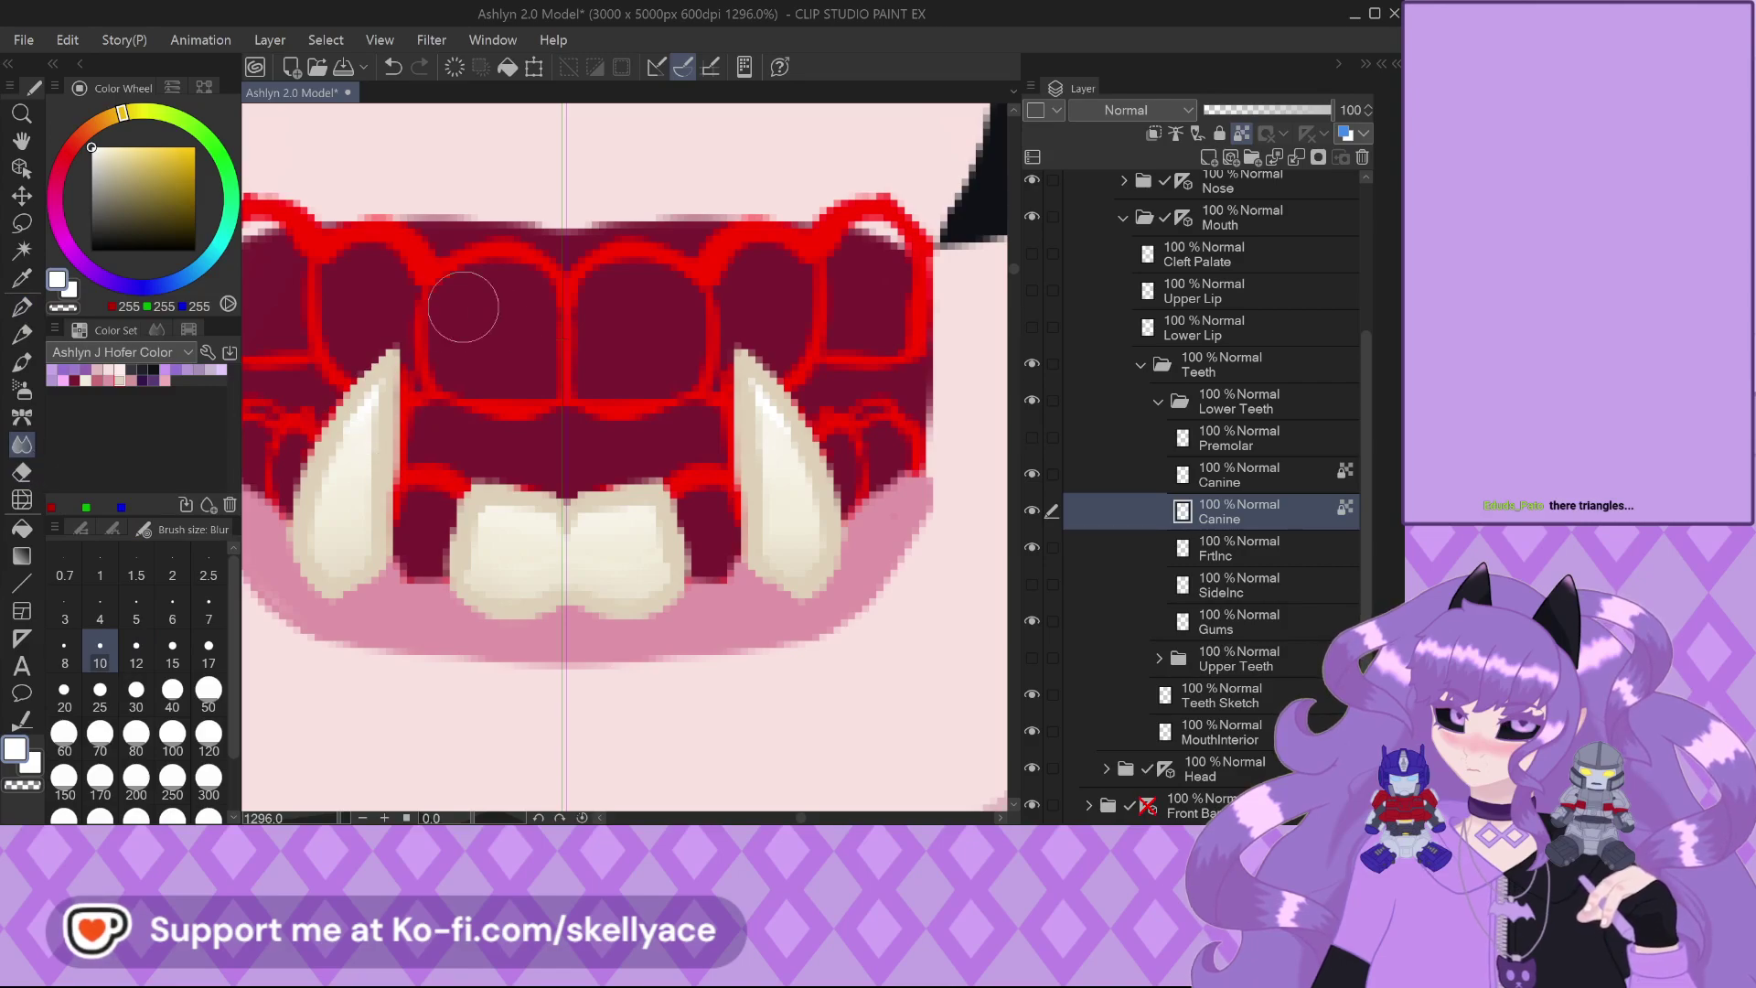
scroll(746, 372, "down", 3)
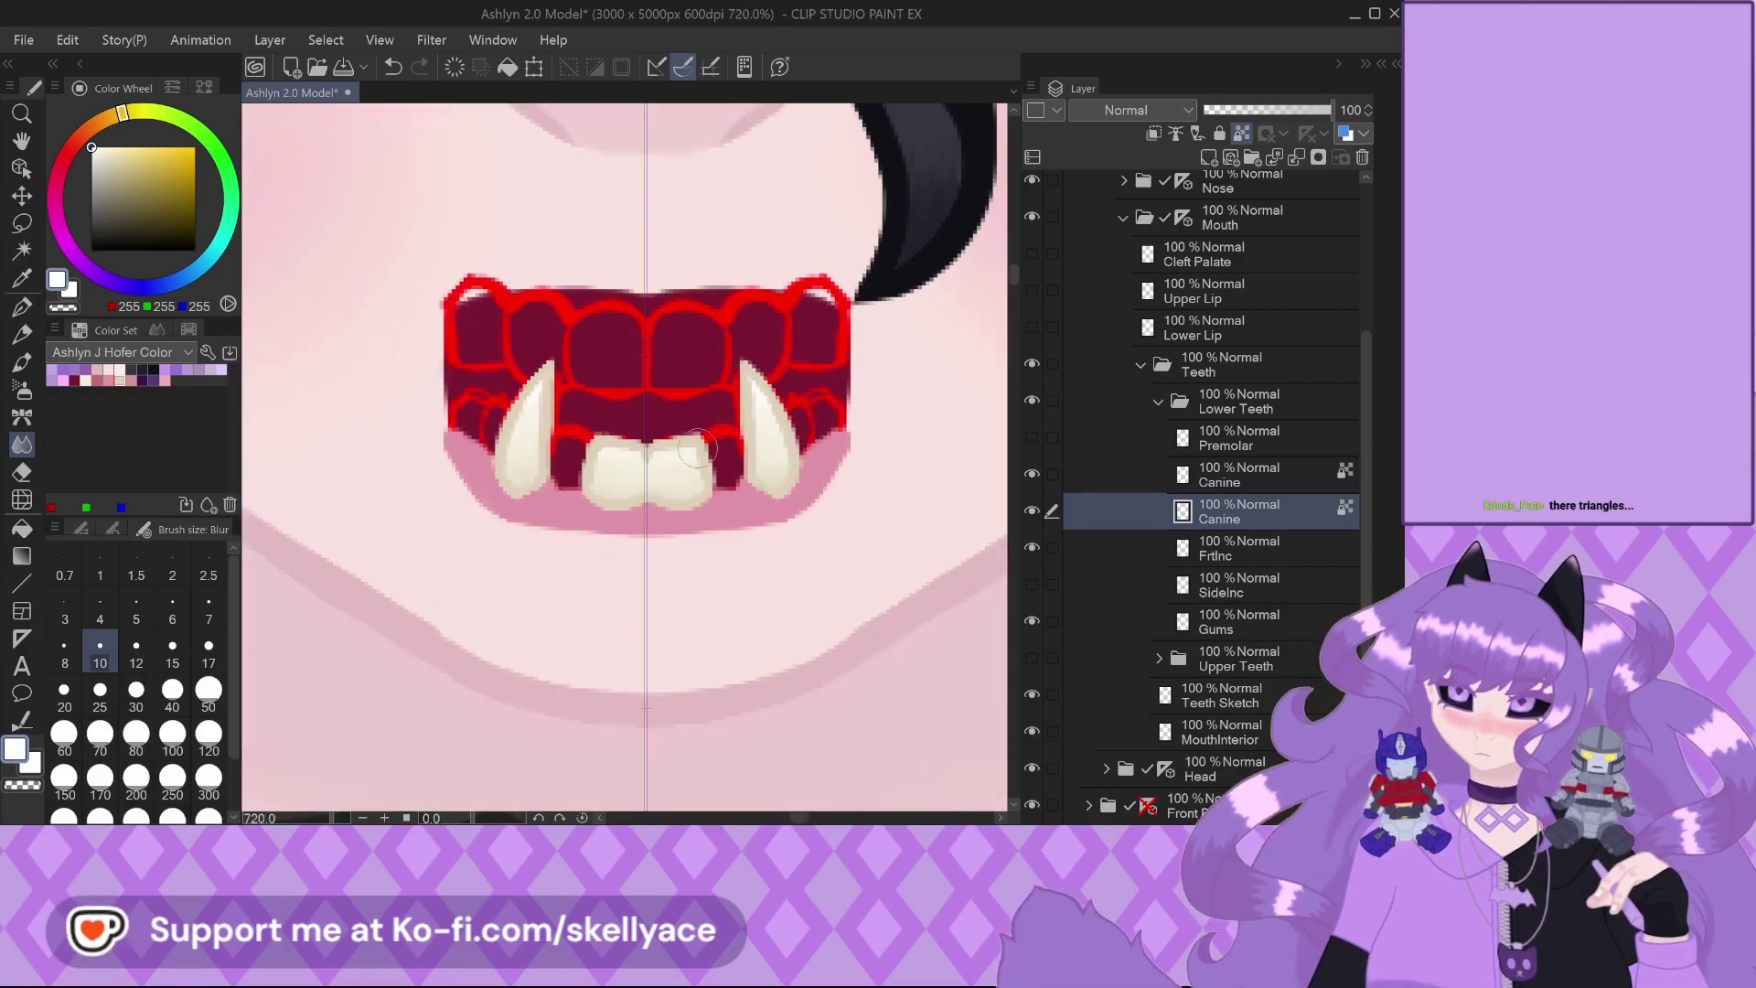
scroll(629, 491, "down", 3)
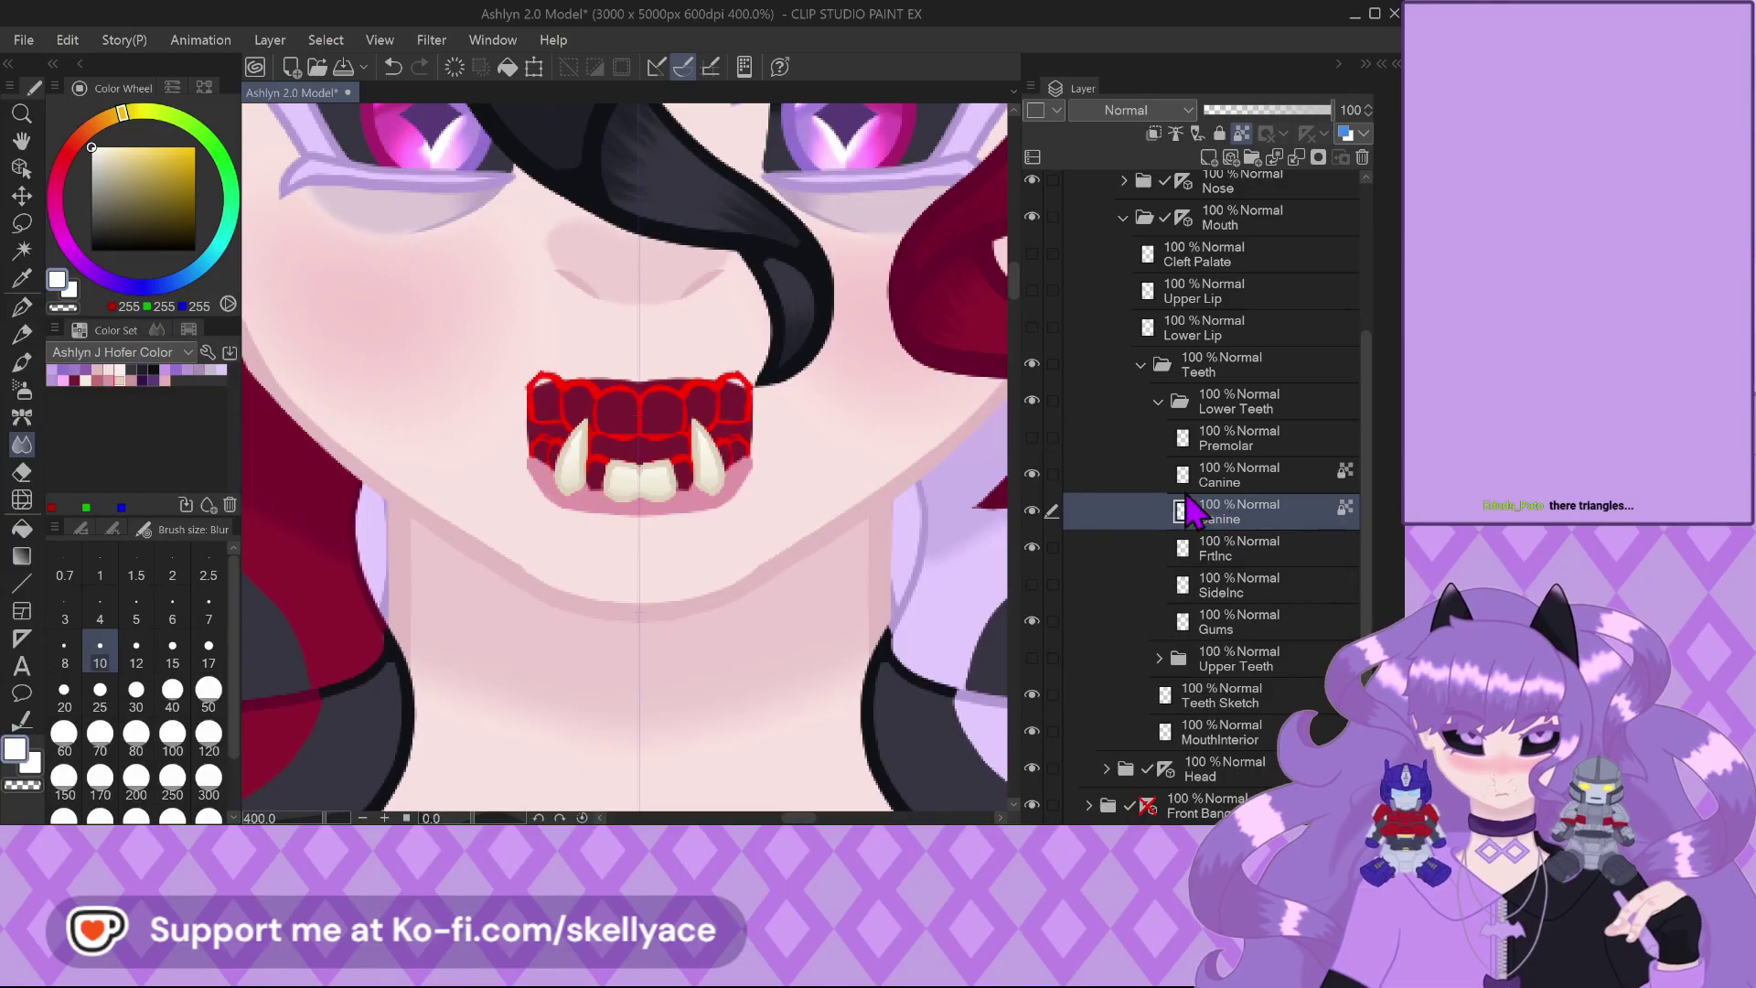
Unlock the canine outline layer's transparent pixels and extend the canine tips in beige (RGB 222, 209, 185) at brush size 12
left_click(1230, 474)
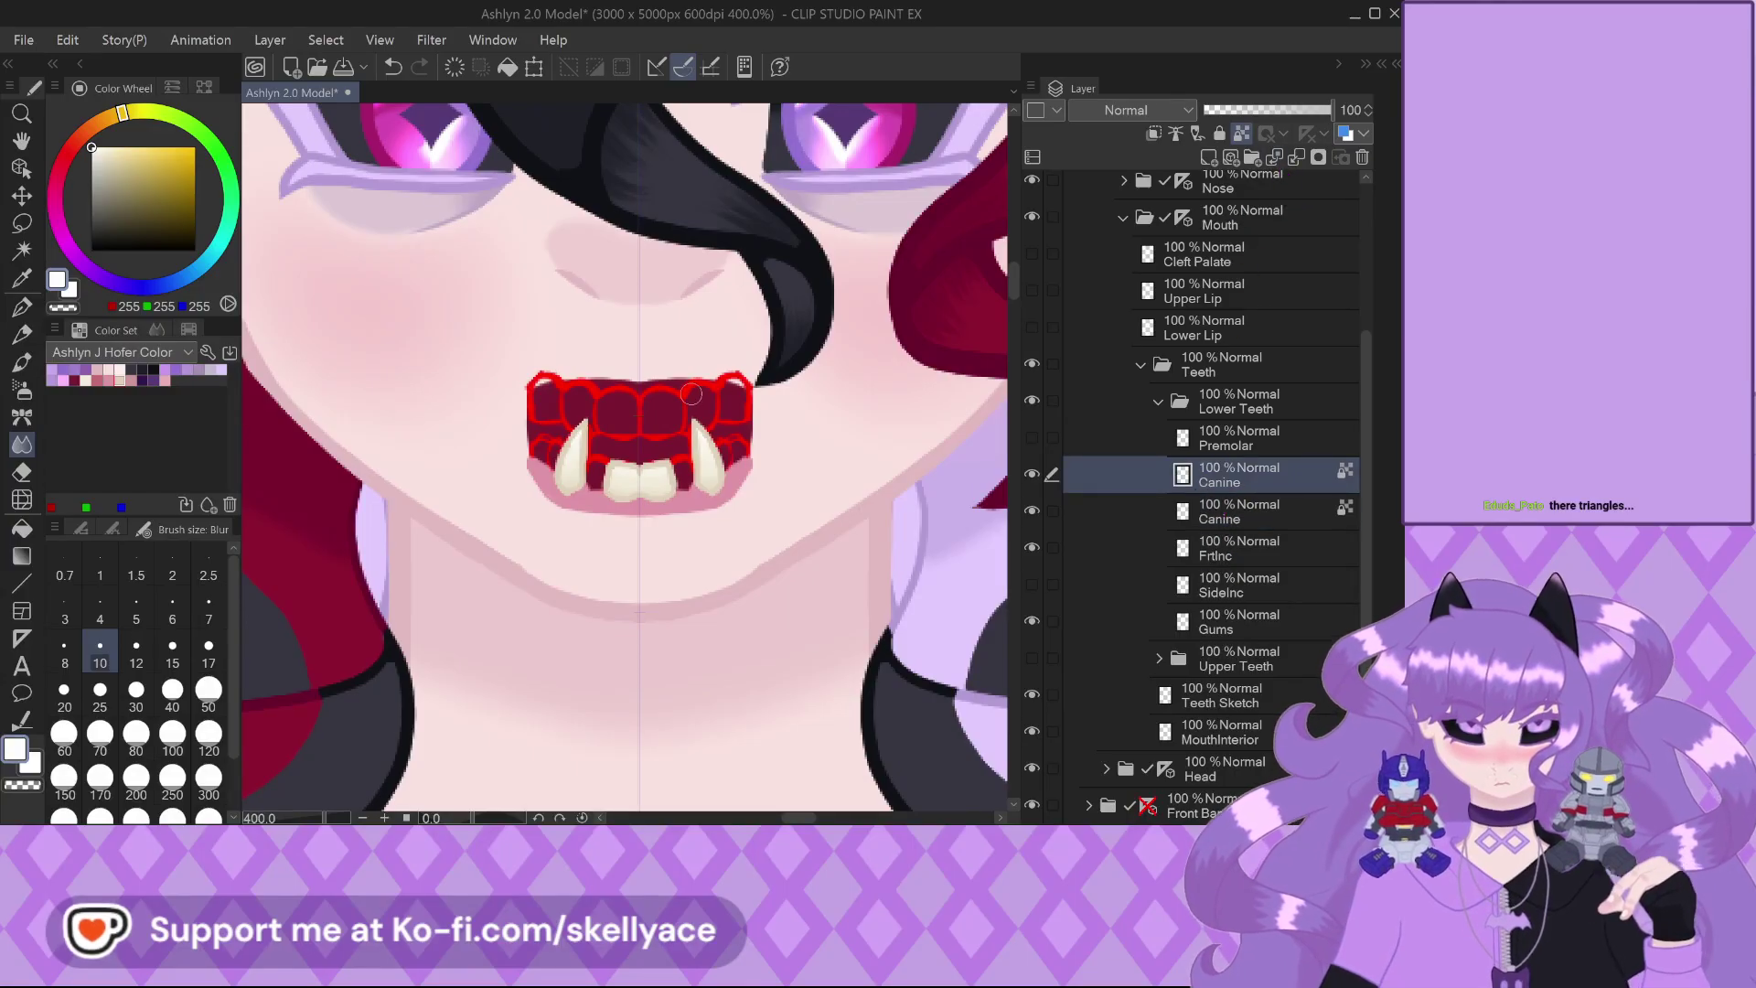
scroll(668, 434, "up", 2)
scroll(668, 434, "up", 3)
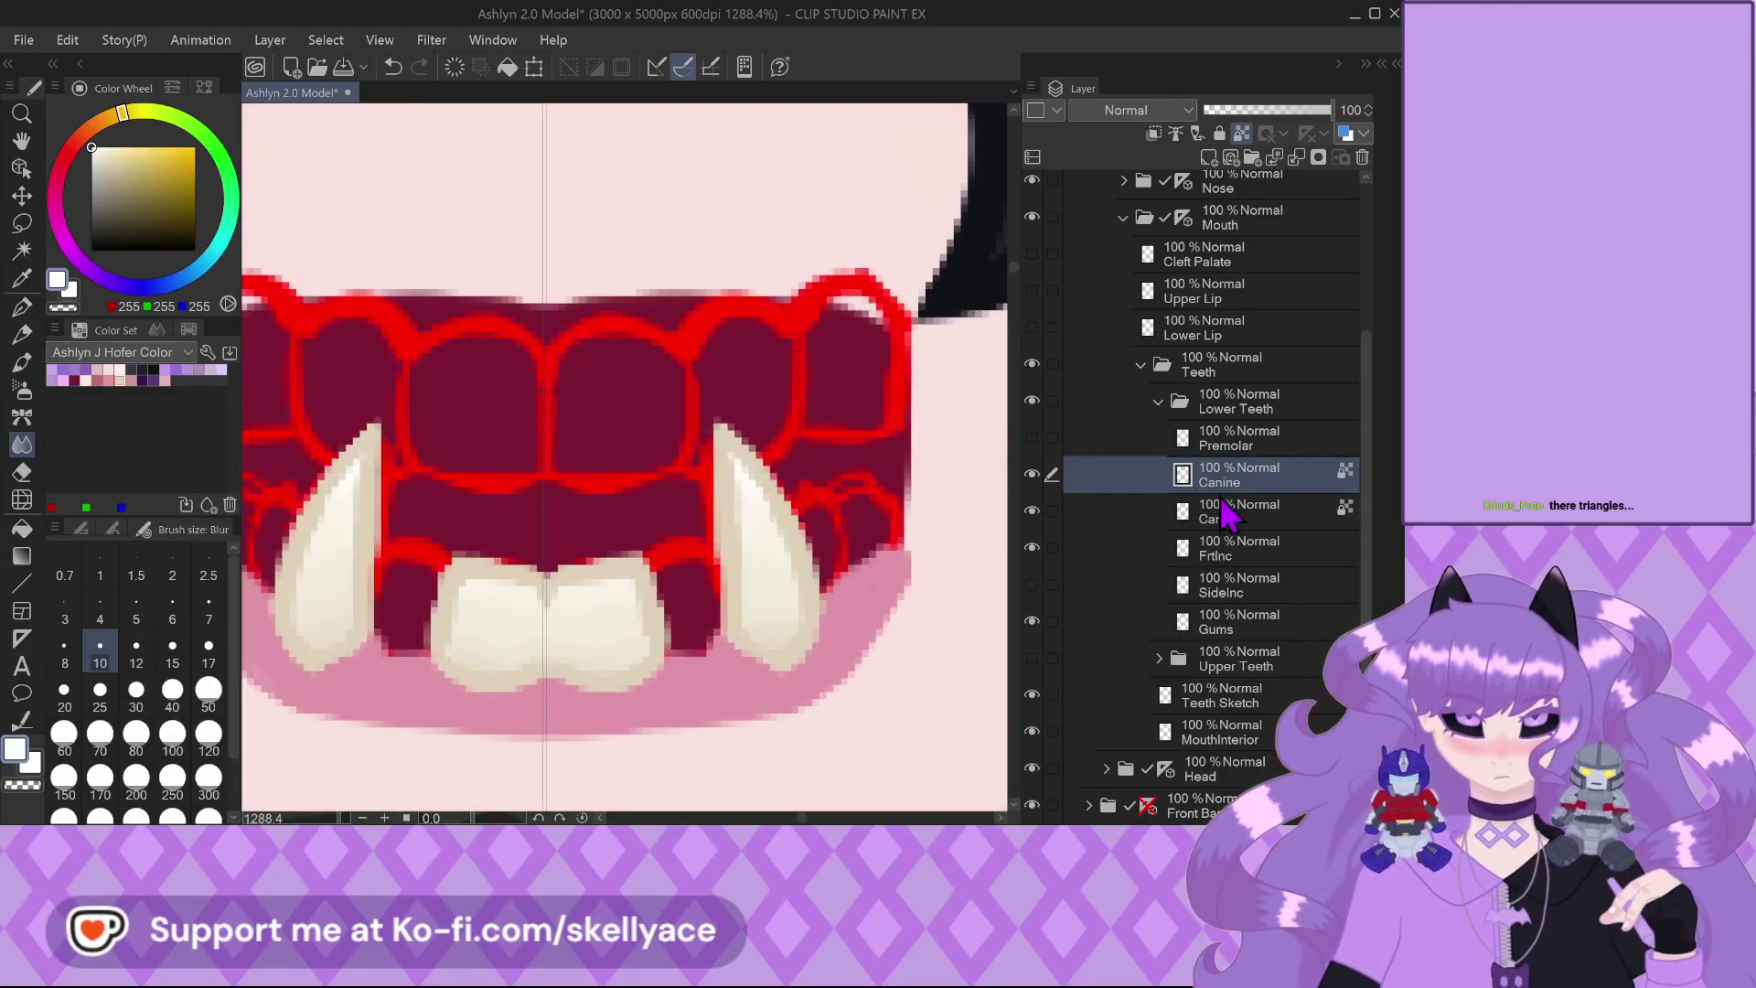
left_click(129, 370)
left_click(22, 306)
scroll(694, 503, "up", 3)
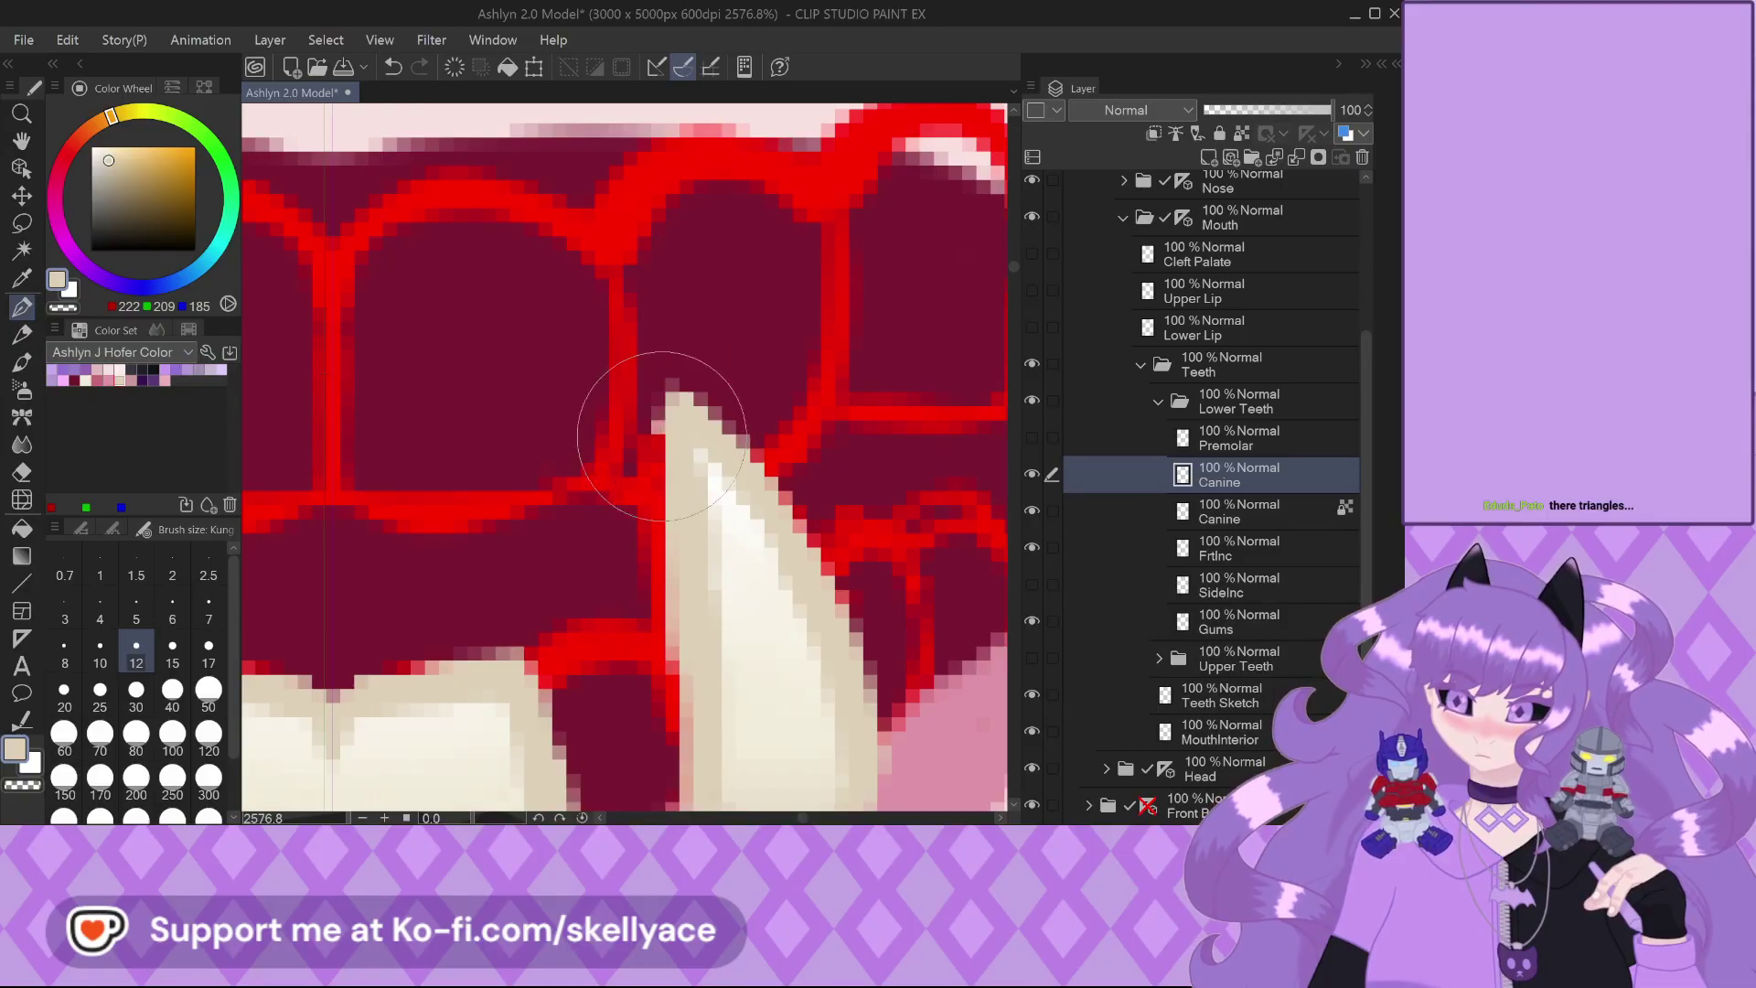
left_click_drag(639, 420, 666, 455)
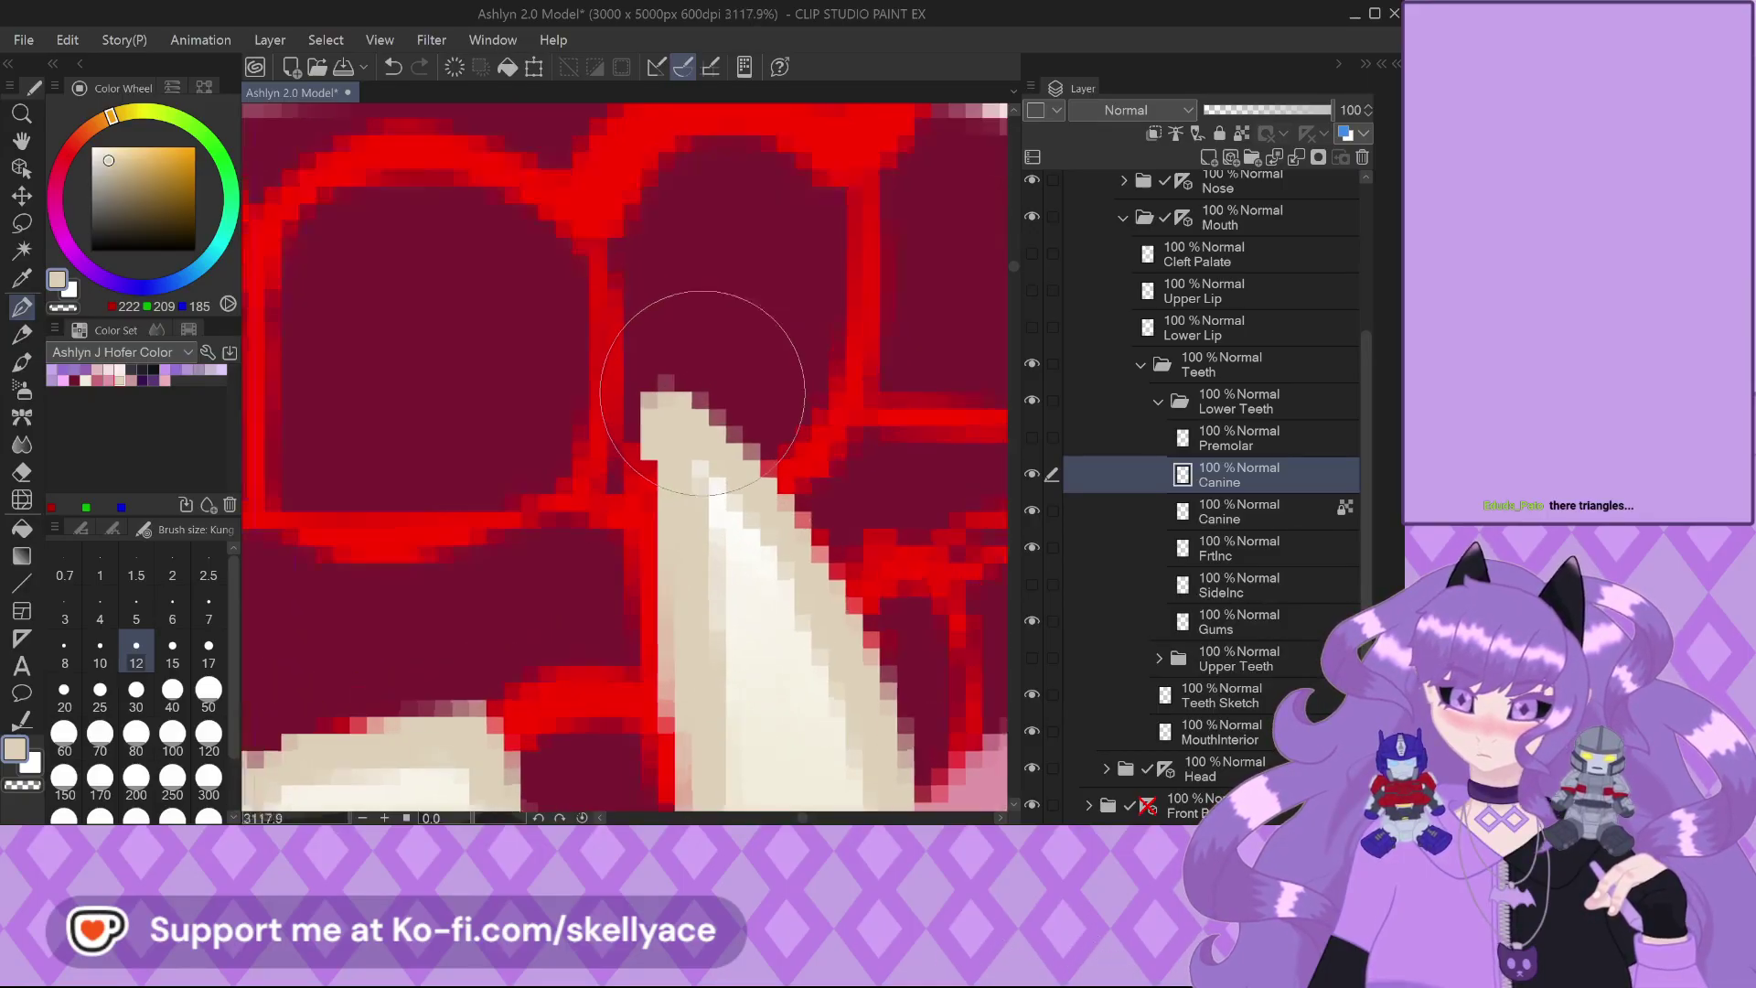
Undo the oversized strokes on the canine tip and rebuild a smaller beige tip
scroll(712, 370, "up", 1)
key("ctrl+z")
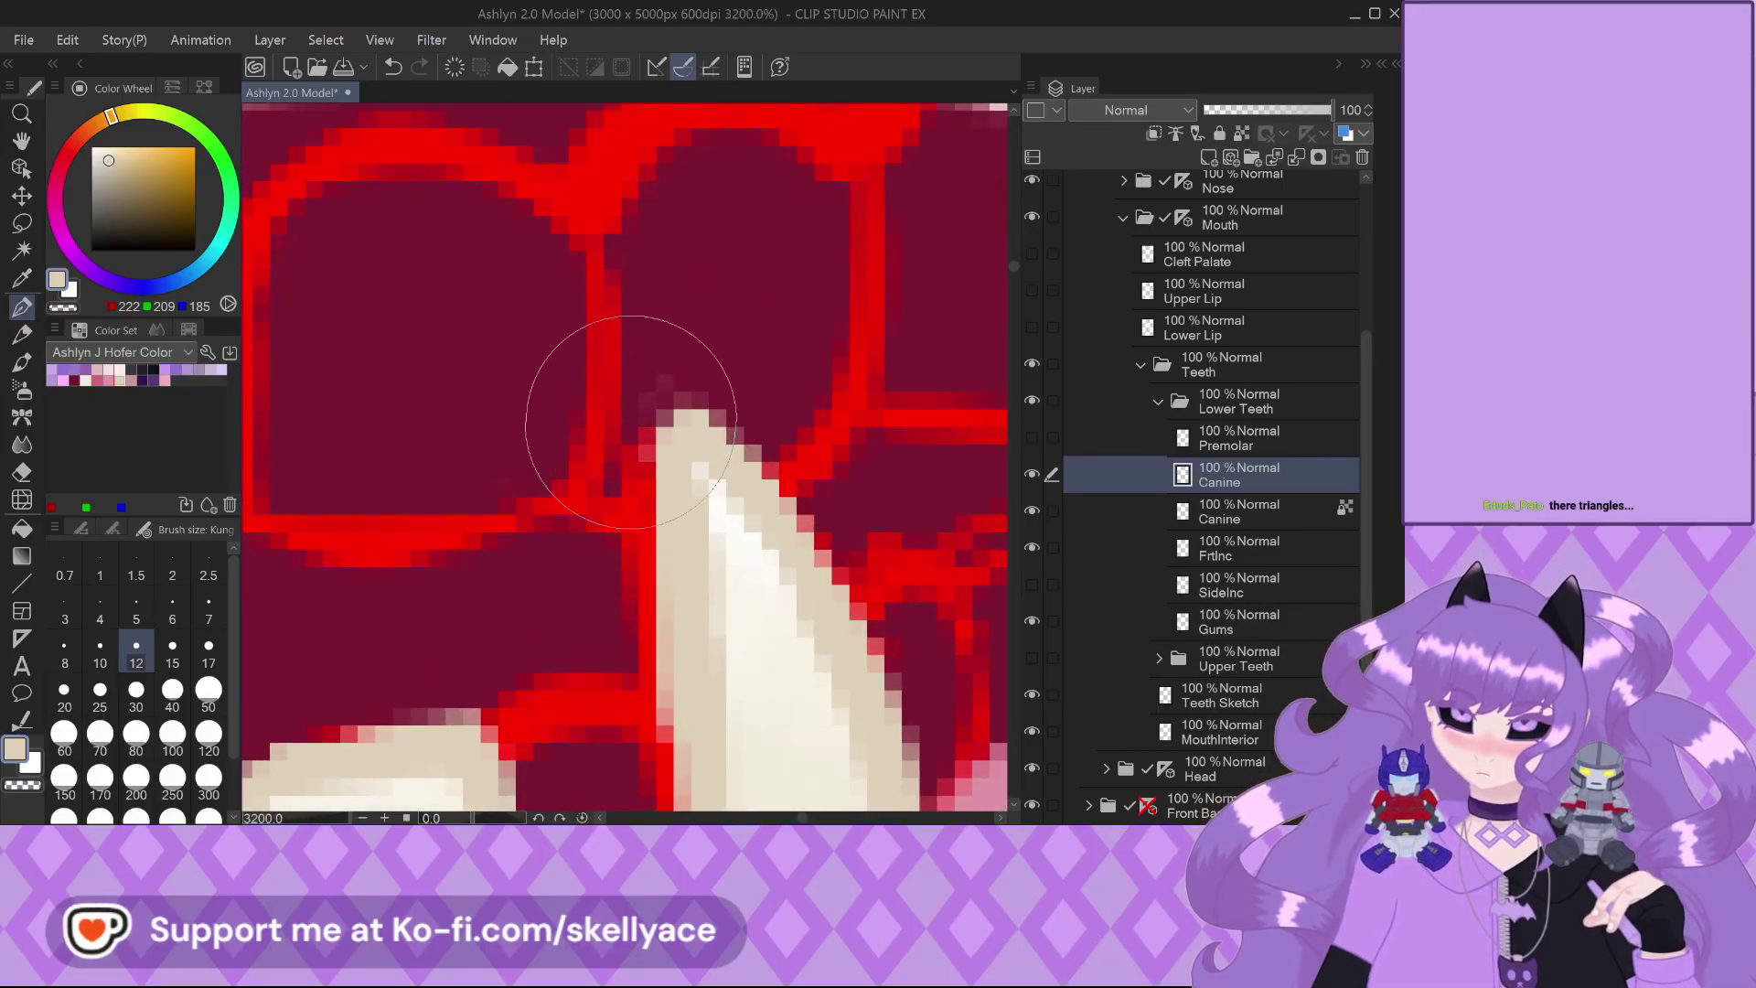
key("ctrl+z")
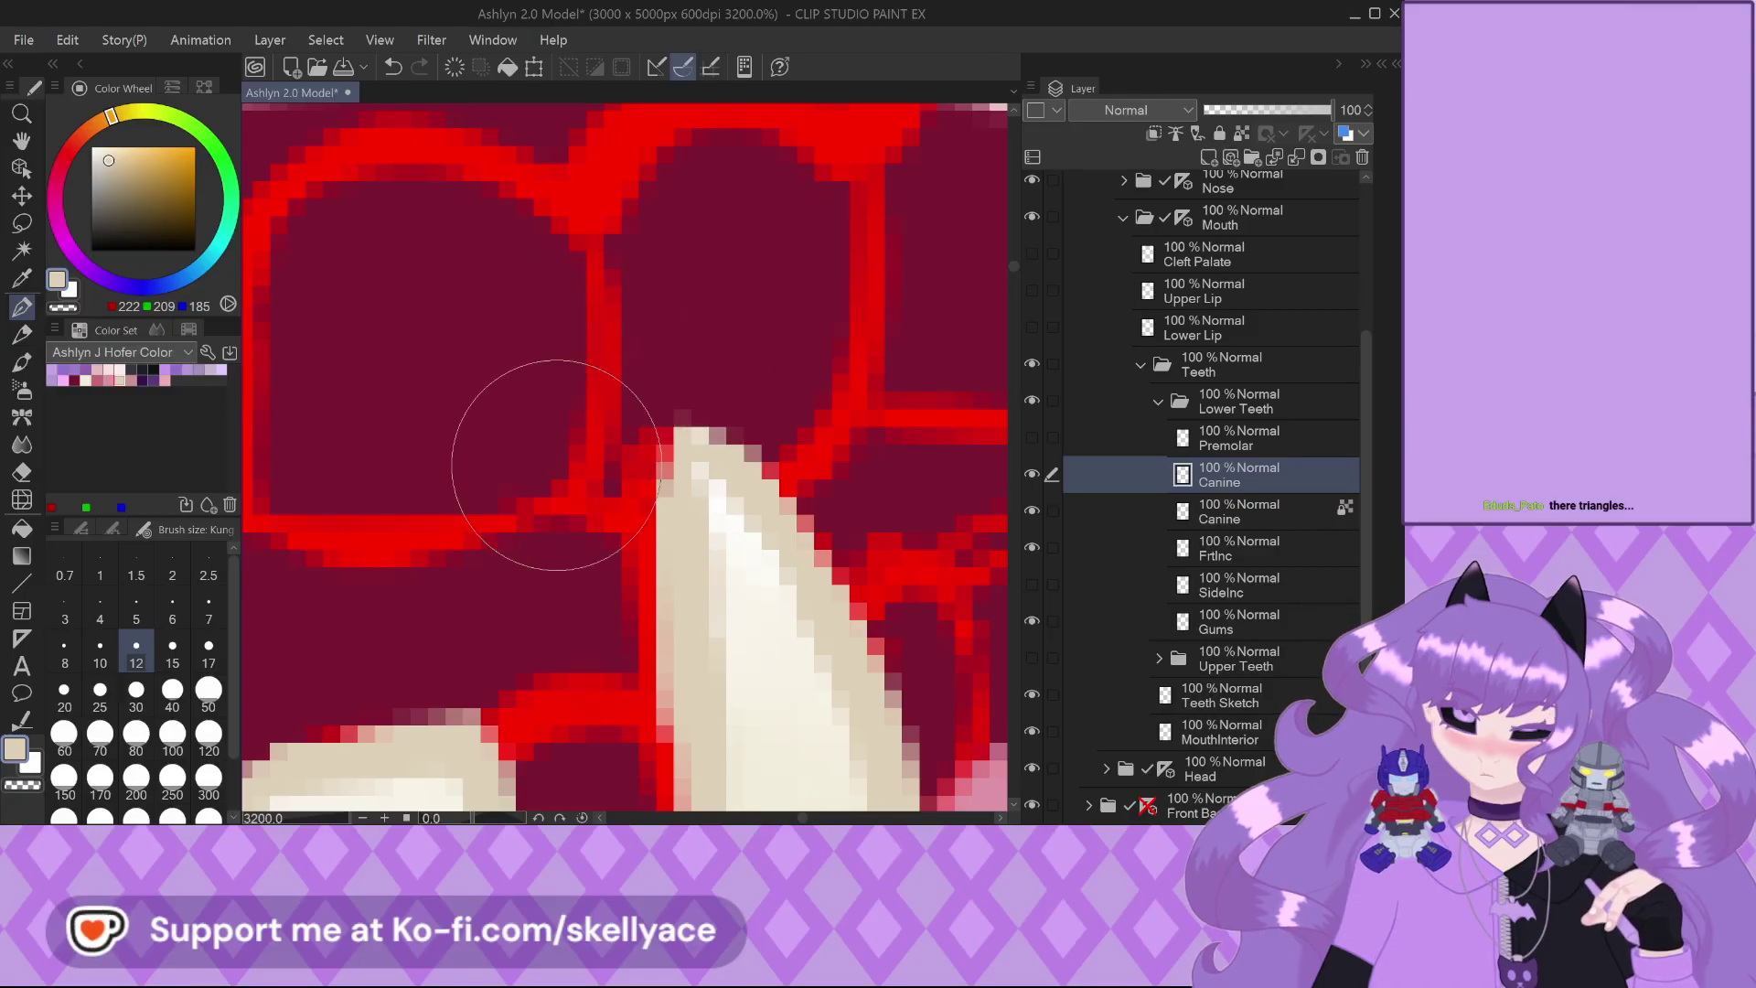
key("ctrl+y")
key("ctrl+y")
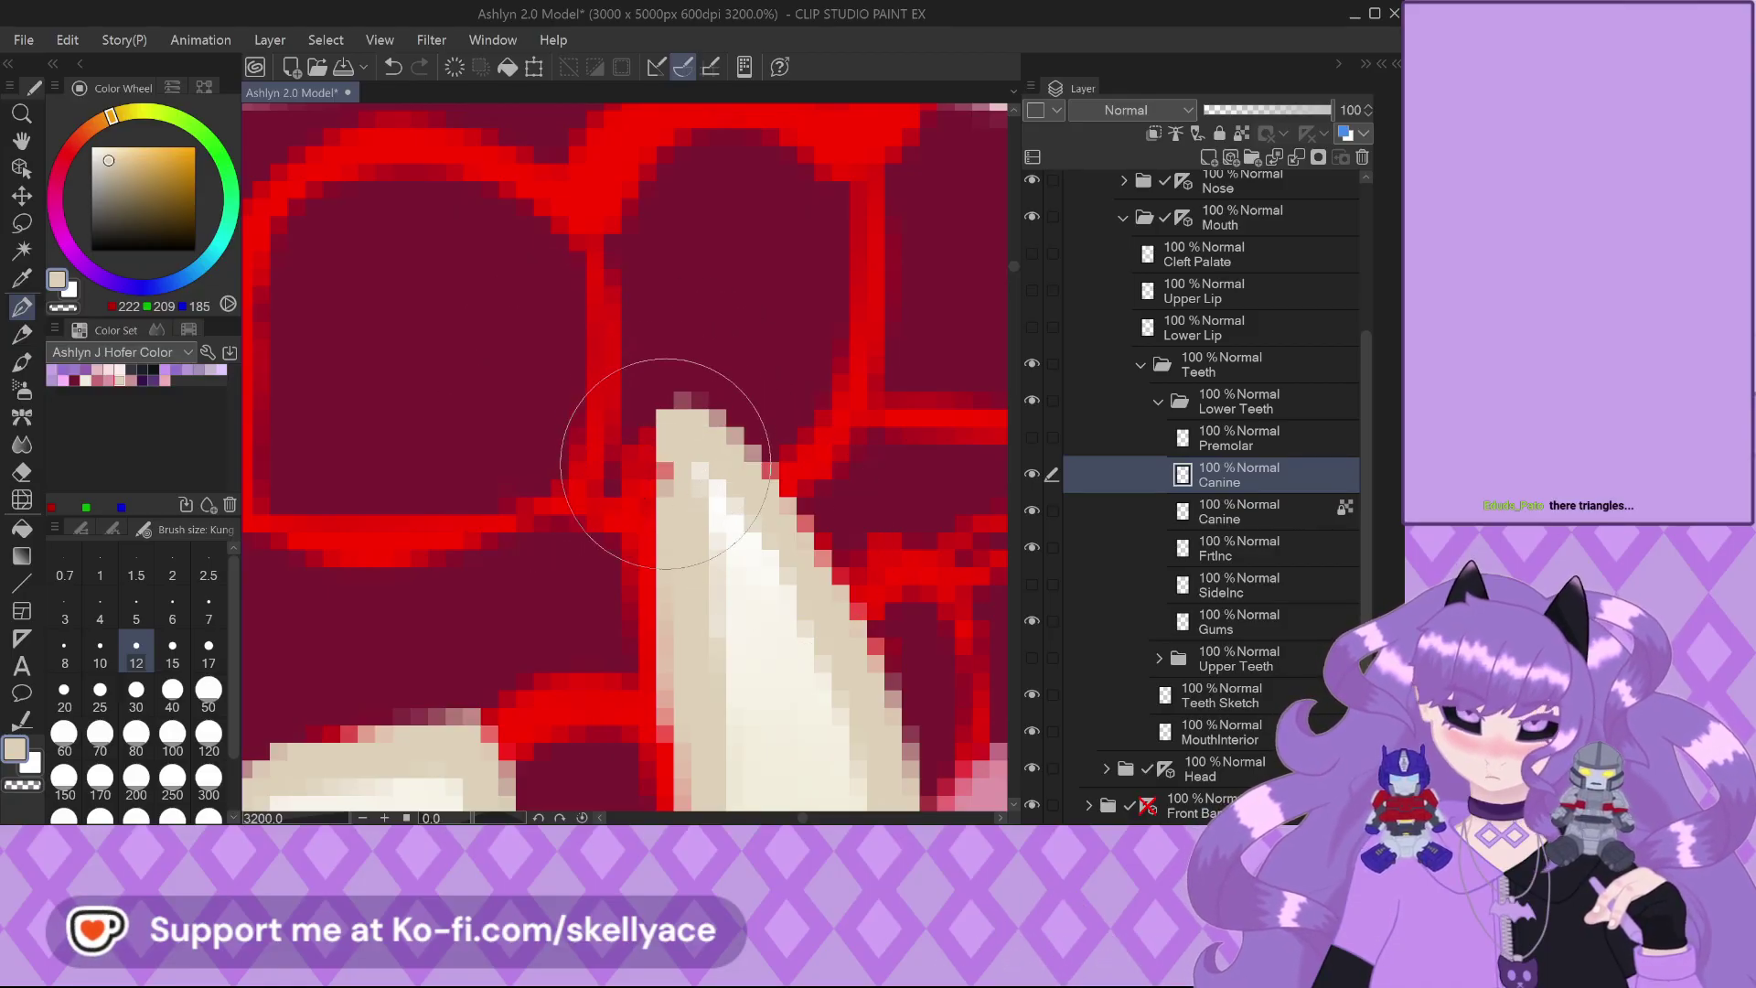
scroll(676, 402, "down", 5)
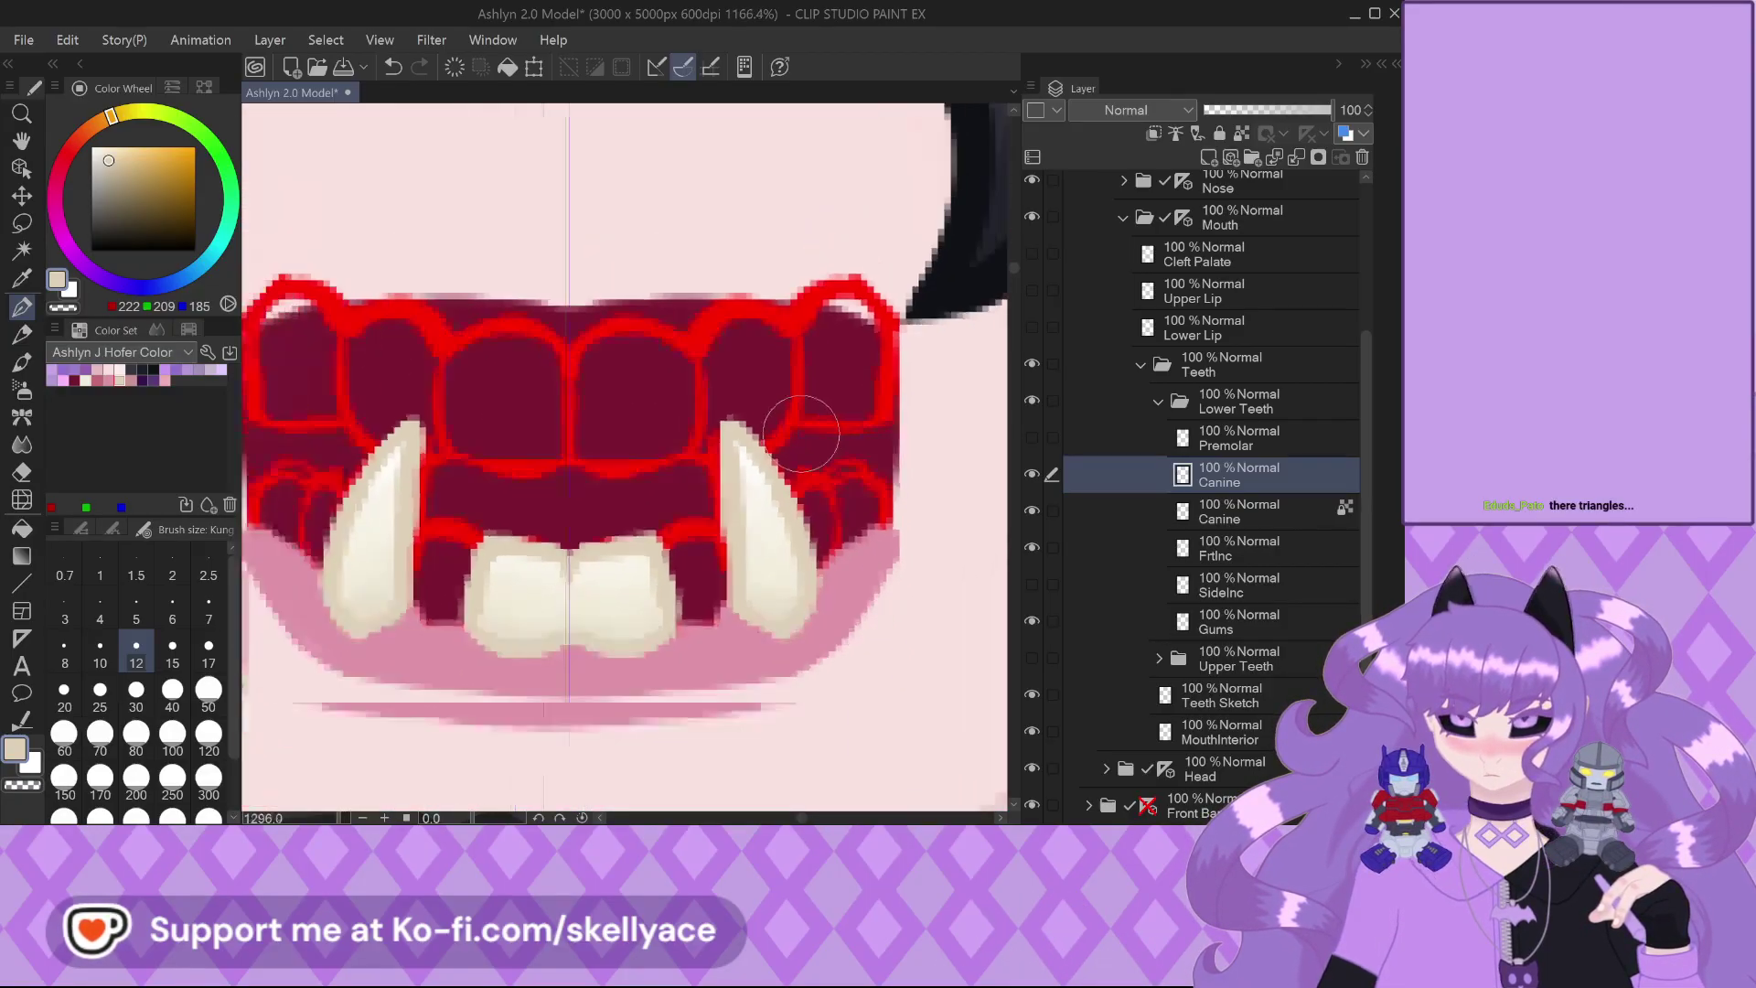
Merge the canine outline layer with its fill layer and move the merged Canine layer directly below SideInc
left_click(1296, 159)
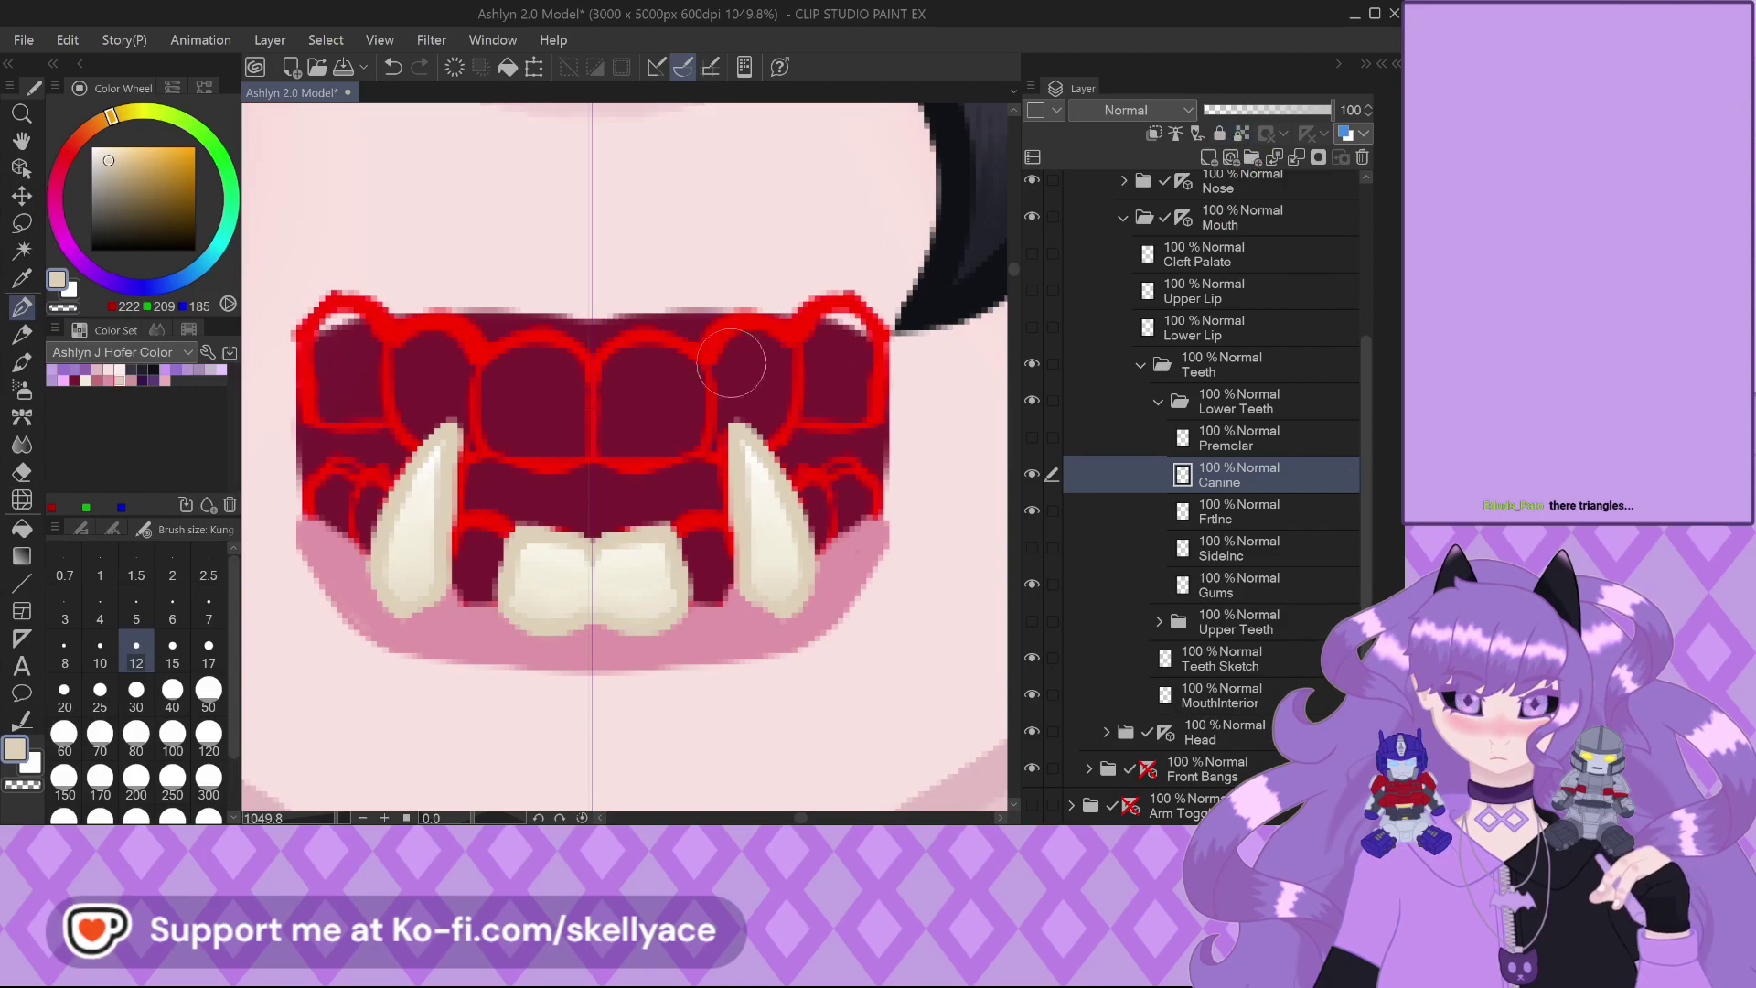
scroll(704, 391, "down", 2)
left_click_drag(1221, 476, 1253, 540)
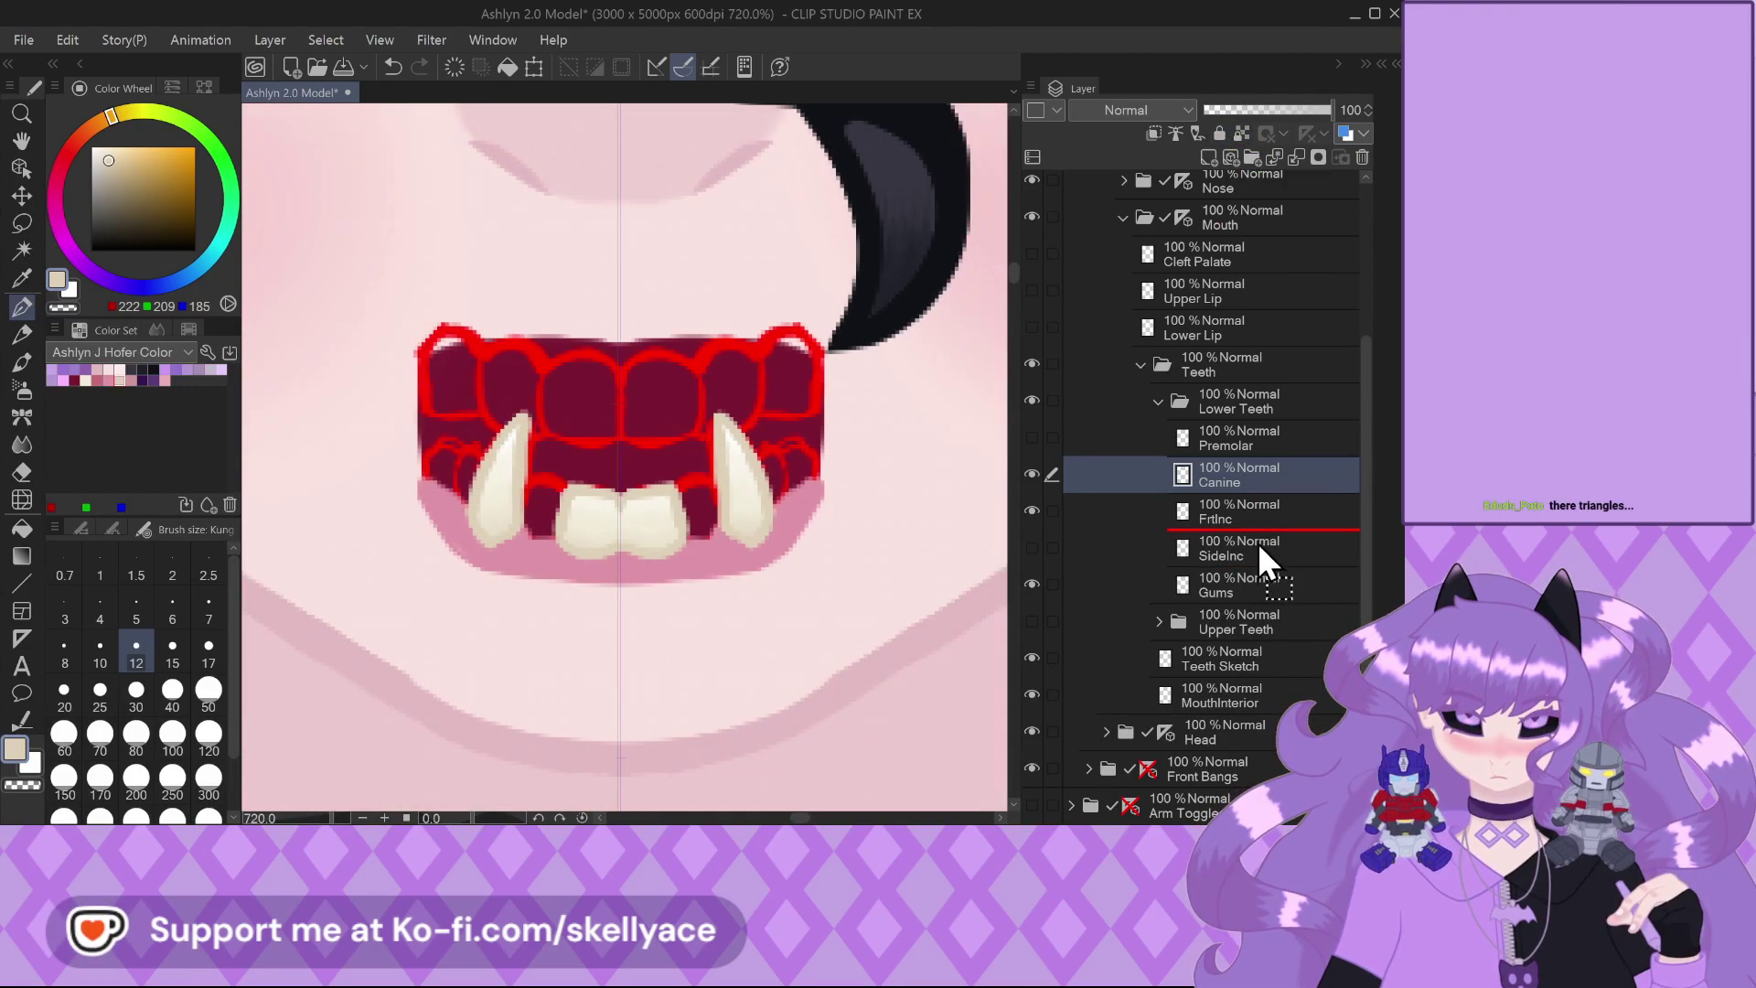
left_click_drag(1260, 578, 1254, 572)
Show the SideInc layer, inspect the lower teeth together, and make SideInc the only selected layer
left_click(1051, 512)
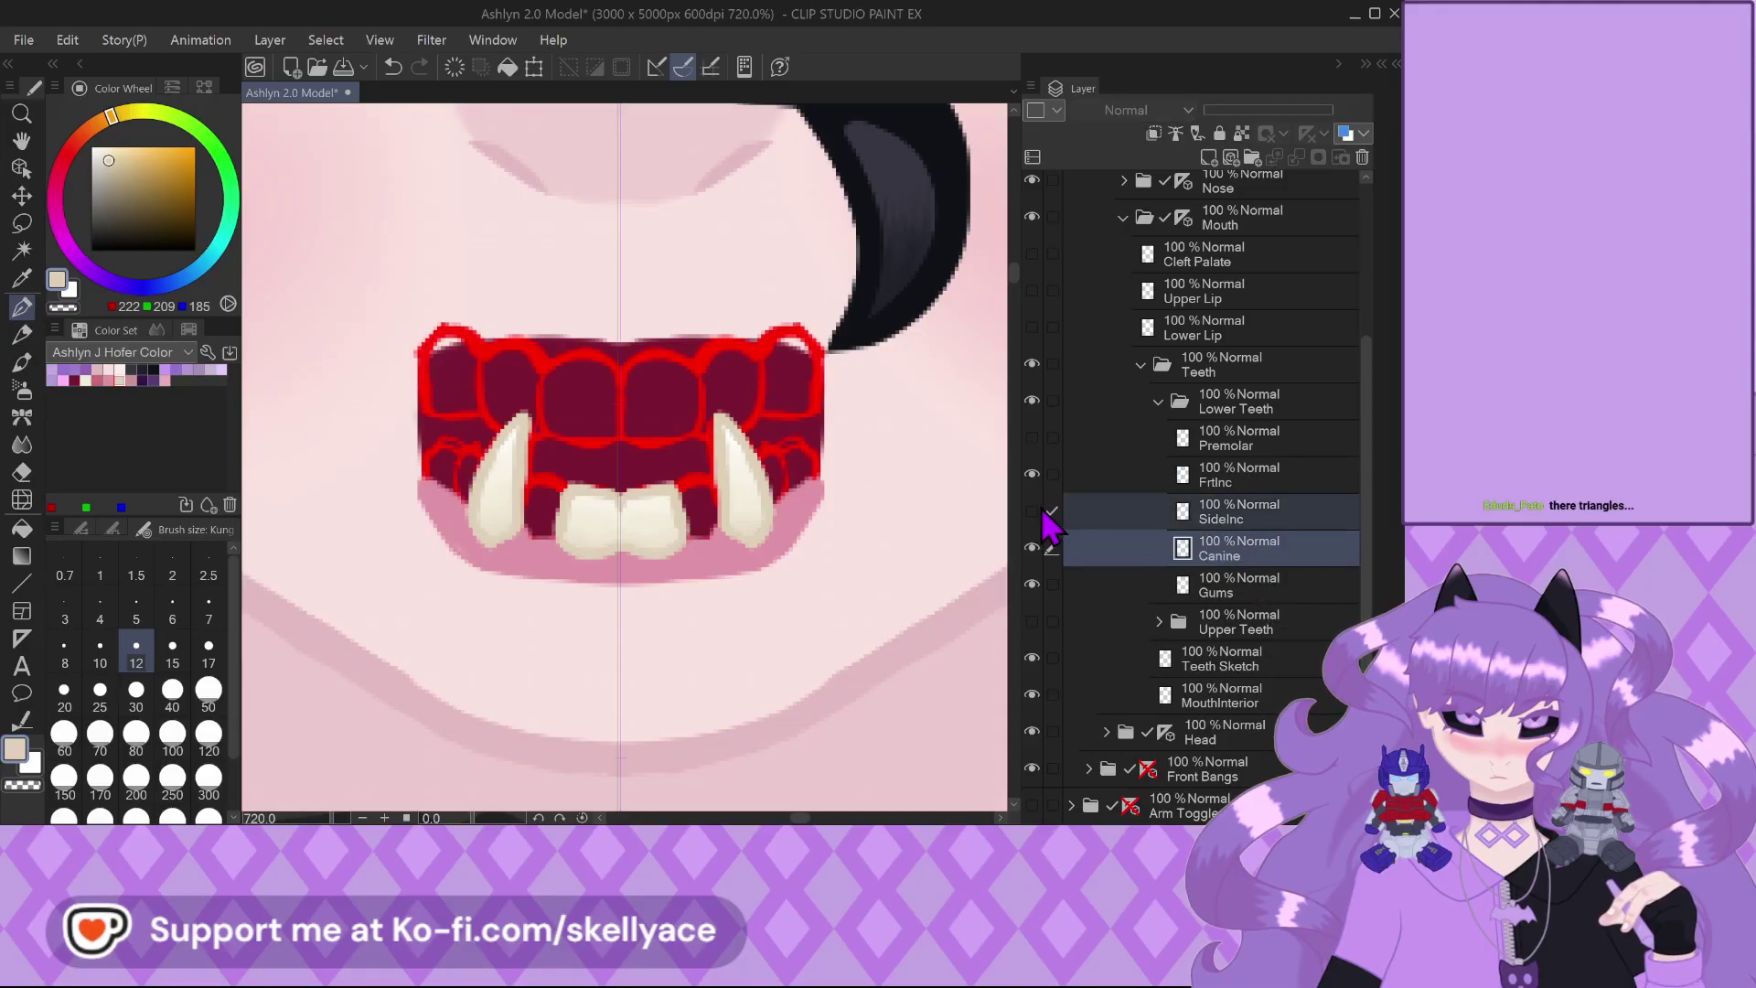
scroll(666, 412, "up", 1)
scroll(667, 412, "down", 3)
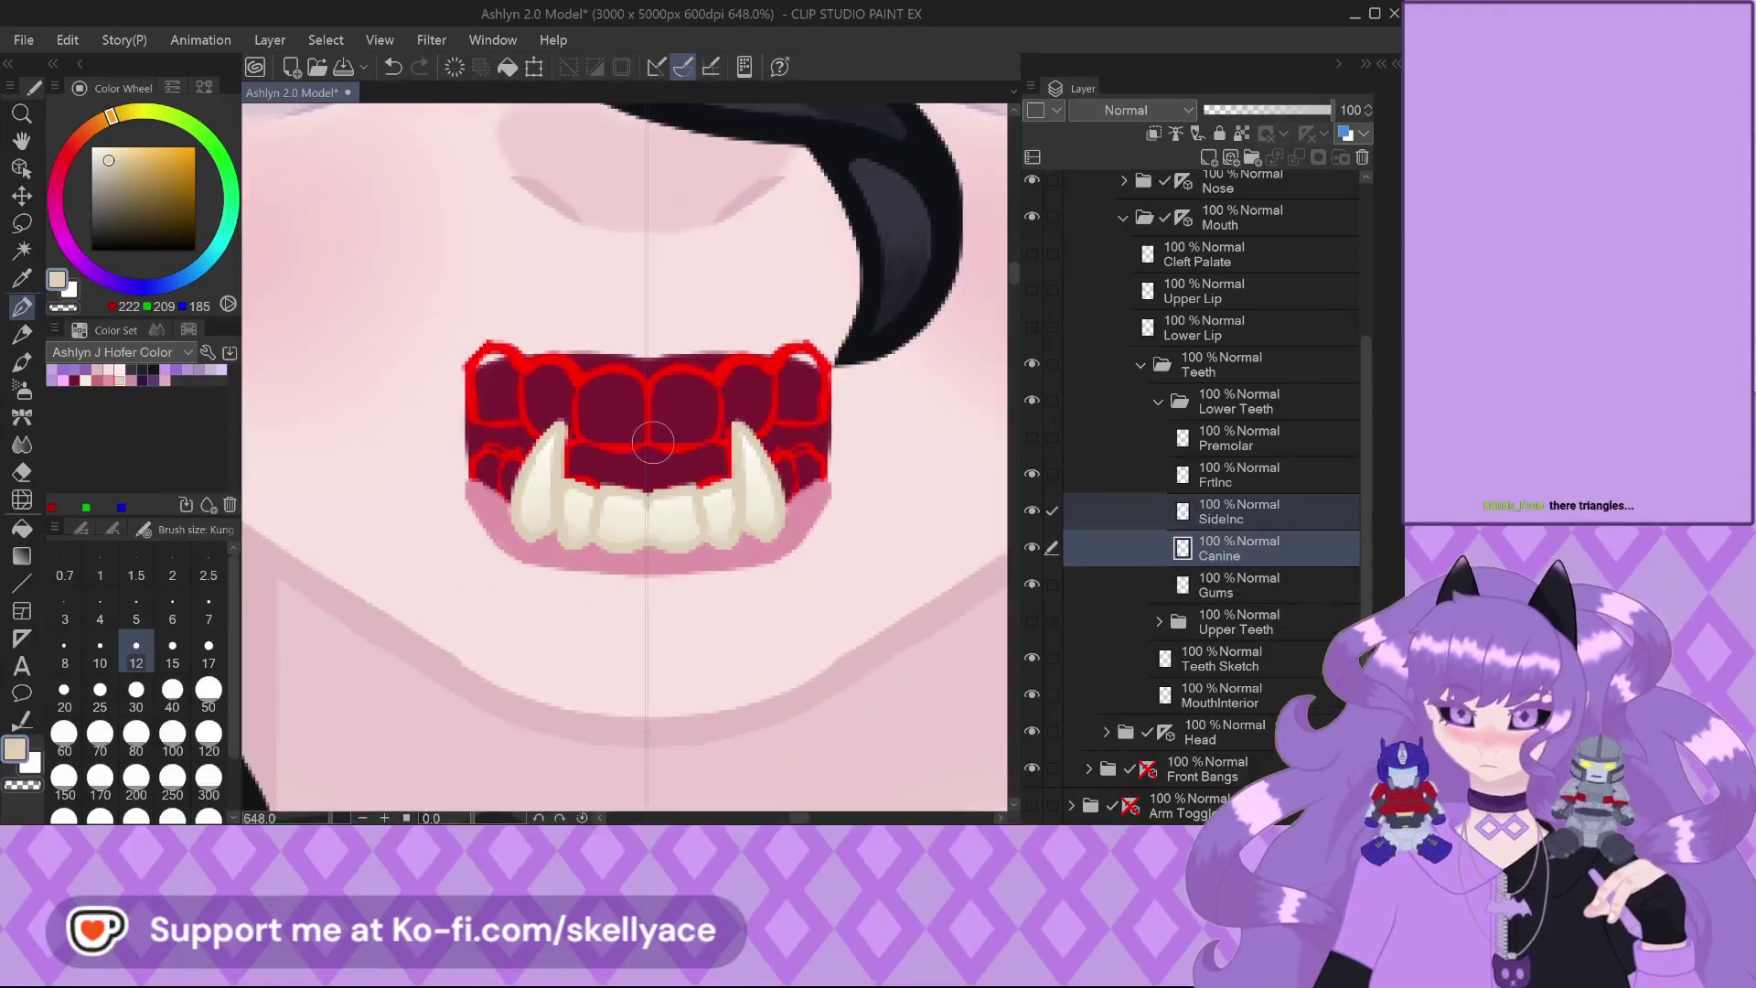
scroll(673, 525, "down", 2)
scroll(695, 507, "up", 5)
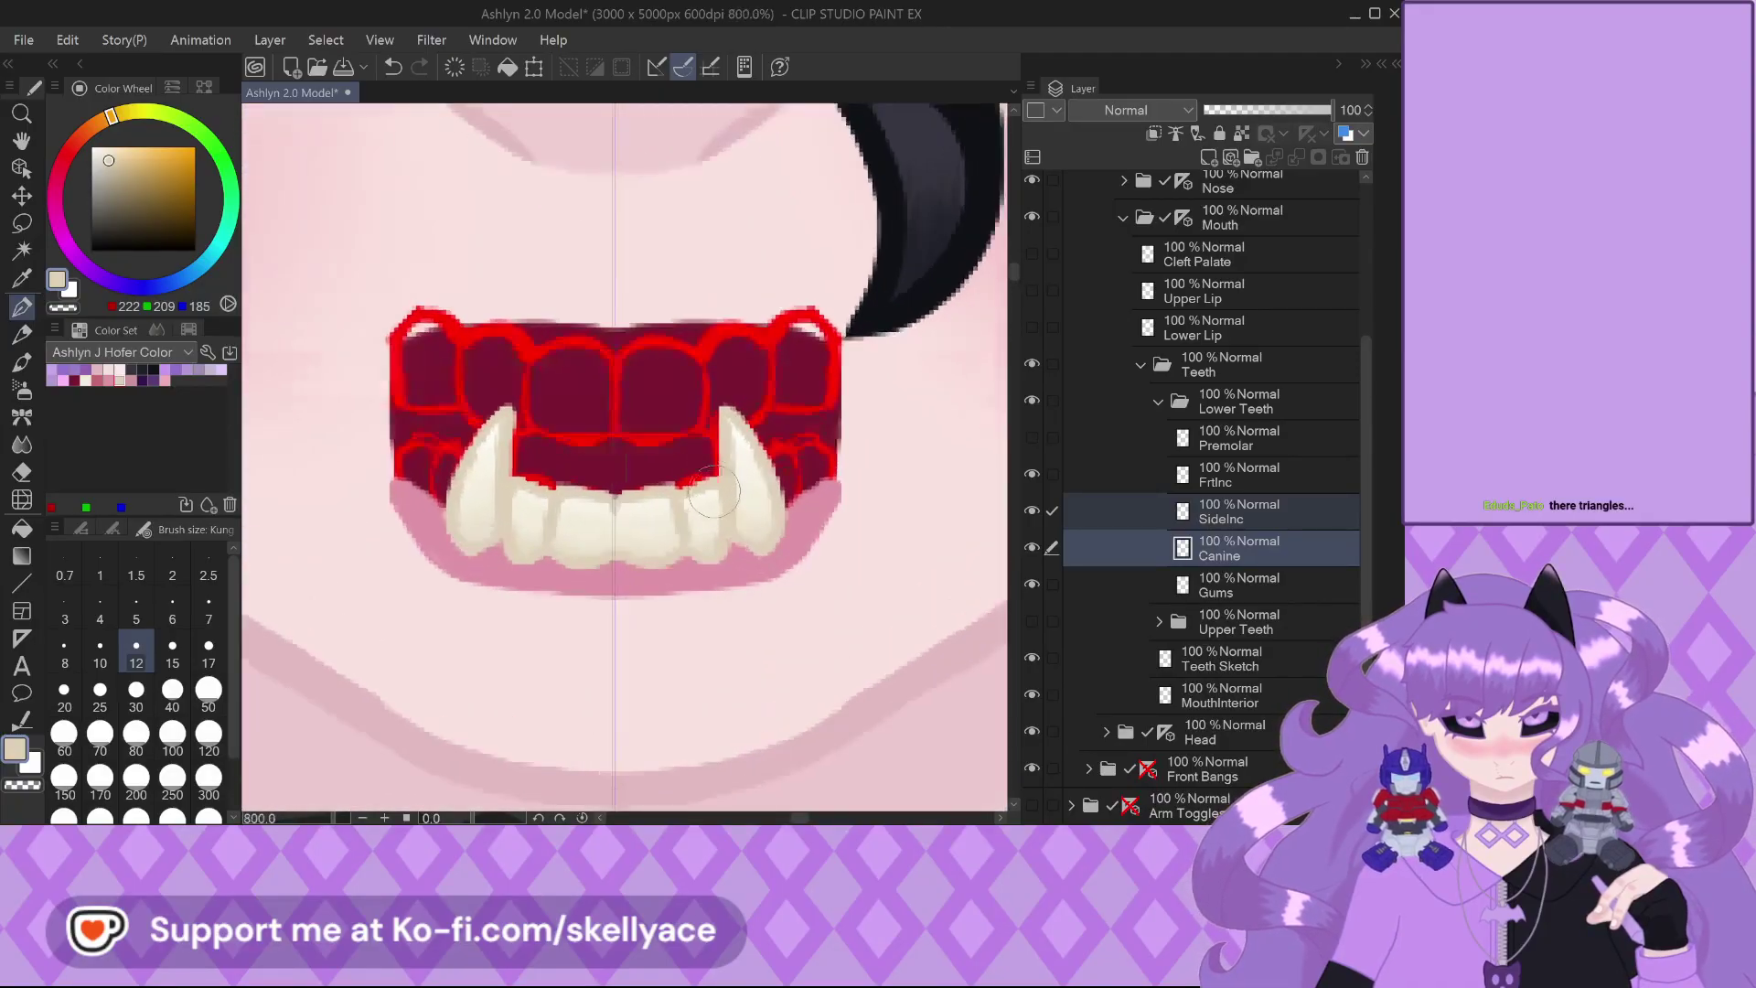
scroll(713, 490, "down", 5)
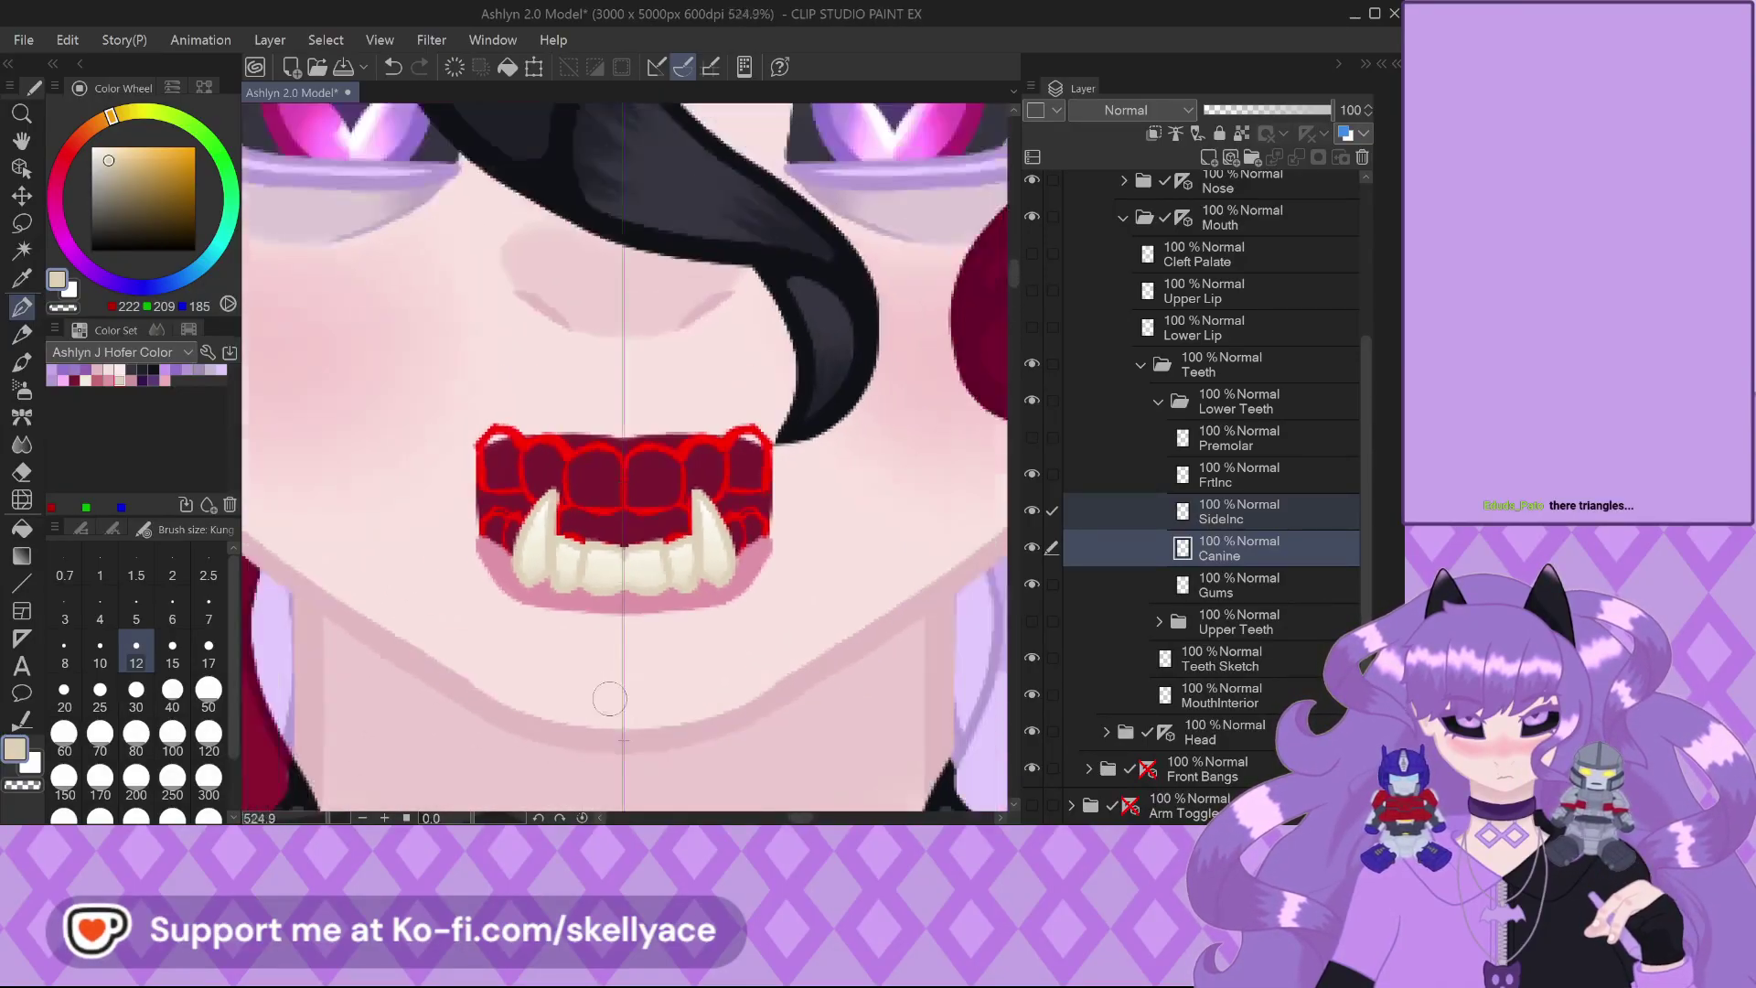
left_click(1257, 522)
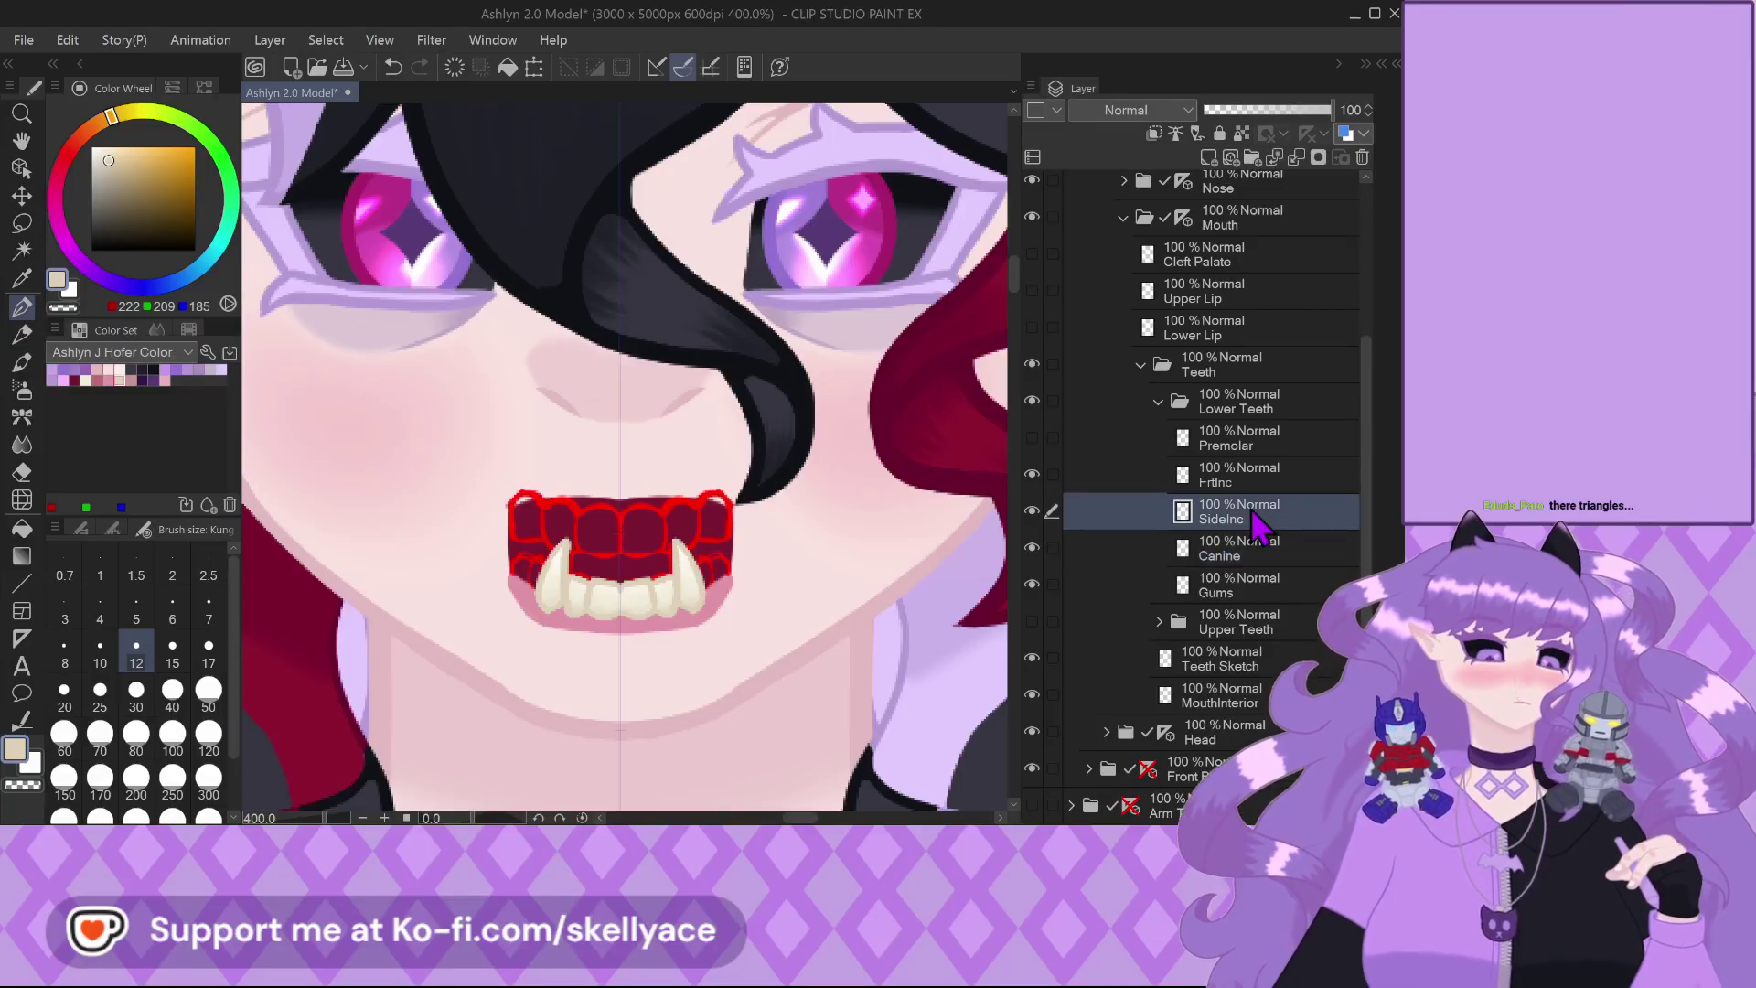
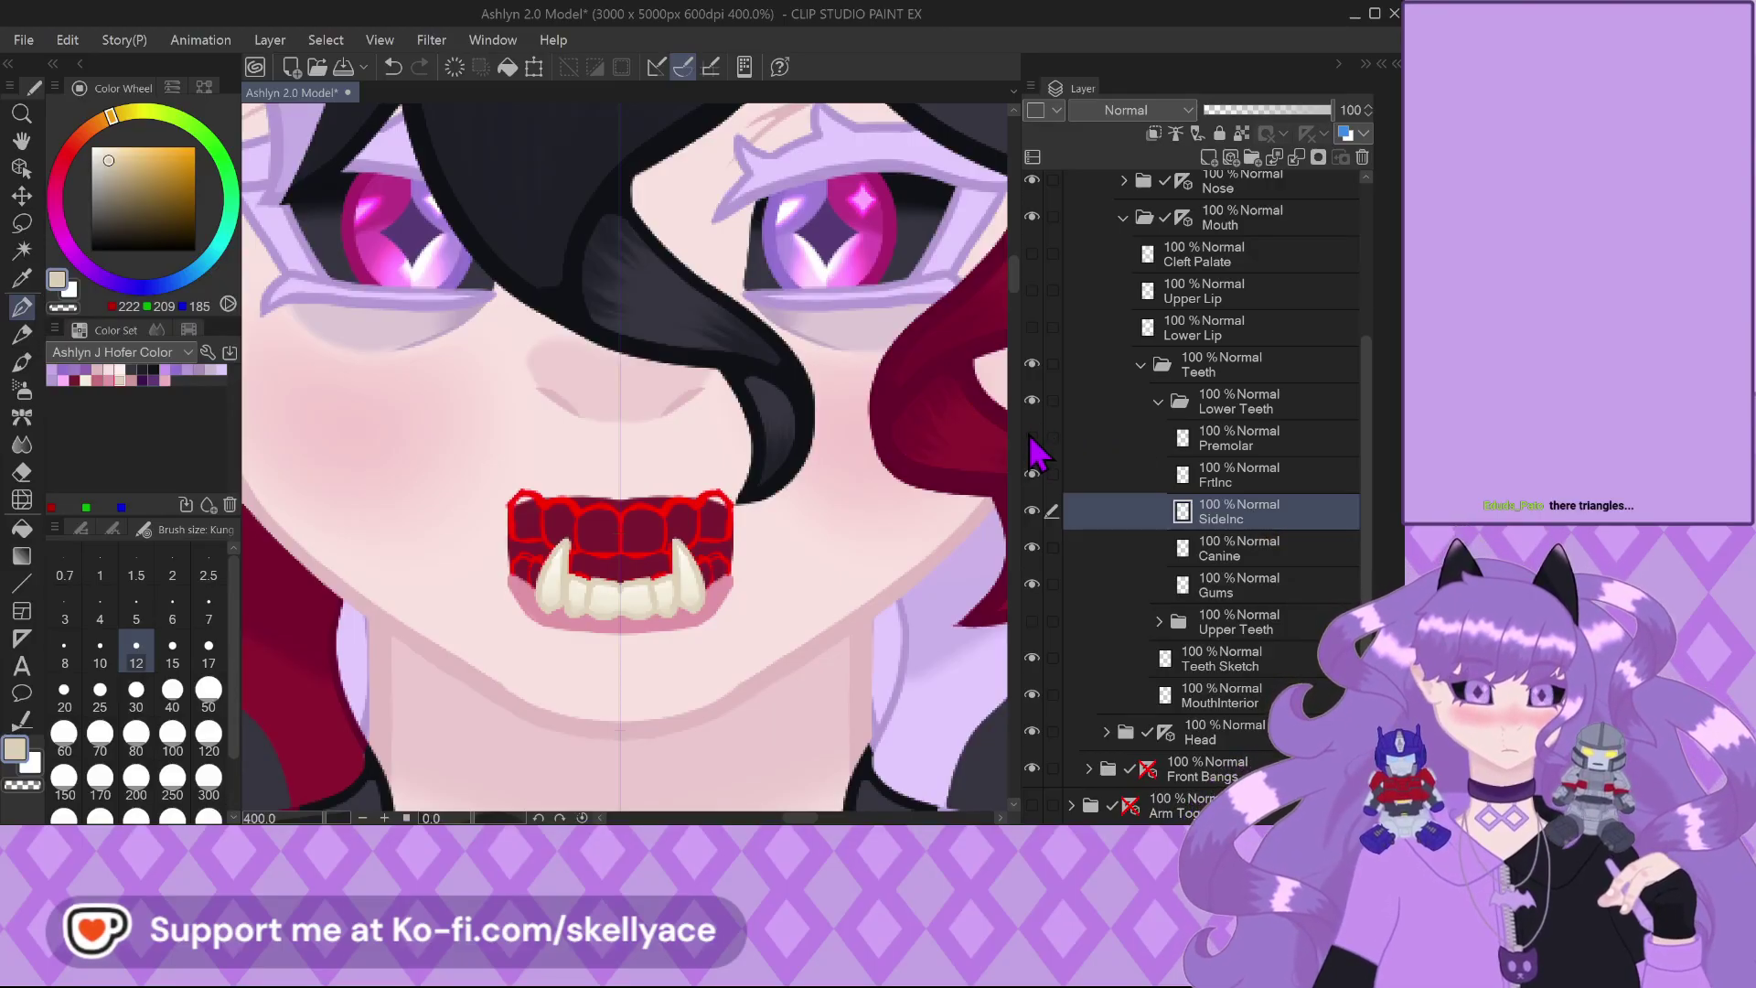
Show the lower Premolar layer, hide the FrtInc, SideInc and Canine layers, and make Premolar the active layer
left_click(1031, 474)
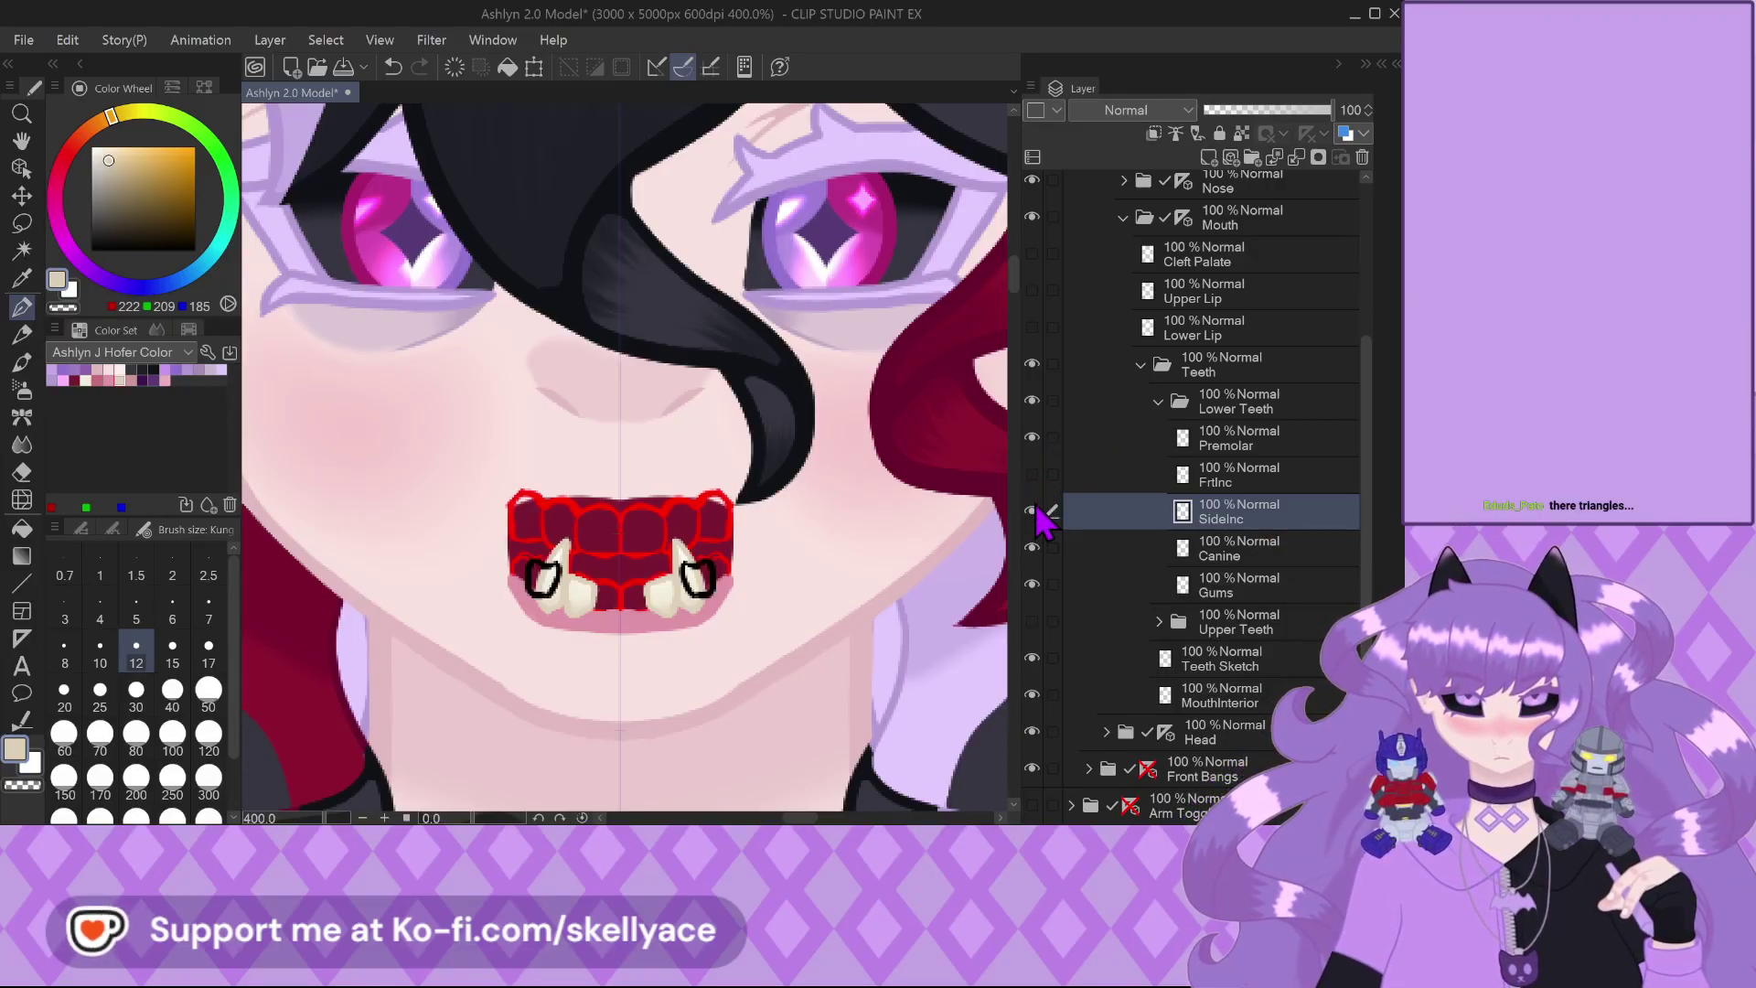
left_click(1032, 510)
left_click(1032, 547)
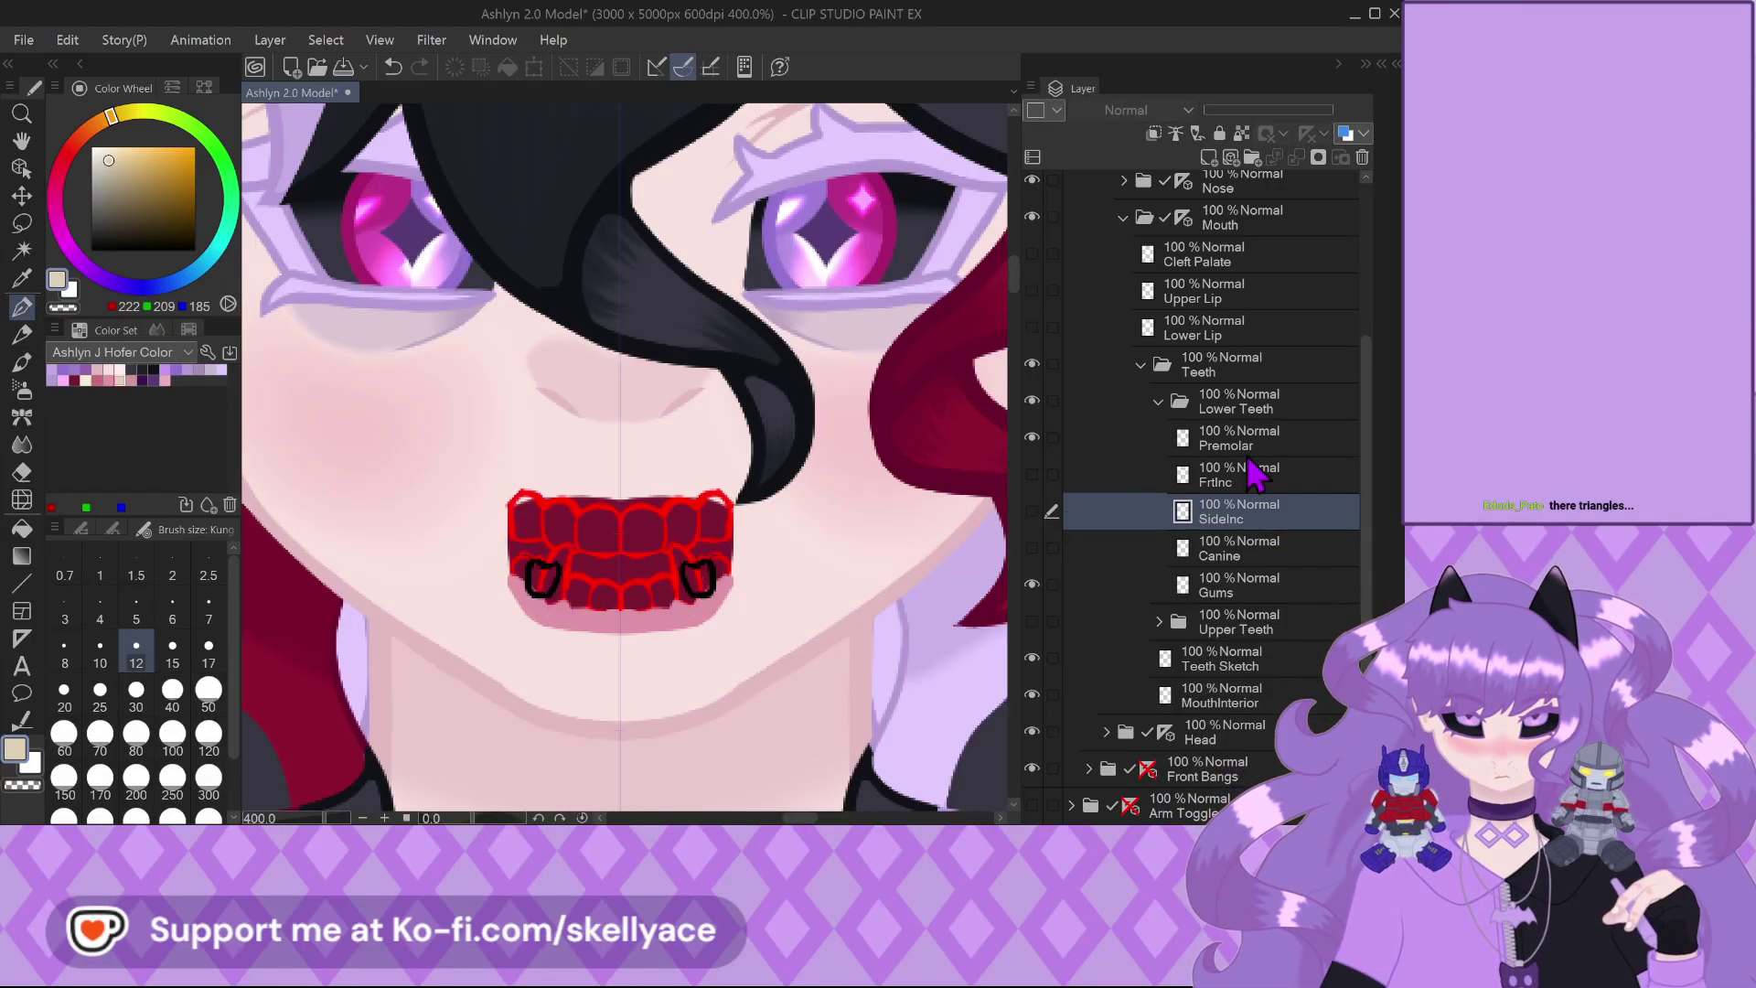
left_click(1258, 441)
scroll(695, 581, "up", 4)
scroll(736, 586, "up", 3)
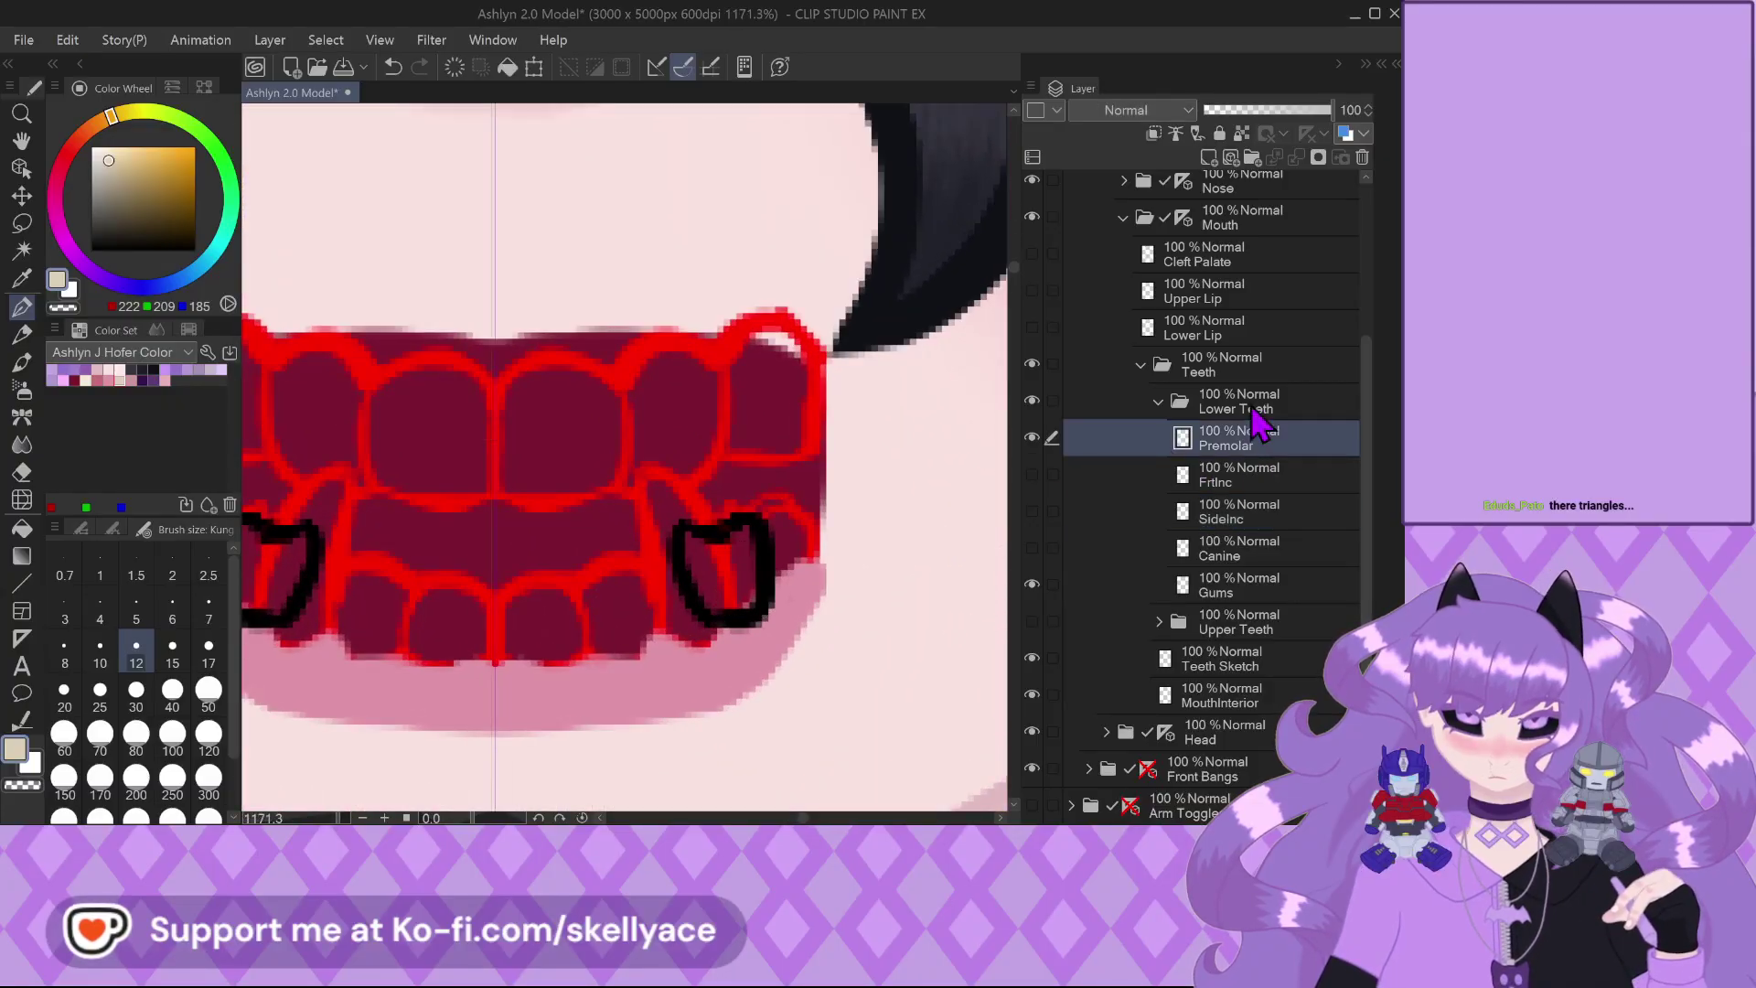
Lock the Premolar layer's transparent pixels and recolor the premolar outlines beige (RGB 222, 209, 185) at brush size 30
left_click(1241, 133)
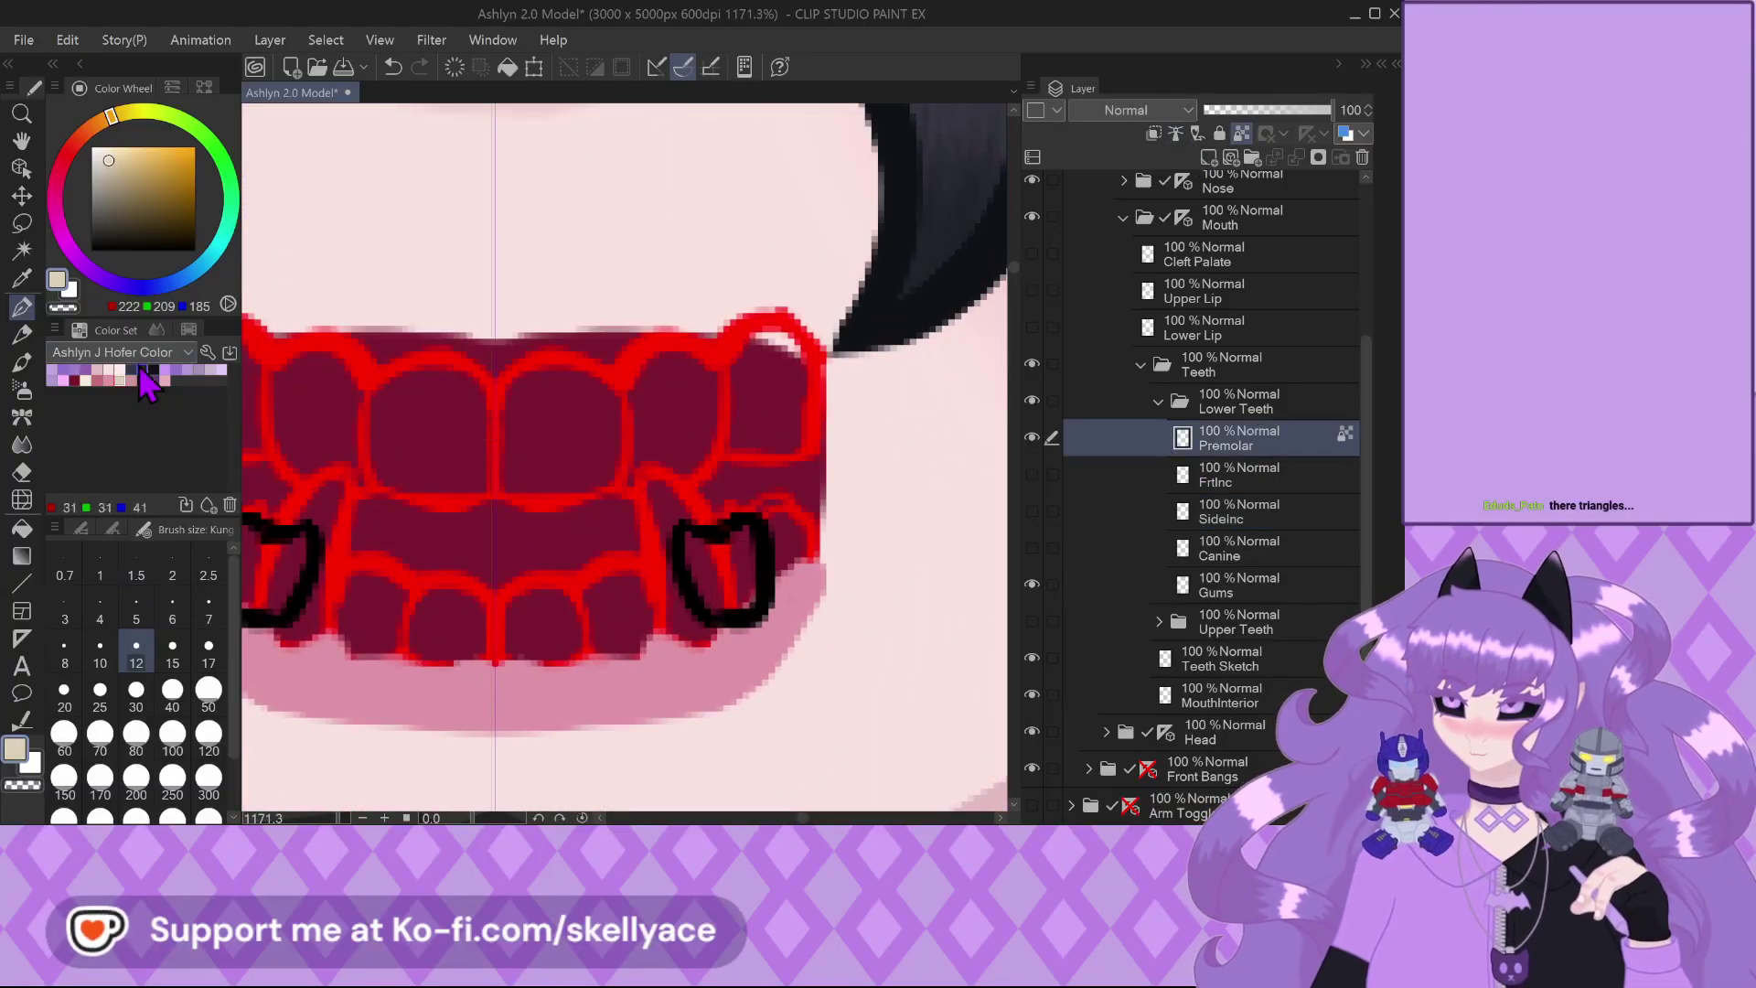
left_click(136, 695)
left_click_drag(320, 572, 656, 548)
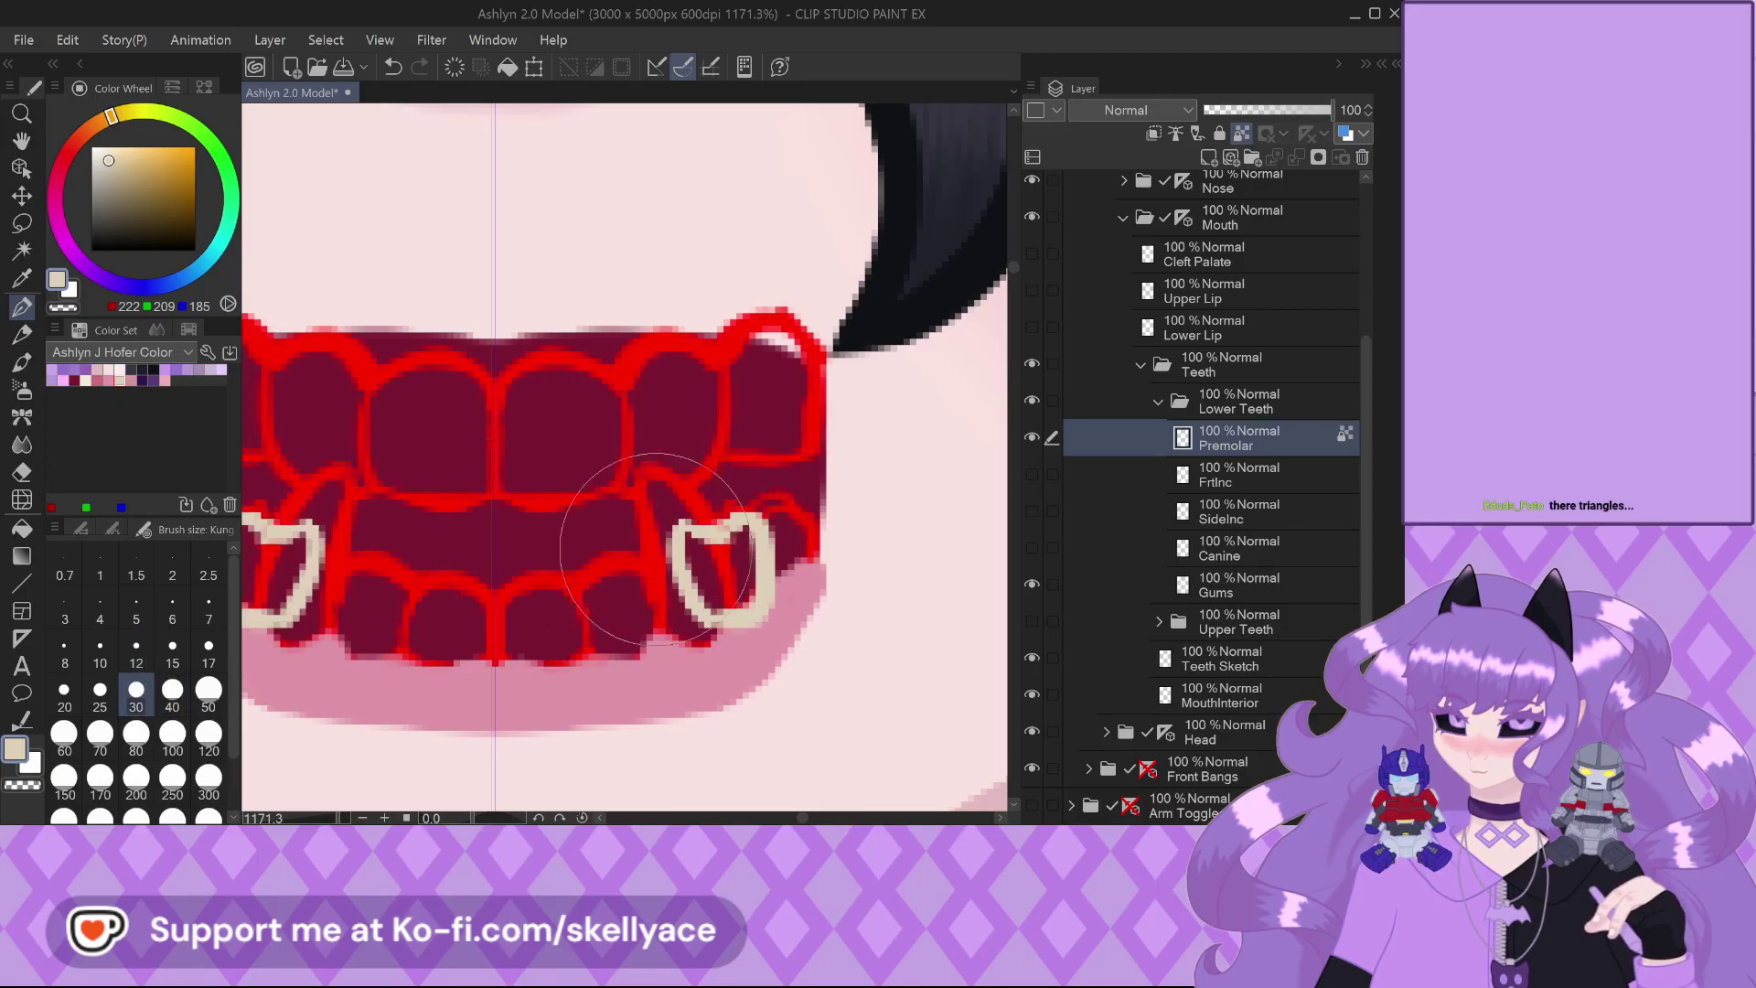
Add a new layer named Premolar between the premolar outline layer and FrtInc
left_click(1212, 475)
left_click(1208, 156)
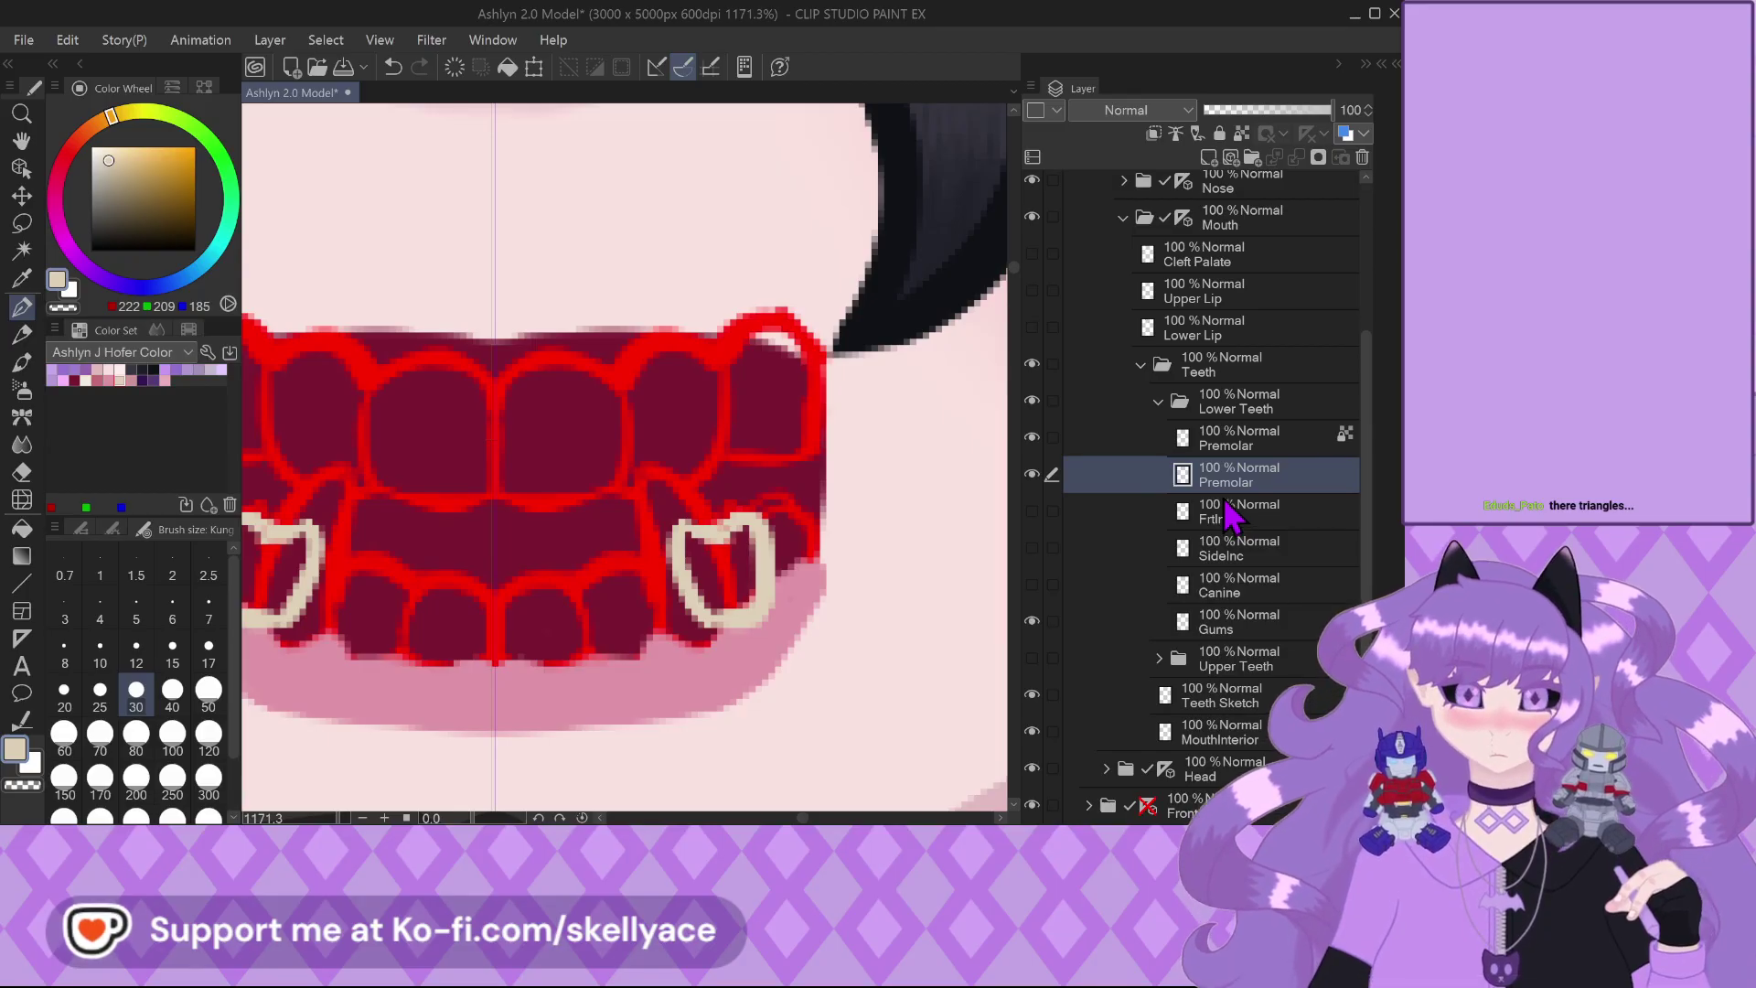
Fill both lower premolars with cream (RGB 242, 237, 220) at brush size 25 on the new Premolar layer
left_click(104, 368)
left_click(99, 690)
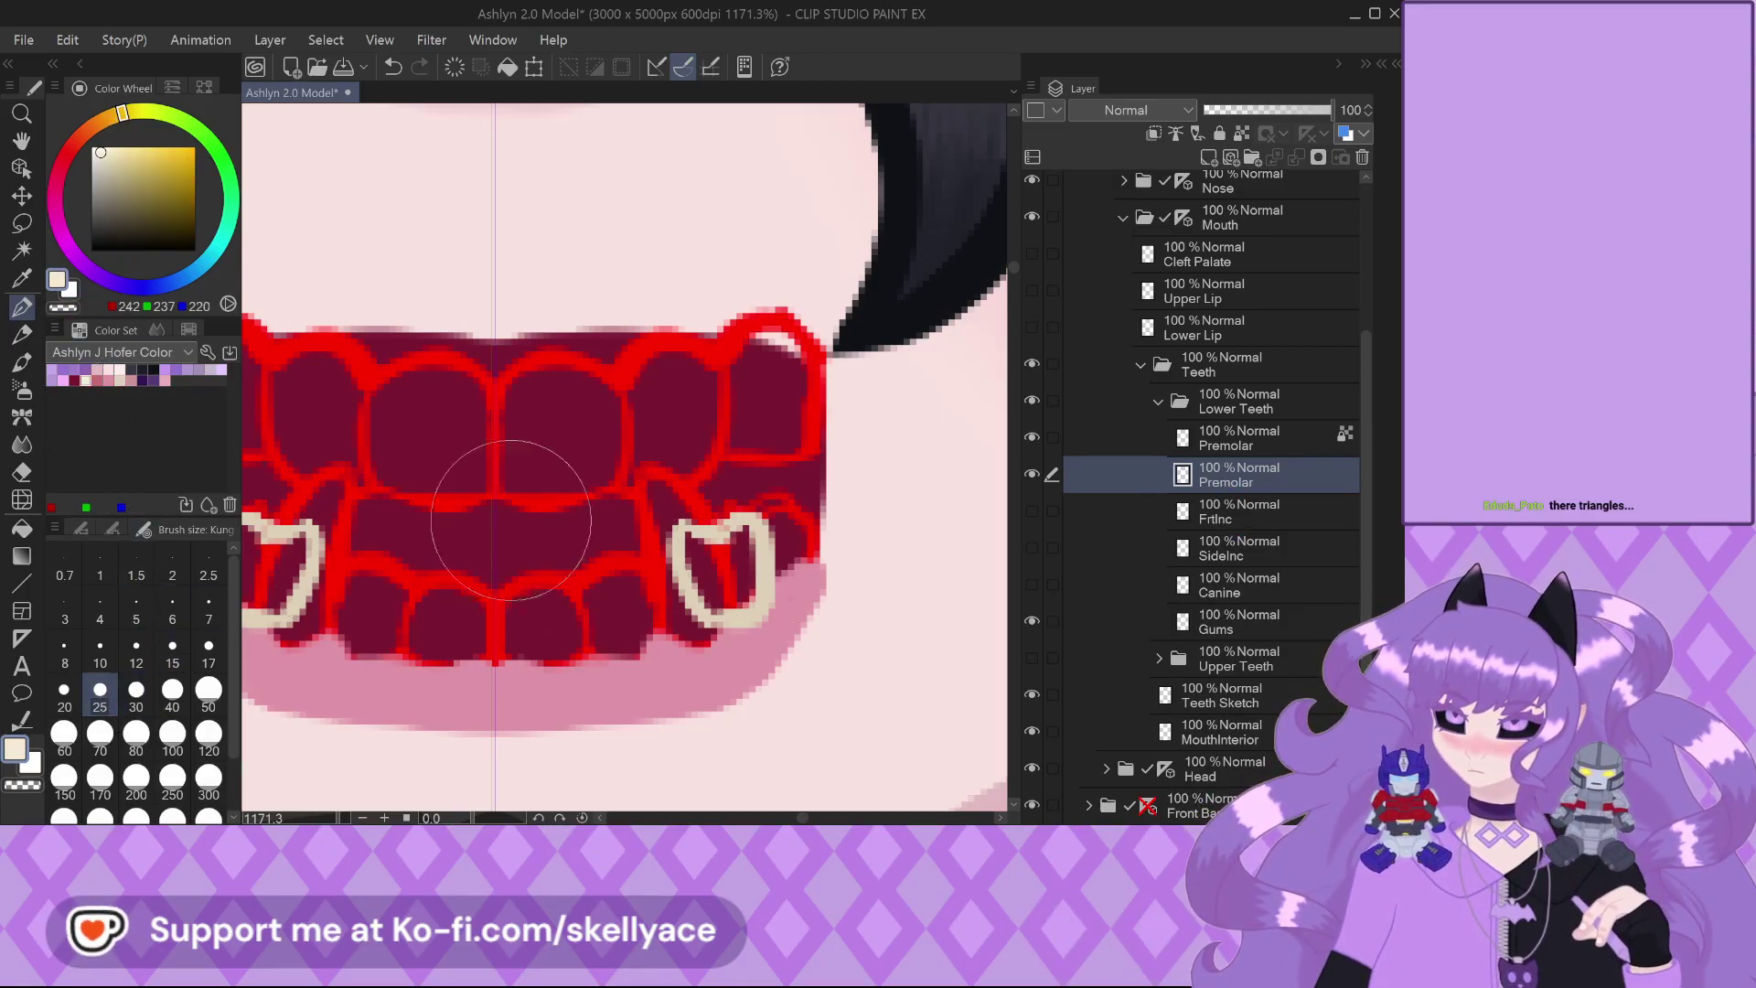
scroll(719, 539, "up", 2)
mouse_move(689, 587)
left_mouse_down()
mouse_move(716, 635)
mouse_move(679, 553)
mouse_move(691, 607)
mouse_move(730, 638)
mouse_move(762, 629)
mouse_move(775, 571)
mouse_move(757, 525)
mouse_move(690, 544)
mouse_move(732, 604)
left_mouse_up()
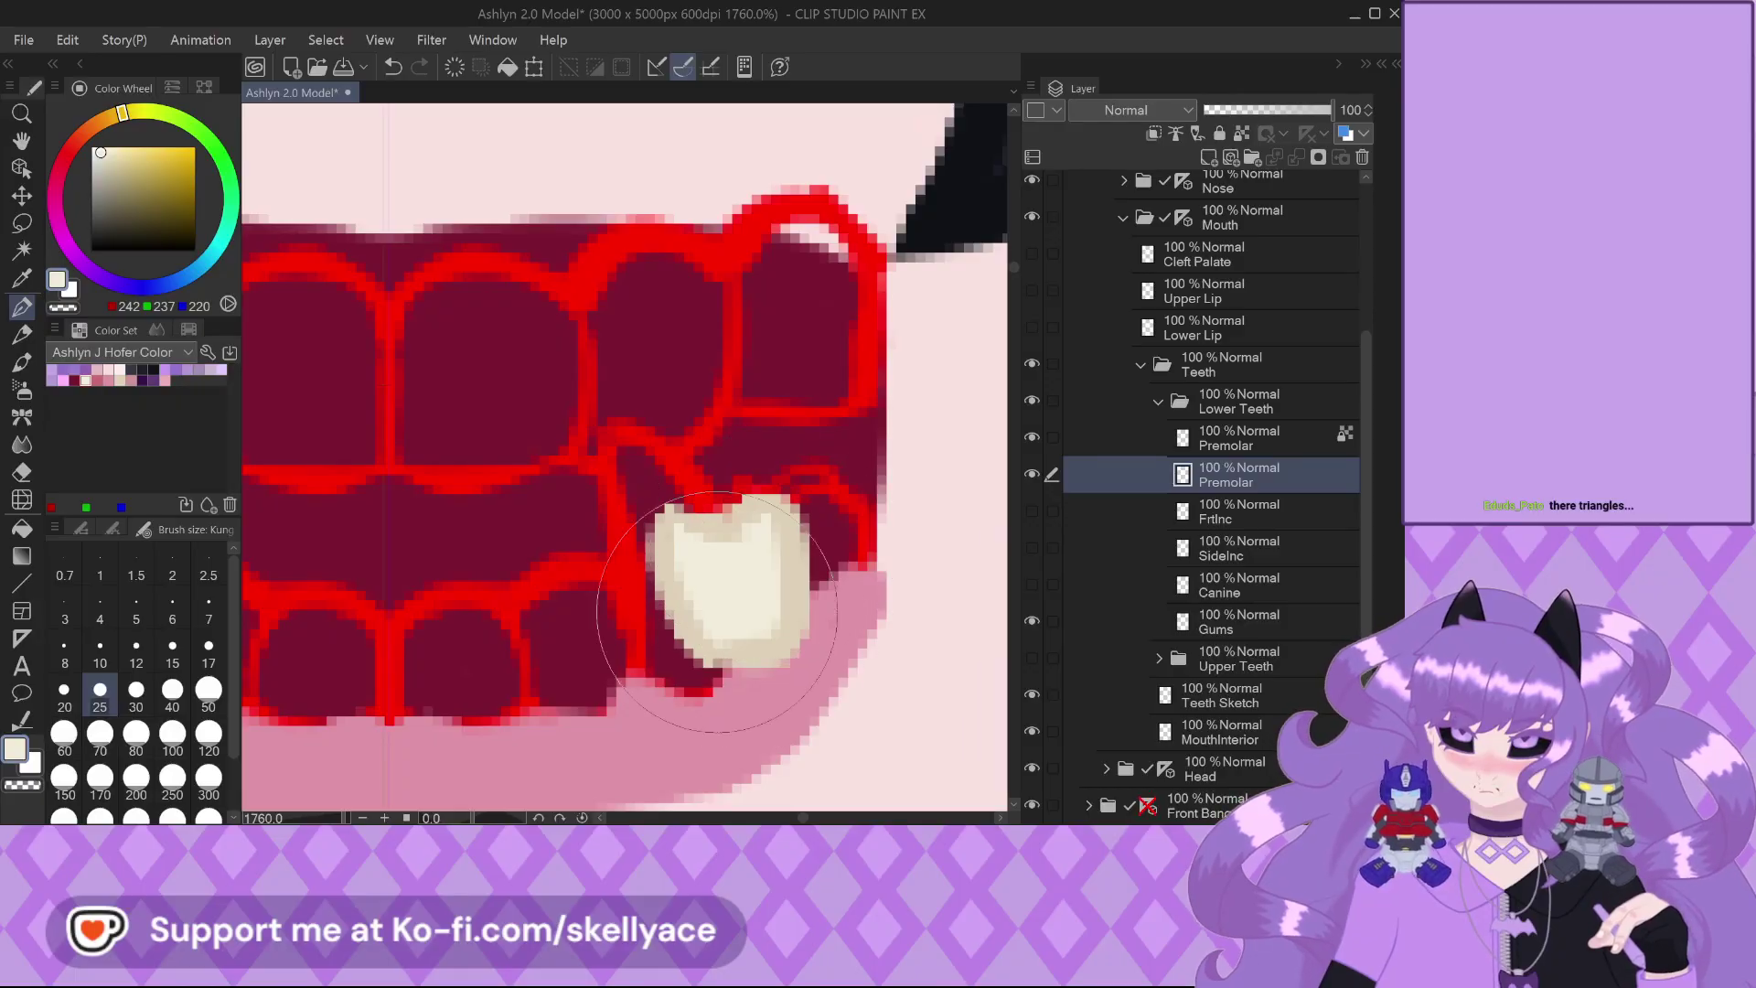
scroll(704, 549, "down", 2)
scroll(857, 563, "down", 1)
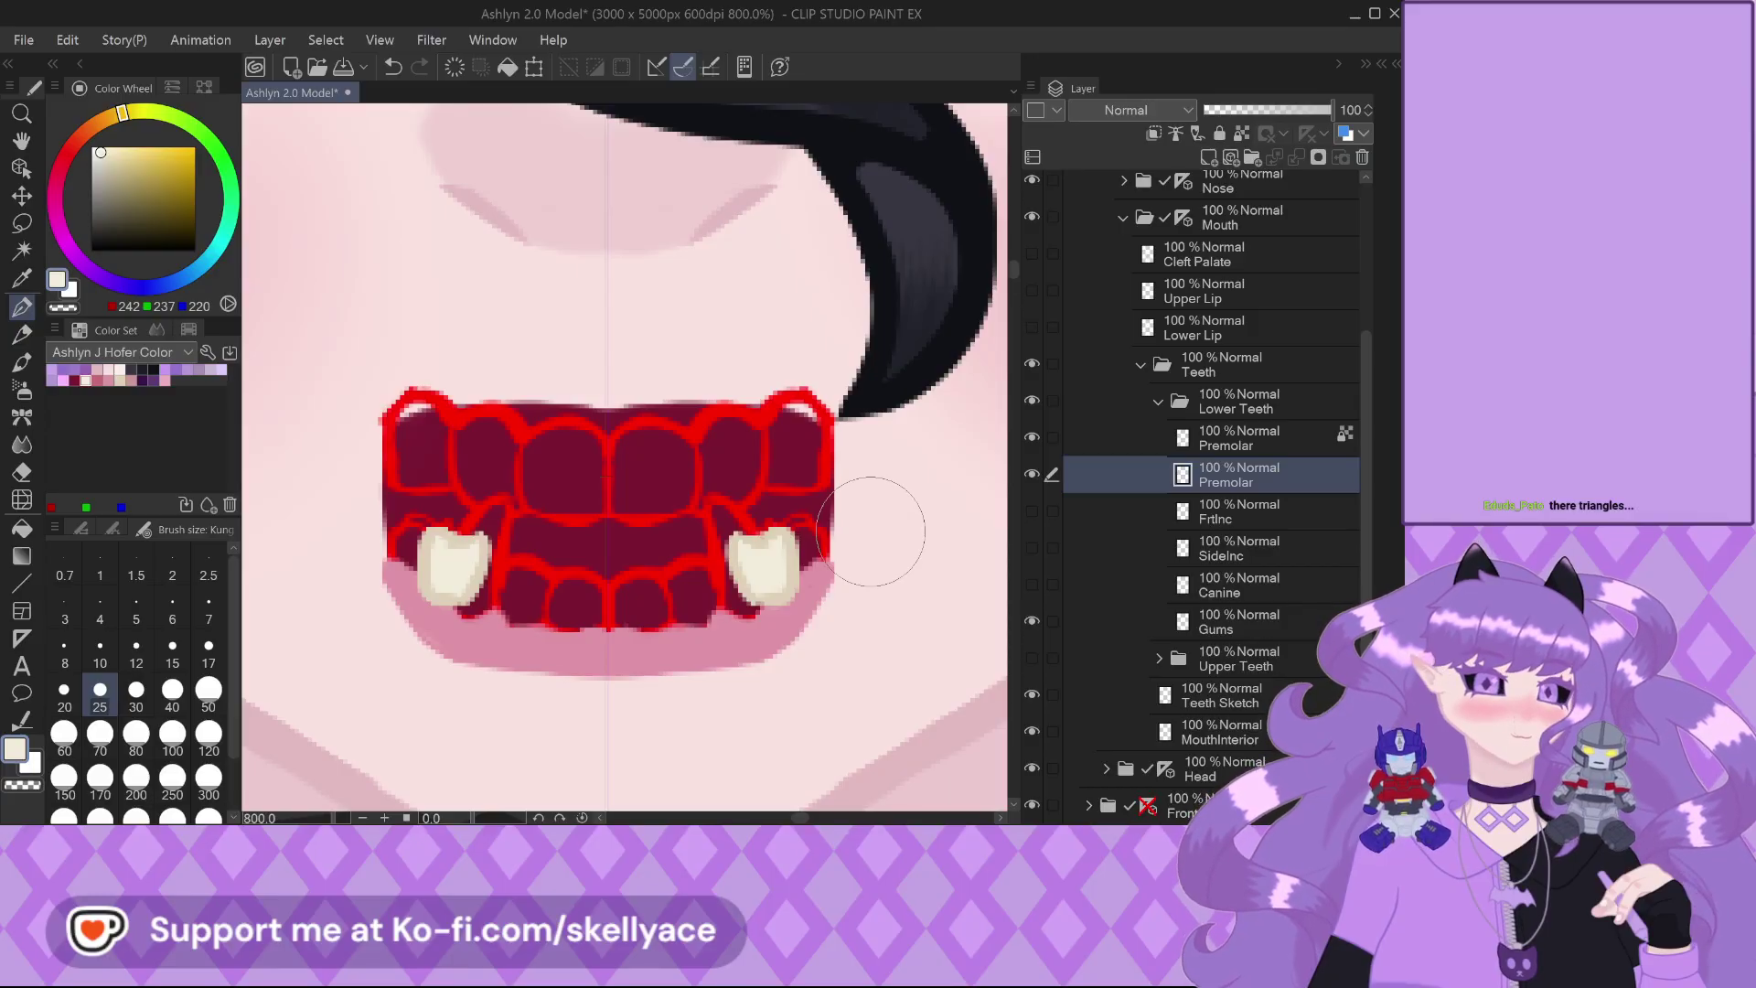
scroll(788, 567, "up", 1)
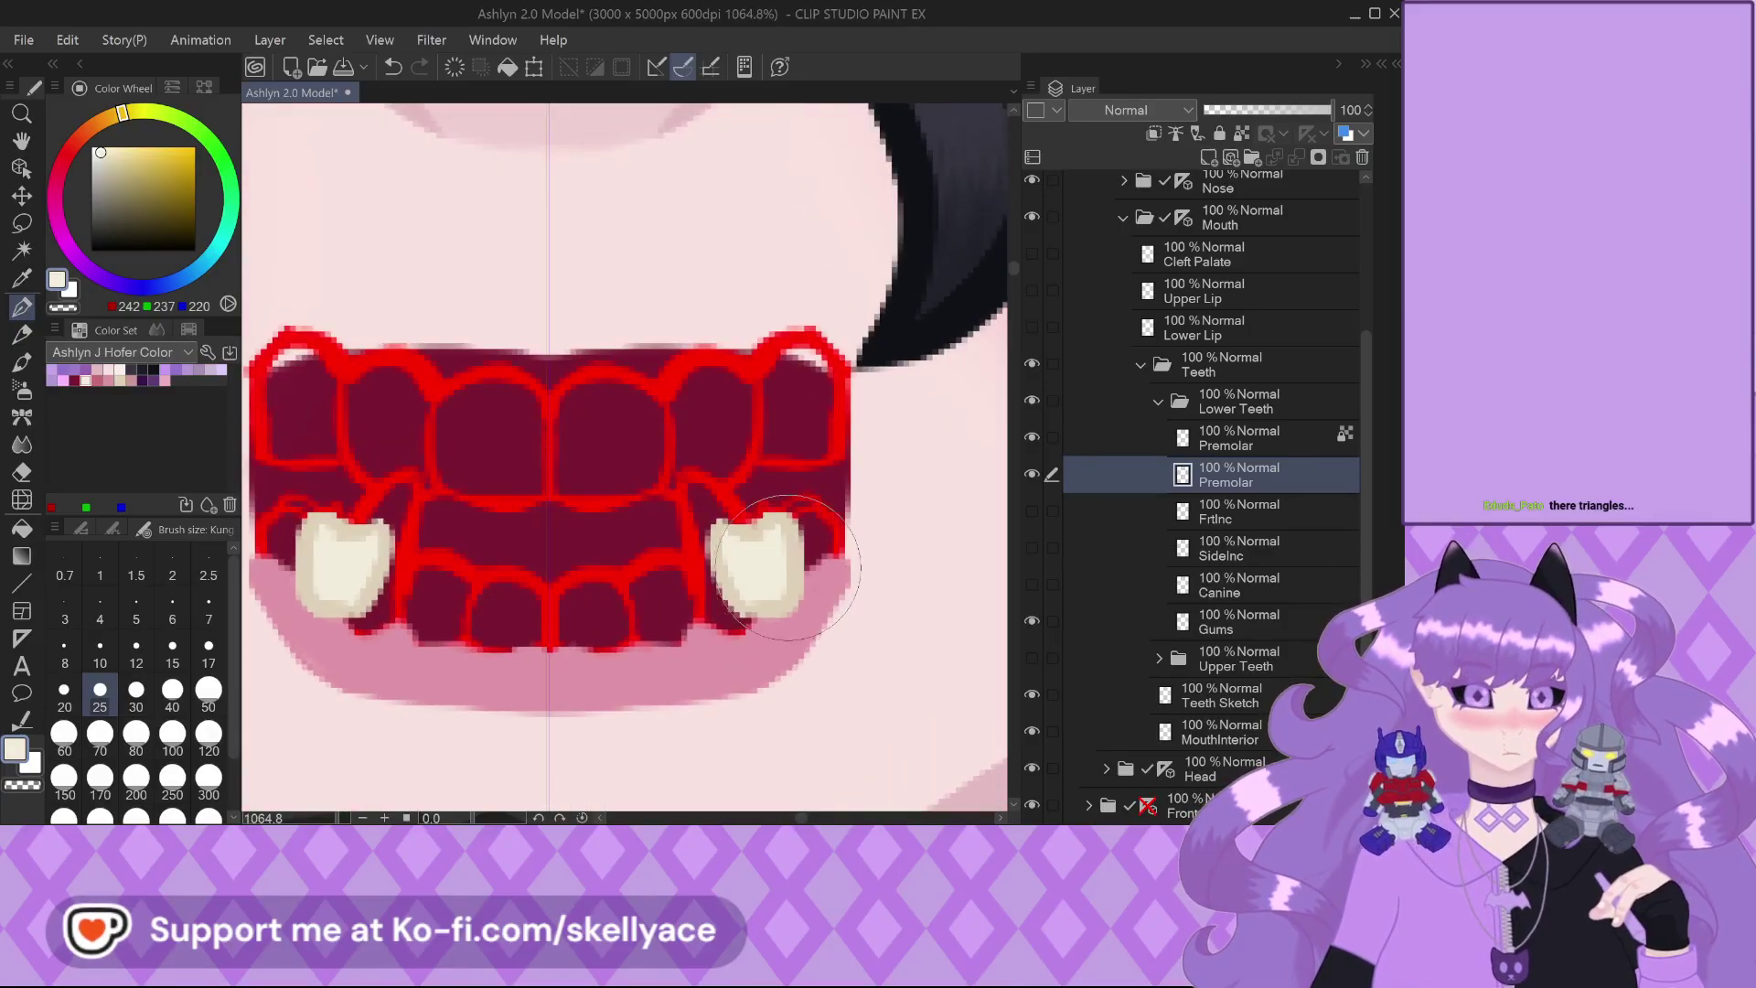
Lock the premolar fill layer's transparent pixels and add beige shading (RGB 222, 209, 185), softened with the Blur tool at size 10
left_click(1241, 132)
scroll(704, 599, "up", 2)
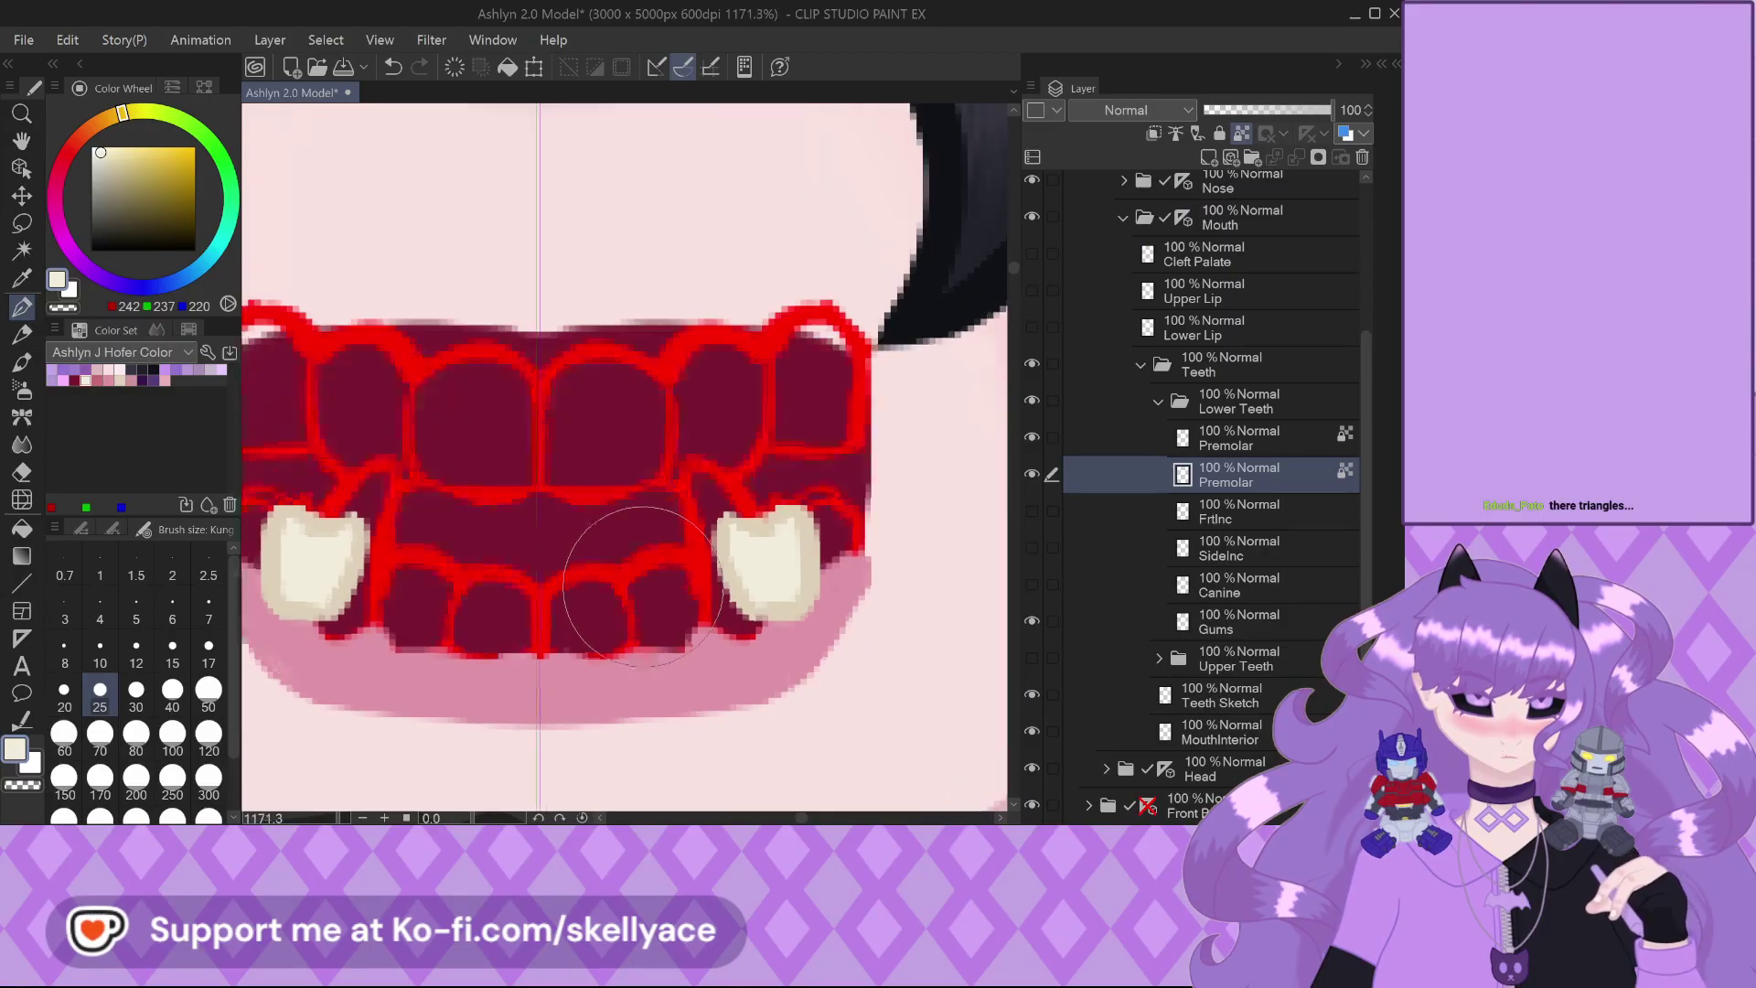
scroll(878, 574, "up", 1)
left_click(124, 374)
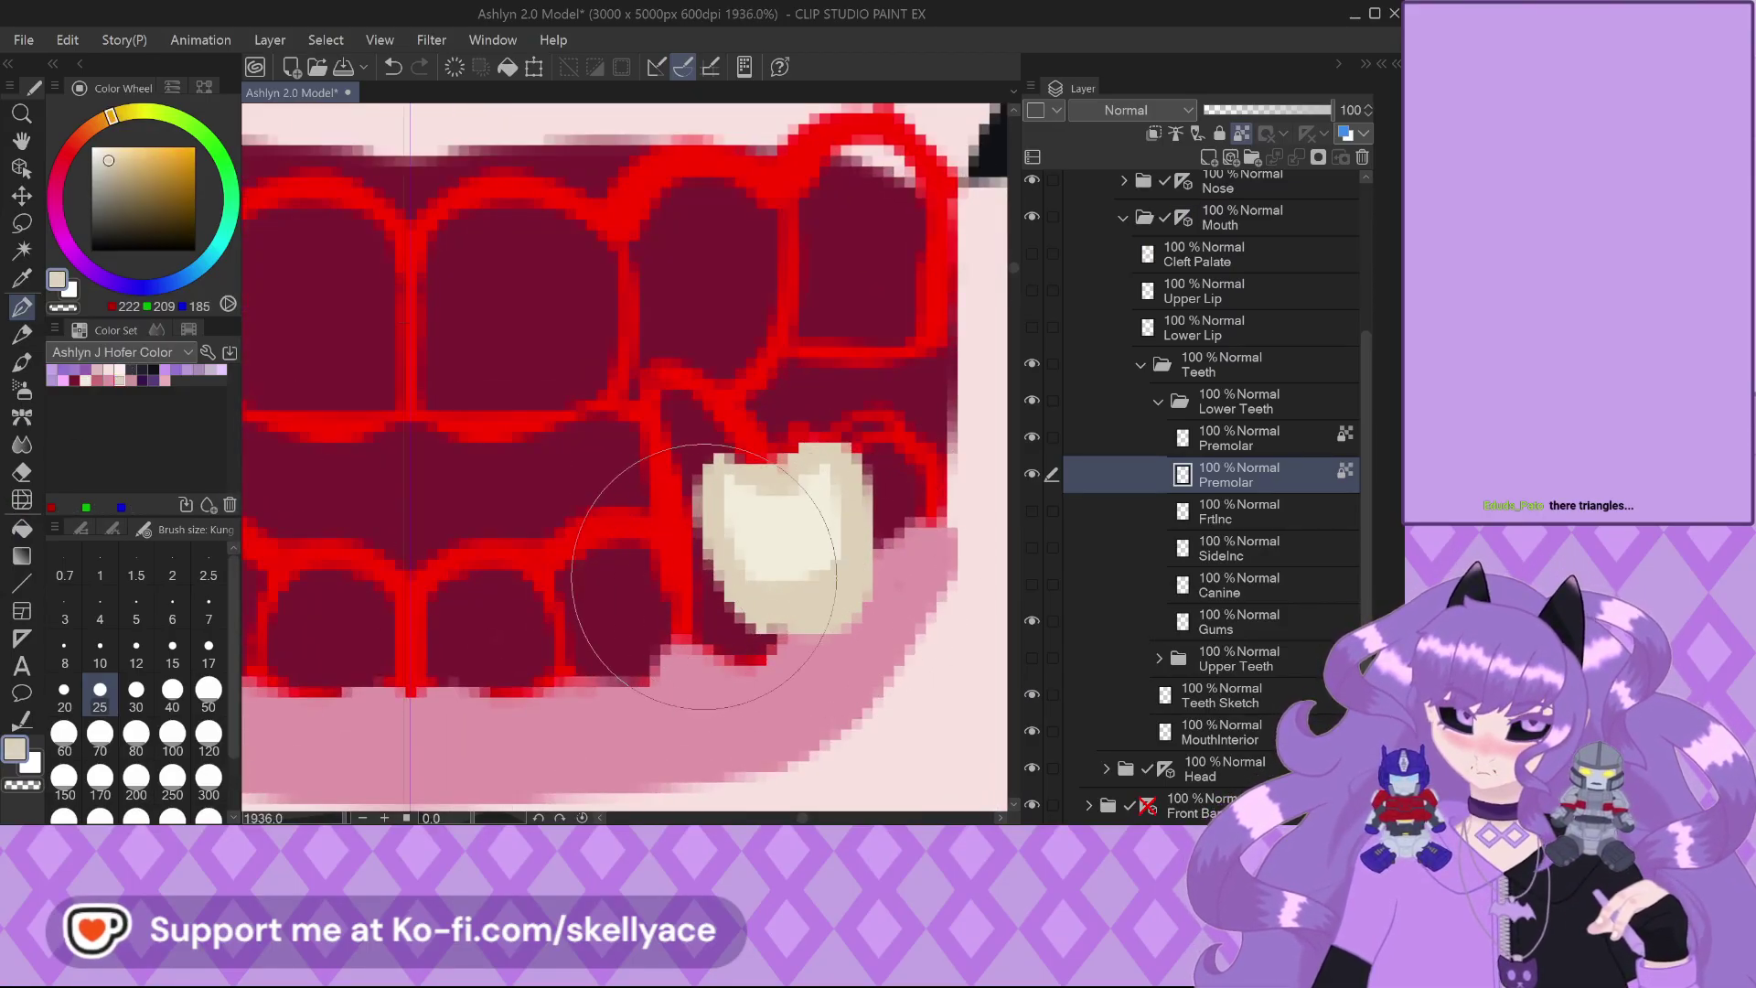
scroll(848, 562, "down", 3)
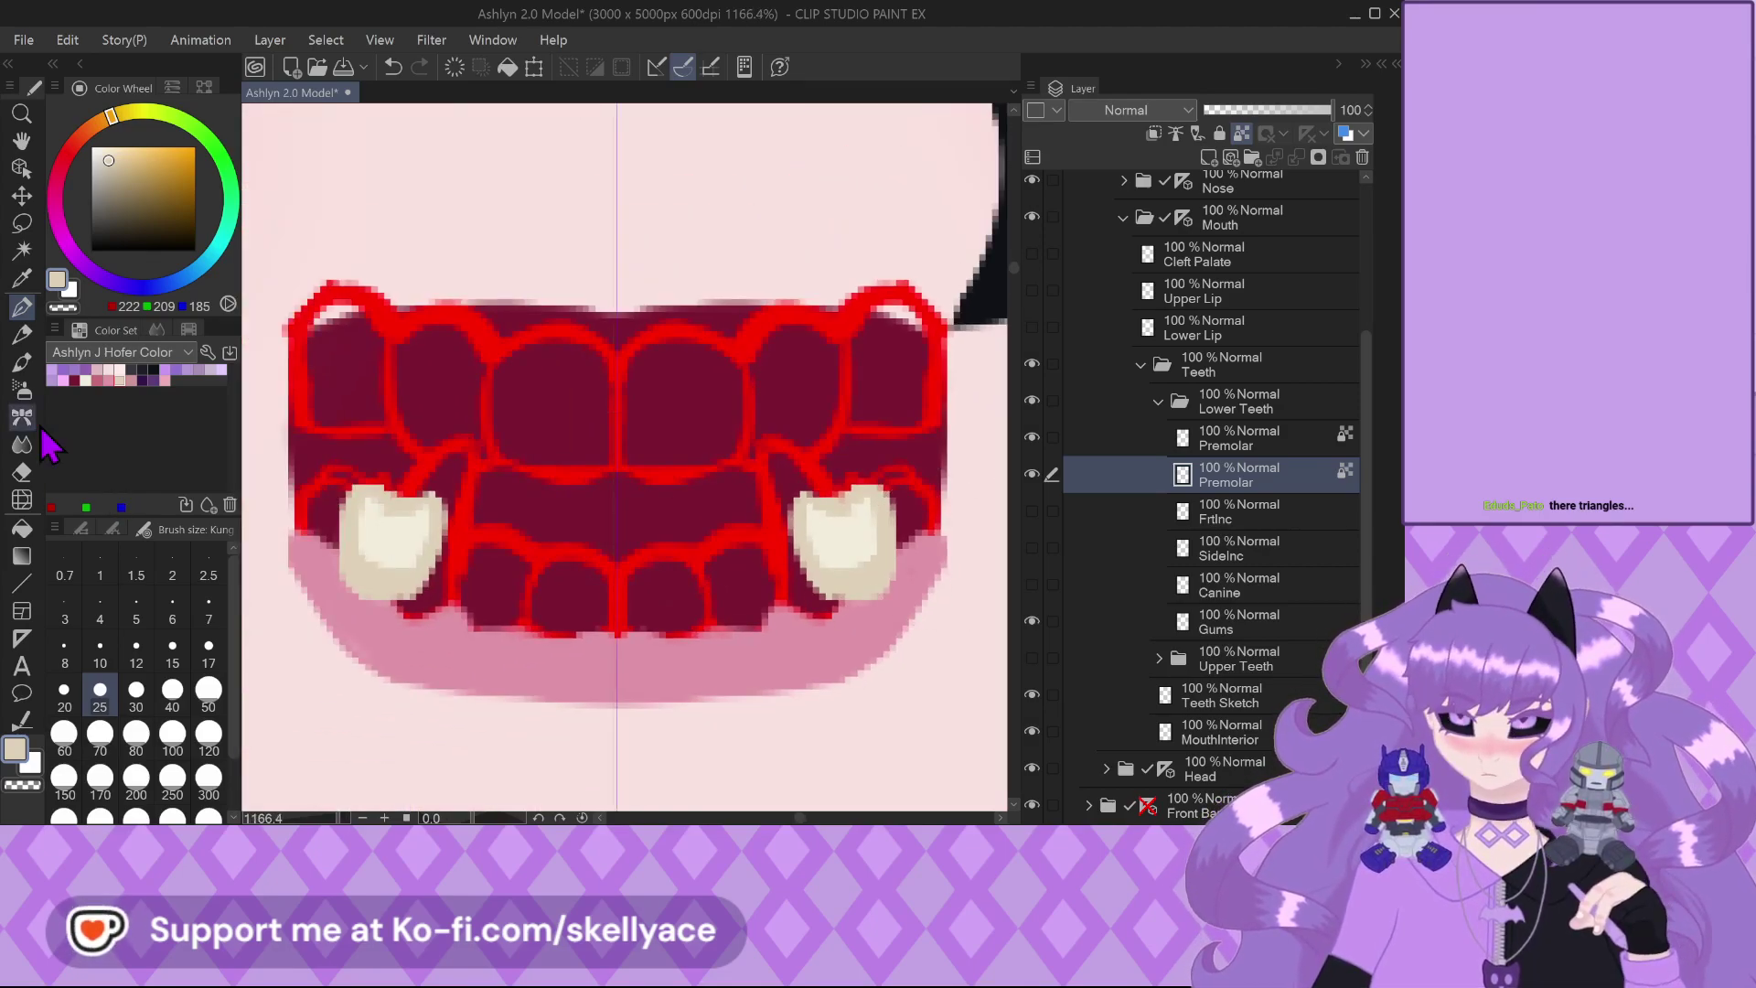
left_click(20, 443)
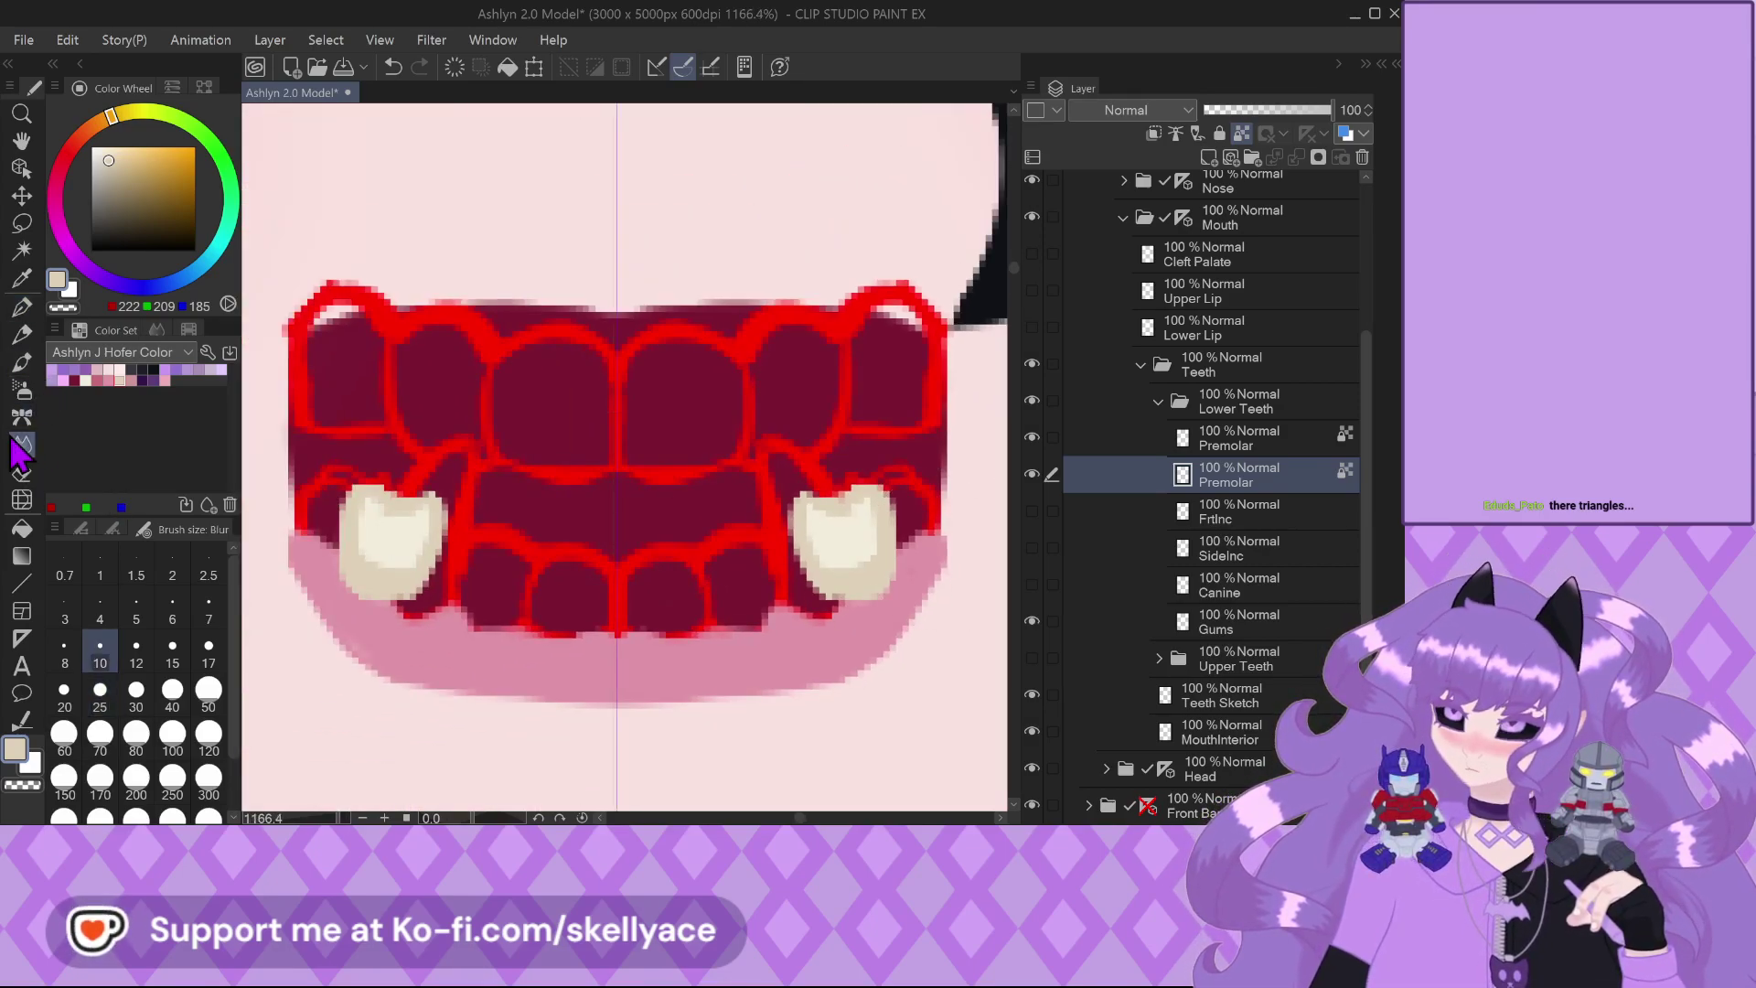
left_click_drag(393, 571, 420, 576)
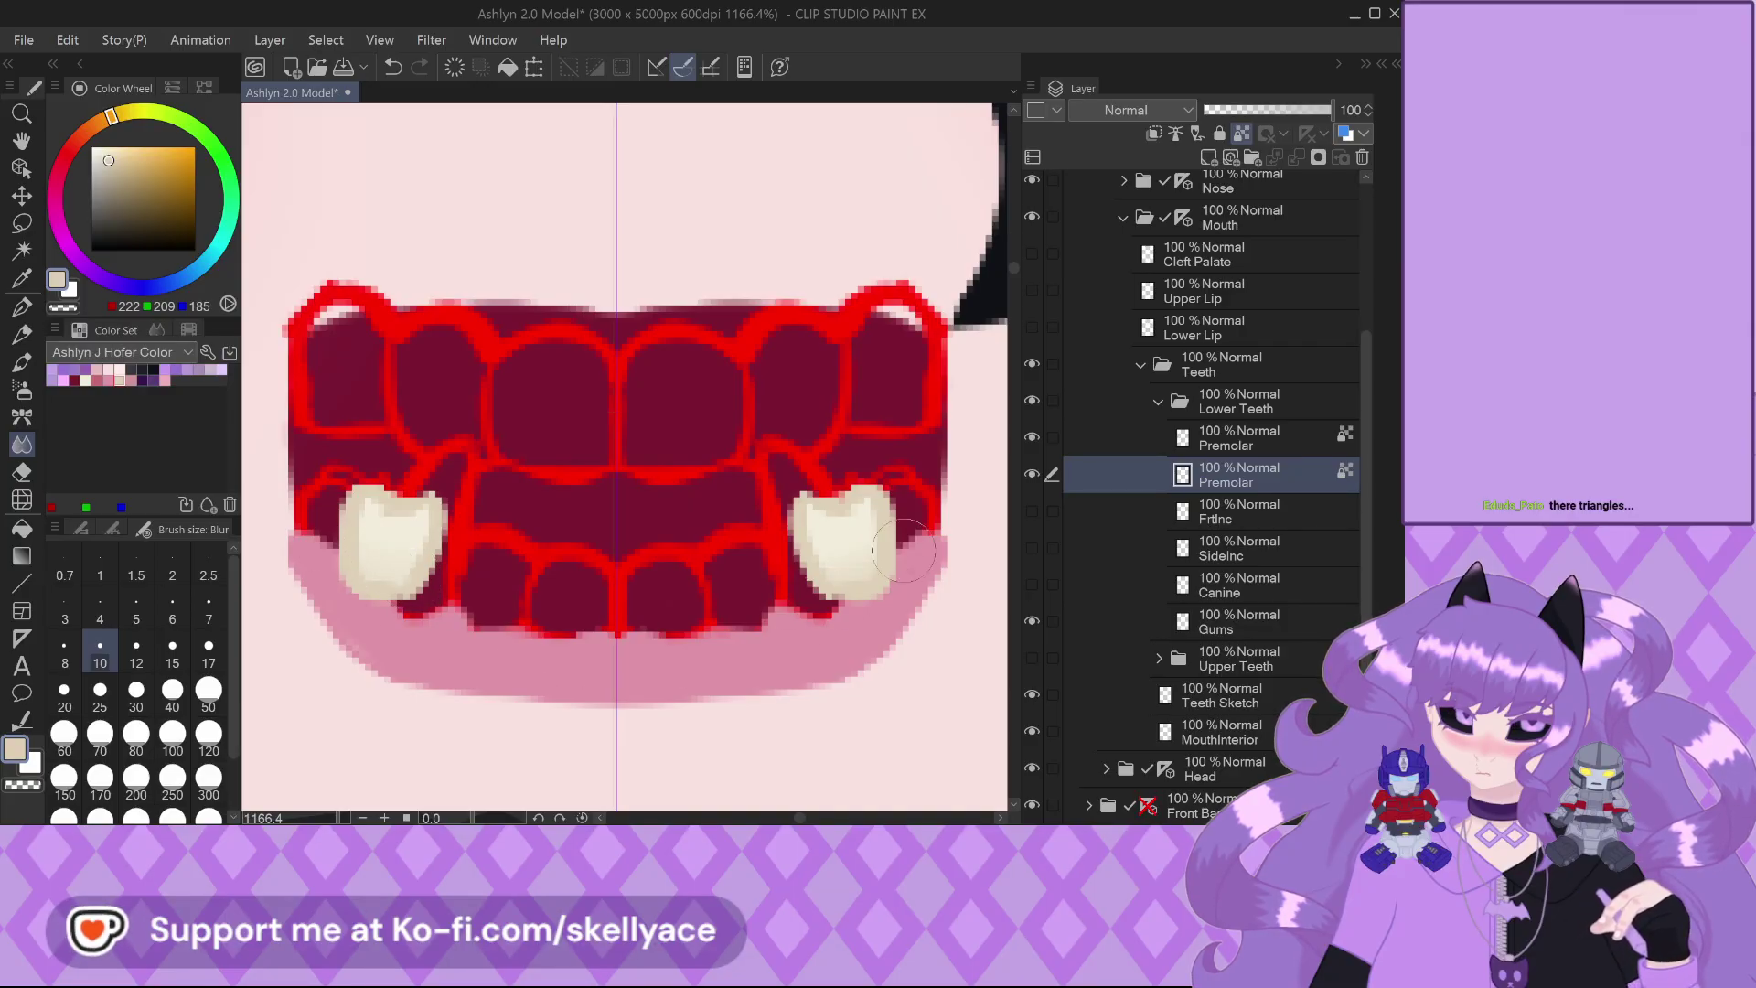
Paint small white highlights (RGB 255, 255, 255) near the tops of the premolars with the pen at brush size 5
left_click_drag(94, 151, 47, 117)
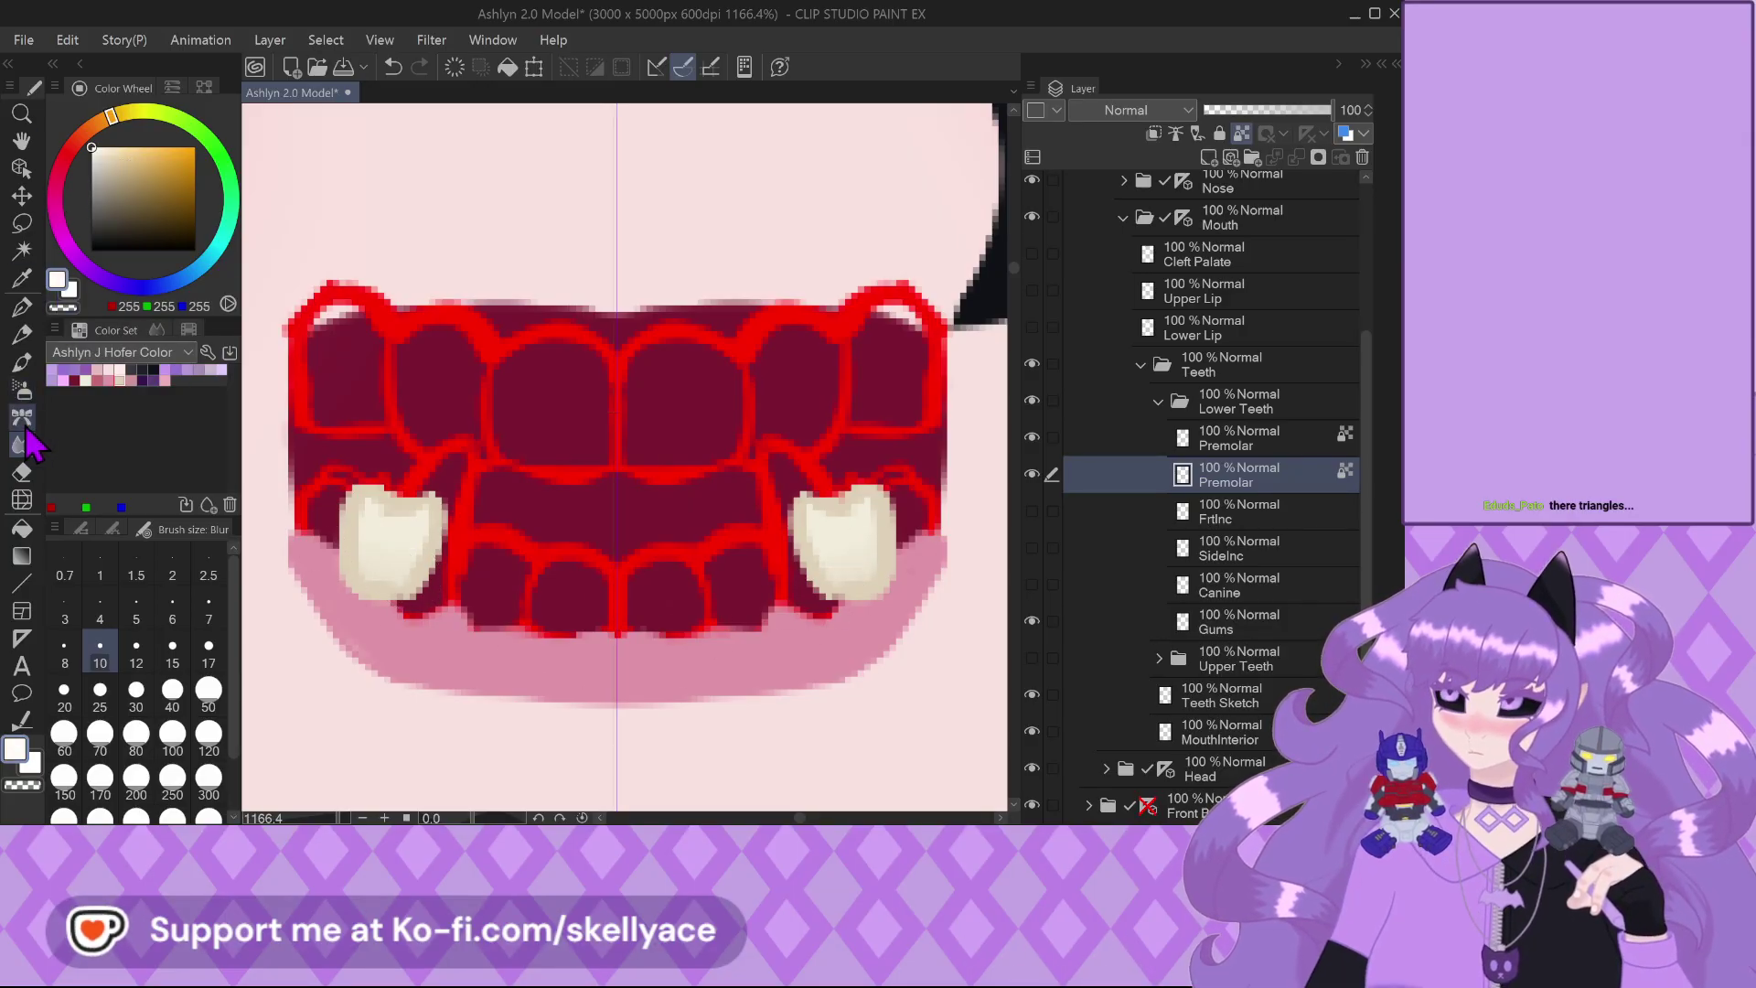
key("p")
left_click(137, 608)
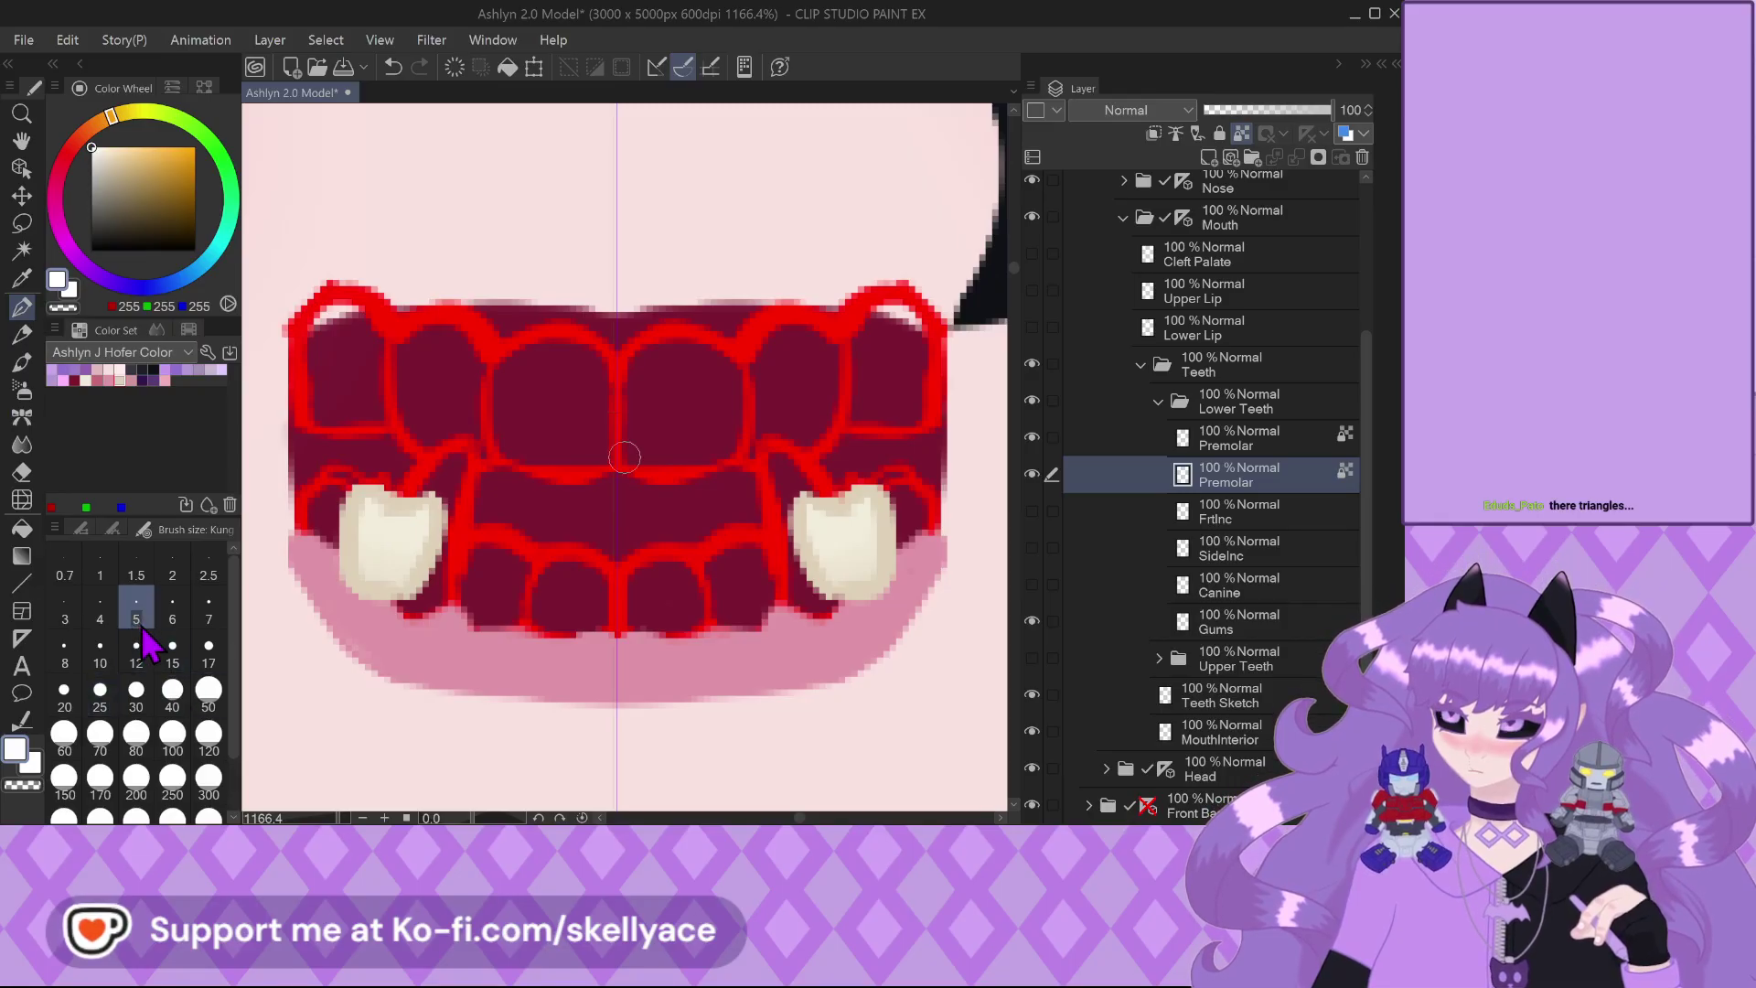
scroll(402, 530, "up", 4)
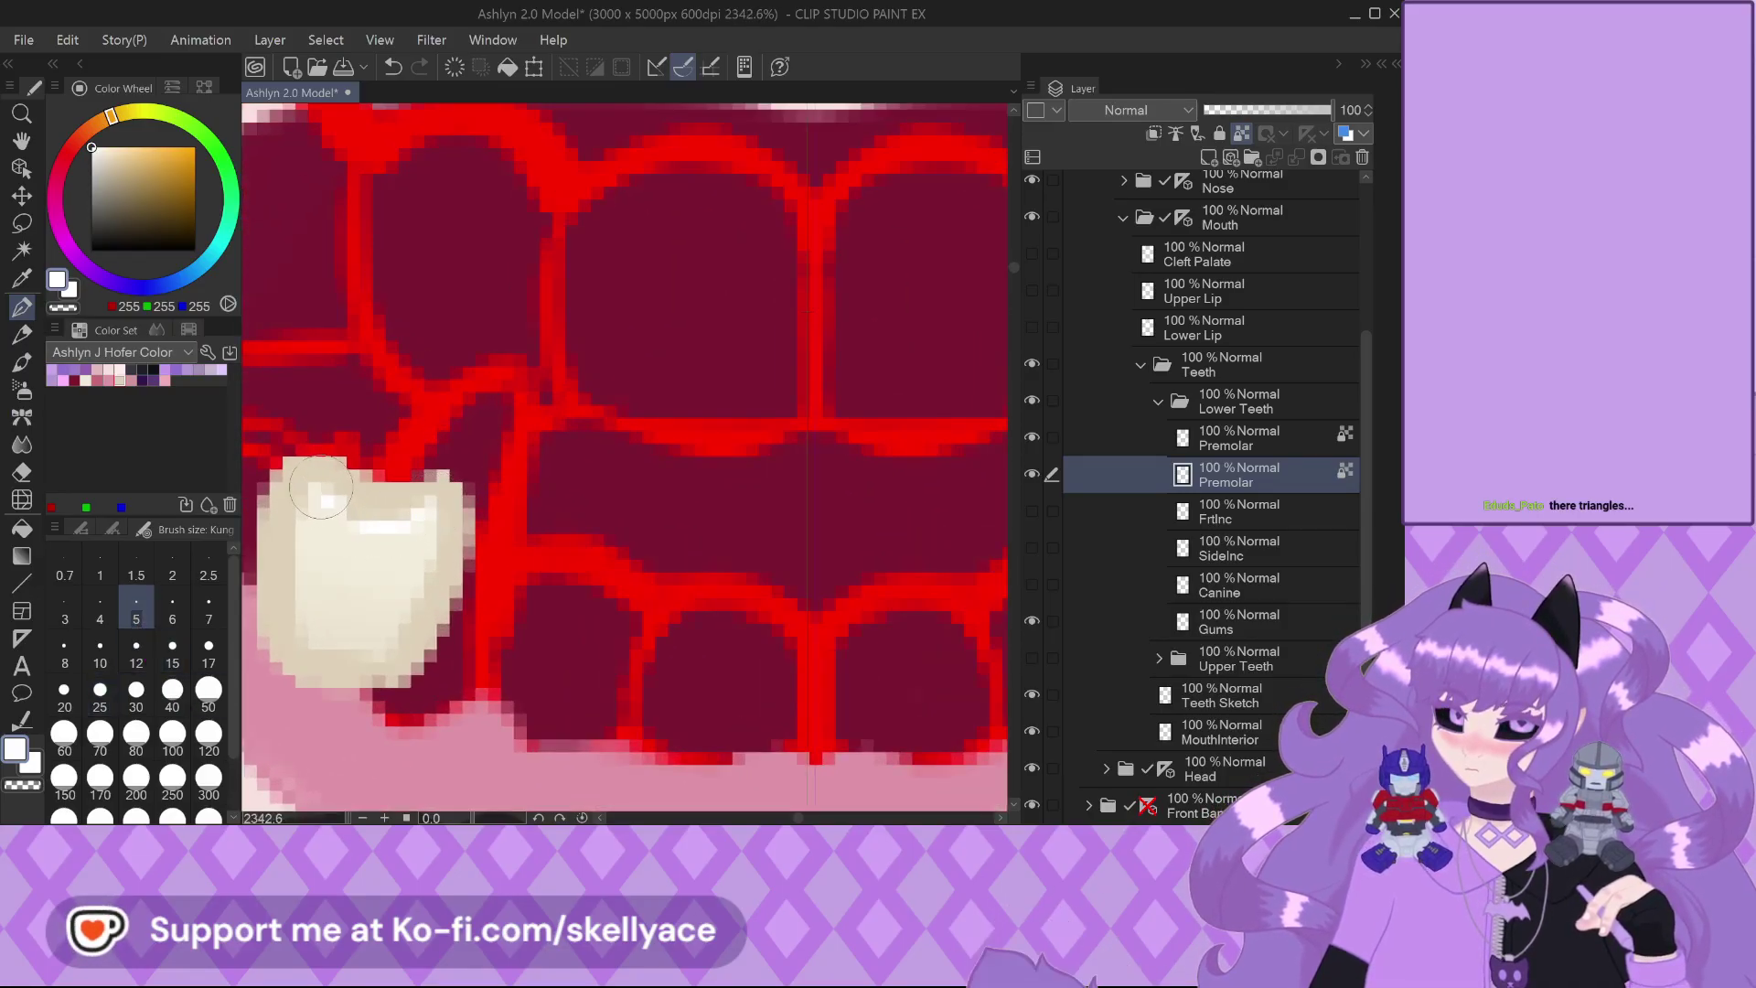
key("ctrl+z")
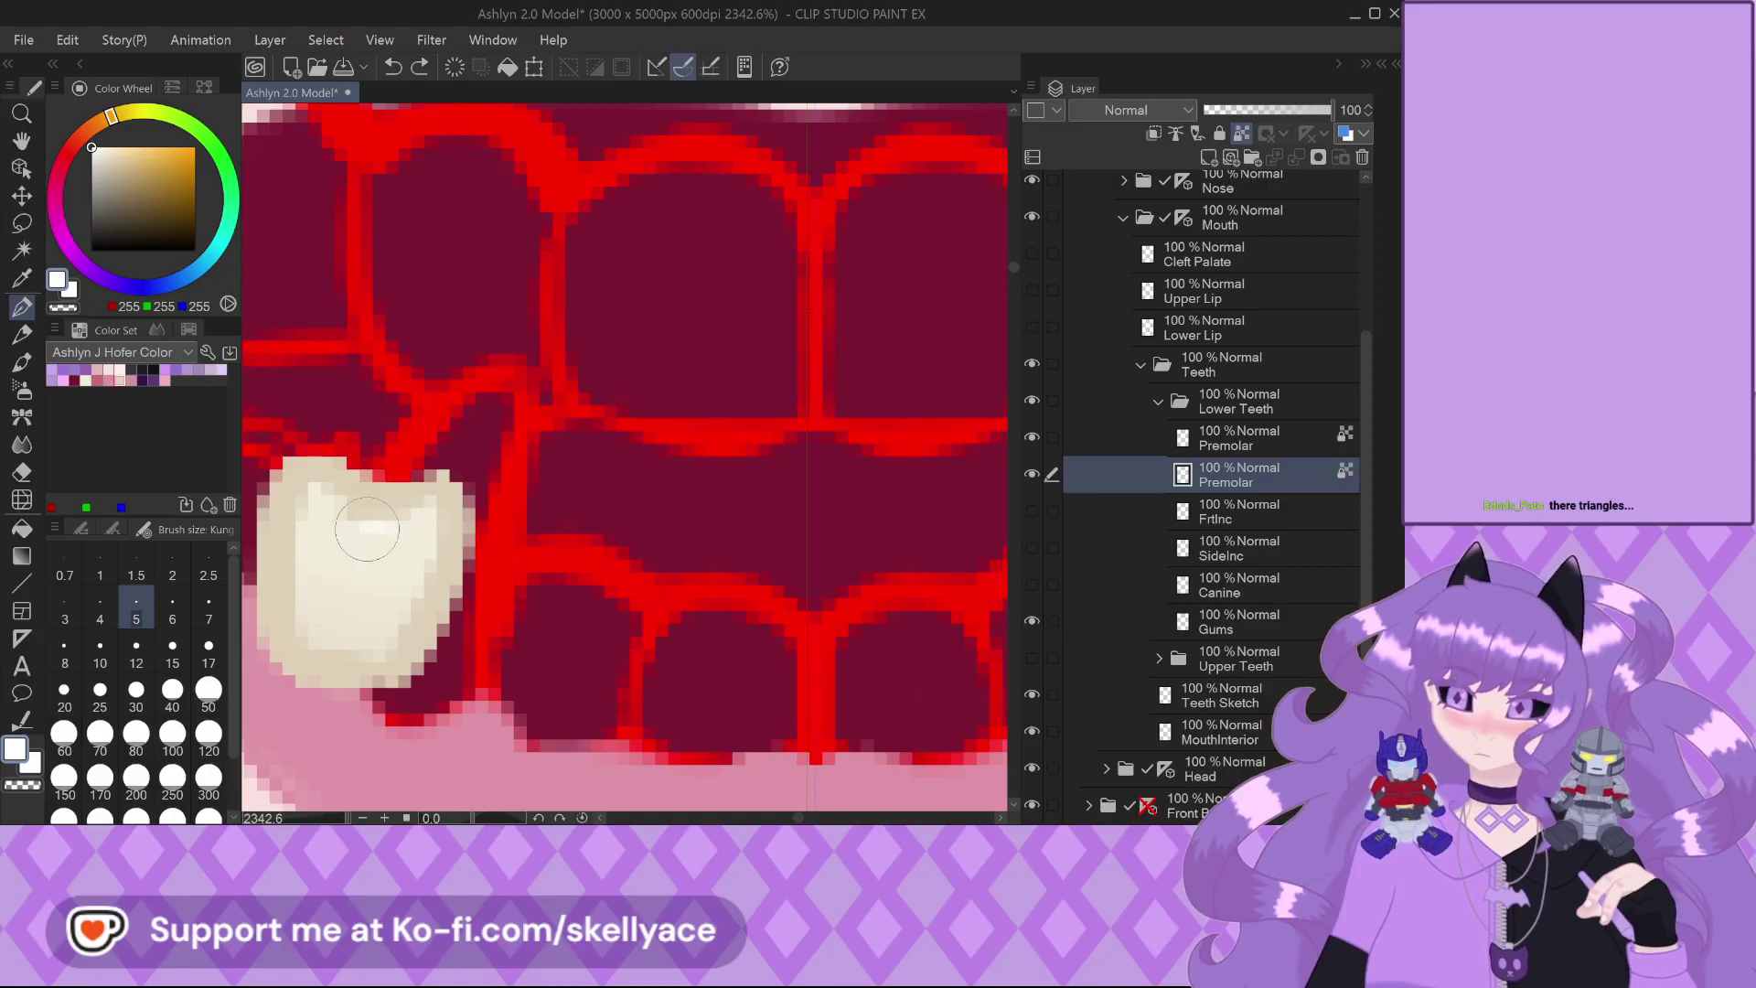
scroll(628, 509, "down", 3)
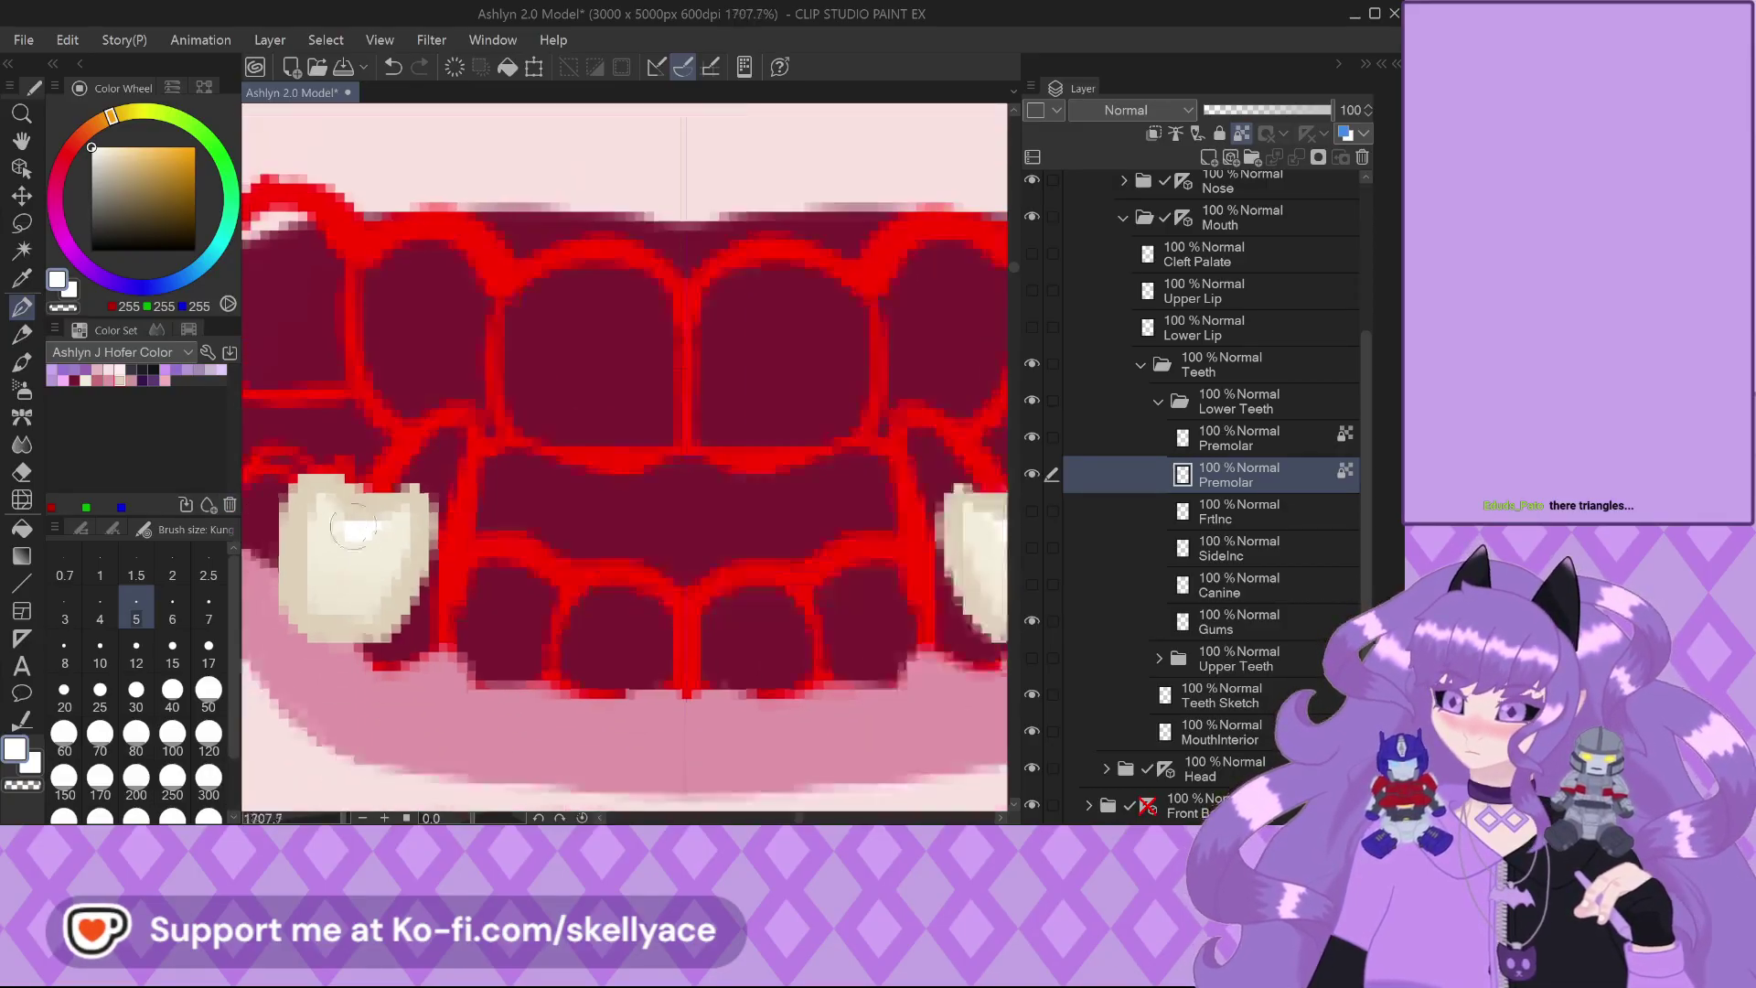
scroll(627, 509, "up", 2)
scroll(826, 493, "down", 2)
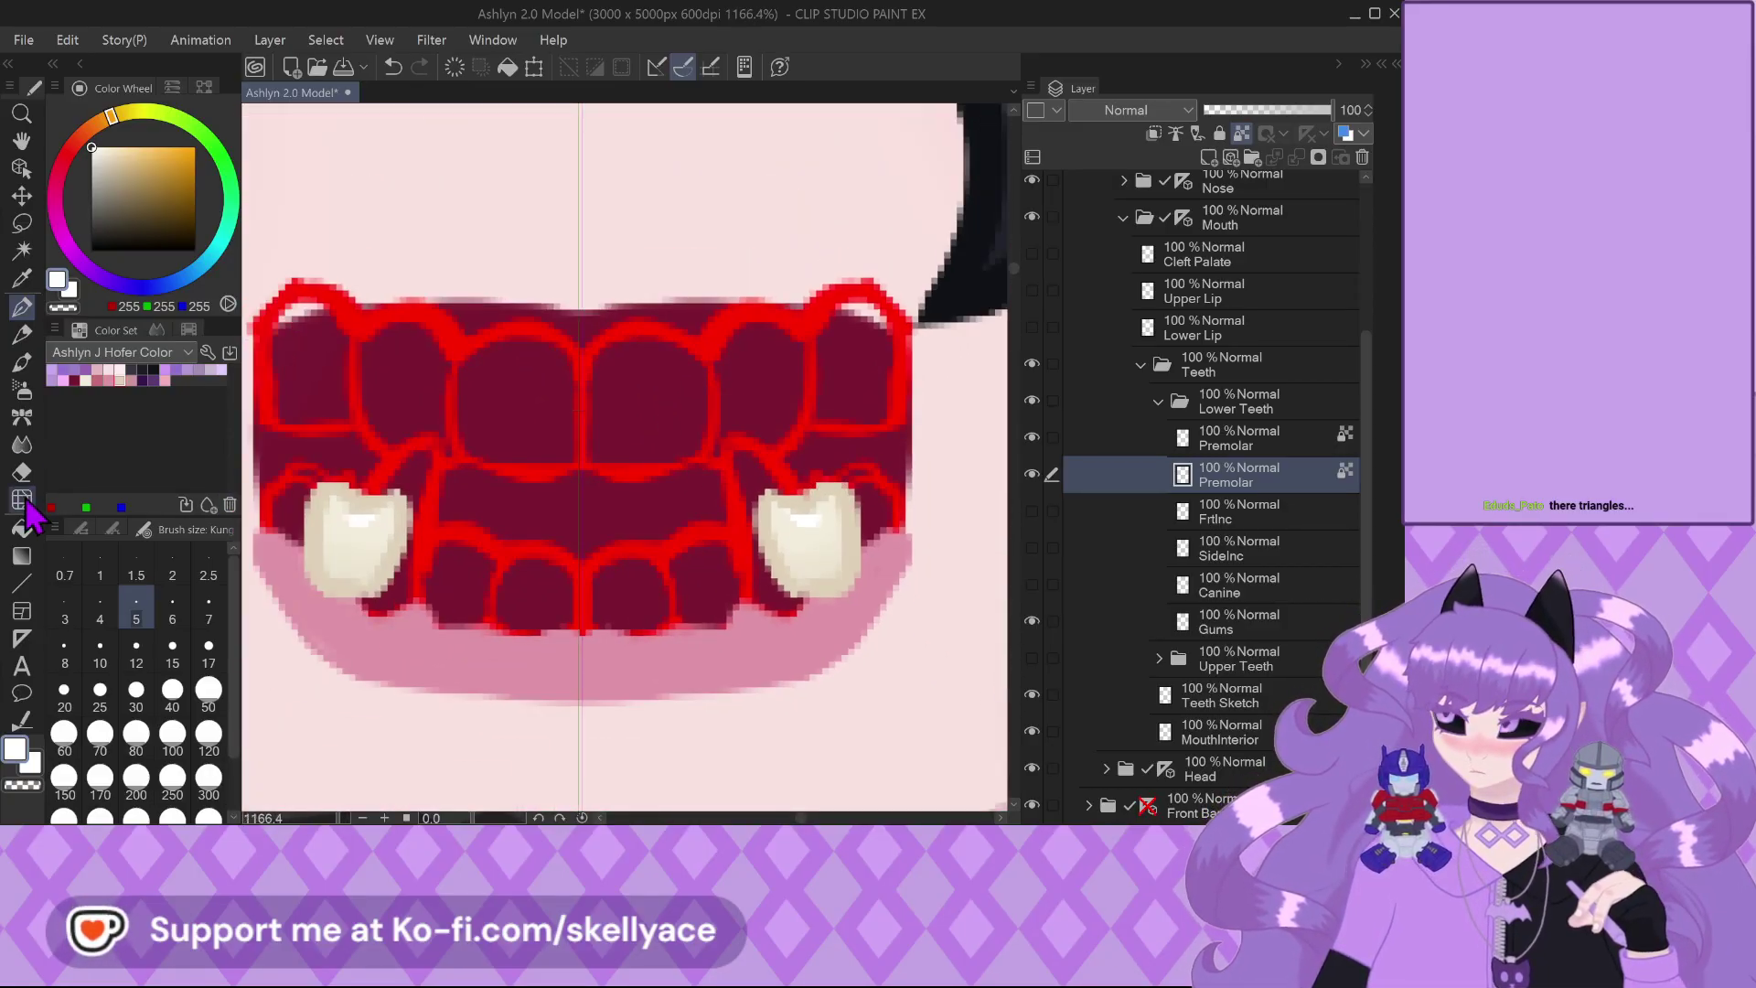
Soften the white highlights on both lower premolars using the Blur tool at size 10
left_click(26, 472)
left_click(22, 444)
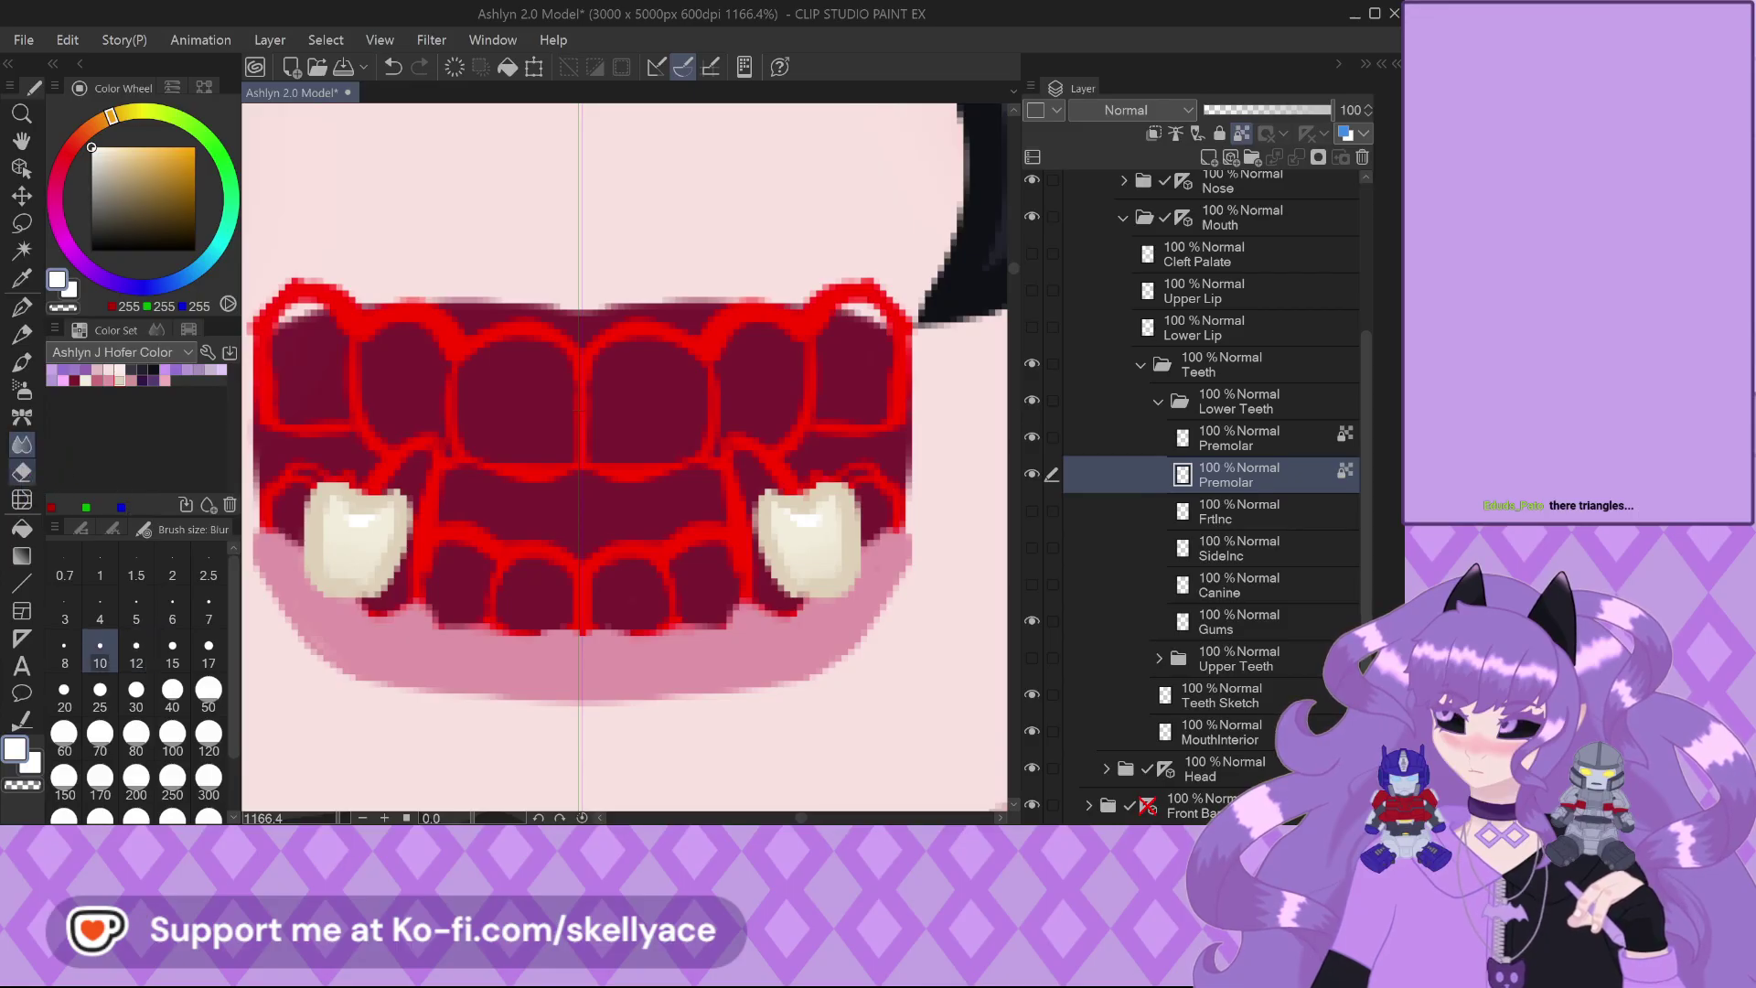
scroll(343, 524, "up", 1)
scroll(373, 514, "down", 3)
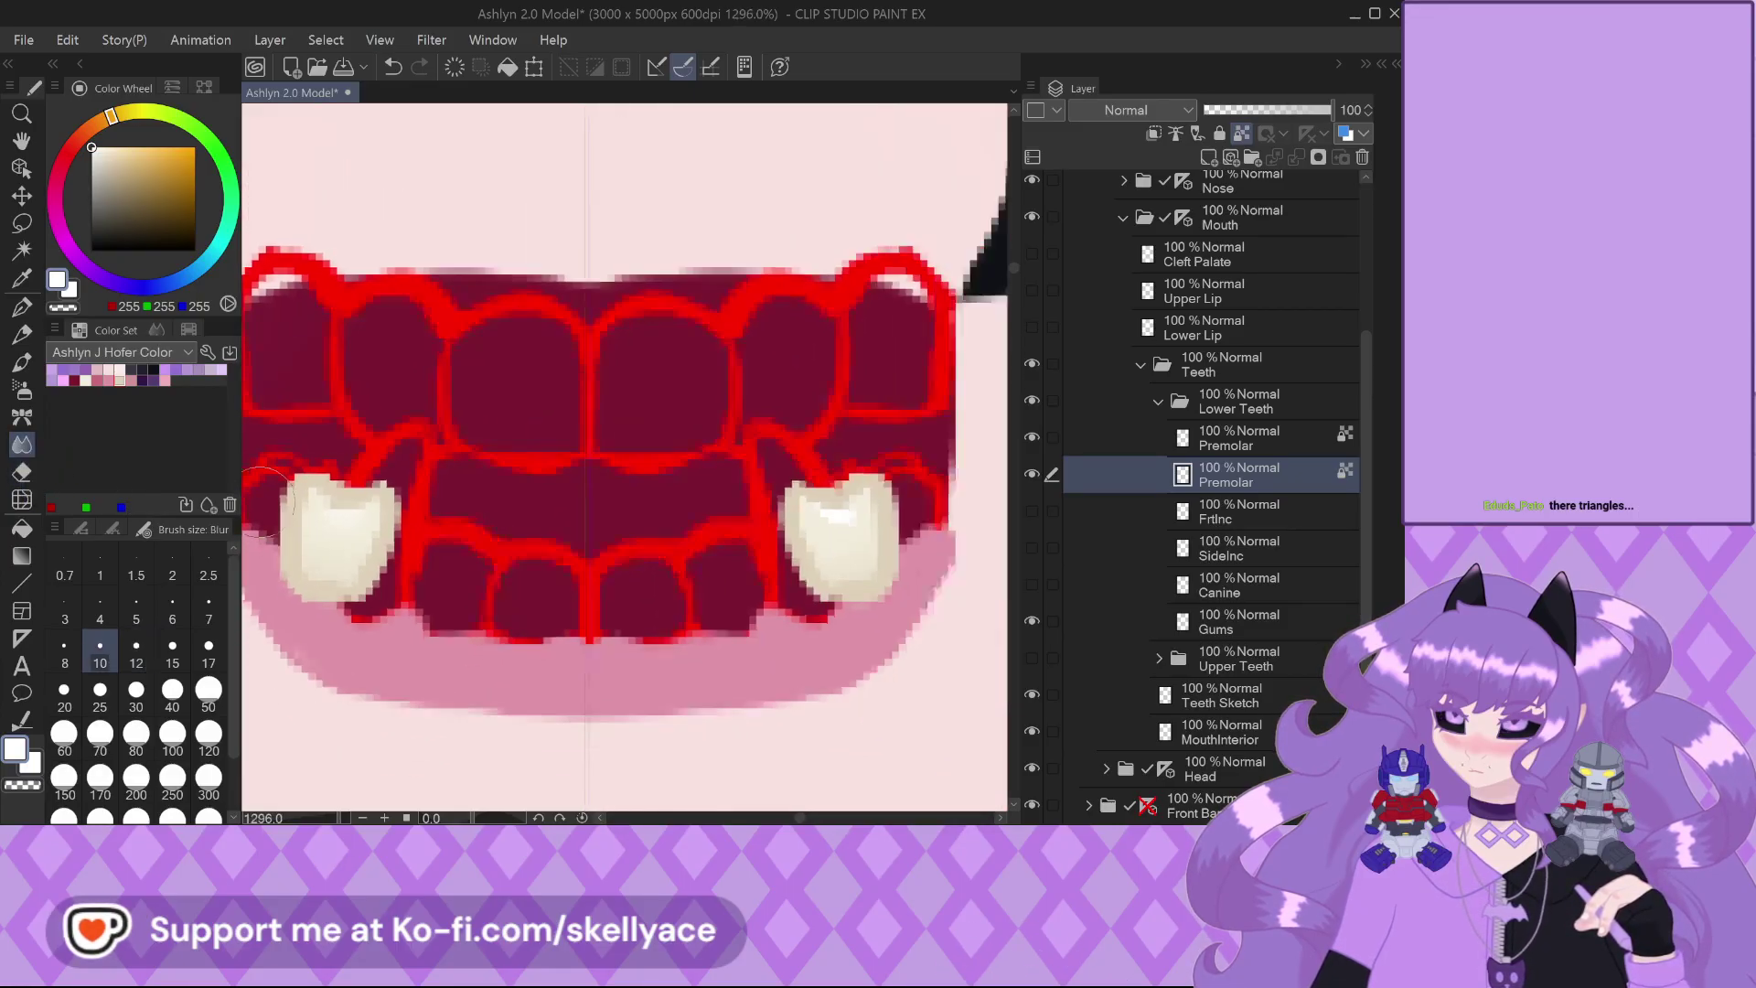
scroll(722, 512, "up", 2)
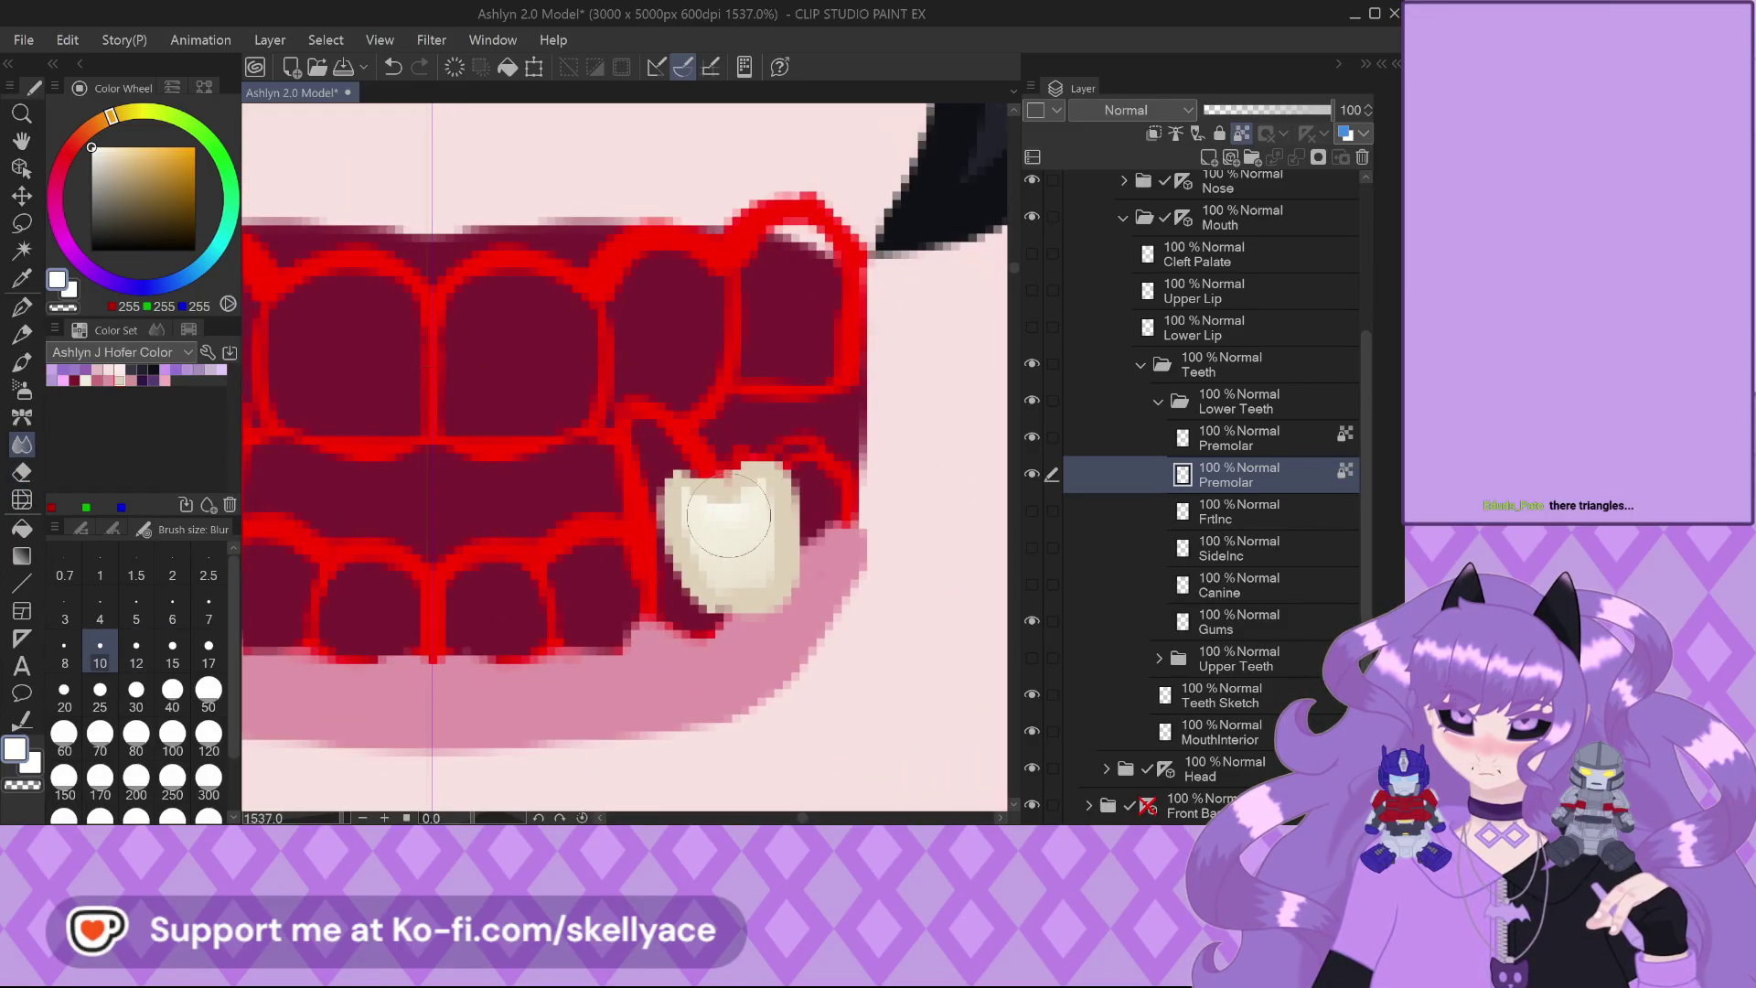
scroll(708, 477, "down", 1)
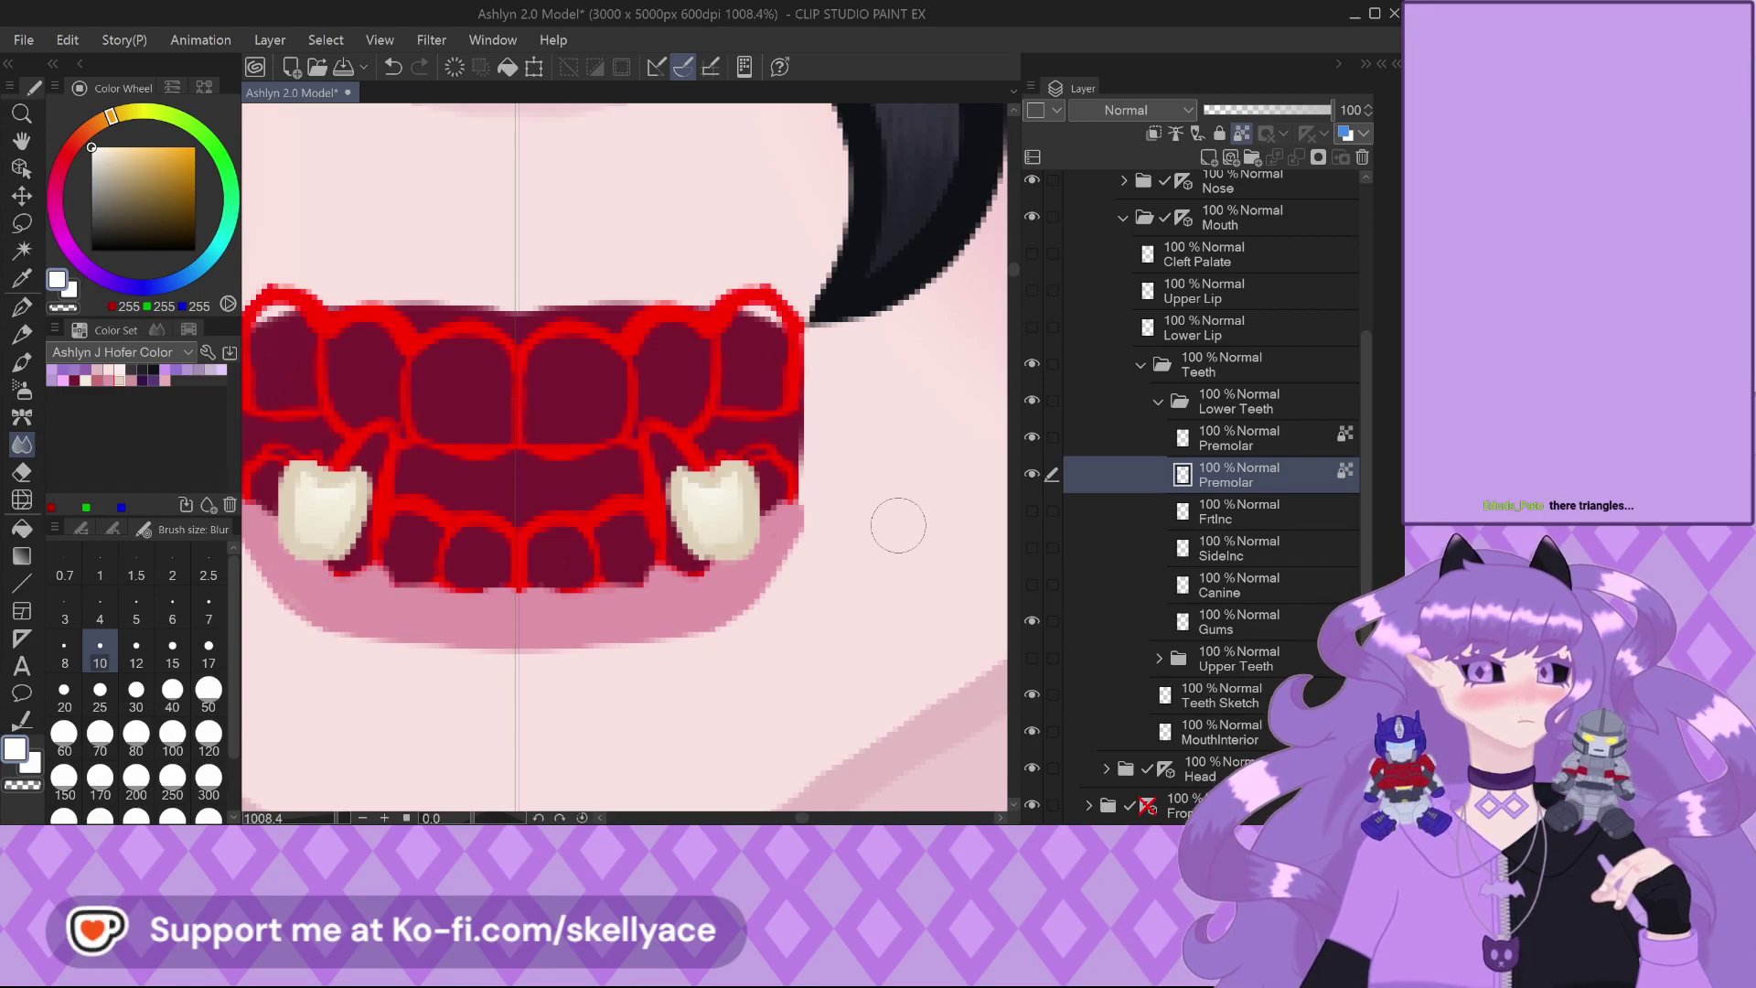
scroll(790, 465, "up", 1)
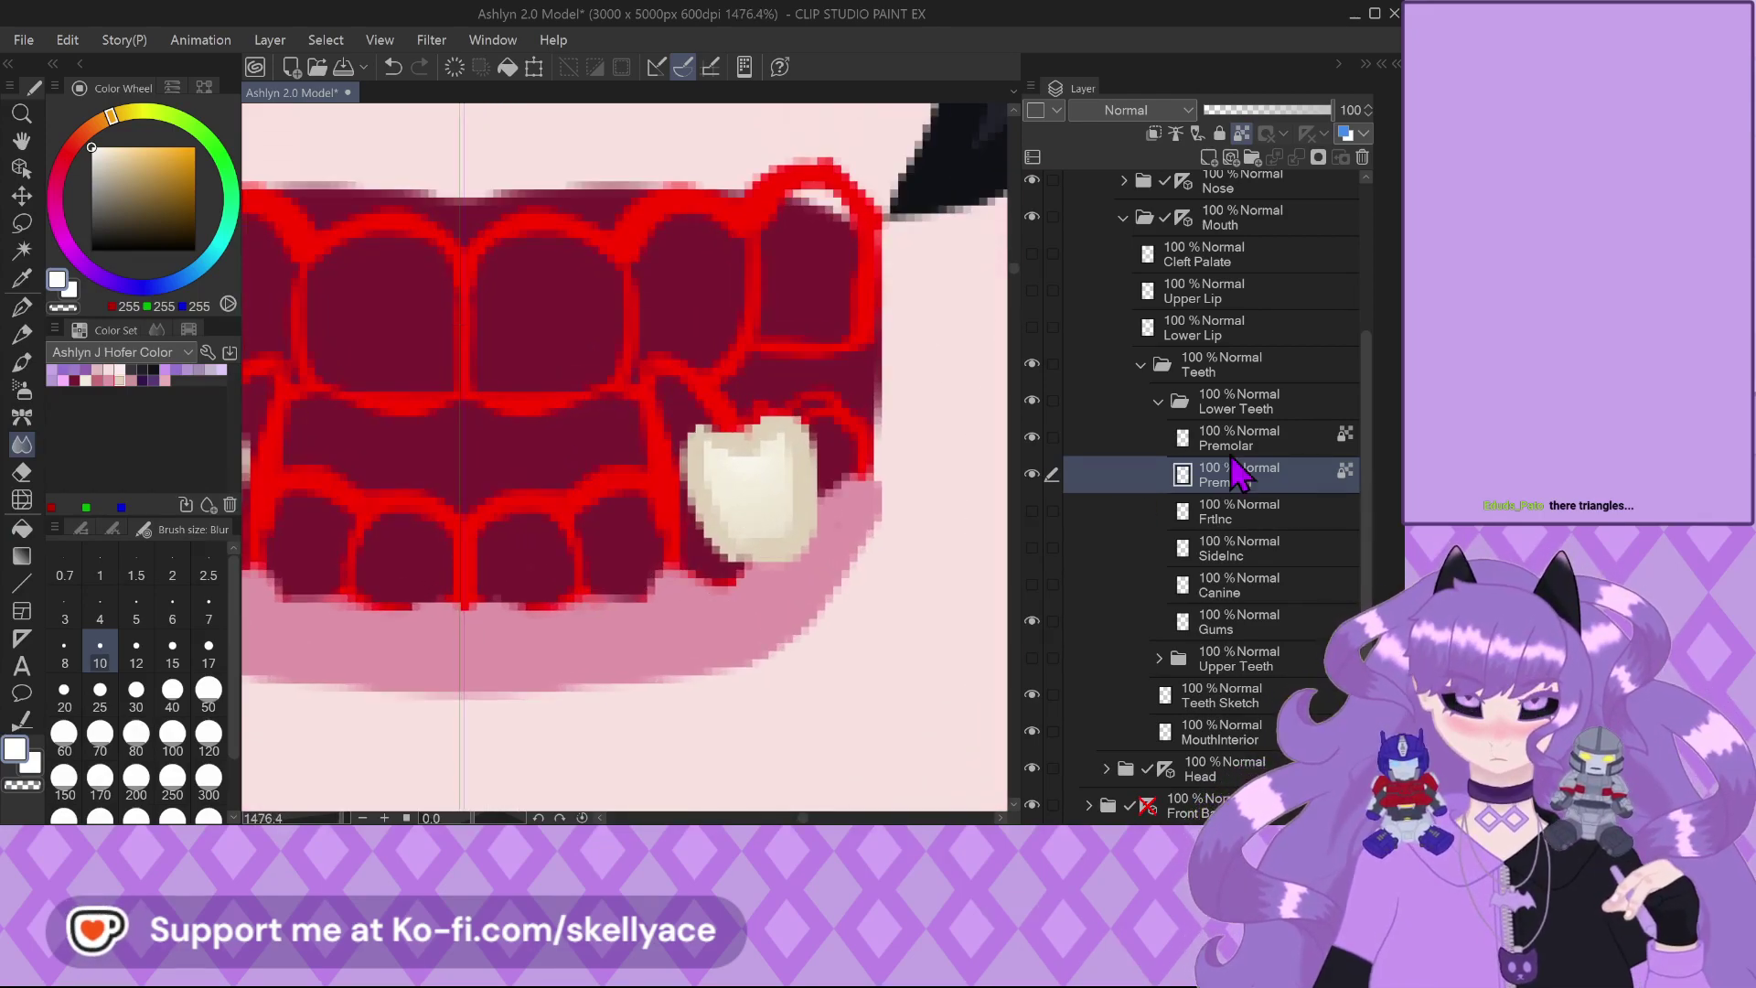
Unlock the premolar outline layer's transparent pixels and touch up the outlines in beige (RGB 222, 209, 185) at brush size 5
left_click(1239, 441)
left_click(1243, 135)
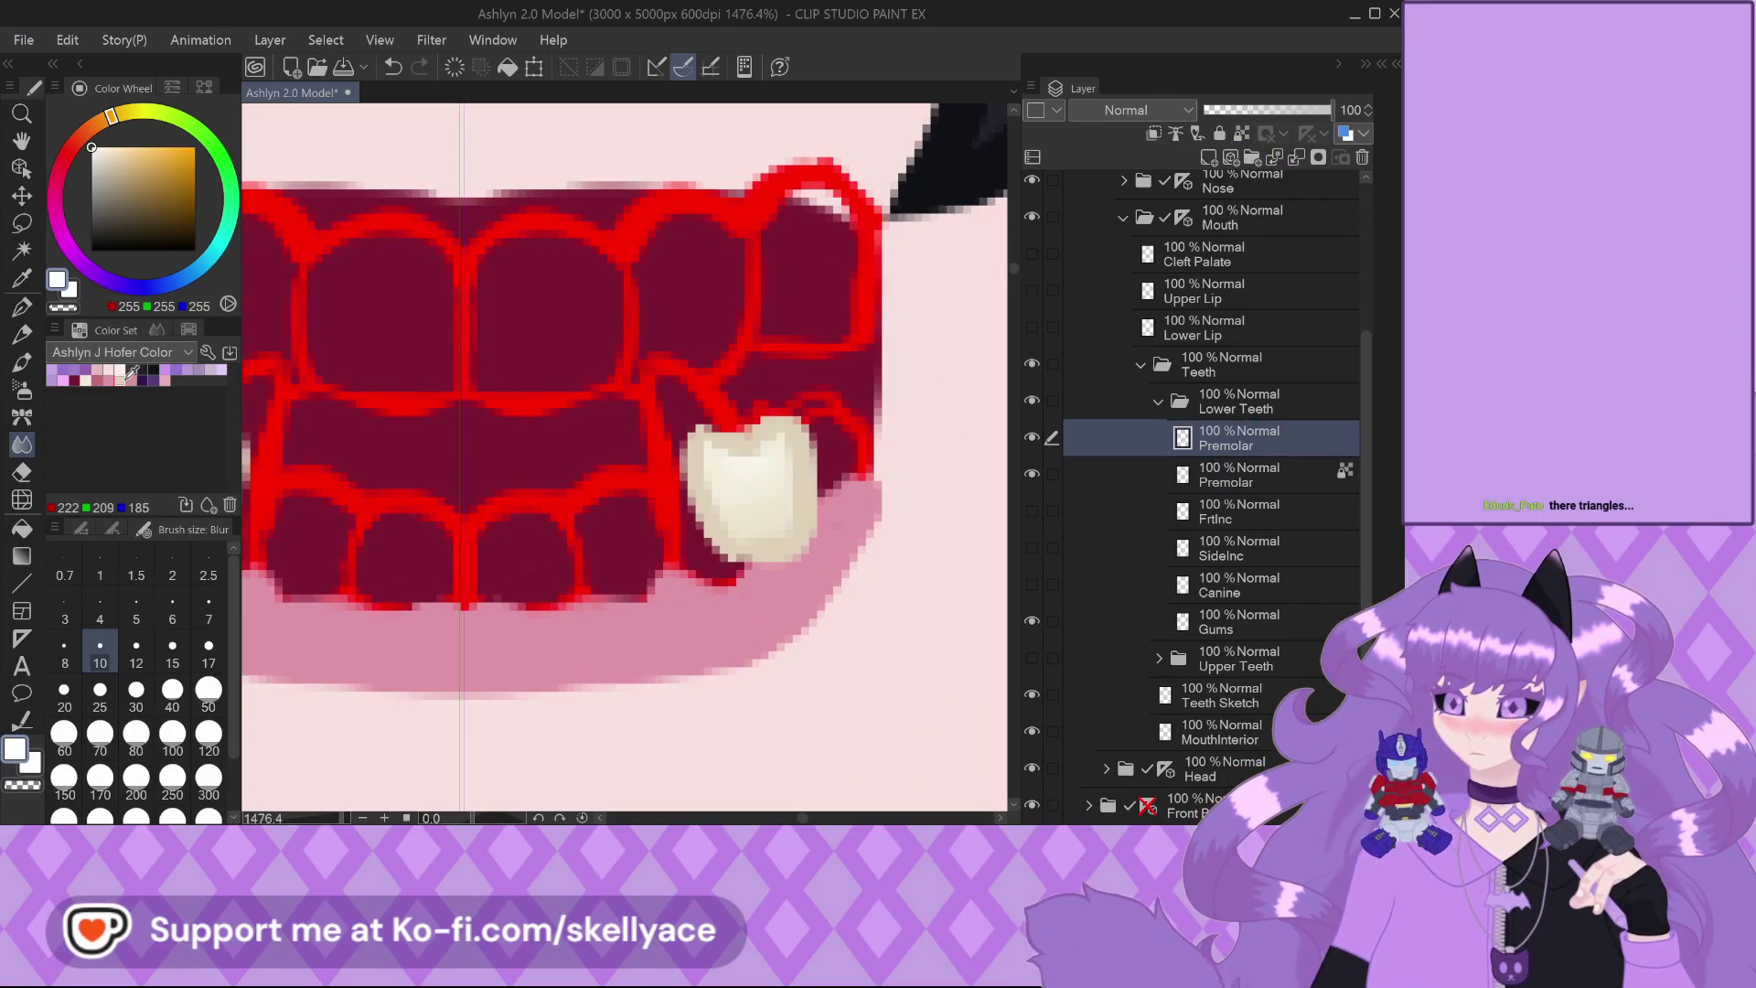
left_click(750, 494, "alt")
key("p")
scroll(729, 440, "up", 1)
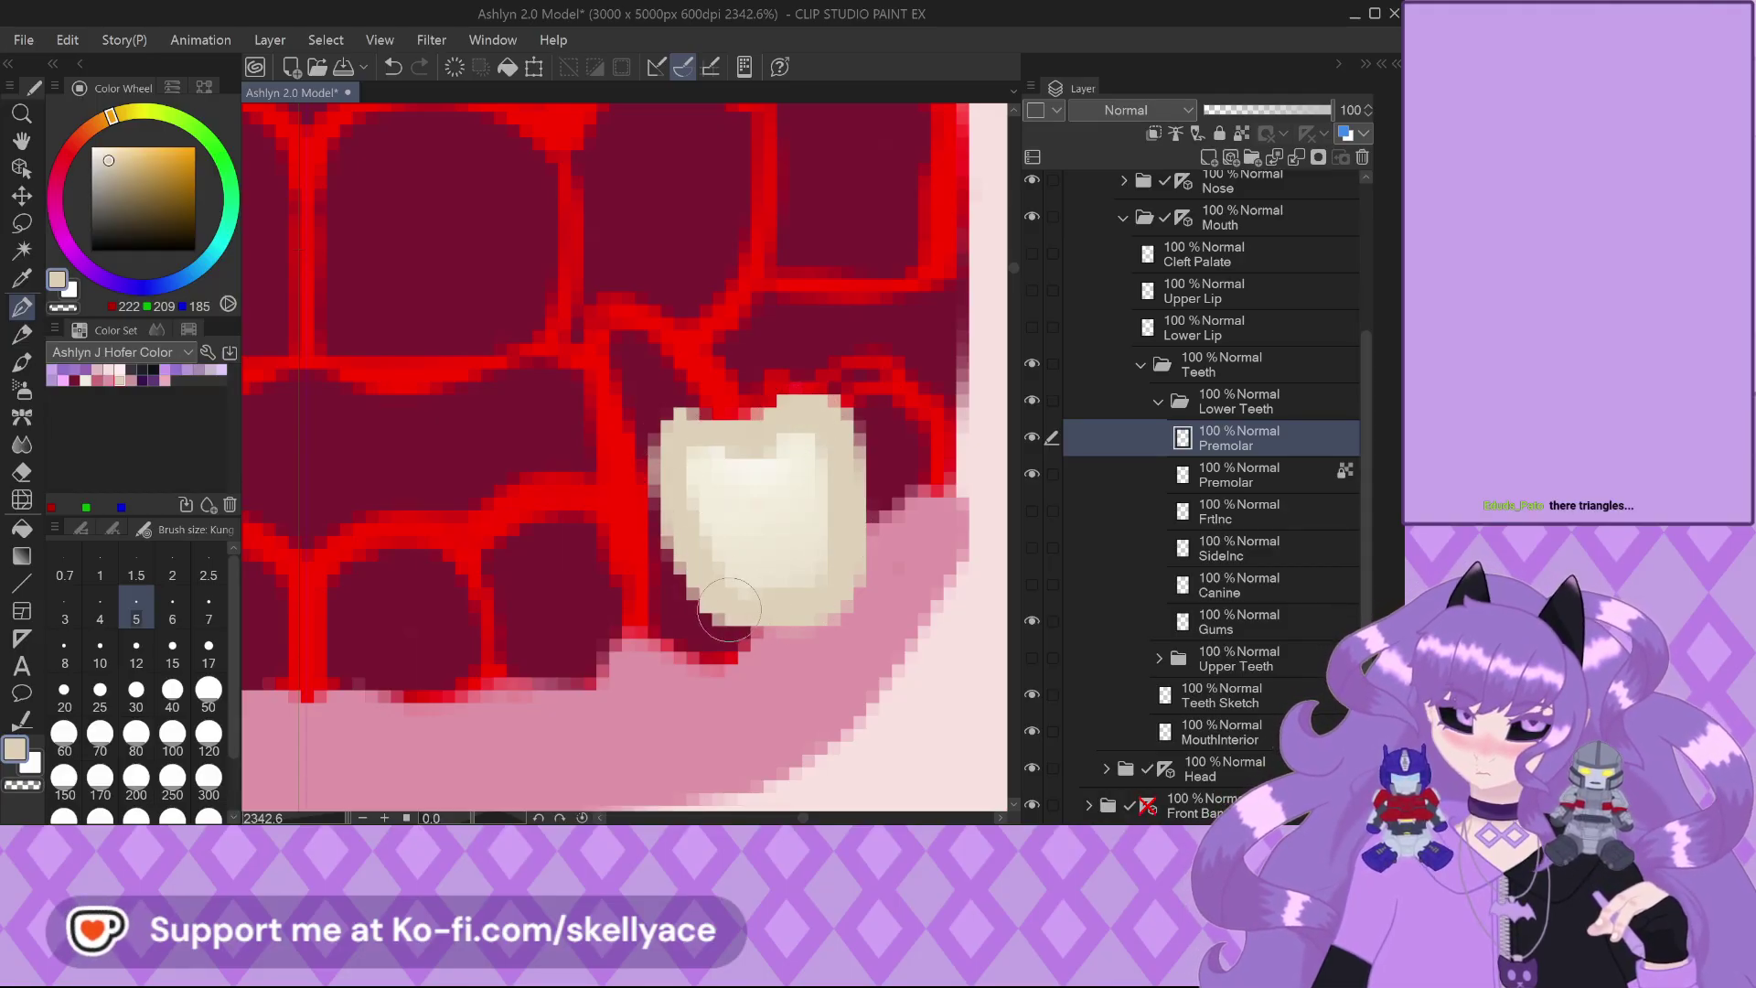
scroll(818, 571, "down", 1)
scroll(818, 571, "down", 1)
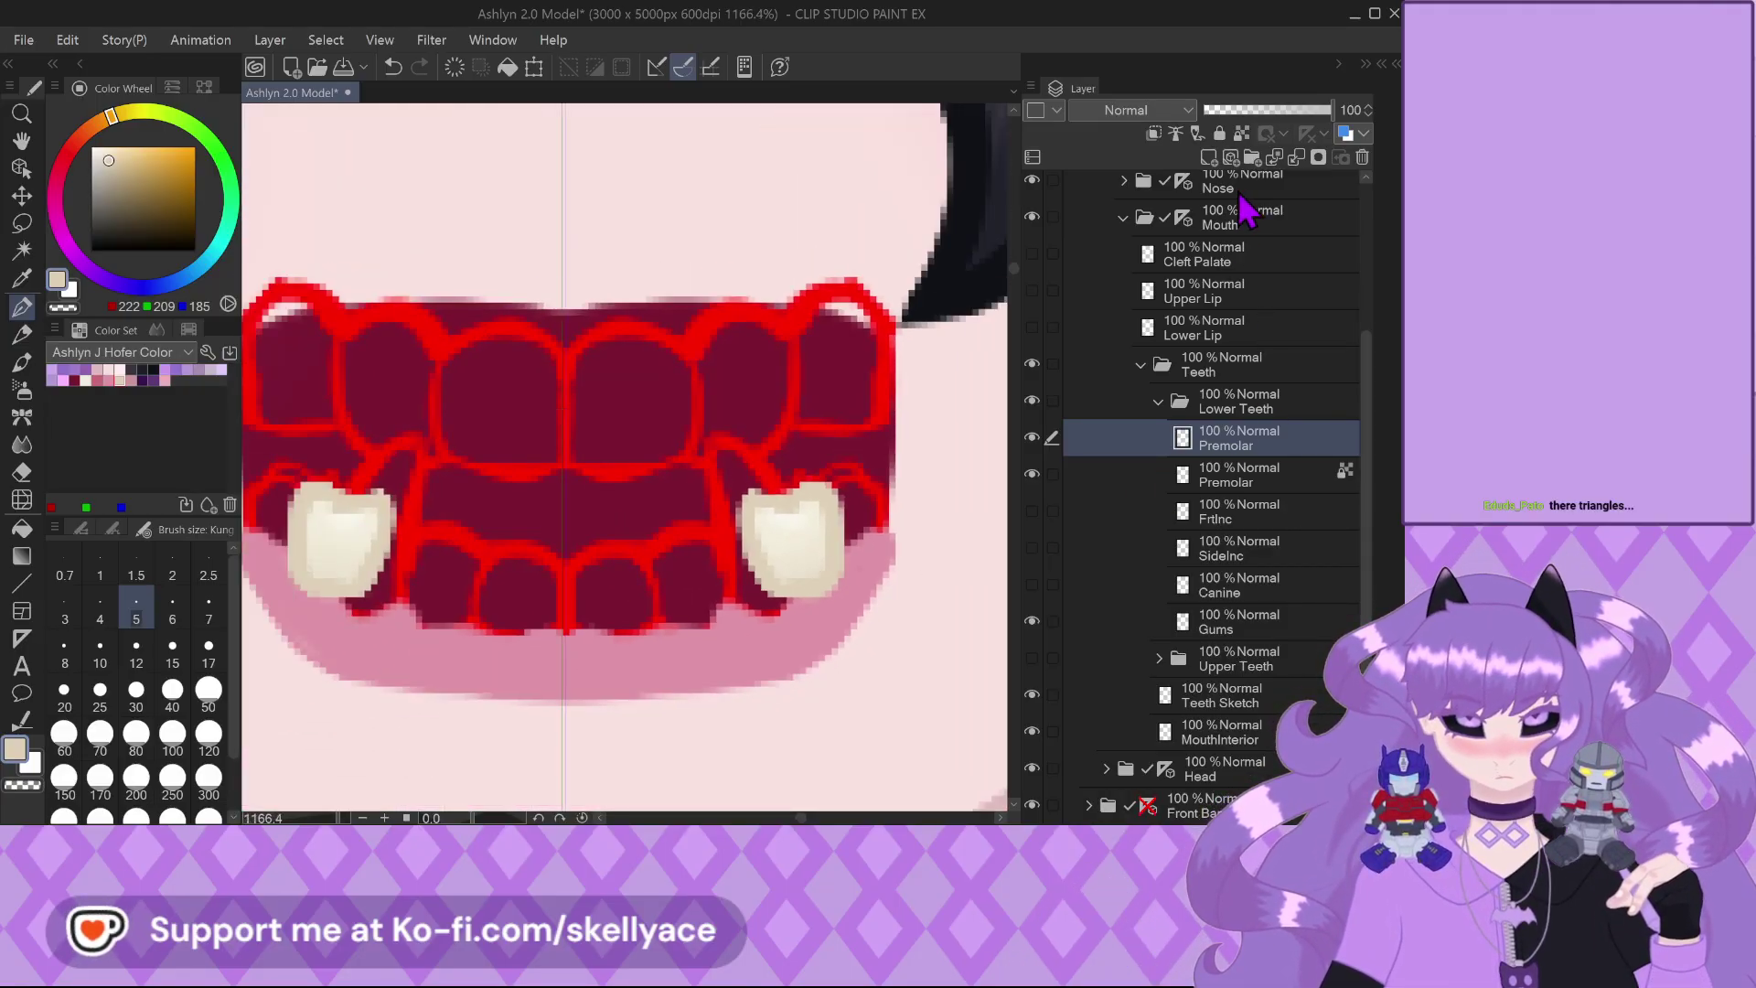
Merge the premolar outline layer with the fill layer below, and move the unlocked Premolar layer between Canine and Gums
left_click(1296, 156)
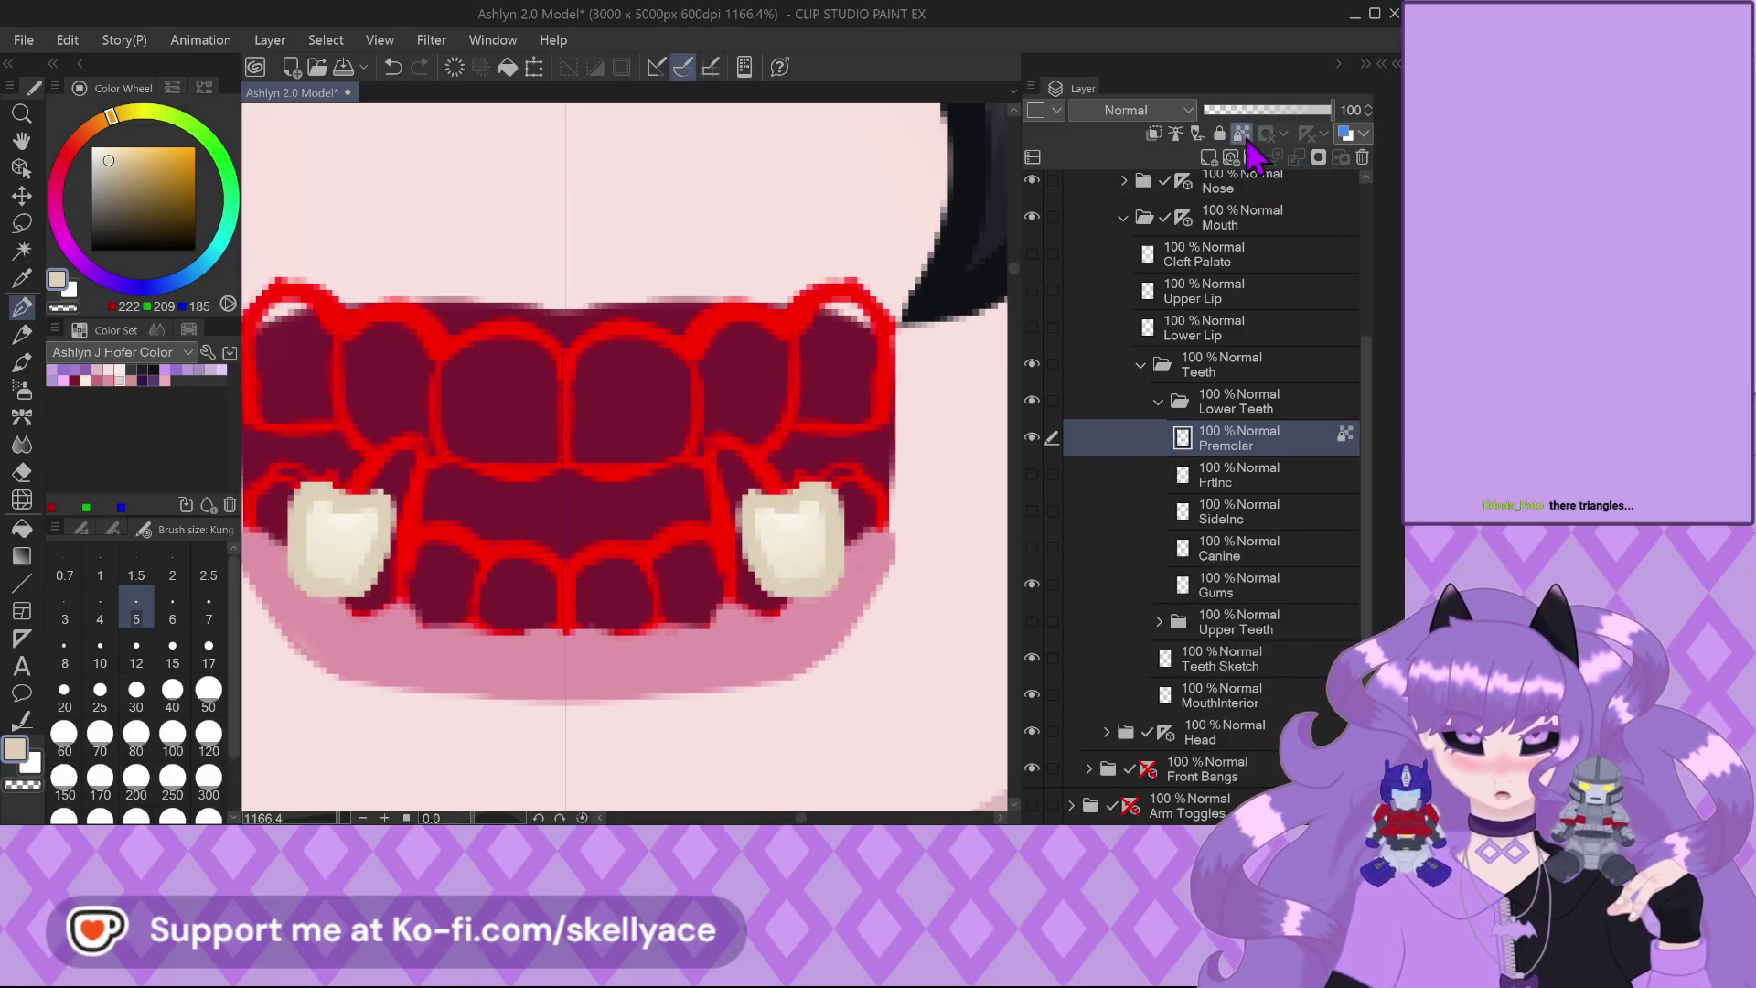
left_click_drag(1268, 576, 1268, 572)
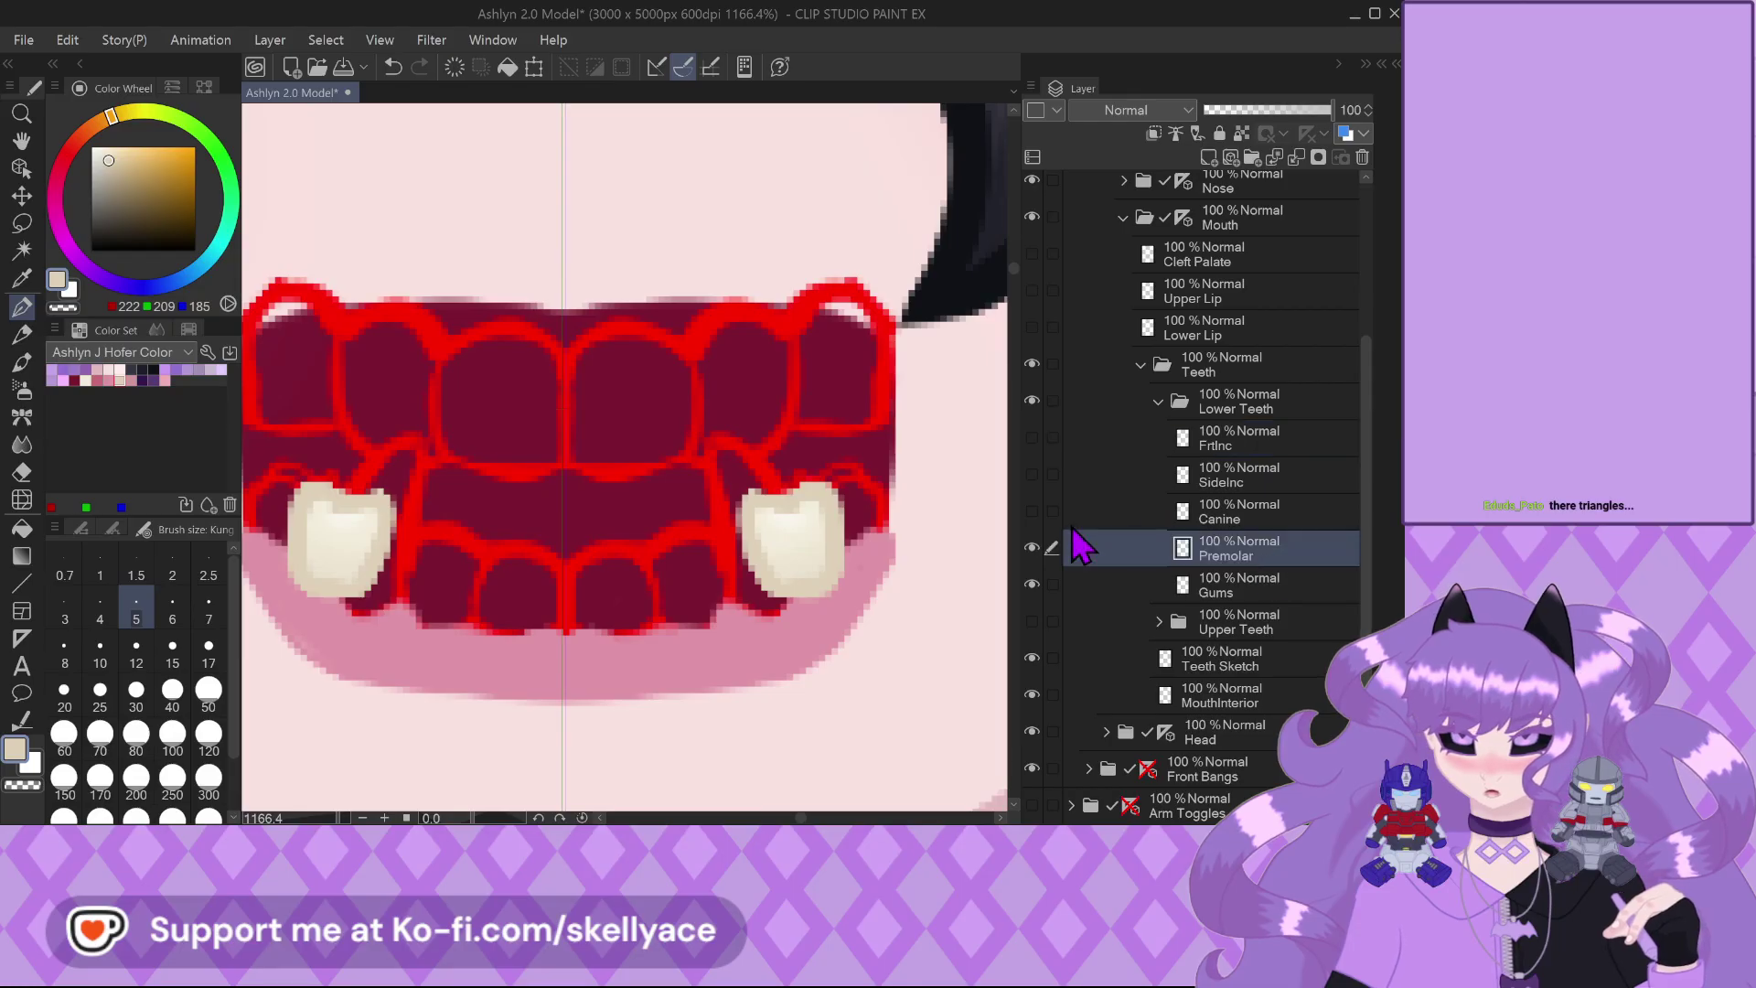
Show the FrtInc, SideInc and Canine layers and the Upper Teeth folder, and hide the Teeth Sketch layer
scroll(1019, 517, "down", 3)
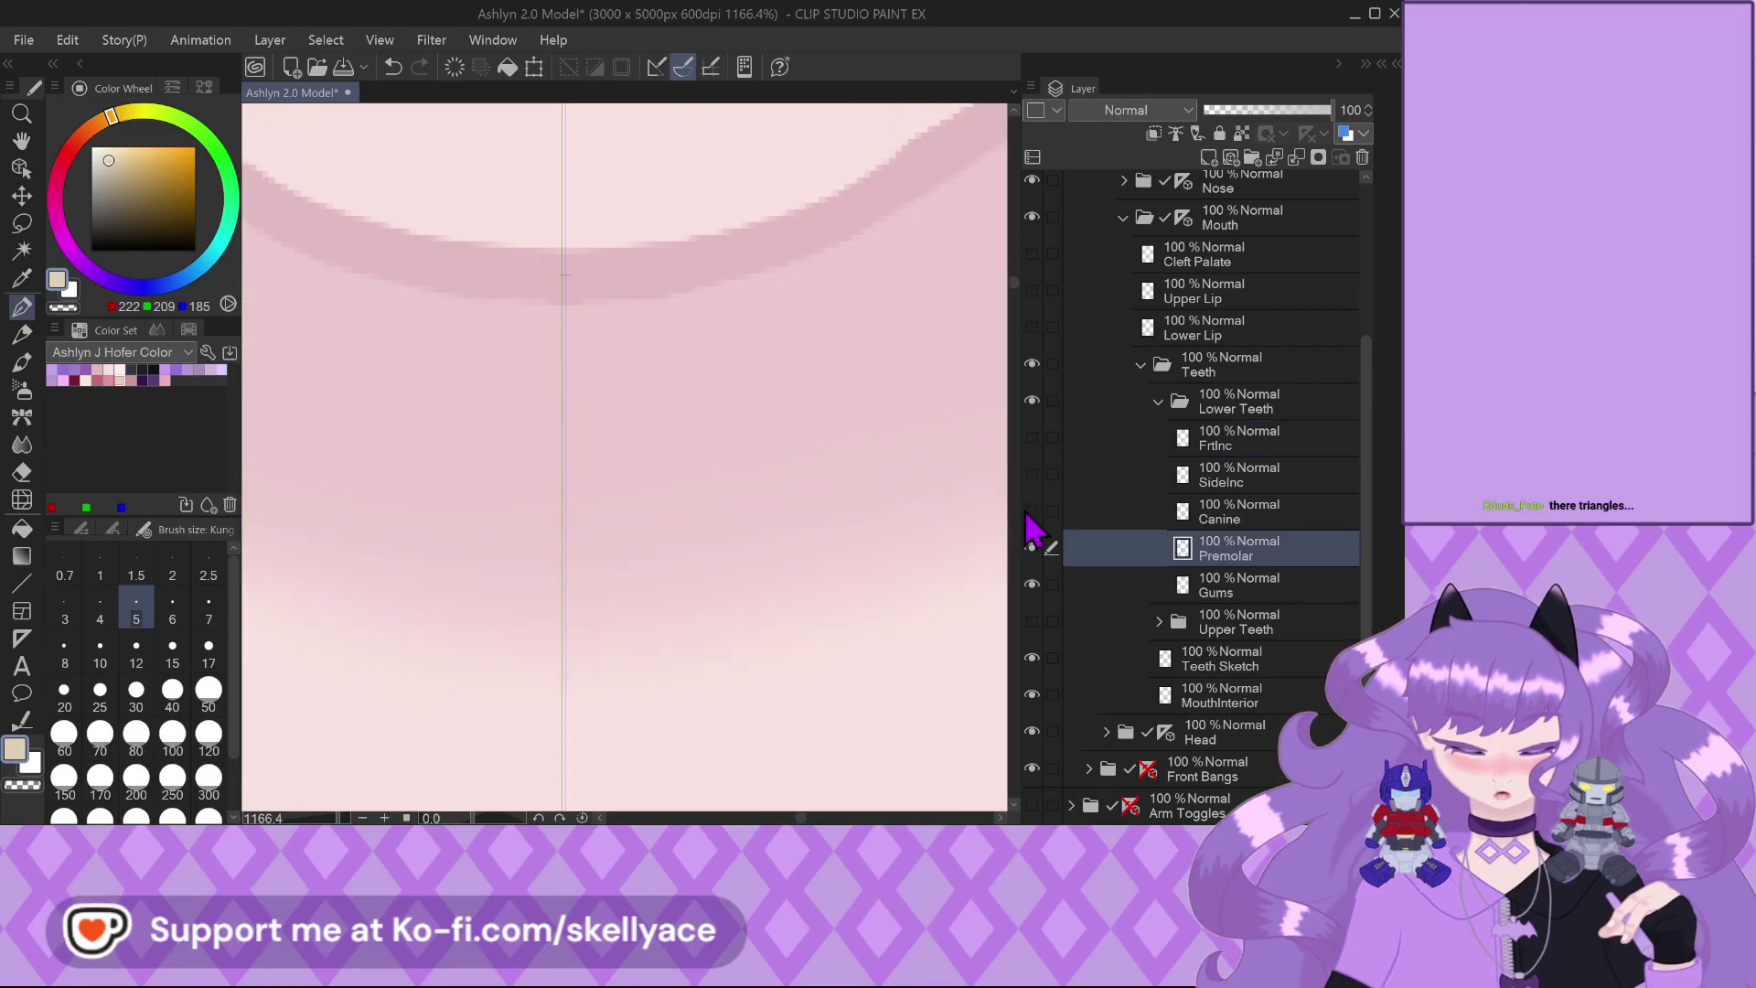
left_click_drag(1027, 512, 1037, 450)
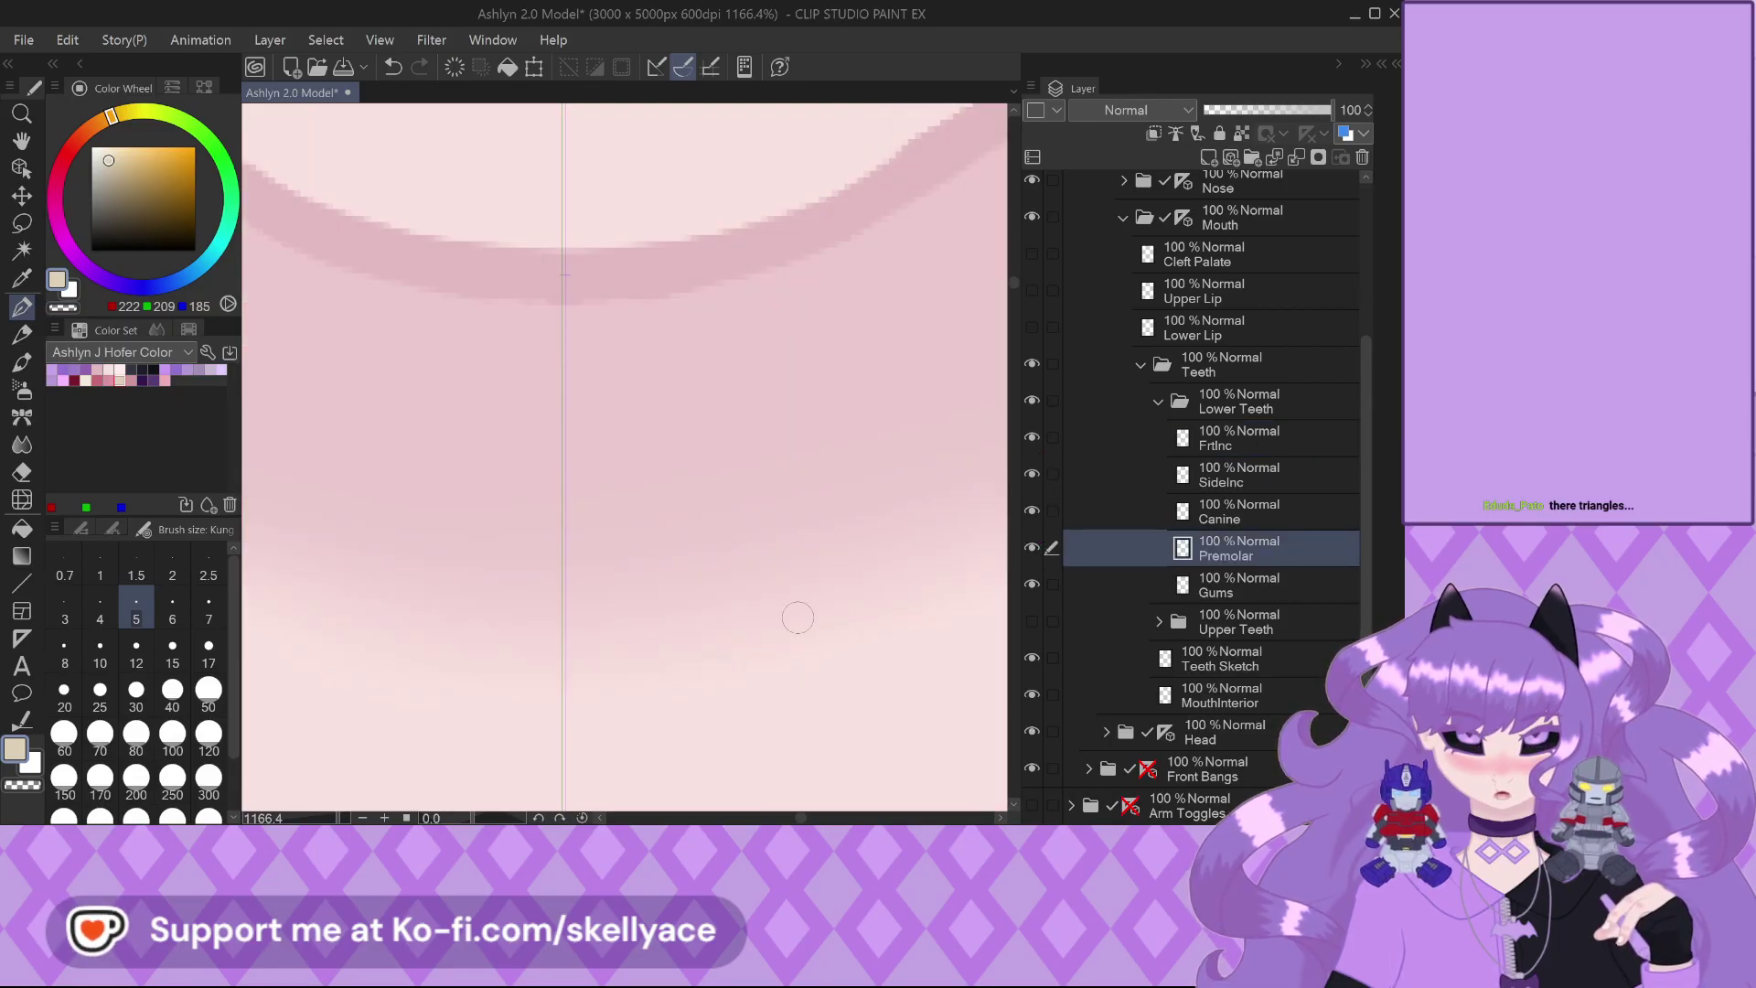
scroll(798, 618, "down", 4)
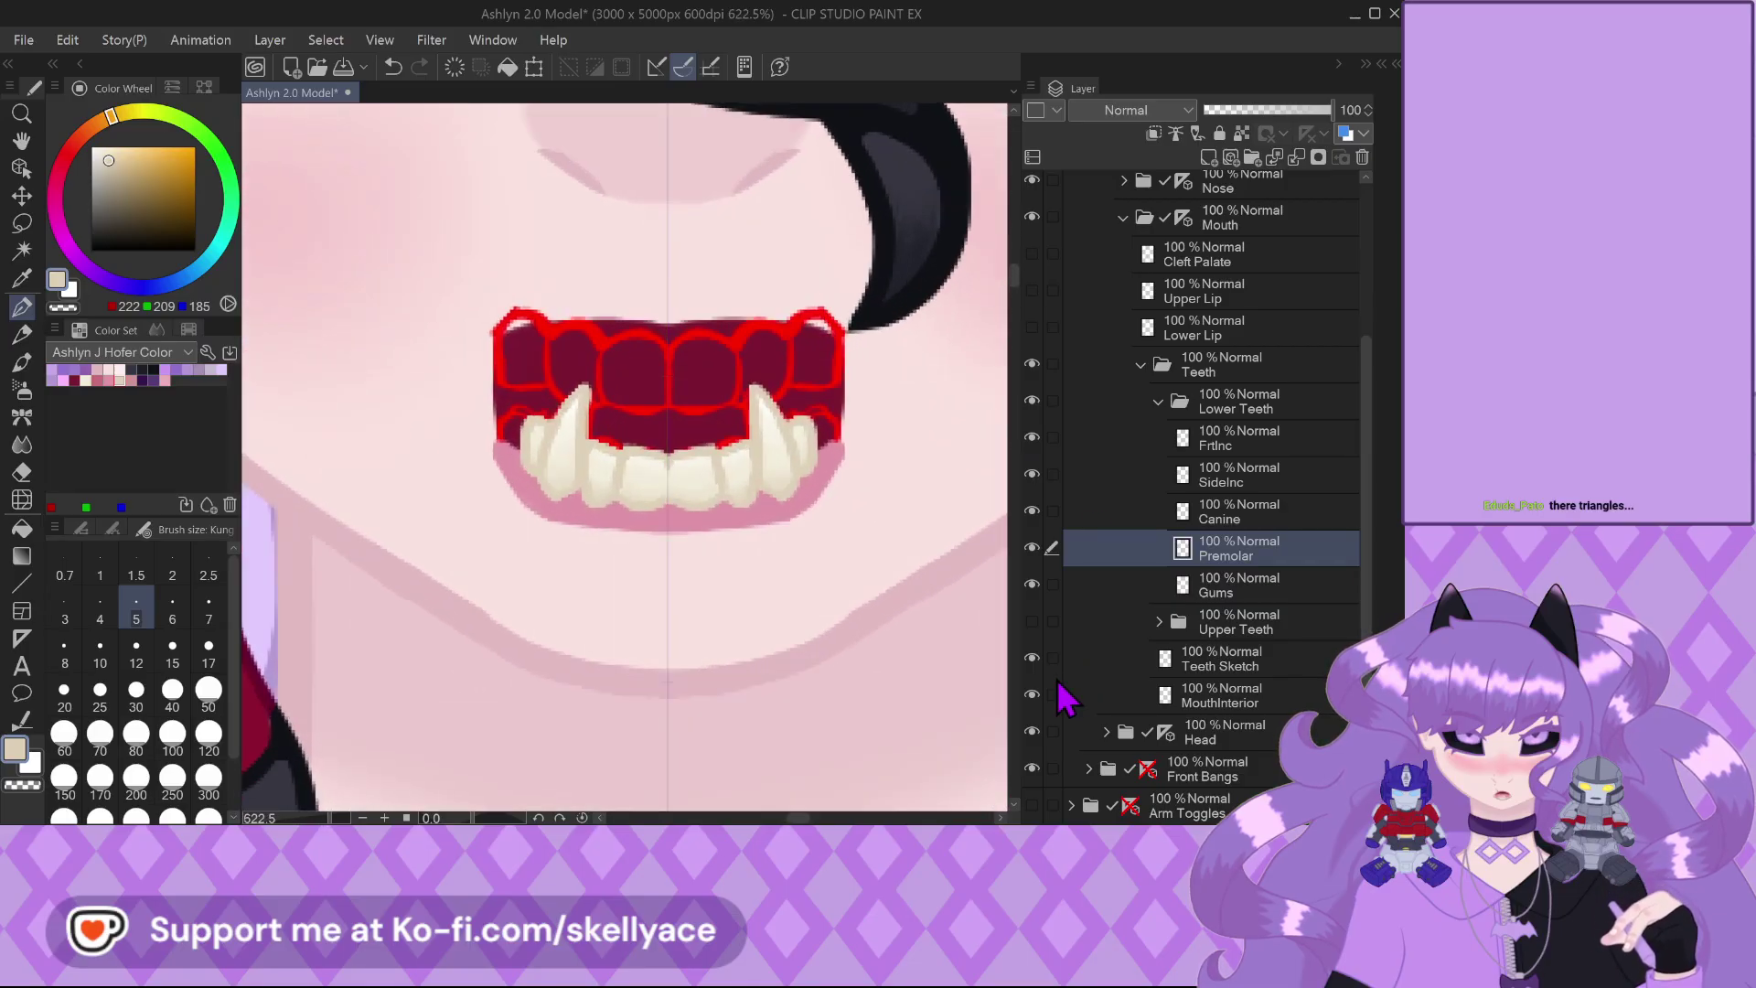
left_click(1032, 659)
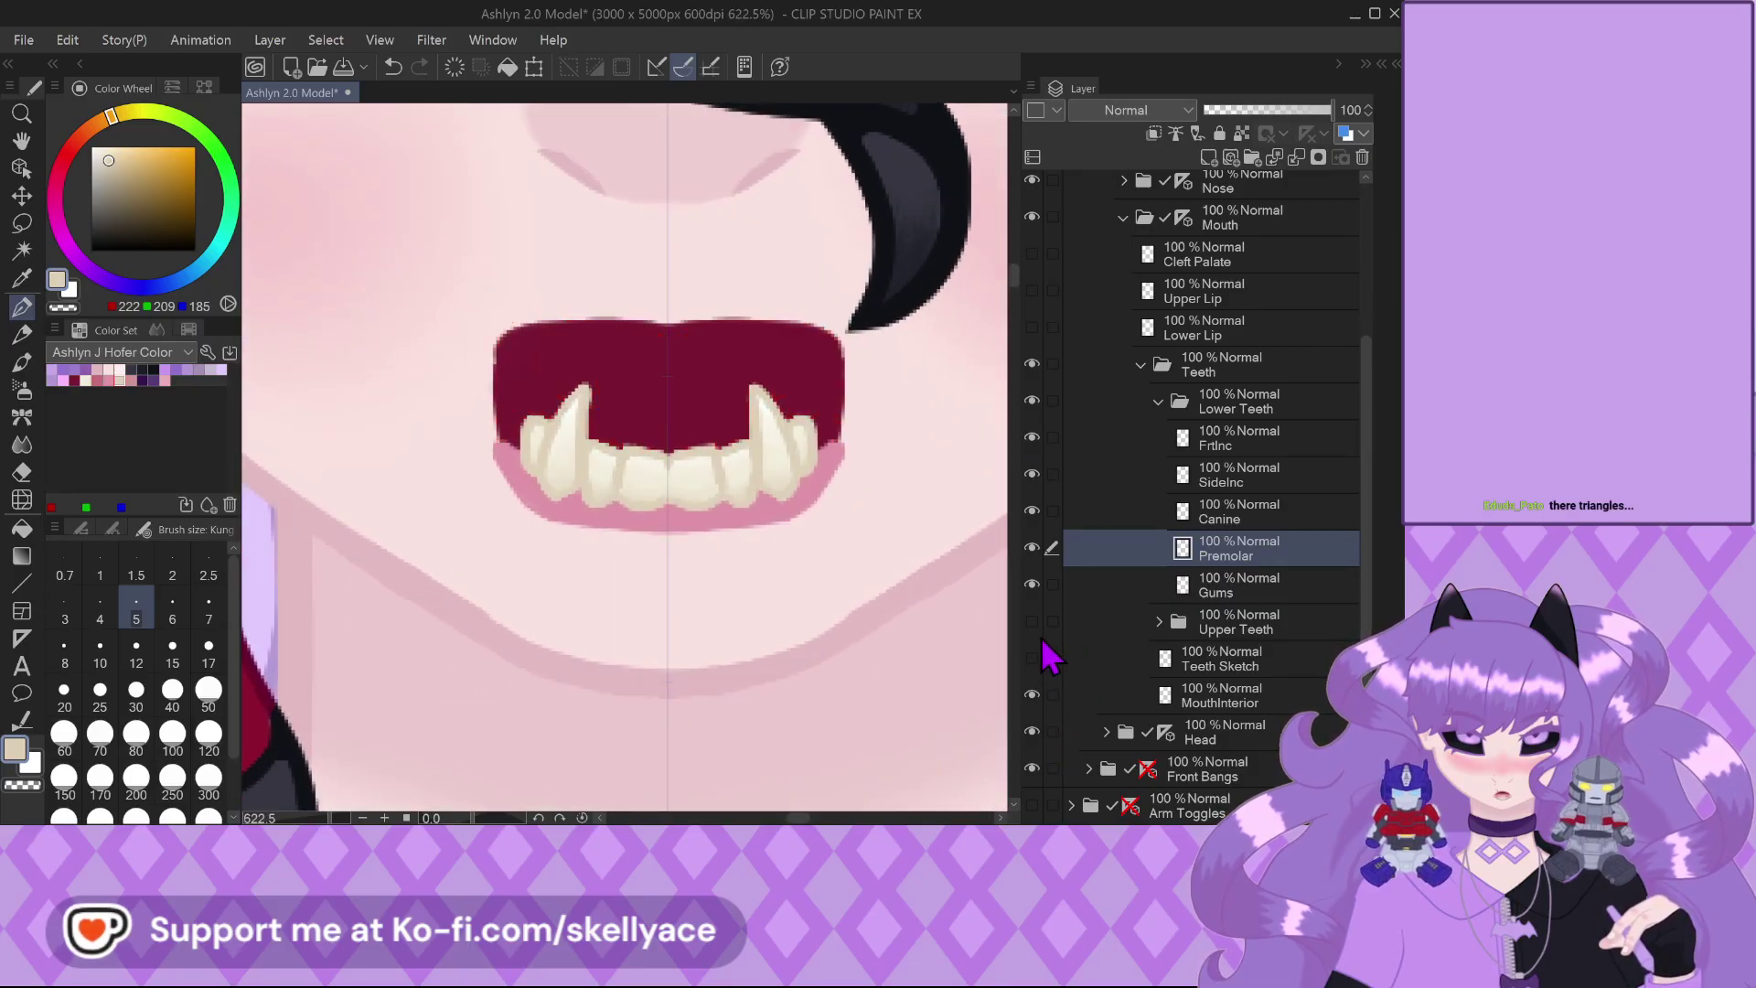
left_click(1032, 622)
scroll(670, 500, "down", 4)
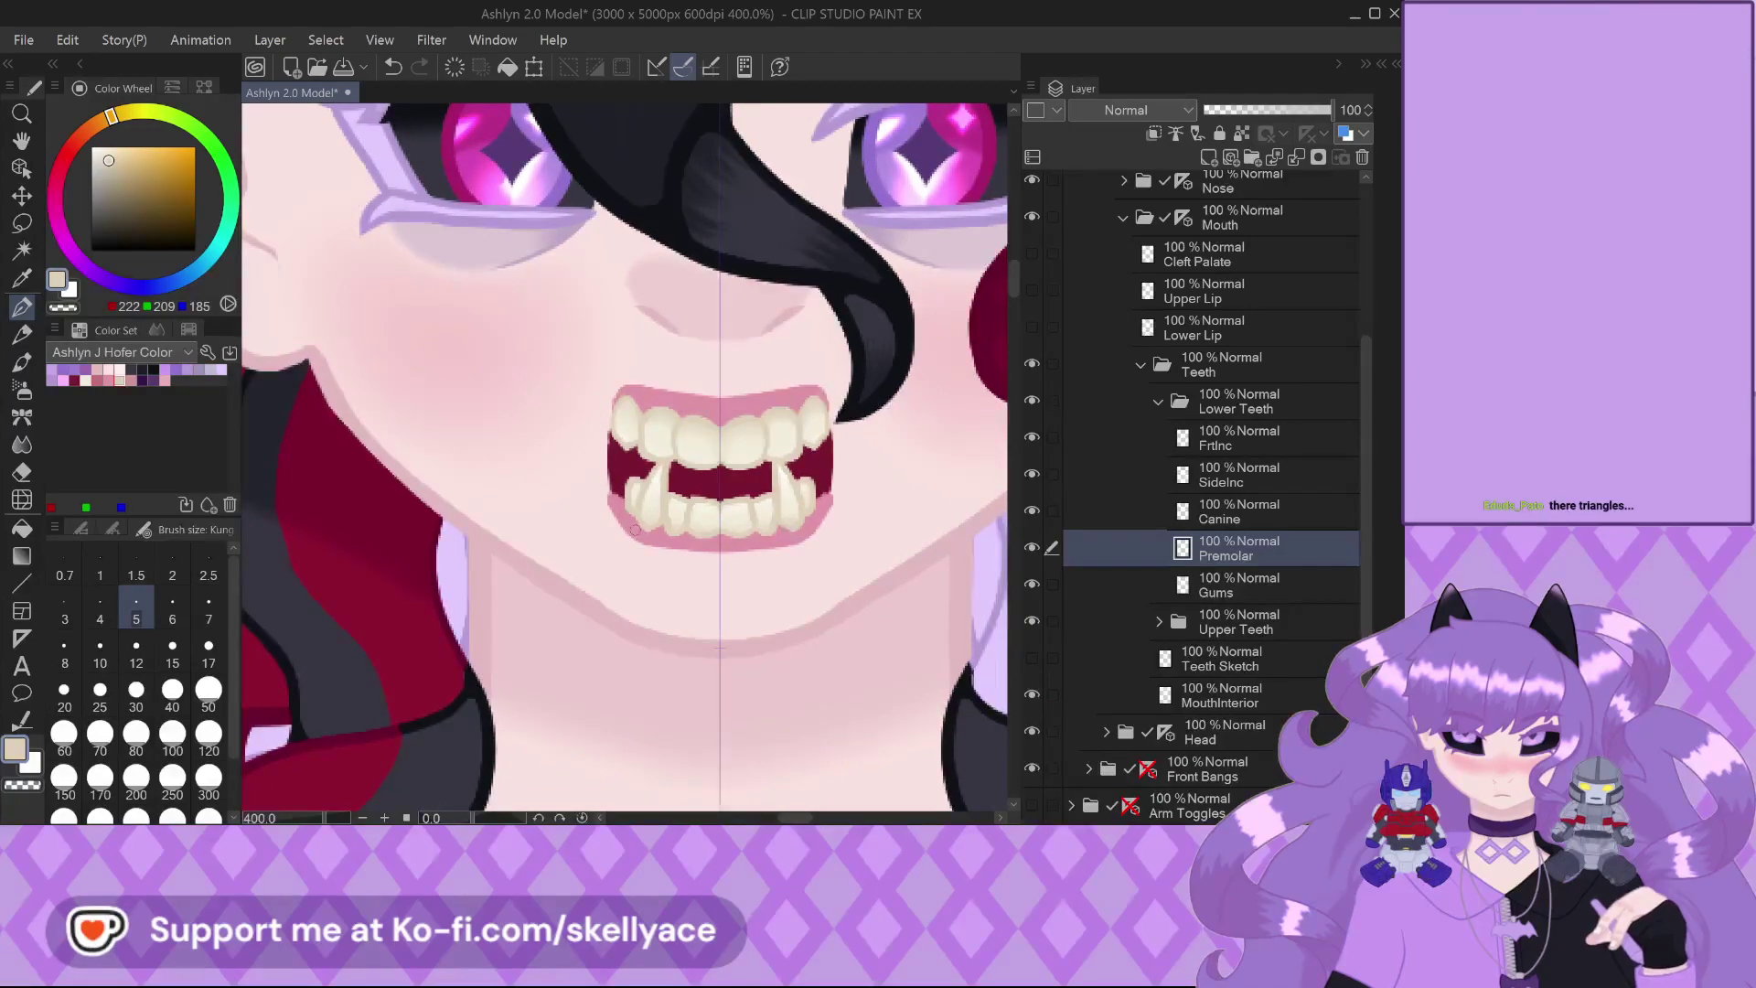
scroll(670, 500, "up", 4)
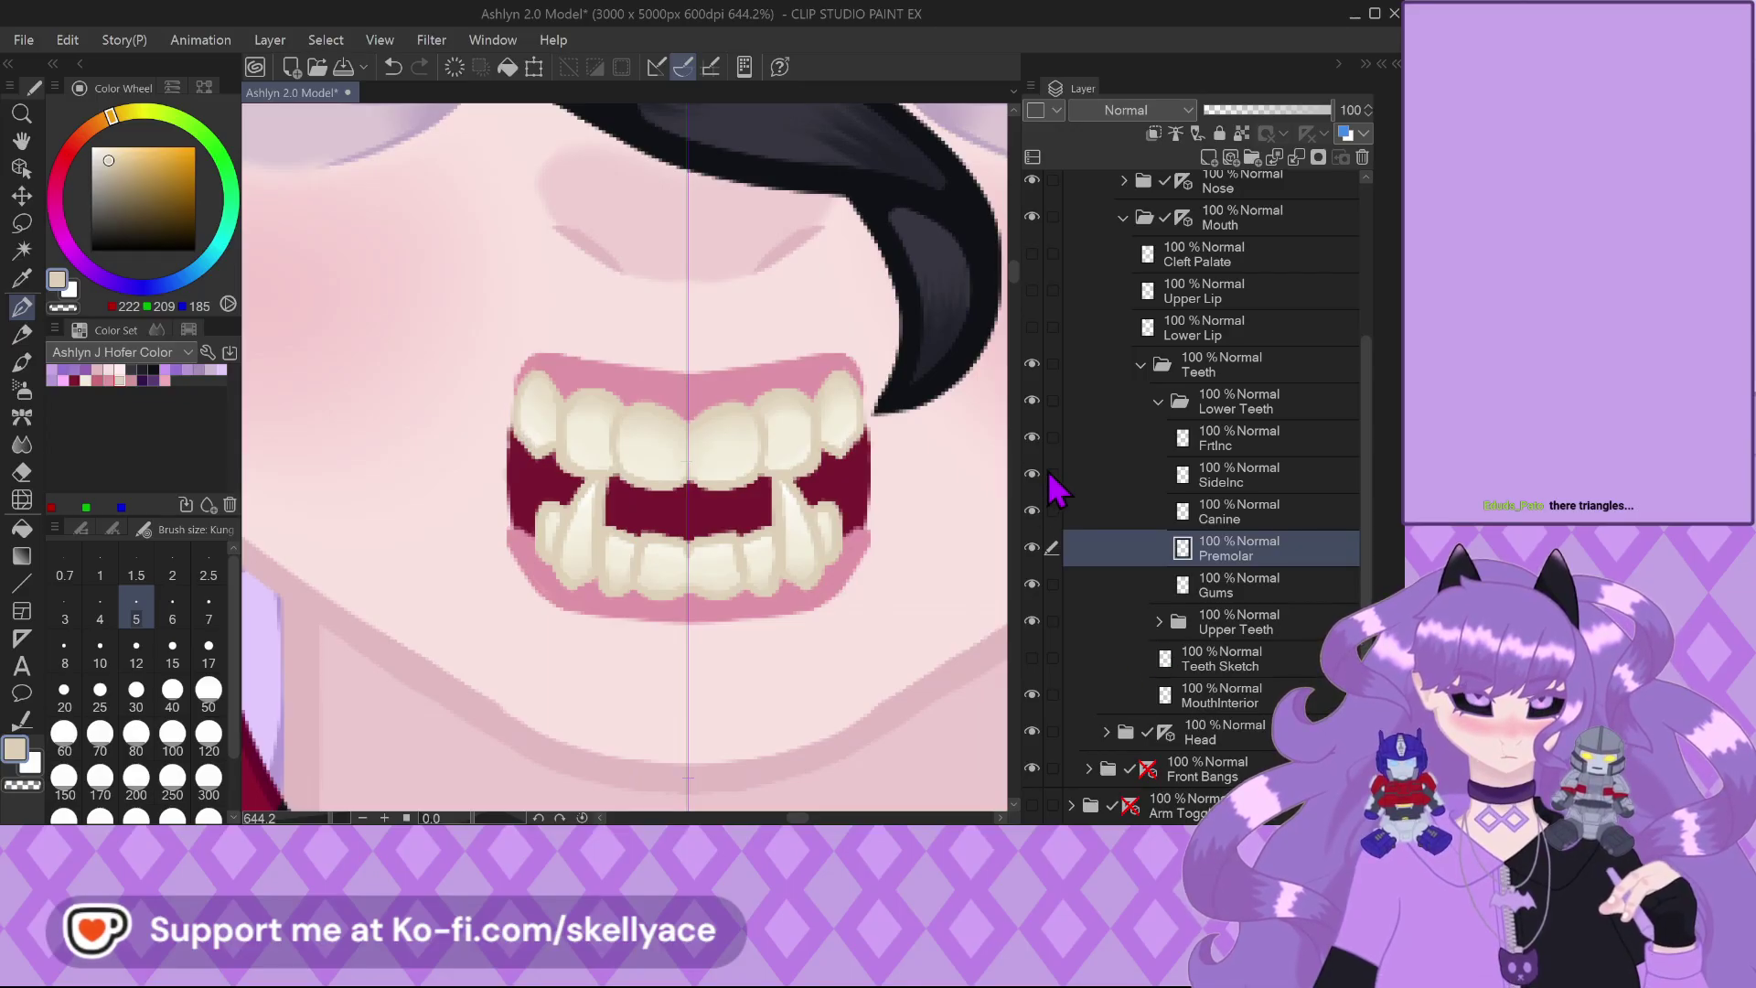
Show the Lower Lip, Upper Lip and Cleft Palate layers and inspect the closed mouth on the whole character
scroll(1051, 455, "up", 2)
left_click(1032, 390)
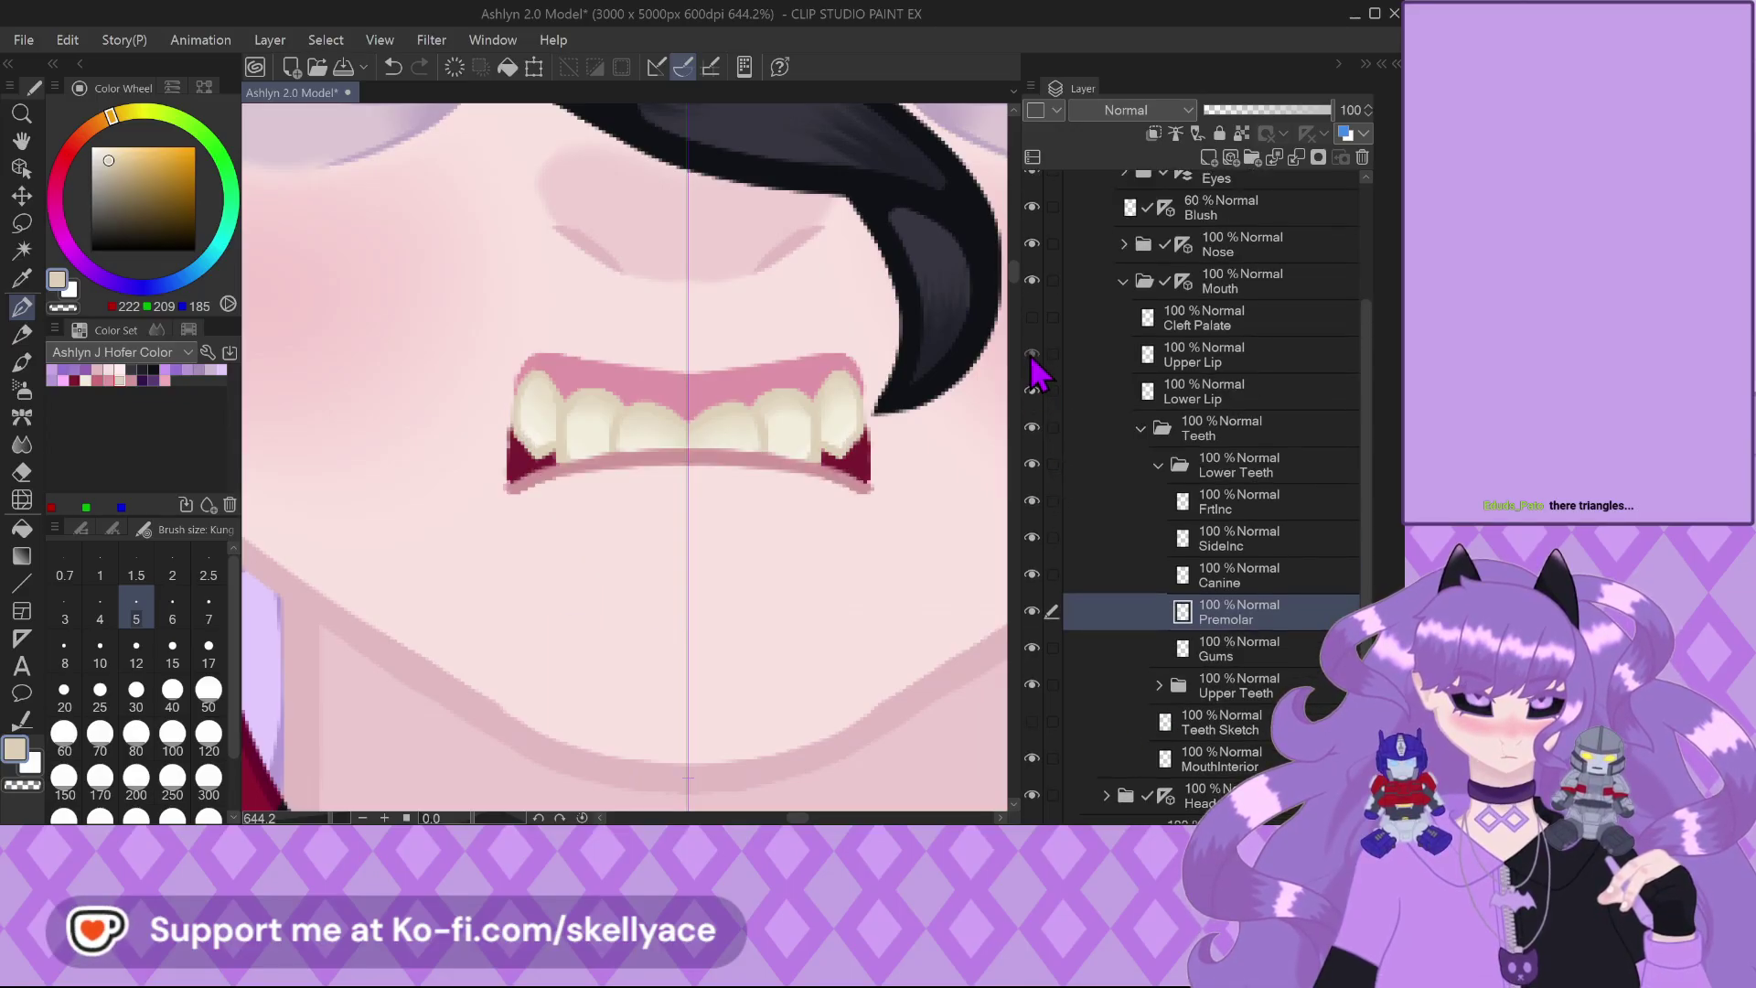
left_click(1031, 354)
scroll(676, 540, "down", 5)
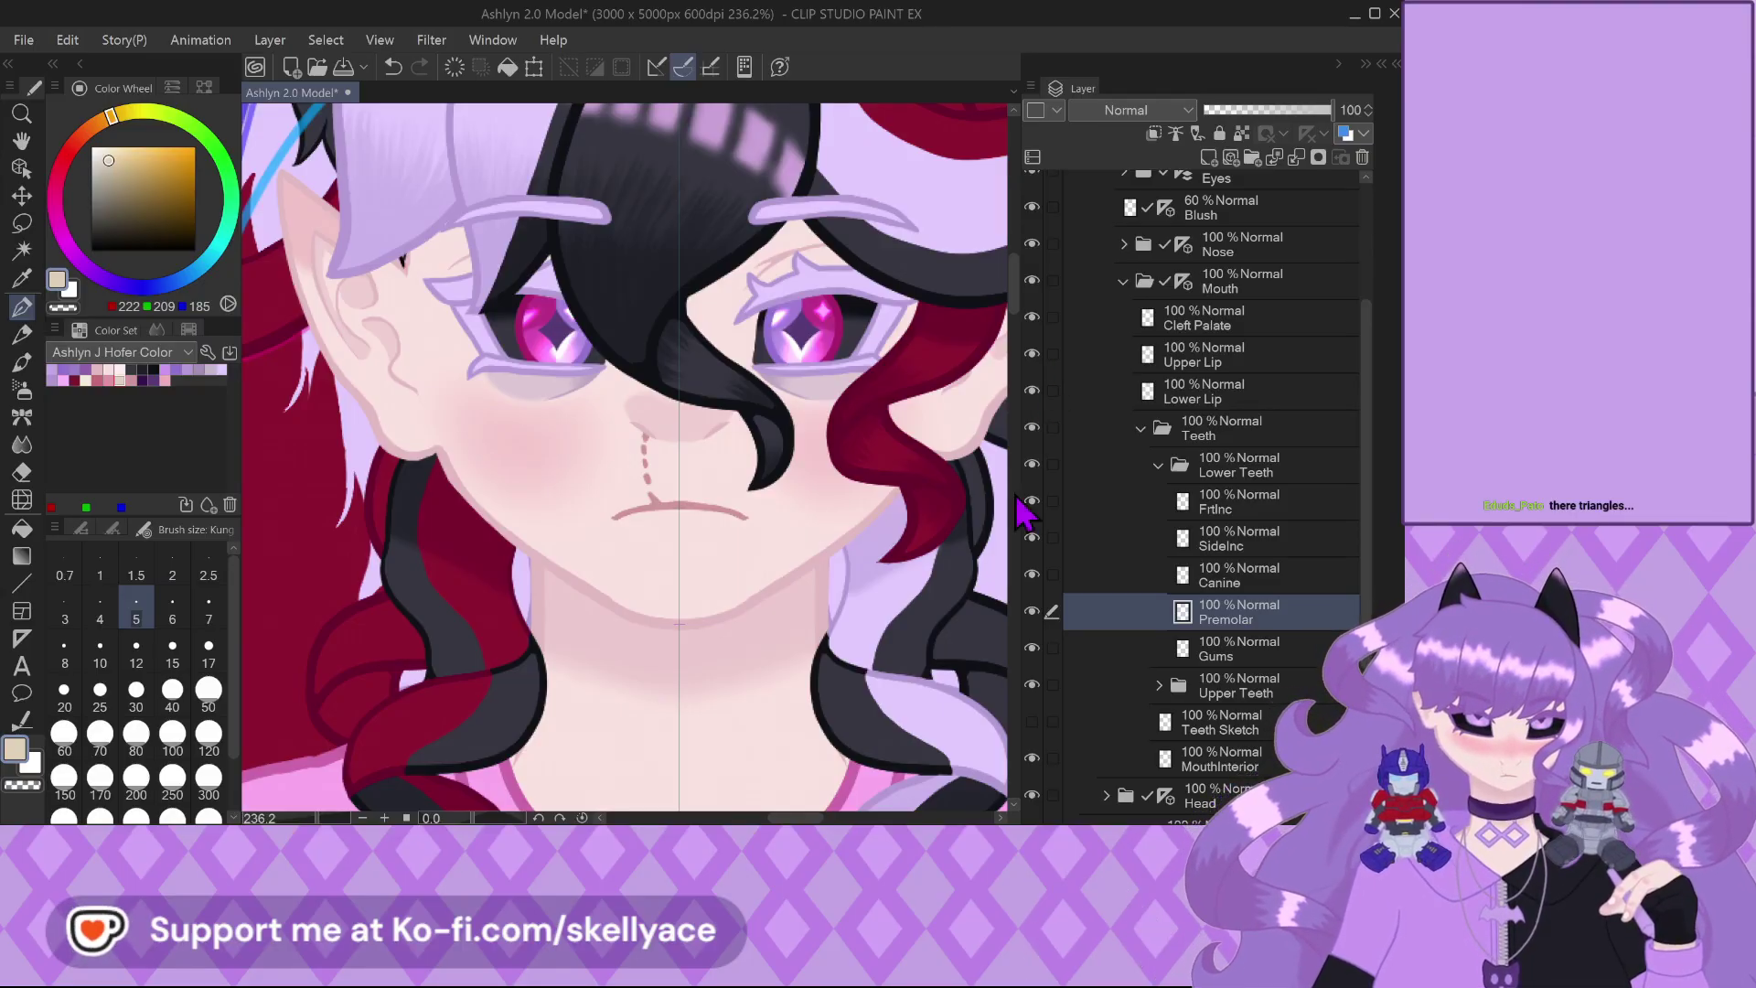
scroll(667, 452, "down", 5)
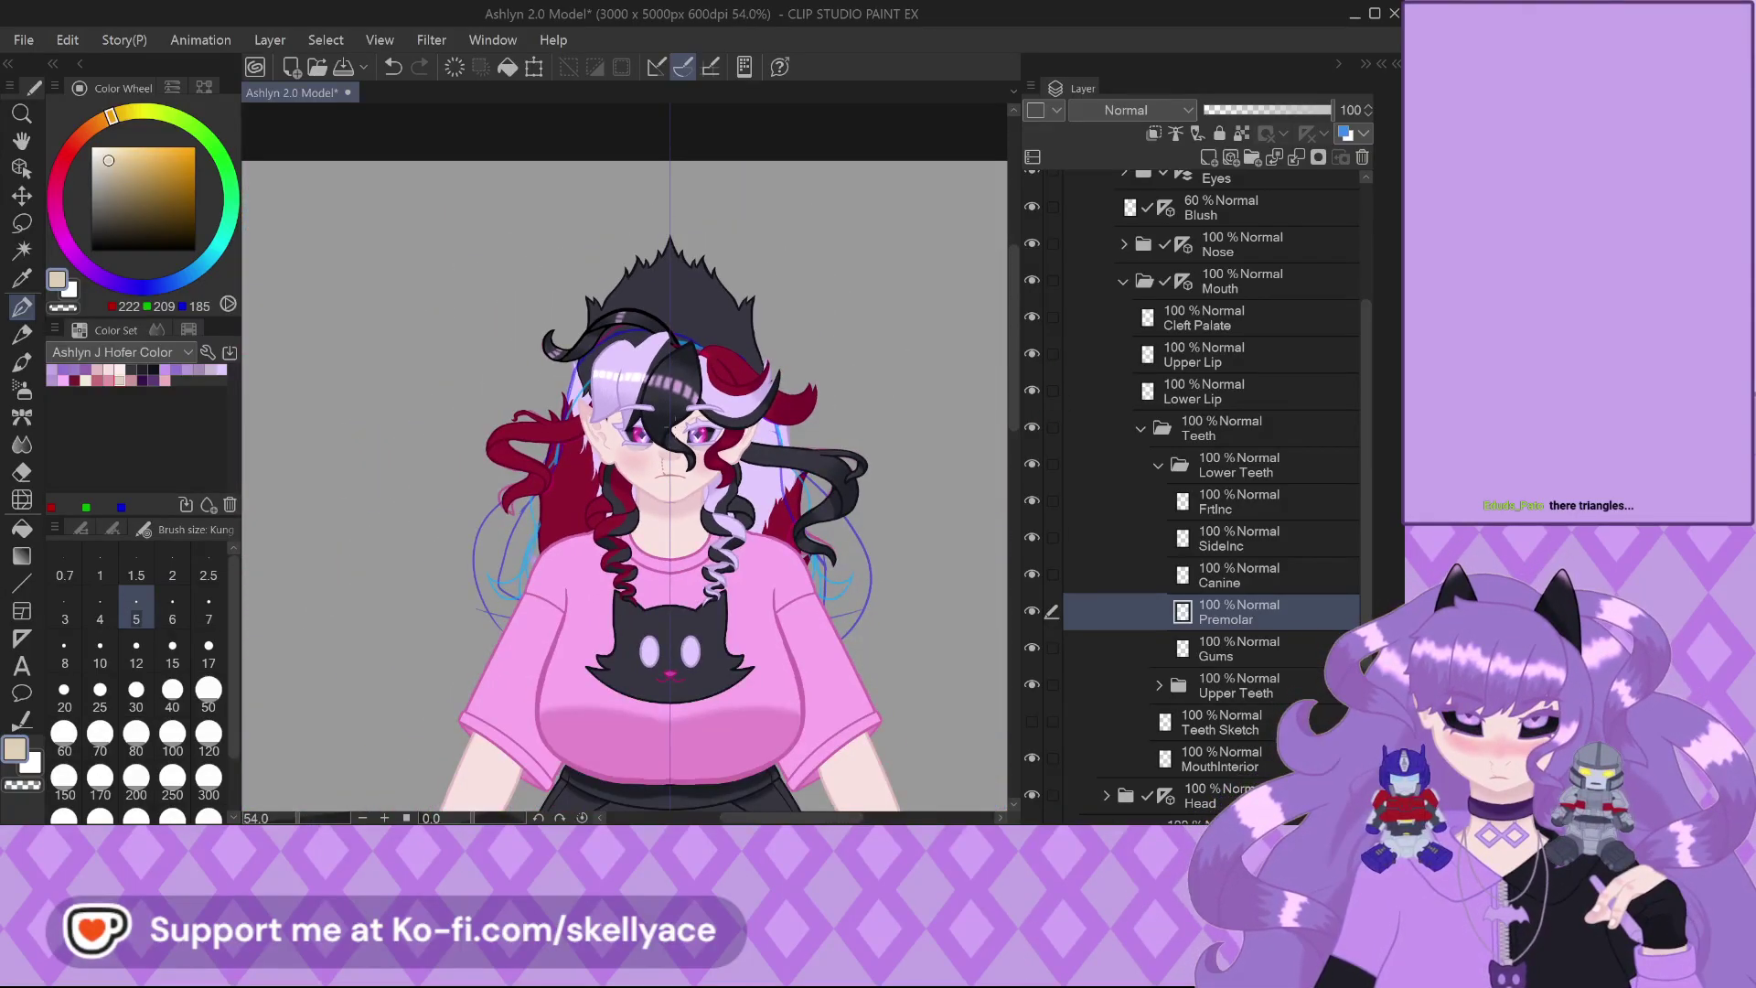
scroll(671, 411, "down", 1)
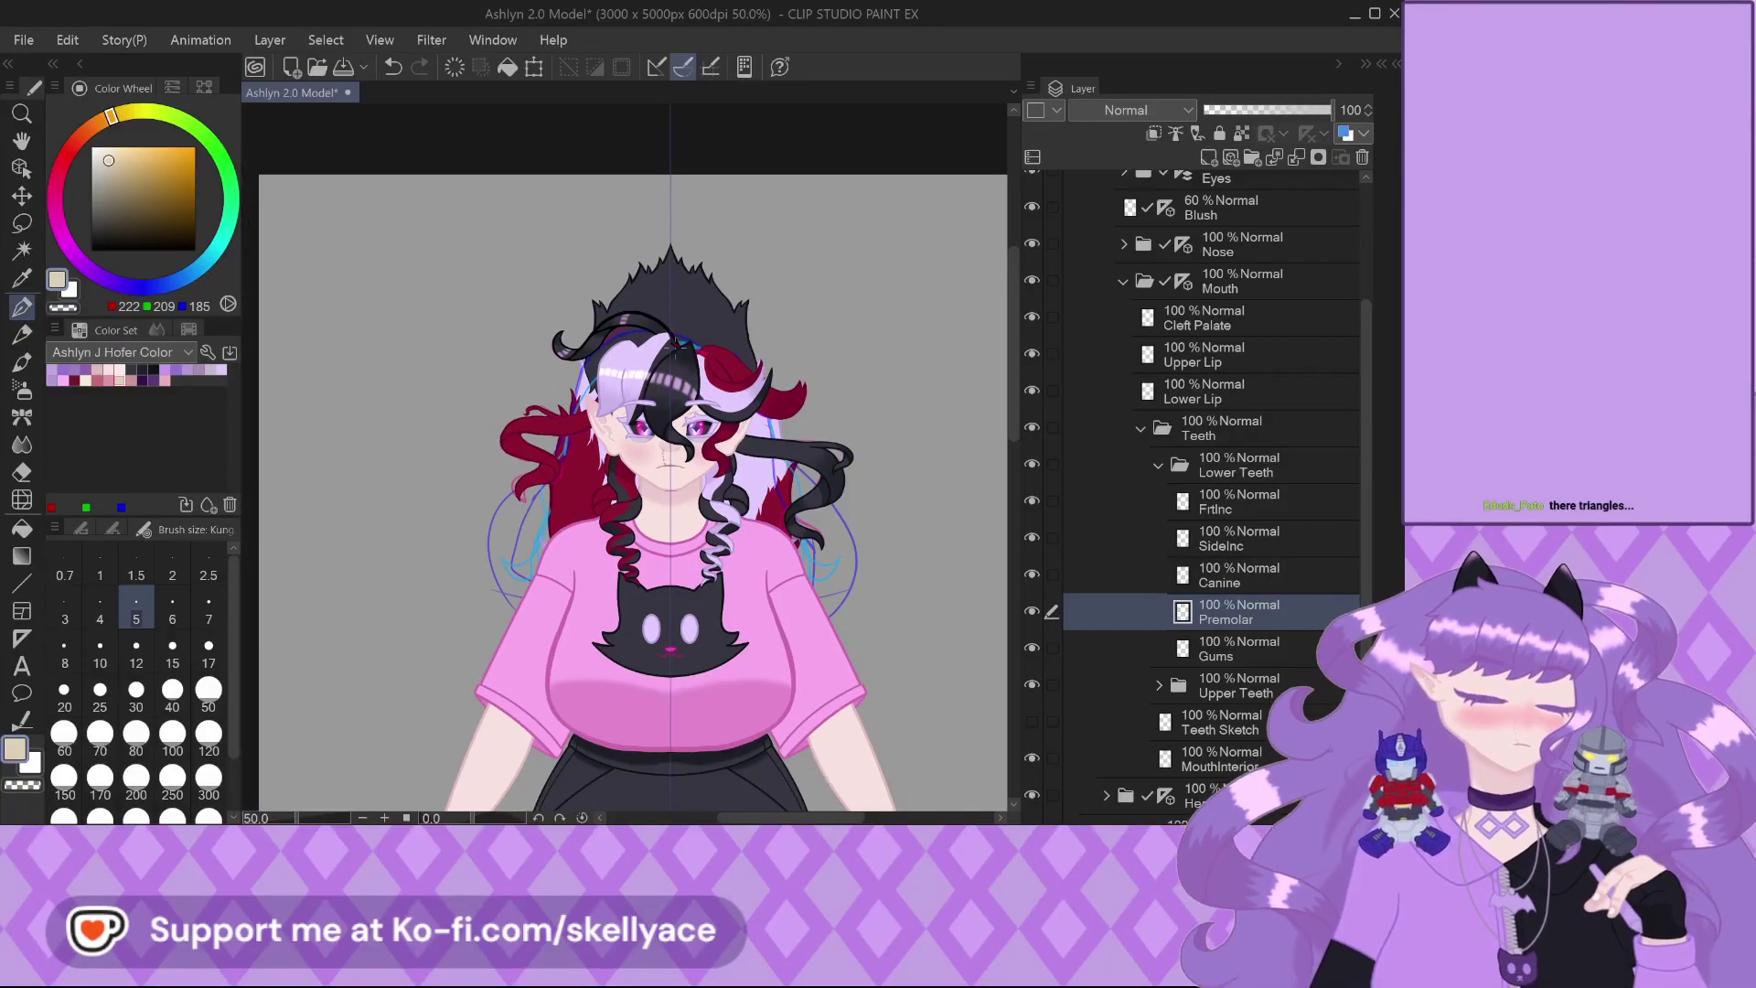
Save the character model file and examine the shirt and pants across the whole body
key("ctrl+s")
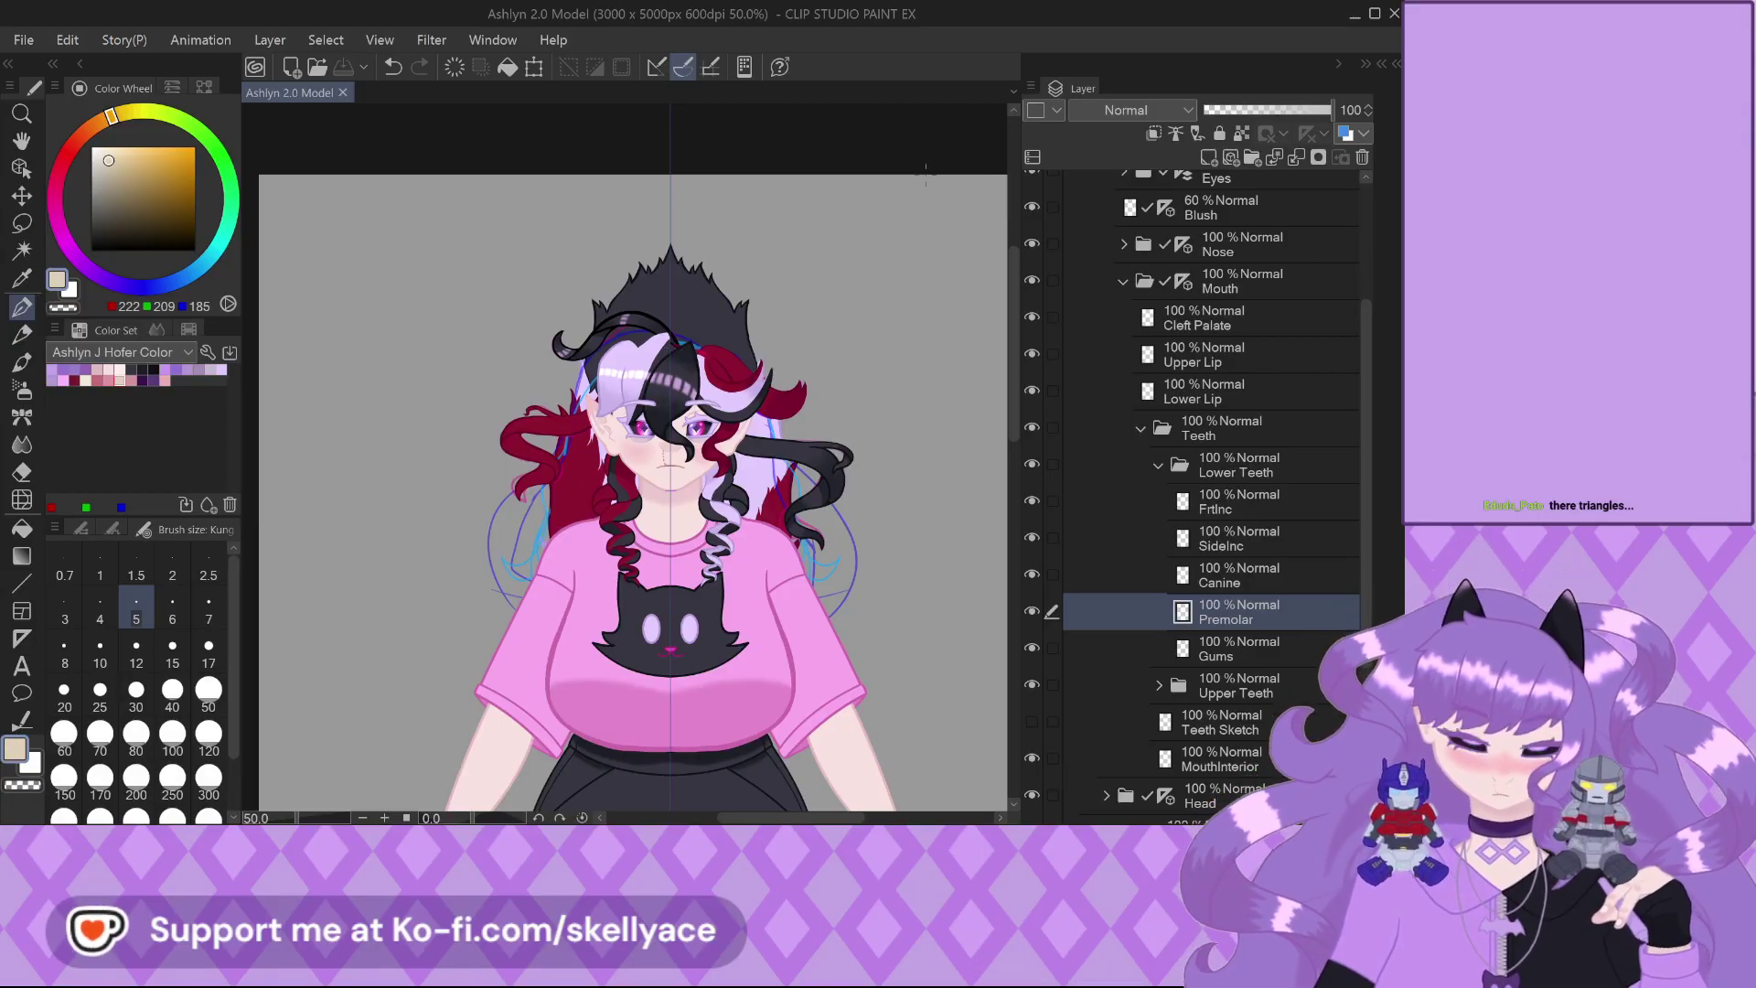
scroll(732, 311, "down", 1)
scroll(595, 640, "down", 1)
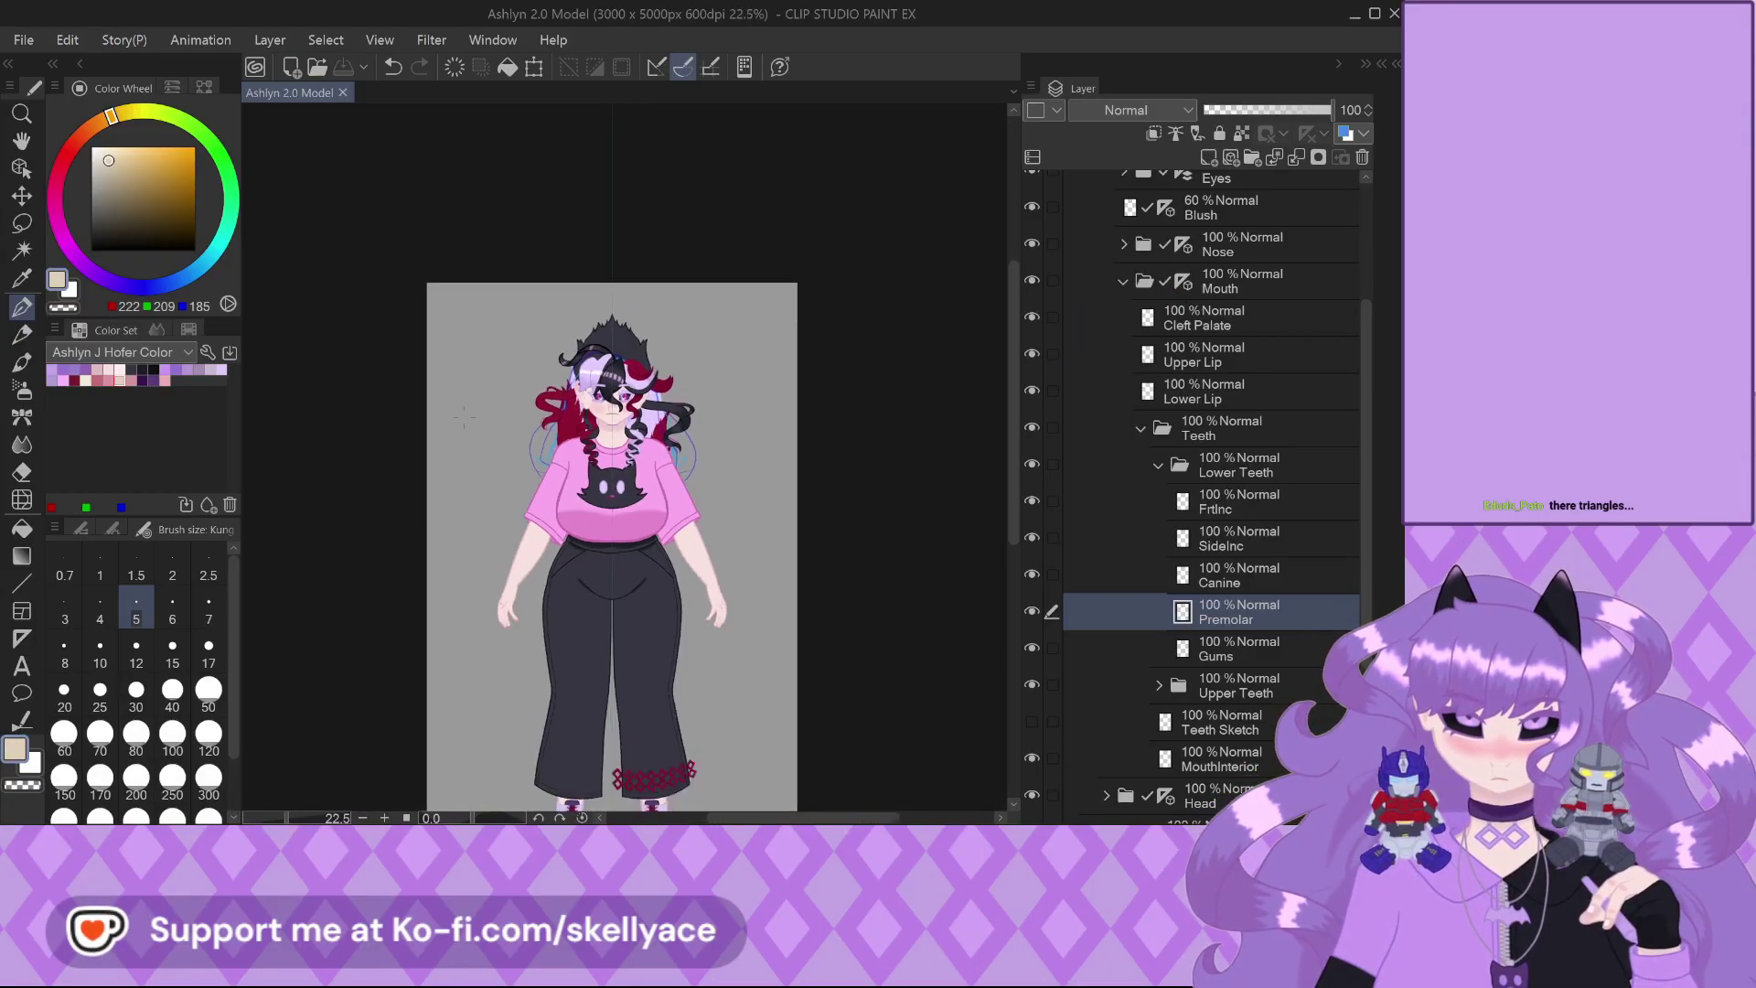
scroll(593, 658, "up", 1)
scroll(593, 658, "up", 1)
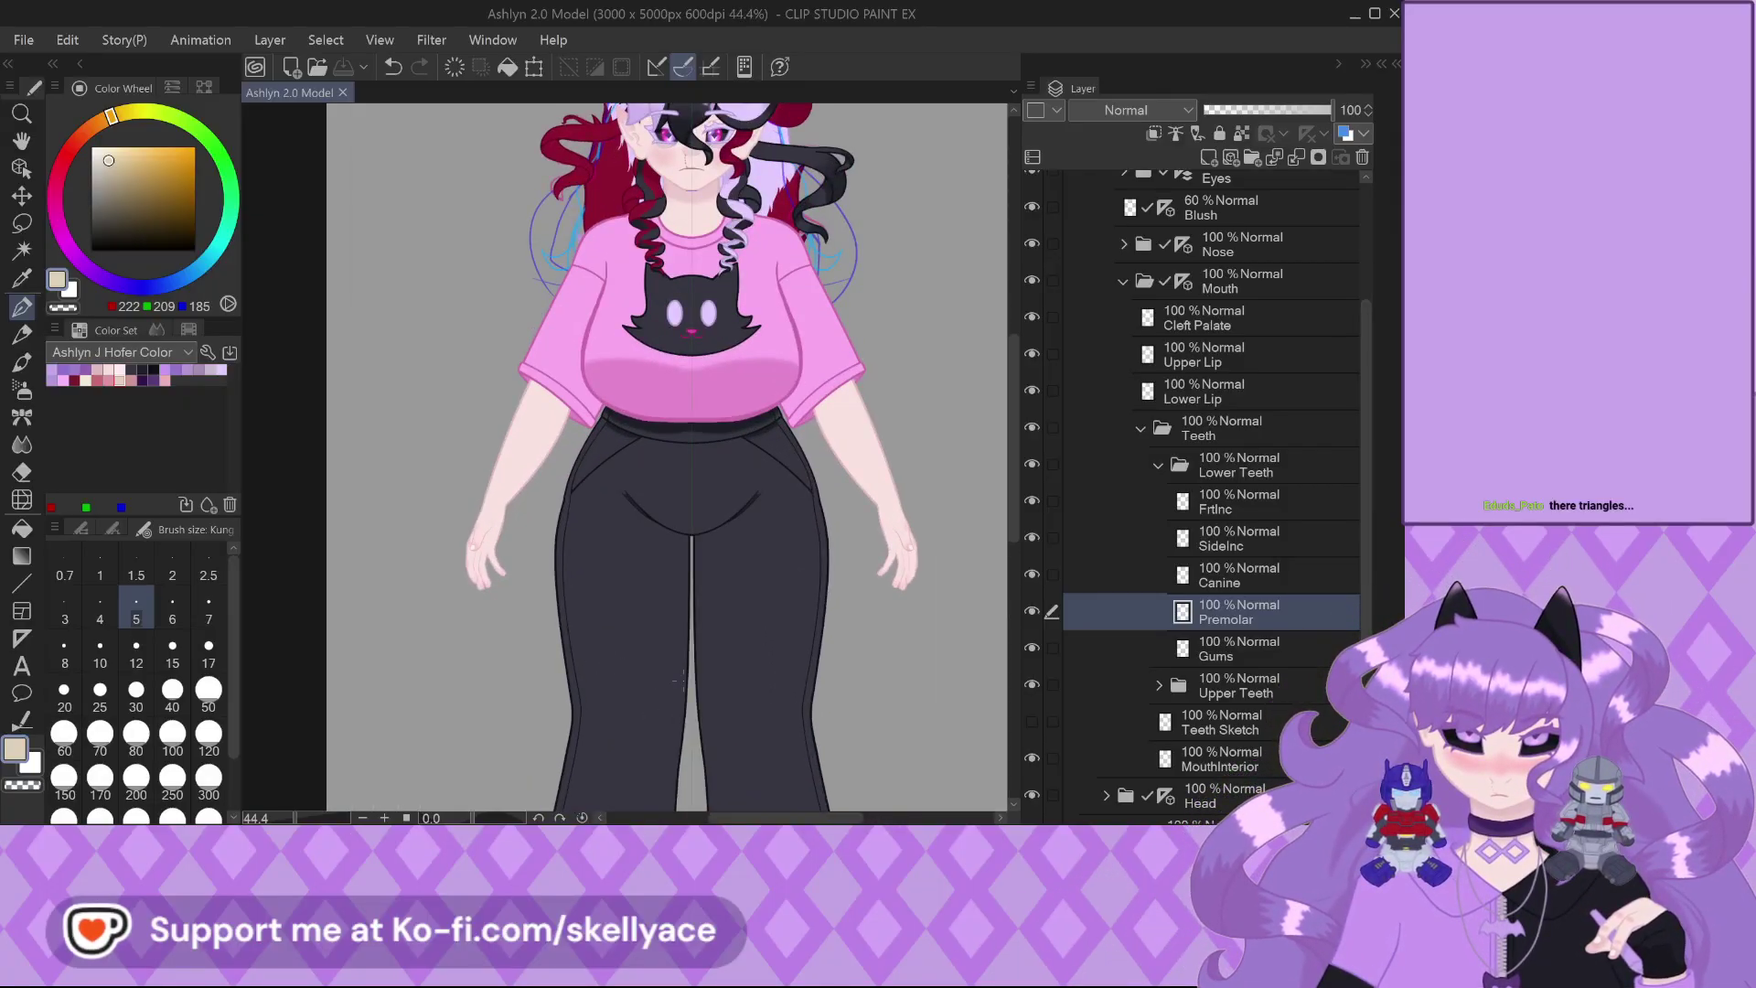
scroll(683, 678, "down", 1)
scroll(686, 680, "up", 1)
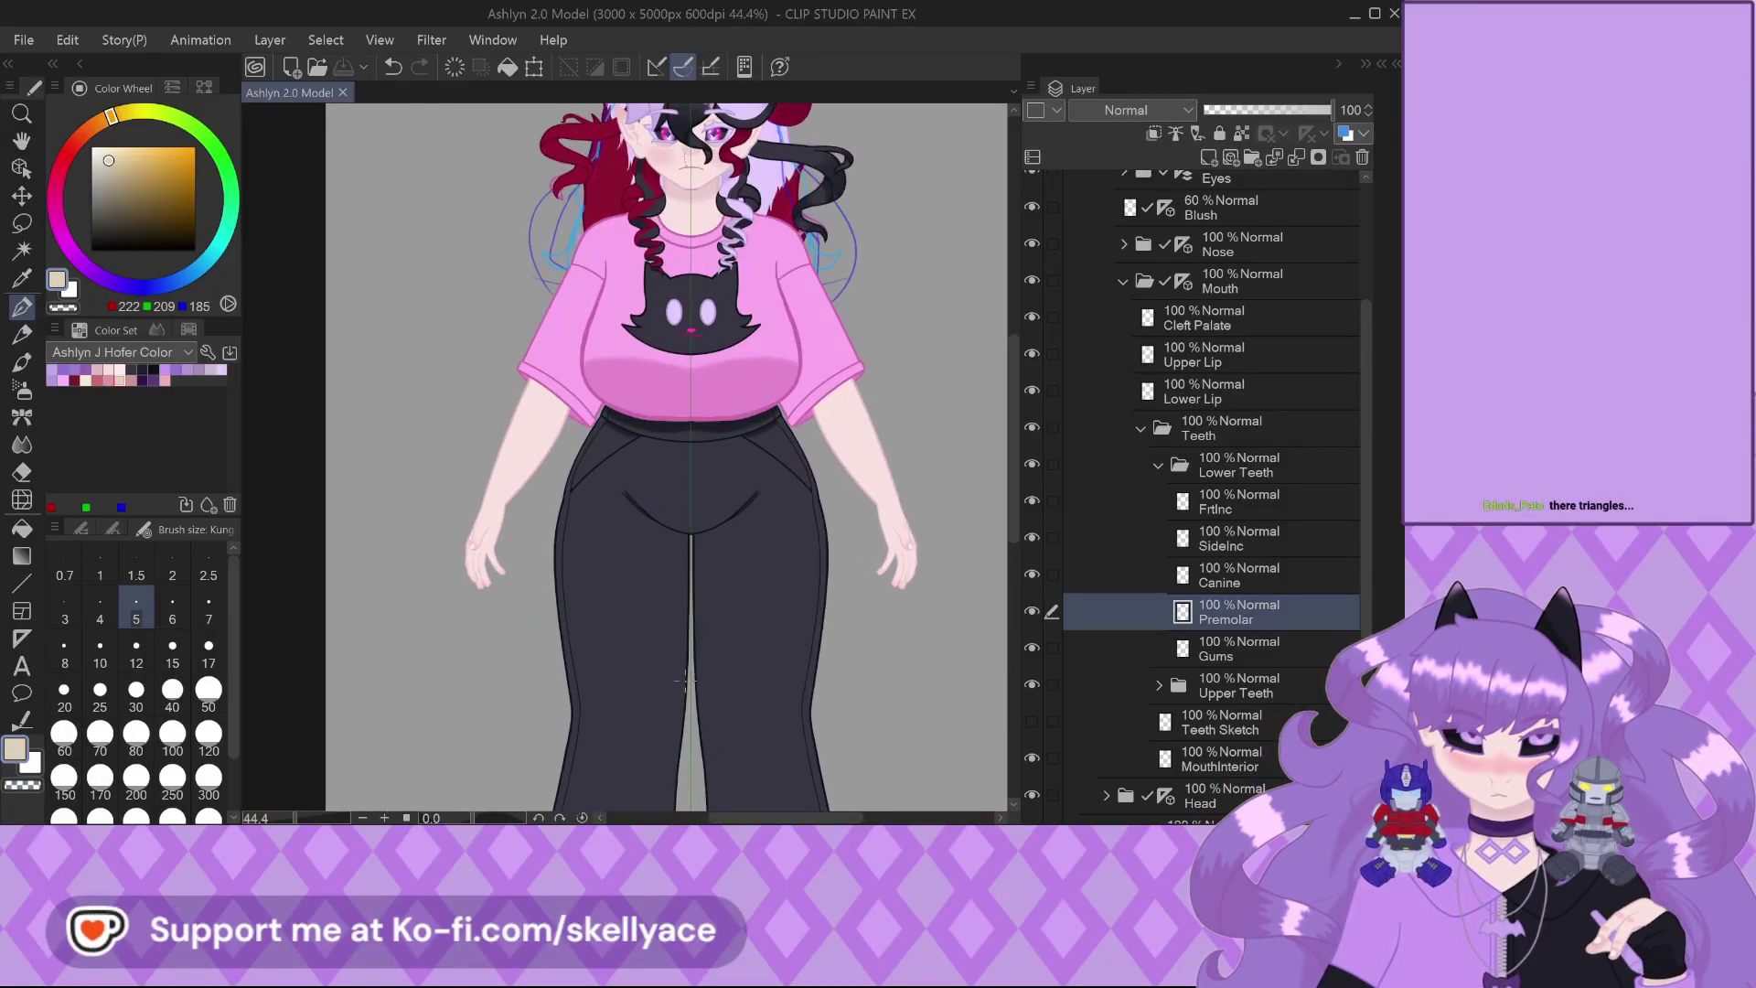
scroll(640, 339, "up", 2)
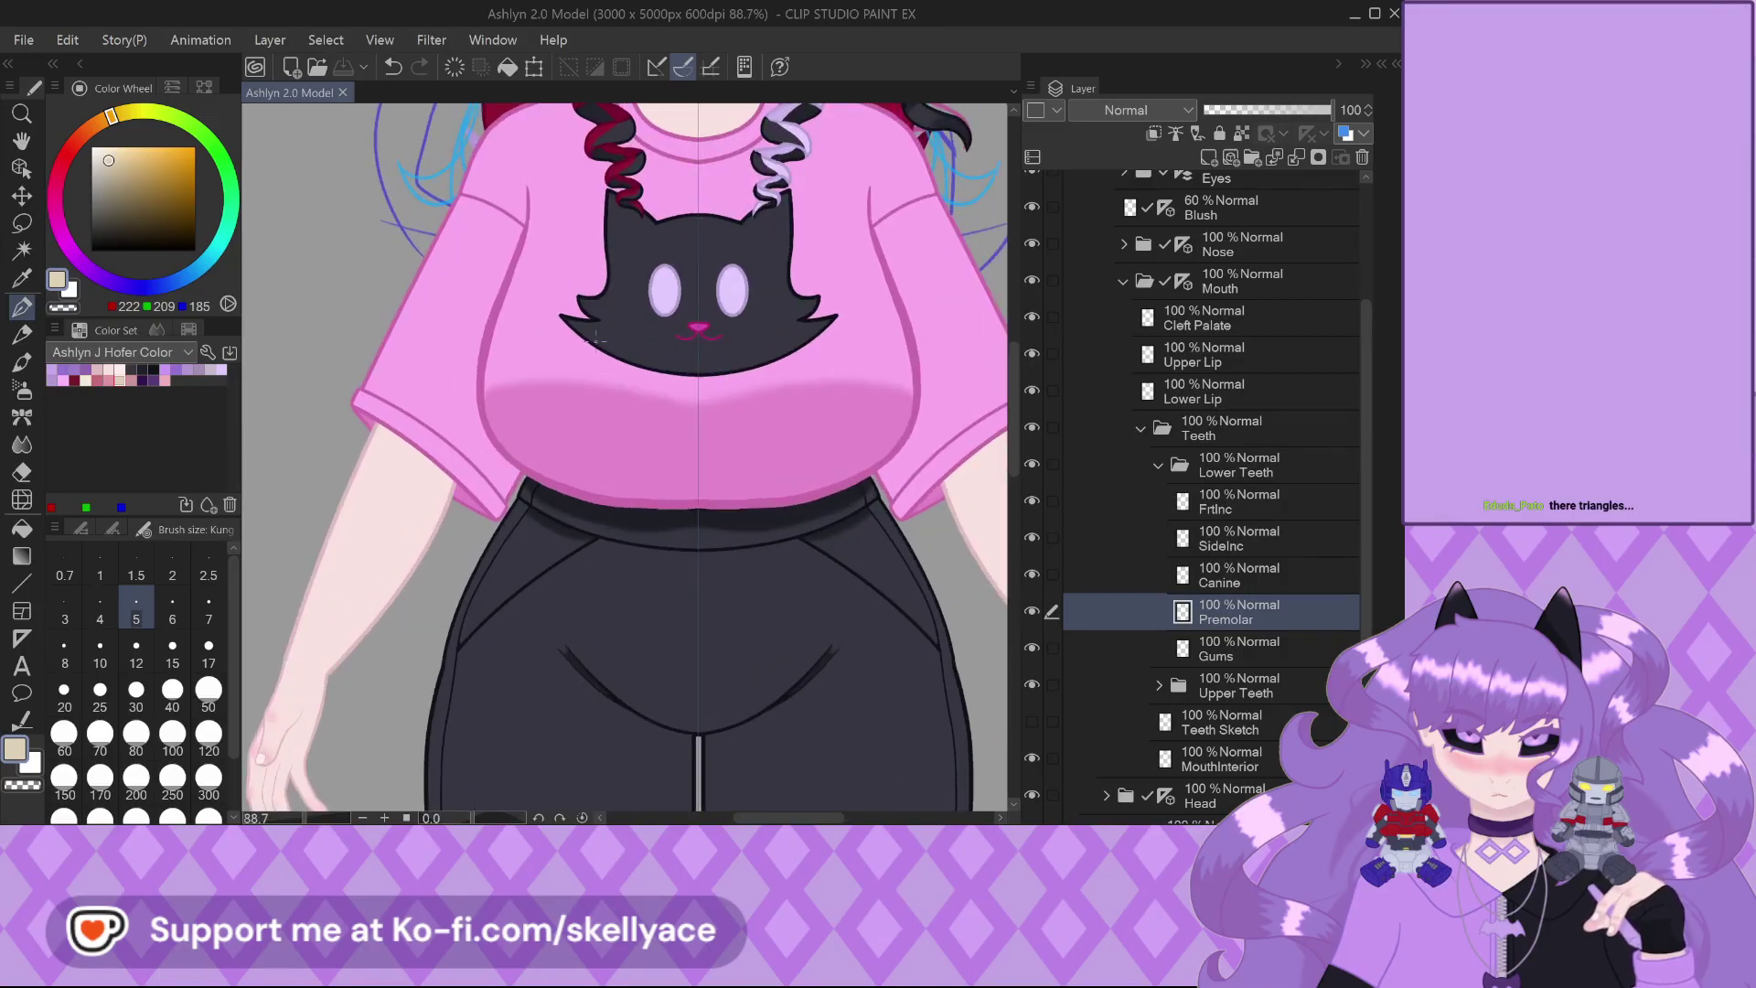
scroll(592, 466, "down", 3)
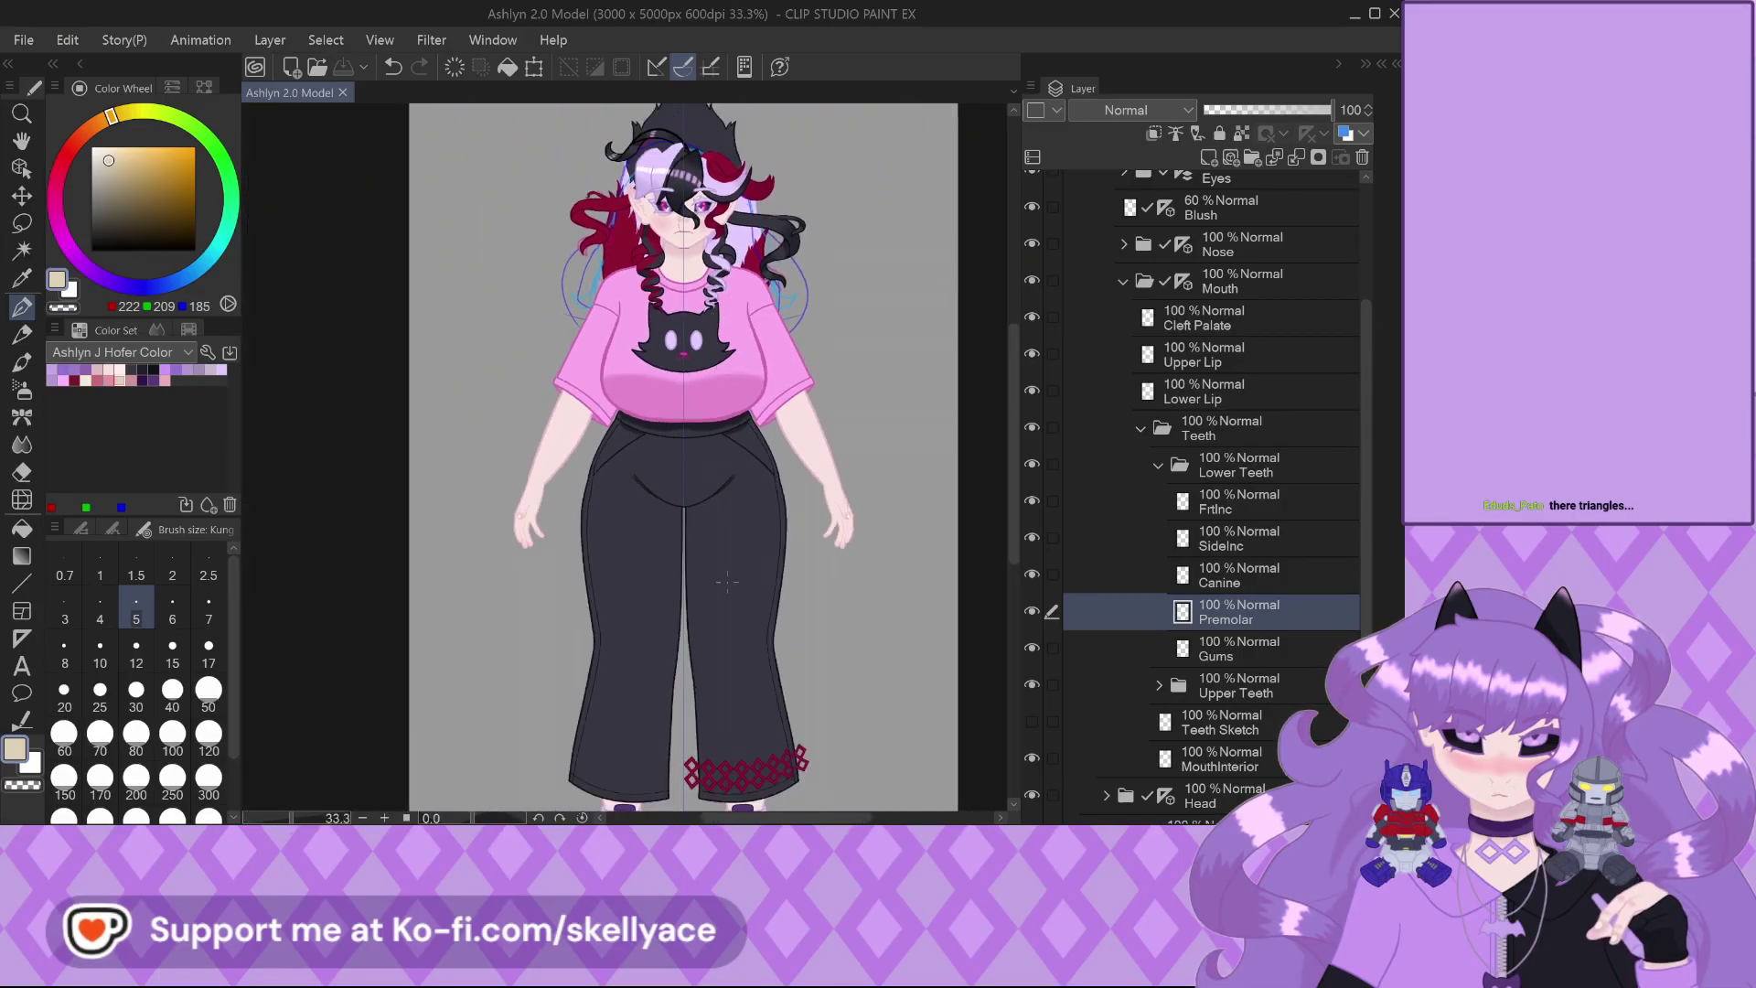
scroll(727, 581, "up", 2)
scroll(733, 656, "down", 1)
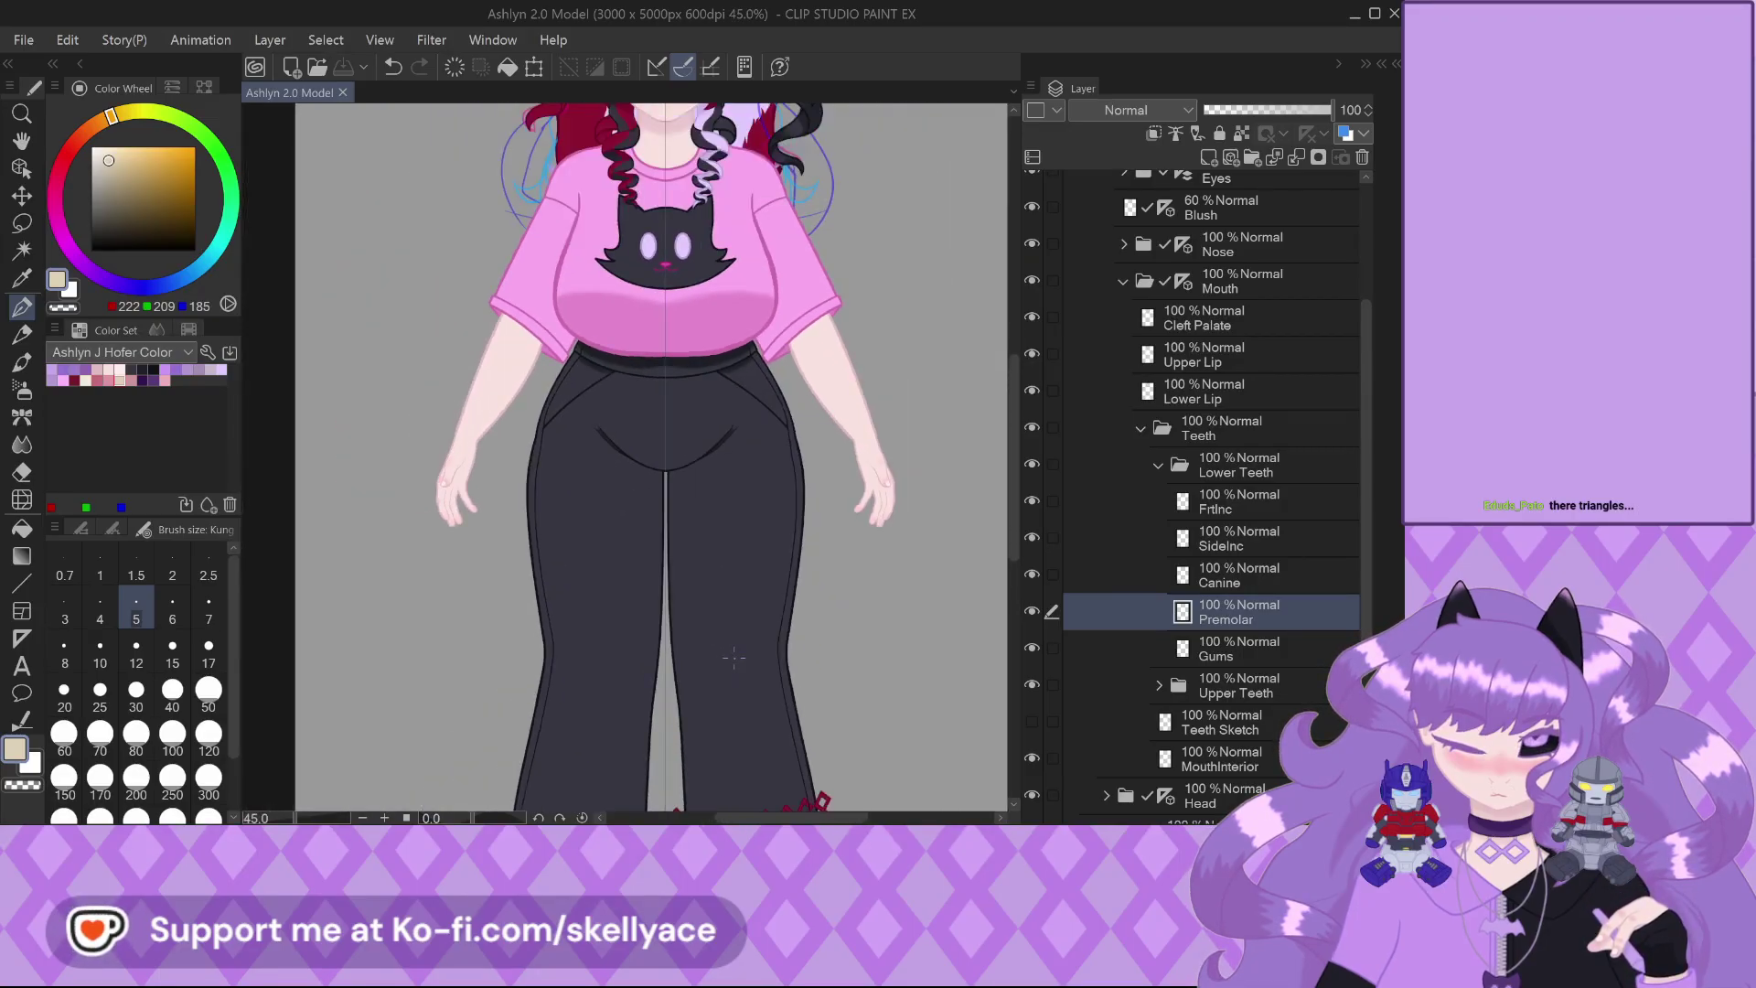
scroll(631, 457, "up", 3)
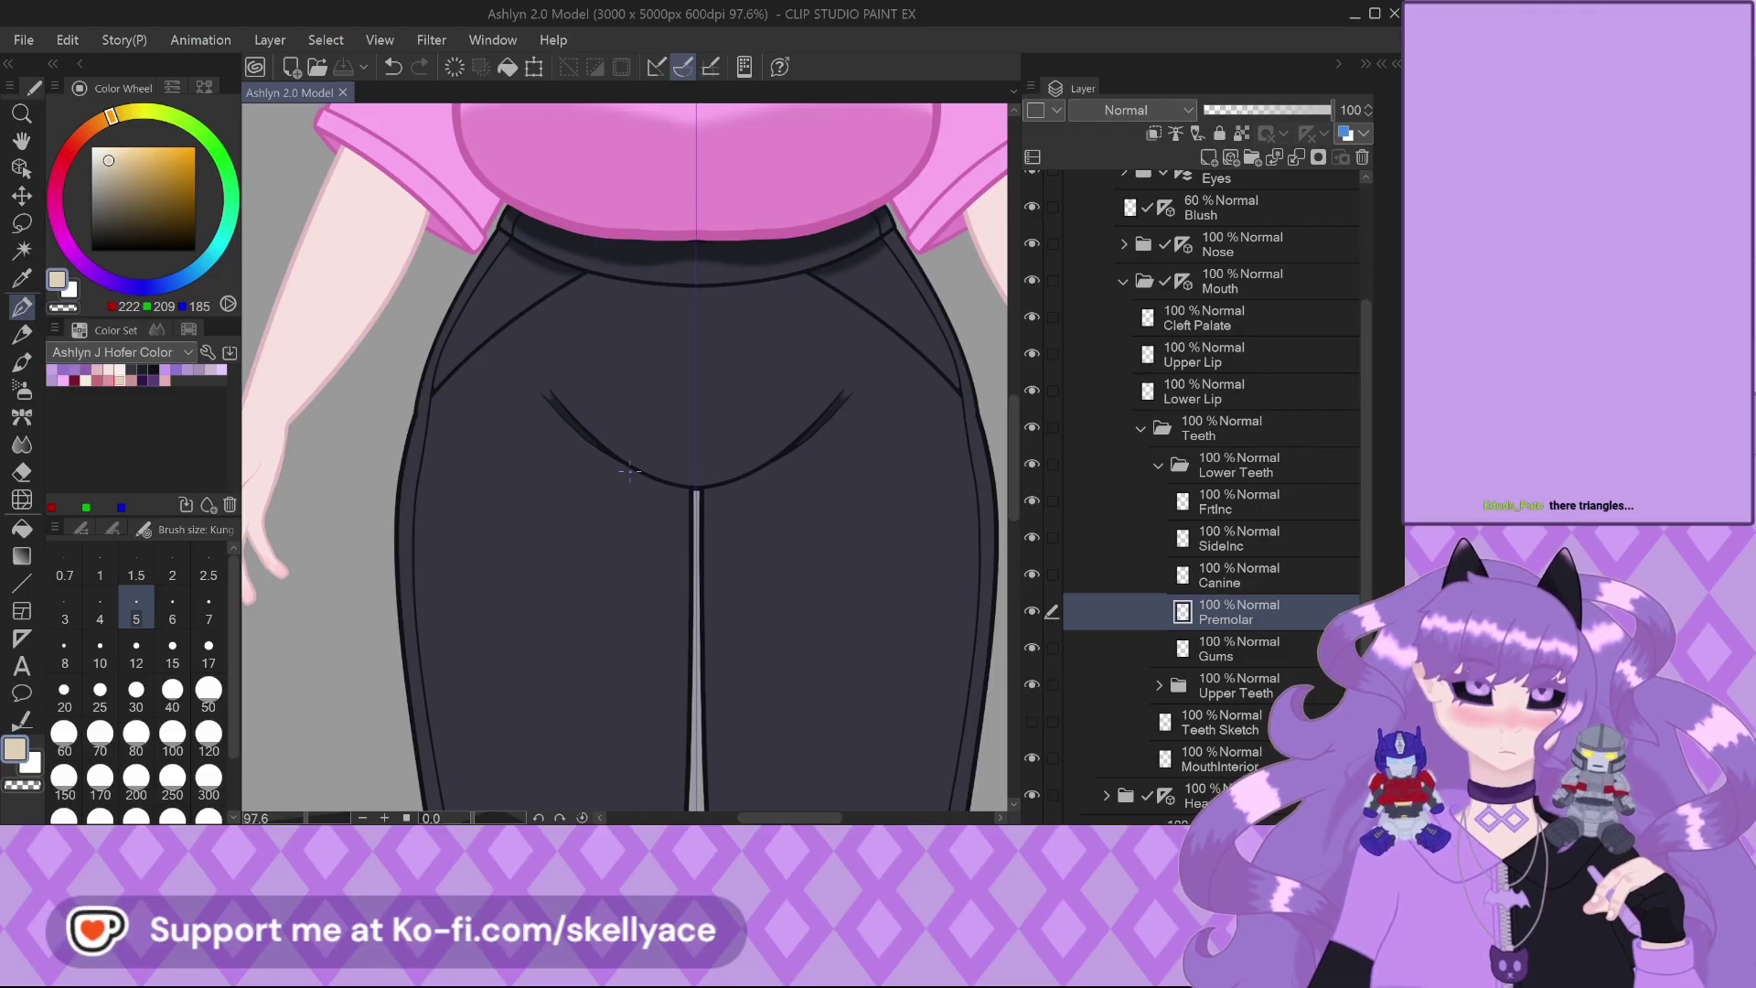
scroll(634, 471, "up", 1)
left_click_drag(732, 712, 603, 431)
mouse_move(731, 711)
left_mouse_down()
mouse_move(858, 431)
mouse_move(750, 422)
left_mouse_up()
mouse_move(731, 711)
left_mouse_down()
mouse_move(750, 662)
mouse_move(710, 420)
left_mouse_up()
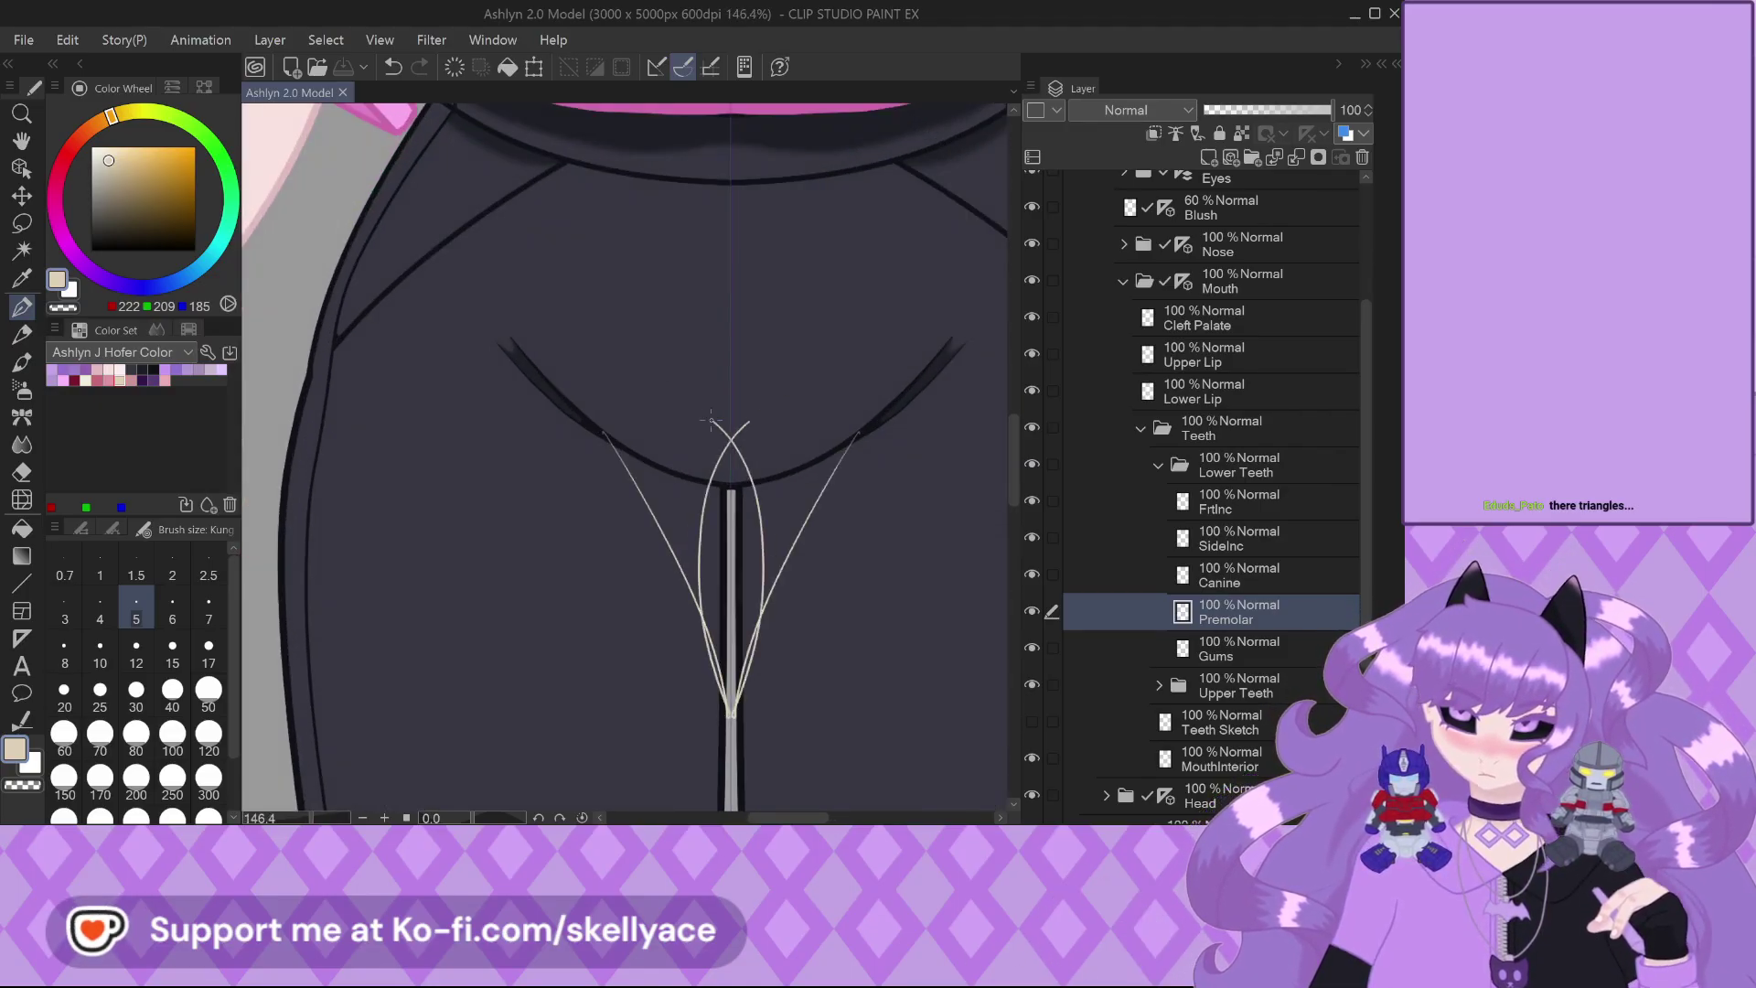
key("ctrl+z")
key("ctrl+z")
key("ctrl+z")
key("ctrl+z")
key("ctrl+z")
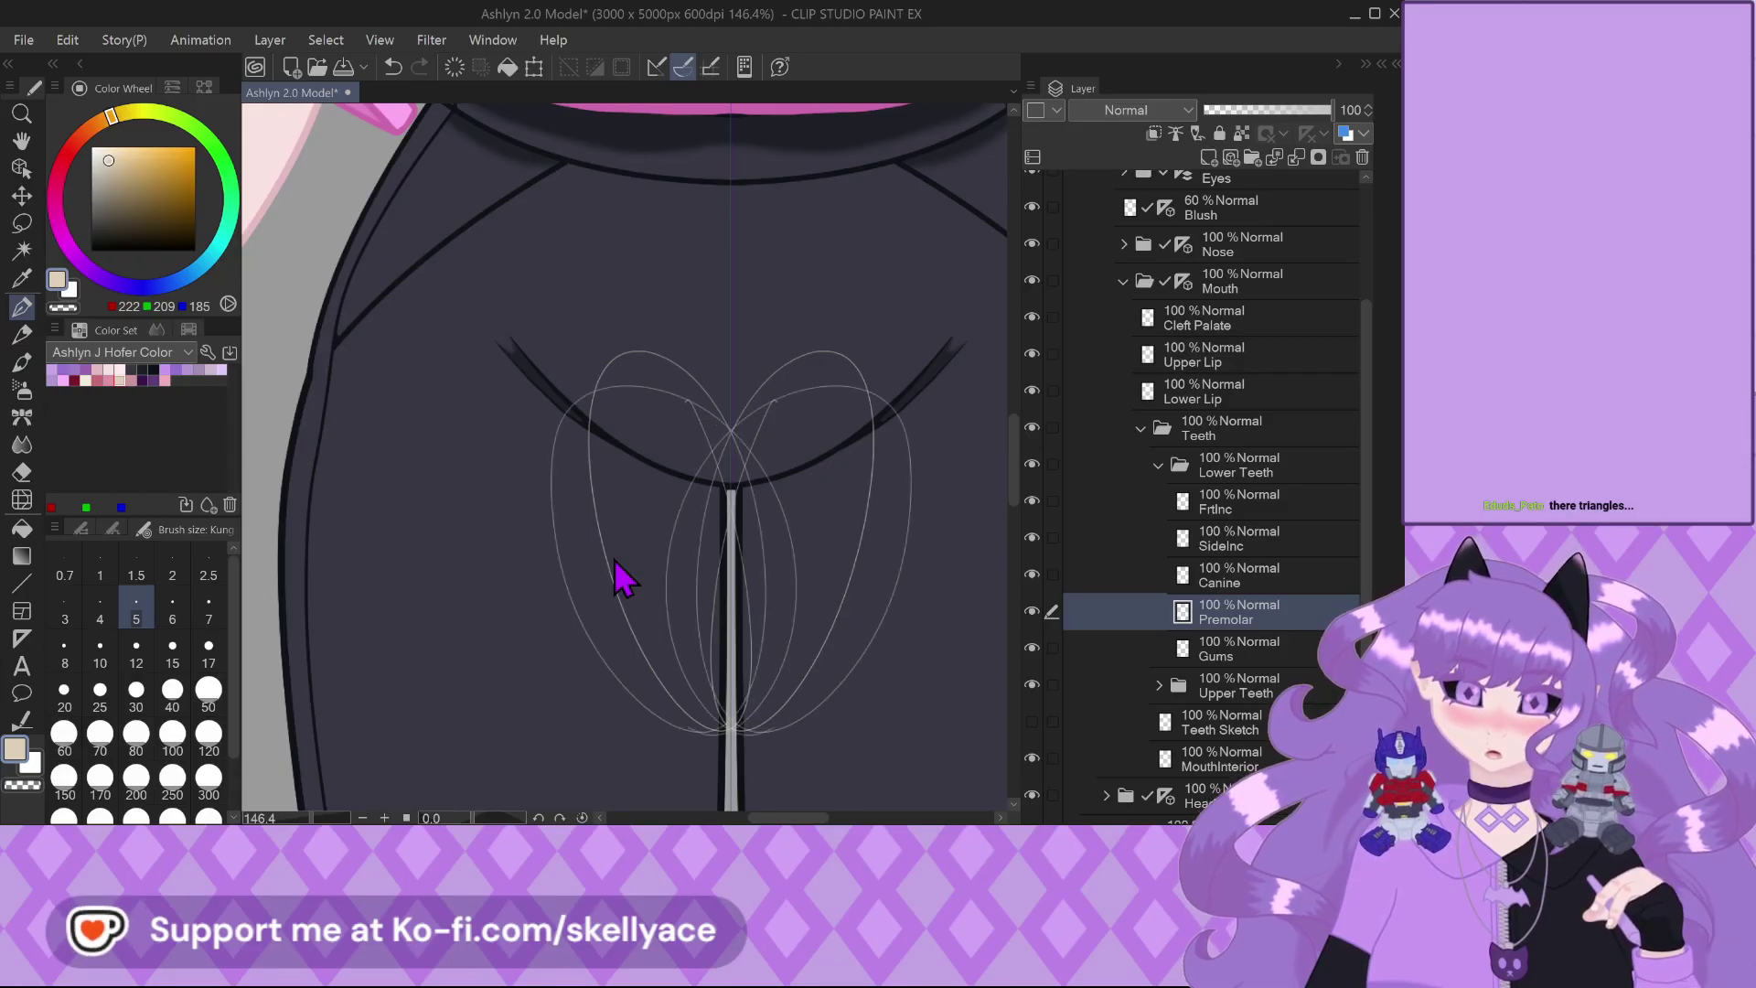
key("ctrl+z")
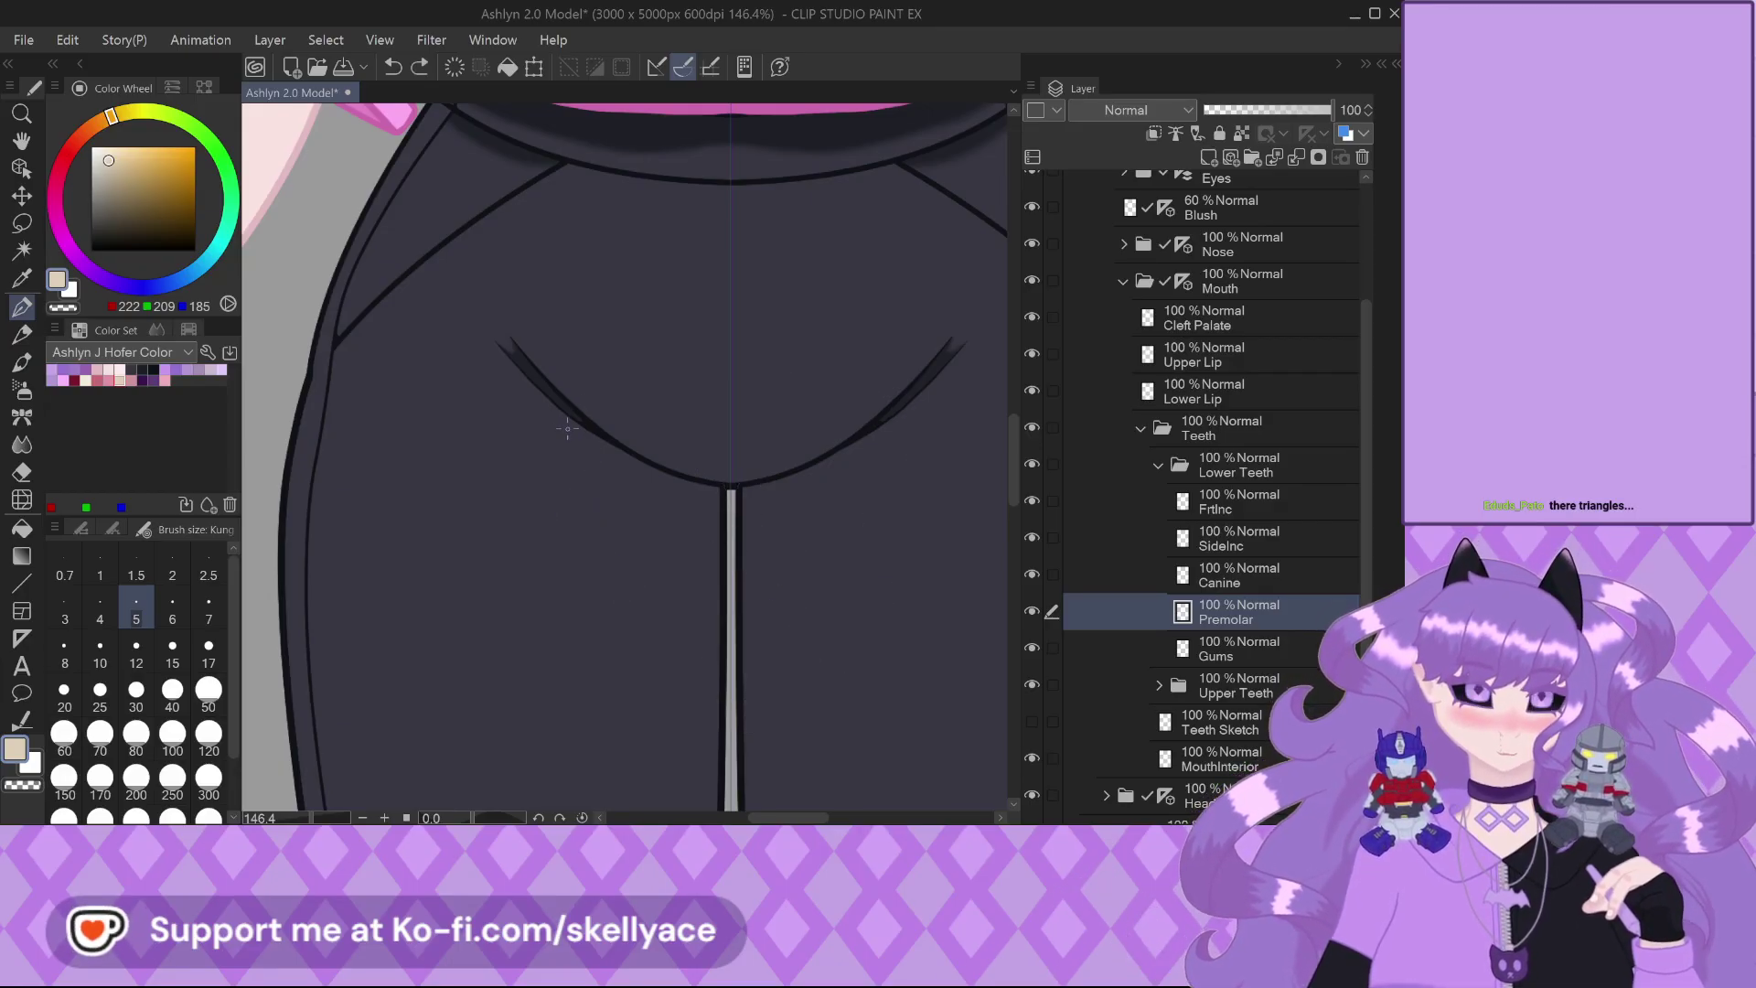
Collapse the Teeth and Face Features folders, and enable the ruler on the Casual Outfit folder inside Full Body
left_click(1141, 429)
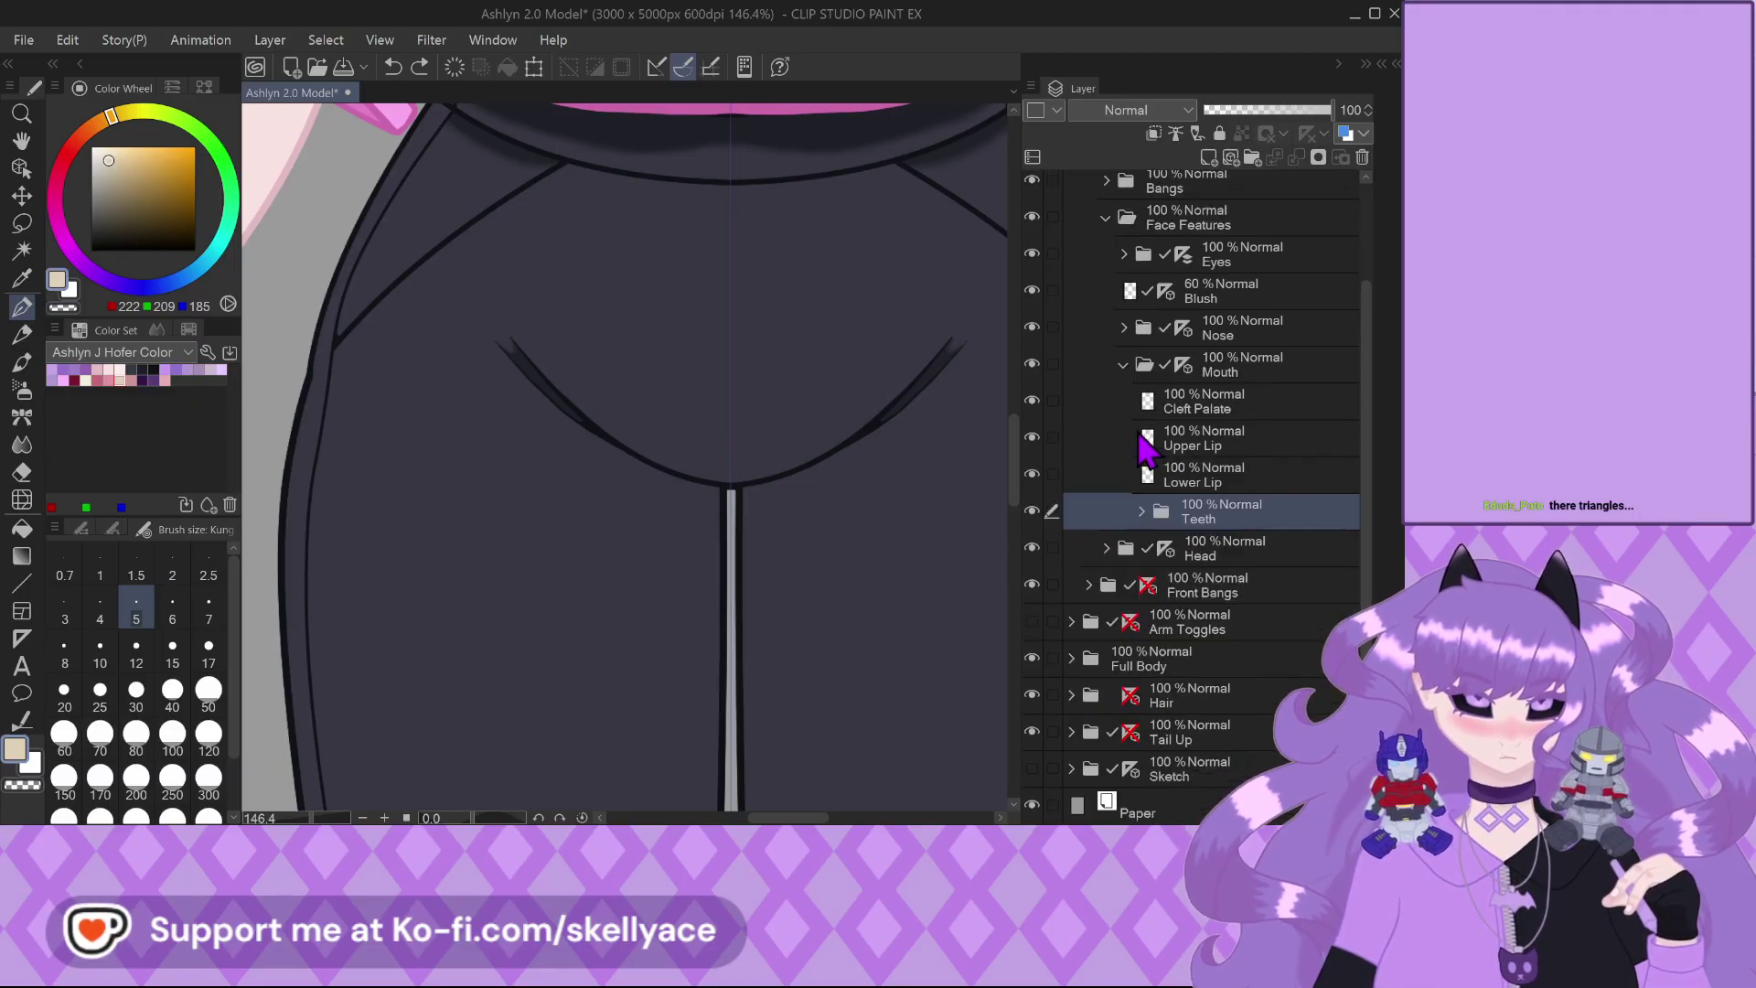
left_click(1123, 220)
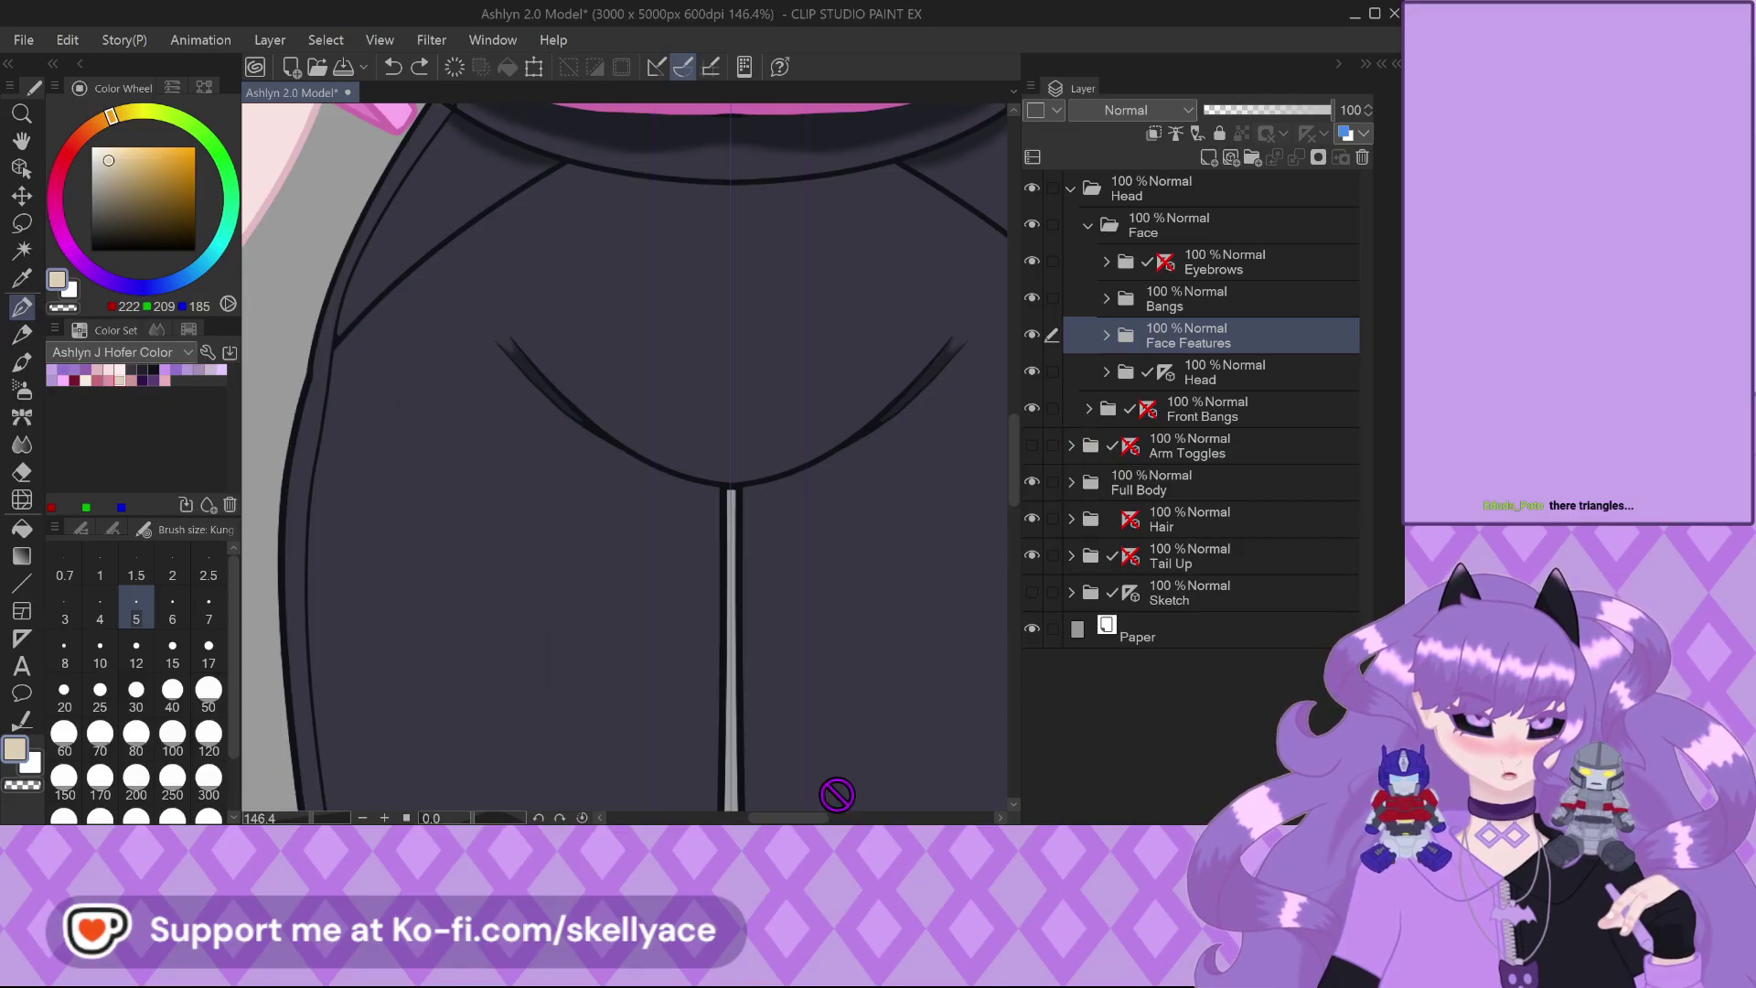
left_click(1071, 483)
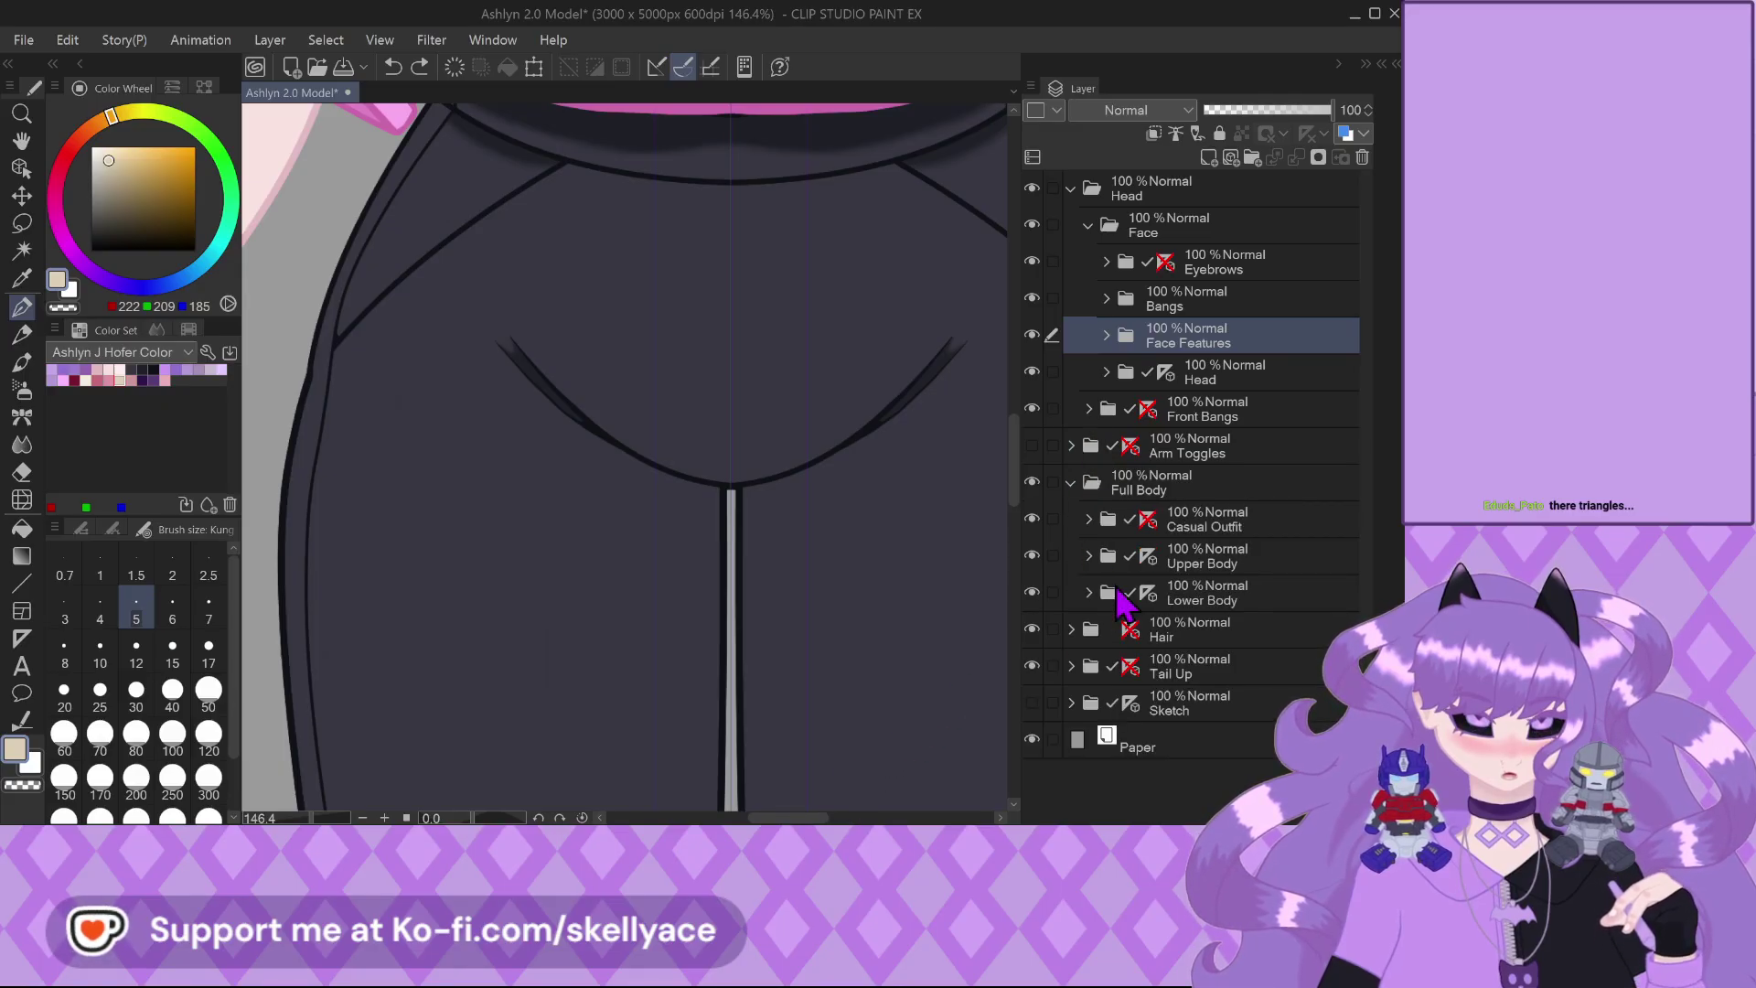
left_click(1148, 528)
left_click(1088, 518)
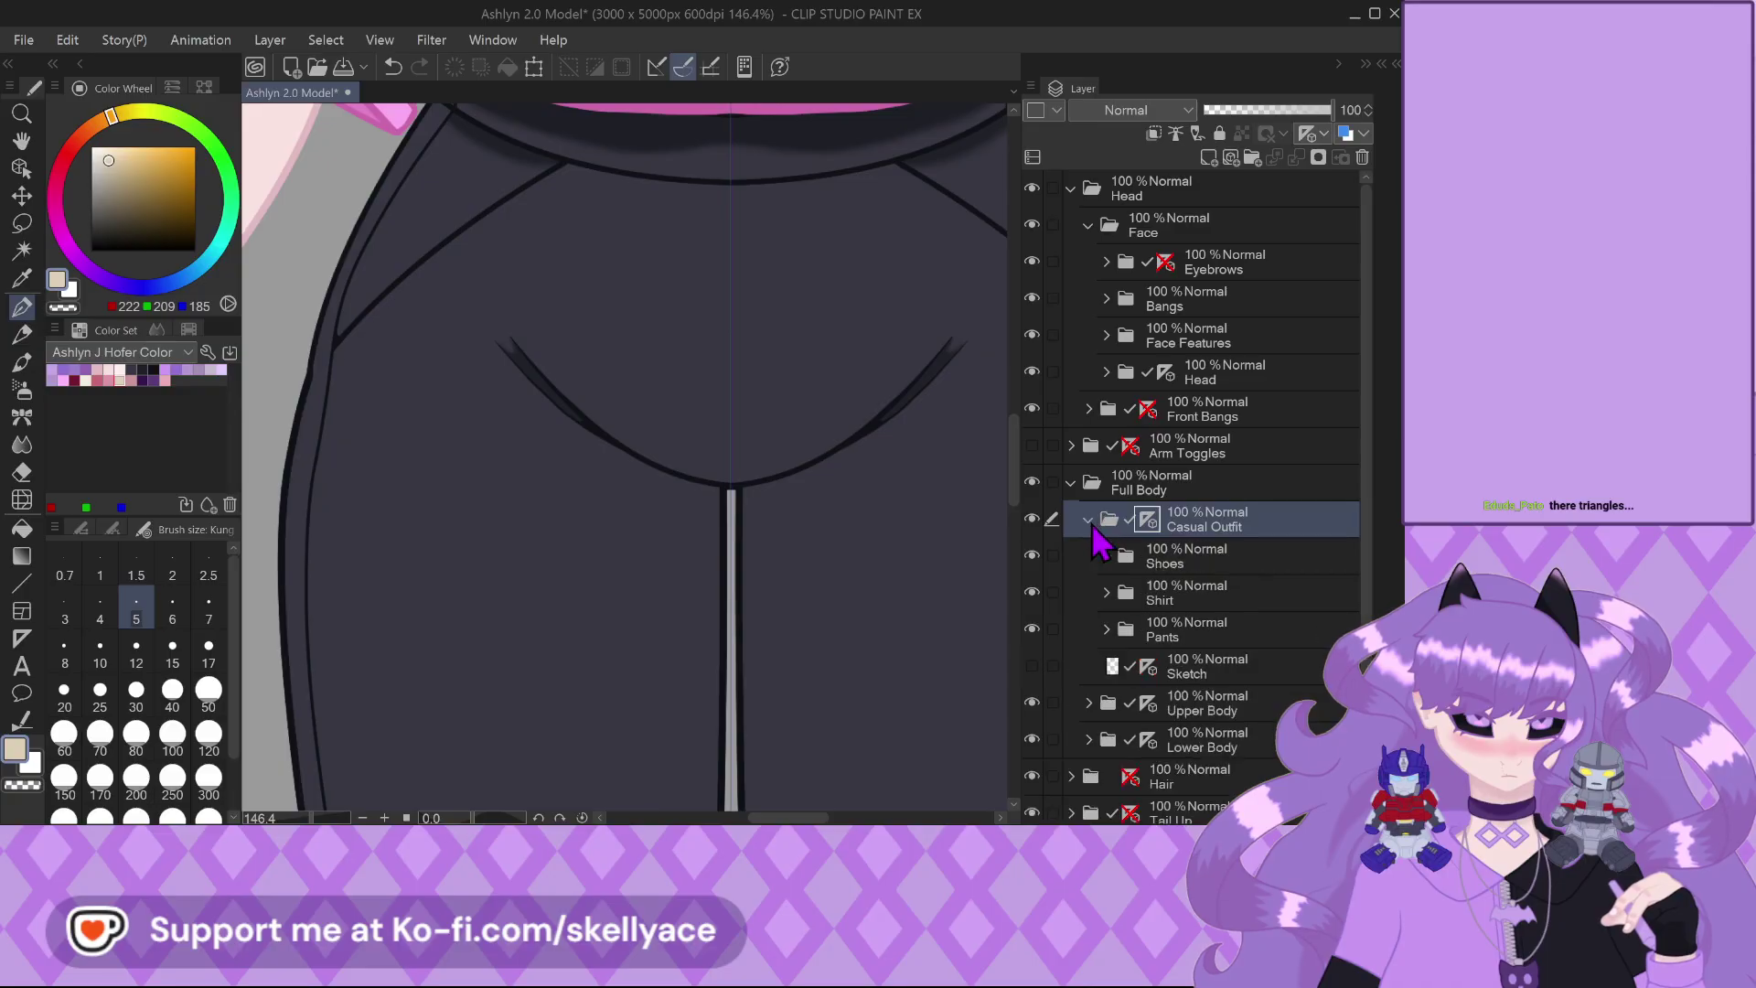
Add a layer named Shading above the Color layer in the pants' Upper folder and clip it to the layer below
scroll(1151, 663, "down", 1)
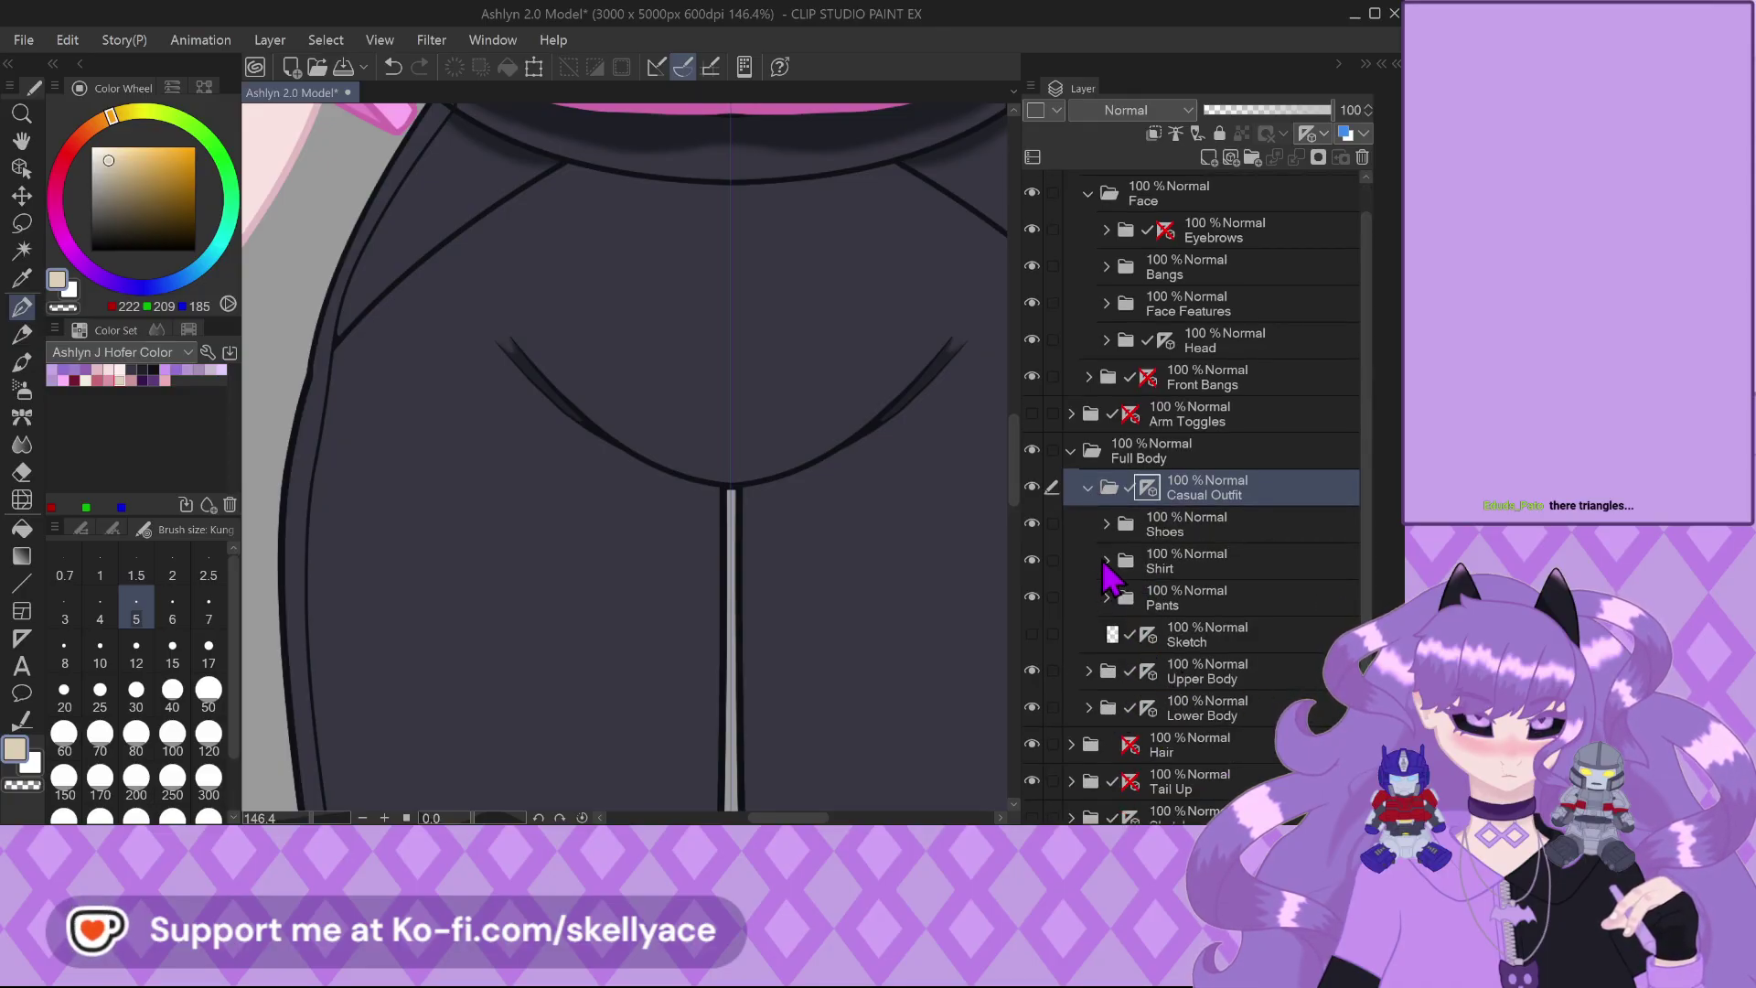
left_click(1107, 597)
scroll(1216, 718, "down", 1)
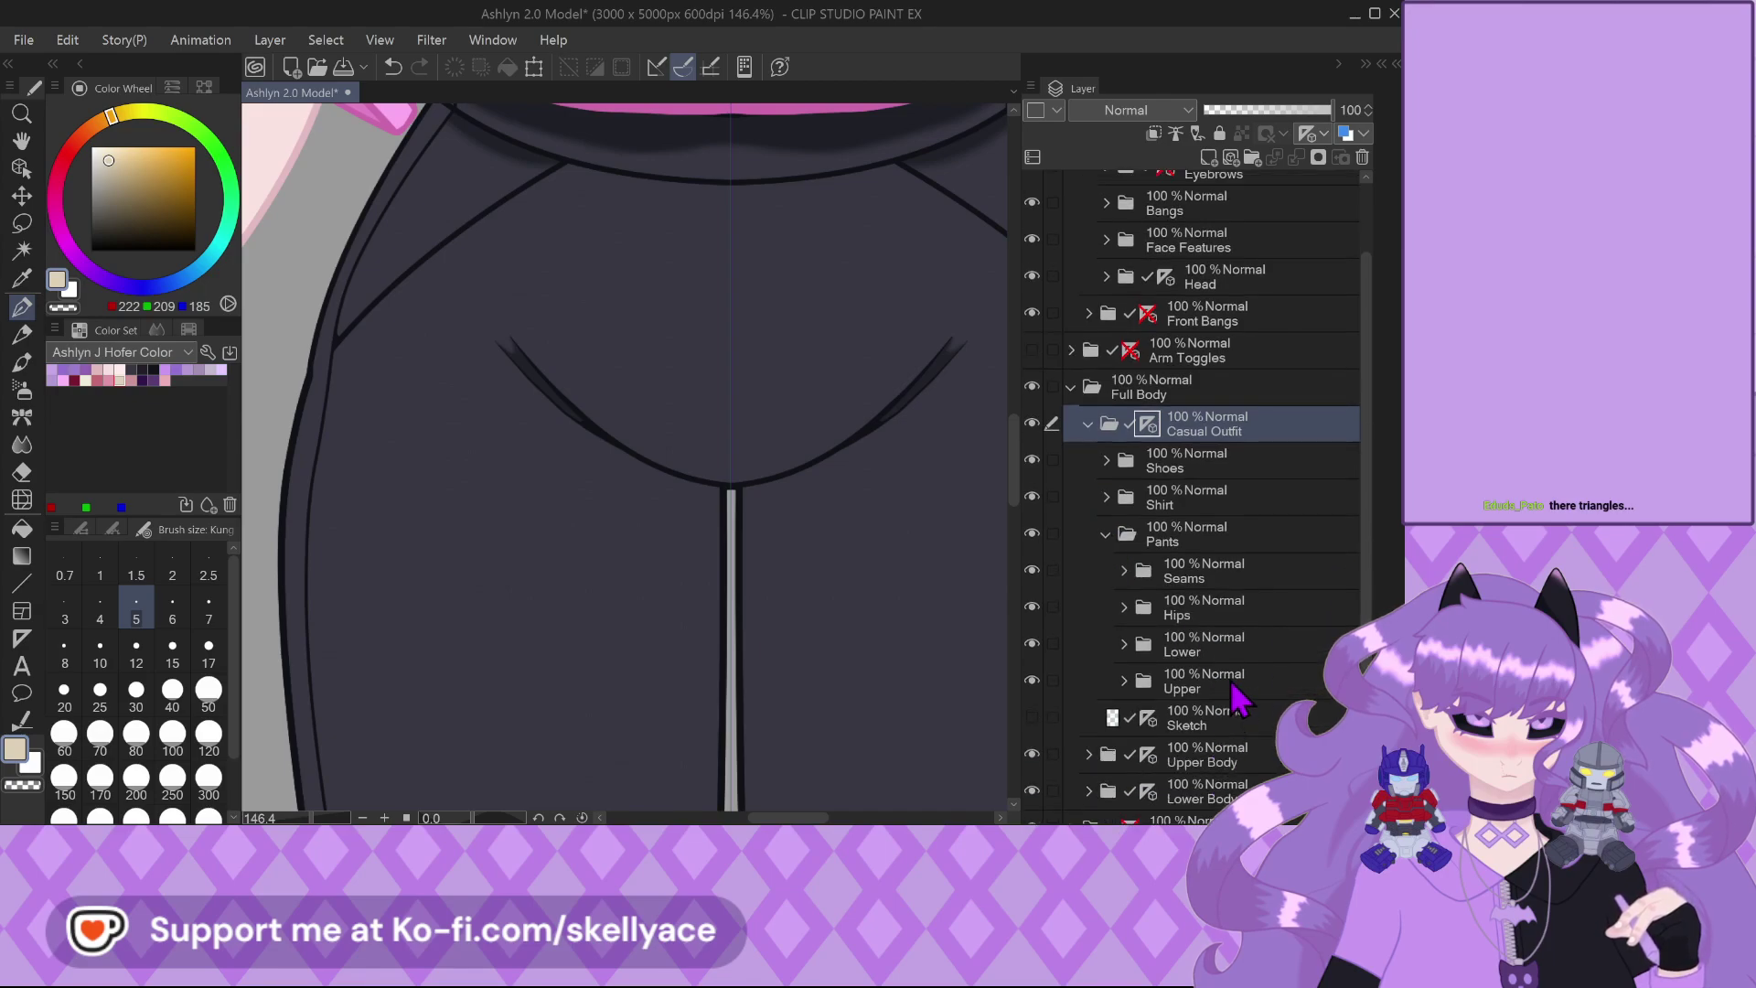
left_click(1124, 682)
scroll(1133, 691, "down", 1)
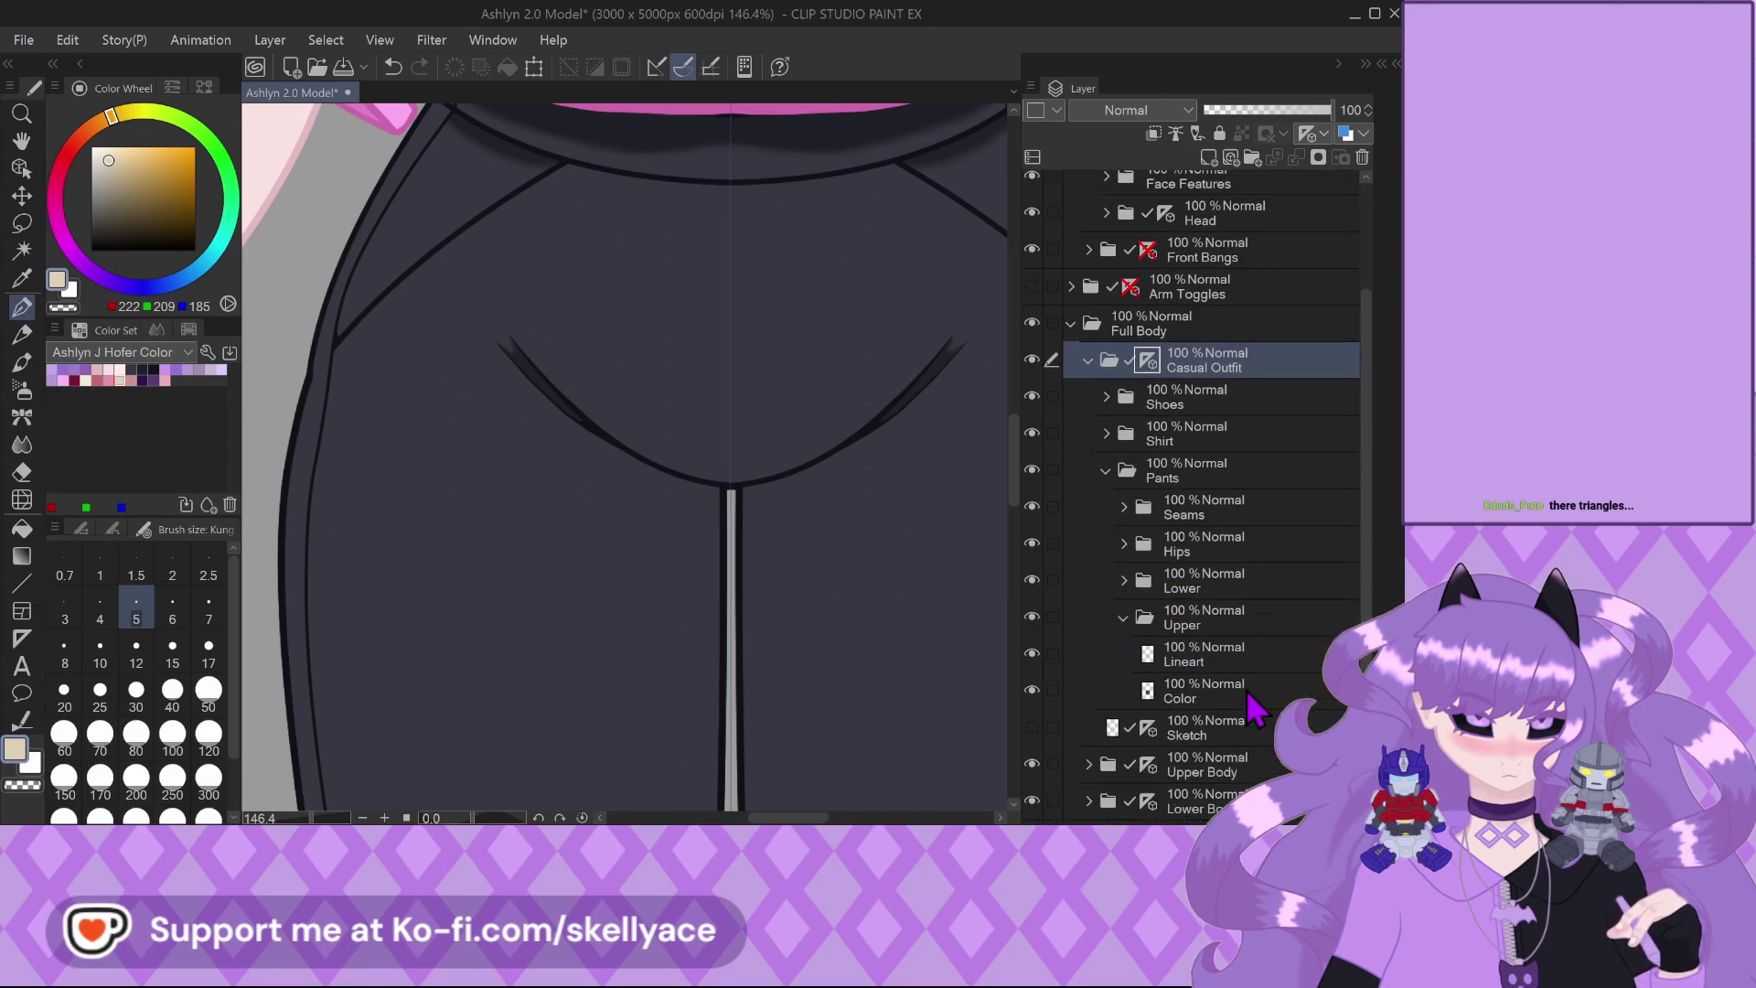
left_click(1198, 690)
left_click(1207, 159)
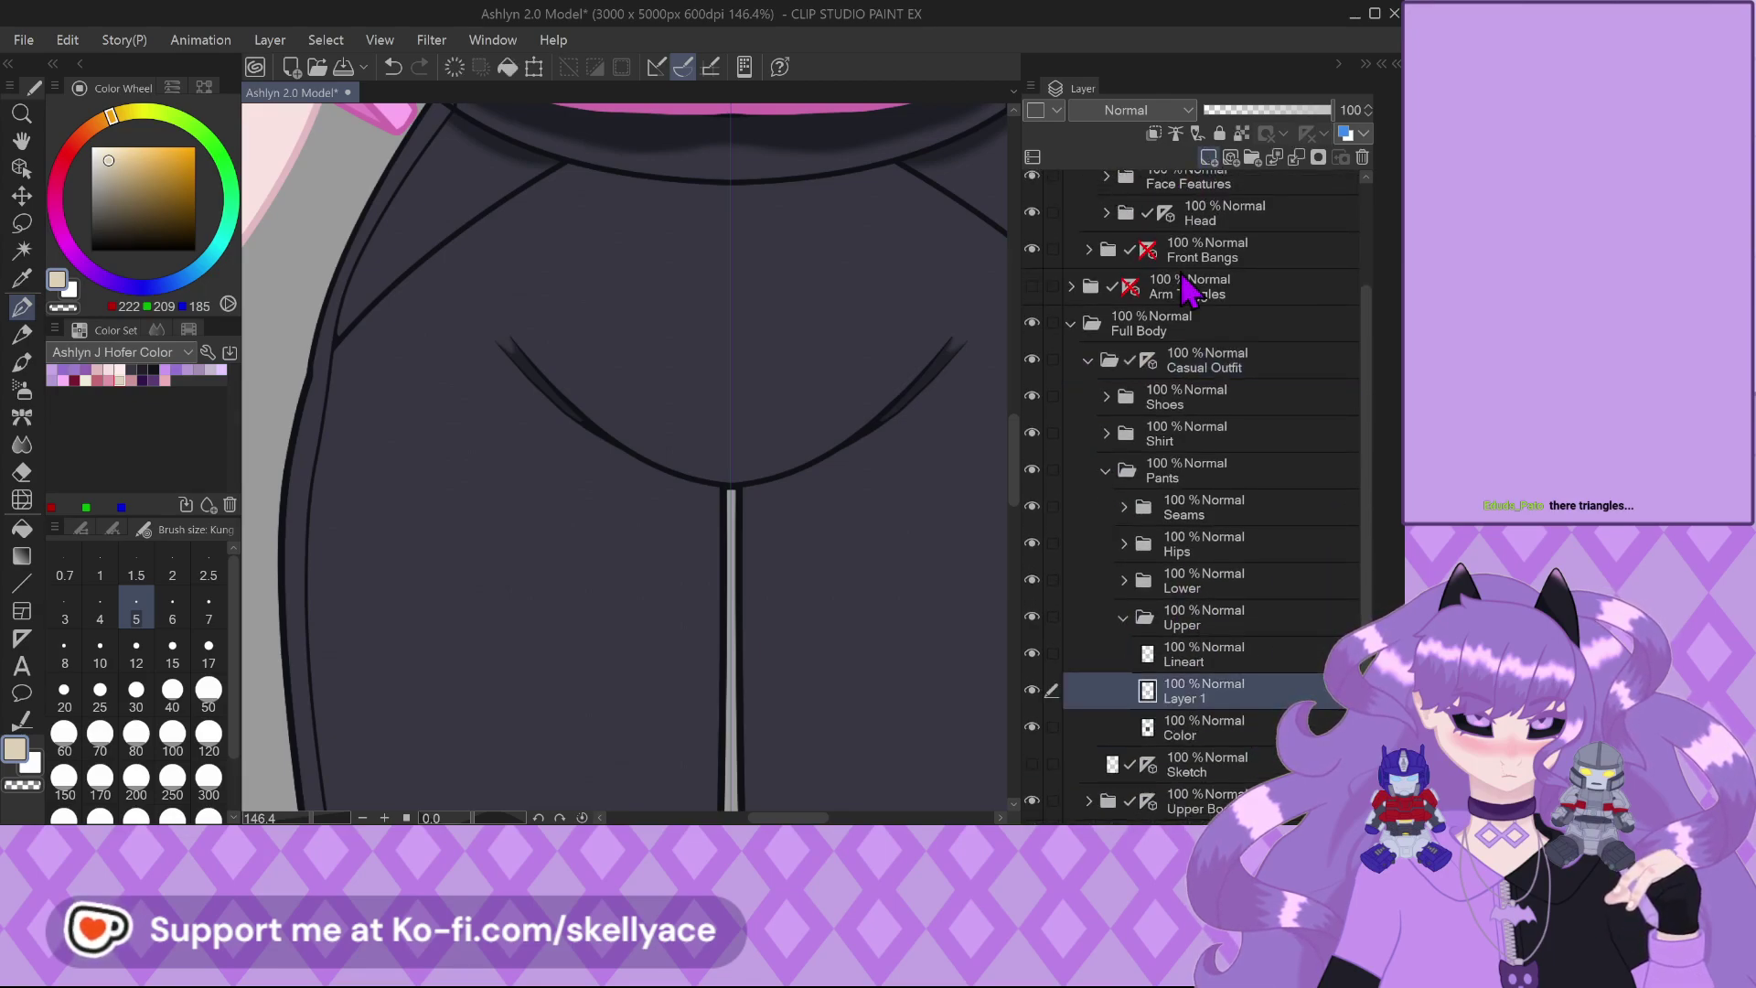
double_click(1182, 696)
type("Shading")
key("Return")
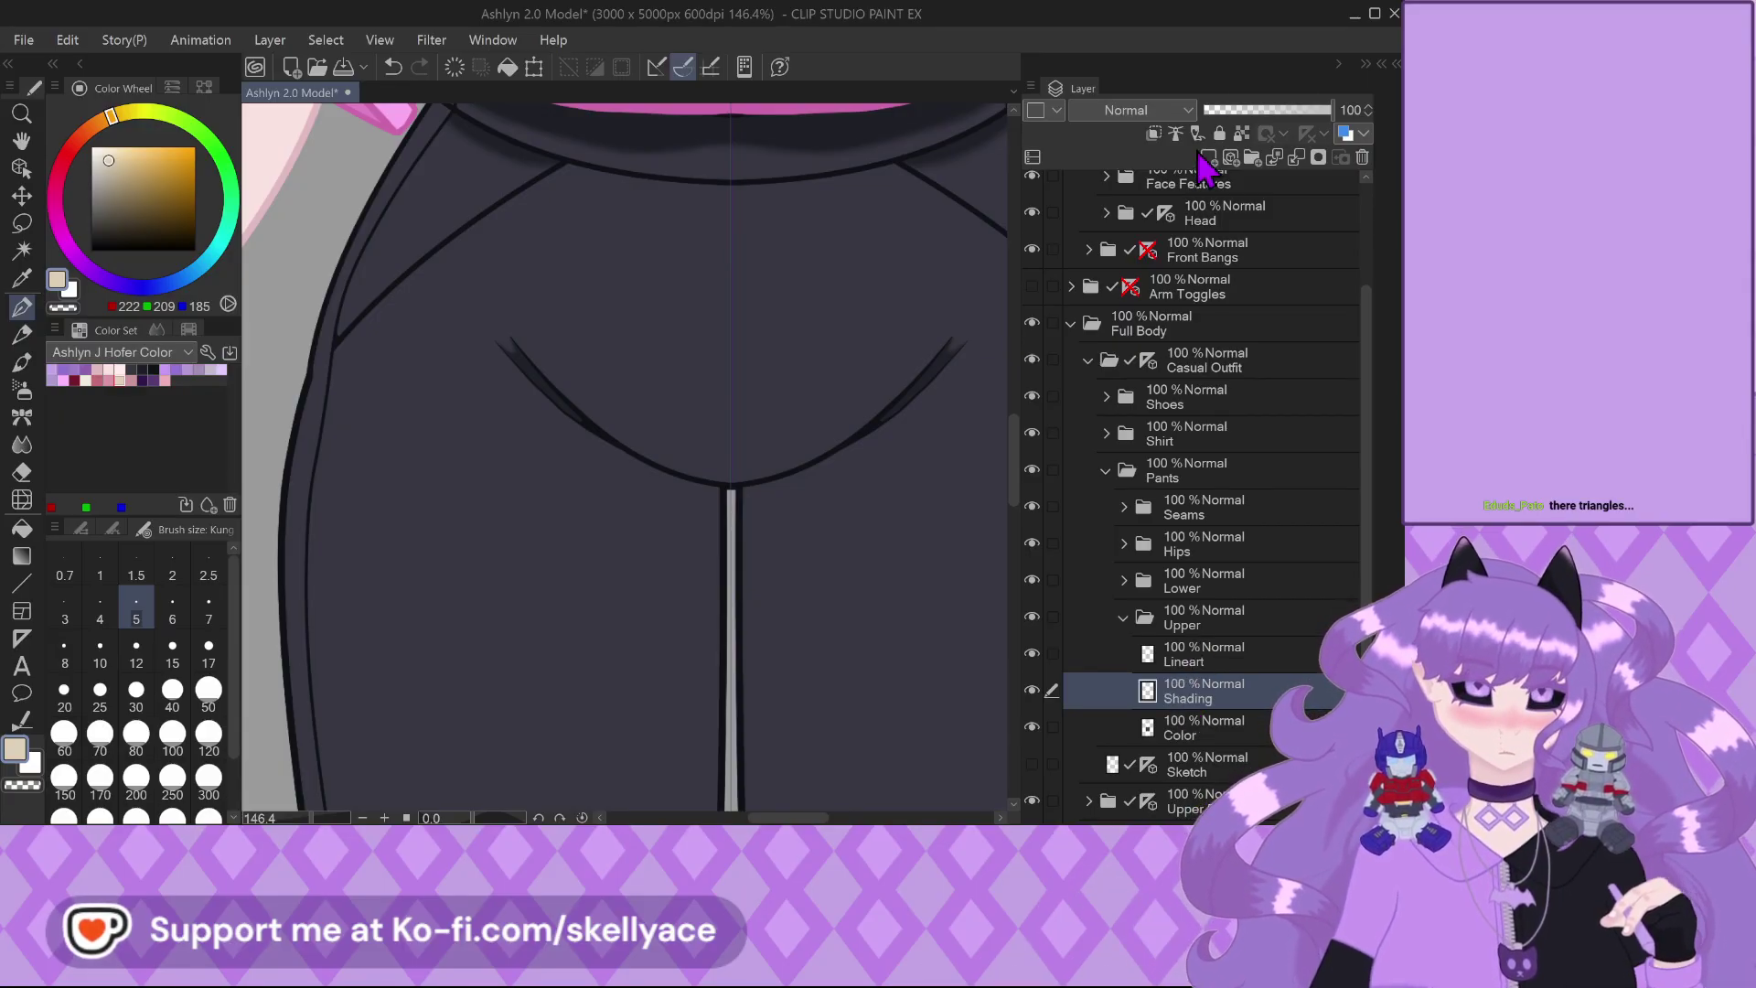
left_click(1154, 134)
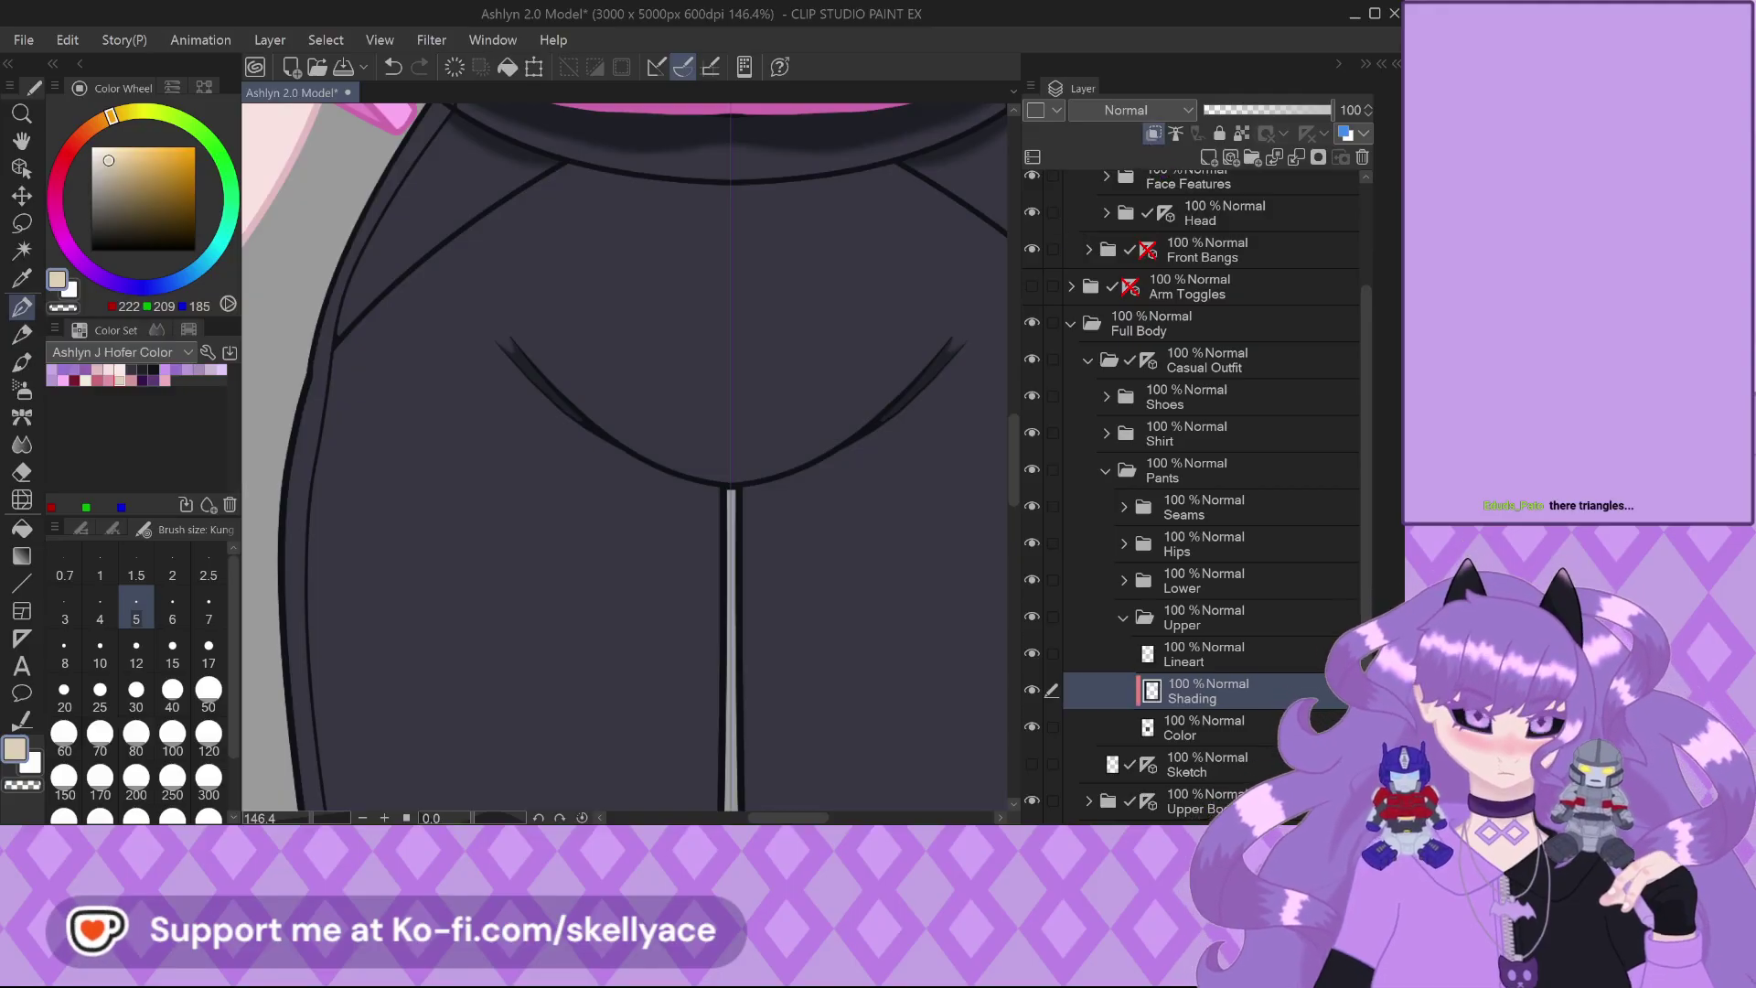
Paint the mirrored inner-thigh shadow below the hip curve in near-black (RGB 15, 17, 22) from the Ashlyn 2.0 color set at brush size 30
left_click(102, 355)
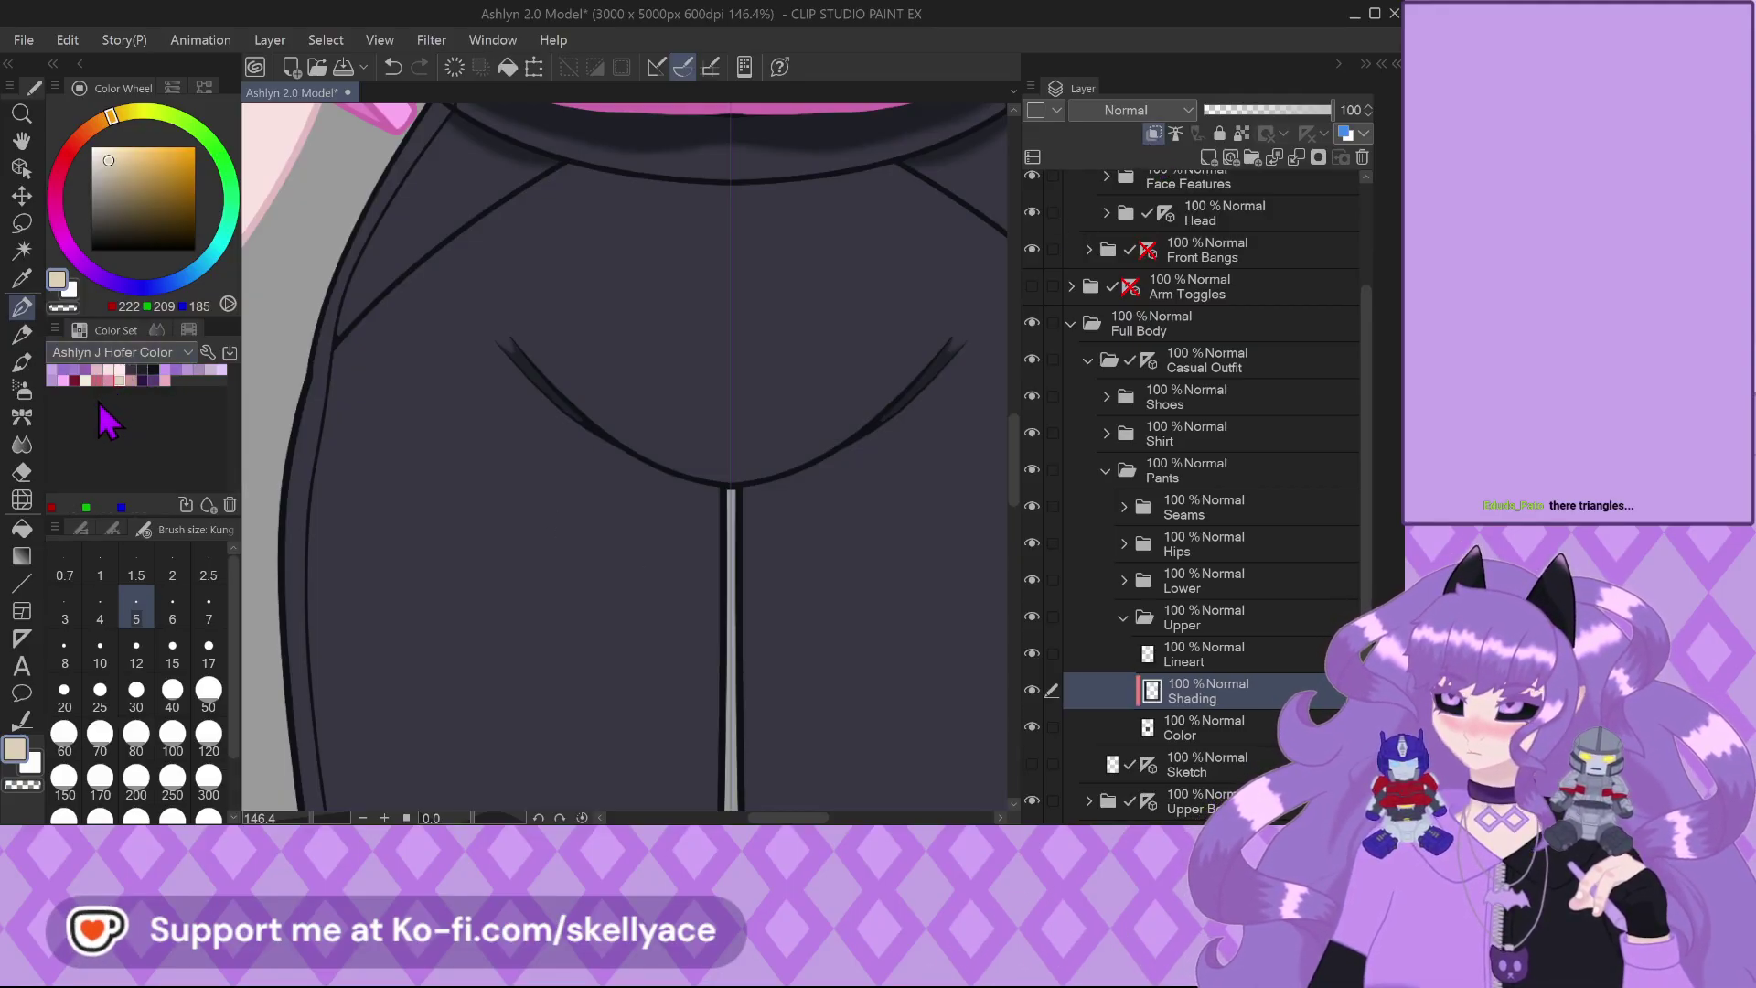
left_click(114, 402)
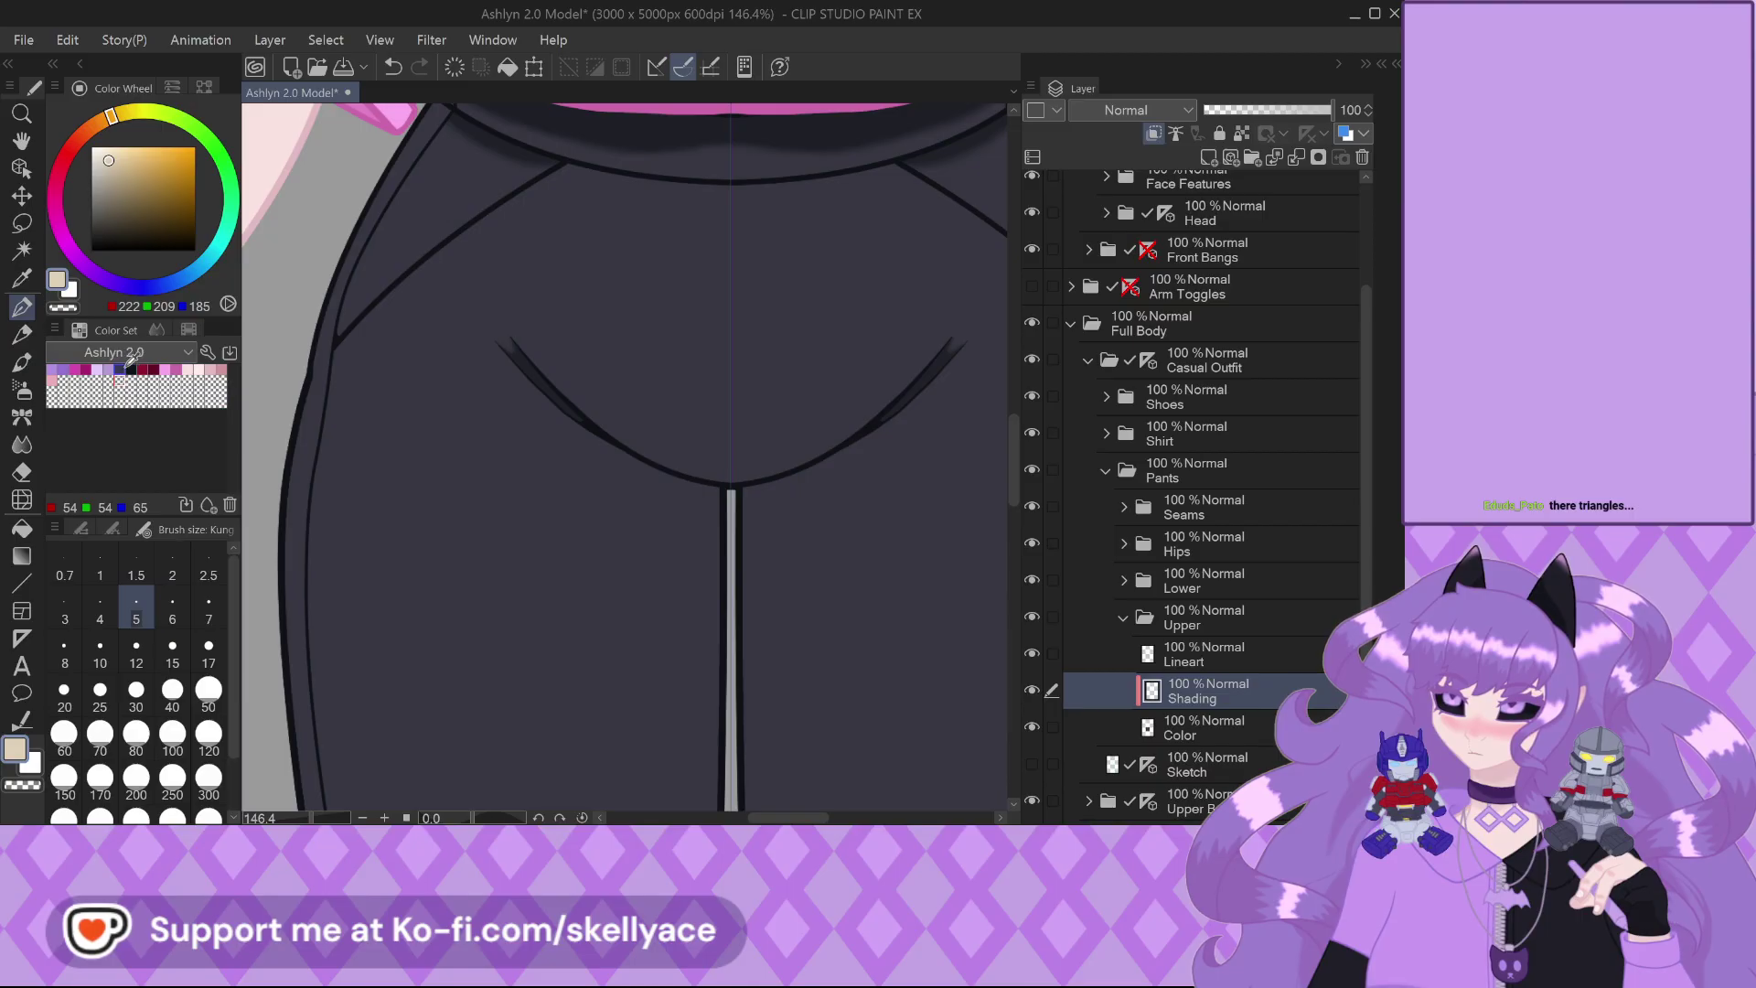
left_click(131, 369)
scroll(544, 396, "up", 2)
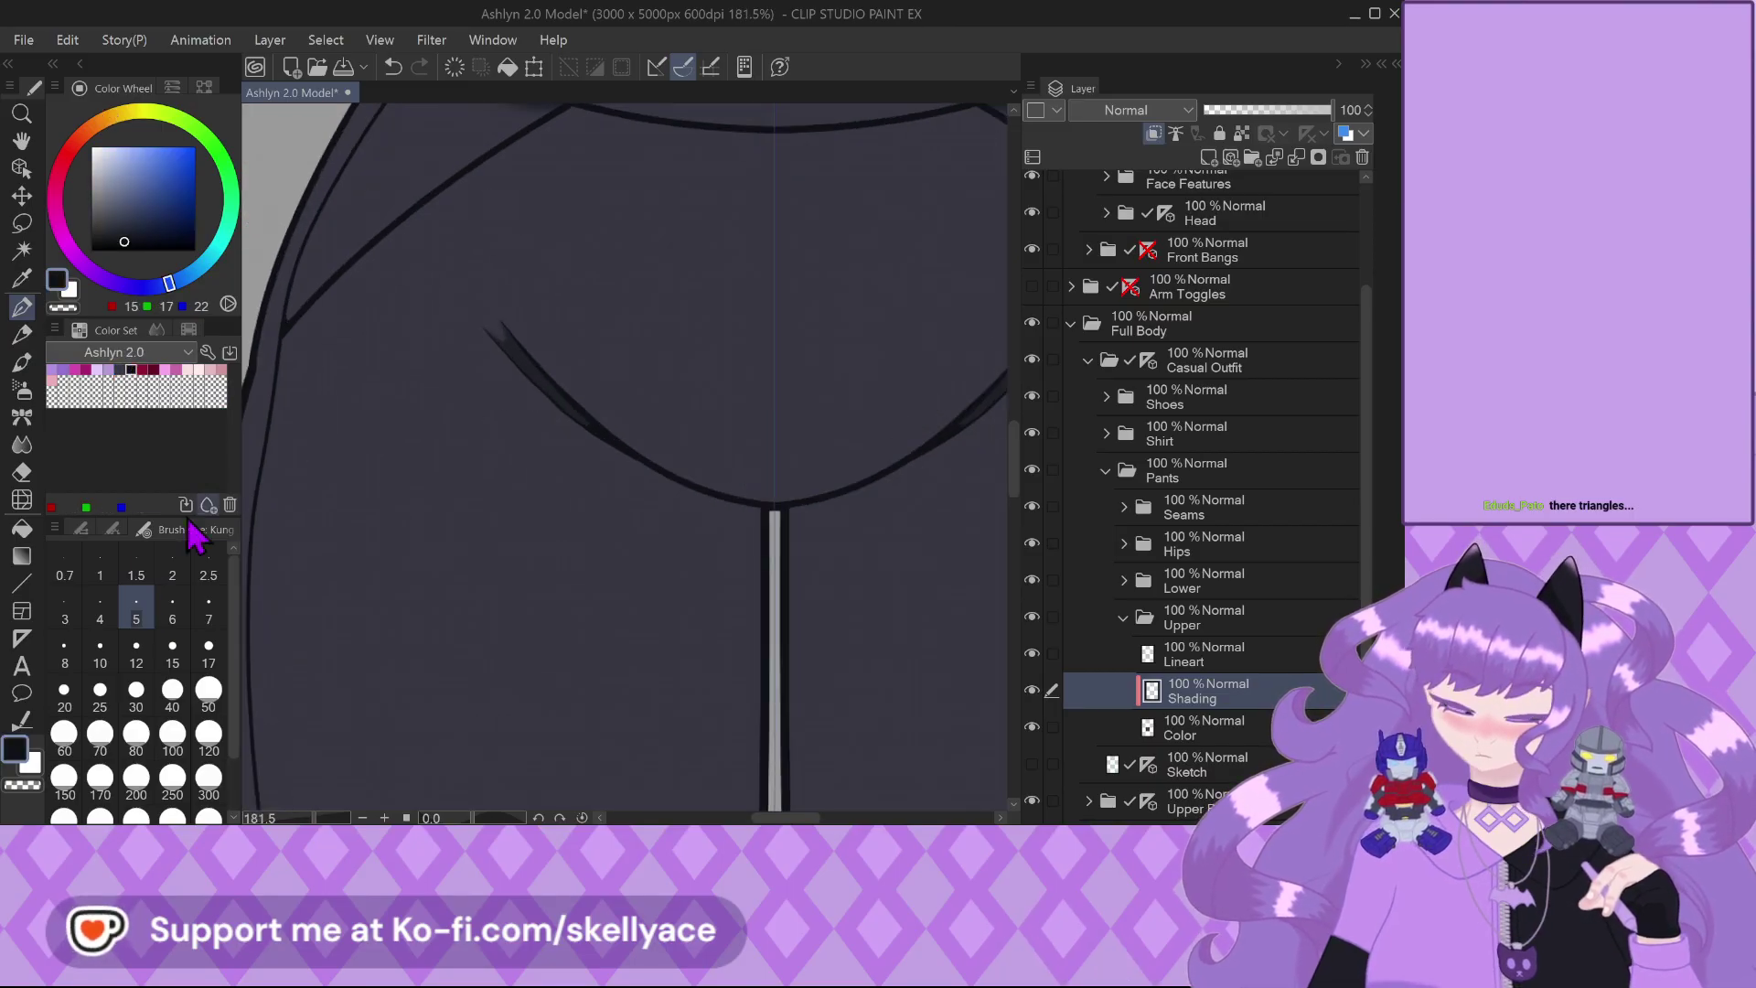
left_click(136, 695)
scroll(553, 413, "up", 1)
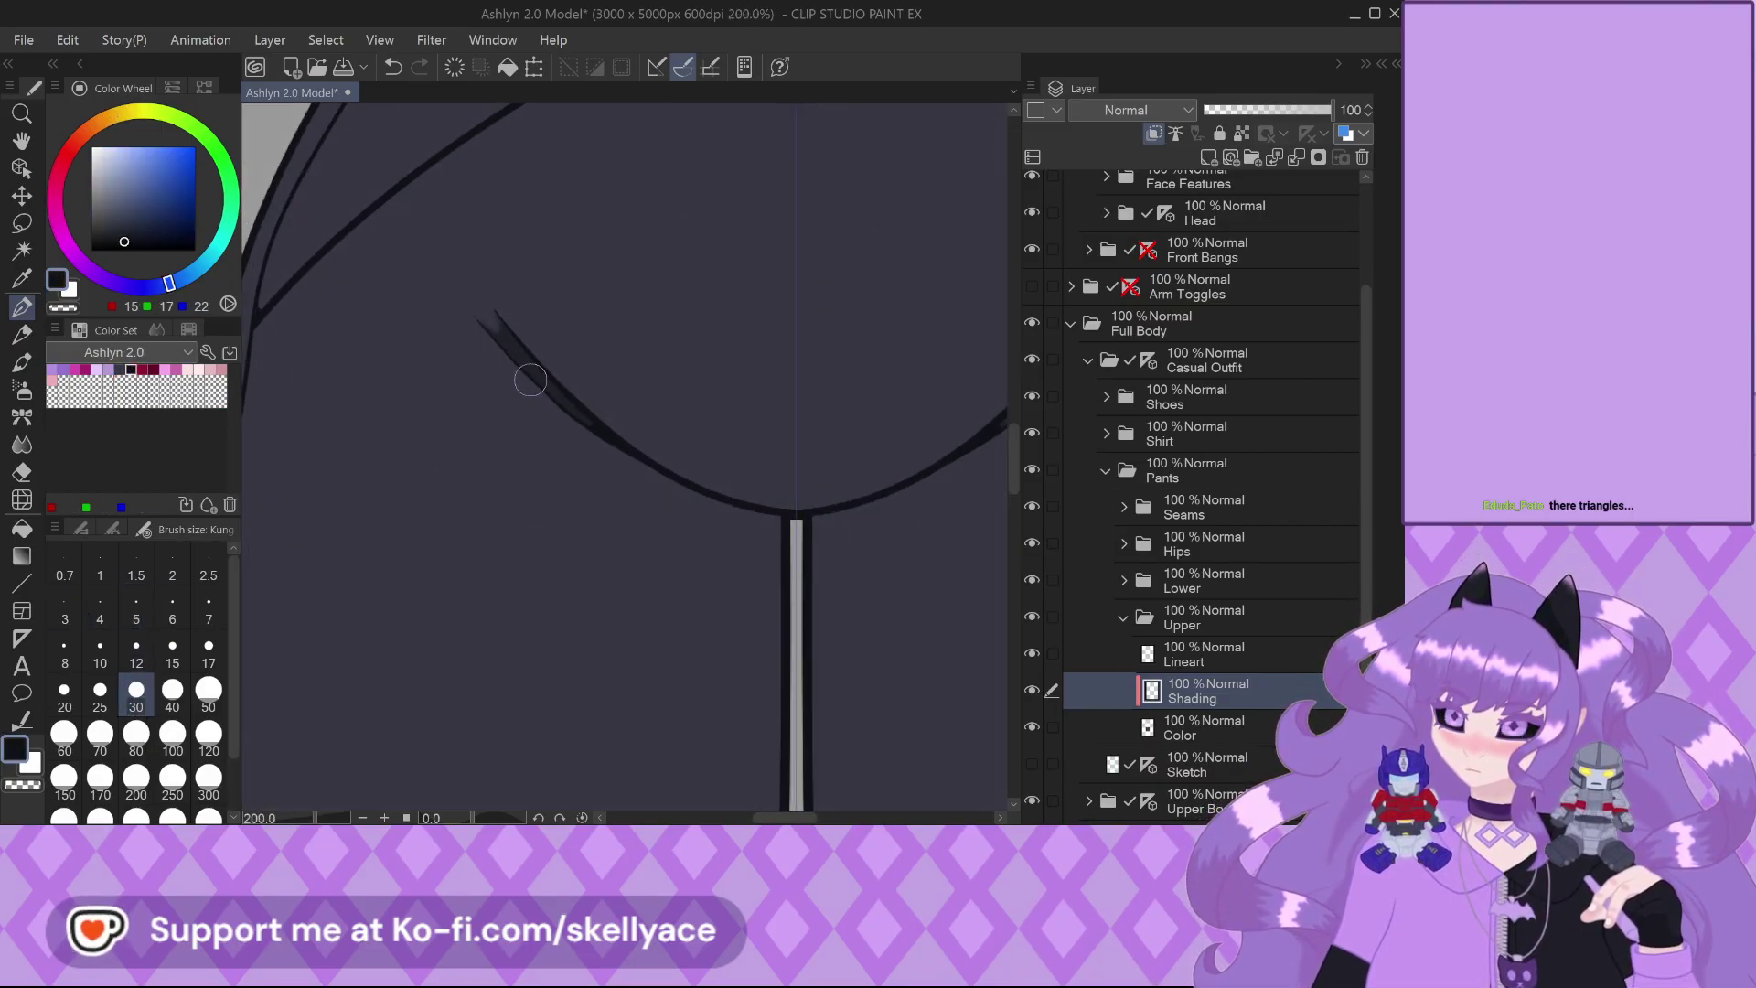
mouse_move(530, 379)
left_mouse_down()
mouse_move(660, 510)
mouse_move(768, 670)
left_mouse_up()
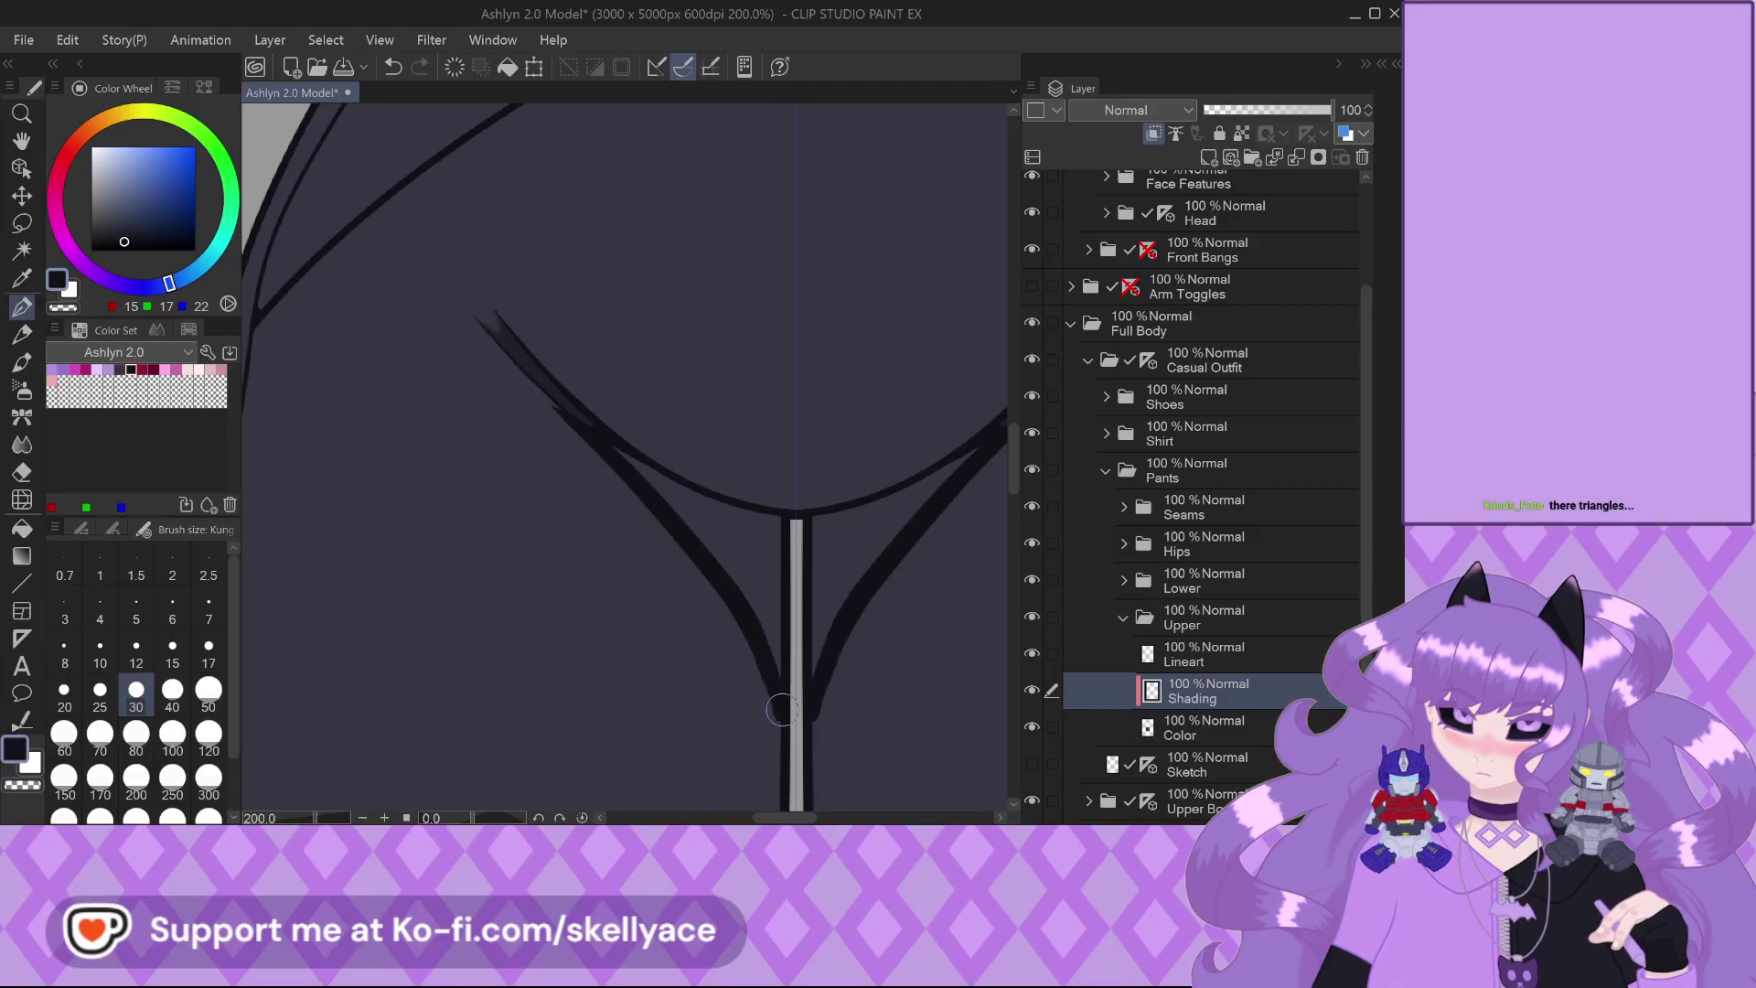
left_click_drag(785, 587, 770, 514)
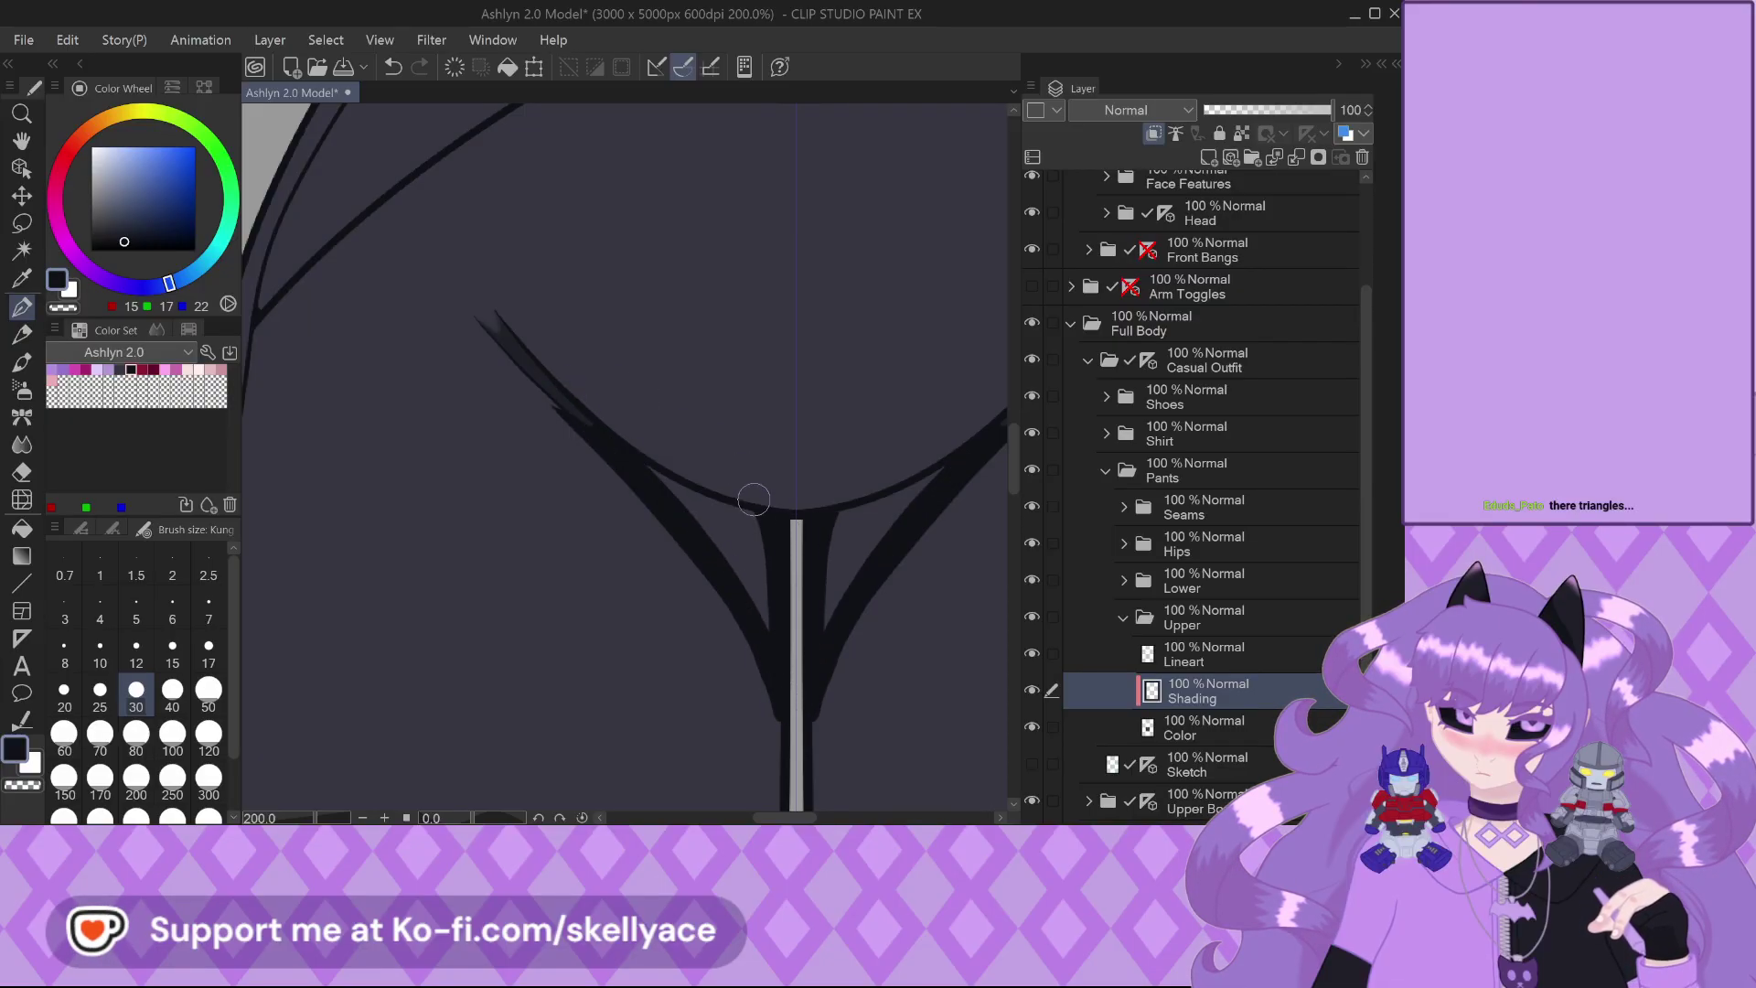
left_click_drag(754, 499, 656, 438)
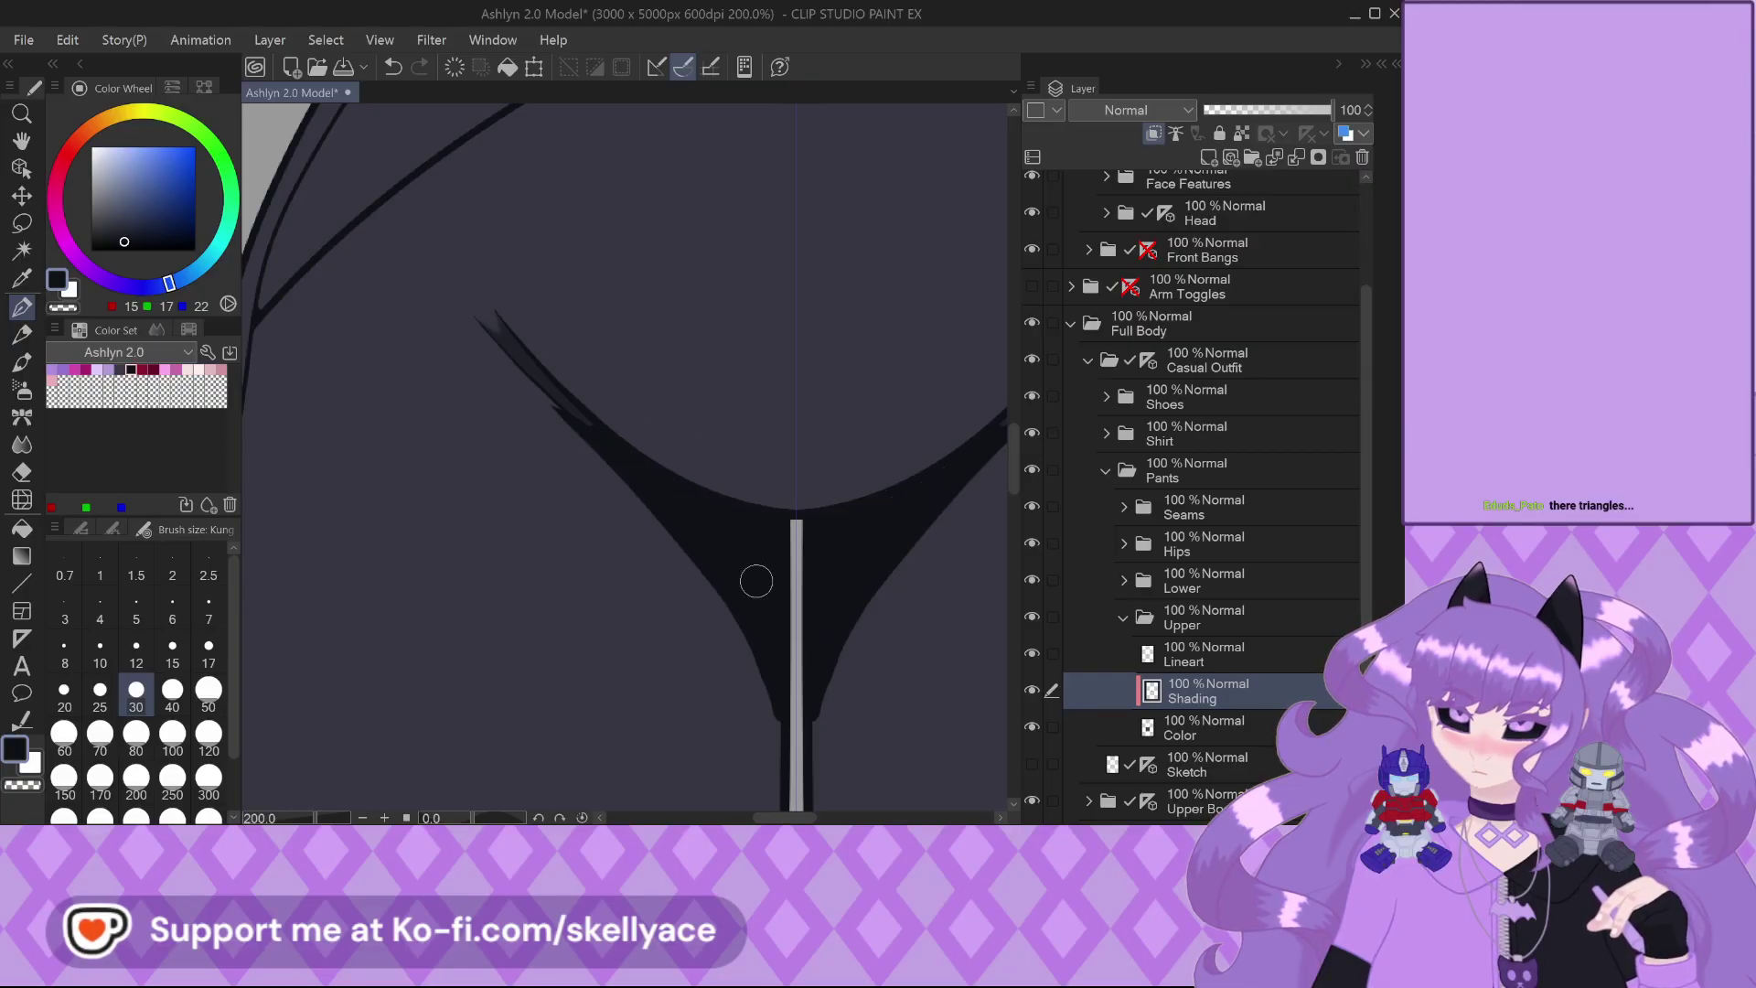
left_click_drag(631, 489, 559, 412)
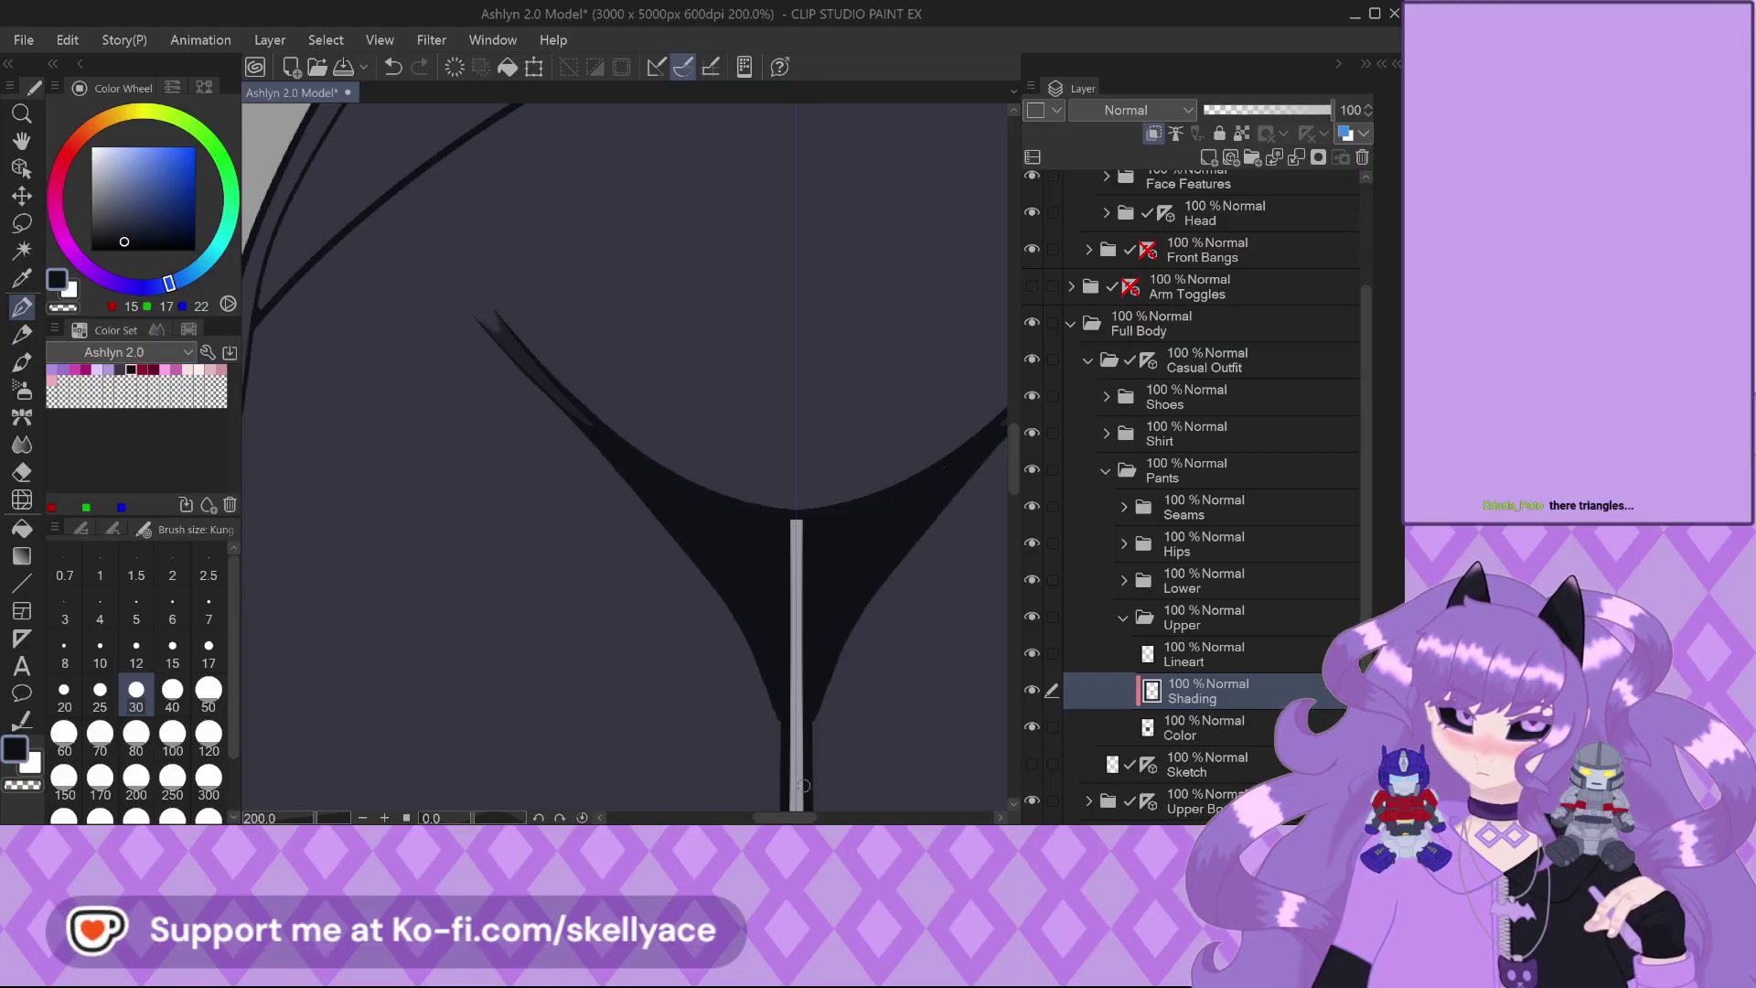
left_click_drag(779, 712, 745, 637)
key("ctrl+z")
key("ctrl+z")
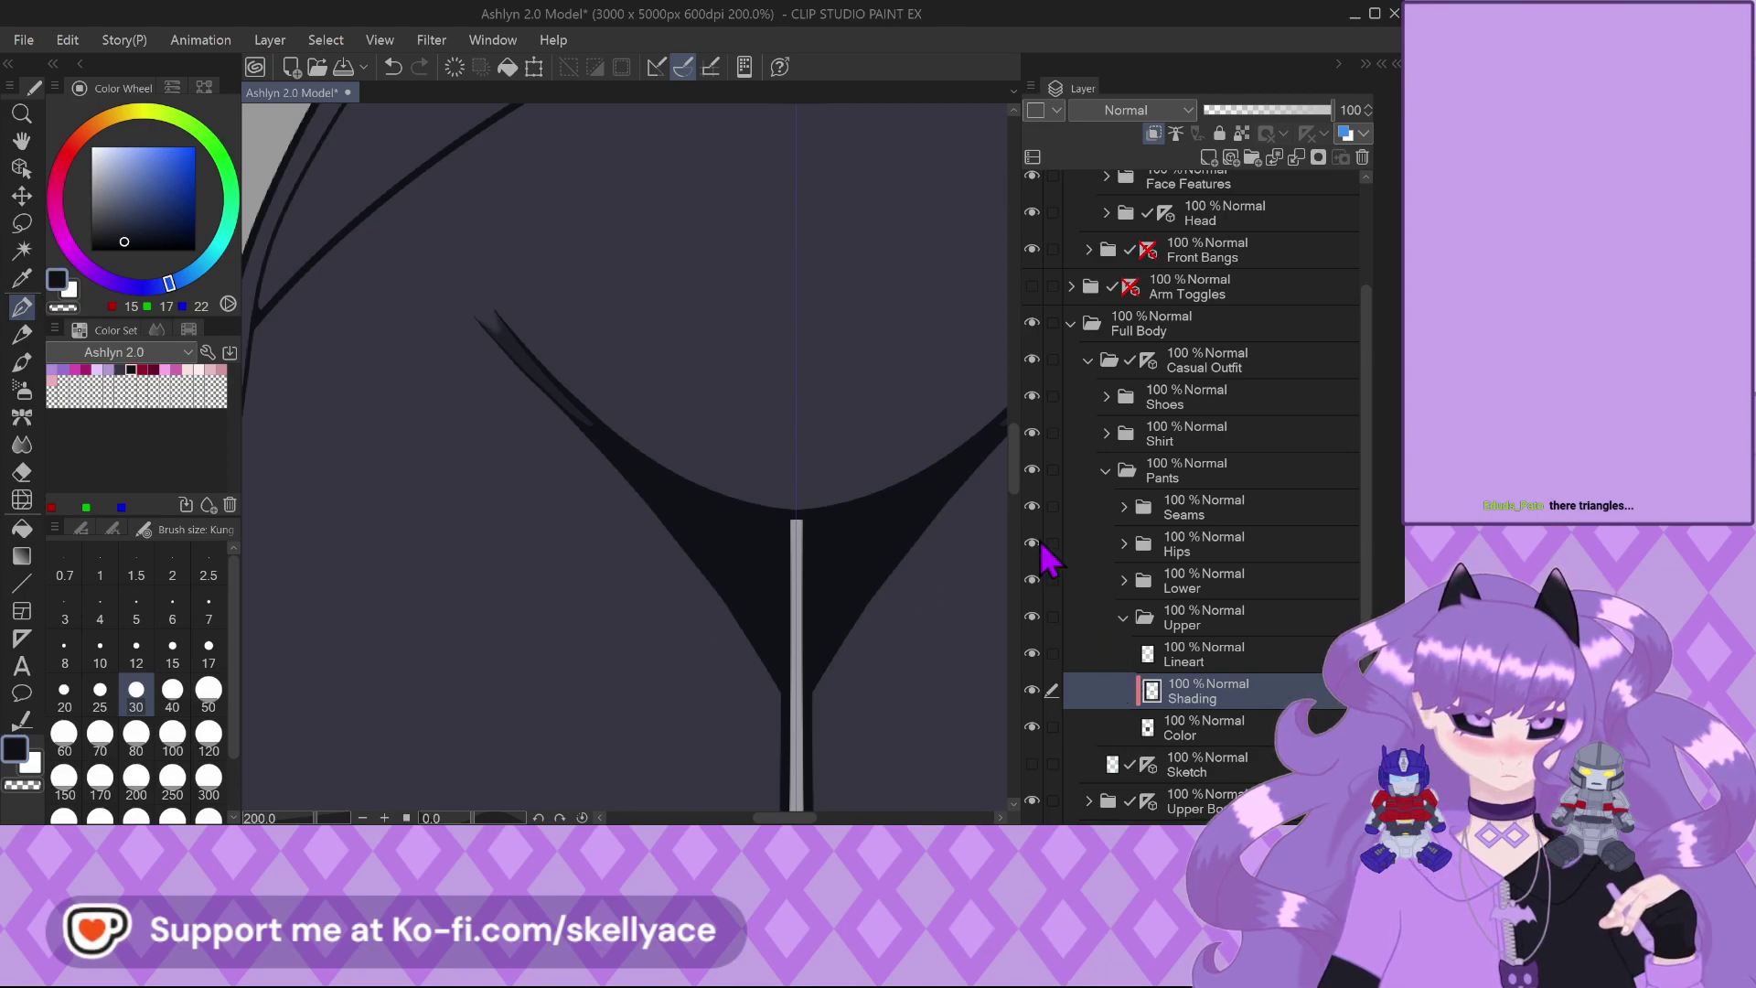
Hide the pants' Hips folder and extend the solid inner-thigh shadow up into the area the hip piece covers
scroll(736, 494, "up", 1)
scroll(736, 495, "up", 2)
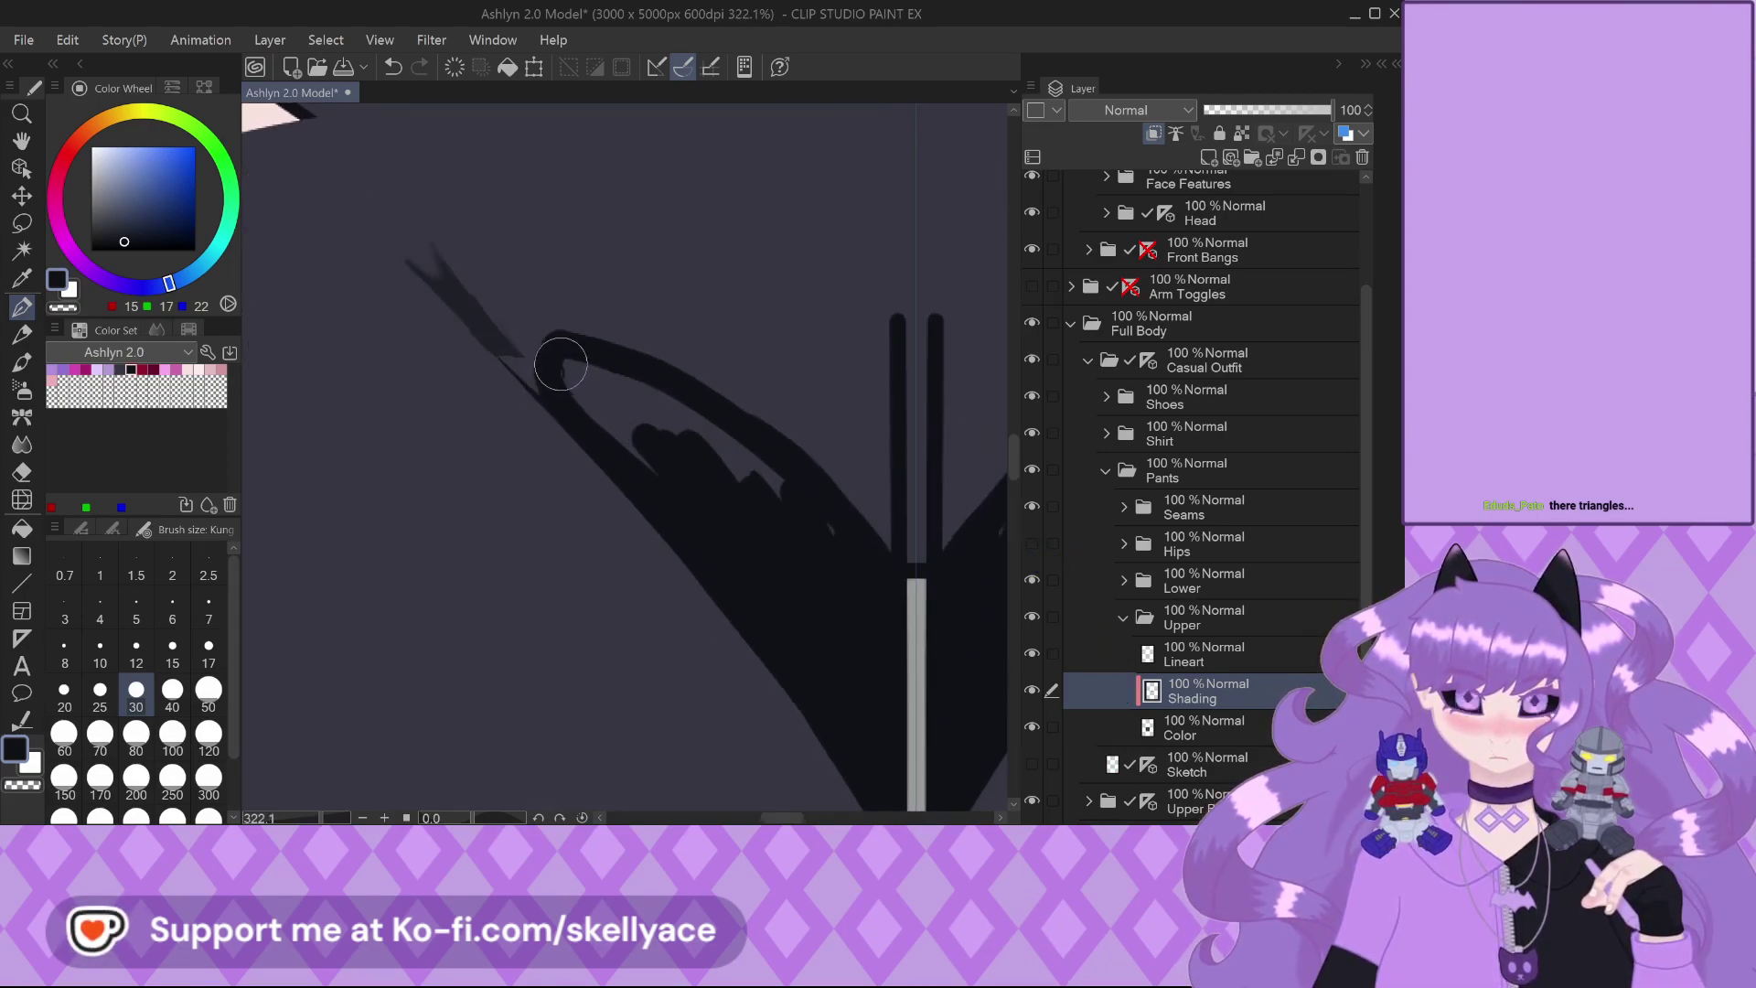
mouse_move(560, 353)
left_mouse_down()
mouse_move(665, 492)
mouse_move(577, 385)
mouse_move(749, 517)
mouse_move(672, 393)
mouse_move(703, 412)
mouse_move(814, 506)
mouse_move(895, 622)
left_mouse_up()
scroll(895, 622, "down", 3)
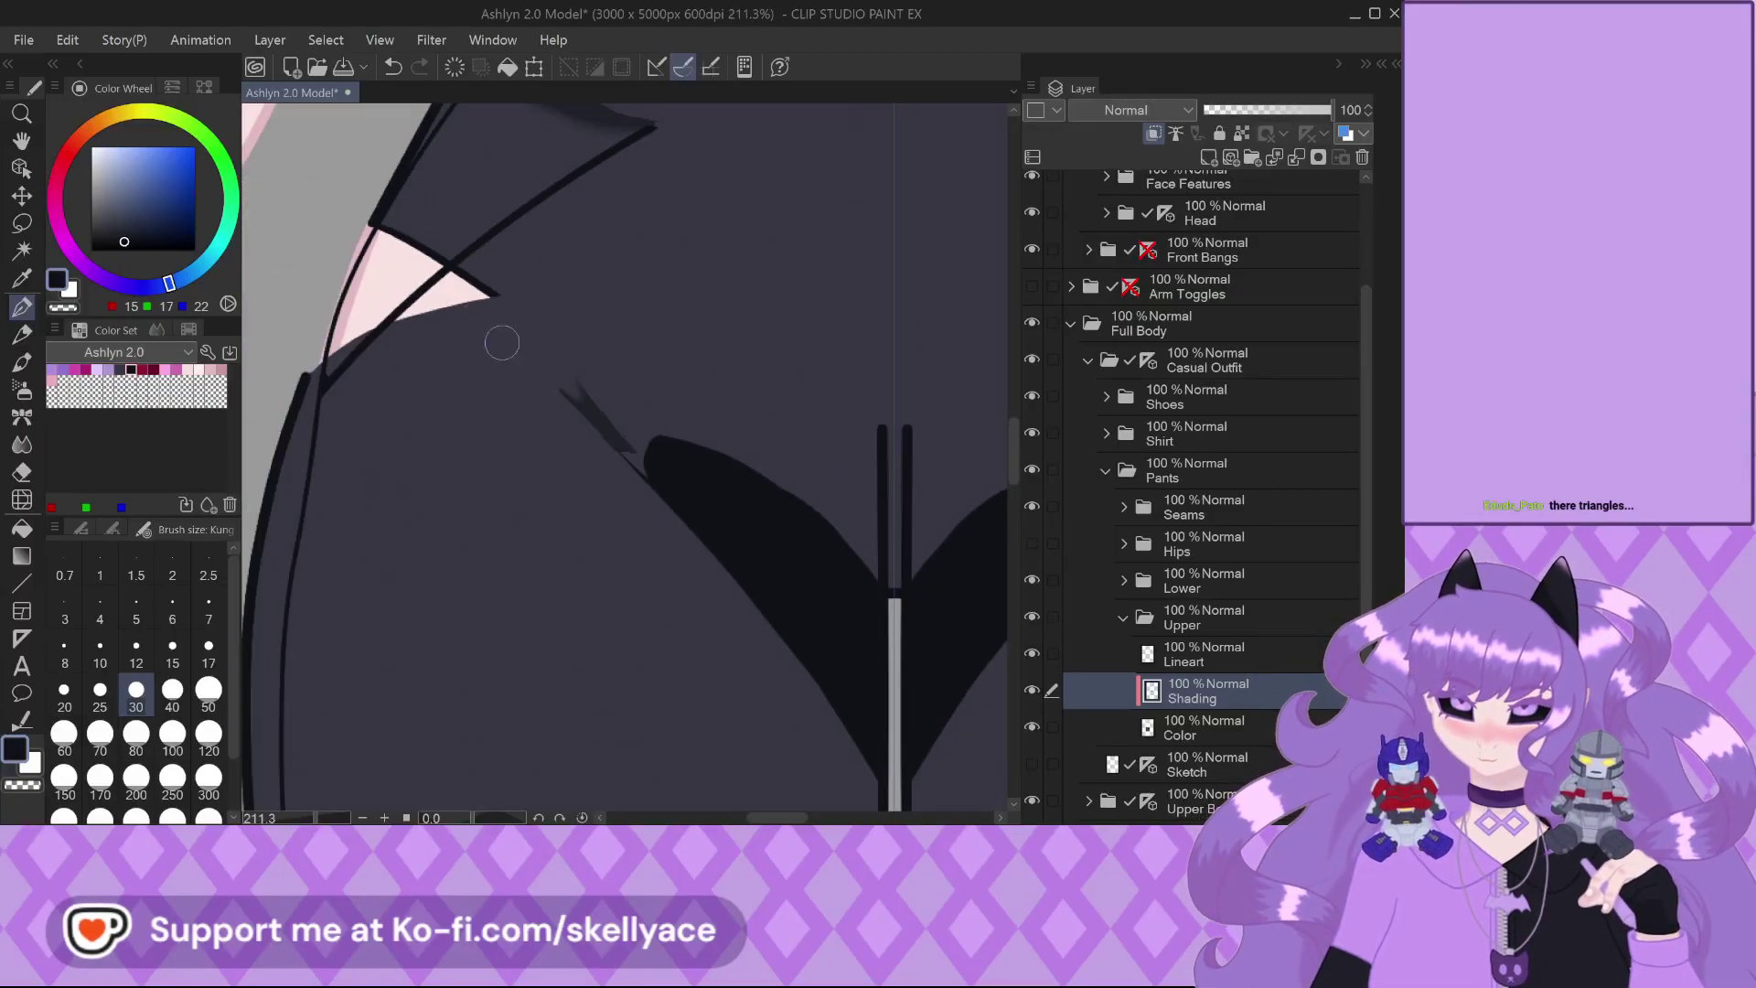
scroll(540, 504, "down", 4)
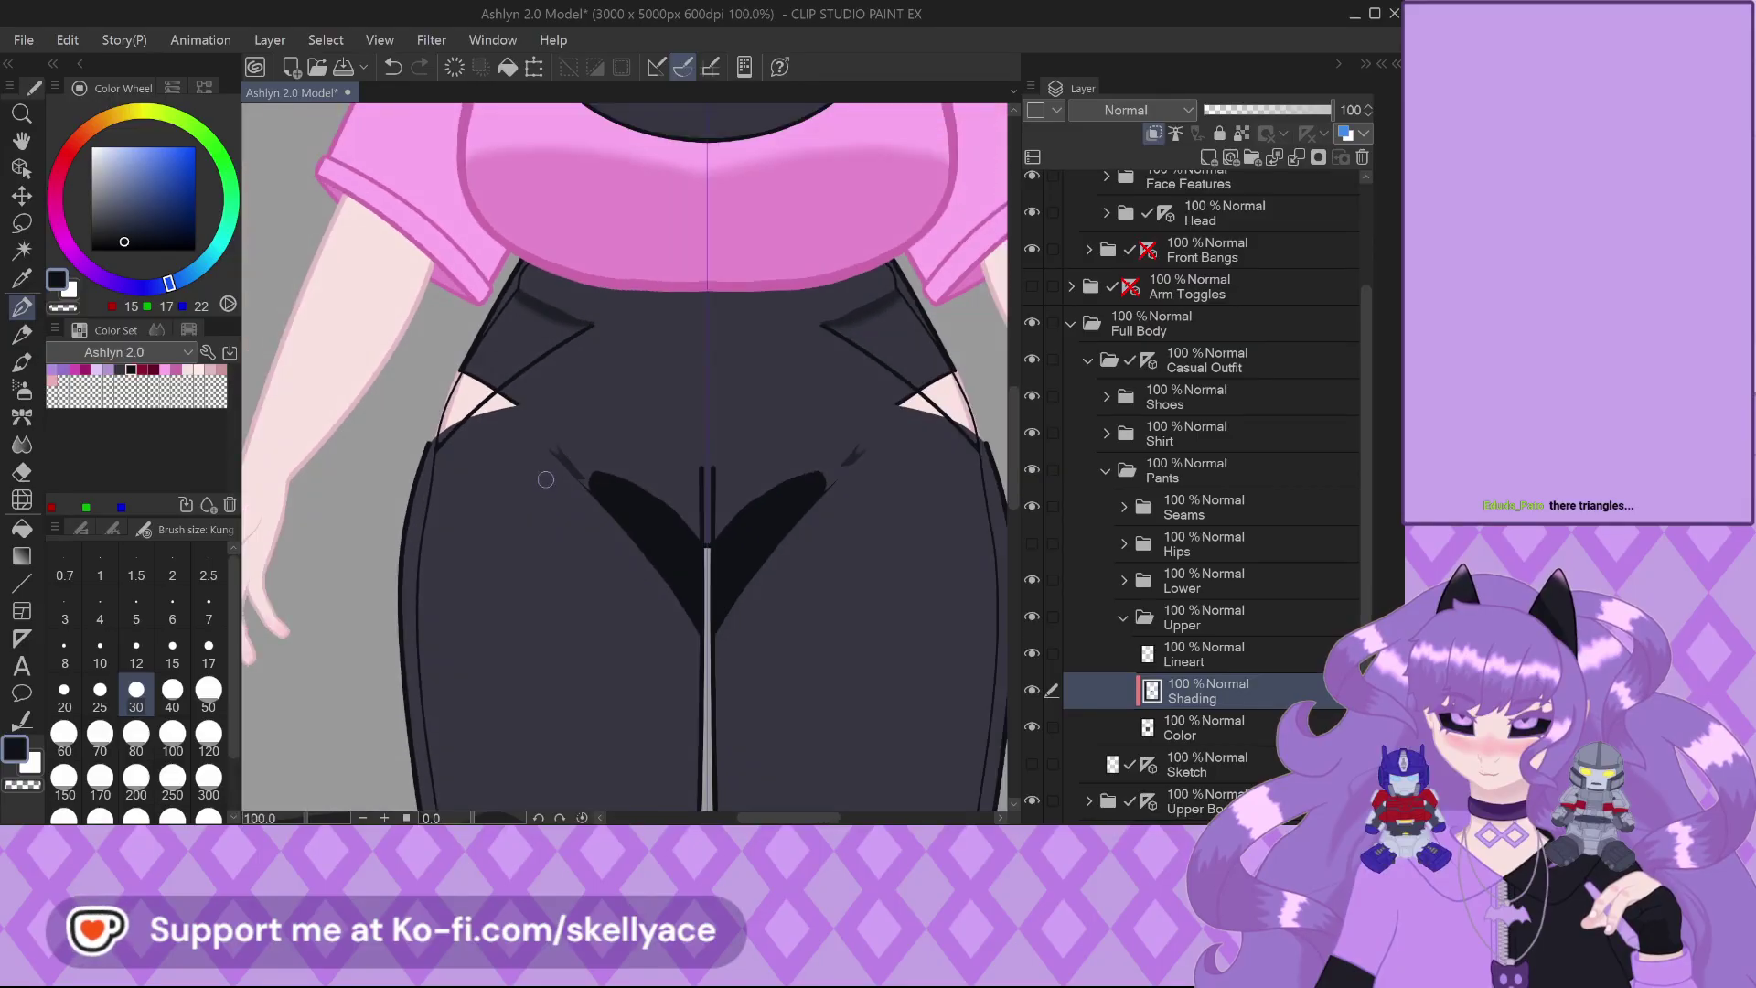
scroll(525, 476, "up", 4)
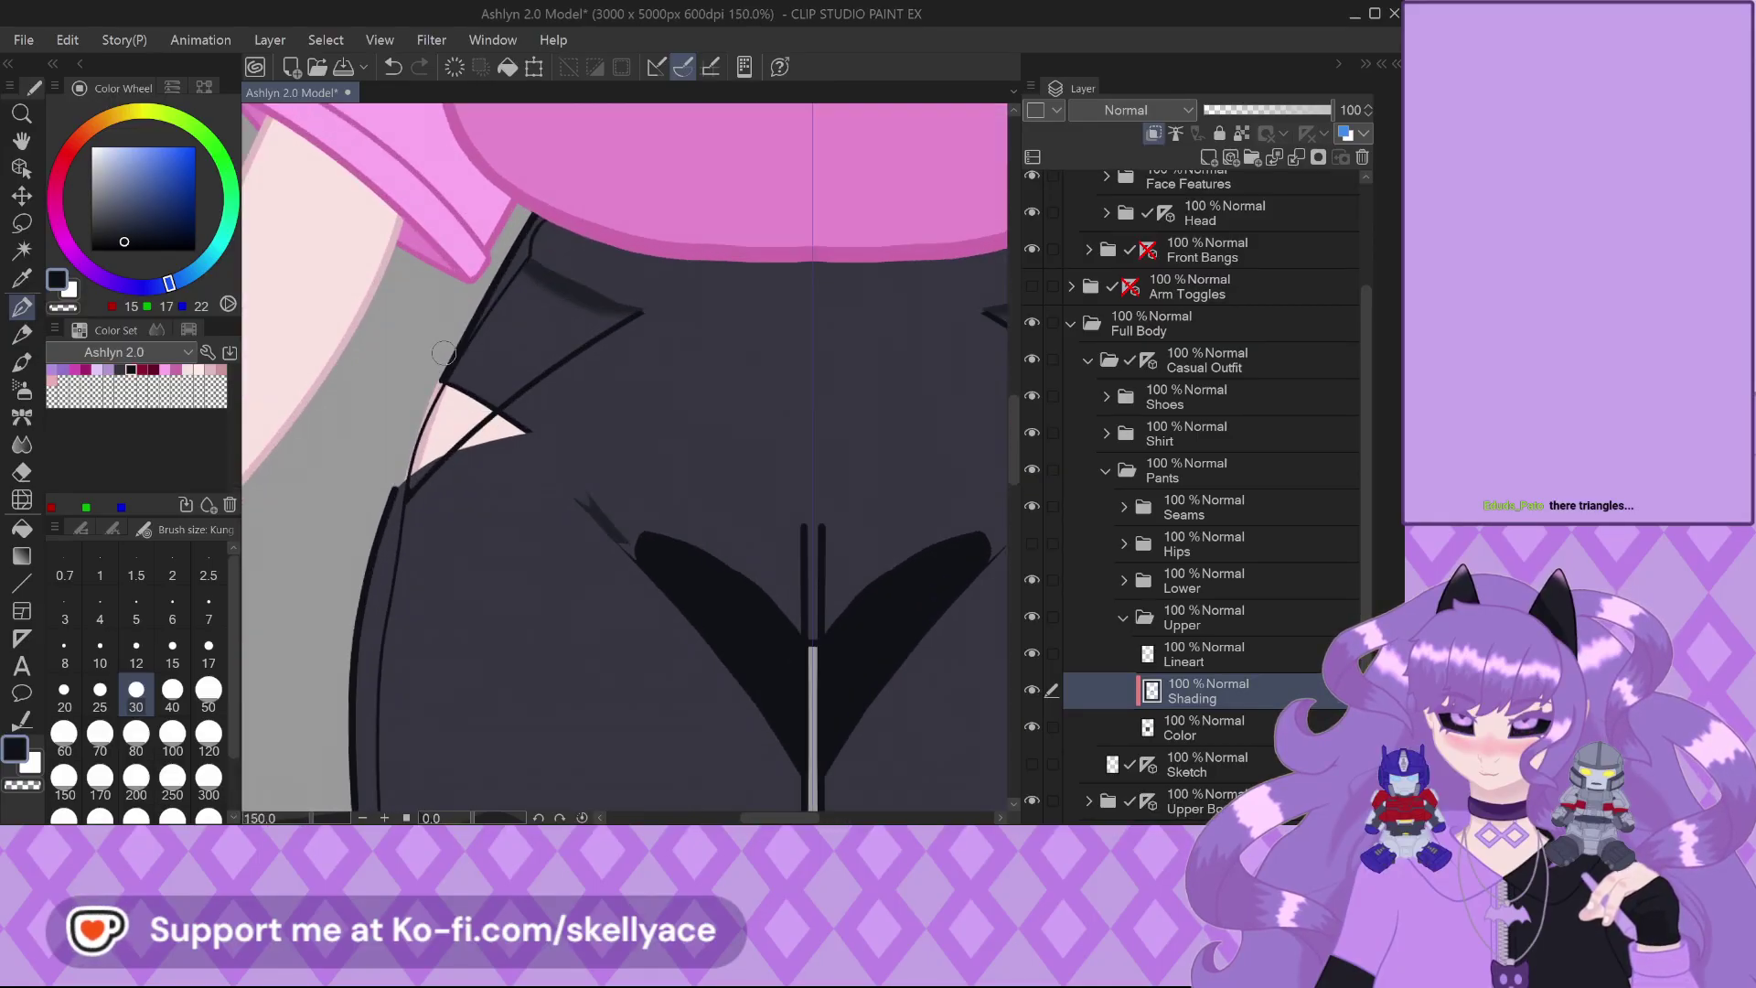
scroll(461, 412, "down", 3)
scroll(461, 412, "down", 2)
scroll(823, 366, "up", 2)
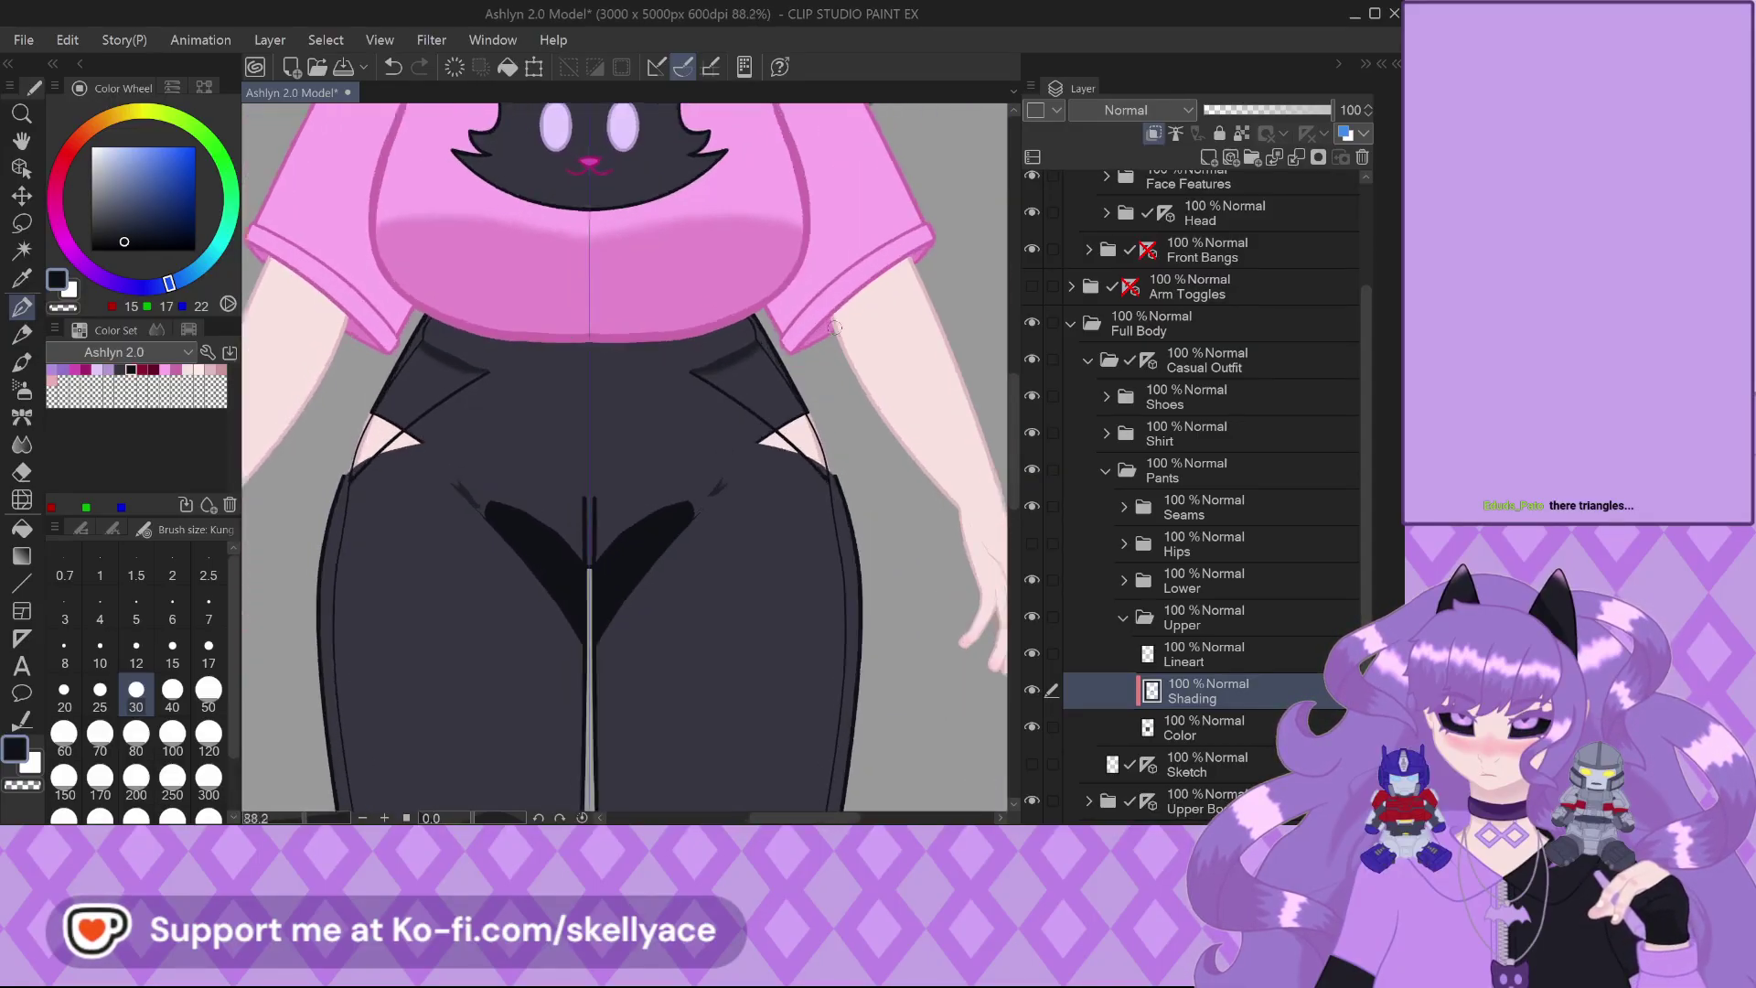
Compare the pants' inner-thigh shadow with the Hips folder shown and hidden, examining how far it must reach beneath the hip piece
scroll(731, 426, "up", 2)
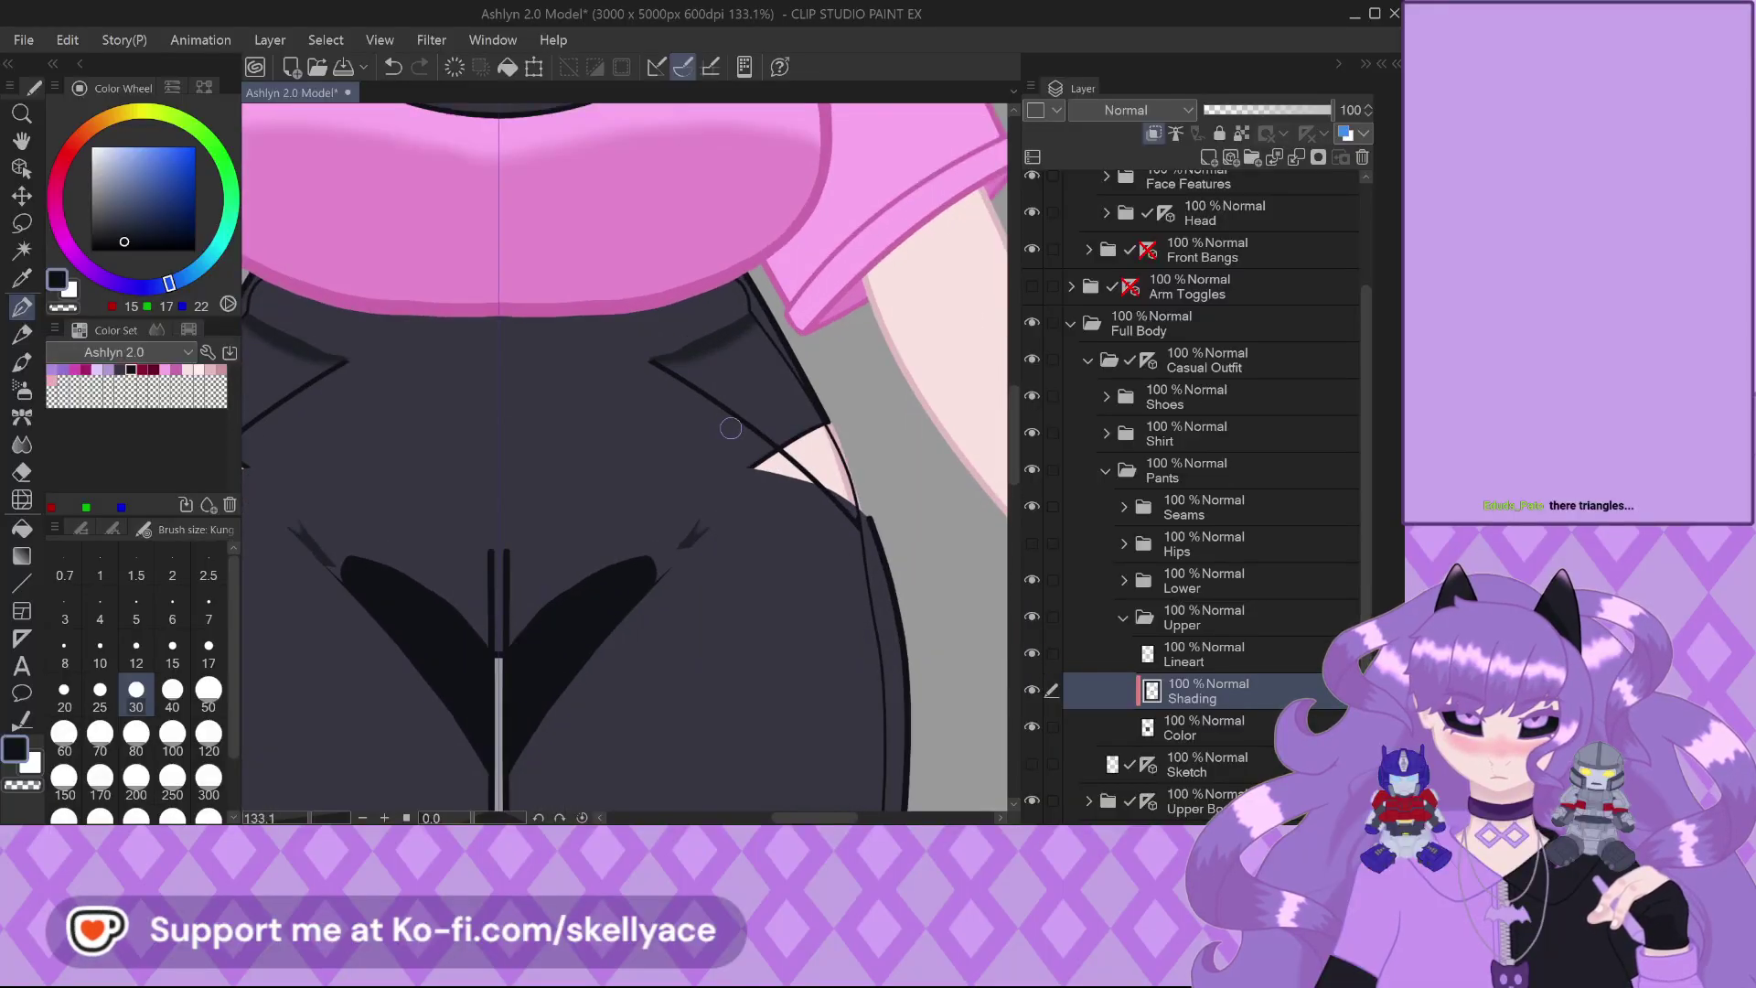
scroll(805, 458, "down", 3)
scroll(422, 419, "up", 2)
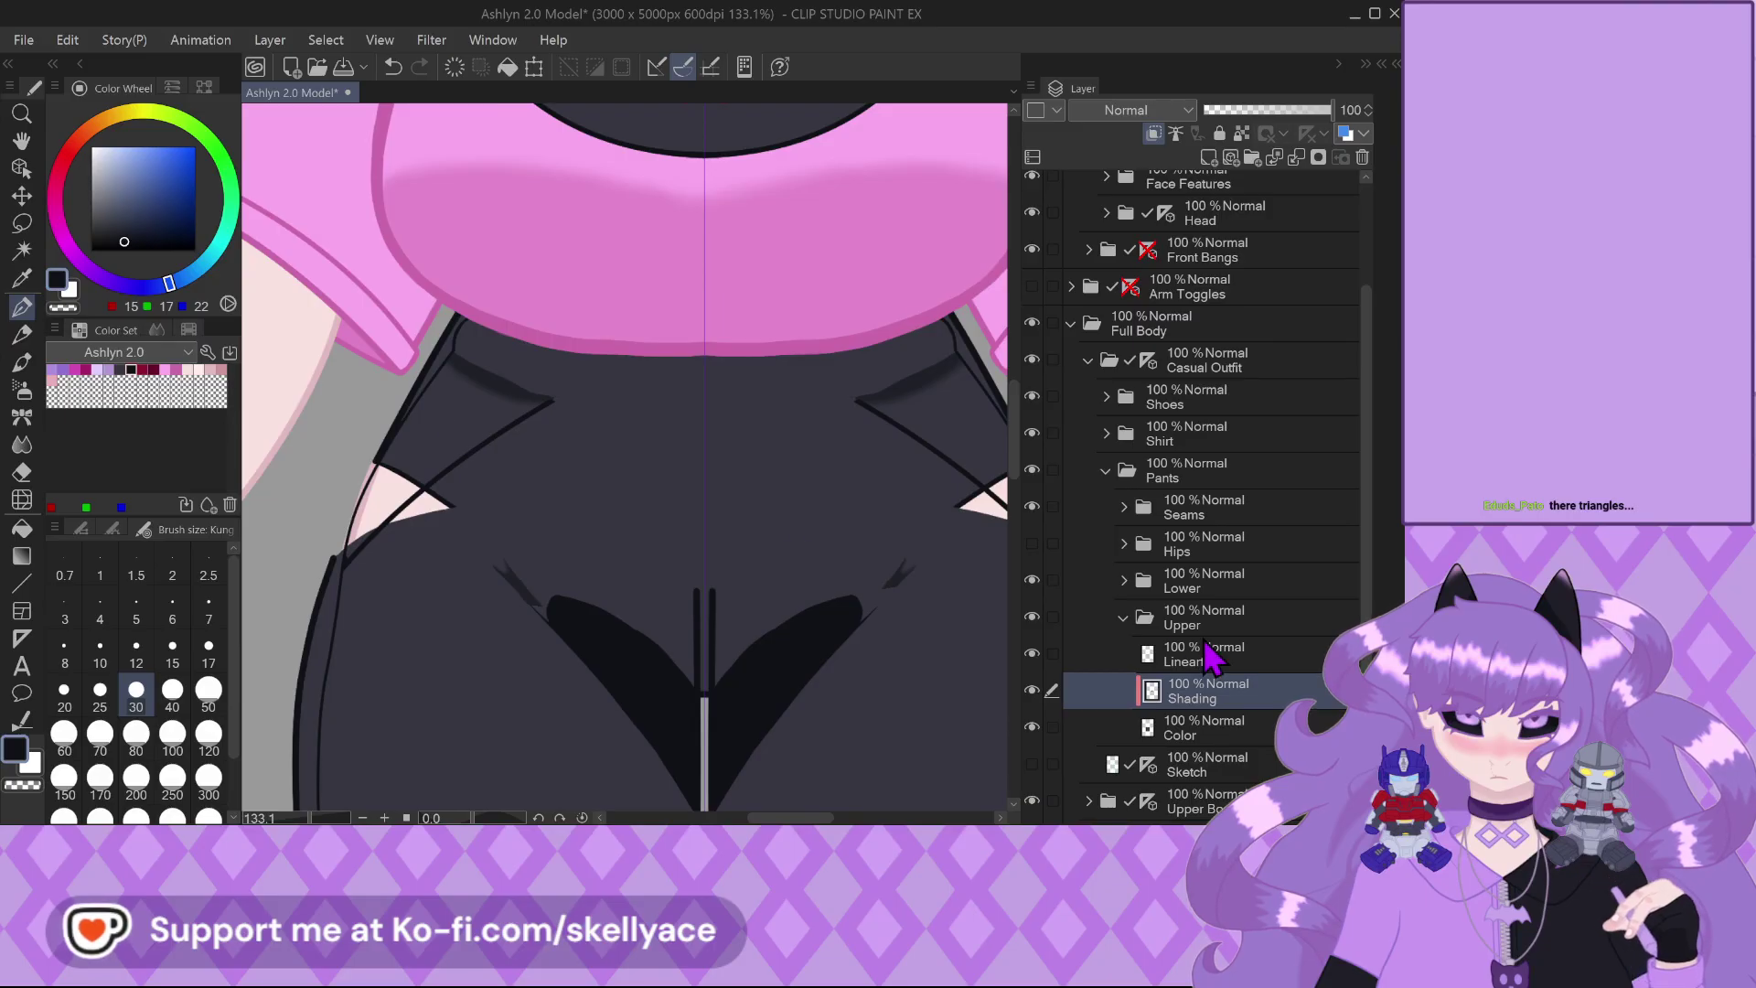
scroll(658, 451, "down", 1)
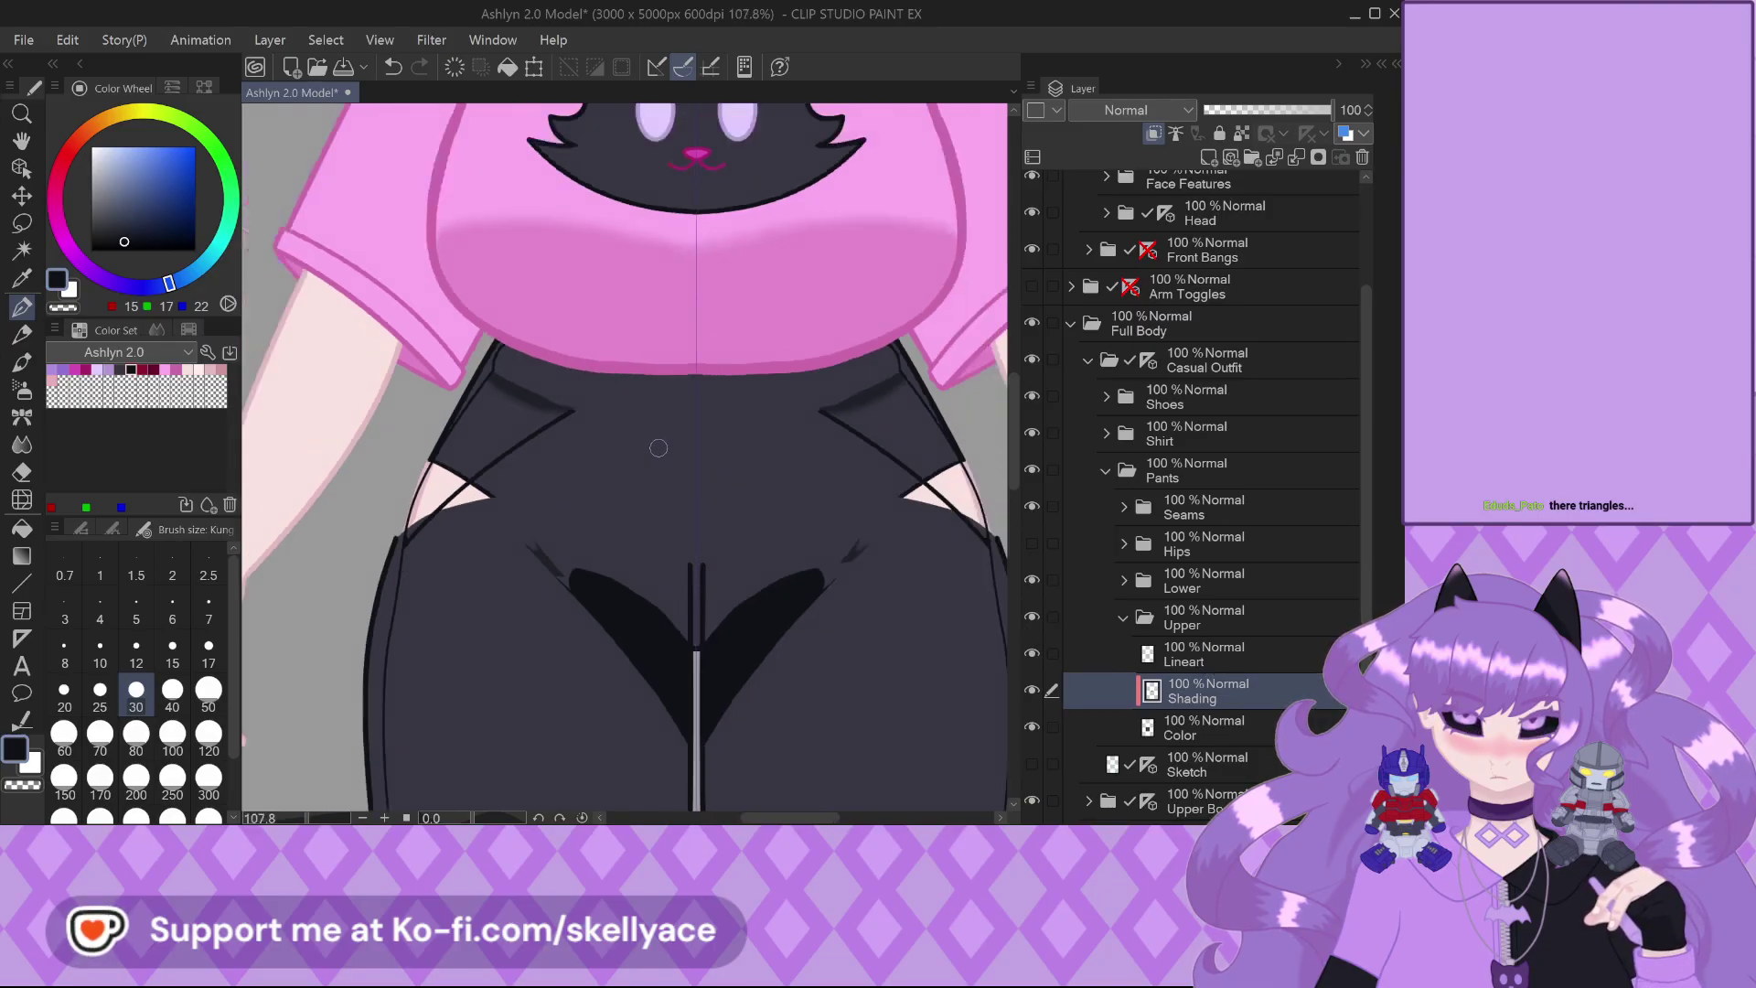
scroll(455, 468, "up", 2)
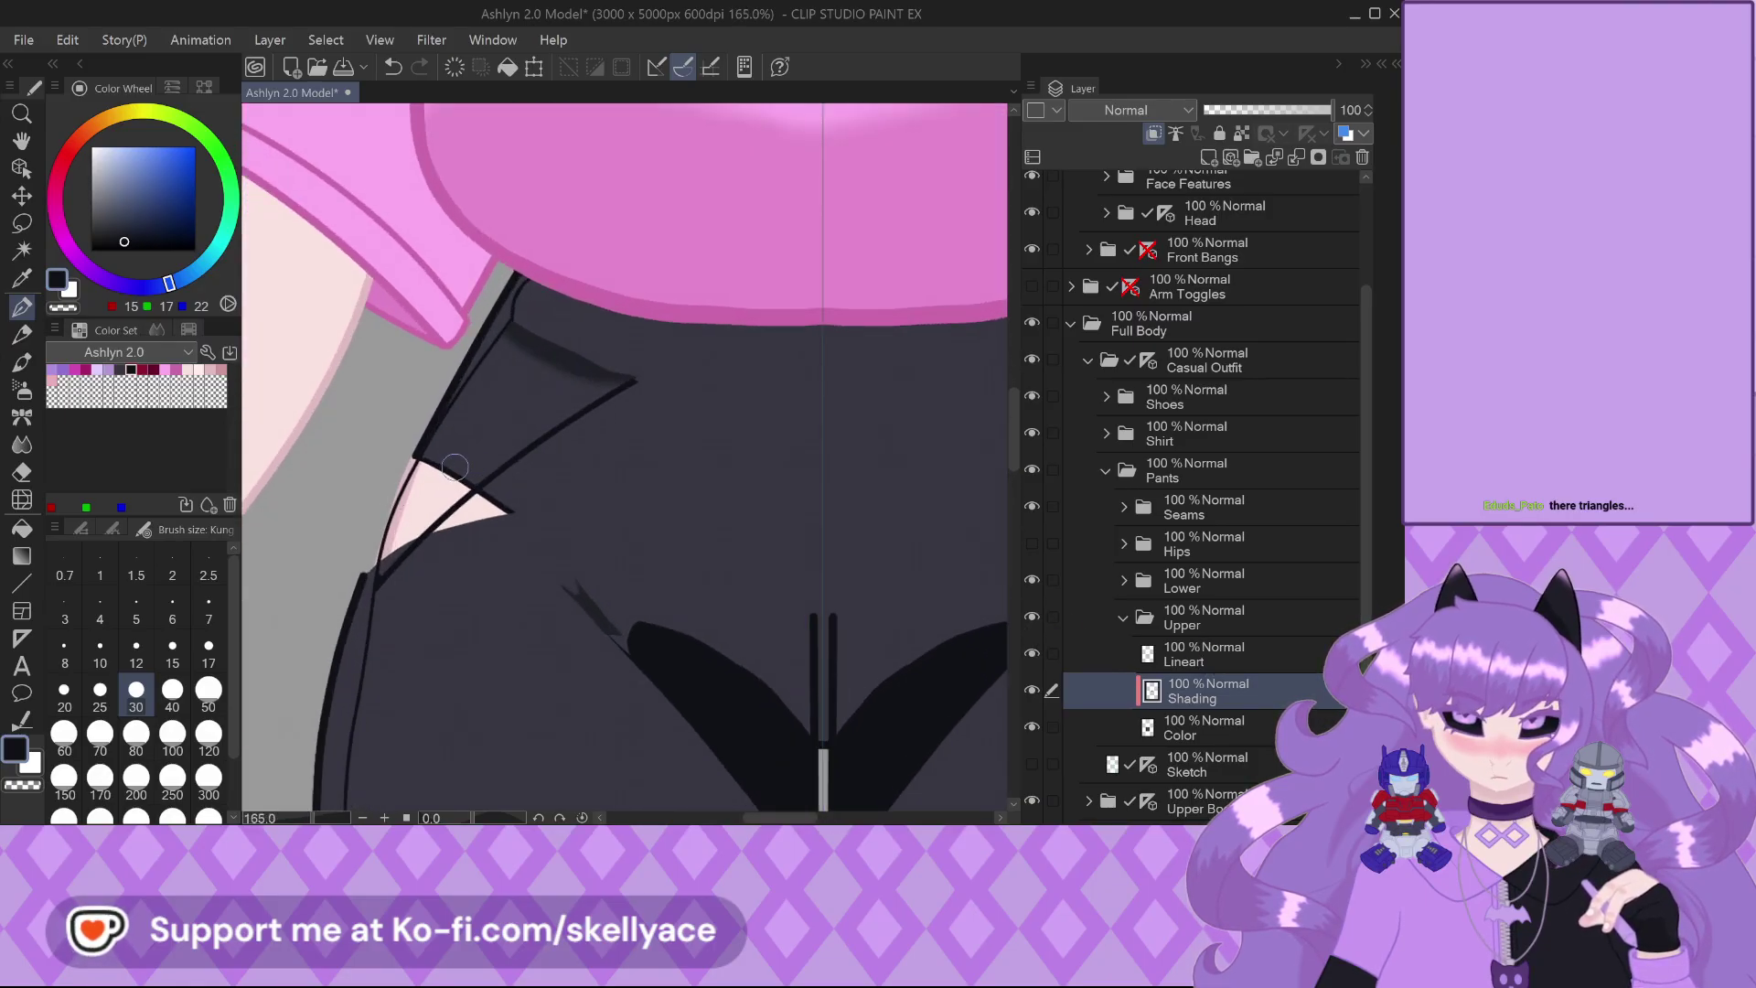
scroll(471, 462, "down", 2)
scroll(511, 577, "up", 1)
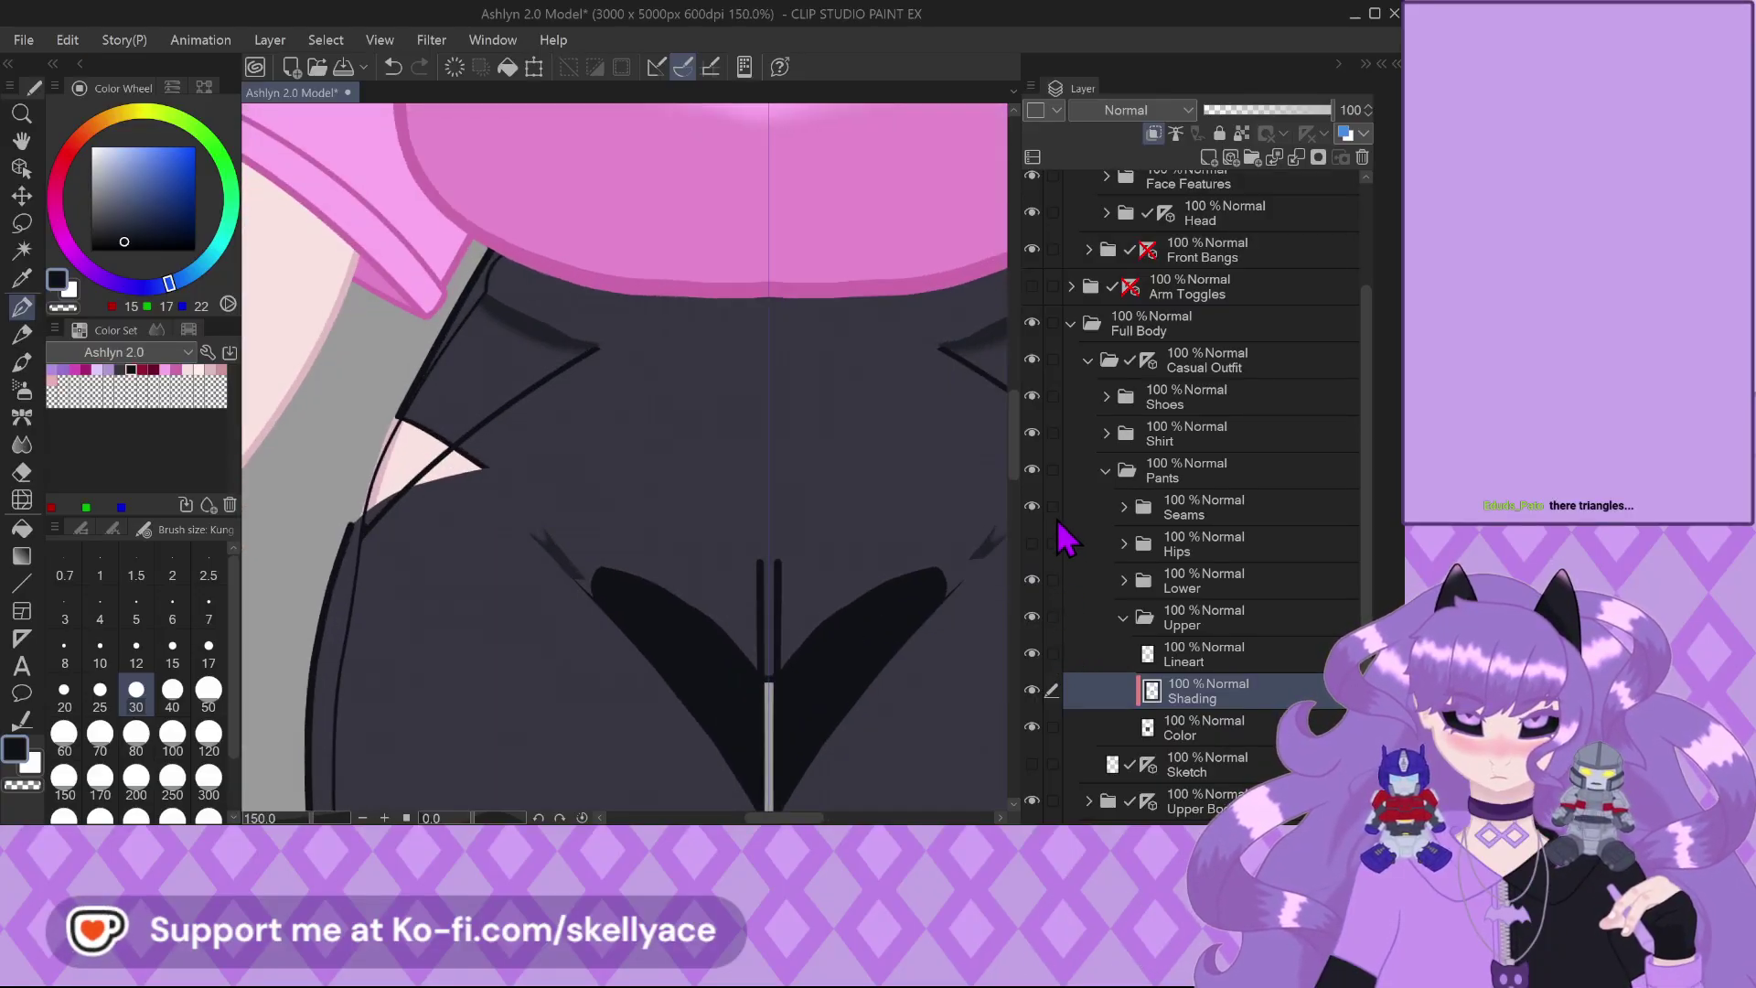
left_click(1032, 543)
left_click(1032, 543)
left_click(1031, 544)
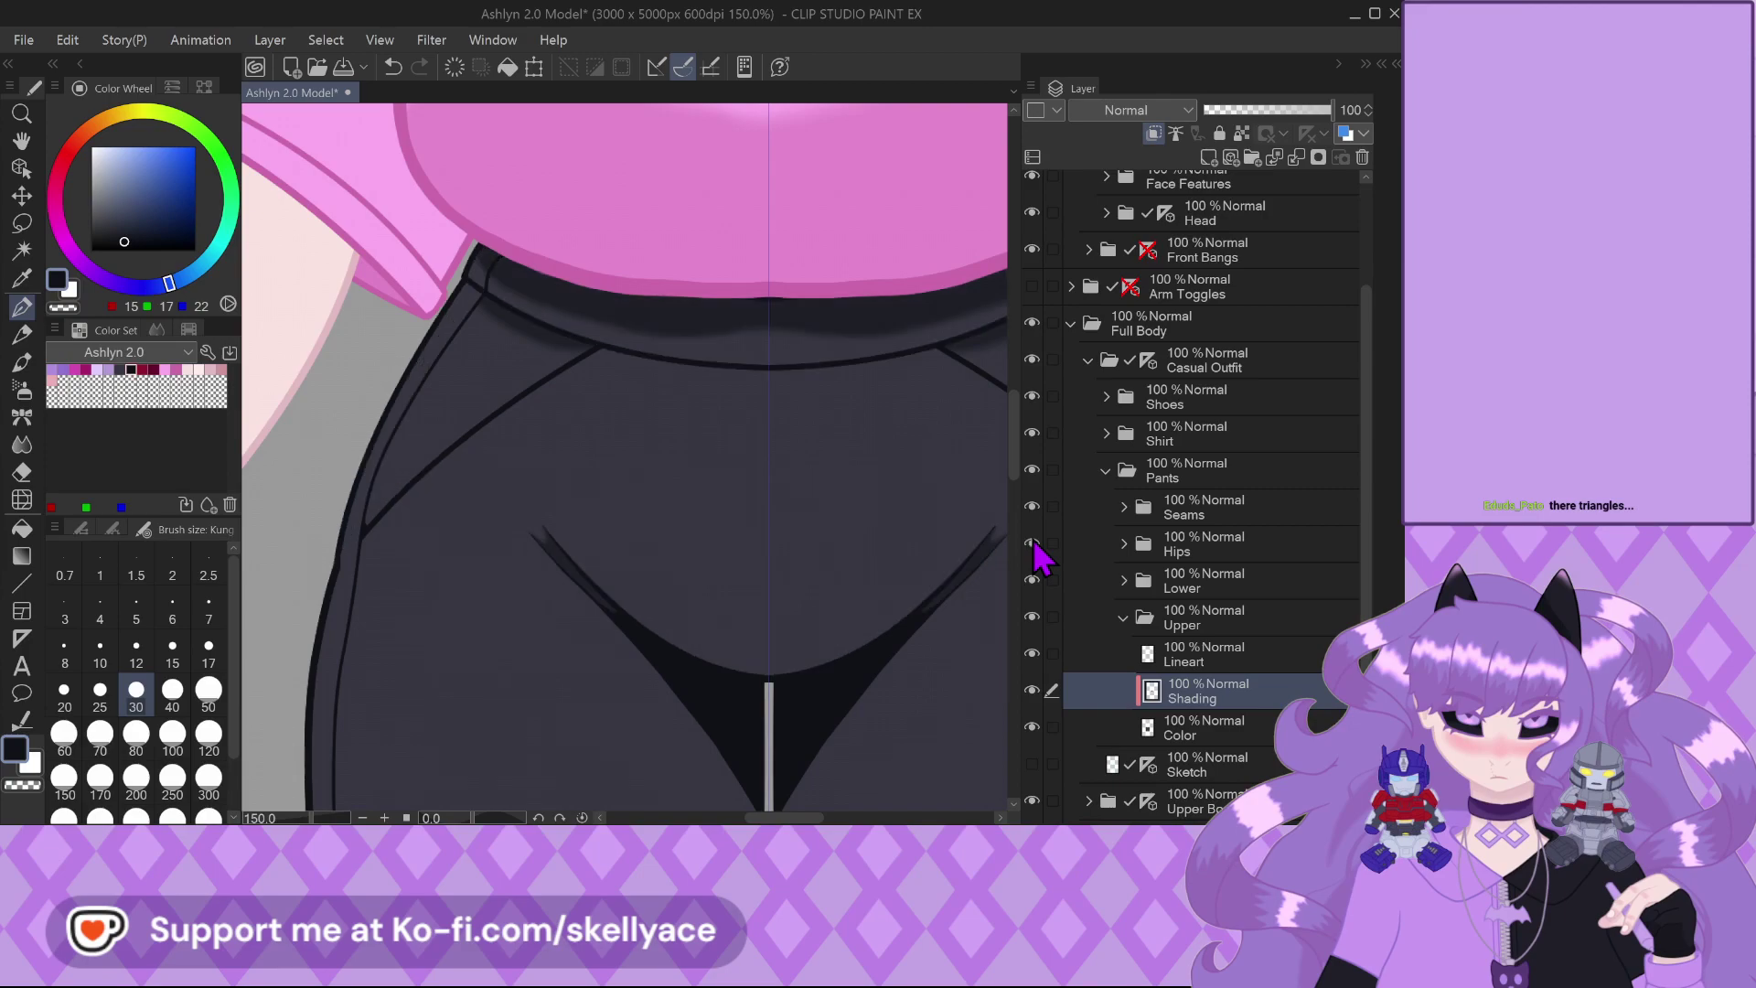
left_click(1031, 543)
left_click(1032, 544)
left_click(1033, 543)
left_click(1033, 543)
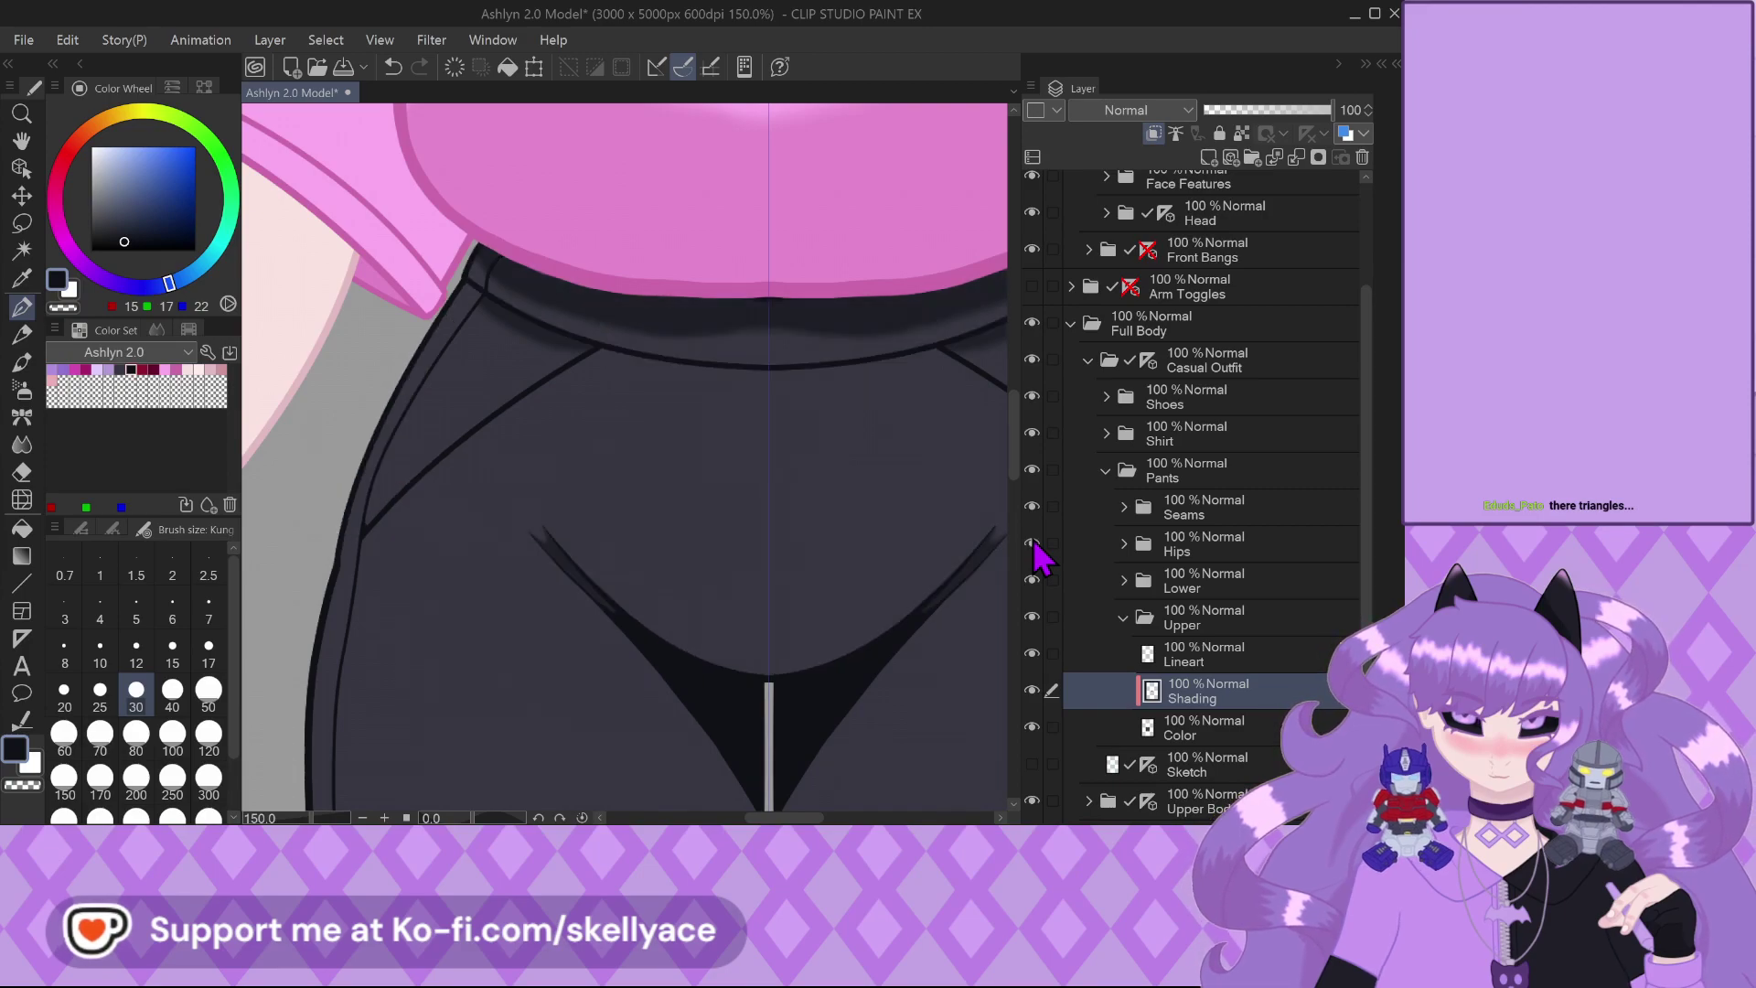
left_click(1032, 543)
left_click(1032, 543)
left_click(1031, 543)
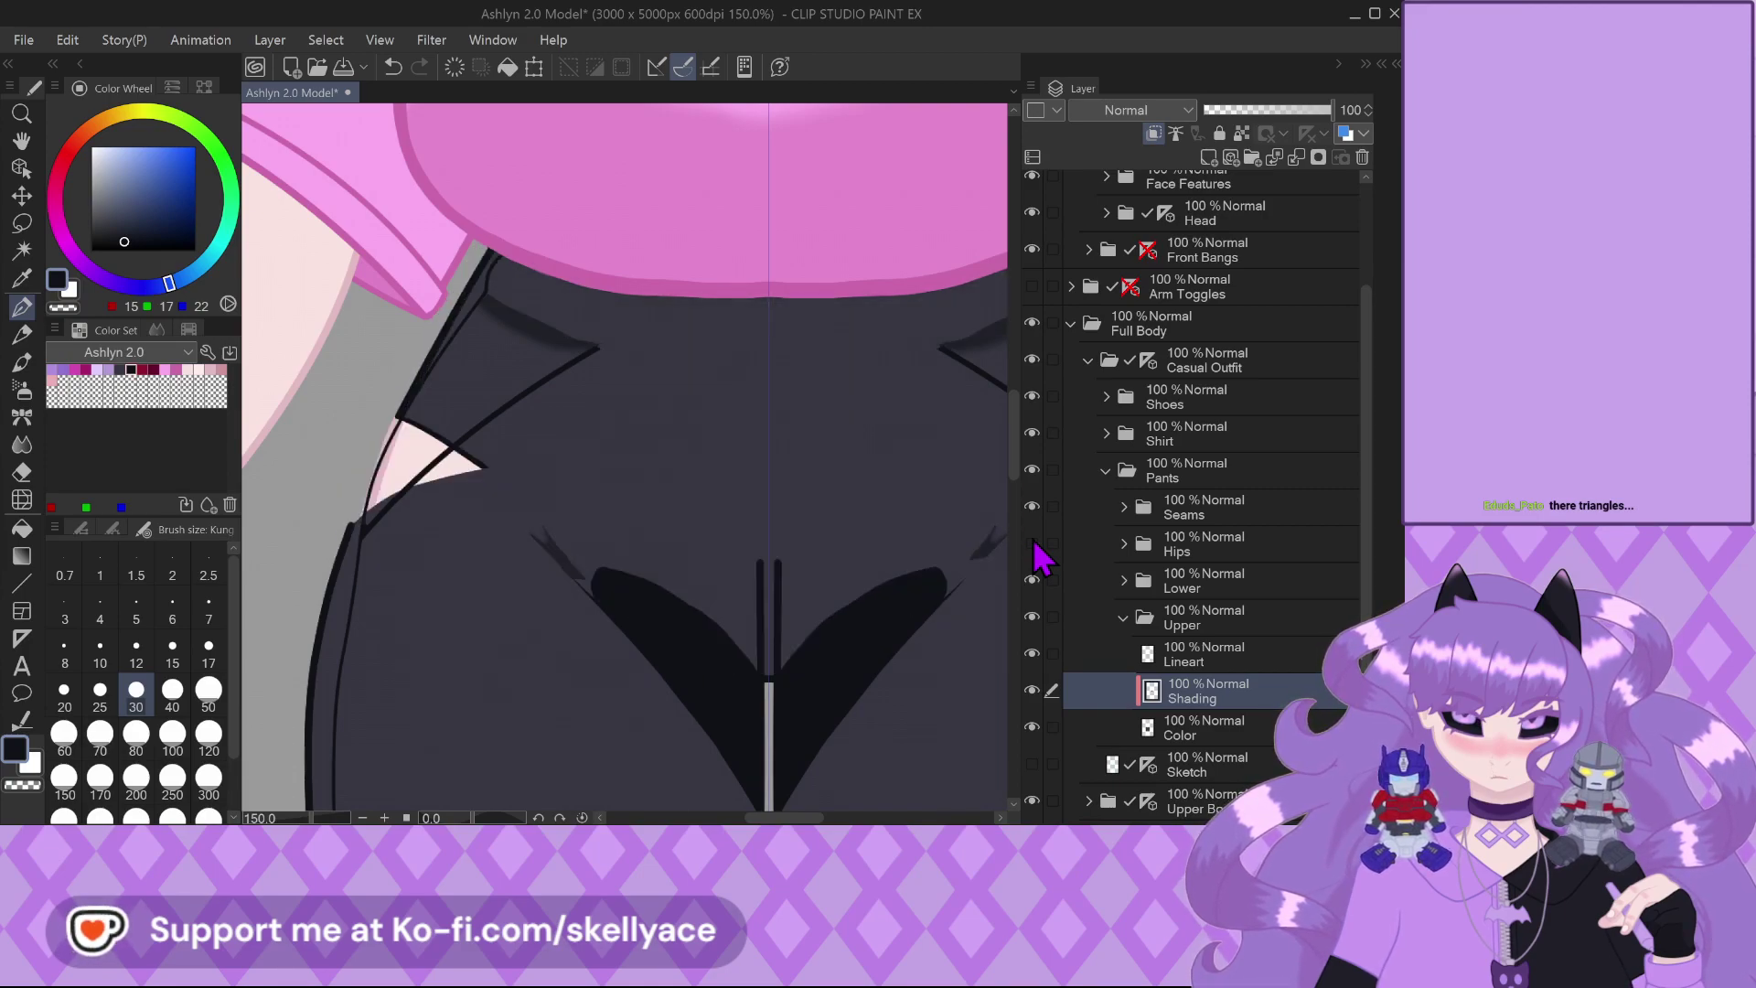
left_click(1032, 544)
left_click(1032, 543)
Extend the solid inner-thigh shadow out to the crease tips and fill it up to the top of the center lines, mirrored
scroll(667, 659, "up", 2)
scroll(517, 509, "up", 4)
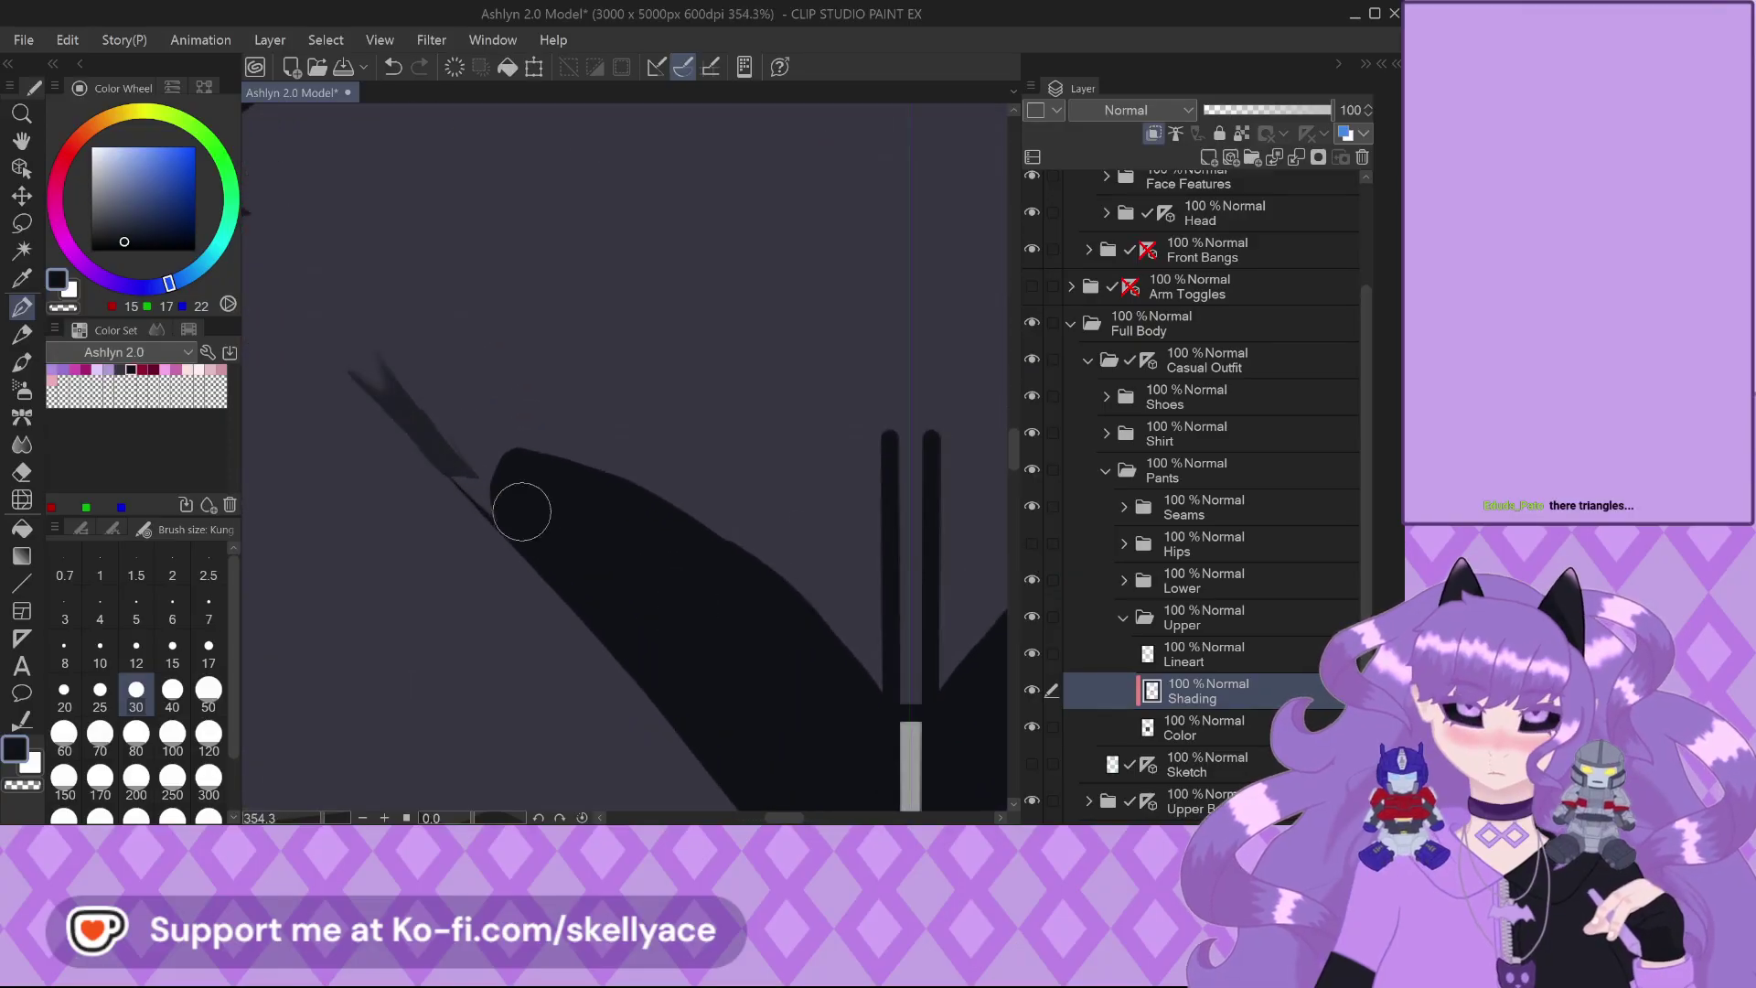
mouse_move(445, 470)
left_mouse_down()
mouse_move(499, 433)
mouse_move(534, 438)
mouse_move(449, 461)
mouse_move(524, 537)
mouse_move(490, 475)
left_mouse_up()
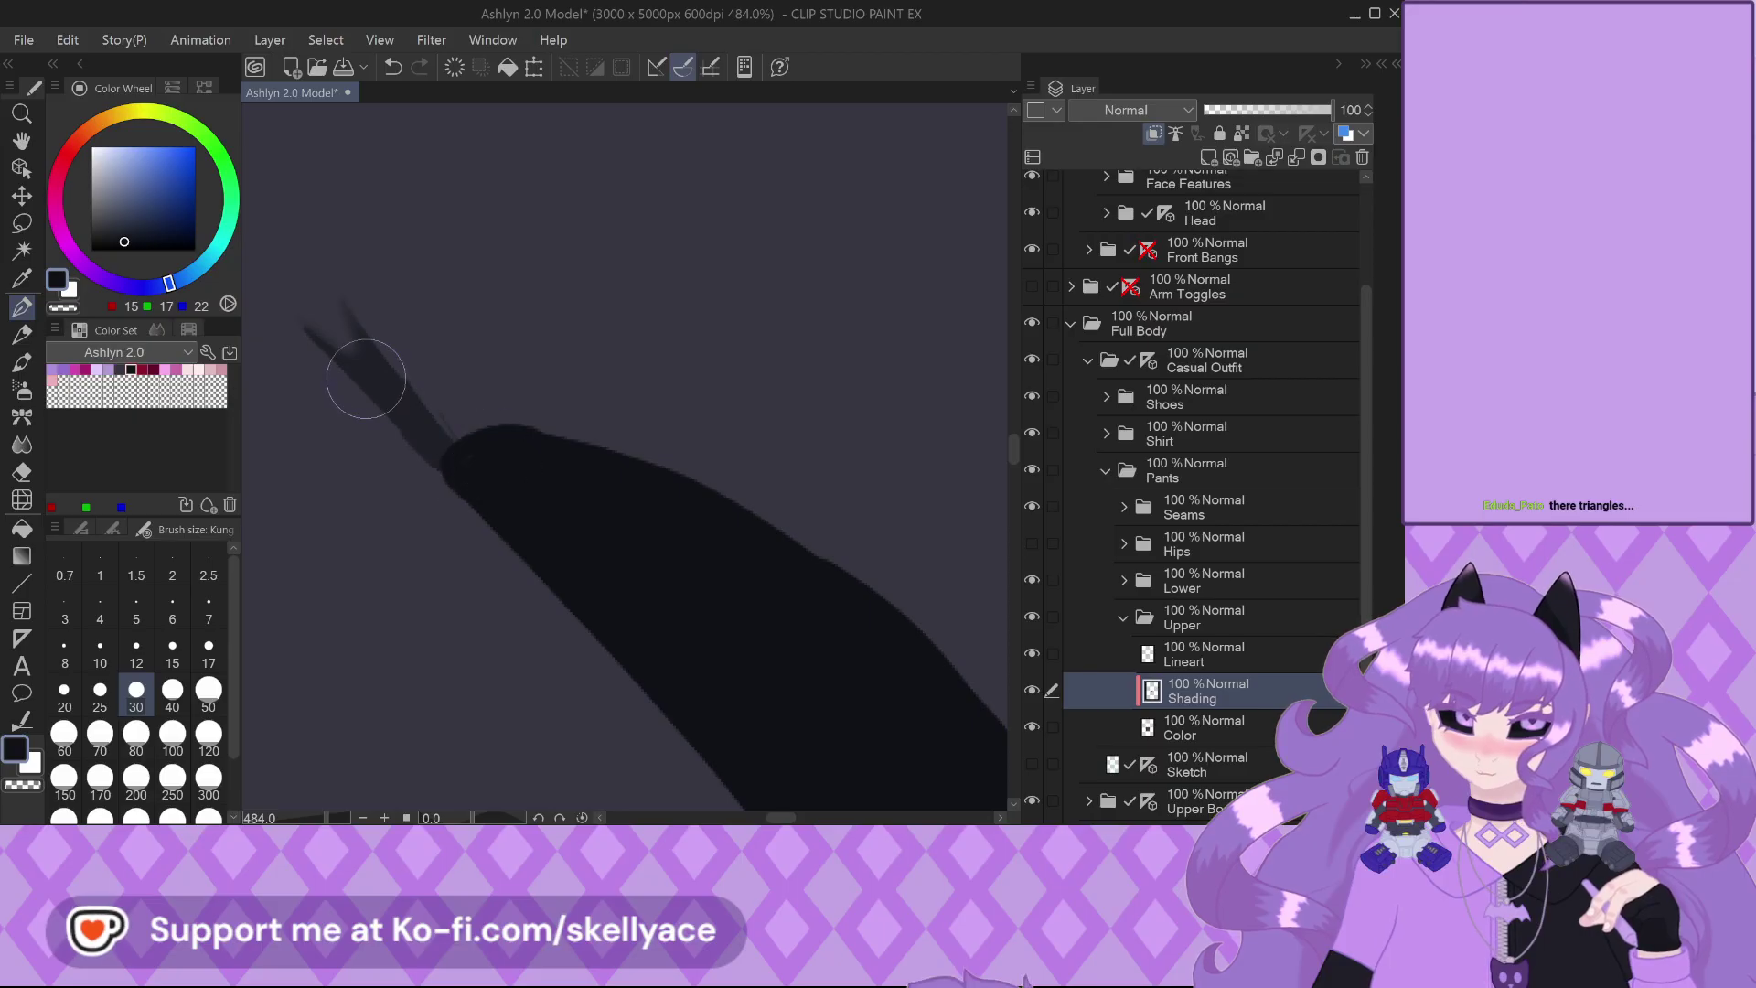
scroll(512, 480, "down", 1)
mouse_move(459, 464)
left_mouse_down()
mouse_move(522, 439)
mouse_move(708, 447)
mouse_move(867, 486)
mouse_move(923, 533)
mouse_move(927, 724)
mouse_move(916, 548)
mouse_move(841, 499)
mouse_move(512, 441)
mouse_move(926, 701)
mouse_move(719, 486)
mouse_move(879, 578)
mouse_move(787, 533)
left_mouse_up()
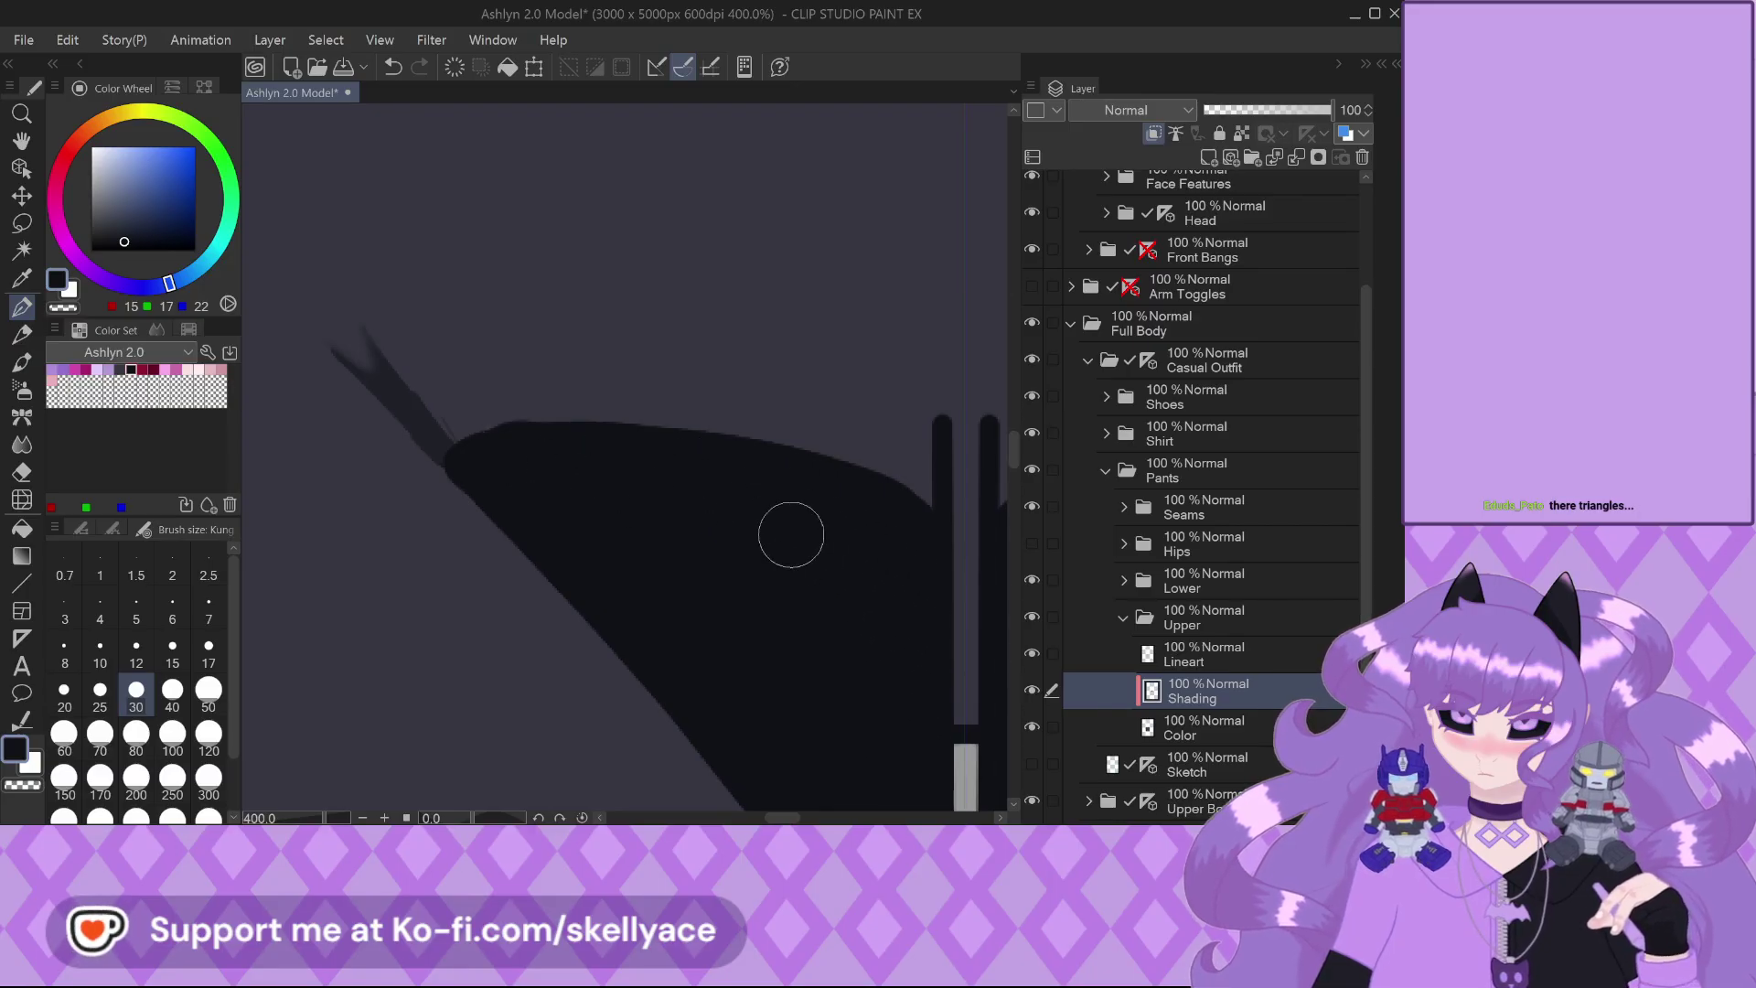
scroll(695, 509, "down", 2)
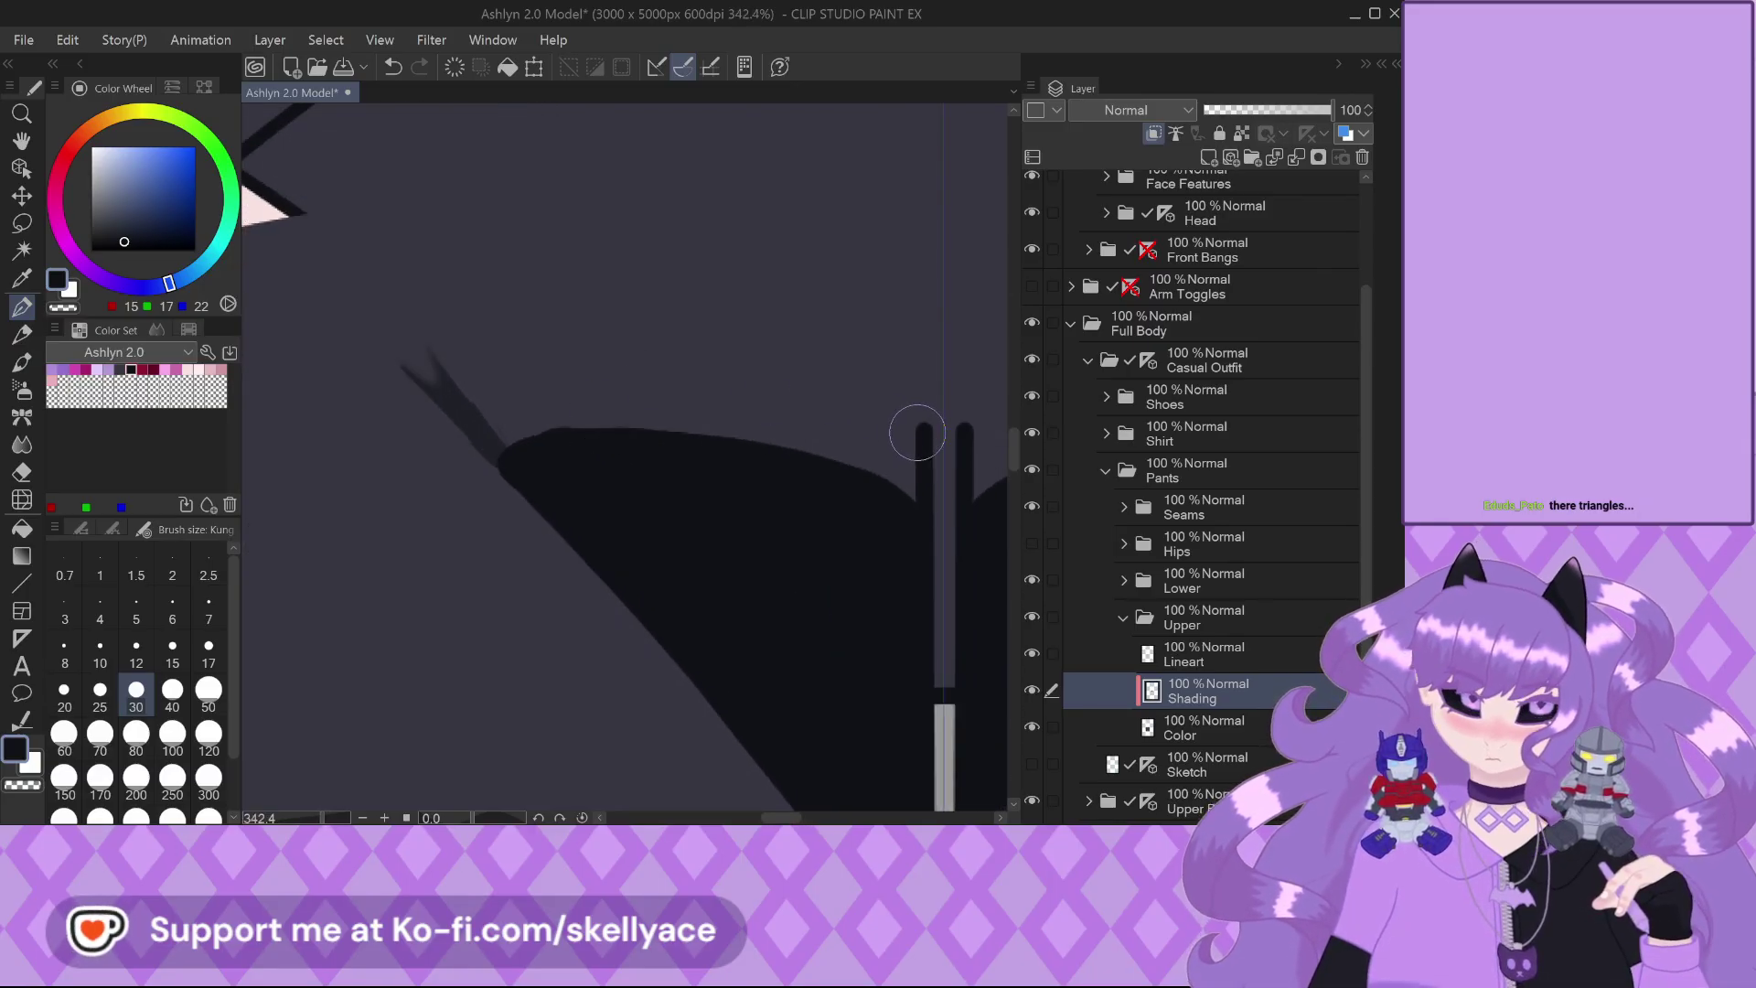
mouse_move(1004, 420)
left_mouse_down()
mouse_move(574, 423)
mouse_move(795, 420)
mouse_move(955, 444)
mouse_move(890, 466)
mouse_move(711, 451)
left_mouse_up()
scroll(574, 423, "up", 1)
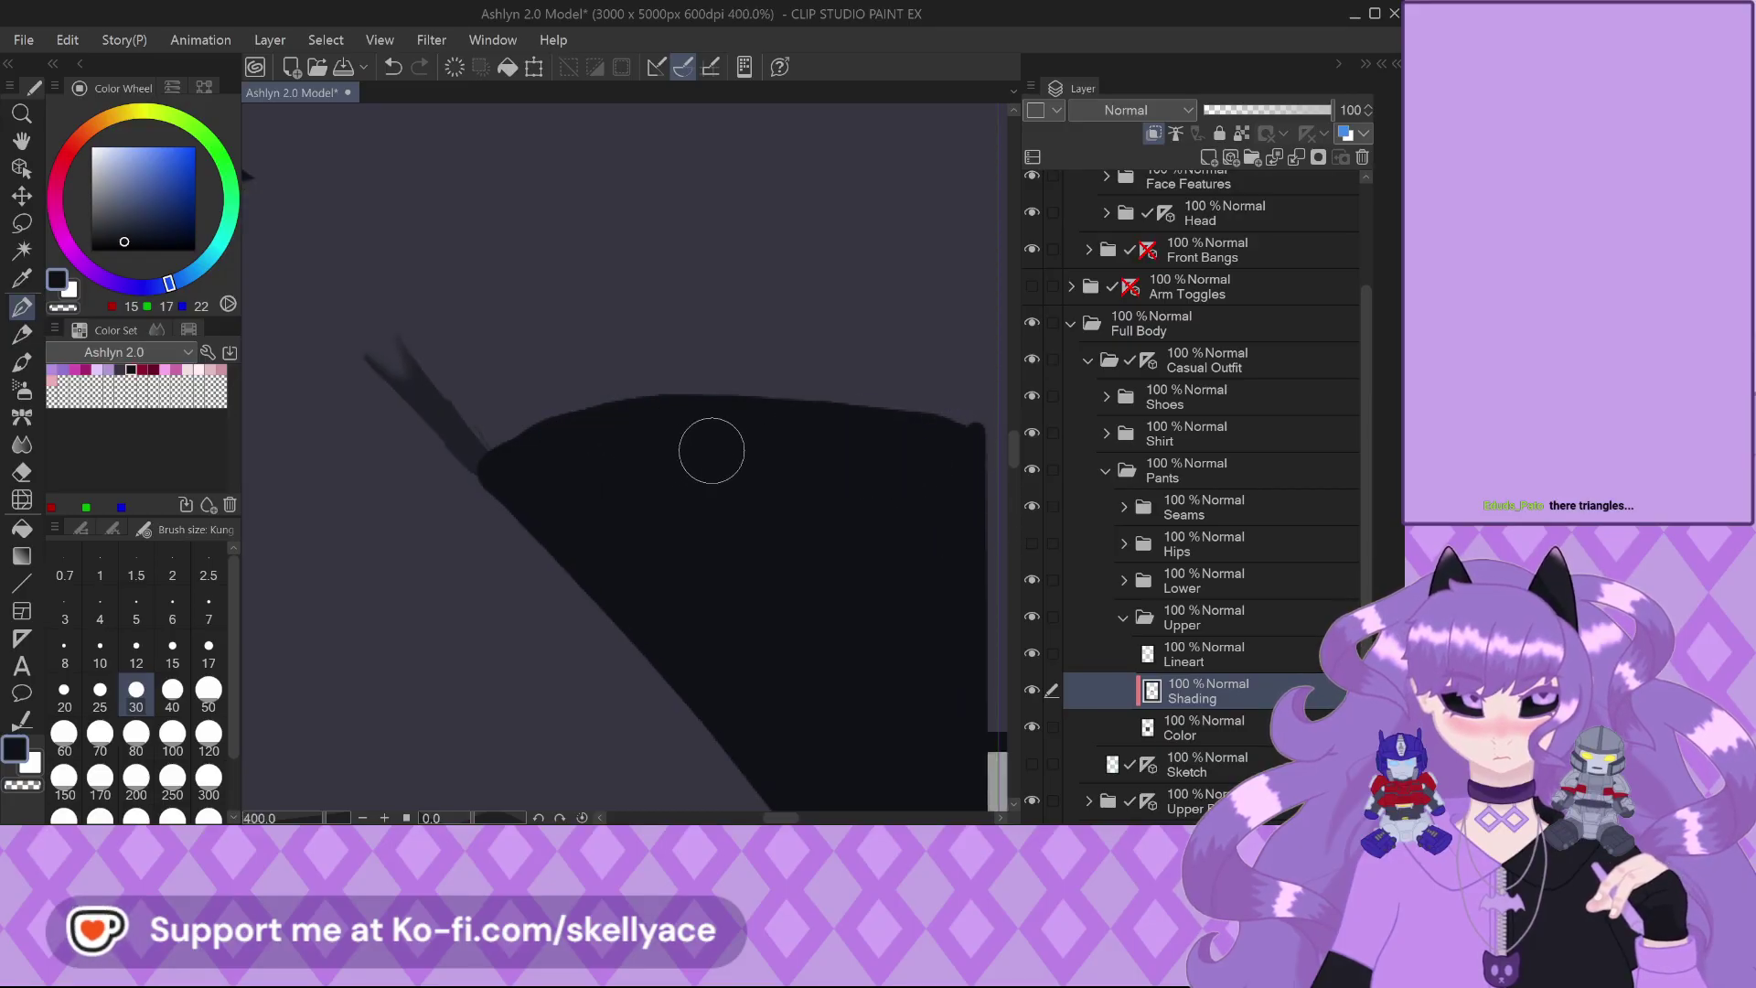
Set the upper pants' Shading layer to 60% opacity and blur the shadow's outer edges on both thighs at brush size 30
left_click(1282, 109)
left_click(1368, 114)
scroll(502, 196, "down", 3)
scroll(596, 502, "up", 1)
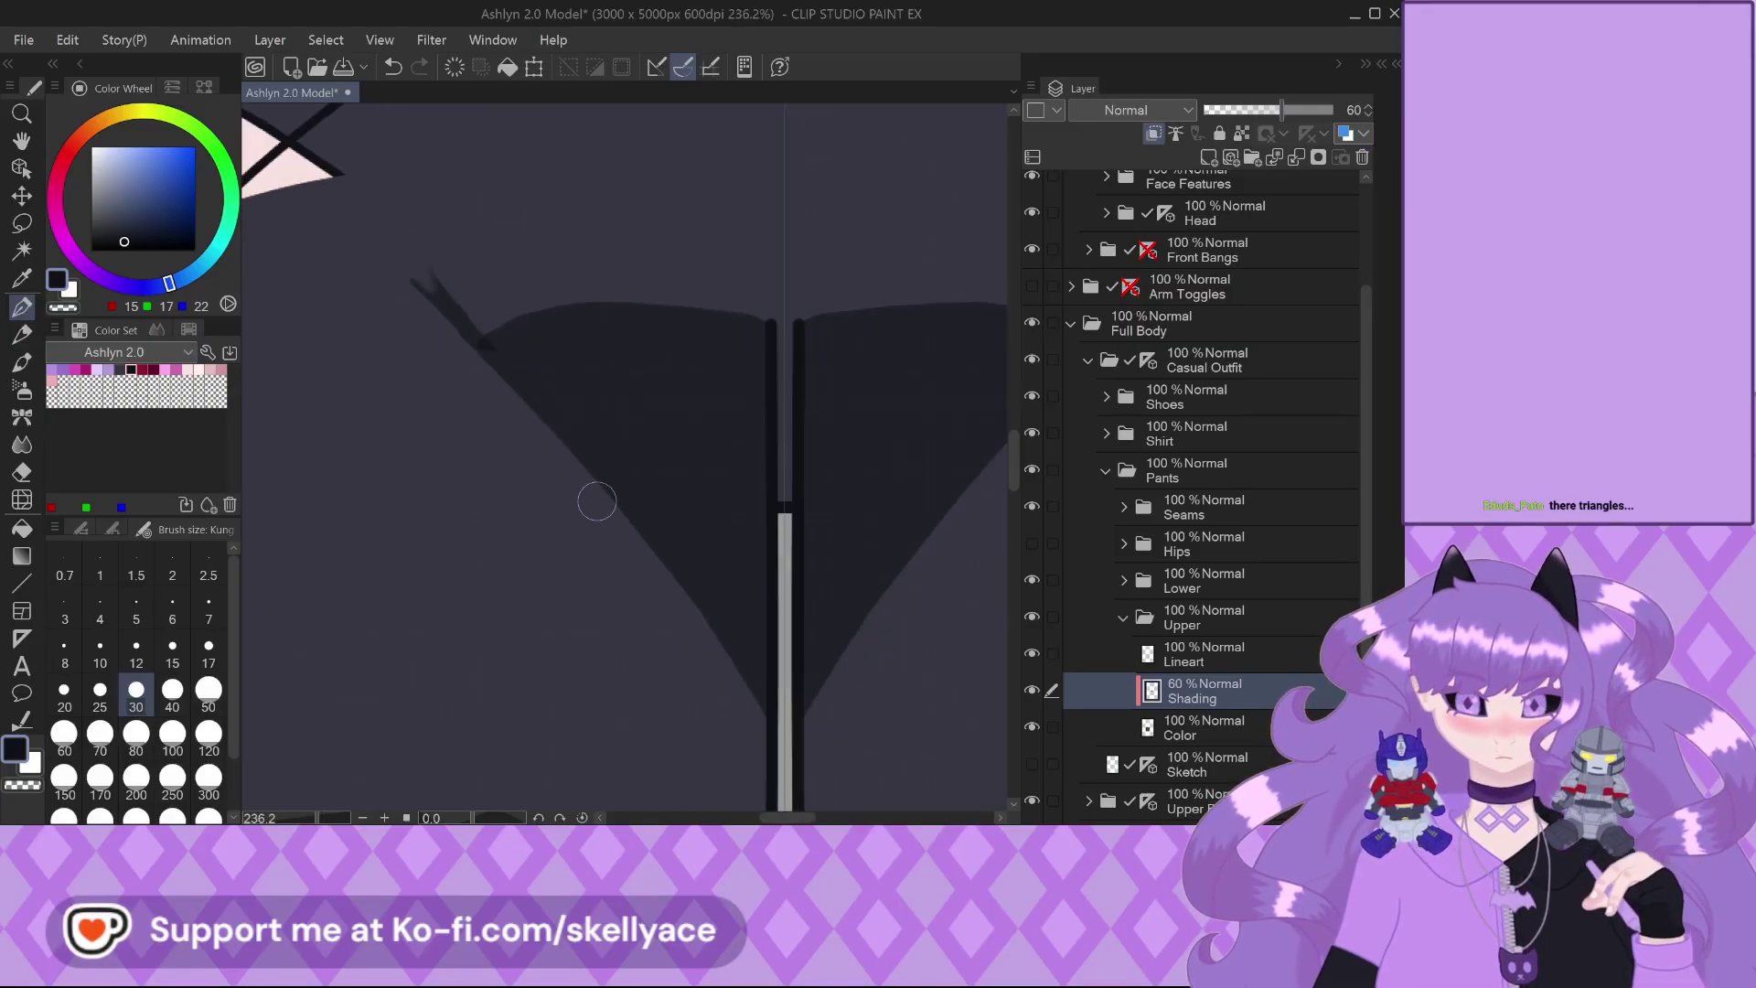
left_click(22, 444)
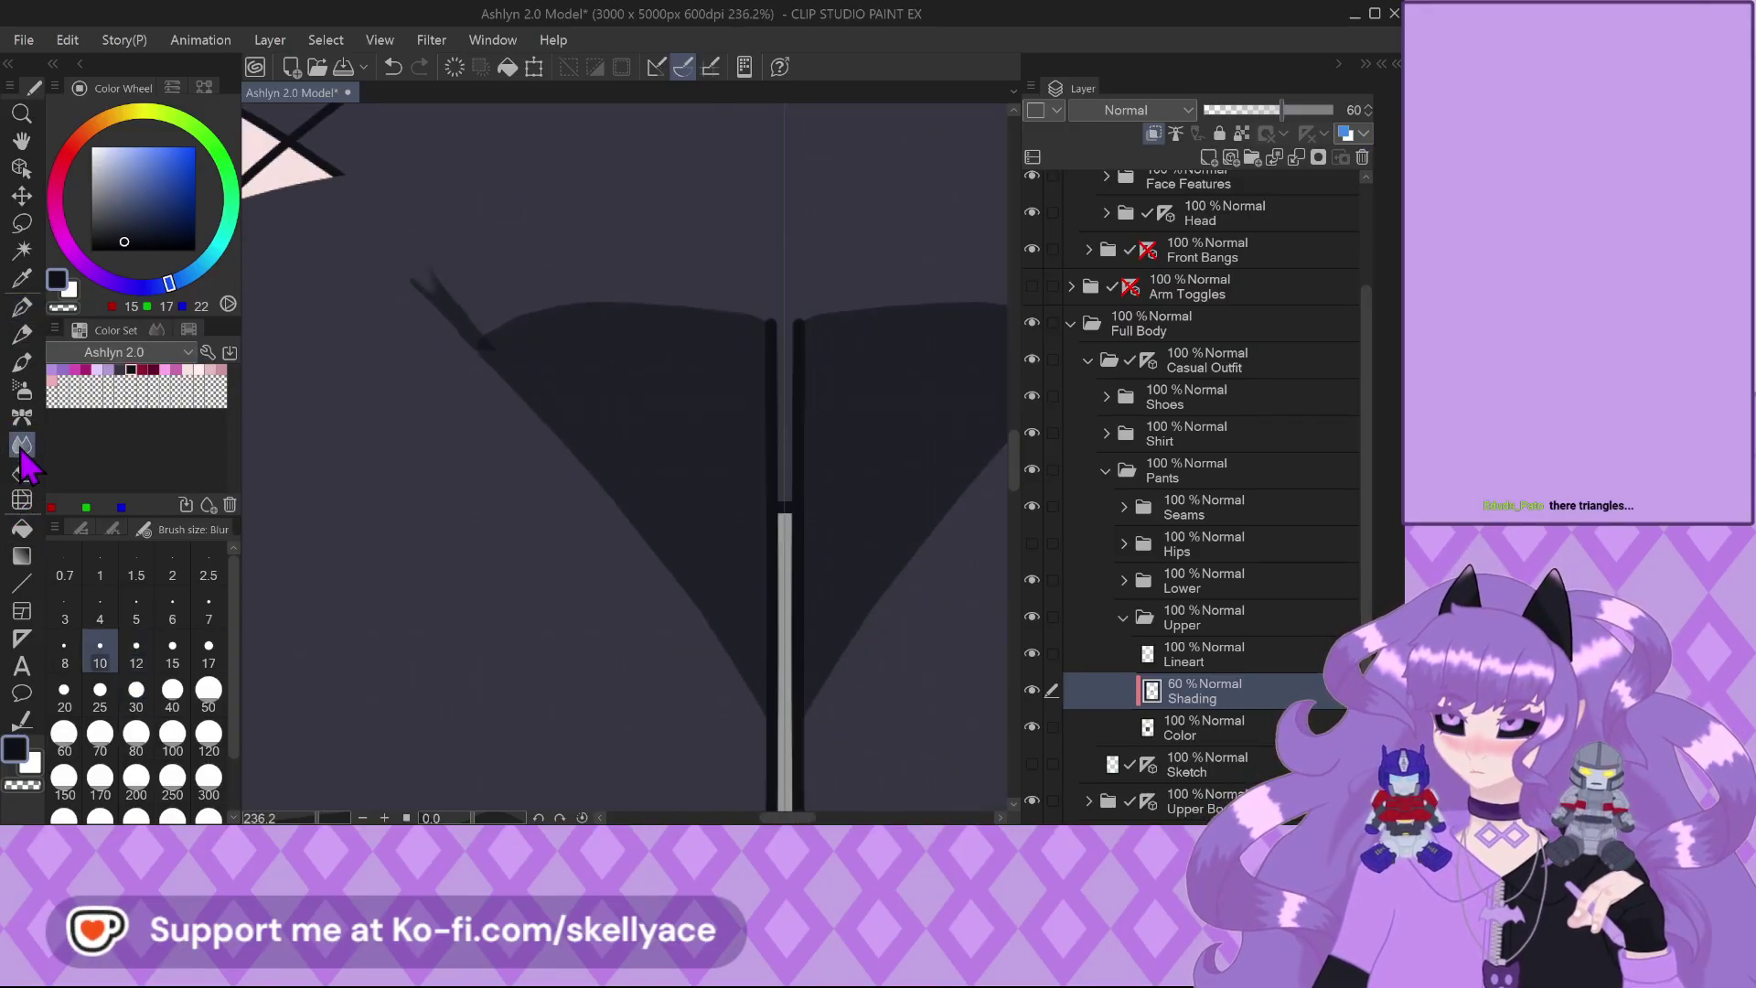
key("ctrl+minus")
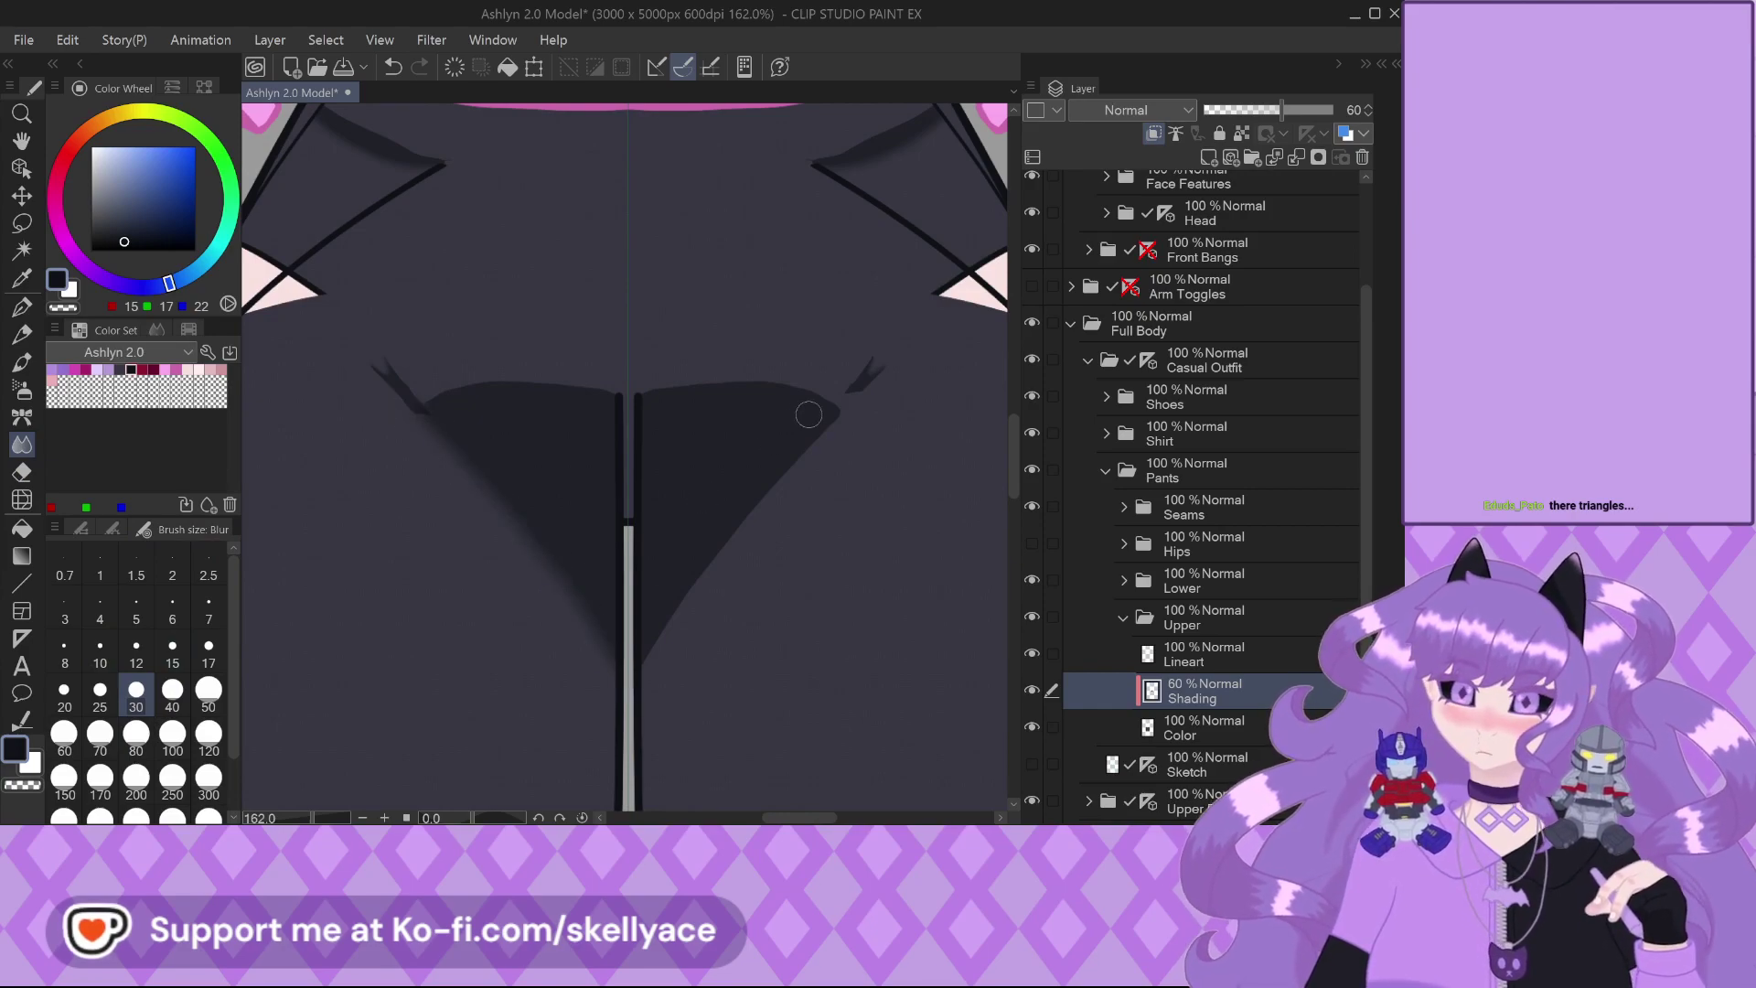
mouse_move(838, 416)
left_mouse_down()
mouse_move(815, 408)
mouse_move(728, 531)
left_mouse_up()
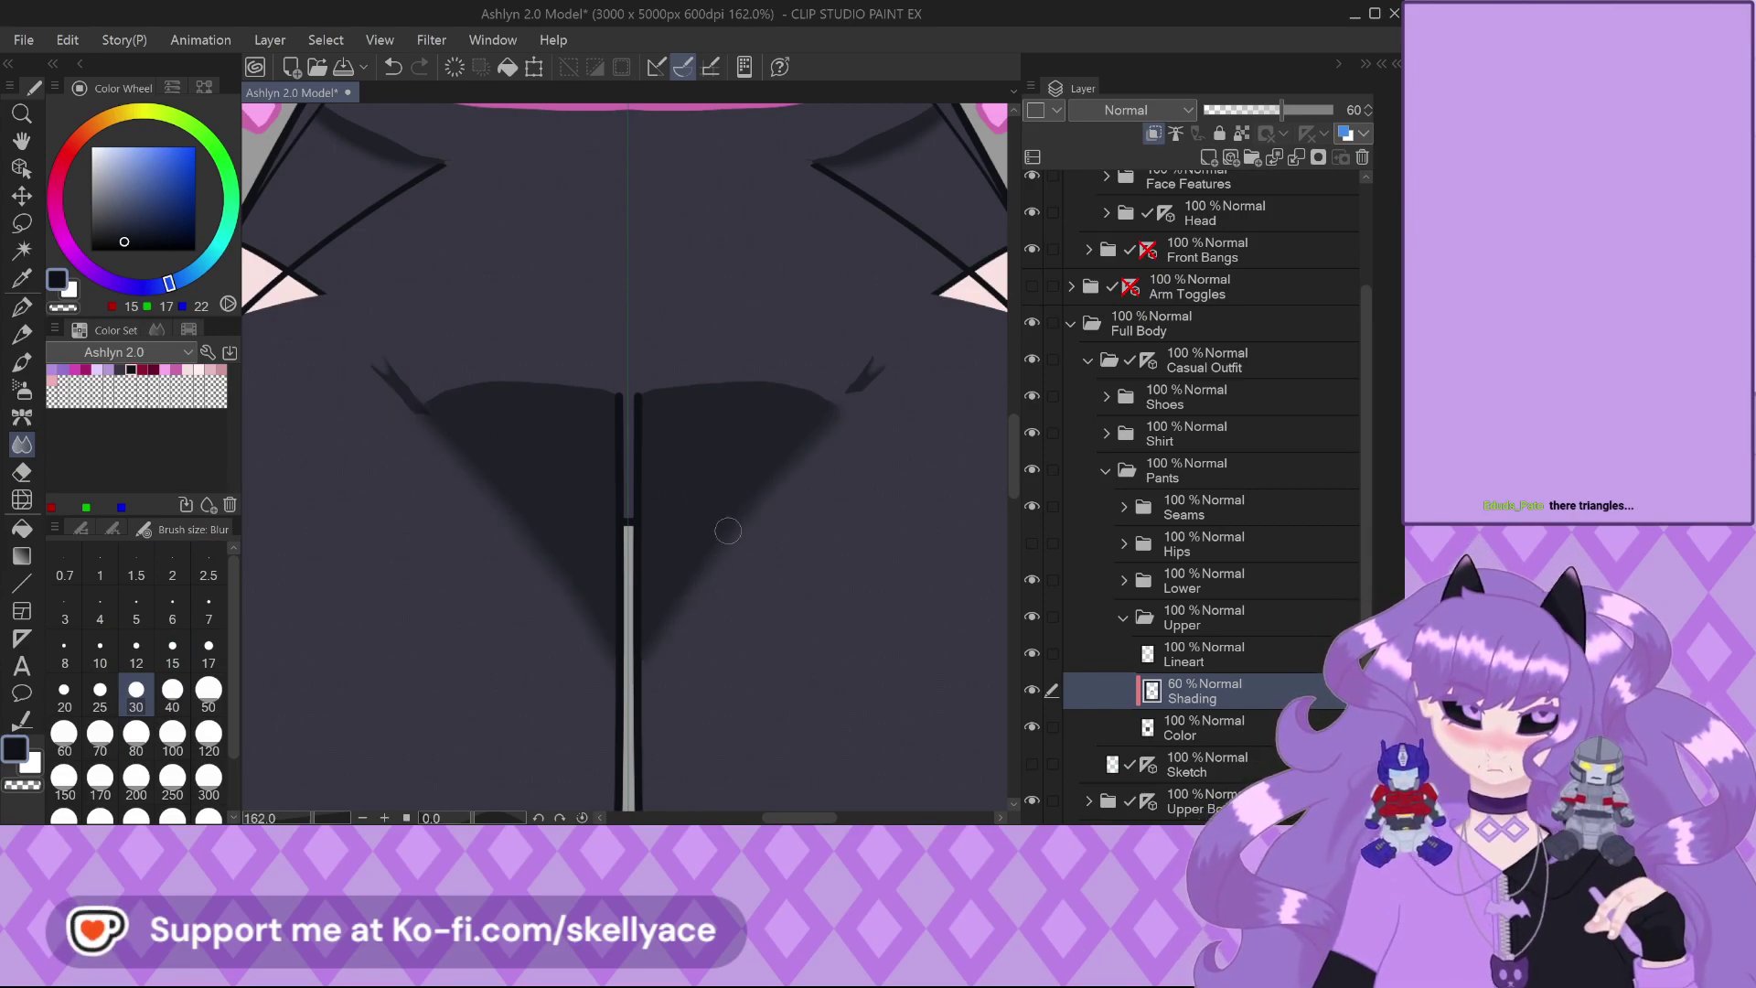
scroll(685, 558, "down", 4)
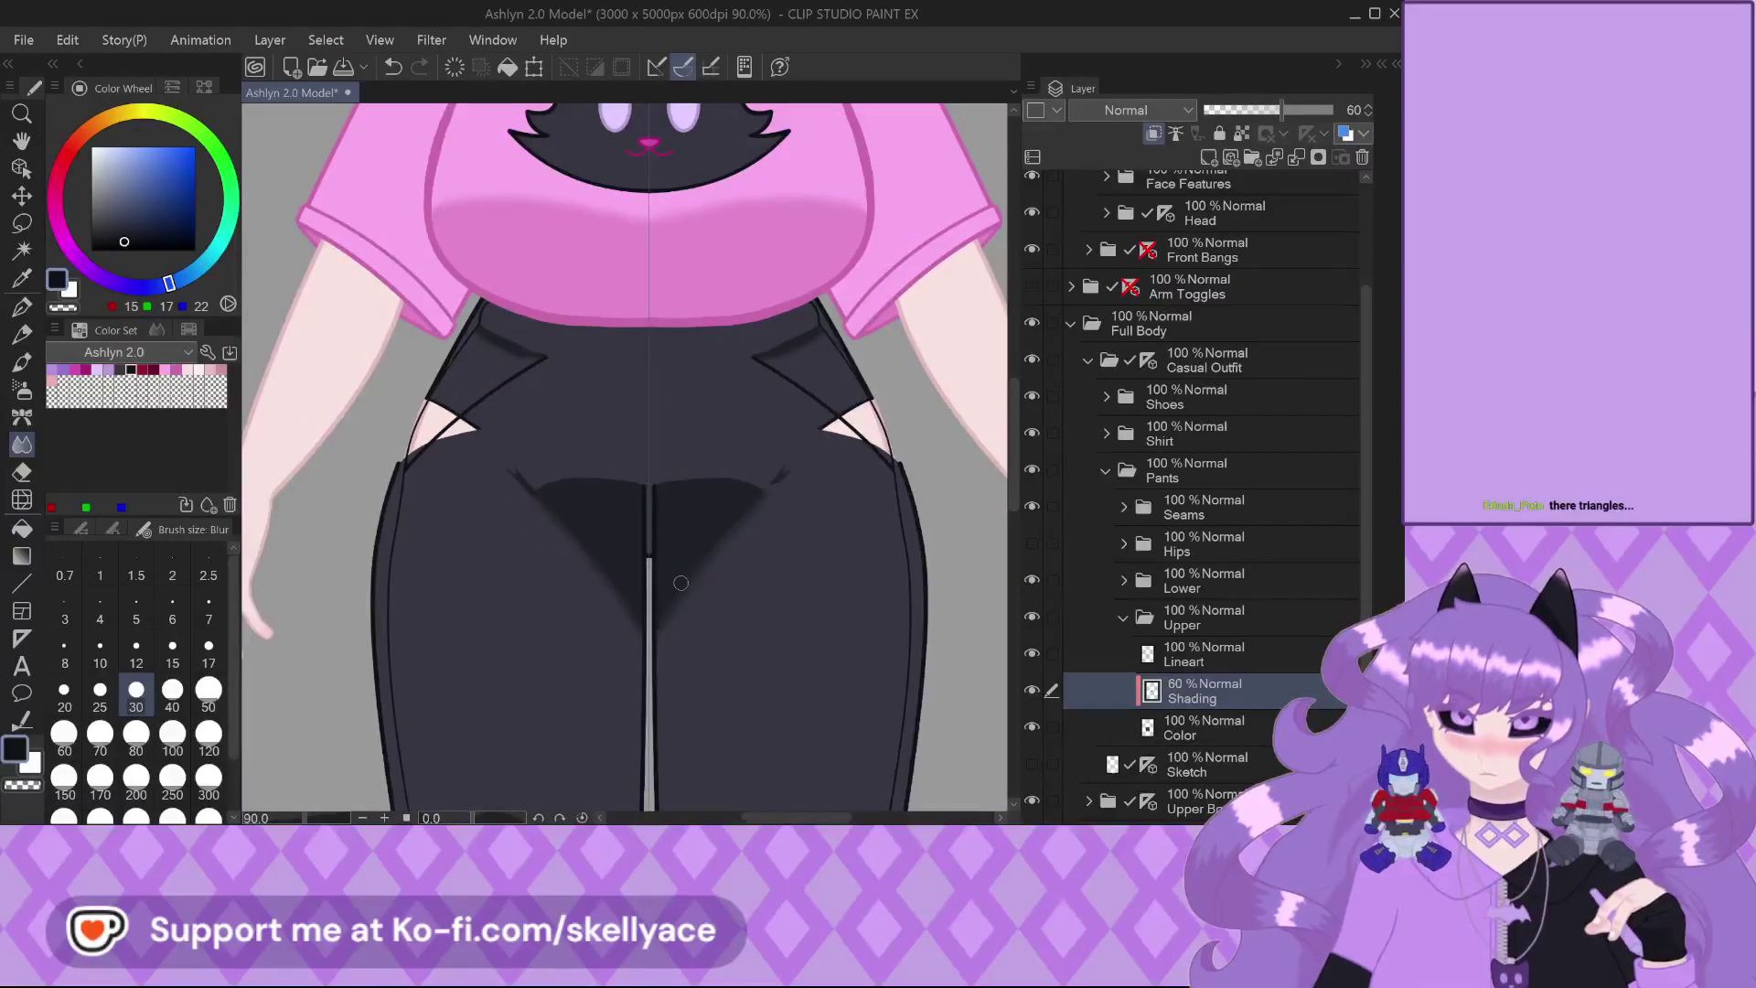
Show the Hips folder again and set the upper pants' Shading layer opacity to 40%
left_click(1031, 543)
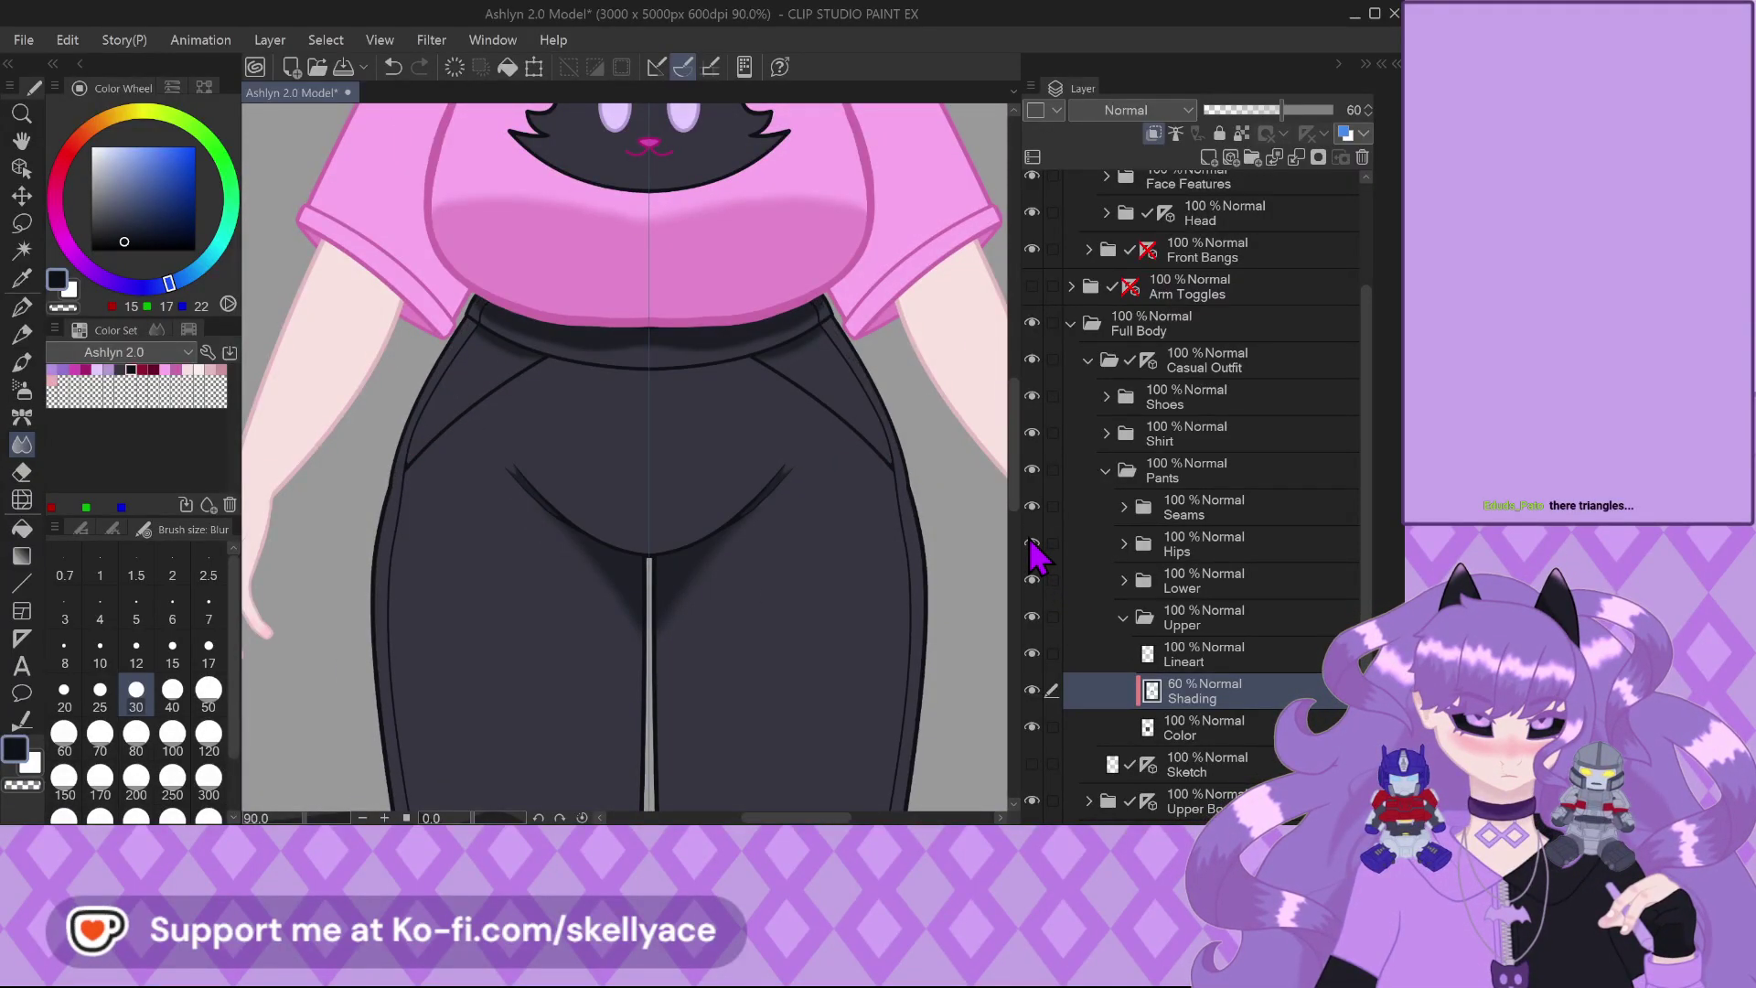
key("ctrl+plus")
left_click(1260, 110)
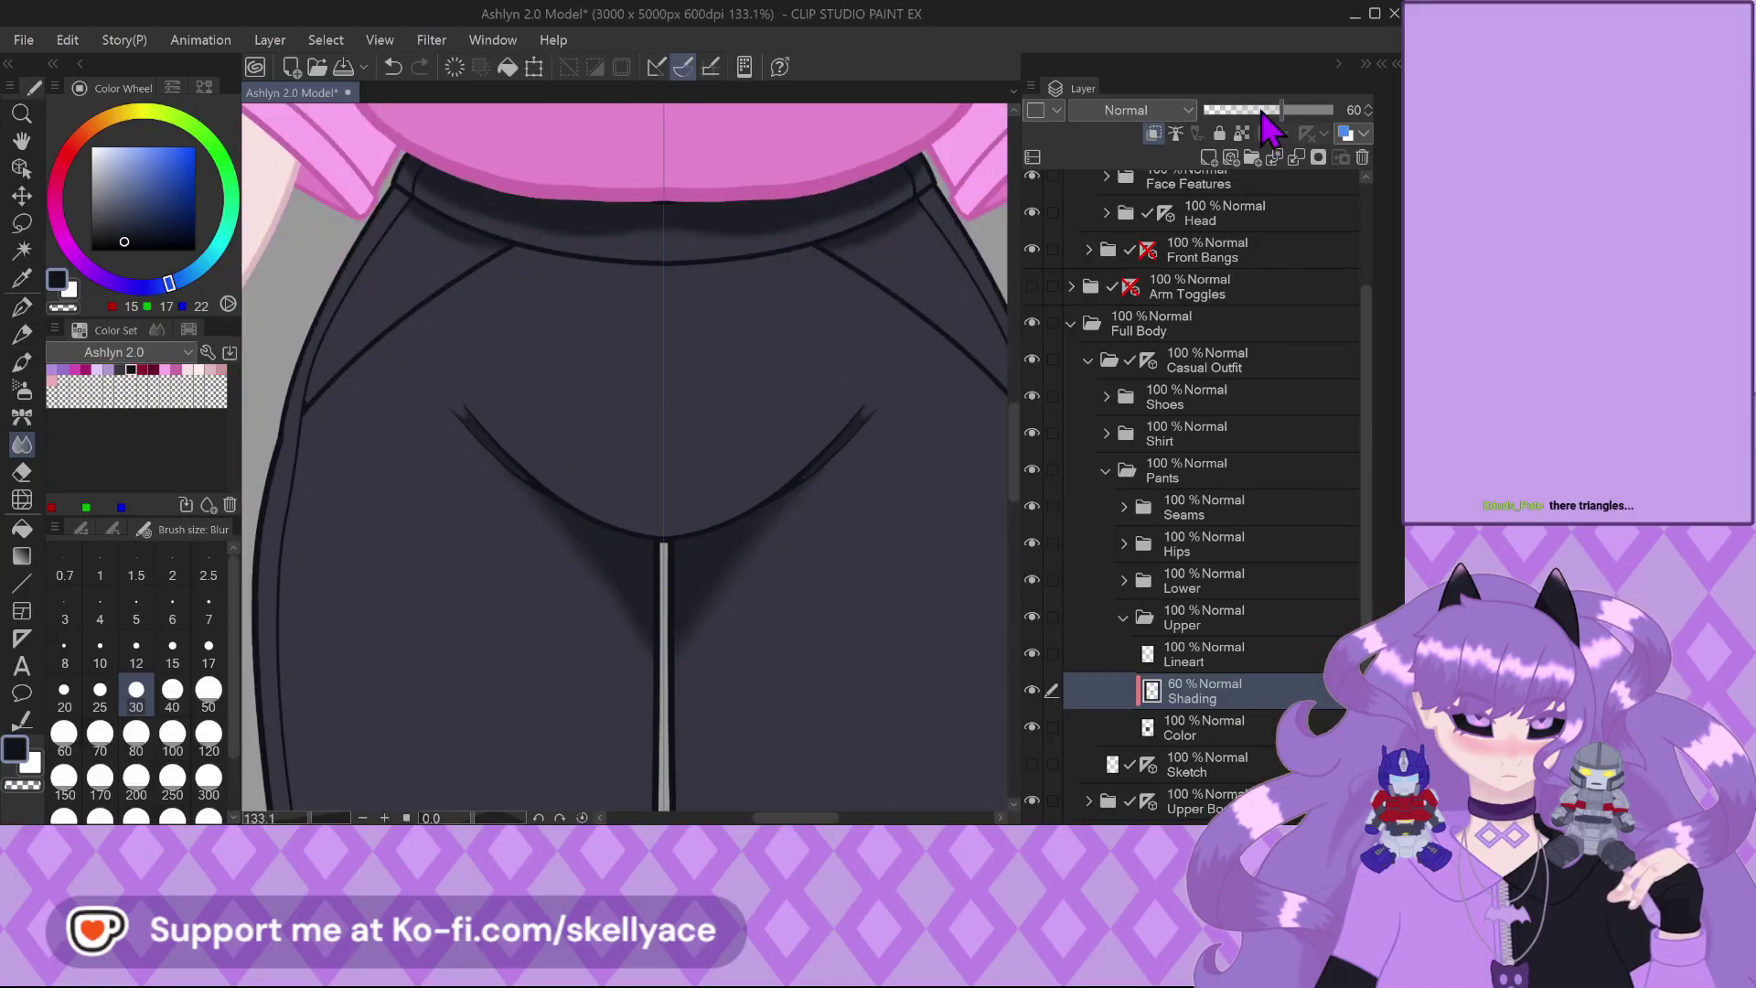
left_click(1368, 114)
left_click(1368, 114)
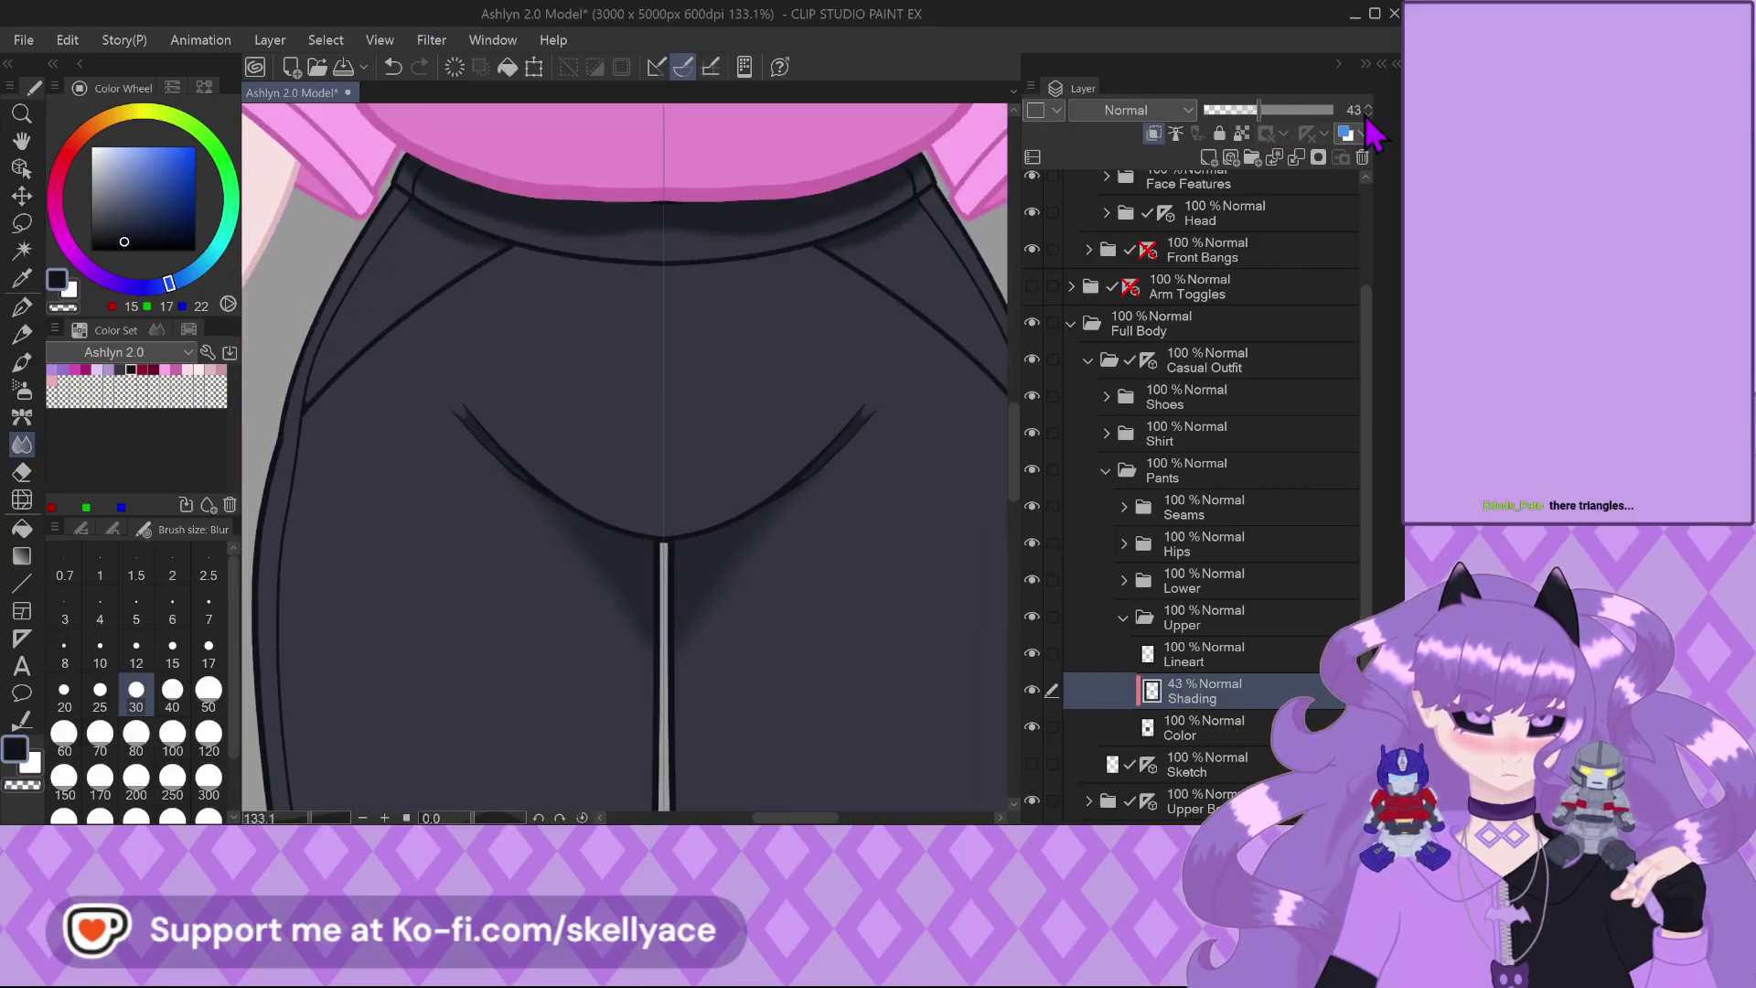
left_click(1368, 114)
left_click(1368, 115)
key("ctrl+minus")
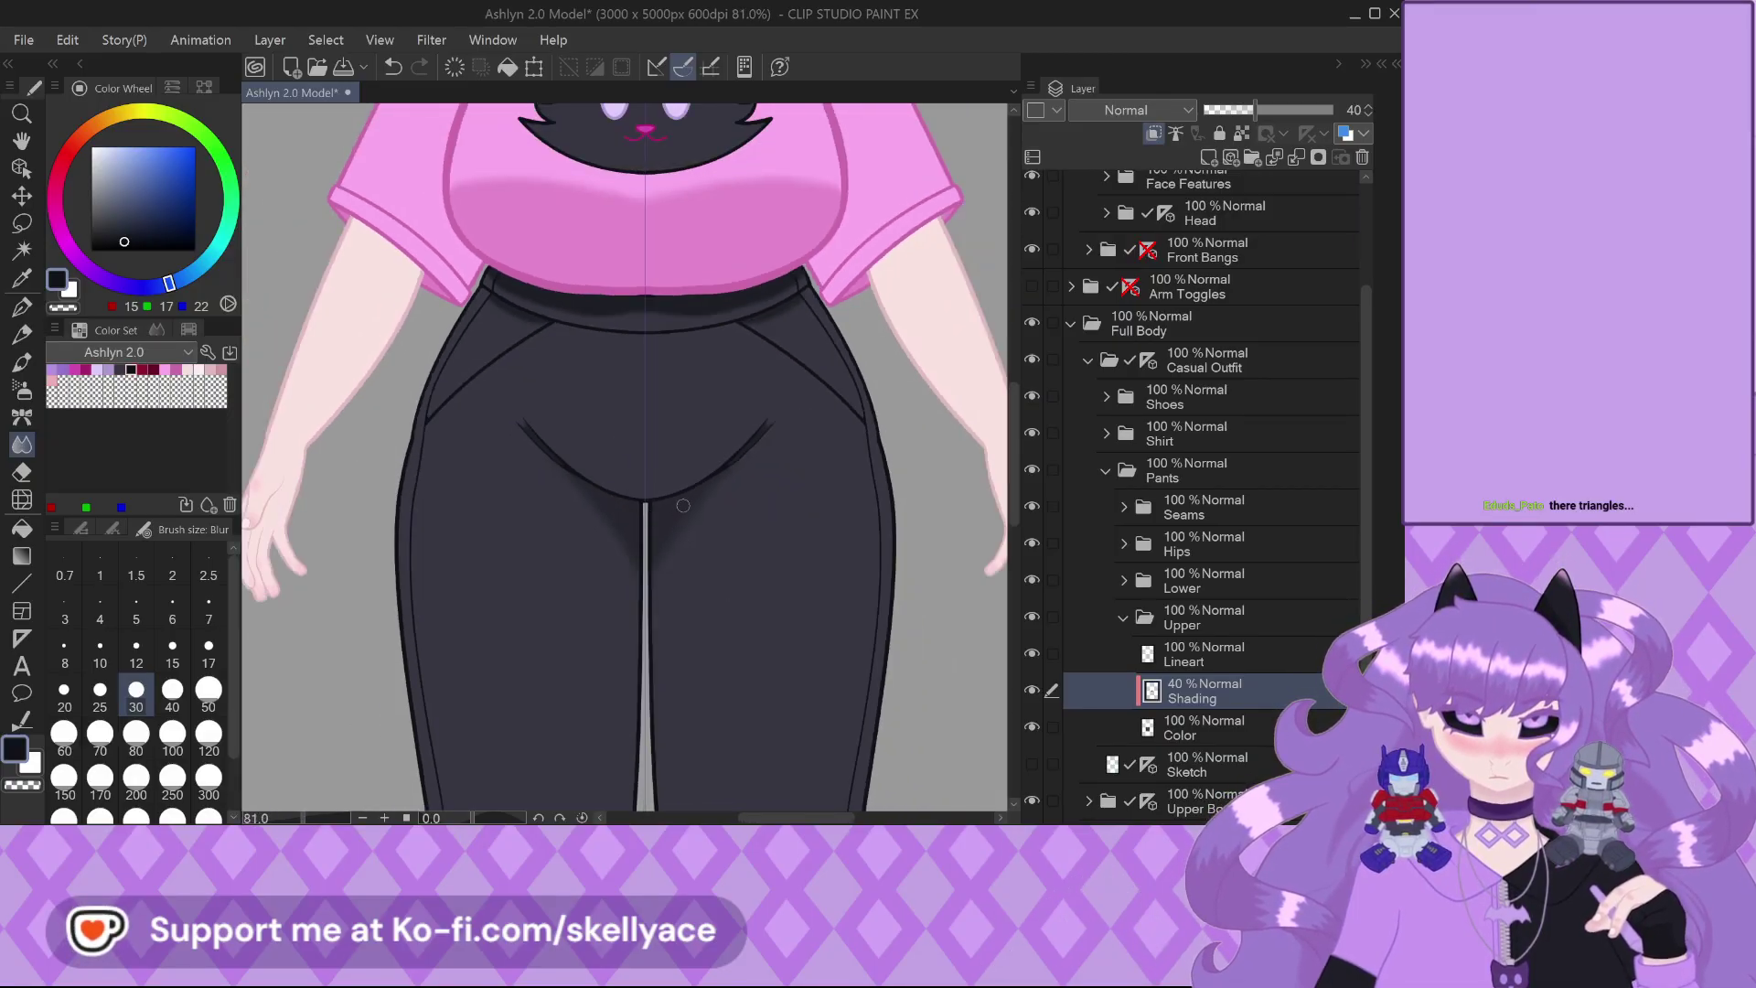
scroll(648, 517, "down", 4)
scroll(684, 488, "up", 4)
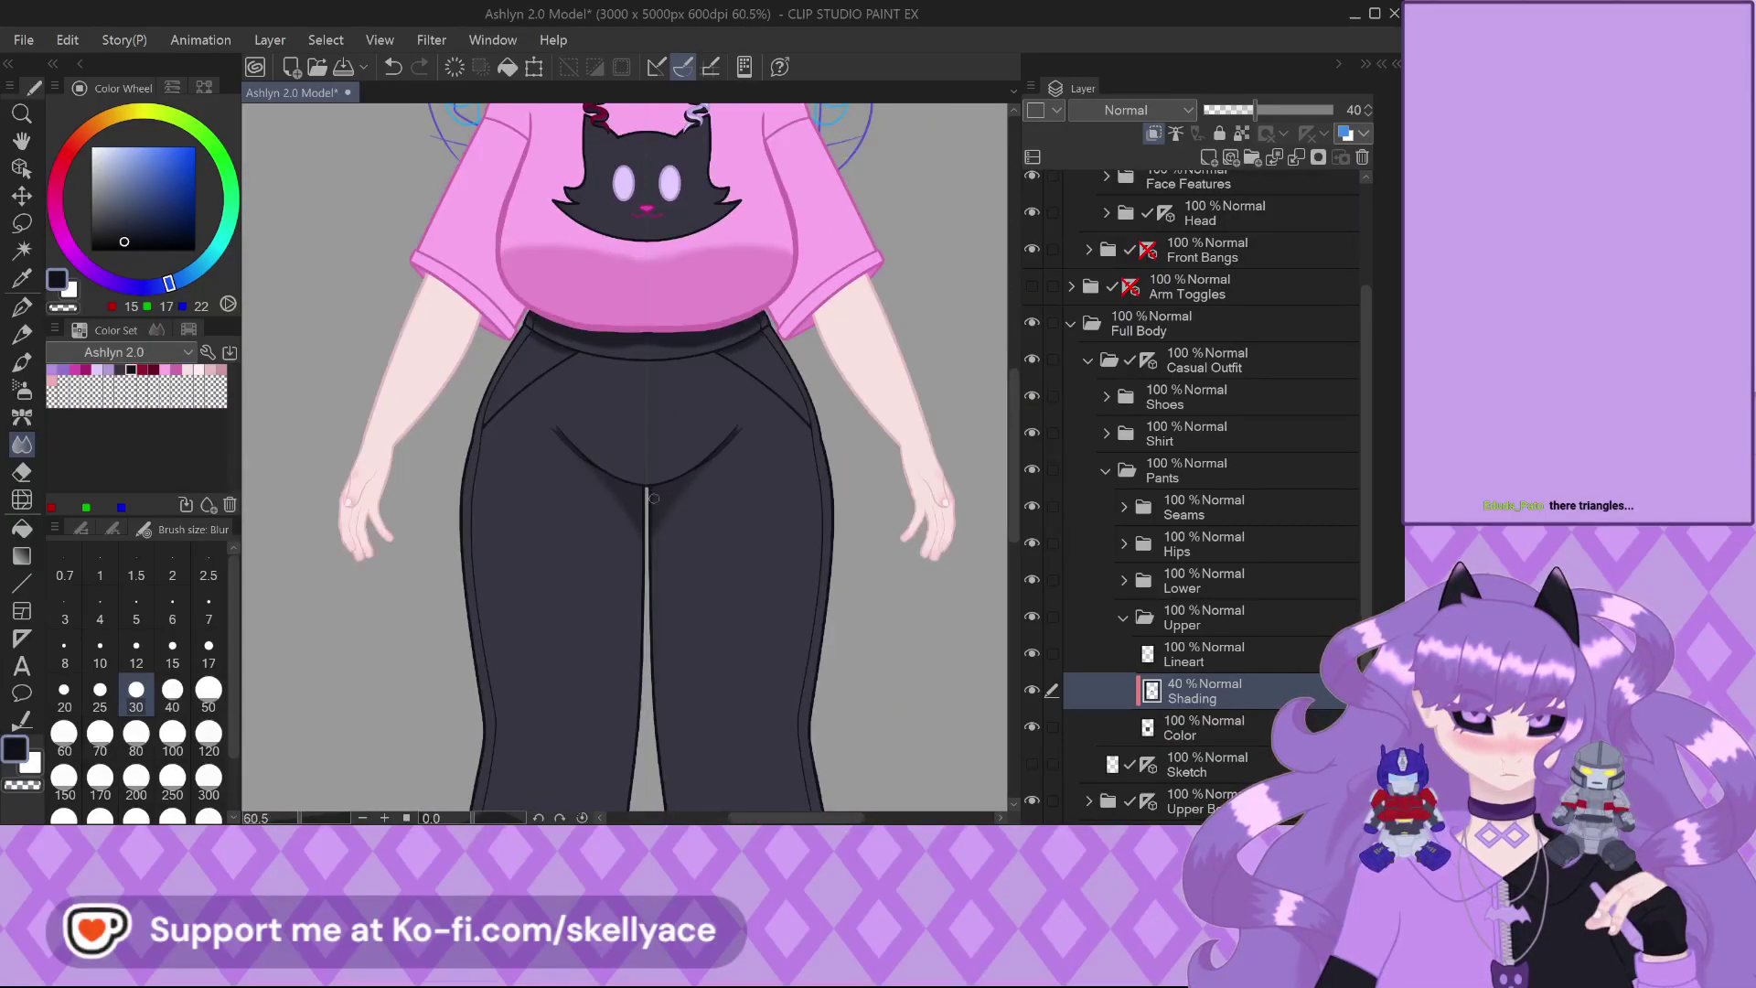
Lasso a mirrored selection around both hip crease ends with the Seam R layer of the Seams folder active
left_click(1123, 507)
left_click(1182, 547)
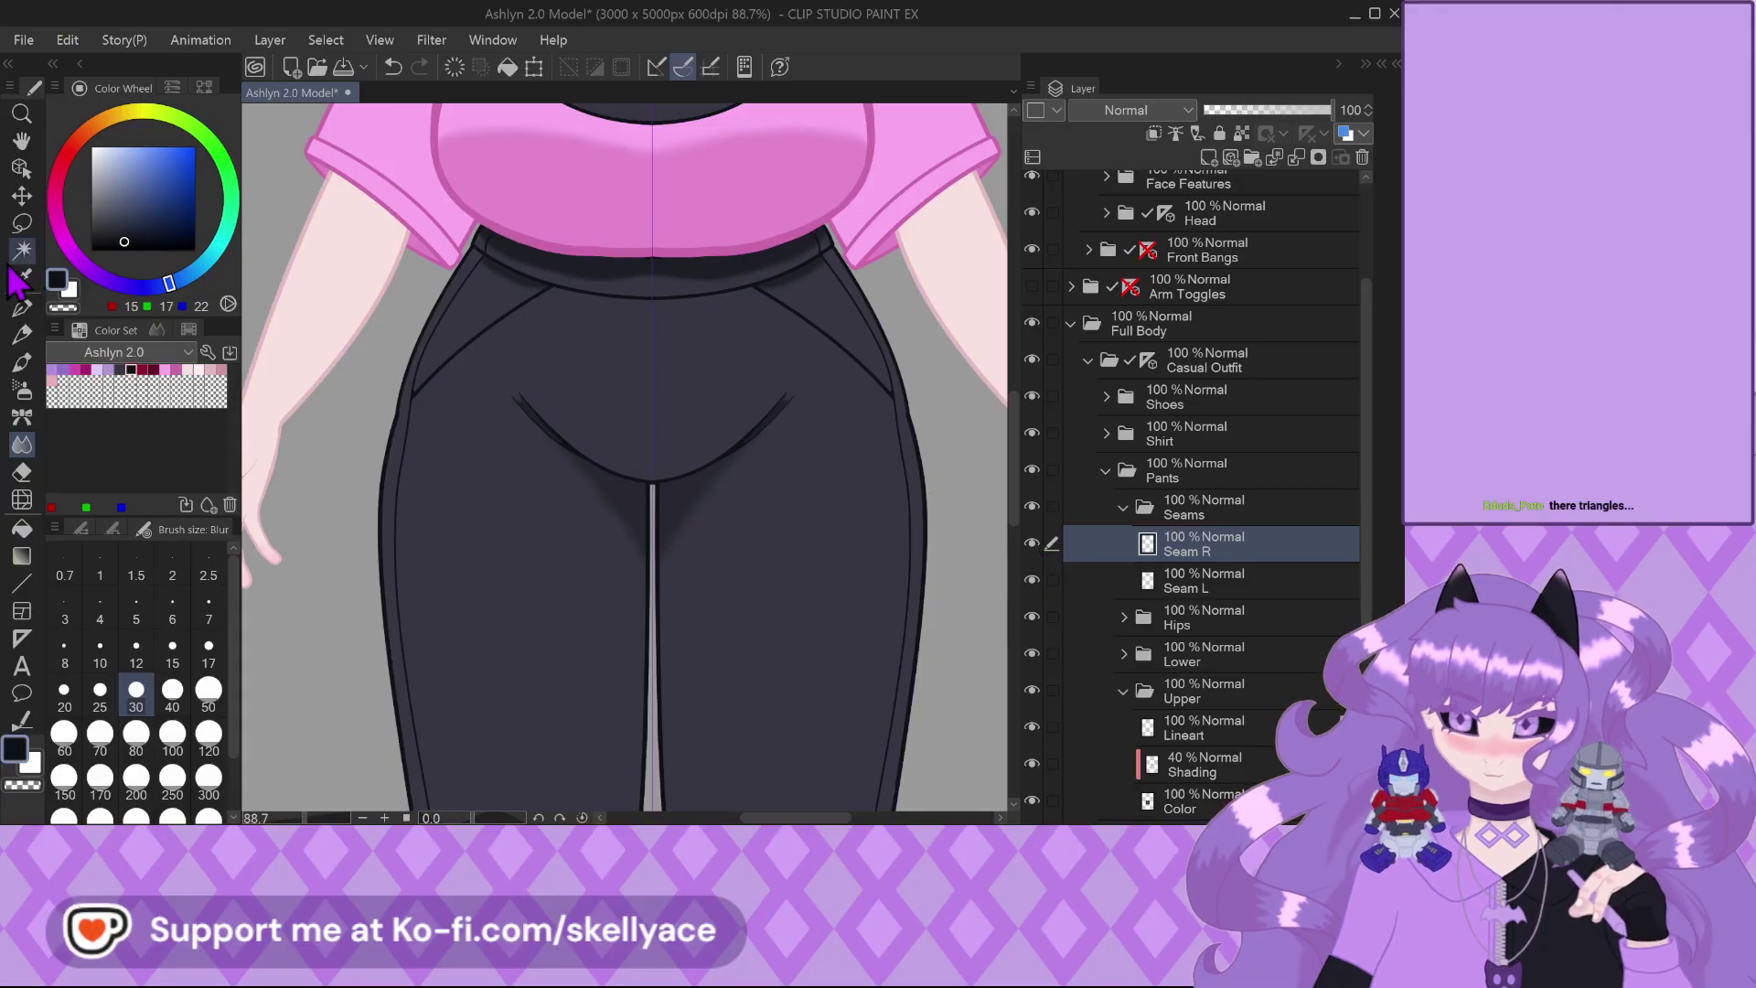
left_click(22, 223)
scroll(376, 348, "up", 1)
scroll(595, 360, "up", 1)
key("ctrl+shift+d")
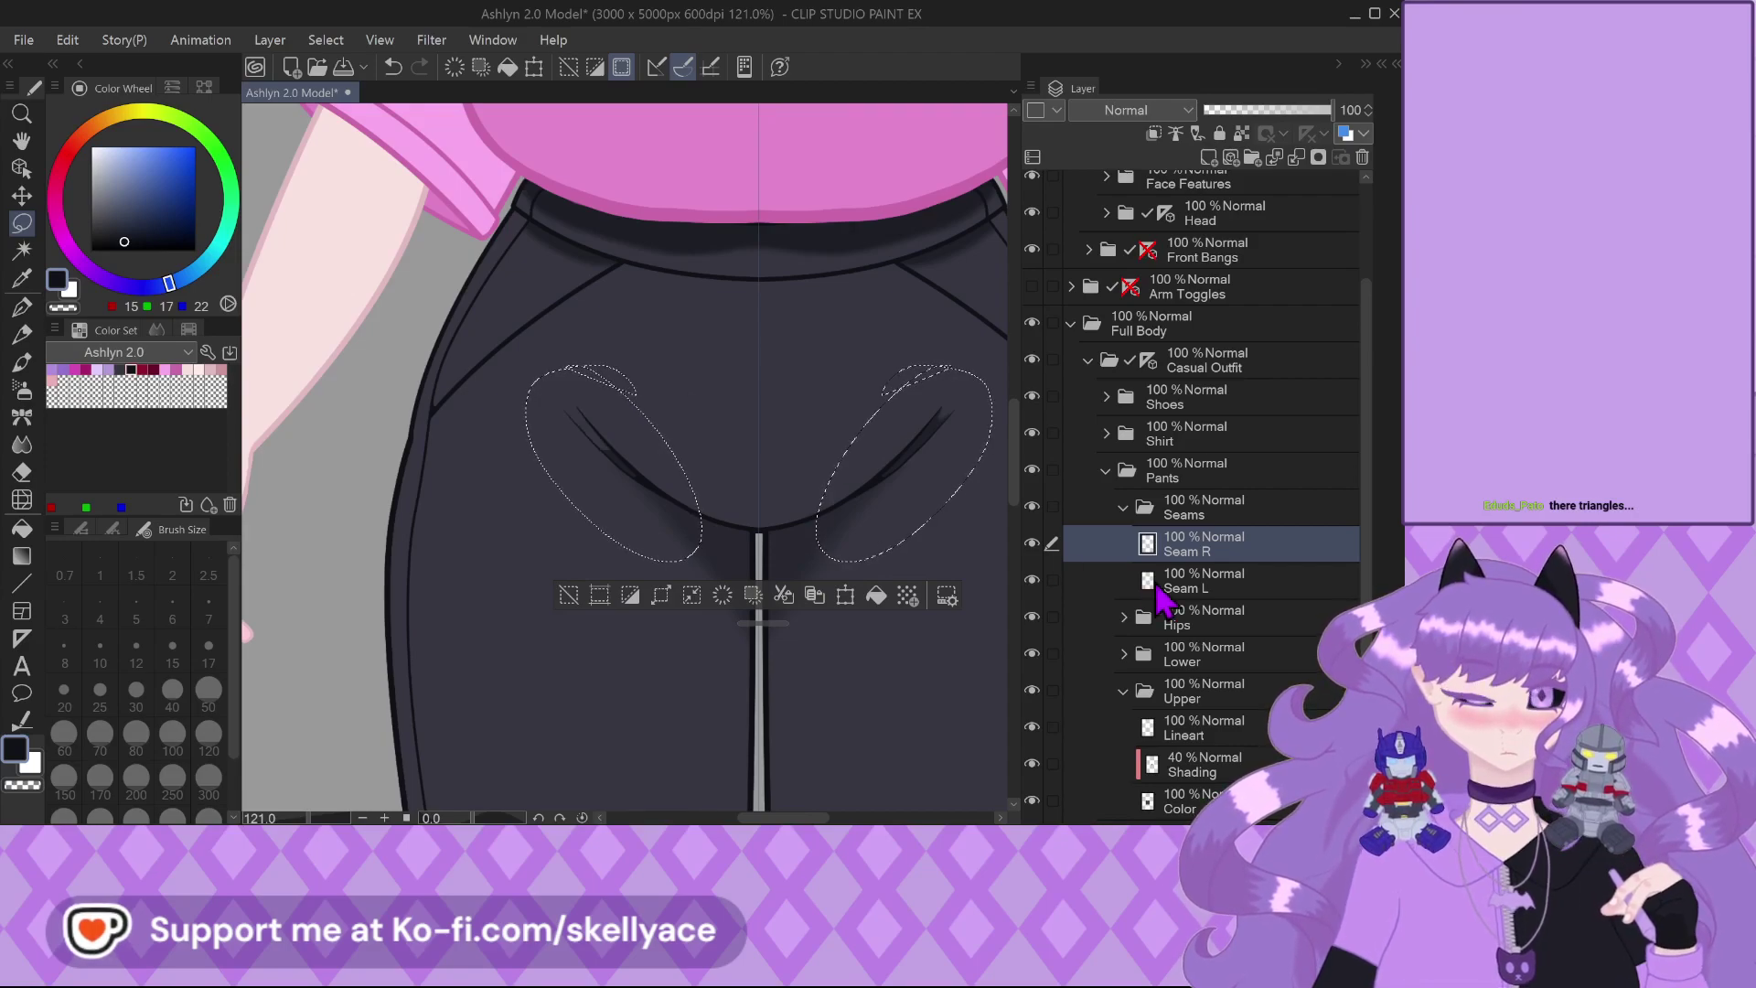
Move the selected part of Seam R into the Hips folder above Shading and merge it down into that Shading layer
scroll(1257, 727, "down", 2)
scroll(1252, 718, "down", 3)
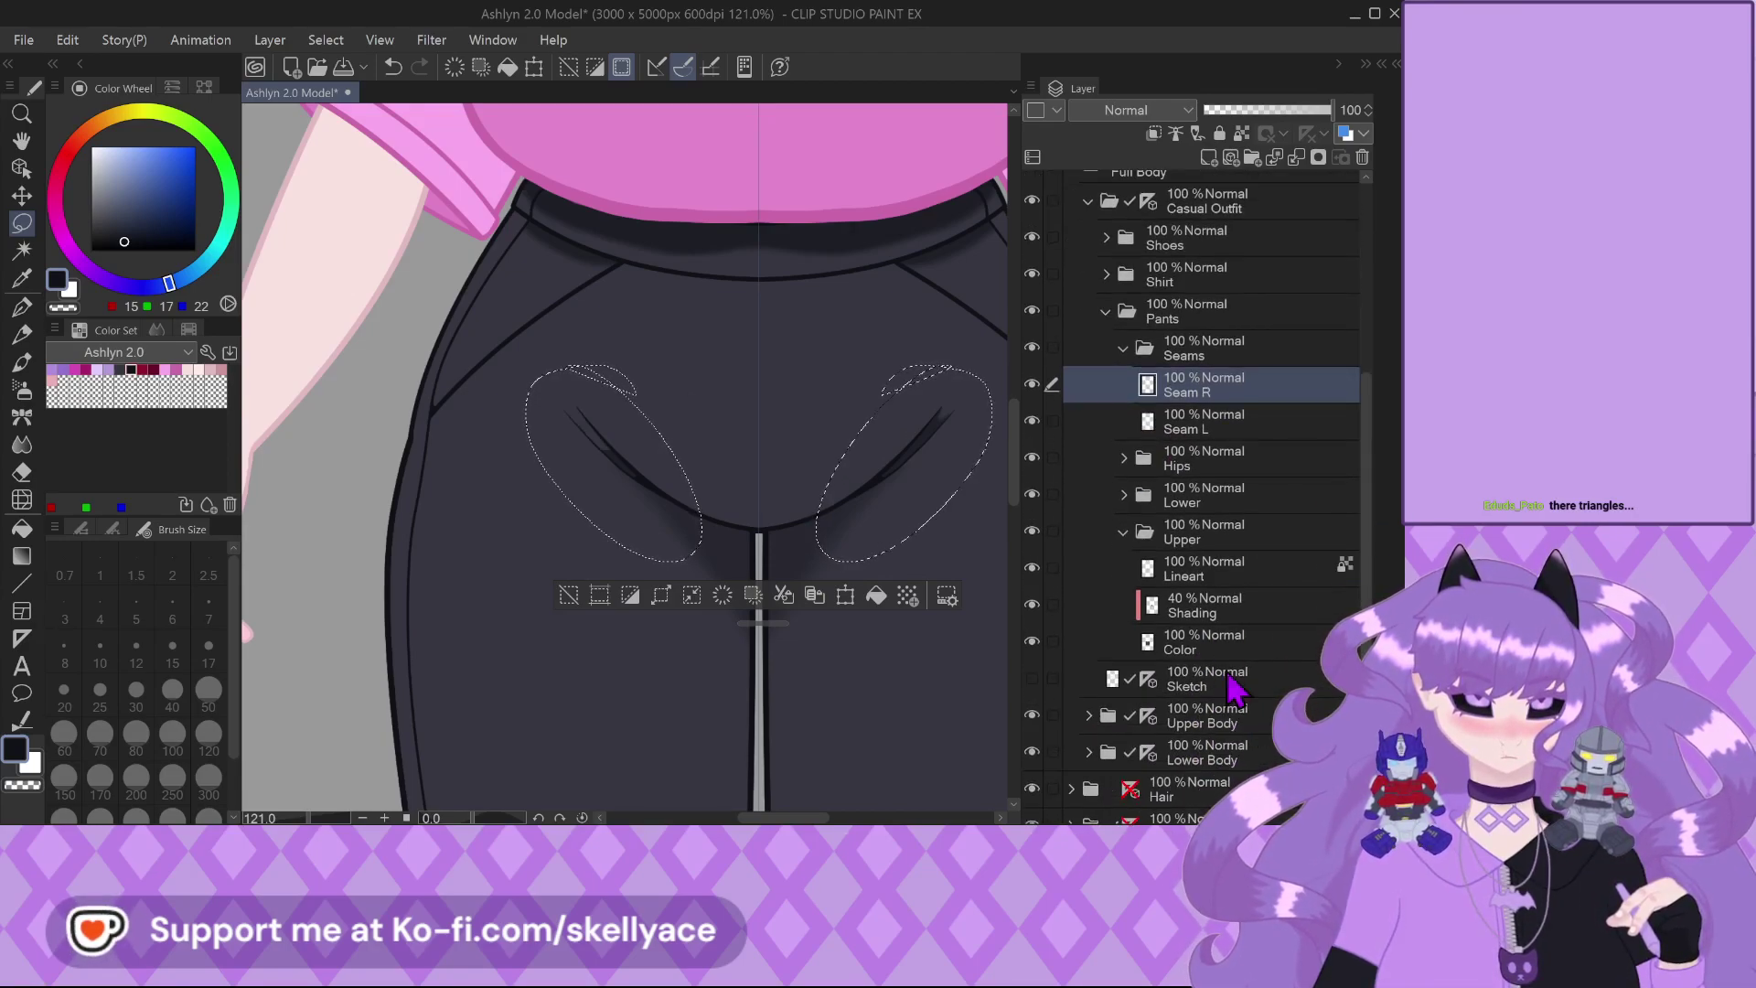
left_click(1123, 457)
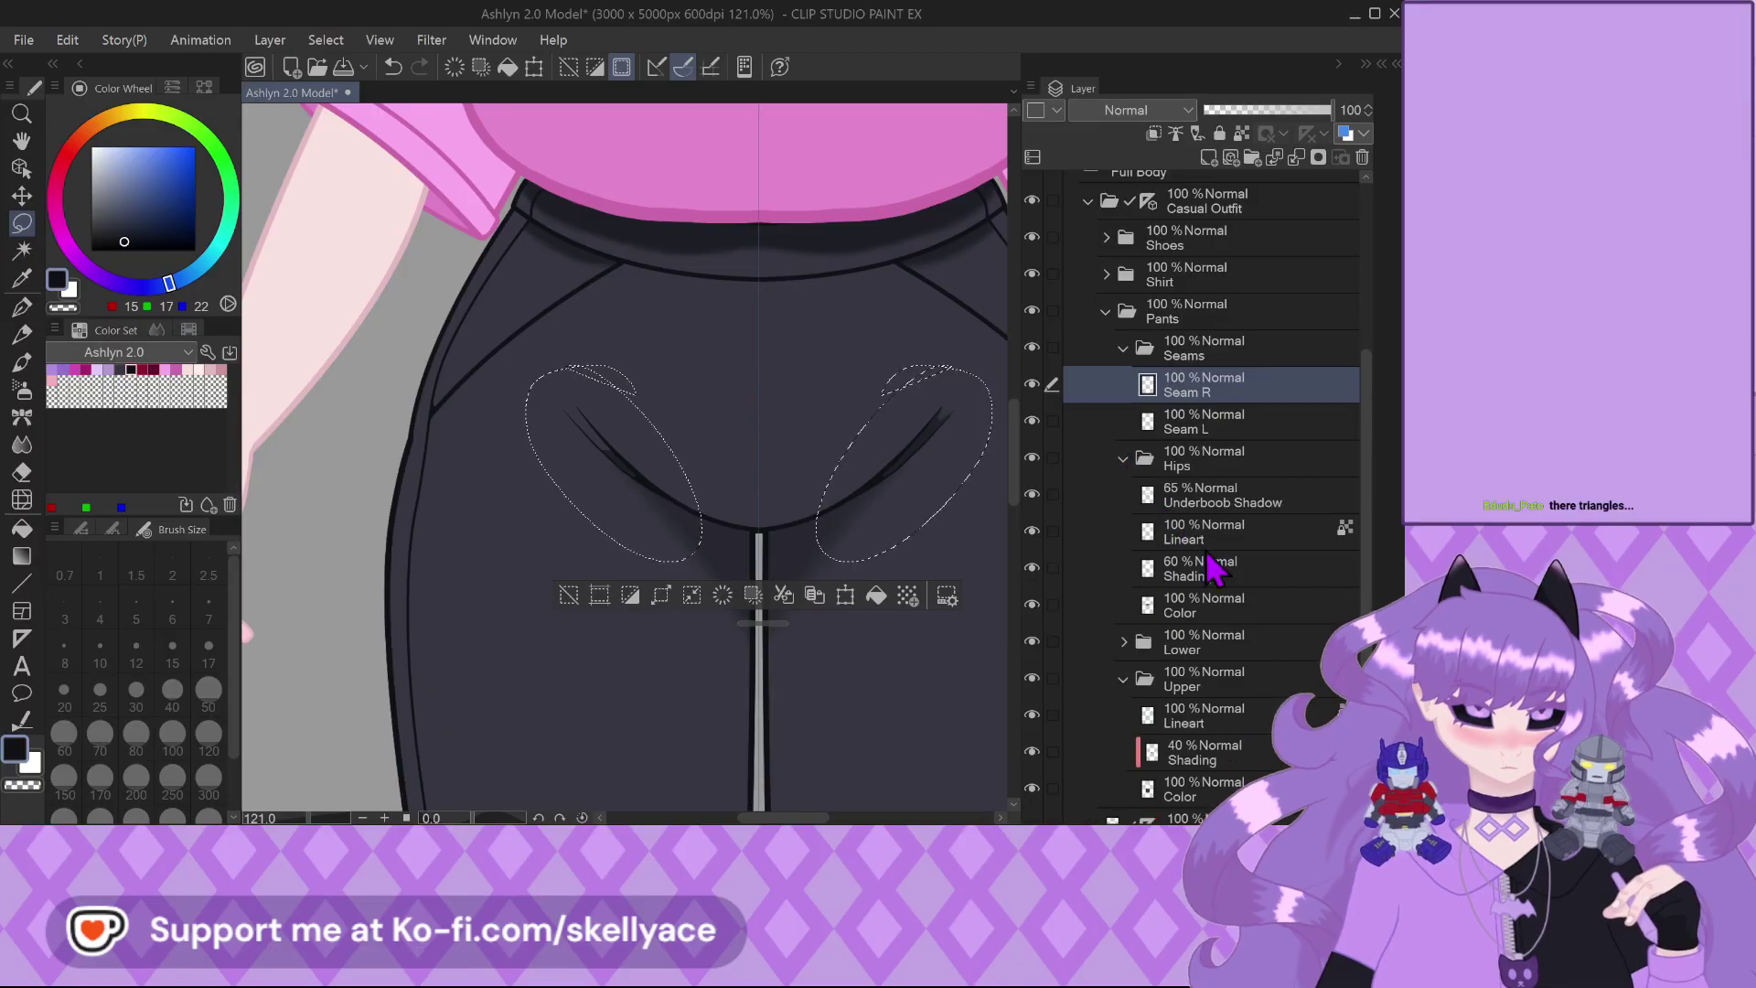
left_click(1236, 578)
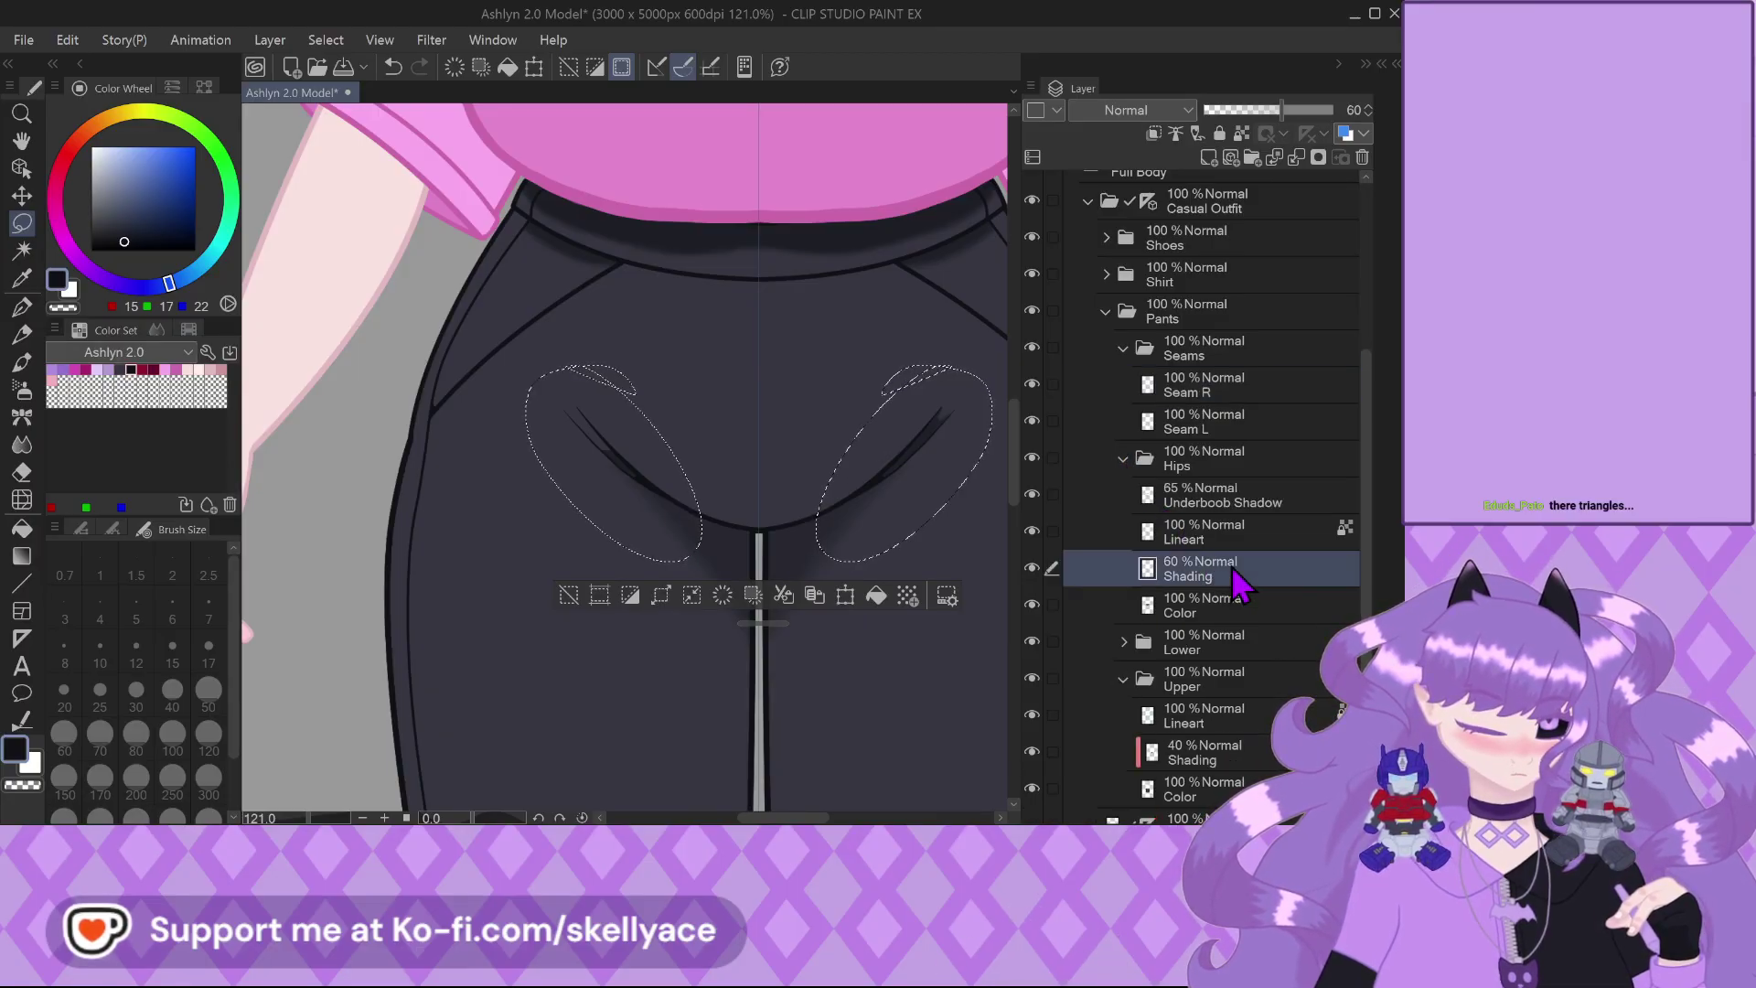
key("ctrl+v")
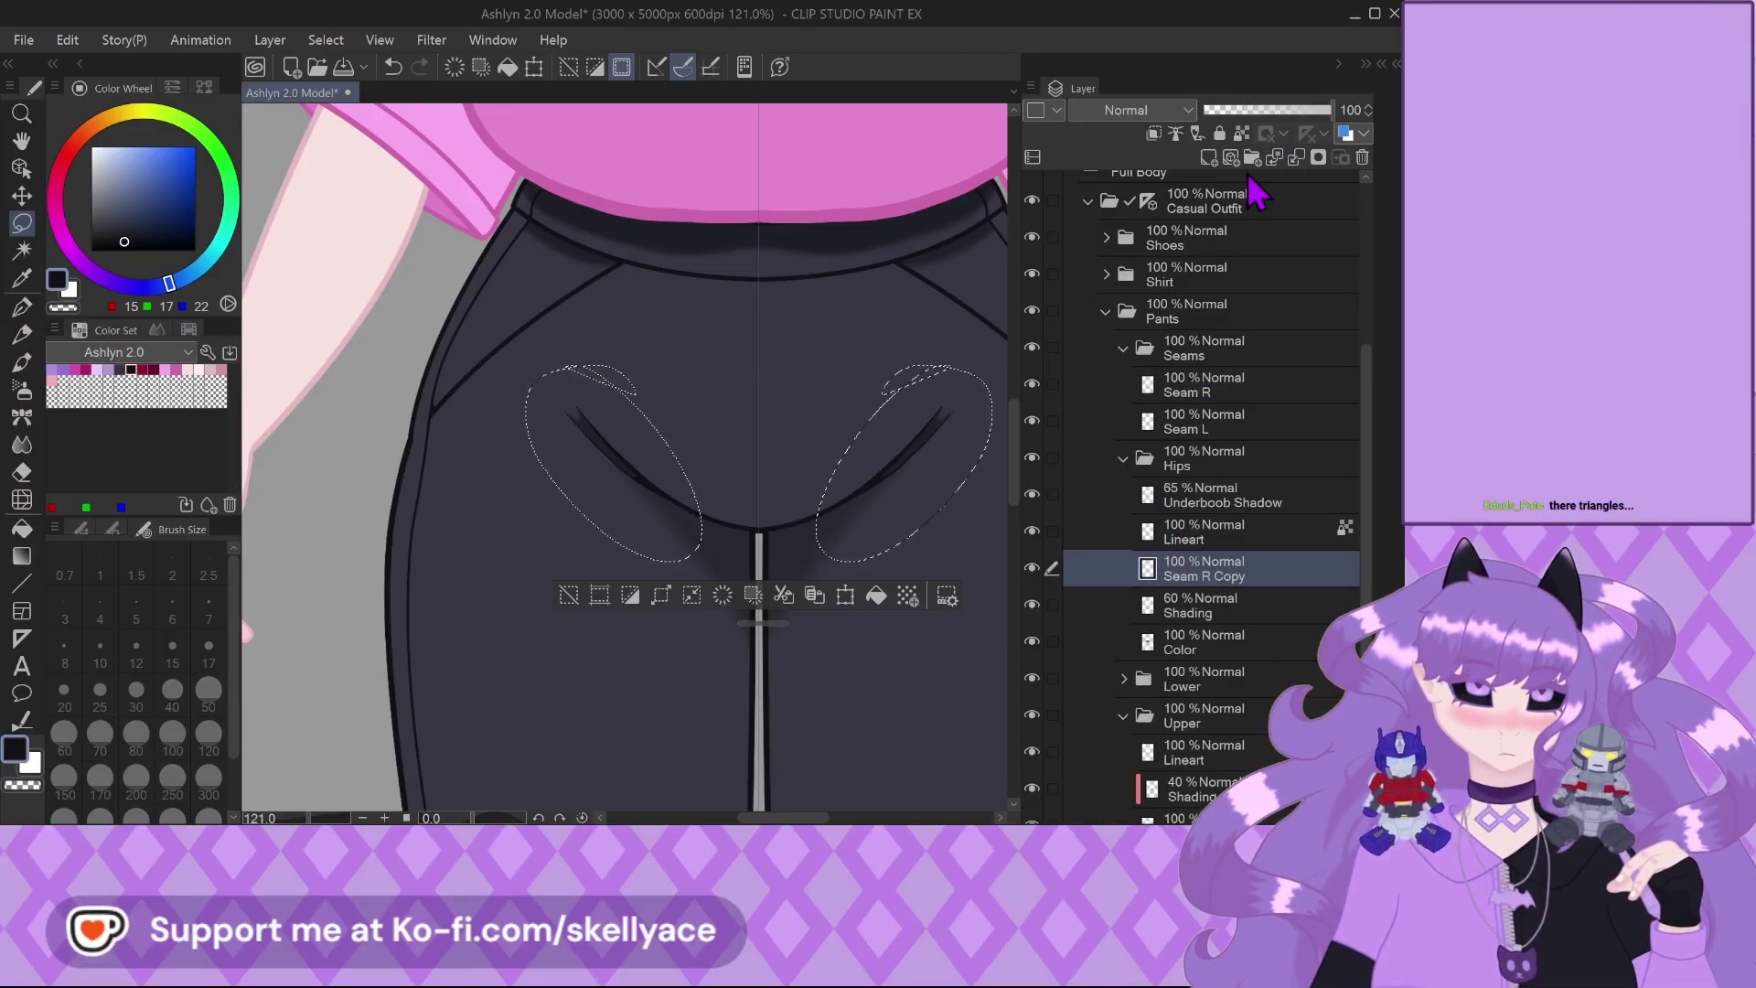
left_click(1295, 159)
Move the selected part of Seam L into the Hips folder, merge it down into Shading, and clear the selection
left_click(1225, 422)
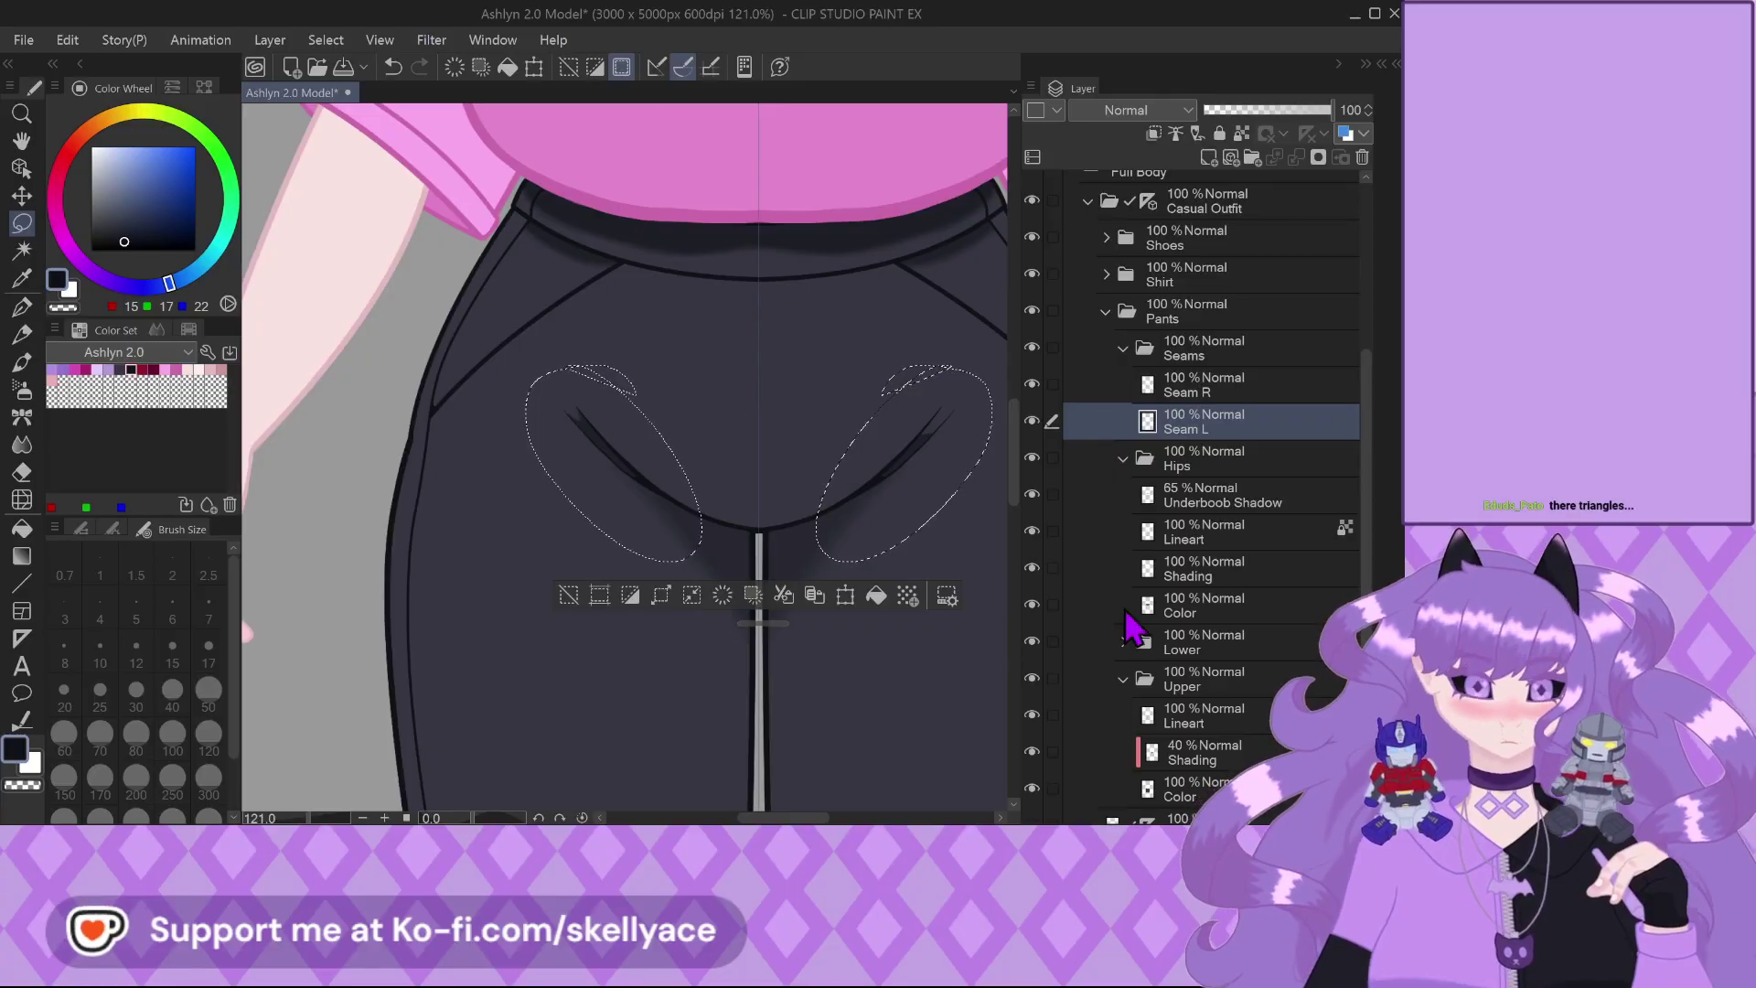
left_click(1226, 581)
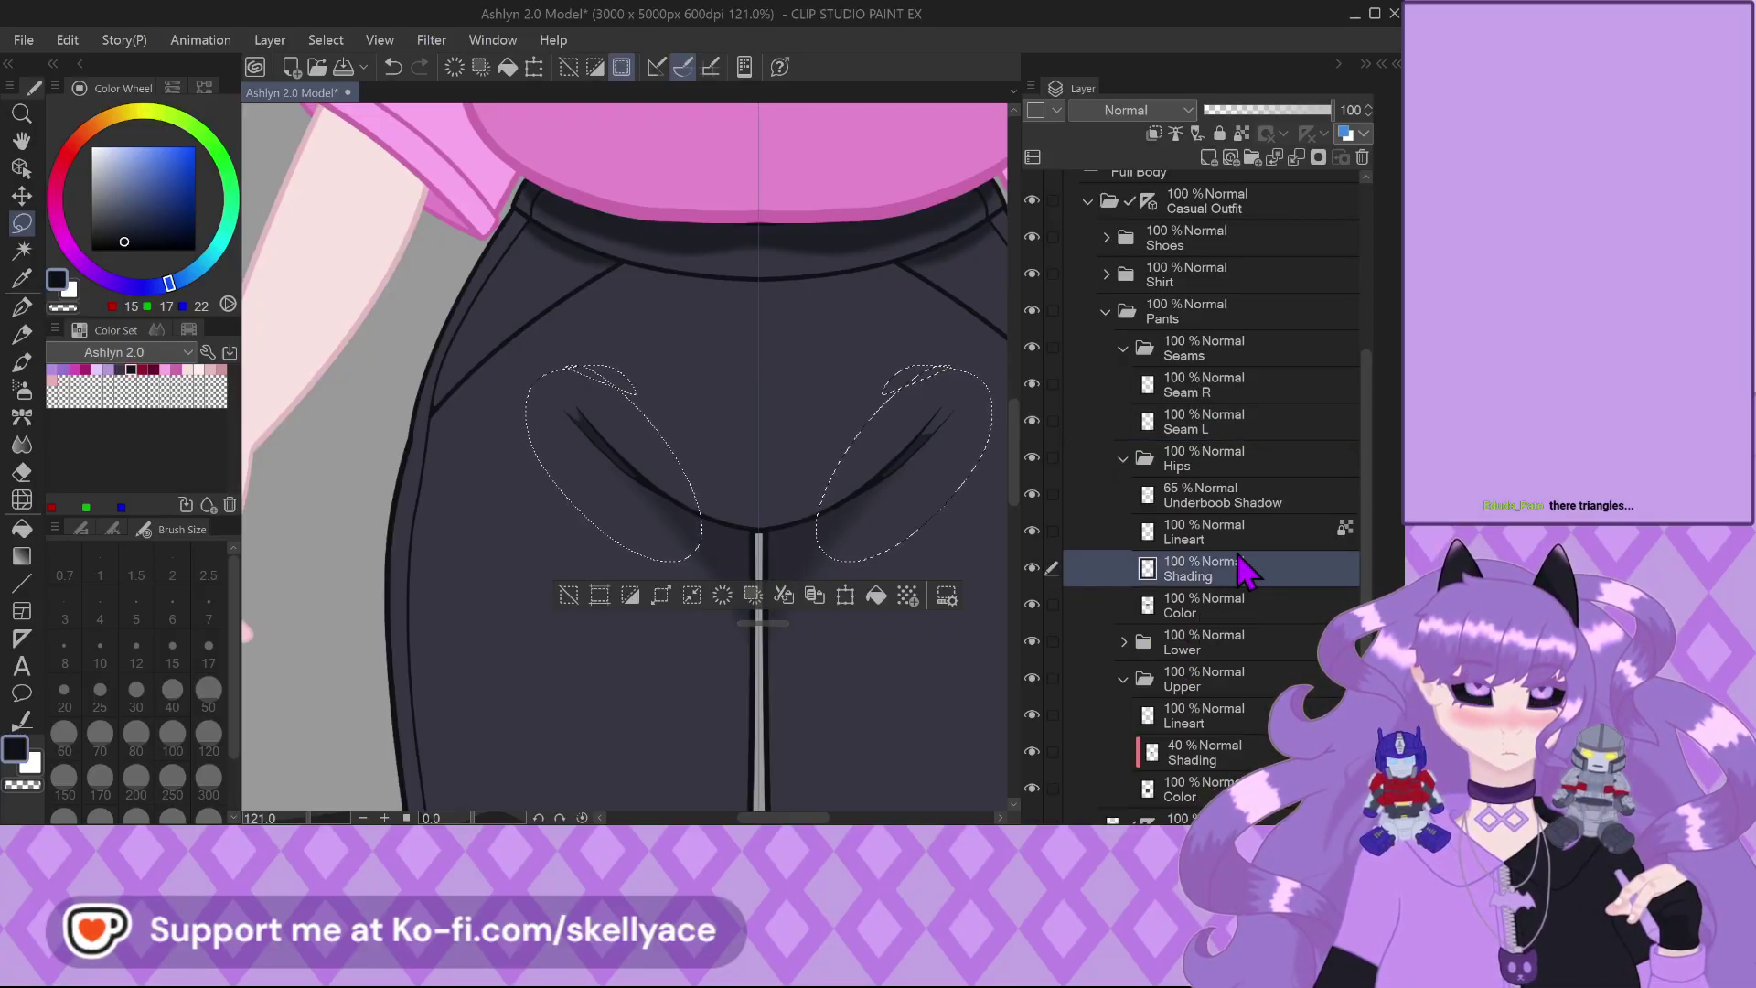
key("ctrl+v")
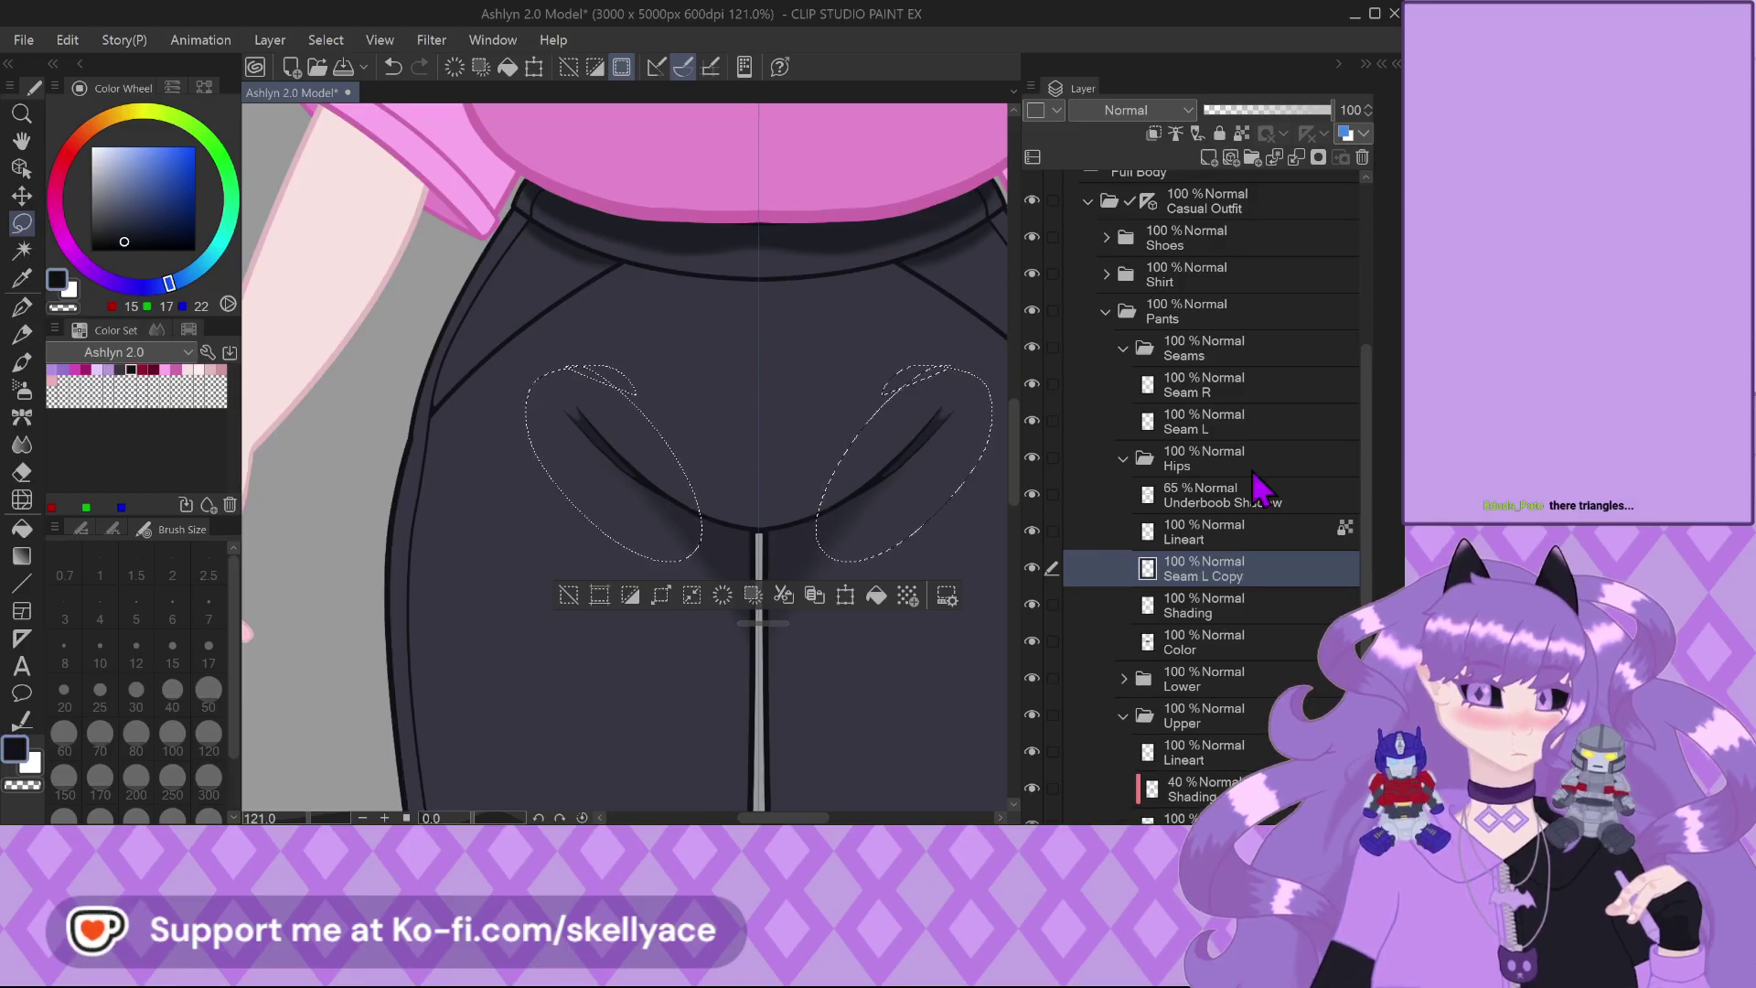
left_click(1296, 157)
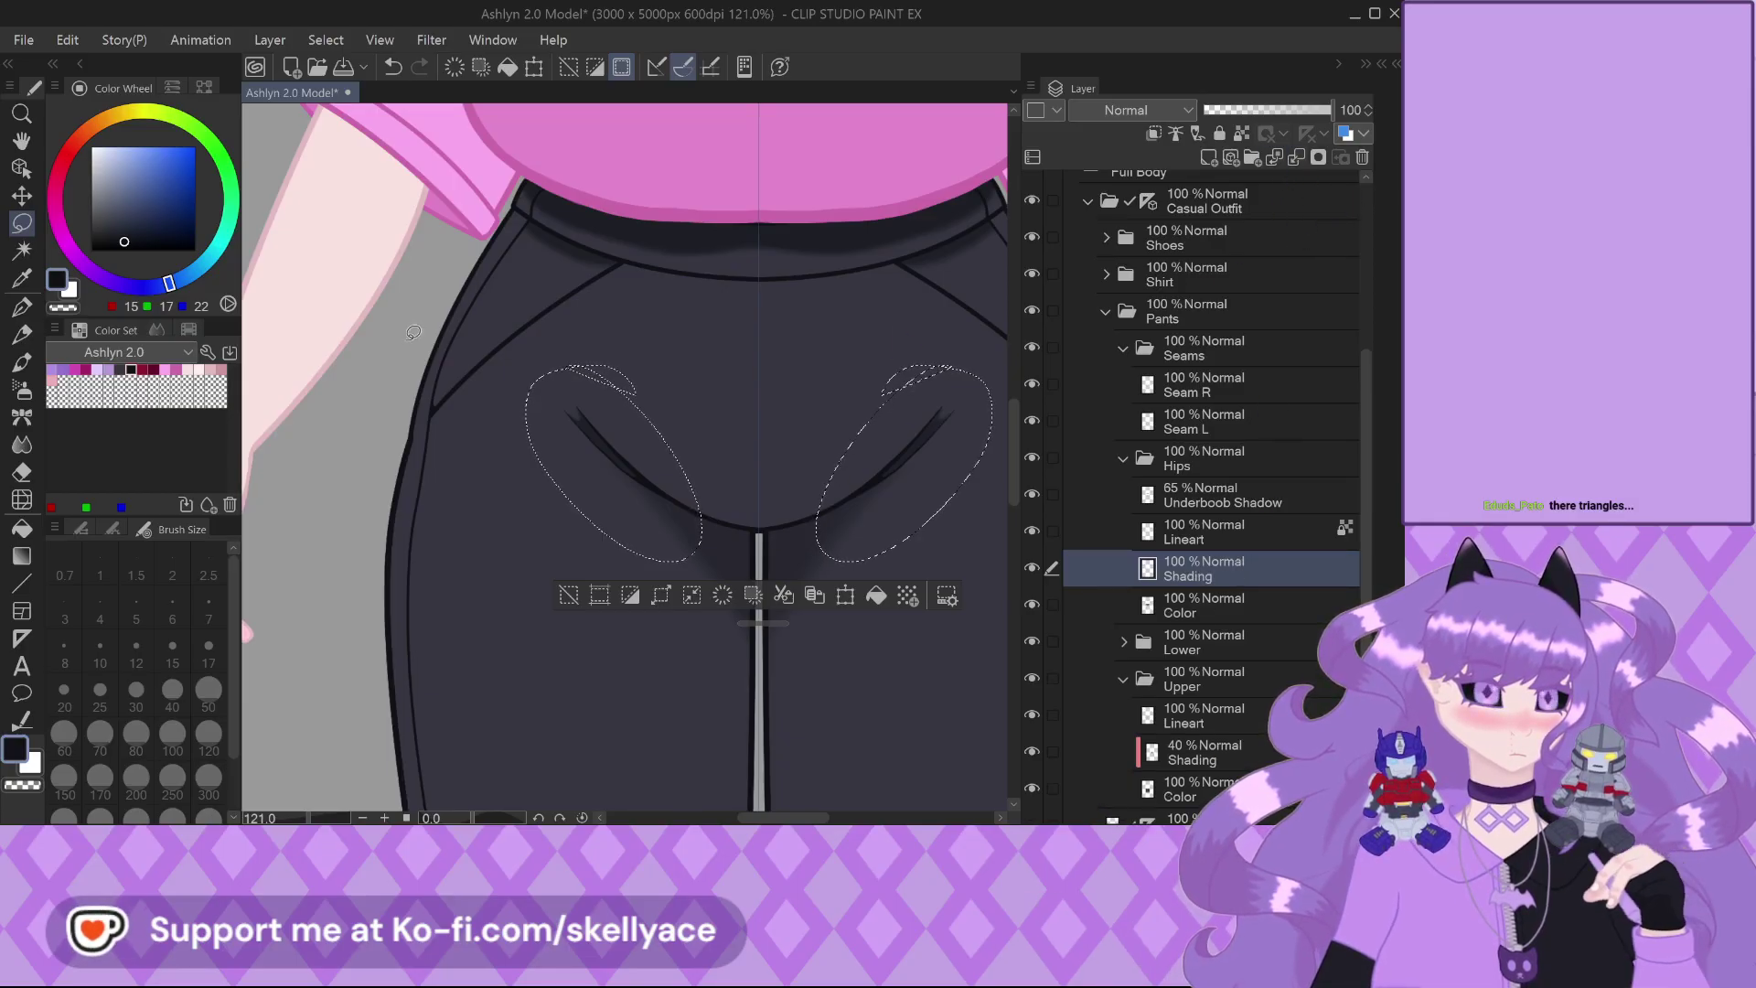
left_click(568, 596)
scroll(549, 544, "down", 2)
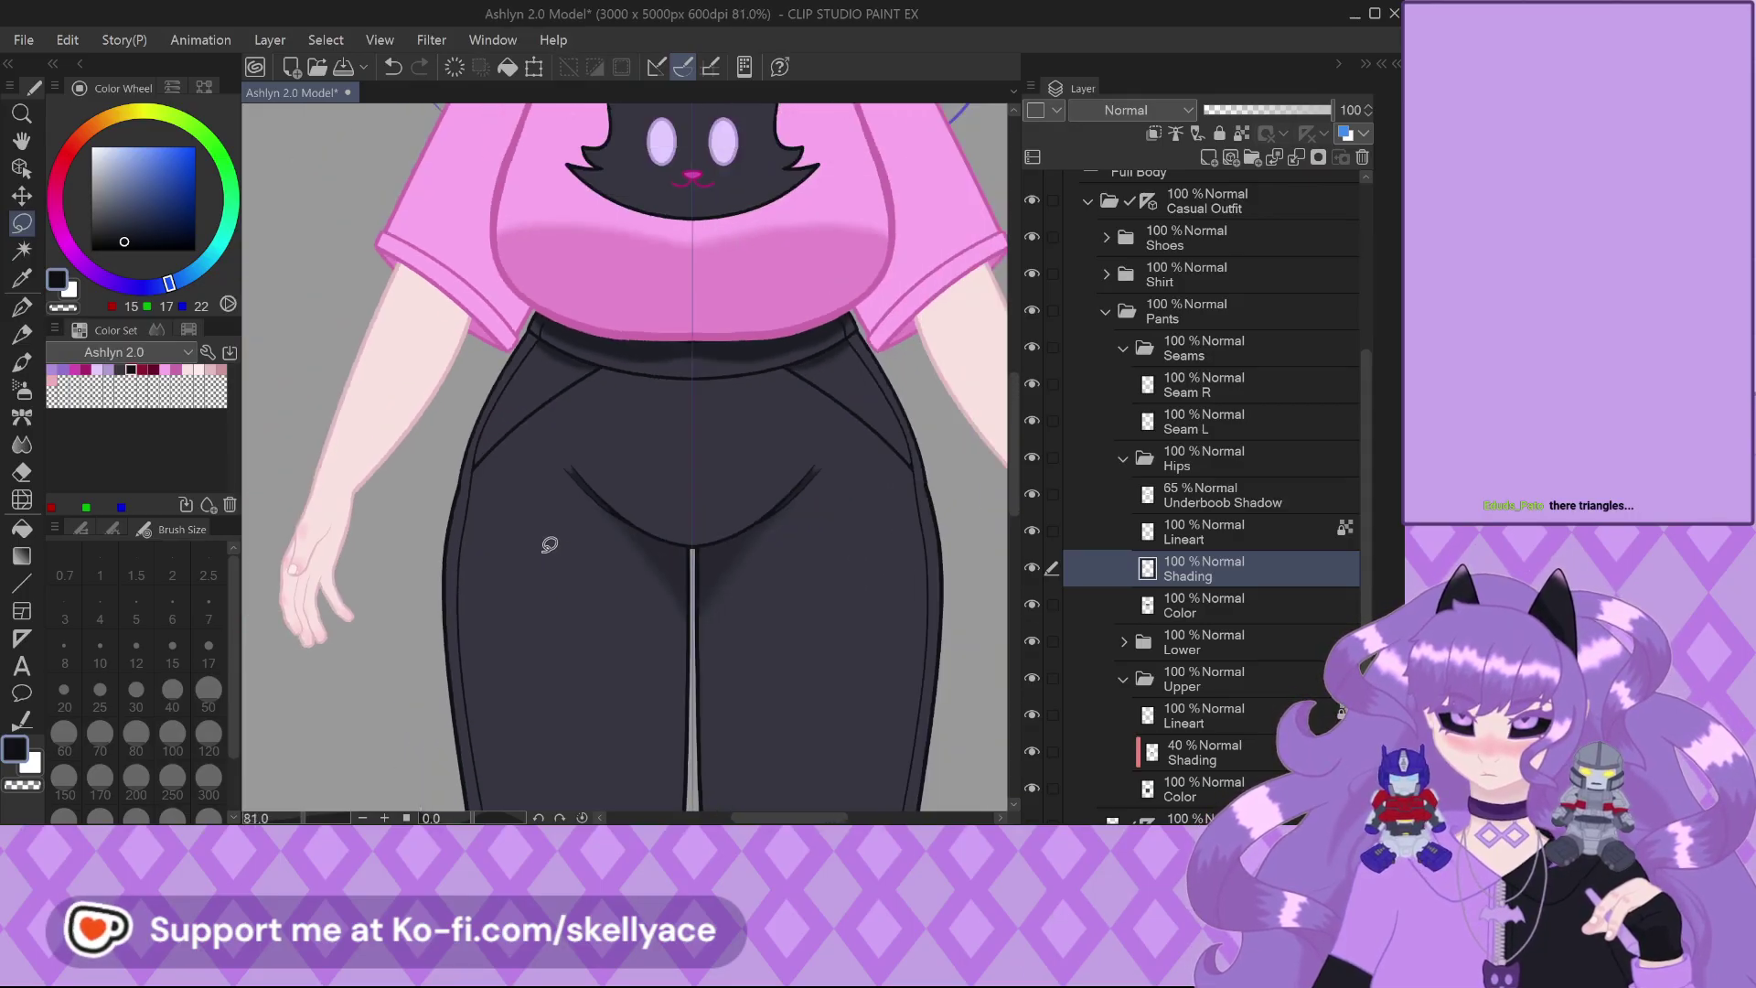
left_click(22, 307)
scroll(678, 489, "up", 1)
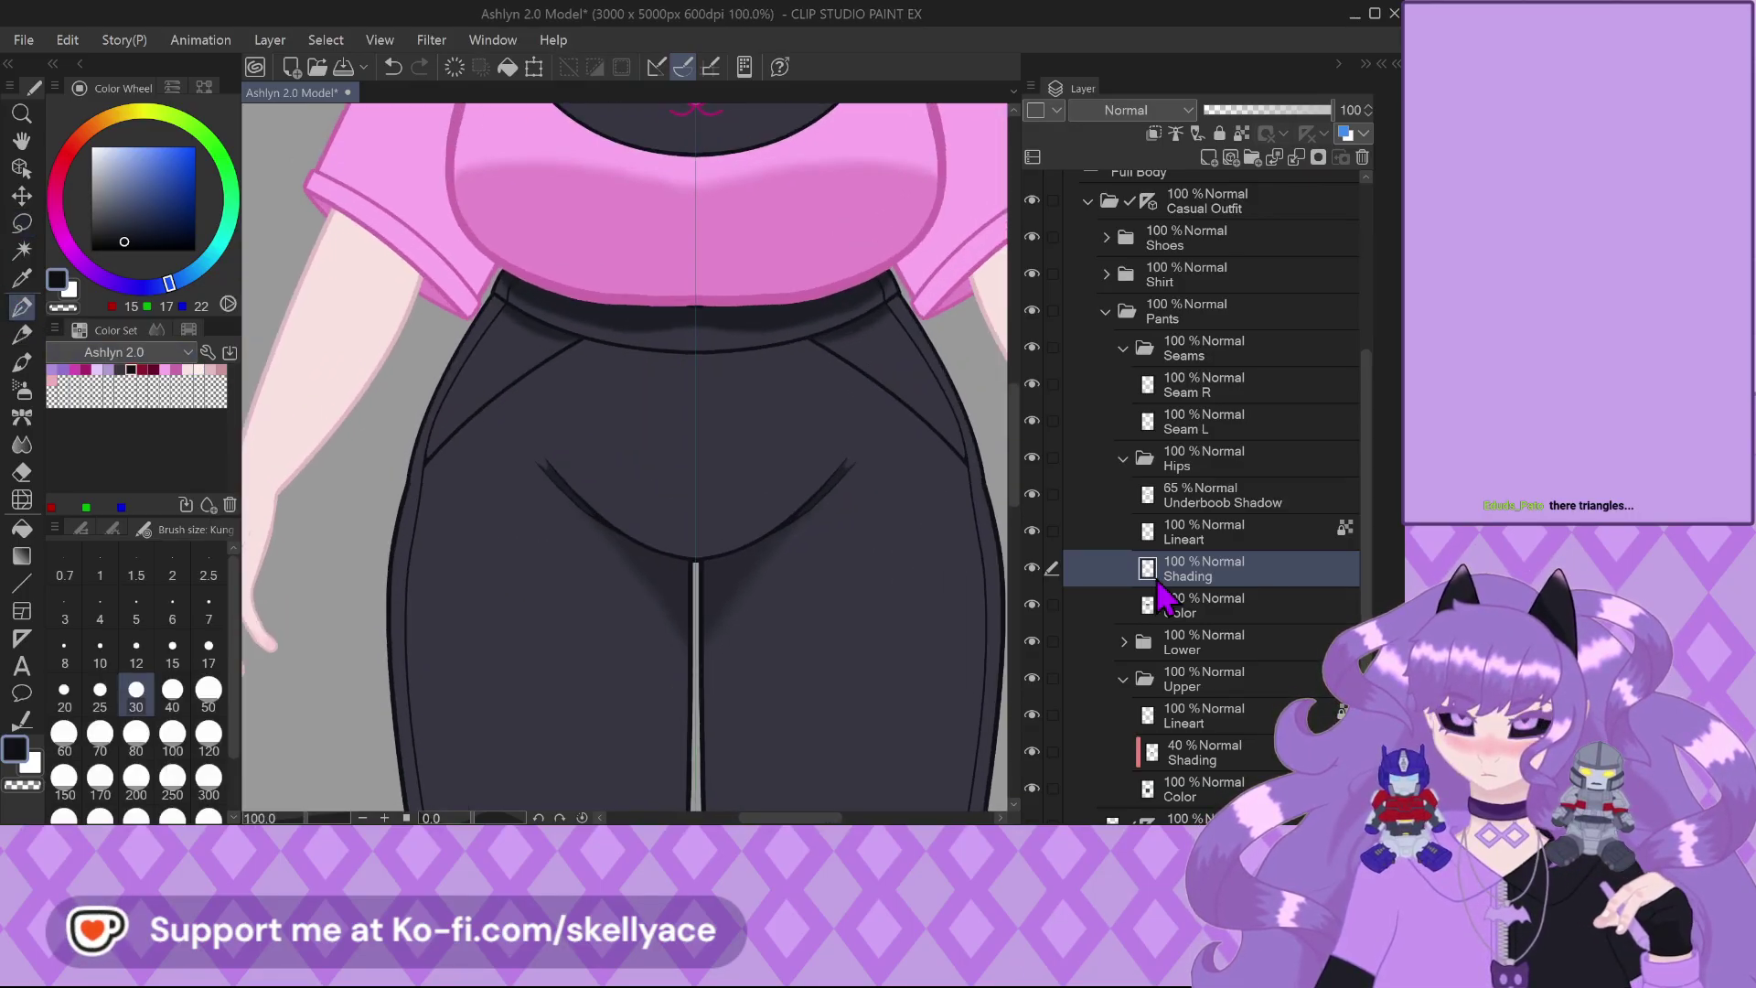
Lower the opacity of the Underboob Shadow layer in the Hips folder to 60% and check the result on the waistband
left_click(1221, 502)
left_click(1368, 114)
left_click(1368, 114)
left_click(1368, 115)
left_click(1368, 114)
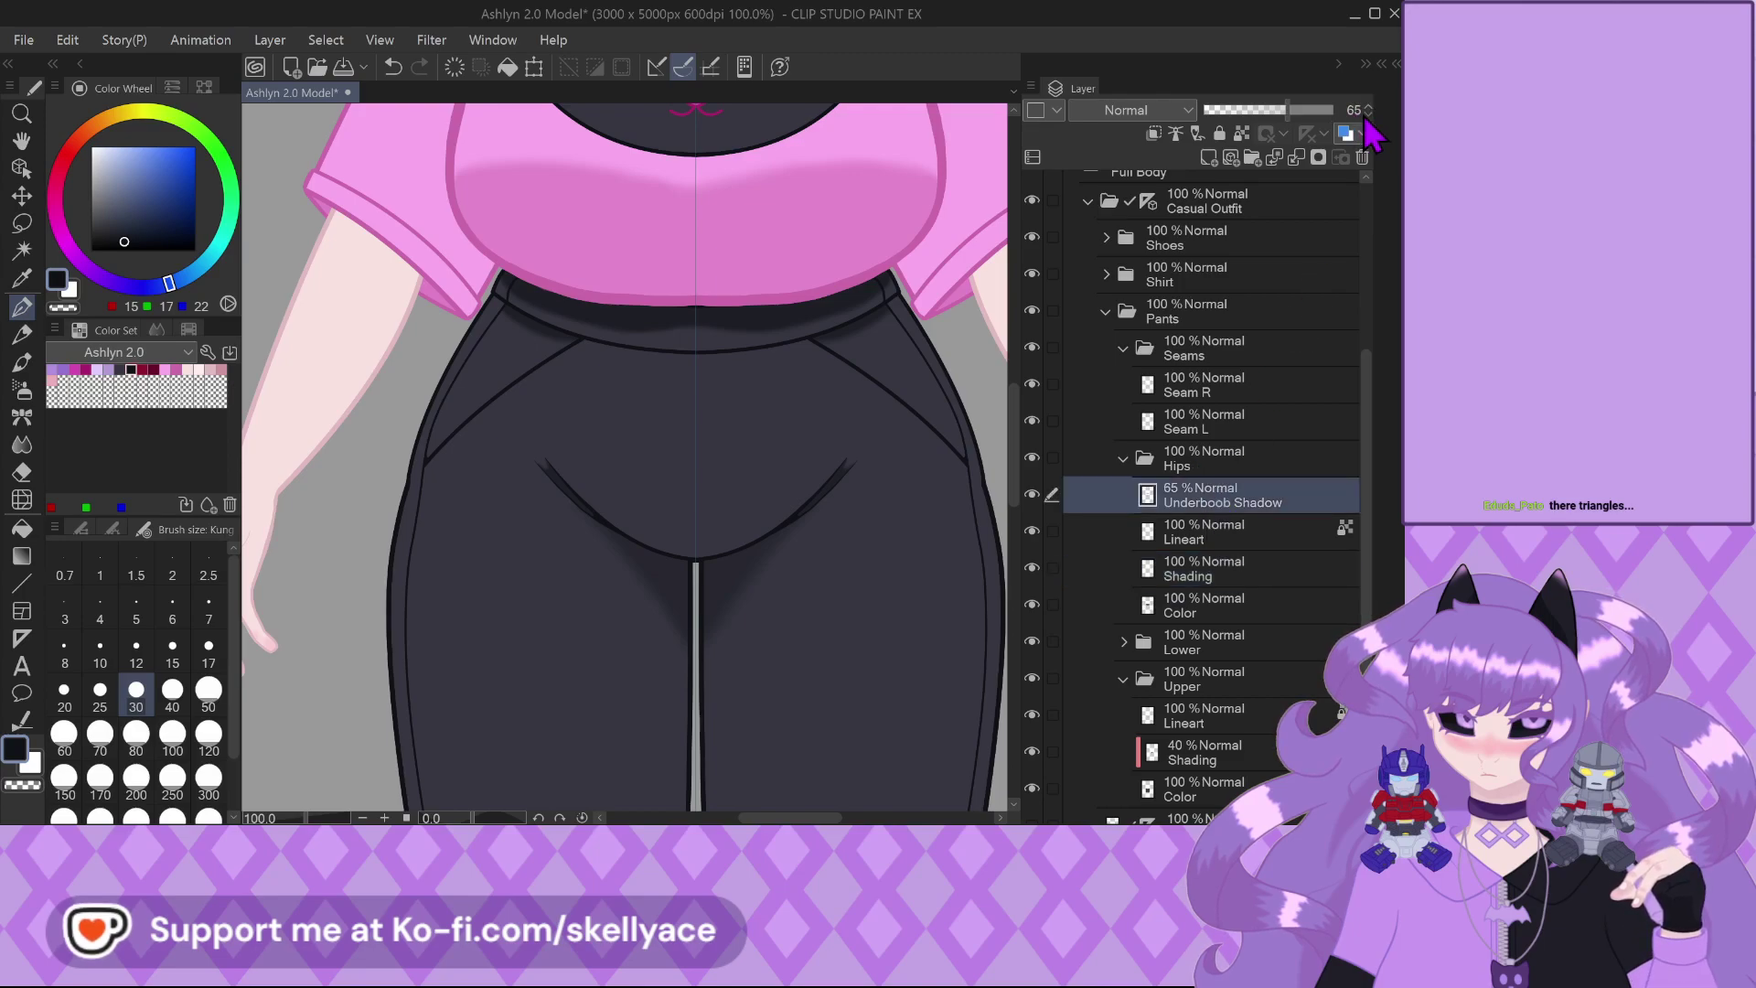
left_click(1368, 114)
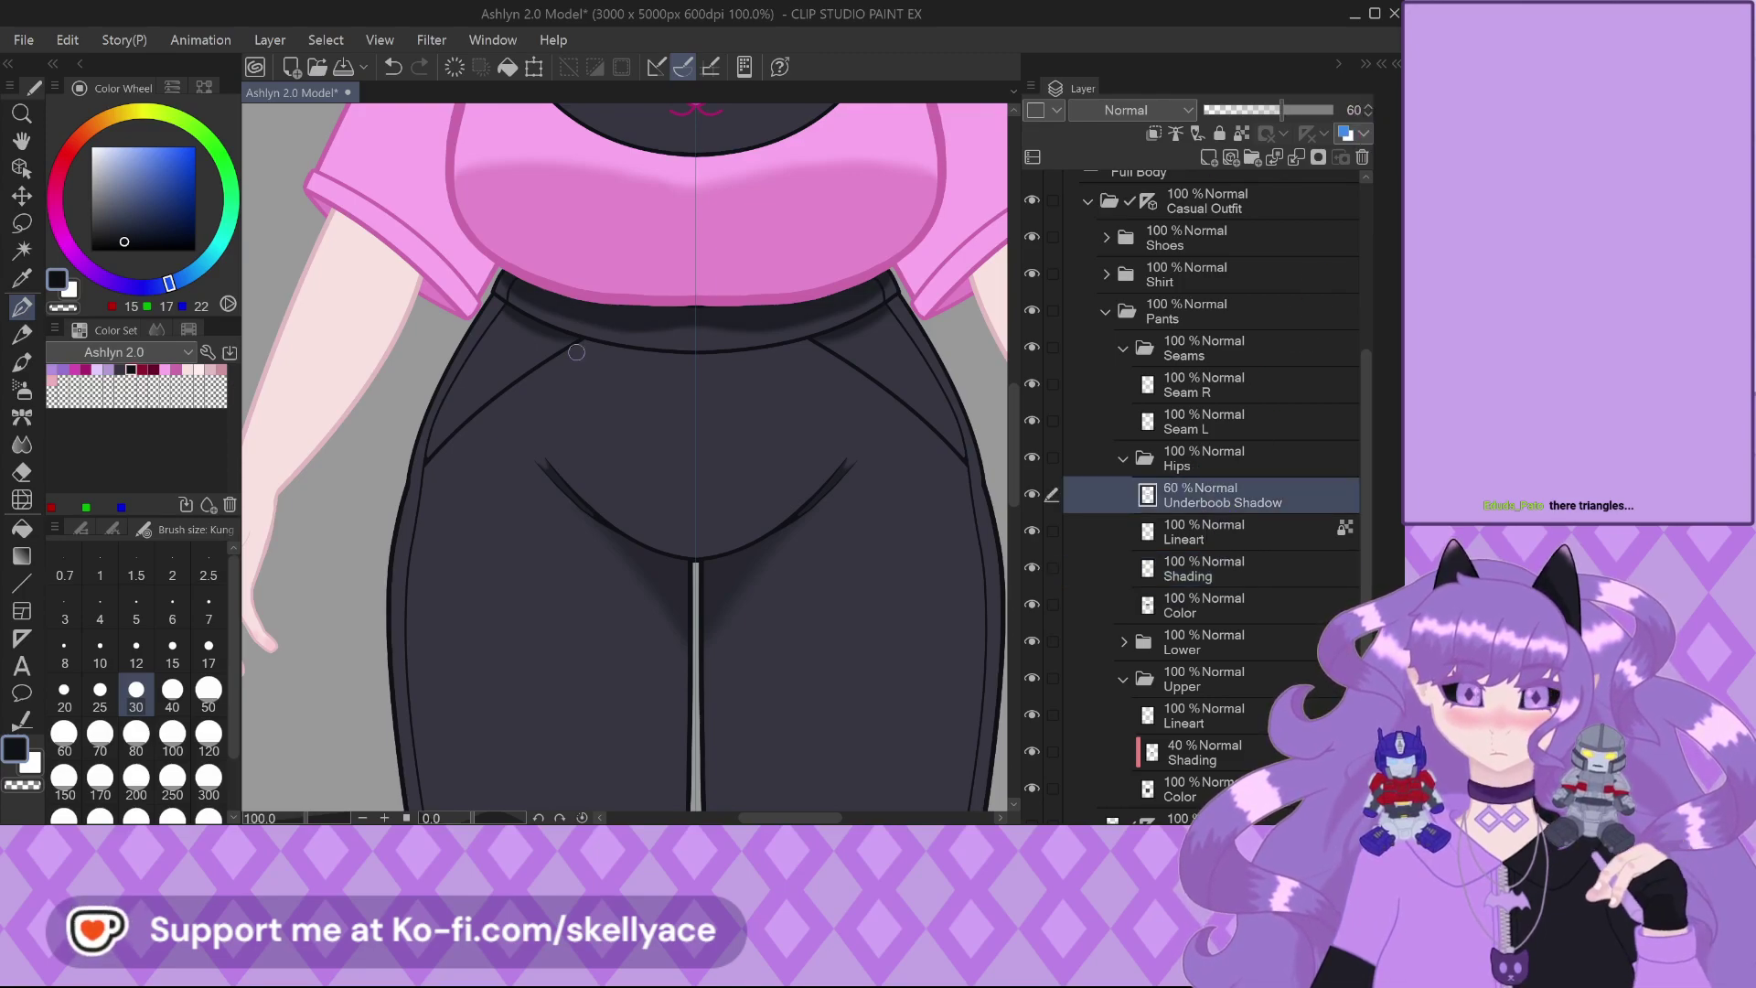
scroll(577, 377, "down", 2)
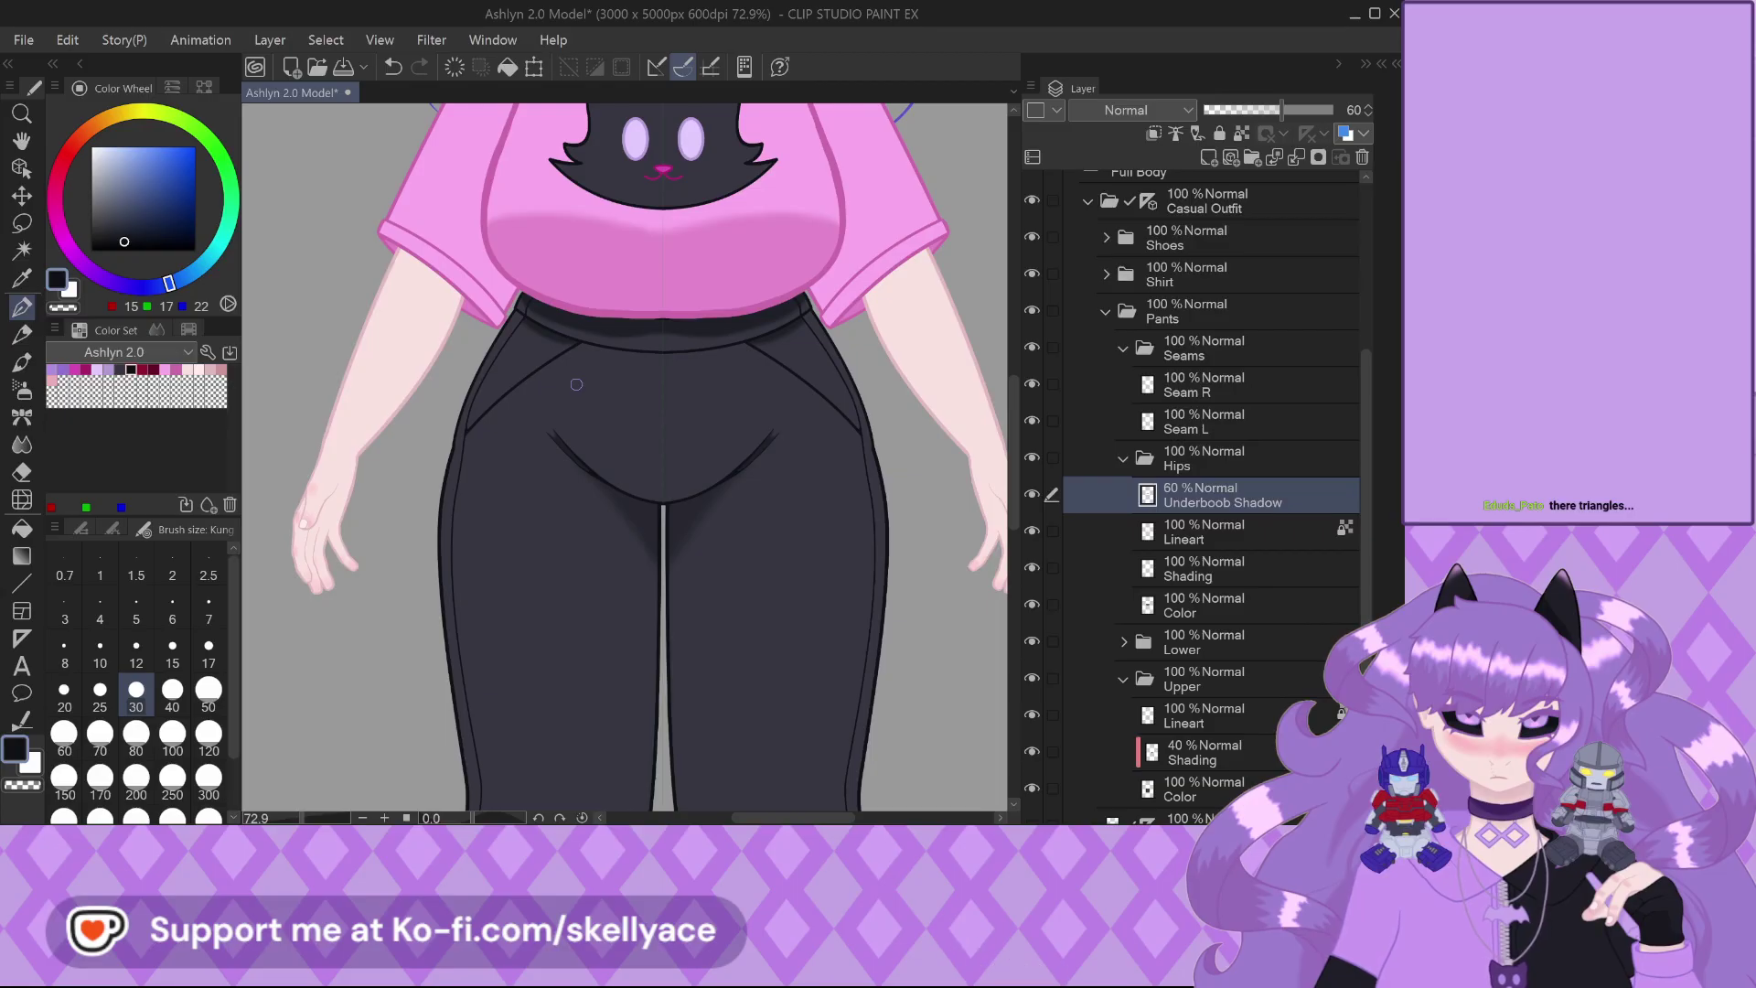
scroll(590, 442, "down", 2)
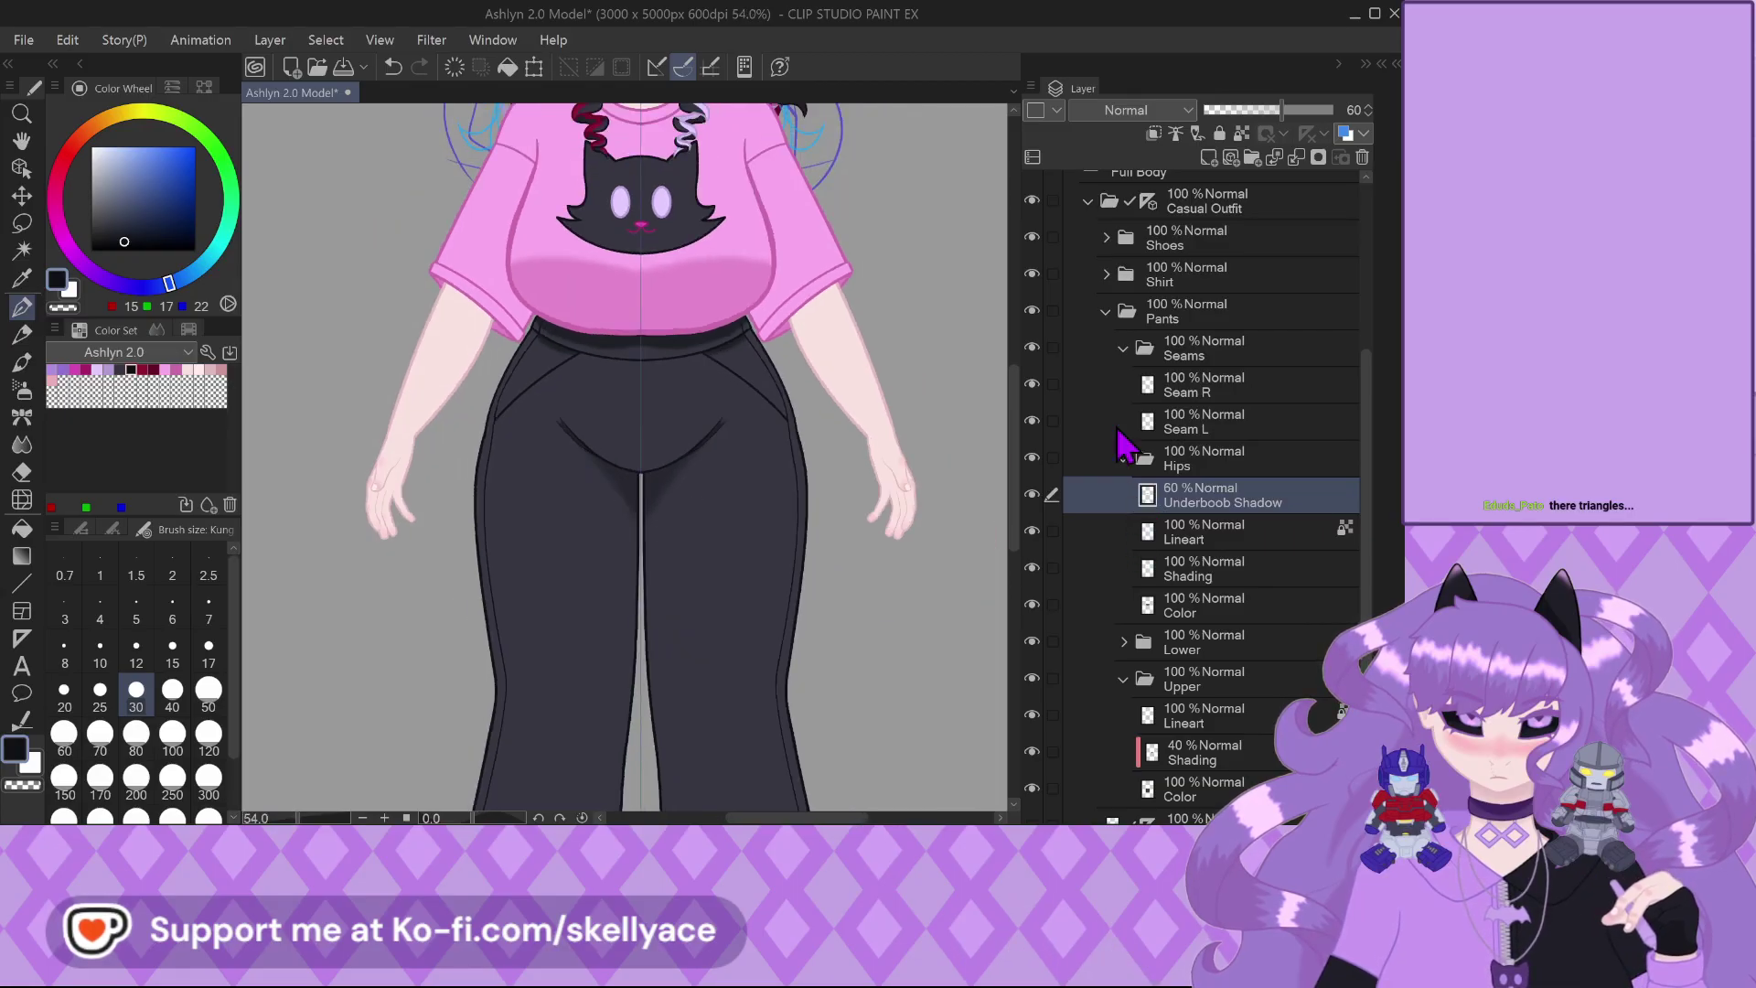
Collapse the Seams and Hips folders, select the Upper folder's Shading layer, and examine the shading beneath the hip crease
left_click(1123, 348)
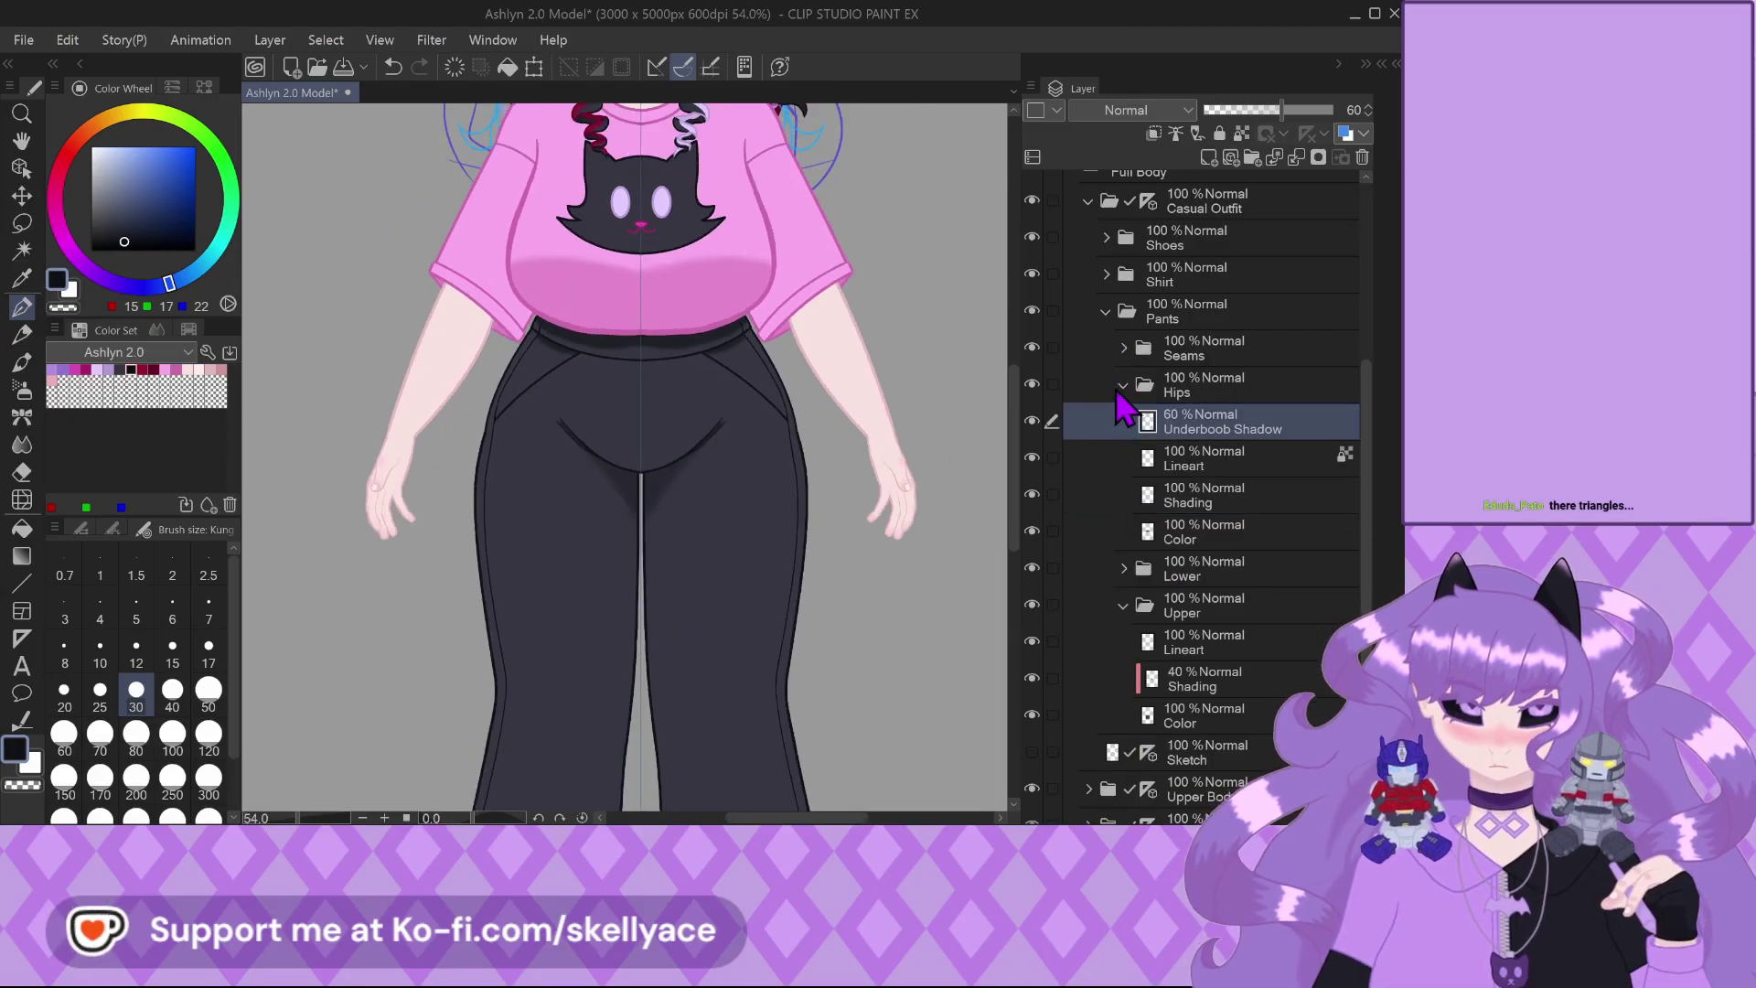
left_click(1123, 385)
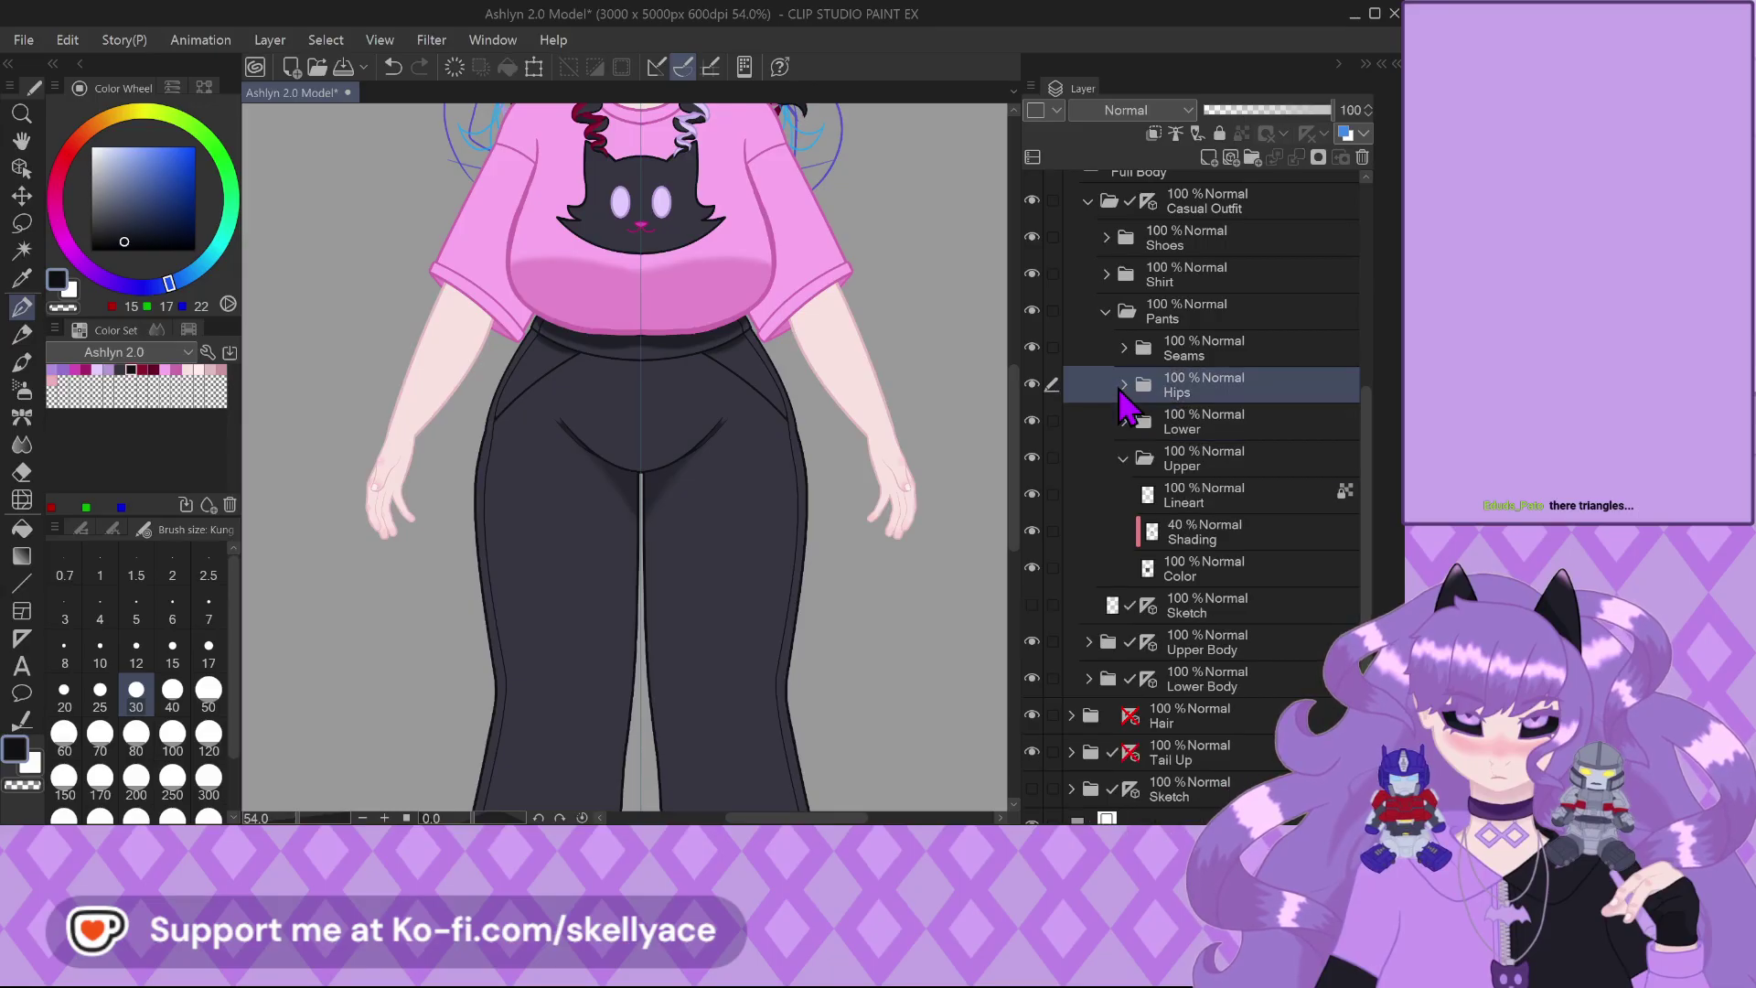
left_click(1194, 502)
left_click(1189, 535)
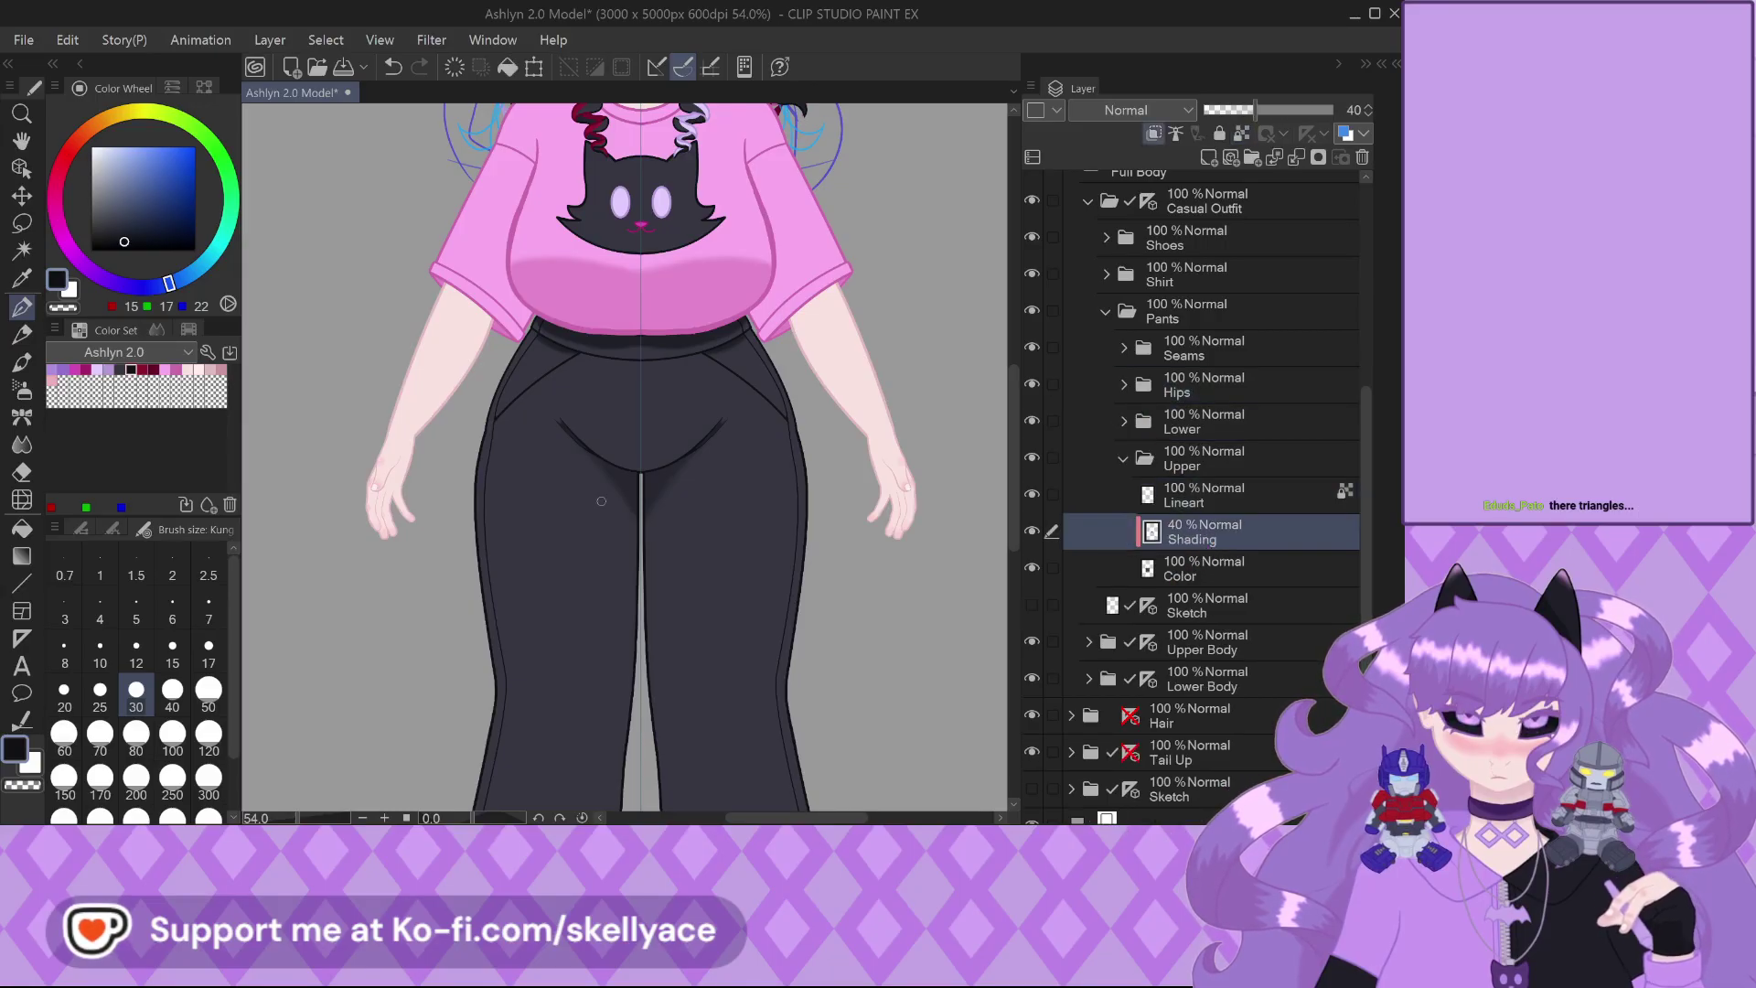
scroll(671, 530, "up", 3)
scroll(671, 530, "up", 4)
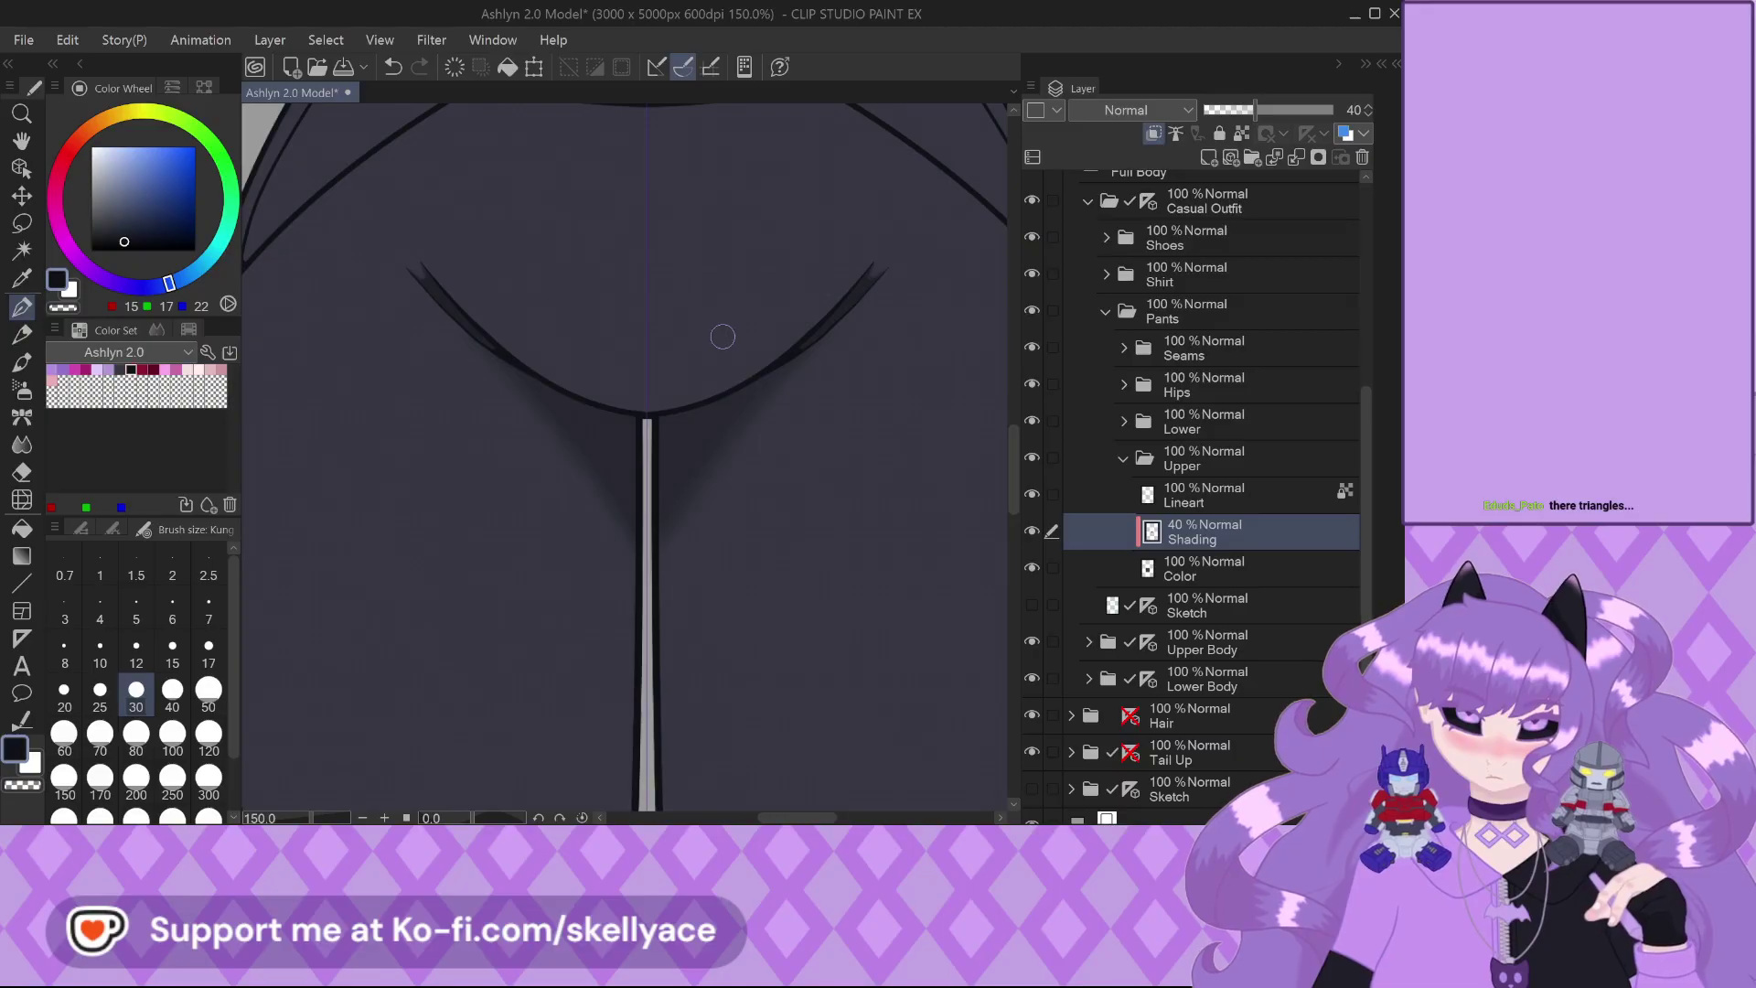
scroll(823, 466, "down", 2)
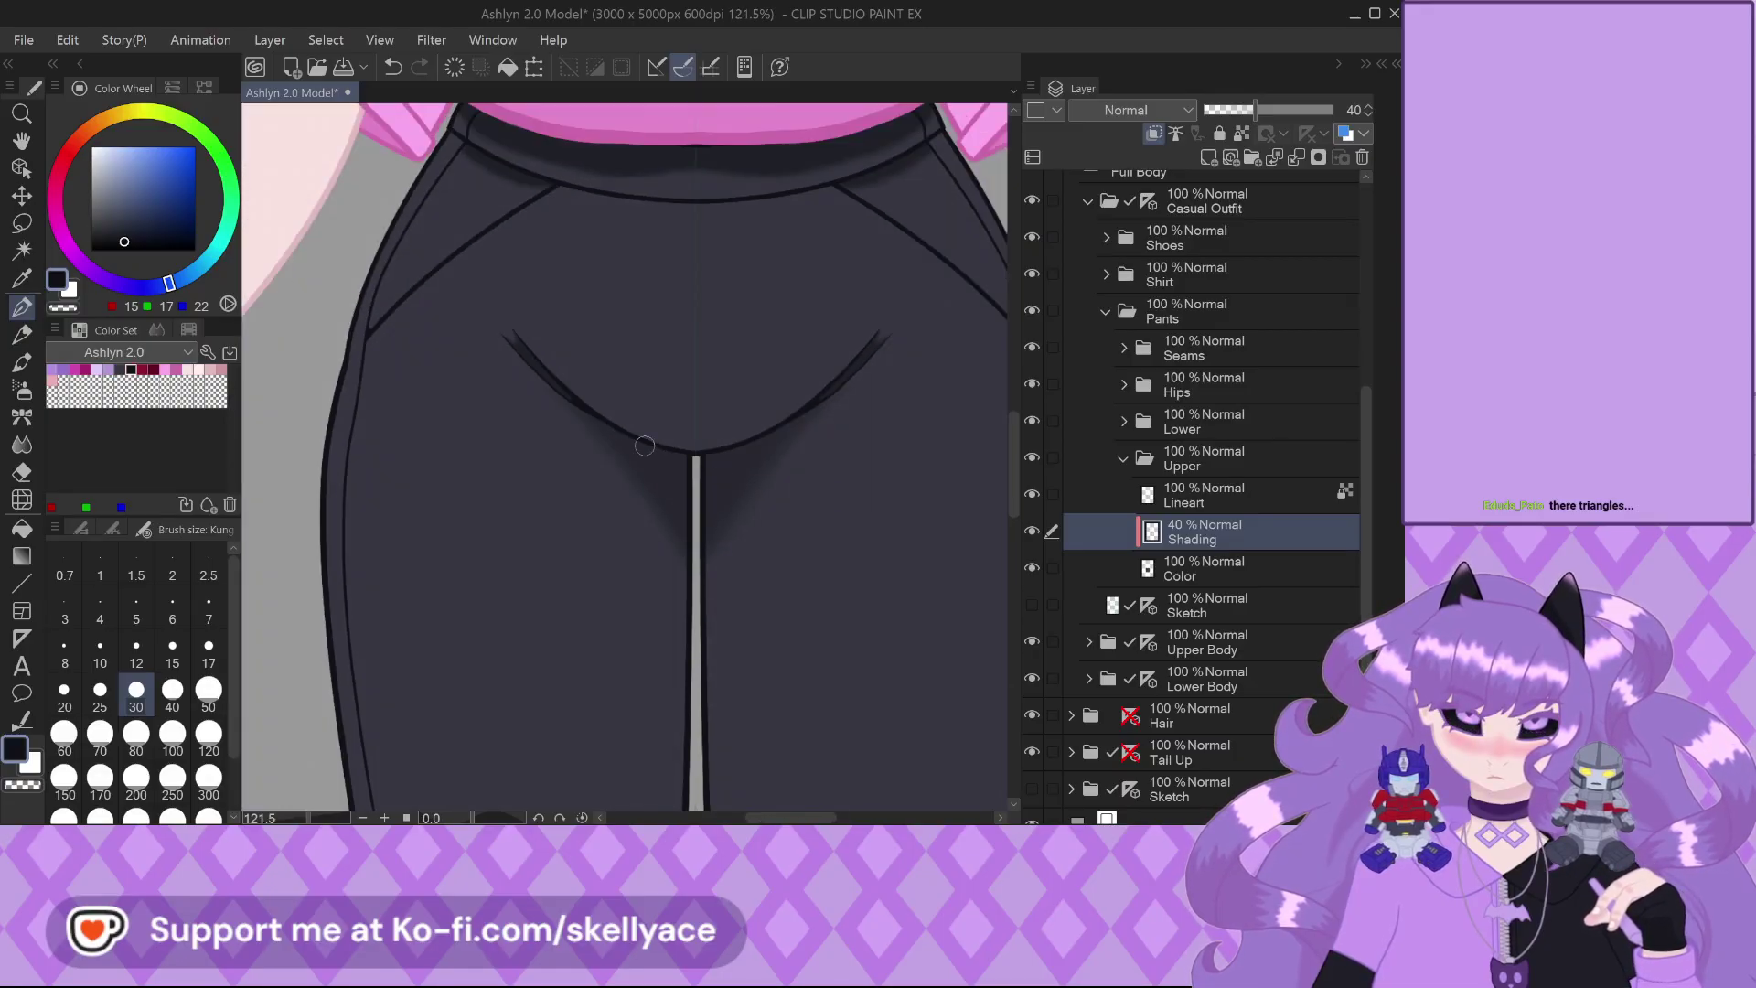
scroll(644, 445, "down", 4)
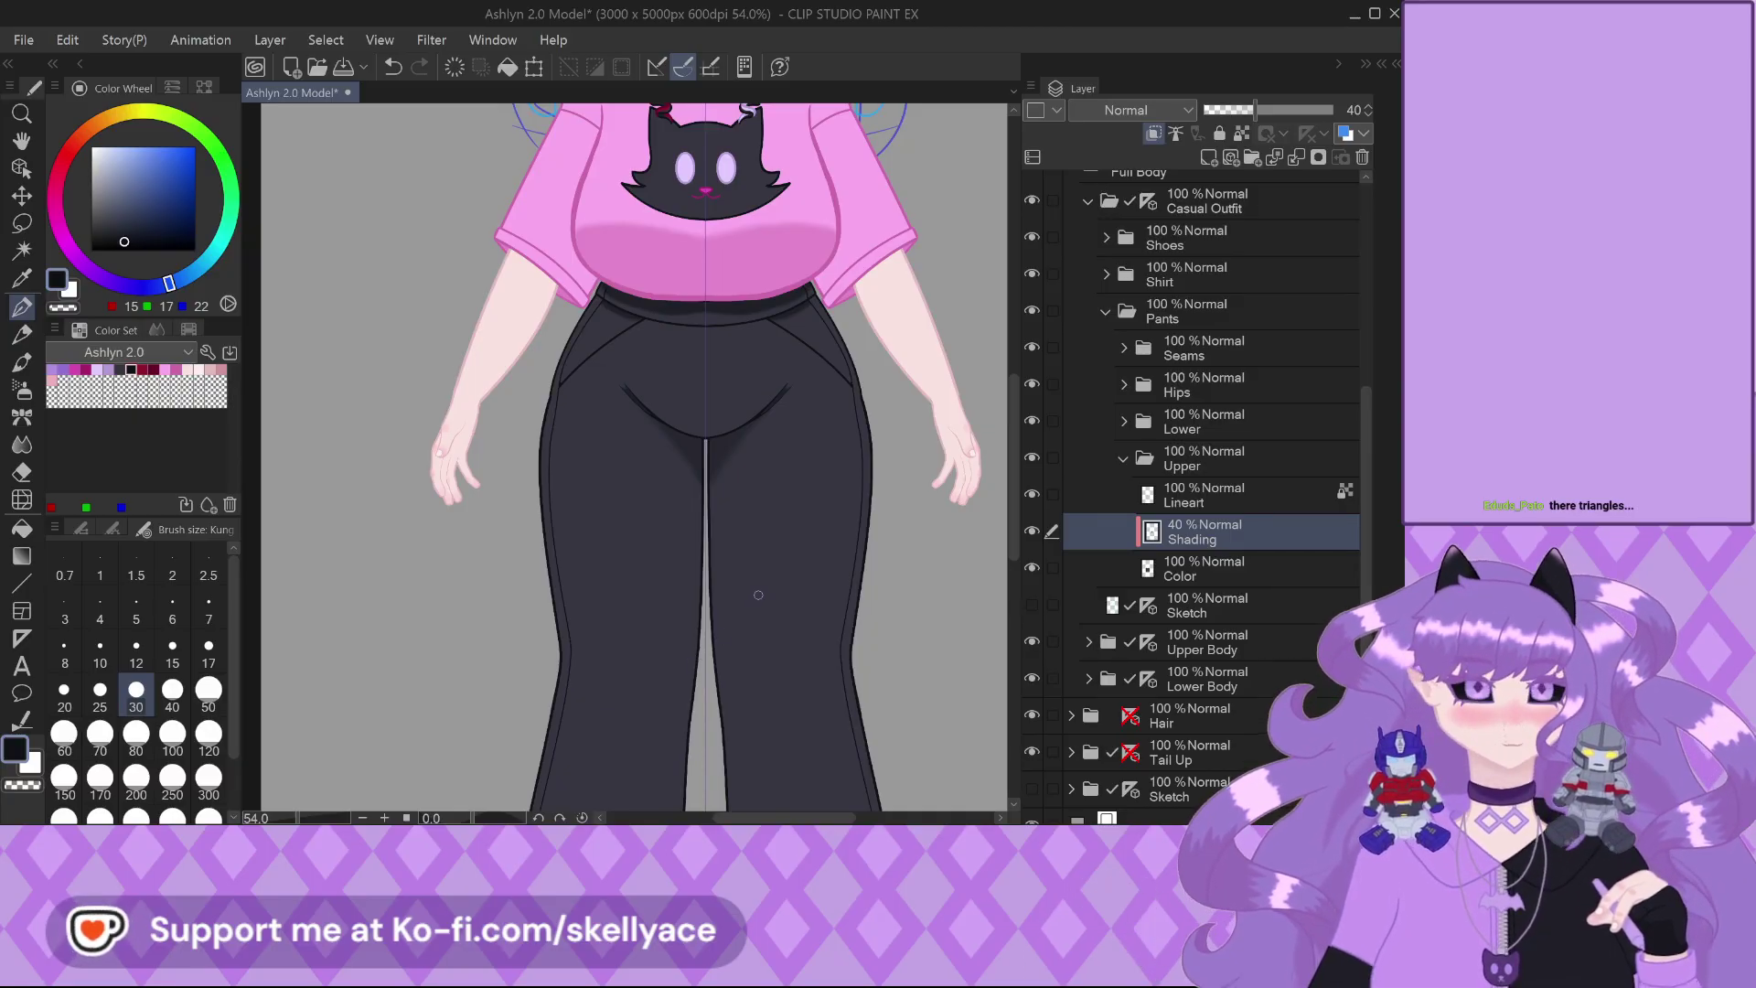
Collapse the Upper folder, open Lower, and add a clipped layer named Shading directly above its Color layer
left_click(1123, 458)
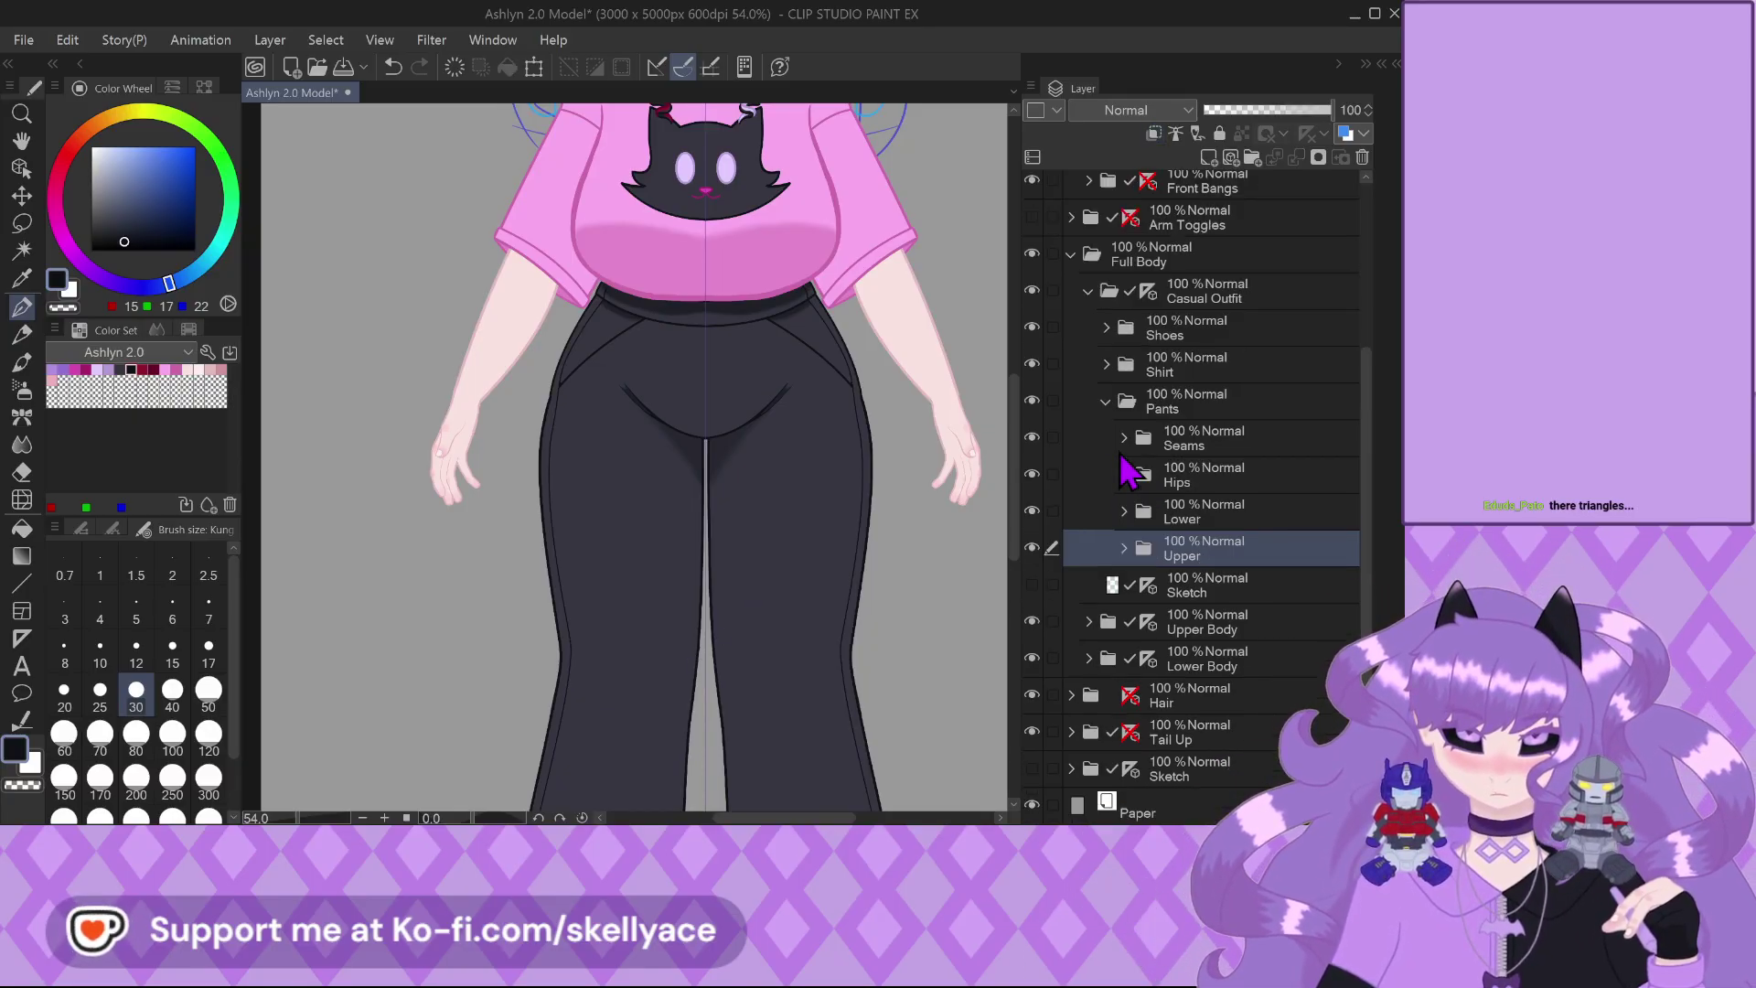
left_click(1123, 511)
left_click(1207, 659)
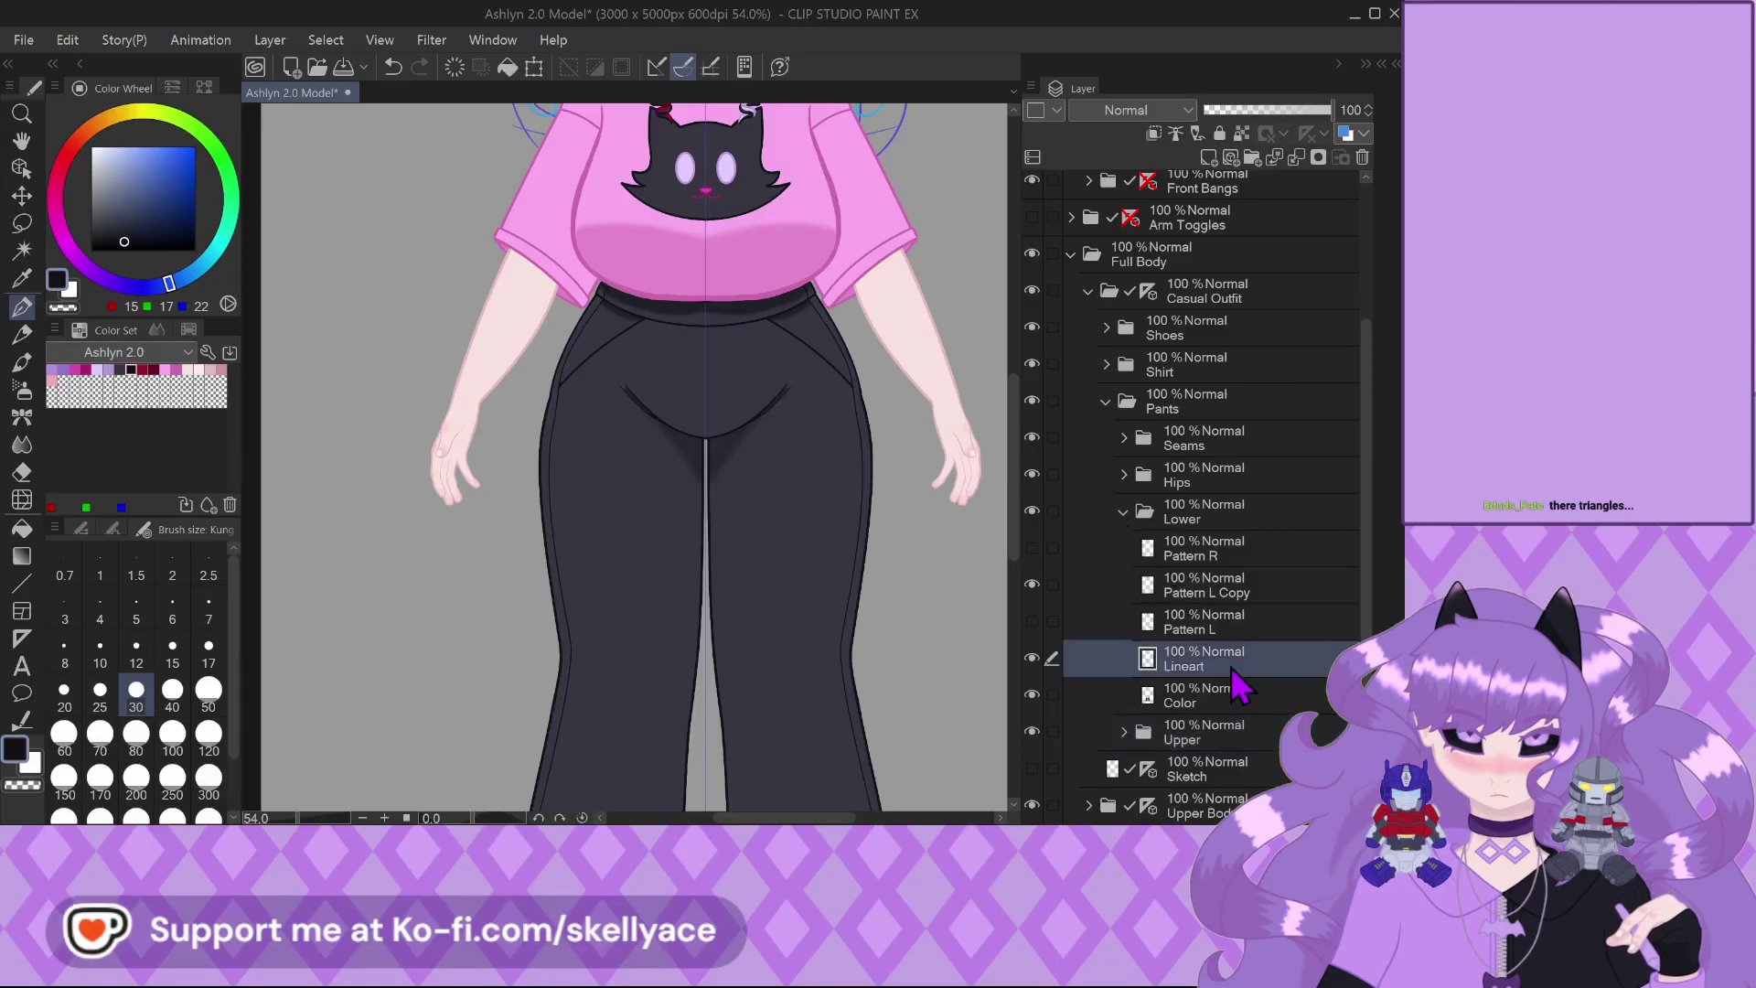
left_click(1240, 704)
left_click(1209, 157)
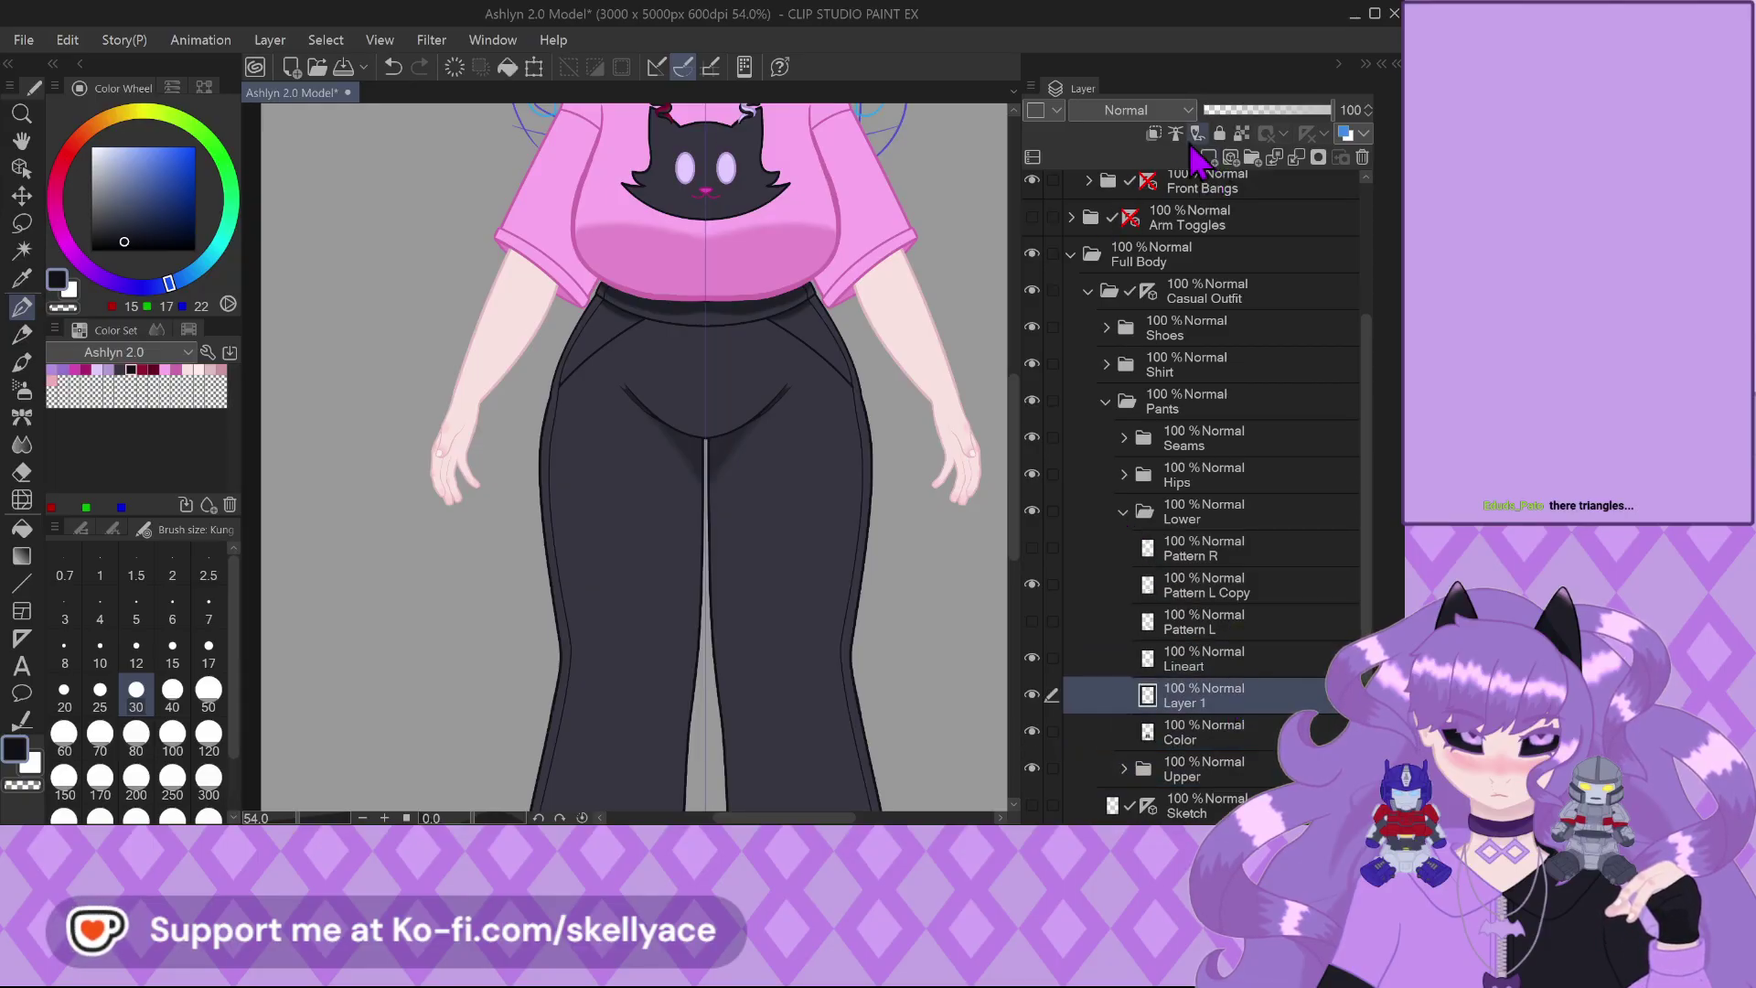
left_click(1182, 702)
type("Shading")
key("Return")
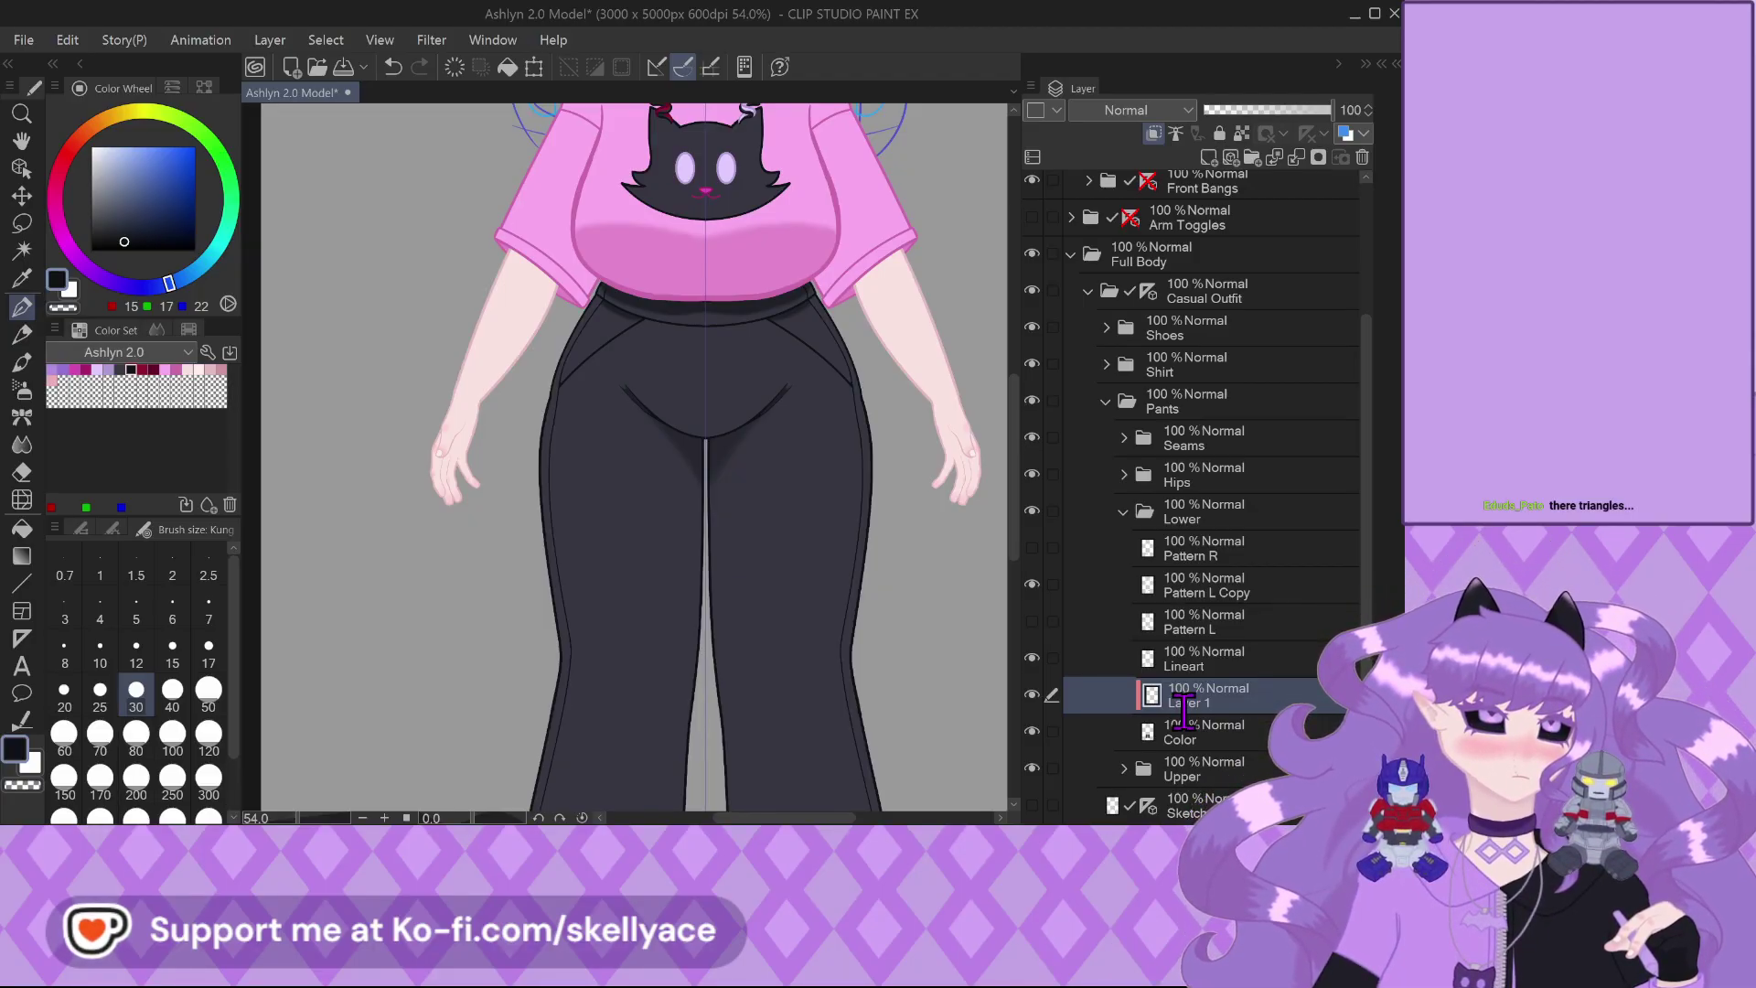
Rename the Pattern L Copy layer in the Lower folder to Pattern Deform Guide and select the Pattern R layer
left_click(1222, 590)
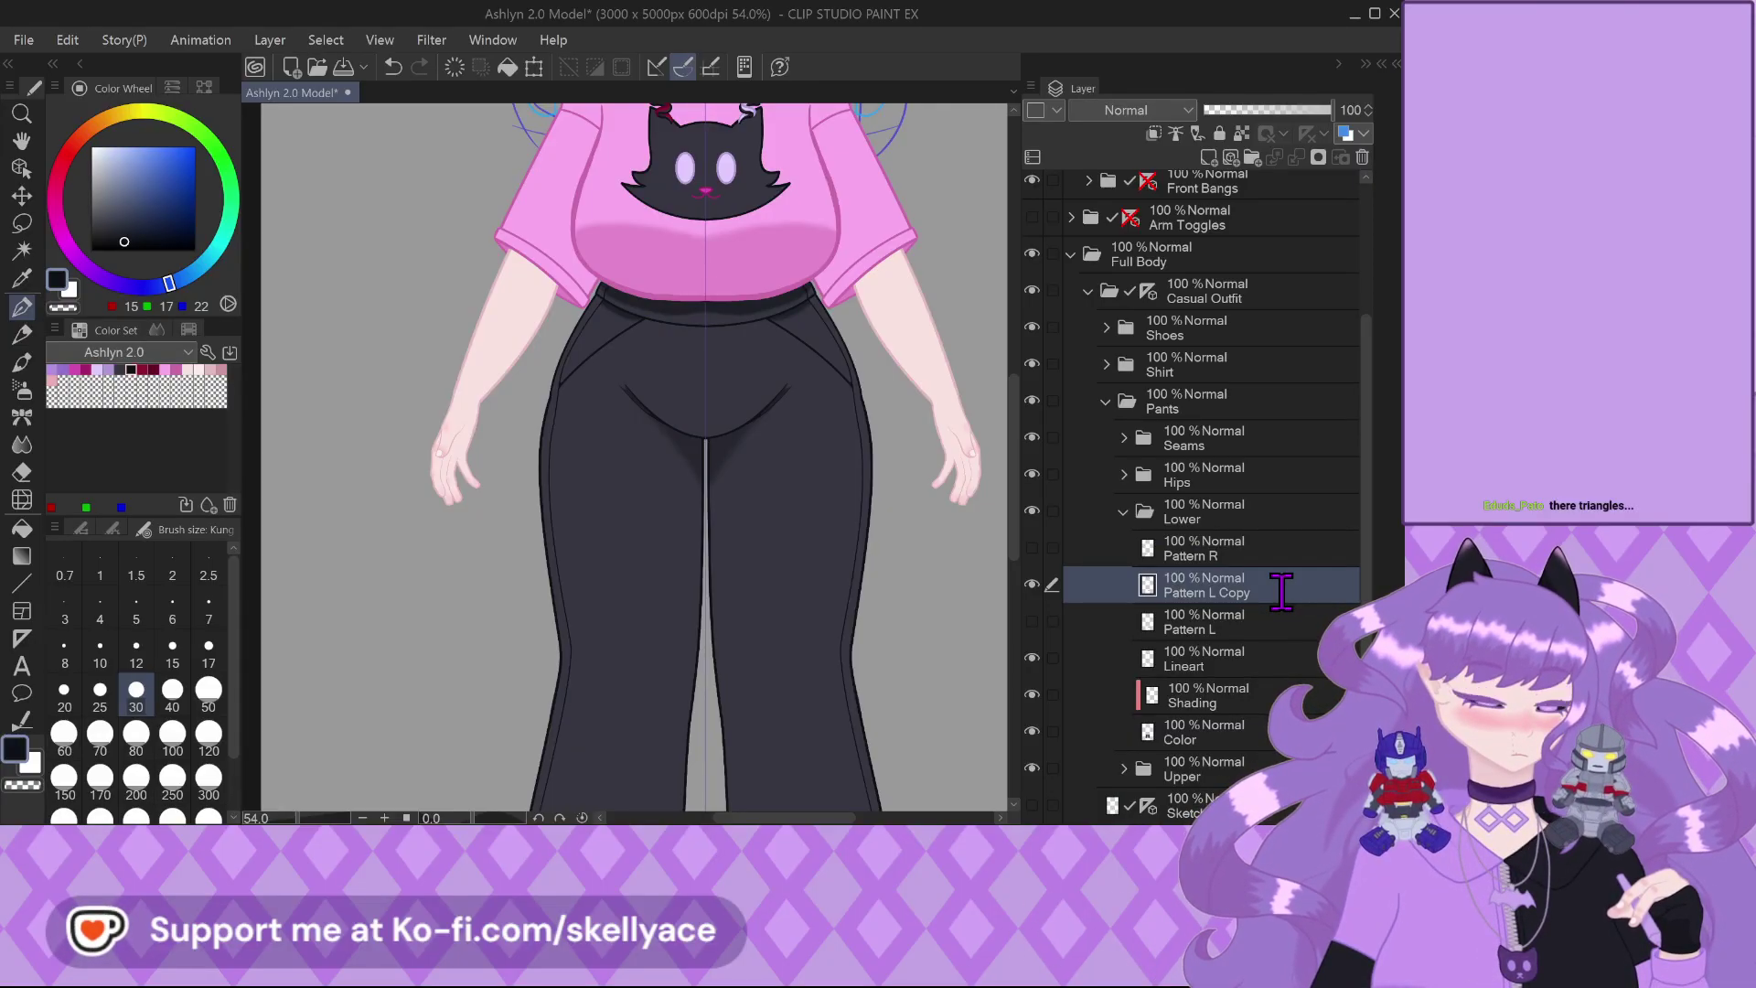
type("Pattern Deform Guide")
key("Return")
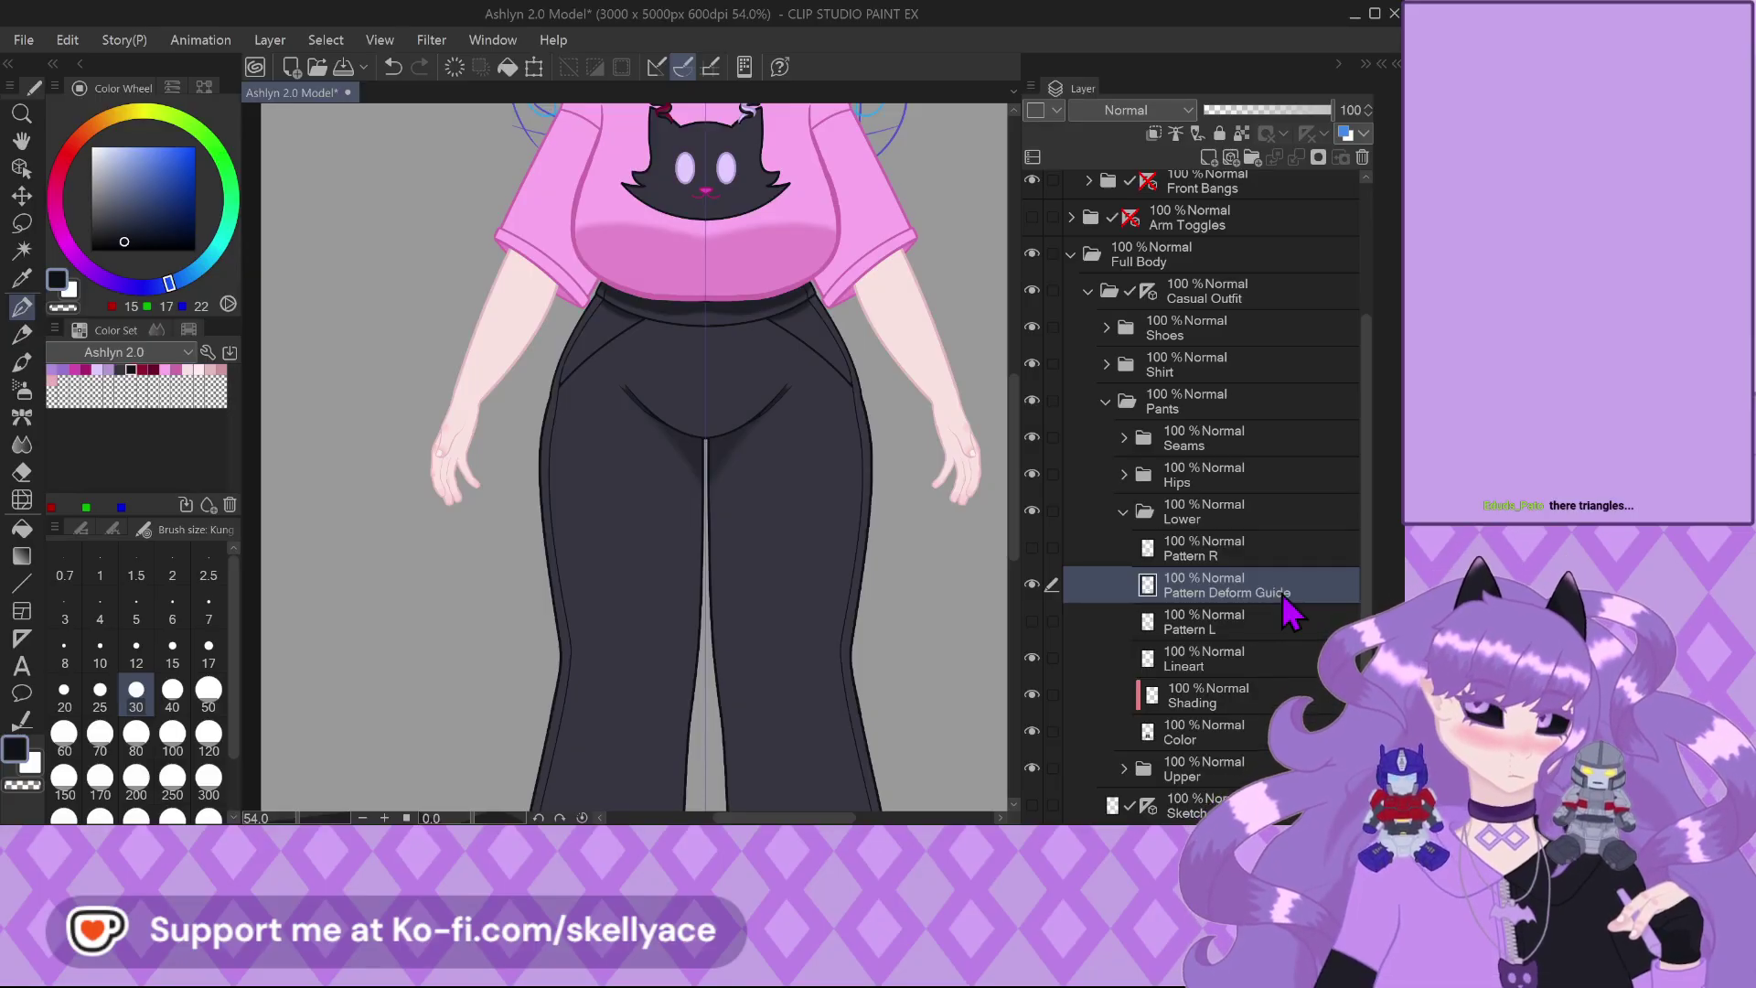
left_click(1243, 549)
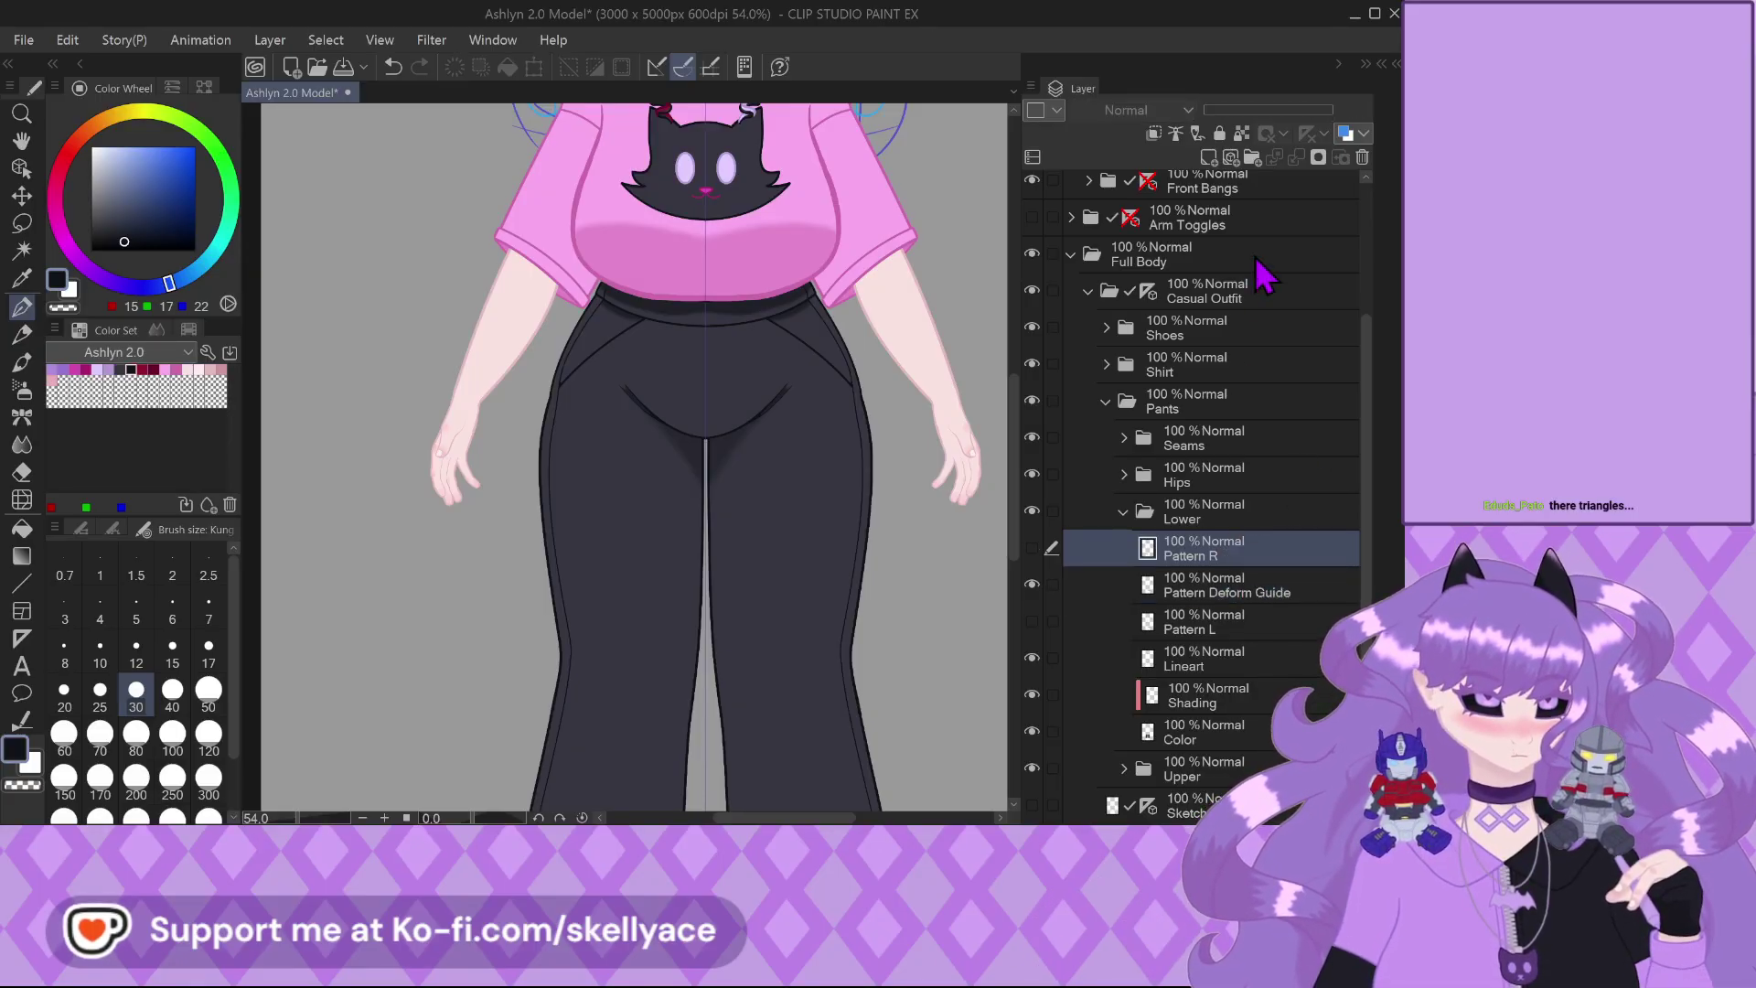
Create a new layer folder inside the Lower folder and name it Diamond Pattern
left_click(1252, 157)
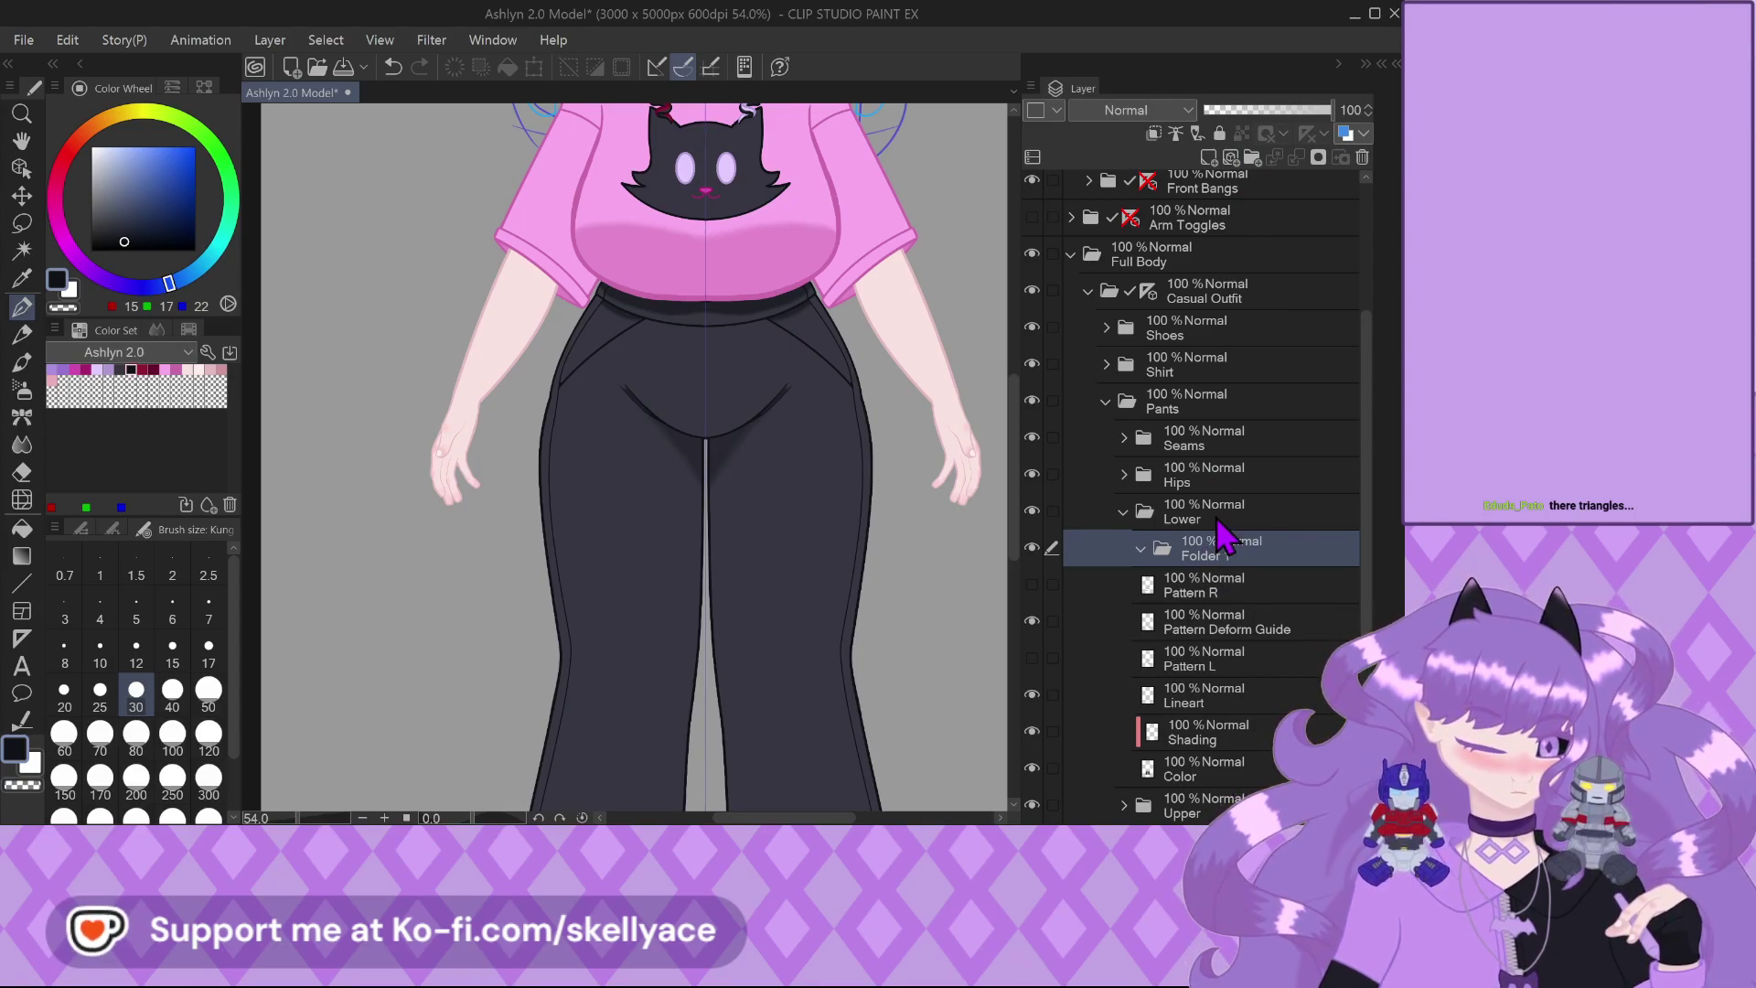
double_click(1224, 547)
type("Diamond Pattern")
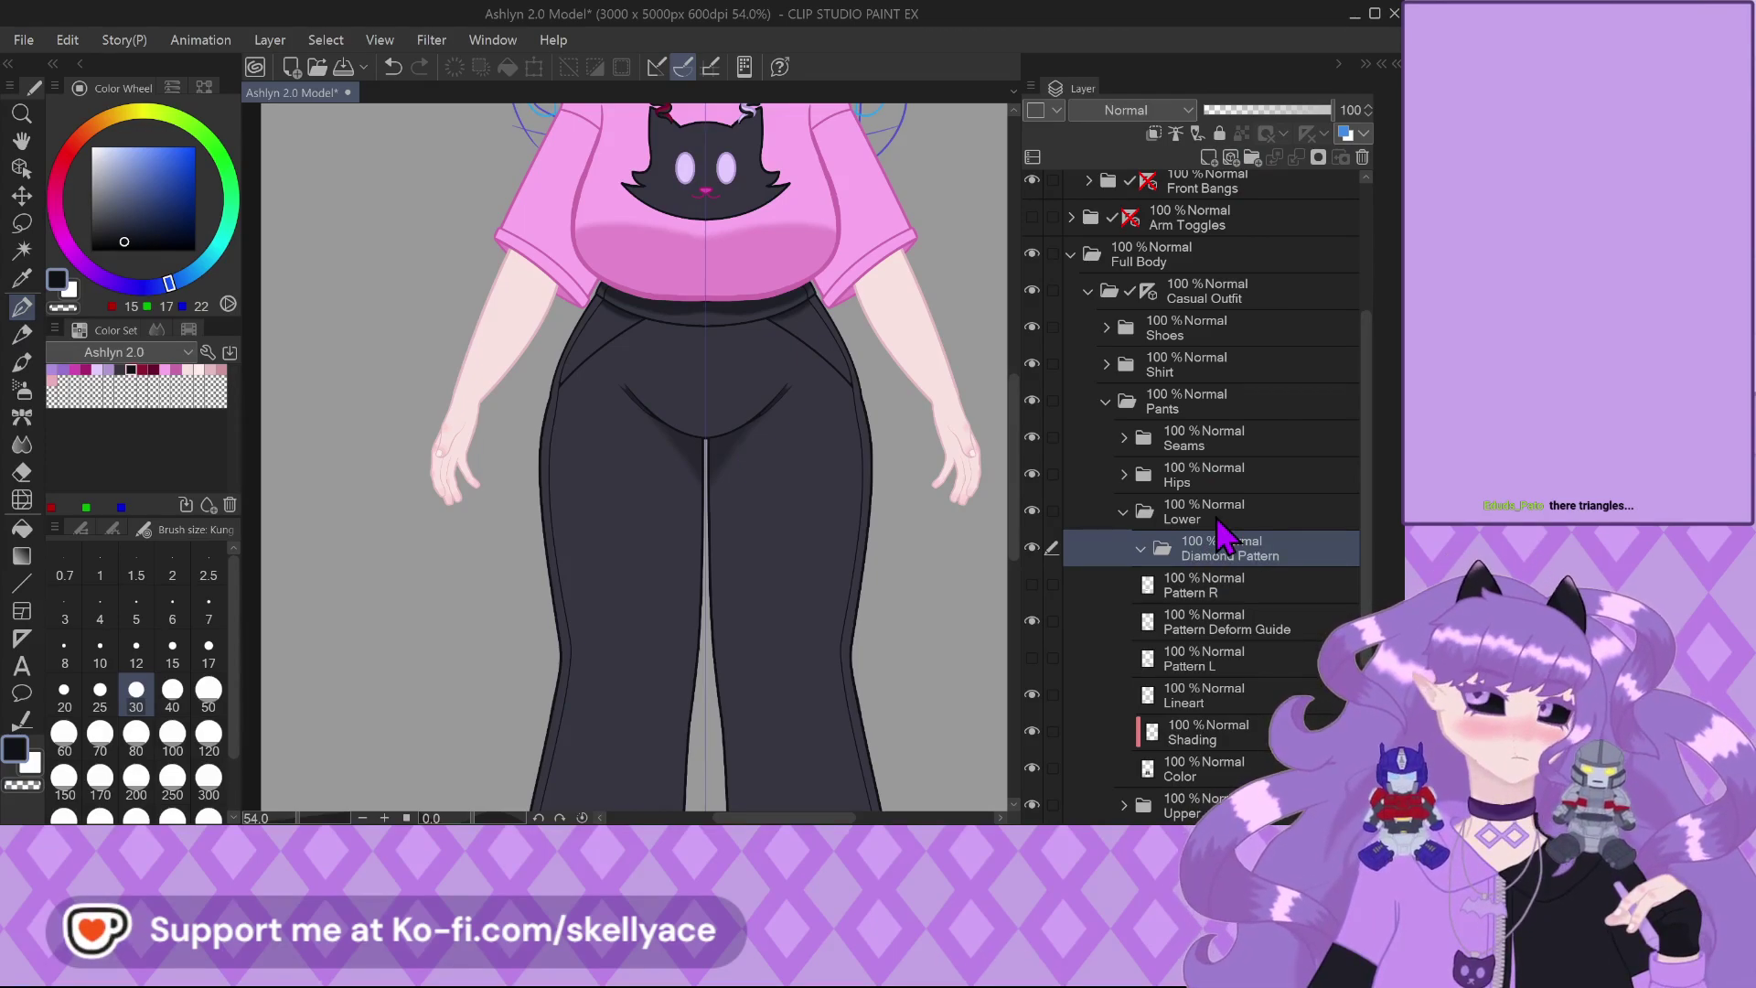
key("Return")
Move the Pattern R, Pattern Deform Guide and Pattern L layers into the Diamond Pattern folder and collapse it
left_click(1251, 593)
left_click(1198, 663, "shift")
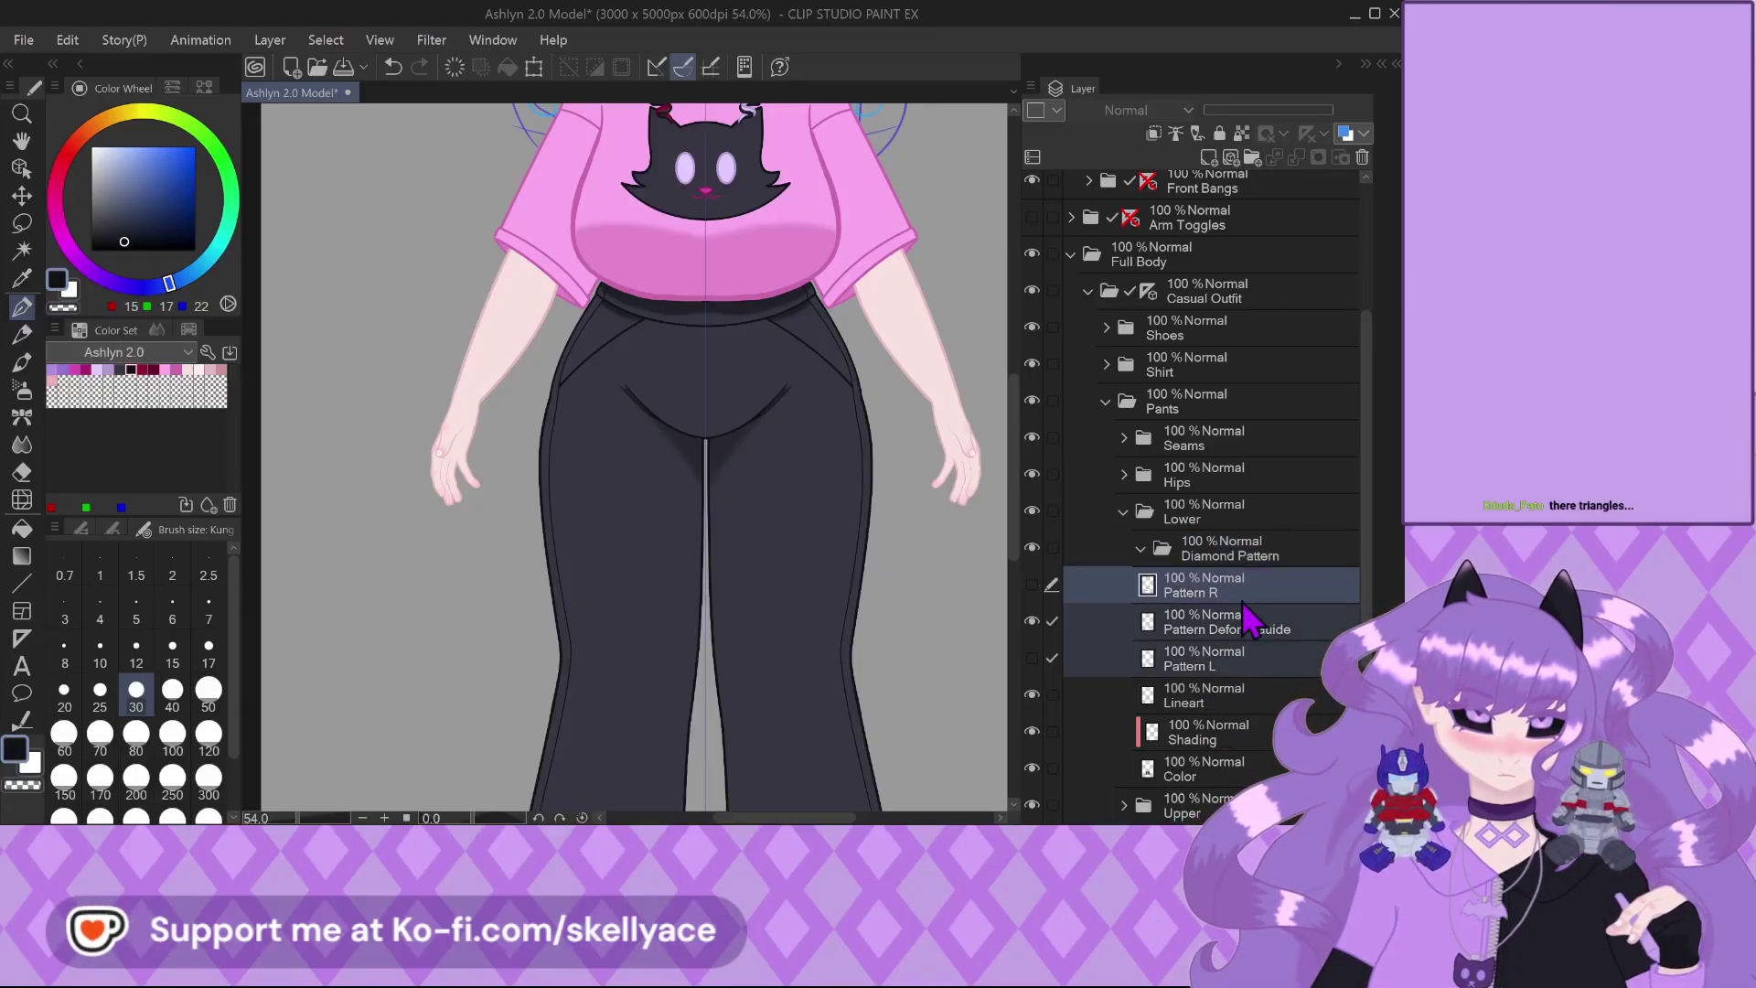
left_click_drag(1234, 616, 1109, 549)
left_click(1140, 549)
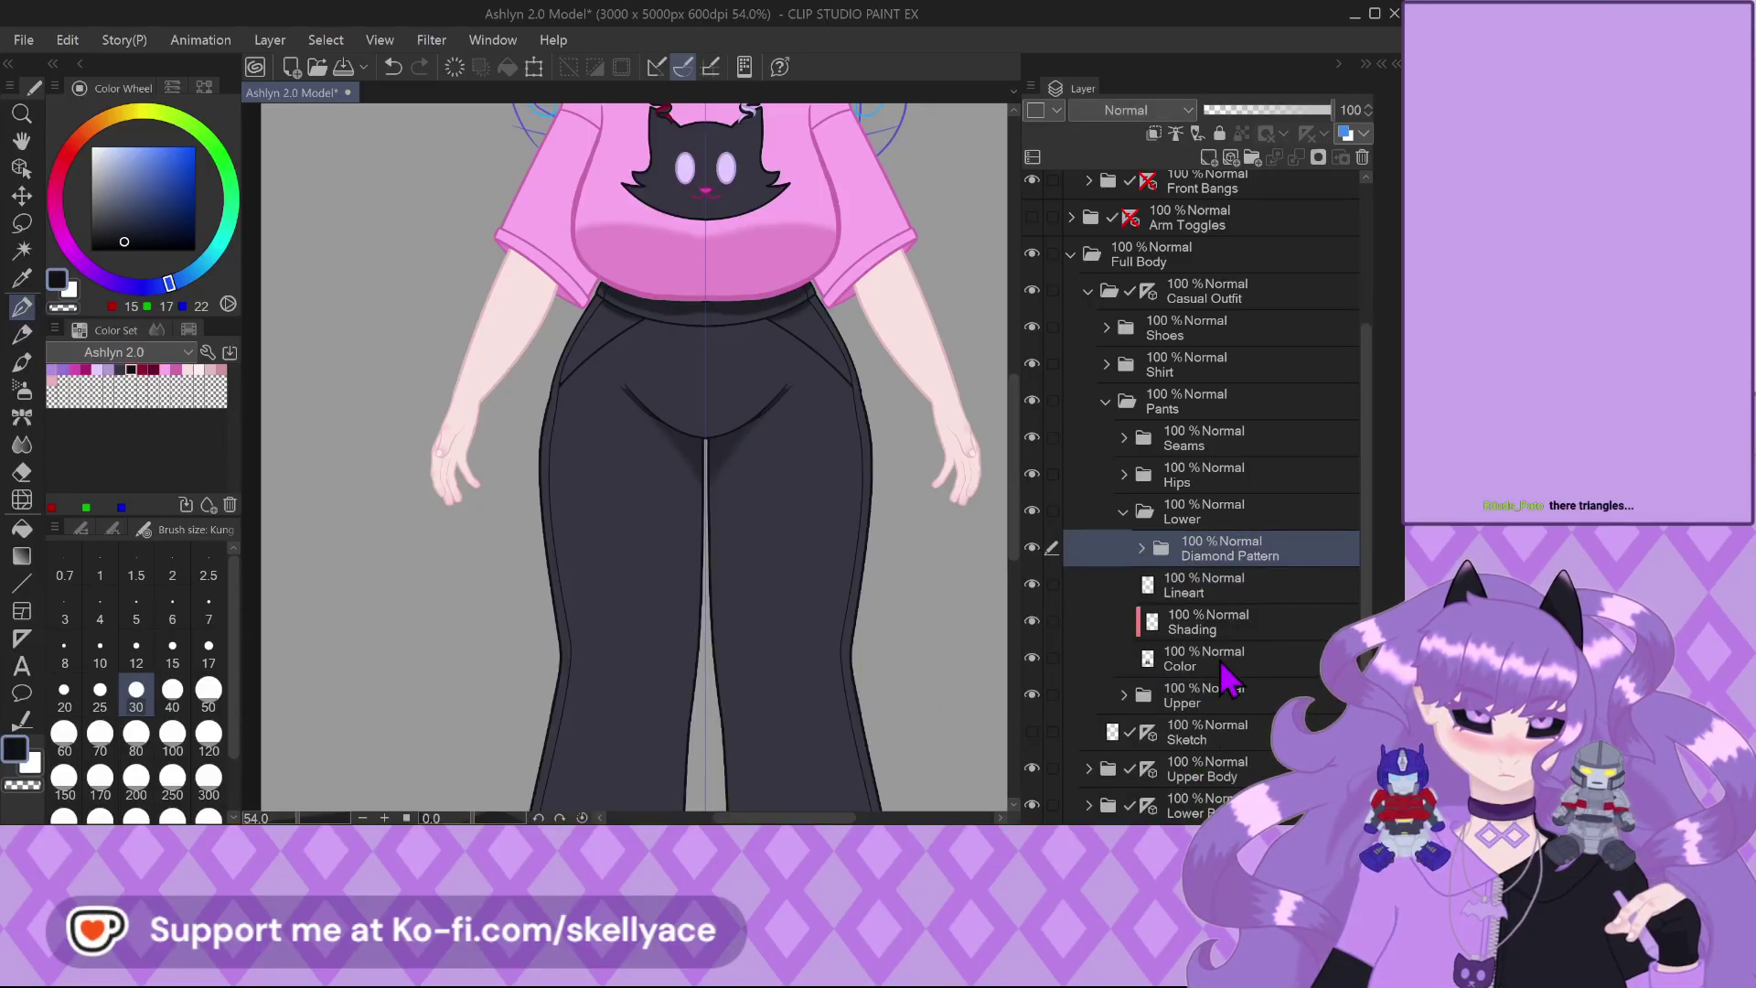
Hide the pants' Upper folder and outline a crescent-shaped knee shadow on the Lower folder's Shading layer
left_click(1216, 623)
scroll(645, 446, "down", 4)
scroll(704, 713, "up", 4)
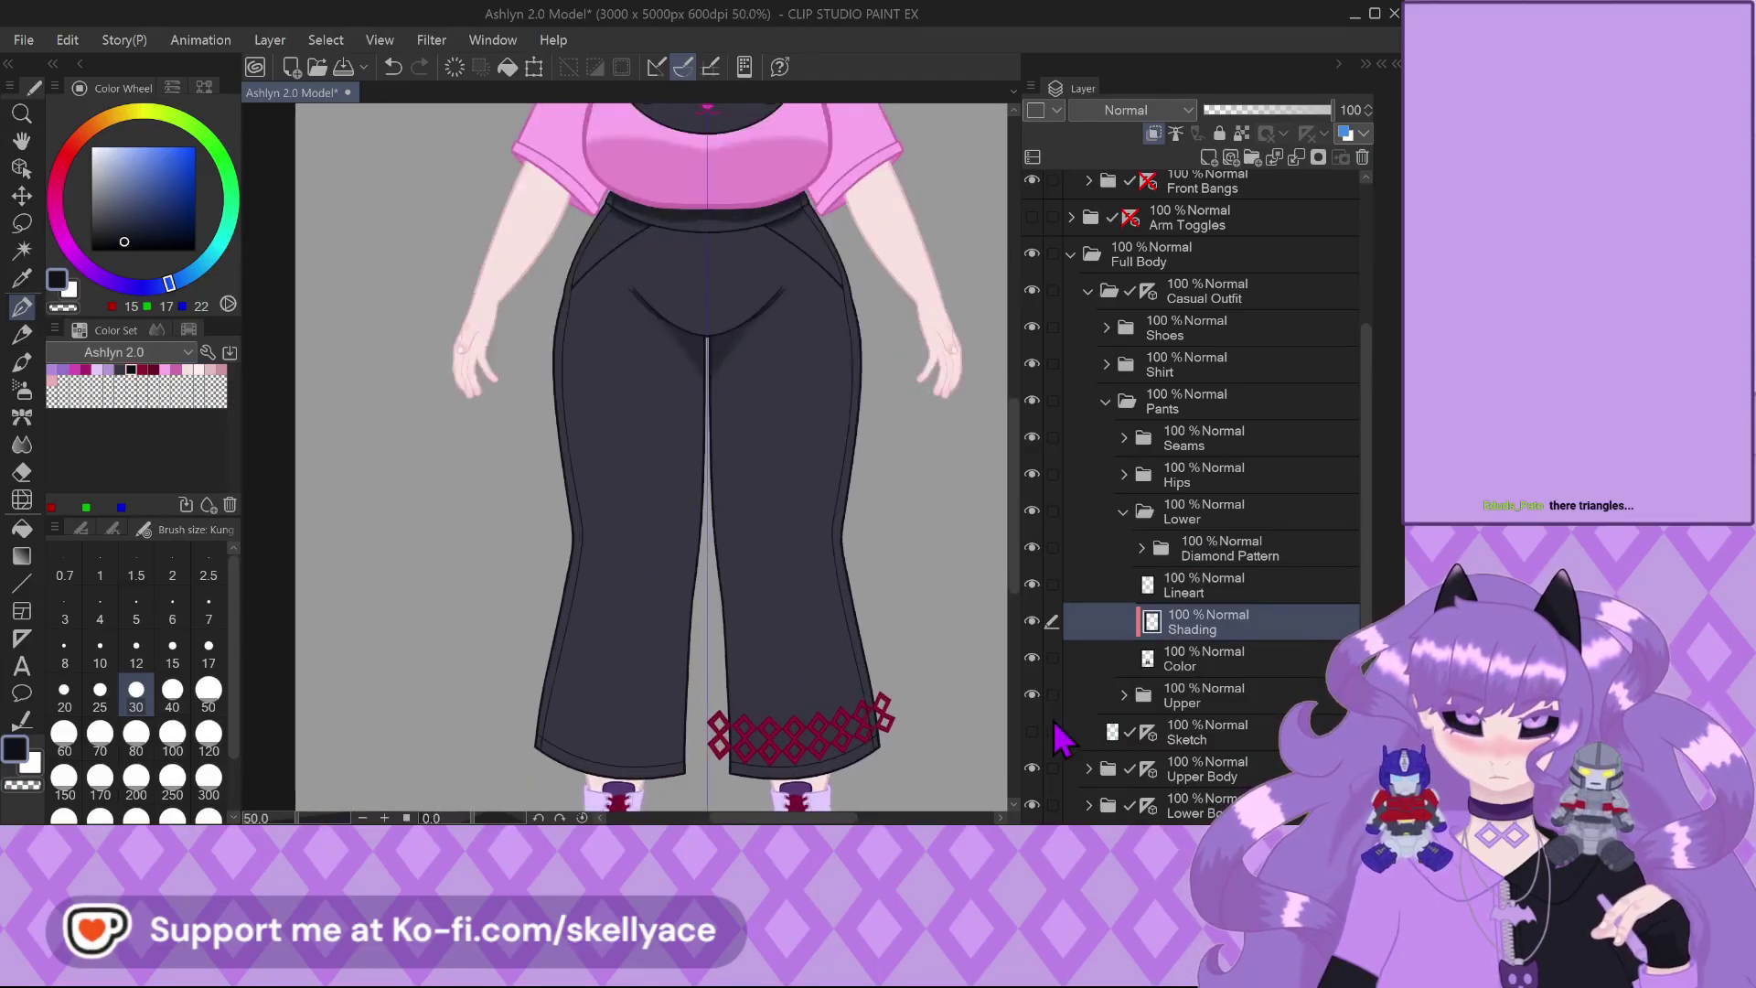
left_click(1032, 693)
scroll(725, 506, "up", 5)
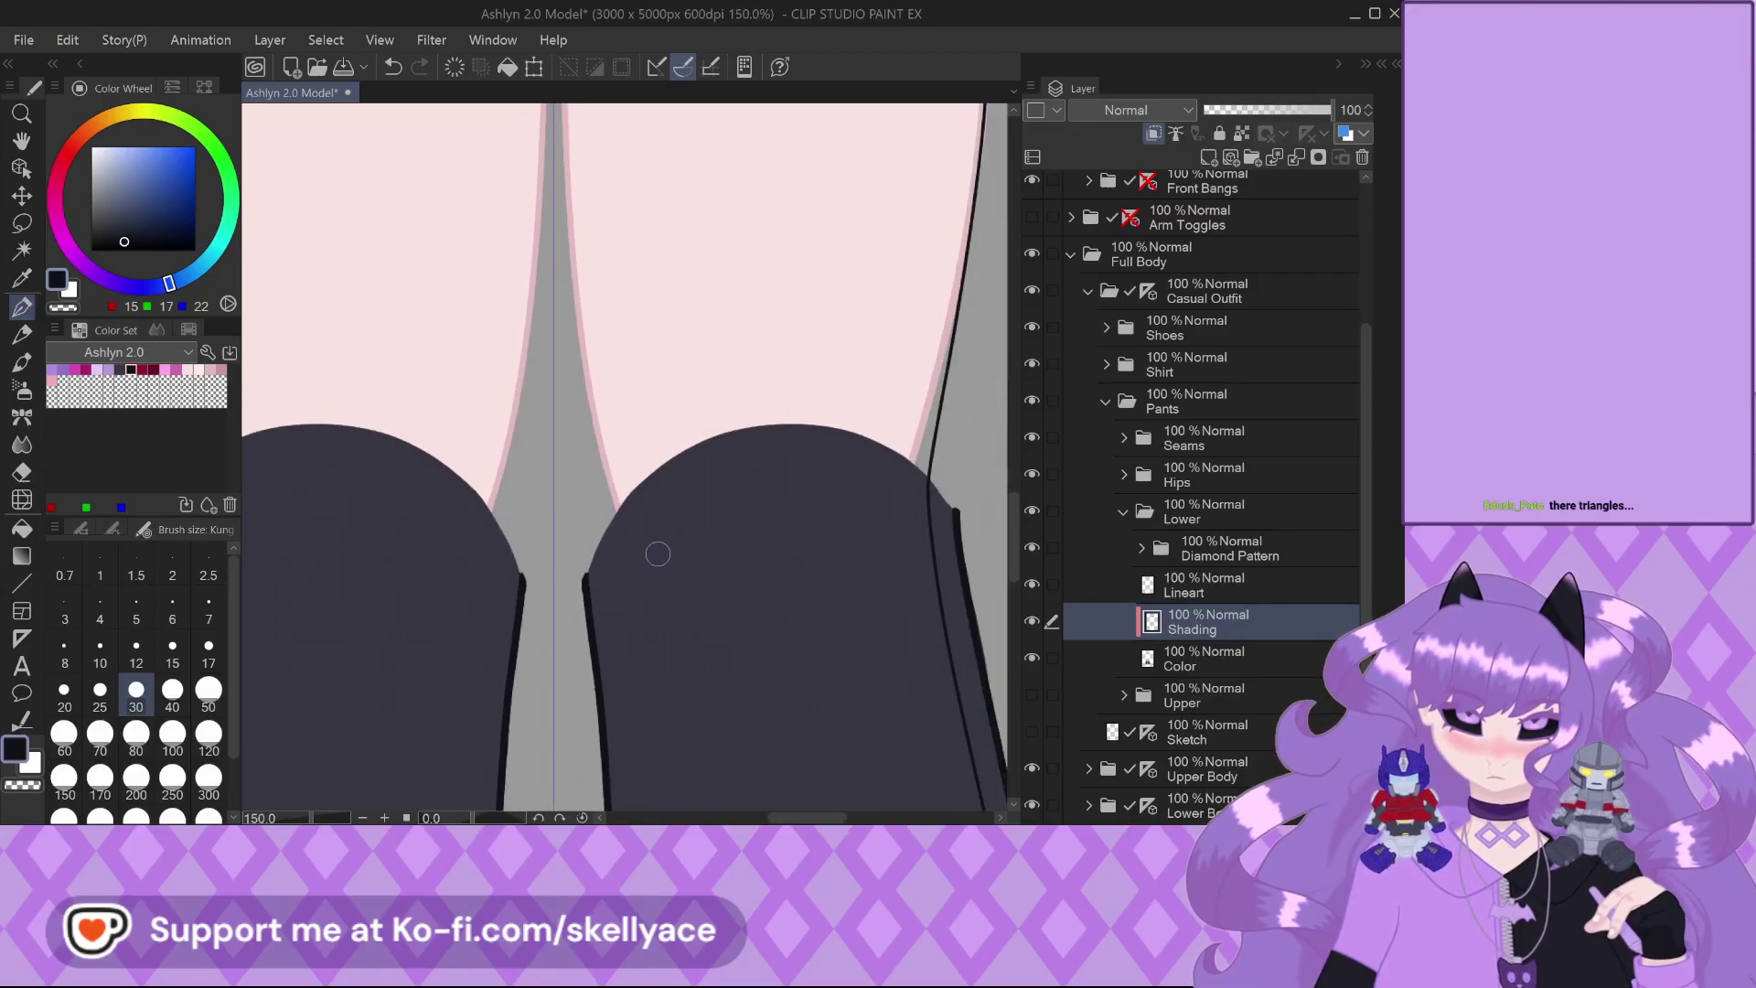
mouse_move(651, 552)
left_mouse_down()
mouse_move(756, 561)
mouse_move(876, 504)
left_mouse_up()
scroll(651, 566, "up", 1)
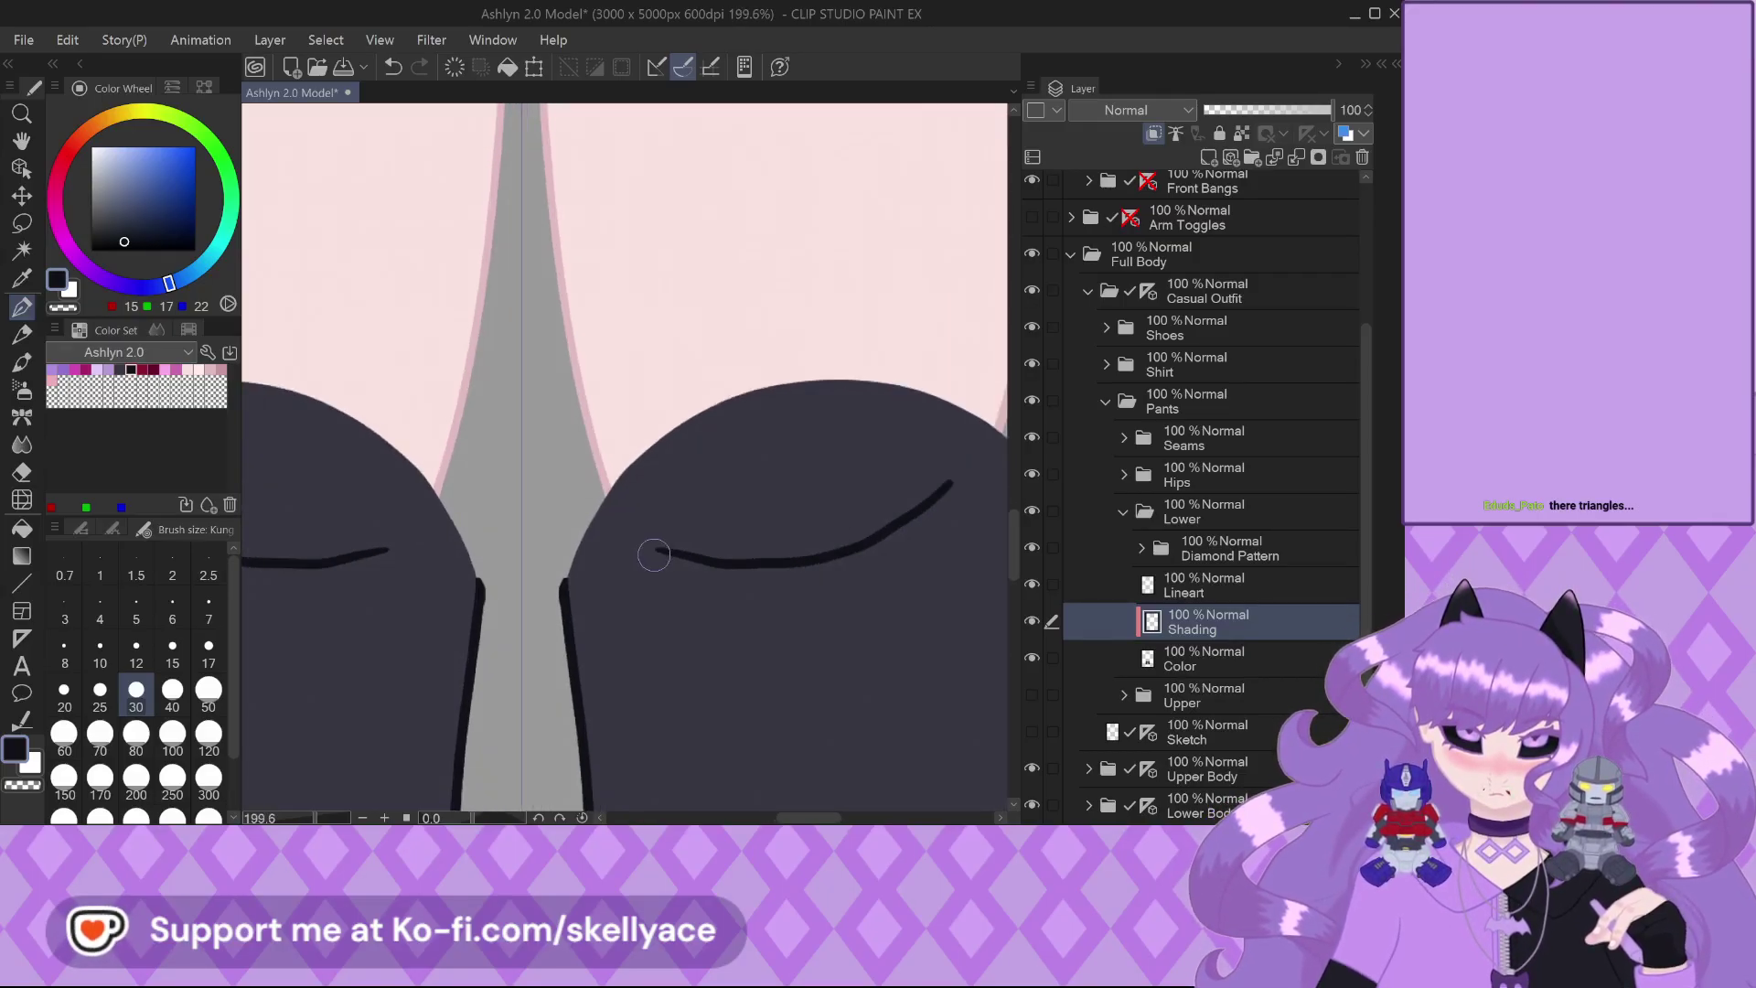
left_click_drag(654, 548, 788, 637)
left_click_drag(948, 498, 835, 627)
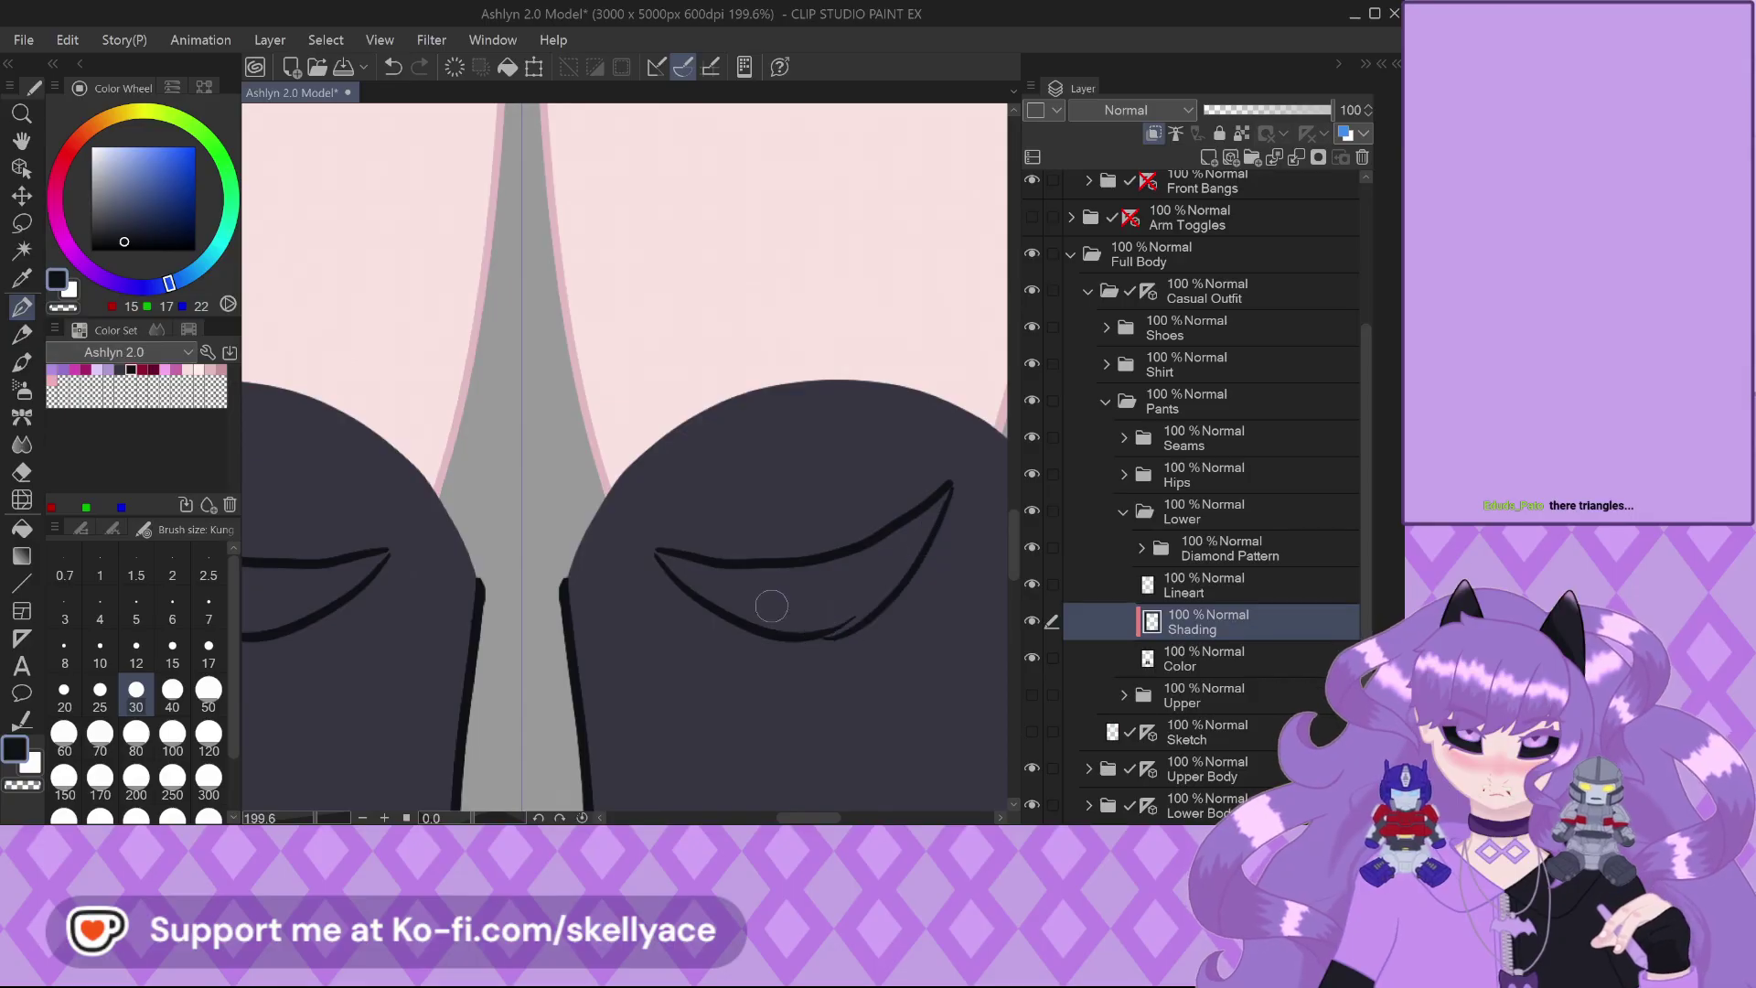
Thicken the crescent's outline and fill its interior solidly with the dark shading color
scroll(772, 604, "right", 3)
scroll(798, 522, "up", 2)
mouse_move(827, 498)
left_mouse_down()
mouse_move(796, 590)
mouse_move(722, 672)
mouse_move(603, 736)
left_mouse_up()
left_click_drag(720, 667, 640, 737)
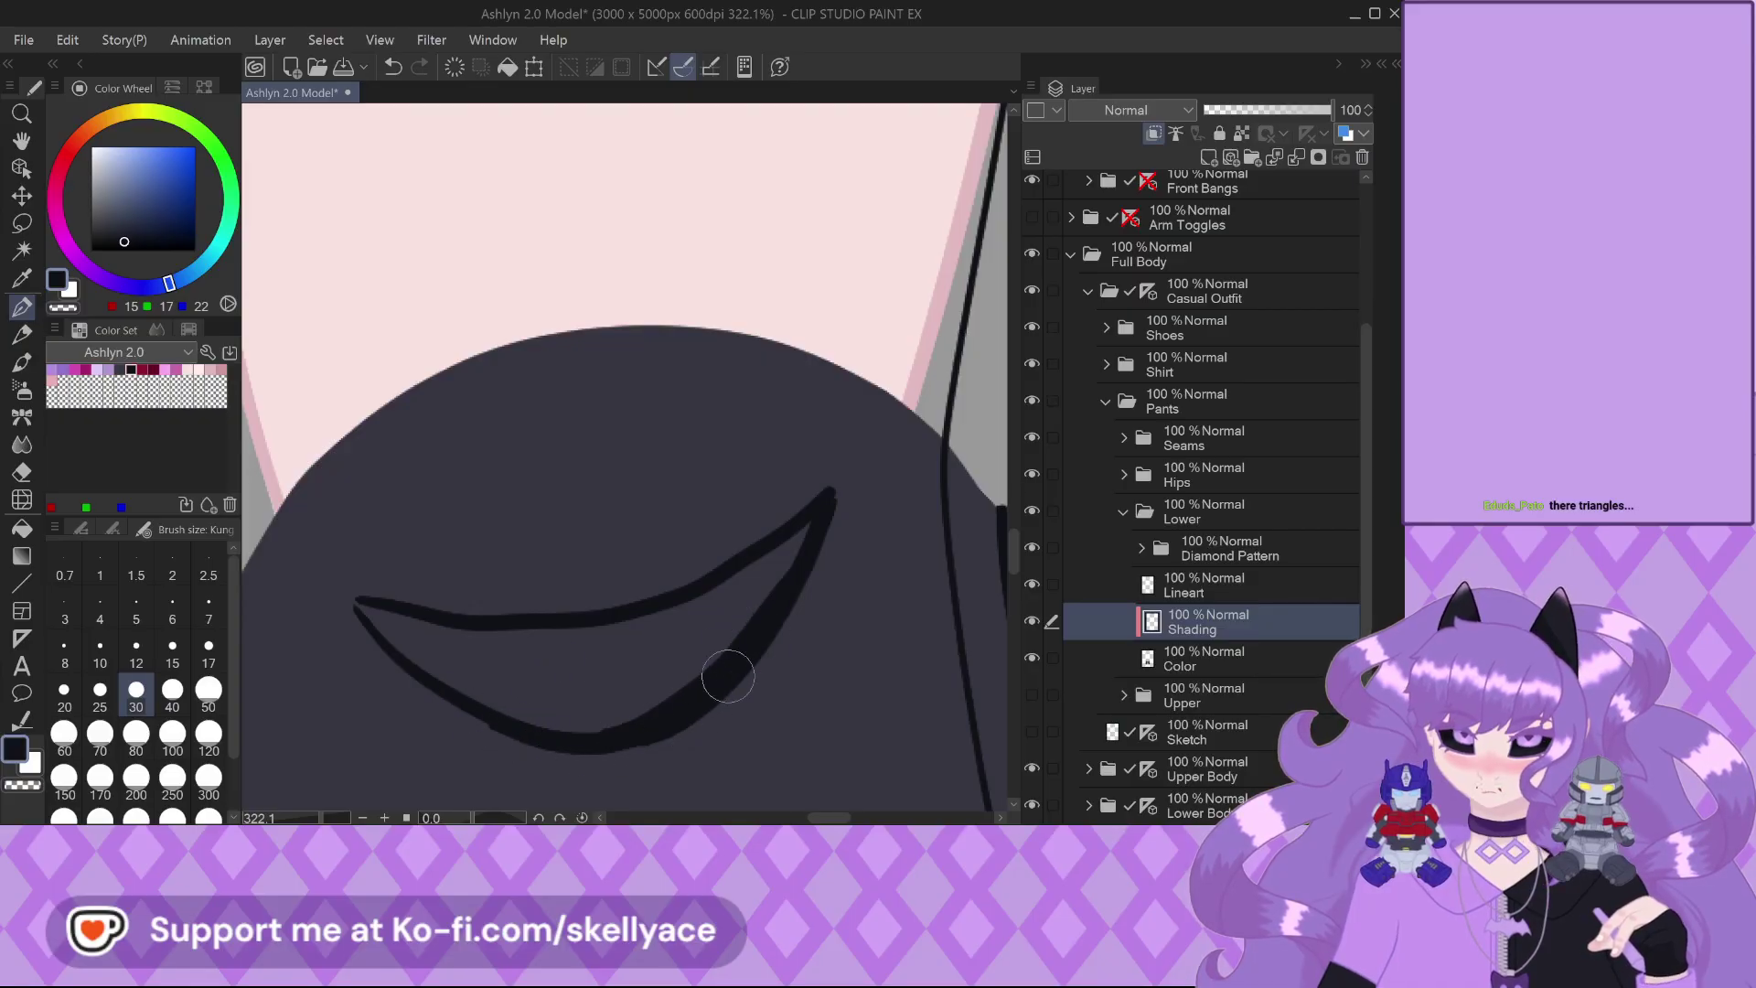
mouse_move(782, 573)
left_mouse_down()
mouse_move(698, 686)
mouse_move(611, 734)
mouse_move(498, 722)
mouse_move(361, 606)
mouse_move(548, 642)
mouse_move(717, 584)
mouse_move(794, 532)
mouse_move(669, 619)
mouse_move(466, 641)
left_mouse_up()
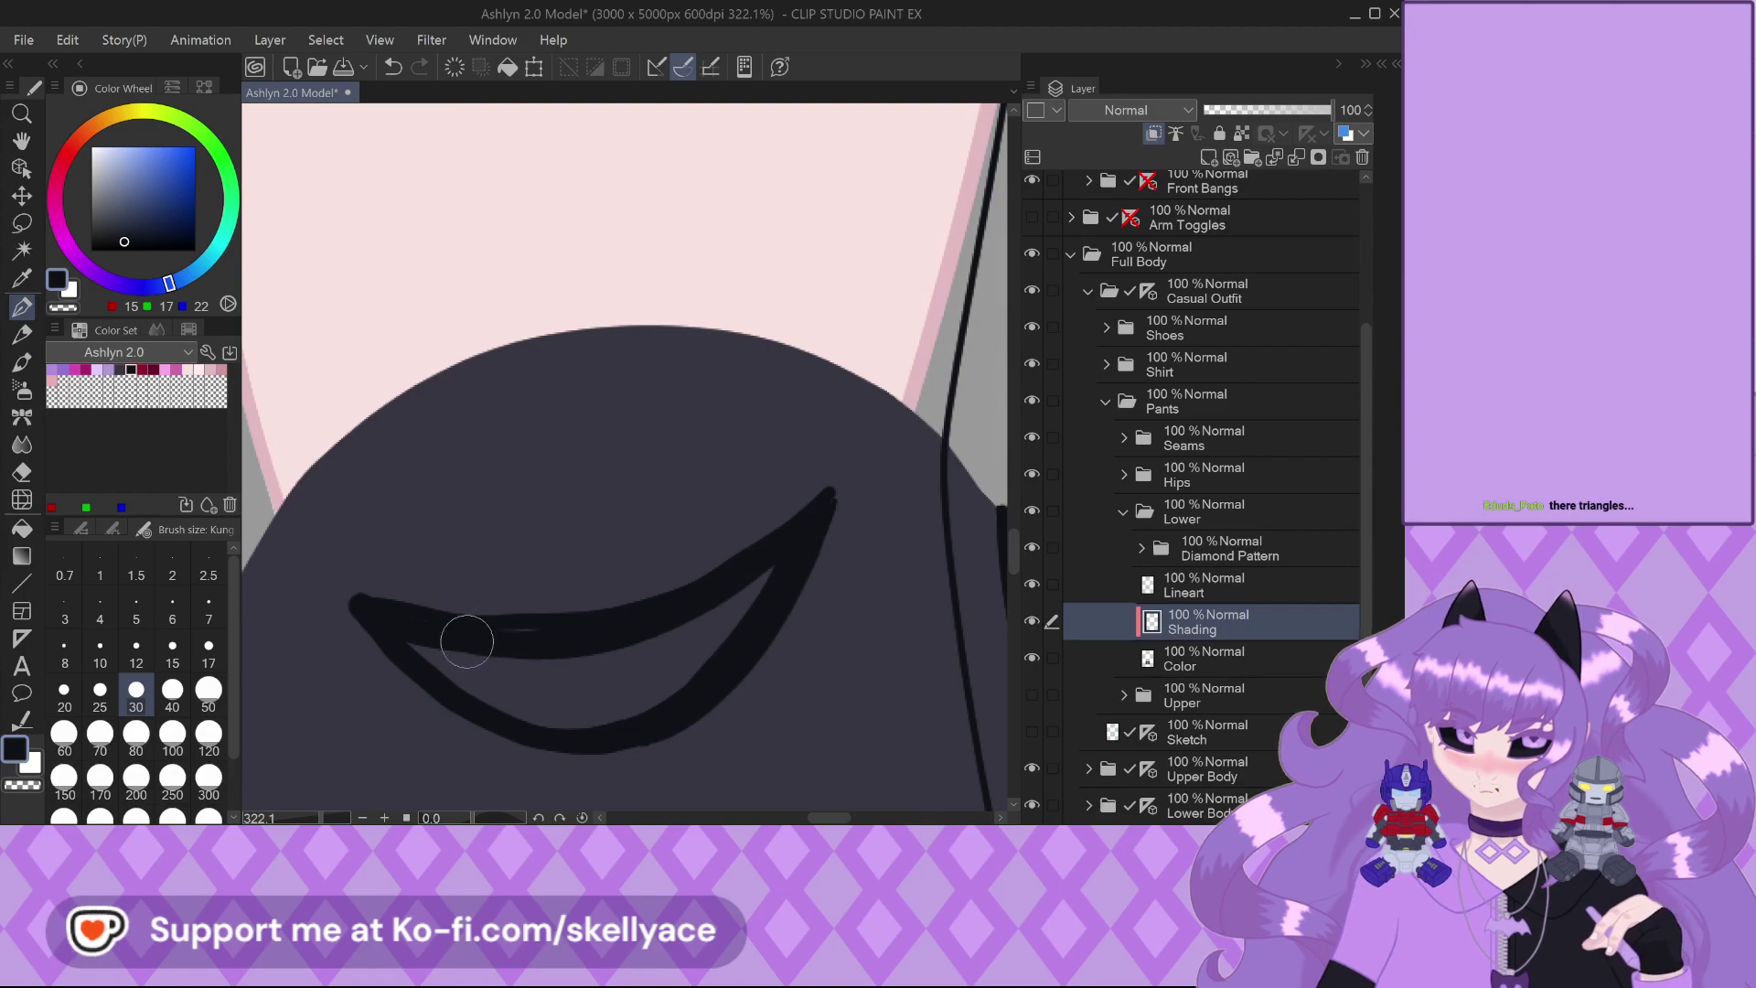
mouse_move(604, 628)
left_mouse_down()
mouse_move(402, 644)
mouse_move(510, 664)
mouse_move(435, 676)
mouse_move(625, 716)
mouse_move(489, 704)
mouse_move(639, 700)
mouse_move(692, 657)
mouse_move(611, 722)
mouse_move(640, 723)
mouse_move(778, 561)
mouse_move(552, 683)
mouse_move(464, 676)
mouse_move(668, 652)
mouse_move(617, 679)
left_mouse_up()
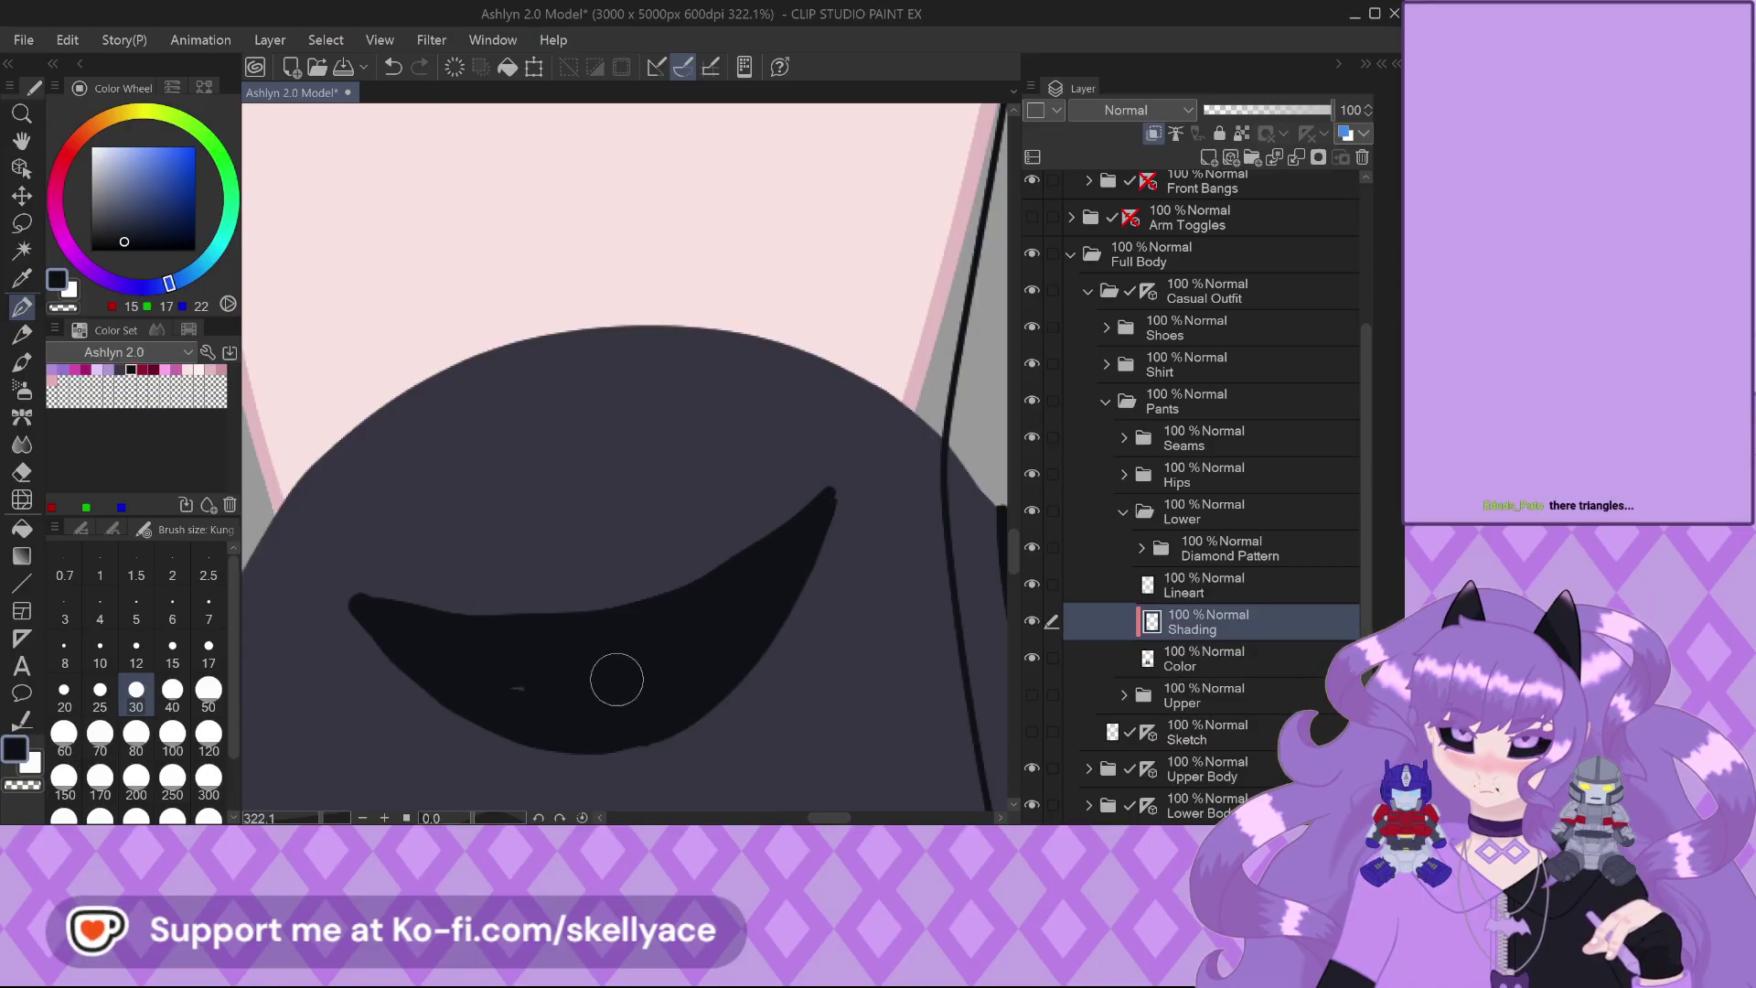
mouse_move(462, 691)
left_mouse_down()
mouse_move(585, 712)
mouse_move(533, 698)
mouse_move(569, 688)
left_mouse_up()
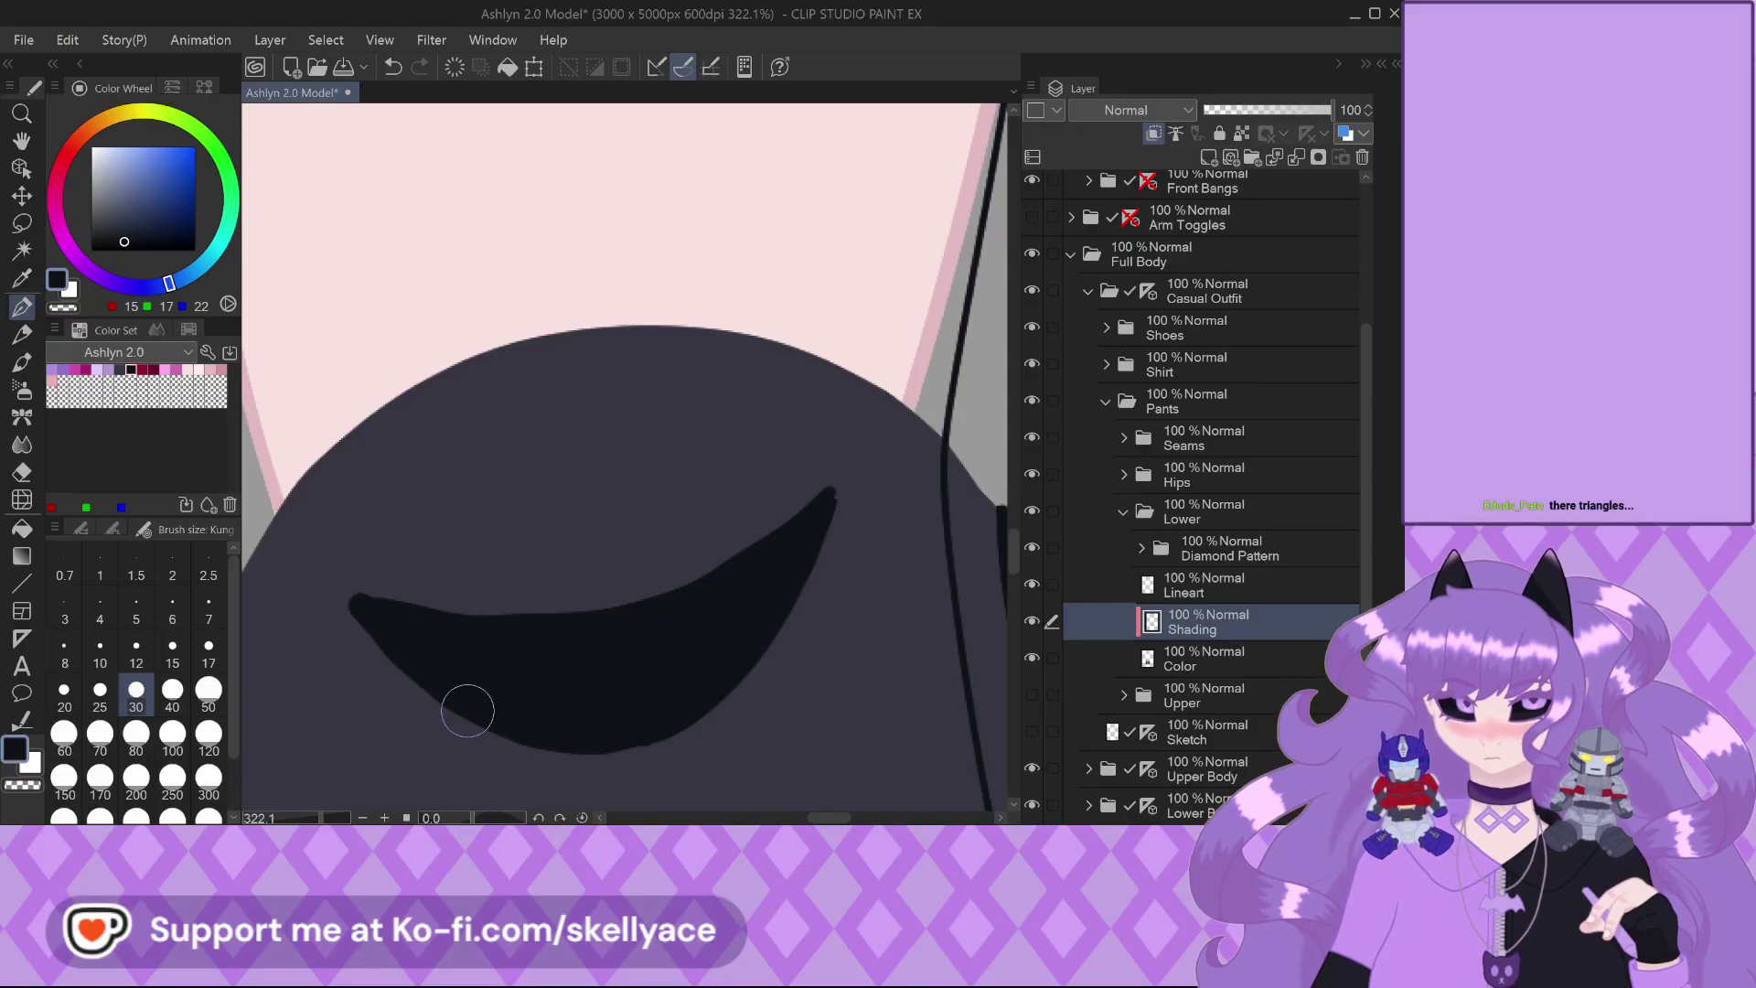
Trim the crescent's upper curve, outer tip and lower edges into a slimmer, more angular shape
left_click_drag(390, 597, 562, 637)
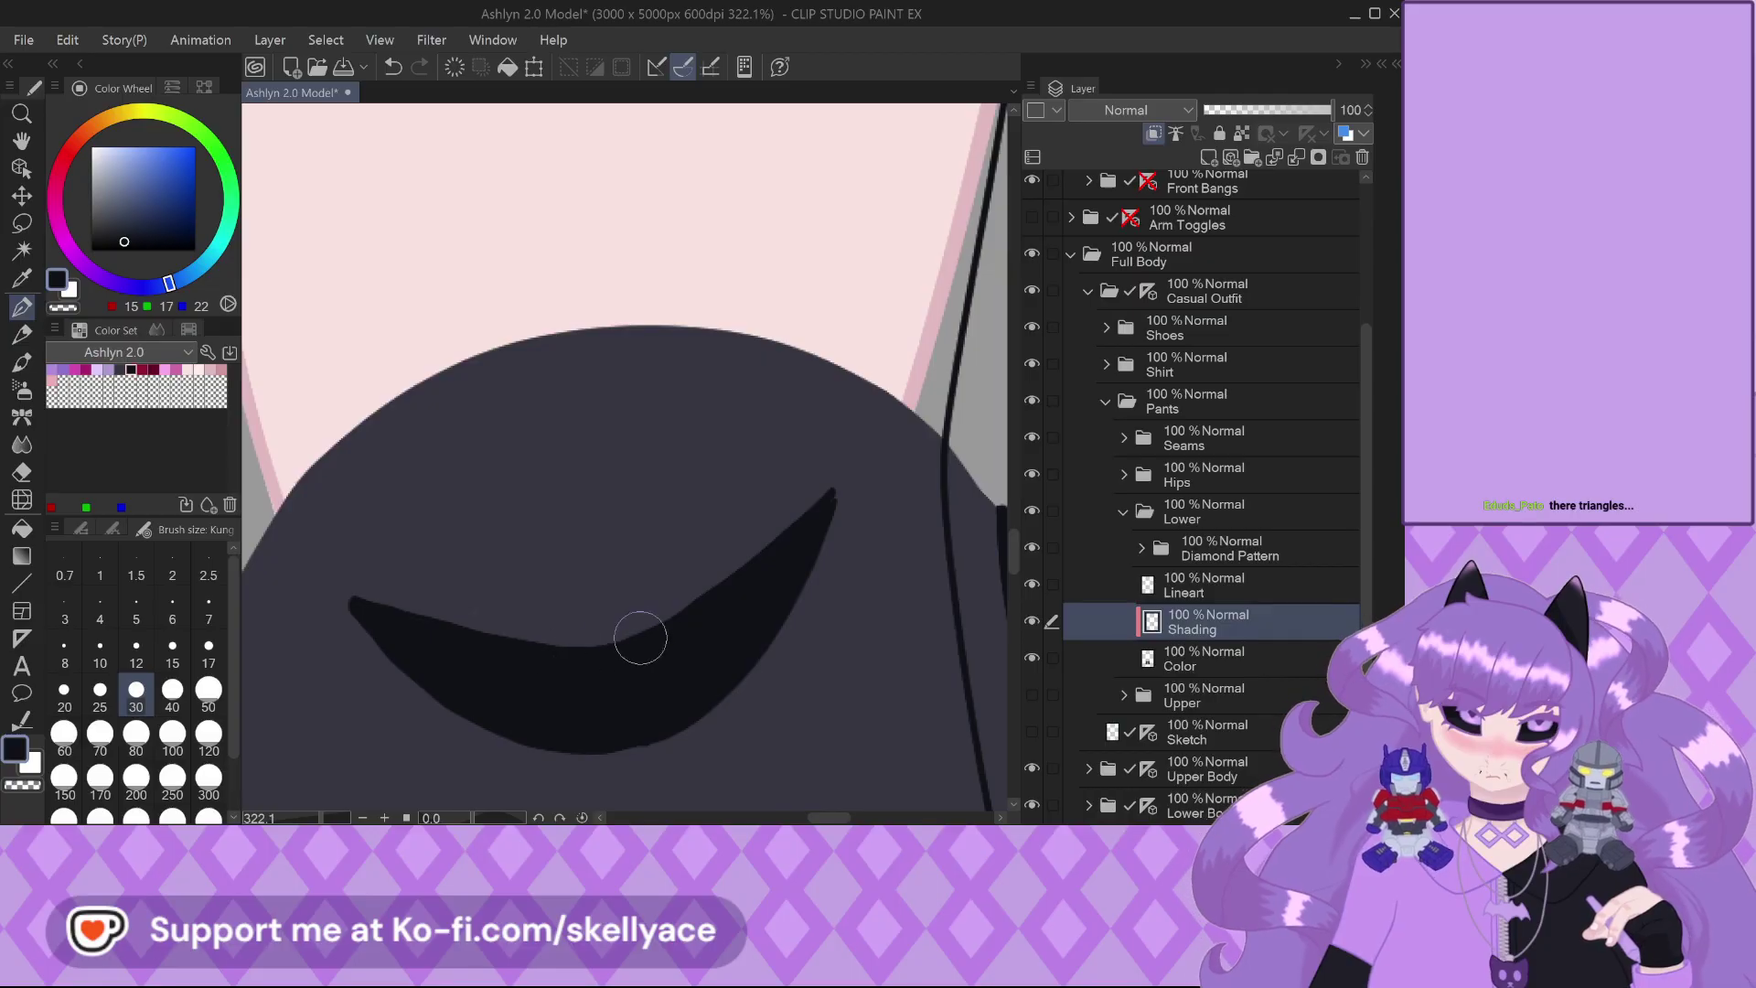
scroll(727, 560, "down", 2)
scroll(747, 662, "up", 1)
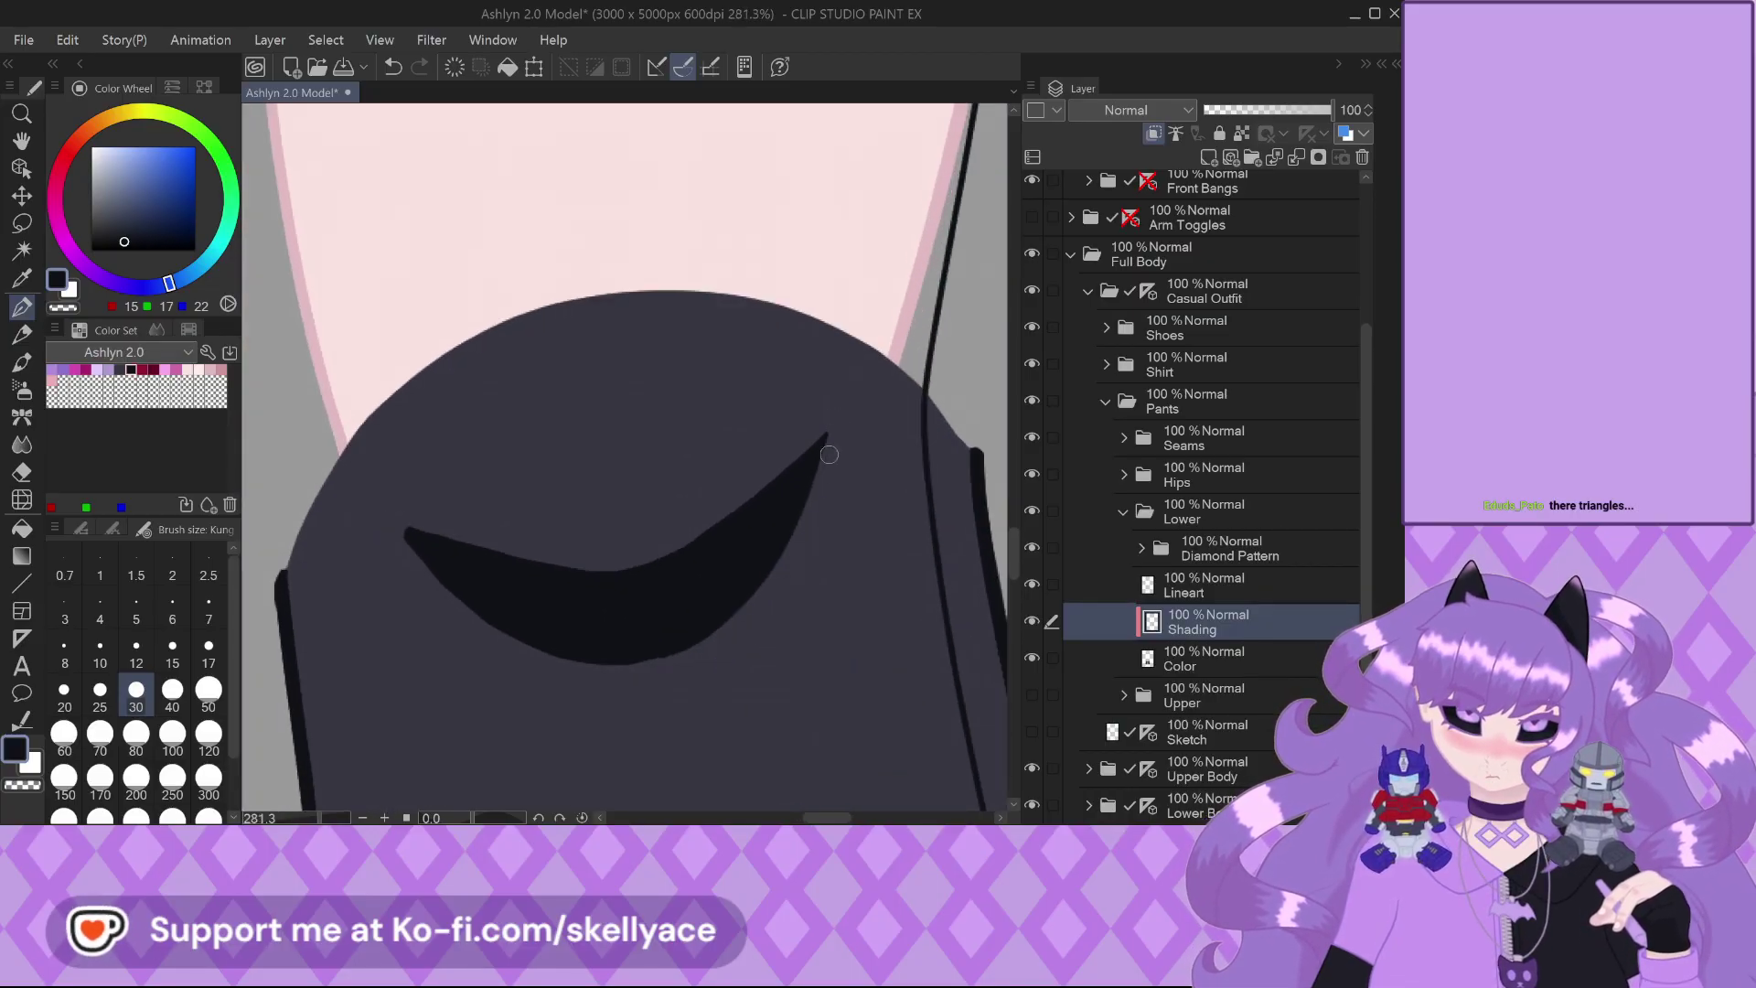
left_click_drag(831, 426, 764, 563)
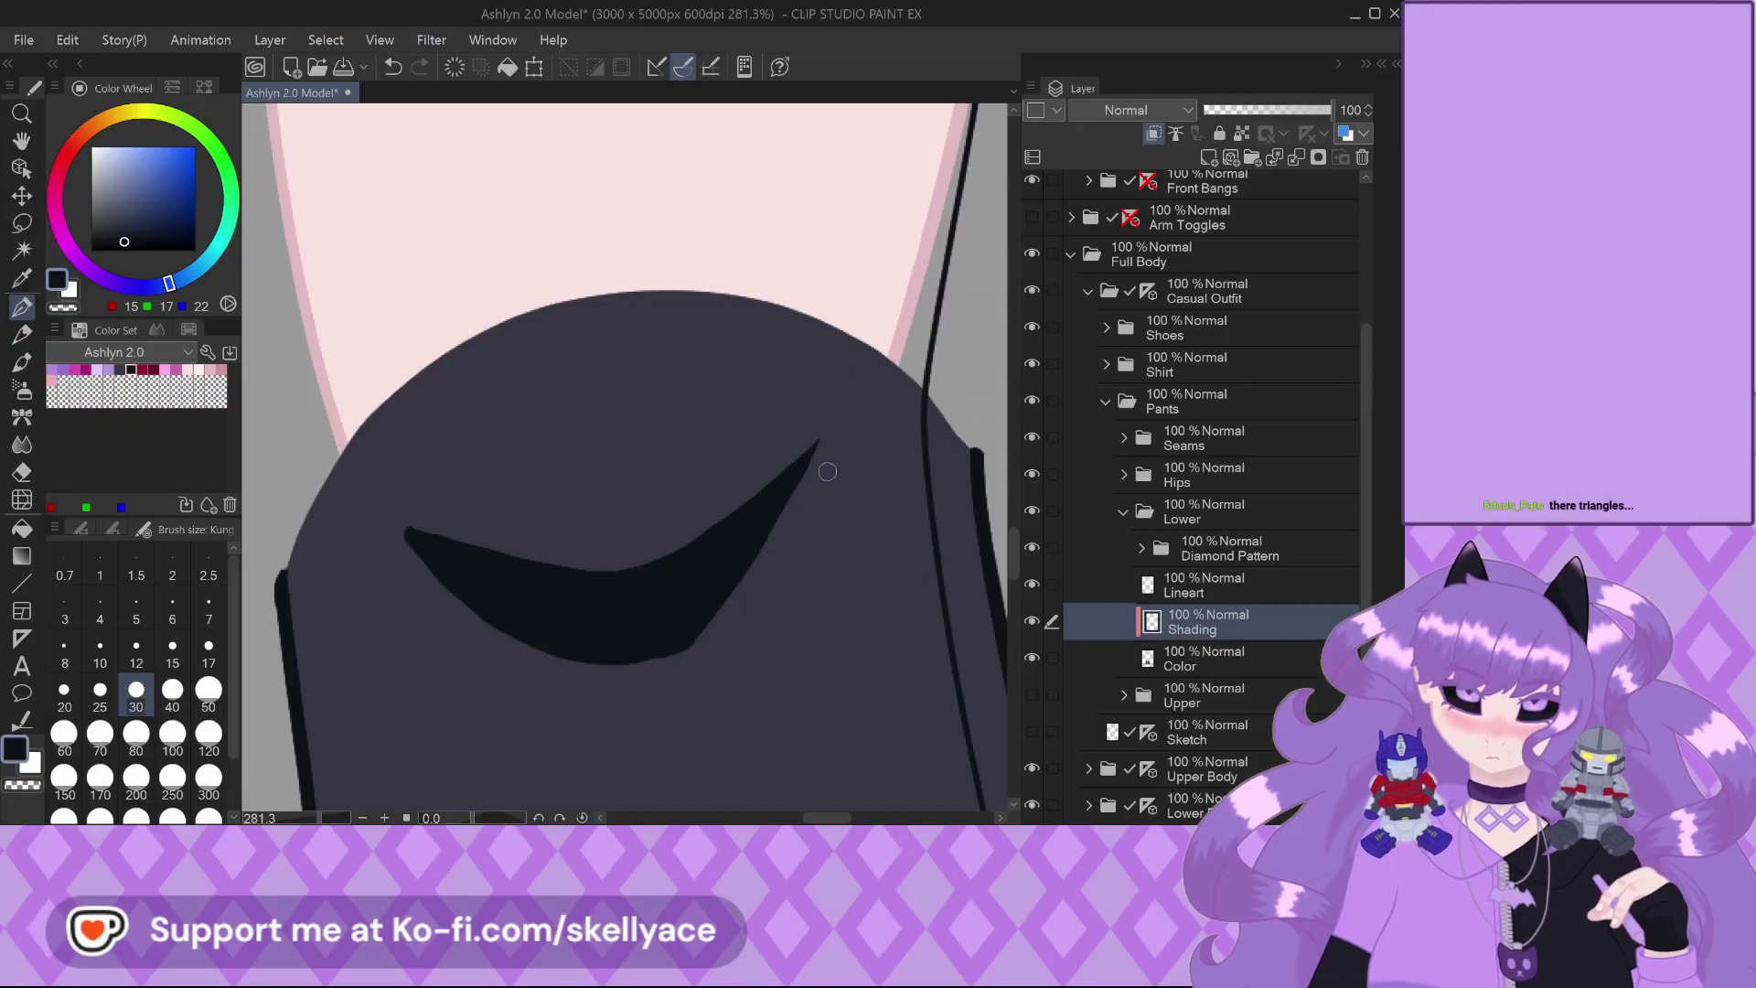
scroll(484, 628, "up", 2)
mouse_move(380, 513)
left_mouse_down()
mouse_move(588, 674)
mouse_move(345, 478)
left_mouse_up()
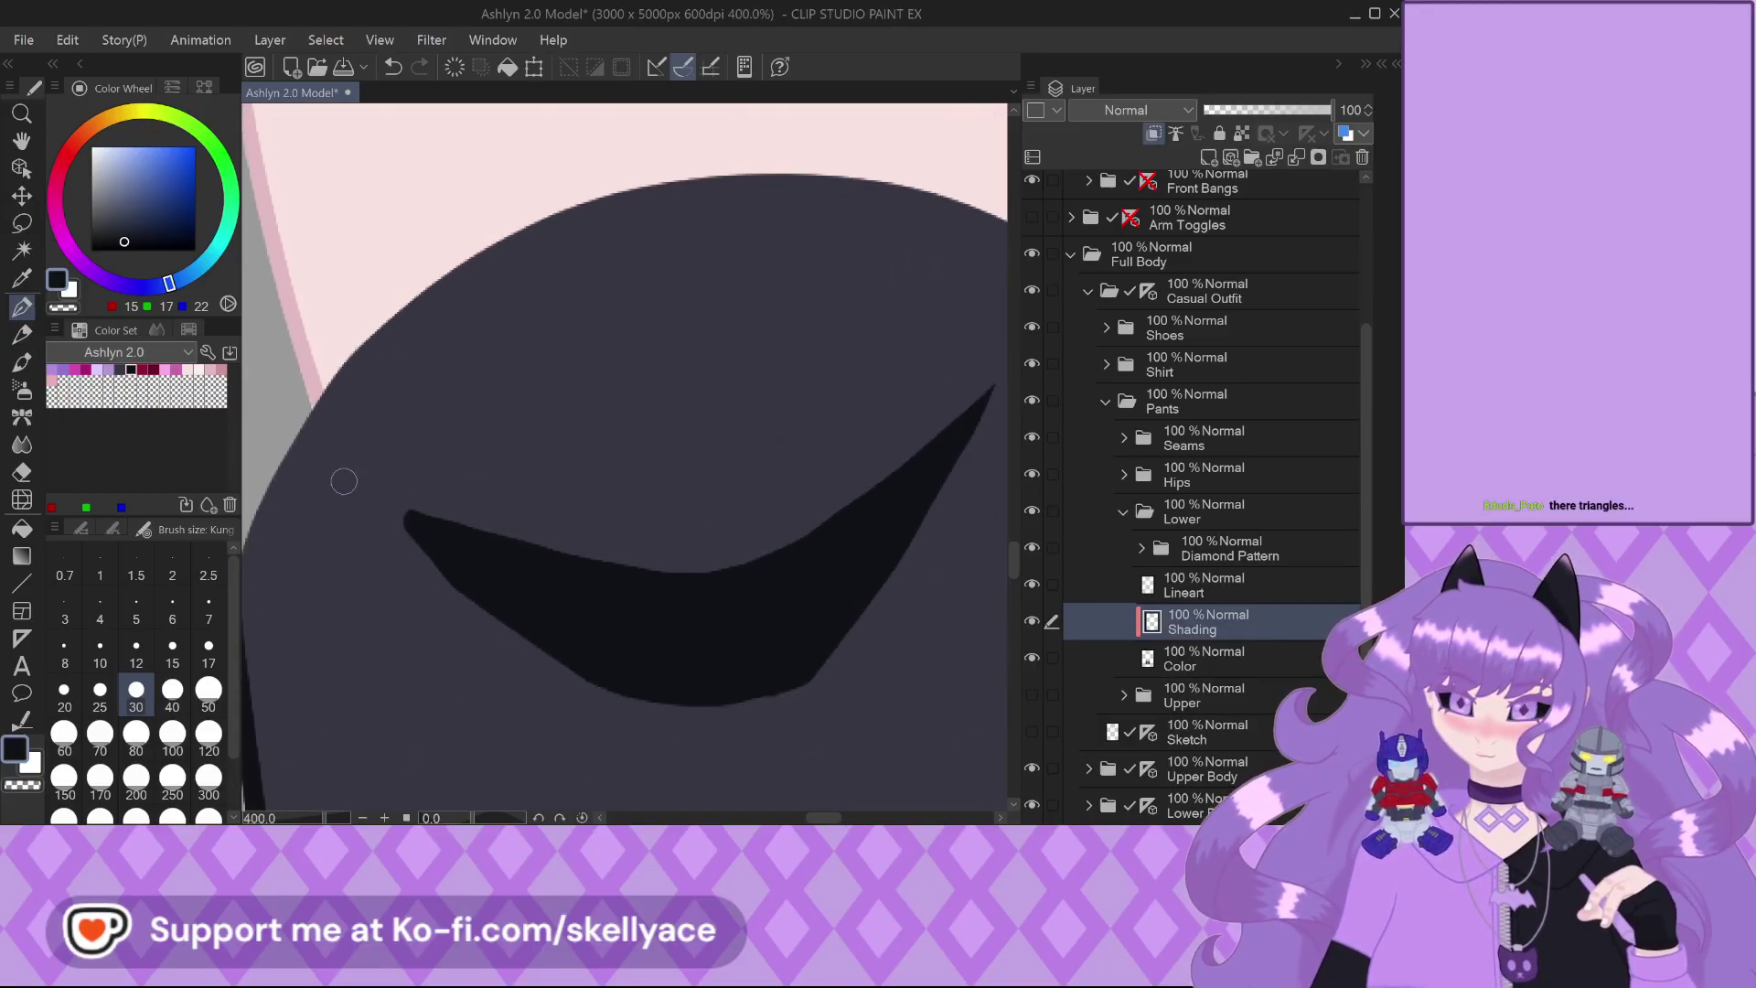
left_click_drag(439, 566, 585, 677)
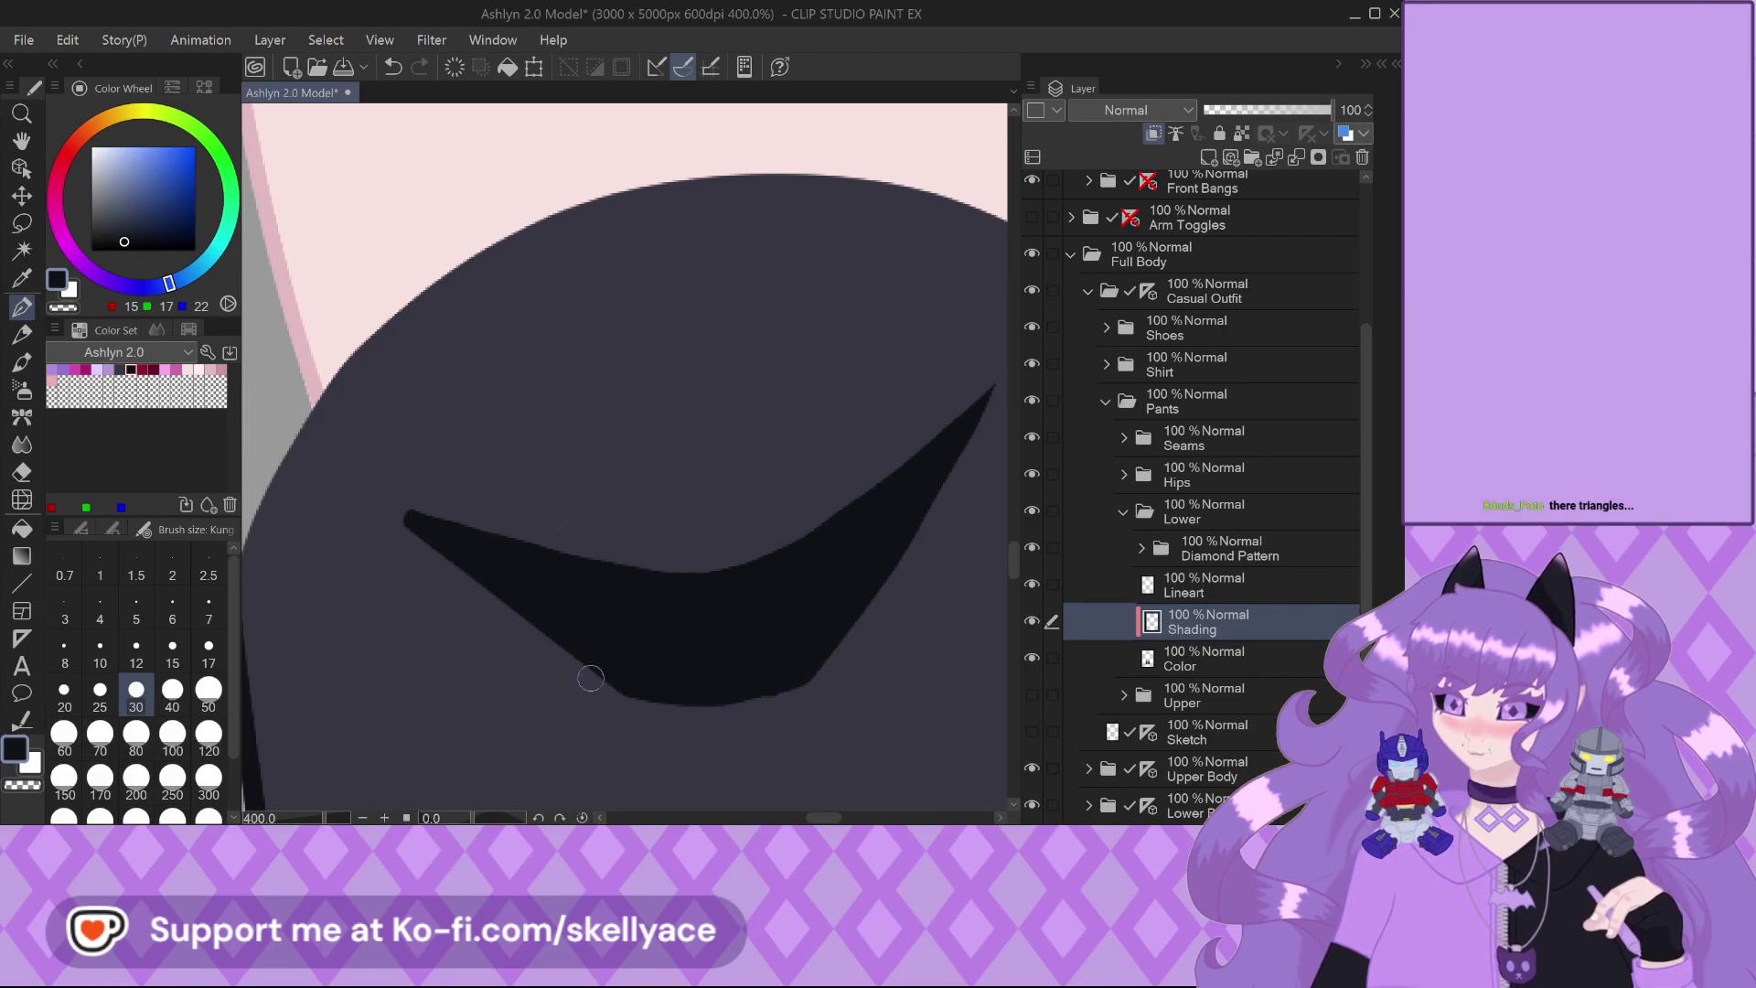
Use the Eraser at size 30 to sharpen the crescent's inner tip and round off its lower edge
scroll(522, 606, "up", 1)
scroll(521, 605, "up", 2)
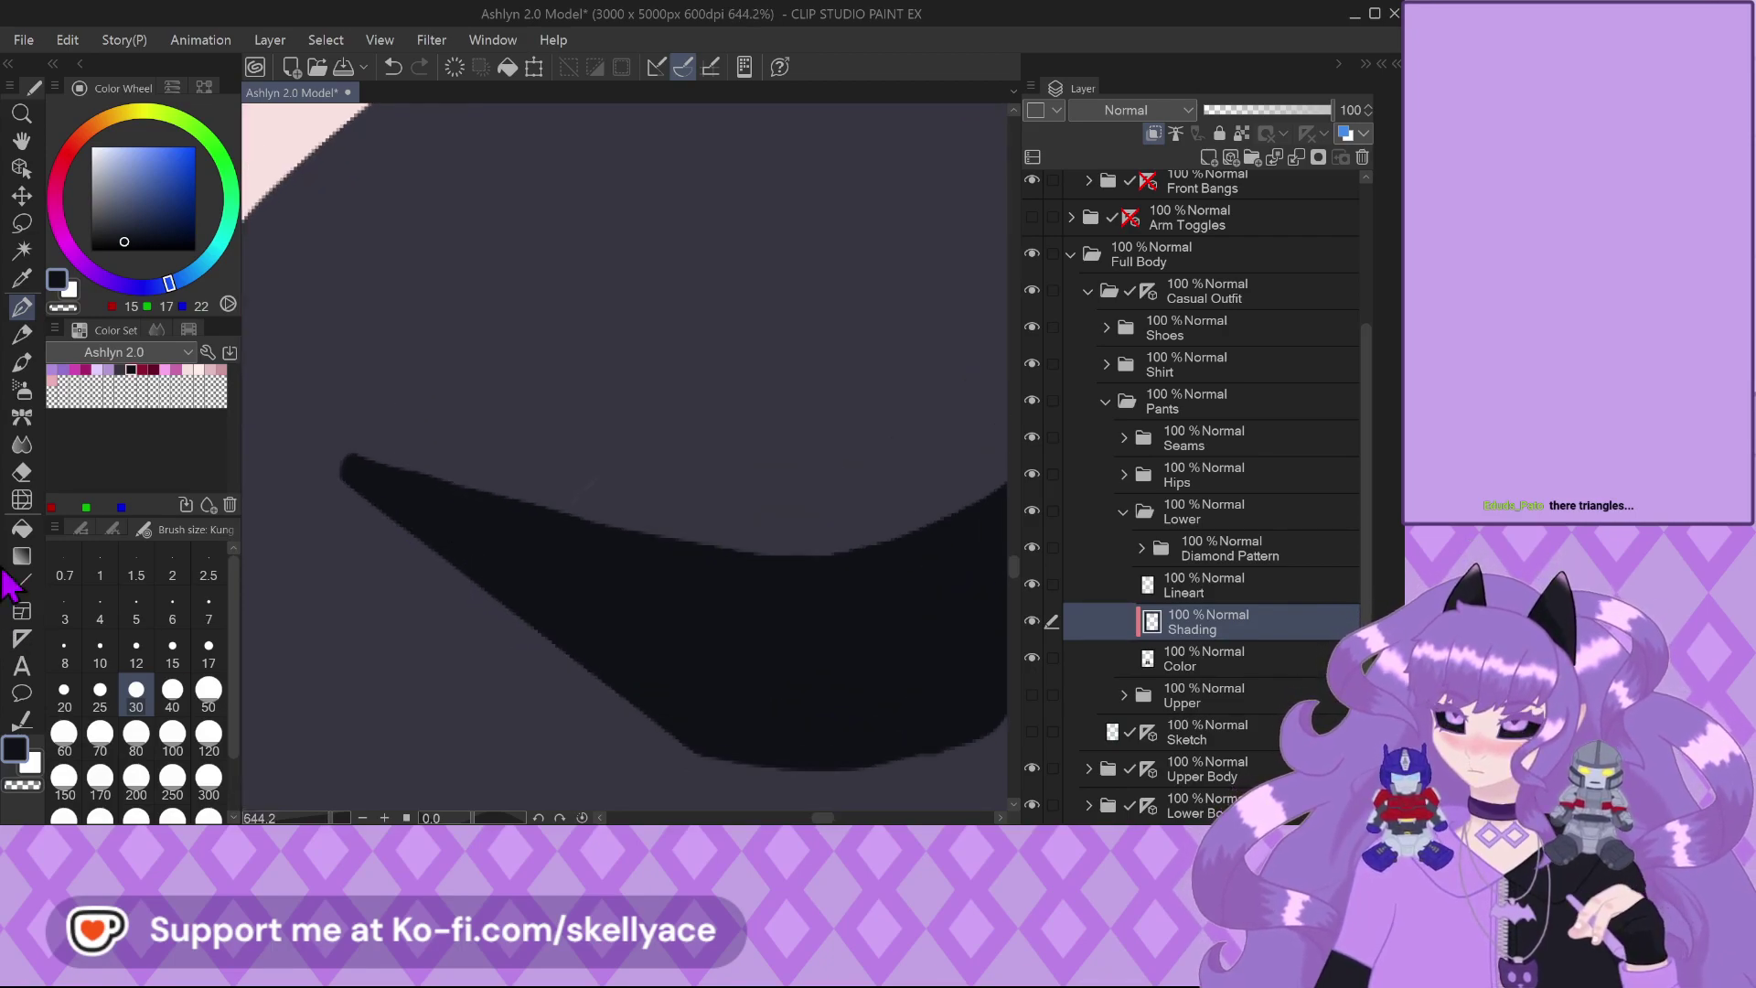
left_click(23, 475)
left_click(136, 695)
left_click_drag(340, 471, 564, 659)
scroll(353, 521, "down", 3)
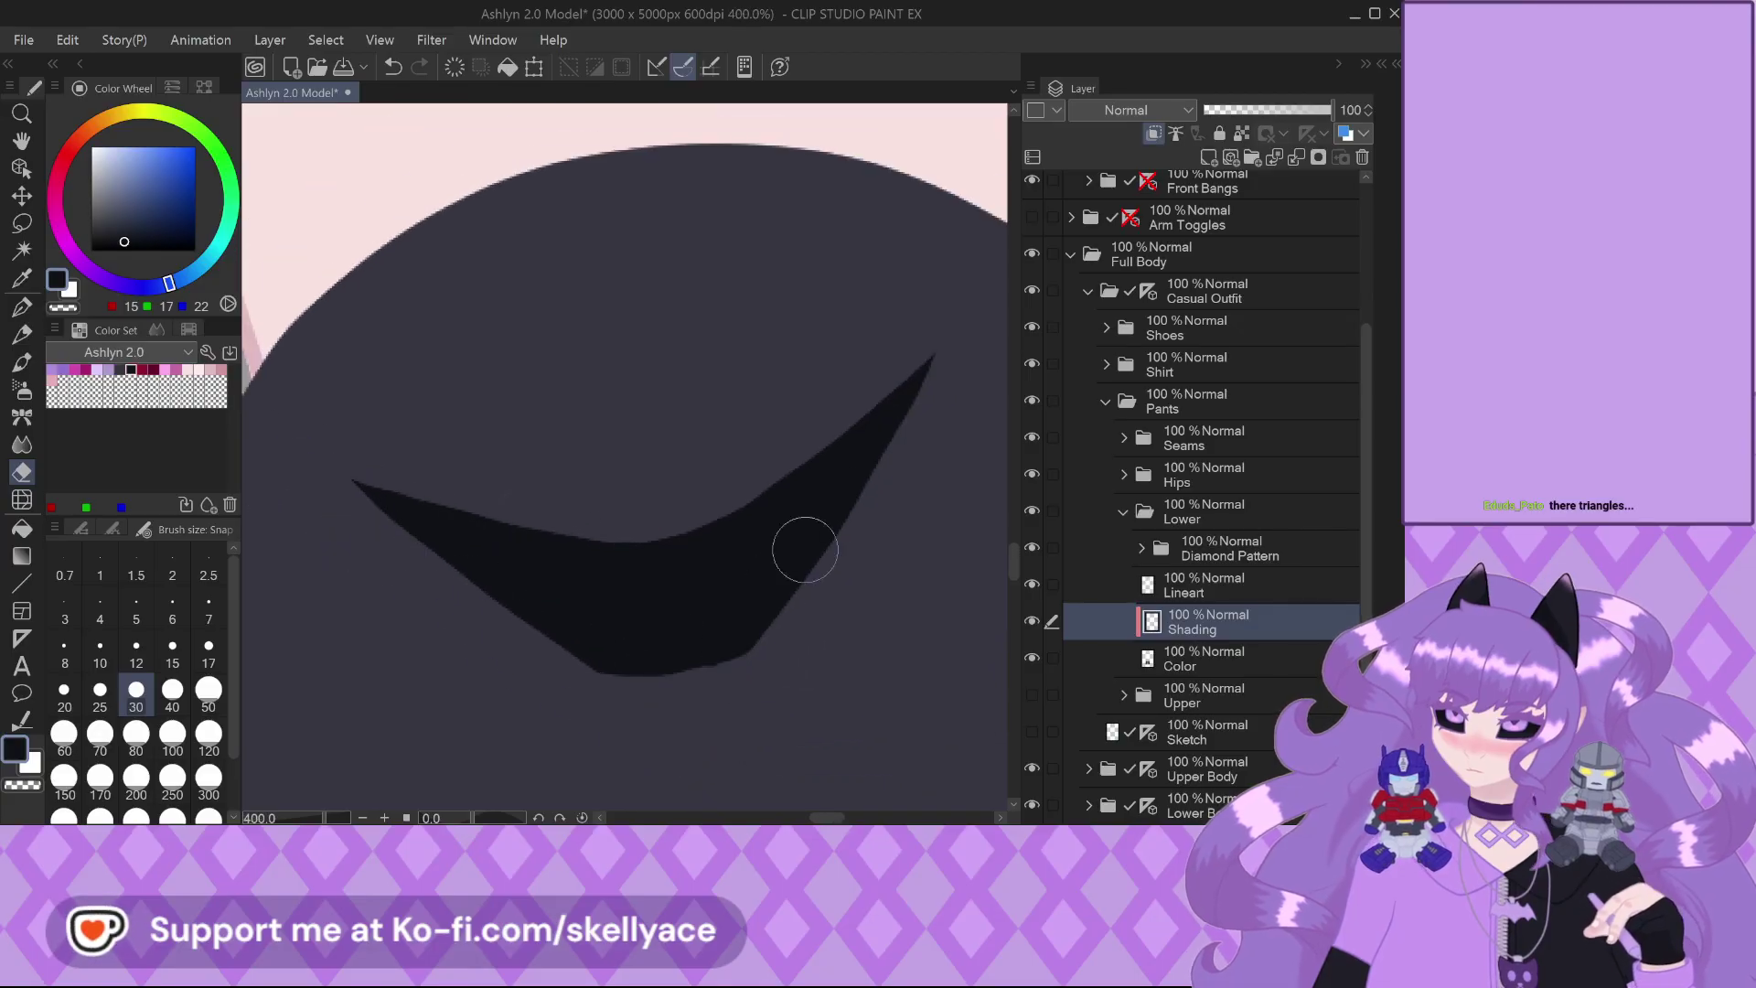
mouse_move(841, 552)
left_mouse_down()
mouse_move(652, 707)
mouse_move(525, 723)
left_mouse_up()
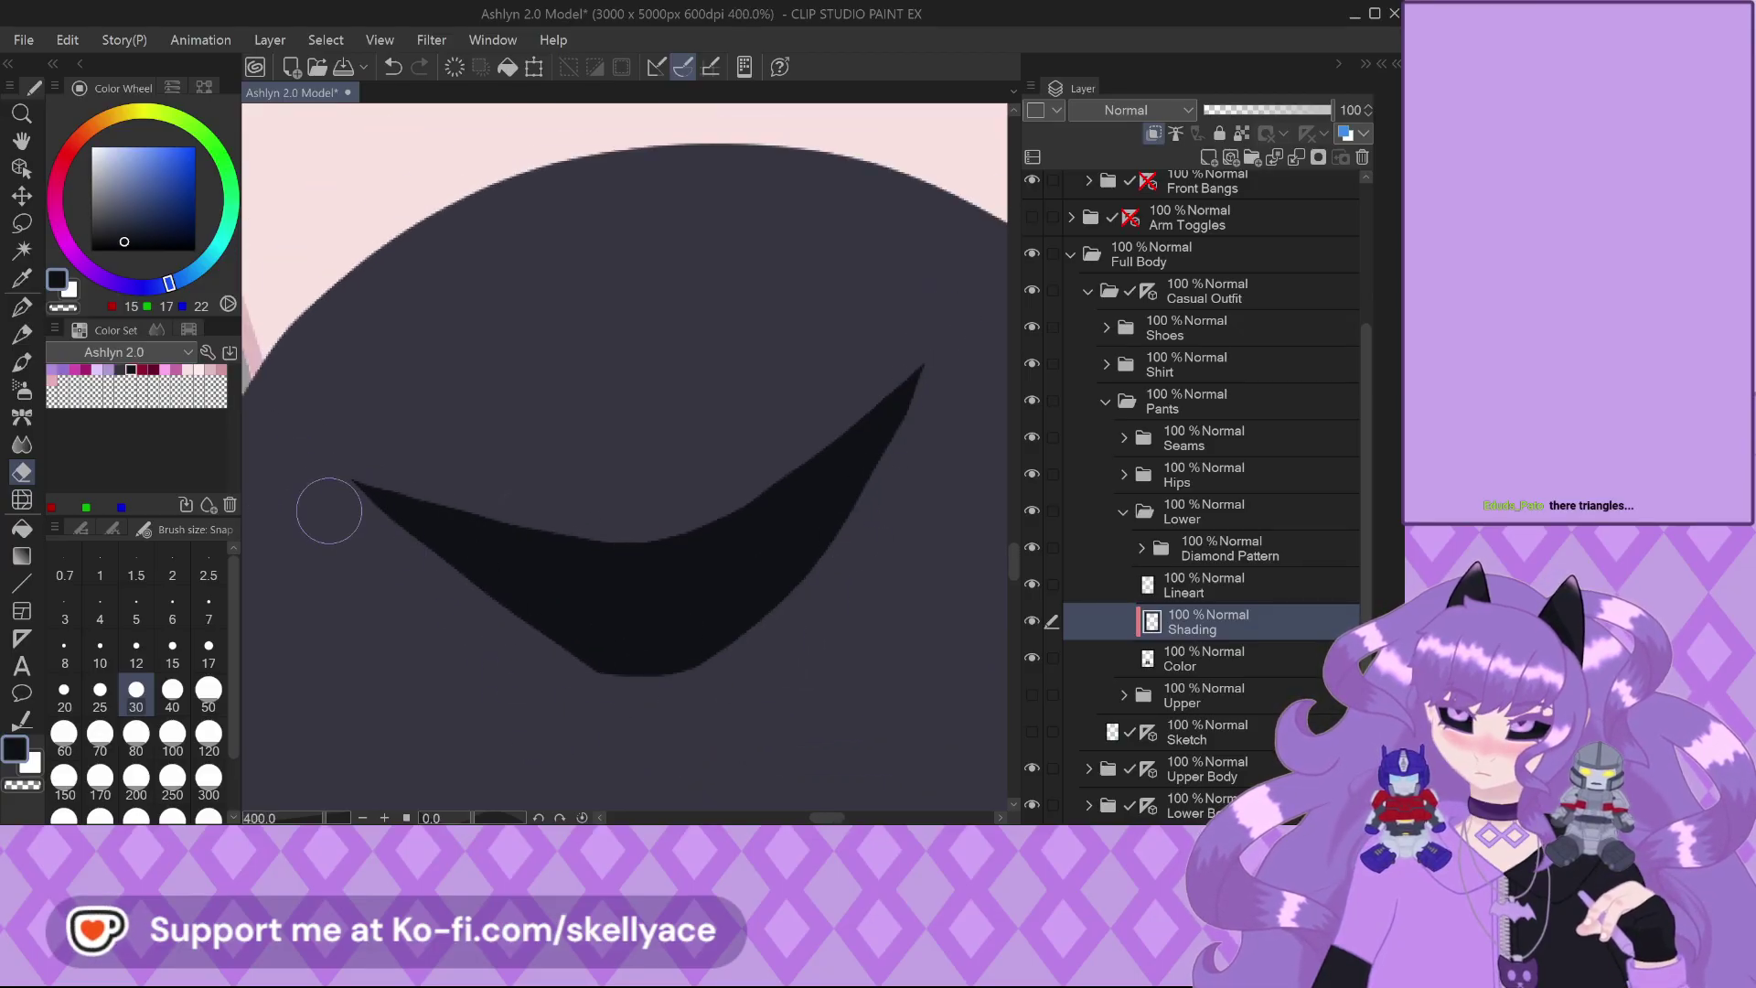
left_click_drag(549, 640, 651, 701)
Redraw the crescent's outer and lower edges with the pen, undoing the stray stroke near the outer tip
mouse_move(489, 627)
left_mouse_down()
mouse_move(661, 673)
mouse_move(833, 354)
mouse_move(789, 434)
left_mouse_up()
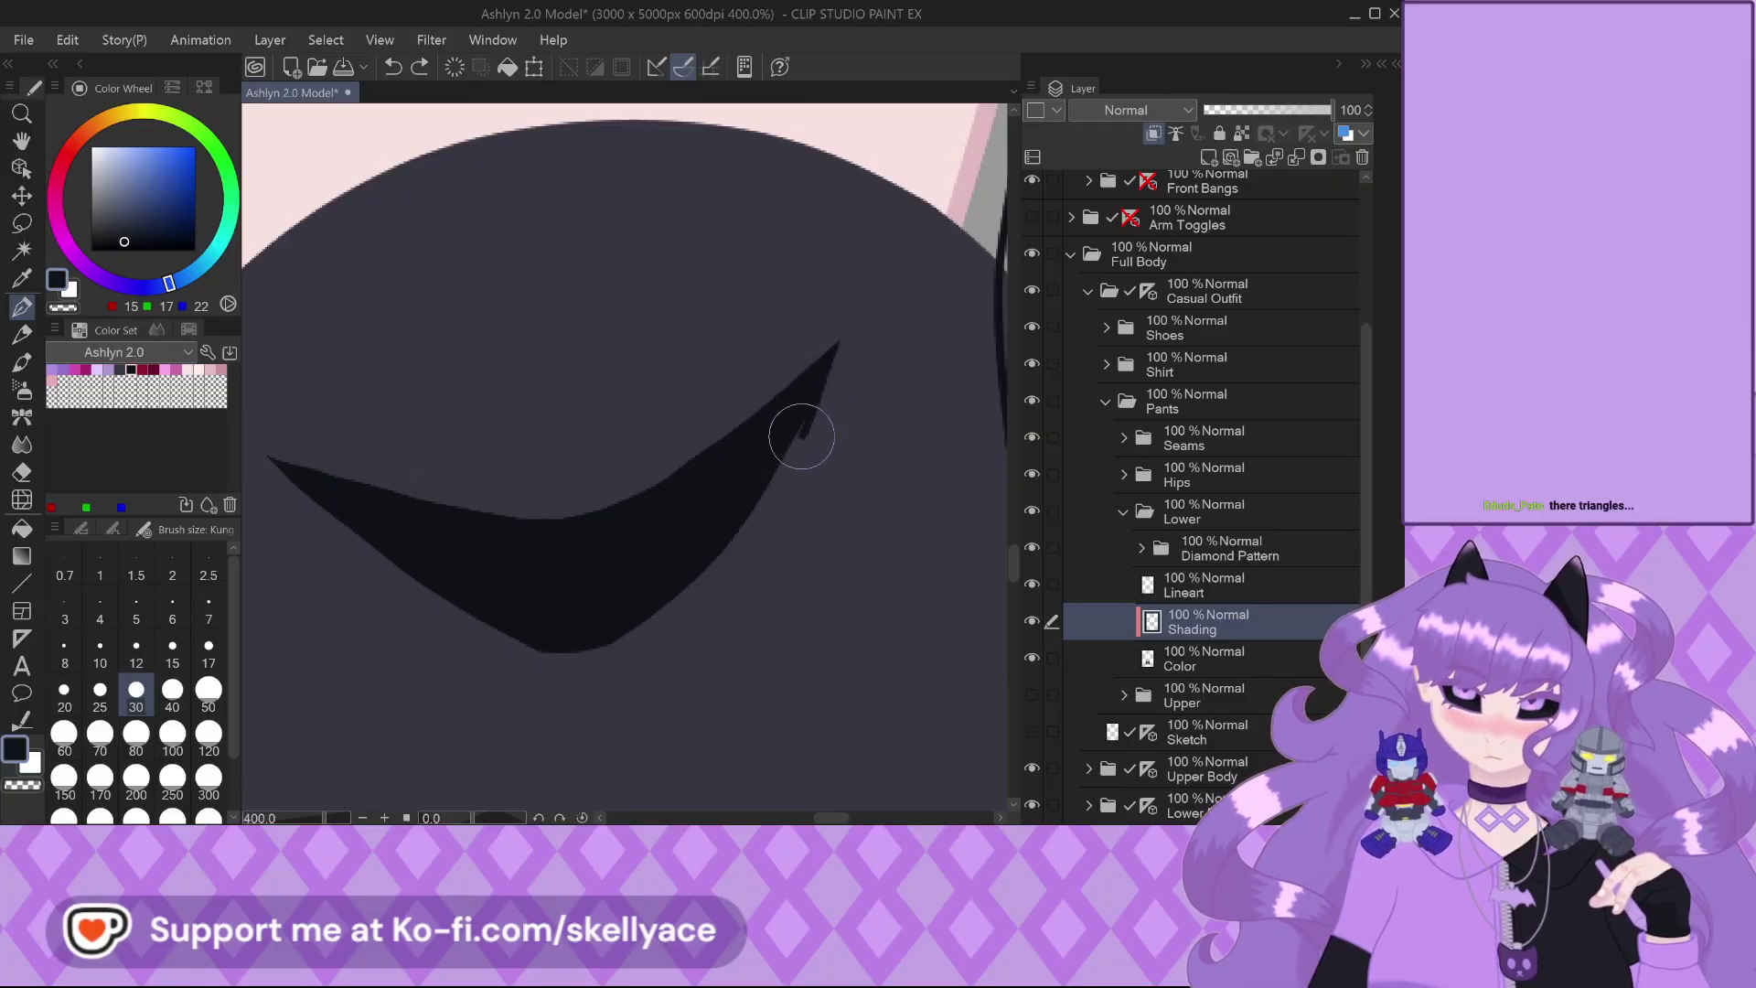
left_click_drag(795, 423, 755, 503)
key("ctrl+z")
left_click_drag(831, 355, 684, 624)
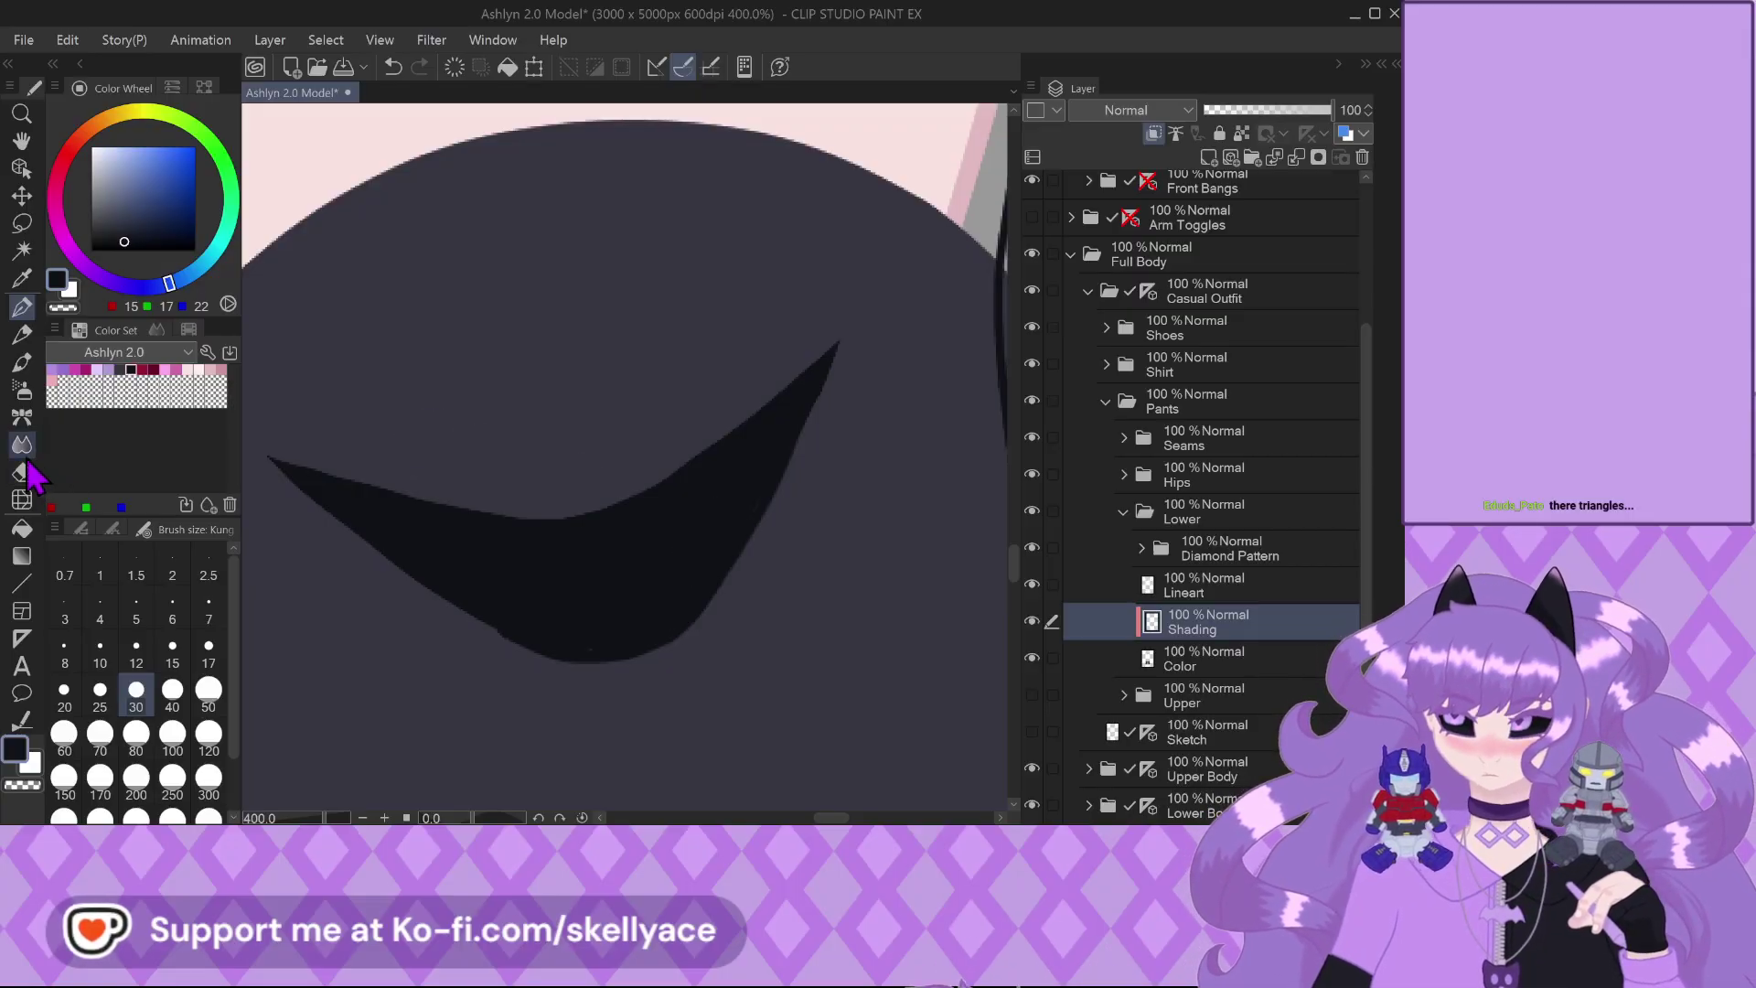
Try to soften the right-hand knee shadow with the Blur tool at brush size 80
left_click(135, 736)
mouse_move(274, 453)
left_mouse_down()
mouse_move(468, 515)
mouse_move(344, 480)
mouse_move(592, 518)
mouse_move(527, 527)
mouse_move(634, 501)
mouse_move(784, 380)
mouse_move(671, 477)
mouse_move(849, 304)
mouse_move(744, 524)
mouse_move(590, 609)
mouse_move(667, 582)
mouse_move(397, 497)
mouse_move(749, 527)
left_mouse_up()
scroll(667, 365, "down", 6)
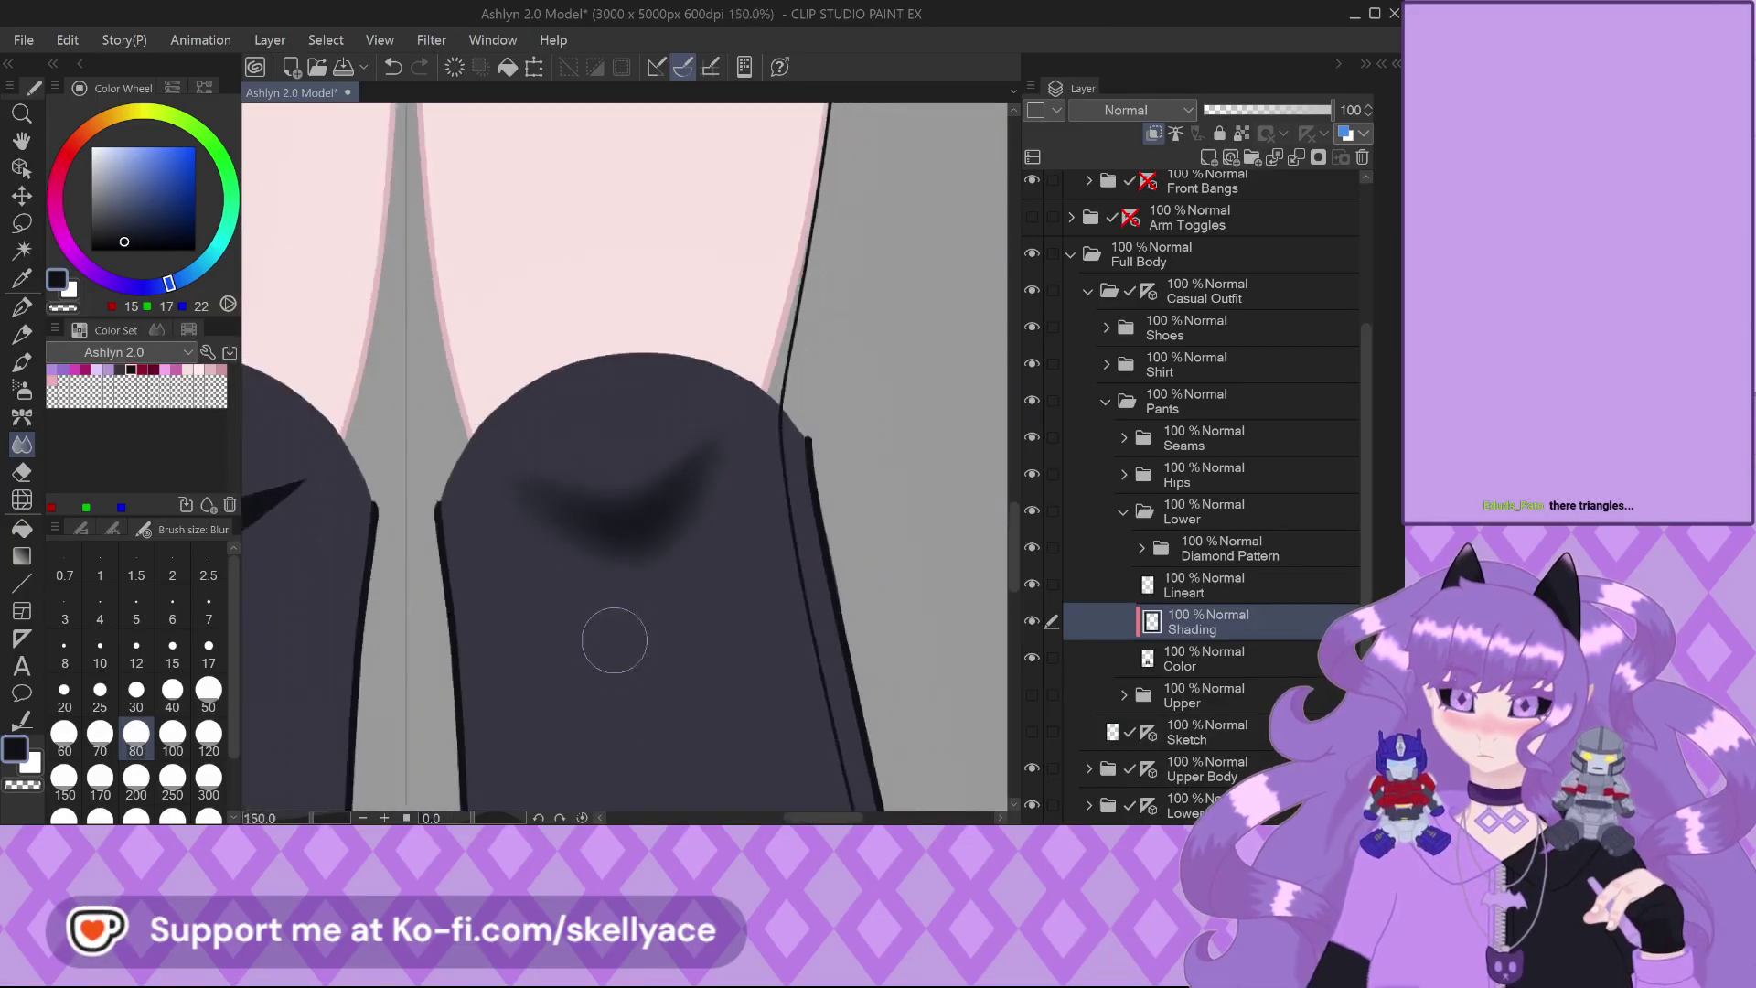
scroll(701, 614, "down", 2)
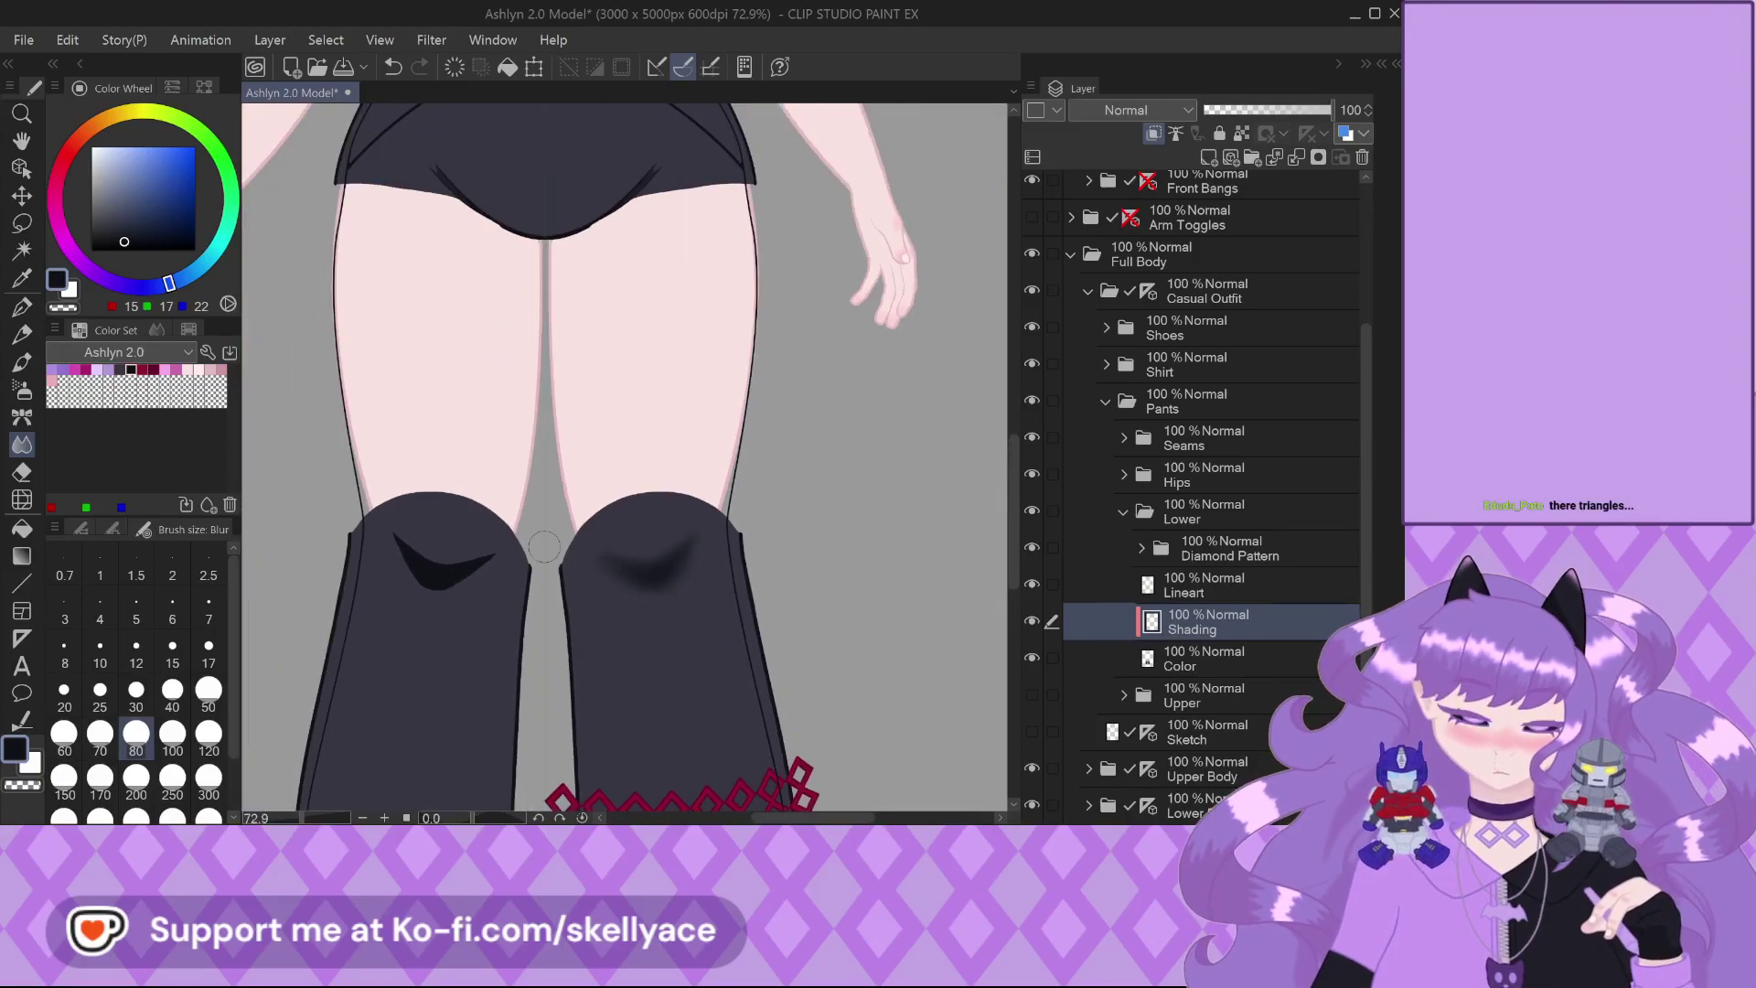
key("ctrl+z")
Soften the edges of the right-hand knee shadow with the Blur tool at brush size 30
left_click(136, 691)
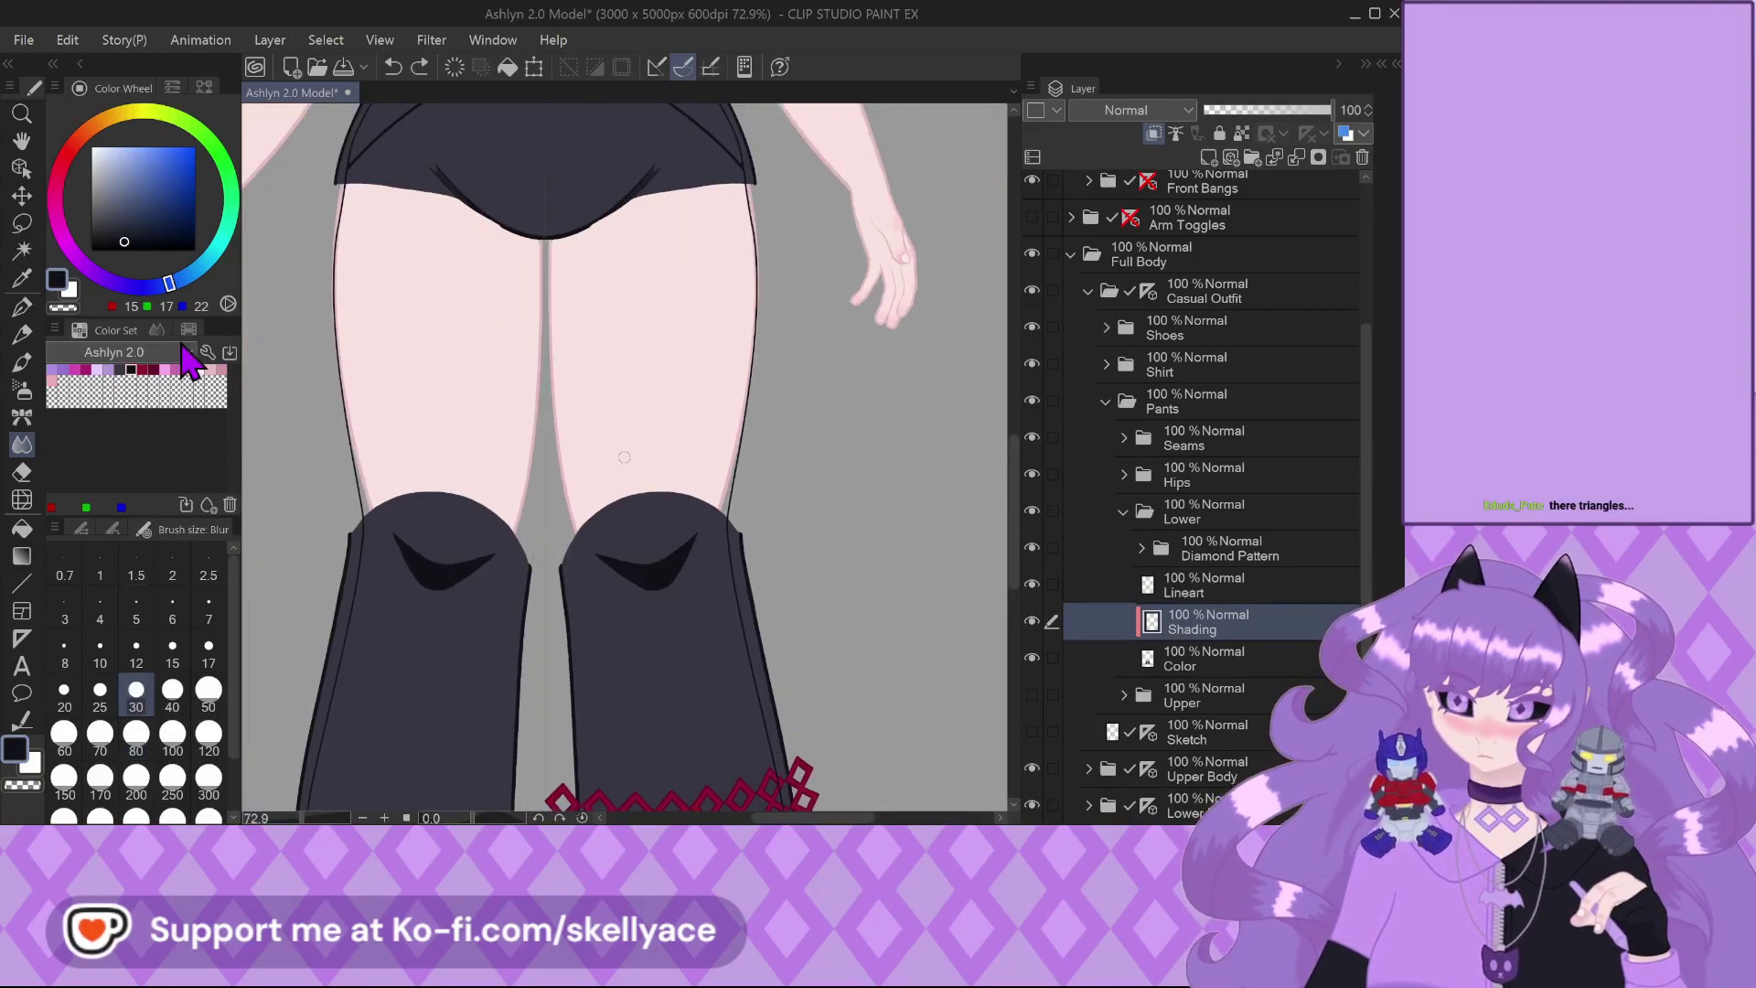
scroll(643, 554, "up", 6)
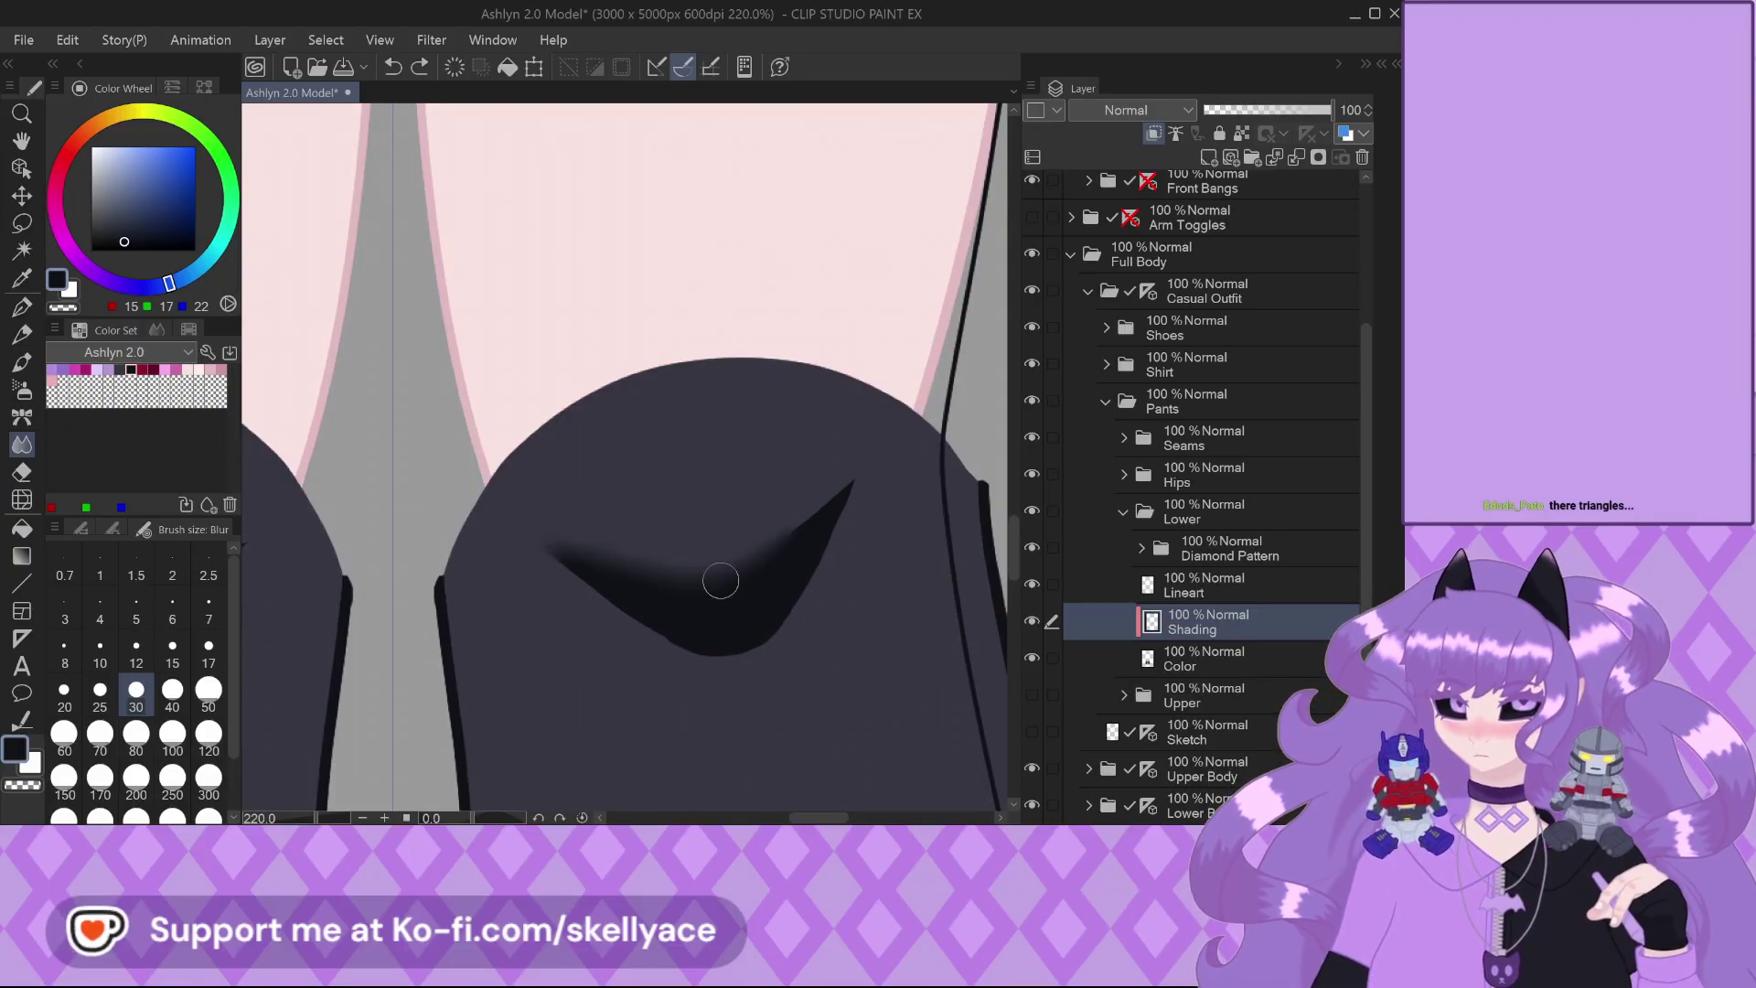
left_click_drag(846, 526, 812, 584)
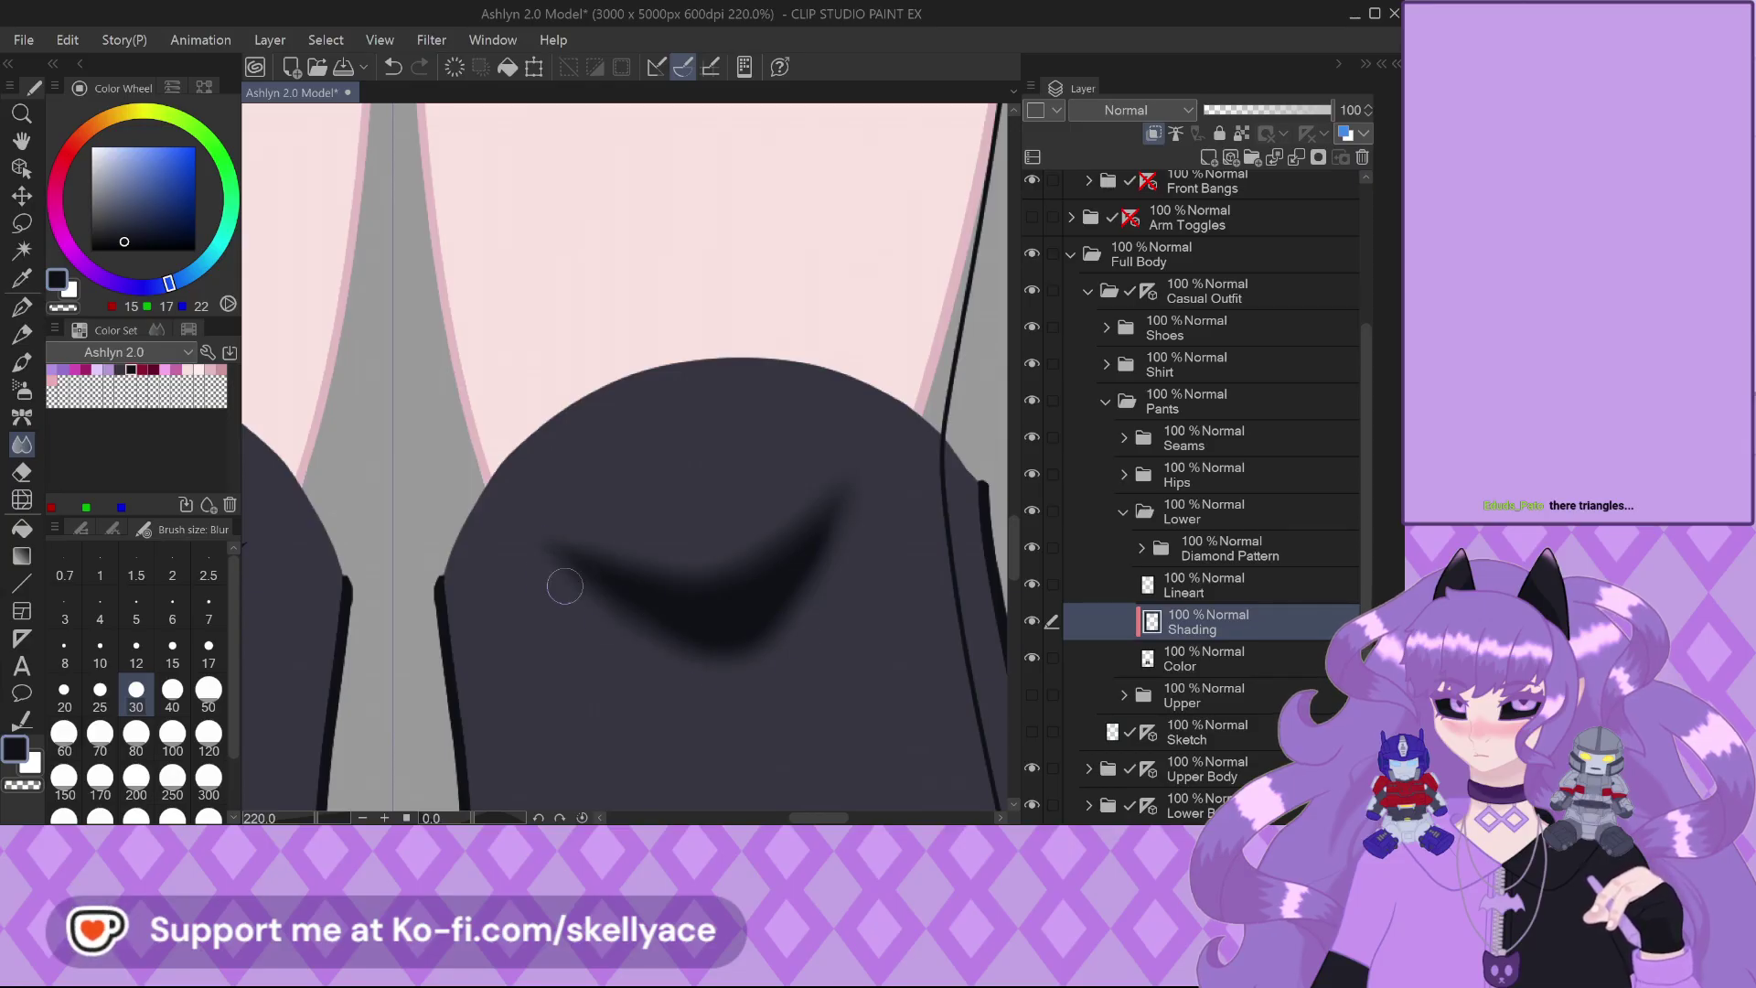
Blur the upper and lower edges of the left-hand knee shadow to match the other knee
scroll(890, 562, "down", 3)
scroll(312, 553, "up", 2)
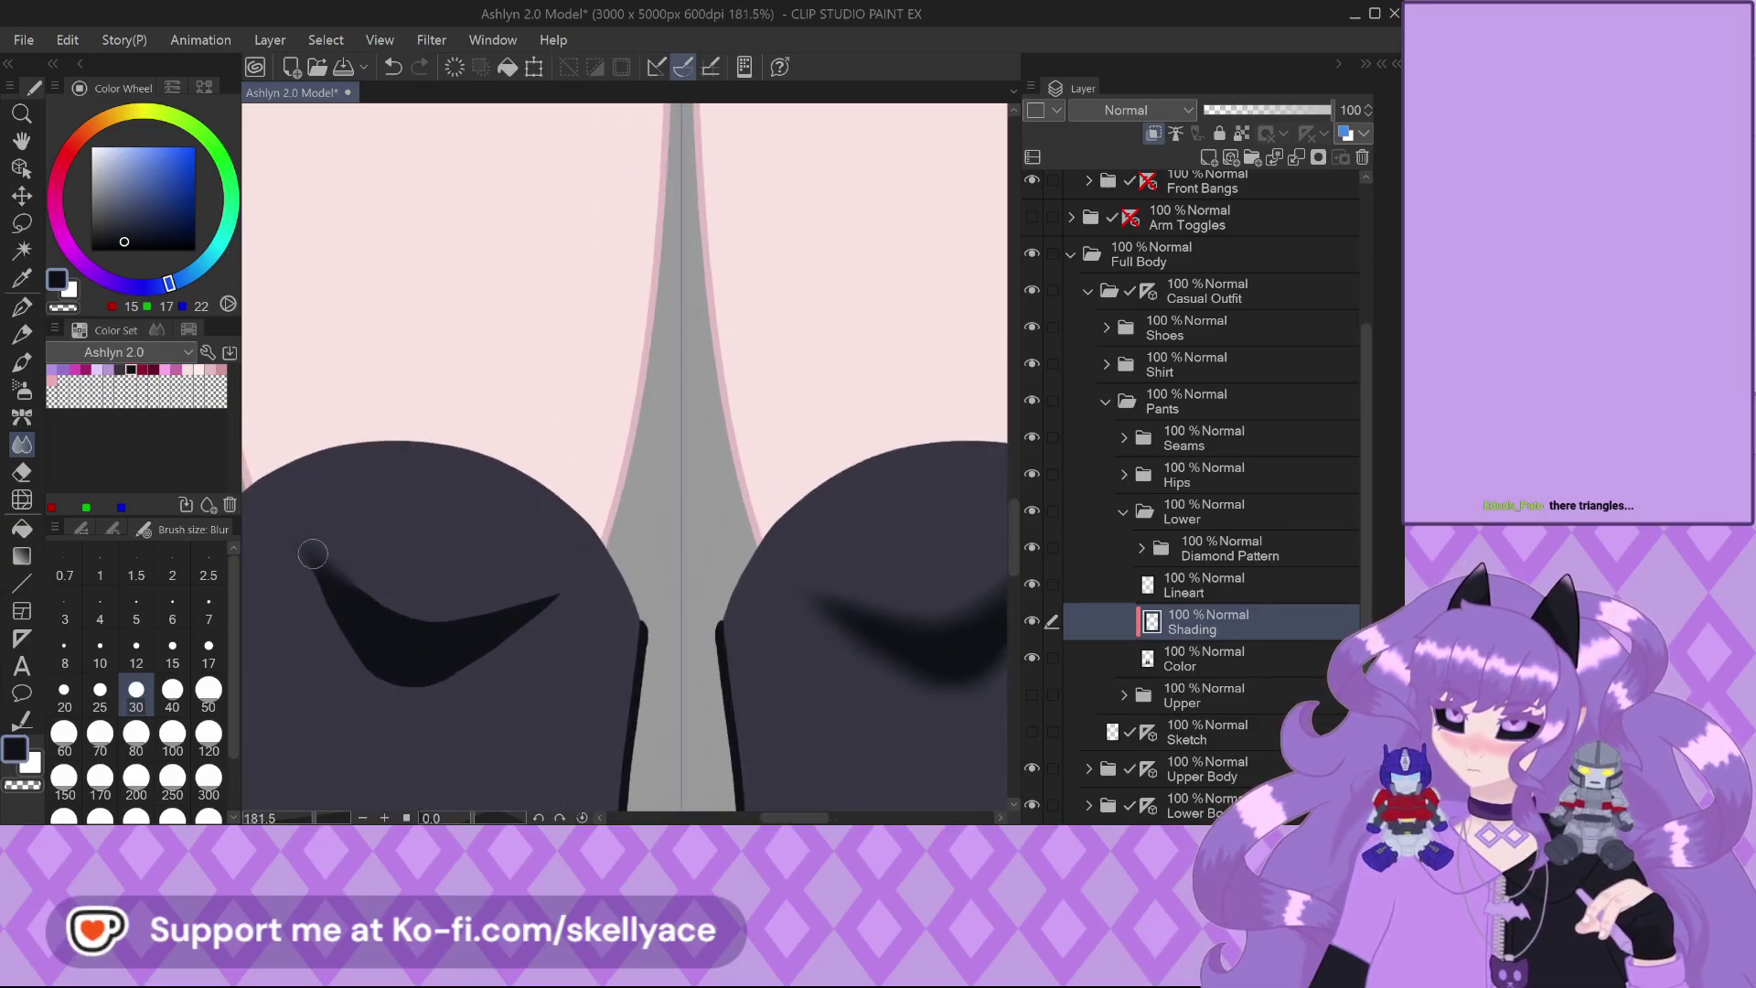
left_click_drag(525, 609, 511, 617)
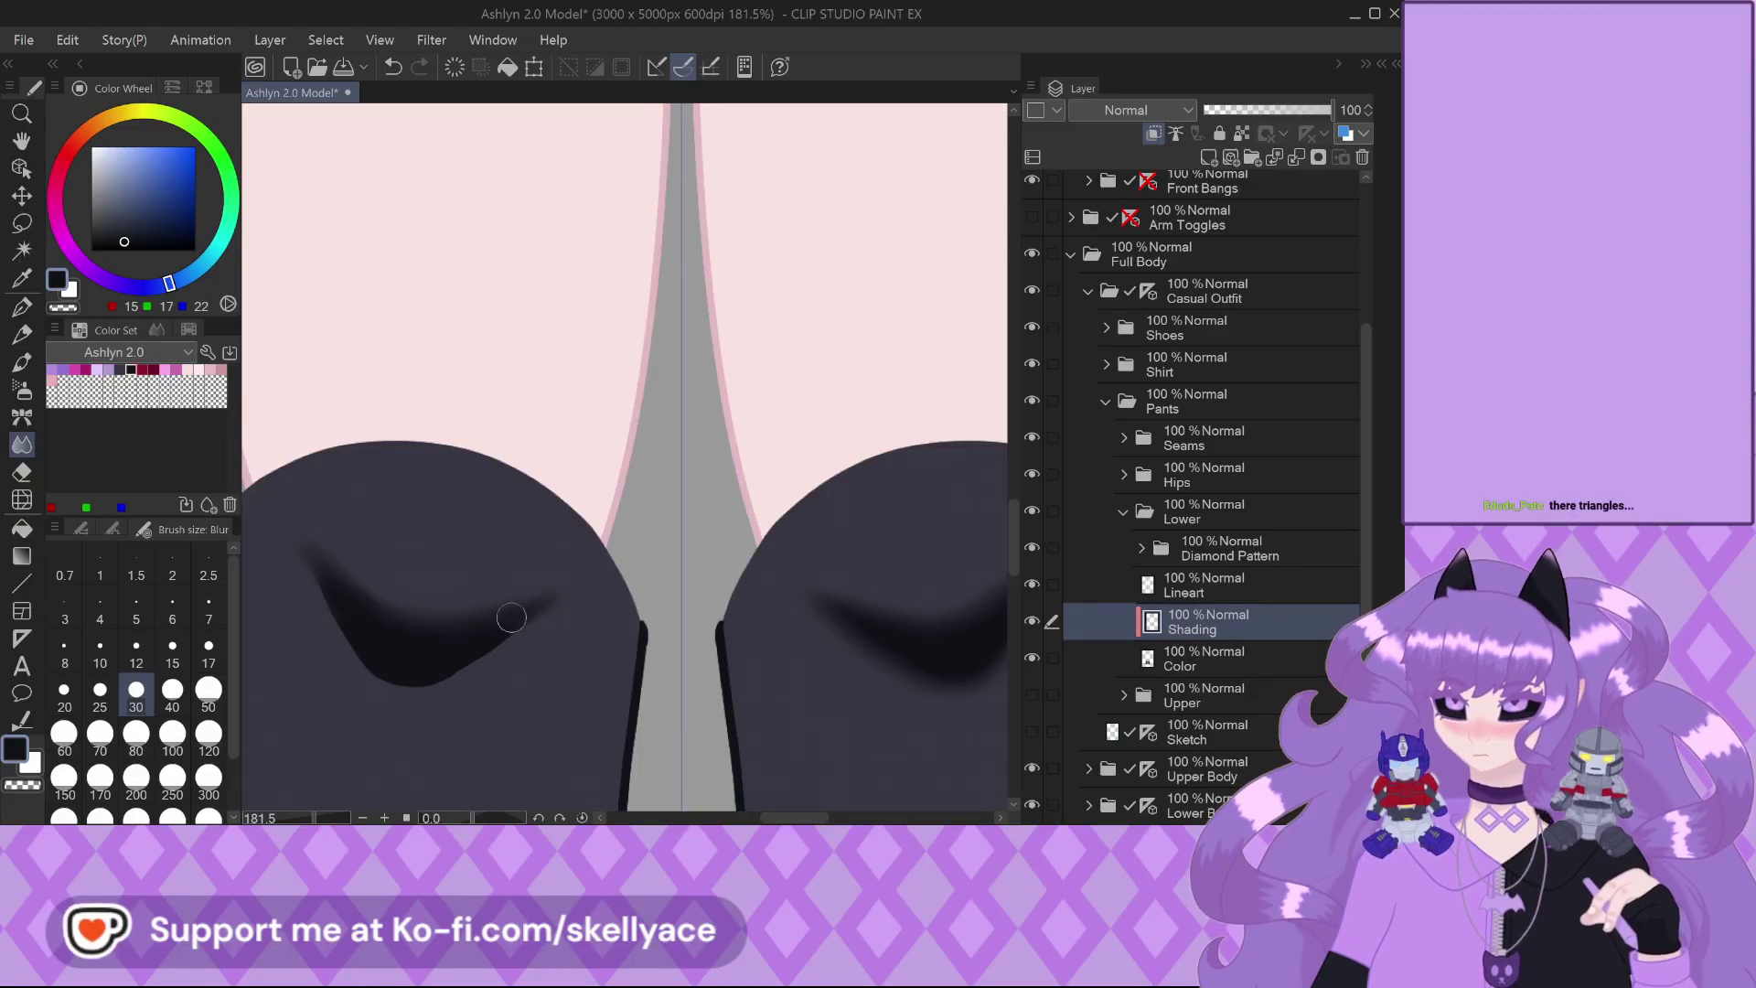
mouse_move(381, 686)
left_mouse_down()
mouse_move(431, 658)
mouse_move(331, 607)
mouse_move(310, 573)
left_mouse_up()
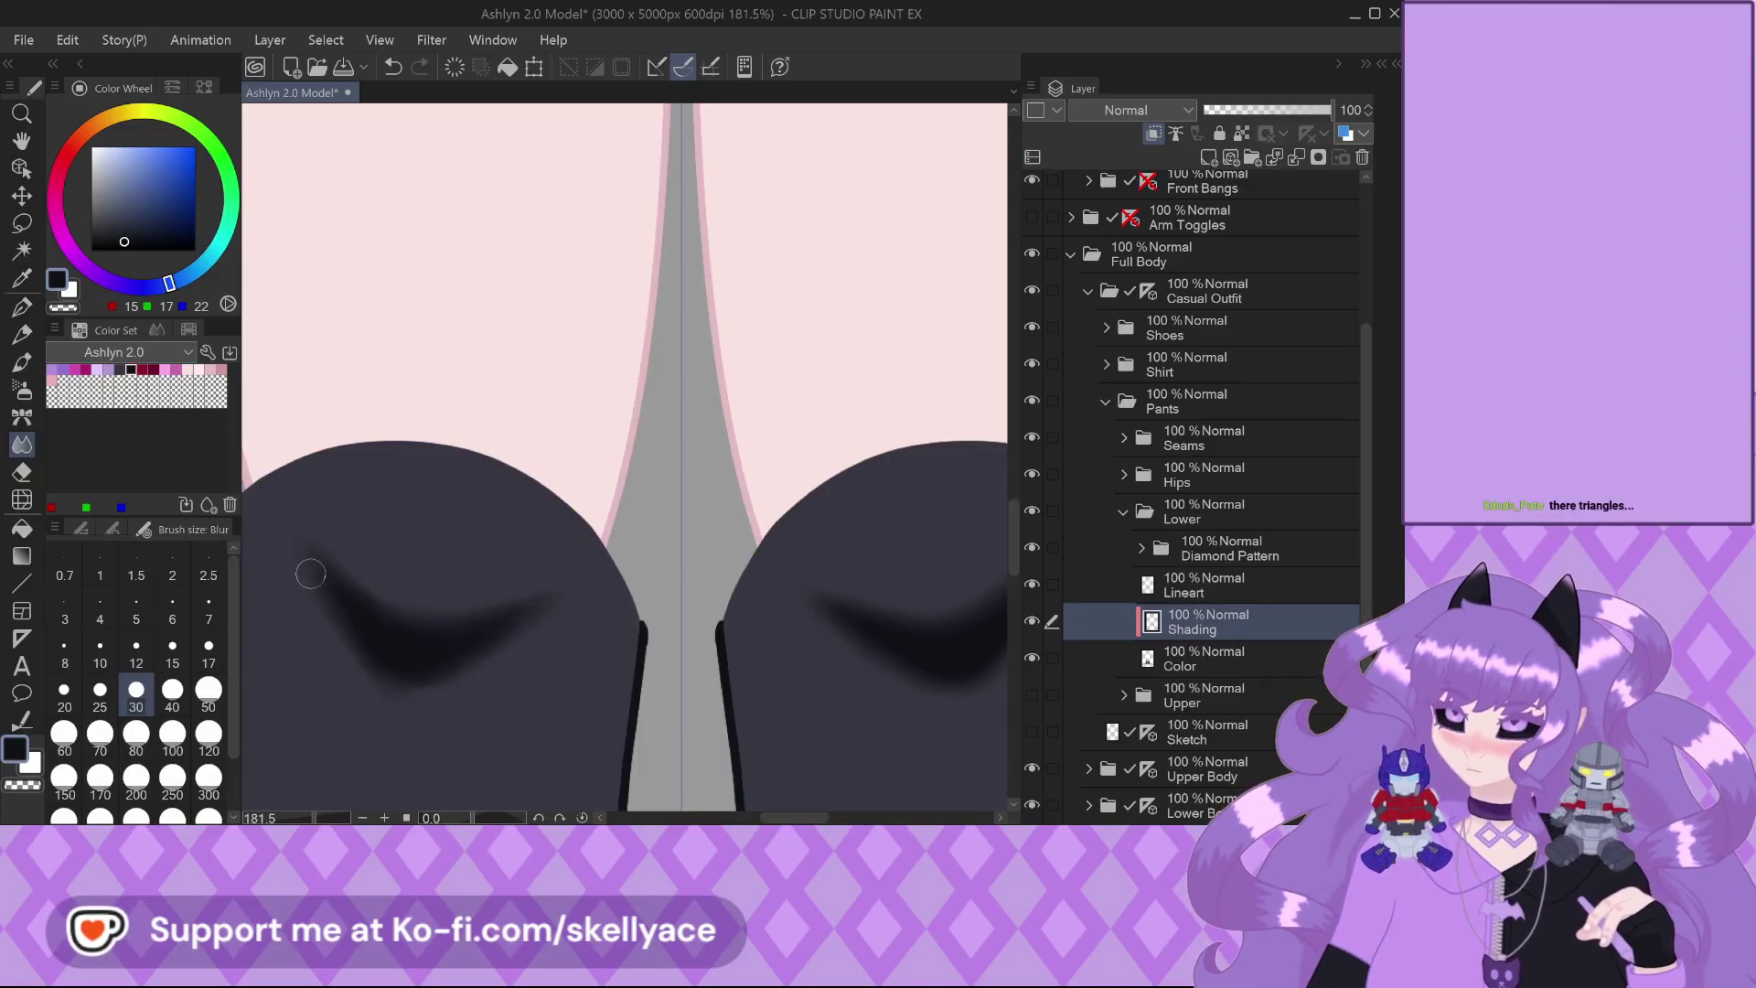
Show the pants' Upper folder again, set the Shading layer's opacity to 50%, and check the knee shadows
left_click(1031, 694)
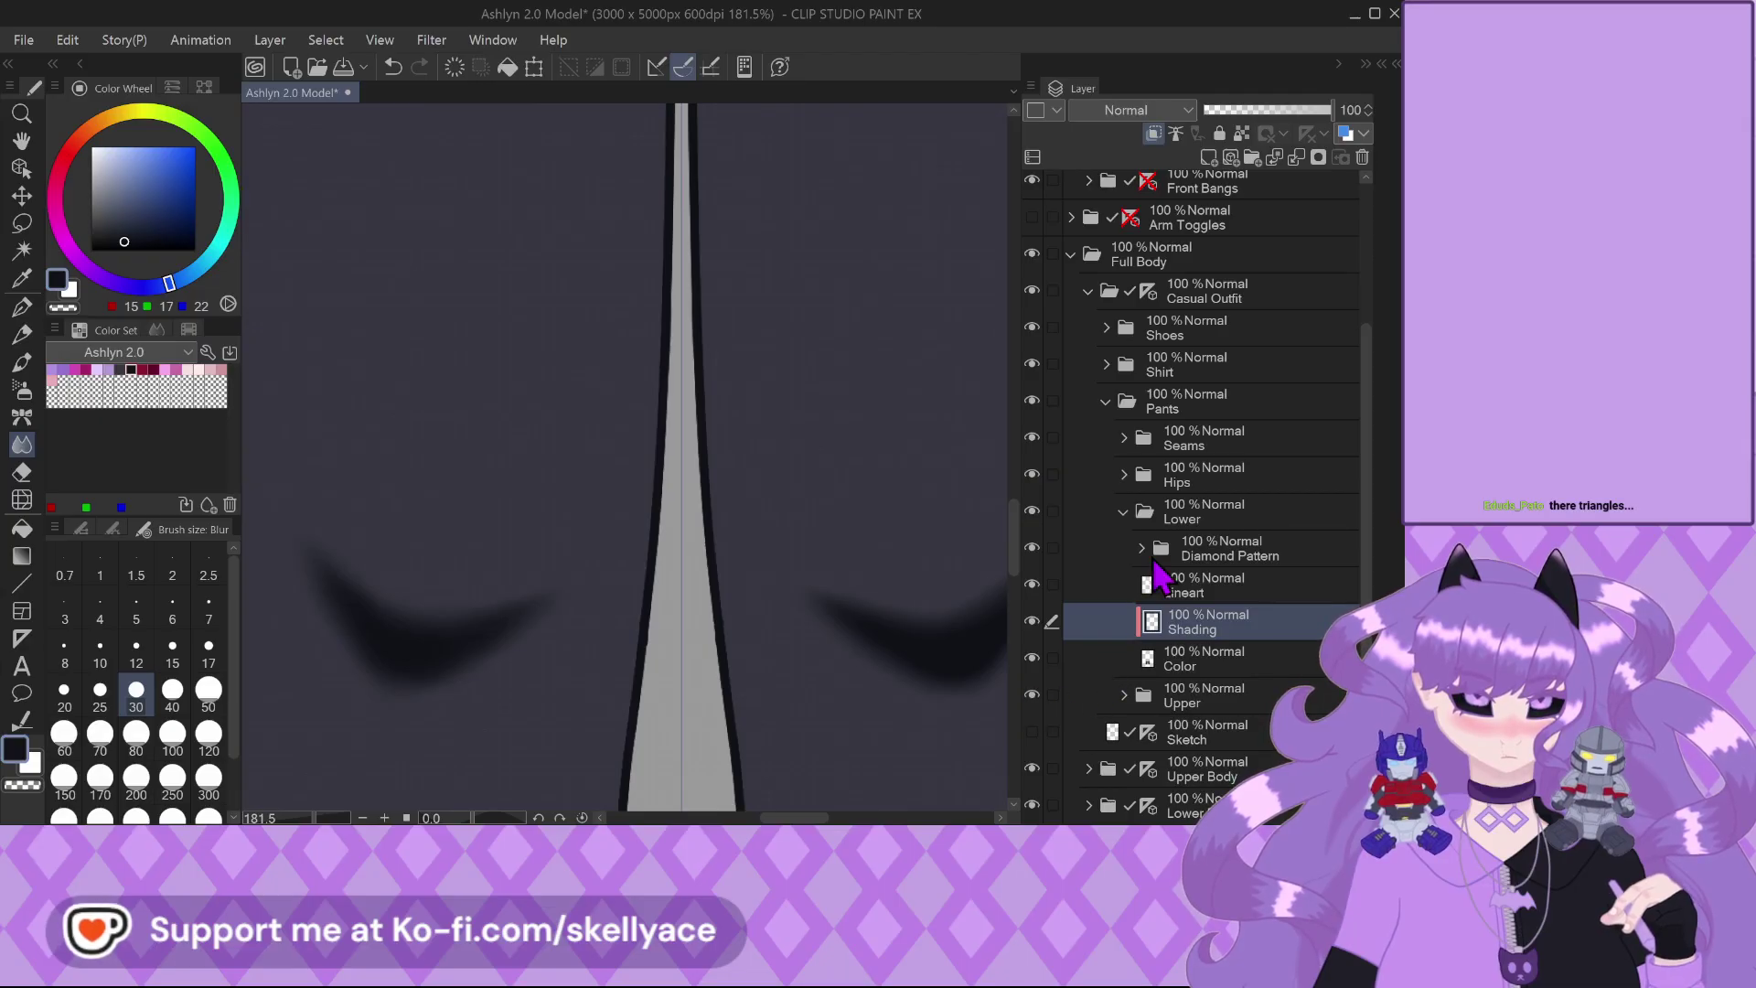
left_click(1278, 109)
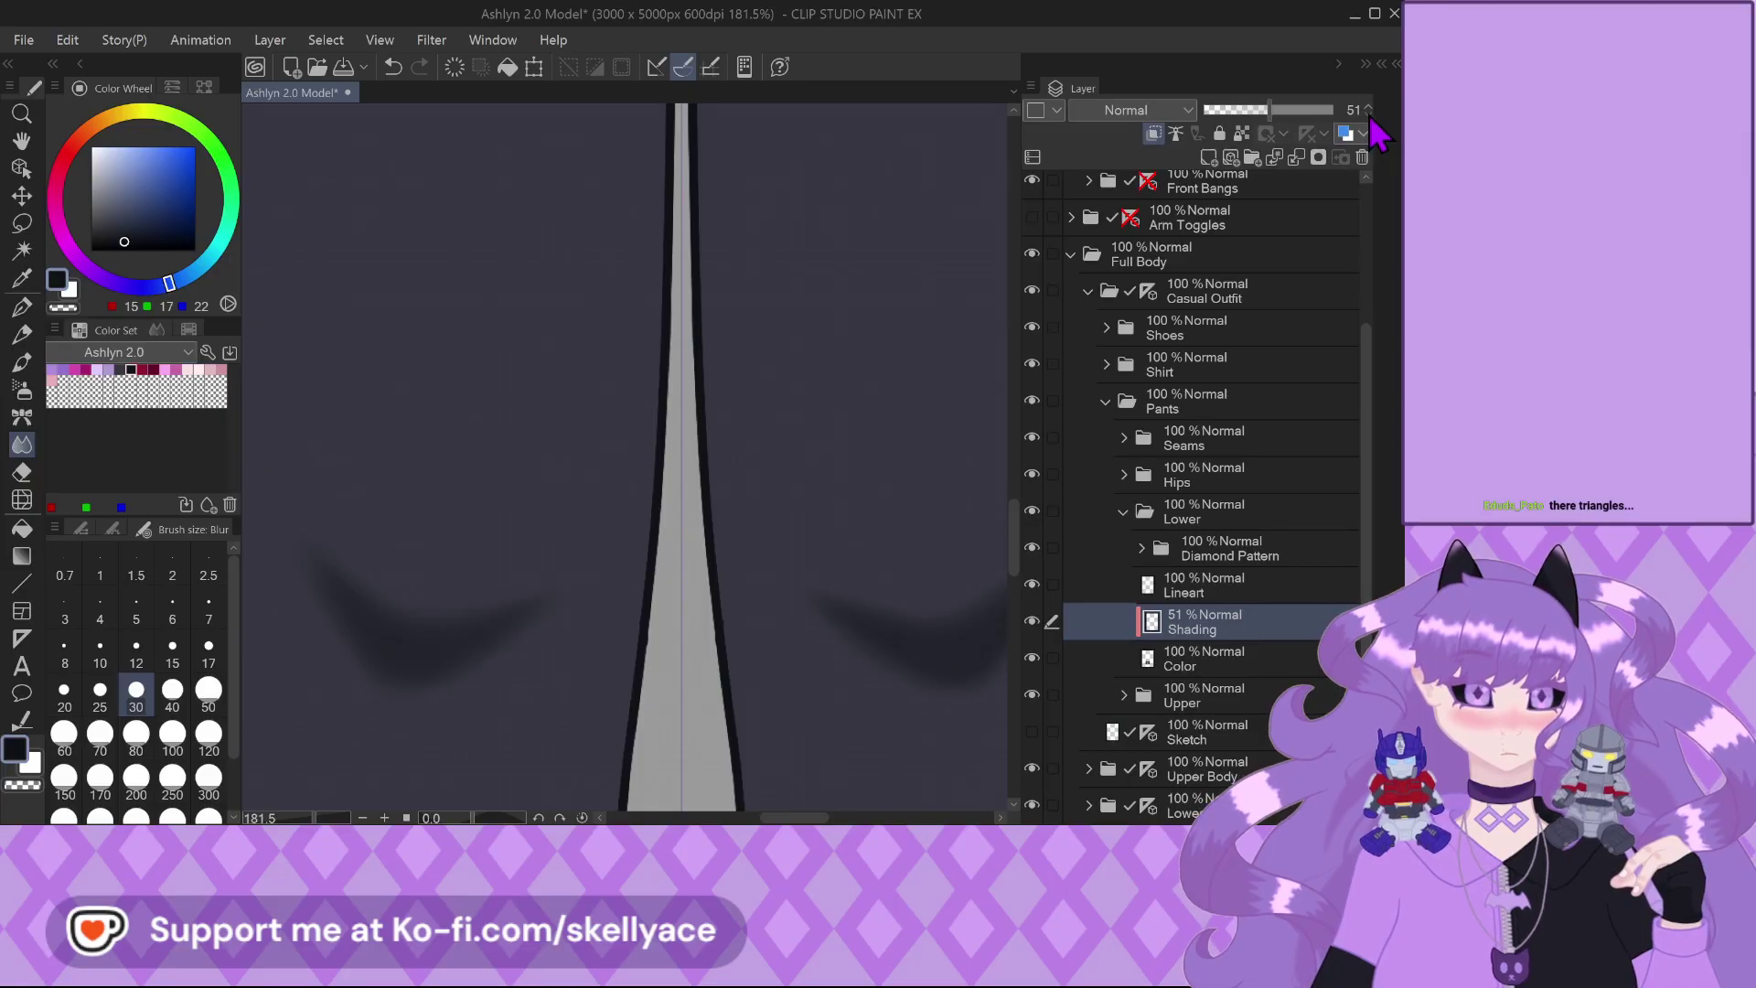
scroll(496, 710, "down", 8)
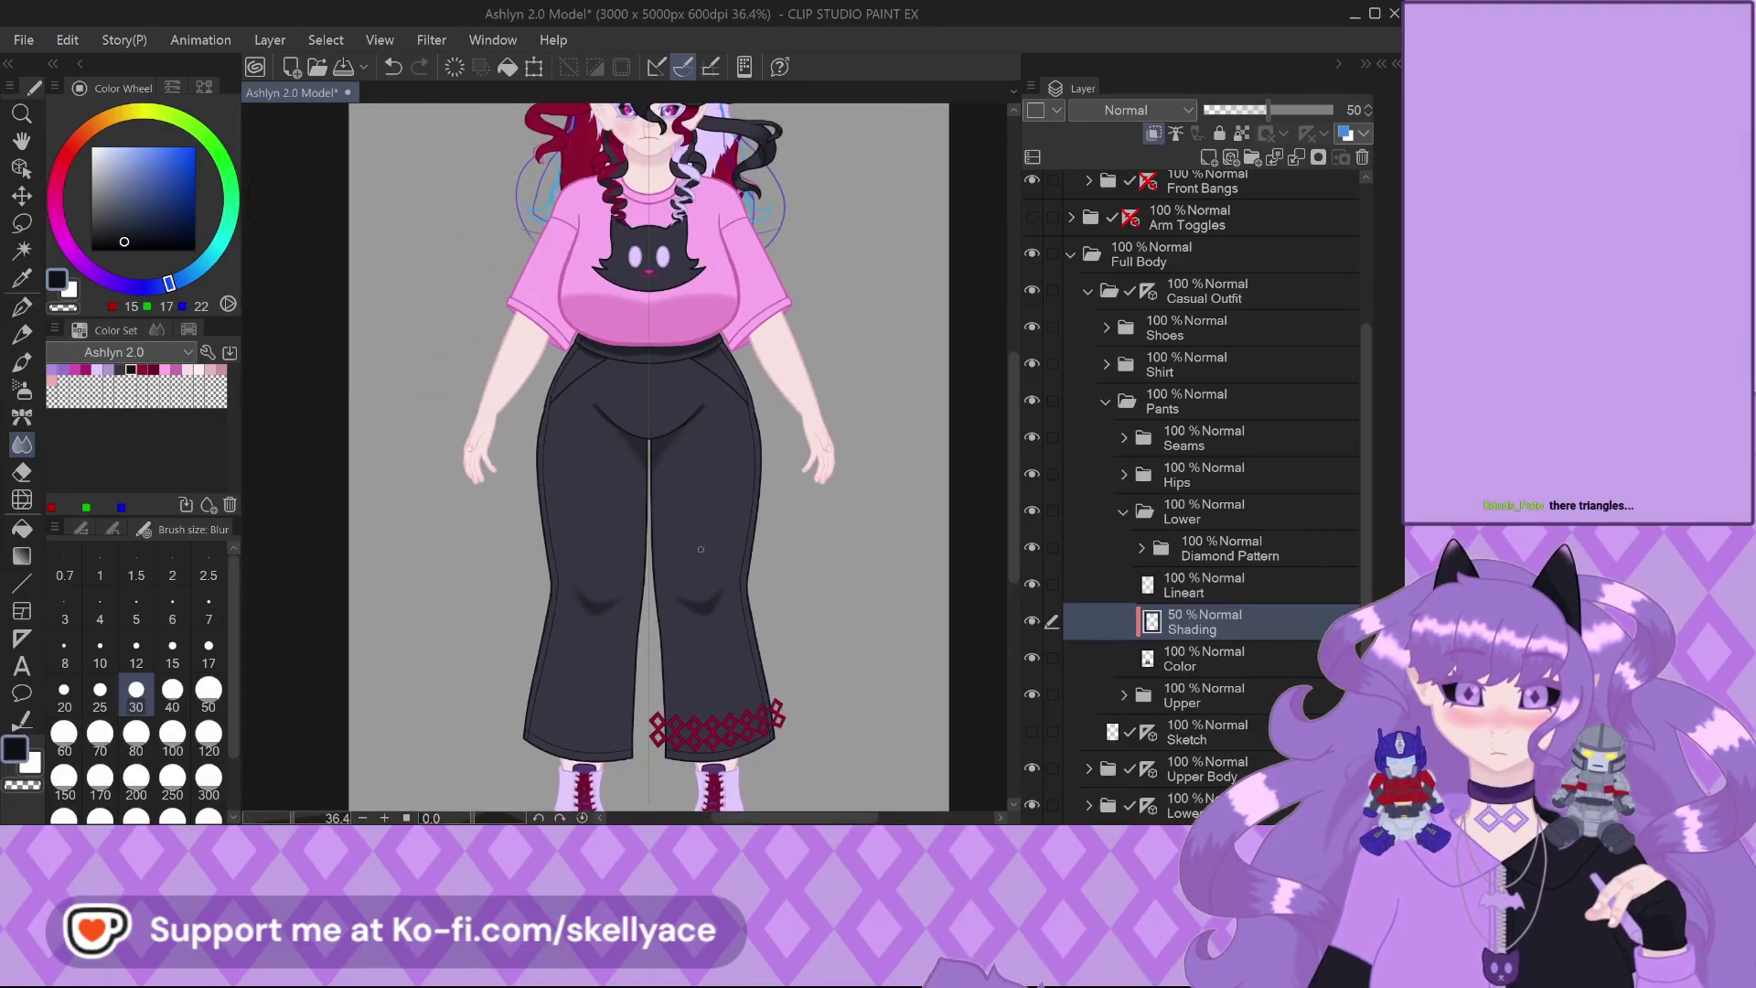
scroll(700, 549, "up", 6)
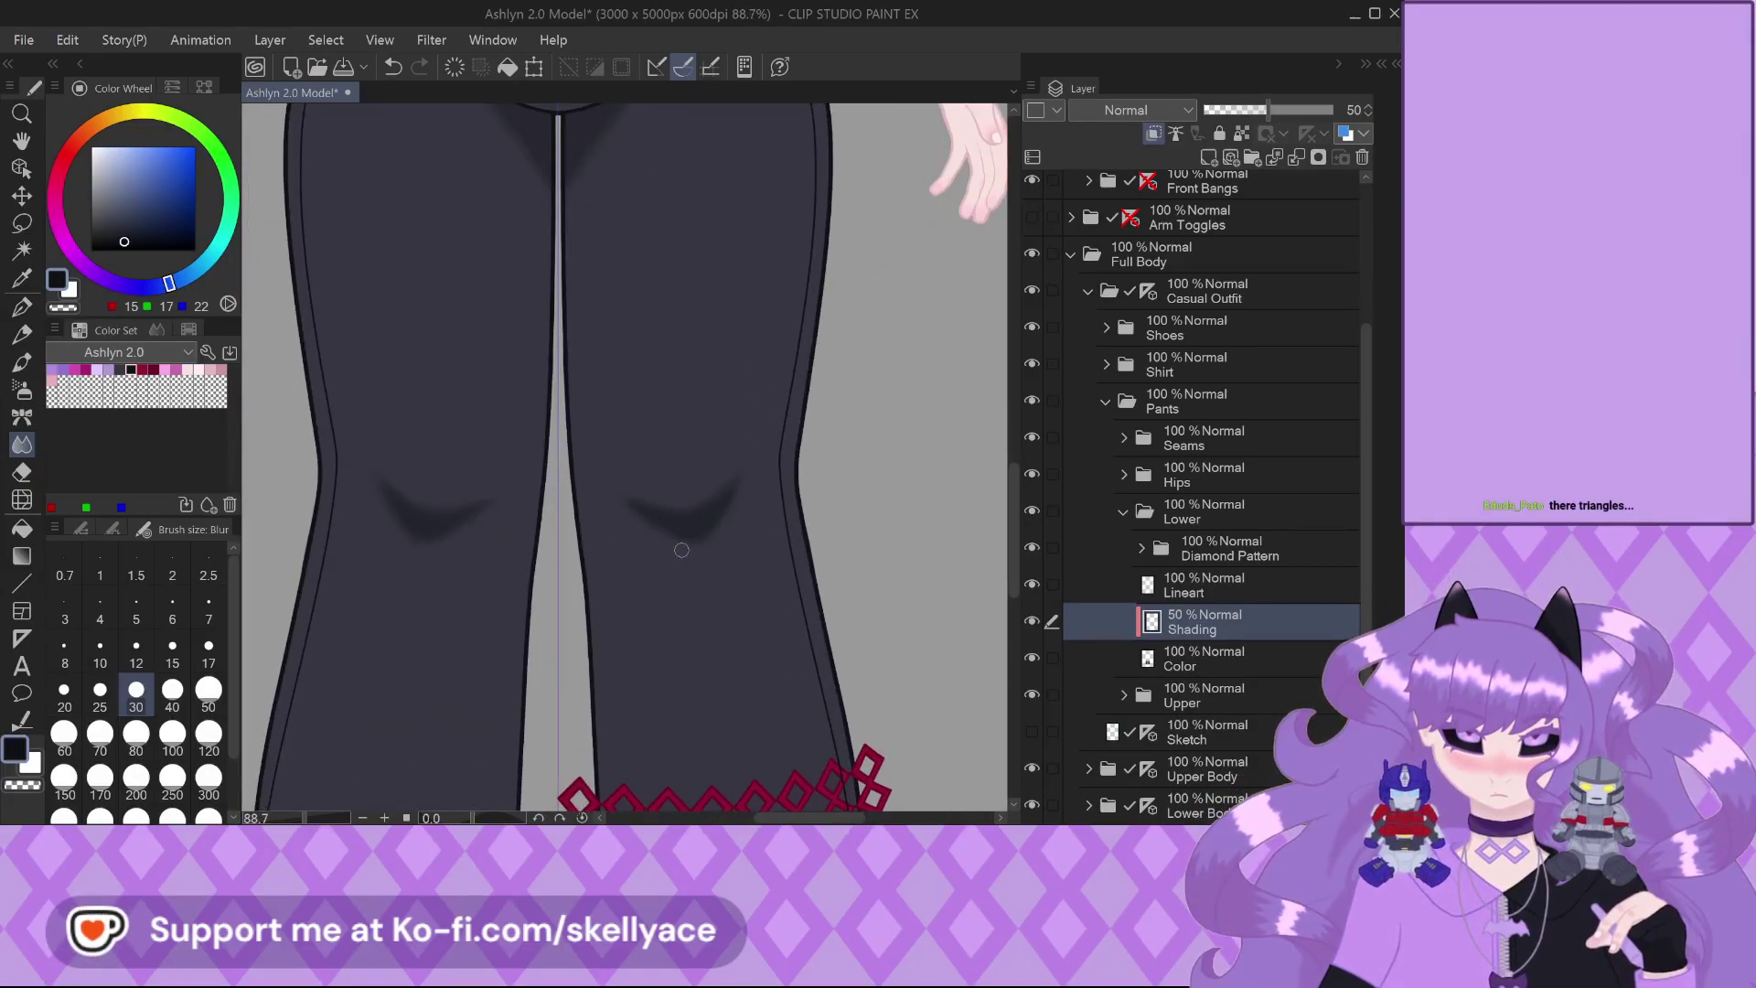
scroll(638, 504, "up", 1)
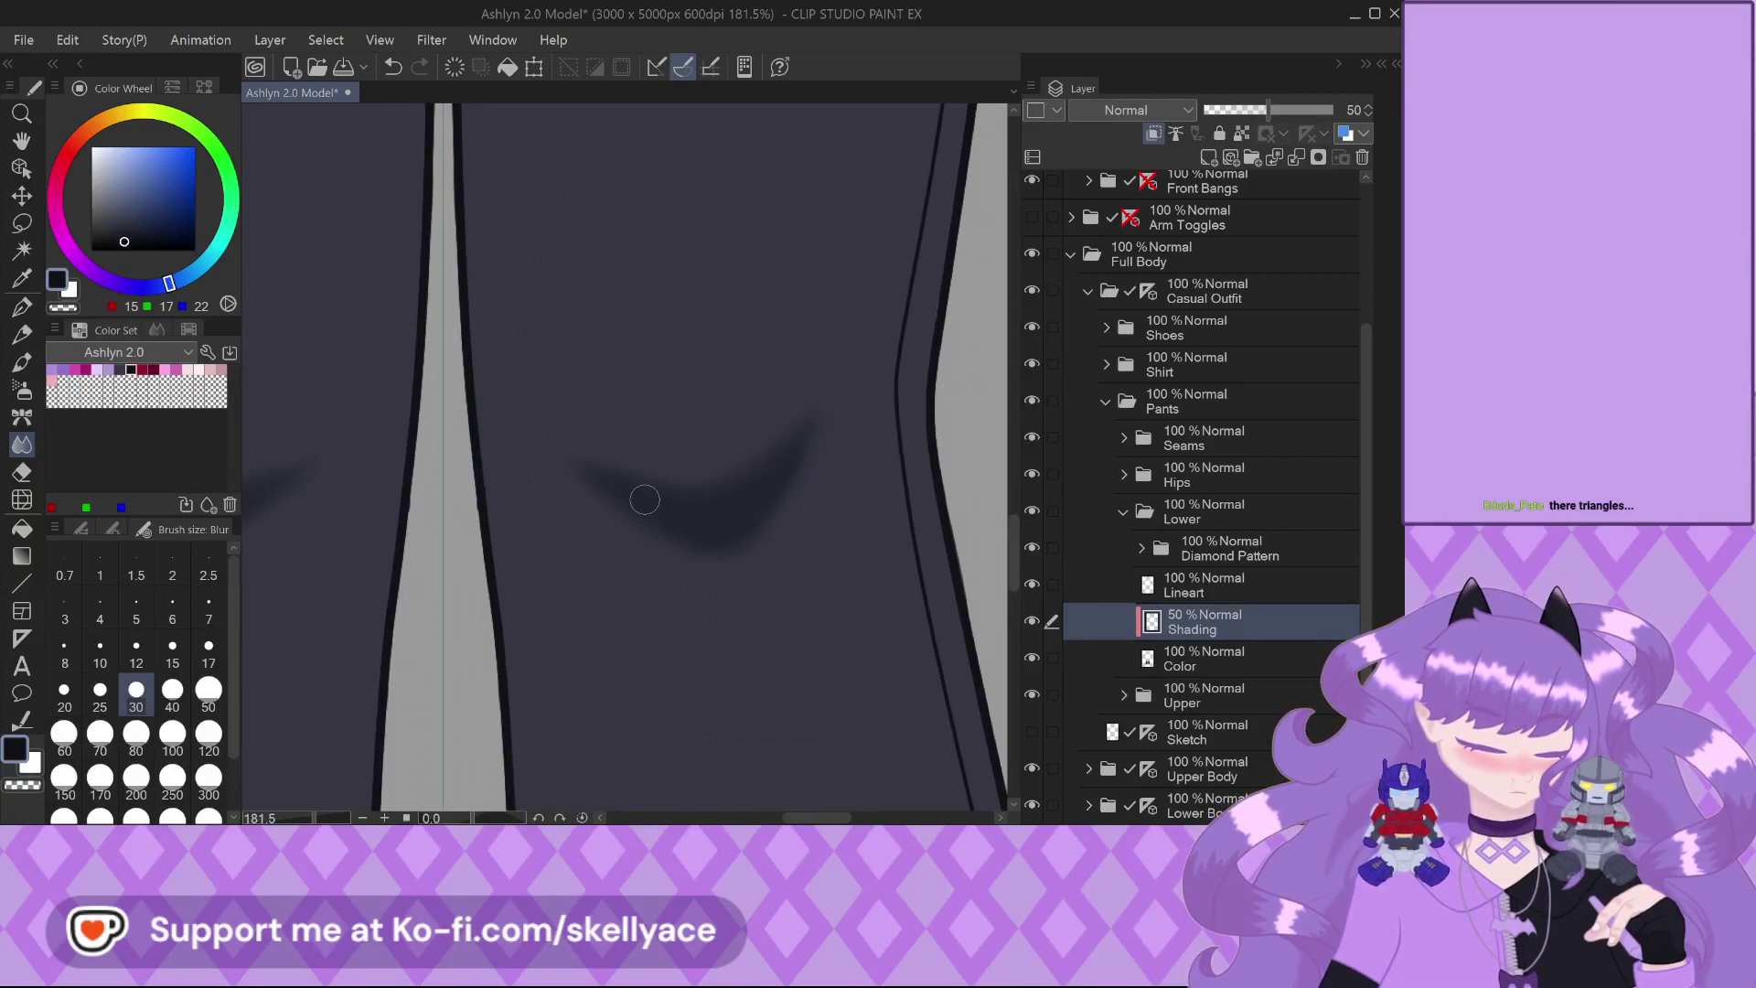
Undo the Shading layer's opacity change and the blurring of both knee shadows, back to the hard-edged shapes
key("ctrl+z")
key("ctrl+z")
key("ctrl+z")
key("ctrl+z")
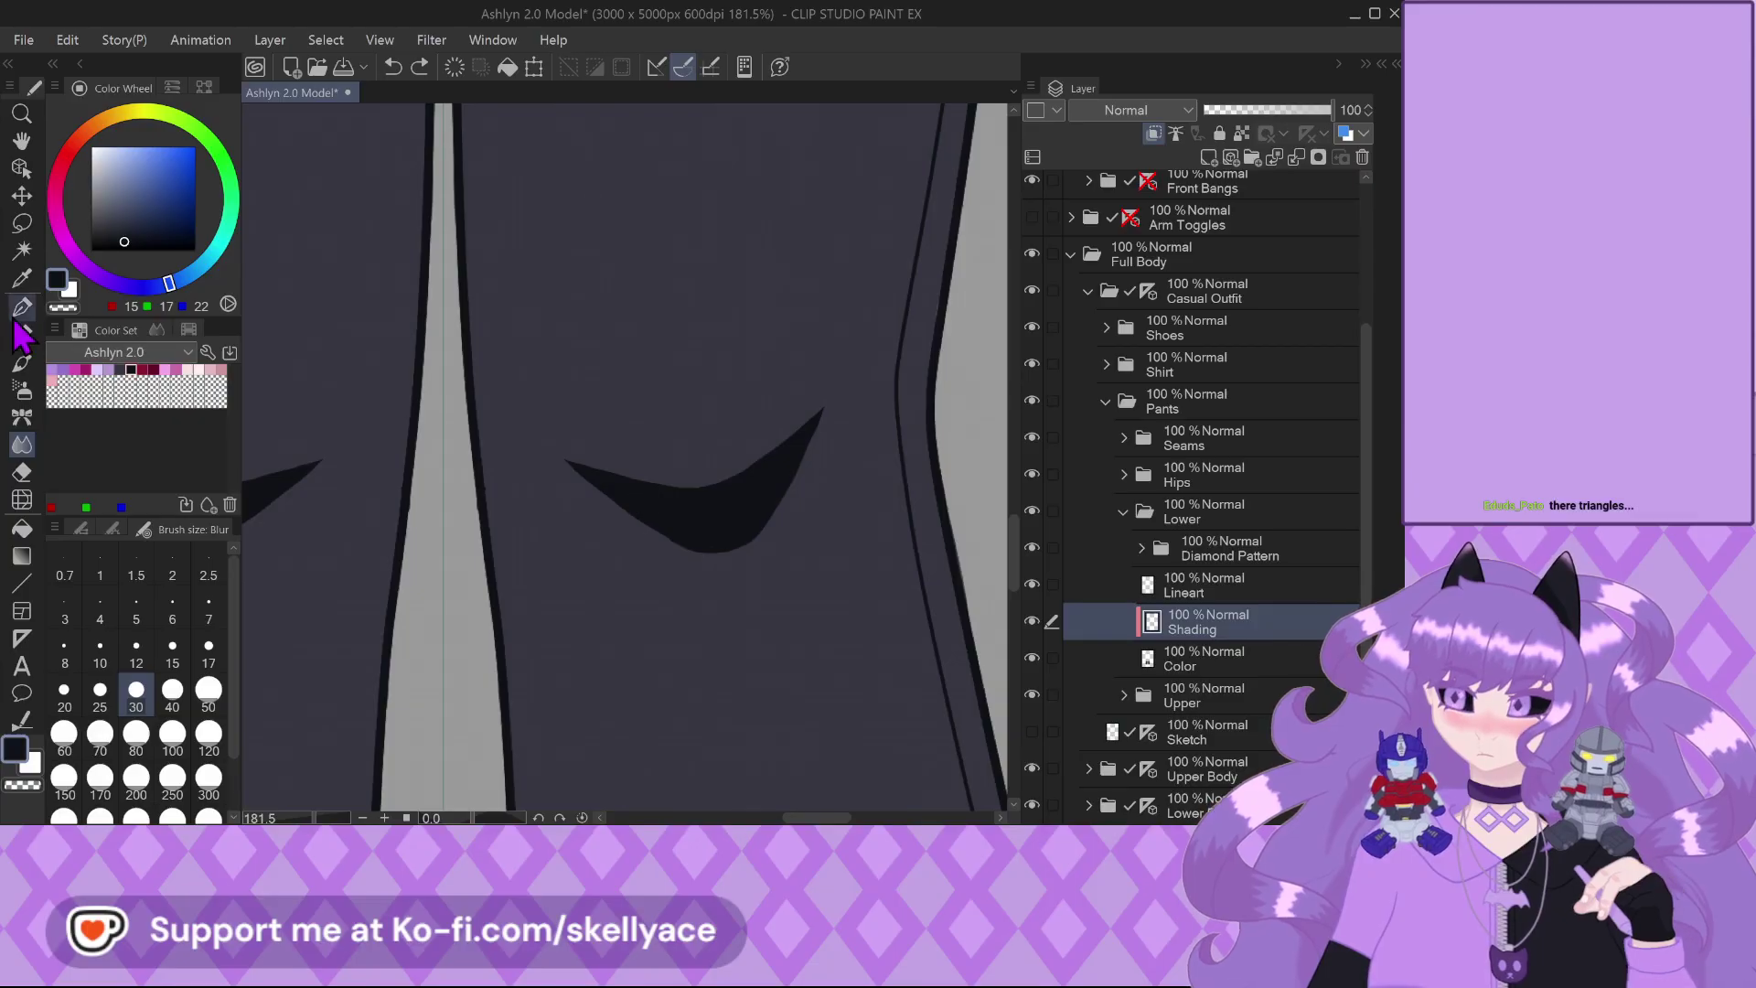
Round out the lower inner edge of the right-hand knee shadow with the Pen tool at brush size 30
scroll(478, 474, "up", 3)
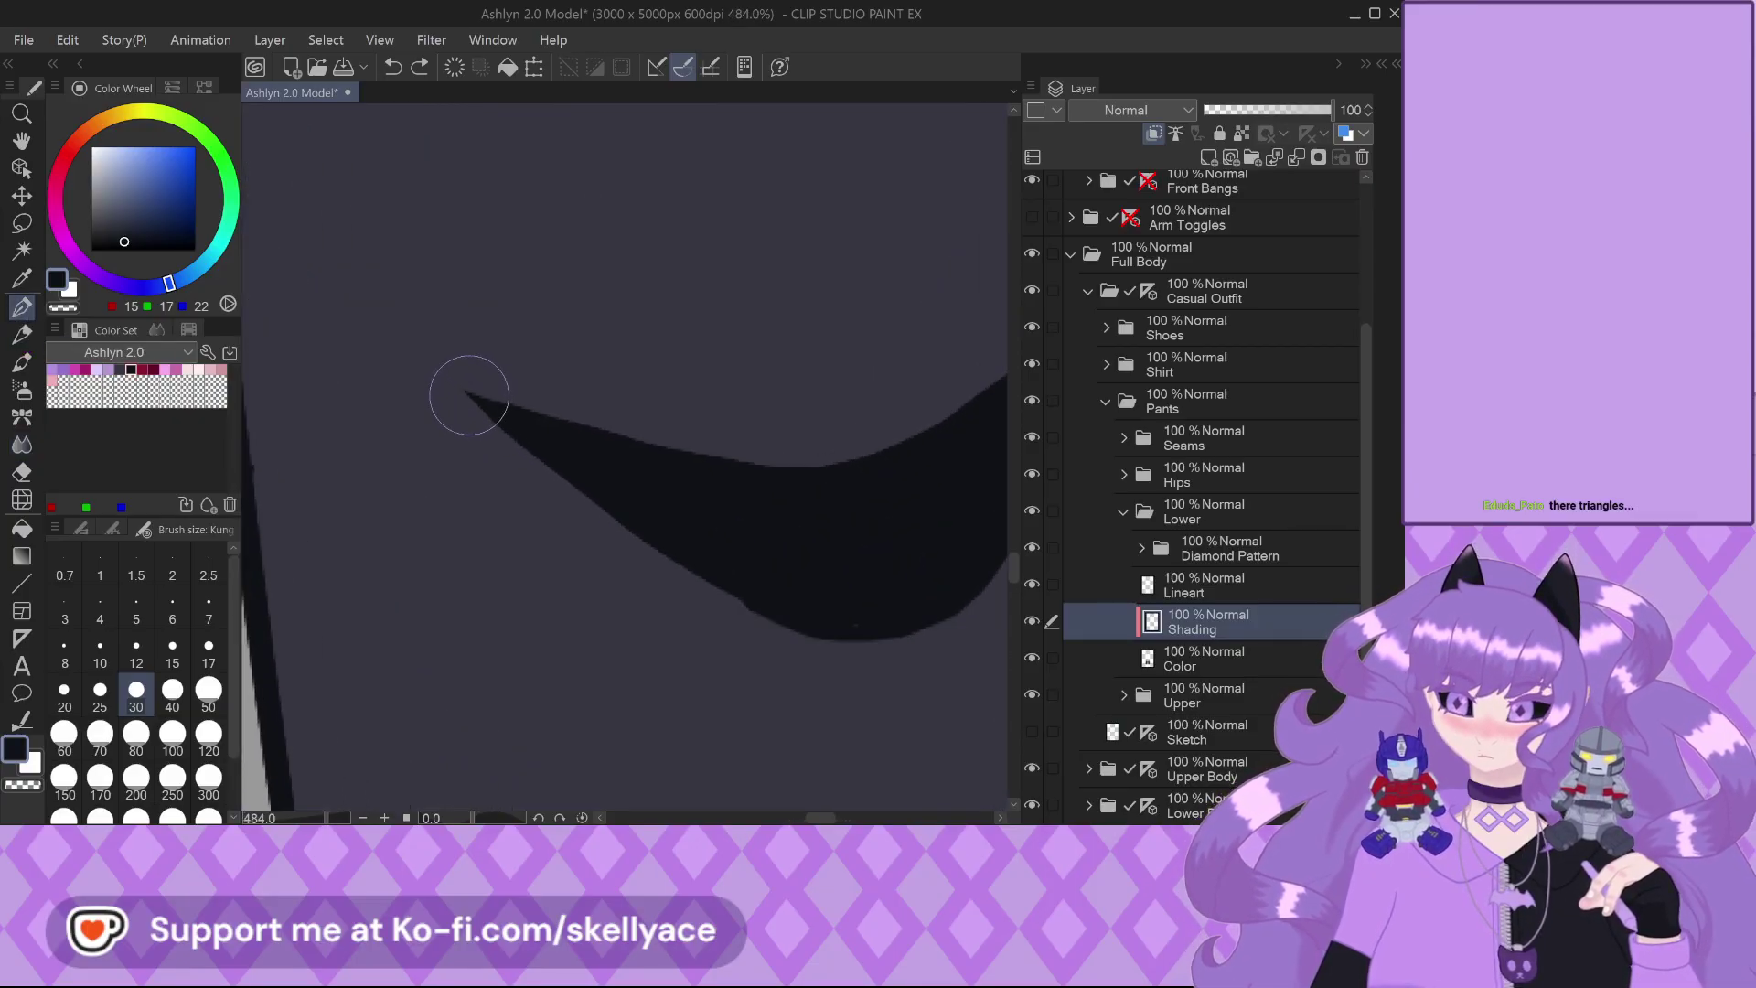
left_click_drag(538, 470, 674, 574)
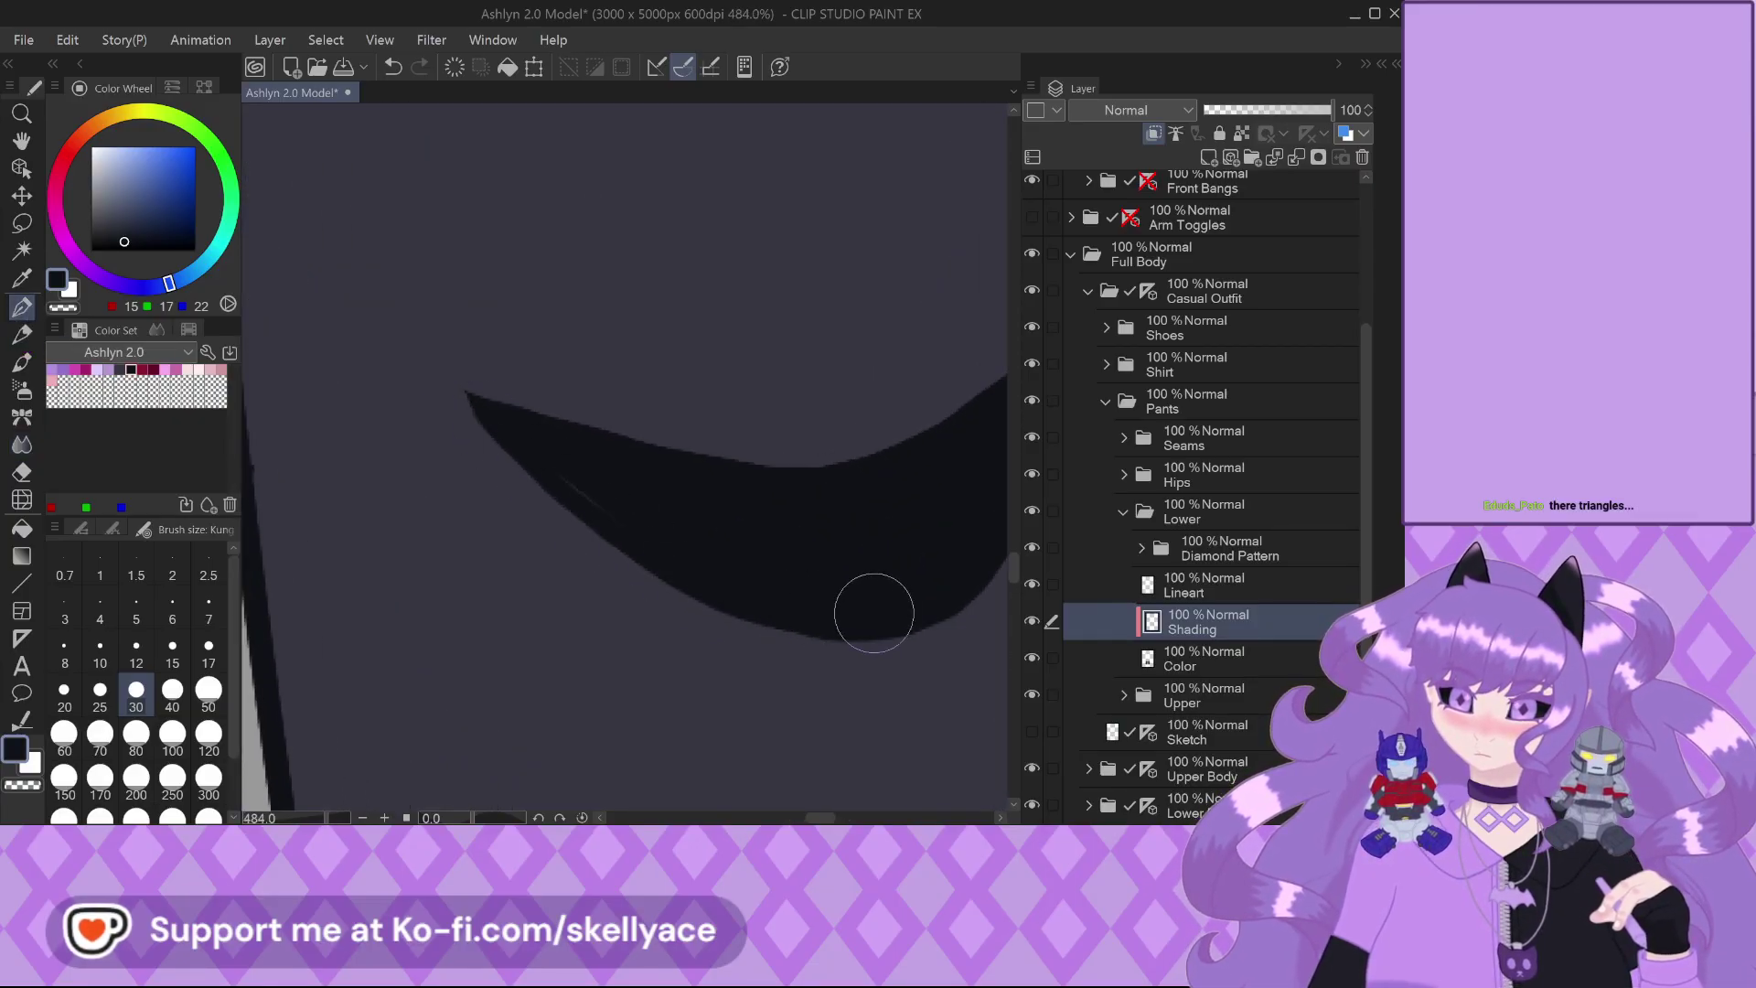
scroll(682, 530, "down", 5)
scroll(586, 531, "down", 3)
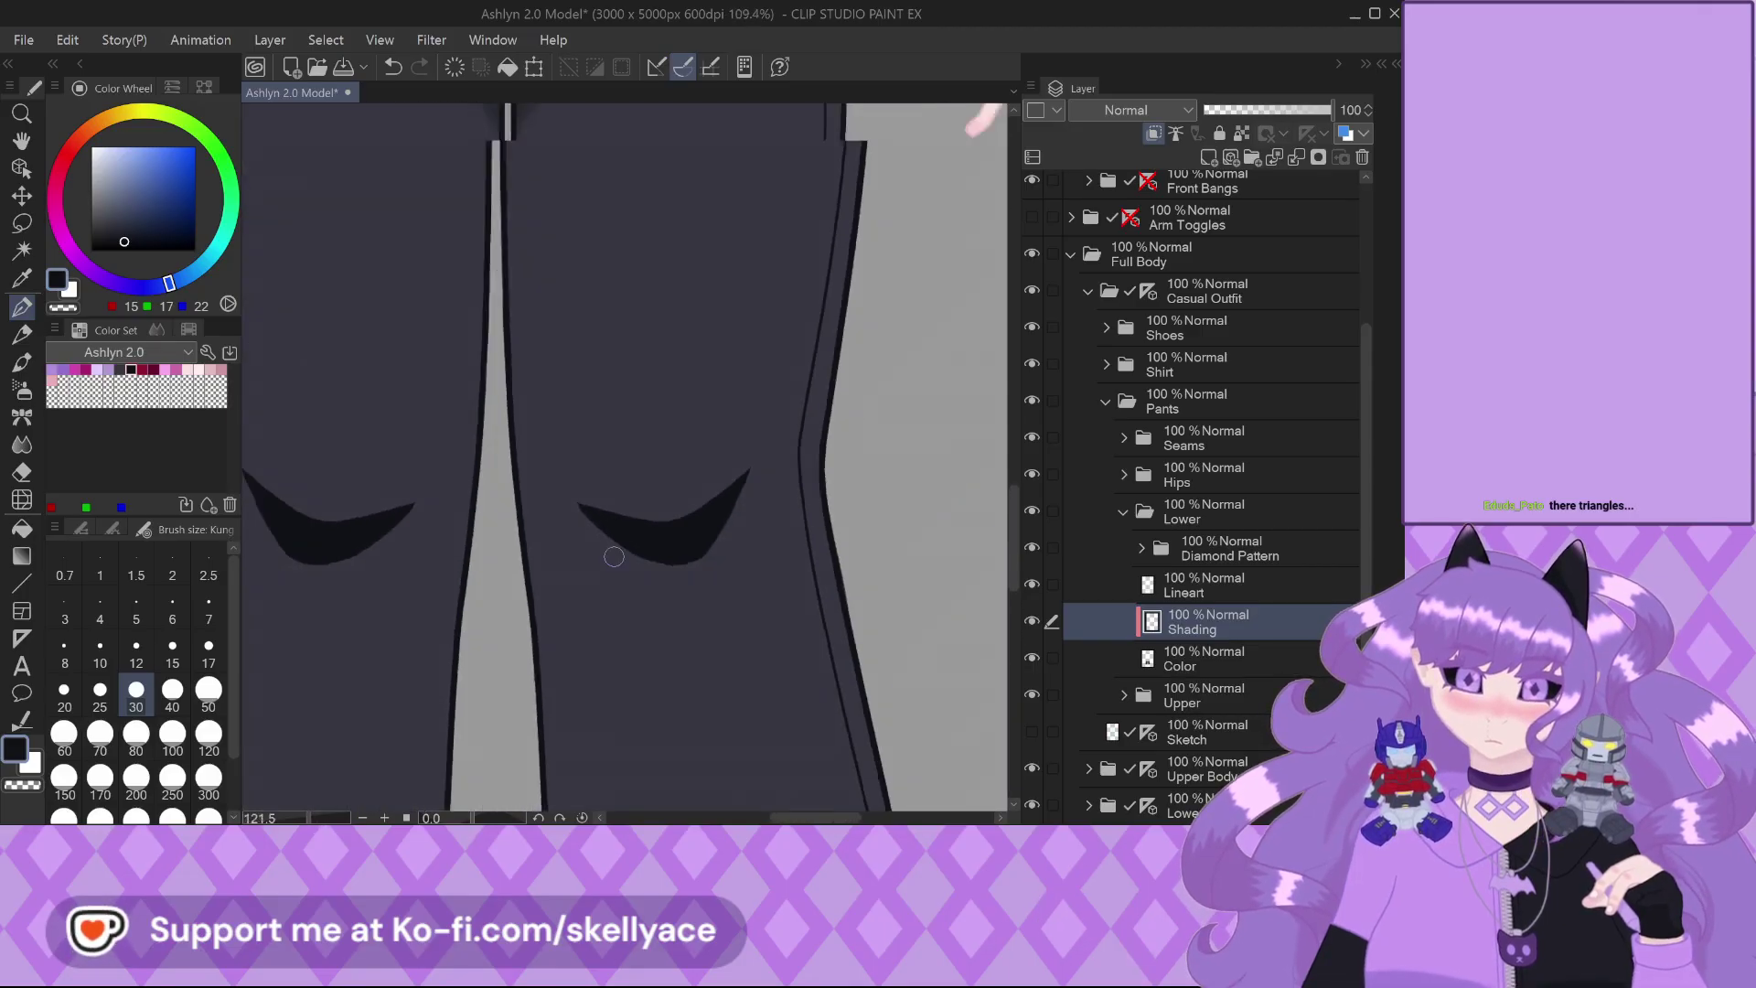
scroll(613, 556, "up", 3)
scroll(613, 556, "up", 2)
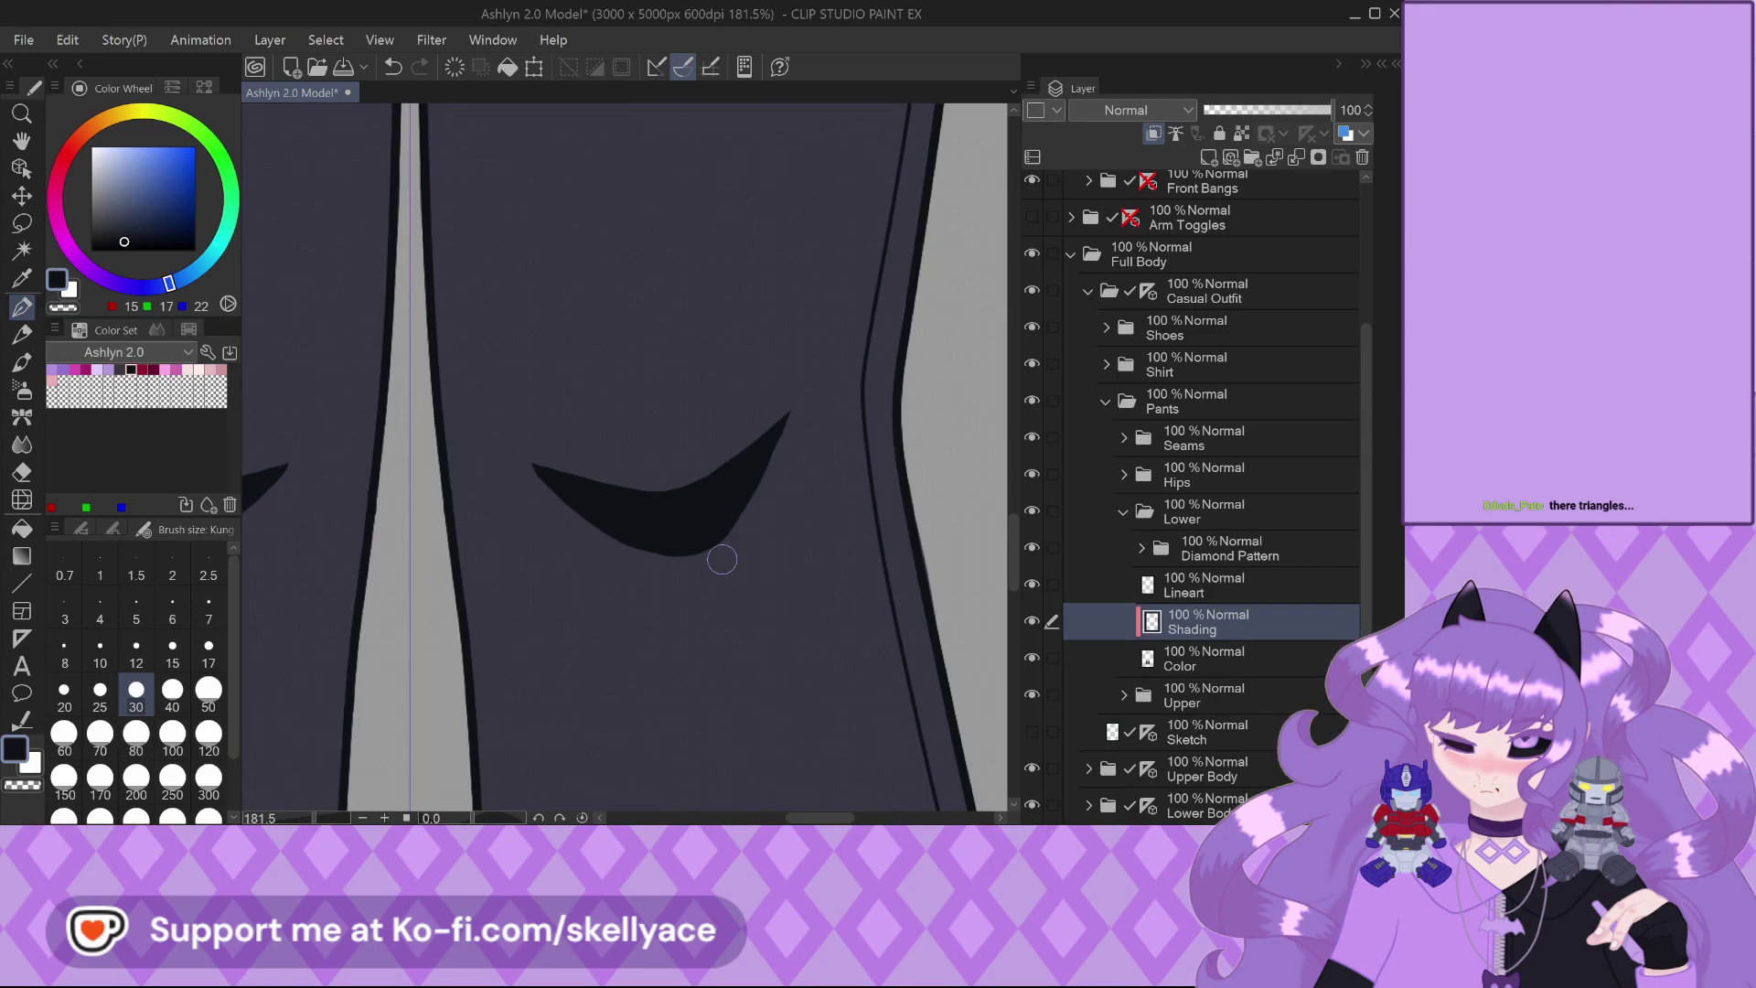
Fill in and smooth the upper outer edge of the right-hand knee shadow with the pen
scroll(721, 559, "up", 3)
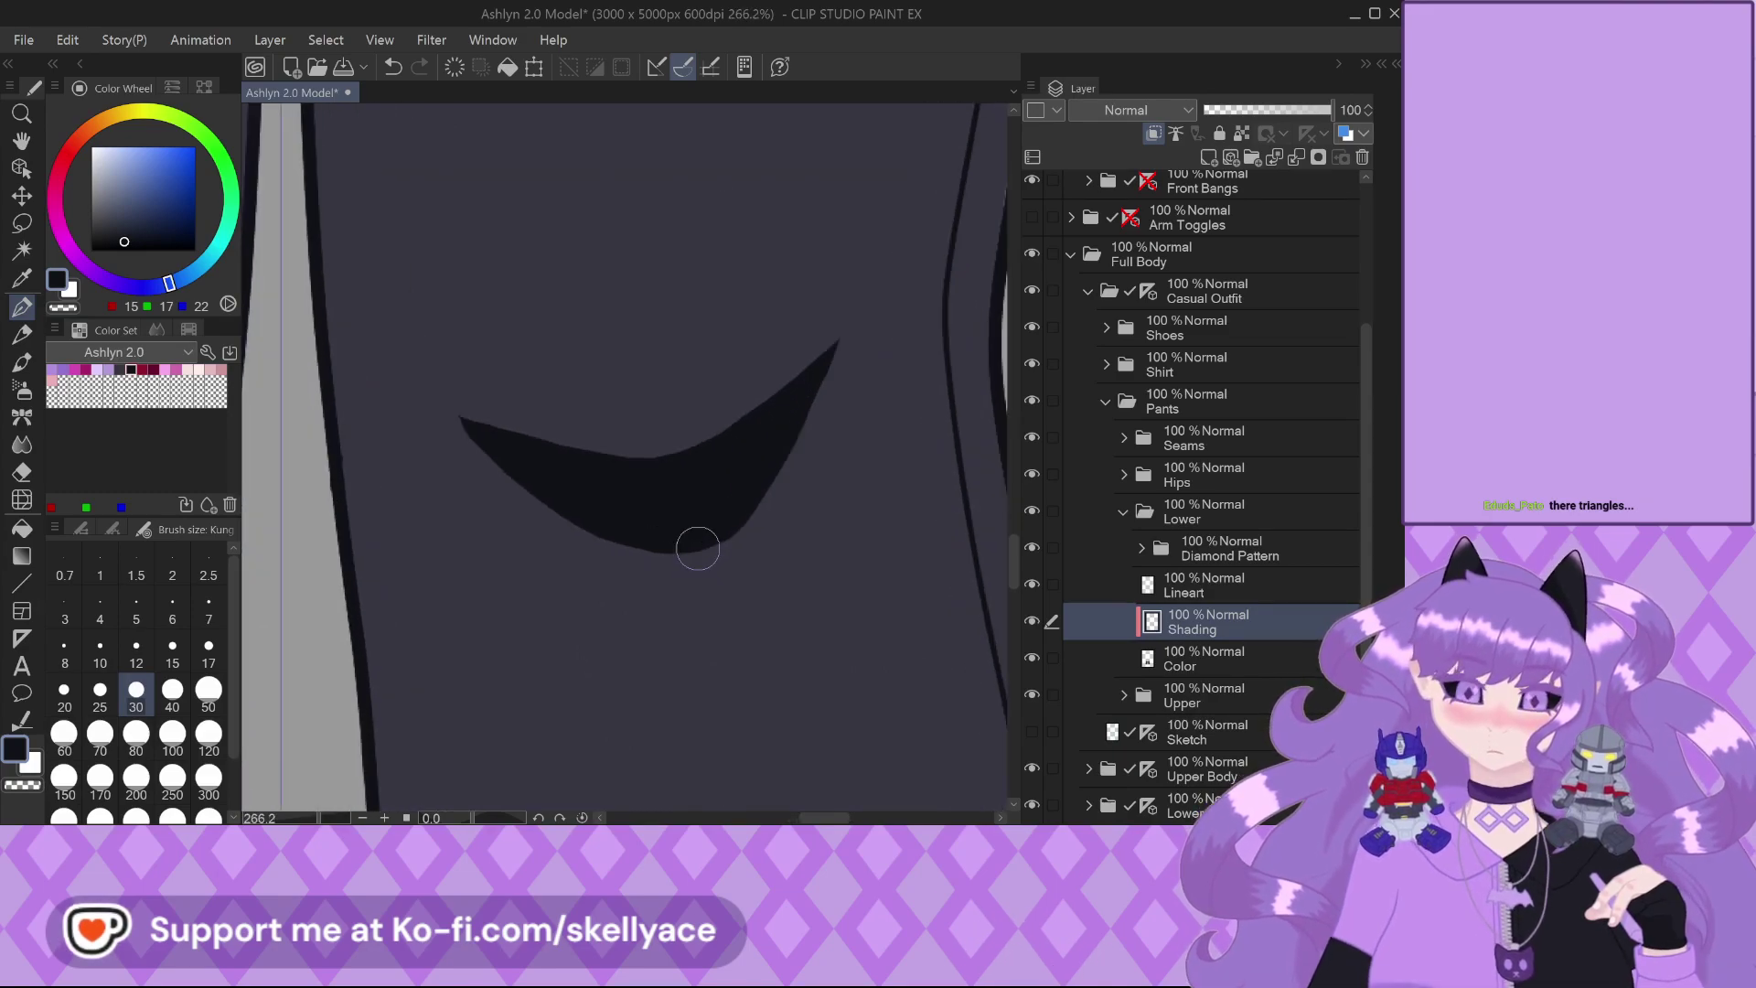
left_click_drag(752, 403, 677, 450)
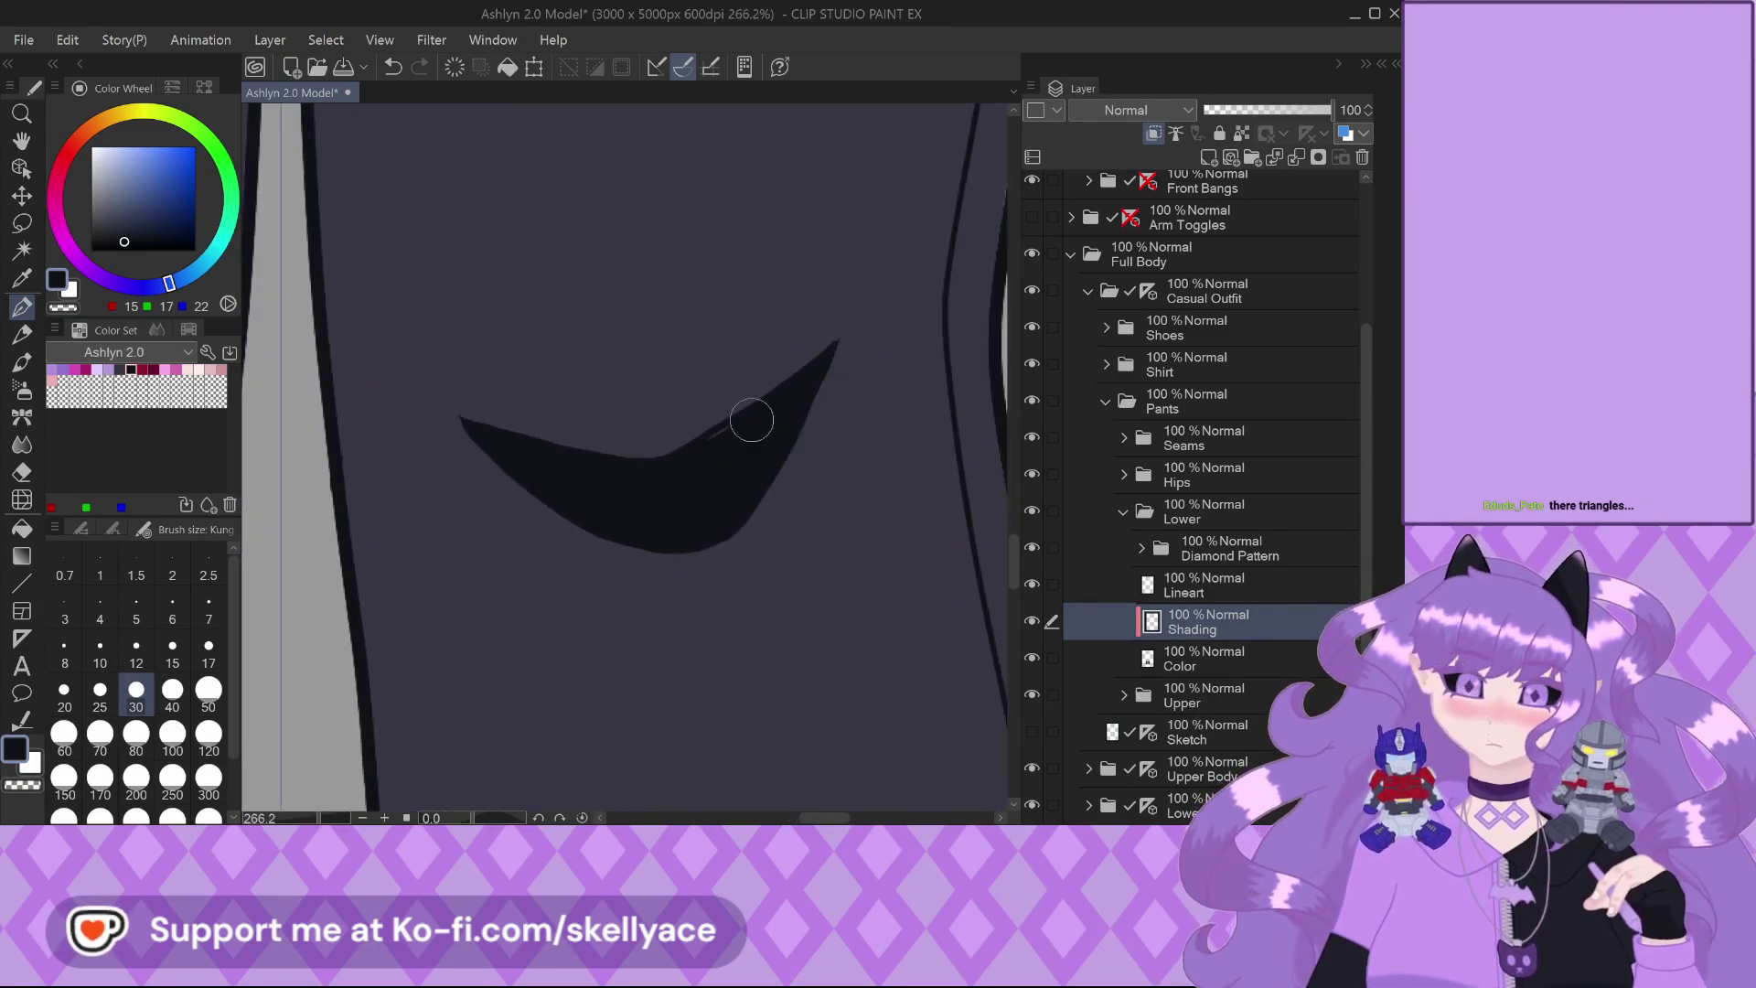
scroll(675, 427, "up", 3)
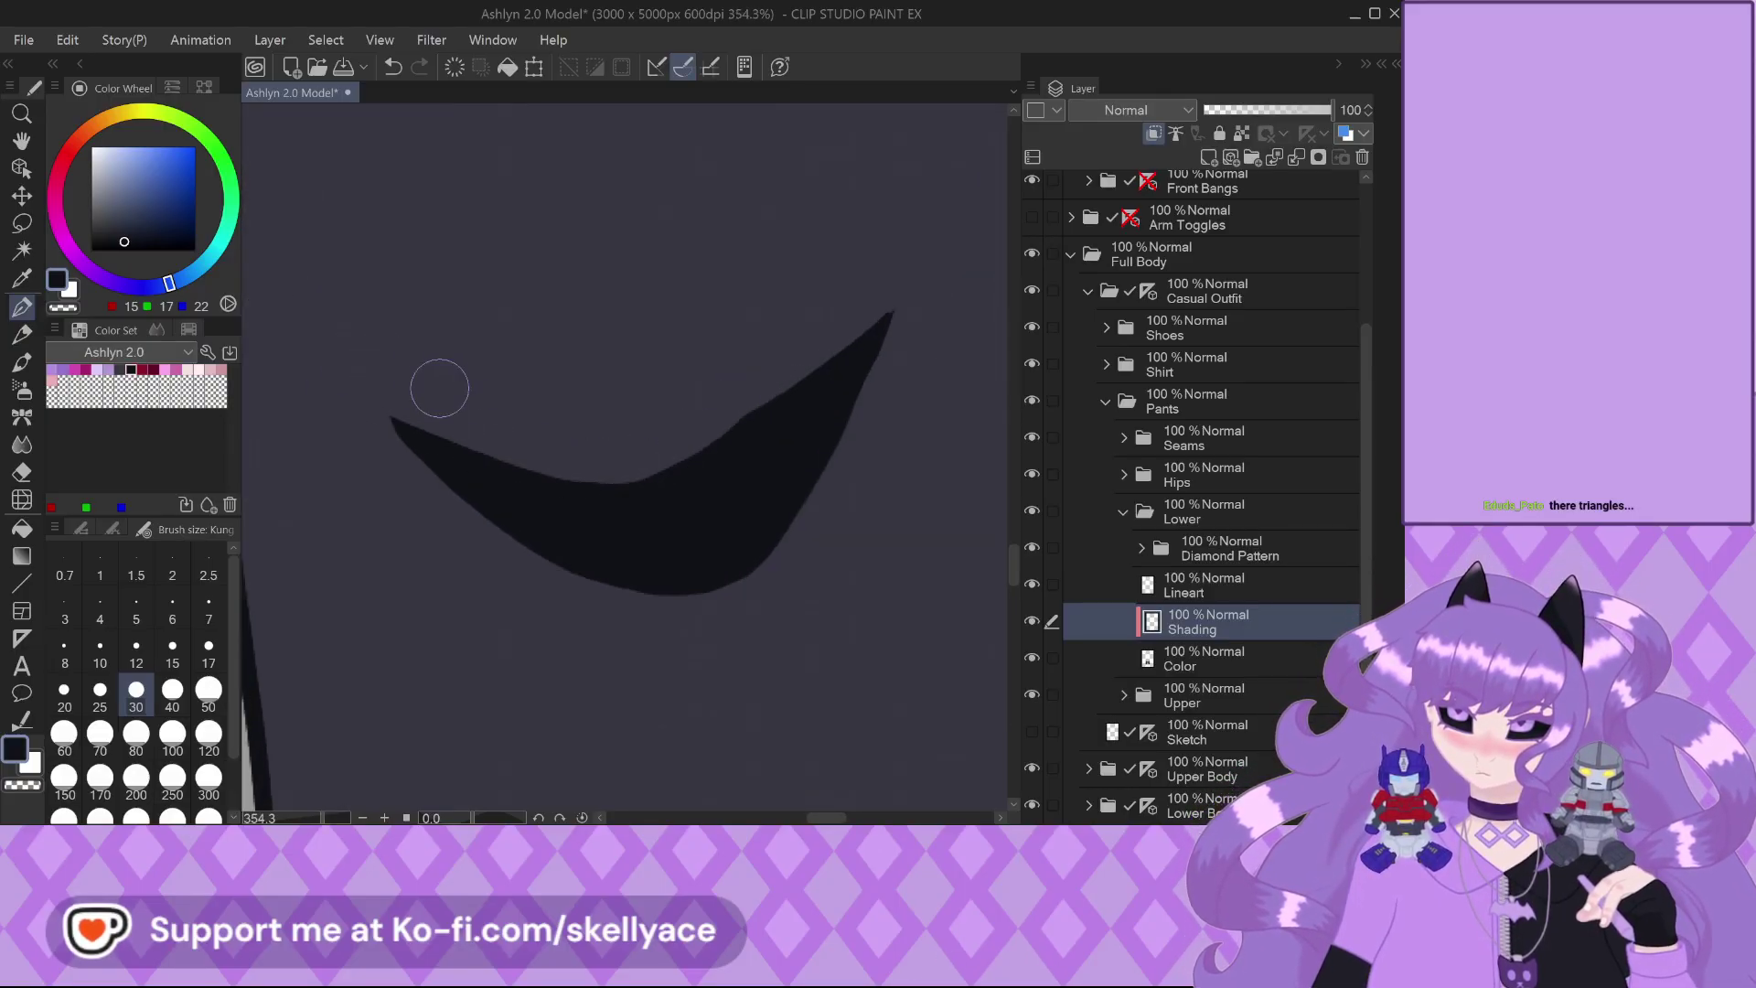
scroll(517, 439, "down", 1)
scroll(558, 439, "up", 3)
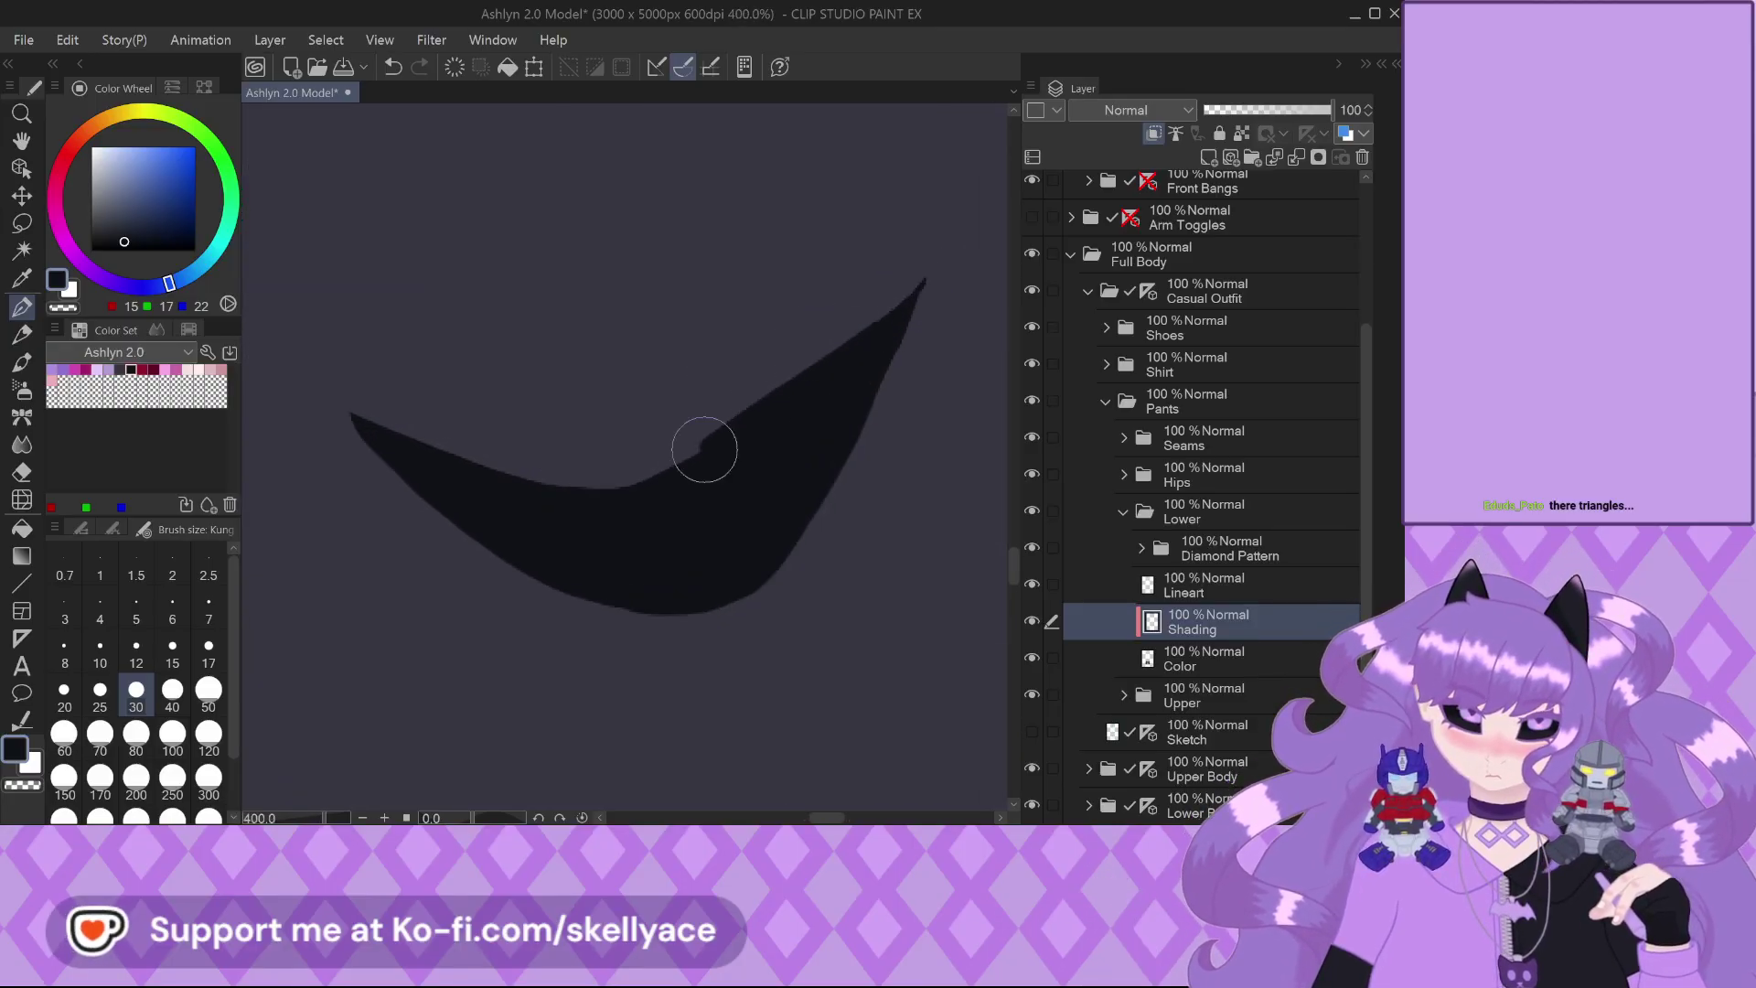
Extend the inner tip of the right-hand knee shadow up to a tapered point and clean its edges
mouse_move(385, 431)
left_mouse_down()
mouse_move(317, 377)
mouse_move(376, 424)
left_mouse_up()
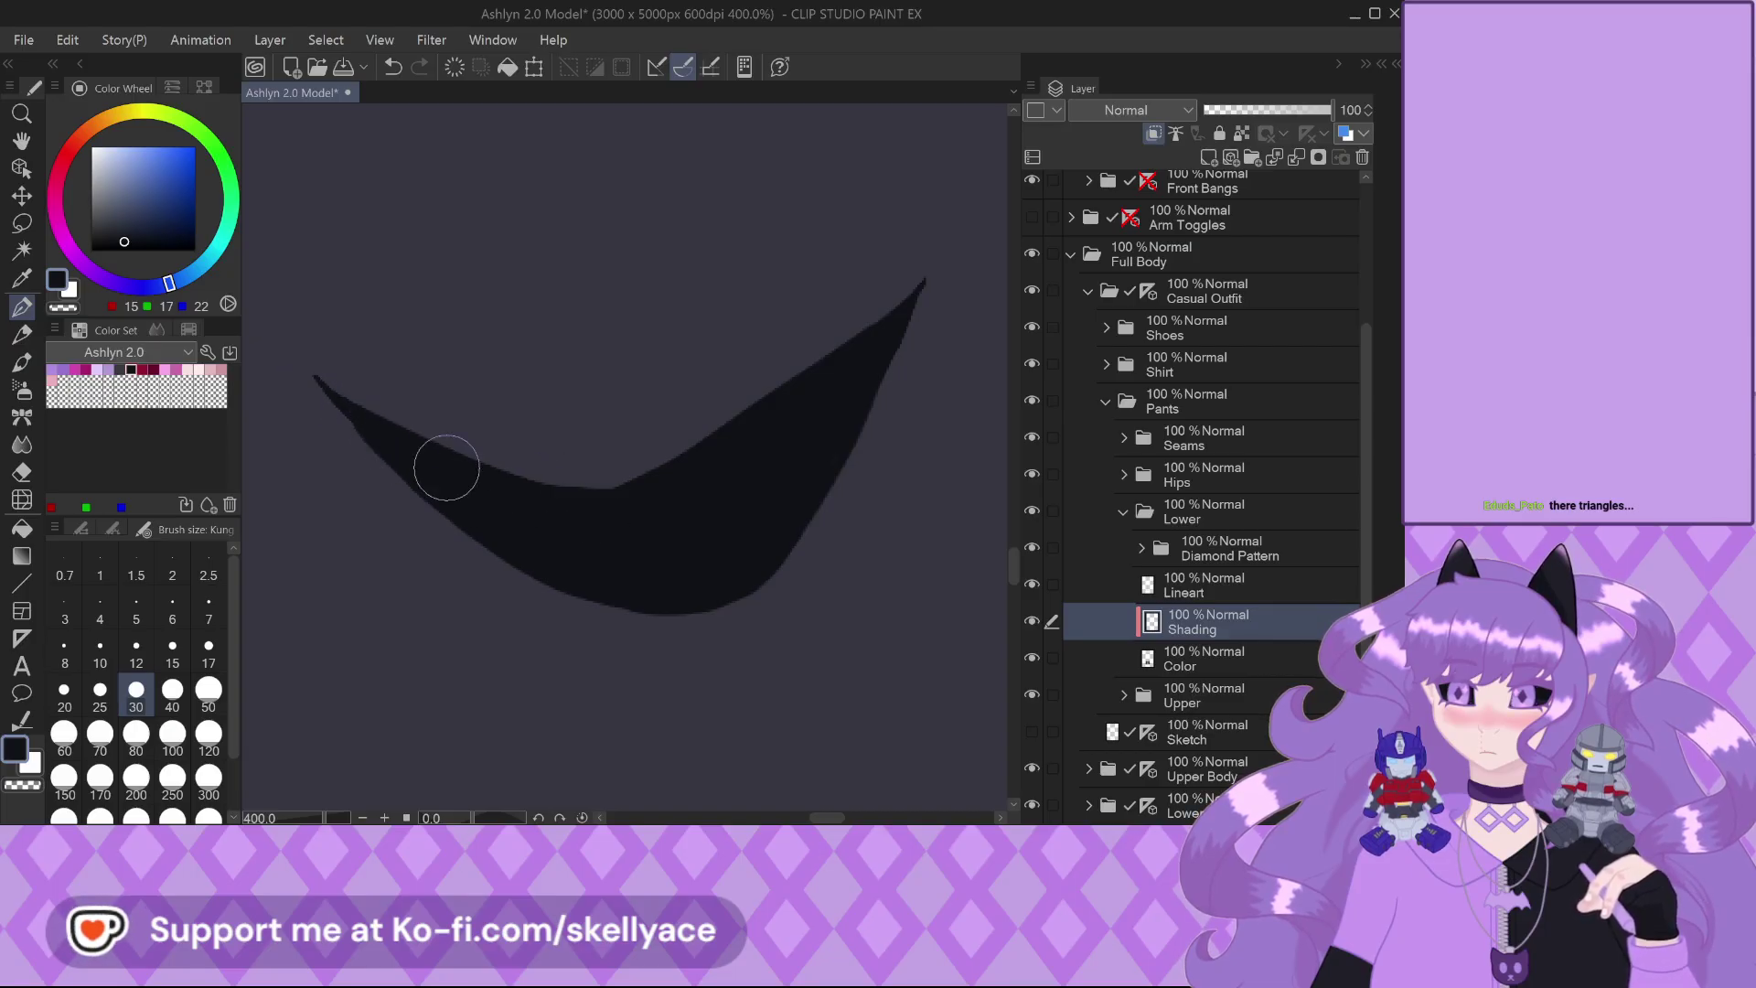
scroll(320, 383, "up", 3)
scroll(497, 455, "up", 3)
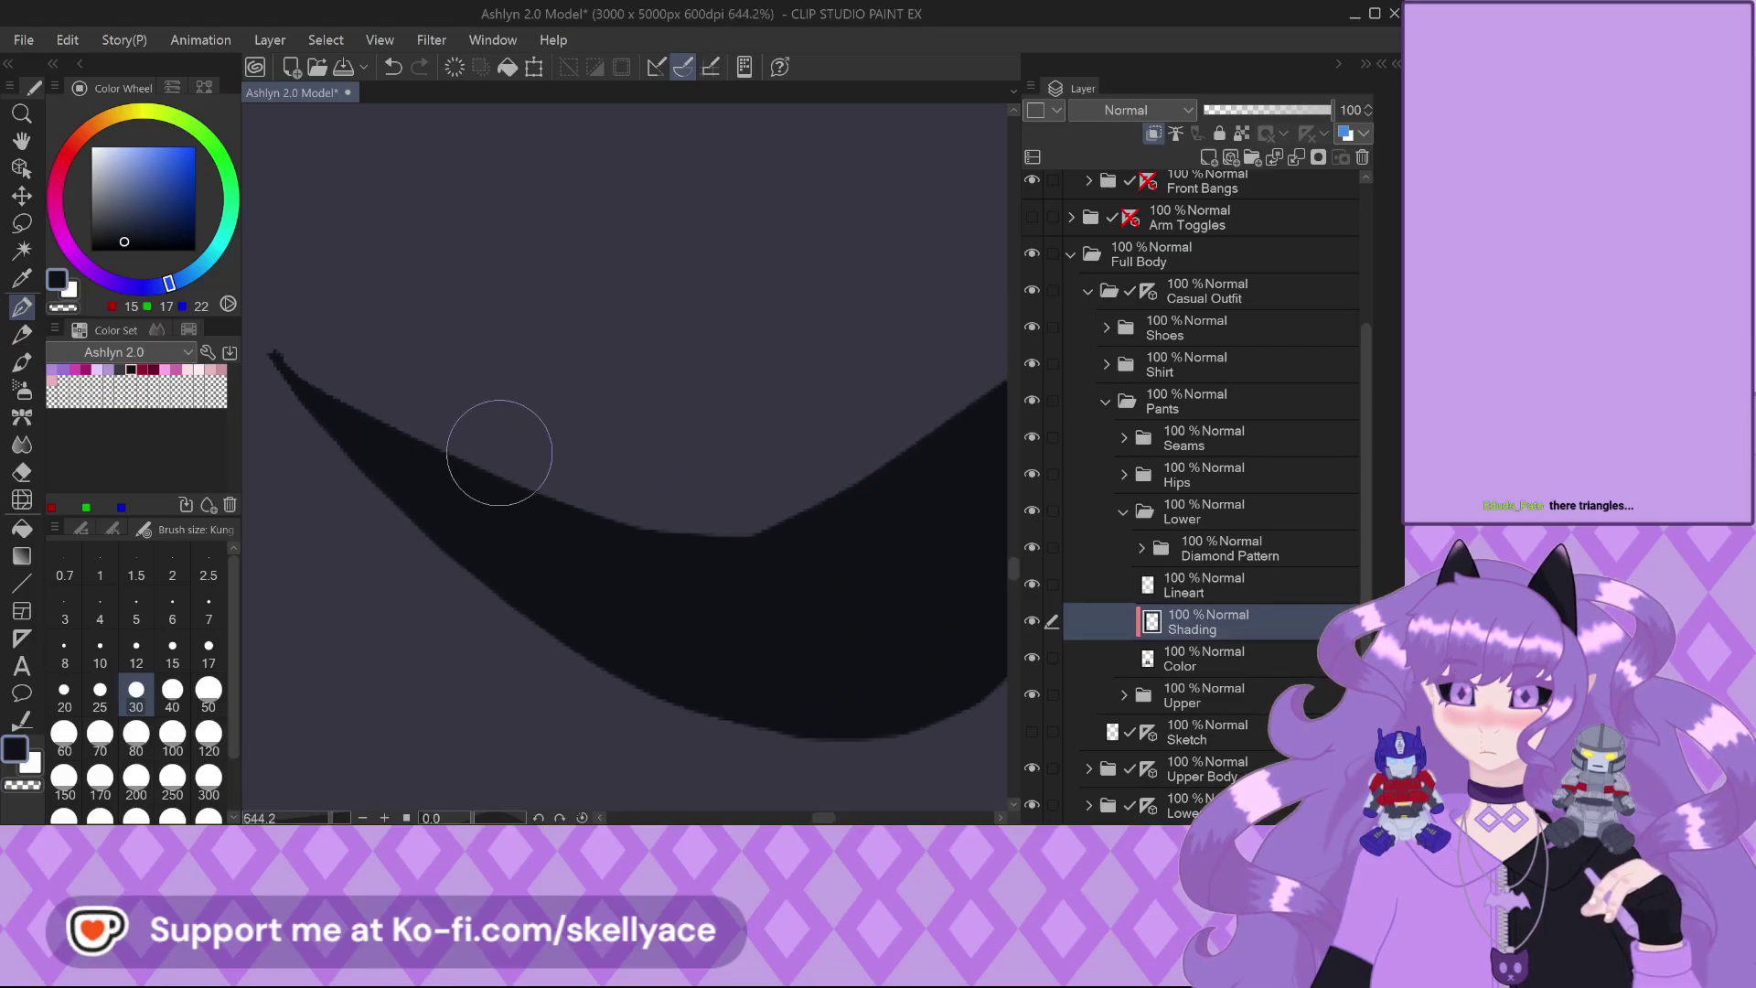
scroll(540, 479, "down", 2)
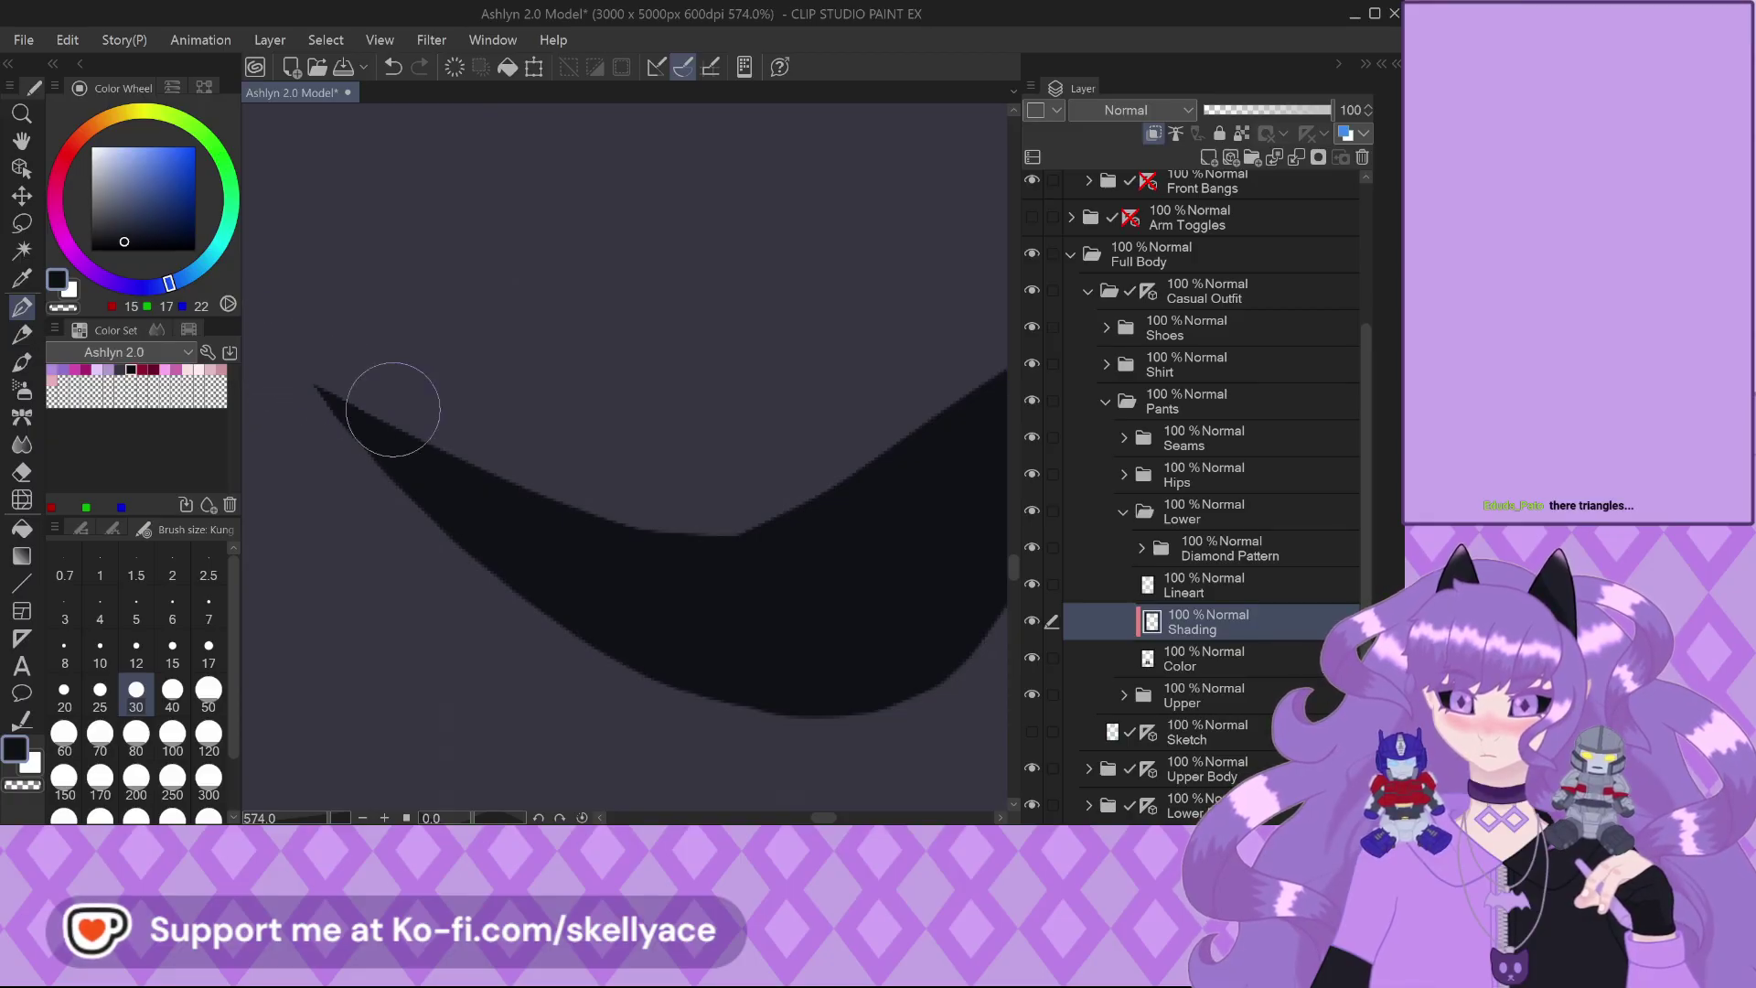
scroll(392, 404, "down", 5)
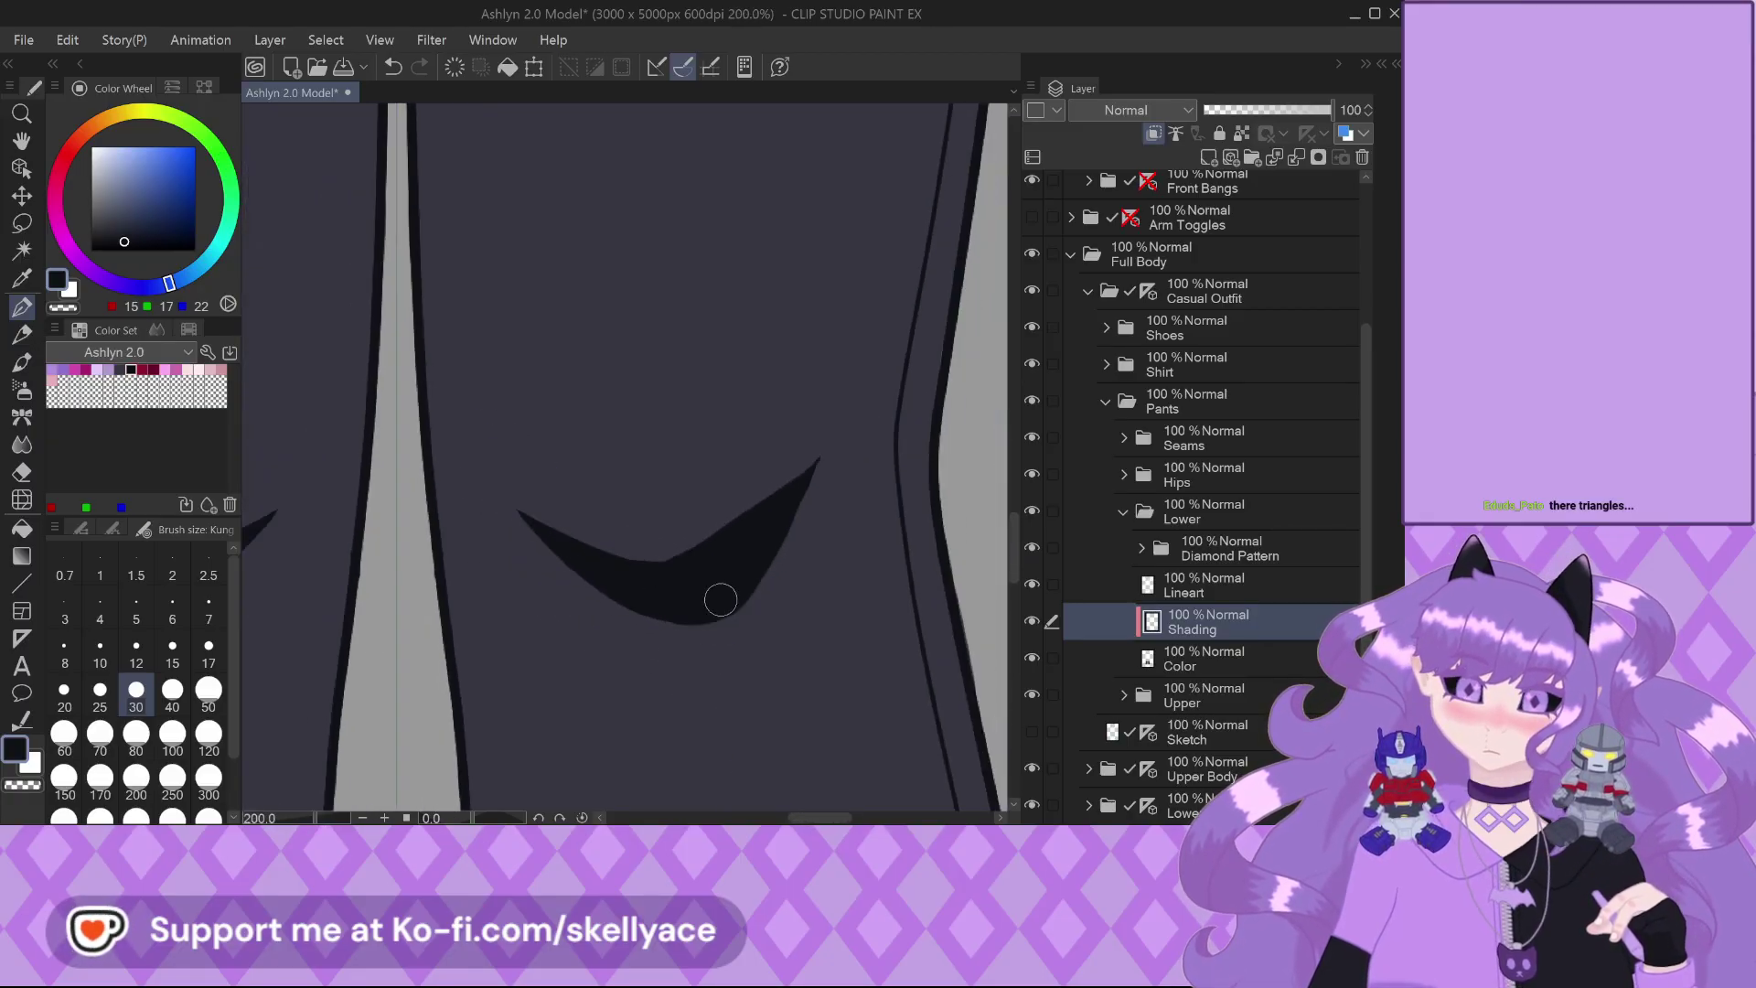
Thicken the lower inner edge of the right-hand knee shadow and fill the gap along the curve
scroll(714, 603, "down", 4)
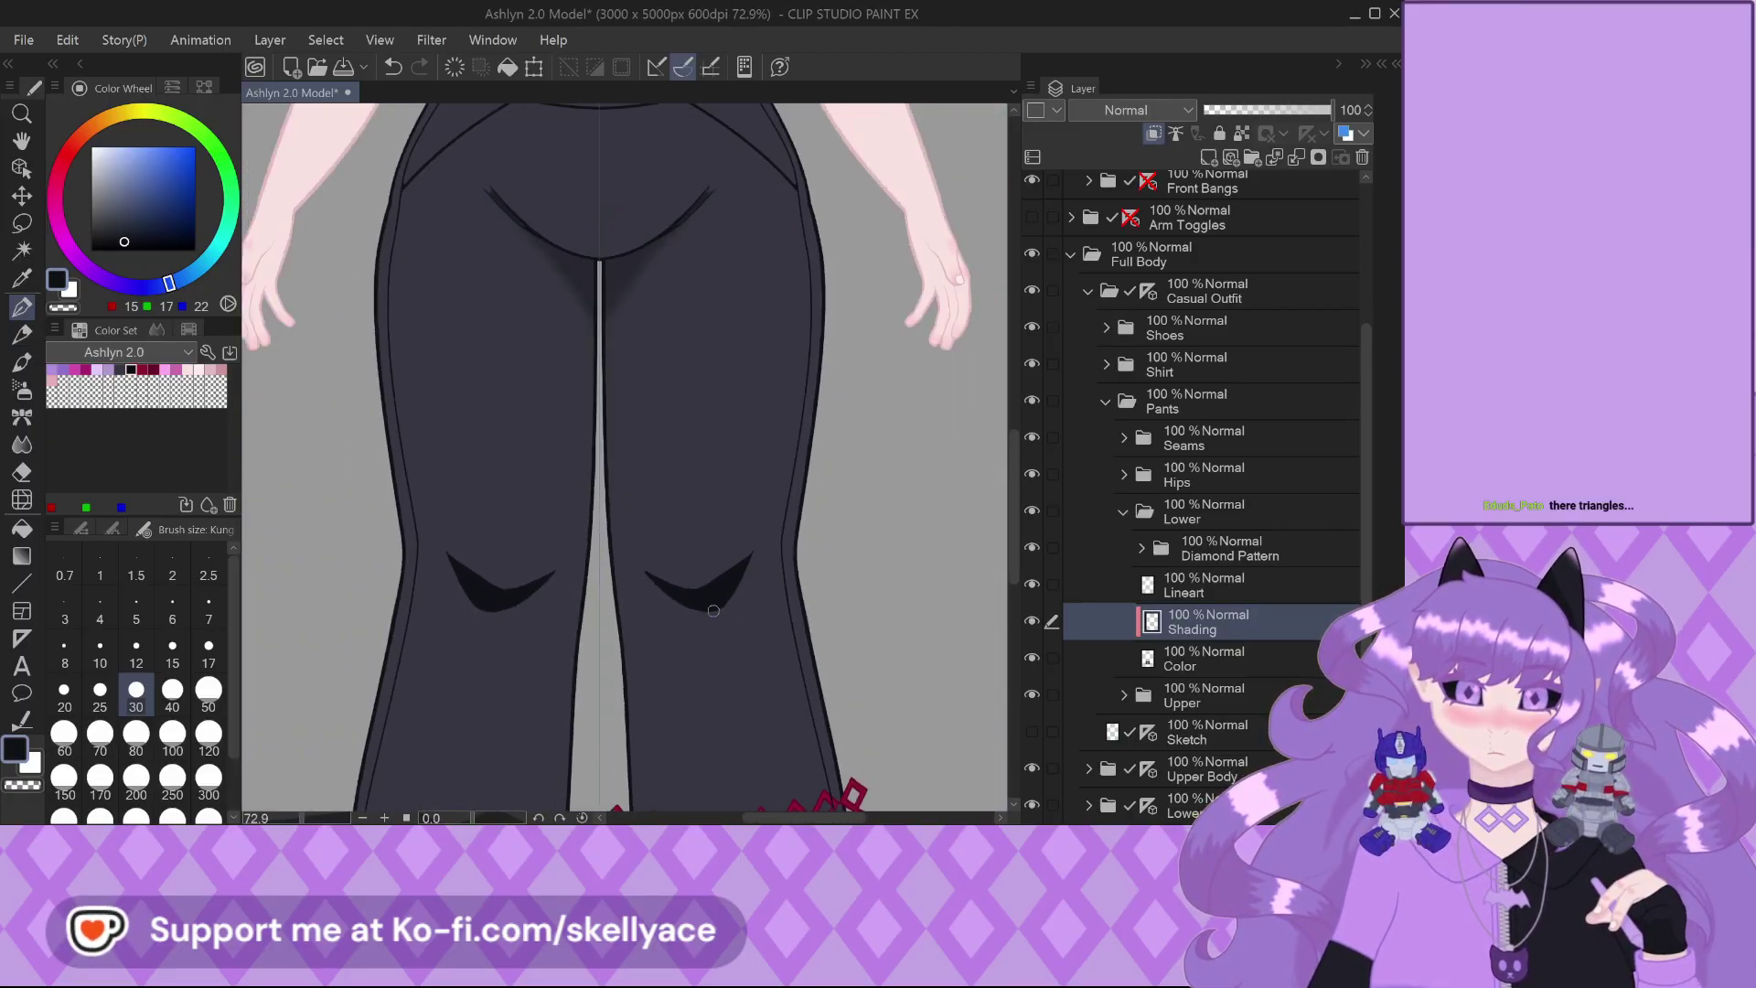
scroll(713, 610, "up", 3)
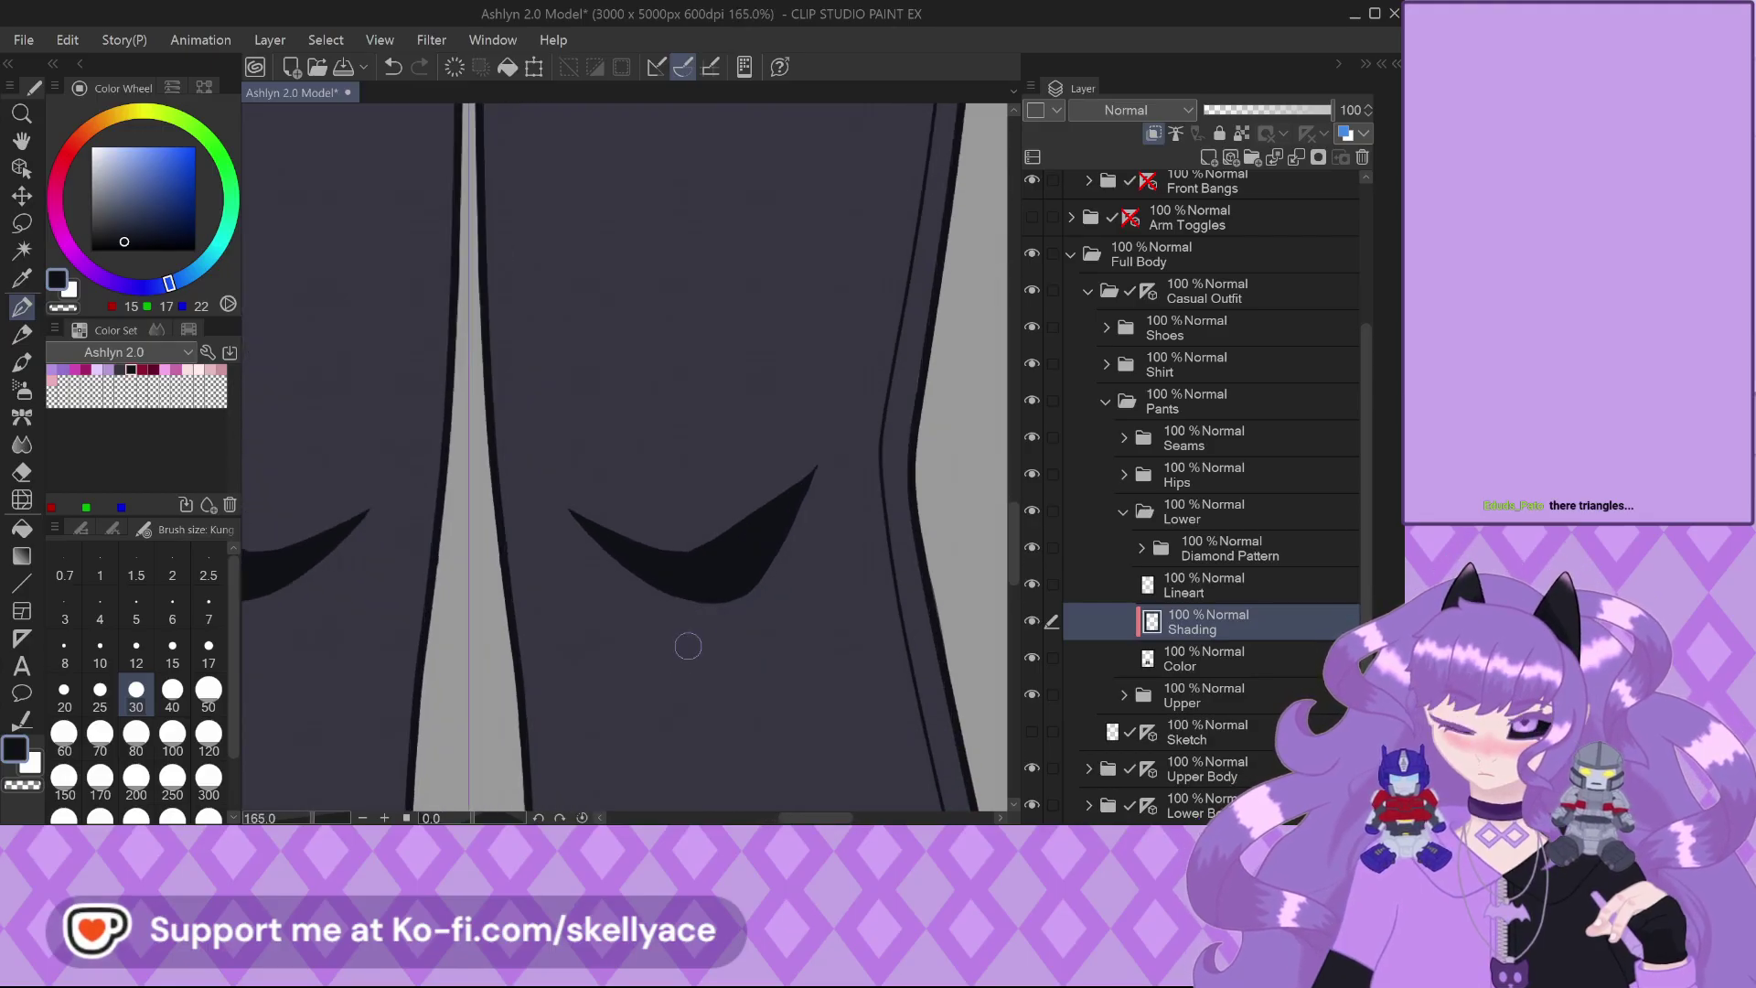
scroll(568, 510, "up", 3)
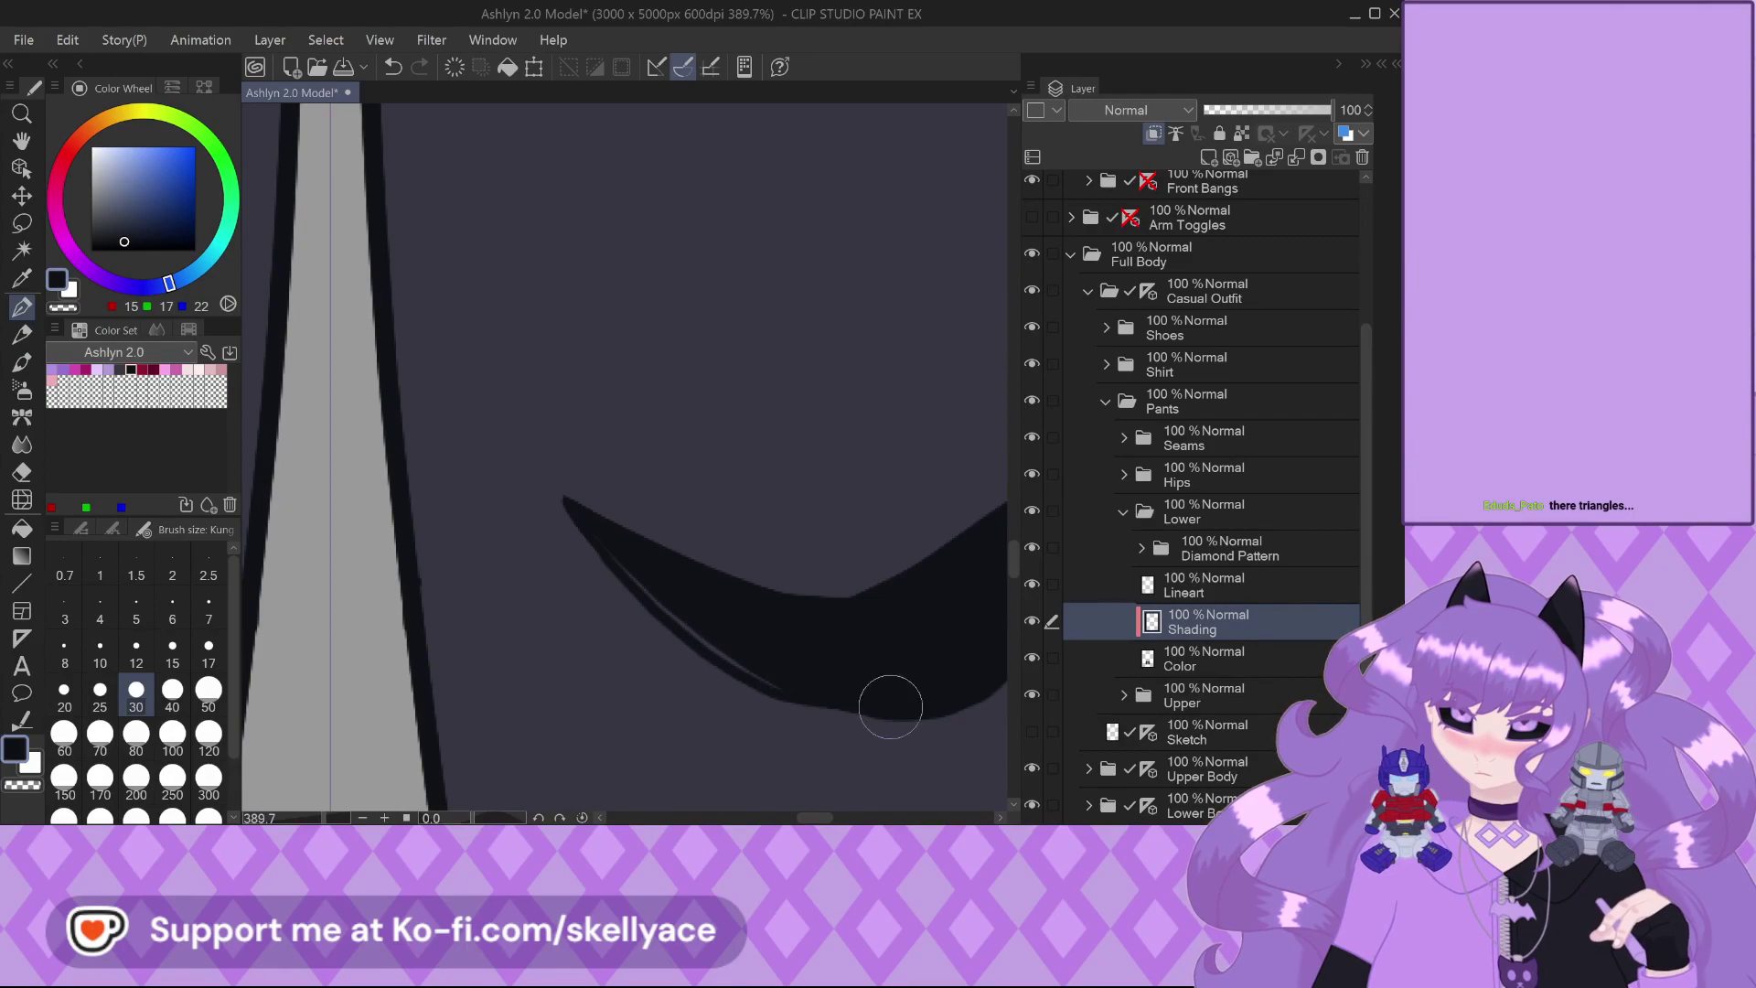
scroll(718, 636, "up", 2)
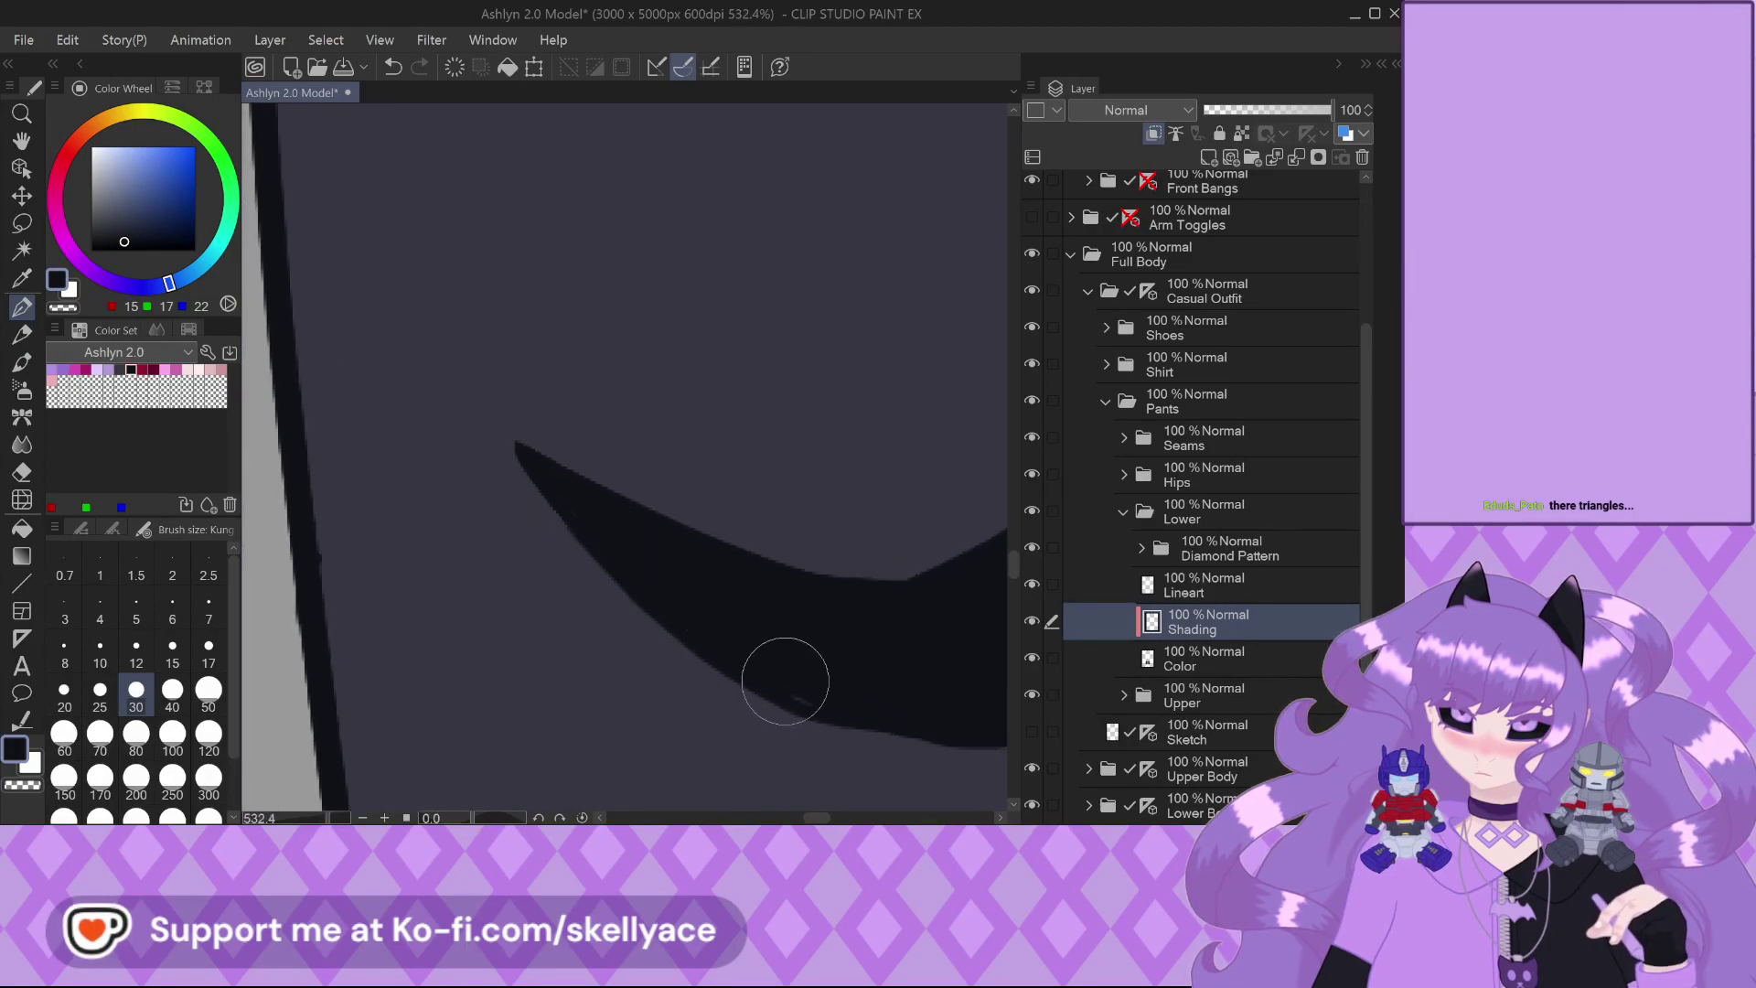
scroll(602, 524, "down", 2)
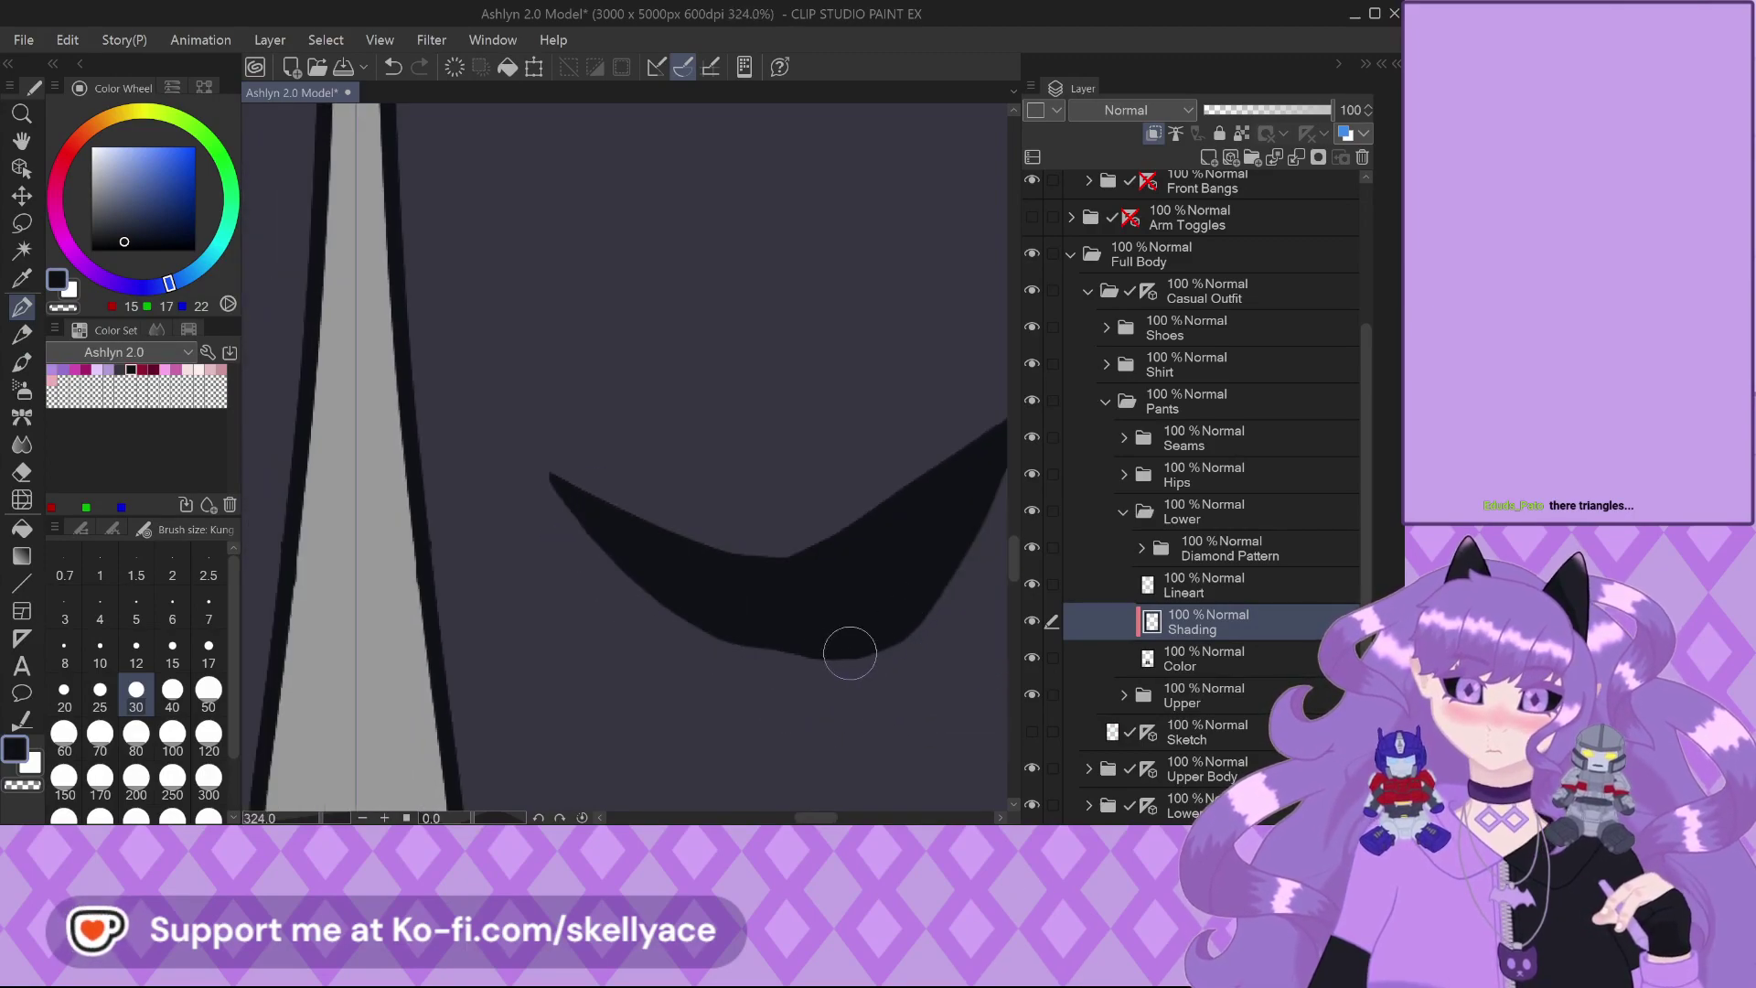
scroll(654, 575, "down", 2)
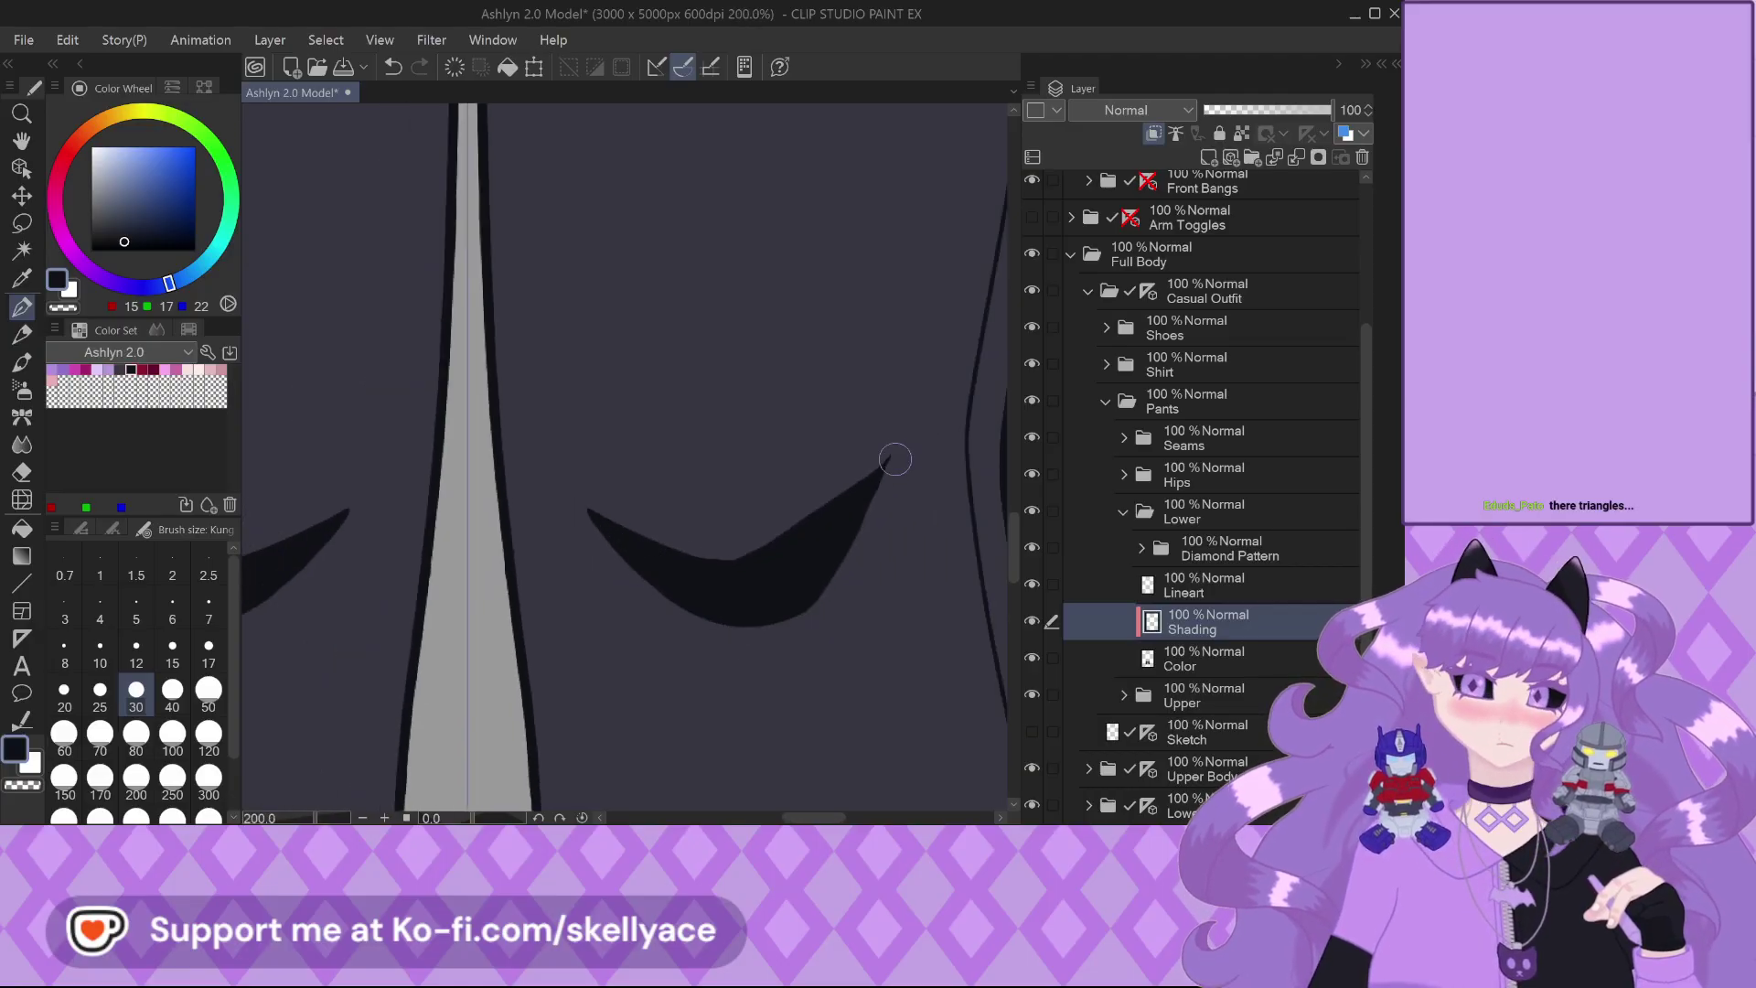
Undo the last stroke, lengthen the outer tip of the right-hand knee shadow, and fill its taper
key("ctrl+z")
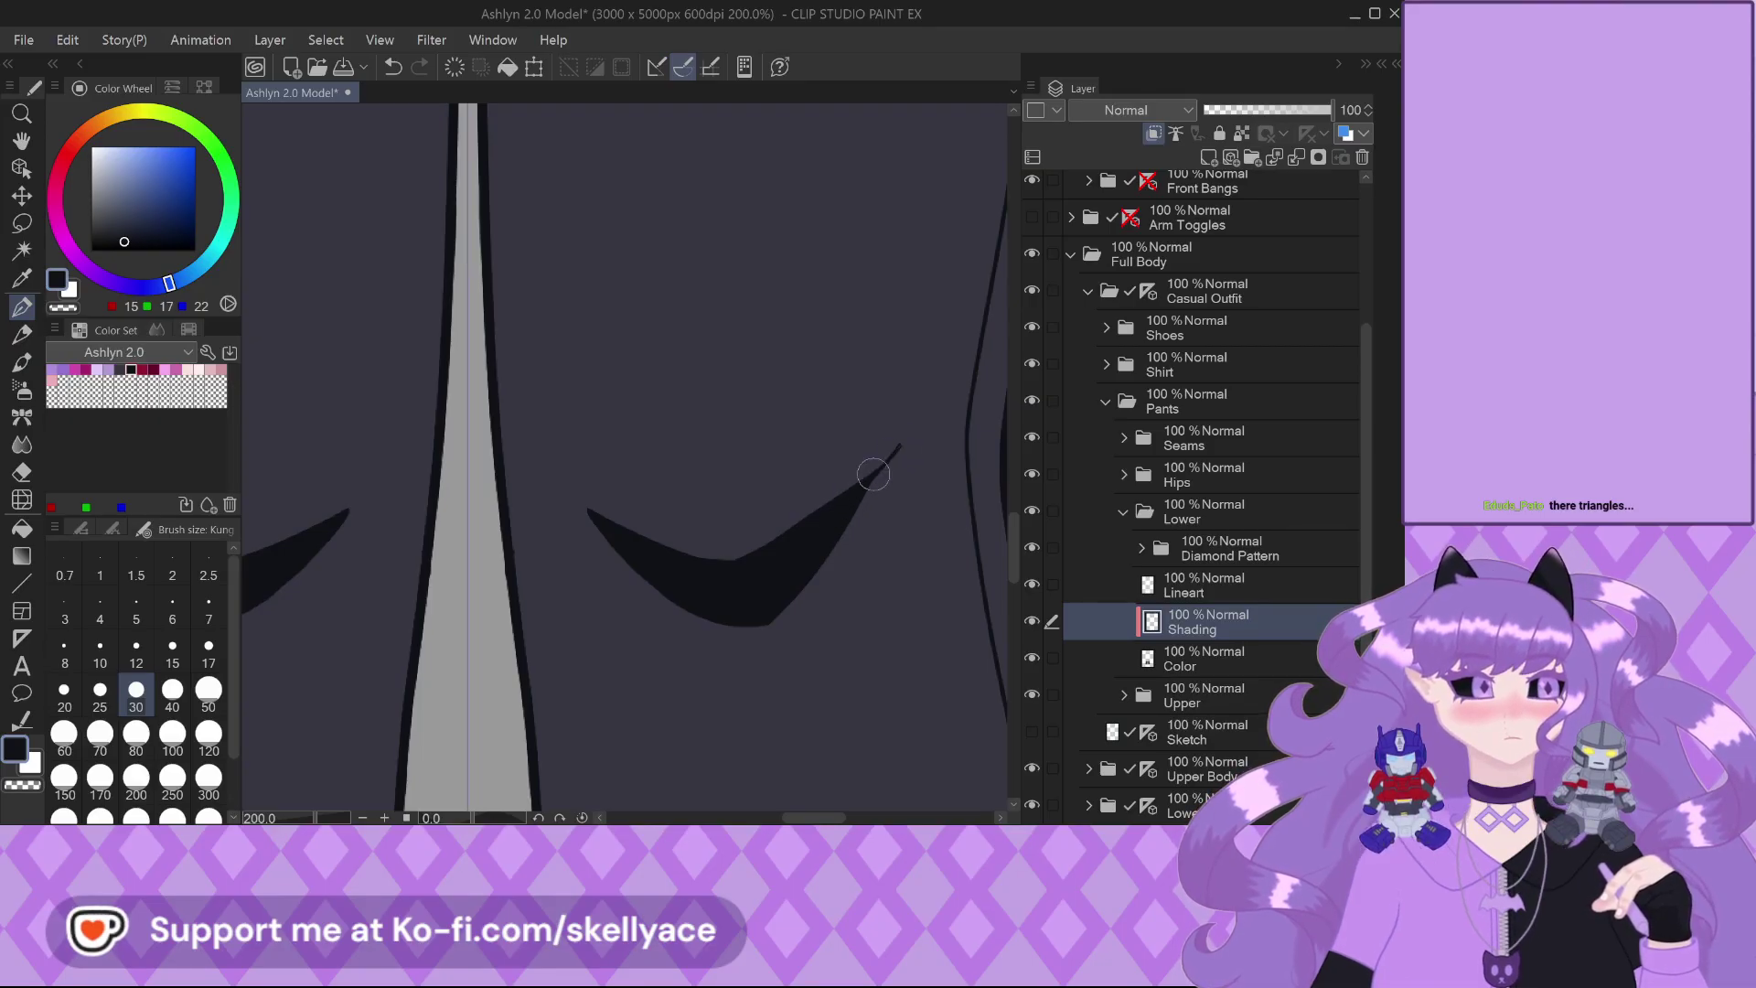
mouse_move(895, 459)
left_mouse_down()
mouse_move(797, 596)
mouse_move(891, 466)
mouse_move(821, 569)
mouse_move(870, 496)
left_mouse_up()
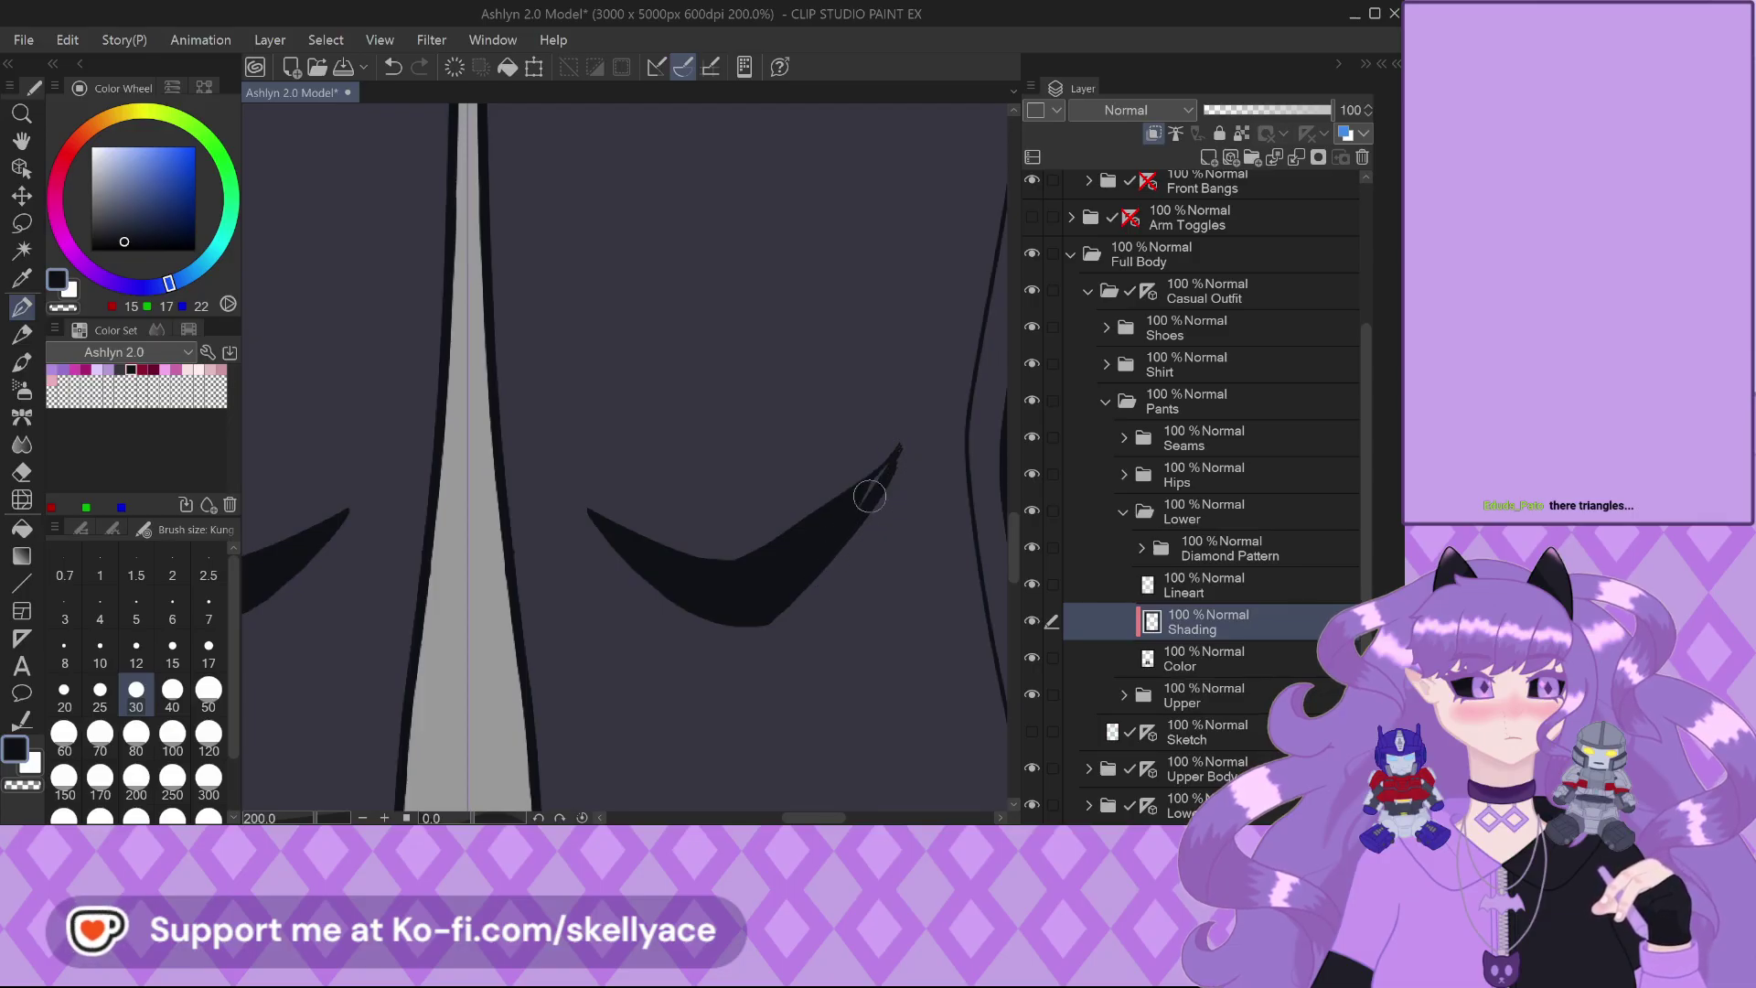
scroll(873, 492, "up", 2)
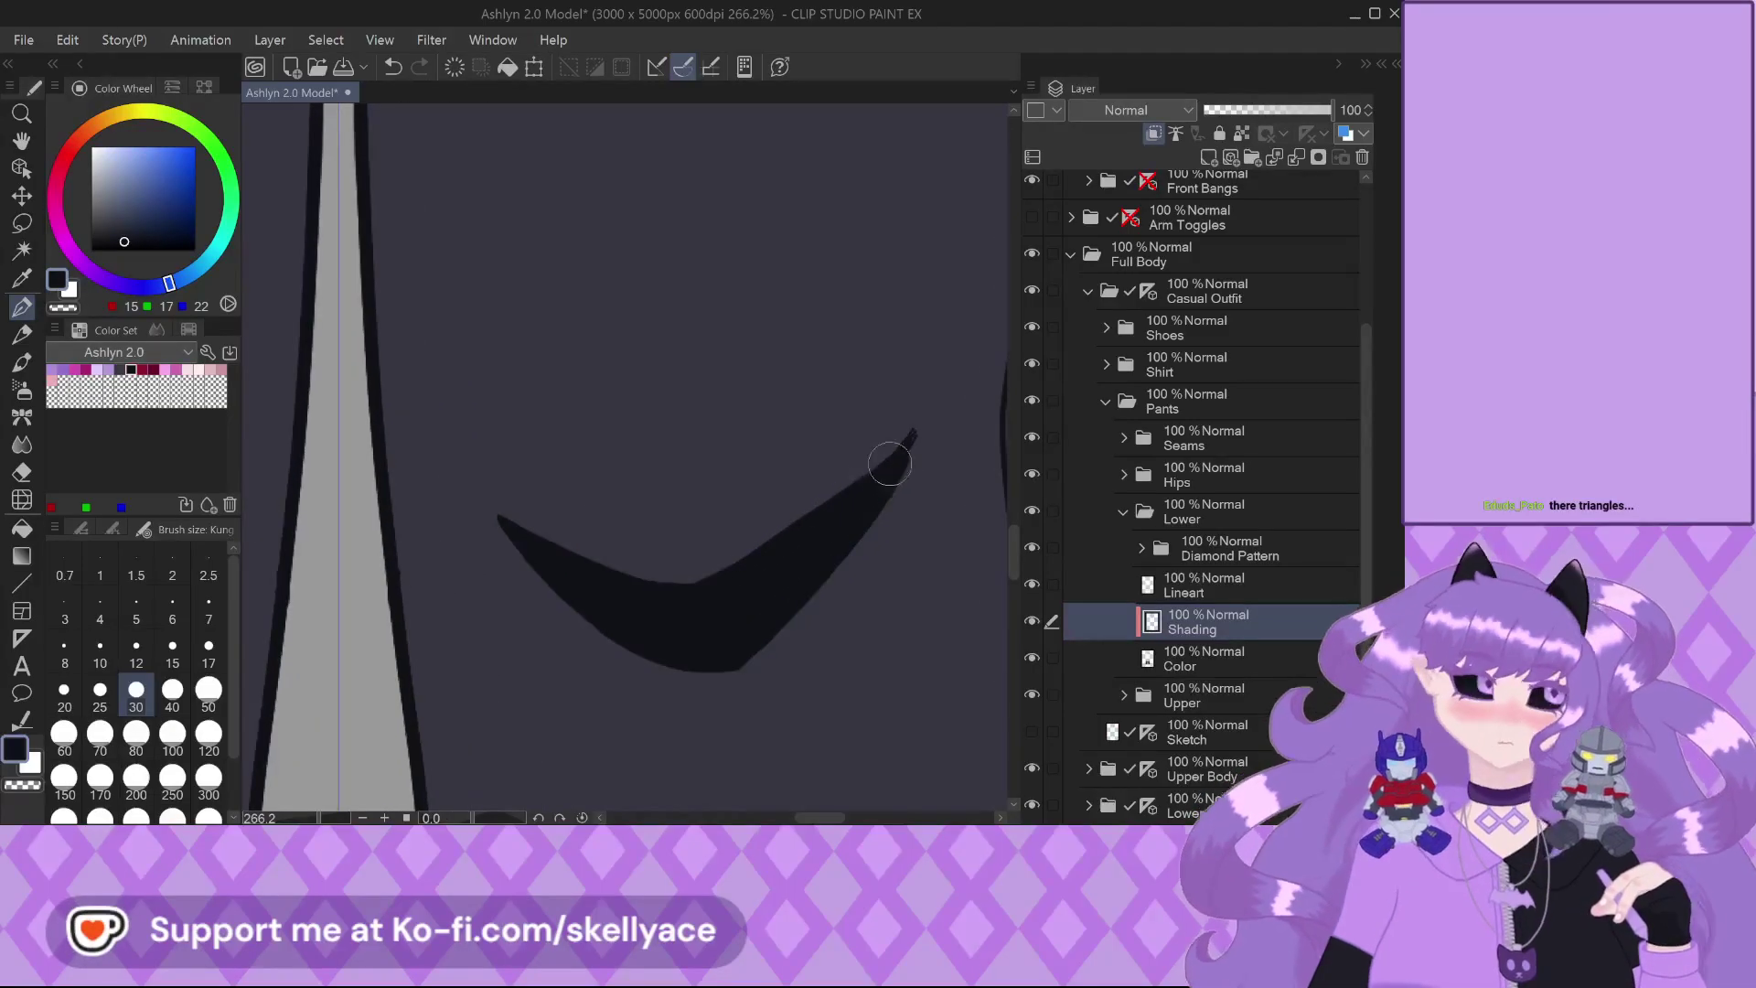
mouse_move(922, 428)
left_mouse_down()
mouse_move(847, 498)
mouse_move(921, 420)
mouse_move(901, 440)
left_mouse_up()
scroll(397, 503, "down", 1)
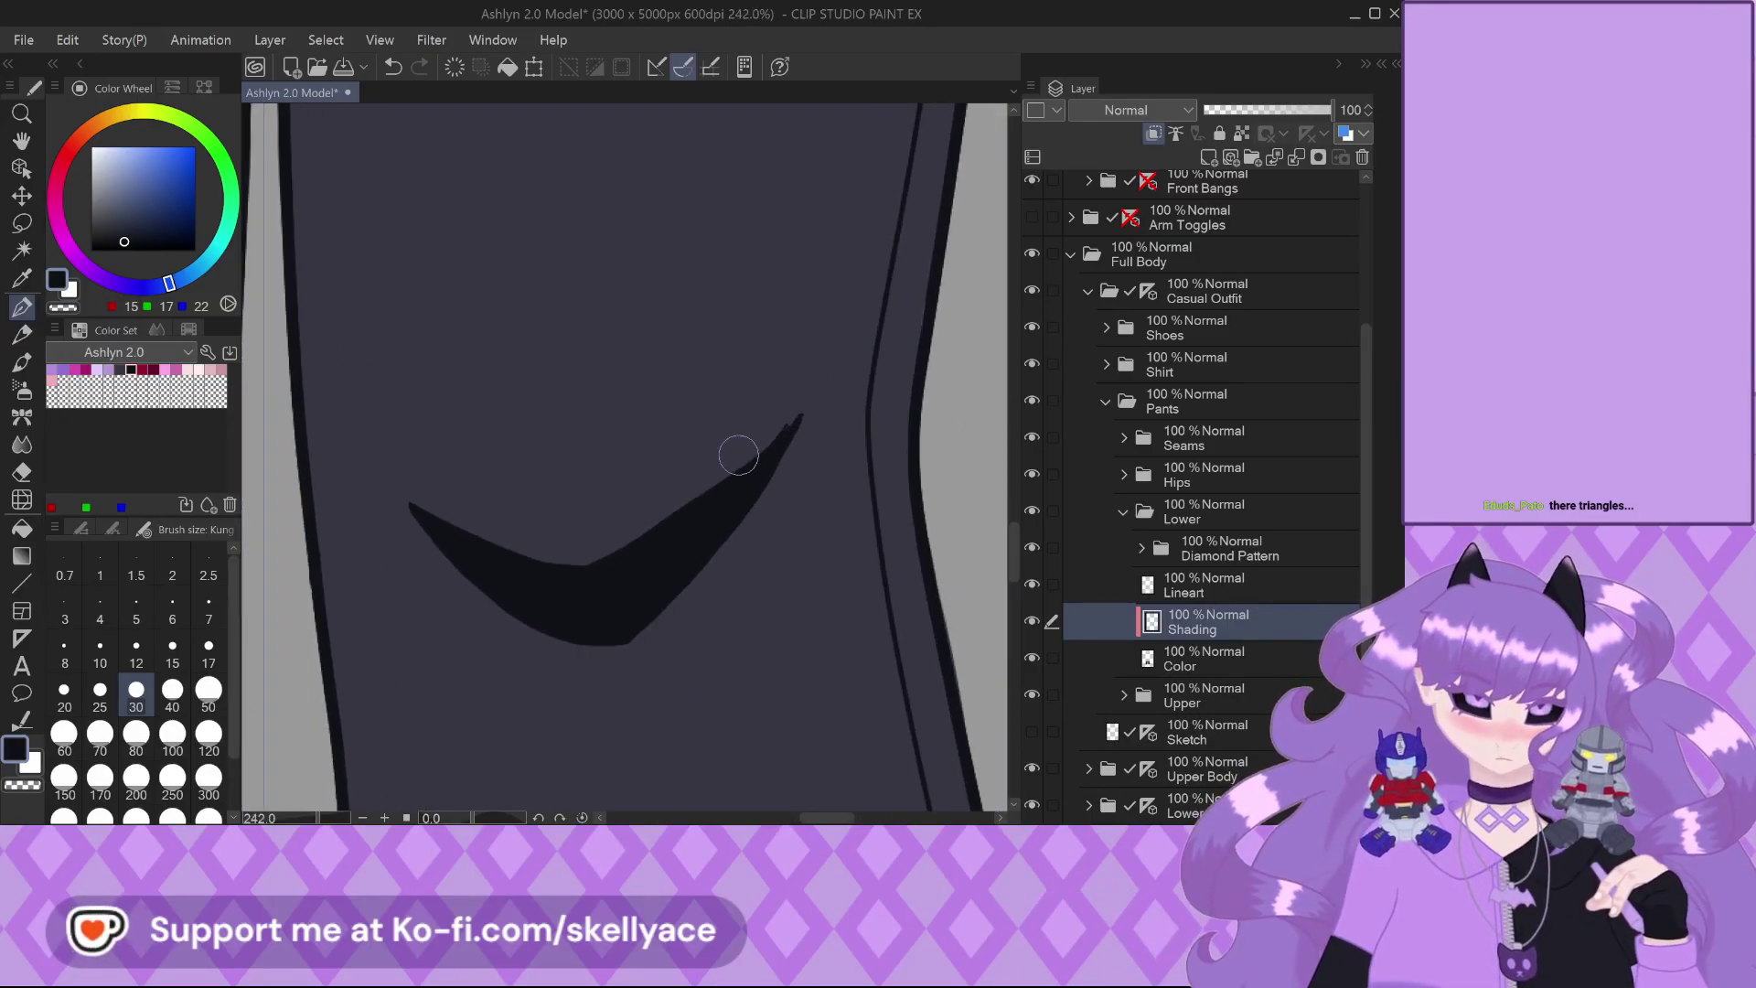
scroll(831, 395, "down", 11)
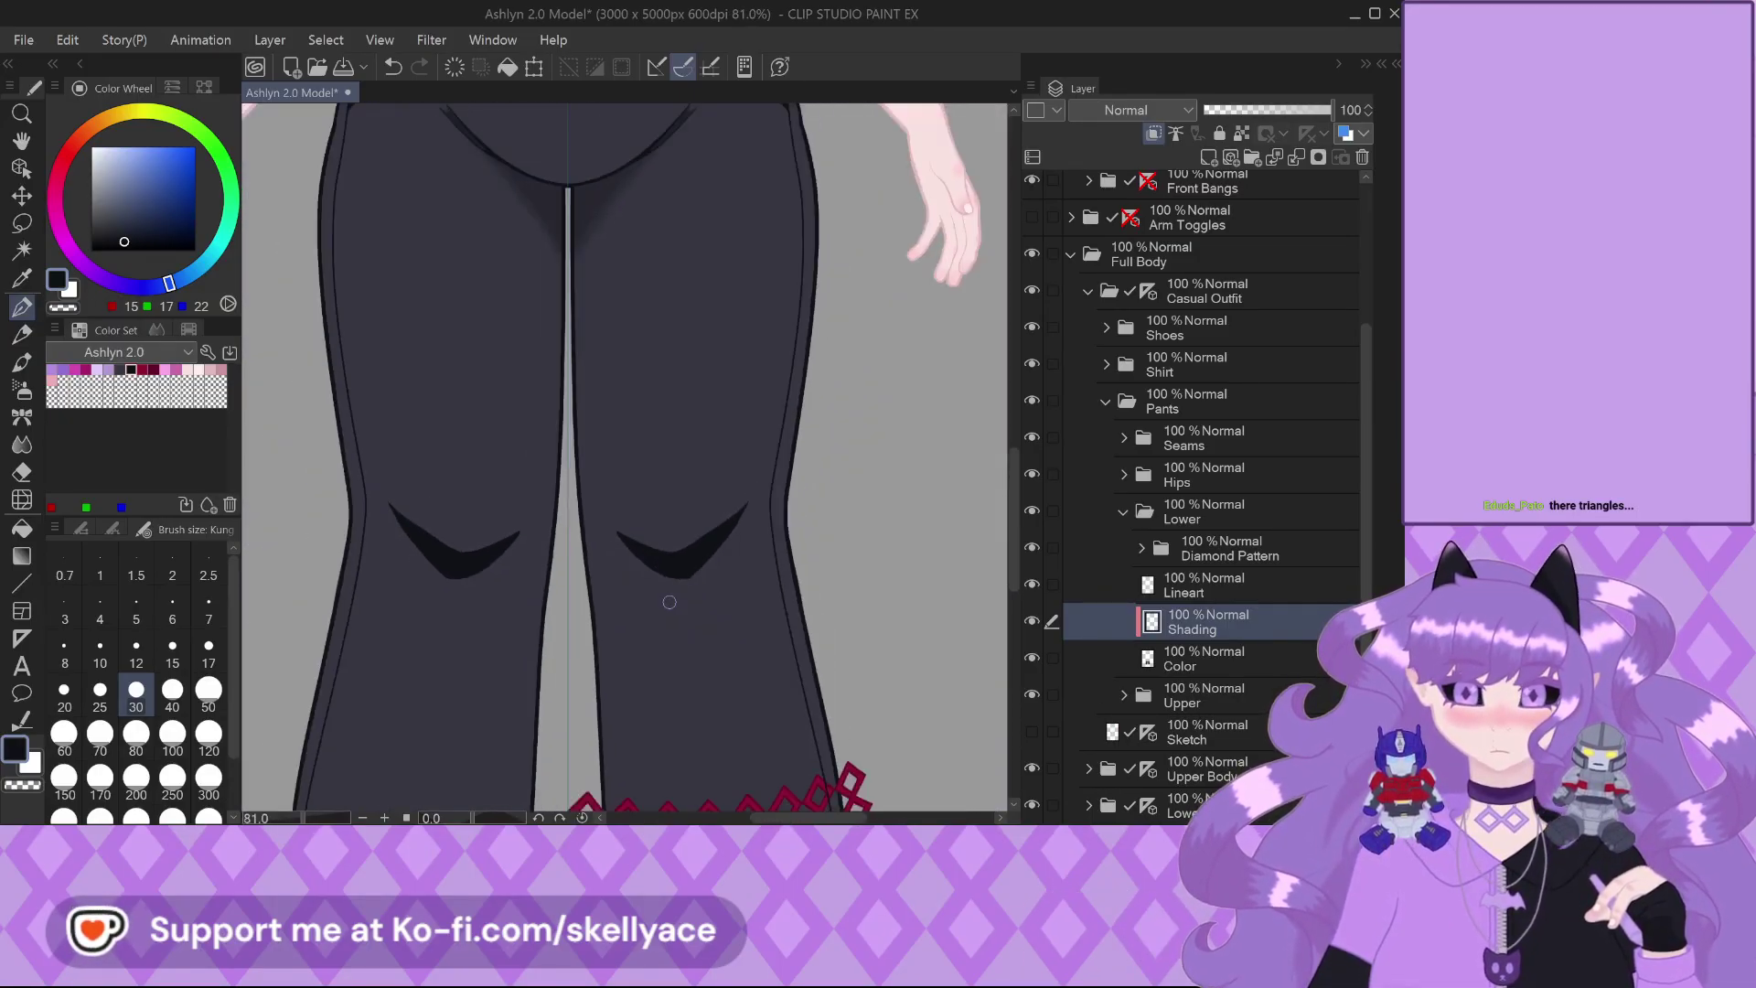
Redraw the inner tip and lower inner edge of the right-hand knee shadow as one fuller curve
scroll(669, 602, "down", 3)
scroll(531, 541, "up", 7)
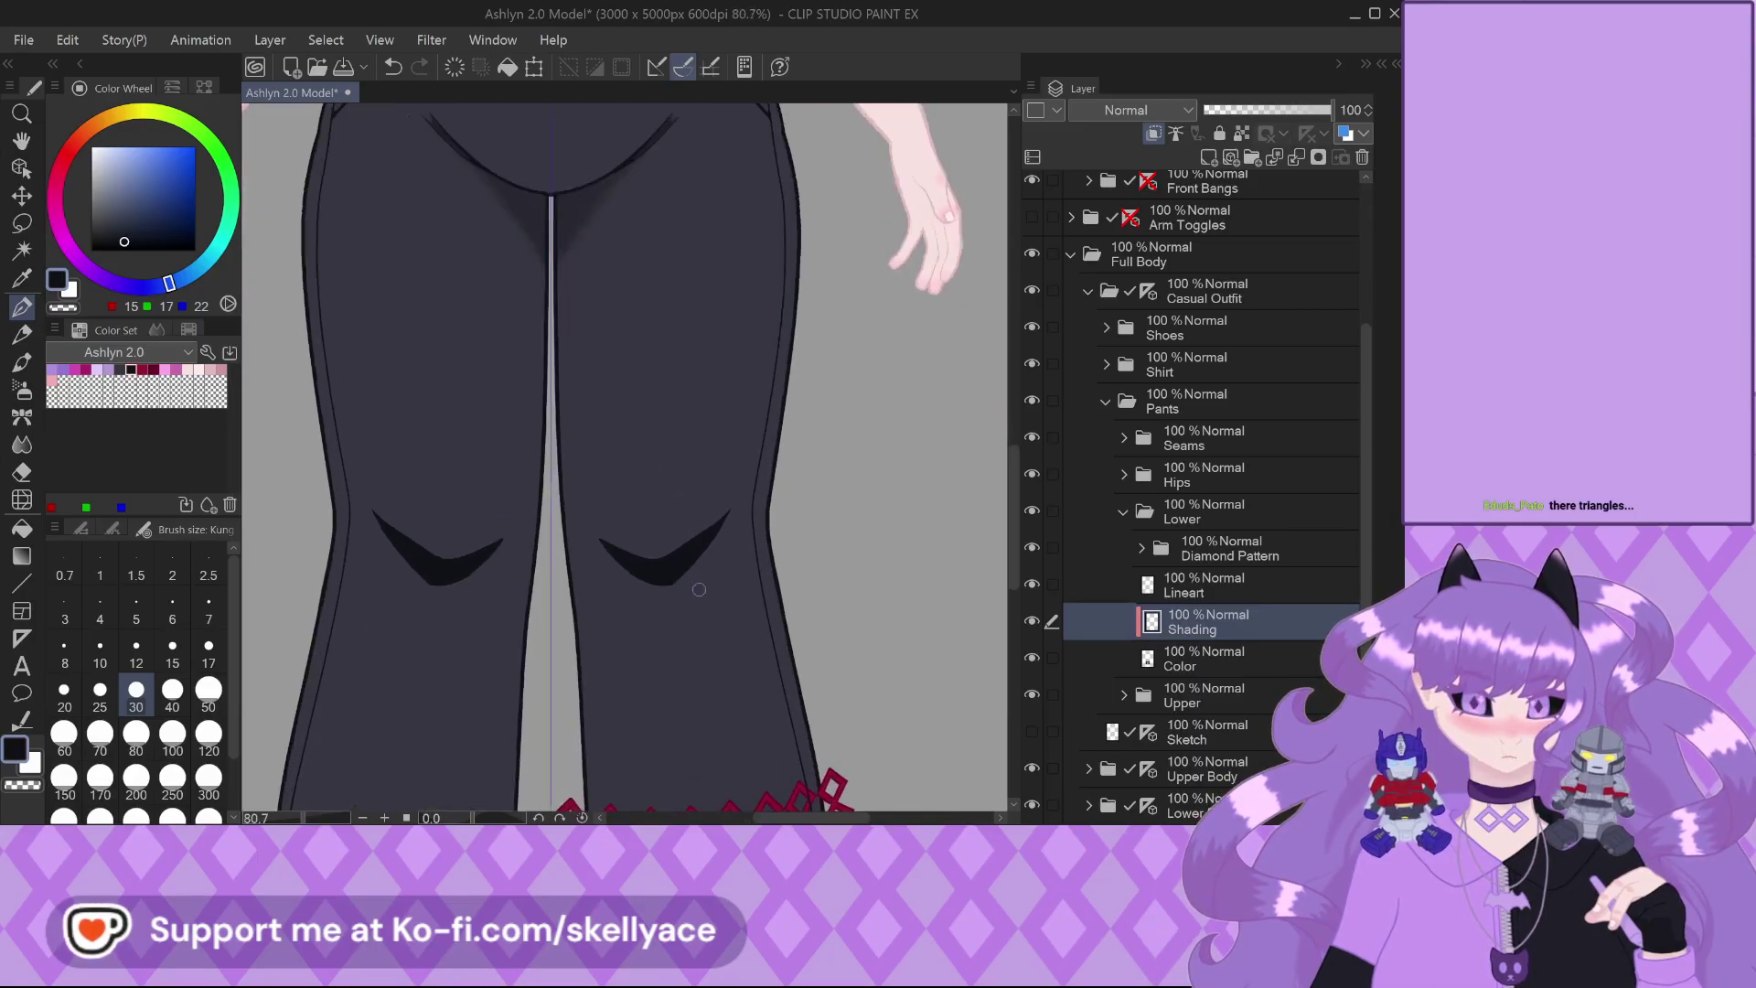
scroll(530, 541, "up", 10)
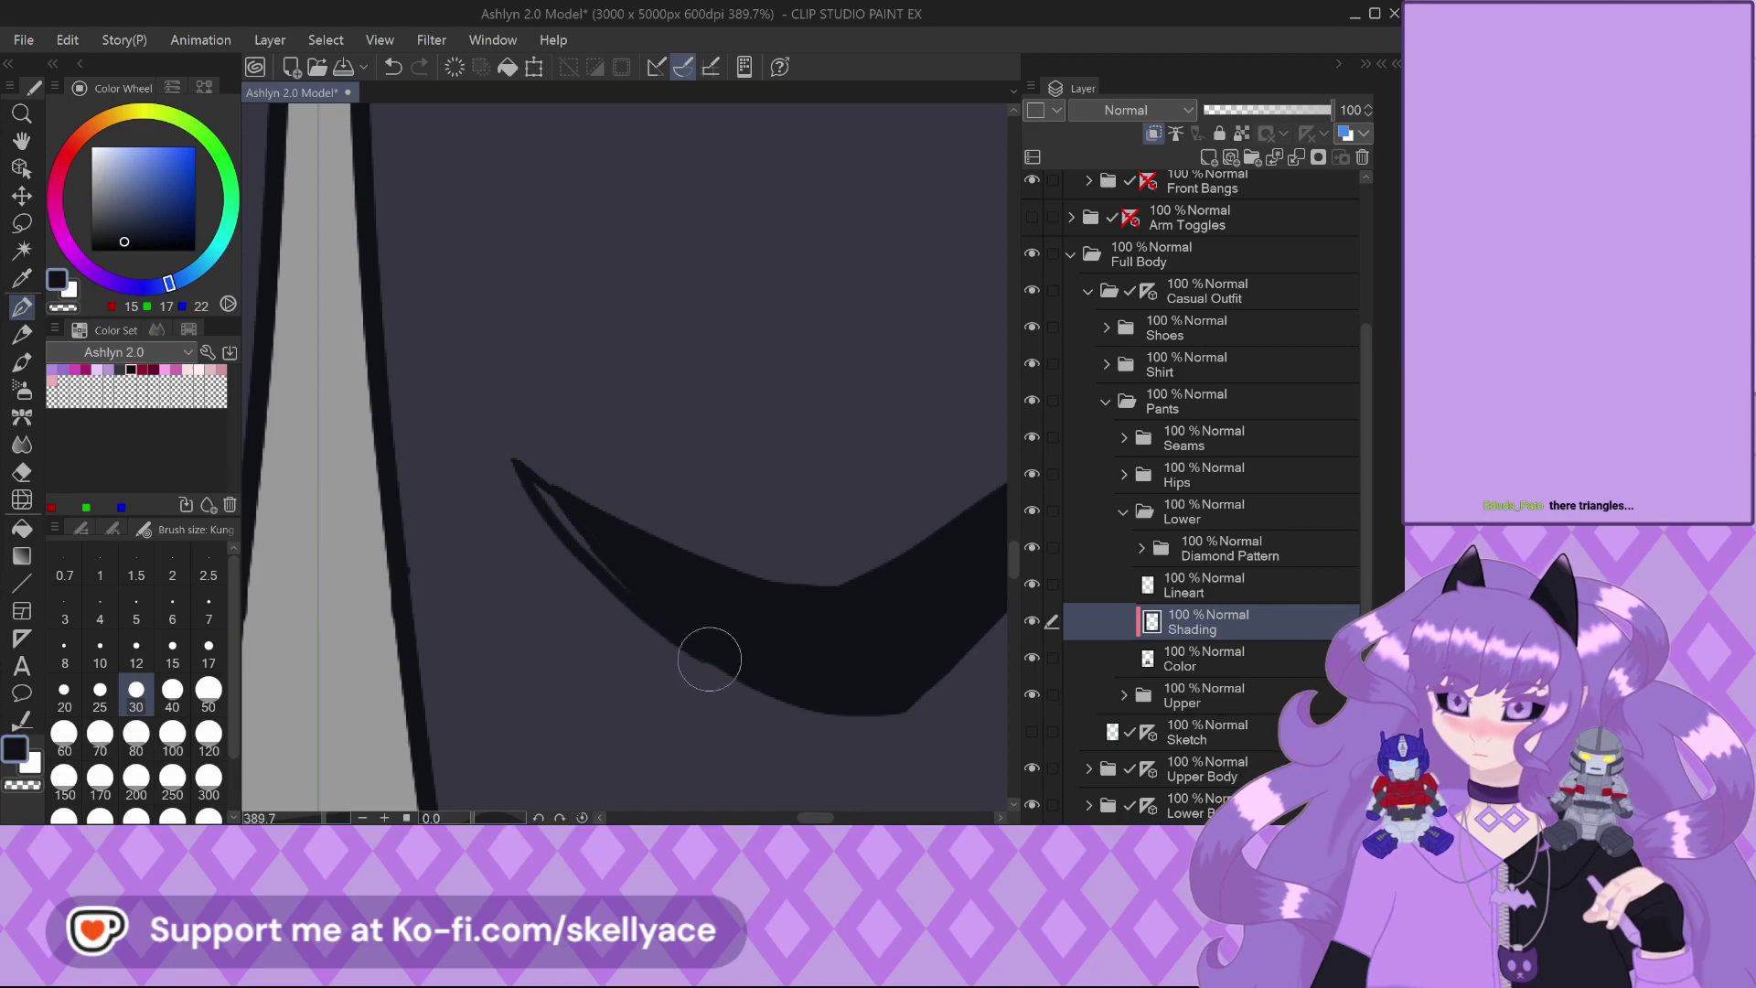
scroll(537, 478, "up", 2)
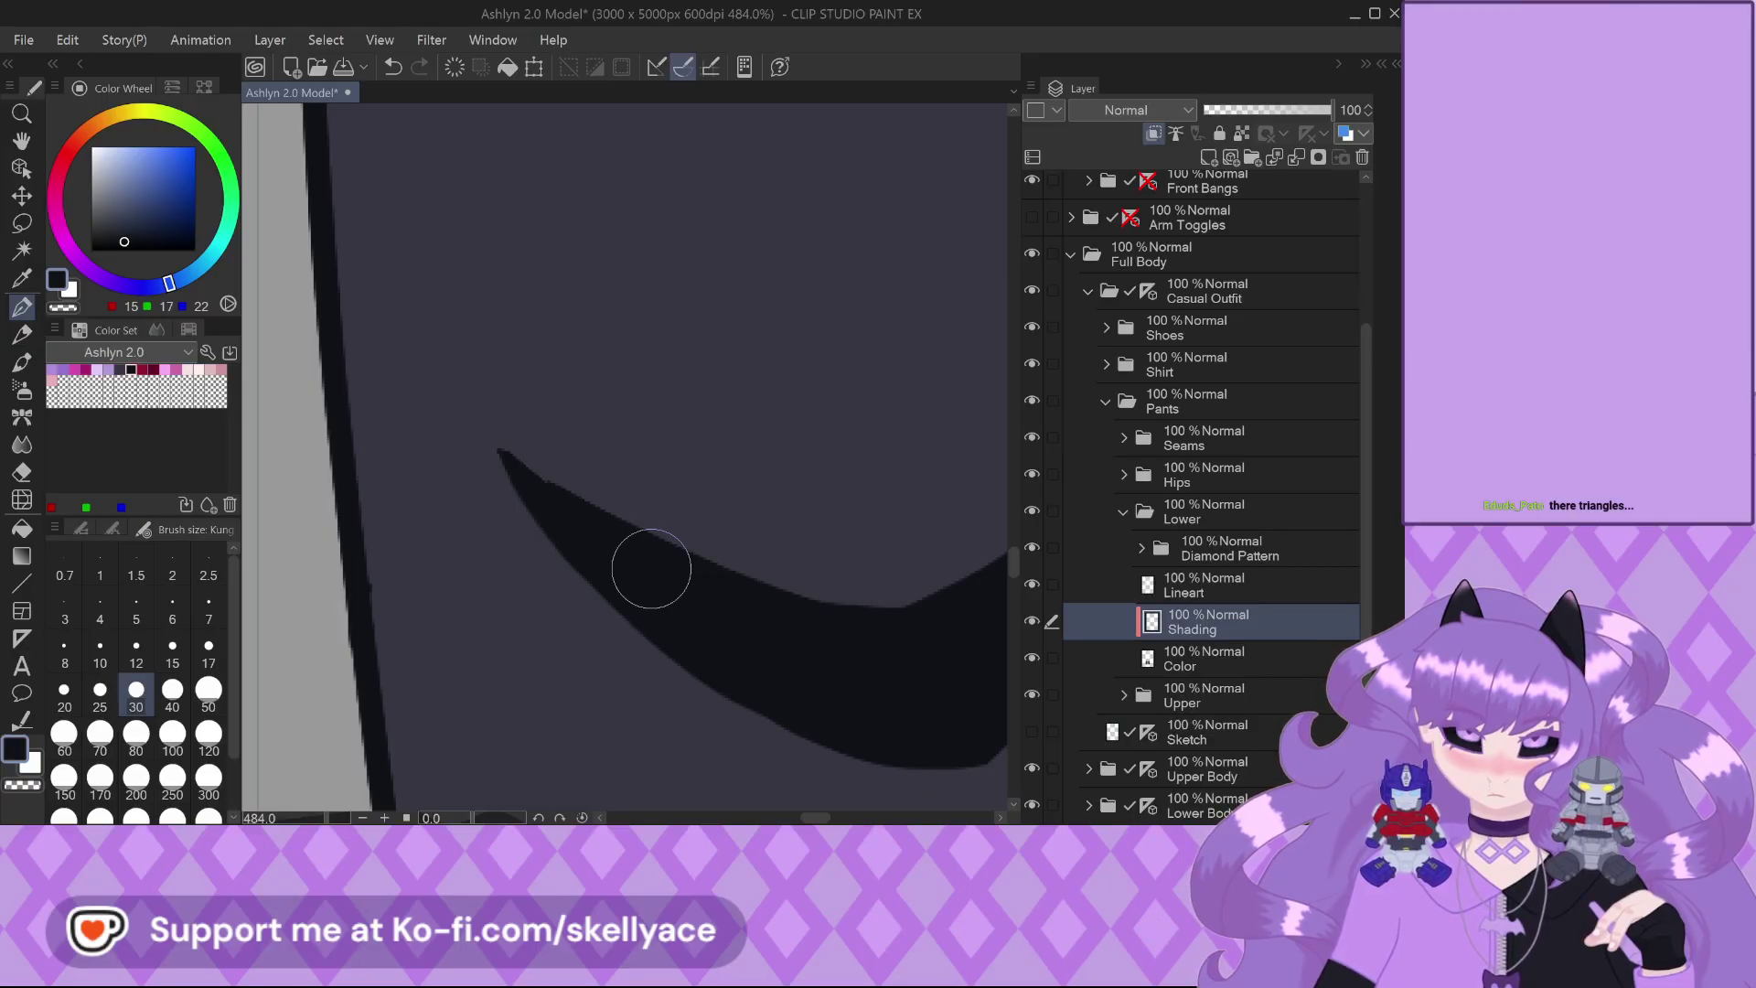
scroll(652, 566, "down", 4)
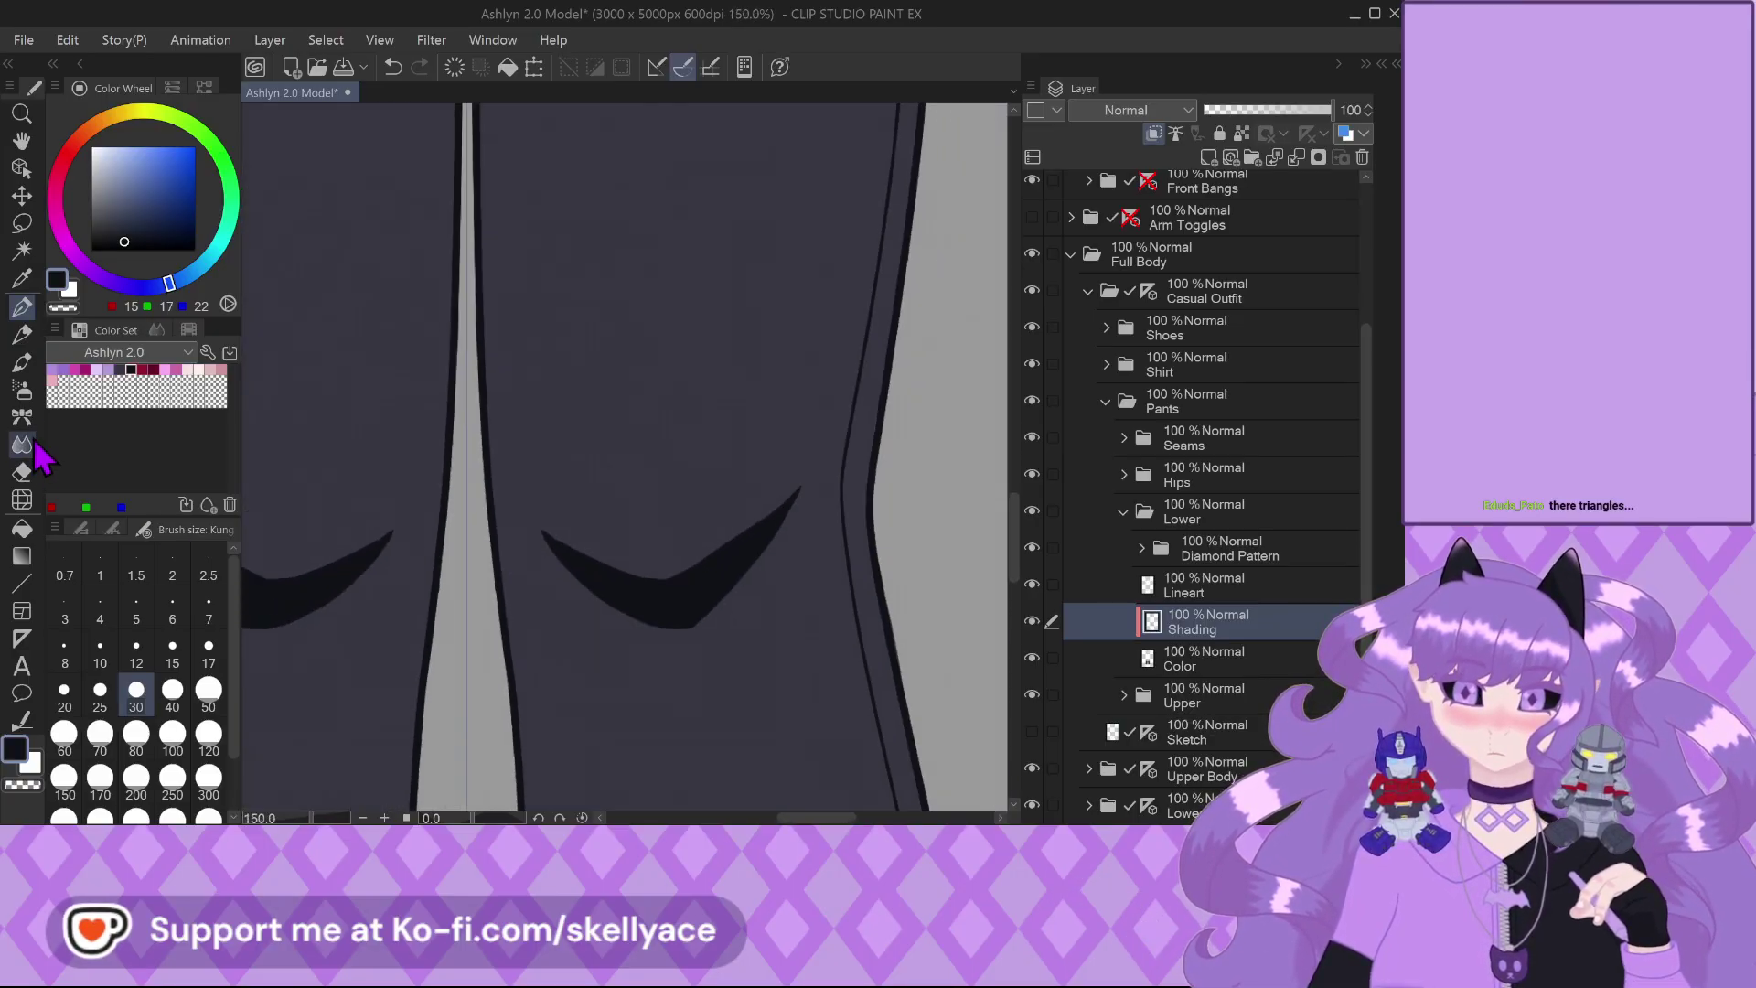
Soften the upper and lower edges of the reshaped right-hand knee shadow with the Blur tool at brush size 30
left_click(22, 445)
left_click_drag(560, 537, 519, 523)
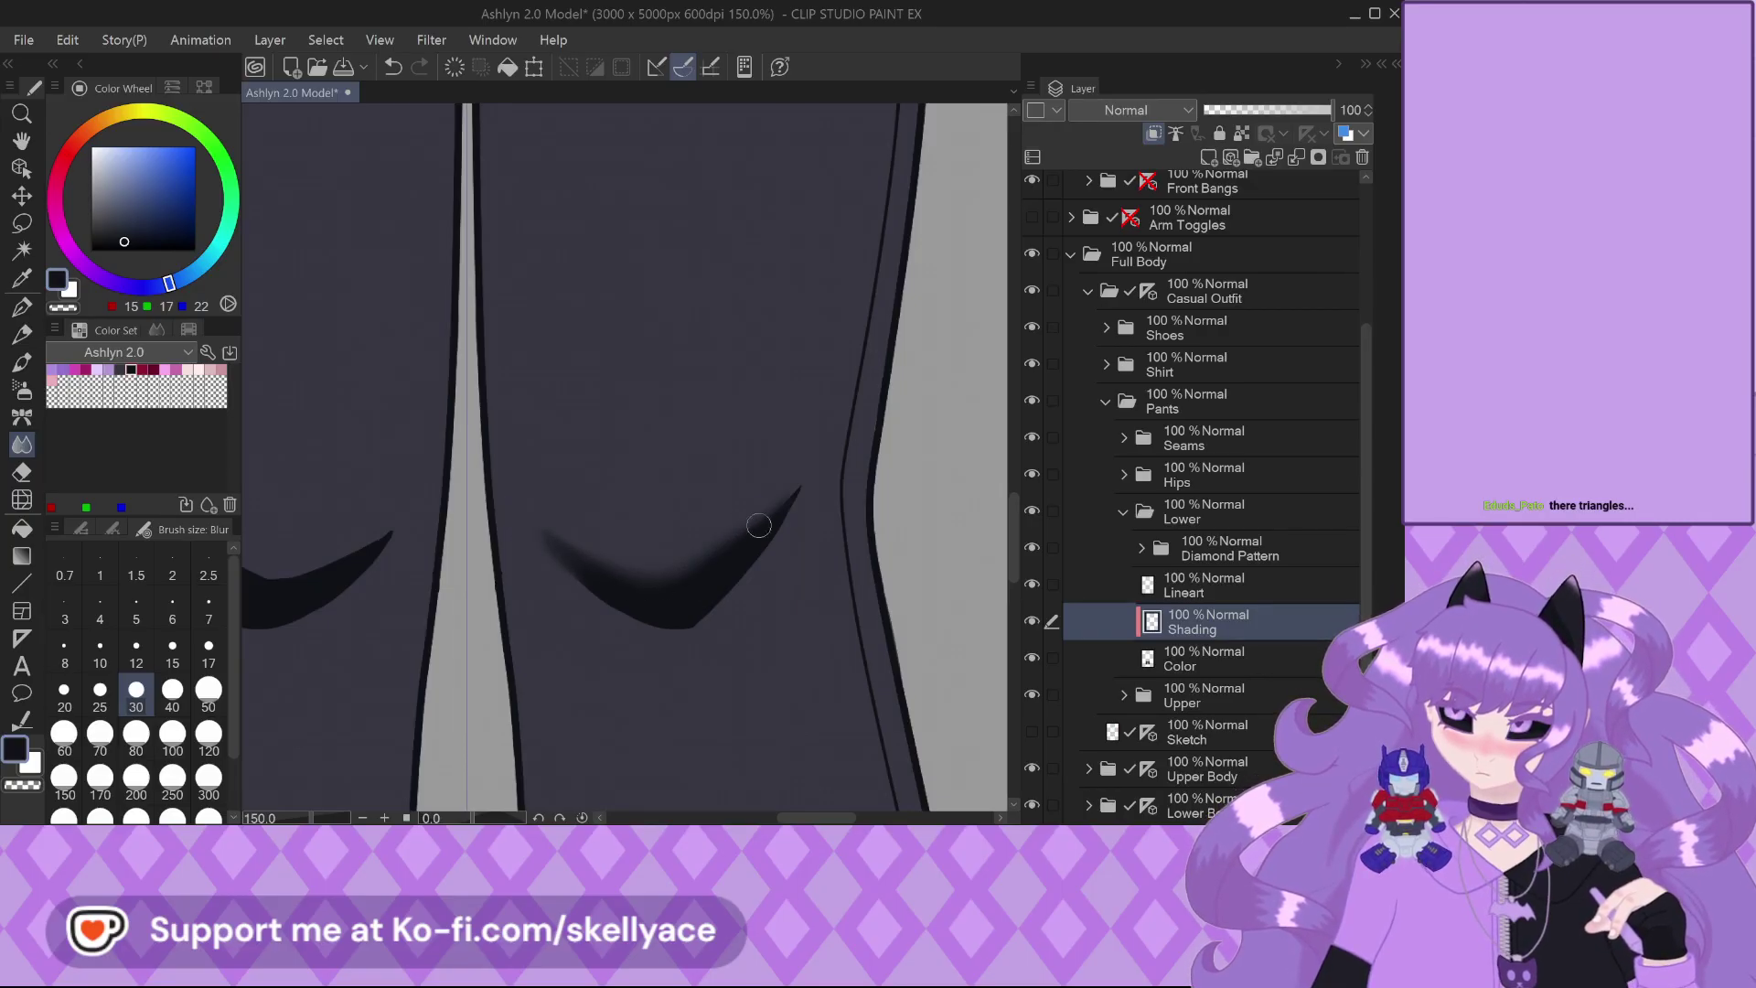
mouse_move(758, 571)
left_mouse_down()
mouse_move(668, 642)
mouse_move(611, 596)
left_mouse_up()
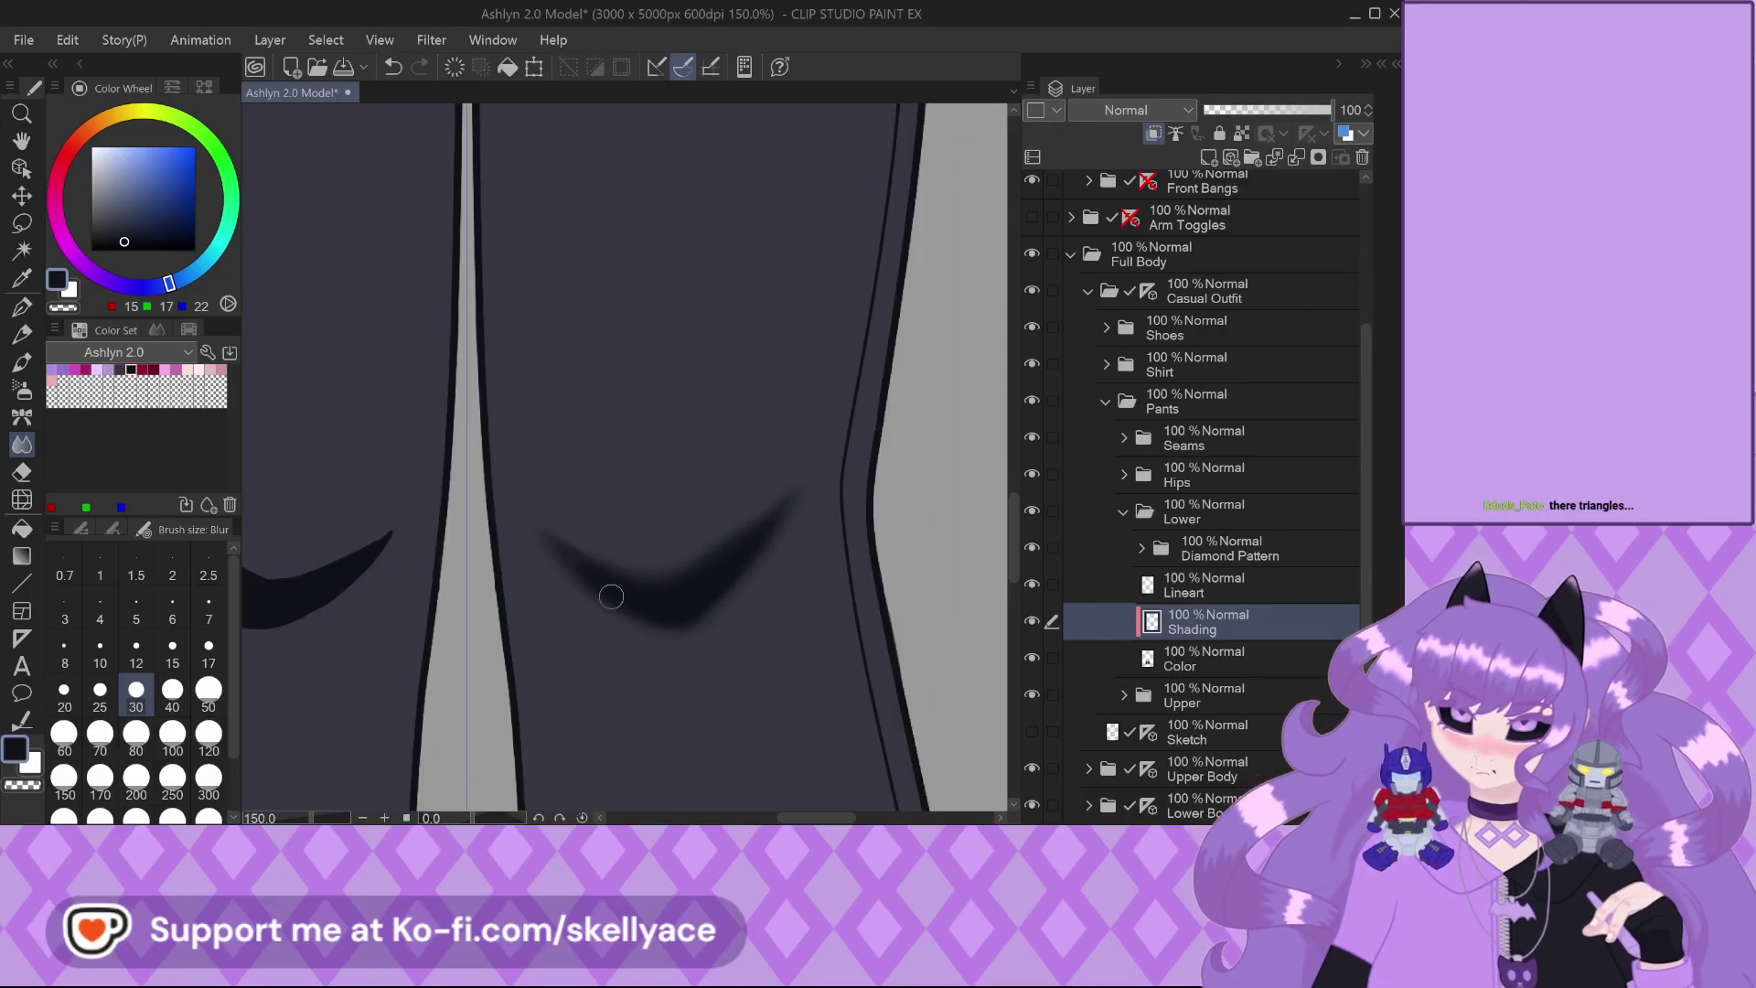
scroll(653, 604, "down", 1)
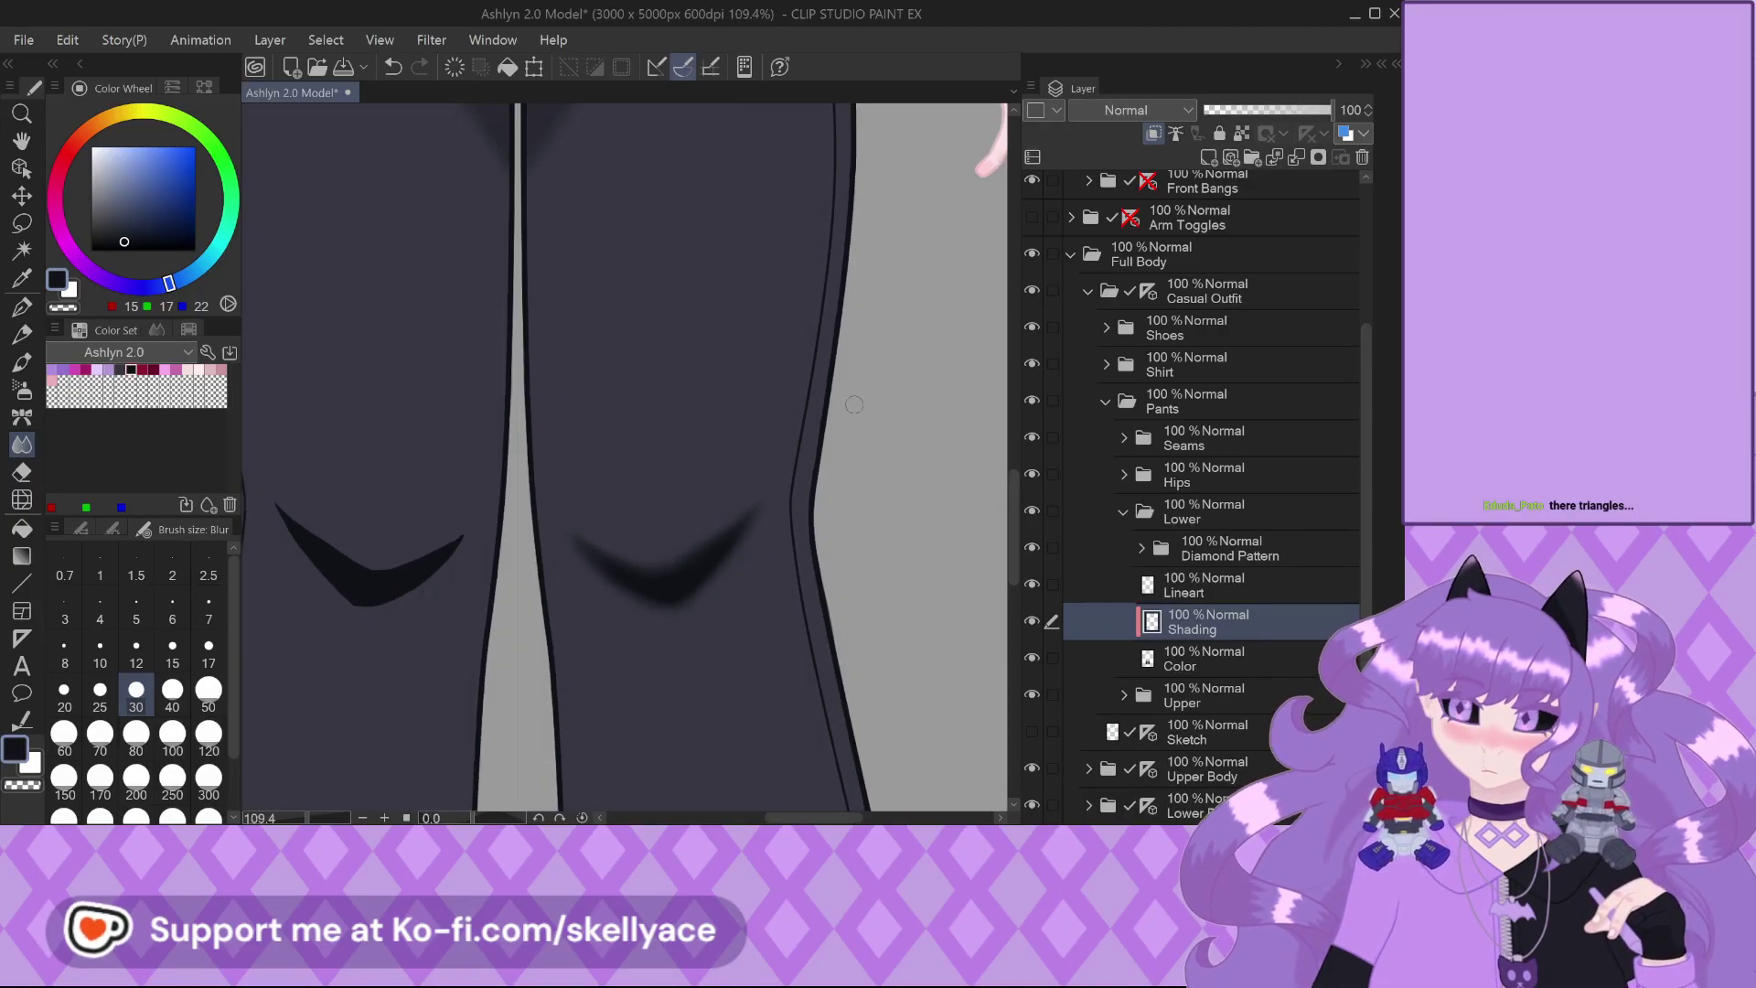
Set the Shading layer's opacity to 56% and blur the left-hand knee shadow to match the other knee
left_click(1278, 110)
scroll(831, 527, "down", 2)
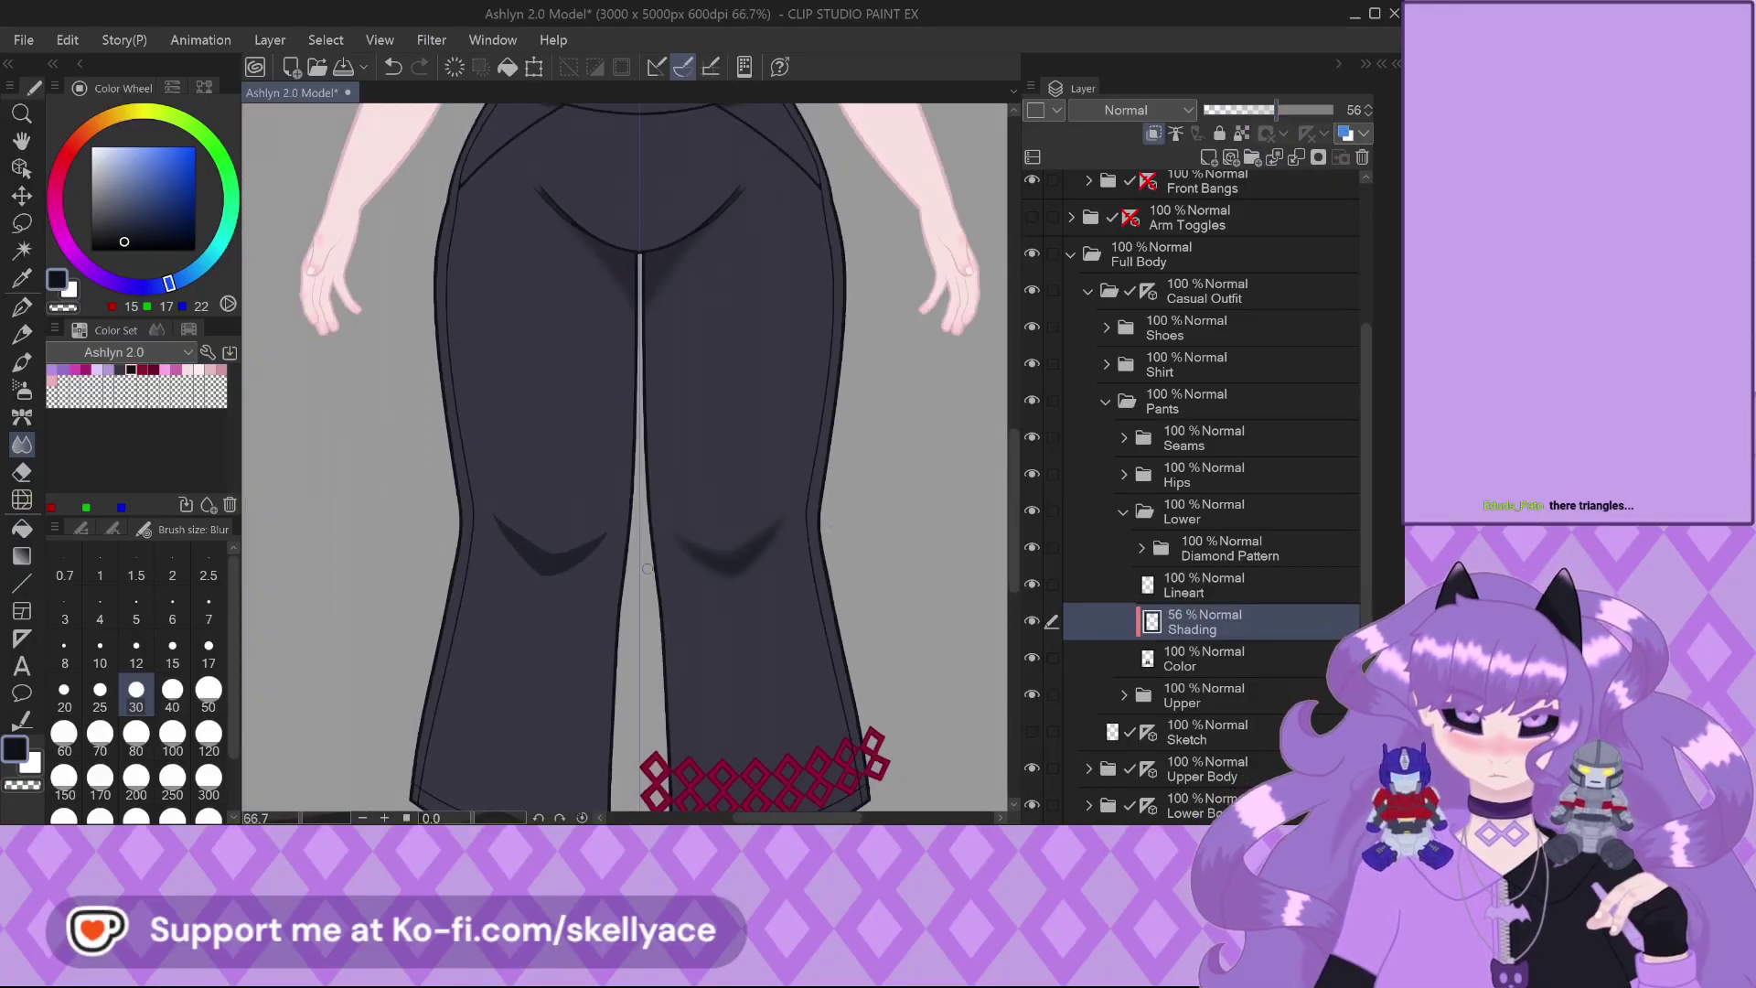
scroll(647, 568, "down", 1)
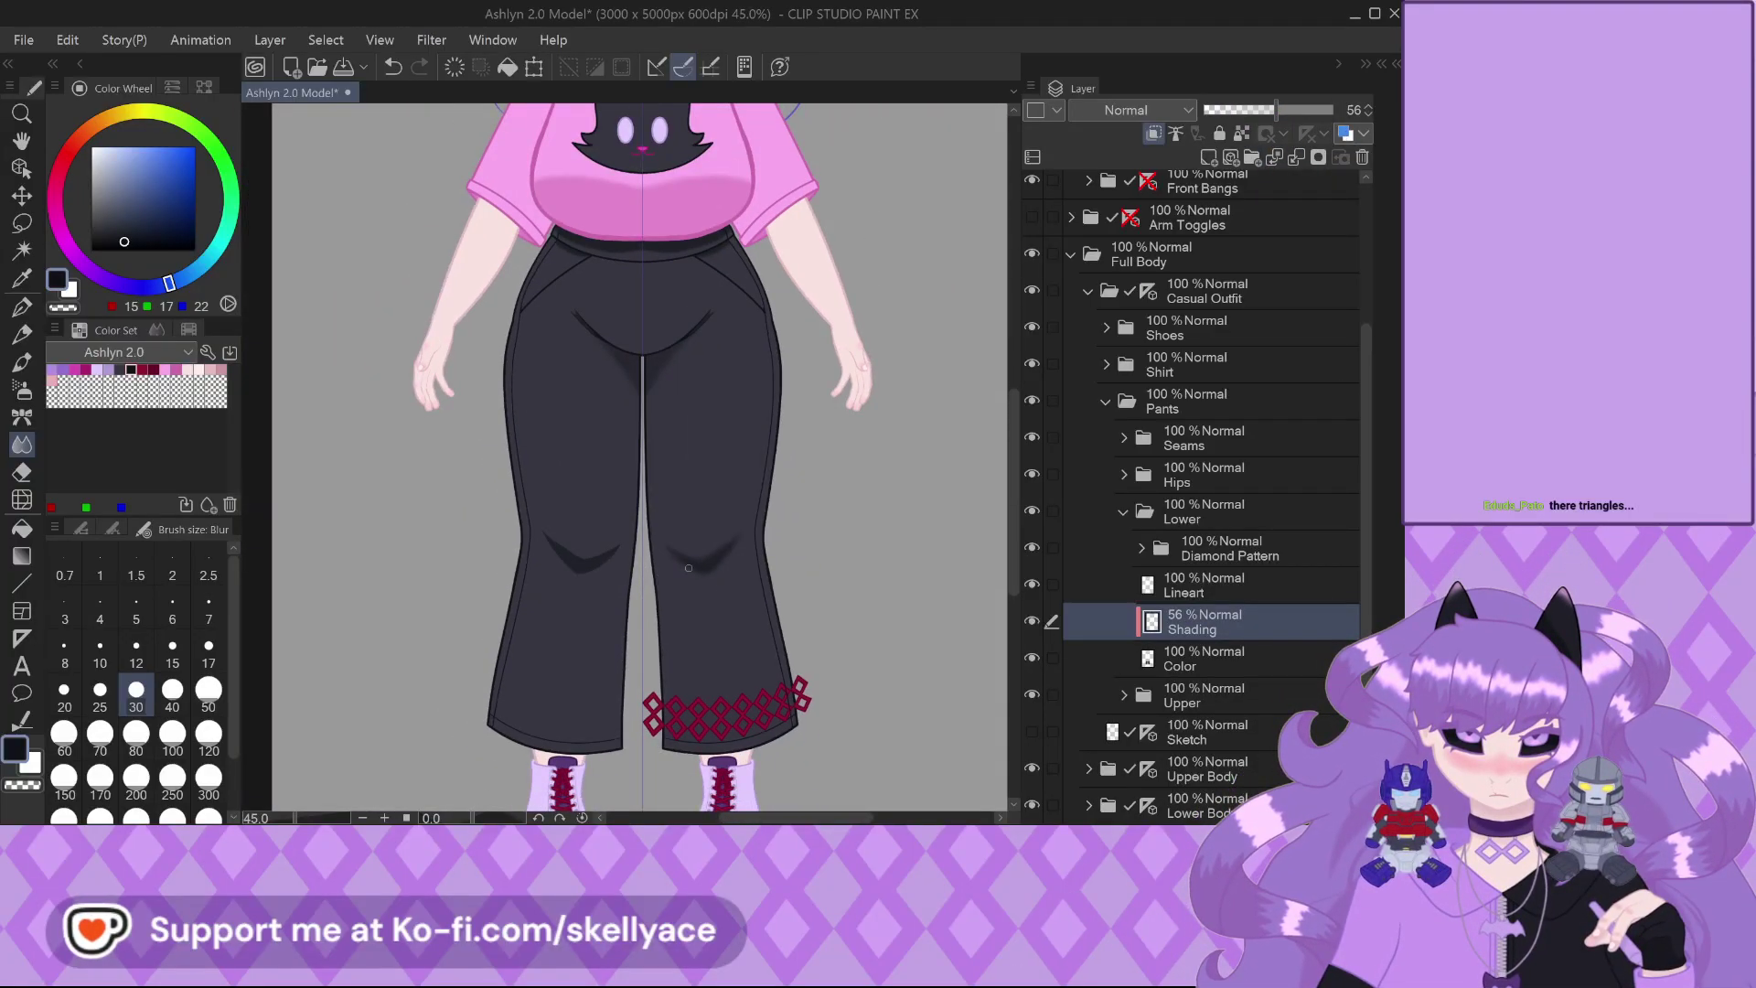
scroll(646, 577, "up", 4)
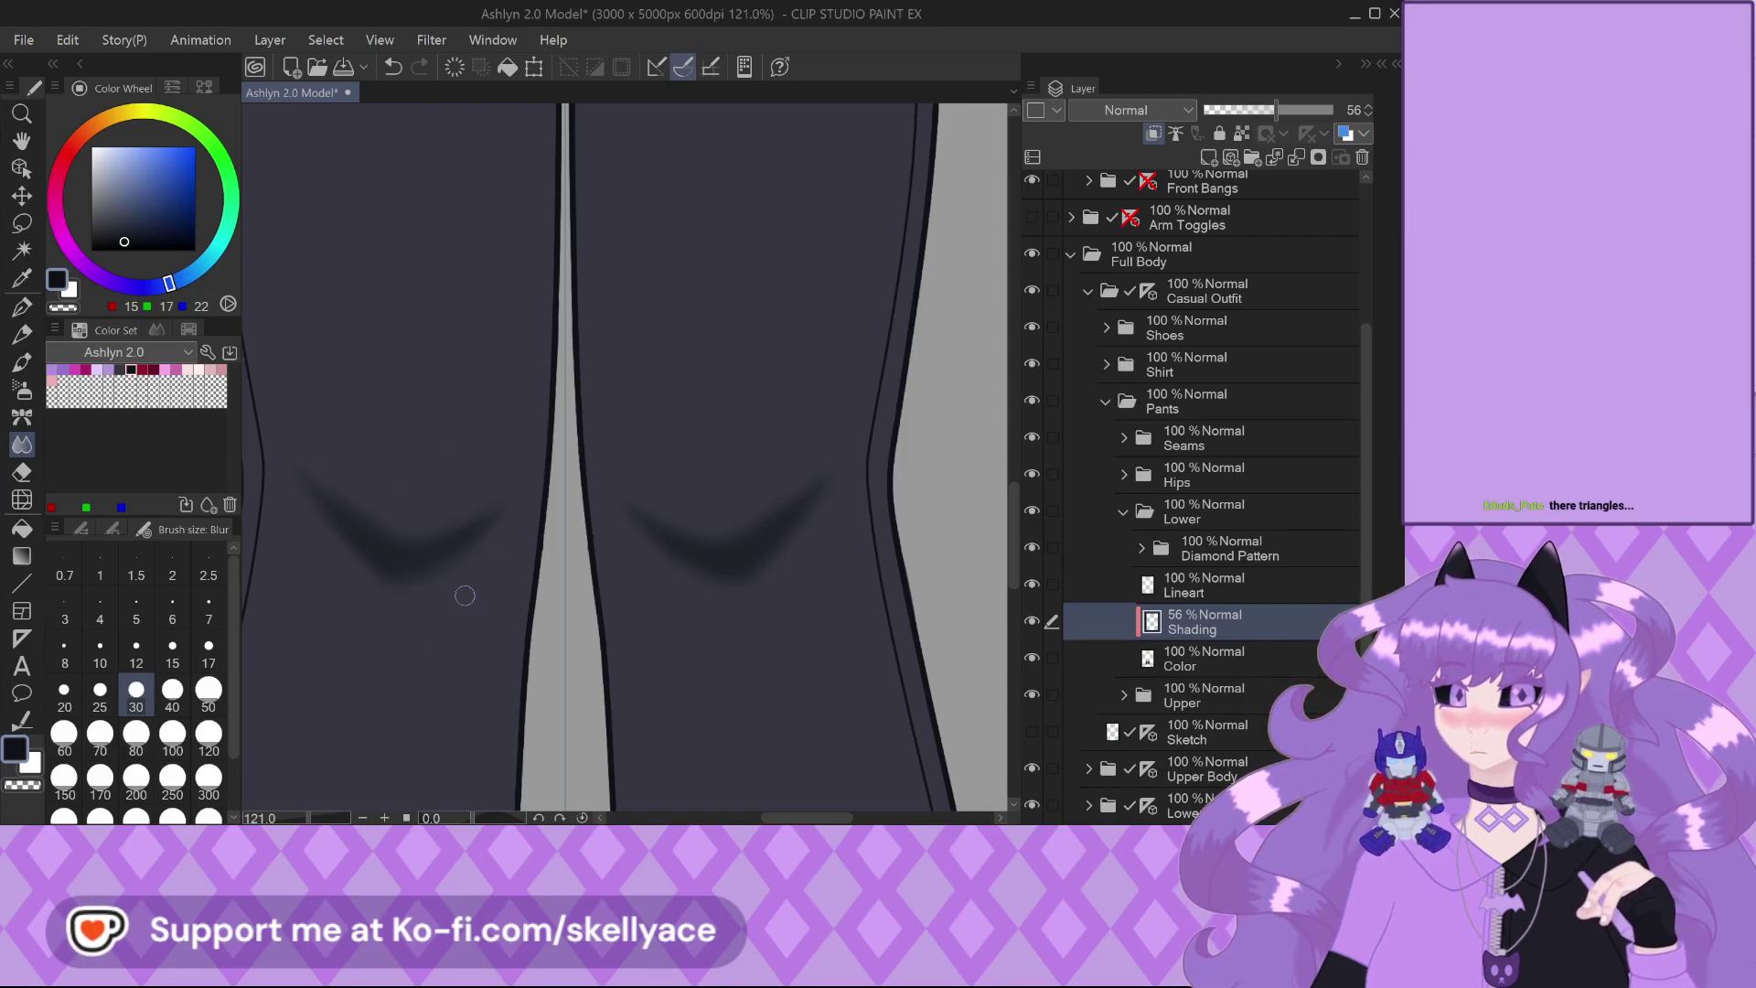
scroll(823, 613, "down", 3)
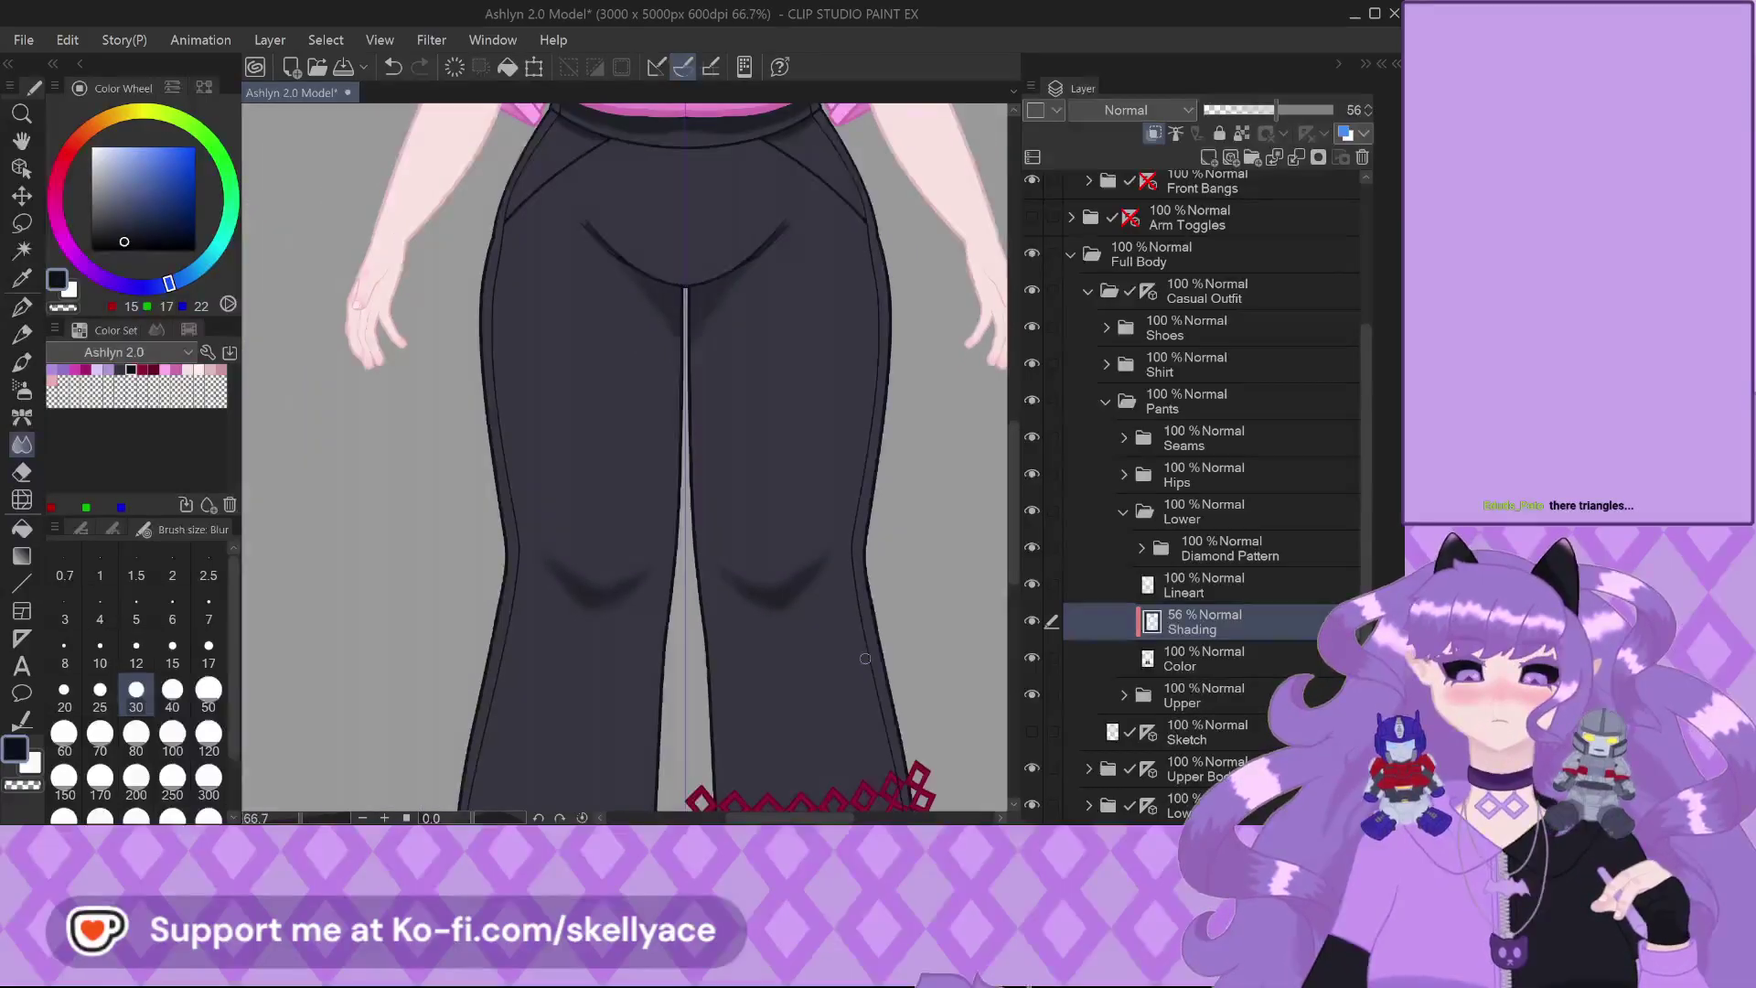
Lower the pants' Shading layer opacity to 50%
left_click(1368, 114)
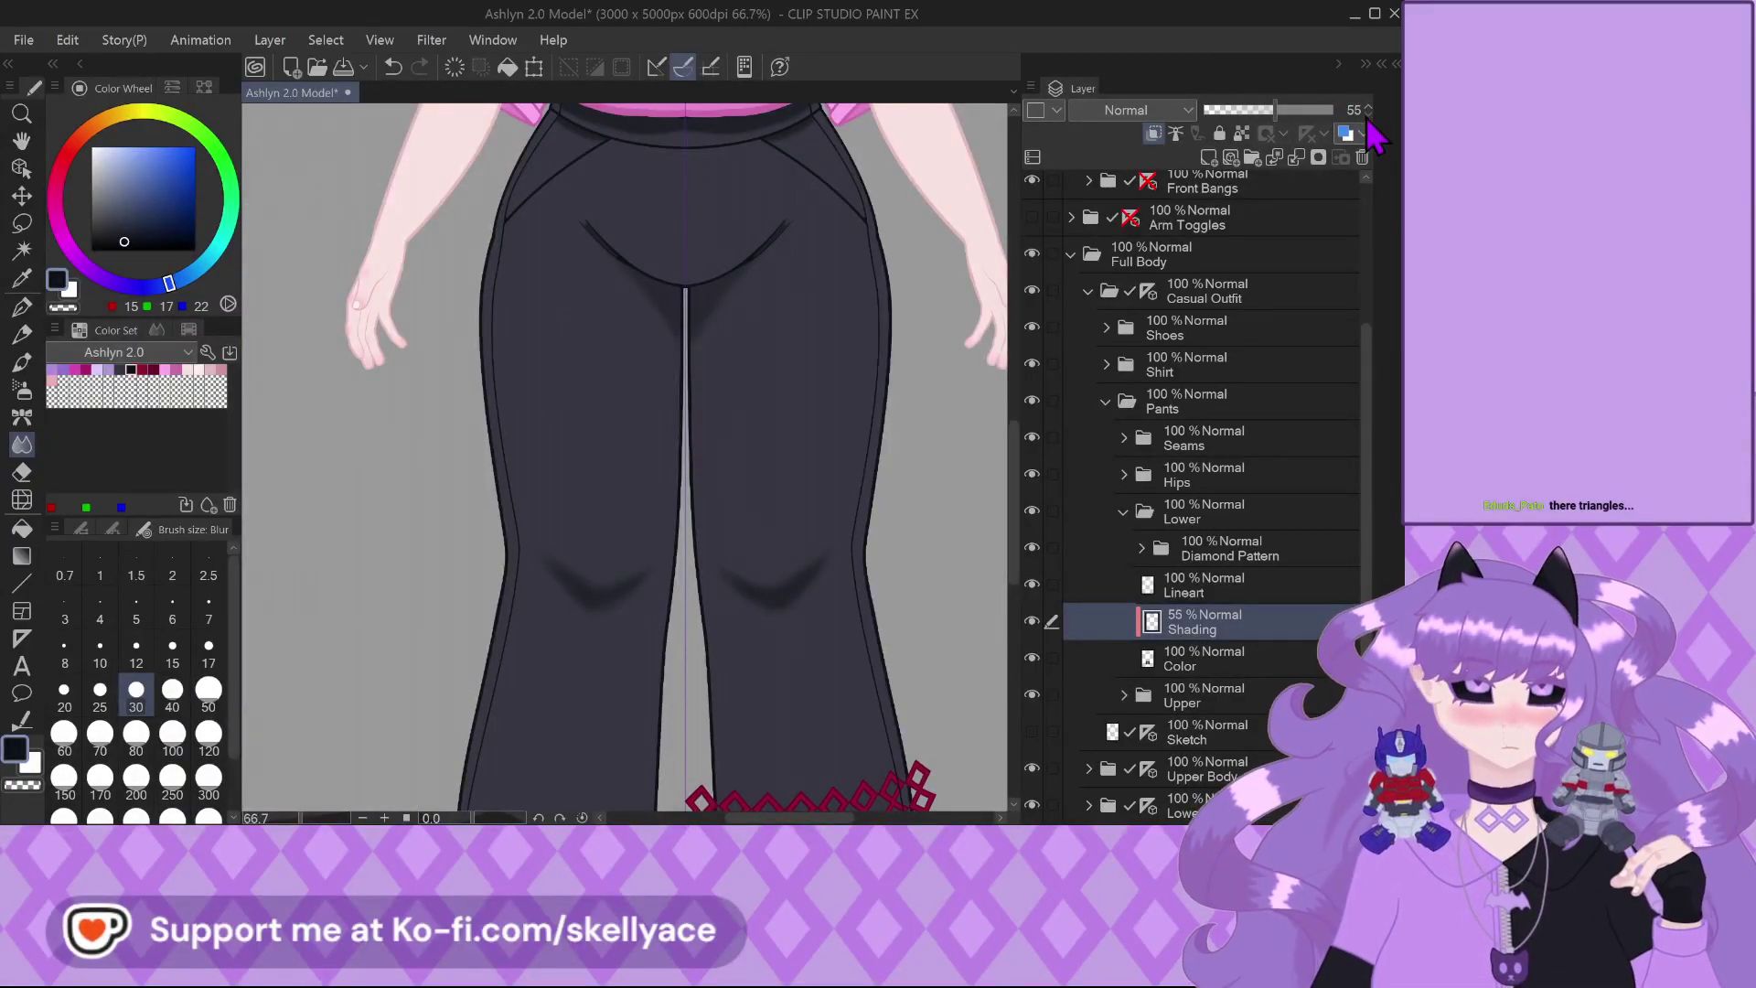
left_click(1368, 113)
left_click(1368, 114)
Examine the softened knee shading and the hem pattern up close and on the full figure
scroll(720, 521, "down", 4)
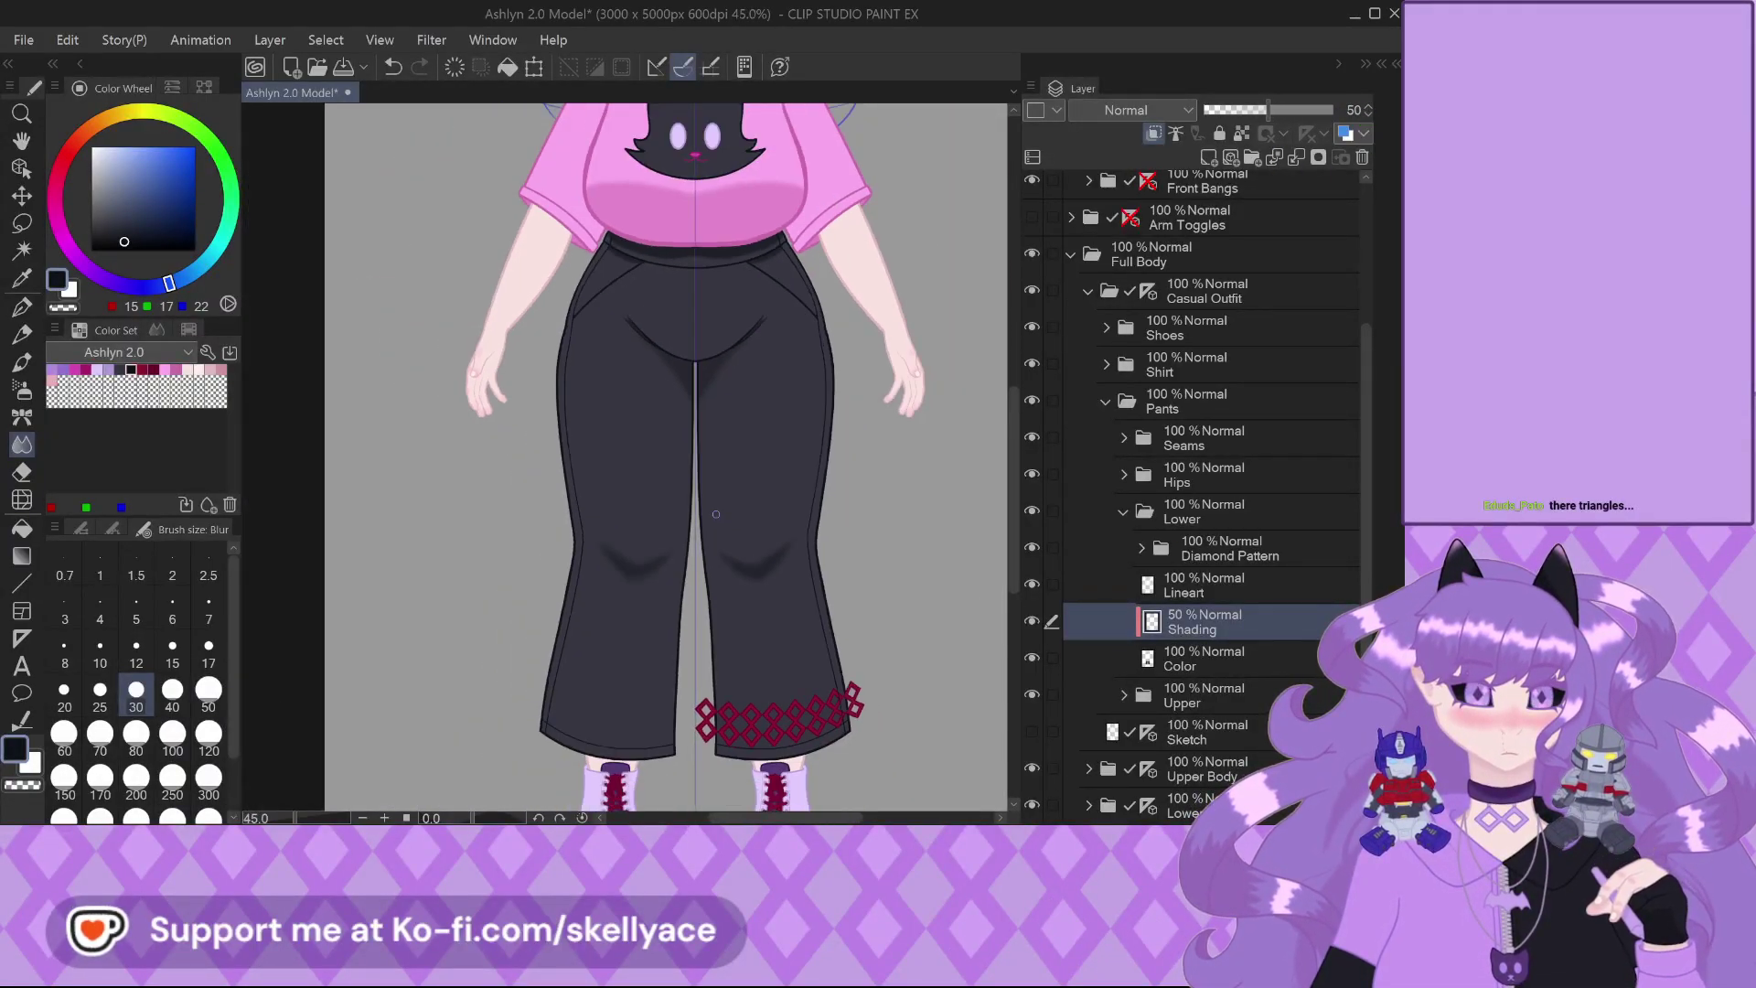
scroll(779, 722, "up", 6)
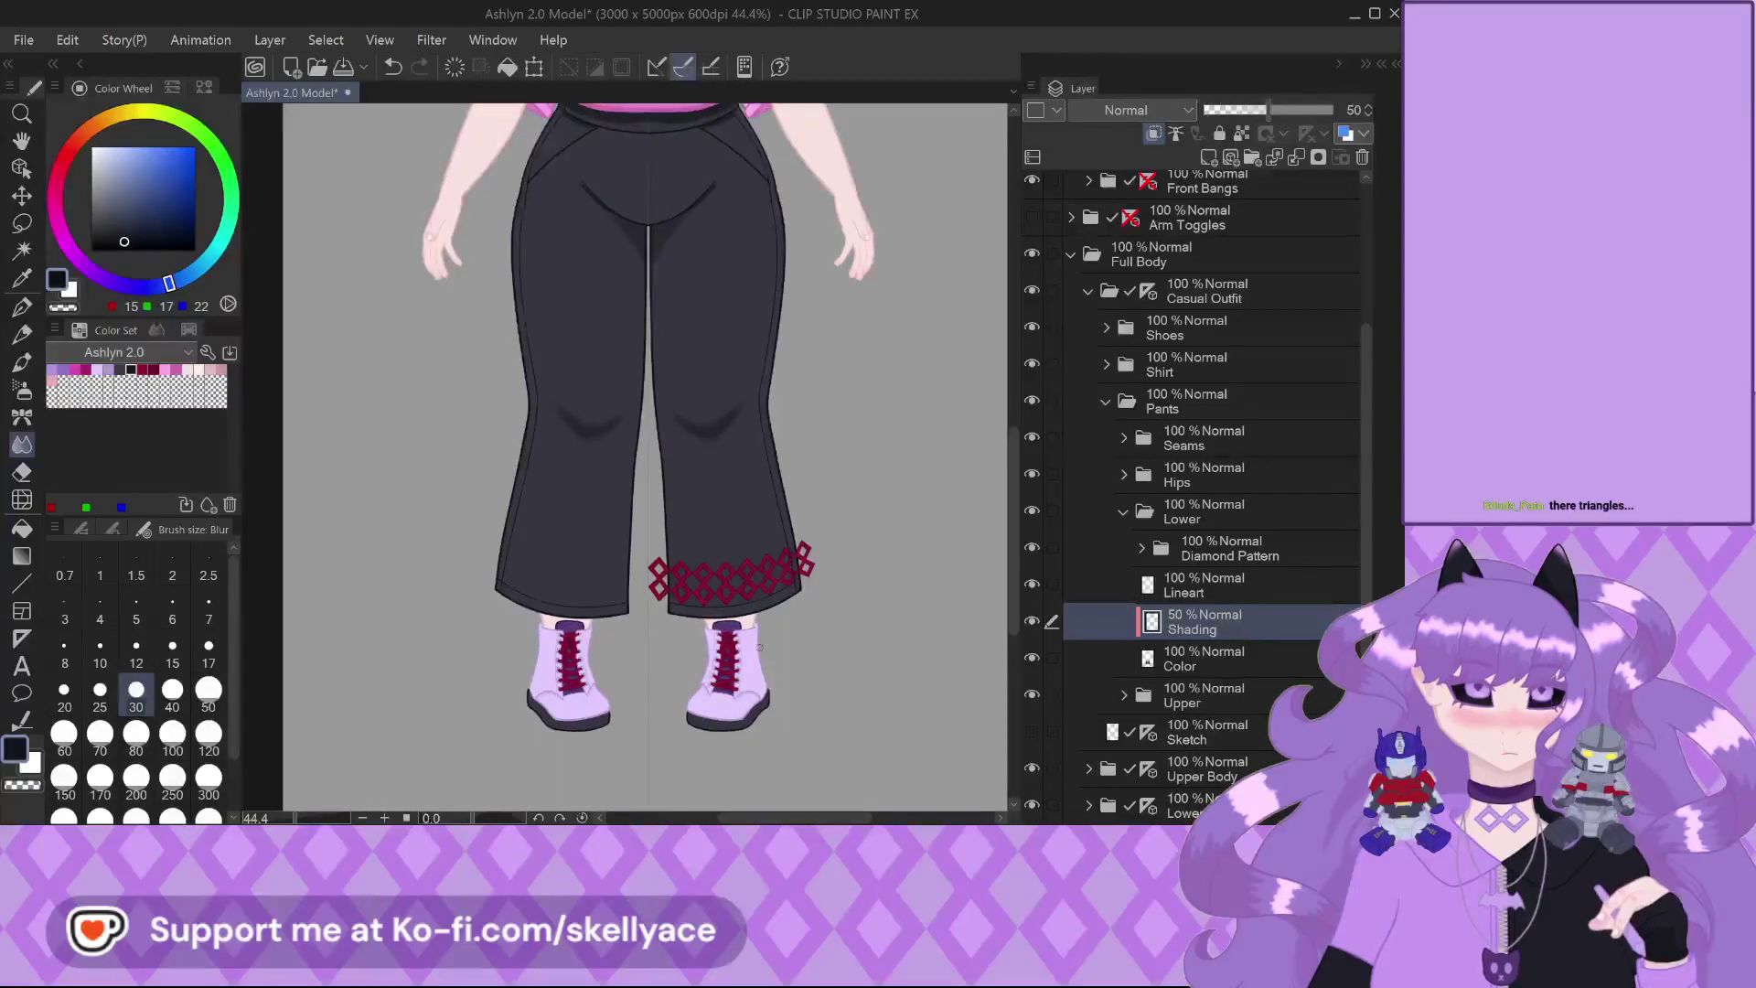
scroll(648, 629, "down", 2)
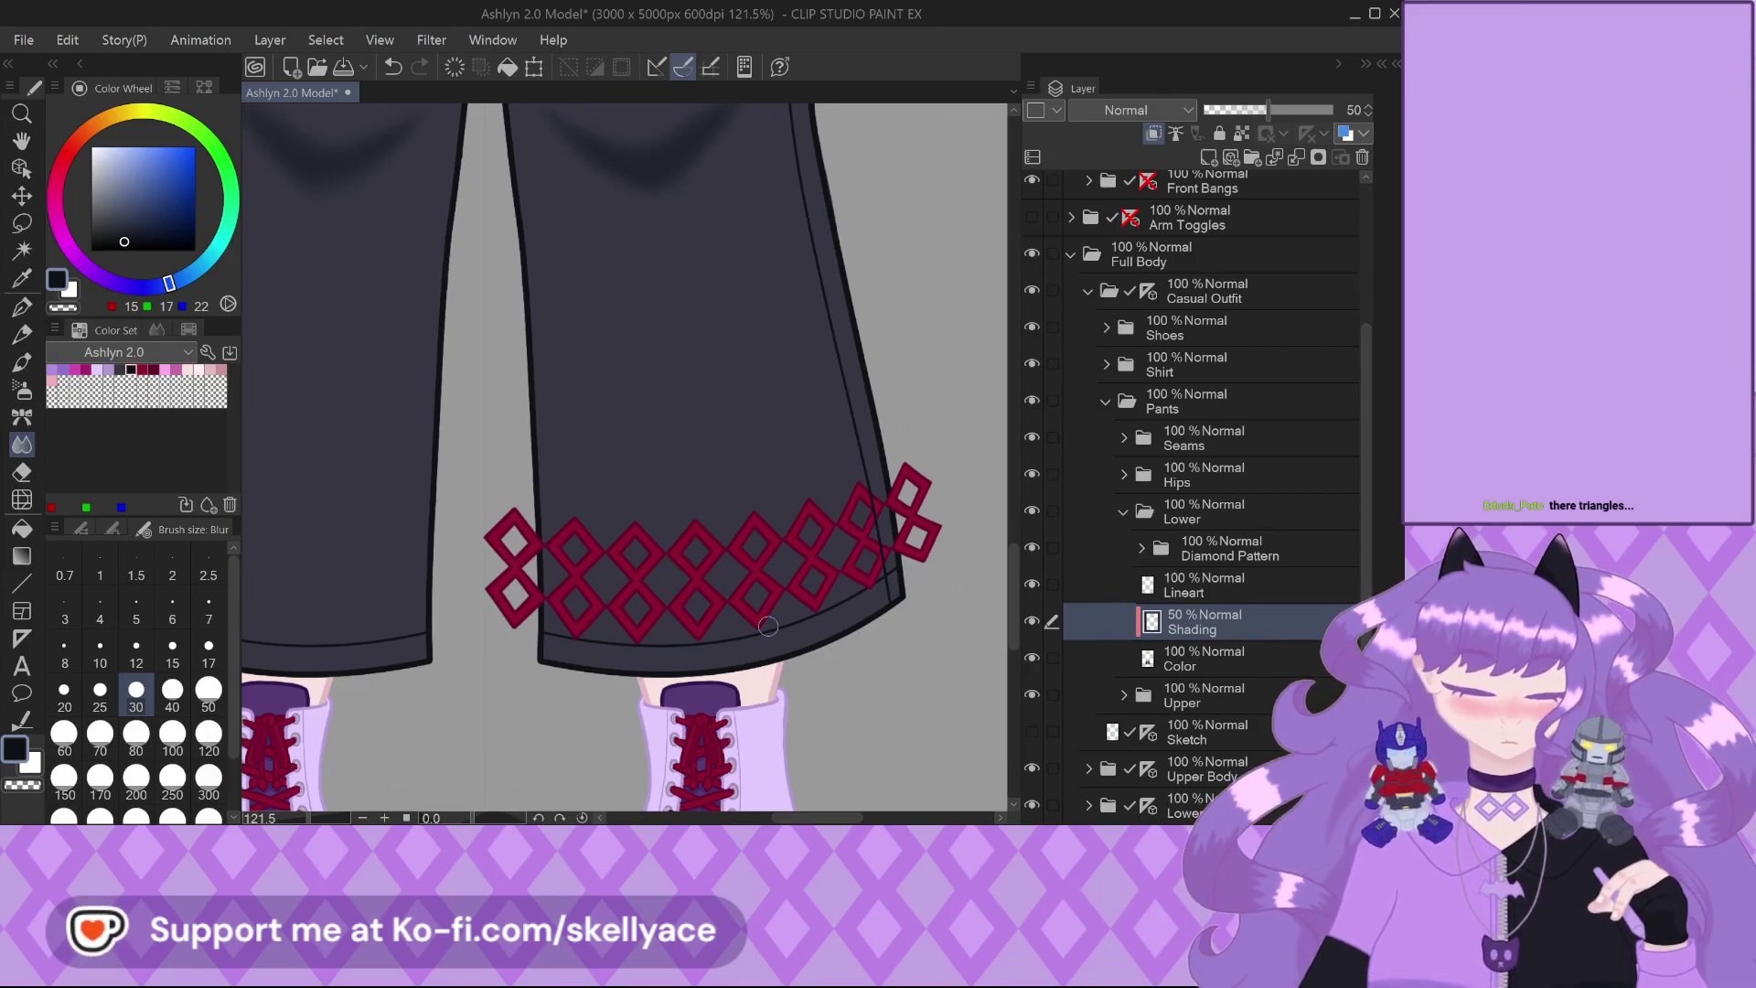
scroll(773, 625, "down", 2)
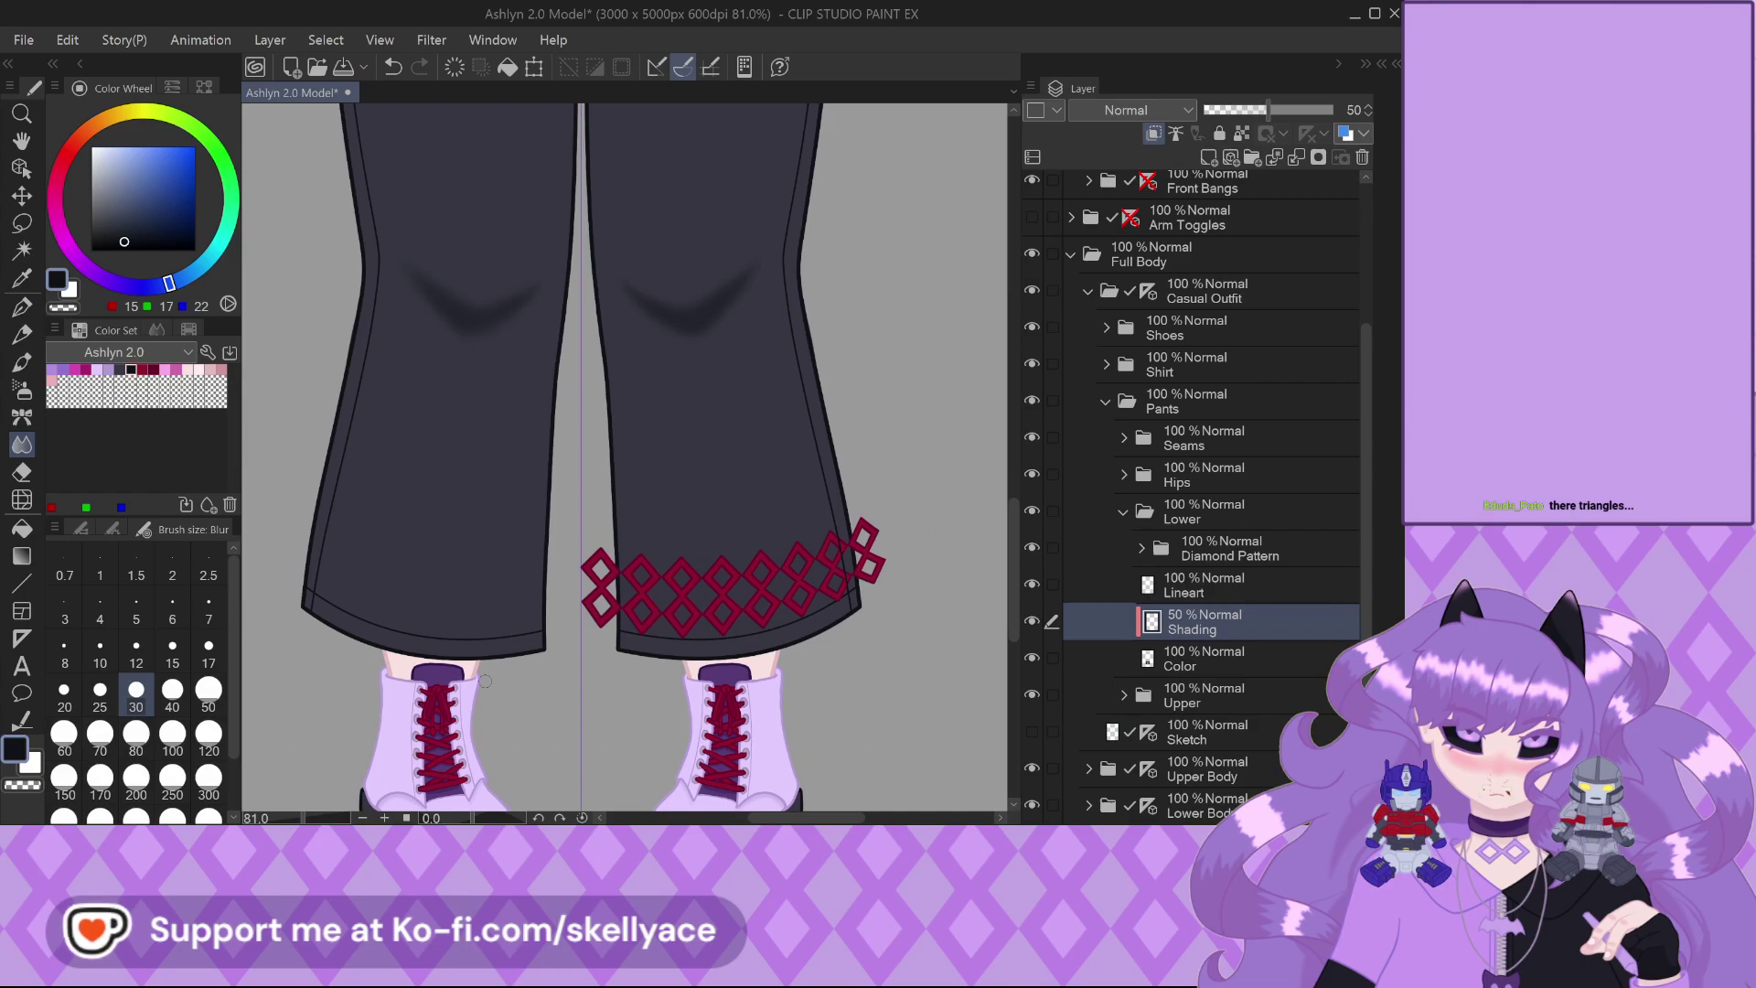
scroll(484, 681, "down", 3)
scroll(512, 722, "down", 5)
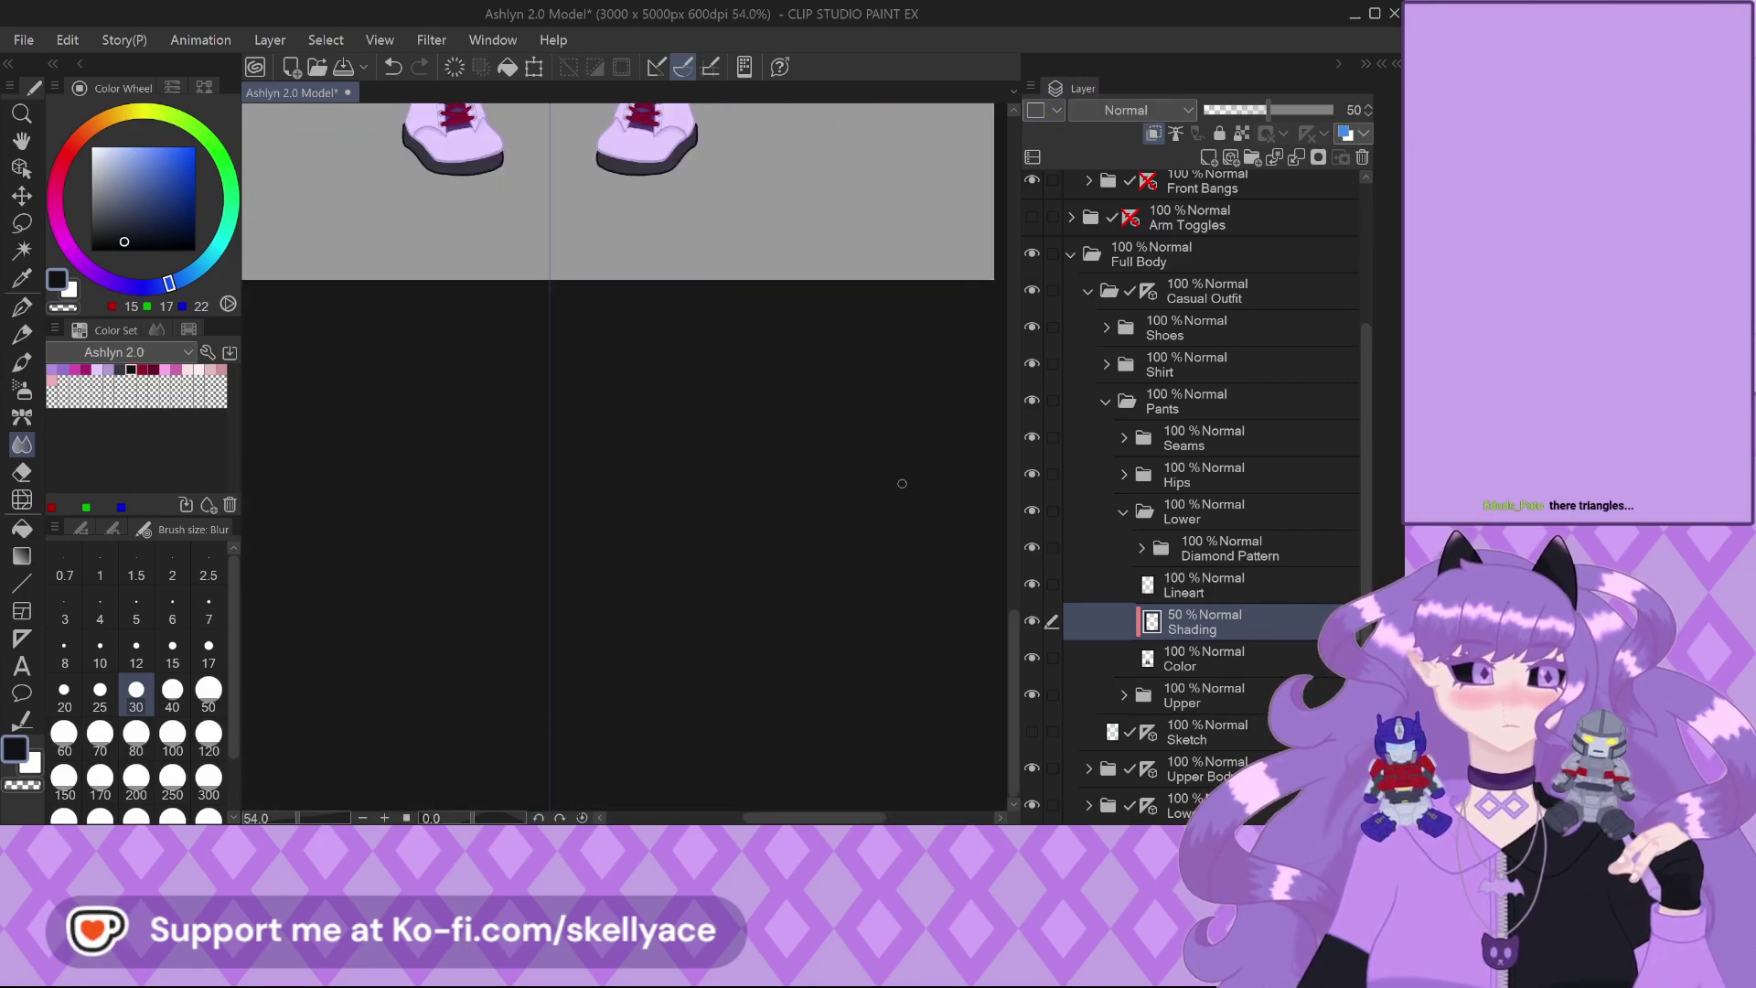
left_click_drag(1012, 686, 1066, 494)
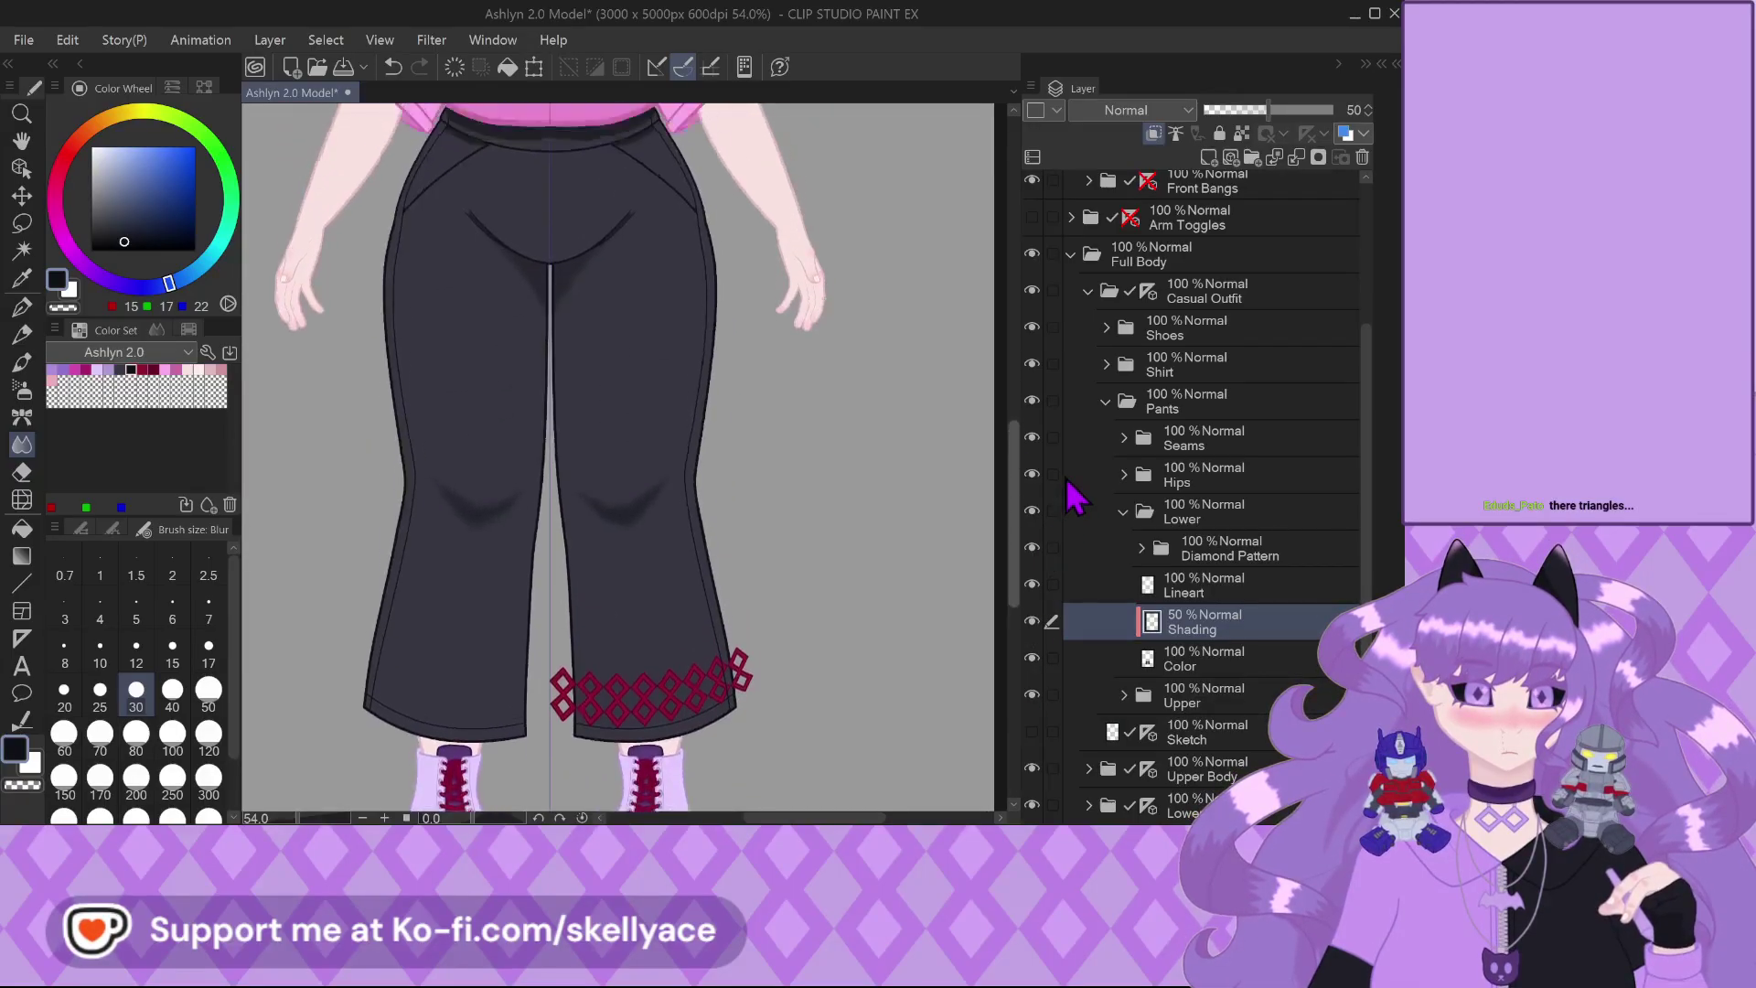
scroll(653, 600, "down", 3)
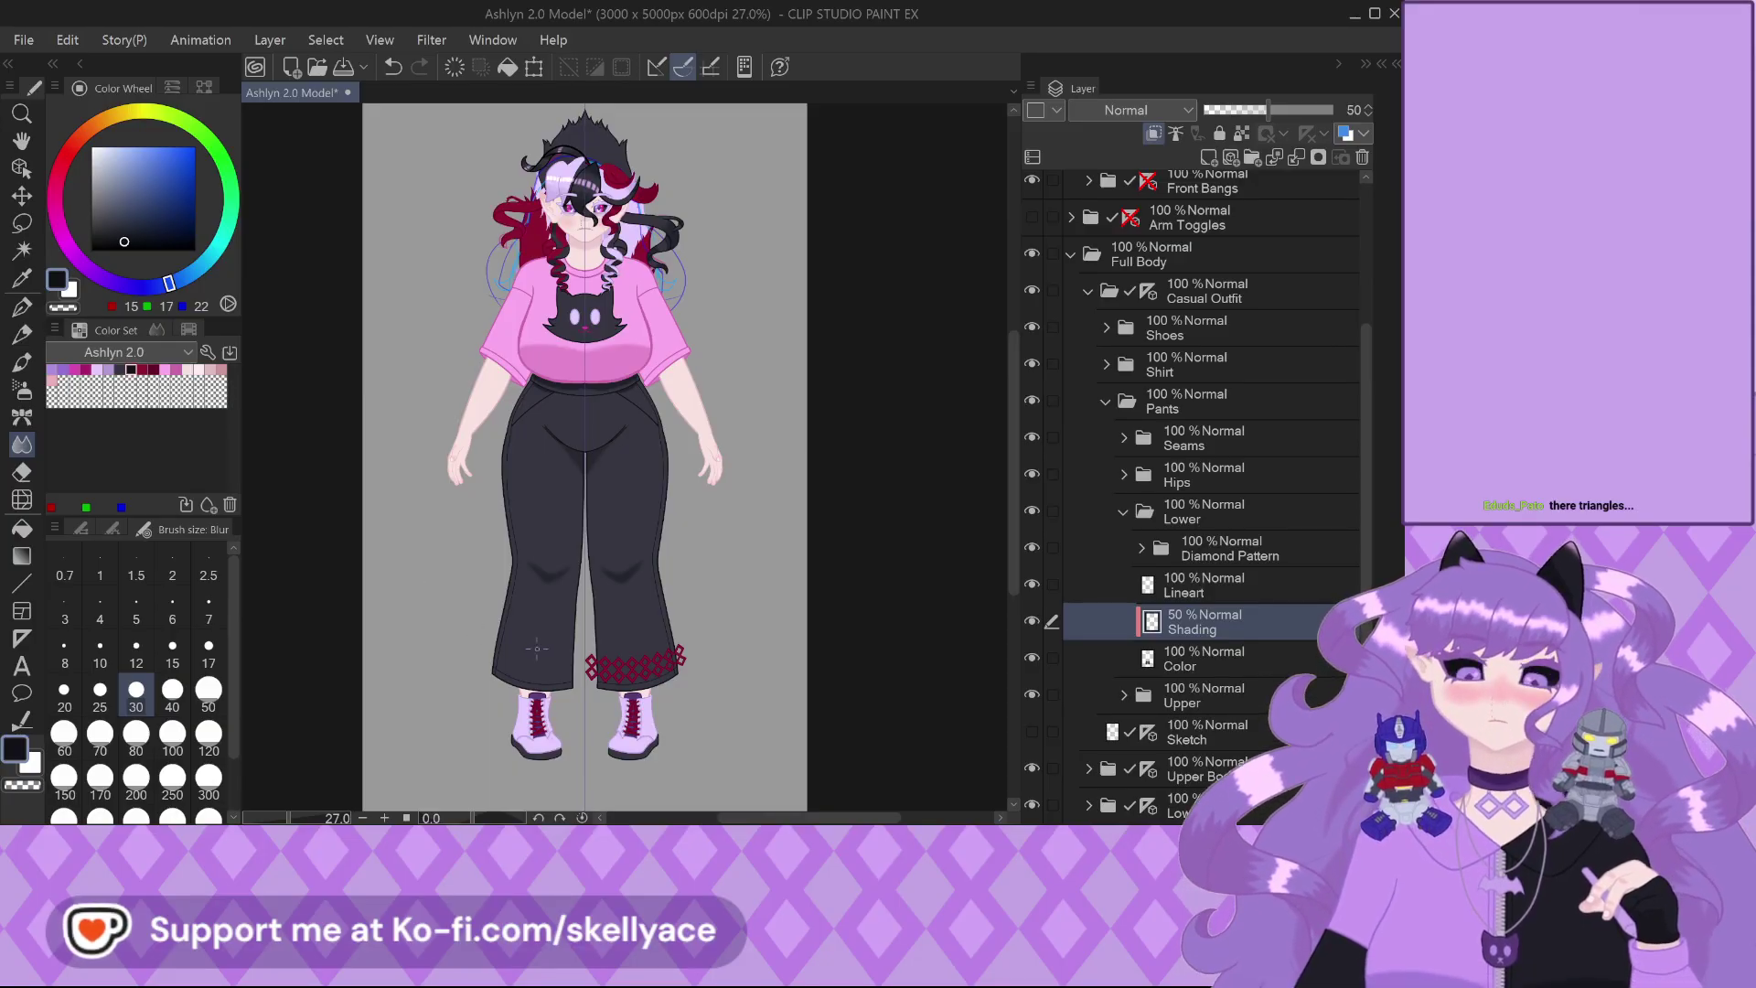
scroll(610, 593, "down", 2)
scroll(585, 348, "up", 5)
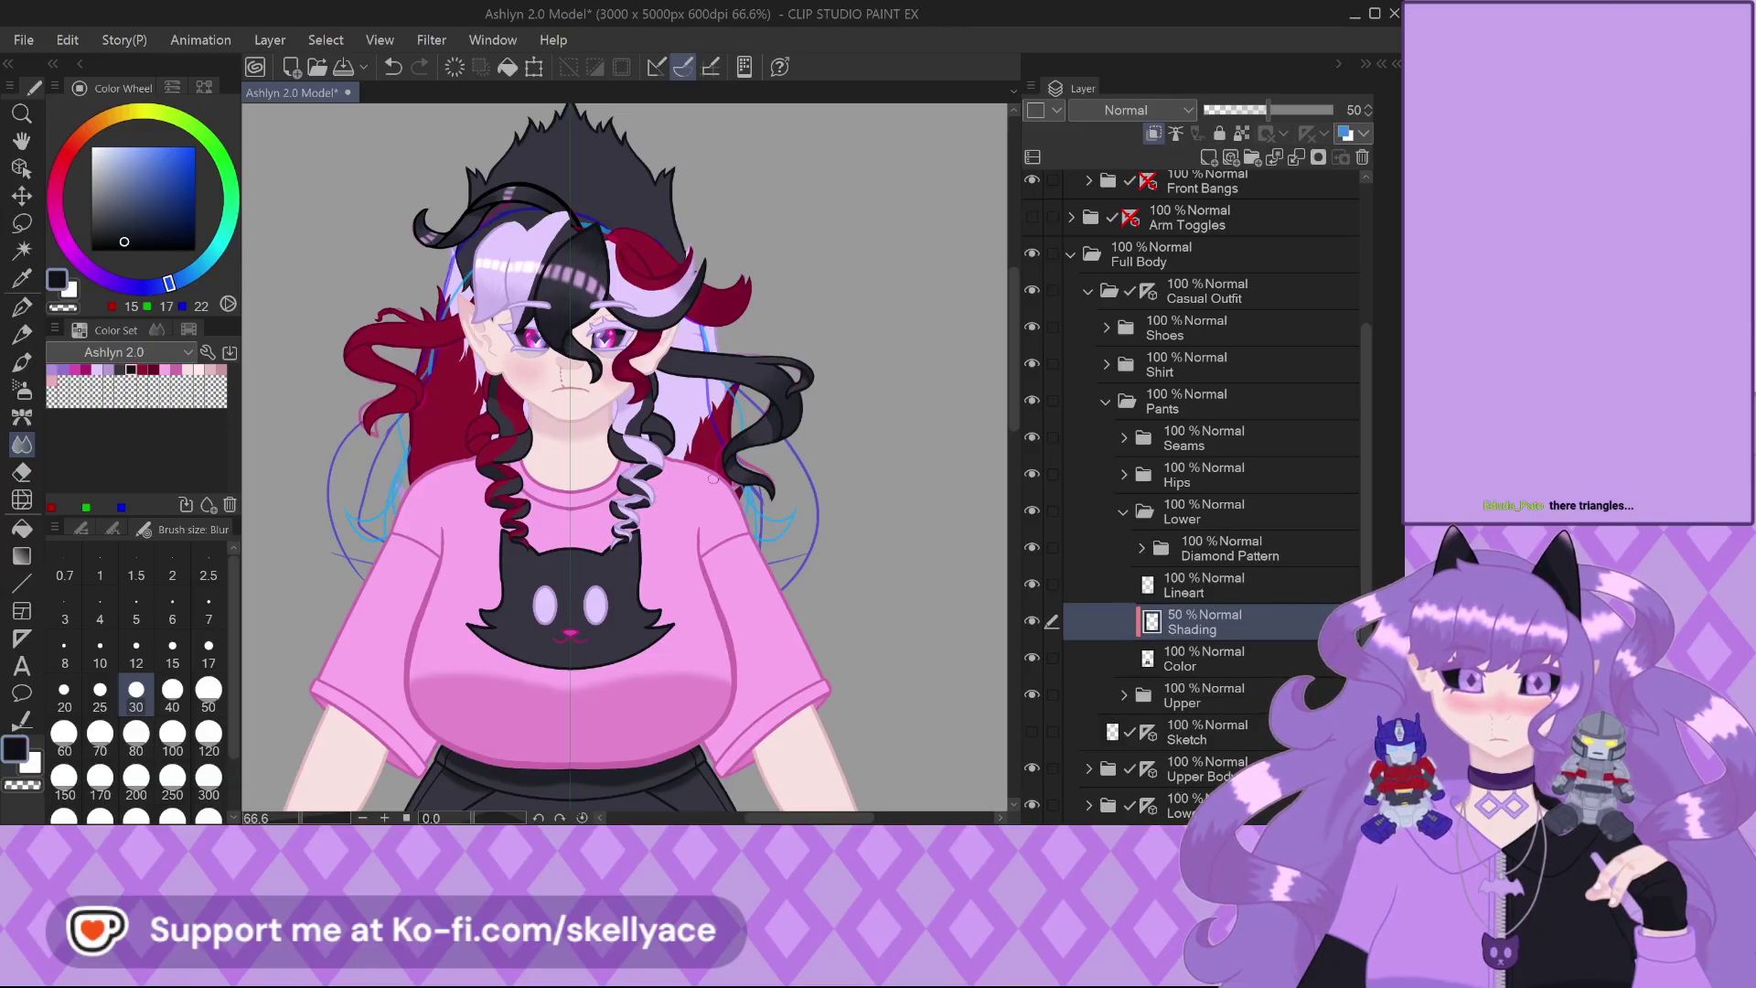
Collapse the Full Body, Face and Head layer folders, and select the Hair folder
left_click(1075, 258)
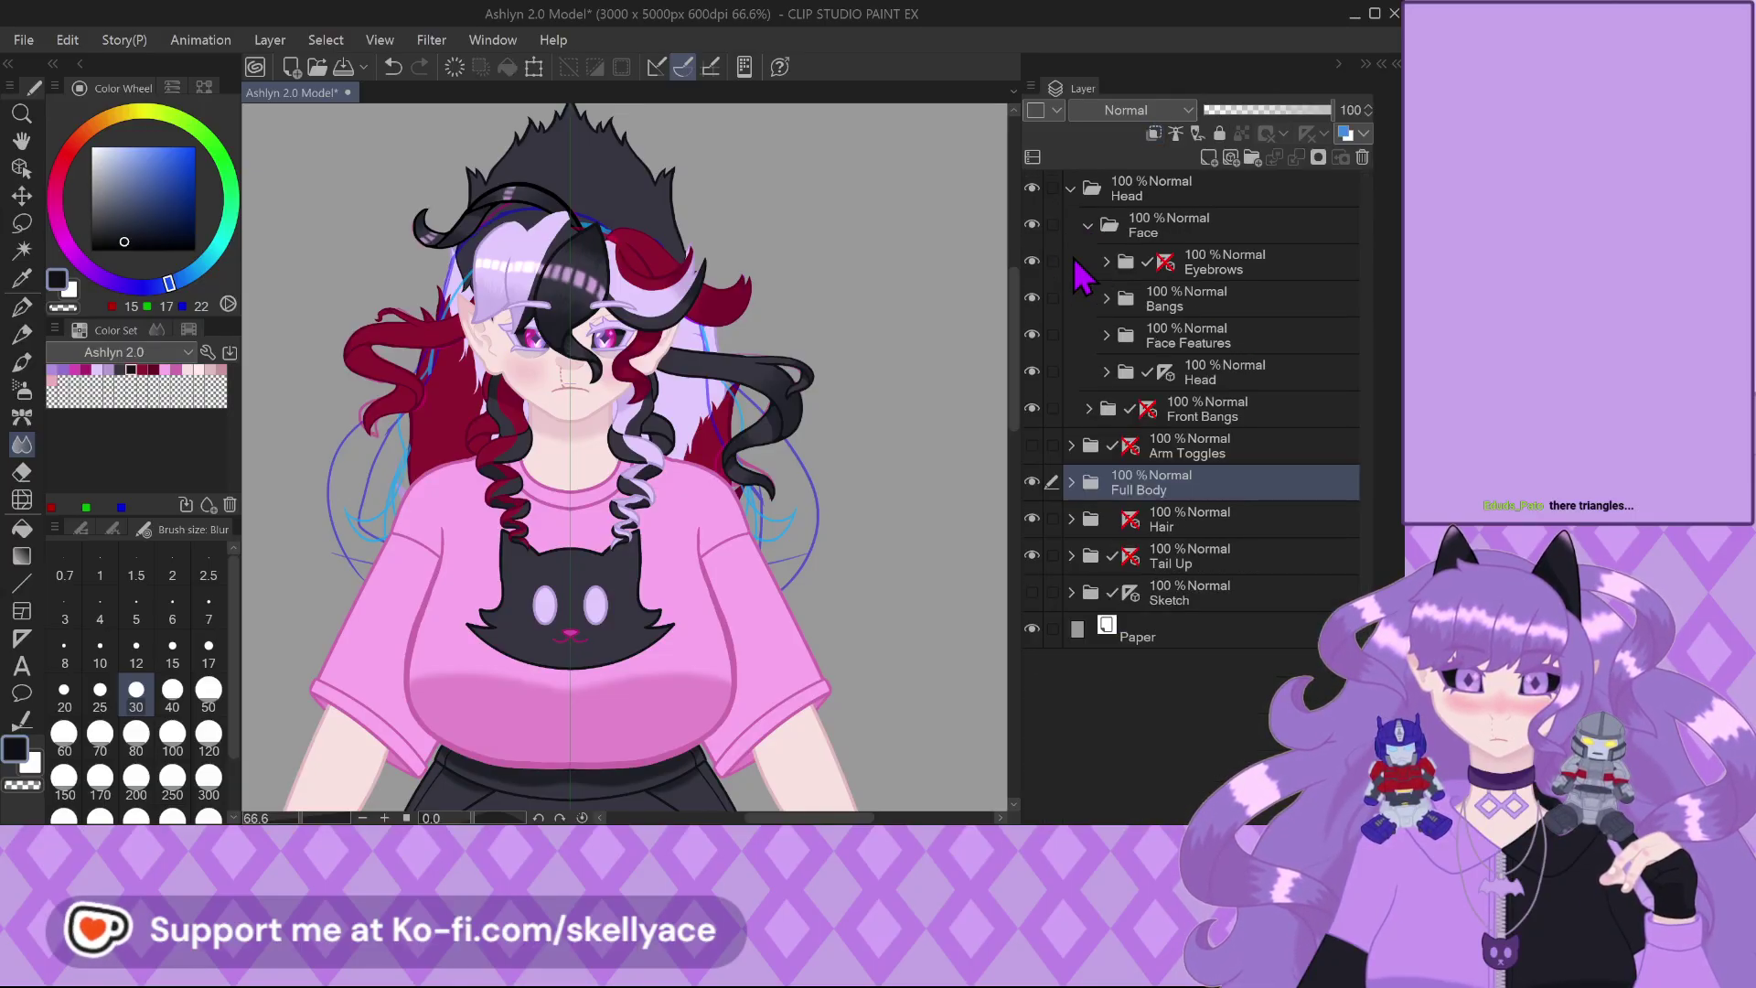
left_click(1222, 530)
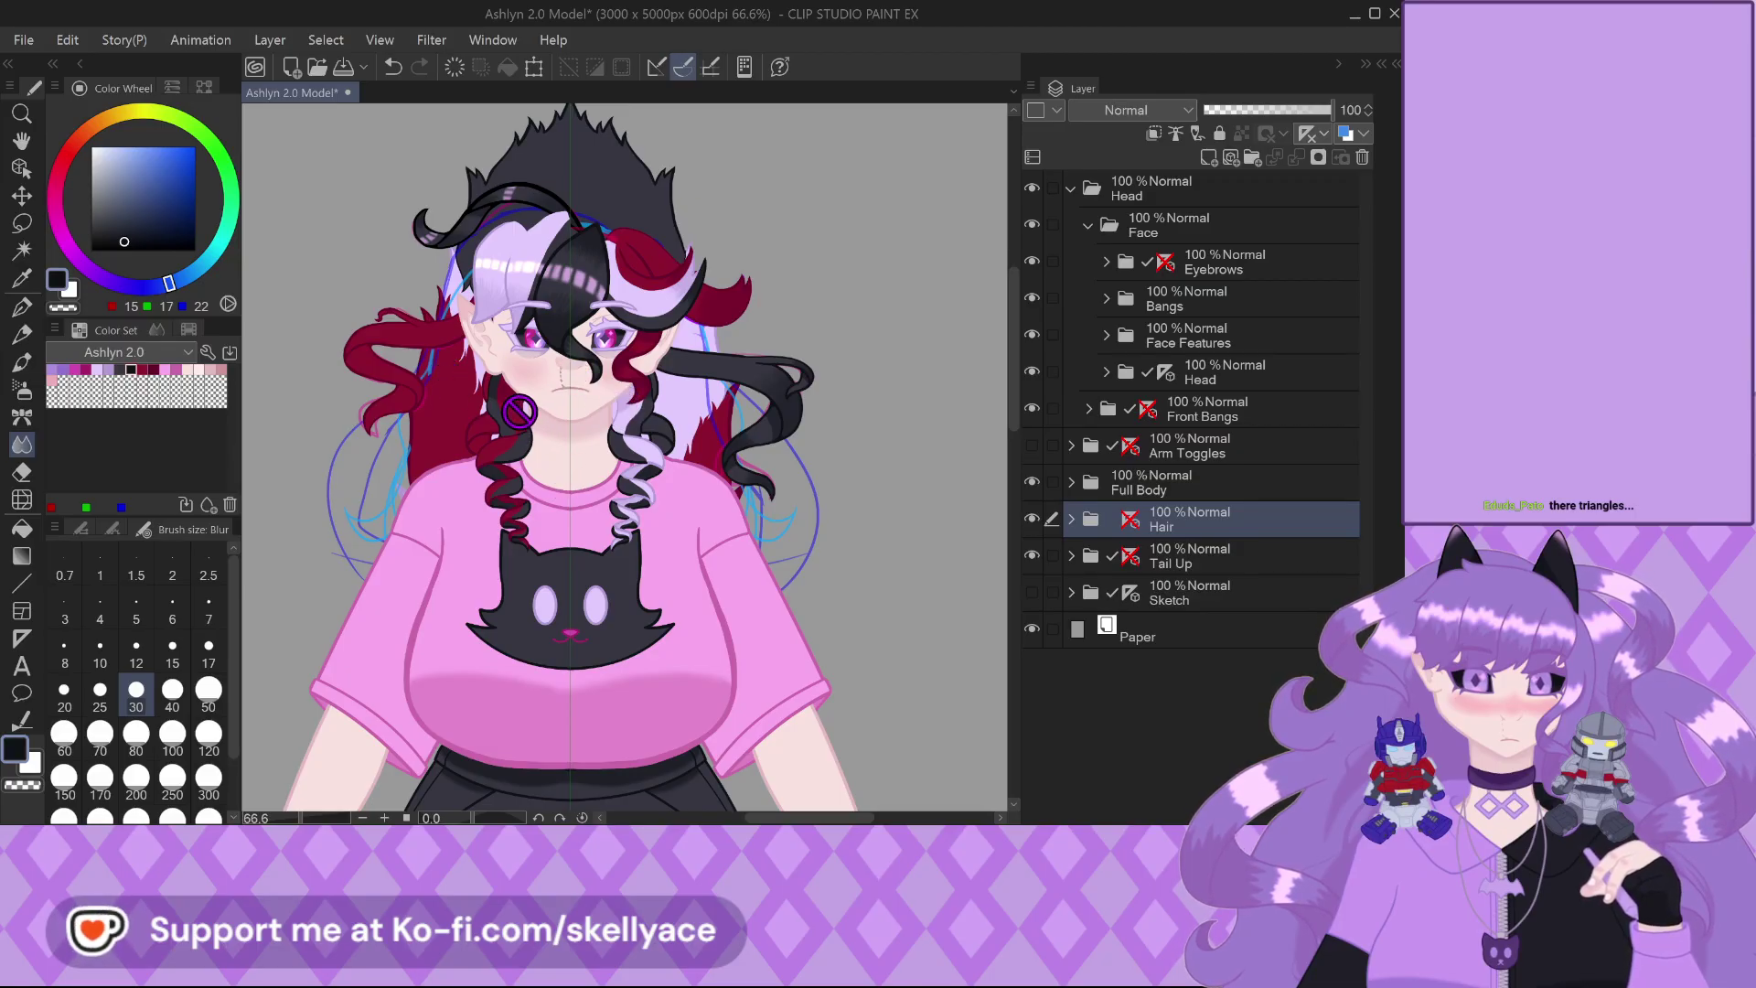
scroll(528, 392, "down", 2)
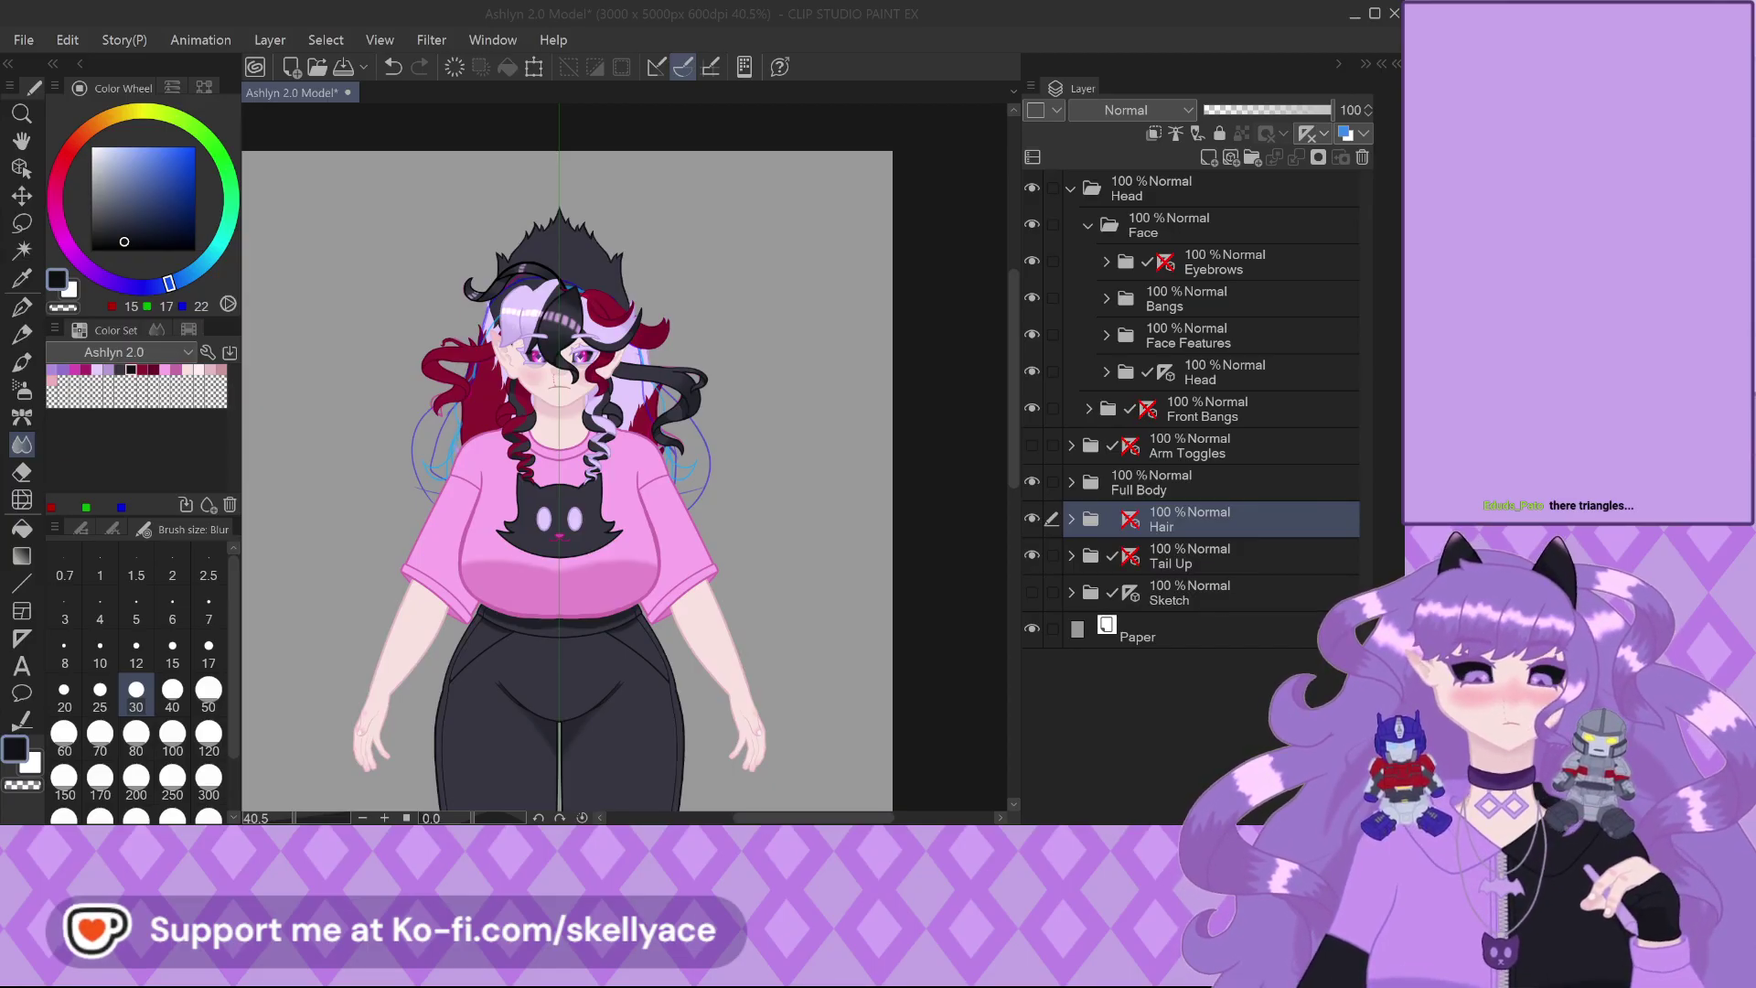
scroll(500, 661, "up", 2)
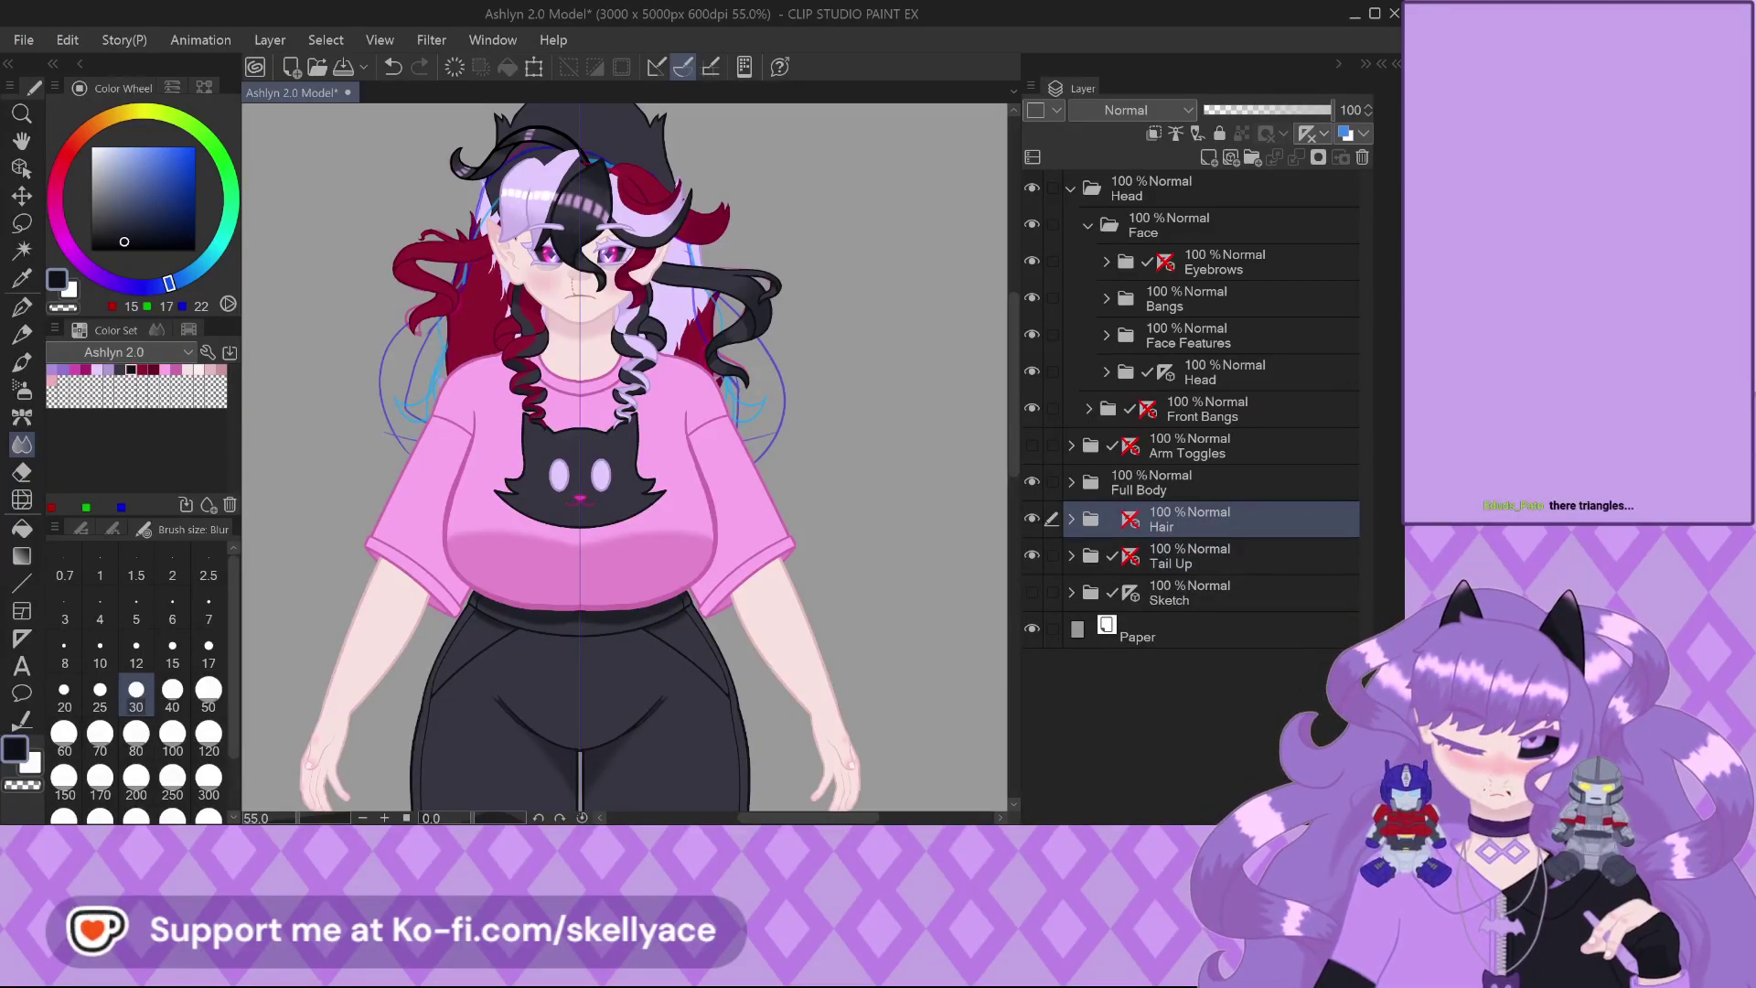
scroll(686, 523, "down", 2)
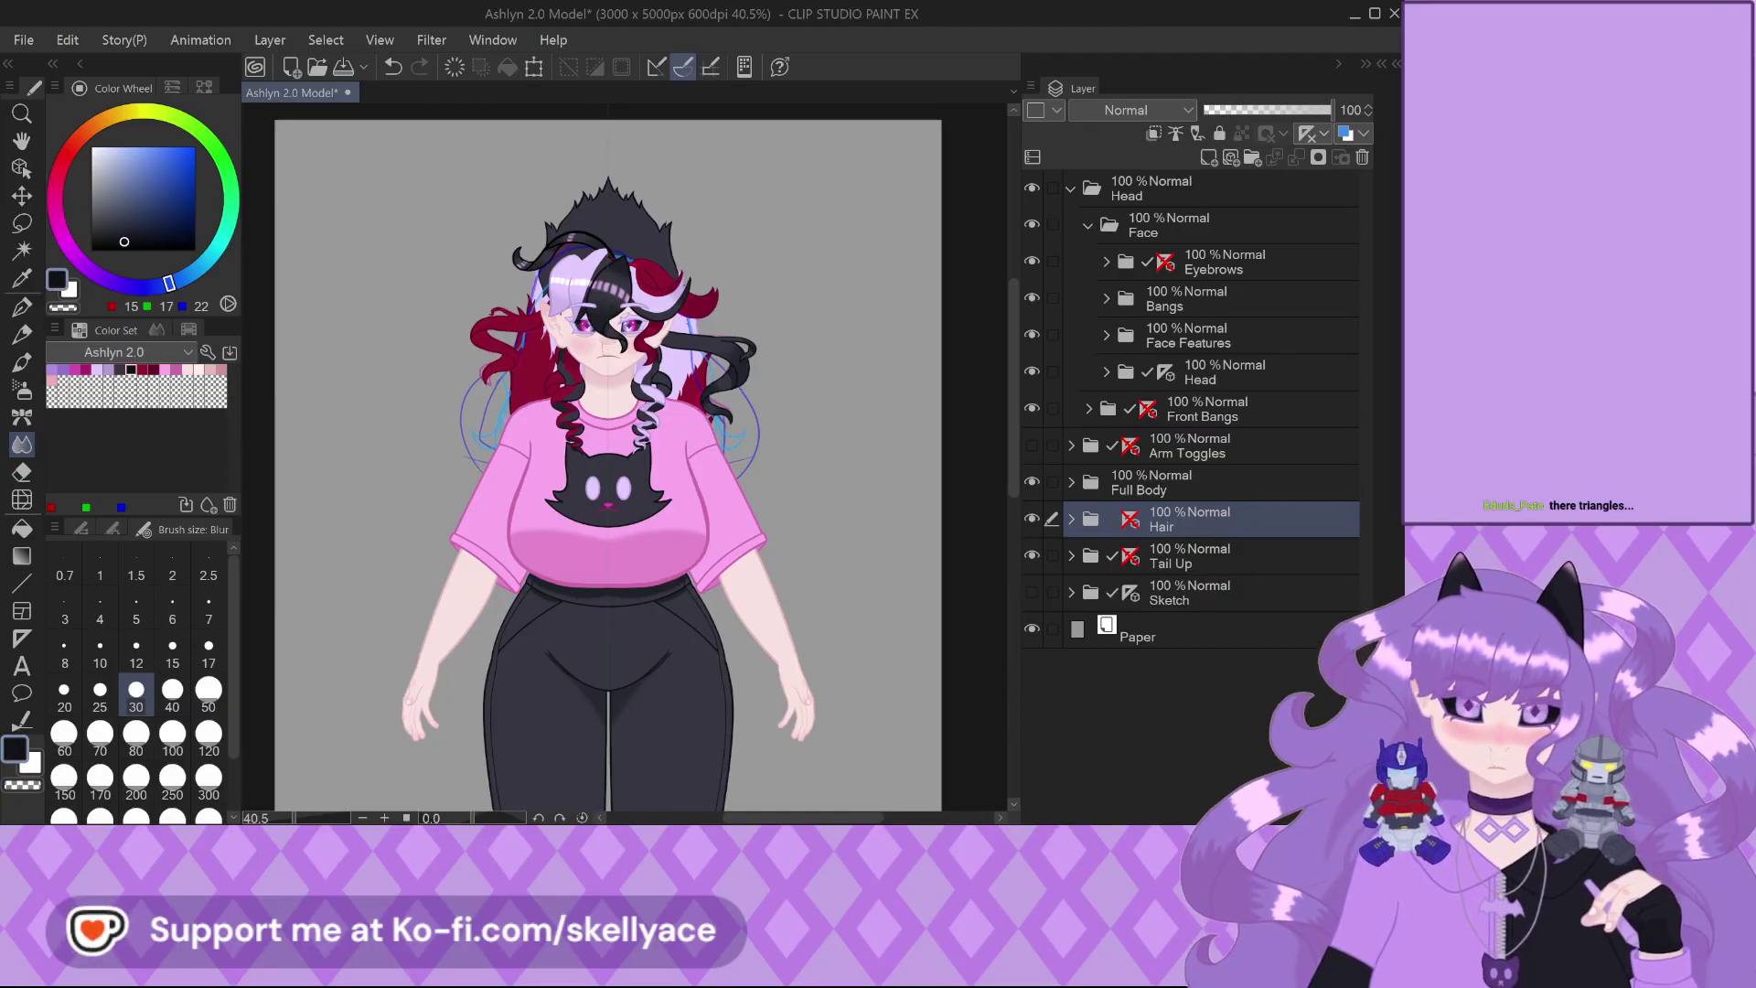
scroll(608, 458, "down", 1)
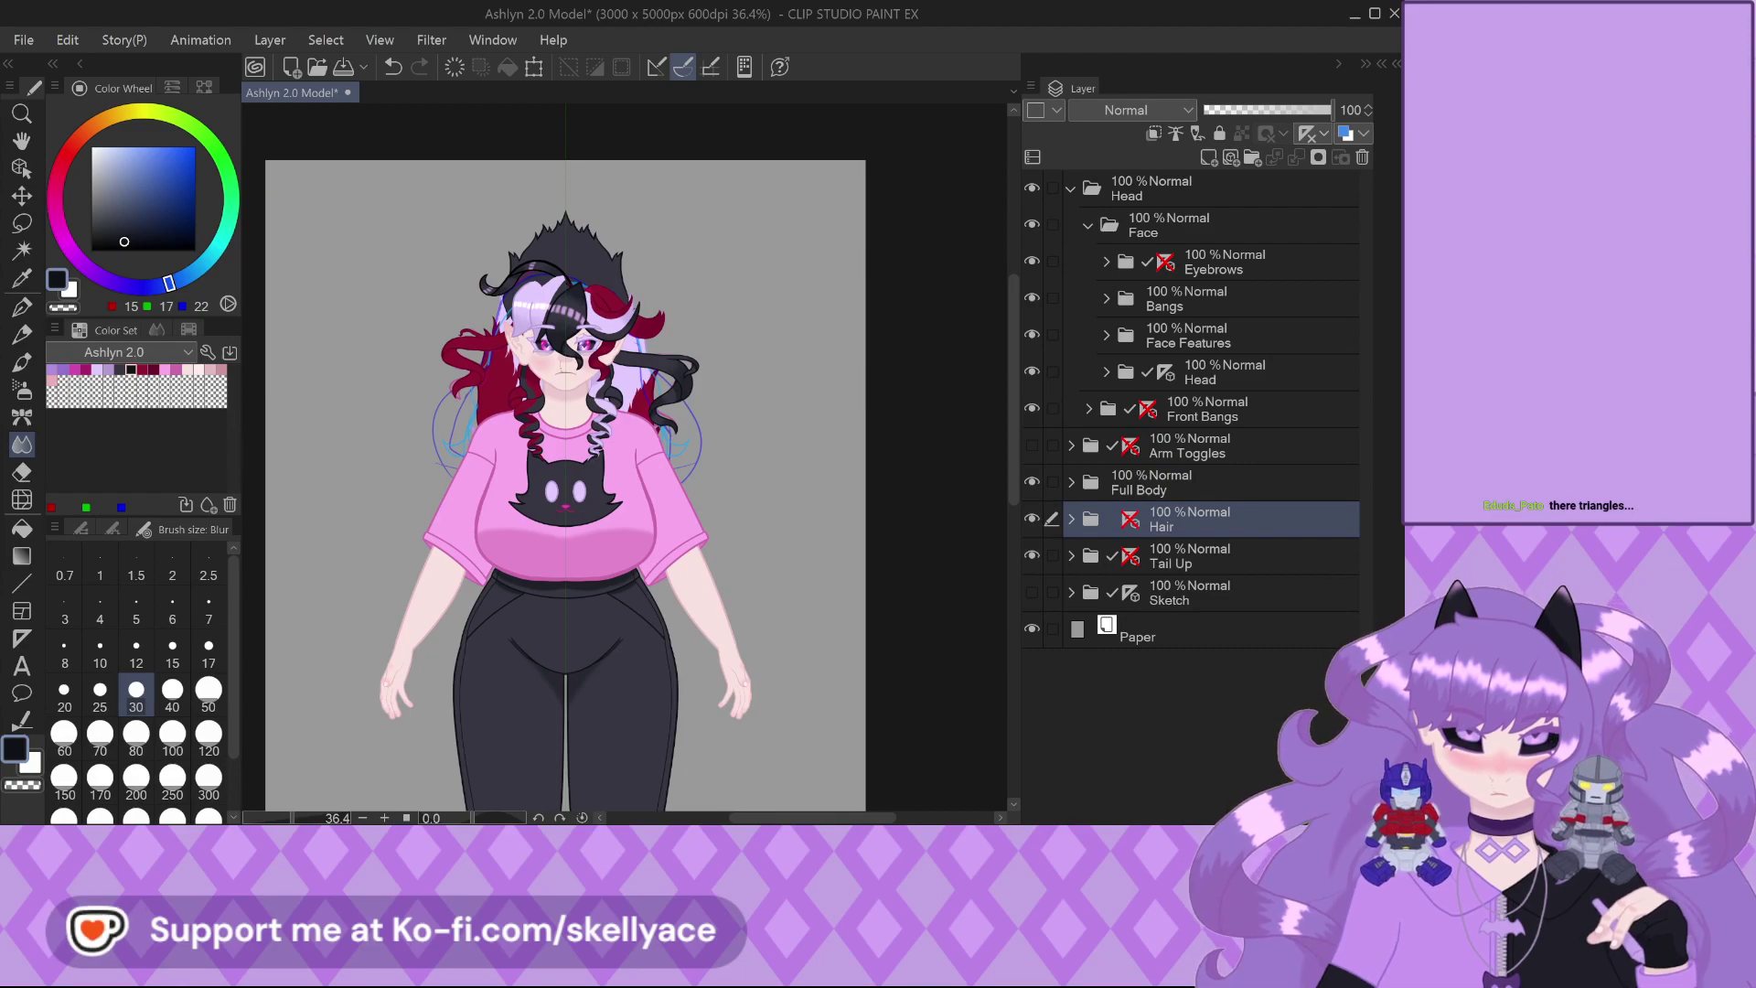
scroll(487, 402, "up", 5)
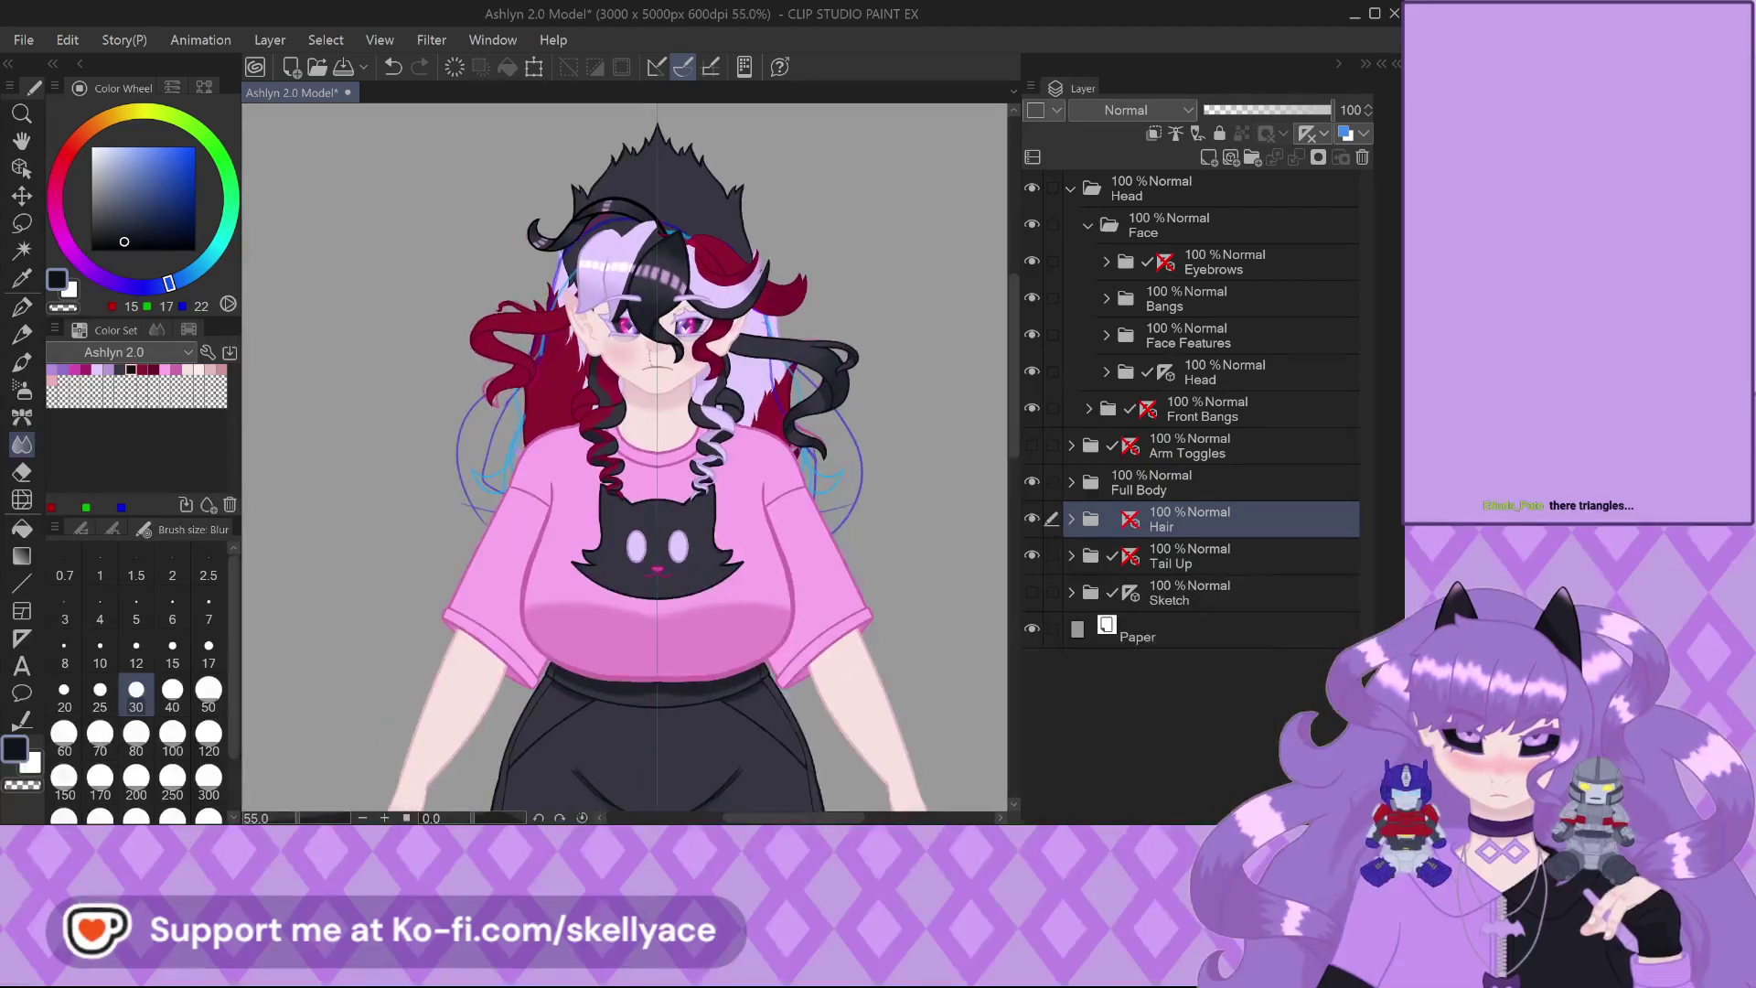
scroll(624, 457, "down", 2)
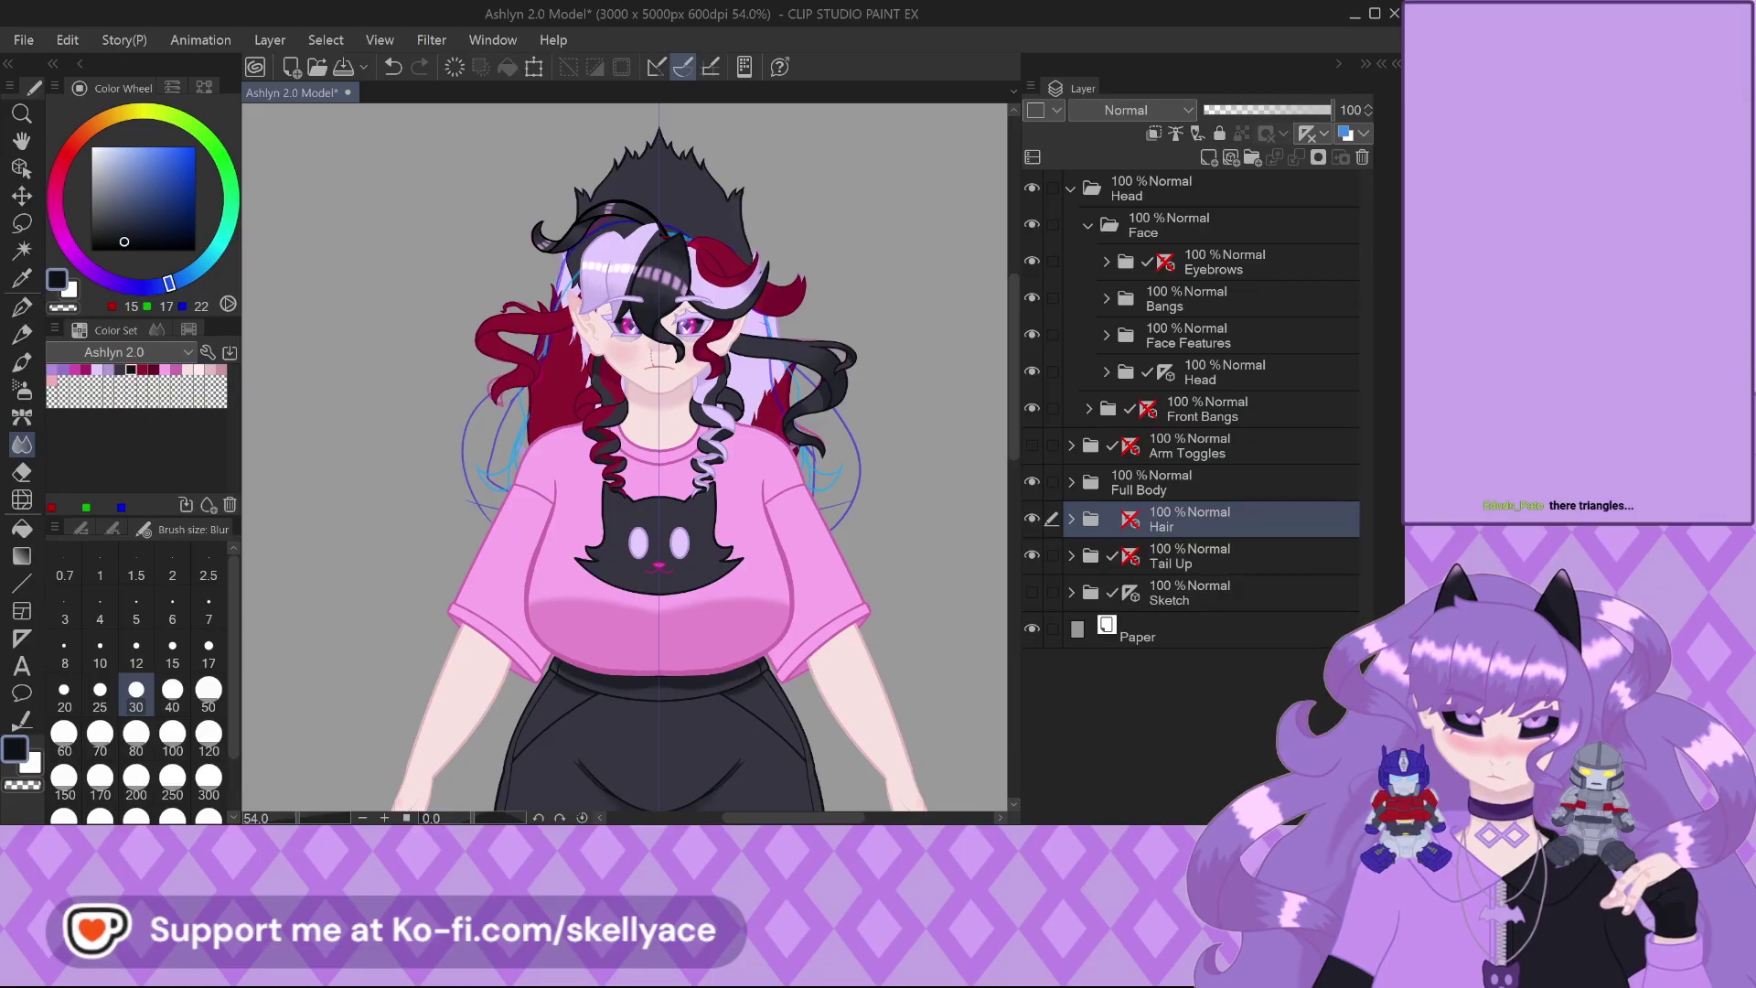
left_click(1087, 225)
left_click(1072, 187)
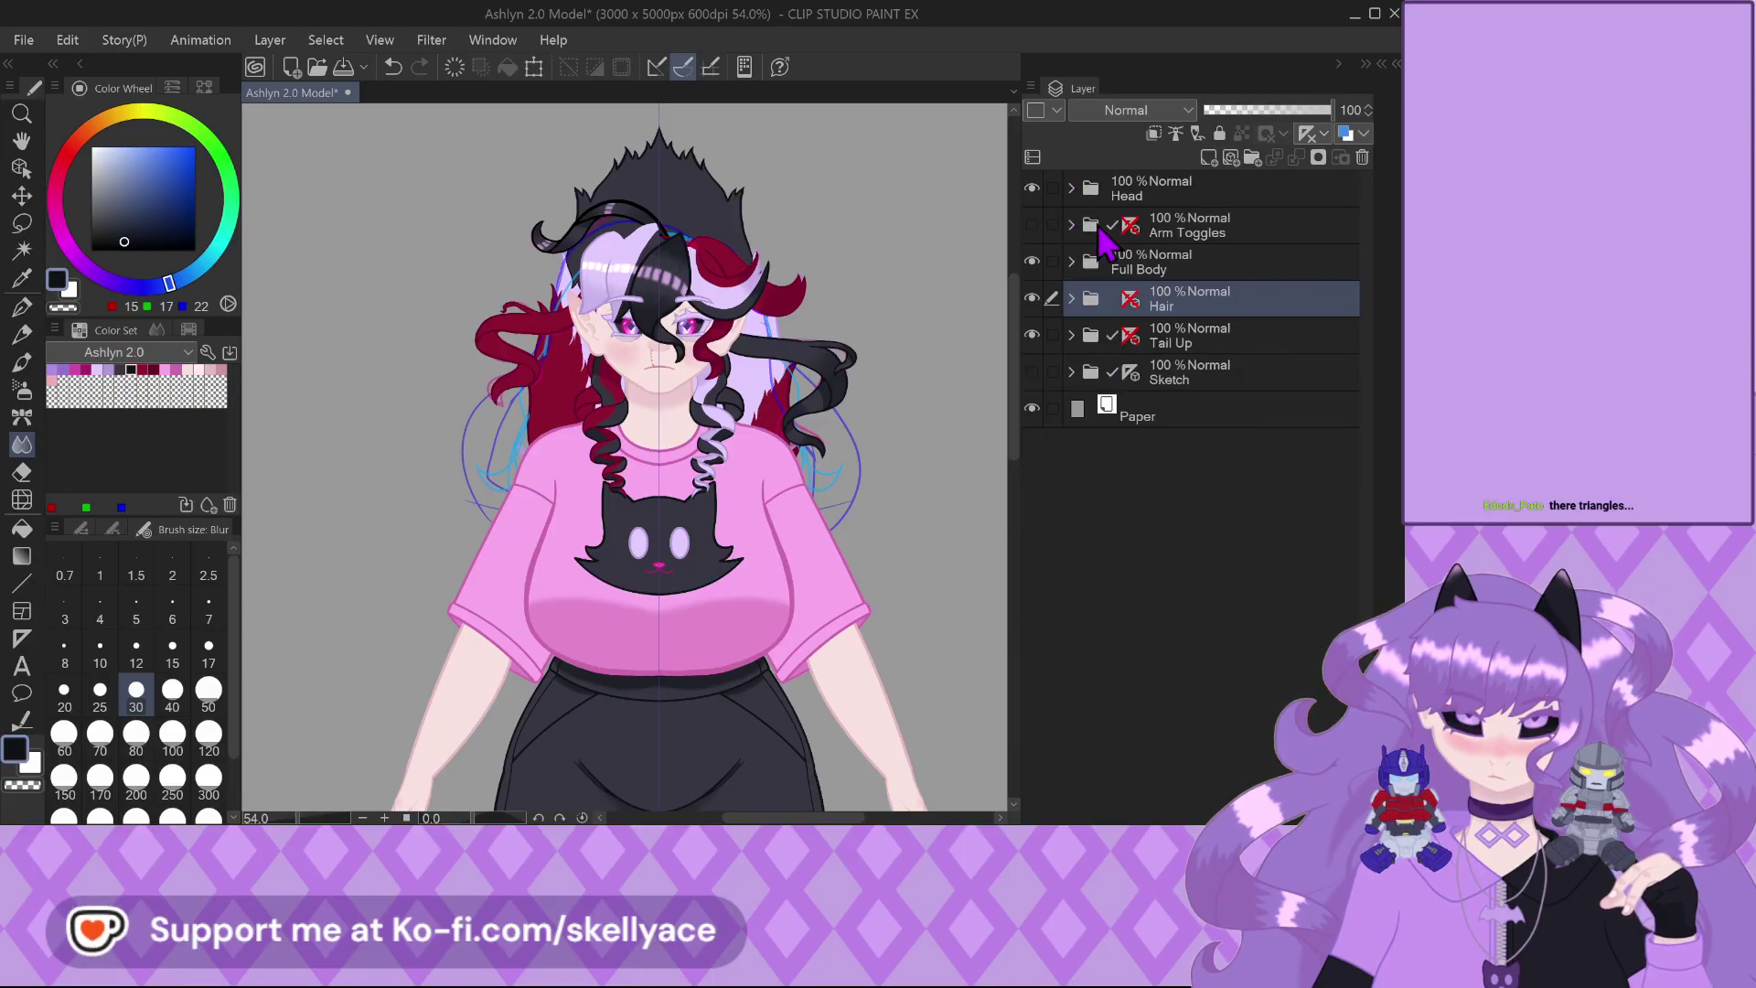
Expand the Arm Toggles folder and make it visible, then hide its Middle Finger subfolder
left_click(1071, 226)
left_click(1031, 224)
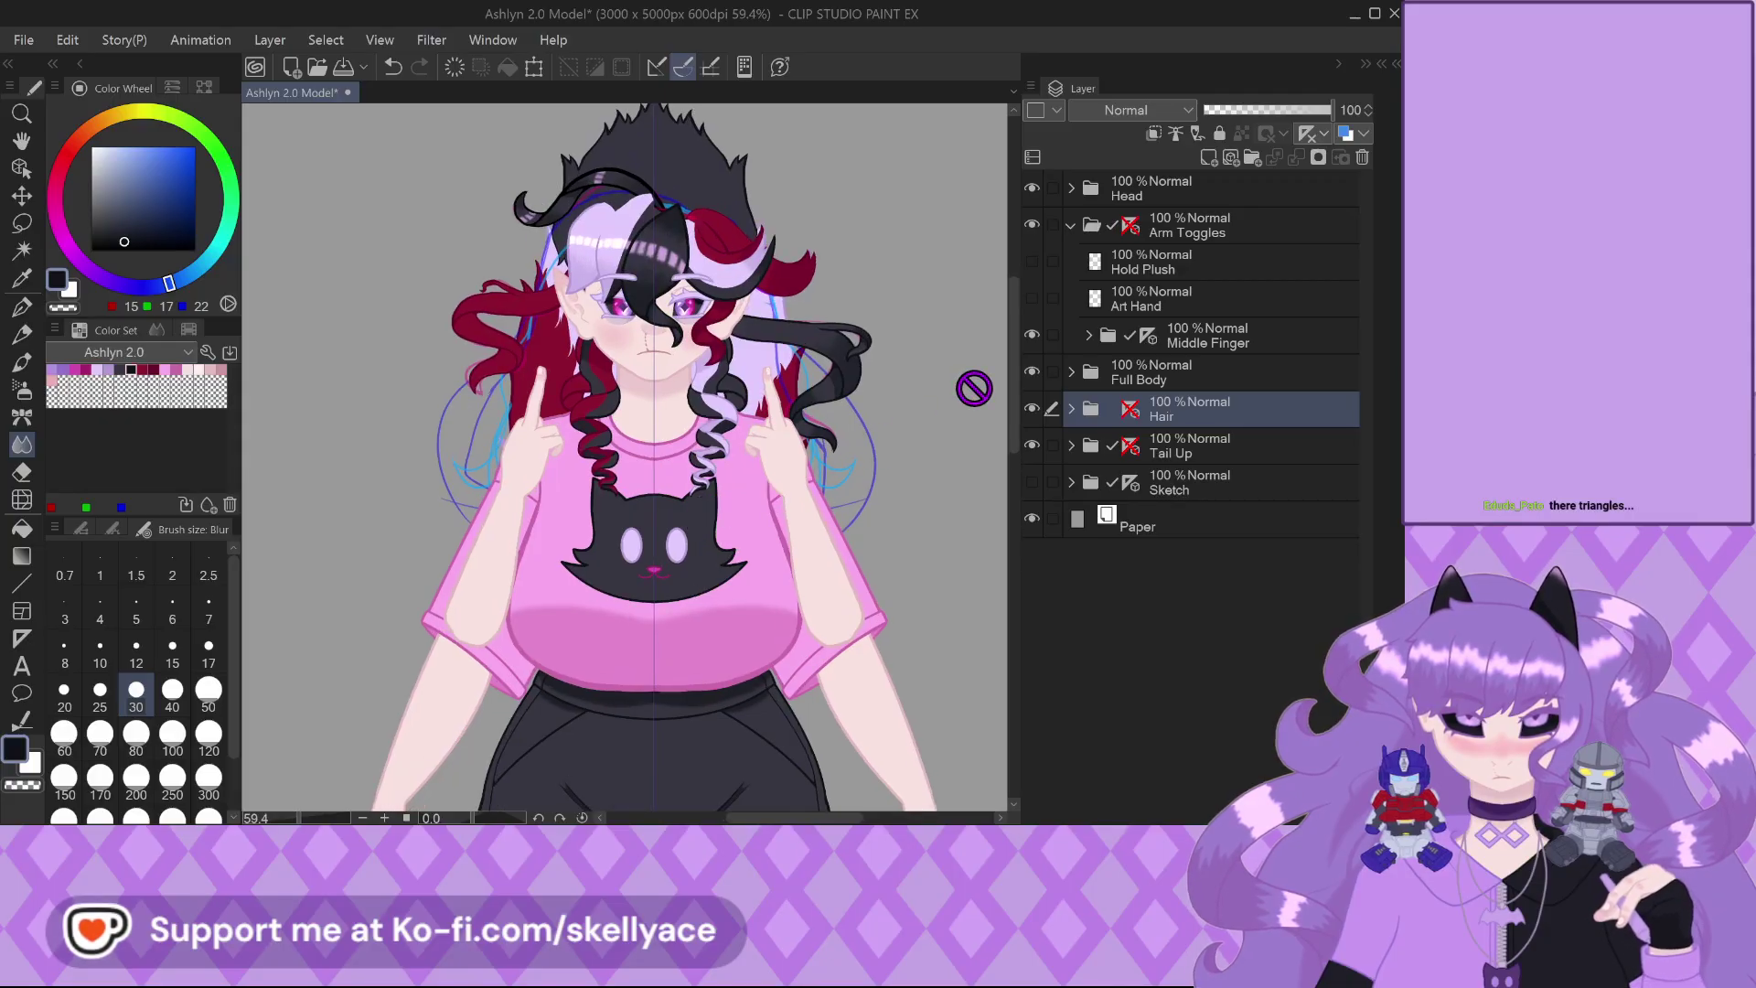
scroll(640, 439, "up", 3)
scroll(553, 414, "up", 2)
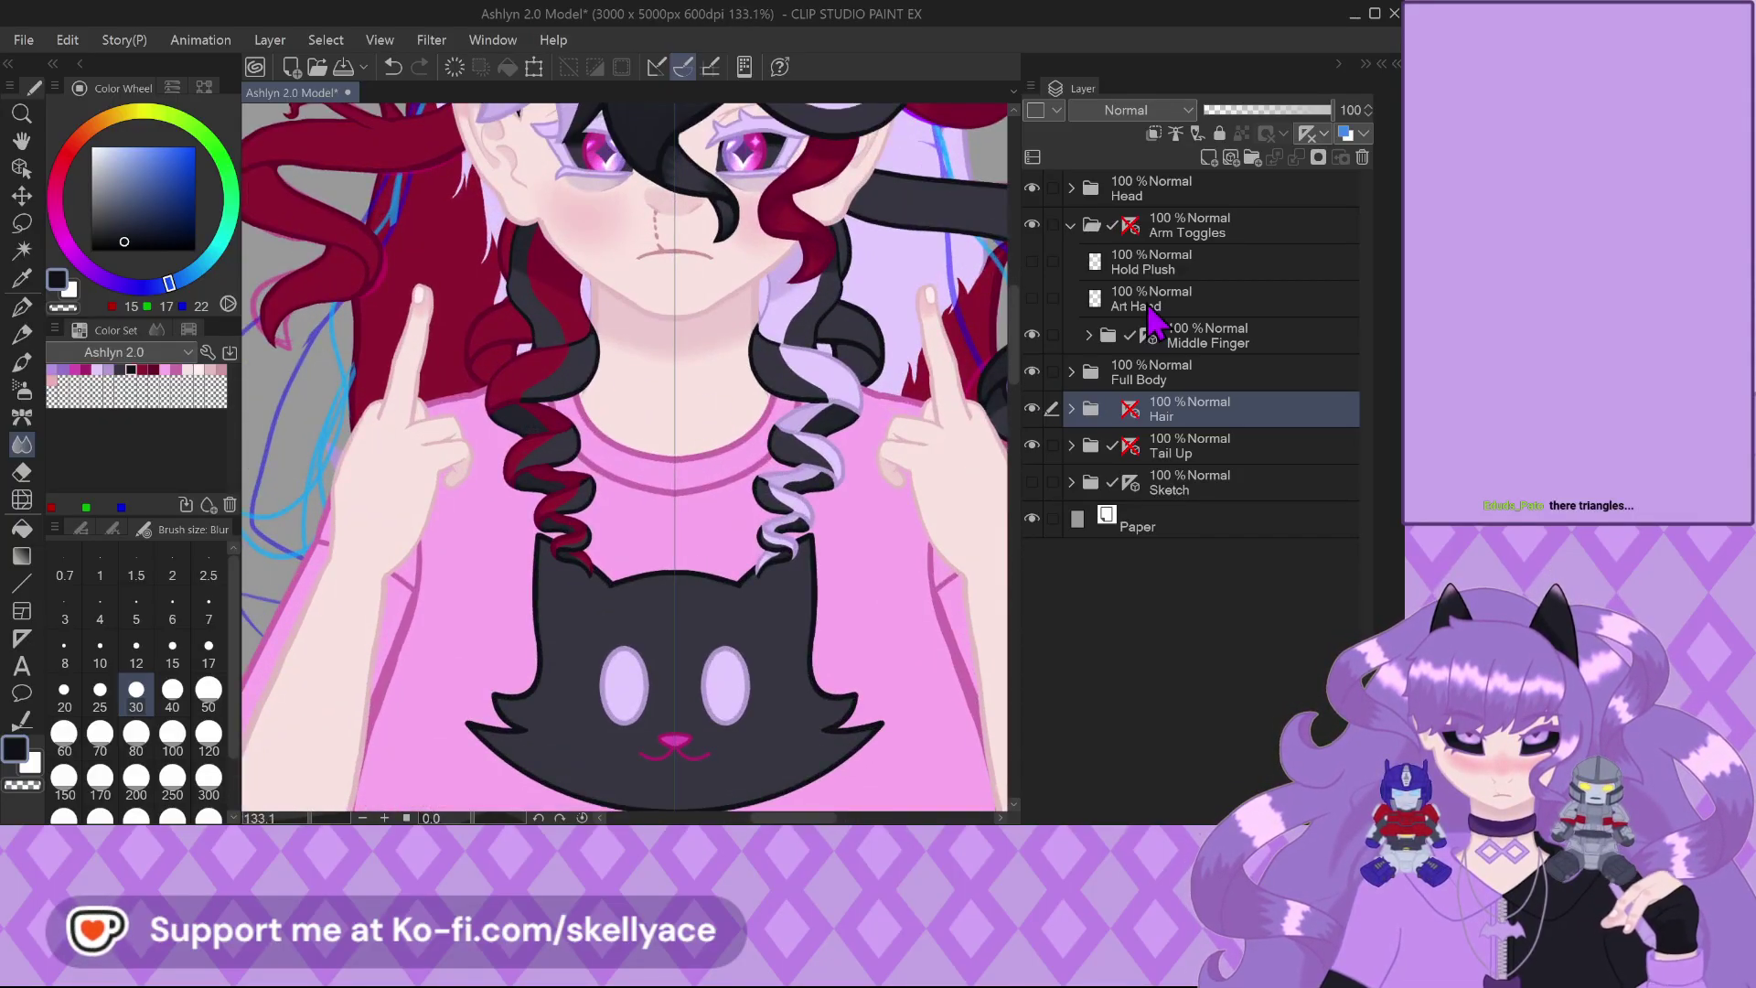
left_click(1188, 346)
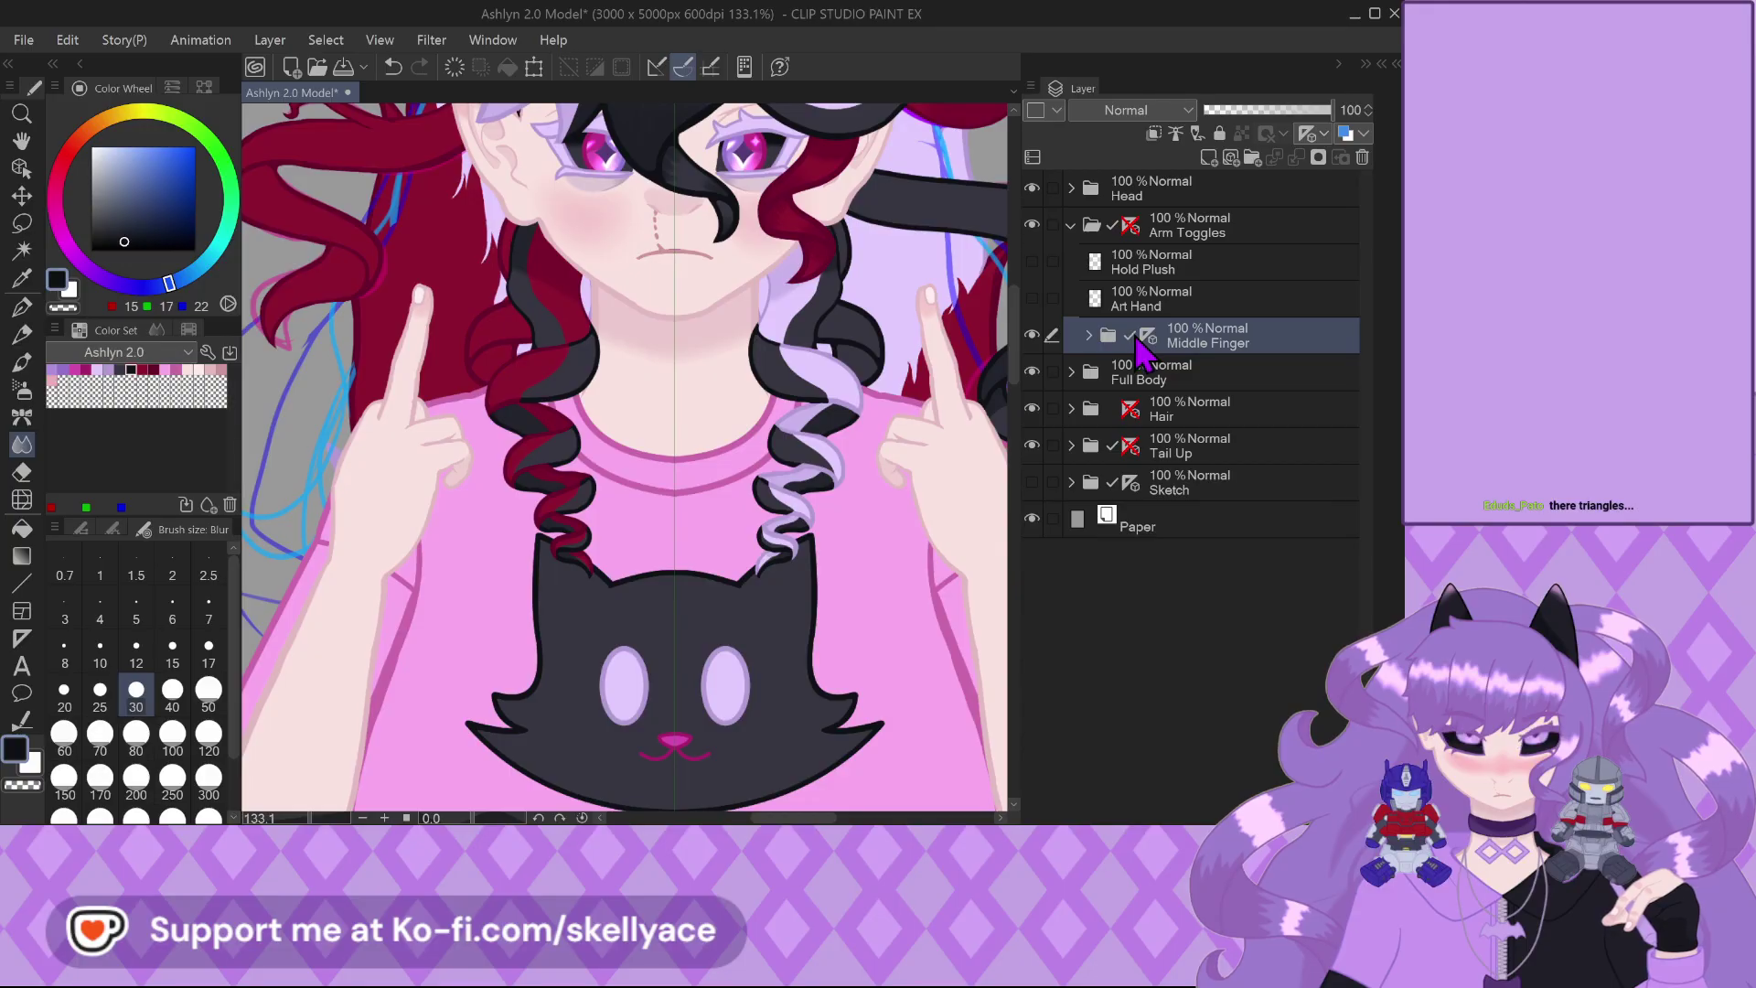
left_click(1032, 334)
Show the Hold Plush arm sketch over the shirt
key("ctrl+minus")
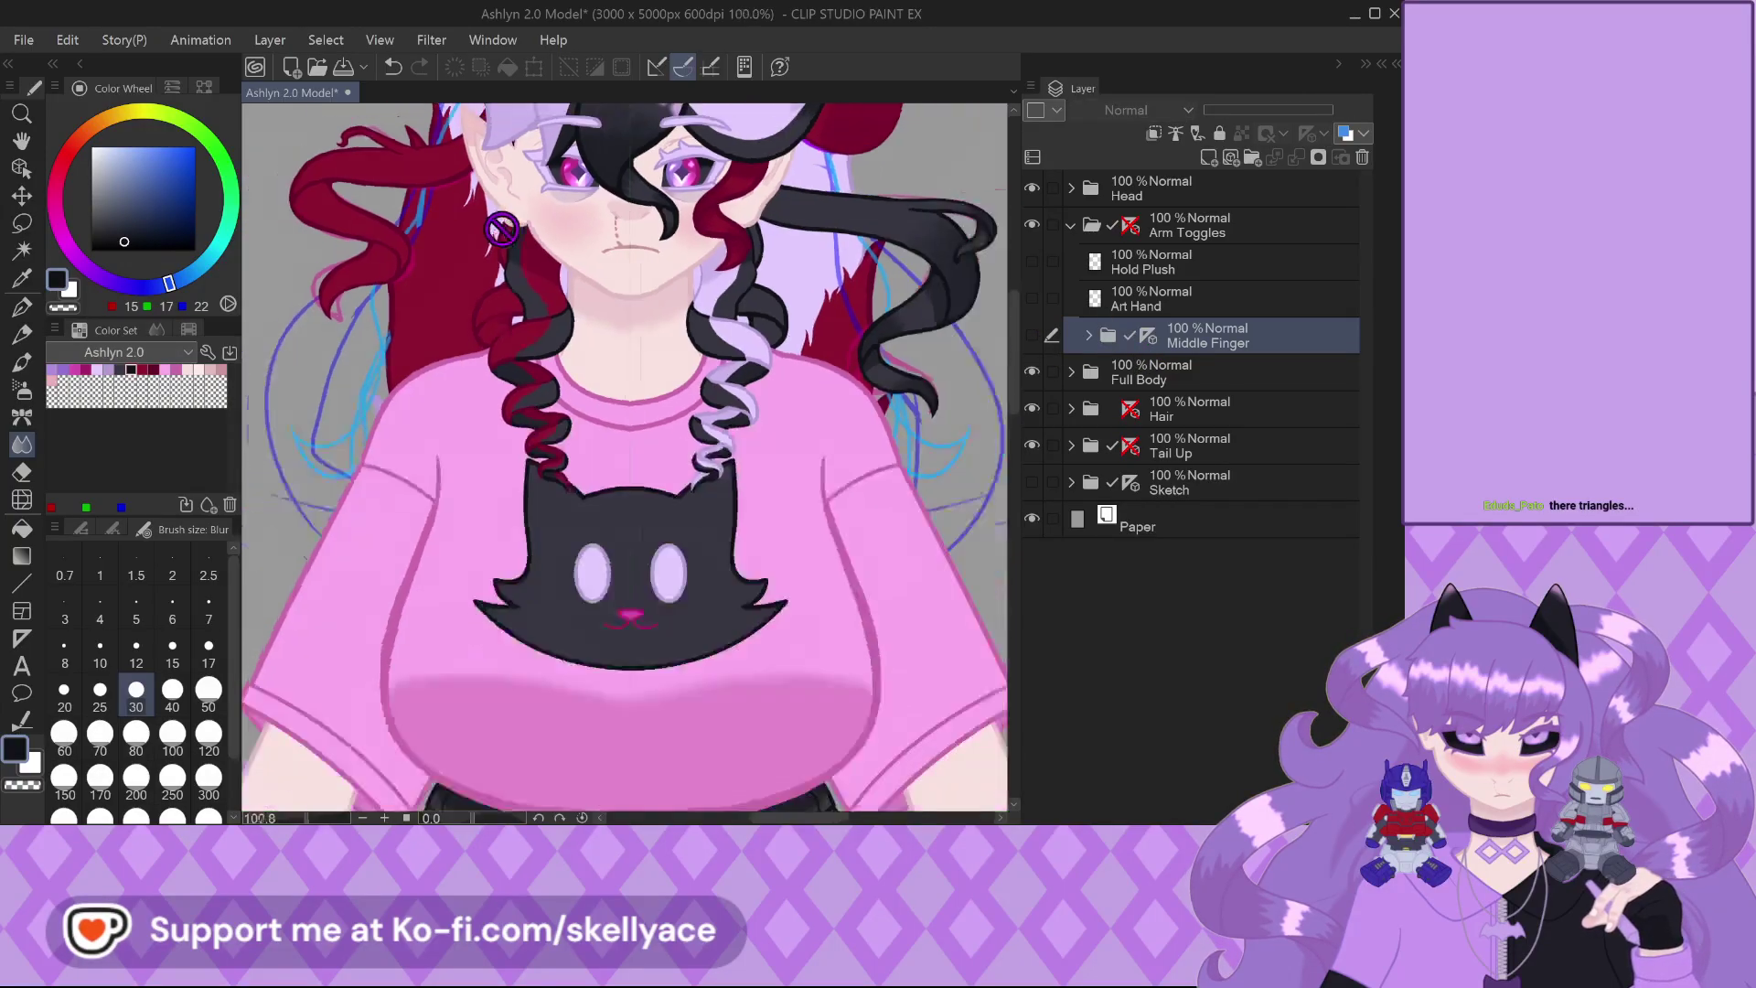
key("ctrl+minus")
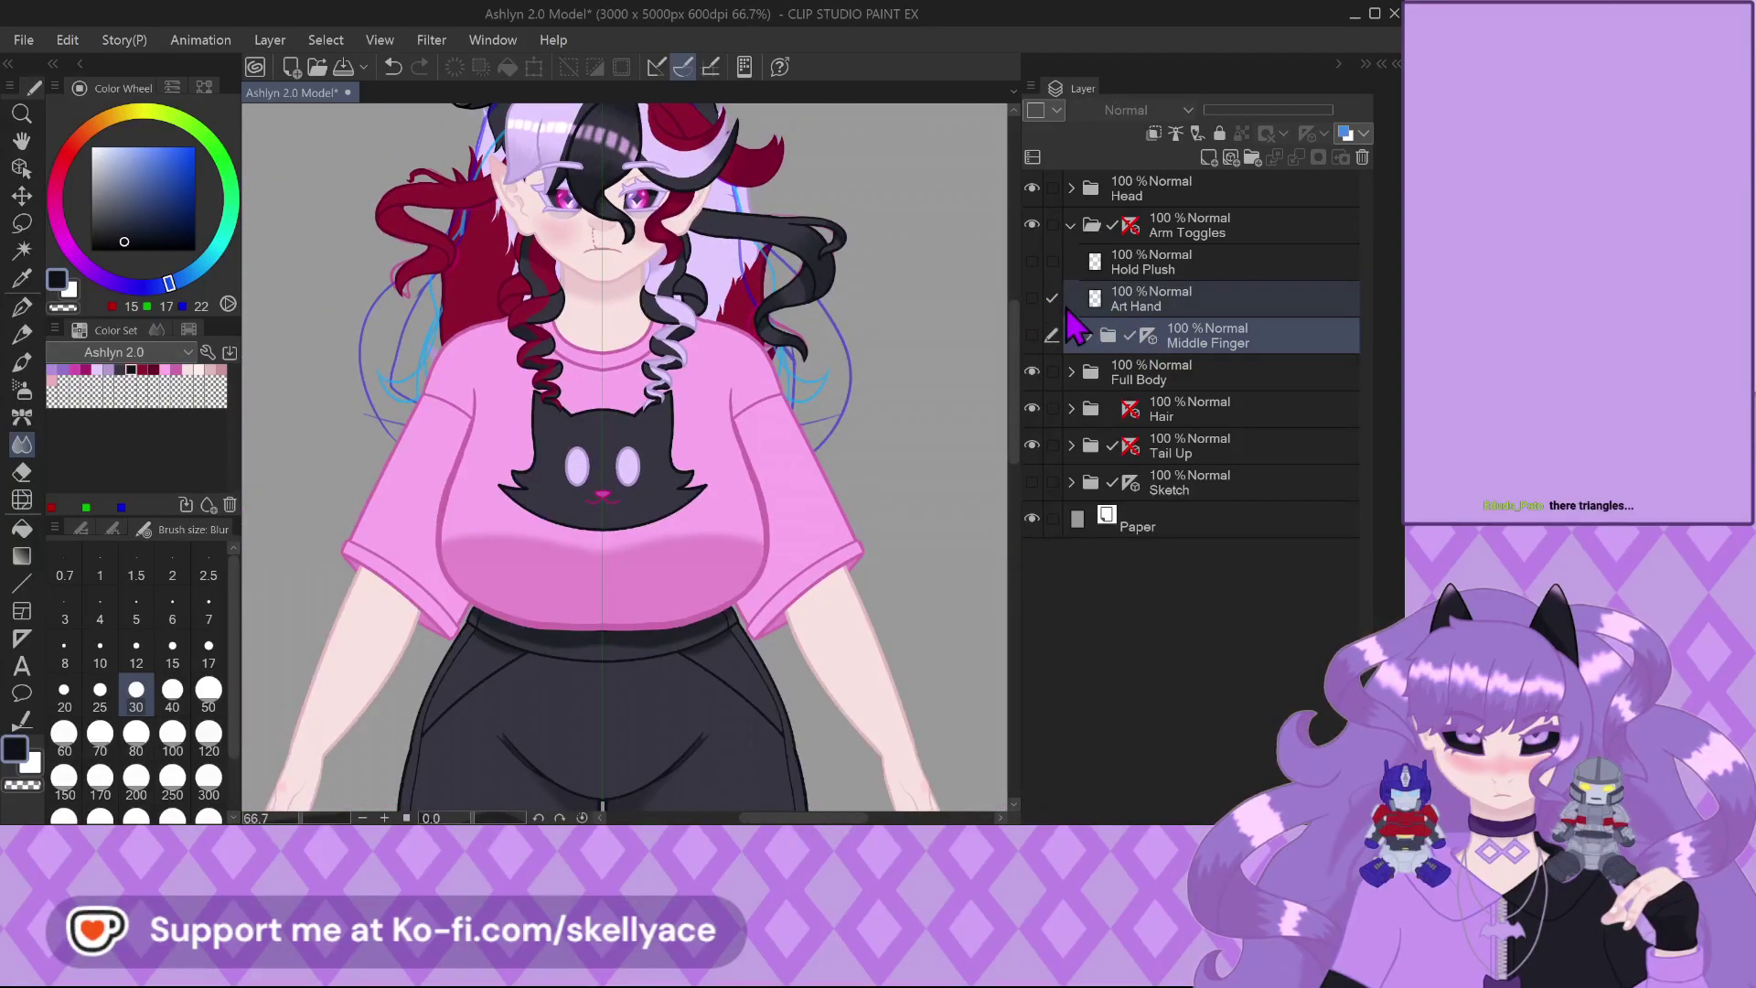
left_click(1031, 262)
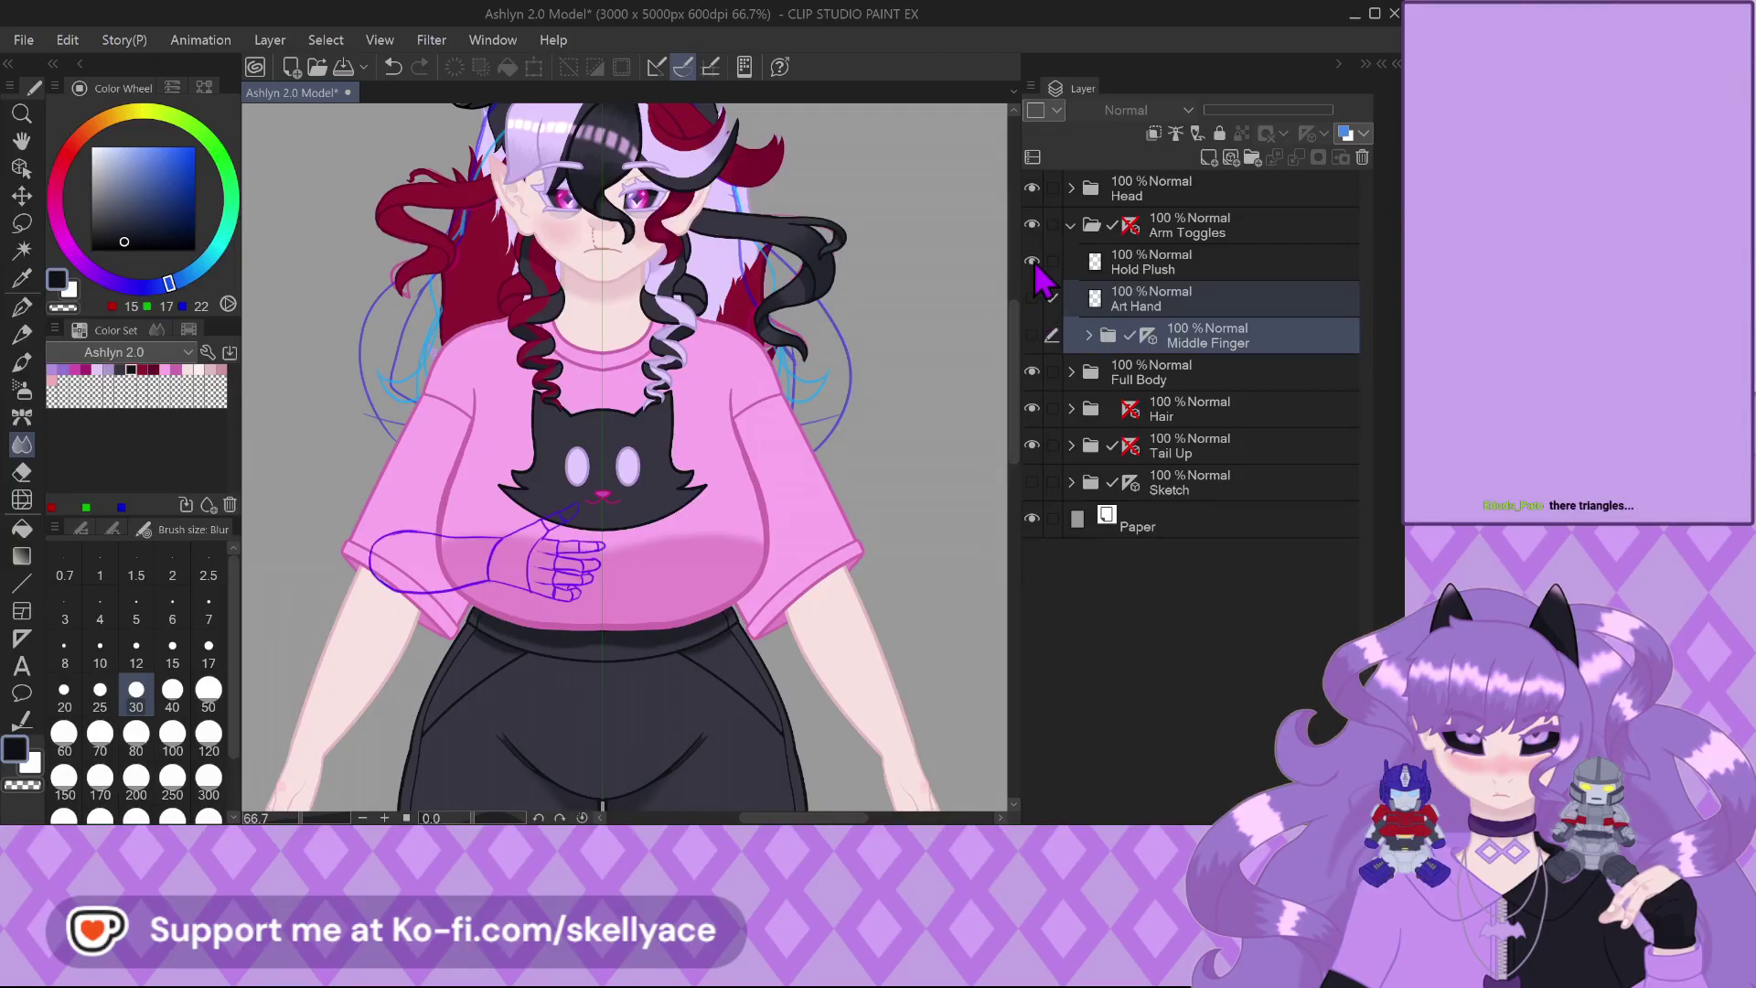
scroll(434, 546, "up", 2)
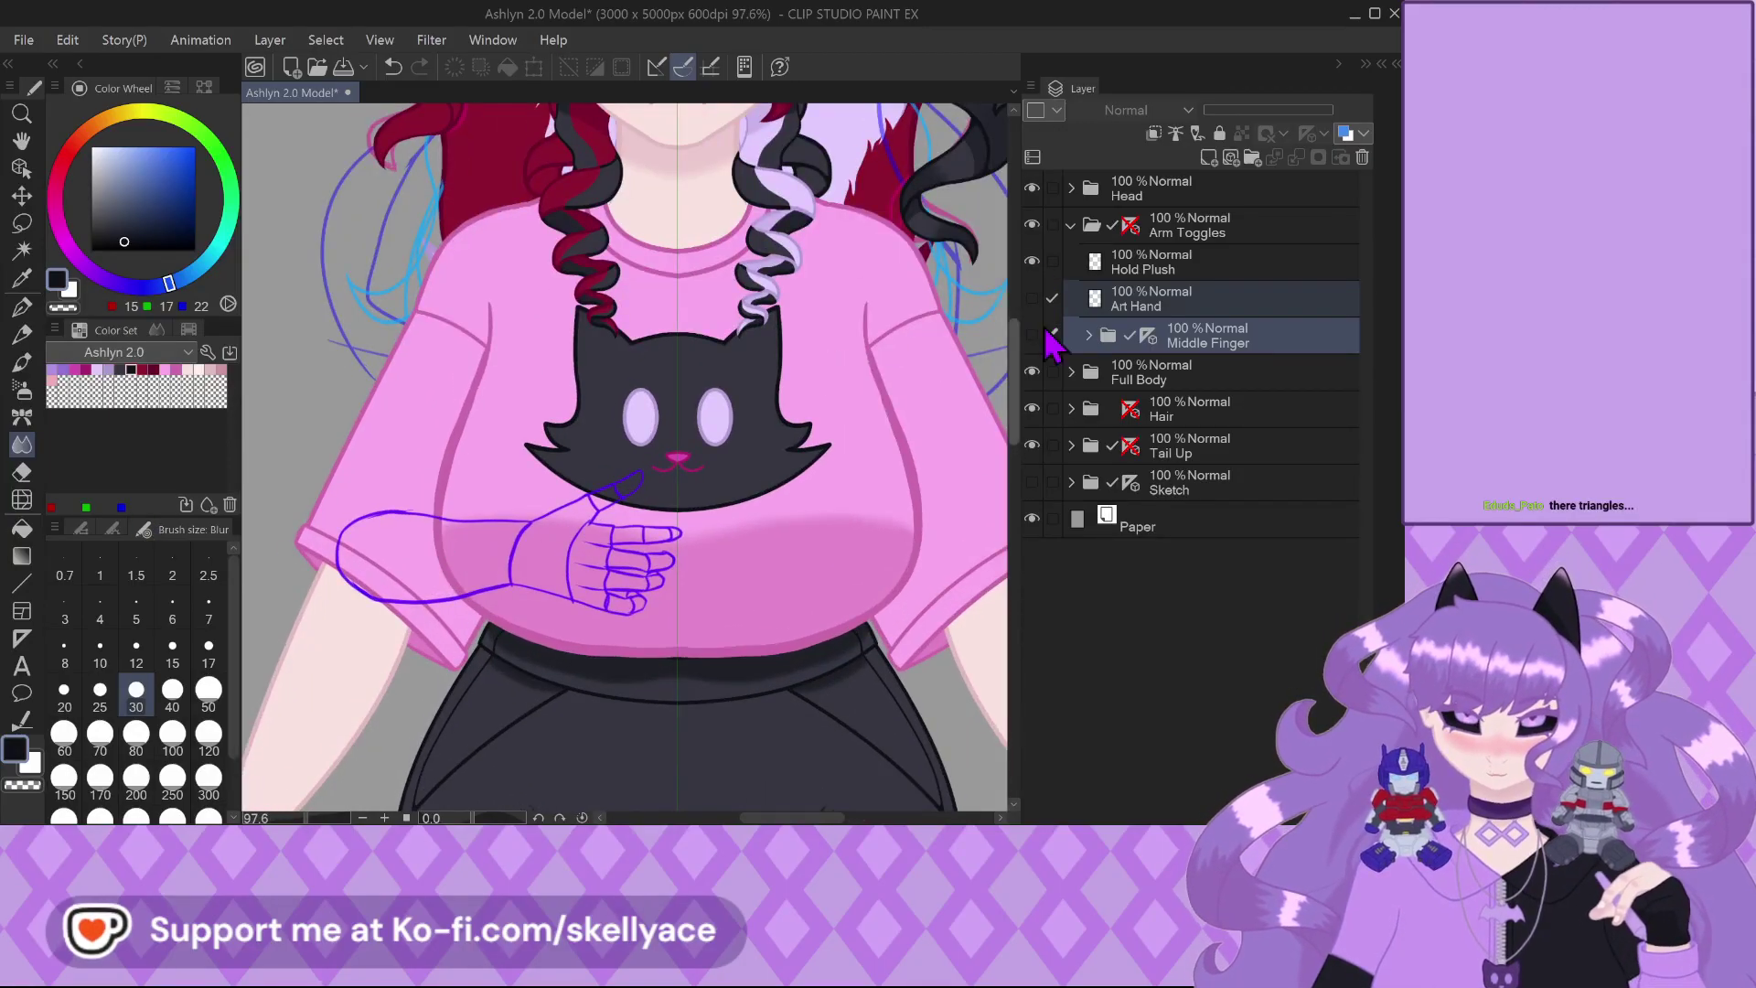
Create a folder named Plush Hold inside Arm Toggles and move the Hold Plush sketch layer into it
key("ctrl+g")
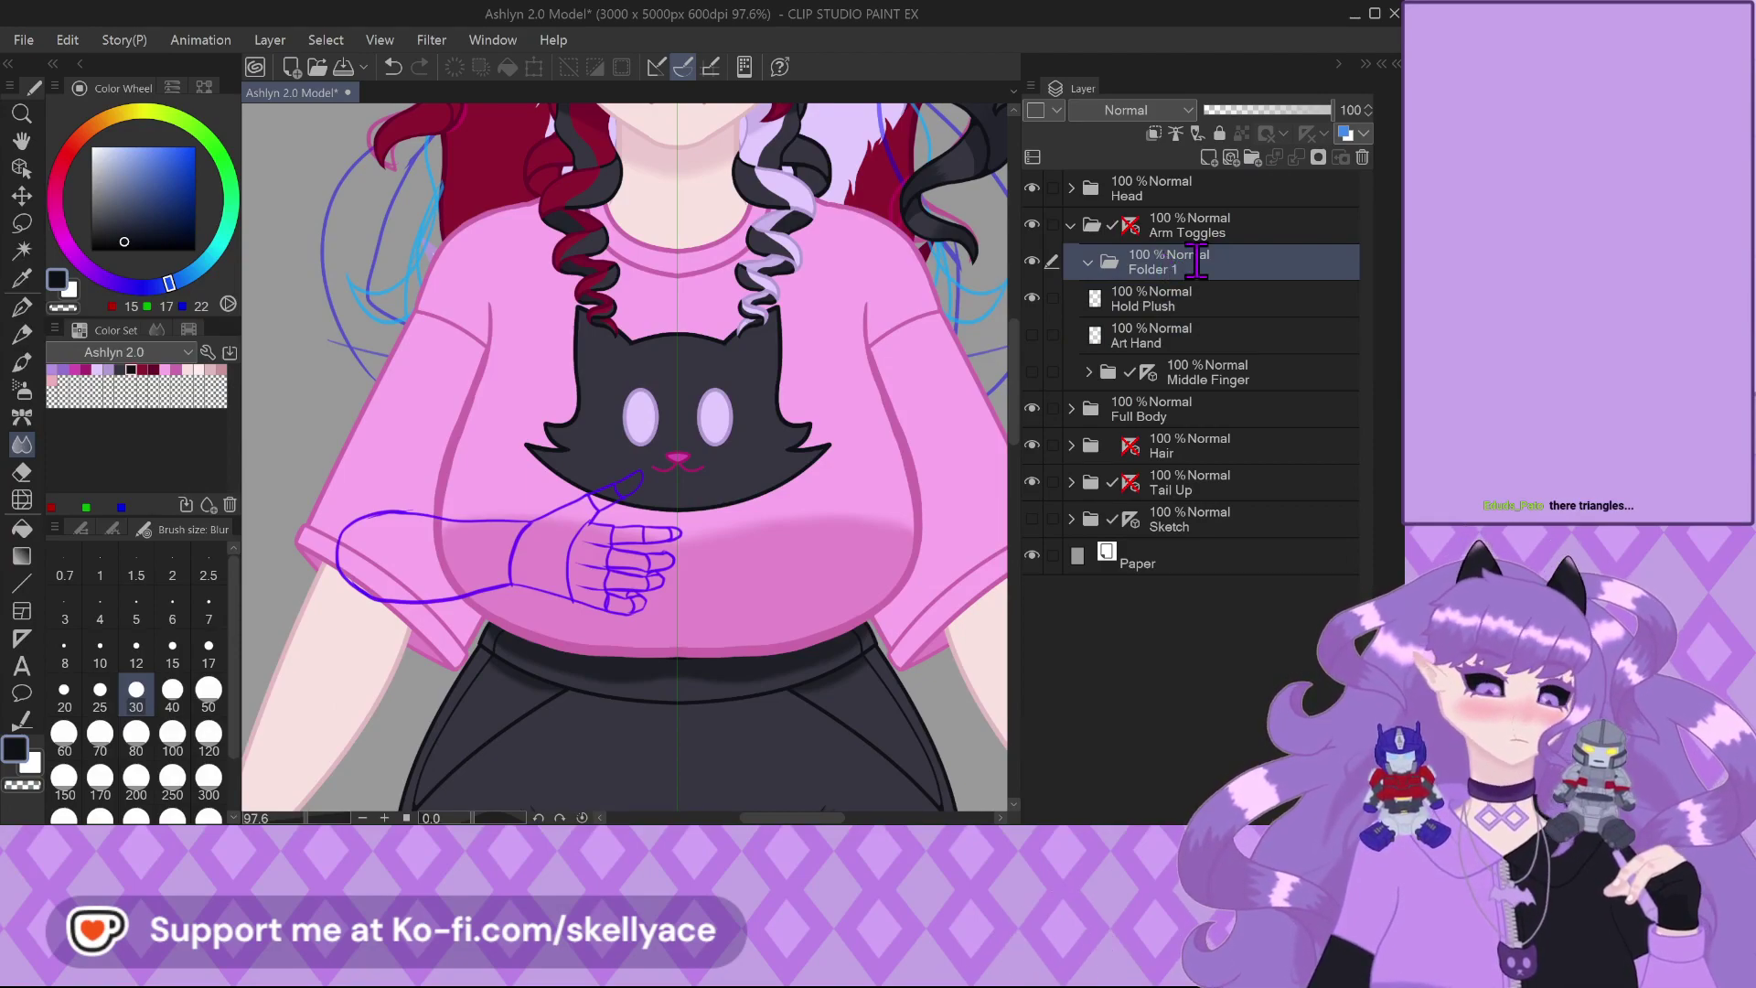
double_click(1197, 263)
type("Plush Hold")
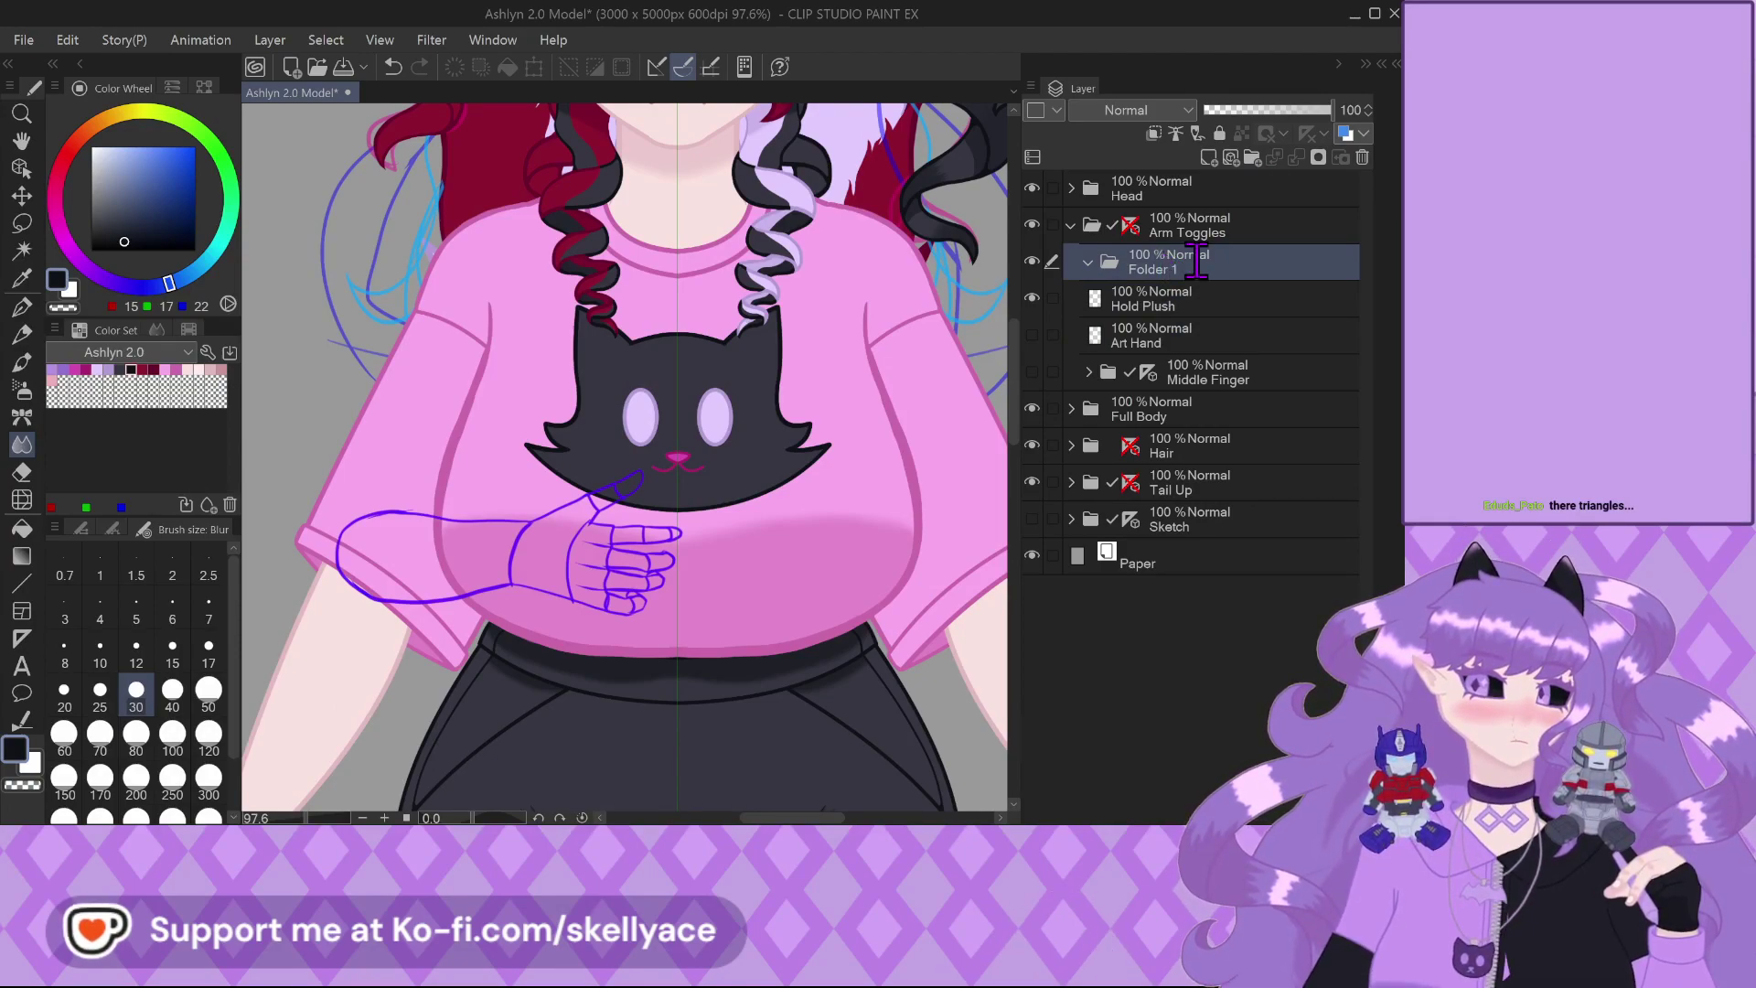
key("Return")
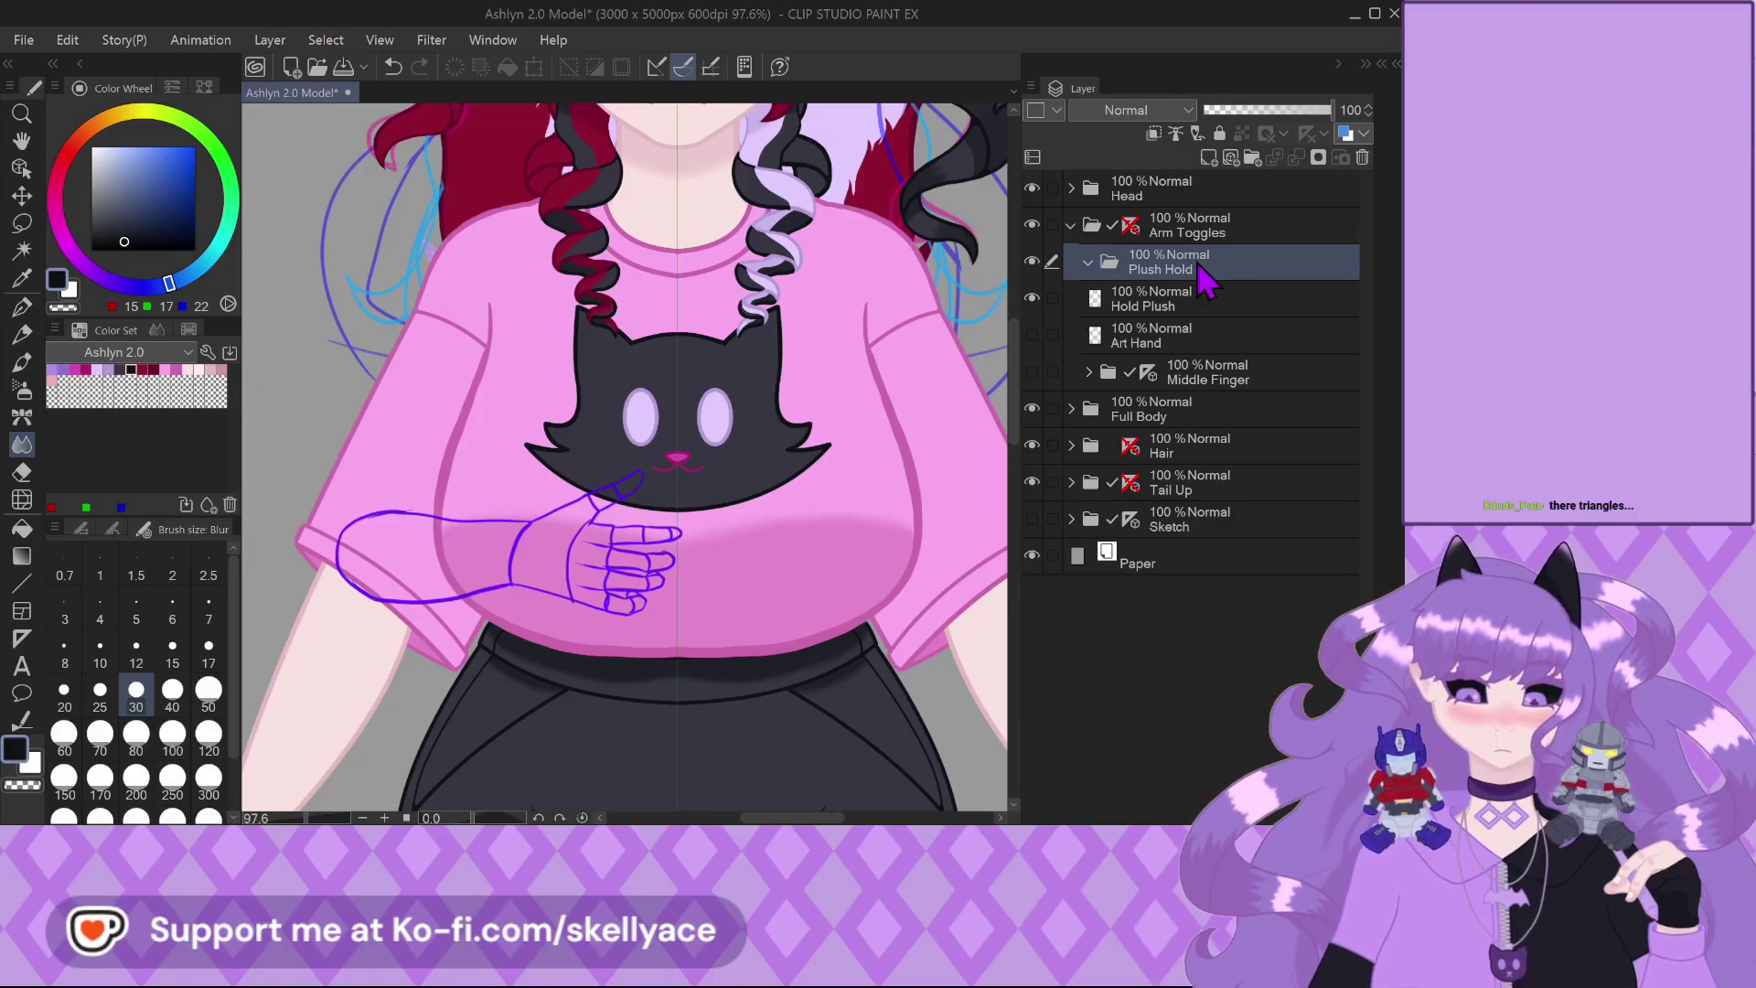
mouse_move(1179, 302)
left_mouse_down()
mouse_move(1198, 303)
mouse_move(1191, 270)
left_mouse_up()
Add a layer named Arm Line above the Hold Plush sketch and set up a black pen at brush size 12
left_click(1209, 158)
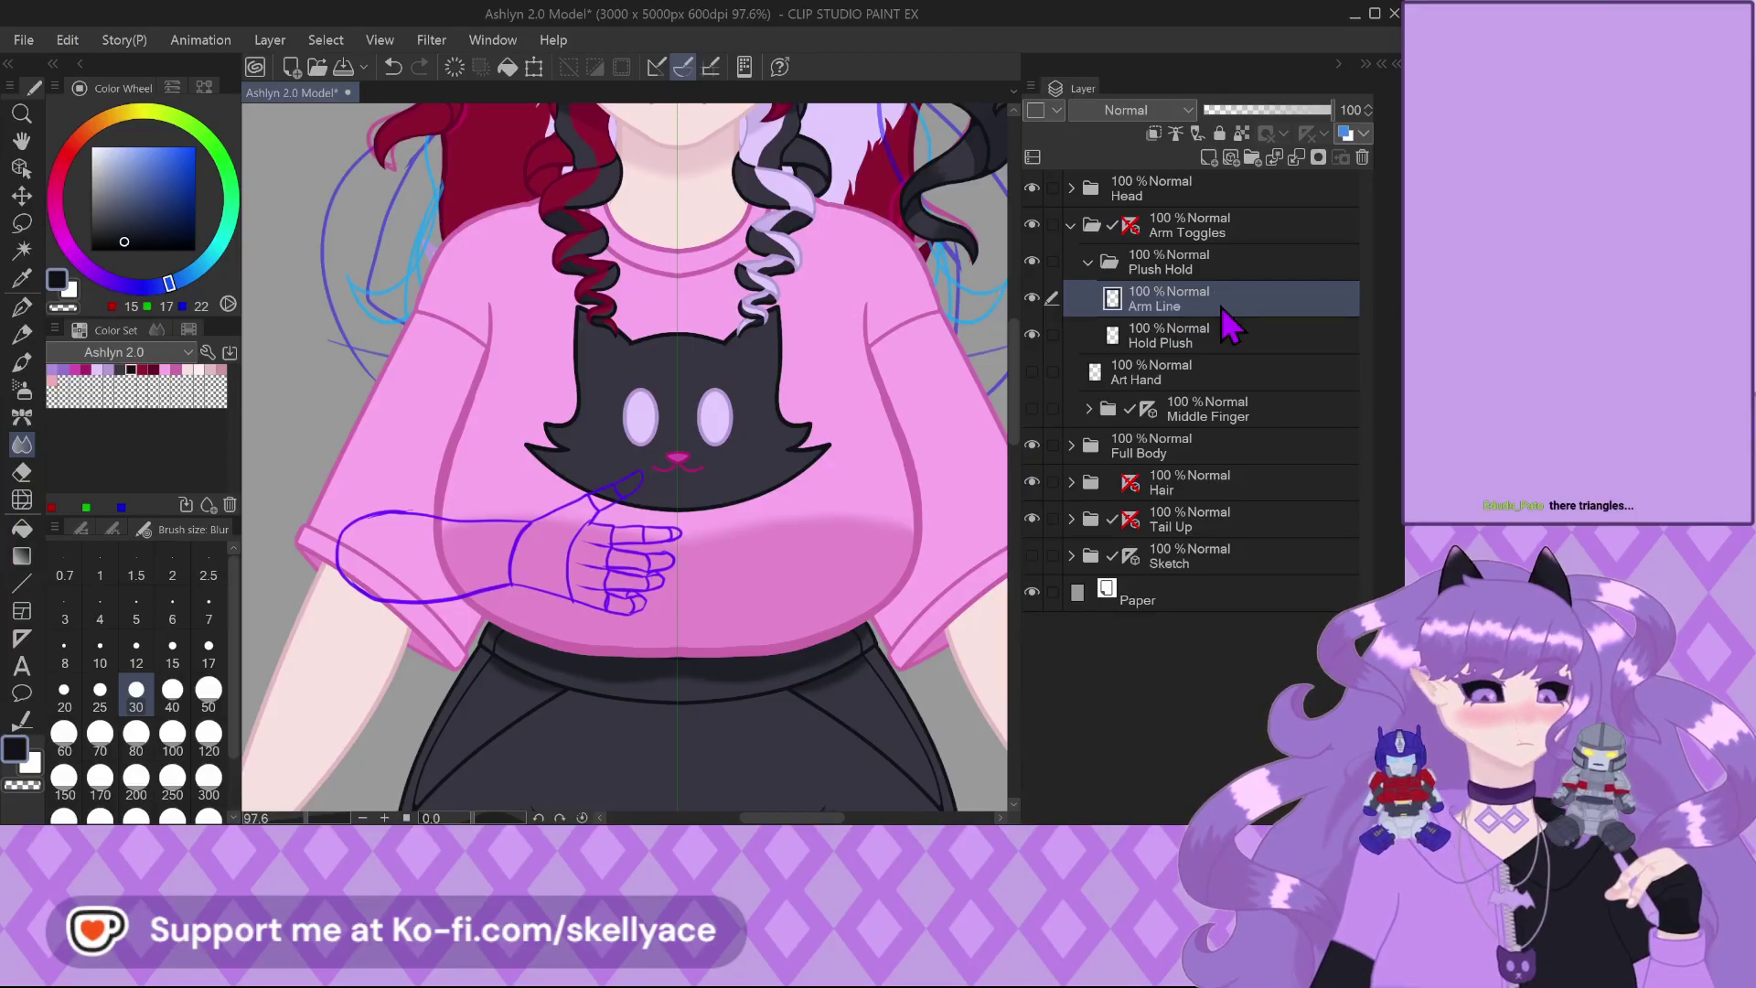
left_click_drag(124, 239, 128, 265)
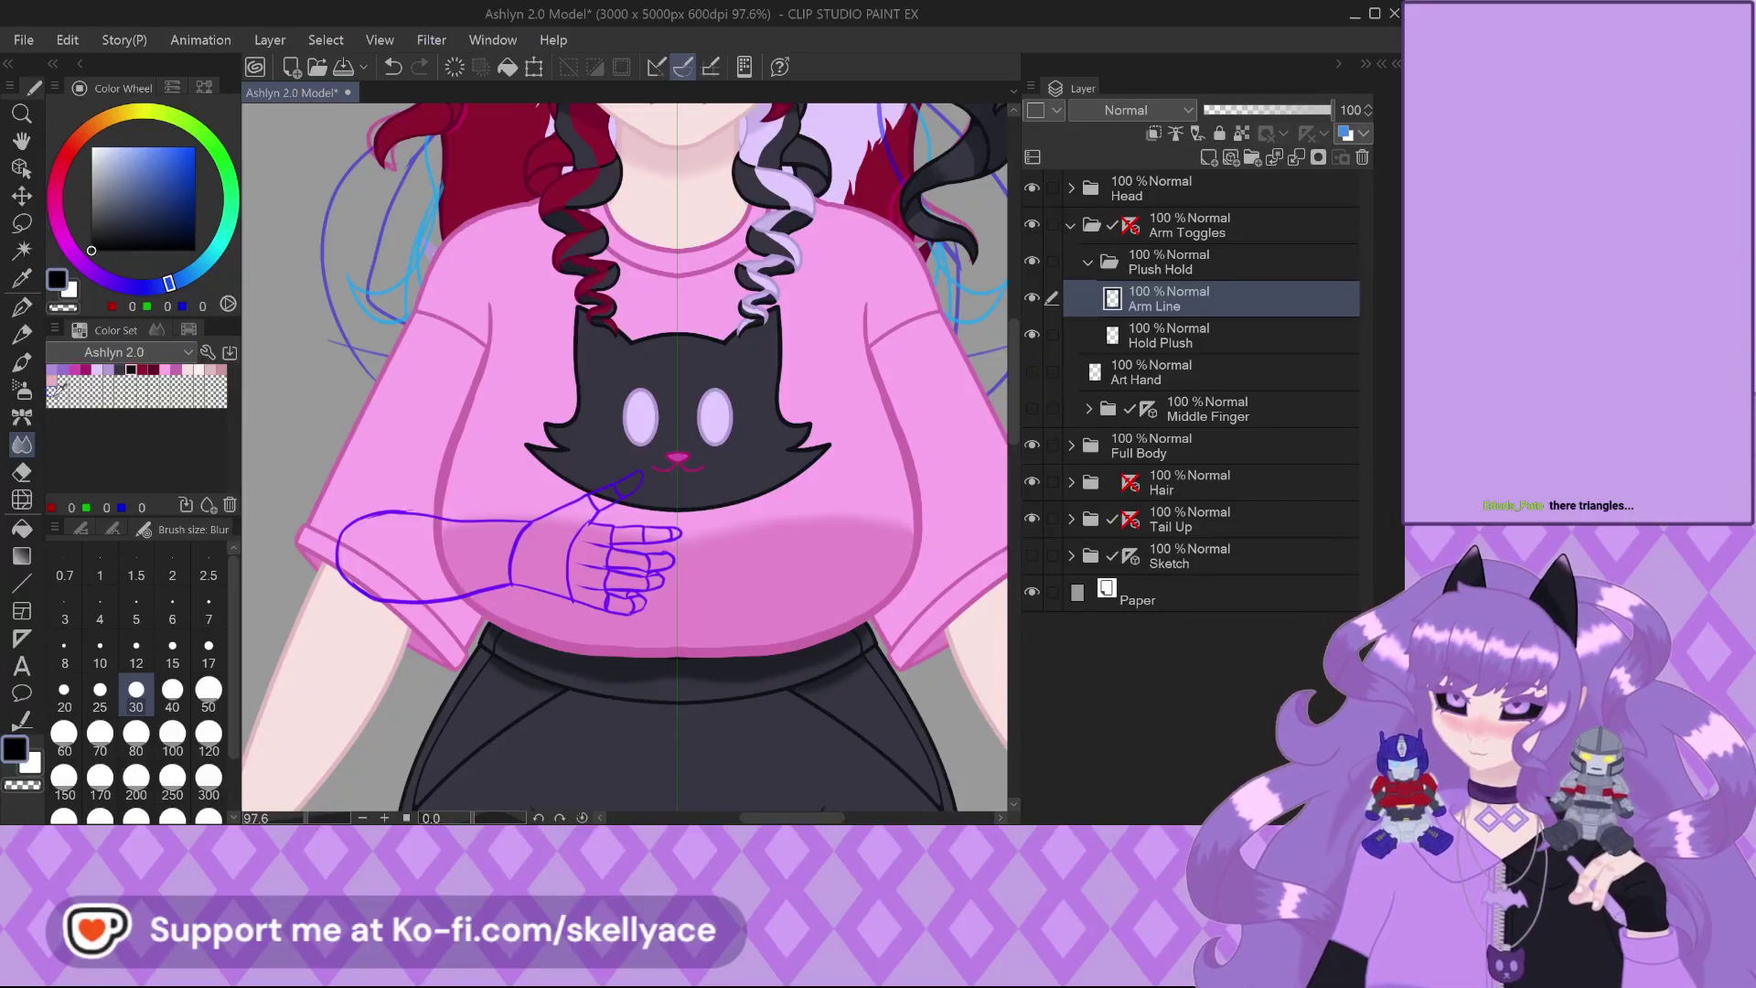
left_click(135, 656)
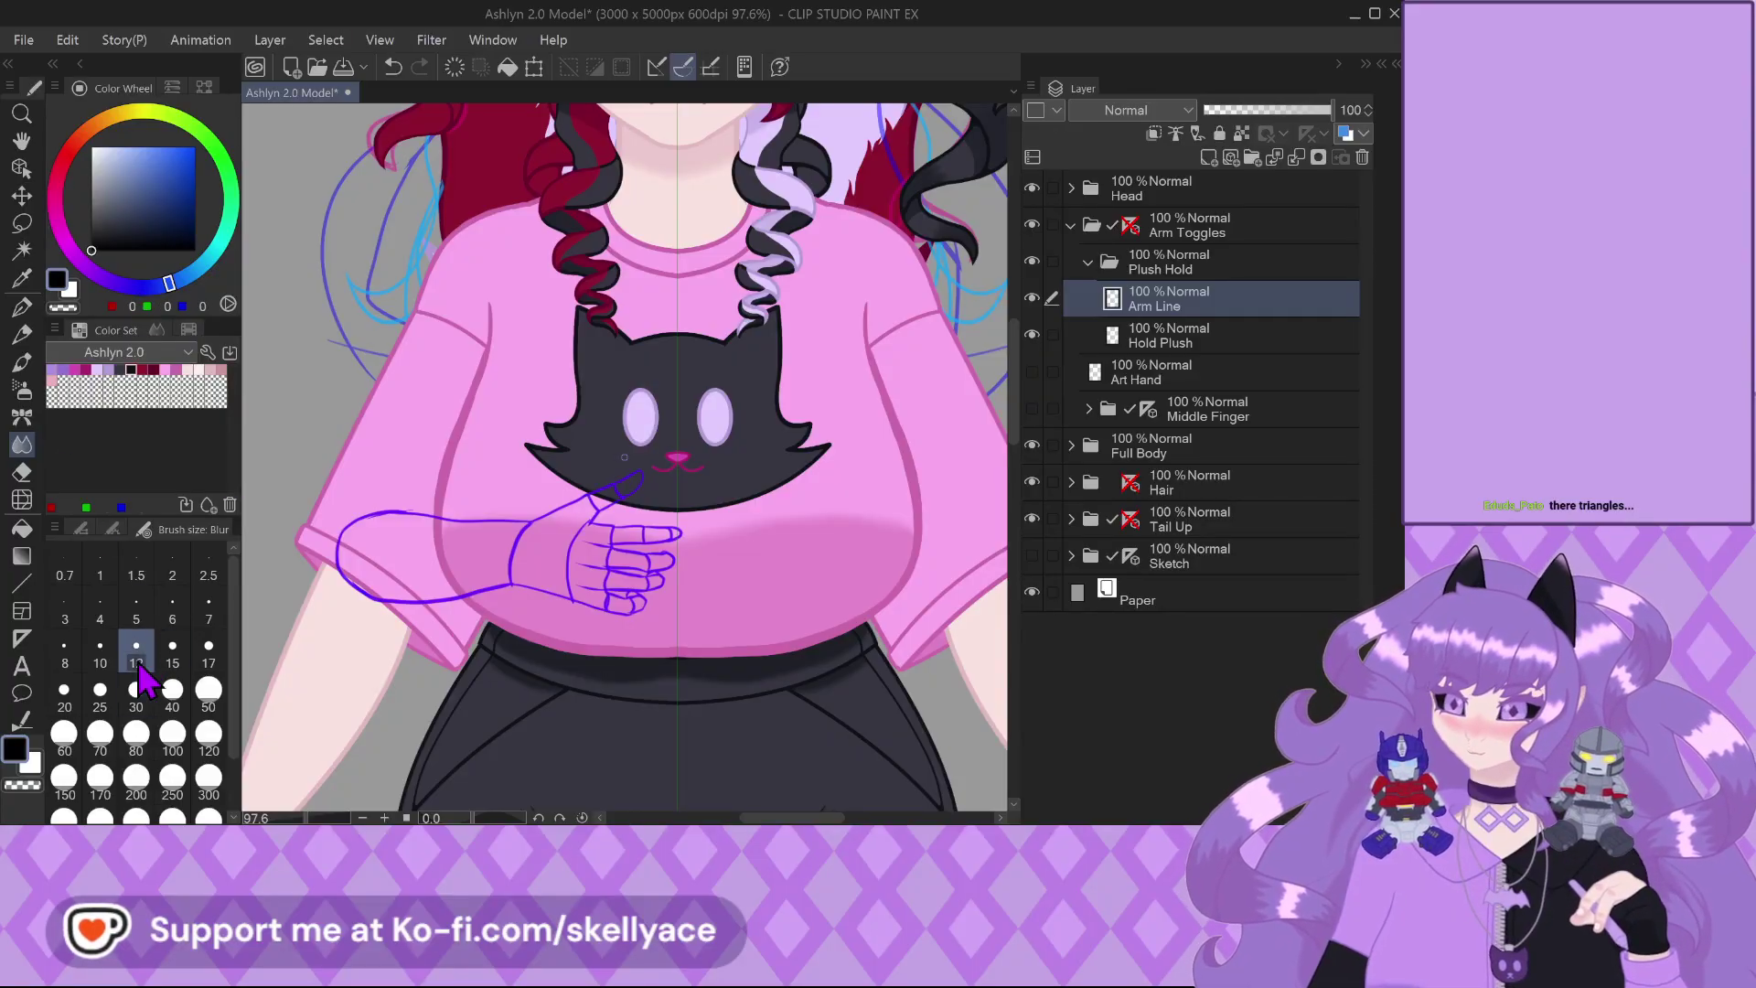
left_click(22, 307)
Ink the two long sides of the forearm in black over the plush-hold sketch, from the wrist toward the elbow
scroll(416, 598, "up", 3)
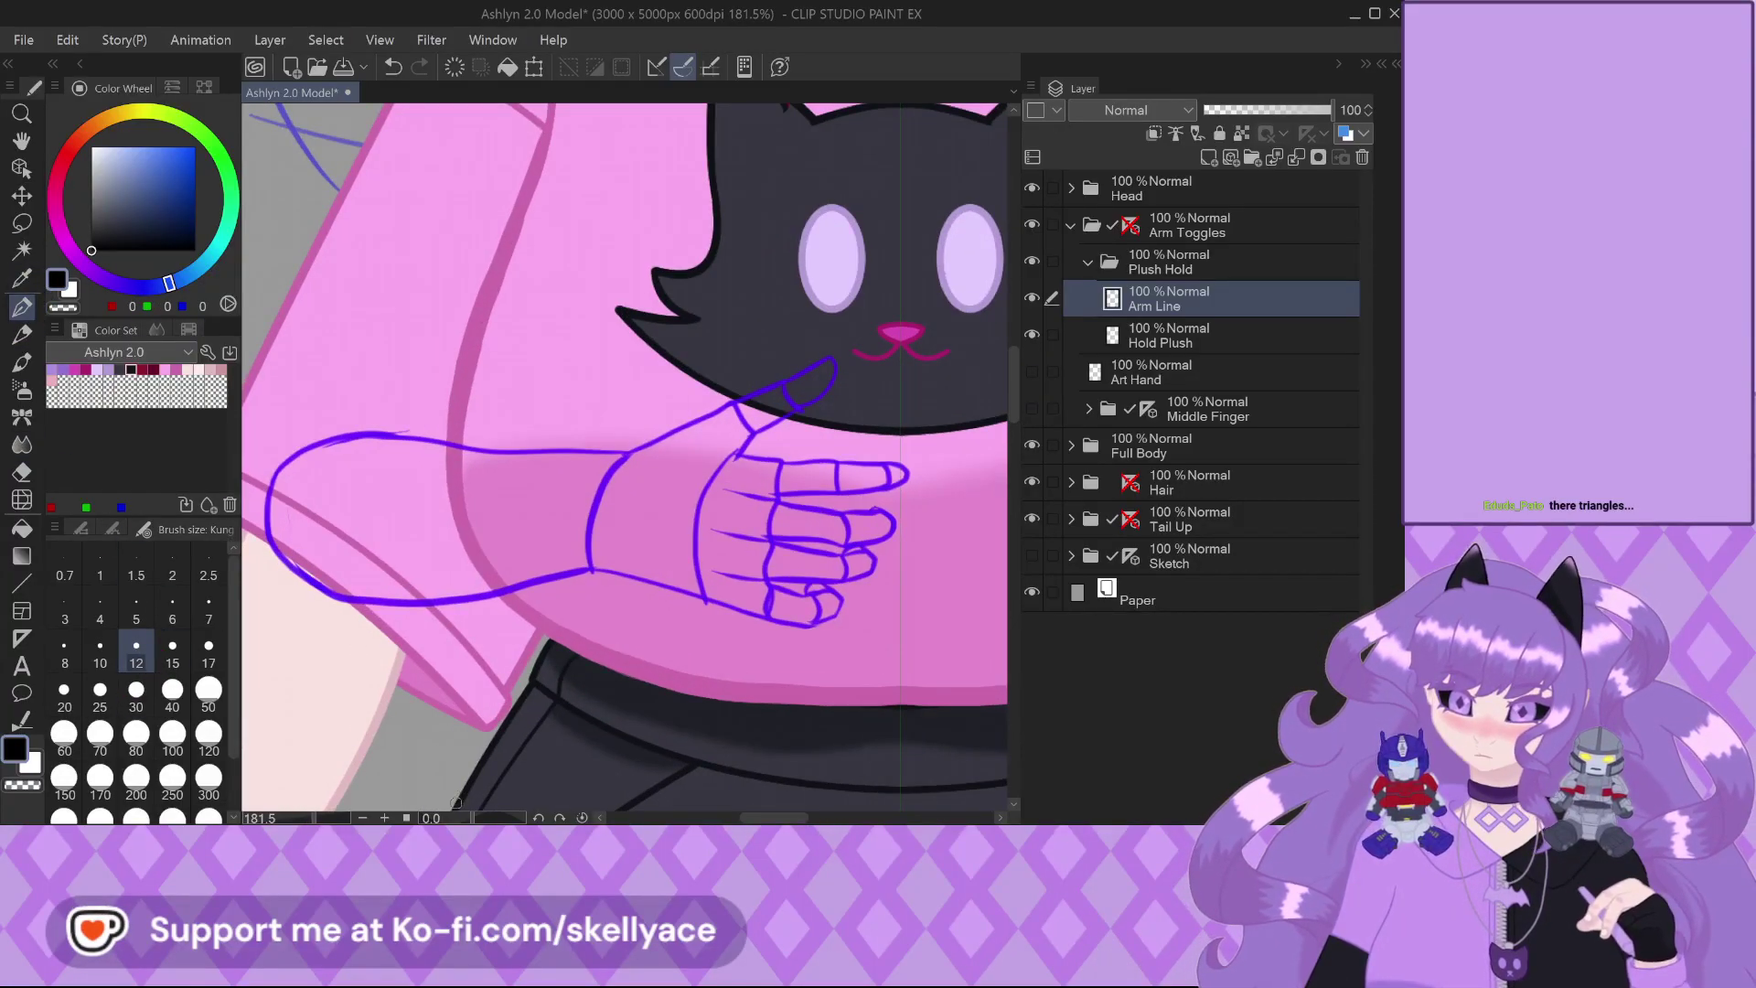
mouse_move(624, 457)
left_mouse_down()
mouse_move(549, 274)
mouse_move(581, 322)
mouse_move(508, 494)
left_mouse_up()
scroll(611, 303, "up", 3)
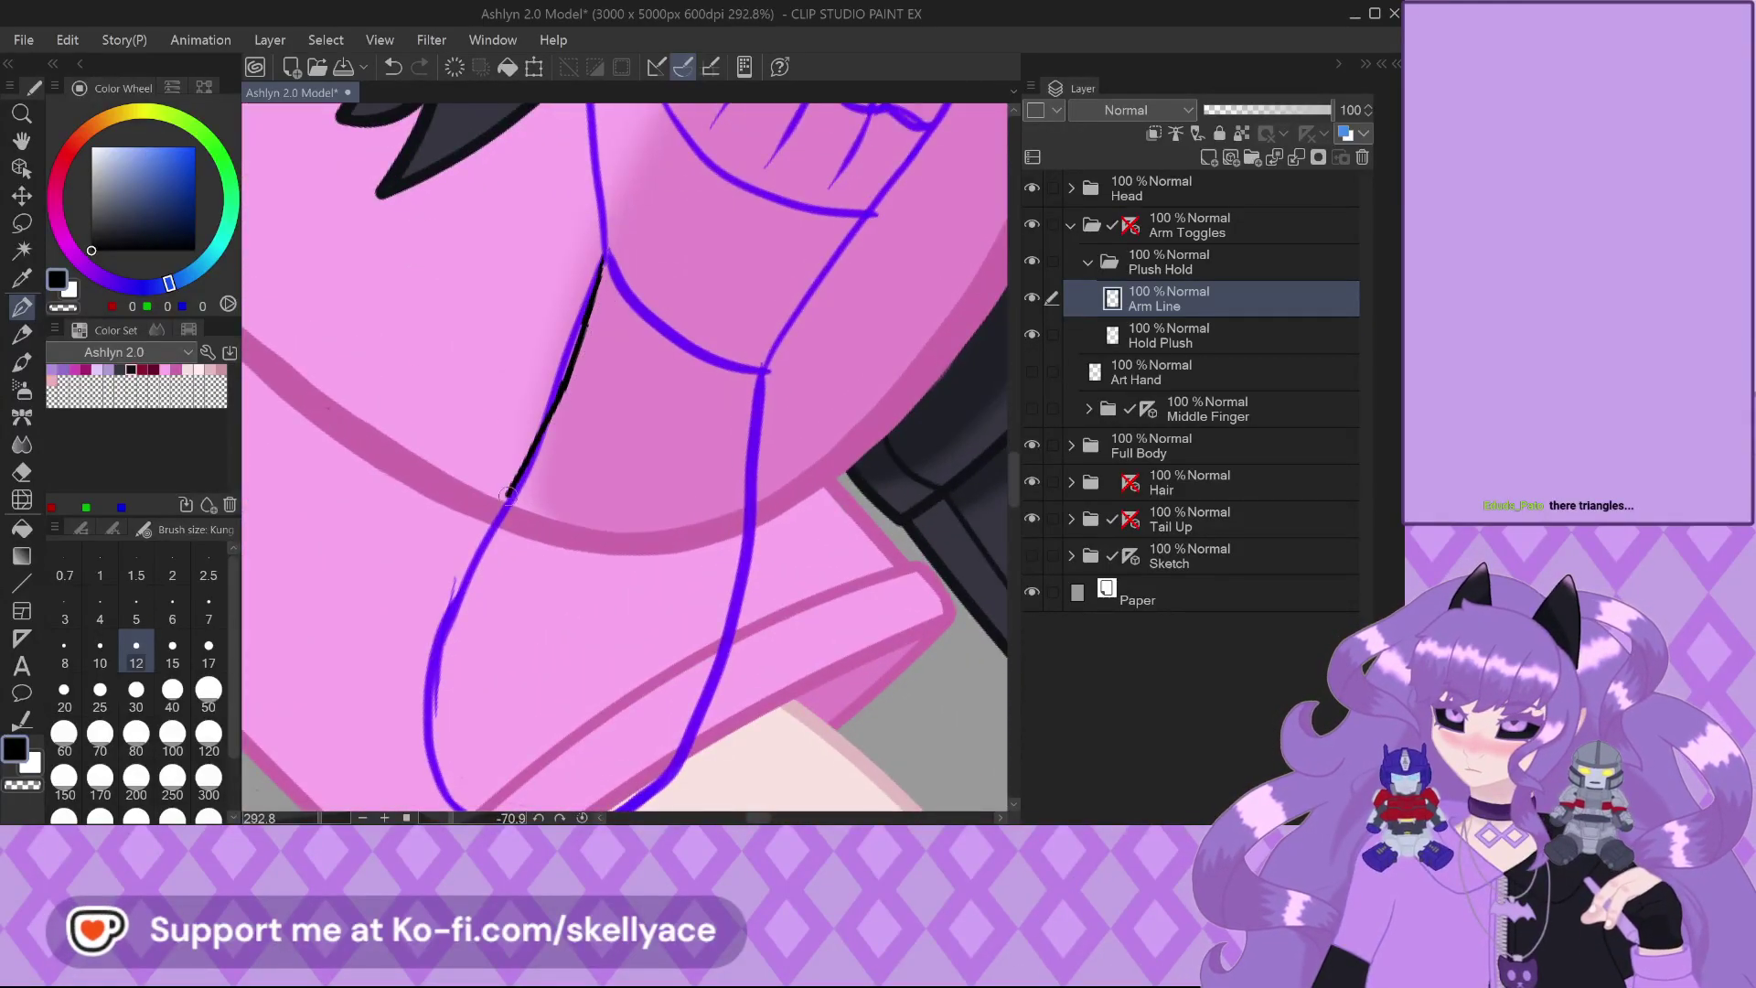
scroll(414, 710, "down", 3)
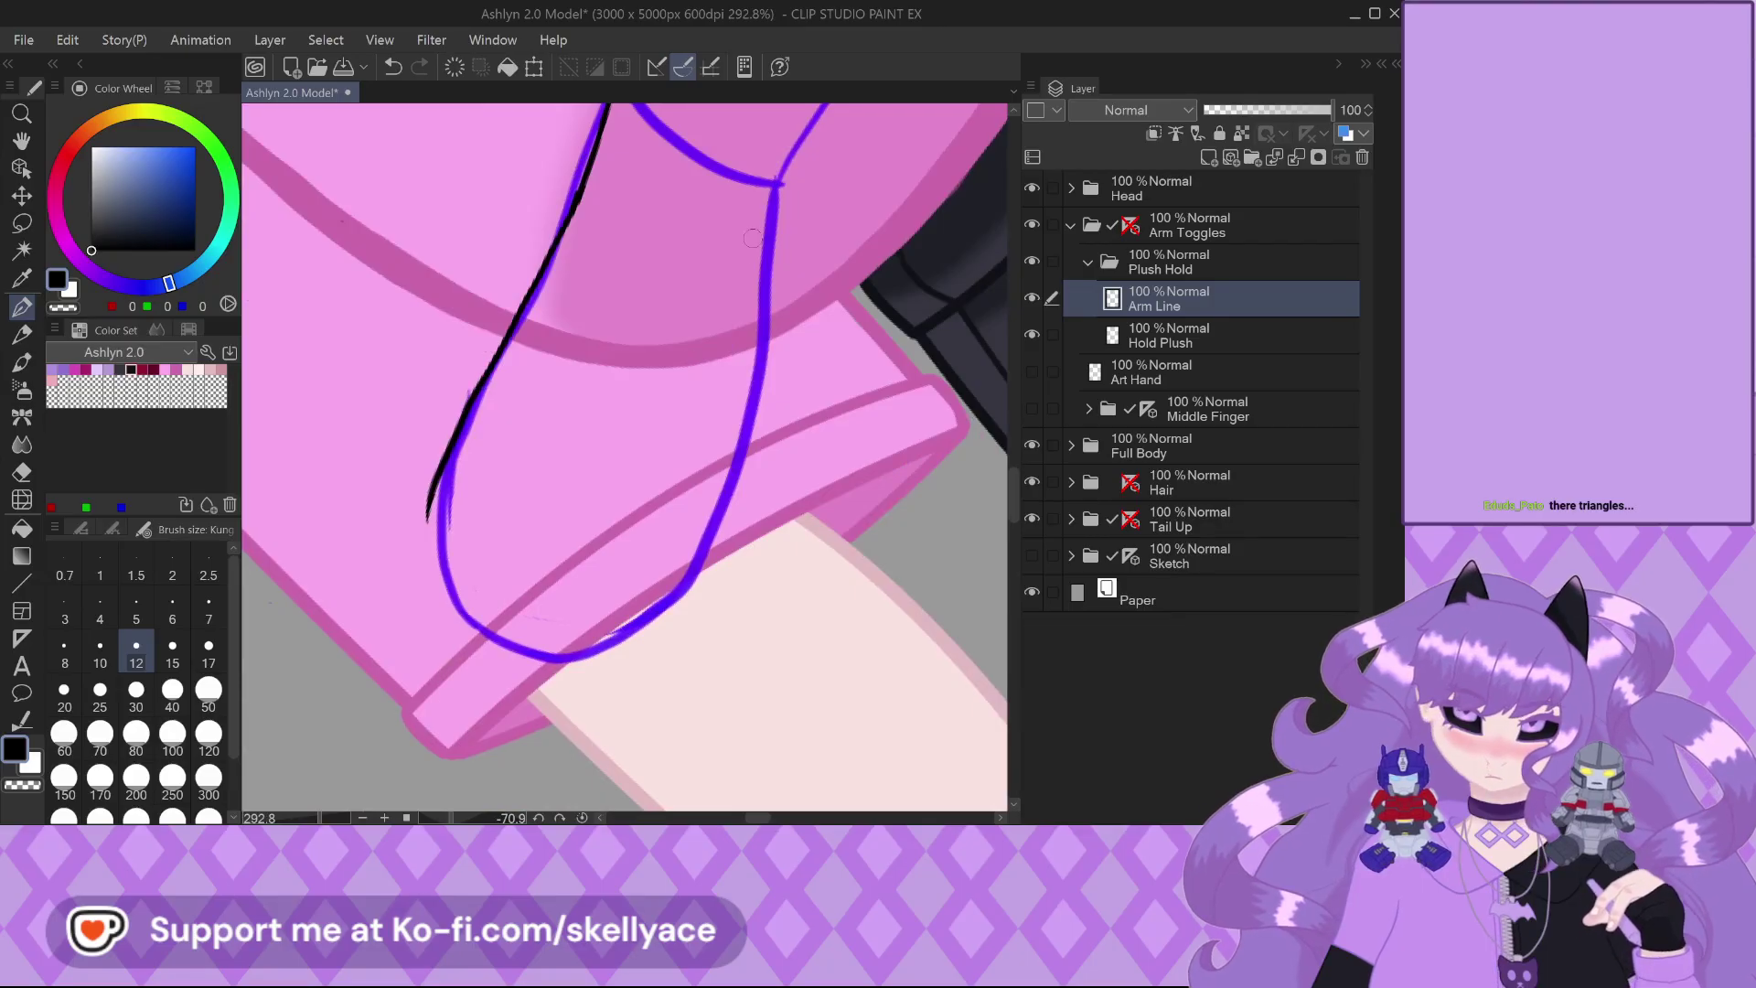
left_click_drag(729, 465, 633, 645)
Join the forearm sides with a rounded black elbow curve and save the file
scroll(448, 601, "up", 2)
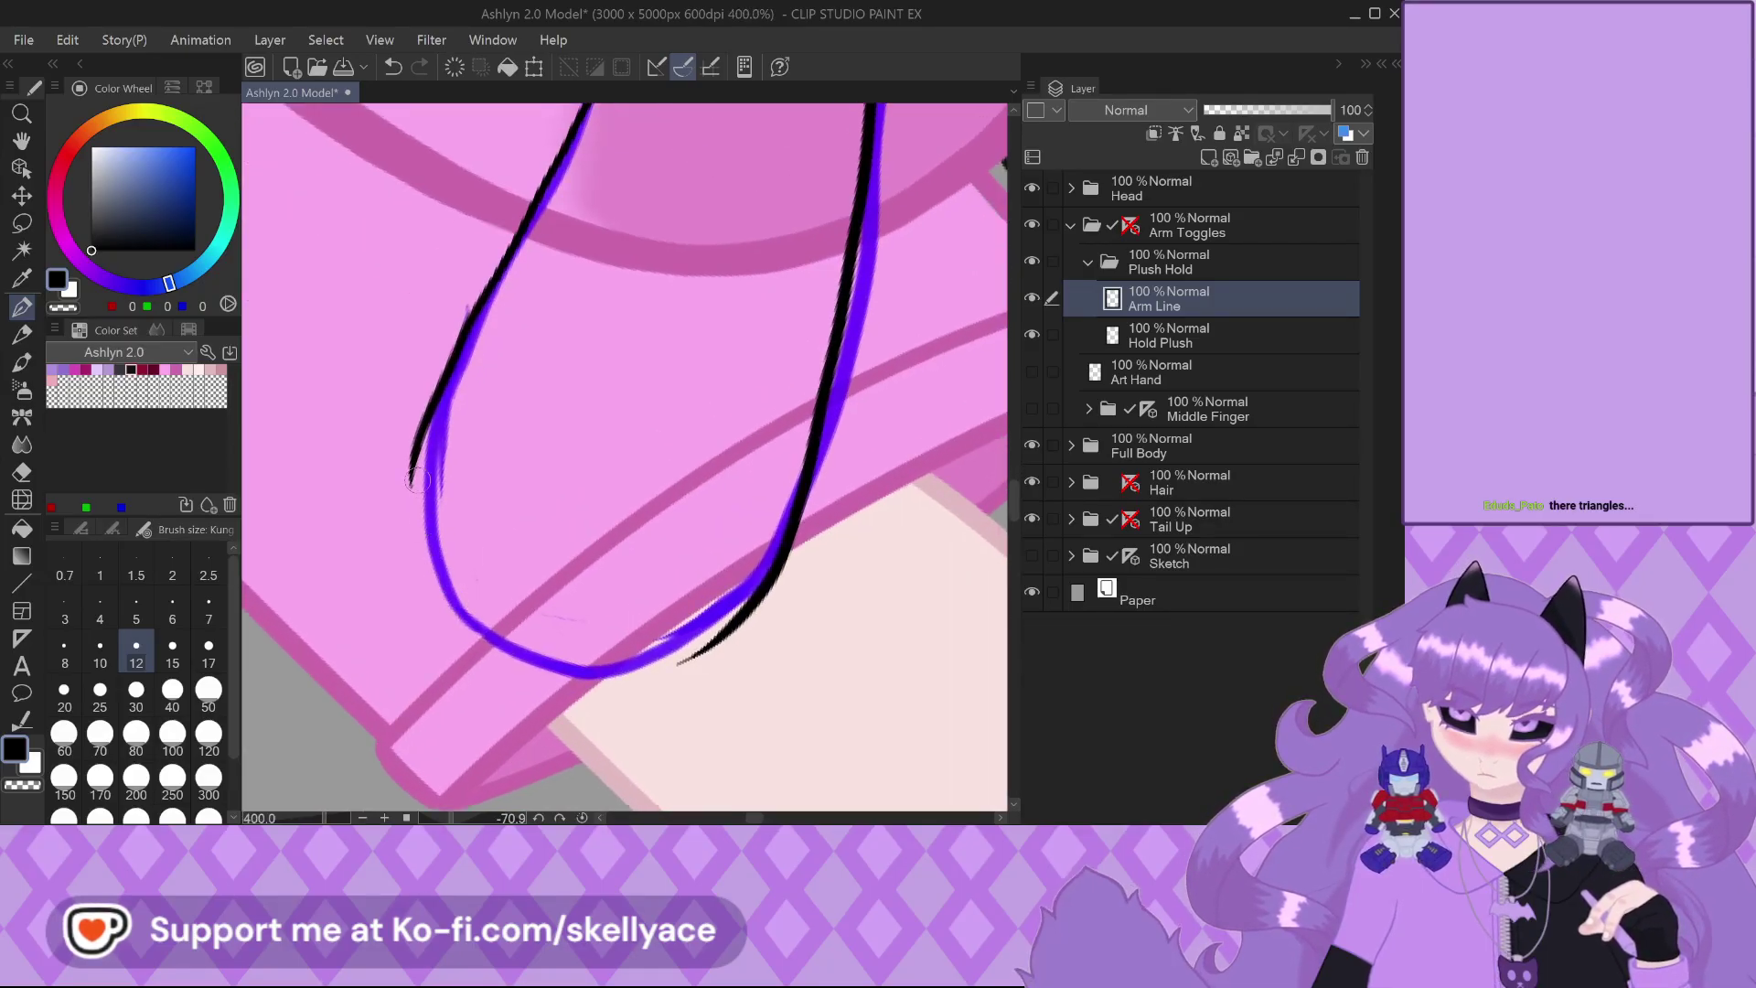
mouse_move(421, 435)
left_mouse_down()
mouse_move(433, 584)
mouse_move(503, 661)
mouse_move(574, 678)
mouse_move(591, 664)
mouse_move(574, 687)
mouse_move(661, 680)
mouse_move(811, 622)
left_mouse_up()
scroll(590, 681, "up", 3)
scroll(810, 622, "down", 6)
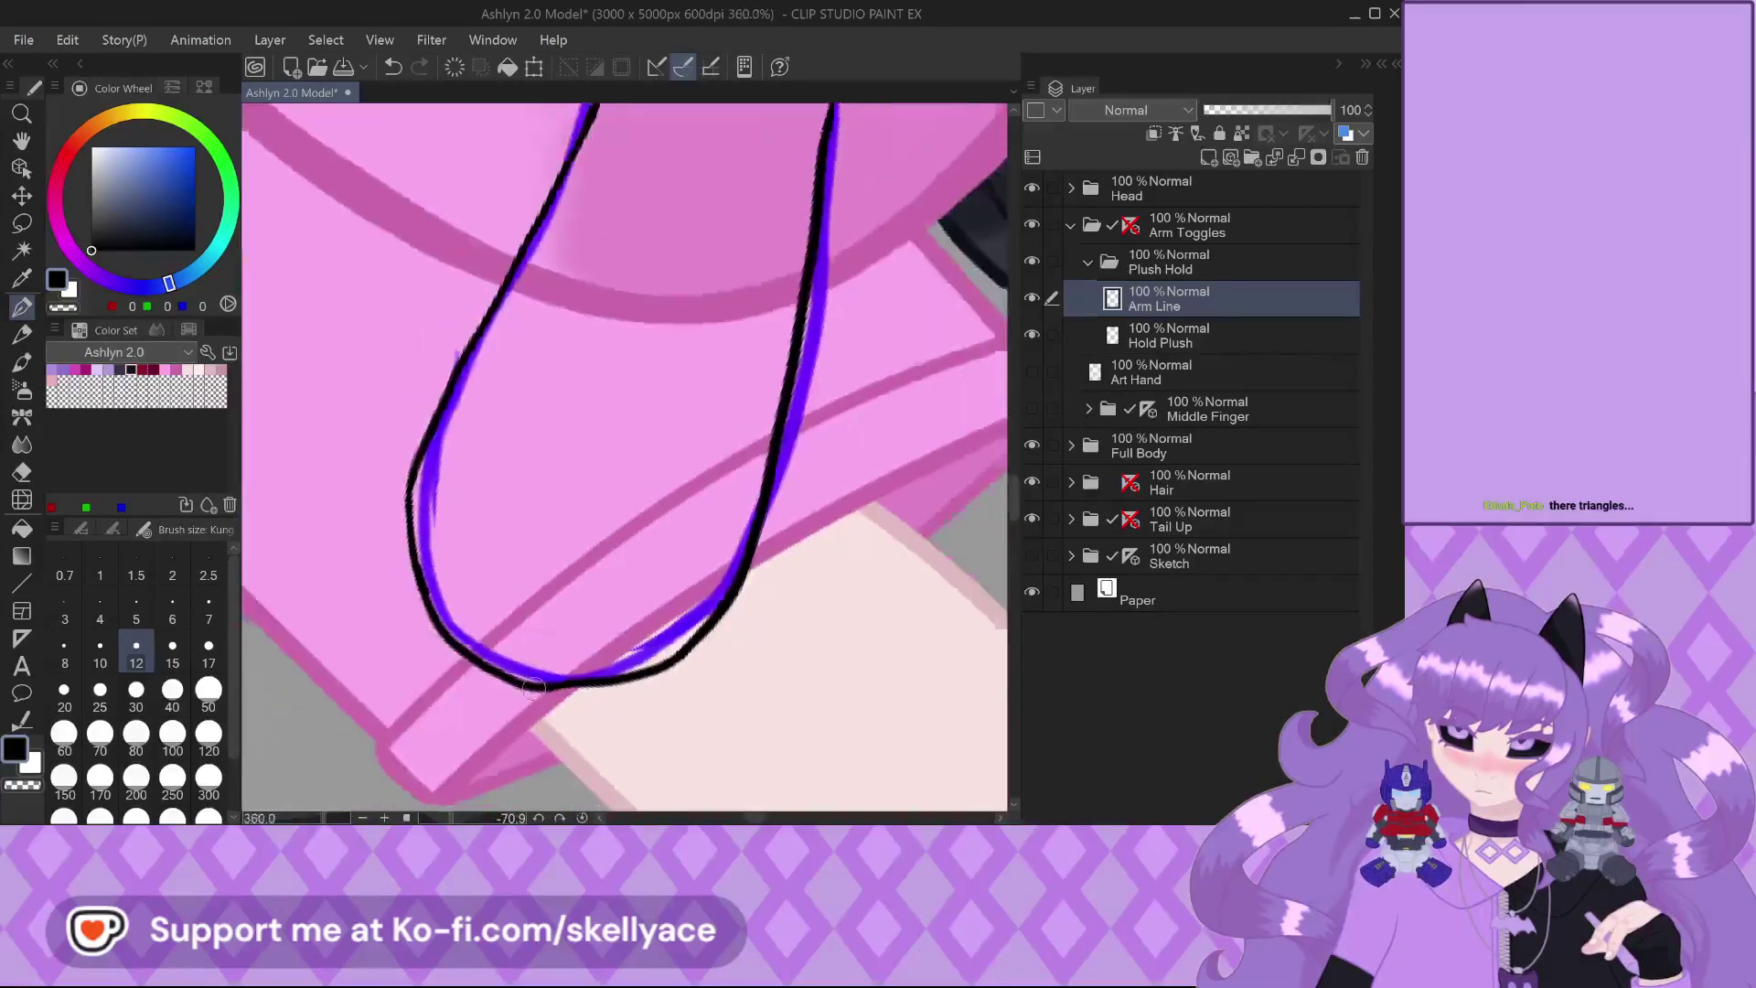
scroll(596, 622, "down", 3)
scroll(559, 306, "up", 6)
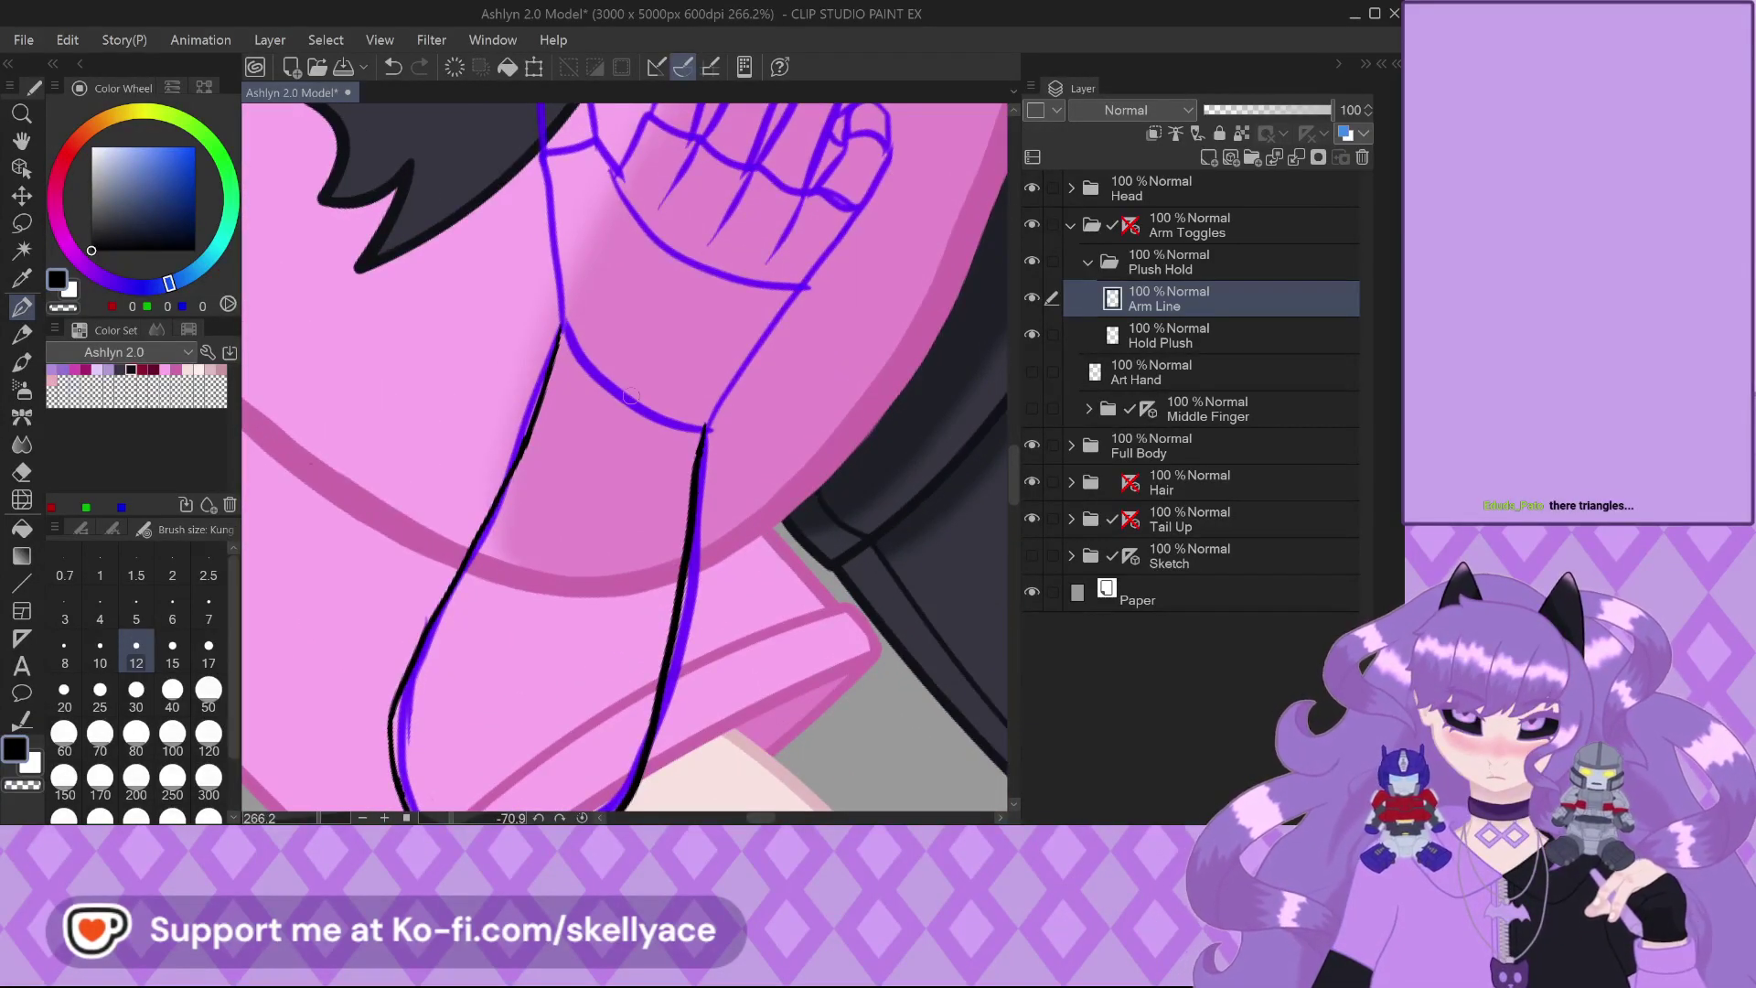
key("ctrl+s")
Redraw and clean up the wrist ends of the forearm lines so they meet the sketched wrist
scroll(561, 302, "up", 2)
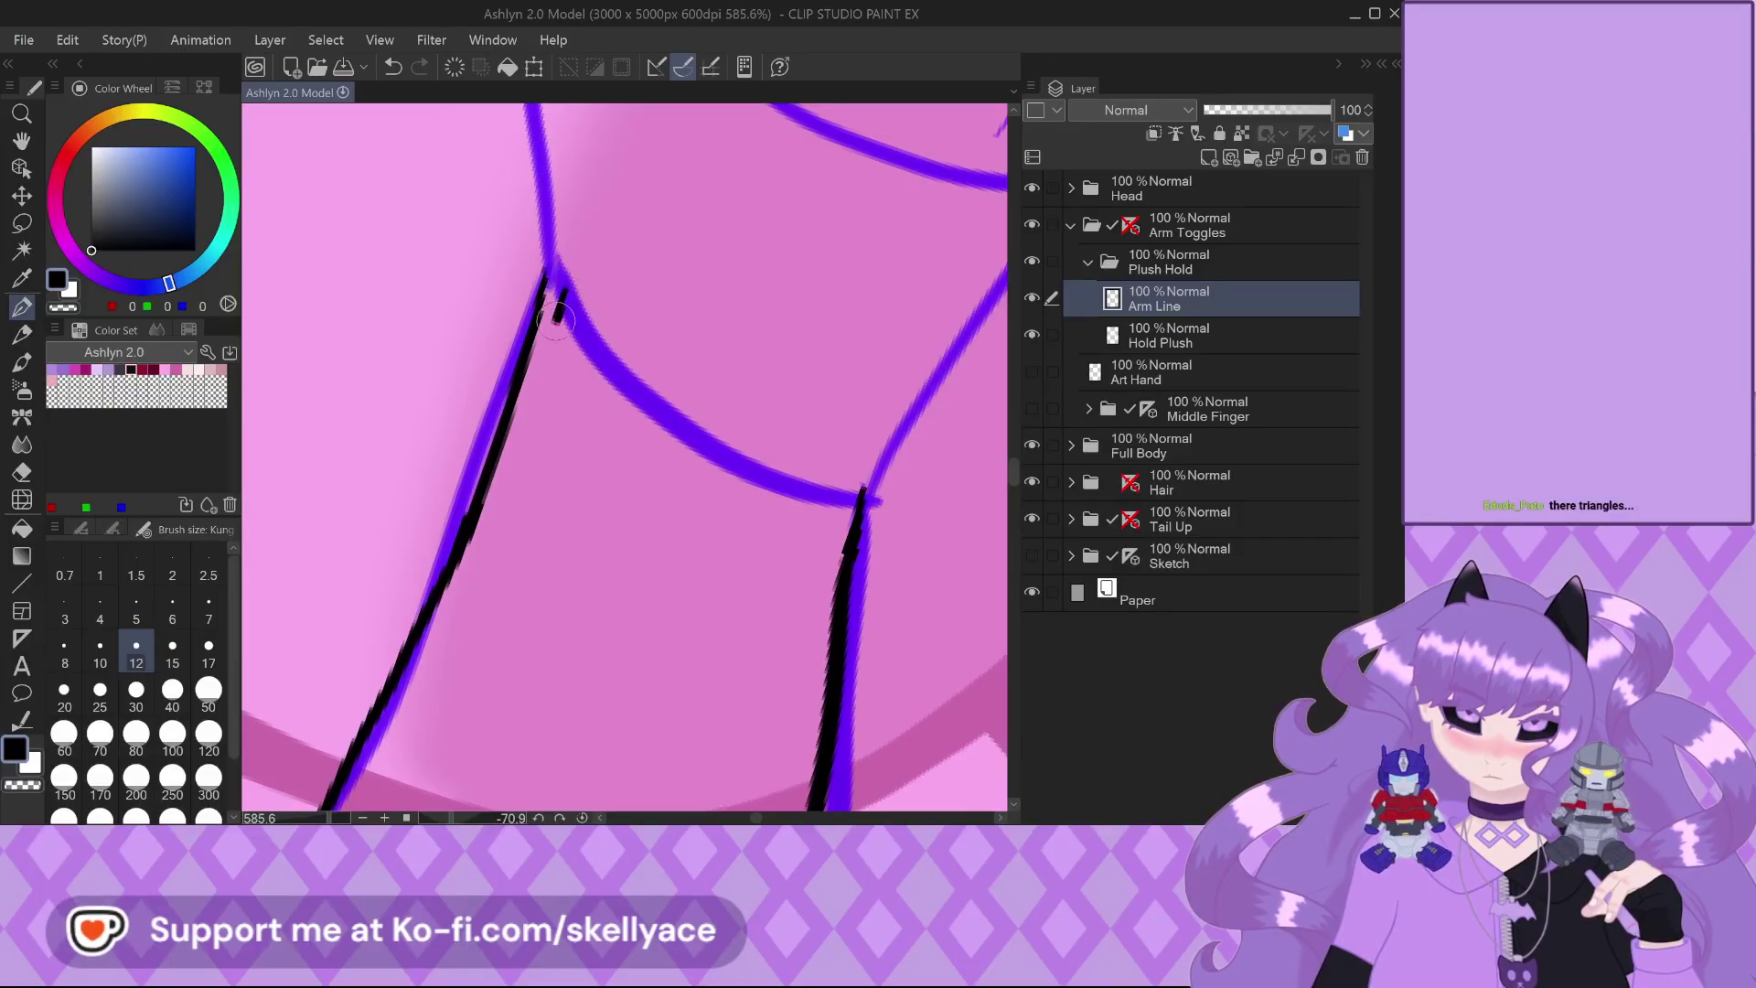
key("ctrl+z")
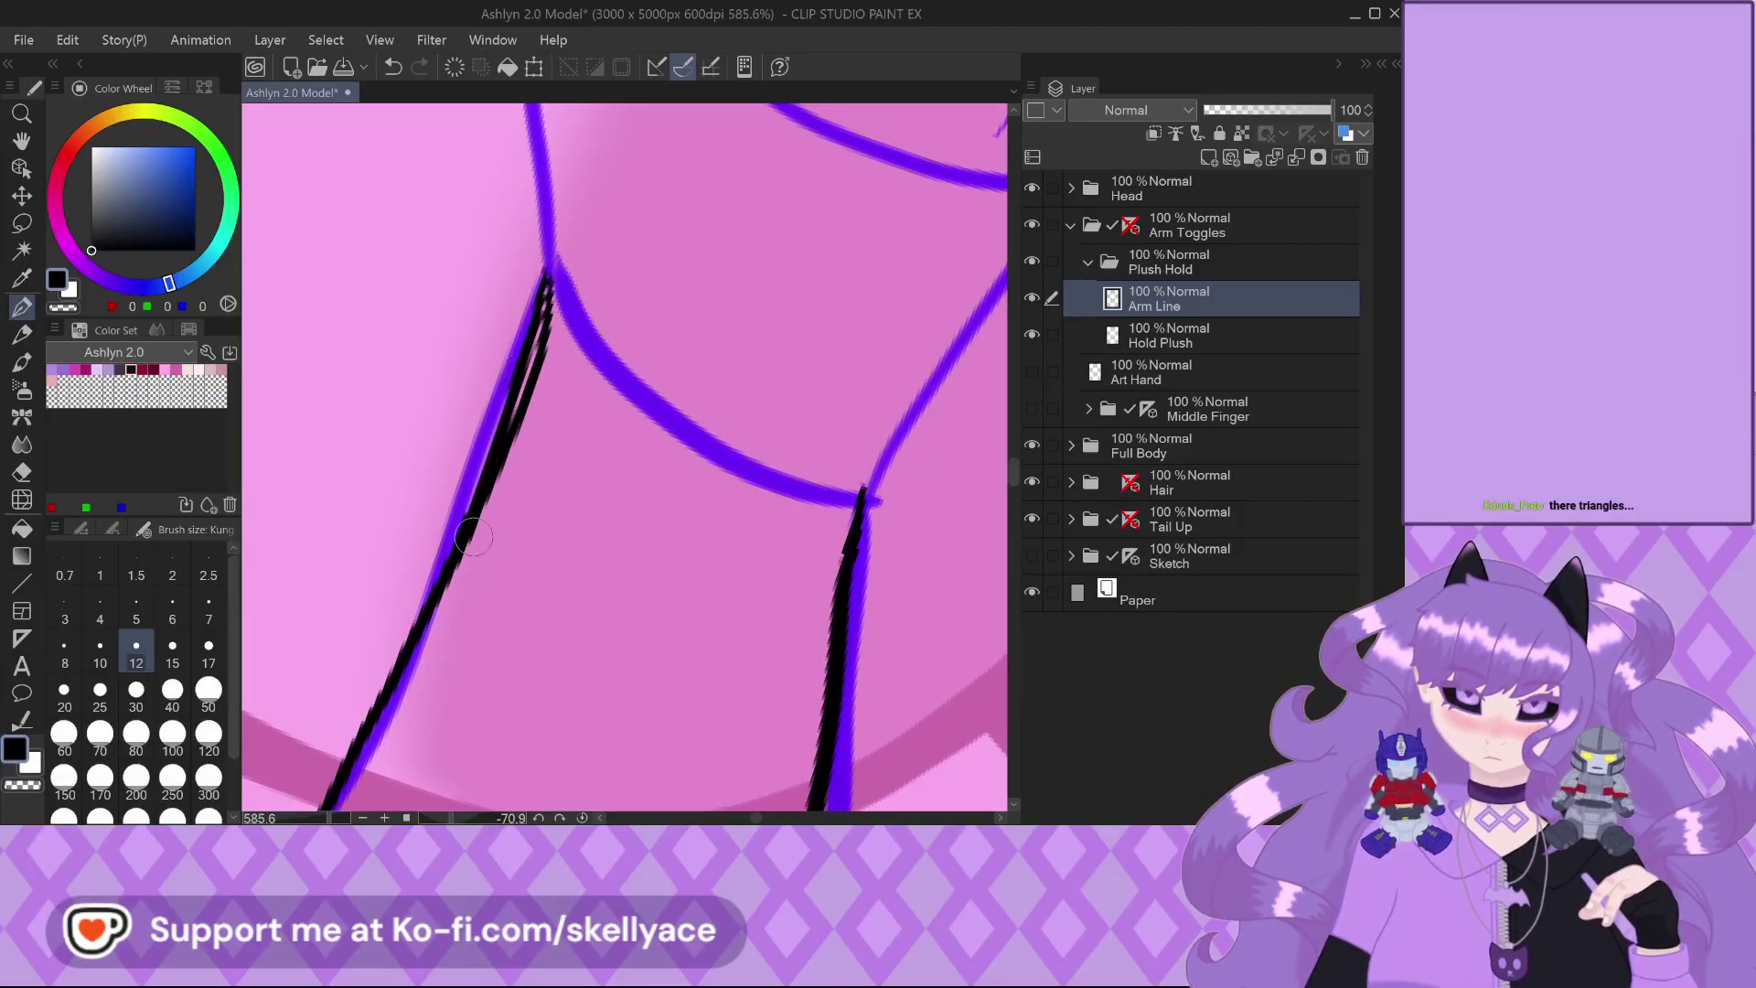
key("ctrl+z")
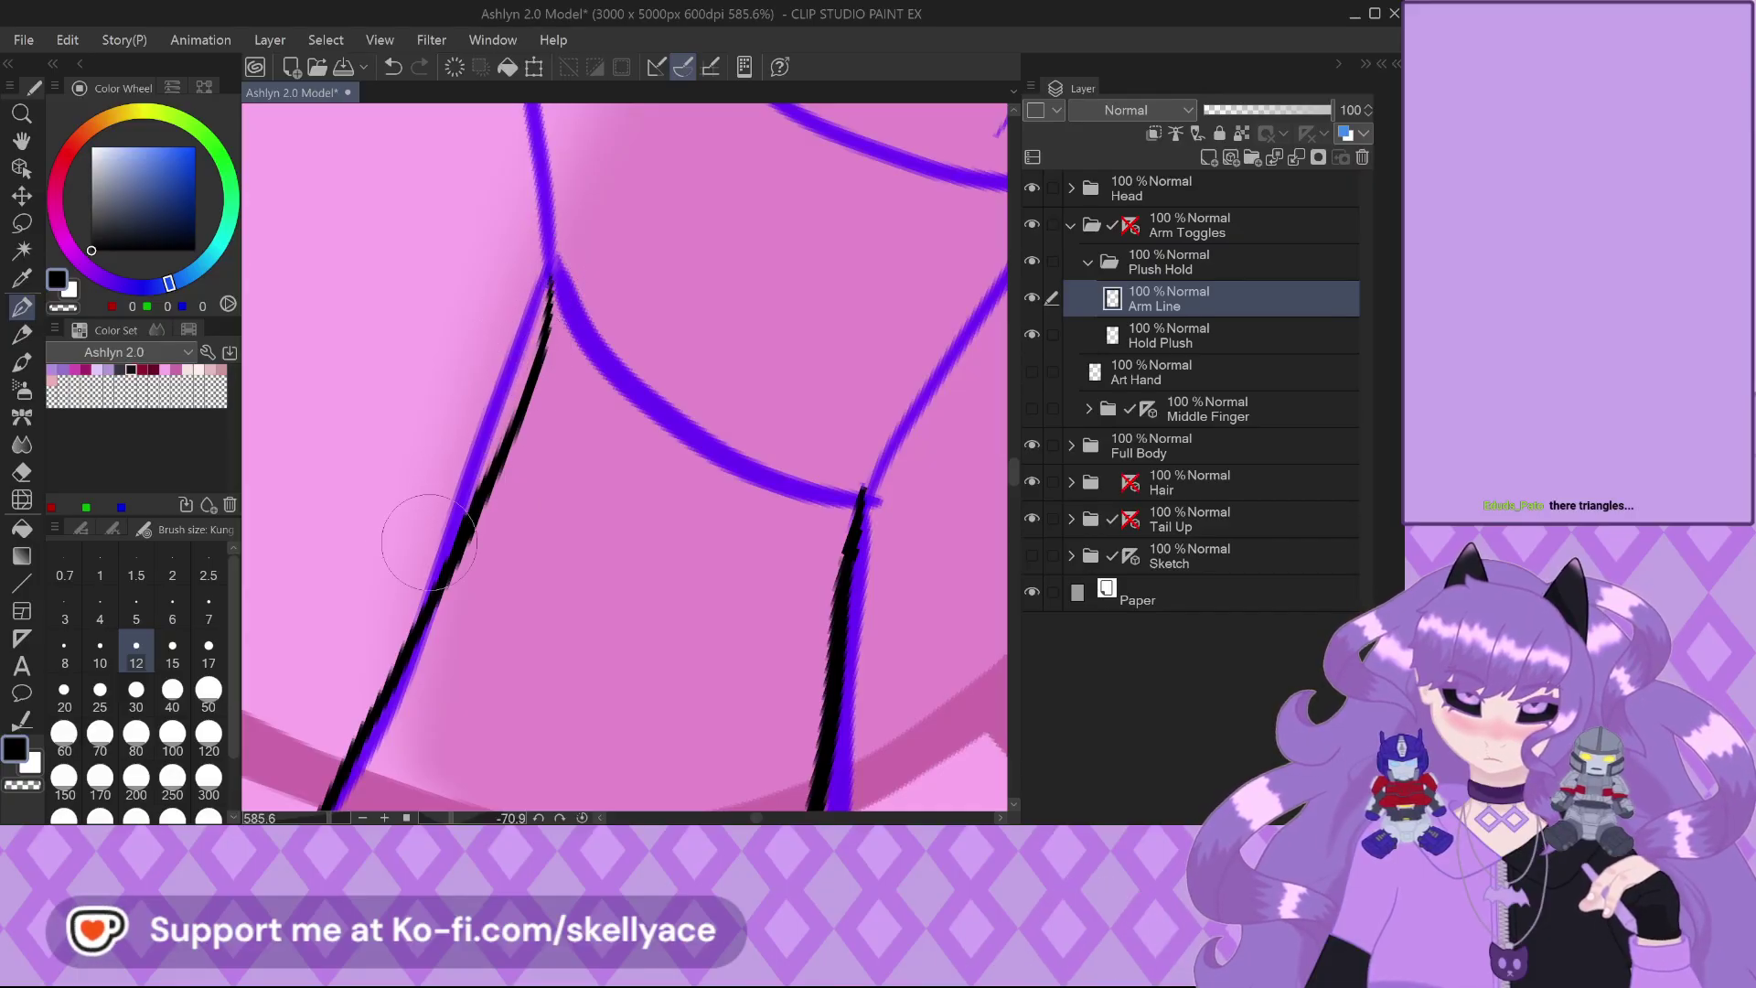
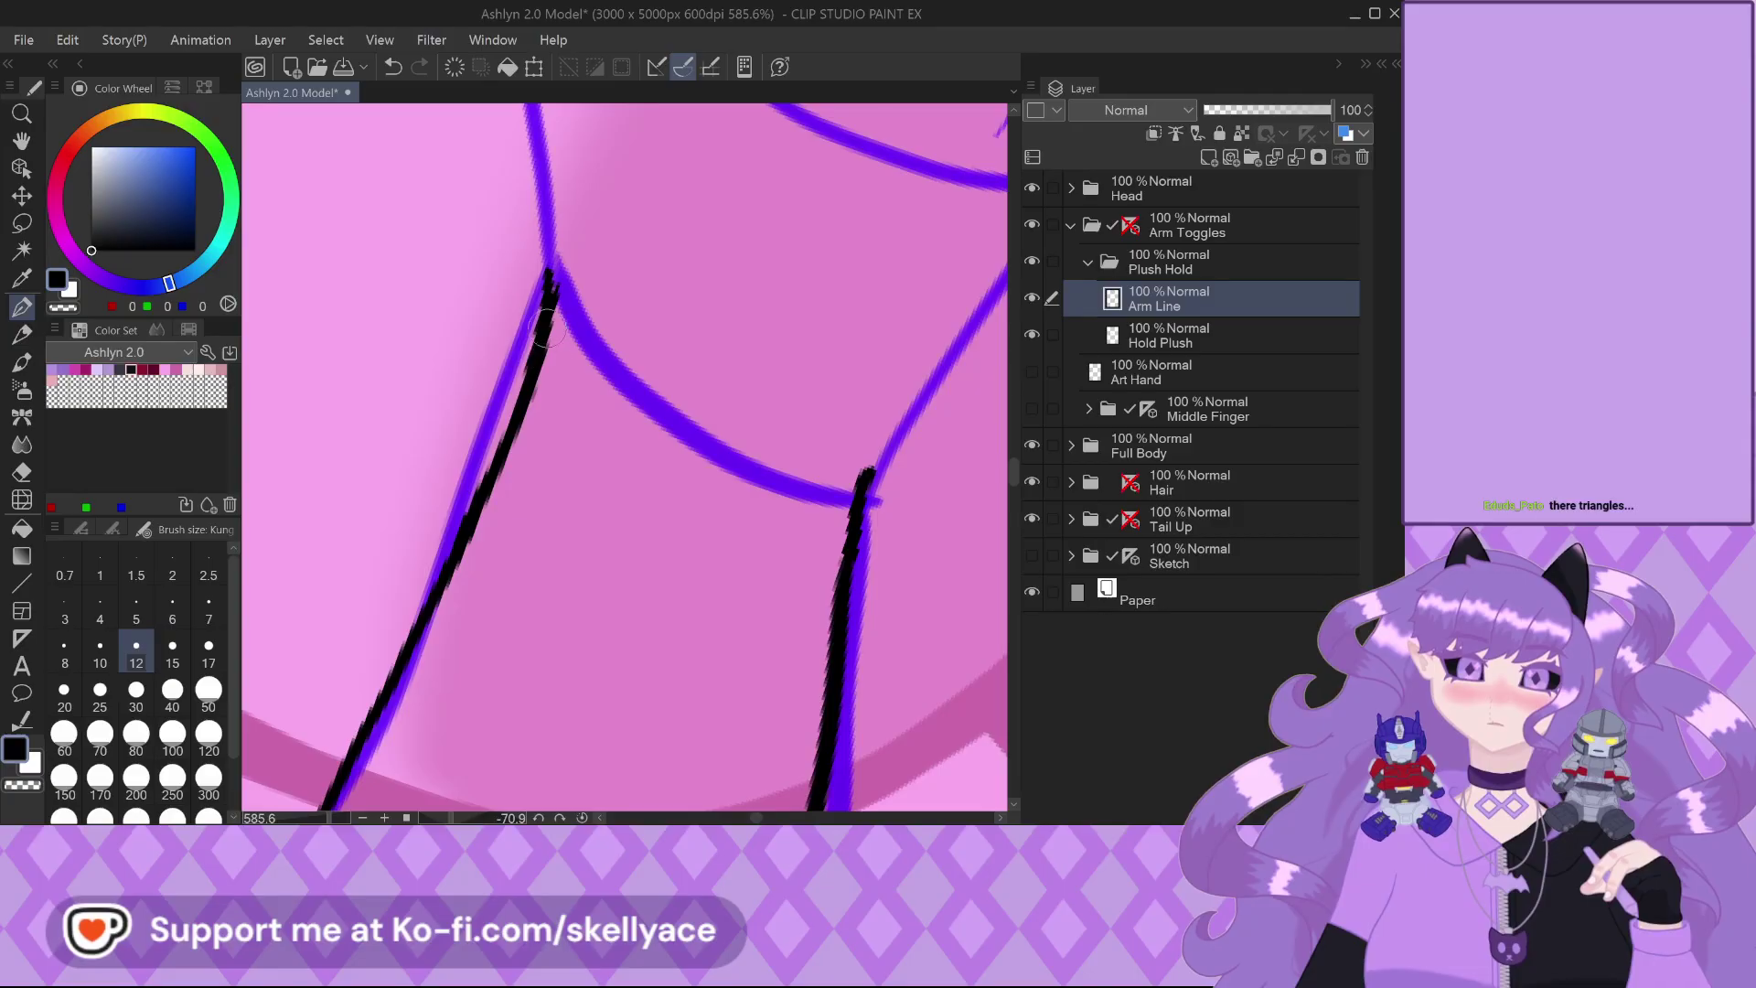
scroll(530, 284, "up", 1)
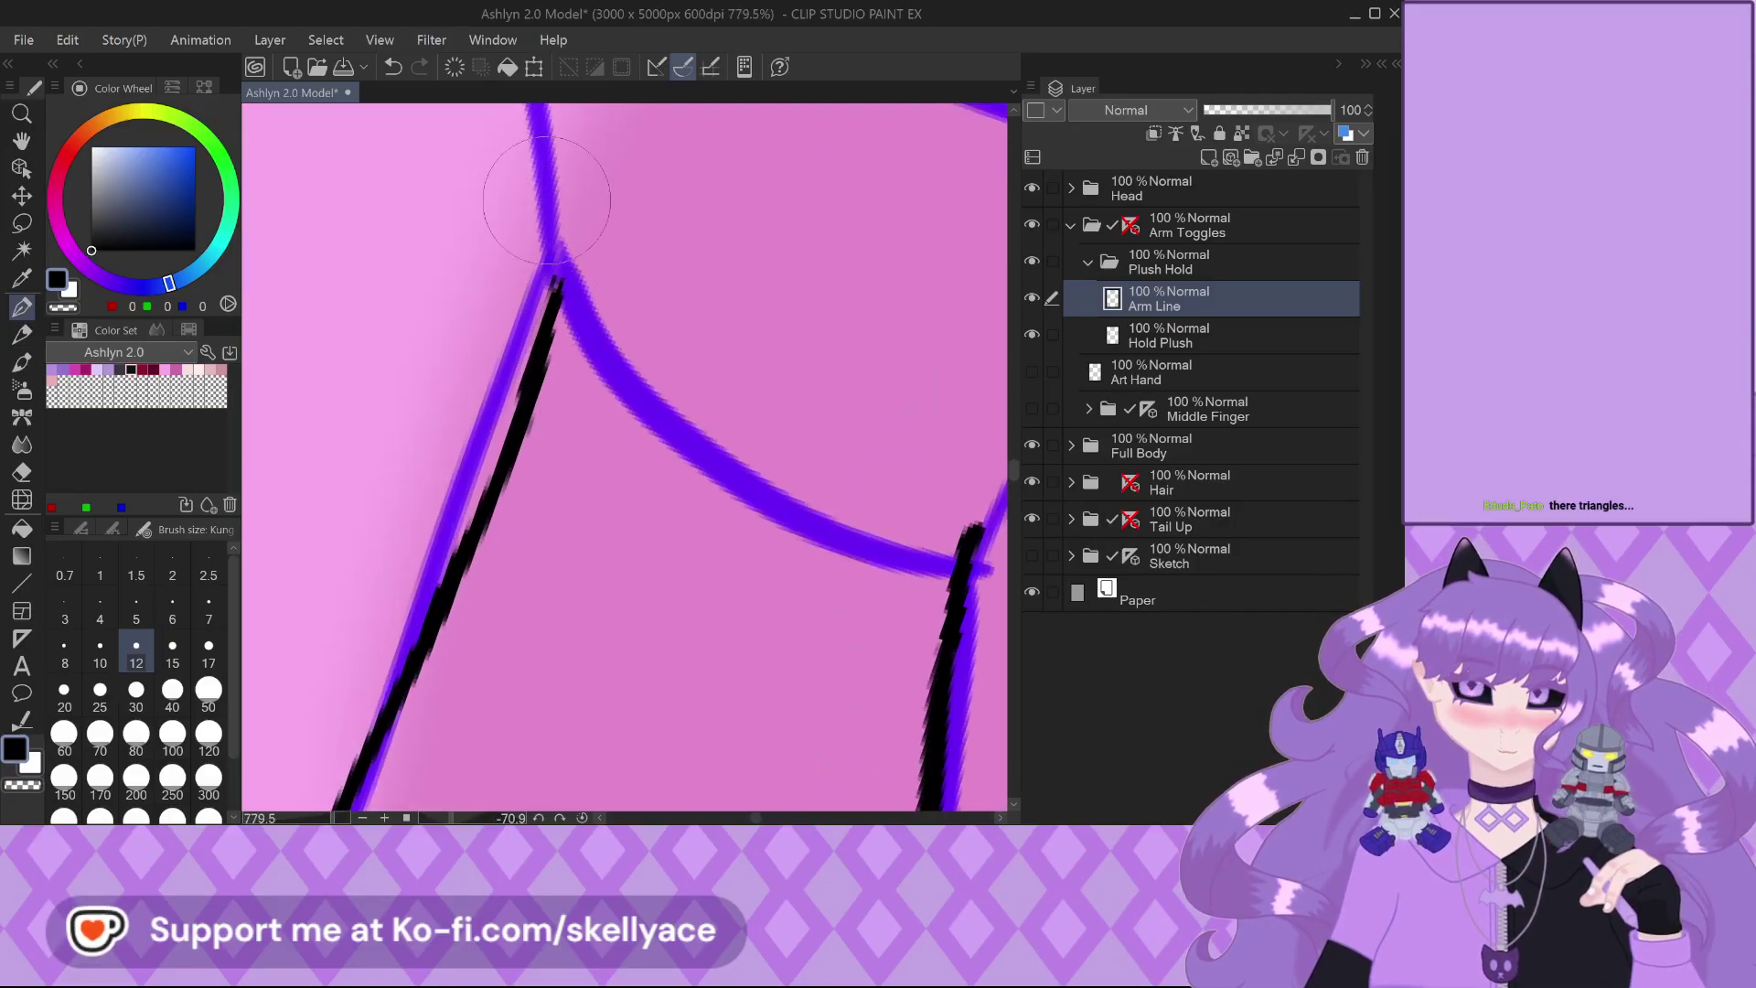
scroll(514, 265, "down", 1)
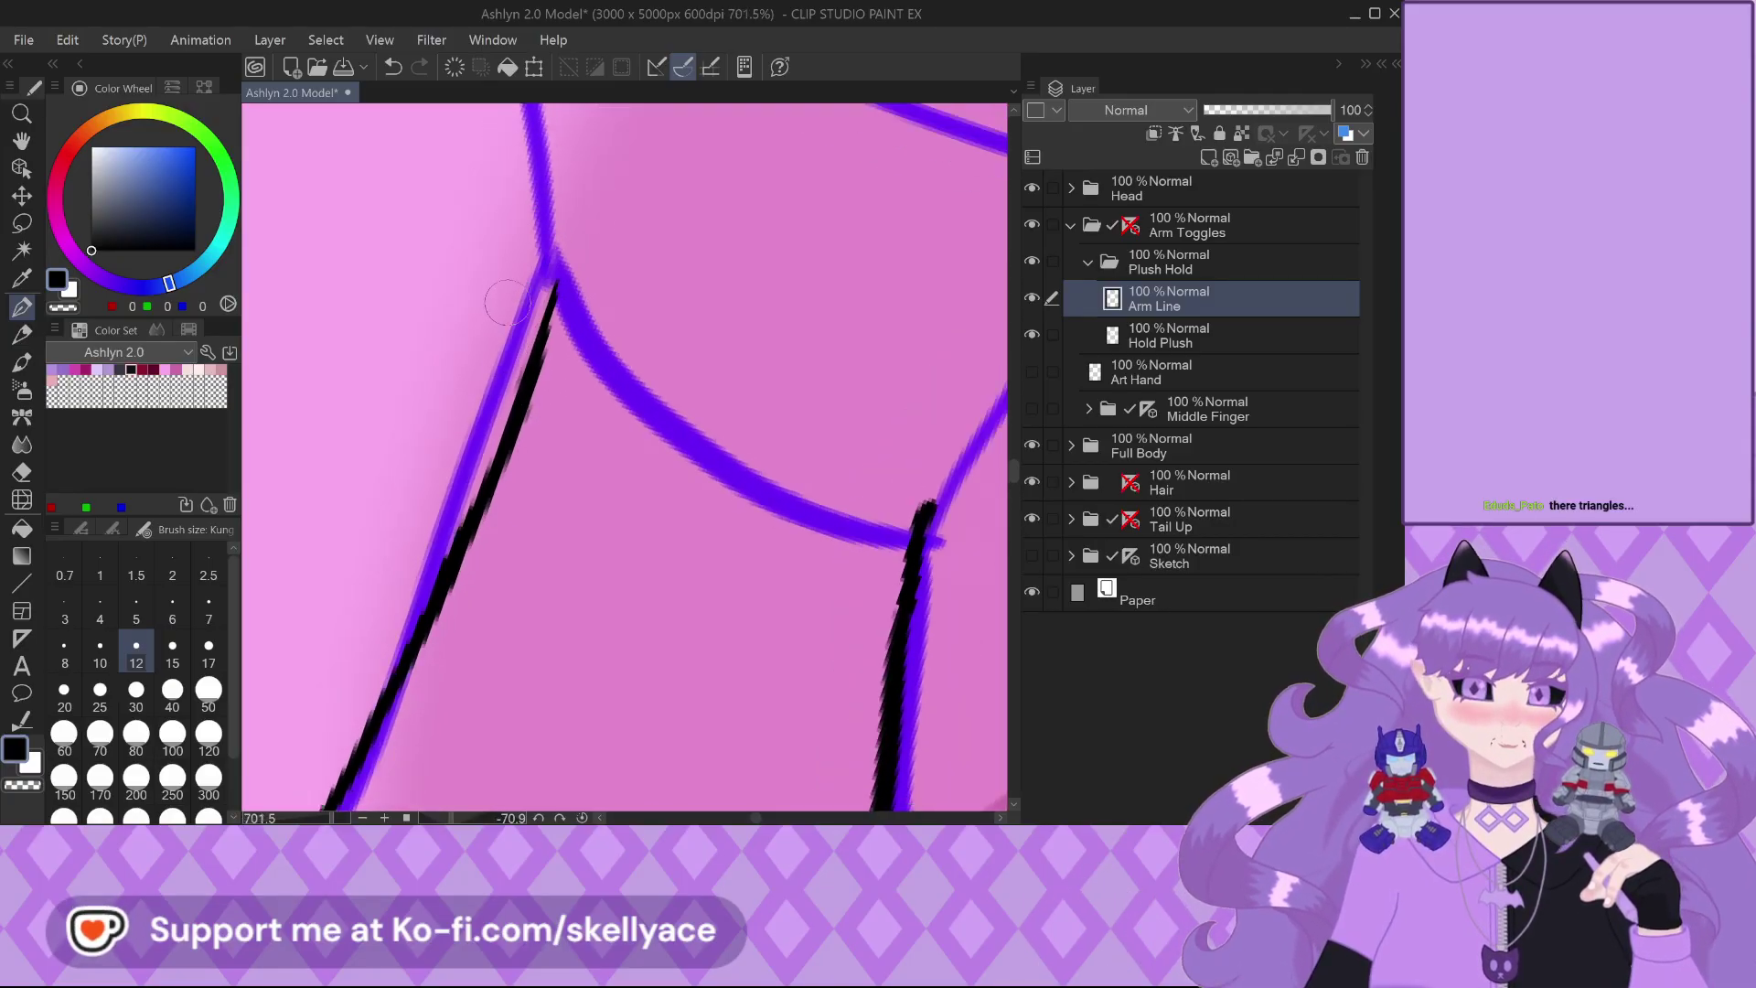
left_click_drag(545, 276, 501, 432)
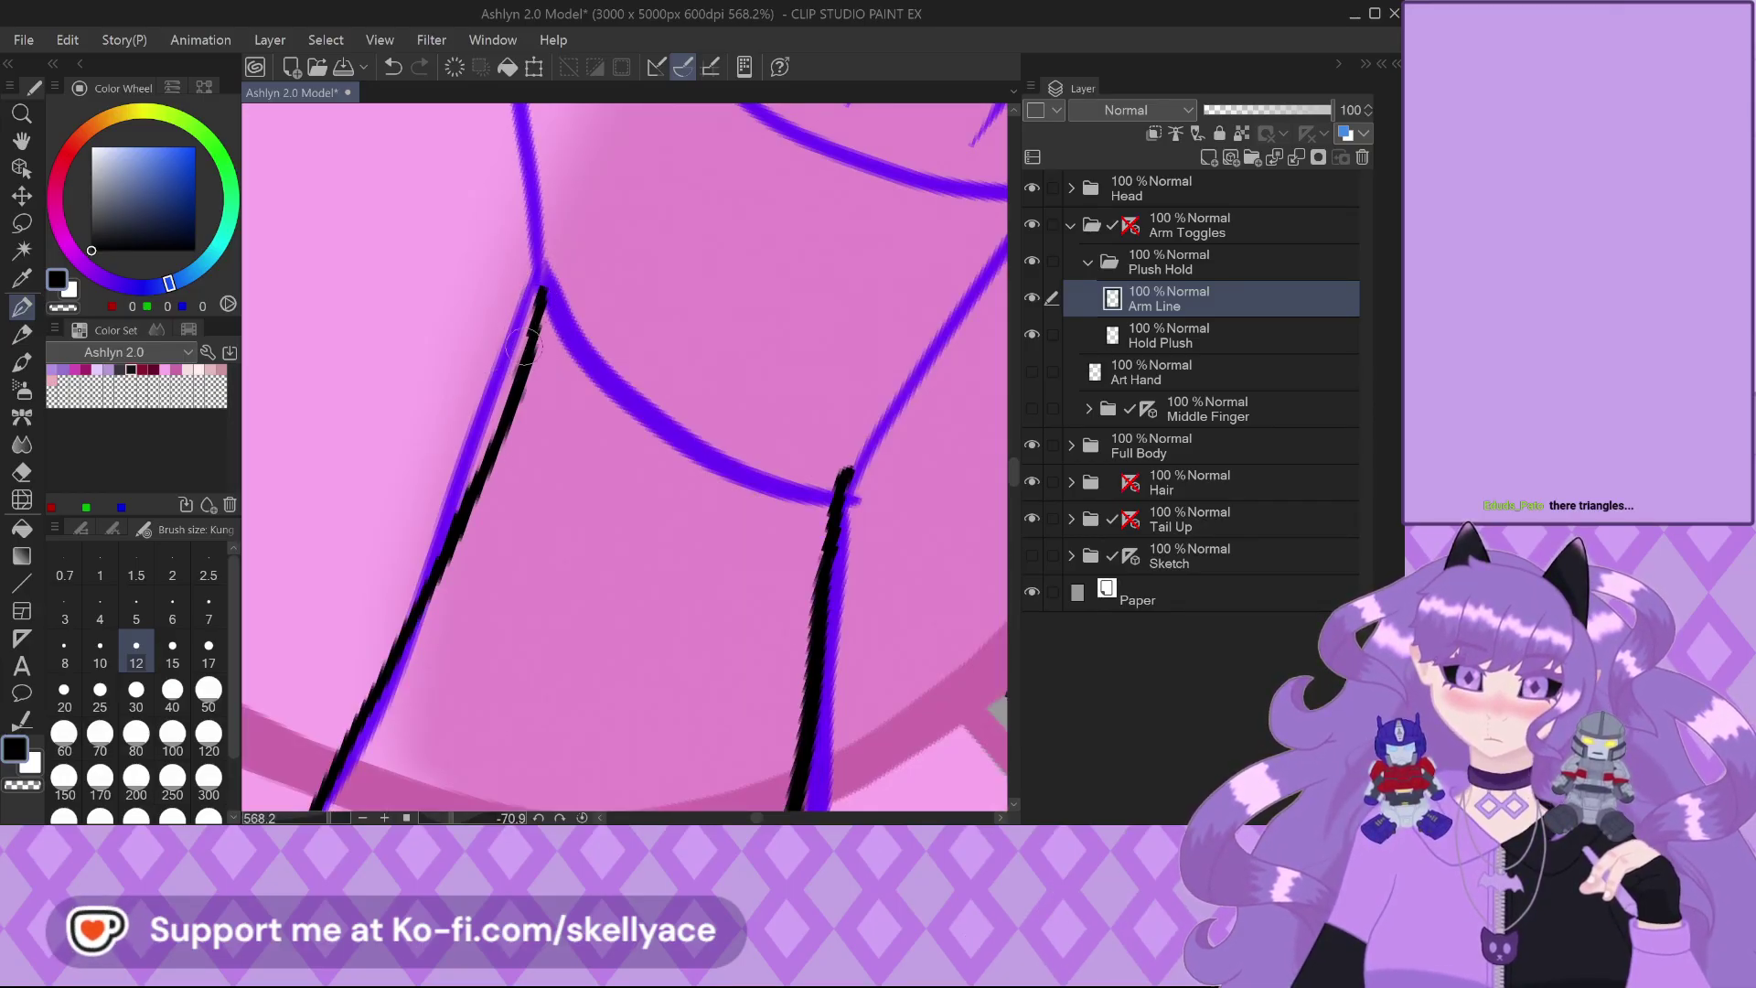
scroll(523, 345, "down", 4)
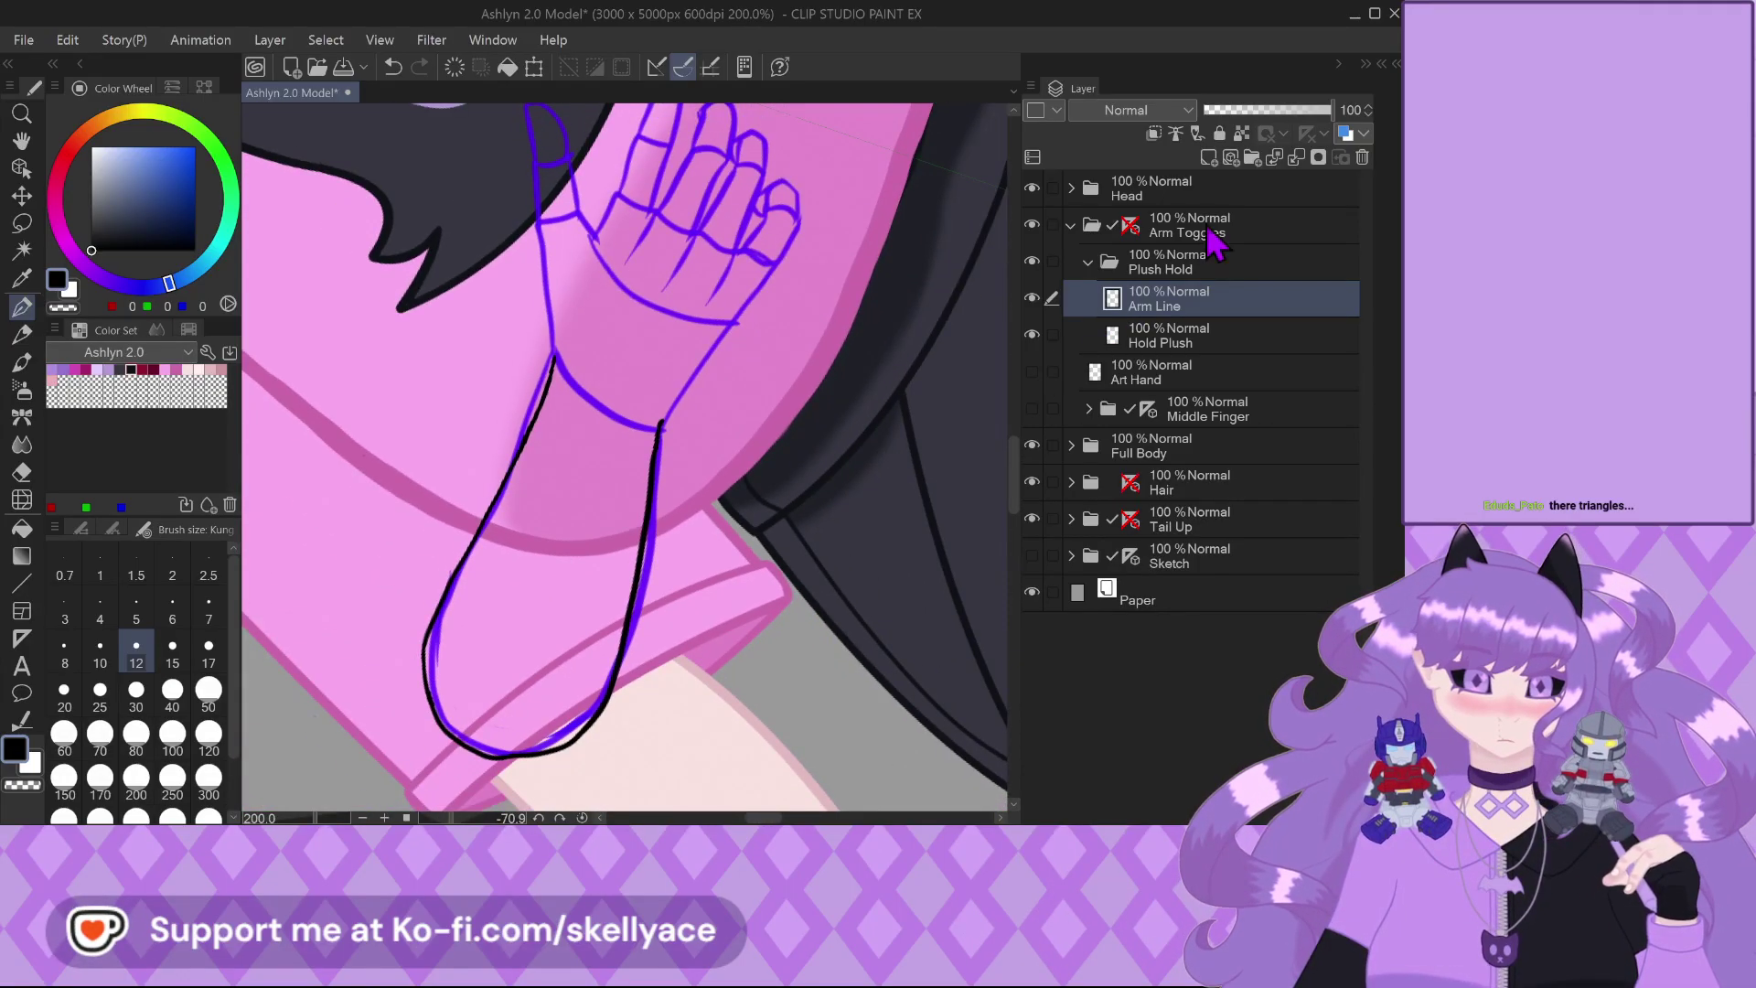
Create a folder named Arm inside Plush Hold and move the Arm Line layer into it
left_click(1252, 158)
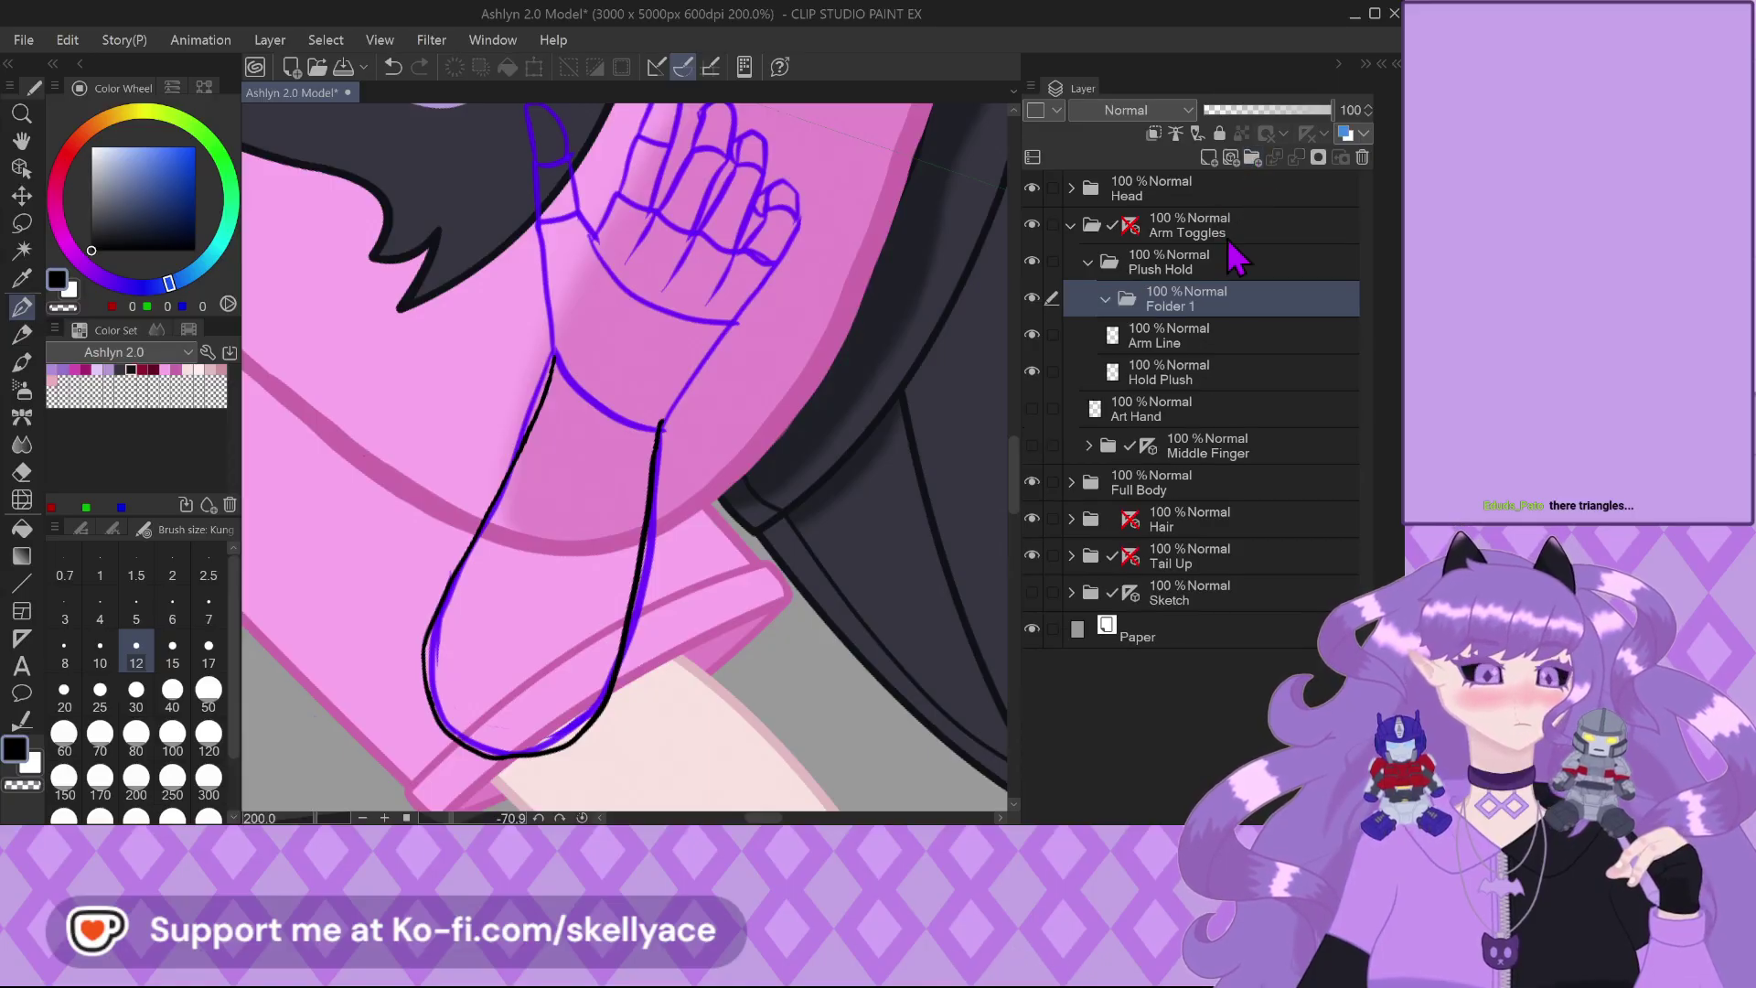
double_click(1176, 306)
type("Arm")
key("Return")
left_click_drag(1186, 352, 1196, 307)
Add a layer named Arm Color beneath Arm Line, select it, and hide the Hold Plush sketch
left_click(1209, 157)
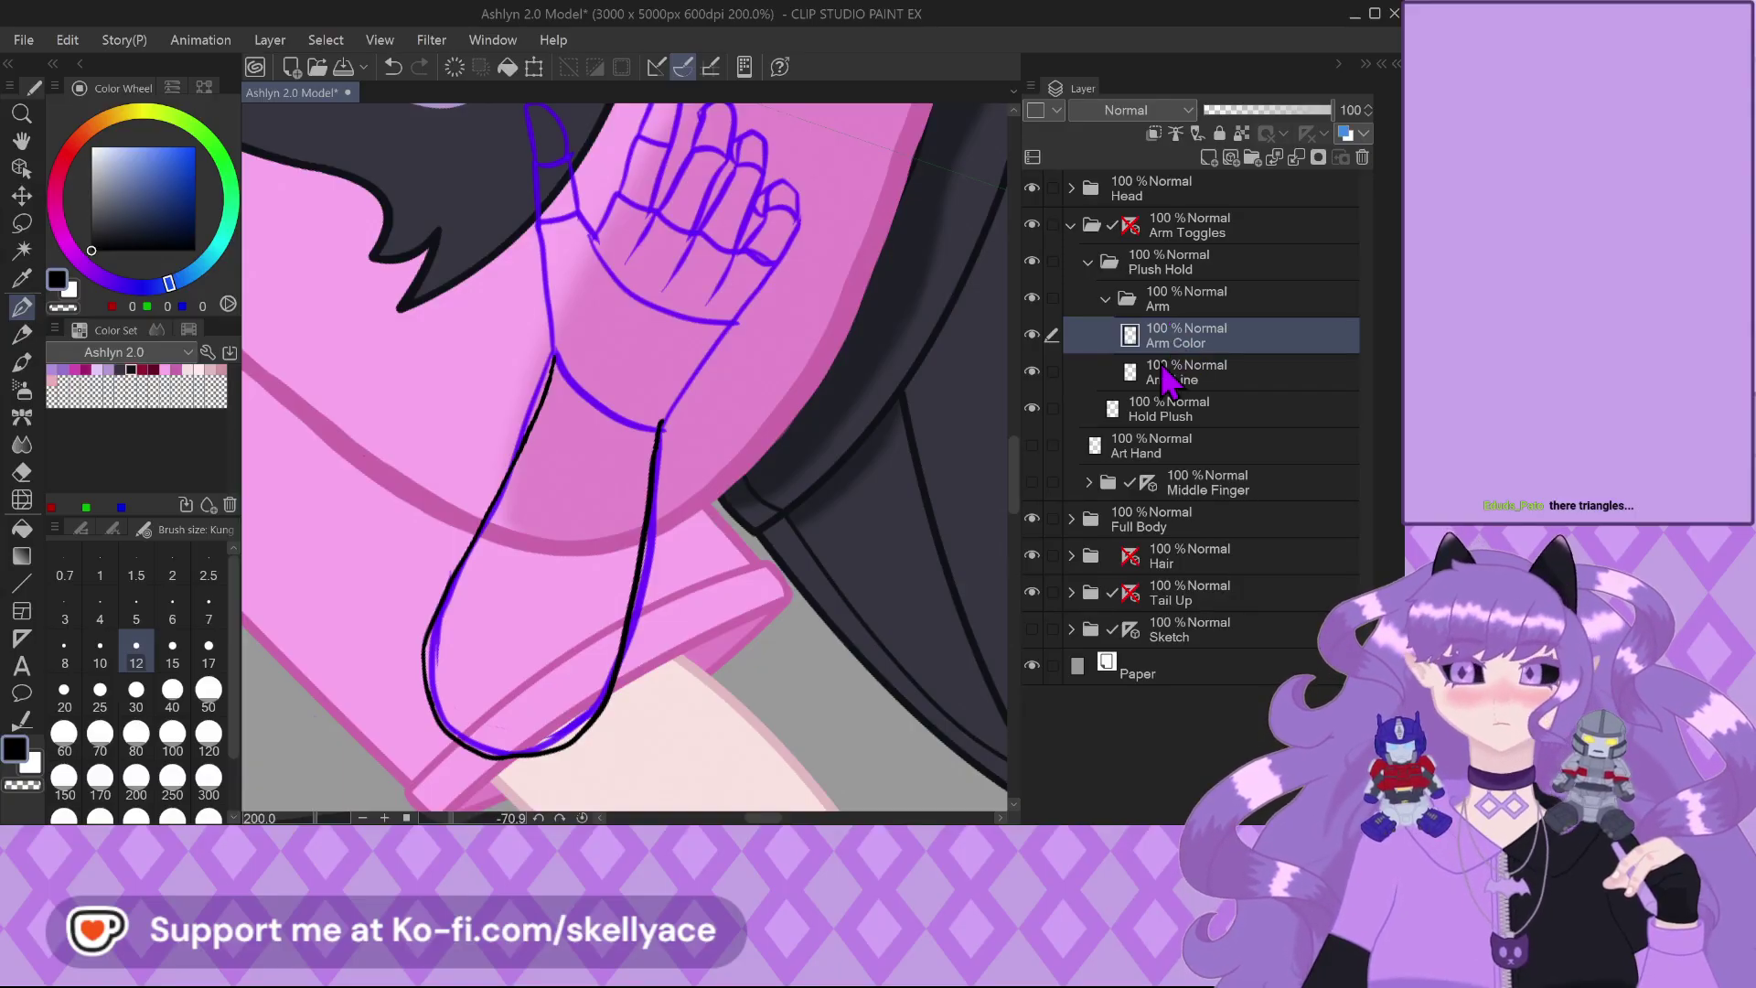
left_click(1188, 379)
left_click_drag(1216, 356, 1212, 359)
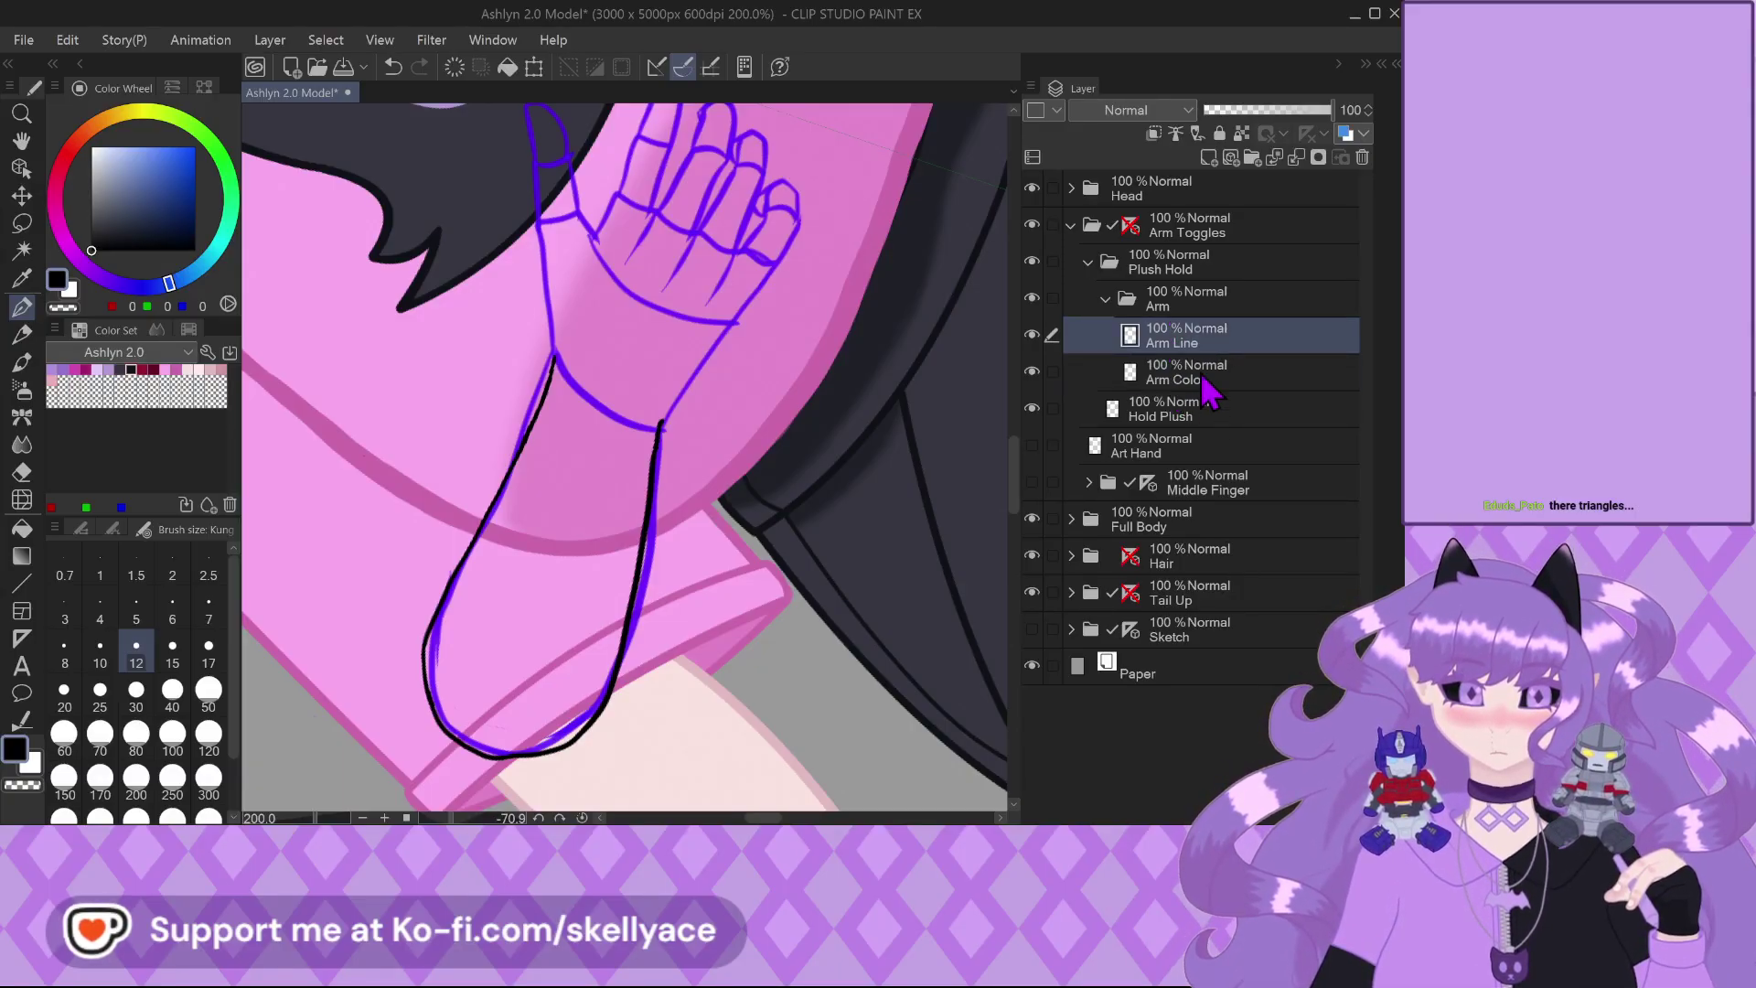
left_click(1197, 375)
left_click(1032, 408)
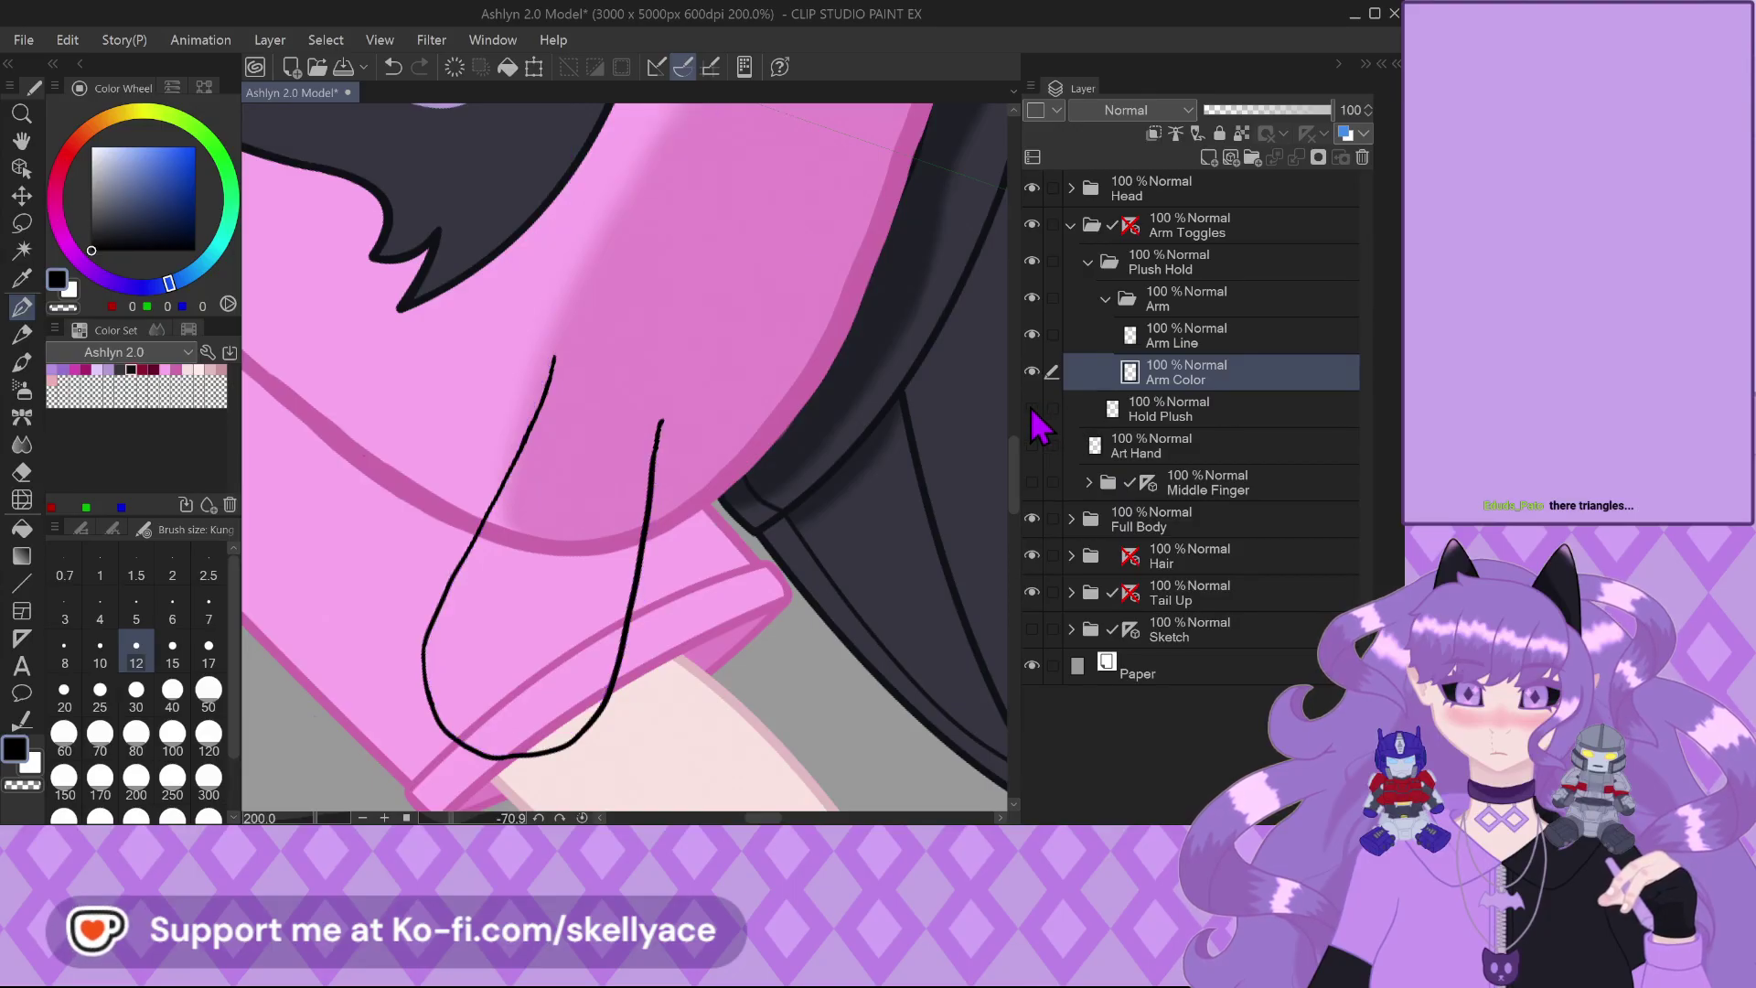
Paint the elbow half of the forearm on Arm Color with the light skin tone (RGB 250, 226, 225) at brush size 250
scroll(504, 591, "up", 2)
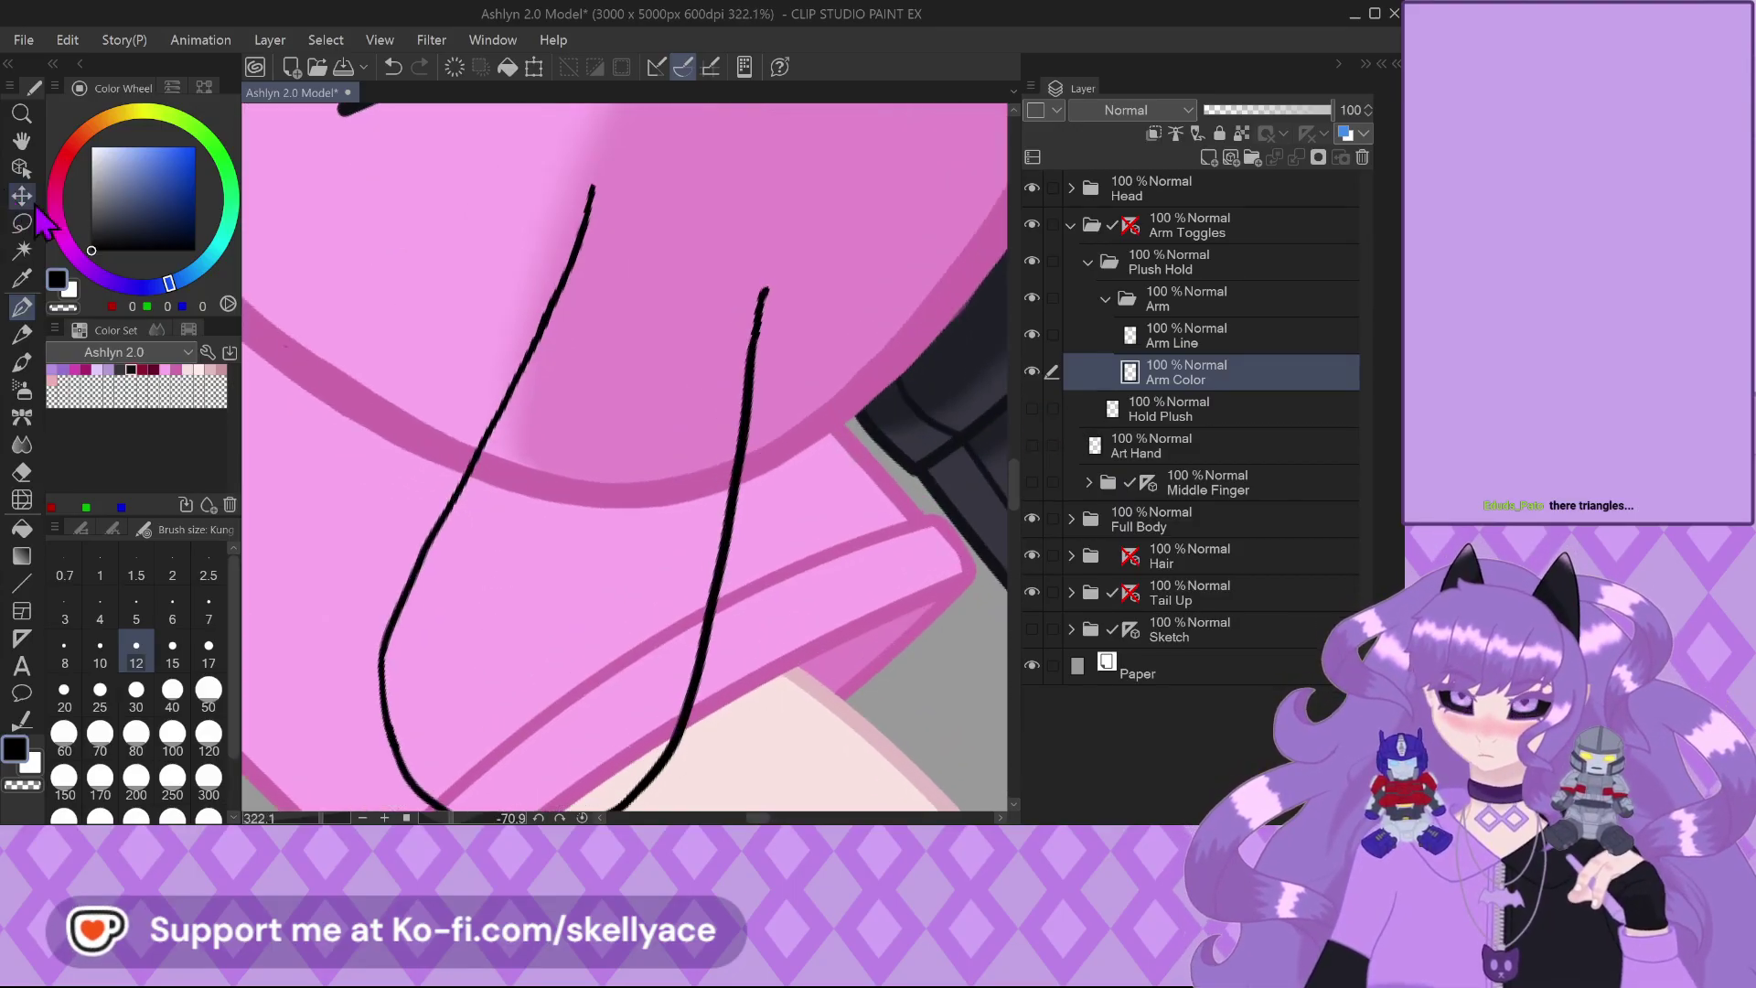
left_click(196, 368)
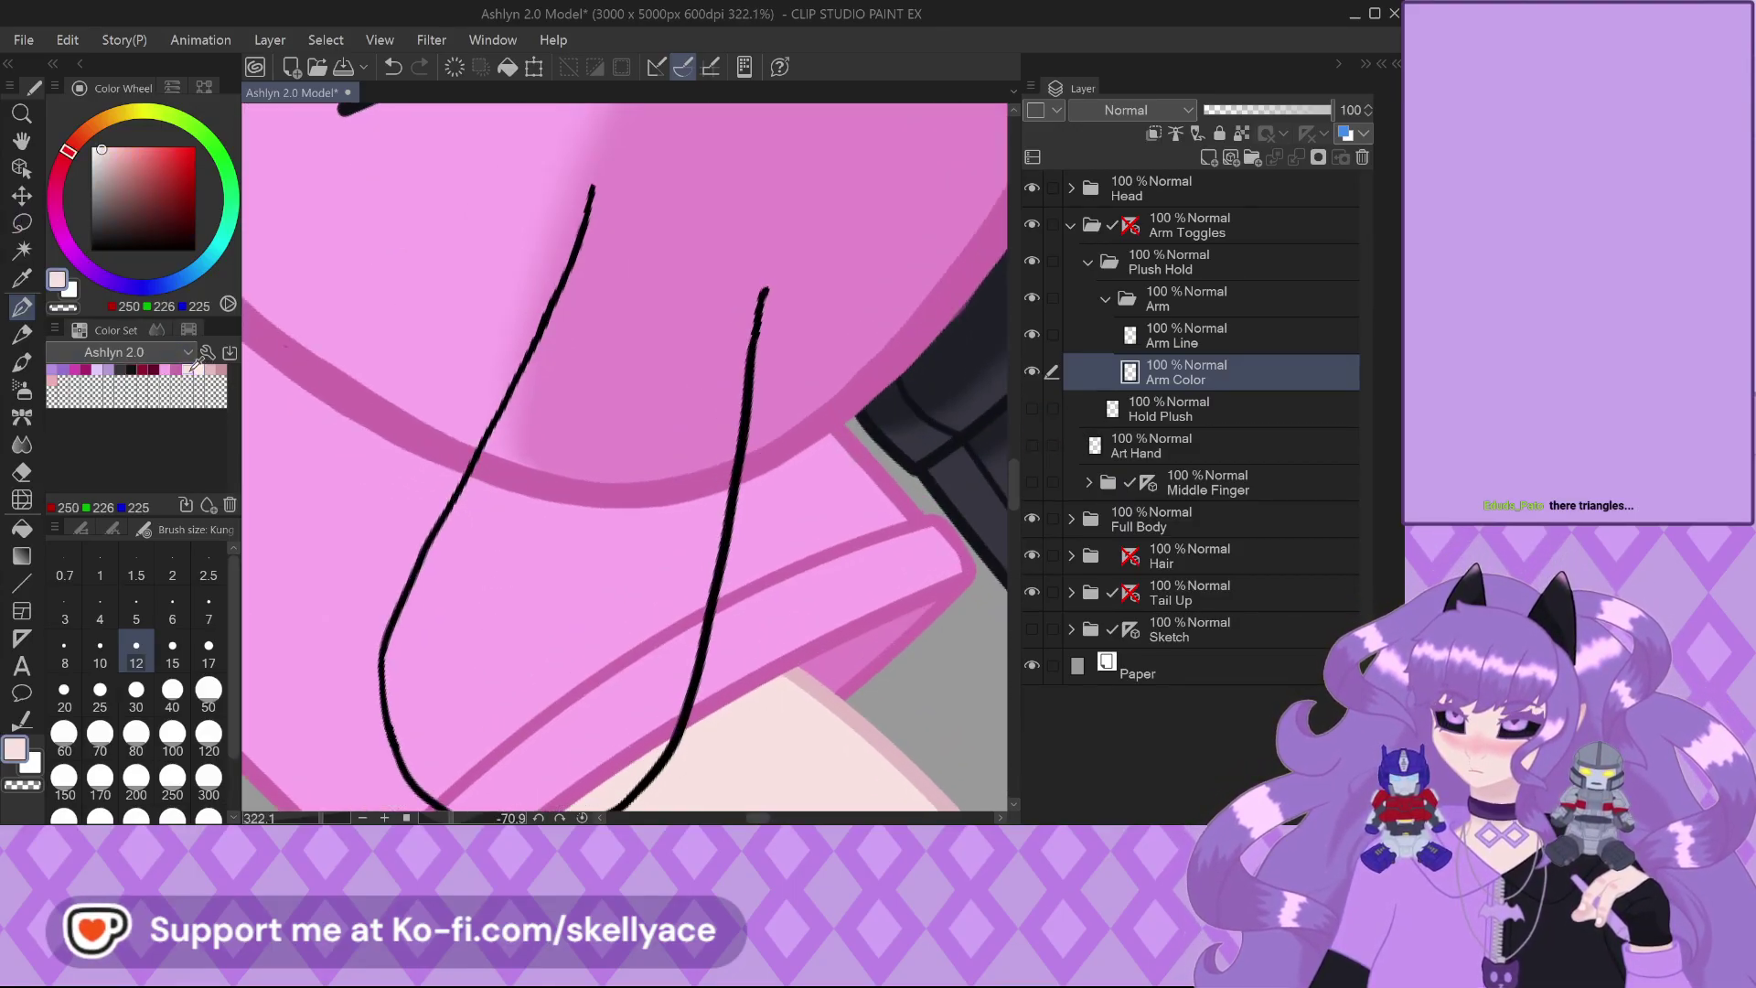
left_click(172, 777)
scroll(530, 448, "down", 1)
mouse_move(576, 529)
left_mouse_down()
mouse_move(615, 474)
mouse_move(623, 601)
mouse_move(650, 507)
mouse_move(650, 578)
mouse_move(672, 508)
mouse_move(668, 563)
mouse_move(680, 526)
mouse_move(607, 741)
mouse_move(640, 705)
mouse_move(582, 761)
mouse_move(496, 774)
mouse_move(430, 714)
mouse_move(443, 618)
mouse_move(552, 480)
mouse_move(592, 501)
mouse_move(577, 582)
mouse_move(497, 697)
mouse_move(552, 693)
mouse_move(581, 594)
mouse_move(523, 620)
mouse_move(681, 432)
mouse_move(688, 392)
mouse_move(695, 512)
mouse_move(719, 355)
left_mouse_up()
Fill the rest of the forearm up to a rounded wrist edge with the skin tone at brush size 80
left_click(136, 736)
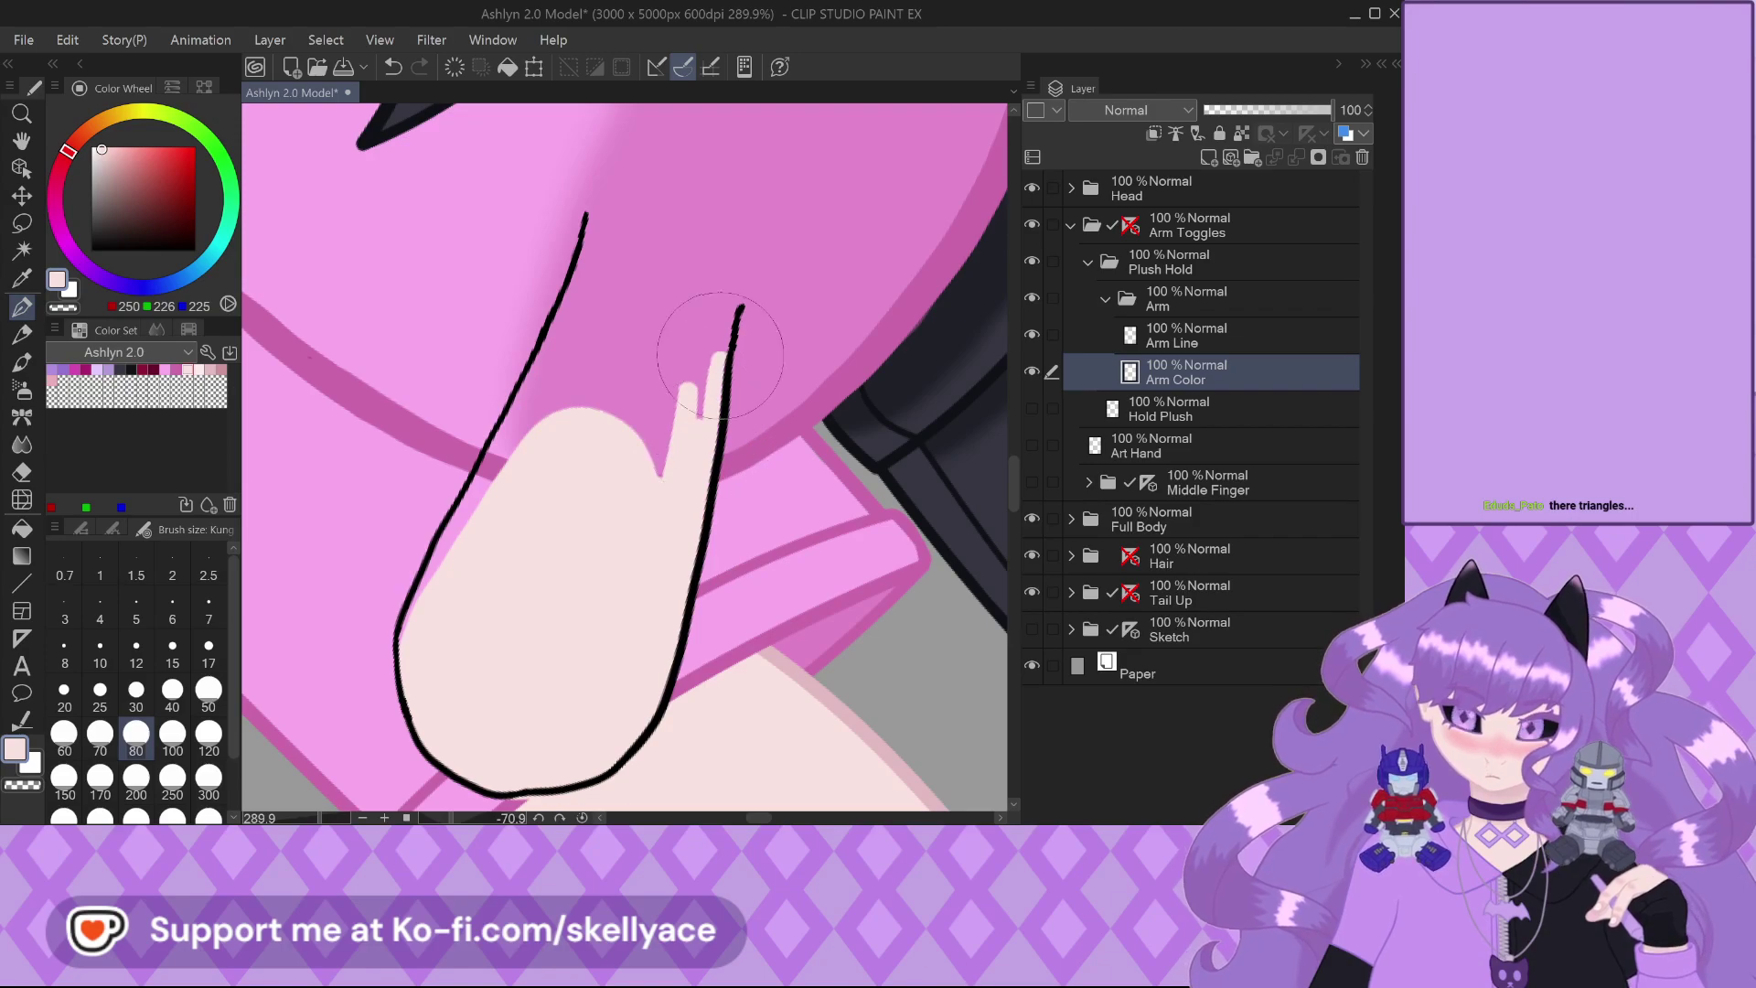
mouse_move(594, 218)
left_mouse_down()
mouse_move(716, 293)
mouse_move(727, 329)
left_mouse_up()
scroll(594, 215, "up", 5)
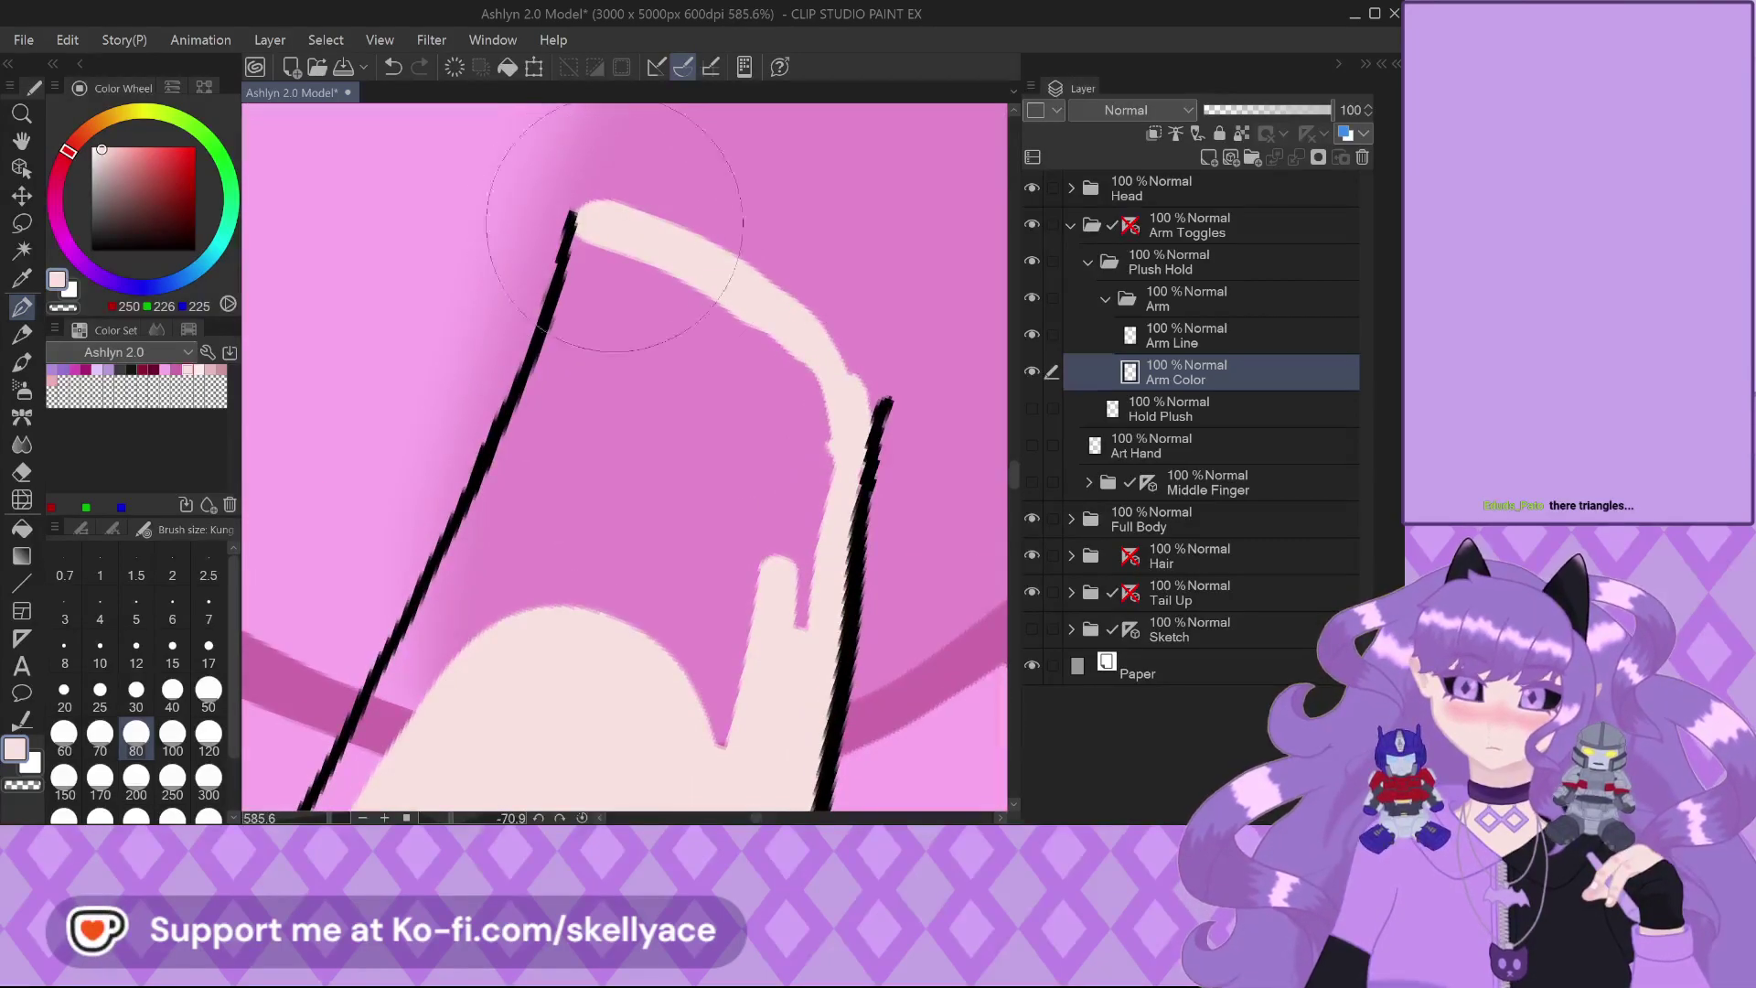
mouse_move(649, 214)
left_mouse_down()
mouse_move(766, 296)
mouse_move(843, 389)
mouse_move(837, 588)
mouse_move(823, 507)
mouse_move(758, 651)
mouse_move(629, 272)
mouse_move(593, 251)
mouse_move(582, 320)
mouse_move(686, 329)
mouse_move(574, 298)
mouse_move(424, 701)
mouse_move(595, 366)
mouse_move(575, 616)
mouse_move(655, 727)
mouse_move(737, 741)
left_mouse_up()
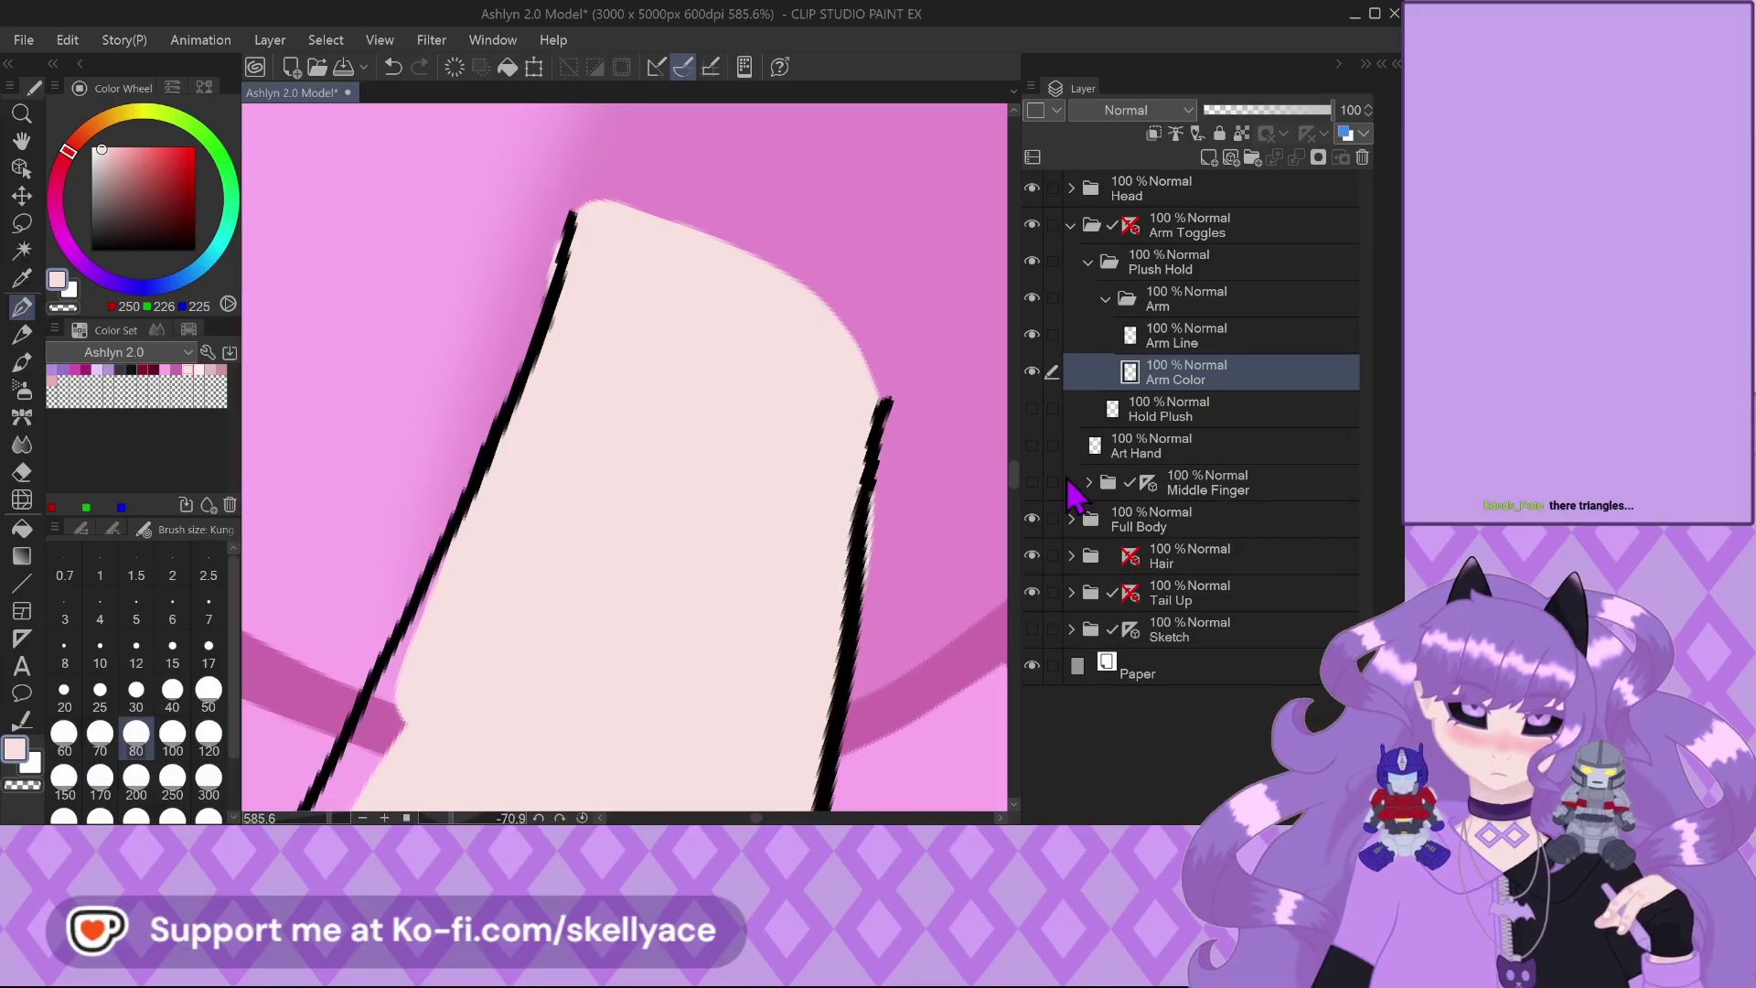
Hide the Full Body folder and fill the unpainted gaps along the forearm outline with the skin tone
key("ctrl+minus")
left_click_drag(832, 372, 549, 727)
scroll(549, 727, "up", 1)
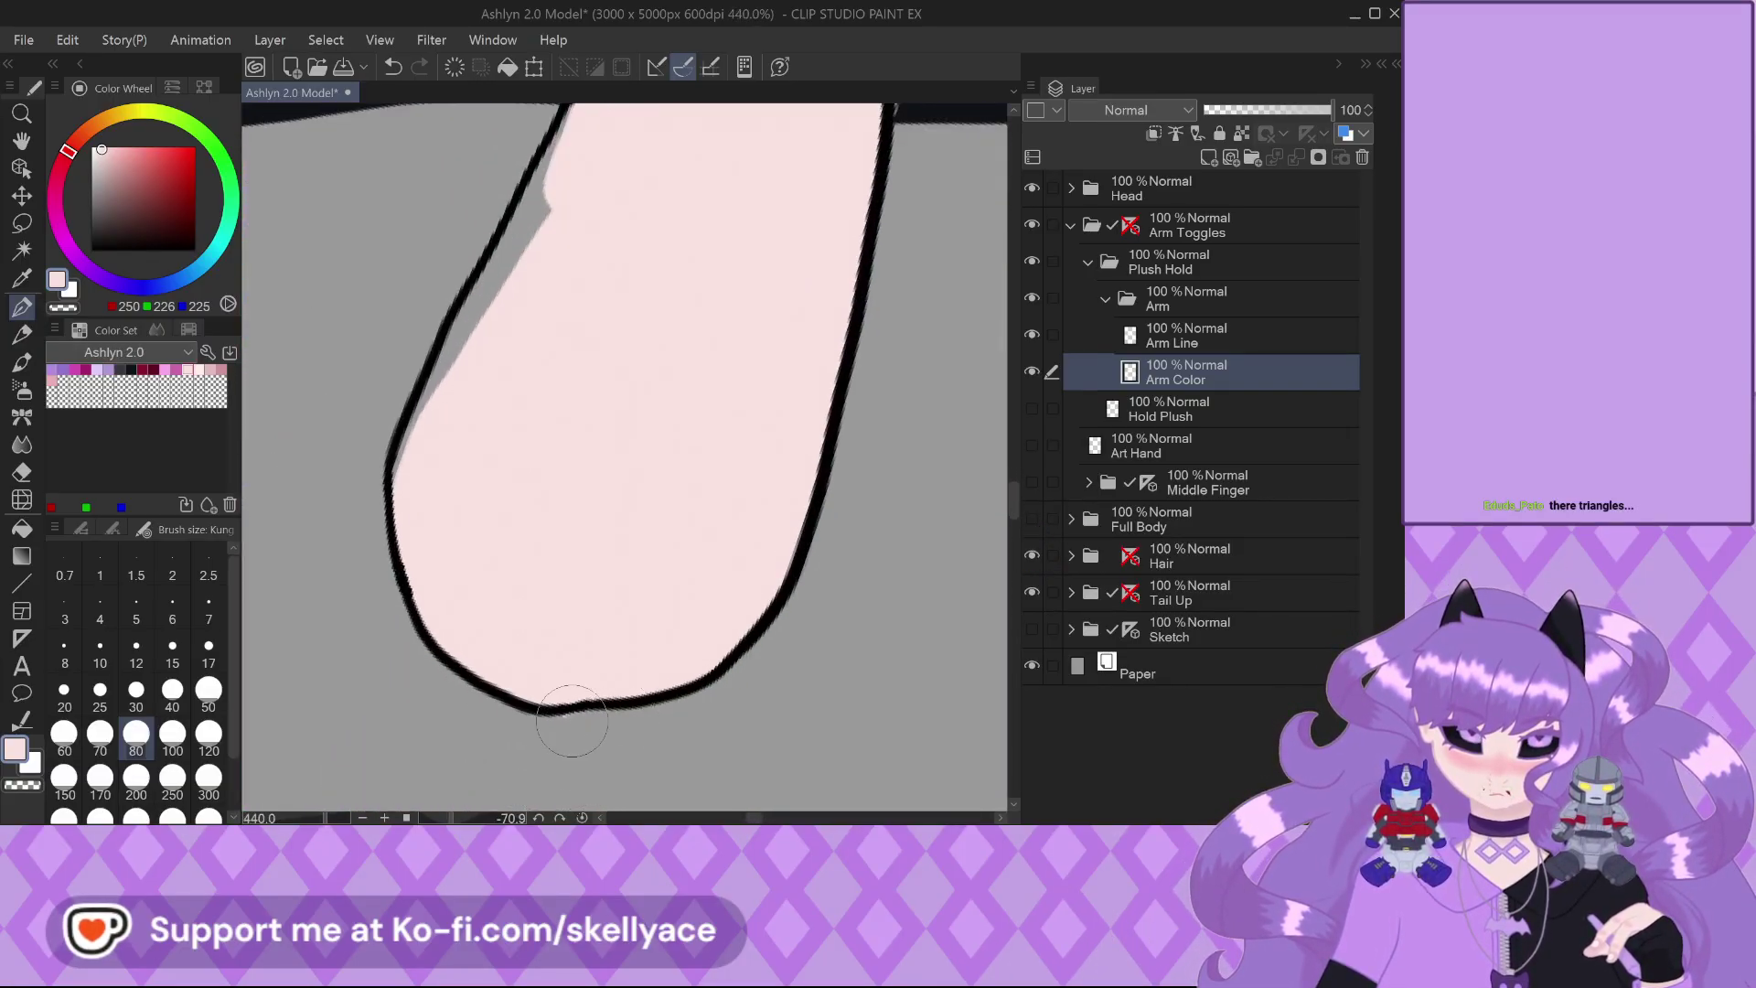
scroll(476, 749, "down", 8)
scroll(705, 293, "up", 10)
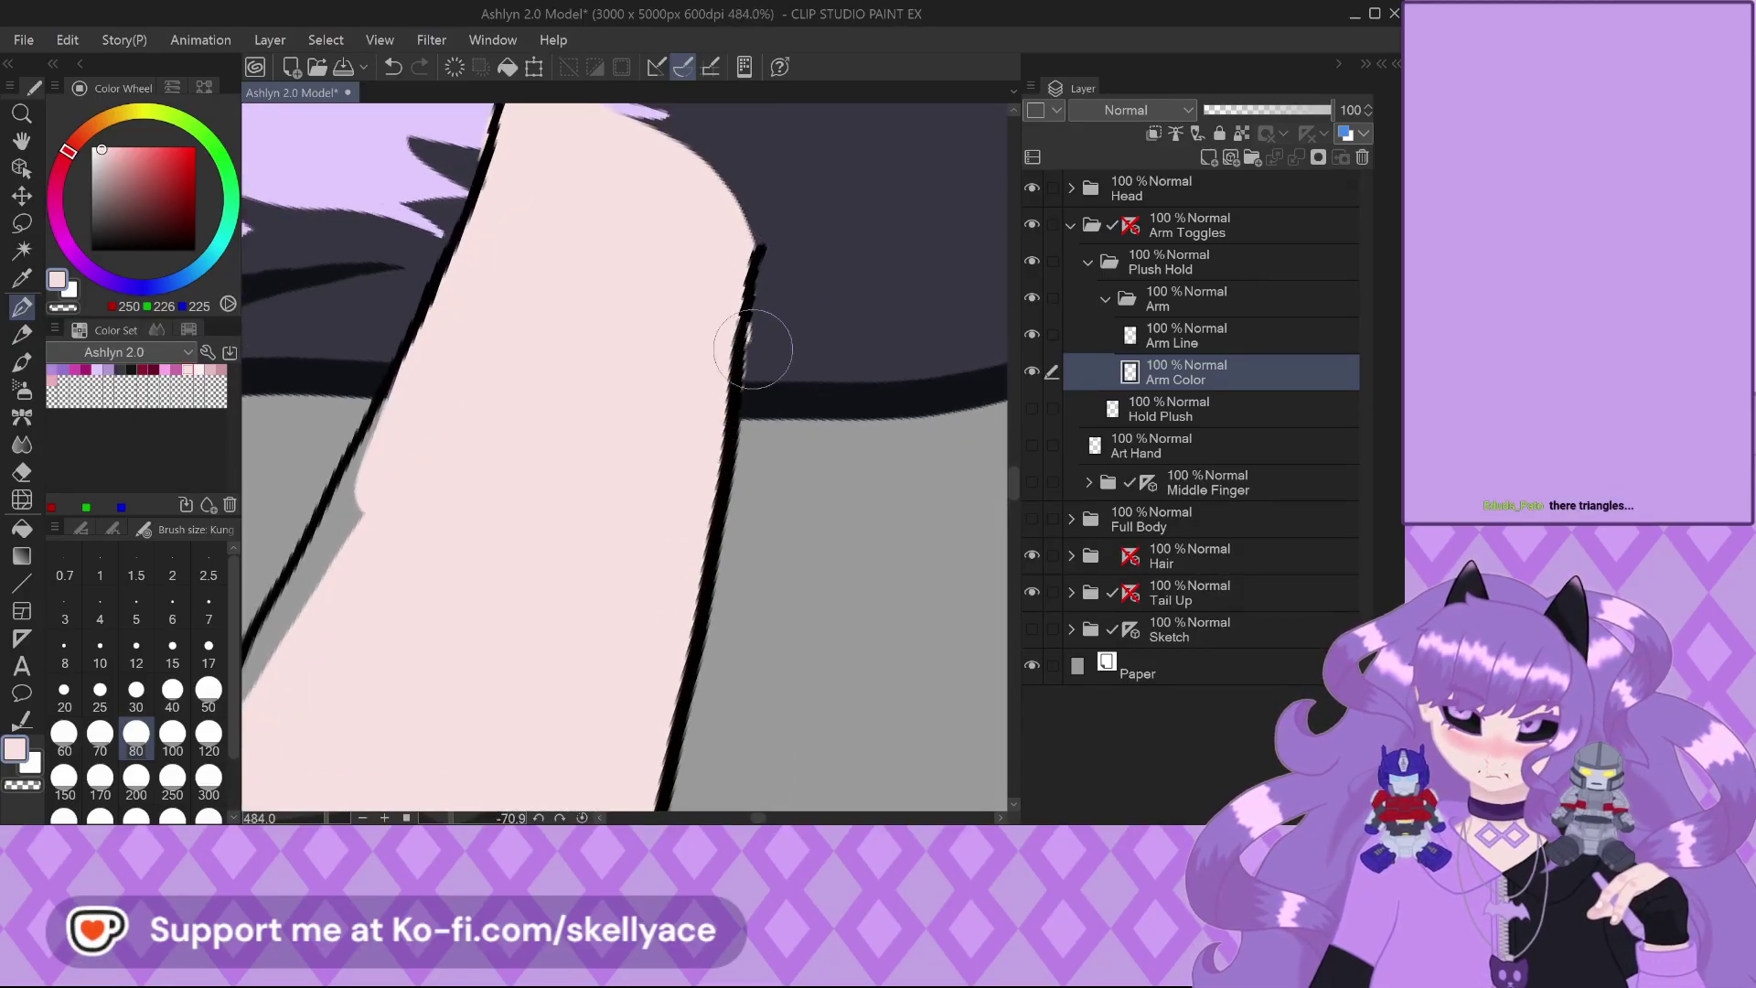
scroll(745, 365, "down", 4)
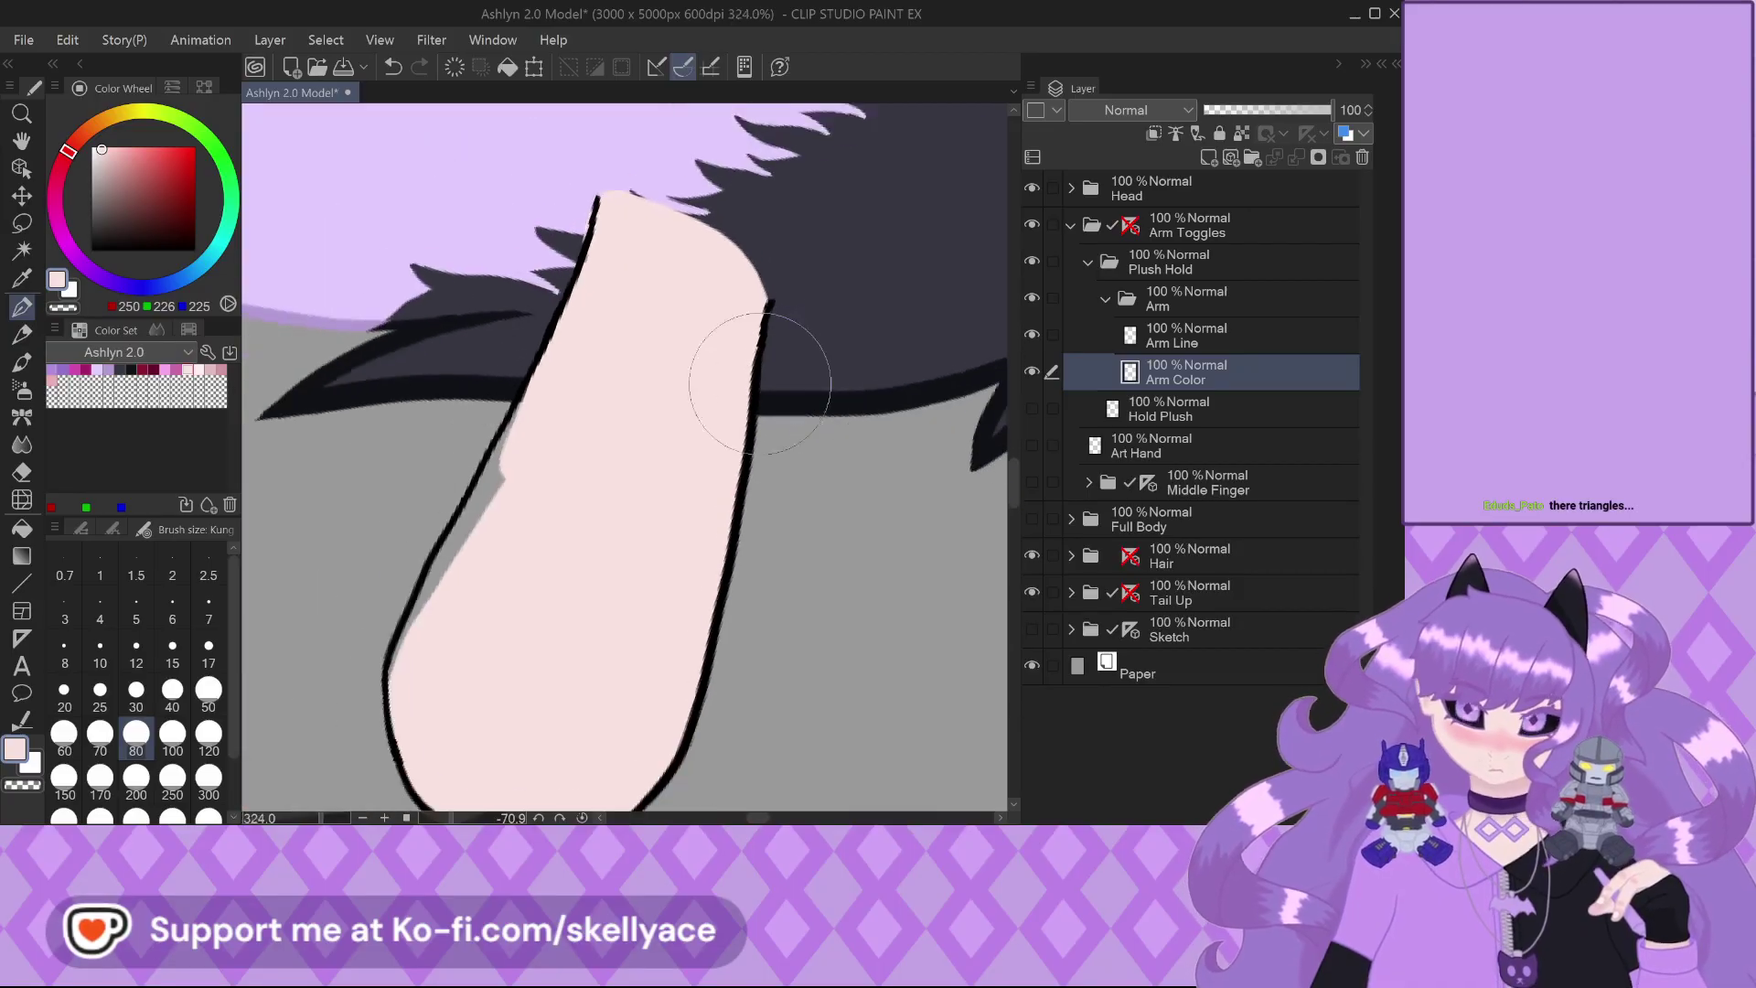
scroll(383, 588, "up", 3)
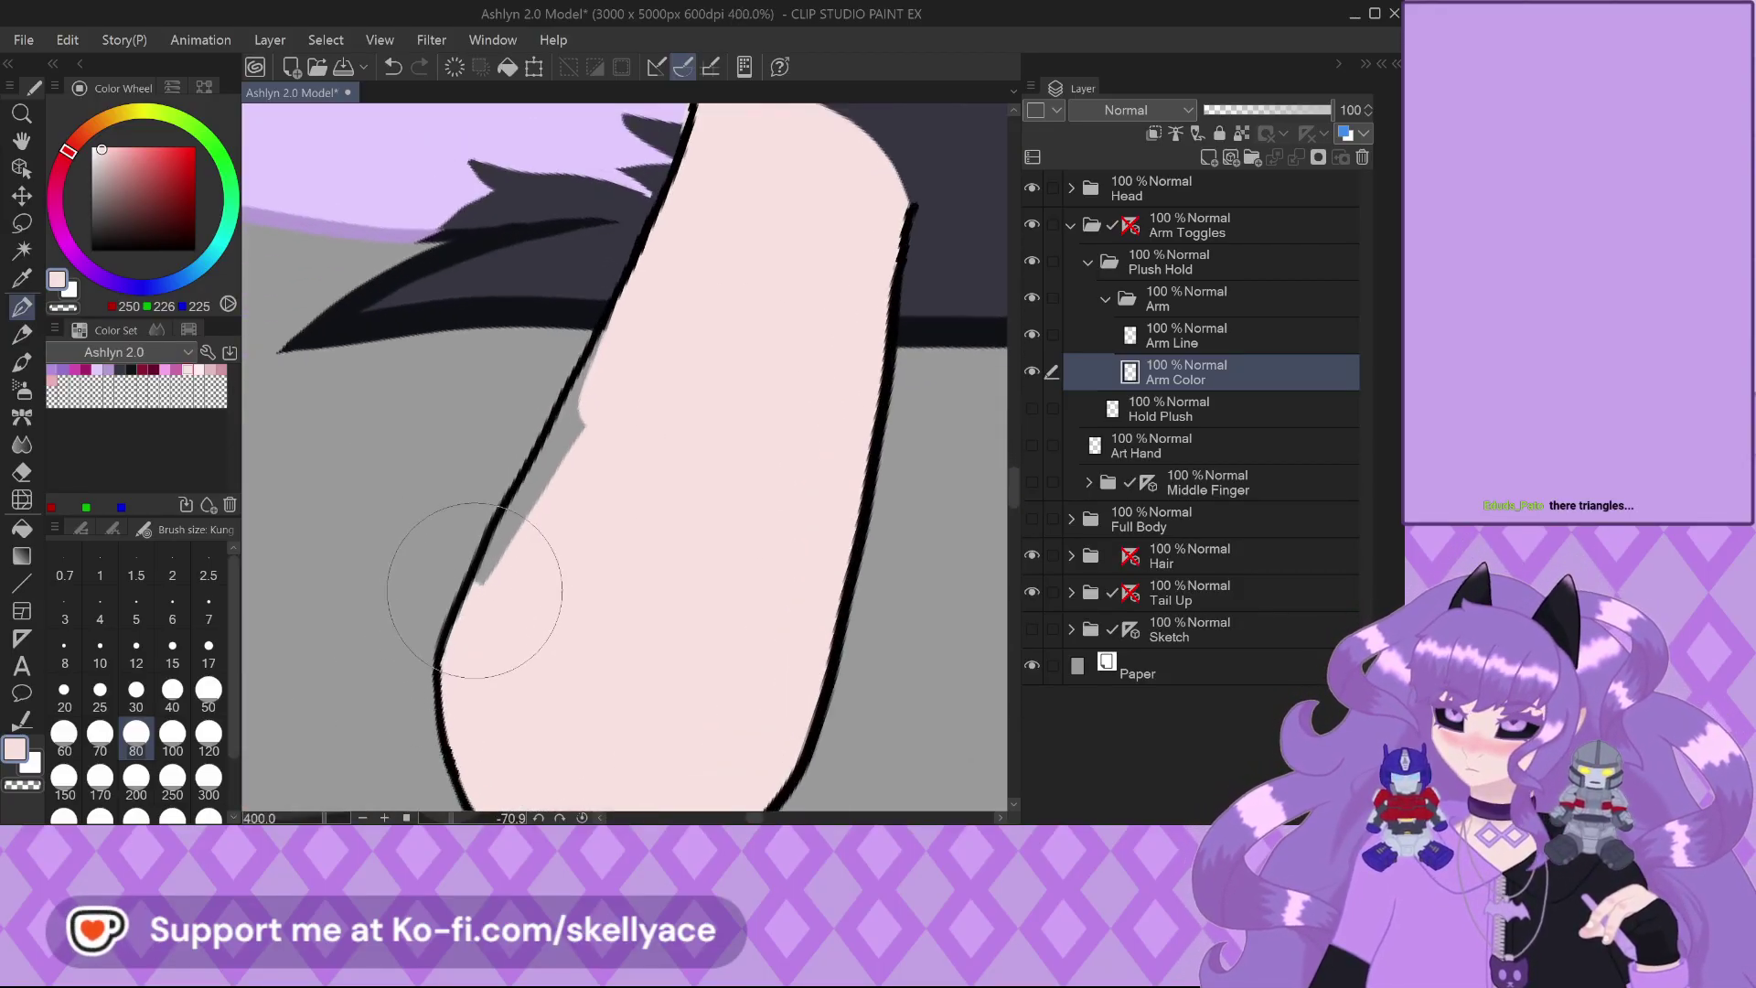
left_click_drag(528, 491, 635, 314)
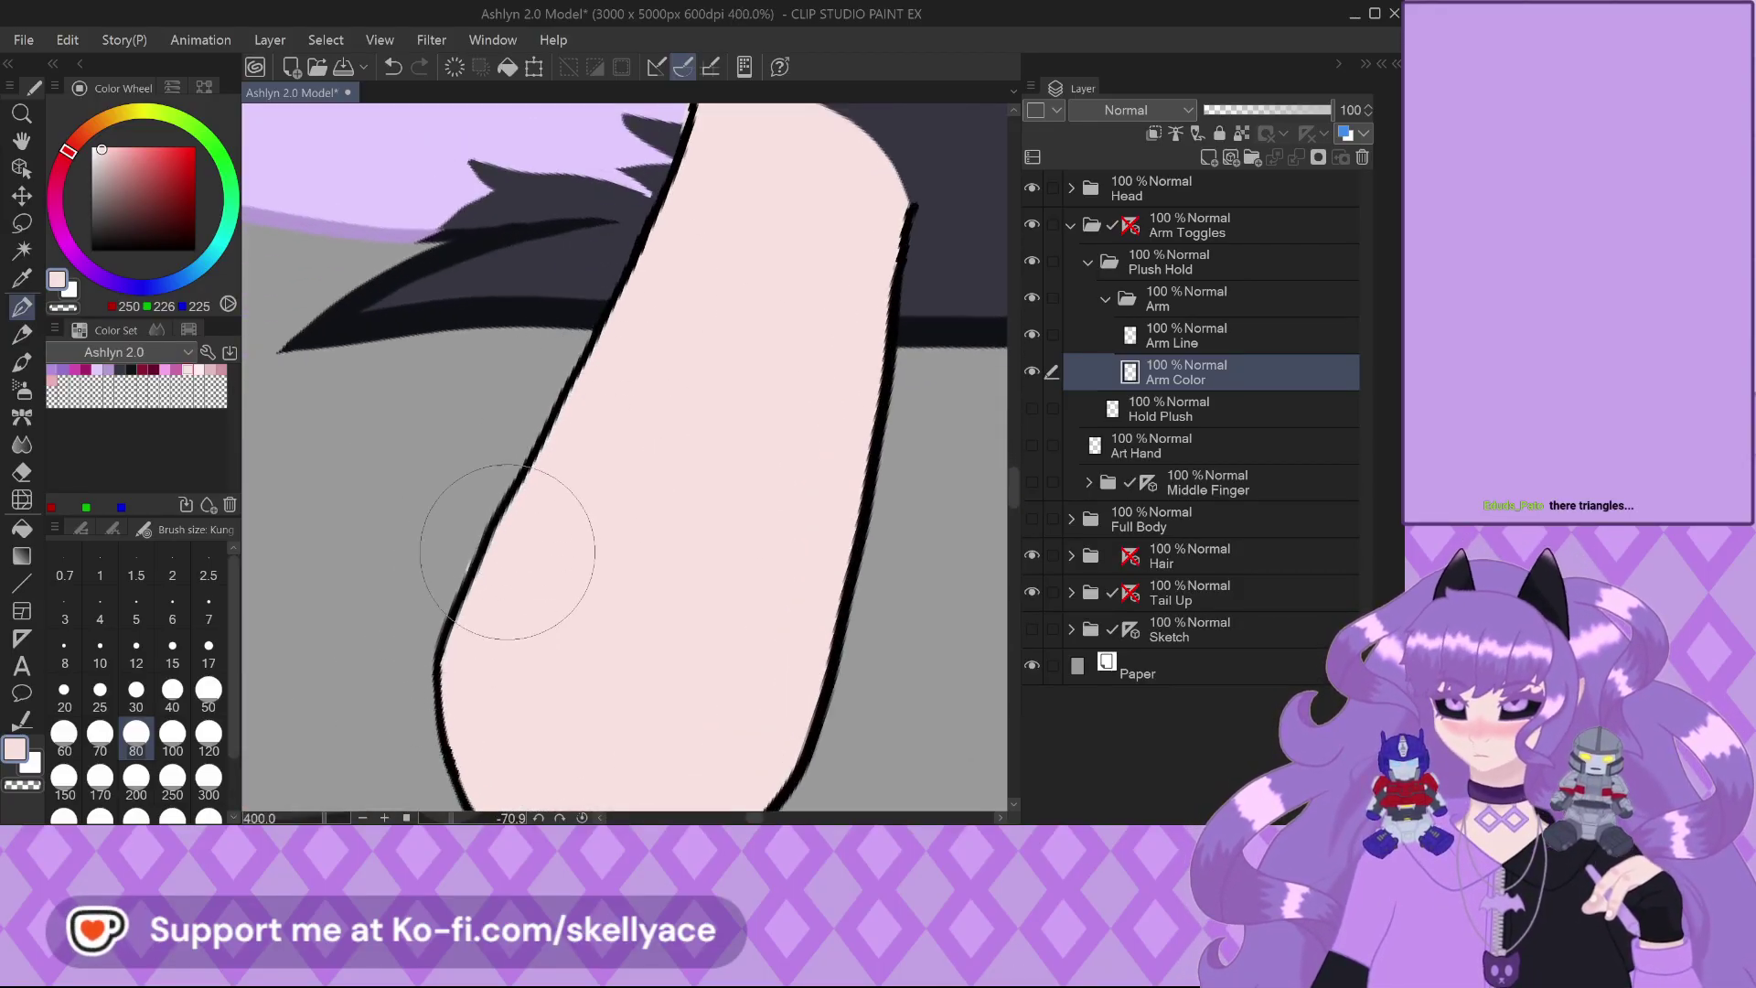
scroll(508, 552, "up", 3)
scroll(393, 640, "down", 5)
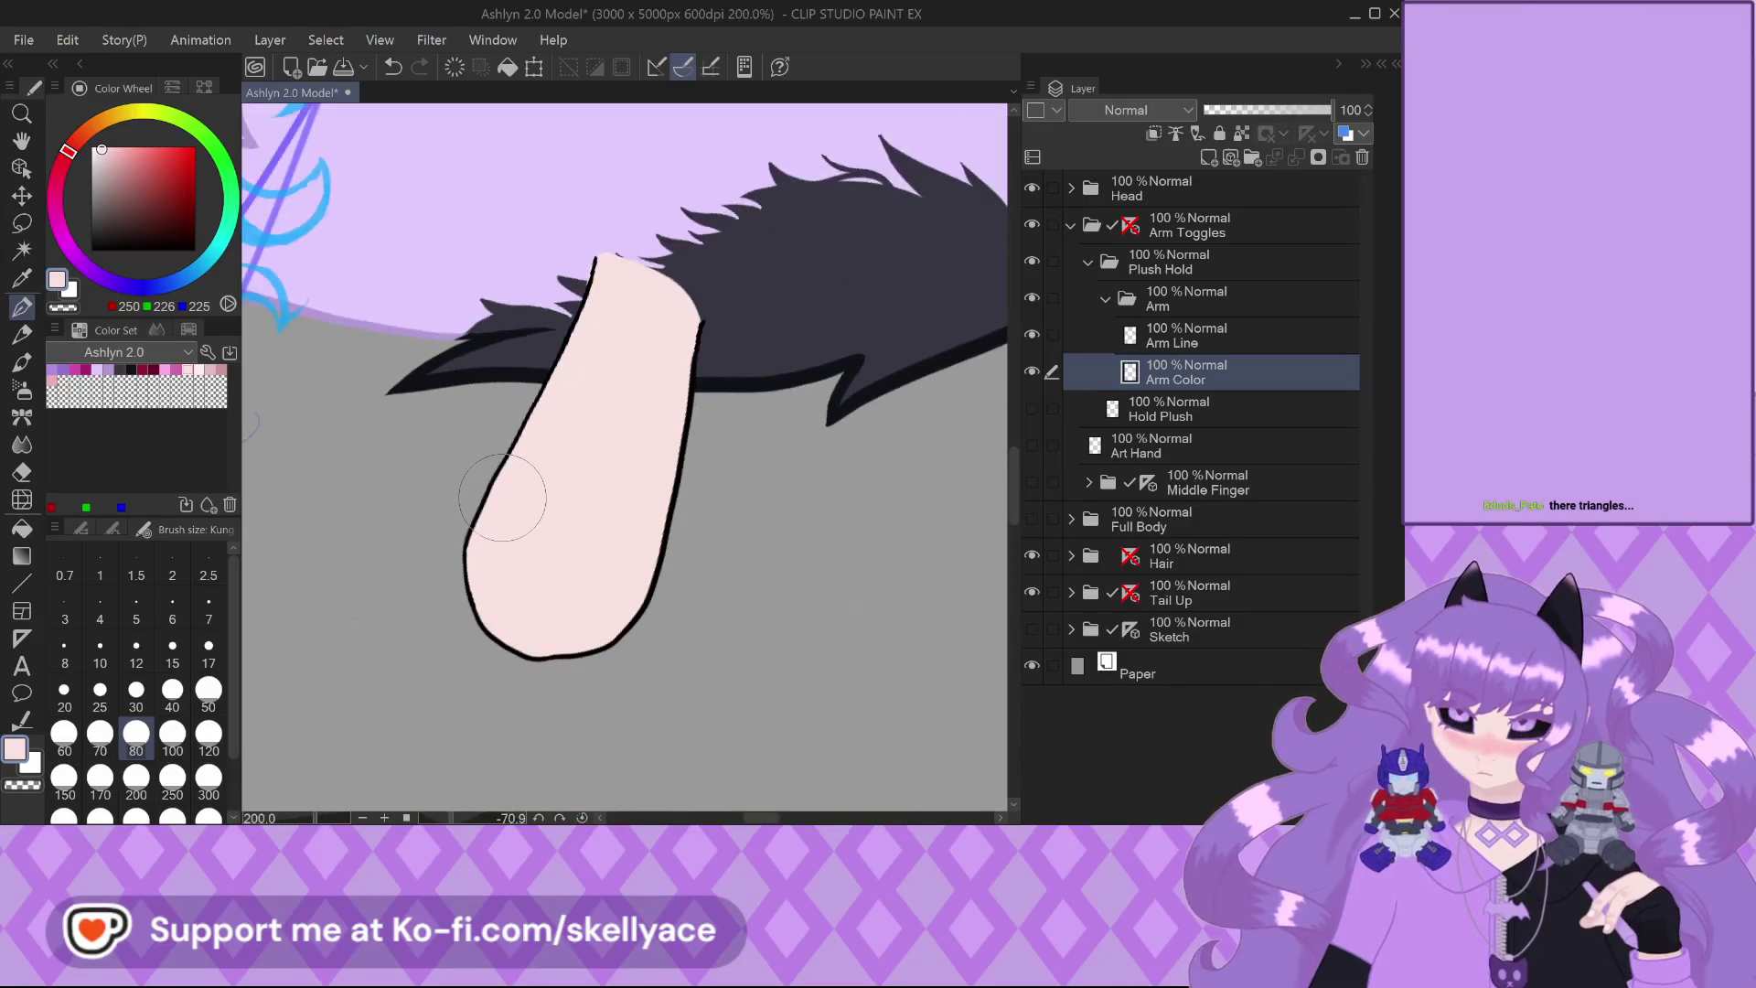
Lock the transparent pixels of Arm Line and recolor the forearm outline dusty pink (RGB 225, 185, 193) at brush size 100
left_click(1217, 338)
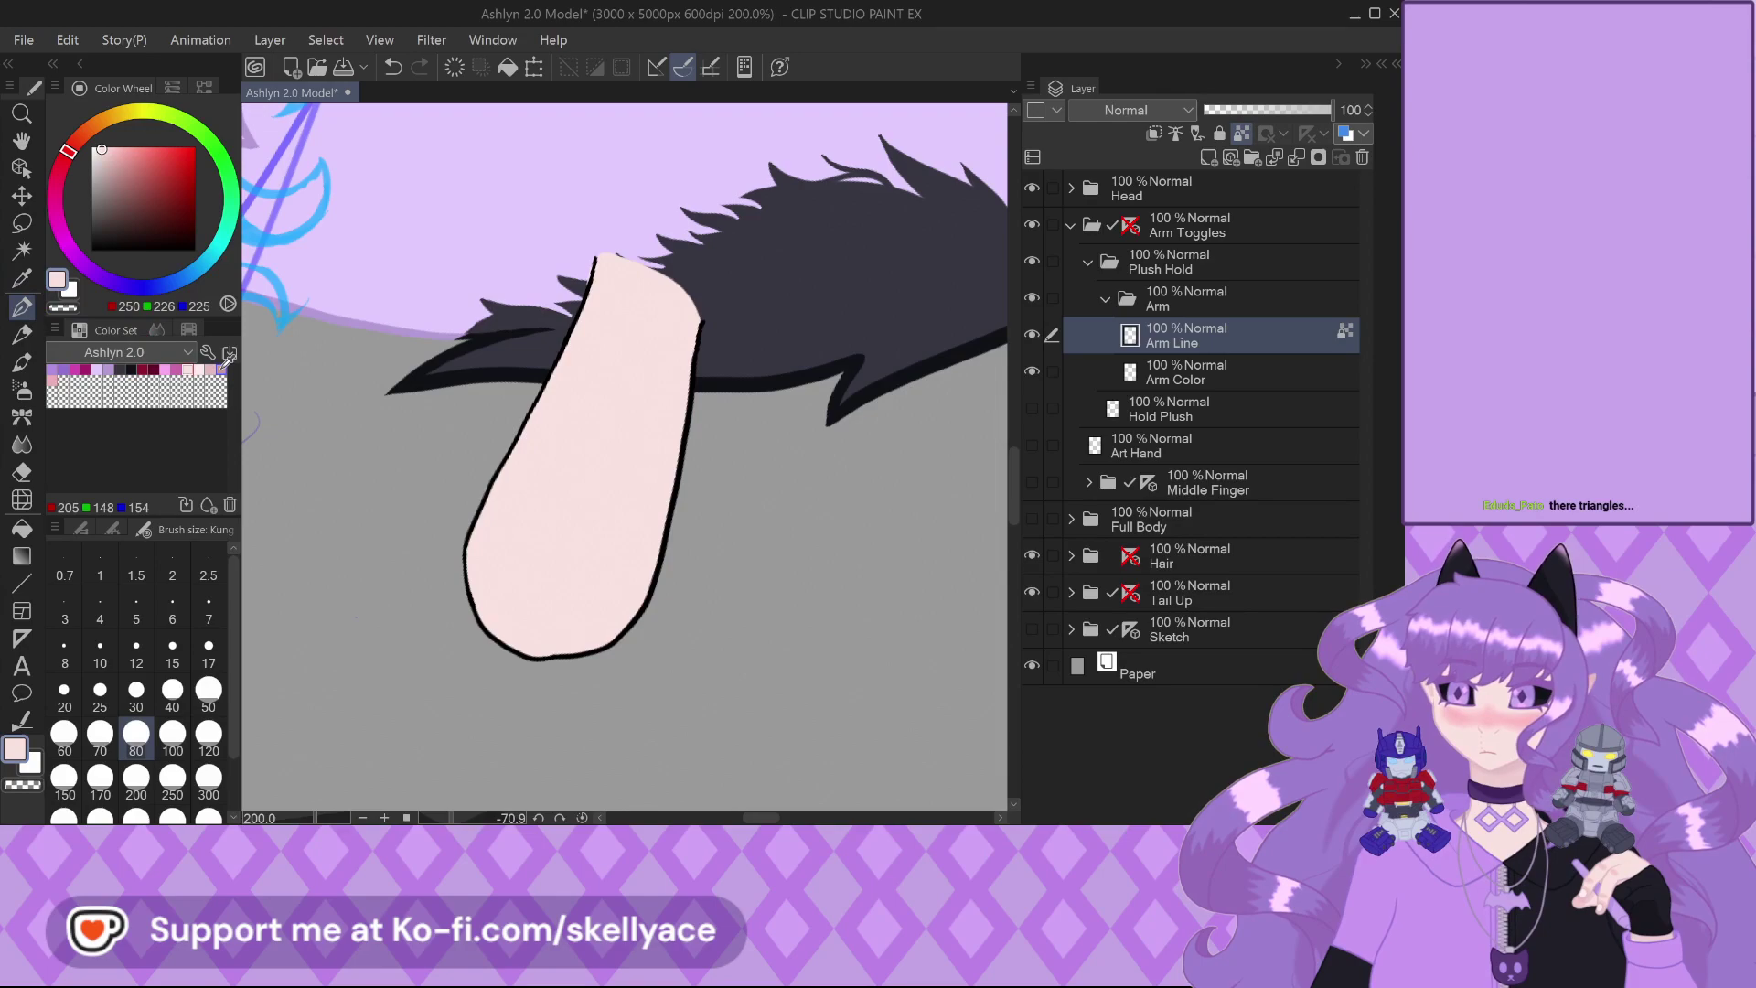
left_click(221, 362)
left_click(171, 733)
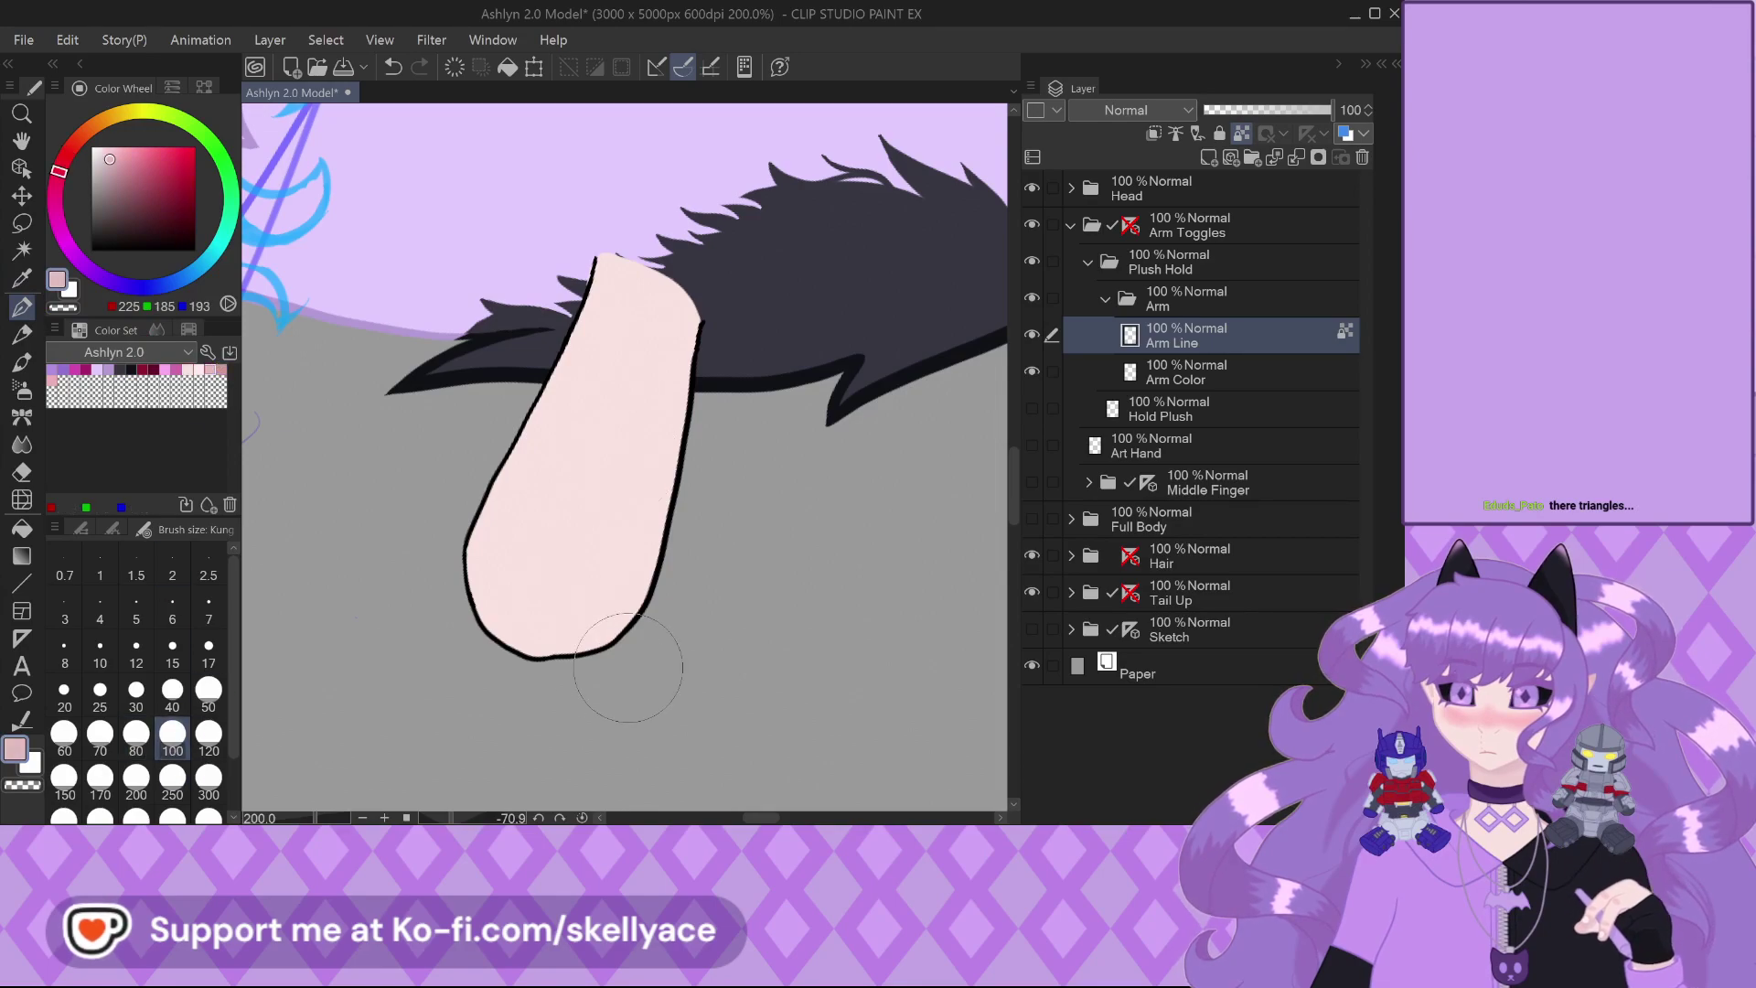
mouse_move(631, 622)
left_mouse_down()
mouse_move(510, 627)
mouse_move(576, 361)
mouse_move(698, 439)
mouse_move(641, 610)
left_mouse_up()
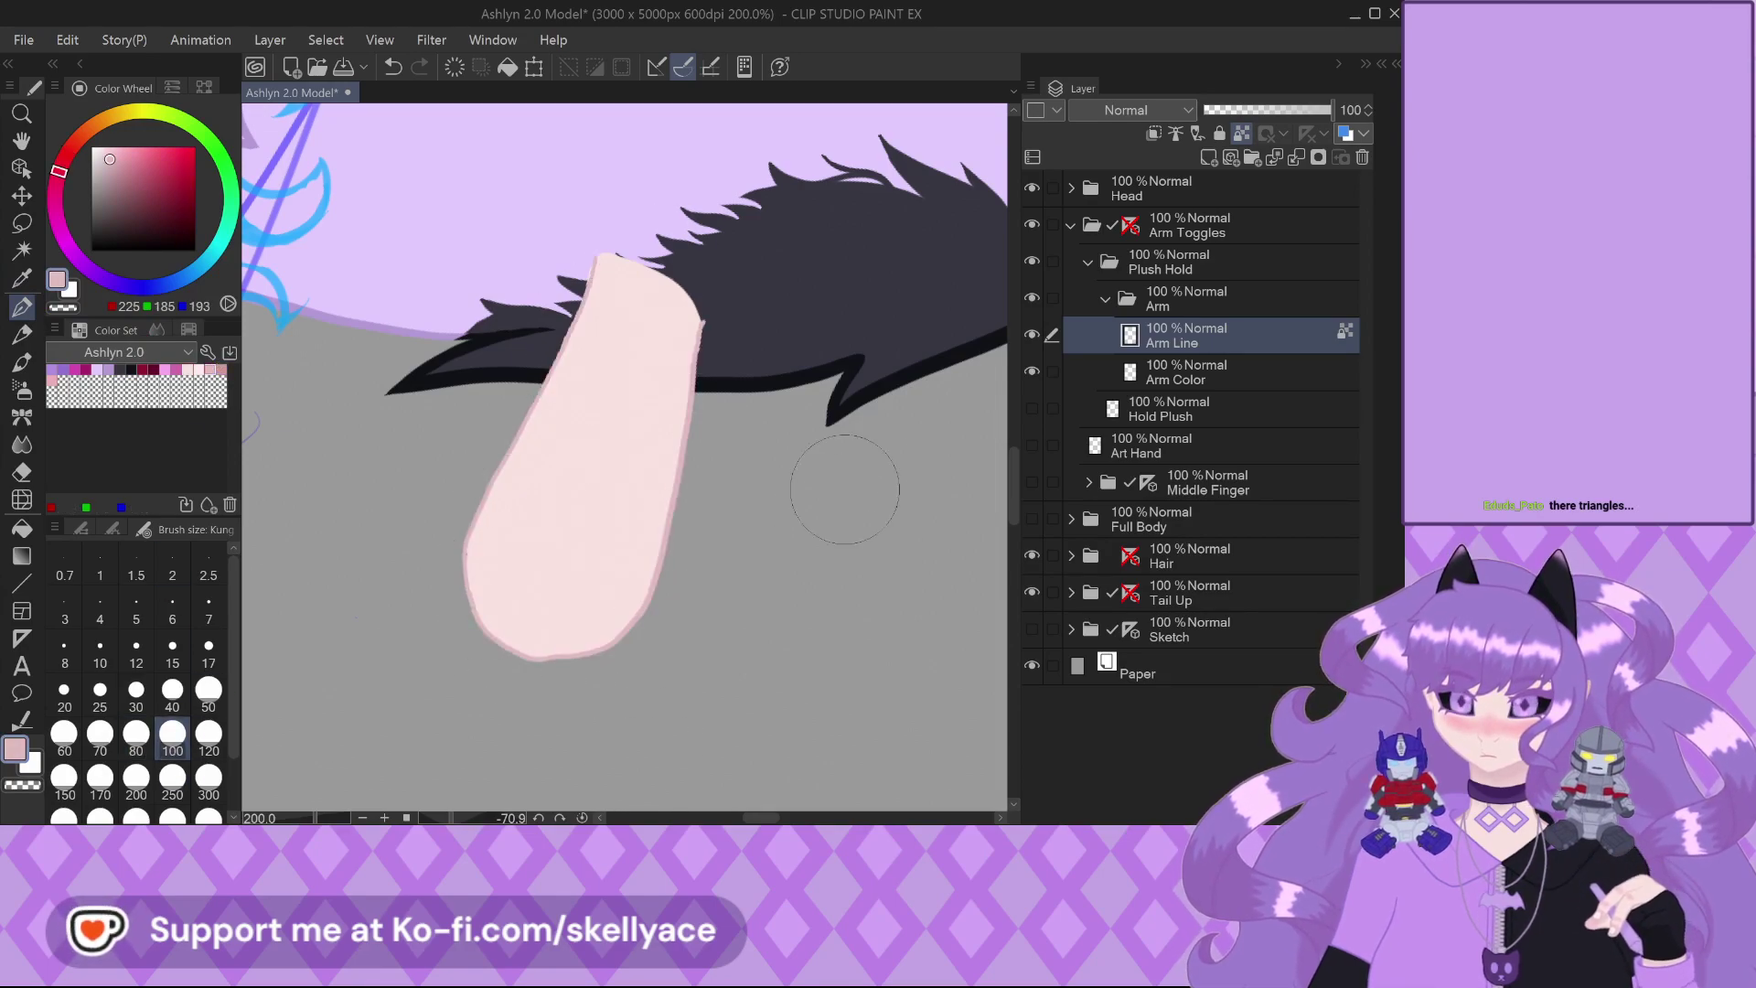
Touch up the Arm Color fill along the forearm outline with the skin tone (RGB 250, 226, 225) at brush size 12
left_click(1205, 391)
scroll(727, 216, "up", 4)
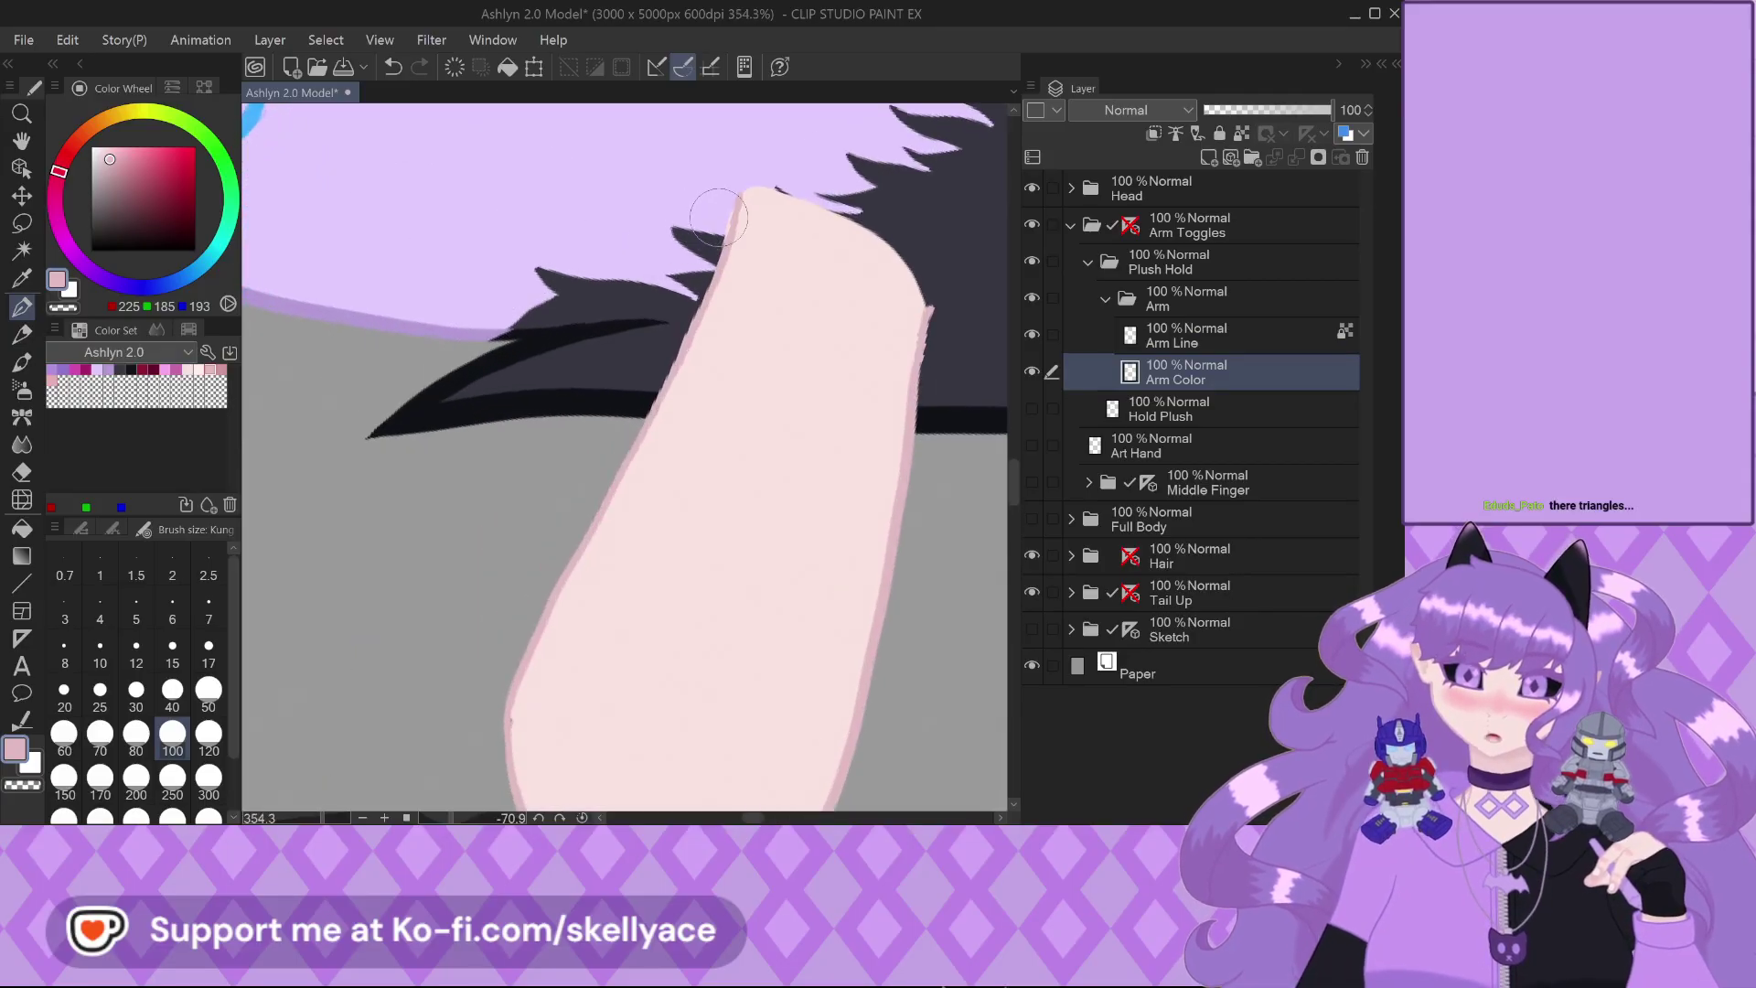
scroll(665, 361, "down", 2)
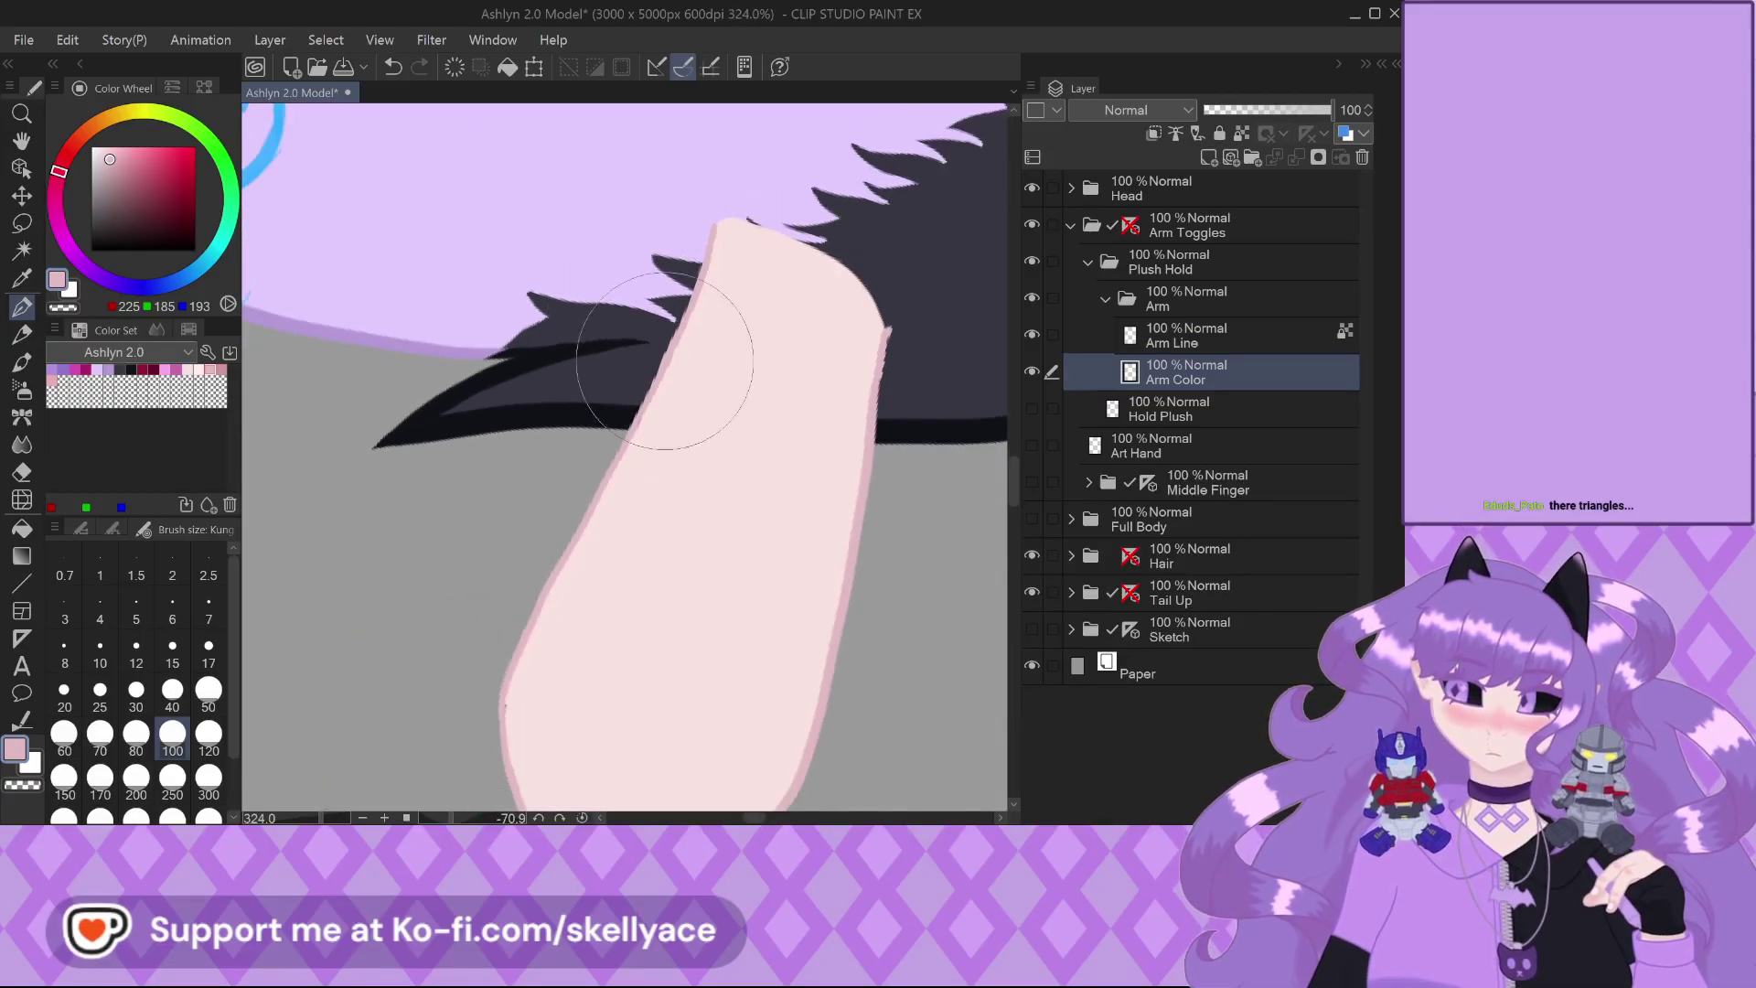
scroll(647, 462, "up", 2)
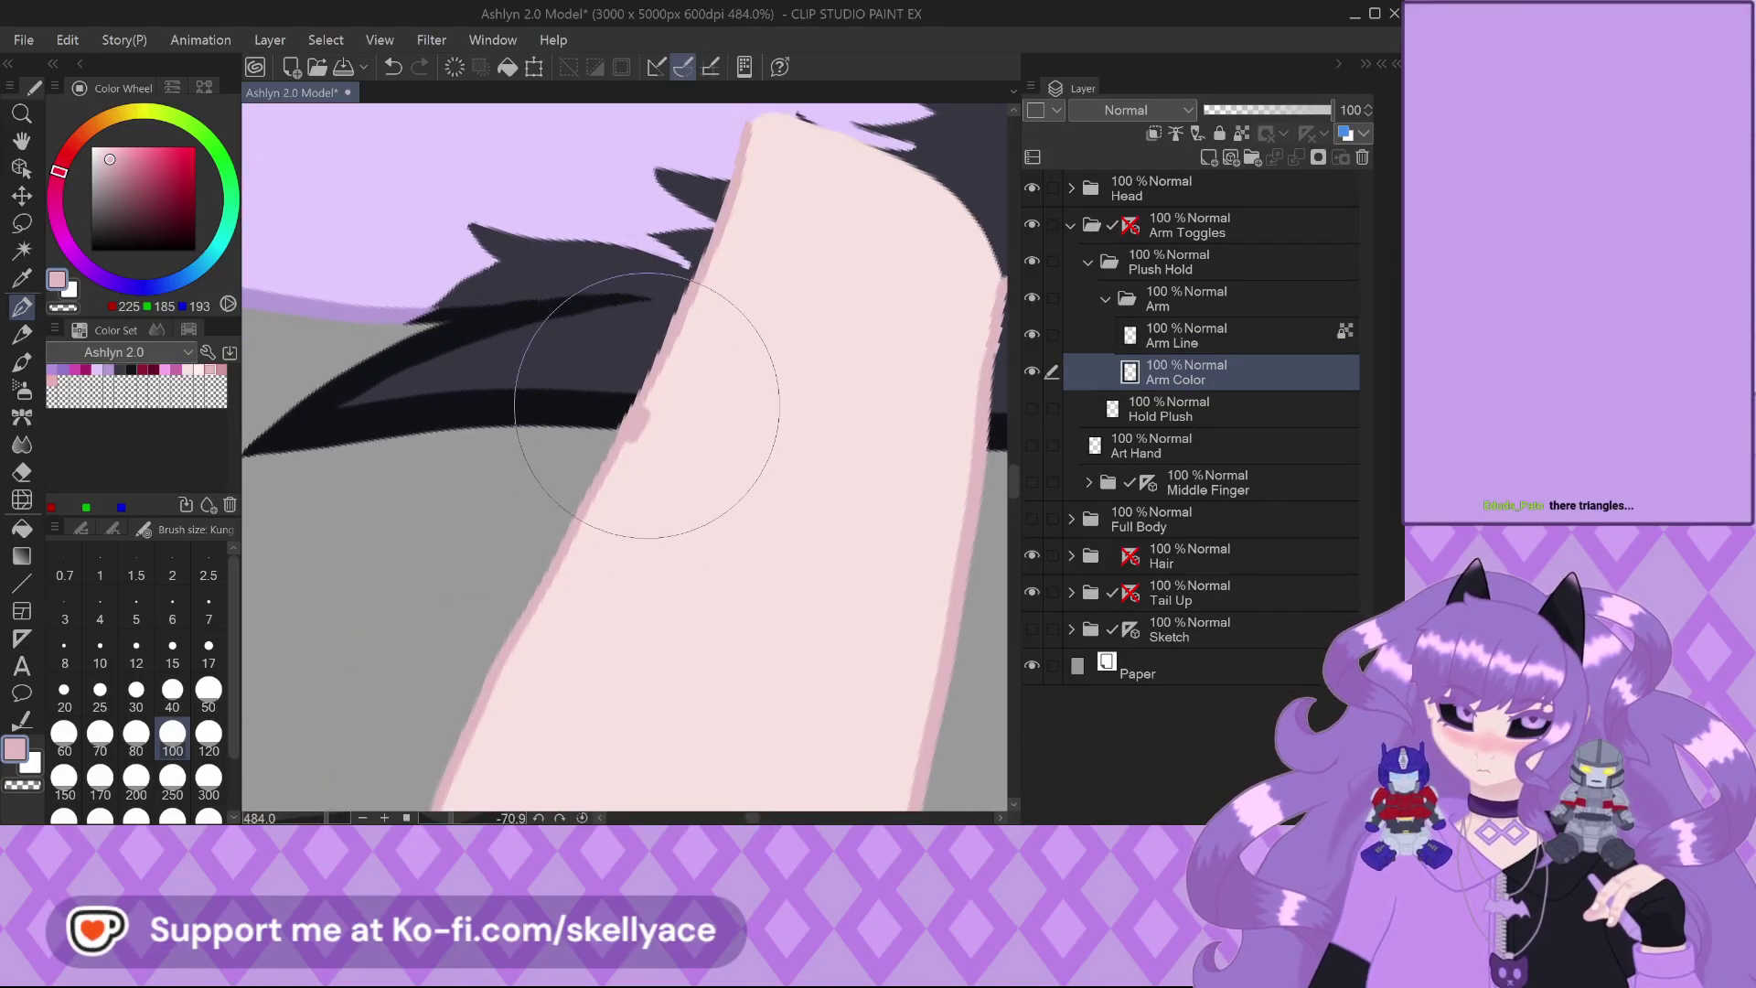
left_click(631, 427, "alt")
left_click(136, 644)
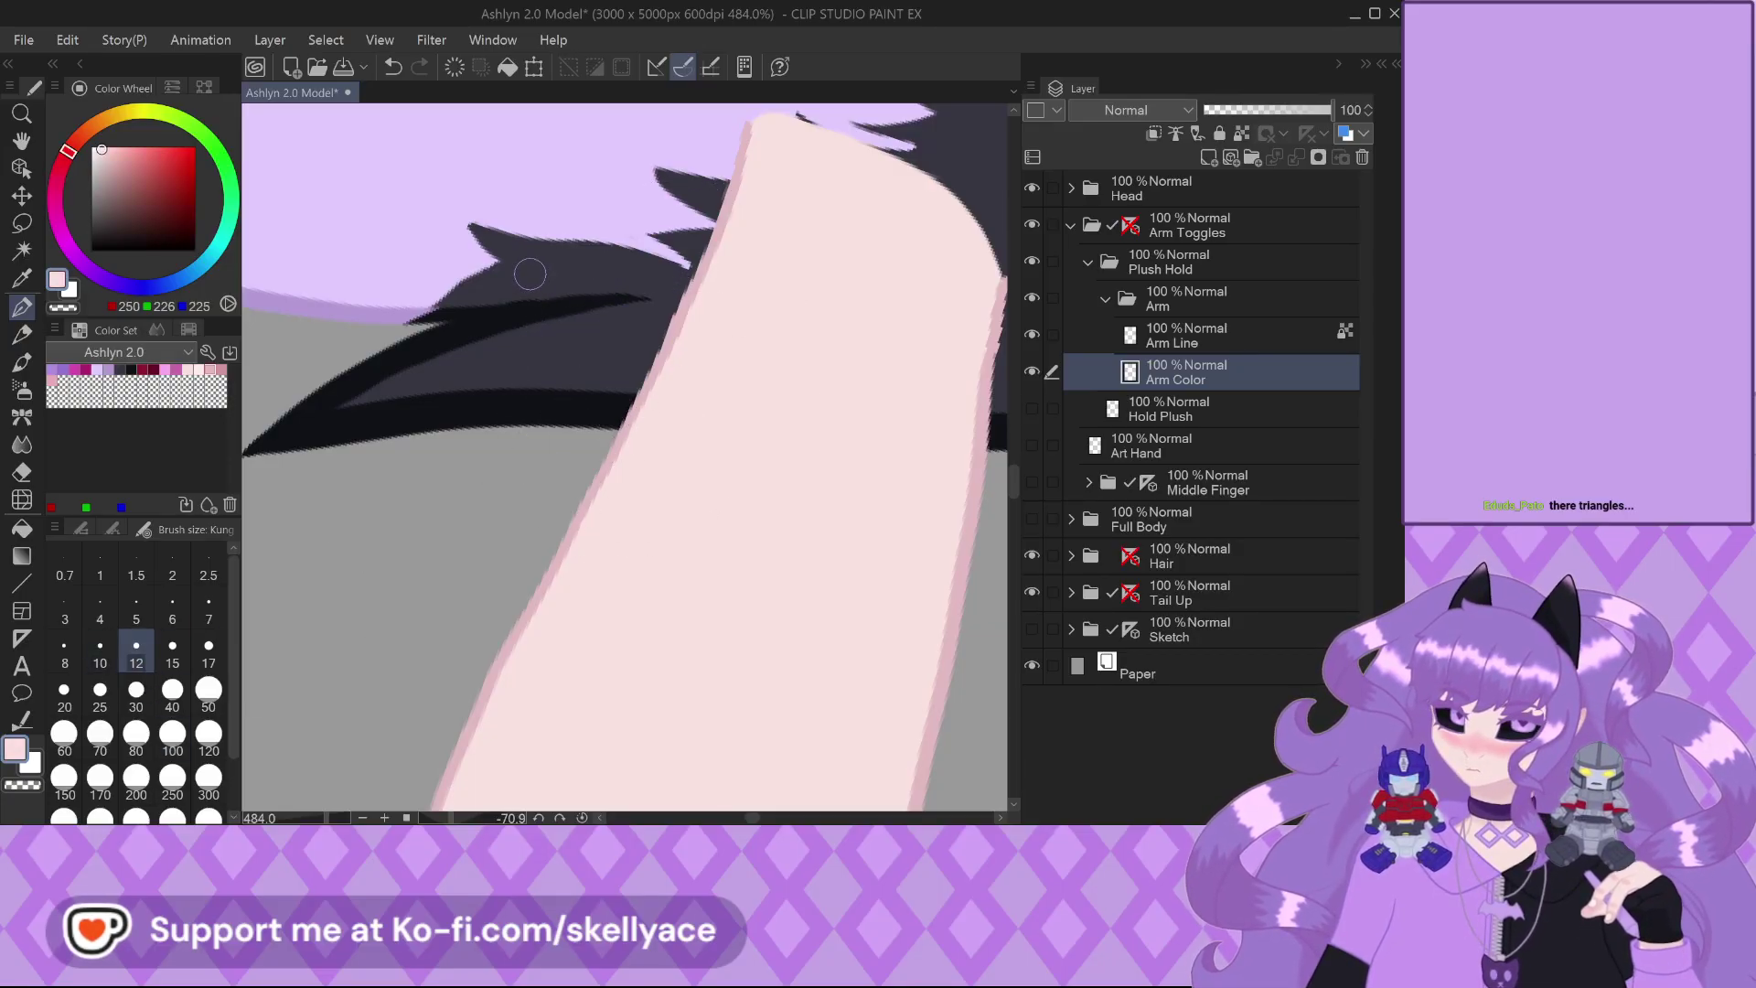
scroll(549, 293, "down", 2)
scroll(486, 470, "up", 5)
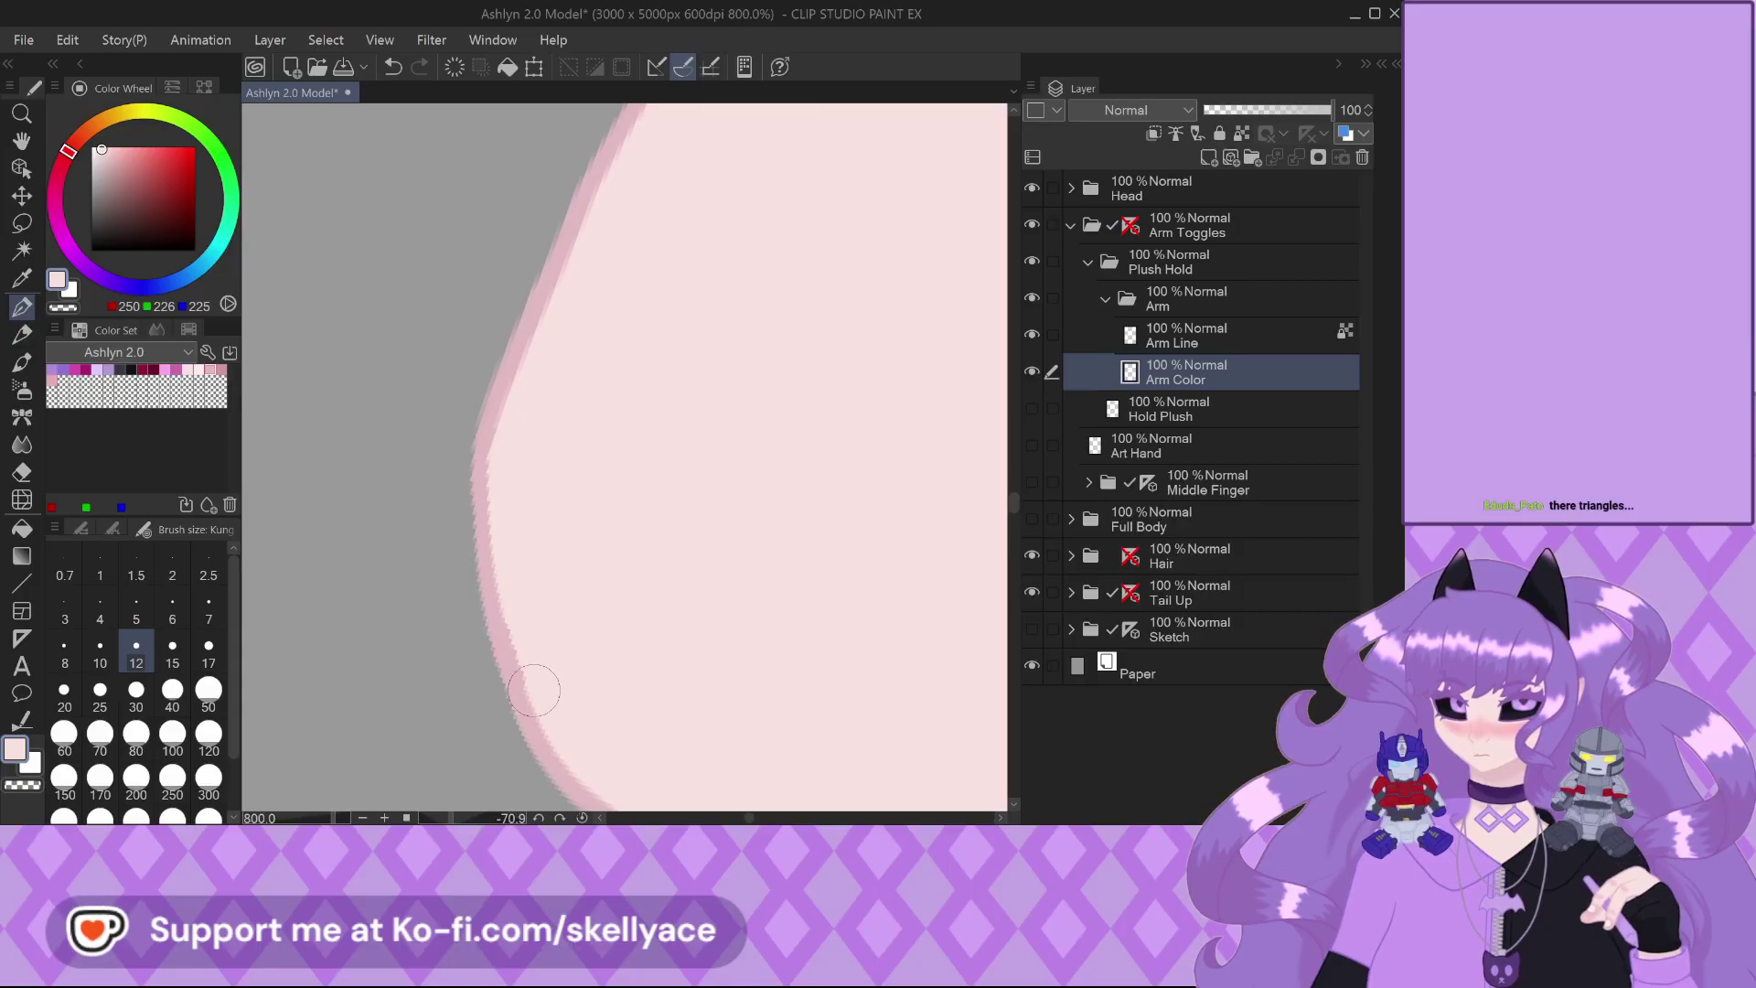
scroll(458, 533, "down", 2)
scroll(480, 744, "down", 2)
scroll(658, 672, "up", 4)
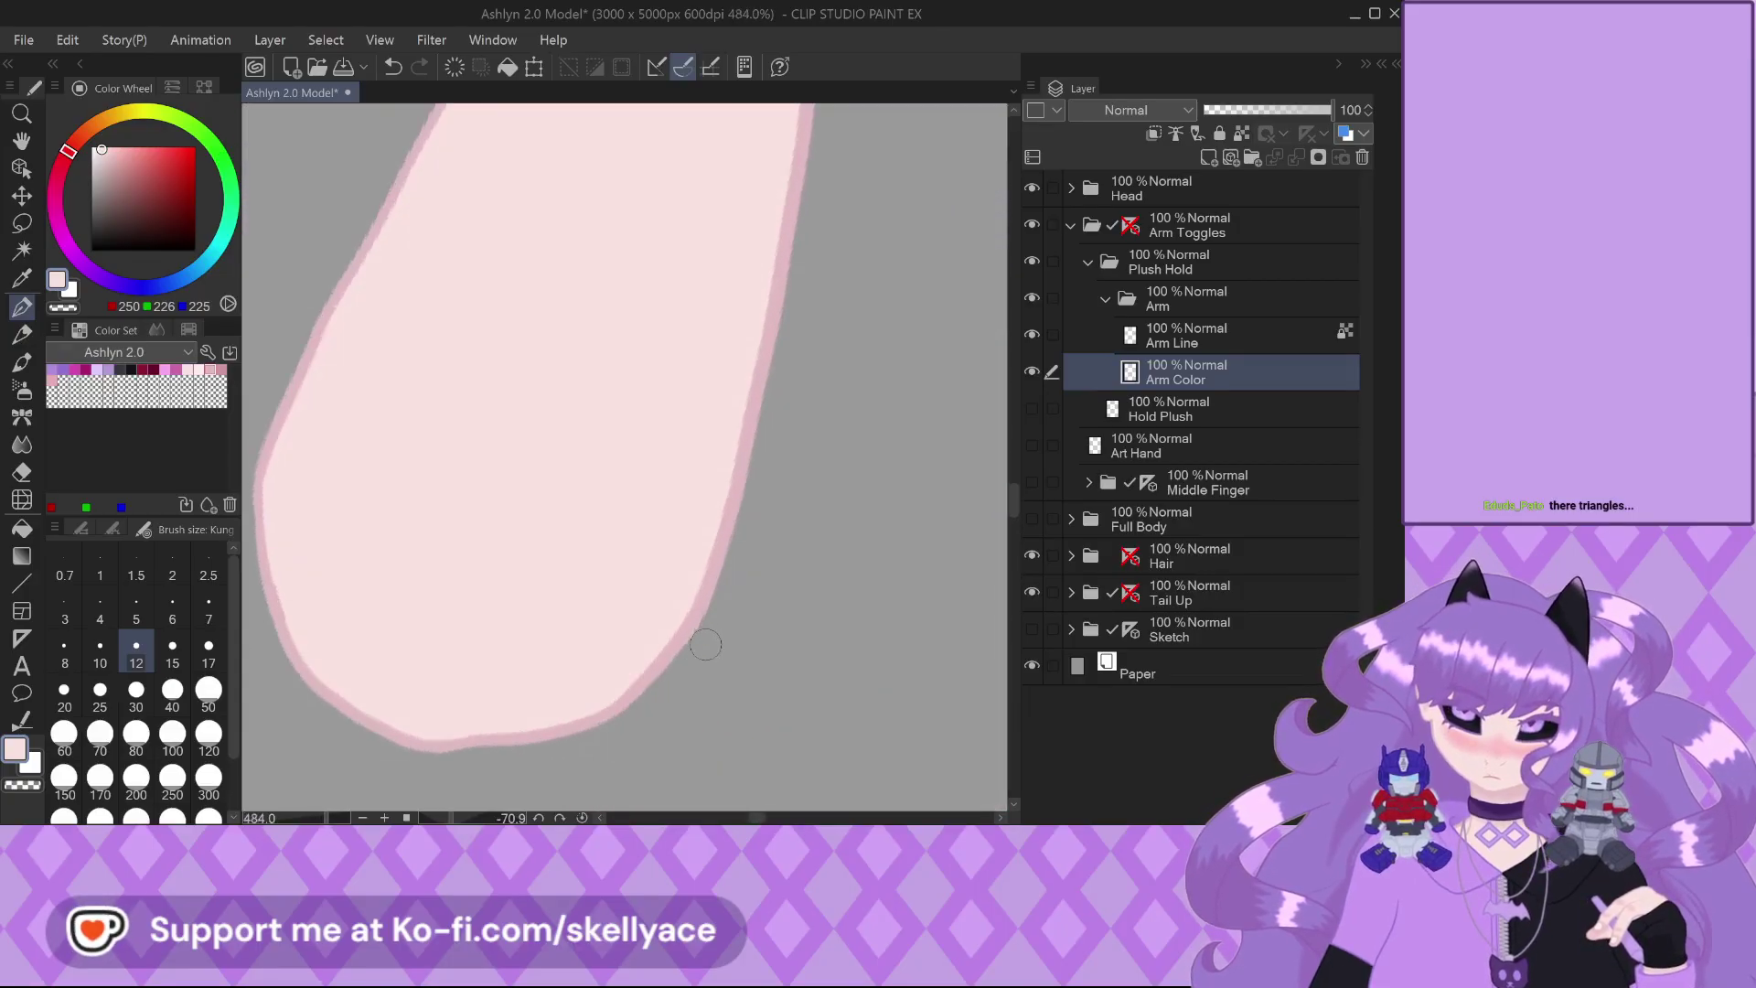
scroll(685, 657, "down", 2)
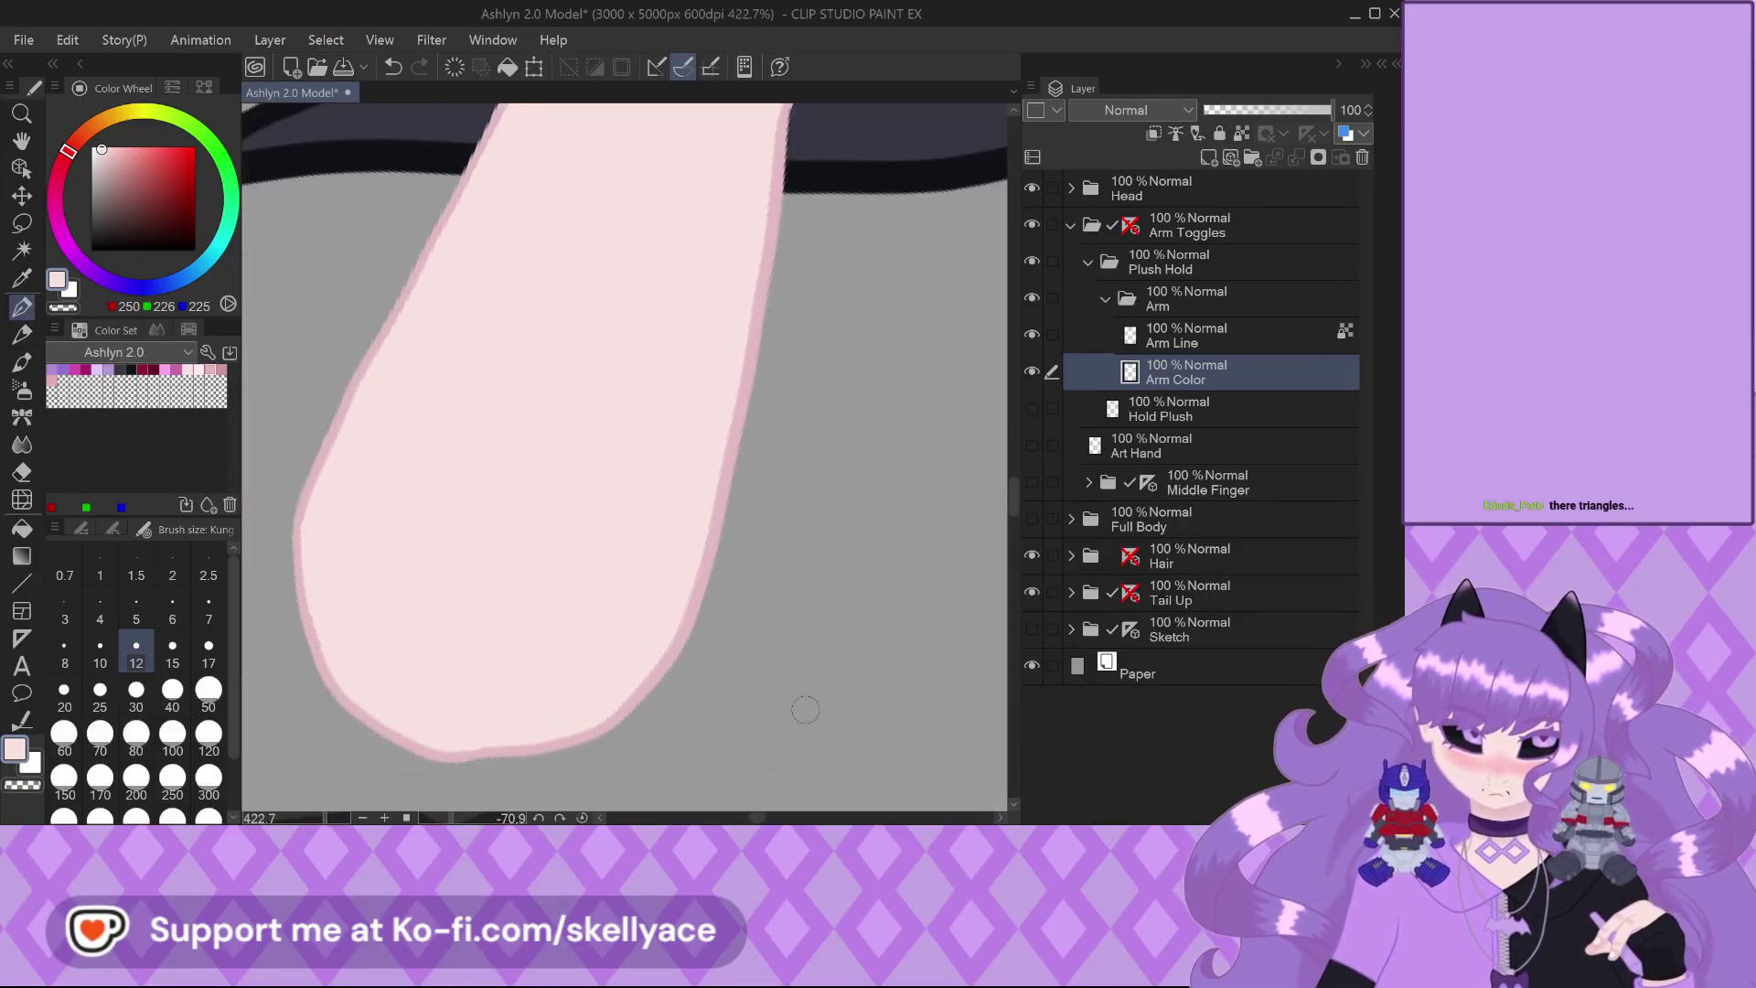
Unlock Arm Line's transparent pixels and thicken the forearm's left outline down to the elbow in dusty pink (RGB 225, 185, 193) at brush size 12
left_click(1262, 340)
left_click(494, 751, "alt")
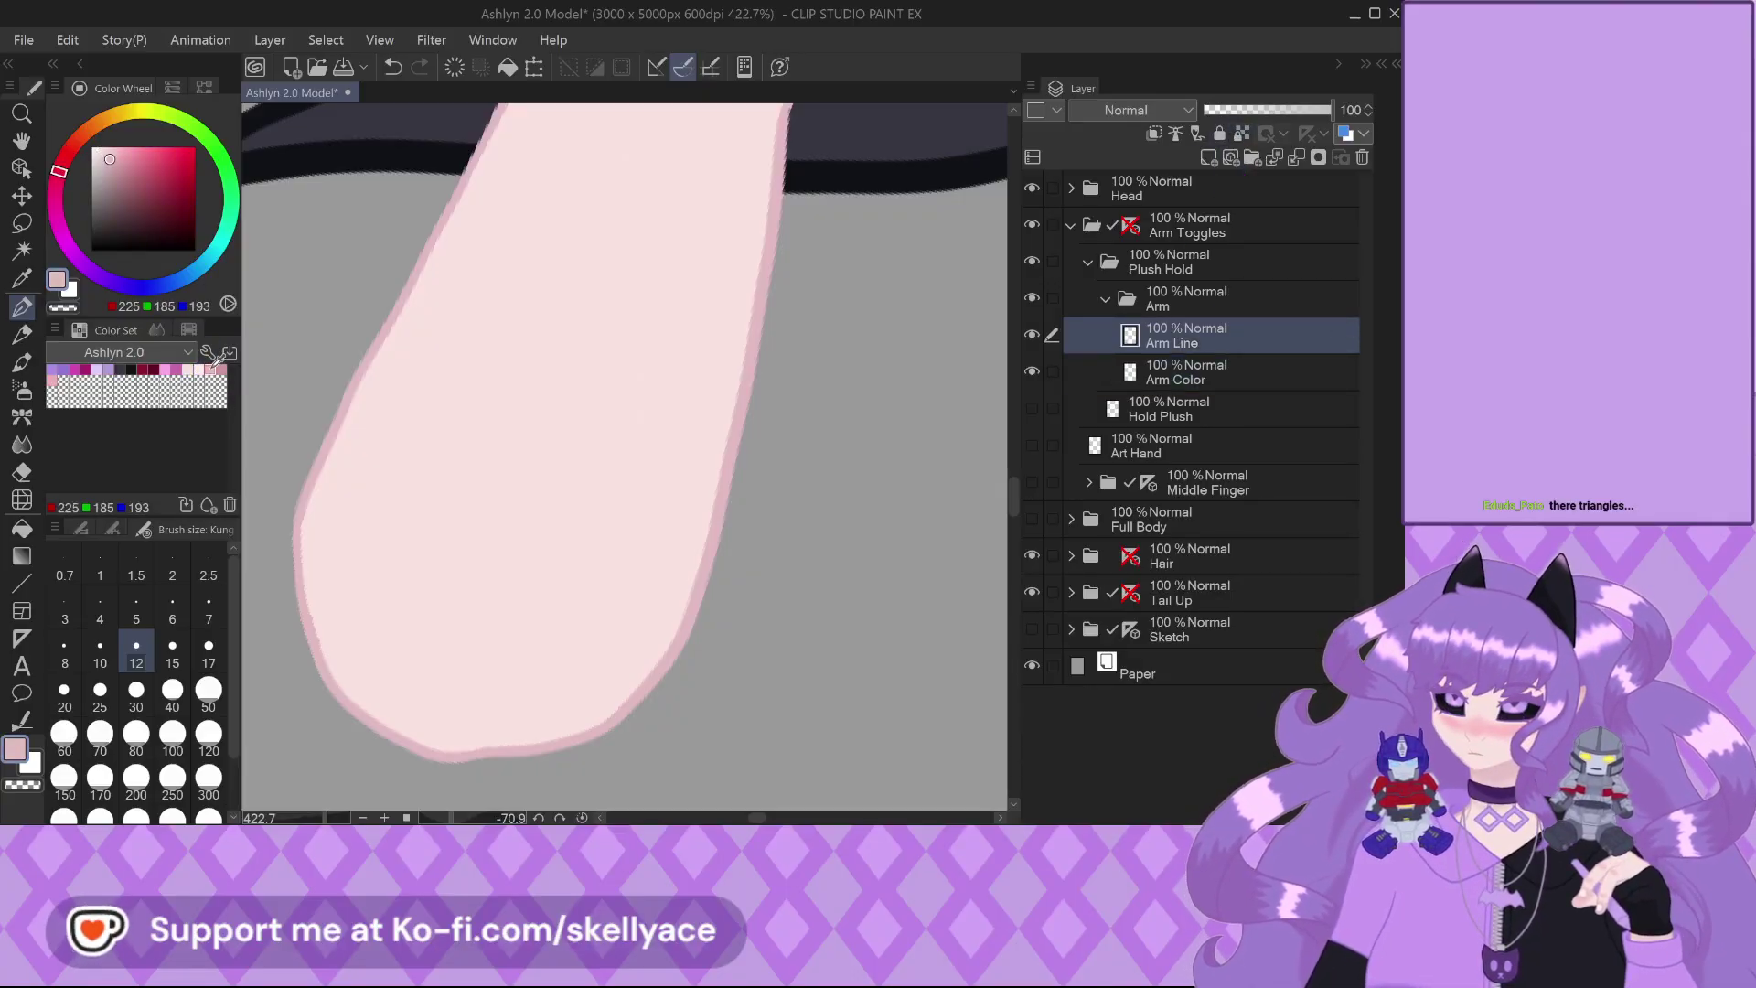
scroll(504, 679, "down", 2)
scroll(486, 356, "up", 2)
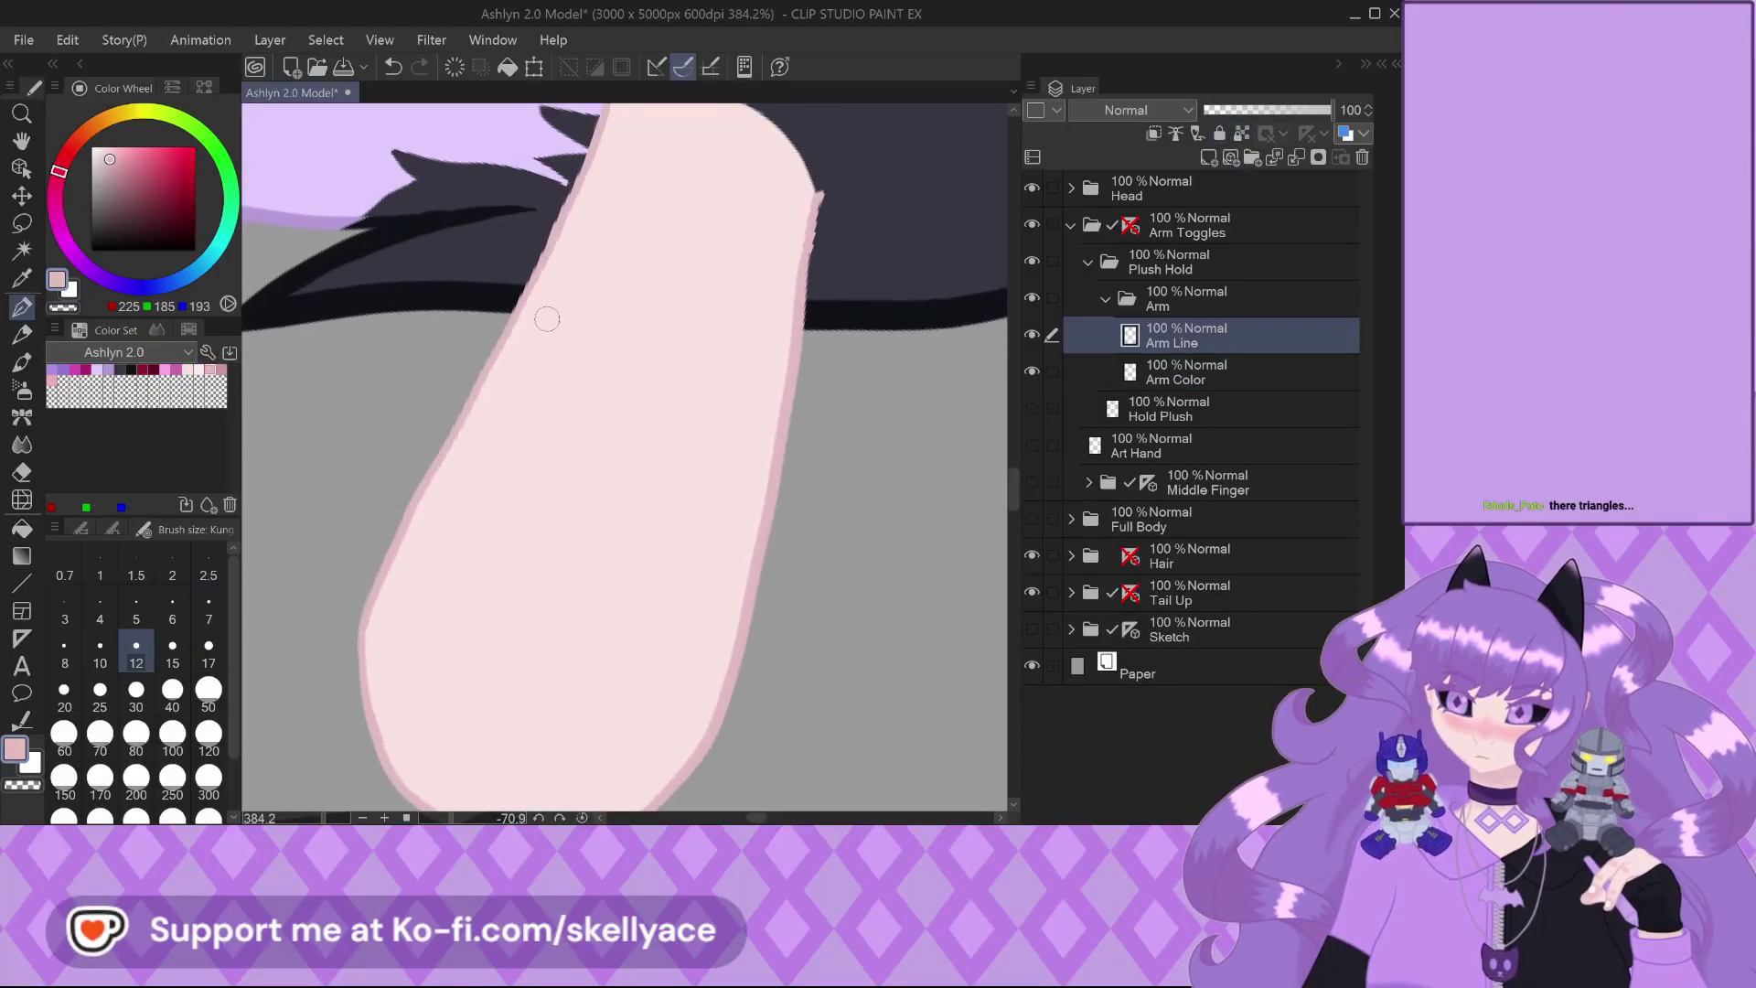
scroll(547, 318, "down", 1)
scroll(601, 112, "up", 1)
left_click_drag(593, 157, 555, 247)
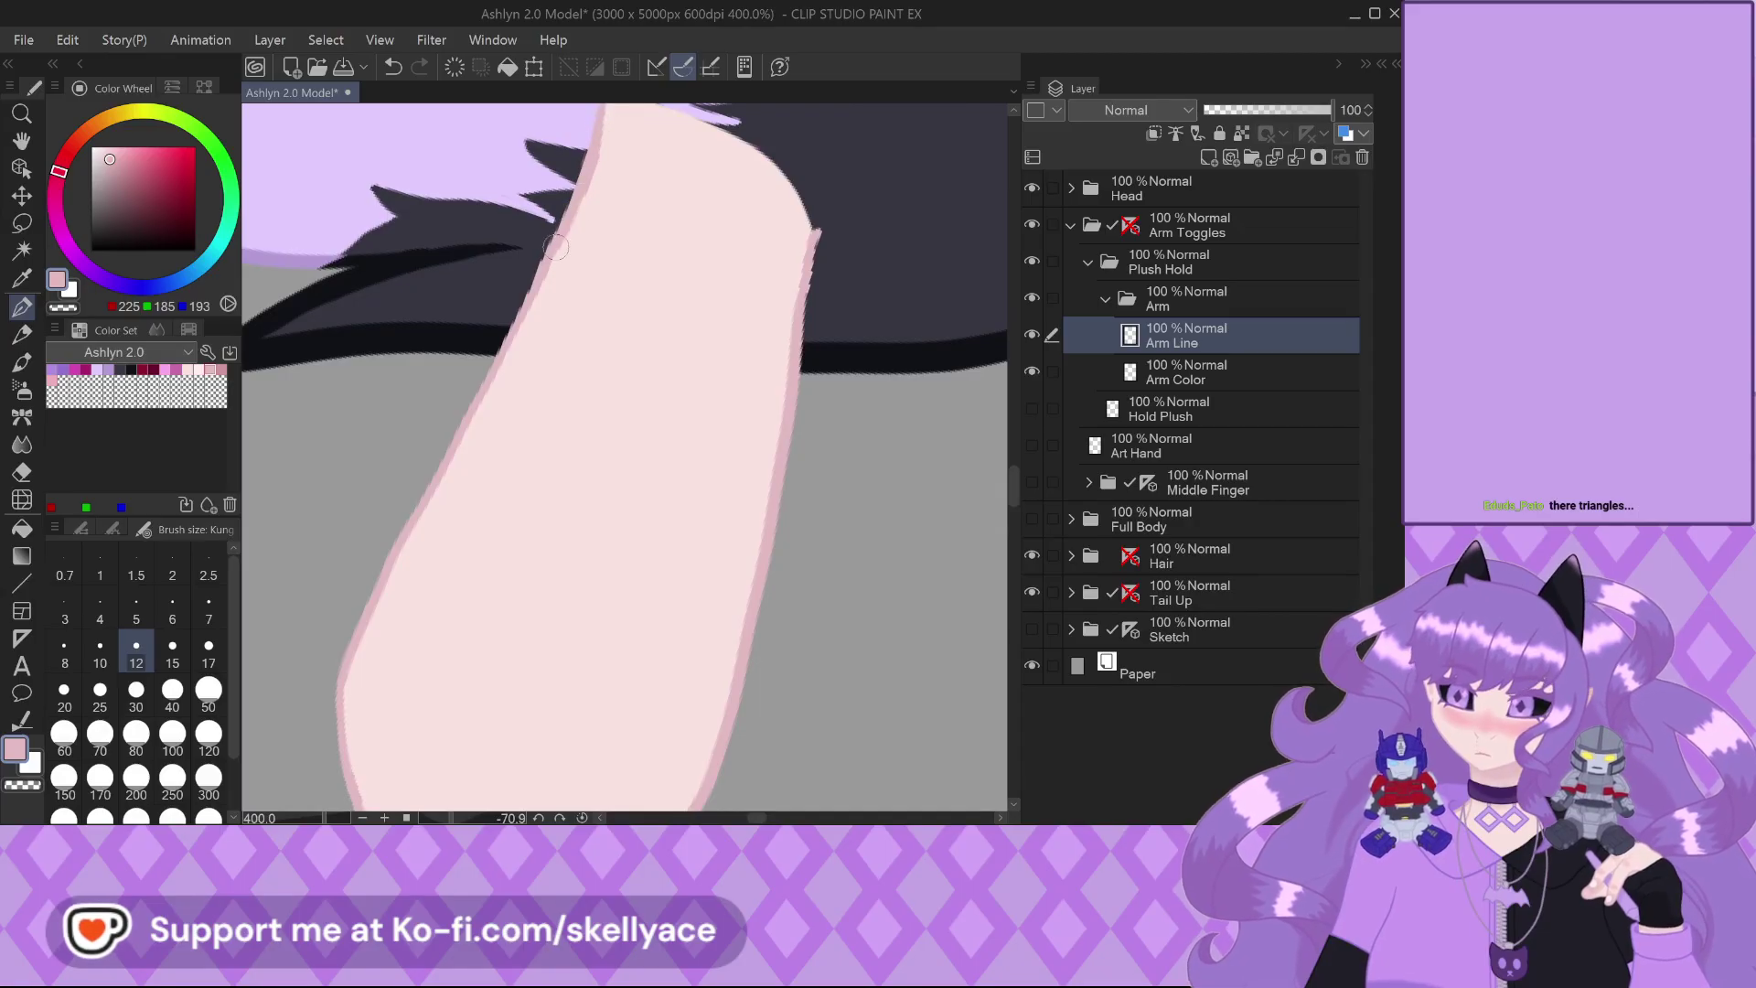
left_click_drag(509, 340, 338, 687)
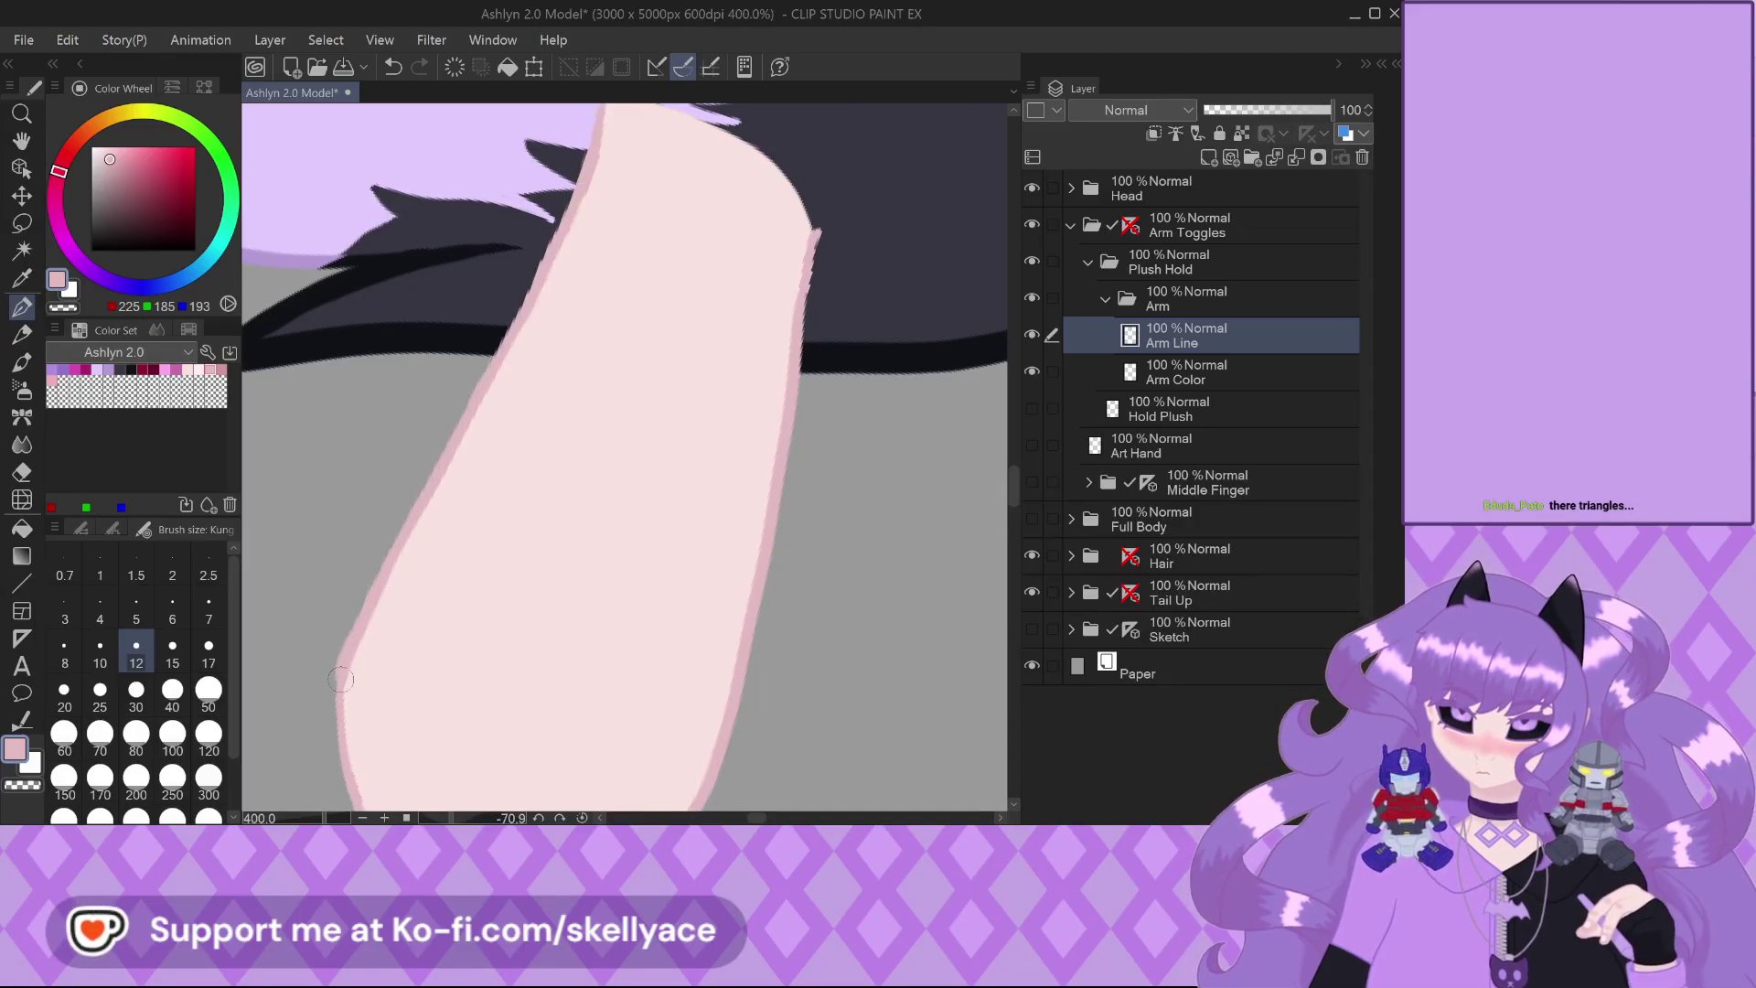
scroll(387, 419, "down", 3)
scroll(387, 419, "up", 5)
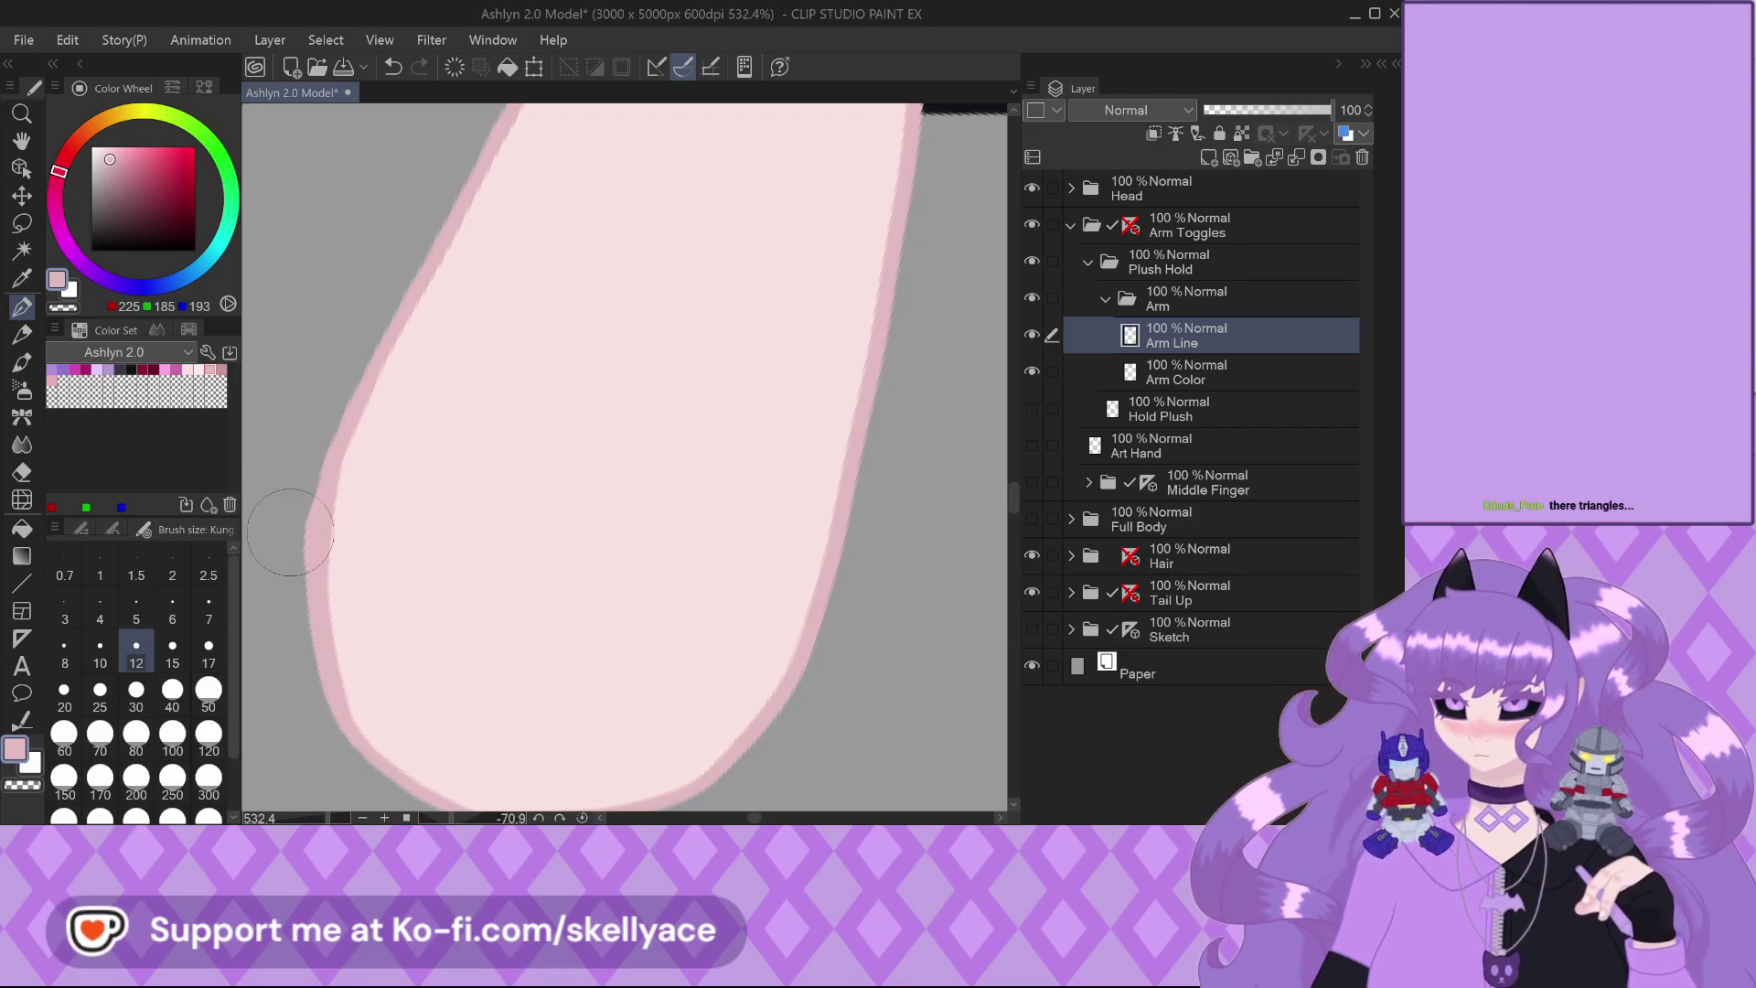
Thicken and smooth the forearm's right outline from the wrist to the elbow curve with the dusty pink
scroll(308, 553, "down", 2)
scroll(308, 556, "down", 1)
scroll(454, 738, "up", 1)
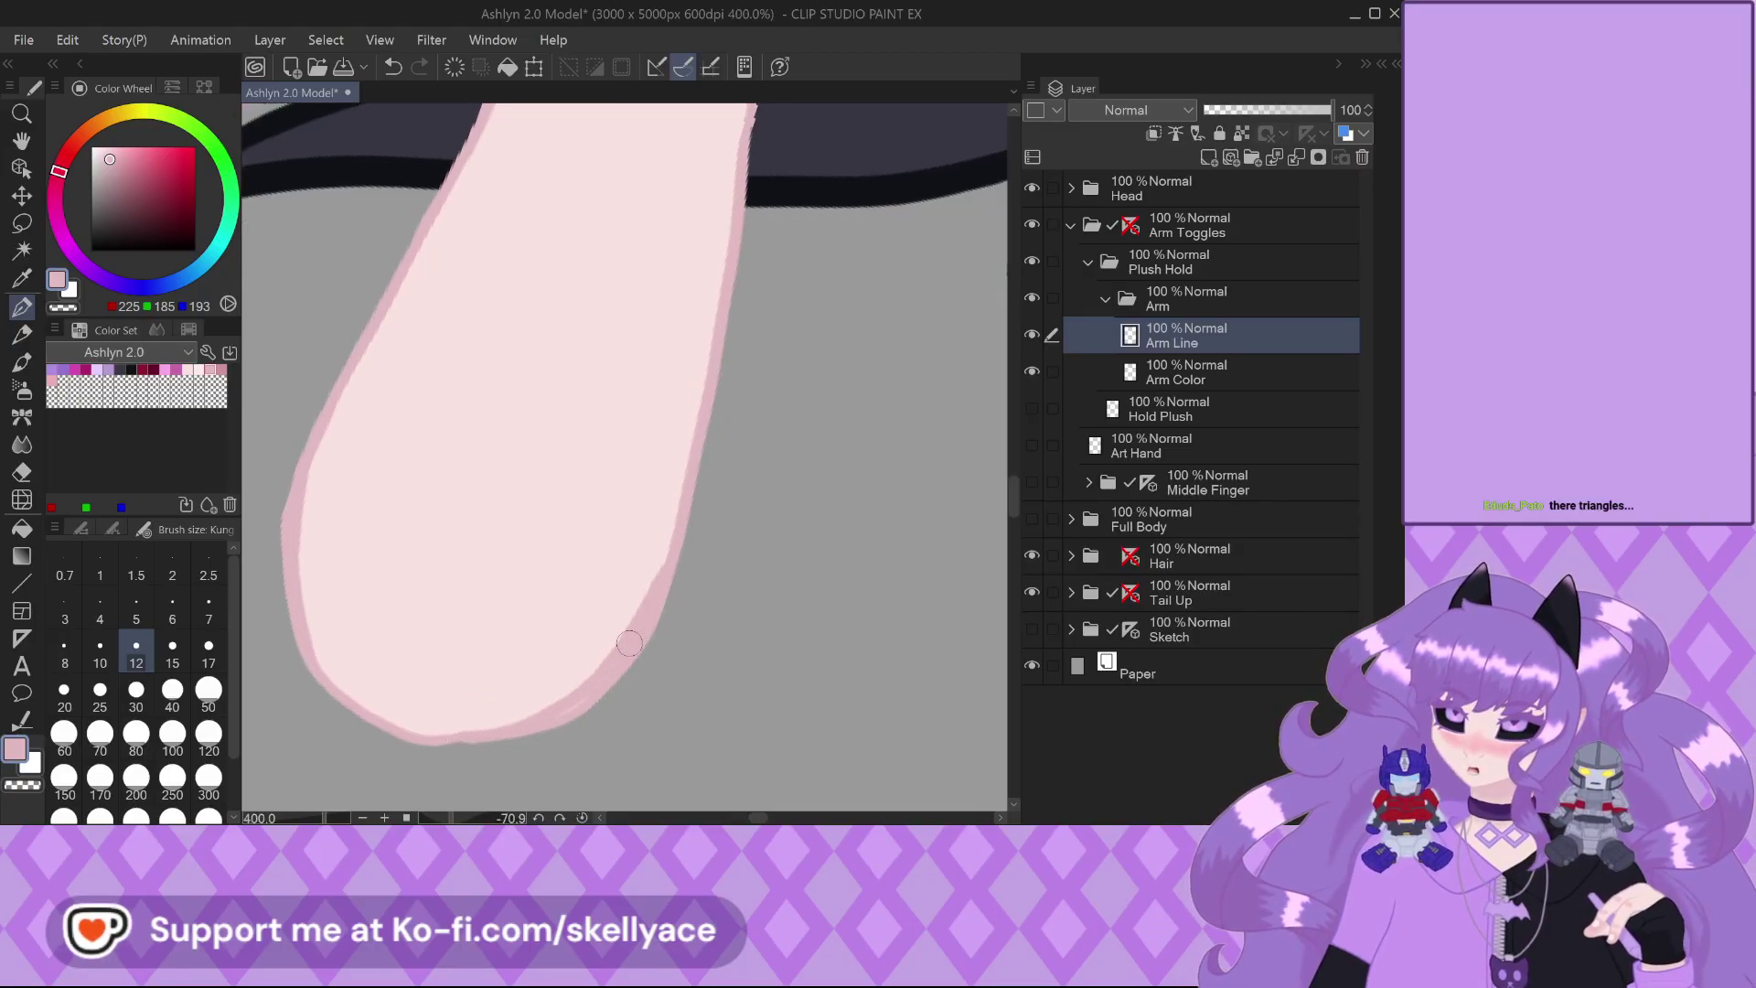
scroll(513, 732, "down", 2)
scroll(691, 264, "up", 1)
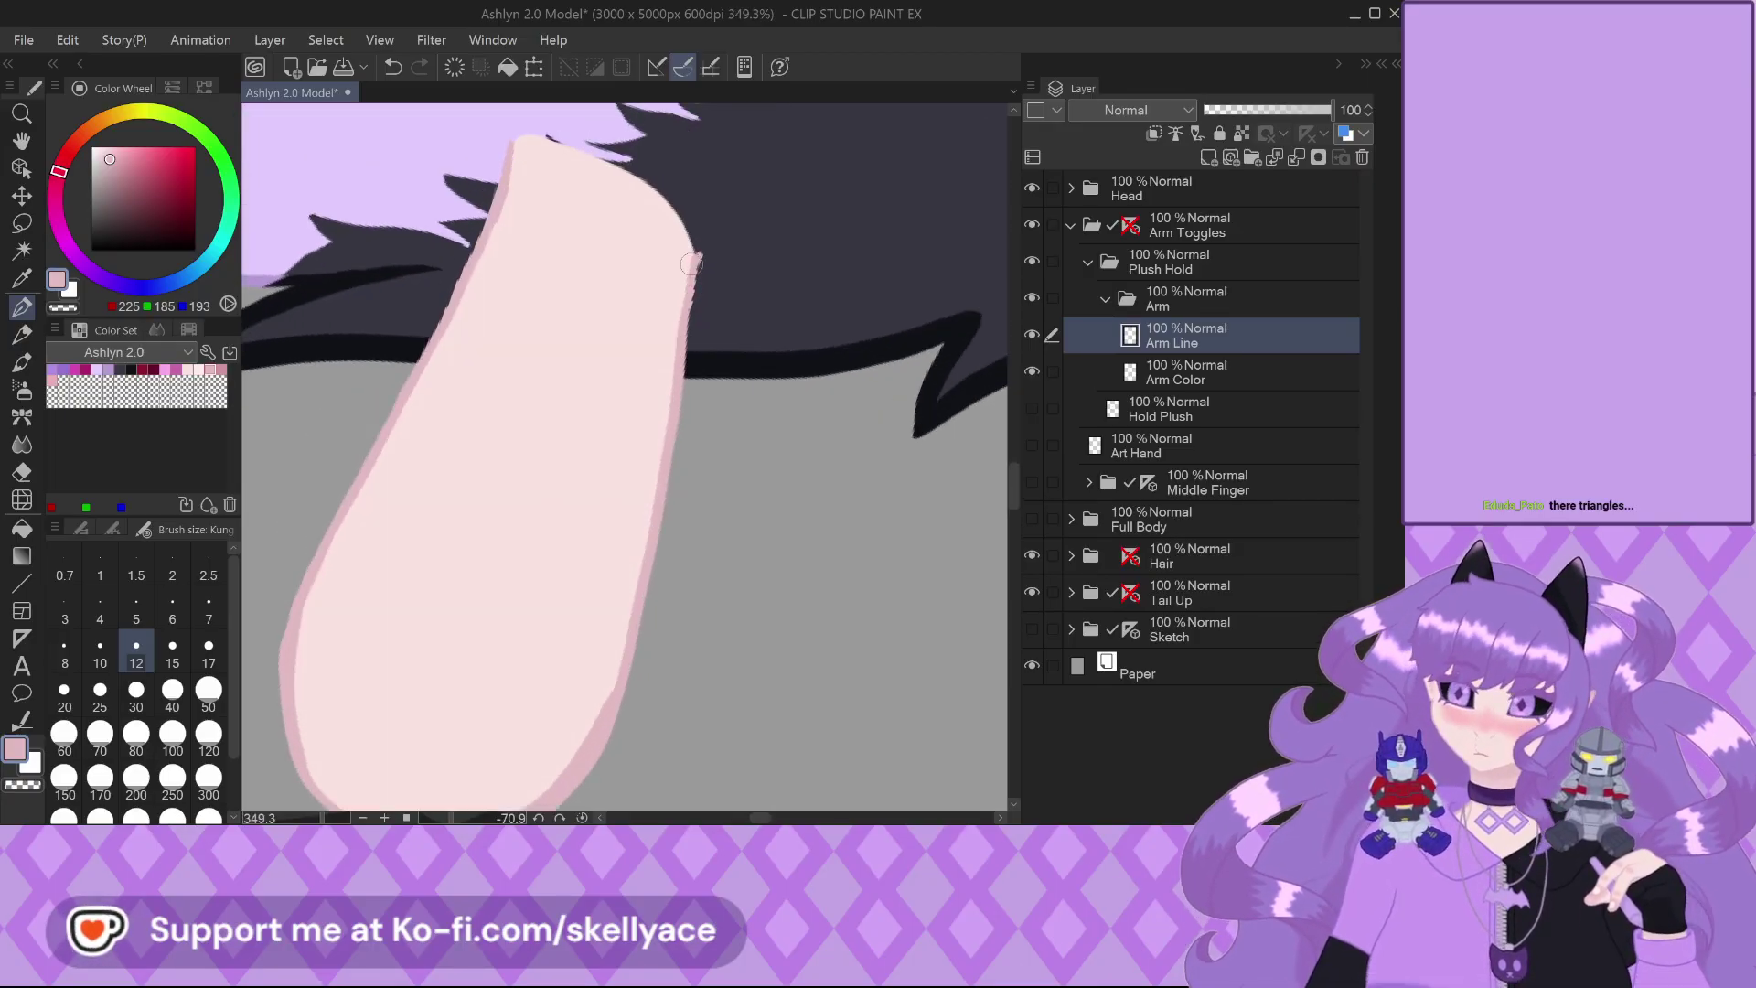
scroll(595, 729, "up", 2)
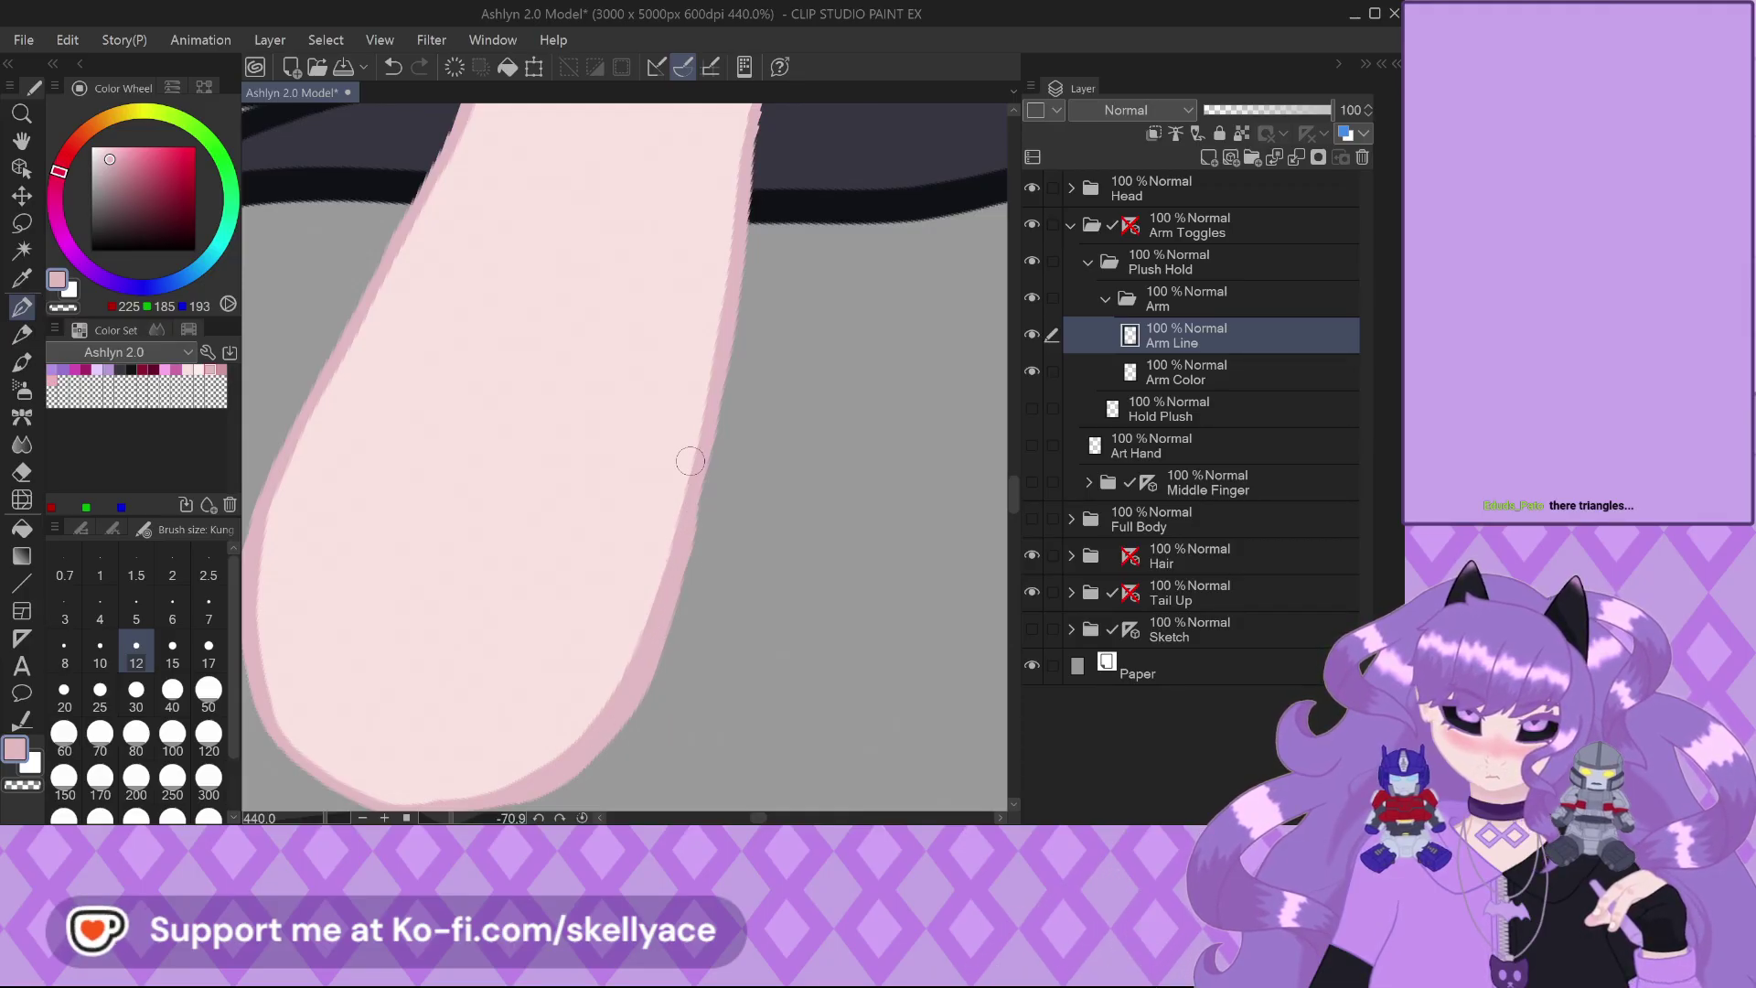
left_click_drag(712, 424, 640, 685)
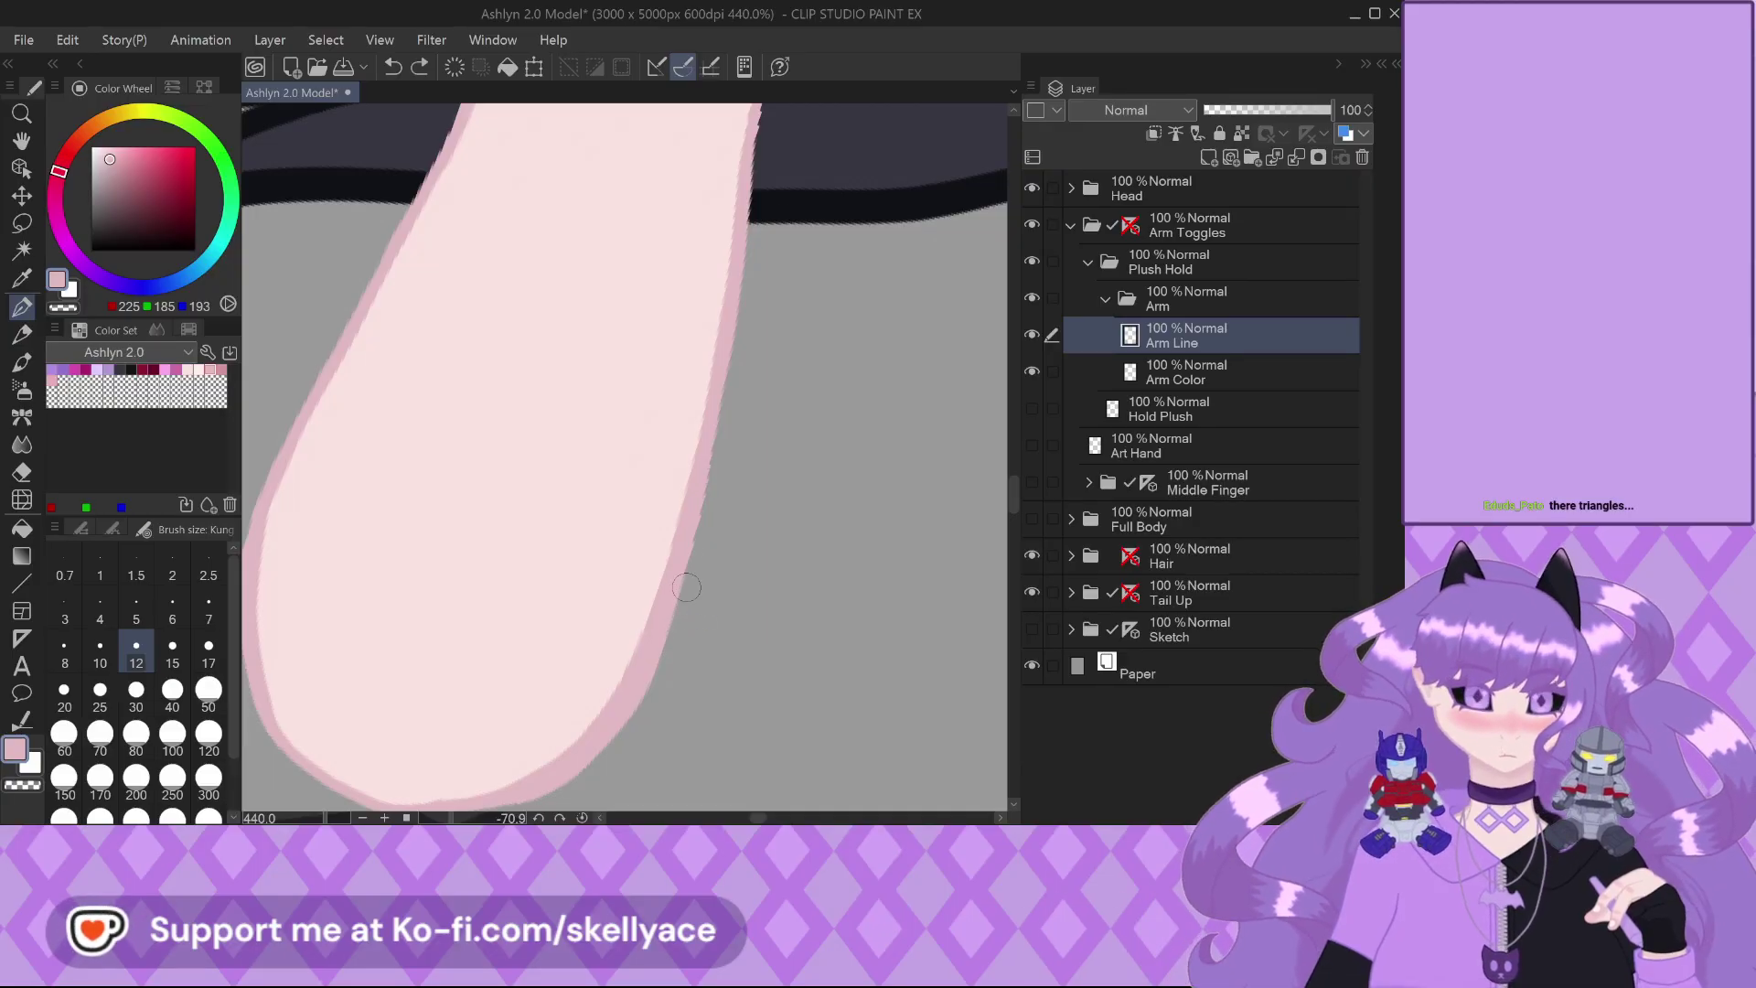
Even out the line thickness around the rounded elbow end of the Arm Line outline
scroll(708, 662, "down", 2)
scroll(394, 558, "up", 4)
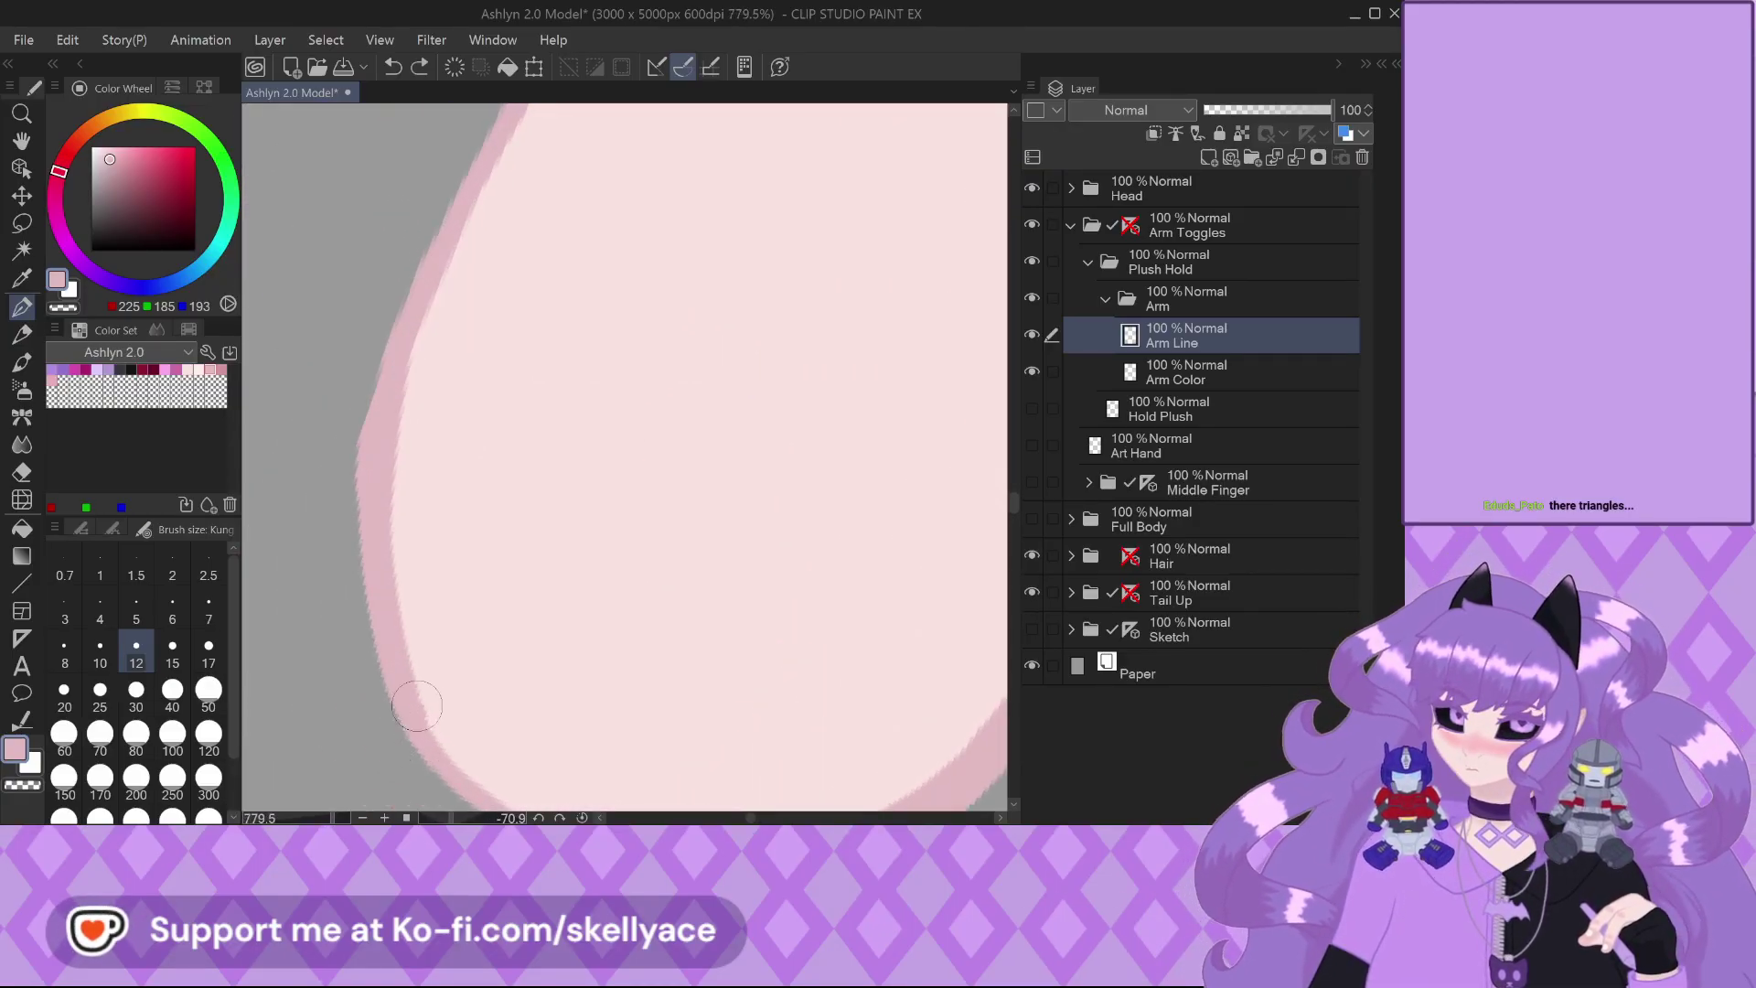
scroll(376, 543, "down", 2)
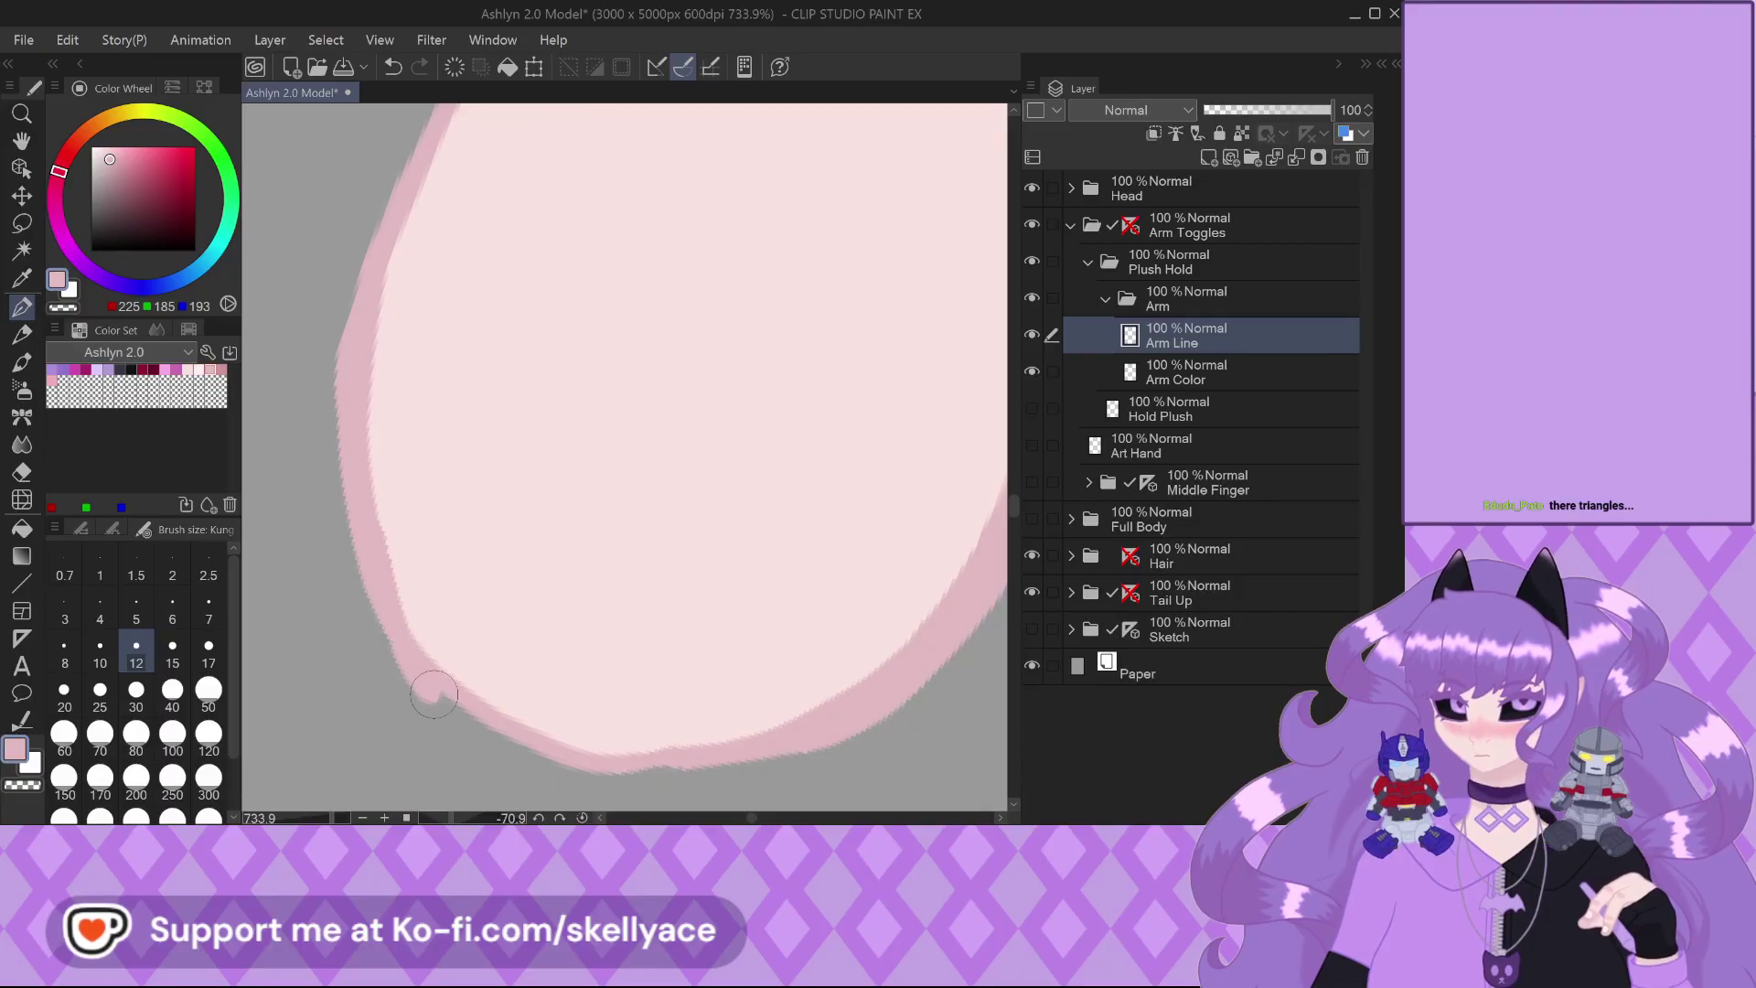
scroll(626, 657, "down", 1)
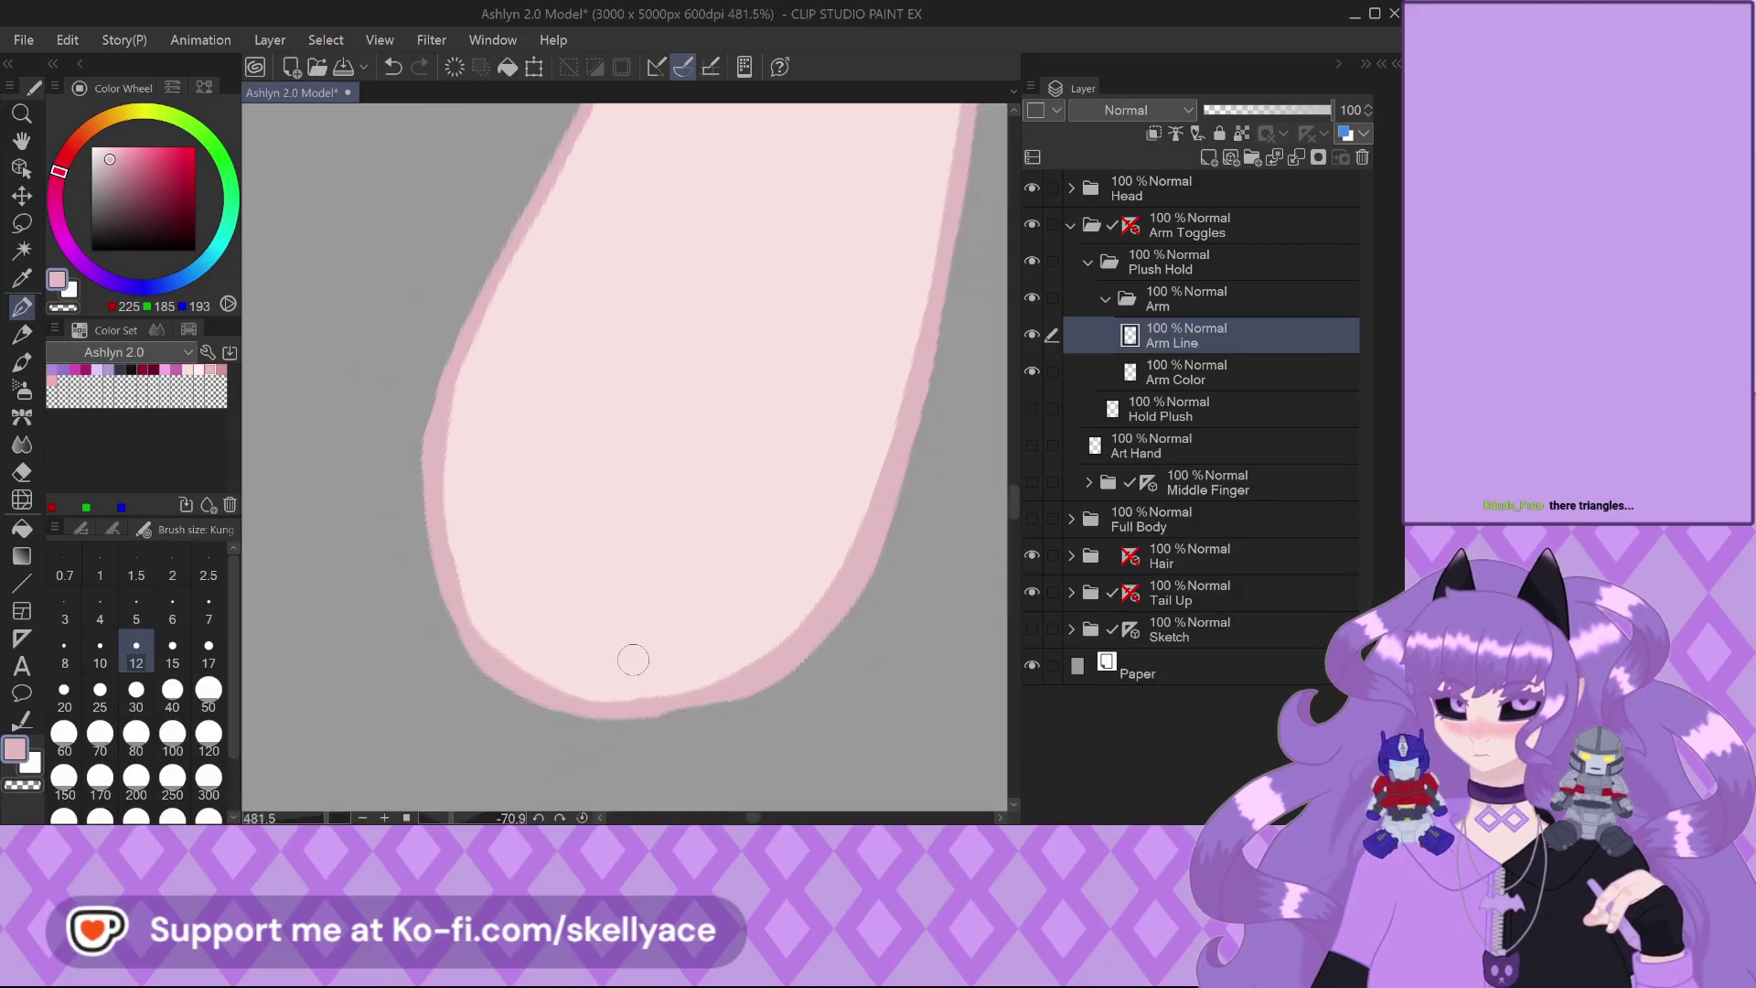
scroll(670, 743, "up", 2)
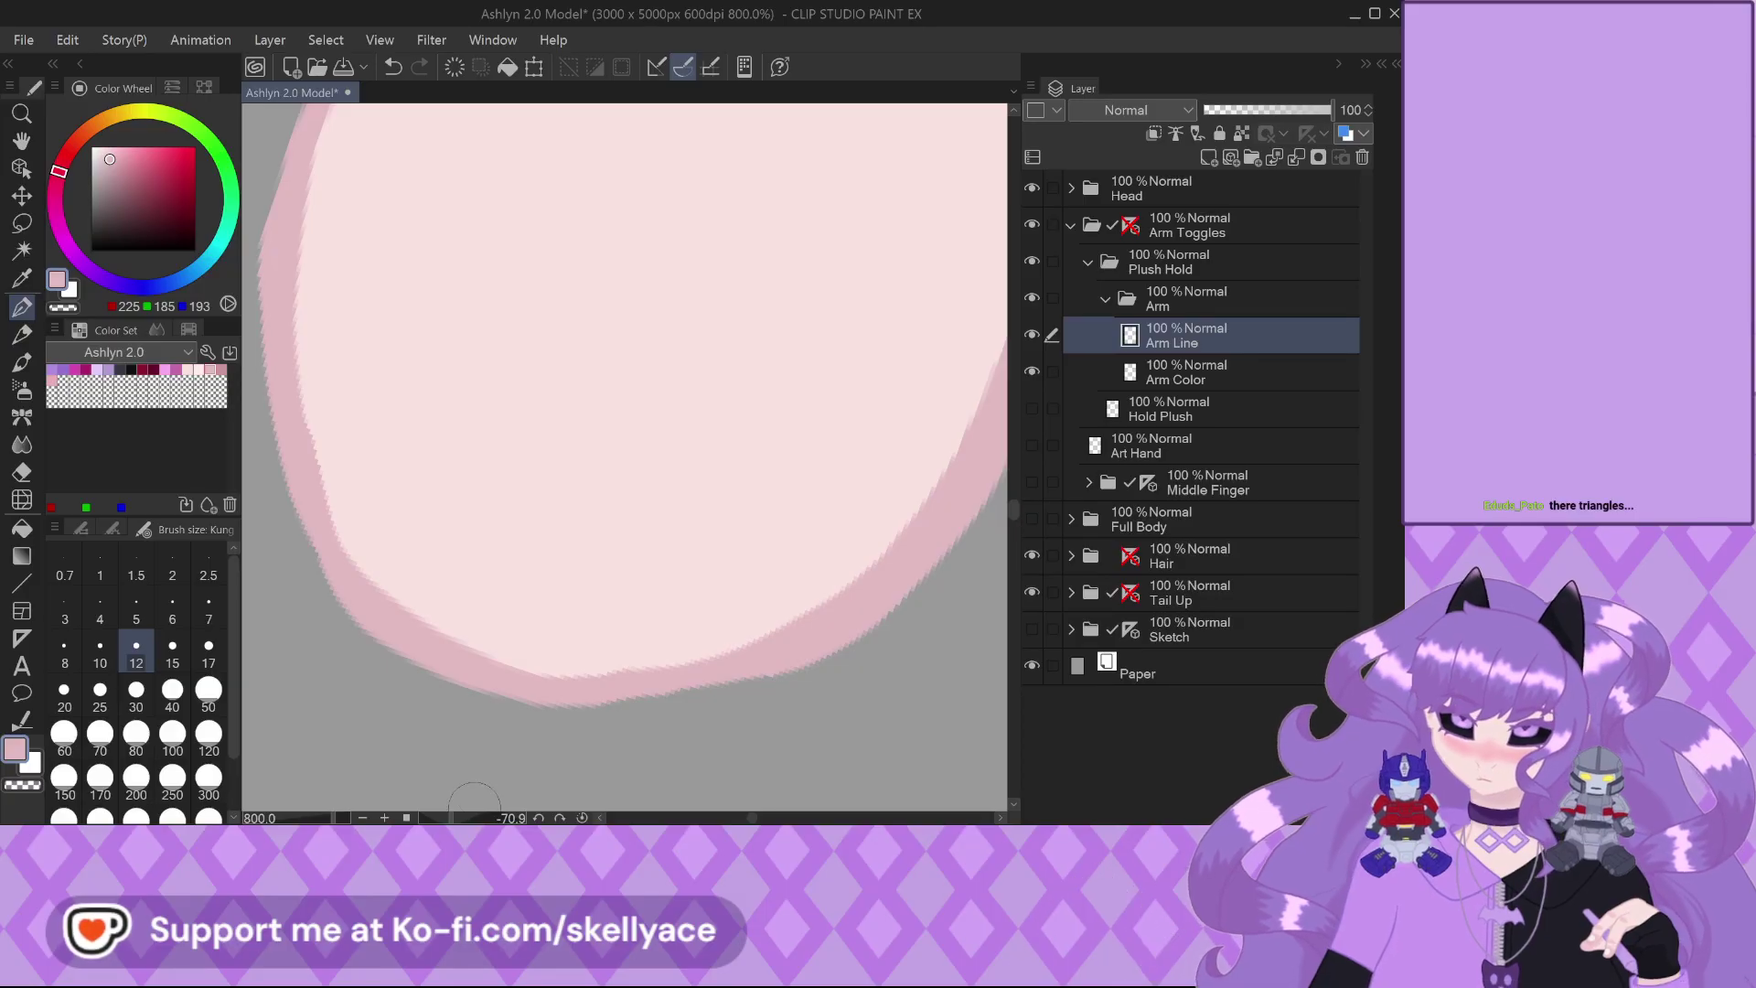
scroll(493, 748, "down", 5)
Add a new layer directly above Arm Color and name it Blush
left_click(1180, 379)
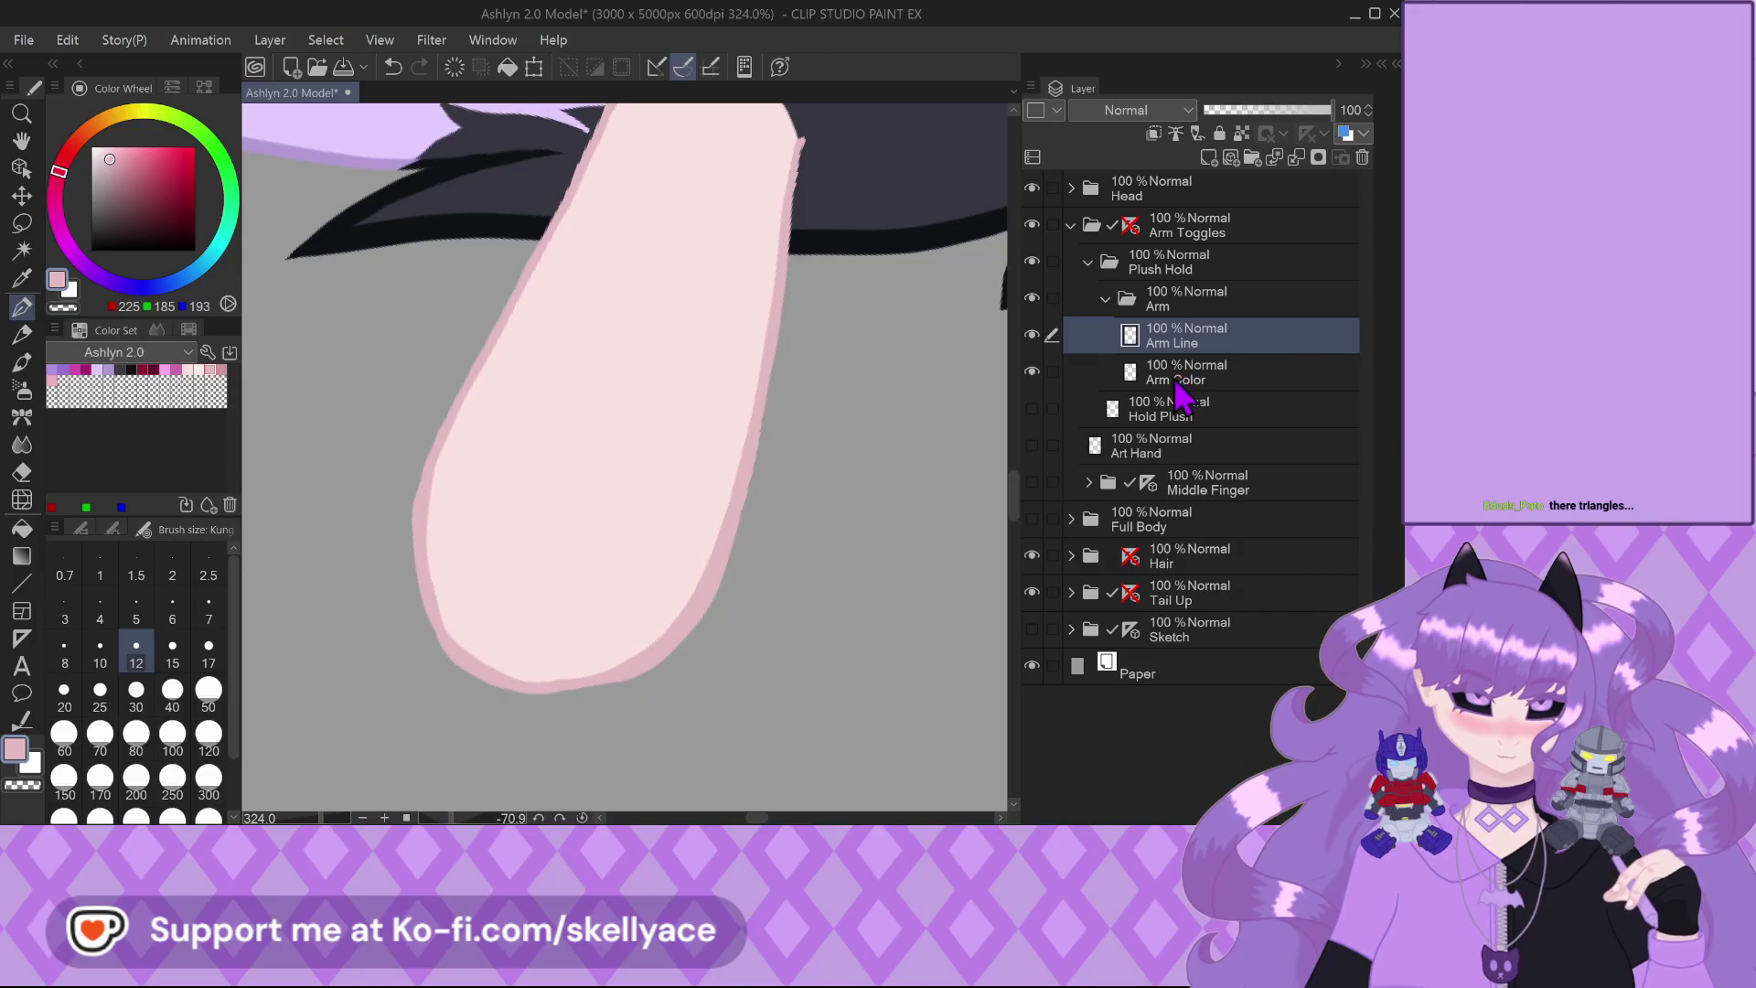
left_click(1208, 157)
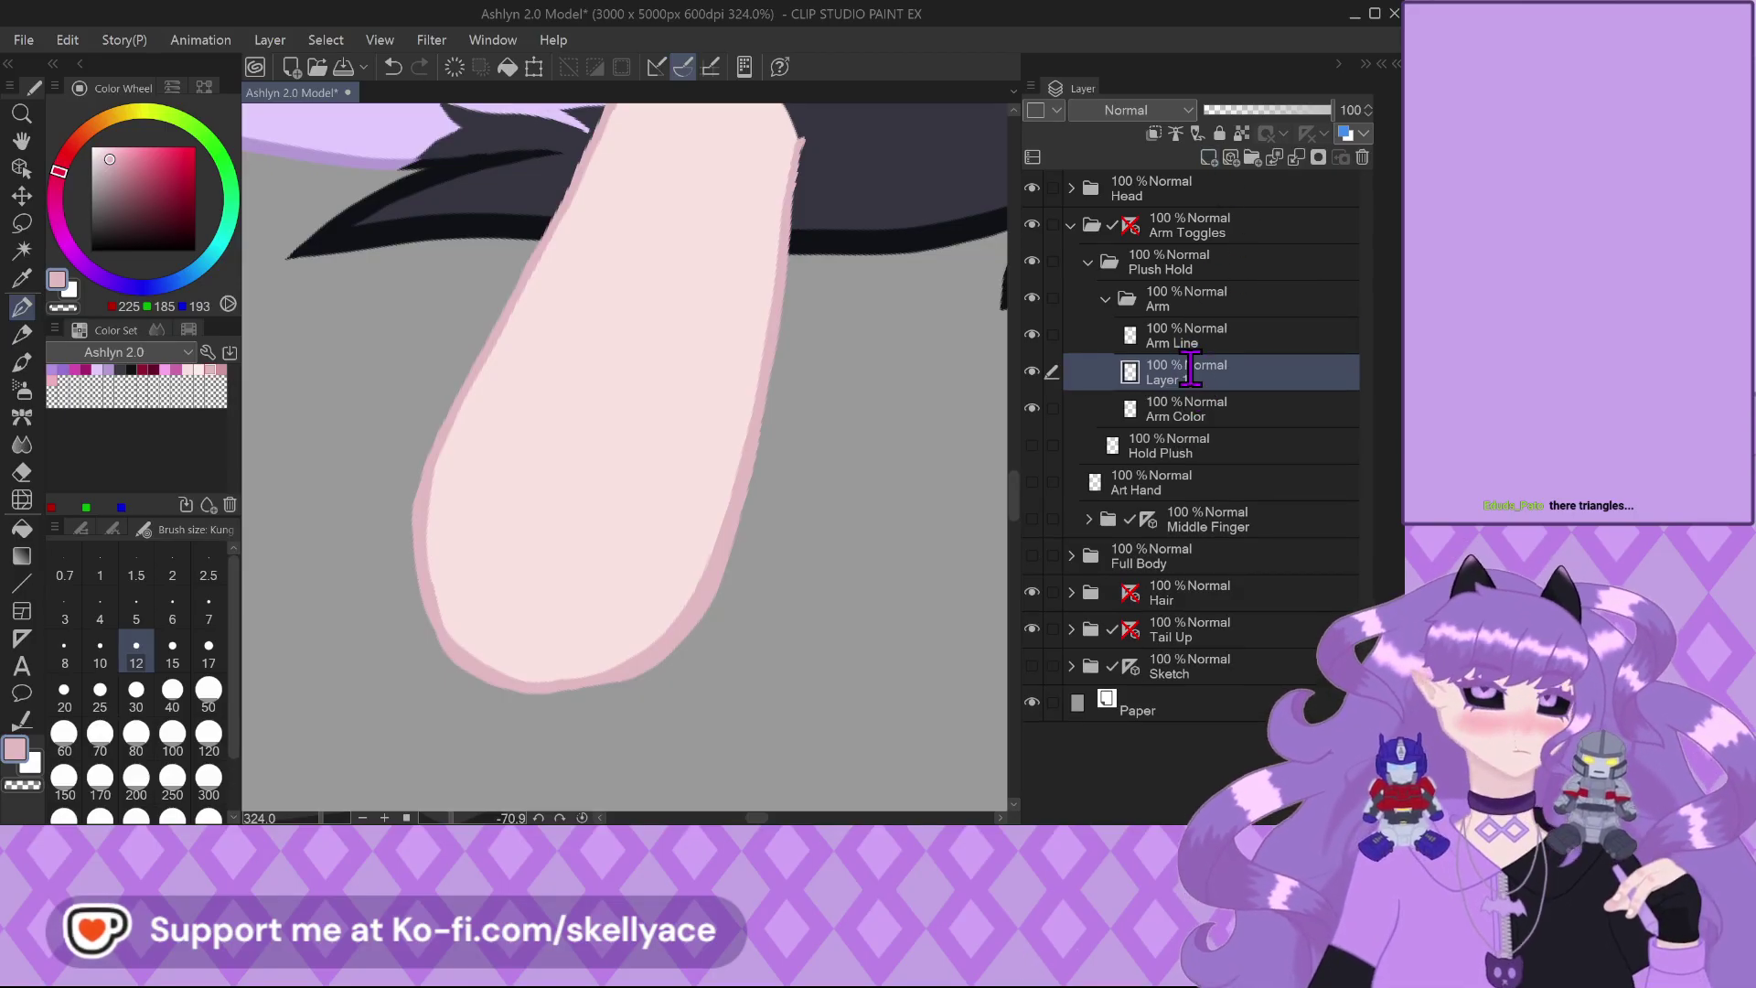
double_click(1190, 370)
type("Blush")
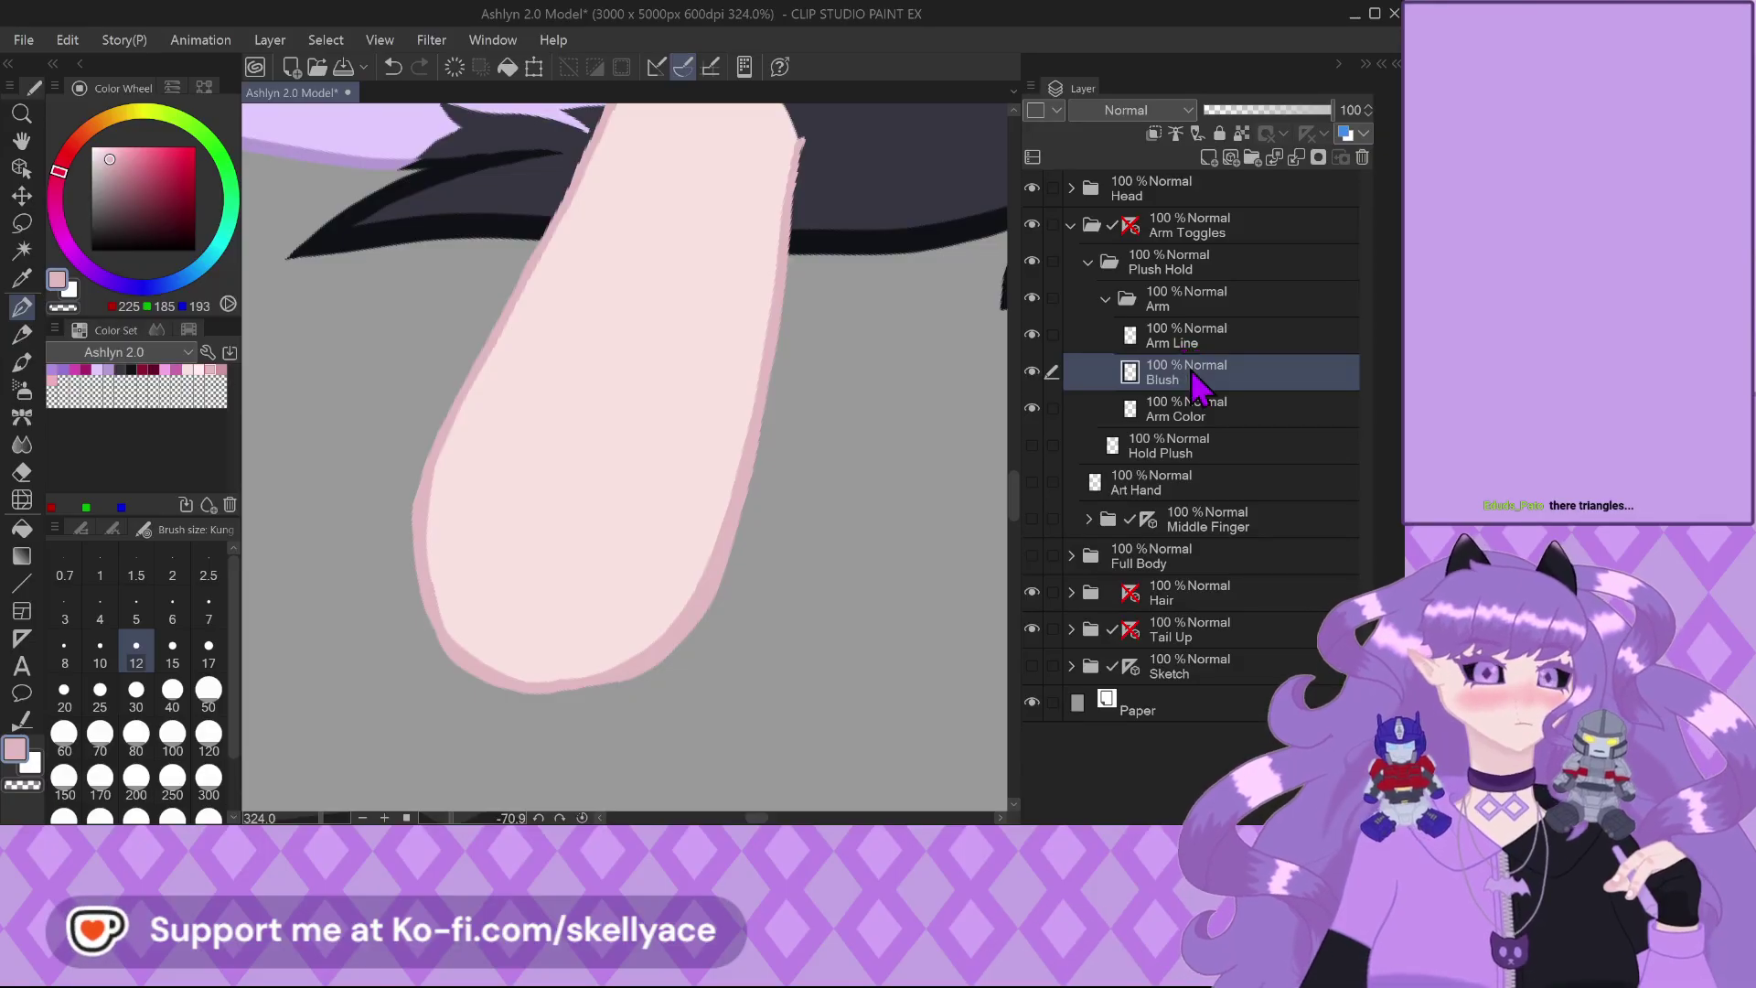
key("Return")
Paint a rounded blush spot on the elbow tip in pink (RGB 237, 174, 183) at brush size 80
left_click(79, 362)
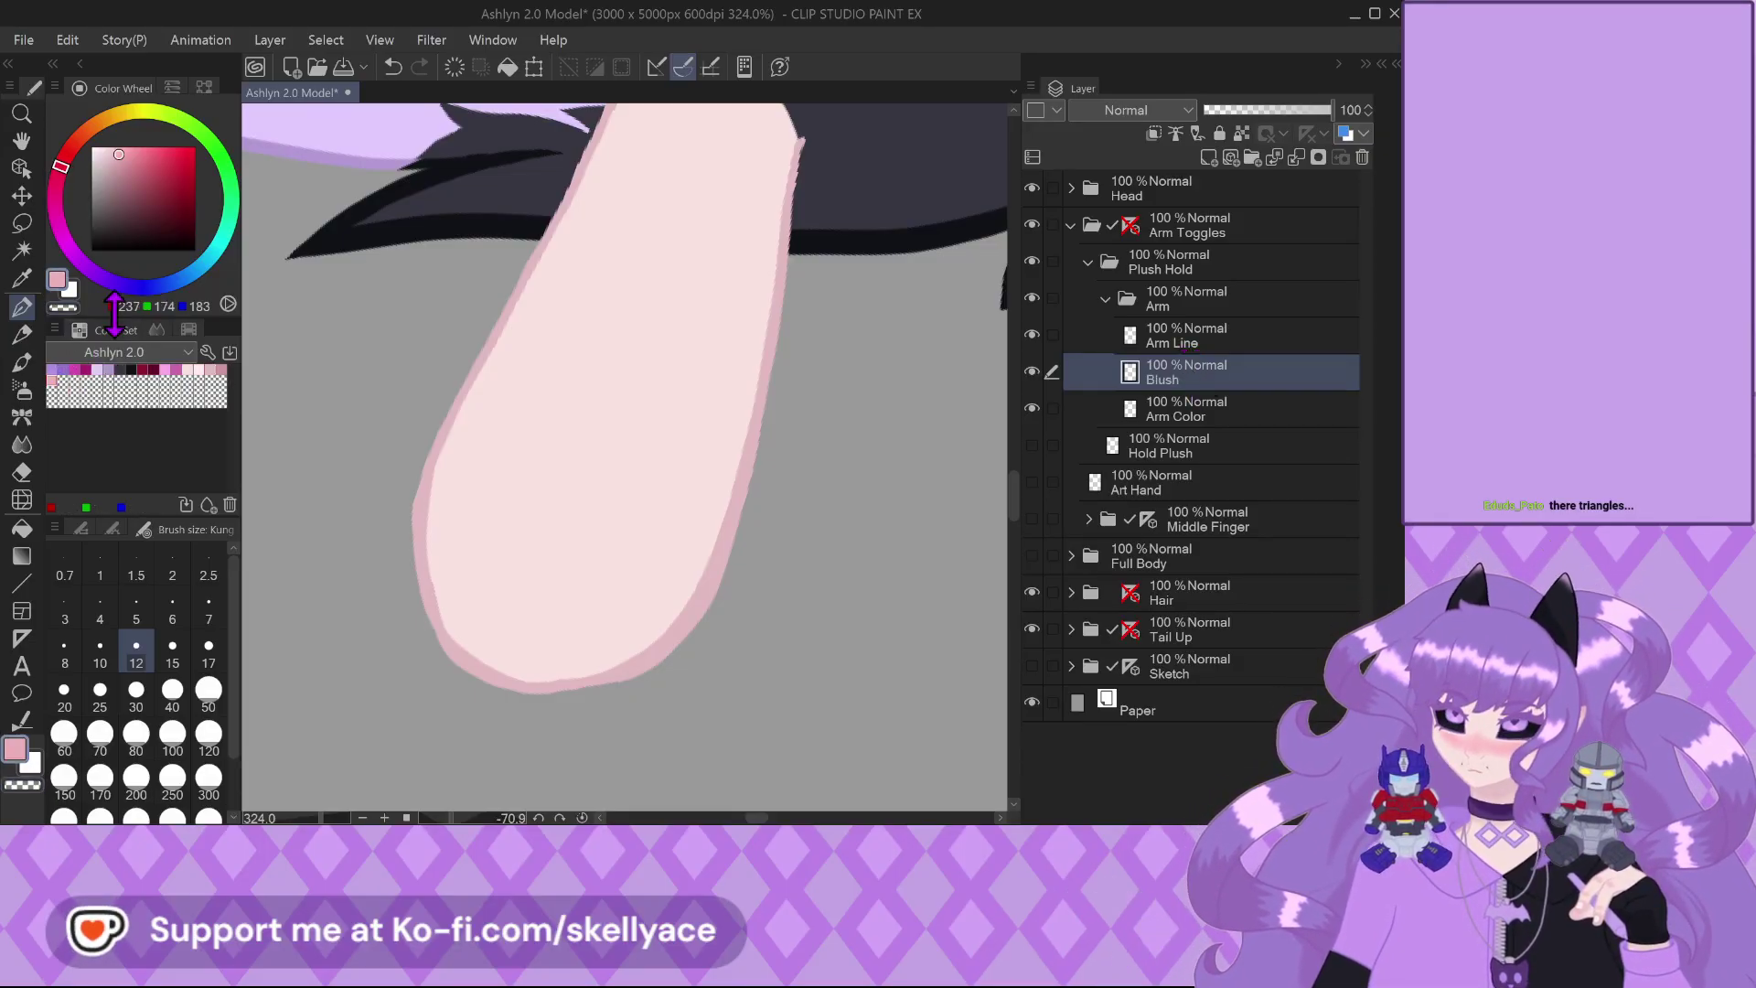
left_click(135, 736)
scroll(484, 640, "up", 2)
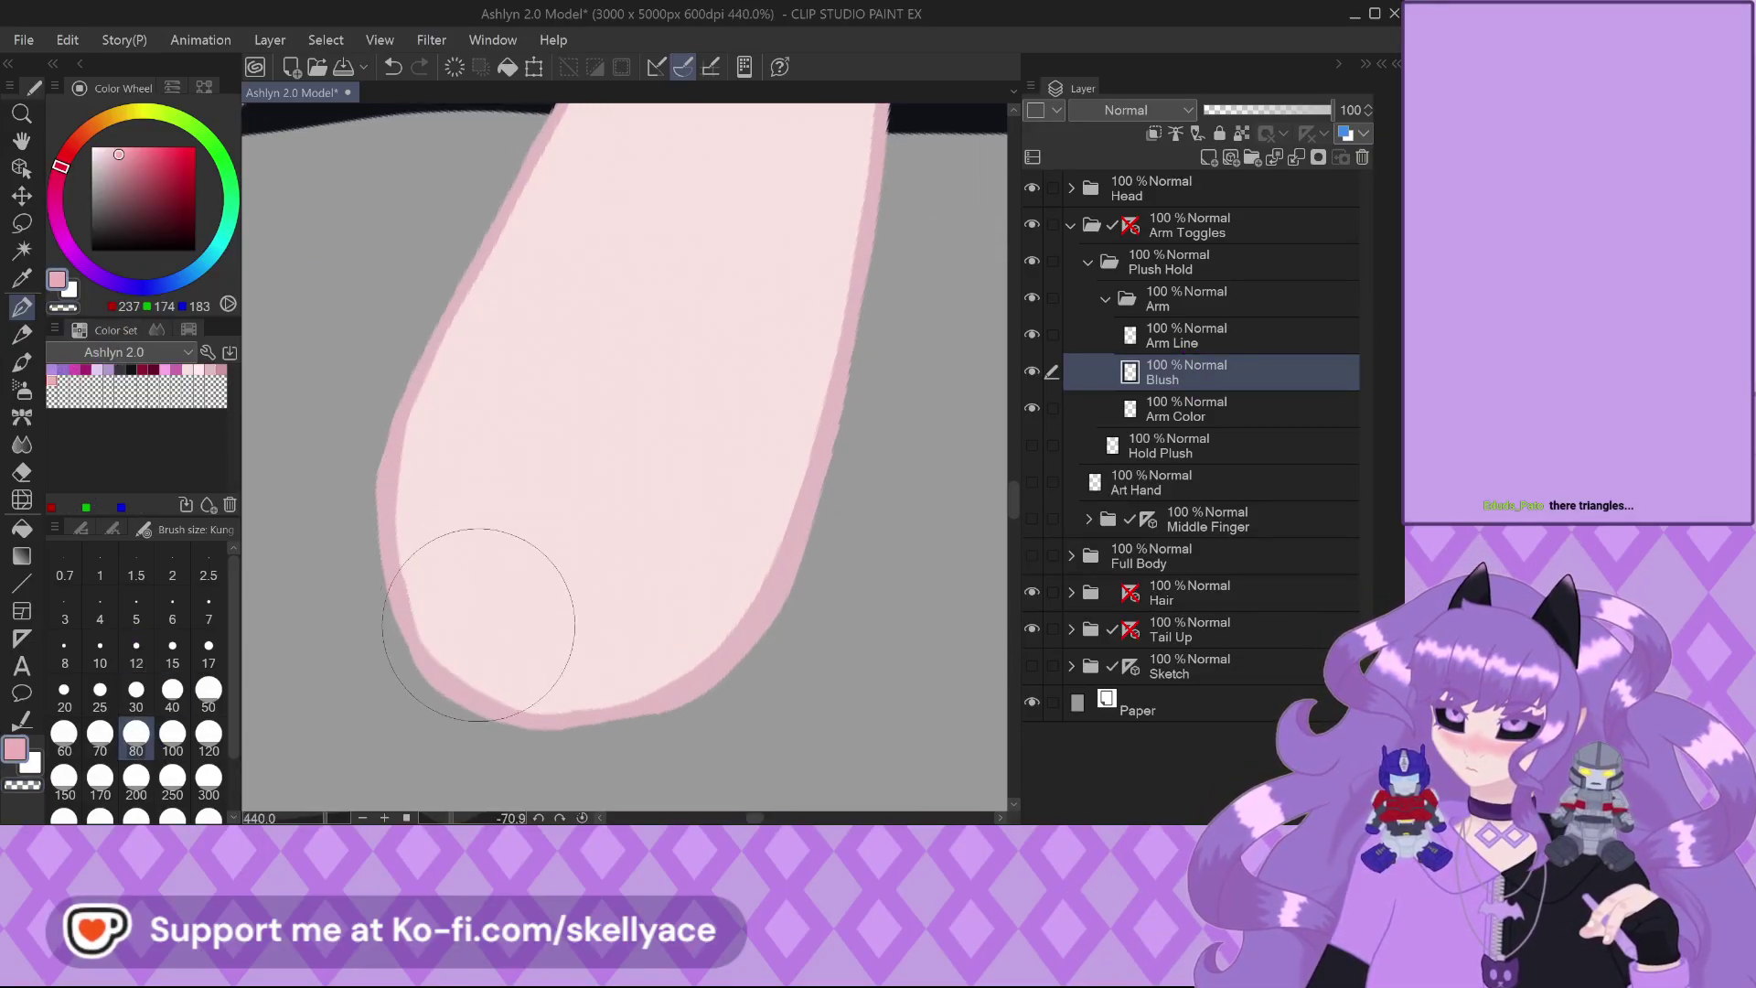
mouse_move(535, 587)
left_mouse_down()
mouse_move(575, 653)
mouse_move(522, 697)
mouse_move(429, 635)
mouse_move(437, 595)
mouse_move(523, 577)
mouse_move(491, 652)
mouse_move(532, 630)
mouse_move(501, 657)
left_mouse_up()
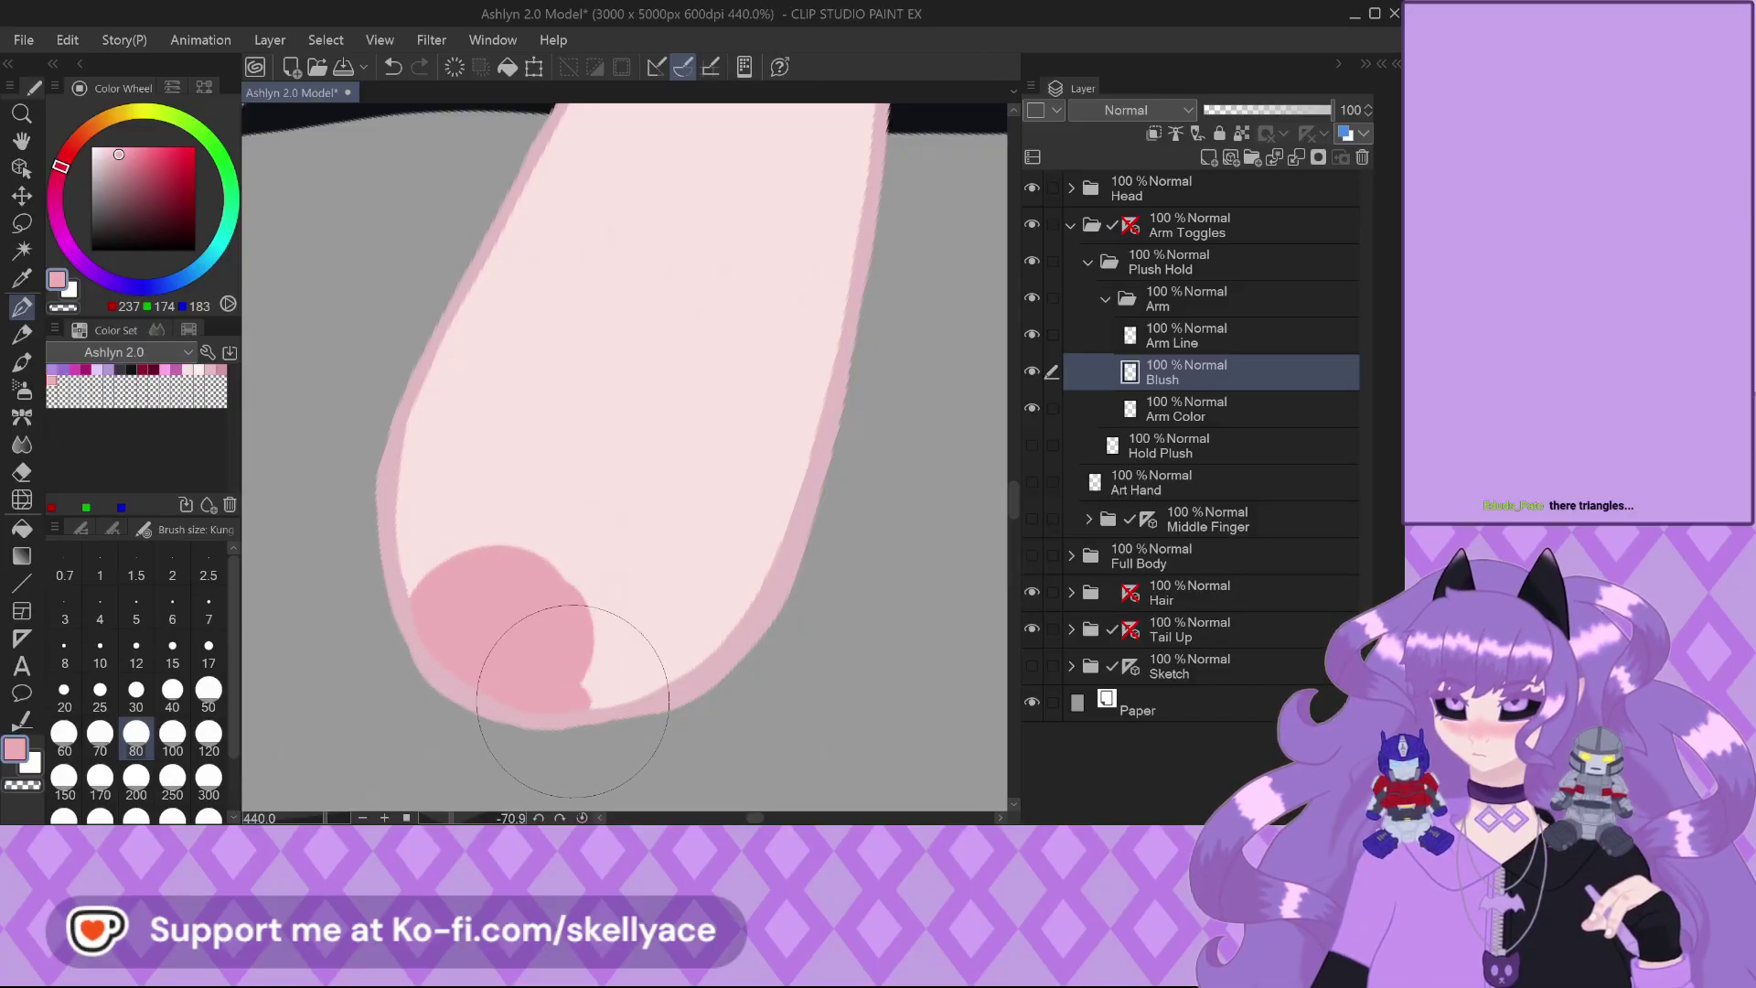
mouse_move(572, 700)
left_mouse_down()
mouse_move(597, 636)
mouse_move(475, 580)
left_mouse_up()
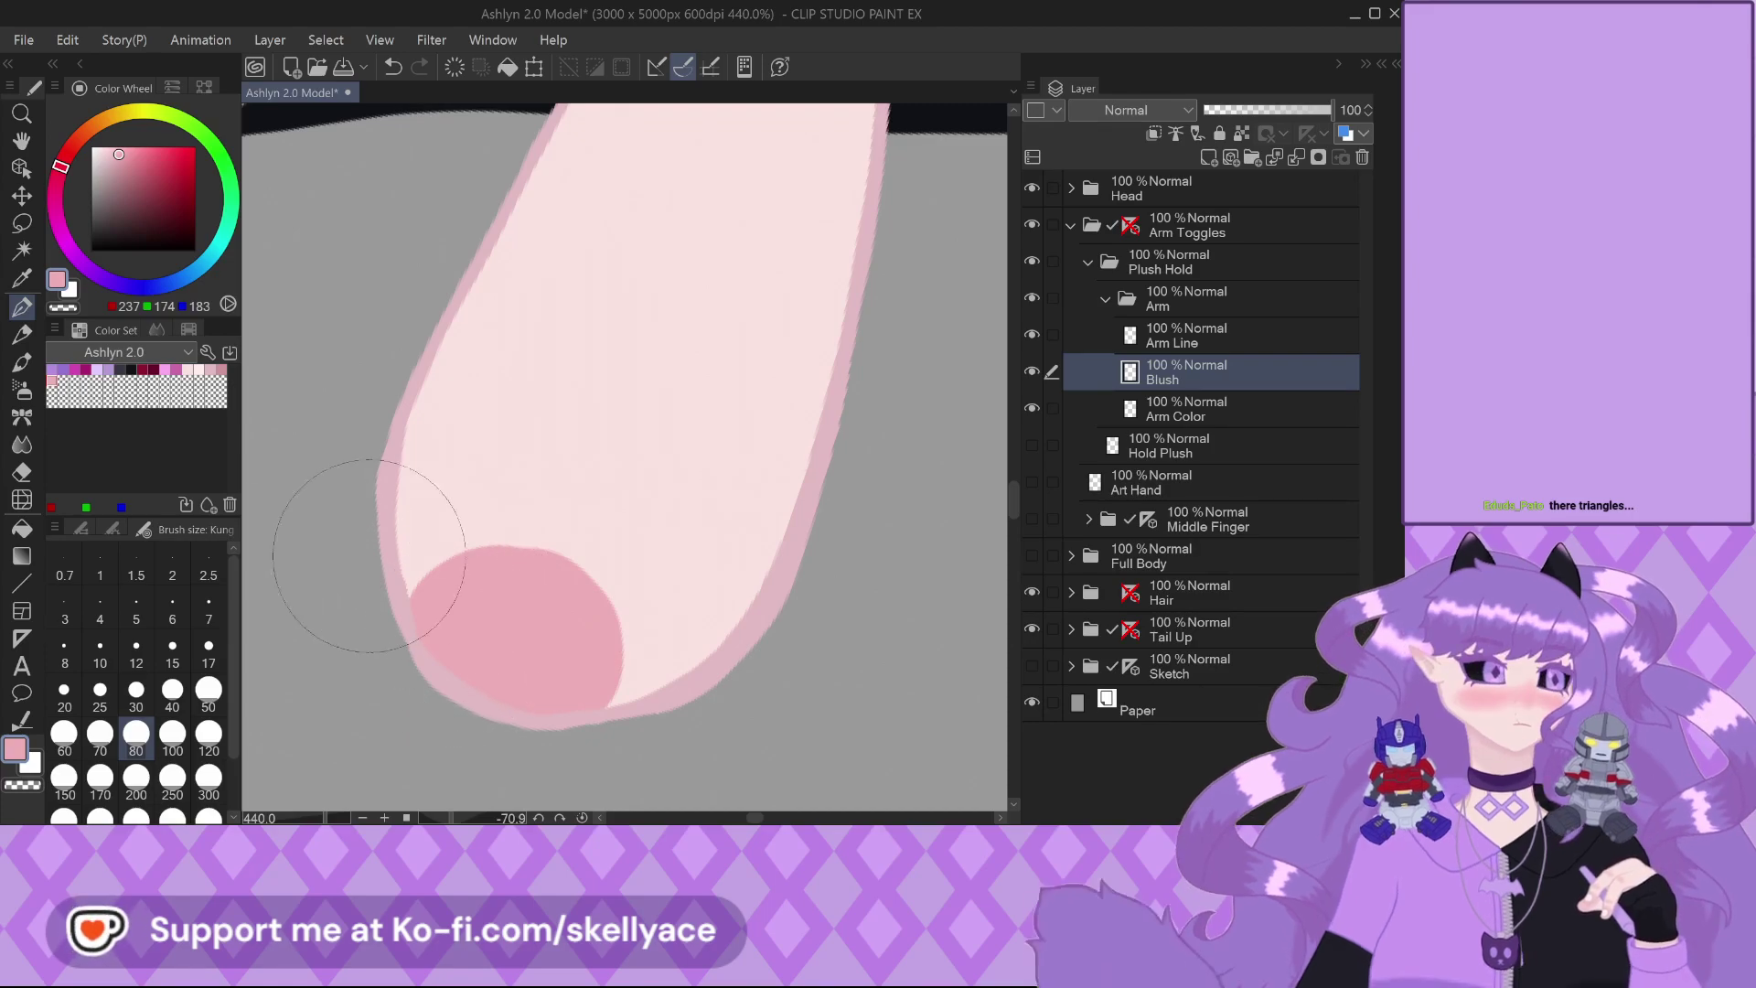
Soften the elbow blush spot with the Blur tool at brush size 200
left_click(22, 444)
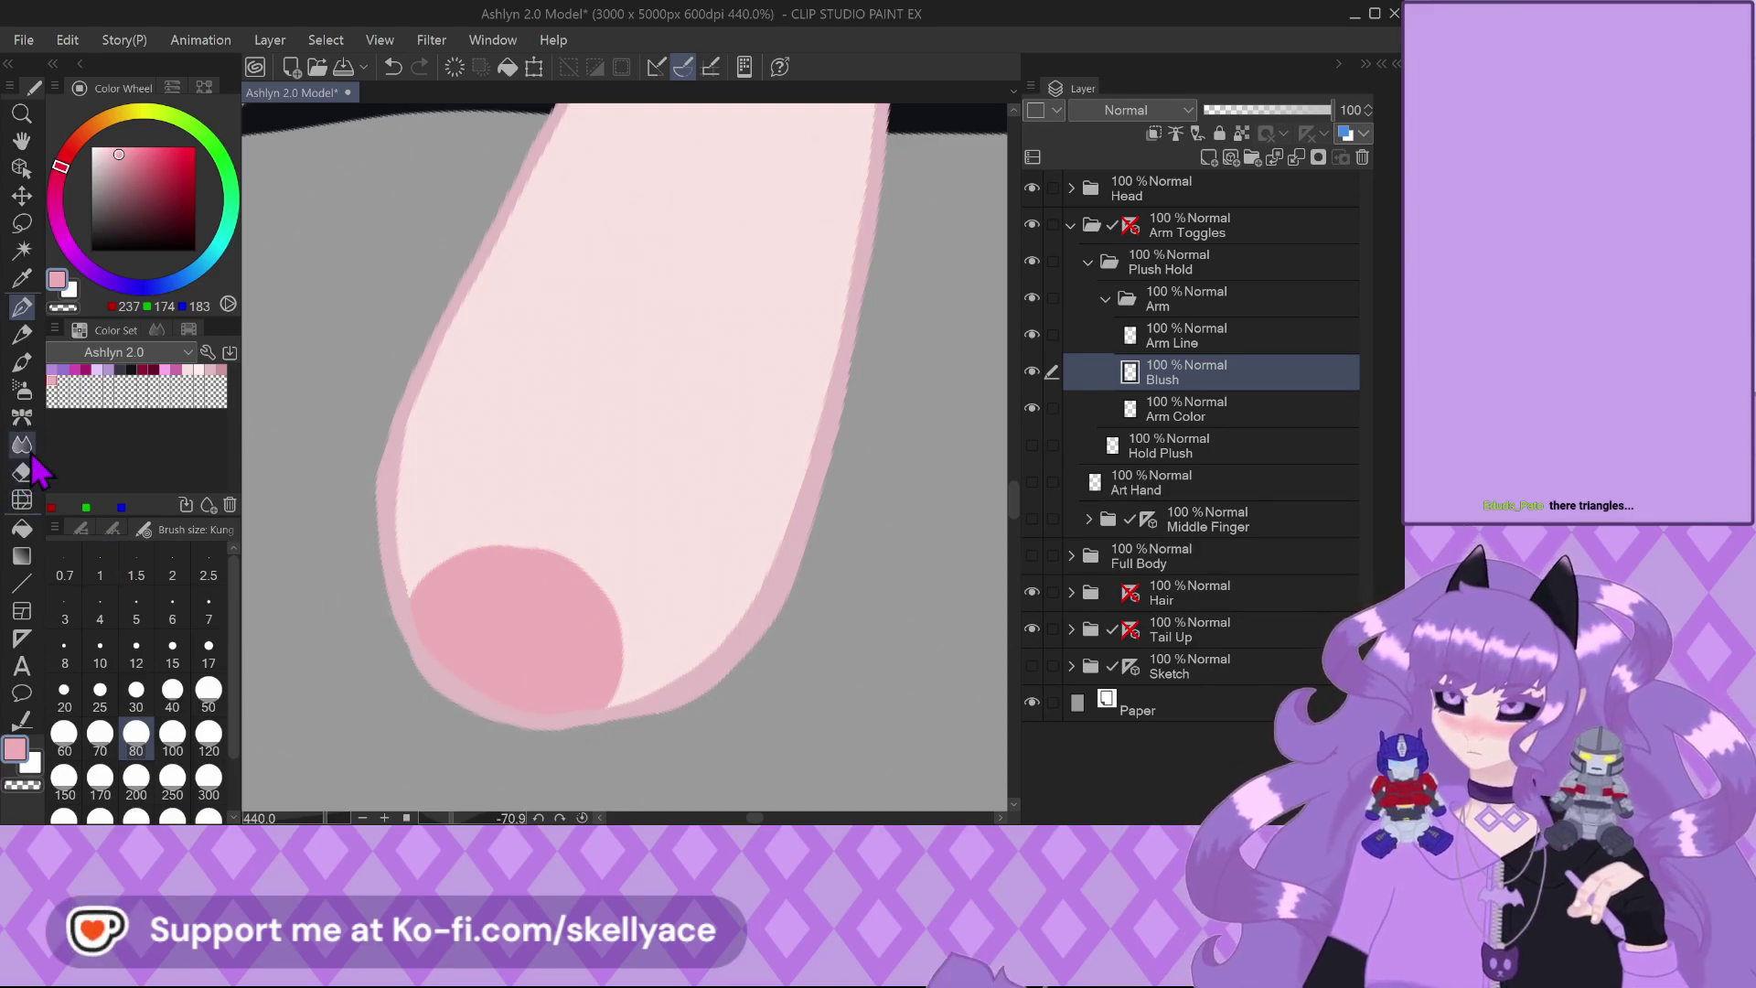
left_click(135, 777)
mouse_move(458, 512)
left_mouse_down()
mouse_move(493, 585)
mouse_move(483, 568)
mouse_move(562, 594)
mouse_move(549, 622)
mouse_move(546, 603)
left_mouse_up()
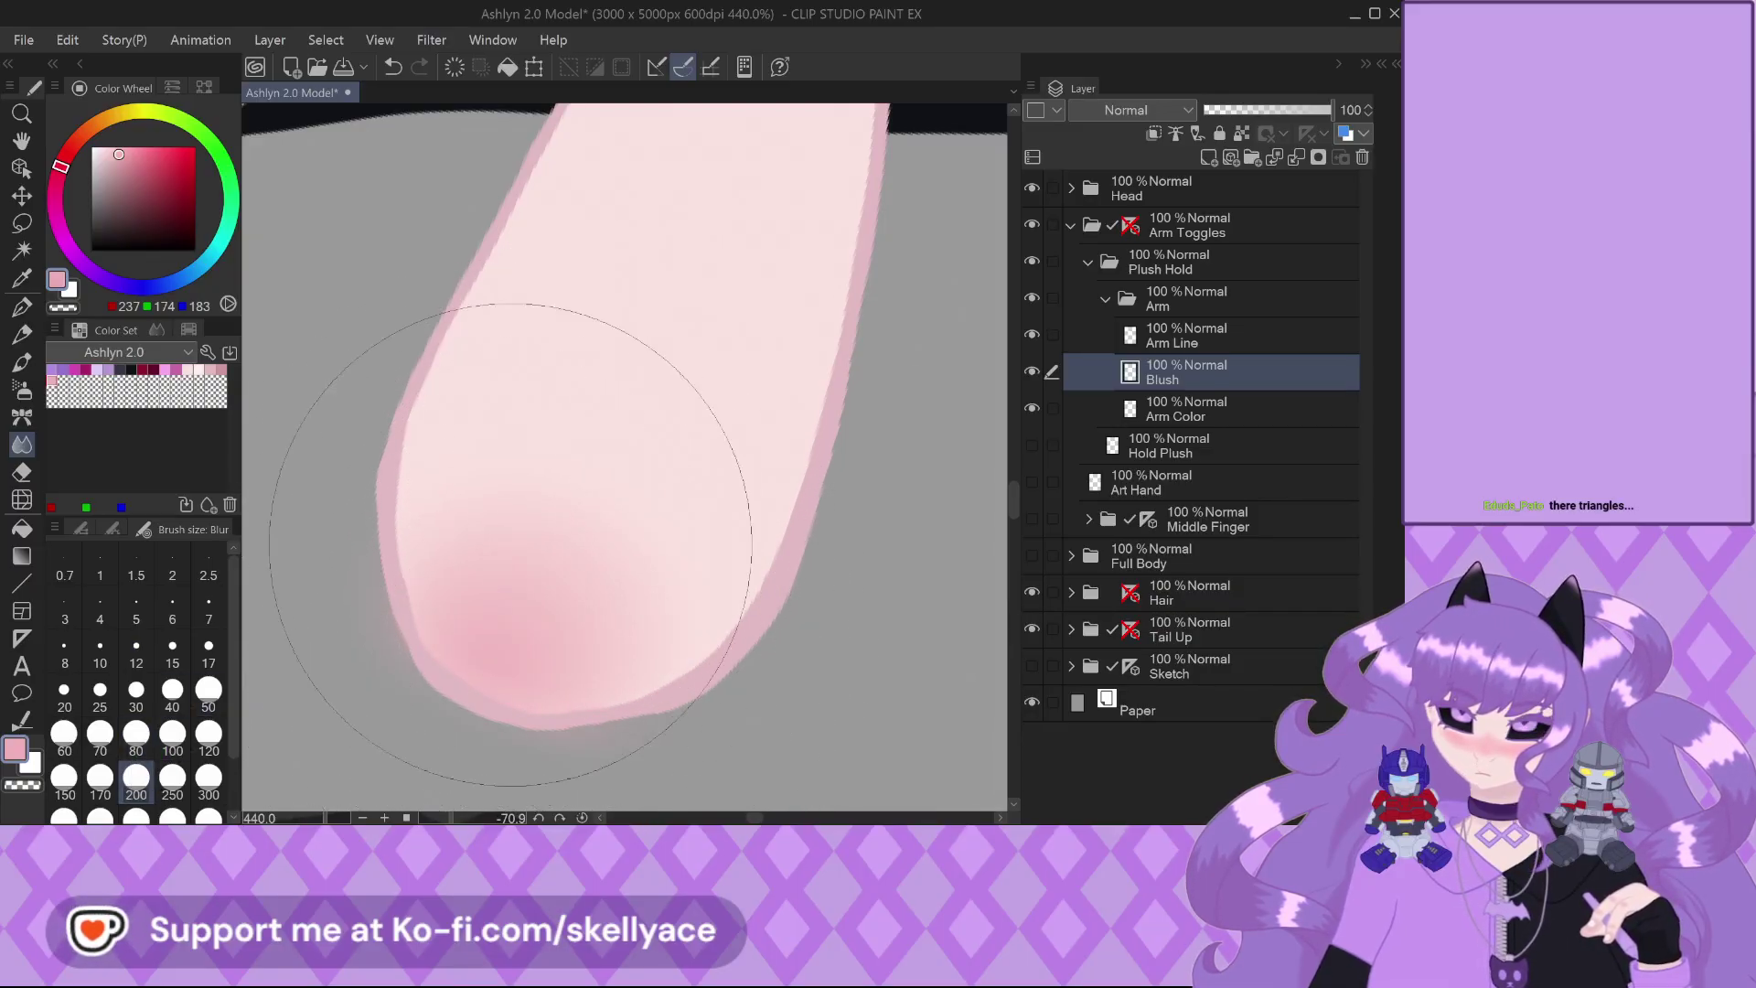
scroll(498, 462, "down", 2)
scroll(499, 462, "down", 1)
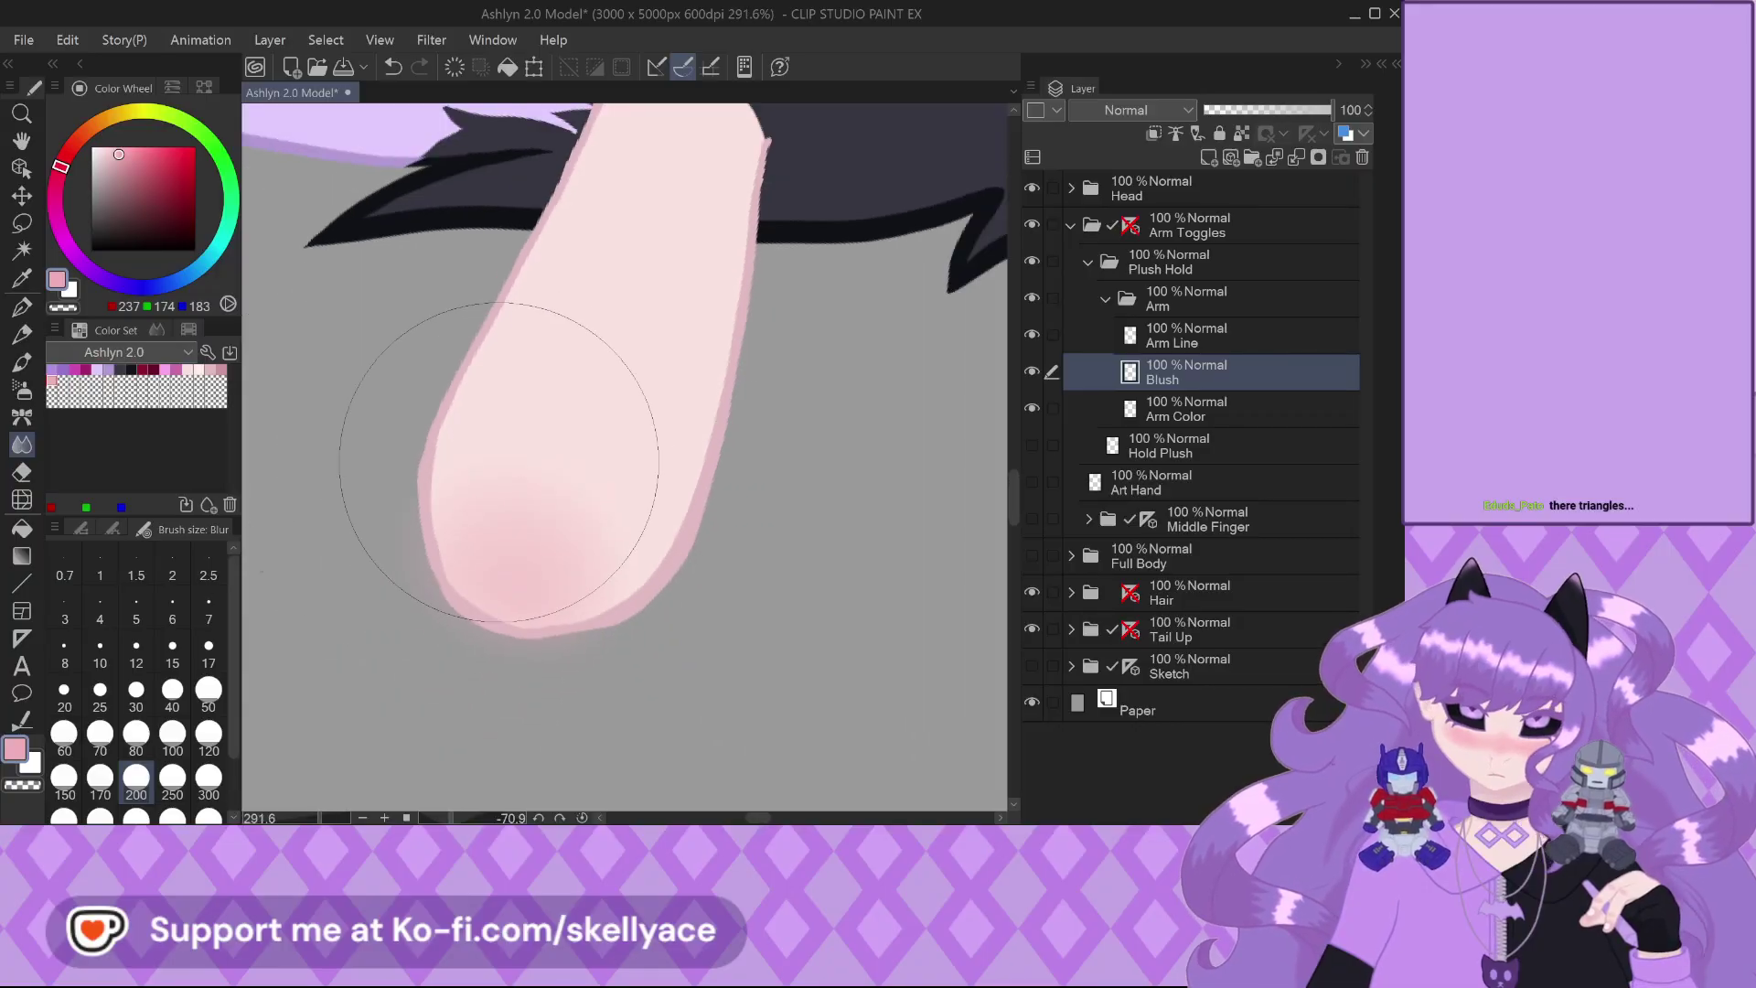
Undo the last three blur strokes and blur the elbow blush again into a soft glow
key("ctrl+z")
key("ctrl+z")
key("ctrl+z")
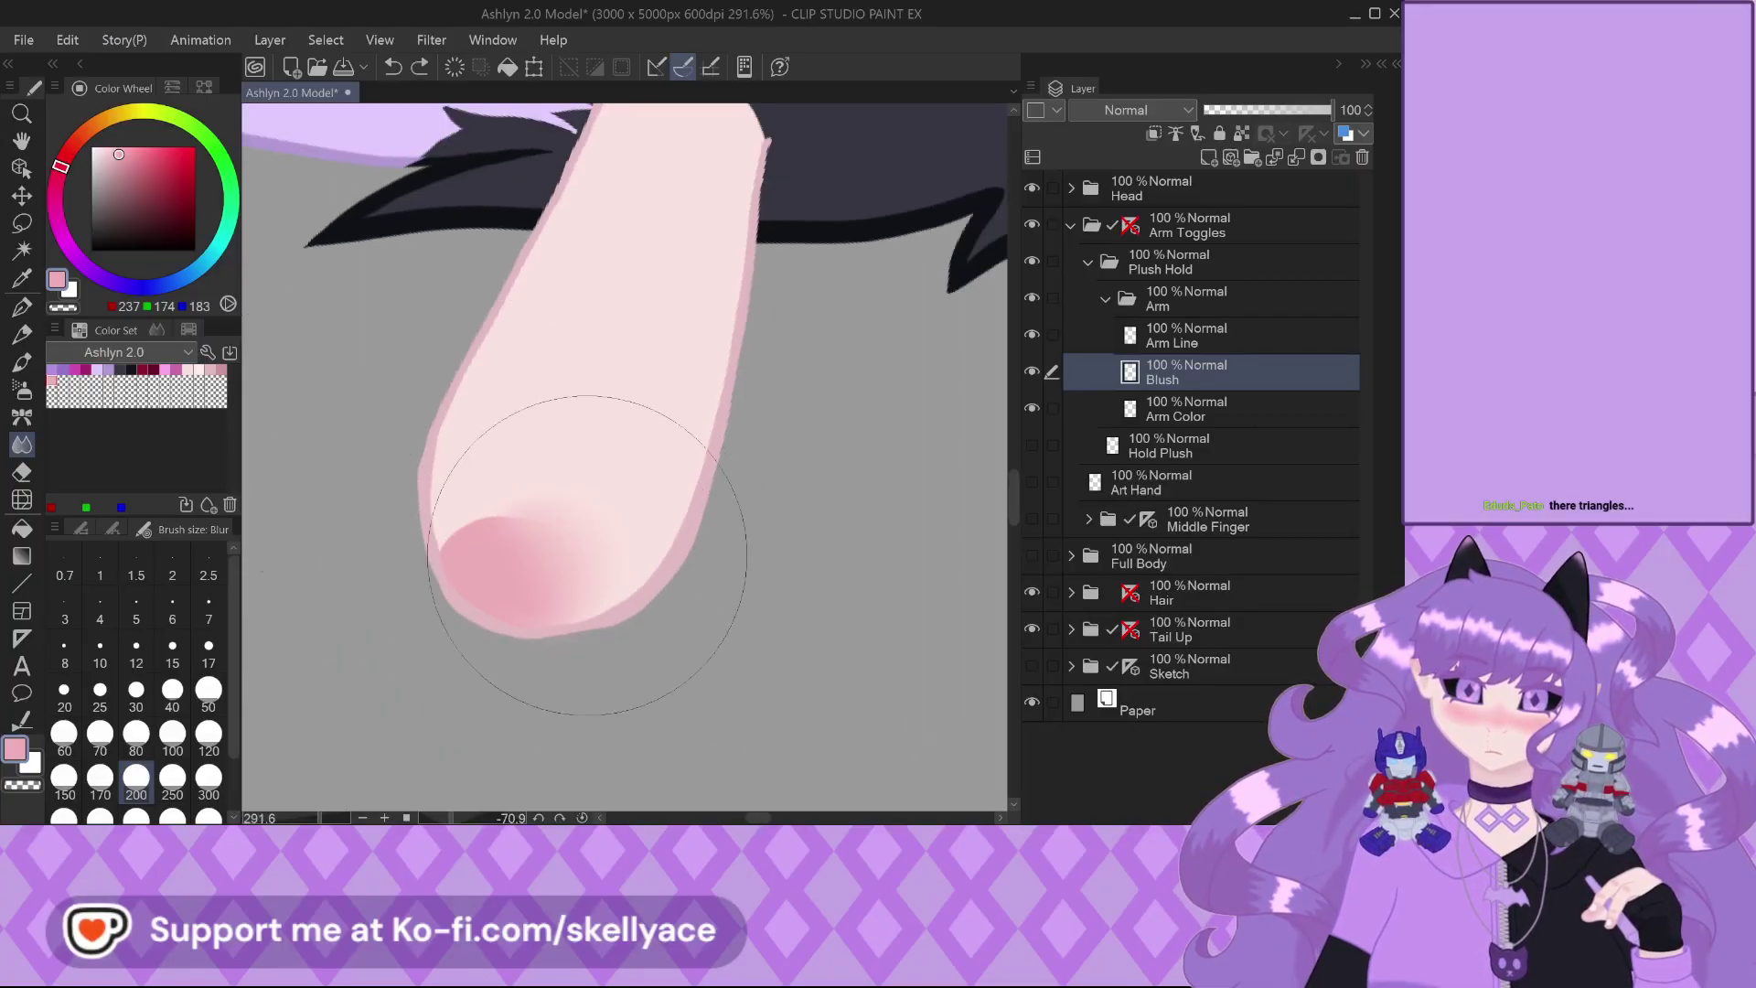
mouse_move(544, 512)
left_mouse_down()
mouse_move(433, 550)
mouse_move(490, 510)
mouse_move(552, 501)
mouse_move(491, 598)
mouse_move(539, 566)
left_mouse_up()
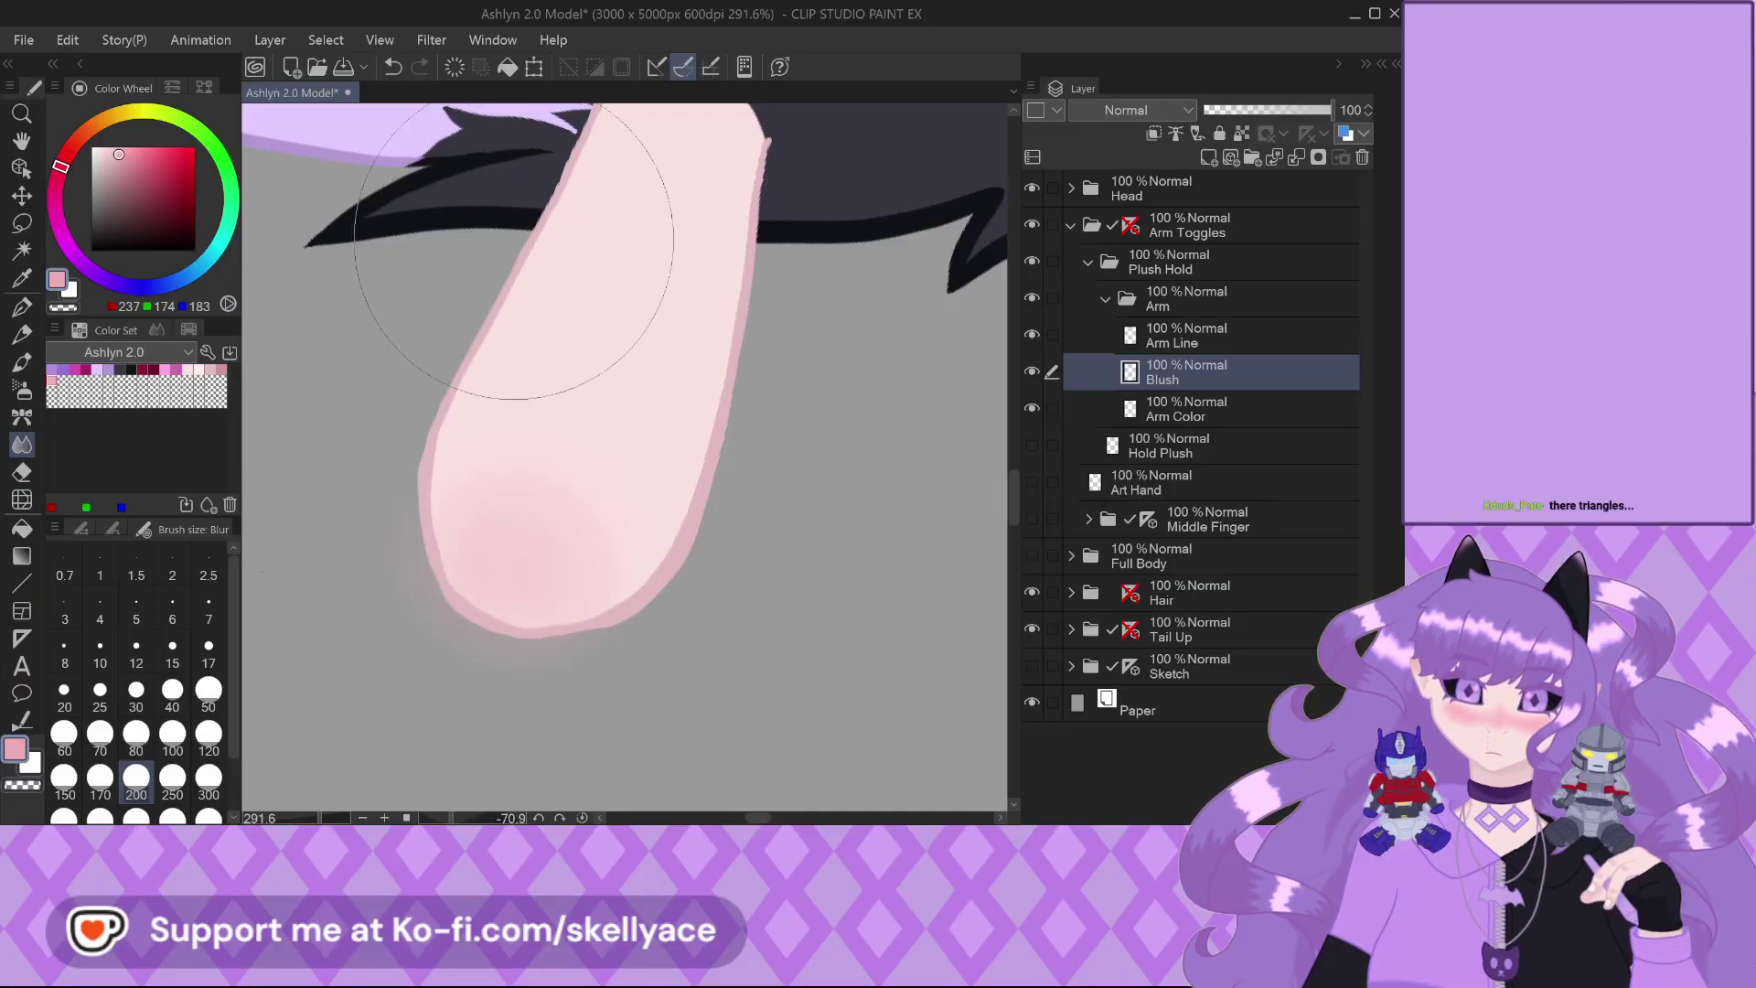
Paint a smaller solid blush spot over the blurred area at the elbow tip at brush size 80
left_click(22, 306)
scroll(505, 591, "up", 2)
scroll(505, 592, "up", 3)
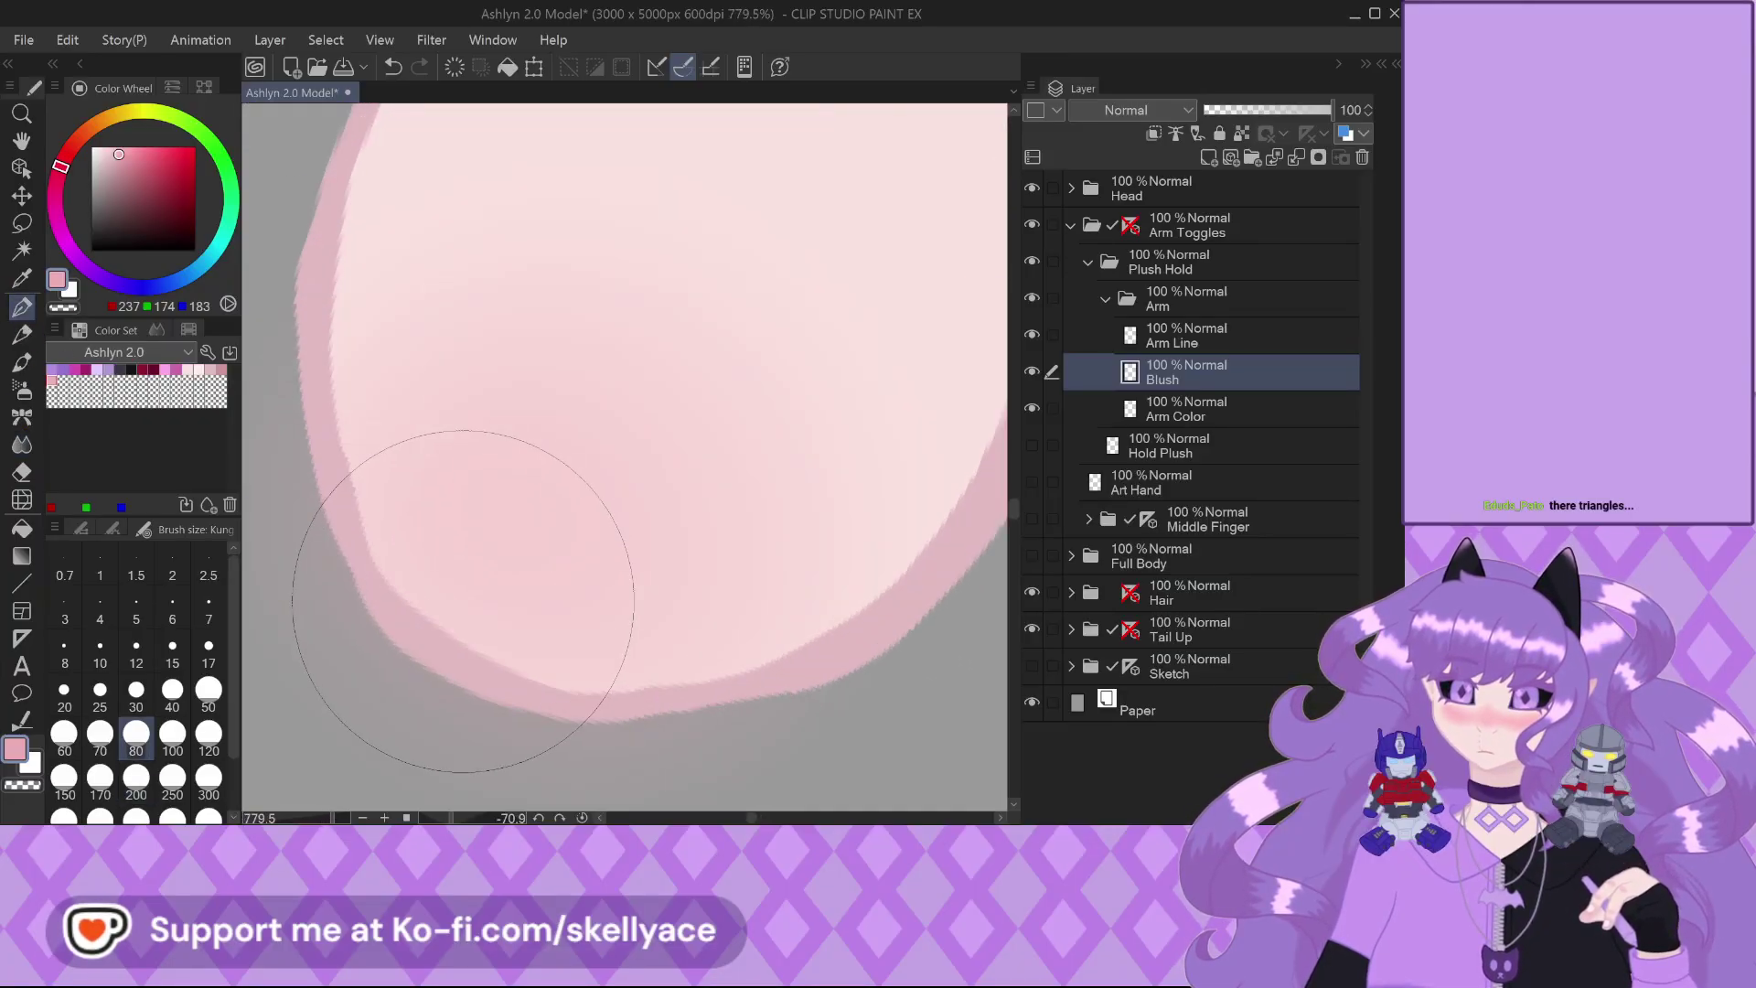
mouse_move(425, 603)
left_mouse_down()
mouse_move(633, 674)
mouse_move(672, 585)
mouse_move(518, 520)
mouse_move(426, 592)
mouse_move(423, 616)
mouse_move(411, 590)
mouse_move(498, 528)
mouse_move(650, 586)
mouse_move(658, 683)
mouse_move(536, 669)
mouse_move(444, 597)
mouse_move(603, 672)
mouse_move(592, 634)
mouse_move(430, 590)
left_mouse_up()
Clip the Blush layer to the Arm Color layer below it
scroll(412, 585, "down", 2)
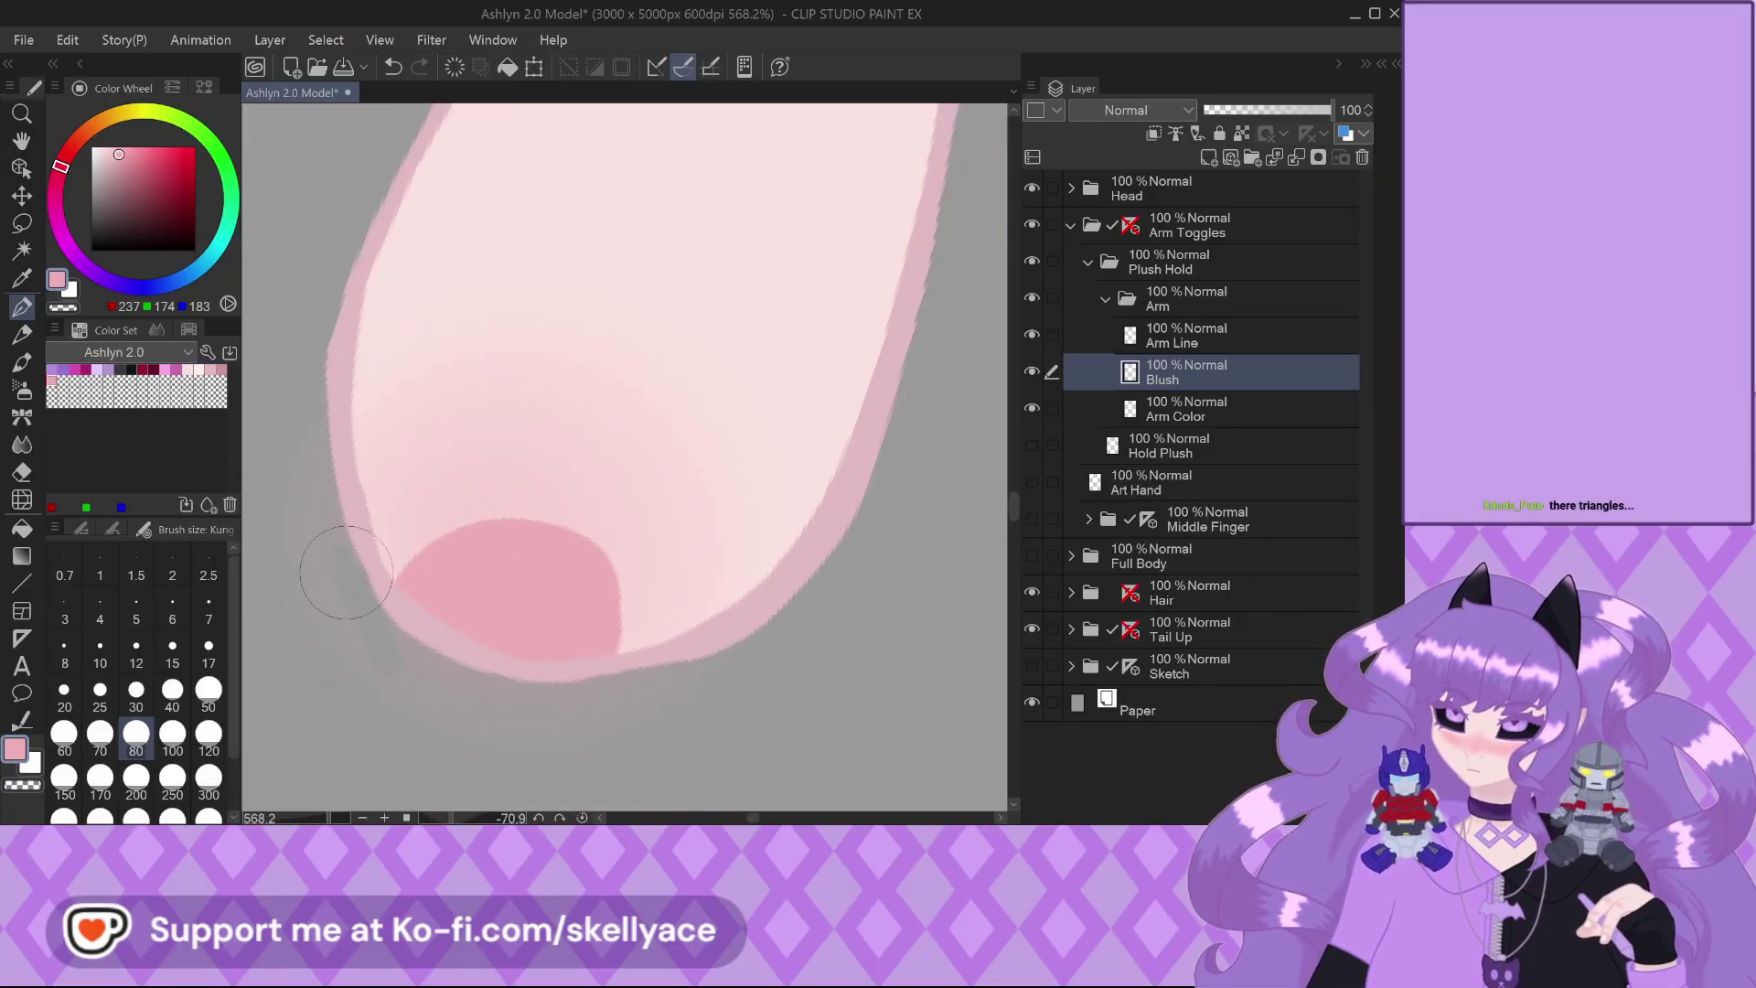
key("bracketleft")
key("bracketleft")
key("bracketleft")
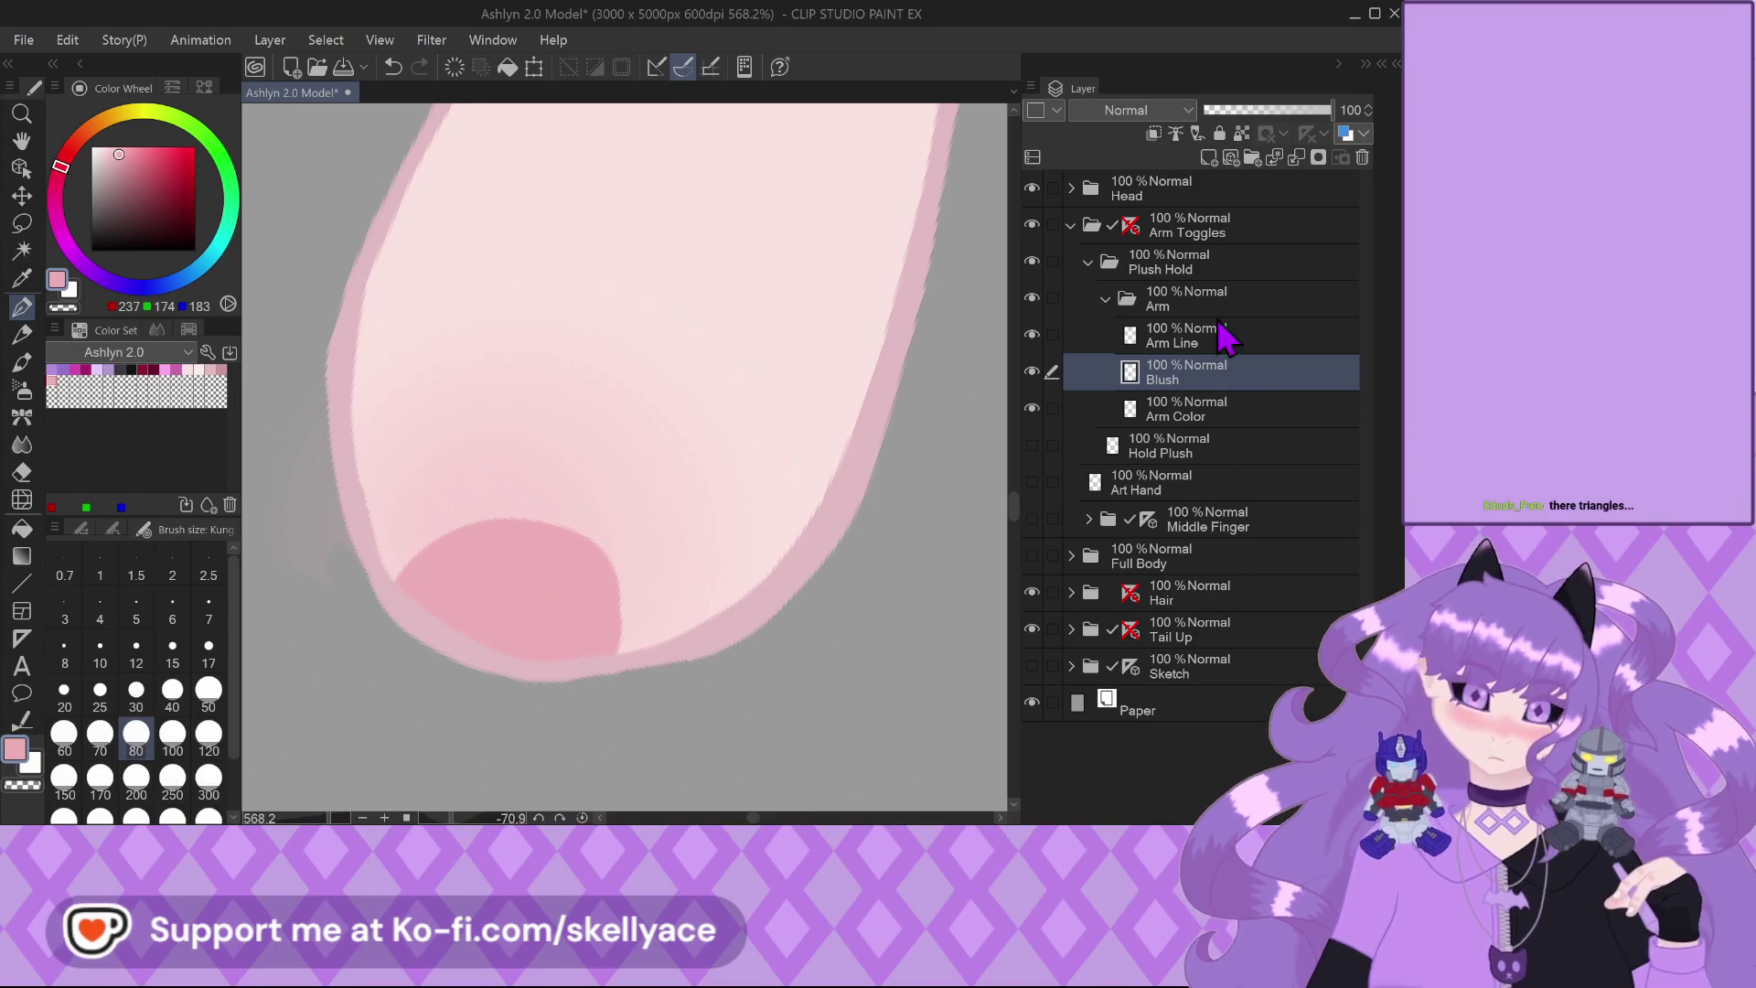
left_click(1154, 134)
scroll(549, 606, "down", 1)
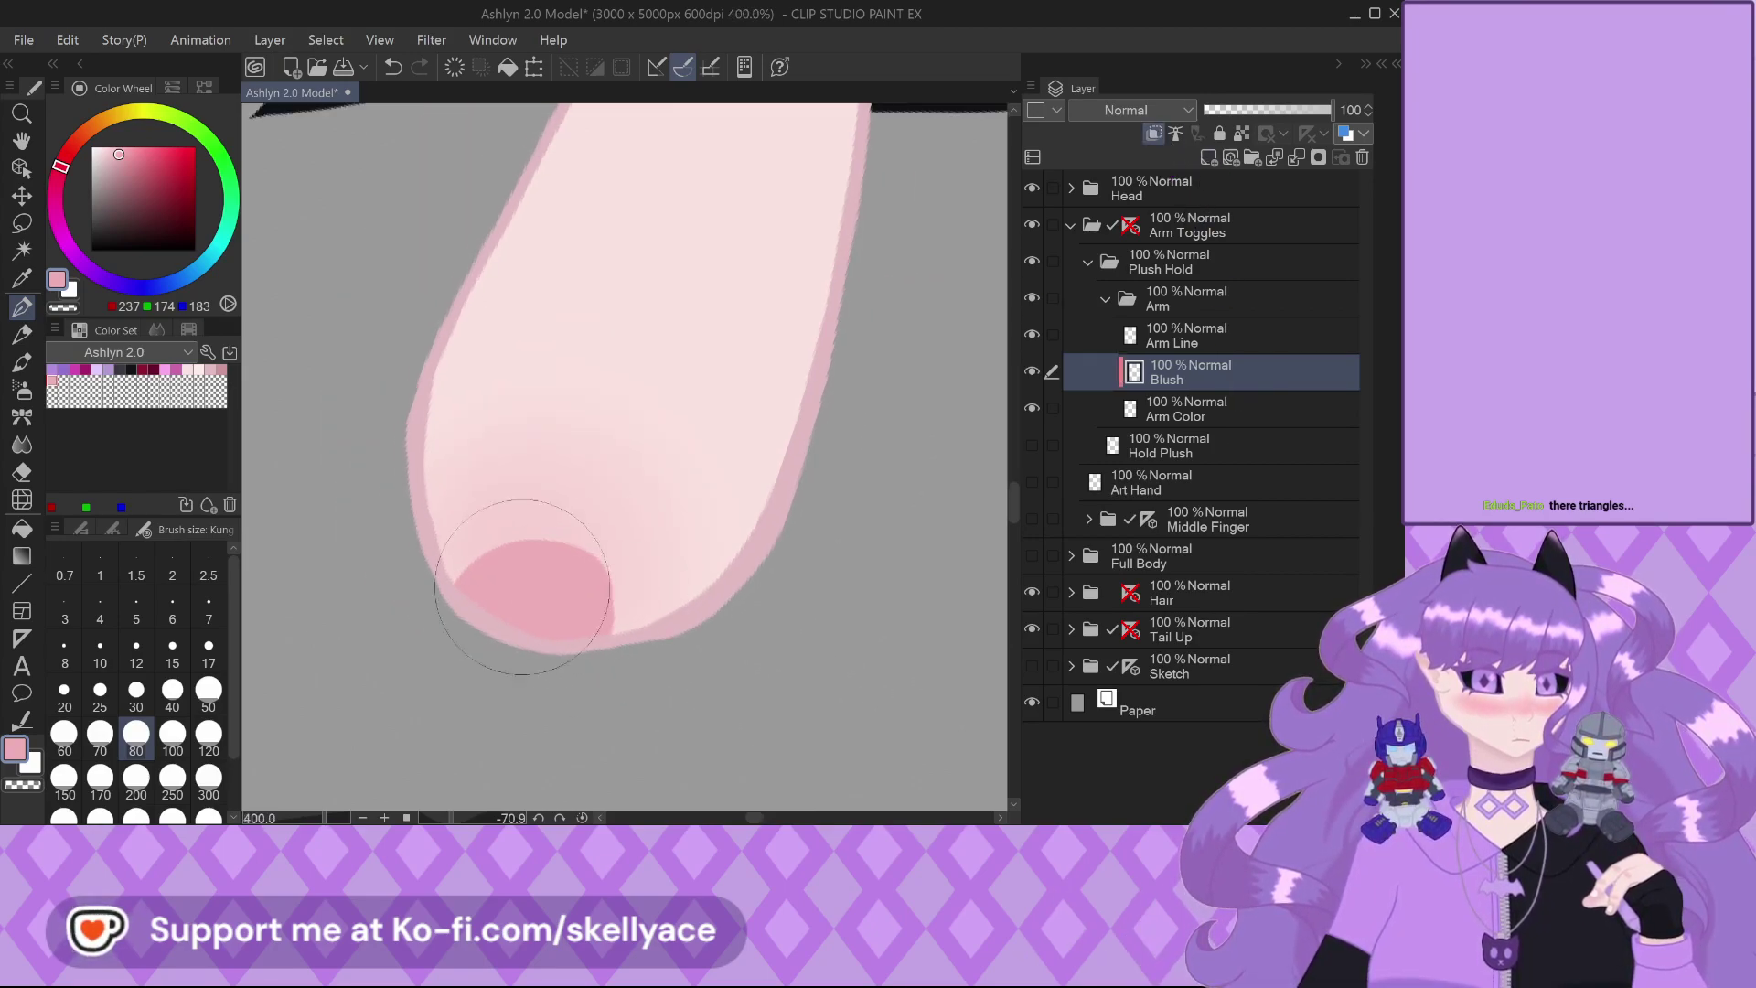
Soften the solid blush spot at the elbow tip with the Blur tool at brush size 80, redoing the first pass
scroll(489, 548, "up", 1)
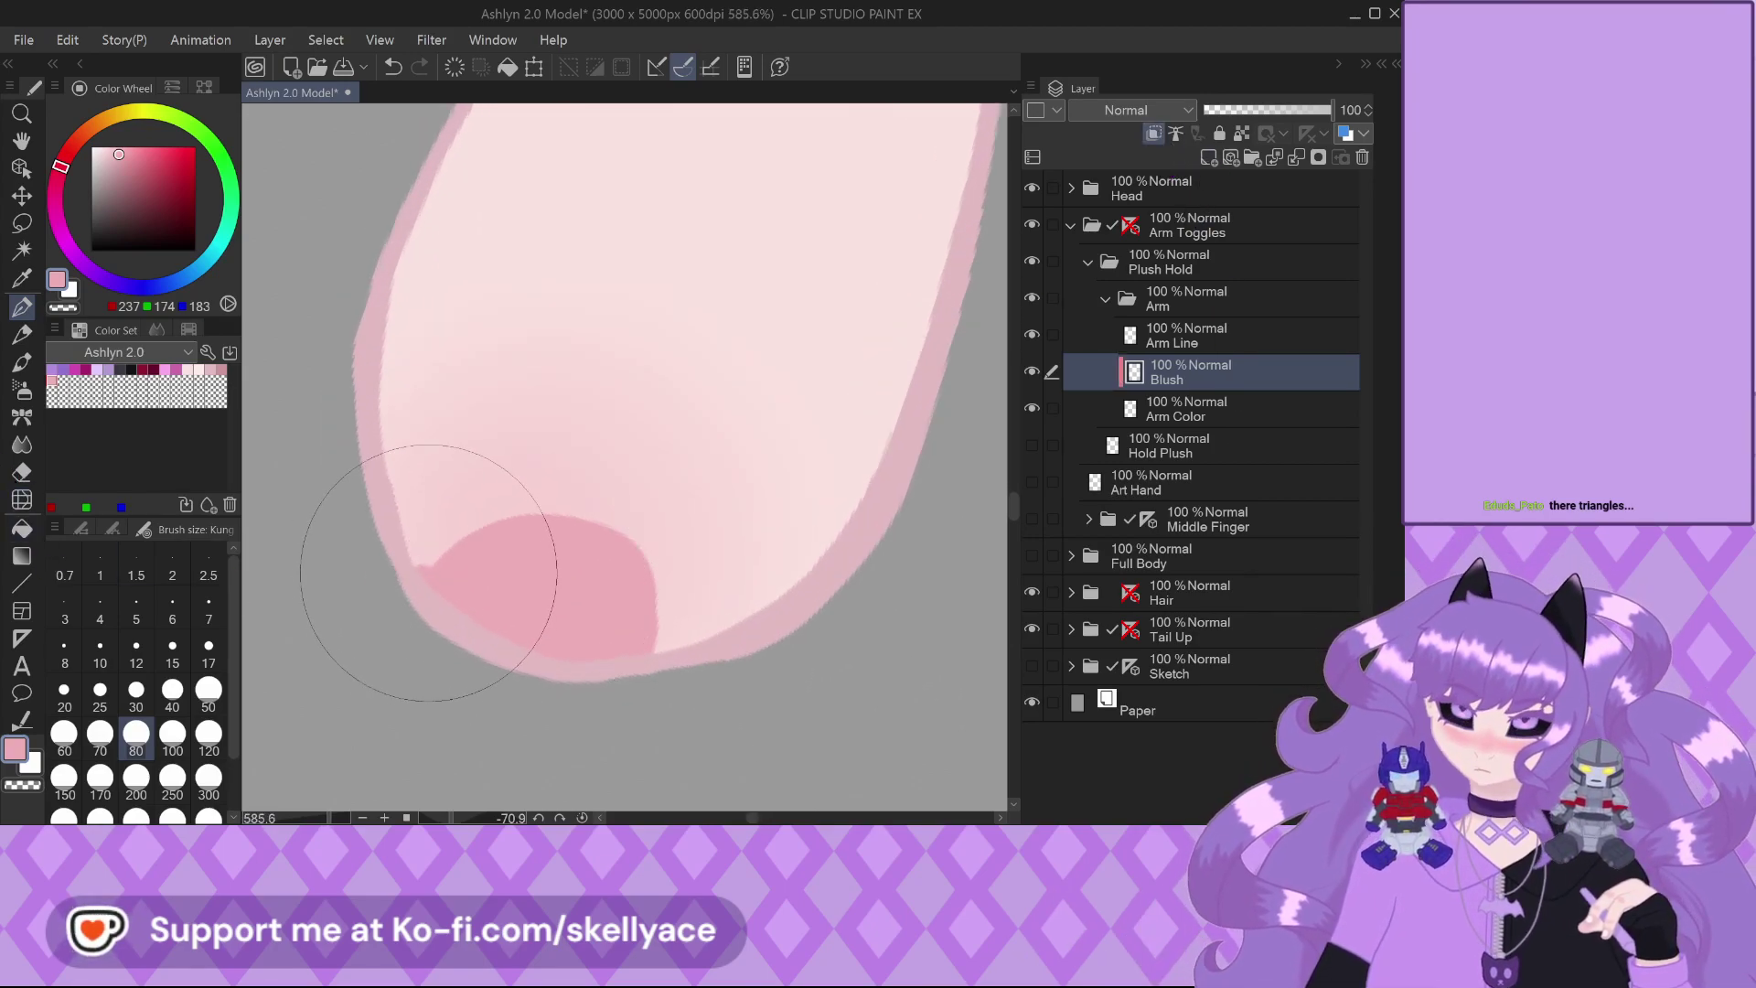
left_click(459, 539)
scroll(344, 568, "down", 1)
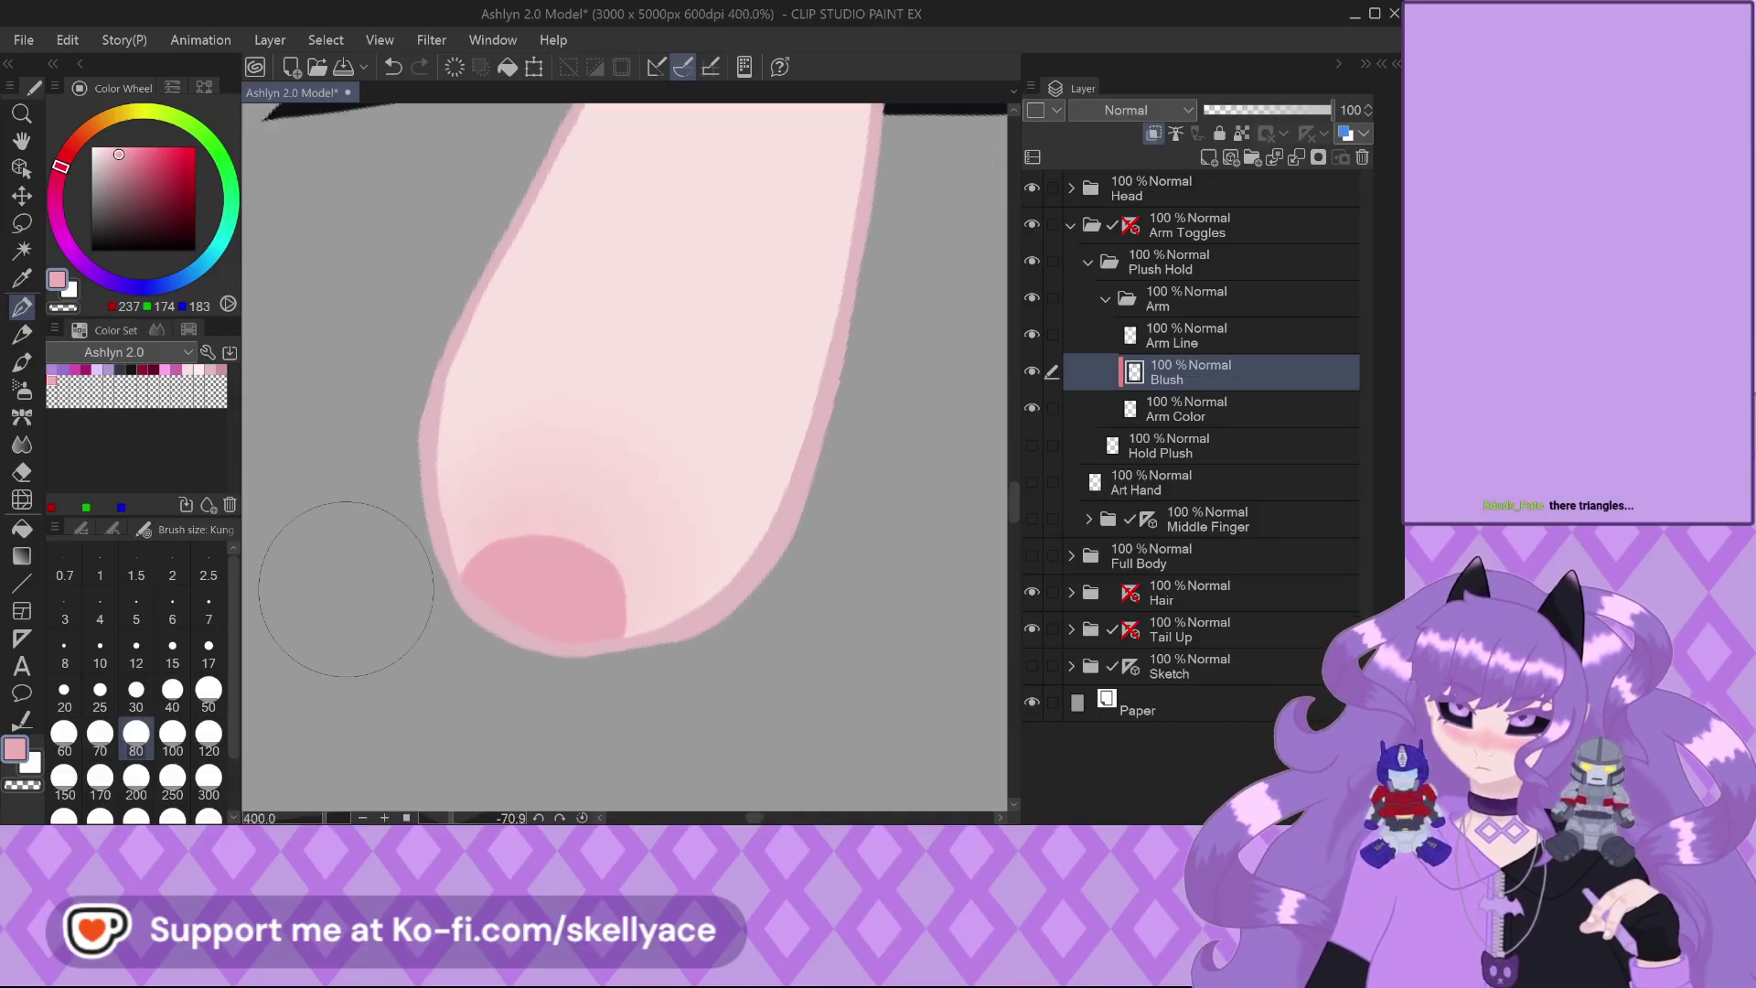
left_click(22, 443)
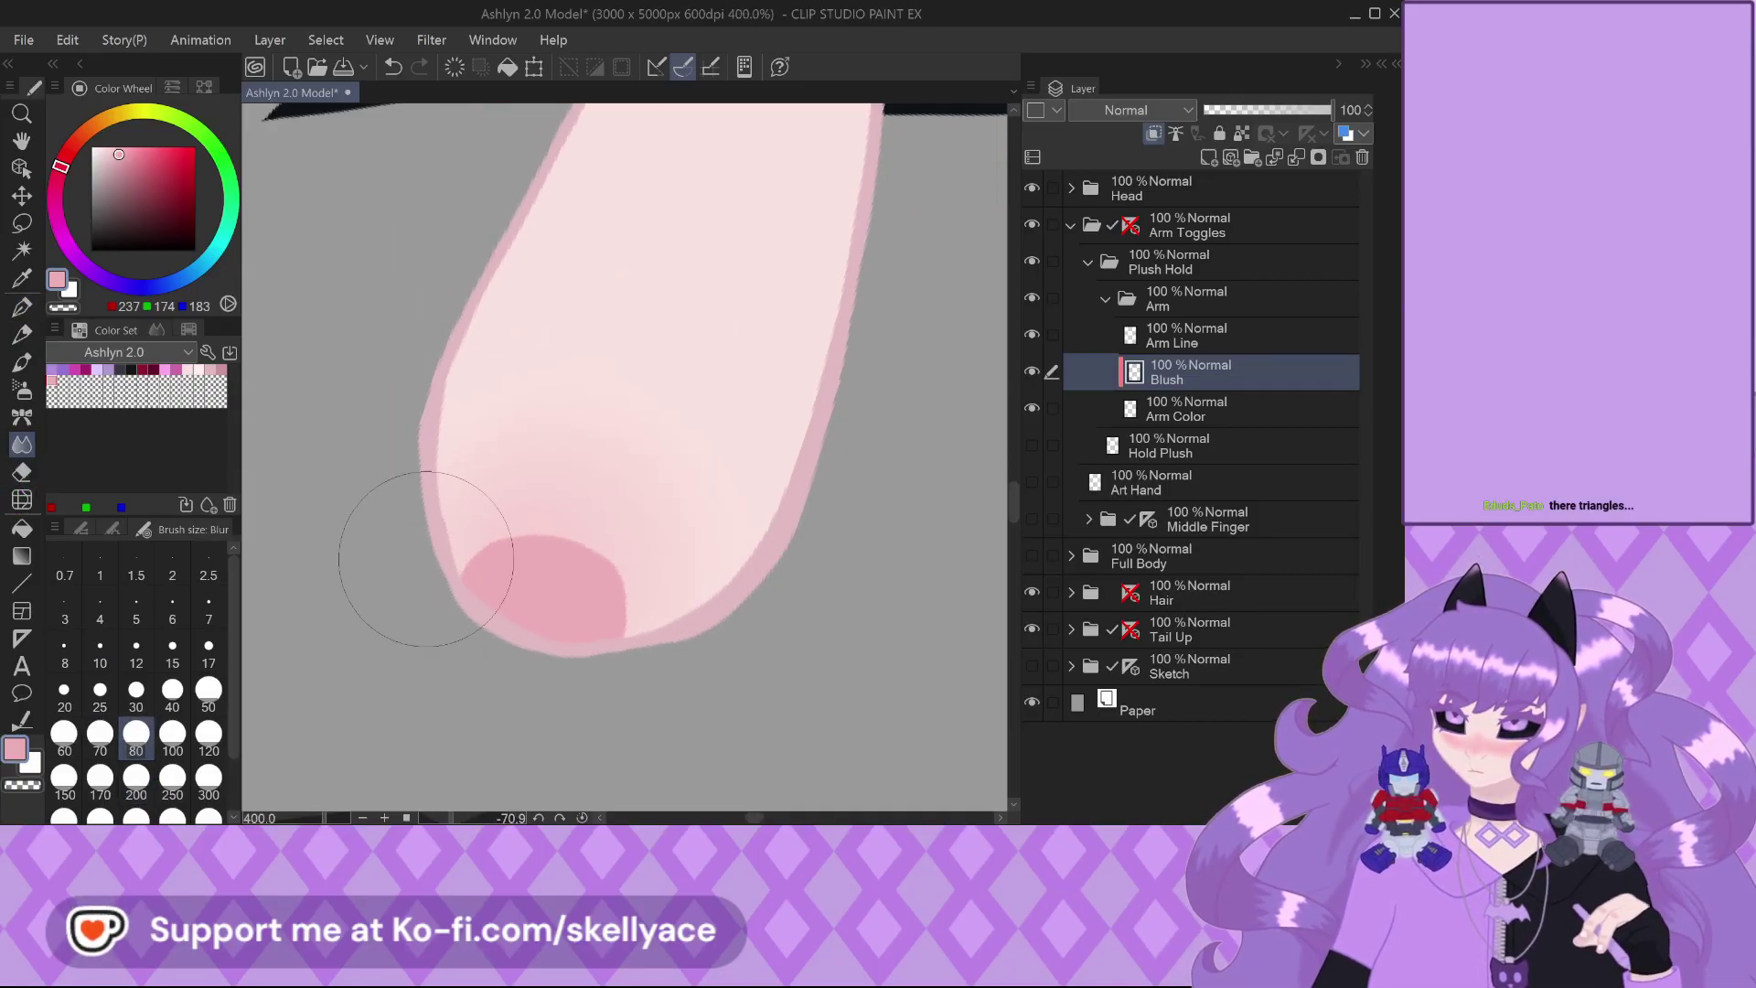
mouse_move(484, 571)
left_mouse_down()
mouse_move(563, 623)
mouse_move(647, 579)
left_mouse_up()
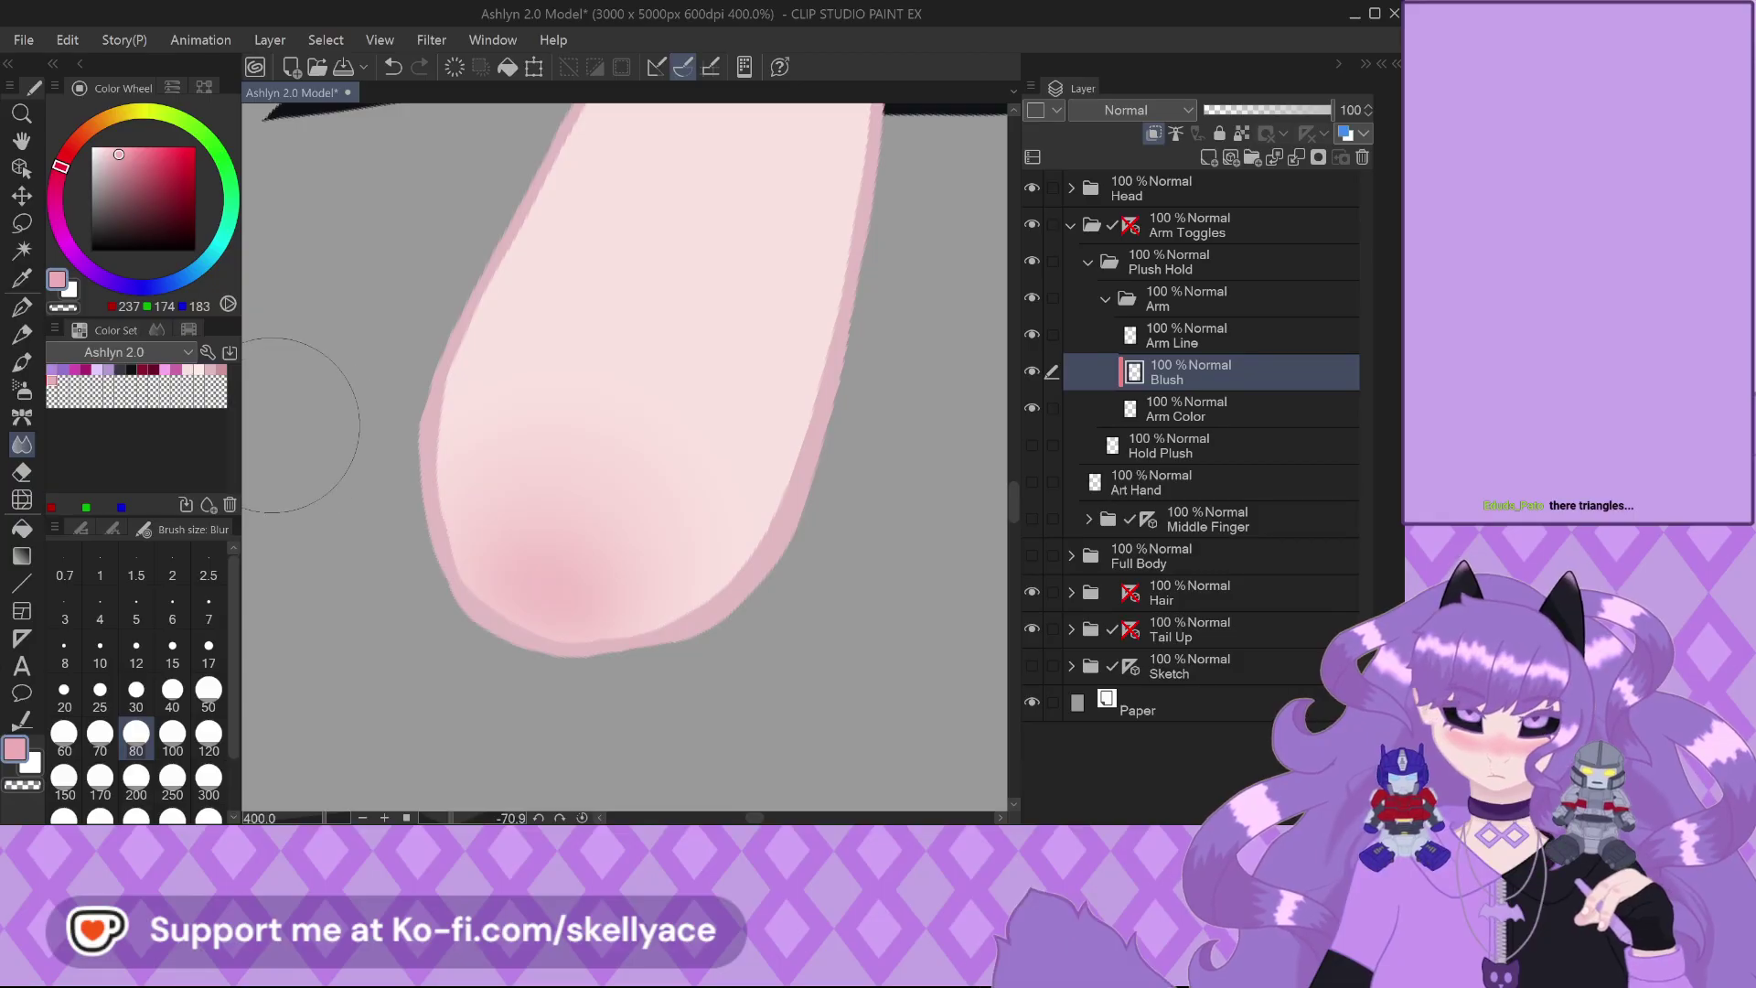
key("ctrl+z")
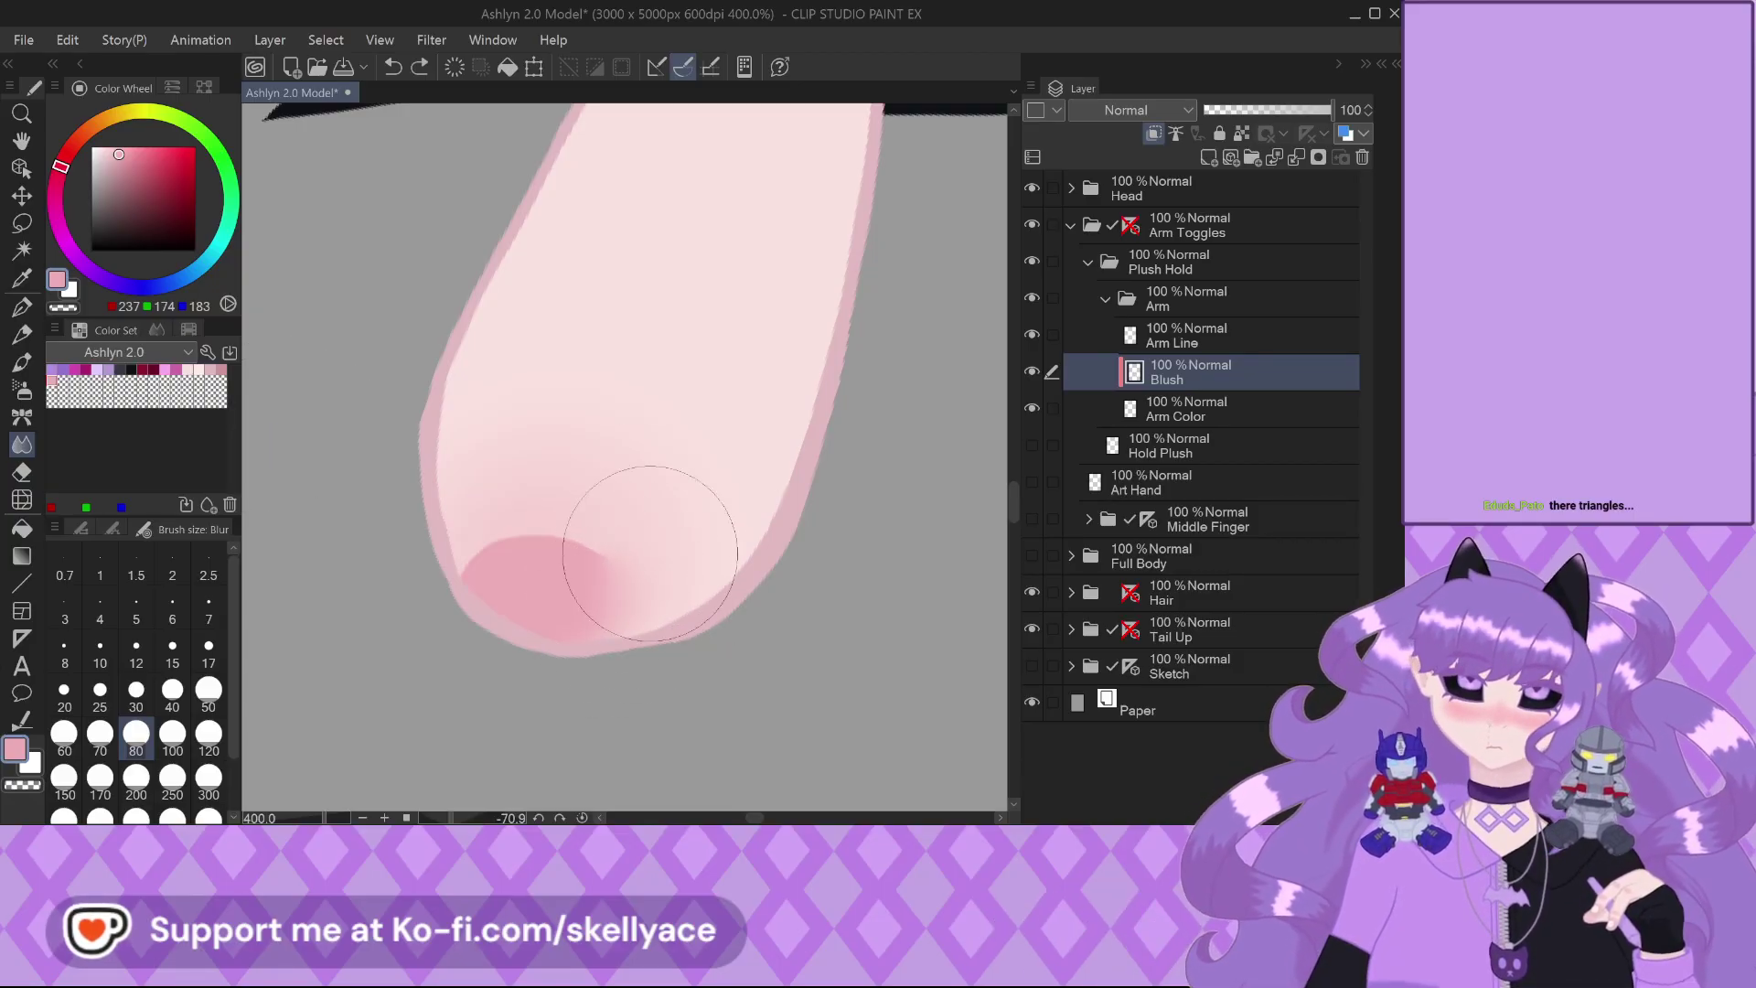
mouse_move(607, 529)
left_mouse_down()
mouse_move(478, 529)
mouse_move(497, 497)
mouse_move(478, 530)
mouse_move(599, 608)
mouse_move(540, 588)
left_mouse_up()
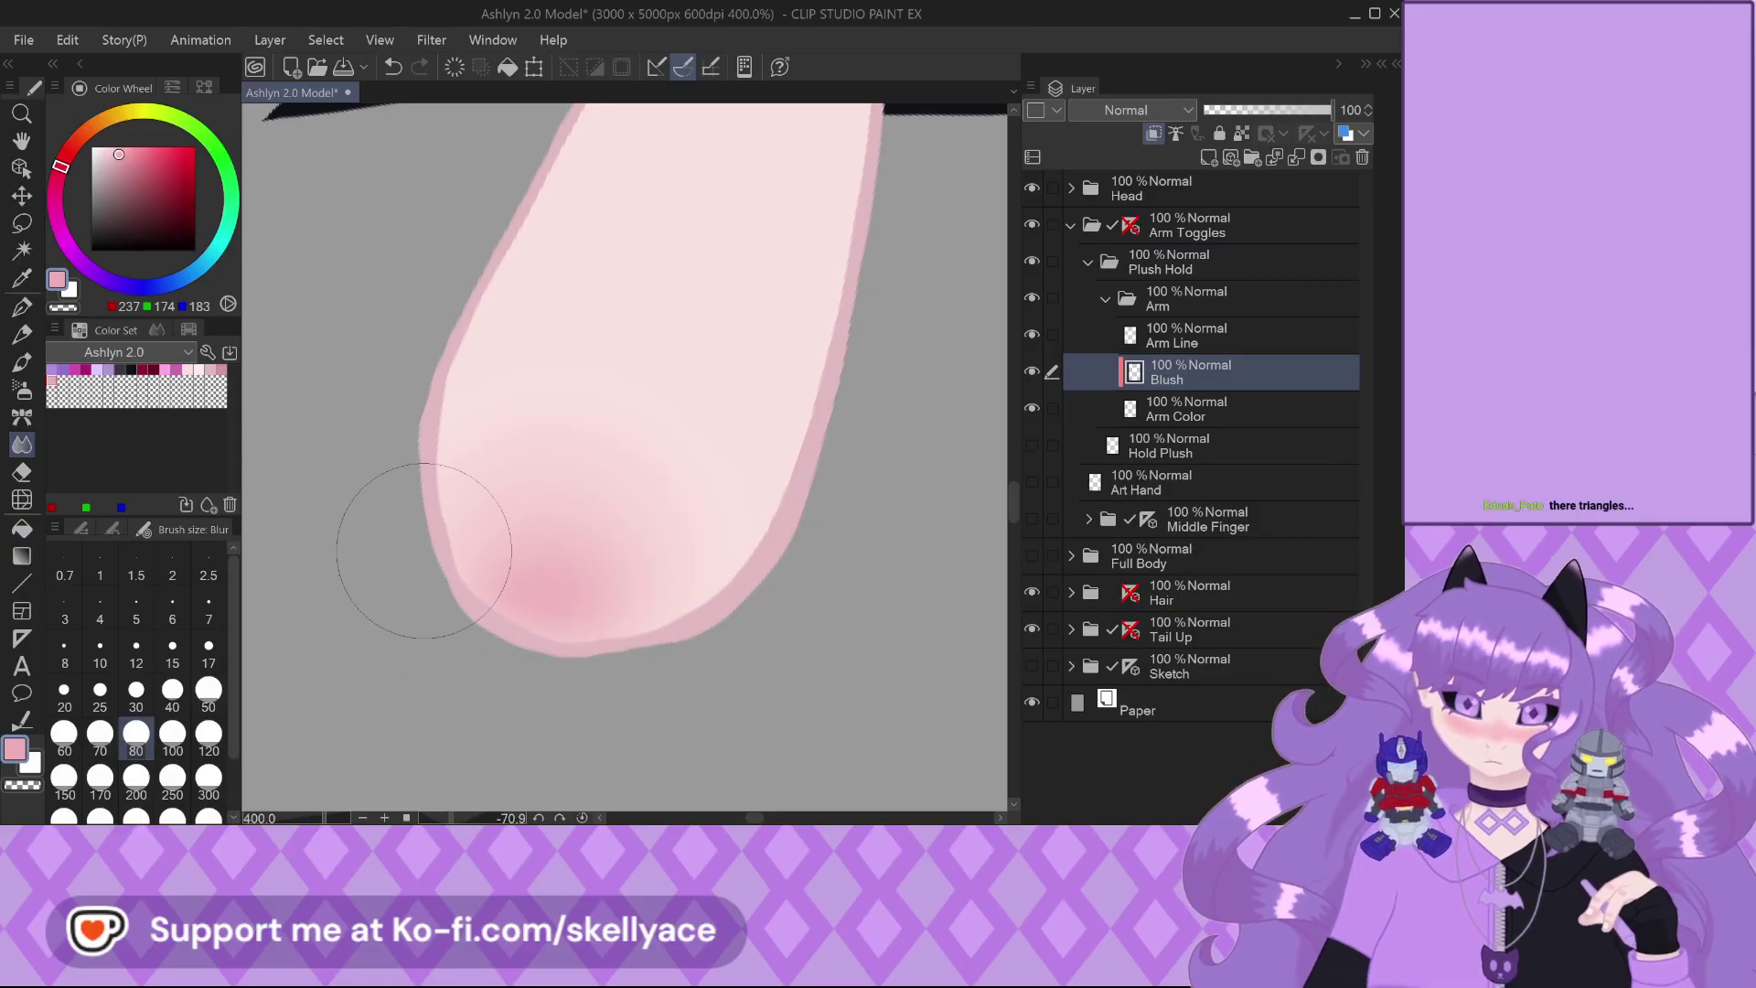
Paint another small solid pink spot (RGB 237, 174, 183) over the blurred blush at the elbow tip at brush size 80
left_click(21, 307)
scroll(586, 654, "up", 3)
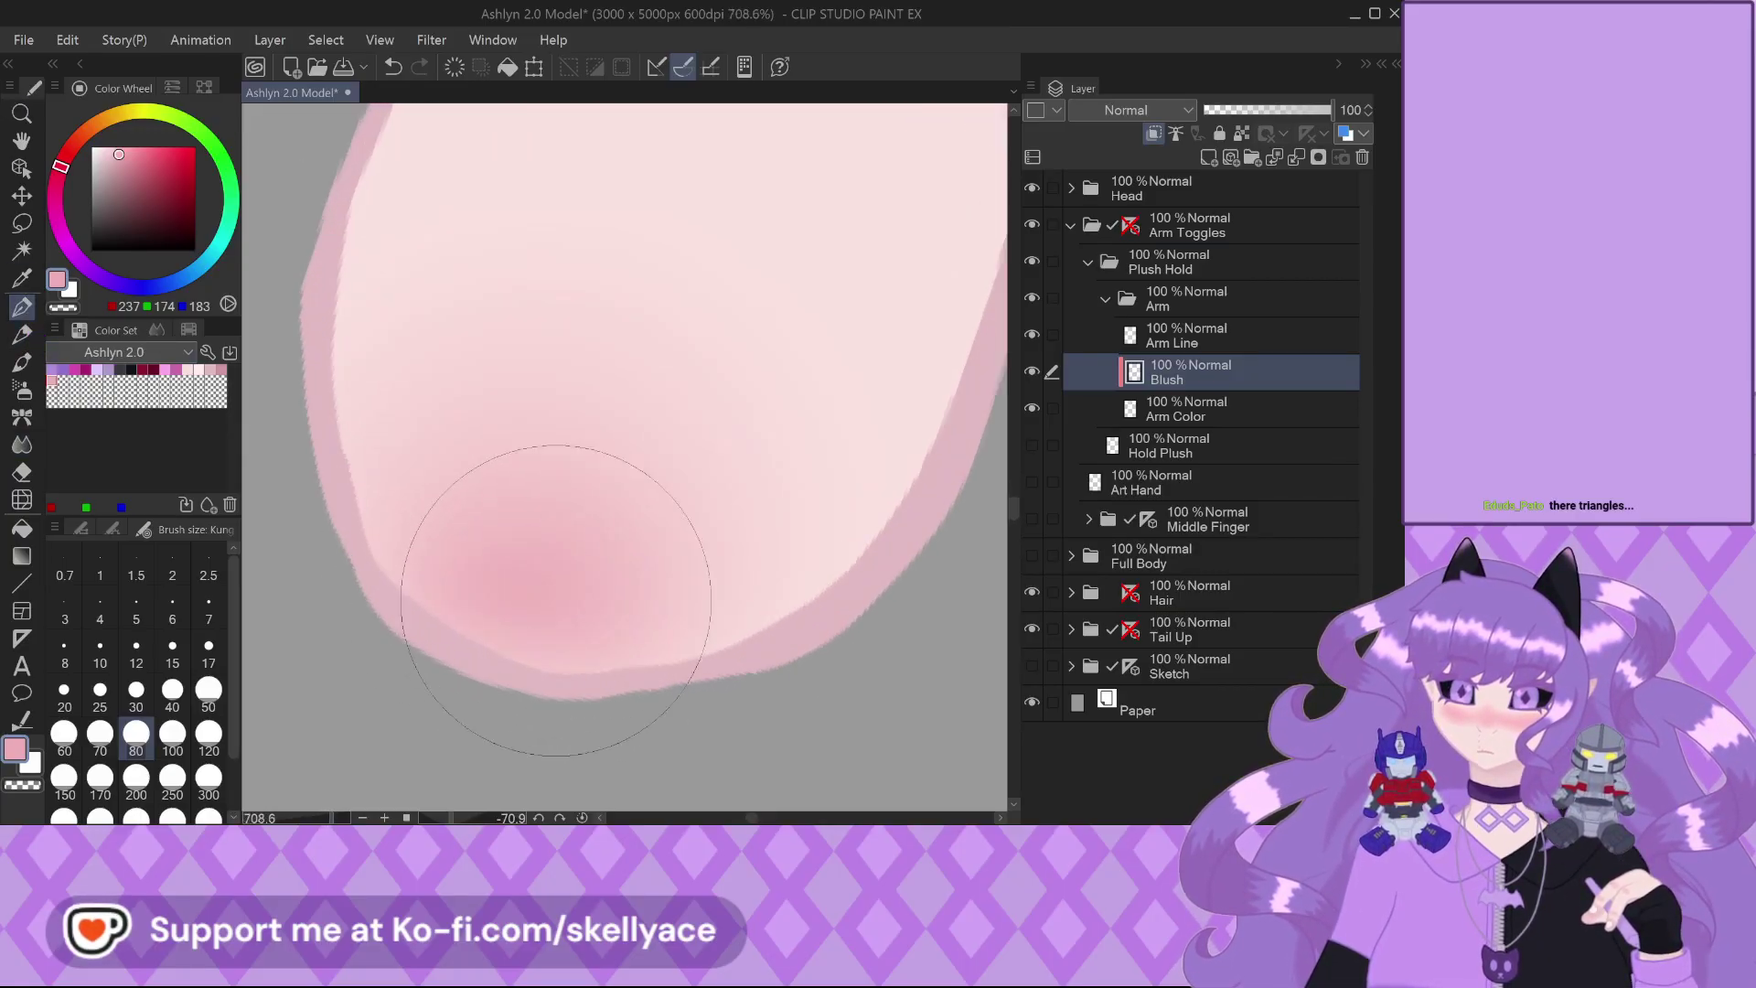
mouse_move(586, 654)
left_mouse_down()
mouse_move(470, 624)
mouse_move(561, 644)
mouse_move(486, 595)
mouse_move(482, 647)
mouse_move(556, 657)
mouse_move(399, 589)
mouse_move(451, 628)
mouse_move(608, 676)
mouse_move(572, 635)
mouse_move(450, 574)
mouse_move(372, 578)
mouse_move(538, 598)
mouse_move(535, 677)
mouse_move(533, 508)
left_mouse_up()
key("ctrl+z")
key("ctrl+z")
key("ctrl+z")
key("ctrl+y")
key("ctrl+y")
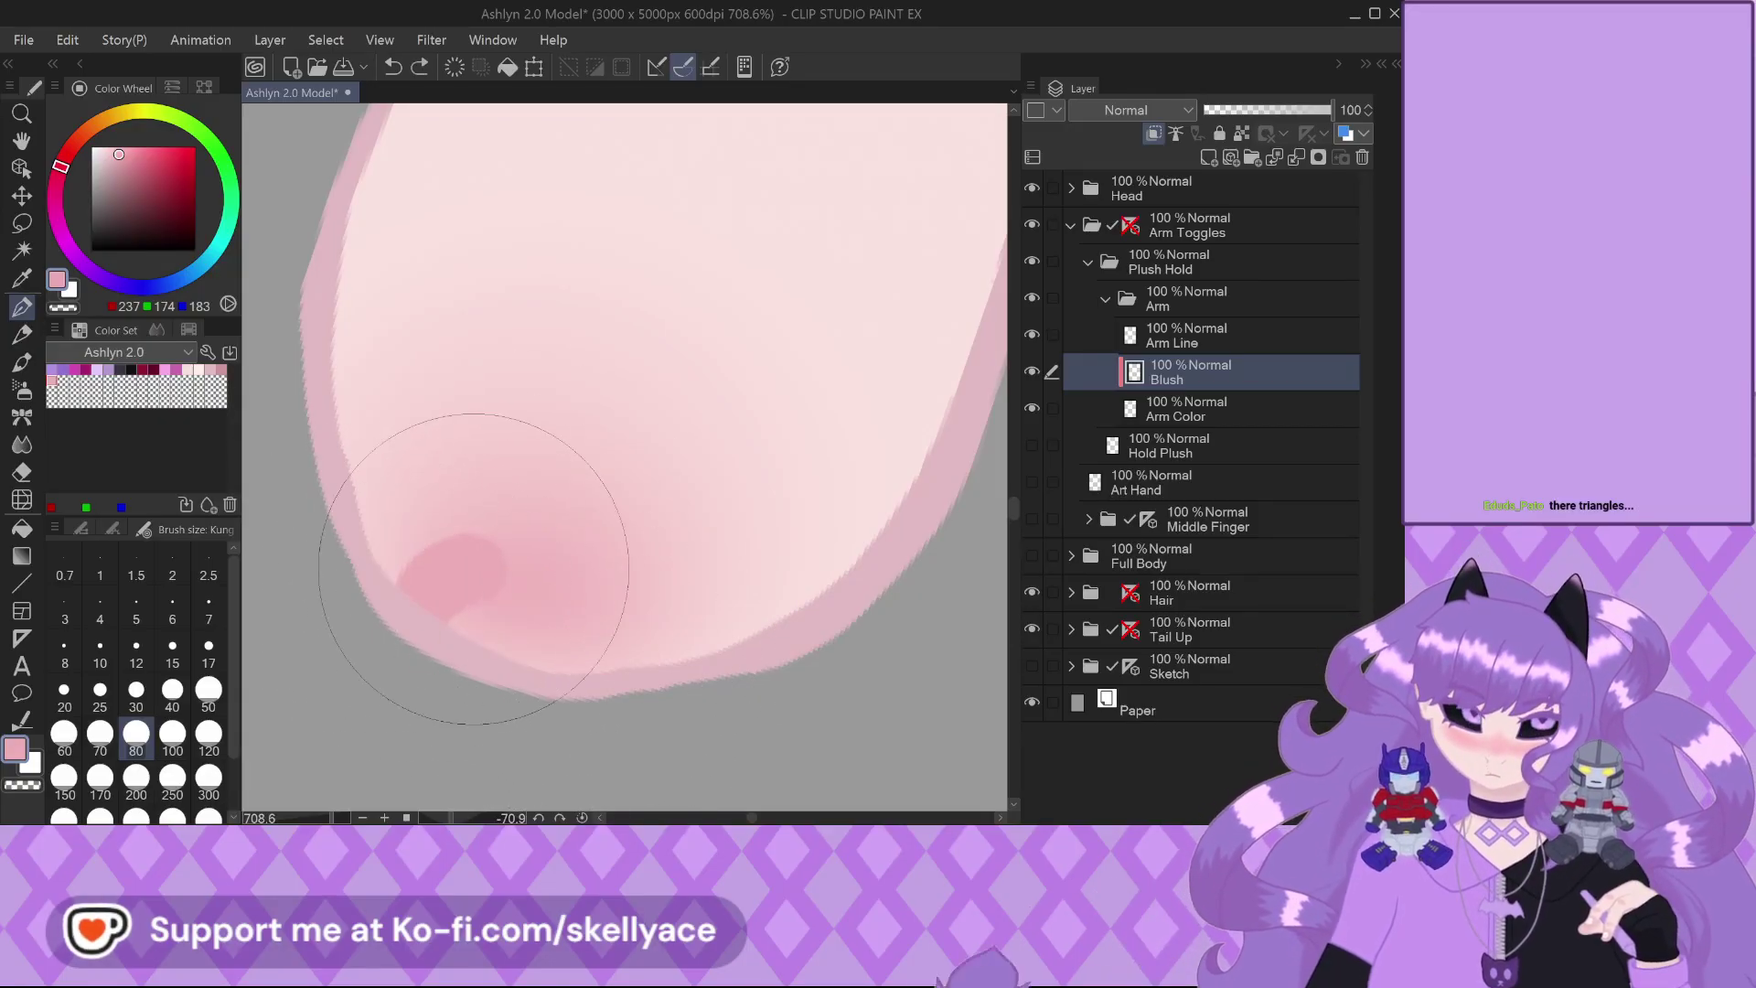
key("ctrl+y")
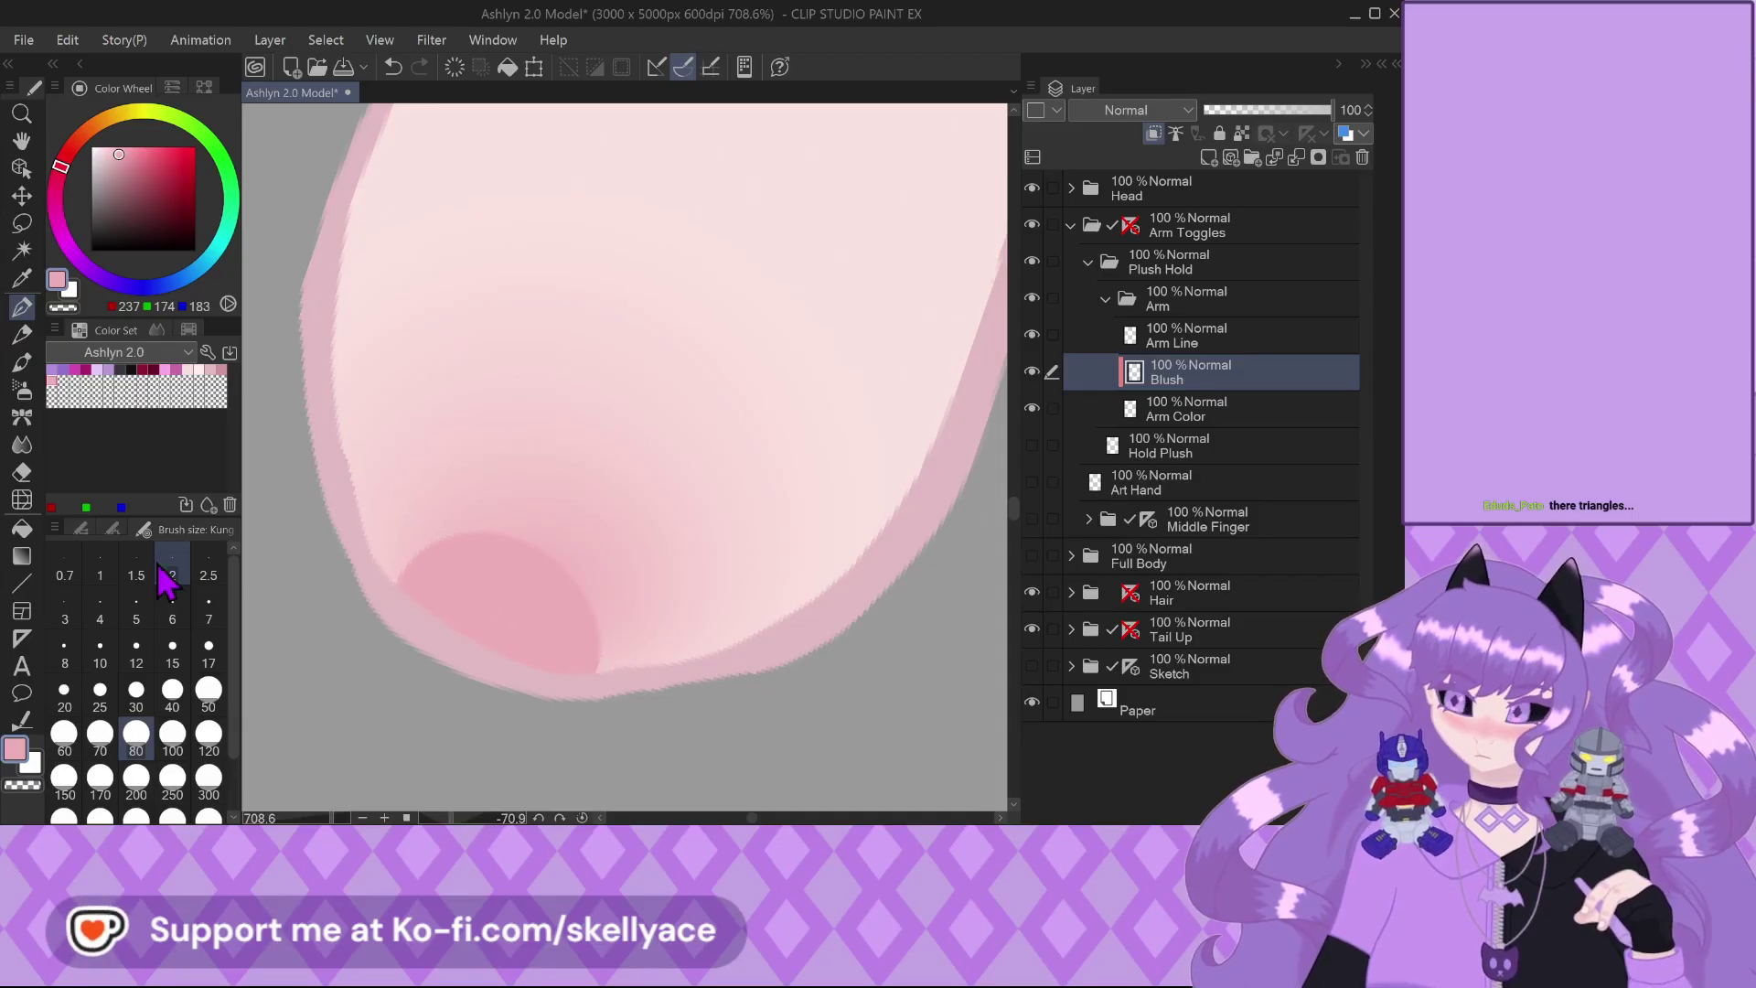
Blend the new elbow spot into the surrounding blush with the Blur tool at brush size 50
left_click(22, 443)
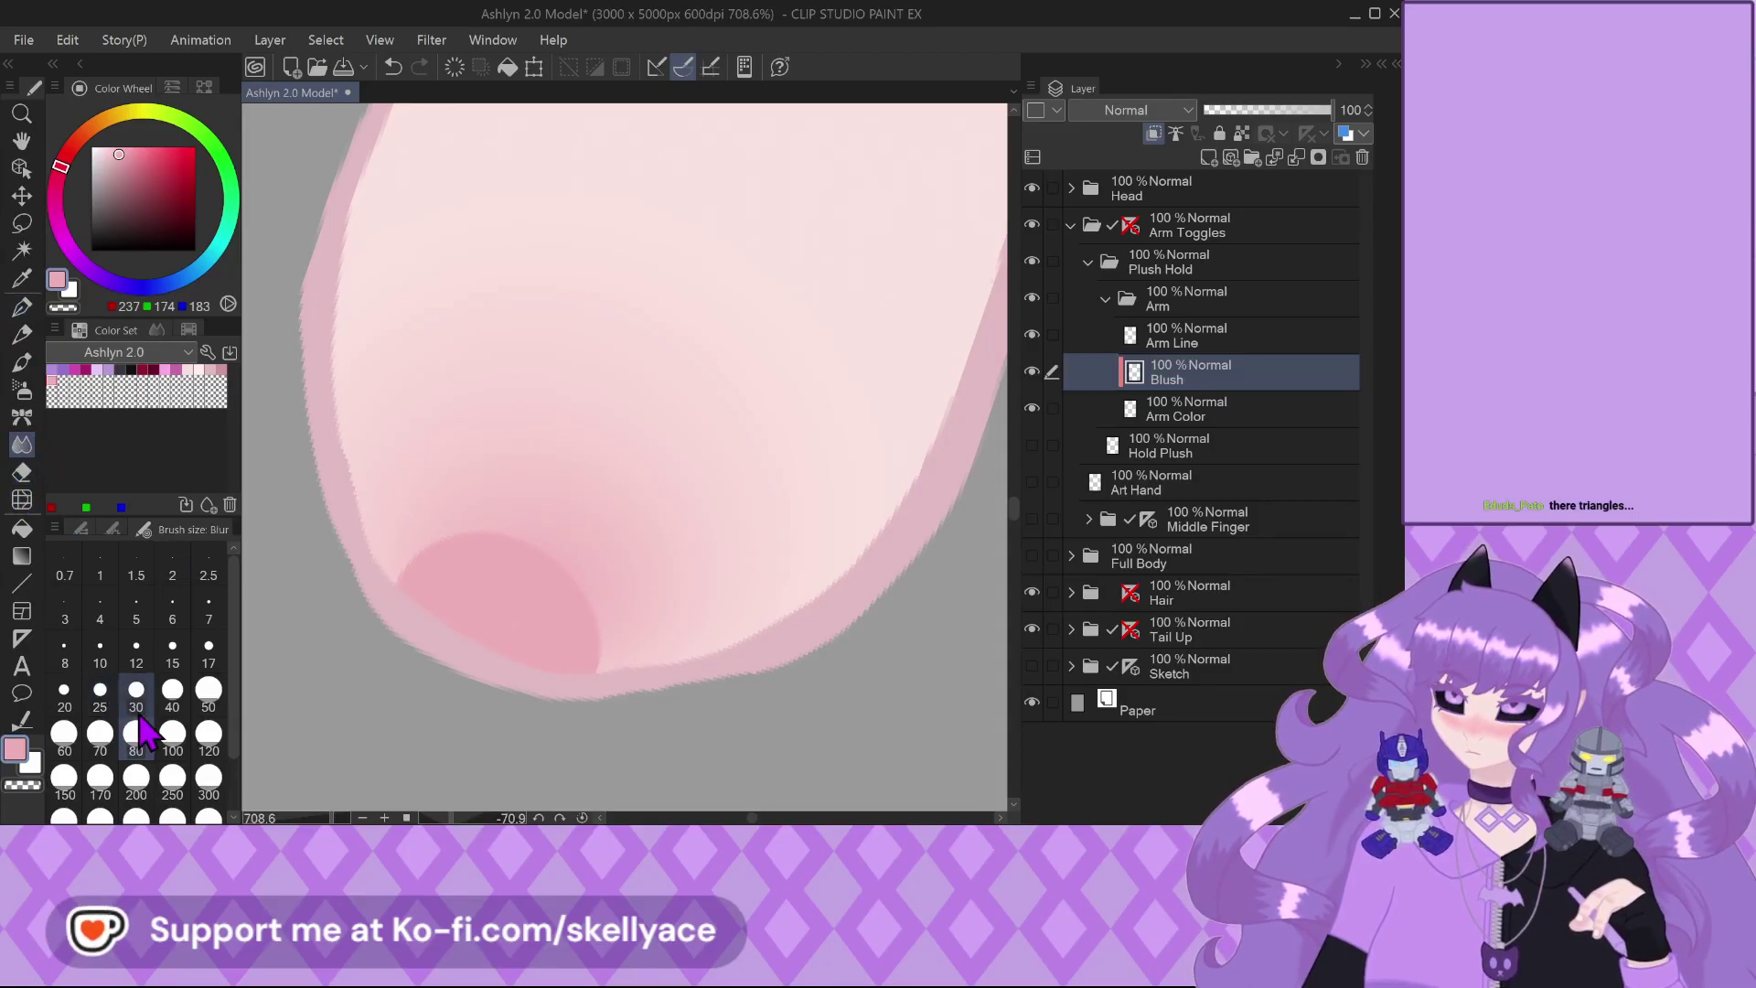
left_click(208, 690)
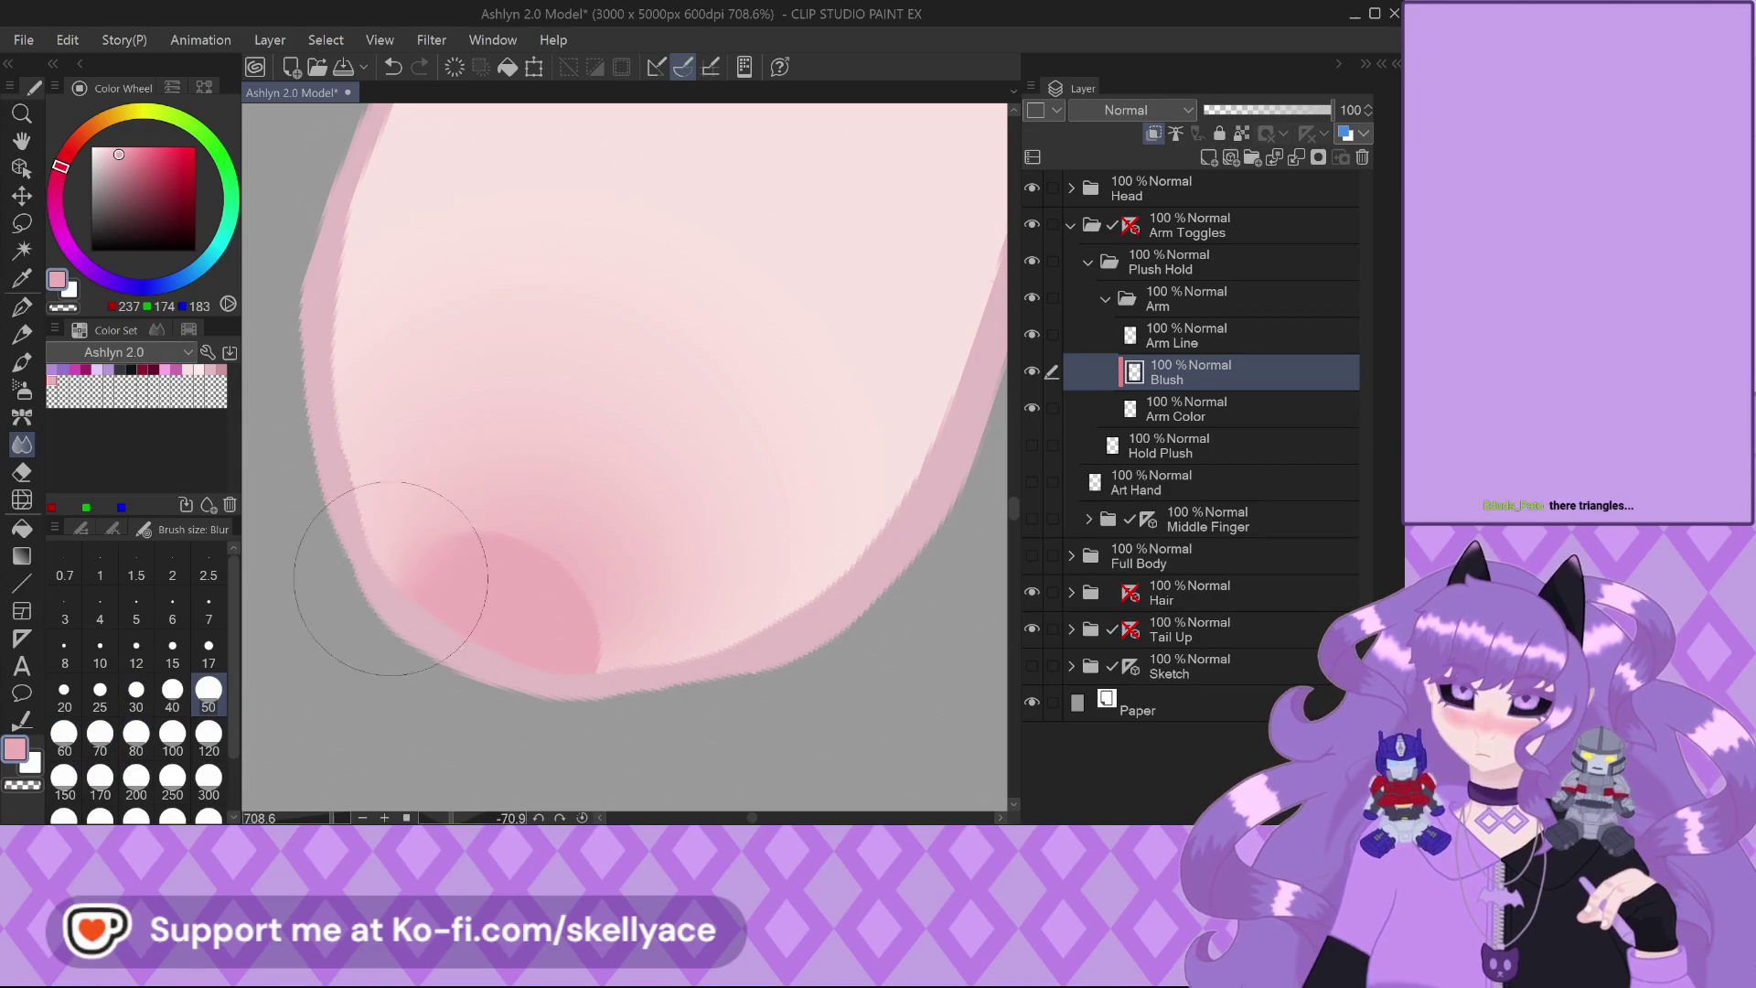
mouse_move(443, 541)
left_mouse_down()
mouse_move(542, 506)
mouse_move(558, 591)
mouse_move(593, 567)
left_mouse_up()
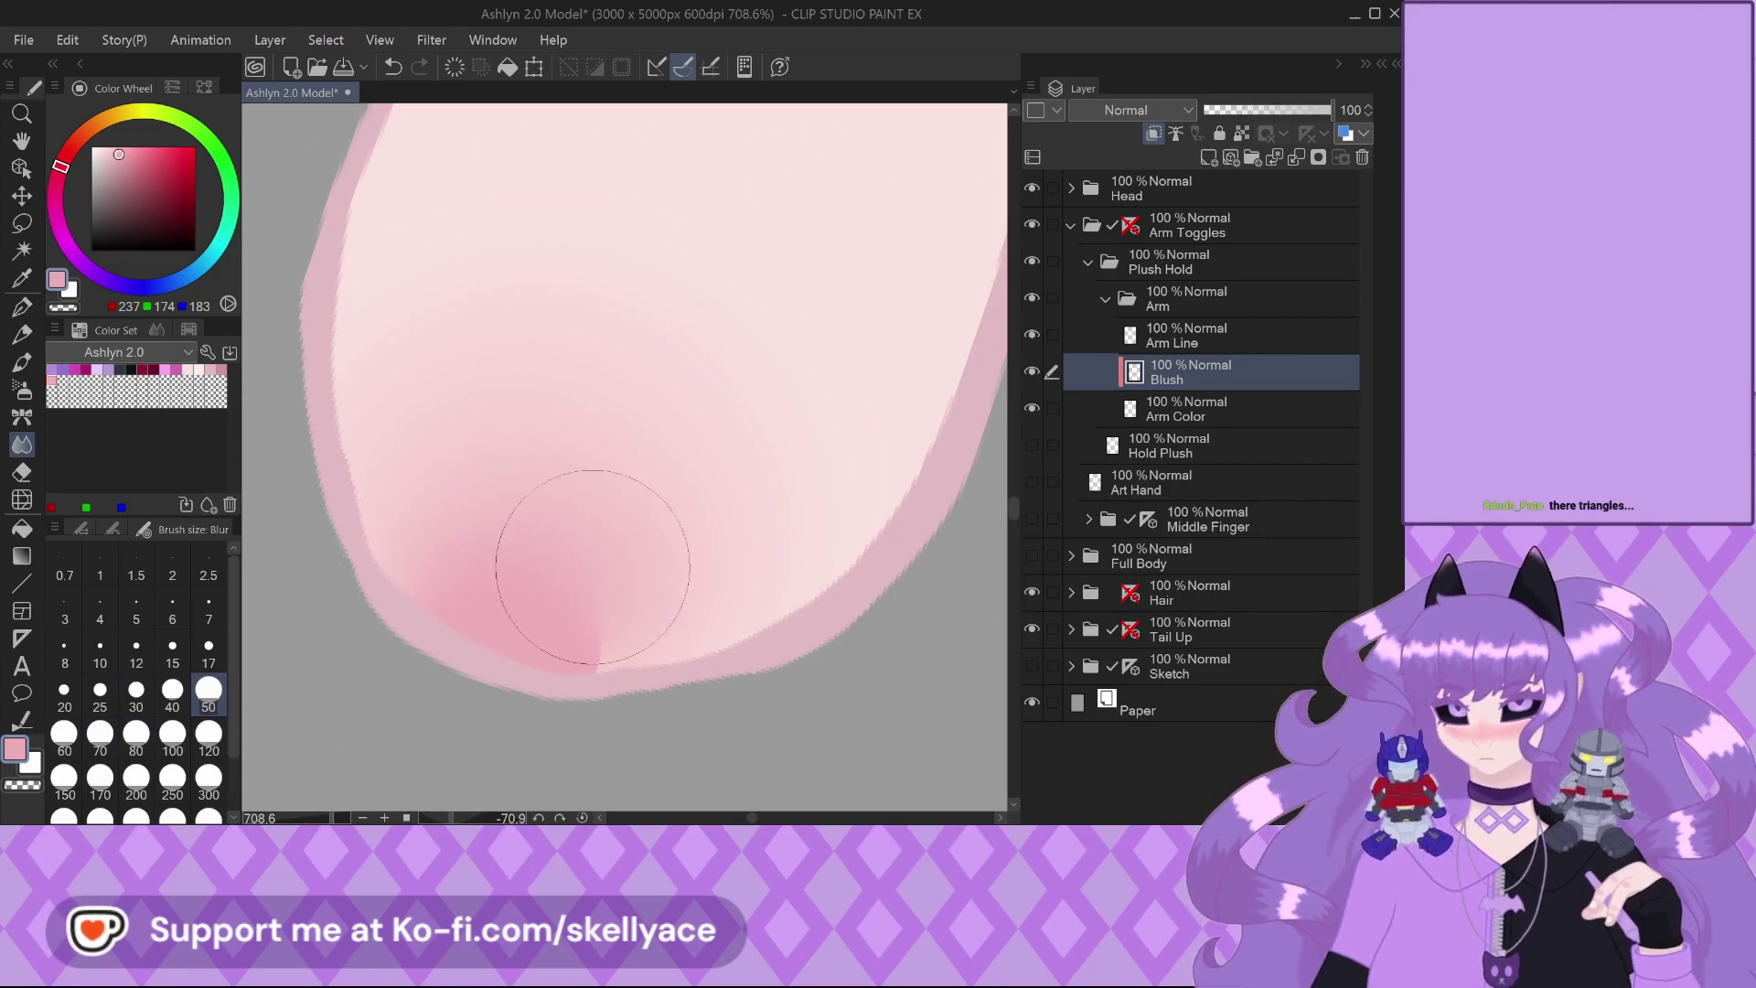
scroll(449, 577, "down", 3)
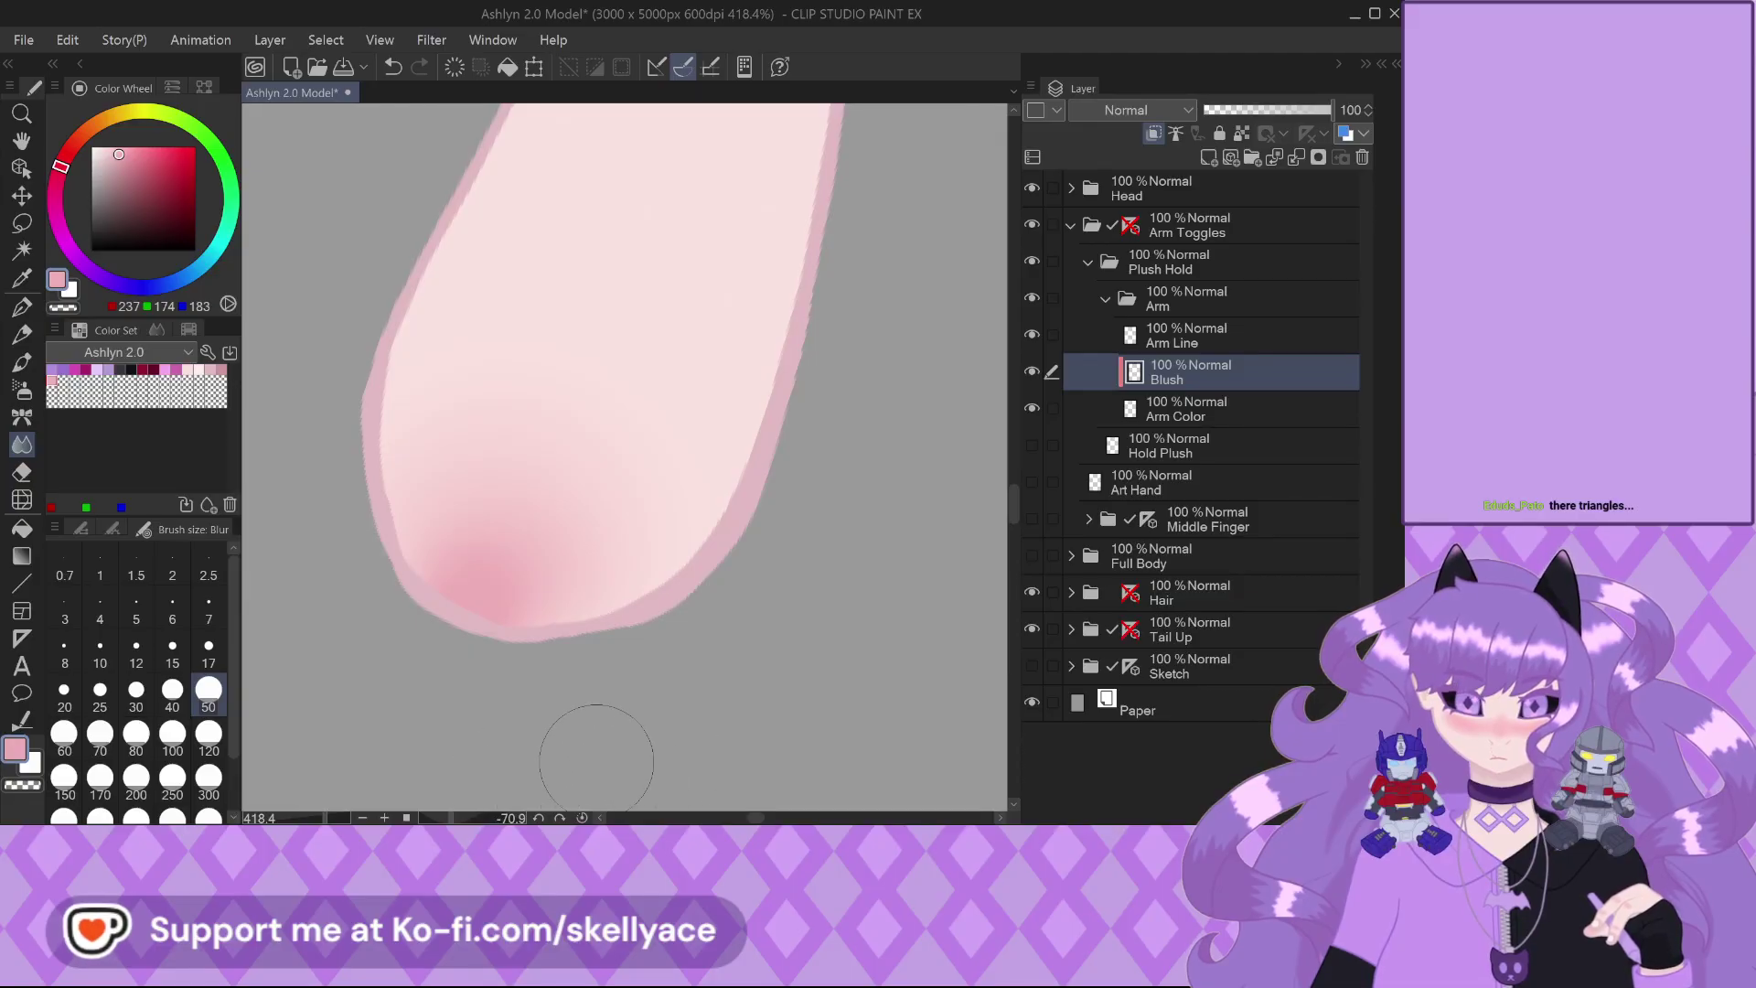
Reset the canvas rotation and lower the Blush layer's opacity to 60%
left_click(582, 817)
scroll(365, 577, "down", 2)
scroll(365, 577, "down", 3)
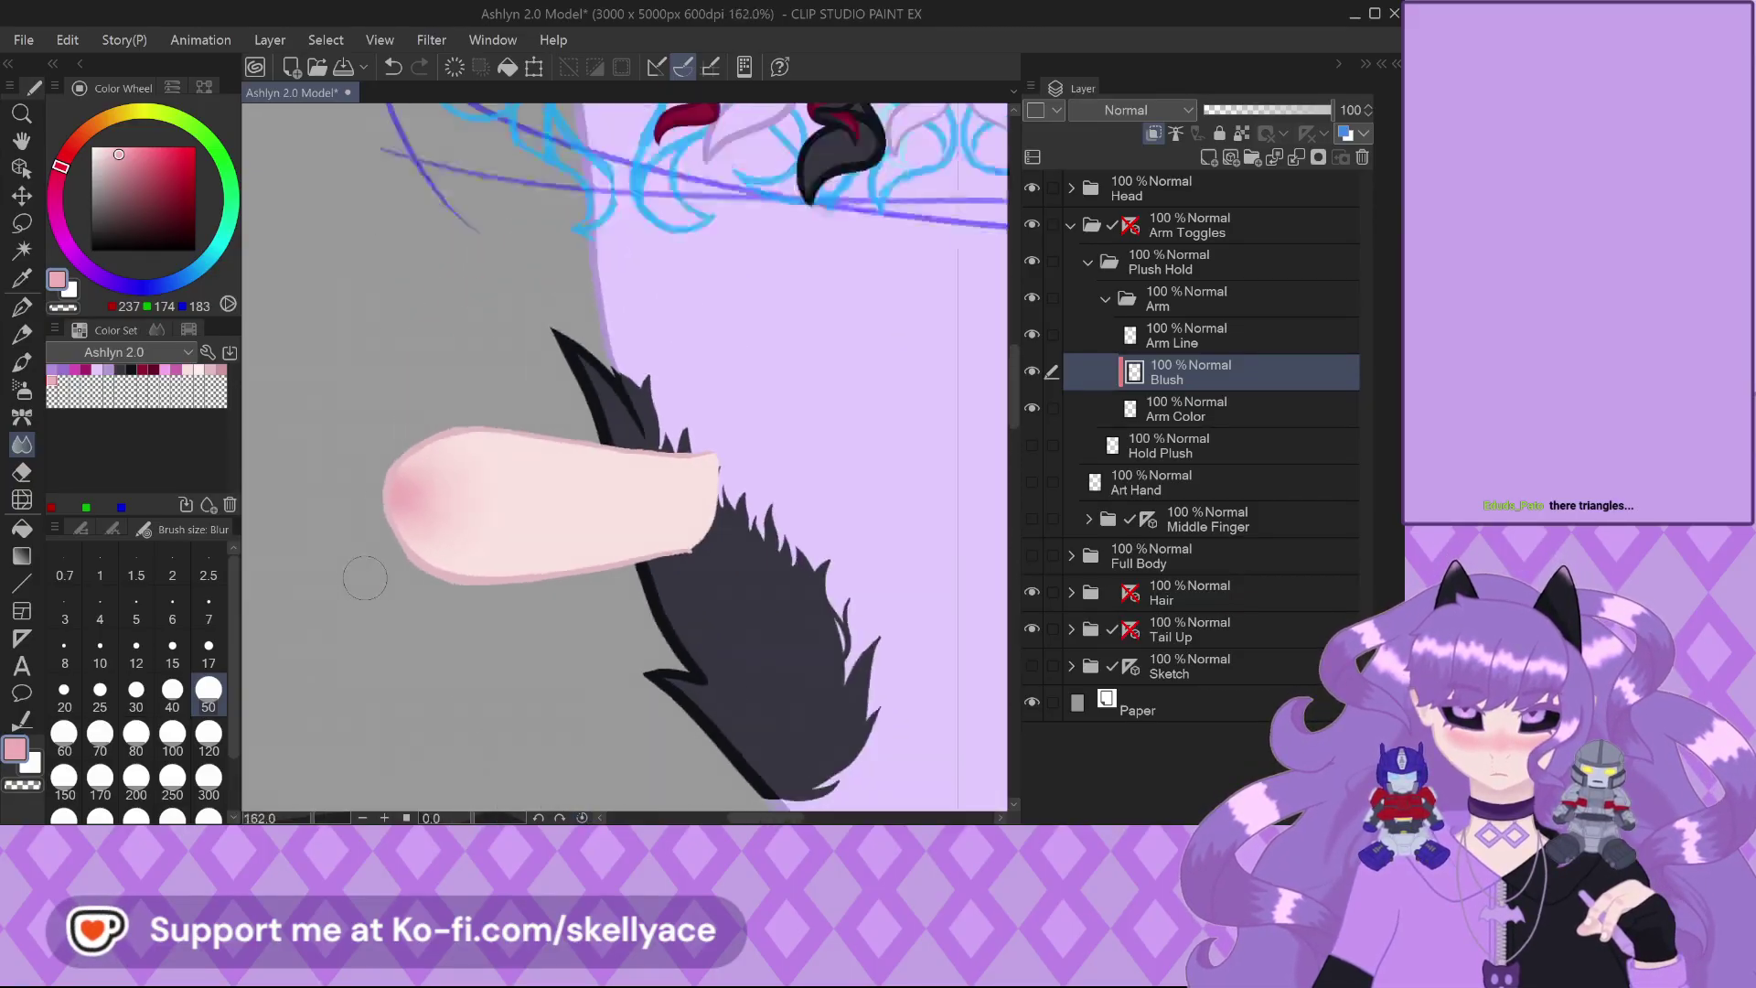
scroll(393, 536, "down", 1)
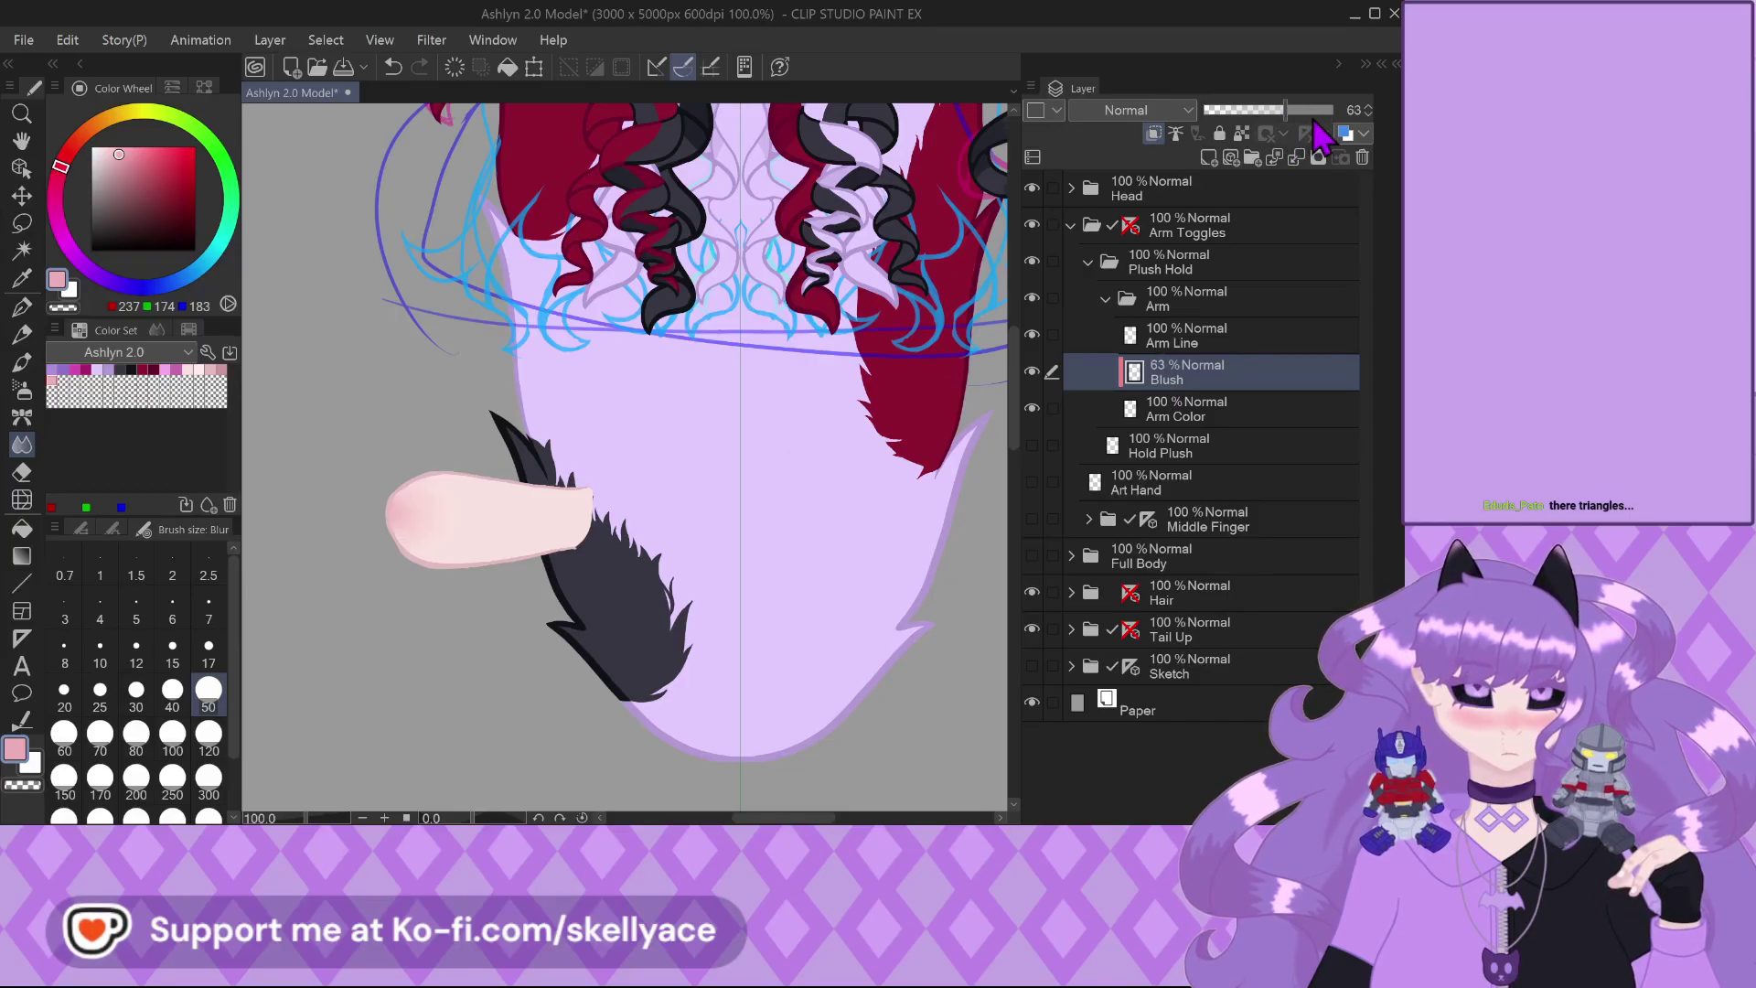
left_click(1368, 115)
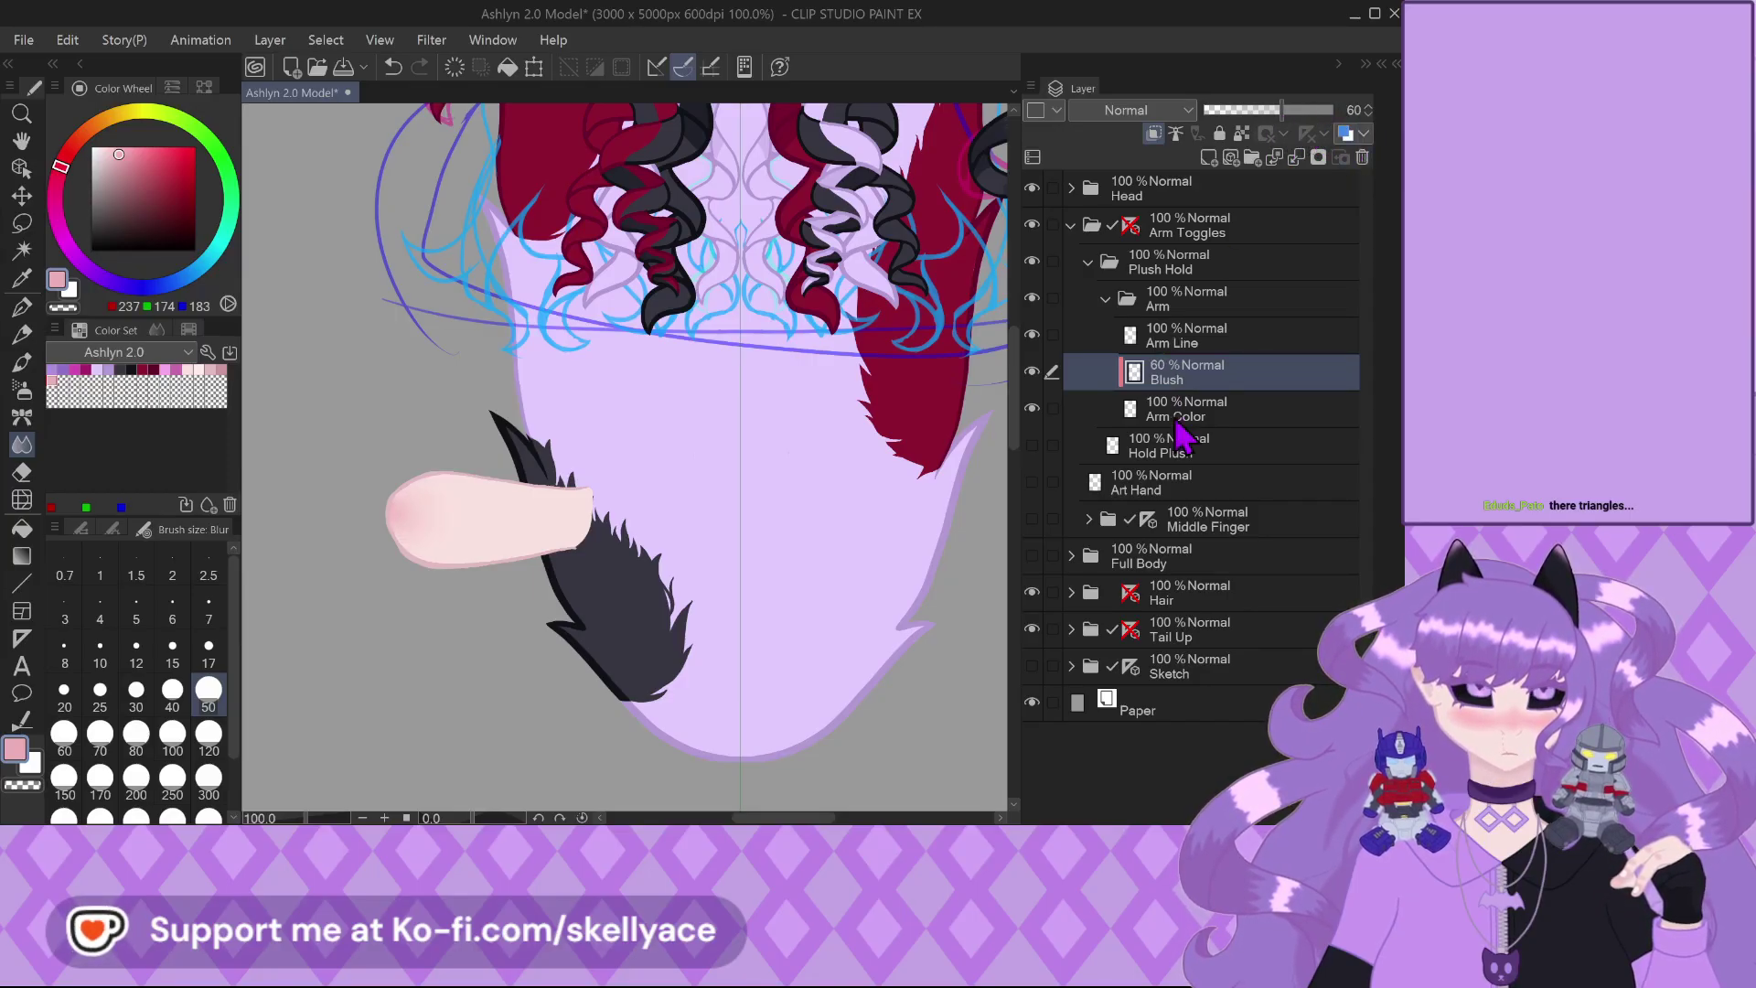
Show the Hold Plush sketch layer and switch back to the pen at brush size 12
left_click(1033, 445)
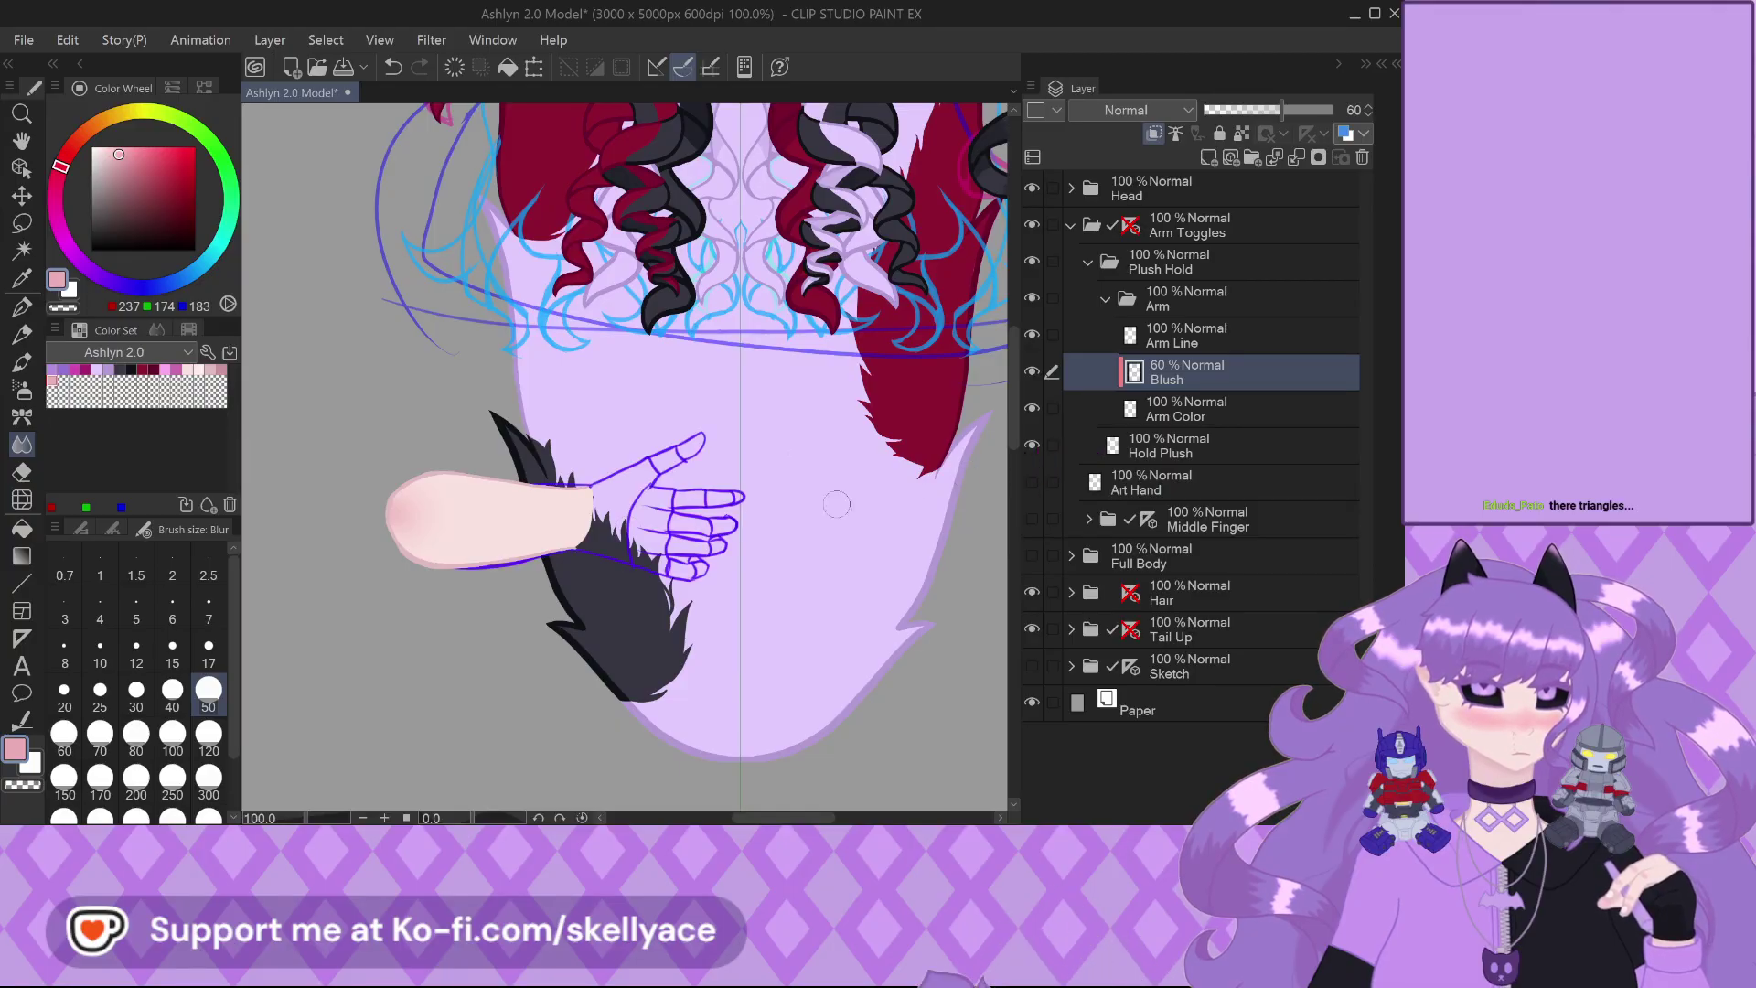
scroll(534, 594, "up", 1)
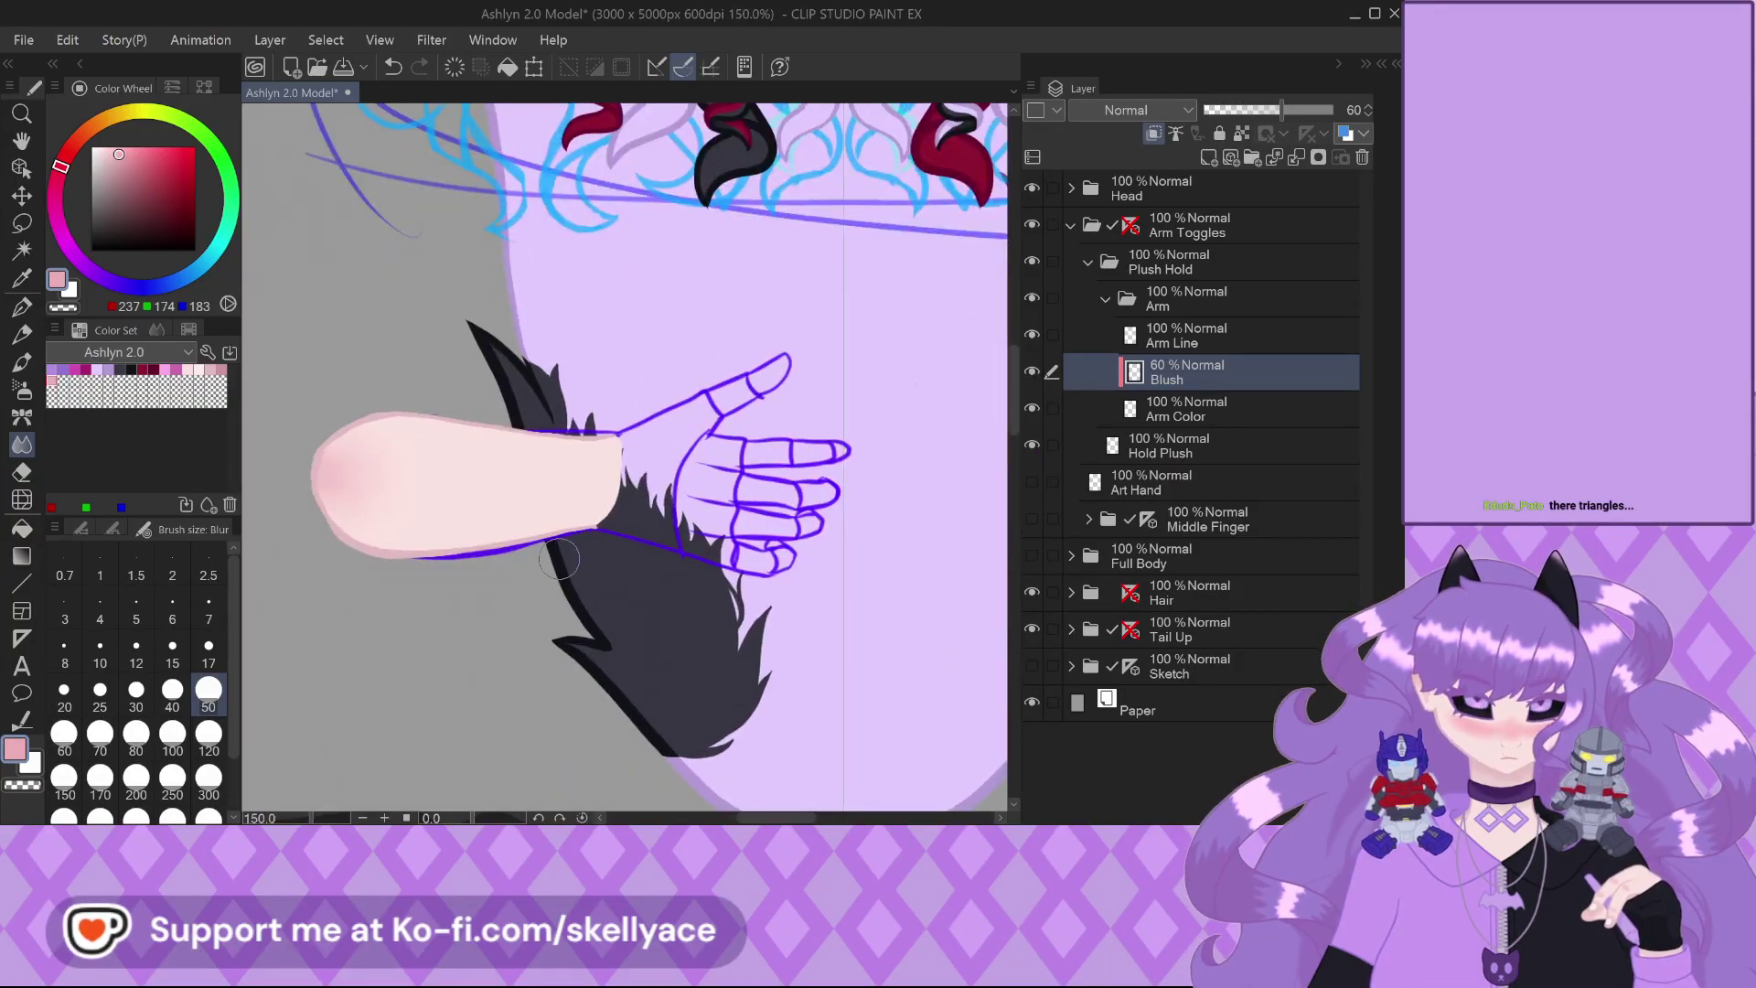
scroll(541, 577, "down", 1)
scroll(548, 519, "down", 1)
key("p")
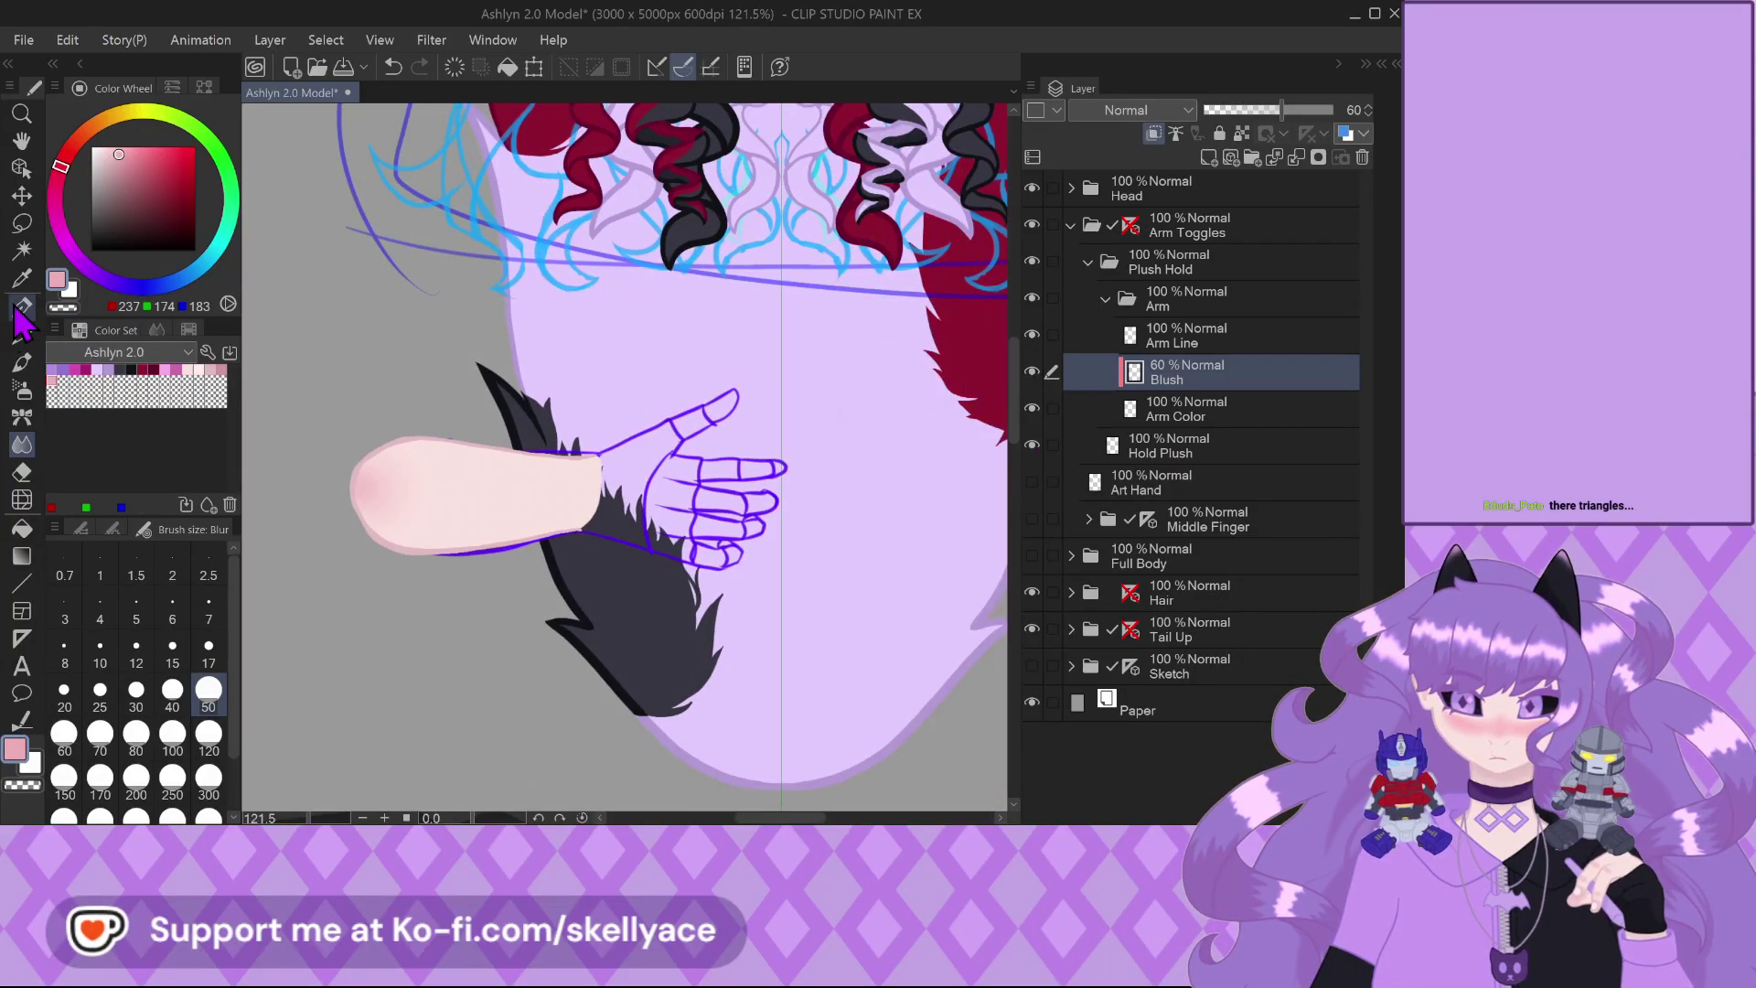
left_click(136, 653)
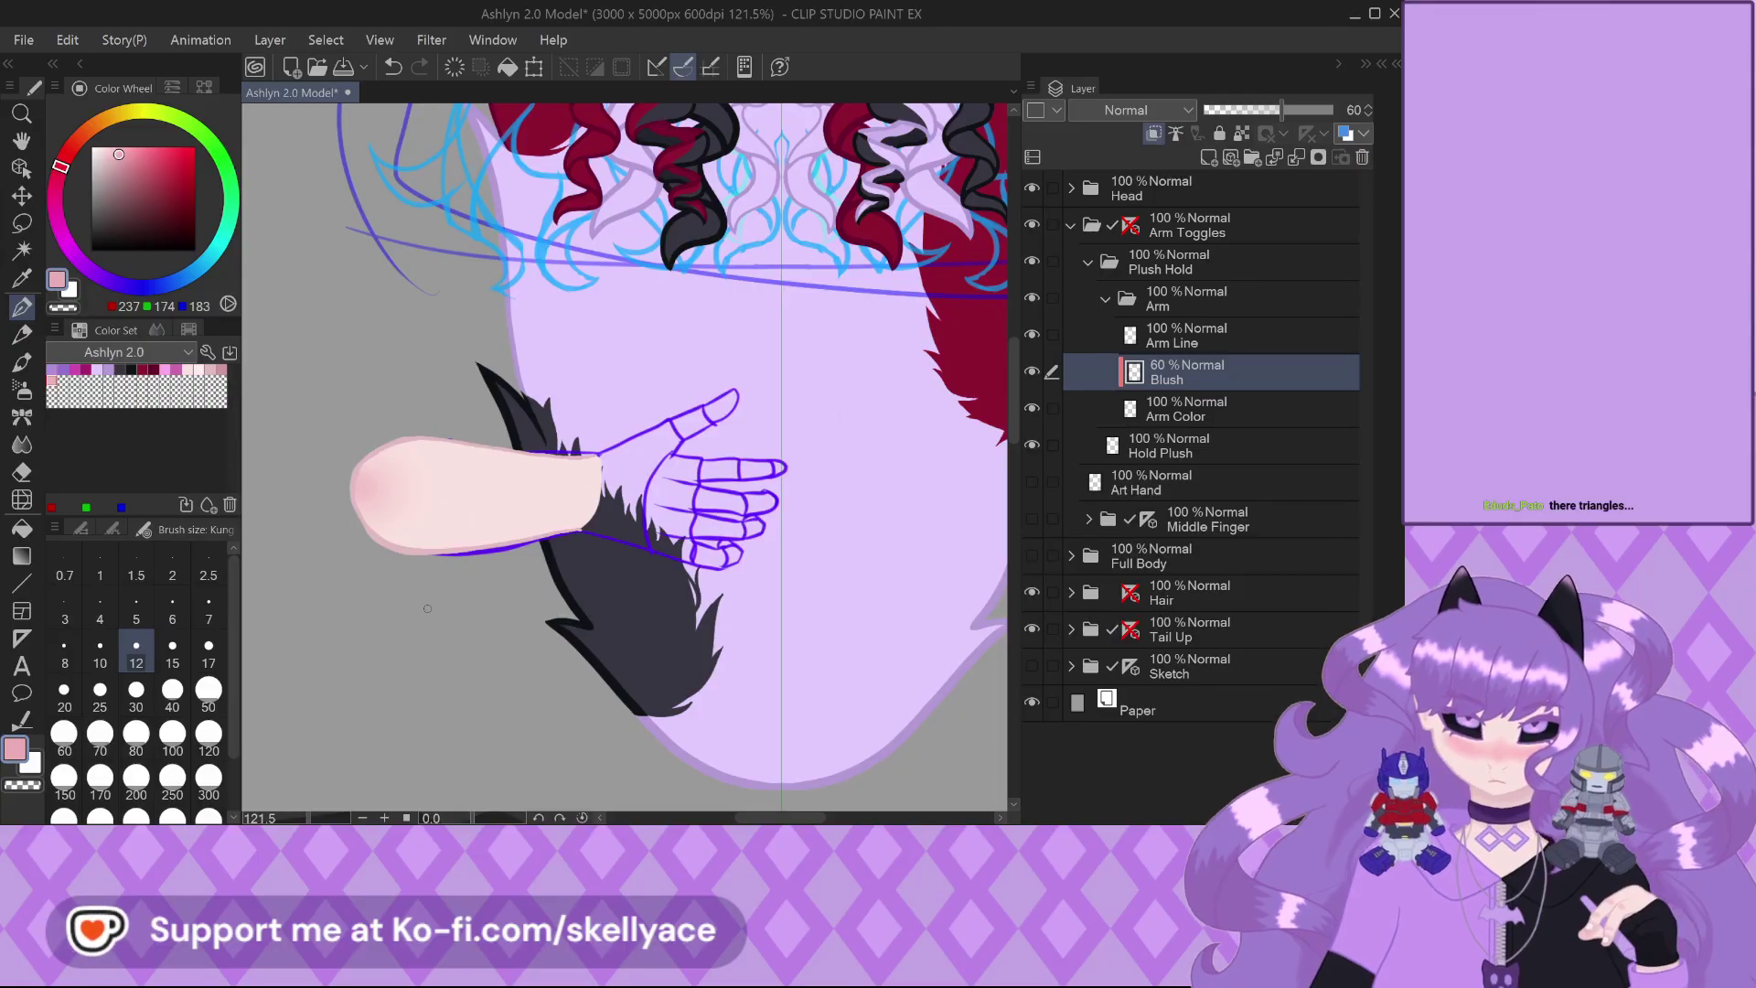
scroll(448, 569, "down", 3)
scroll(610, 560, "up", 4)
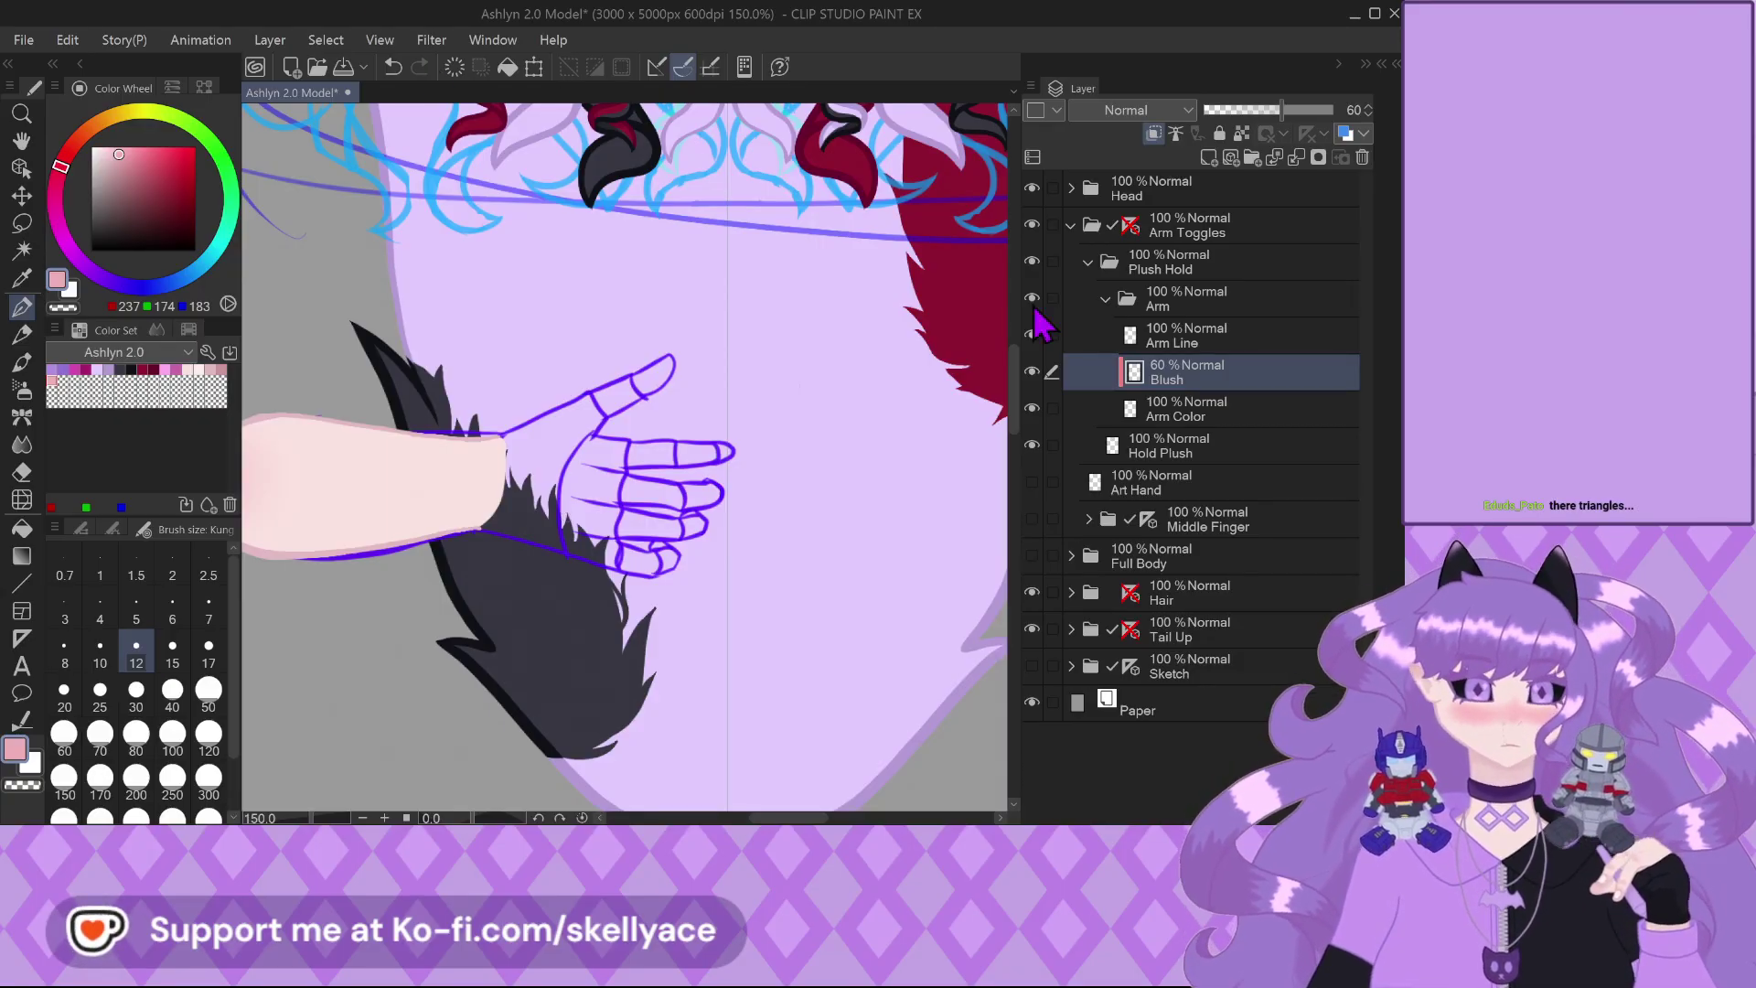
Add a new layer named Plush directly above the Hold Plush layer
left_click(1255, 420)
left_click(1236, 452)
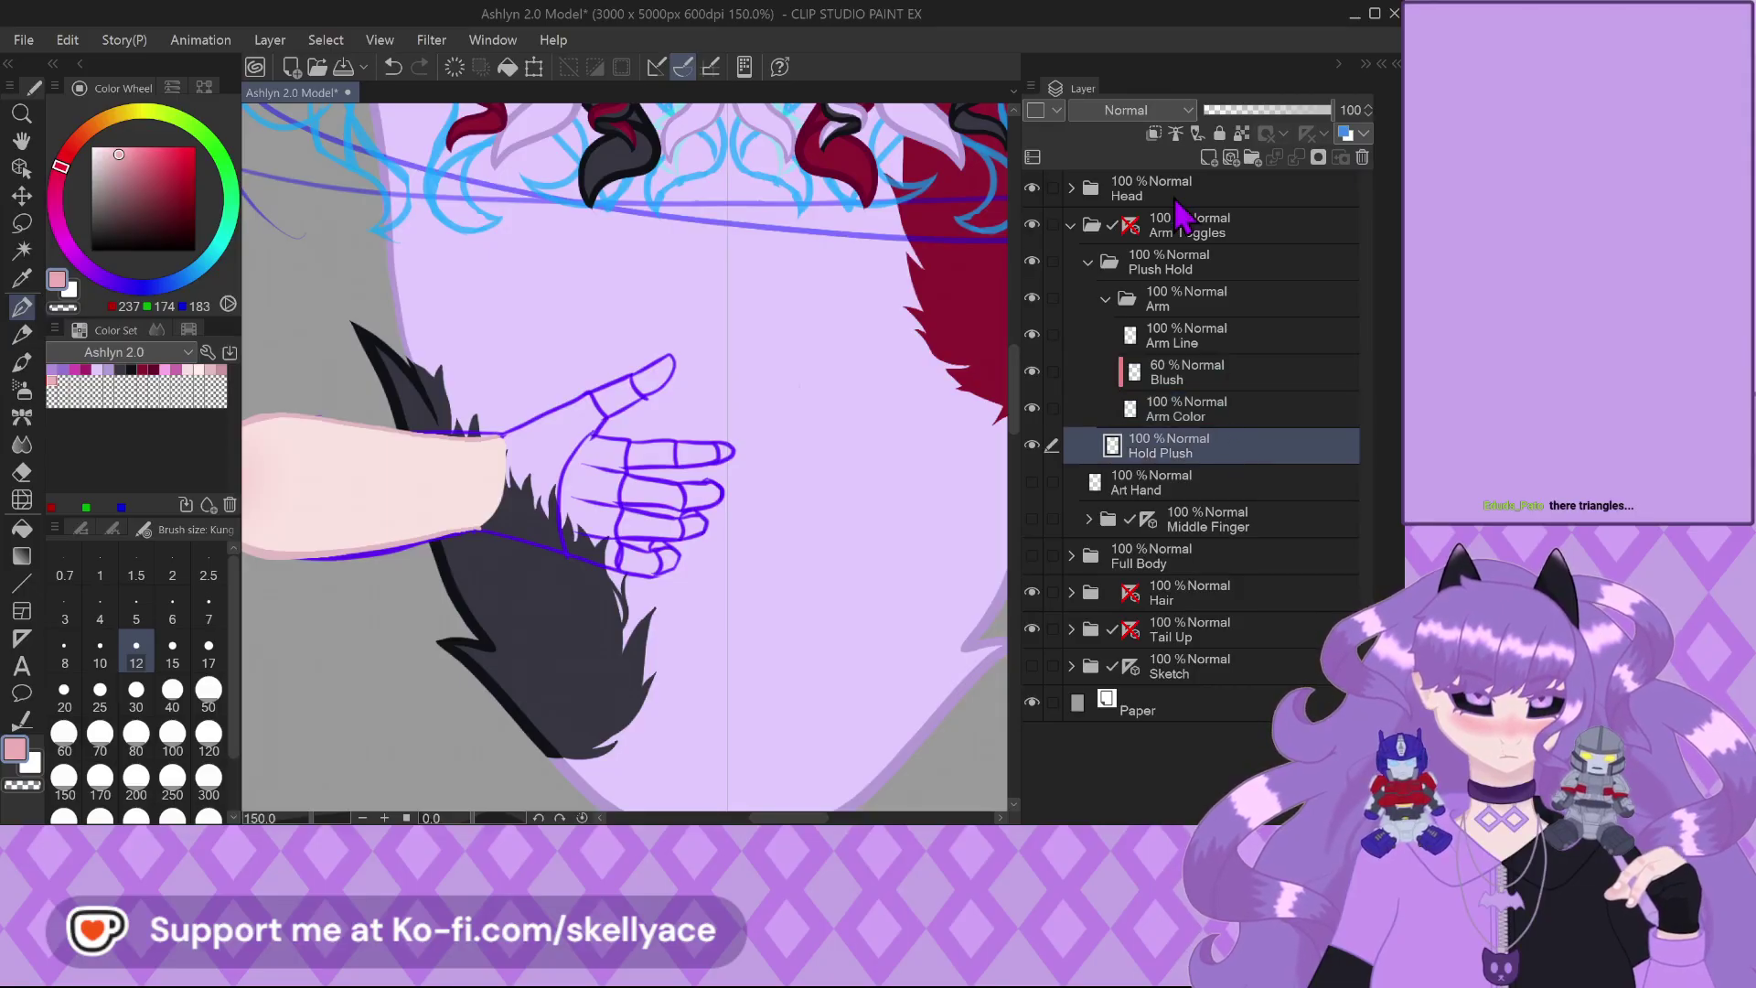
left_click(1207, 159)
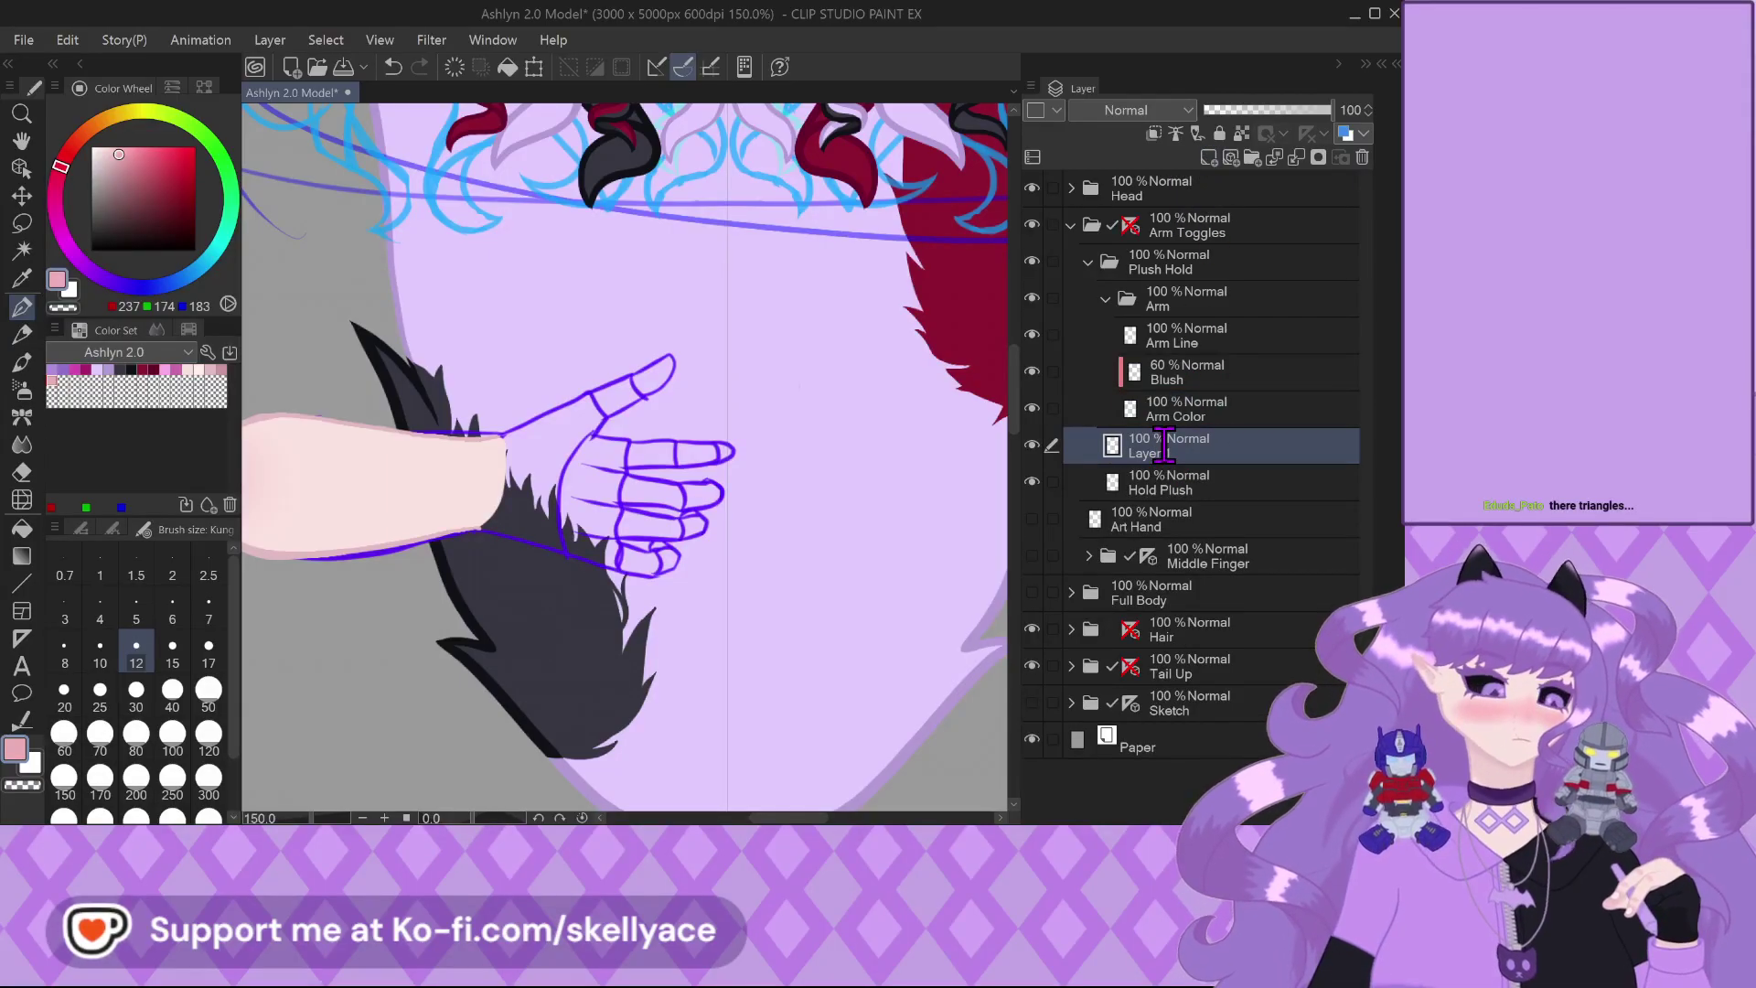
type("Plush")
key("Return")
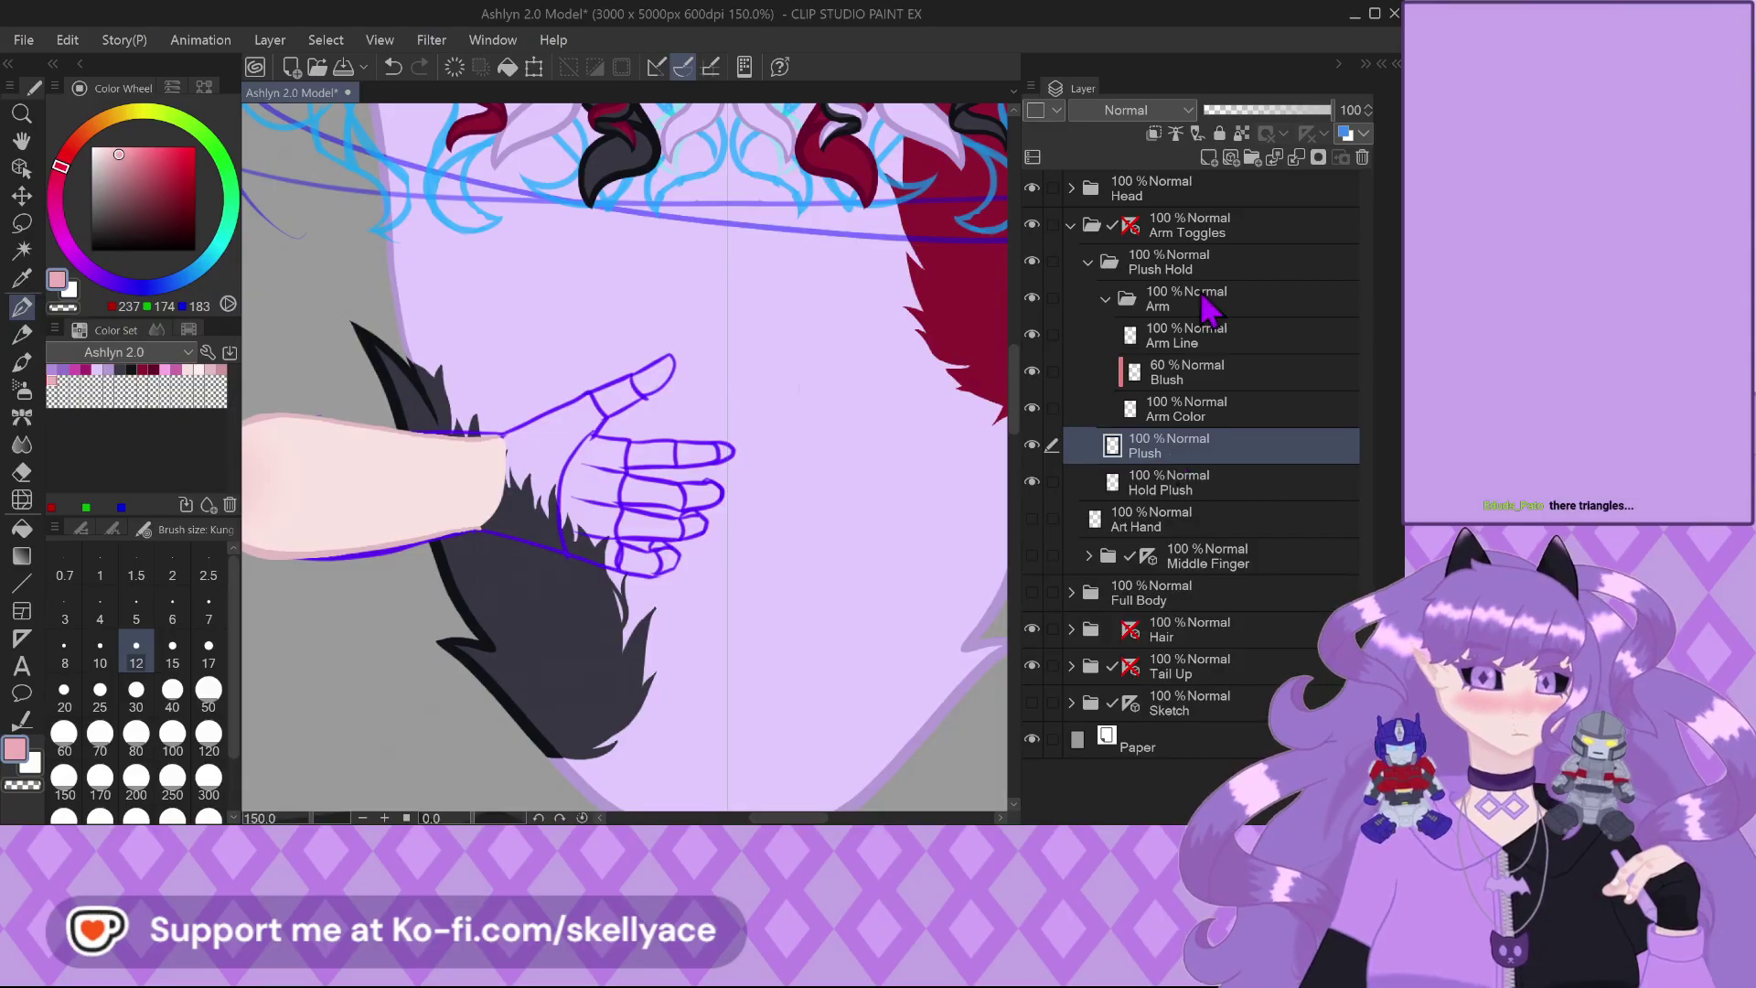
Create a folder named Plush Head above the collapsed Arm folder and add a layer named Sketch inside it
left_click(1118, 316)
left_click(1252, 159)
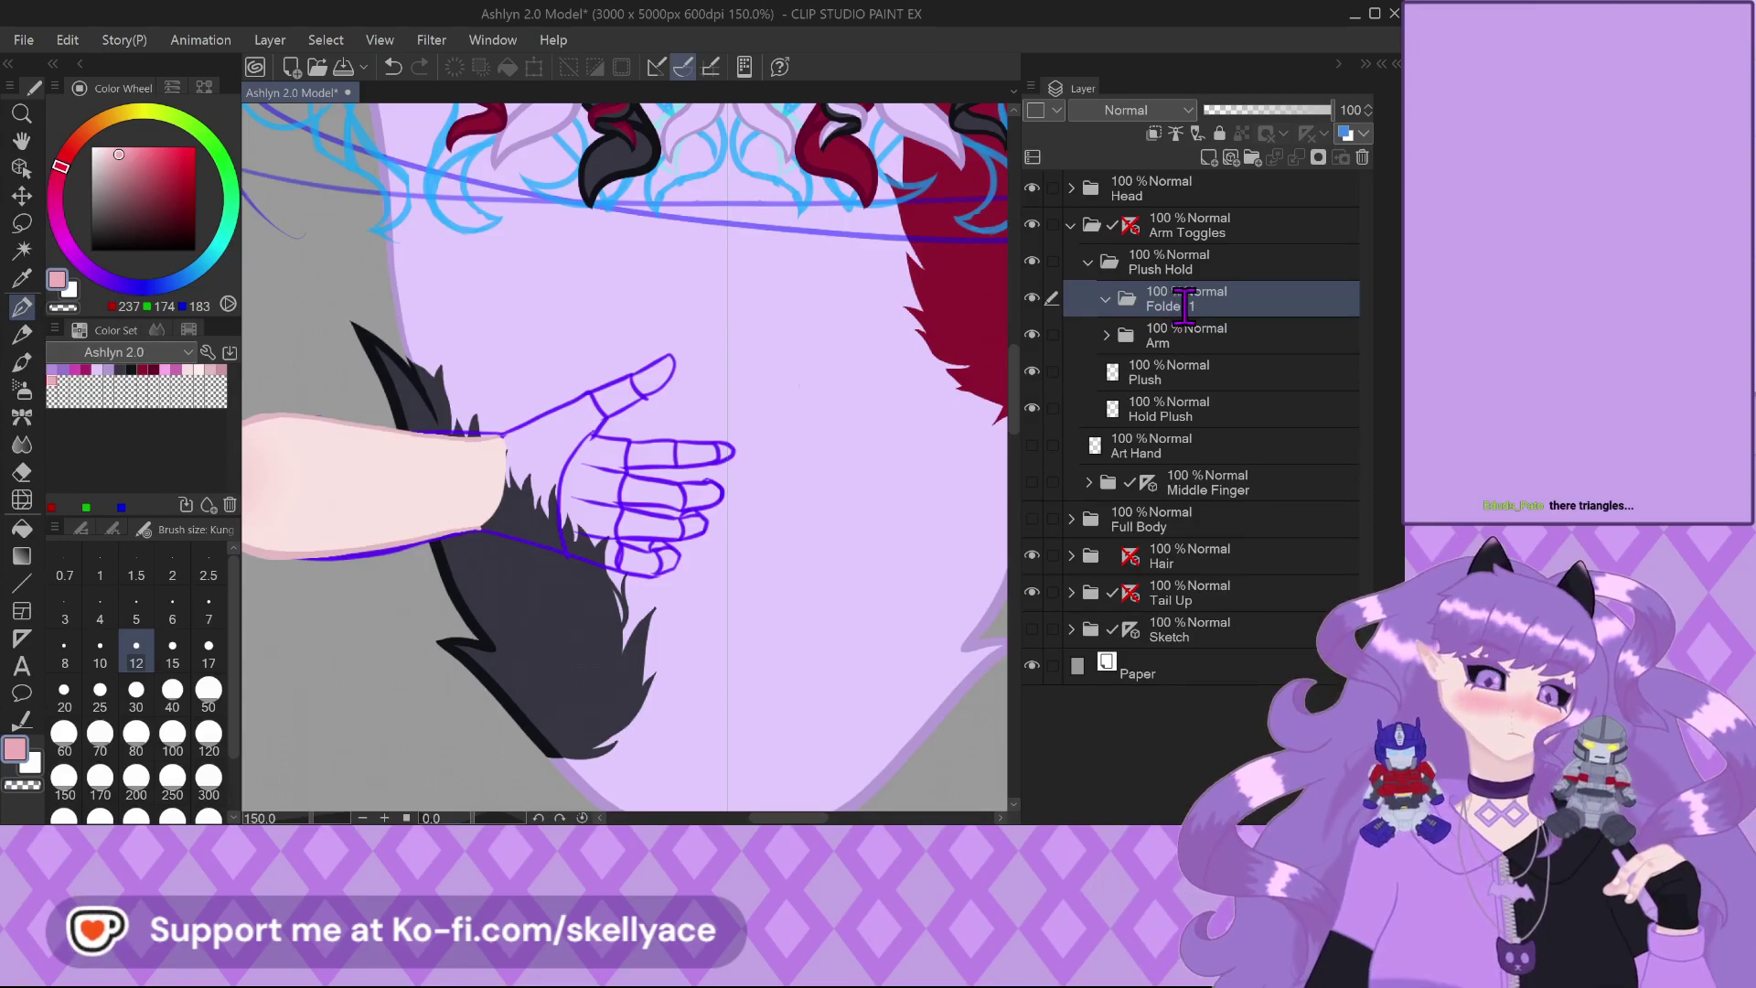
double_click(1184, 305)
type("Plush Head")
key("Return")
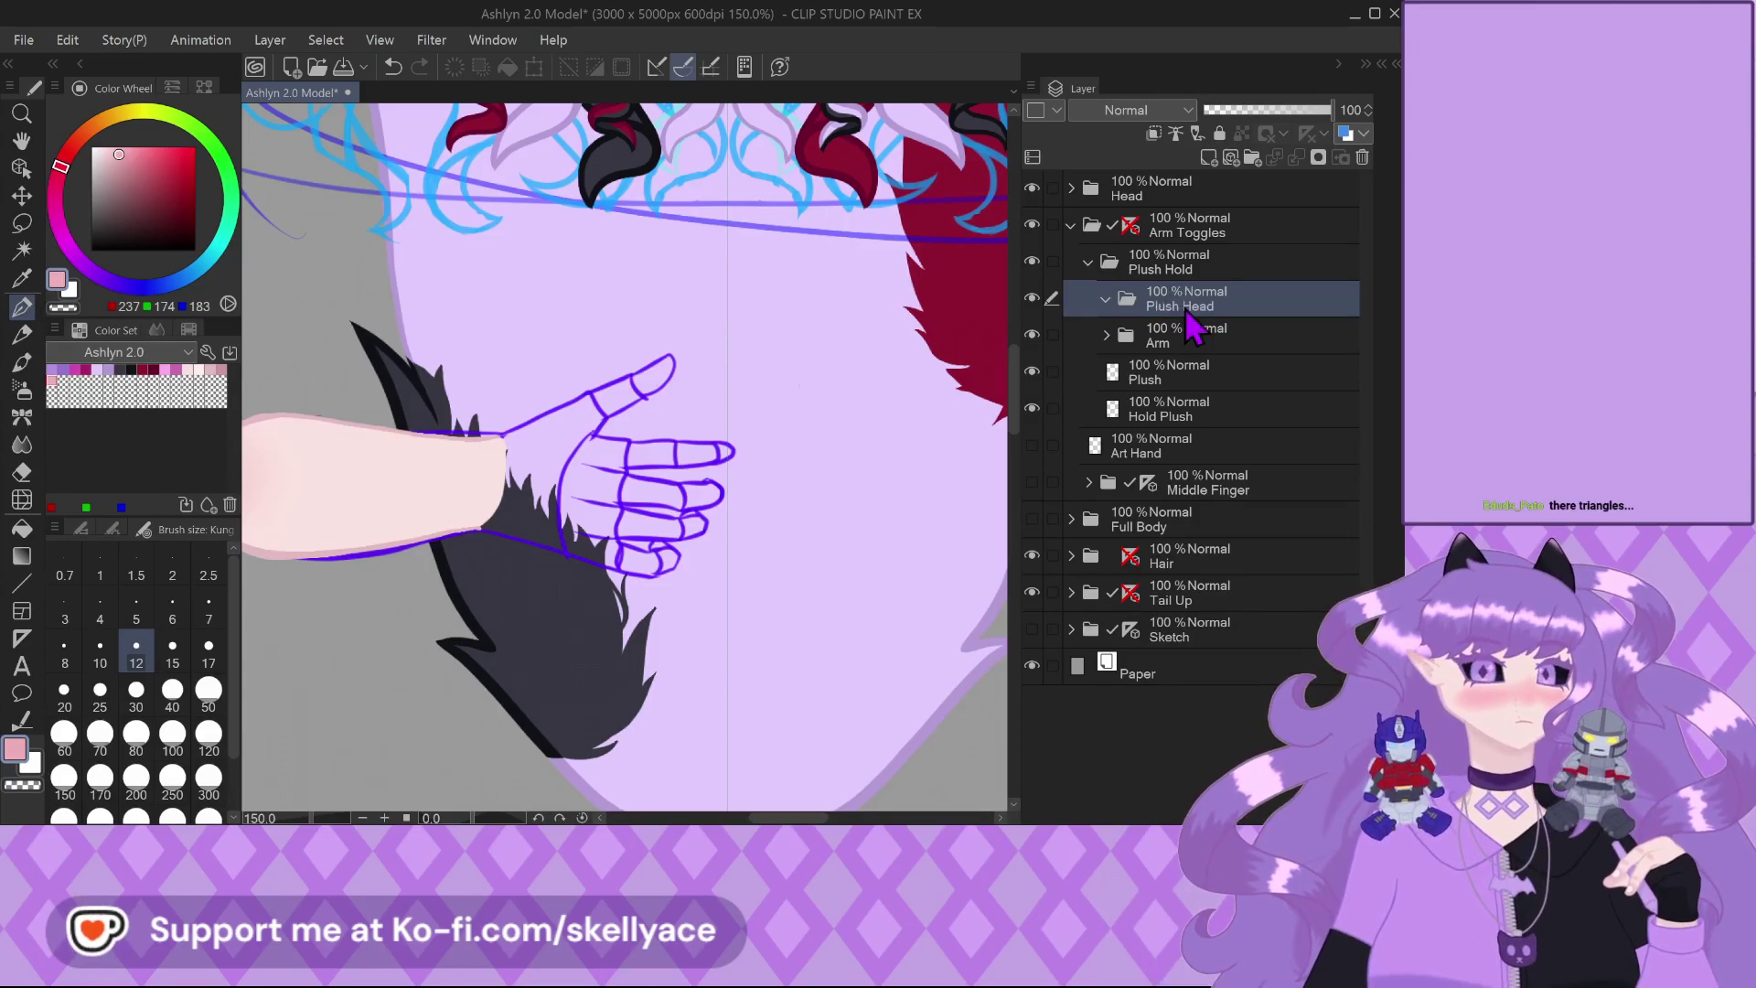
left_click(1209, 157)
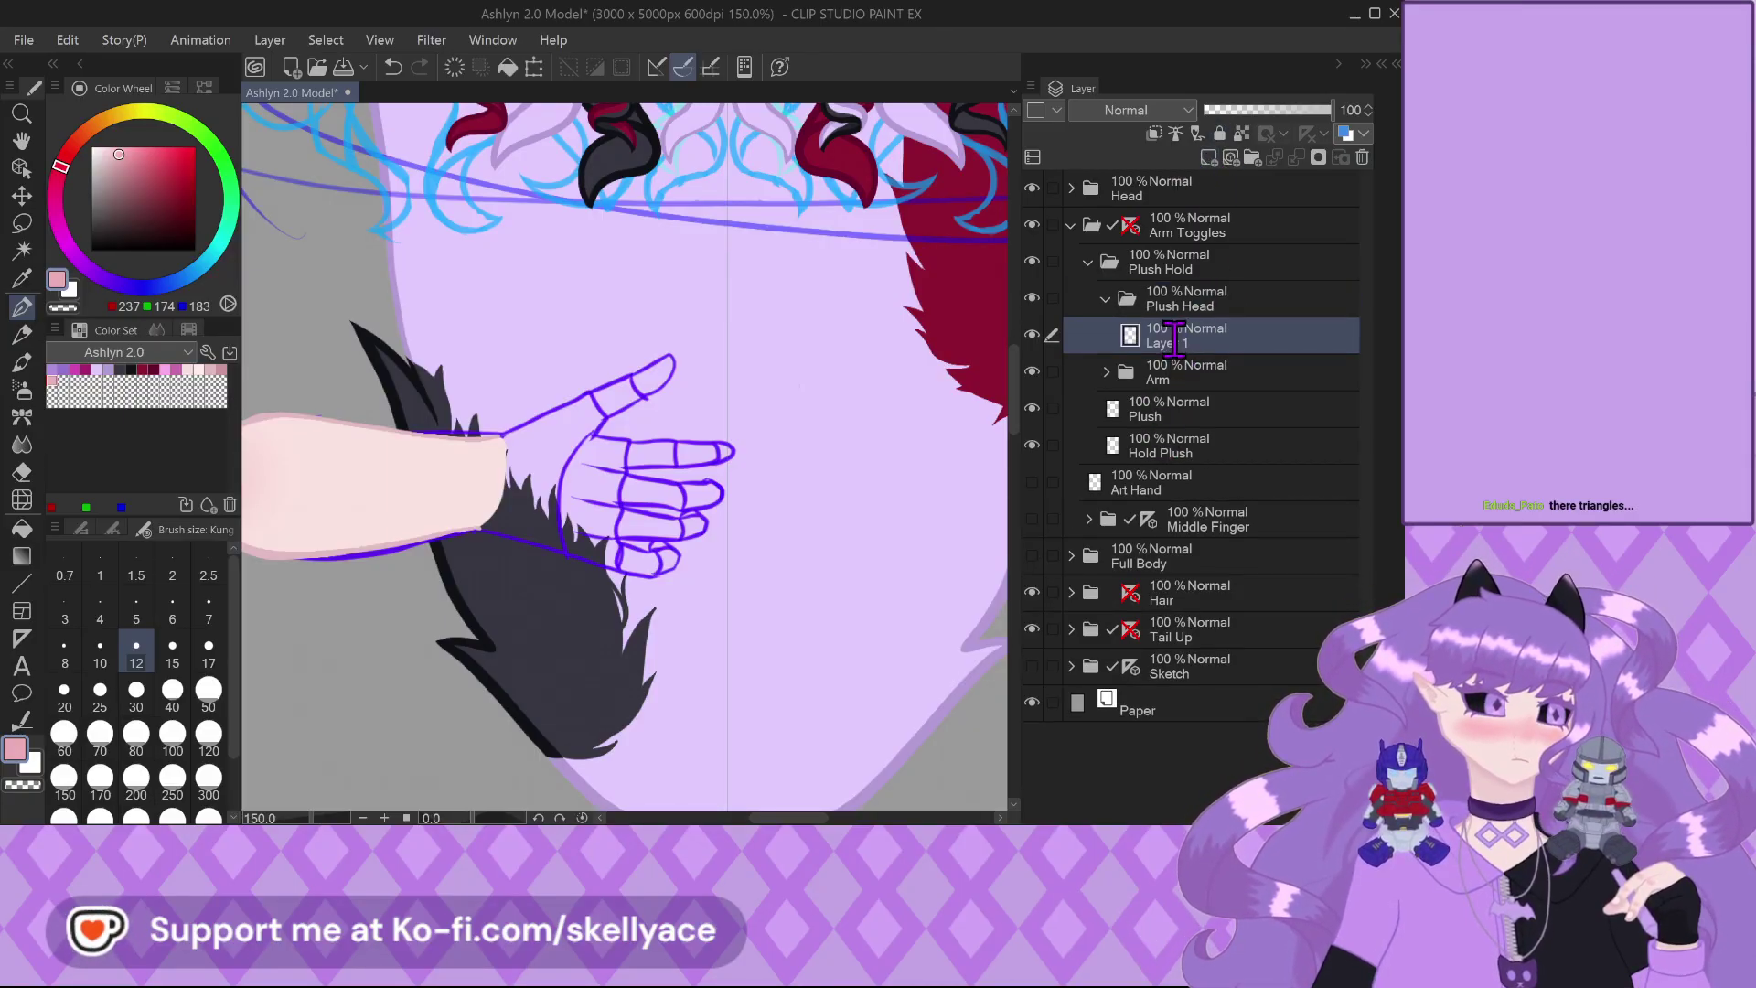
scroll(624, 458, "up", 2)
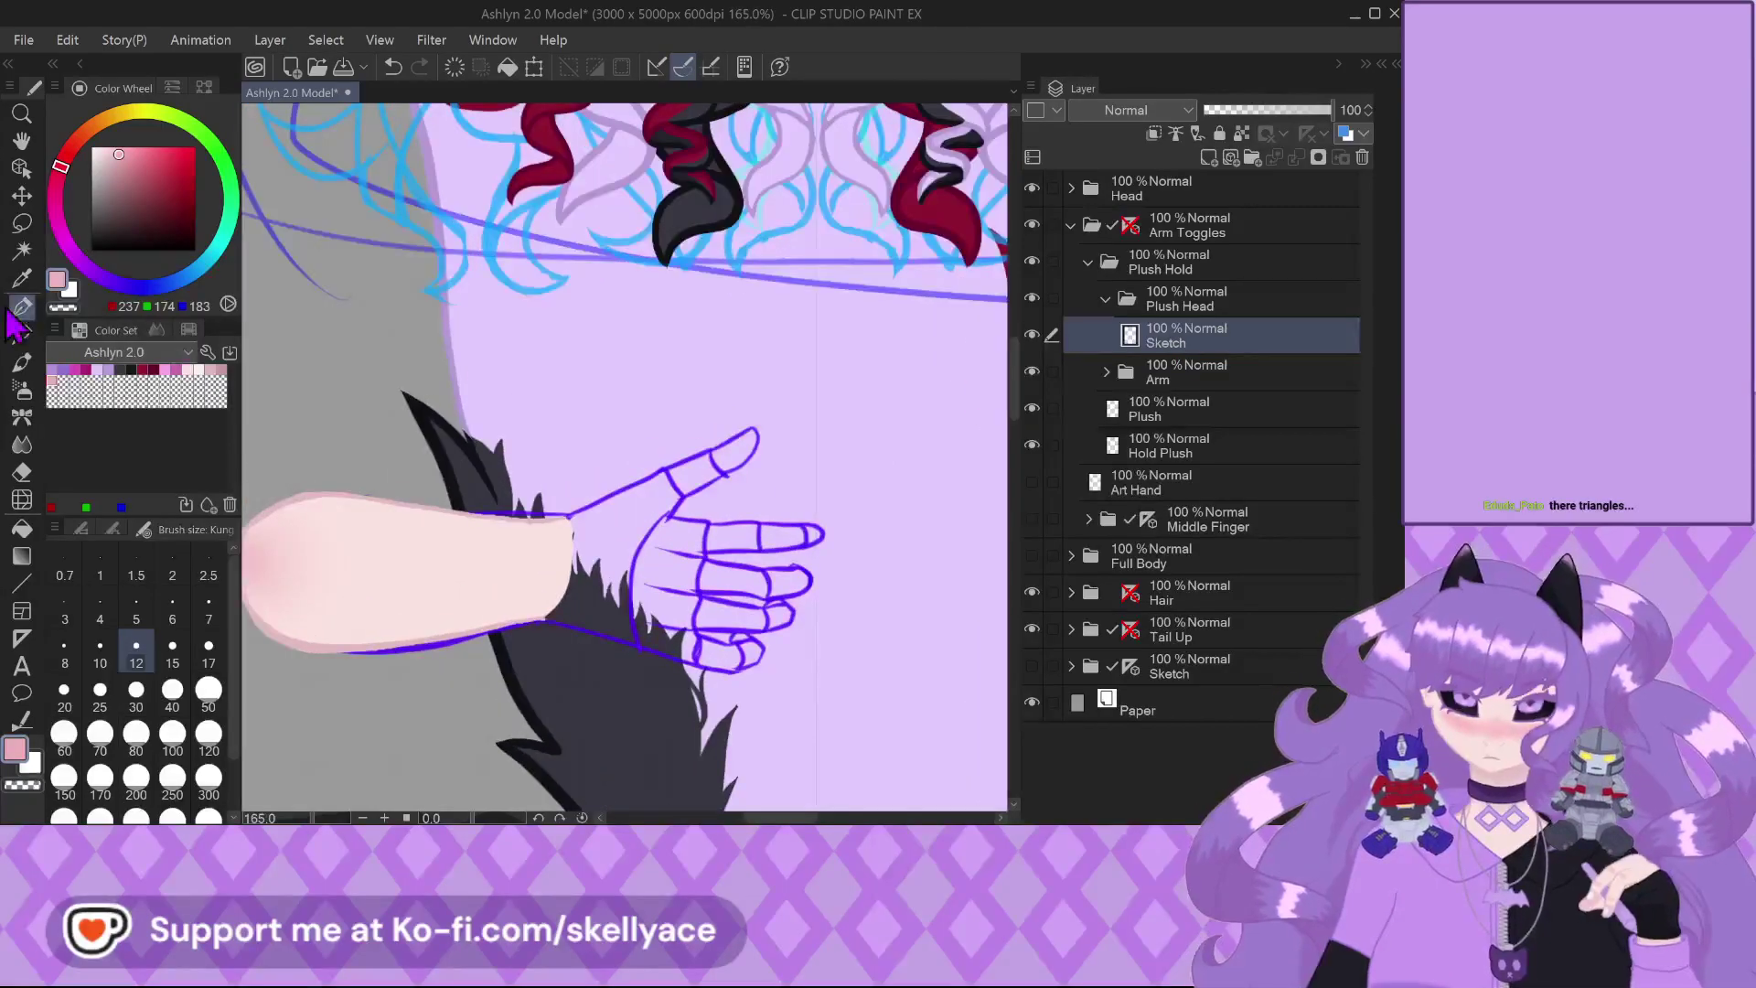
Sketch a round plush head with curved centre guidelines above the forearm, using a bright pink-red pen at brush size 10
scroll(109, 356, "up", 2)
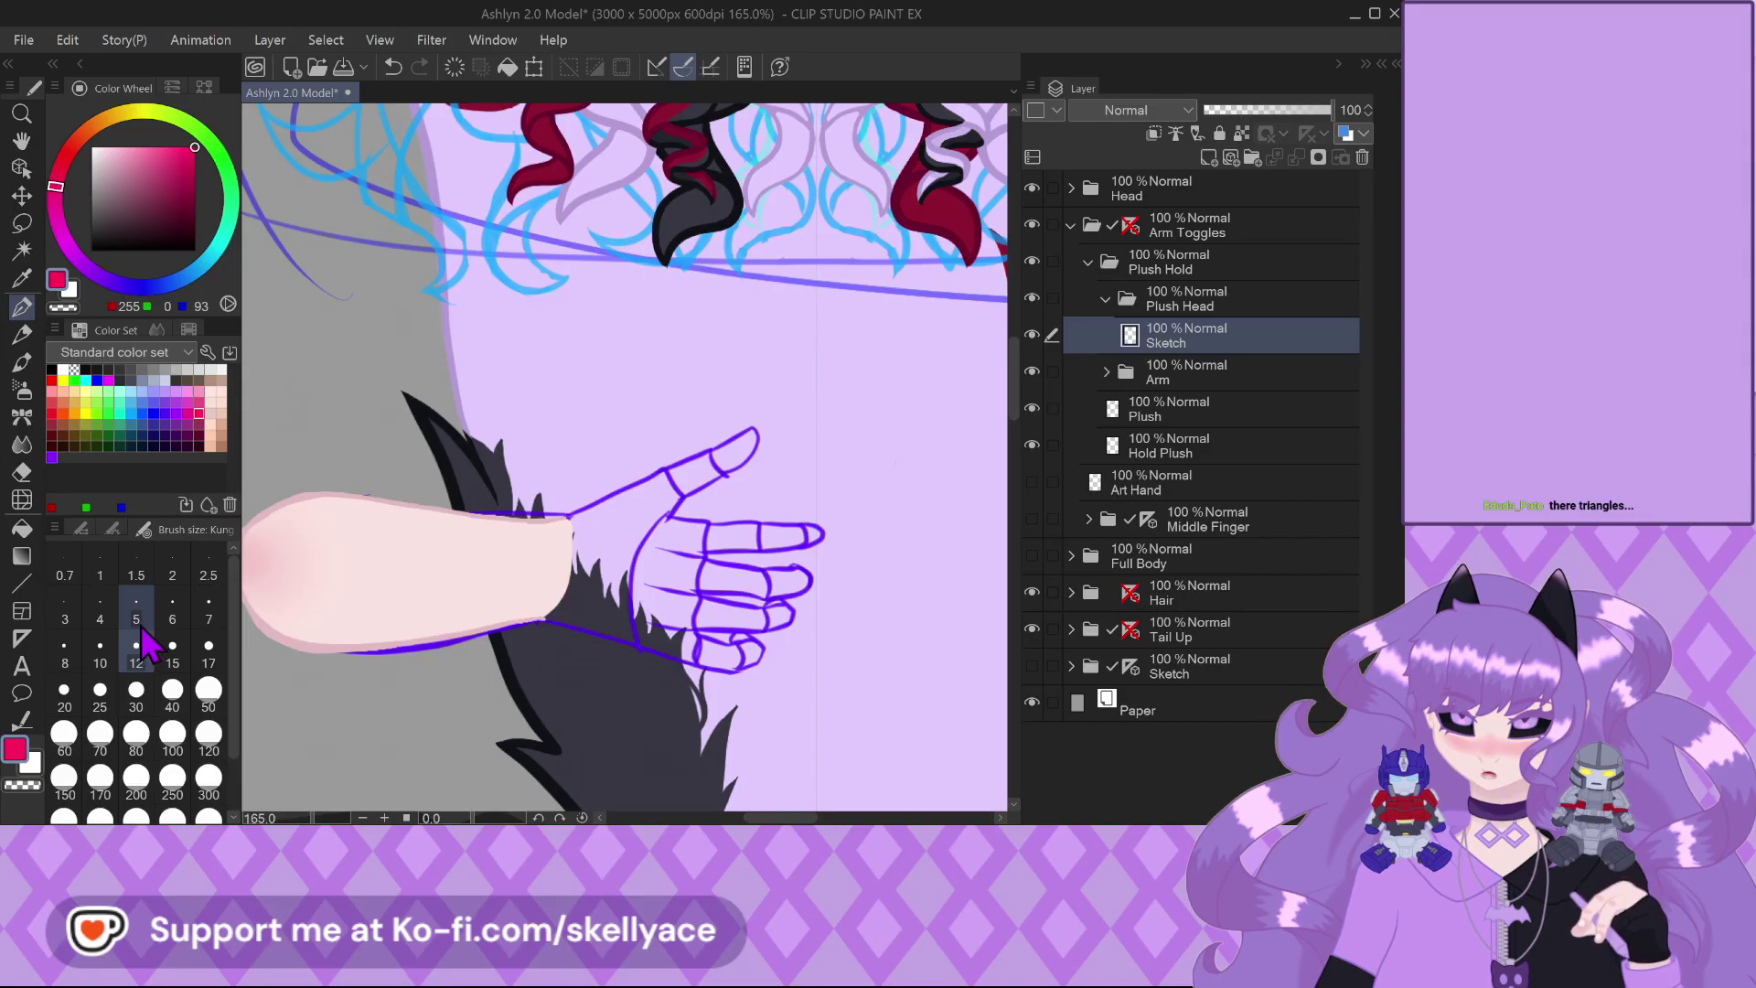
scroll(137, 603, "down", 1)
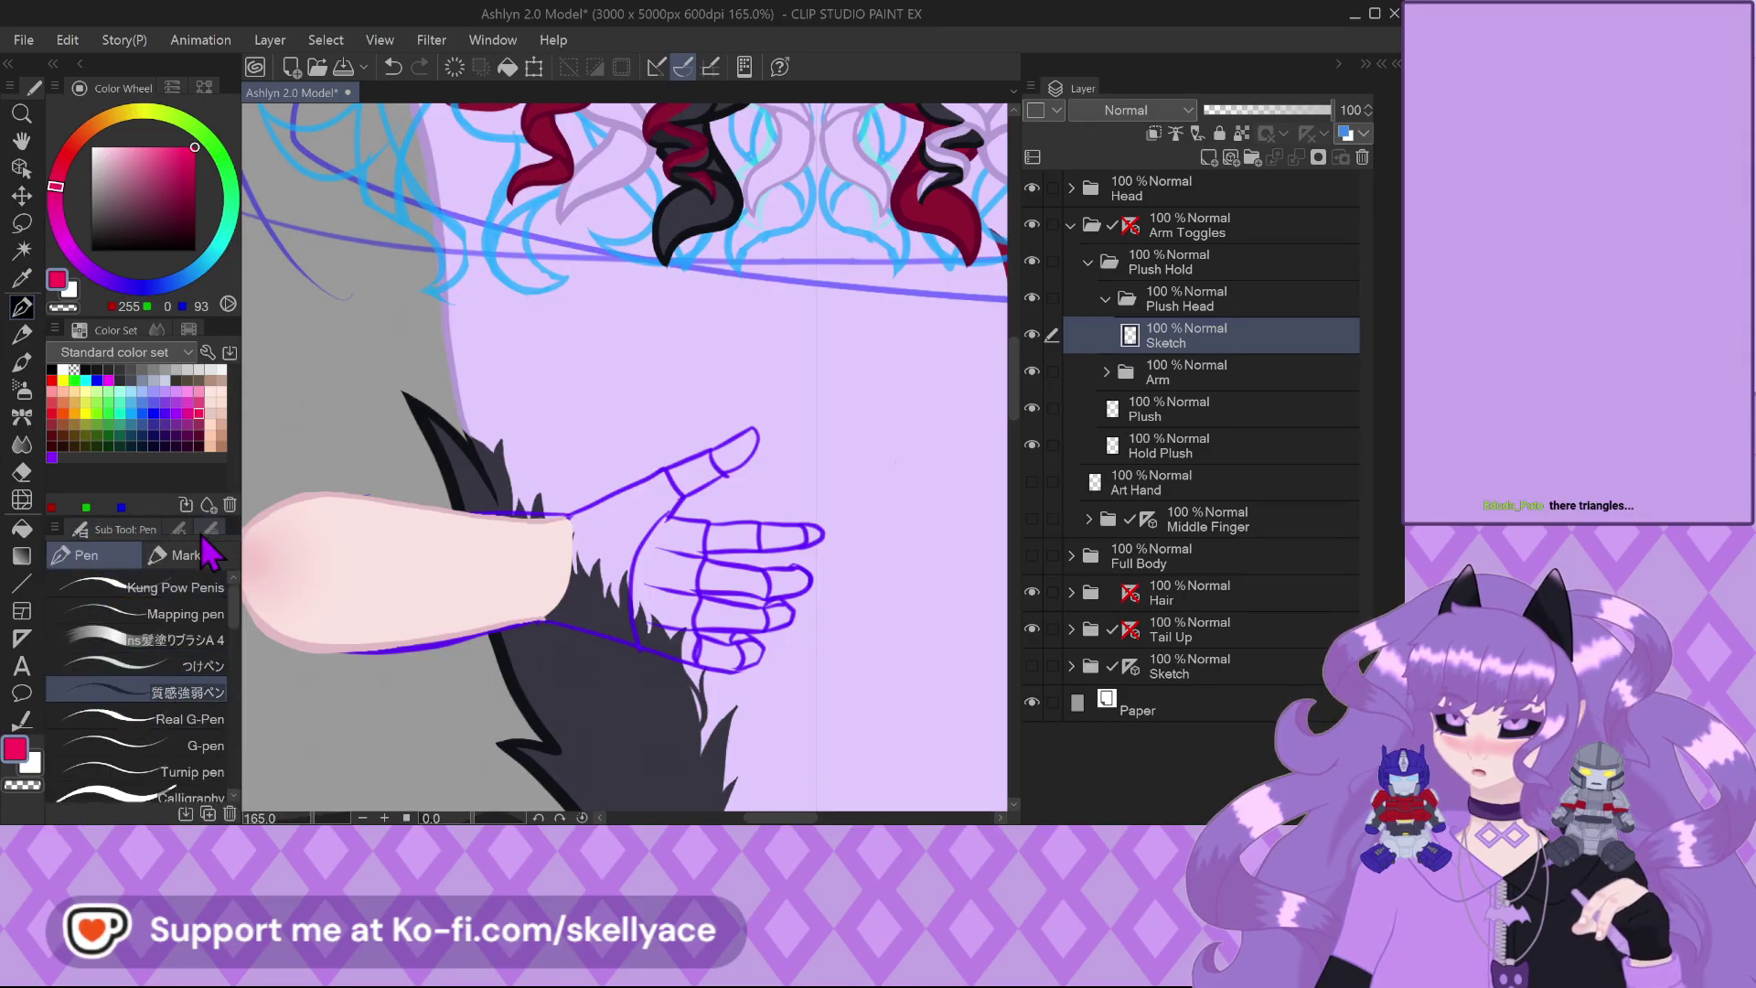
scroll(165, 631, "up", 1)
scroll(471, 549, "up", 1)
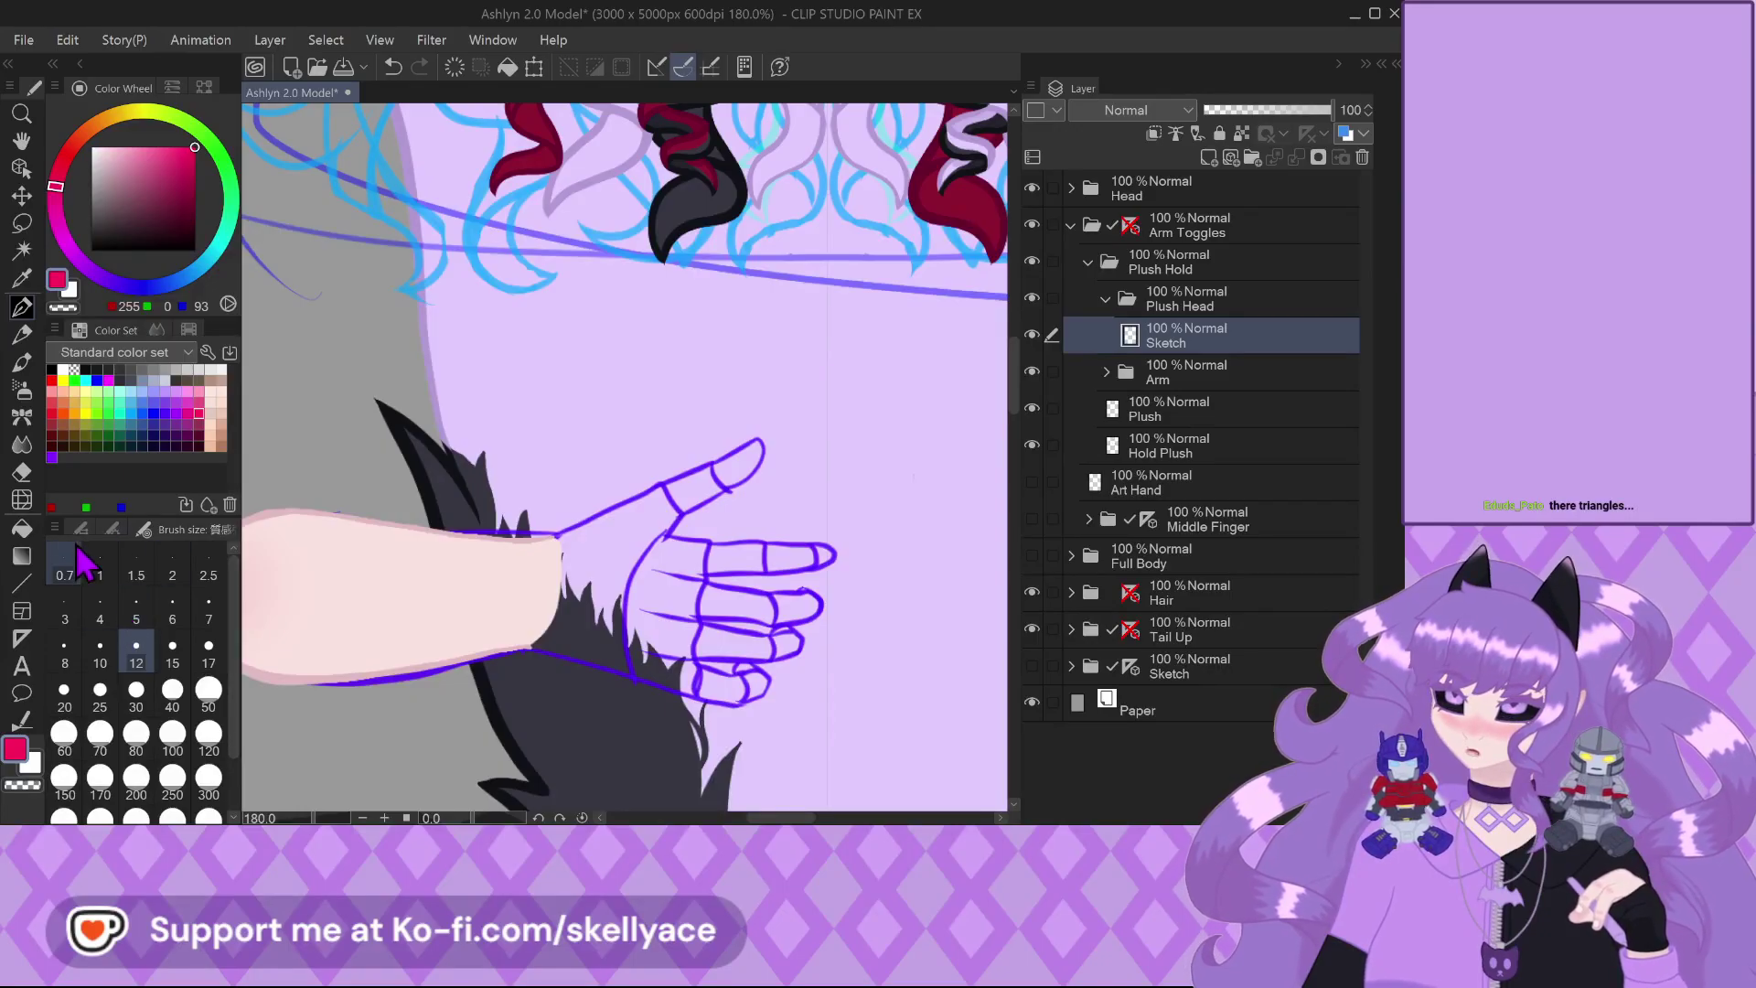
scroll(91, 594, "down", 1)
scroll(119, 640, "up", 1)
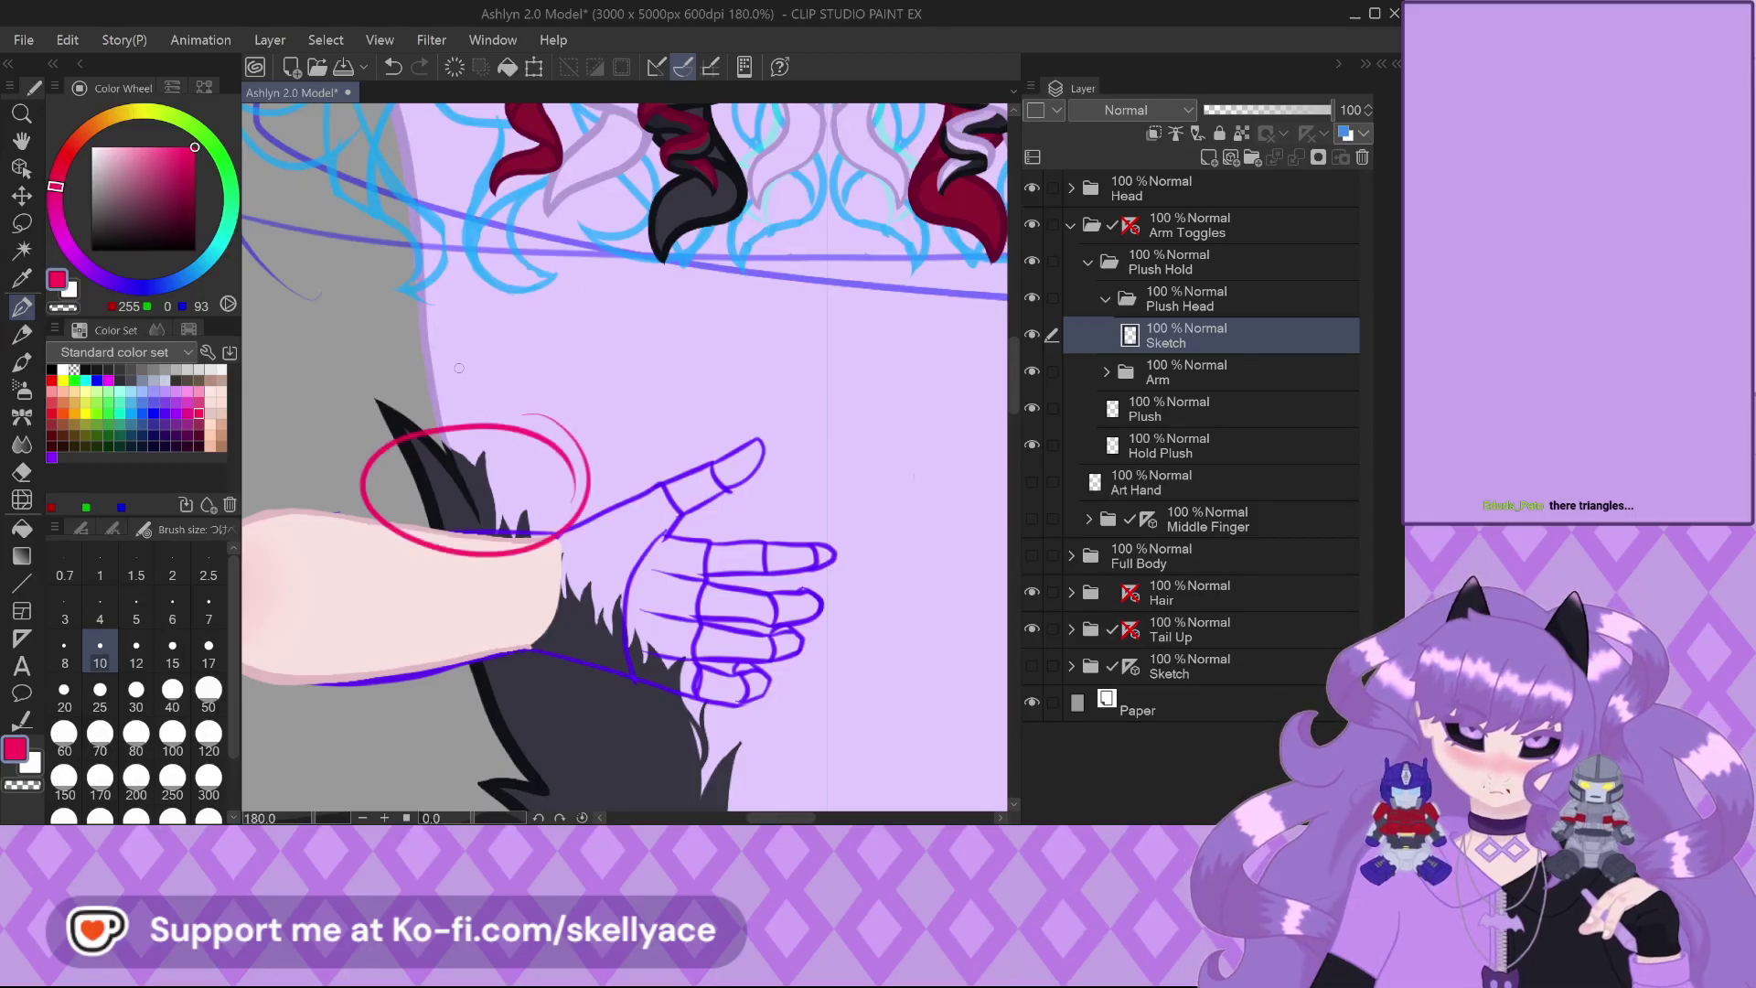
key("ctrl+z")
mouse_move(526, 410)
left_mouse_down()
mouse_move(567, 454)
mouse_move(479, 563)
mouse_move(379, 474)
mouse_move(507, 394)
mouse_move(456, 469)
mouse_move(452, 550)
left_mouse_up()
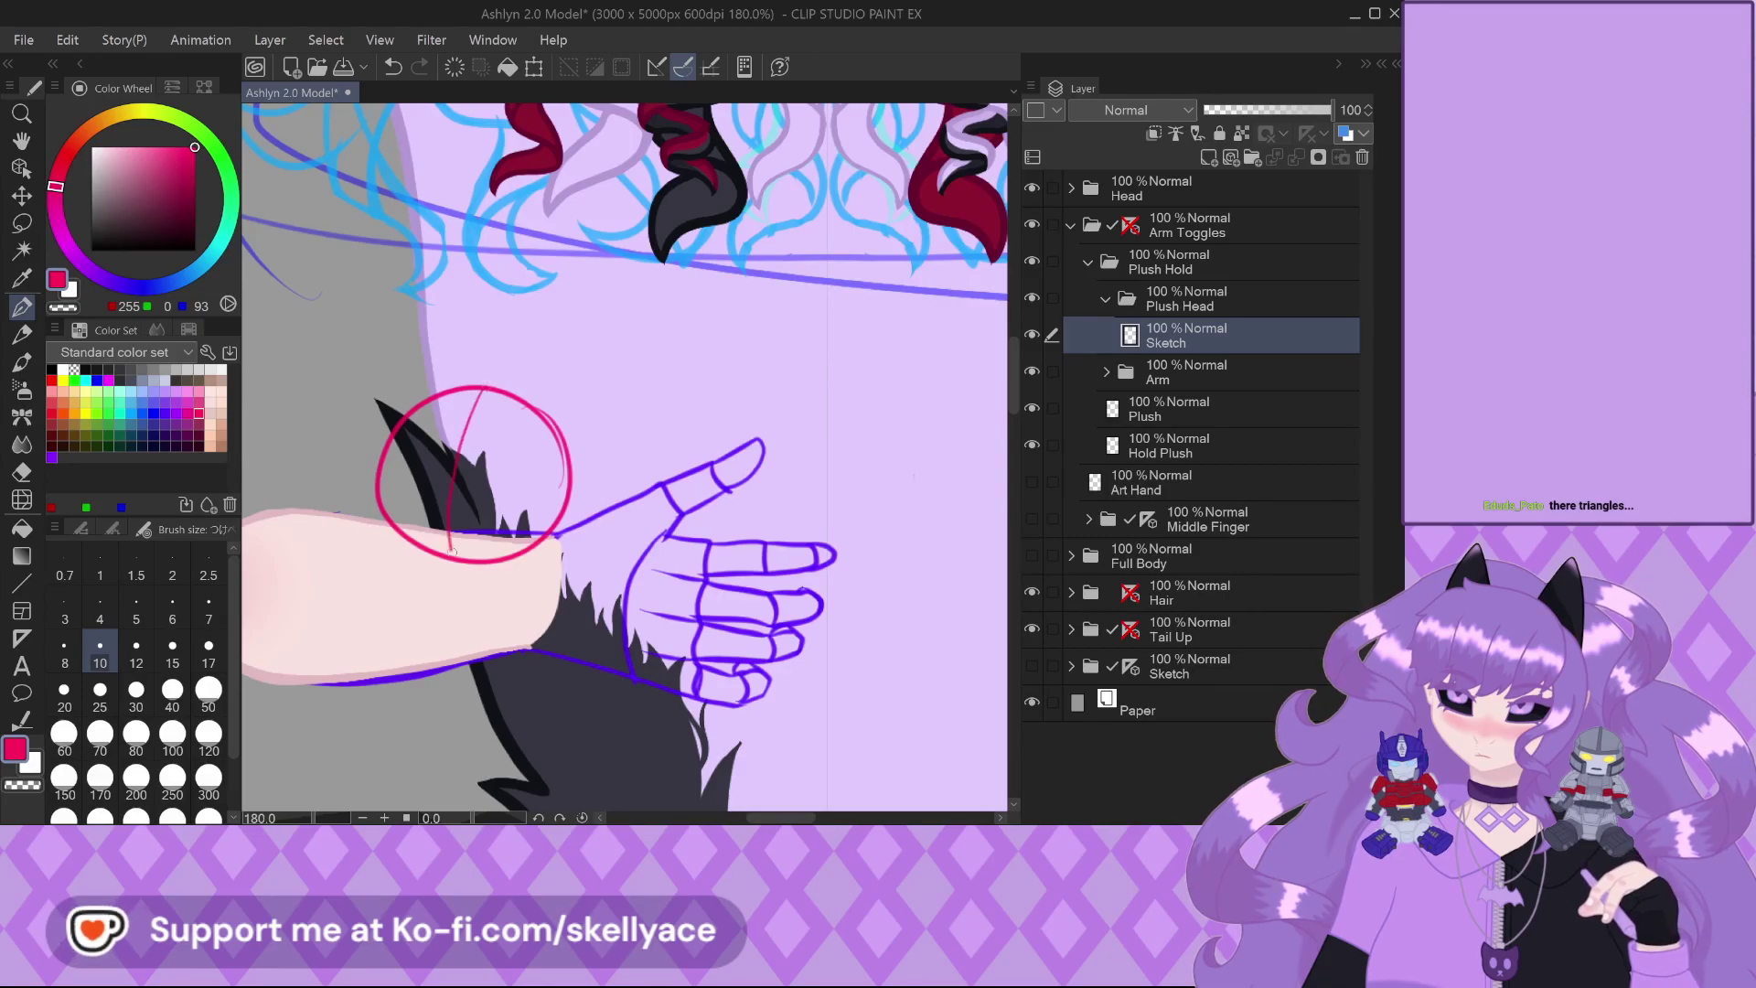
Sketch the flared cheeks and wide rounded jaw around the lower half of the head circle
scroll(382, 477, "up", 4)
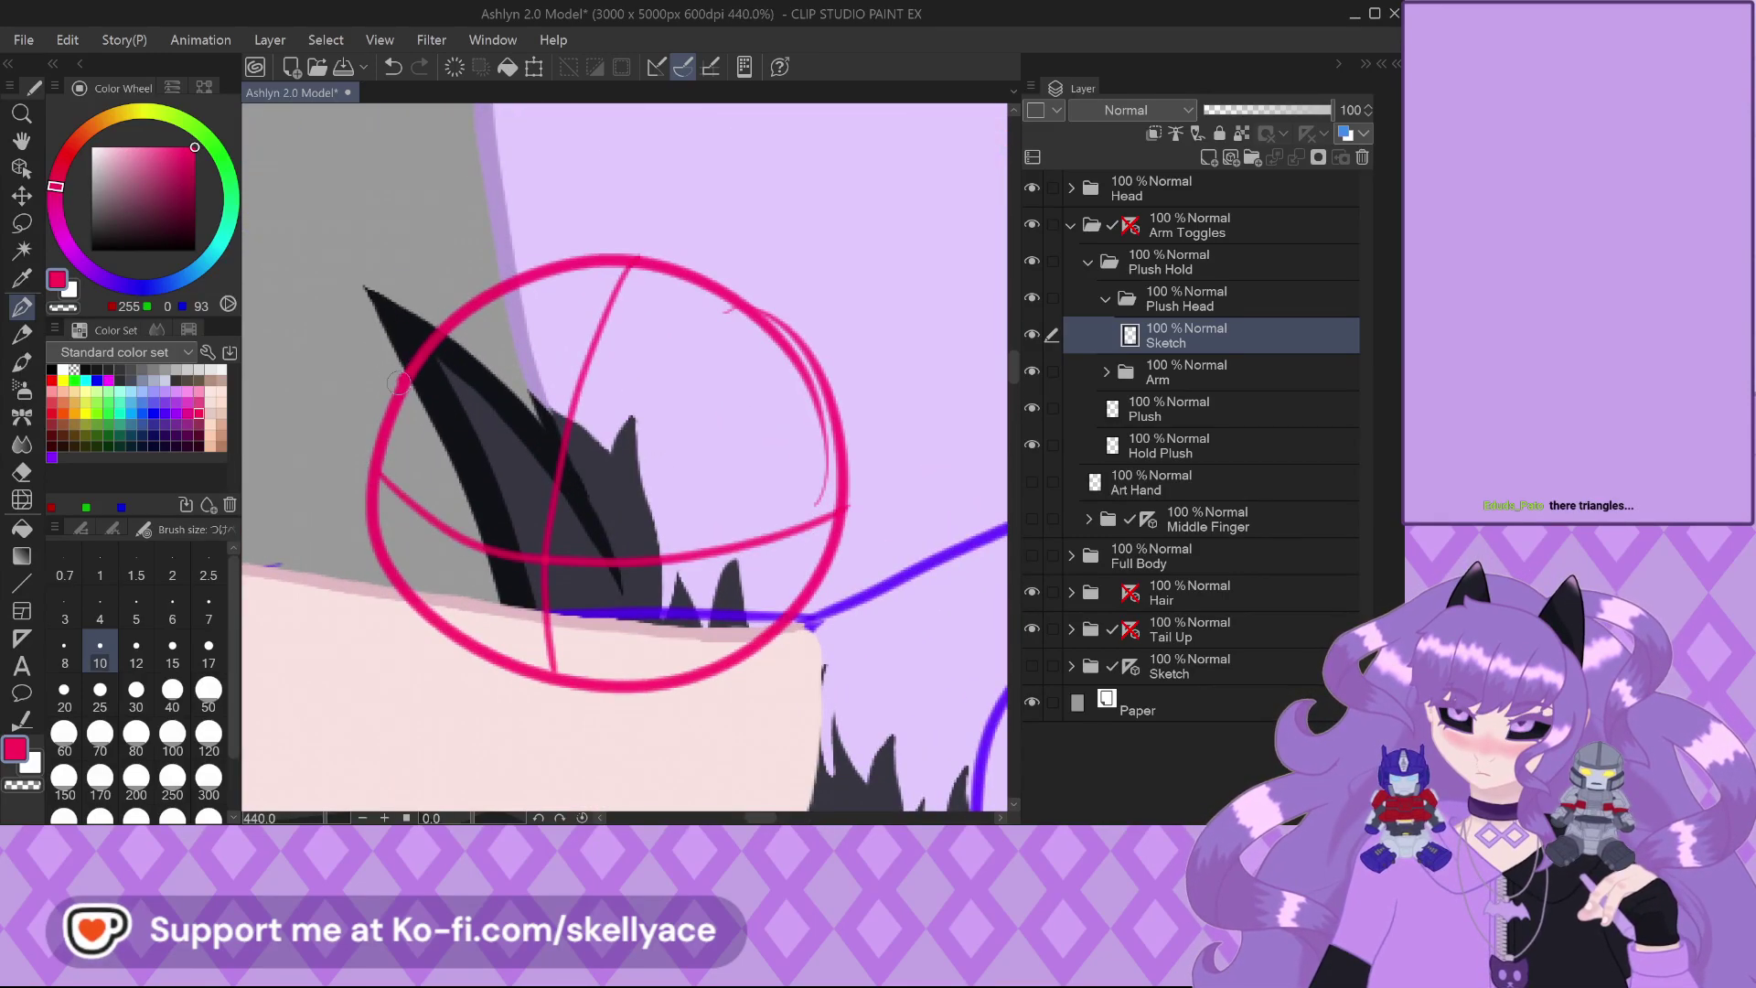
left_click_drag(373, 522, 353, 574)
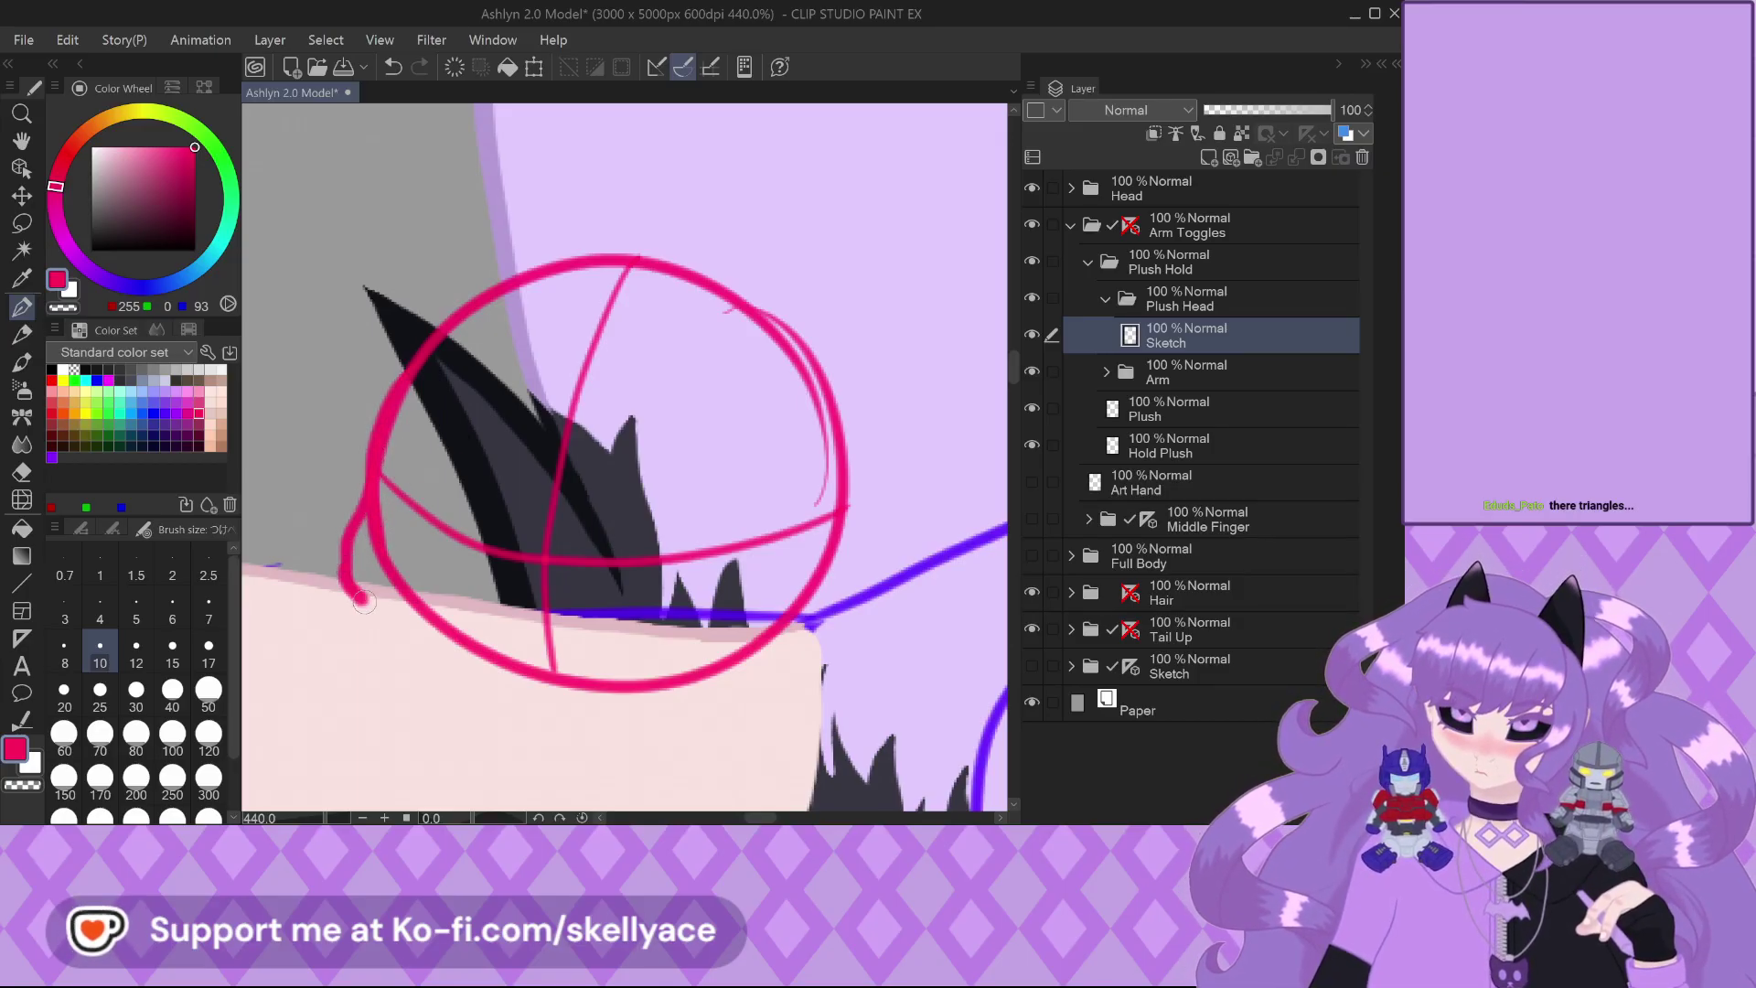
mouse_move(561, 684)
left_mouse_down()
mouse_move(727, 680)
mouse_move(840, 513)
mouse_move(840, 546)
mouse_move(745, 674)
left_mouse_up()
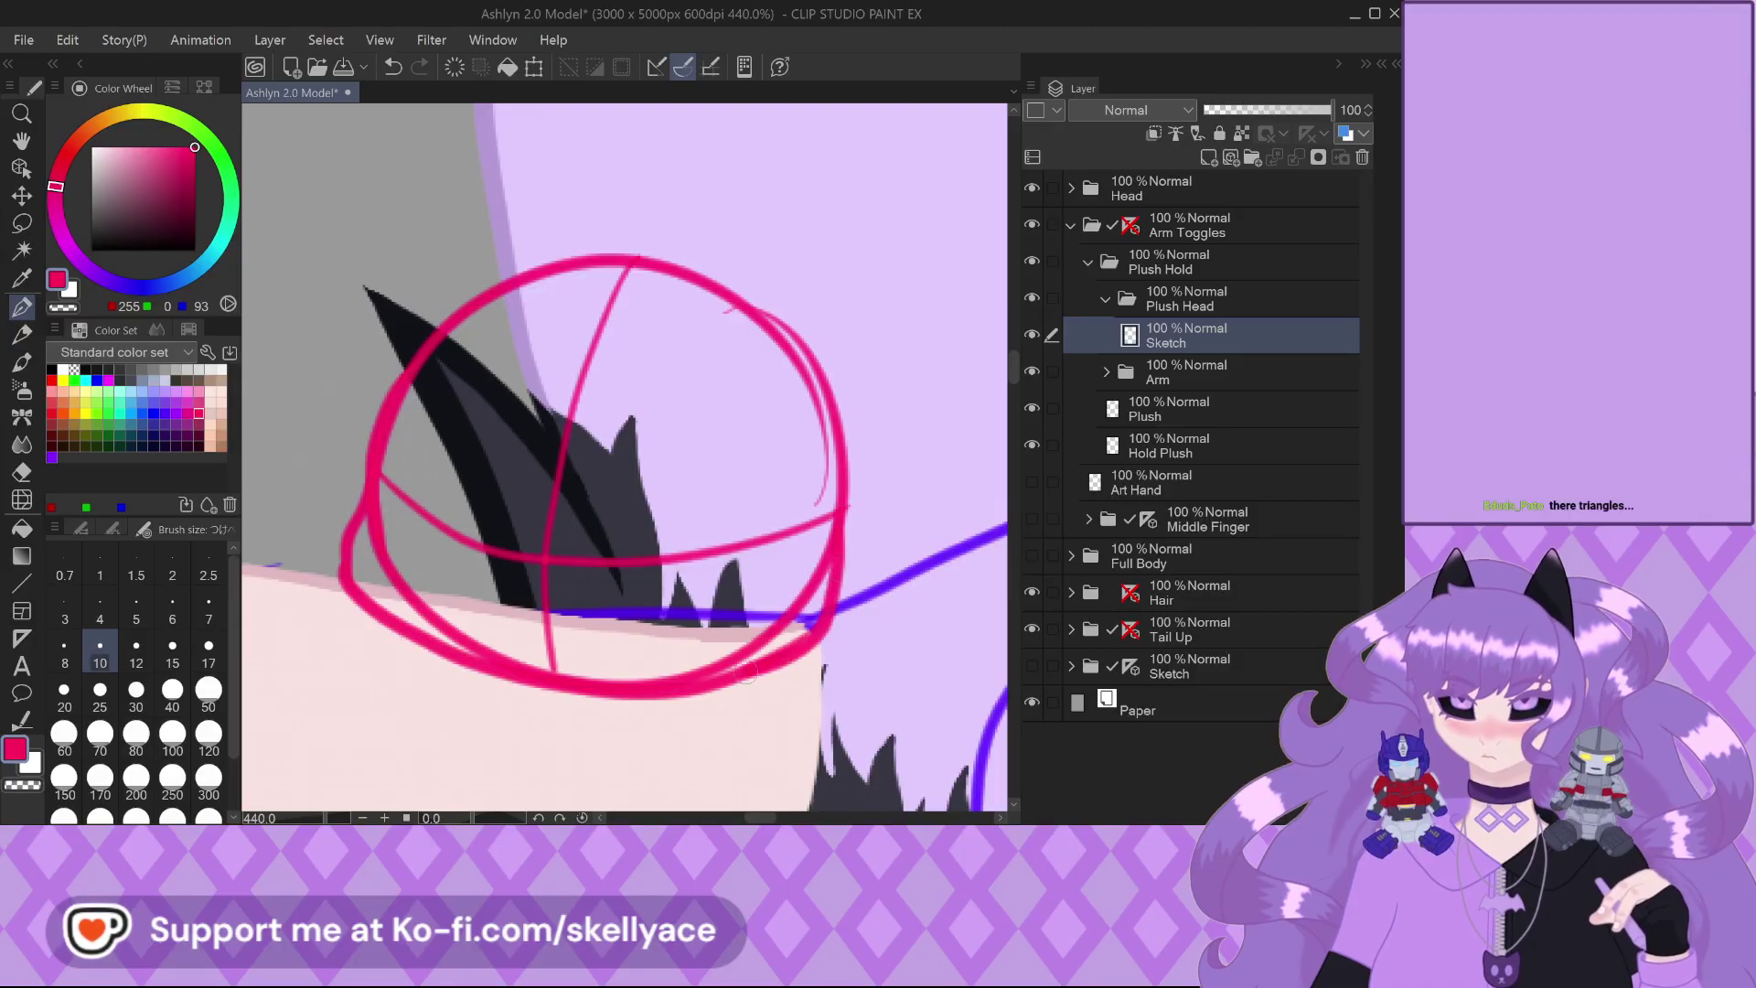
scroll(374, 513, "up", 2)
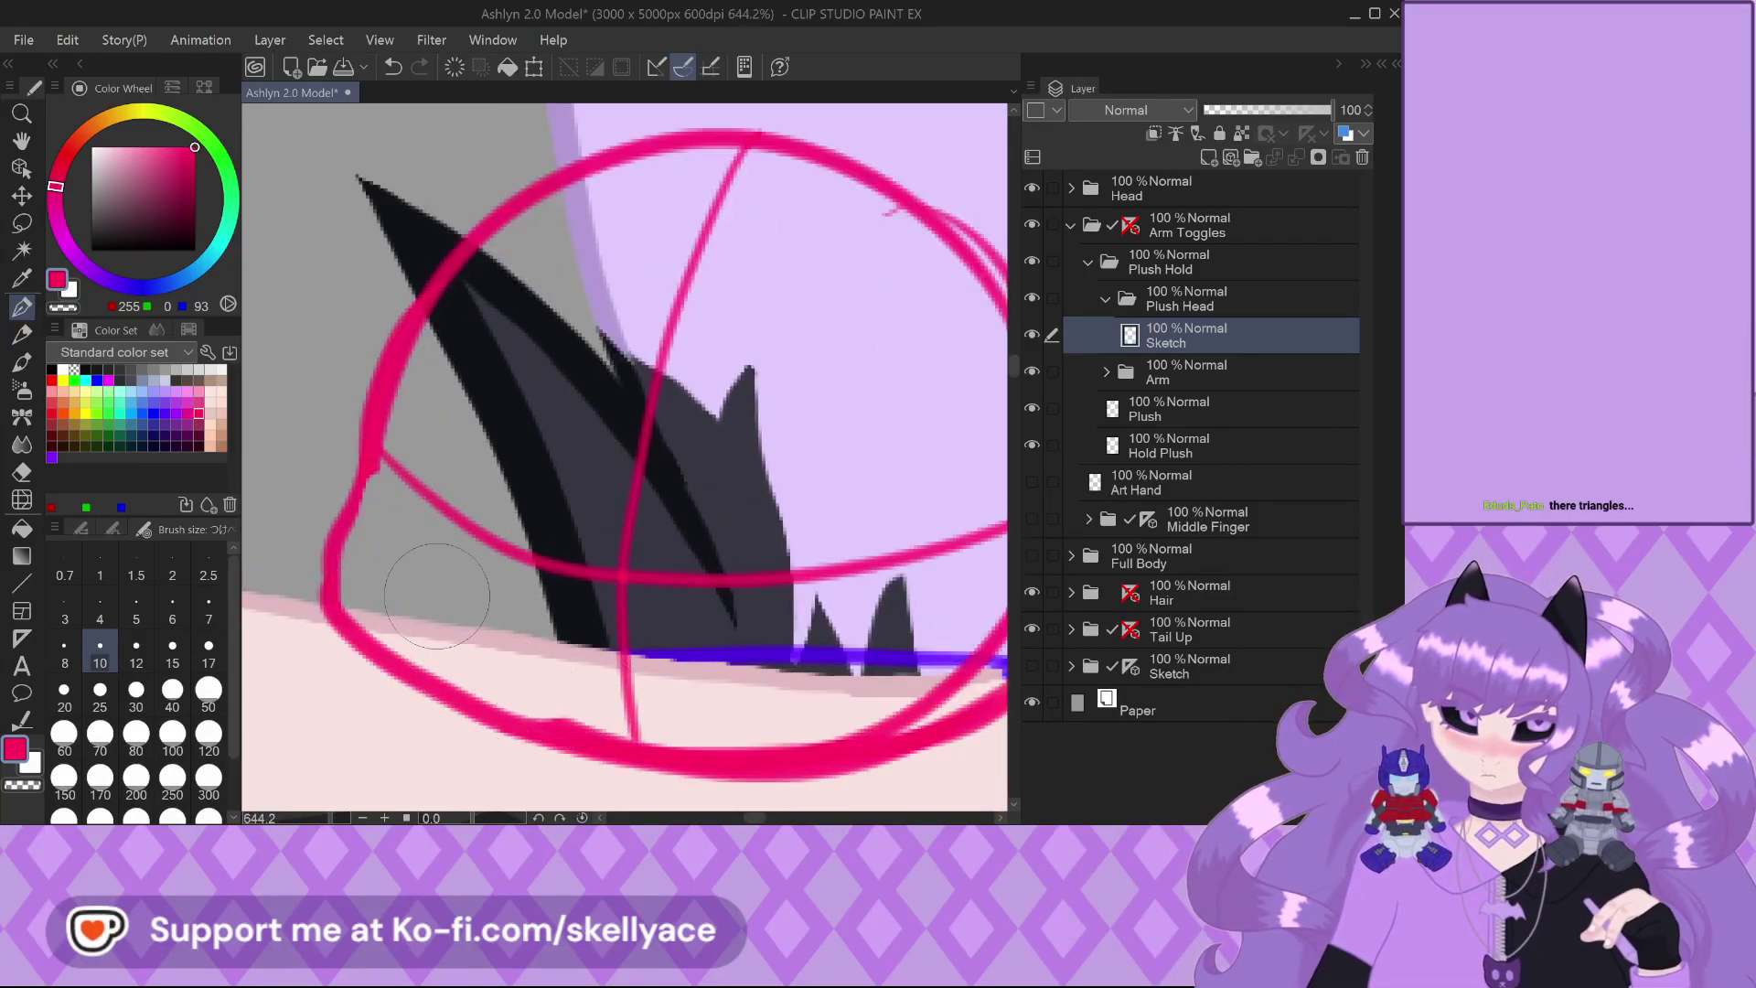
scroll(549, 608, "down", 2)
scroll(584, 611, "up", 2)
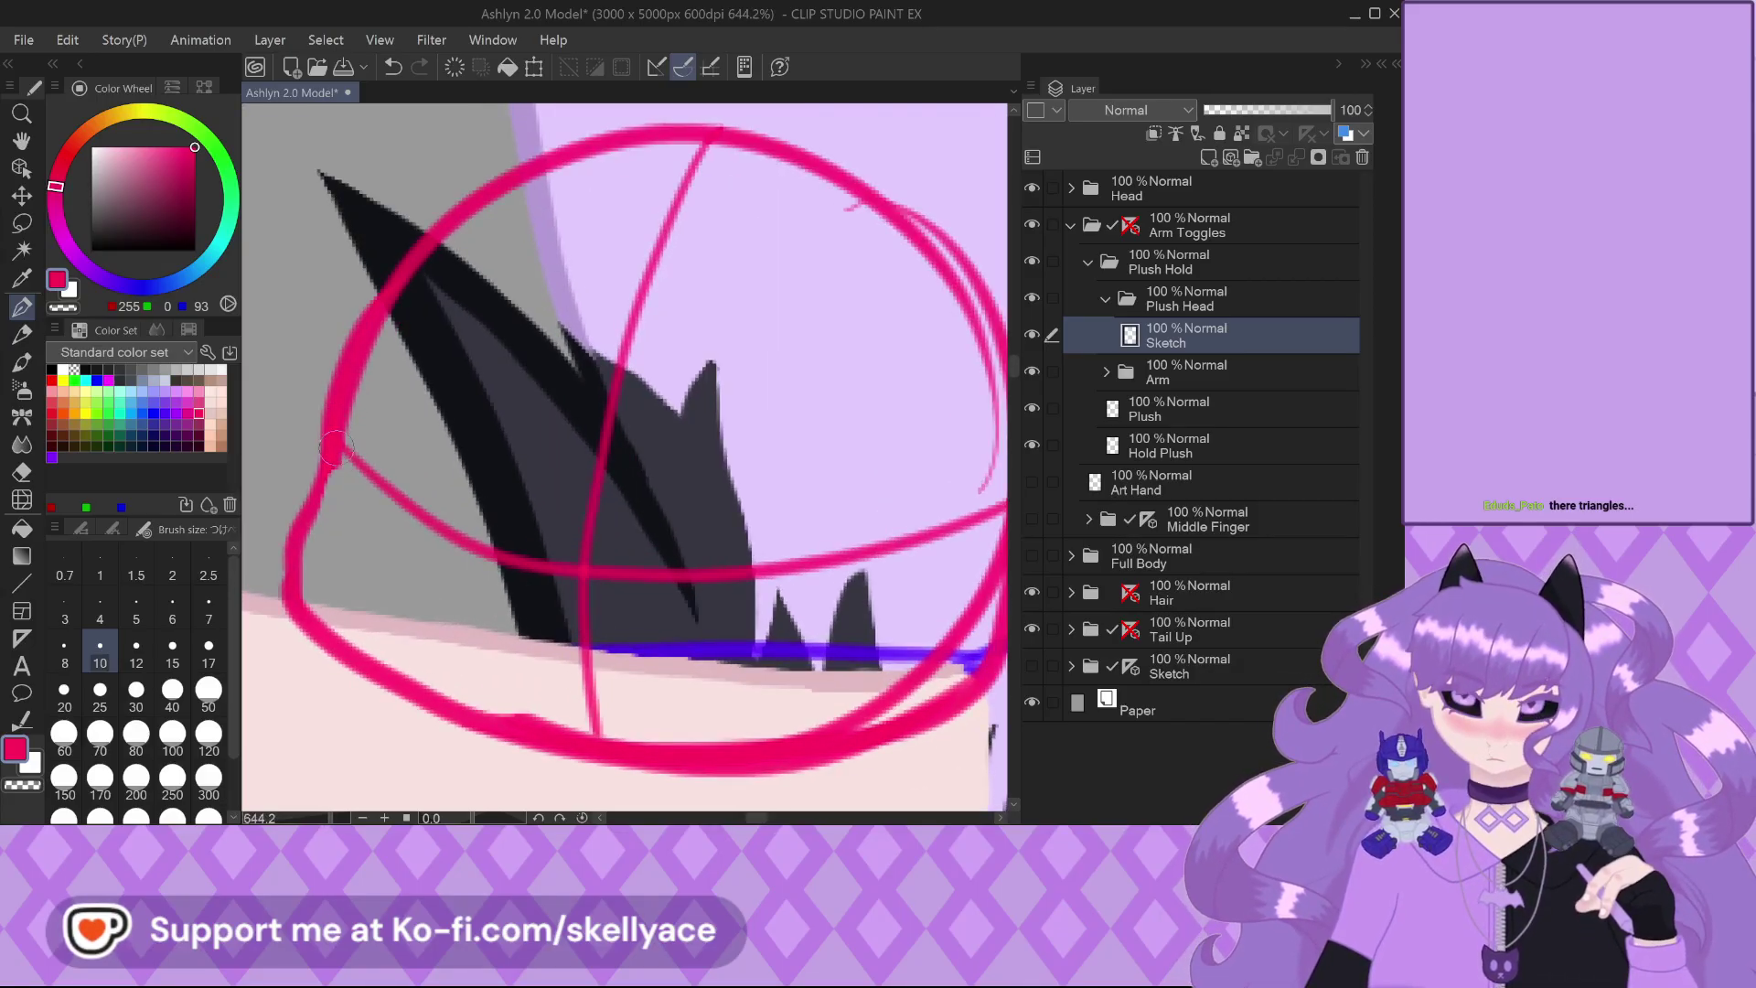
Reshape the outer cheek on the elbow side of the head into a smooth inward dip and outward bulge
left_click_drag(338, 453, 302, 603)
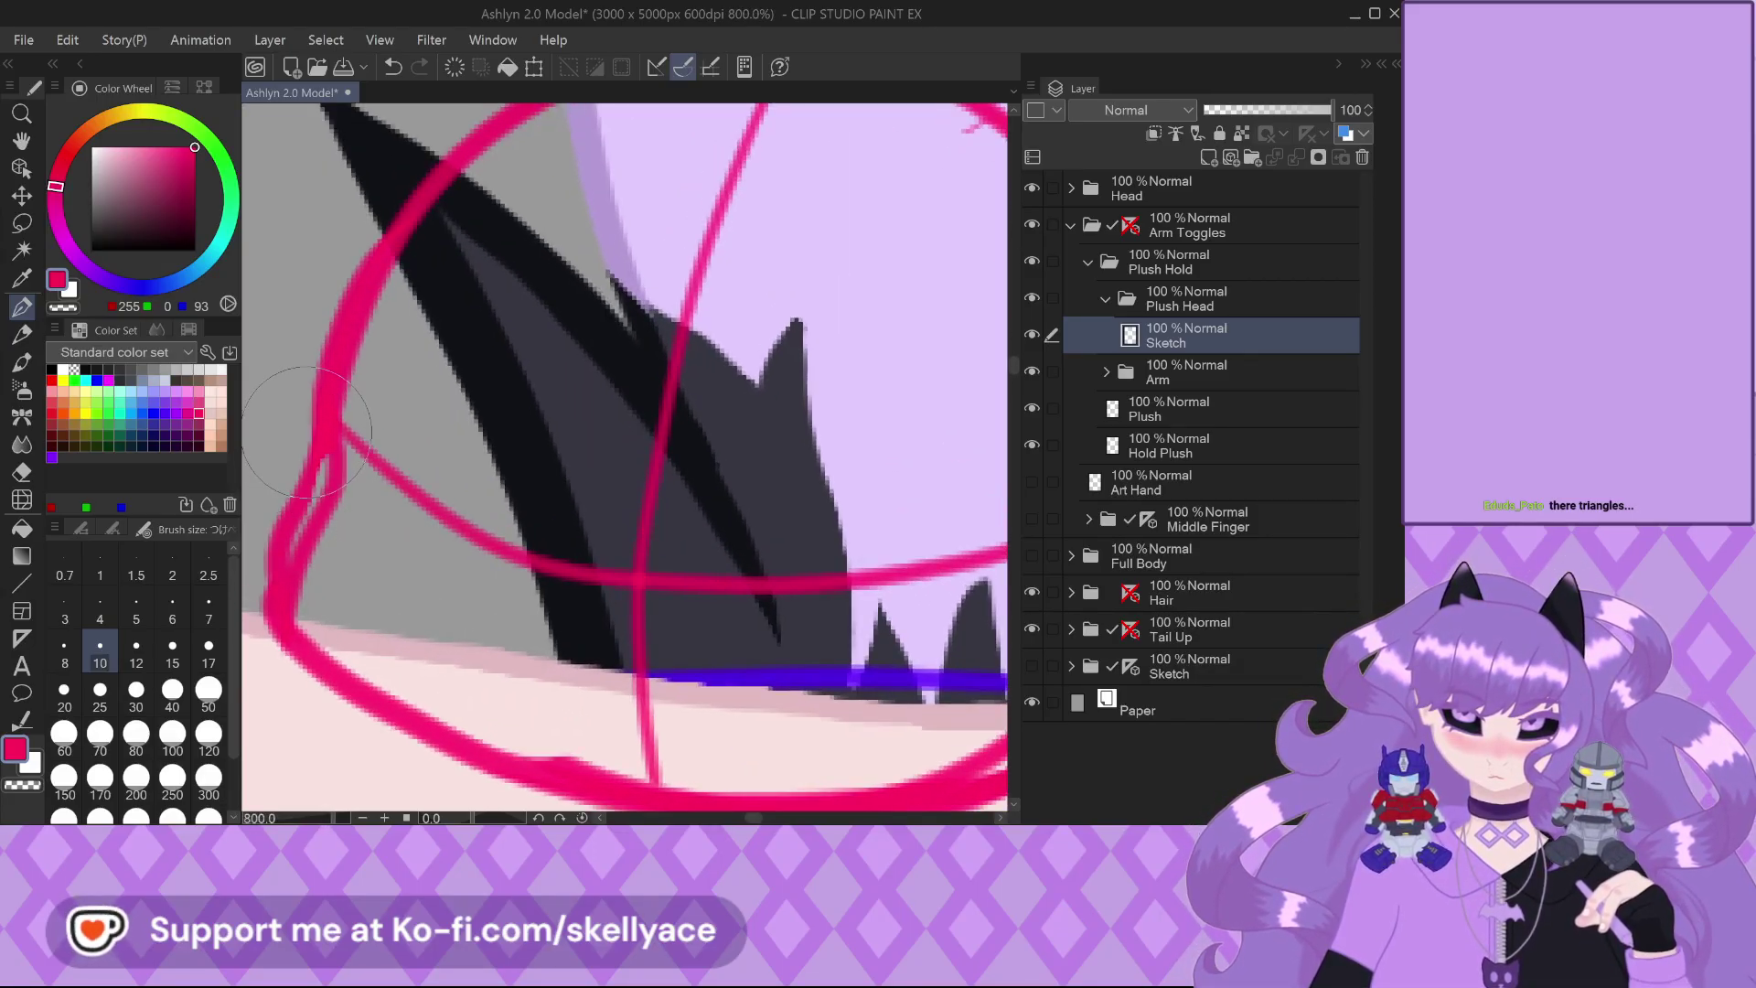
scroll(291, 657, "down", 5)
scroll(341, 509, "up", 5)
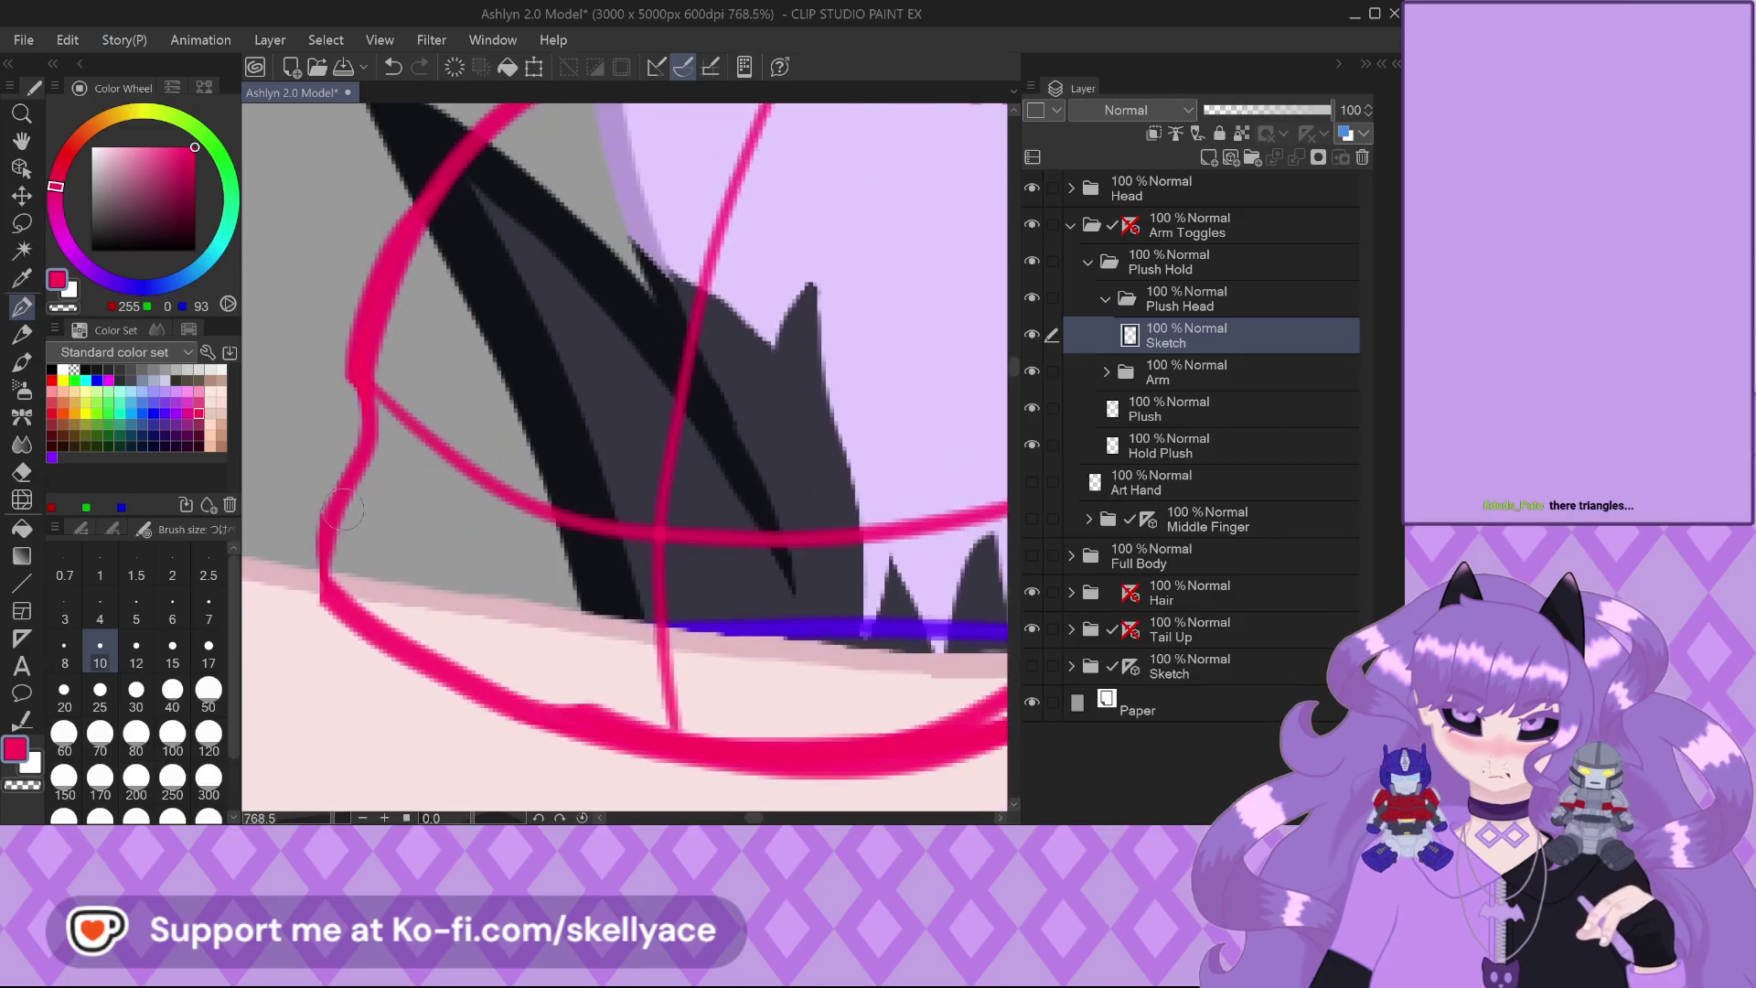
scroll(310, 558, "down", 4)
scroll(373, 506, "up", 4)
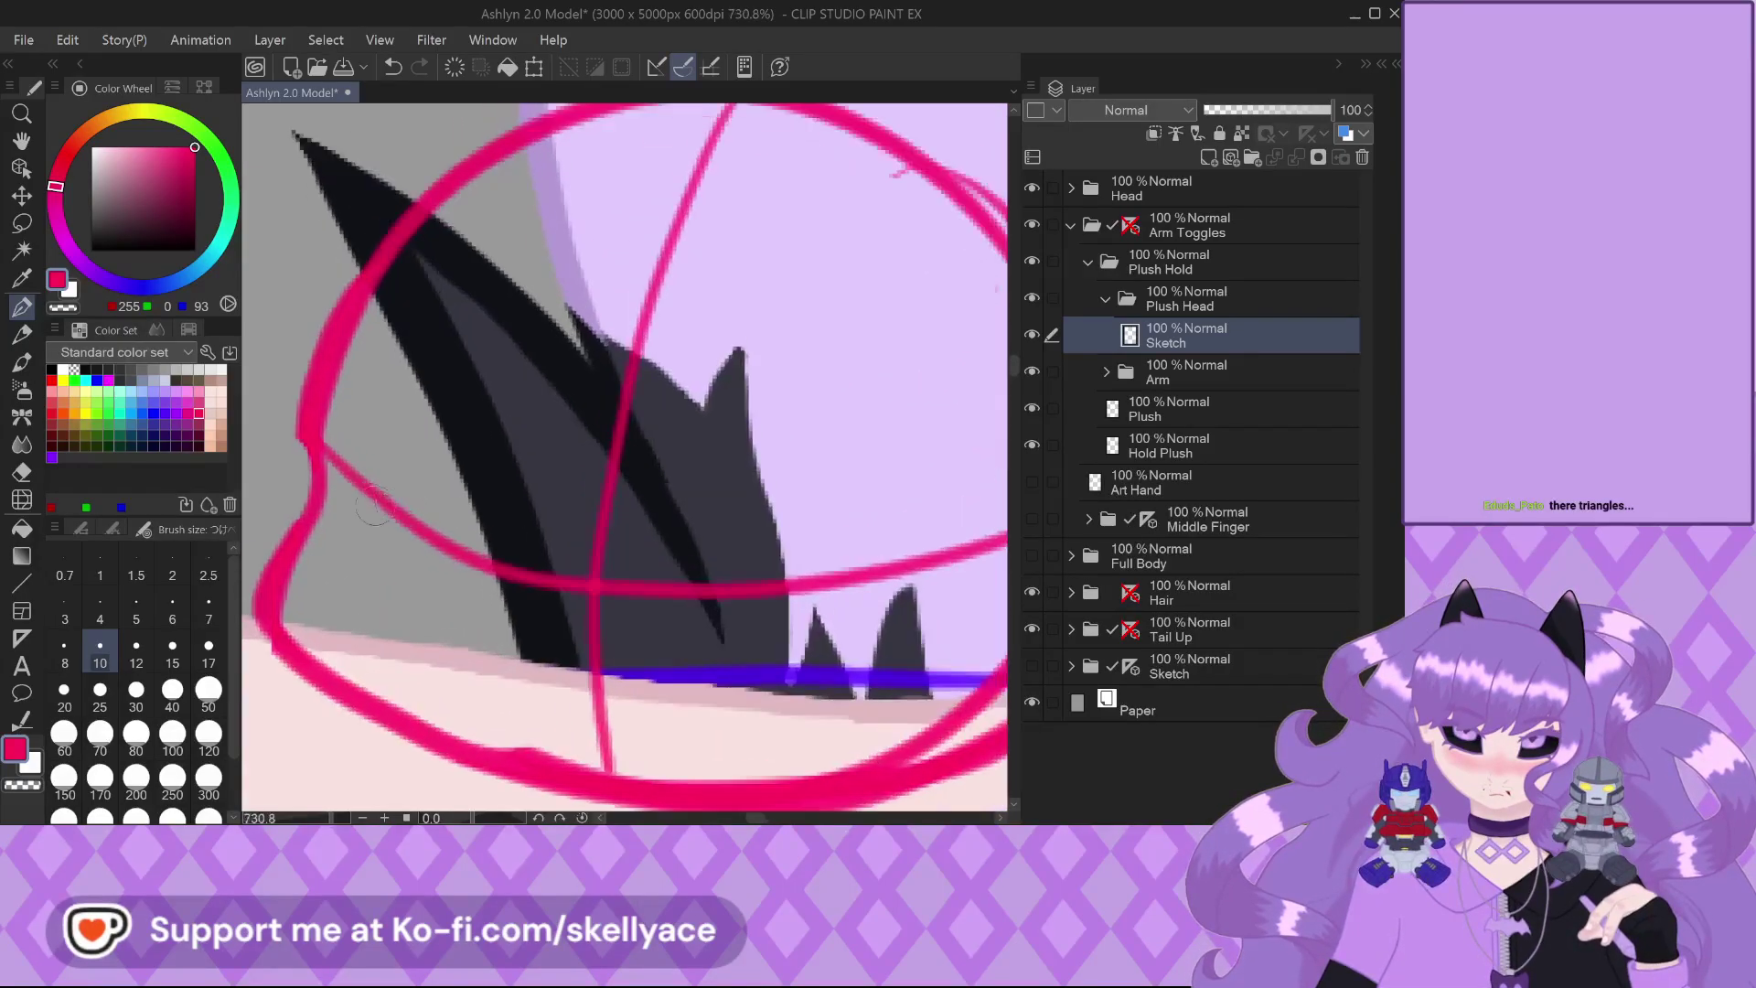
Double the curved eye guideline with a second stroke and refine the cheek contour on the elbow side
mouse_move(311, 454)
left_mouse_down()
mouse_move(392, 519)
mouse_move(626, 636)
left_mouse_up()
scroll(626, 636, "down", 4)
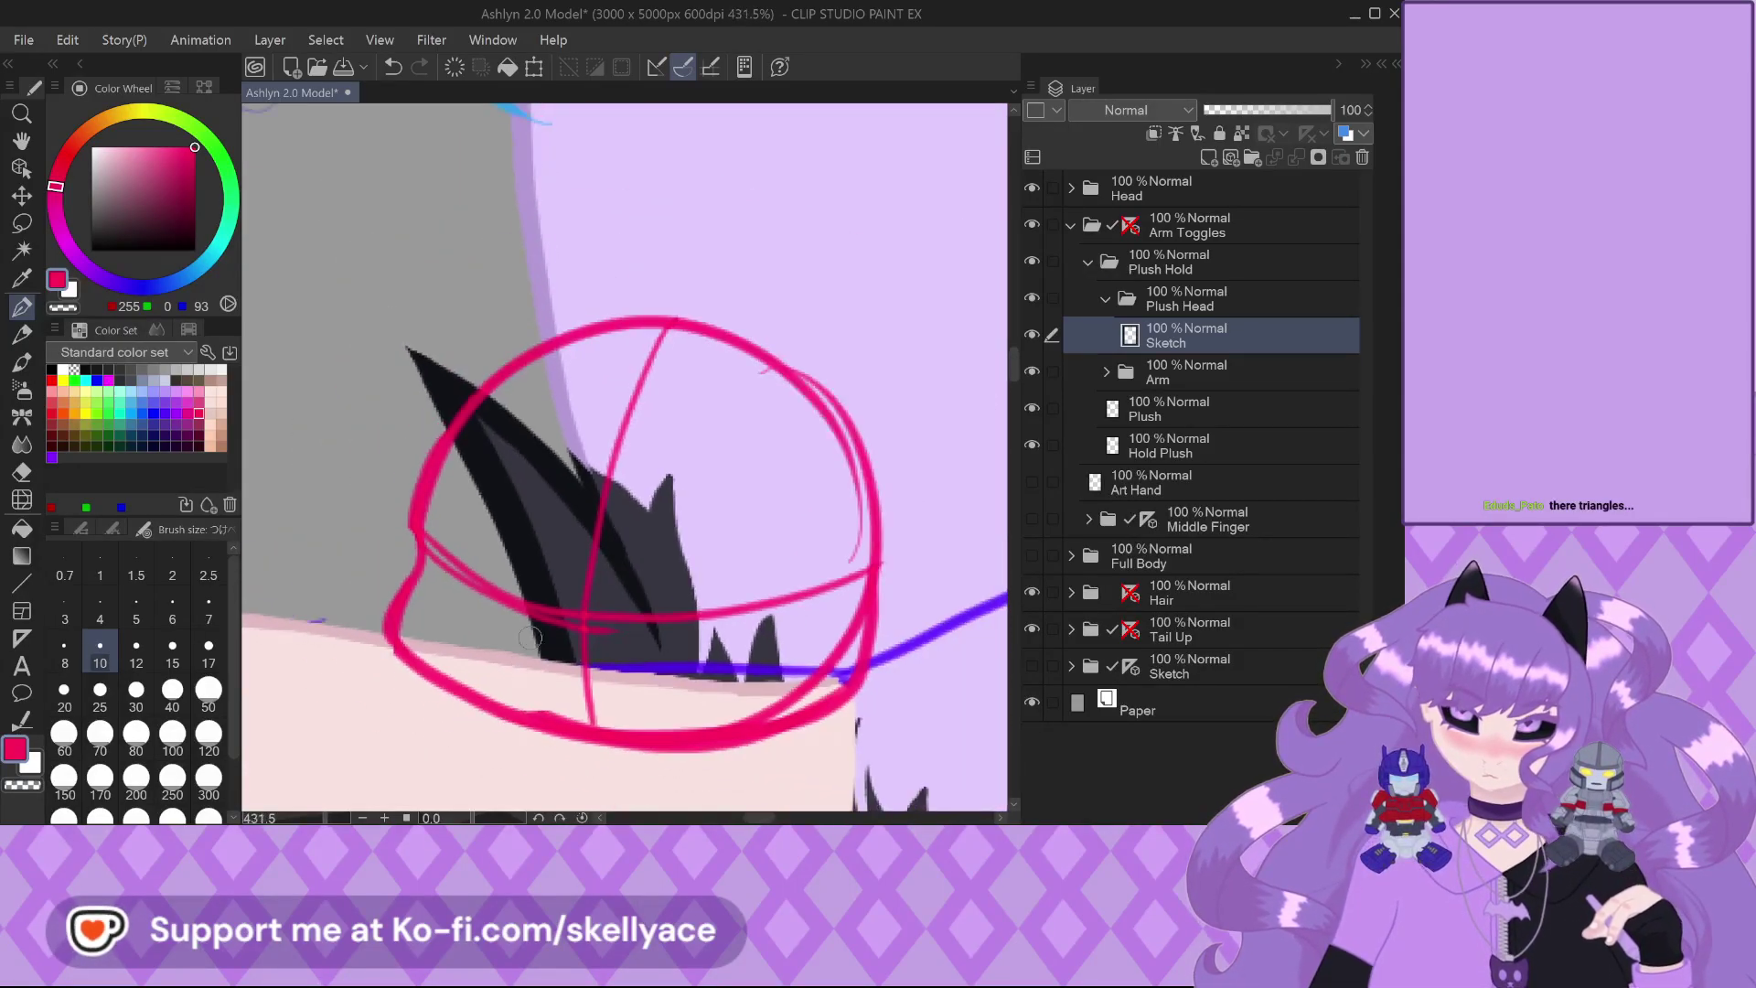
scroll(566, 624, "up", 3)
scroll(857, 608, "up", 3)
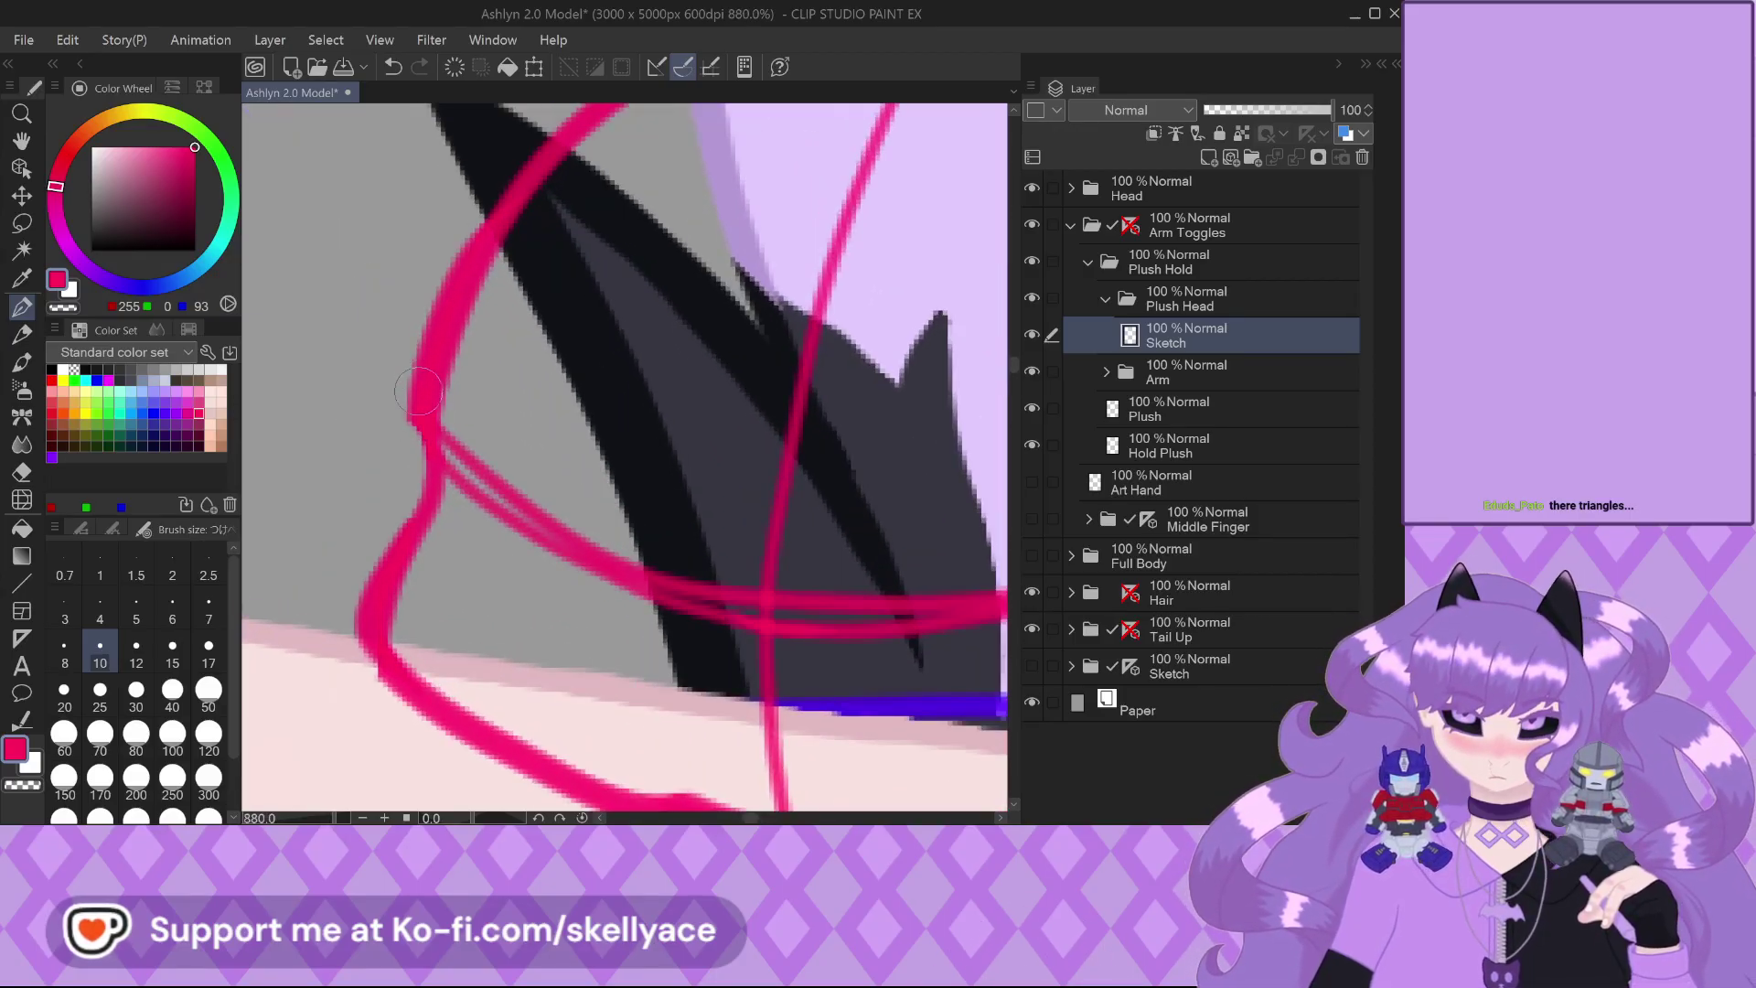
mouse_move(419, 391)
left_mouse_down()
mouse_move(424, 526)
mouse_move(382, 661)
left_mouse_up()
scroll(384, 654, "down", 3)
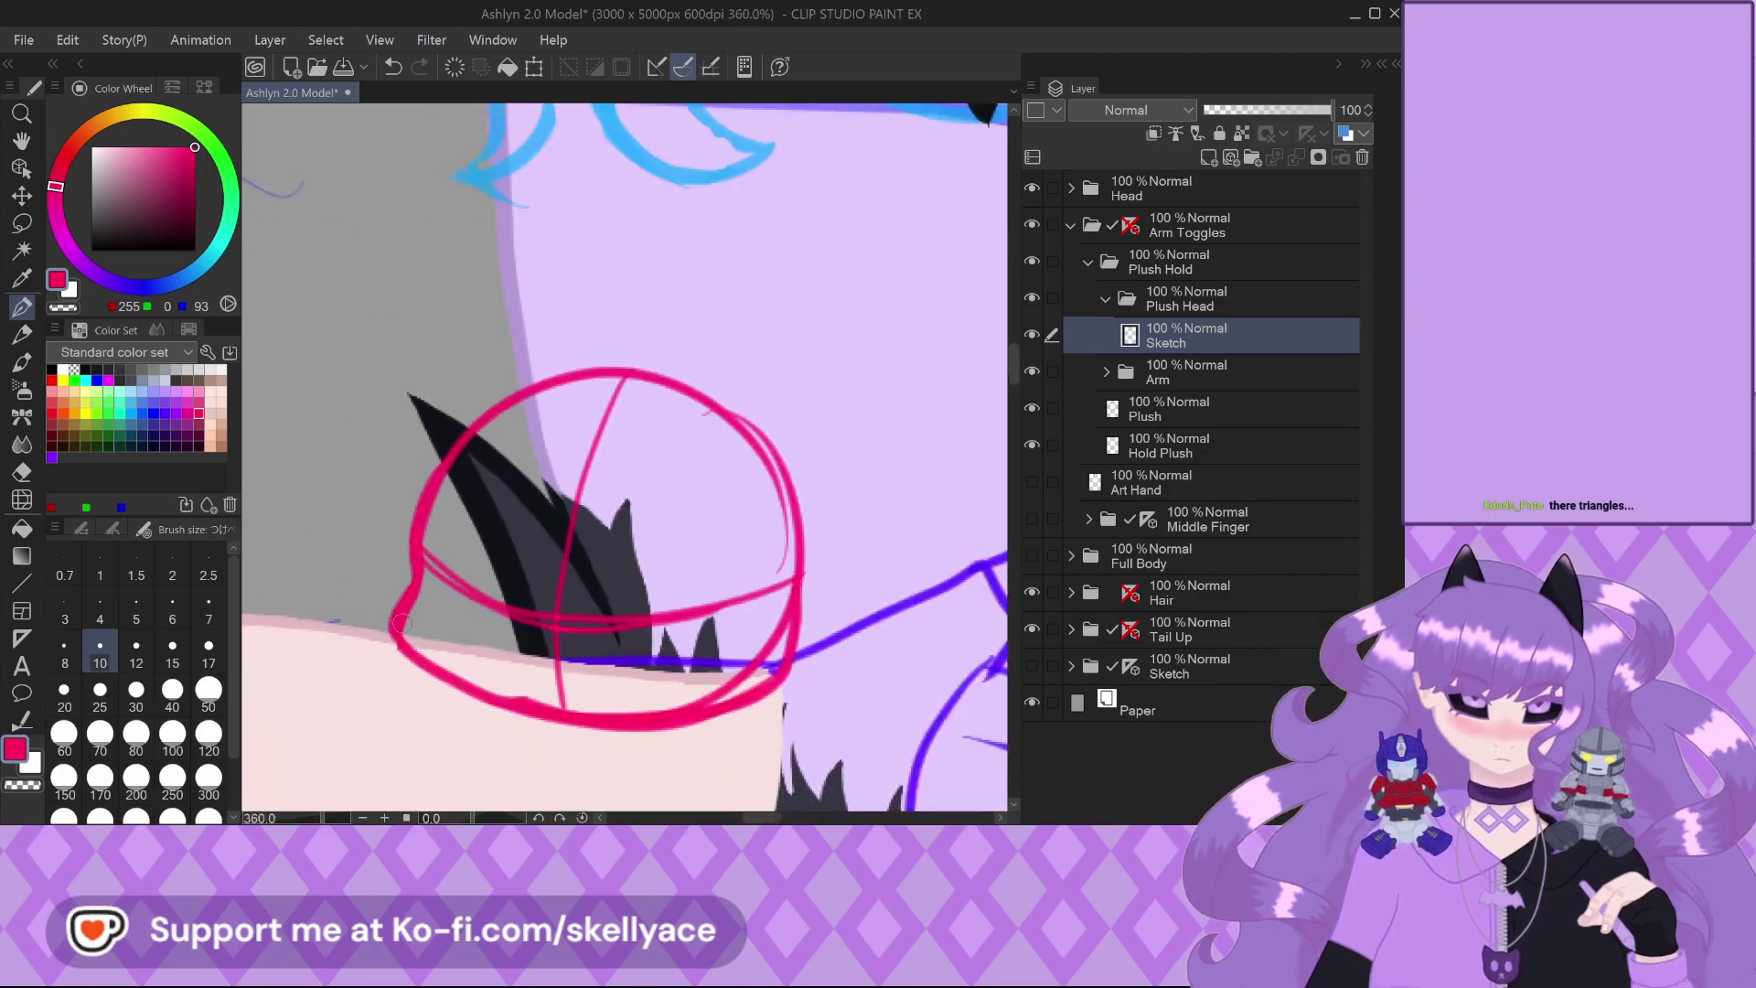
Sketch two dome-shaped eyes resting on the curved eye guideline, one on each side of the centre line
scroll(585, 622, "up", 4)
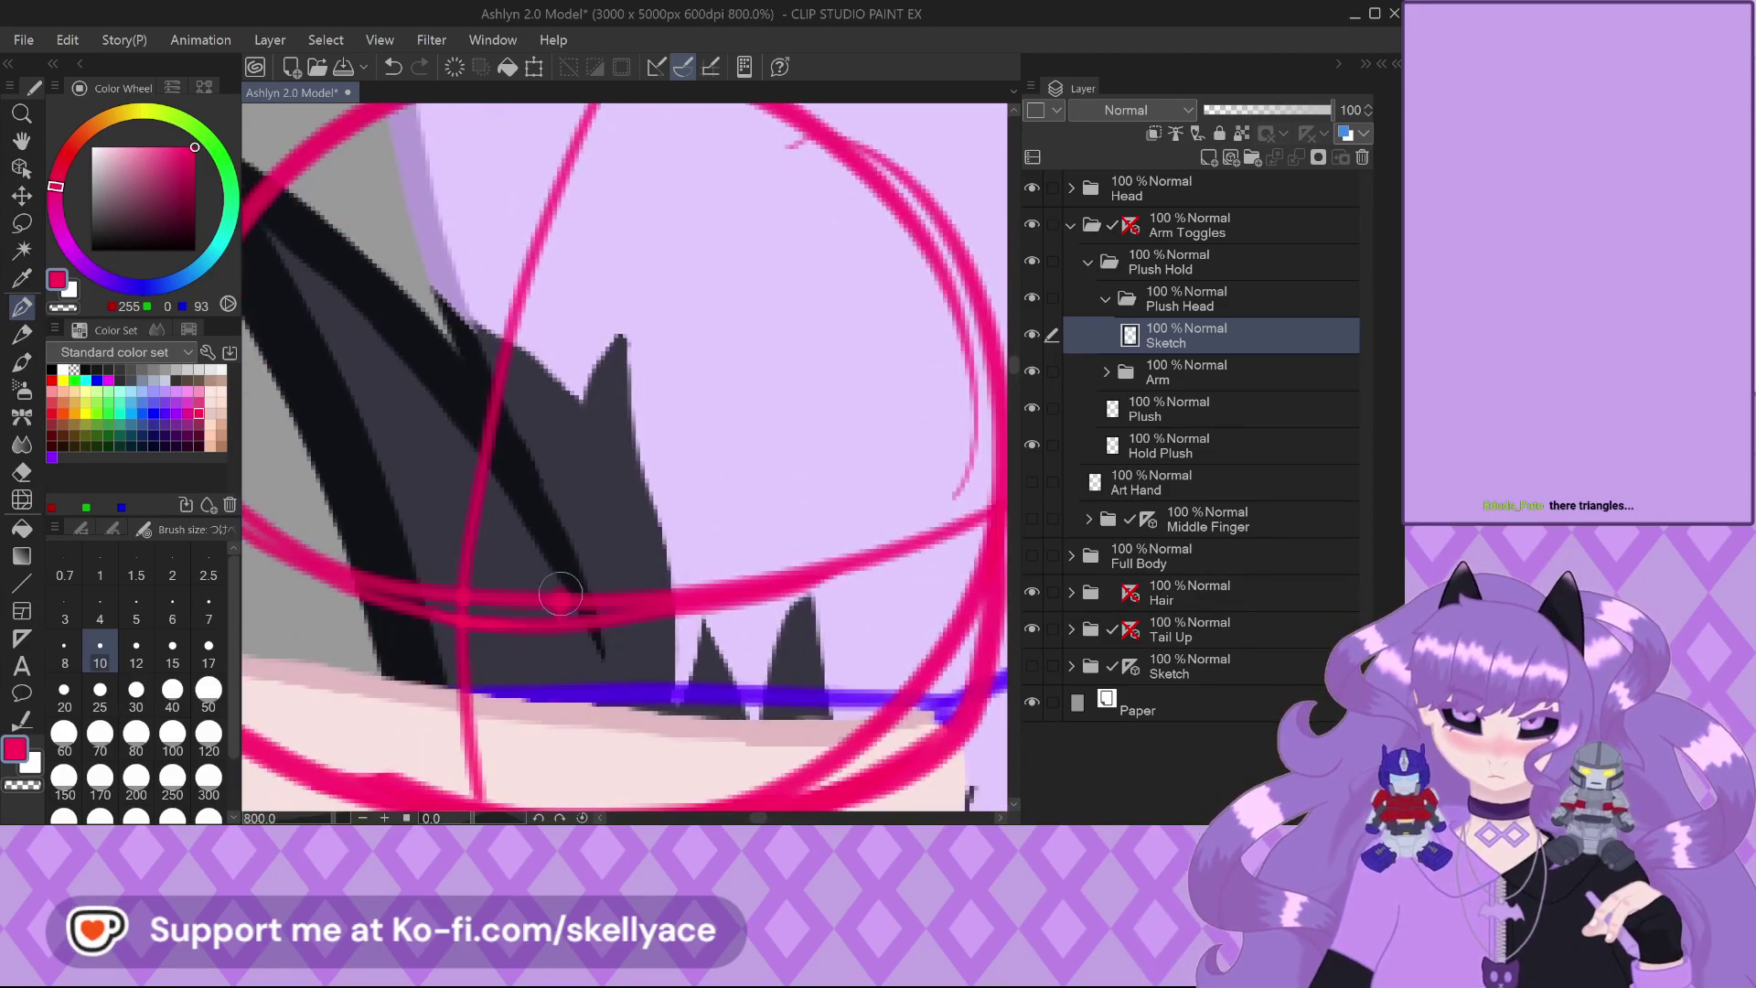
mouse_move(560, 596)
left_mouse_down()
mouse_move(759, 462)
mouse_move(816, 556)
left_mouse_up()
mouse_move(368, 582)
left_mouse_down()
mouse_move(356, 476)
mouse_move(286, 421)
mouse_move(236, 521)
left_mouse_up()
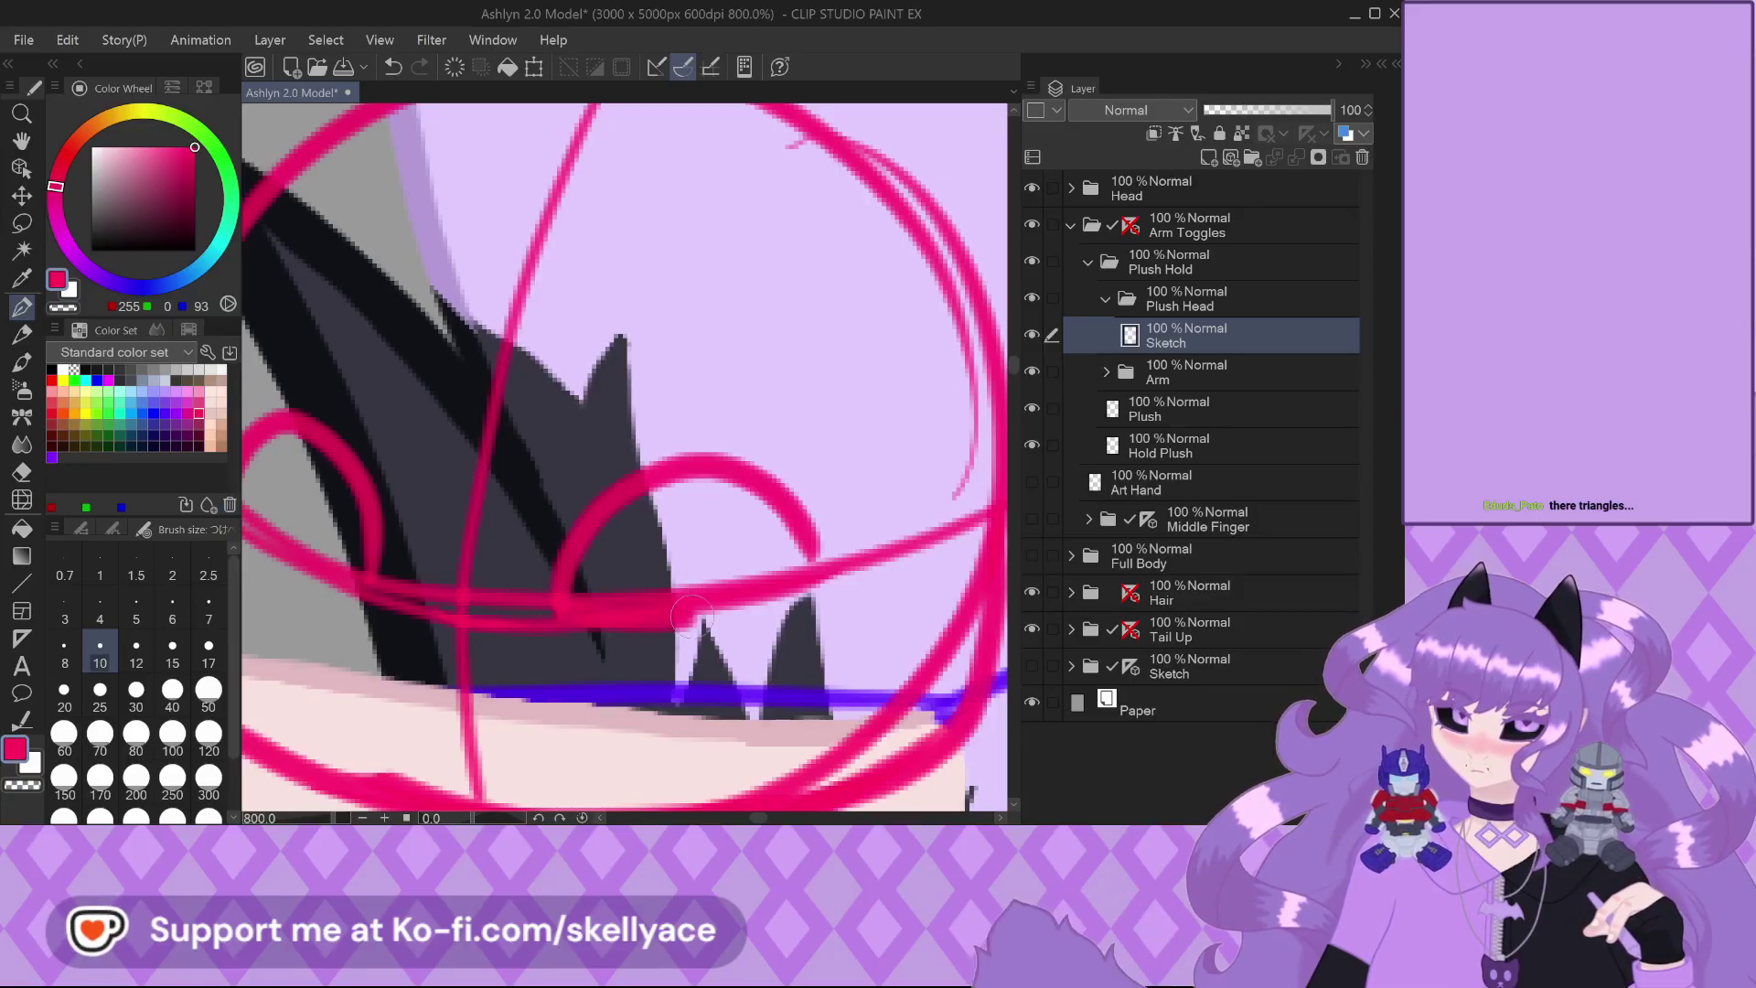
scroll(586, 603, "down", 3)
scroll(471, 549, "up", 3)
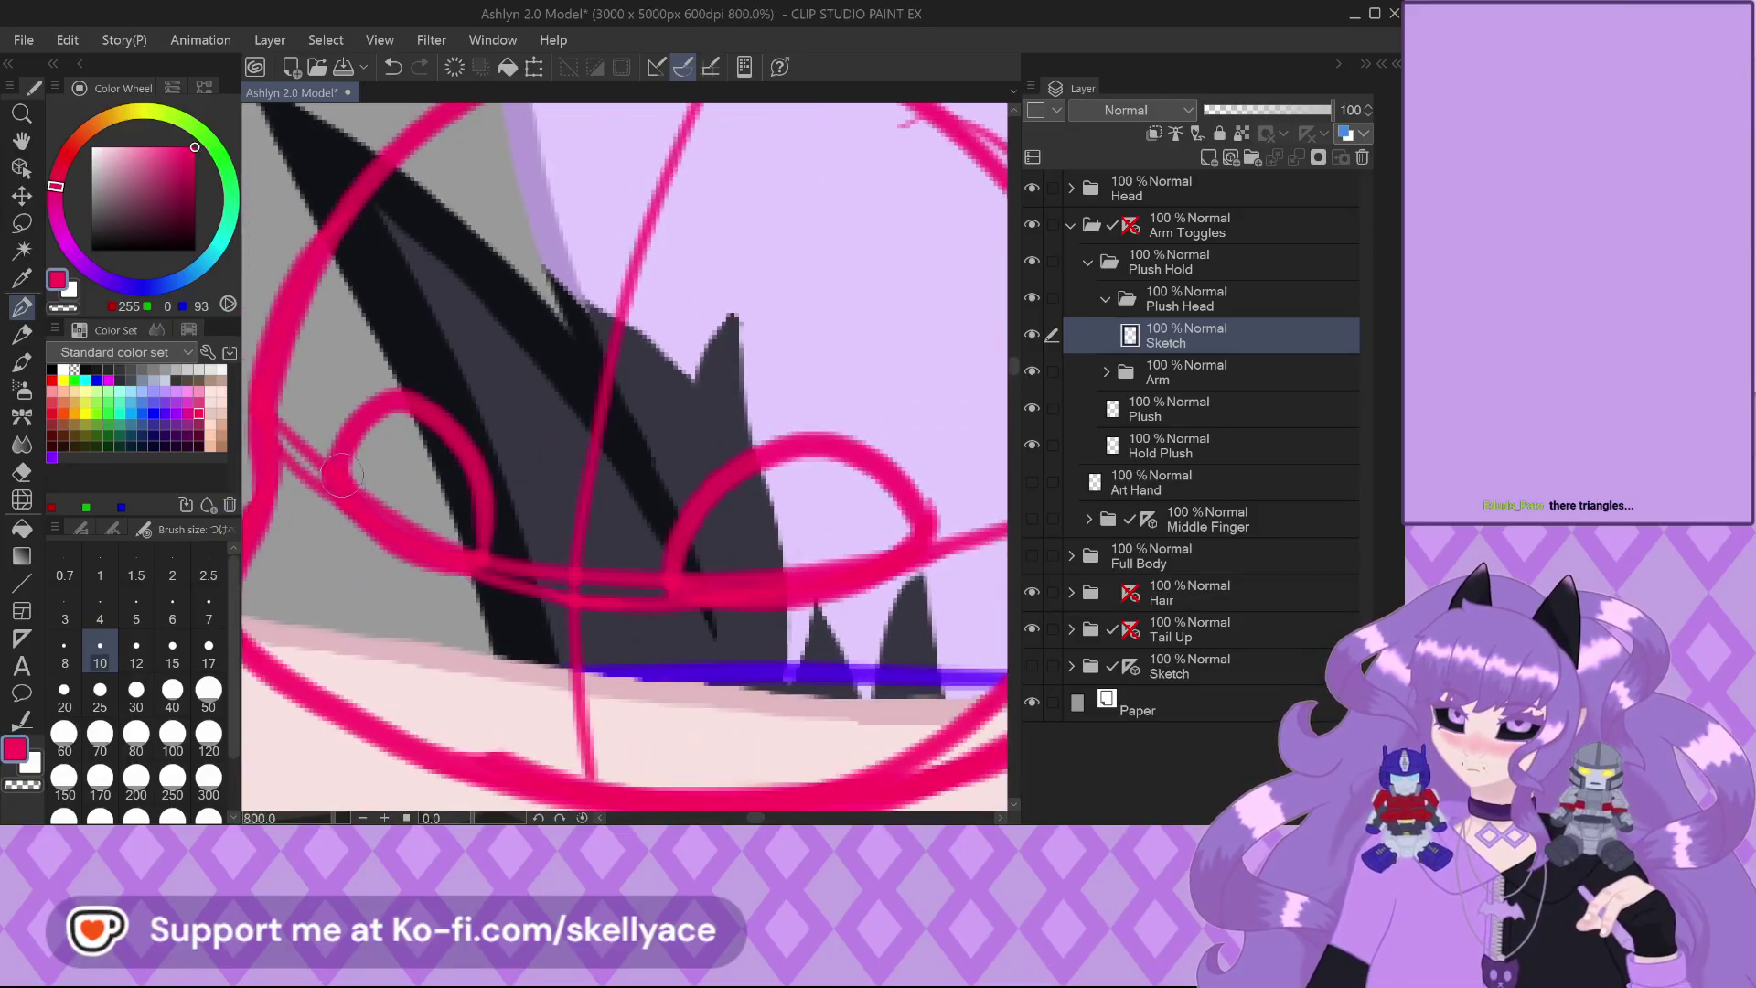
Sketch a small downturned chevron mouth on the centre line just above the chin
scroll(599, 686, "up", 2)
mouse_move(488, 725)
left_mouse_down()
mouse_move(582, 671)
mouse_move(699, 743)
left_mouse_up()
scroll(699, 743, "down", 3)
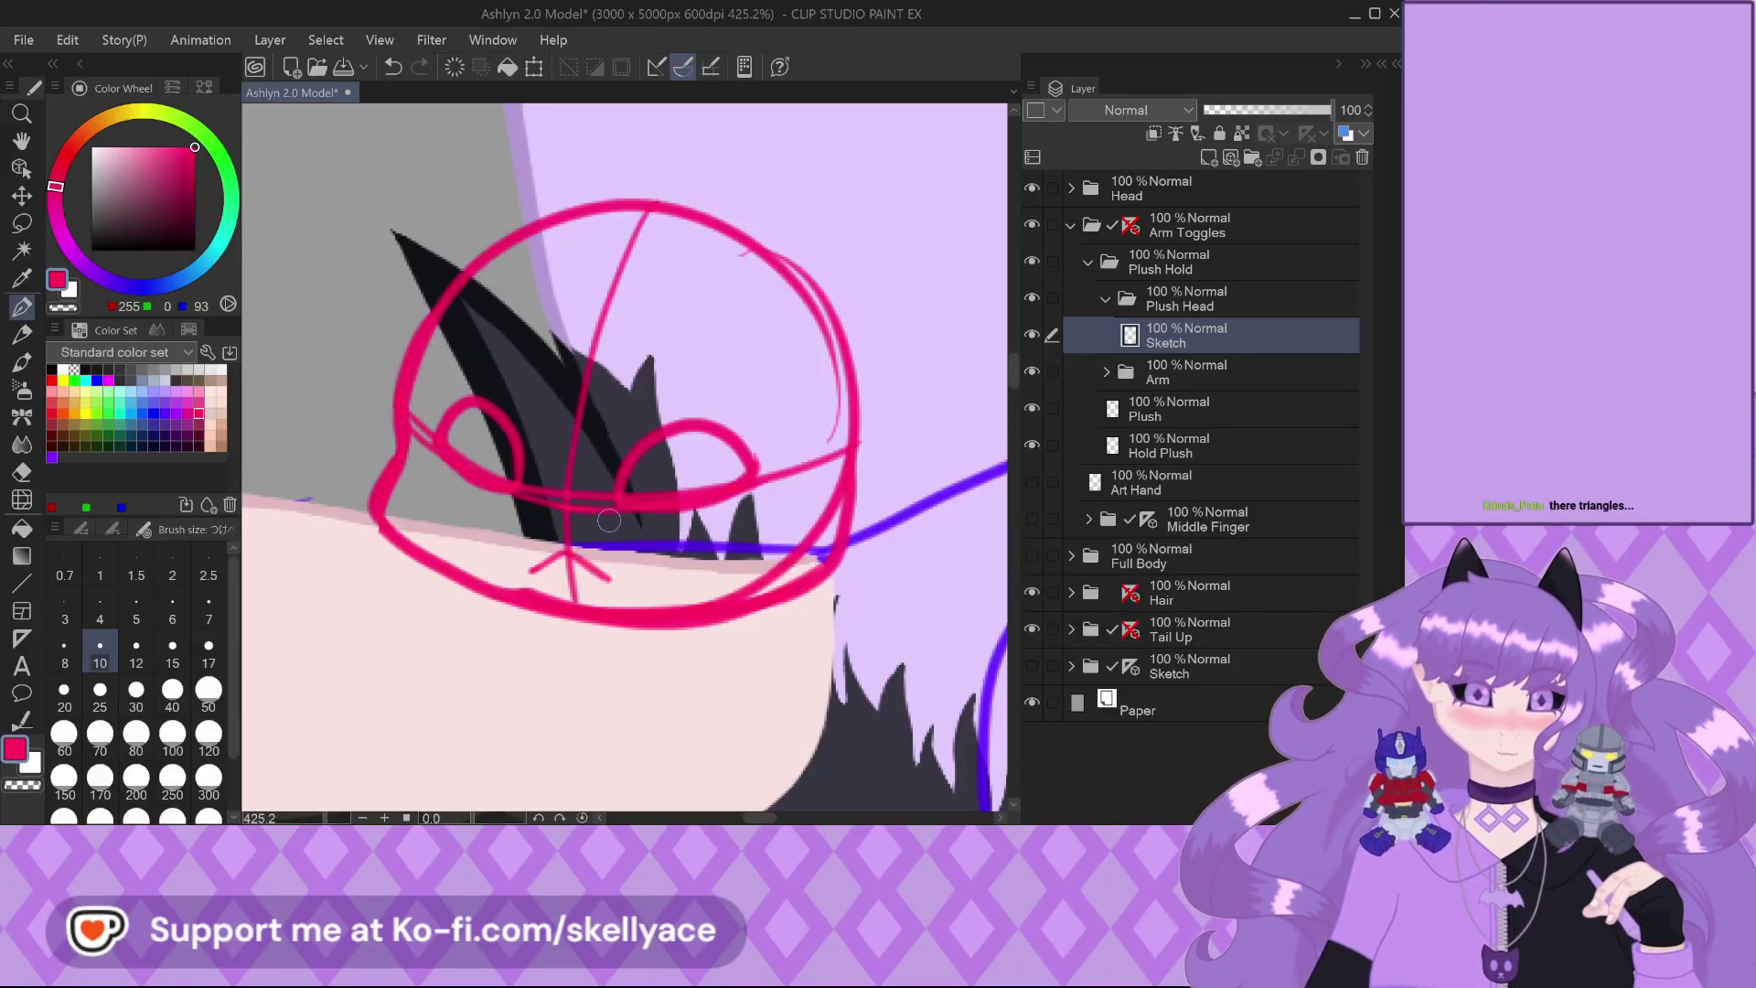
Sketch crease lines fanning upward from the bridge of the nose between the two eyes
scroll(563, 418, "up", 3)
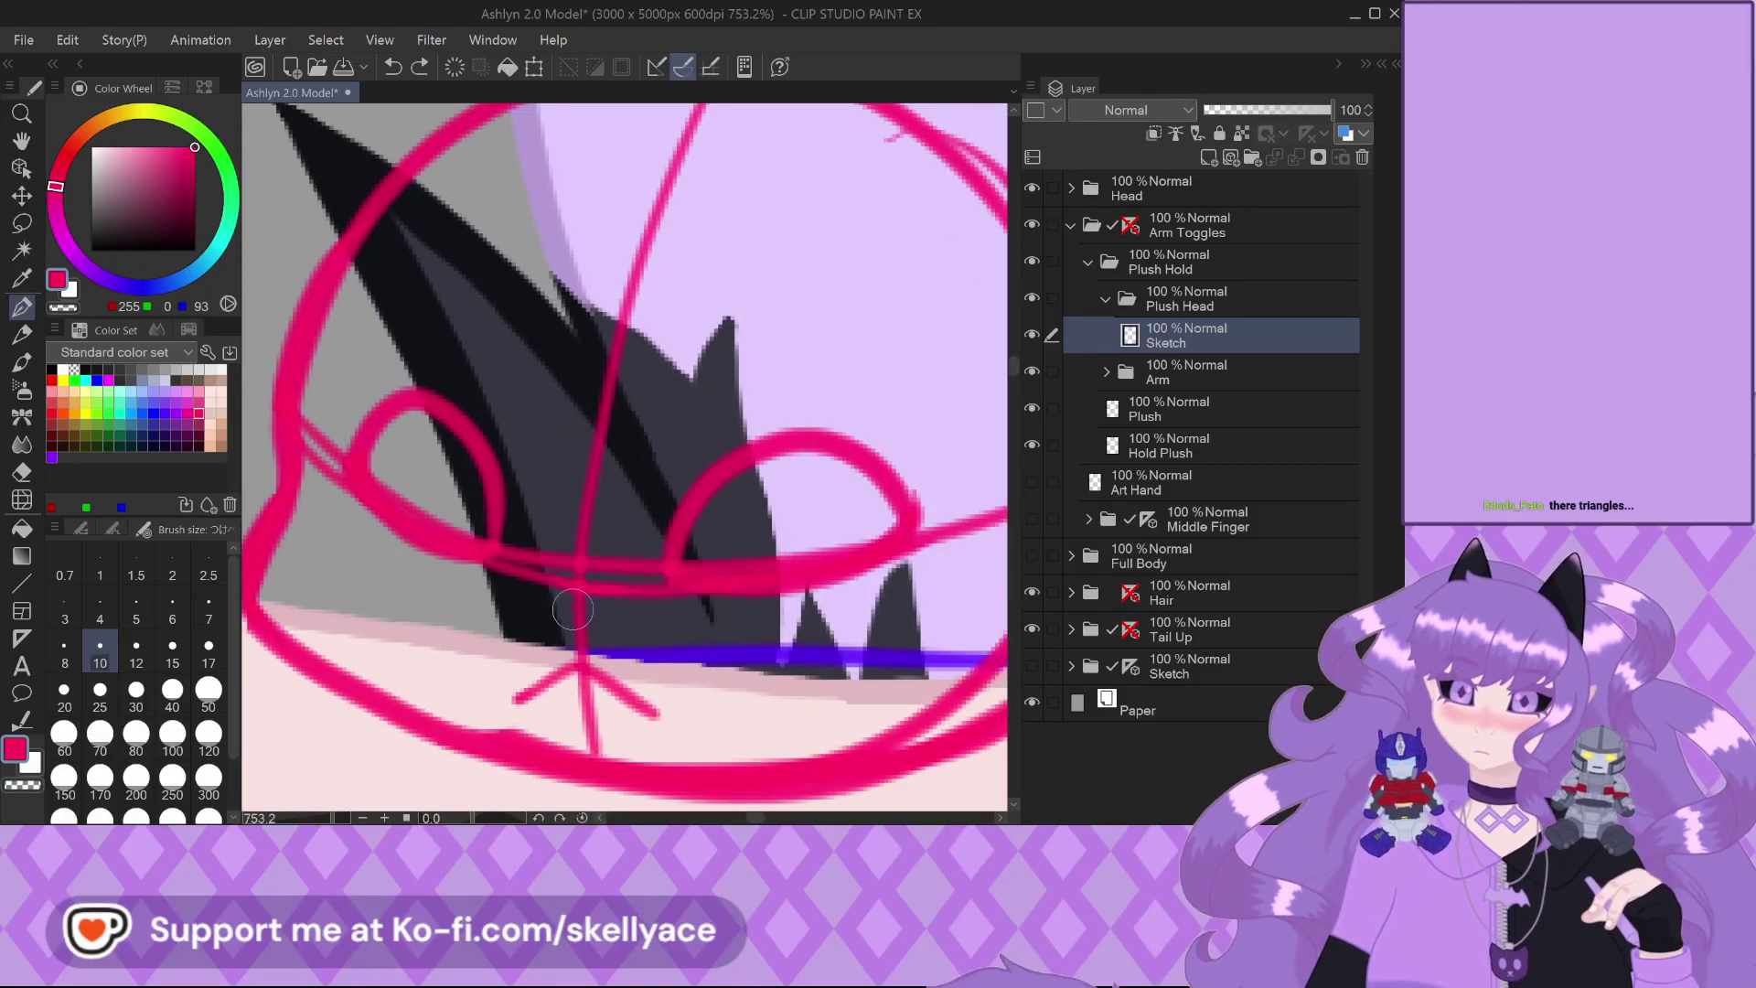
left_click_drag(478, 369, 722, 402)
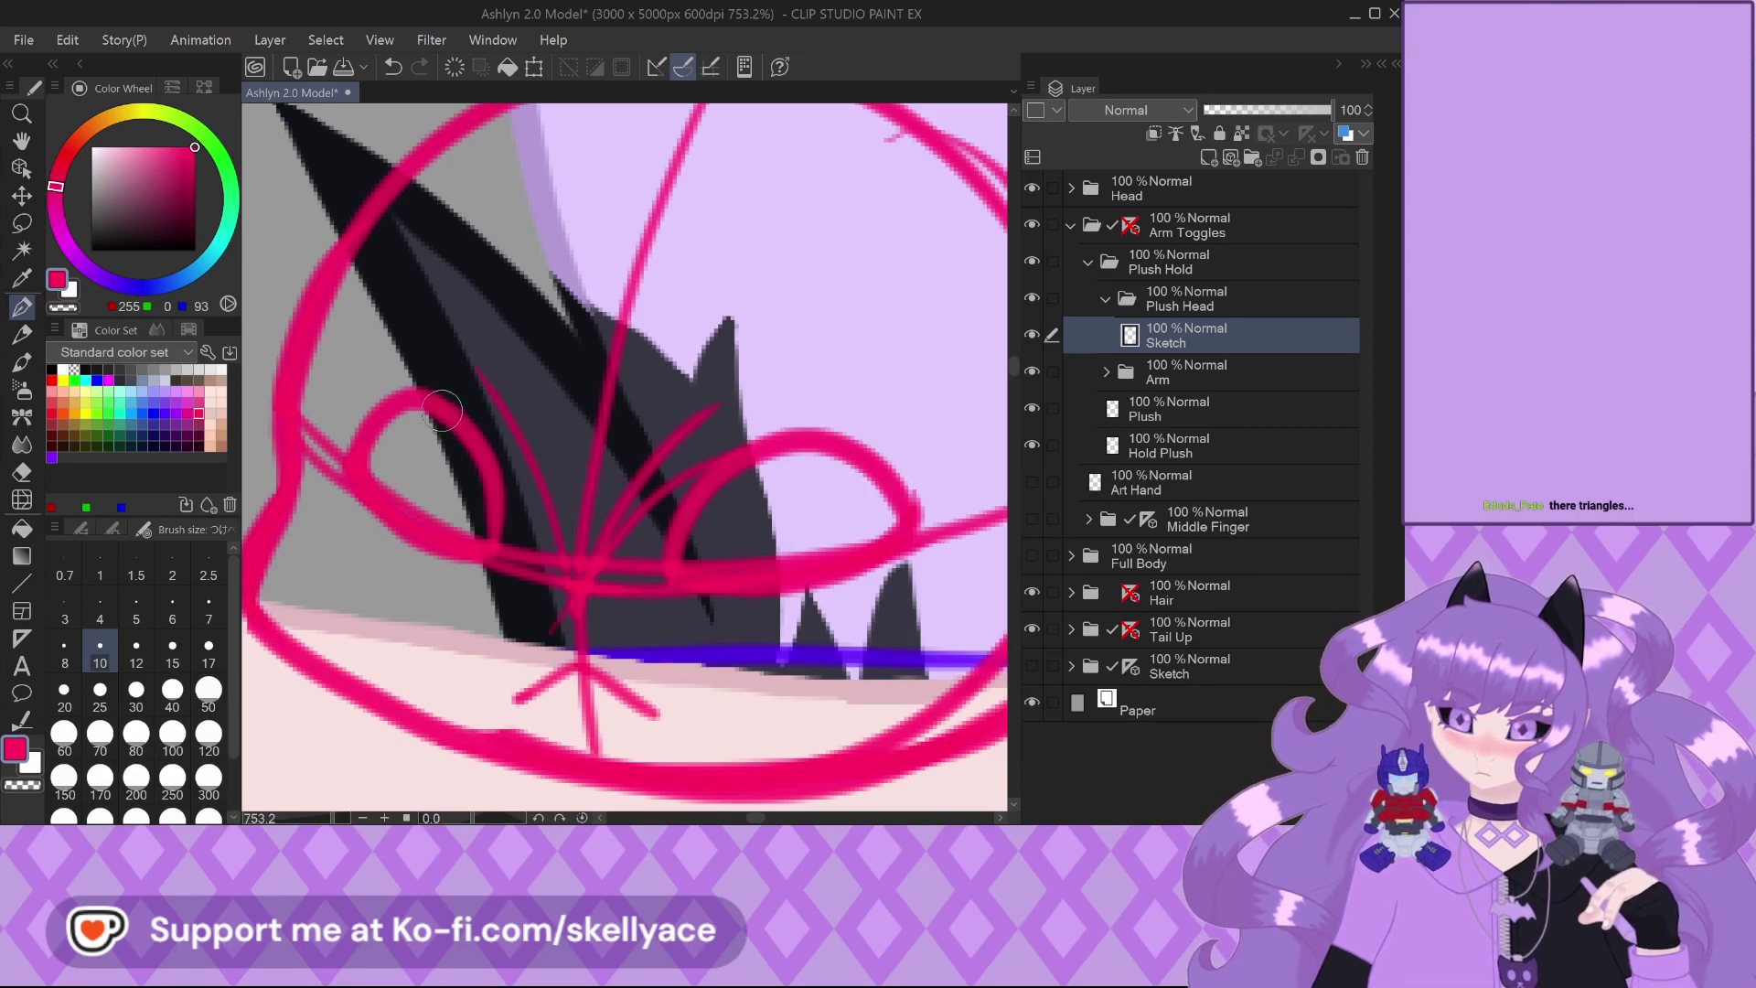
left_click_drag(553, 558, 491, 452)
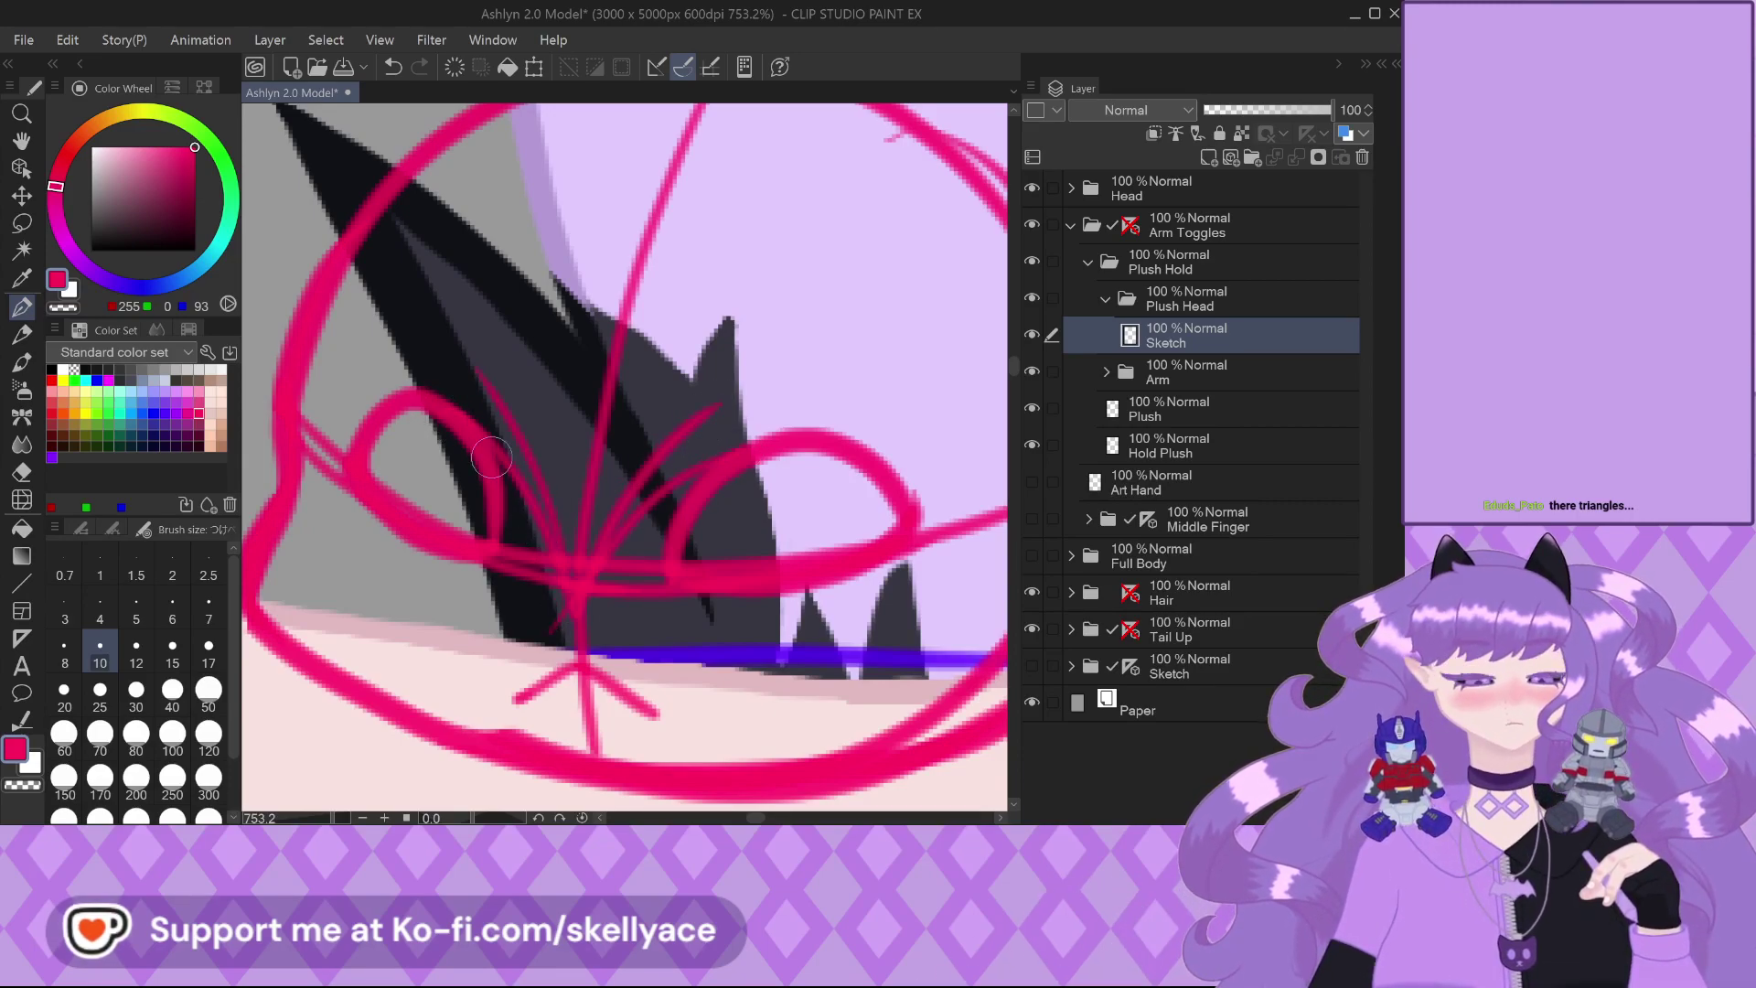
scroll(501, 512, "down", 2)
scroll(502, 512, "down", 1)
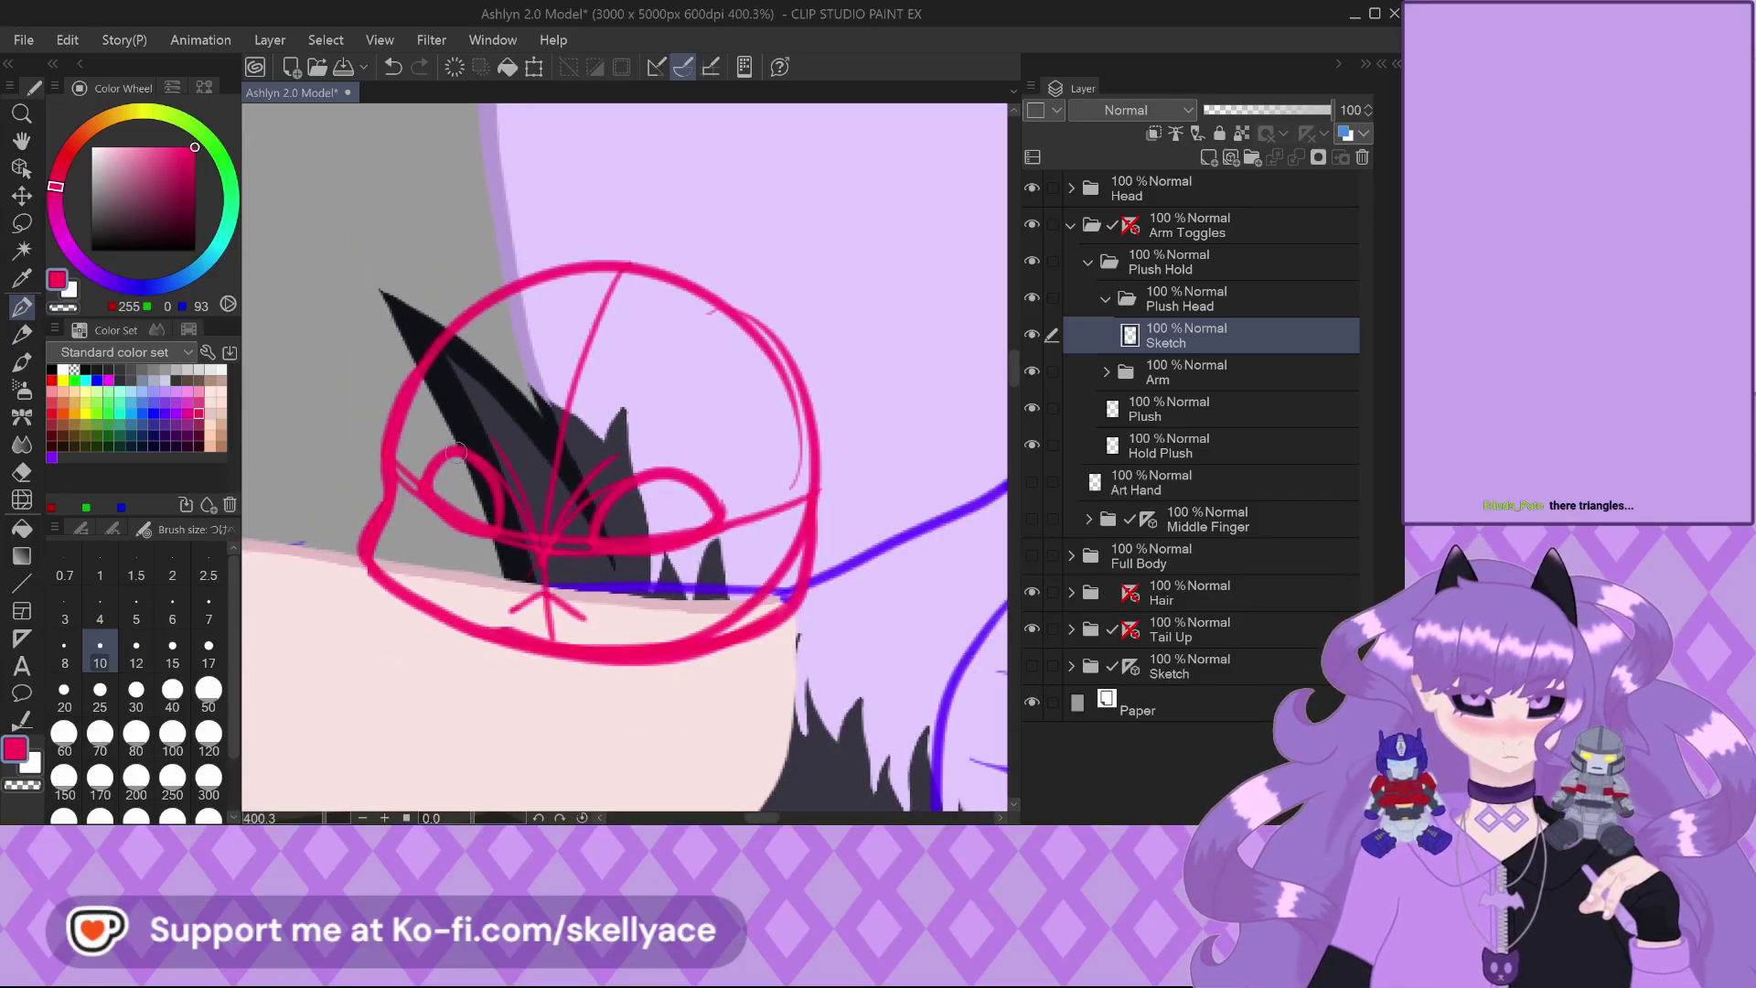
Sketch an angled brow line over both eyes, dipping to a point at the centre line
scroll(442, 399, "up", 2)
left_click_drag(348, 395, 554, 493)
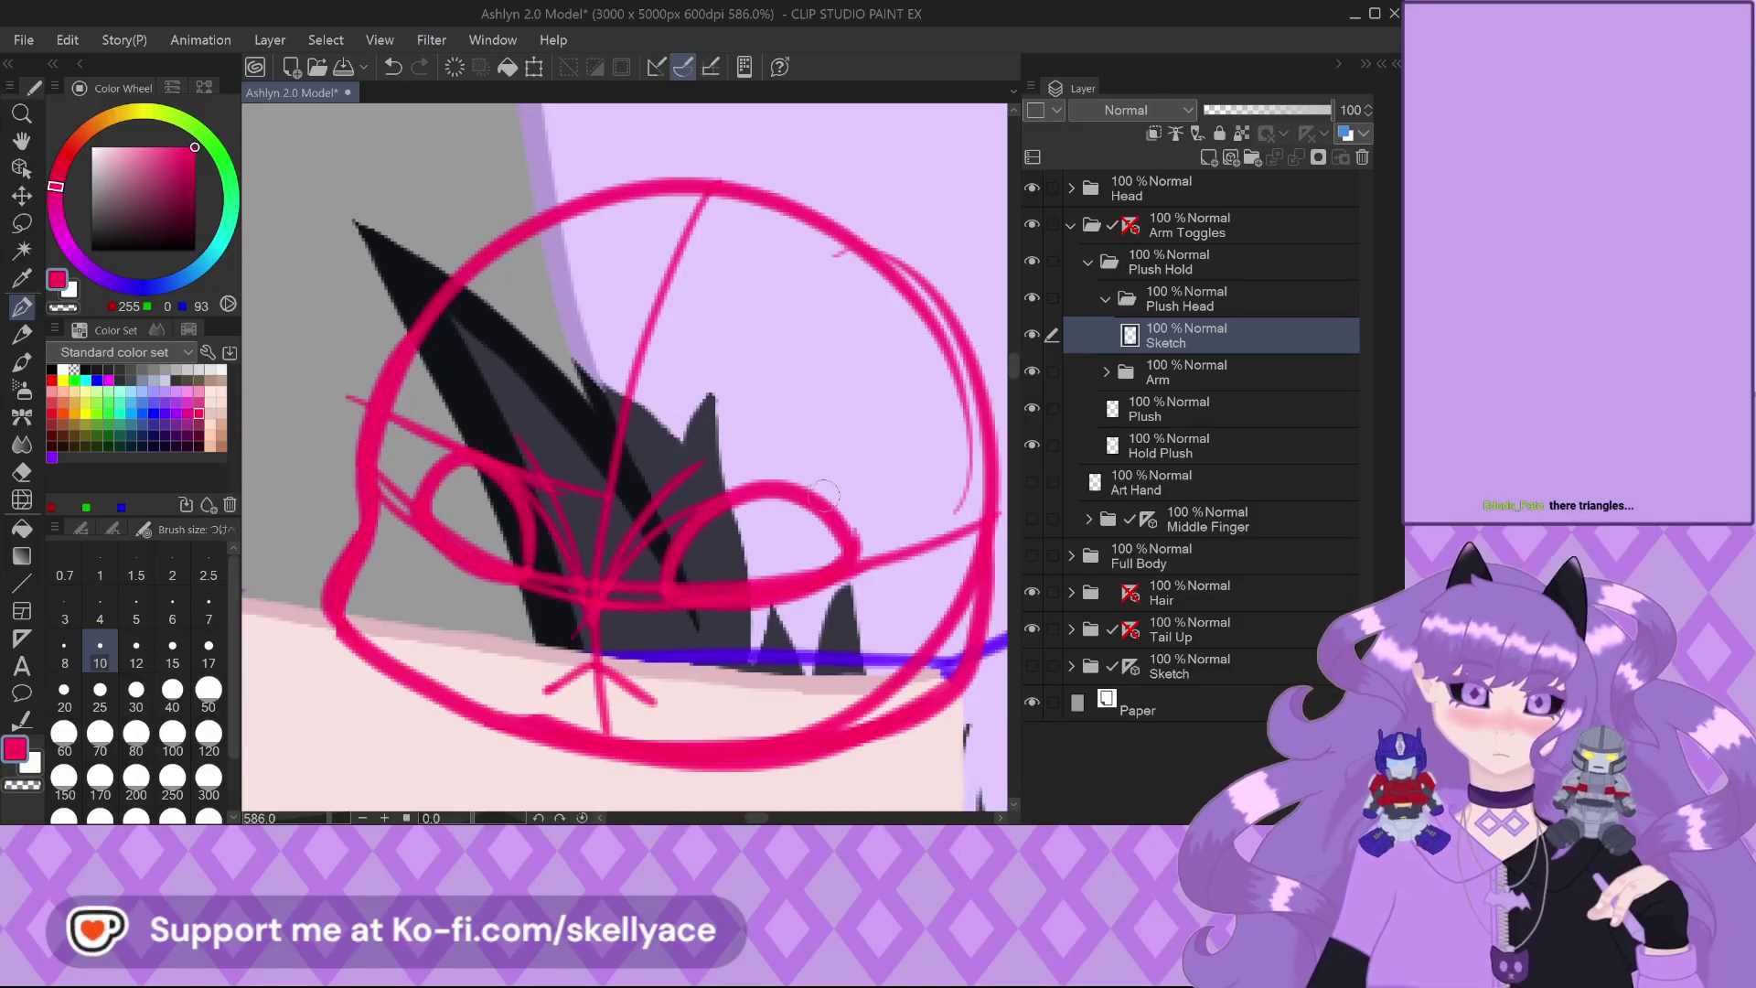
mouse_move(840, 484)
left_mouse_down()
mouse_move(622, 503)
mouse_move(485, 454)
left_mouse_up()
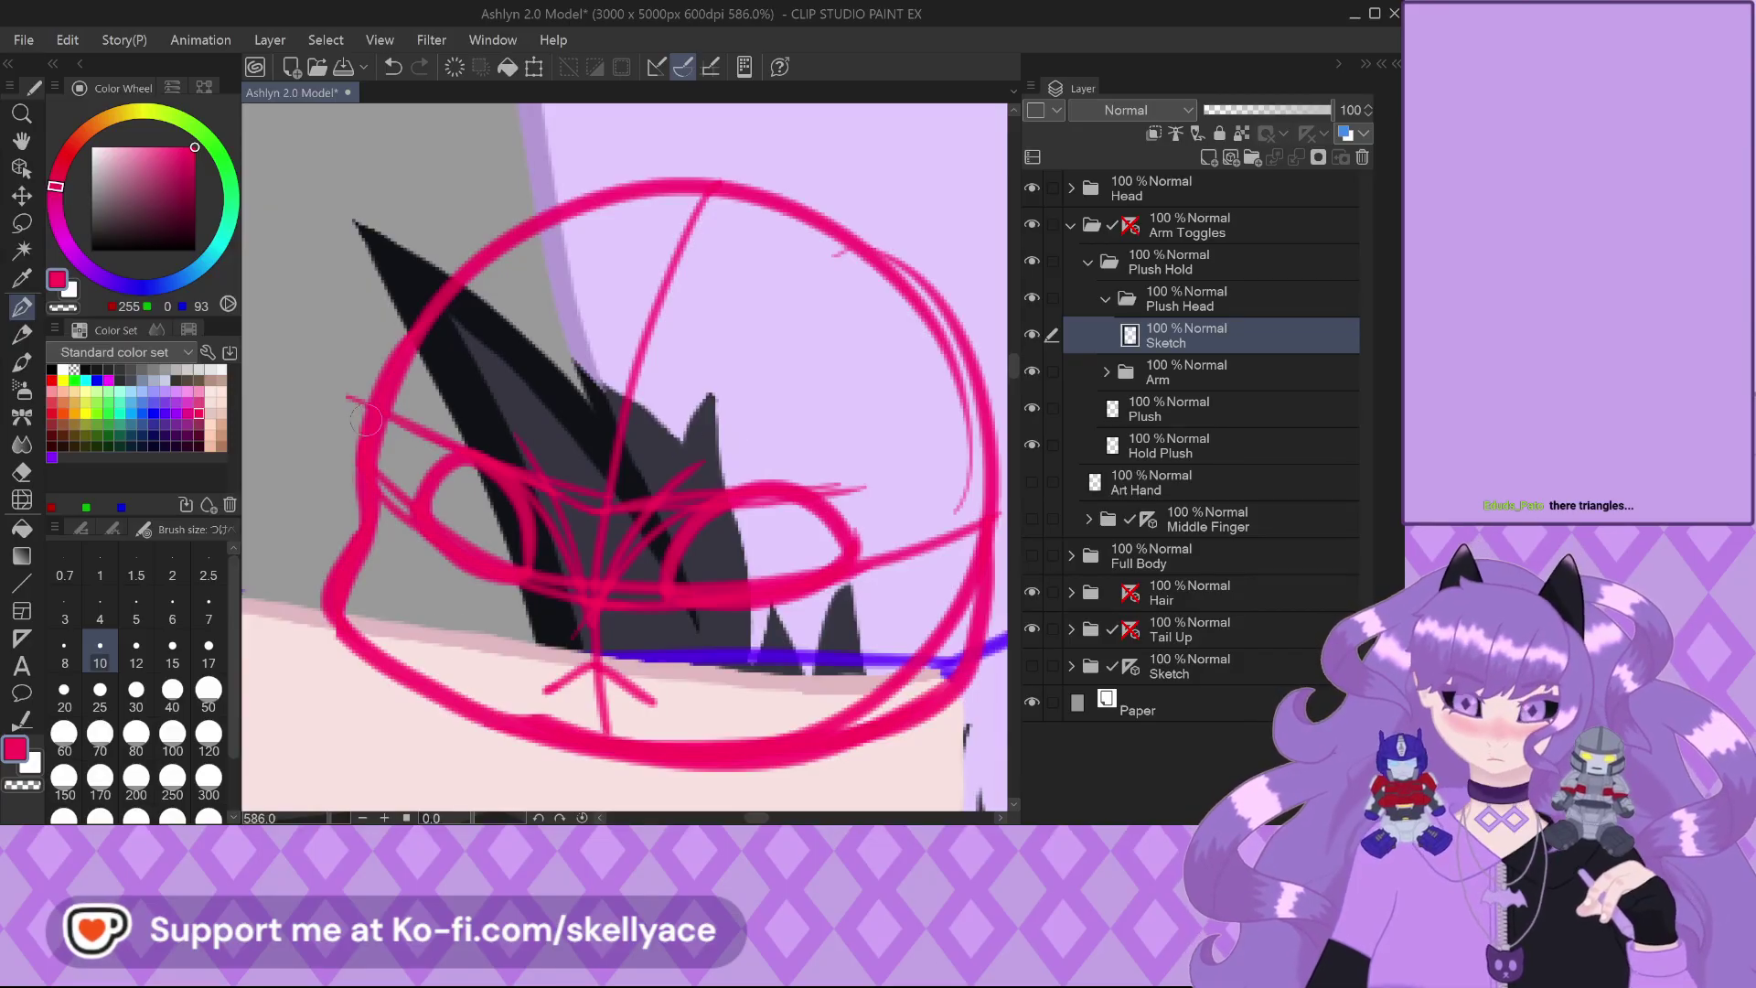
Sketch a tall pointed ear rising from each side of the plush head
mouse_move(371, 403)
left_mouse_down()
mouse_move(347, 245)
mouse_move(350, 107)
left_mouse_up()
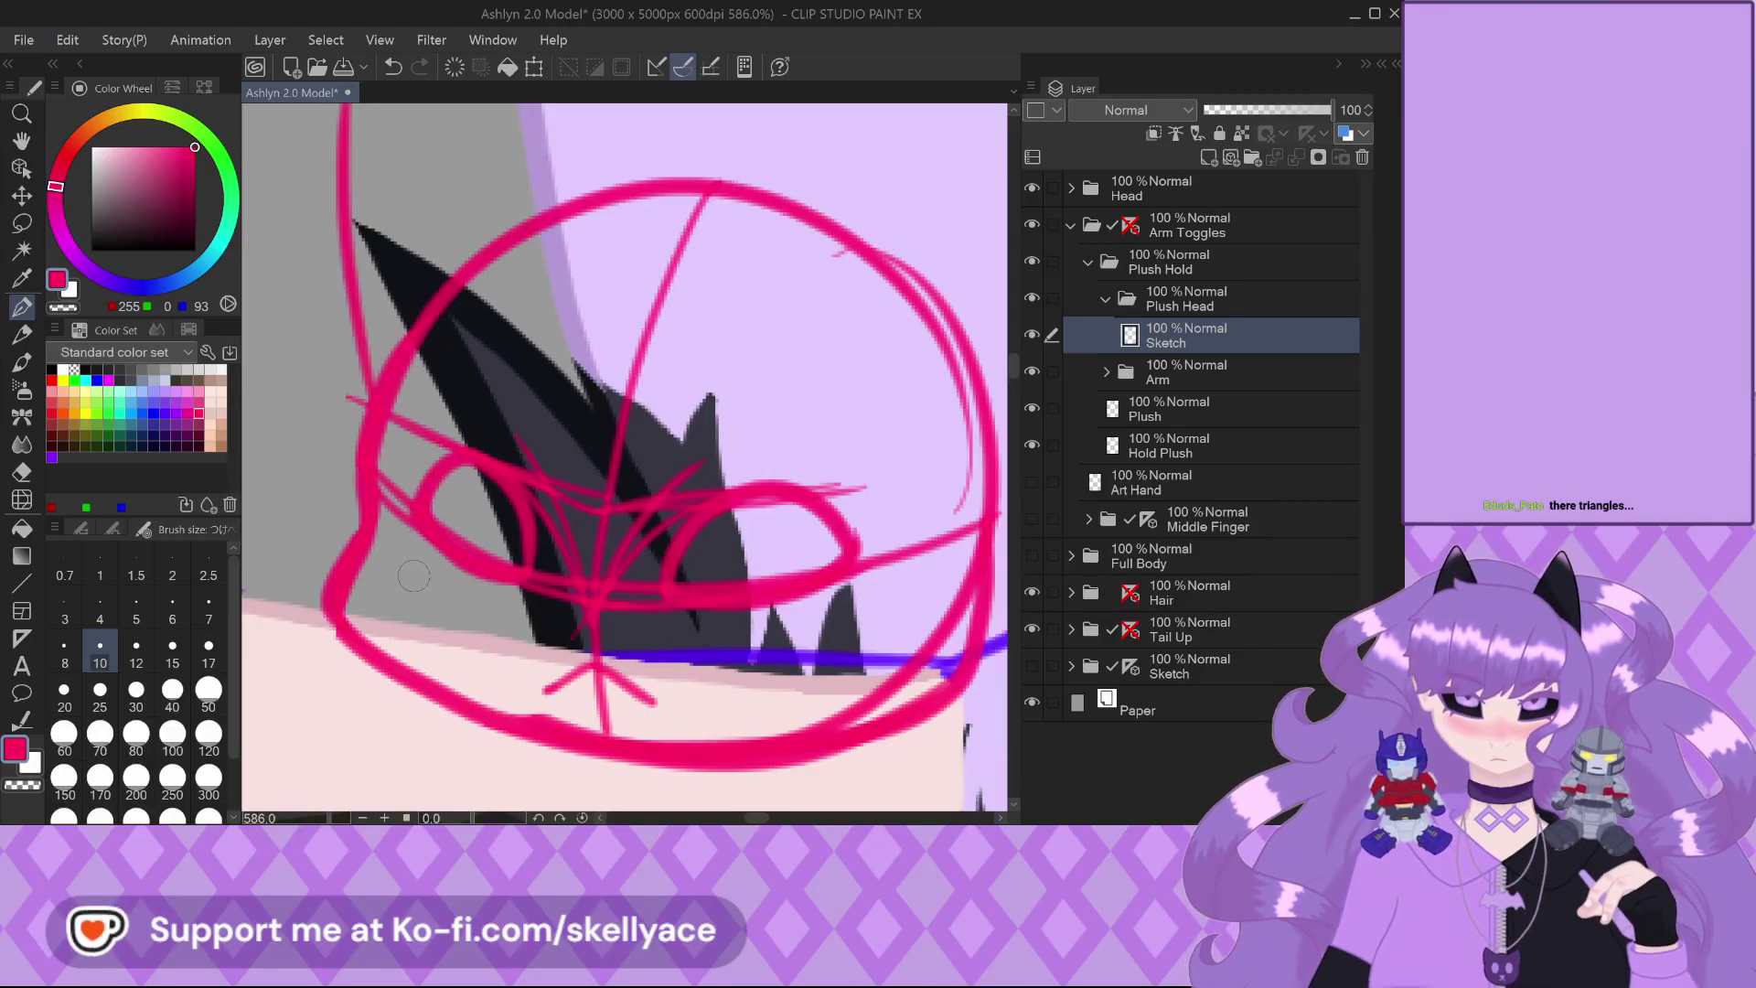
scroll(645, 544, "down", 2)
left_click_drag(787, 512, 885, 288)
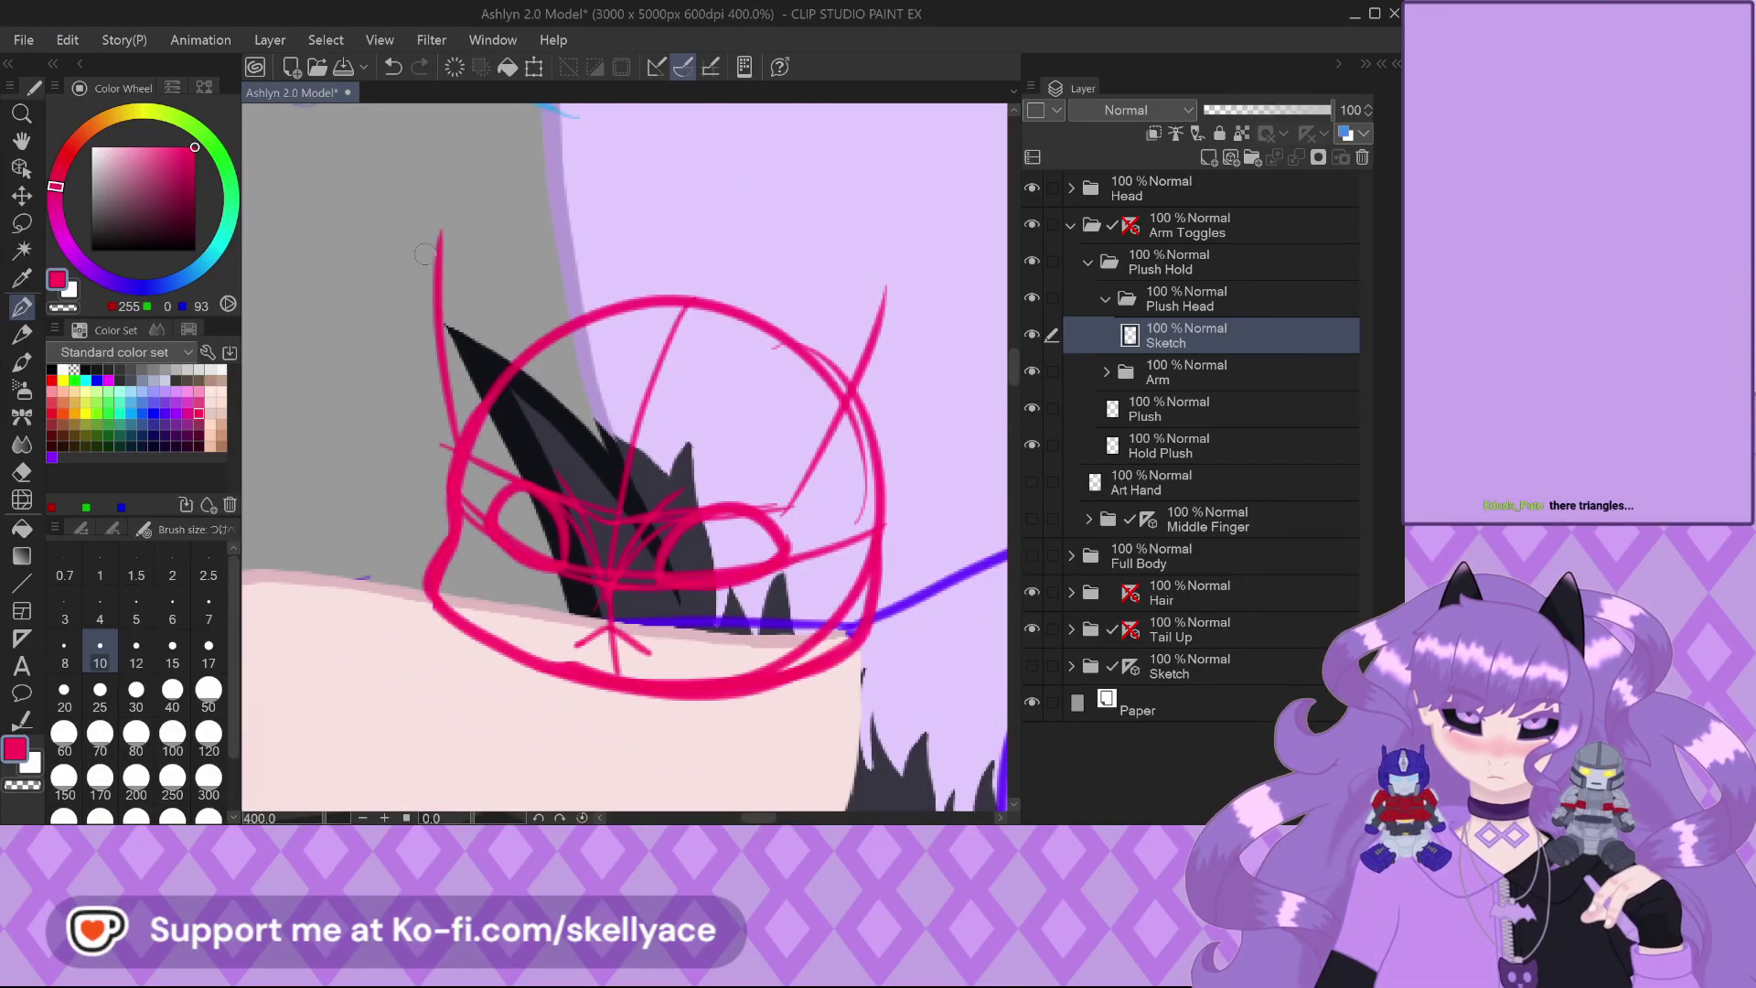
left_click_drag(770, 386, 887, 289)
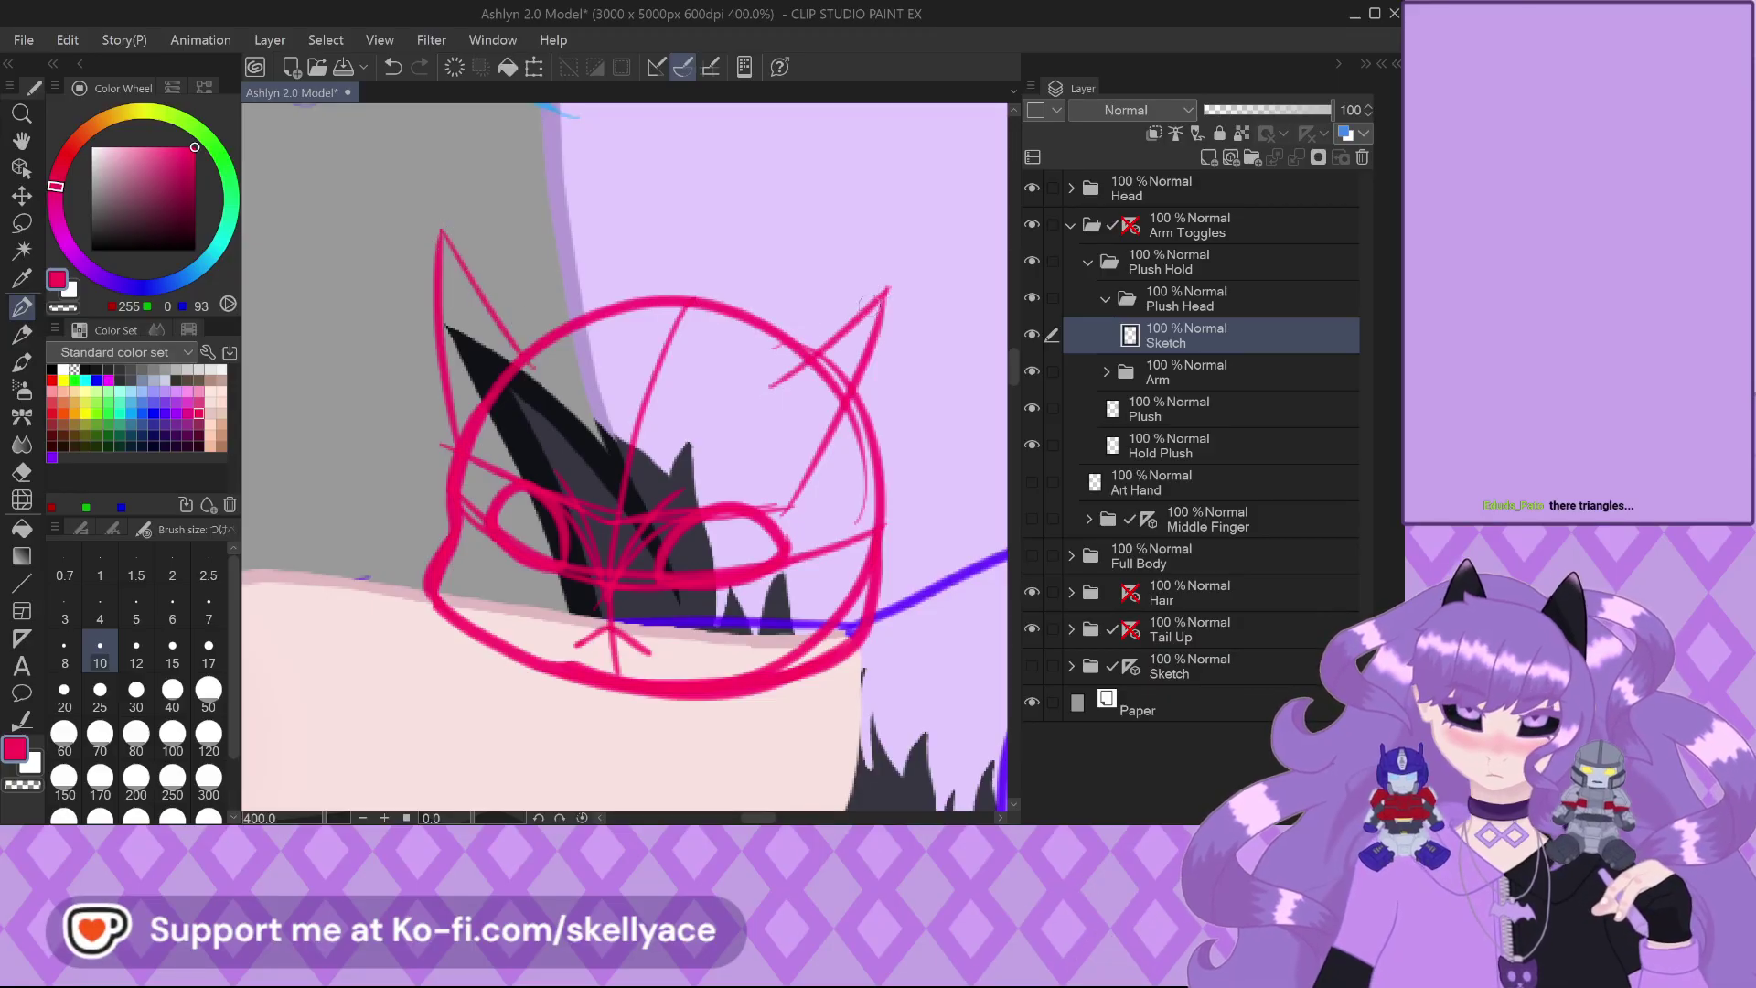
Sketch a V-shaped forehead line from the inner base of each ear down to the centre line
left_click_drag(515, 362, 630, 422)
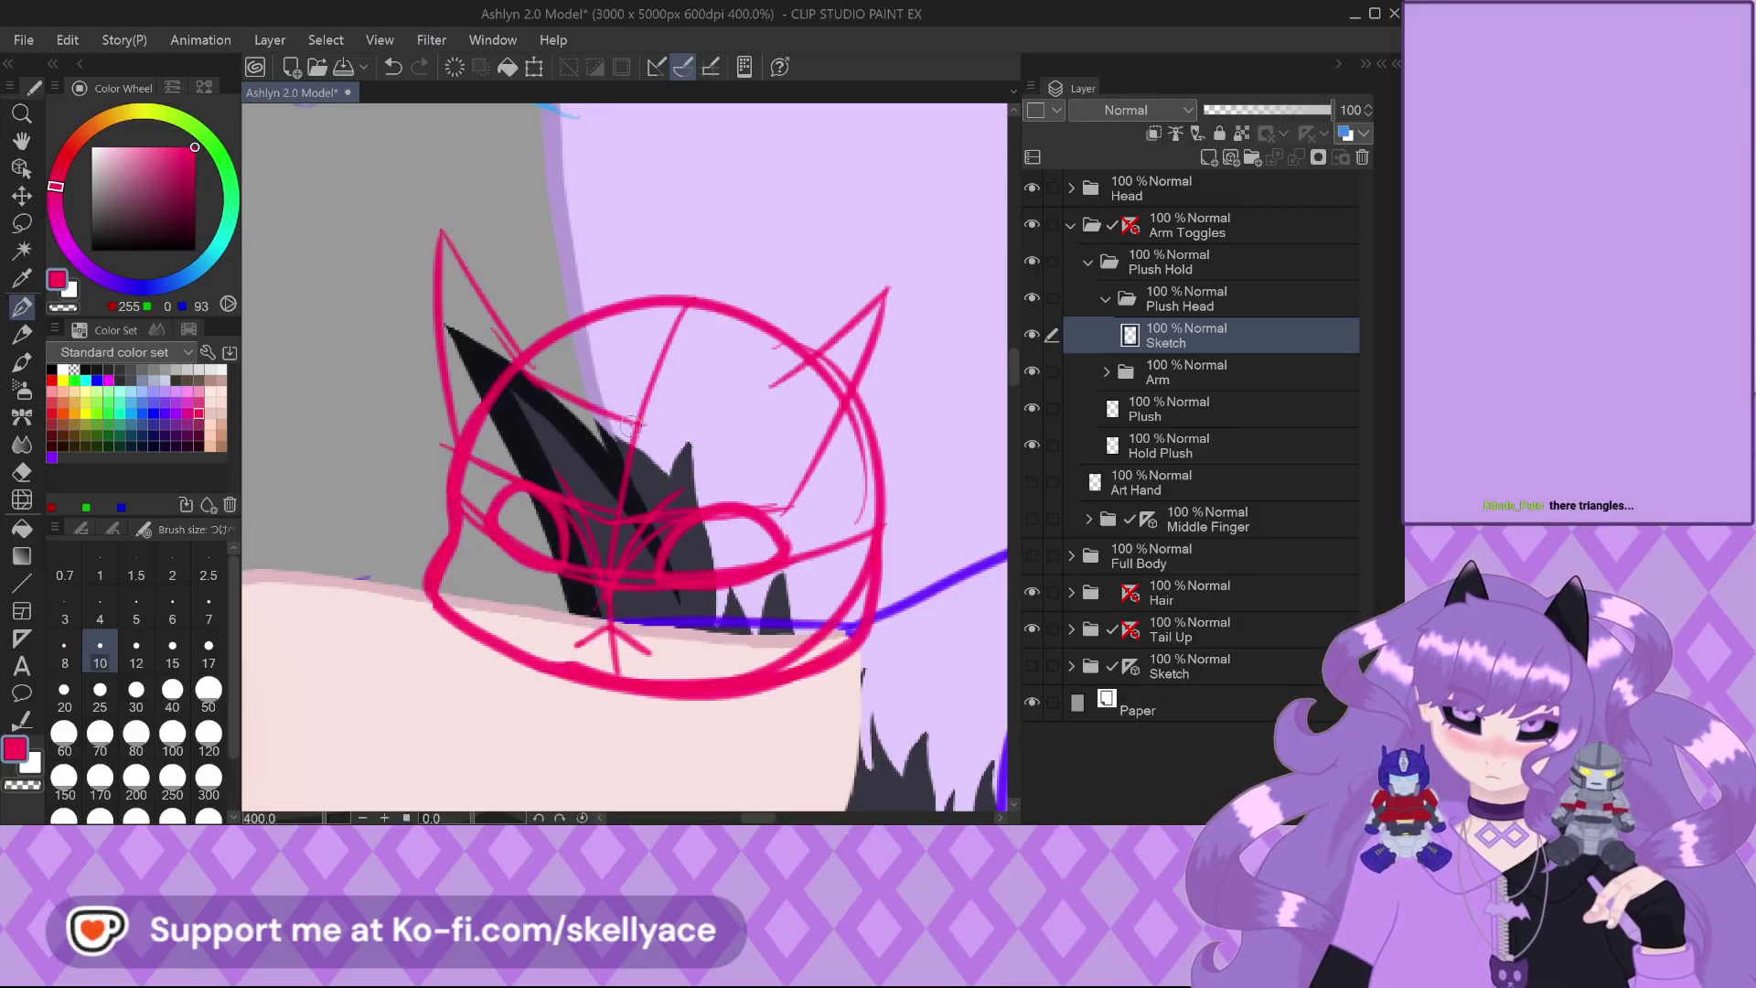
scroll(697, 378, "down", 3)
scroll(697, 378, "up", 2)
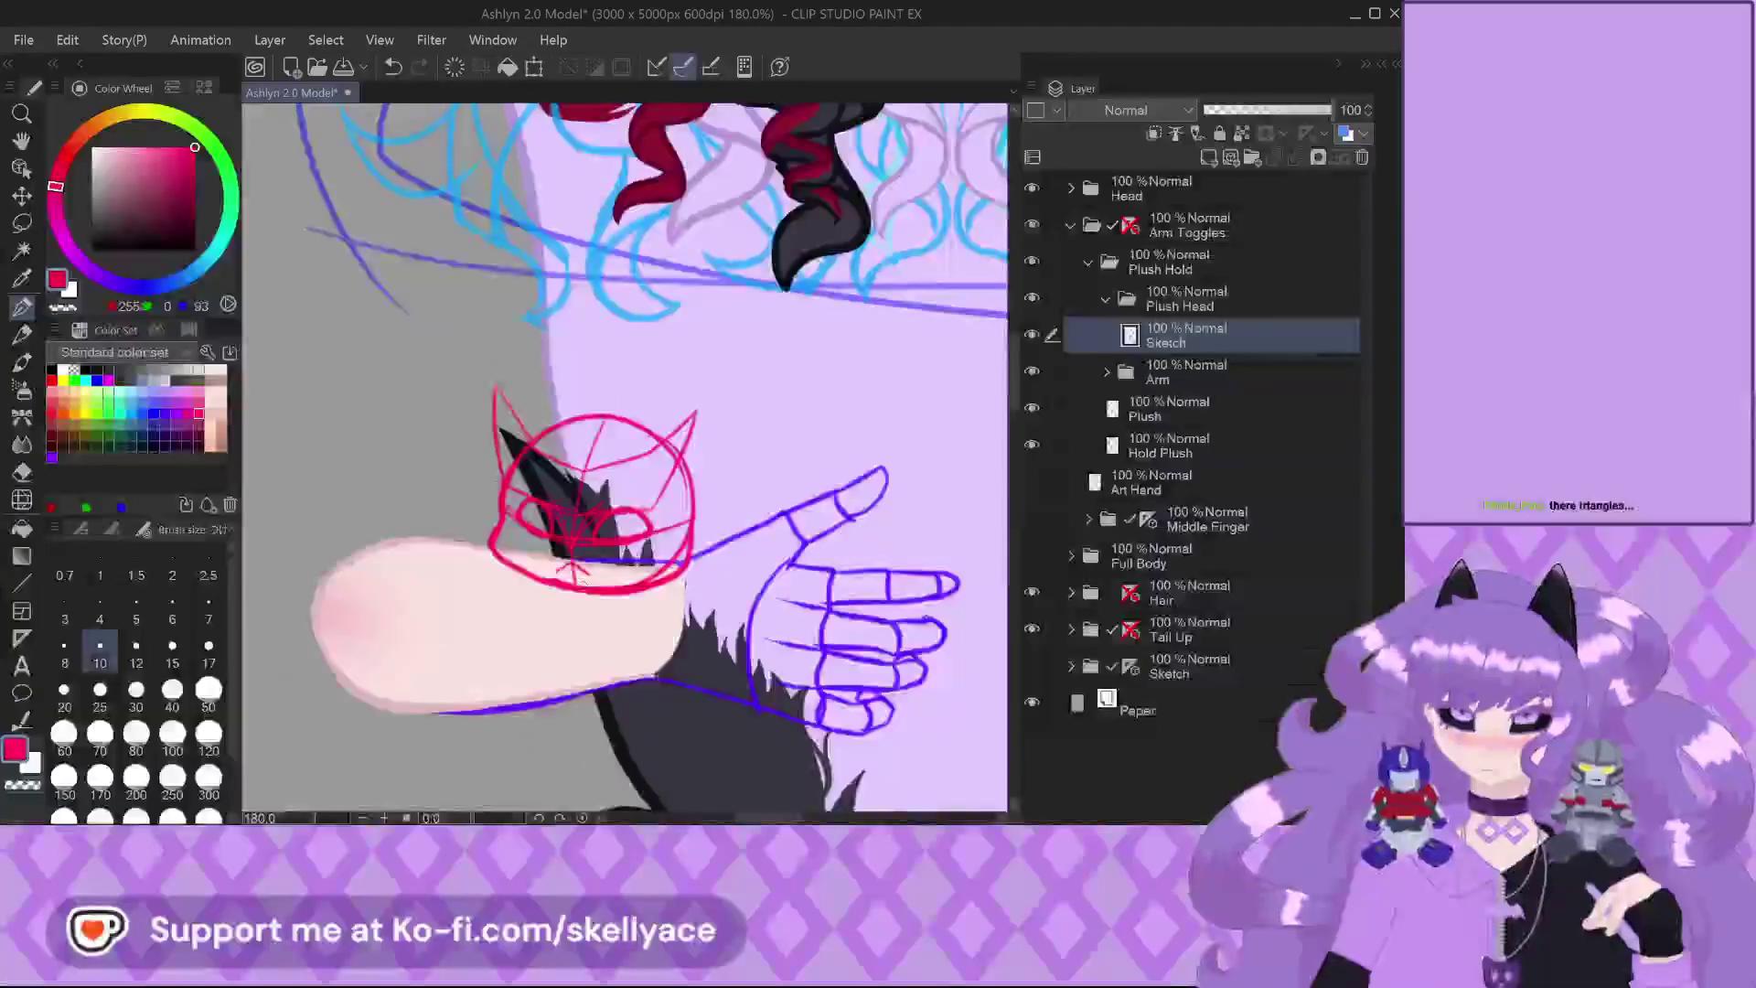
scroll(588, 530, "up", 2)
scroll(579, 518, "down", 3)
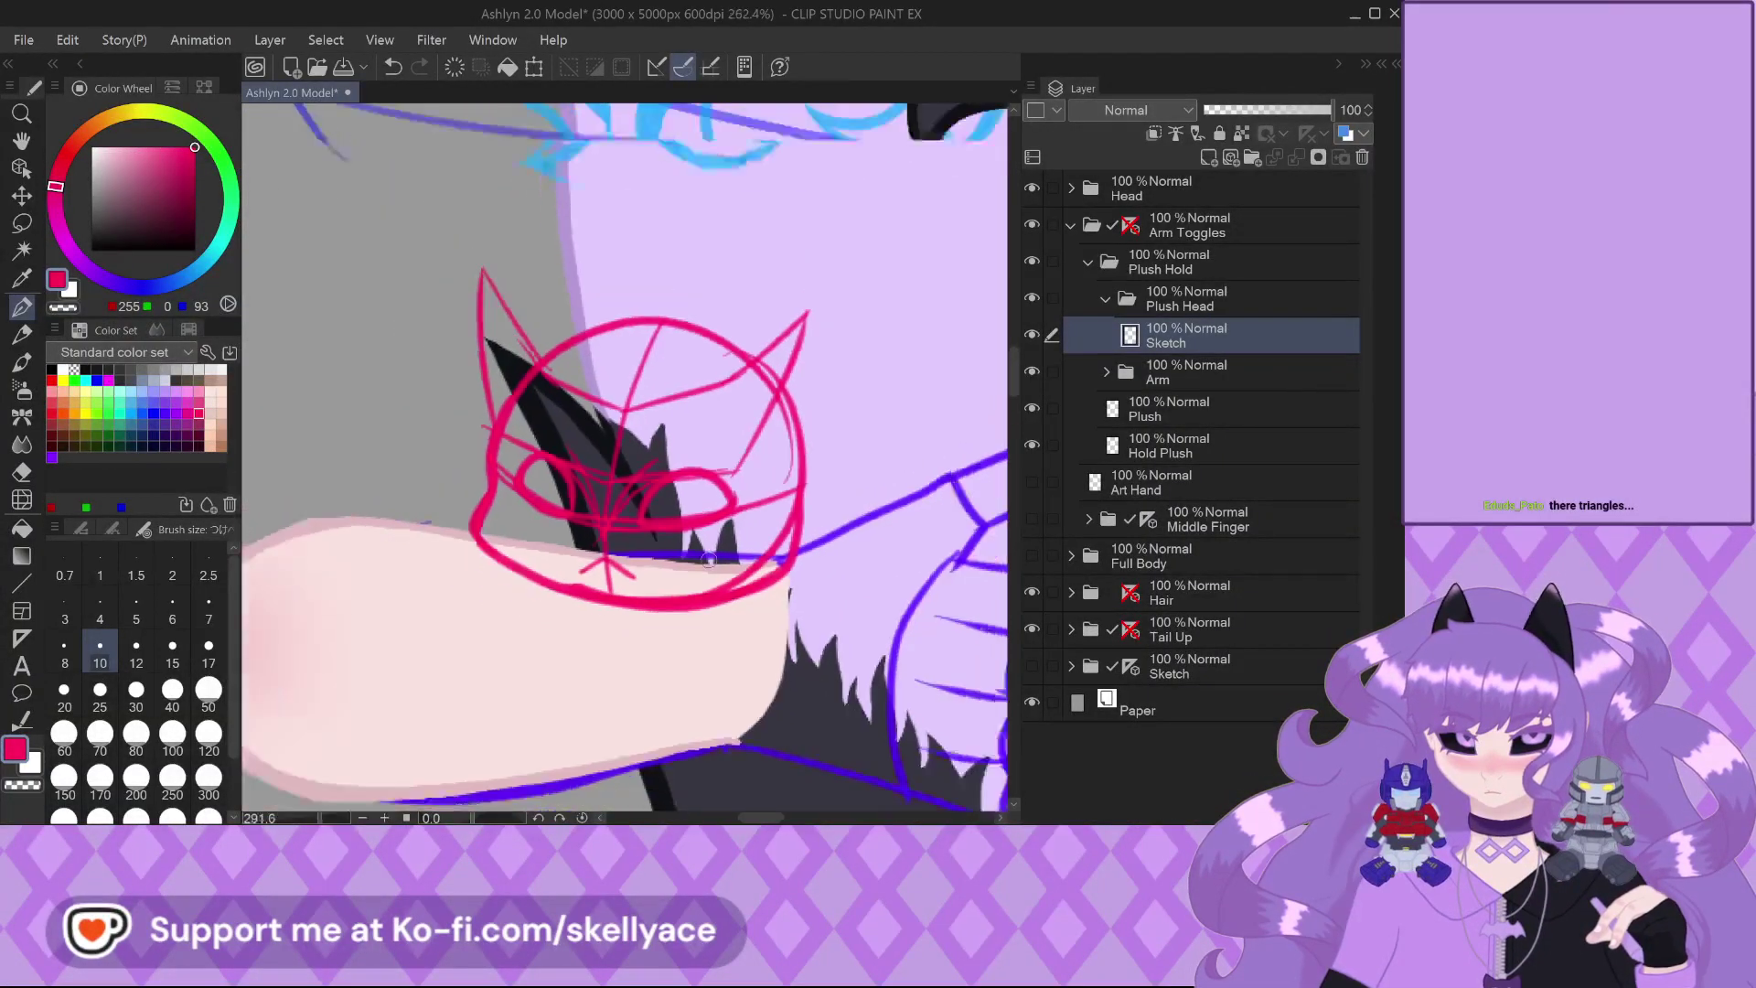
Sketch the helmet's side lines from each ear base past the outer eye corners and down both cheeks toward the jaw
scroll(741, 454, "up", 4)
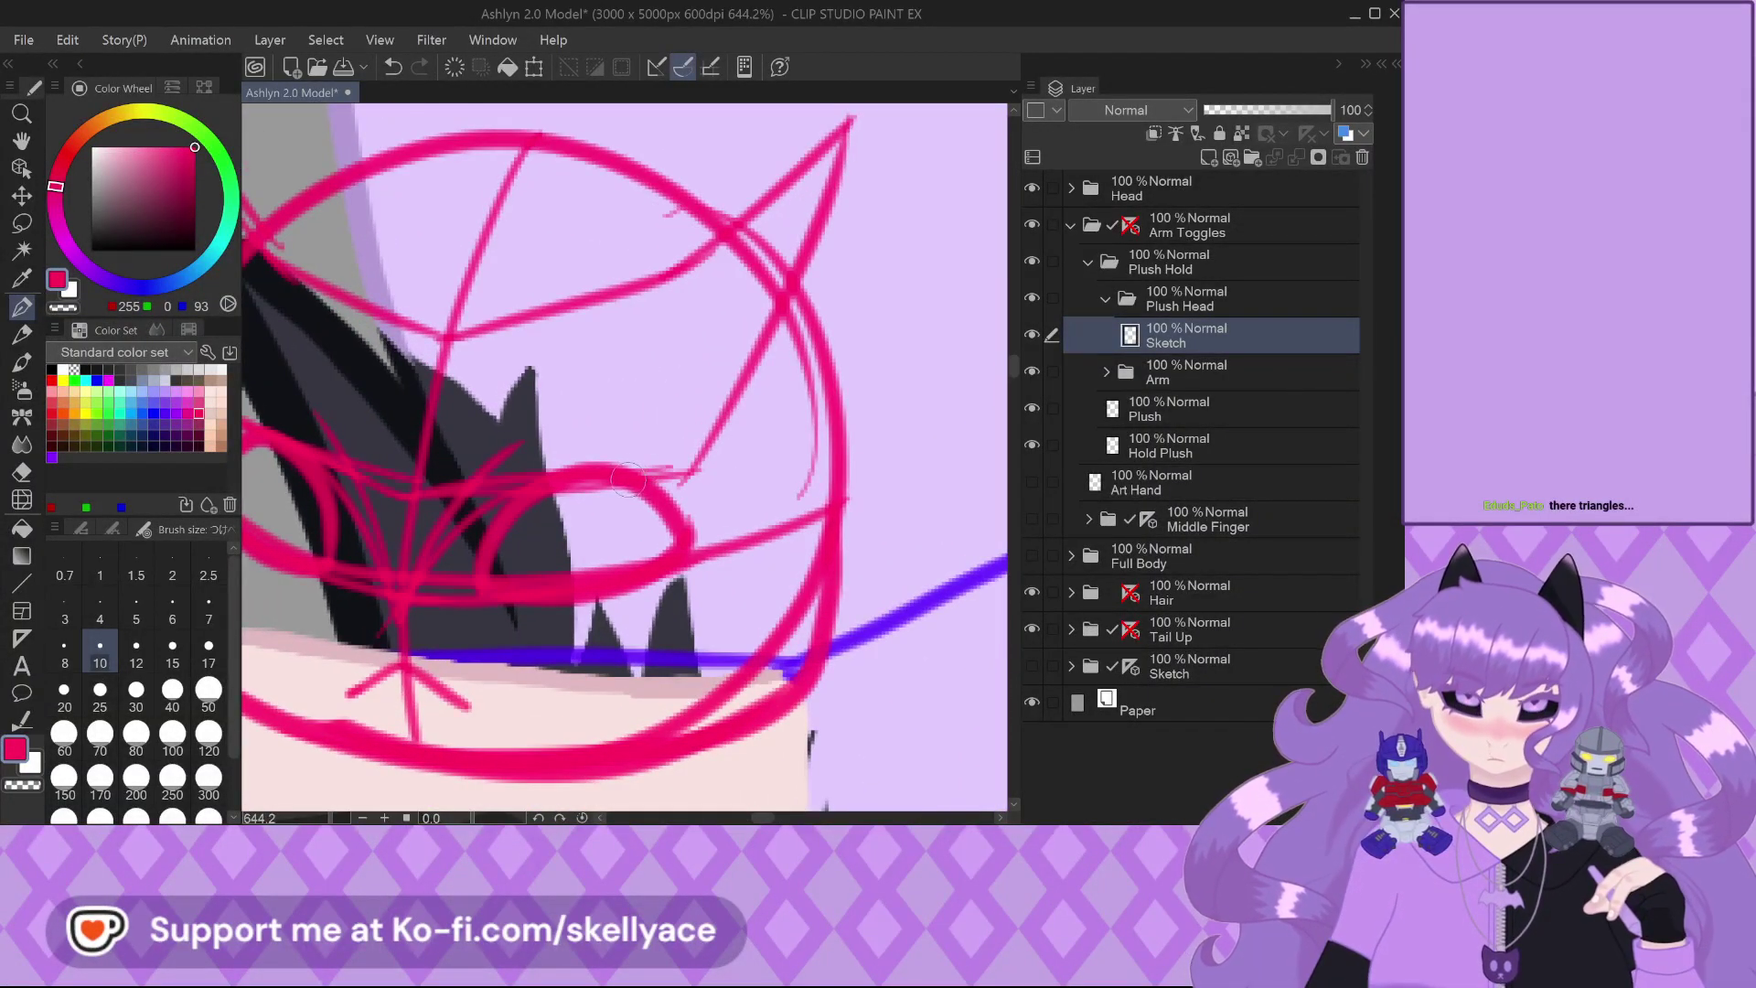
scroll(740, 454, "down", 2)
scroll(358, 355, "up", 2)
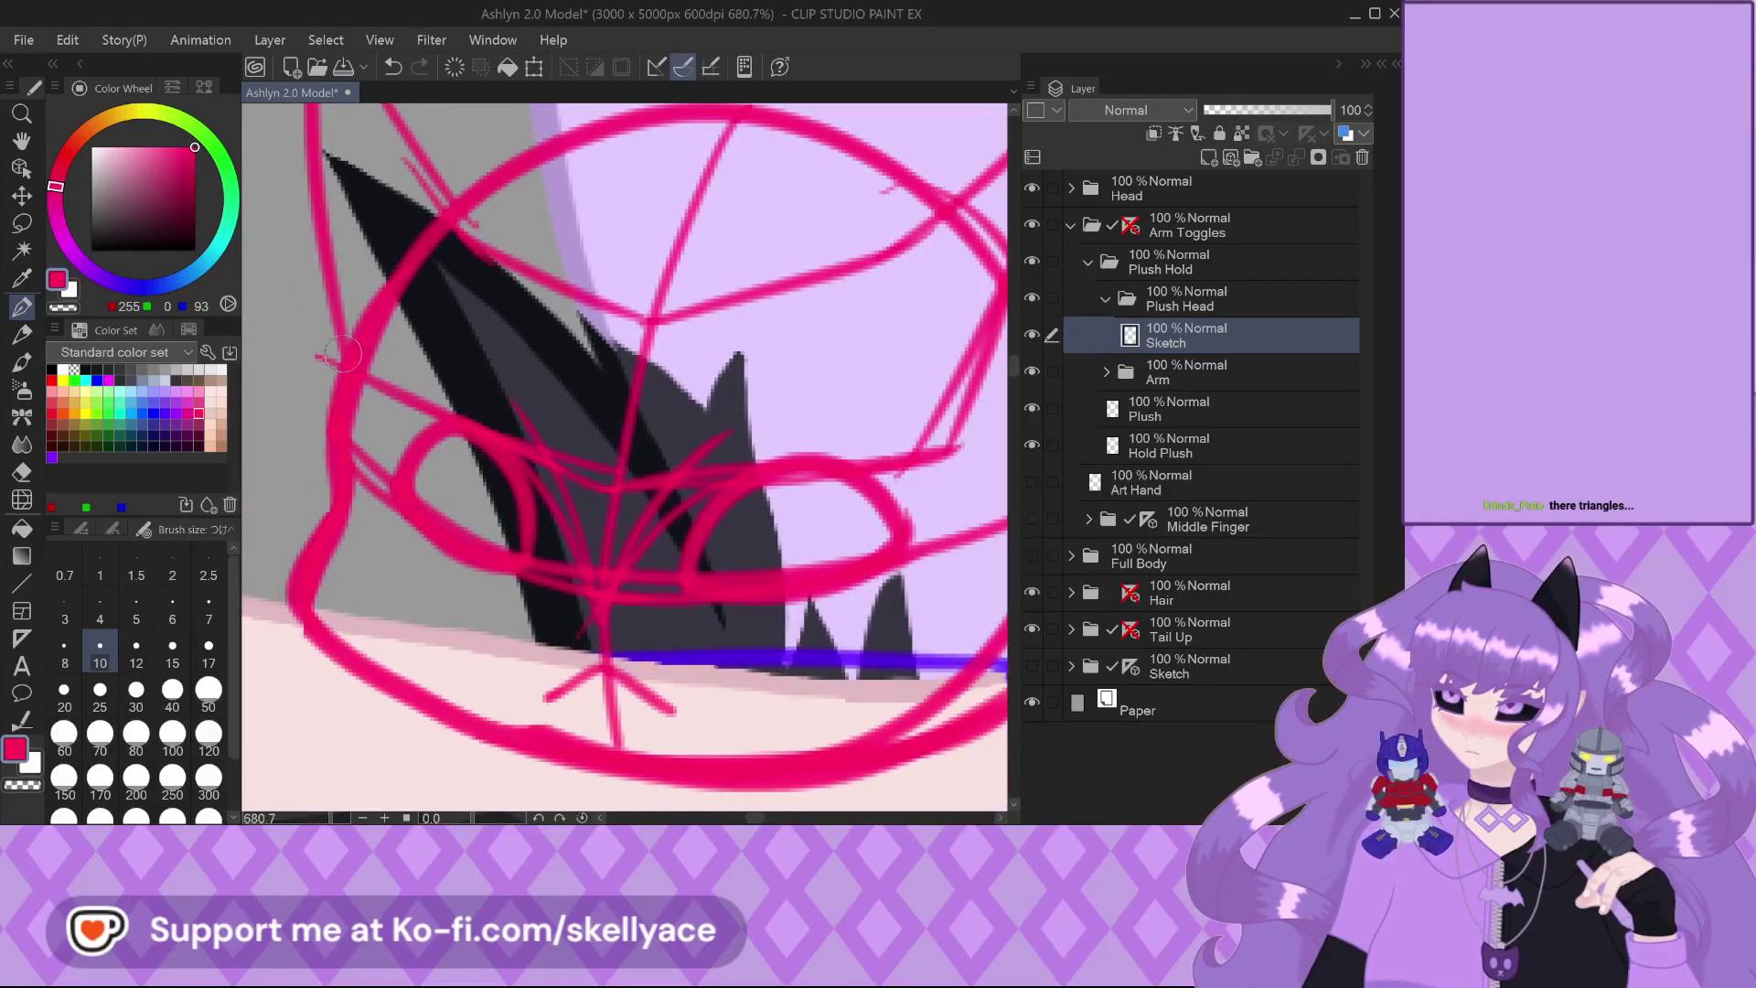
scroll(392, 390, "down", 2)
scroll(731, 519, "up", 2)
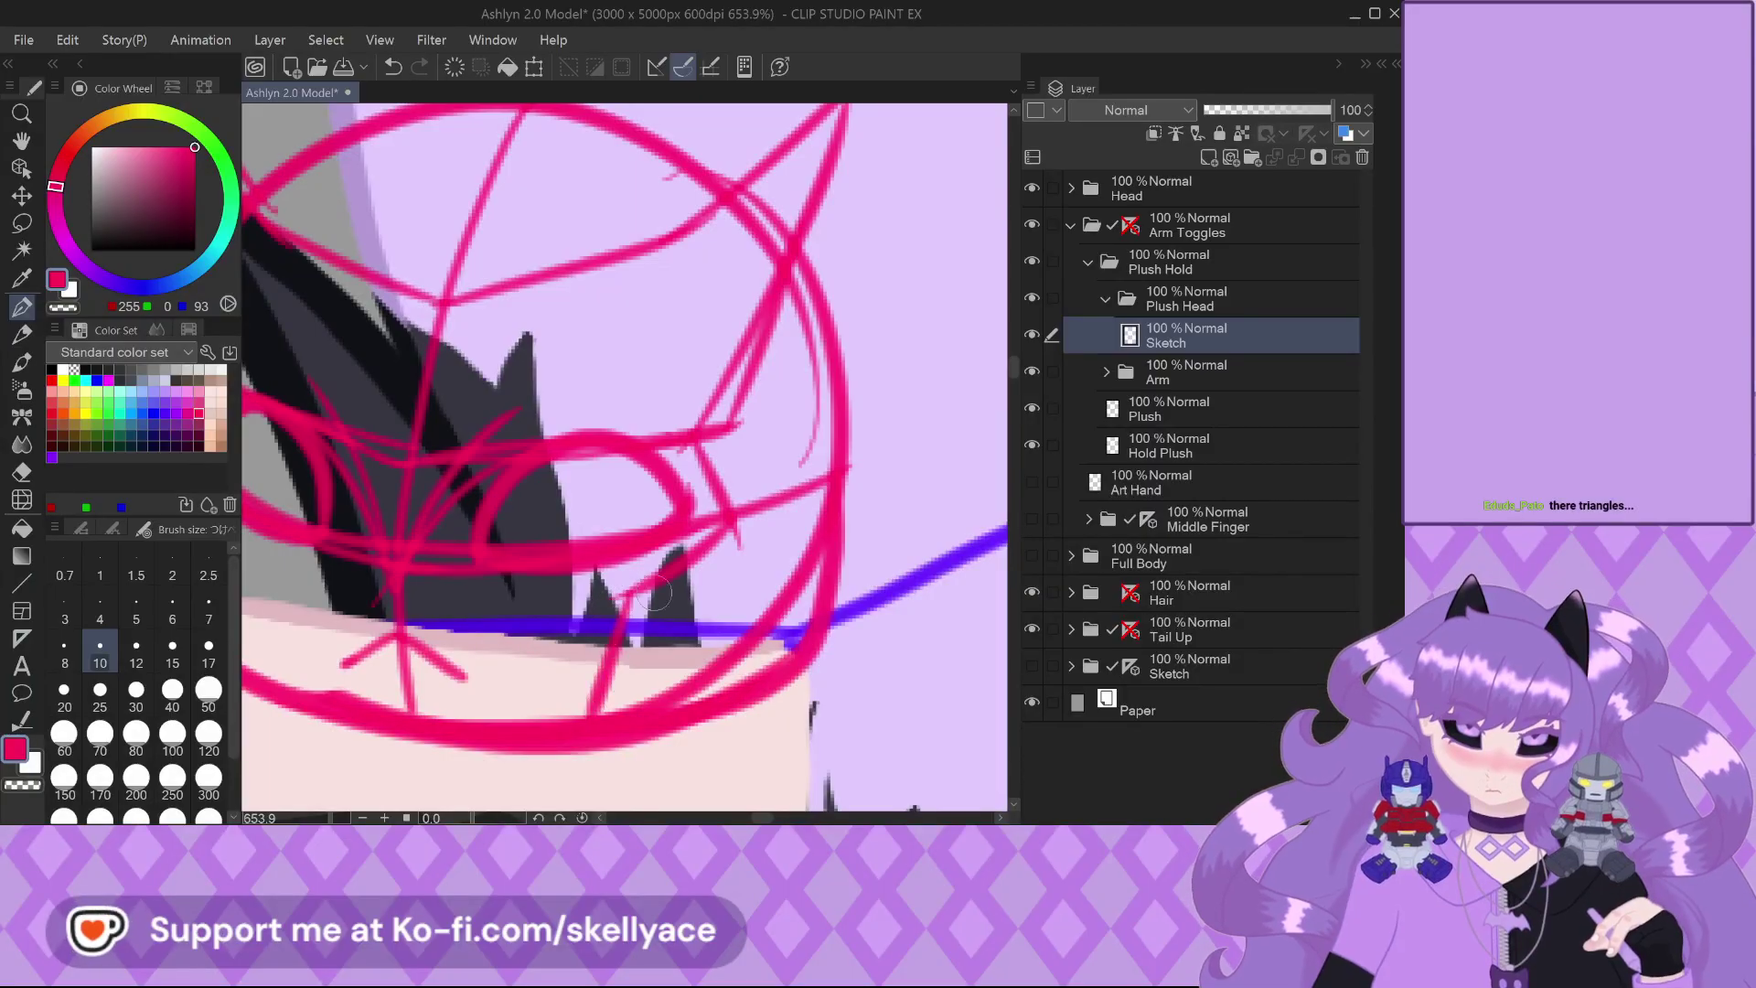
scroll(731, 520, "down", 2)
scroll(365, 455, "up", 1)
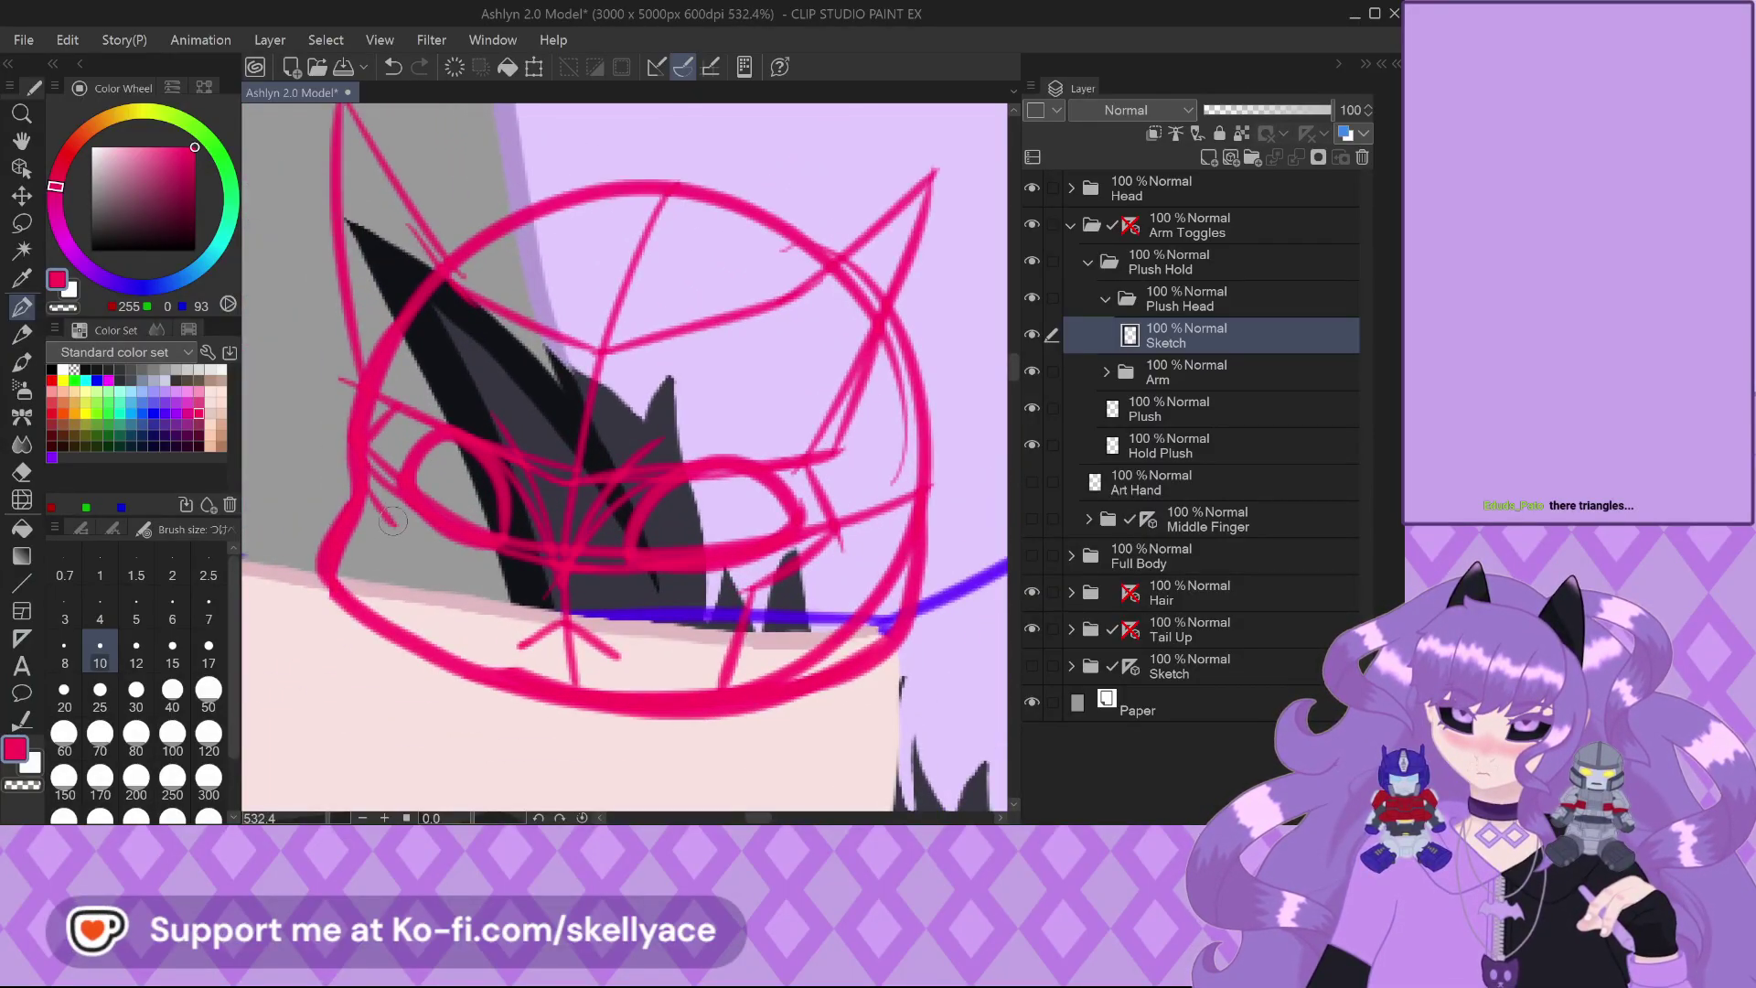
scroll(453, 554, "down", 4)
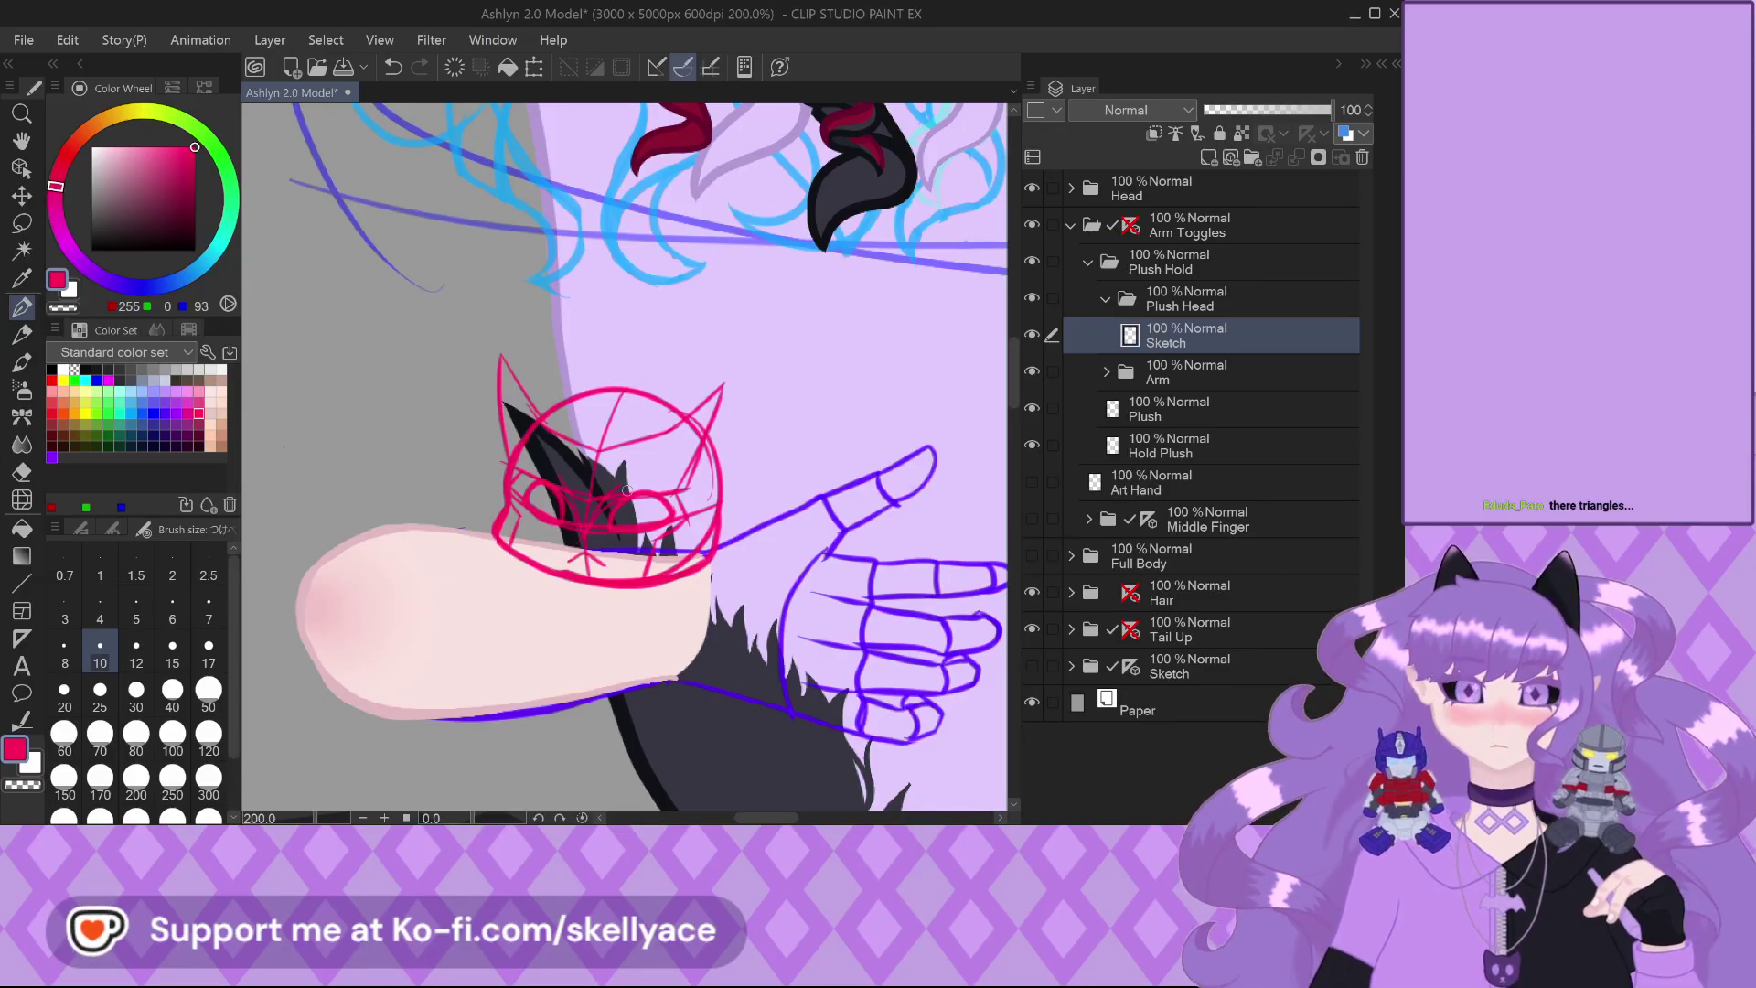
Extend a curved cheek-guard edge on each side of the face down past the jaw line
scroll(630, 496, "up", 5)
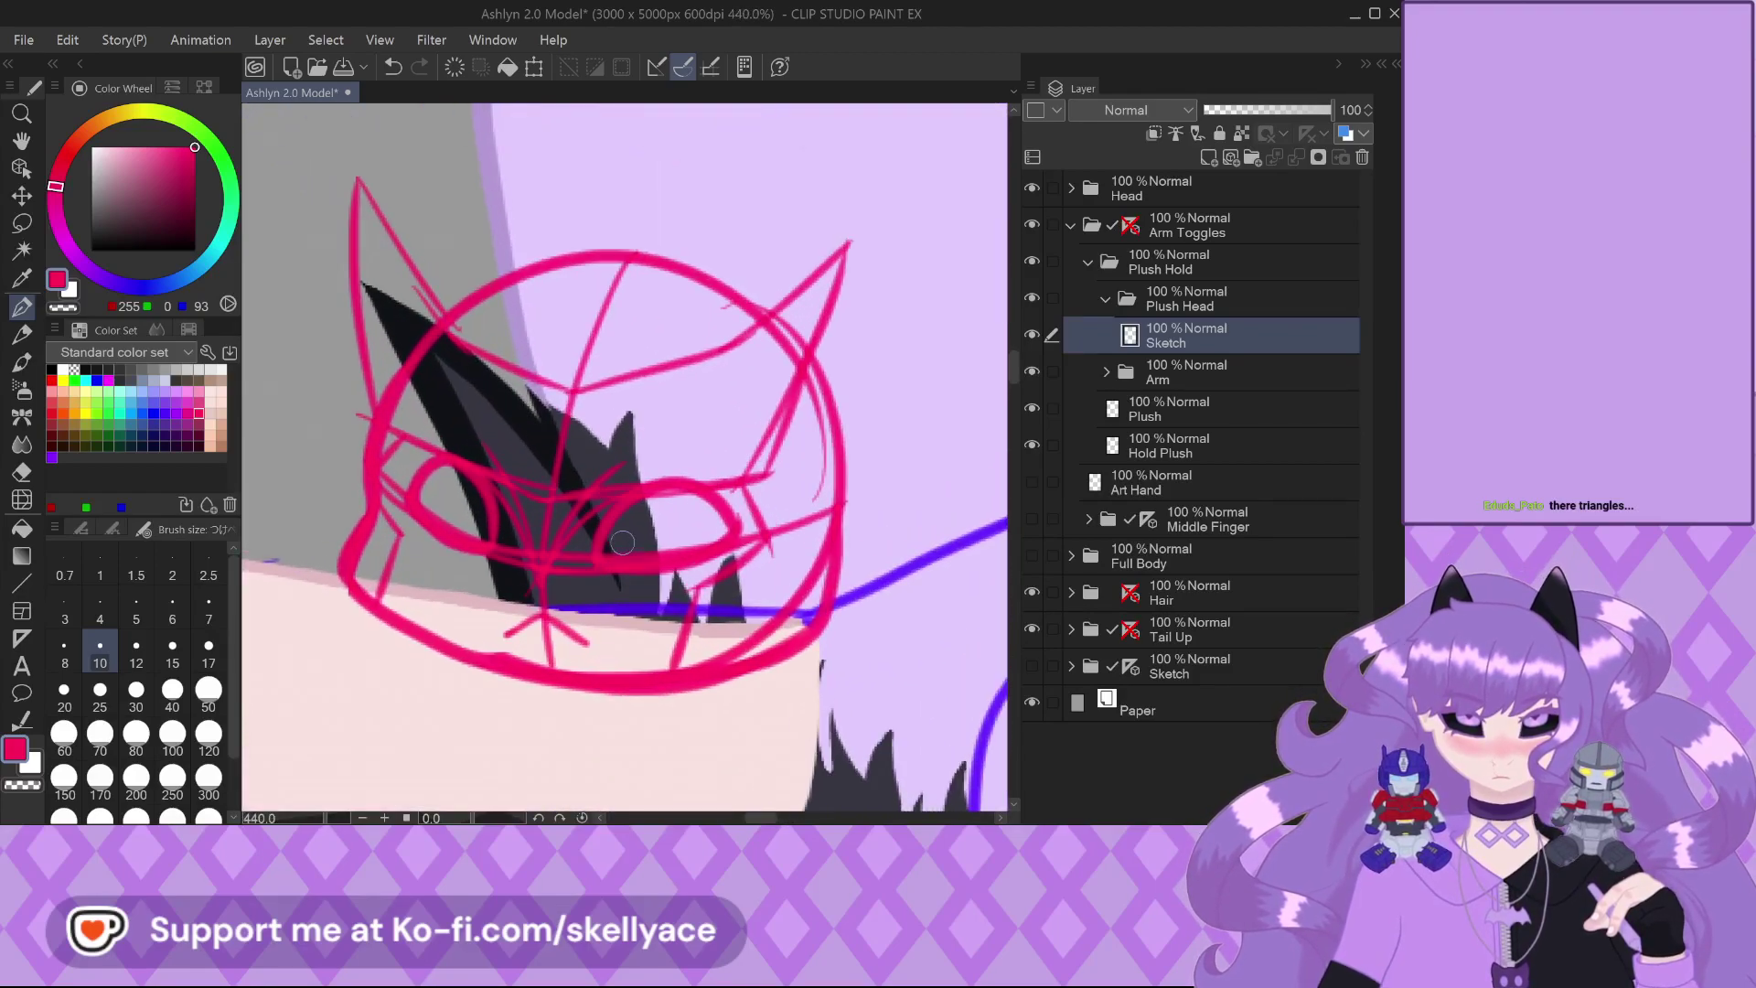
scroll(622, 542, "down", 5)
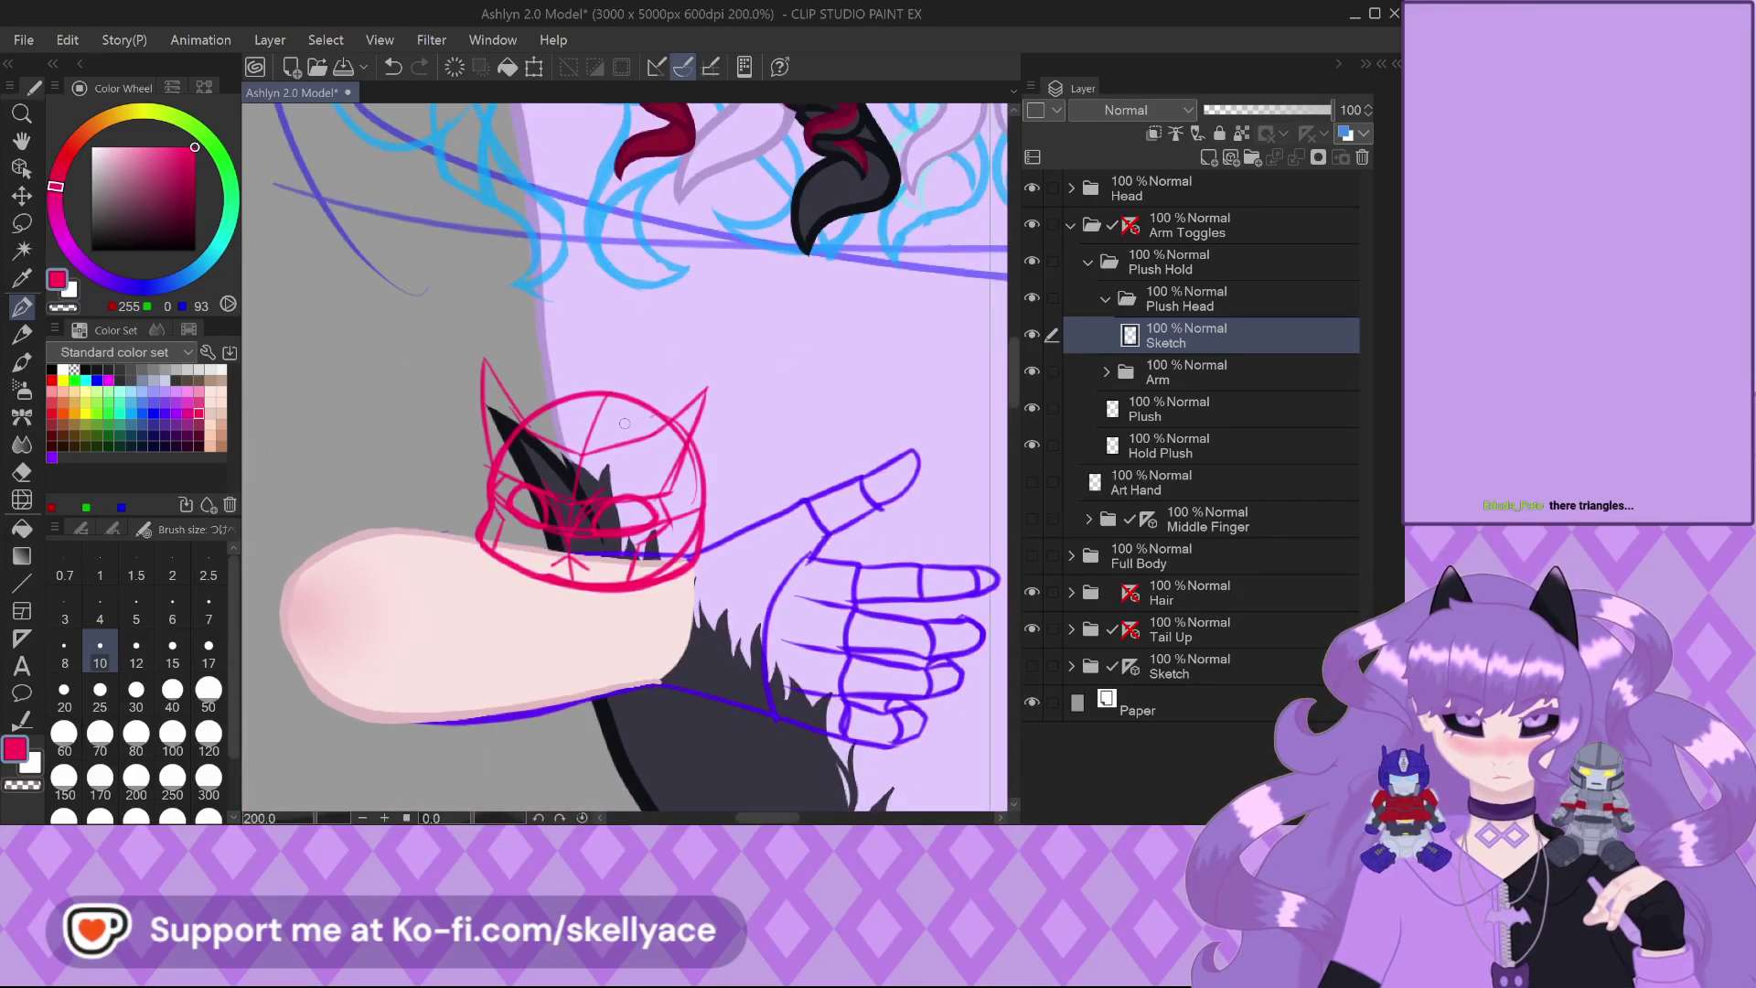
scroll(624, 424, "up", 2)
scroll(656, 431, "down", 2)
scroll(575, 610, "up", 3)
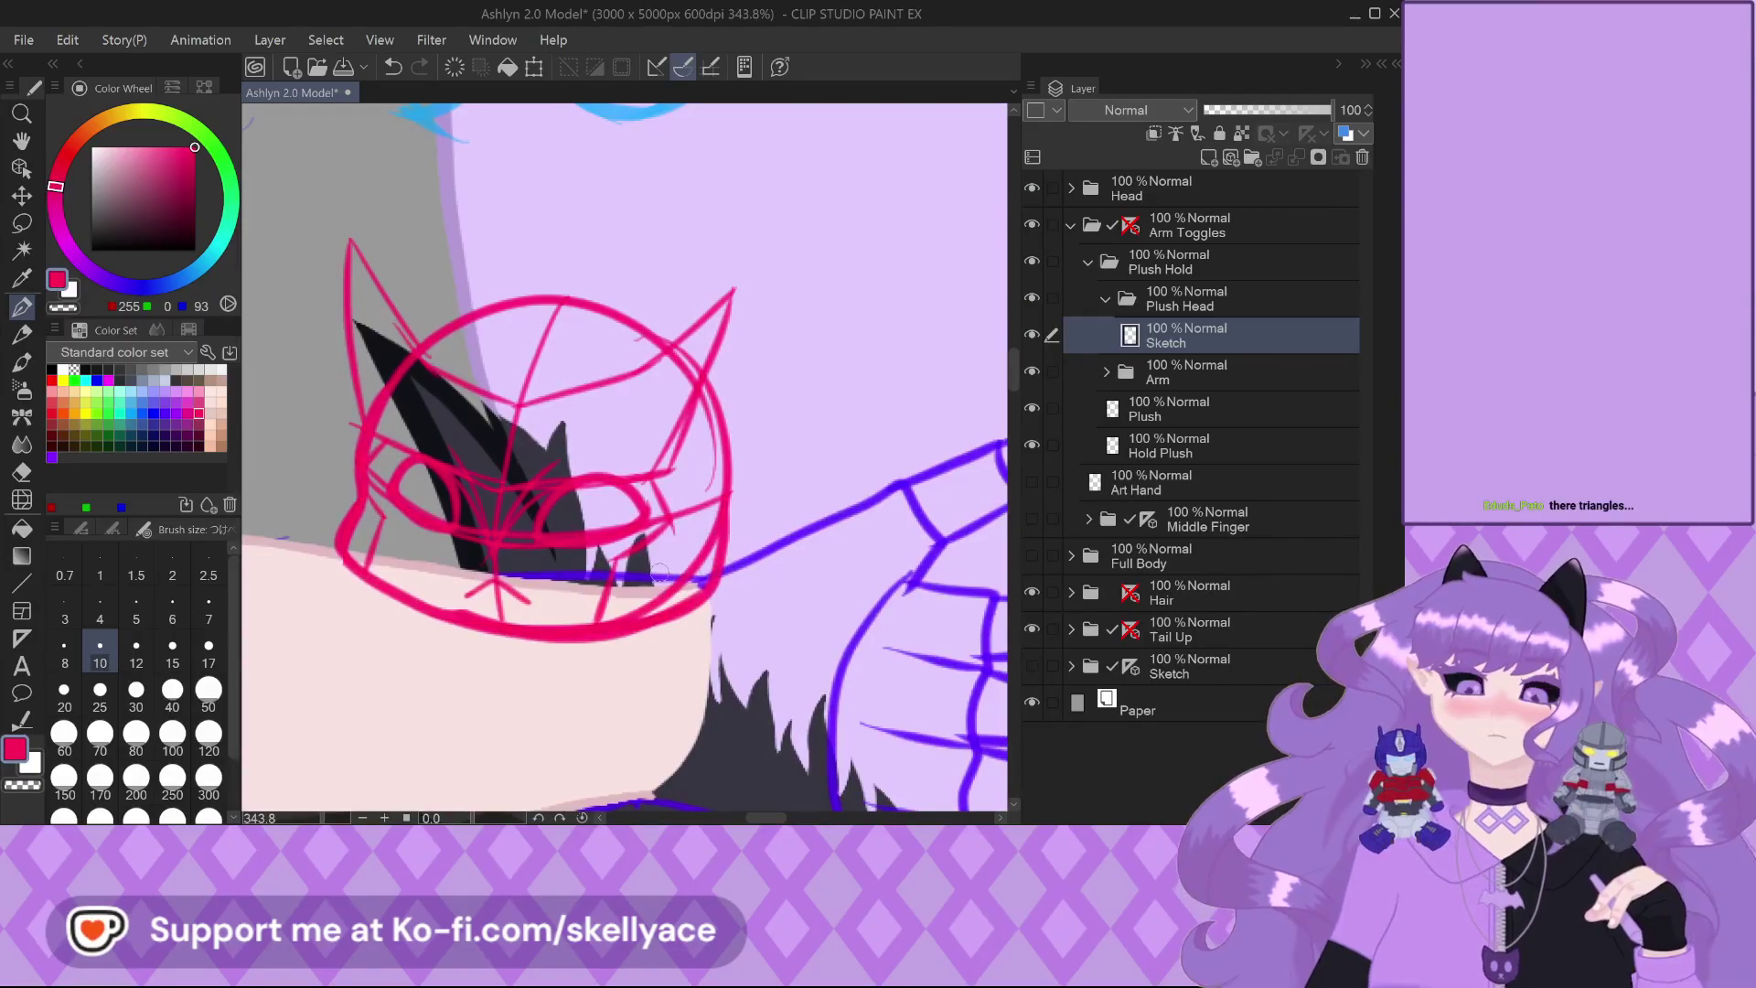
left_click_drag(576, 611, 561, 711)
scroll(494, 586, "down", 2)
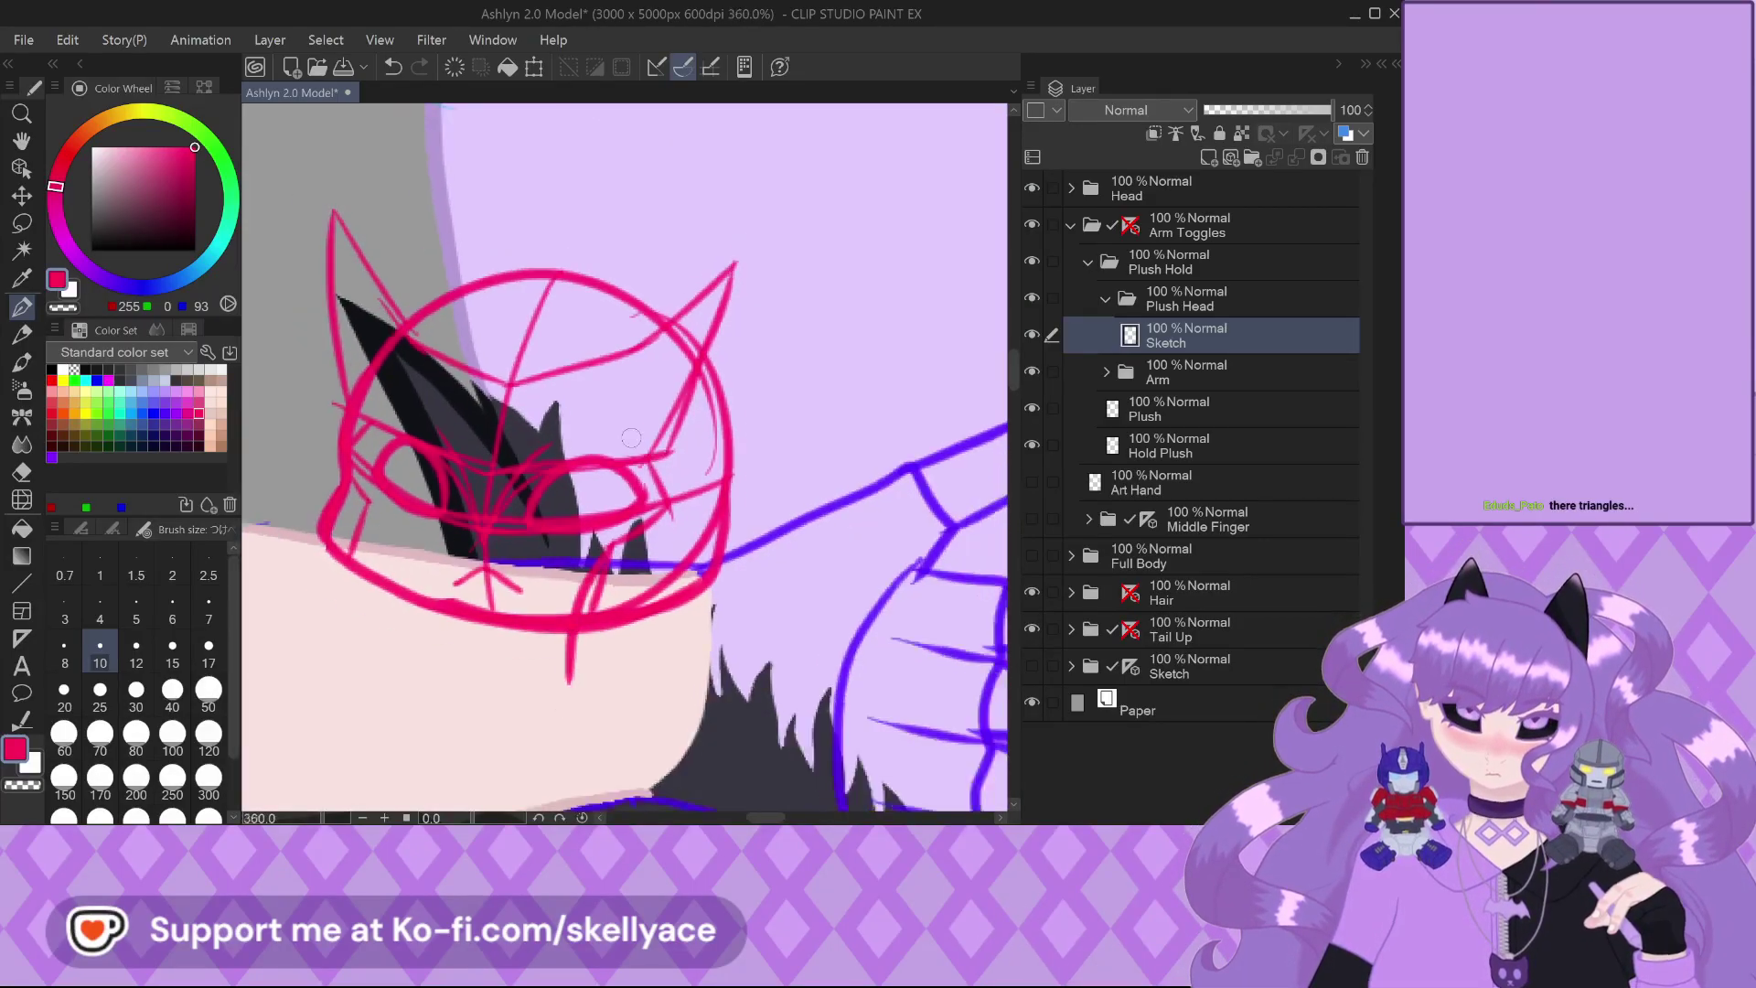
scroll(414, 500, "up", 3)
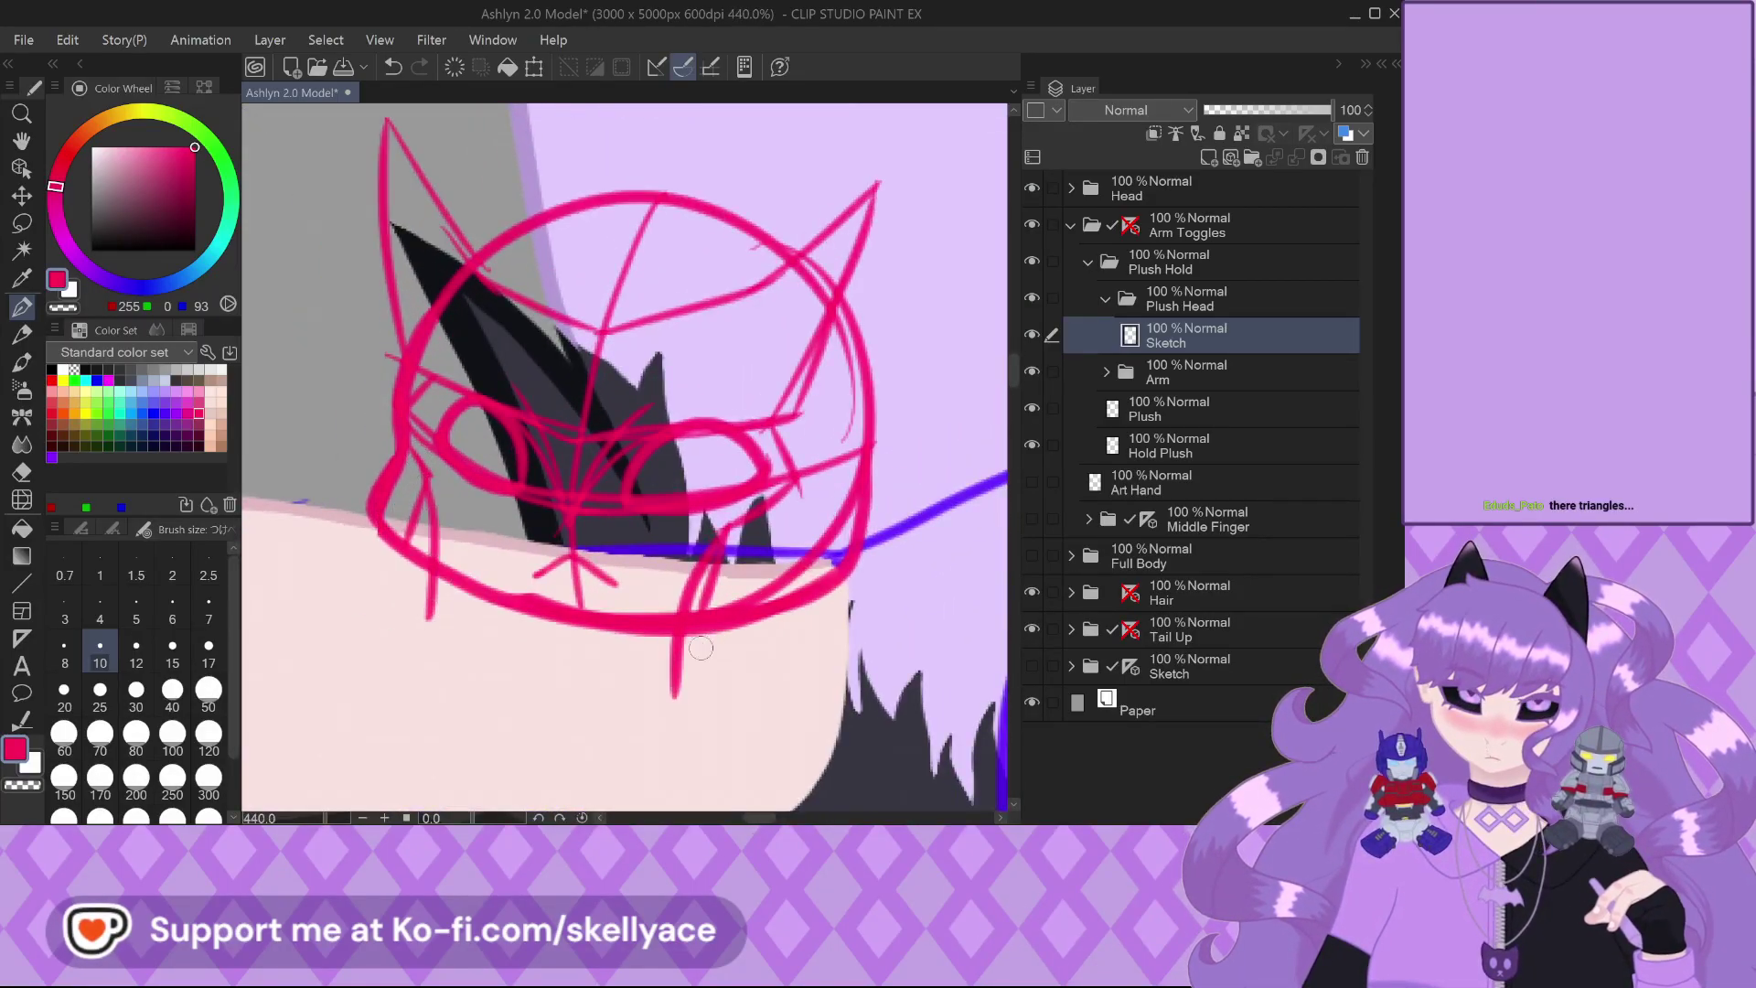
Sketch a crescent-shaped outer guard on each side, curving from the cheek edge's lower tip up to a point beside the head
left_click_drag(882, 559, 855, 594)
mouse_move(796, 475)
left_mouse_down()
mouse_move(832, 470)
mouse_move(708, 549)
mouse_move(872, 446)
mouse_move(923, 366)
left_mouse_up()
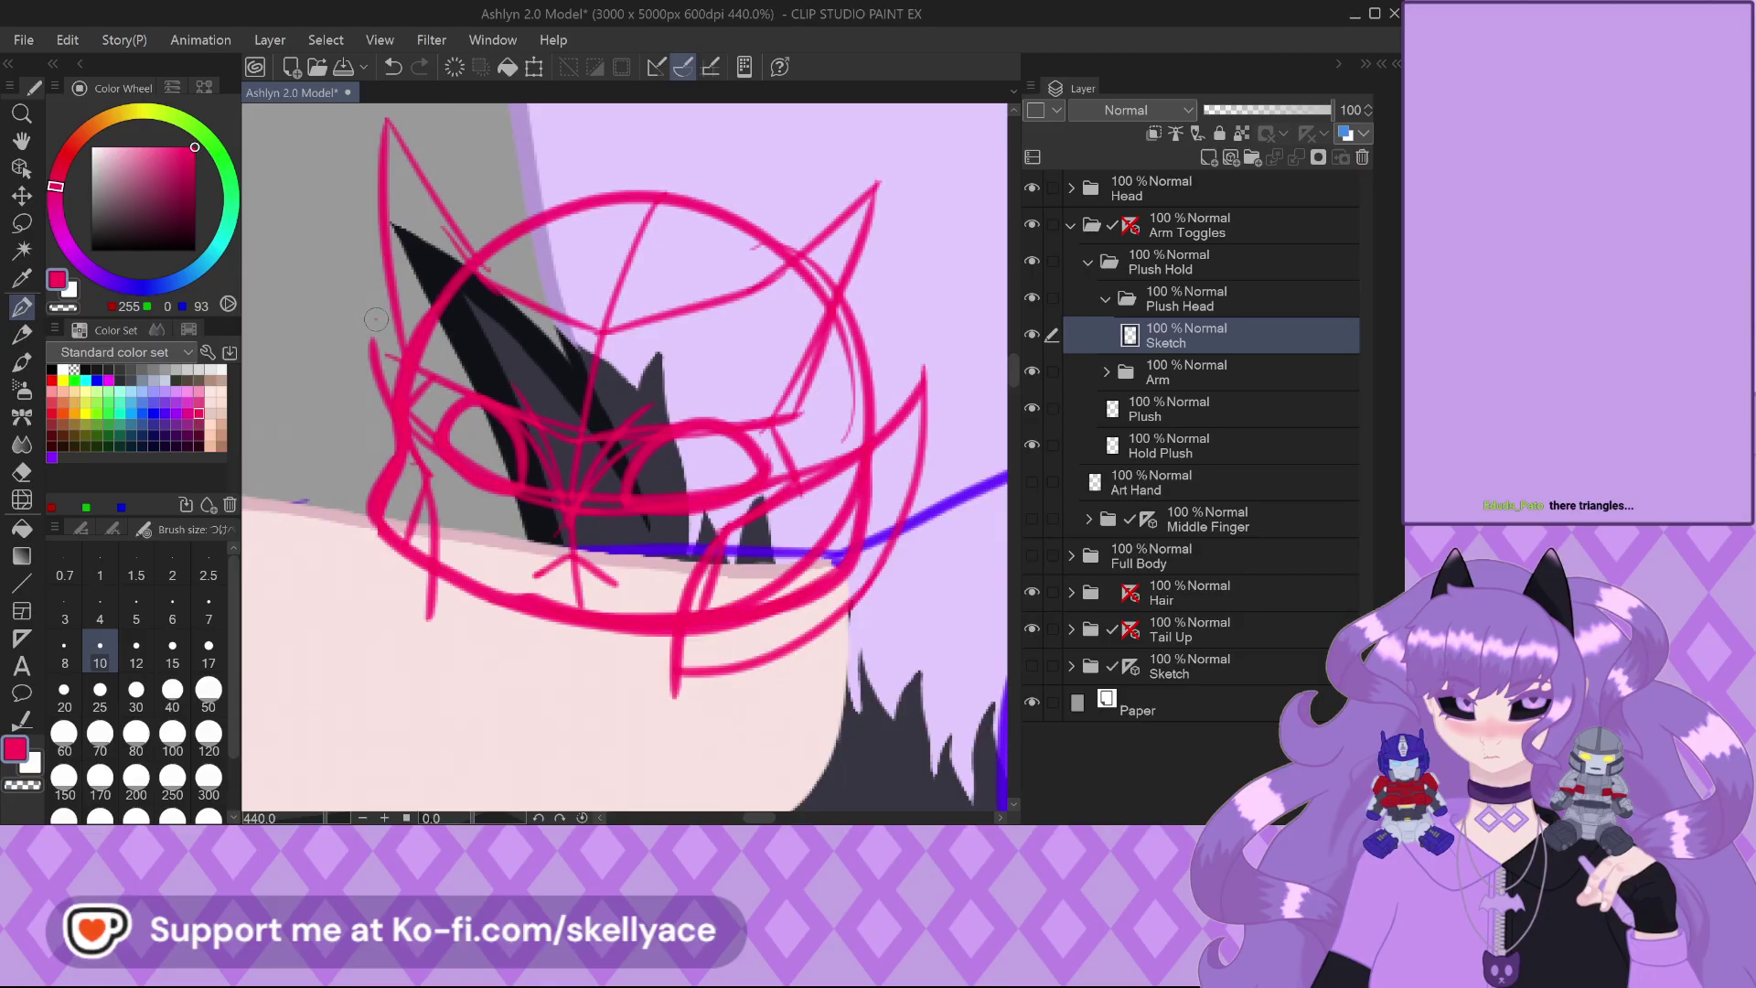
mouse_move(347, 464)
left_mouse_down()
mouse_move(353, 544)
mouse_move(382, 595)
mouse_move(445, 611)
mouse_move(447, 578)
left_mouse_up()
scroll(509, 551, "down", 2)
scroll(508, 551, "down", 5)
scroll(666, 545, "up", 5)
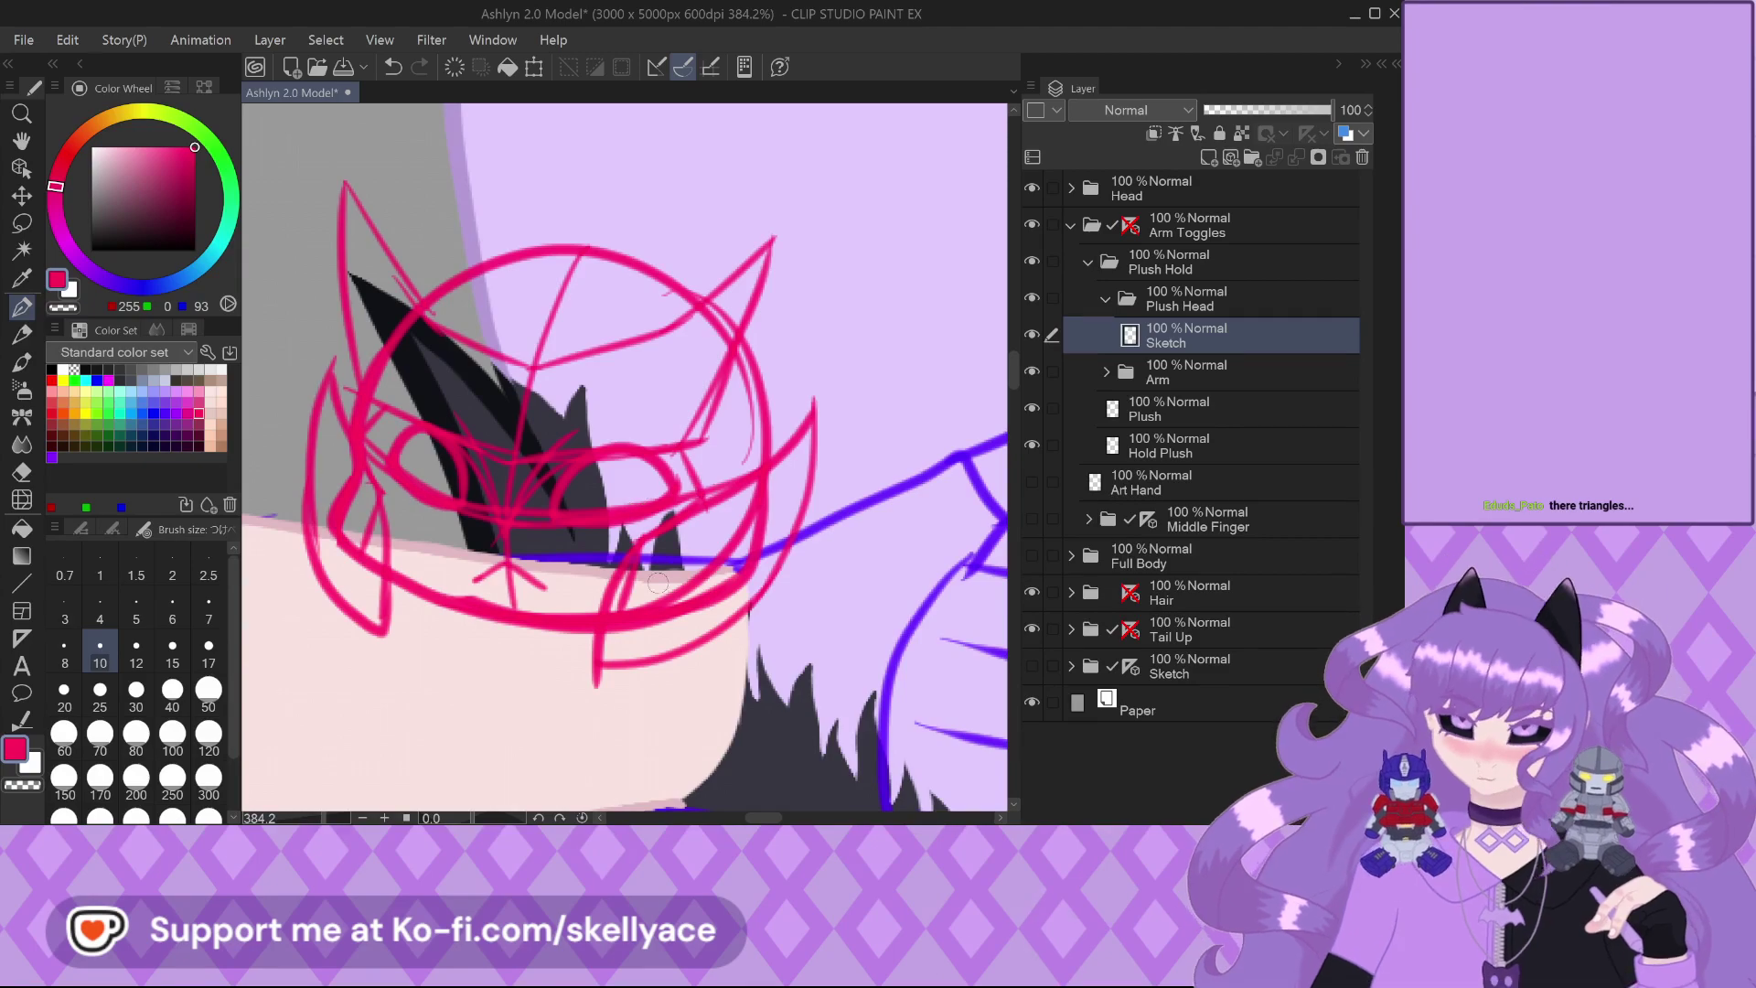
Add a second inner edge line to both cheek guards and close their lower tips
scroll(398, 469, "up", 2)
left_click_drag(398, 469, 424, 656)
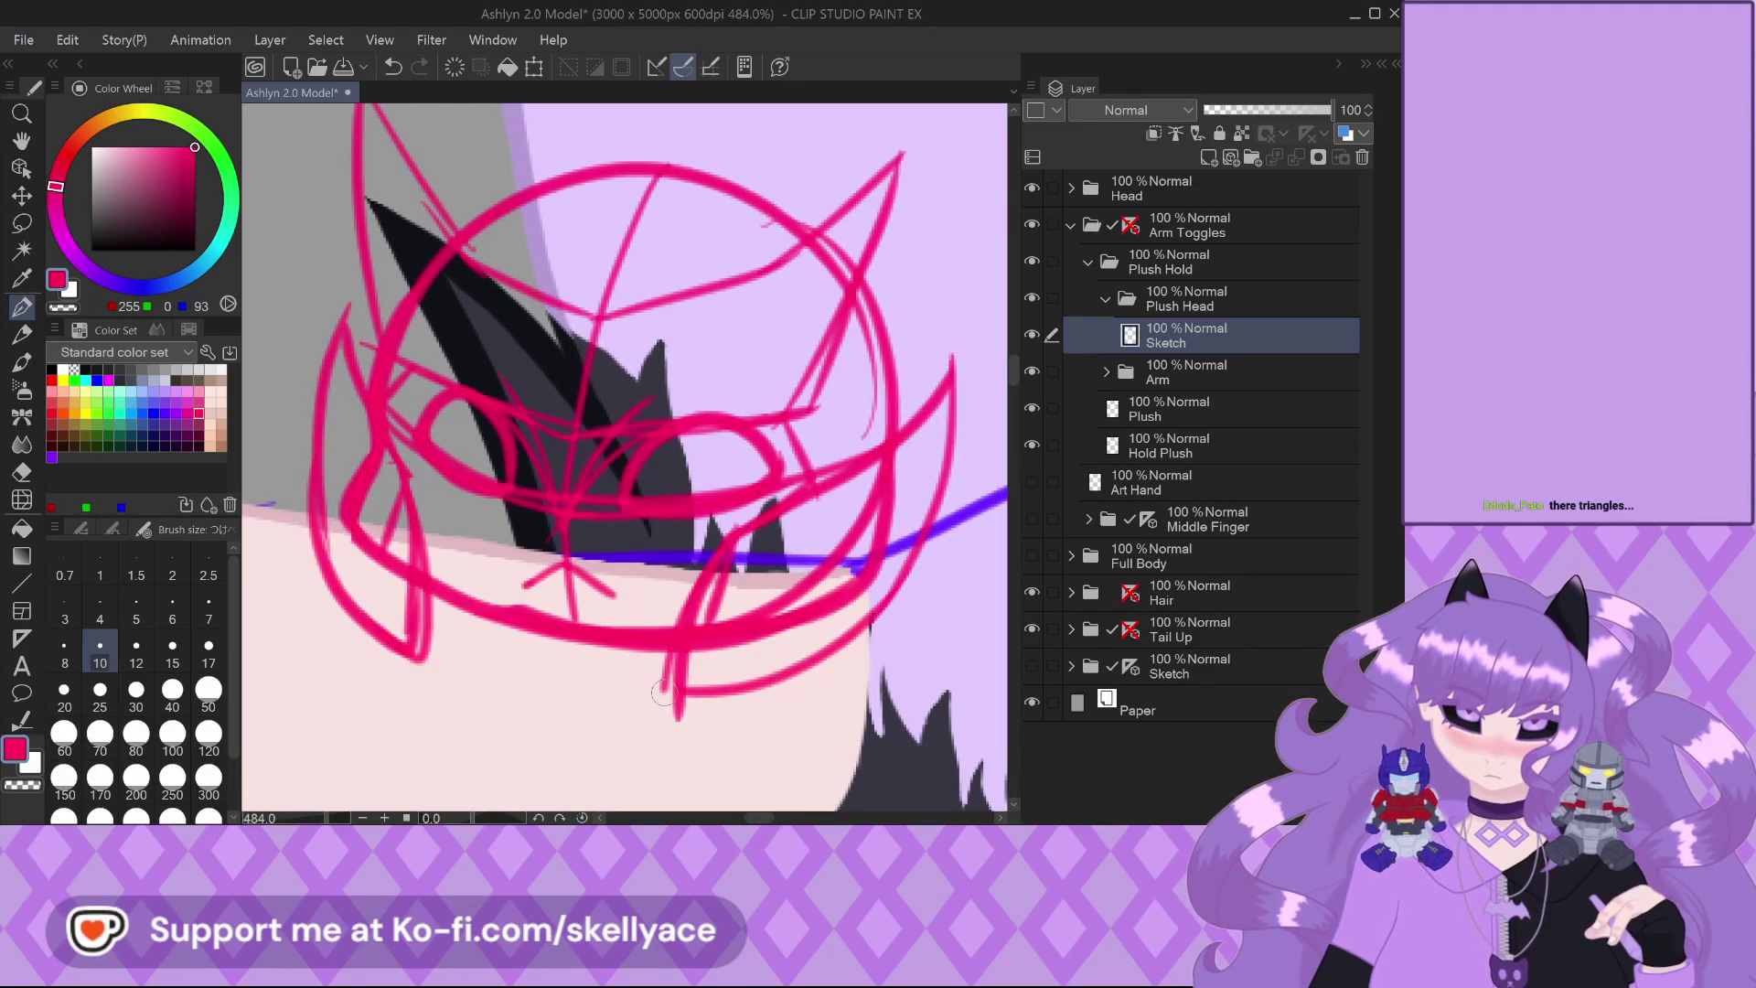
scroll(724, 669, "up", 2)
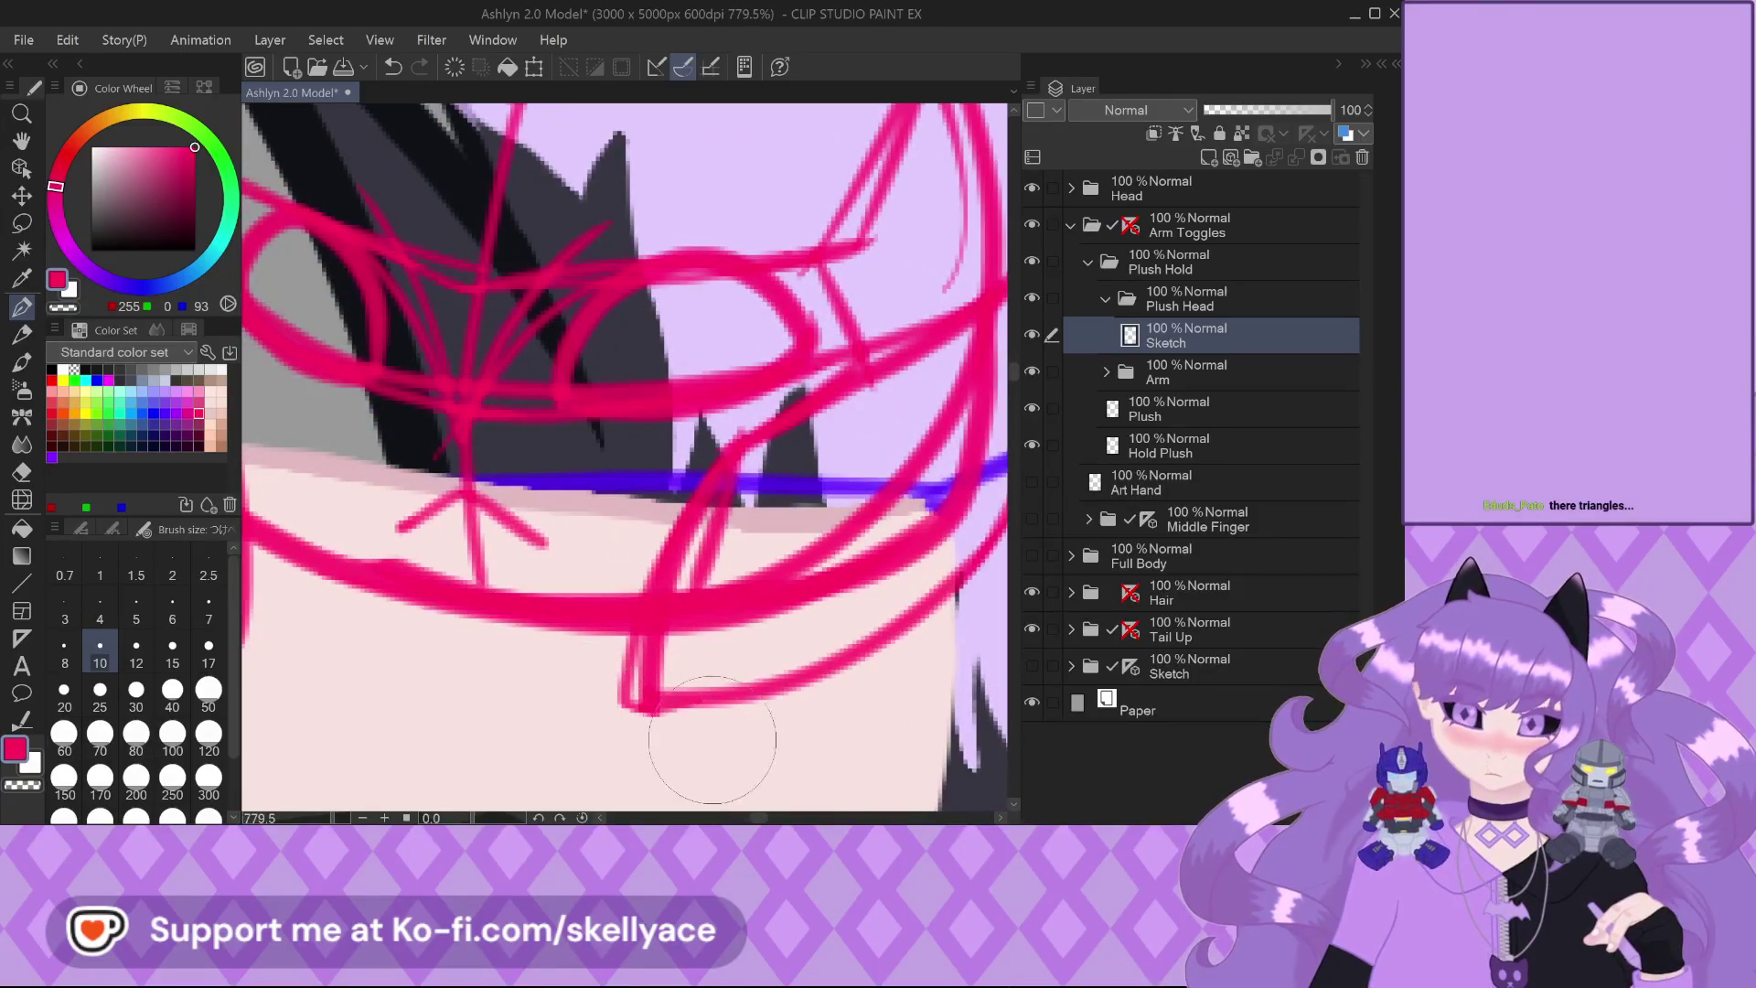
scroll(566, 631, "down", 3)
scroll(787, 515, "down", 2)
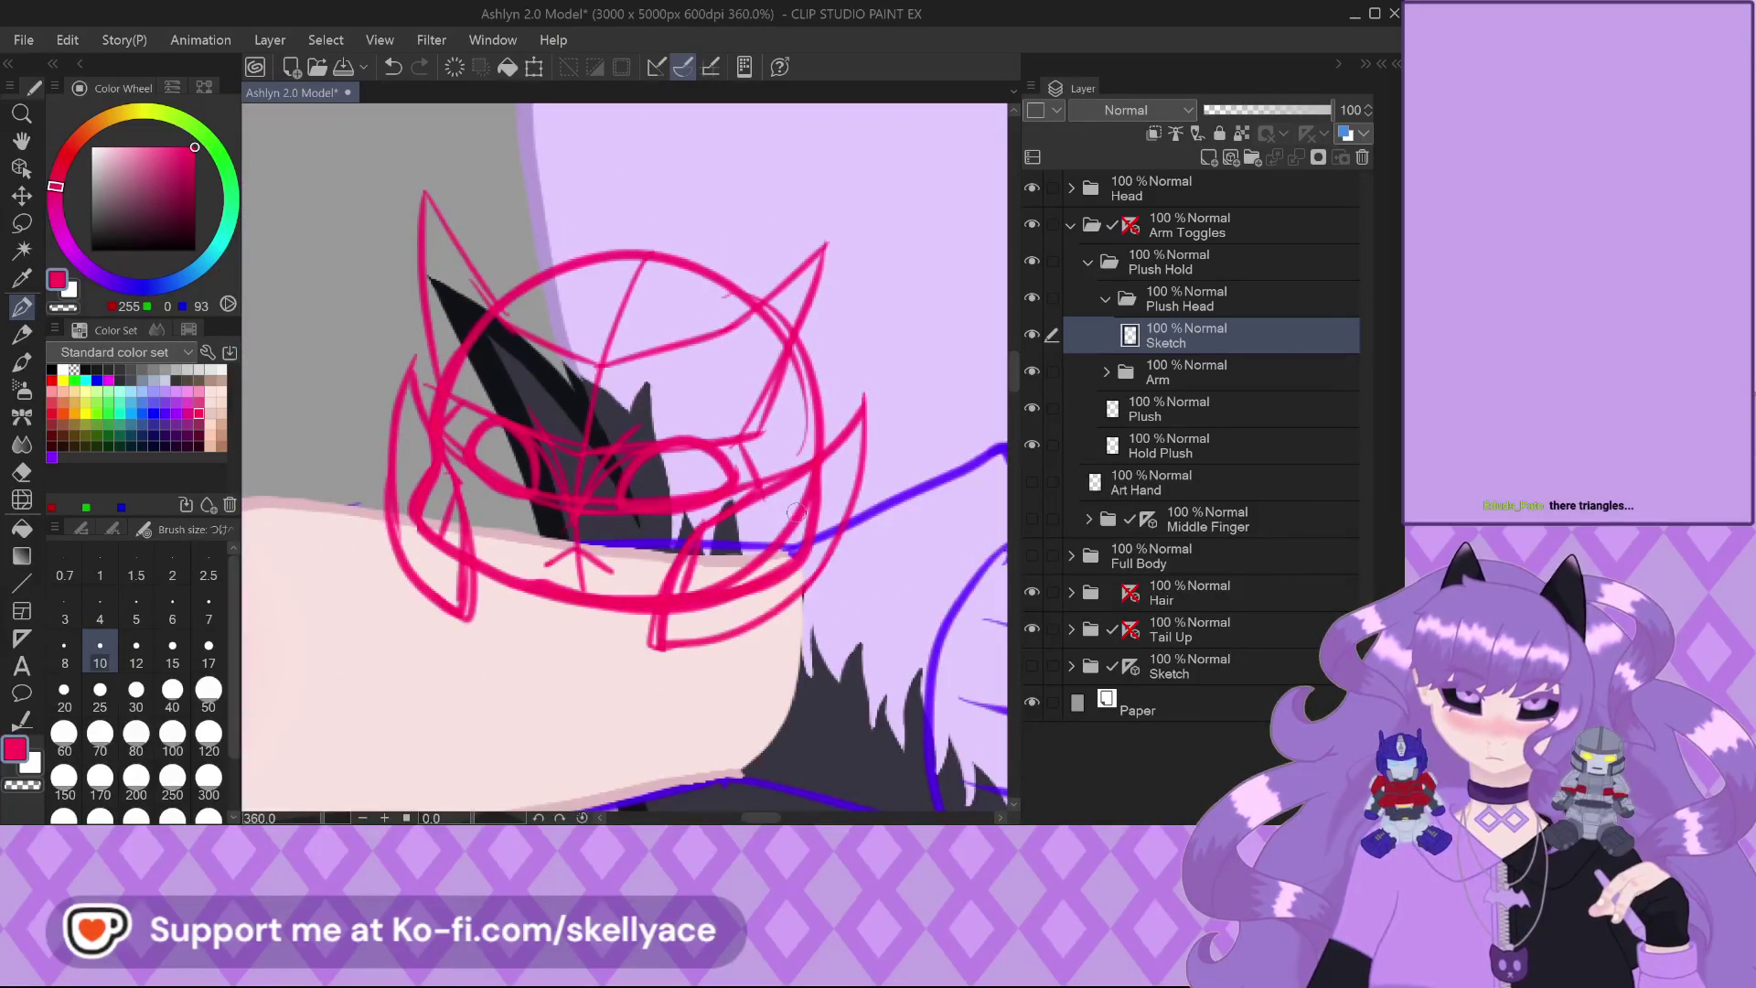
Darken the point at the base of the nose bridge where the crease lines meet between the eyes
scroll(583, 573, "up", 3)
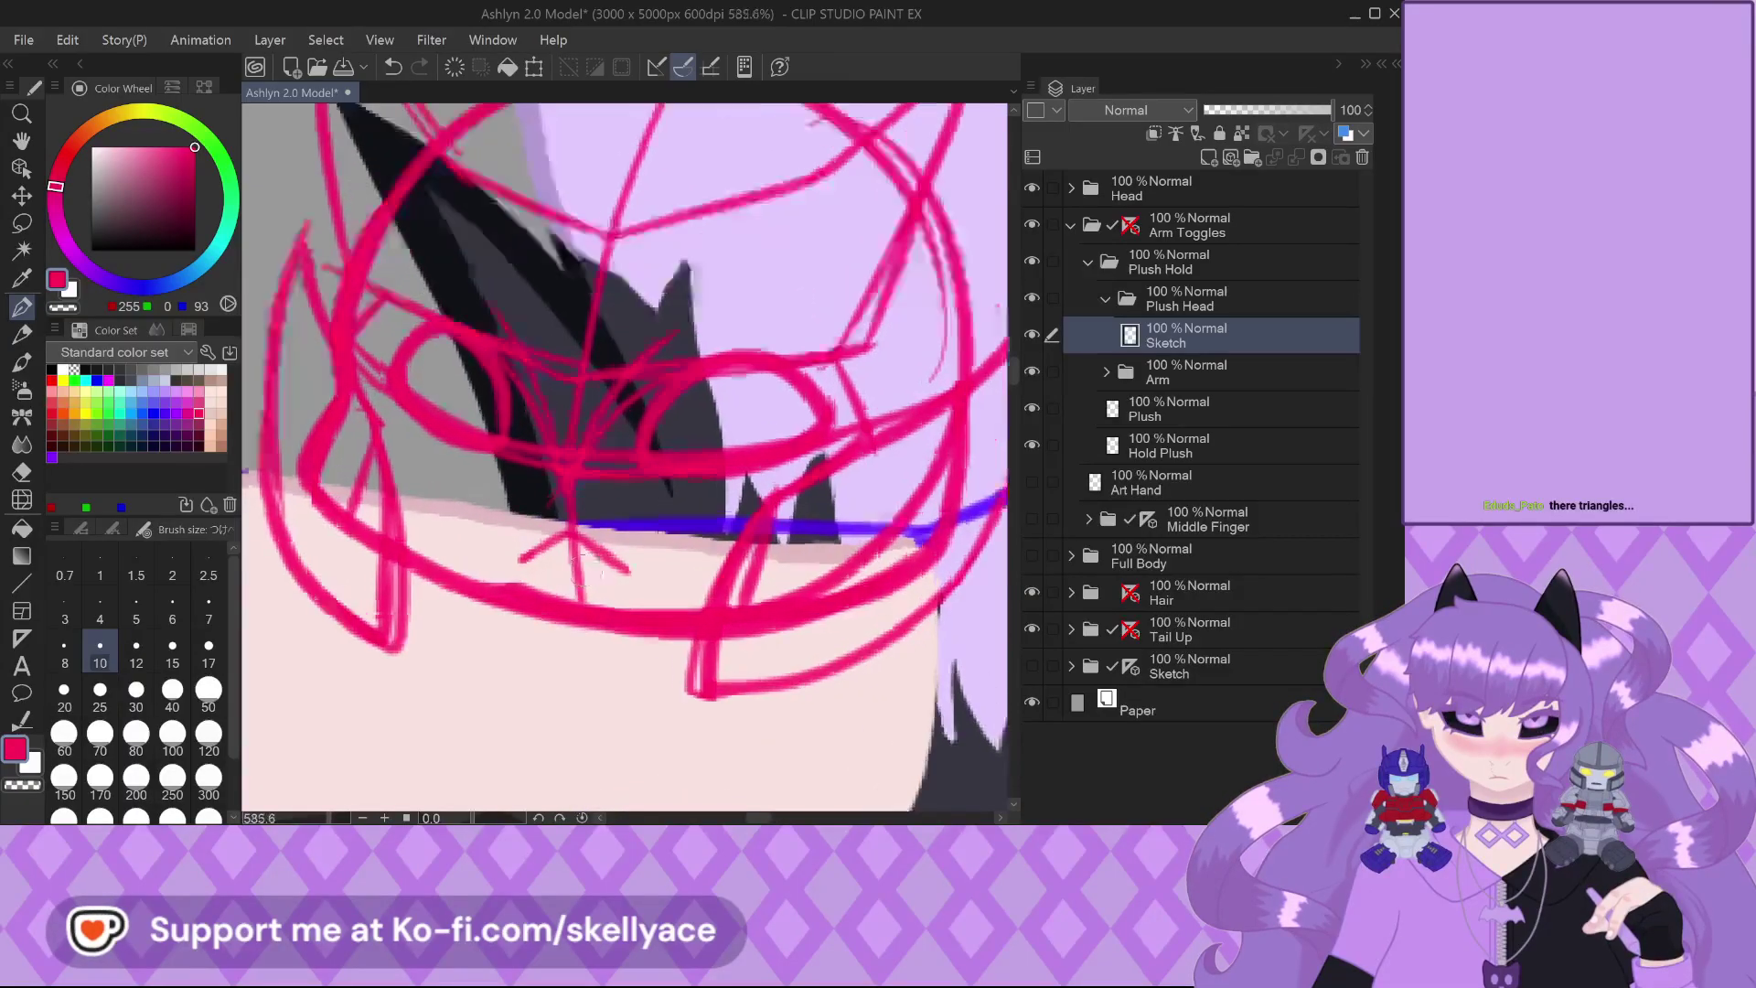
scroll(547, 580, "down", 3)
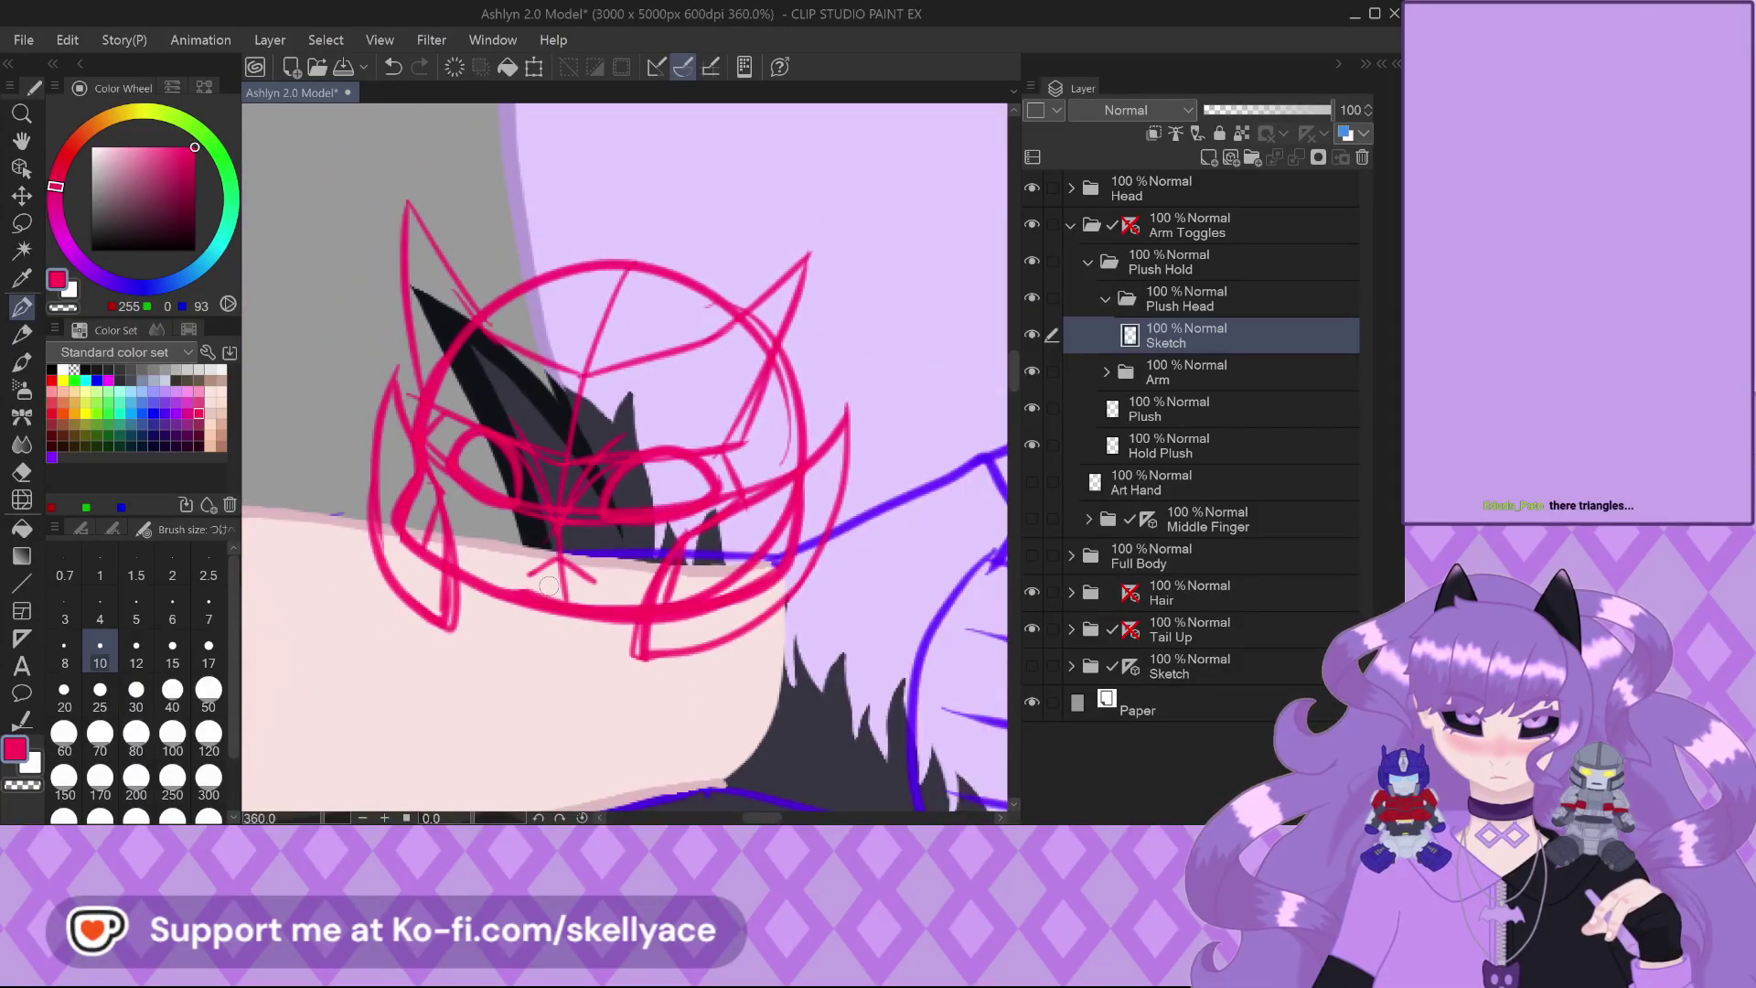
scroll(563, 499, "up", 3)
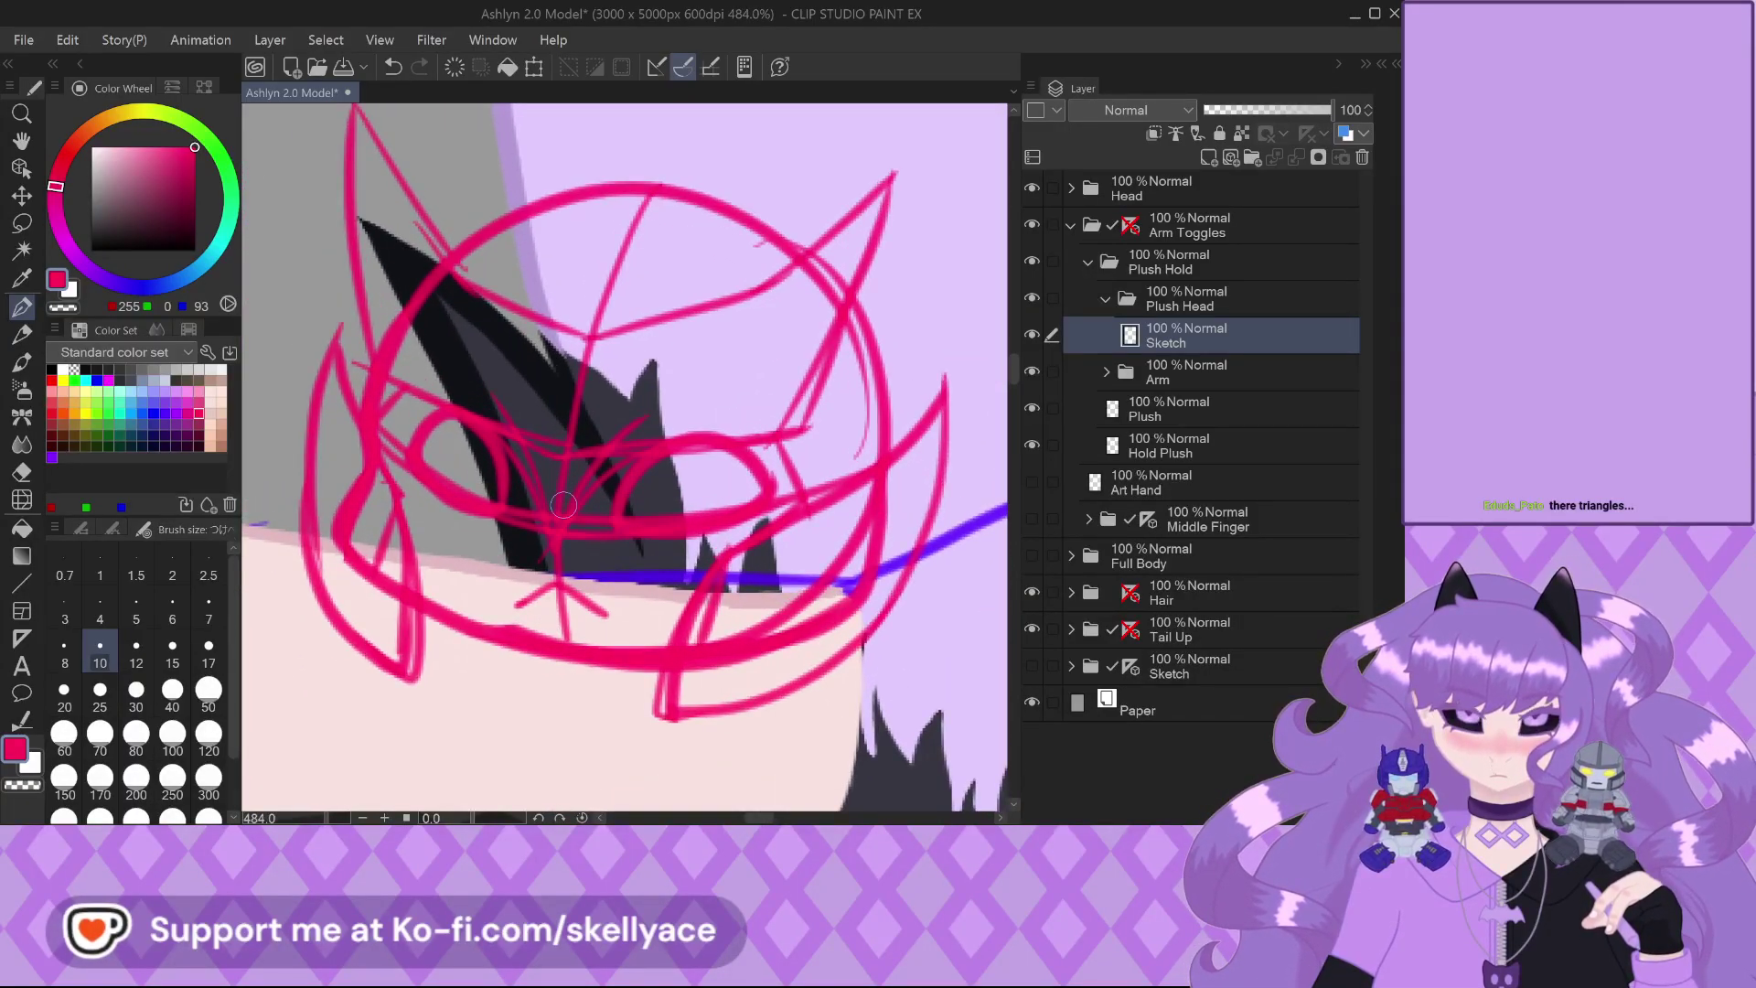
scroll(563, 499, "up", 4)
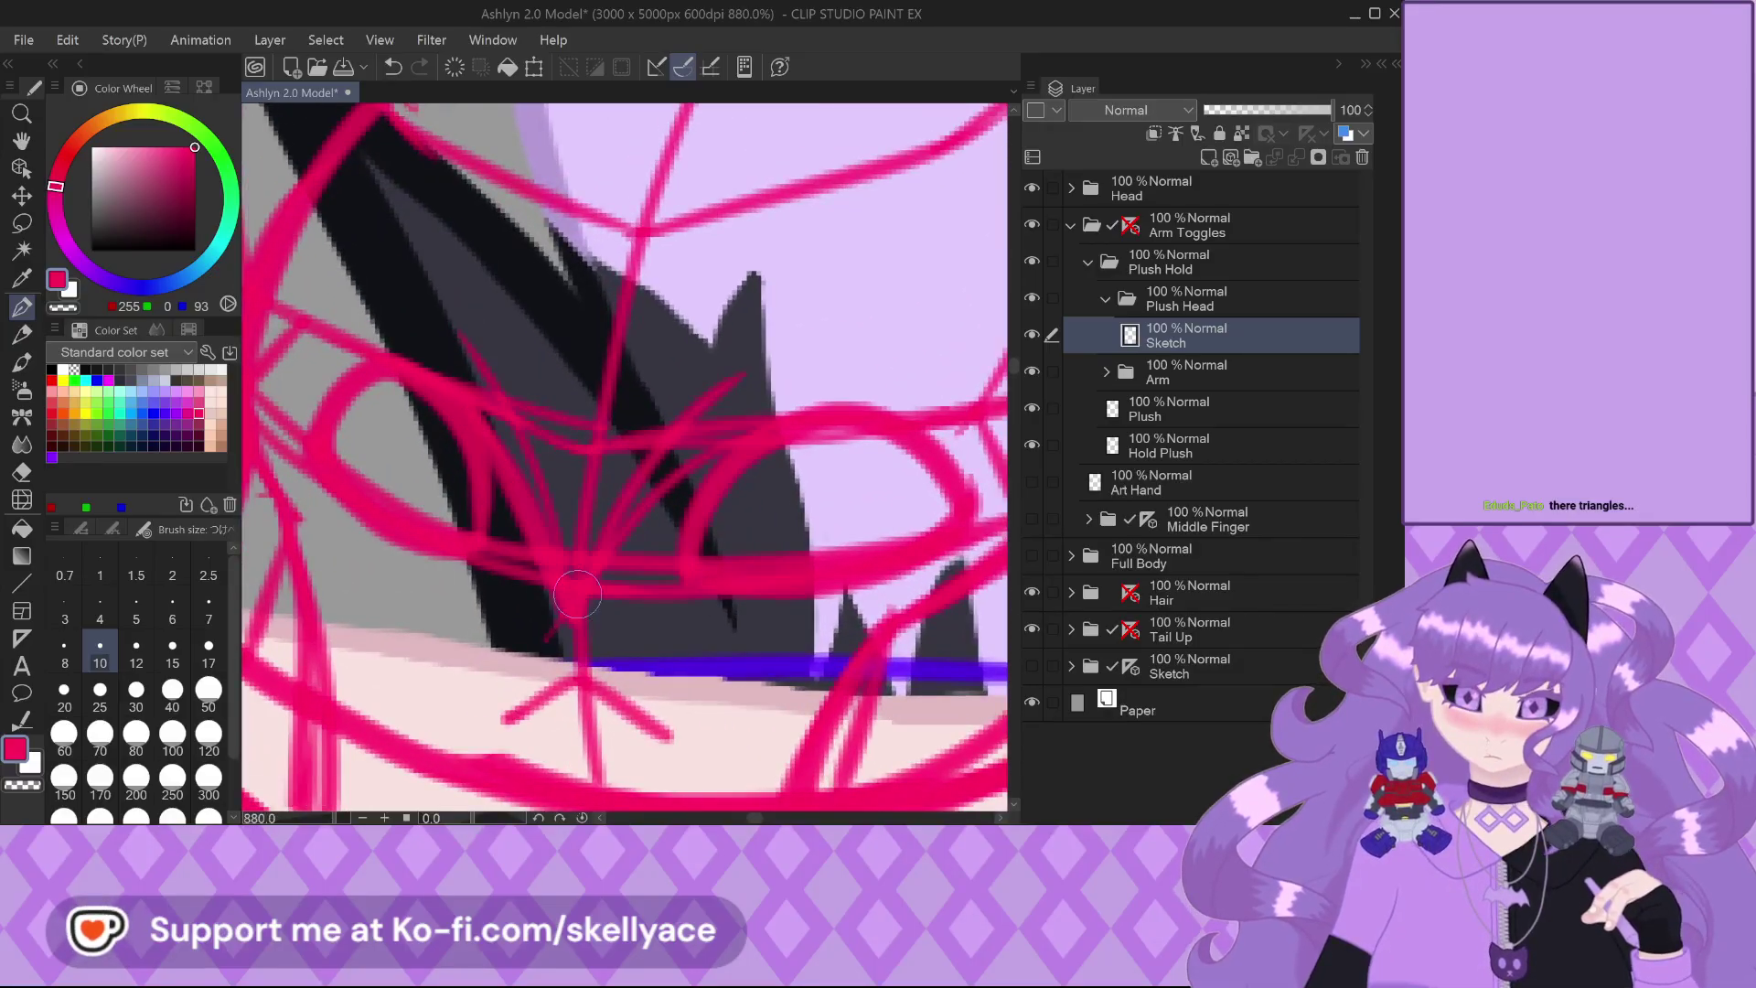
scroll(543, 581, "down", 2)
scroll(541, 580, "down", 1)
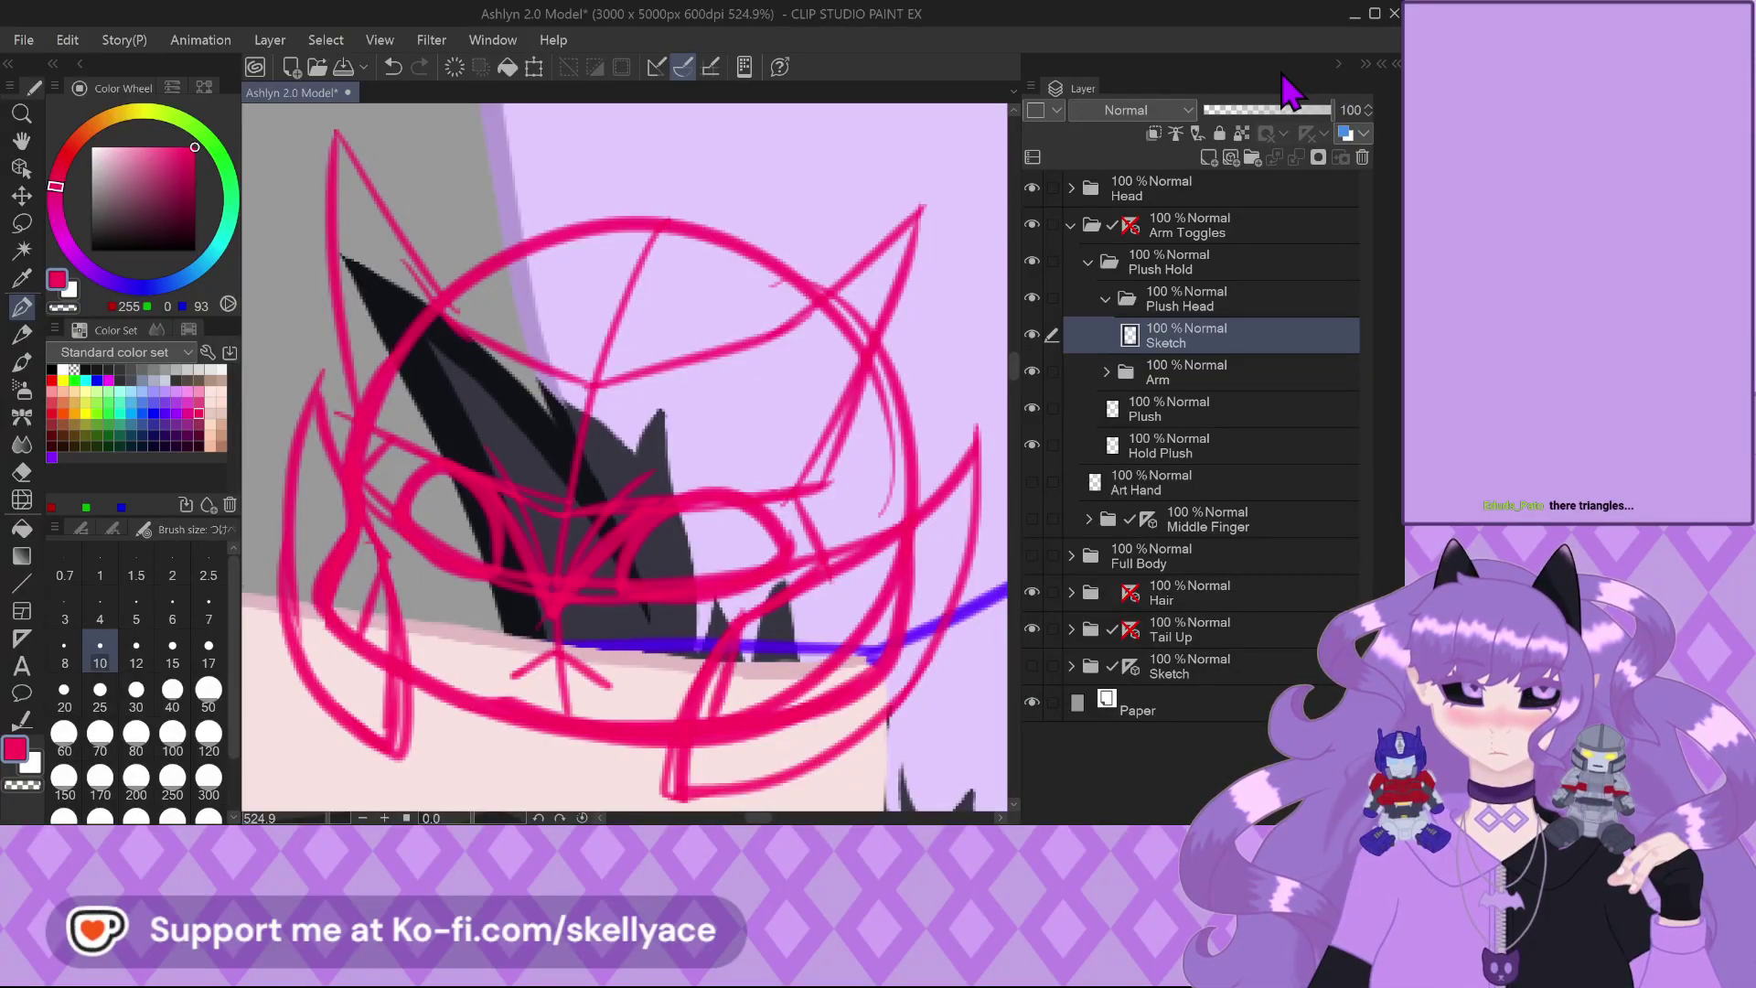
Expand the collapsed side dock, place the Layer palette beneath Align/Distribute, and show the Sub View reference image
left_click(1396, 63)
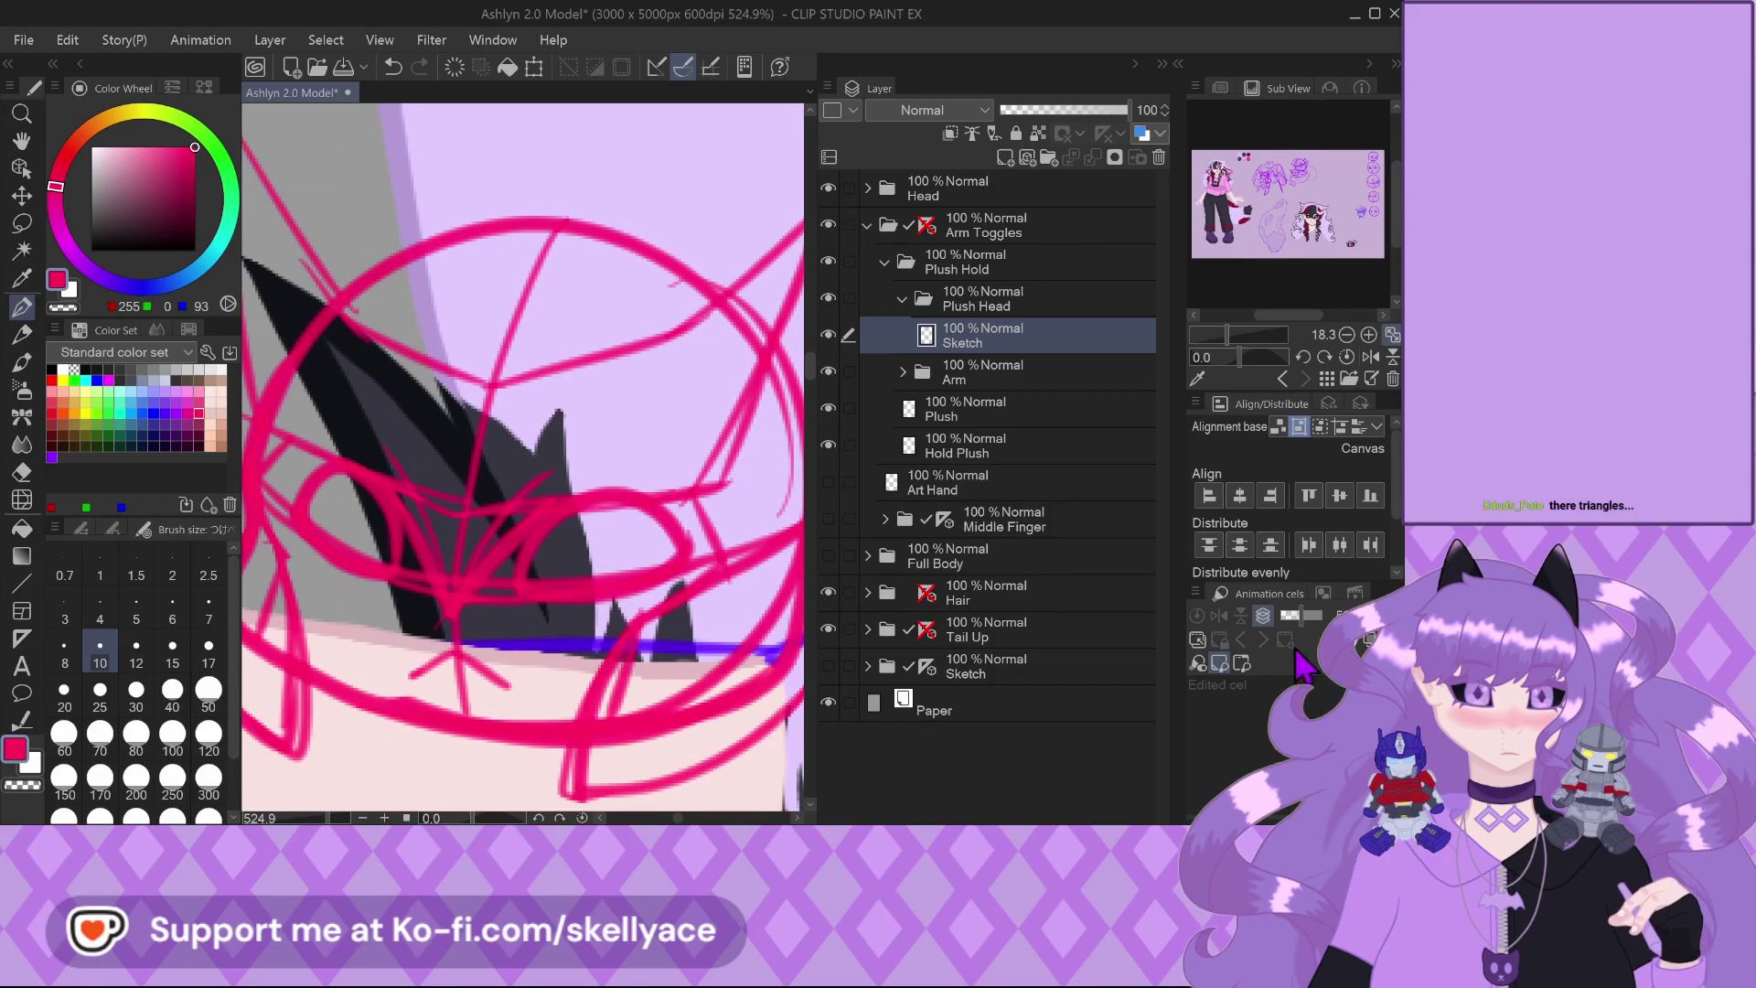
left_click(1223, 611)
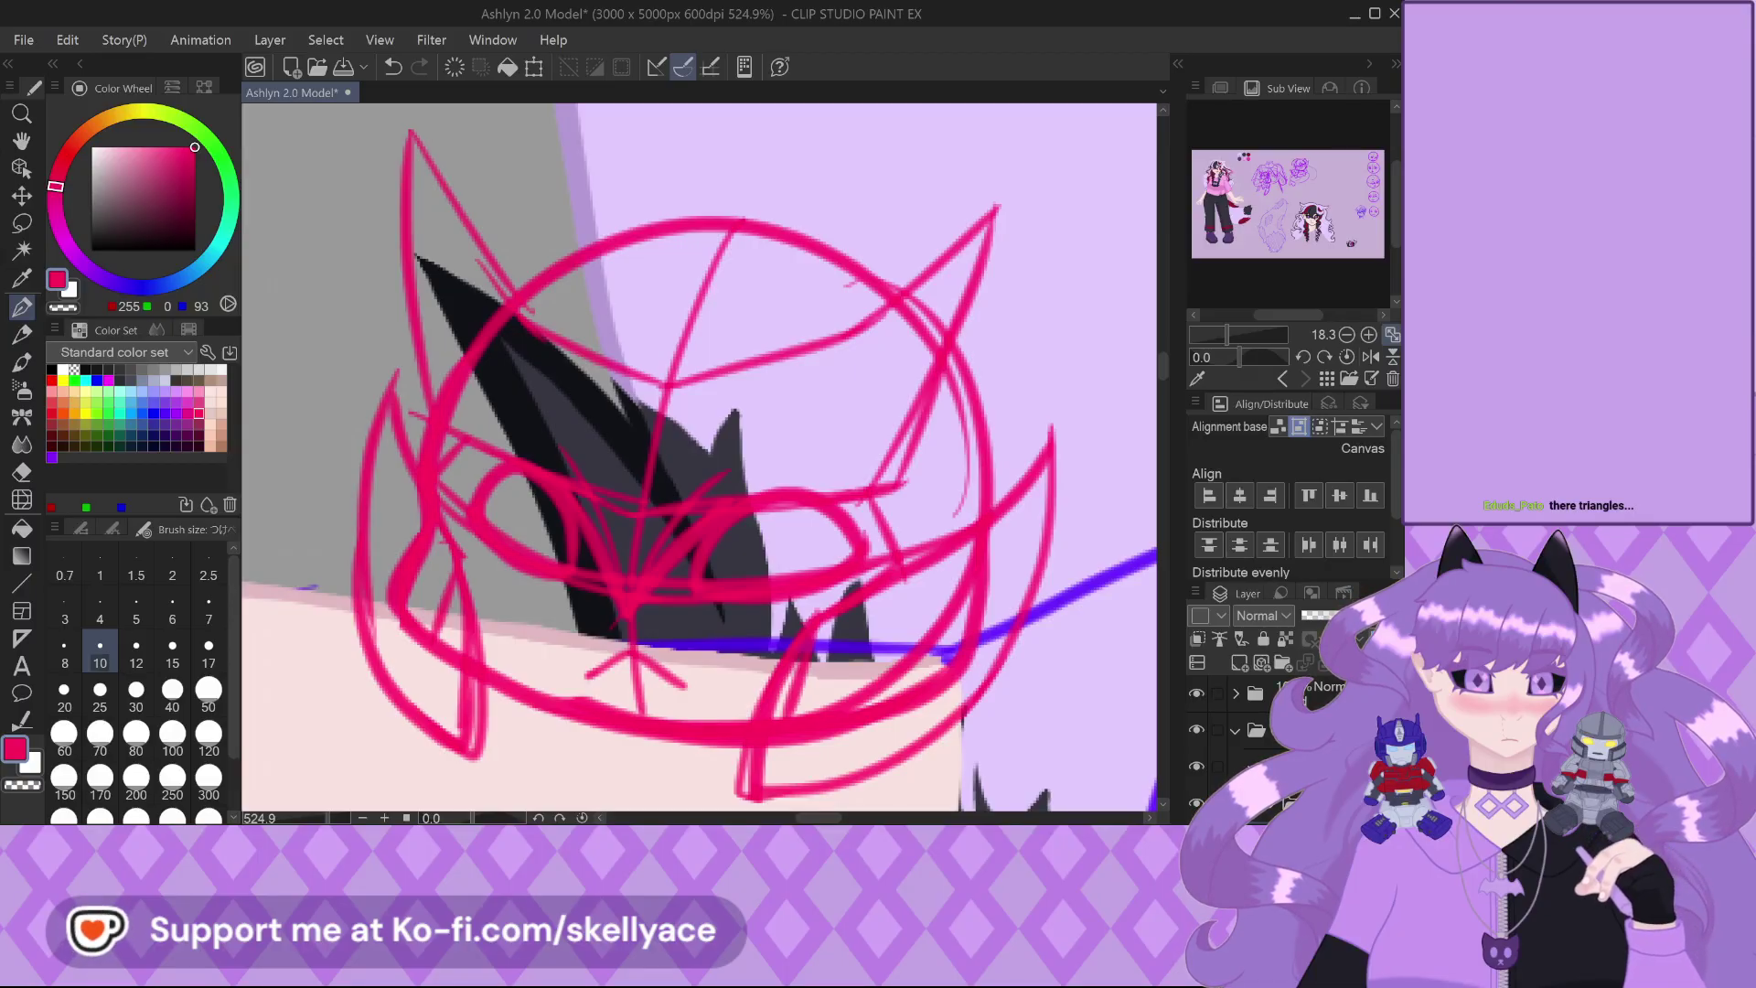
left_click(1220, 88)
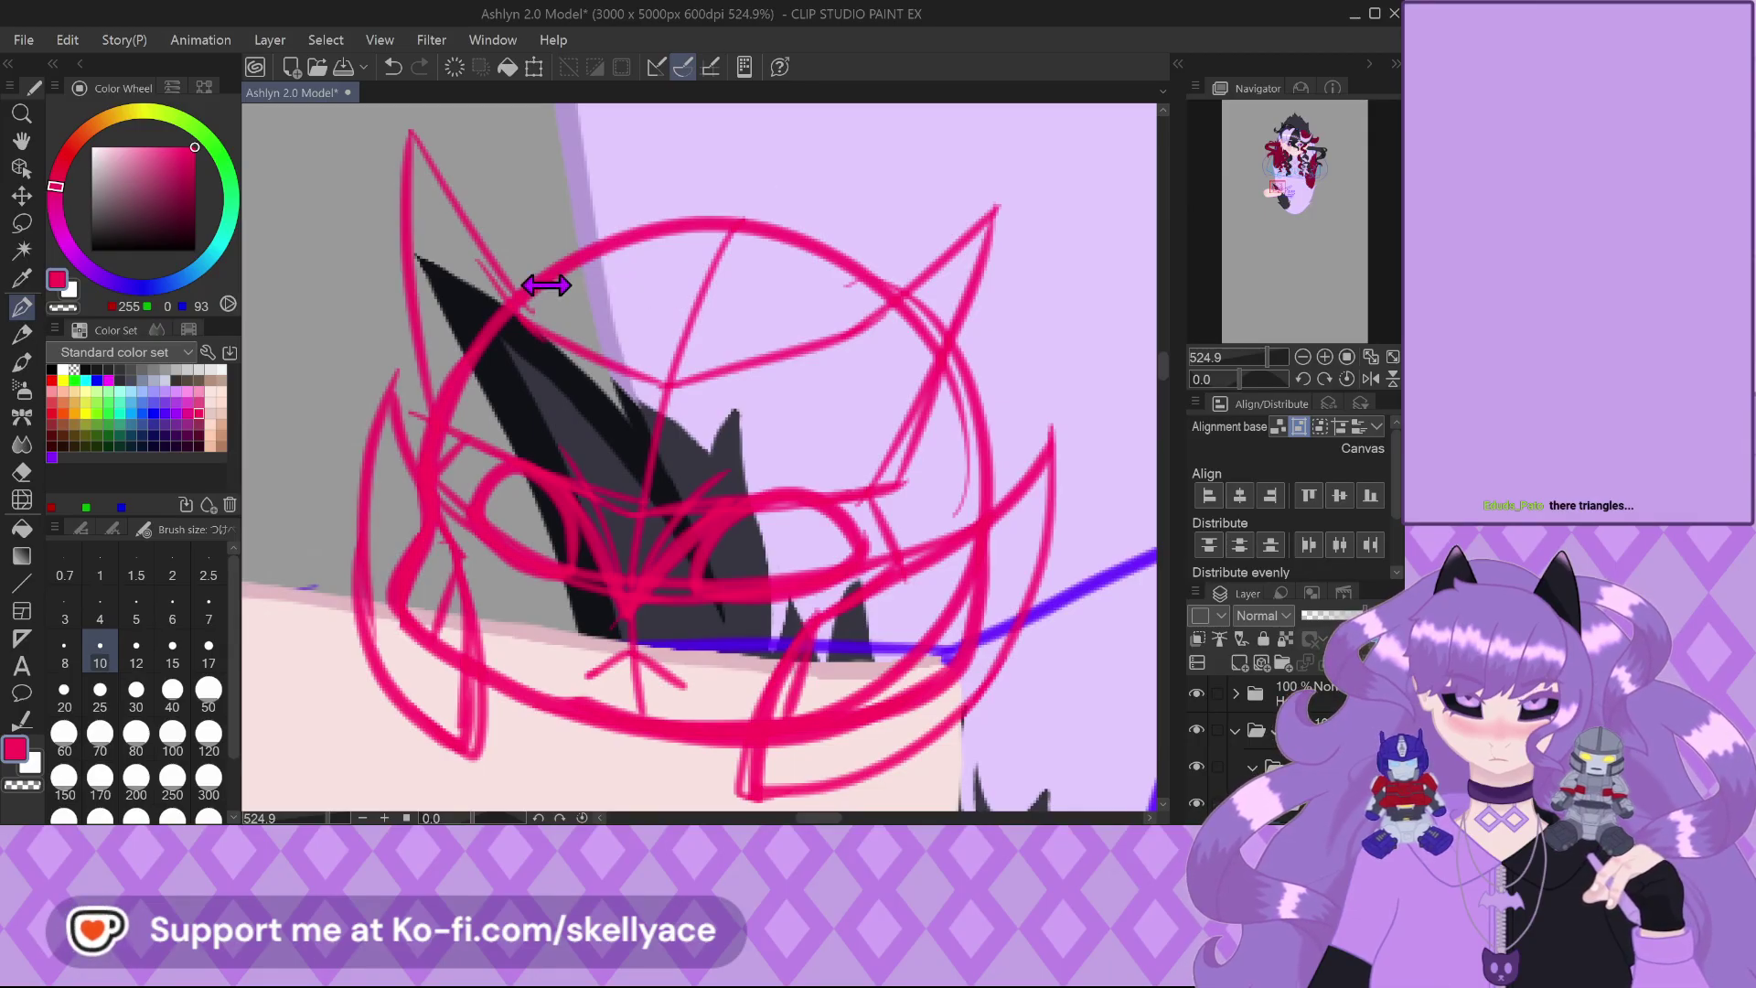
left_click(1283, 91)
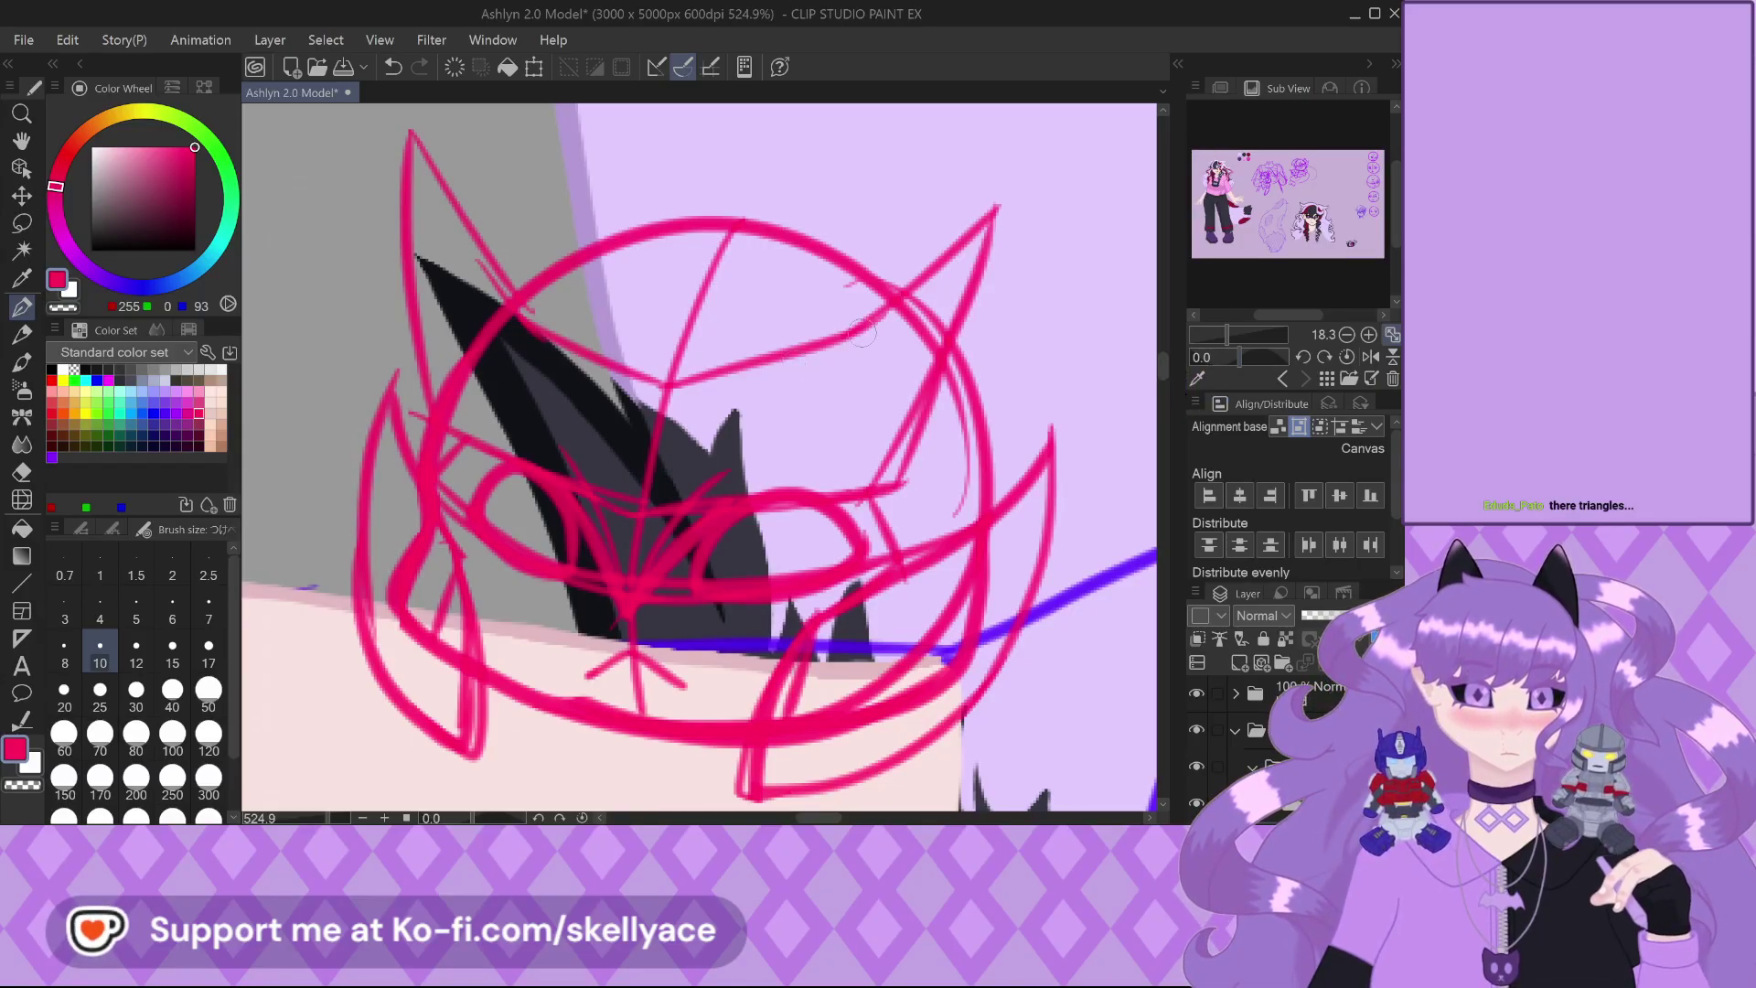
Go back through the Sub View images to the red and purple robot and frame its head at 200%
scroll(661, 360, "down", 4)
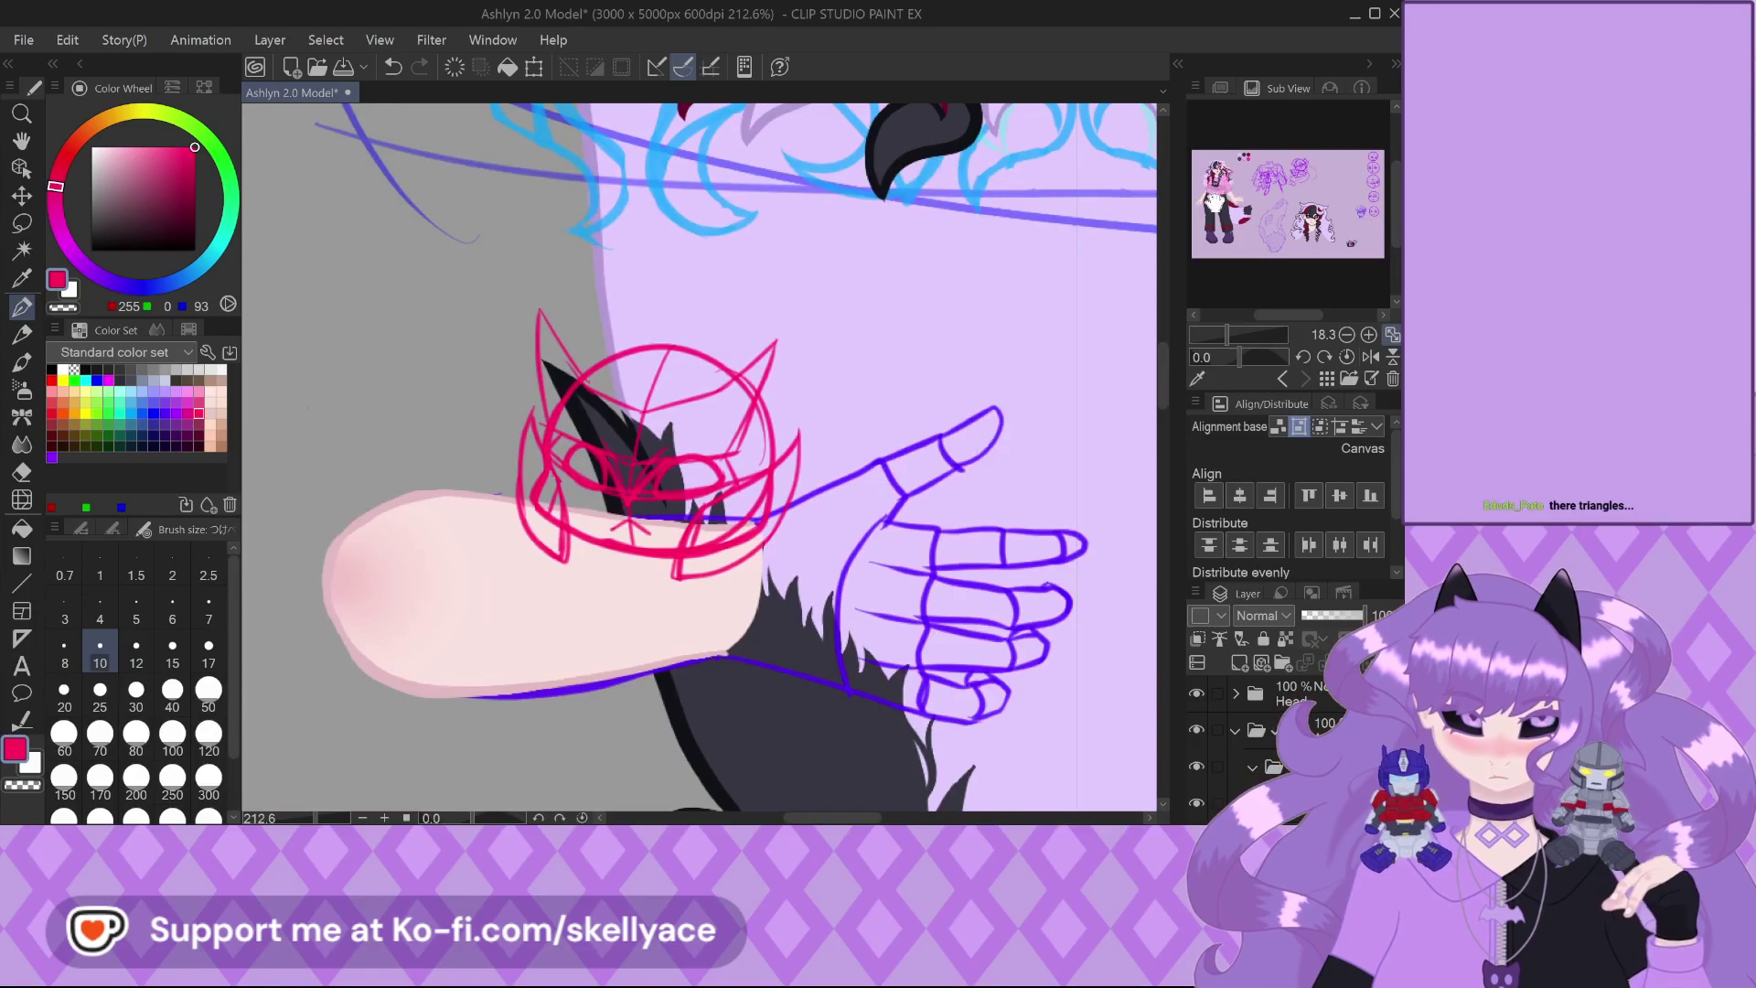
left_click(1283, 379)
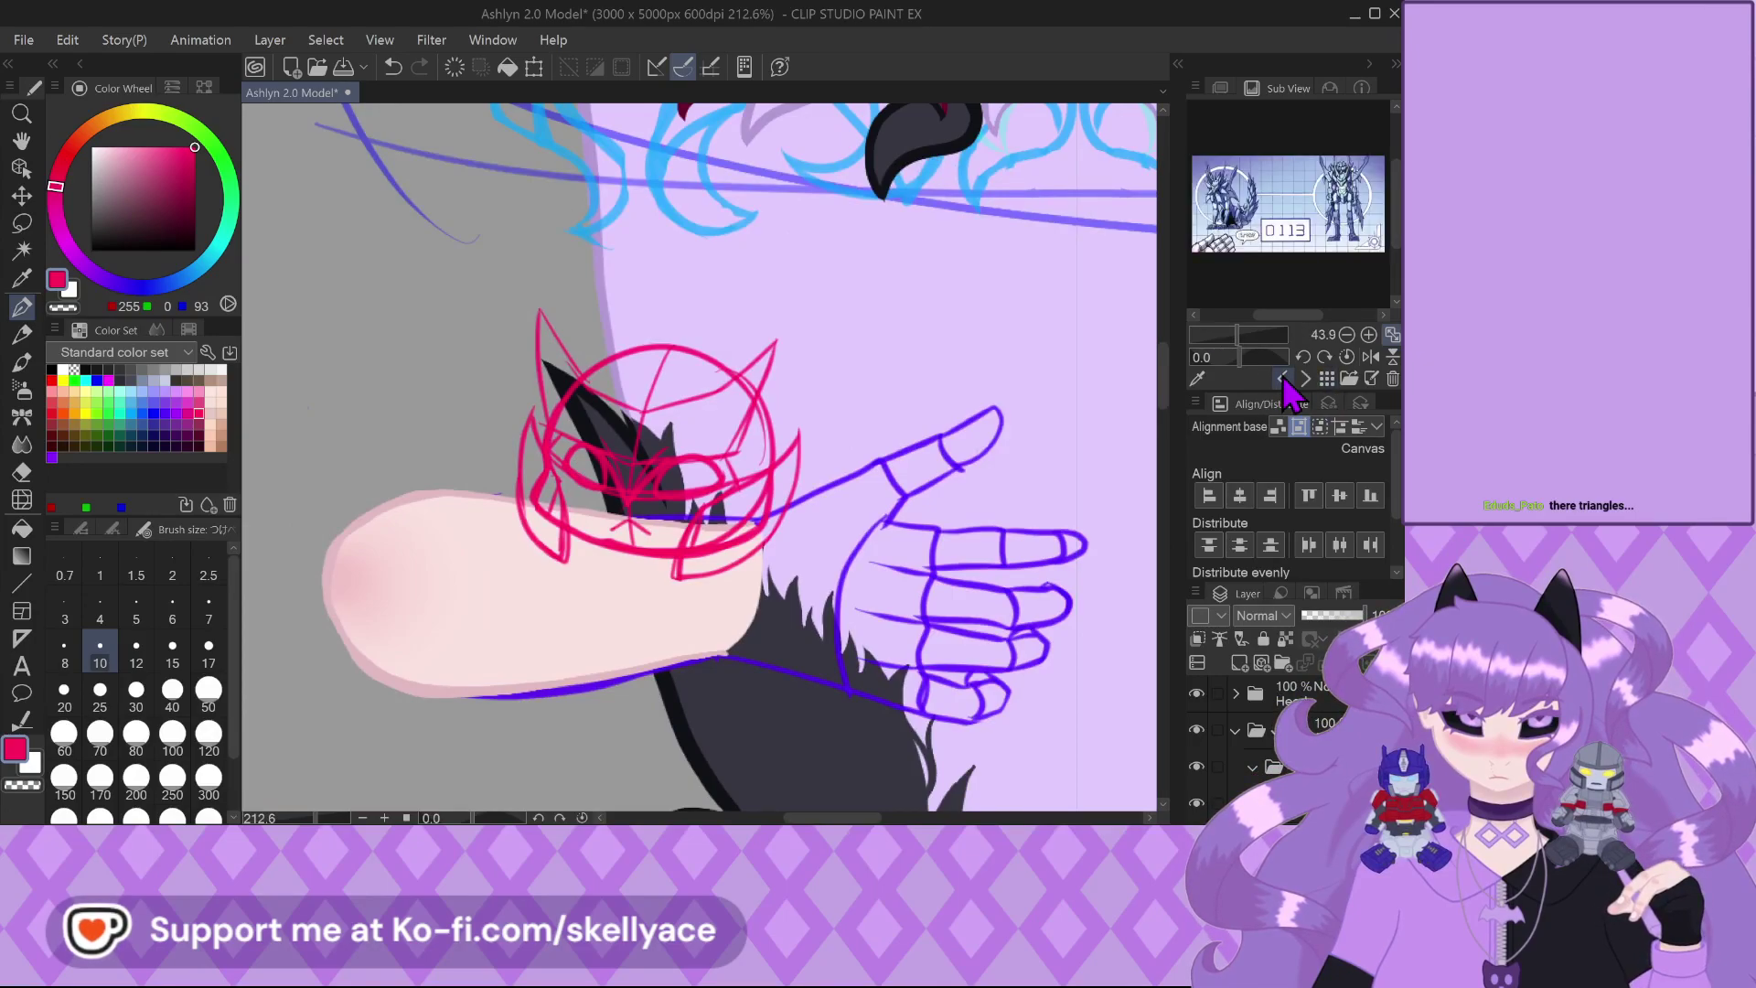
left_click(1283, 378)
left_click(1283, 379)
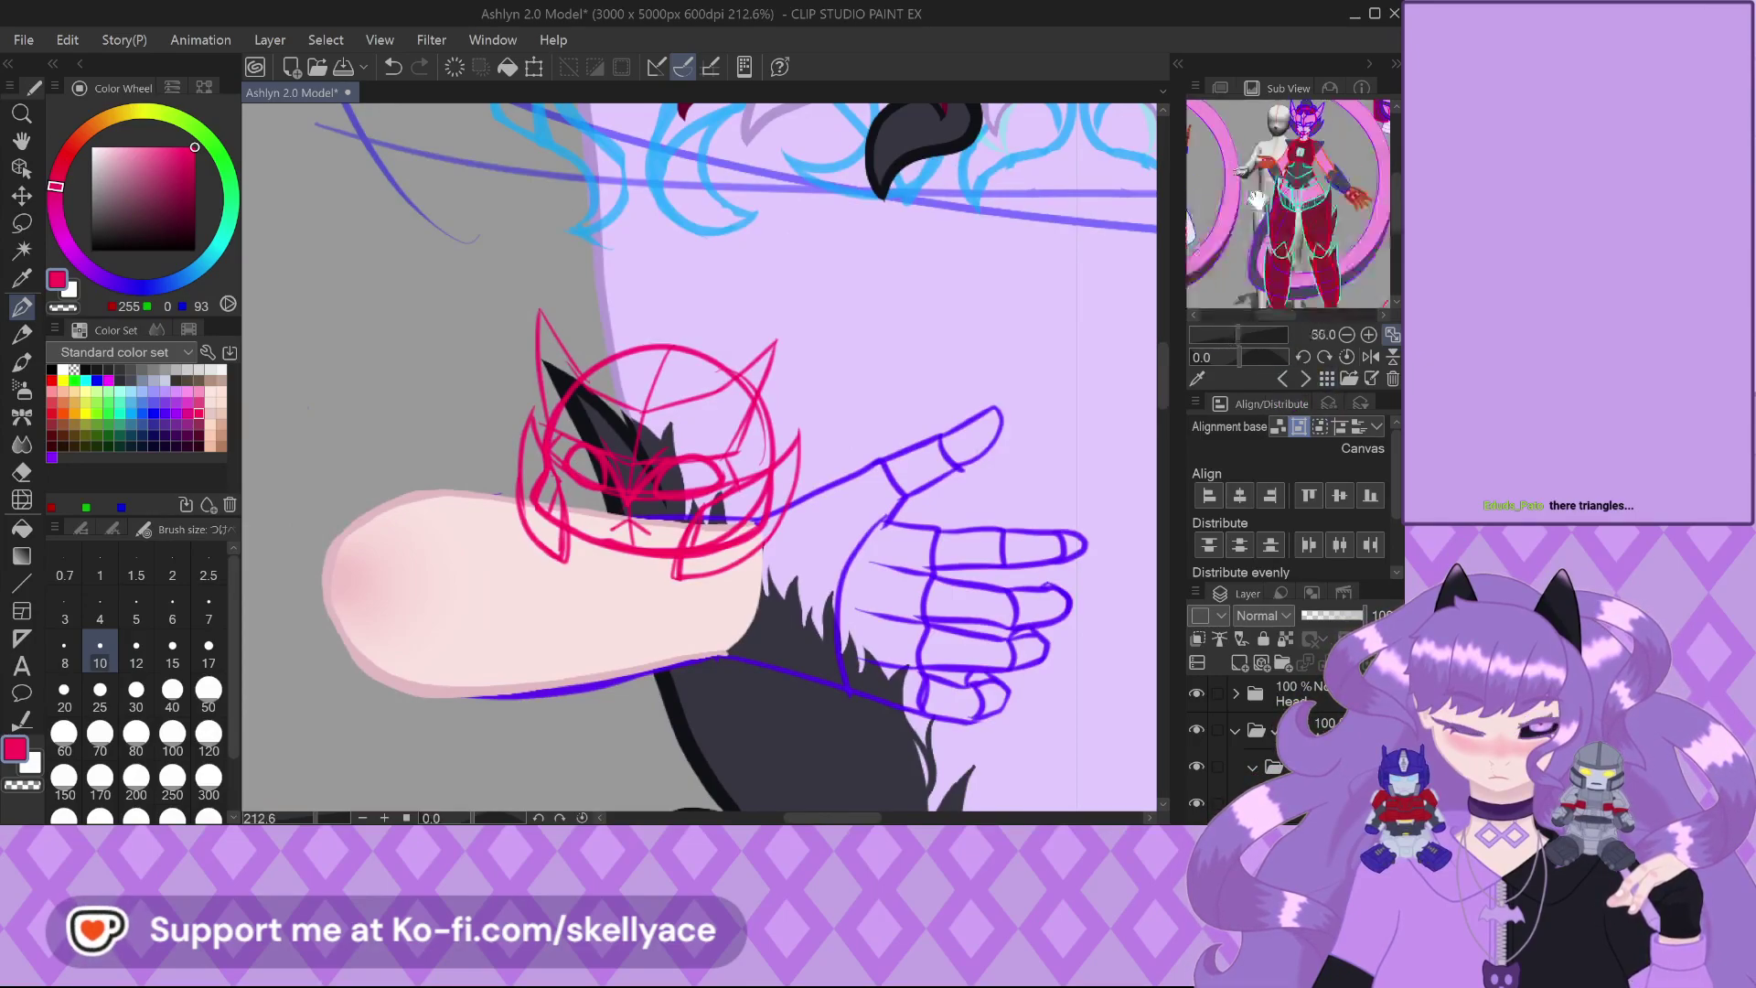
left_click_drag(1291, 186, 1241, 352)
left_click_drag(1271, 224, 1288, 256)
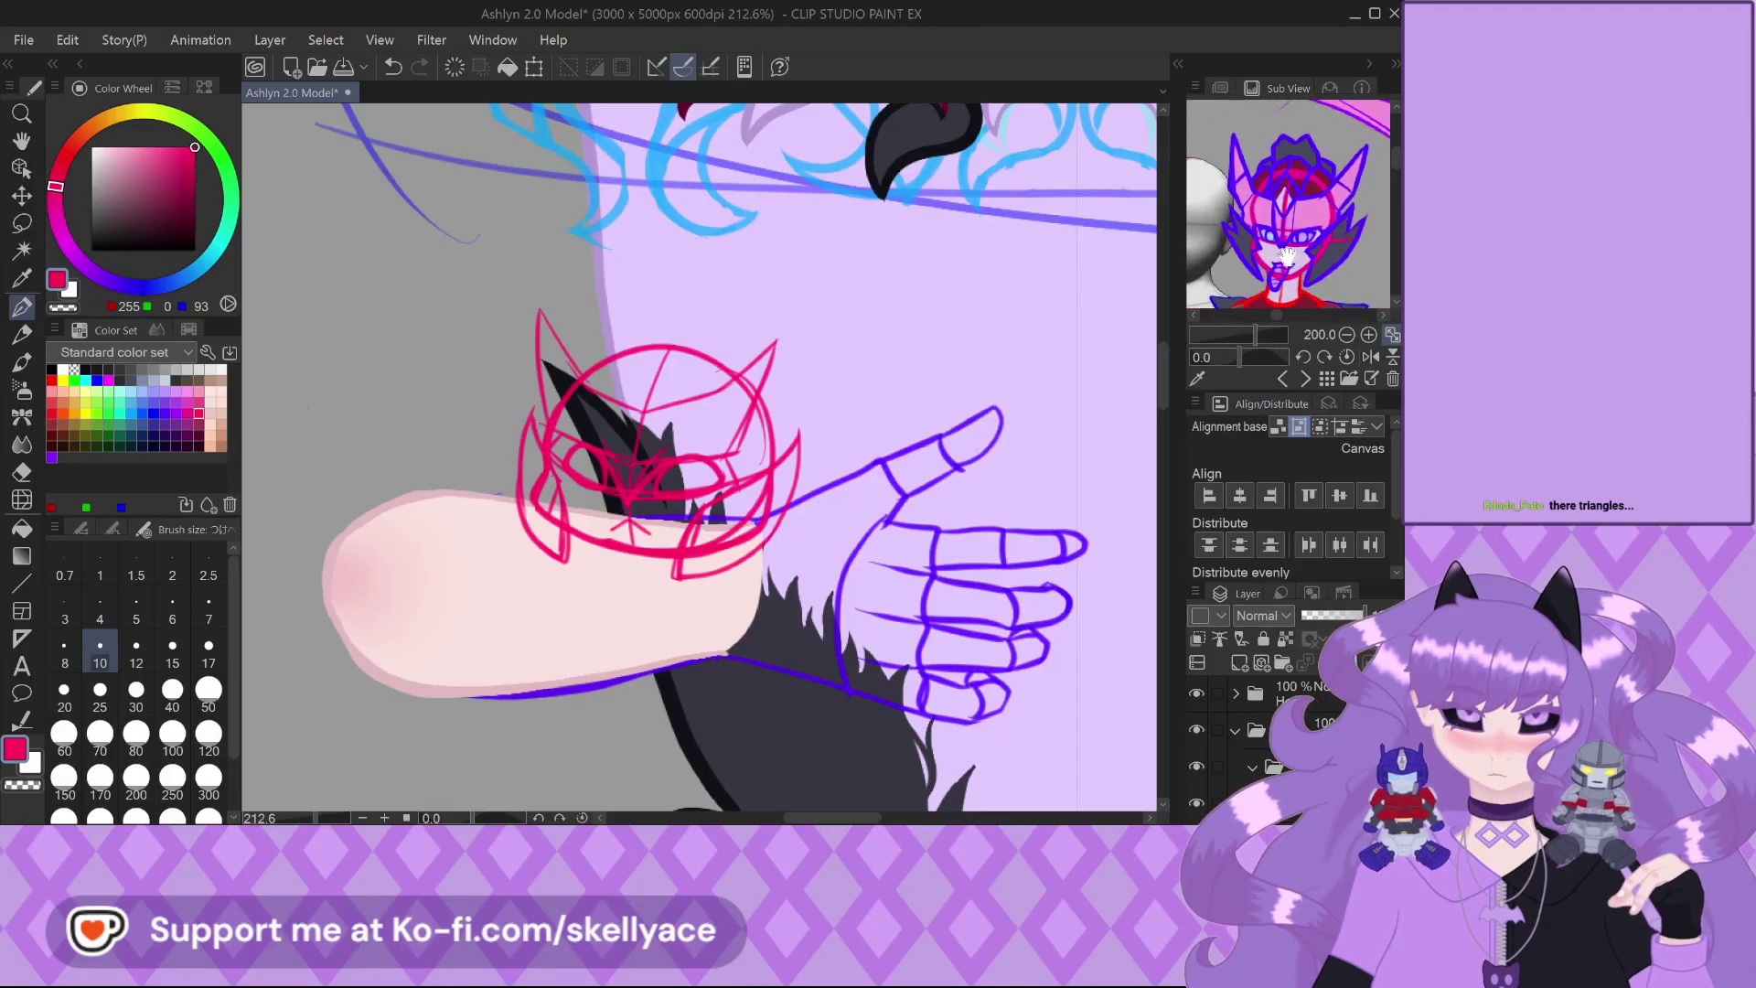
Compare the plush head sketch with the reference robot's helmet, ears and cheek guards
scroll(697, 440, "up", 2)
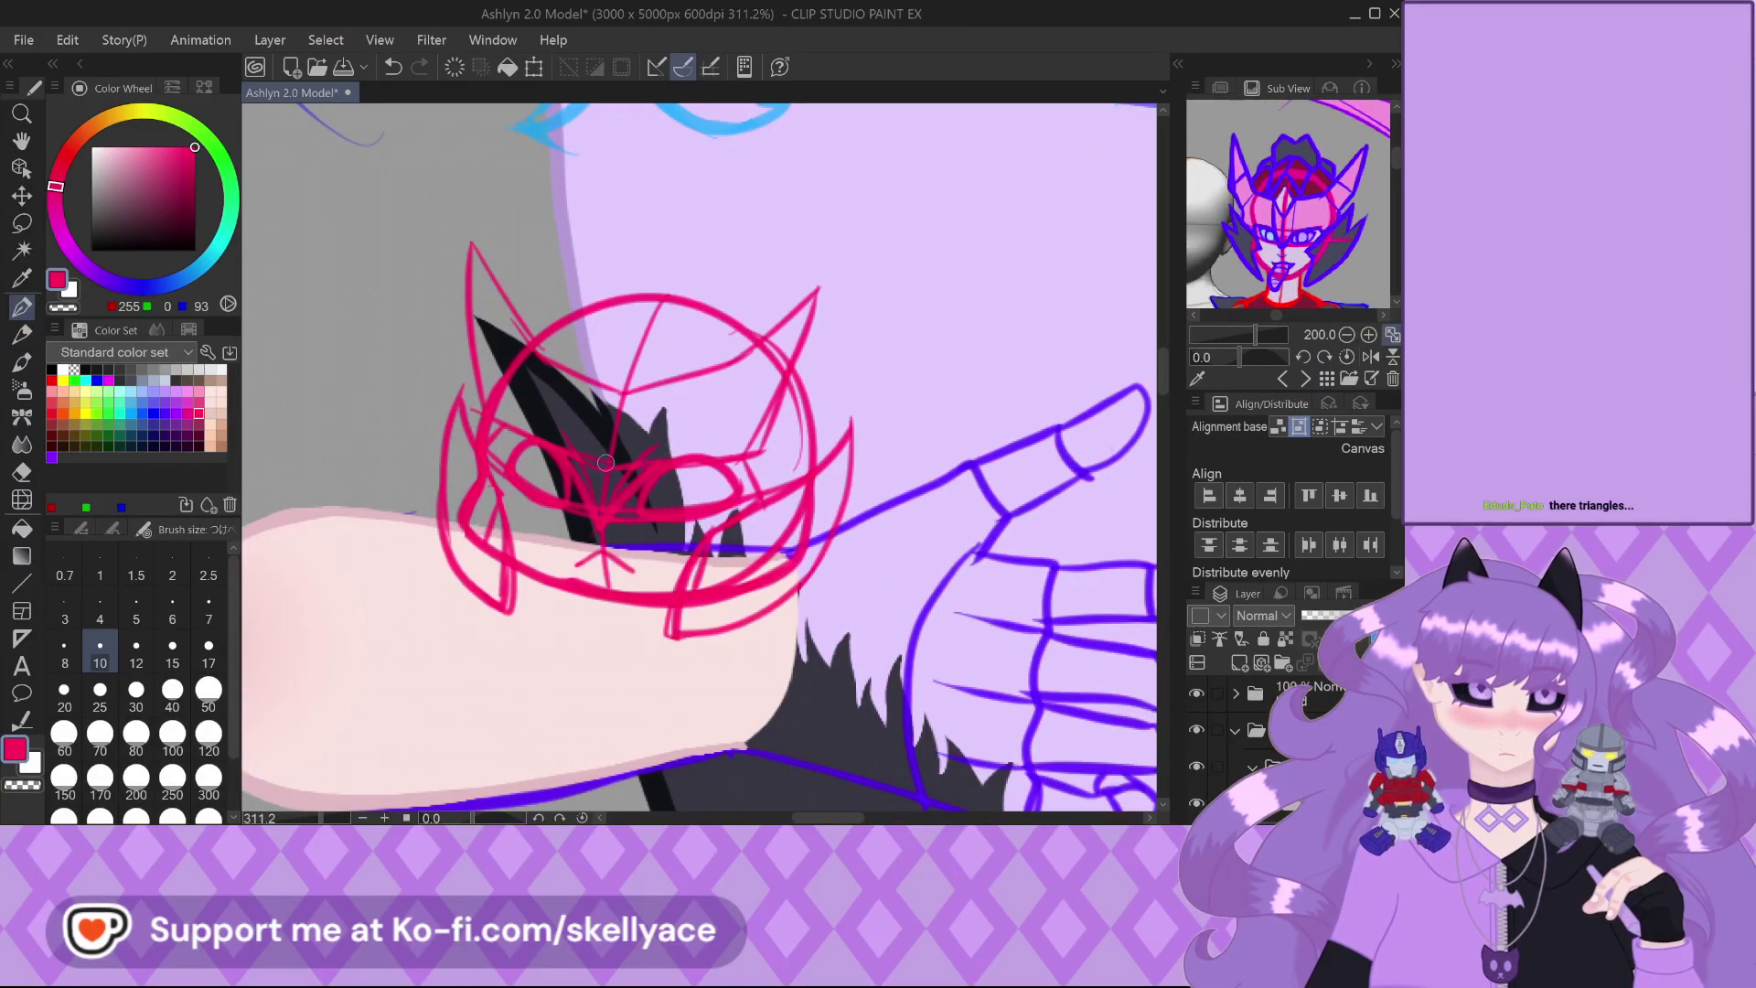
scroll(614, 499, "down", 3)
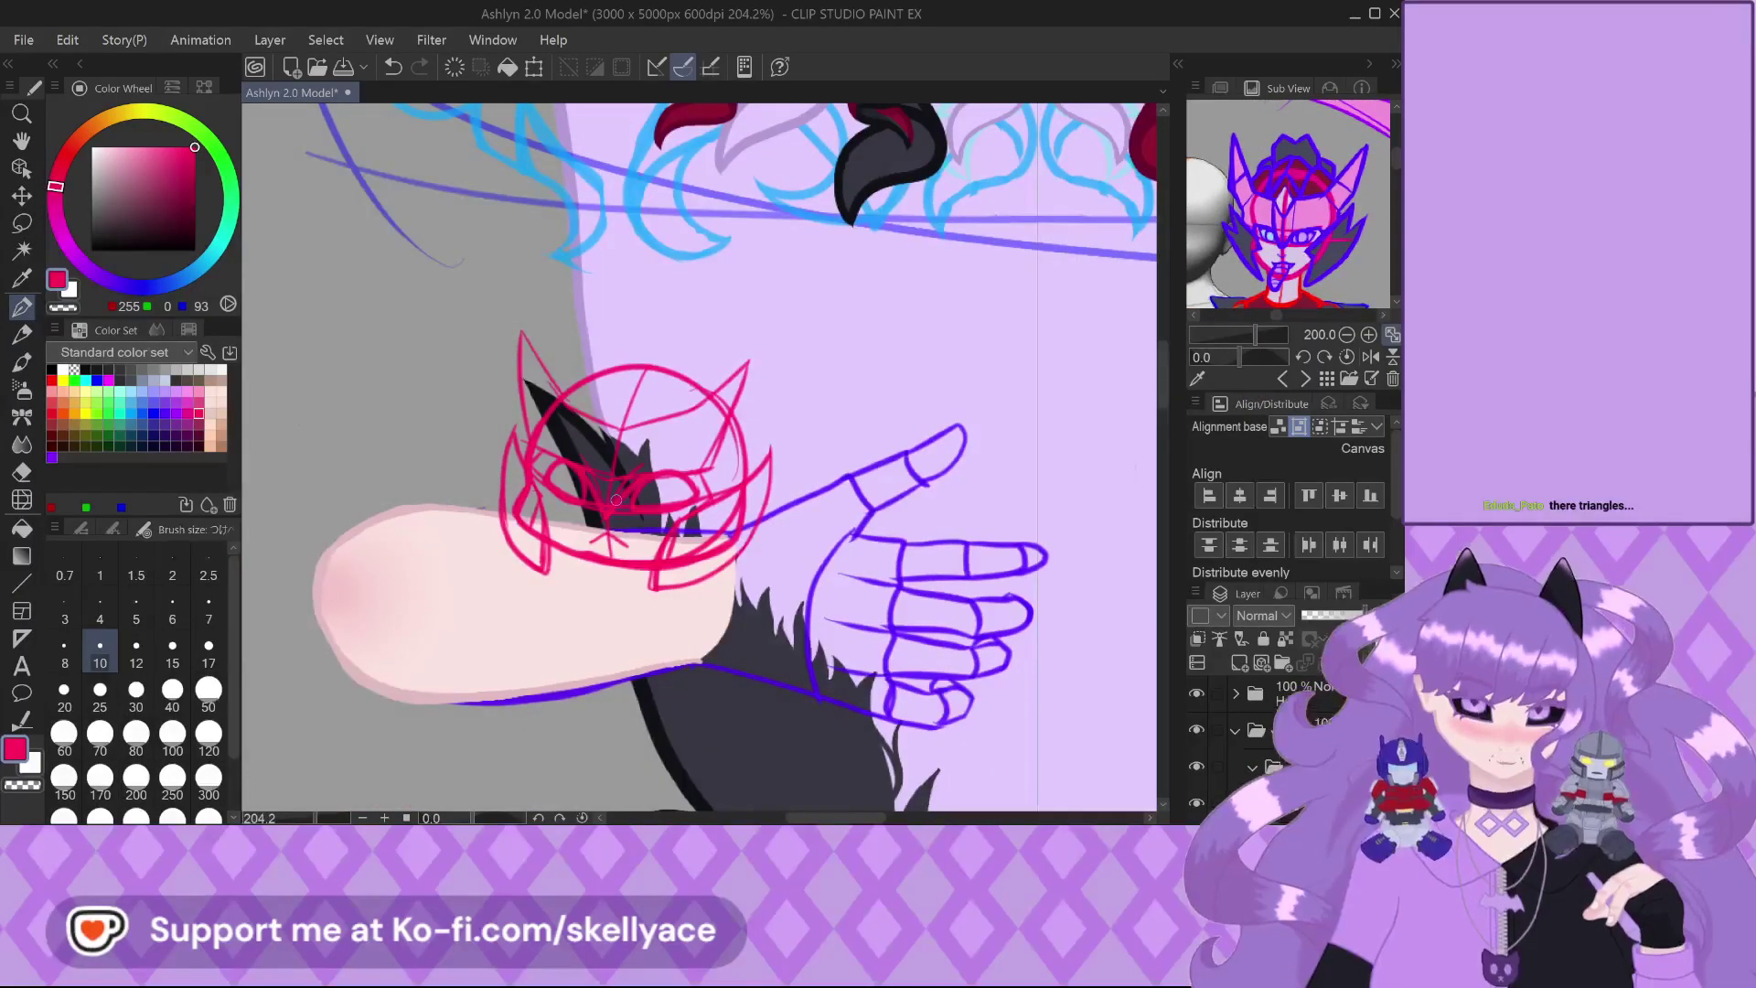
scroll(654, 526, "up", 1)
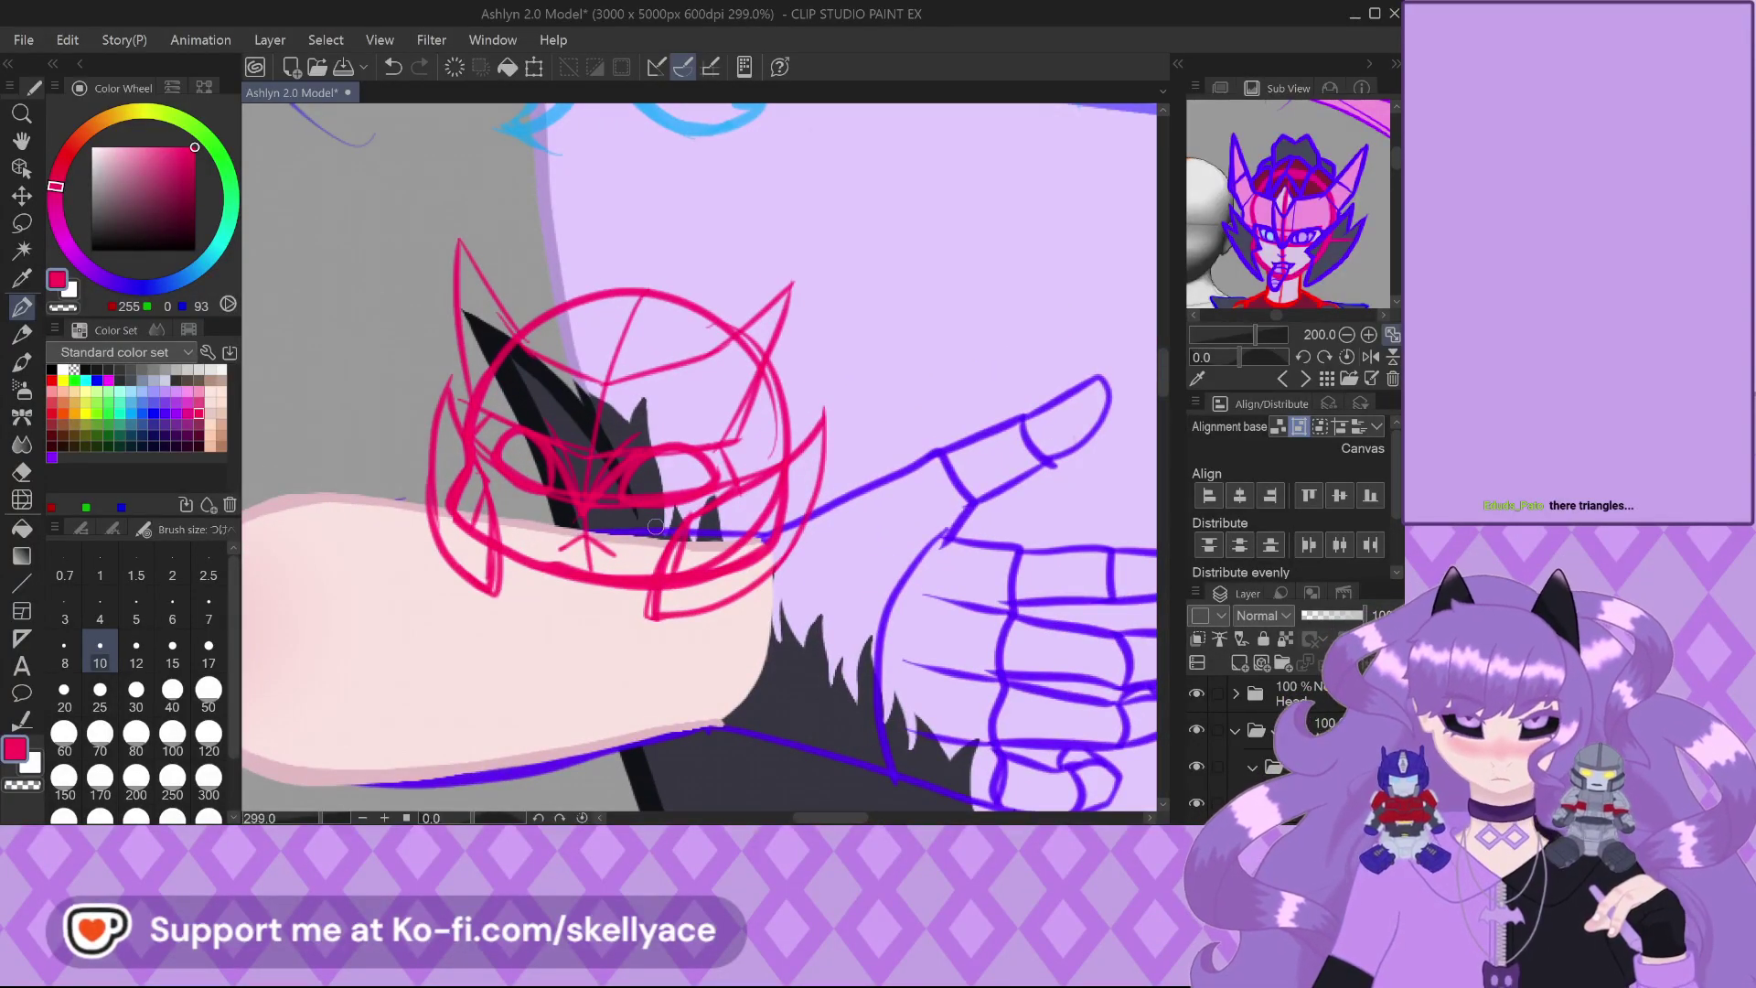
scroll(640, 512, "up", 3)
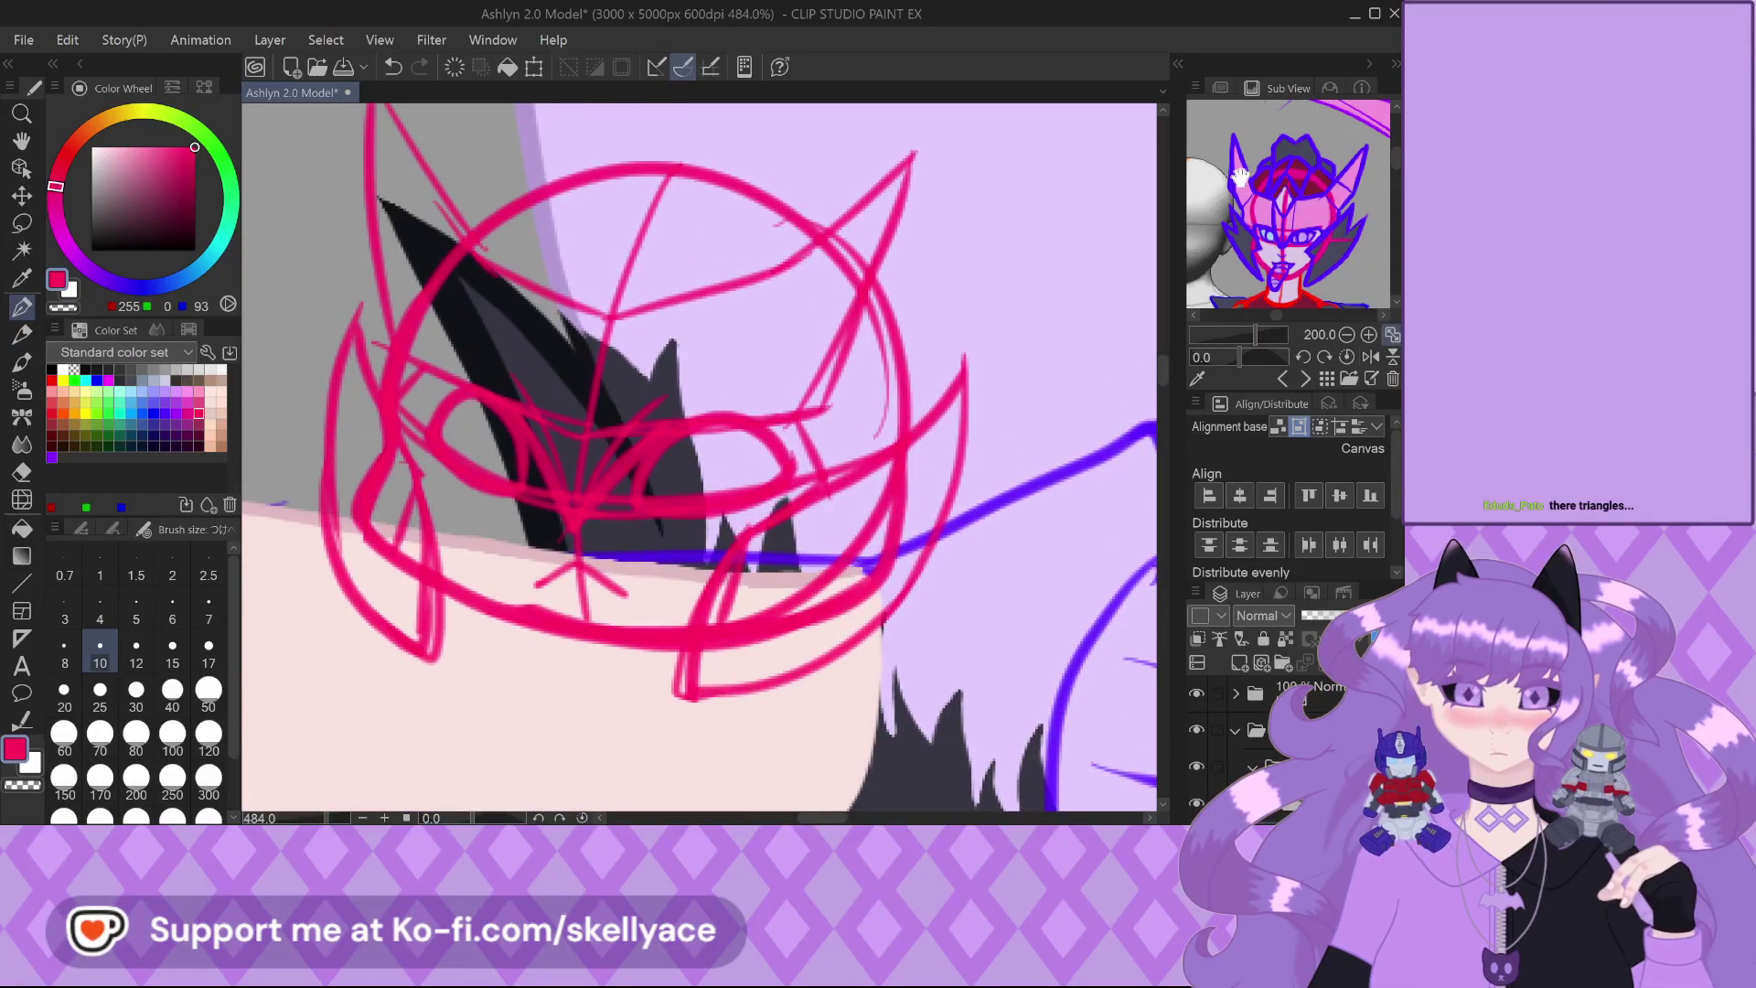
scroll(1258, 238, "down", 3)
left_click_drag(1258, 238, 1325, 192)
scroll(1269, 242, "down", 1)
scroll(1300, 276, "up", 4)
scroll(1290, 228, "down", 2)
scroll(1302, 222, "up", 2)
scroll(1308, 229, "up", 2)
scroll(1295, 188, "down", 2)
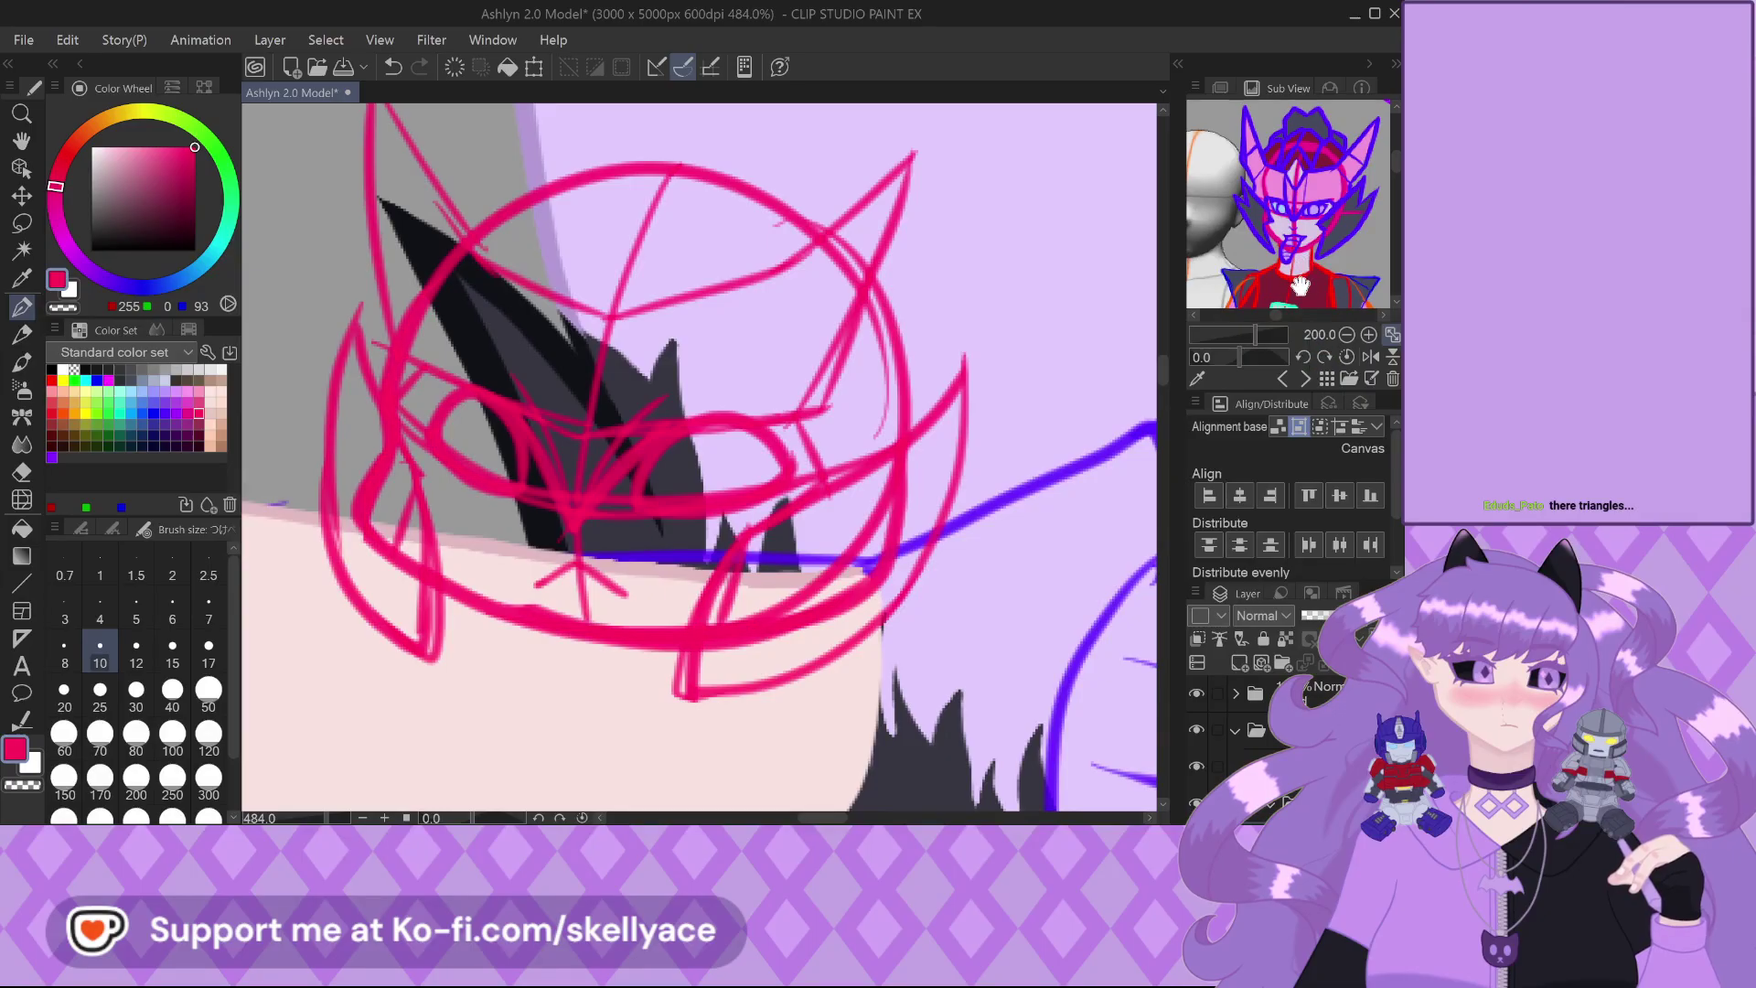
Open the Subjector Redesign file and zoom in on the robot's head and upper-body sketches
scroll(1300, 285, "down", 2)
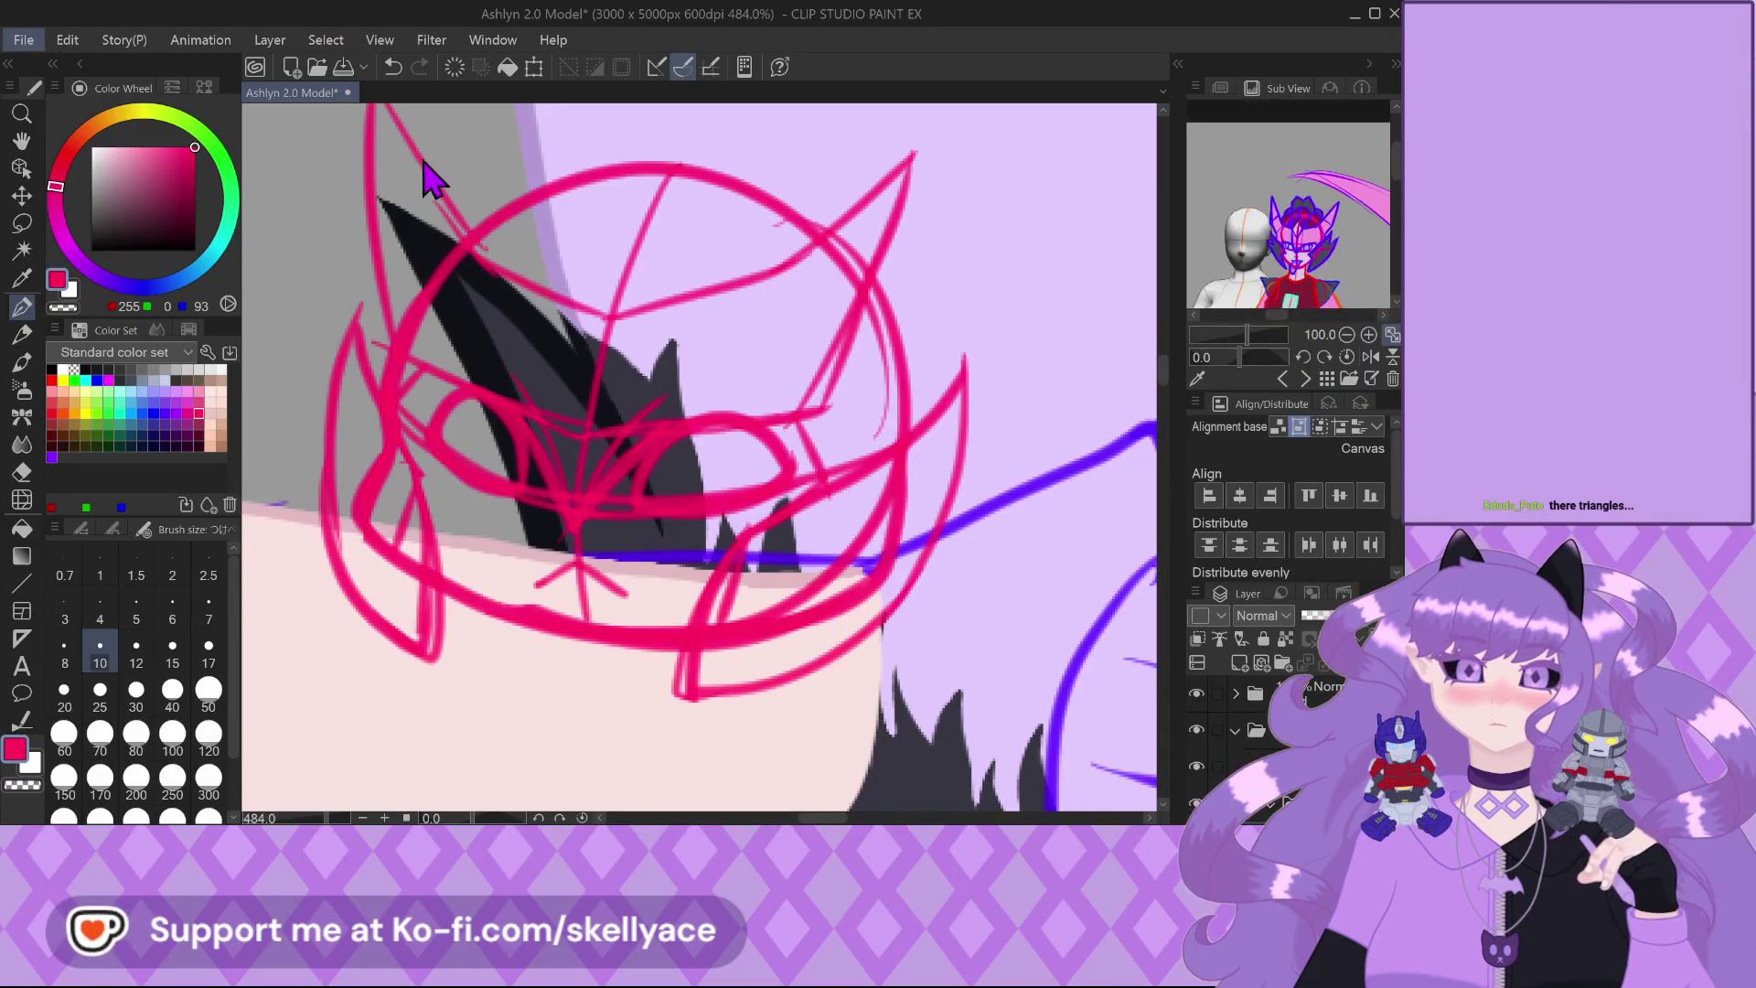
scroll(944, 258, "up", 8)
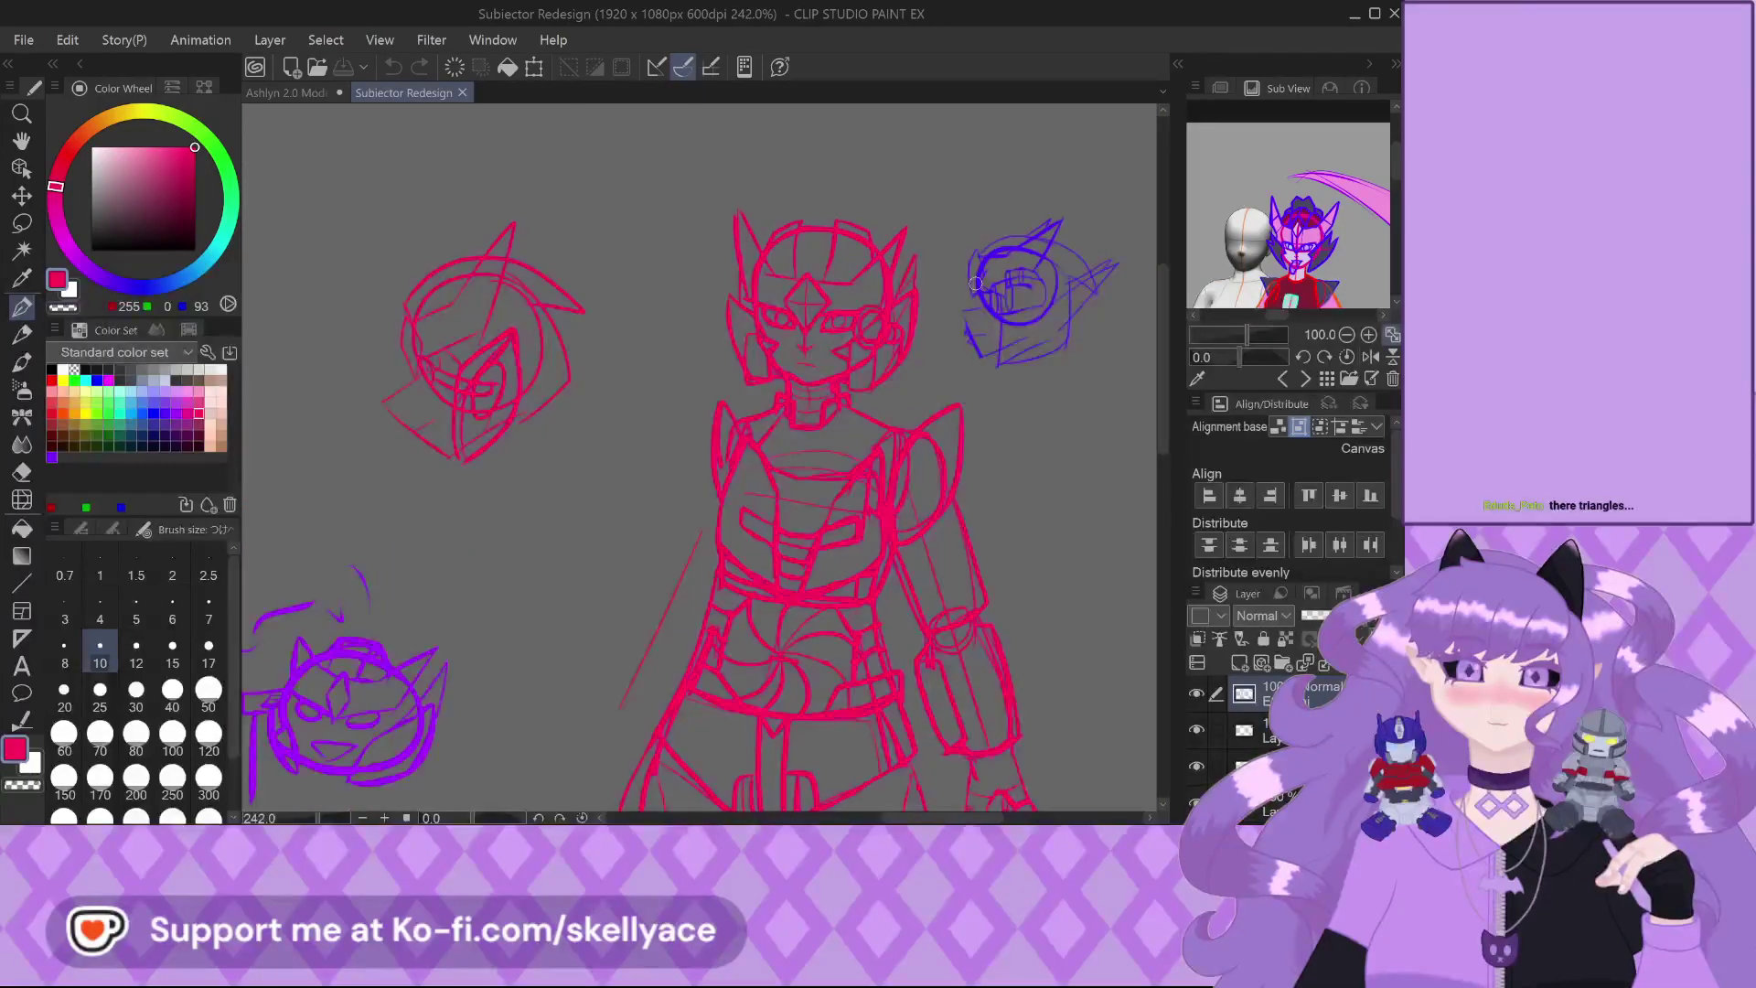
Close the Subjector Redesign file and sketch the plush's two vertical forehead lines and the pointed crest piece between them
left_click(463, 93)
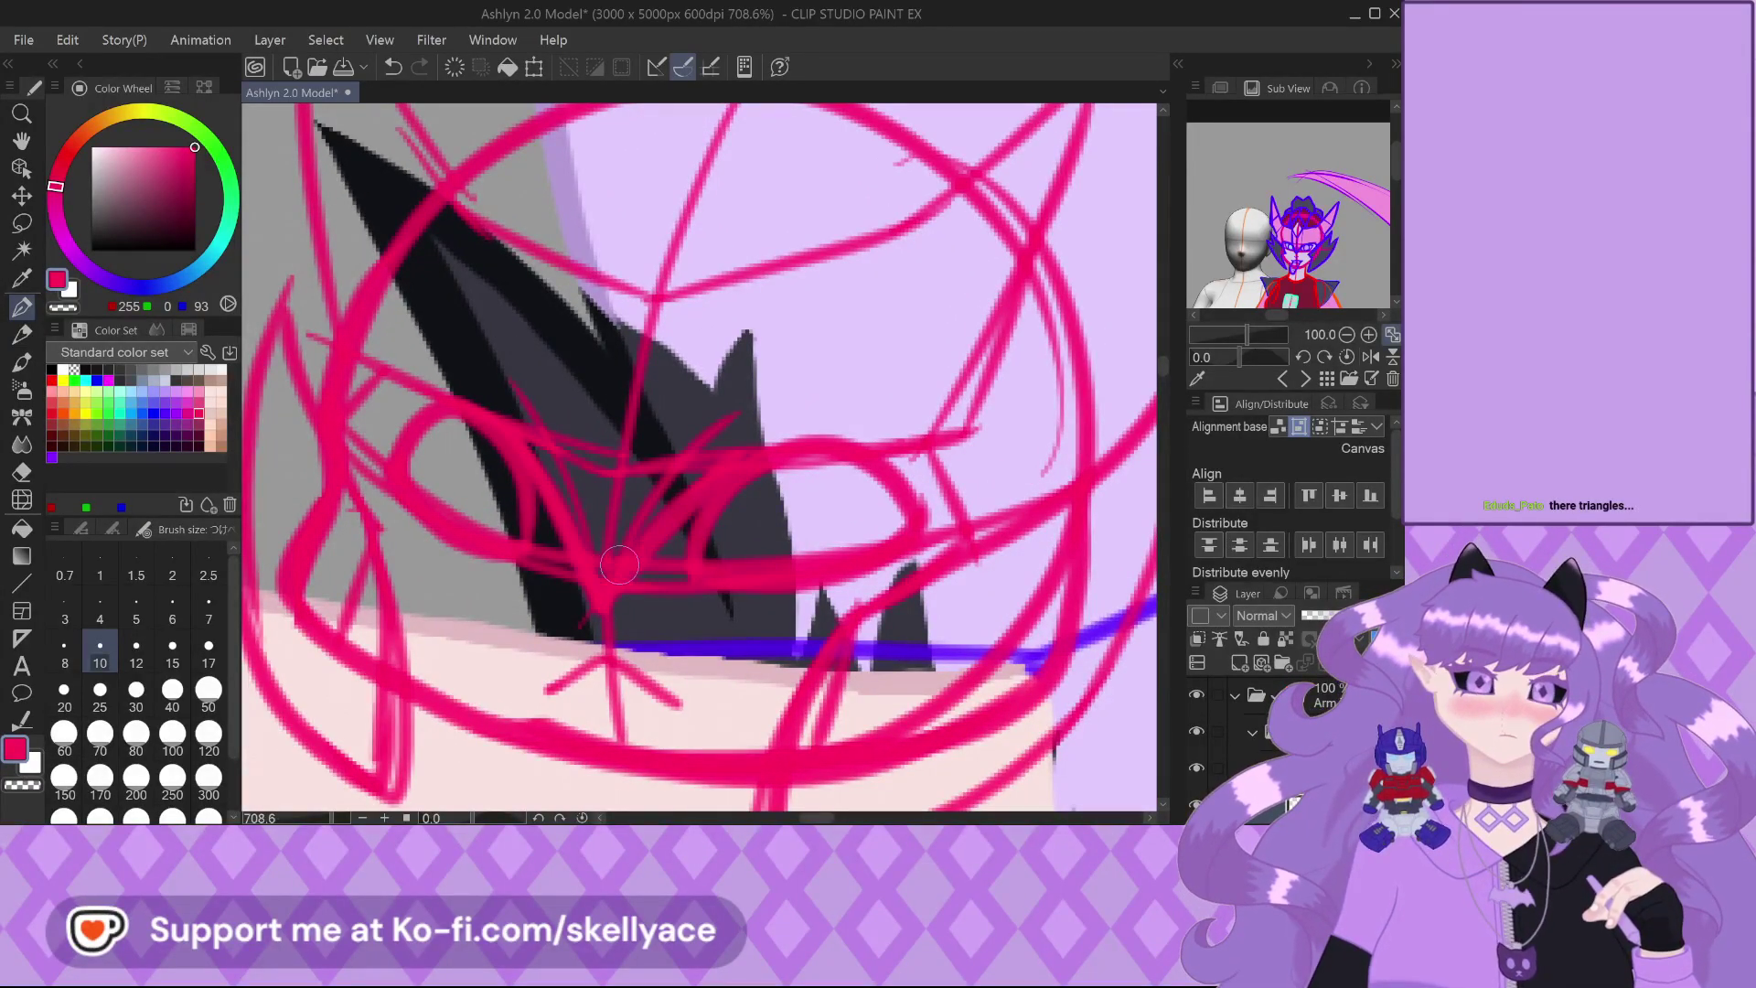
left_click_drag(751, 270, 731, 448)
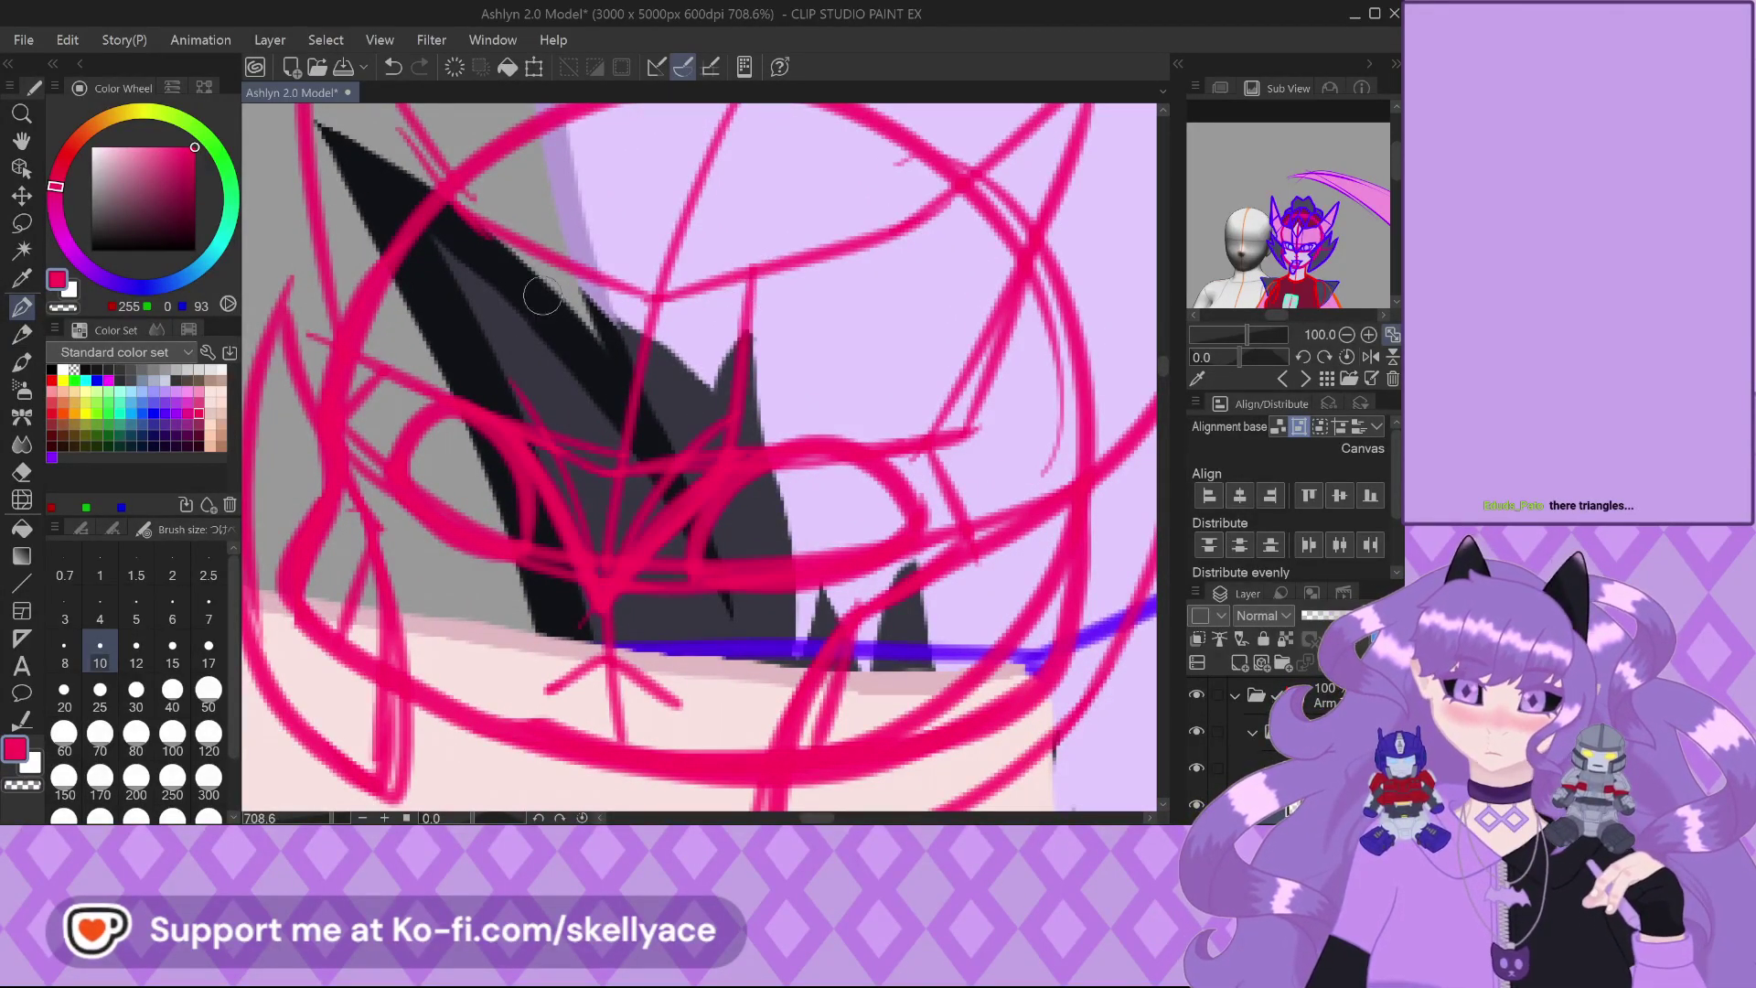
left_click_drag(549, 267, 505, 429)
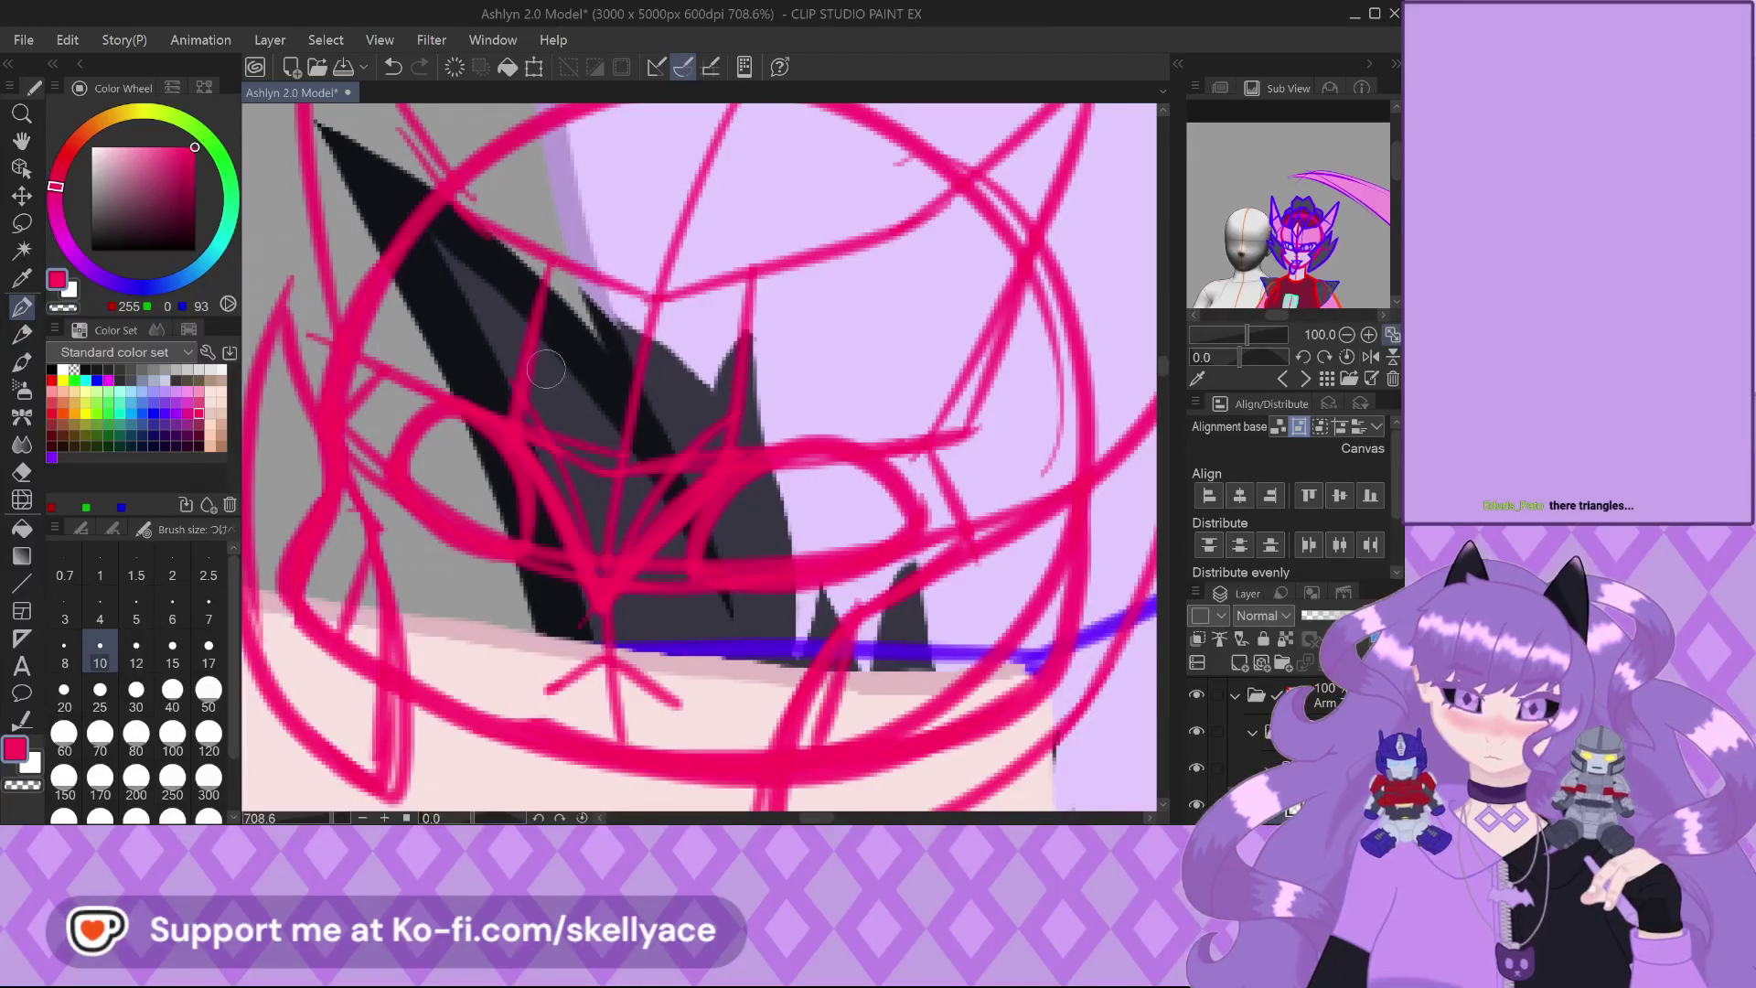
scroll(528, 311, "down", 2)
scroll(528, 317, "up", 3)
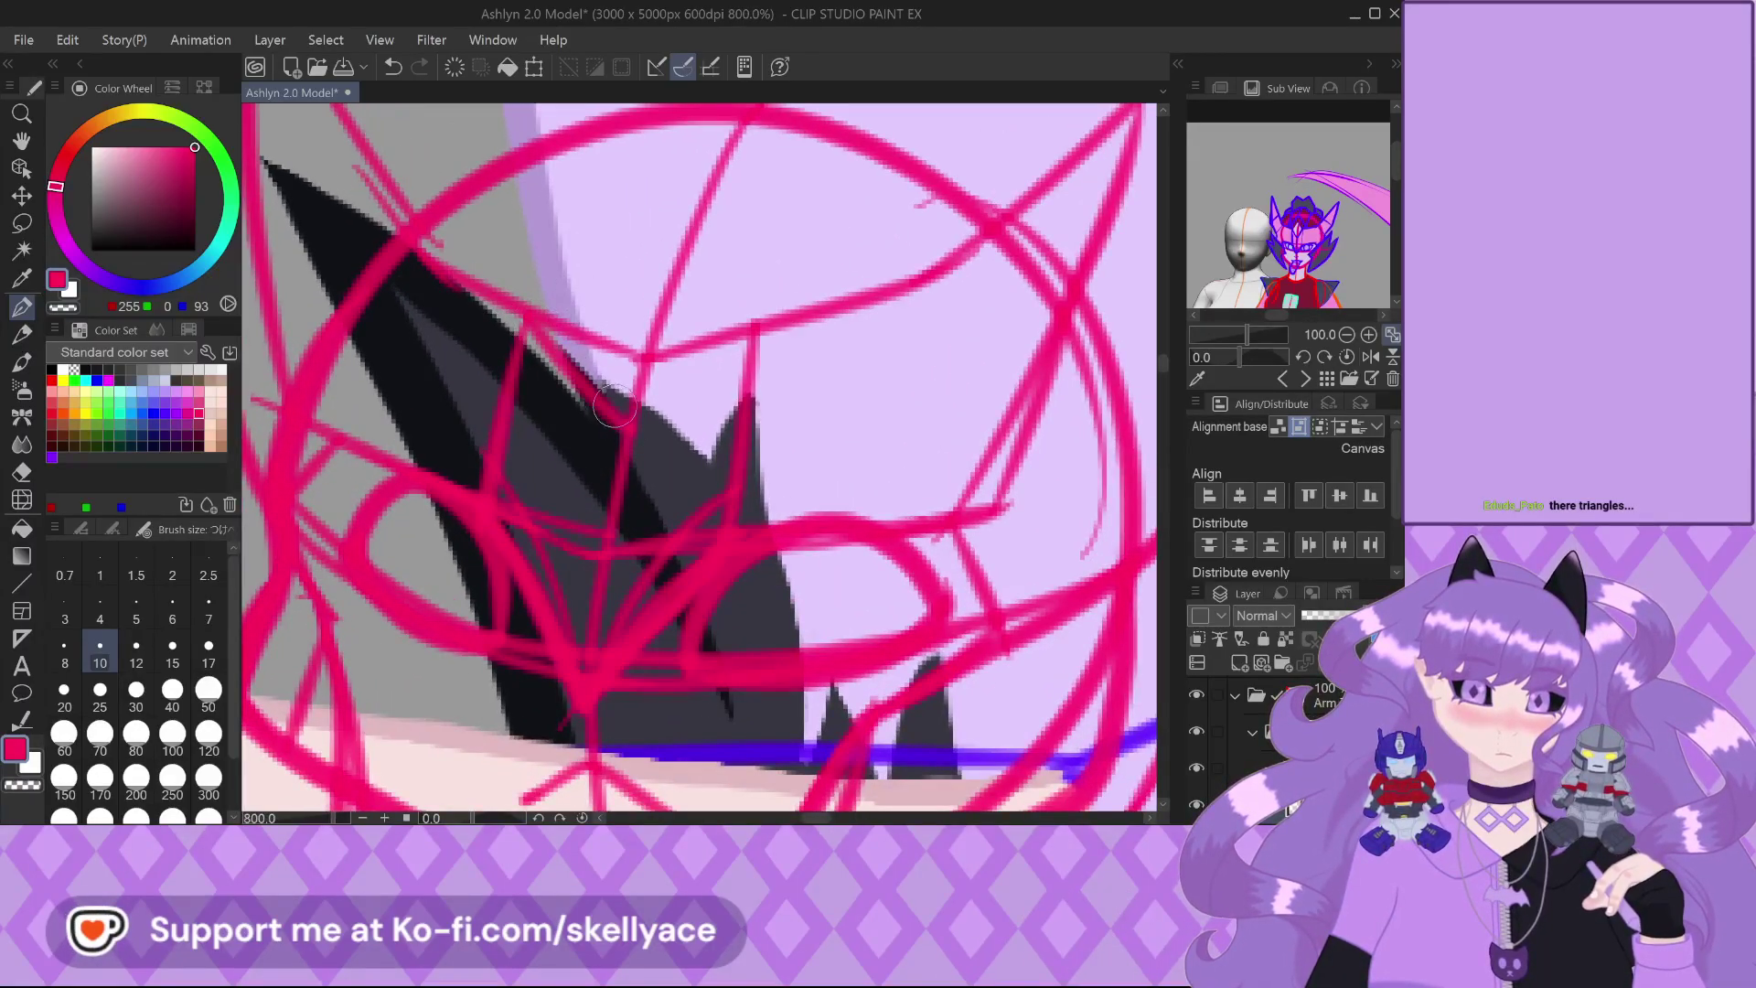
mouse_move(528, 322)
left_mouse_down()
mouse_move(656, 232)
mouse_move(757, 366)
left_mouse_up()
Sketch the helmet's raised top crest, with curved panel lines running up from the forehead piece to a point above the head
scroll(533, 315, "down", 4)
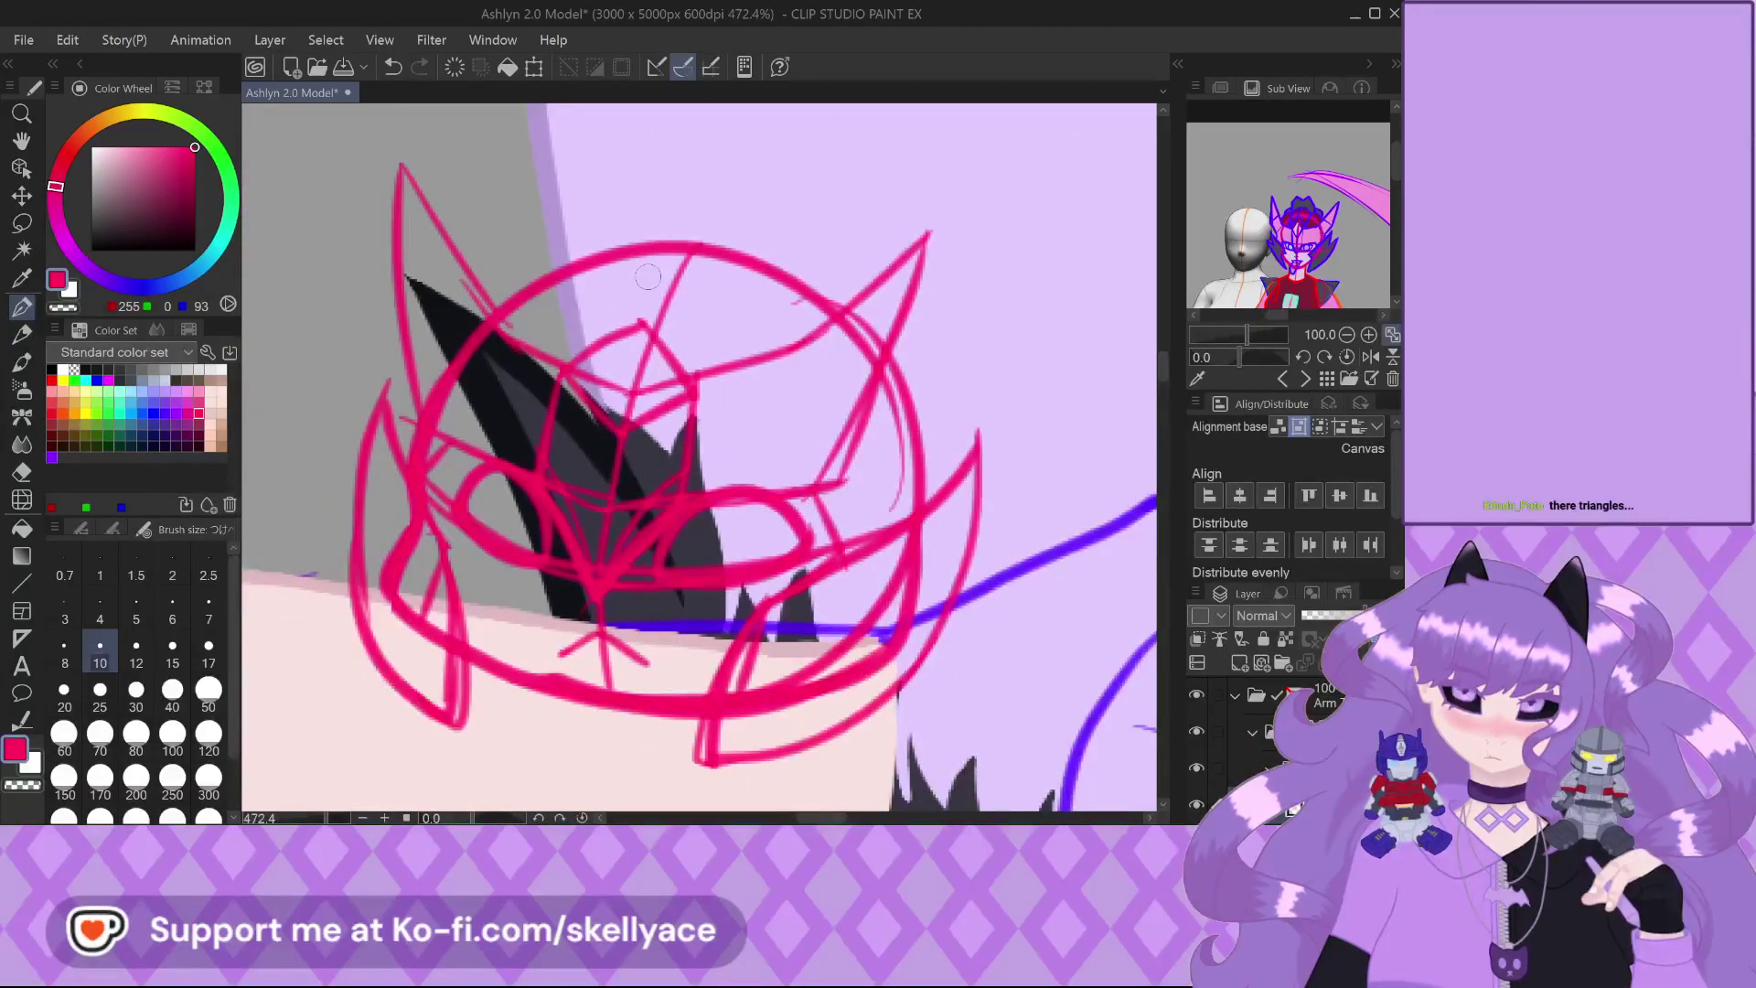
scroll(681, 247, "up", 1)
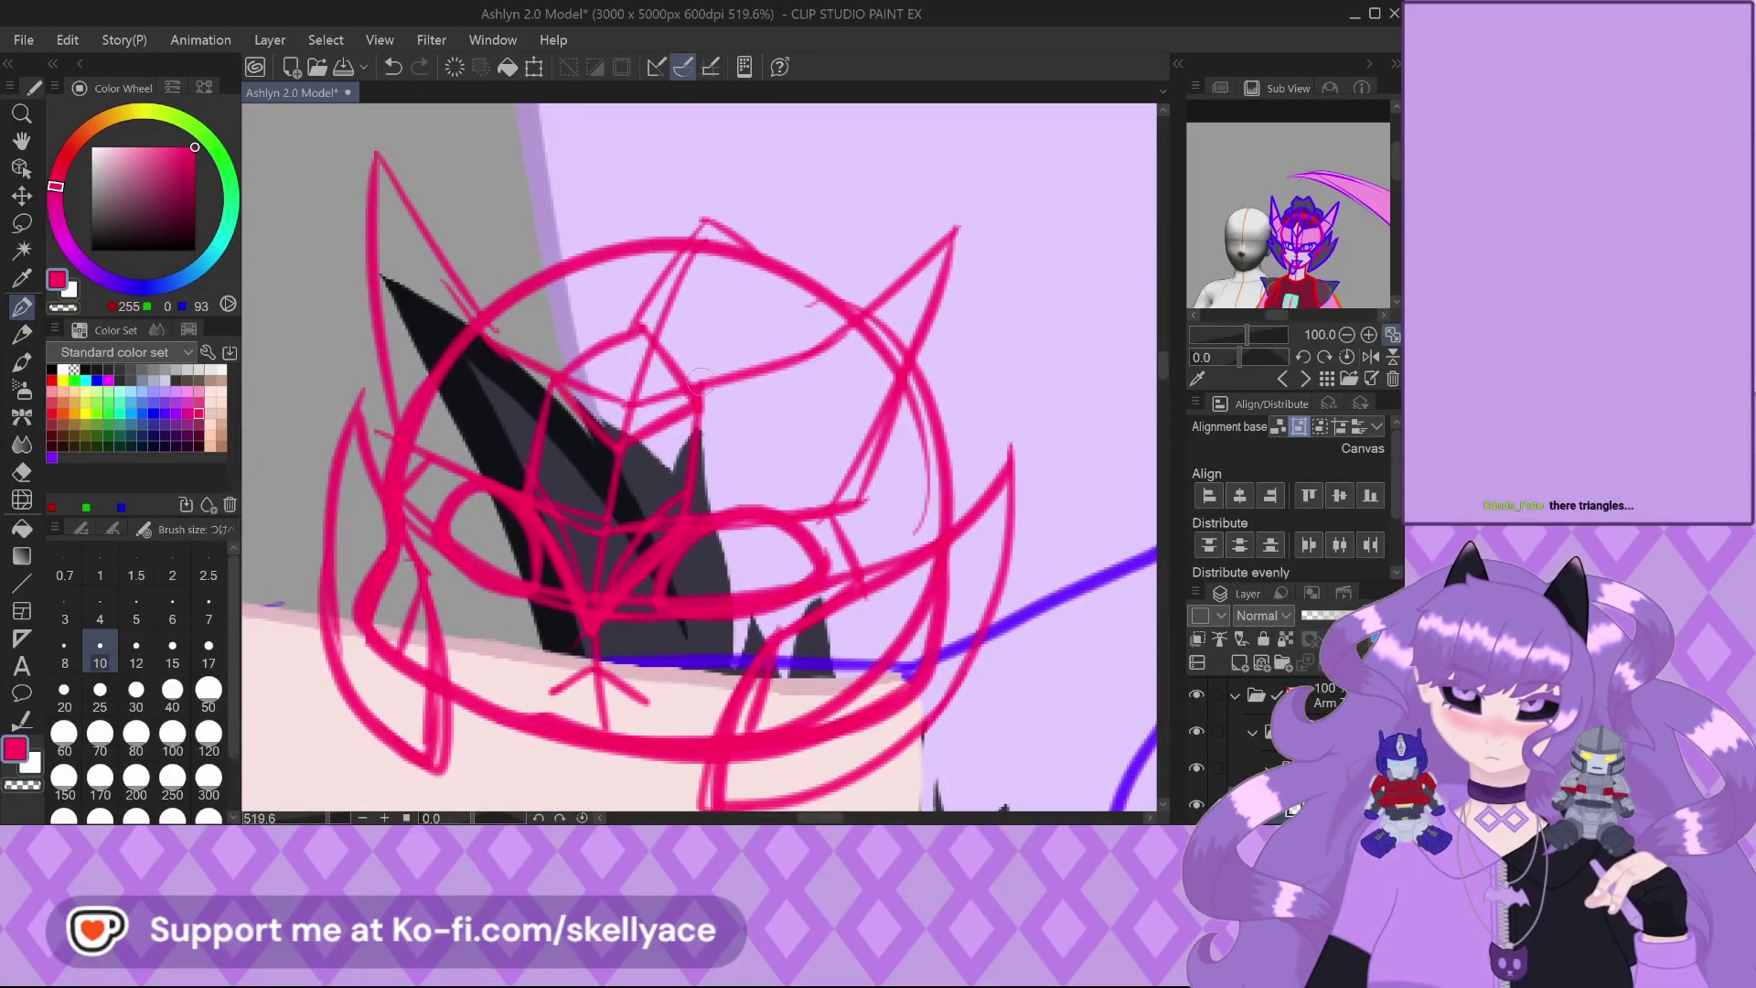
left_click_drag(549, 391, 591, 291)
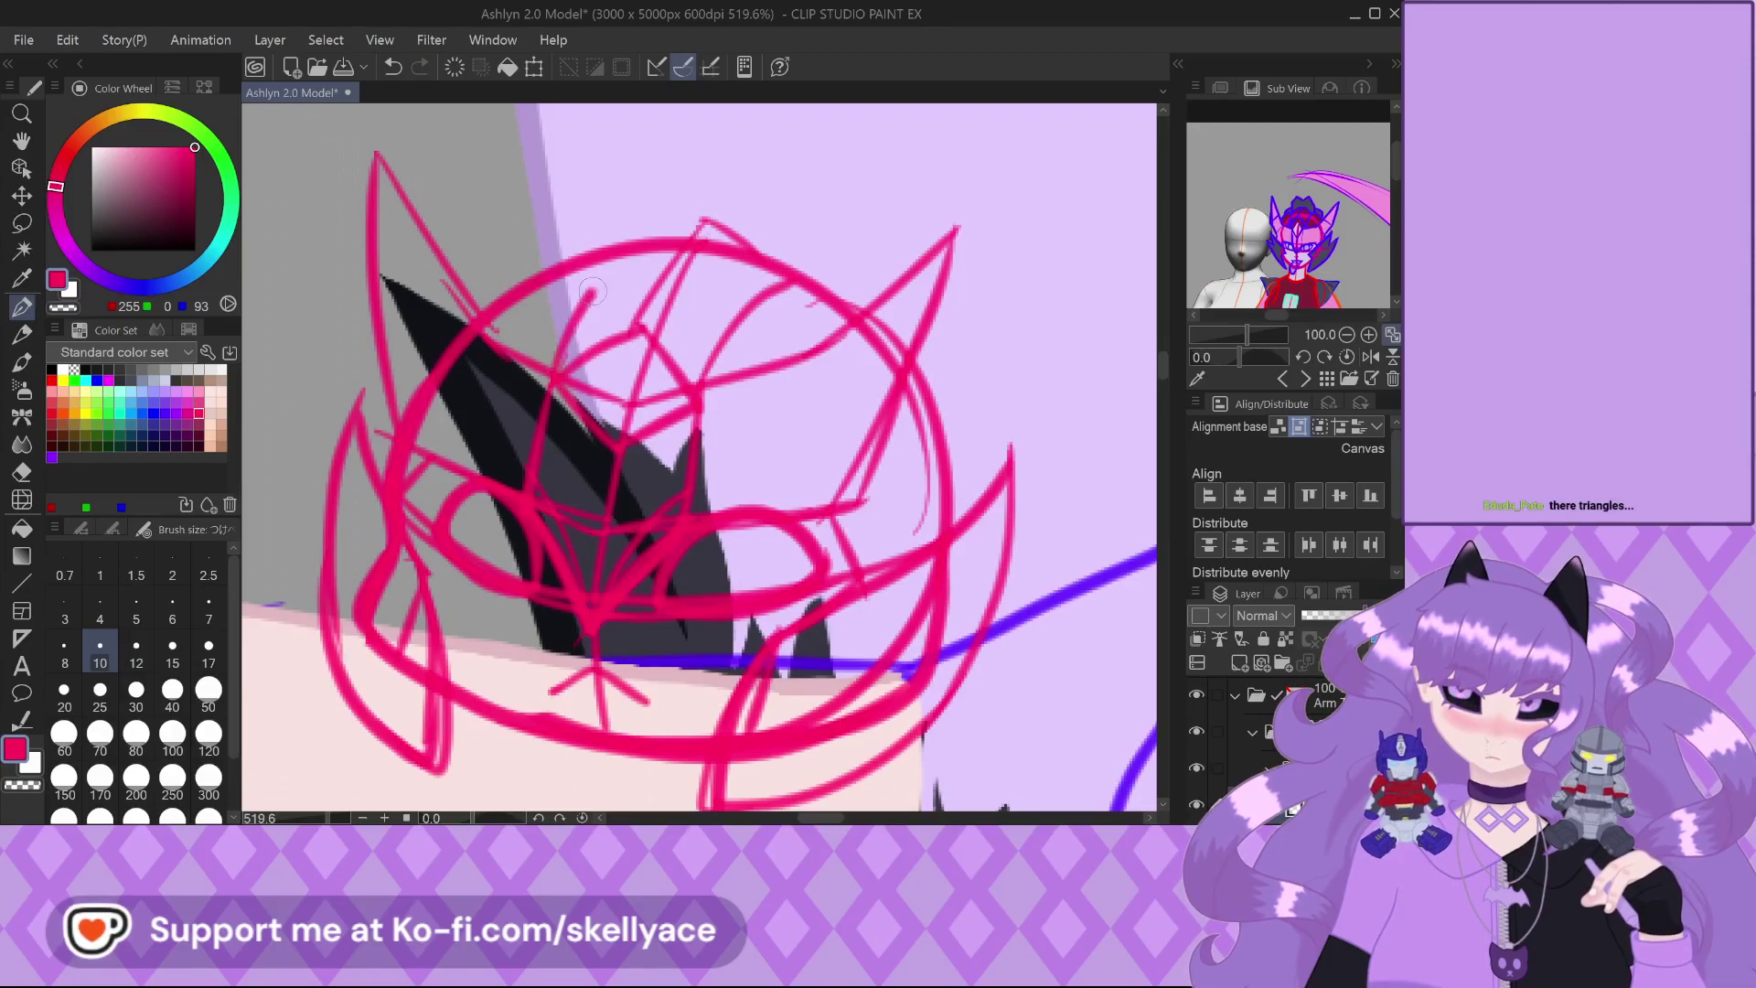
left_click_drag(553, 377, 610, 315)
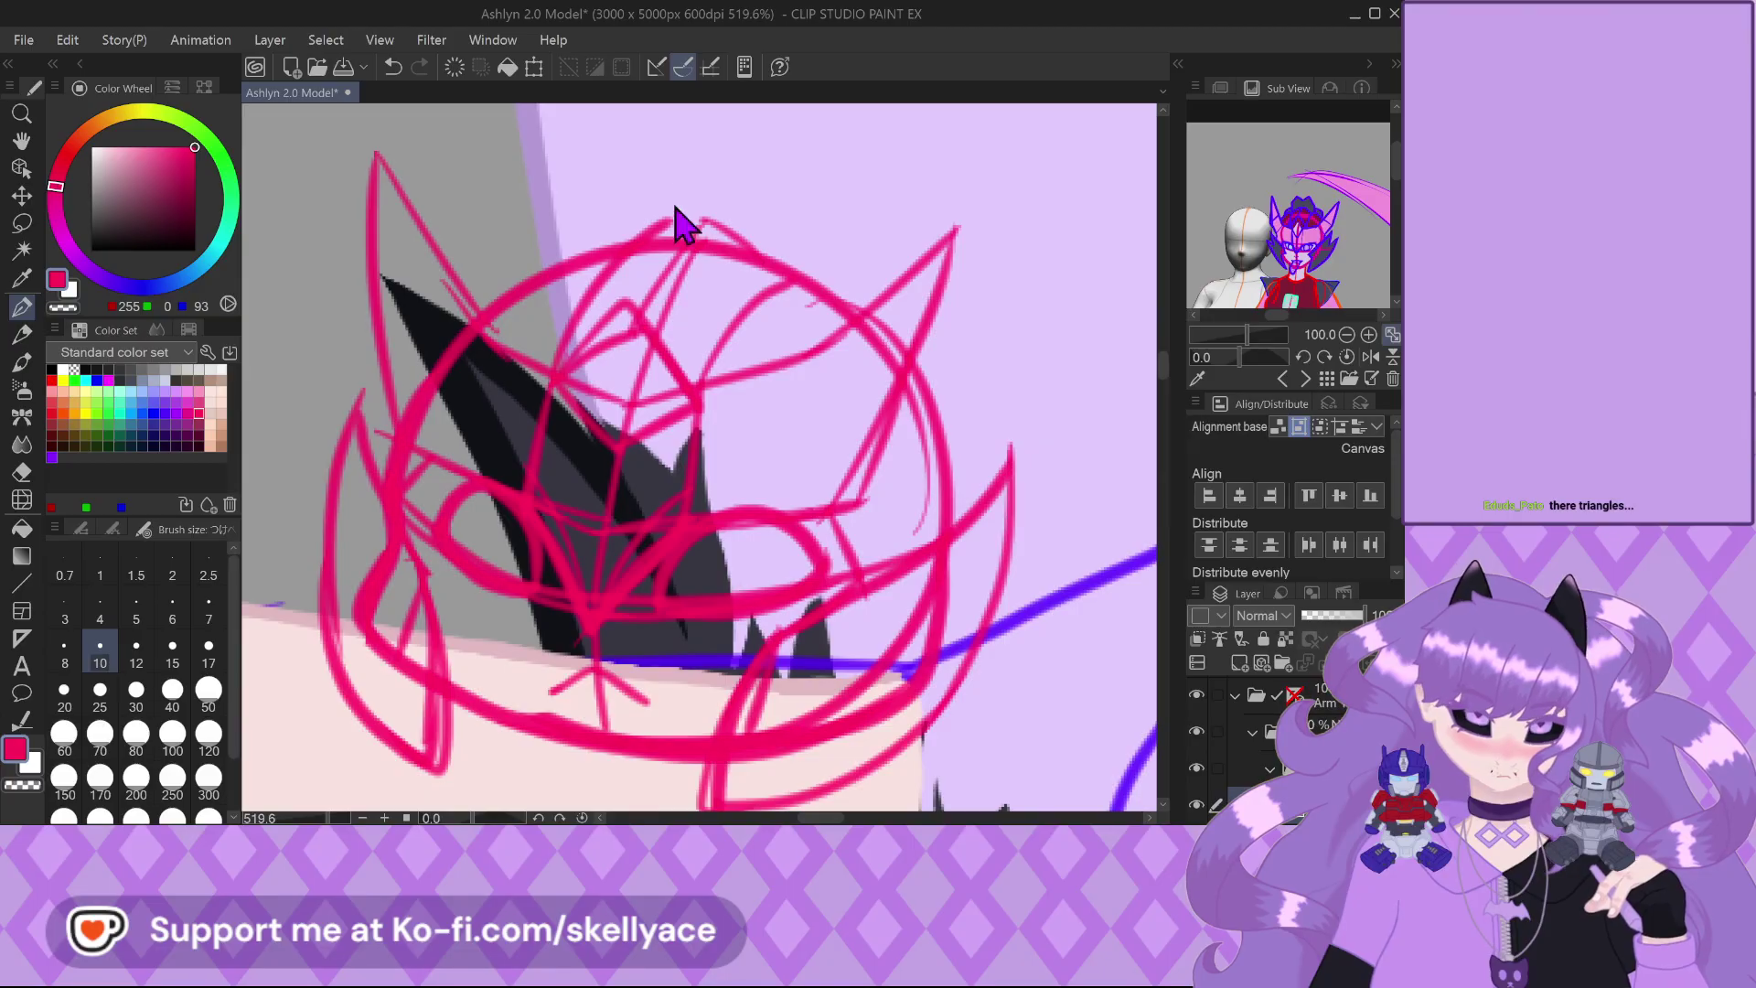
key("ctrl+z")
left_click_drag(620, 441, 638, 291)
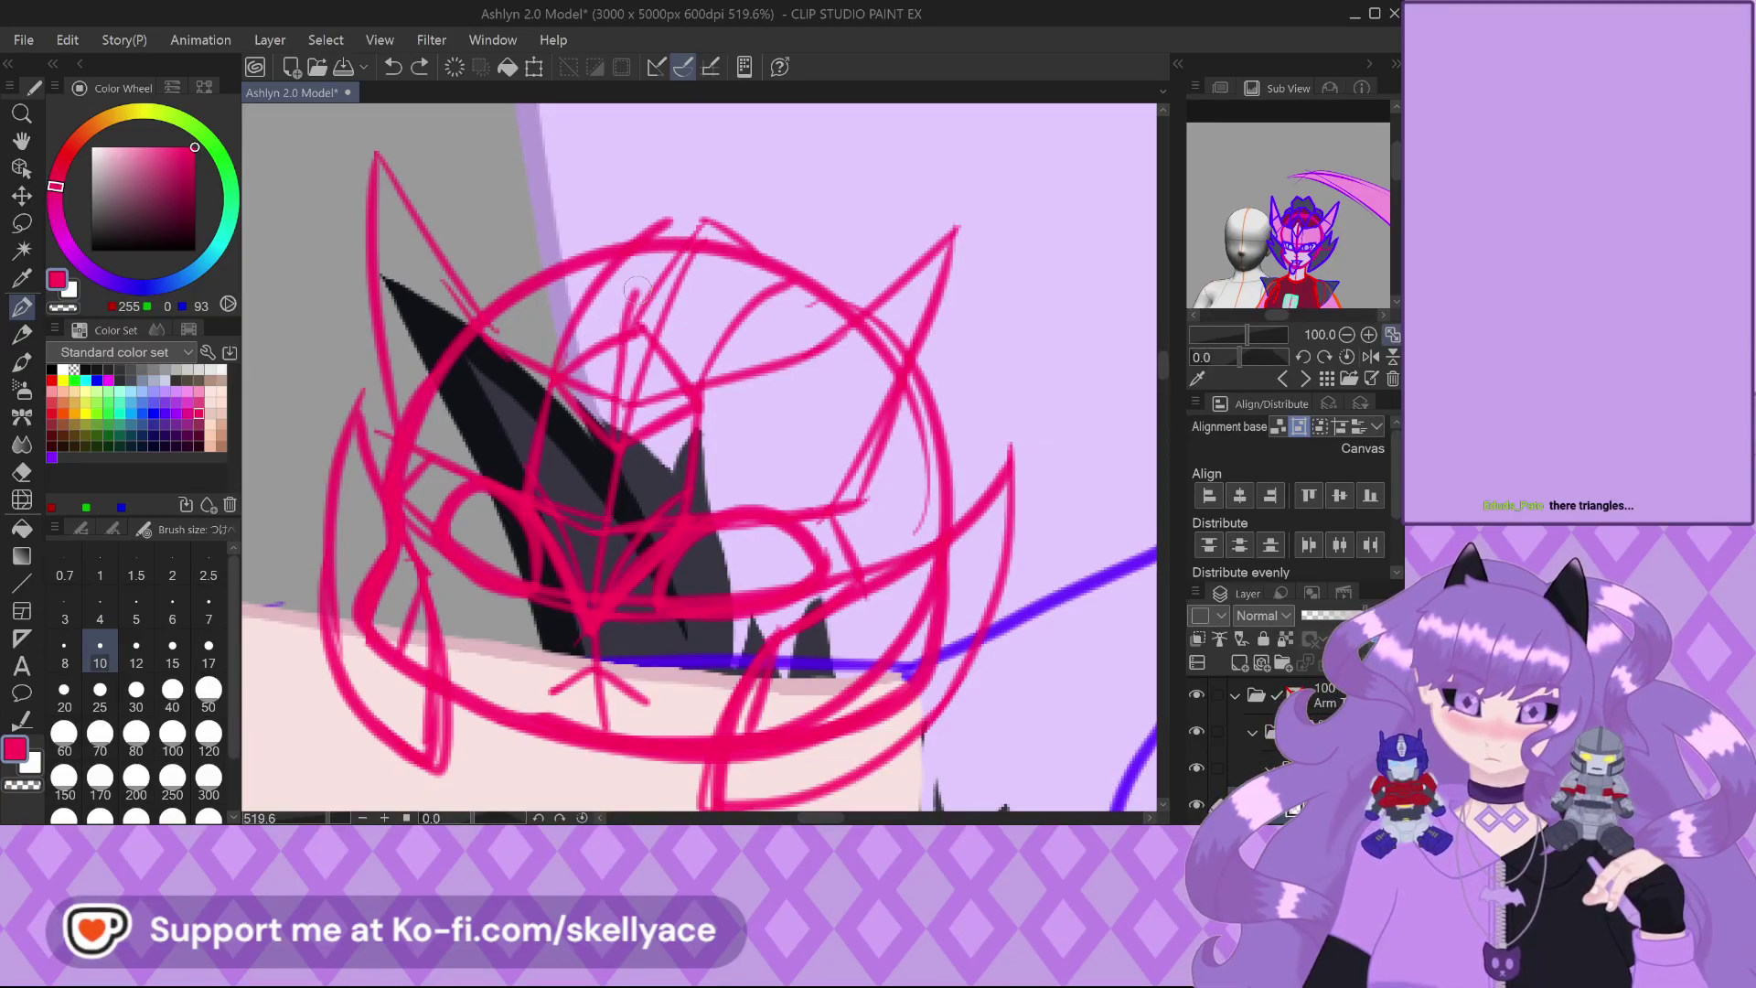
left_click_drag(576, 371, 644, 293)
mouse_move(690, 384)
left_mouse_down()
mouse_move(635, 279)
mouse_move(677, 240)
left_mouse_up()
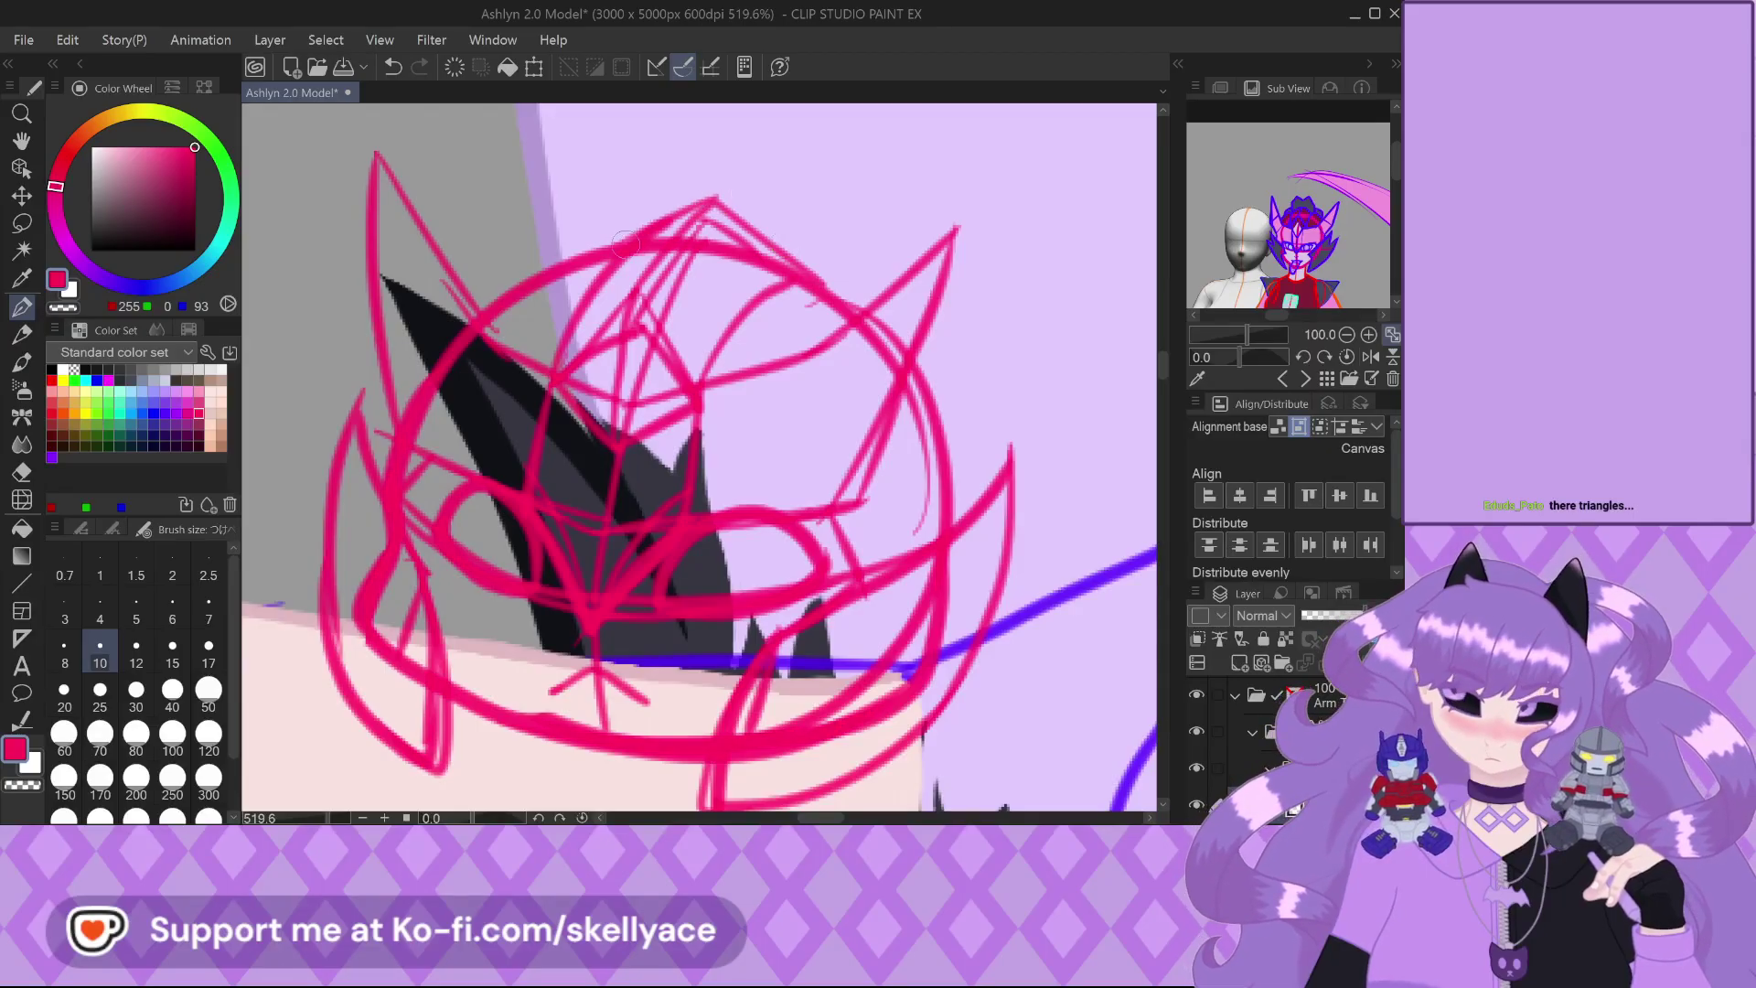
Try erasing the plush's face outline where it overlaps the cheek guards, and undo the erasing
scroll(629, 234, "down", 3)
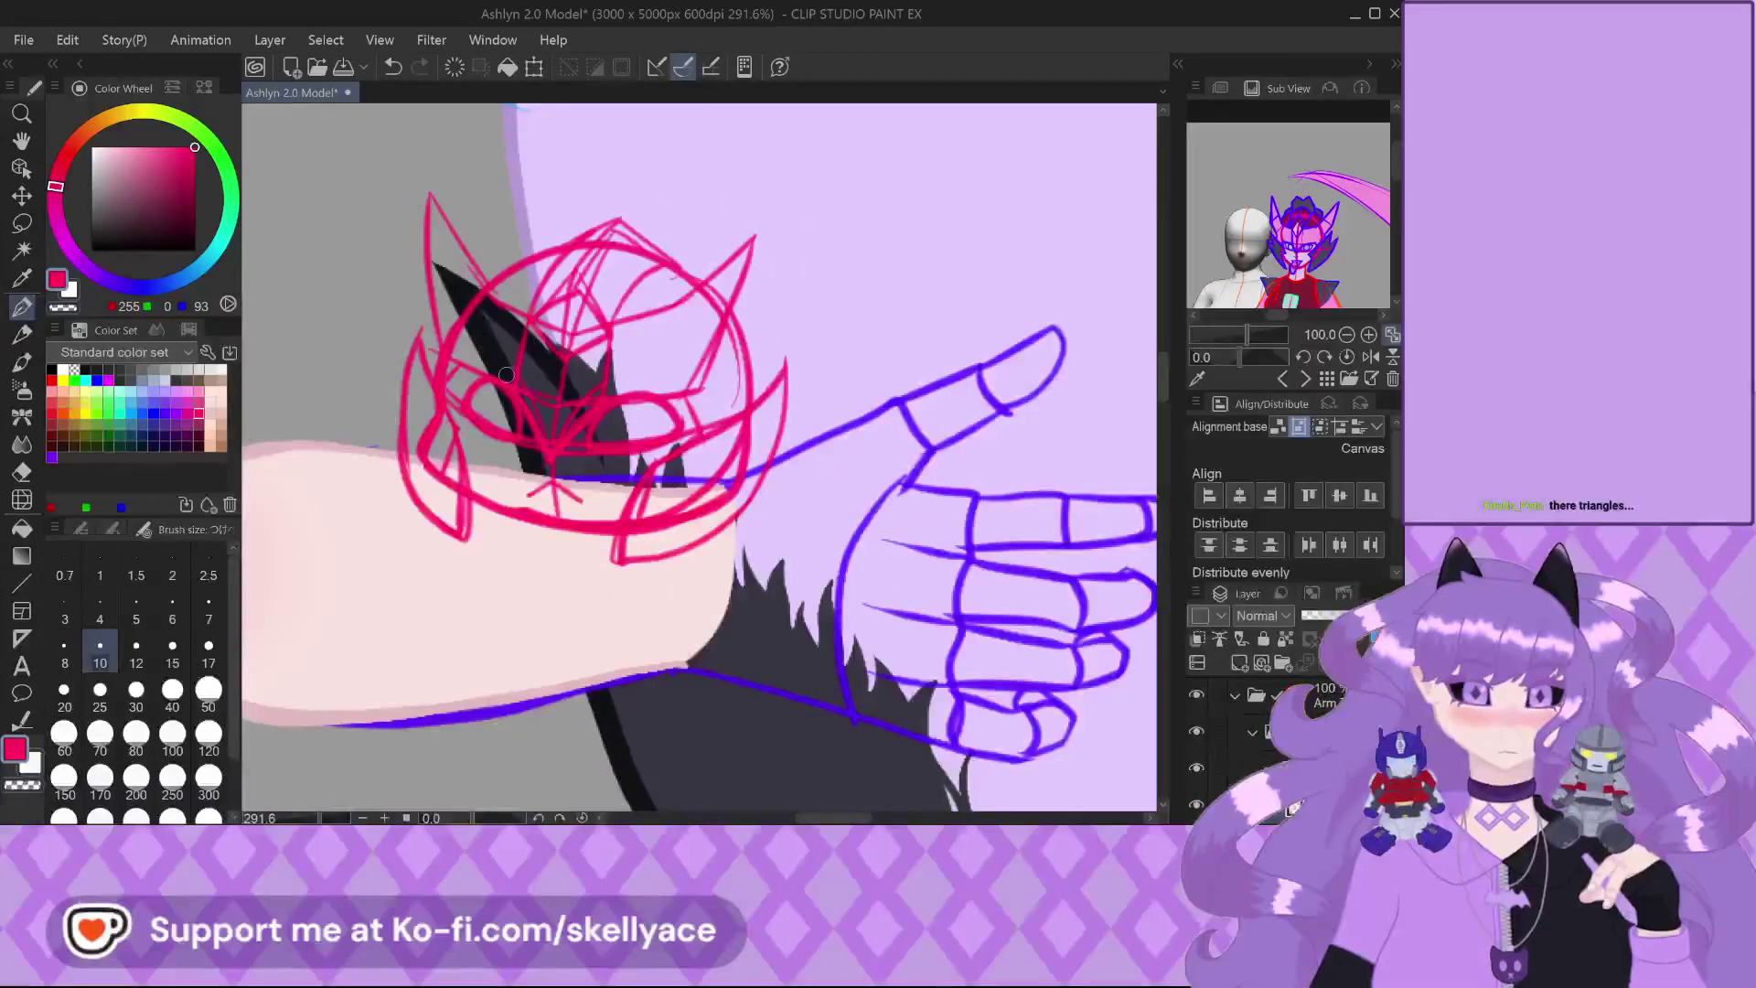
scroll(553, 503, "down", 2)
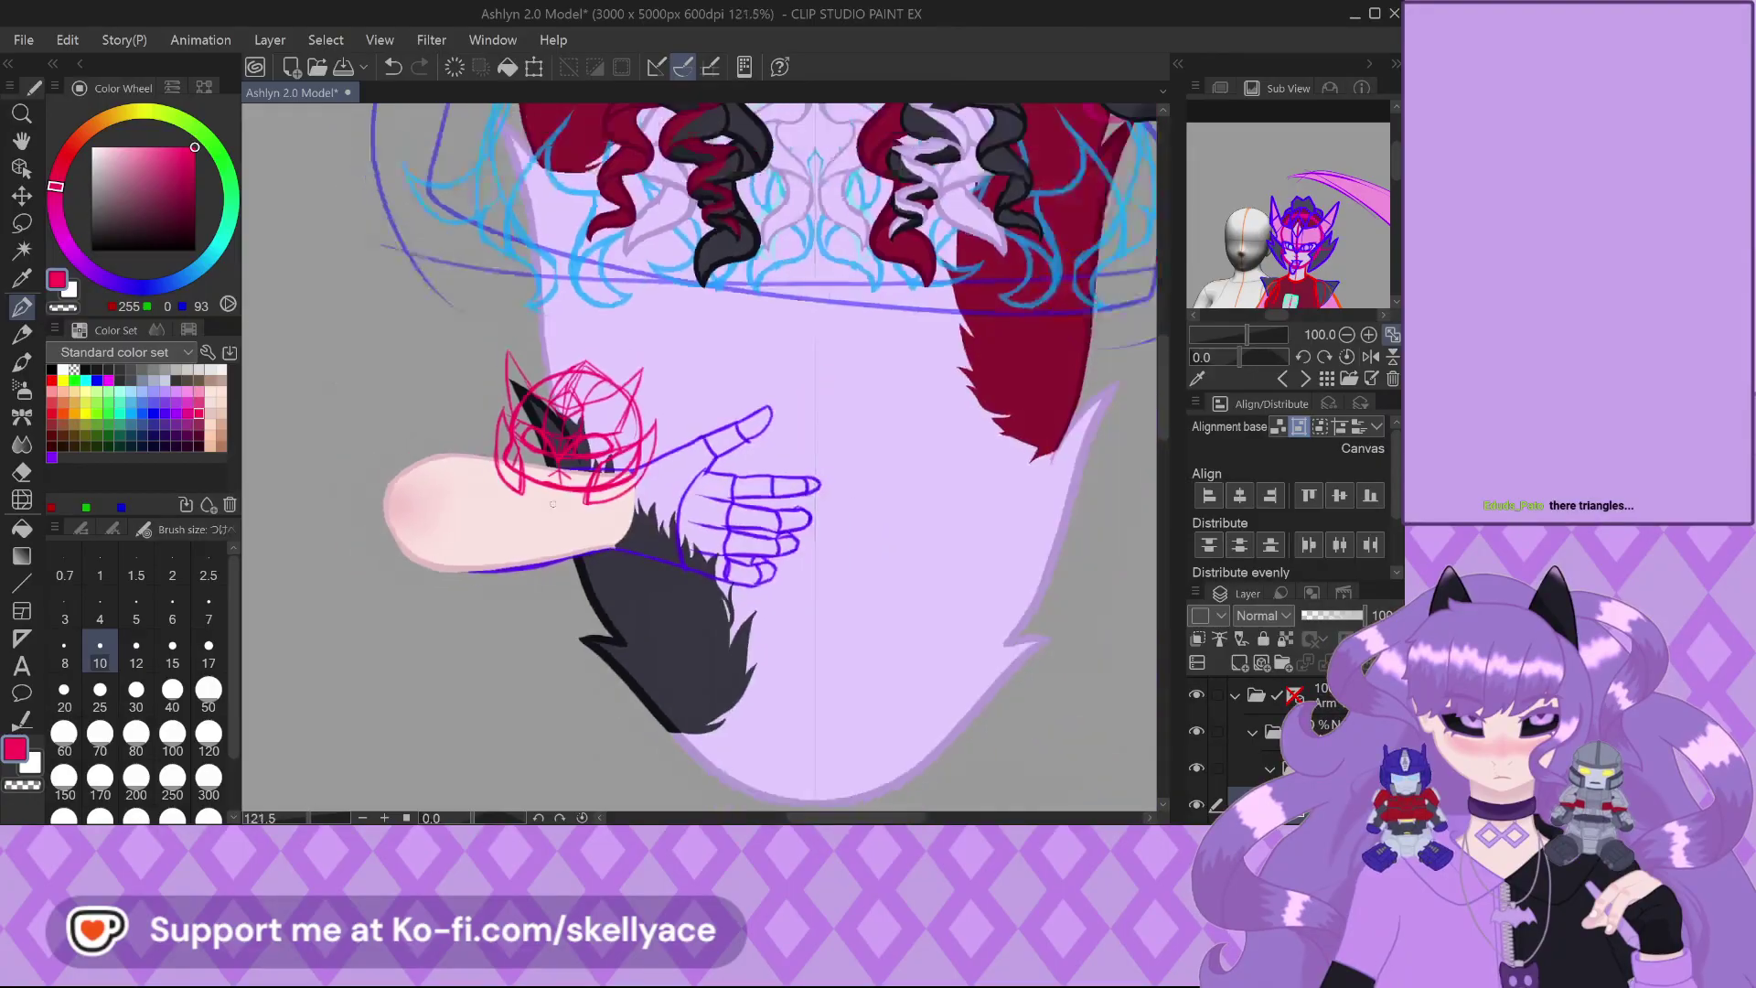
scroll(555, 504, "up", 2)
scroll(556, 504, "up", 2)
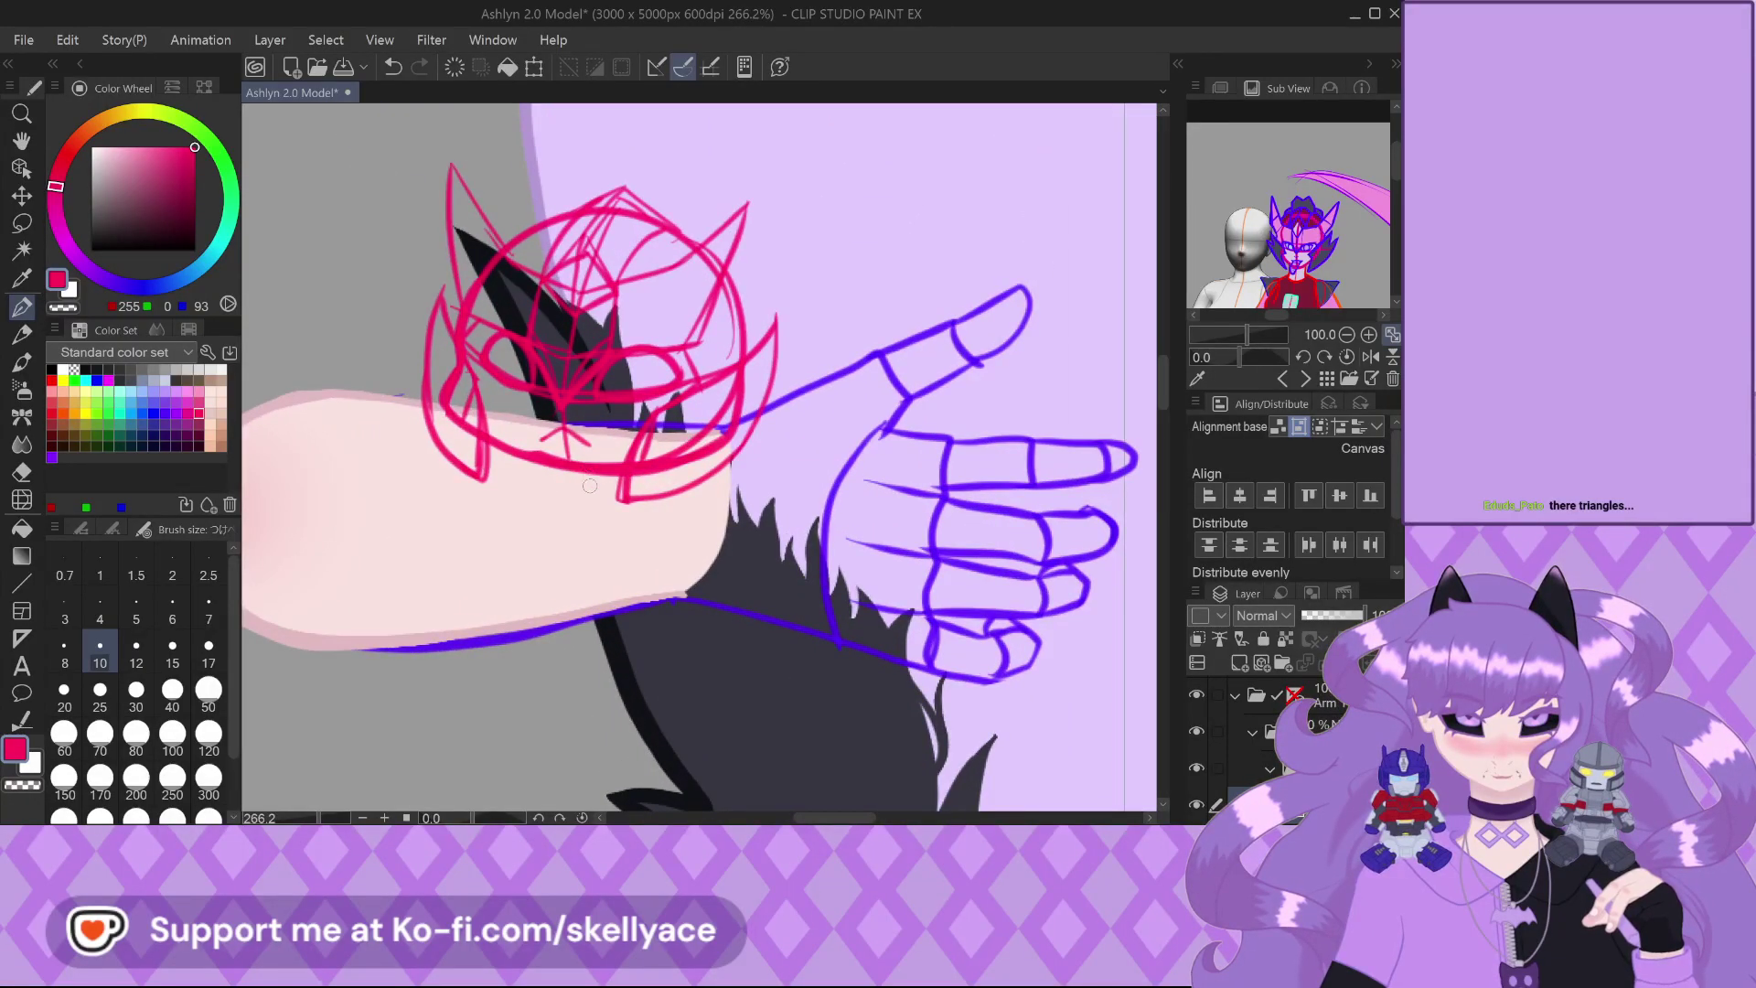
scroll(590, 485, "down", 1)
scroll(590, 486, "up", 3)
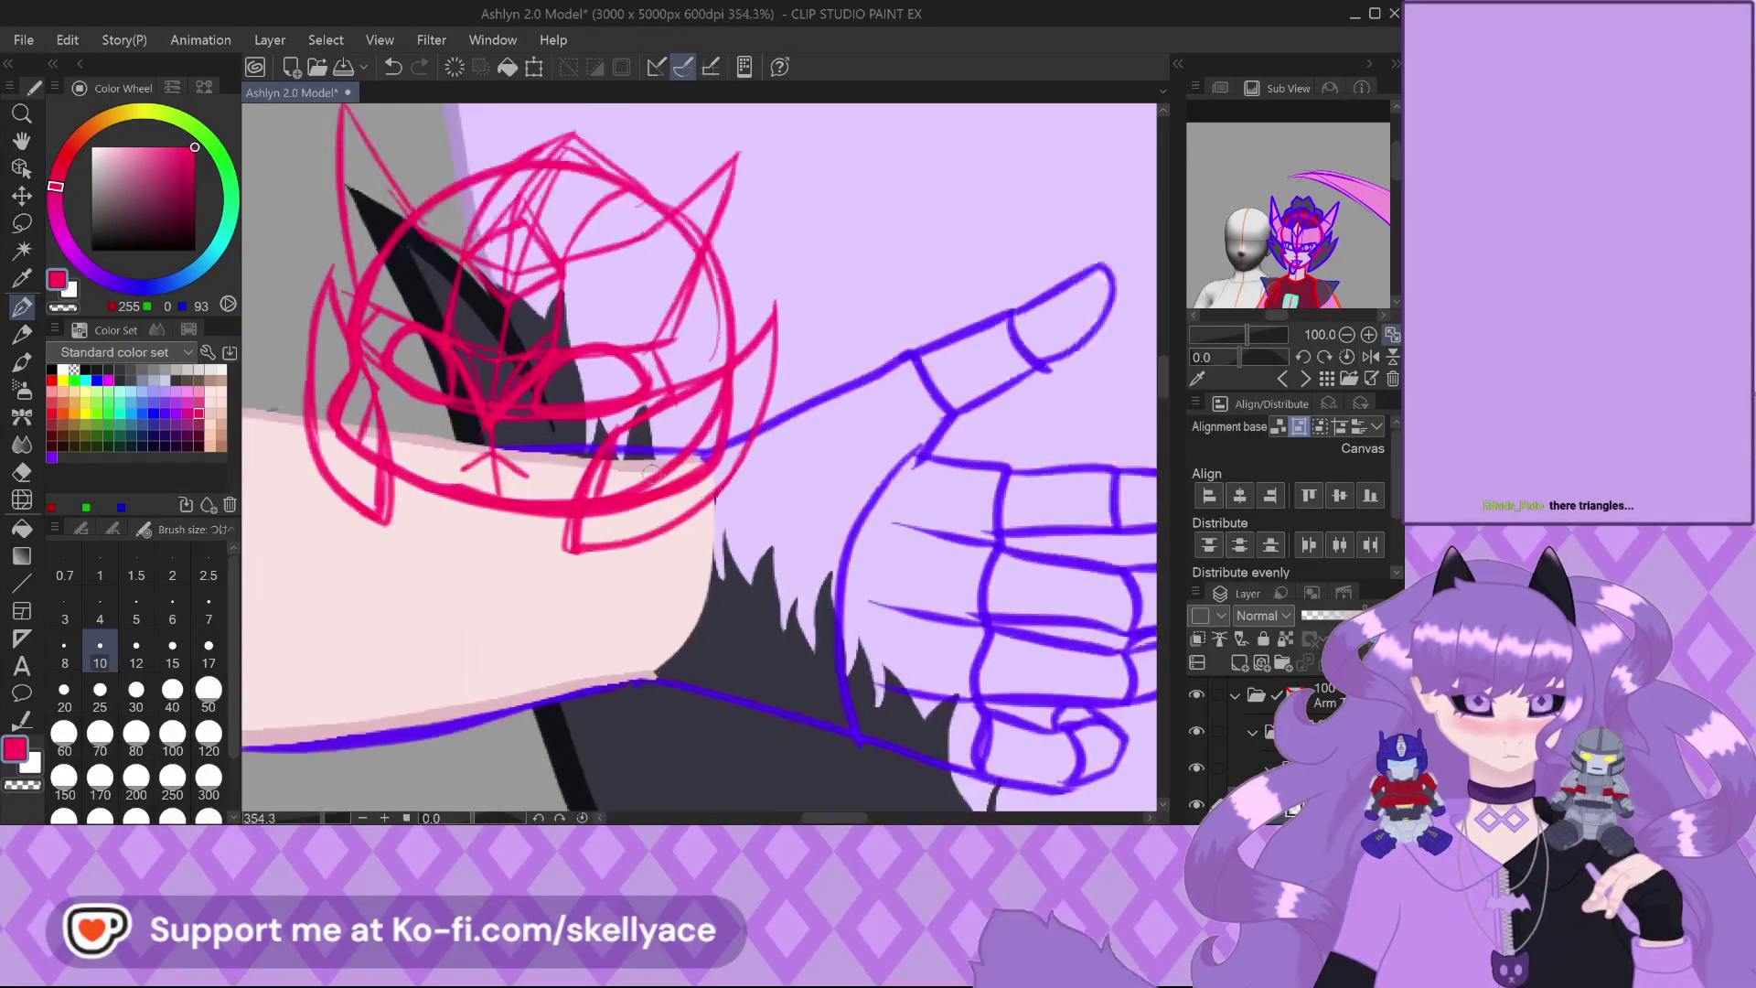
scroll(651, 473, "up", 1)
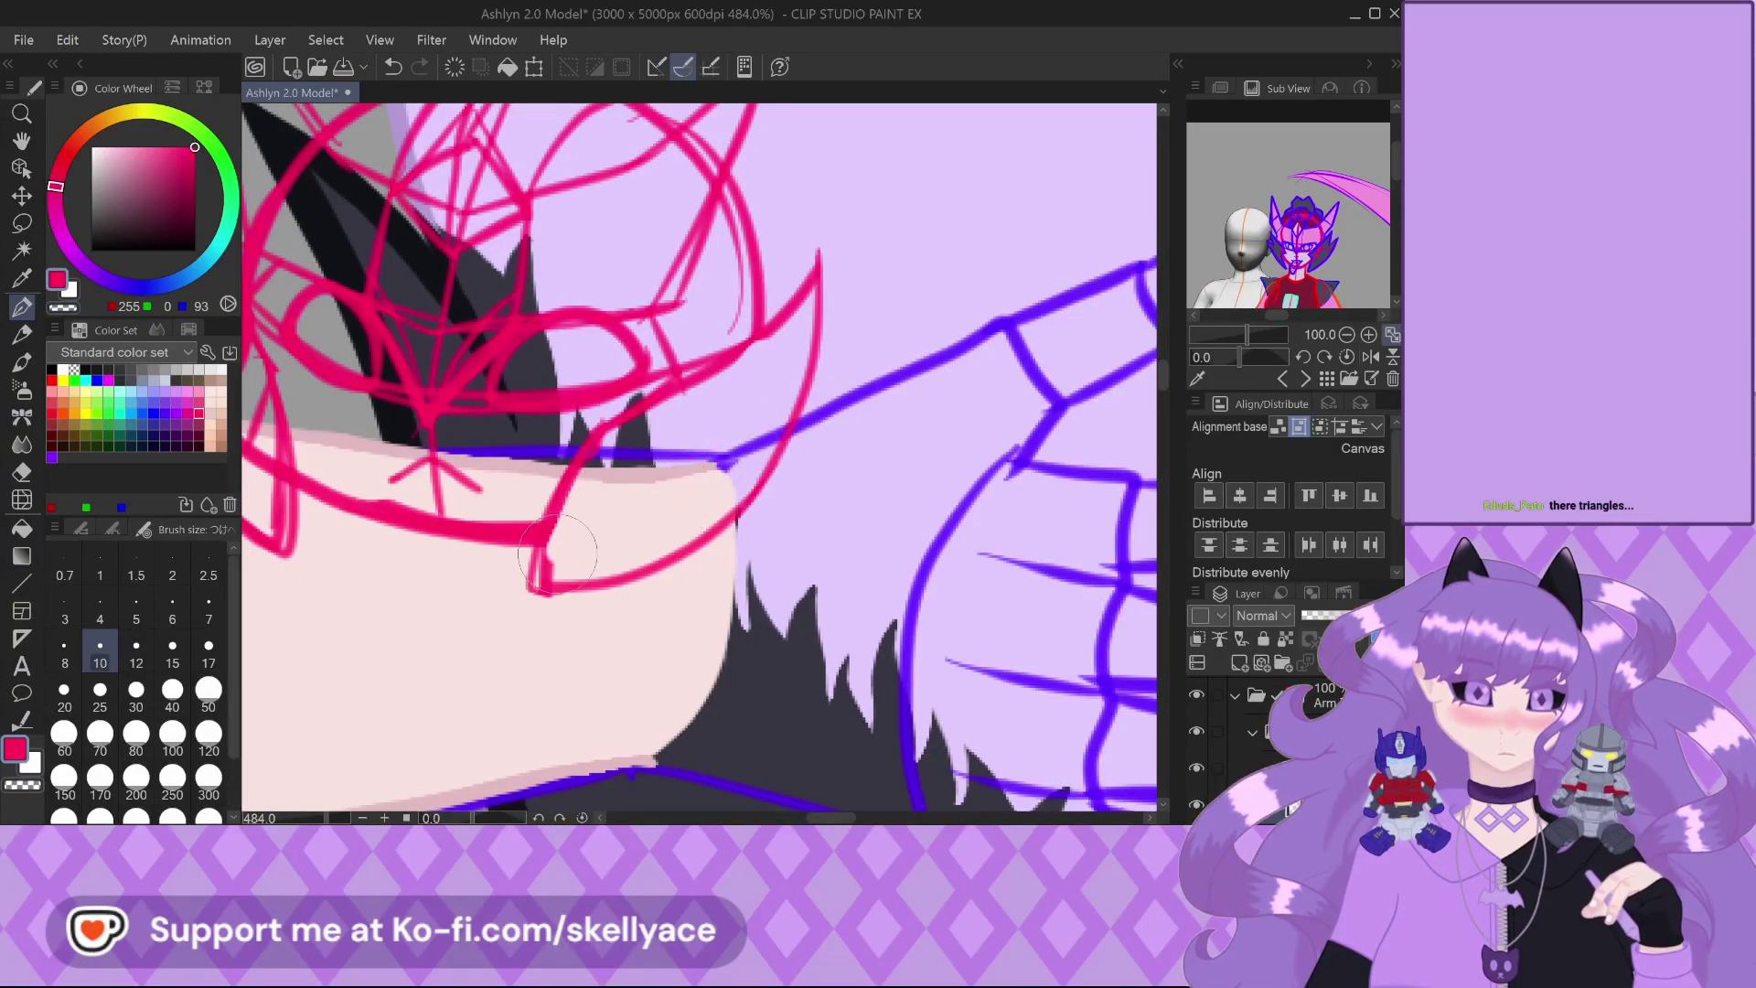
scroll(557, 553, "down", 2)
scroll(432, 506, "up", 2)
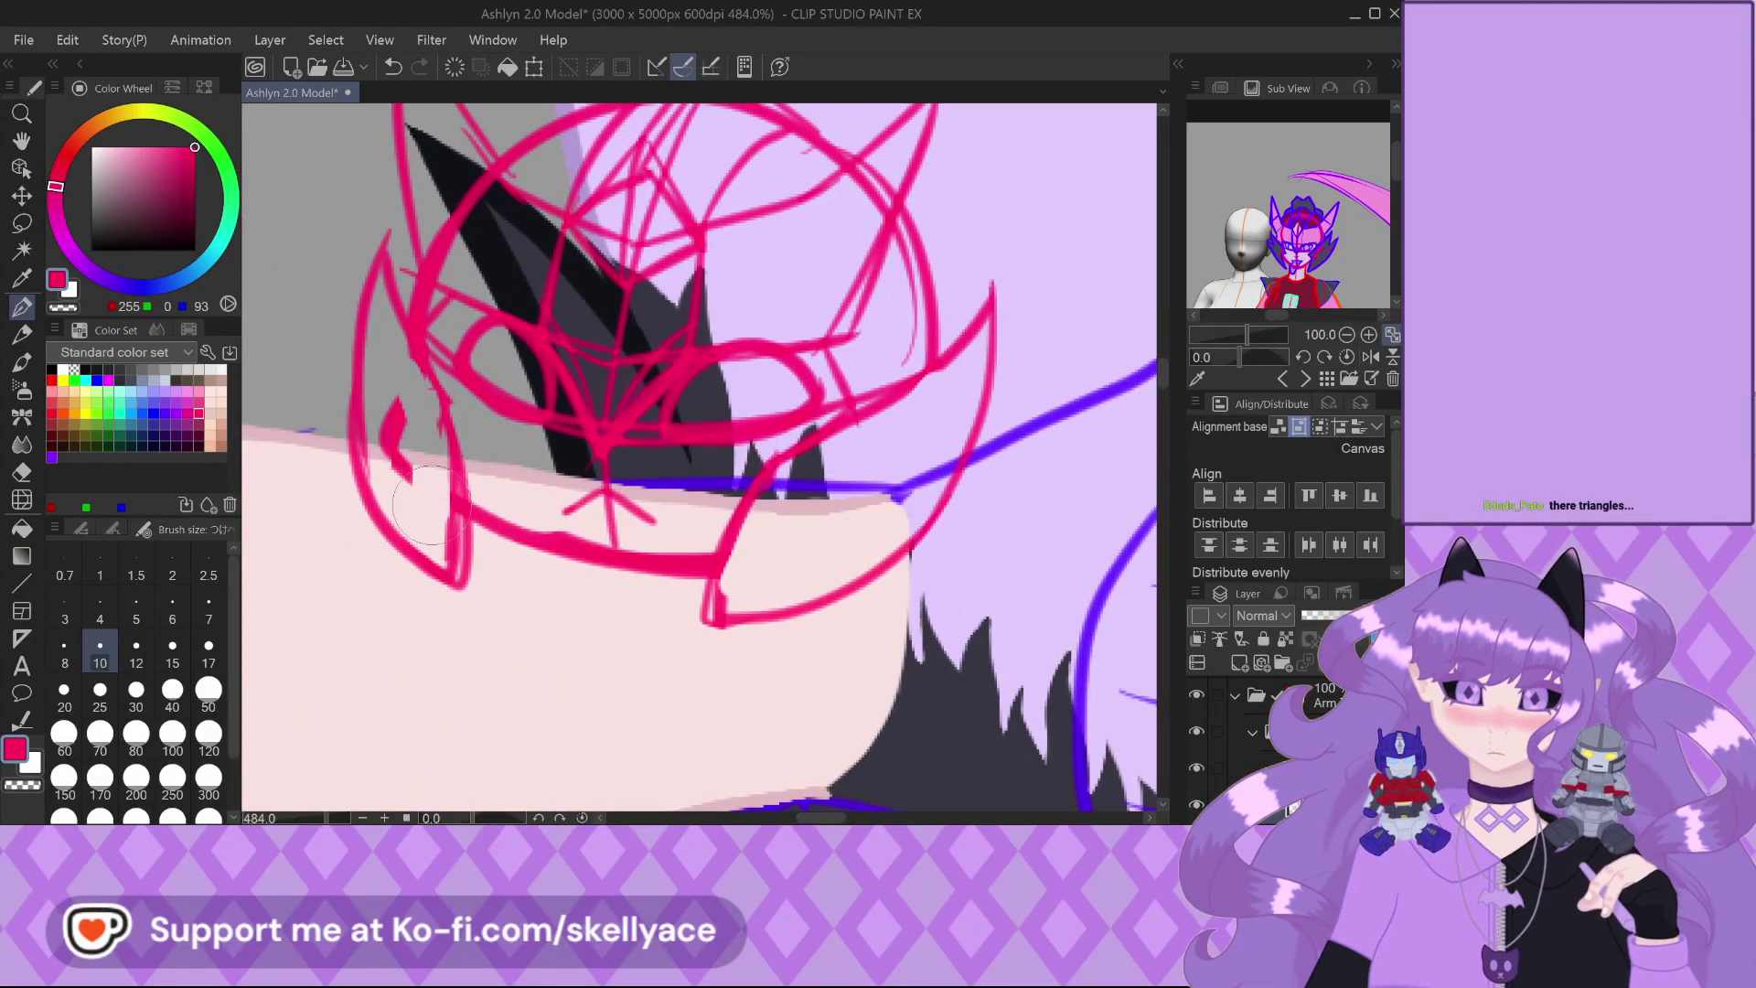
scroll(567, 528, "down", 2)
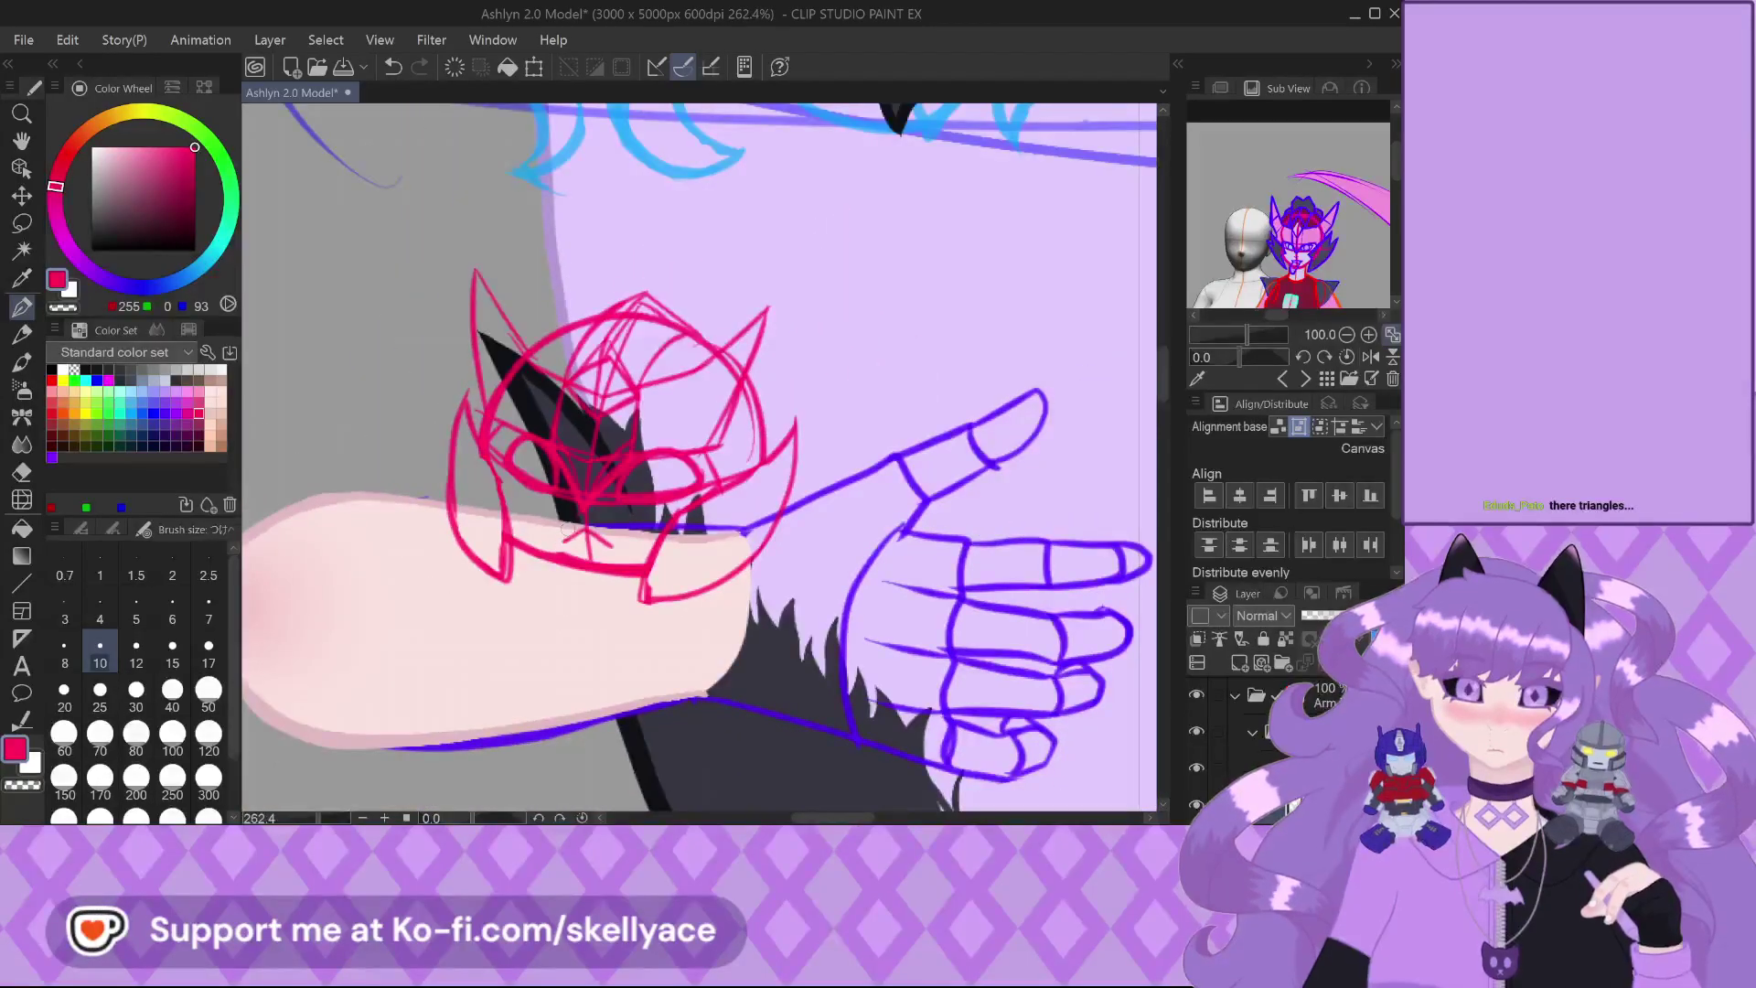
scroll(567, 528, "up", 1)
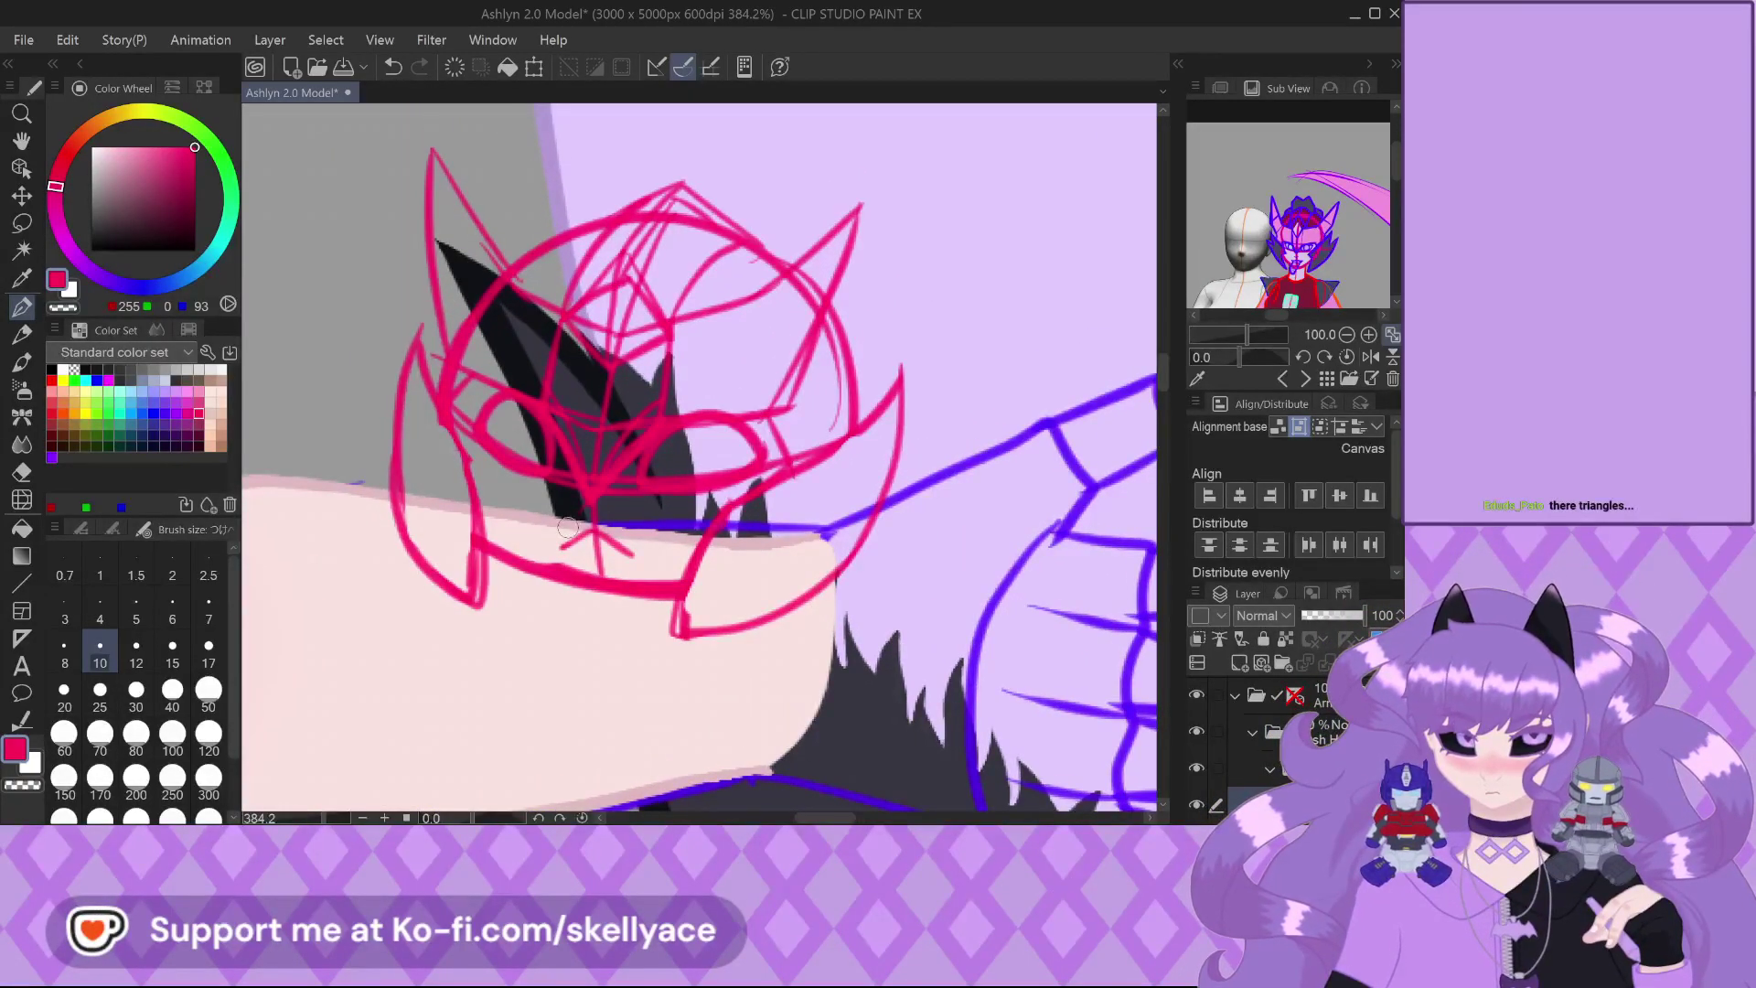
scroll(638, 566, "down", 1)
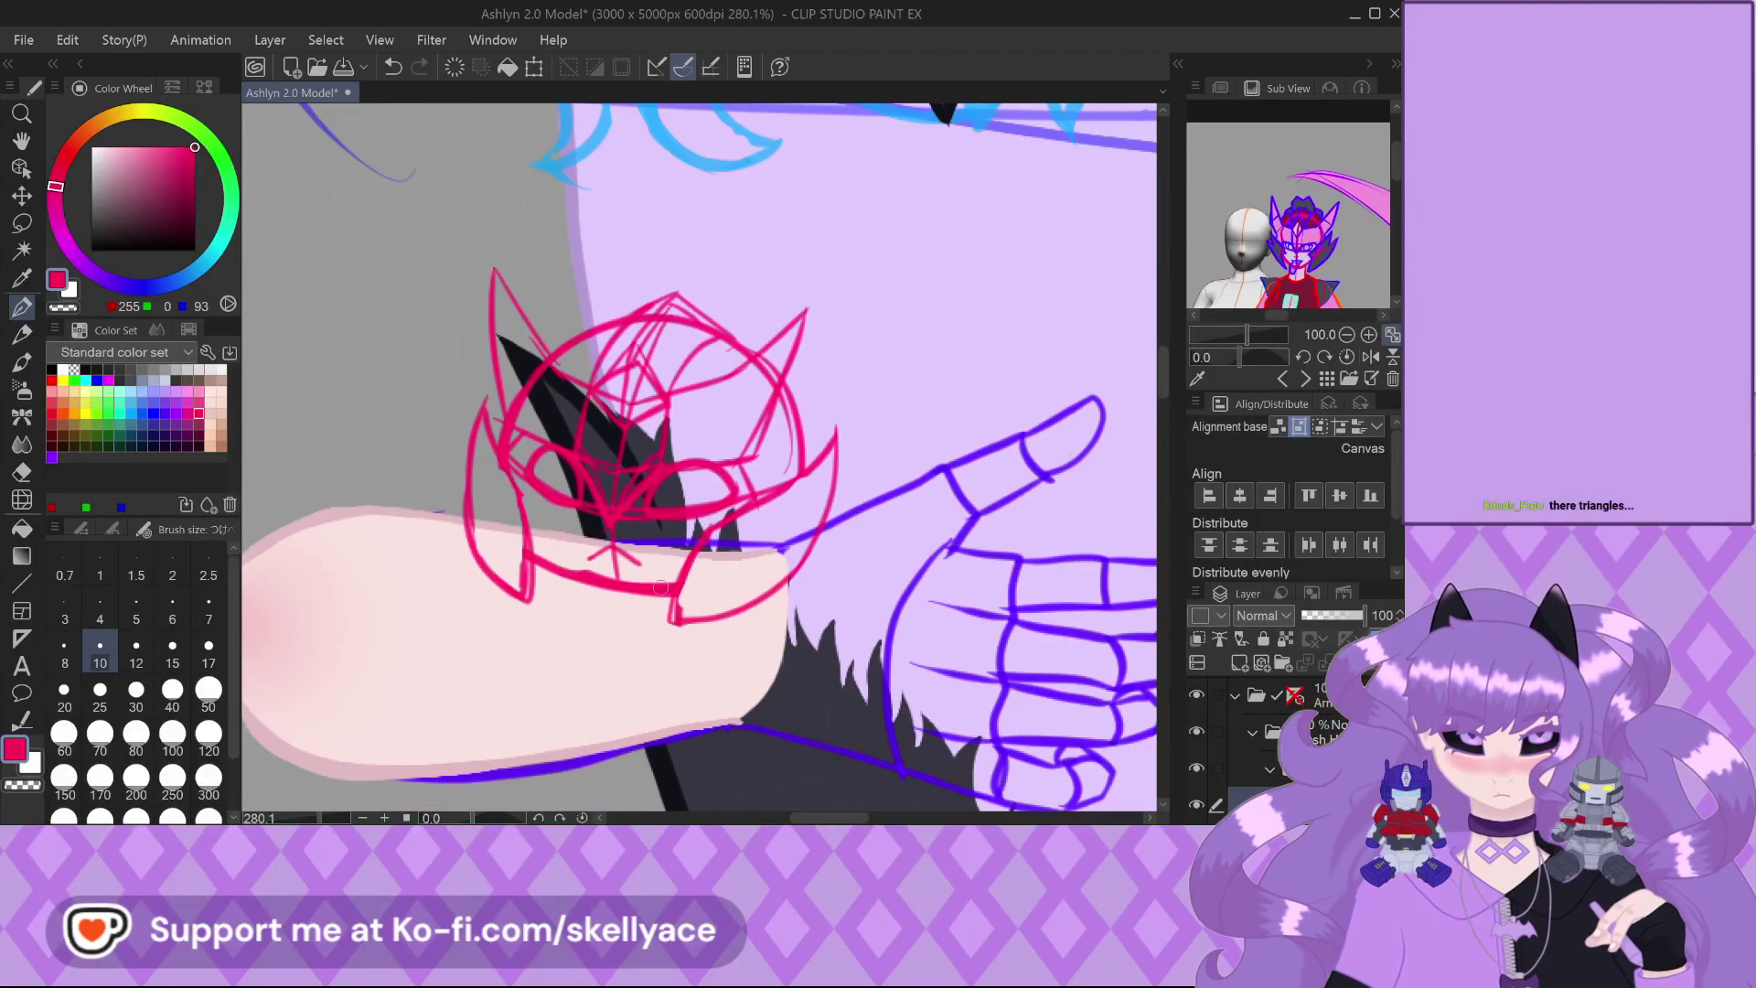
key("ctrl+z")
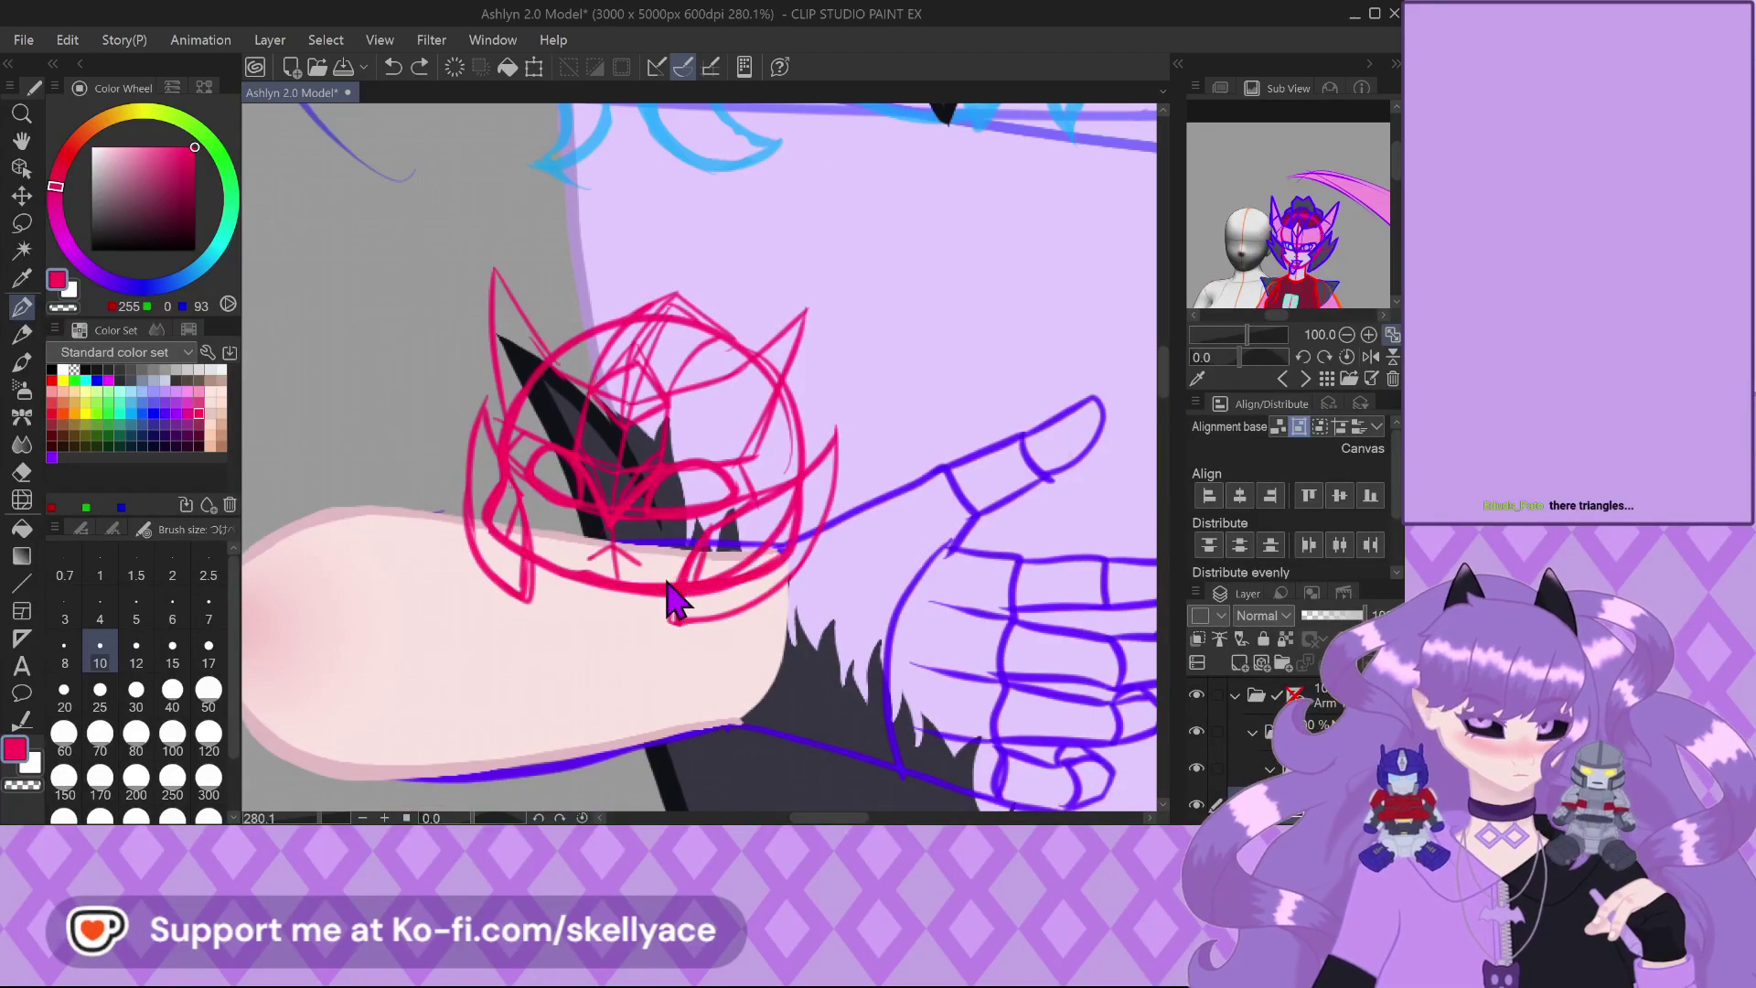
Draw curved iris lines inside both of the plush's eyes
scroll(828, 640, "down", 1)
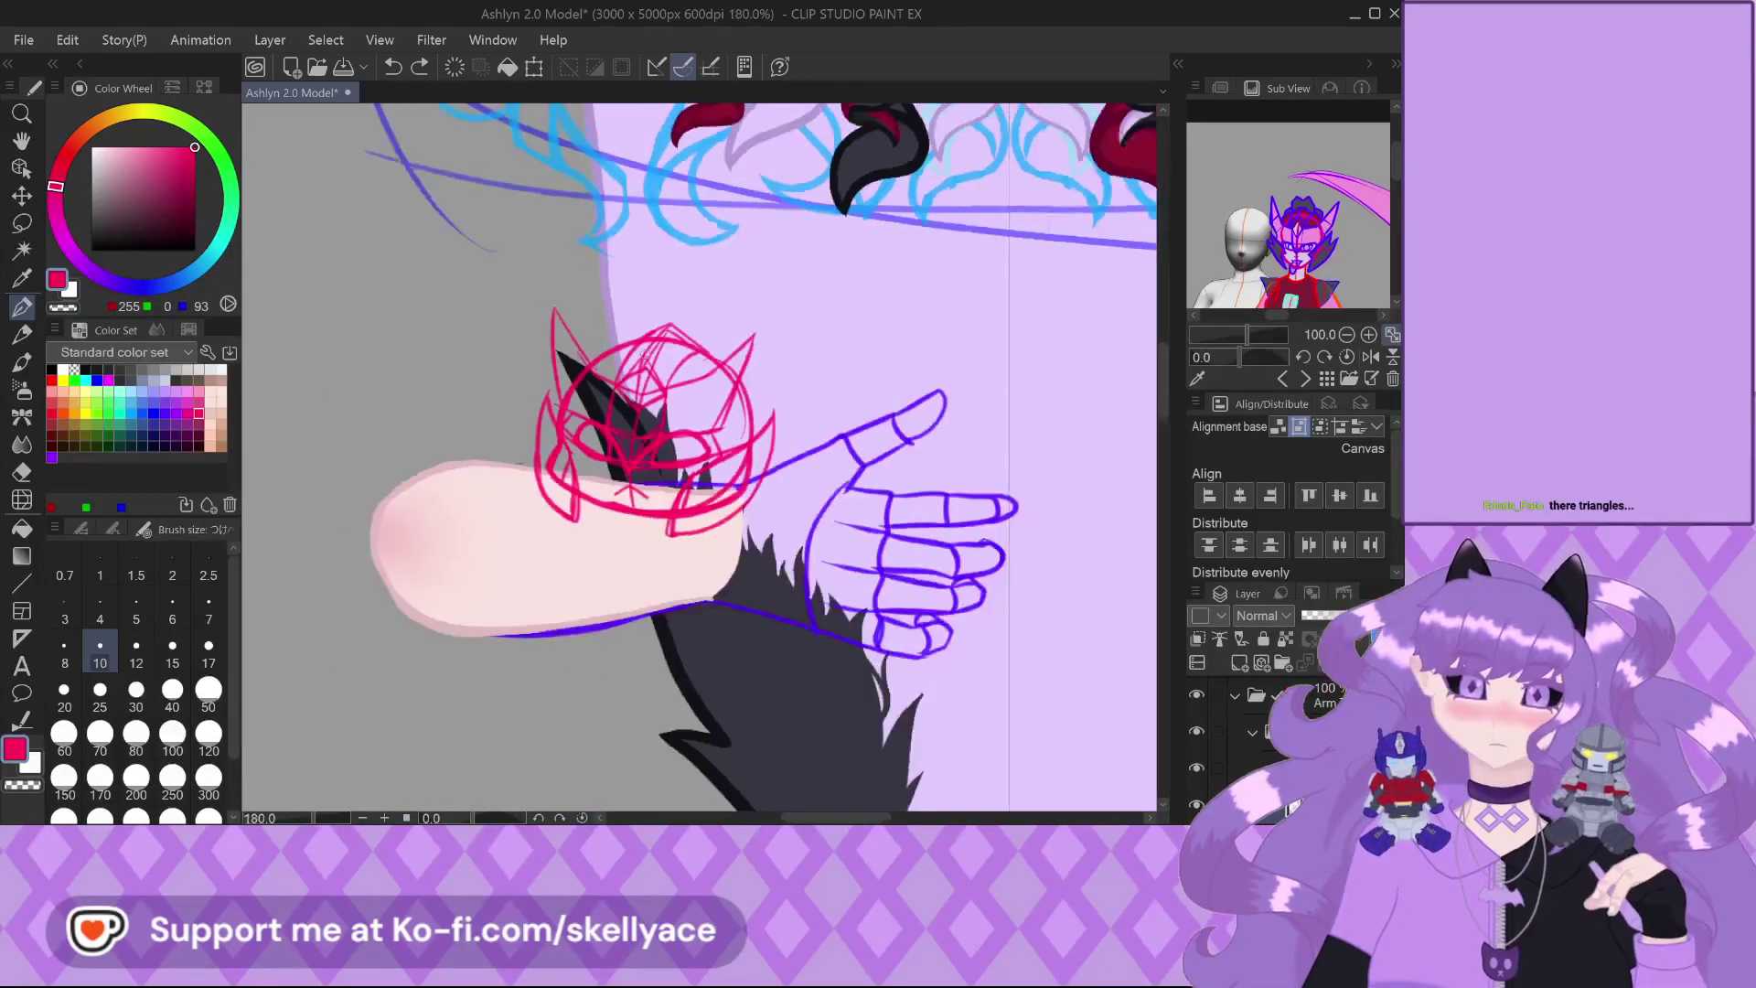
scroll(522, 492, "up", 4)
scroll(522, 492, "up", 3)
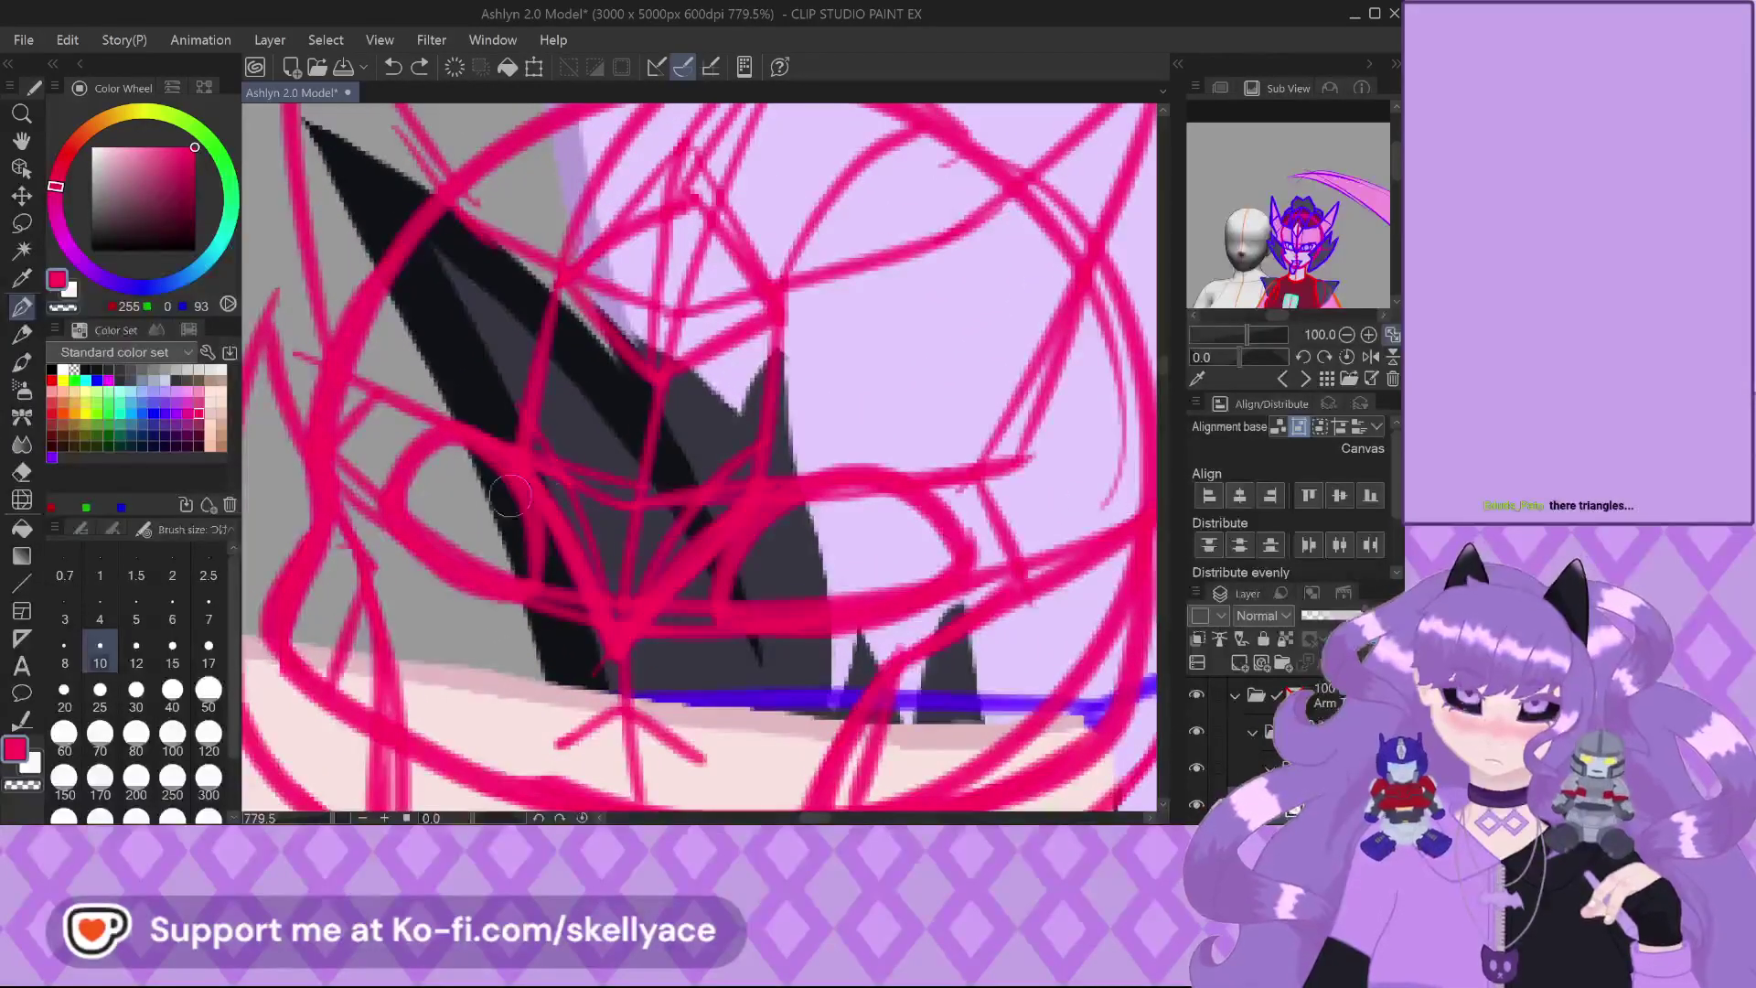
left_click_drag(805, 356, 777, 476)
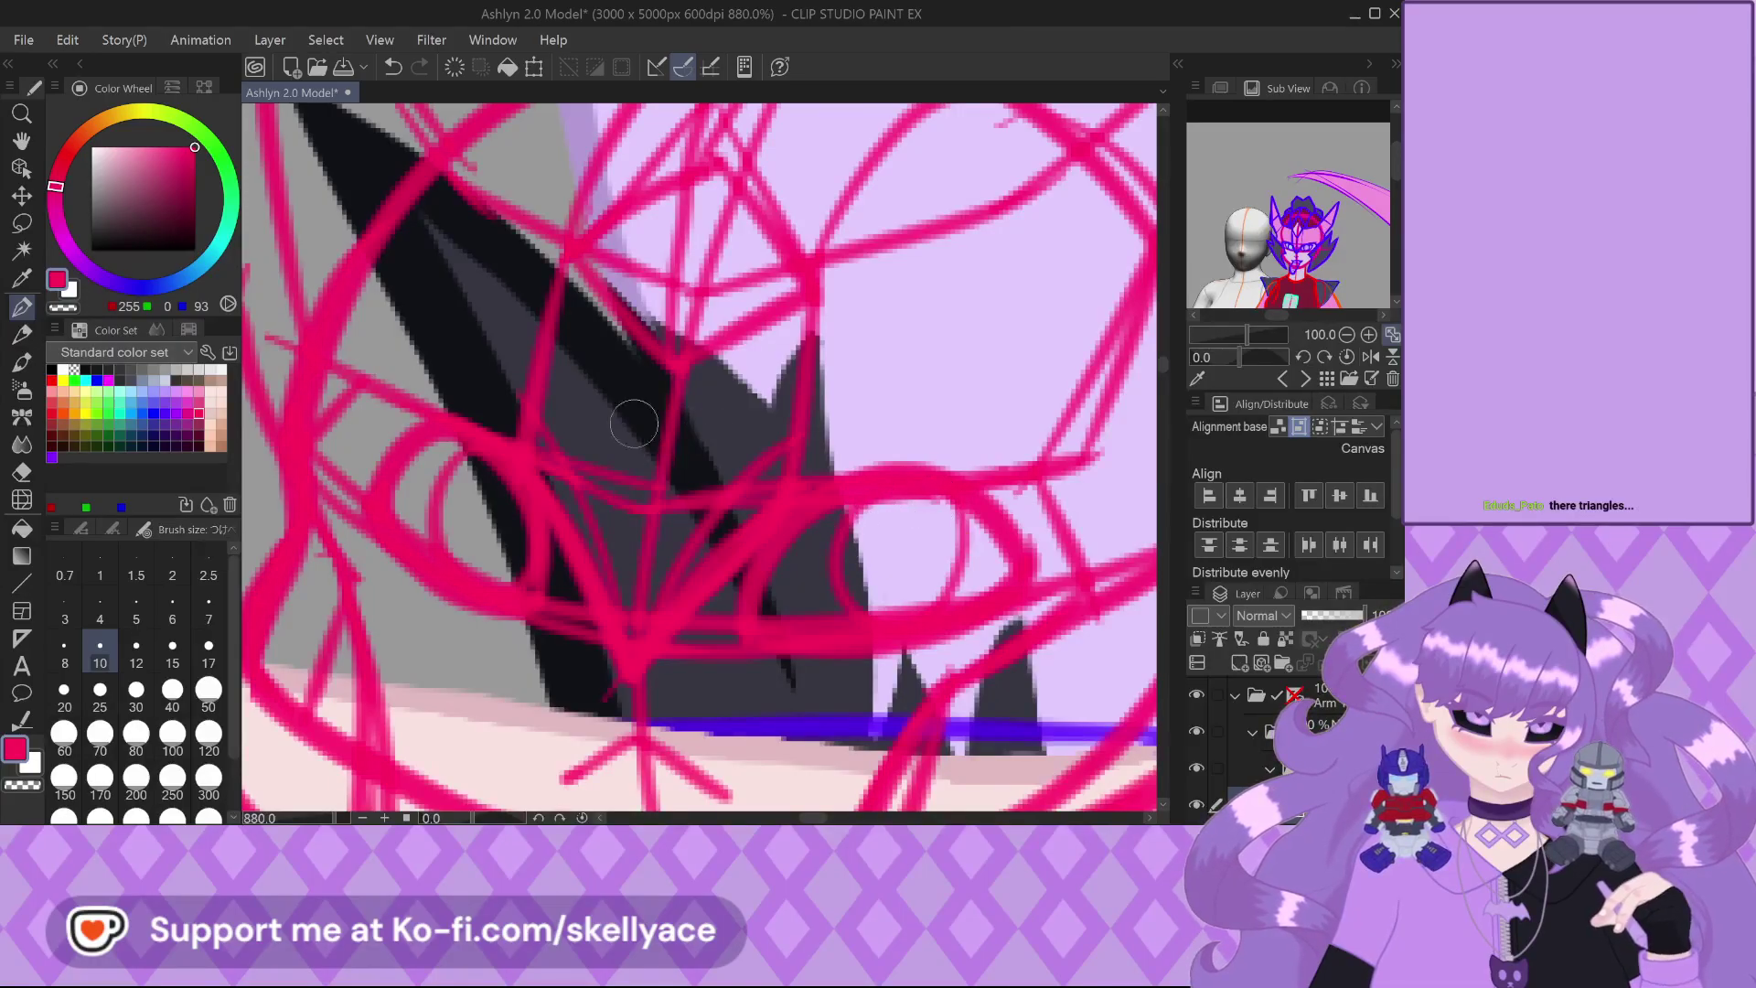
Refine the plush's outer eye corner and the lines along the bridge of the nose
scroll(616, 396, "down", 3)
scroll(615, 396, "down", 4)
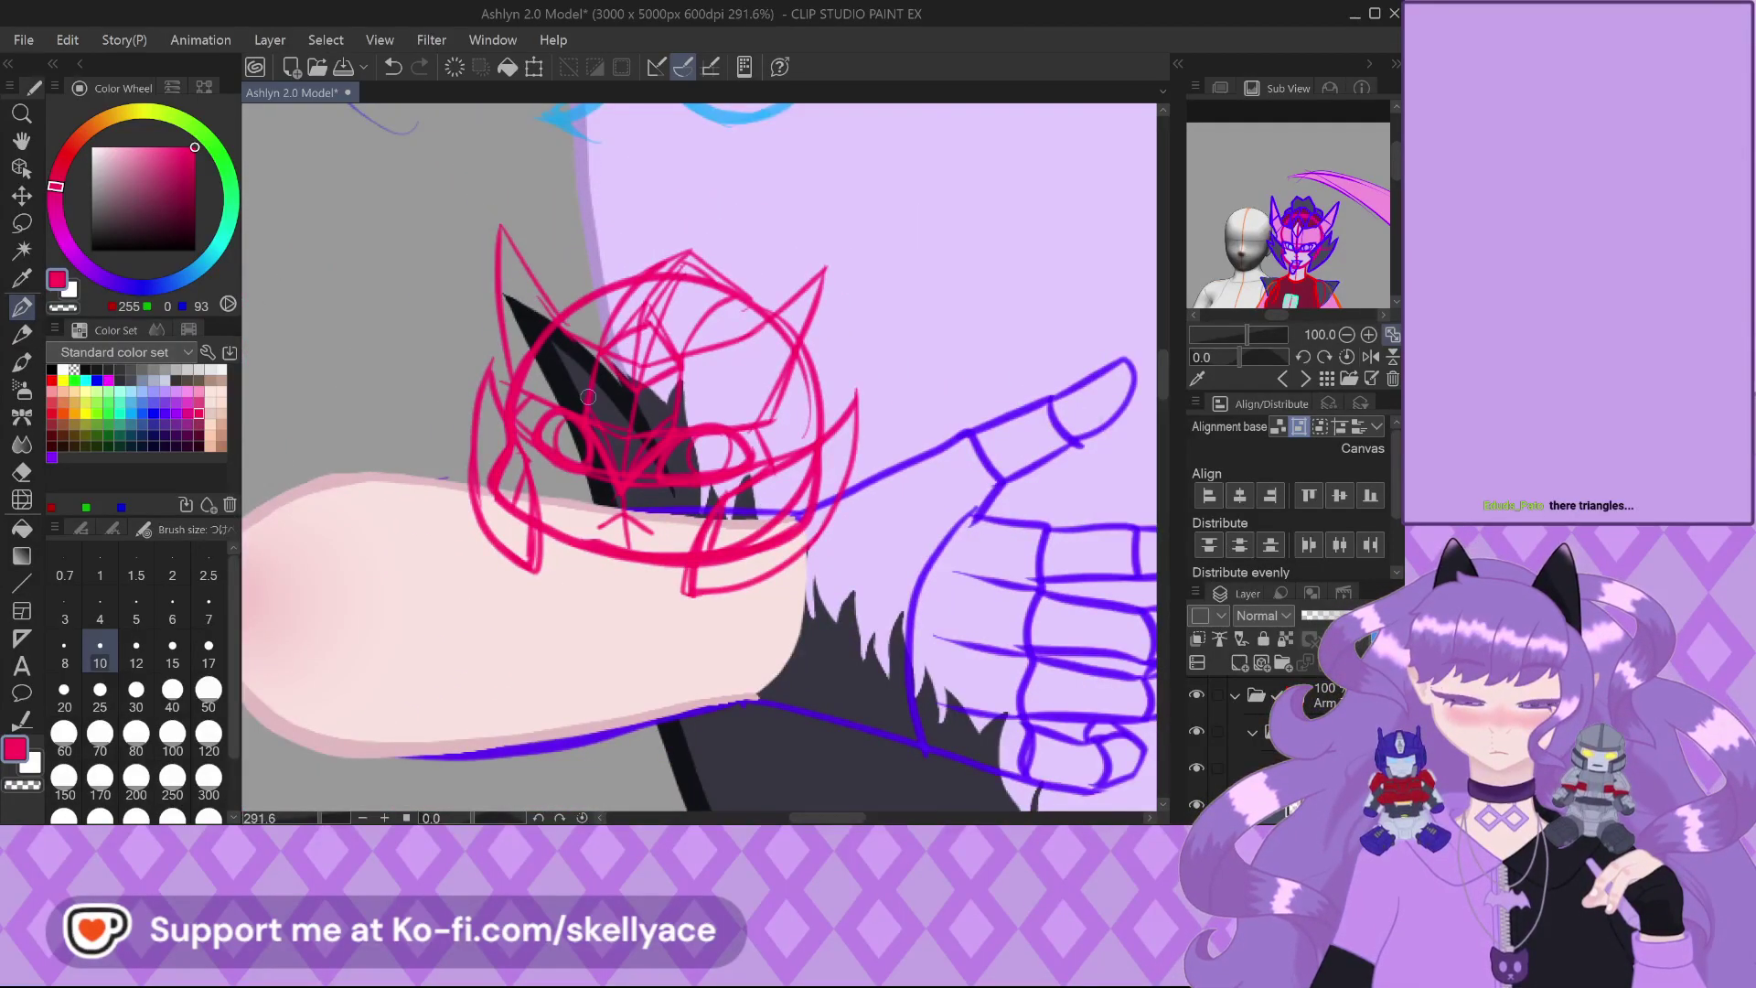
scroll(561, 465, "down", 1)
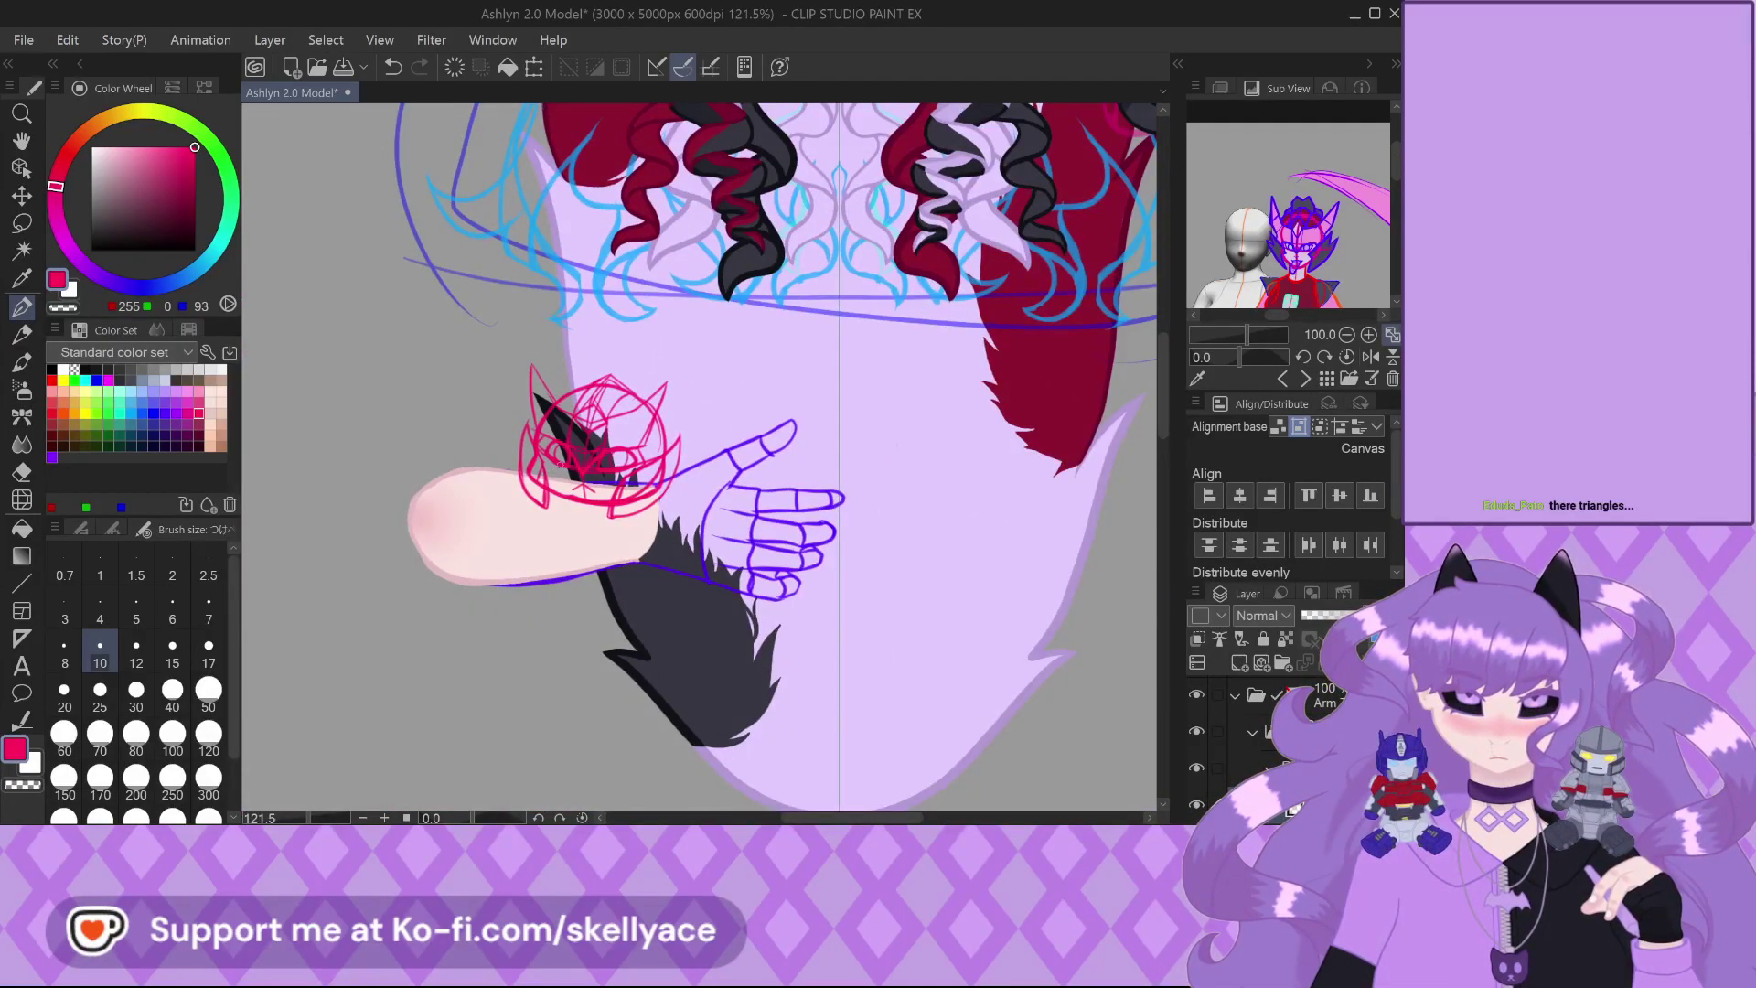
scroll(560, 464, "up", 5)
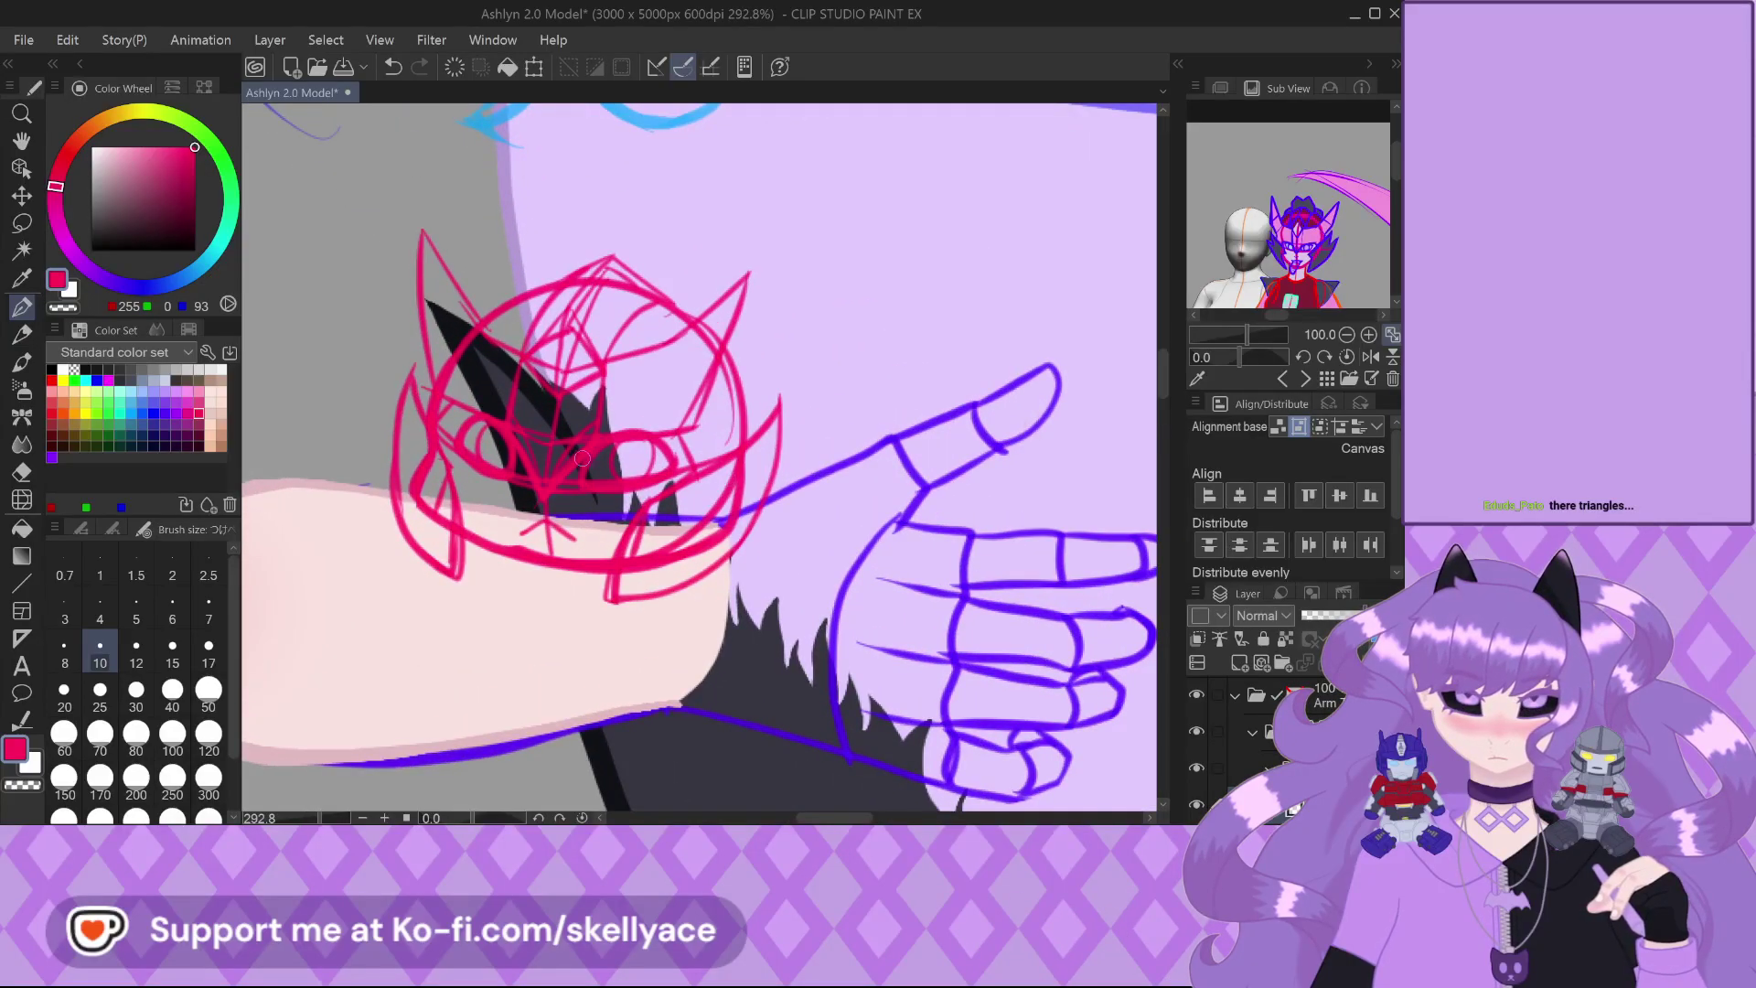
scroll(609, 442, "up", 2)
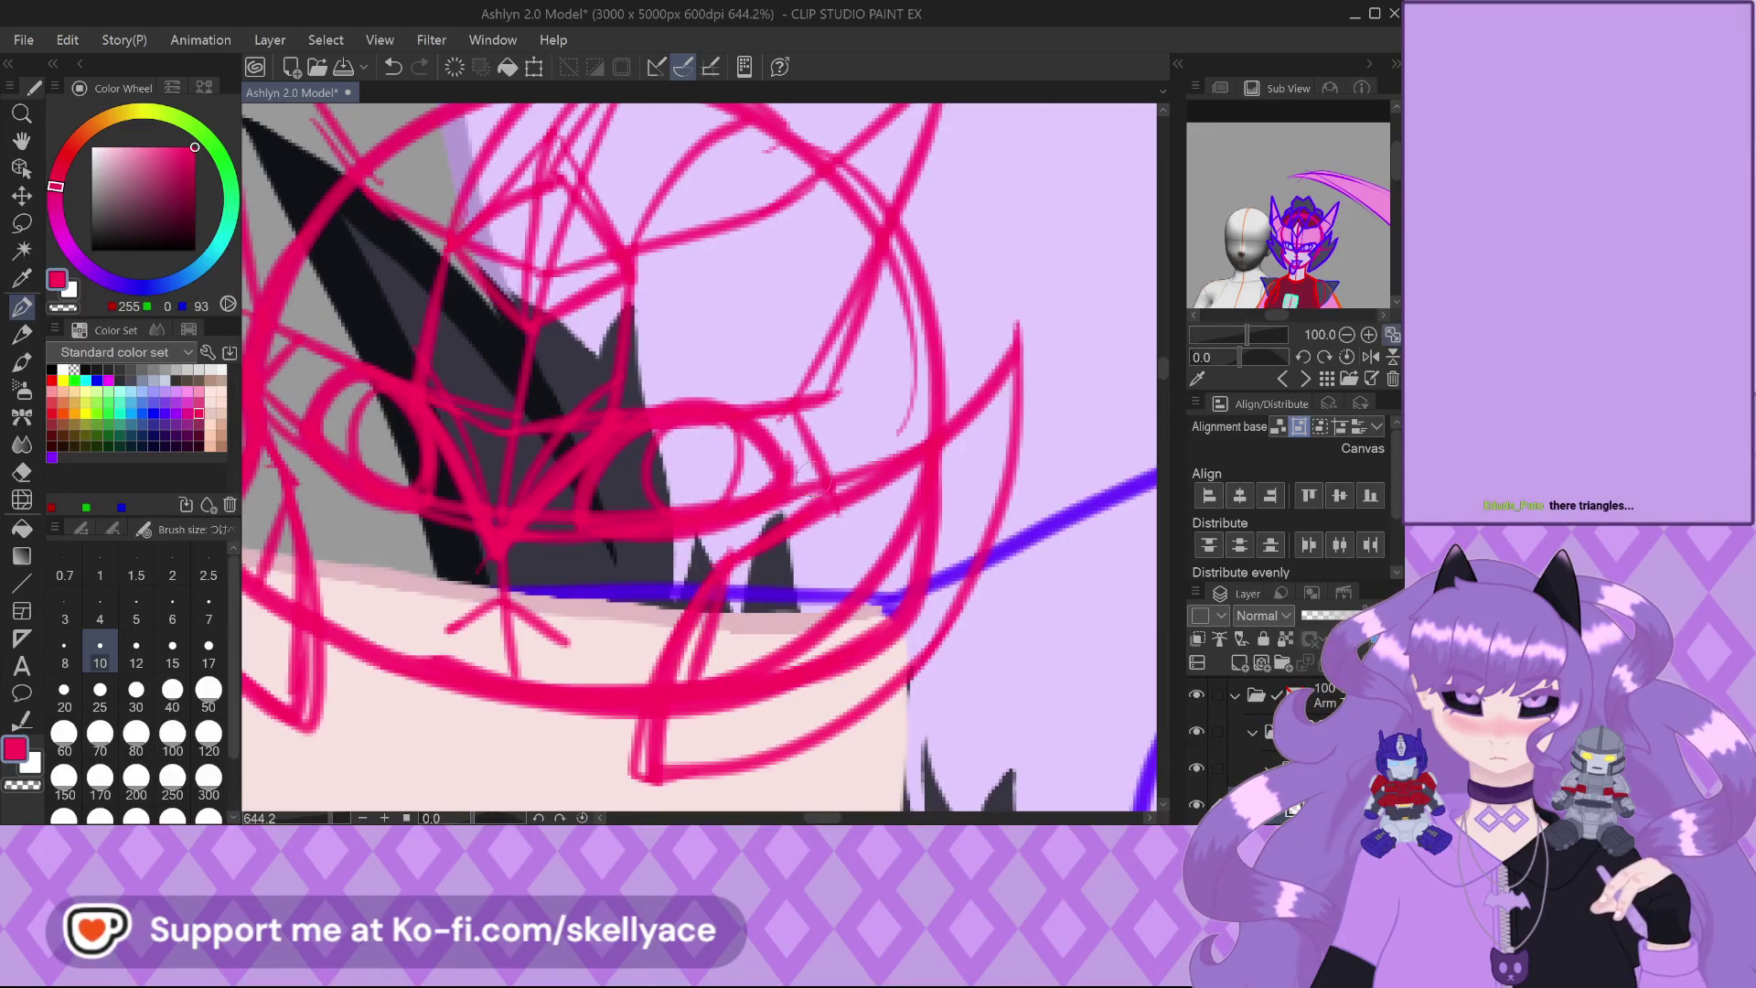
scroll(509, 524, "down", 2)
scroll(592, 499, "down", 2)
scroll(592, 499, "up", 6)
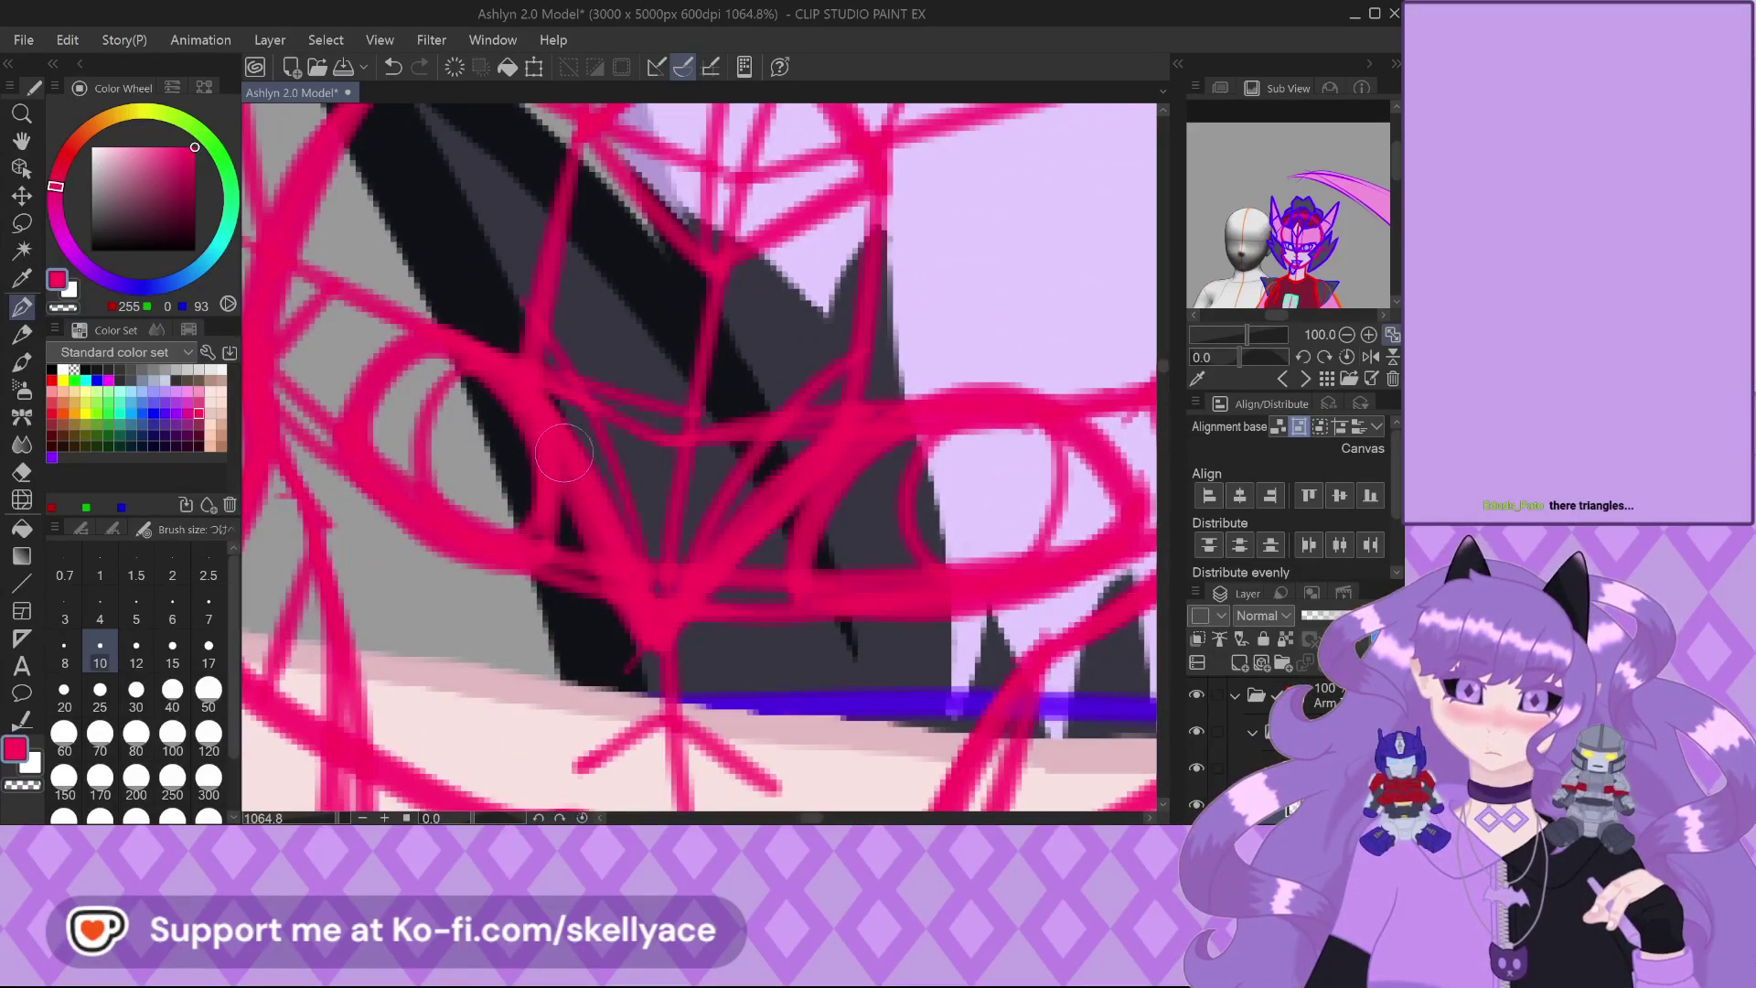
Examine the plush's helmeted head sketch up close and against the forearm and the rest of the model
scroll(576, 498, "down", 4)
scroll(559, 454, "down", 3)
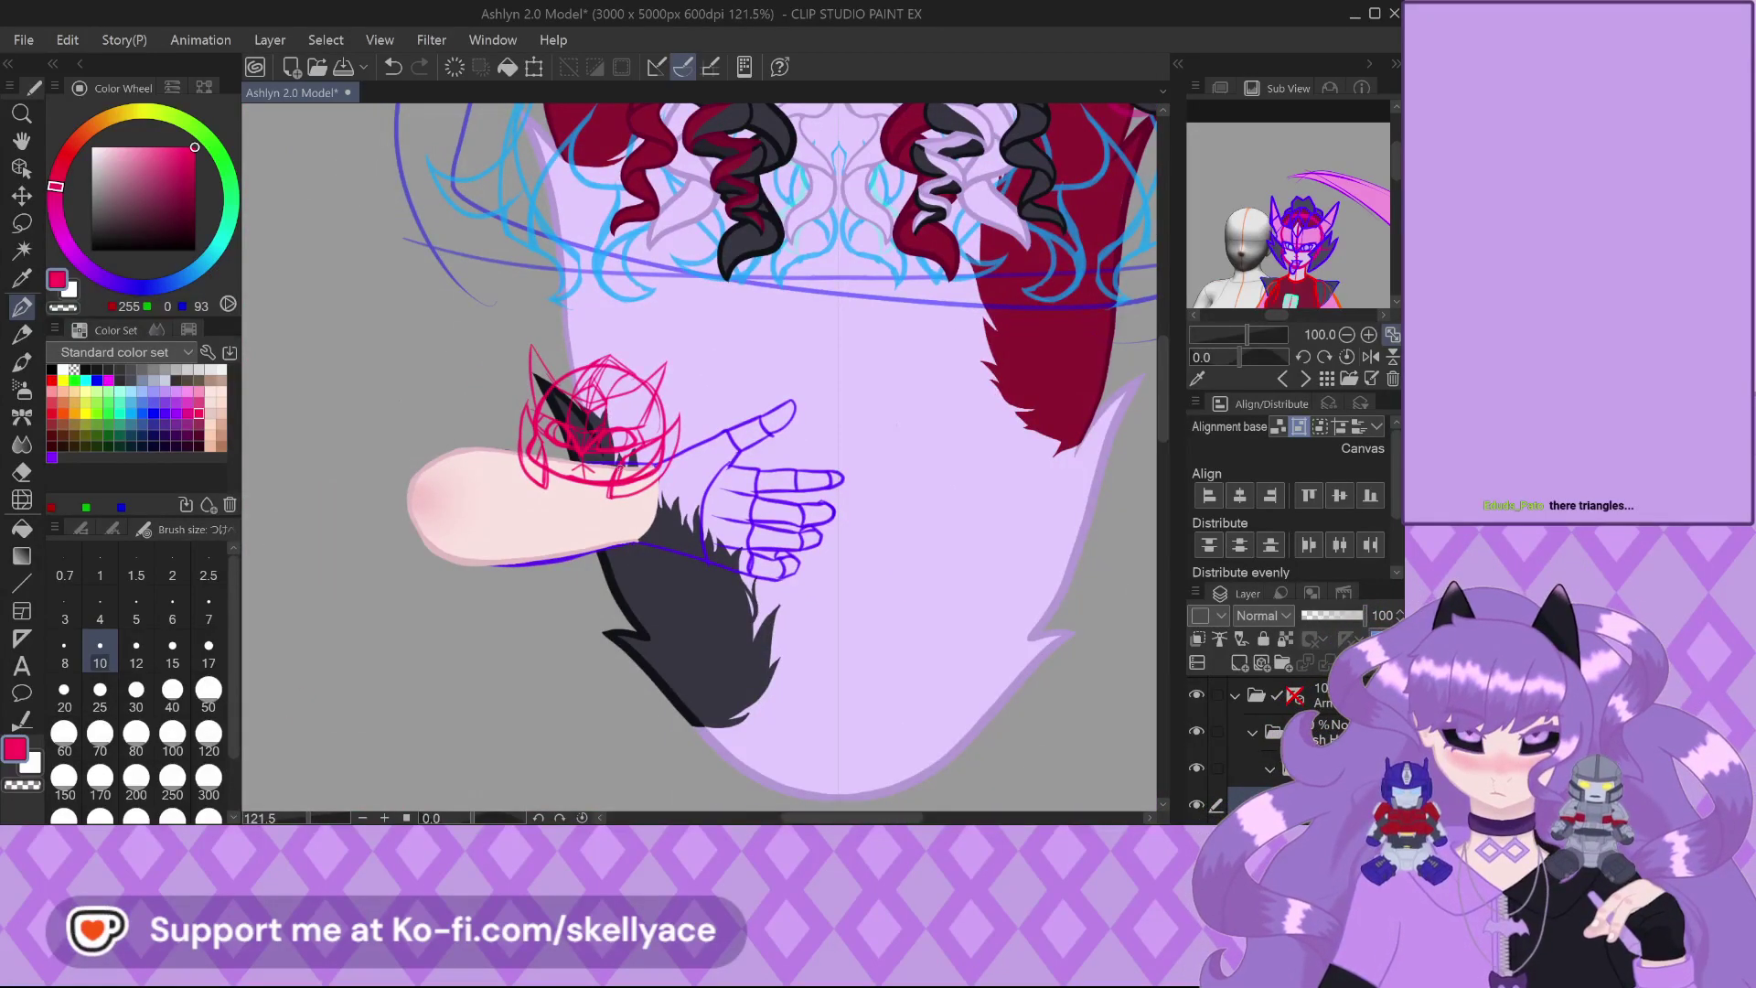
scroll(622, 466, "down", 1)
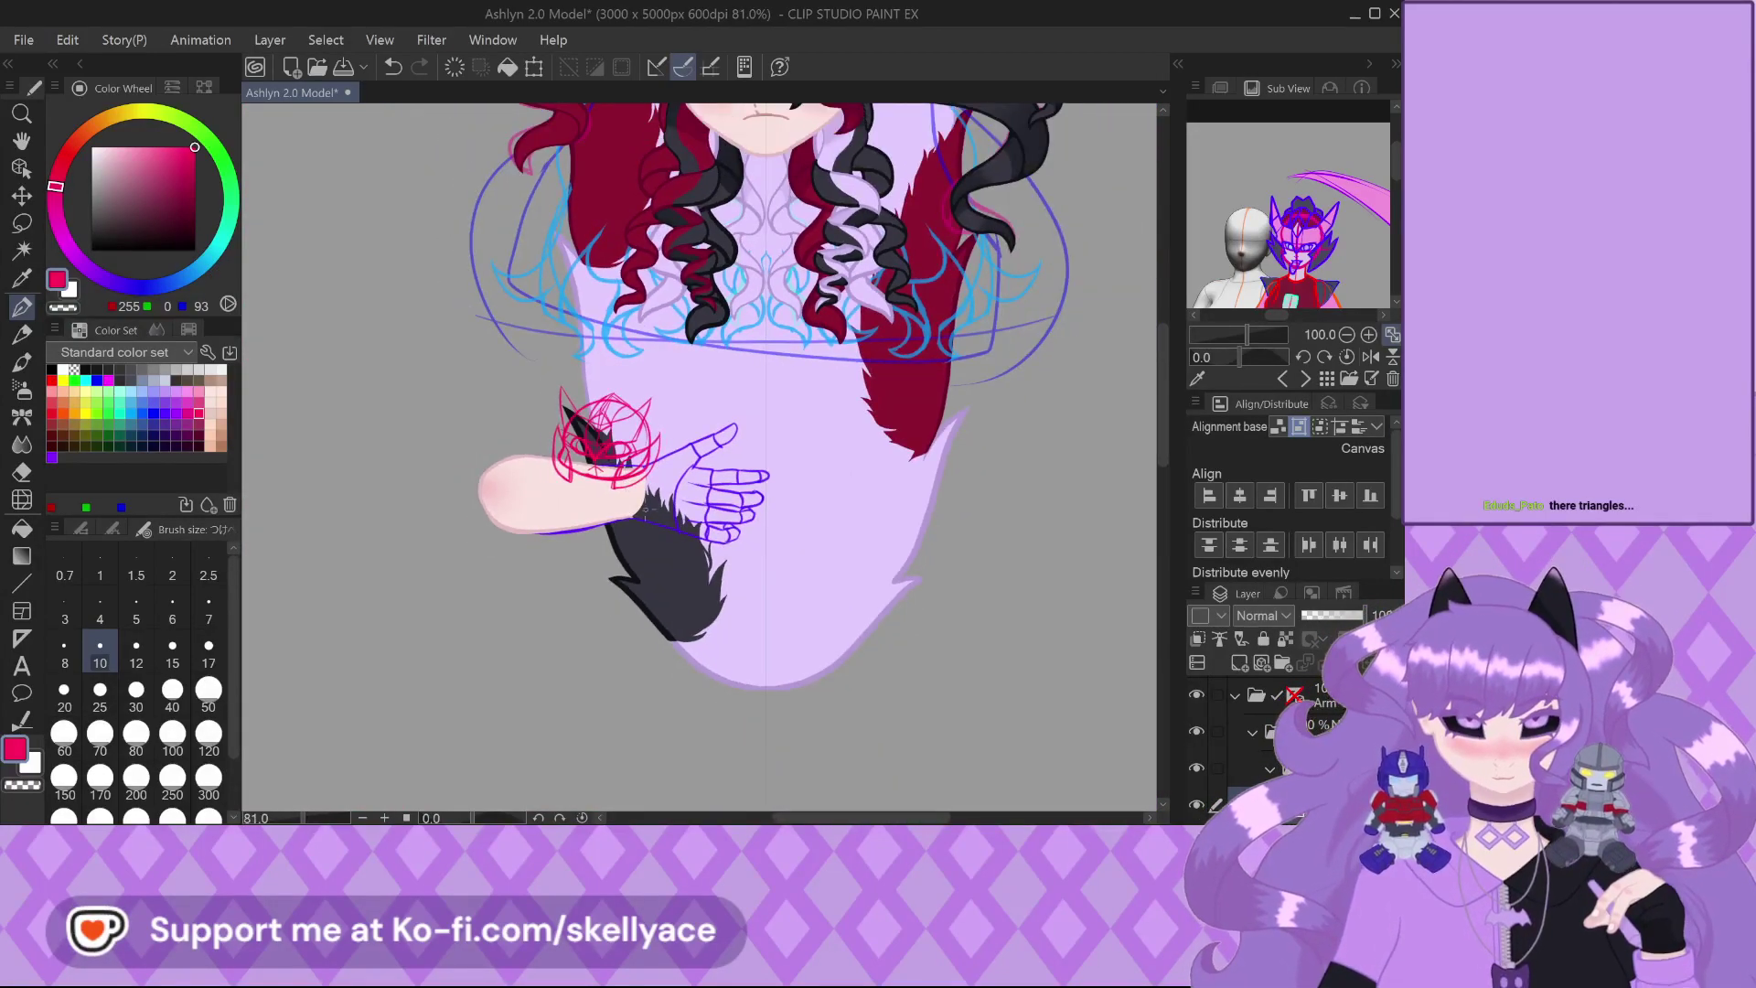
scroll(636, 452, "up", 4)
scroll(517, 338, "up", 2)
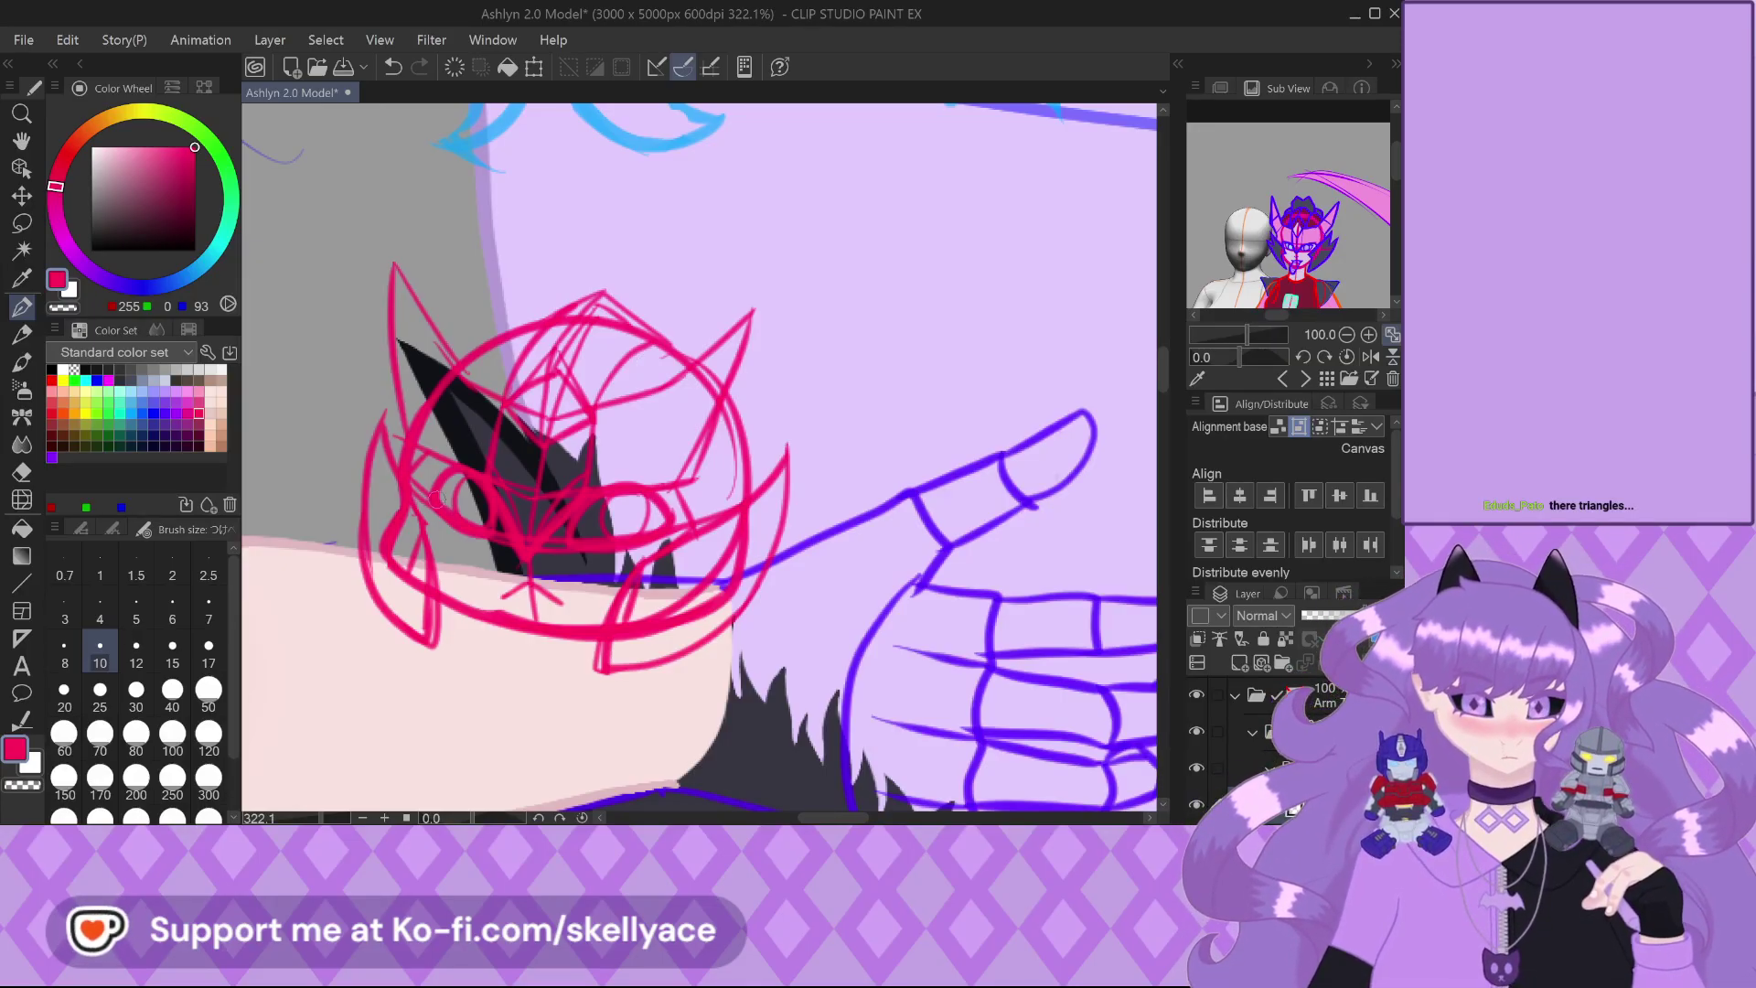
scroll(453, 502, "up", 2)
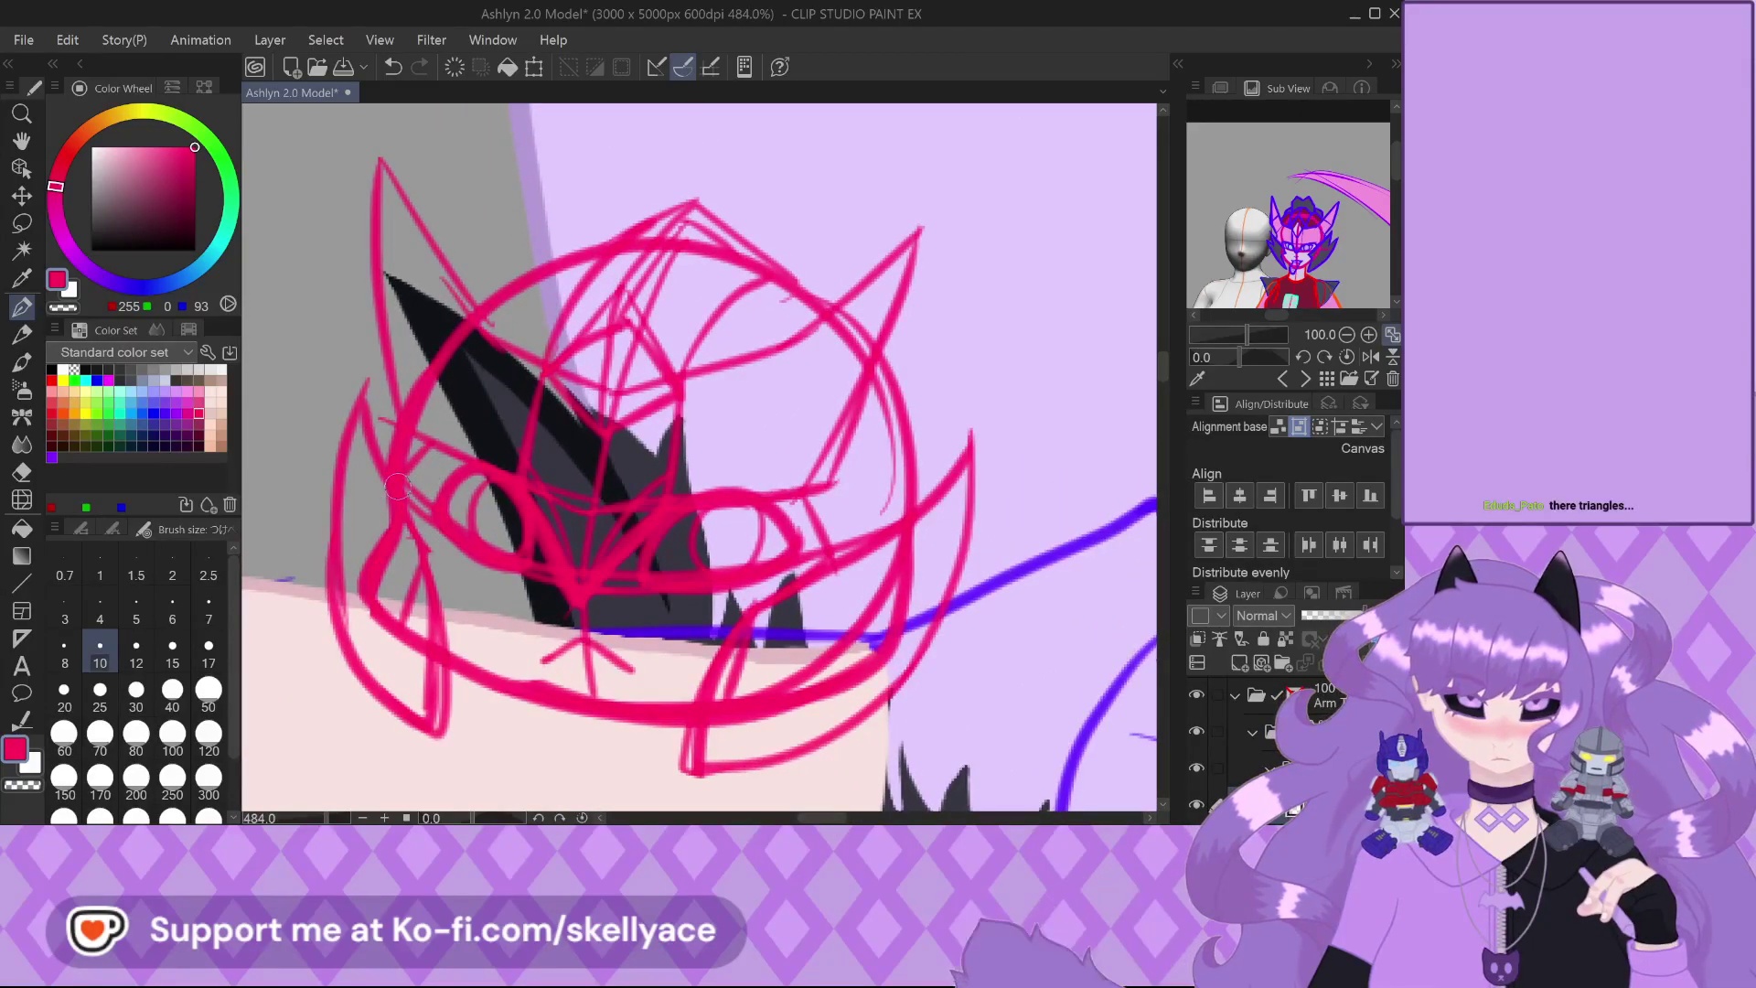
scroll(508, 483, "down", 2)
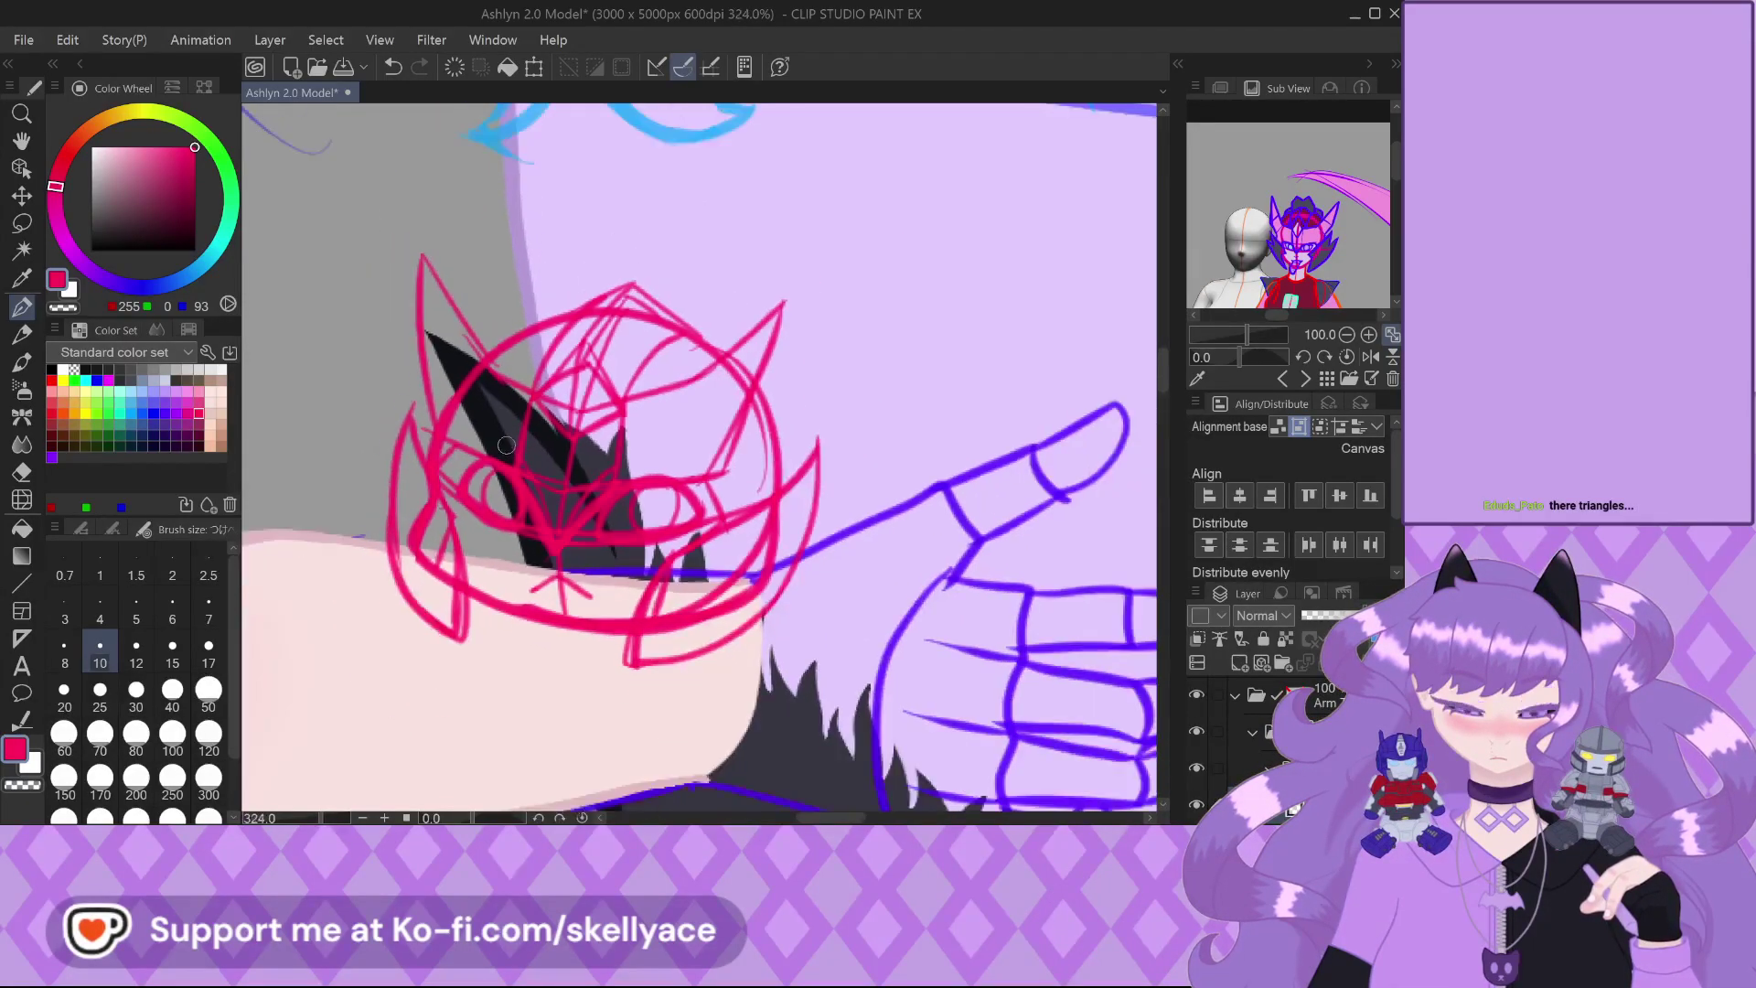
scroll(523, 567, "down", 4)
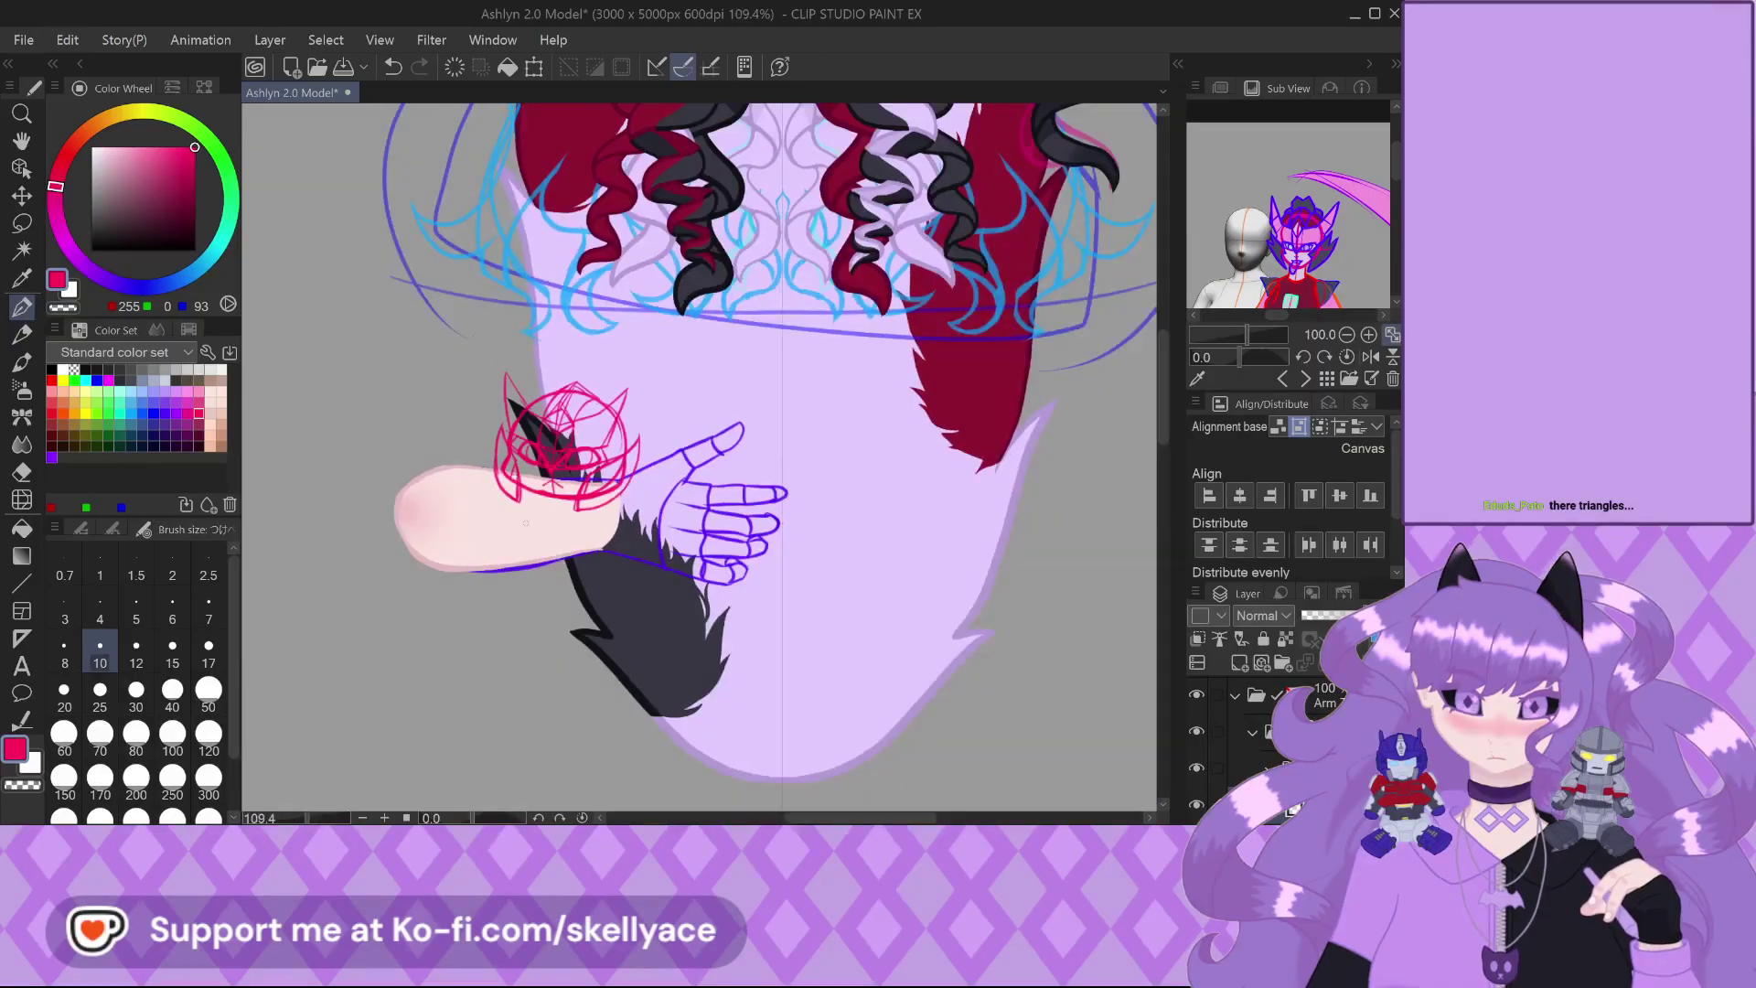
Try a rough plush body below the forearm with rounded legs and a long pointed tail, and undo it
scroll(523, 567, "up", 1)
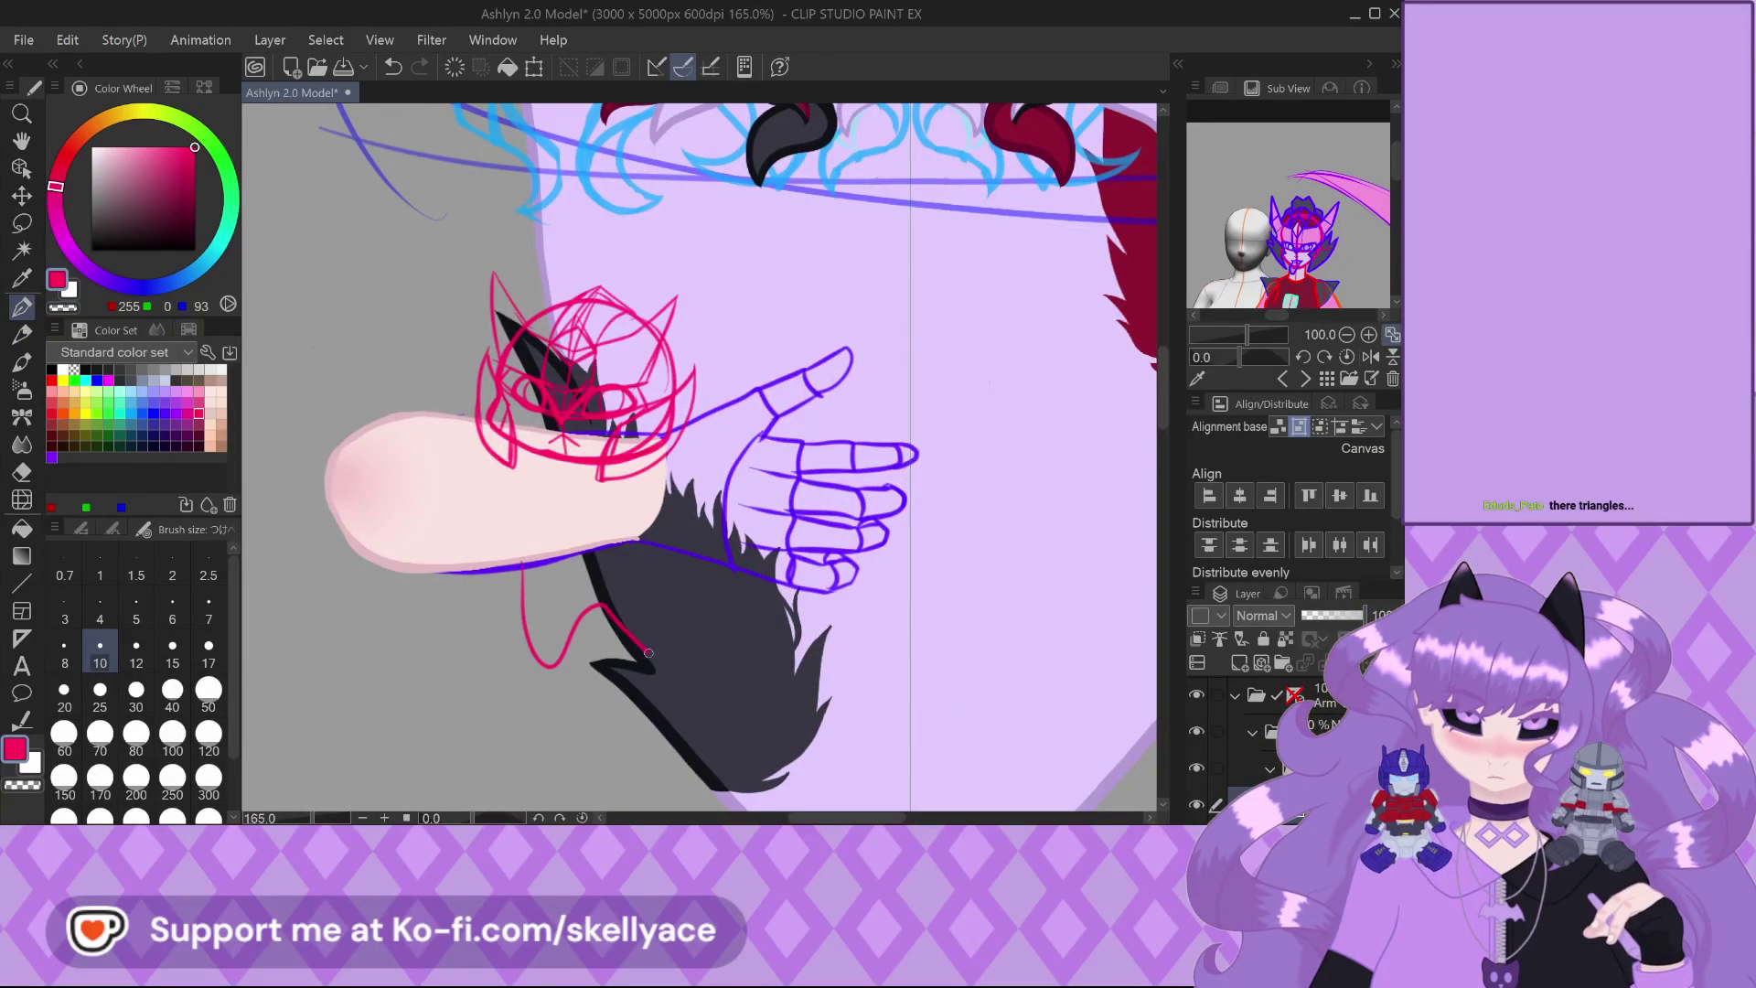
scroll(660, 538, "down", 2)
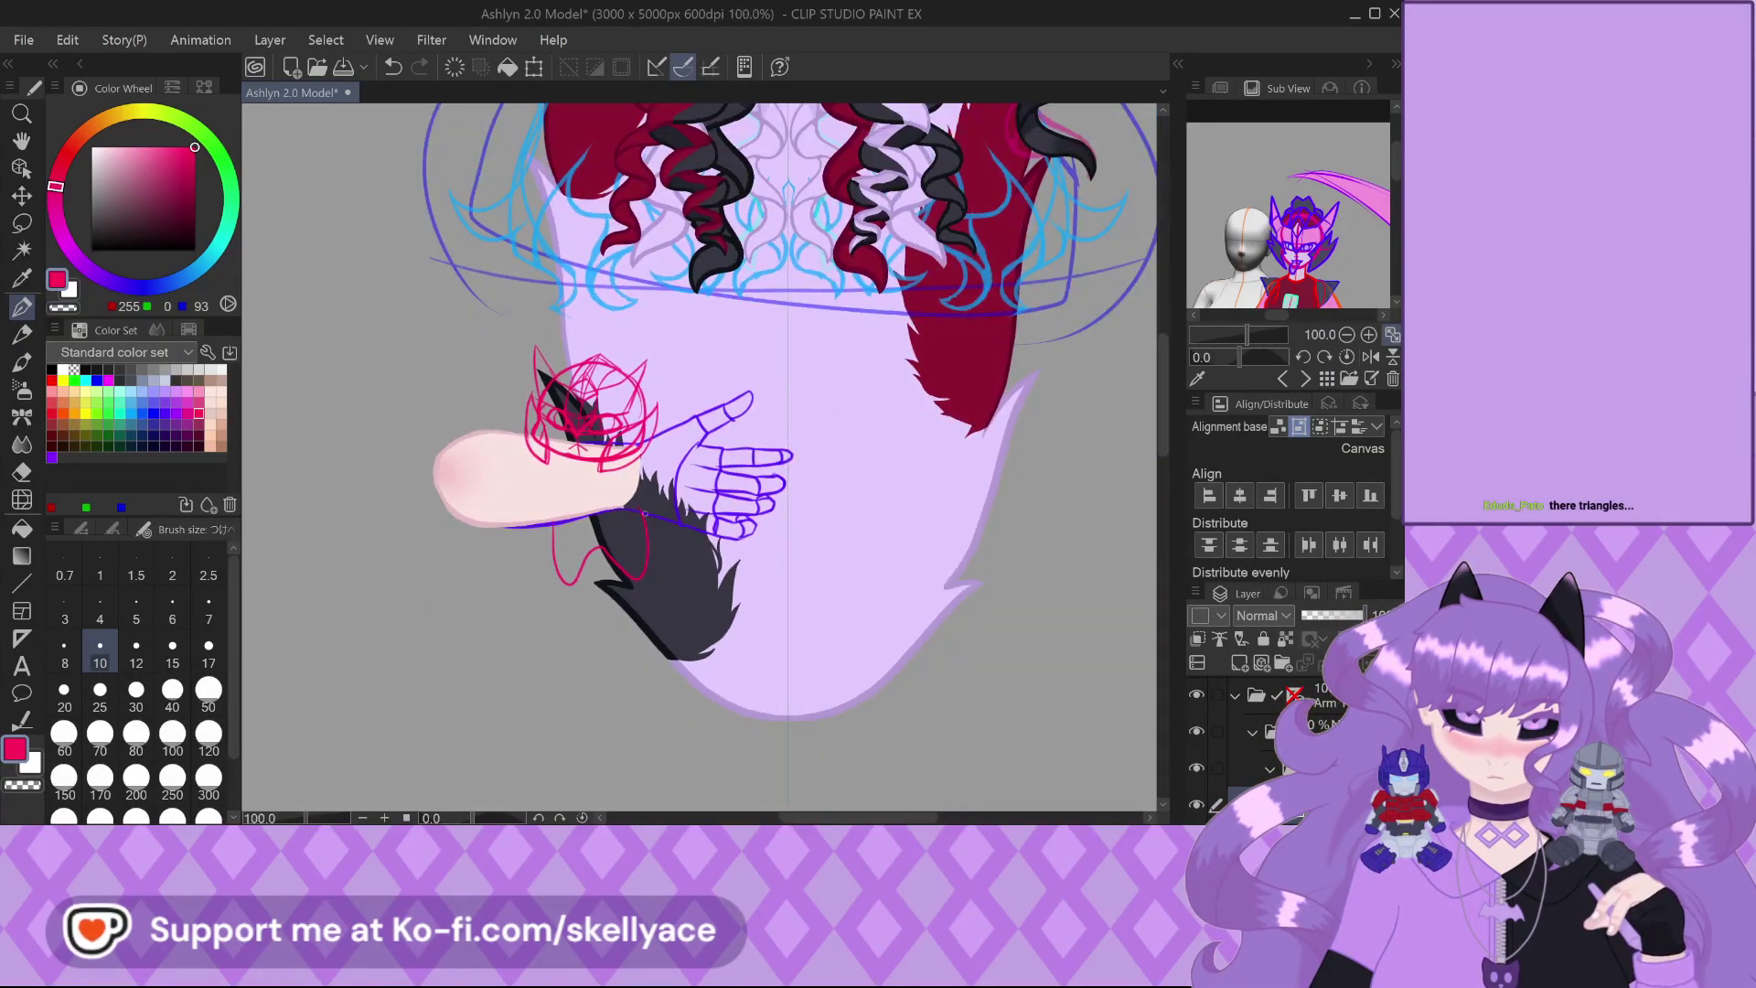
left_click_drag(609, 722, 599, 754)
mouse_move(636, 578)
left_mouse_down()
mouse_move(632, 630)
mouse_move(588, 686)
left_mouse_up()
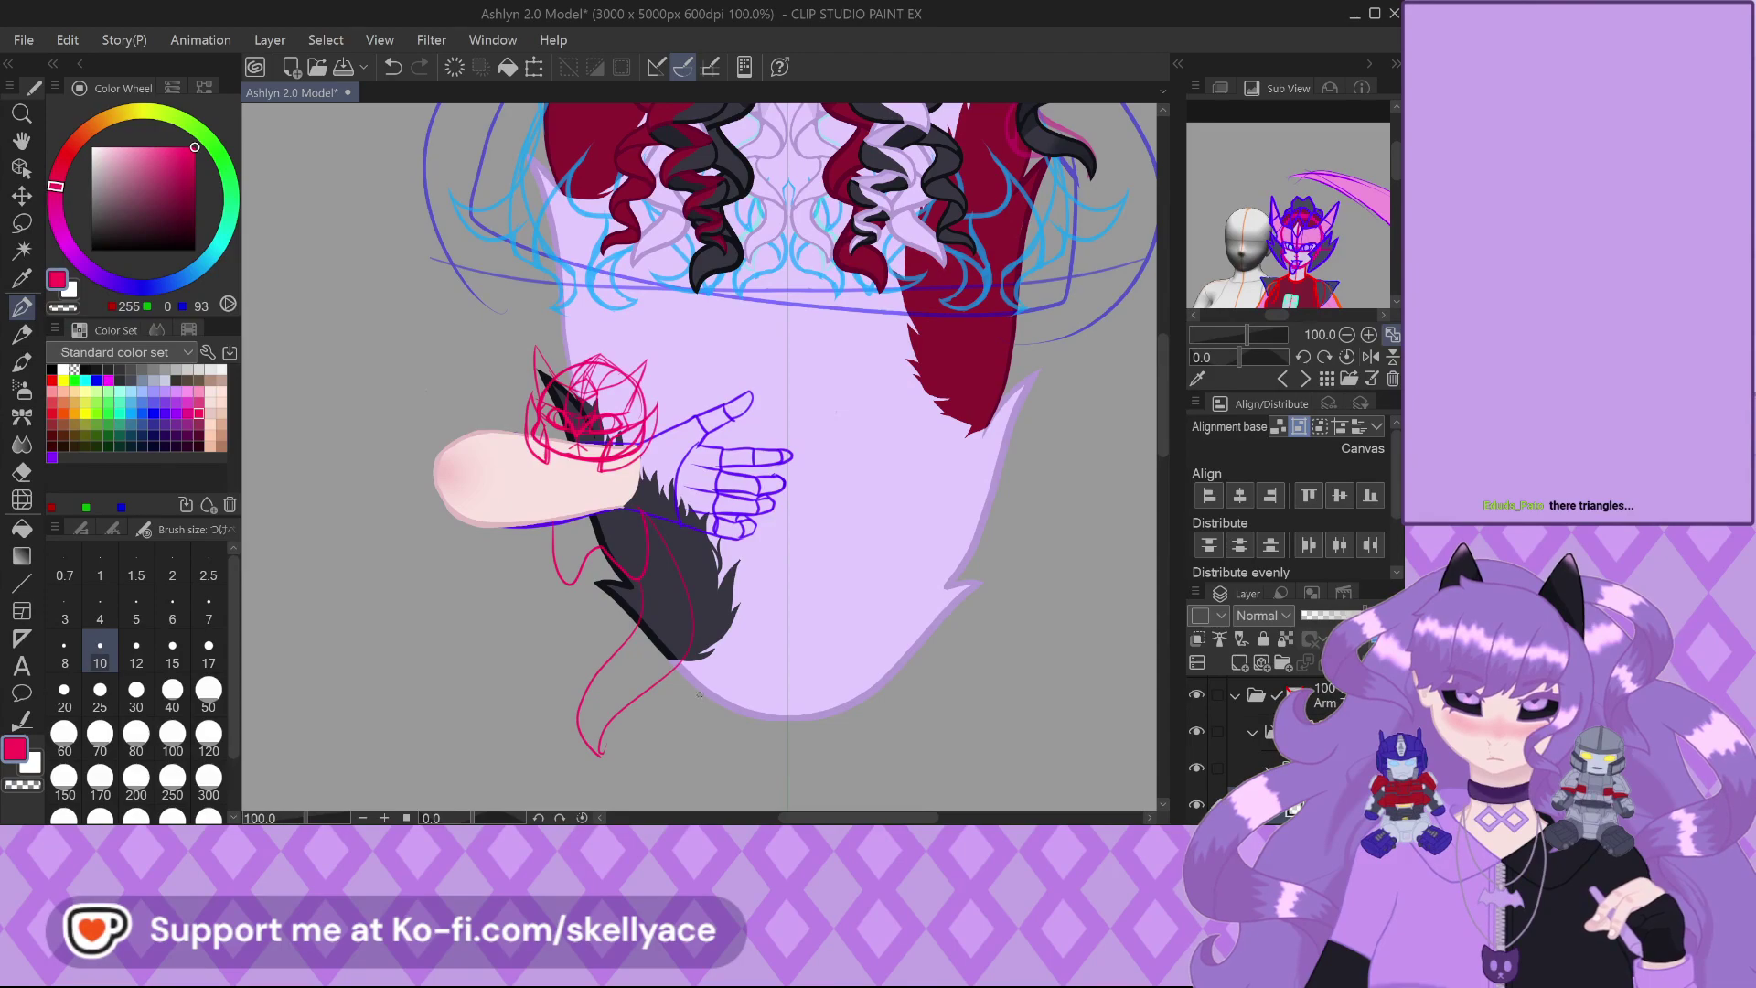
key("ctrl+z")
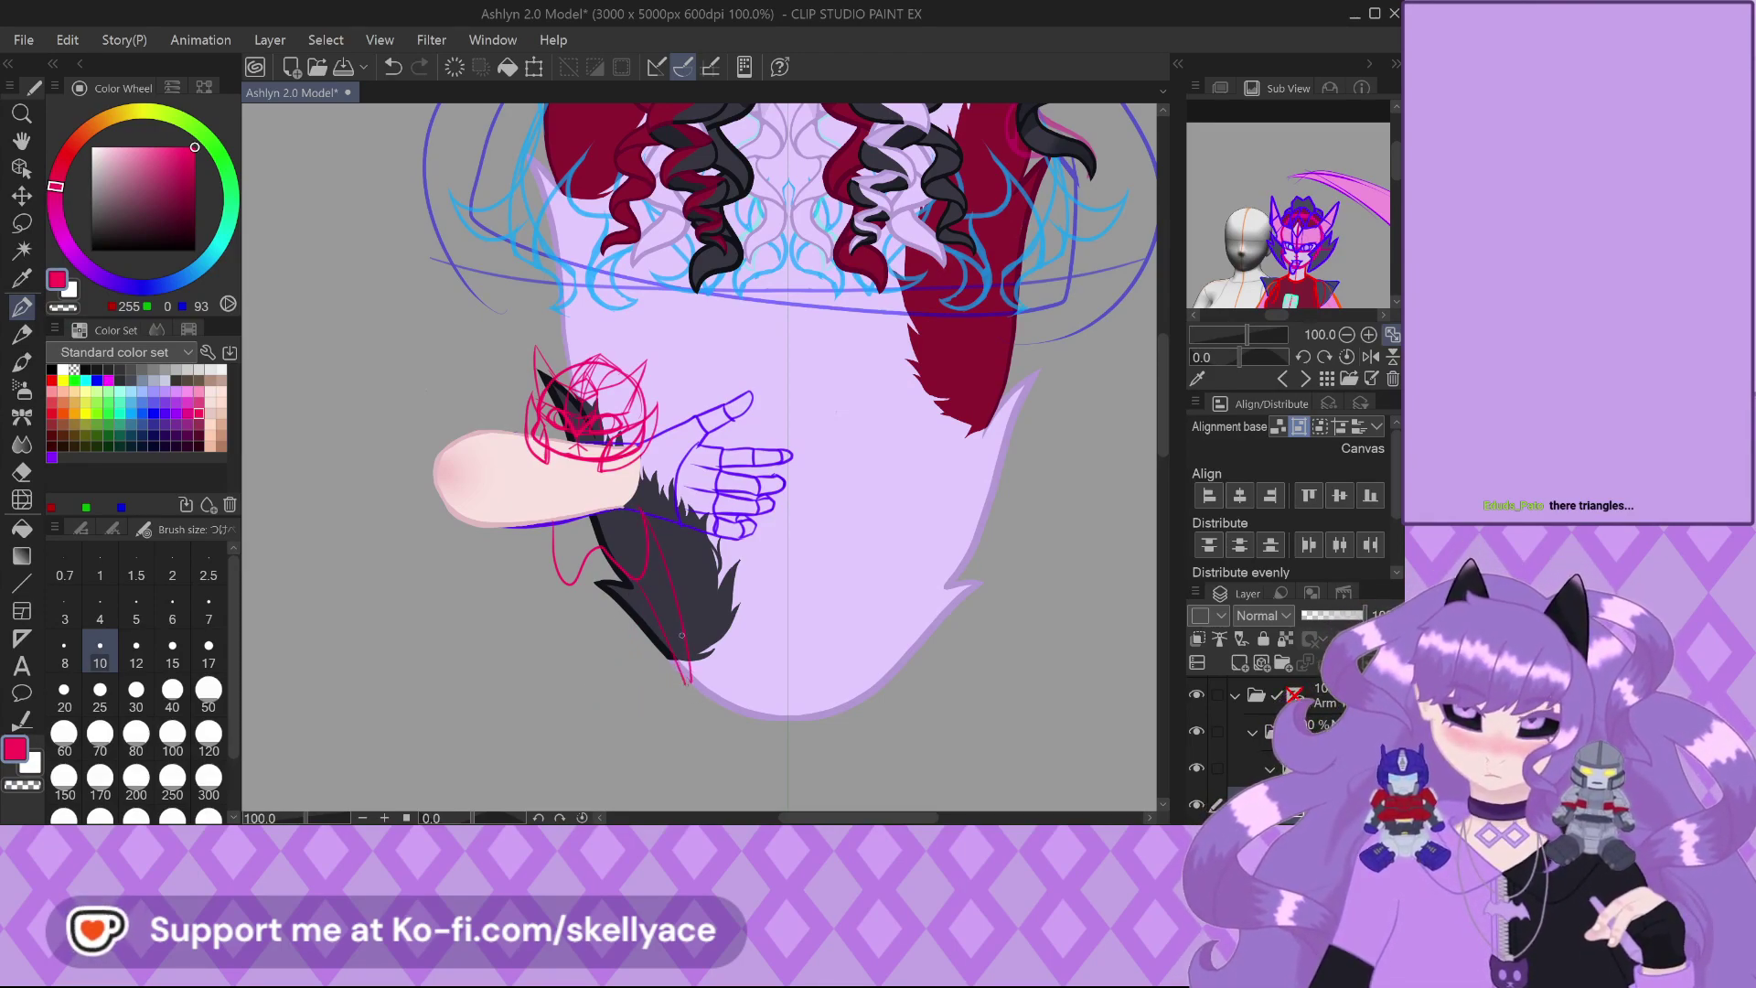
key("ctrl+z")
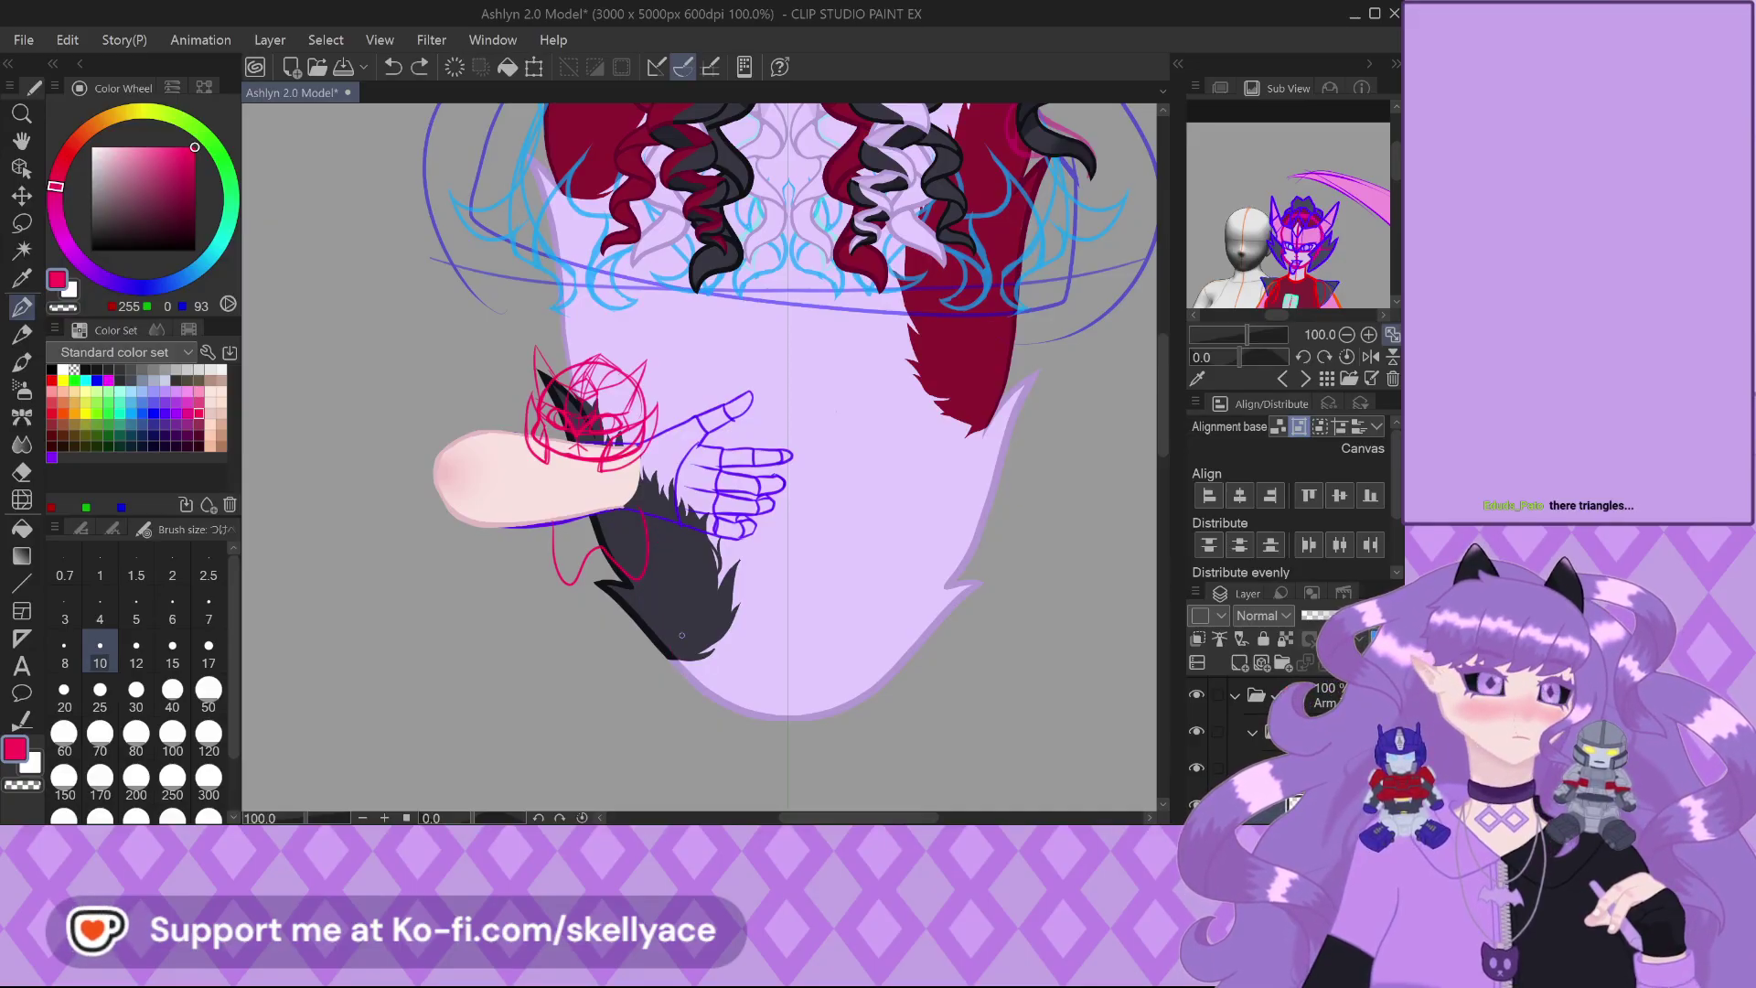
scroll(561, 412, "up", 3)
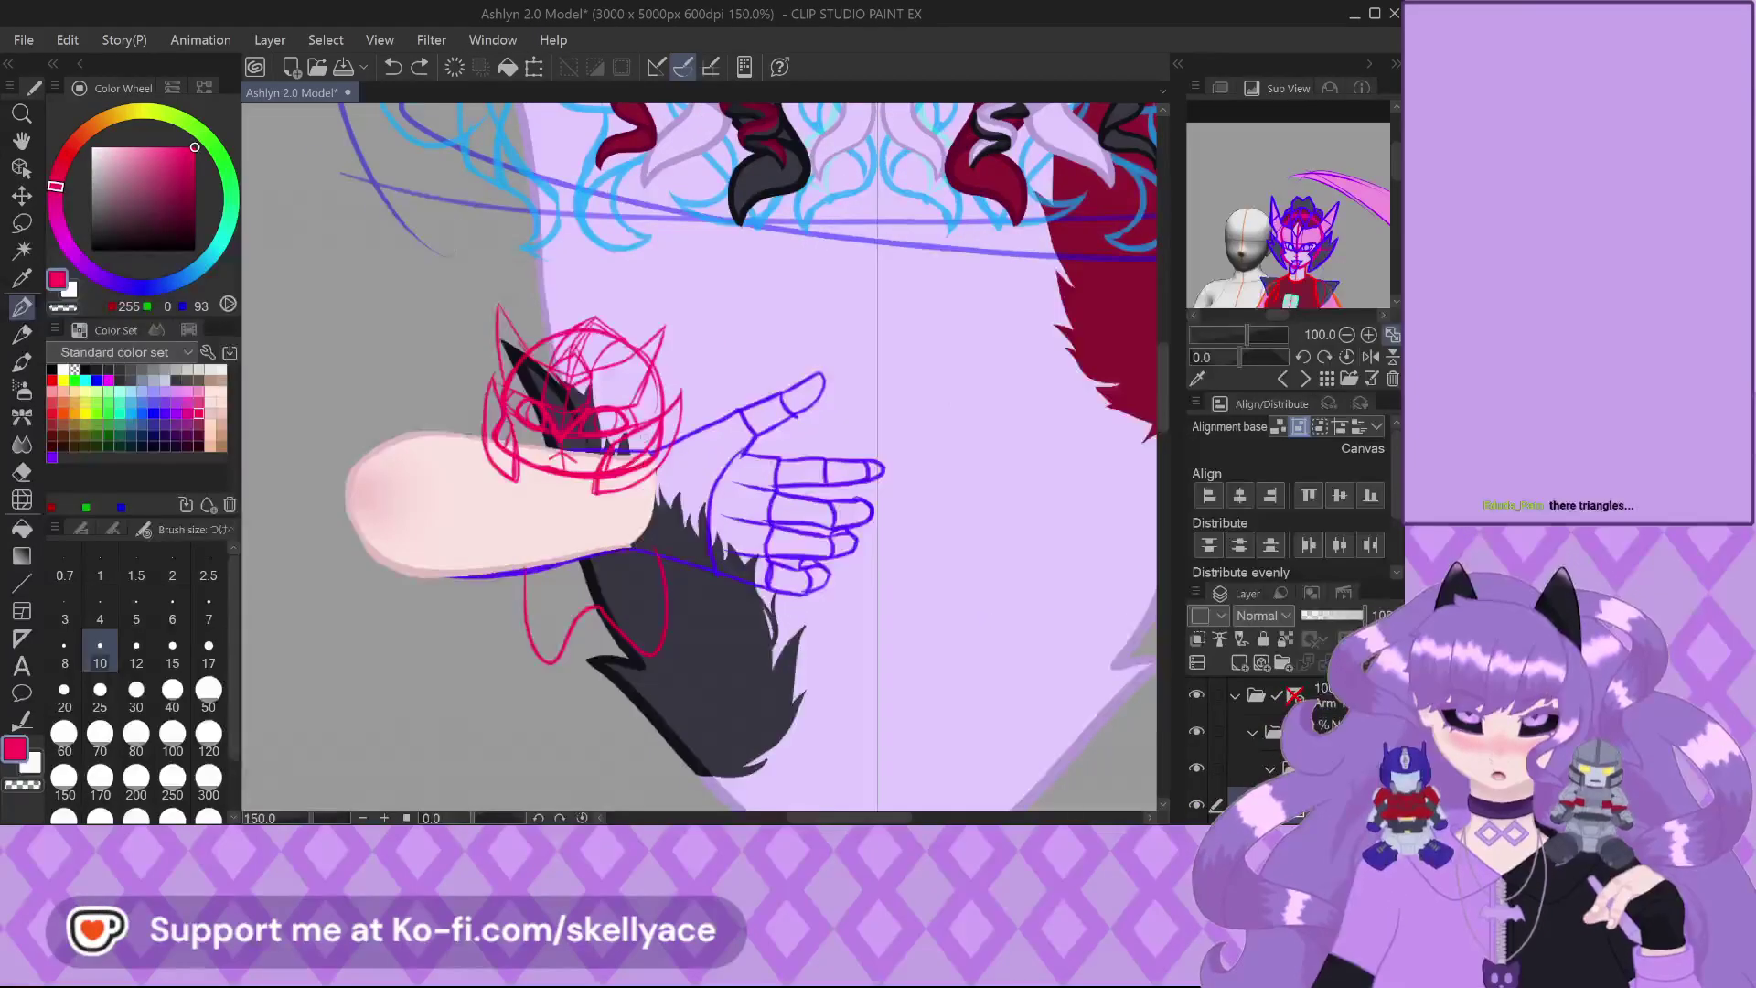
scroll(585, 500, "down", 2)
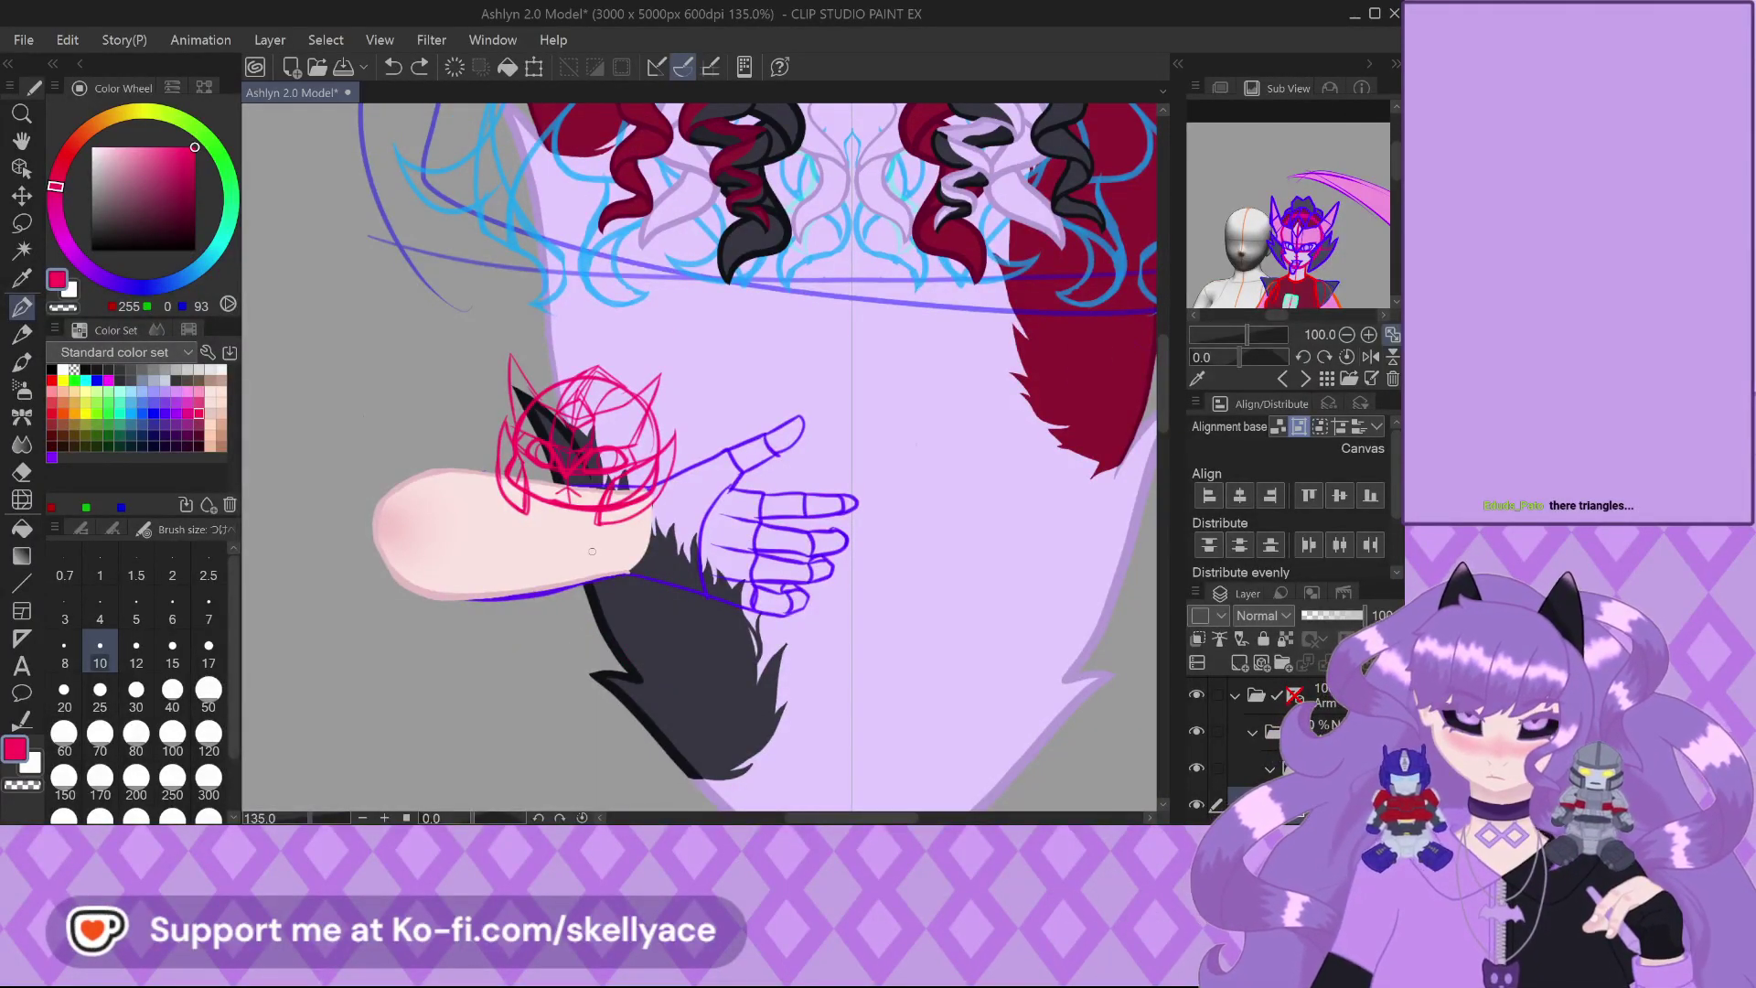
Try sketching two small rounded paws hanging just below the plush's chin, and undo them
scroll(508, 512, "up", 2)
scroll(549, 517, "up", 4)
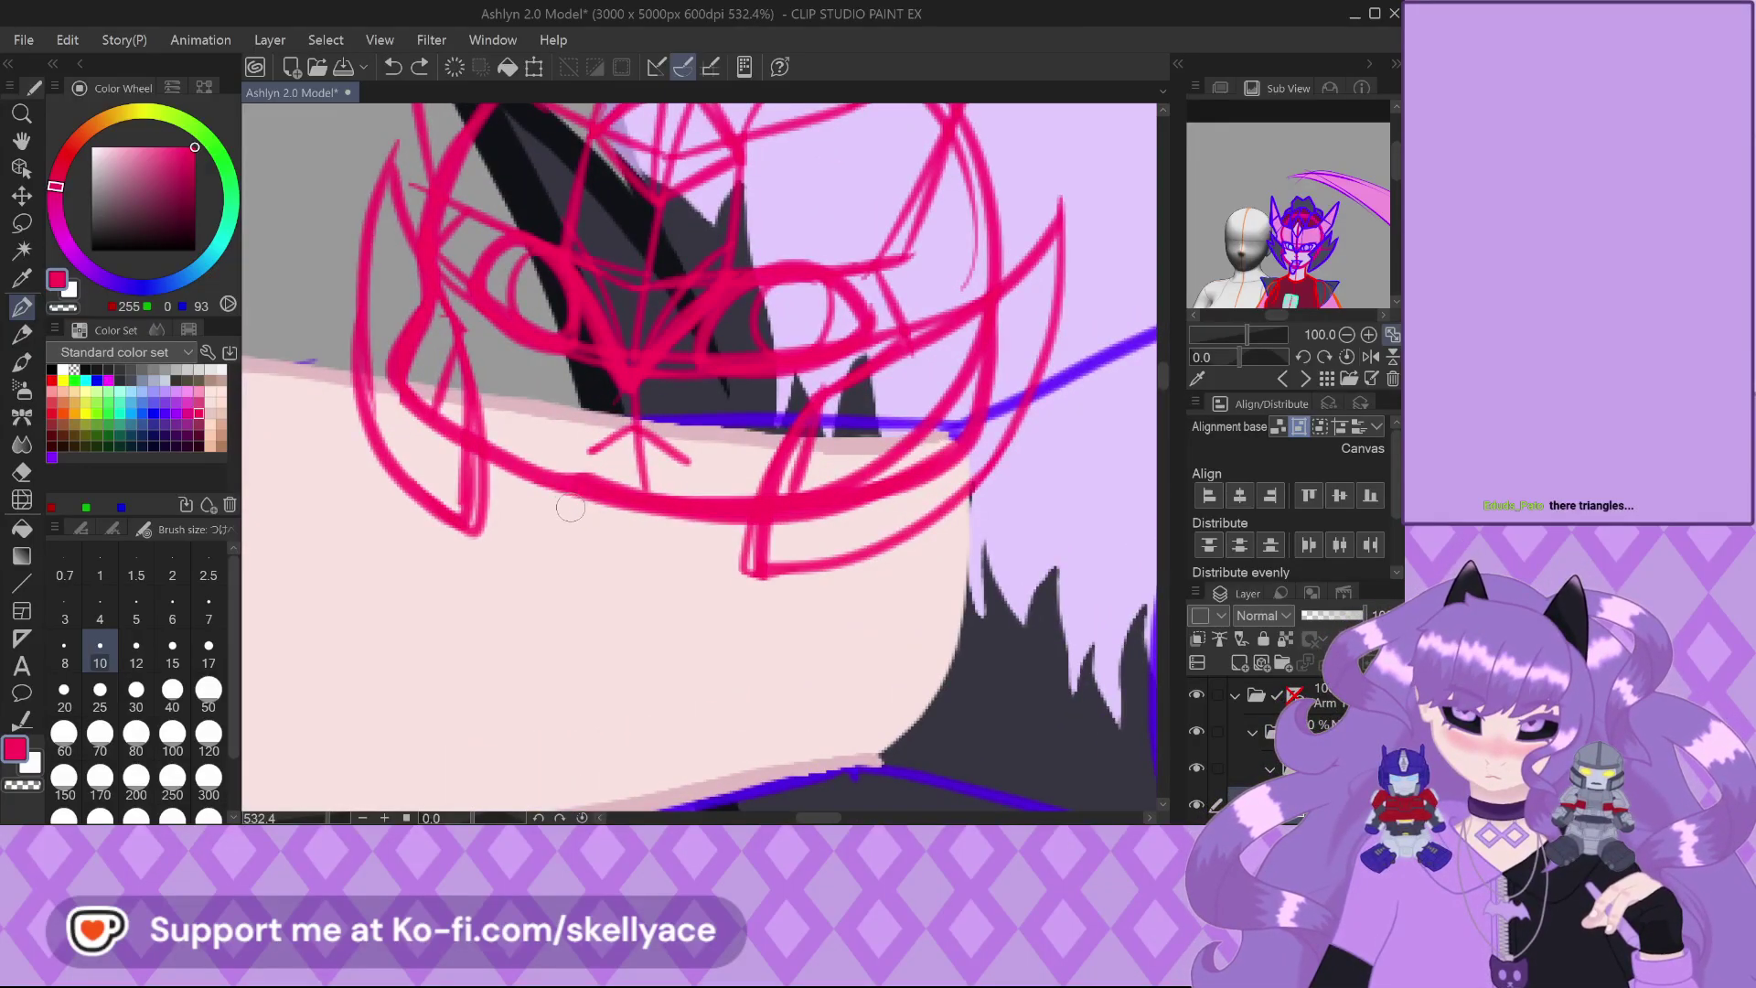
left_click_drag(654, 519, 658, 555)
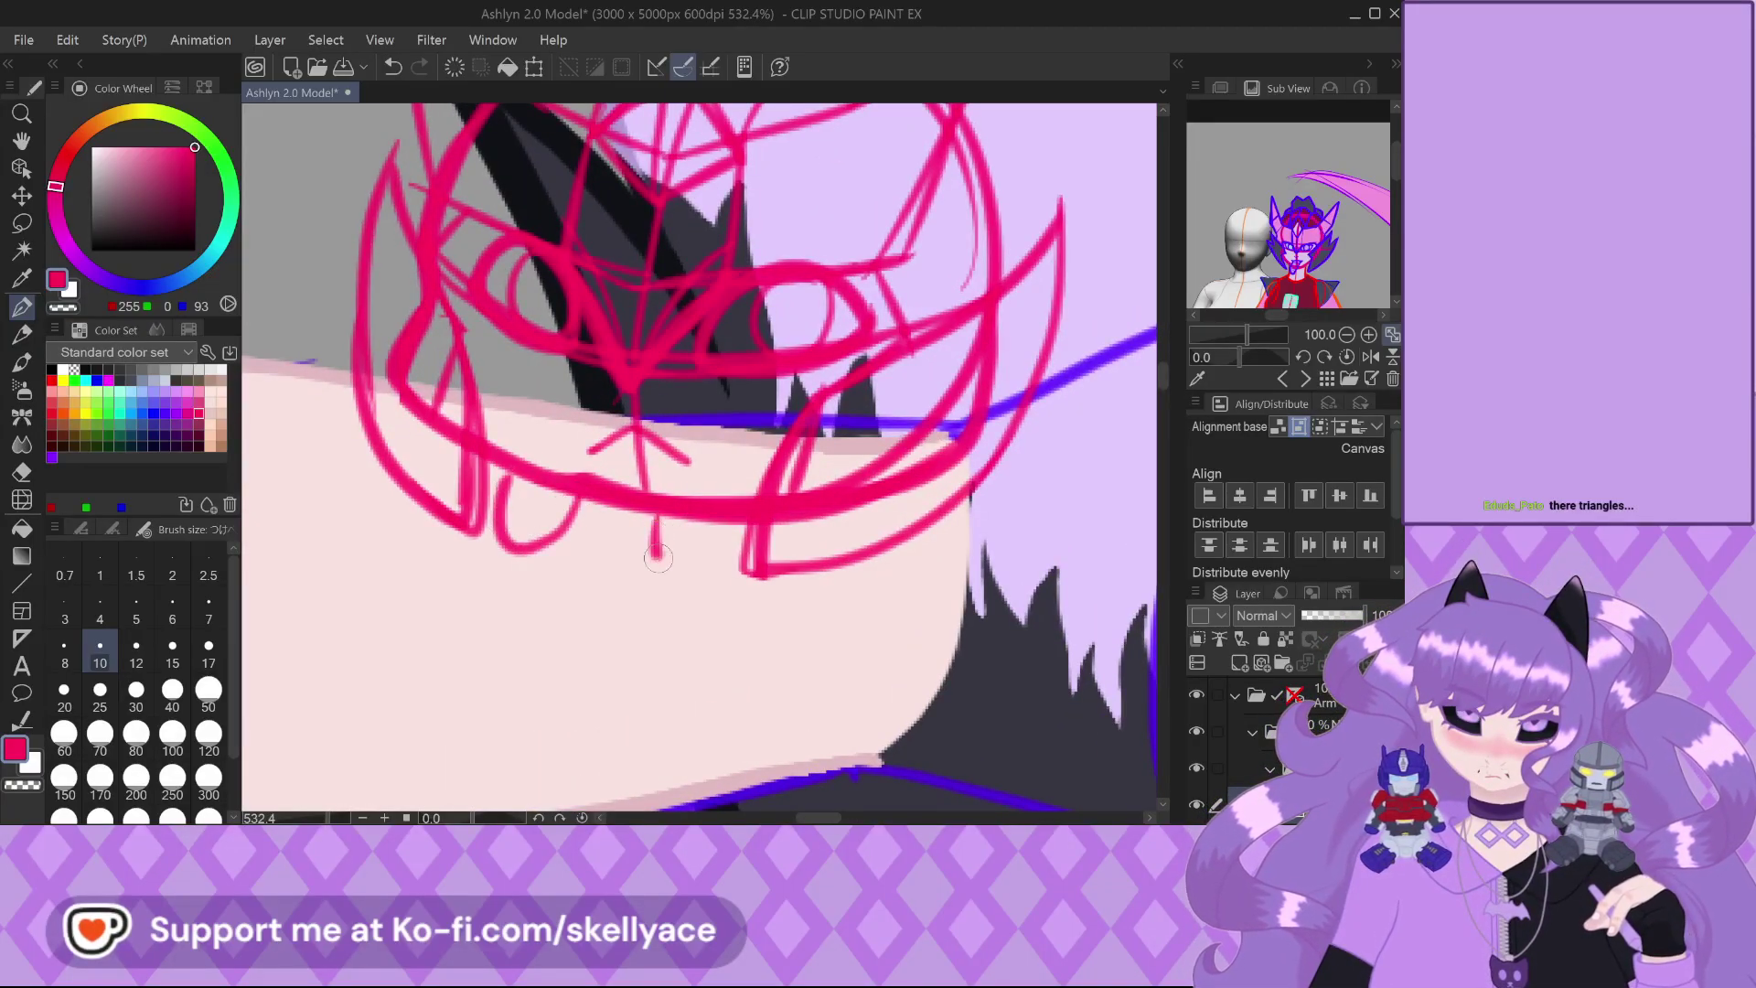
scroll(733, 500, "down", 3)
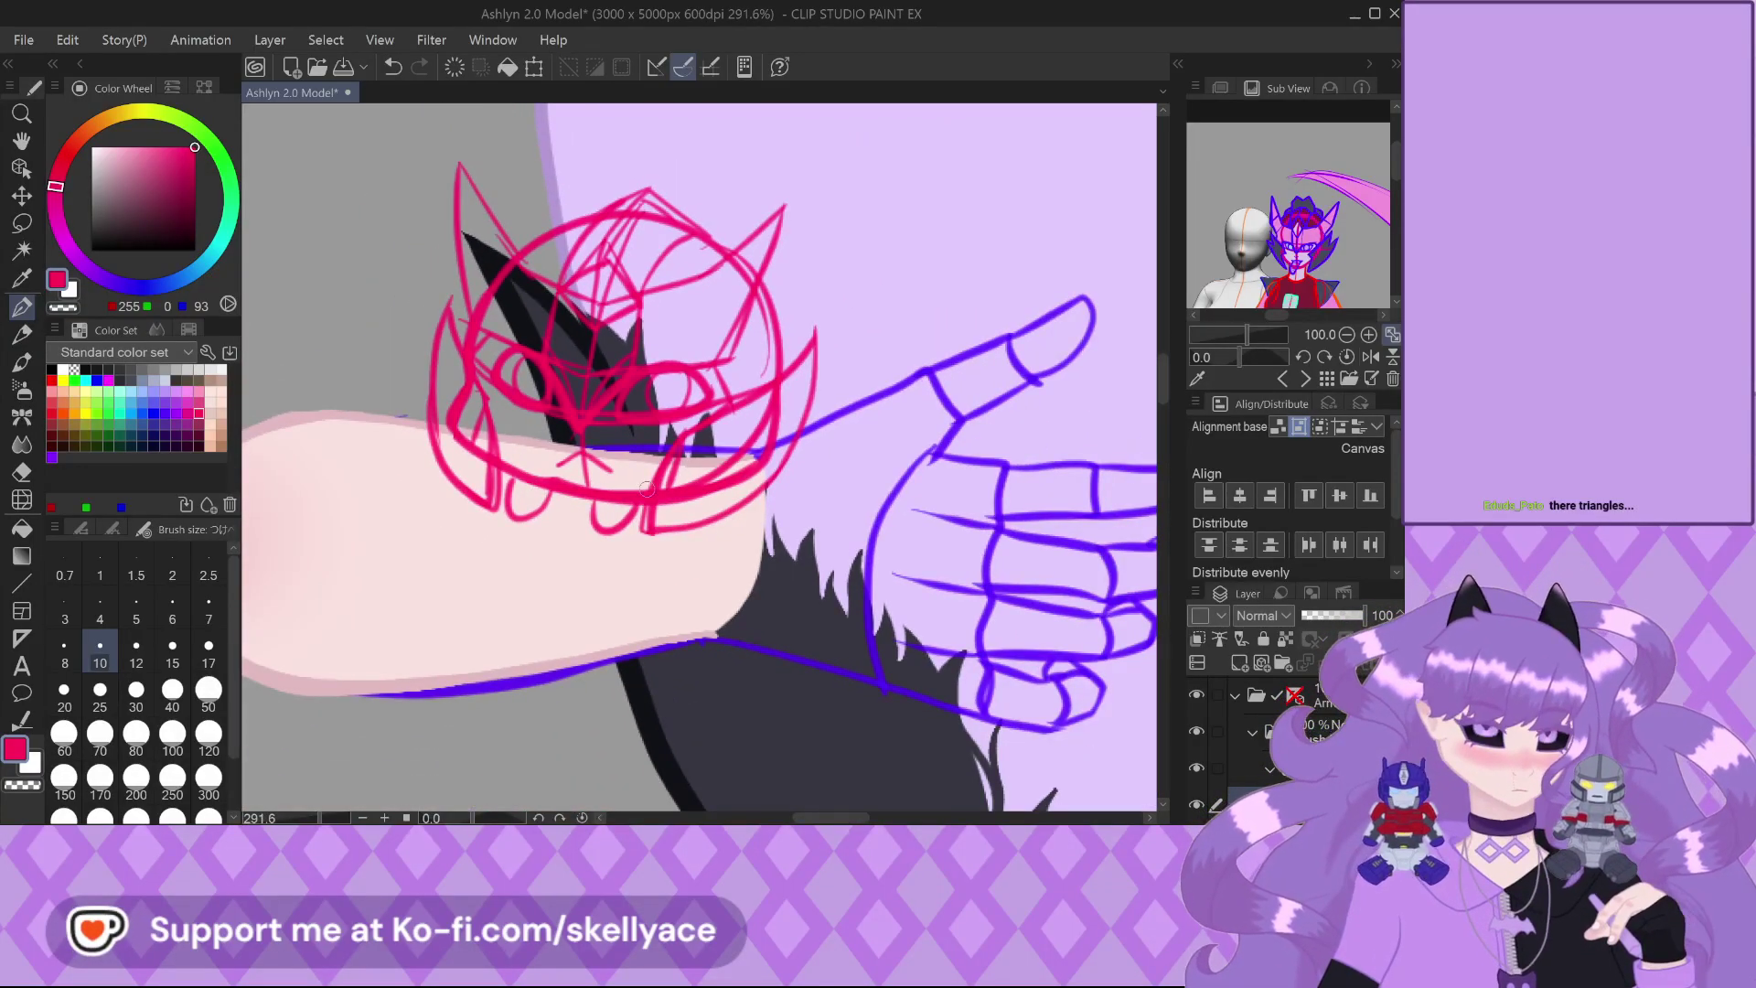
scroll(613, 464, "down", 5)
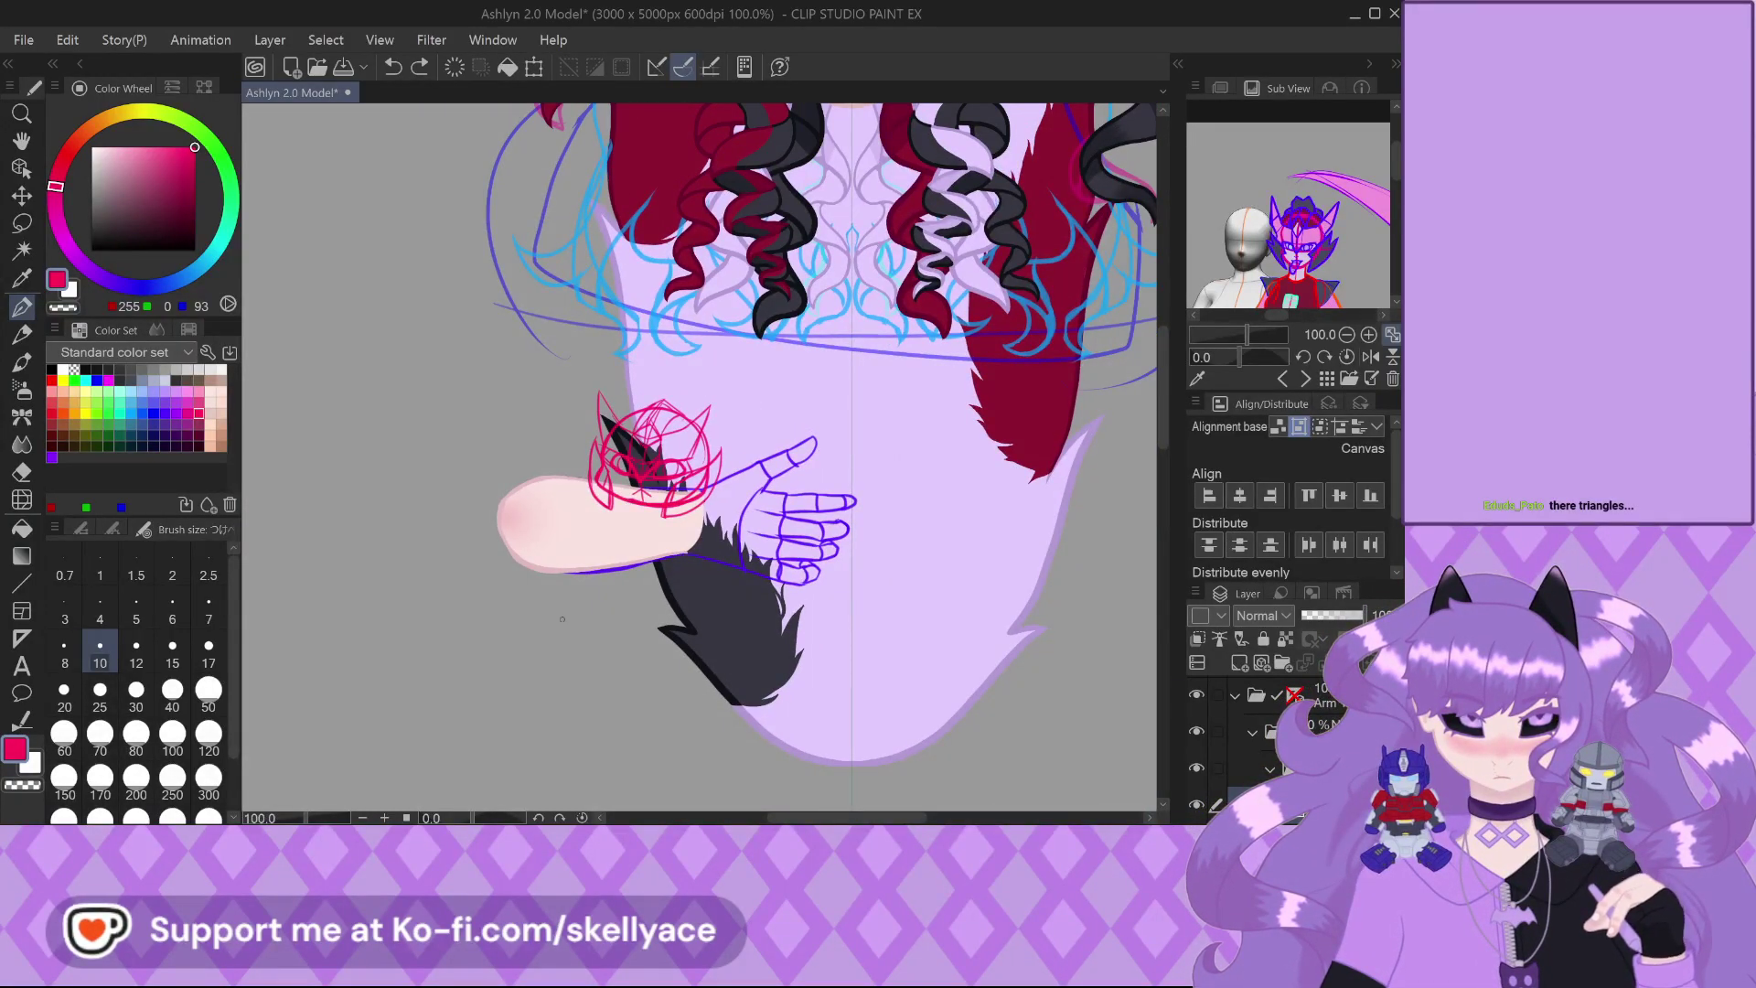
On a separate layer, sketch the plush's outer body side down from the head and two rounded legs beneath the forearm
scroll(700, 457, "down", 3)
scroll(700, 458, "up", 2)
scroll(616, 527, "up", 3)
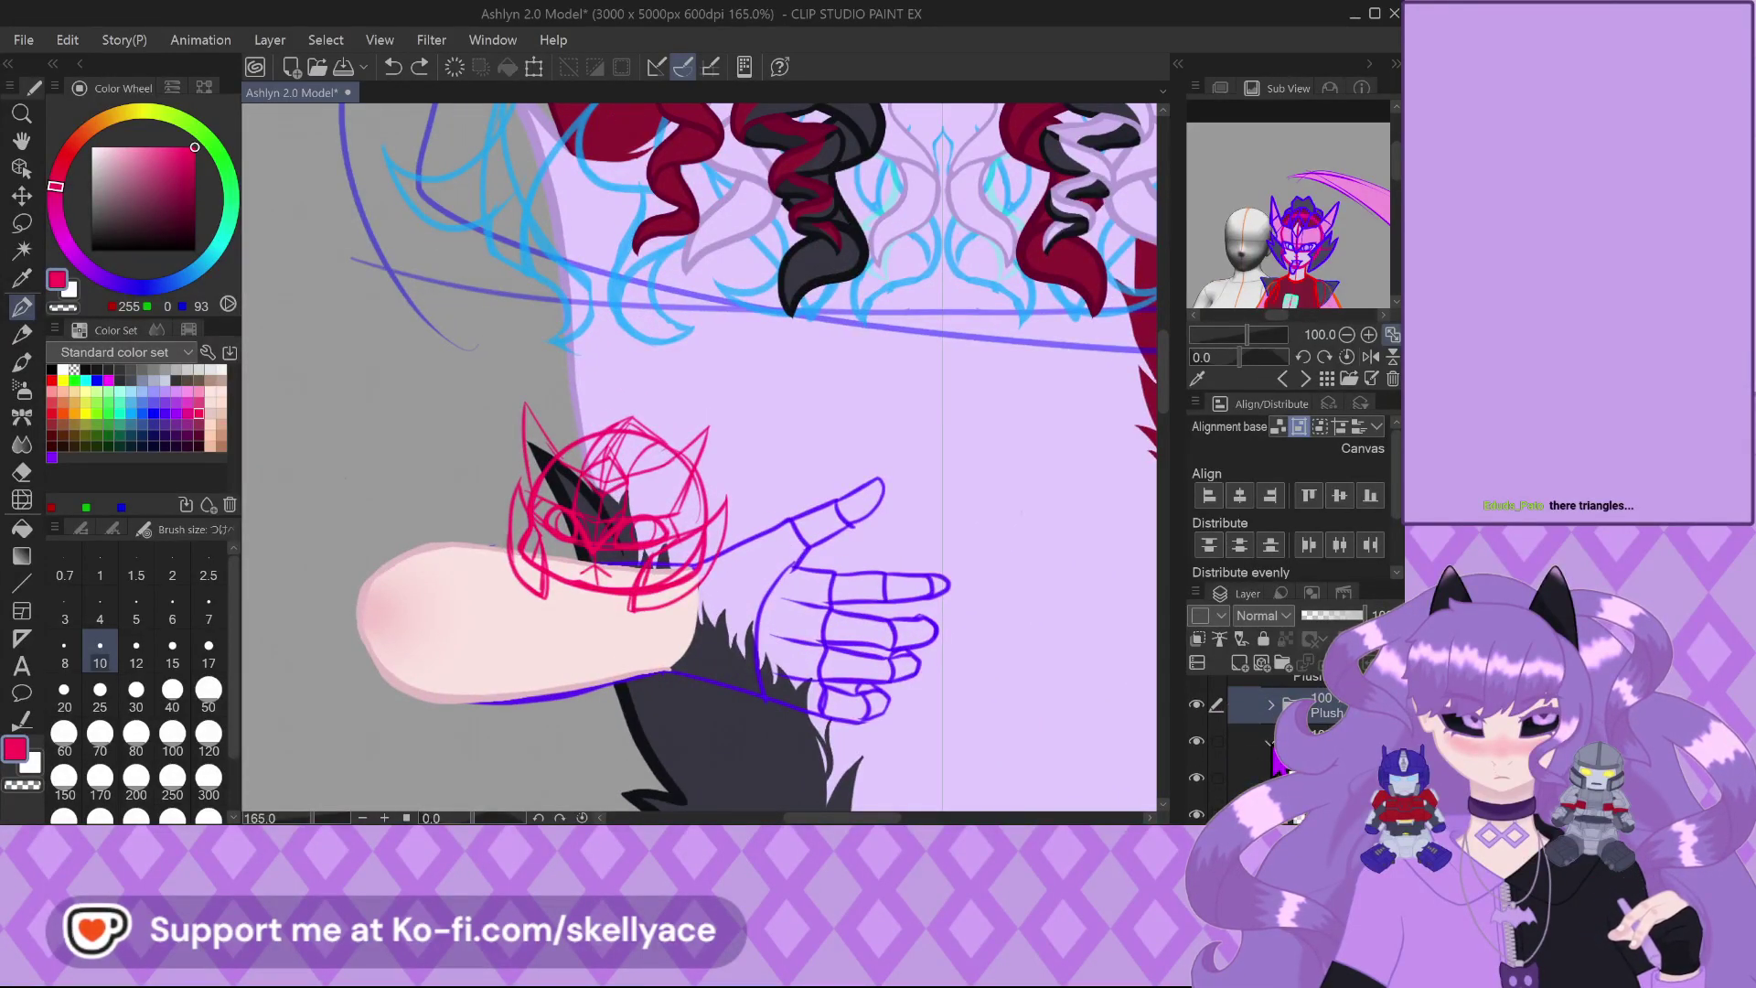
left_click(1214, 784)
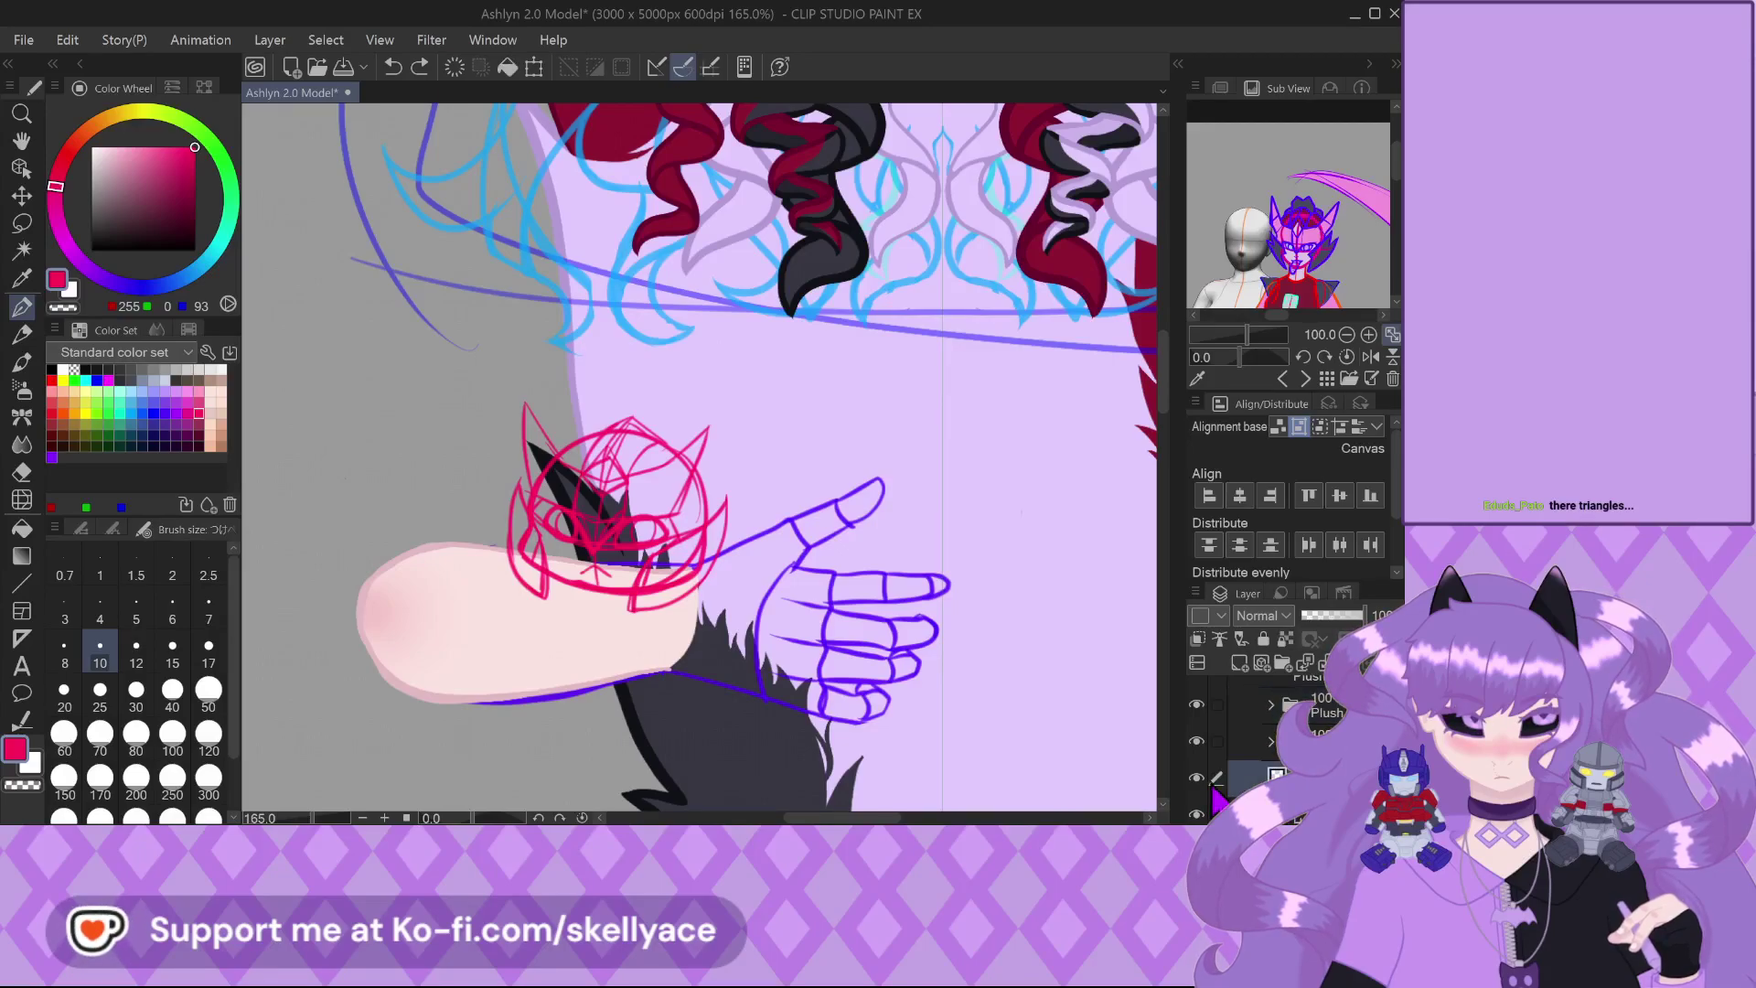
scroll(997, 805, "up", 2)
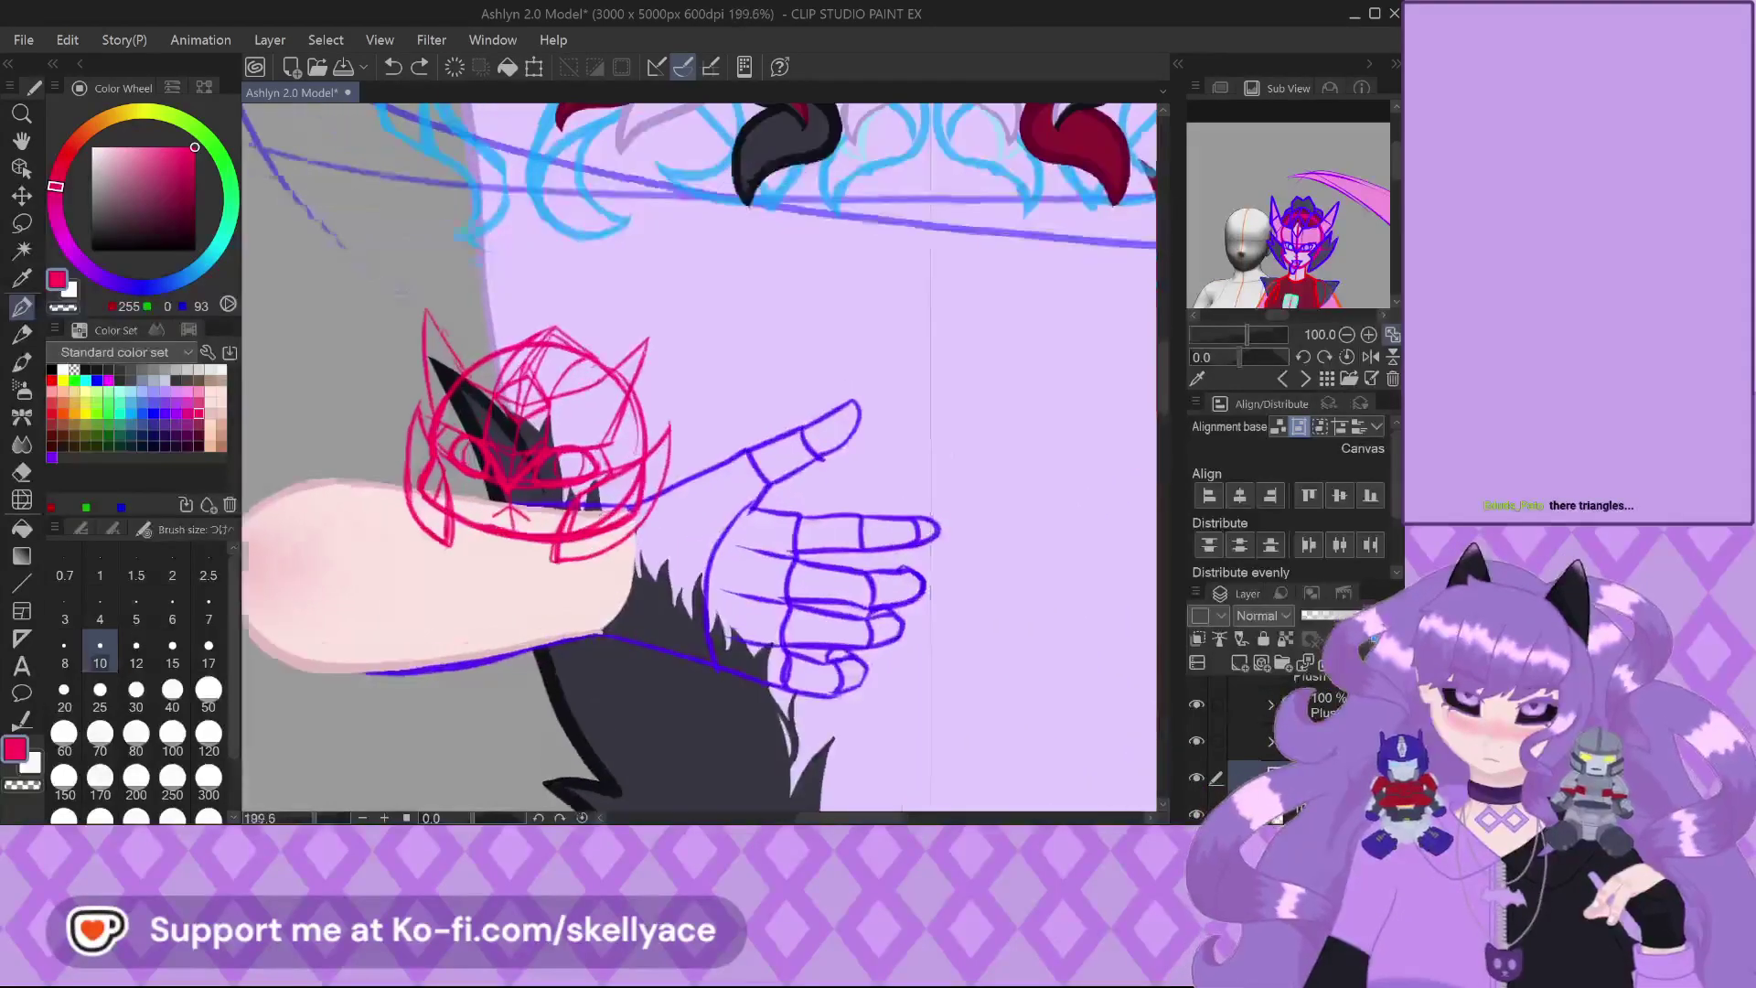
left_click_drag(641, 493, 648, 682)
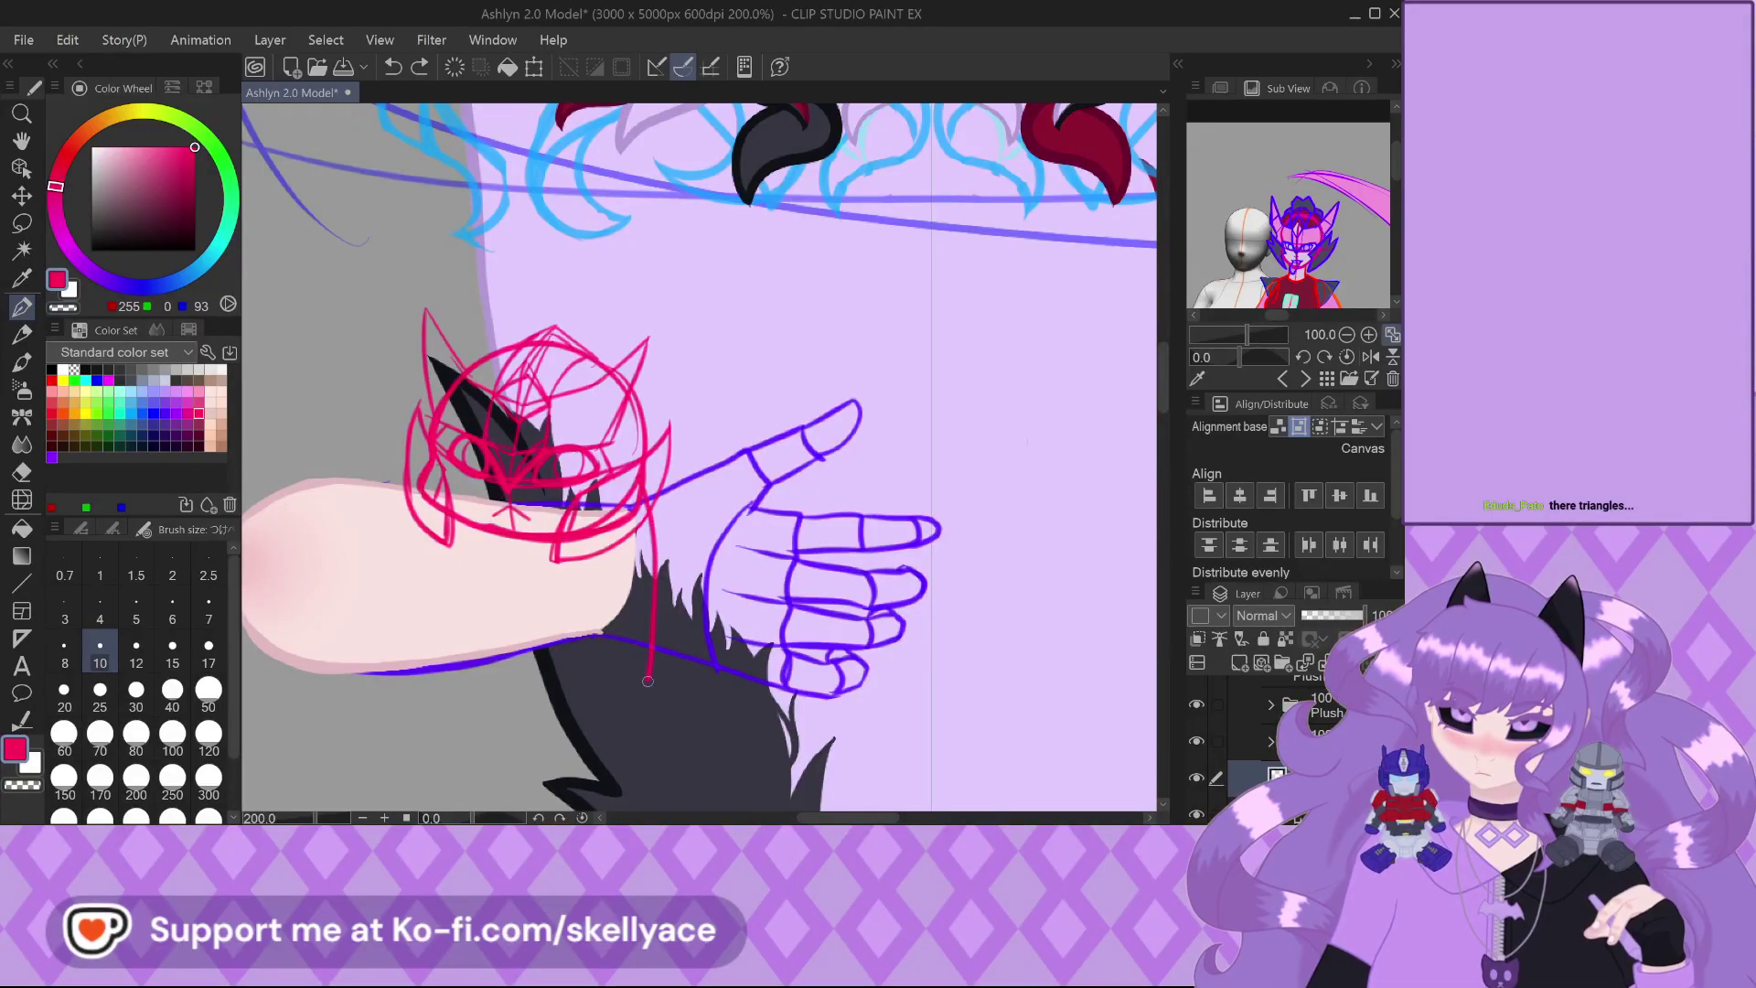
left_click_drag(495, 655, 493, 688)
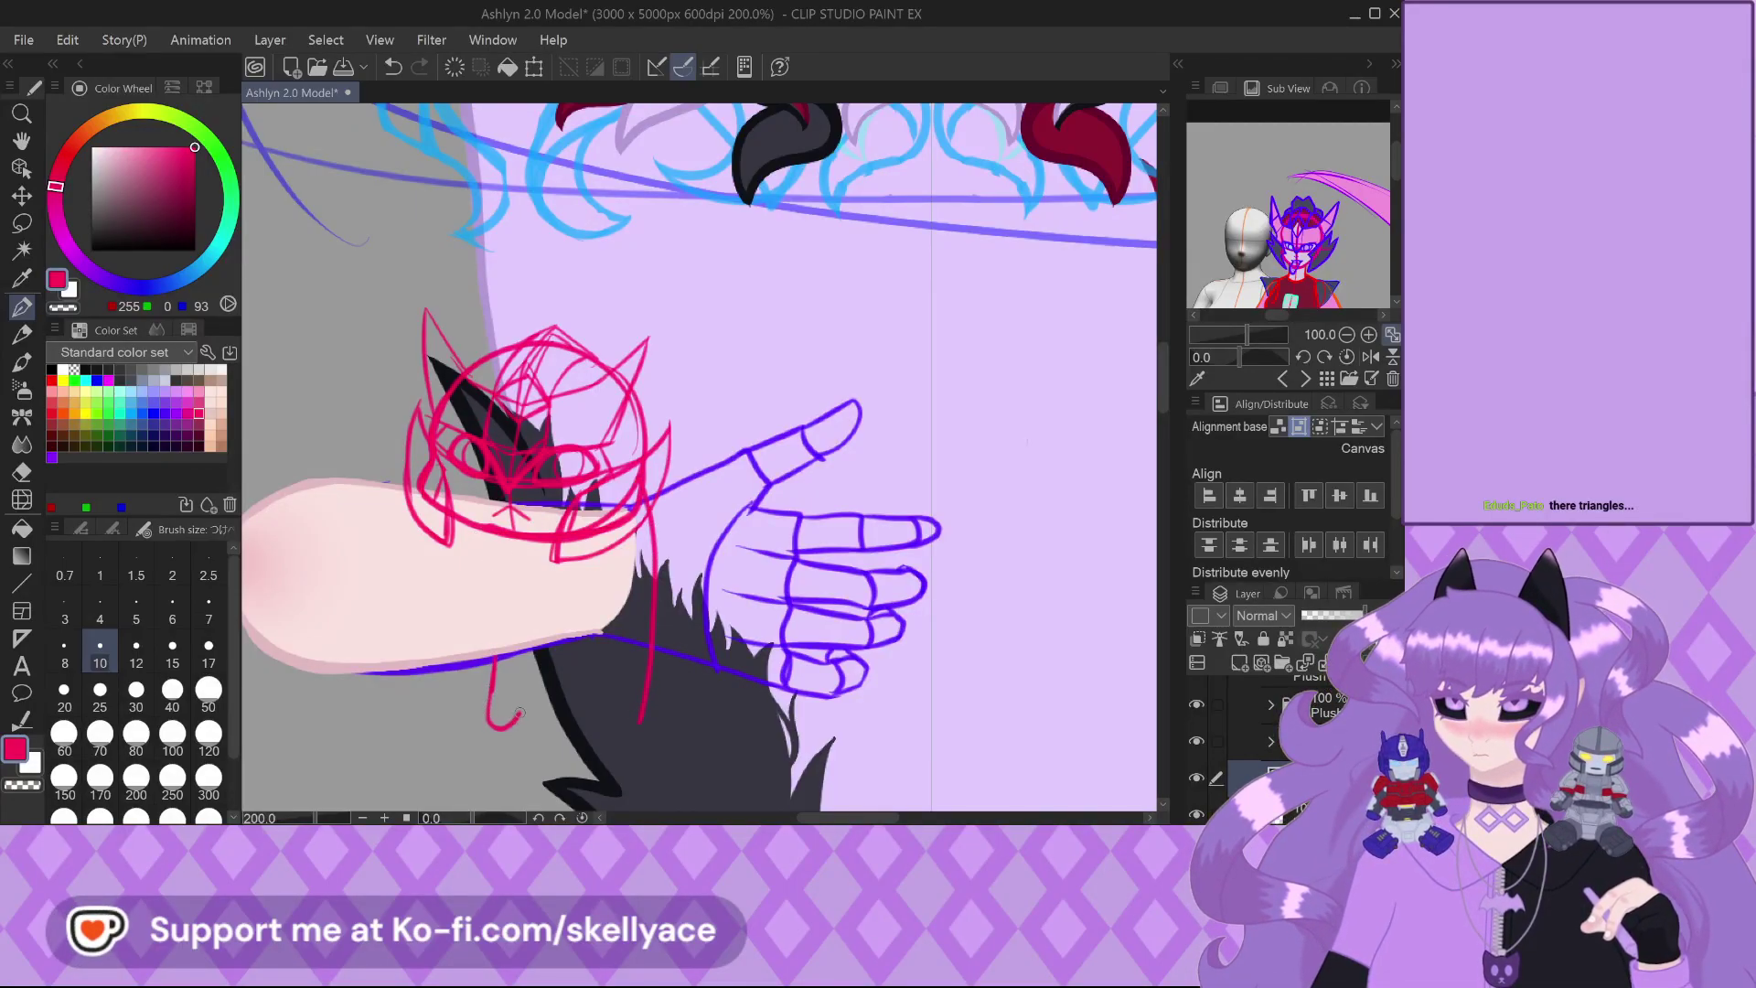
key("ctrl+z")
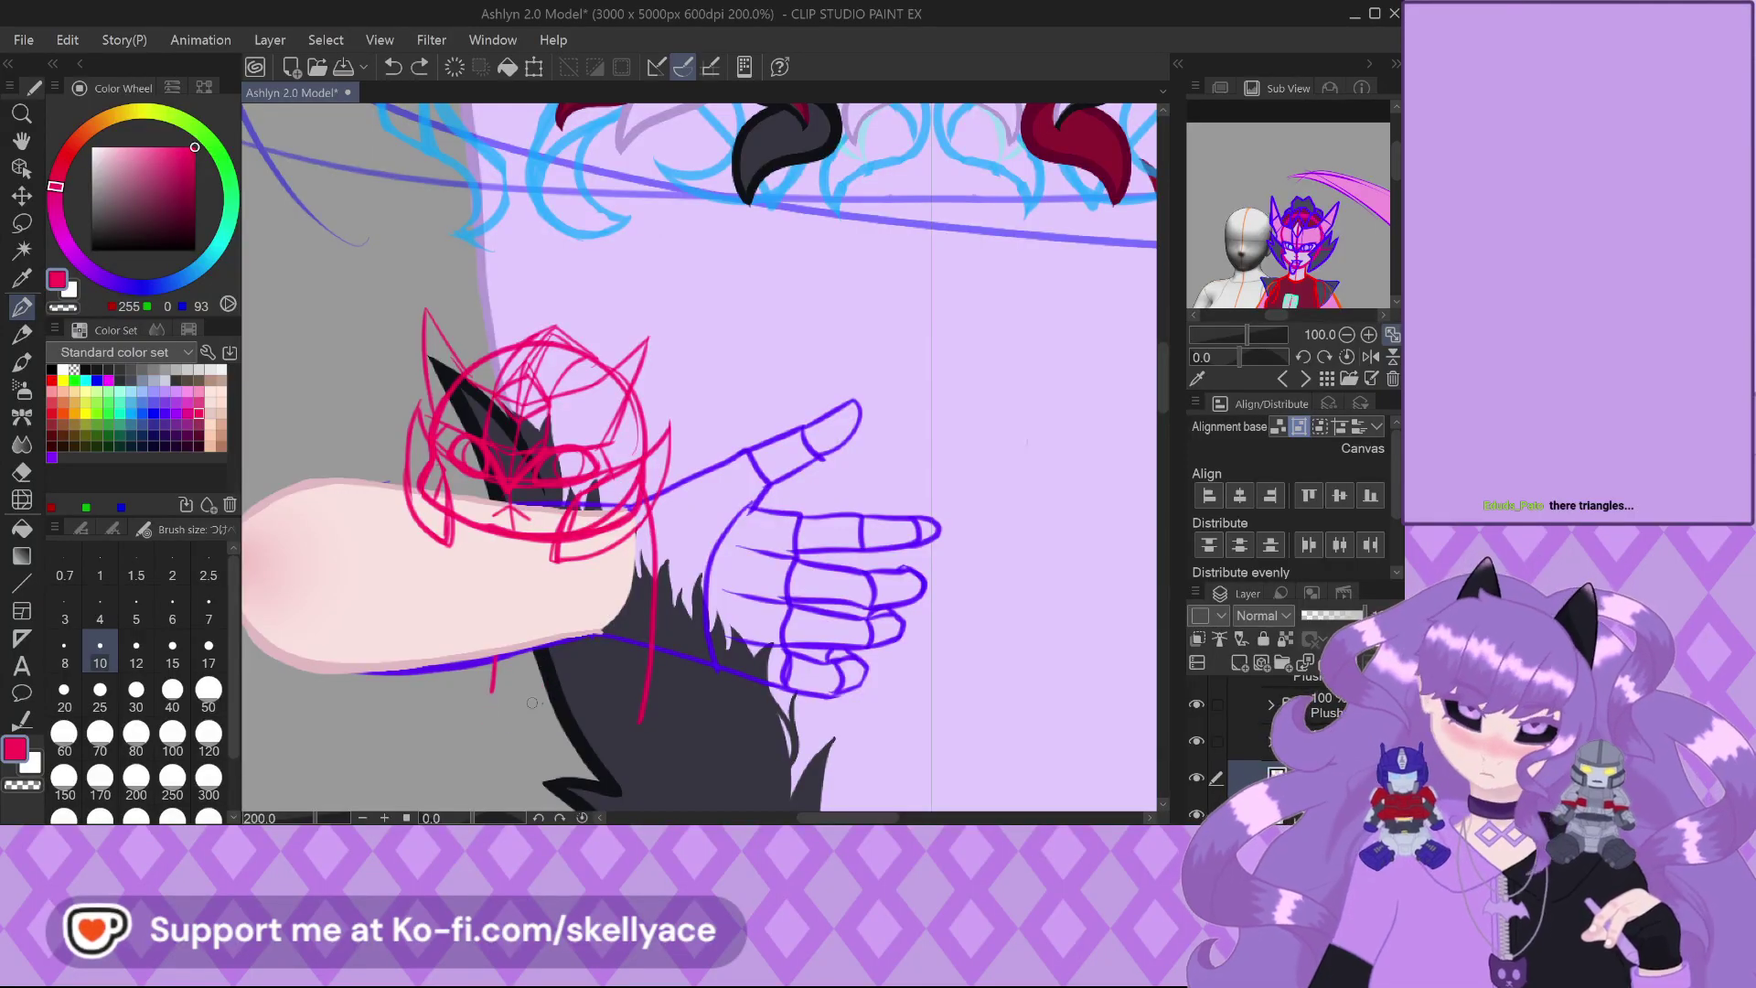
mouse_move(491, 675)
left_mouse_down()
mouse_move(492, 727)
mouse_move(540, 696)
left_mouse_up()
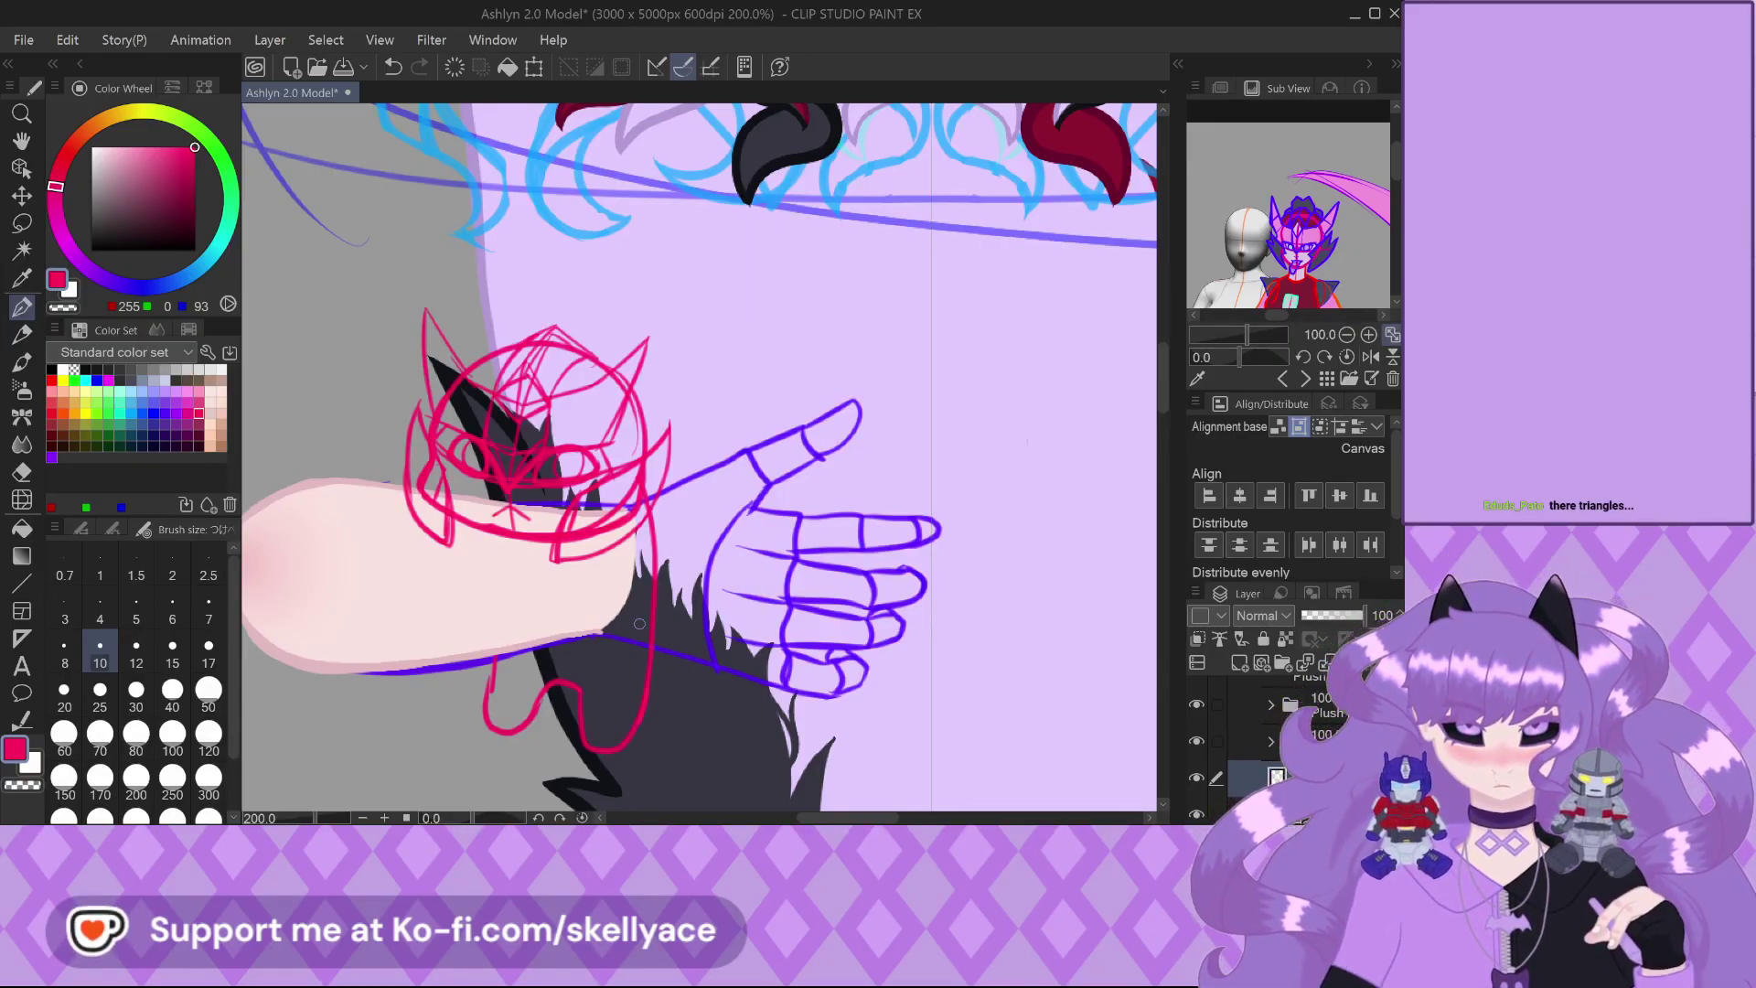
Sketch a long, tapering tail curving down to a point below the plush's legs
scroll(608, 426, "down", 1)
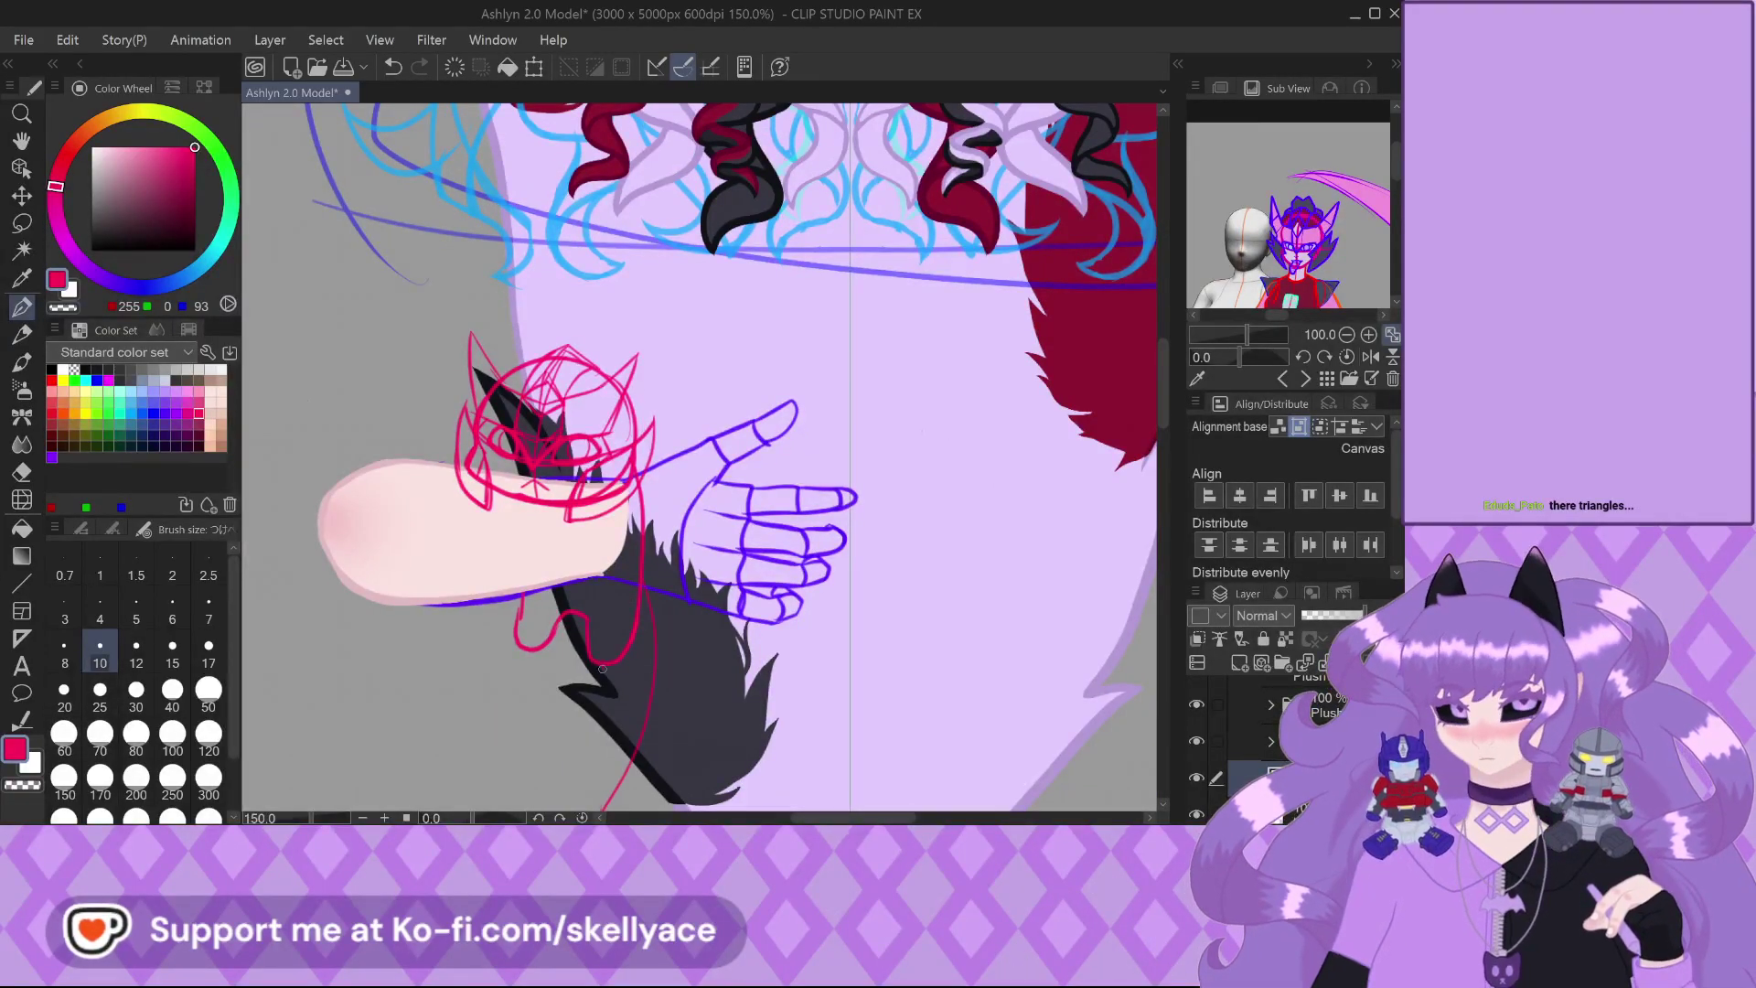
scroll(643, 590, "down", 3)
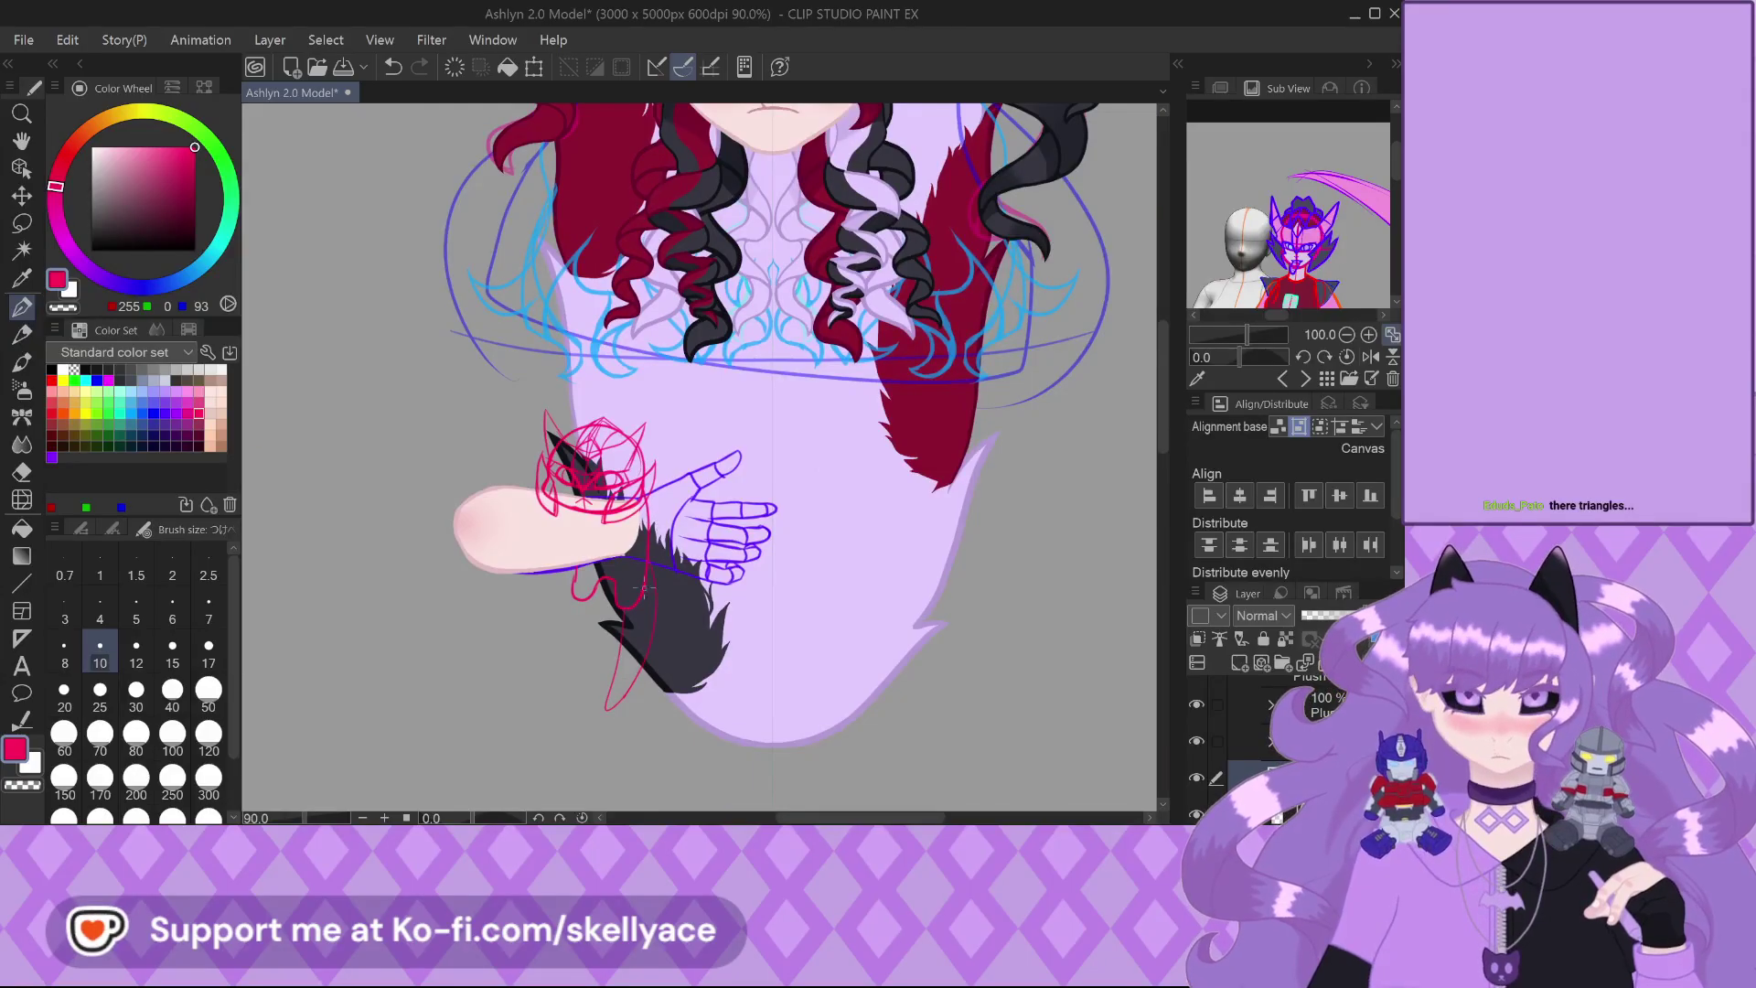
scroll(628, 733, "up", 4)
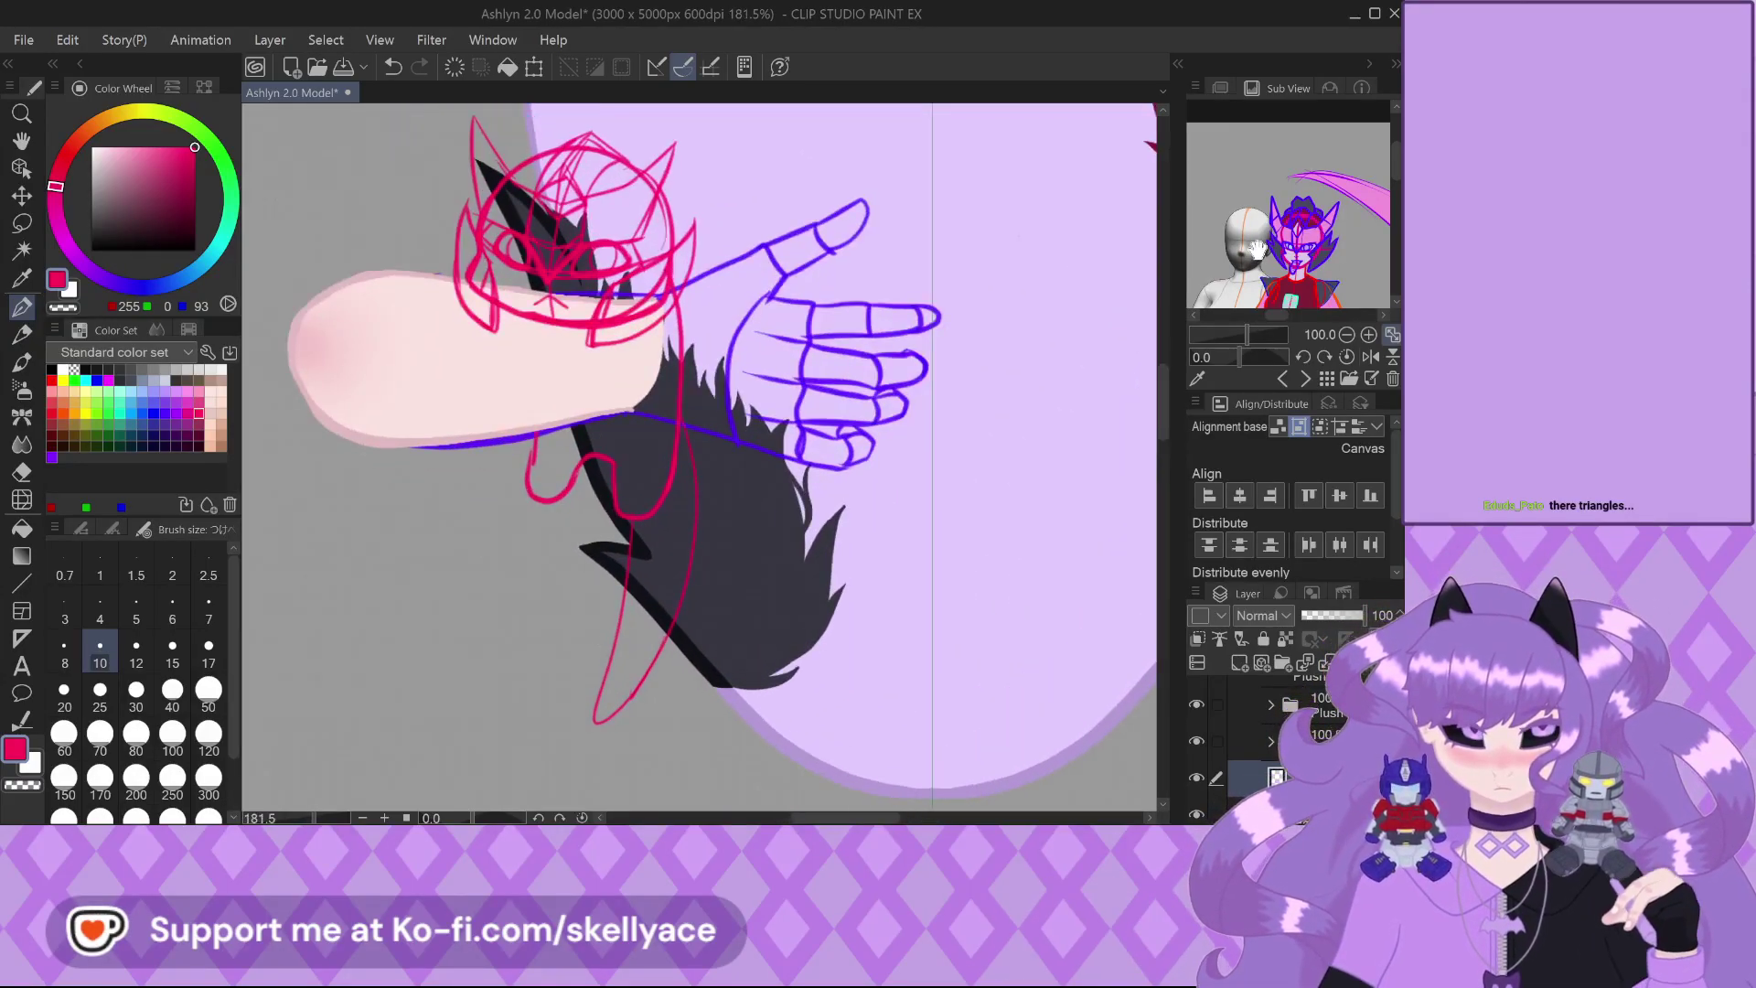
Show the reference image at 50% and compare its full figure with the plush's head and body sketch
scroll(1257, 247, "down", 3)
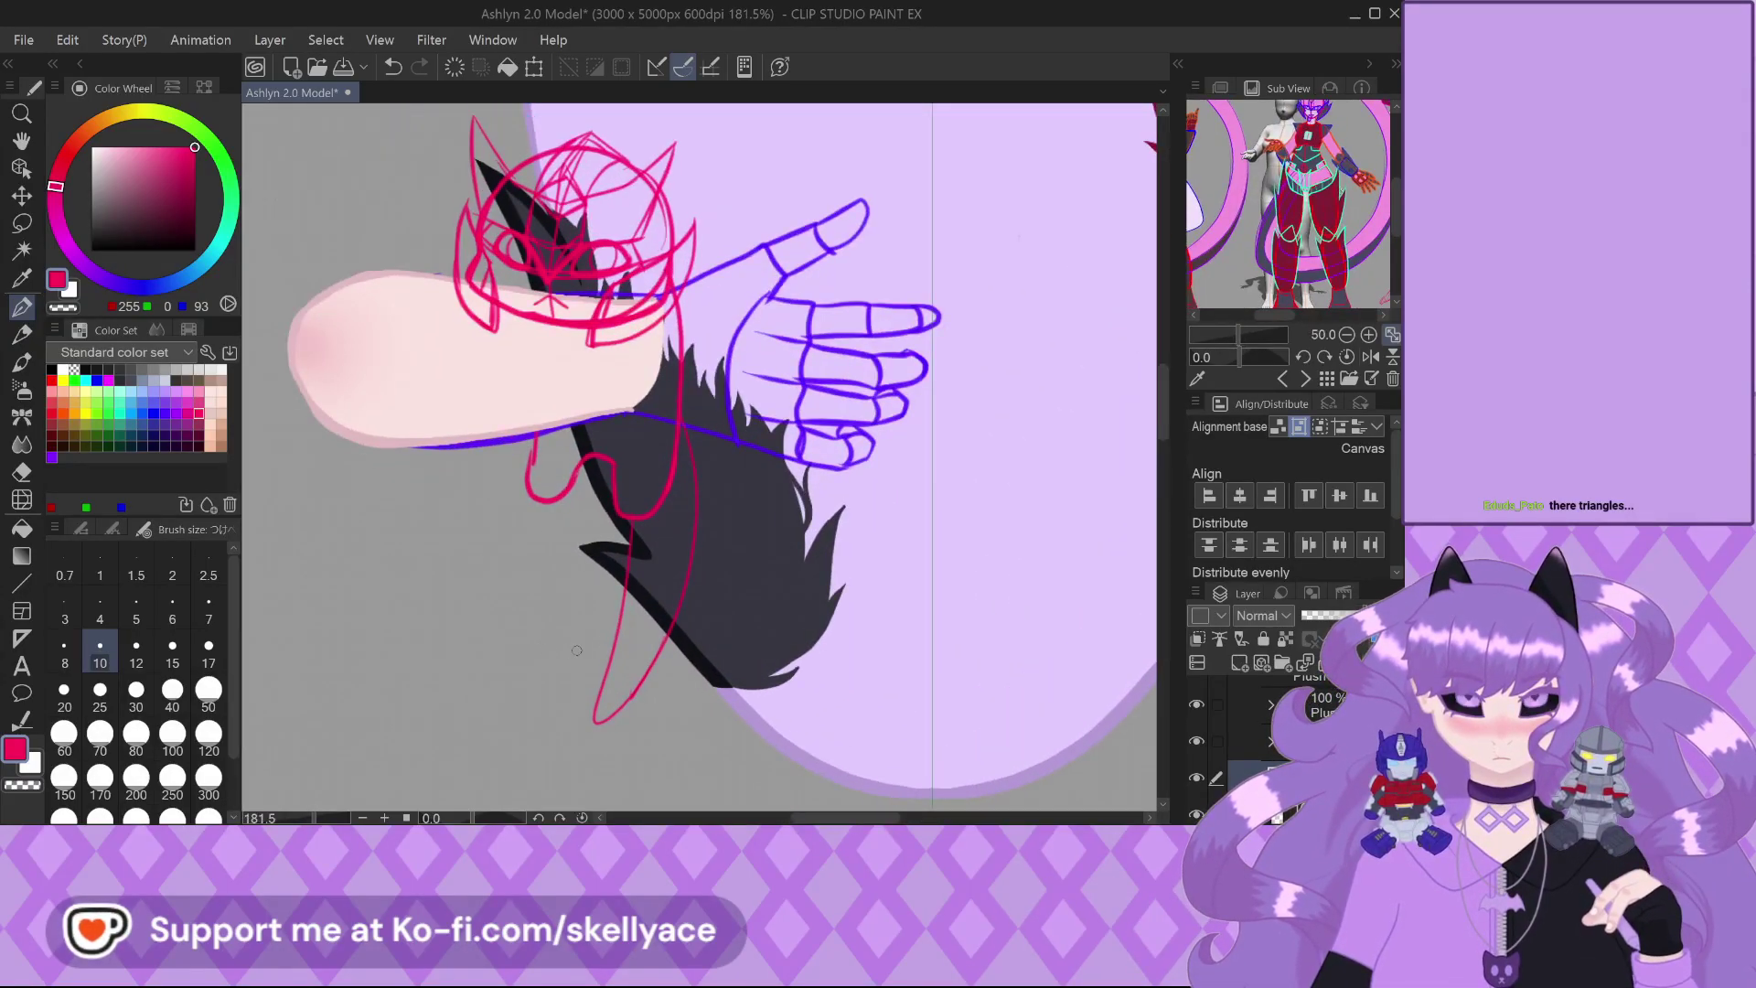
scroll(655, 731, "down", 1)
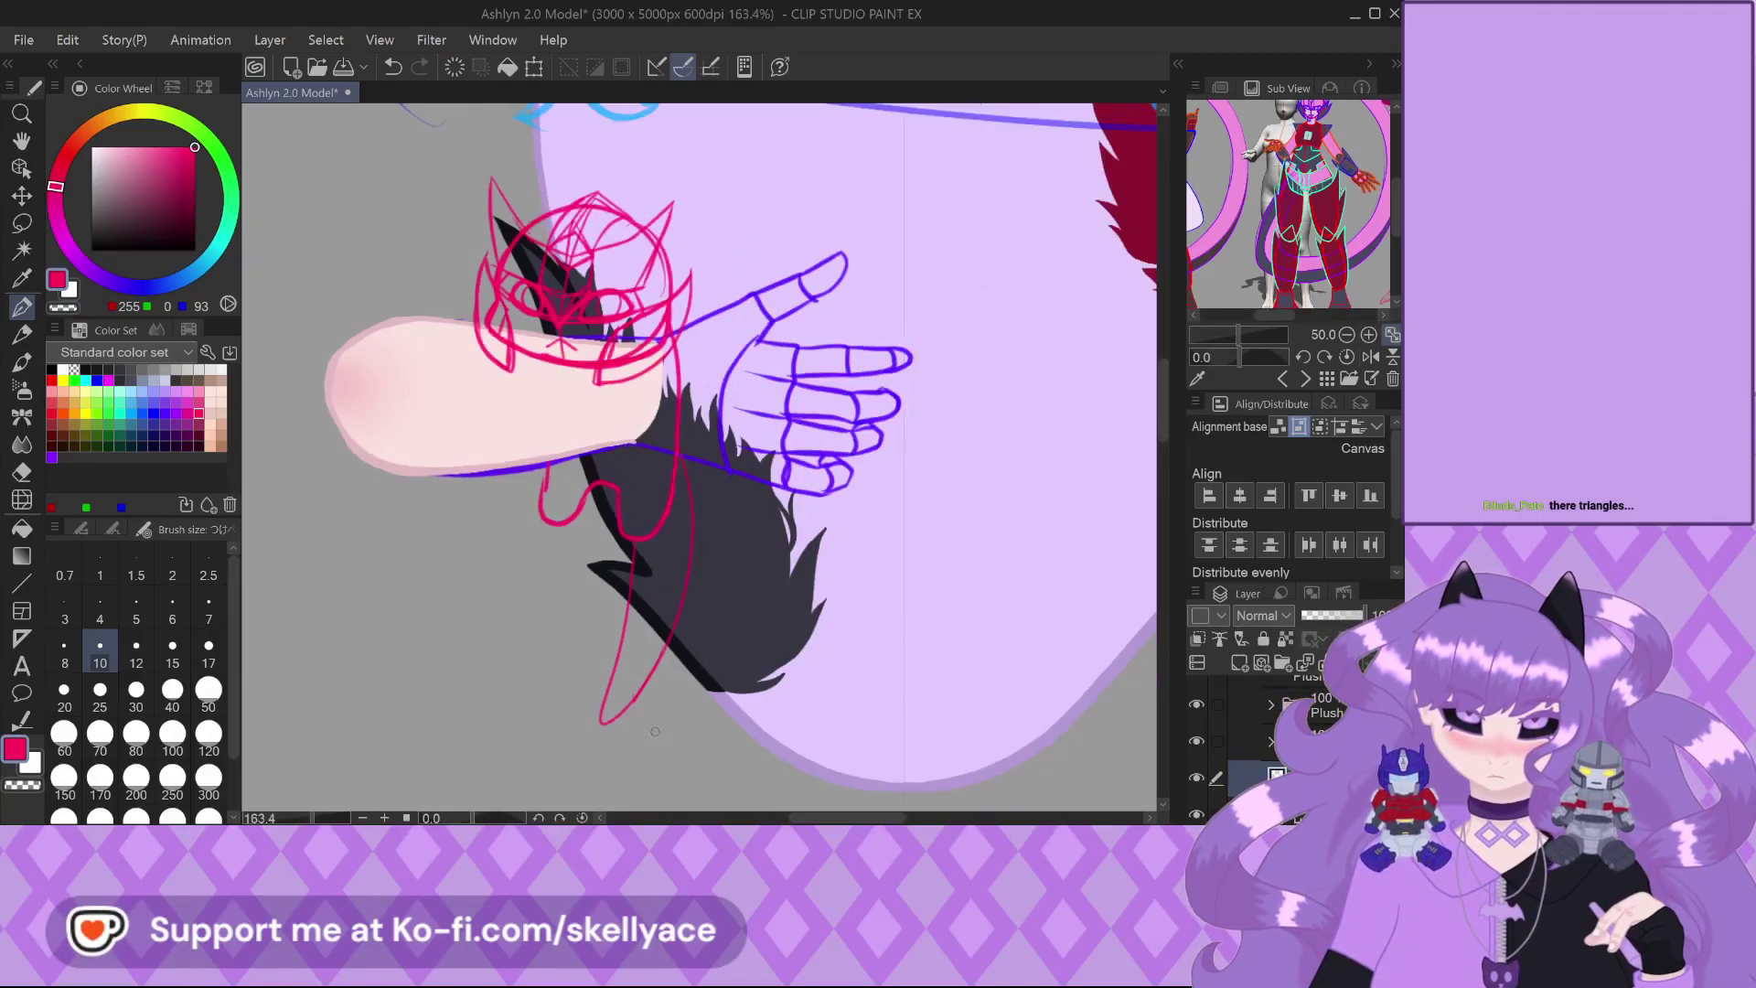
scroll(631, 382, "down", 1)
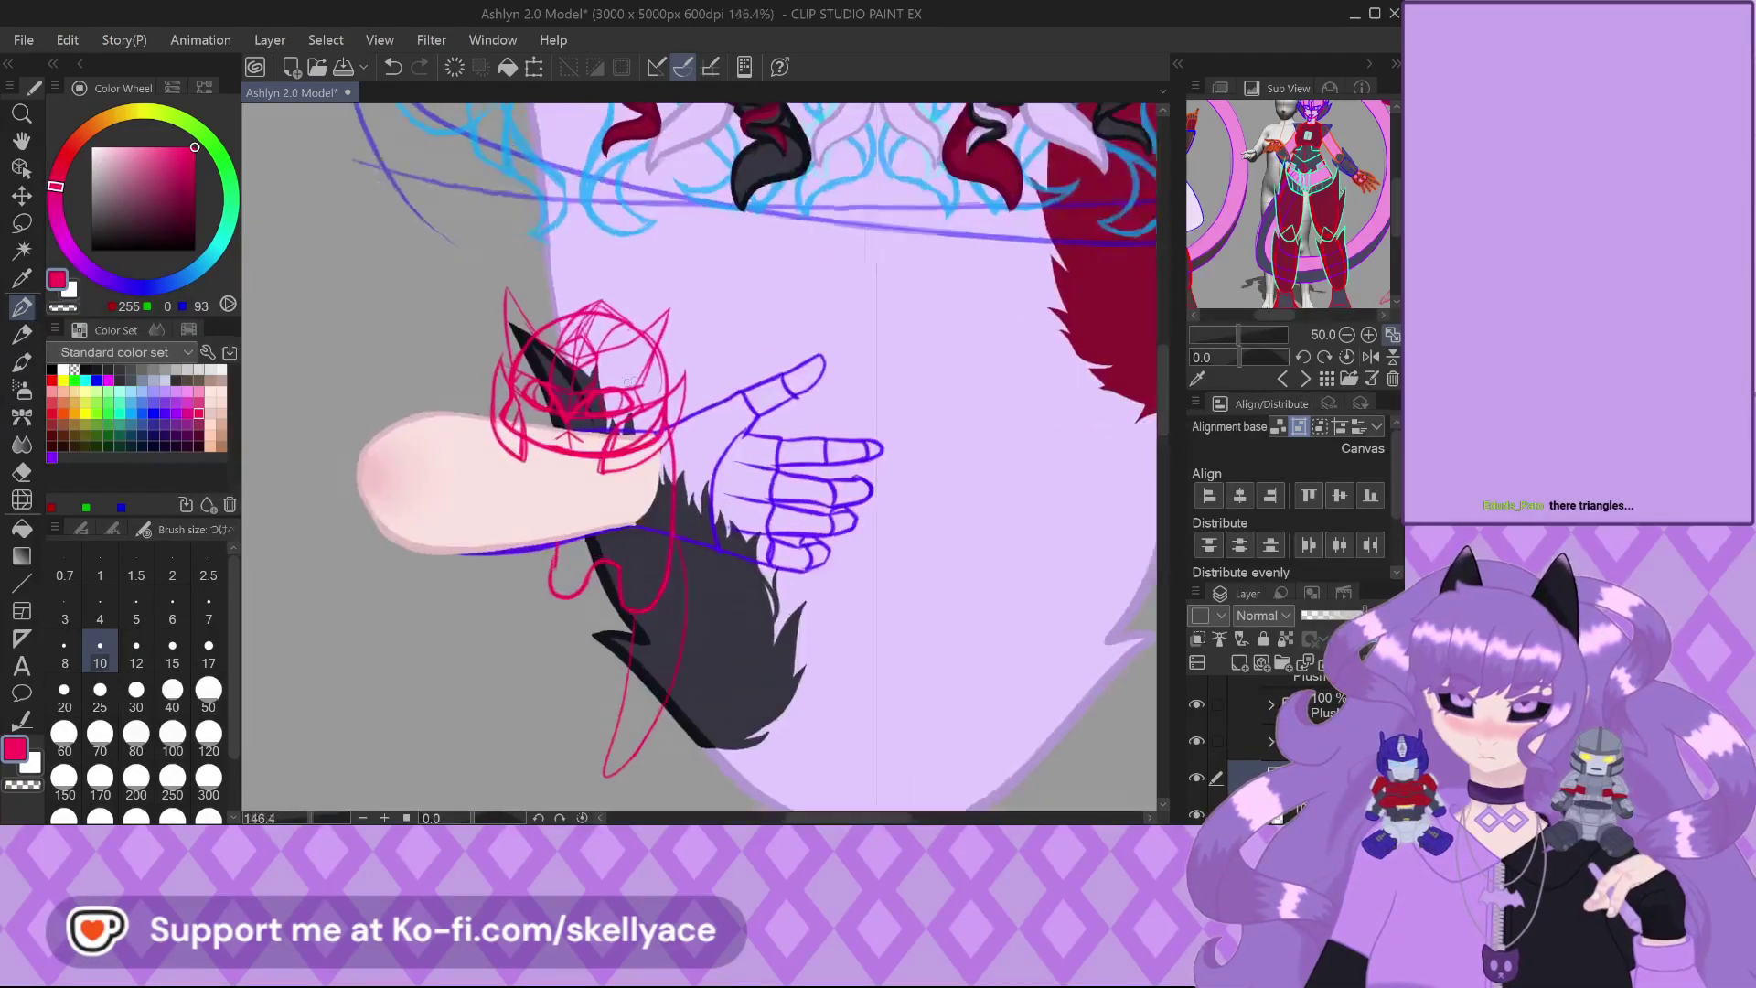
scroll(631, 382, "up", 5)
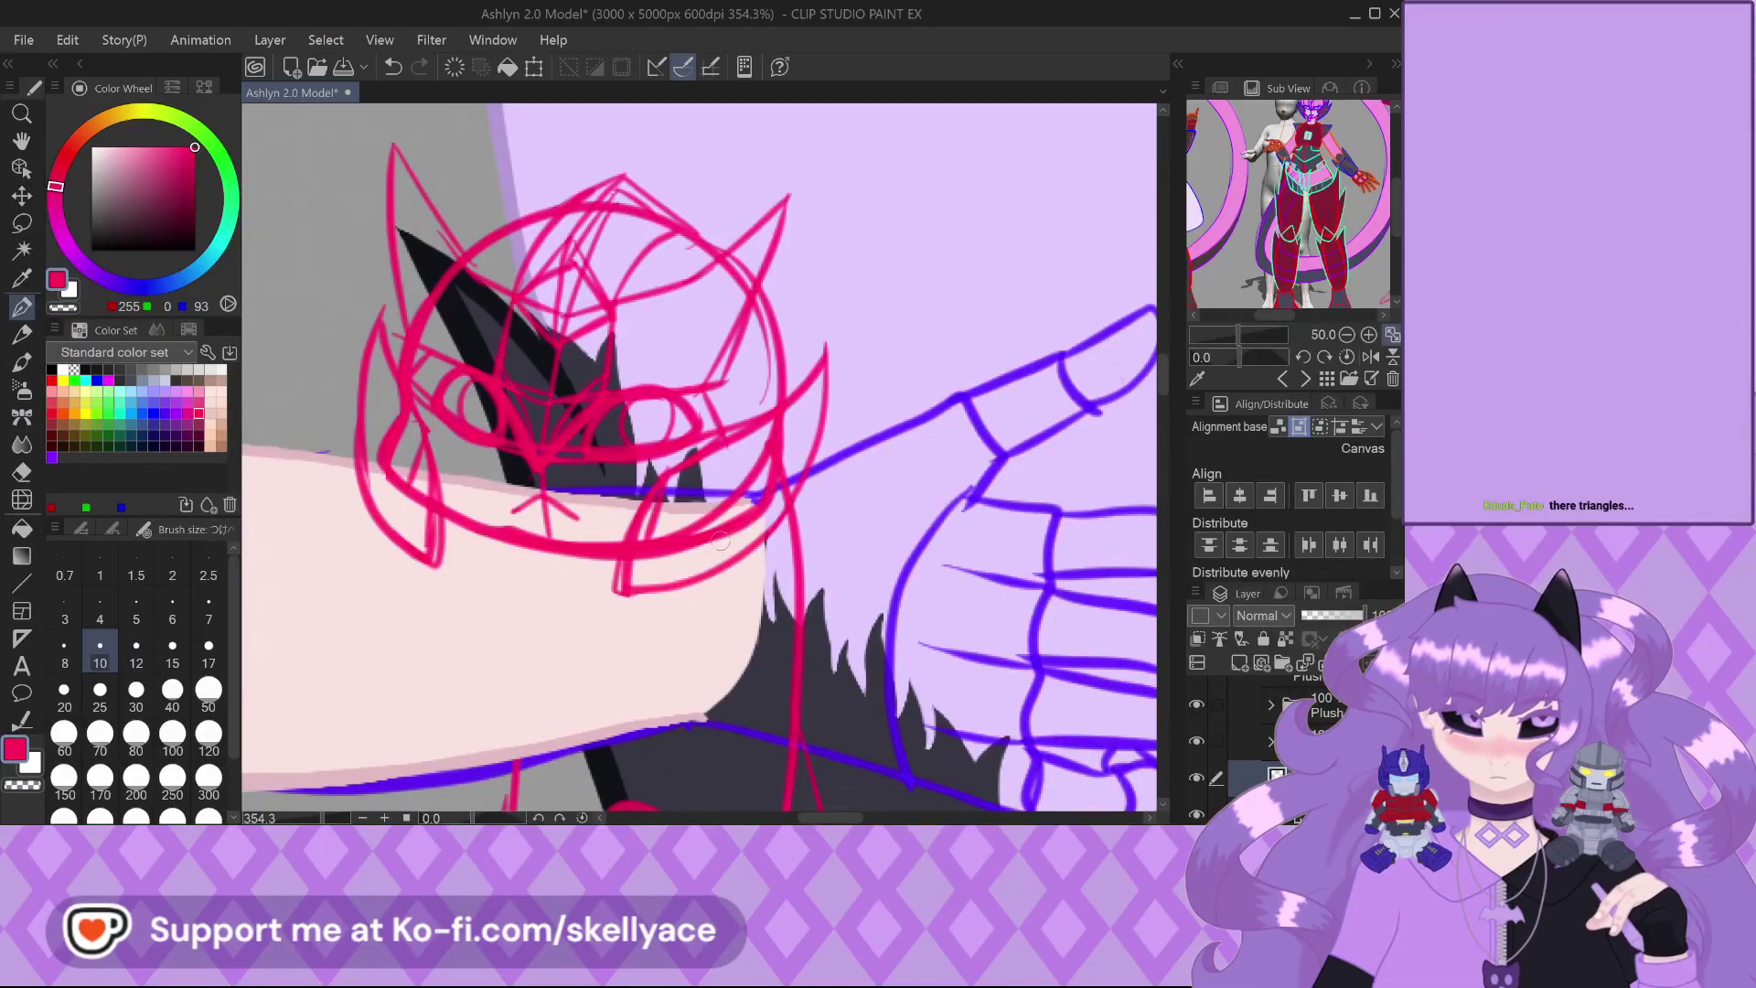
scroll(721, 540, "down", 3)
scroll(609, 505, "up", 3)
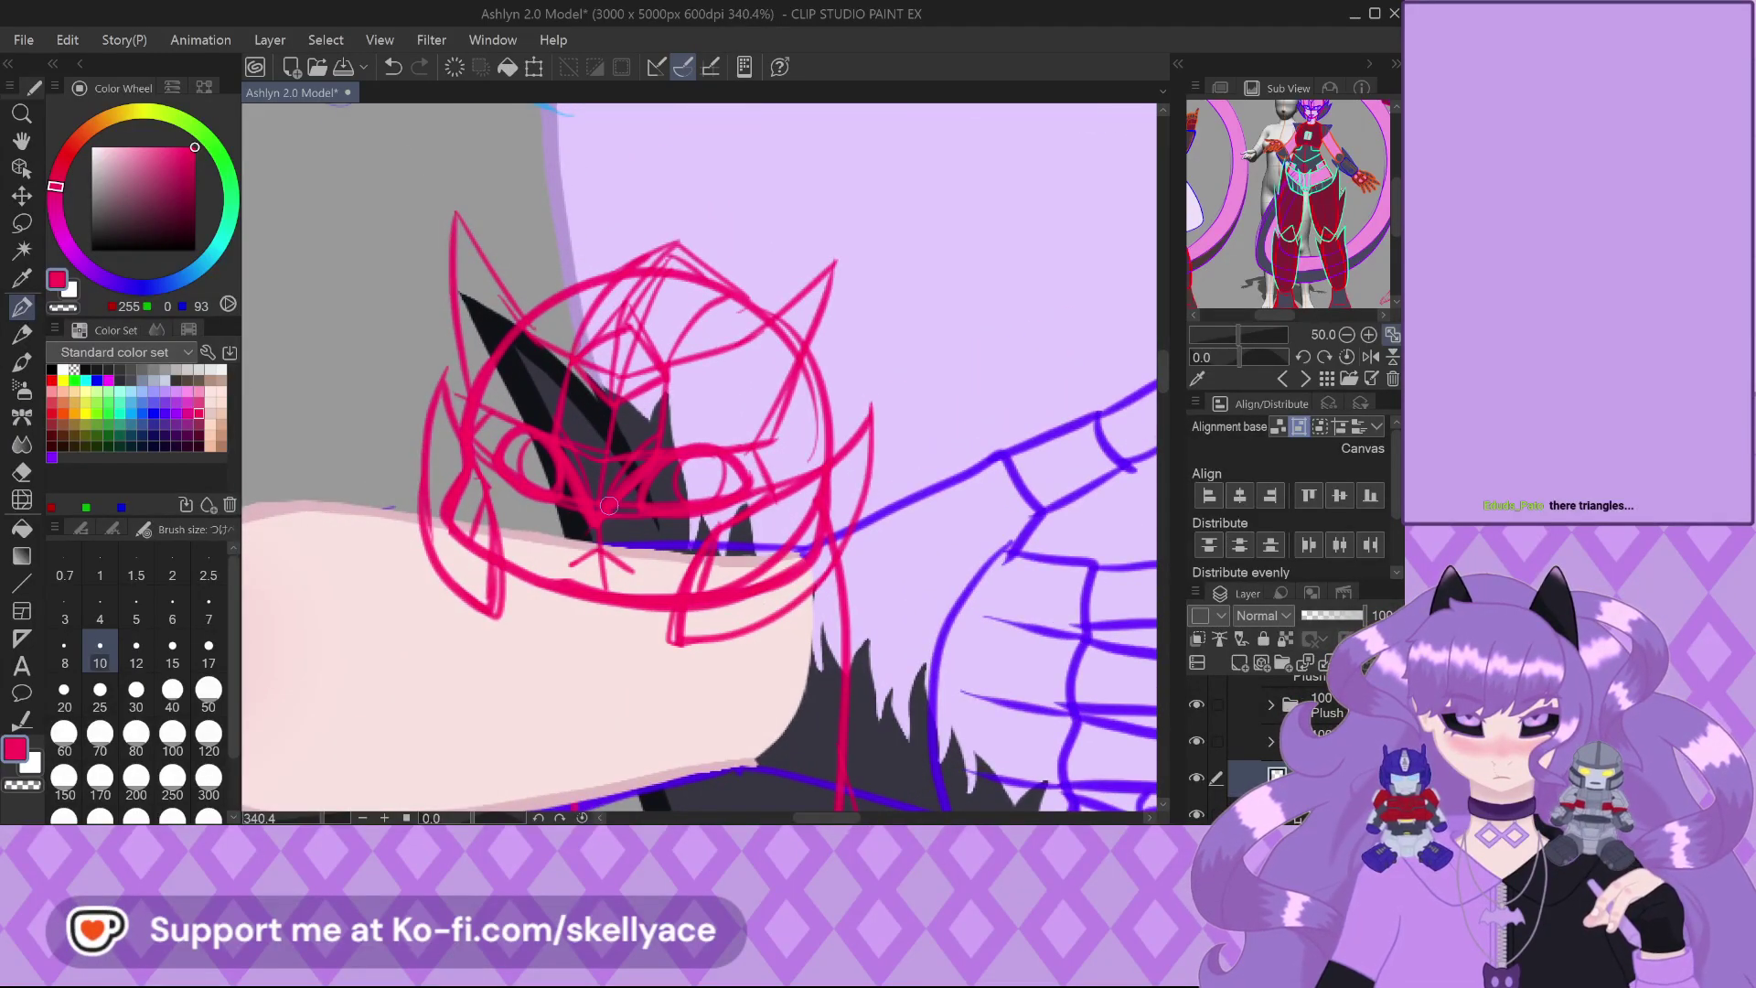
scroll(609, 506, "down", 6)
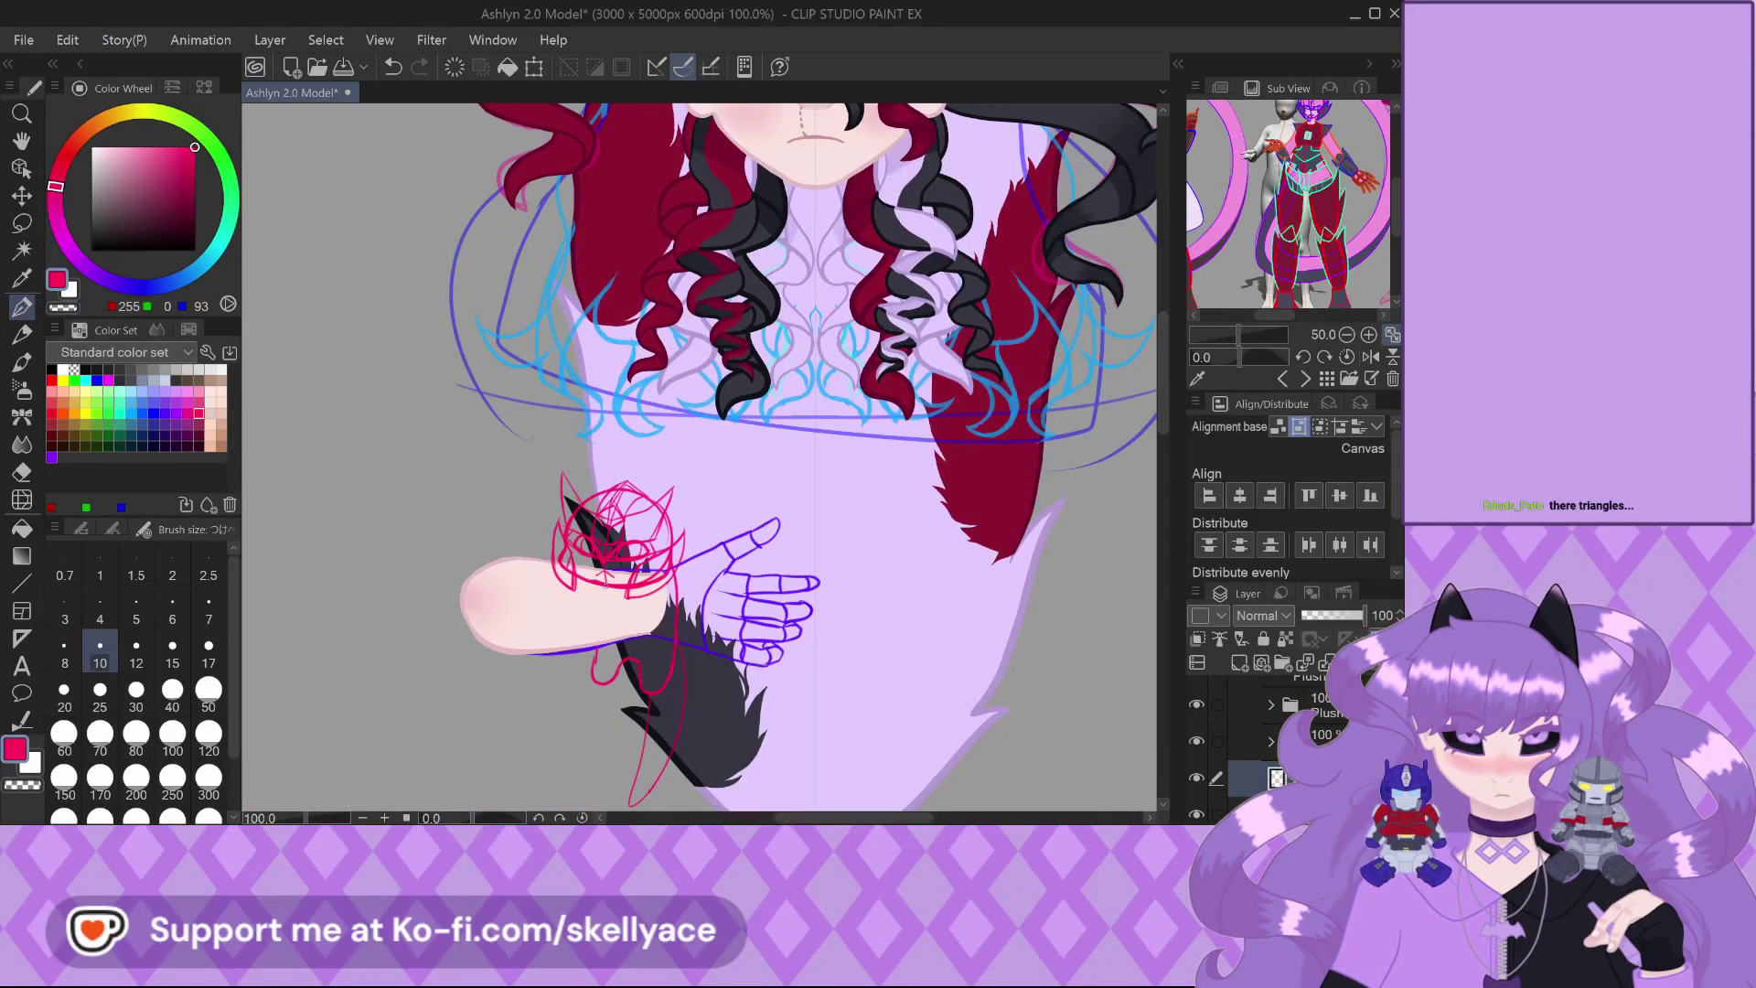
scroll(608, 578, "down", 2)
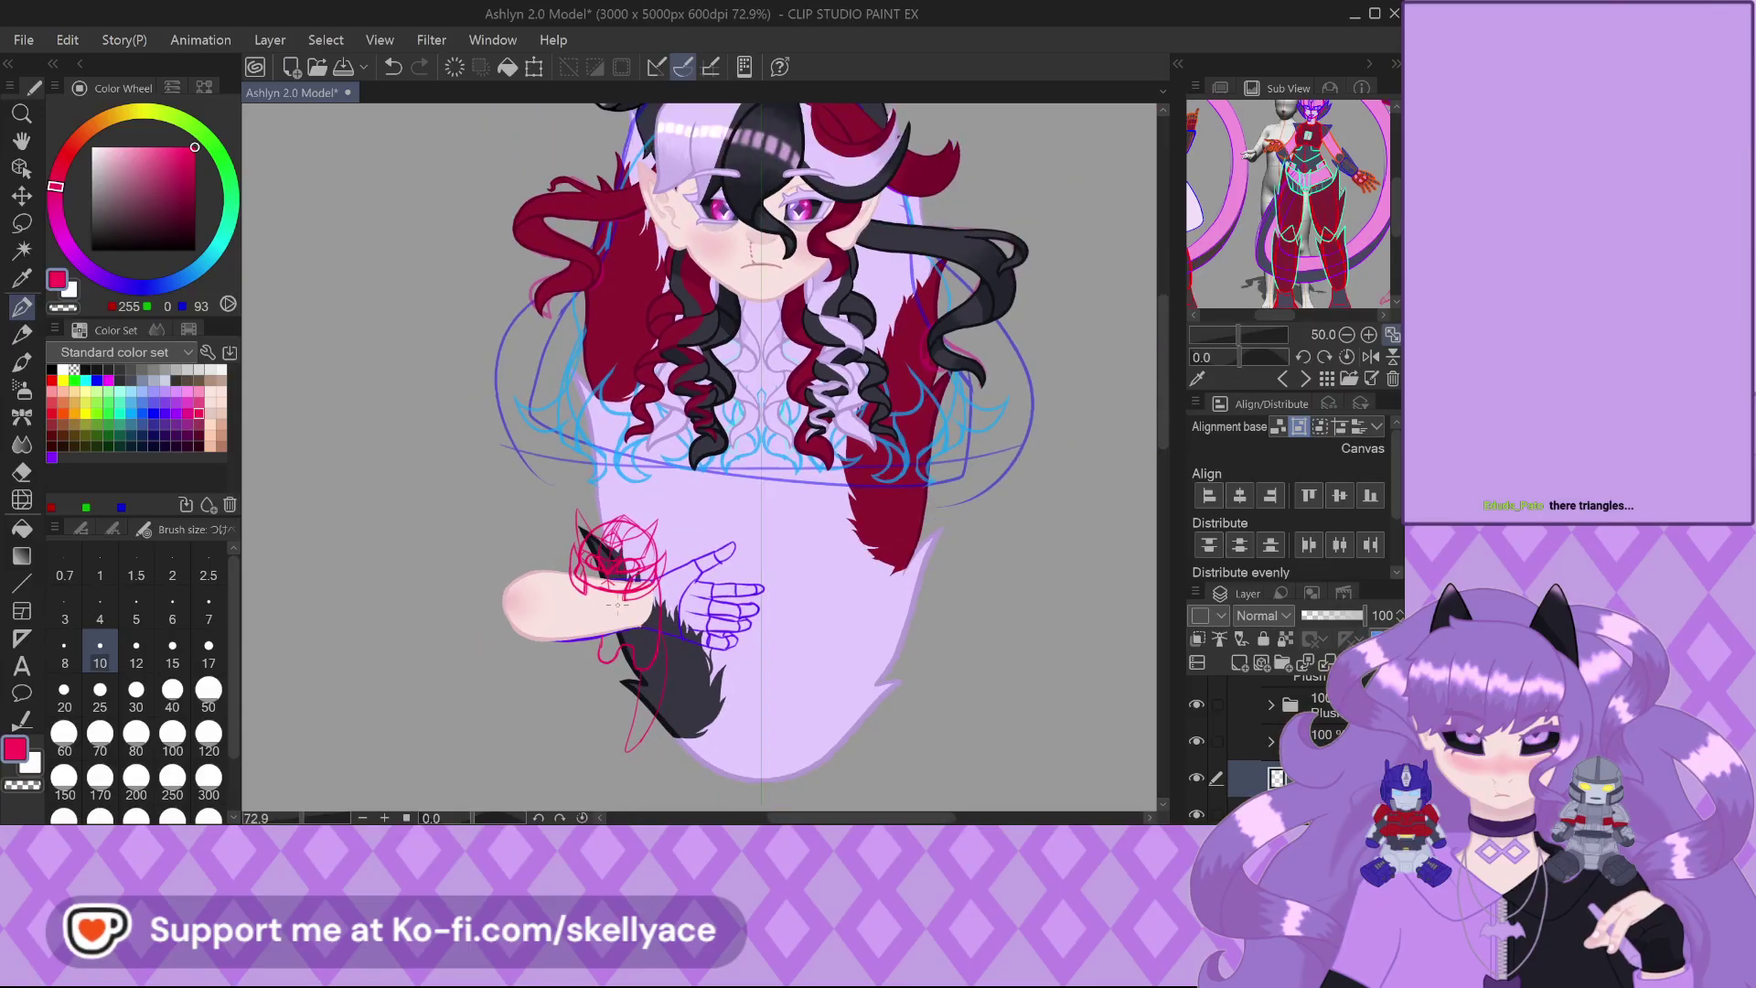
scroll(608, 577, "up", 4)
scroll(606, 662, "up", 8)
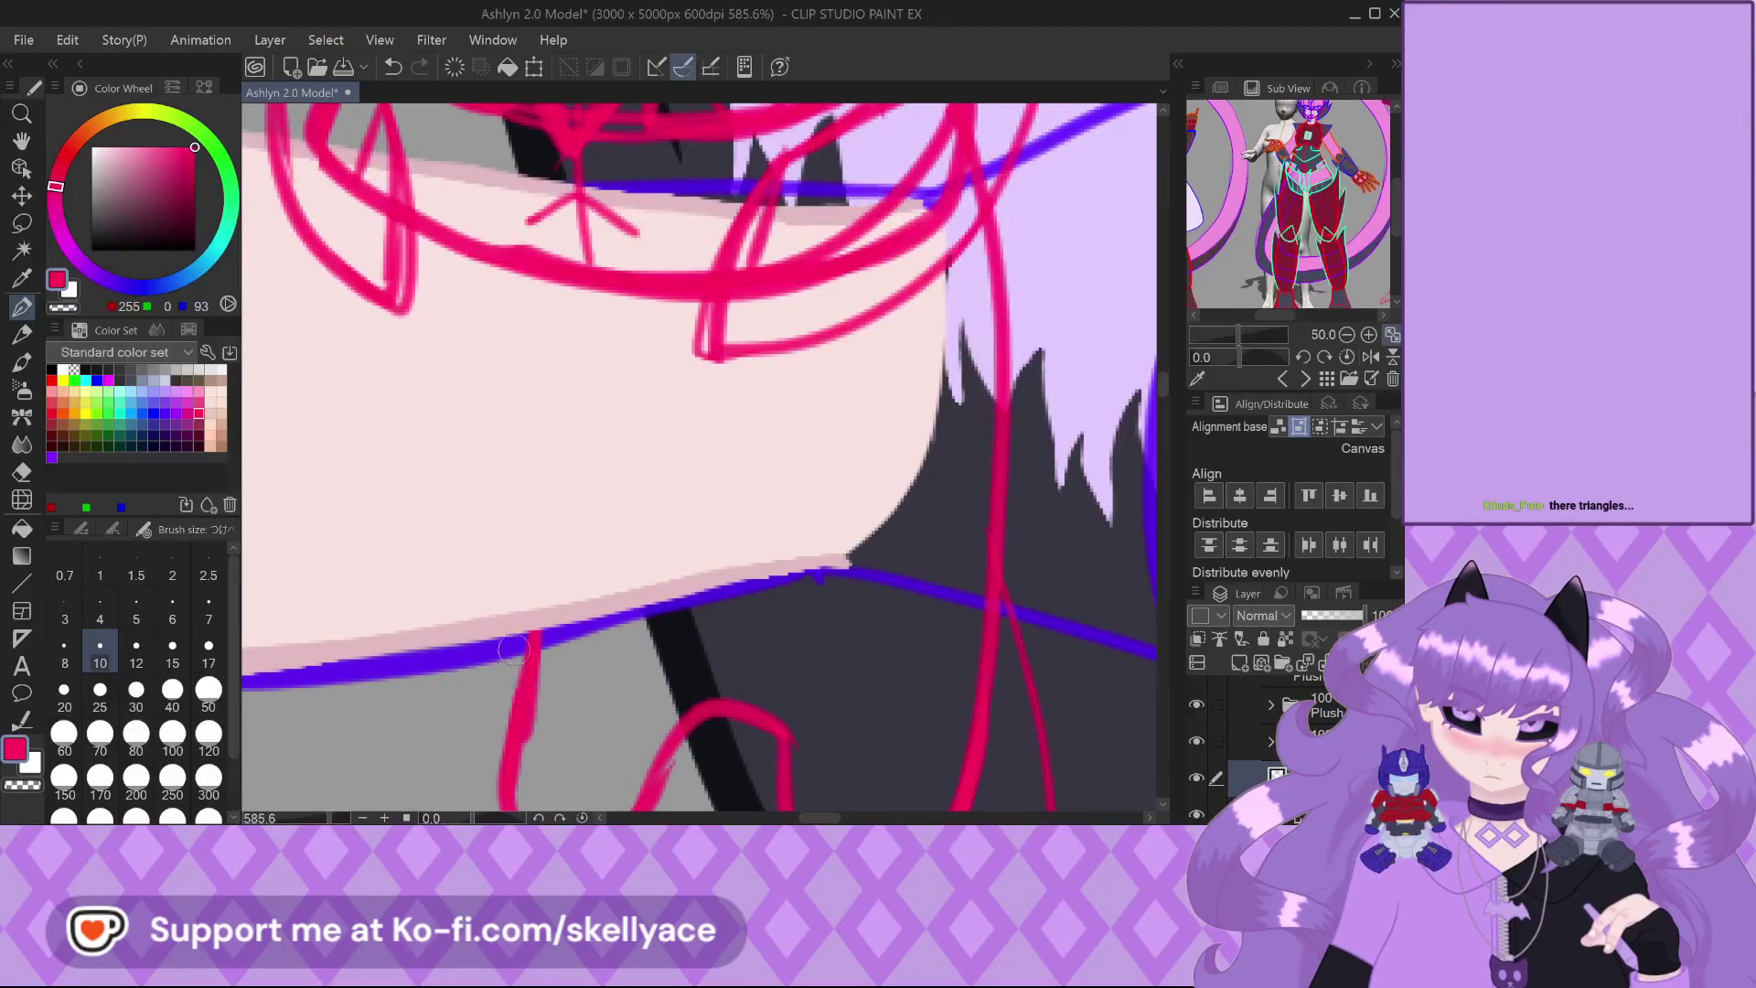
Sketch a curved hem across the tops of the plush's legs, a waistline below the forearm, and a small box at the outer hip
scroll(534, 627, "down", 5)
scroll(528, 699, "up", 4)
mouse_move(550, 741)
left_mouse_down()
mouse_move(616, 714)
mouse_move(687, 604)
mouse_move(731, 599)
mouse_move(759, 666)
left_mouse_up()
scroll(759, 667, "up", 3)
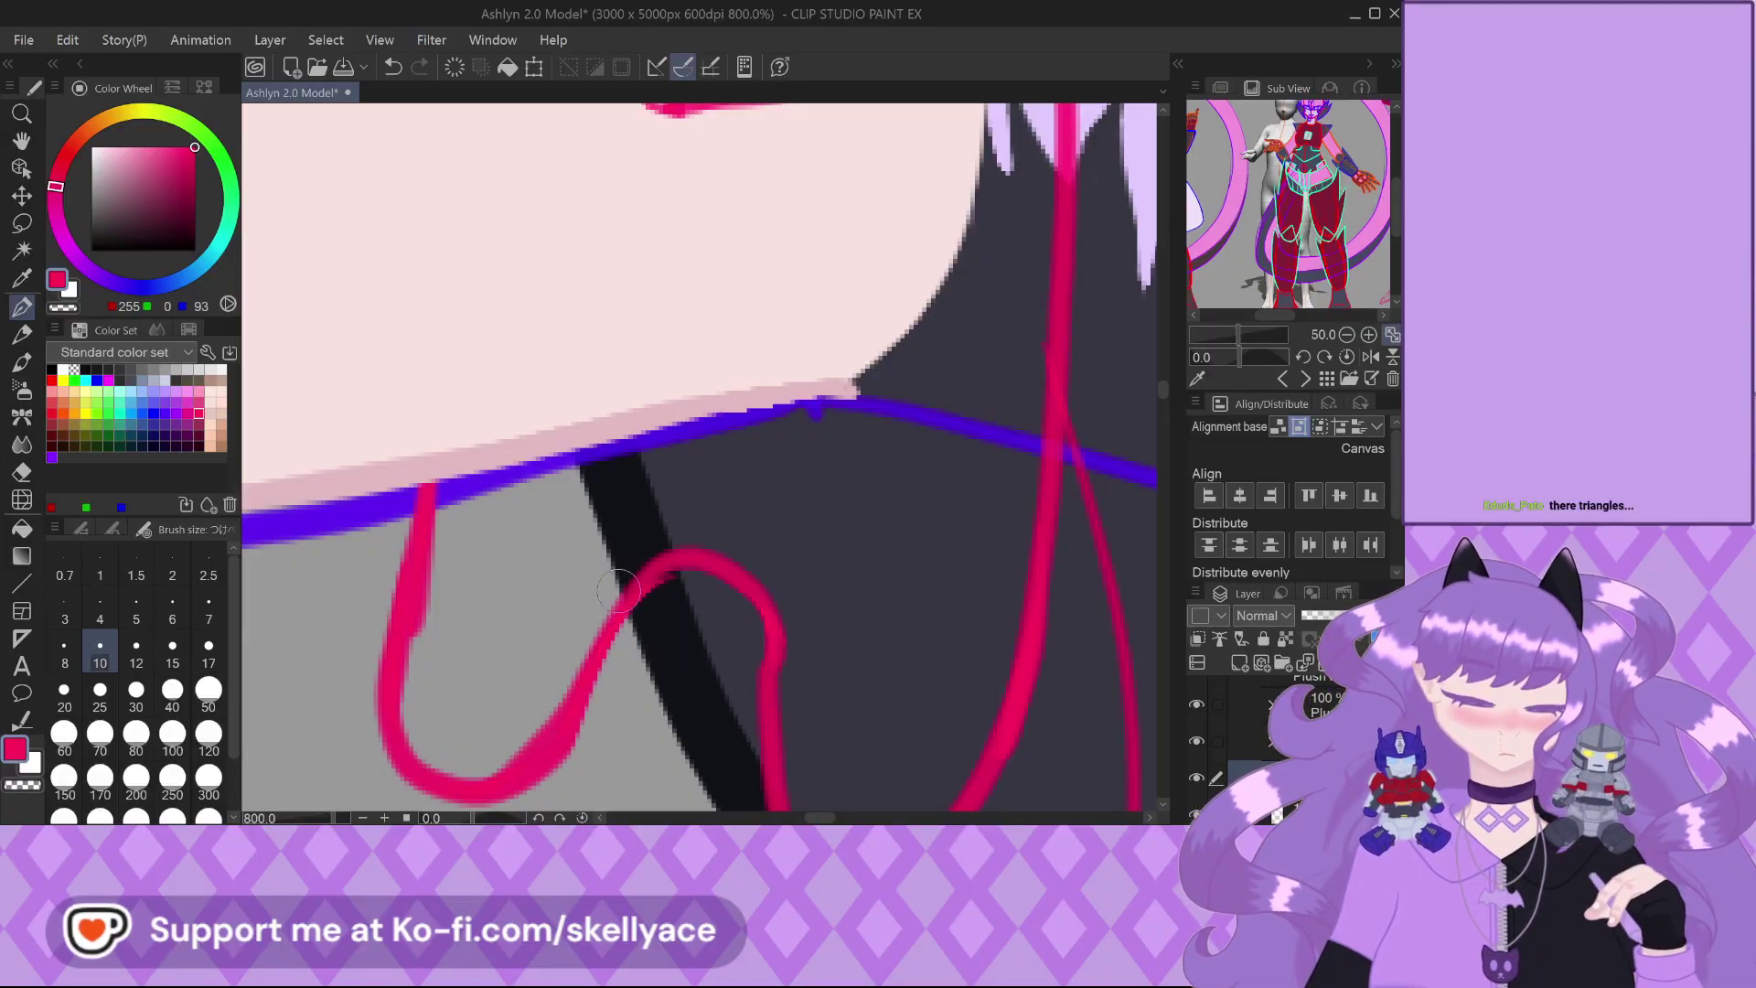
left_click(1326, 197)
scroll(438, 519, "down", 1)
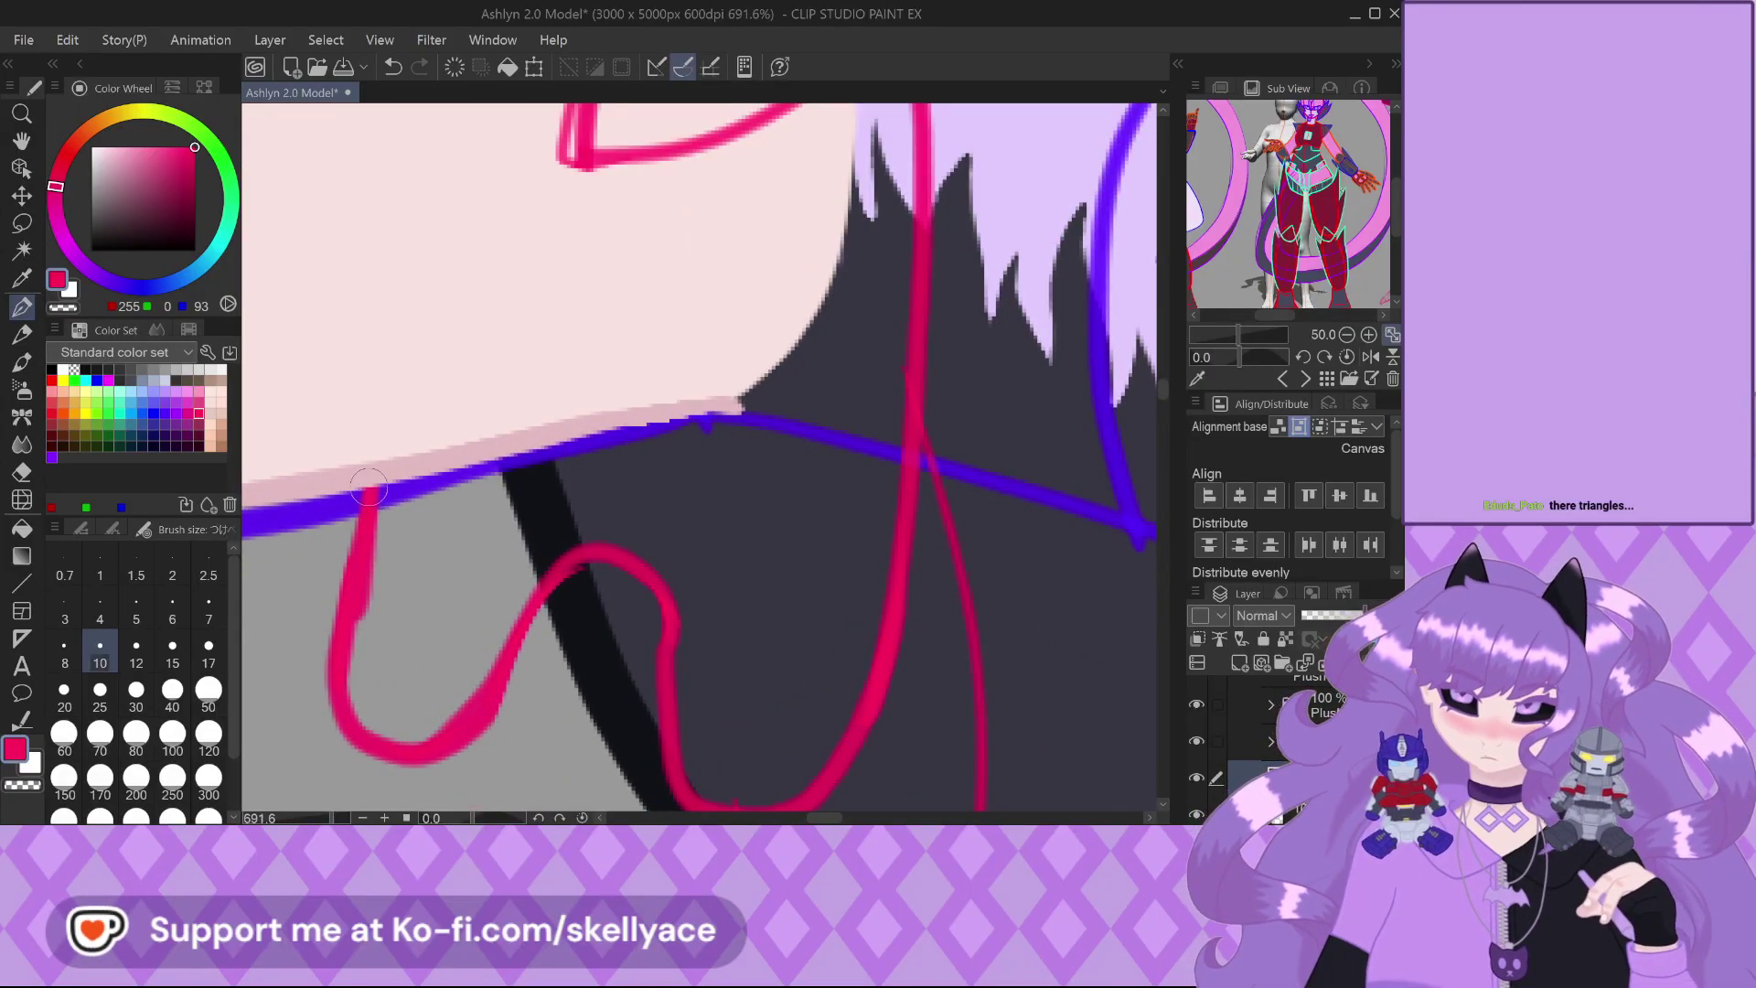
mouse_move(375, 492)
left_mouse_down()
mouse_move(645, 565)
mouse_move(896, 549)
left_mouse_up()
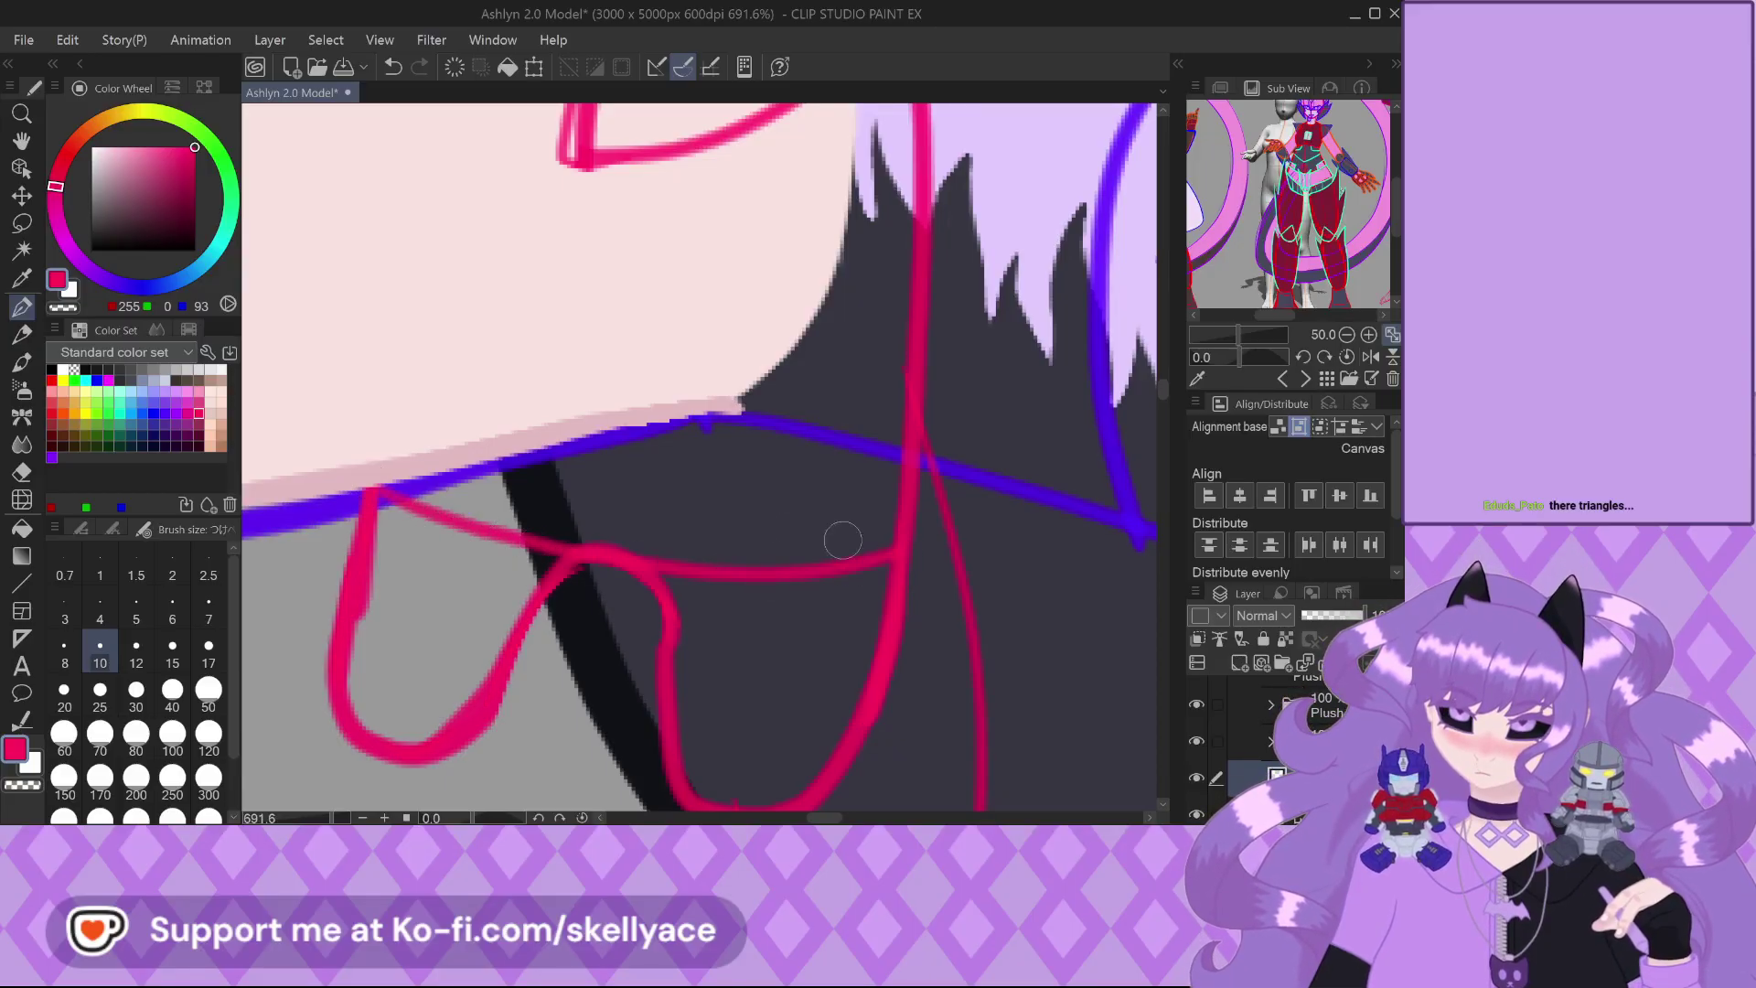
left_click_drag(688, 420, 901, 419)
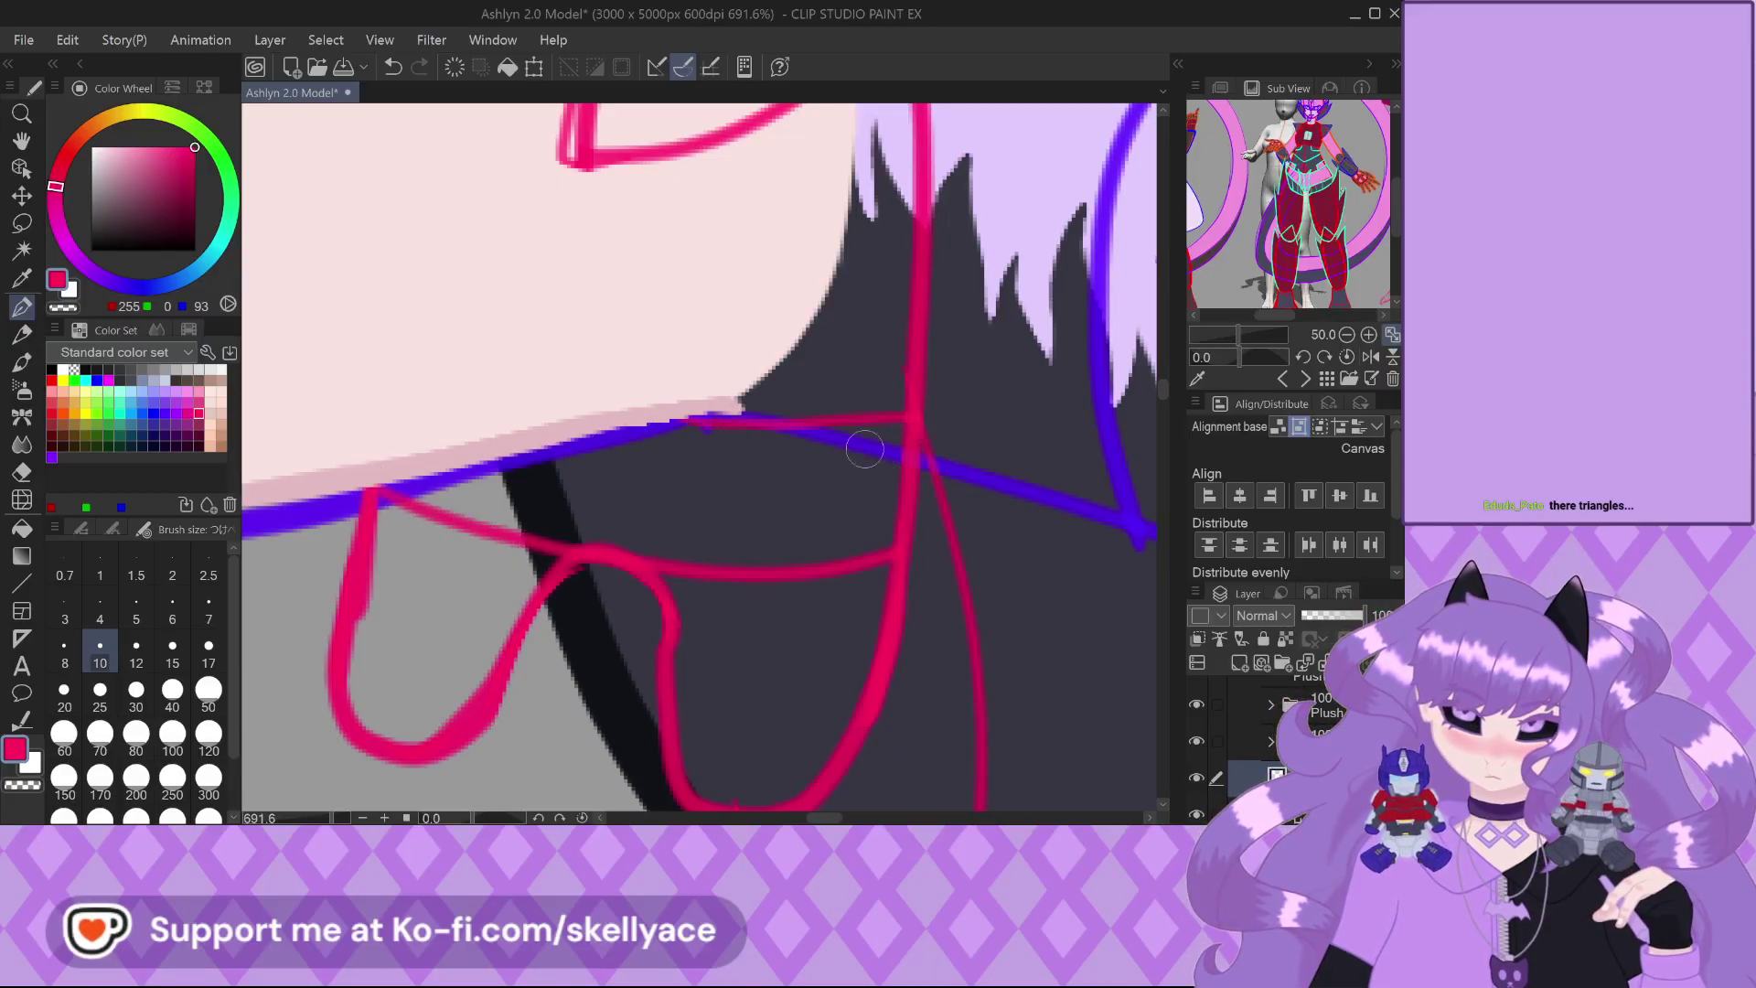
scroll(823, 439, "down", 2)
left_click_drag(809, 469, 869, 434)
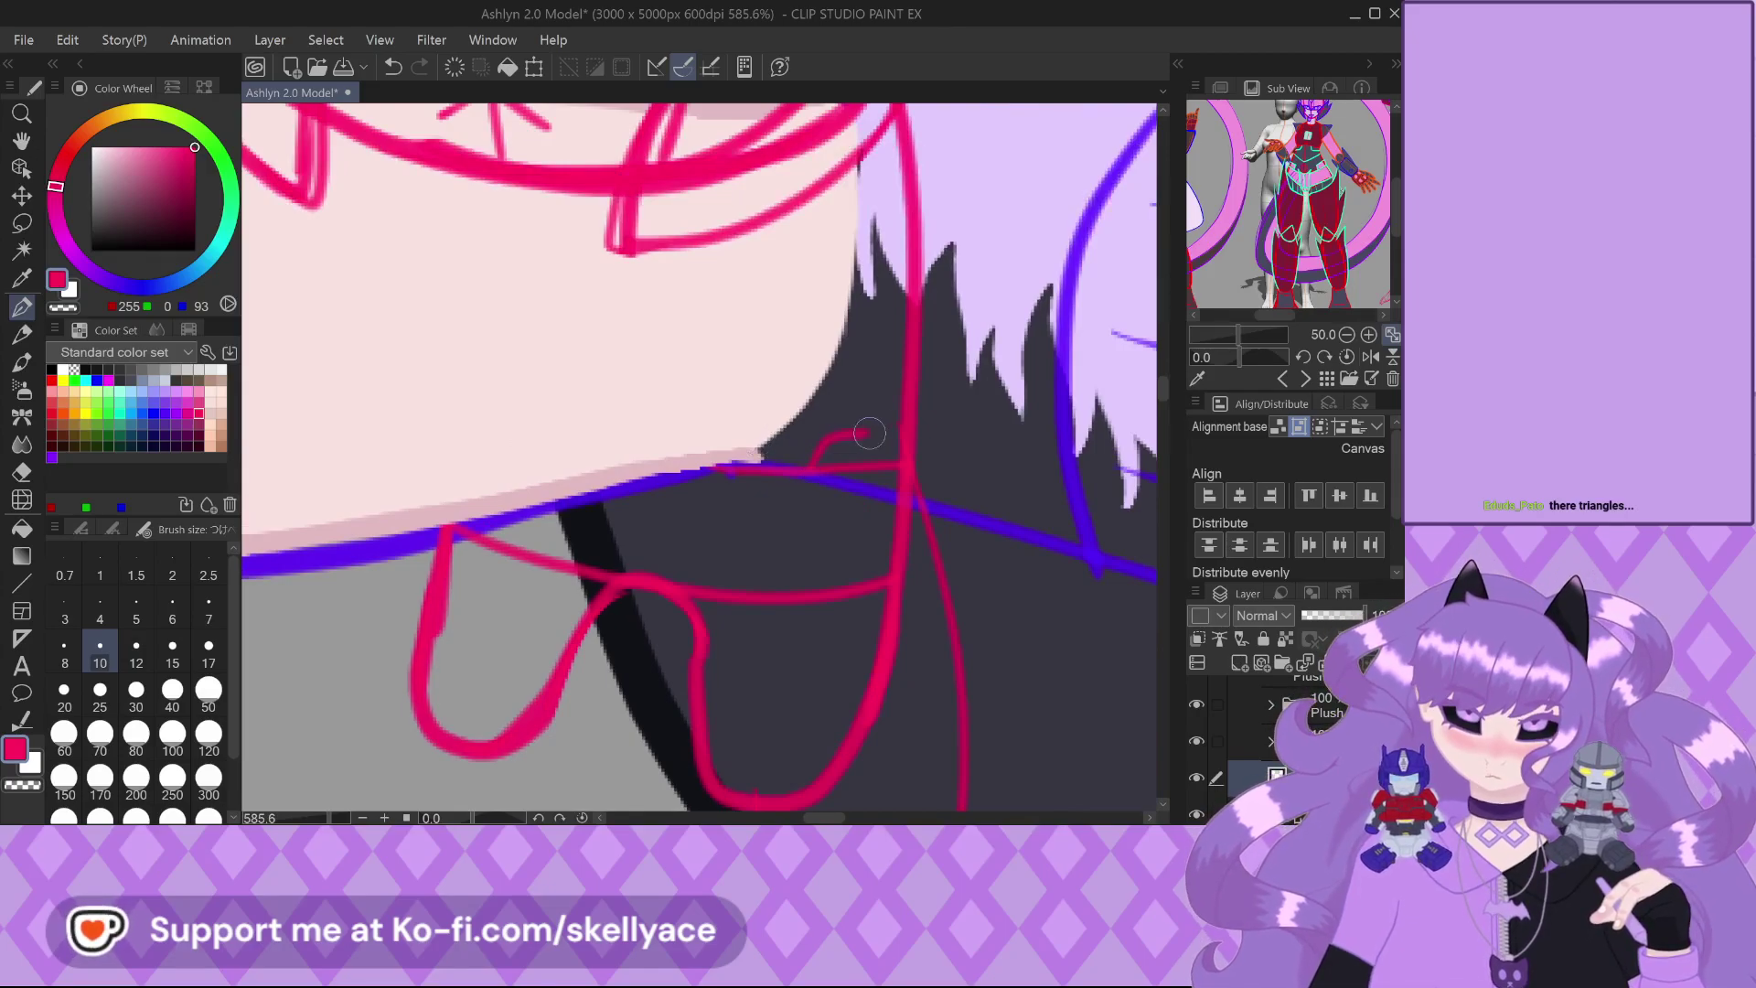
scroll(871, 500, "down", 5)
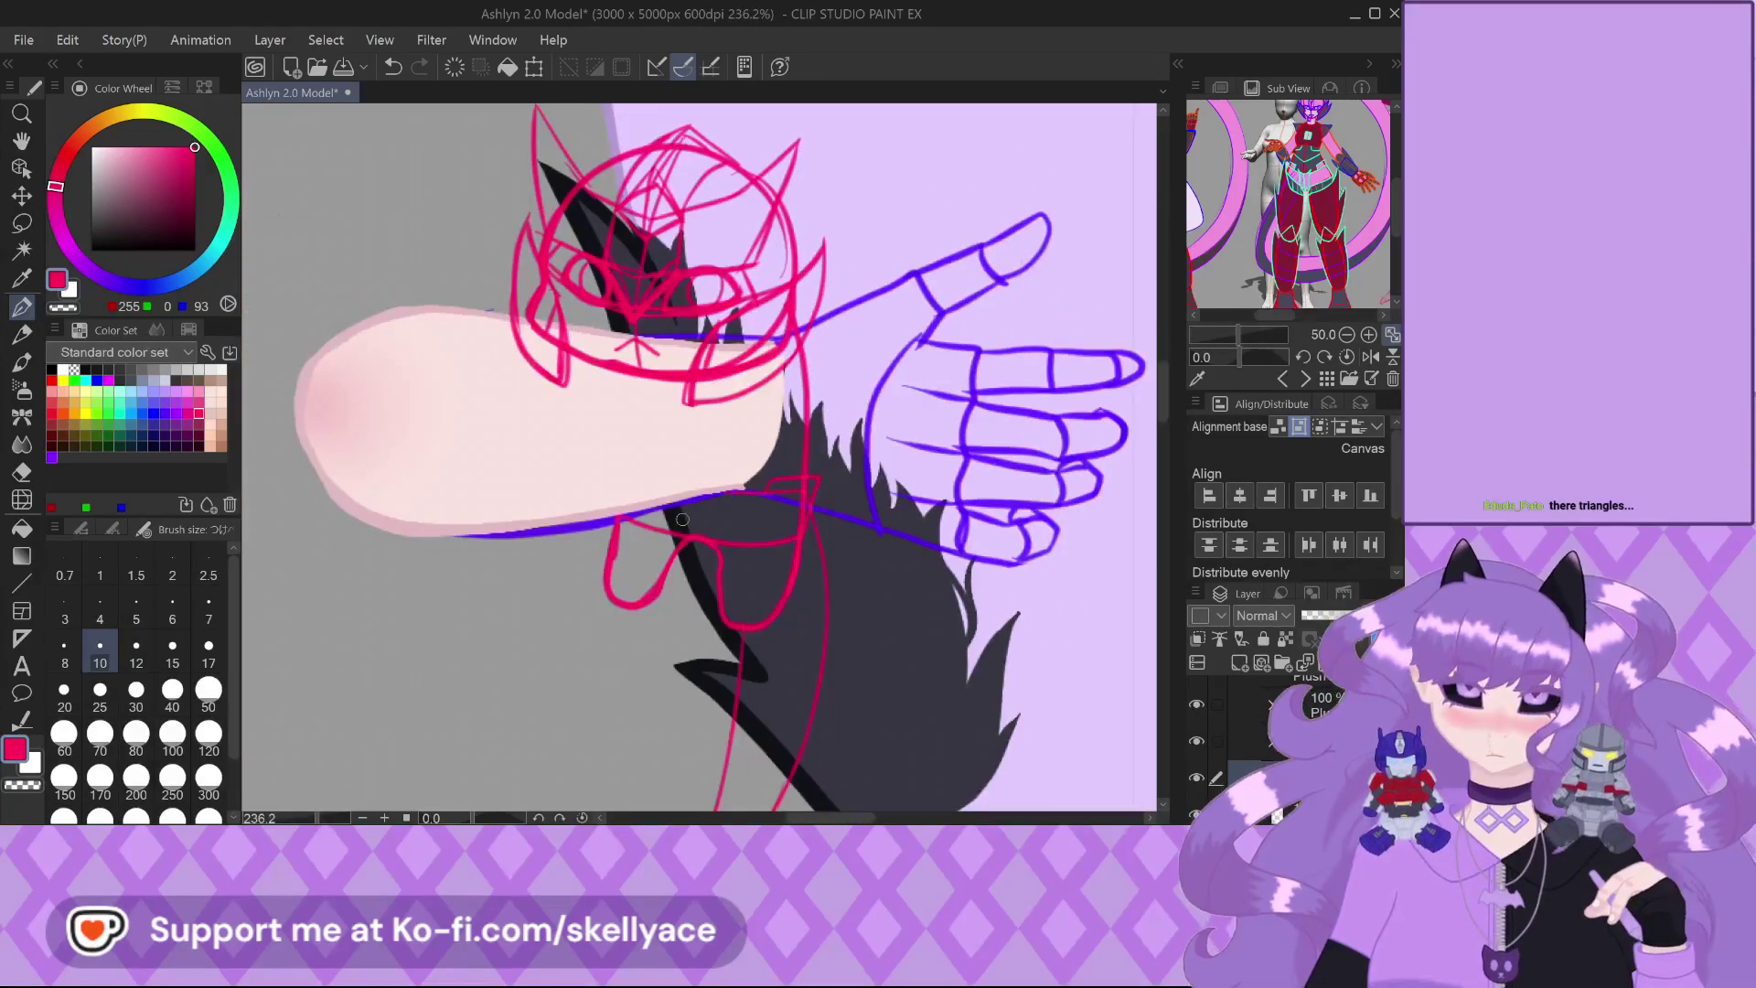
Add short toe lines to the ends of the plush's two rounded feet
scroll(695, 576, "up", 5)
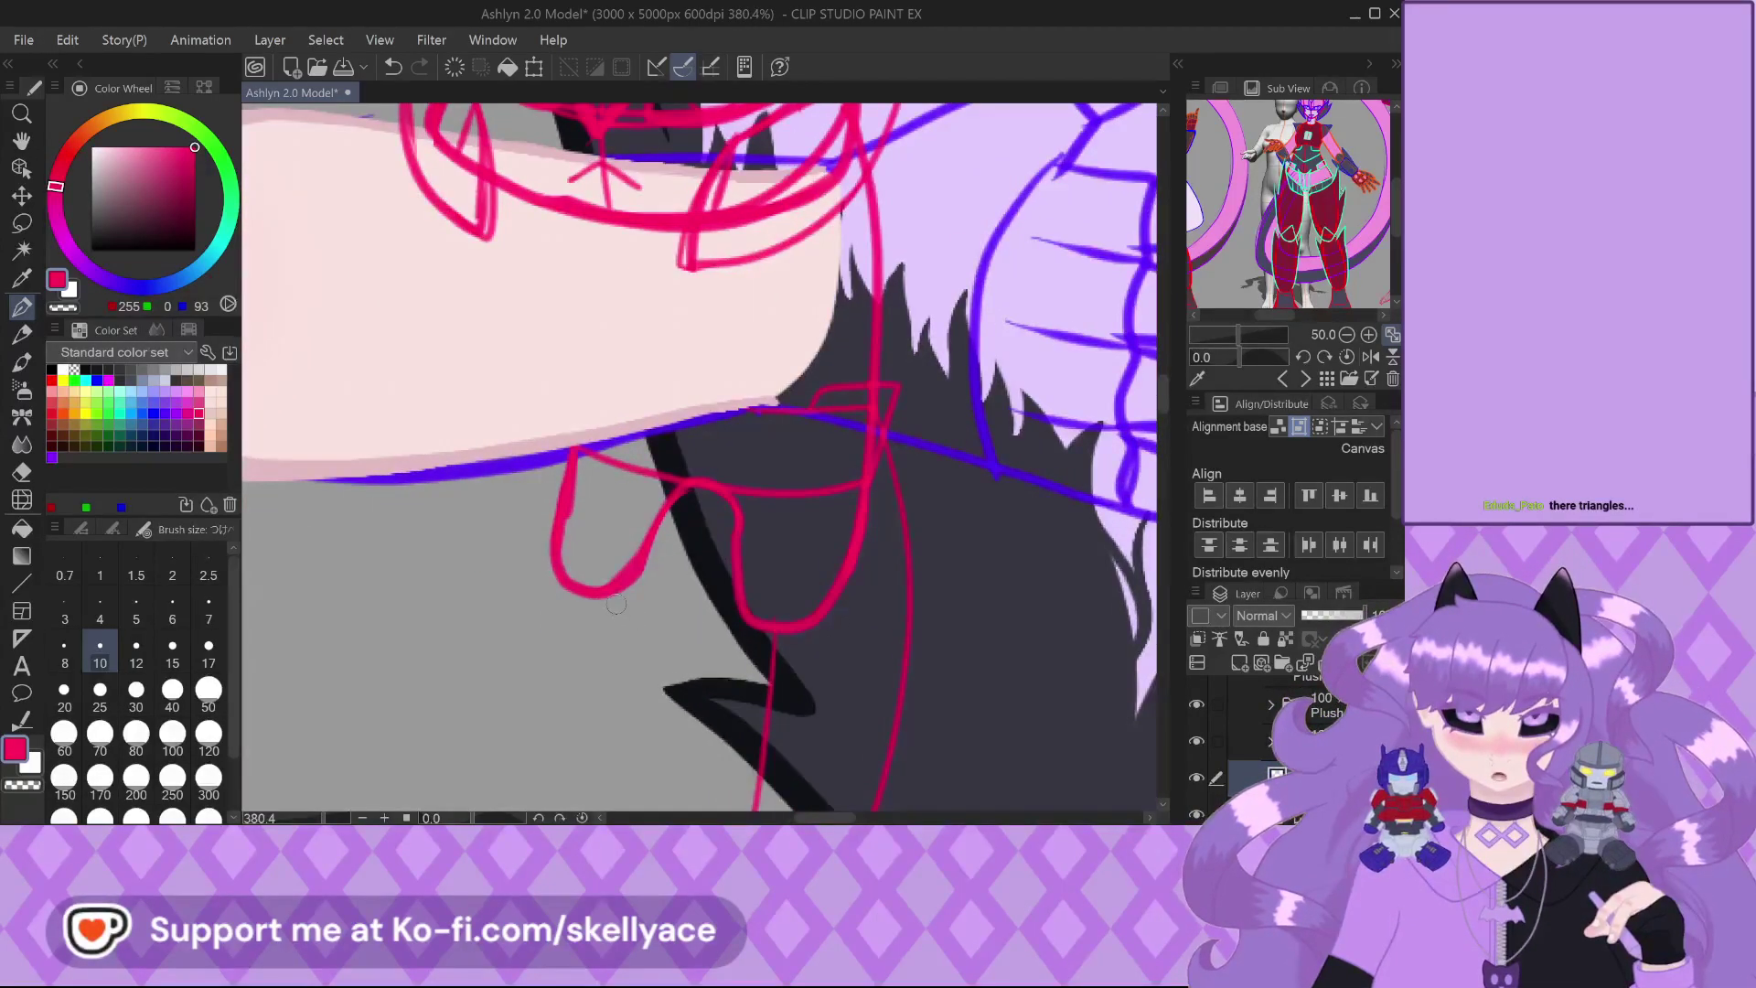
mouse_move(547, 529)
left_mouse_down()
mouse_move(546, 567)
mouse_move(585, 576)
left_mouse_up()
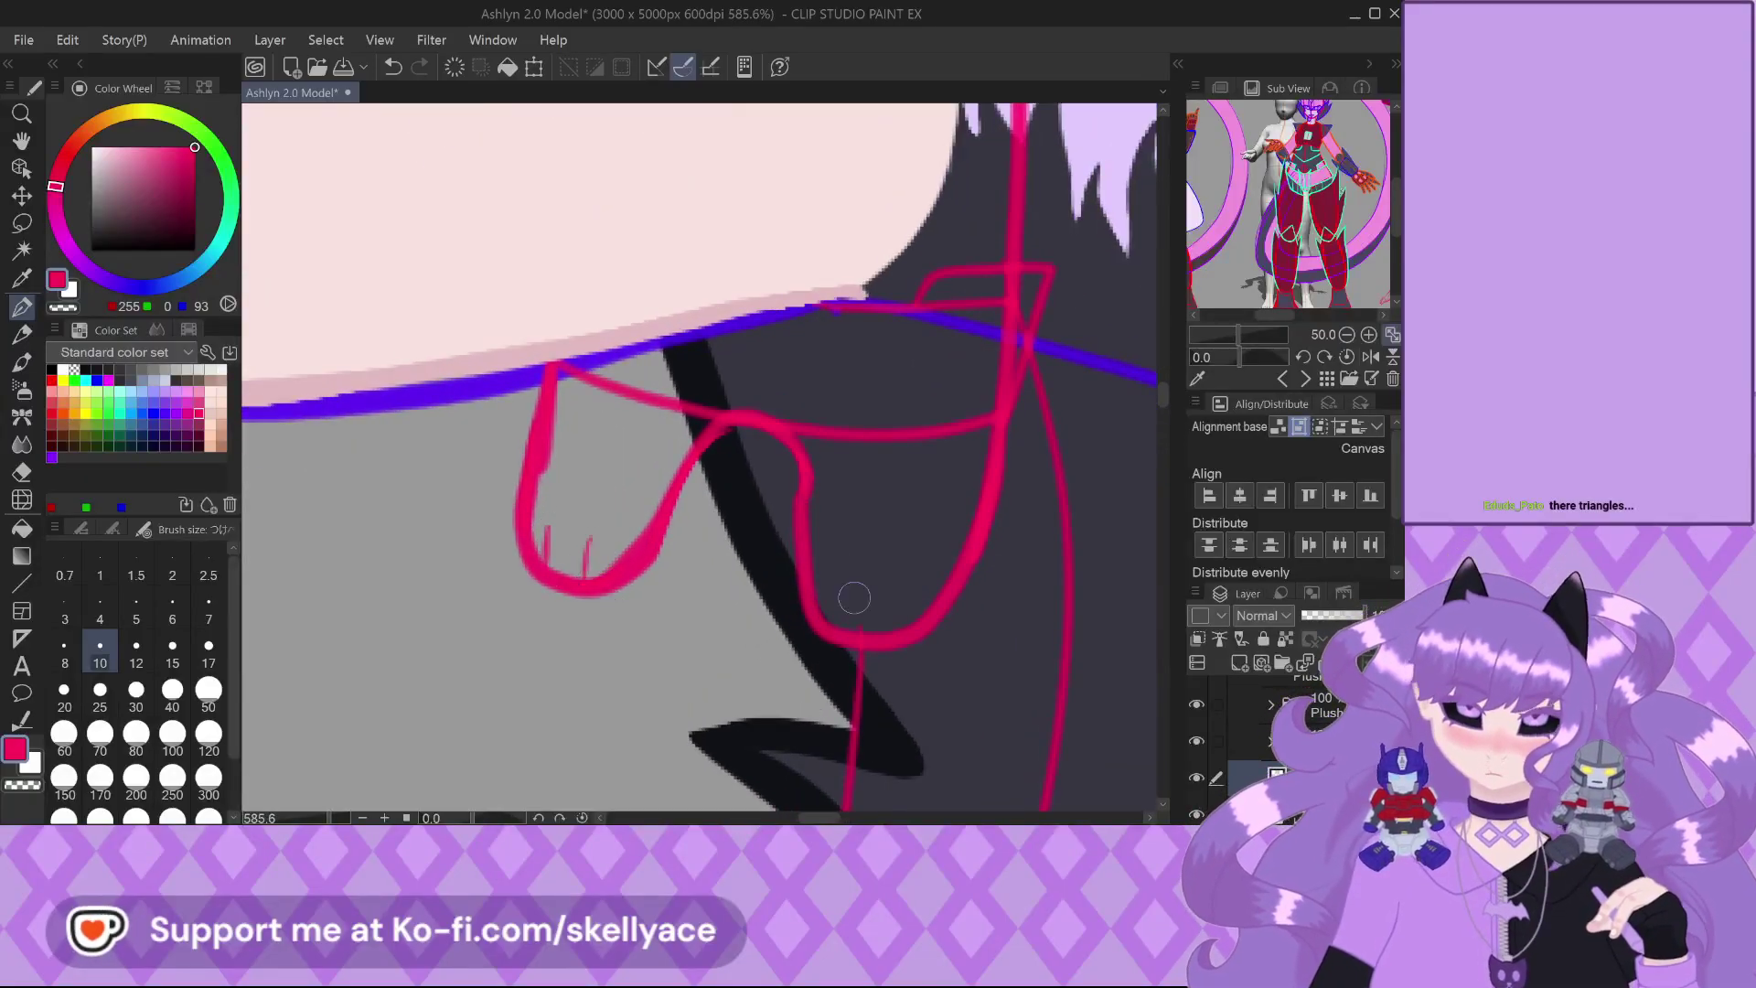
scroll(886, 597, "down", 6)
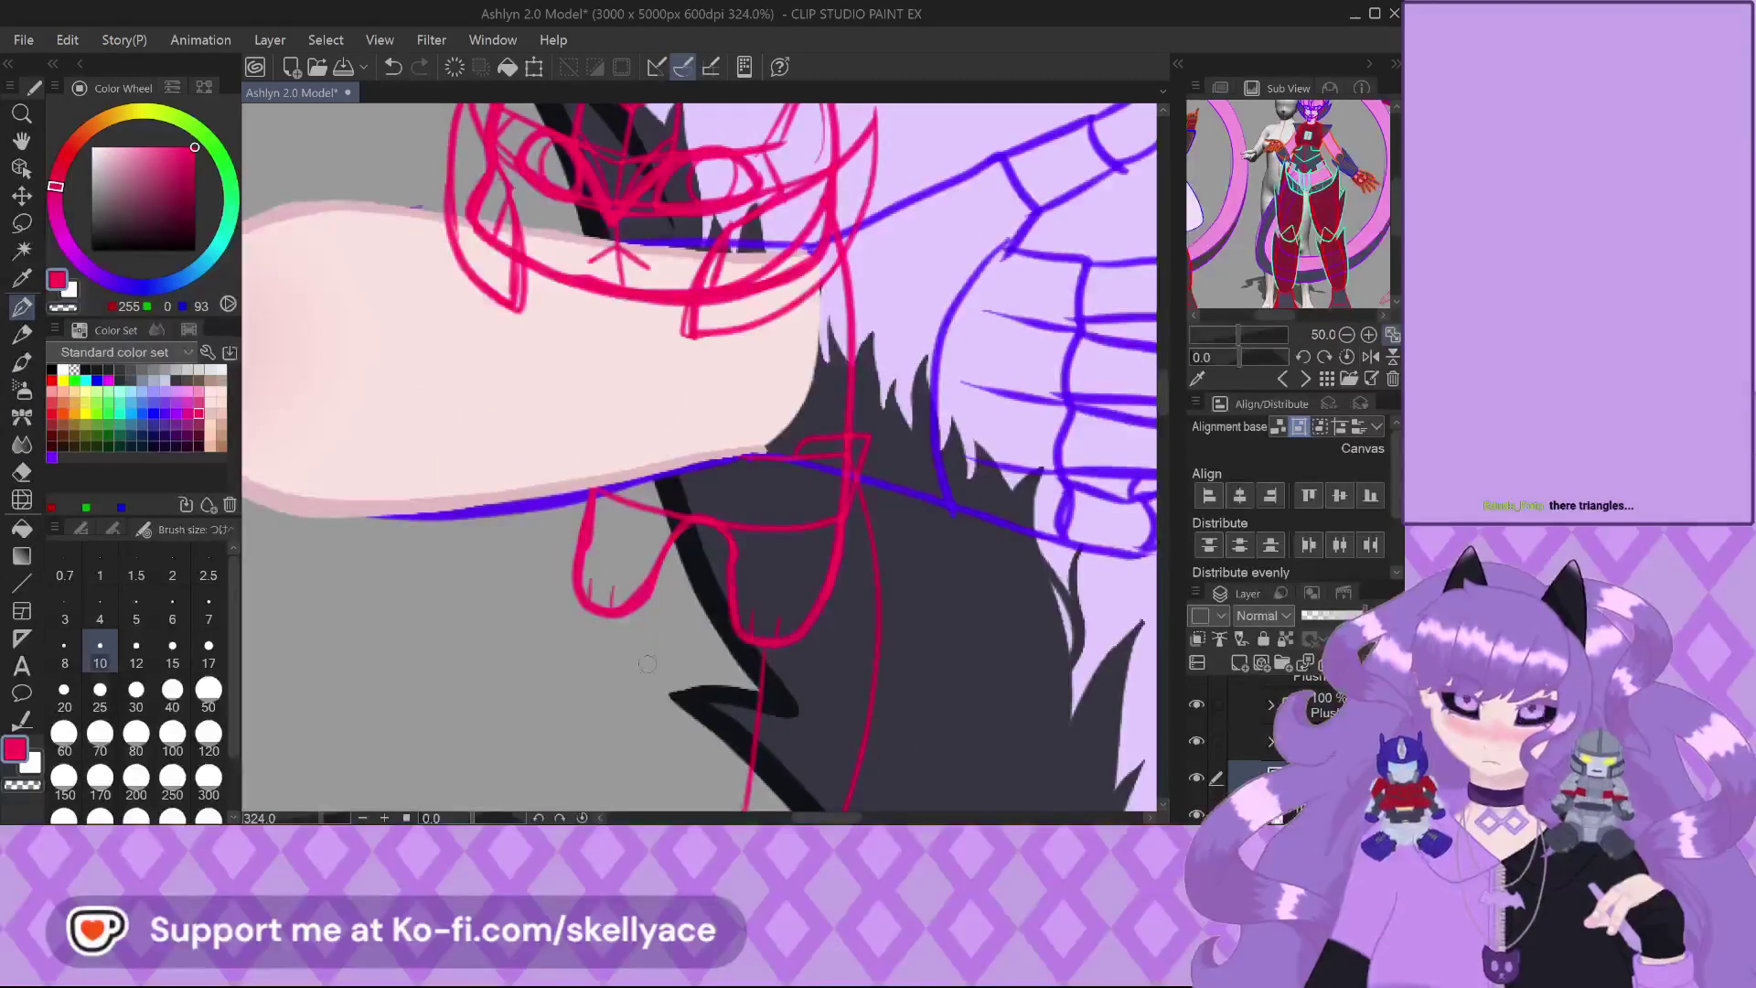
scroll(600, 534, "up", 3)
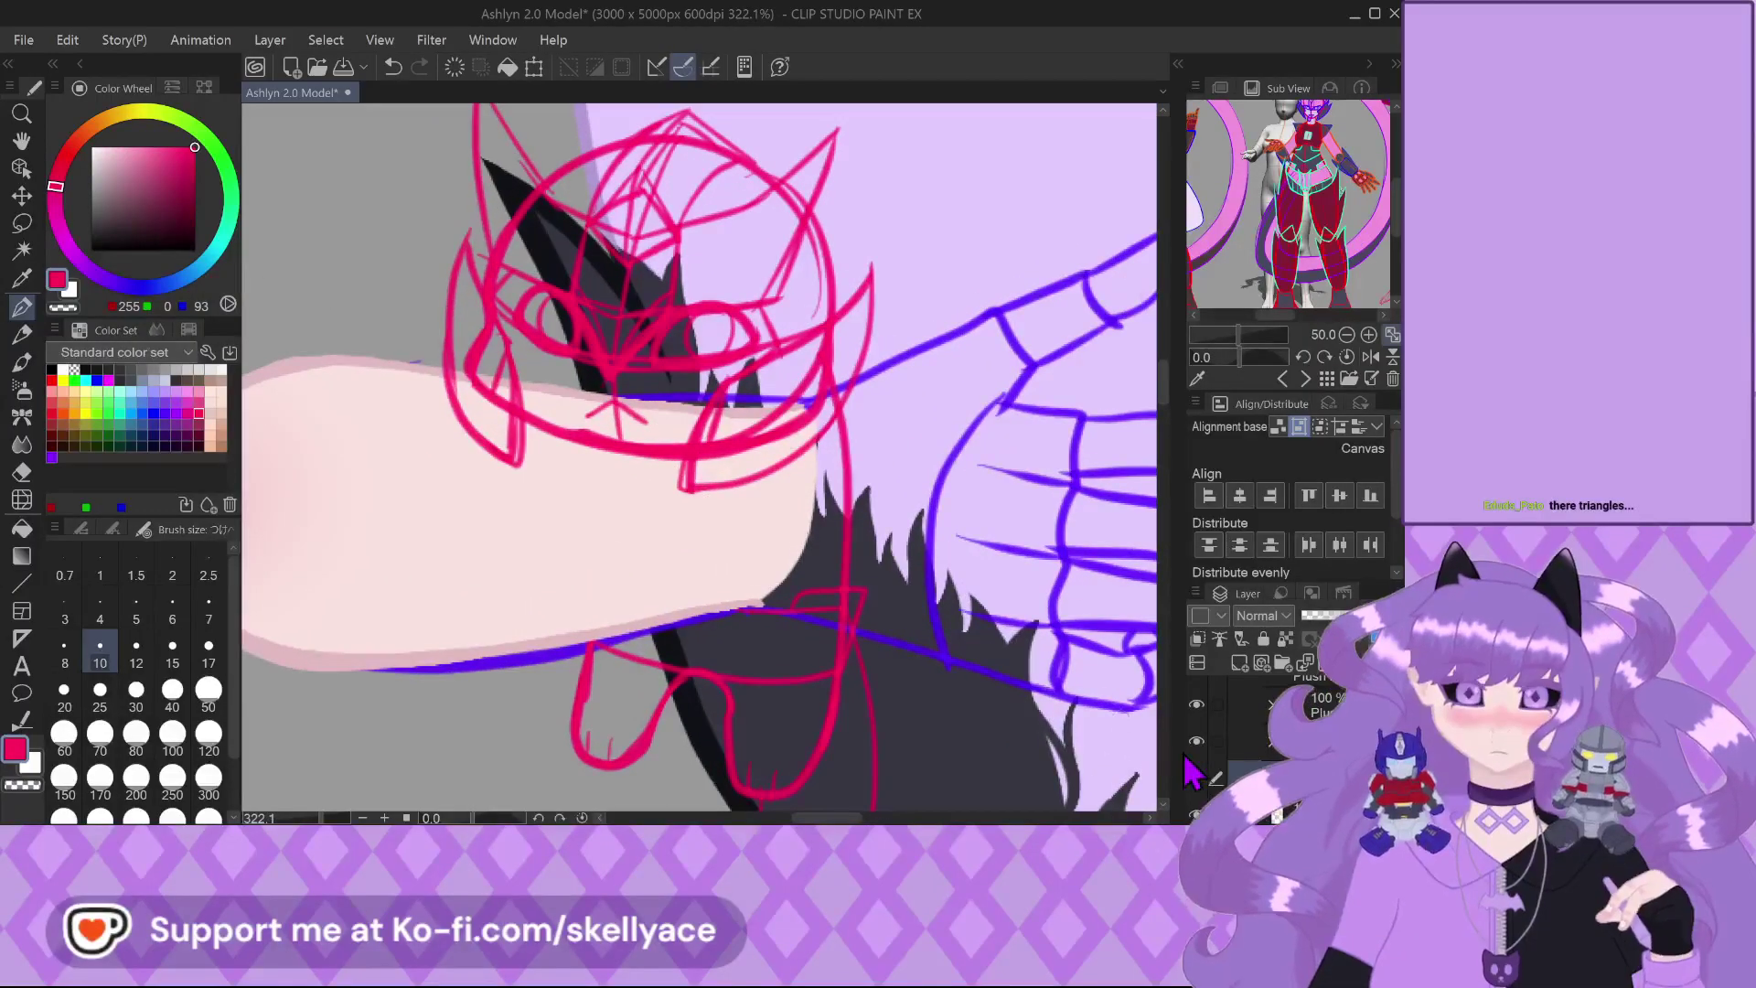
On the plush head's sketch layer, redraw the forehead gem as a pointed shape with crossing facet lines, and save the document
left_click(1253, 773)
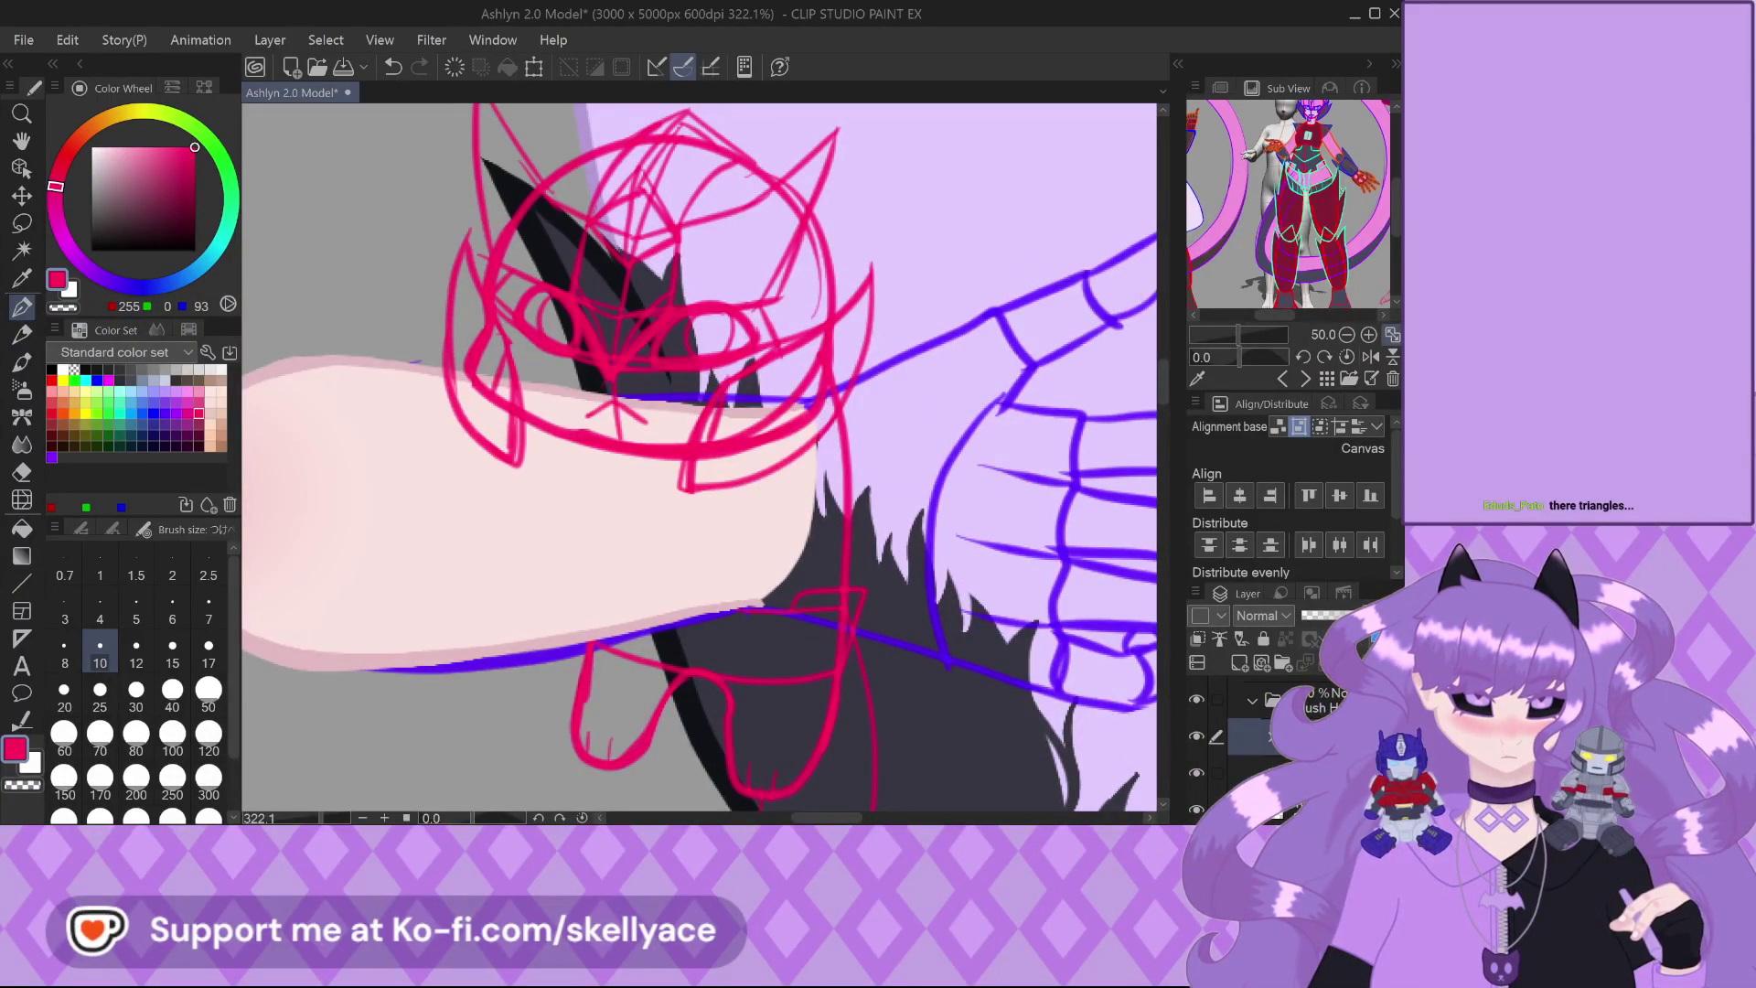
scroll(612, 406, "down", 6)
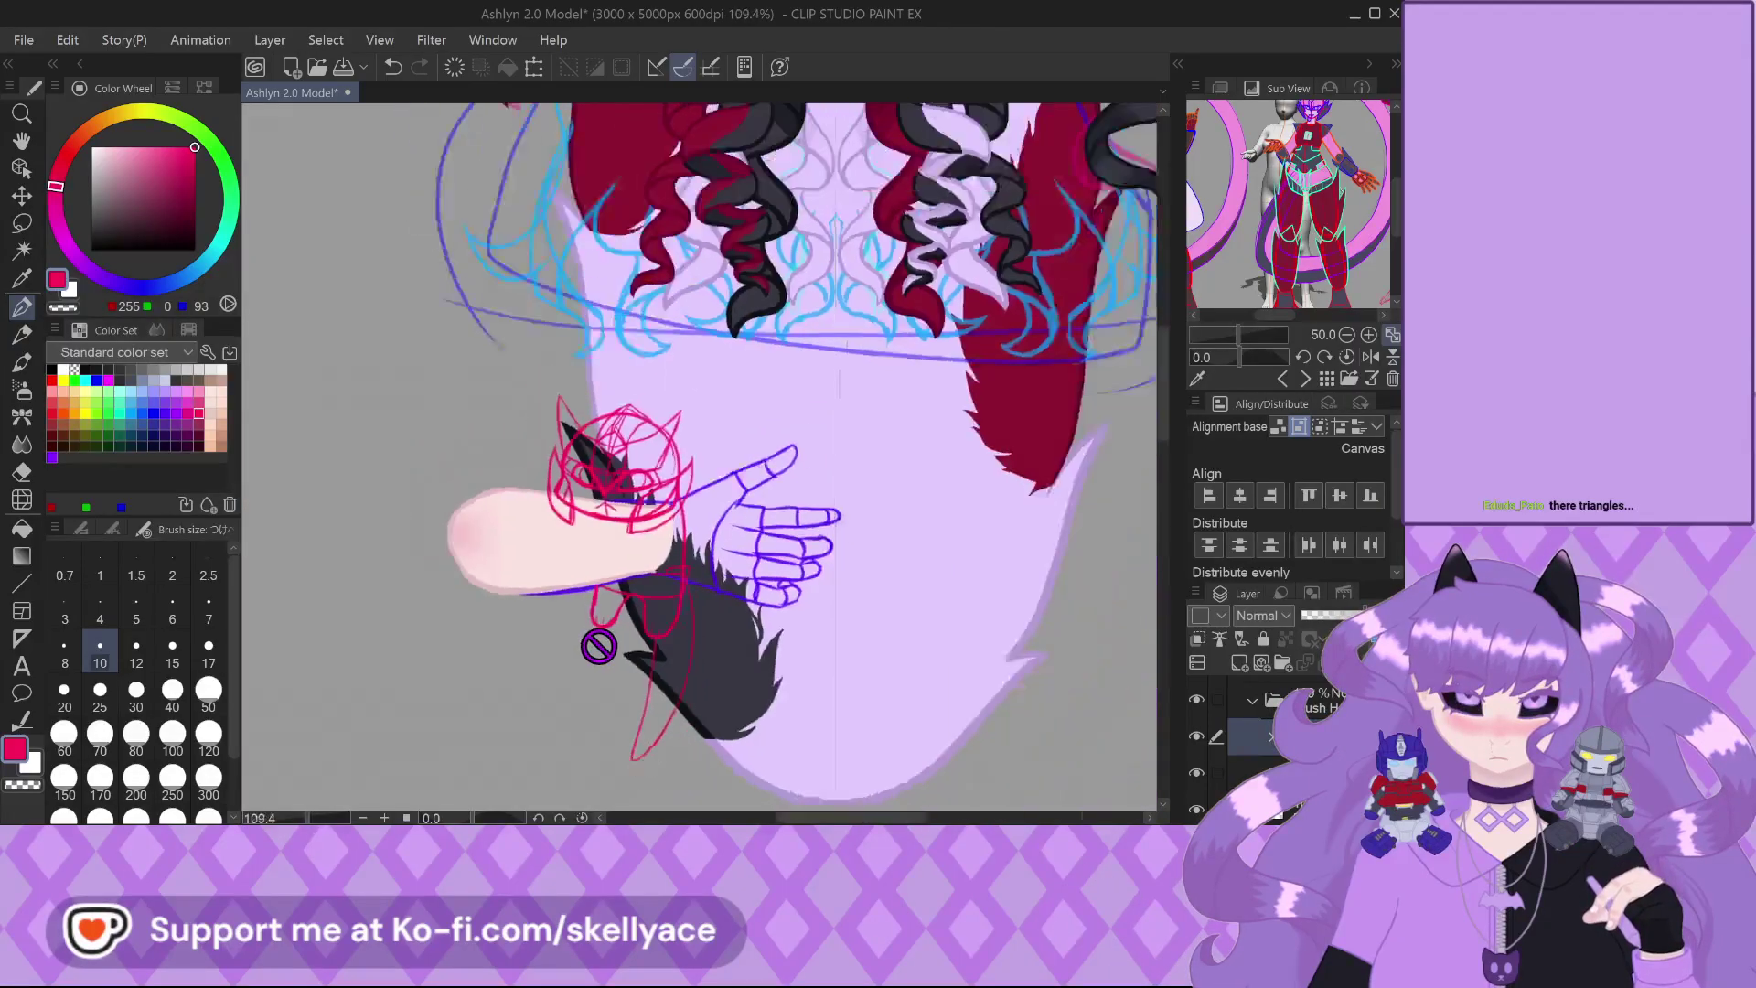
scroll(643, 580, "up", 4)
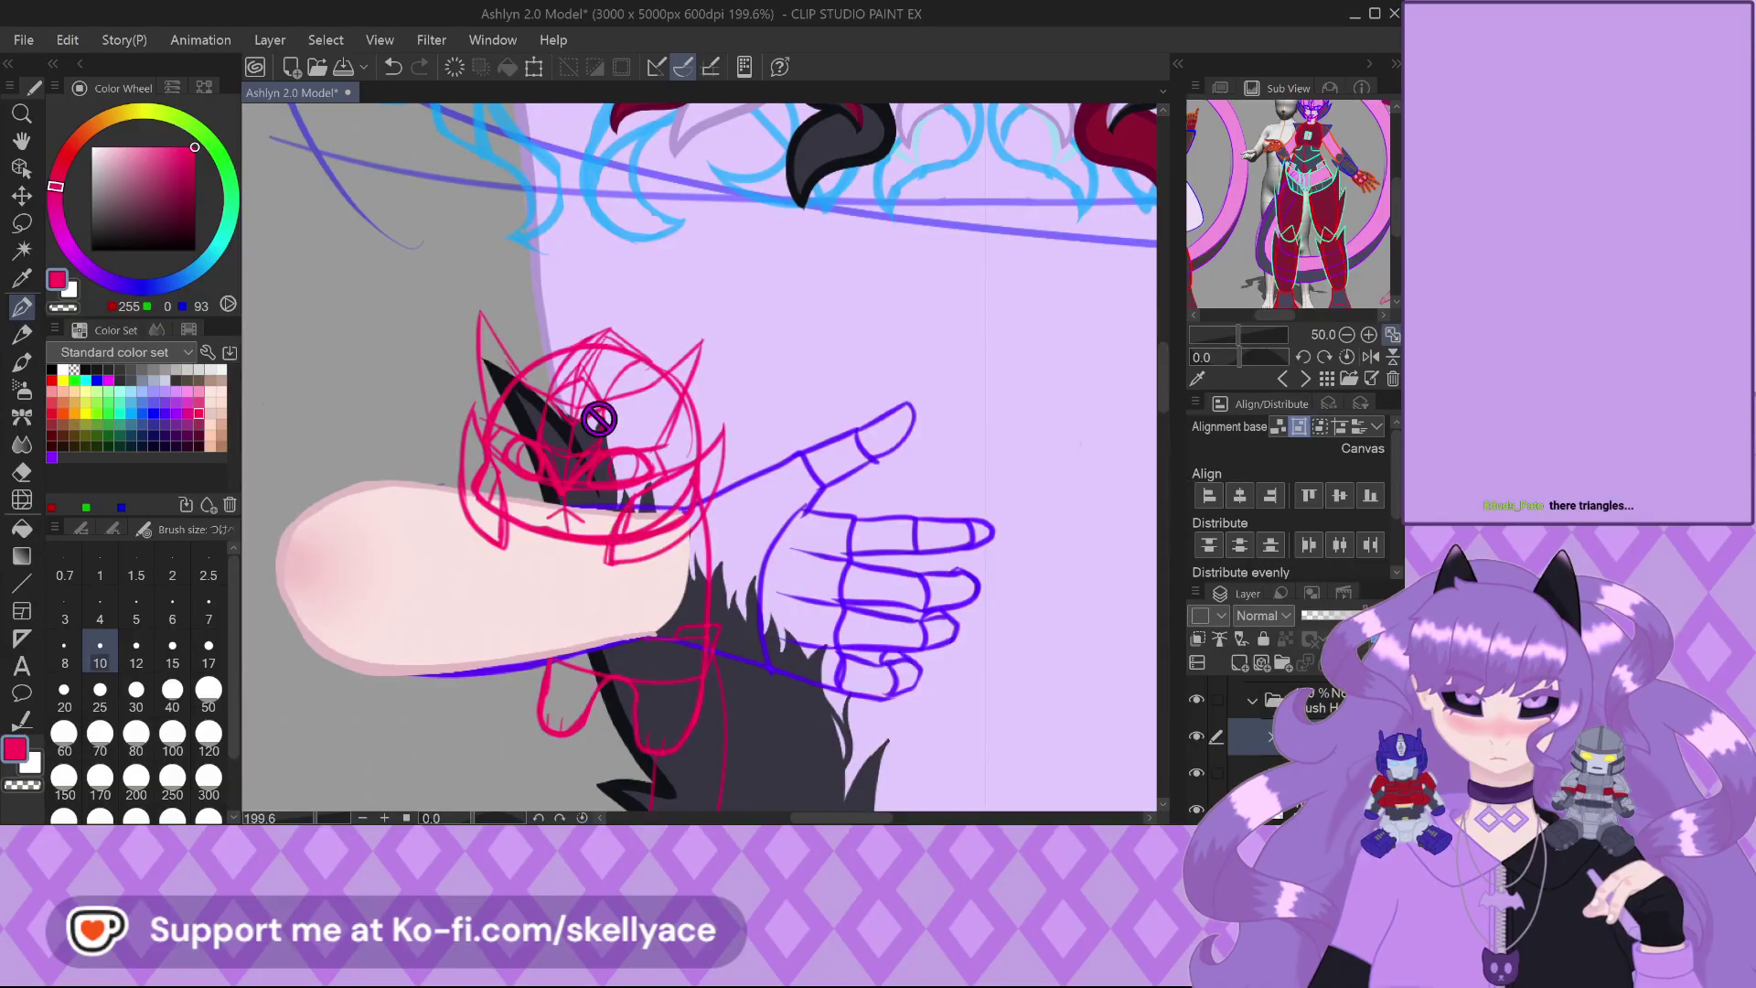
scroll(592, 344, "up", 5)
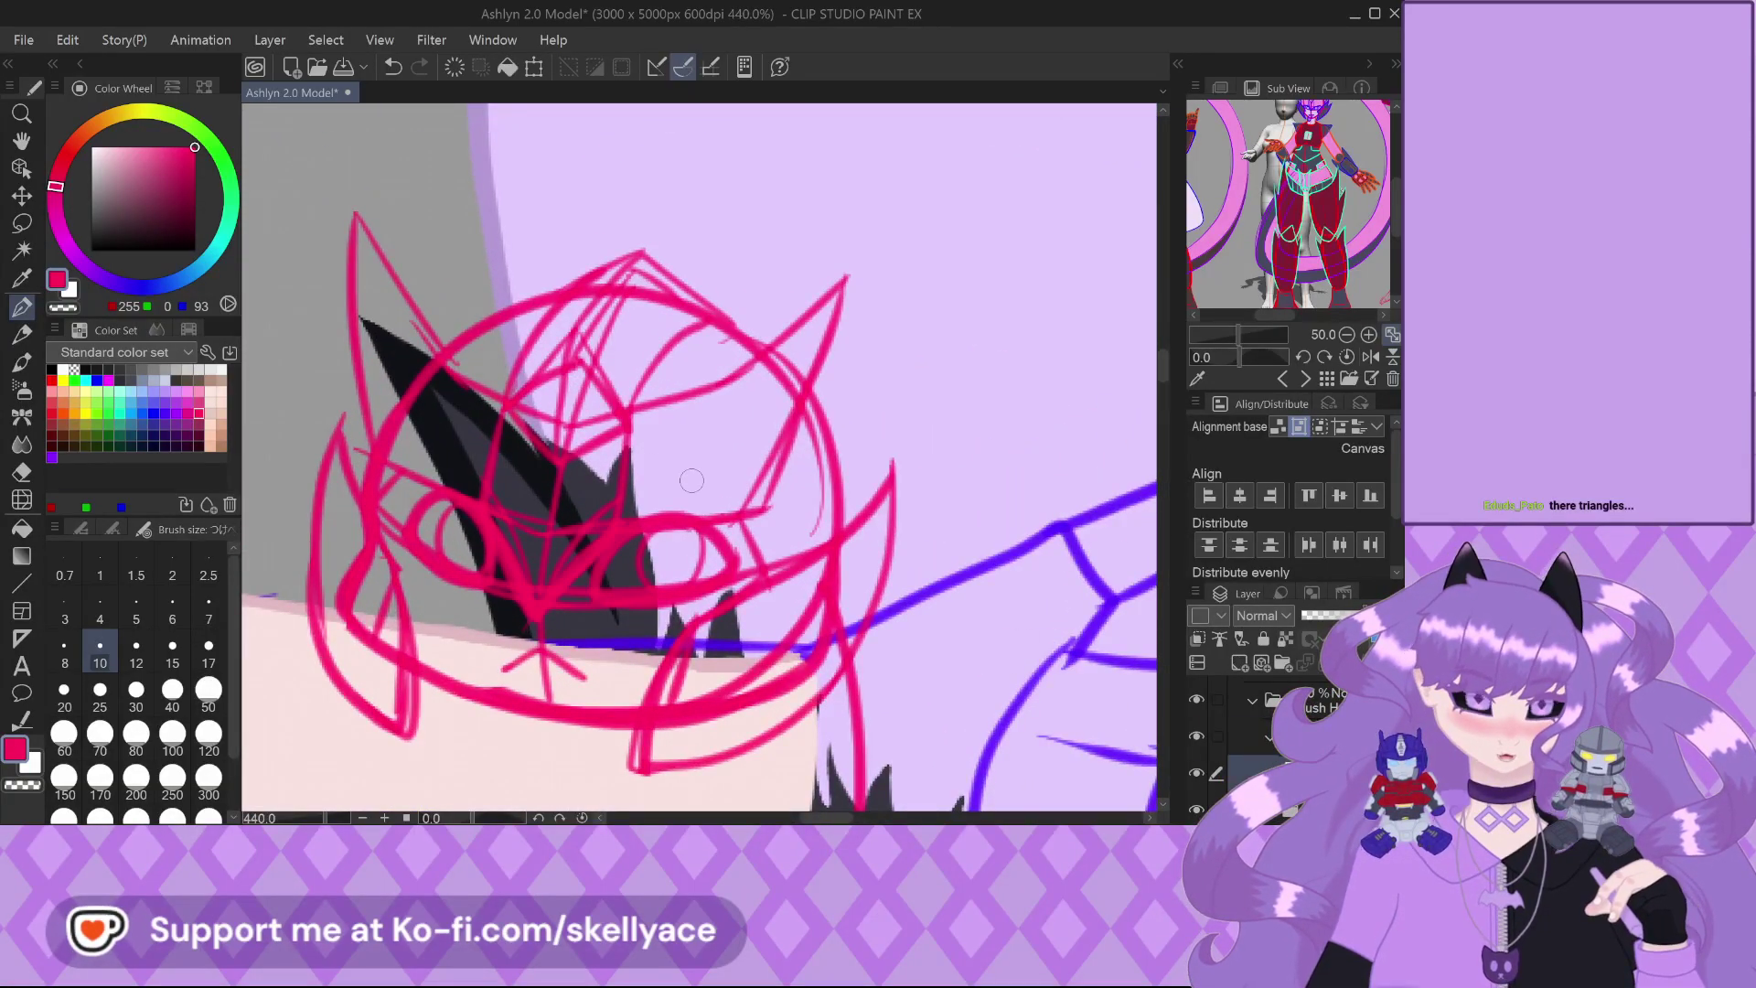
scroll(569, 373, "up", 2)
left_click_drag(568, 371, 600, 417)
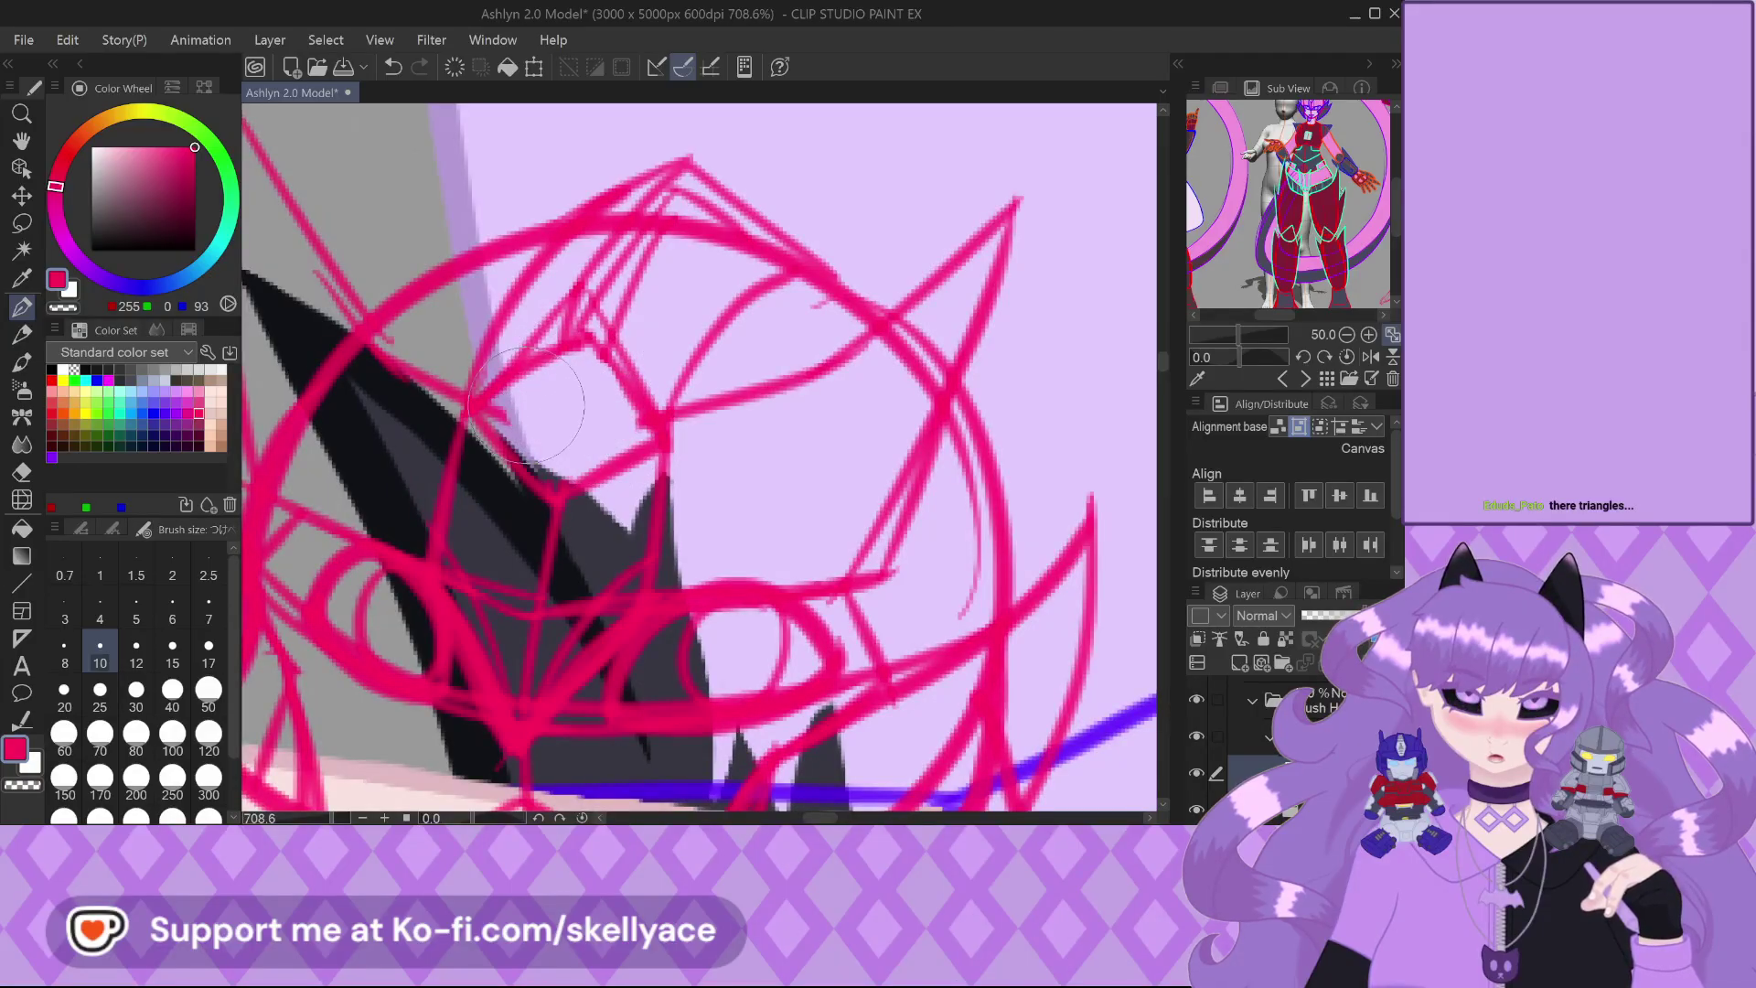
scroll(564, 355, "up", 1)
mouse_move(567, 331)
left_mouse_down()
mouse_move(524, 382)
mouse_move(559, 350)
mouse_move(619, 400)
mouse_move(575, 329)
mouse_move(551, 539)
left_mouse_up()
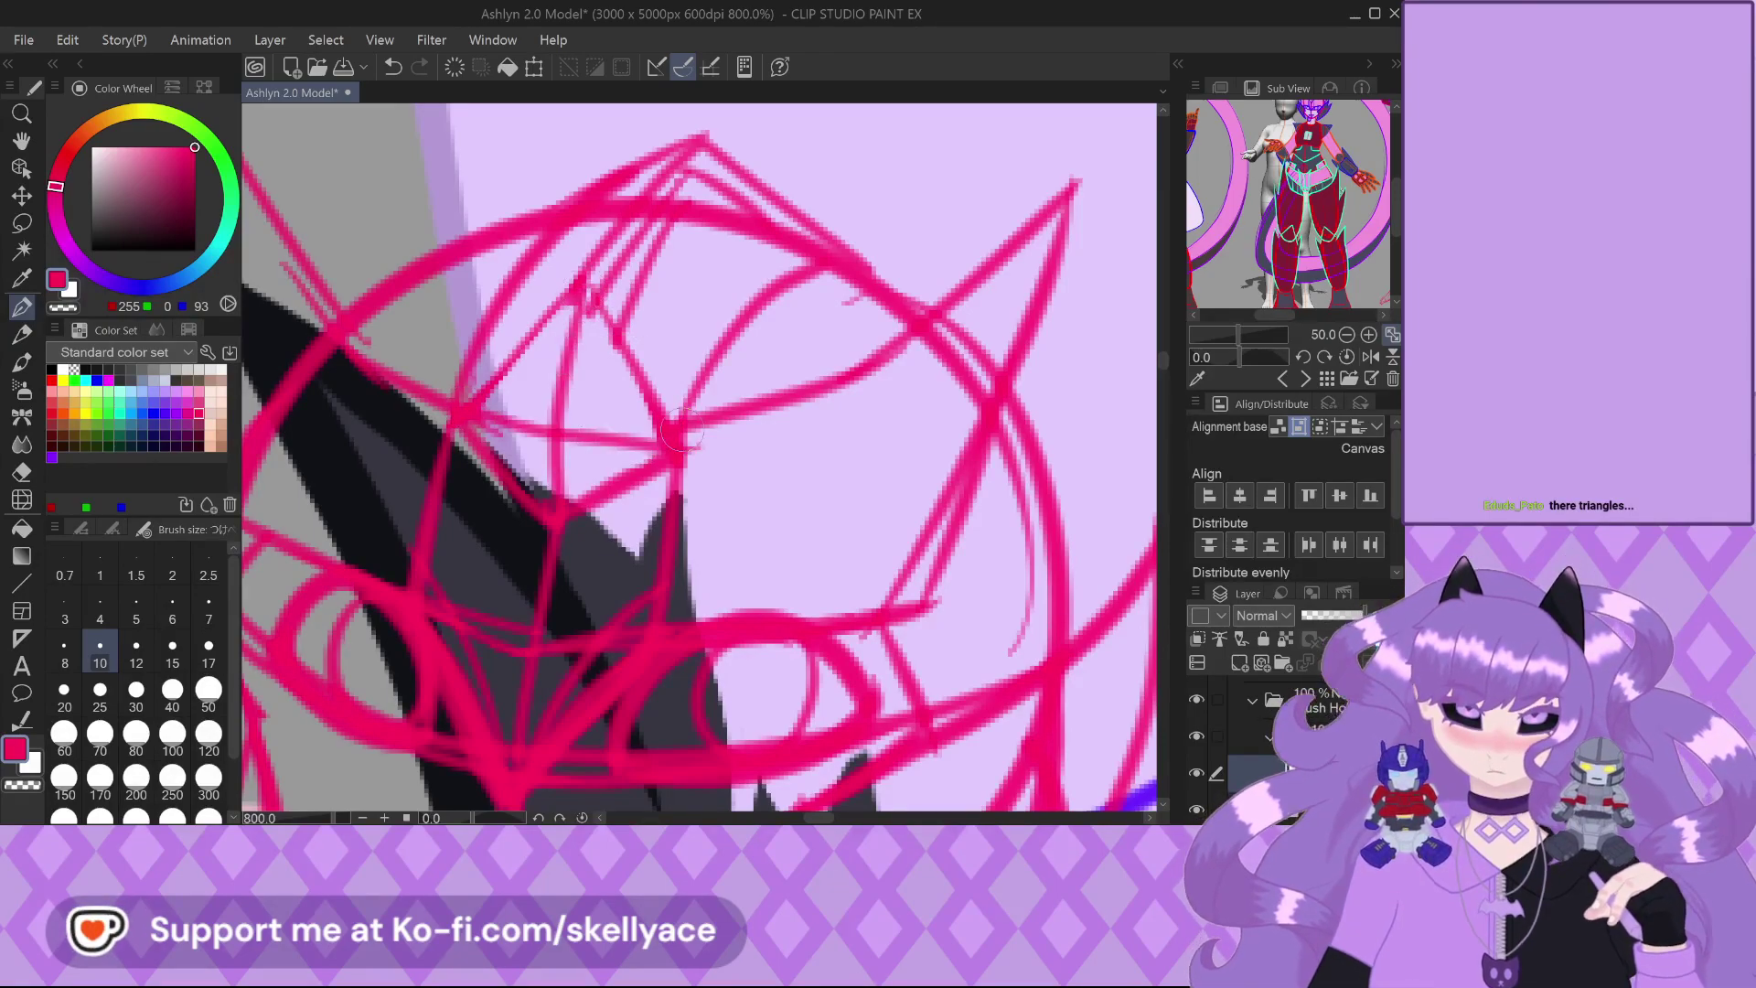
scroll(468, 411, "down", 6)
scroll(578, 368, "up", 4)
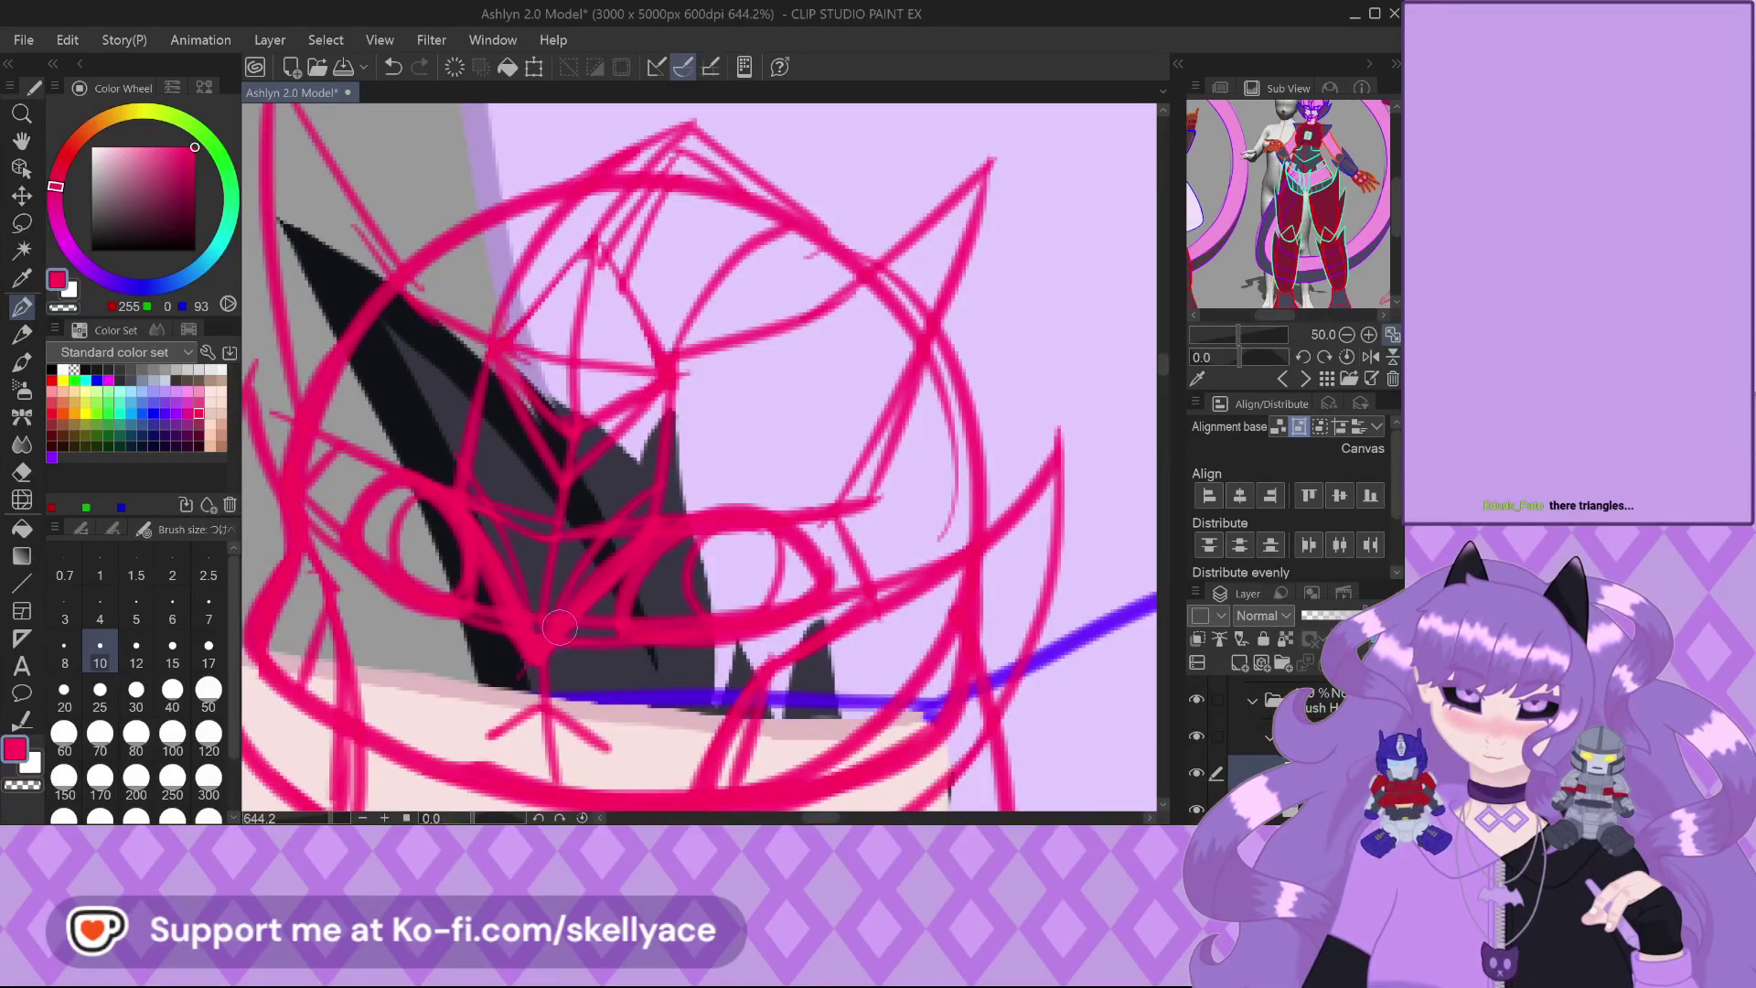
scroll(560, 627, "down", 4)
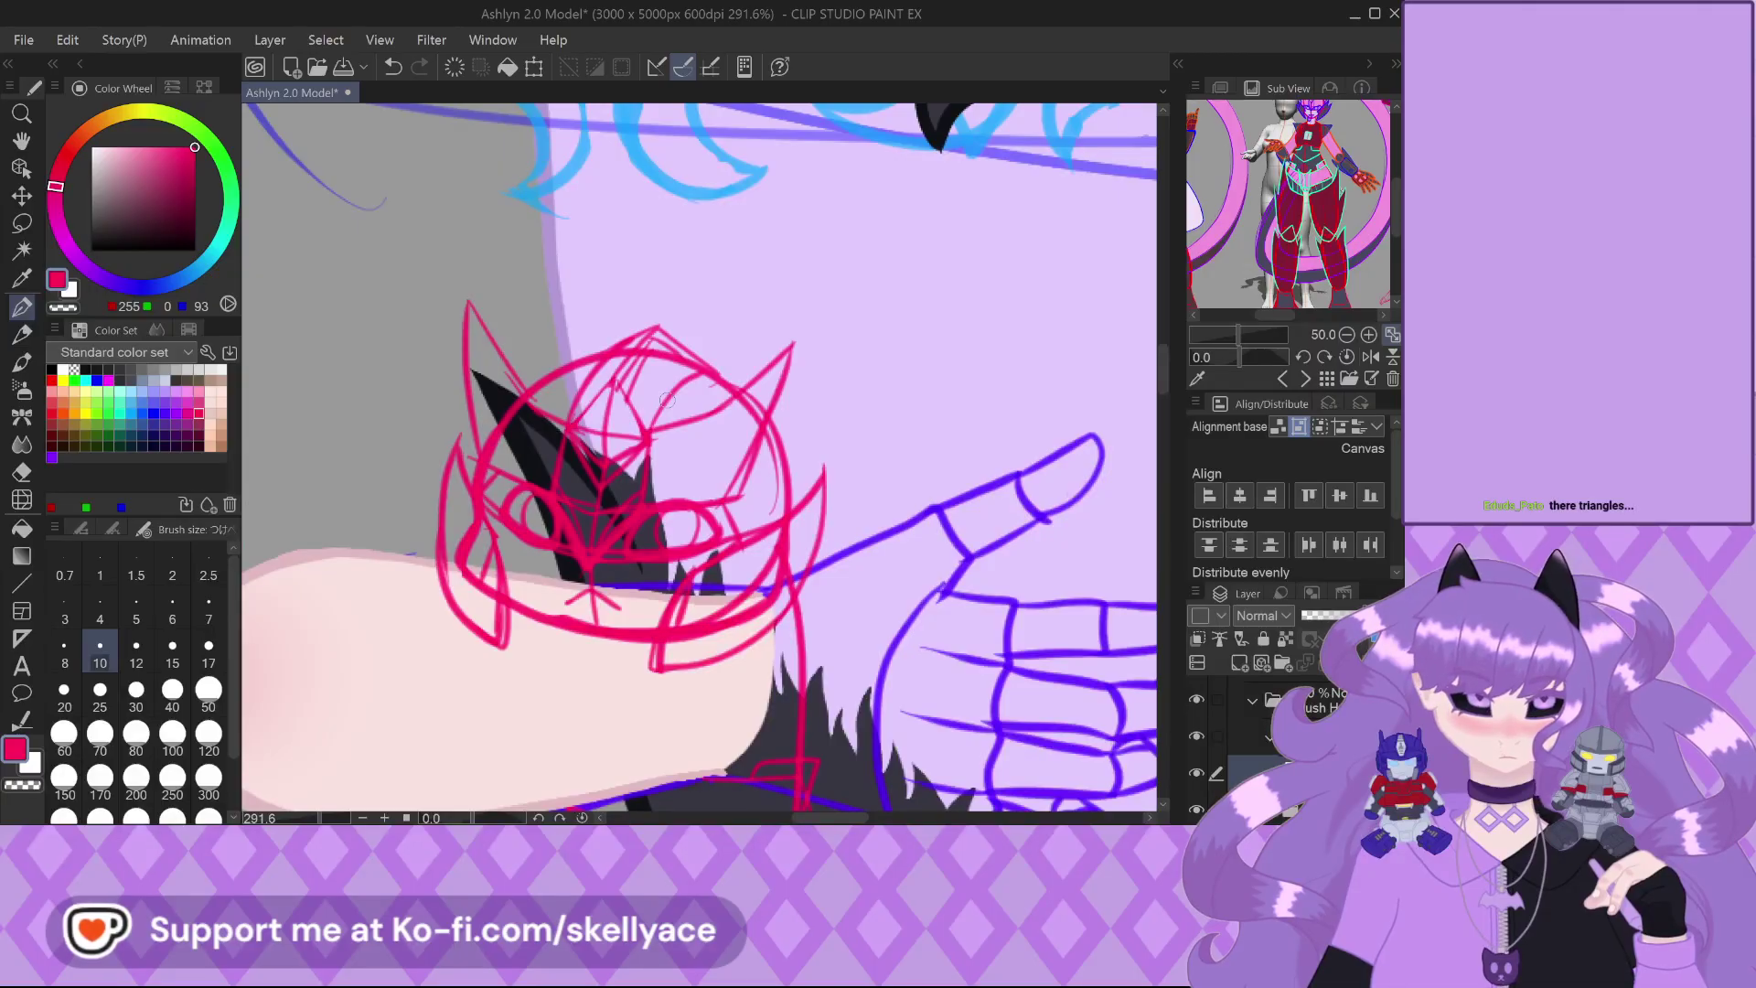
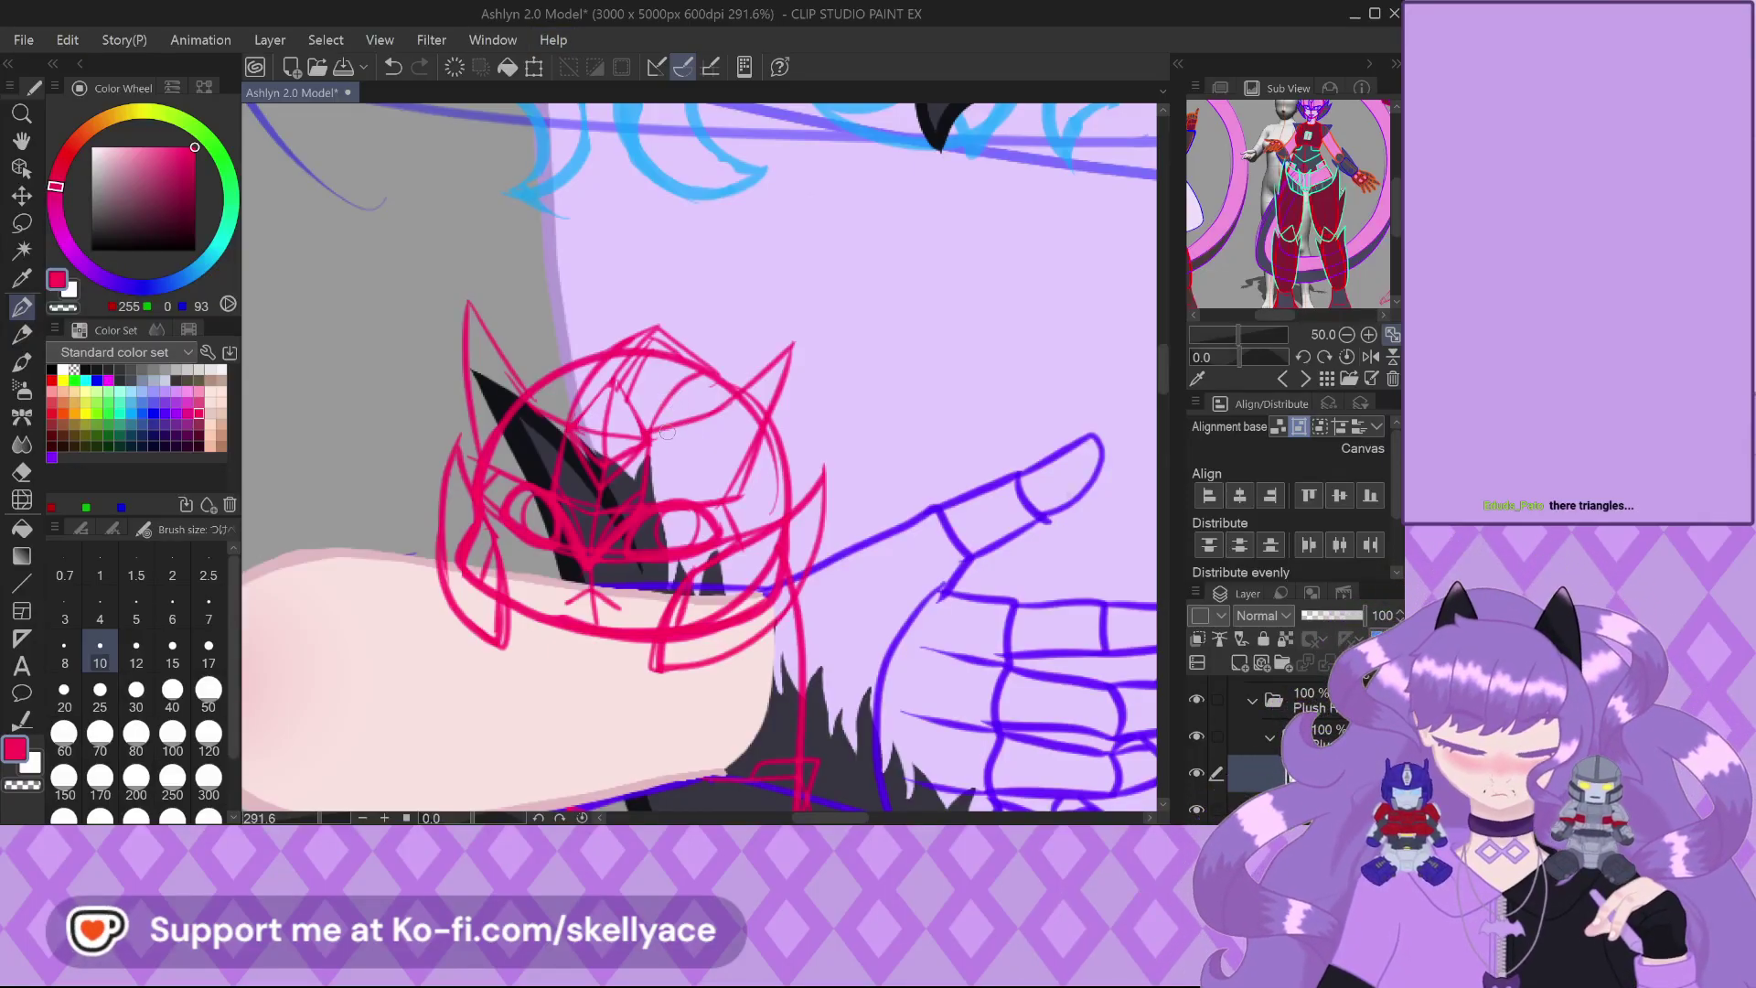
key("ctrl+s")
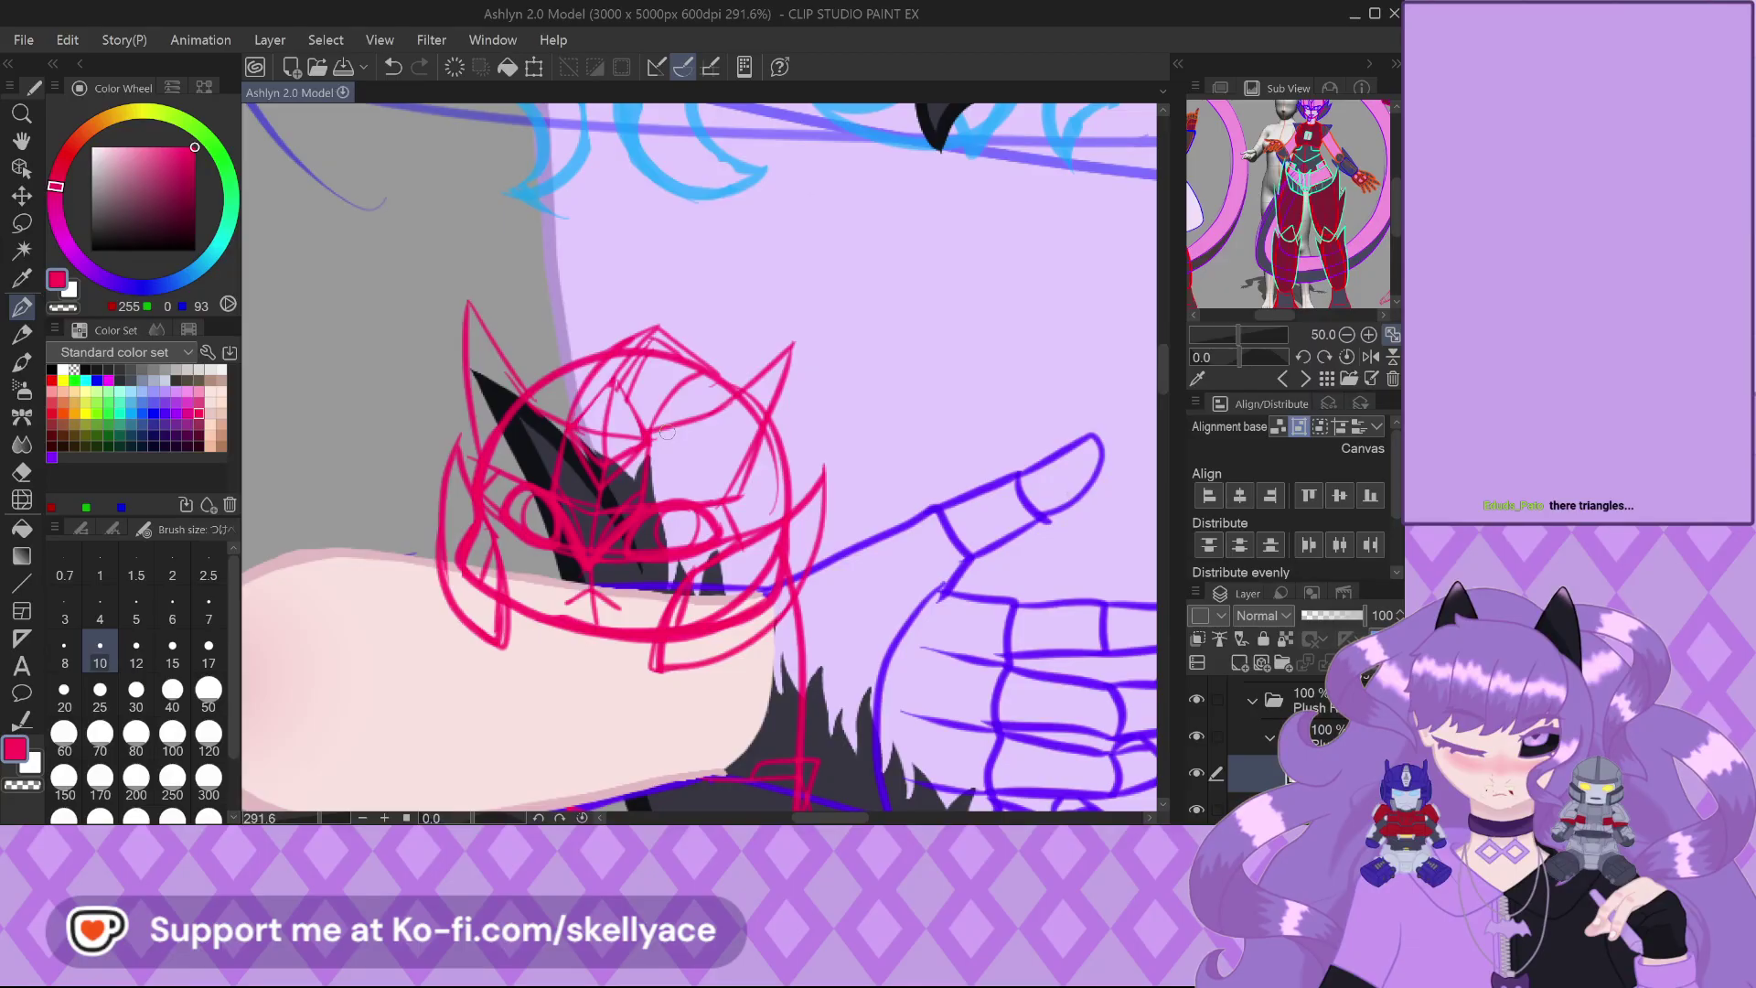
left_click(667, 432)
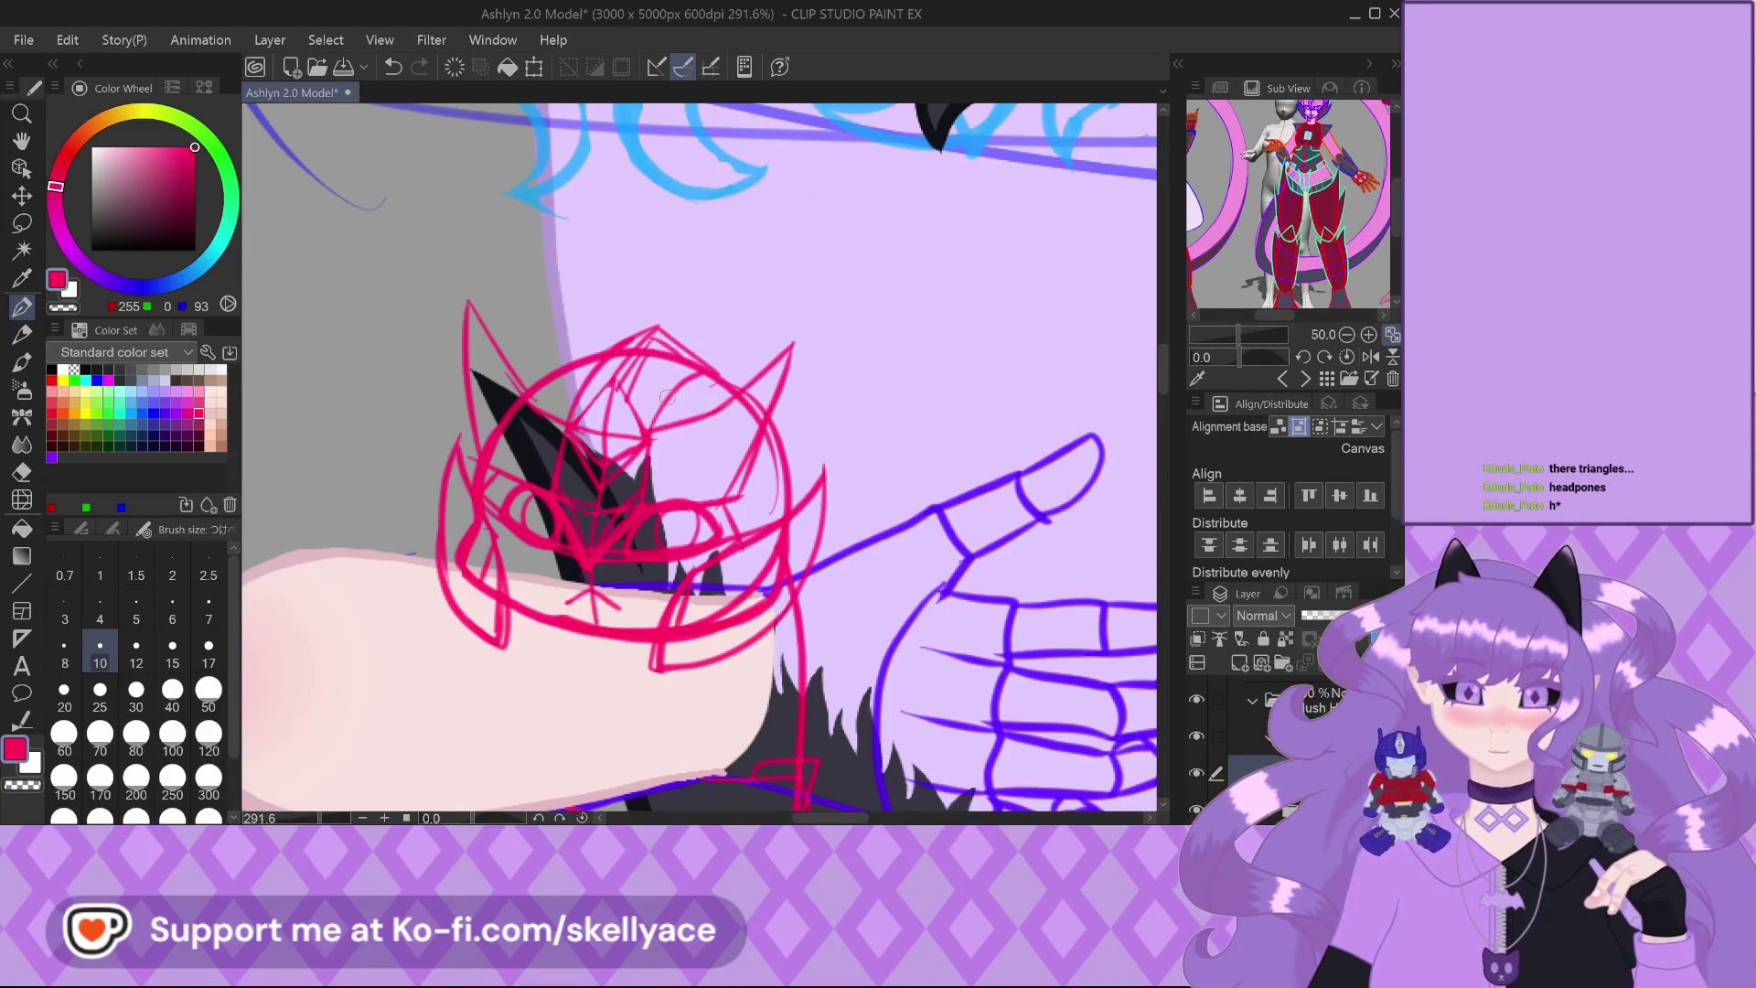
Sketch two rounded paws hanging from beneath the plush's chin over the forearm
scroll(657, 412, "down", 2)
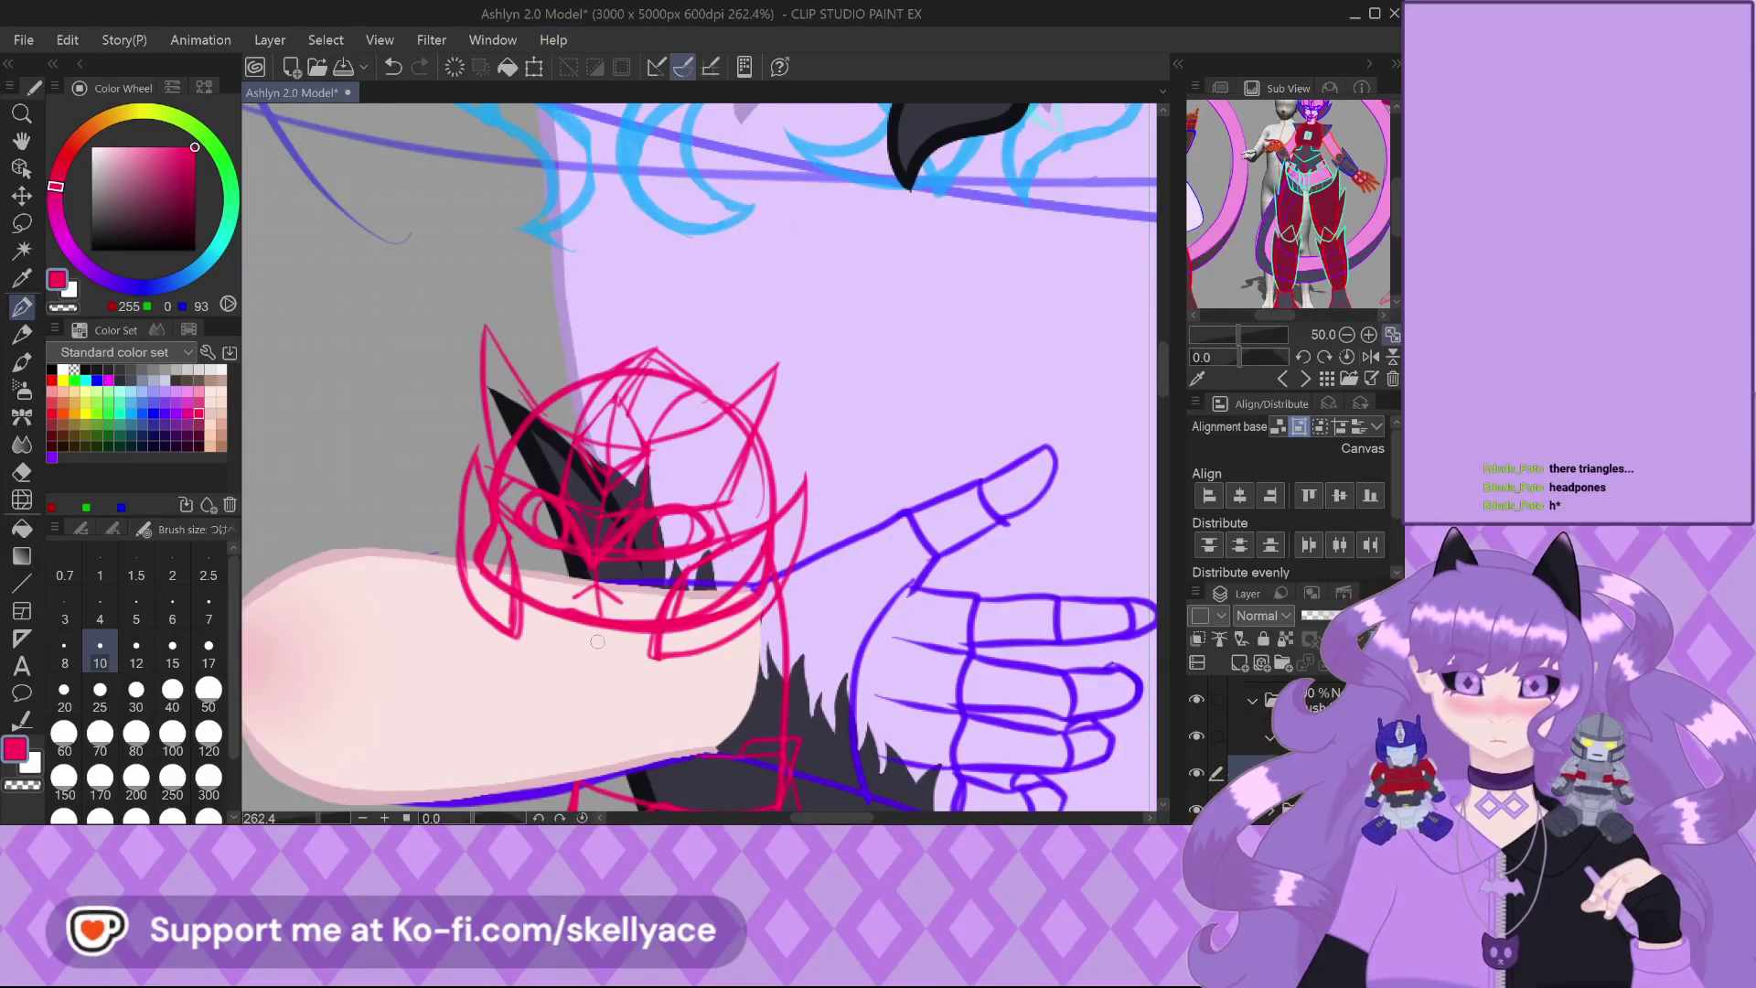
scroll(647, 542, "up", 3)
scroll(582, 607, "up", 2)
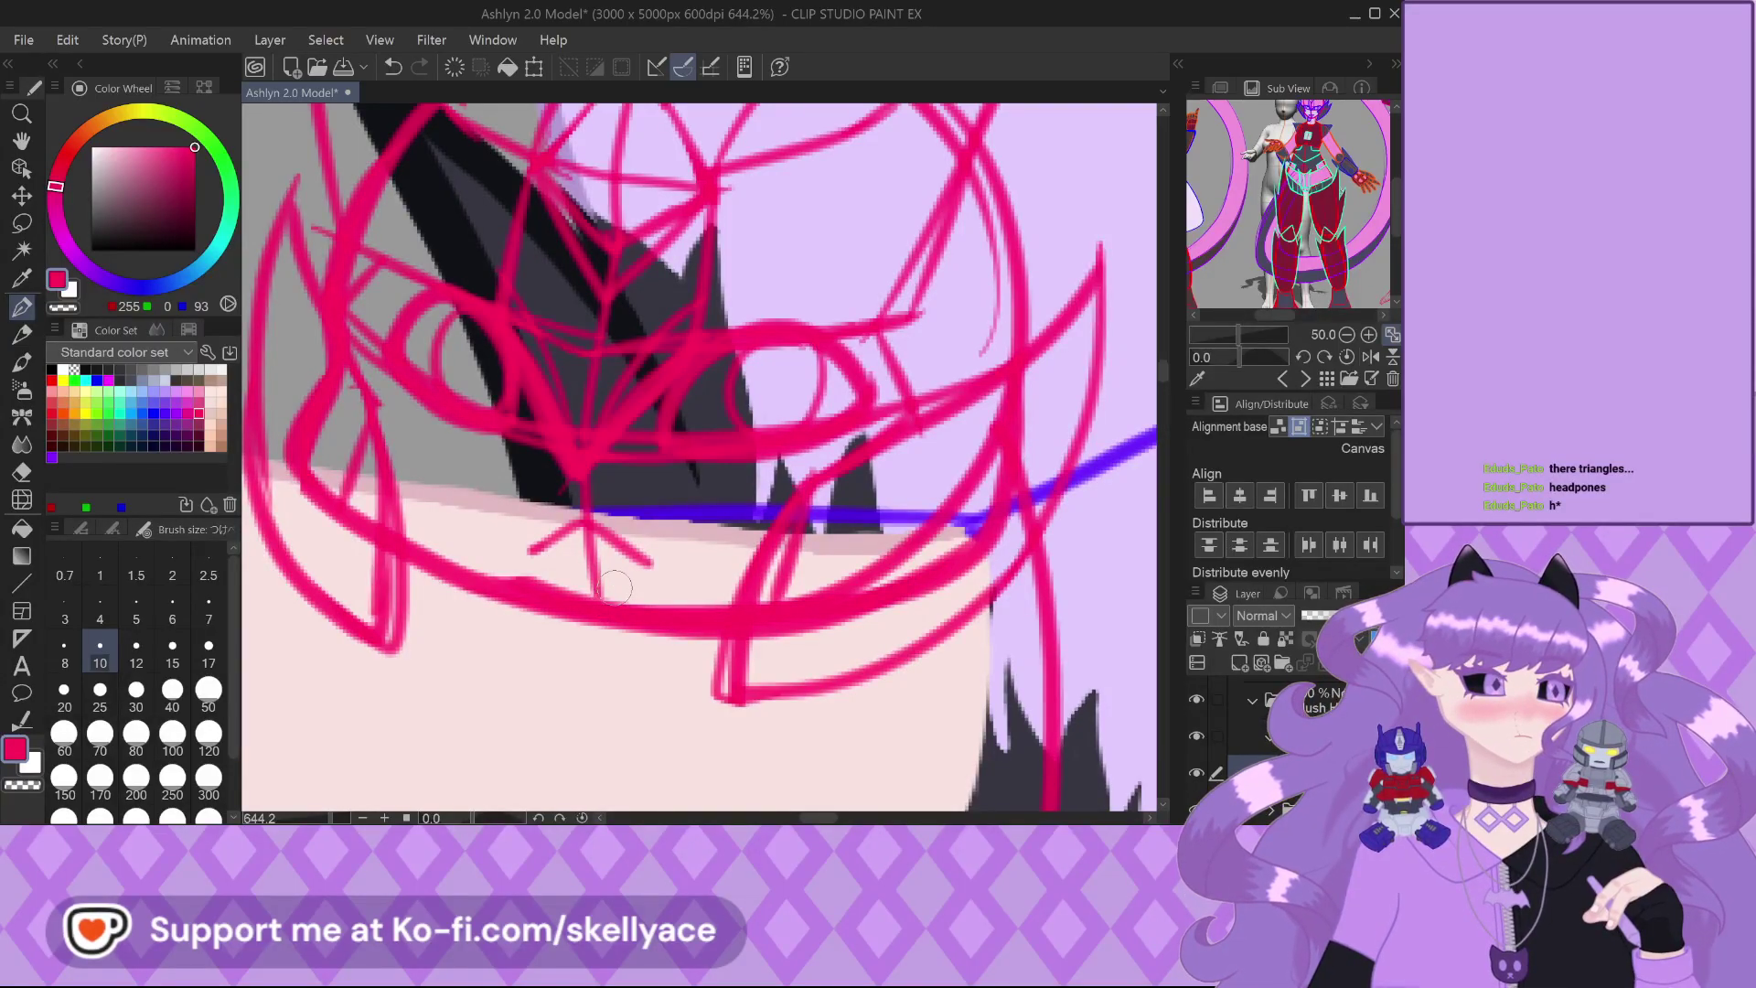
scroll(614, 586, "down", 5)
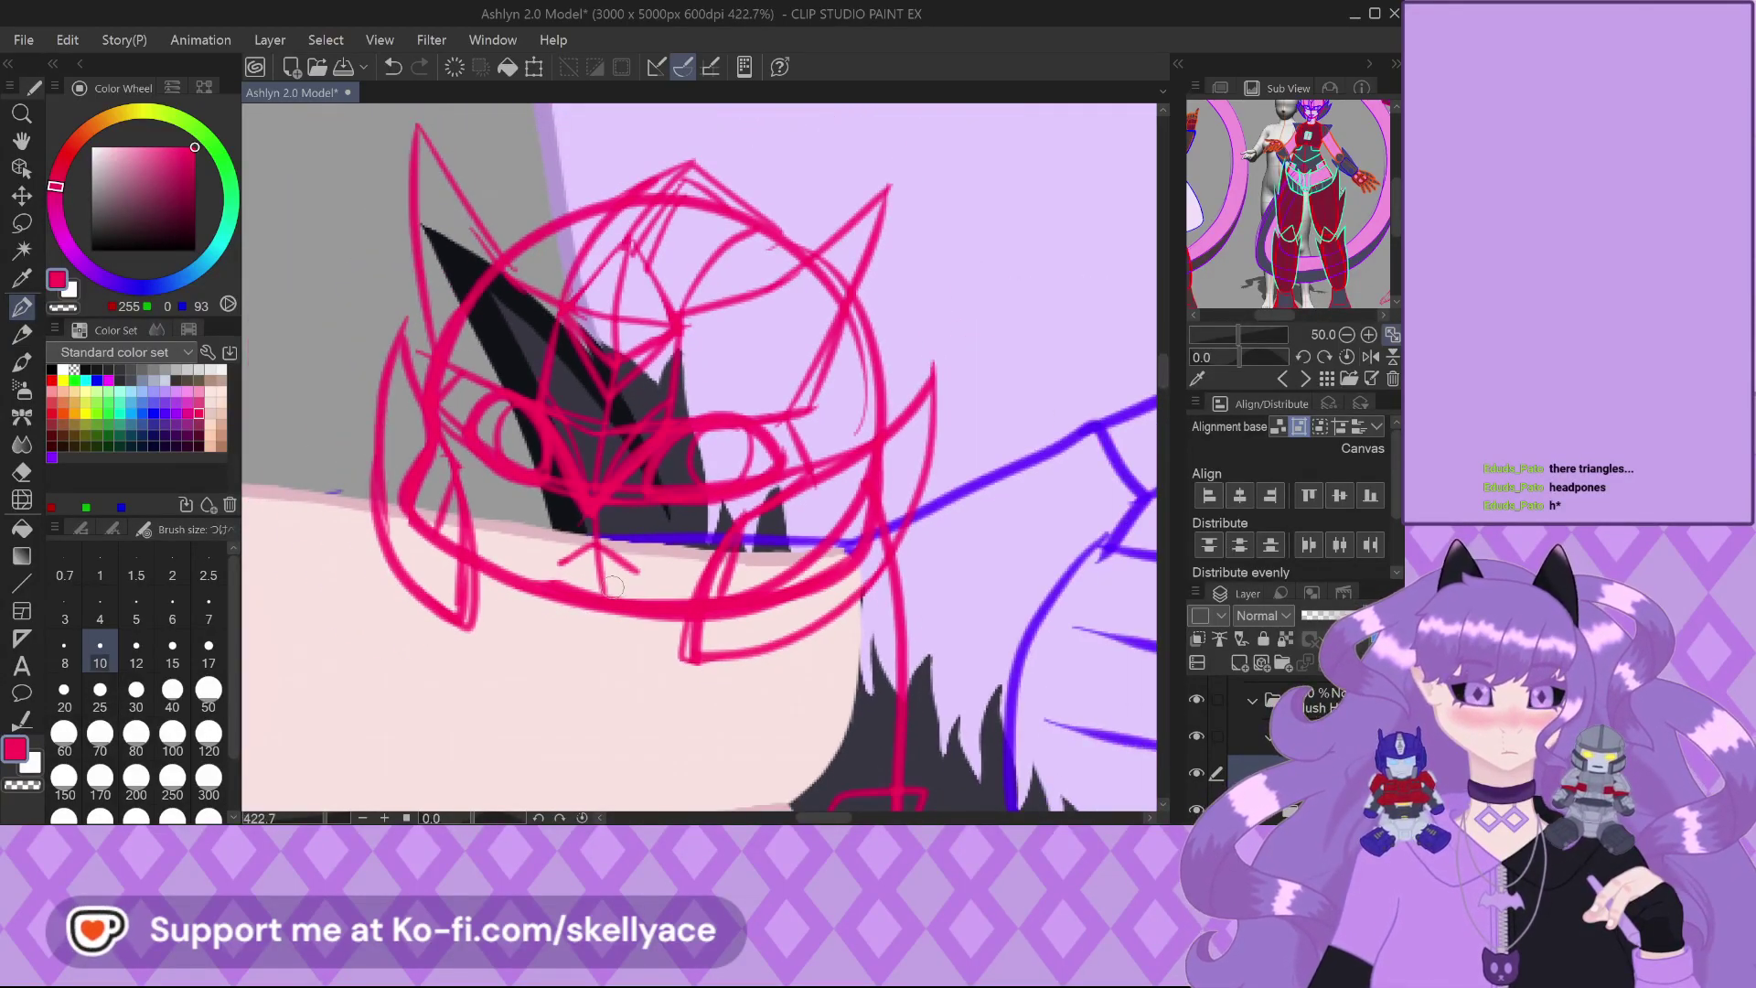
scroll(615, 586, "down", 3)
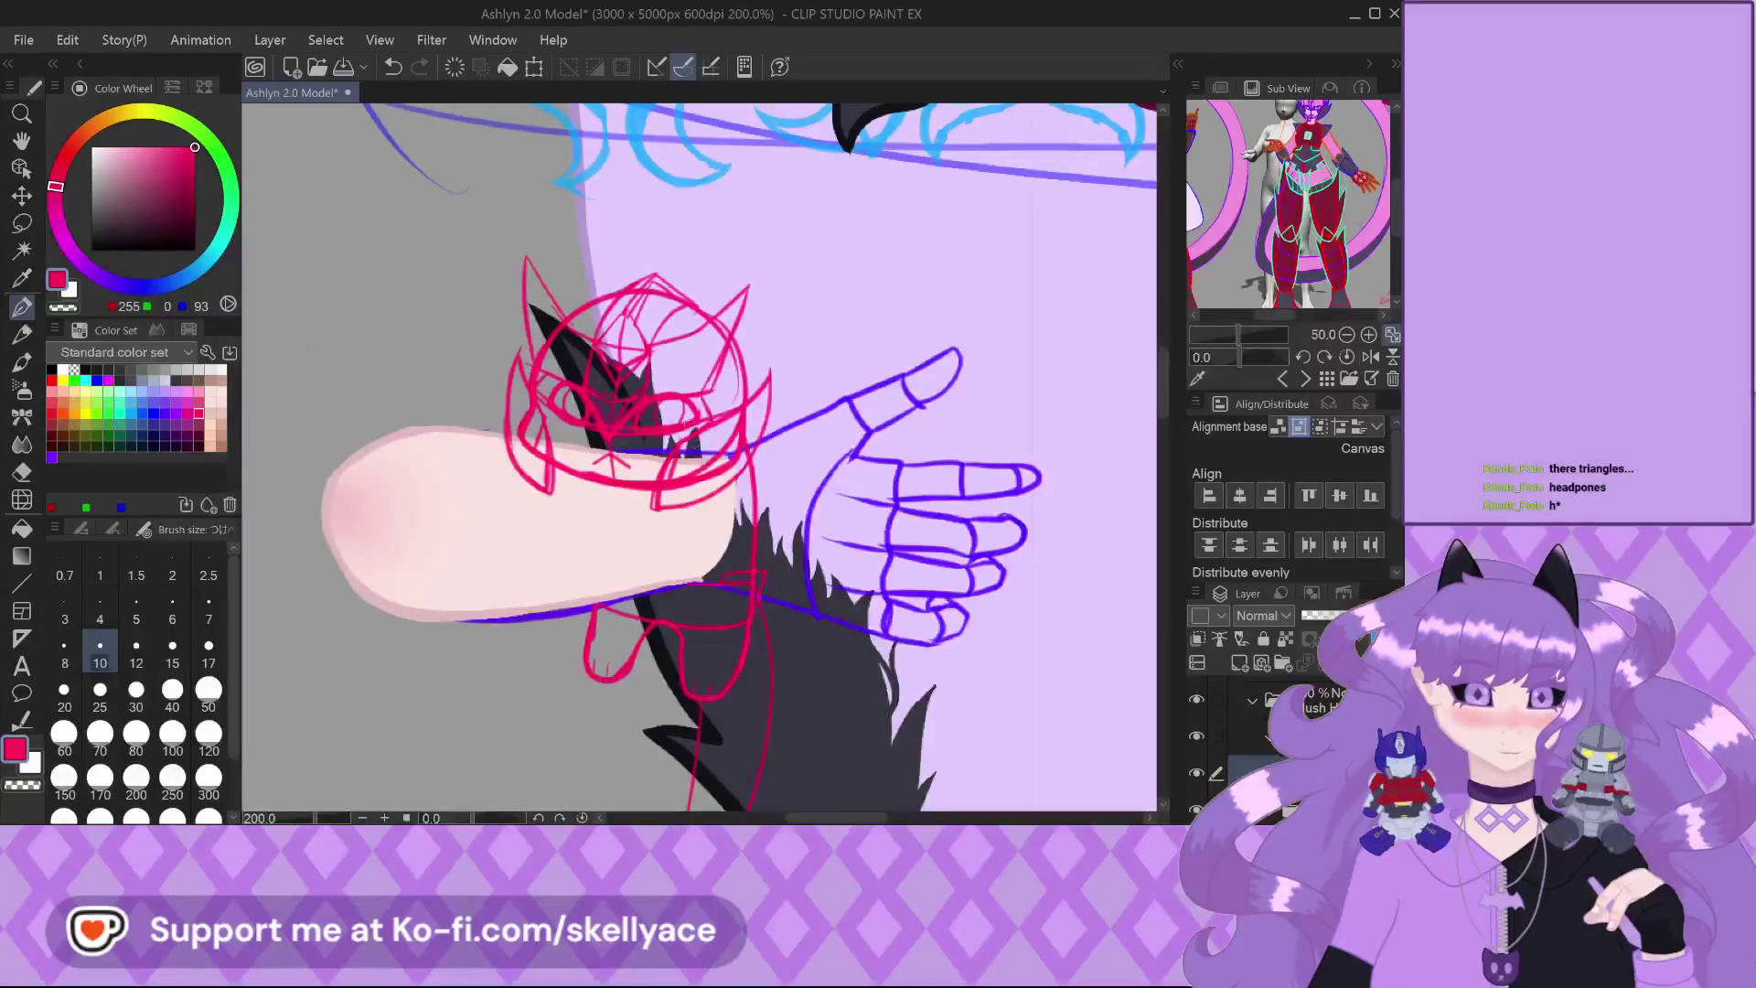
scroll(717, 474, "up", 5)
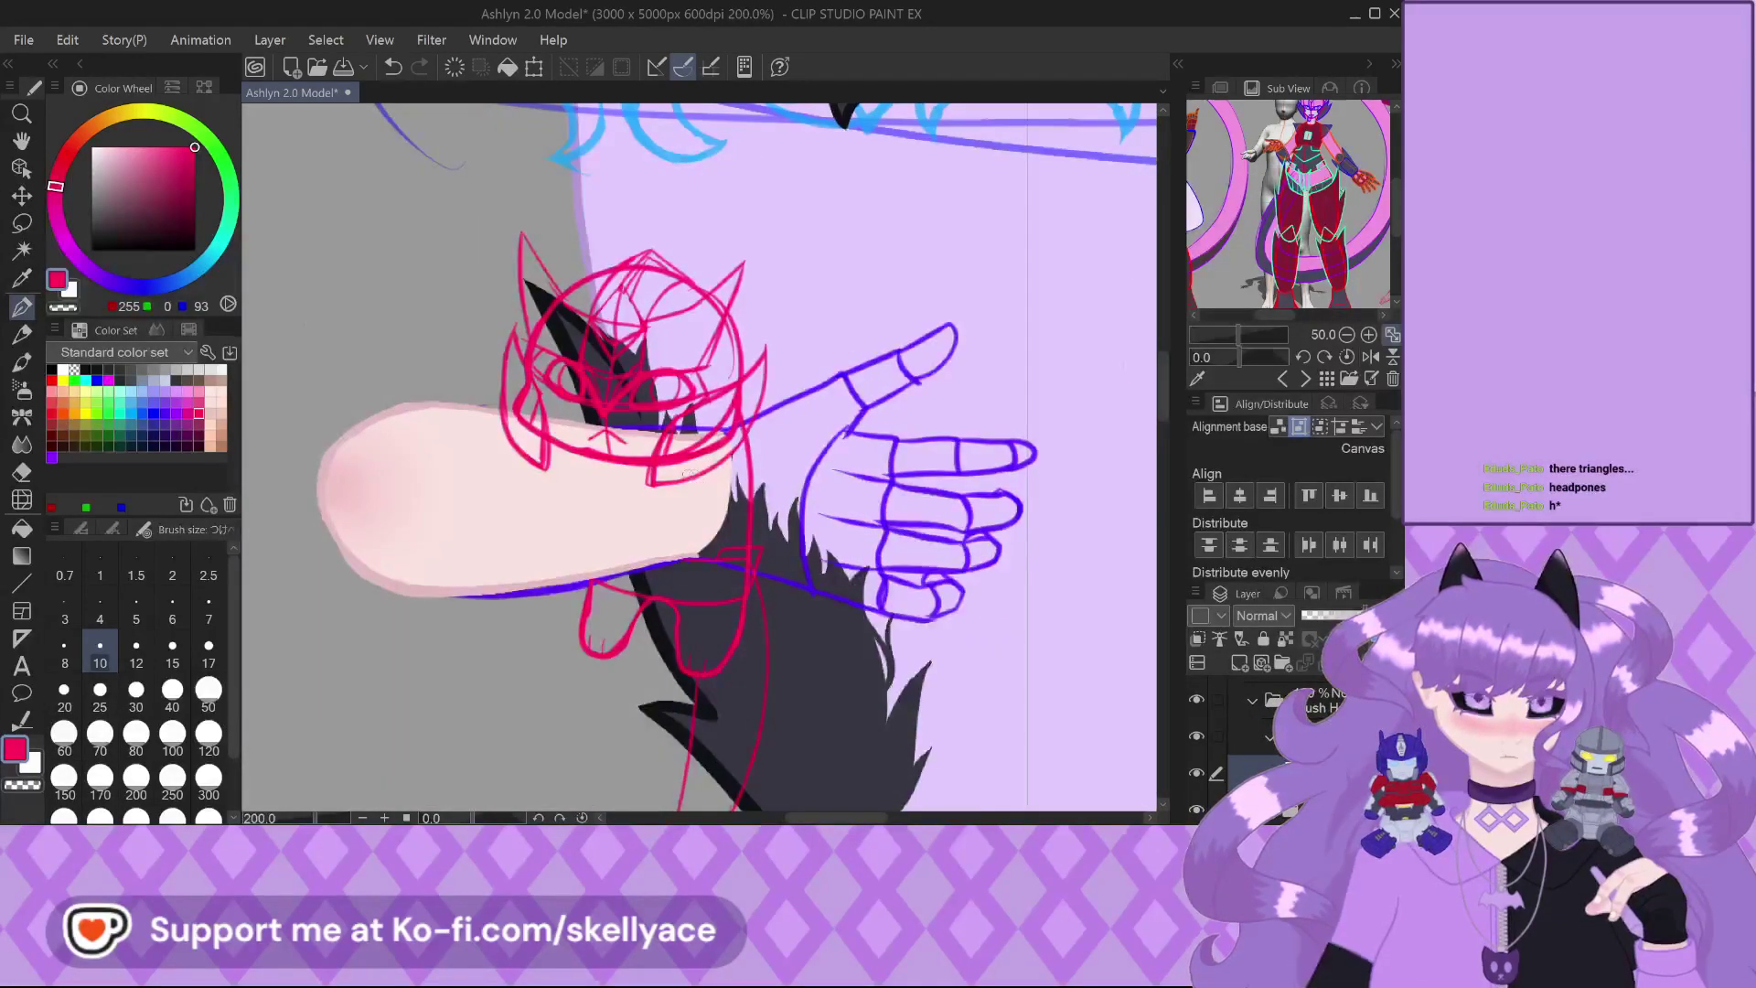
scroll(471, 433, "up", 2)
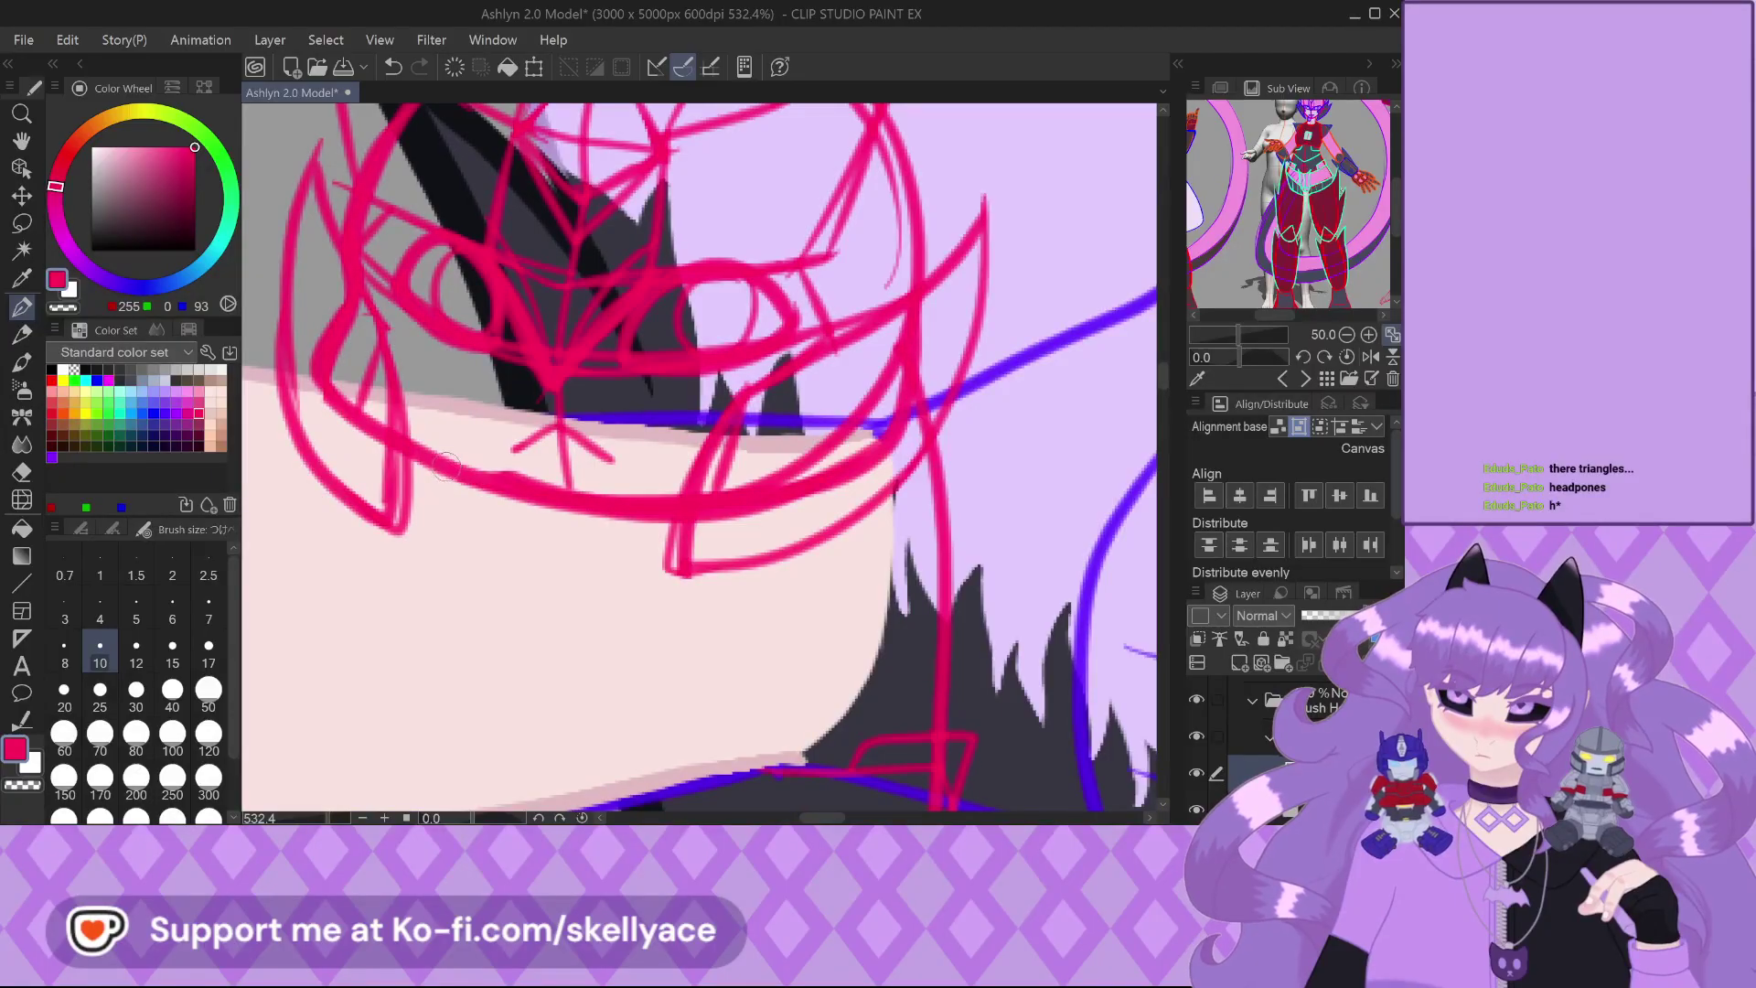
mouse_move(437, 474)
left_mouse_down()
mouse_move(431, 660)
mouse_move(479, 692)
mouse_move(512, 547)
left_mouse_up()
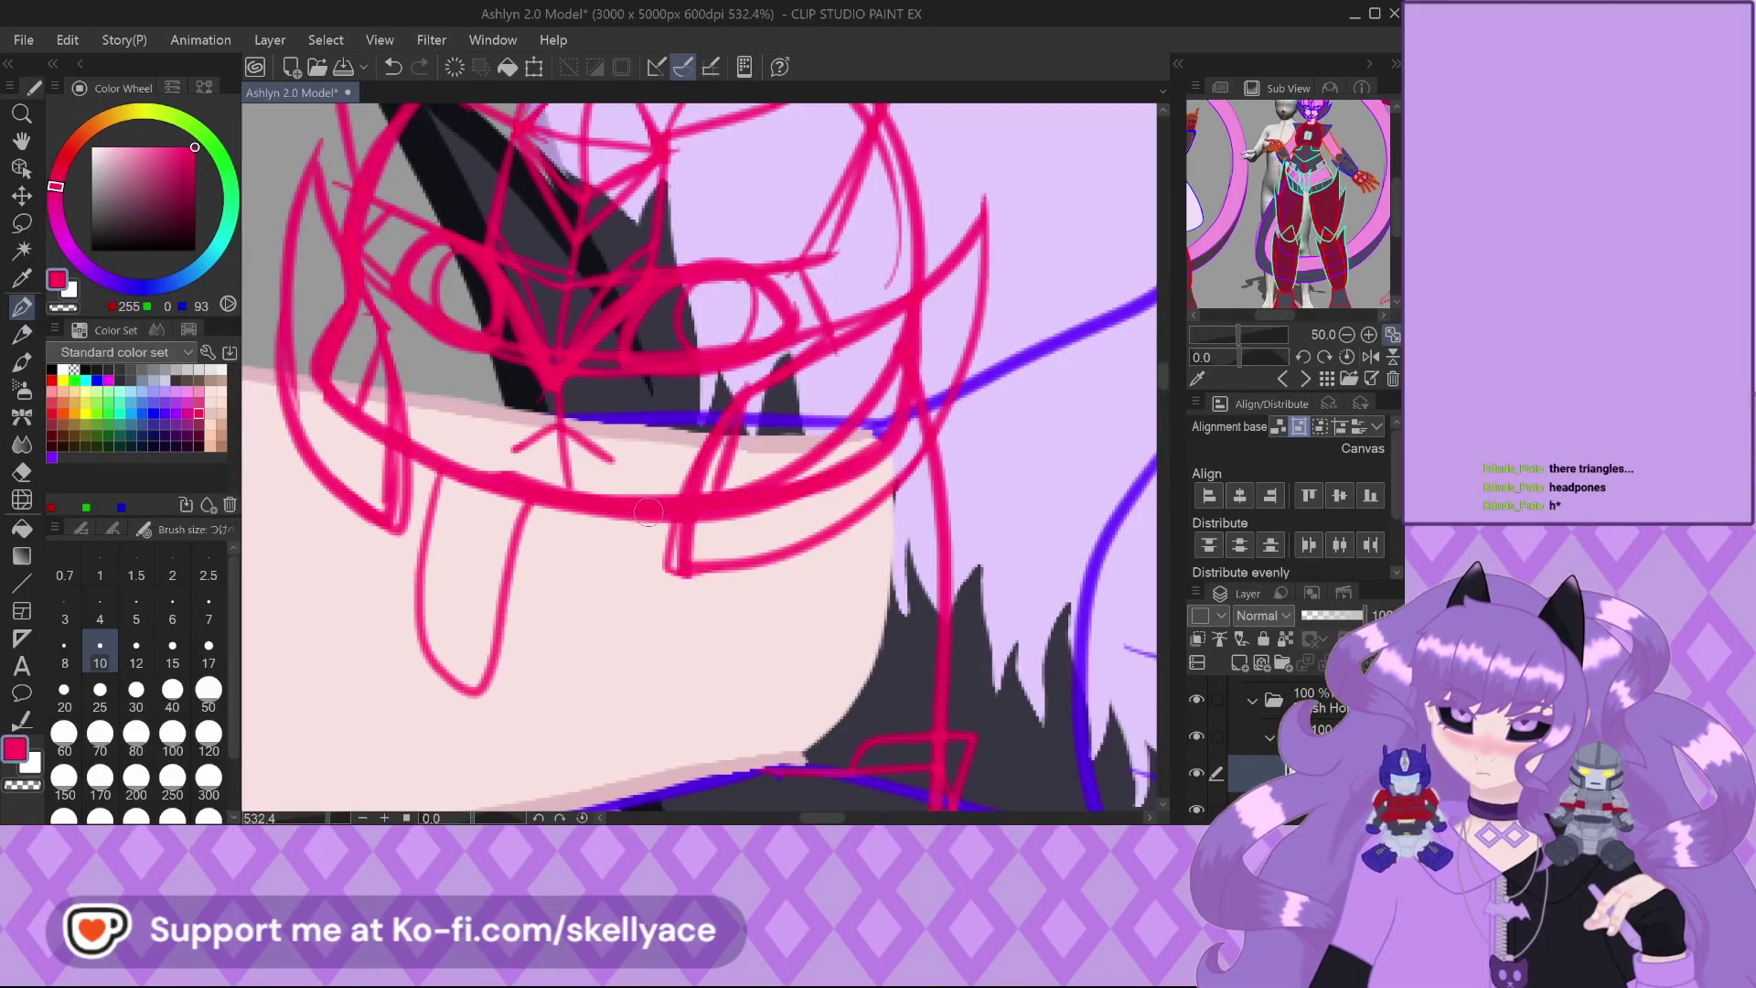
mouse_move(672, 554)
left_mouse_down()
mouse_move(642, 706)
mouse_move(700, 701)
mouse_move(759, 578)
left_mouse_up()
scroll(750, 571, "down", 1)
scroll(746, 552, "down", 3)
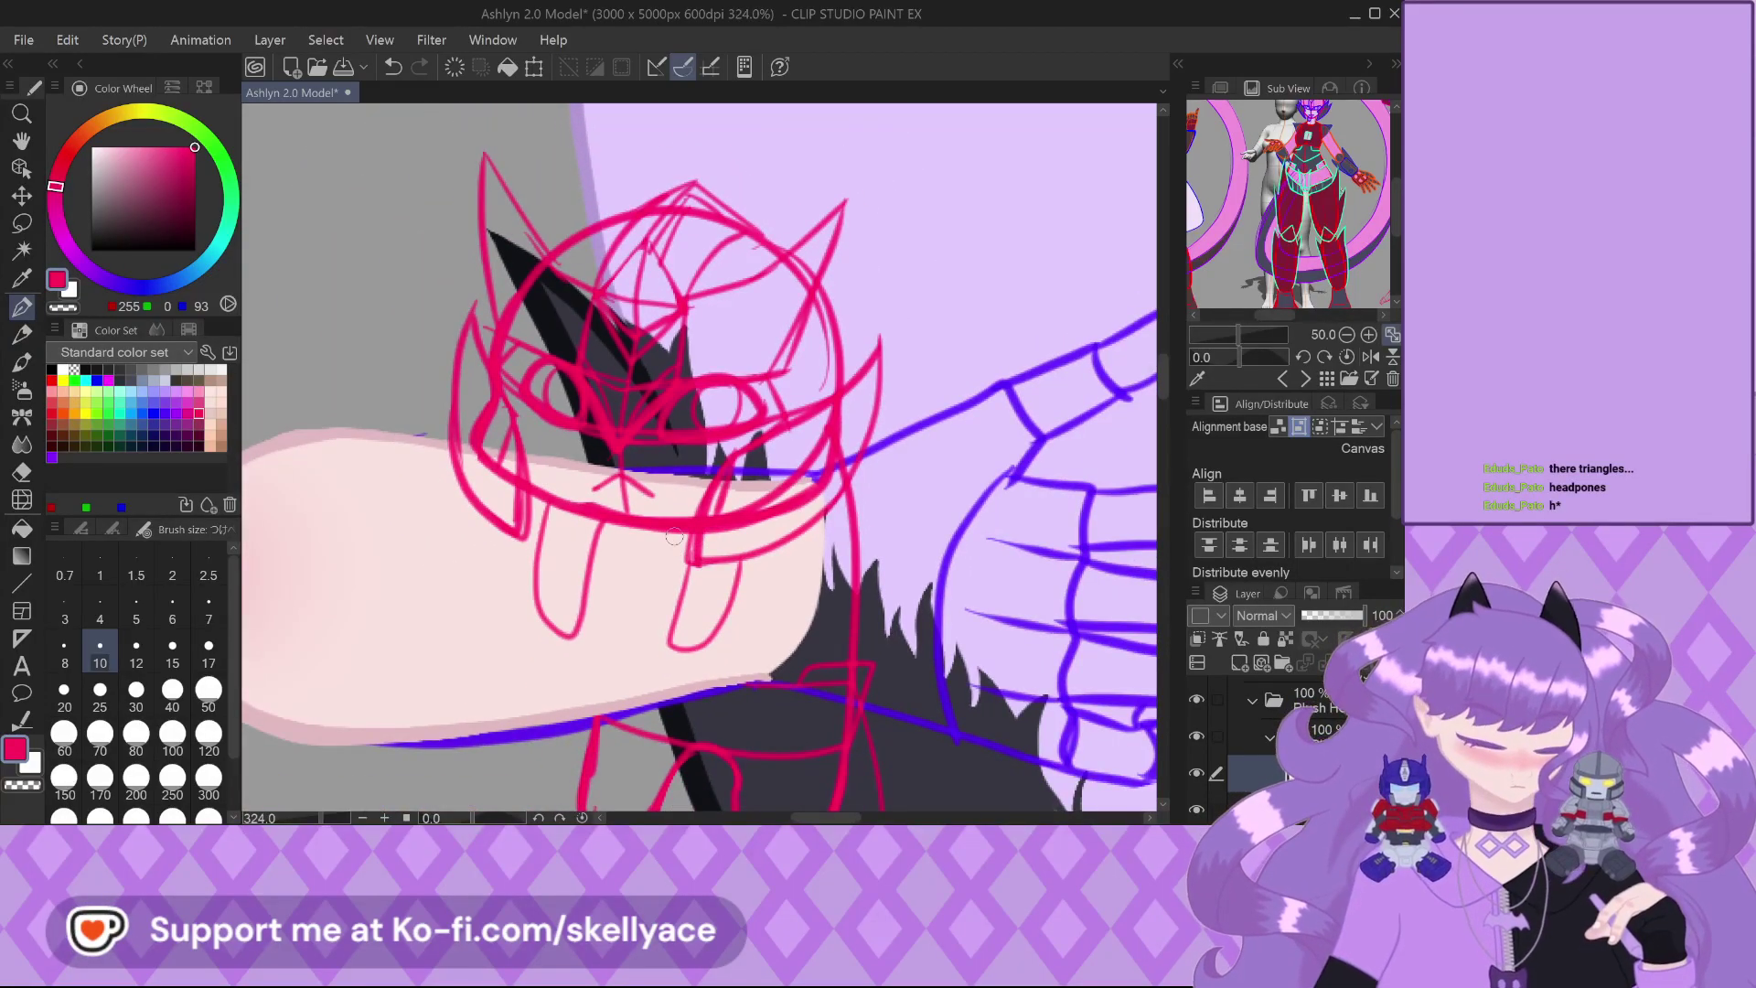
Touch up the top of the plush's paw beside the cheek guard and add short toe lines to both hanging paws
mouse_move(685, 547)
left_mouse_down()
mouse_move(659, 646)
mouse_move(700, 639)
mouse_move(731, 555)
left_mouse_up()
left_click_drag(547, 602, 560, 622)
left_click_drag(676, 629, 678, 644)
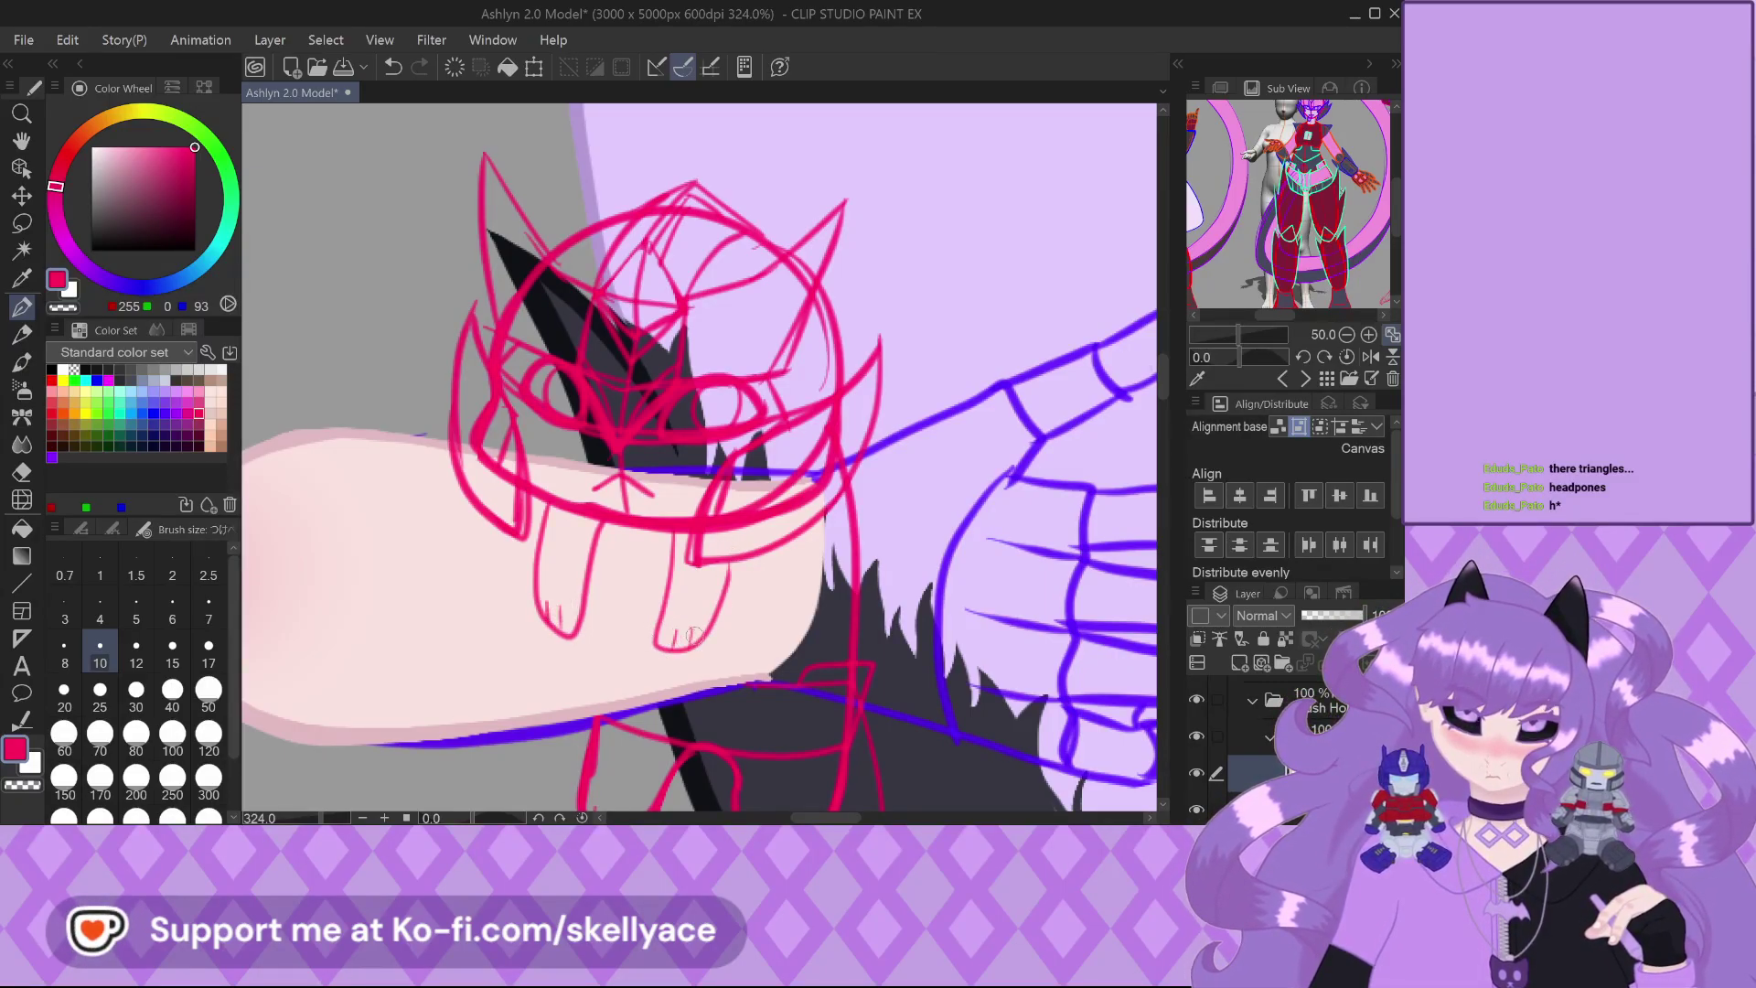
scroll(651, 590, "down", 1)
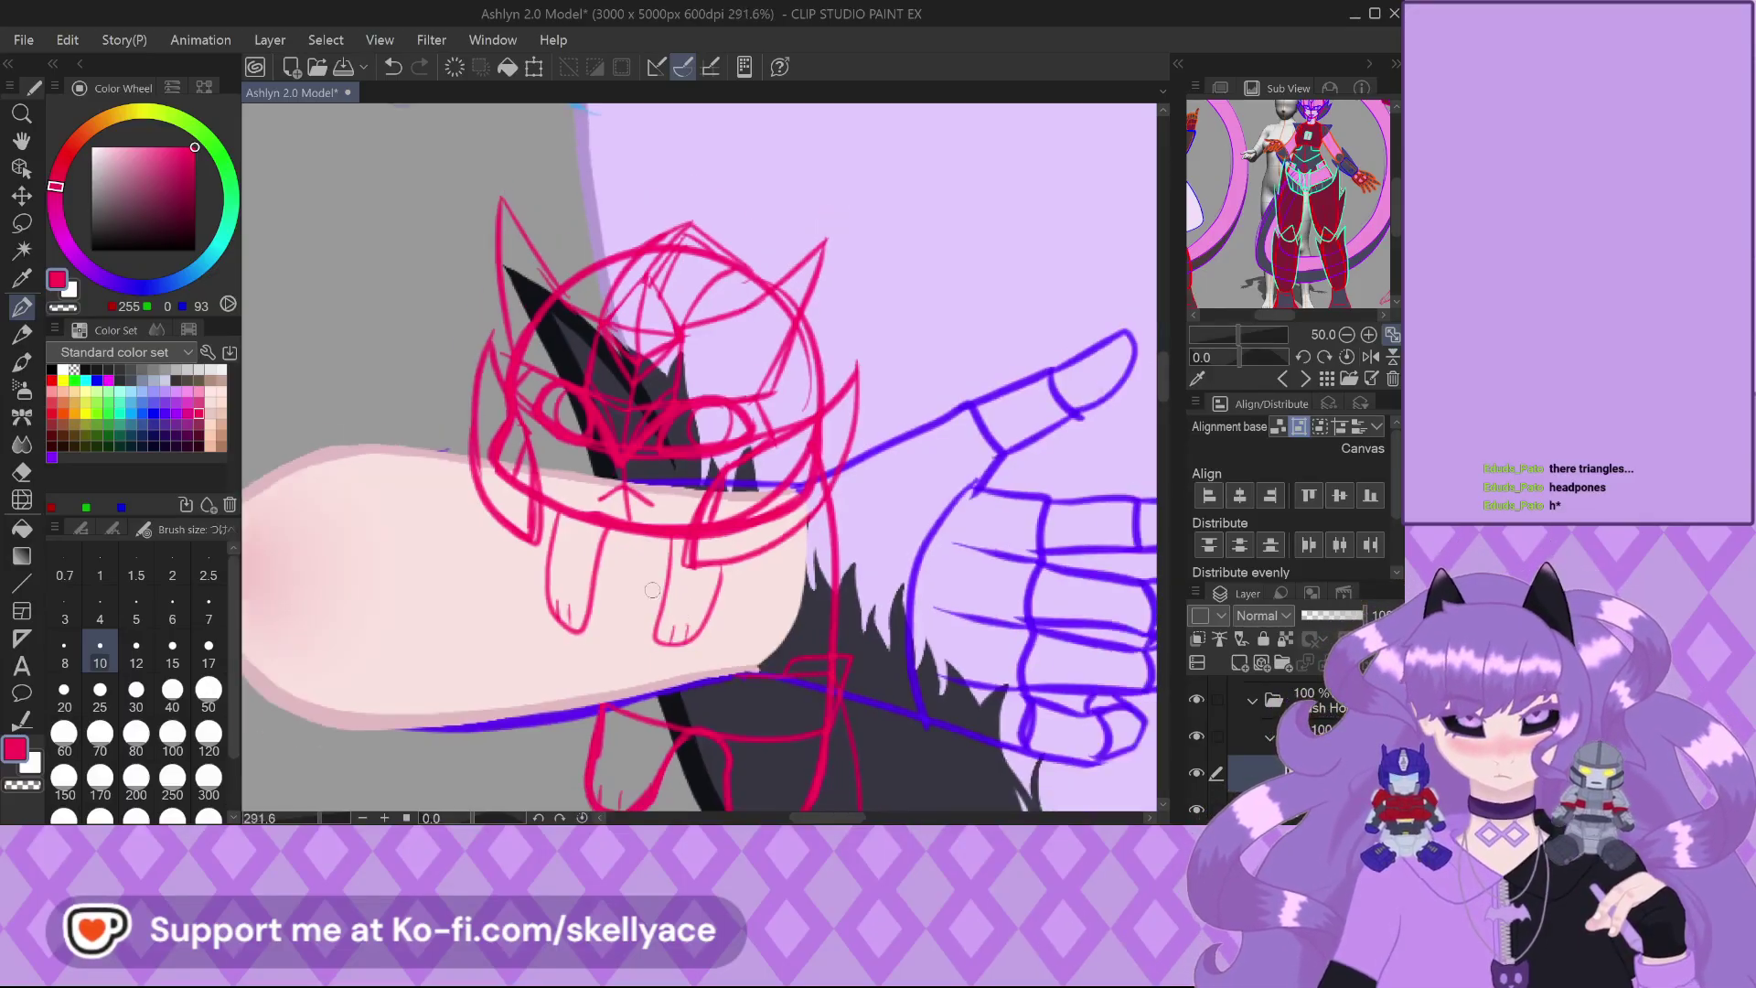
scroll(652, 590, "down", 2)
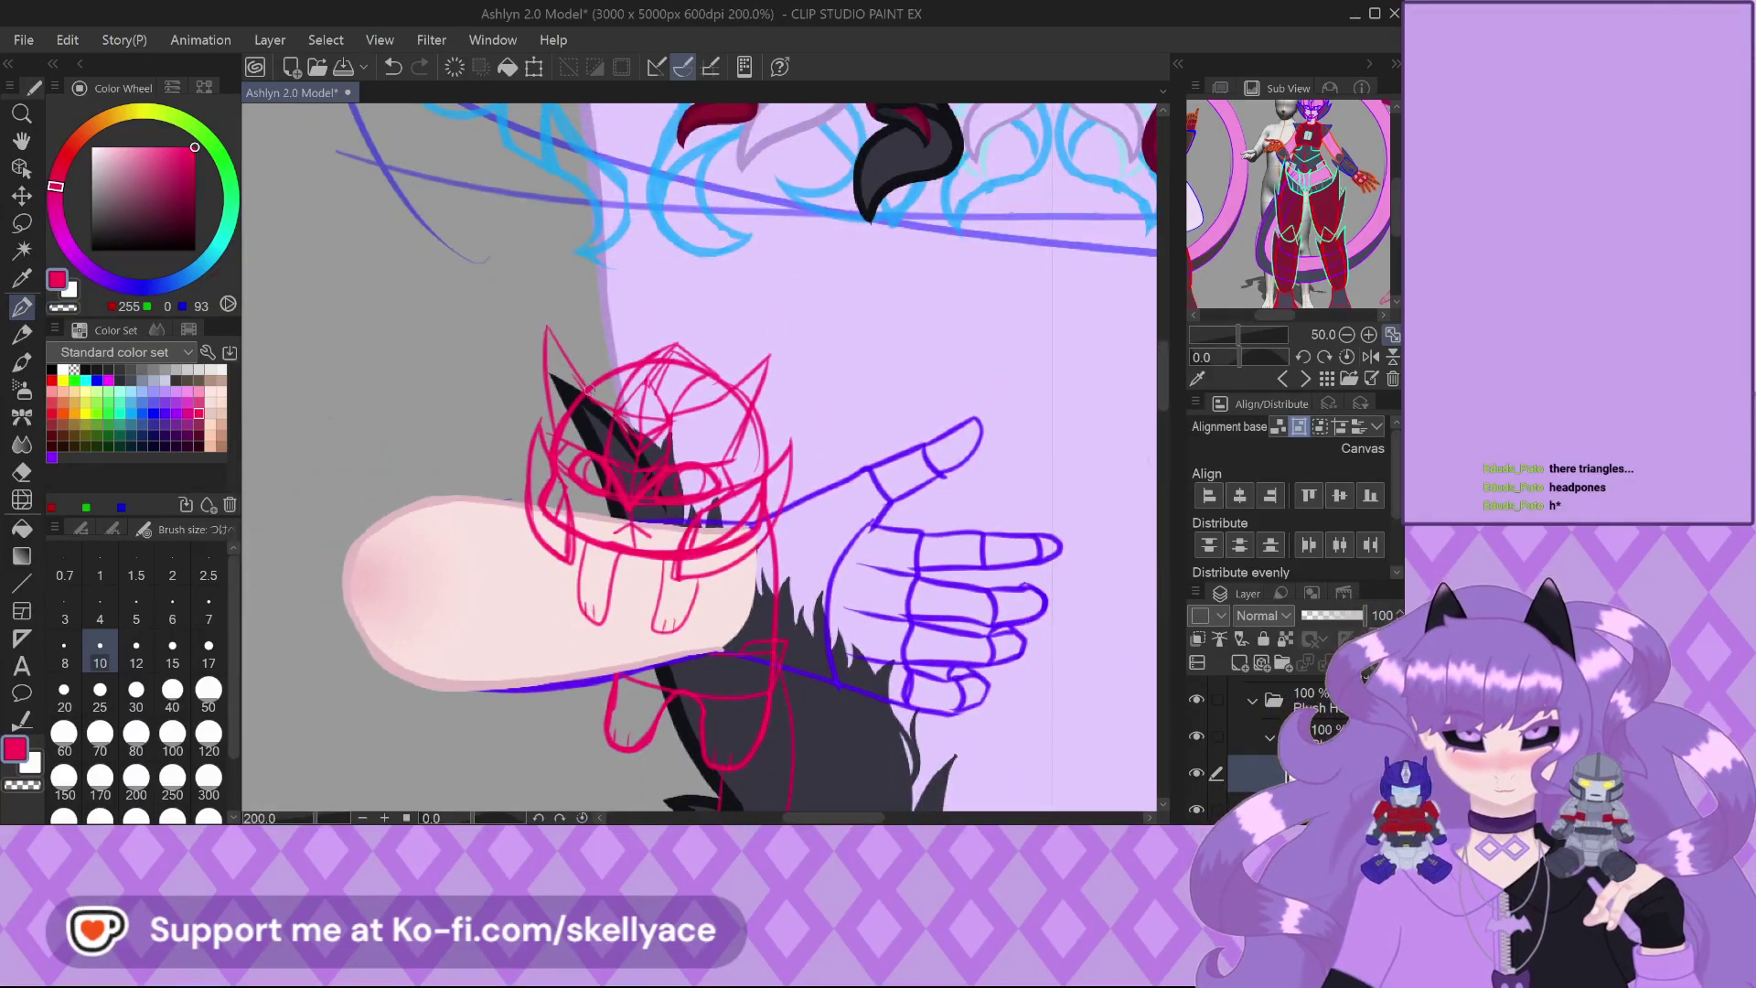
Enlarge the reference image to 100% and examine the figure's head and torso against the plush sketch
left_click_drag(1217, 215, 1263, 235)
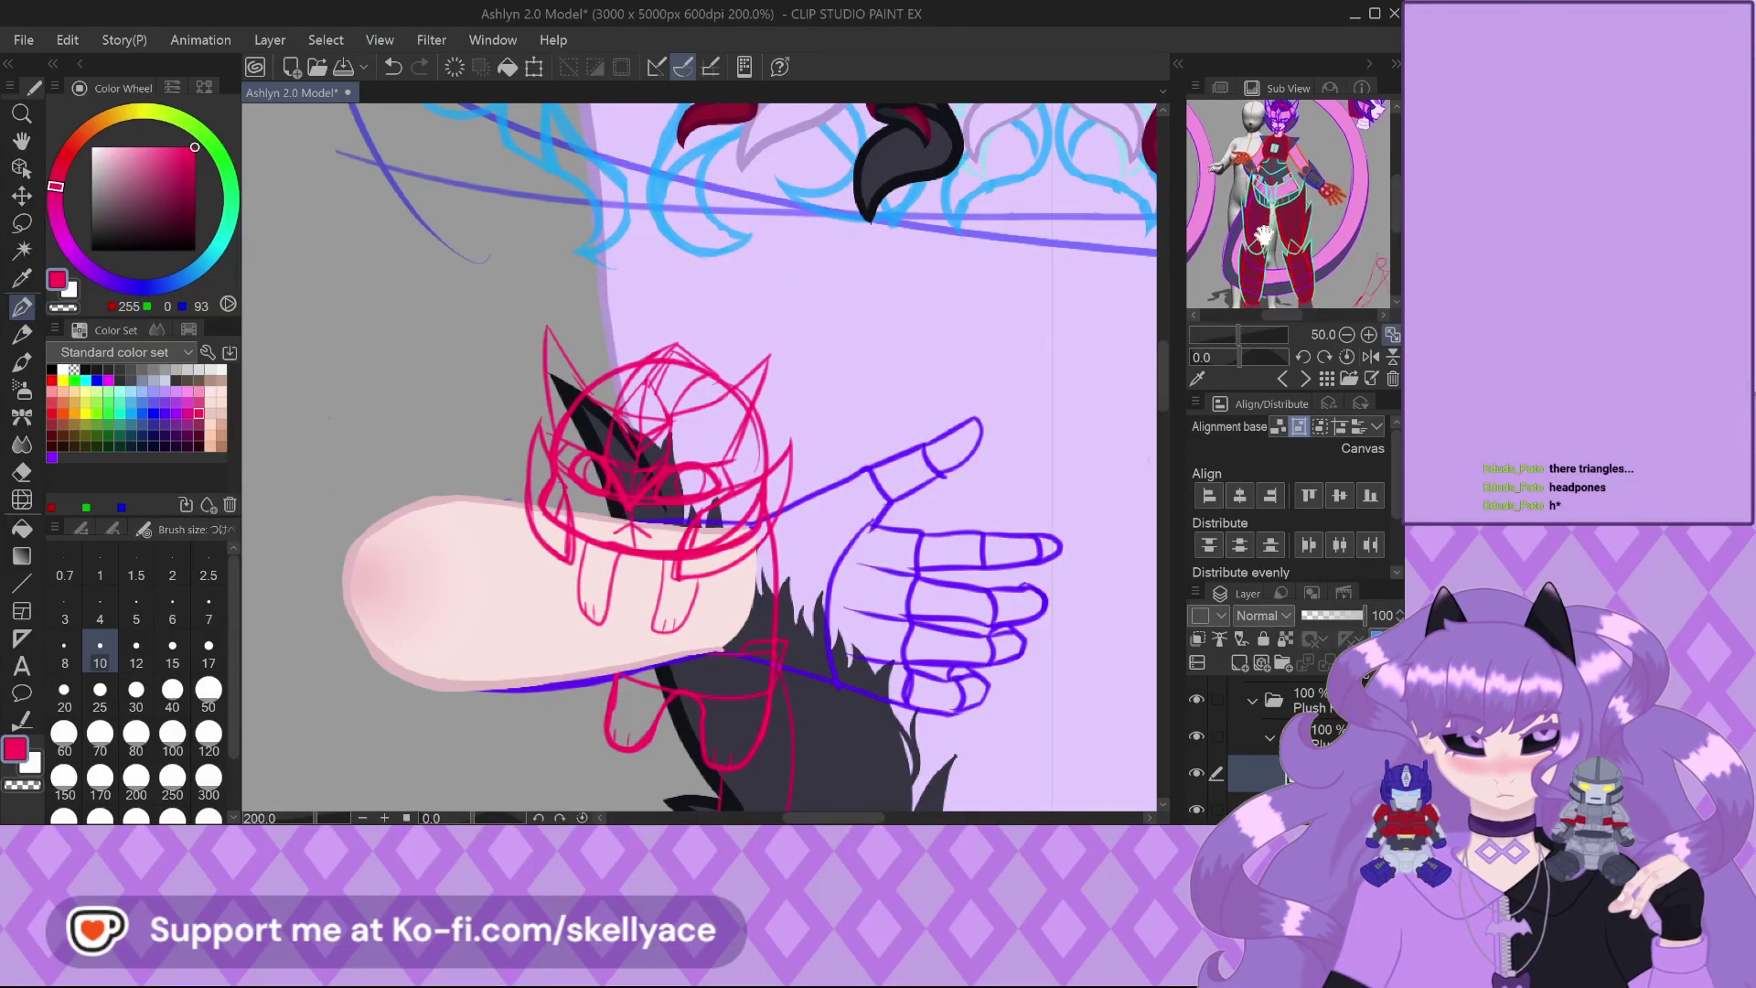
scroll(1263, 235, "up", 3)
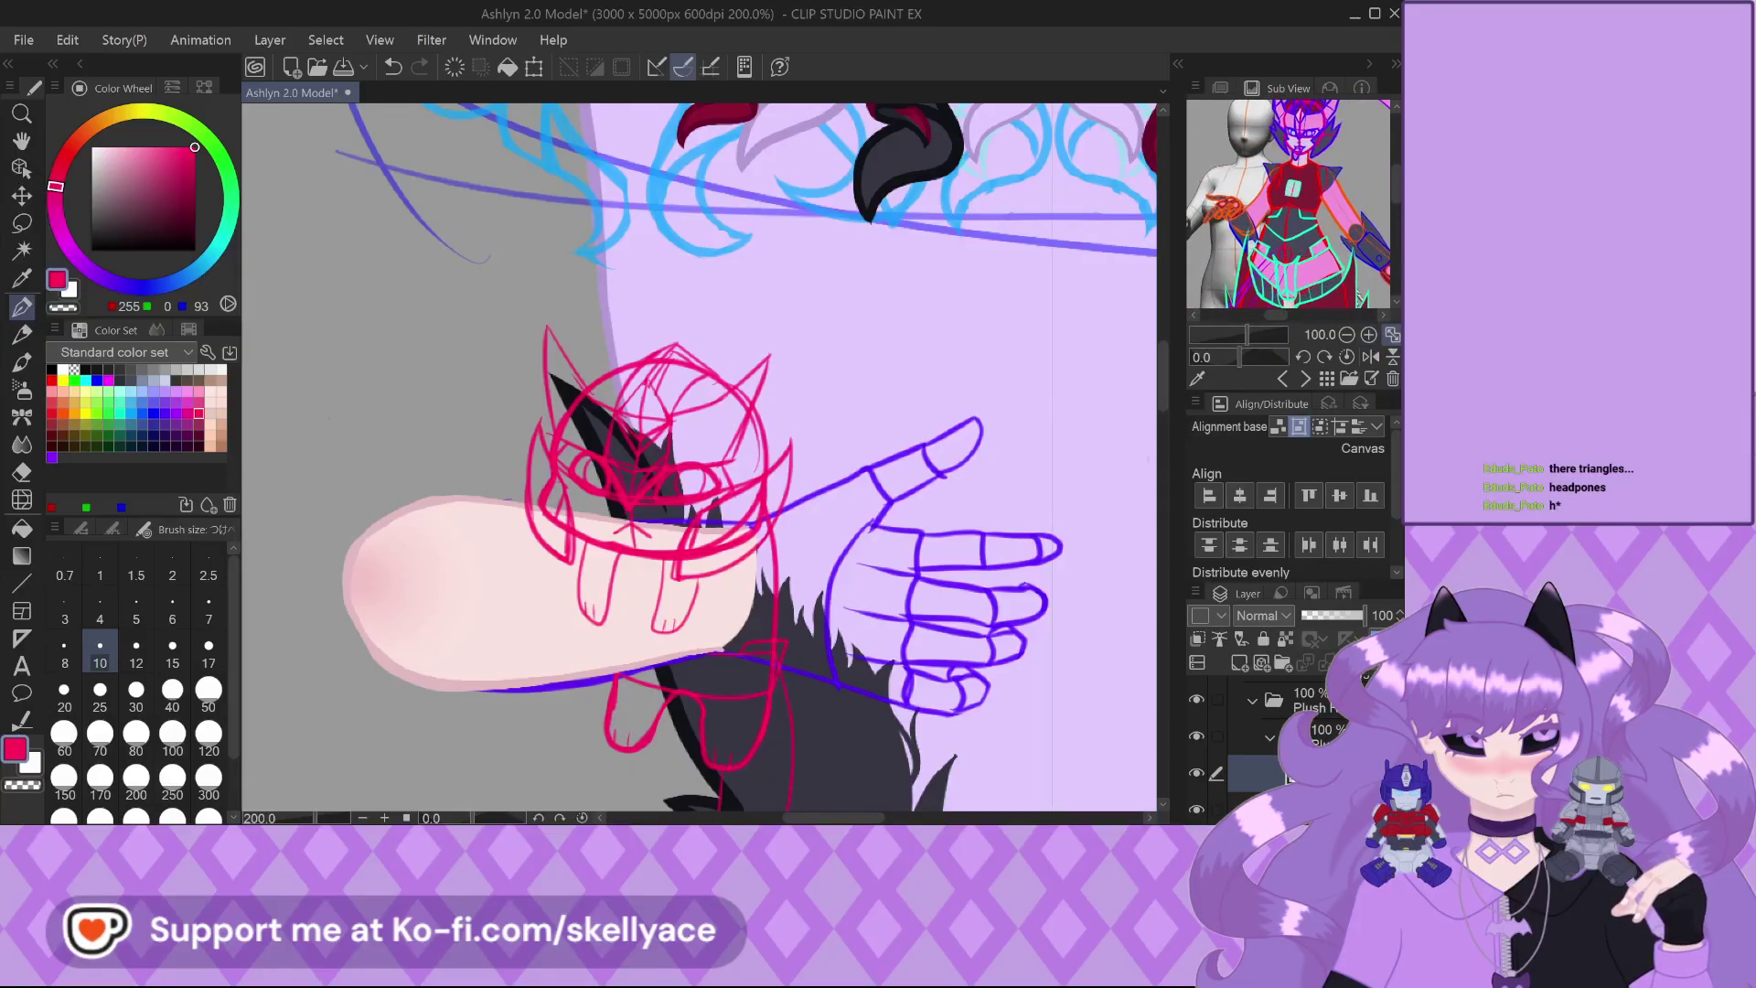
scroll(690, 527, "up", 3)
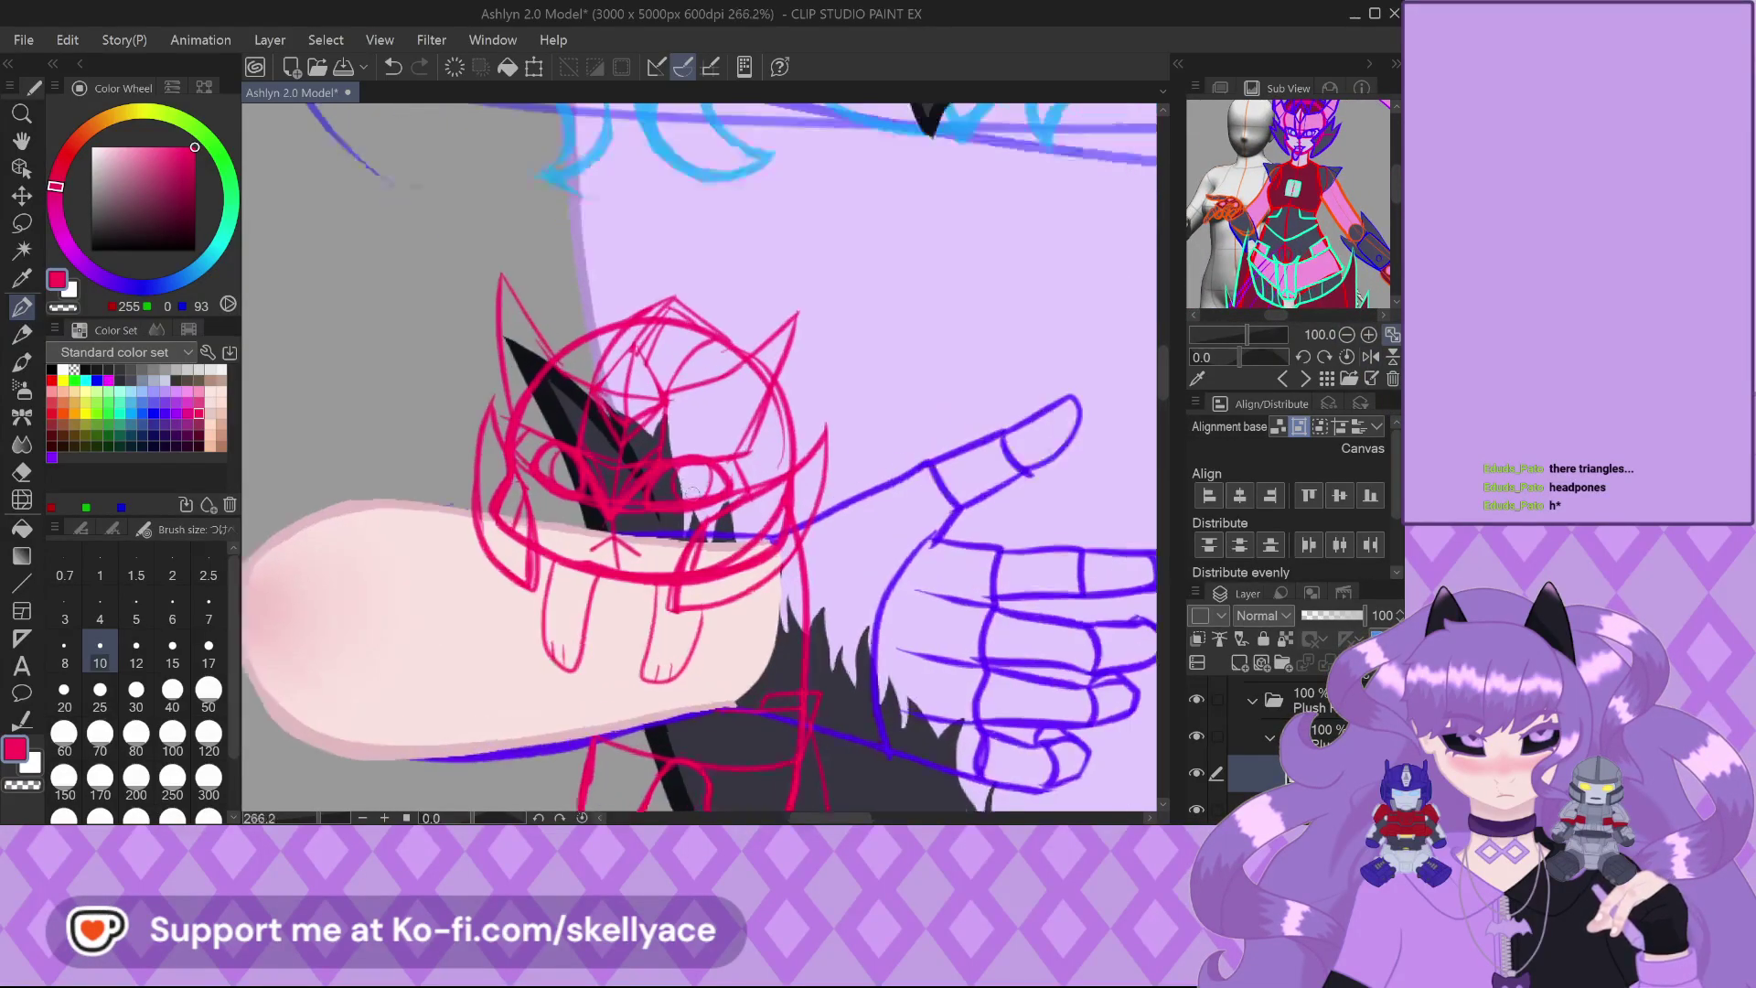
Enlarge the reference image to 200% and strengthen the outlines of the two pointed ears on the plush's helmet
scroll(1271, 221, "up", 2)
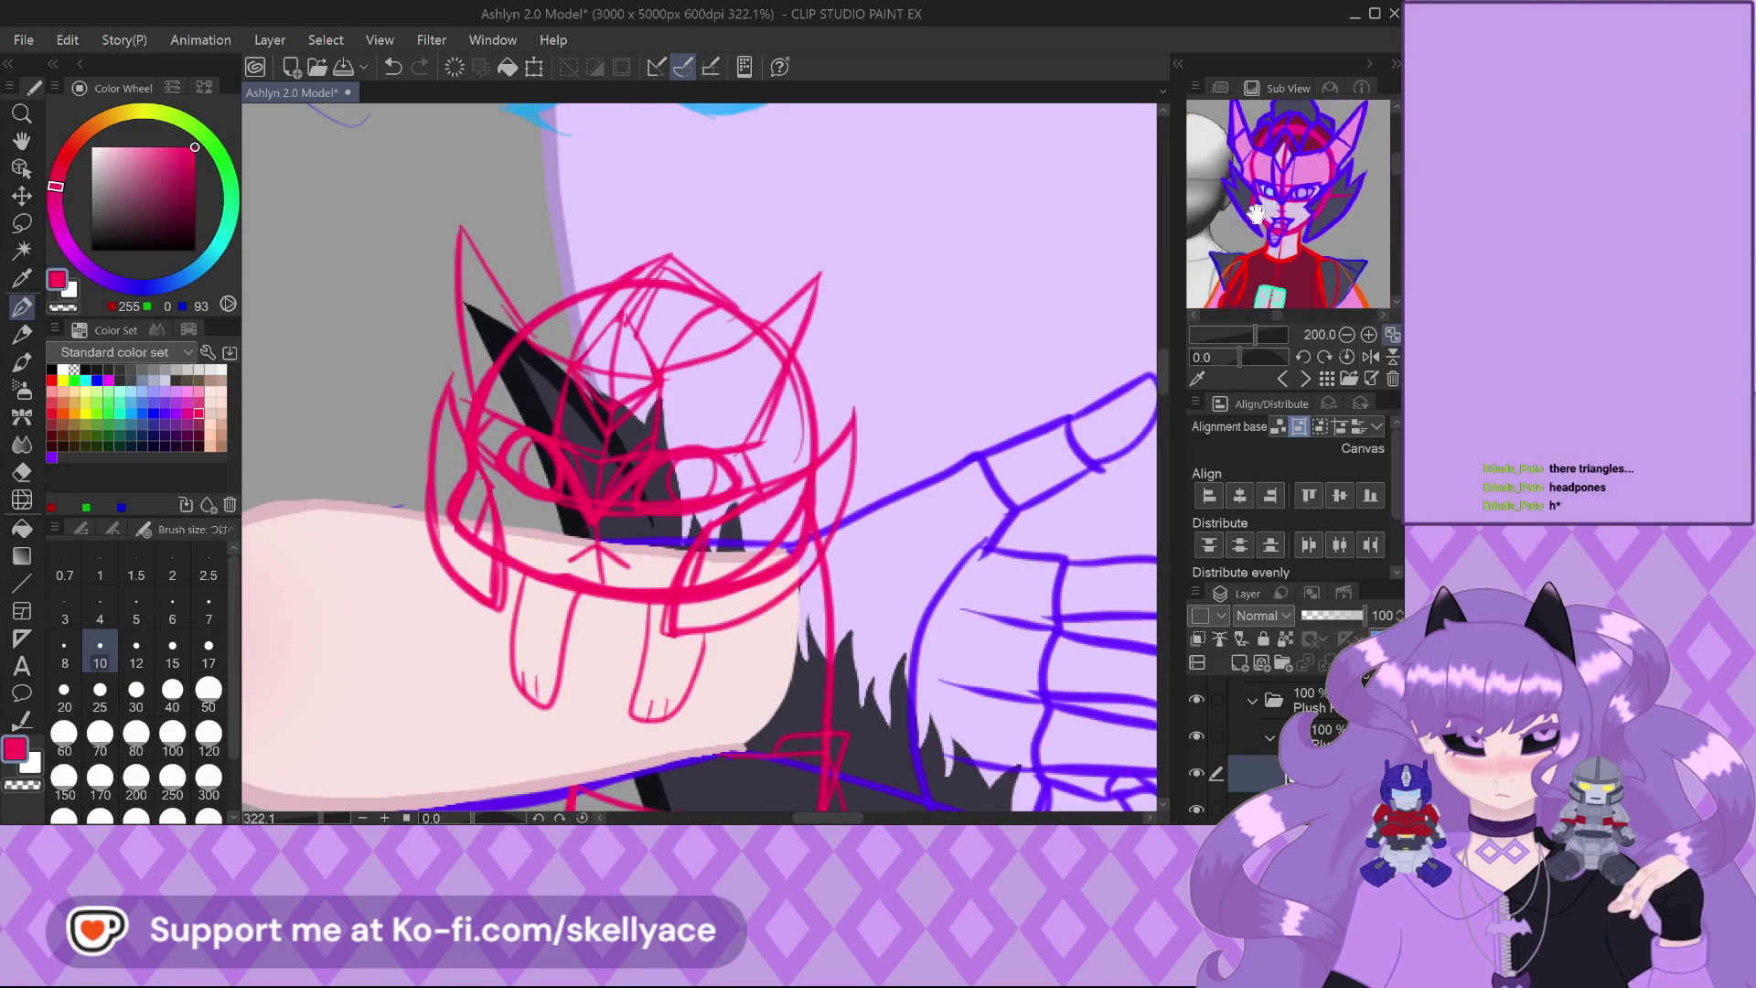
scroll(713, 422, "up", 2)
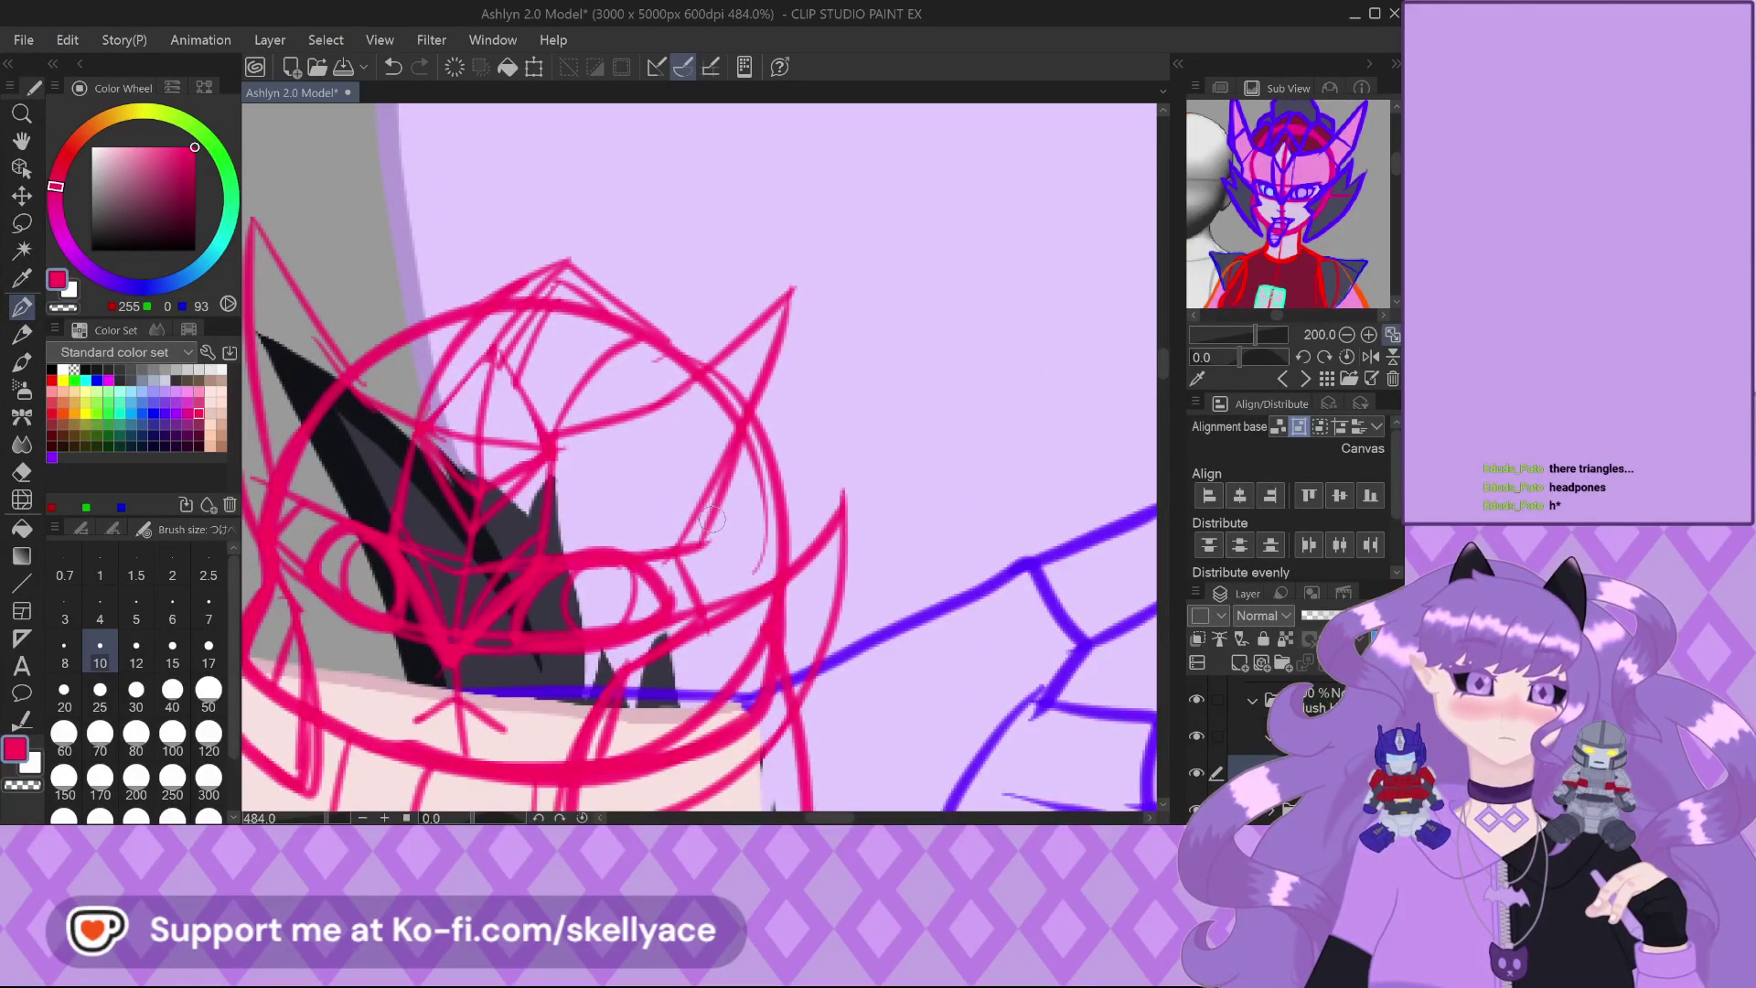
scroll(712, 527, "down", 2)
scroll(391, 465, "up", 1)
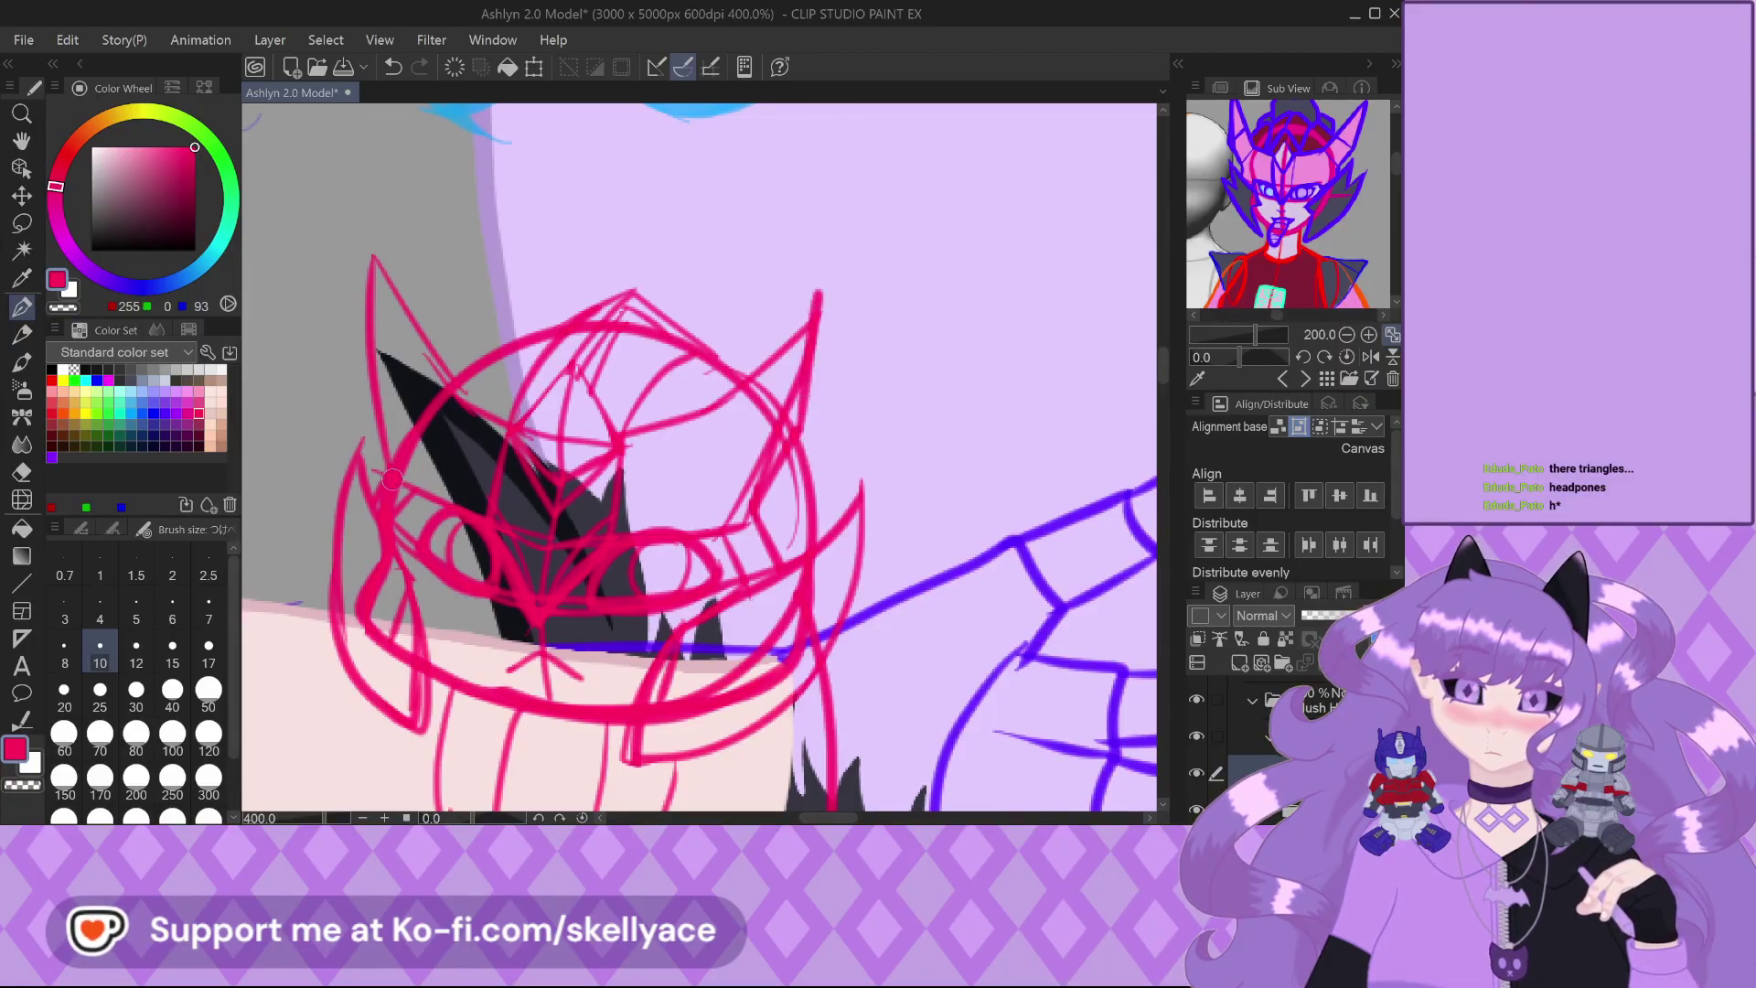
left_click_drag(377, 242, 451, 397)
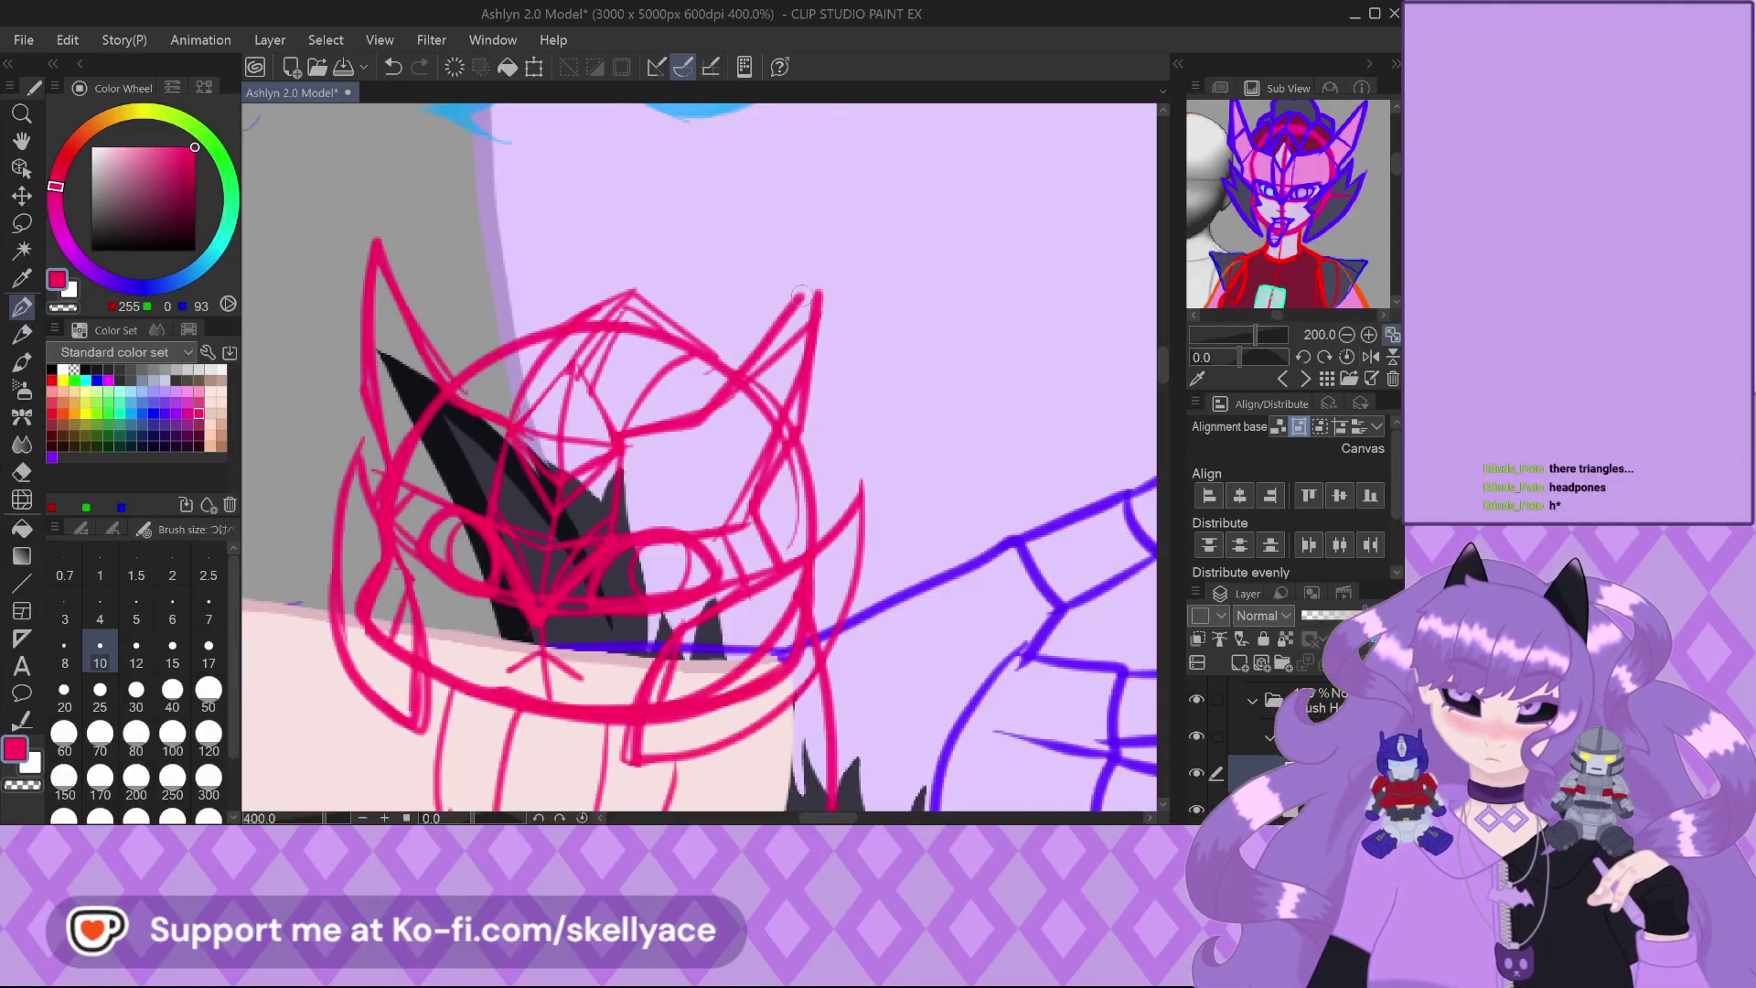
scroll(801, 295, "down", 3)
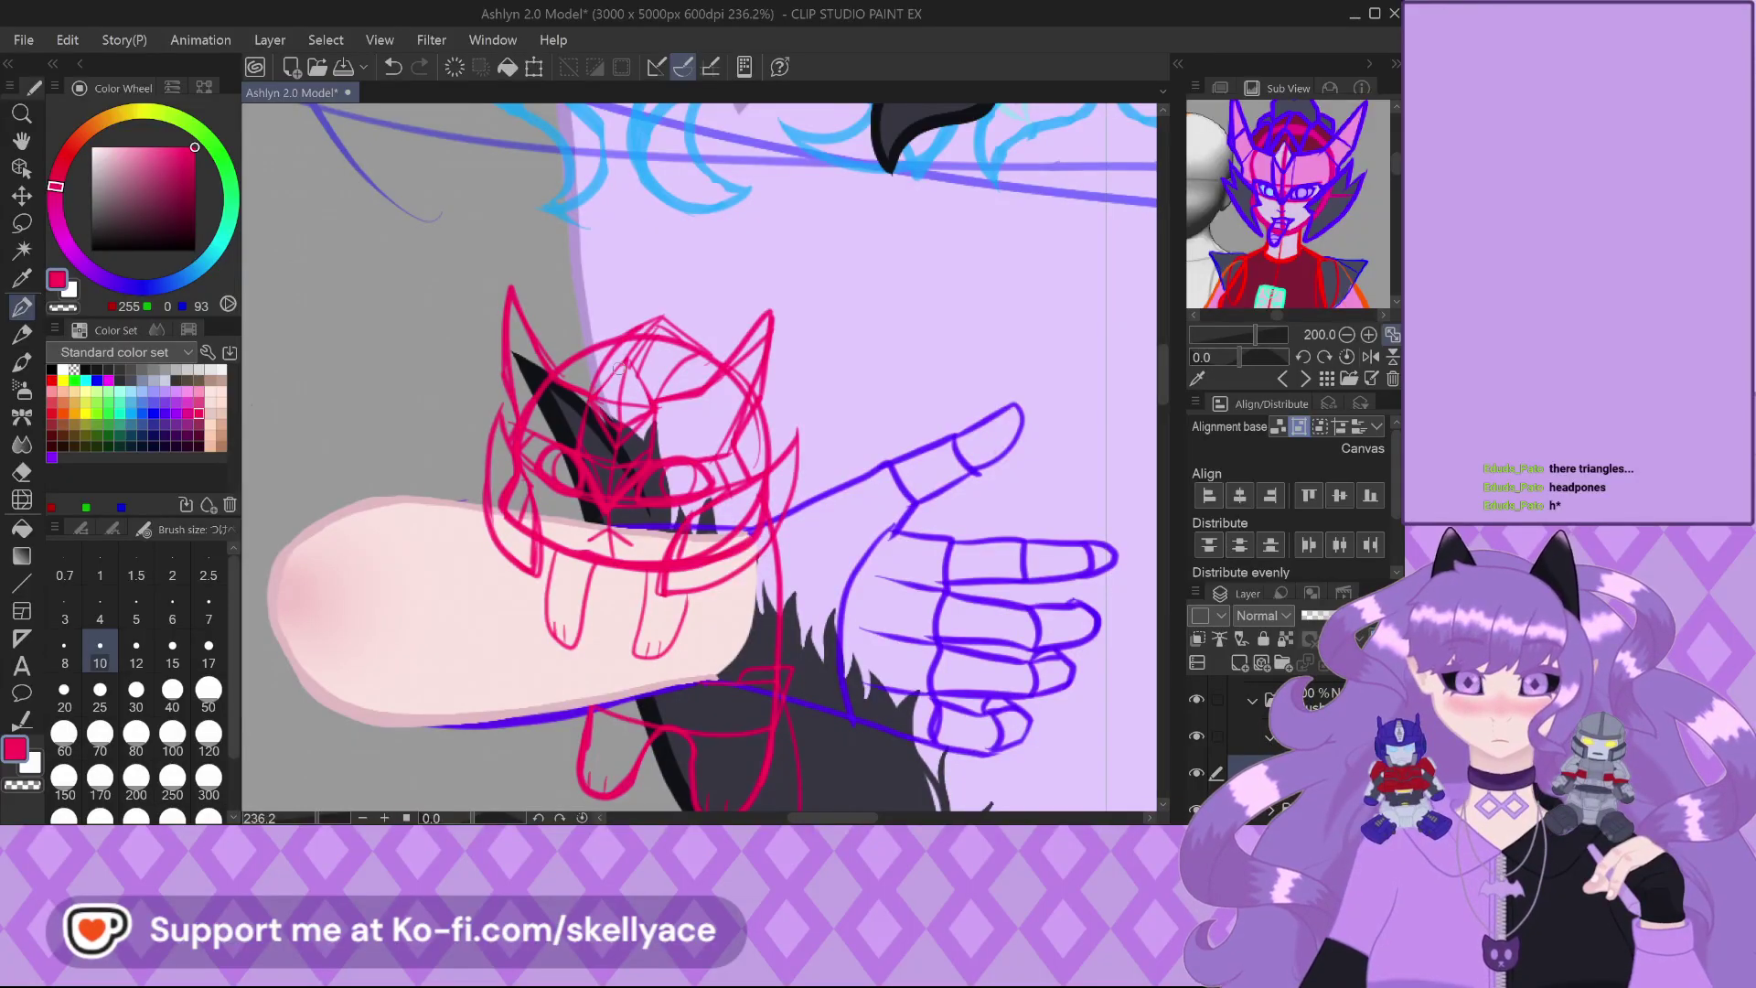
Redraw the hanging paw beneath the plush's far cheek guard with a thicker outline and erase its old side lines
scroll(619, 366, "down", 2)
scroll(559, 555, "up", 3)
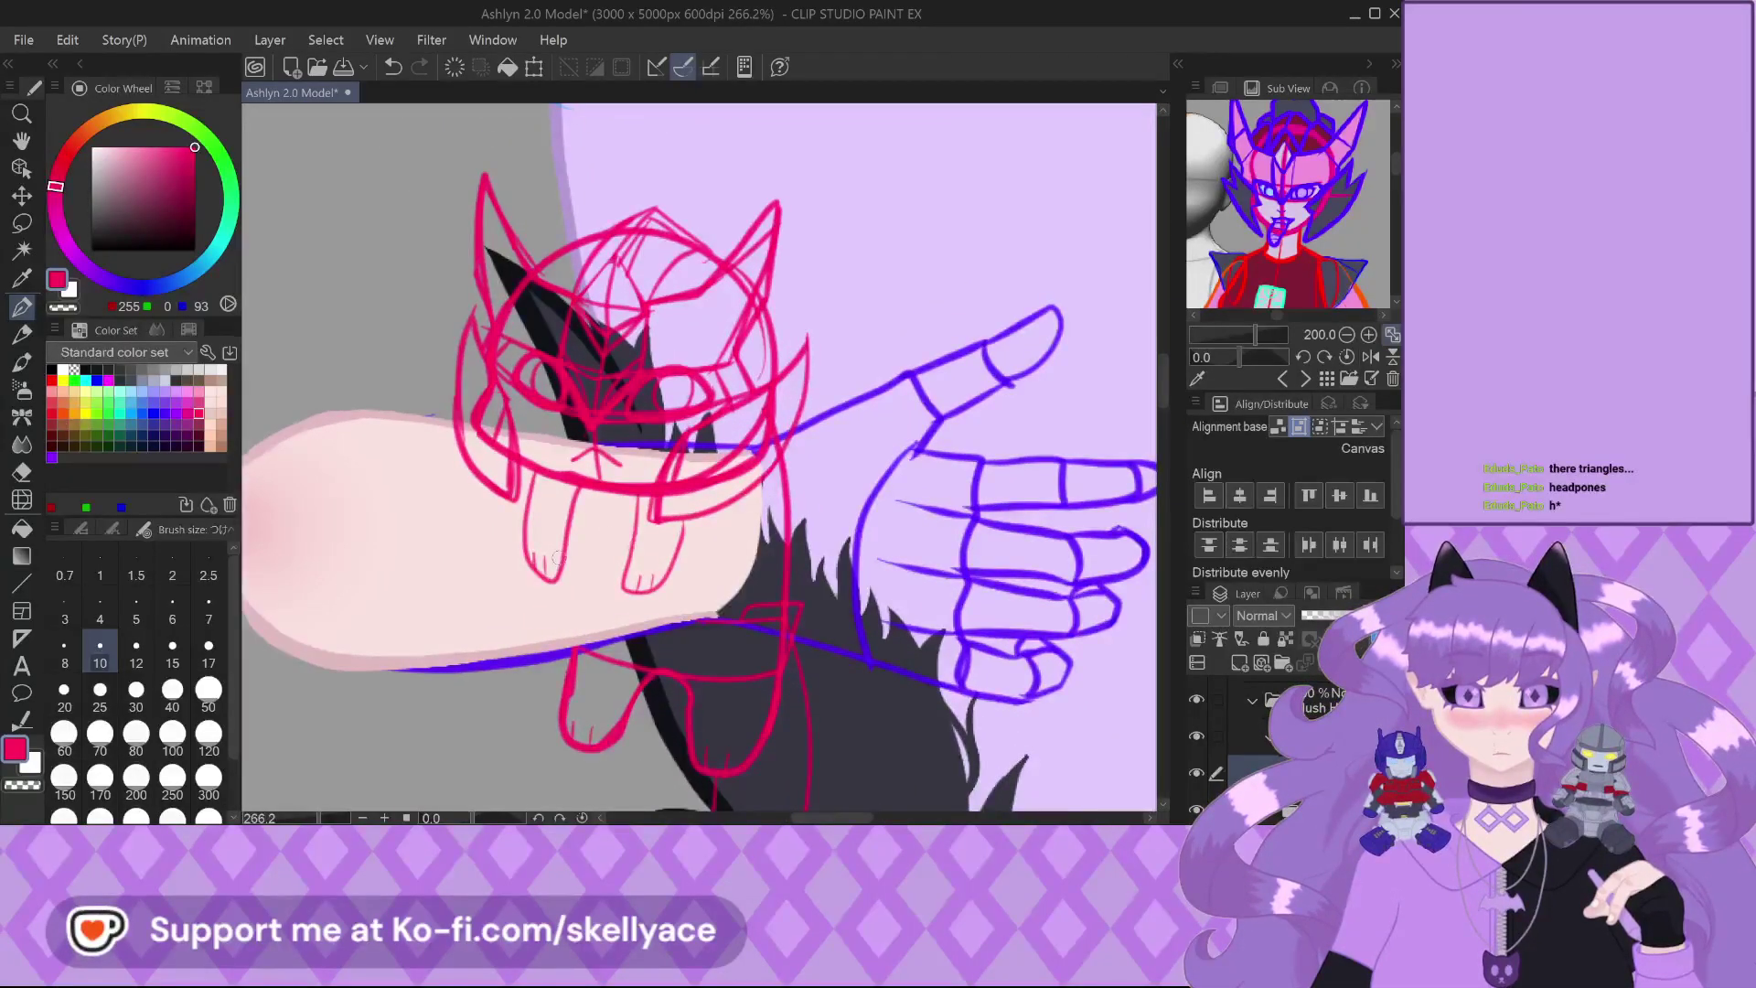
scroll(558, 556, "up", 3)
mouse_move(456, 453)
left_mouse_down()
mouse_move(489, 608)
mouse_move(541, 655)
mouse_move(589, 645)
mouse_move(604, 489)
left_mouse_up()
scroll(619, 398, "up", 2)
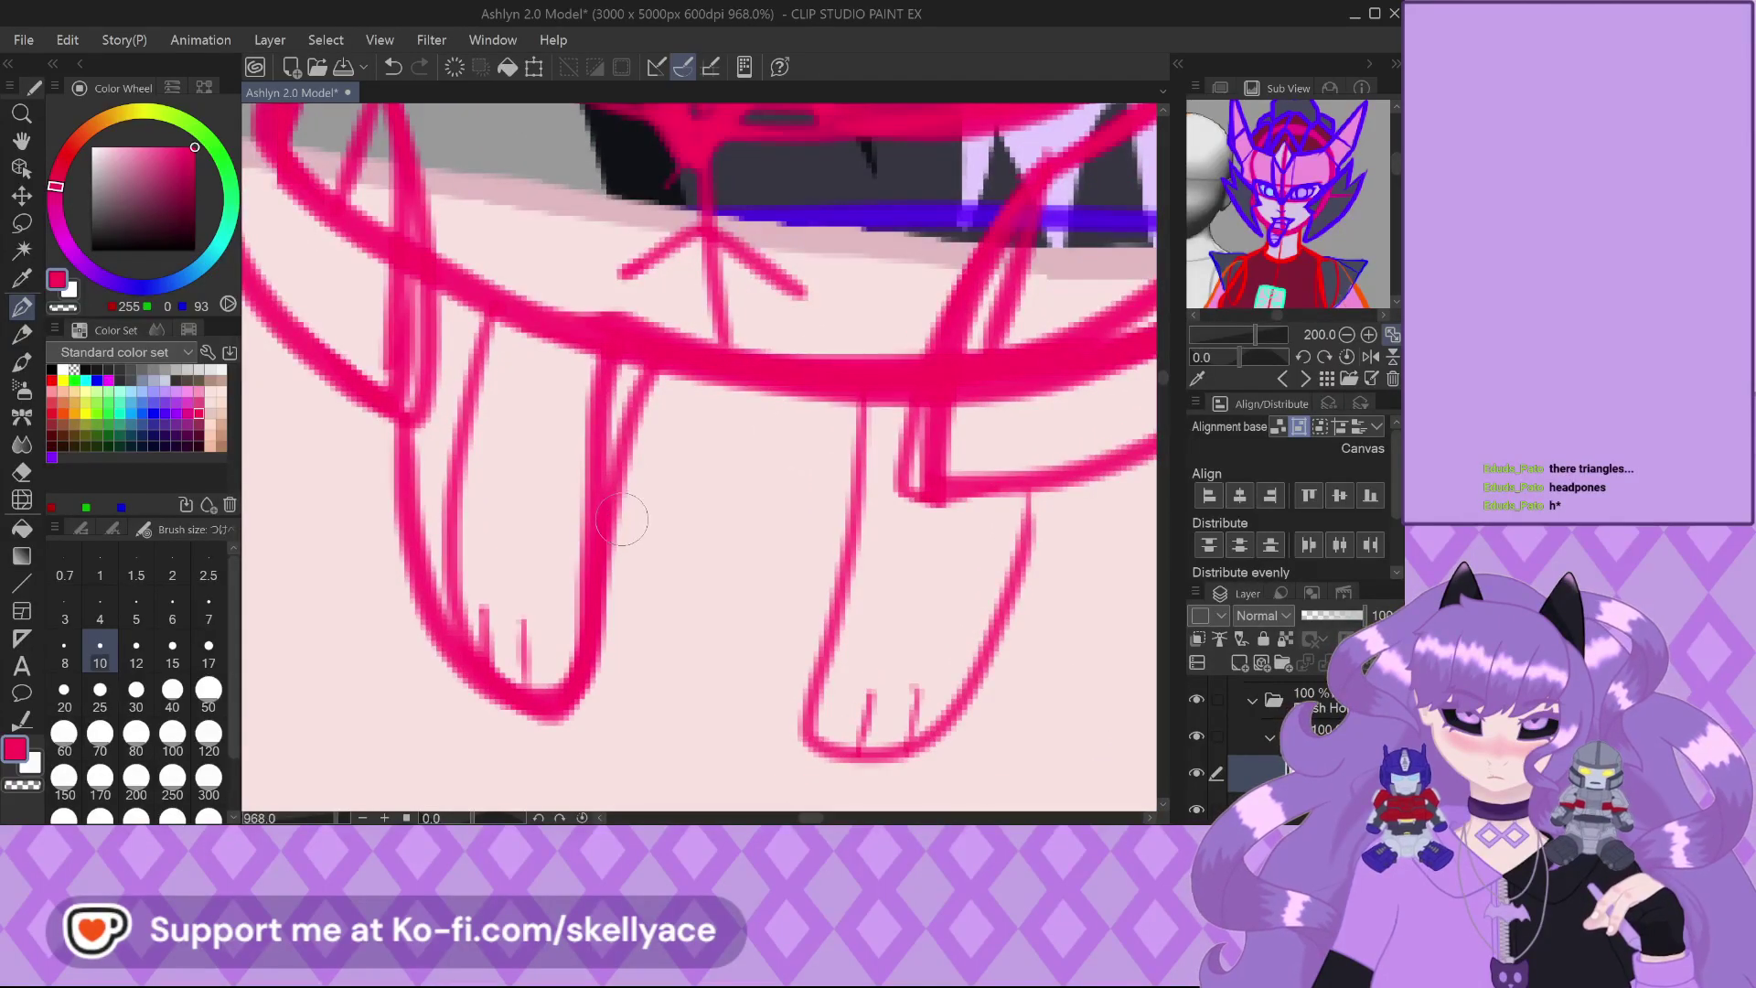
mouse_move(487, 364)
left_mouse_down()
mouse_move(442, 586)
mouse_move(460, 593)
left_mouse_up()
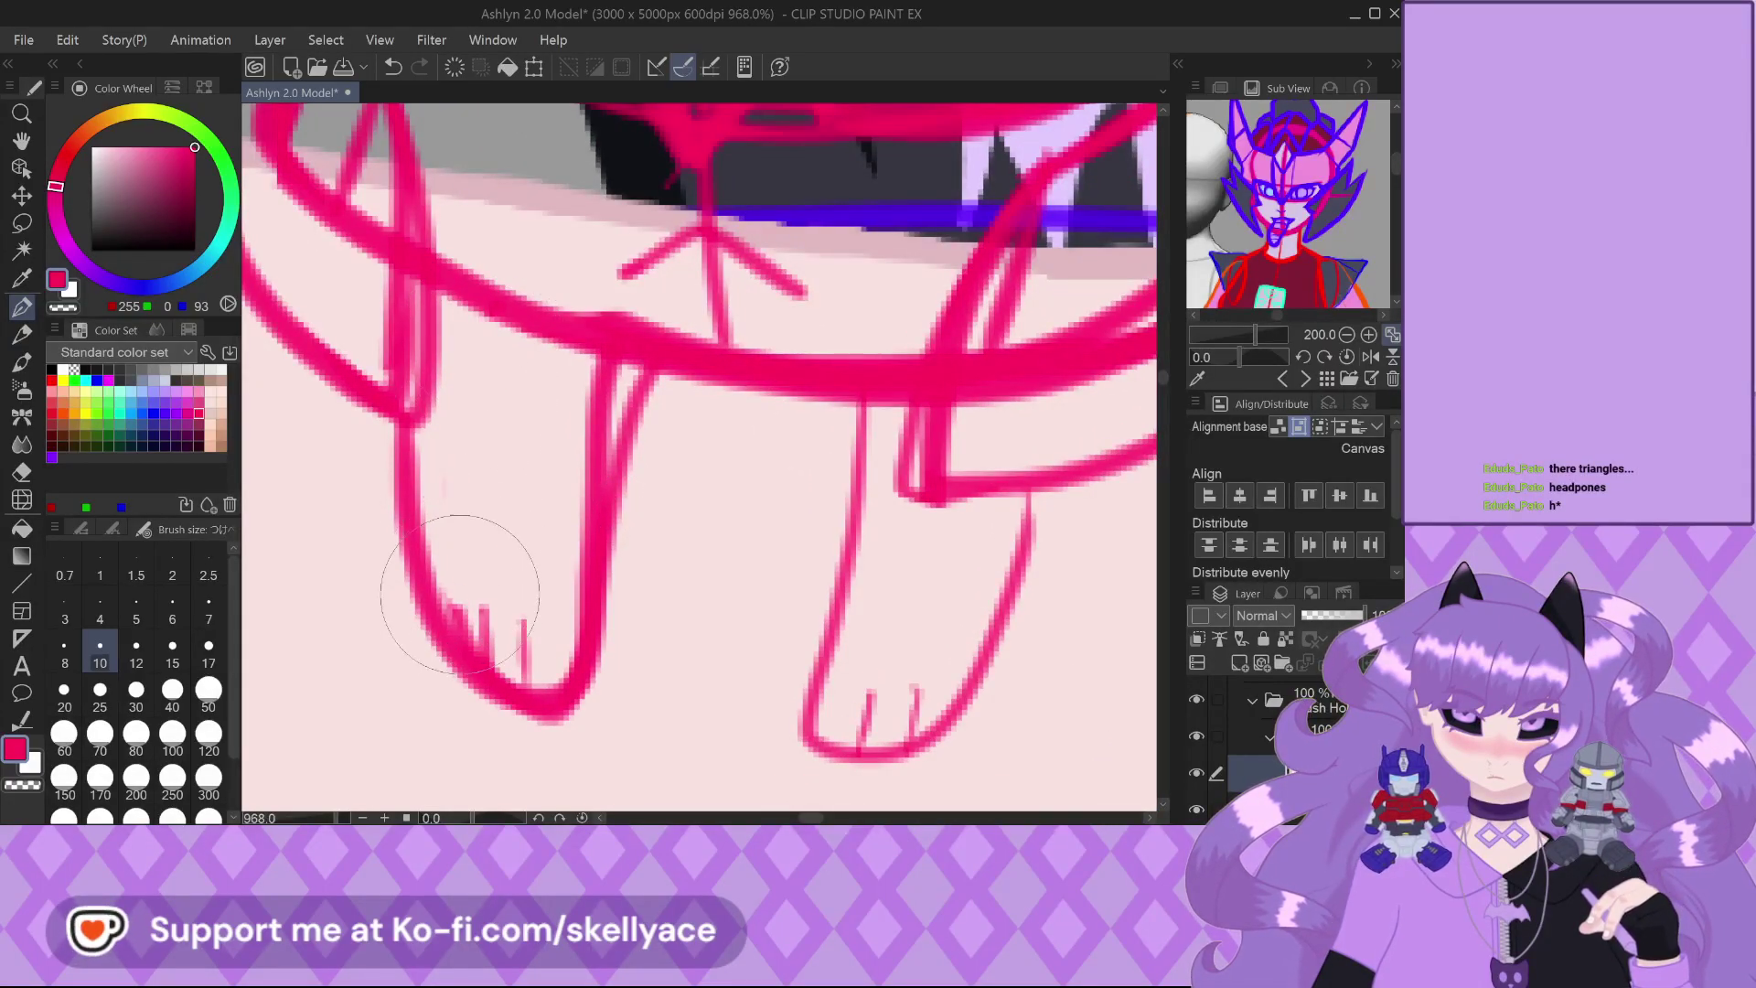
mouse_move(653, 389)
left_mouse_down()
mouse_move(631, 419)
mouse_move(635, 568)
left_mouse_up()
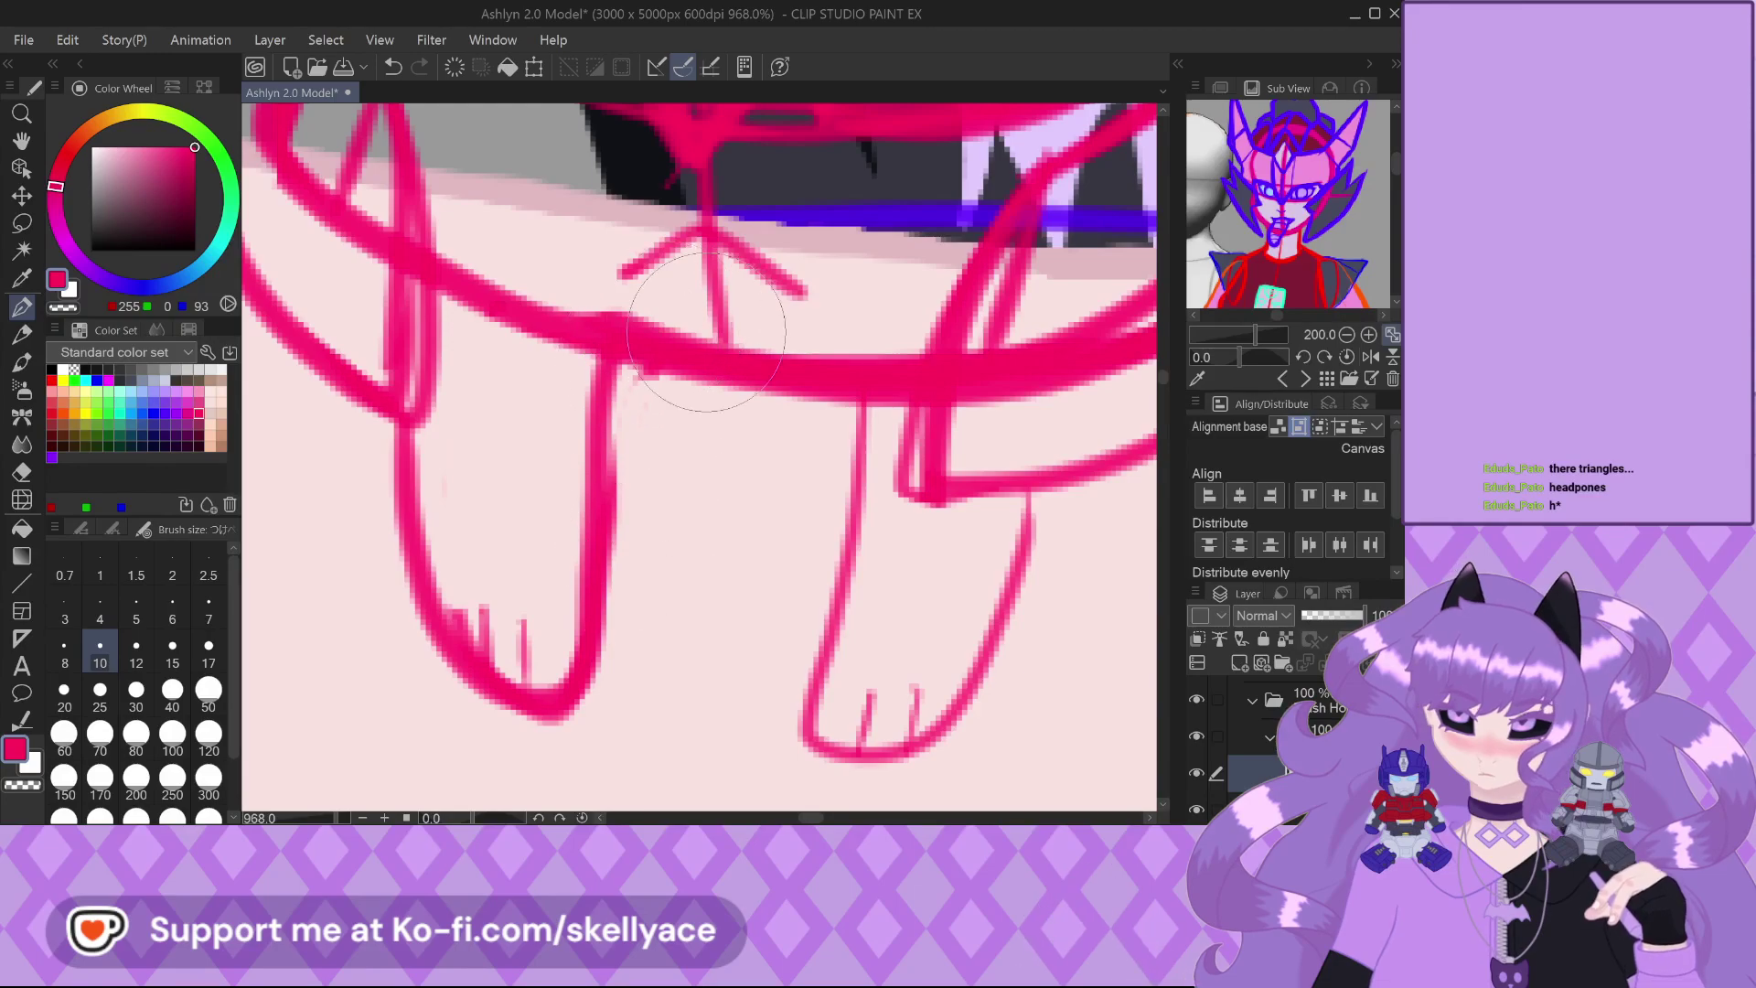
scroll(510, 313, "down", 8)
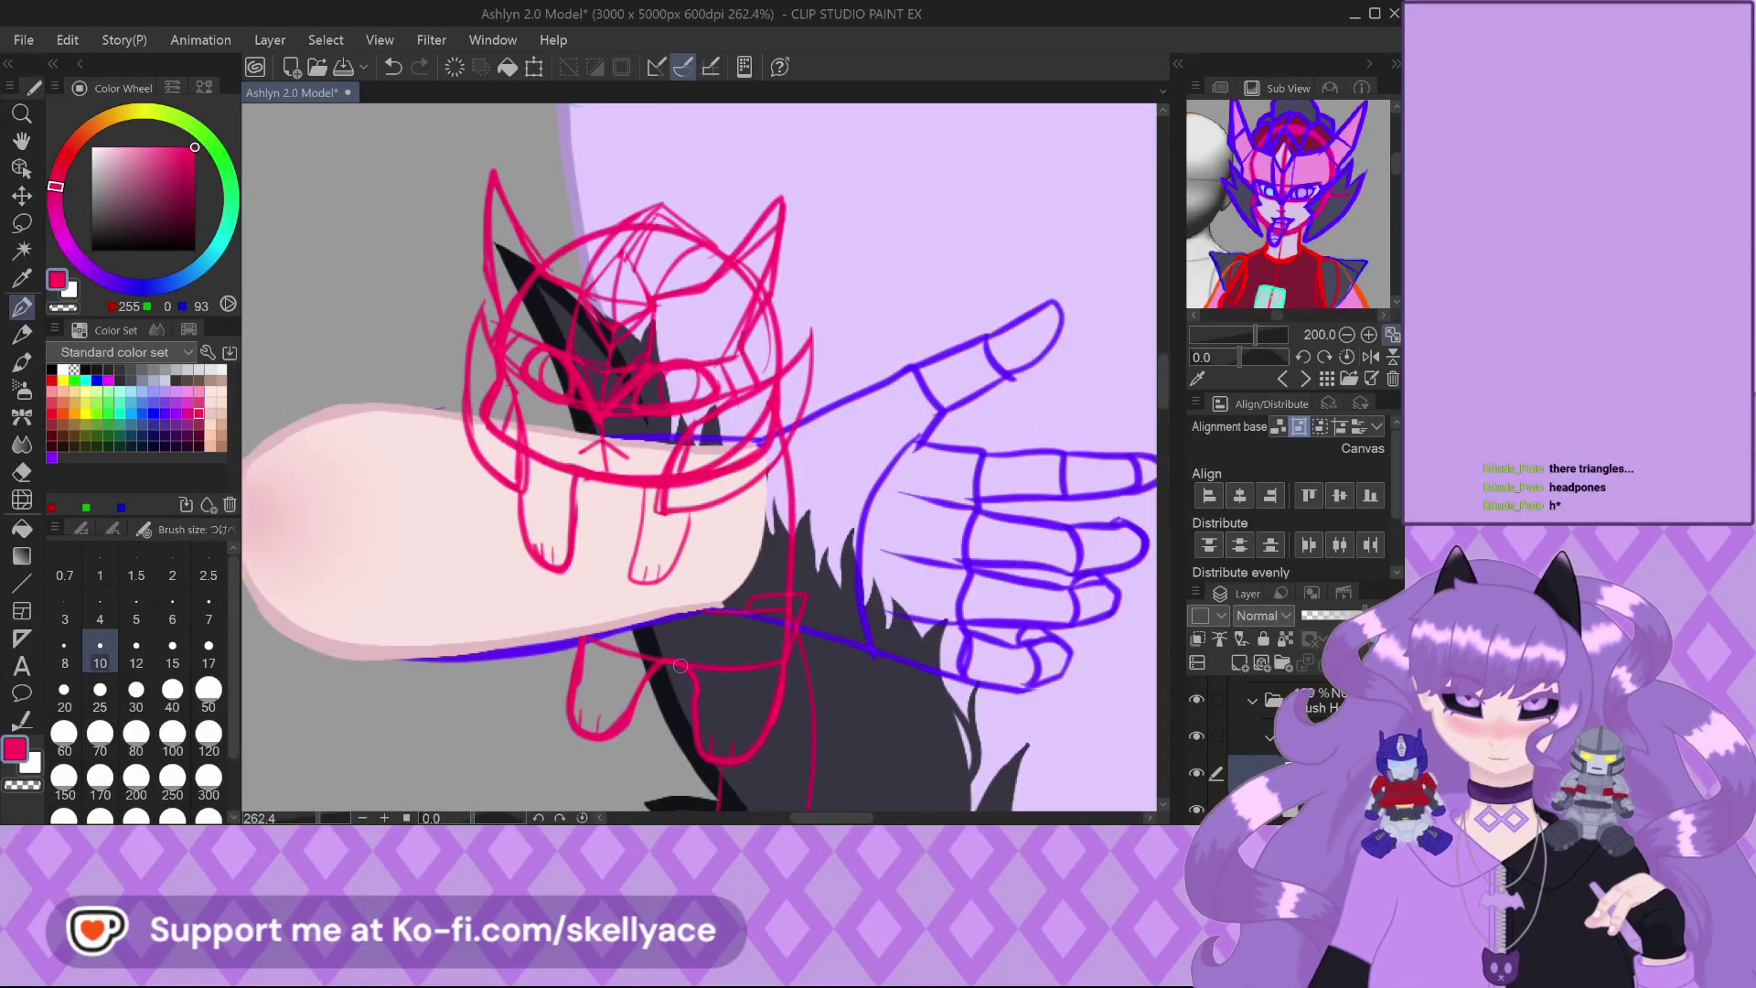
Strengthen the outline and toe lines of the hanging paw nearest the hand, undoing the last stray change
scroll(679, 666, "down", 3)
scroll(695, 613, "up", 2)
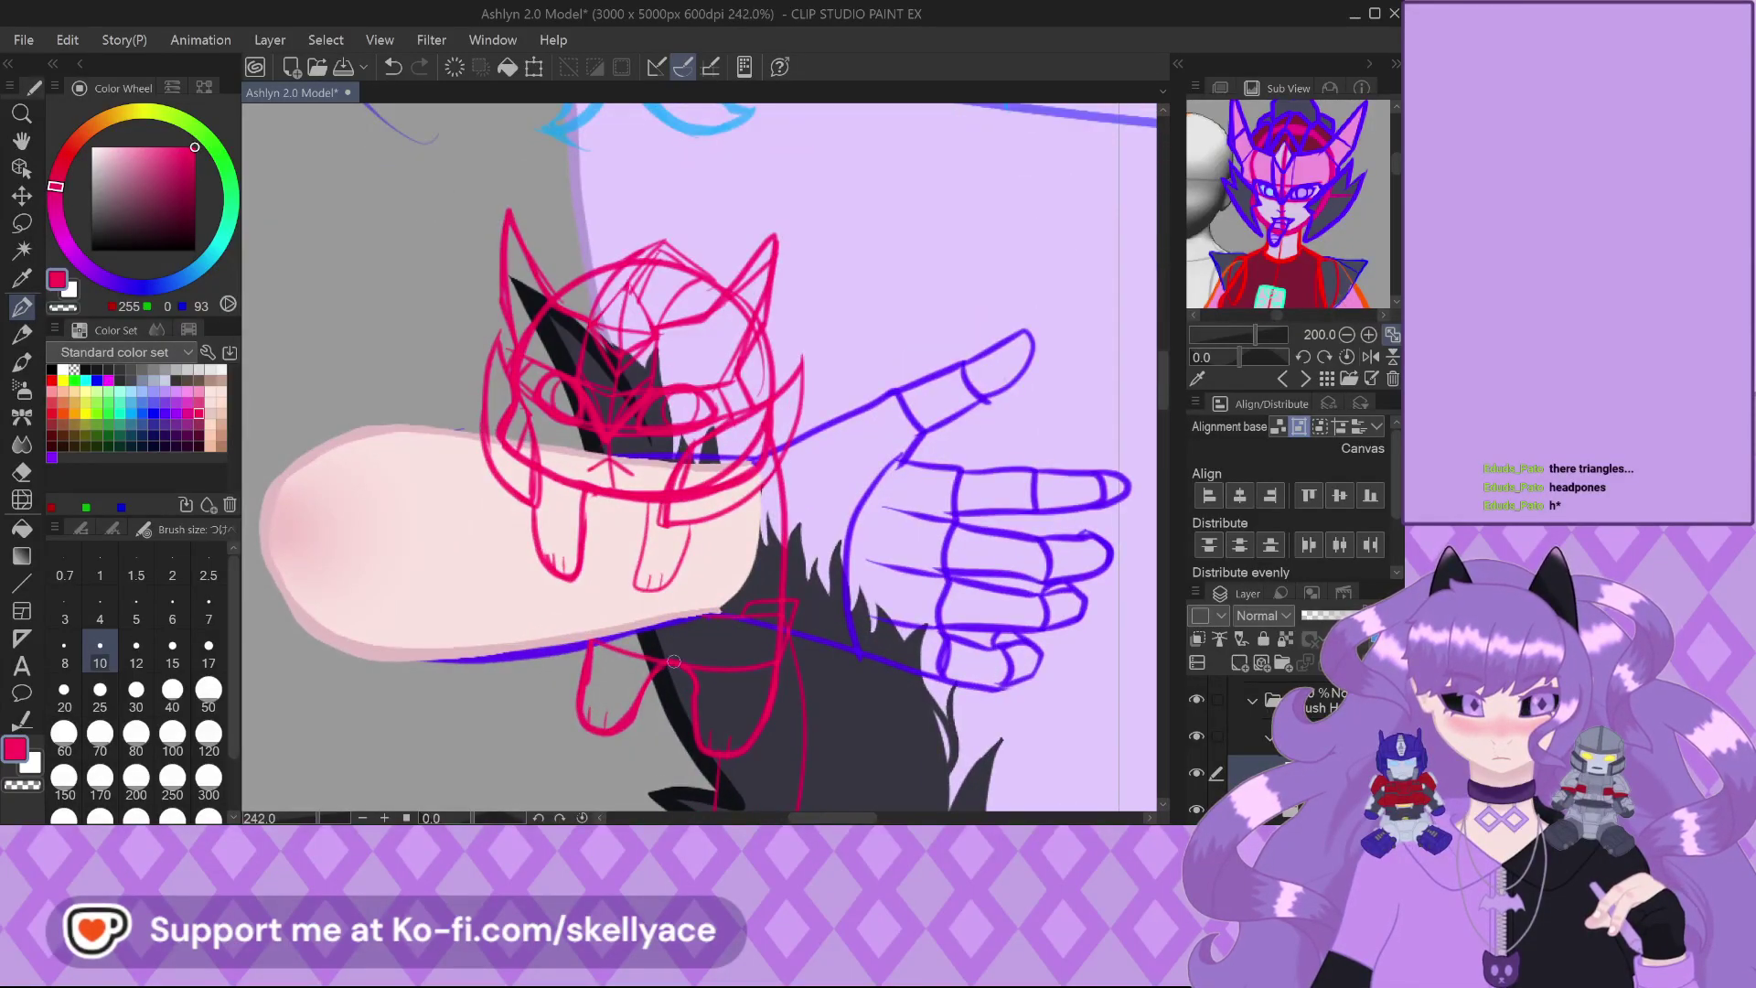
scroll(695, 467, "down", 2)
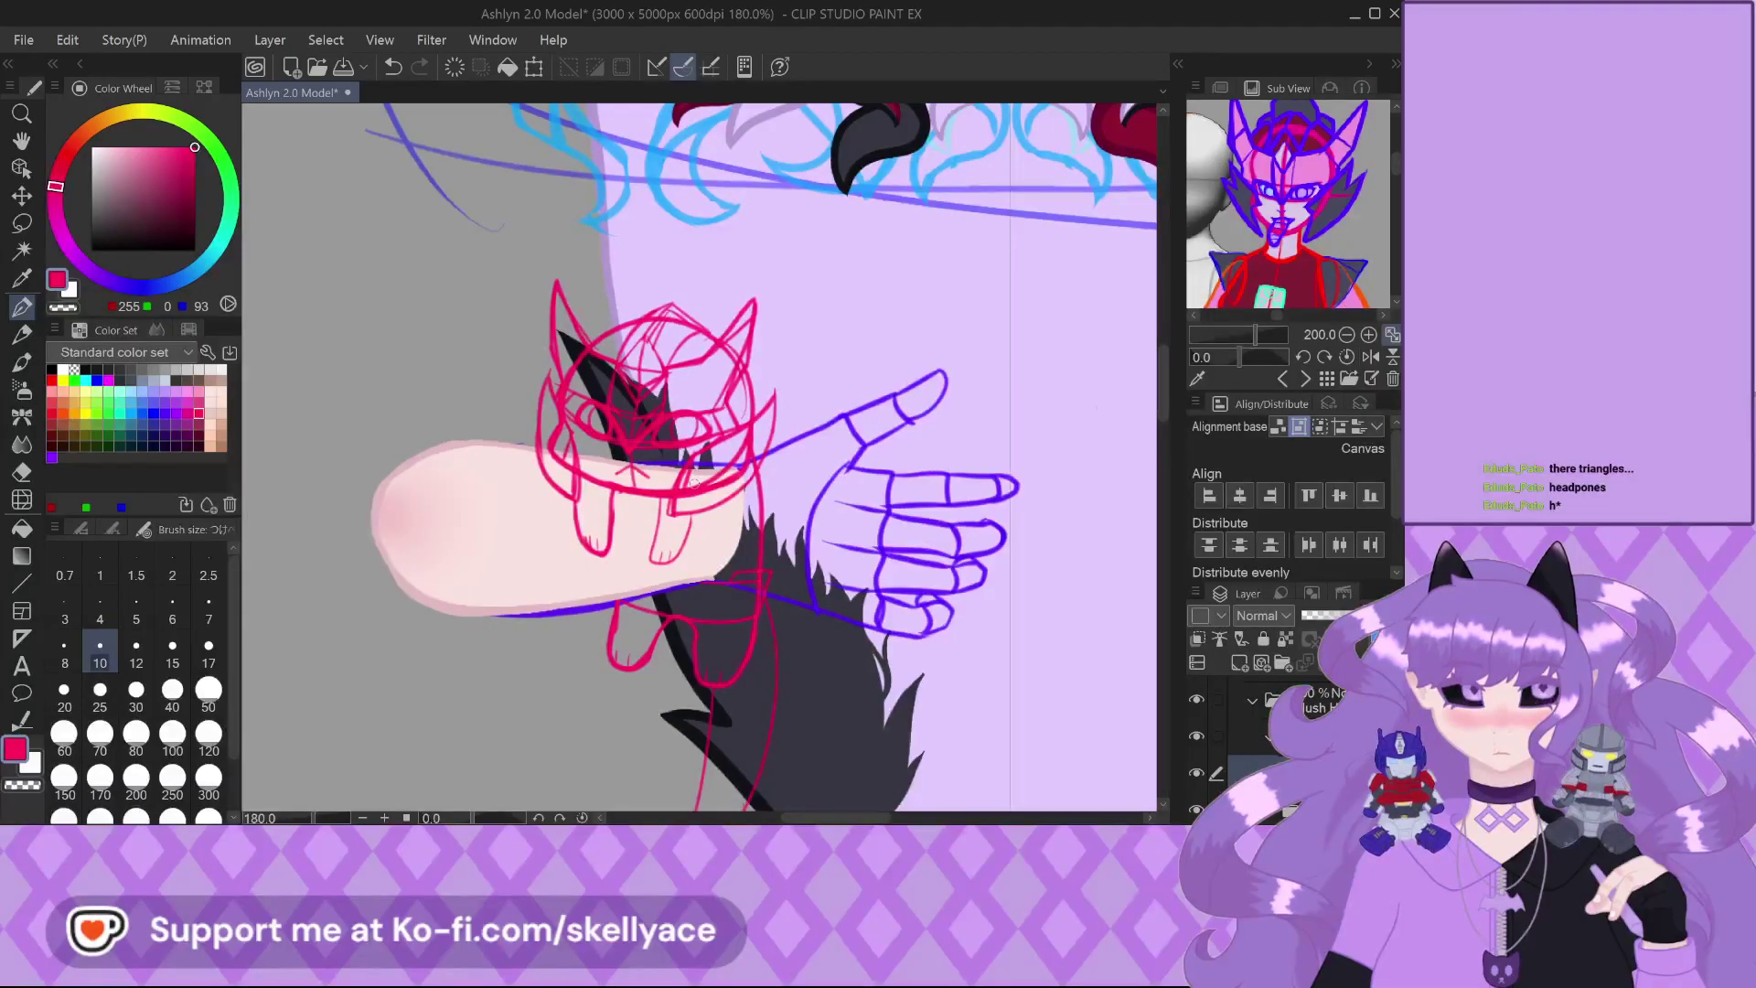
scroll(694, 467, "up", 4)
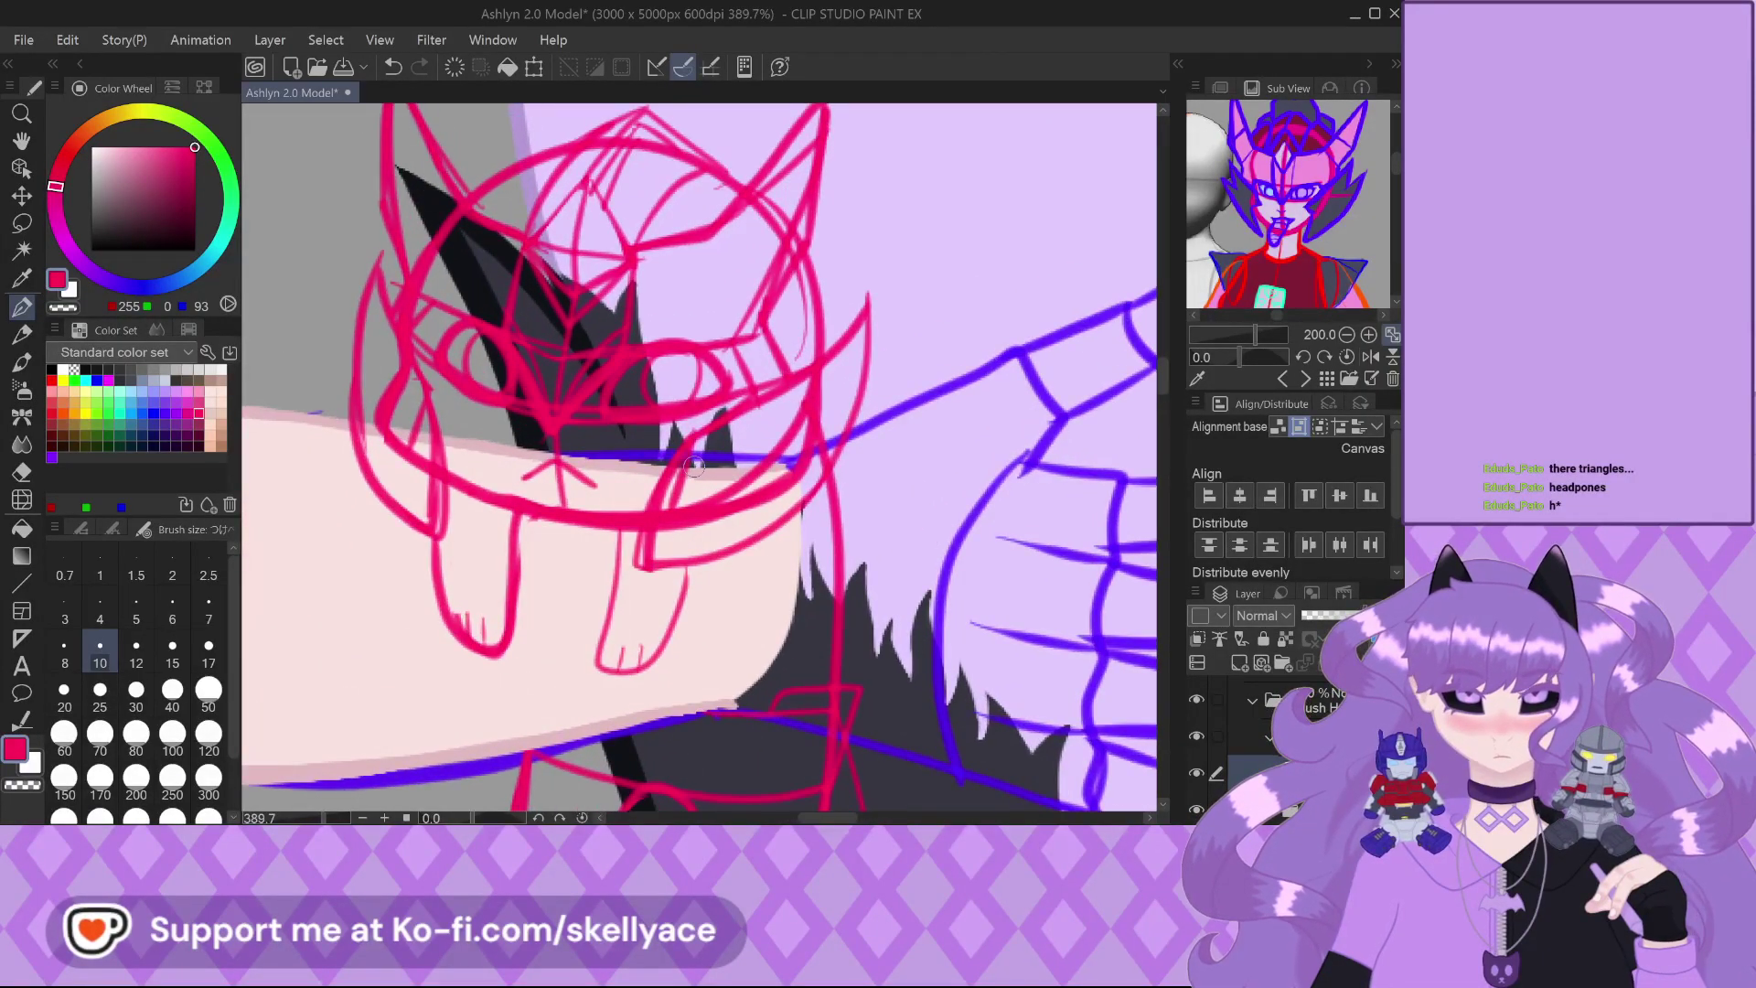
scroll(640, 635, "up", 3)
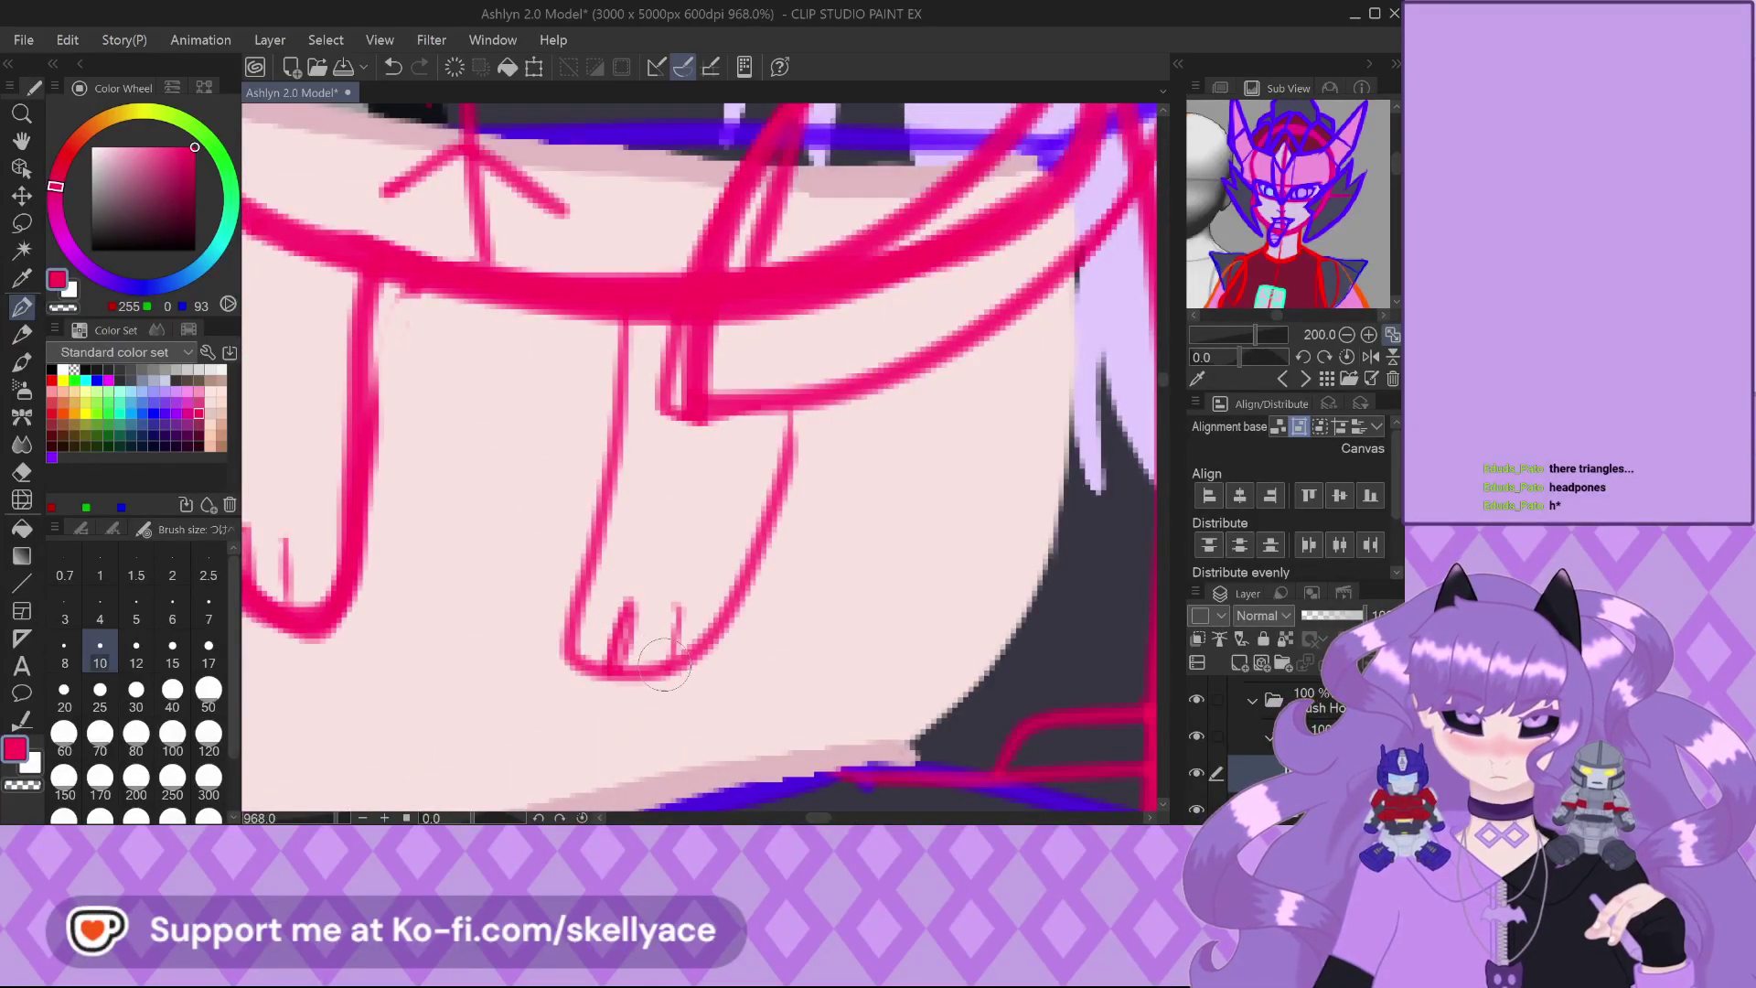
mouse_move(659, 672)
left_mouse_down()
mouse_move(745, 612)
mouse_move(785, 429)
left_mouse_up()
scroll(713, 654, "up", 1)
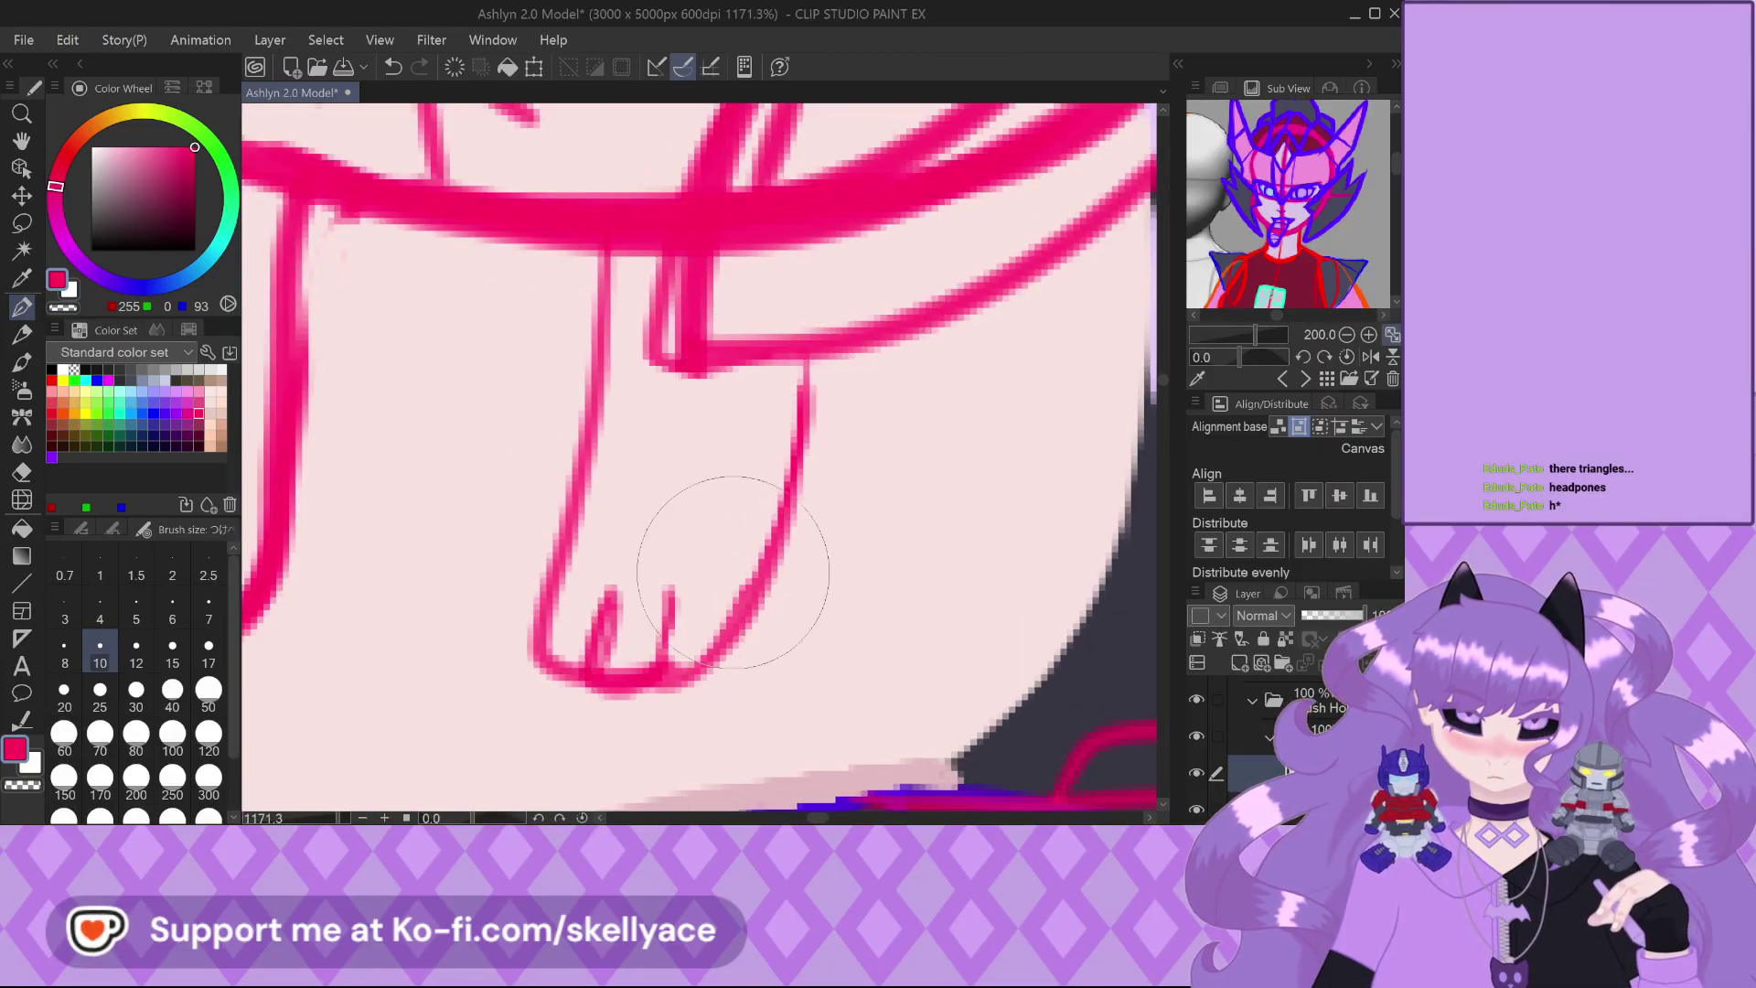
scroll(745, 470, "down", 4)
scroll(700, 530, "up", 3)
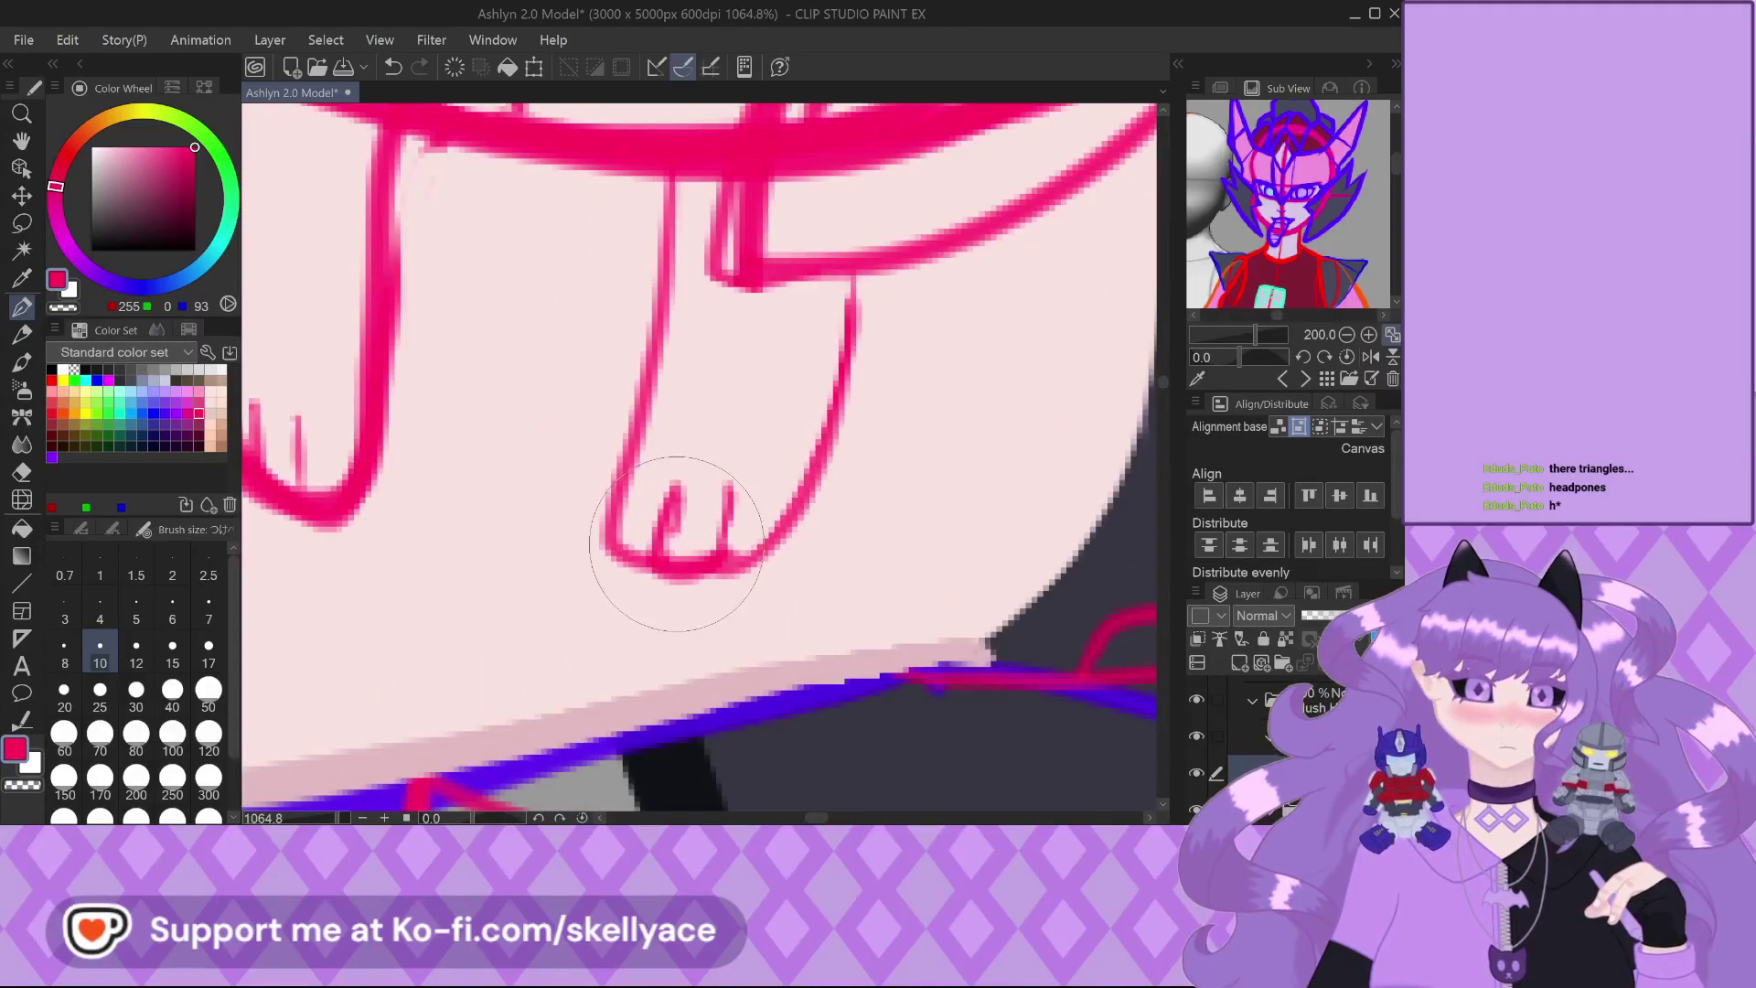
key("ctrl+z")
Reshape the tip of the paw farthest from the hand by thickening its toe base and trimming its outline
scroll(654, 493, "down", 3)
scroll(475, 512, "up", 5)
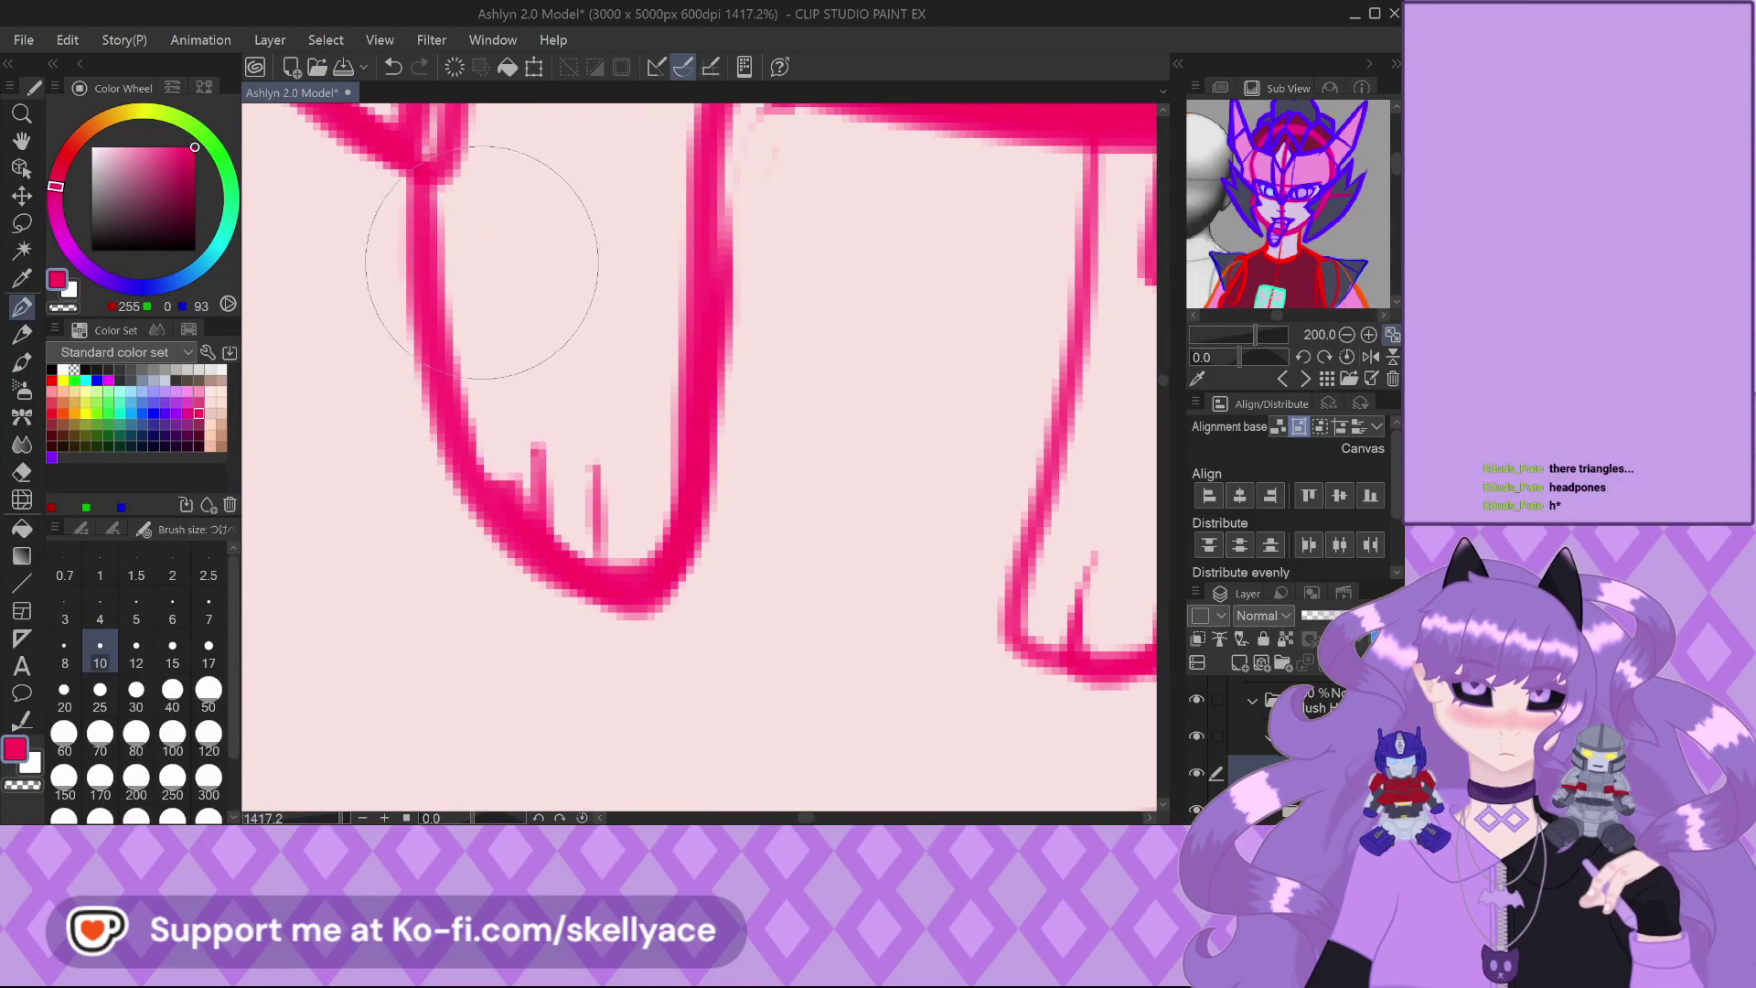
scroll(600, 411, "down", 3)
left_click_drag(636, 480, 618, 501)
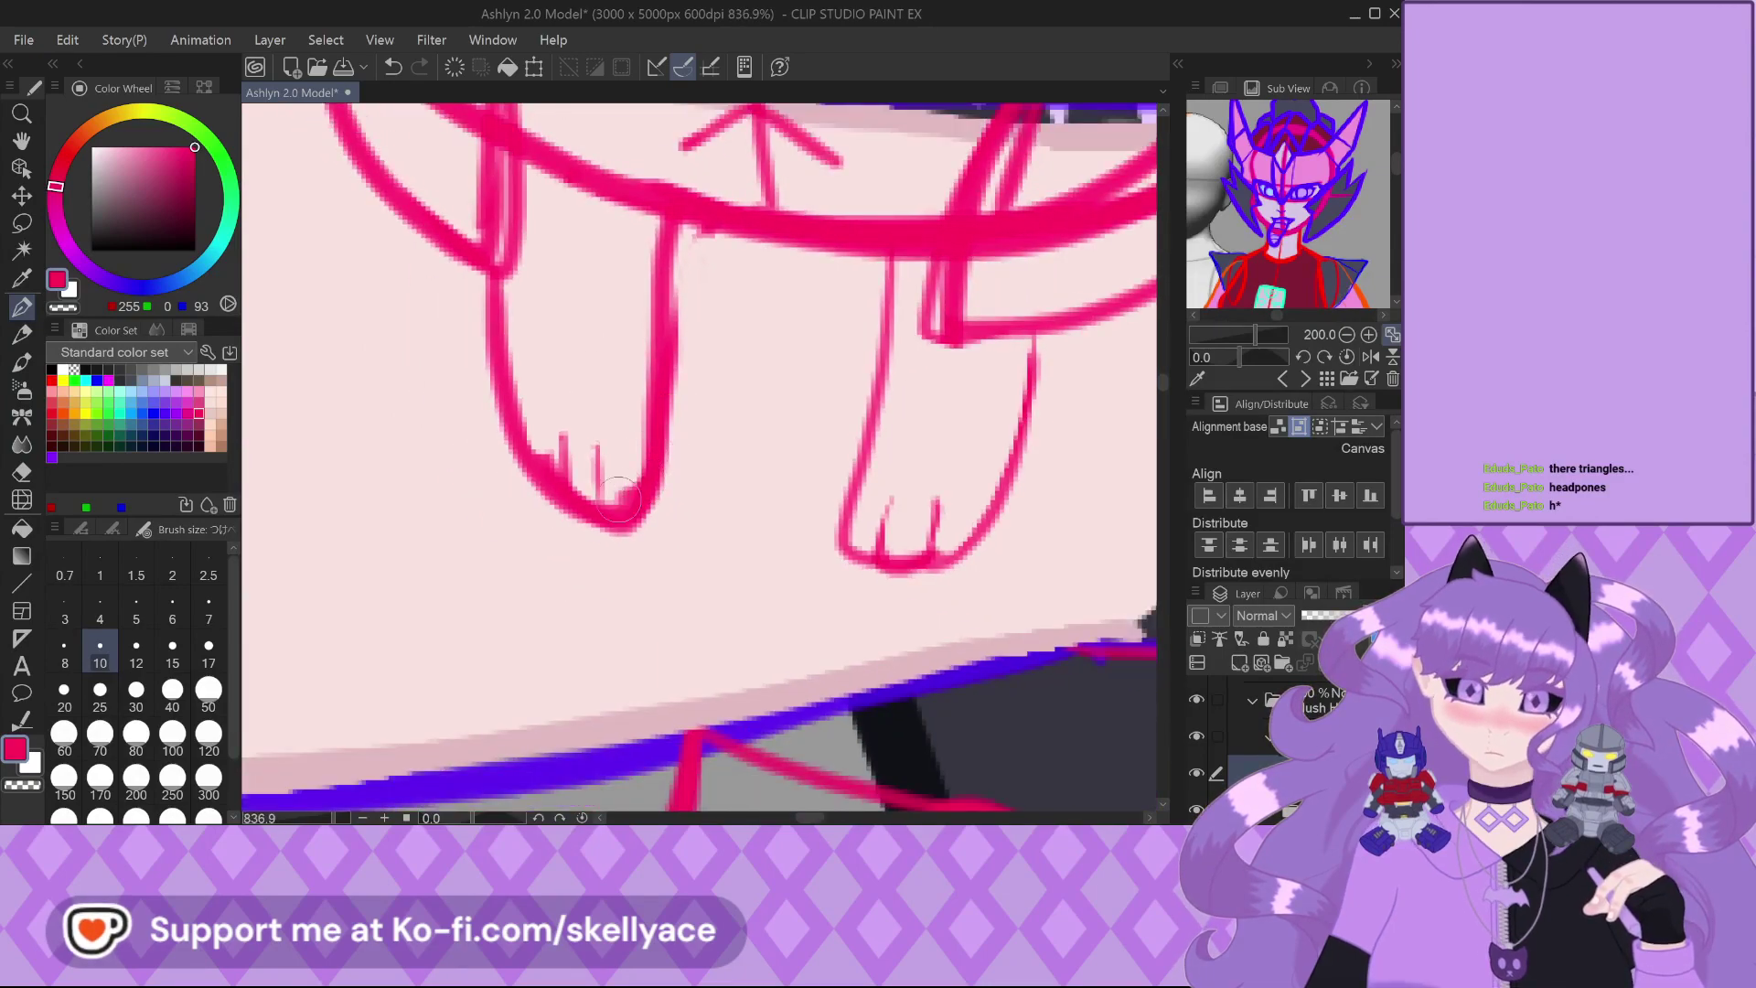
scroll(579, 424, "up", 1)
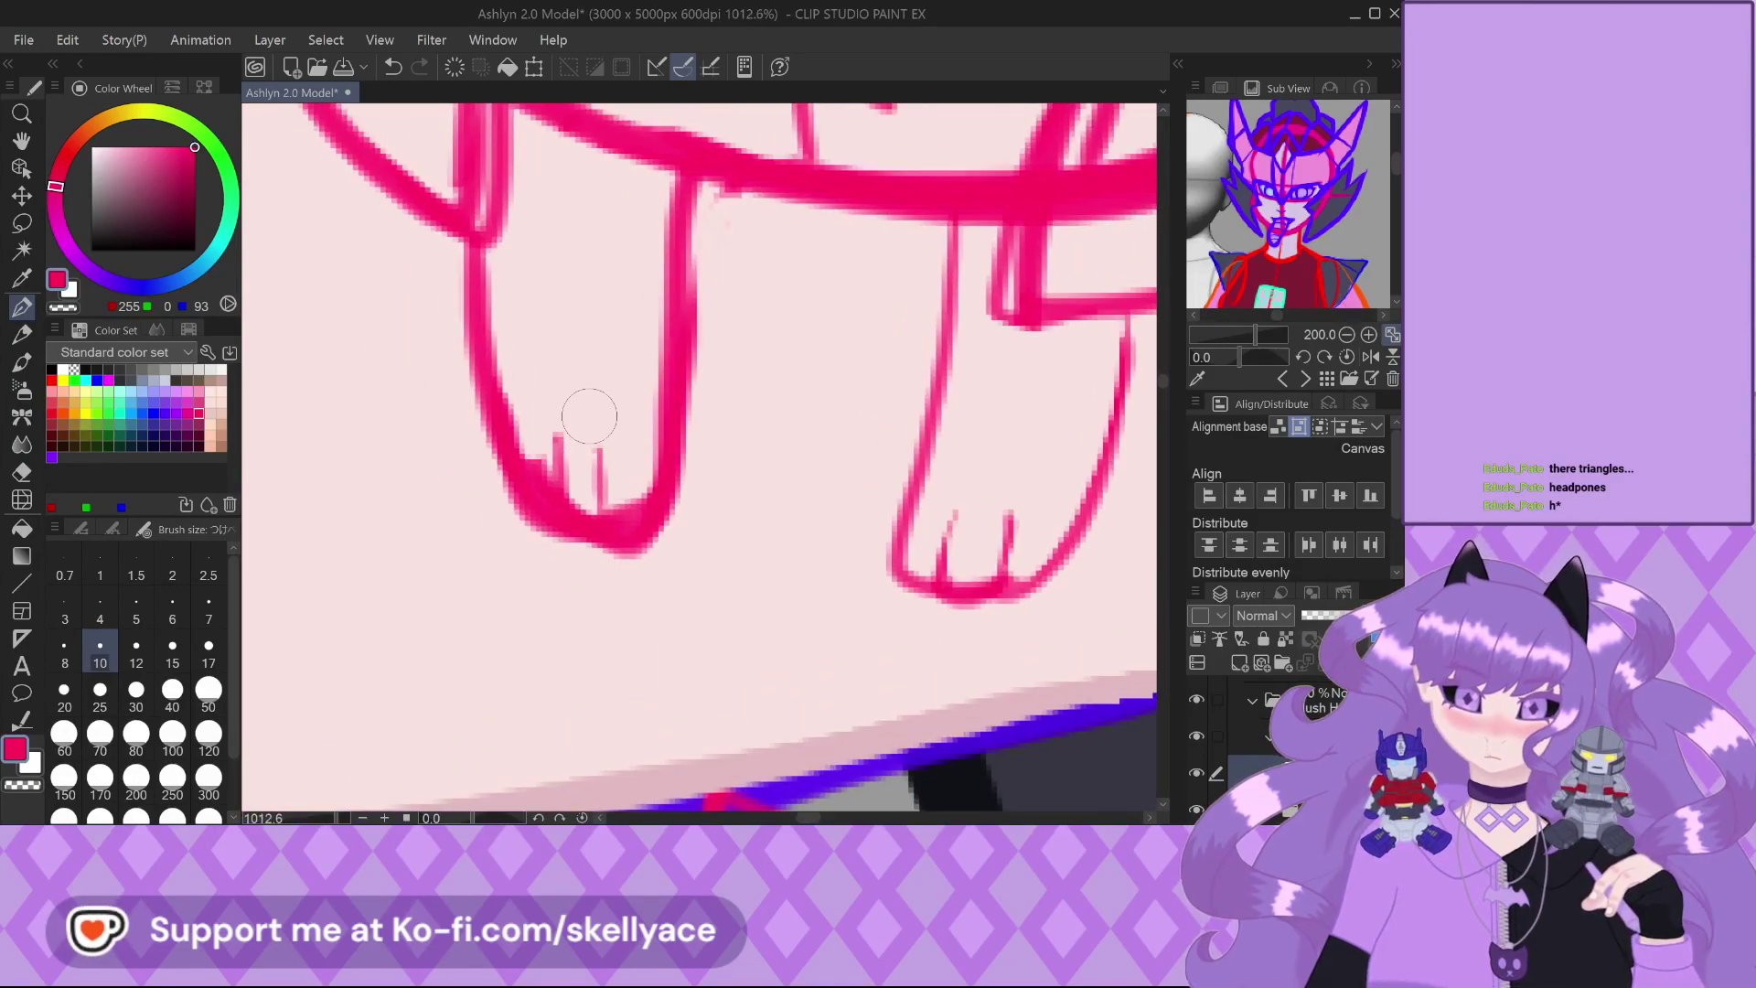
scroll(492, 580, "down", 2)
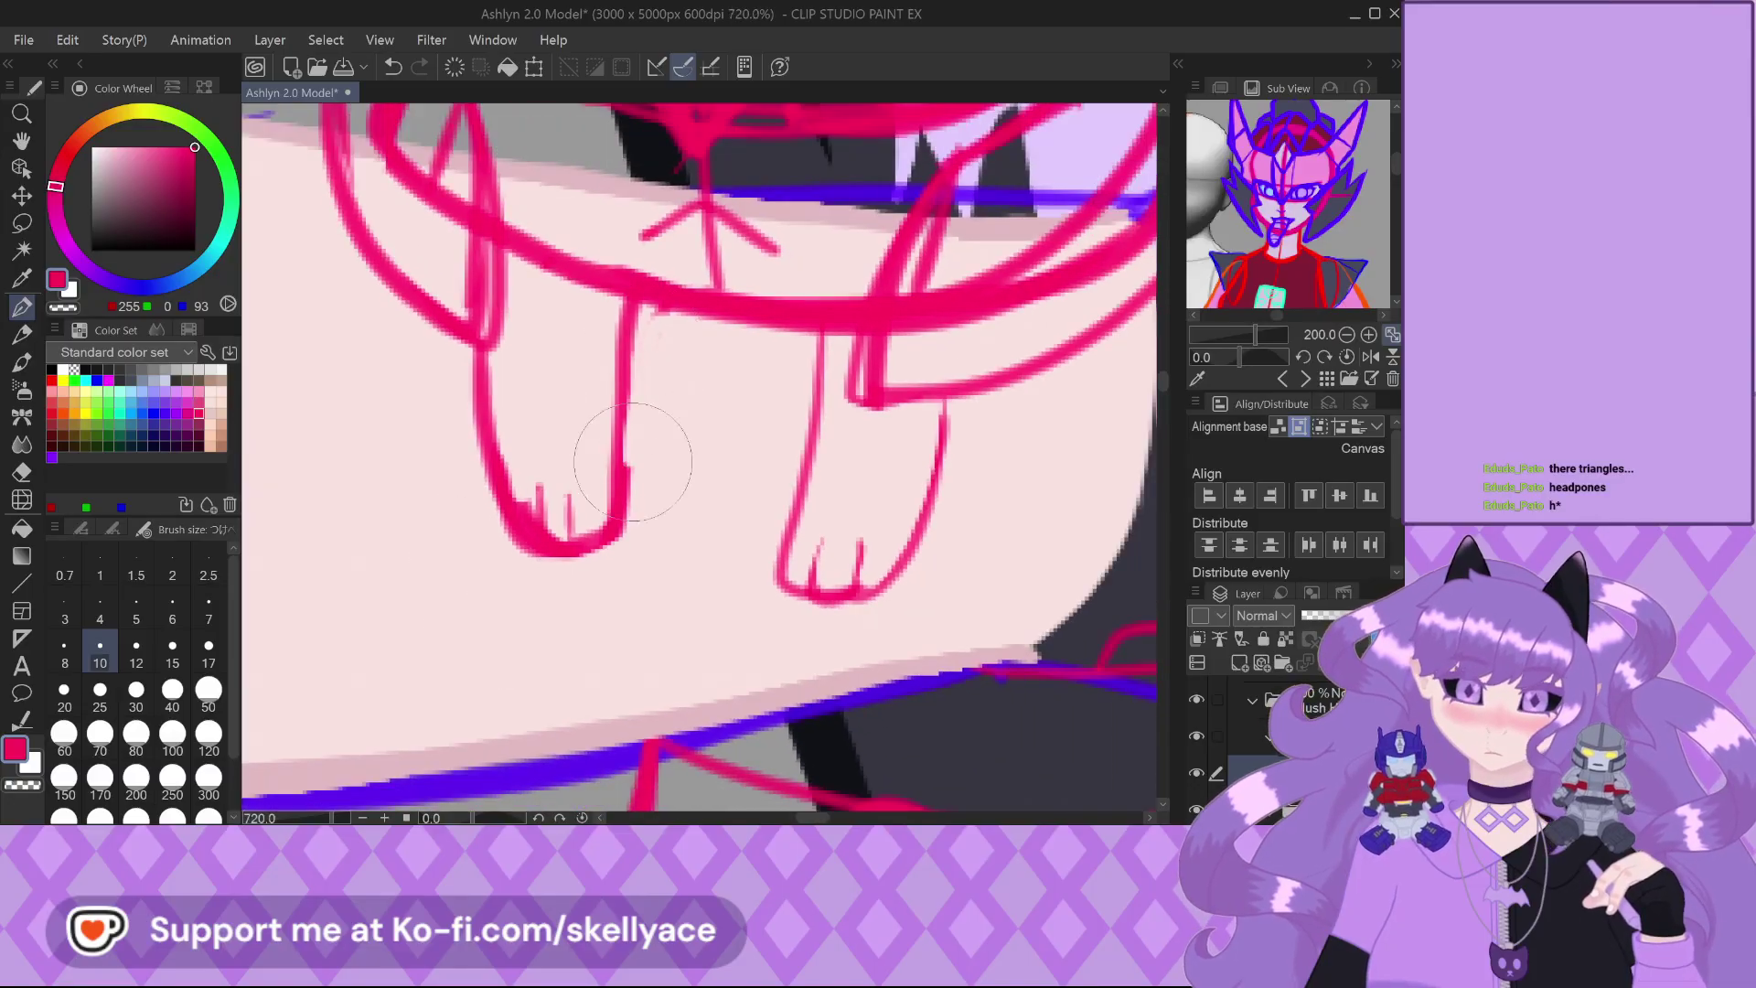
scroll(634, 567, "down", 4)
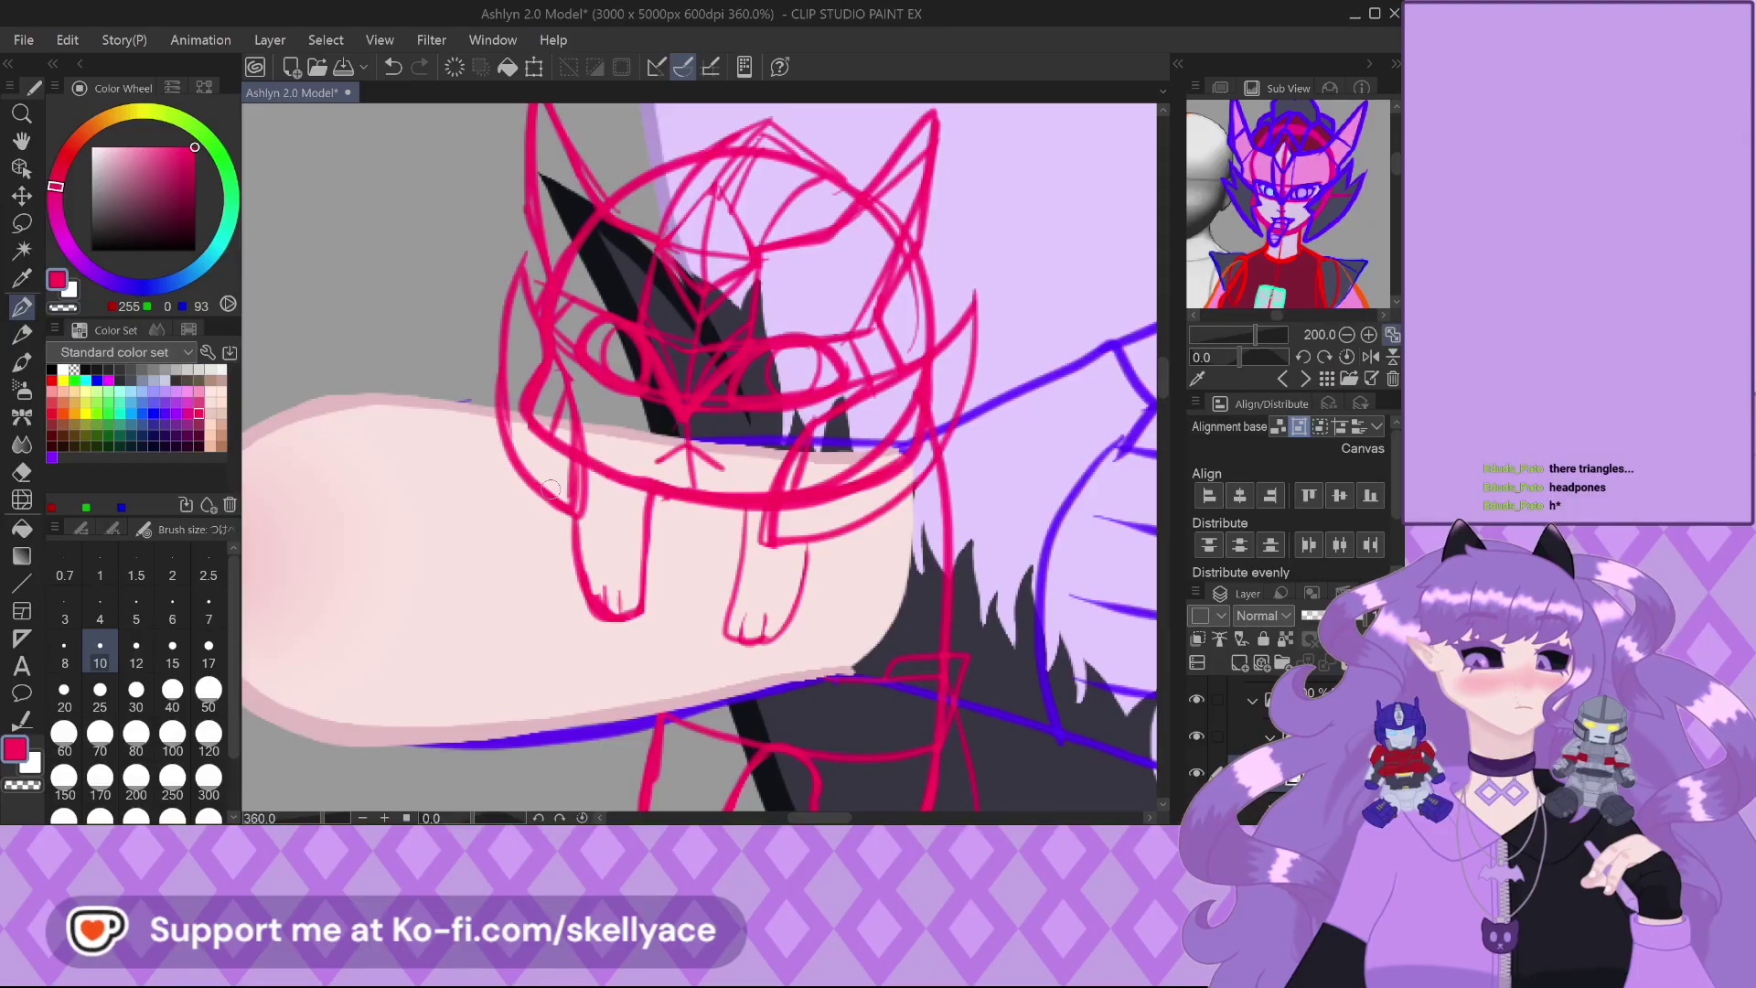
Erase the stray sketch lines inside and around the helmet ear on the hand's side
scroll(550, 489, "down", 3)
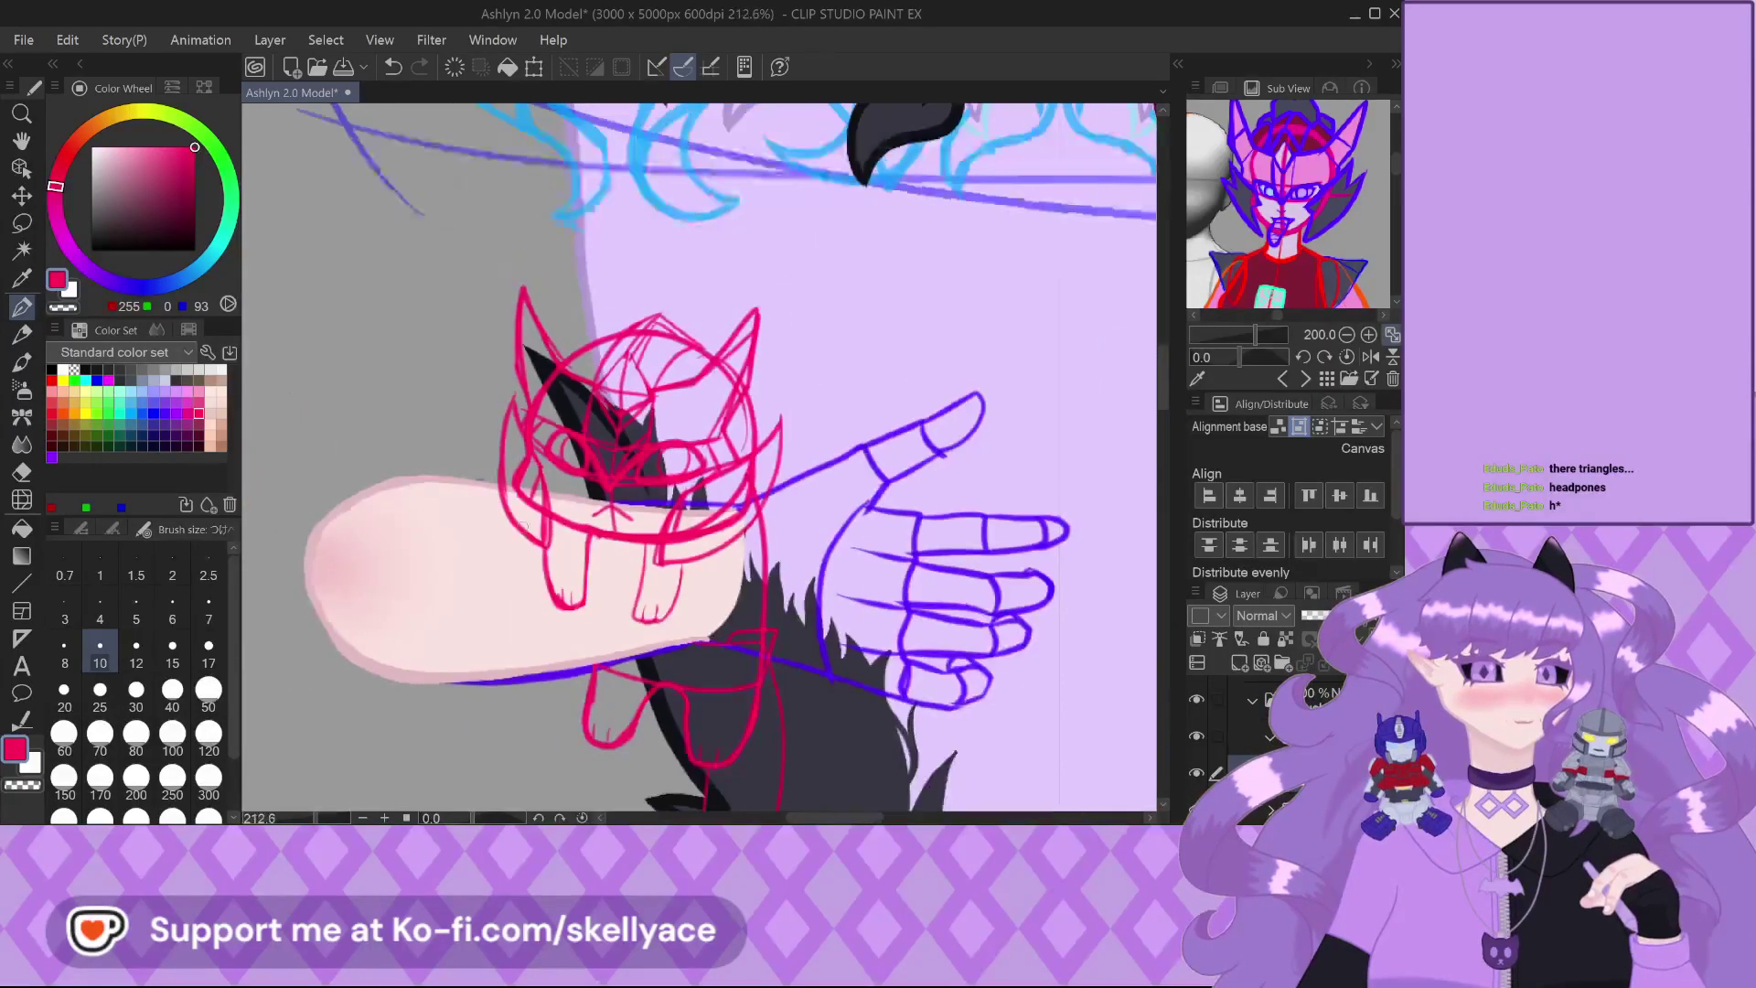
scroll(641, 412, "up", 4)
scroll(777, 255, "up", 4)
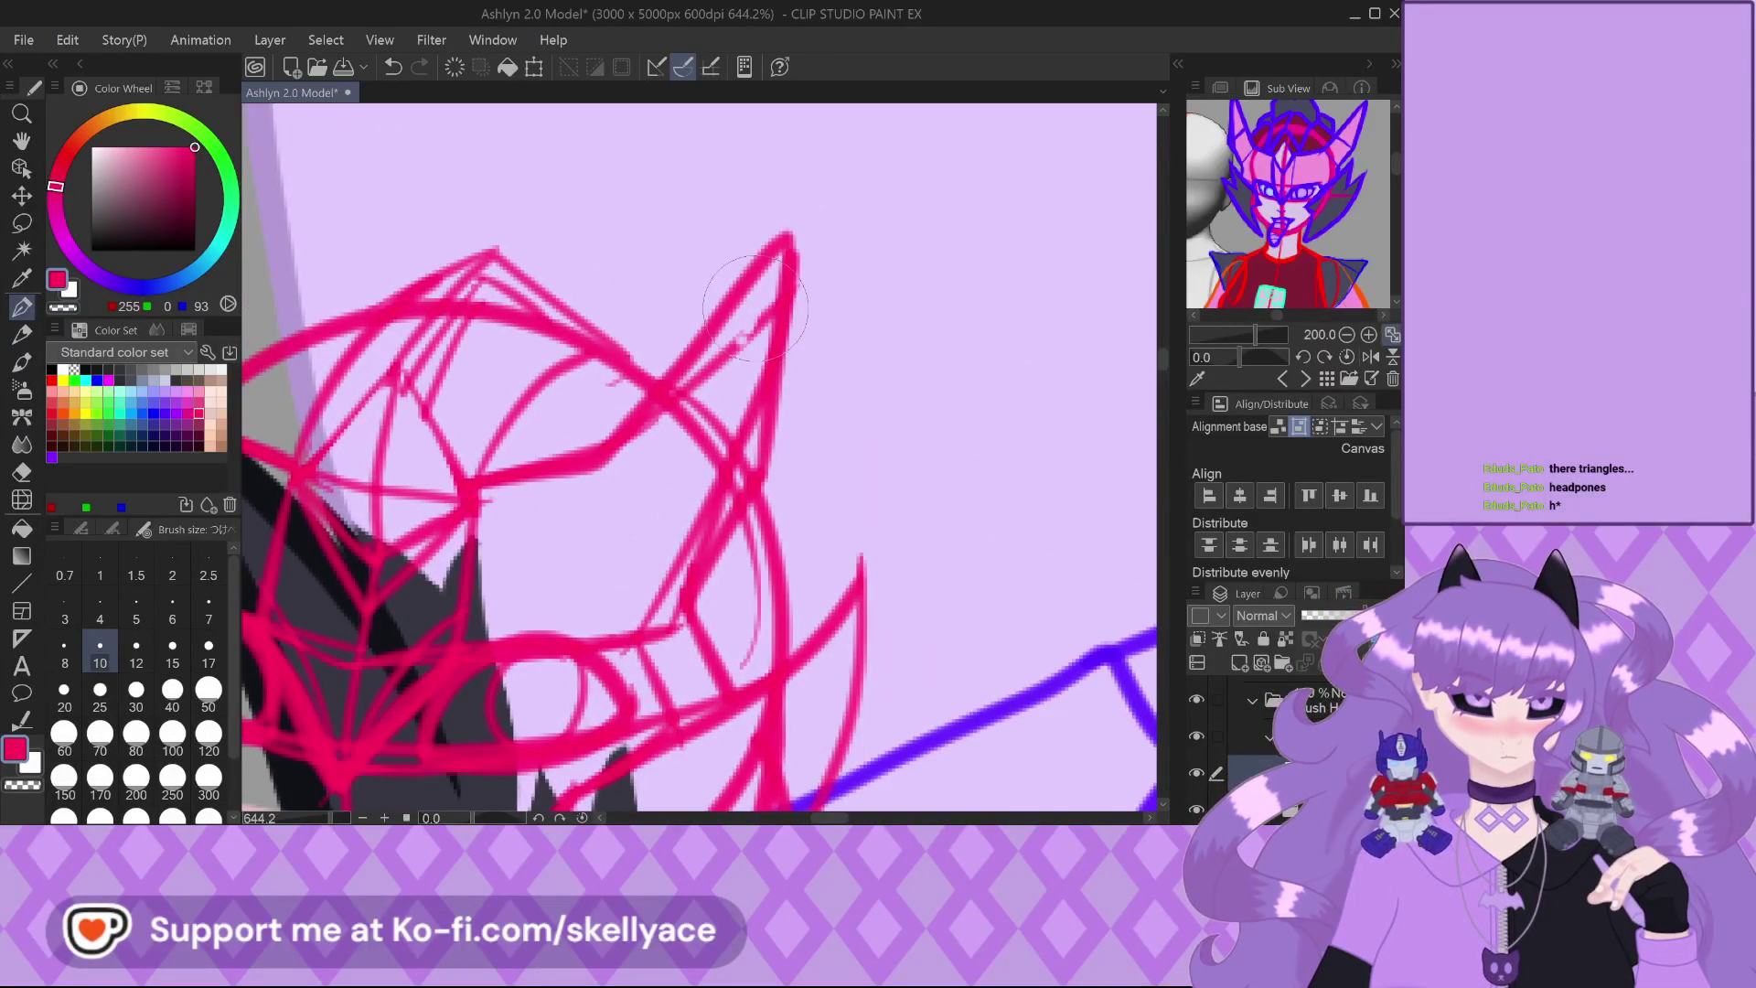
key("ctrl+z")
key("ctrl+z")
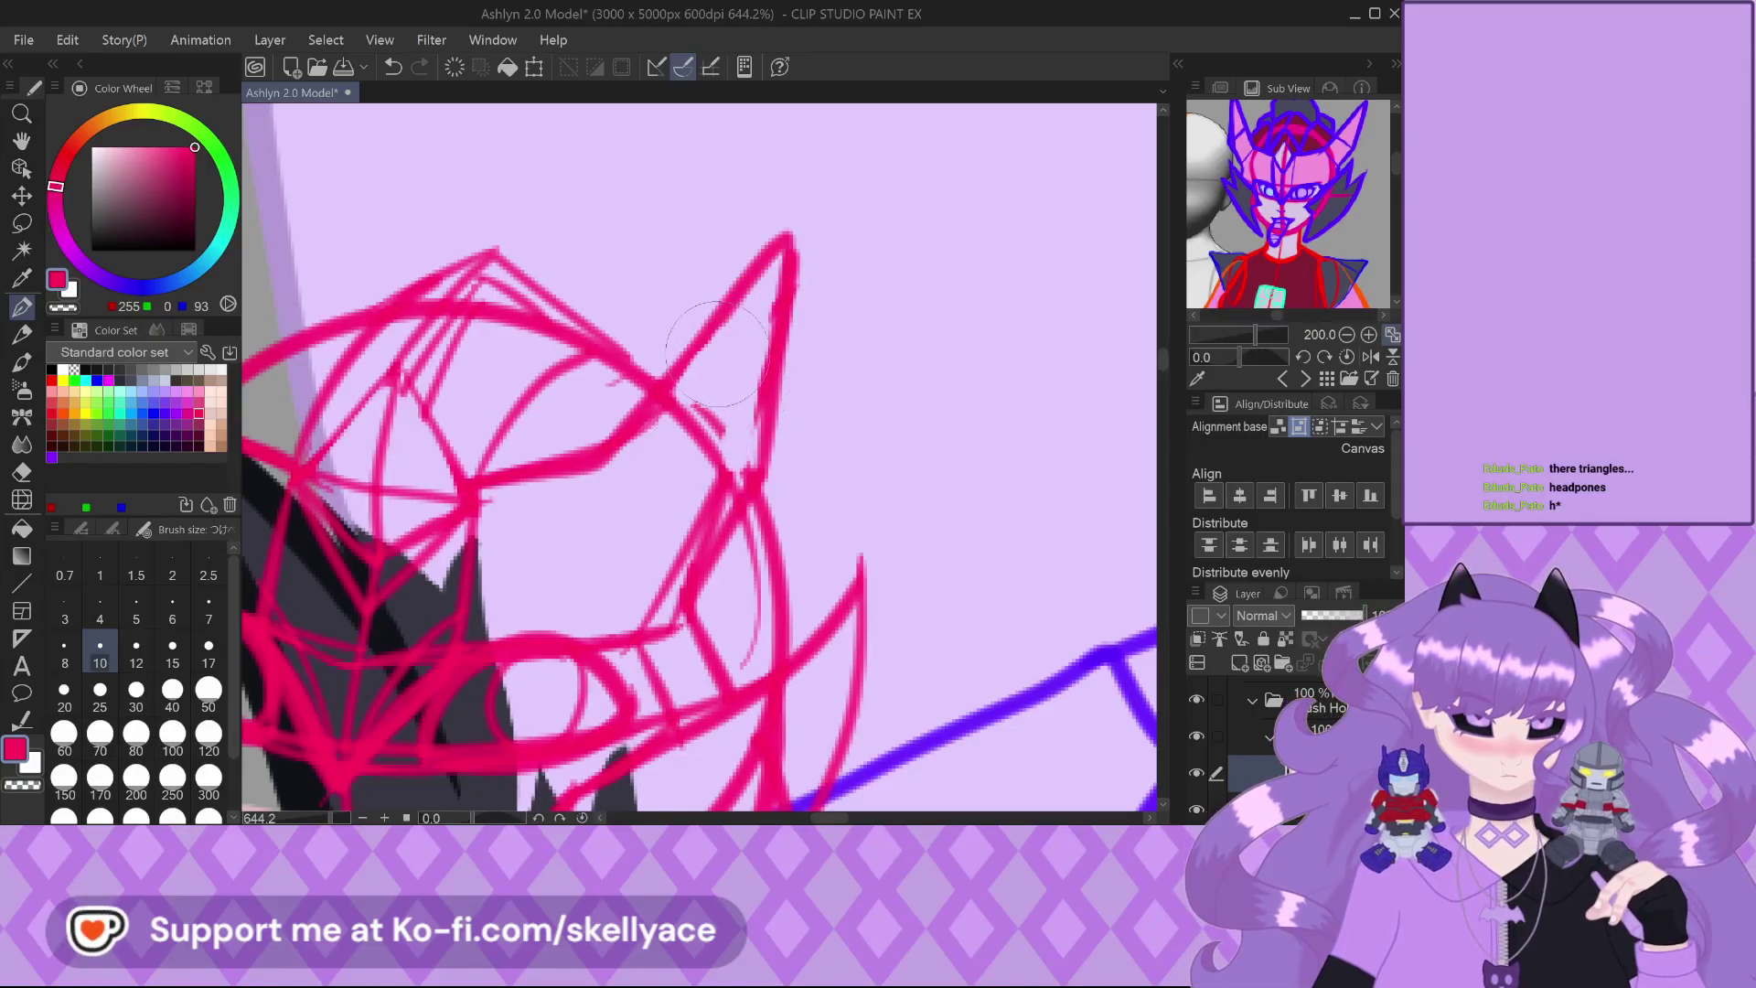
scroll(748, 425, "down", 8)
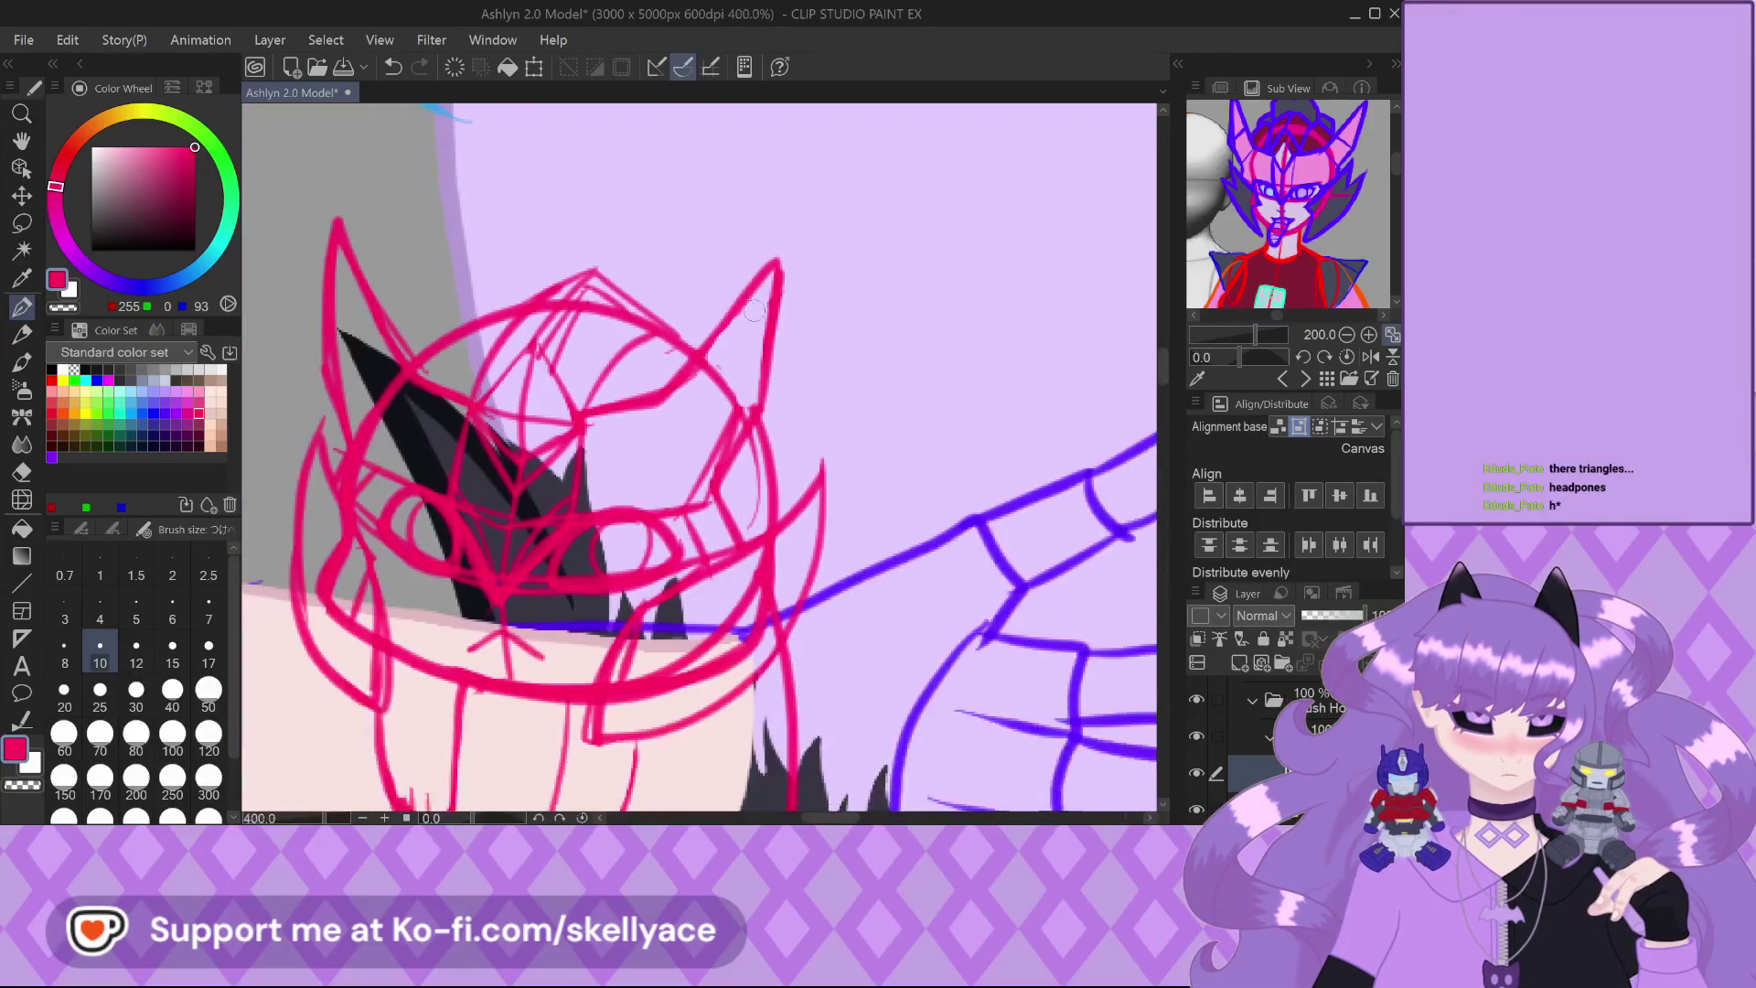
Remove the vertical line running through the plush's mouth, leaving only the inverted V shape
scroll(670, 469, "down", 2)
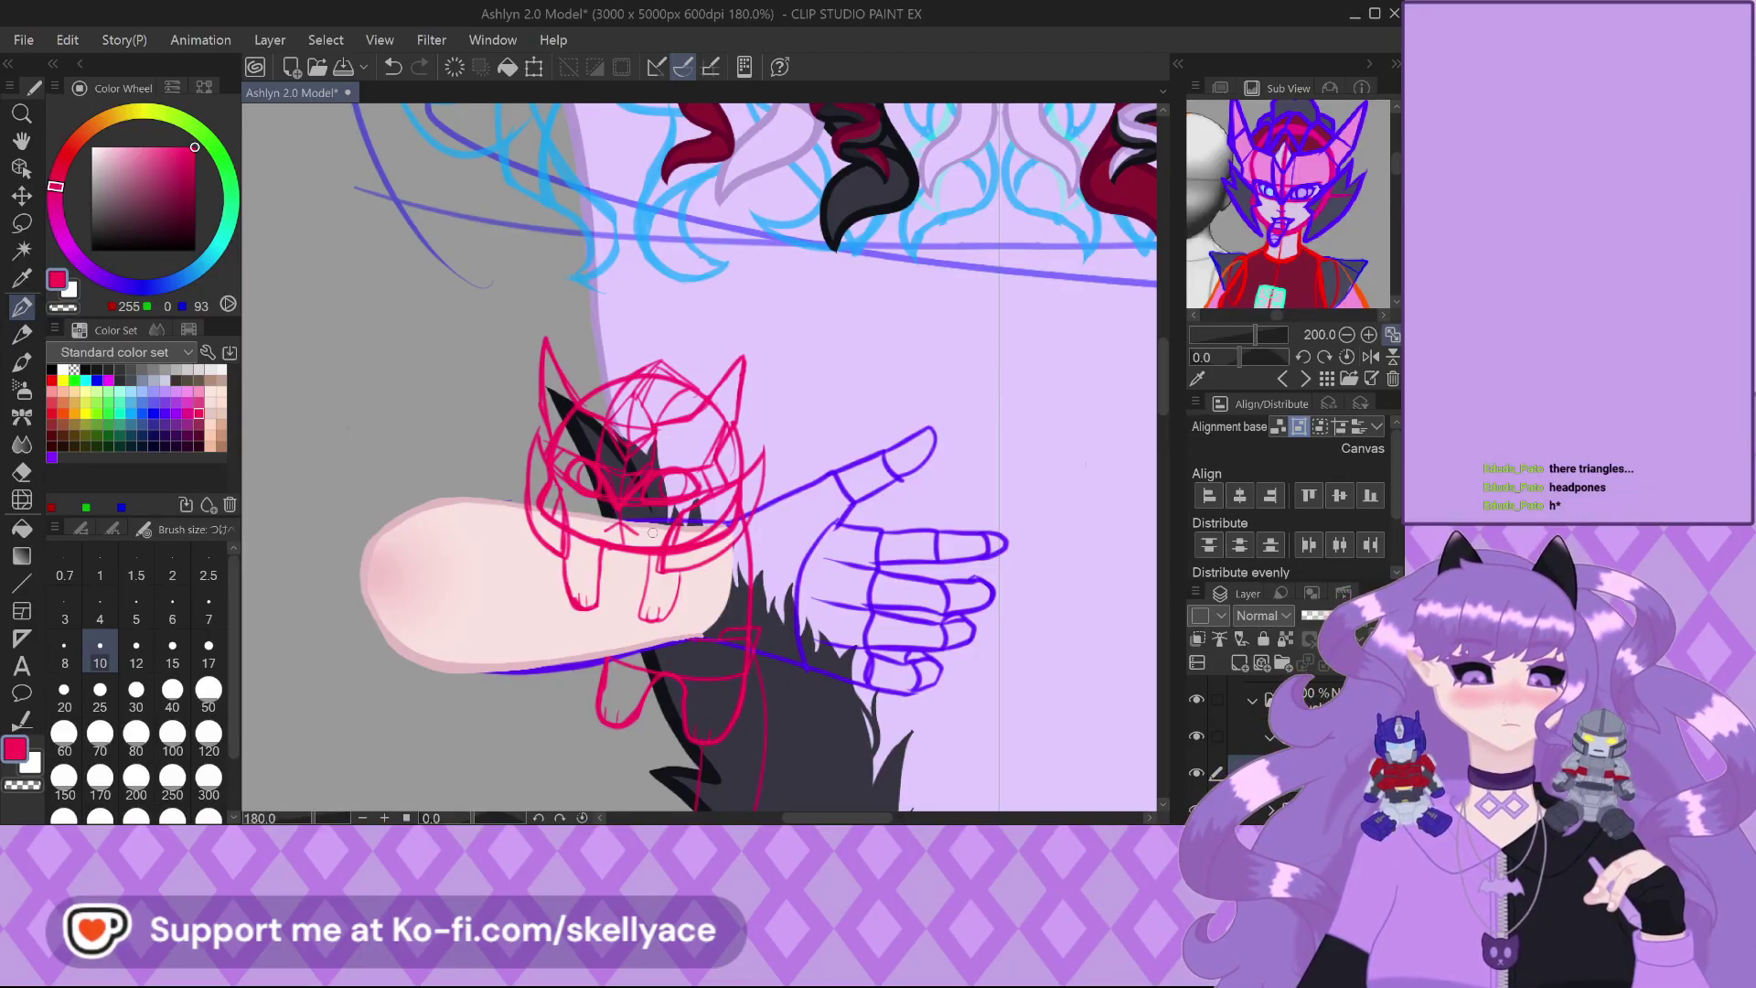
scroll(652, 532, "up", 2)
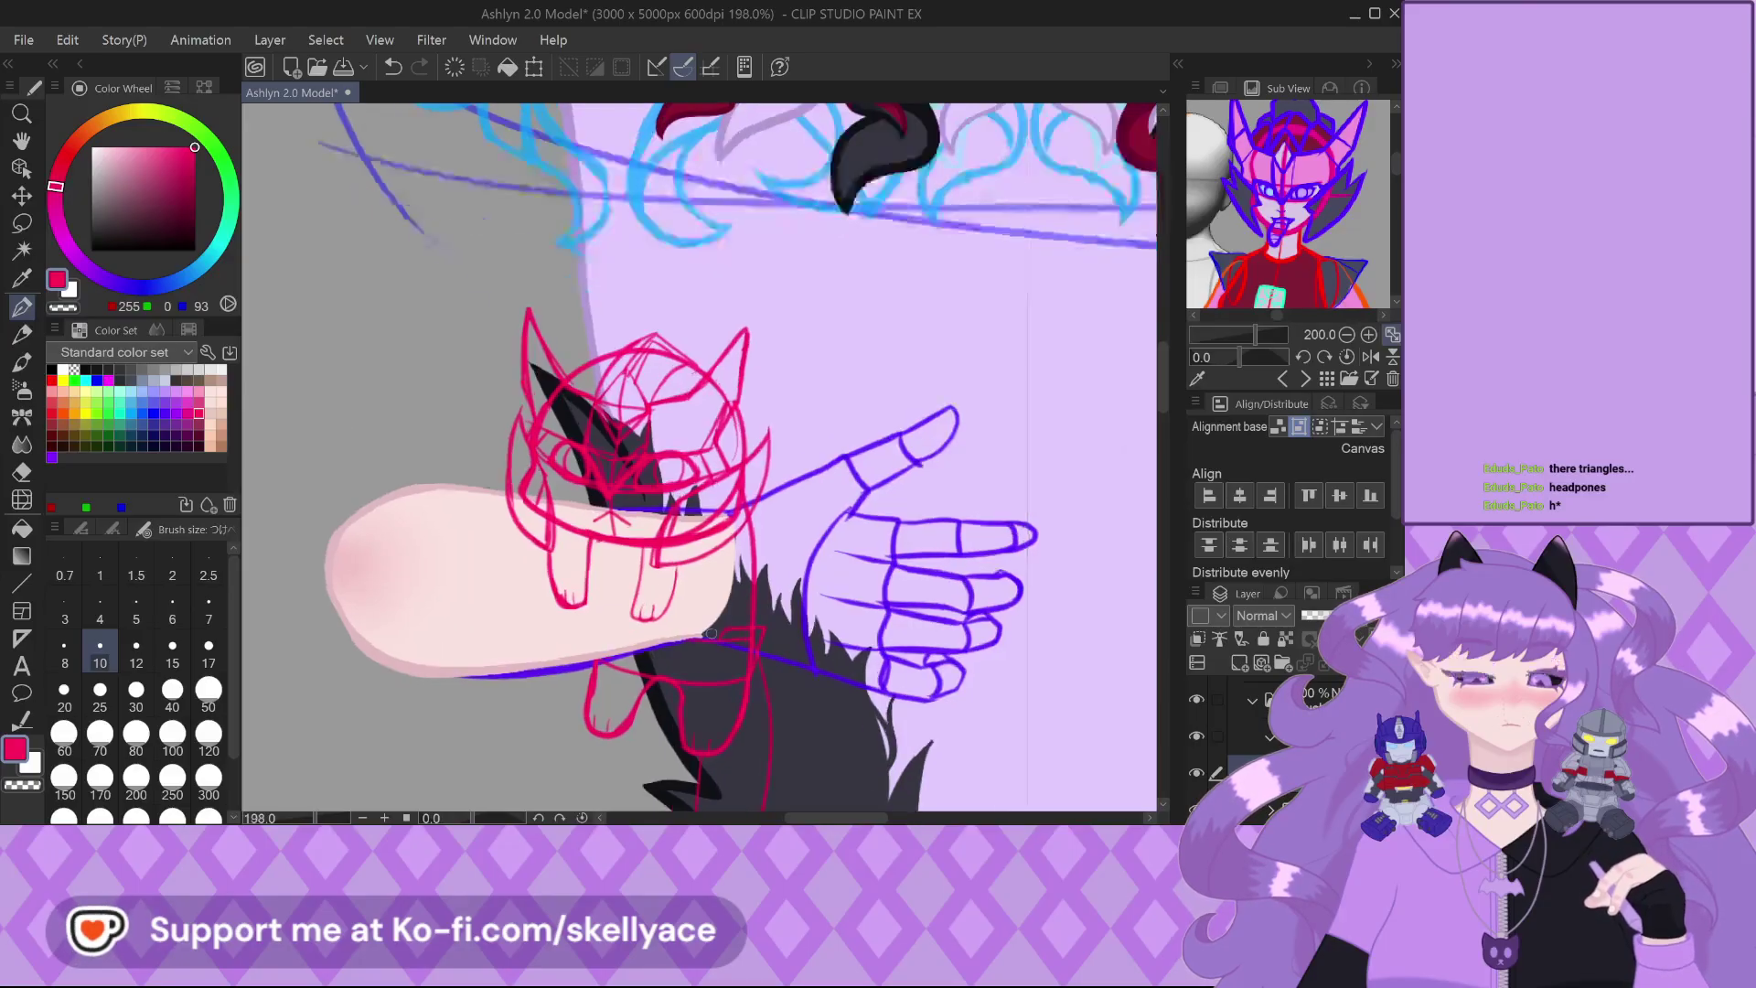
scroll(639, 527, "up", 4)
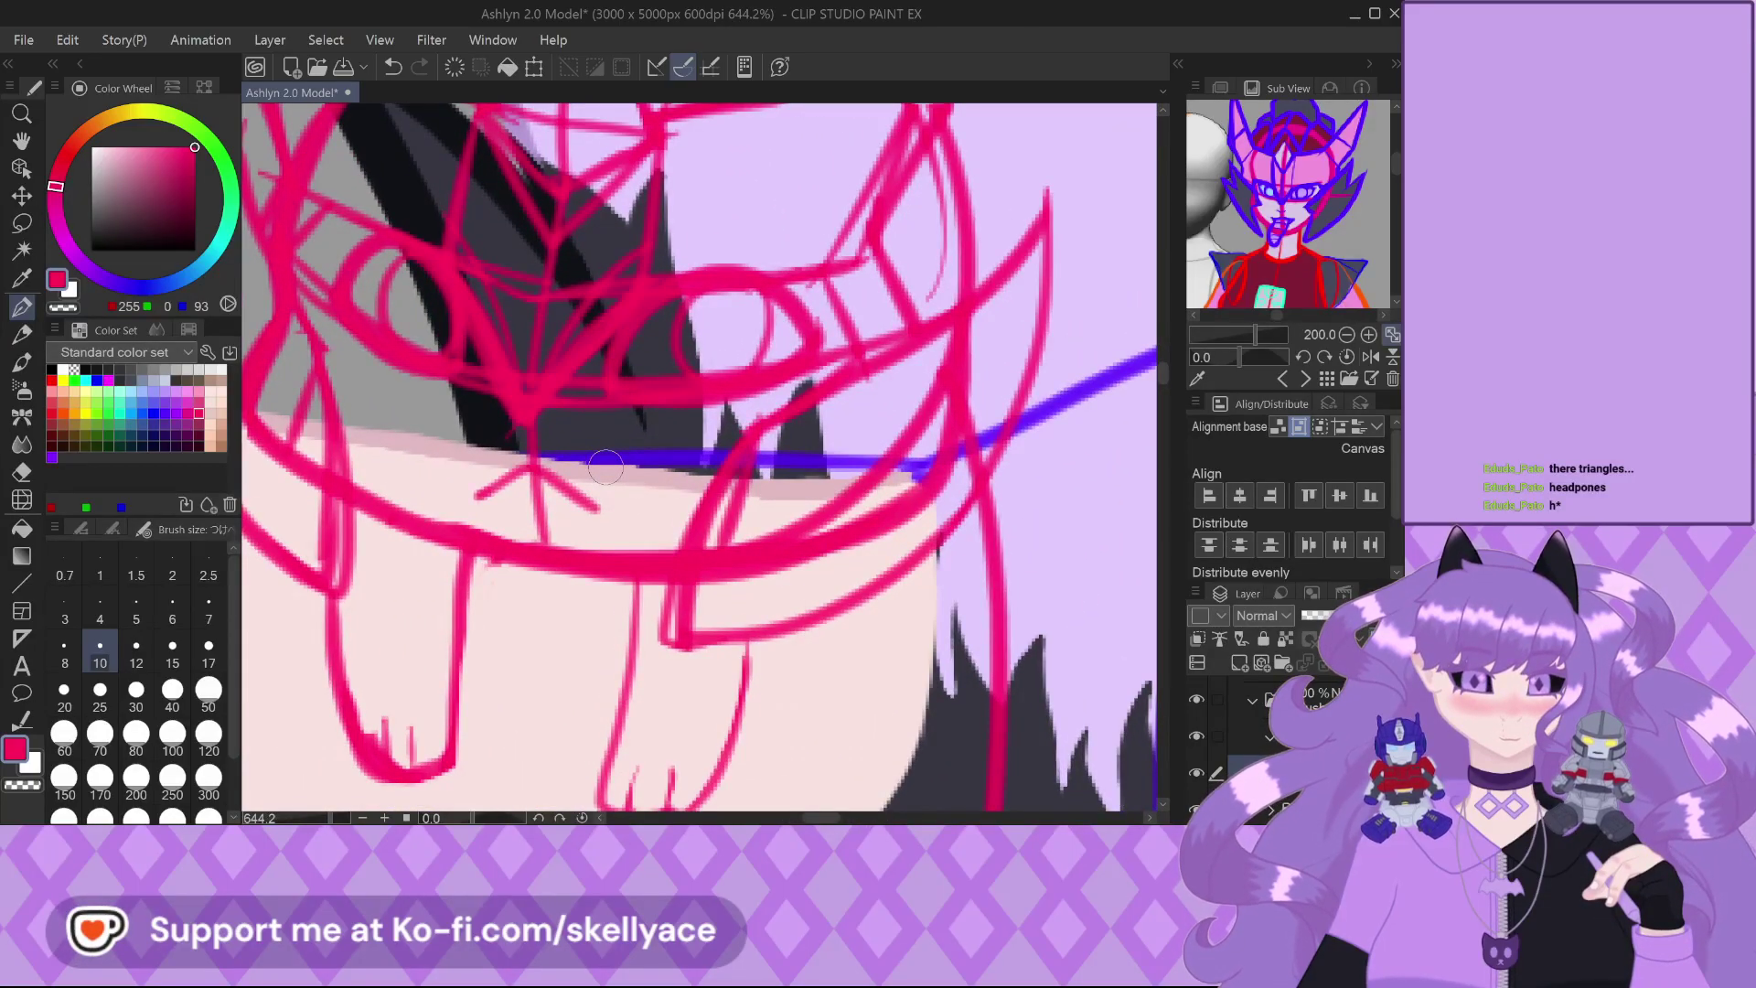
scroll(544, 512, "up", 2)
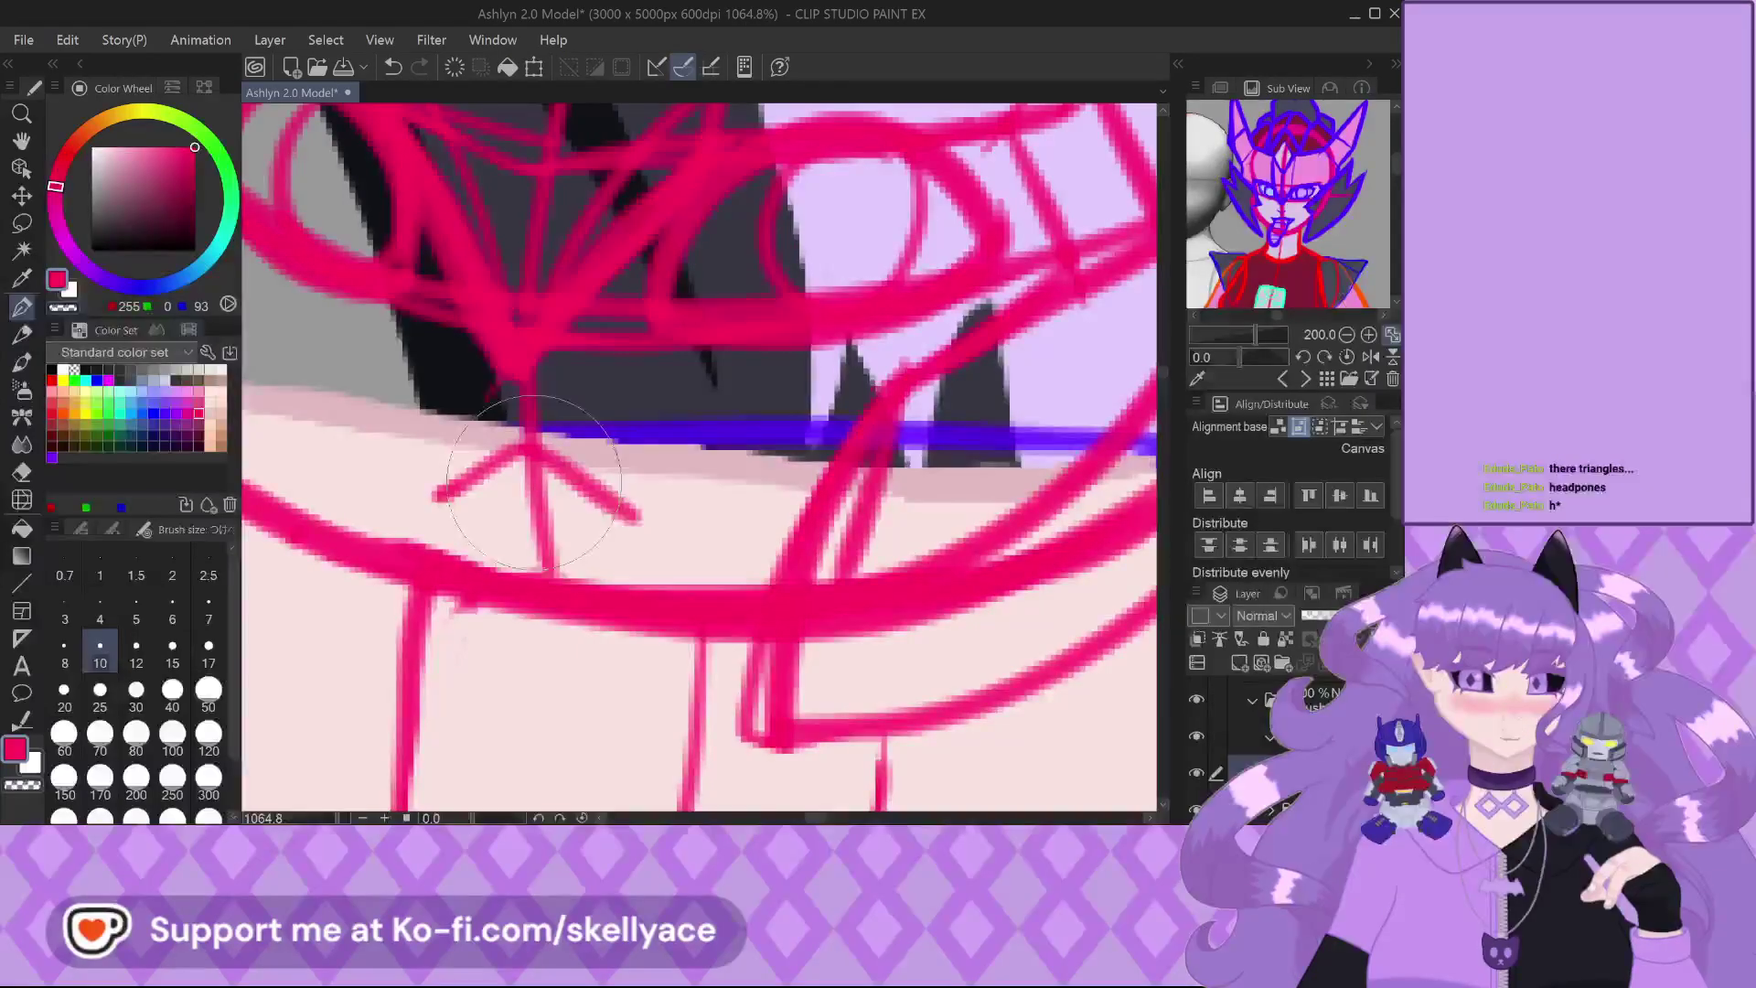
key("ctrl+z")
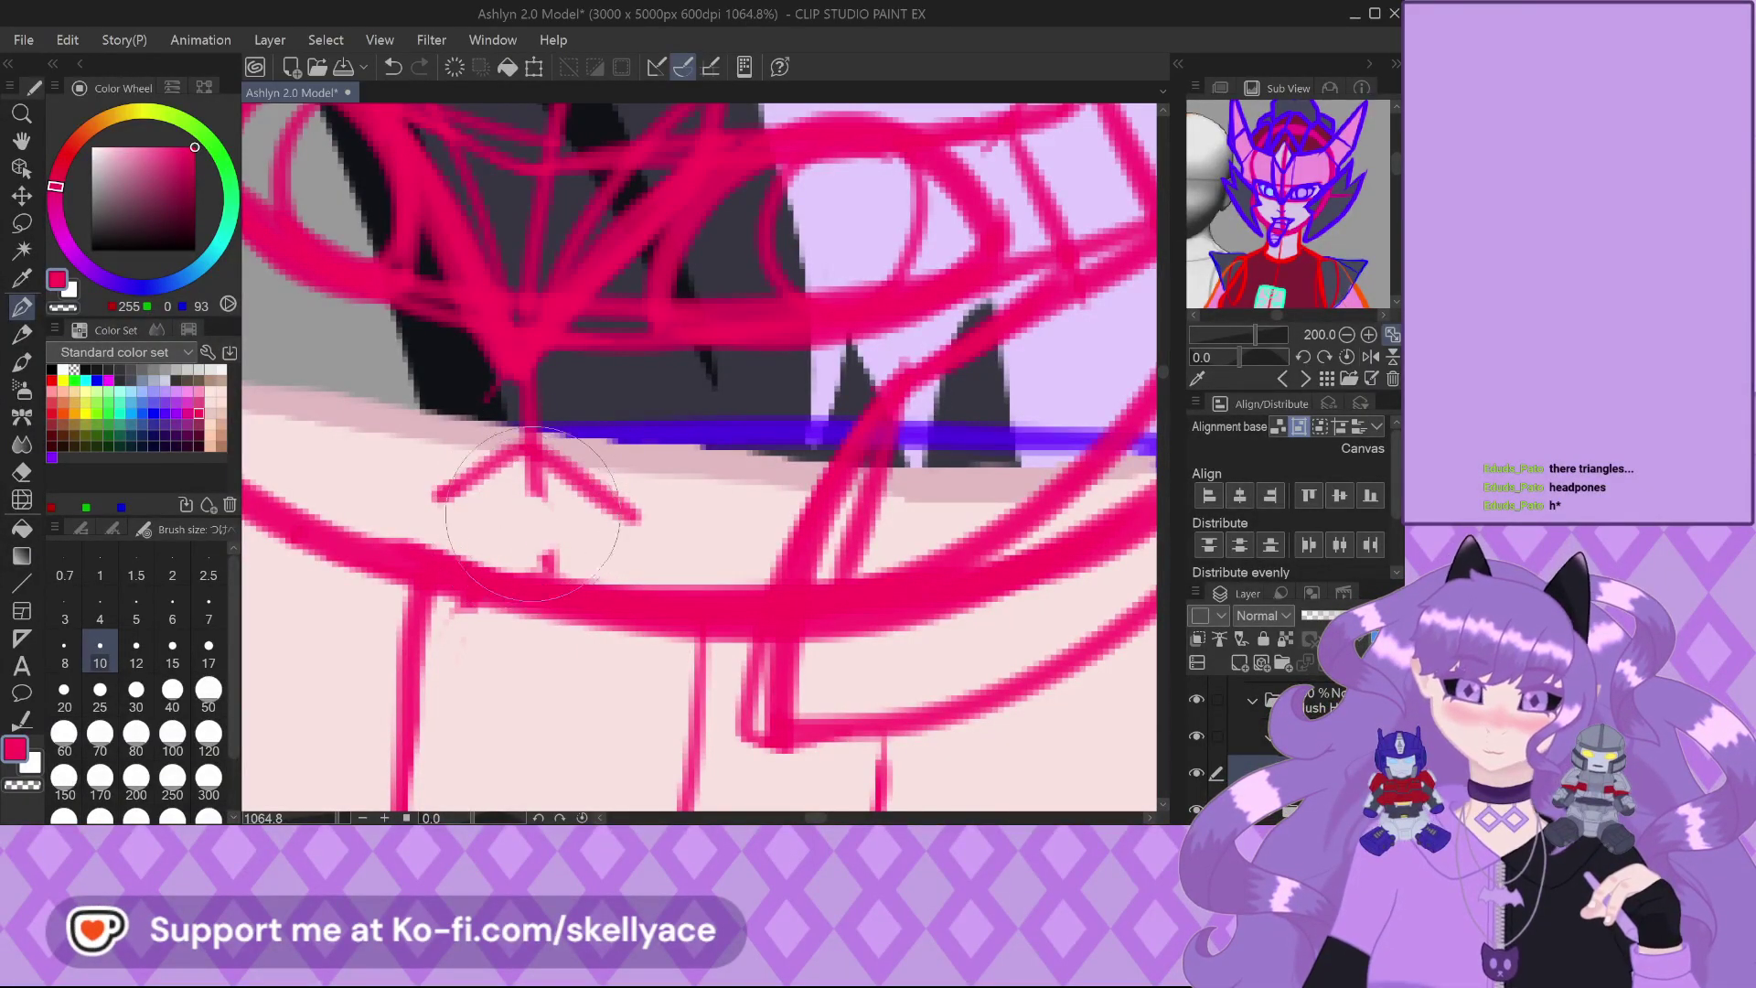
key("ctrl+z")
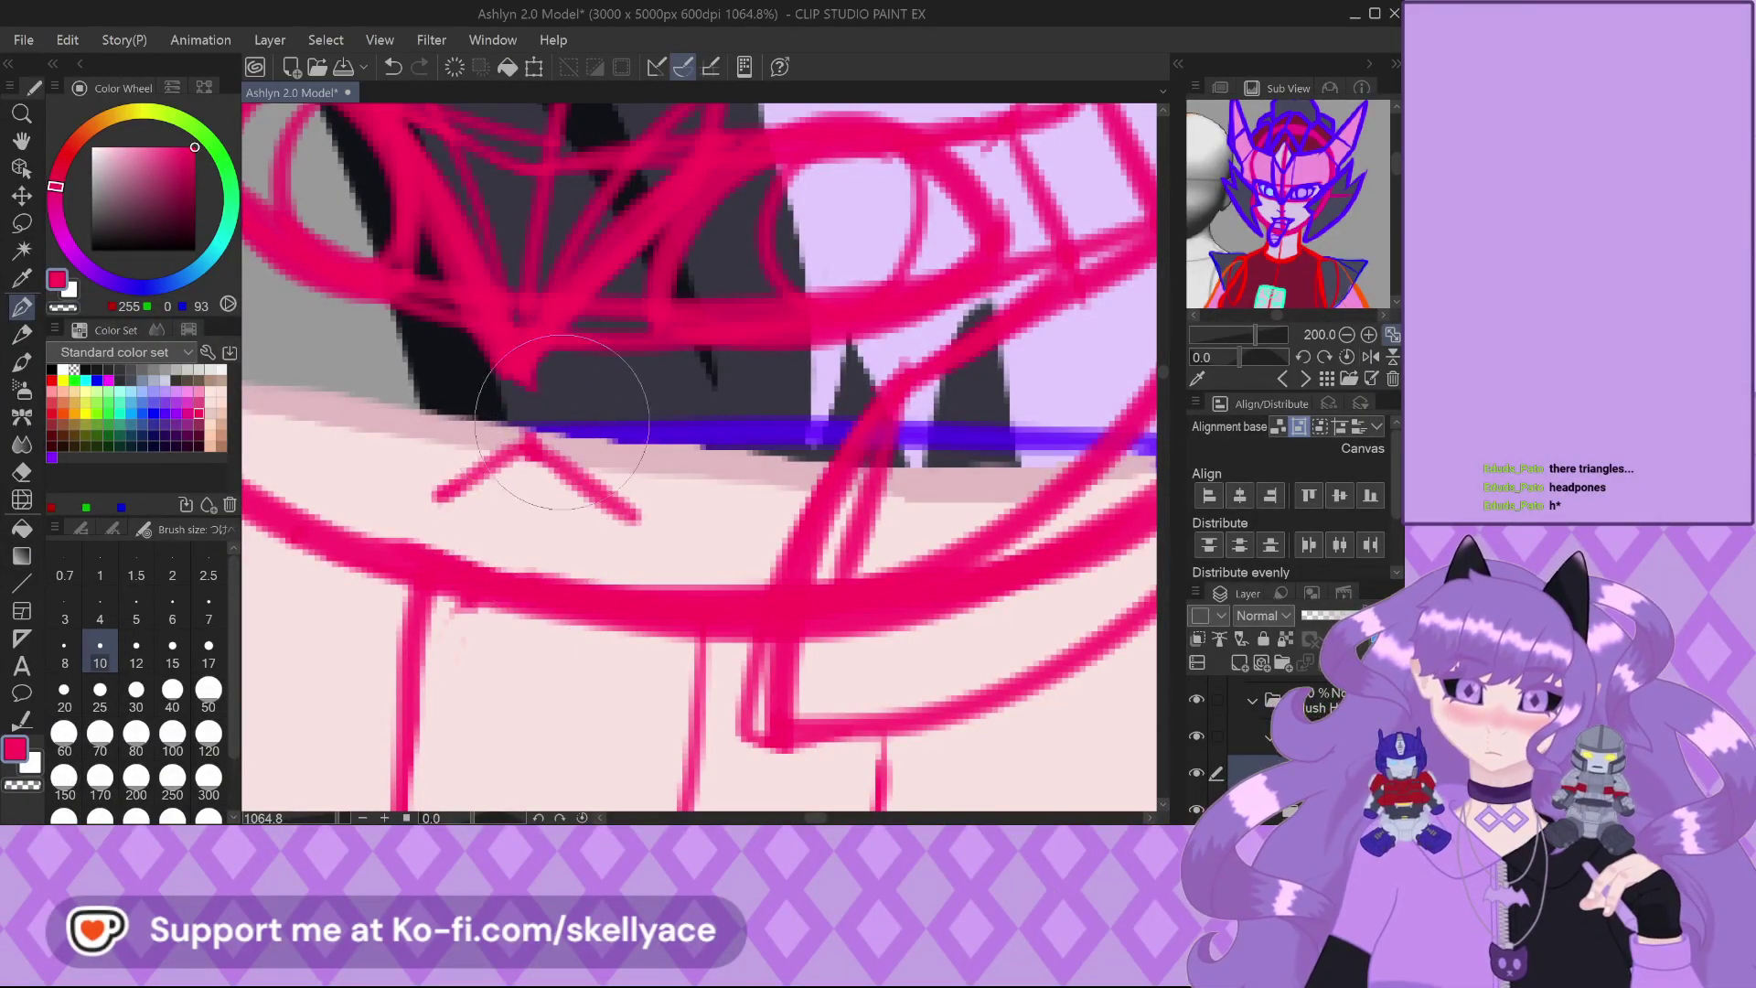
scroll(554, 457, "down", 4)
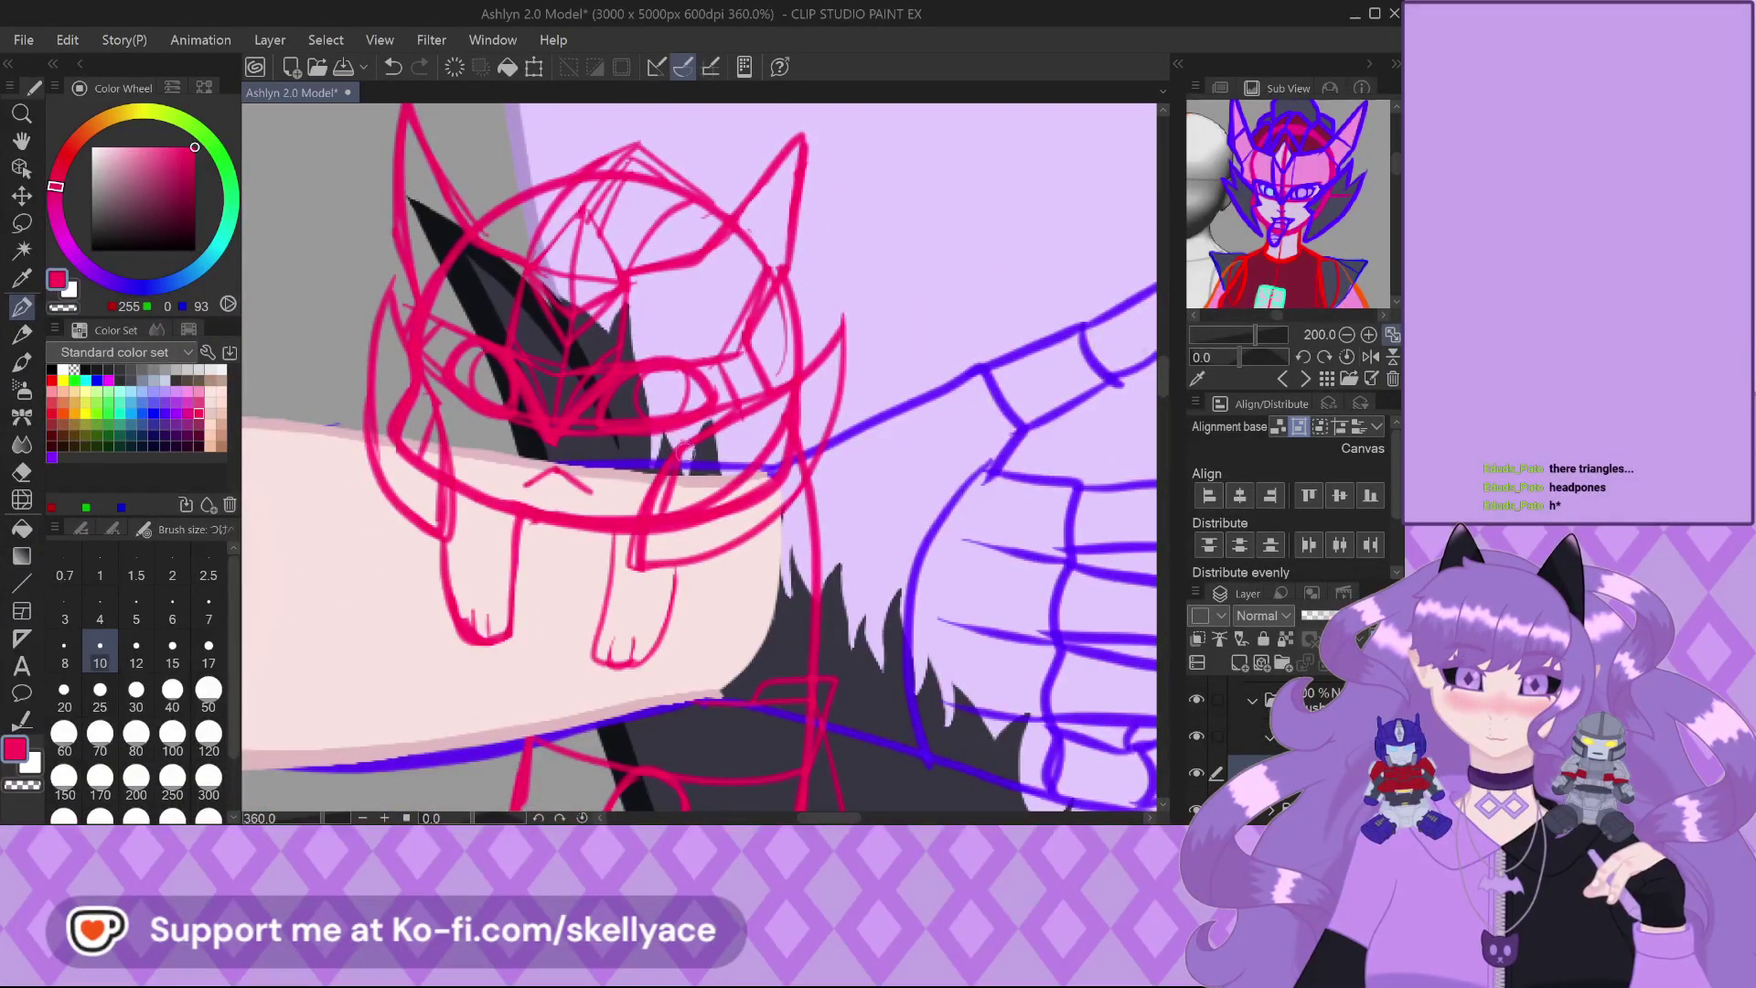
Erase the extra inner facet lines from the lower part of the plush's forehead gem
scroll(686, 453, "down", 2)
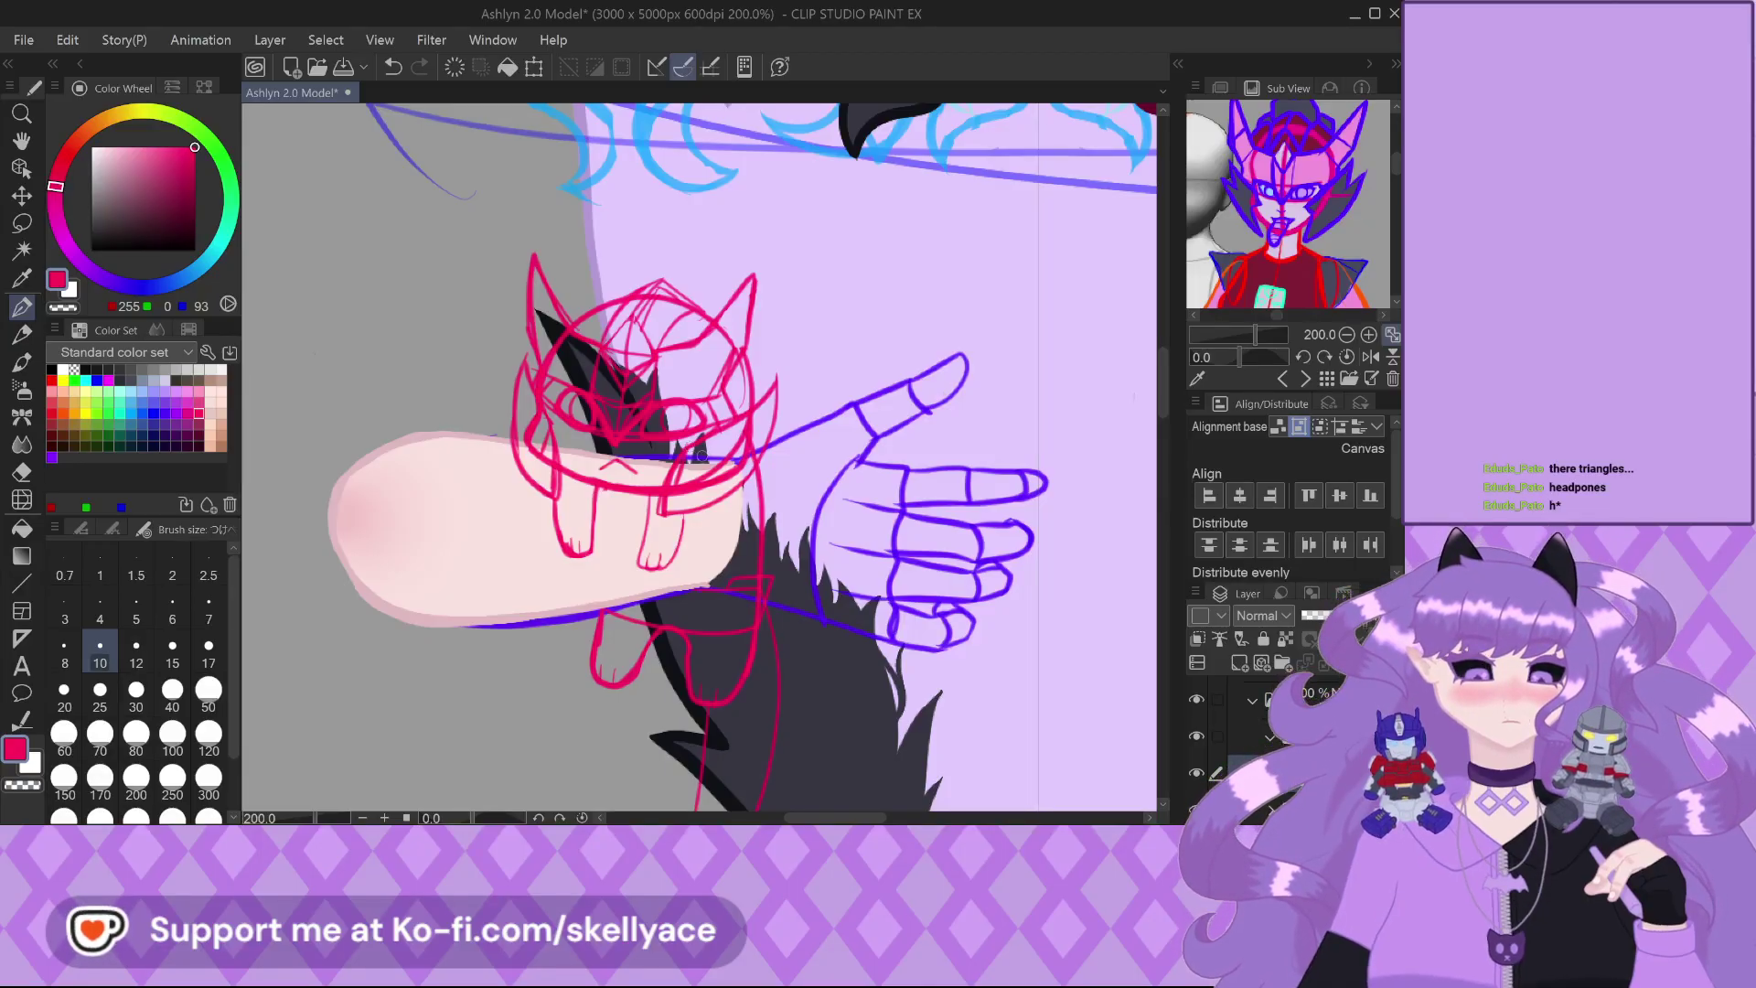
scroll(623, 357, "up", 5)
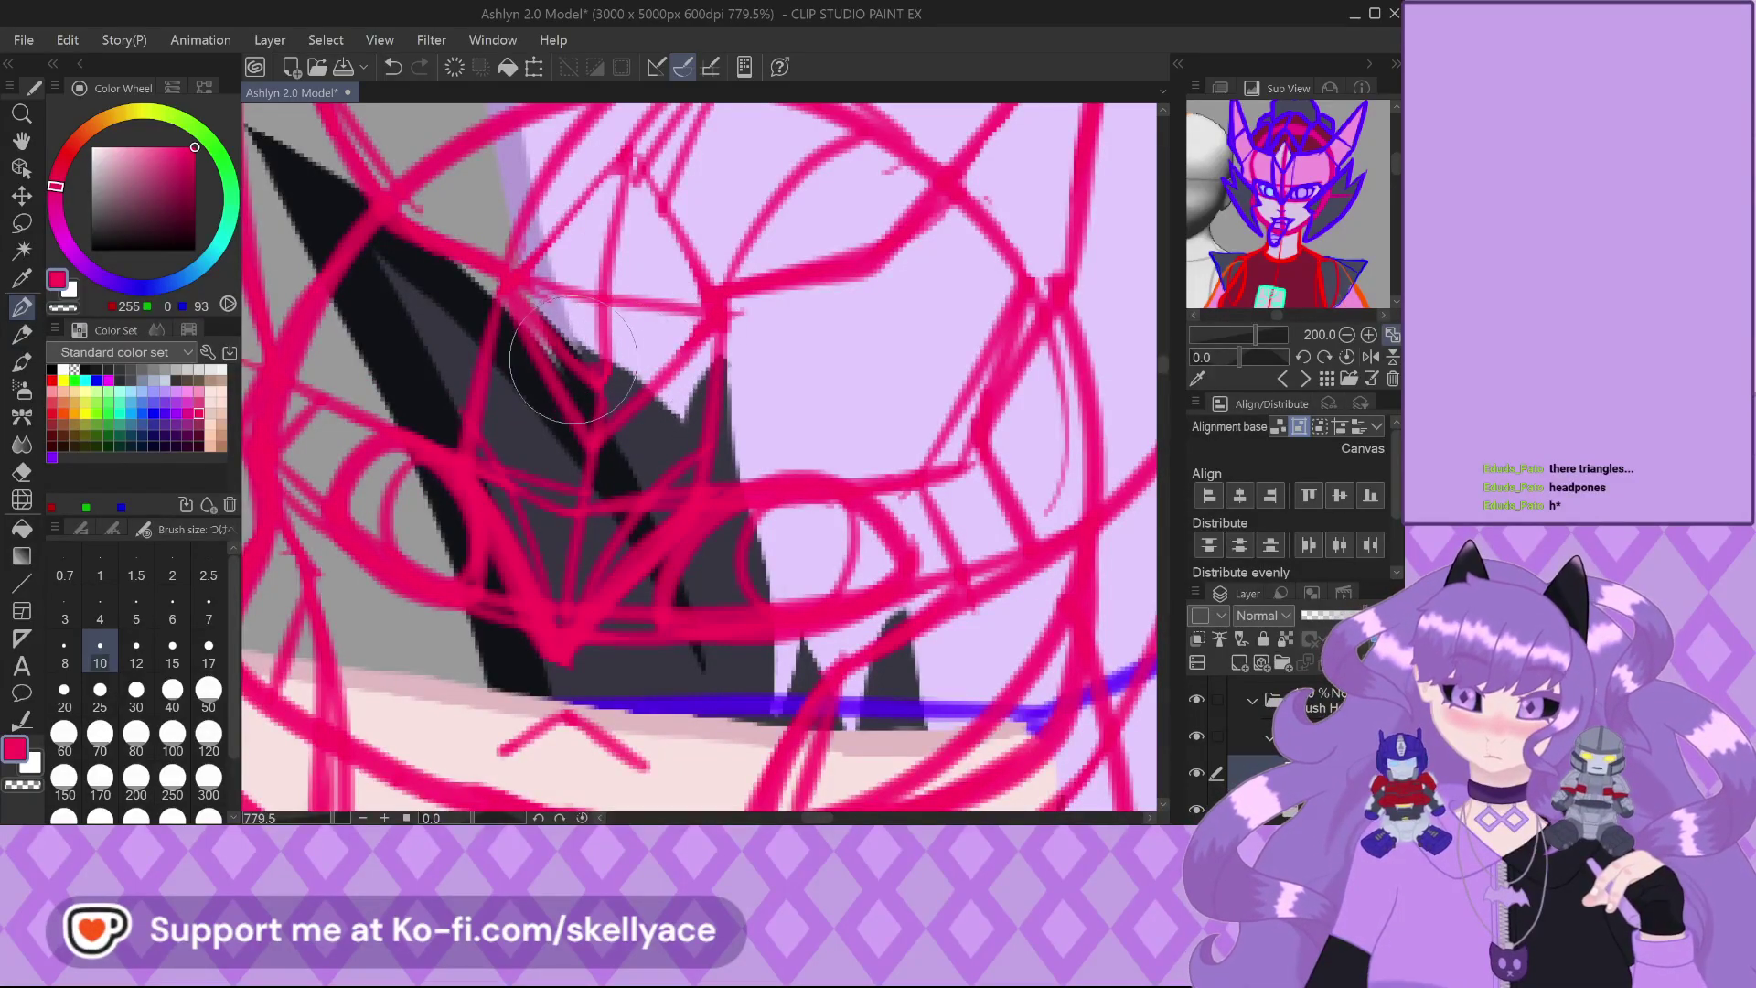
scroll(562, 320, "down", 4)
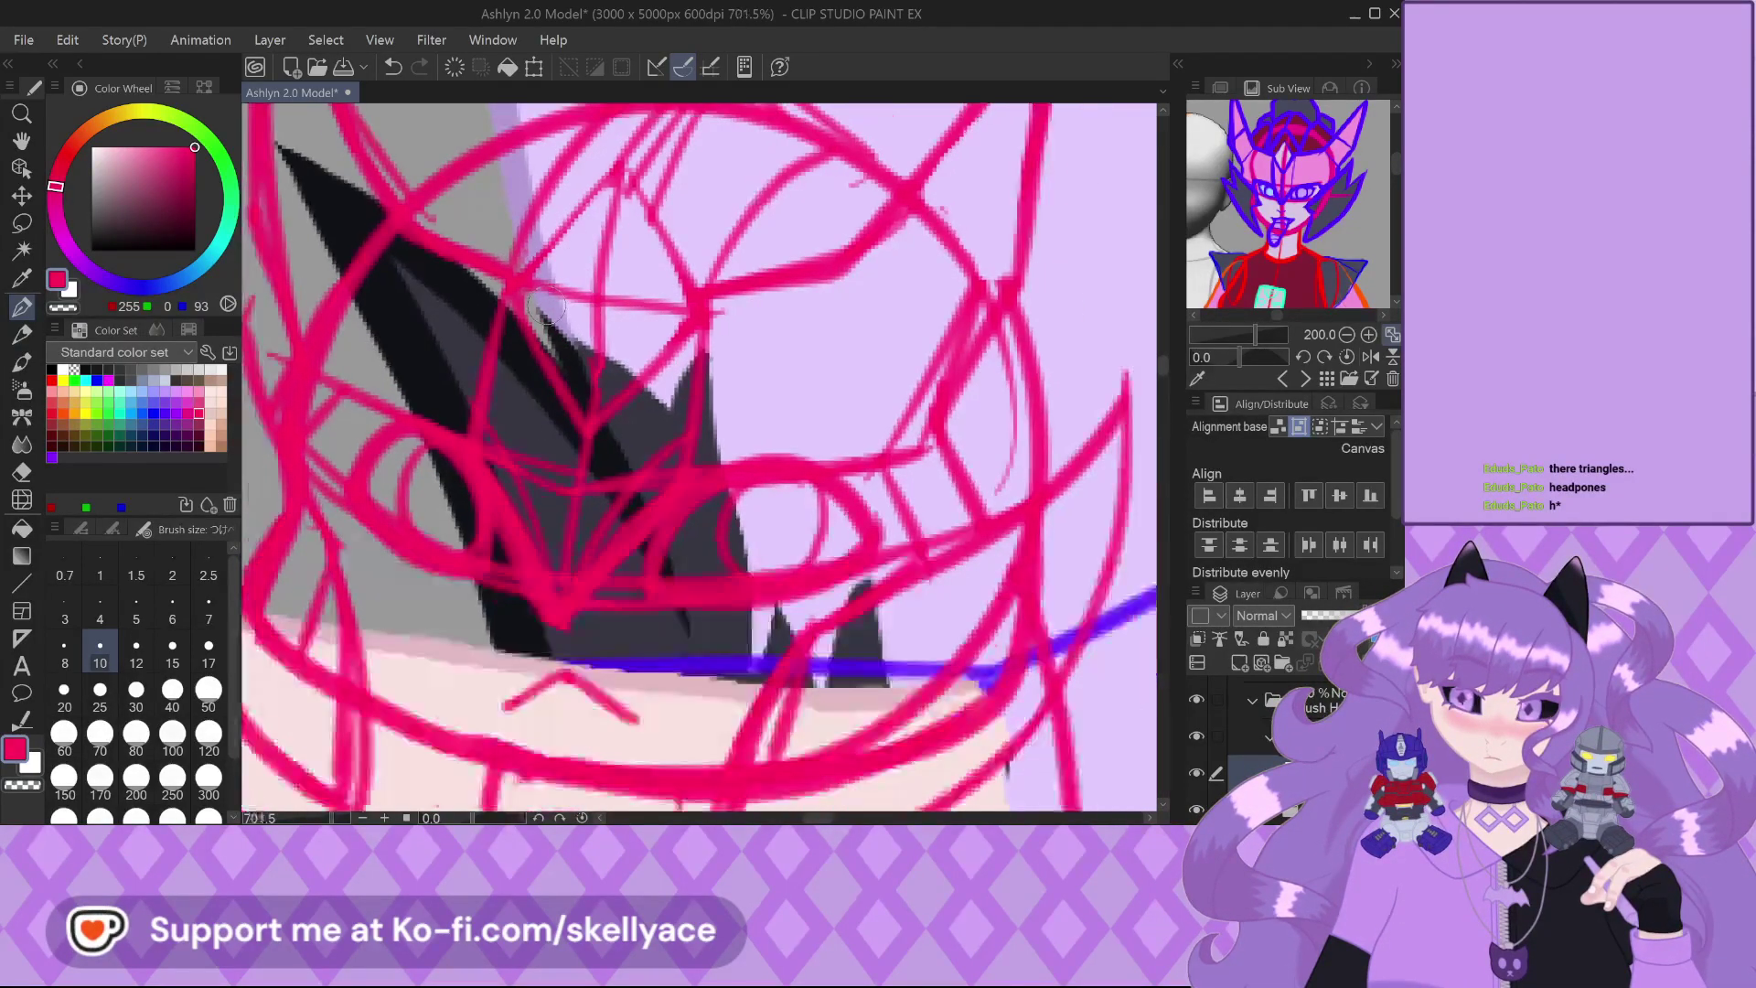
scroll(577, 292, "up", 3)
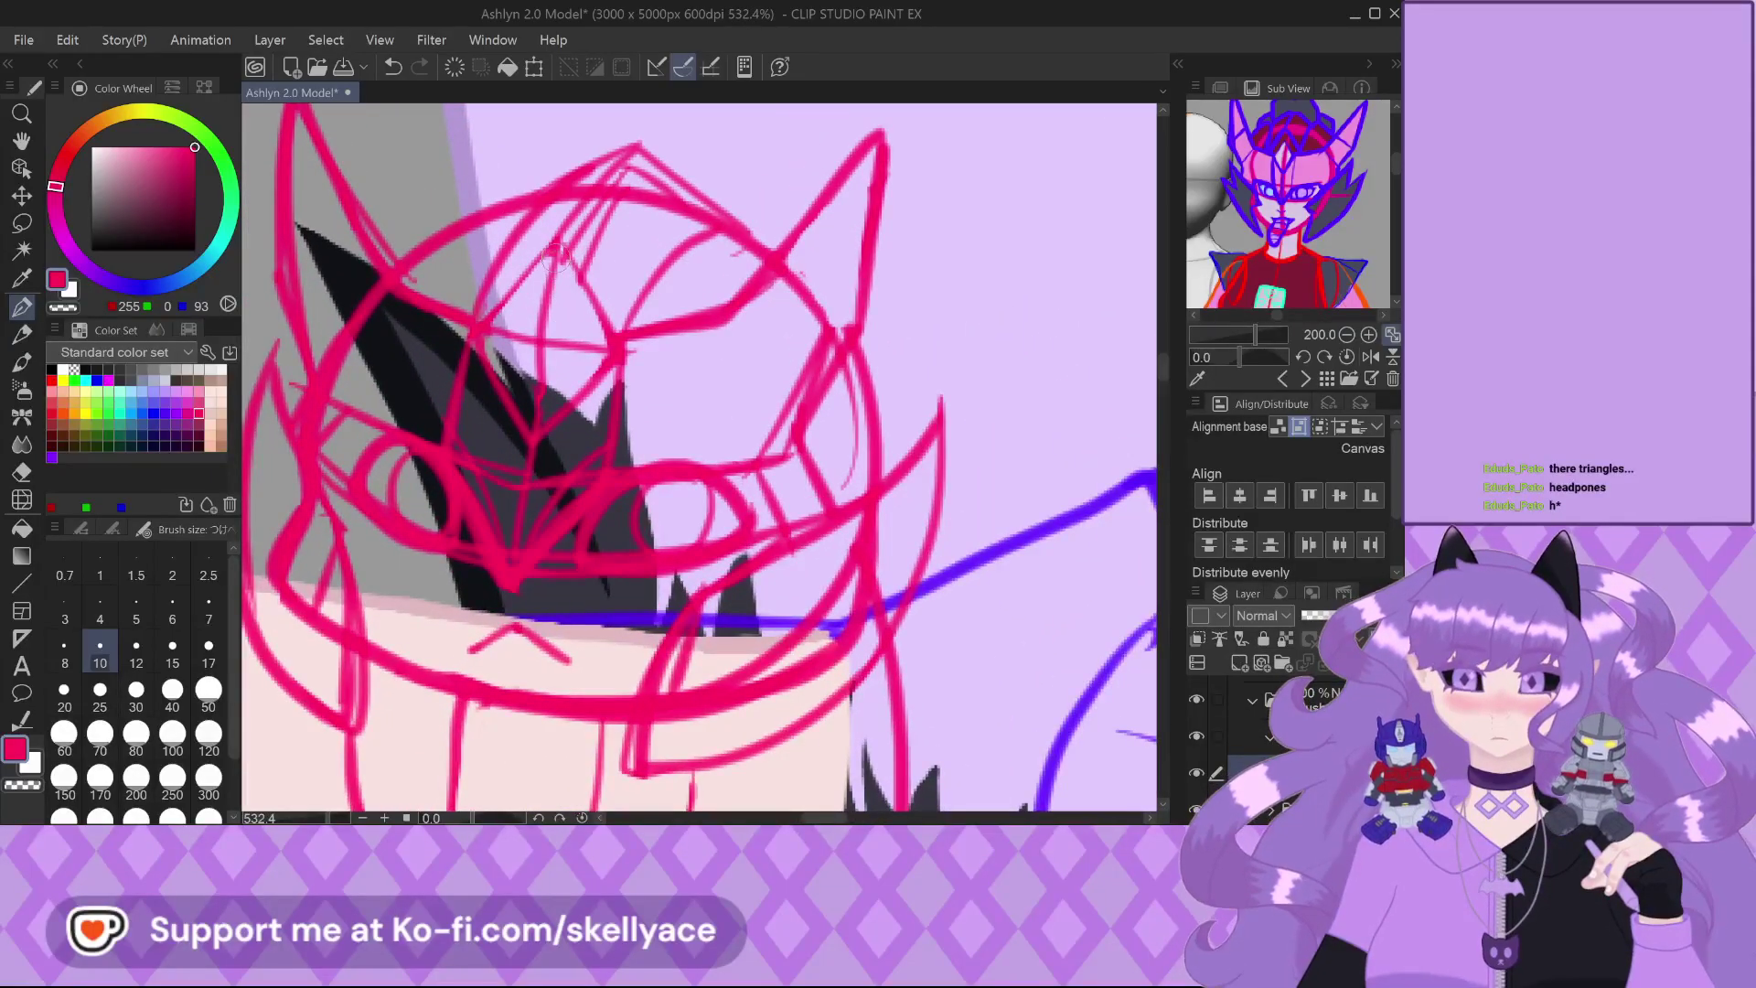
Sketch the cross line and facets of the diamond crest on the pink plush head's forehead
scroll(531, 404, "up", 3)
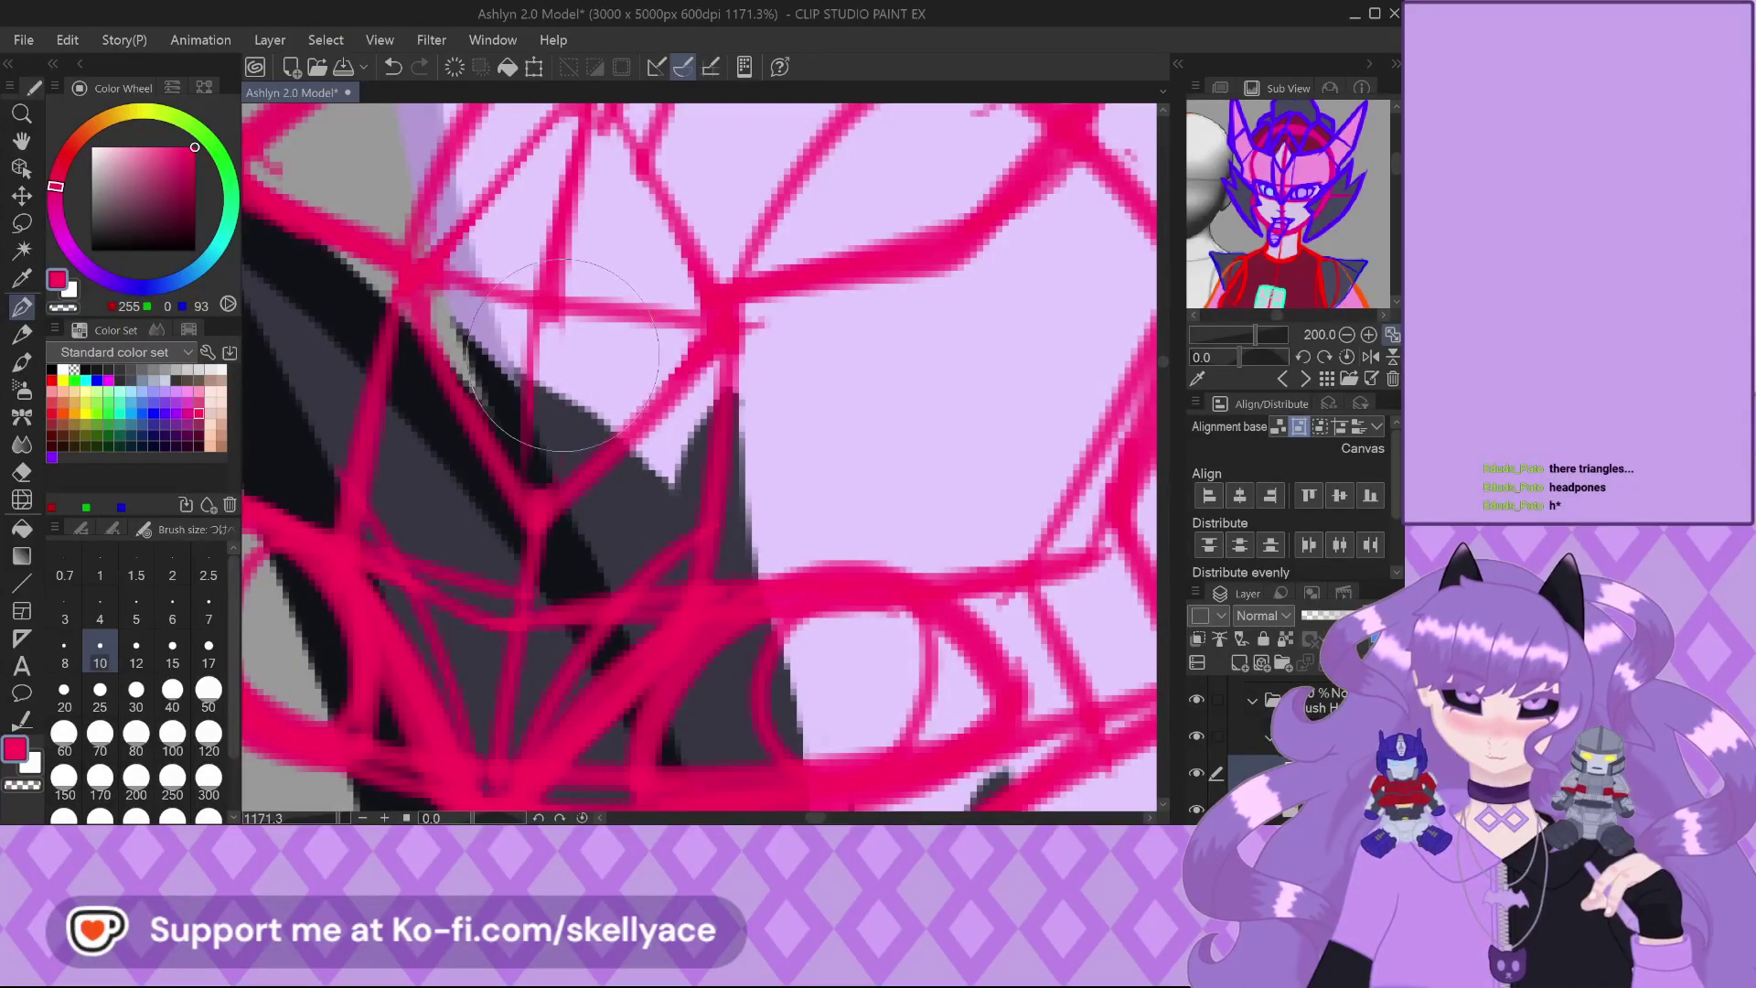
scroll(560, 340, "down", 5)
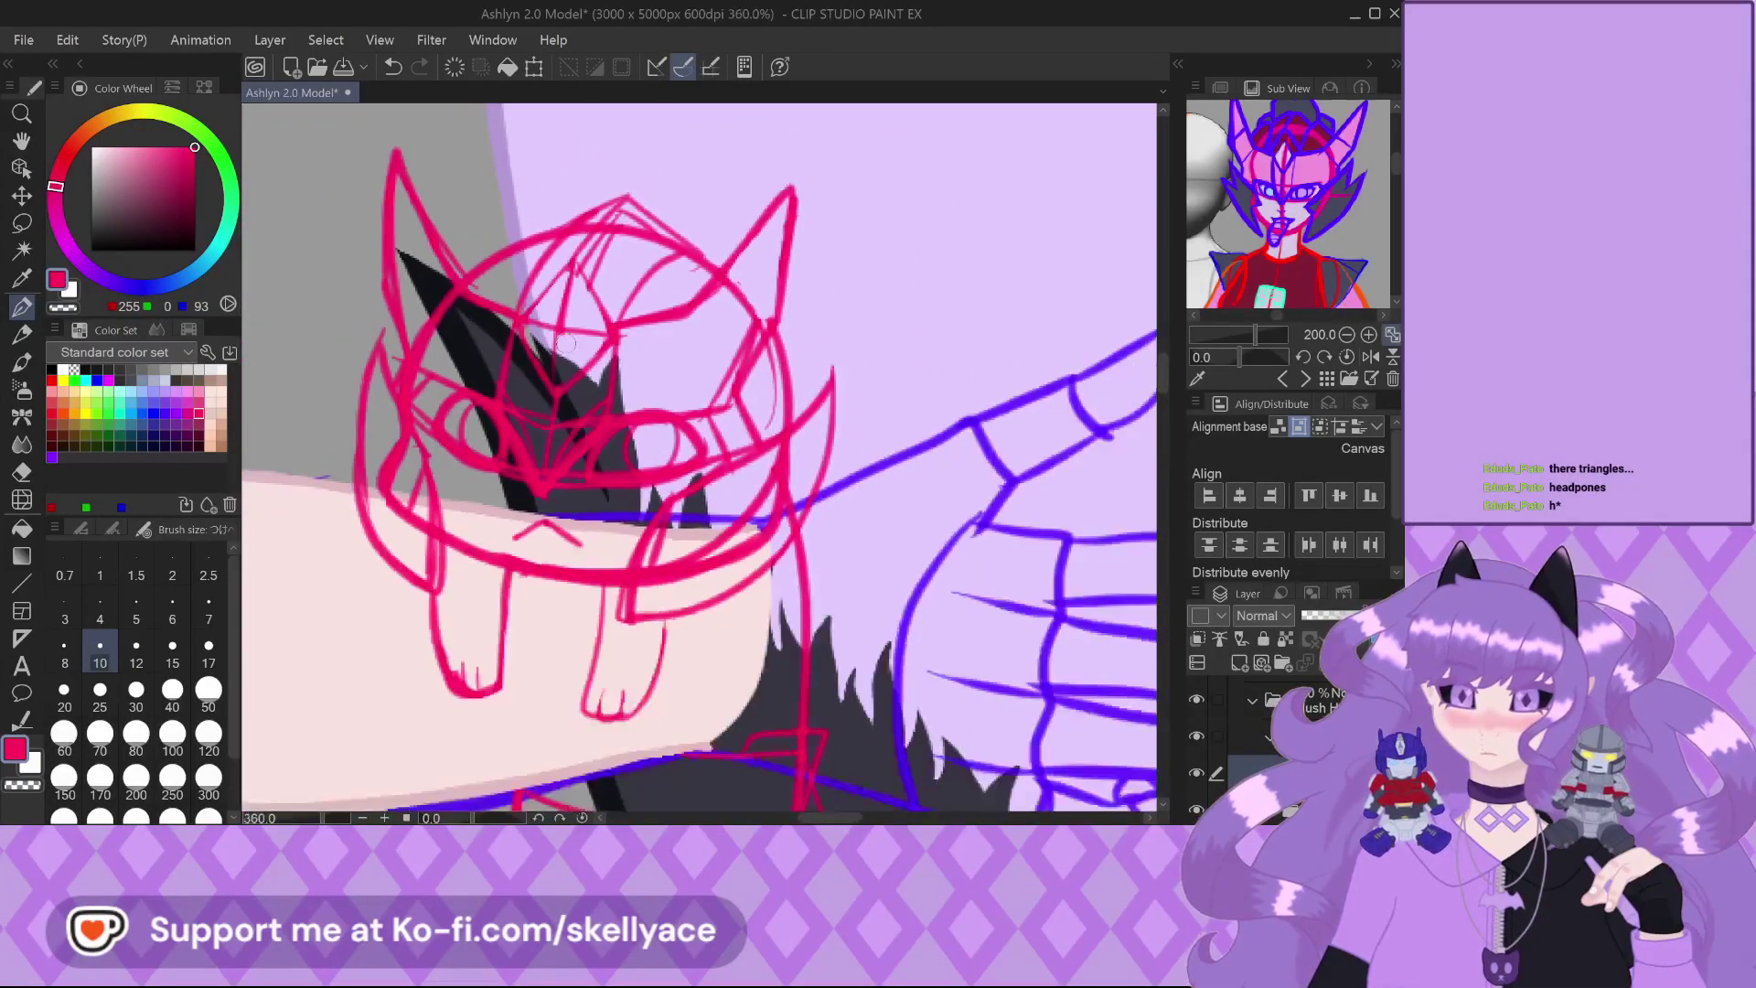
scroll(566, 343, "up", 4)
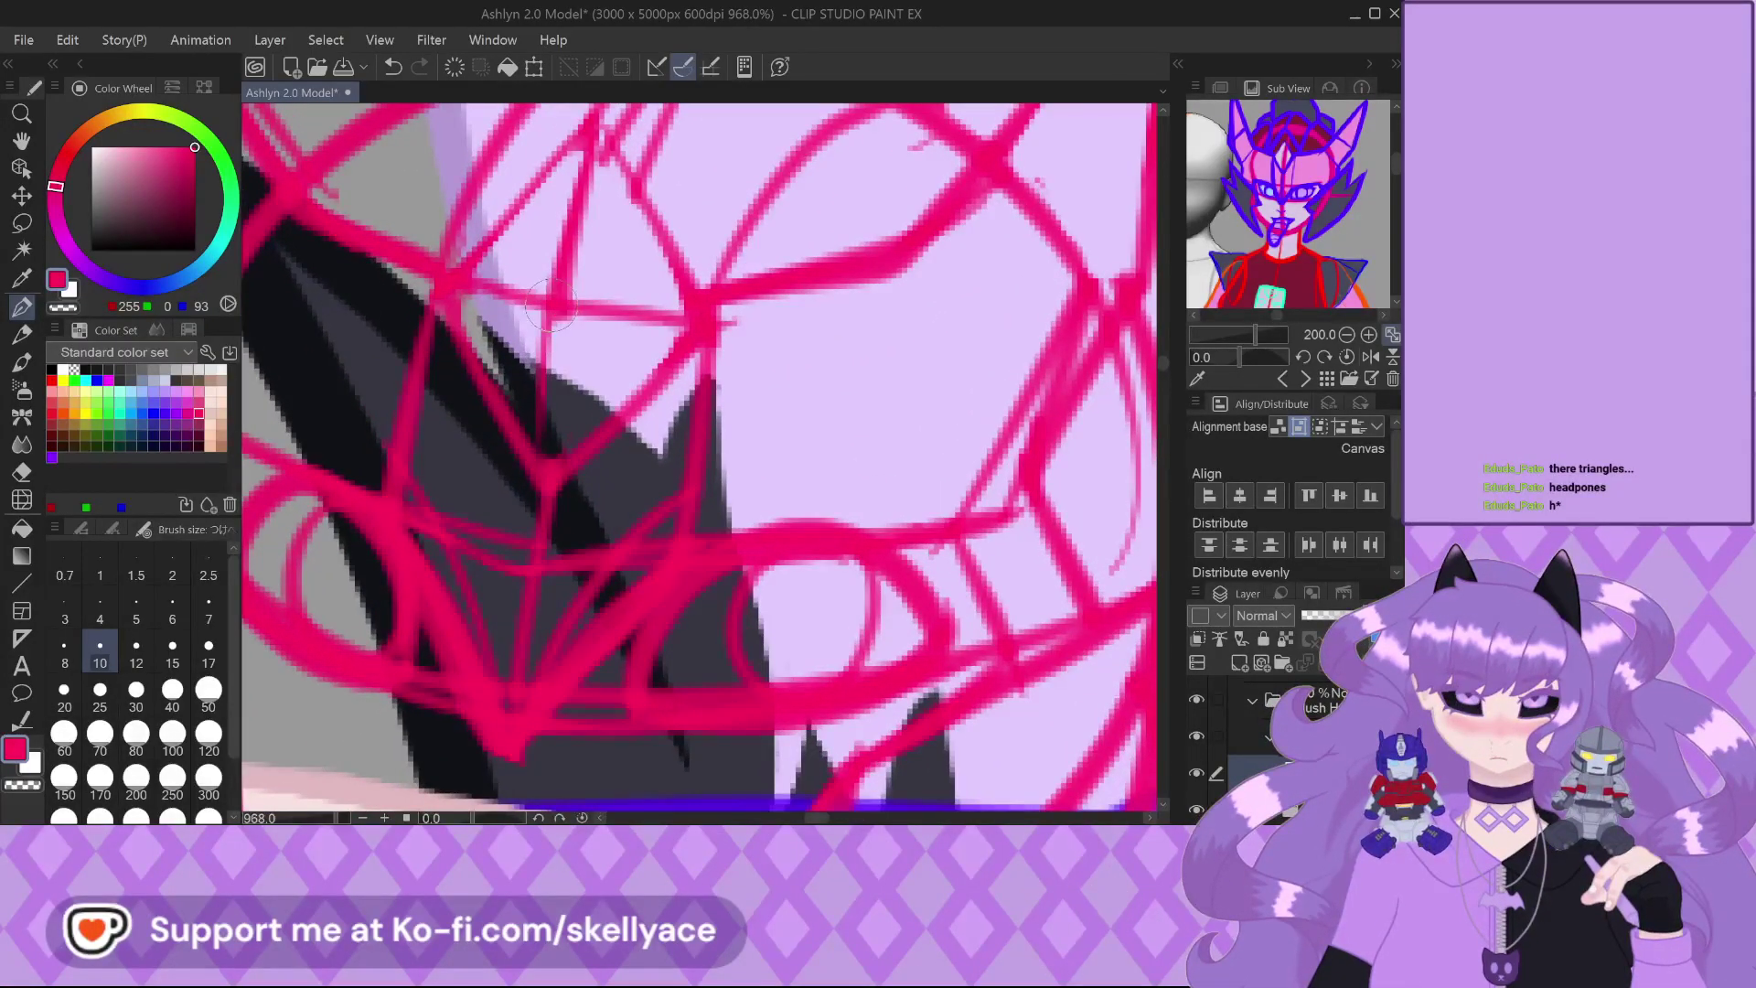
scroll(544, 457, "down", 3)
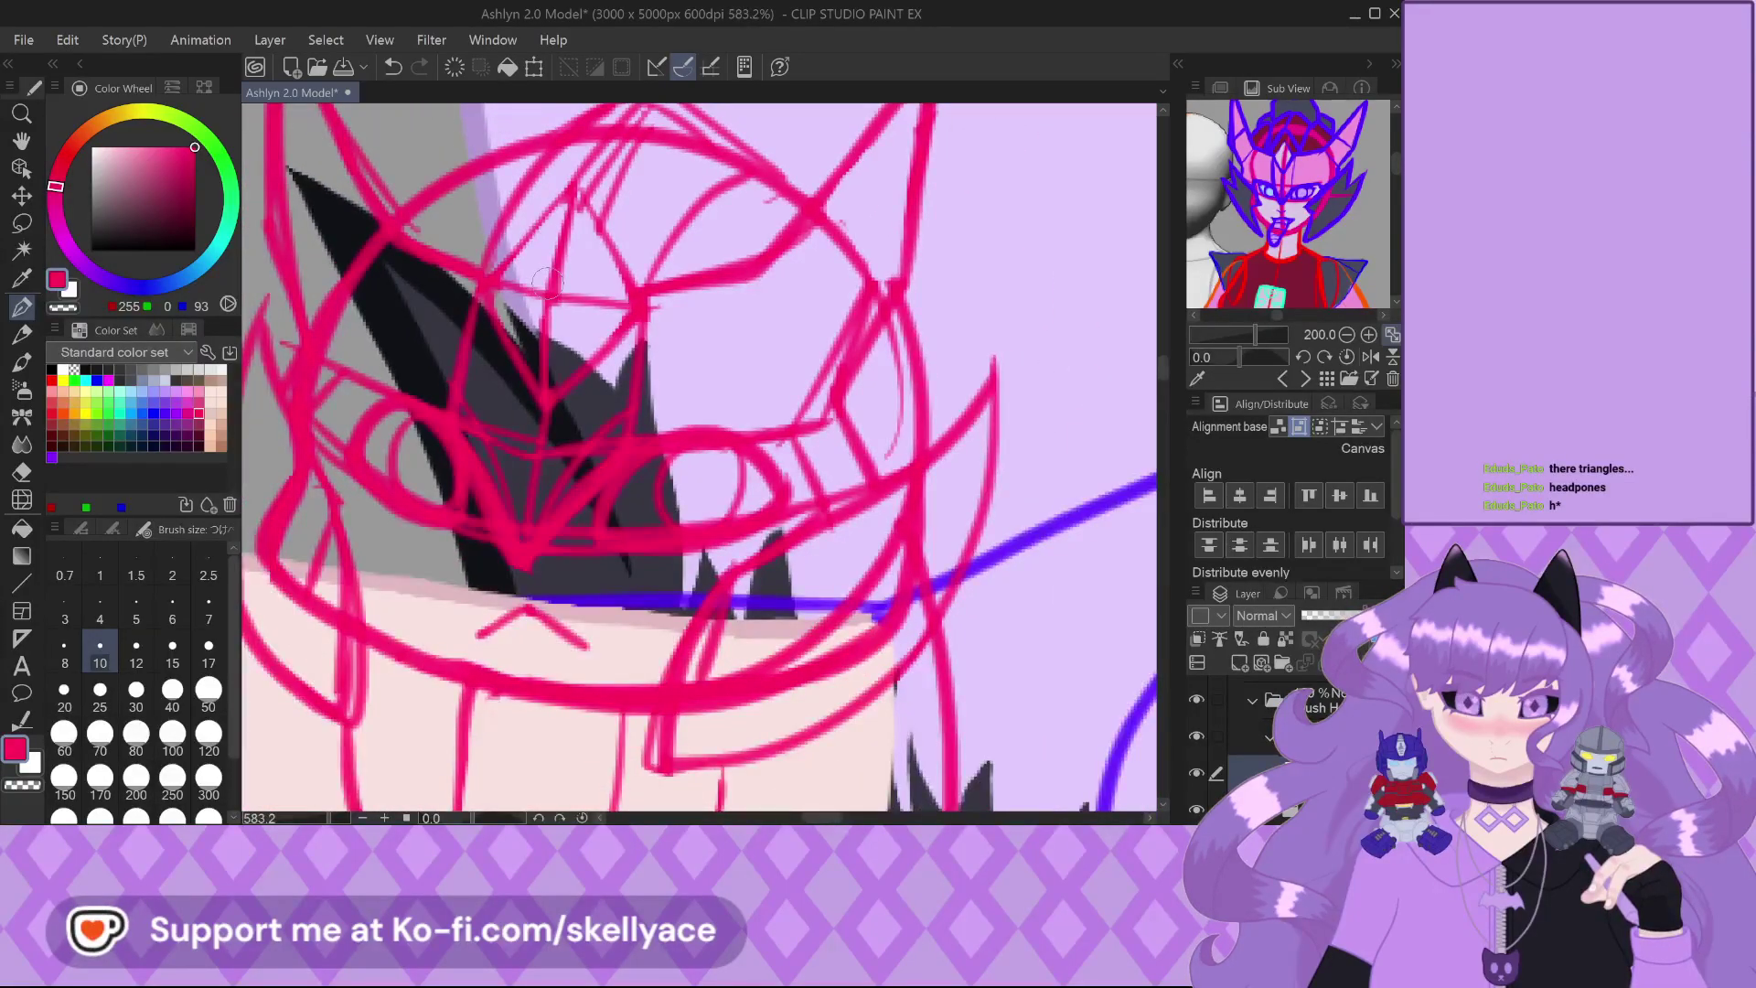
scroll(565, 322, "down", 1)
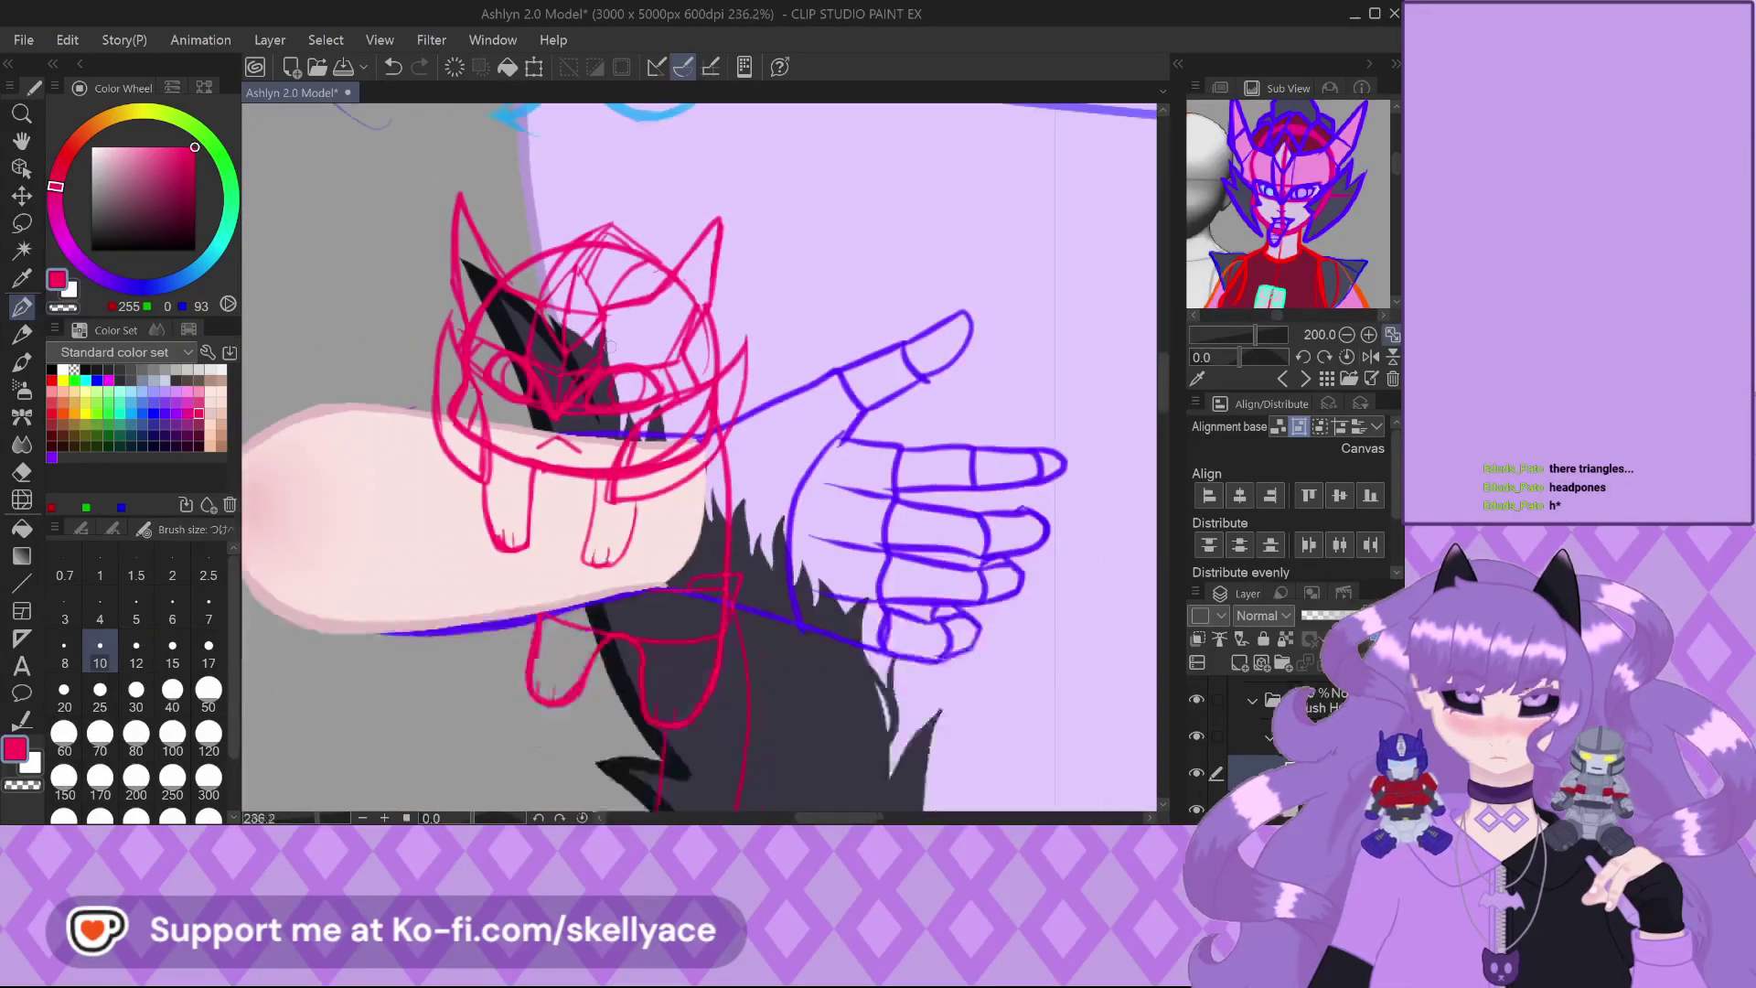
scroll(609, 346, "up", 3)
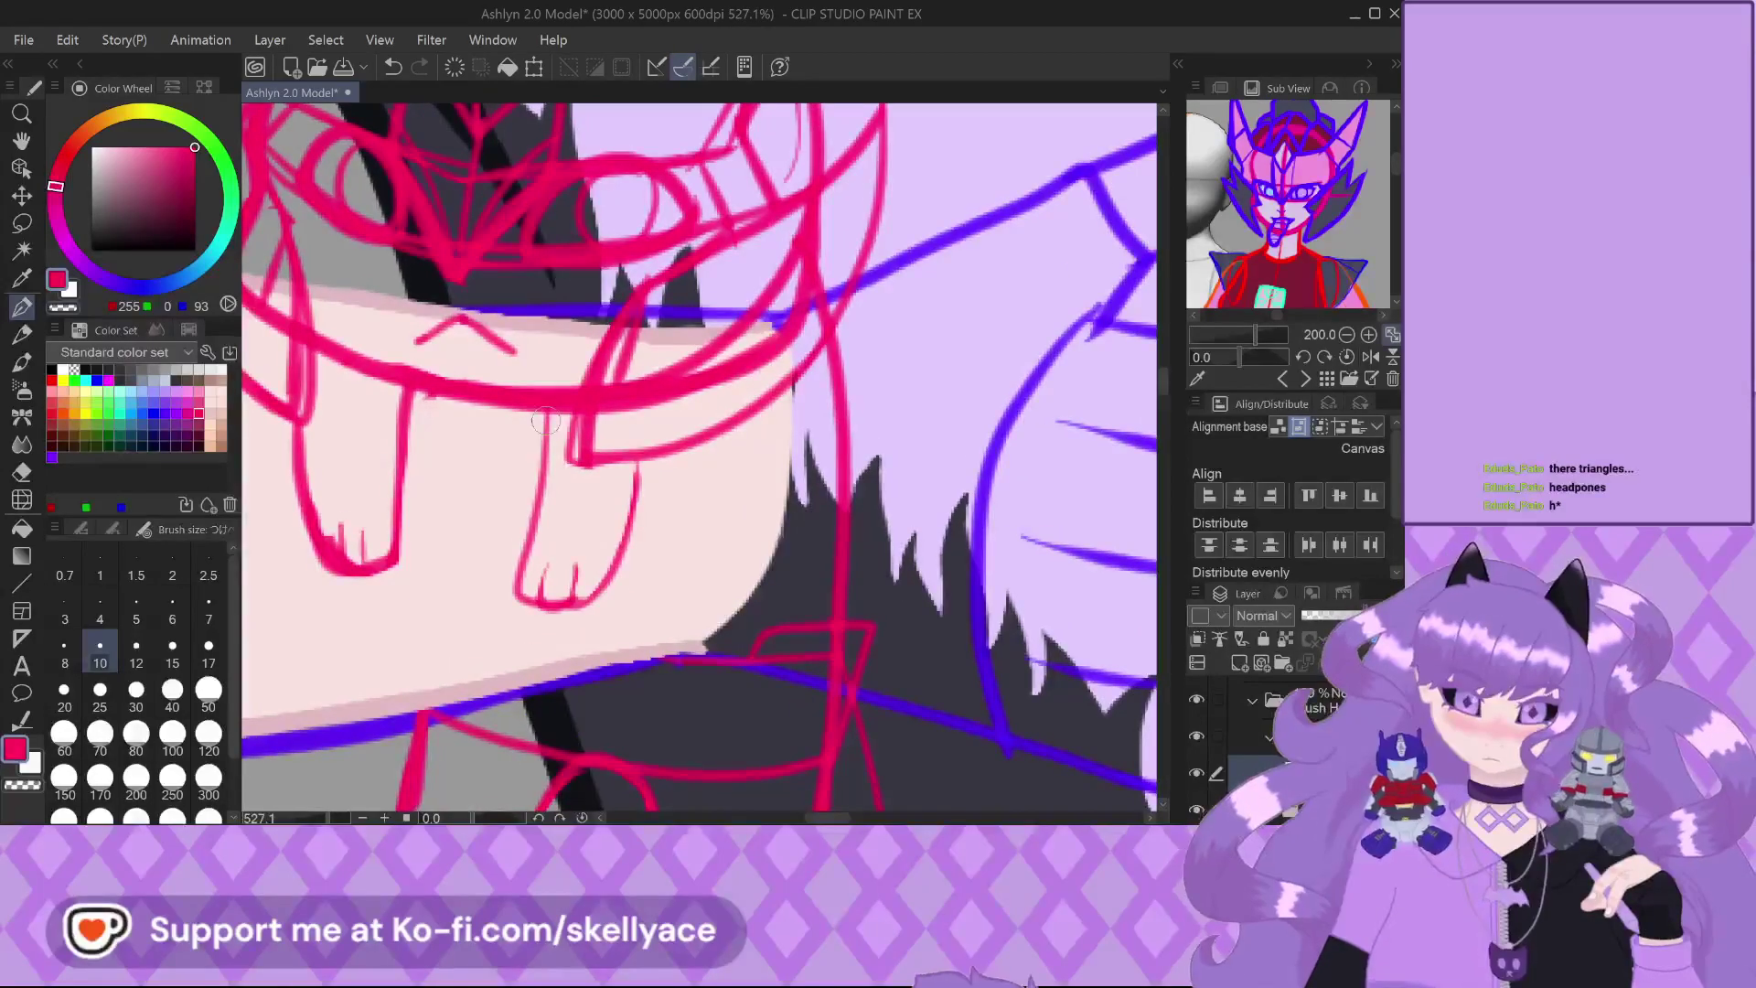
scroll(669, 516, "down", 2)
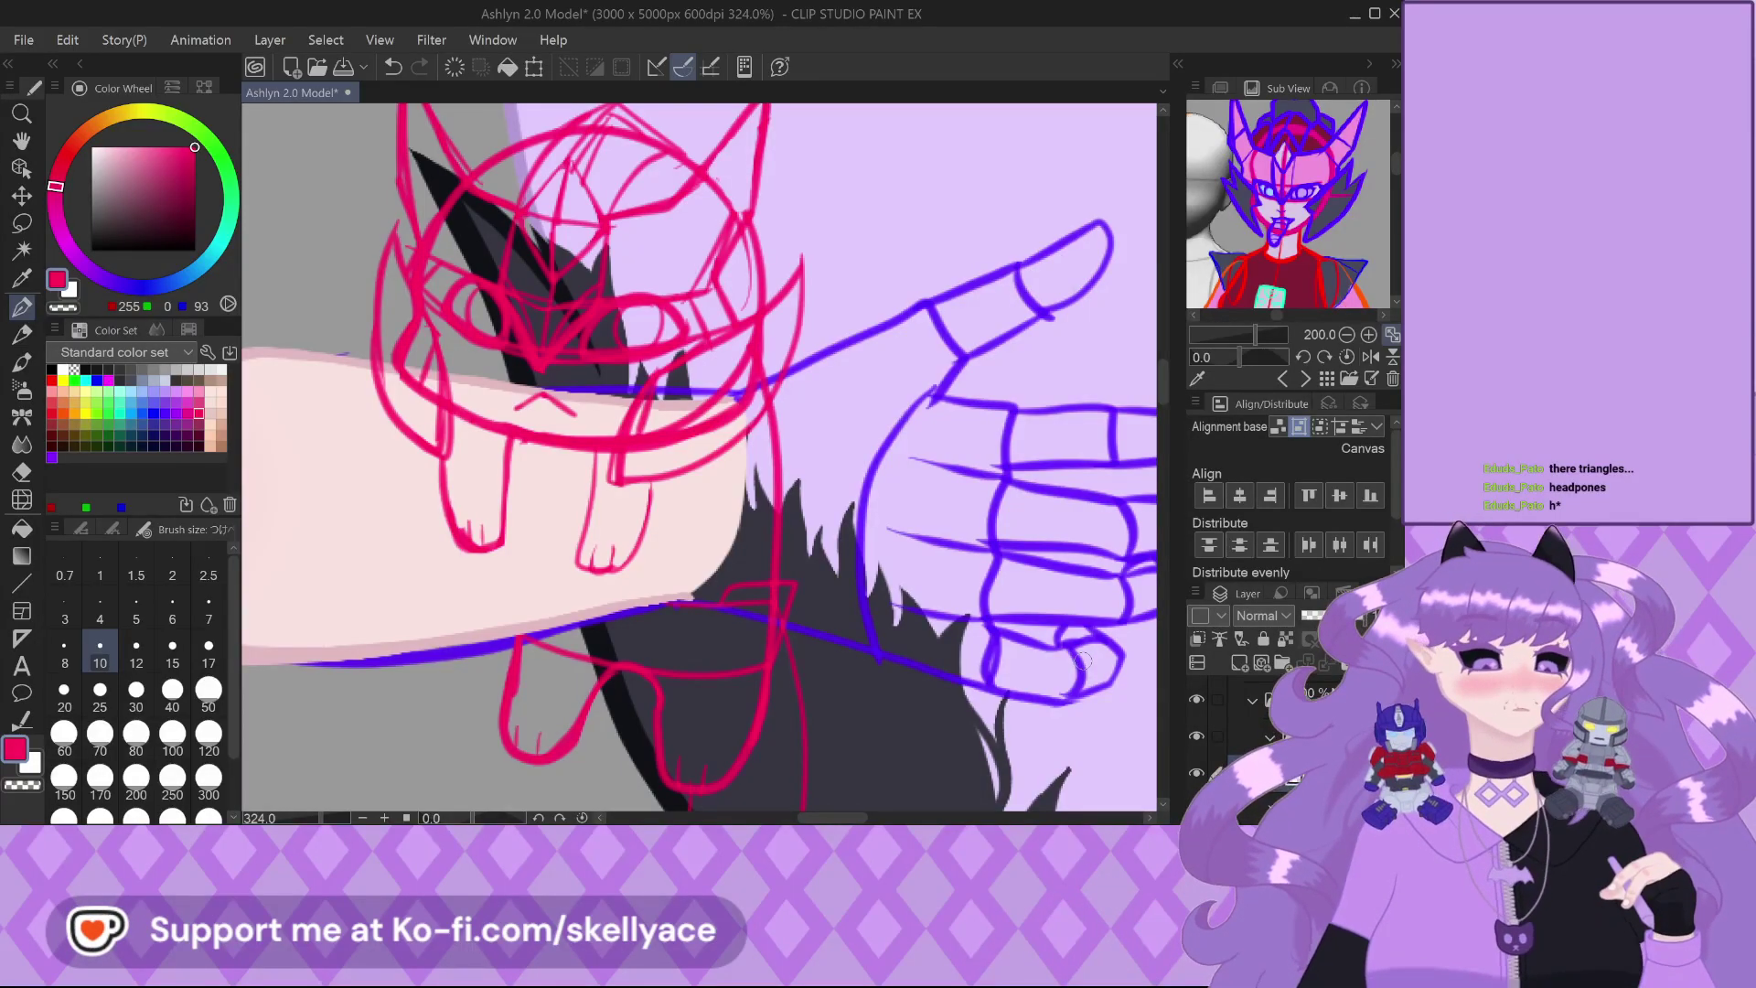
Clean up the helmet edge beside the right-hand eye and sketch pointed outer corners on the plush's eyes
scroll(704, 270, "up", 4)
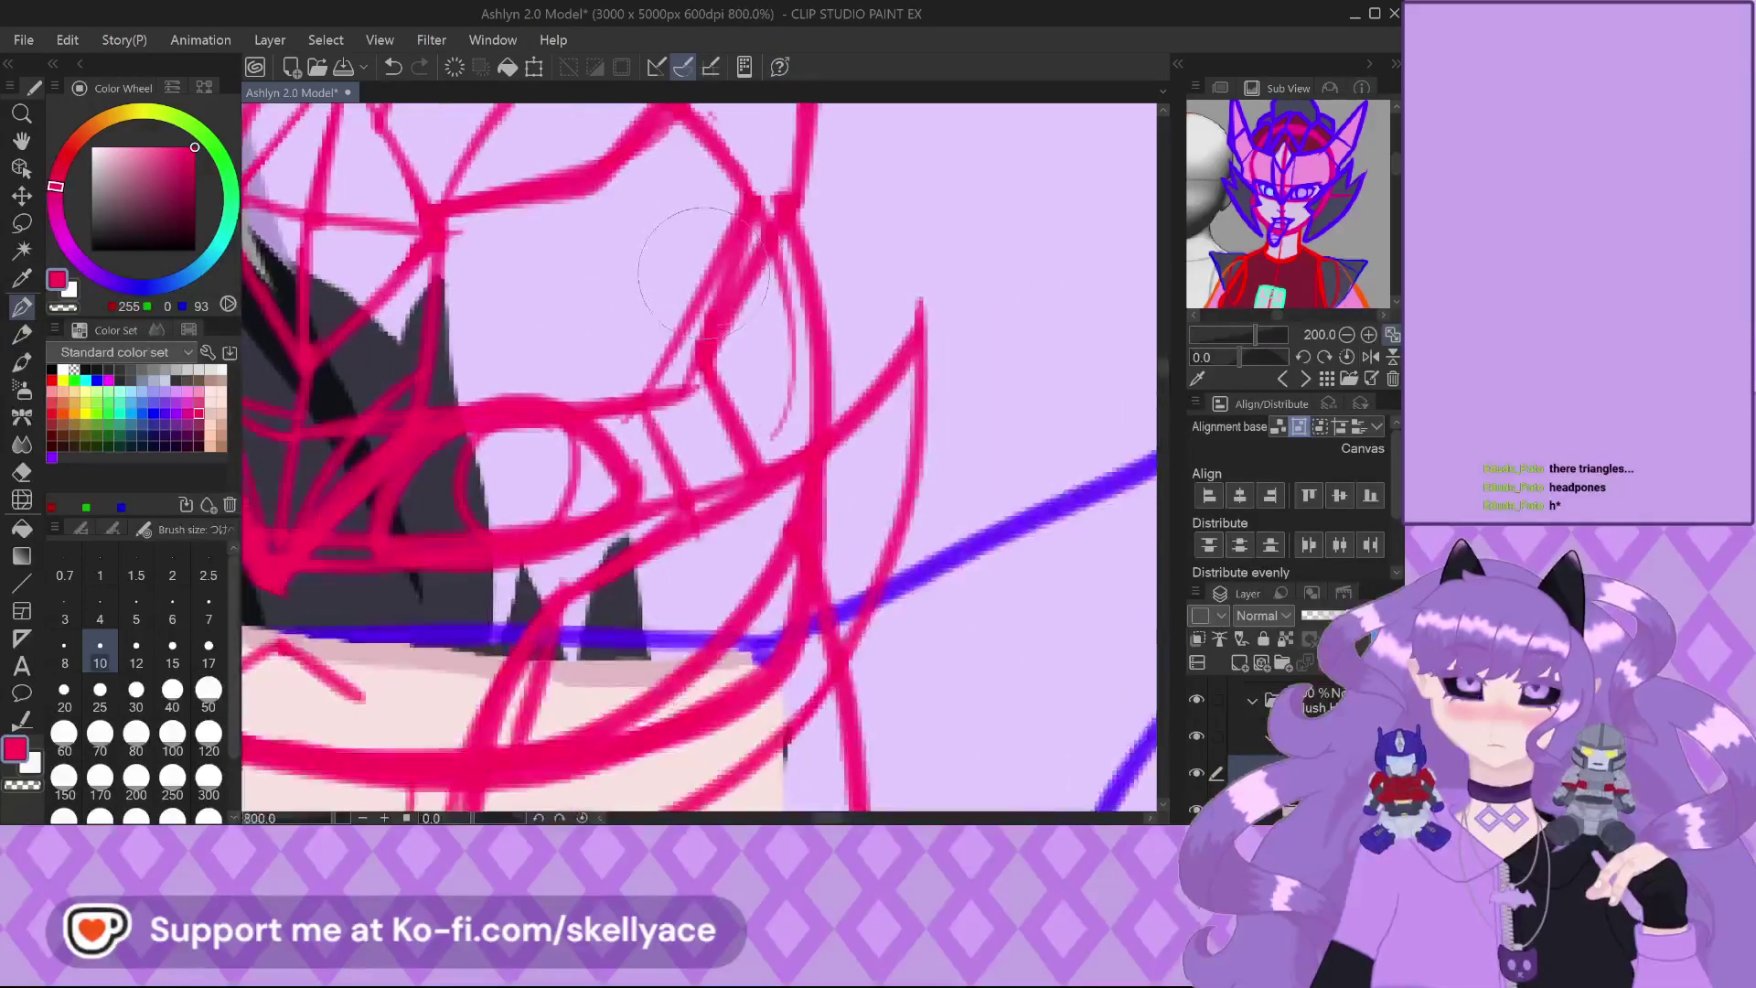
mouse_move(704, 270)
left_mouse_down()
mouse_move(685, 384)
mouse_move(658, 362)
mouse_move(672, 411)
mouse_move(613, 342)
mouse_move(660, 322)
mouse_move(667, 387)
mouse_move(681, 375)
mouse_move(727, 230)
left_mouse_up()
scroll(704, 251, "down", 3)
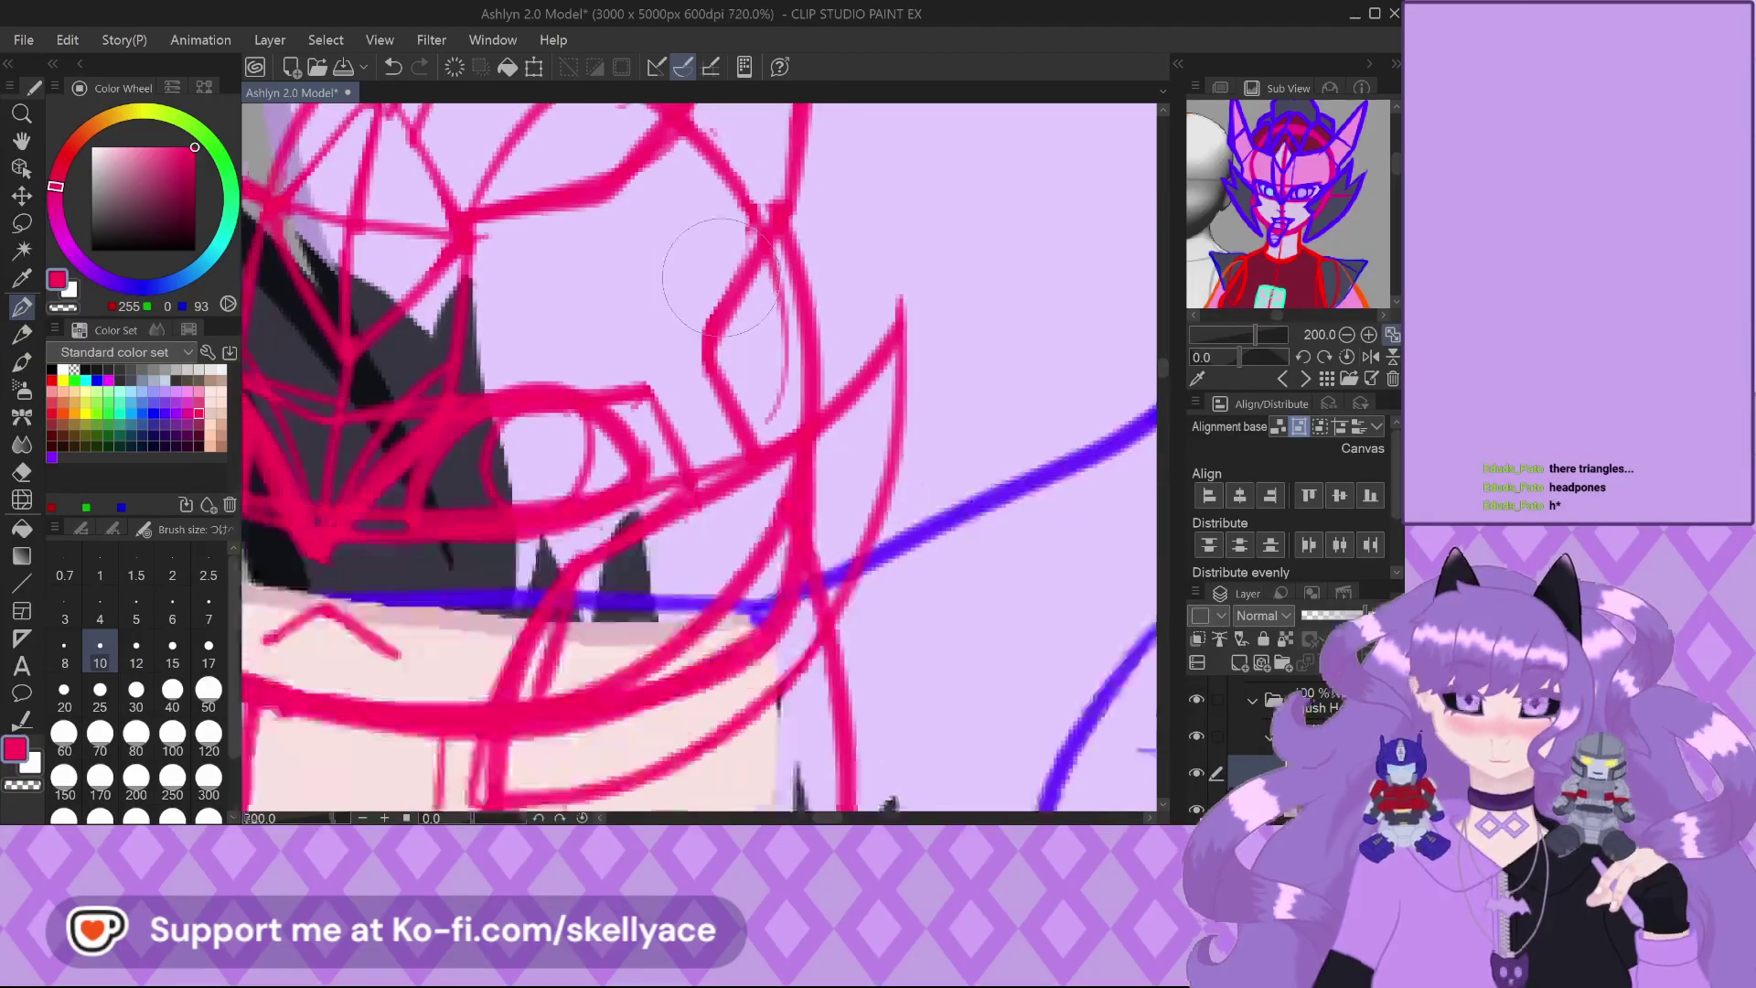
scroll(334, 297, "up", 2)
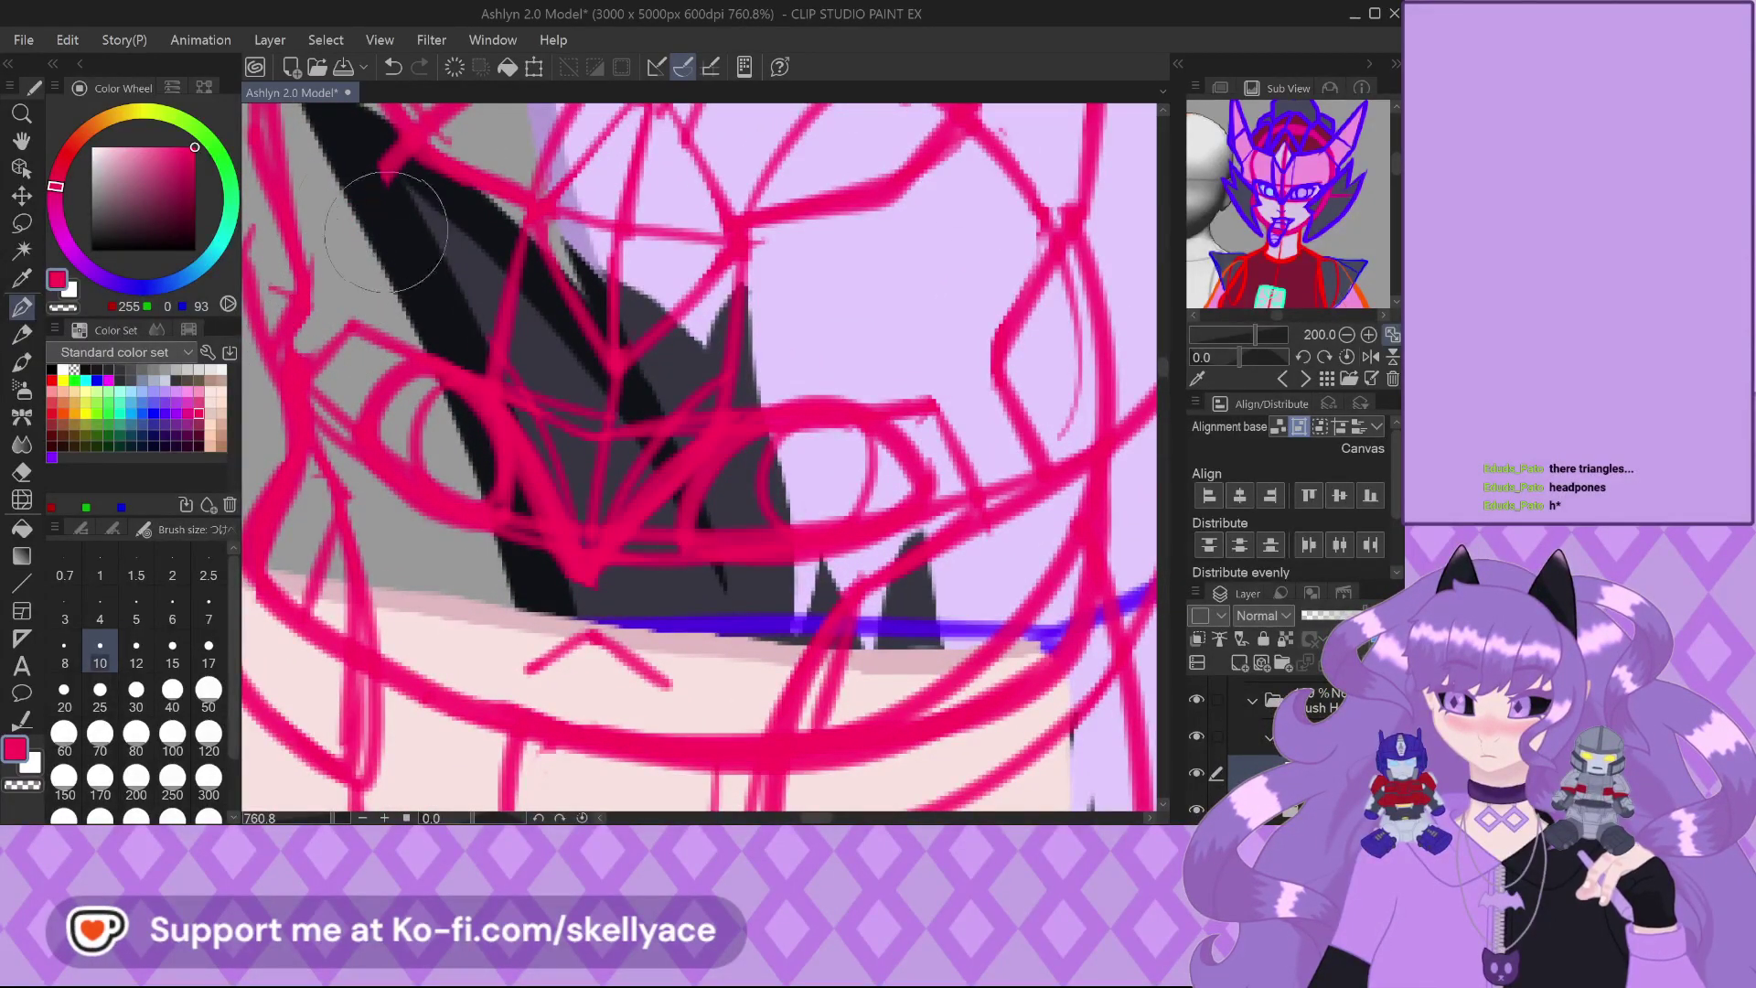
Sketch the left temple line of the plush's helmet, running from the ear base down toward the eye
scroll(755, 619, "down", 2)
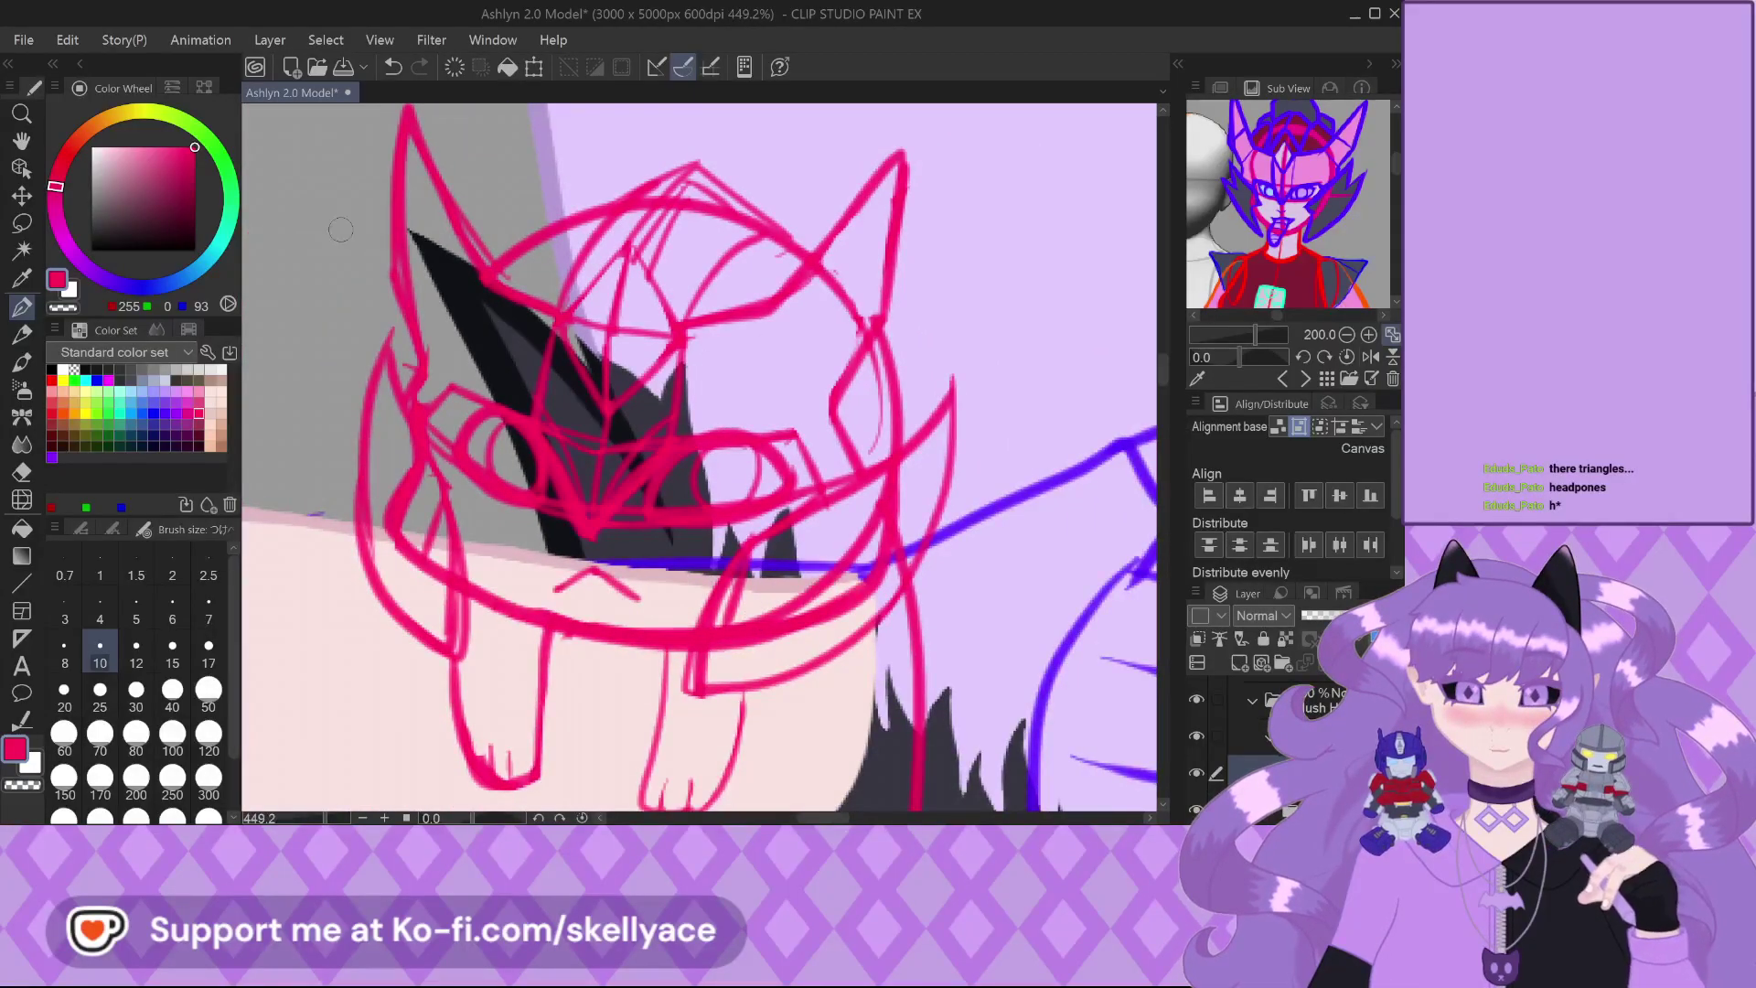
scroll(341, 230, "up", 2)
scroll(530, 311, "down", 2)
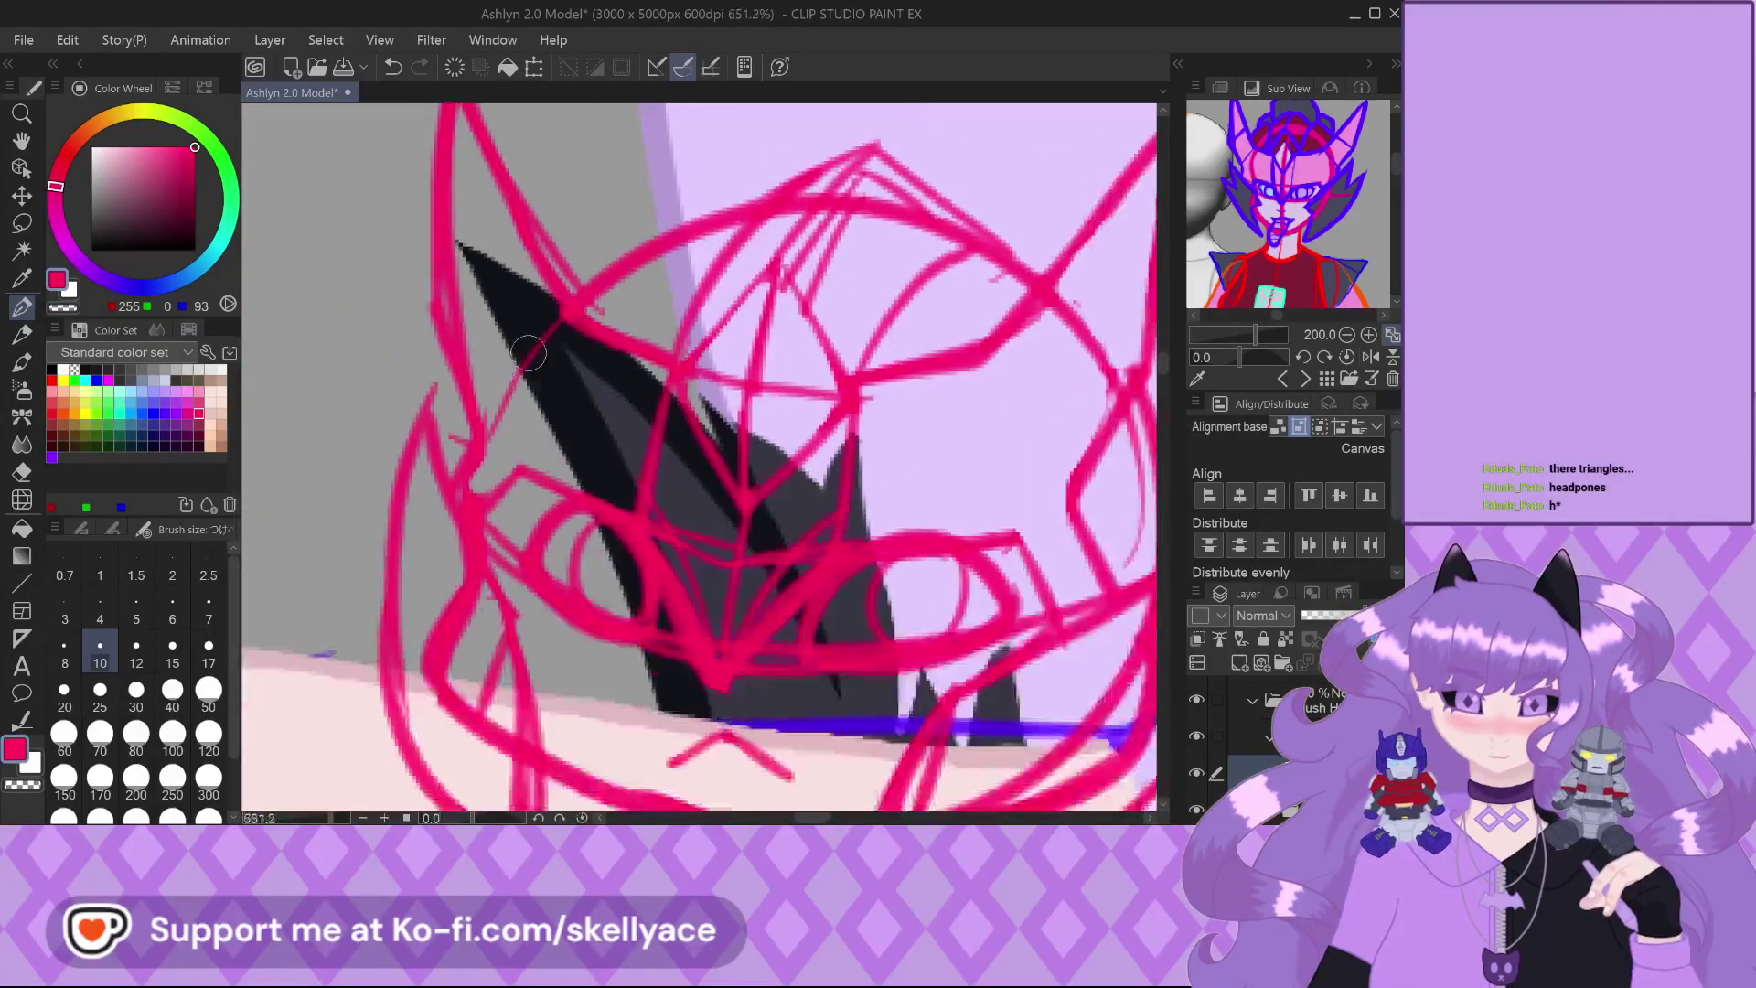
scroll(530, 412, "up", 1)
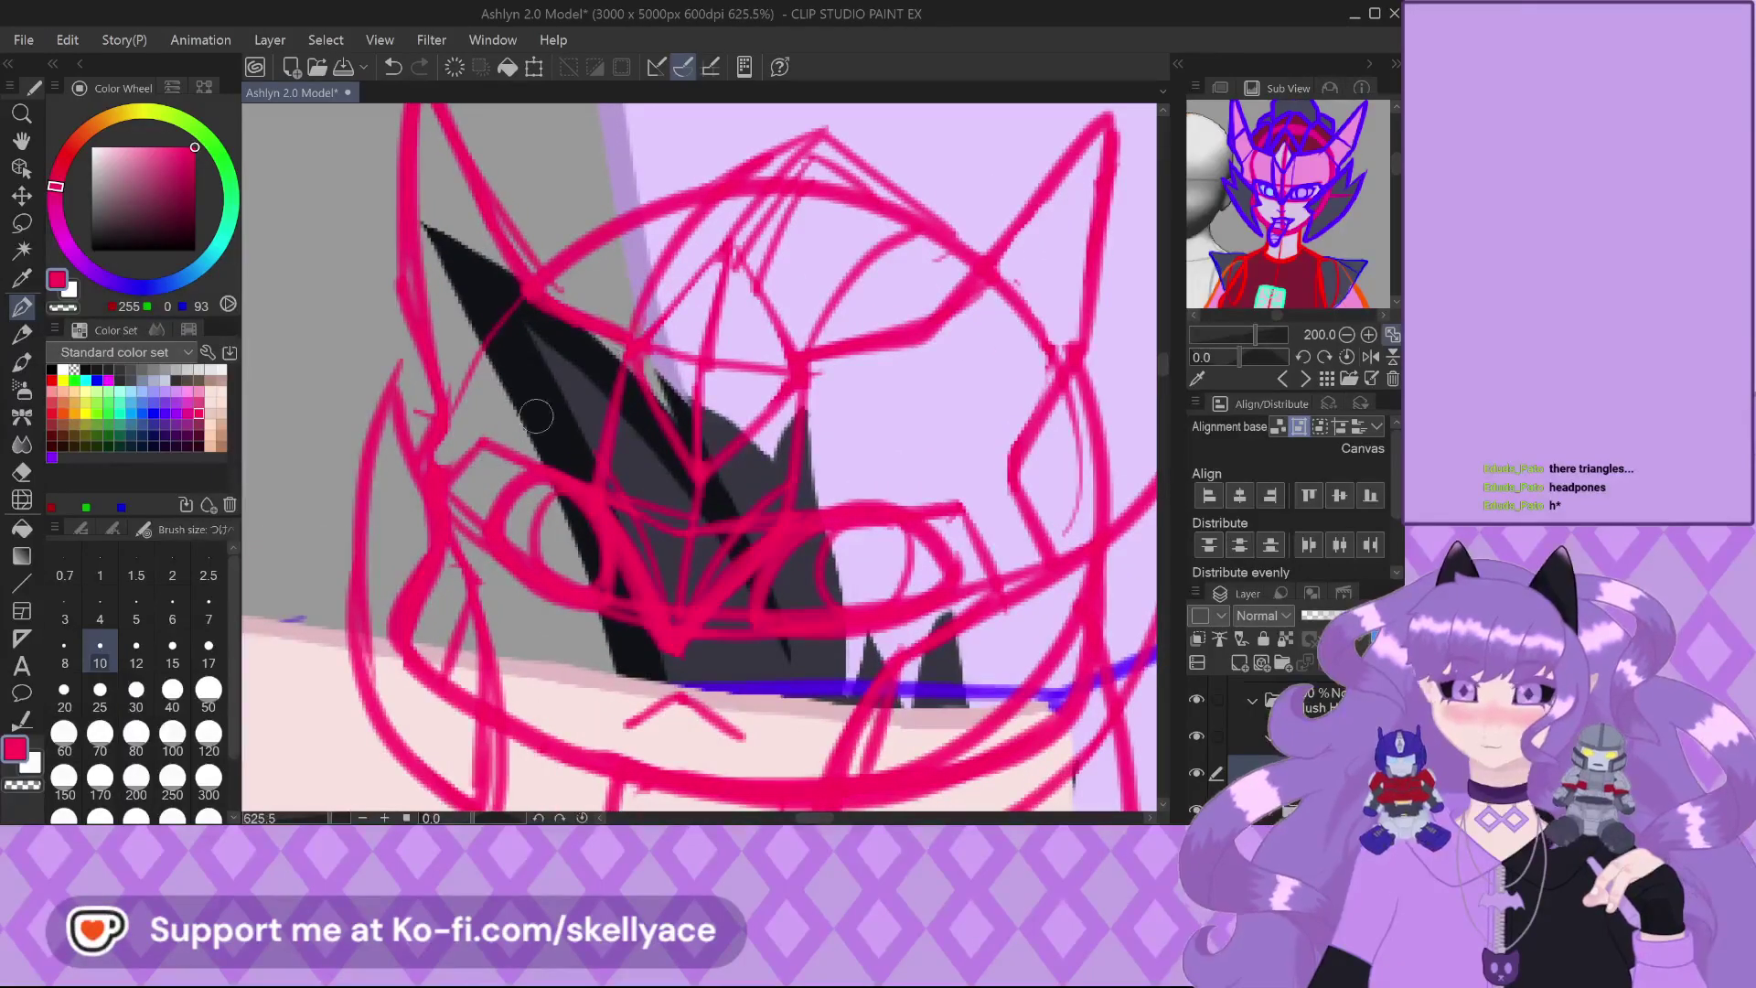
scroll(485, 471, "down", 2)
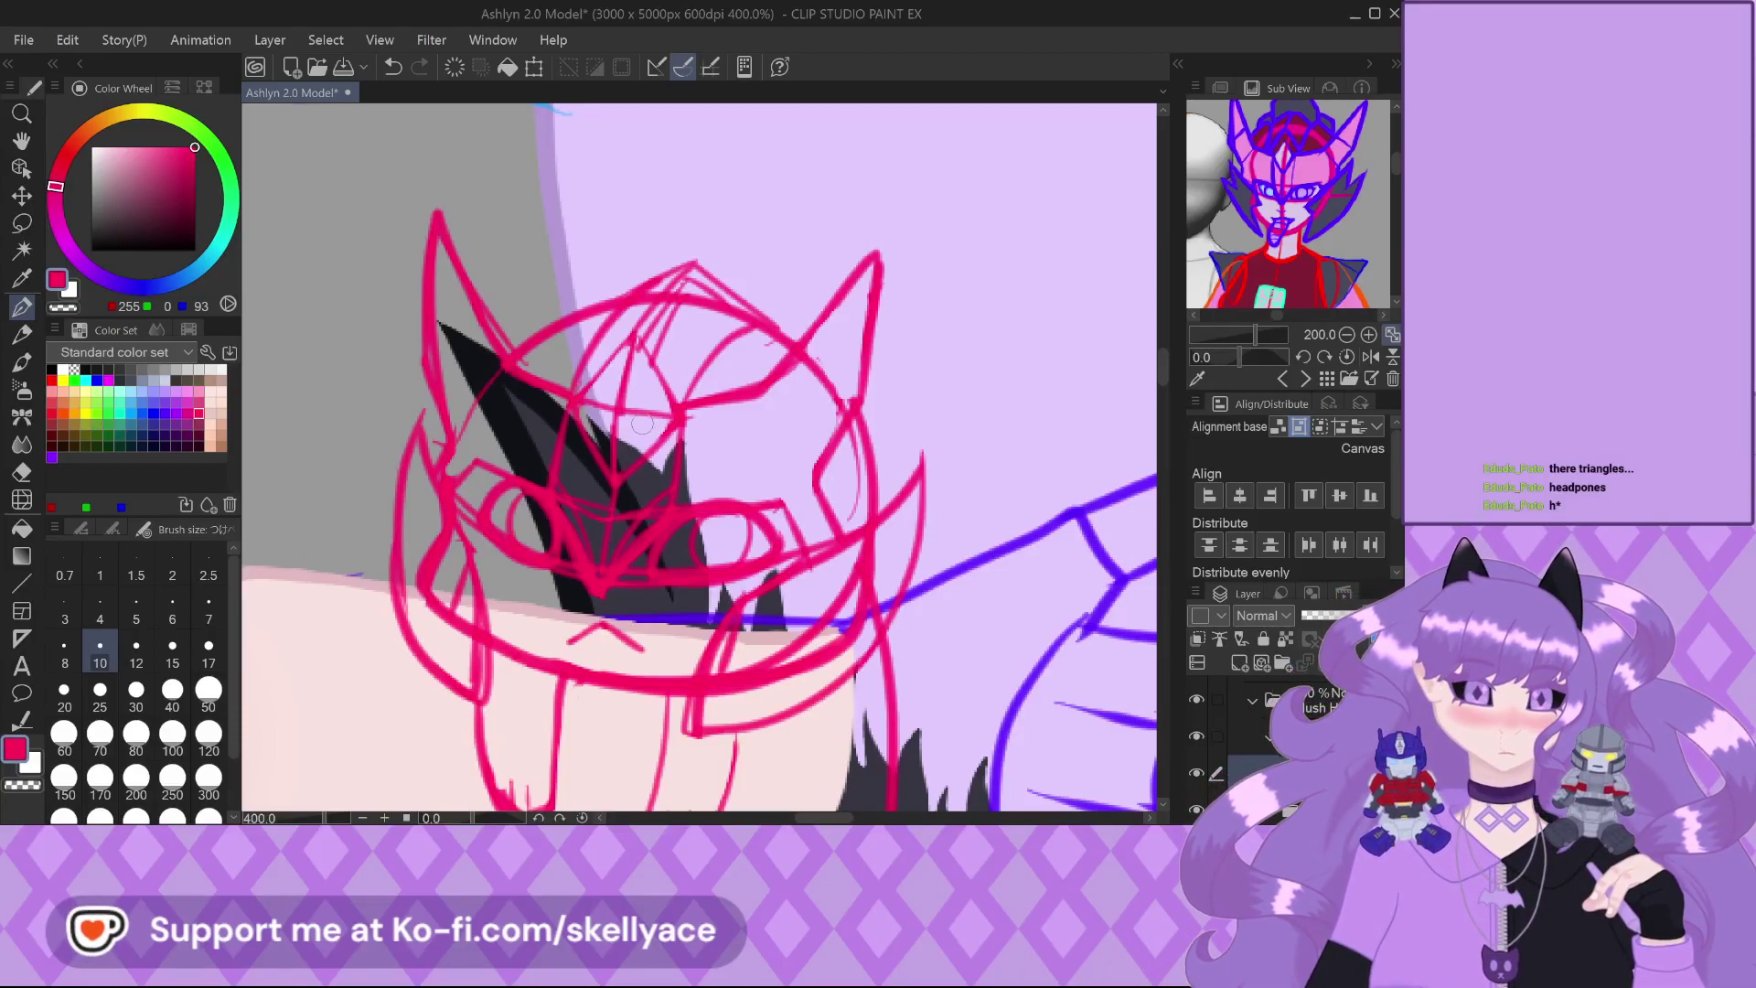
Redraw the forehead crest's cross line as a single curve and erase stray strokes around the crest's peak
scroll(641, 423, "up", 5)
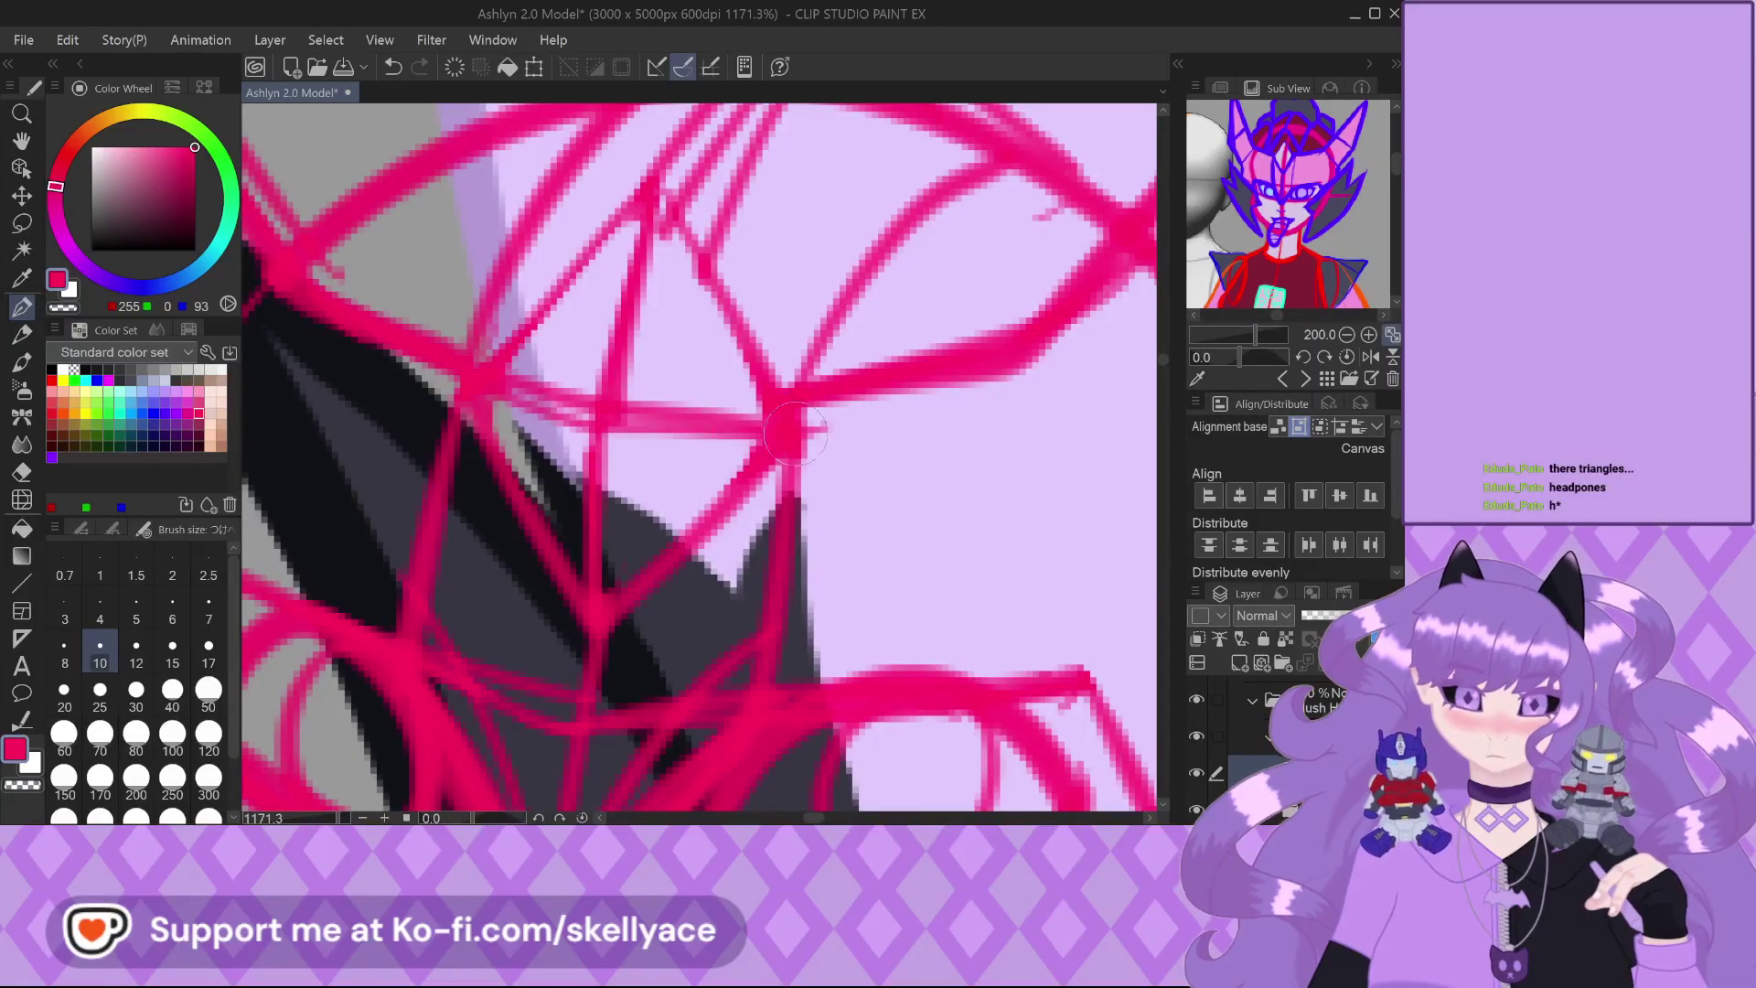
scroll(683, 421, "up", 1)
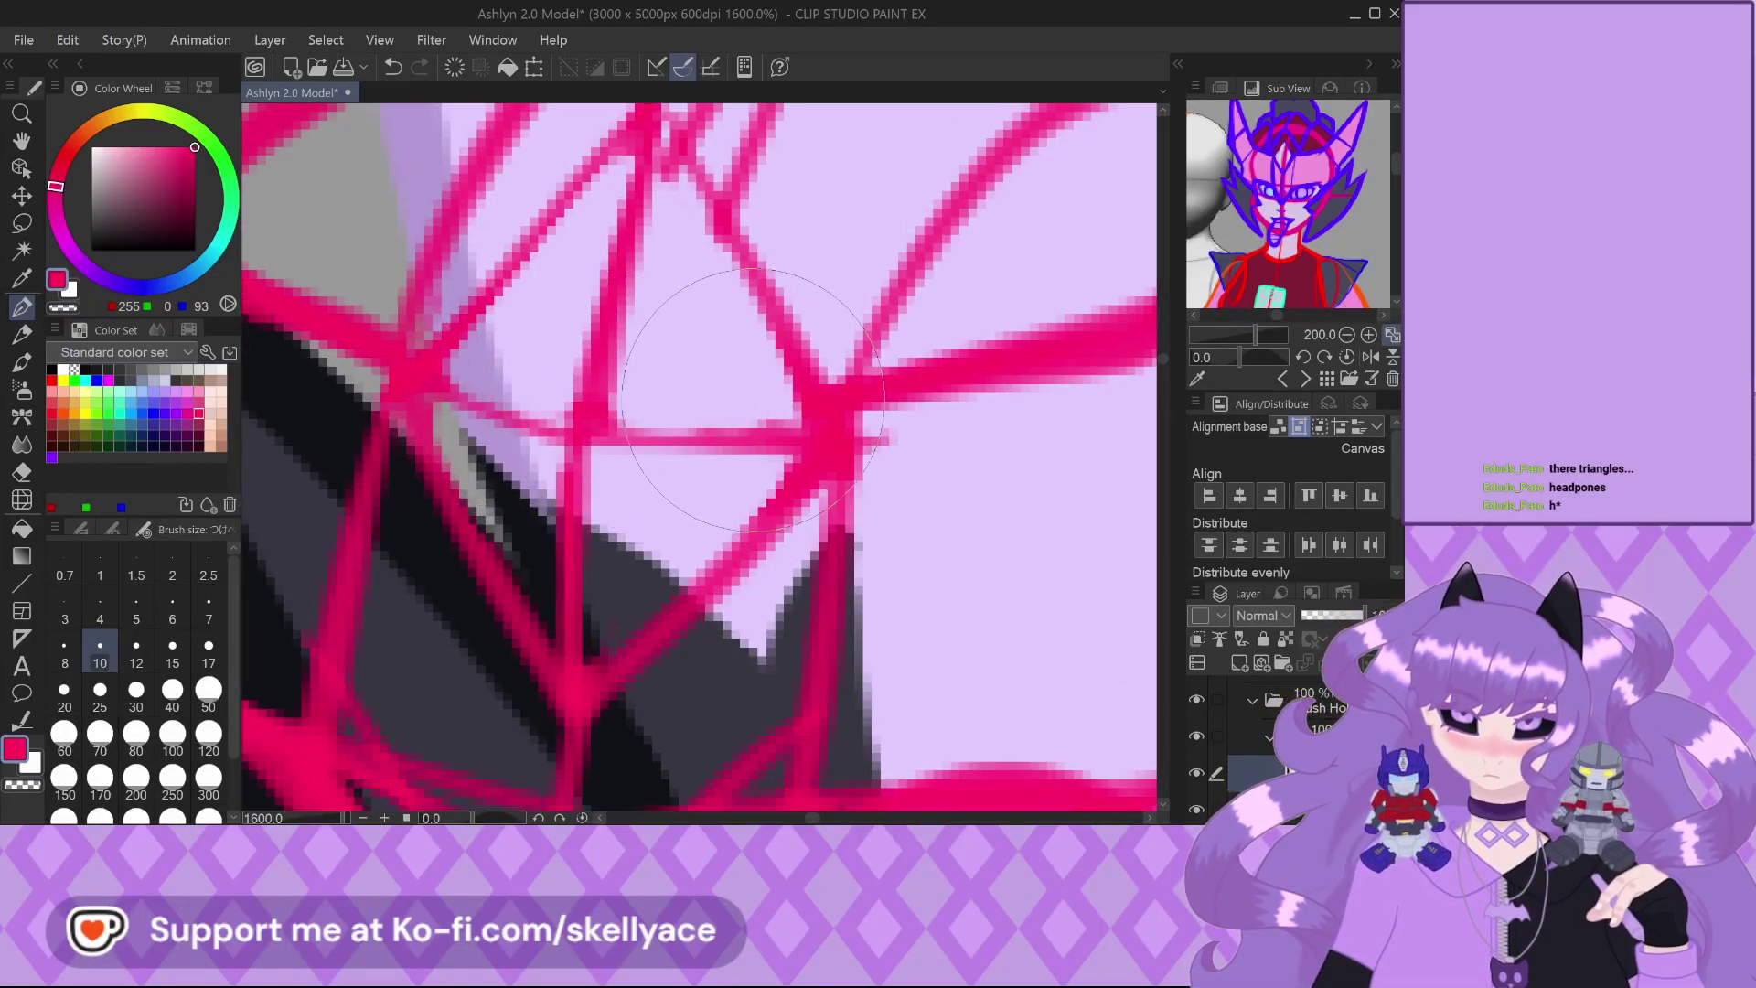
scroll(582, 359, "down", 2)
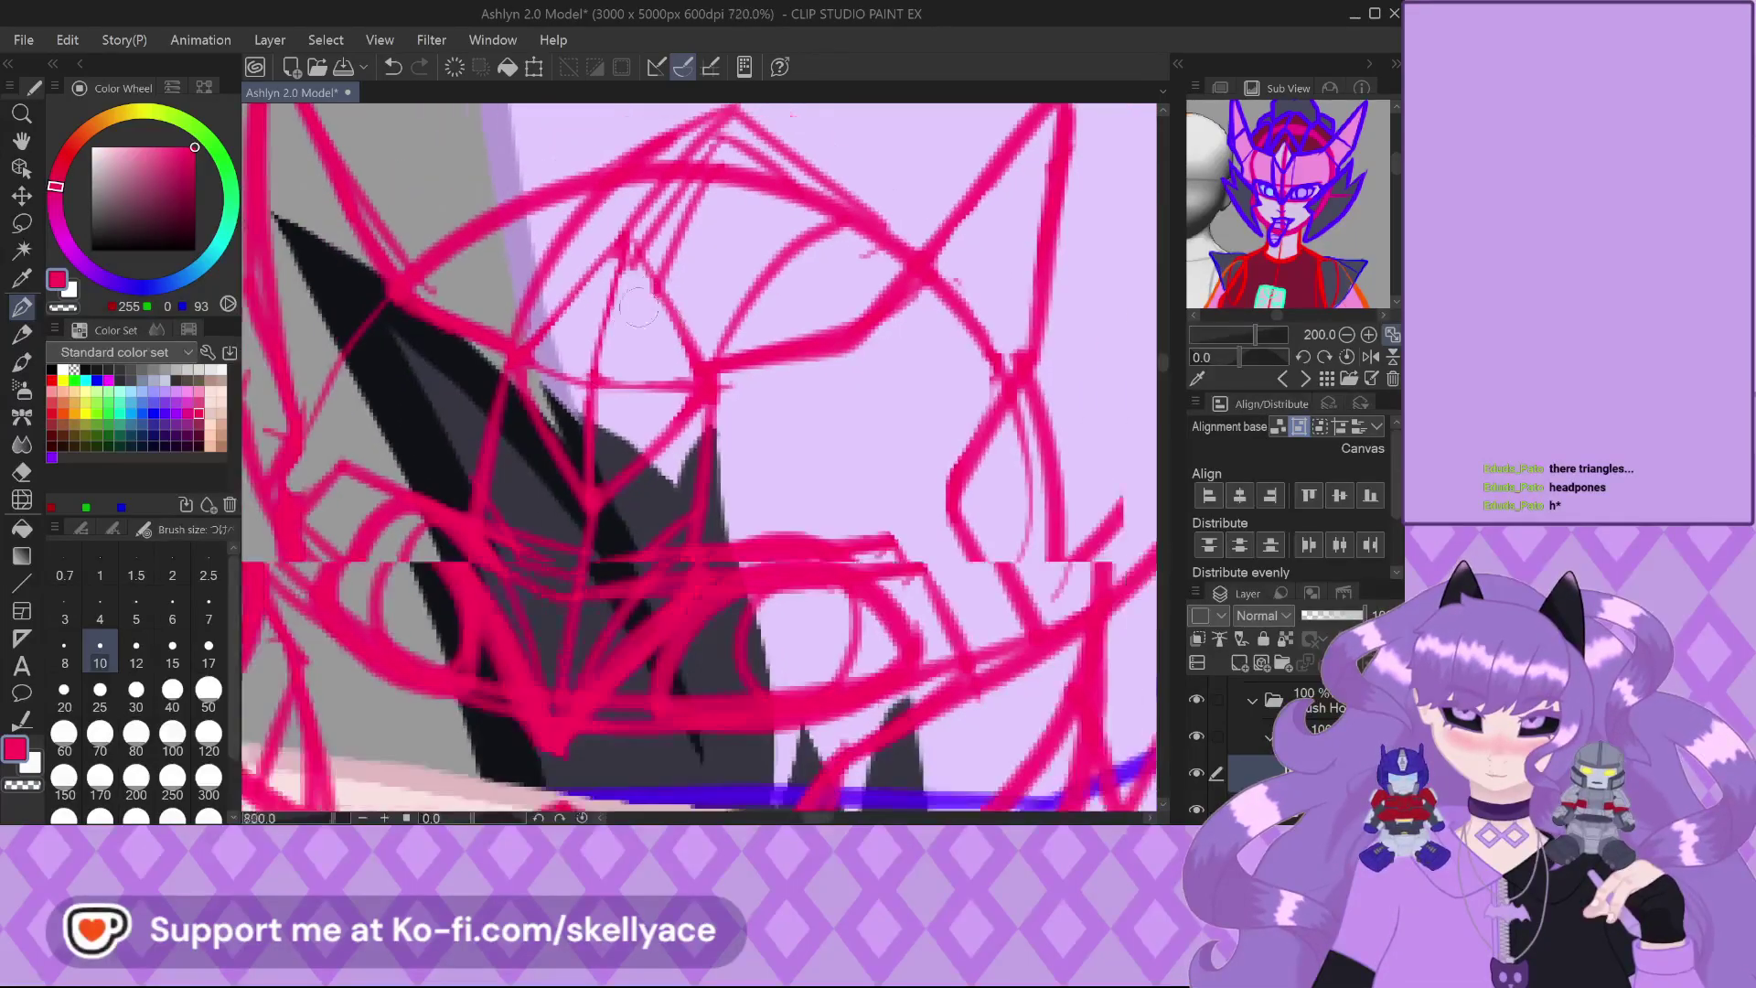
scroll(656, 291, "down", 1)
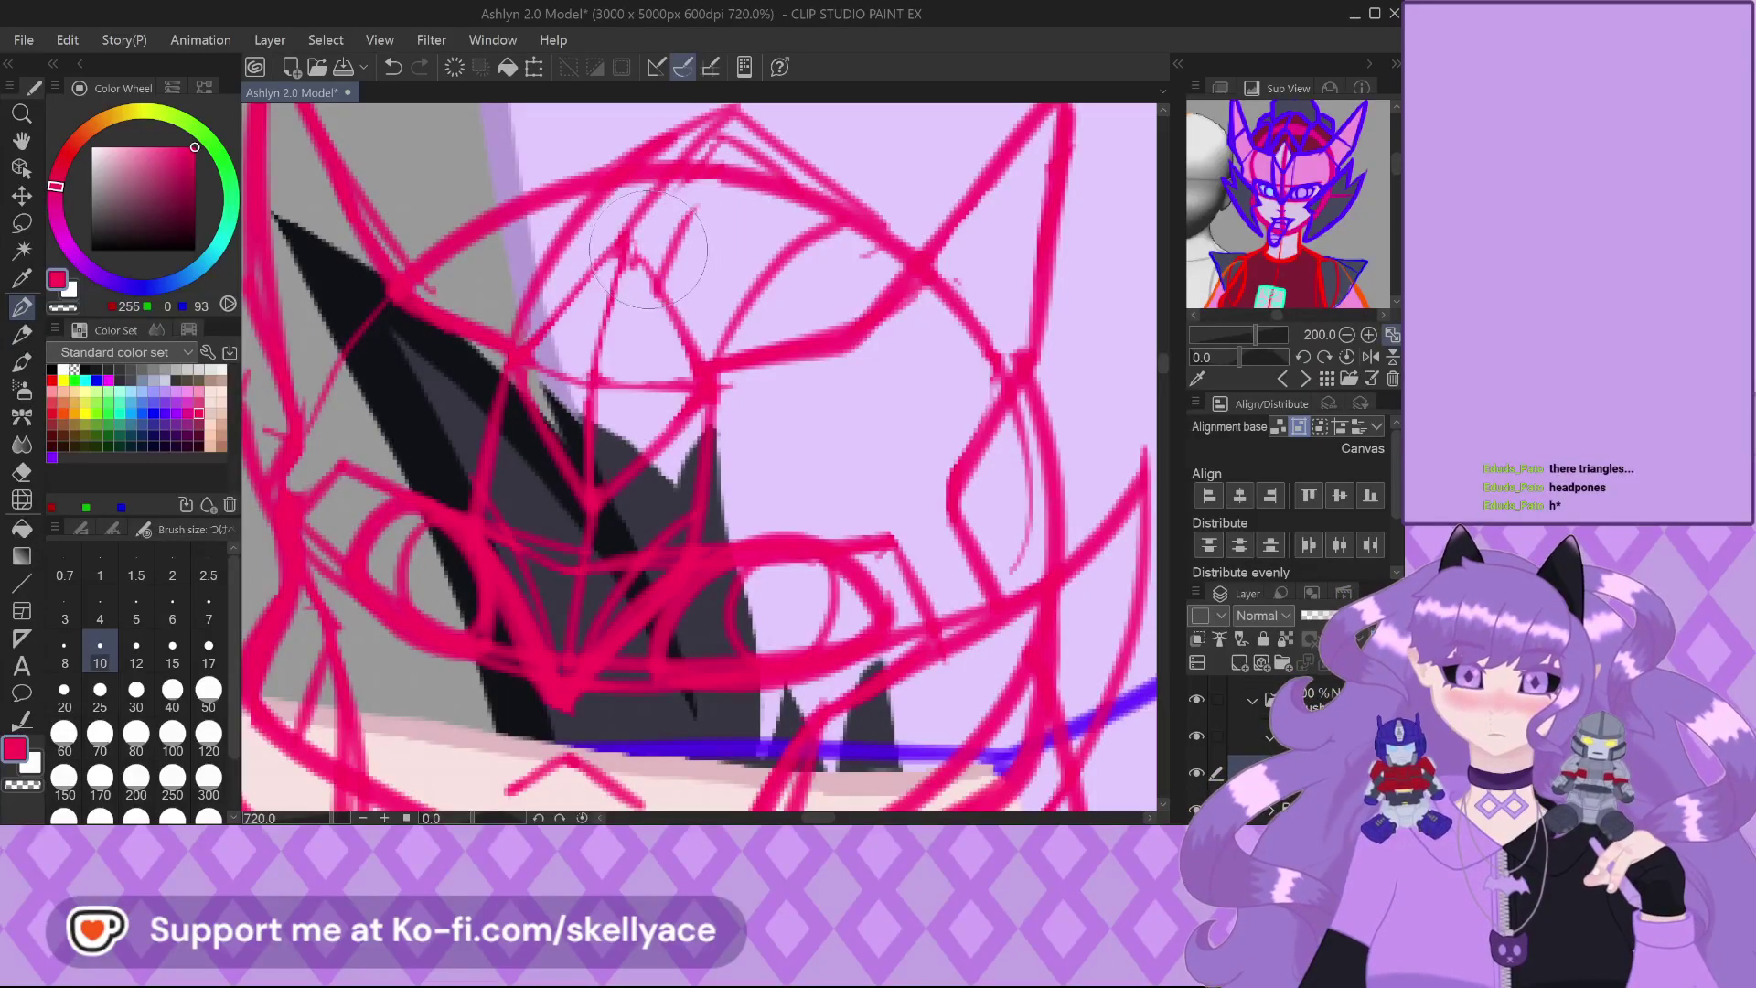
scroll(707, 251, "down", 6)
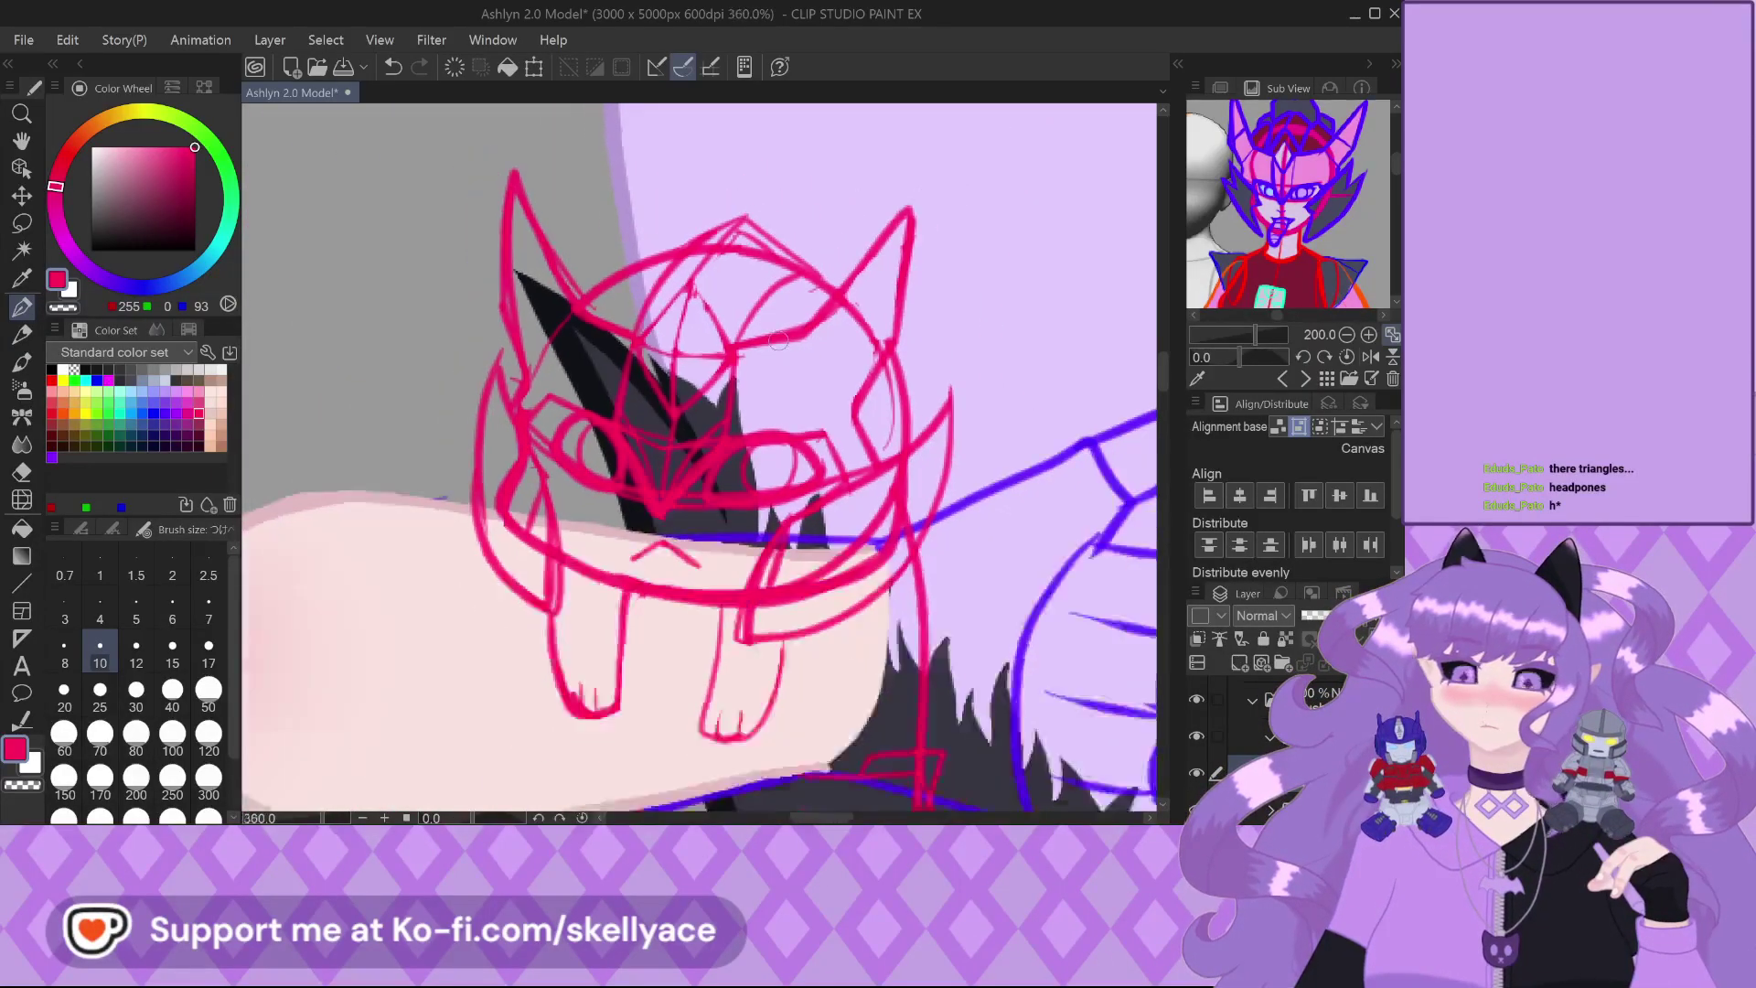
scroll(758, 261, "up", 7)
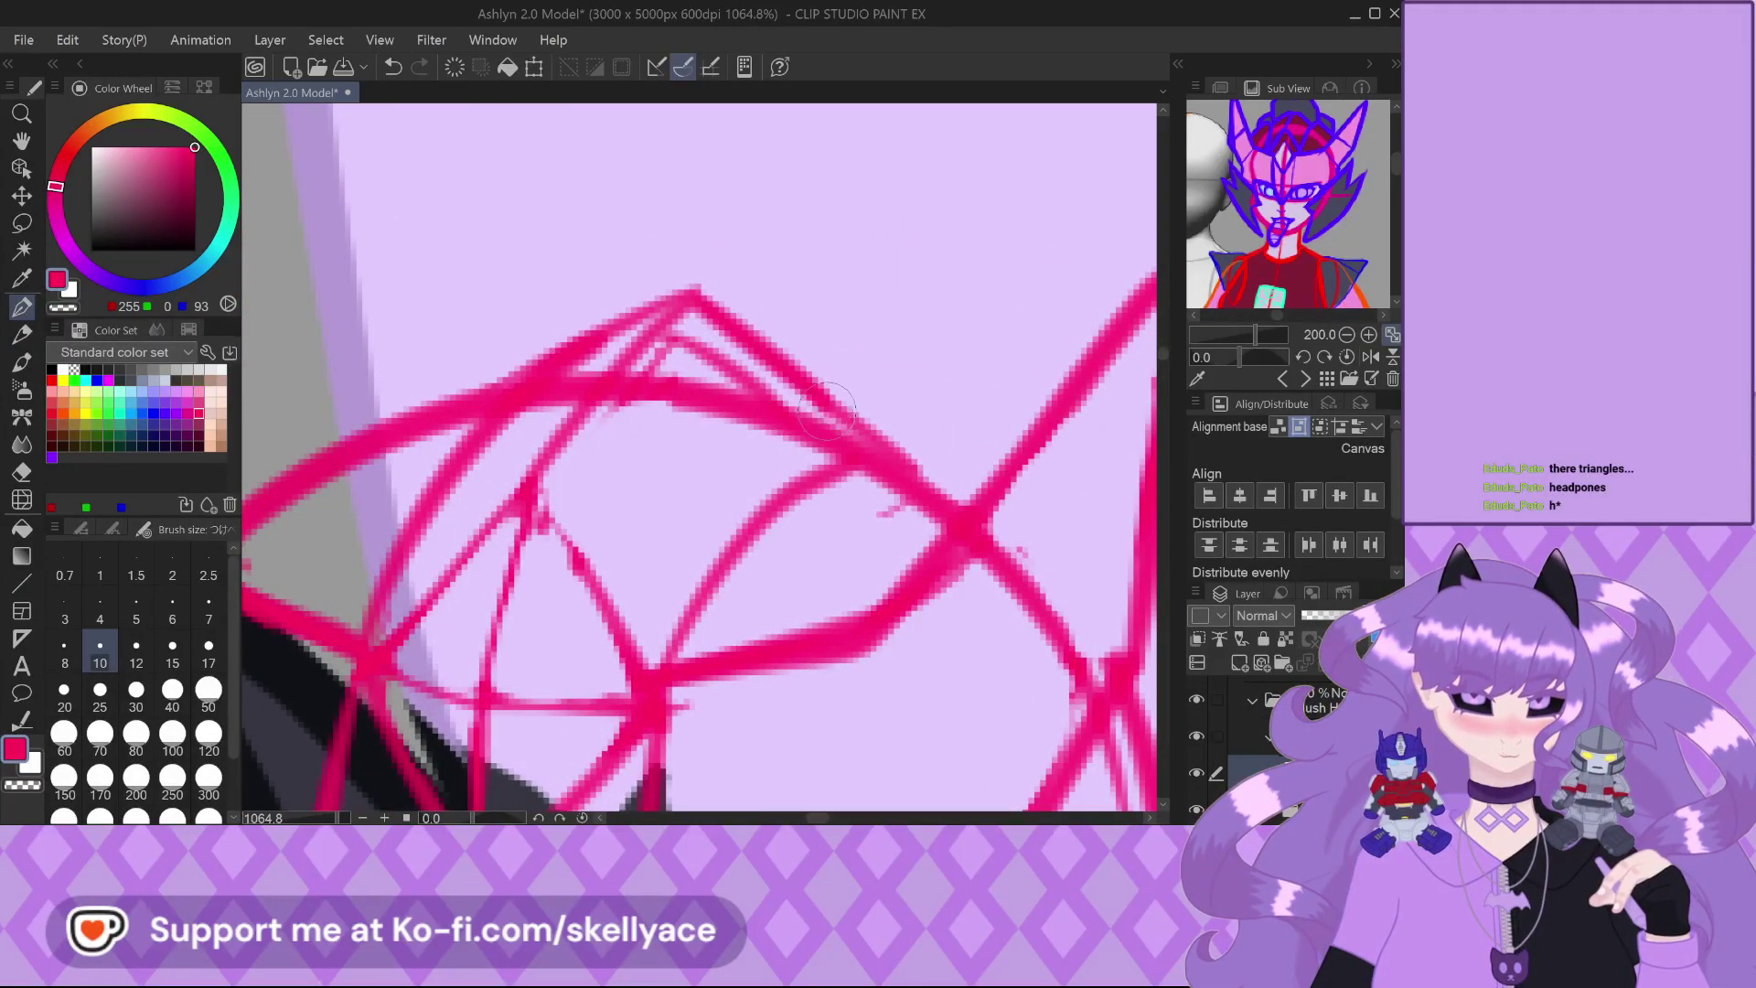
scroll(894, 379, "down", 2)
scroll(894, 379, "up", 1)
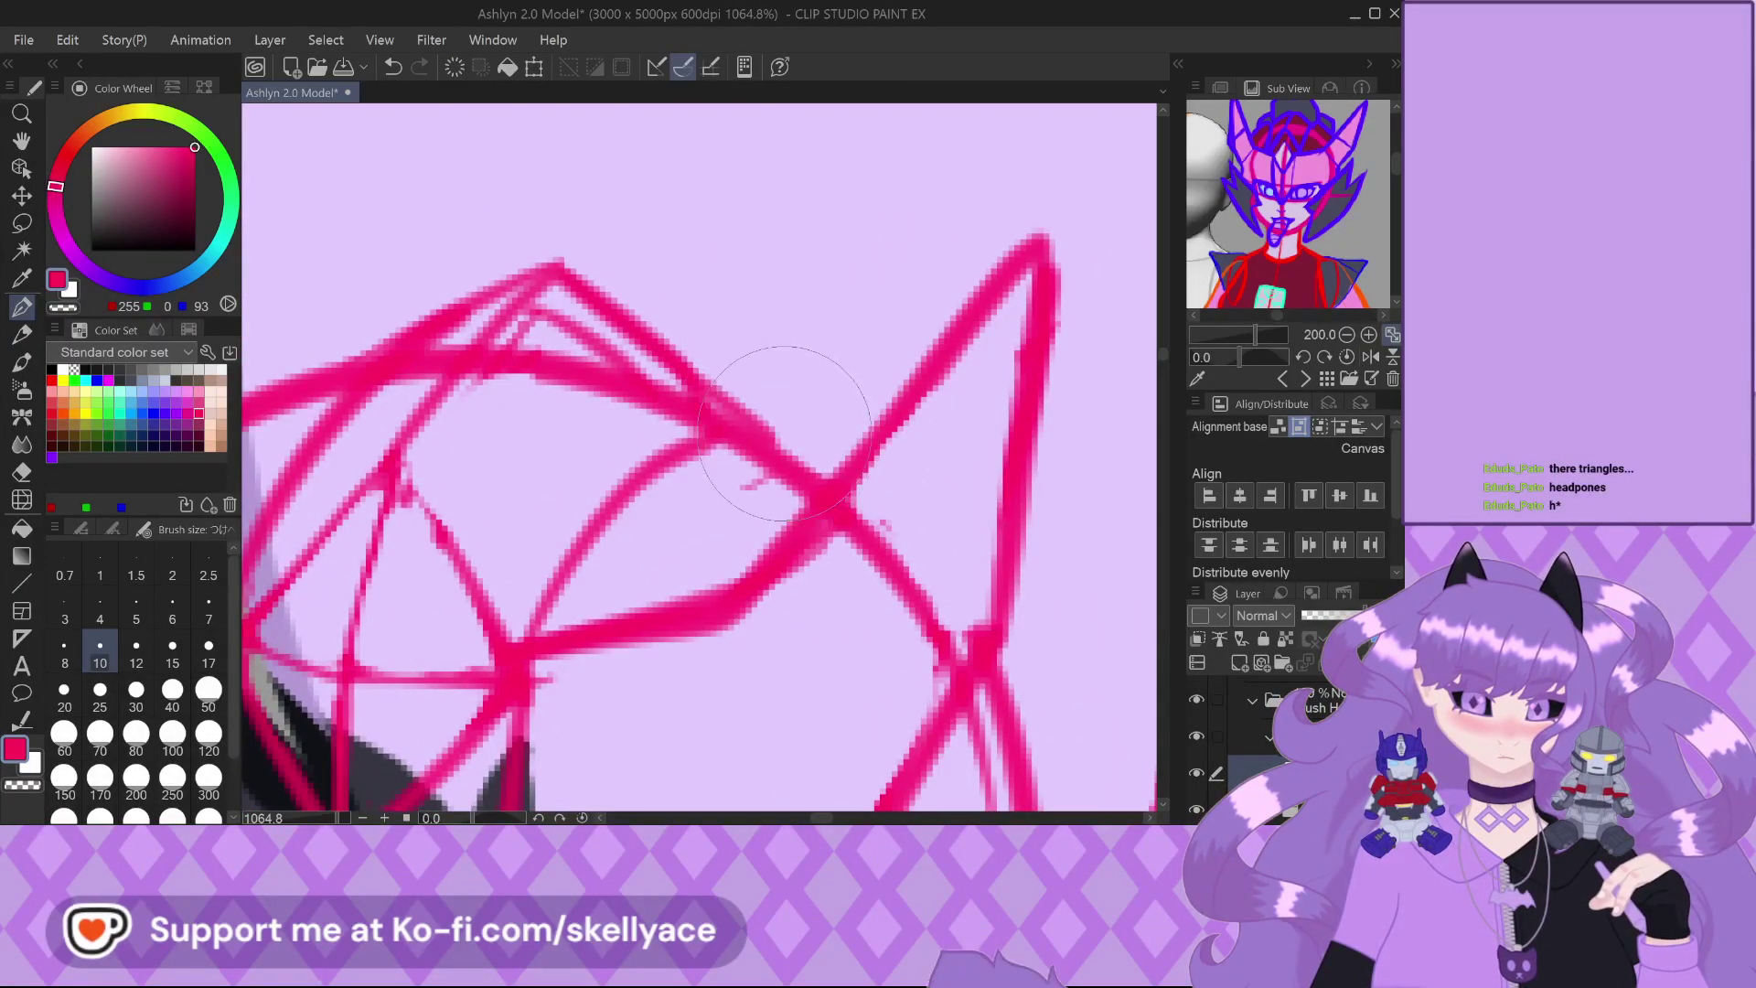
scroll(1013, 346, "down", 7)
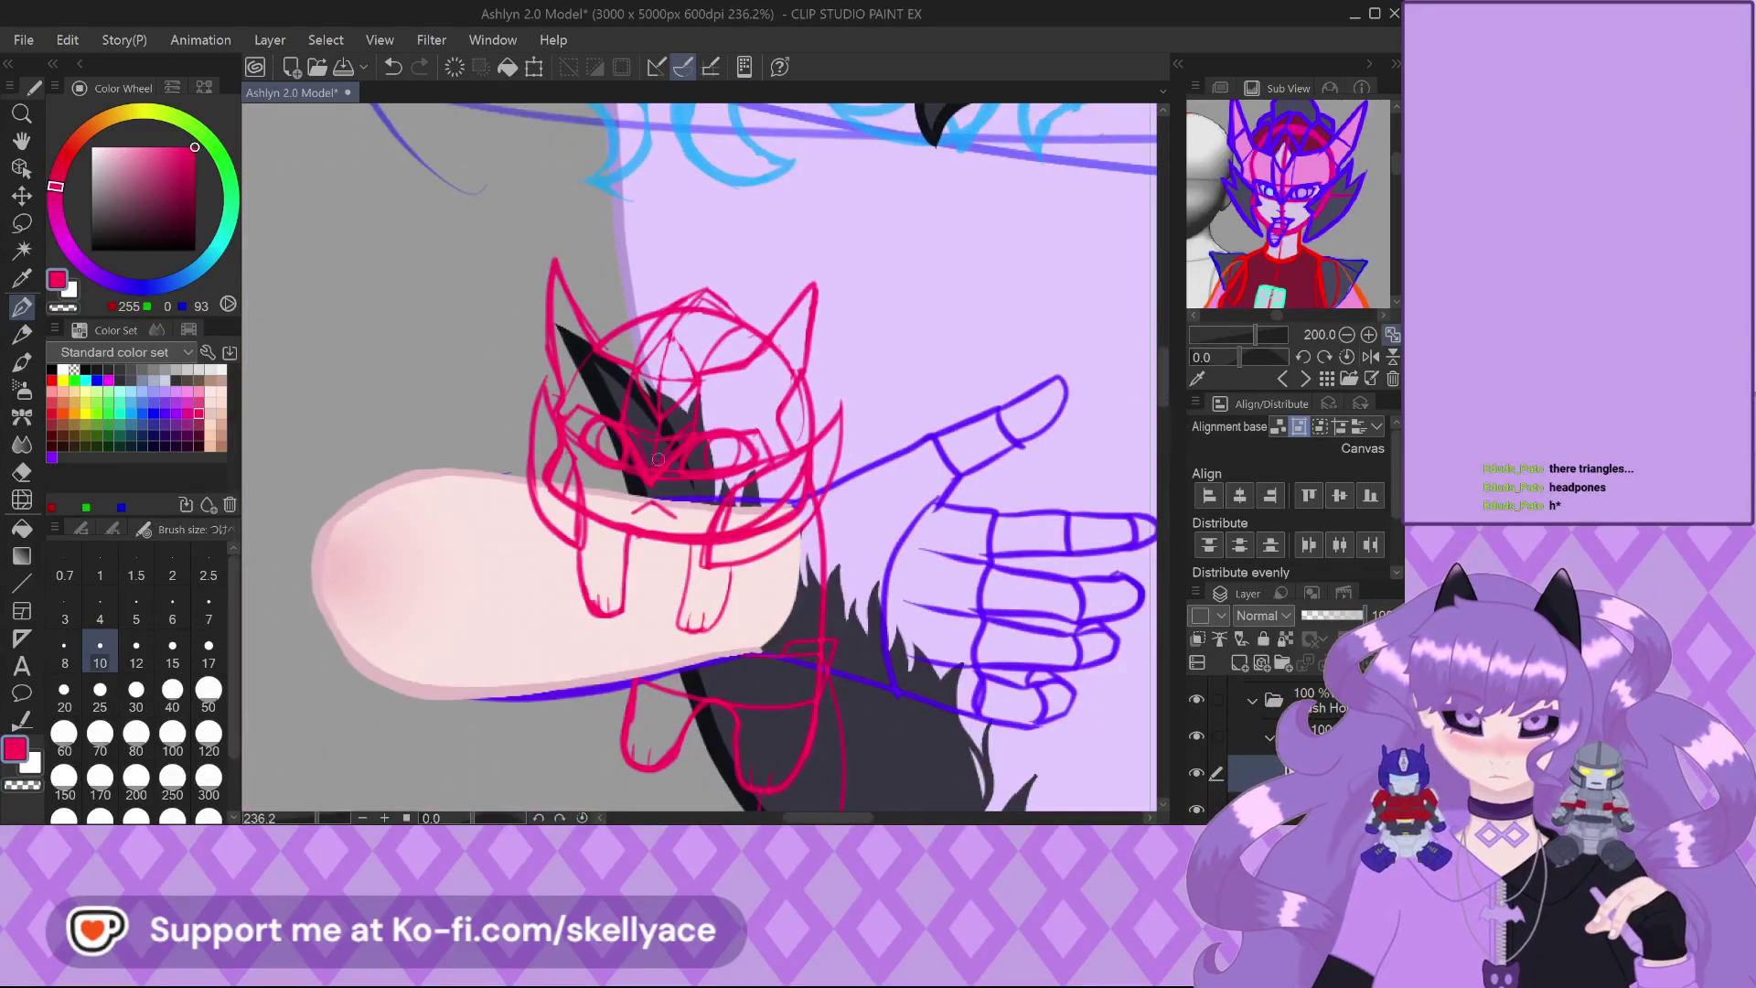
Move the reference image to the character's torso, then clean up and thicken the plush's body side line near the small waist band
scroll(664, 430, "down", 2)
left_click_drag(1294, 238, 1276, 137)
scroll(896, 560, "up", 4)
scroll(895, 559, "up", 1)
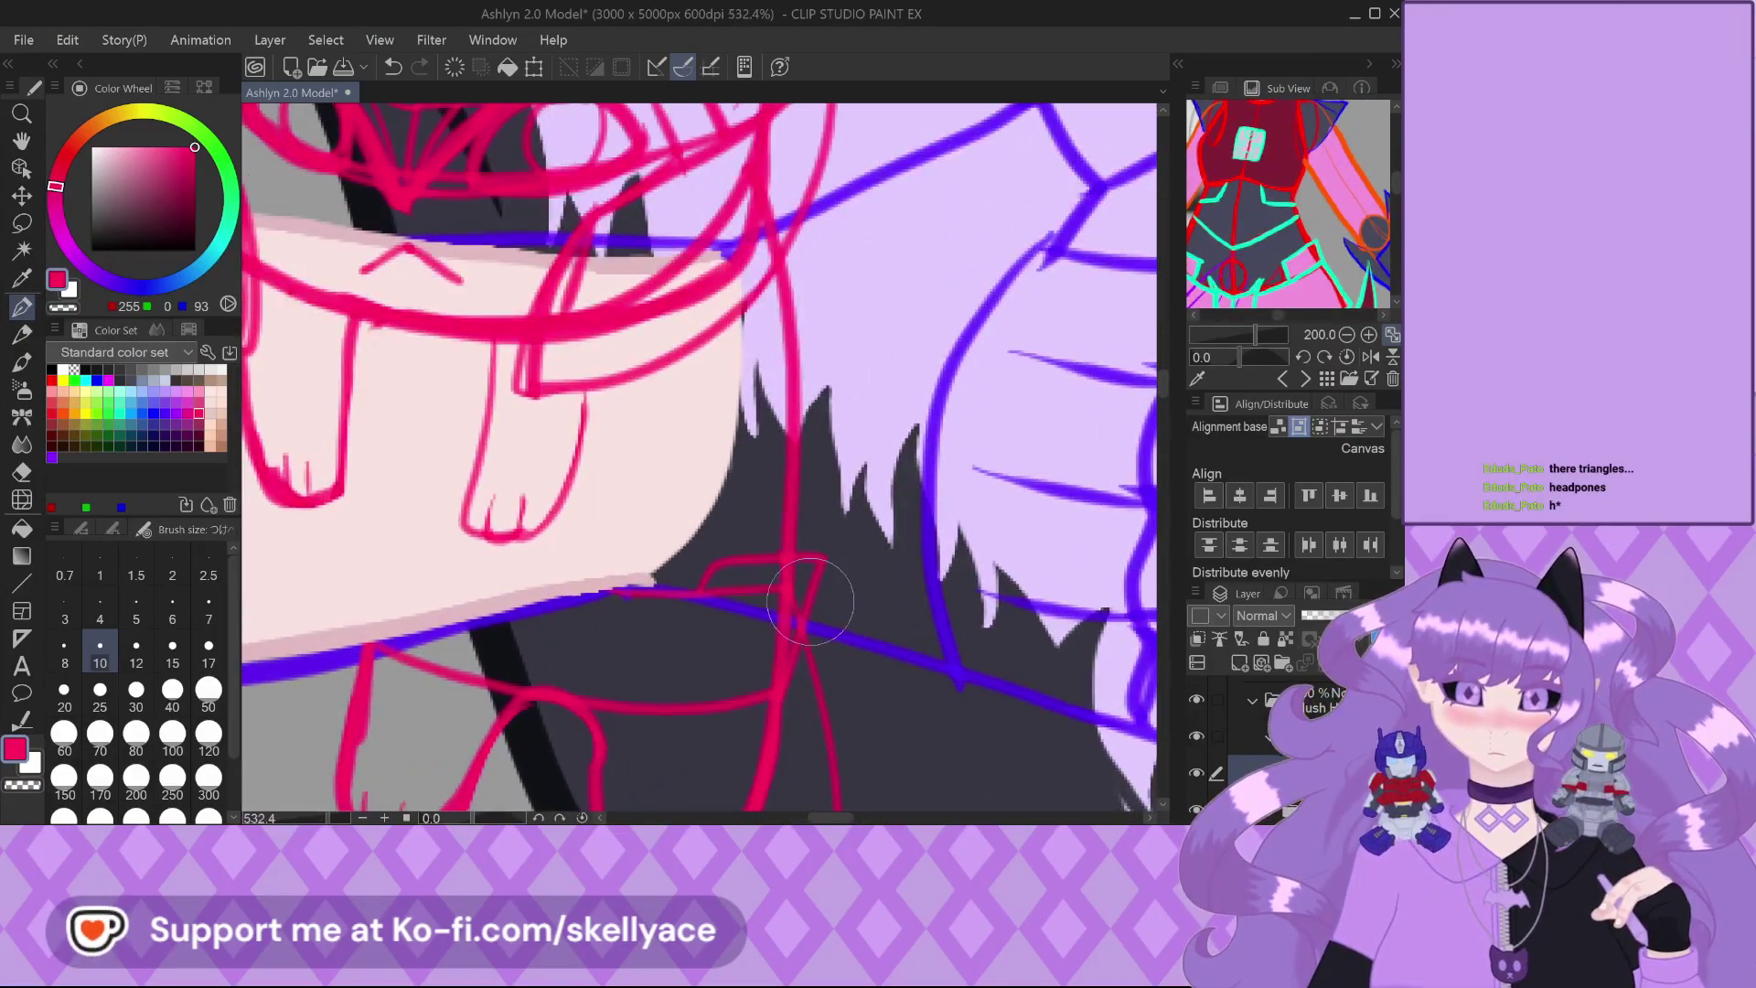
left_click(1399, 772)
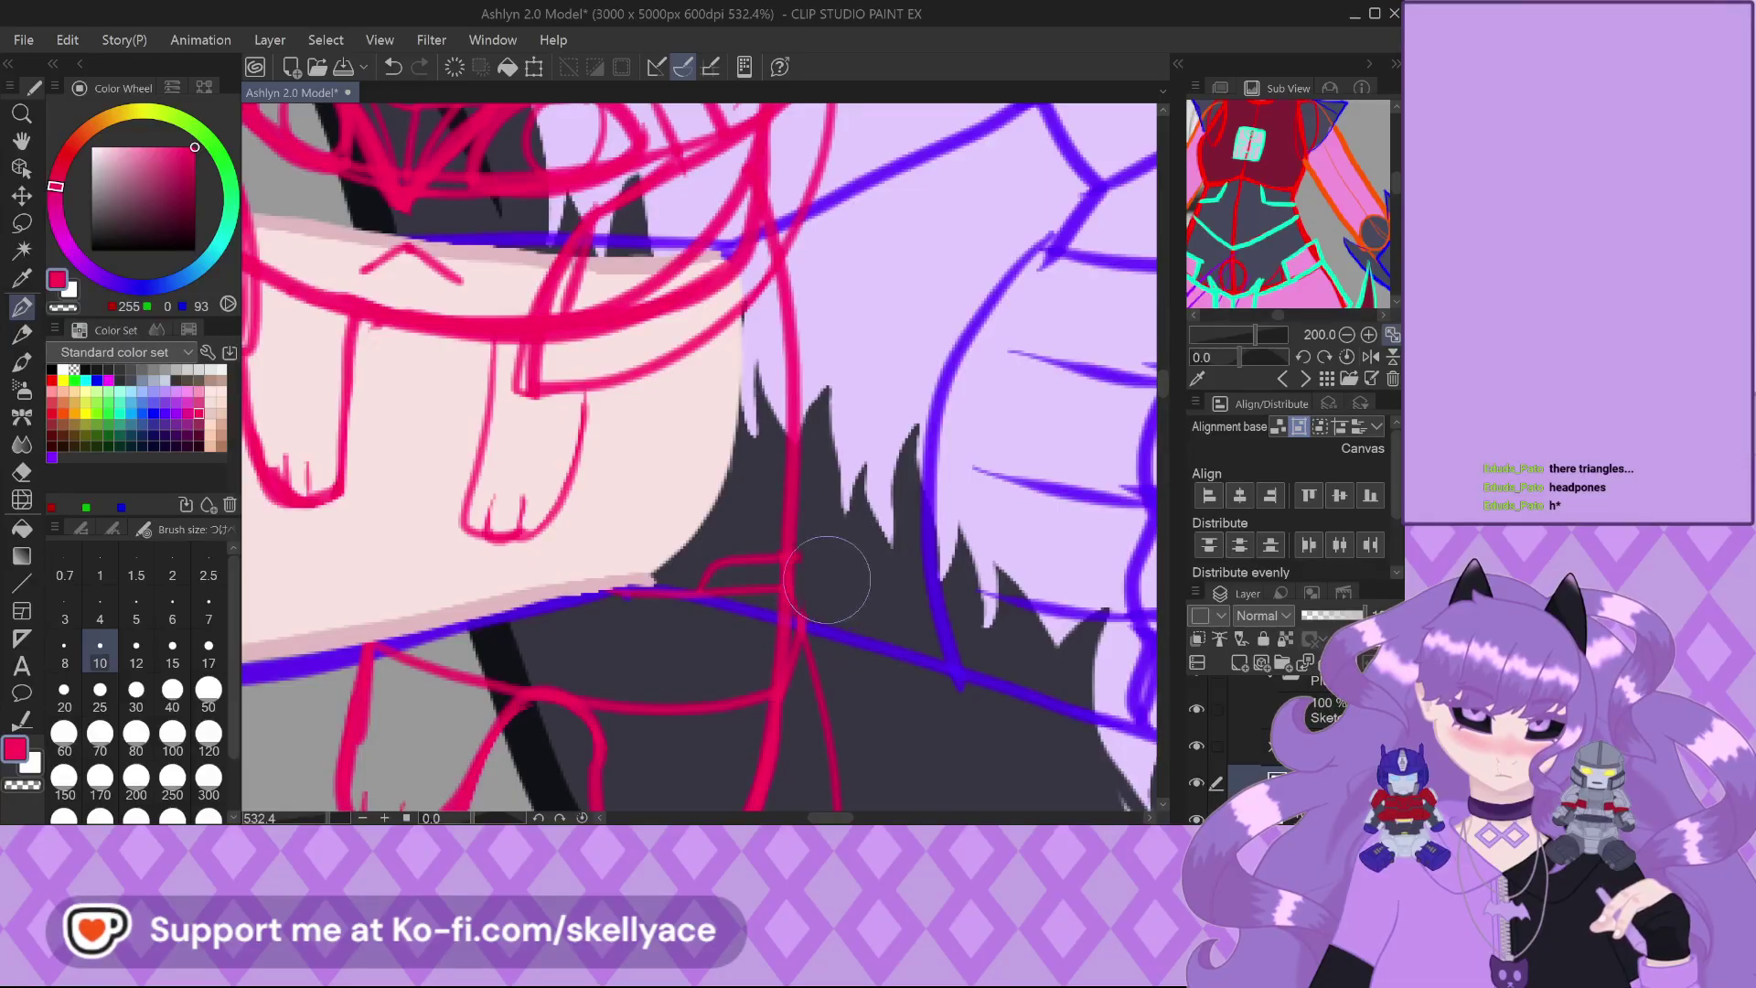
scroll(758, 502, "up", 1)
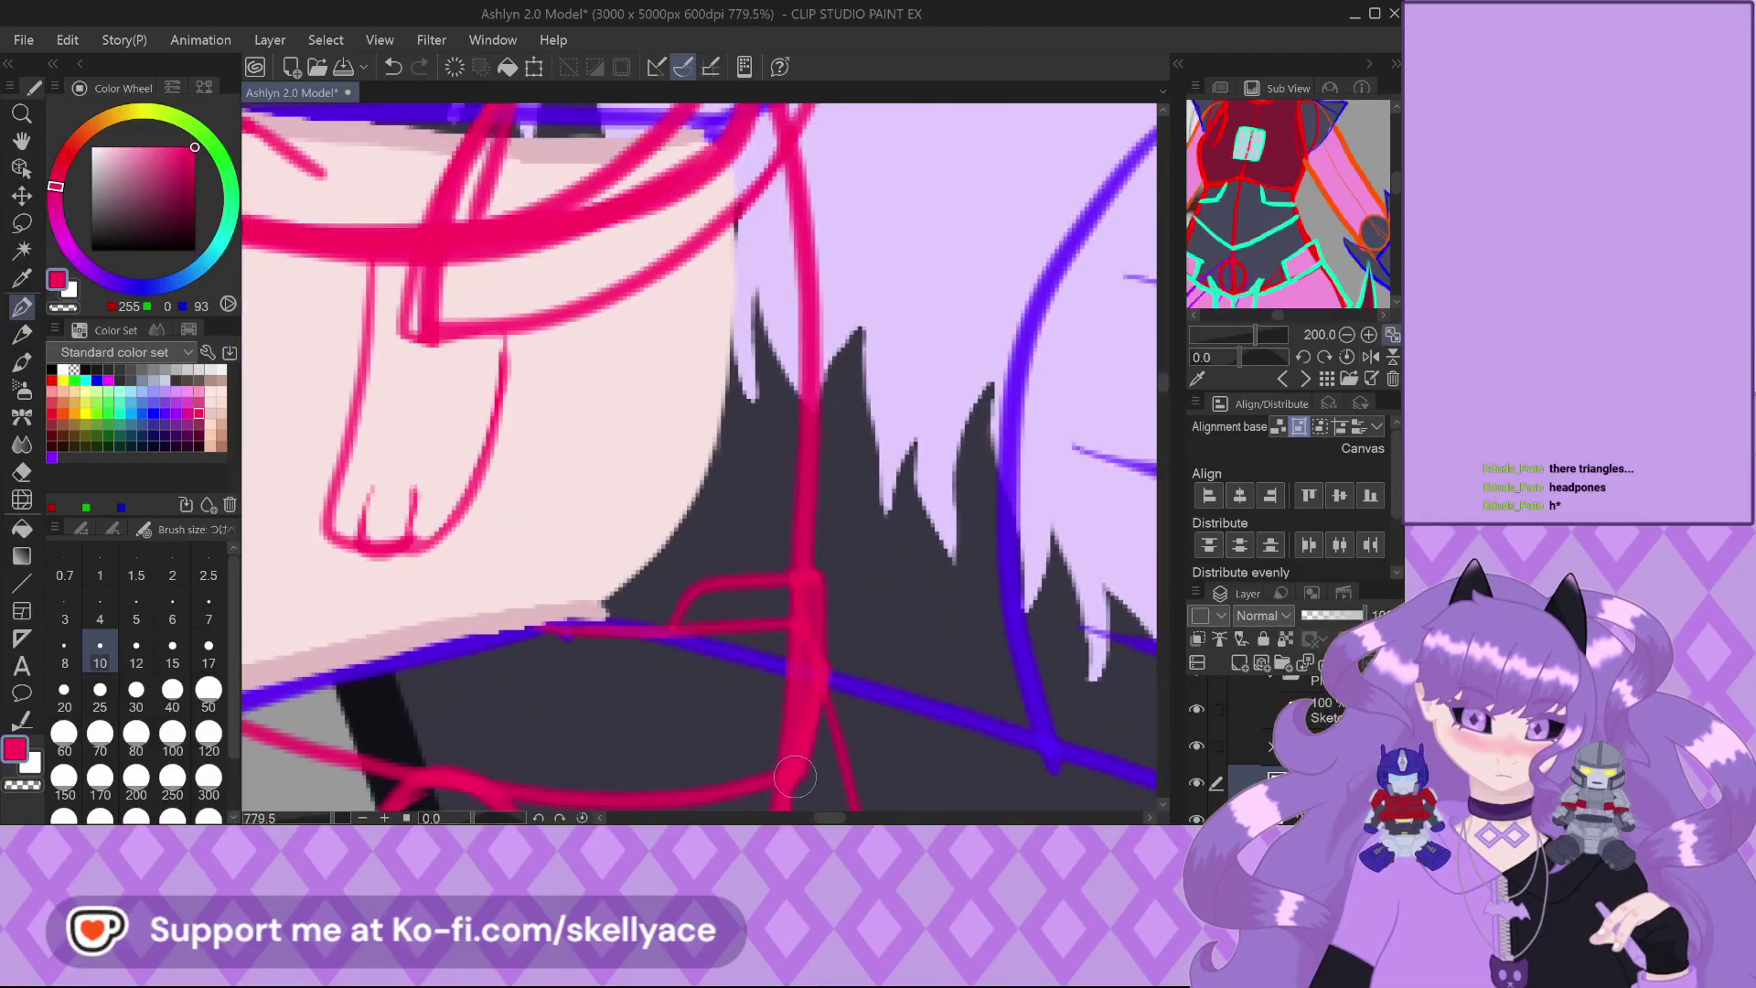
scroll(746, 632, "down", 2)
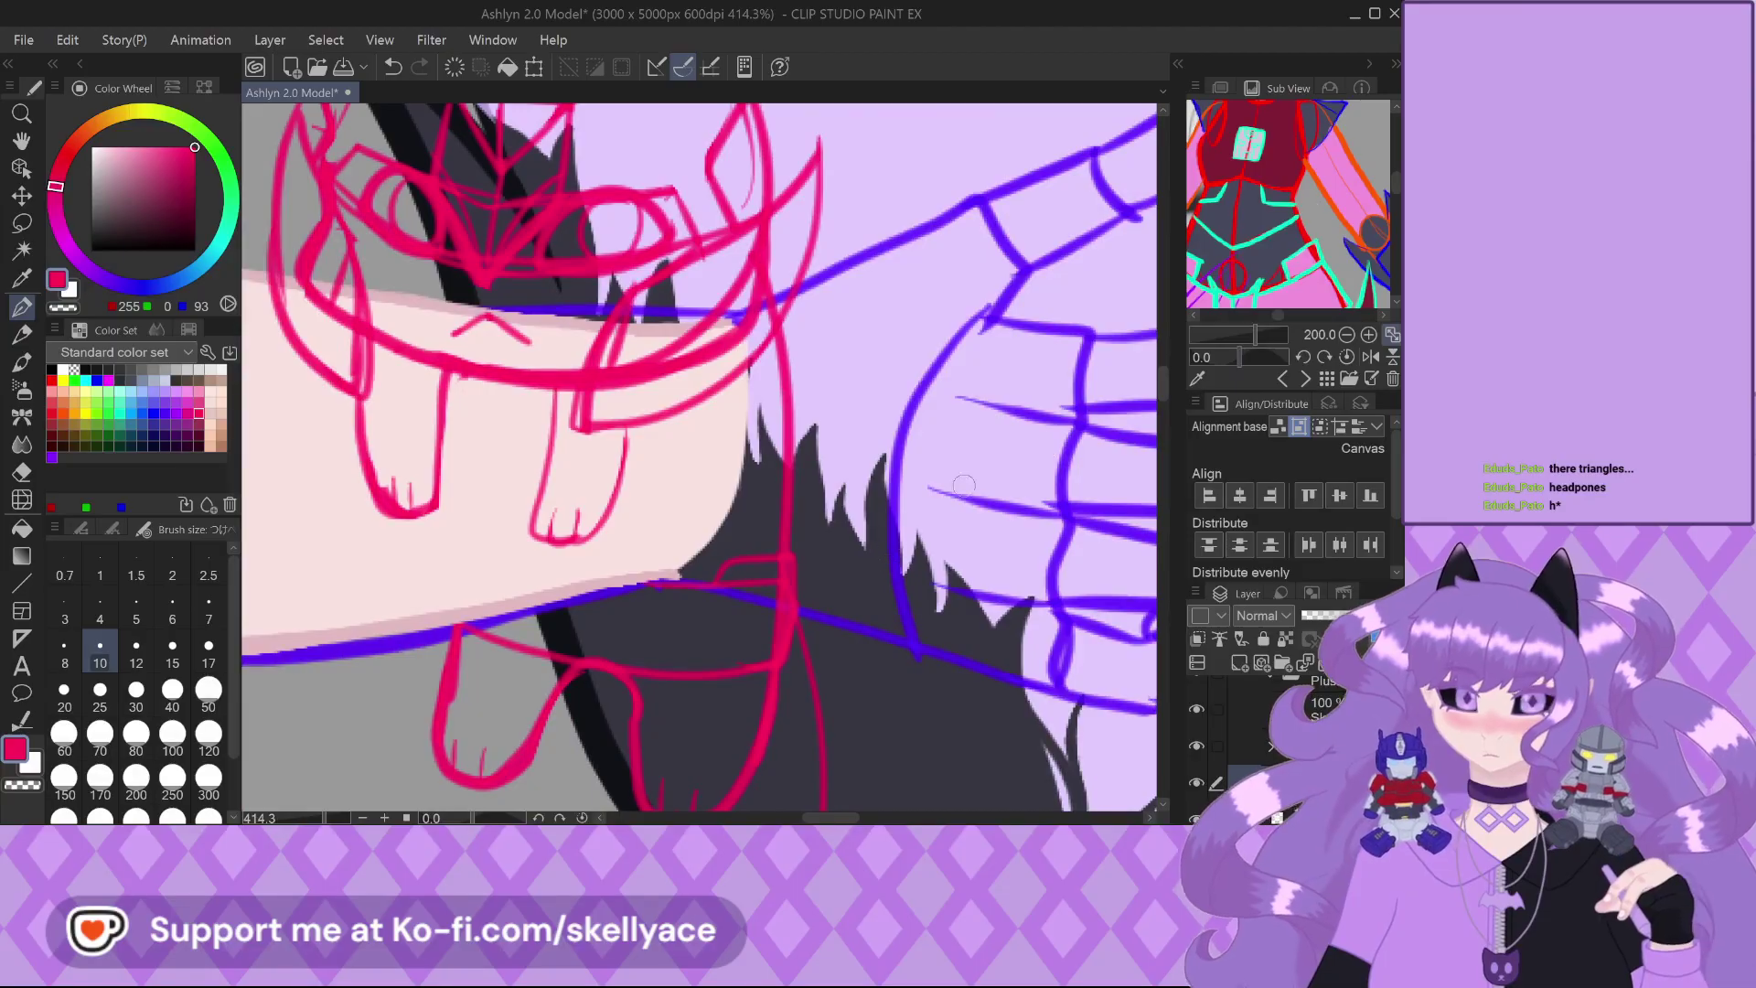
Move the reference image to the hips and redraw the plush's hip line as curves above the legs, removing the old lower line
left_click_drag(1344, 238, 1344, 137)
scroll(804, 646, "up", 1)
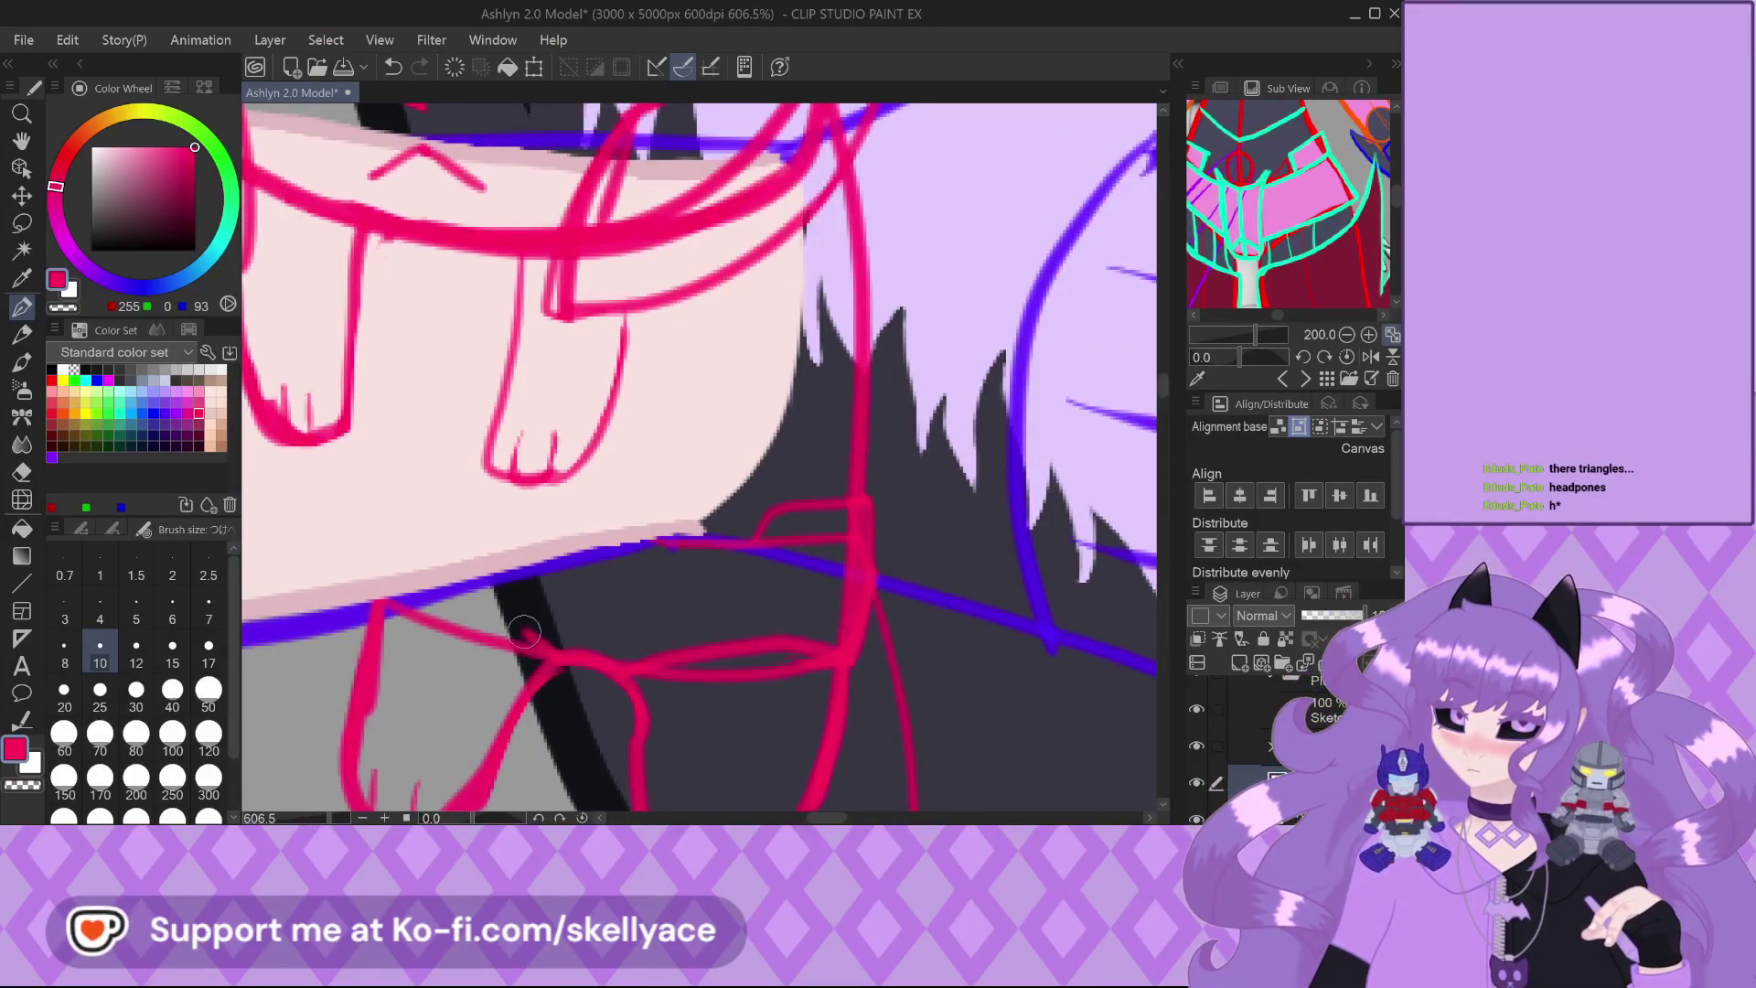
scroll(435, 599, "up", 1)
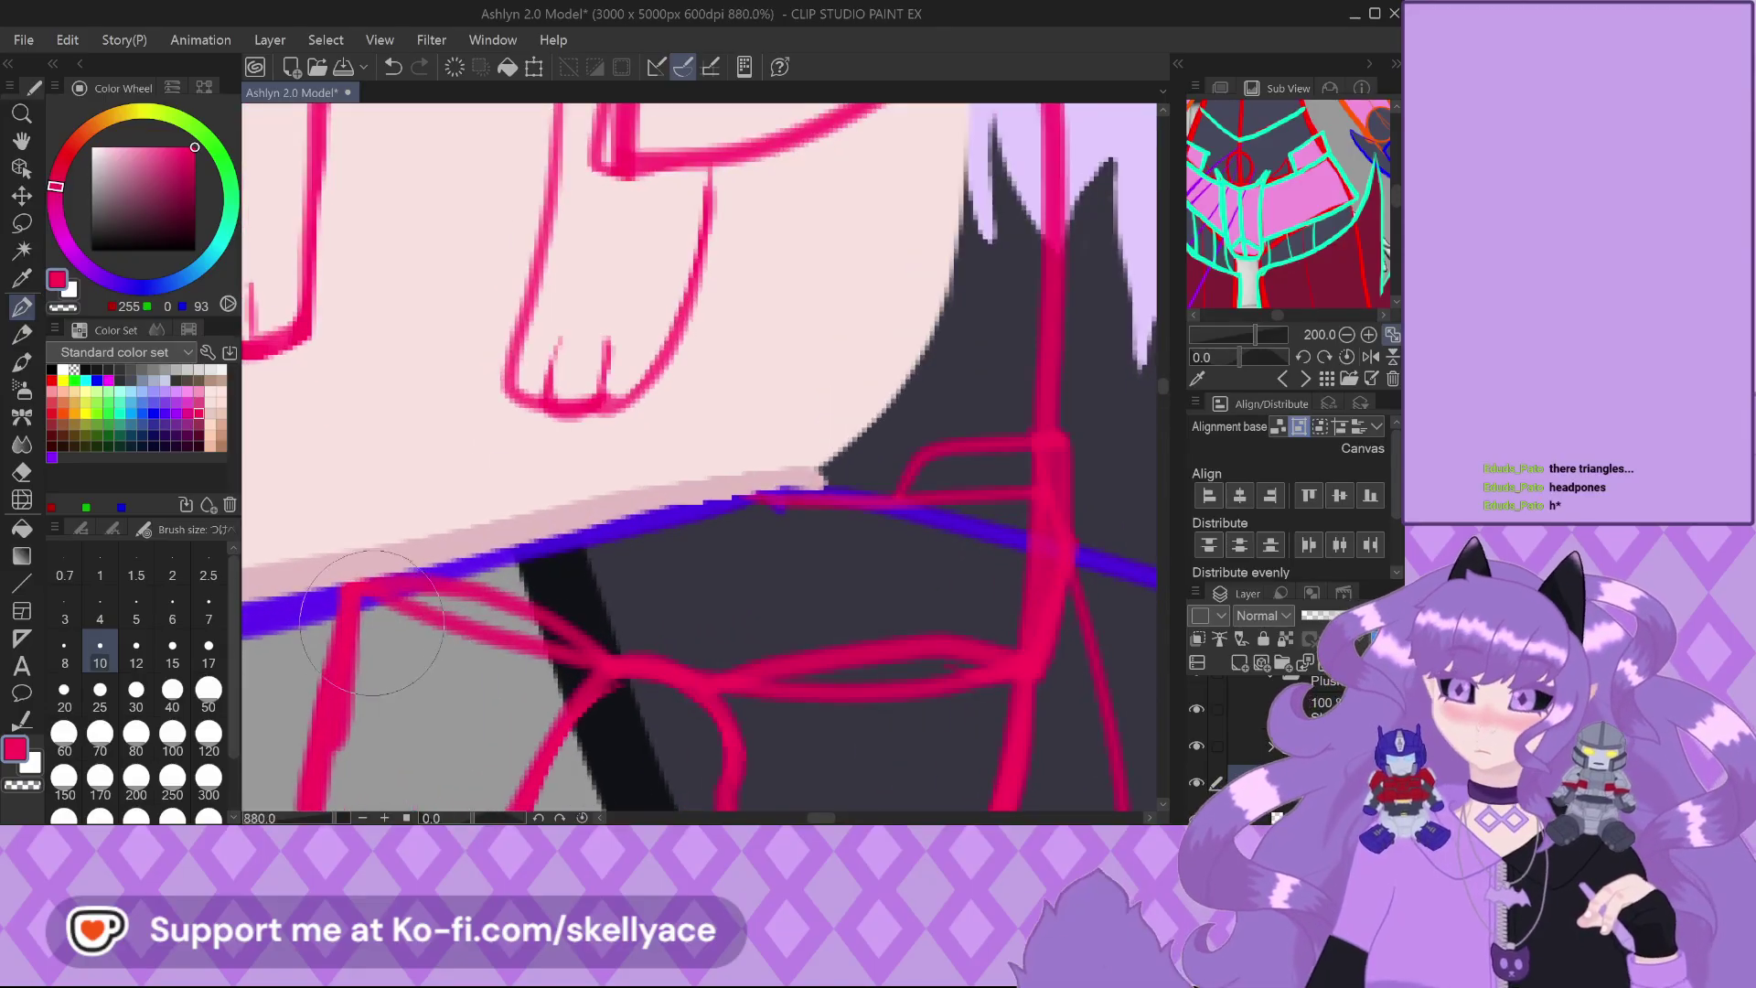
key("ctrl+z")
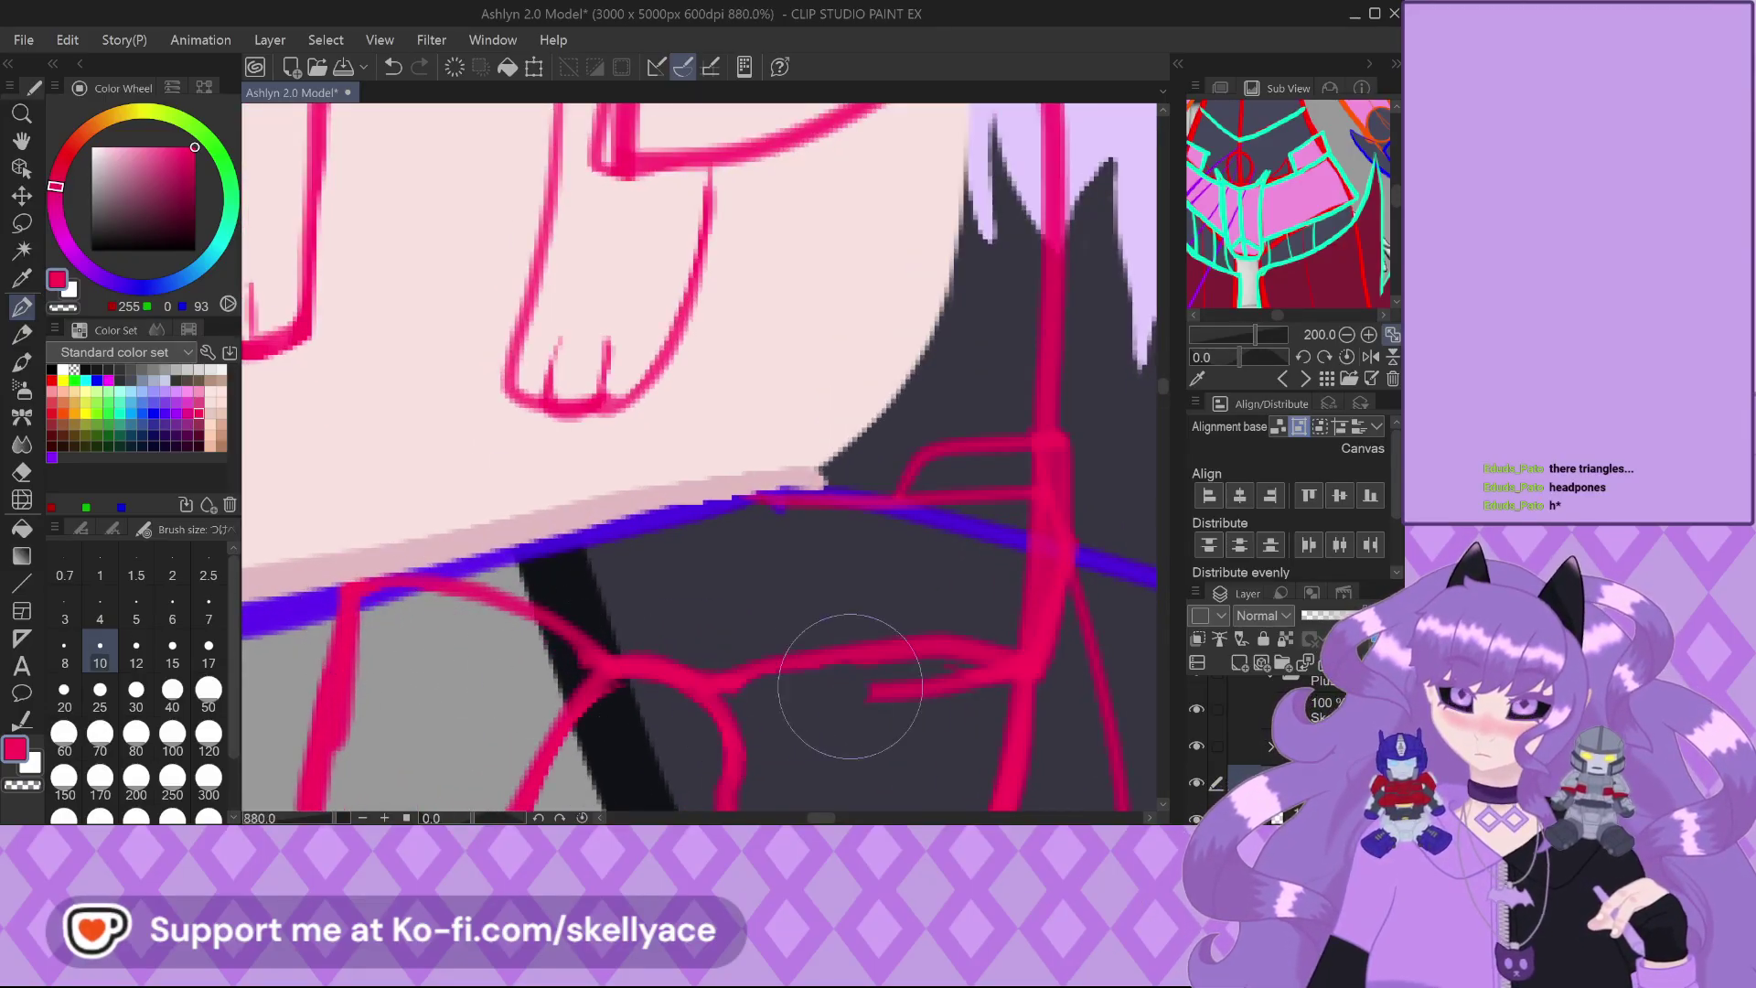
scroll(784, 678, "down", 3)
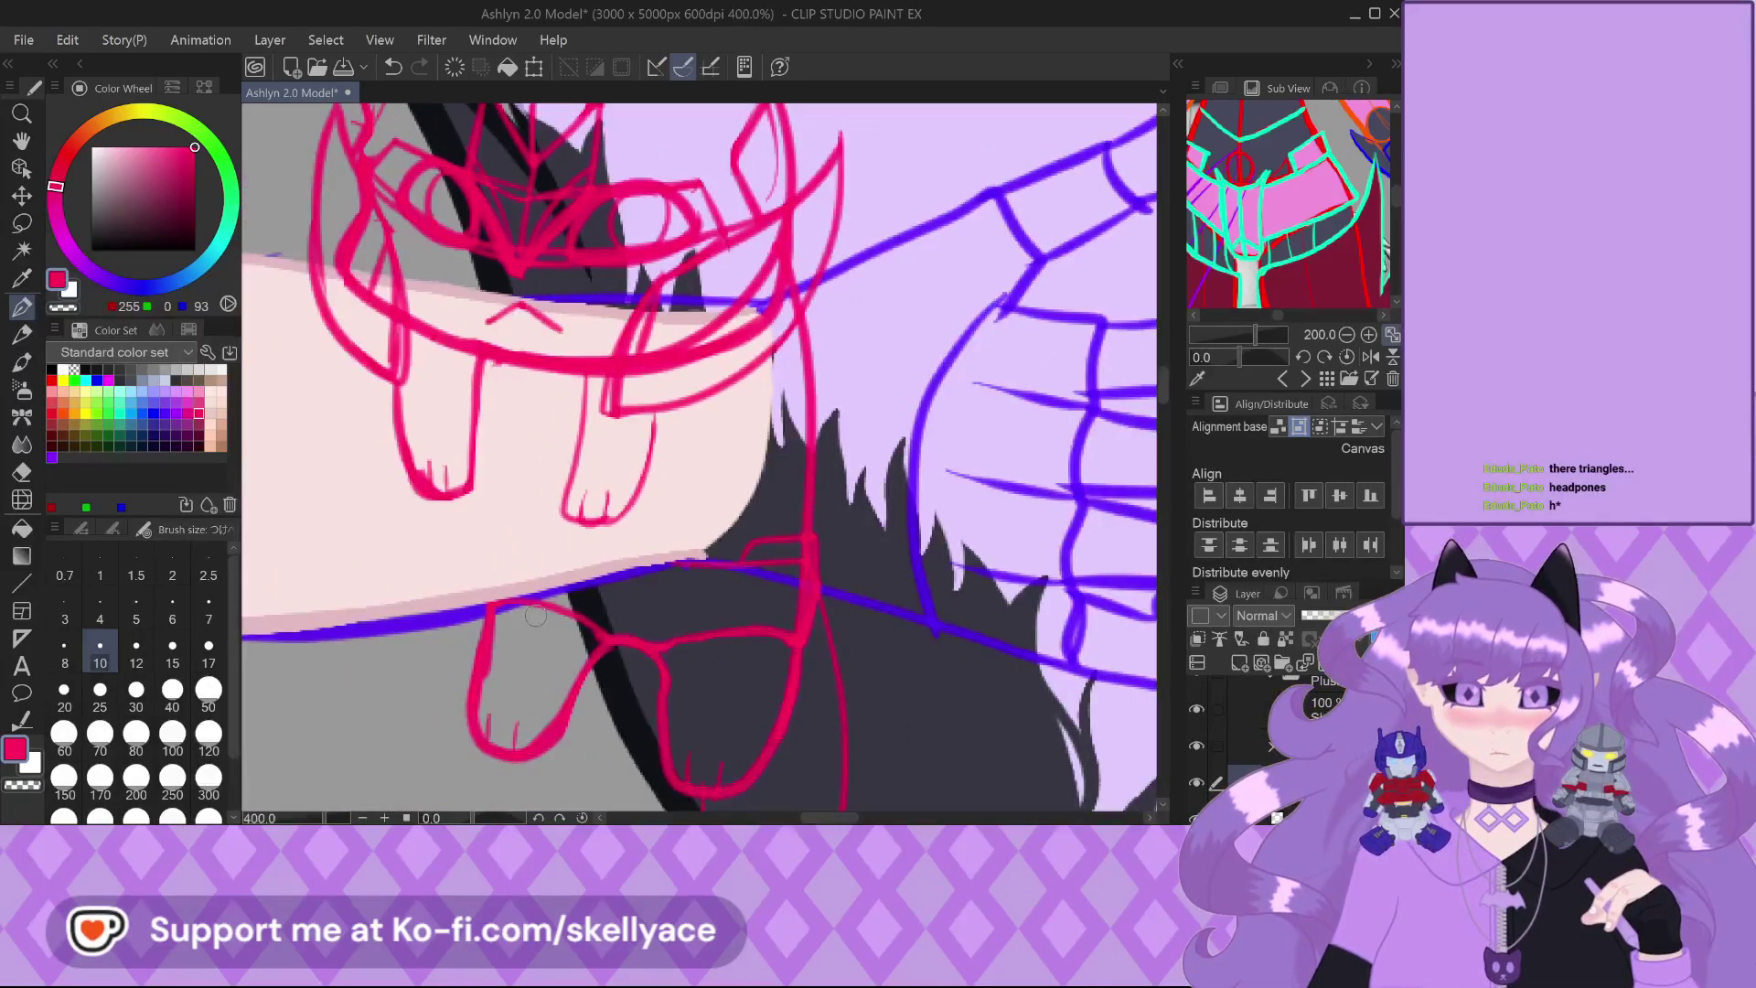
scroll(535, 616, "down", 1)
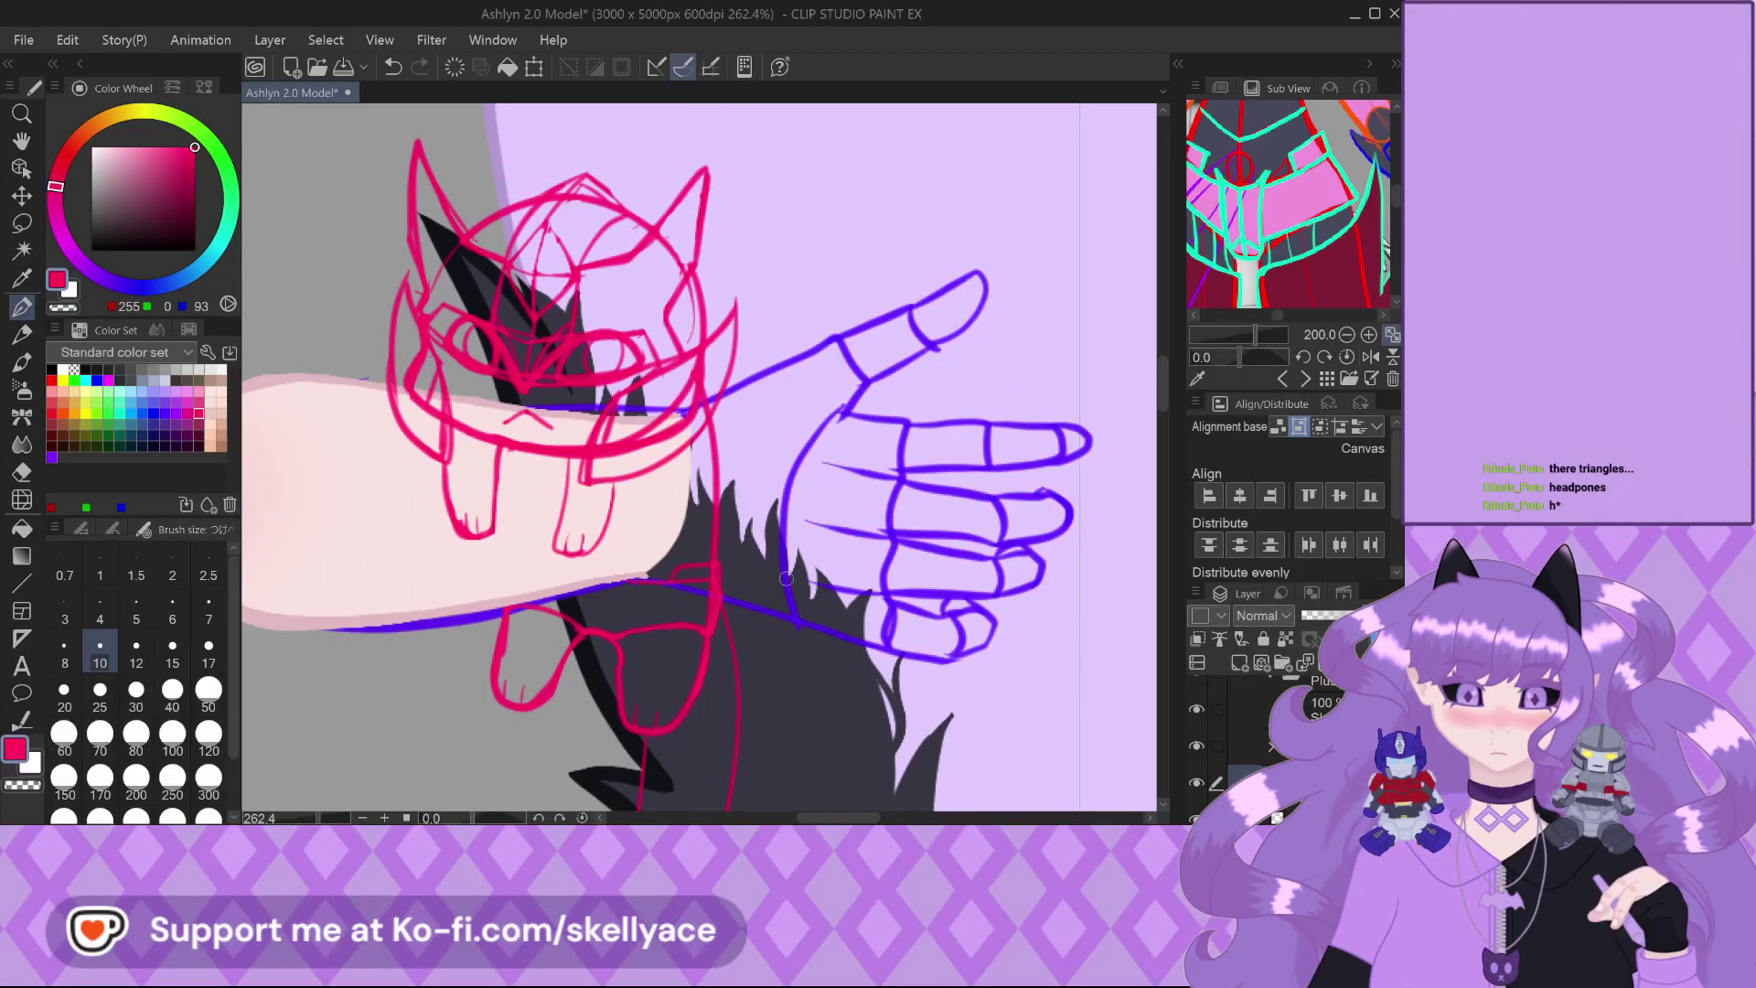
scroll(788, 574, "down", 2)
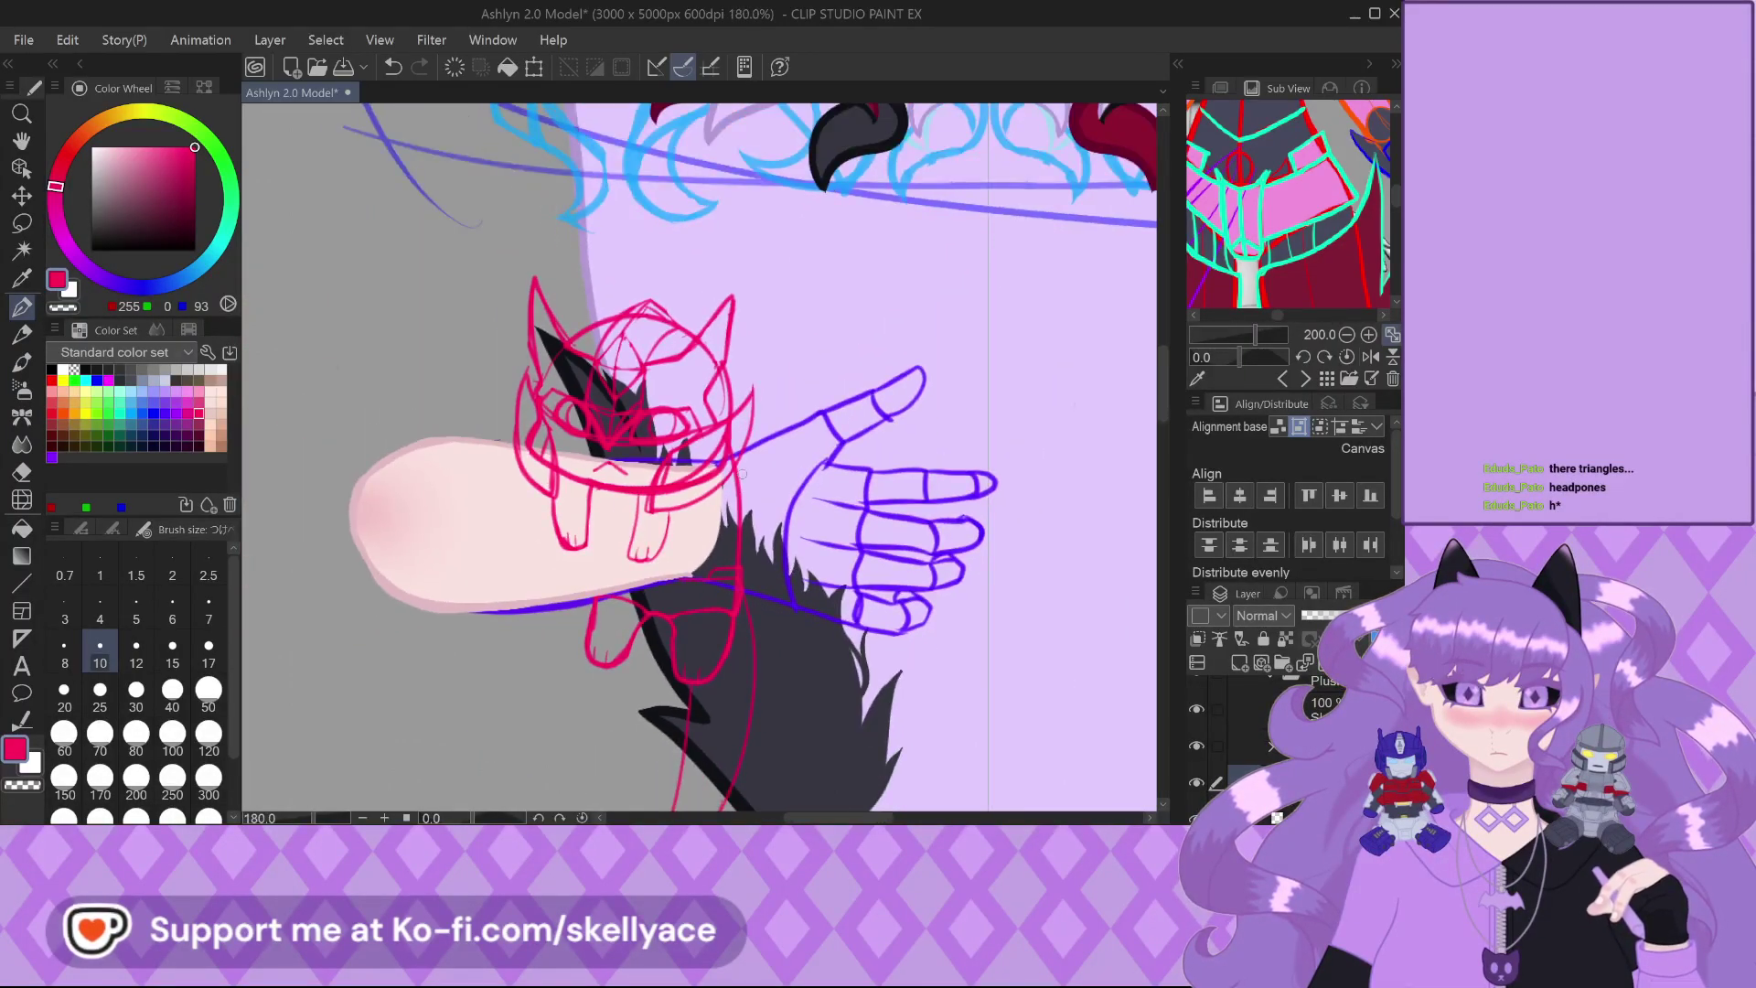
scroll(742, 474, "down", 1)
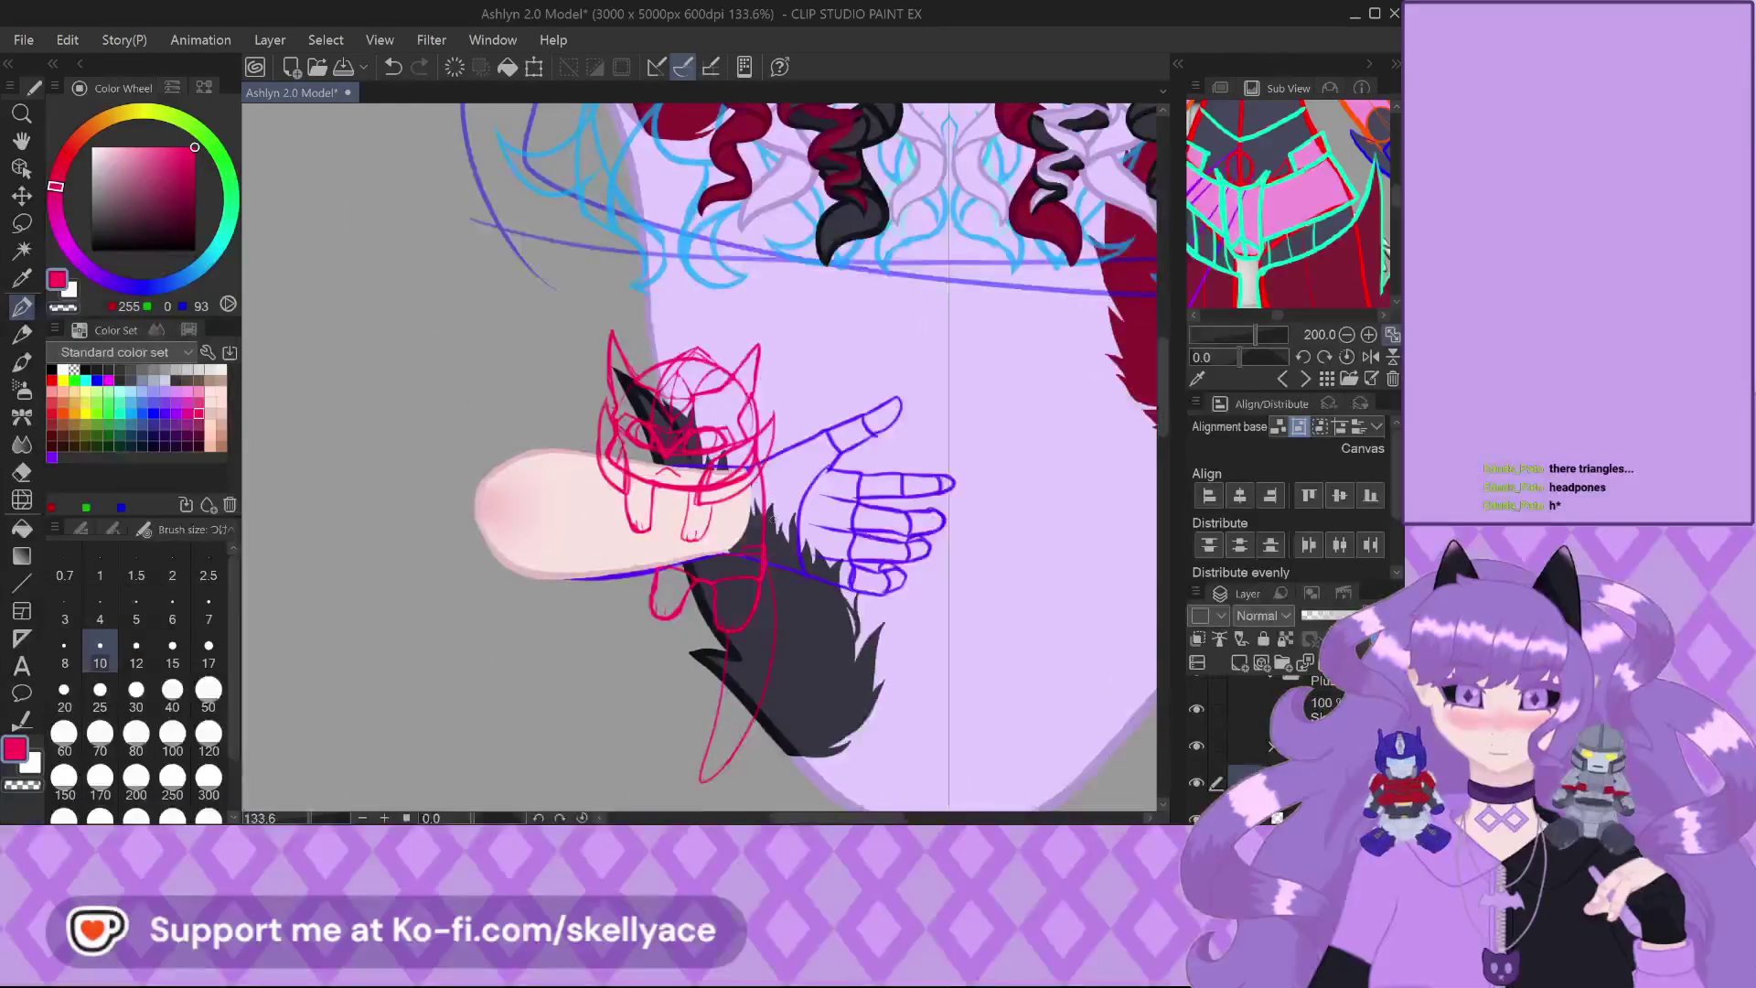
scroll(663, 459, "up", 3)
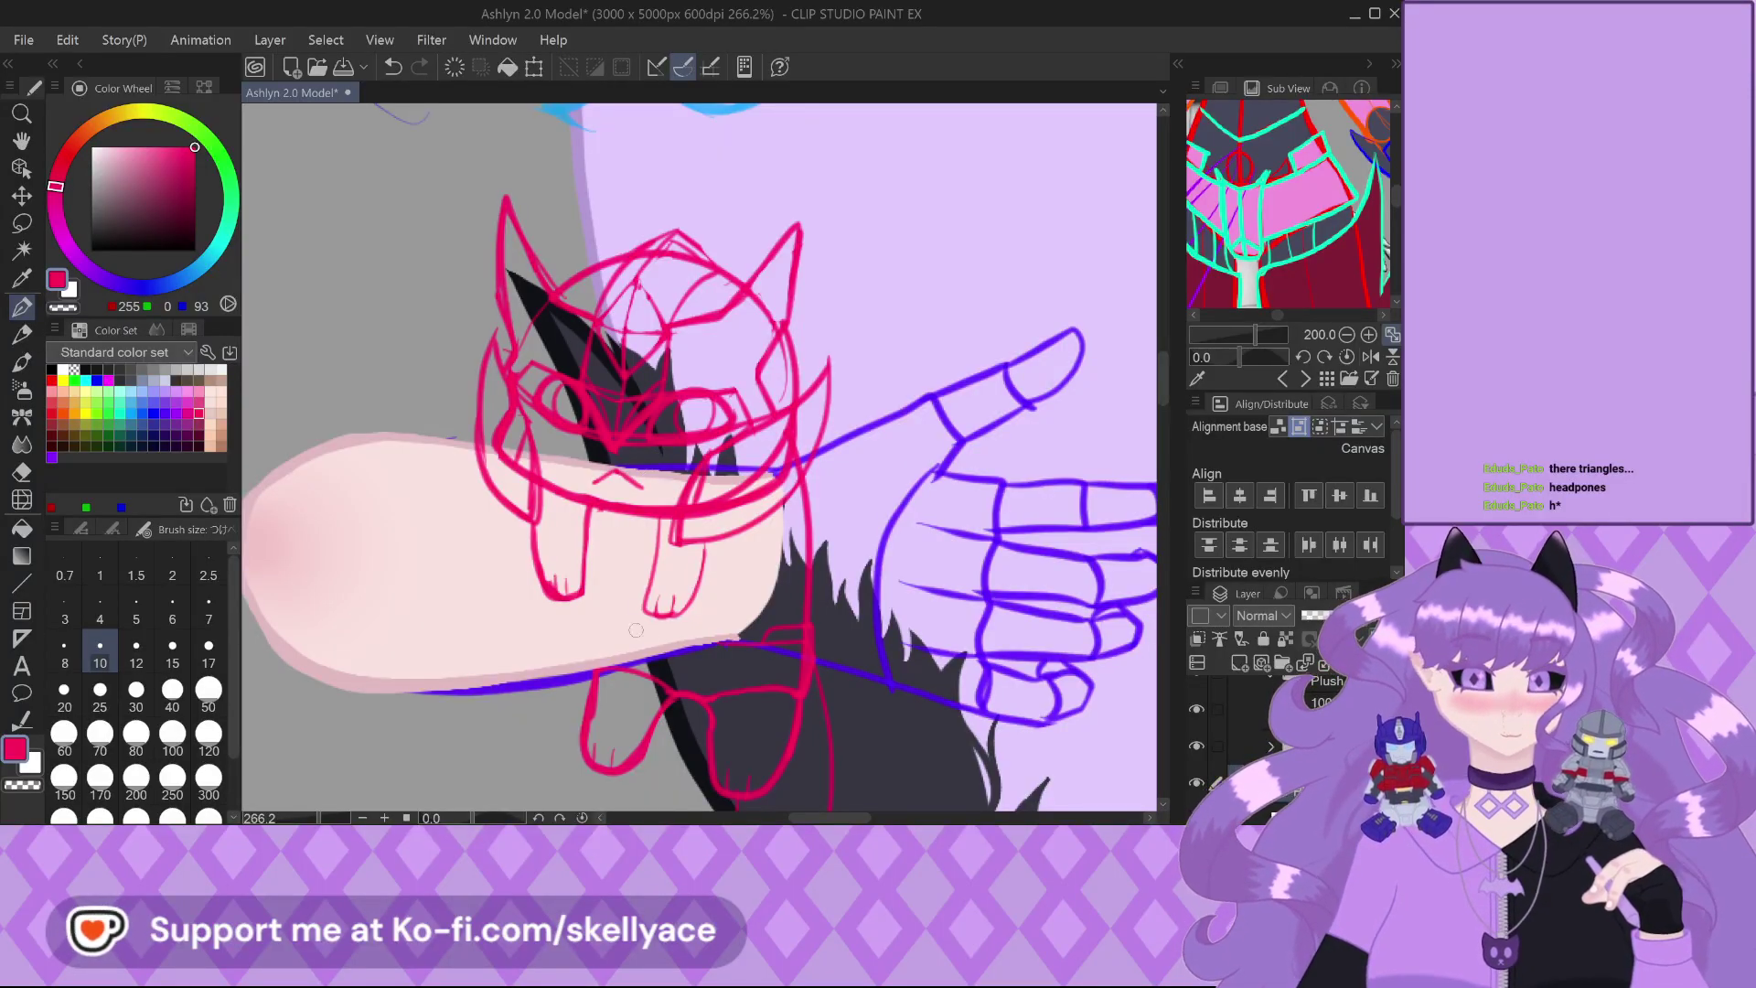
scroll(654, 634, "down", 2)
scroll(654, 635, "down", 3)
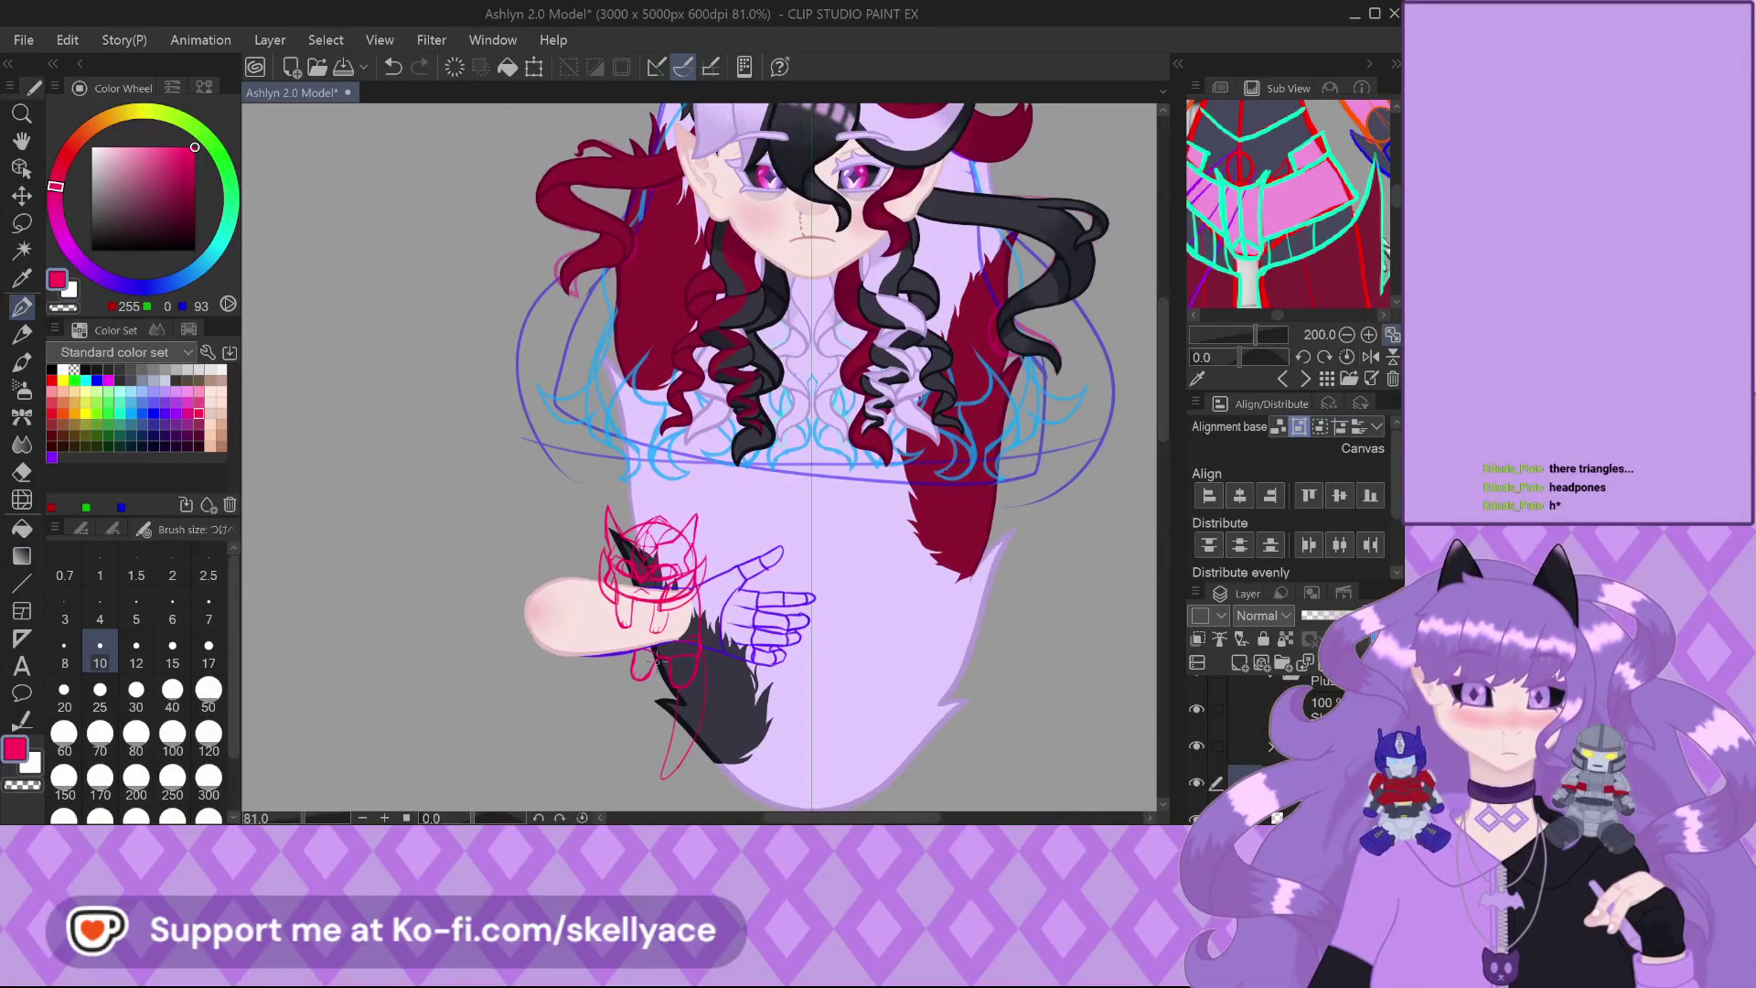
Move the reference image to the character's head and compare the plush's helmet, crest and eye sketch against it
scroll(678, 611, "up", 4)
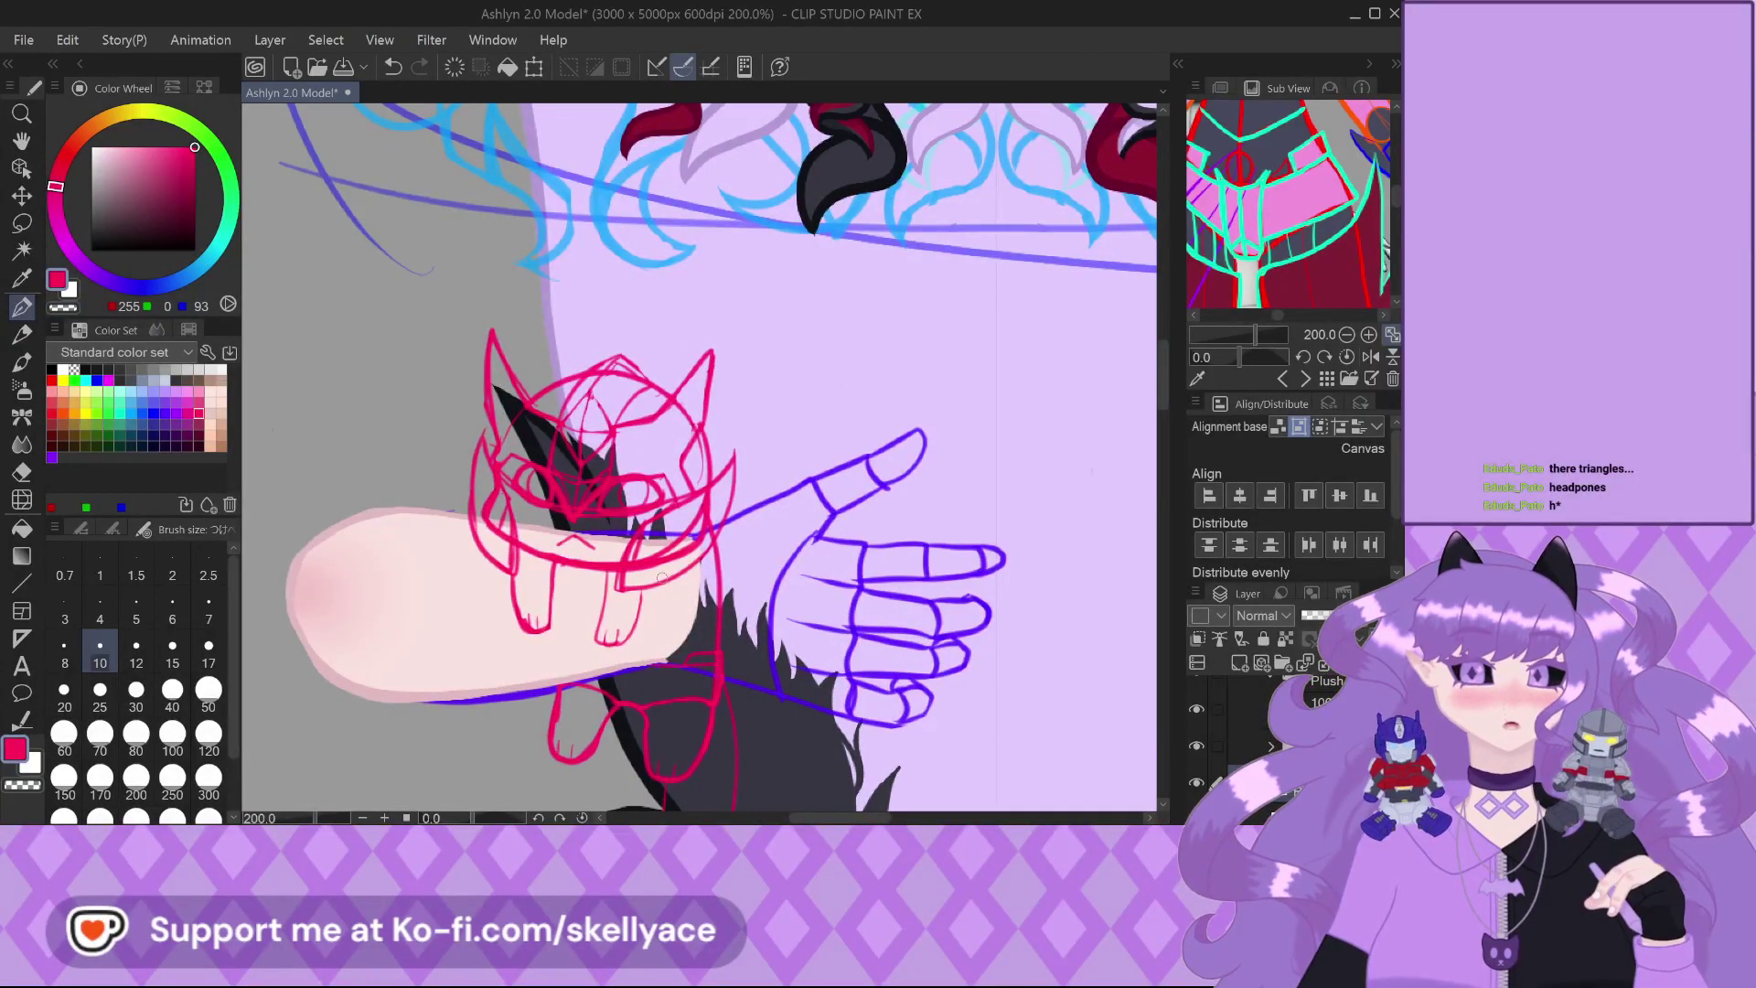
scroll(529, 465, "up", 2)
left_click_drag(1228, 239, 1060, 313)
scroll(709, 484, "up", 3)
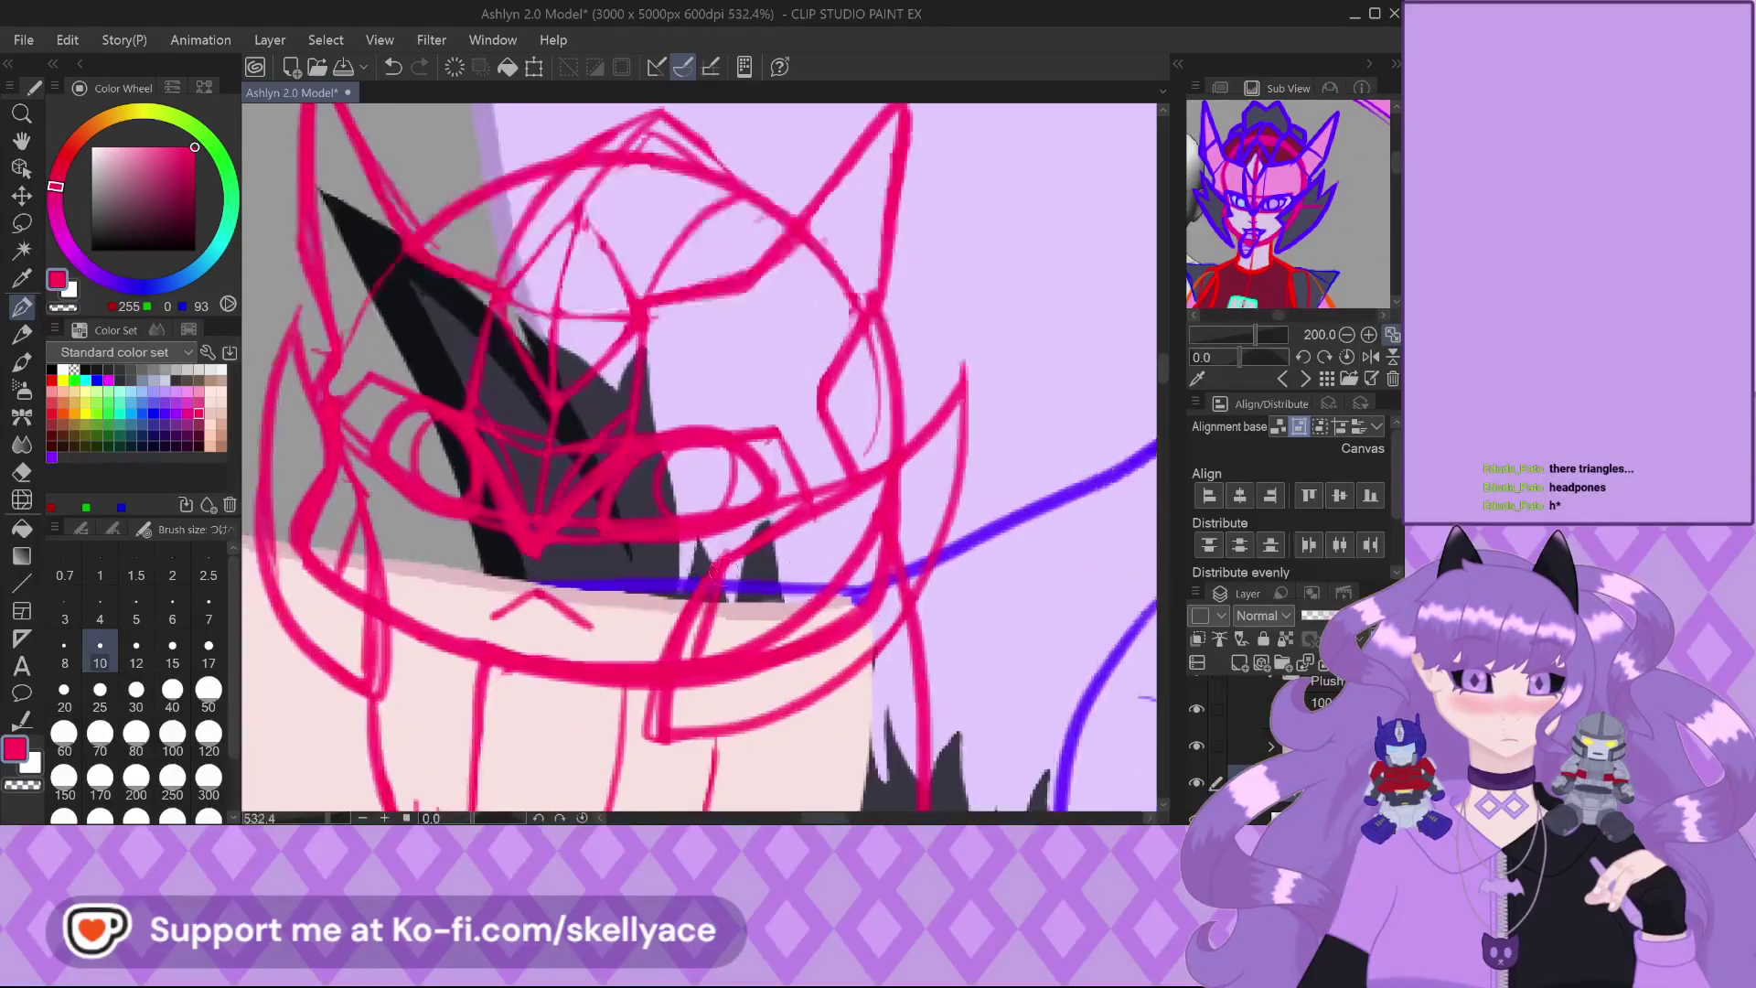
scroll(814, 549, "up", 3)
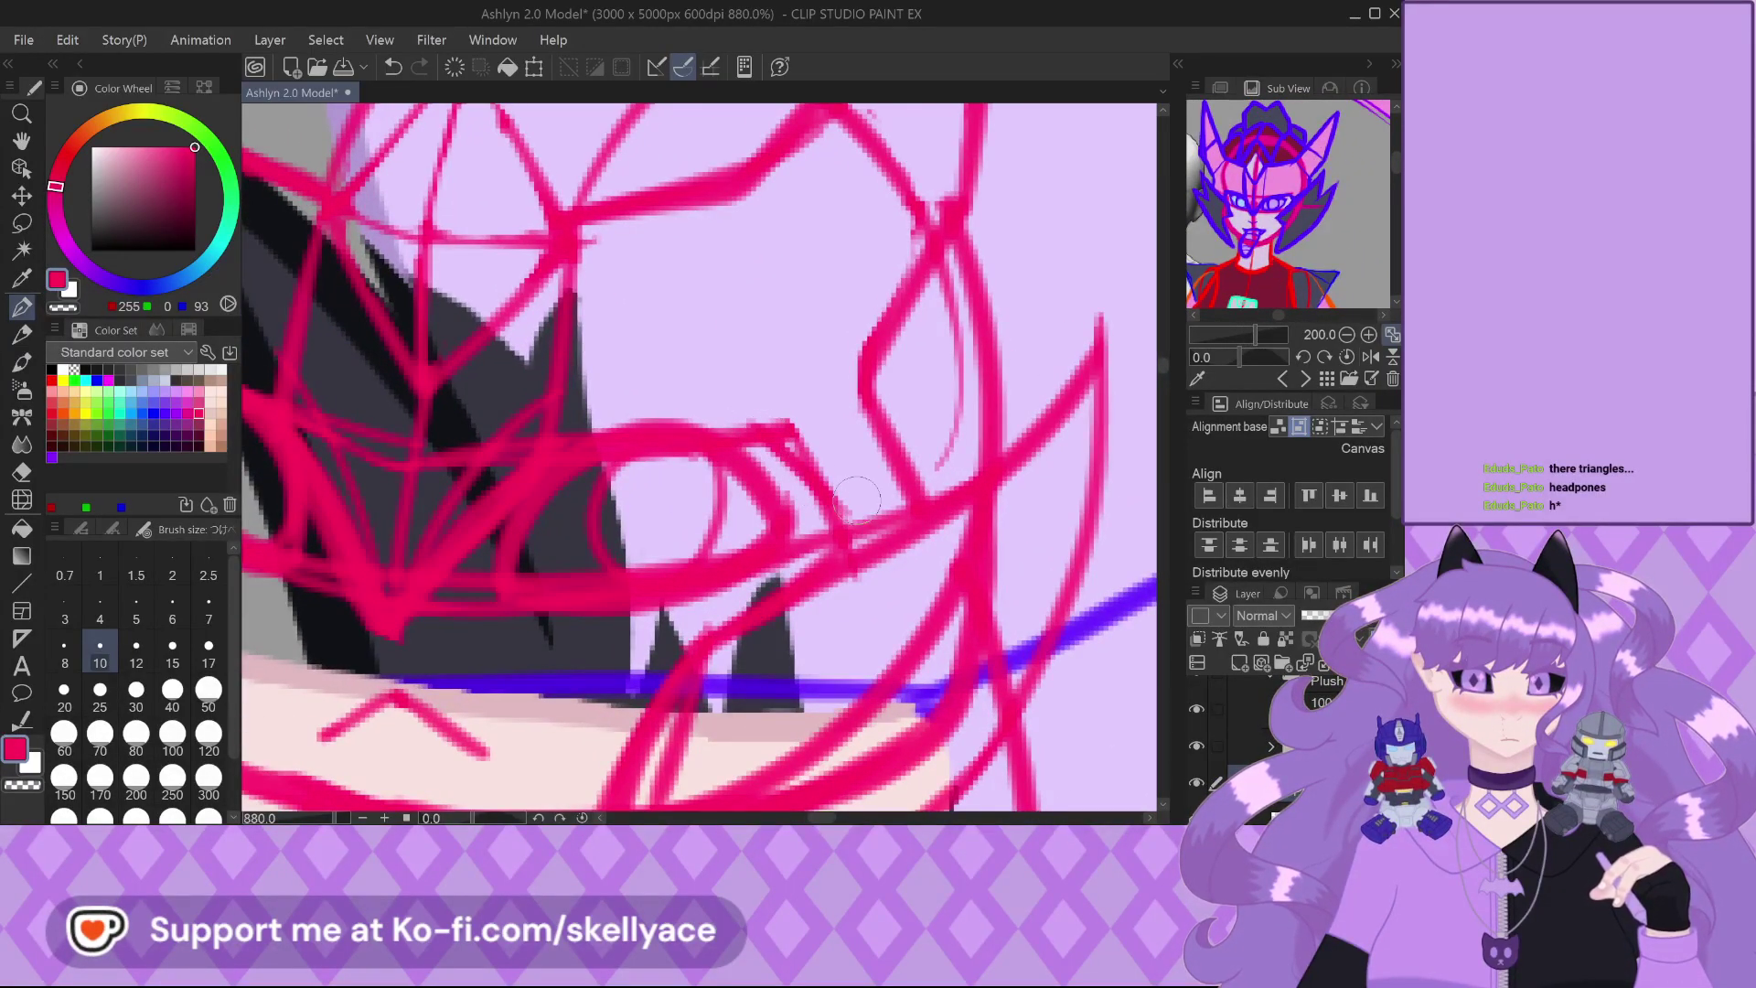
scroll(862, 412, "up", 2)
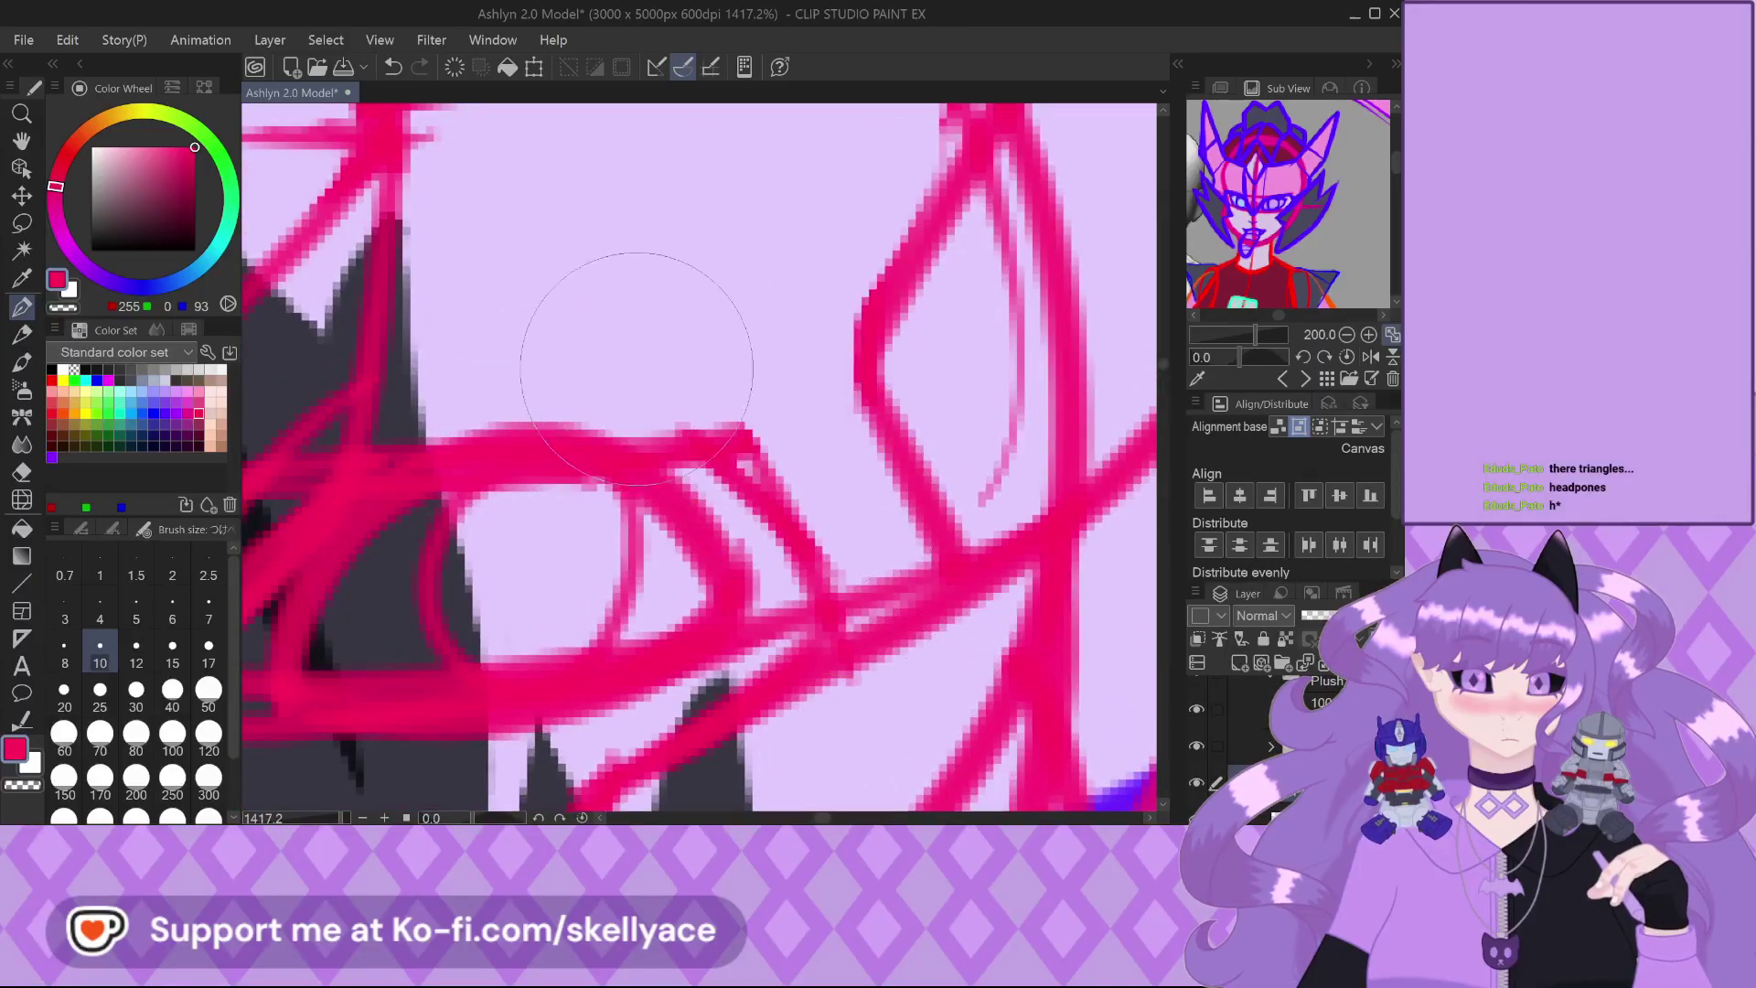
scroll(744, 441, "down", 2)
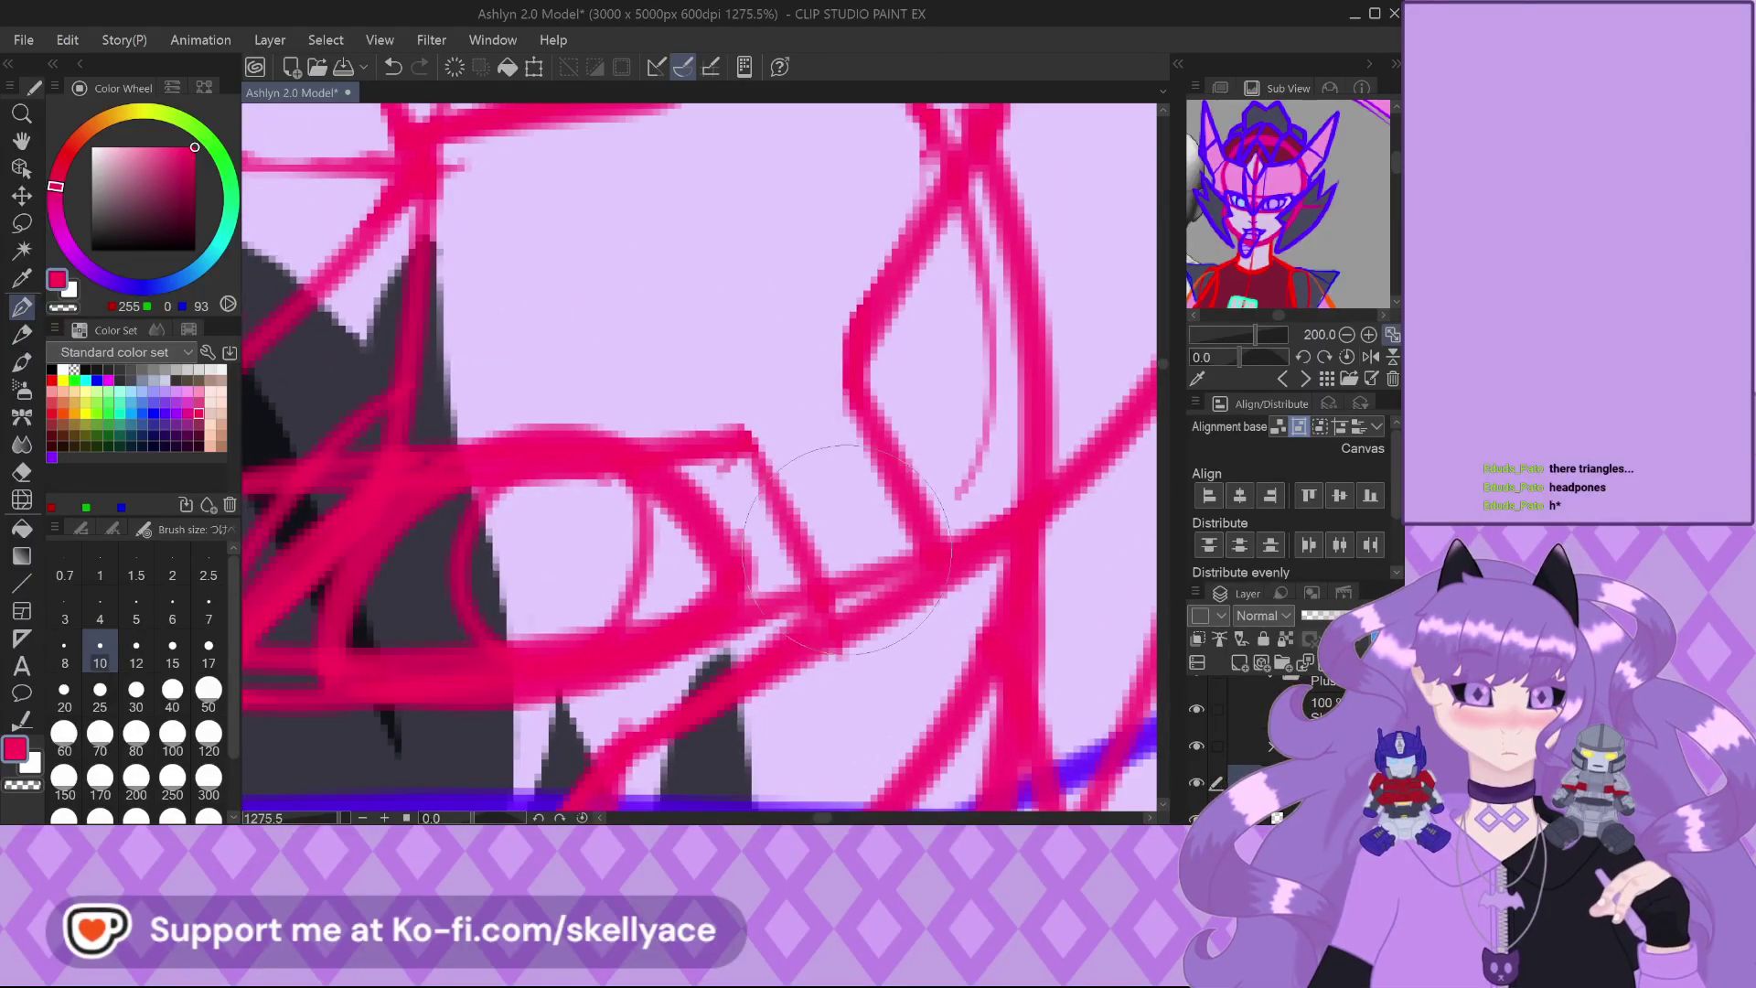
scroll(746, 438, "down", 3)
scroll(748, 435, "down", 2)
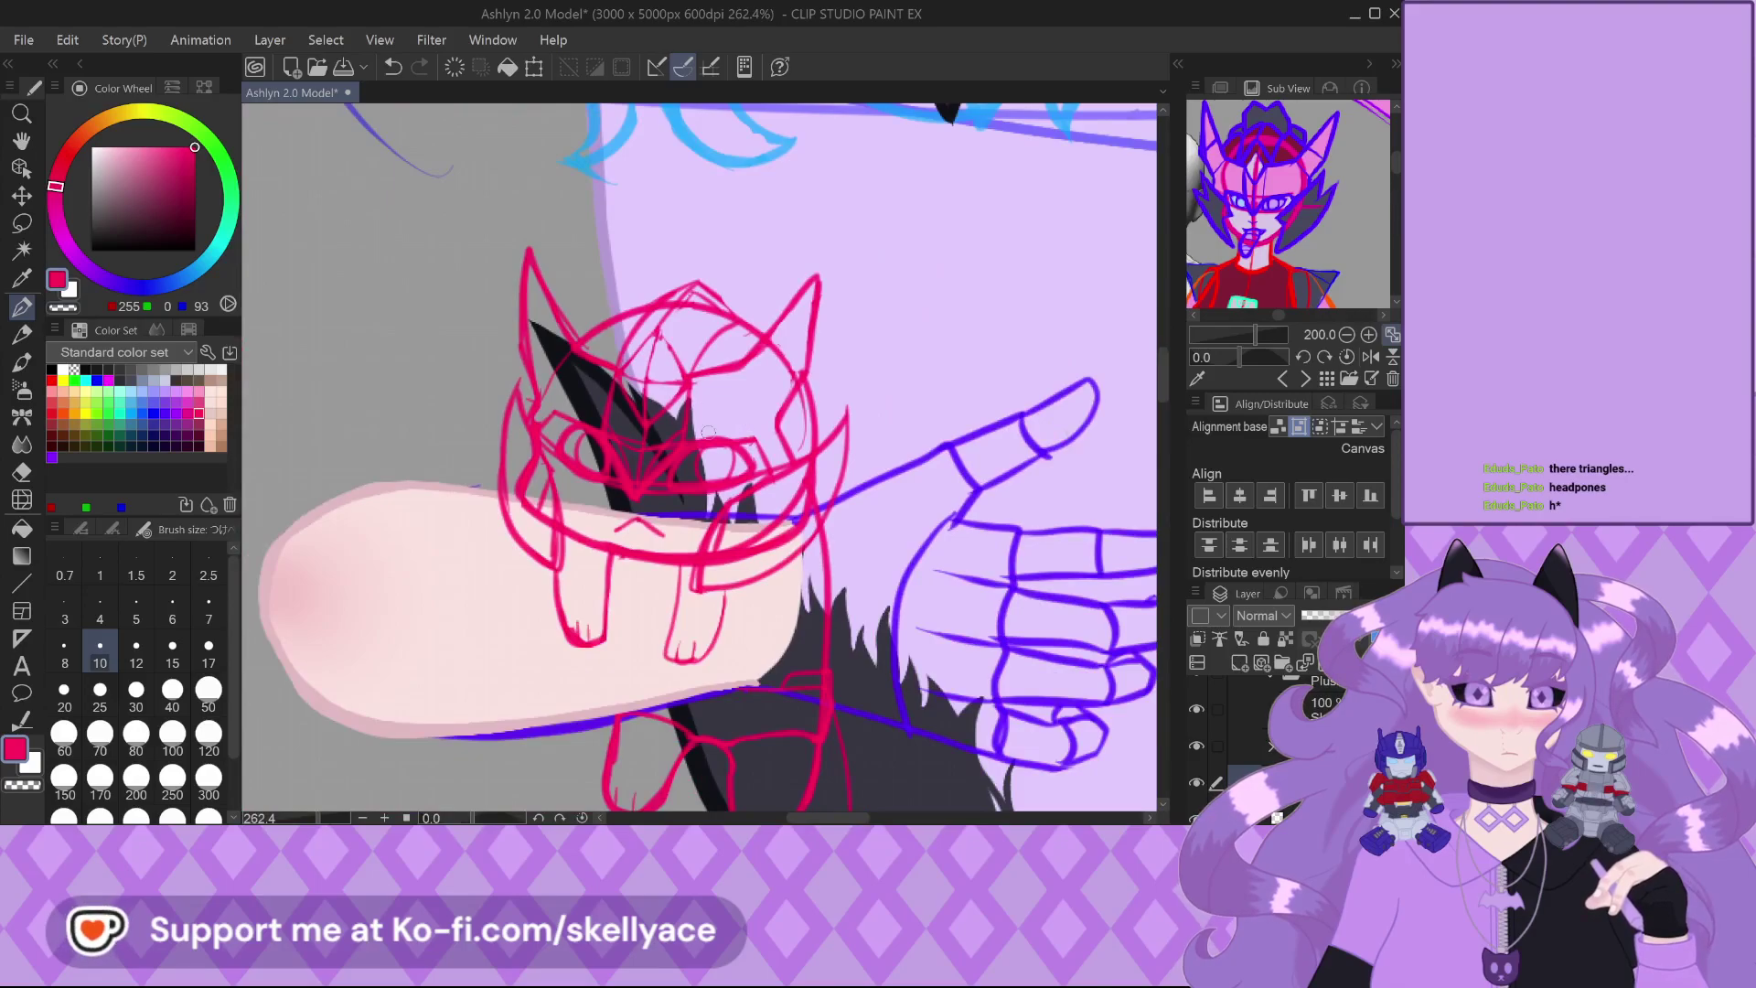
scroll(749, 592, "down", 2)
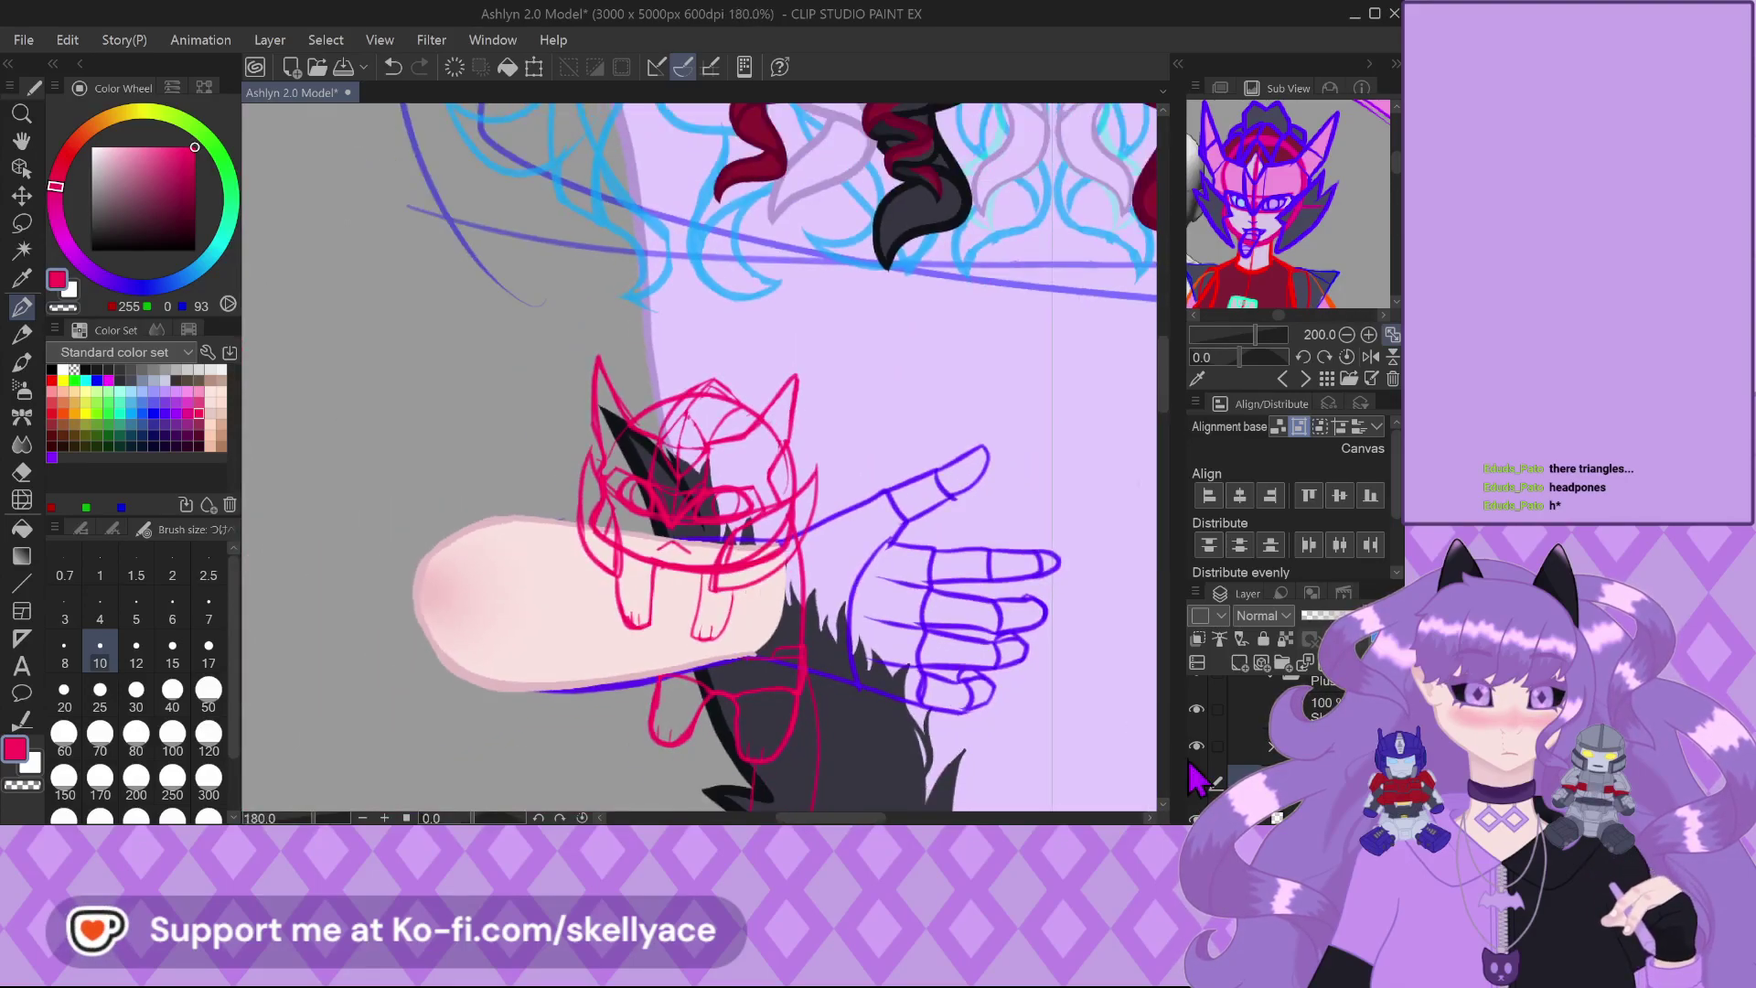
scroll(732, 475, "up", 1)
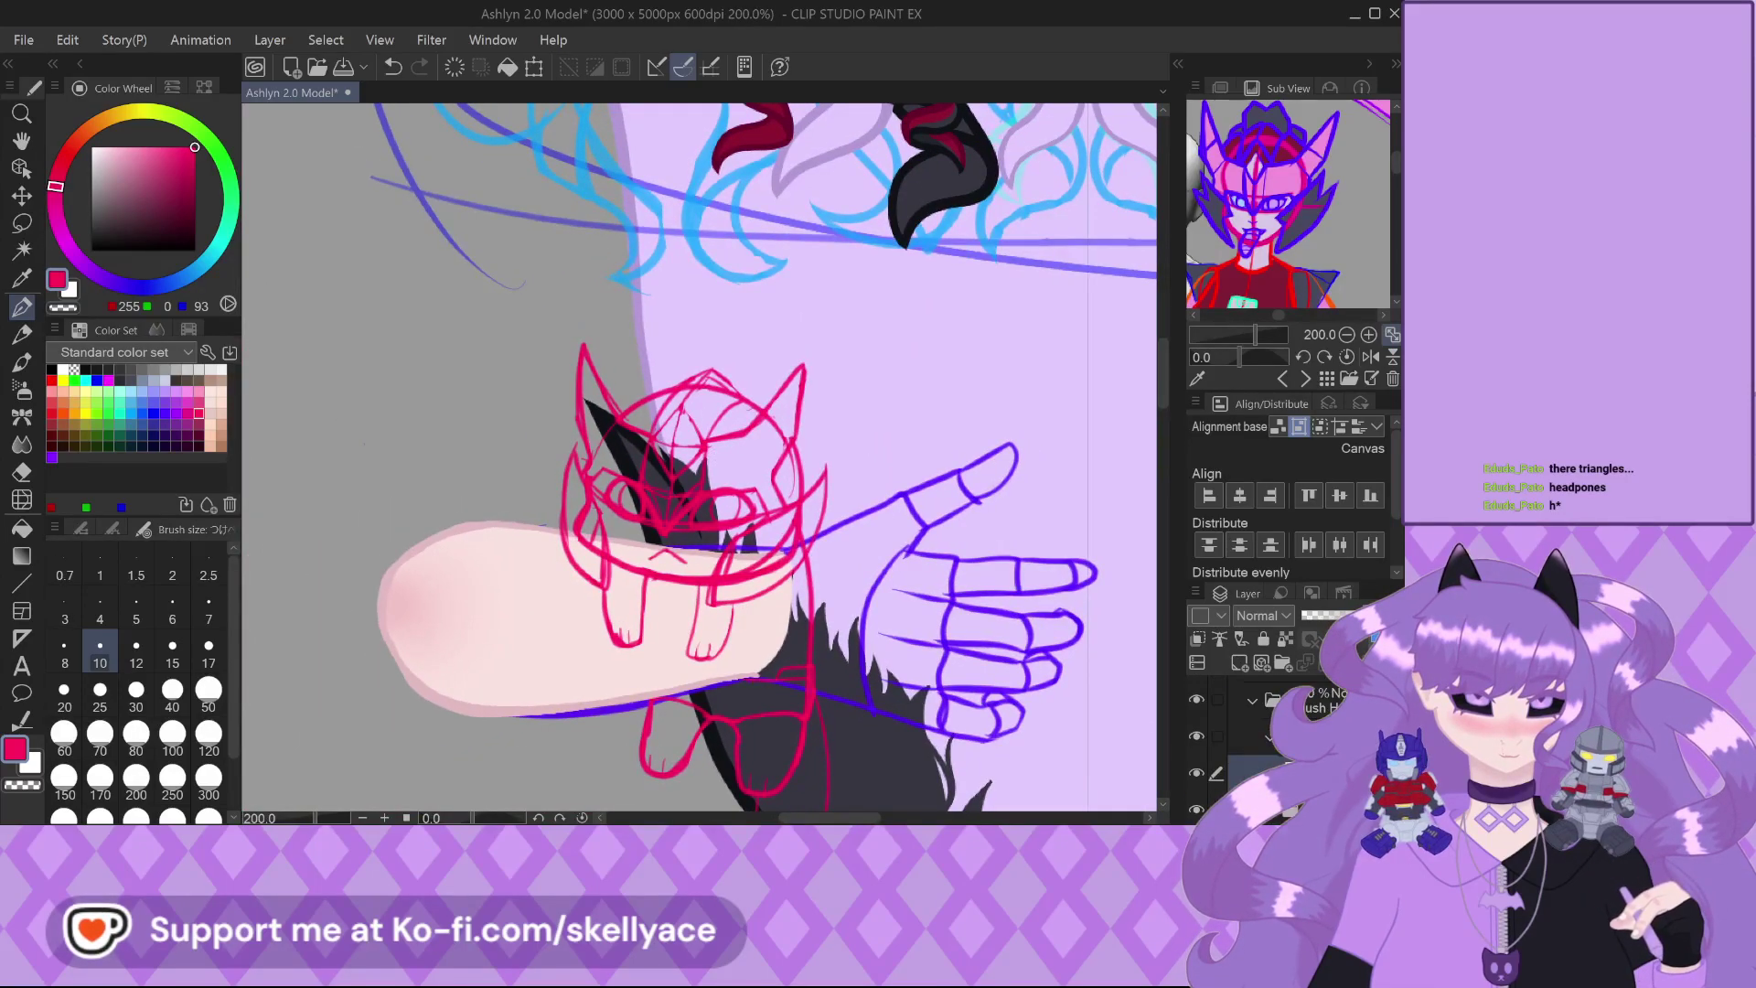
scroll(640, 484, "up", 1)
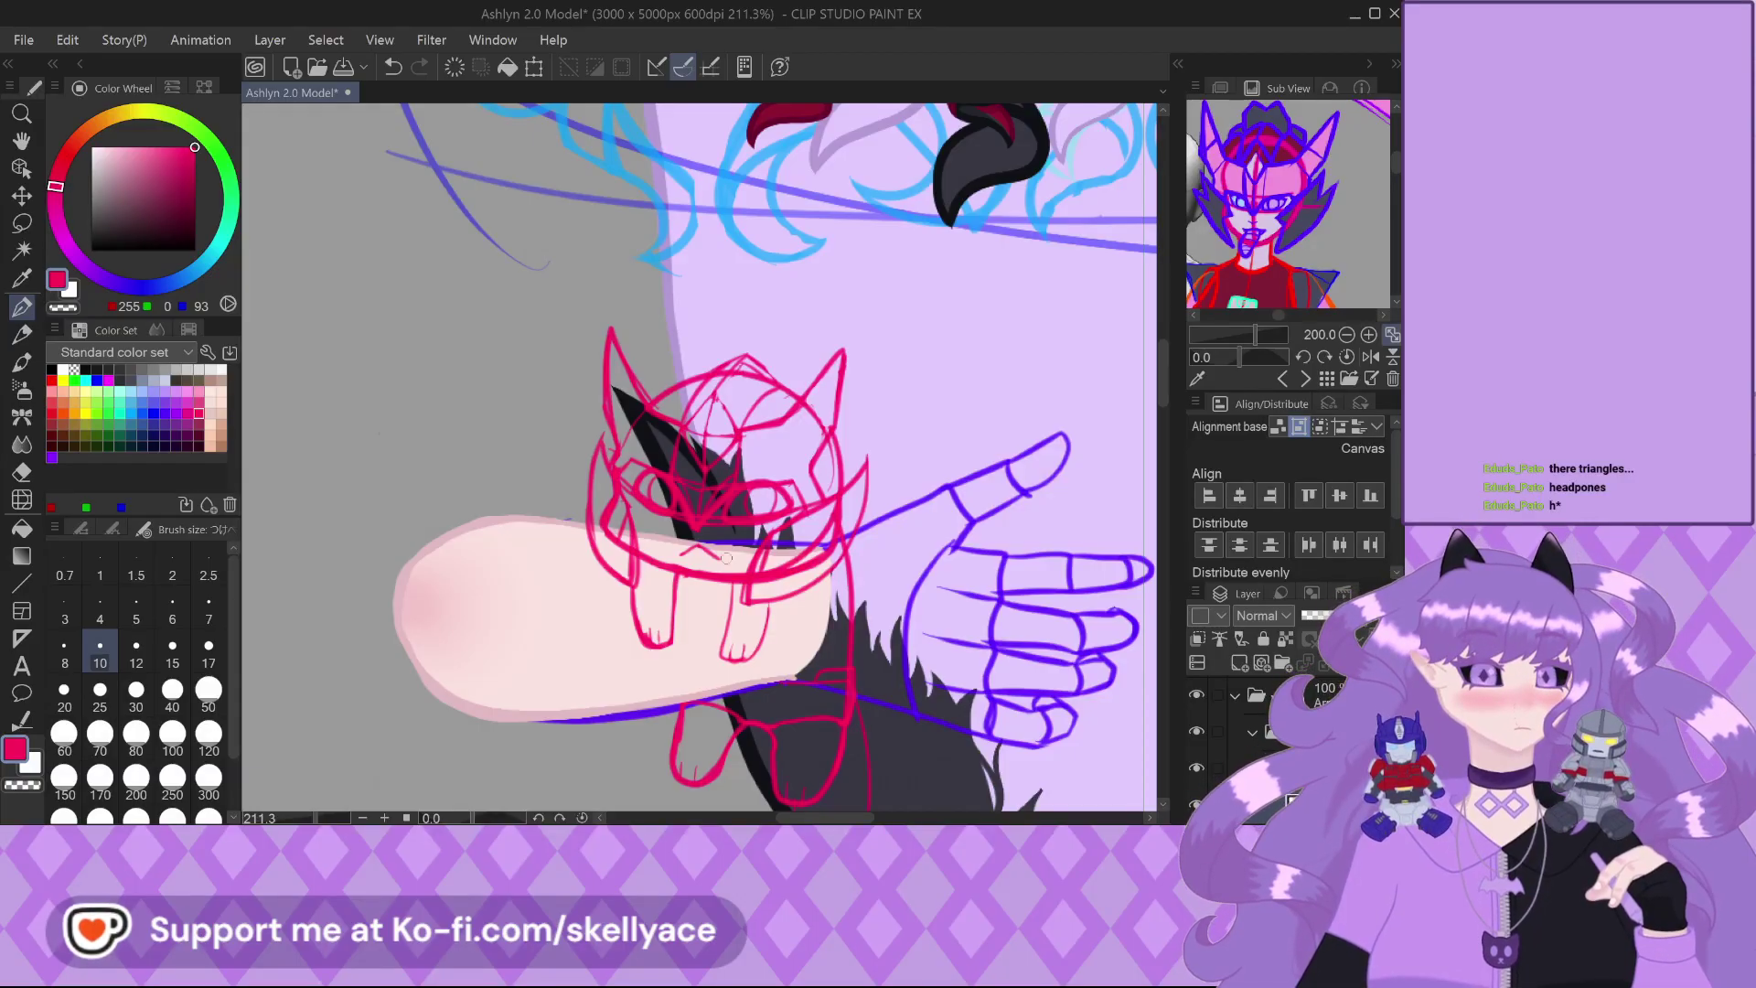
scroll(727, 558, "up", 5)
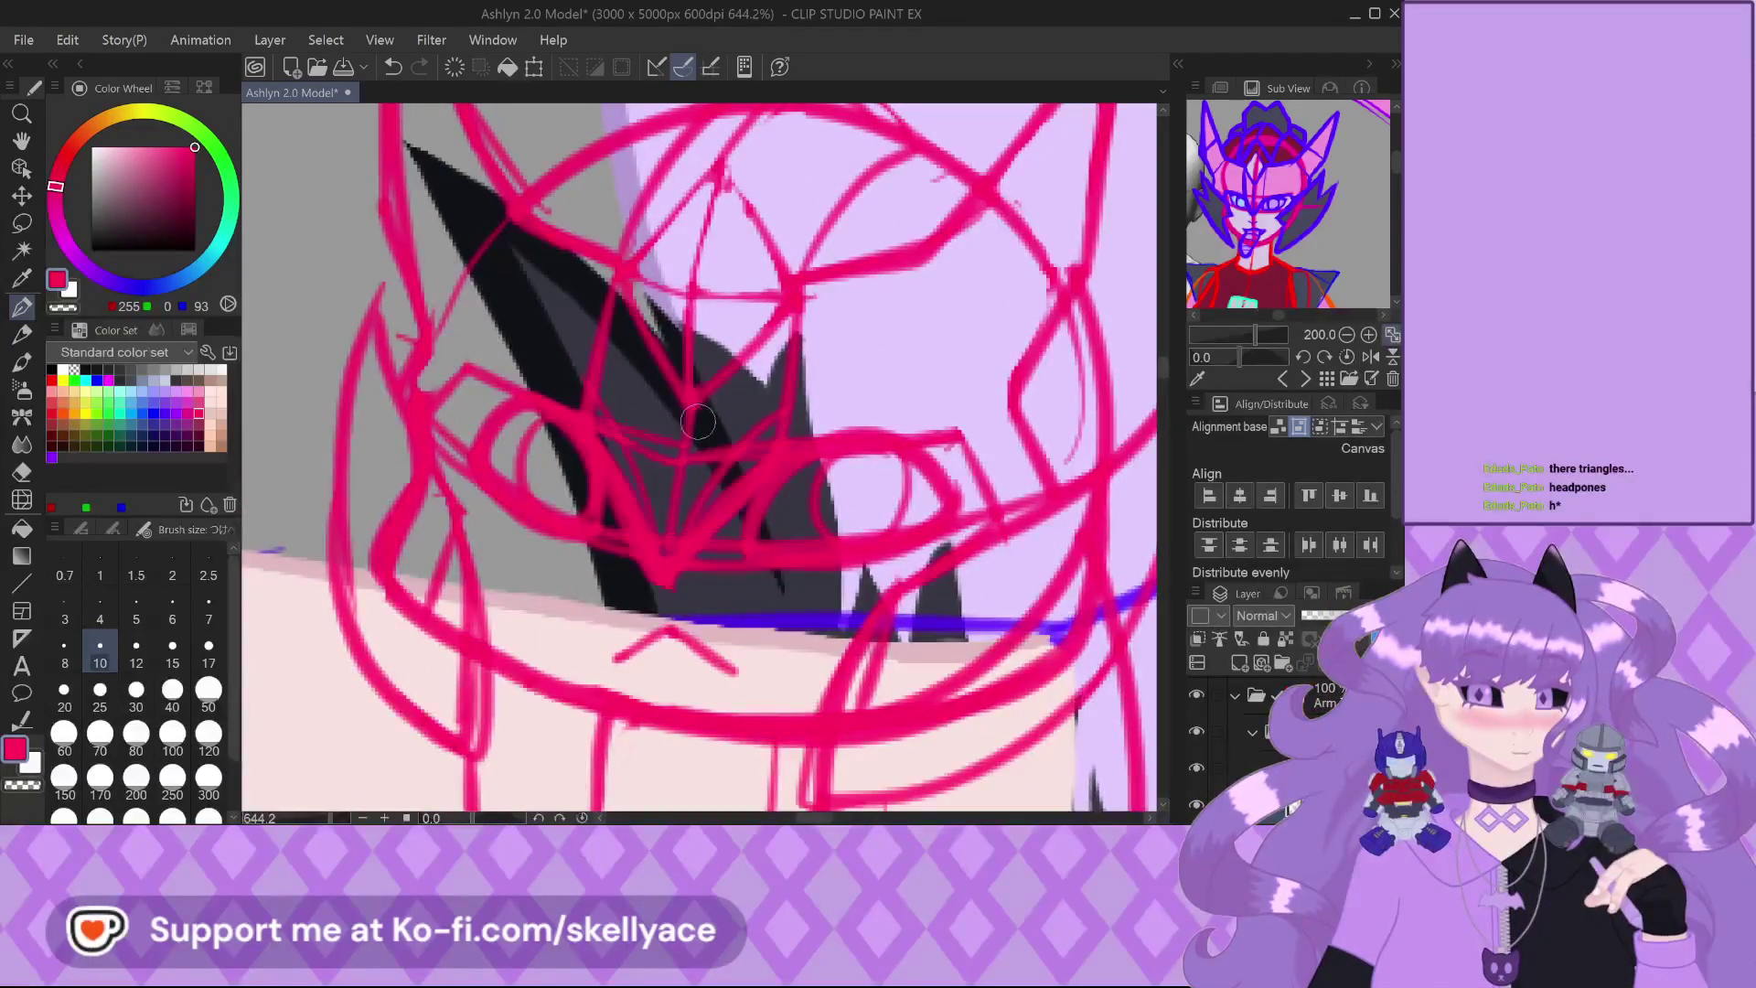
scroll(697, 422, "down", 2)
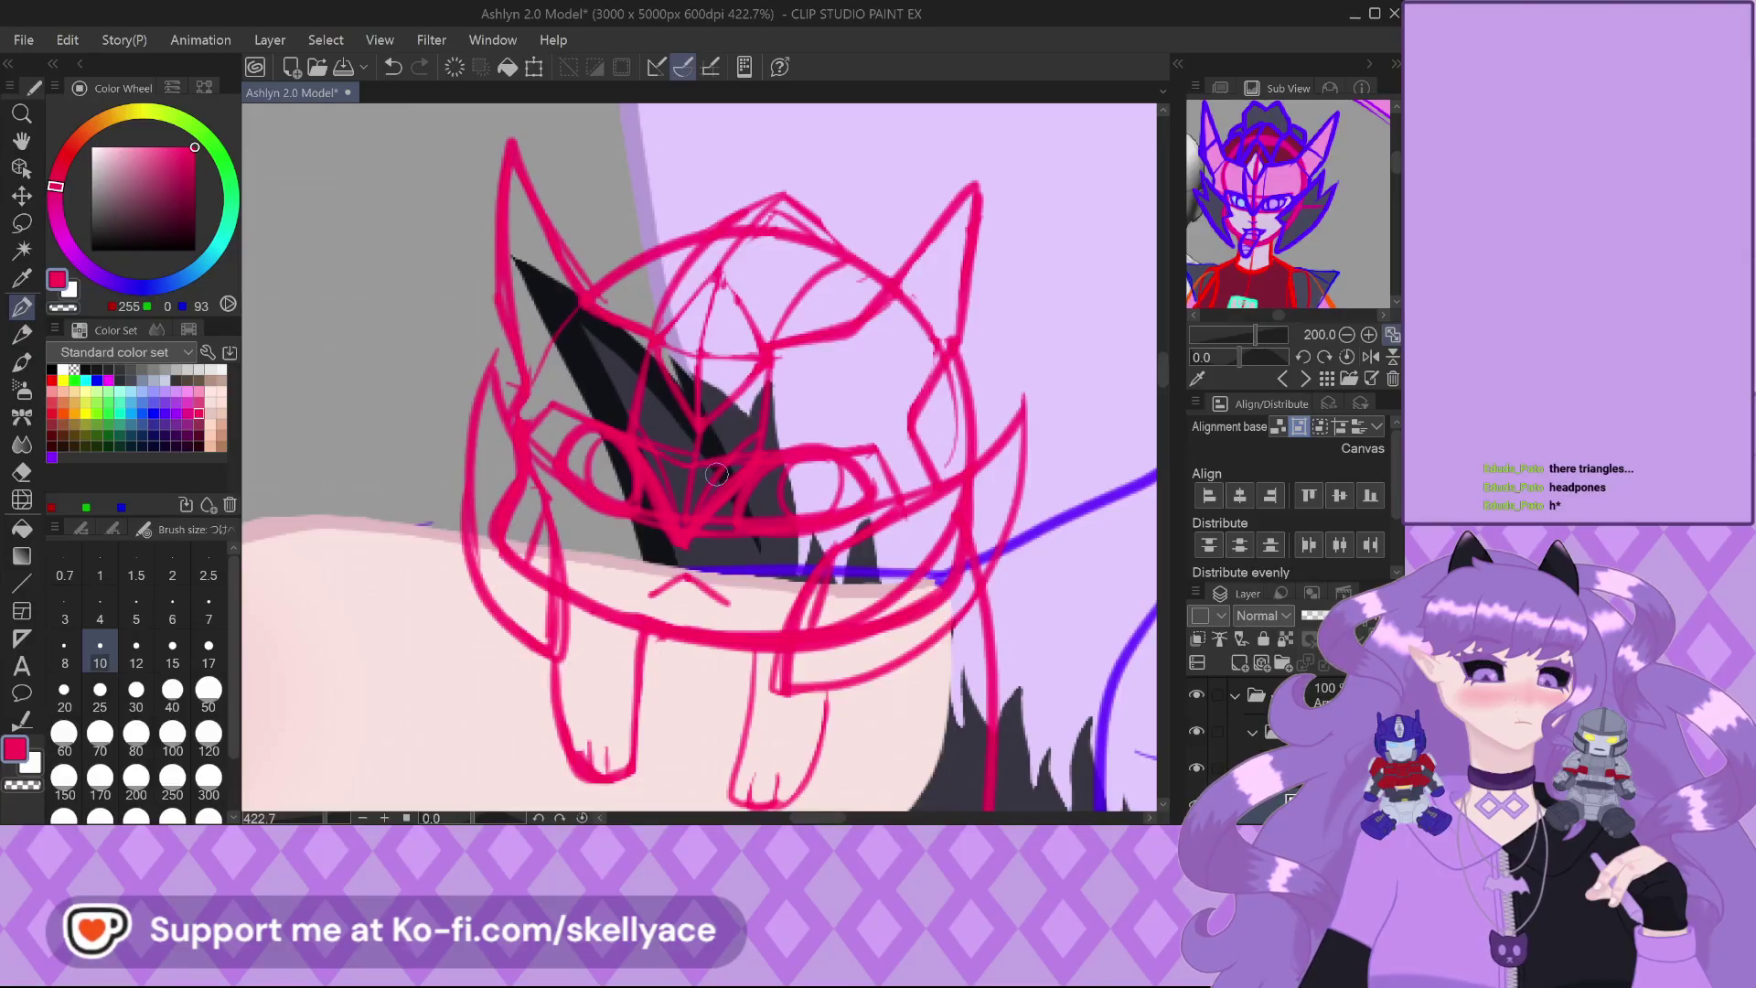
scroll(603, 403, "down", 4)
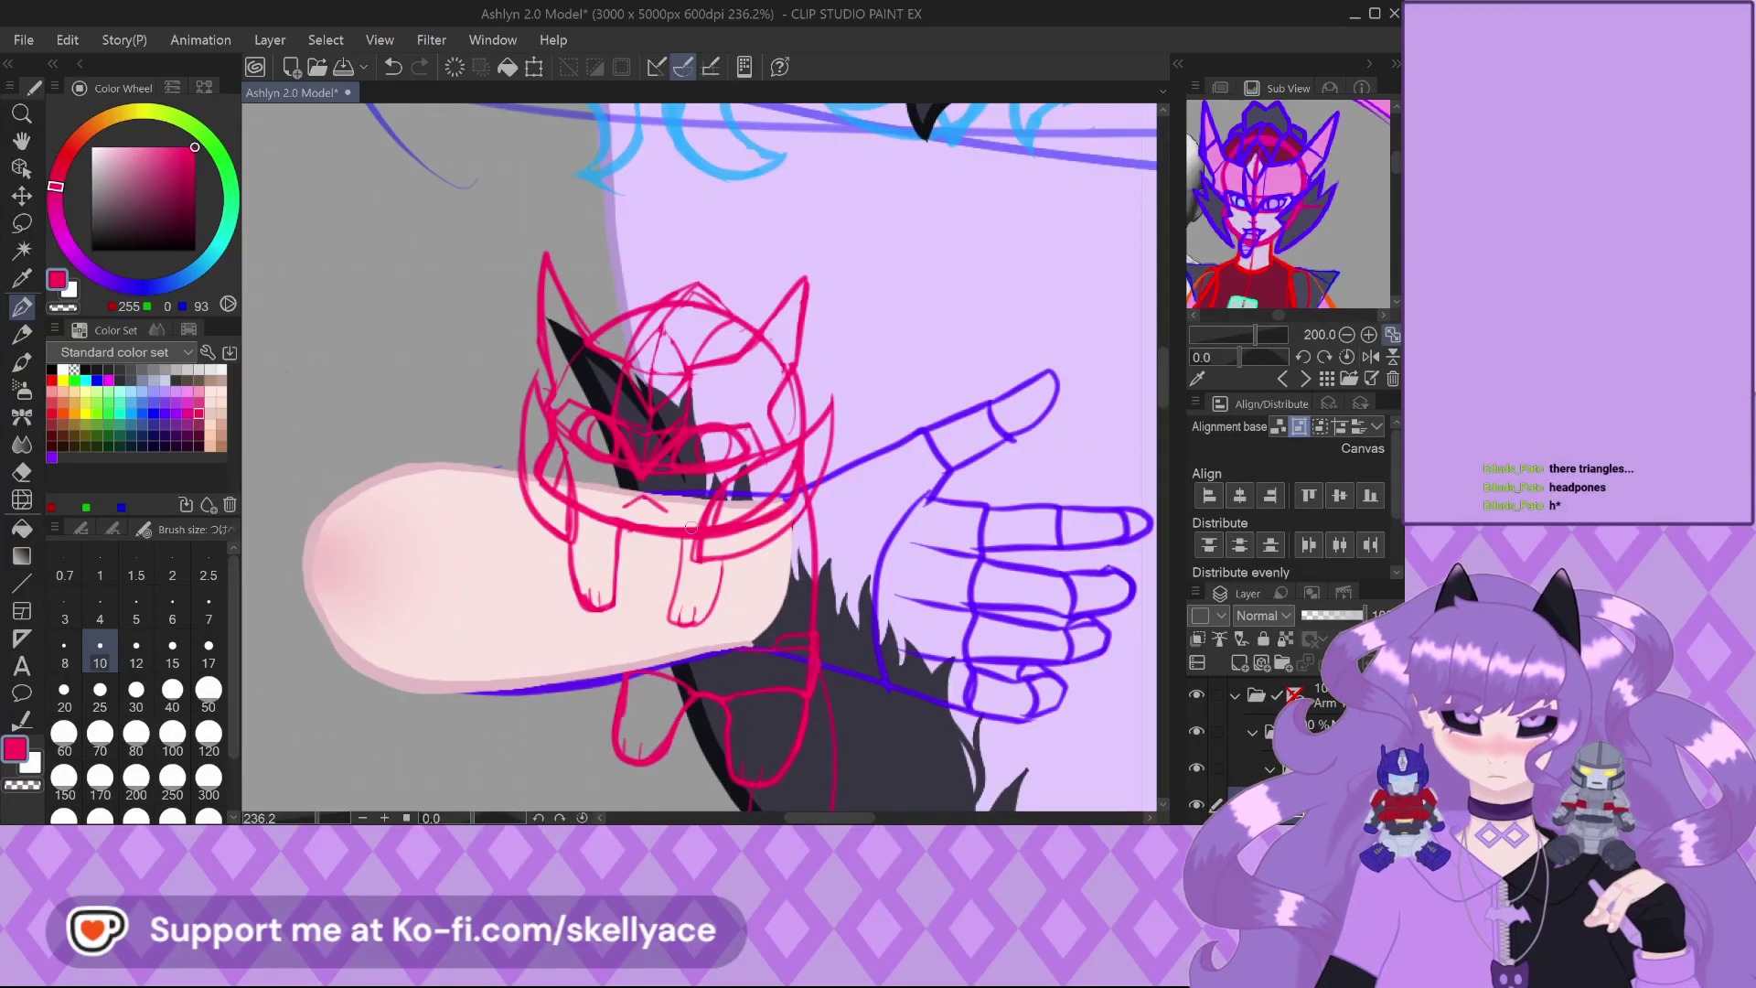
scroll(691, 527, "up", 2)
scroll(685, 483, "down", 1)
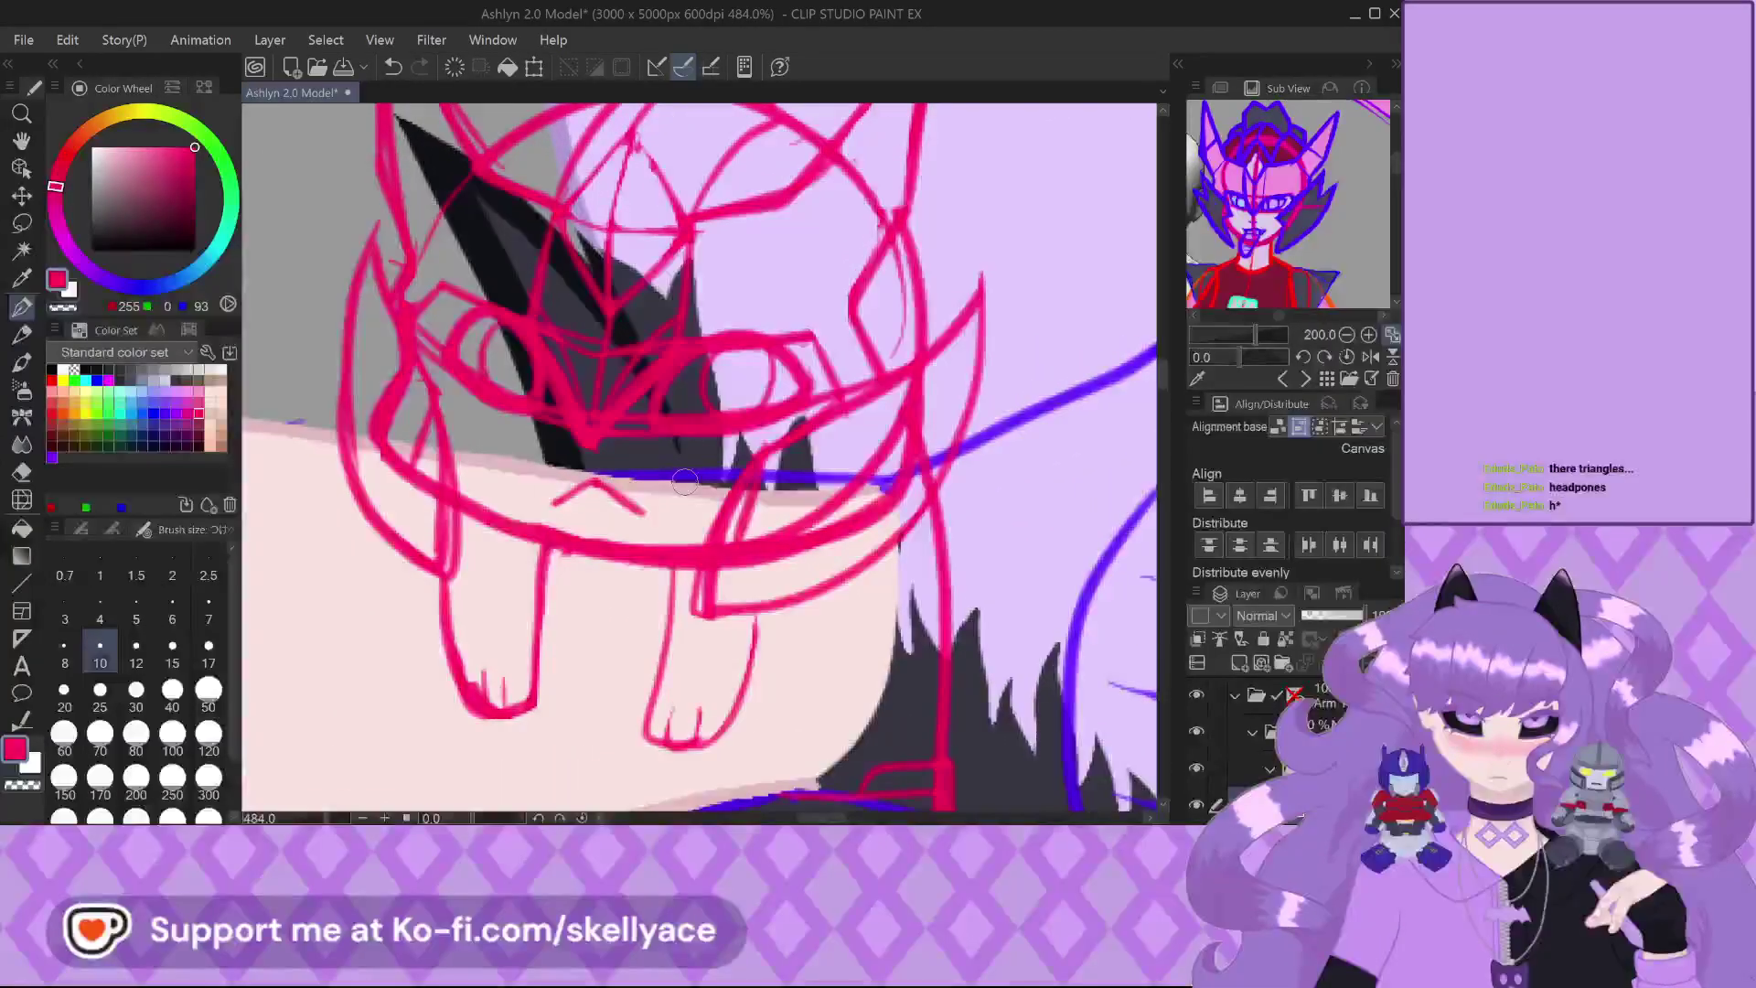
scroll(684, 508, "down", 3)
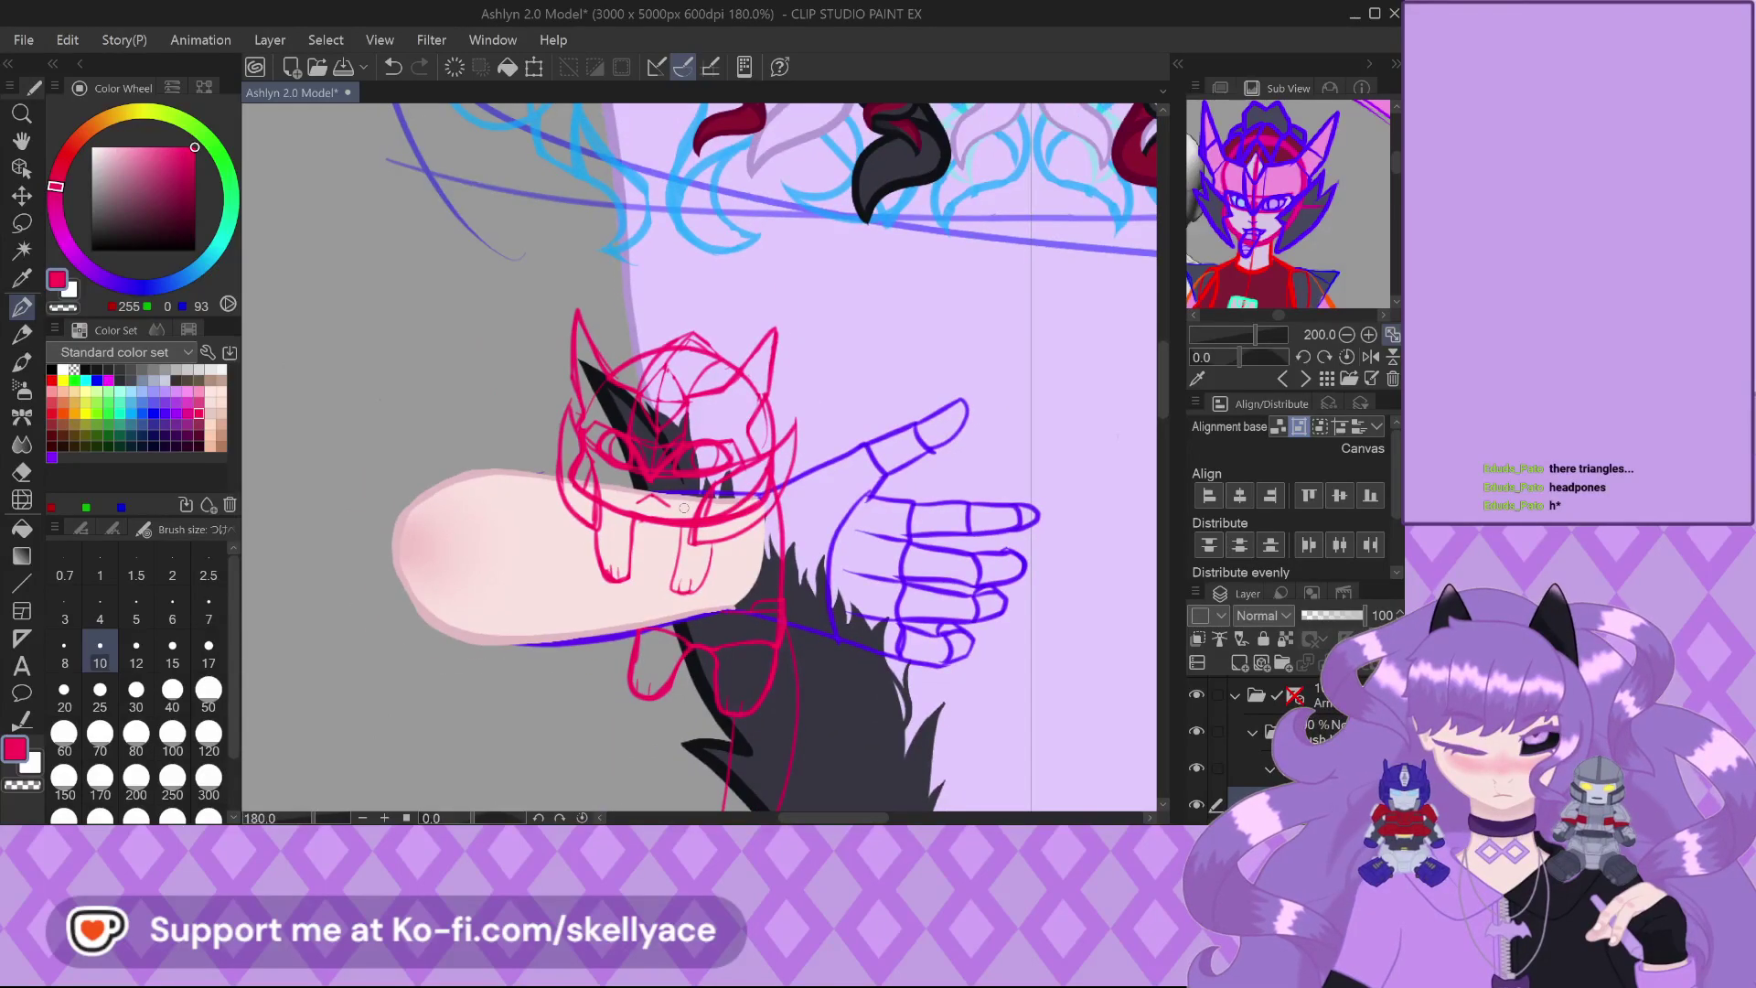
Clean up the inner line of the plush's right-hand leg where it curves out of the hip line
scroll(773, 681, "up", 2)
scroll(772, 681, "up", 4)
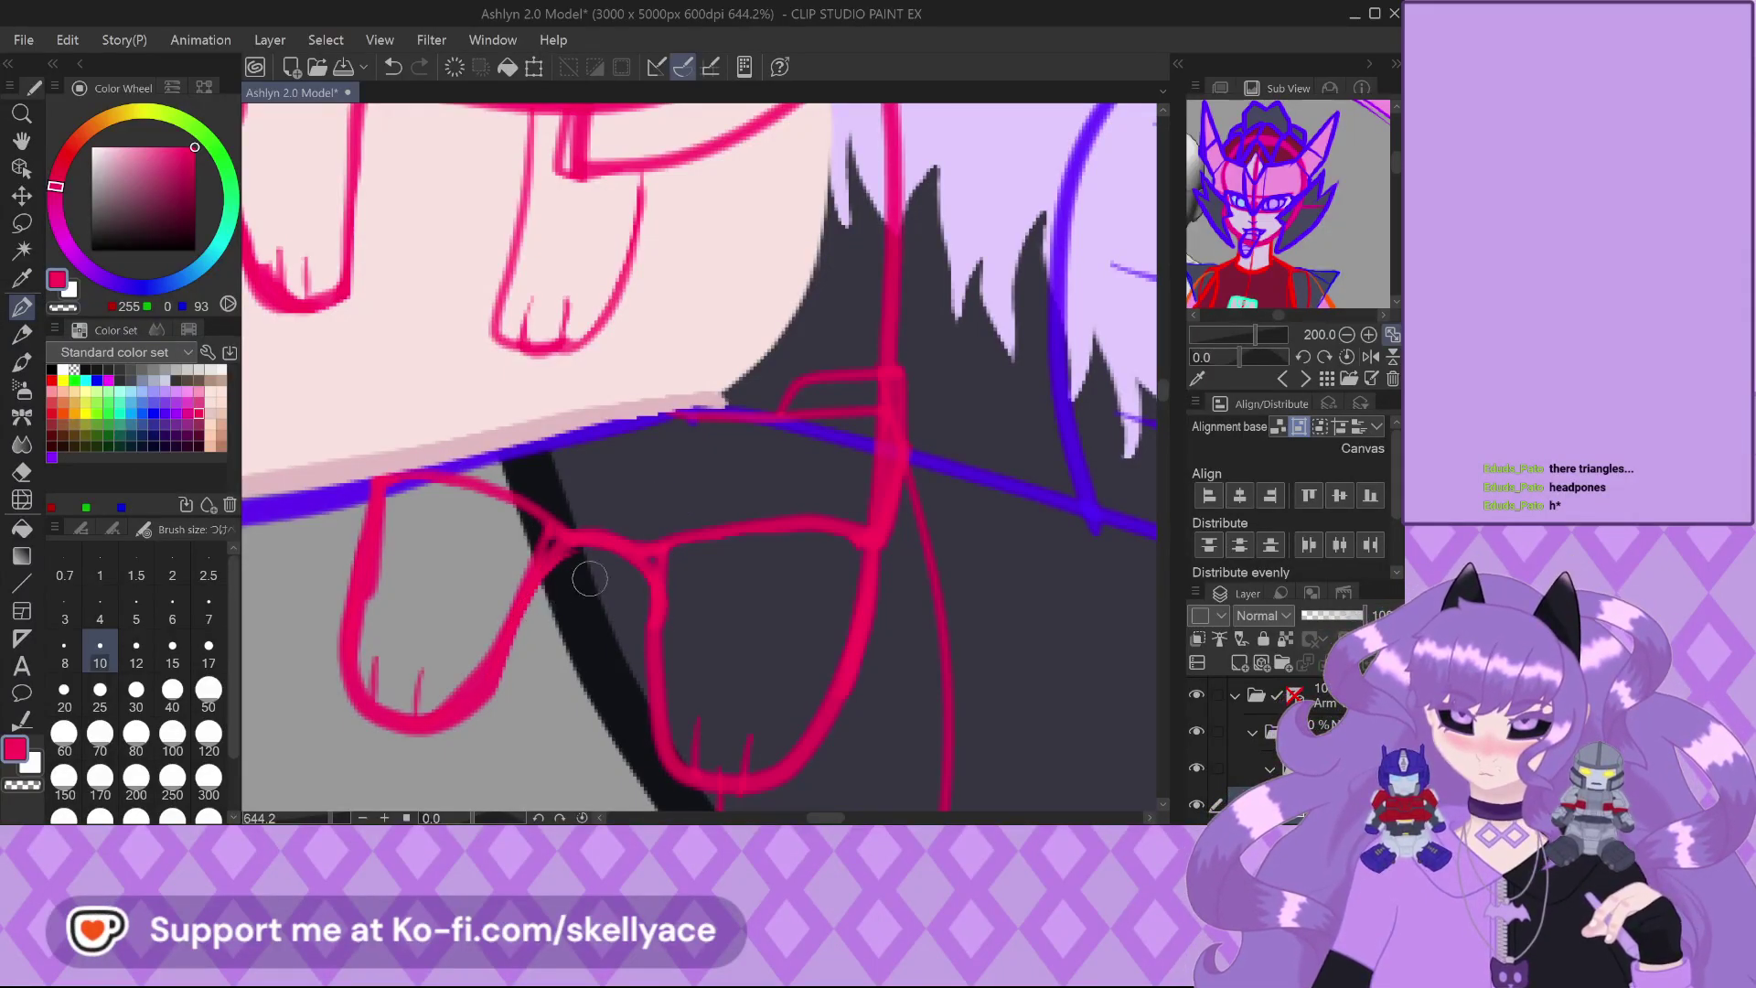
scroll(590, 578, "up", 1)
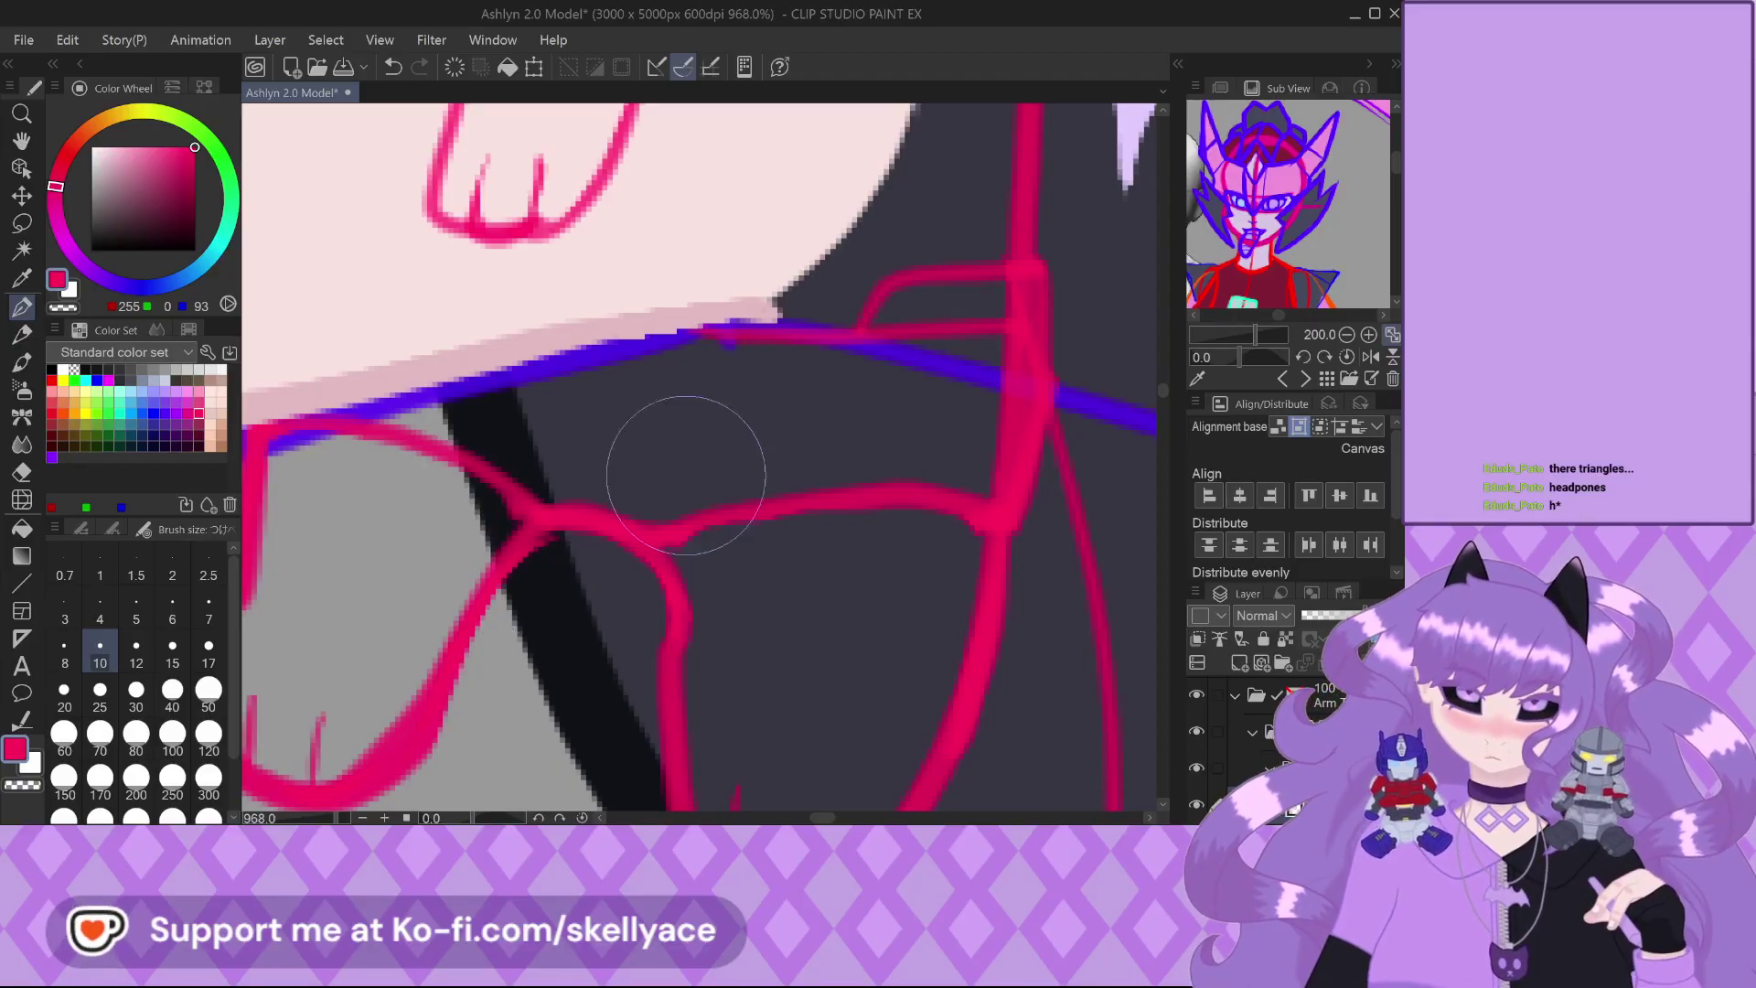
left_click_drag(640, 546, 681, 640)
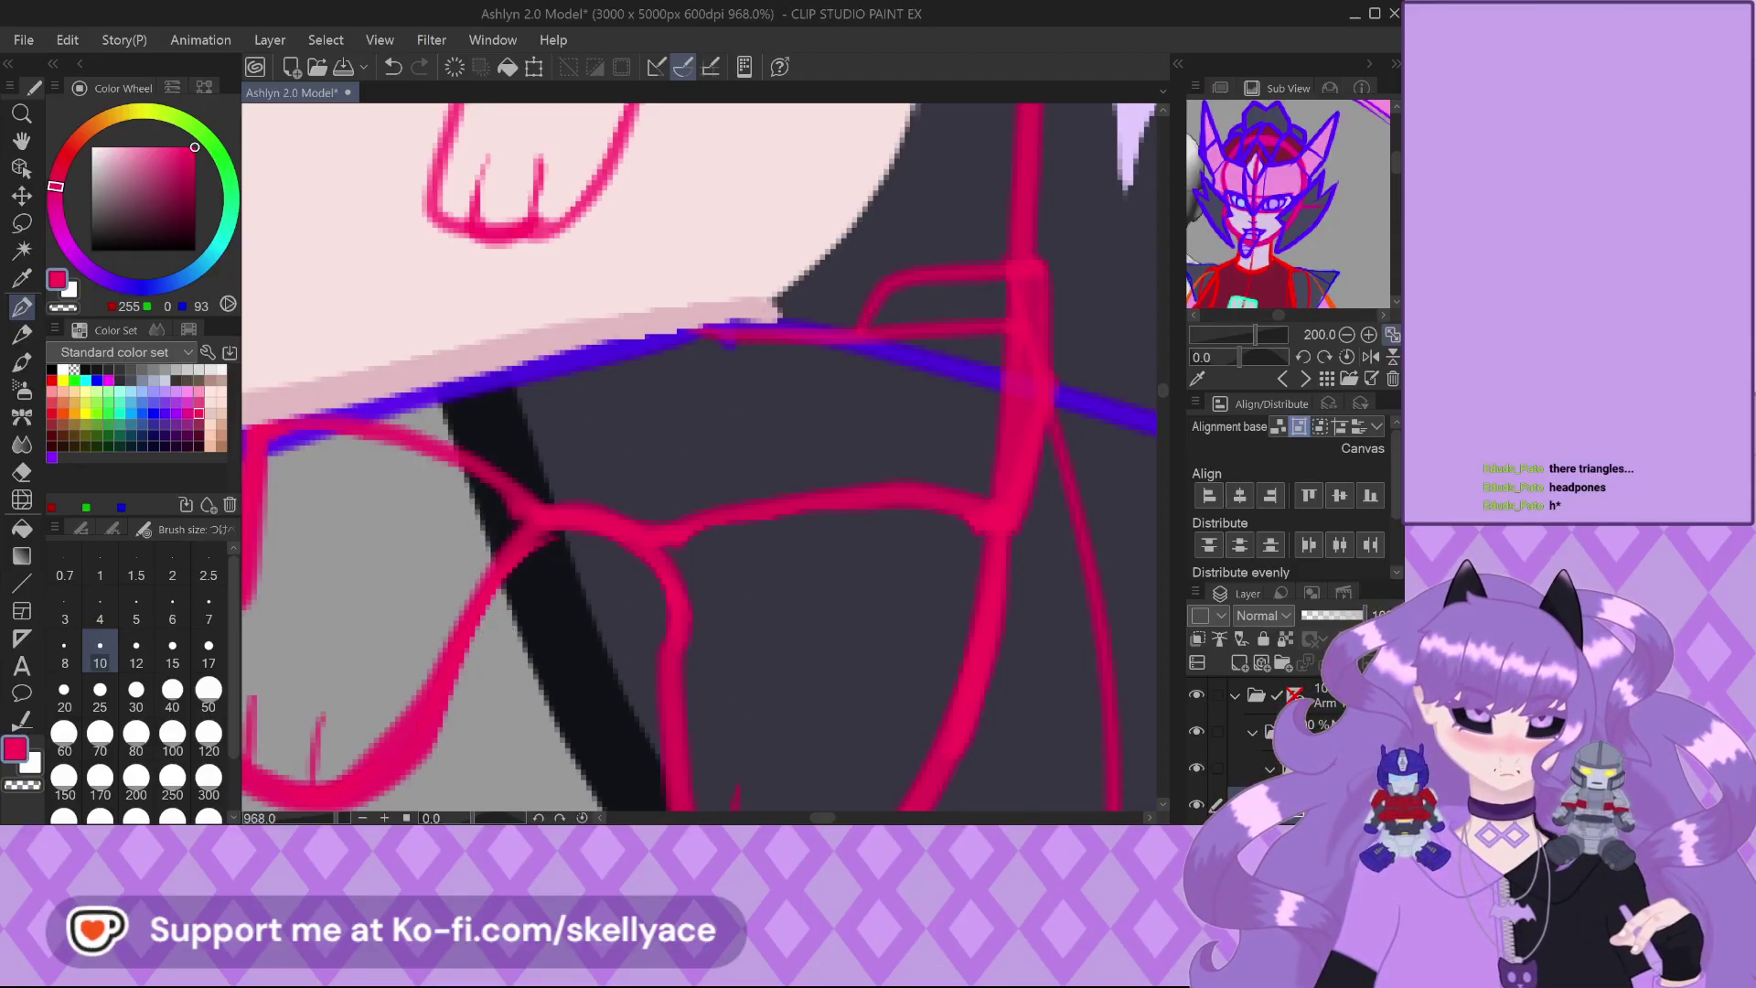
scroll(1280, 731, "down", 2)
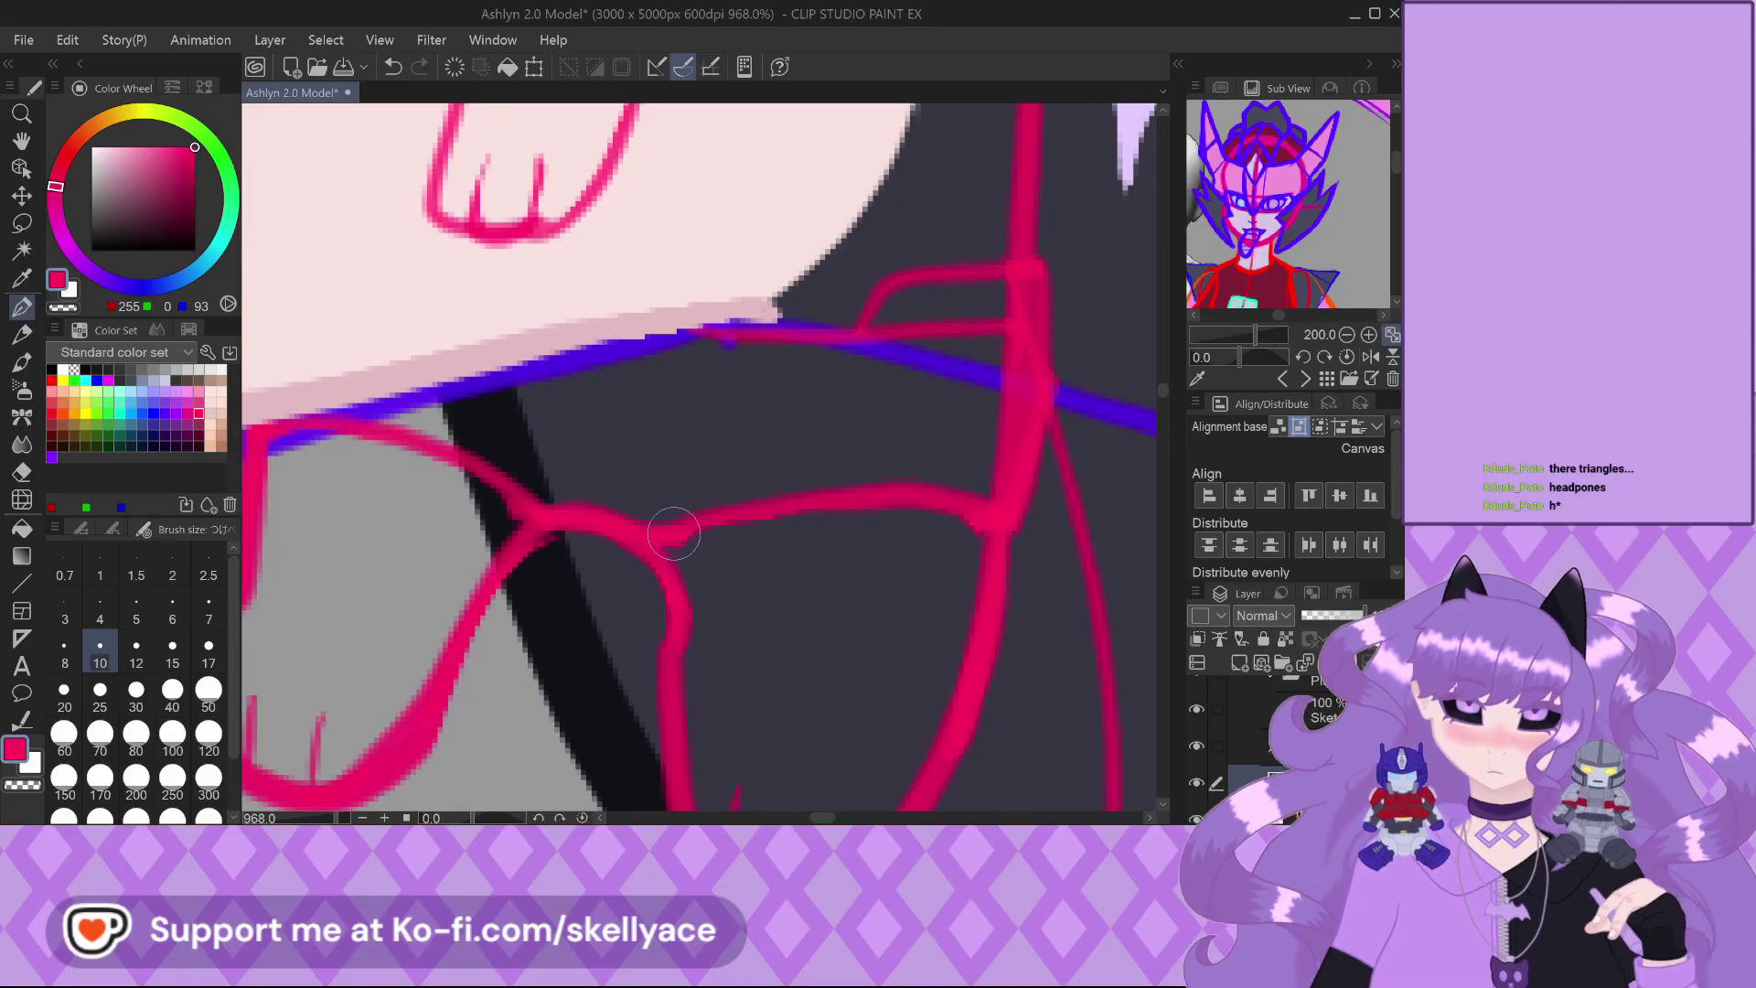
scroll(669, 551, "up", 2)
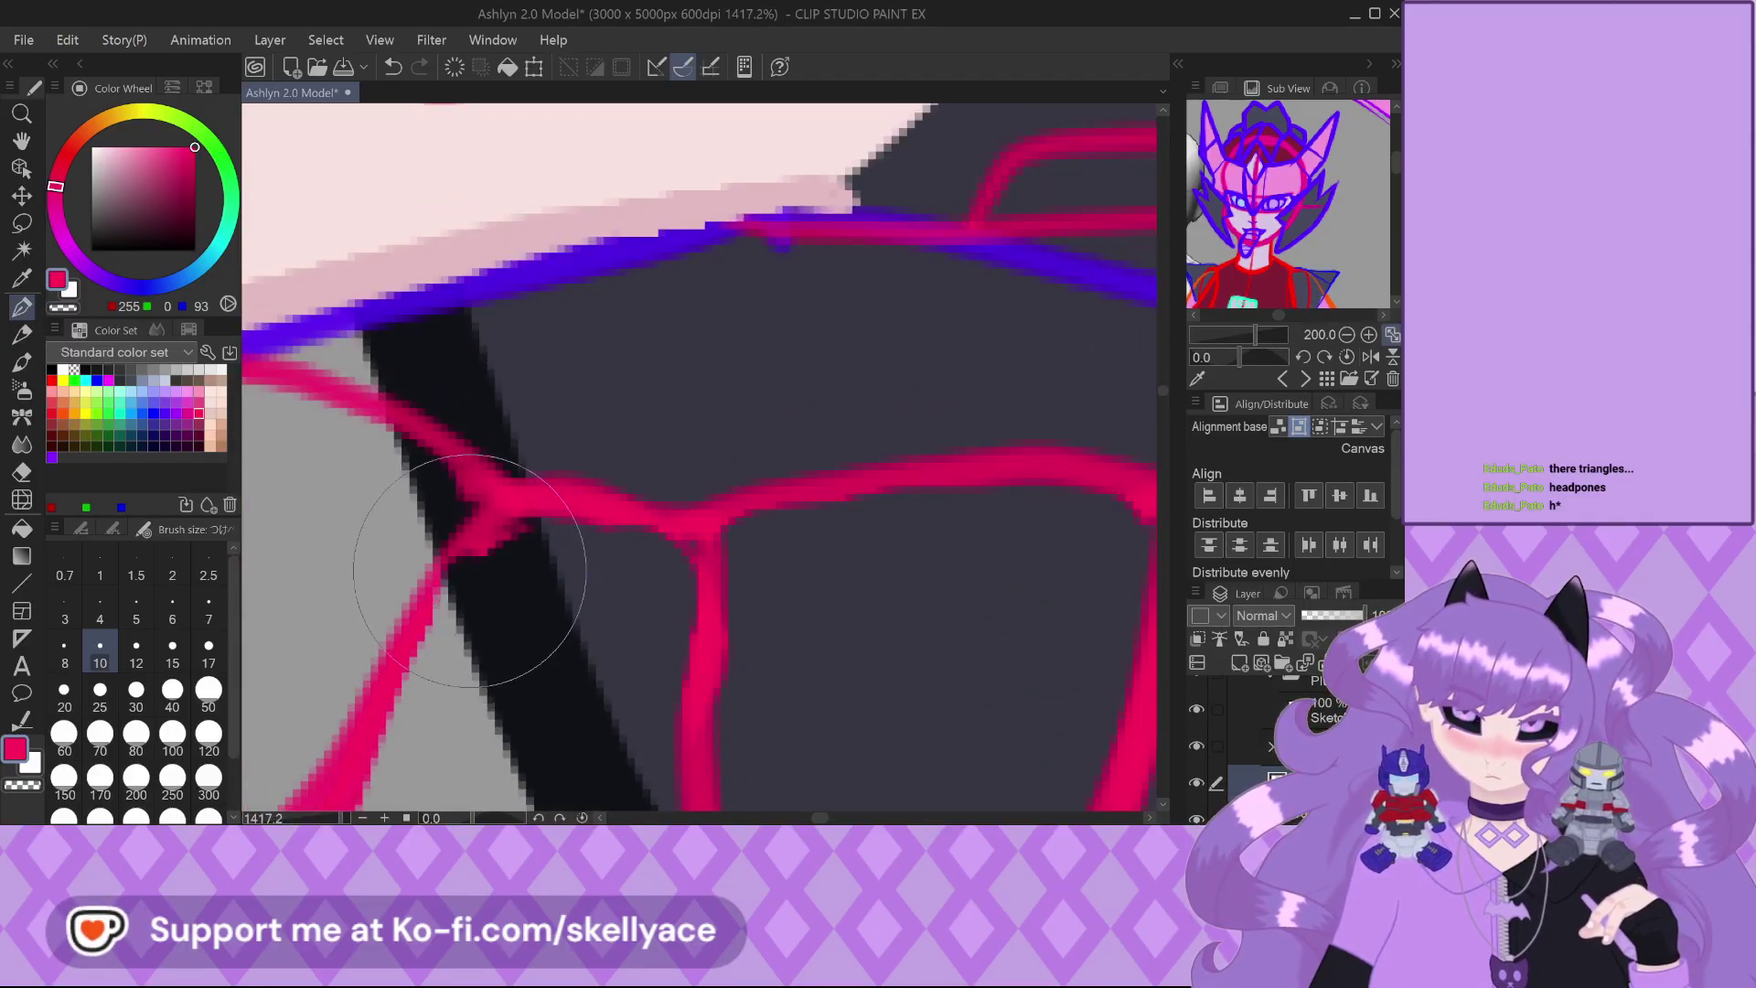
Redraw the upper inner line of the plush's left-hand leg so it joins the hip line, and save the file
scroll(512, 548, "down", 3)
scroll(540, 542, "up", 2)
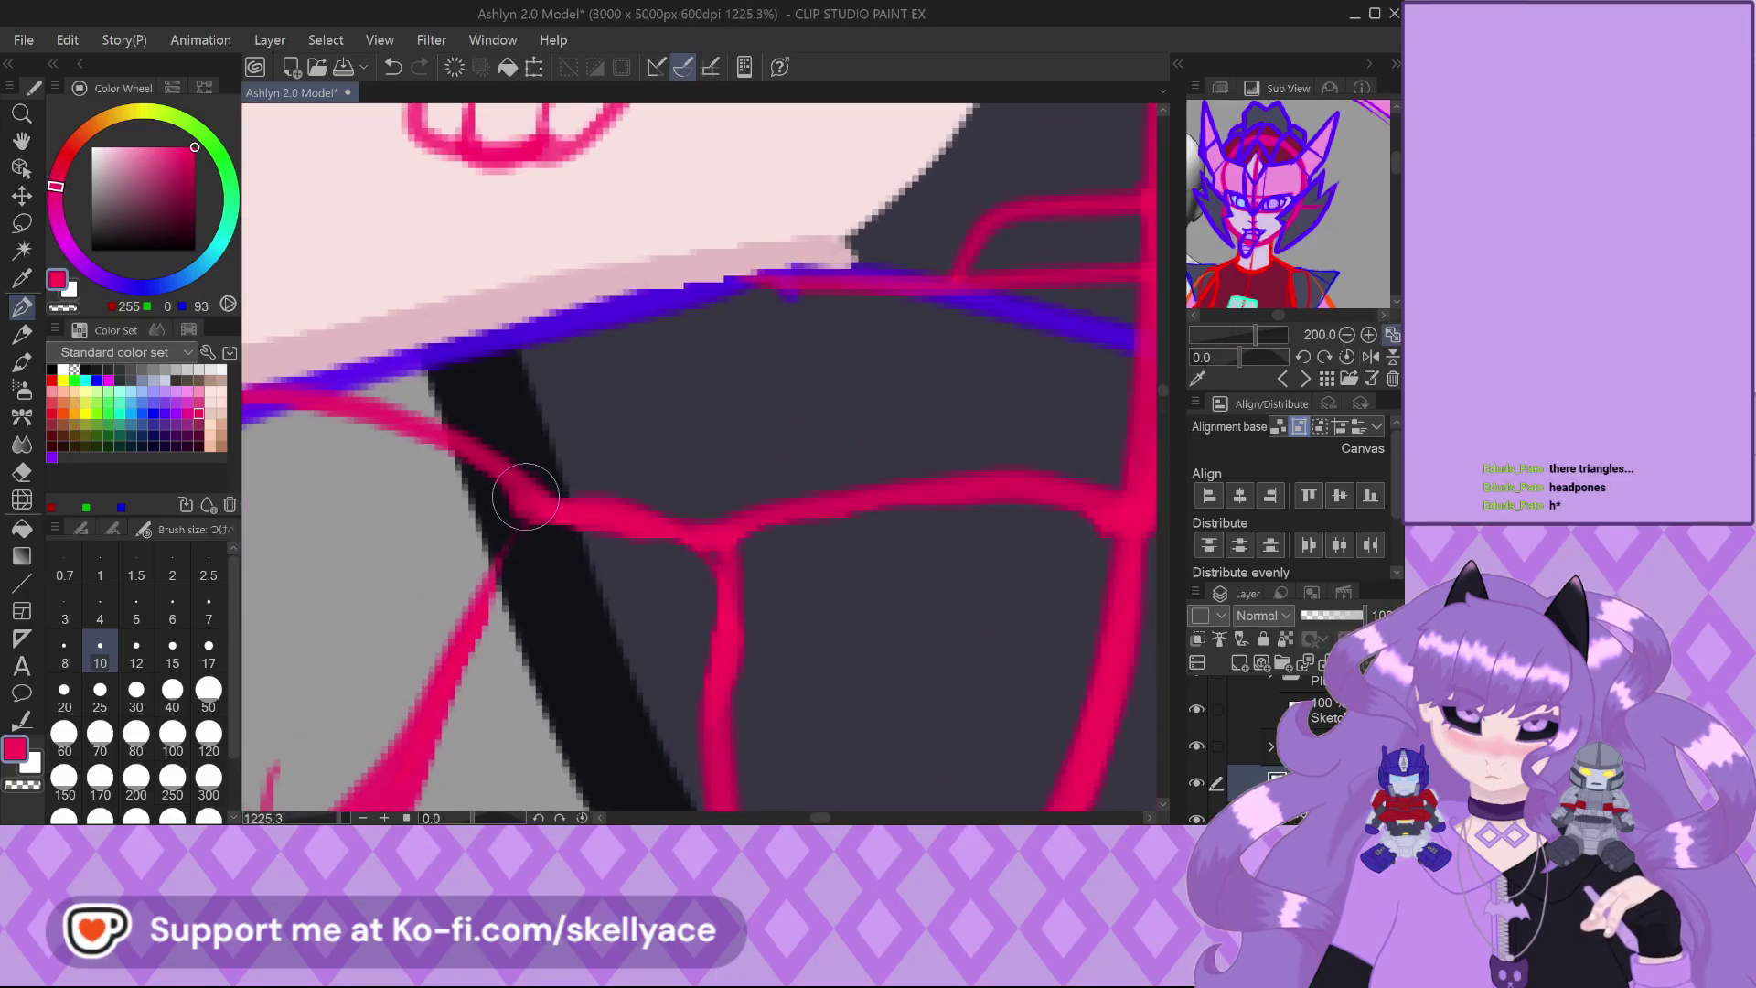
left_click_drag(544, 484, 471, 635)
scroll(695, 676, "down", 2)
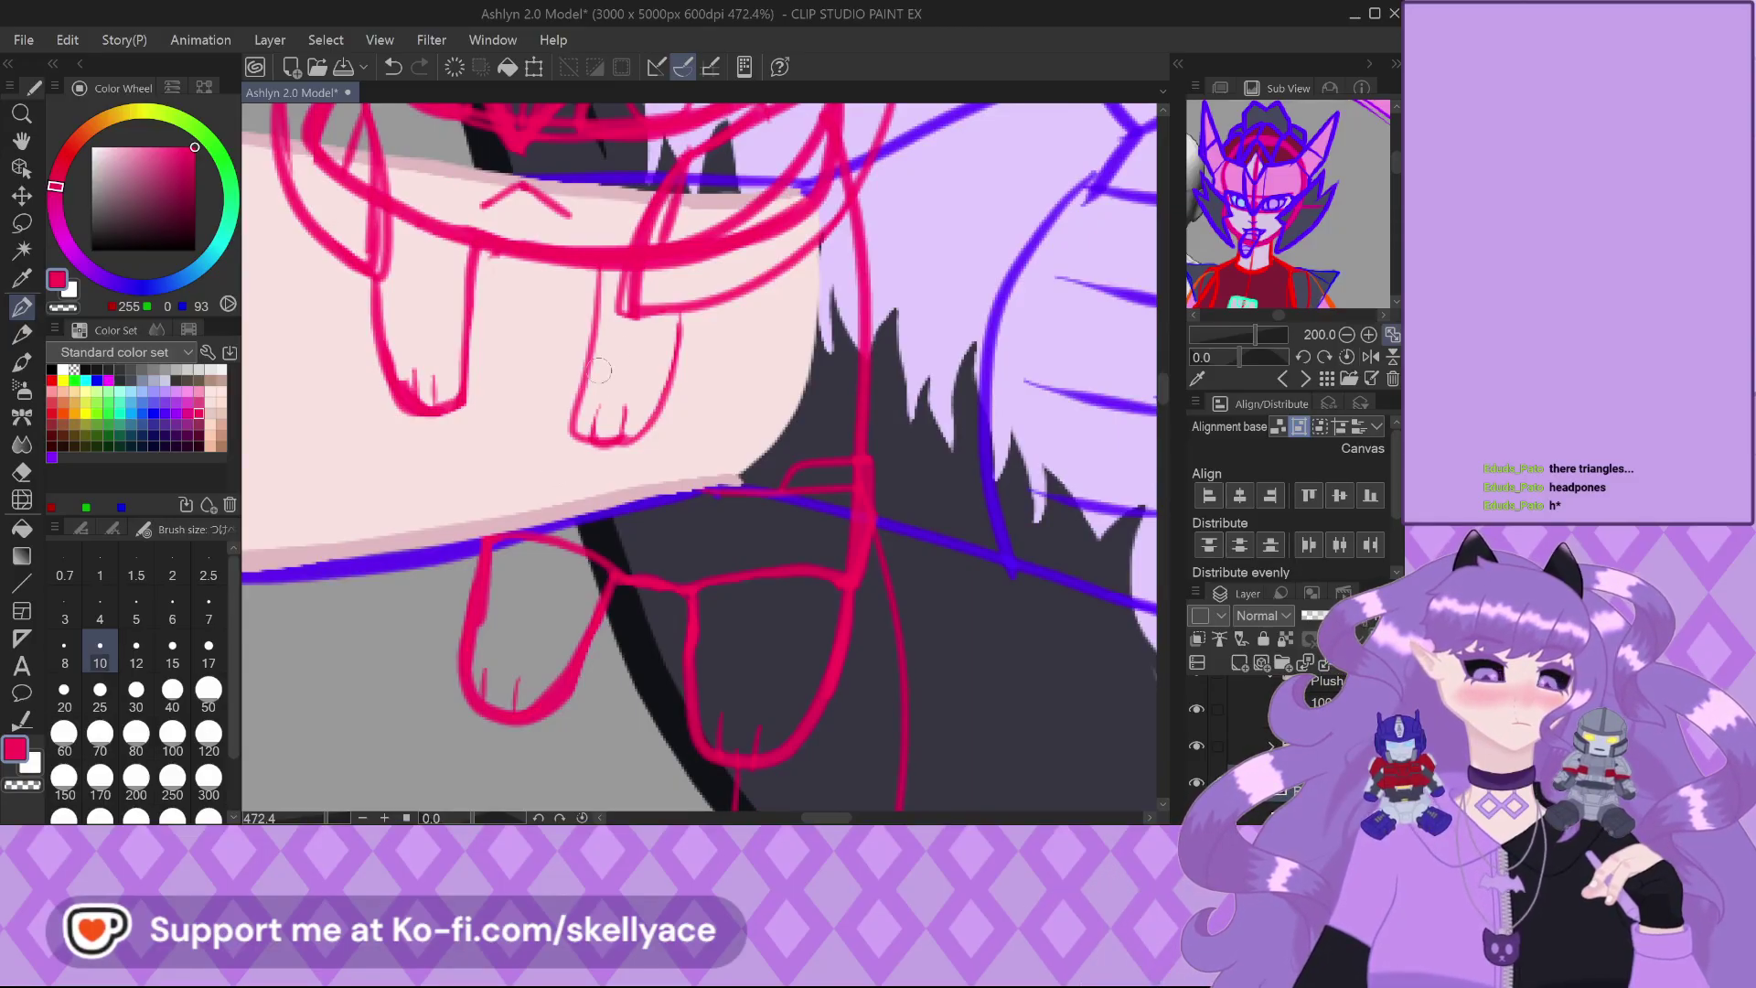
scroll(557, 471, "down", 2)
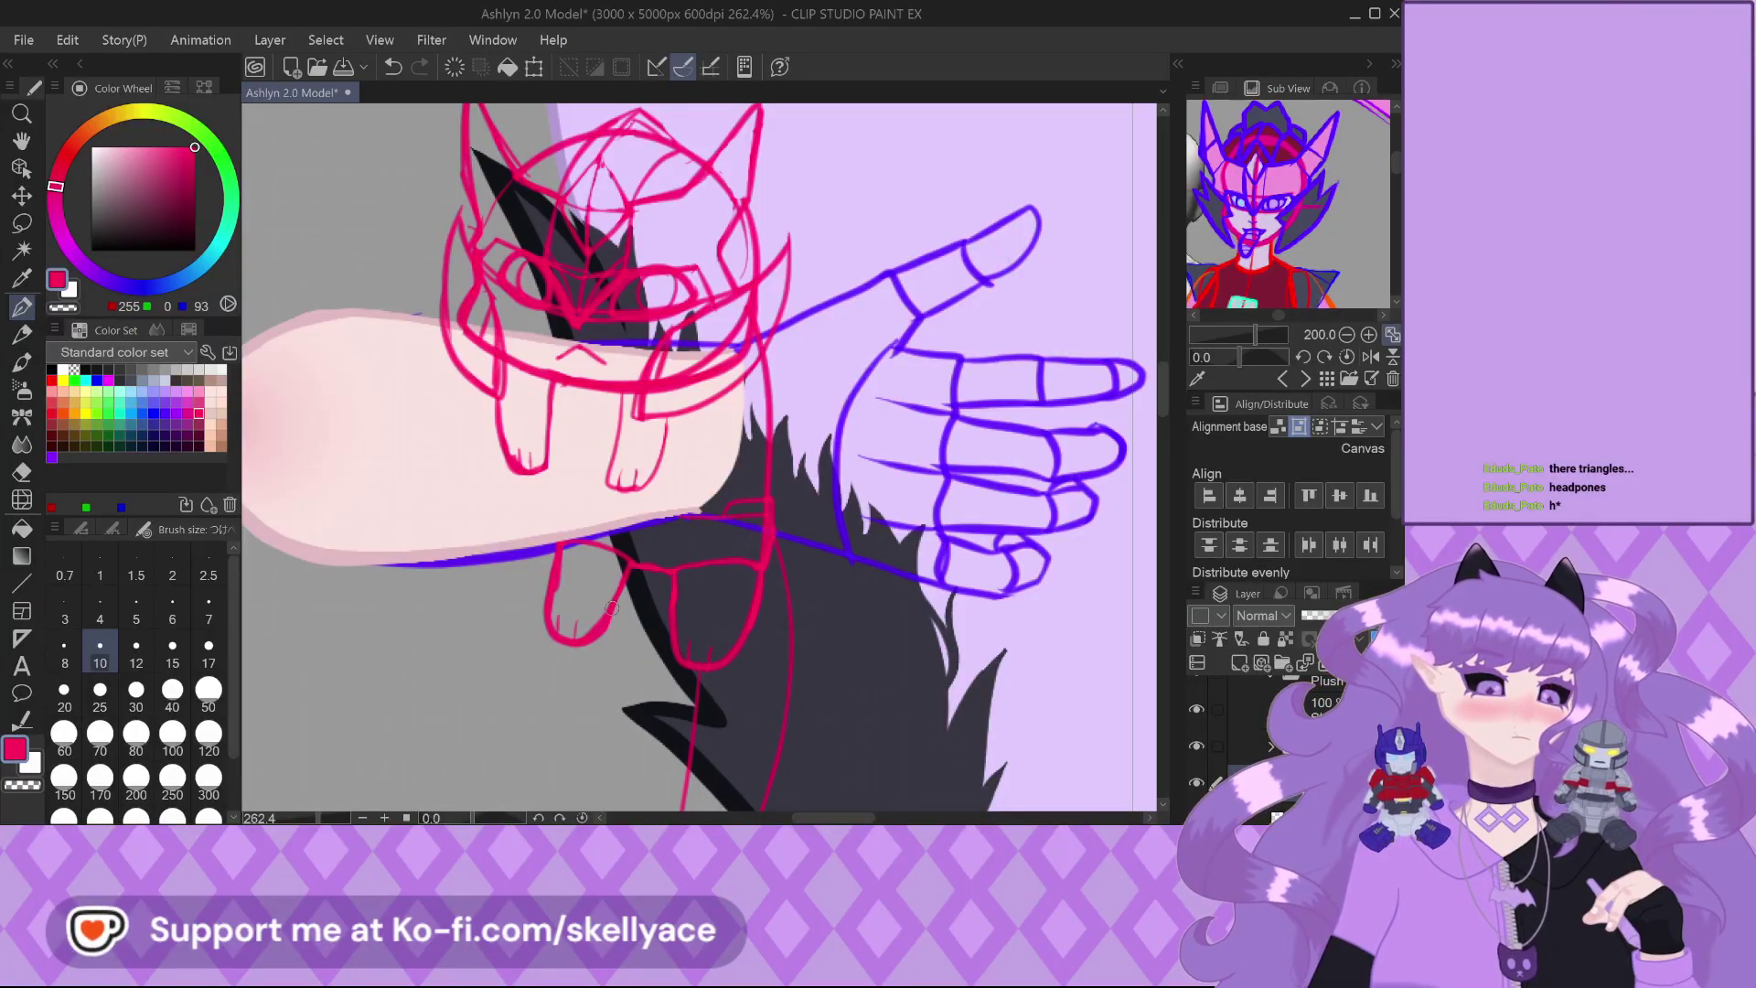
scroll(669, 510, "down", 5)
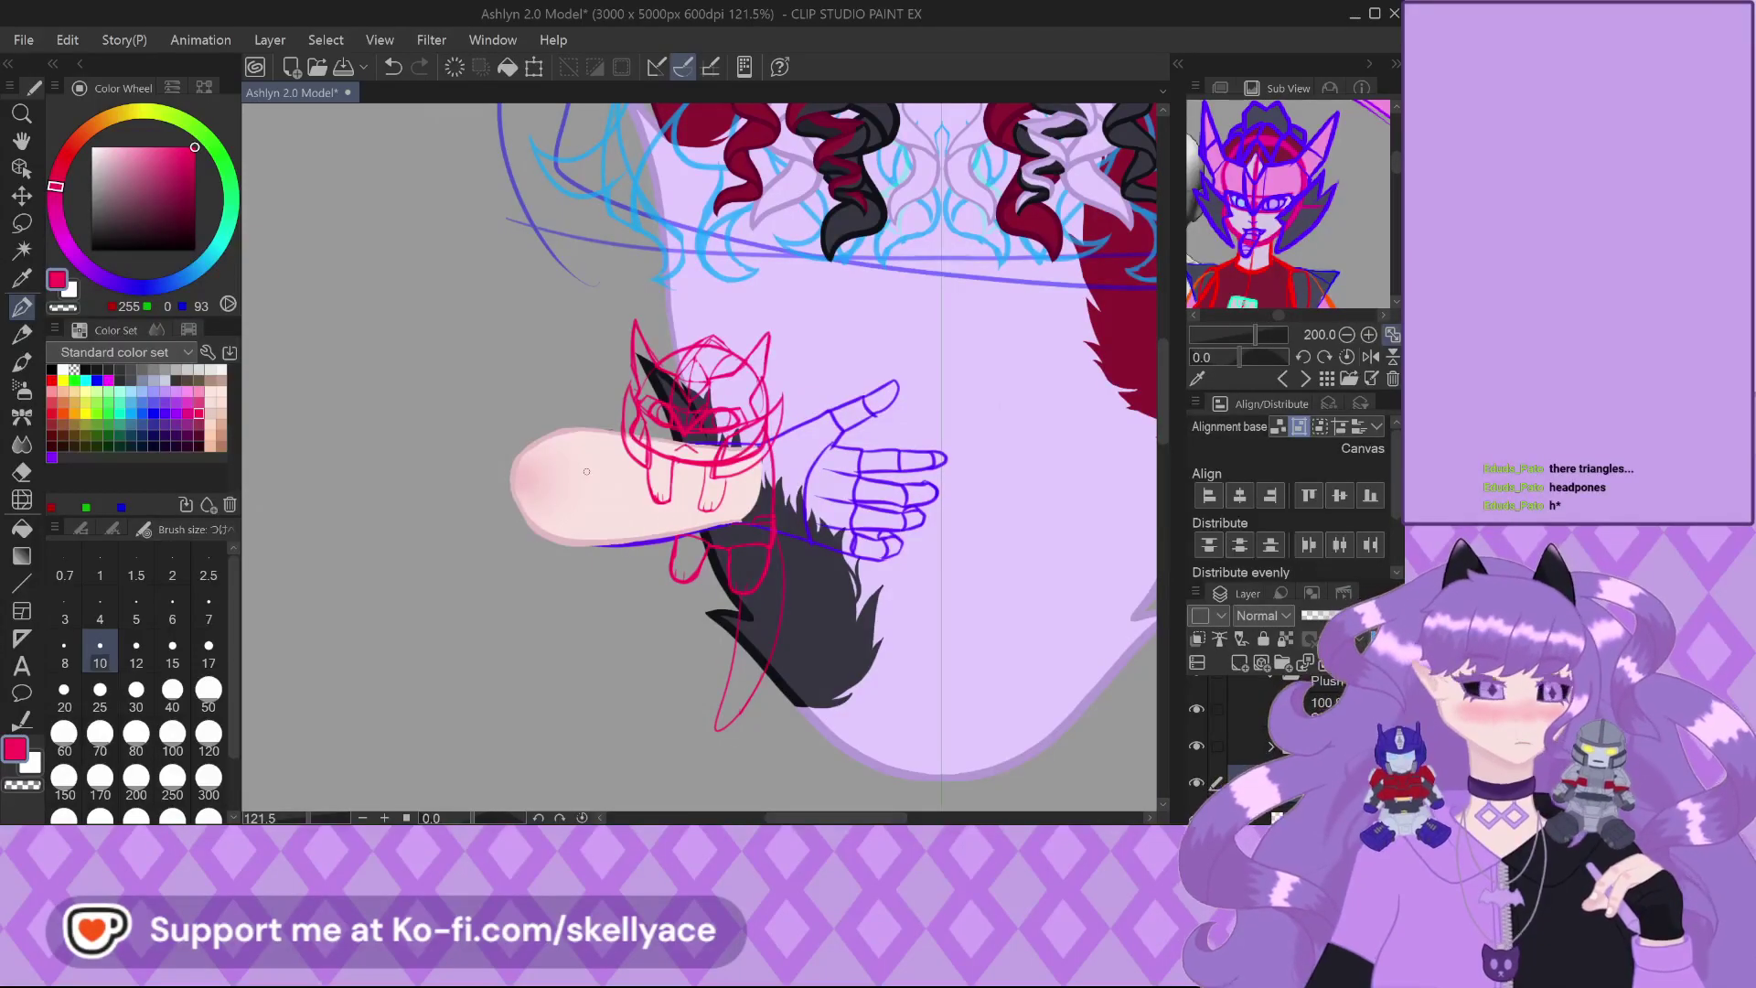
key("ctrl+s")
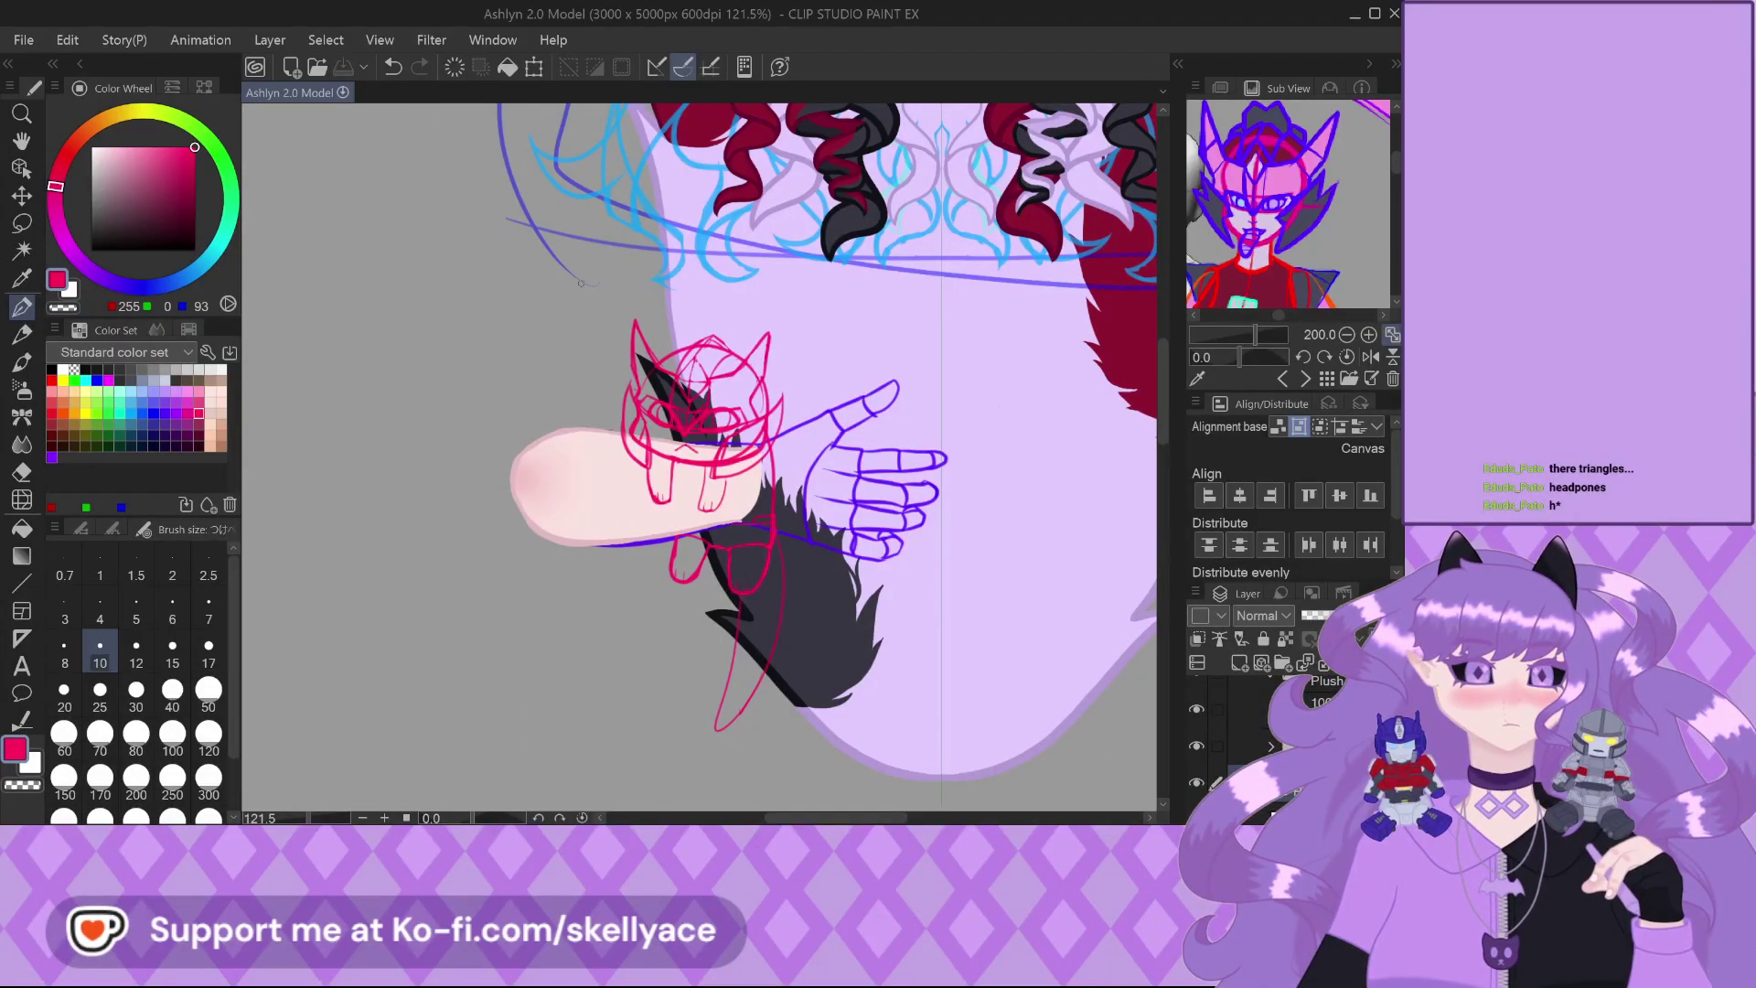
scroll(586, 471, "up", 3)
scroll(402, 548, "down", 3)
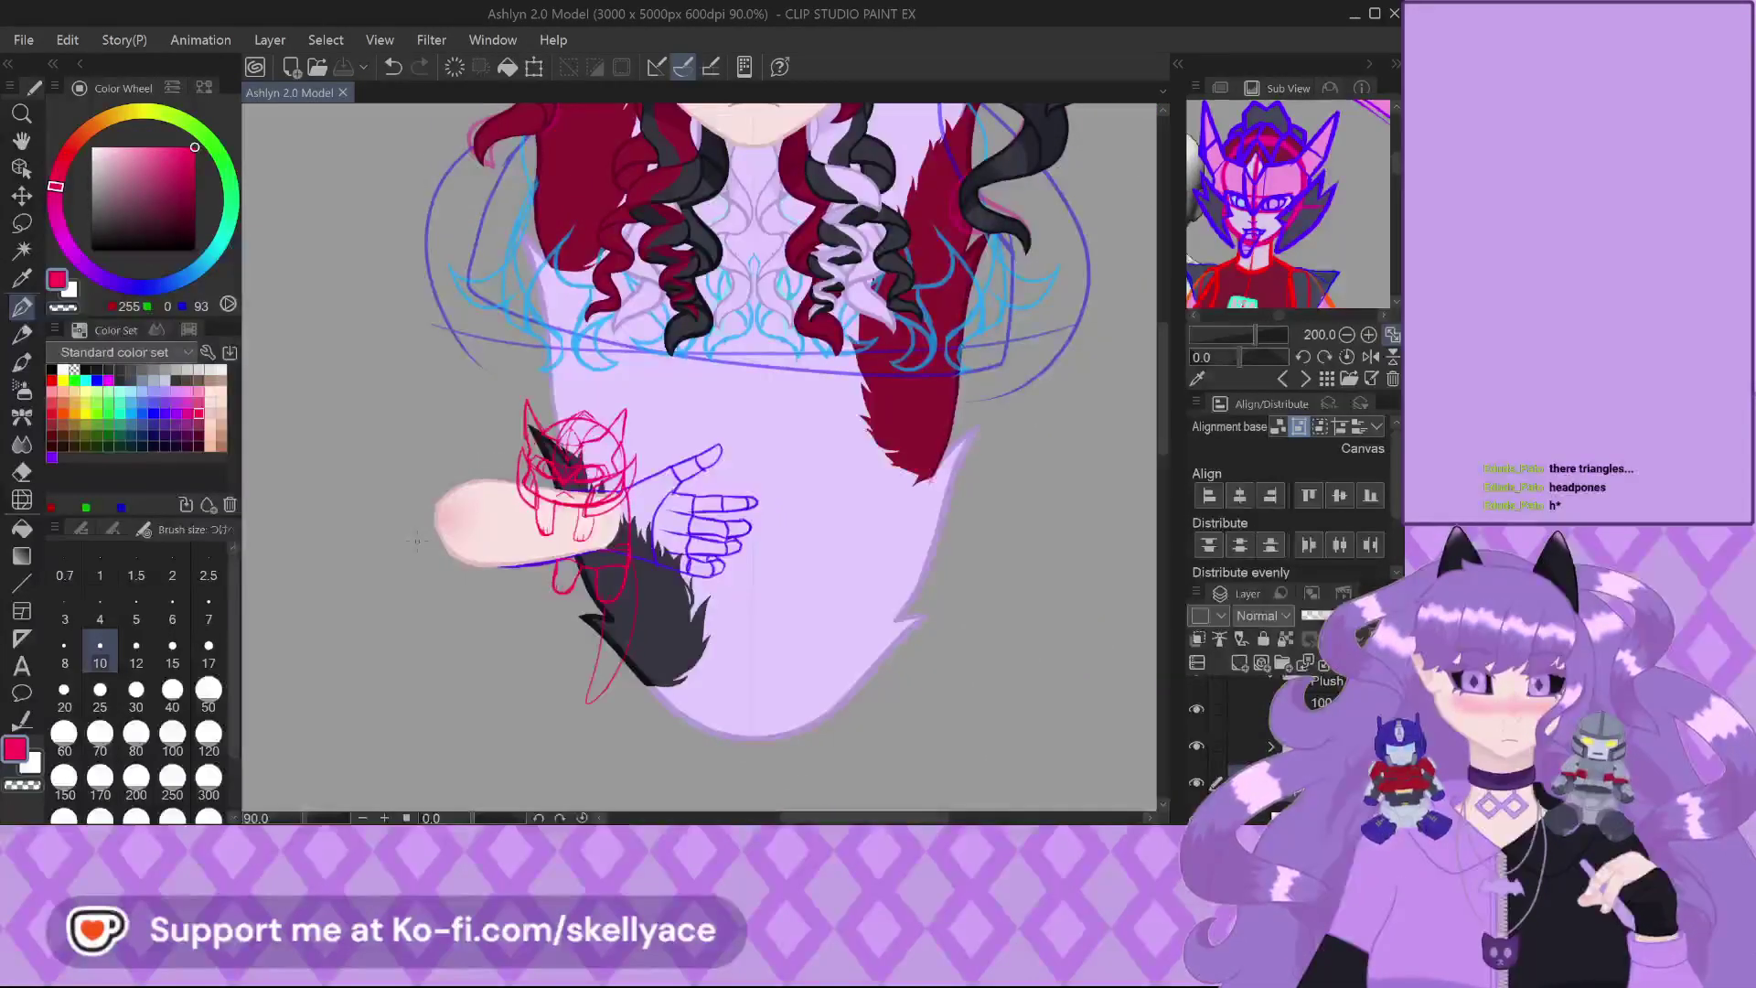
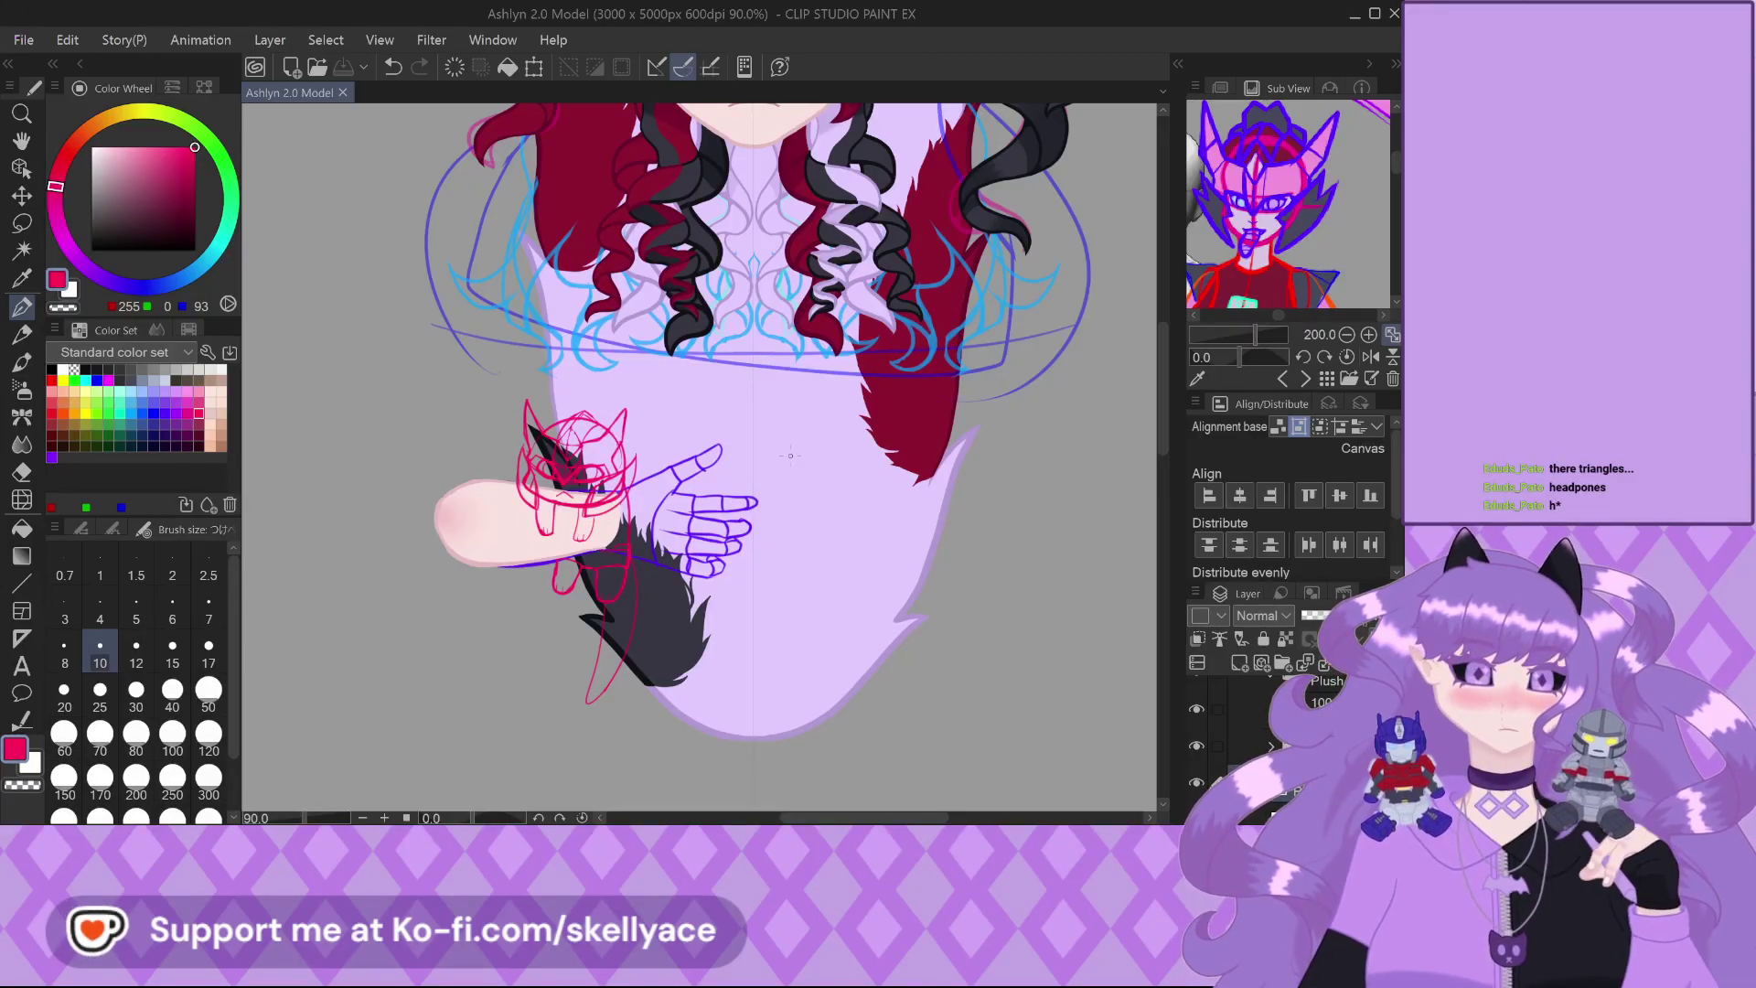
Lower the opacity of the plush's head sketch so it serves as a faded guide for line art
scroll(521, 478, "up", 5)
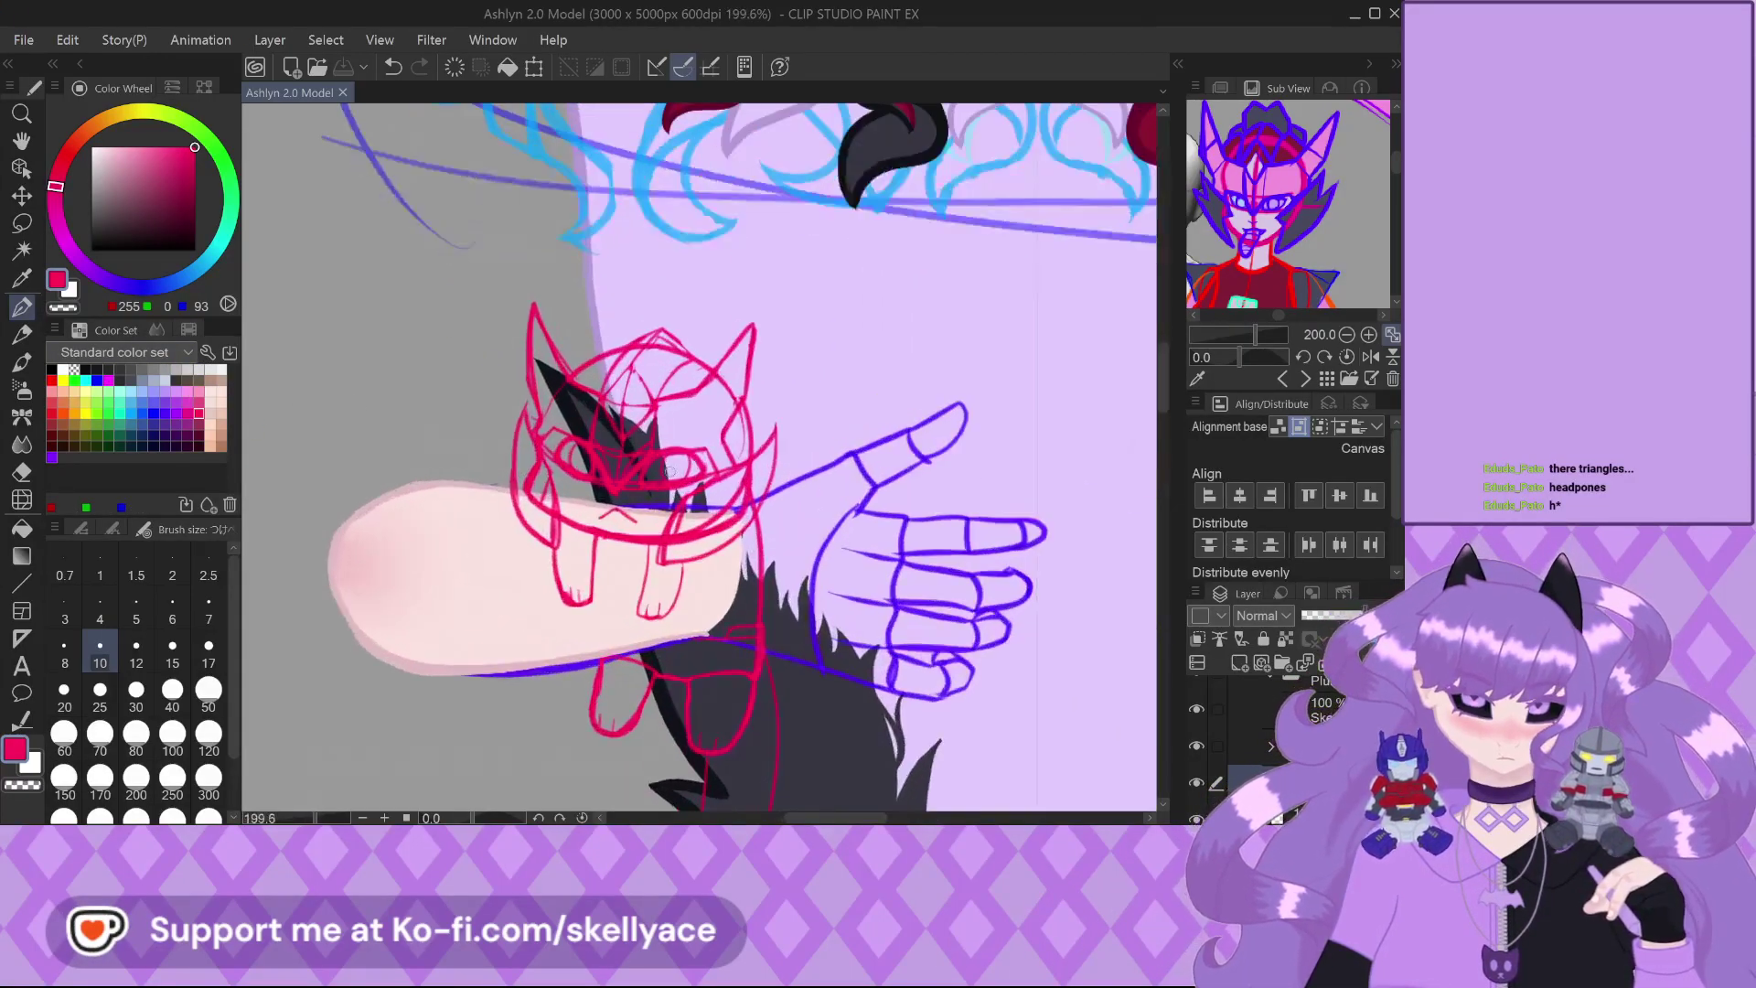
scroll(668, 471, "up", 3)
left_click(1252, 709)
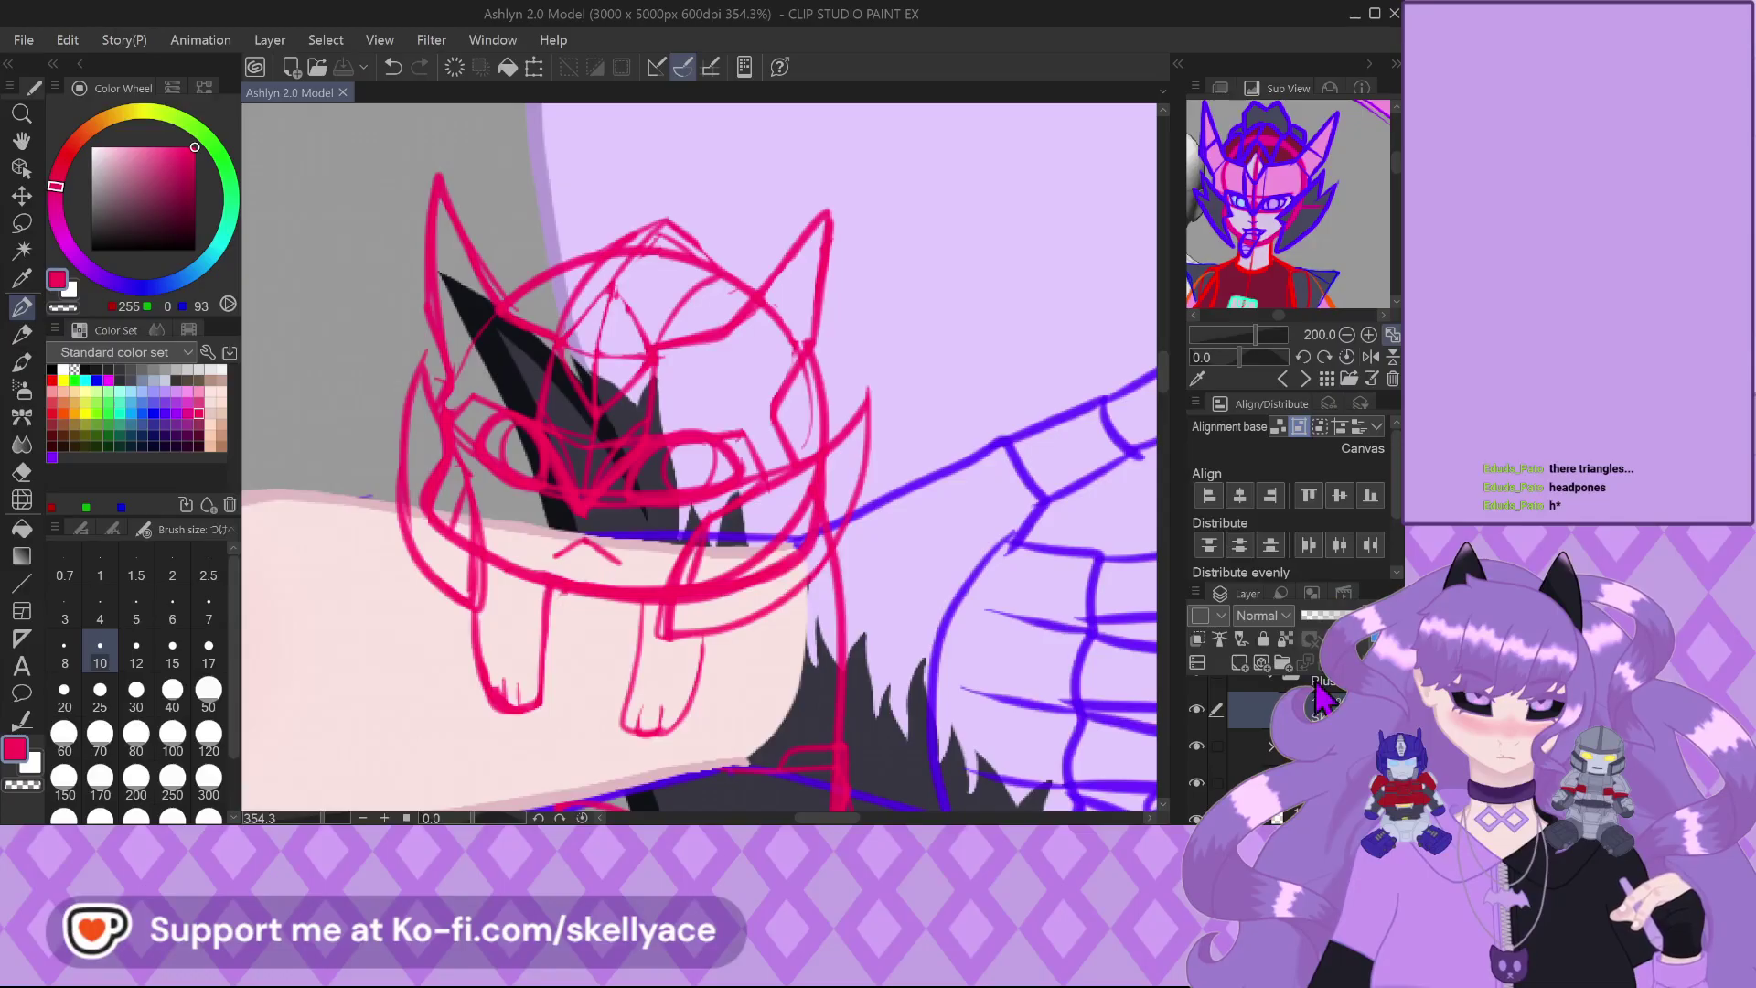
left_click_drag(1386, 614, 1344, 615)
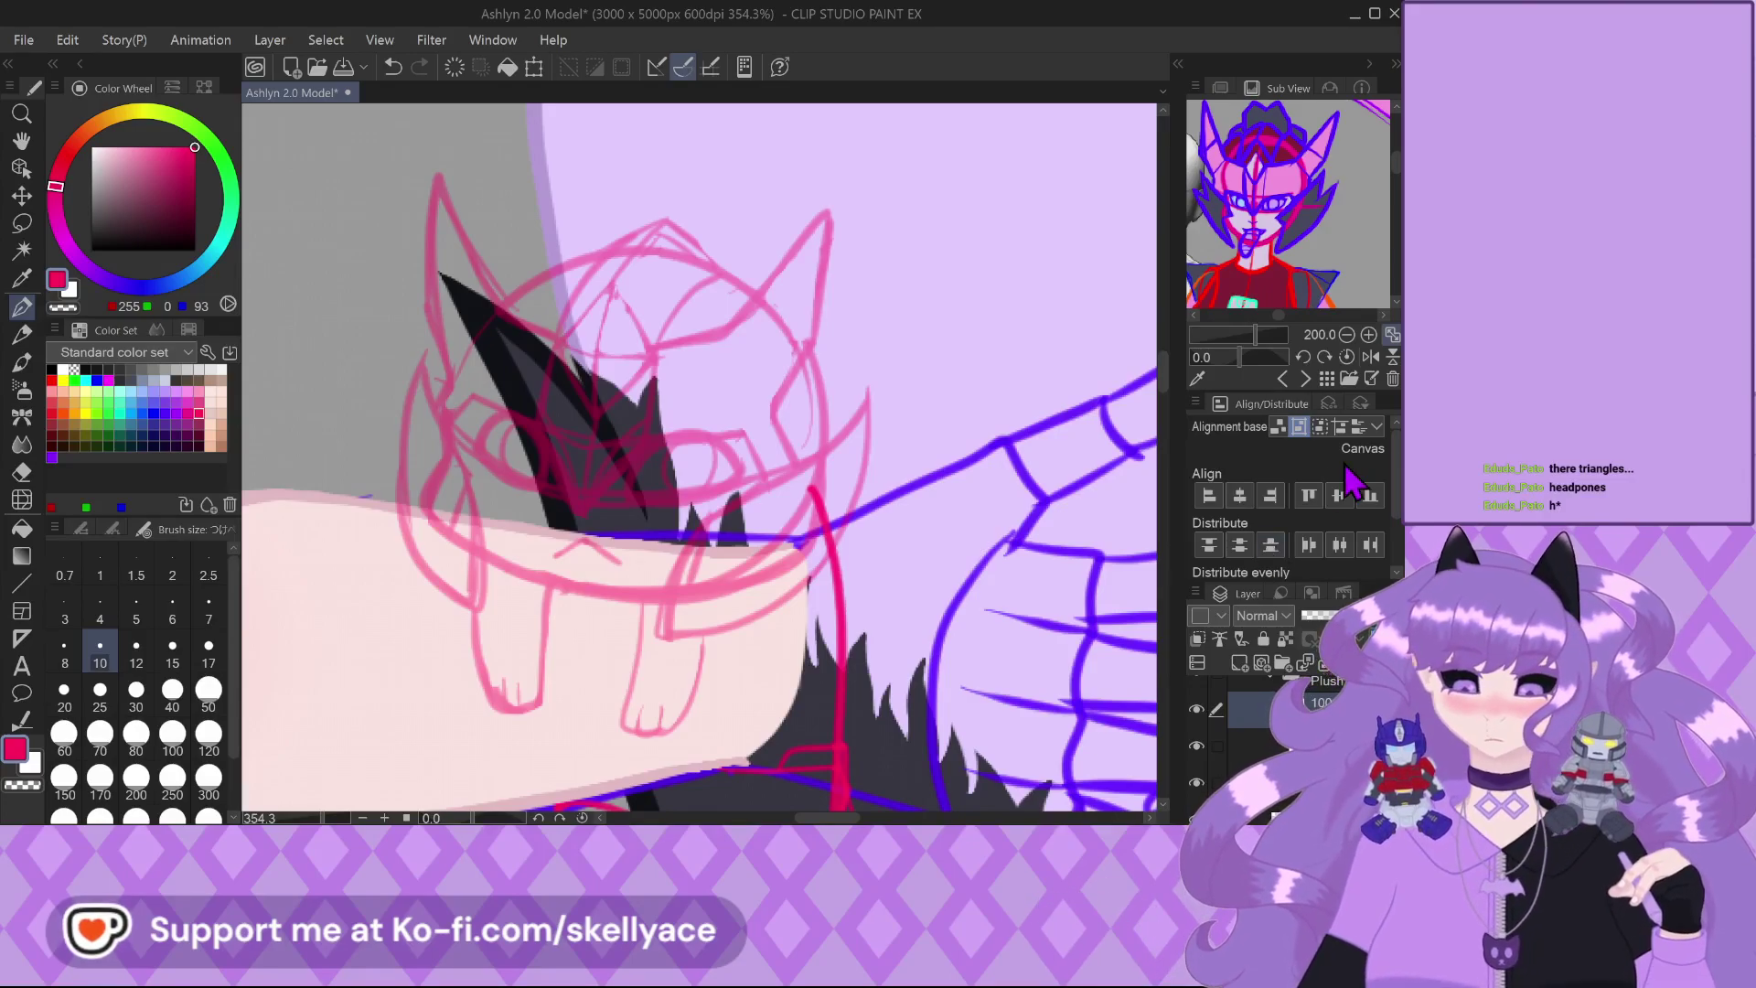
Set the drawing colour to black and ink the left-hand side of the plush's head outline down to the cheek with the pen
left_click_drag(116, 220, 55, 307)
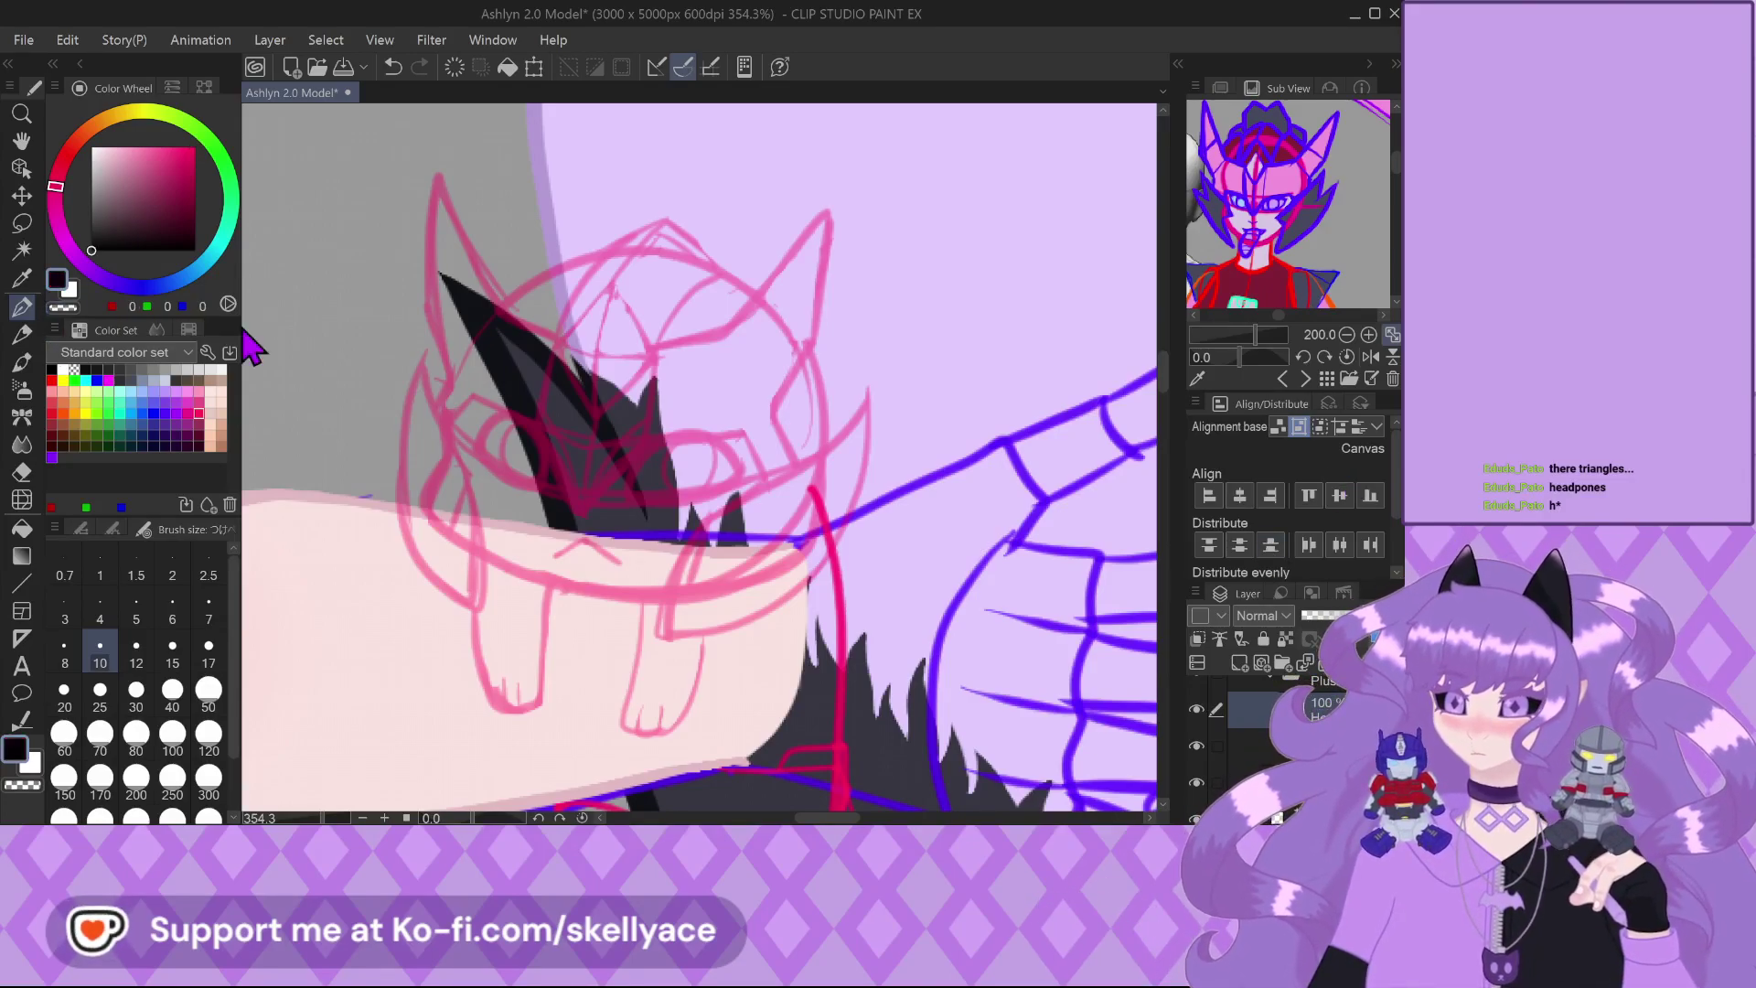
left_click(79, 529)
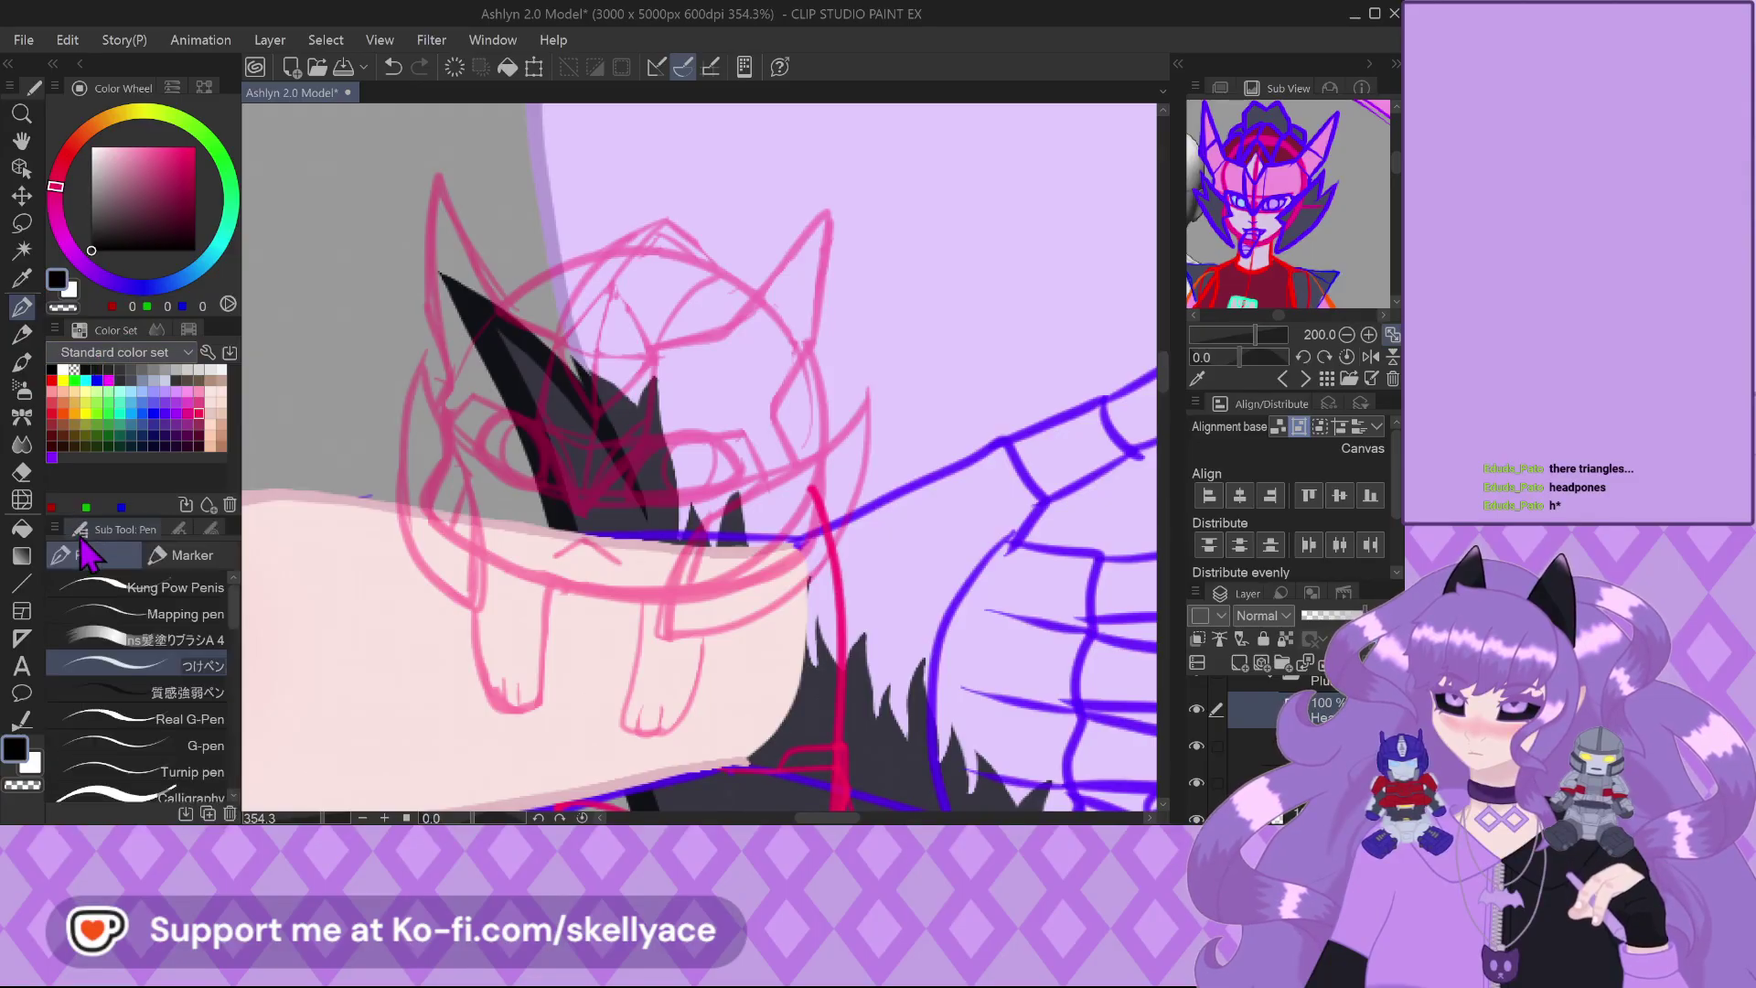
scroll(539, 299, "up", 2)
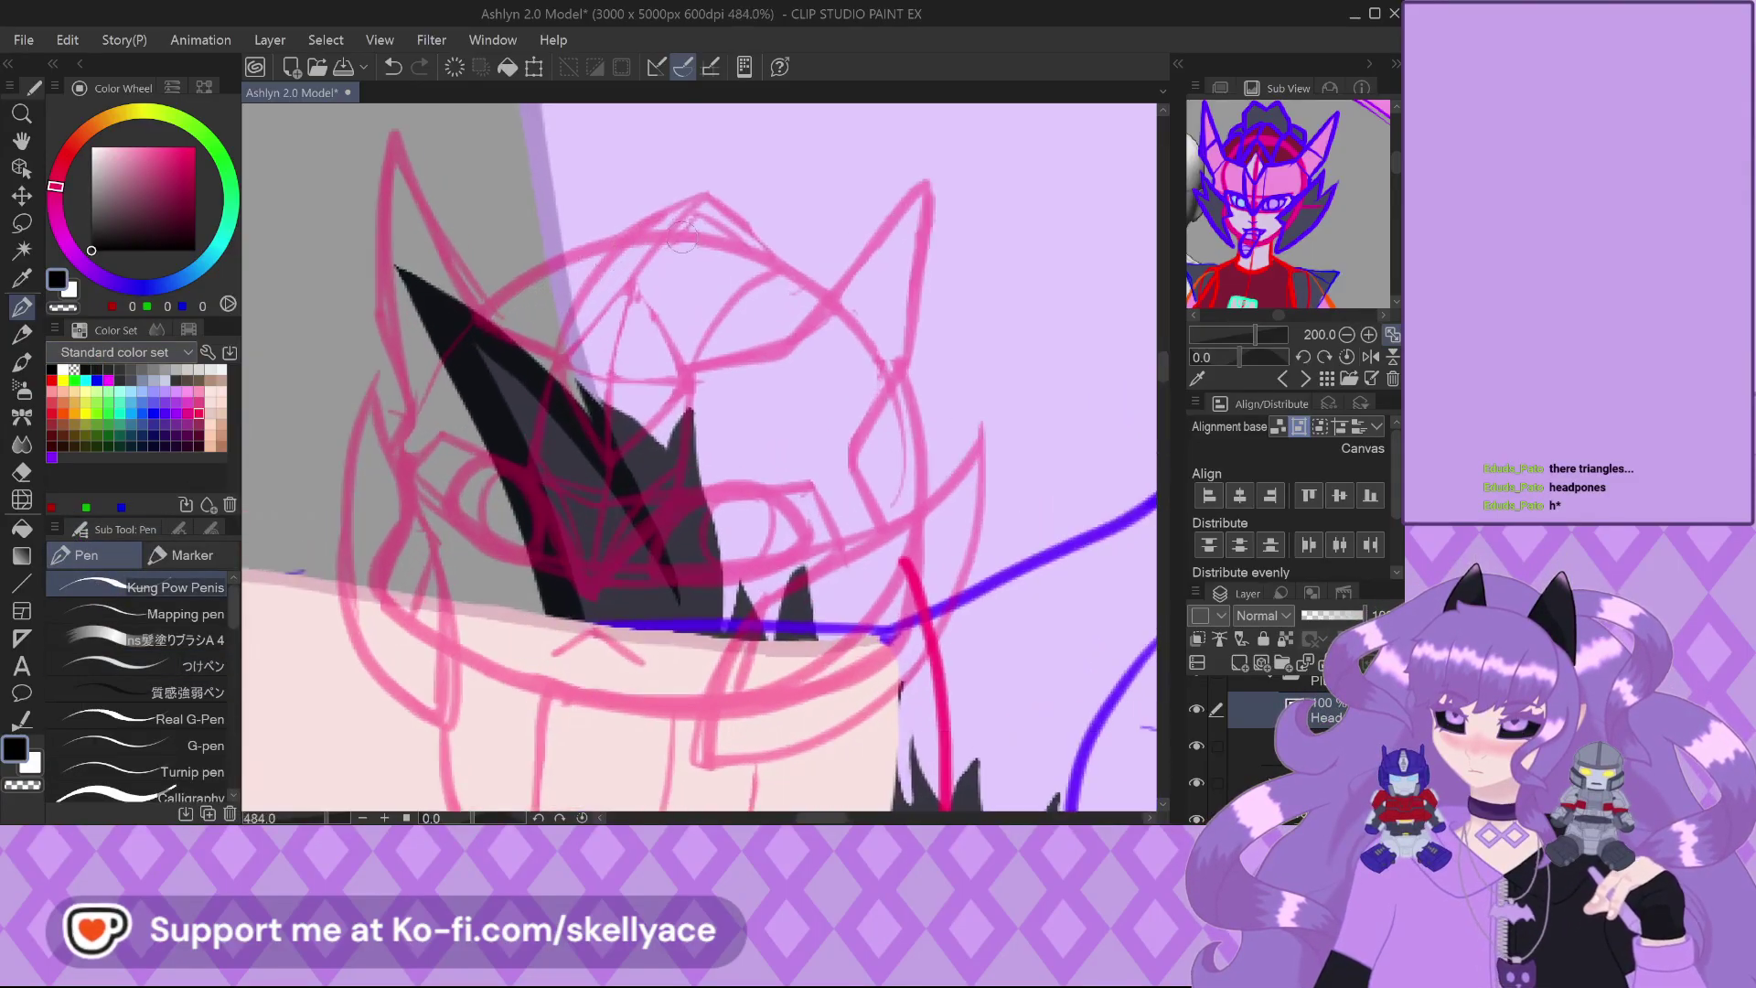
mouse_move(612, 241)
left_mouse_down()
mouse_move(502, 280)
mouse_move(450, 364)
left_mouse_up()
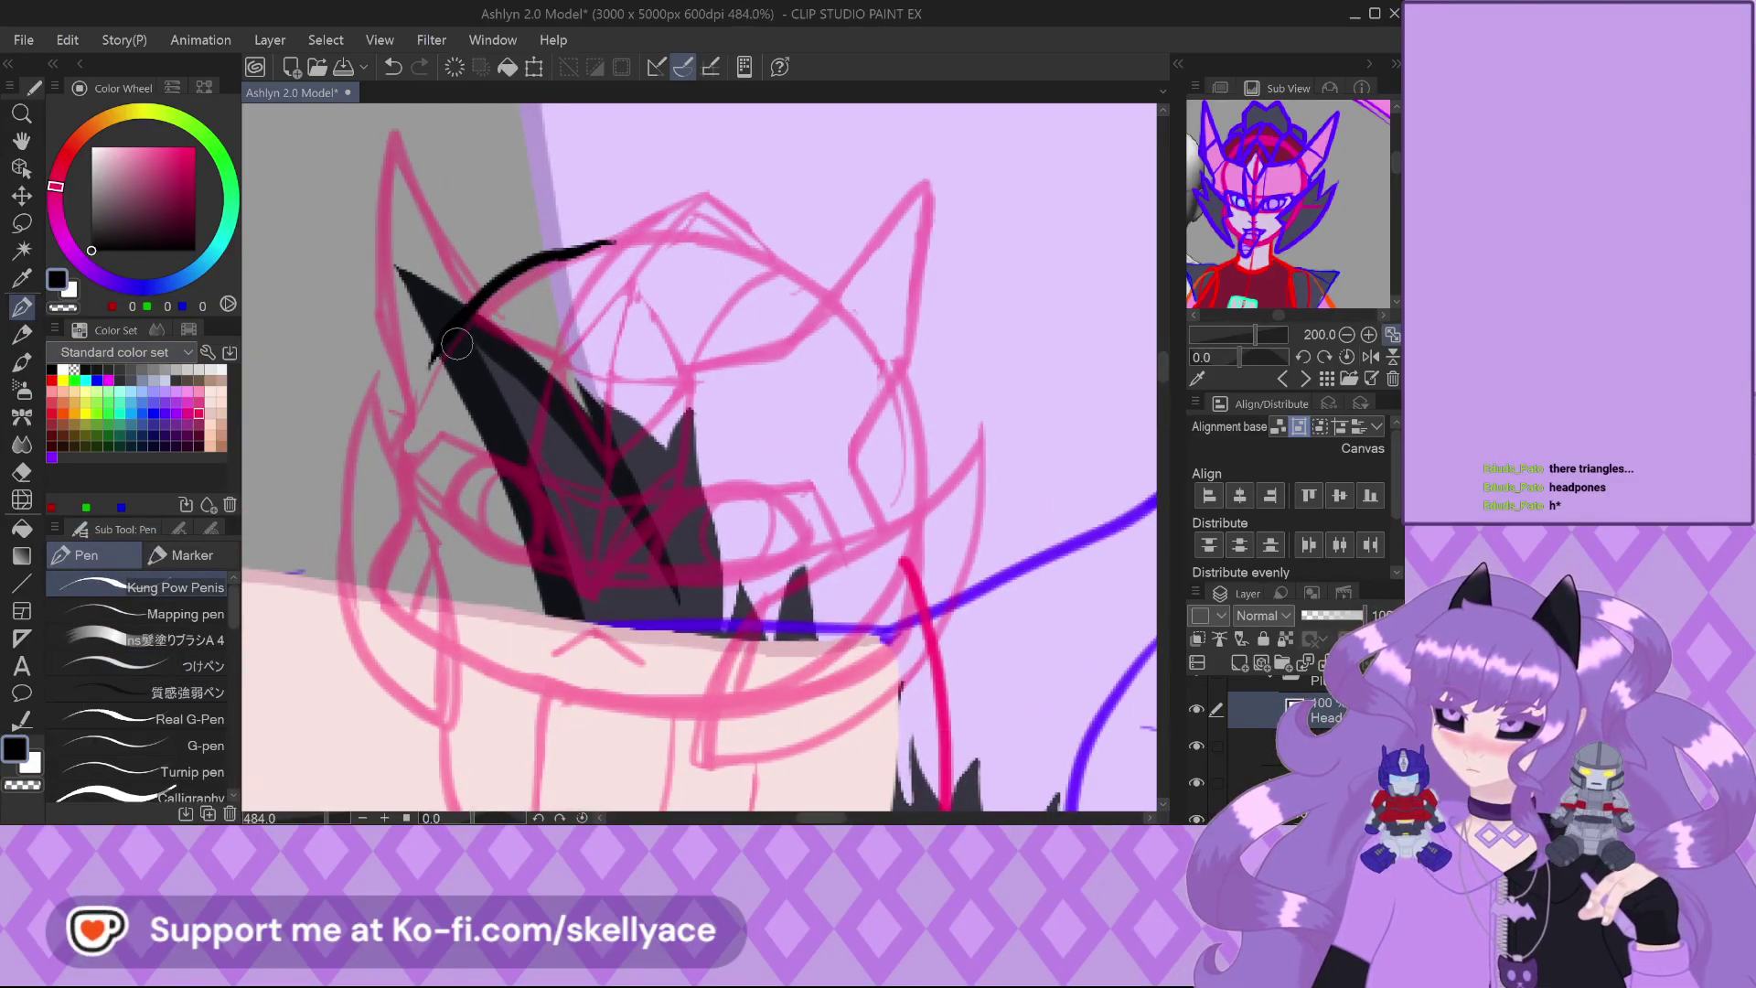
key("ctrl+z")
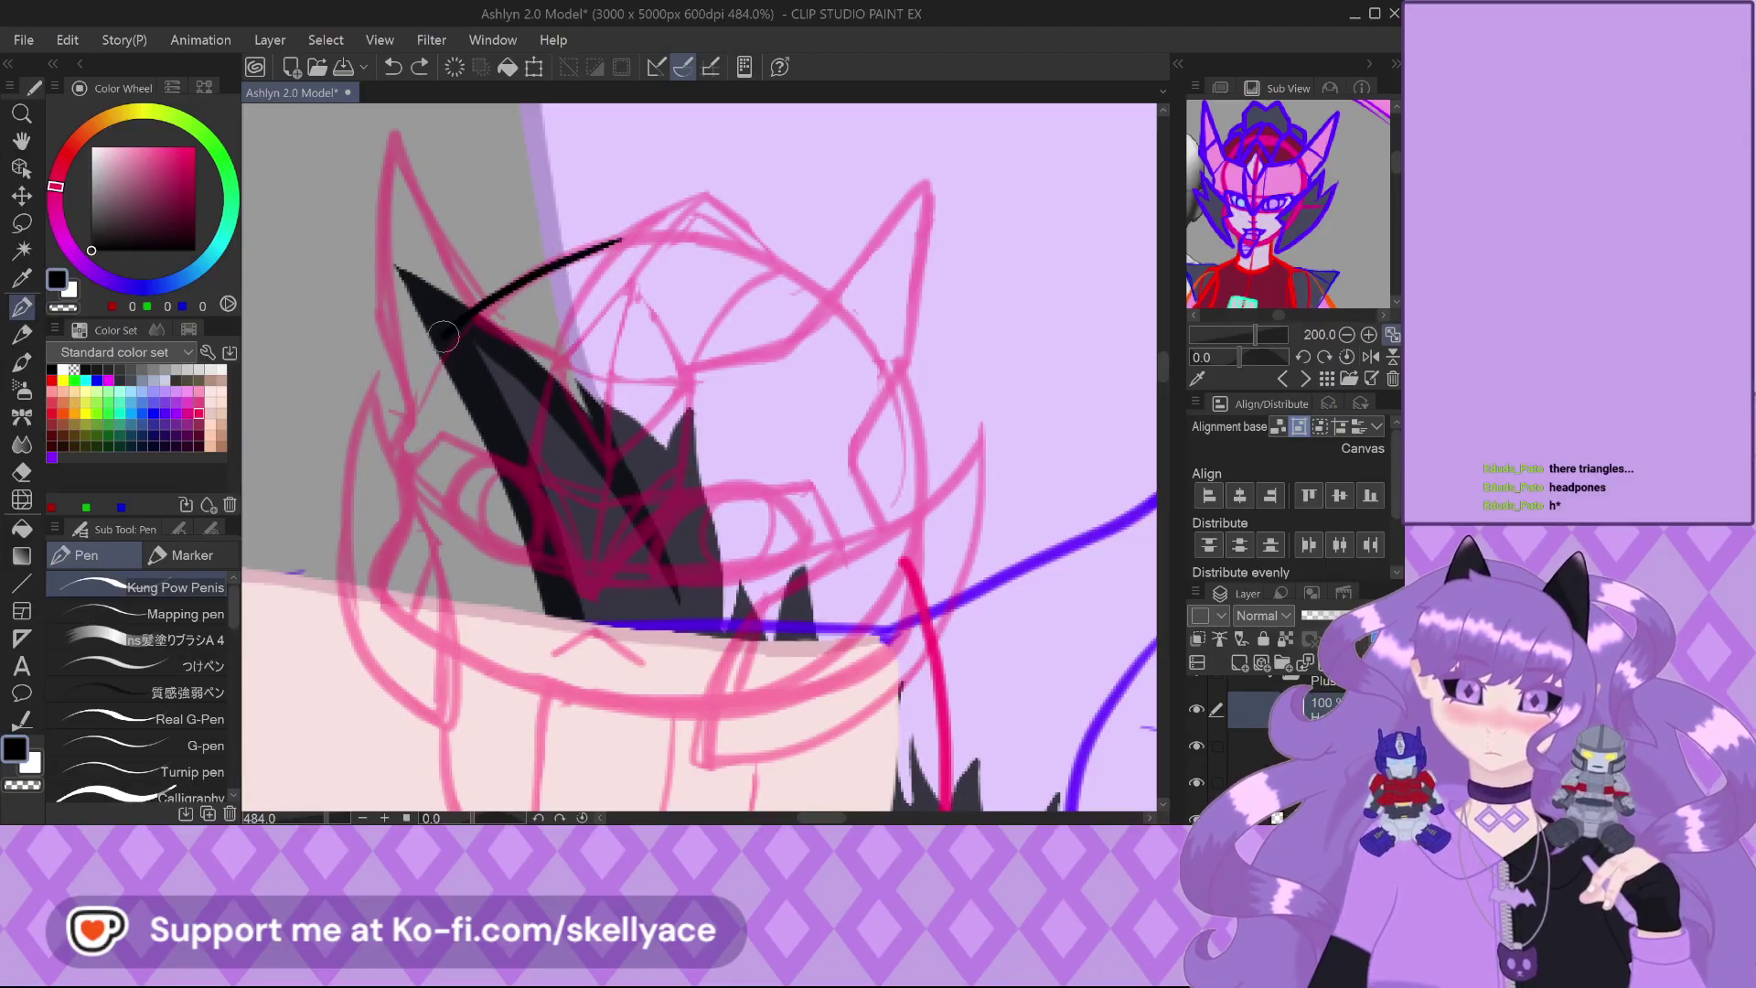
key("ctrl+z")
mouse_move(567, 257)
left_mouse_down()
mouse_move(449, 354)
mouse_move(401, 444)
mouse_move(403, 541)
left_mouse_up()
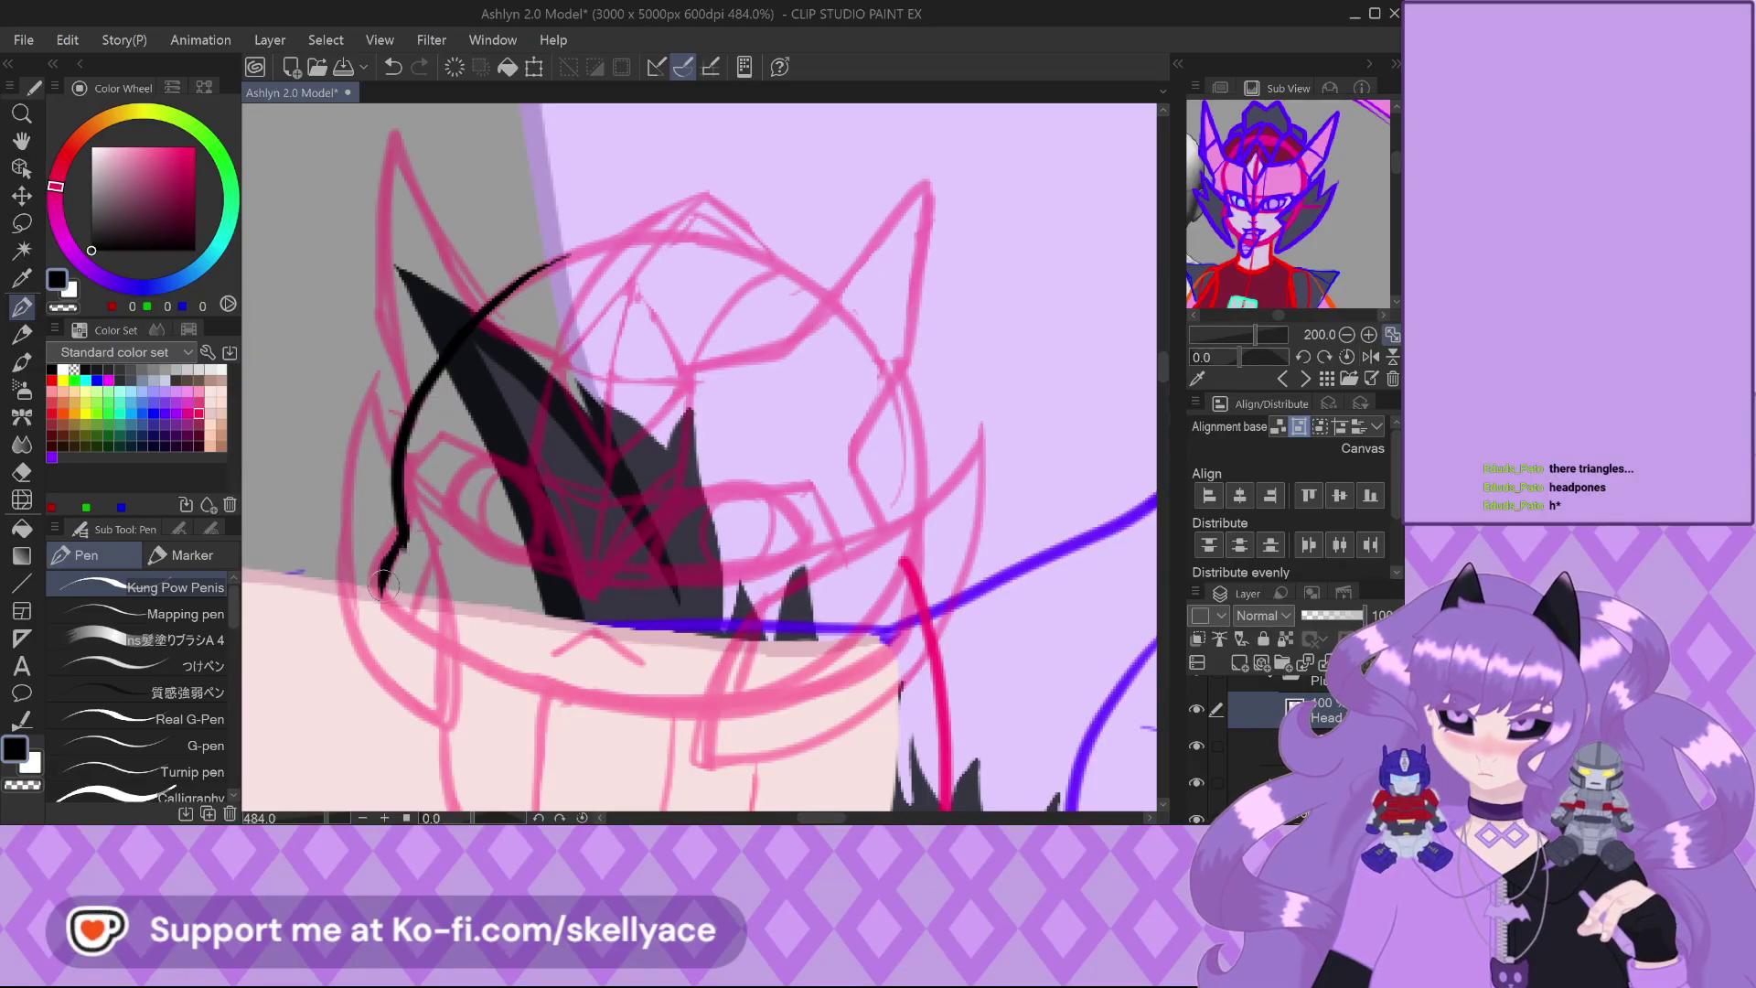
Ink the plush's chin line and carry the outline up around the other side to close the round head shape
mouse_move(417, 633)
left_mouse_down()
mouse_move(519, 676)
mouse_move(665, 701)
left_mouse_up()
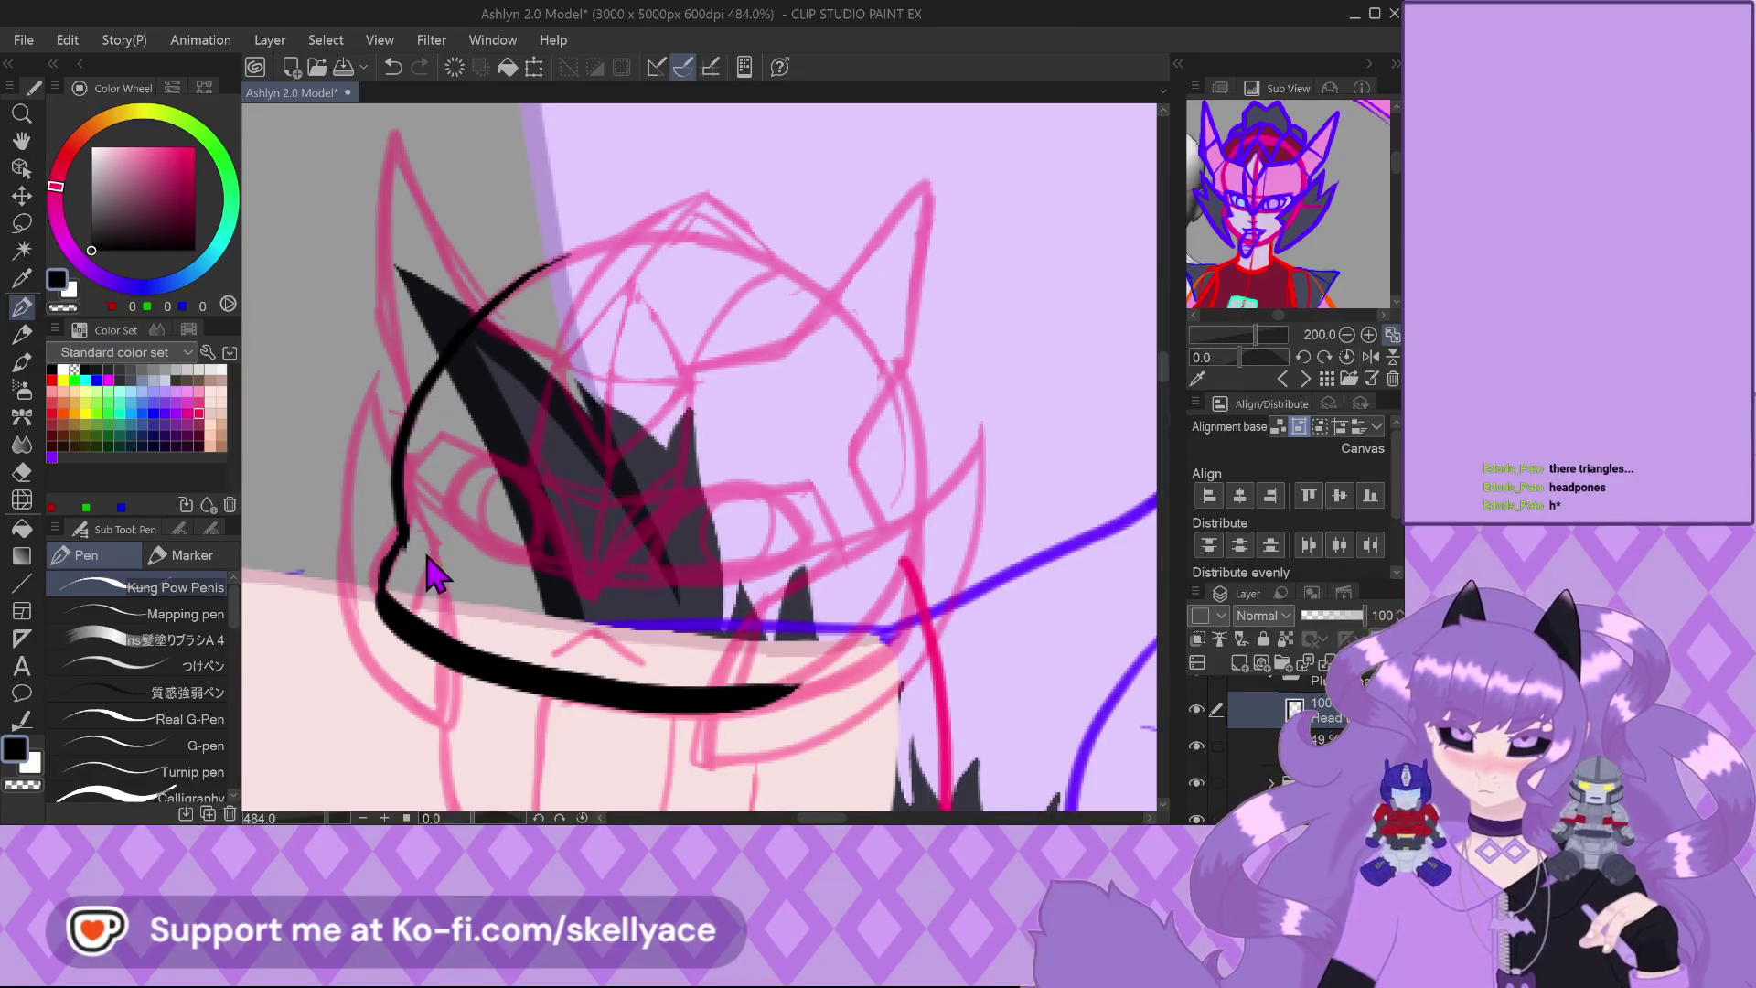
key("ctrl+z")
mouse_move(377, 584)
left_mouse_down()
mouse_move(465, 663)
mouse_move(653, 704)
mouse_move(814, 687)
mouse_move(740, 706)
mouse_move(822, 688)
mouse_move(915, 576)
left_mouse_up()
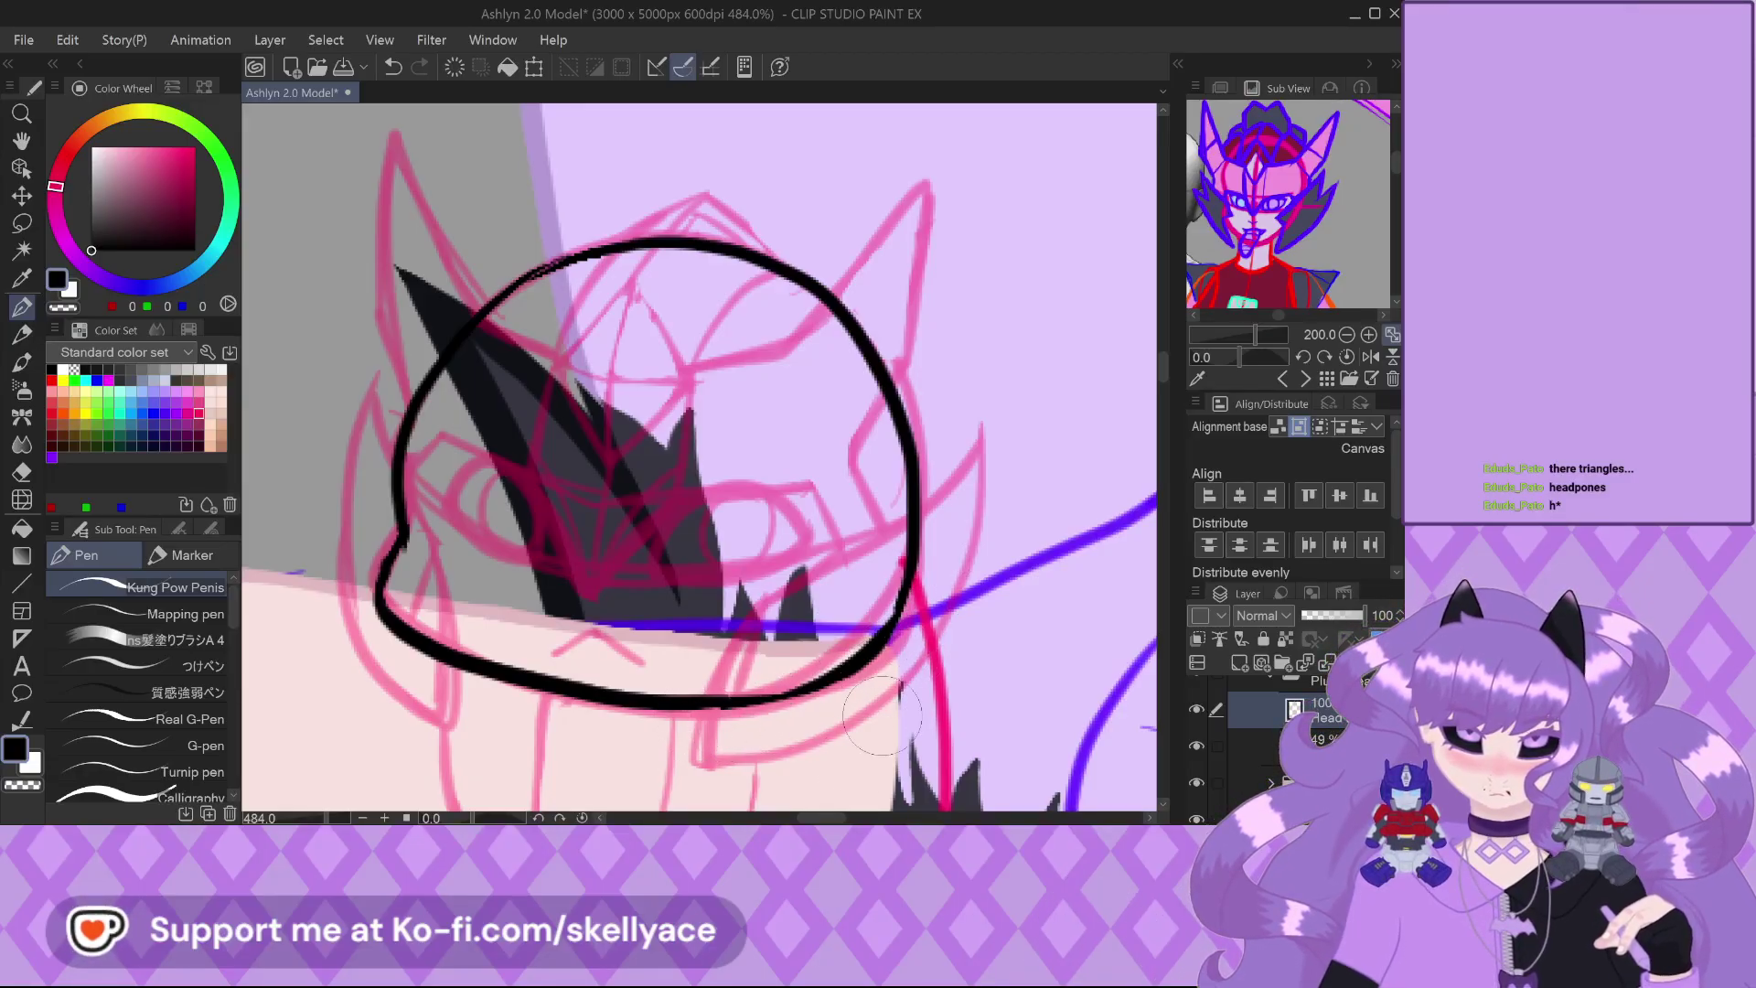
scroll(723, 503, "down", 3)
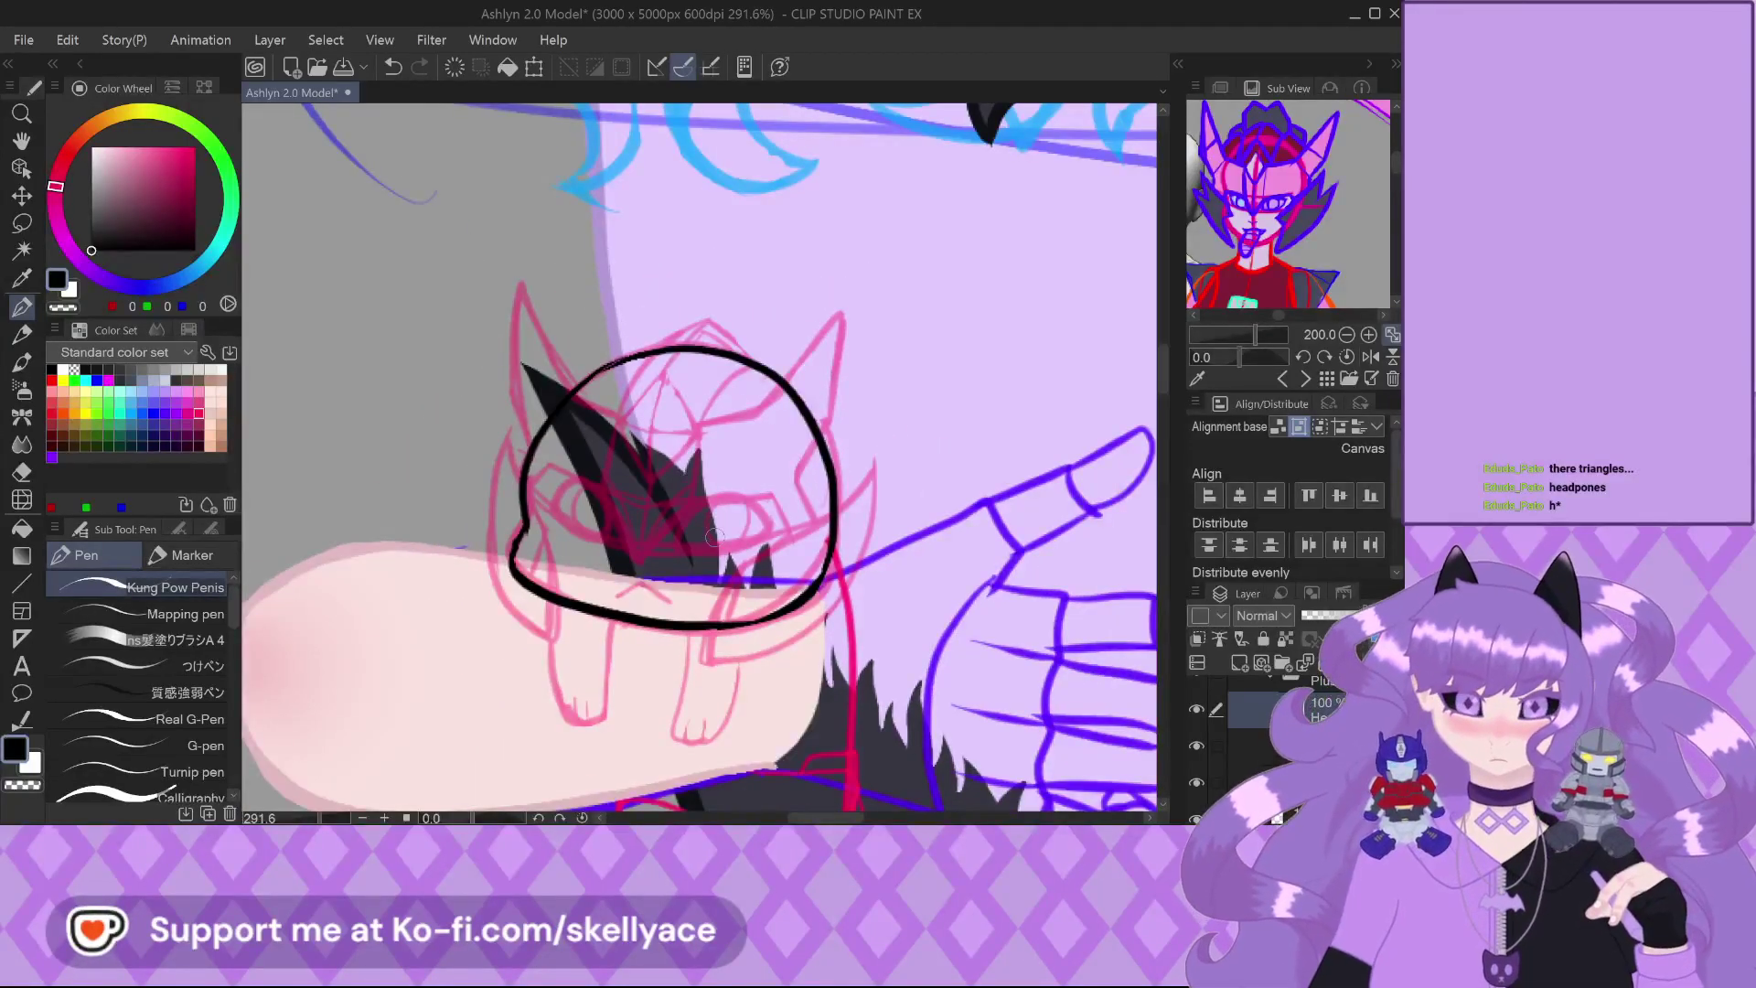
Ink the plush's small inverted-V mouth over the sketch and inspect the line at the top of the head
scroll(664, 528, "up", 3)
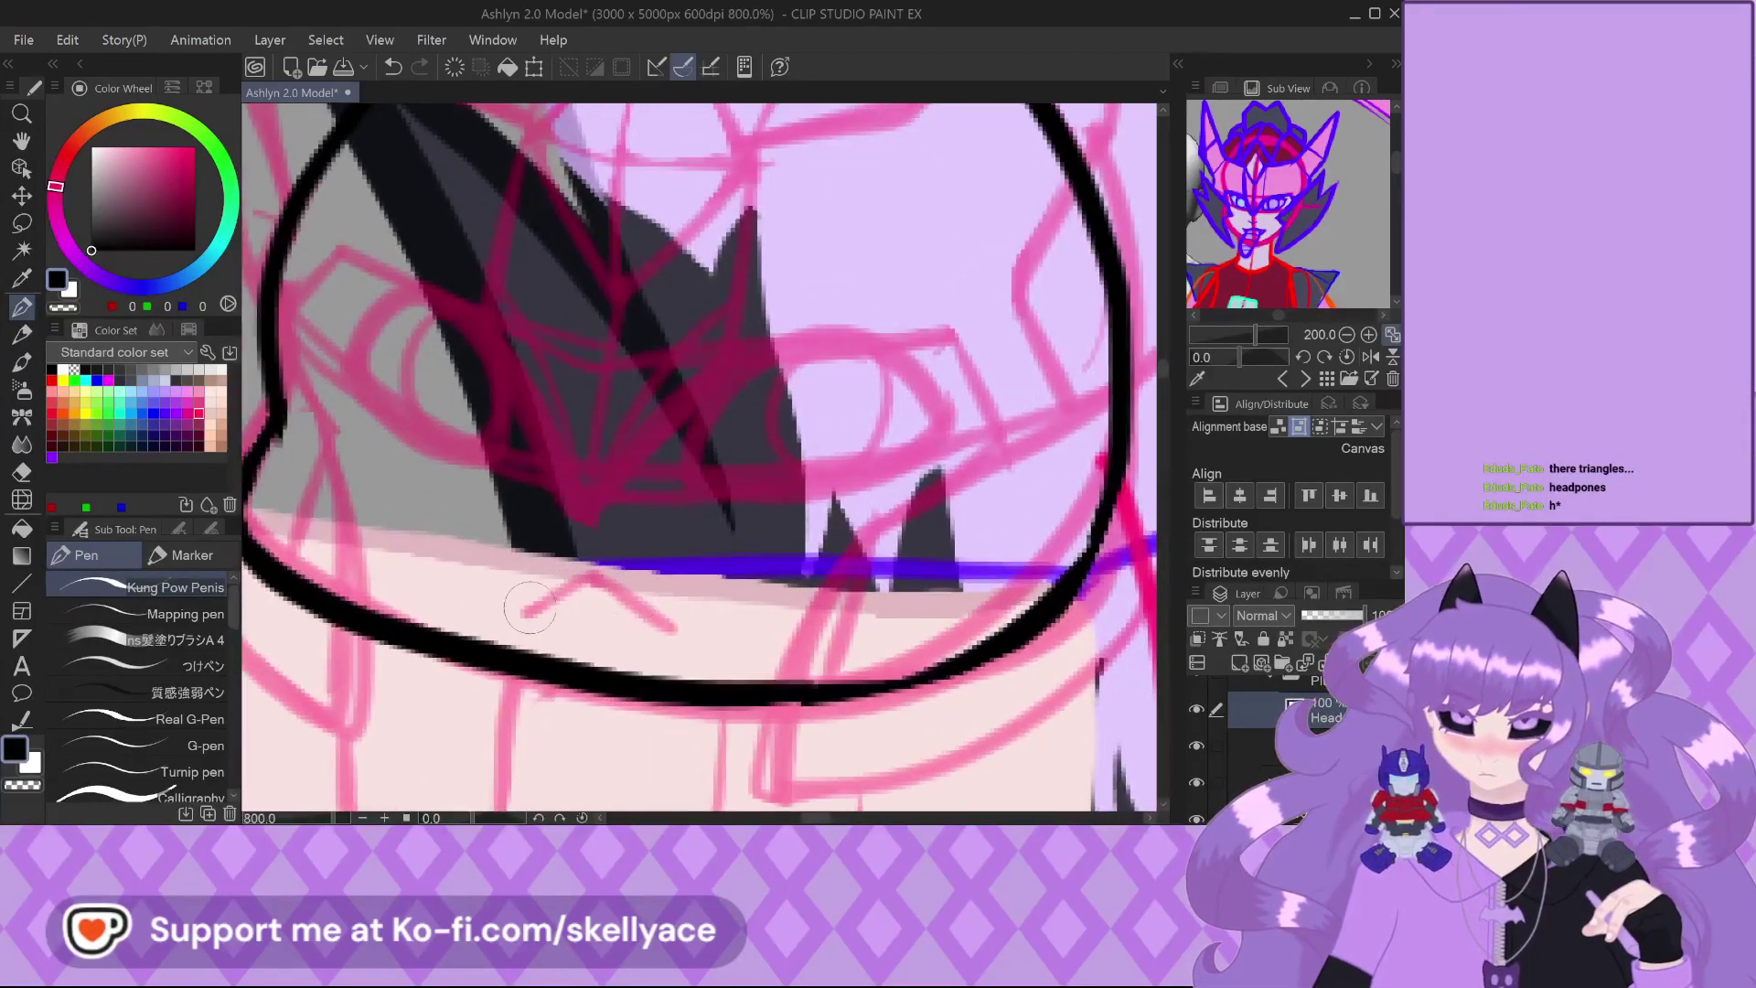
mouse_move(524, 613)
left_mouse_down()
mouse_move(567, 585)
mouse_move(640, 628)
left_mouse_up()
scroll(645, 603, "down", 5)
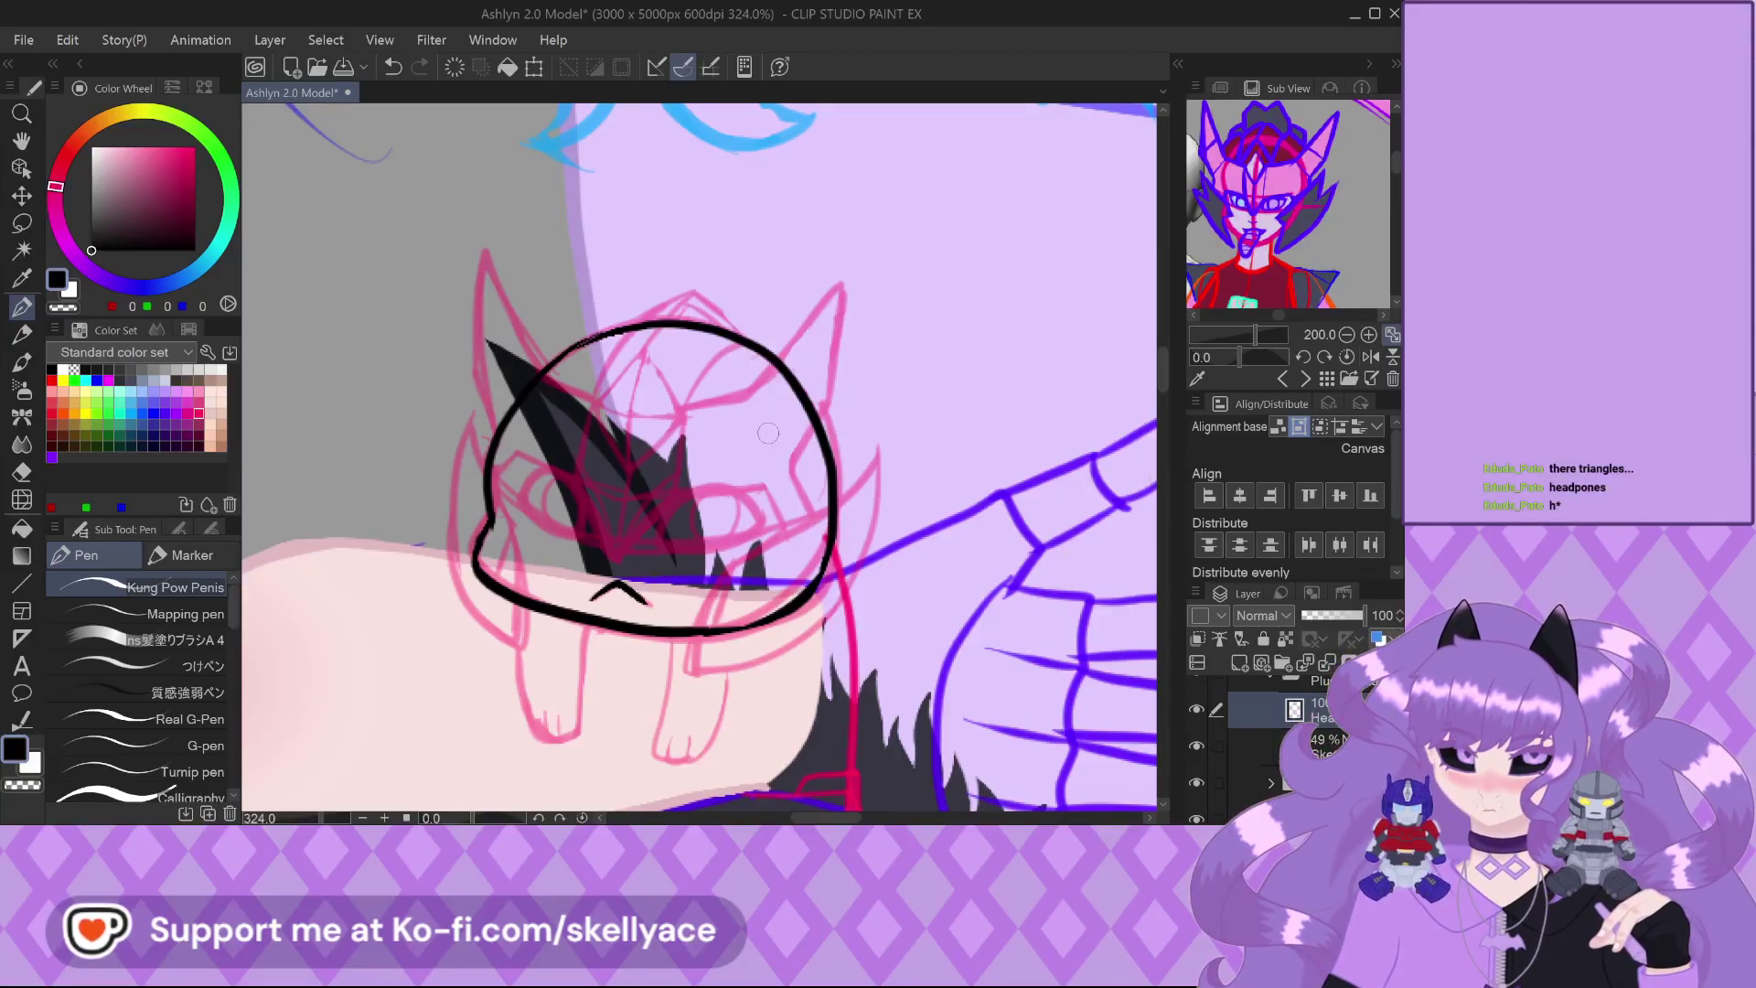
scroll(611, 329, "up", 5)
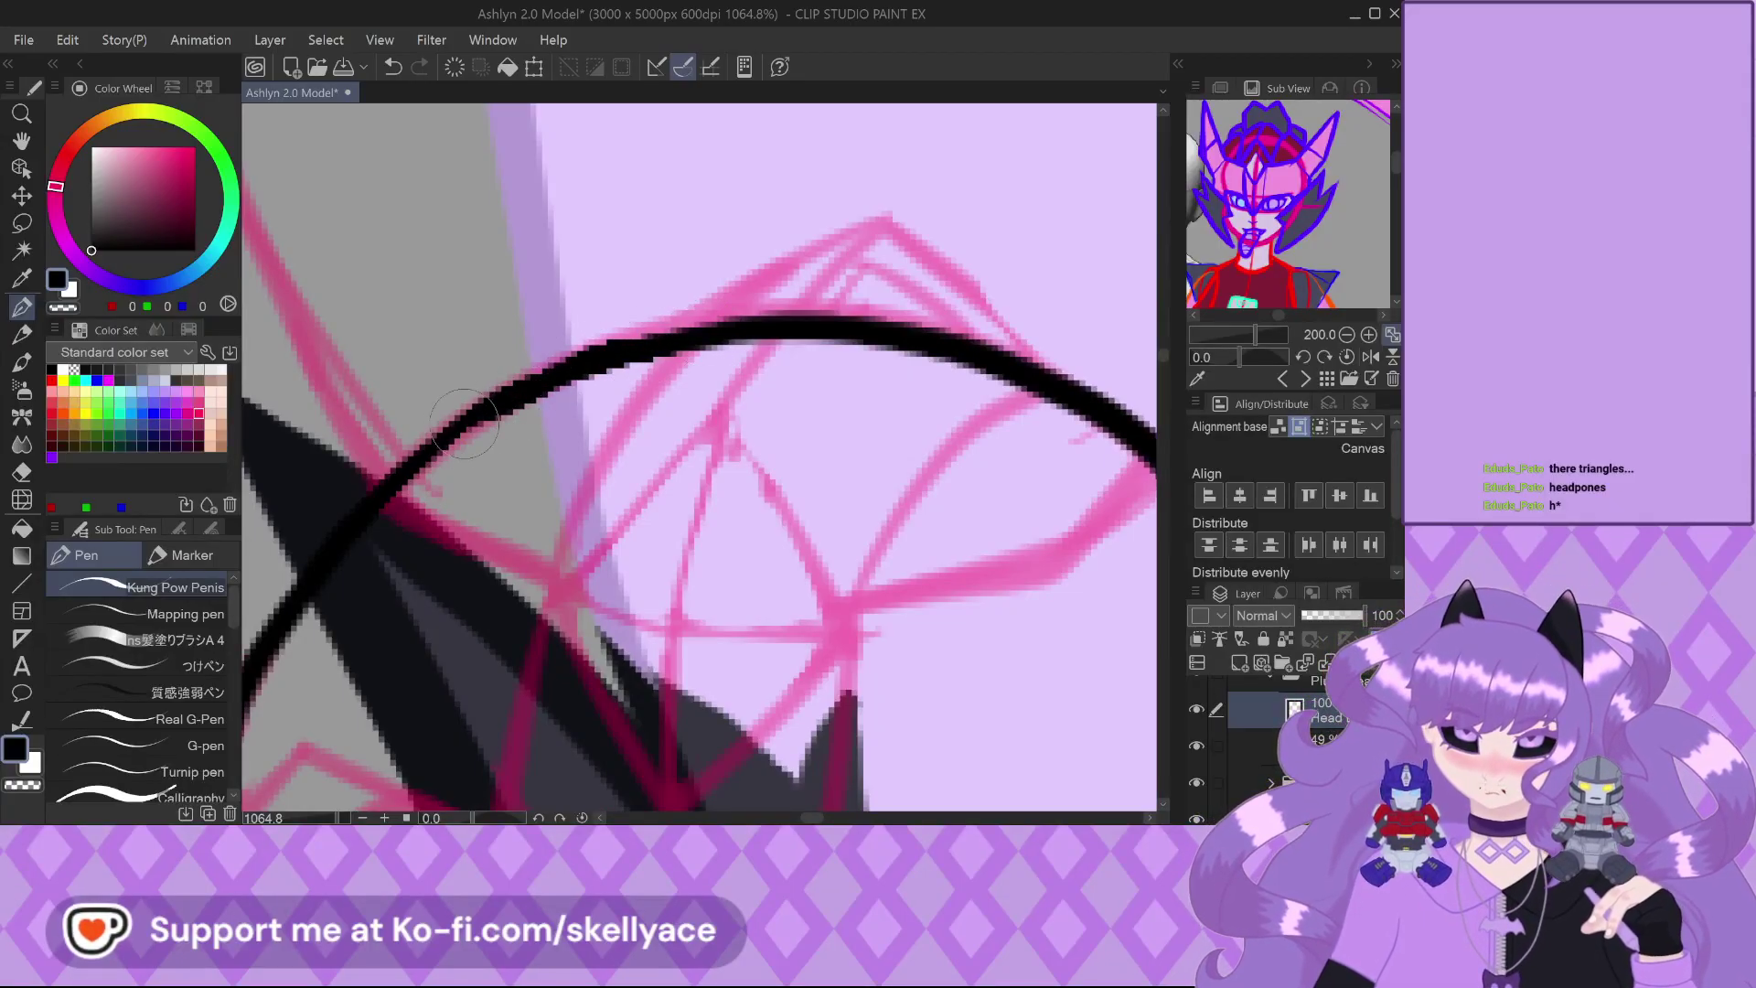
scroll(476, 400, "down", 1)
scroll(477, 400, "down", 4)
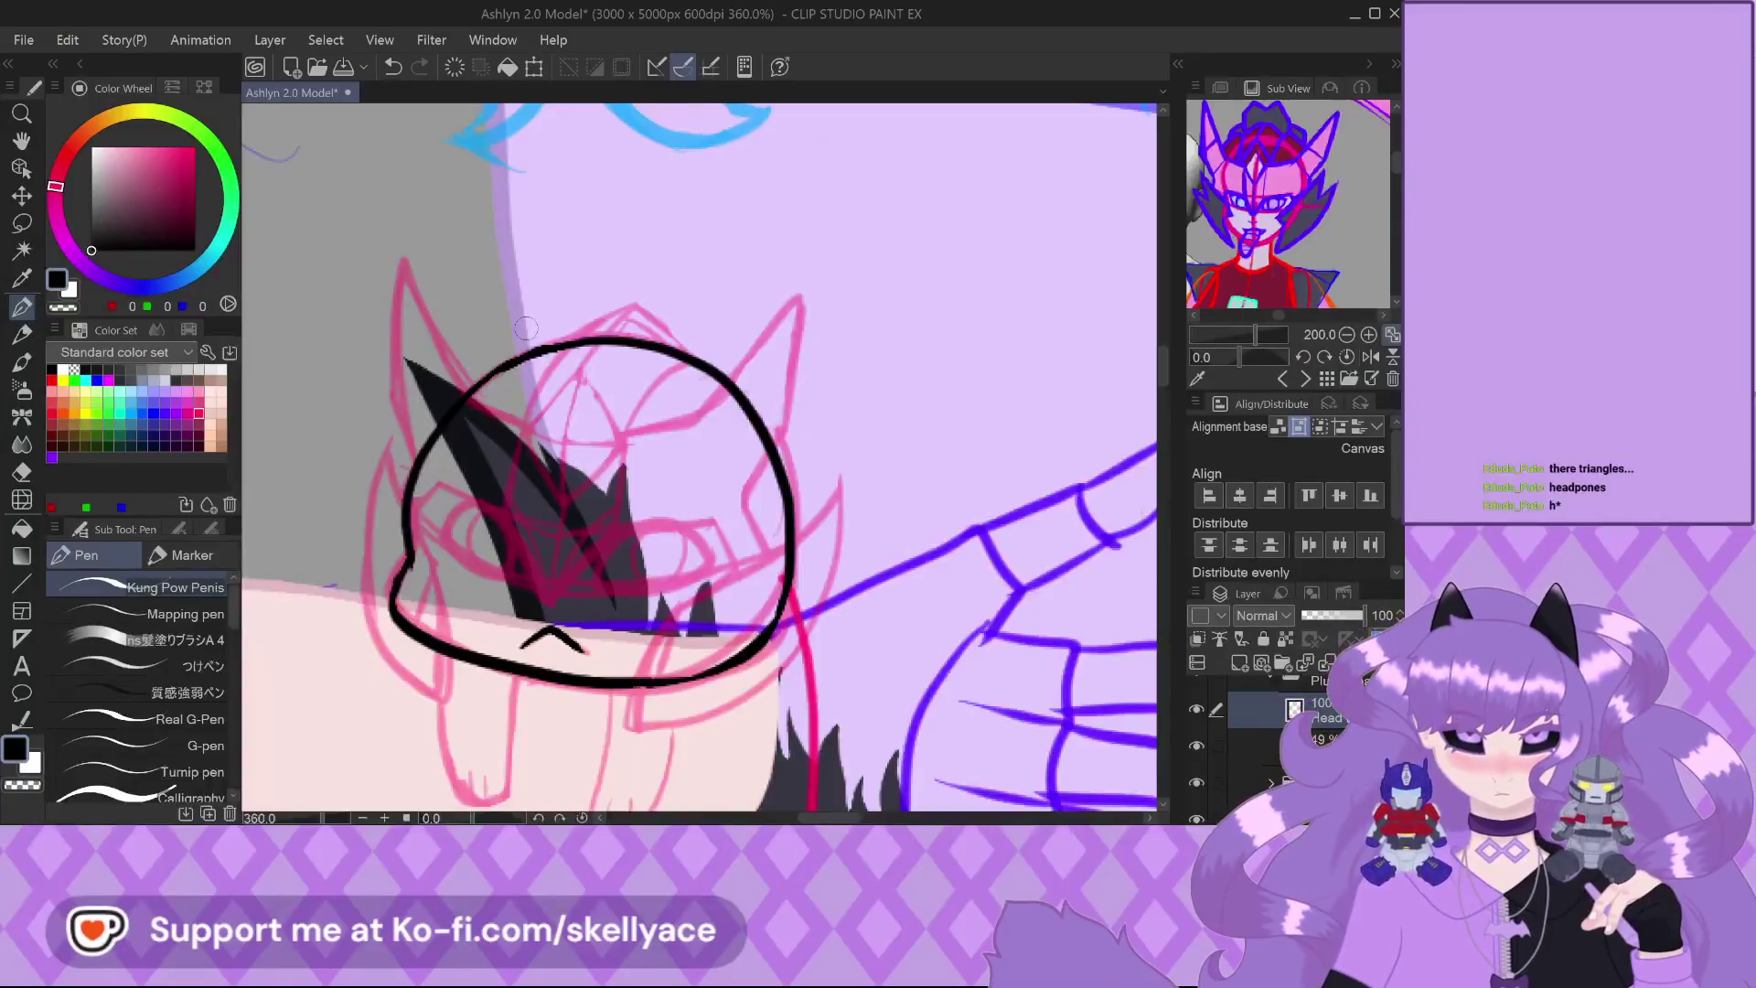
Ink the outlines of both plush eyes over the sketch and add the curved iris lines inside them
scroll(590, 640, "up", 4)
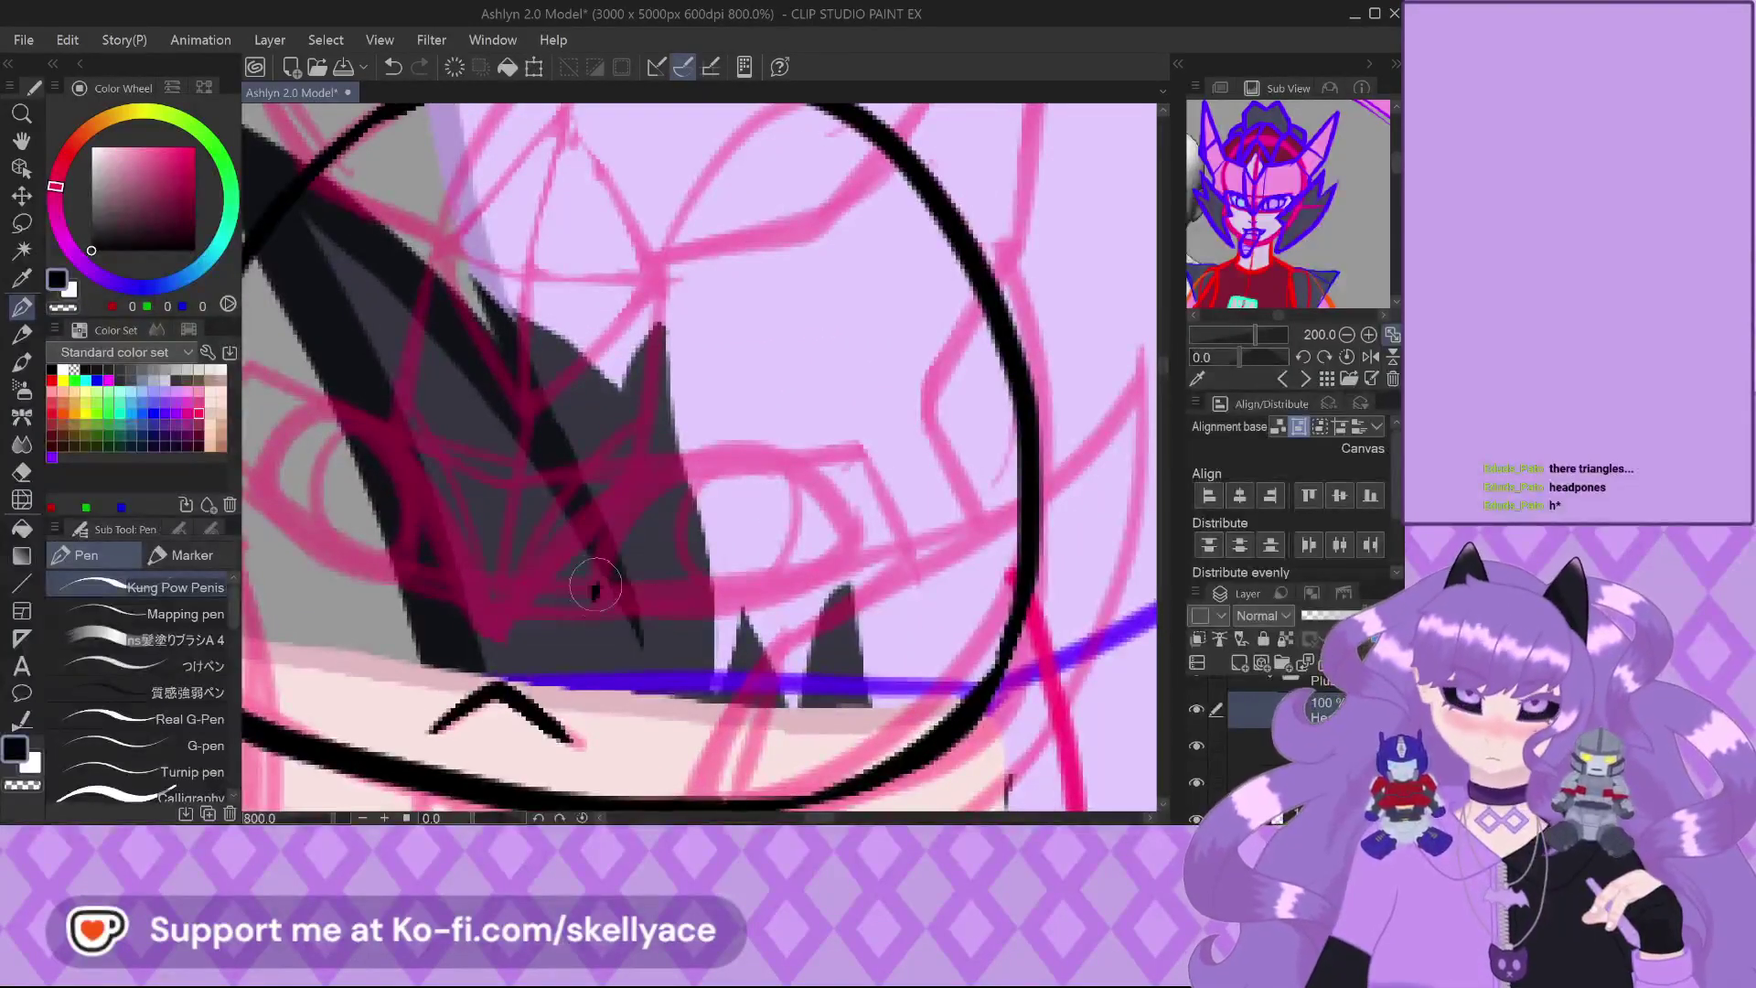
mouse_move(592, 596)
left_mouse_down()
mouse_move(671, 471)
mouse_move(756, 464)
mouse_move(869, 547)
left_mouse_up()
mouse_move(595, 587)
left_mouse_down()
mouse_move(725, 611)
mouse_move(825, 581)
mouse_move(864, 561)
left_mouse_up()
scroll(864, 562, "down", 2)
scroll(530, 526, "up", 2)
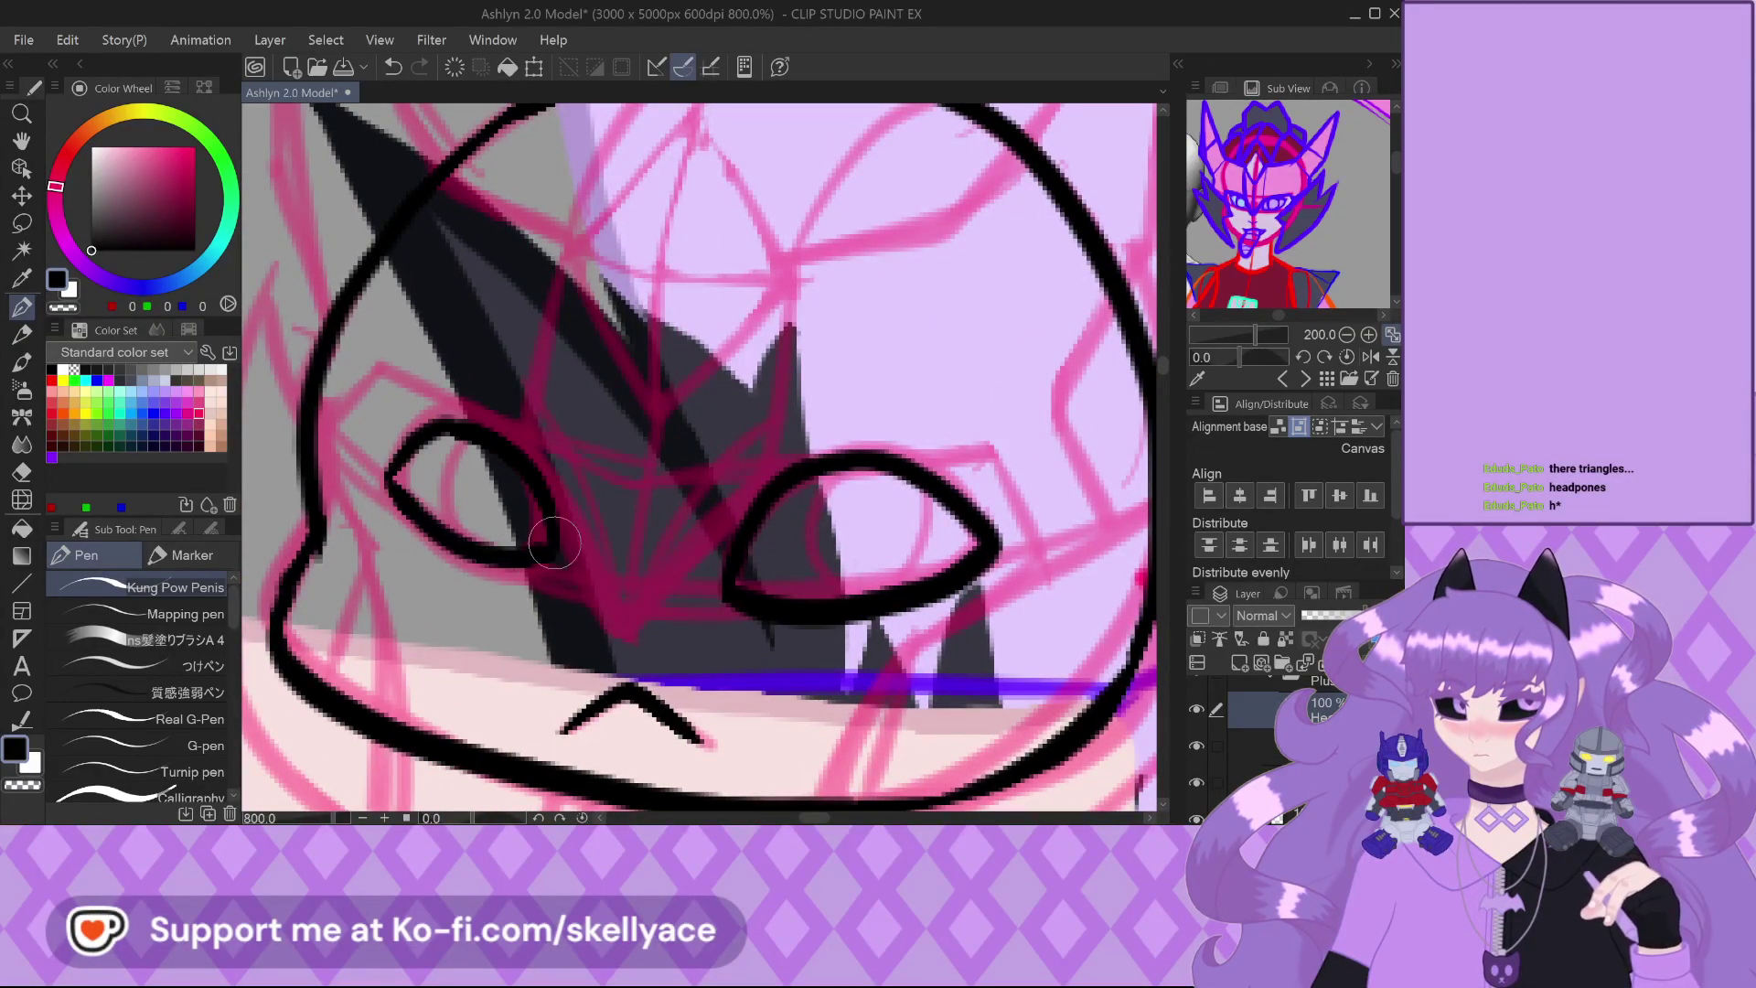
left_click_drag(451, 526, 530, 483)
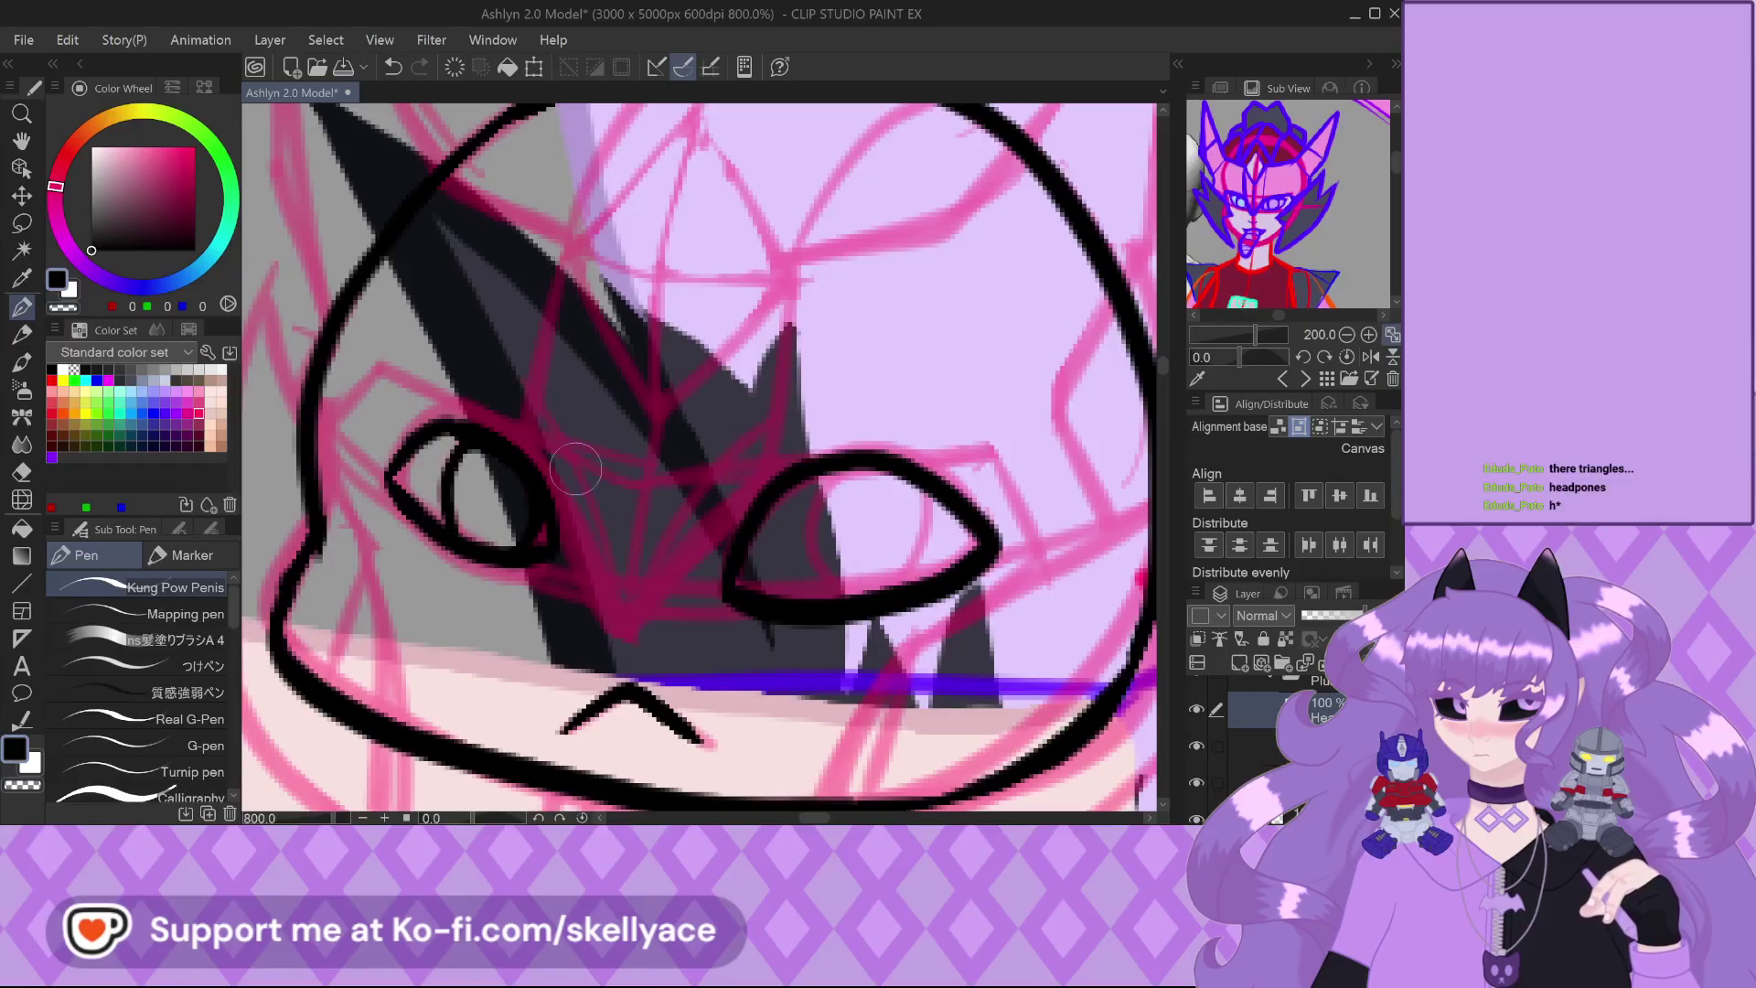
mouse_move(902, 476)
left_mouse_down()
mouse_move(931, 506)
mouse_move(870, 591)
mouse_move(825, 528)
mouse_move(874, 472)
mouse_move(925, 494)
left_mouse_up()
scroll(620, 417, "down", 3)
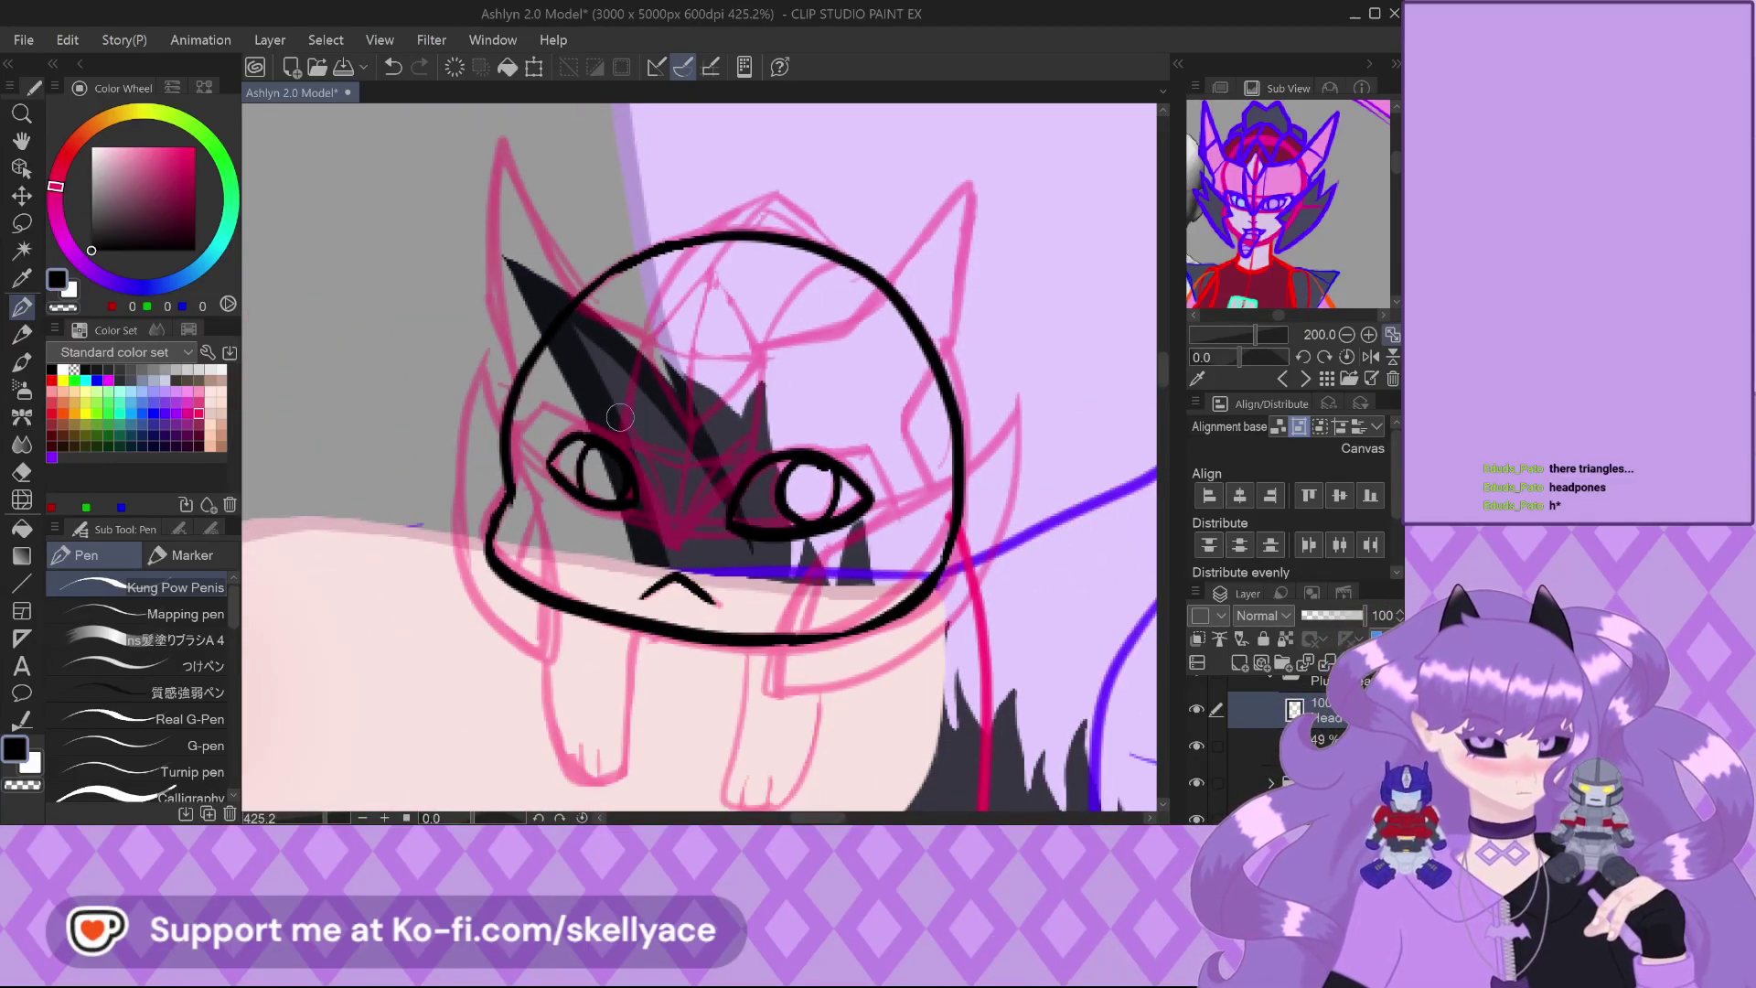
Undo the iris lines and the left-hand eye's lower line, then redraw that lower line to close the eye shape
key("ctrl+z")
key("ctrl+z")
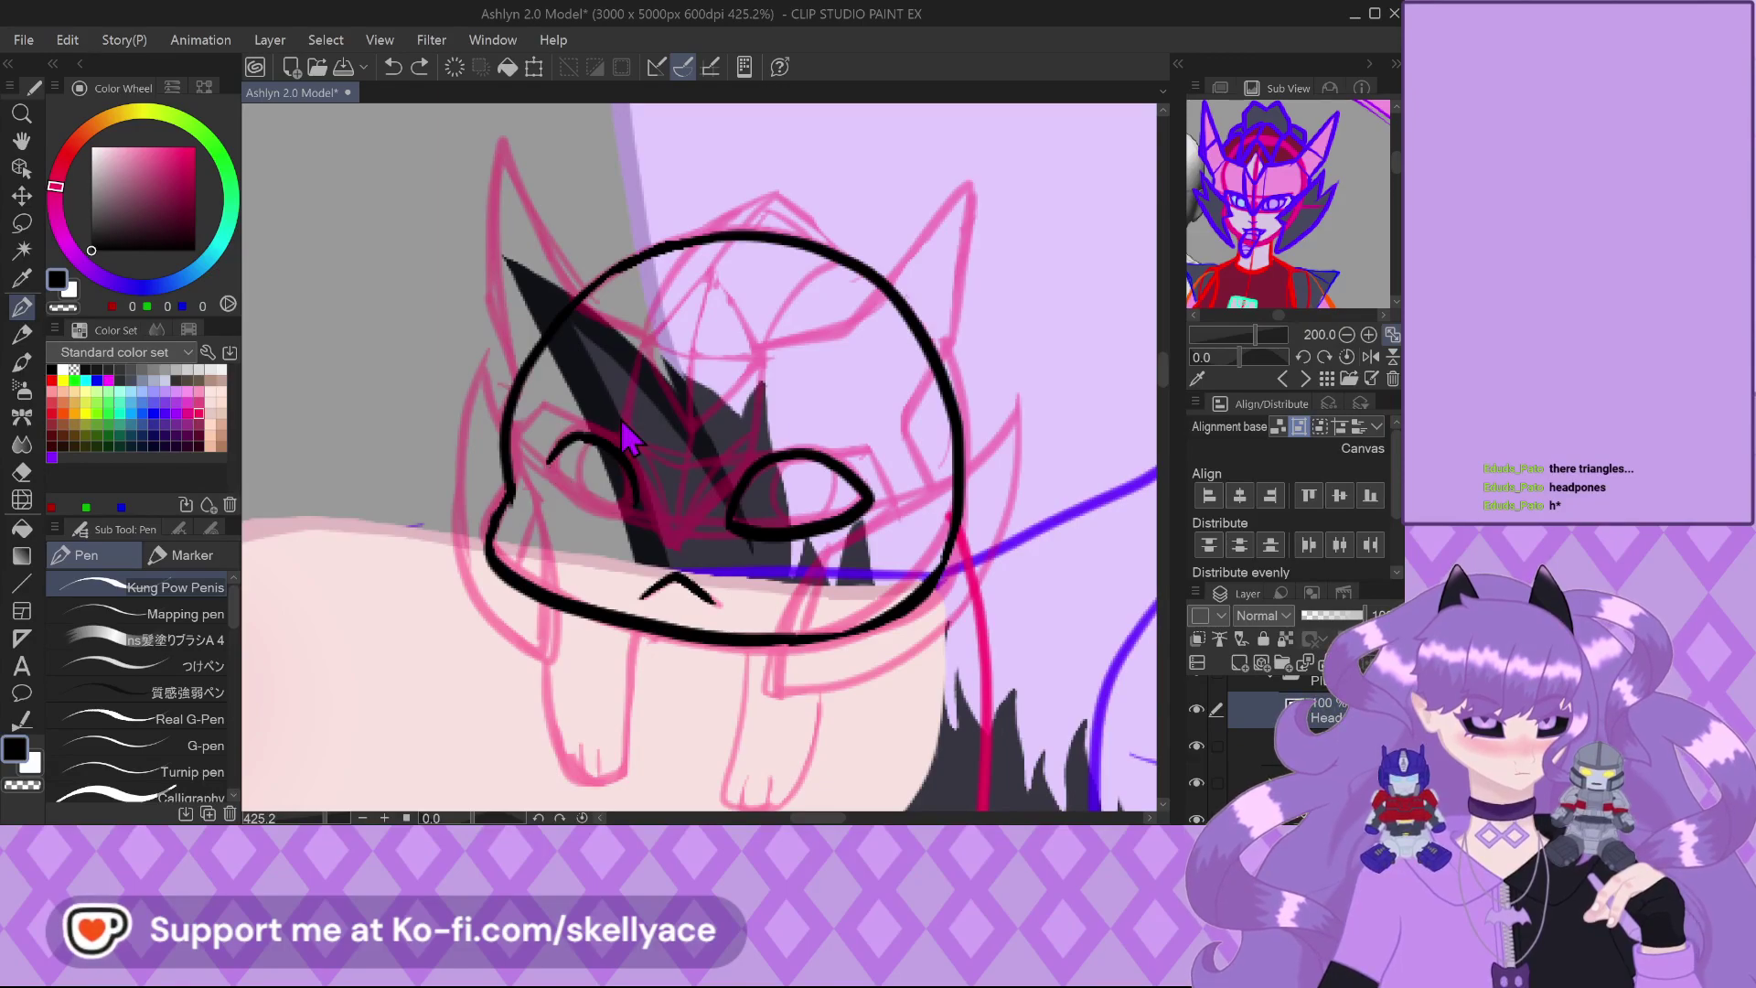
scroll(629, 439, "up", 4)
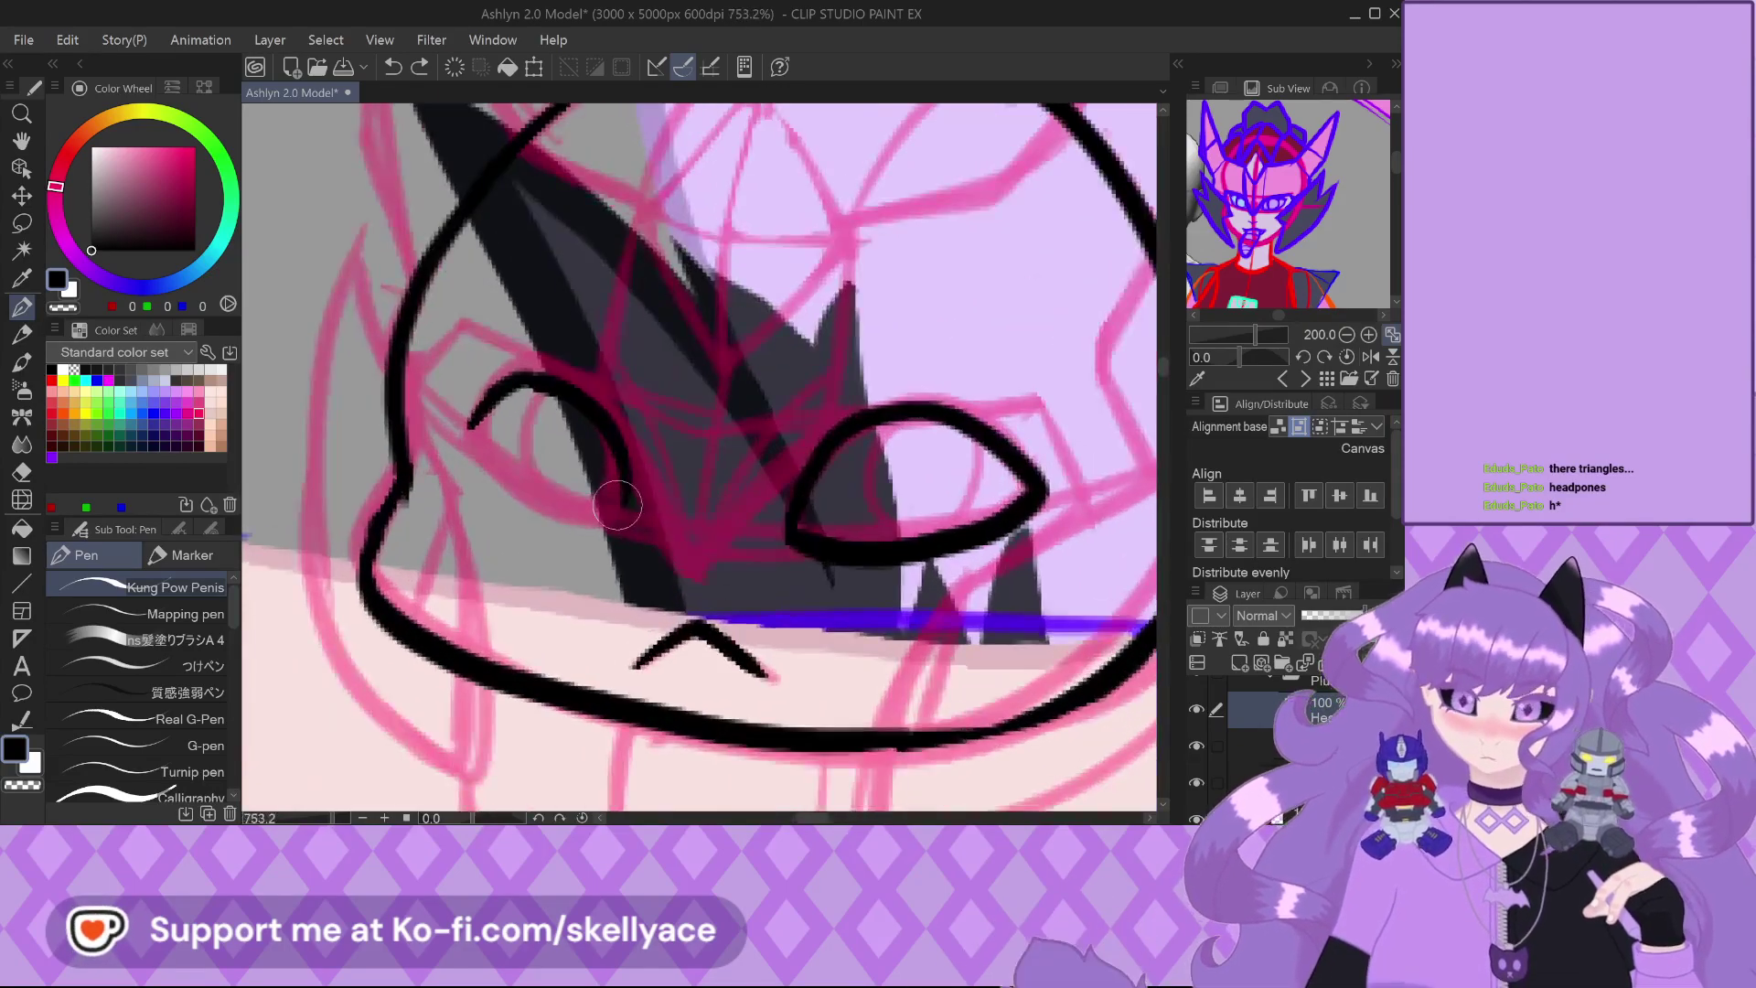
left_click_drag(626, 498, 555, 504)
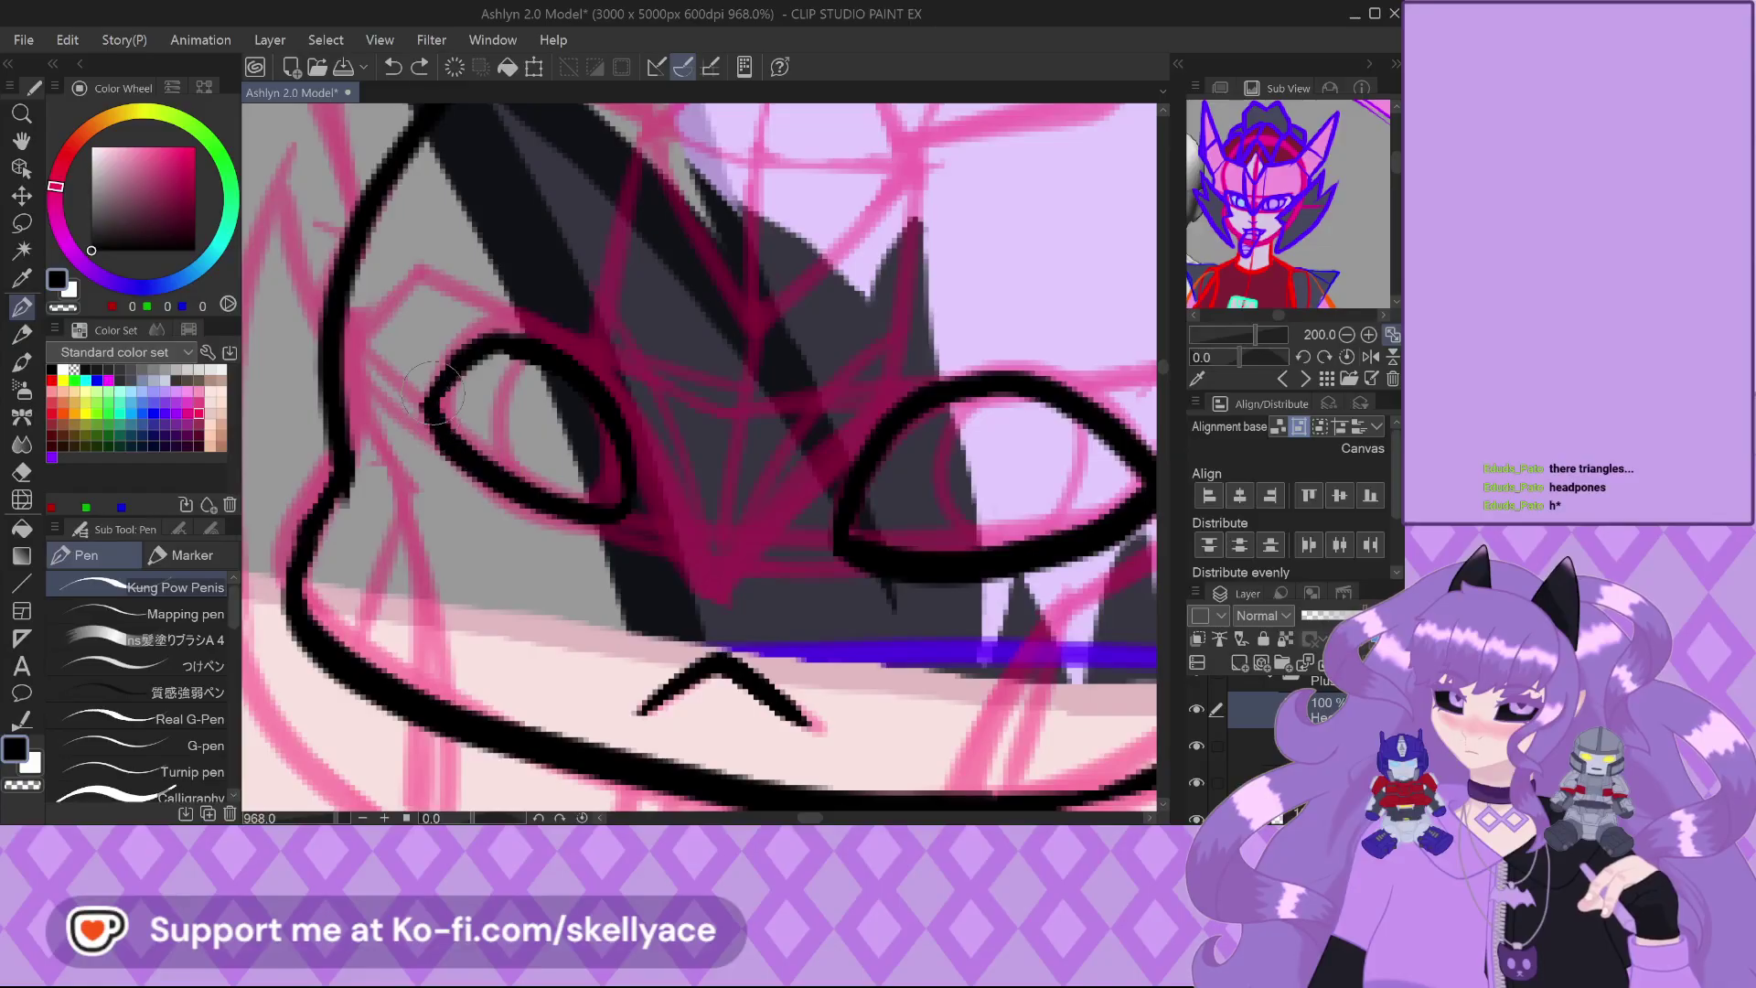
scroll(434, 391, "down", 4)
scroll(436, 400, "up", 5)
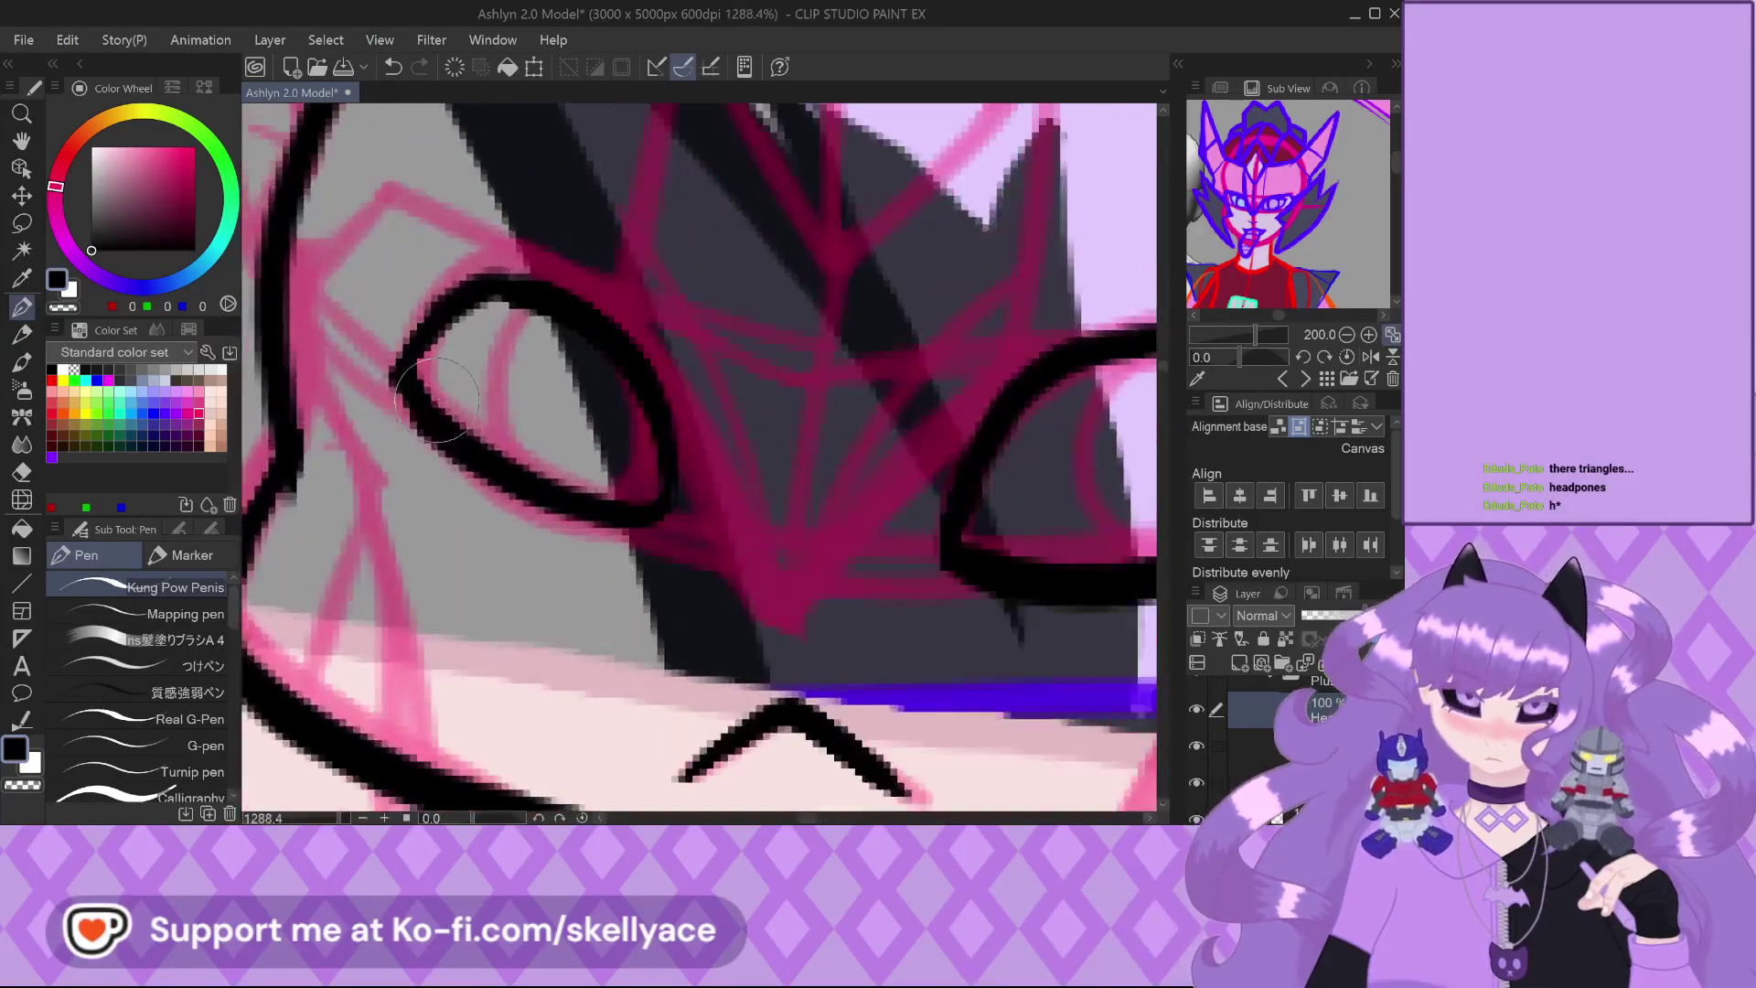
scroll(351, 469, "down", 3)
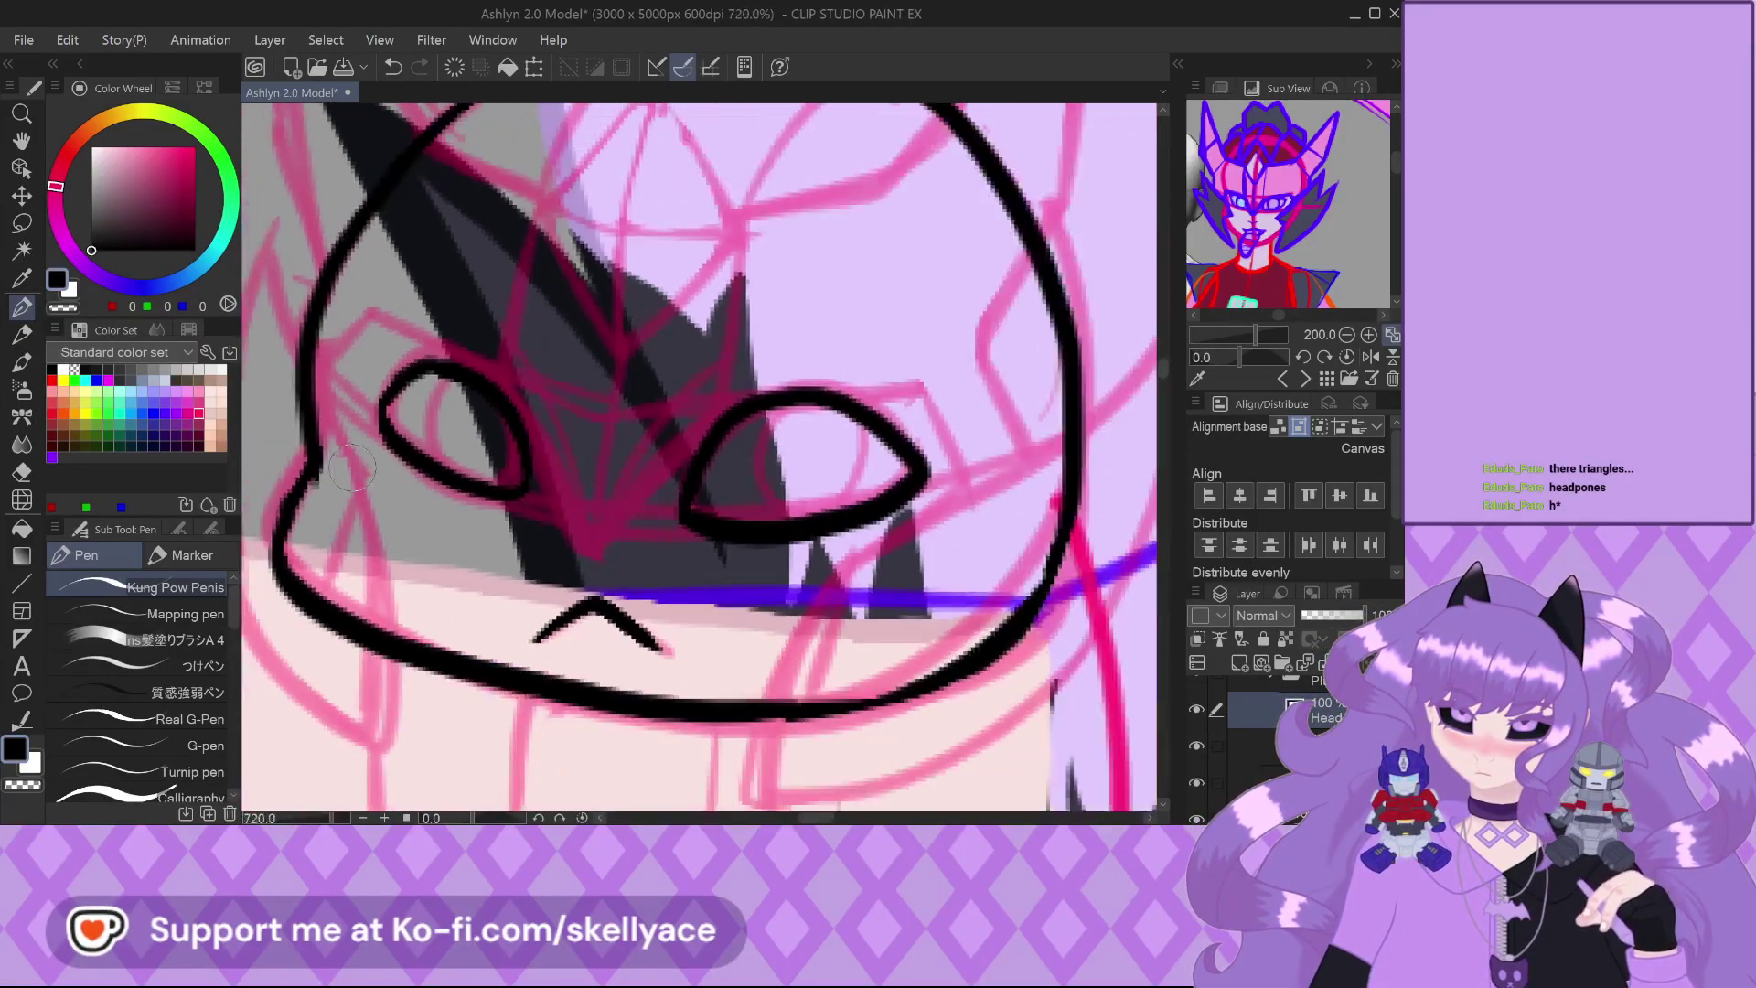
scroll(418, 450, "up", 2)
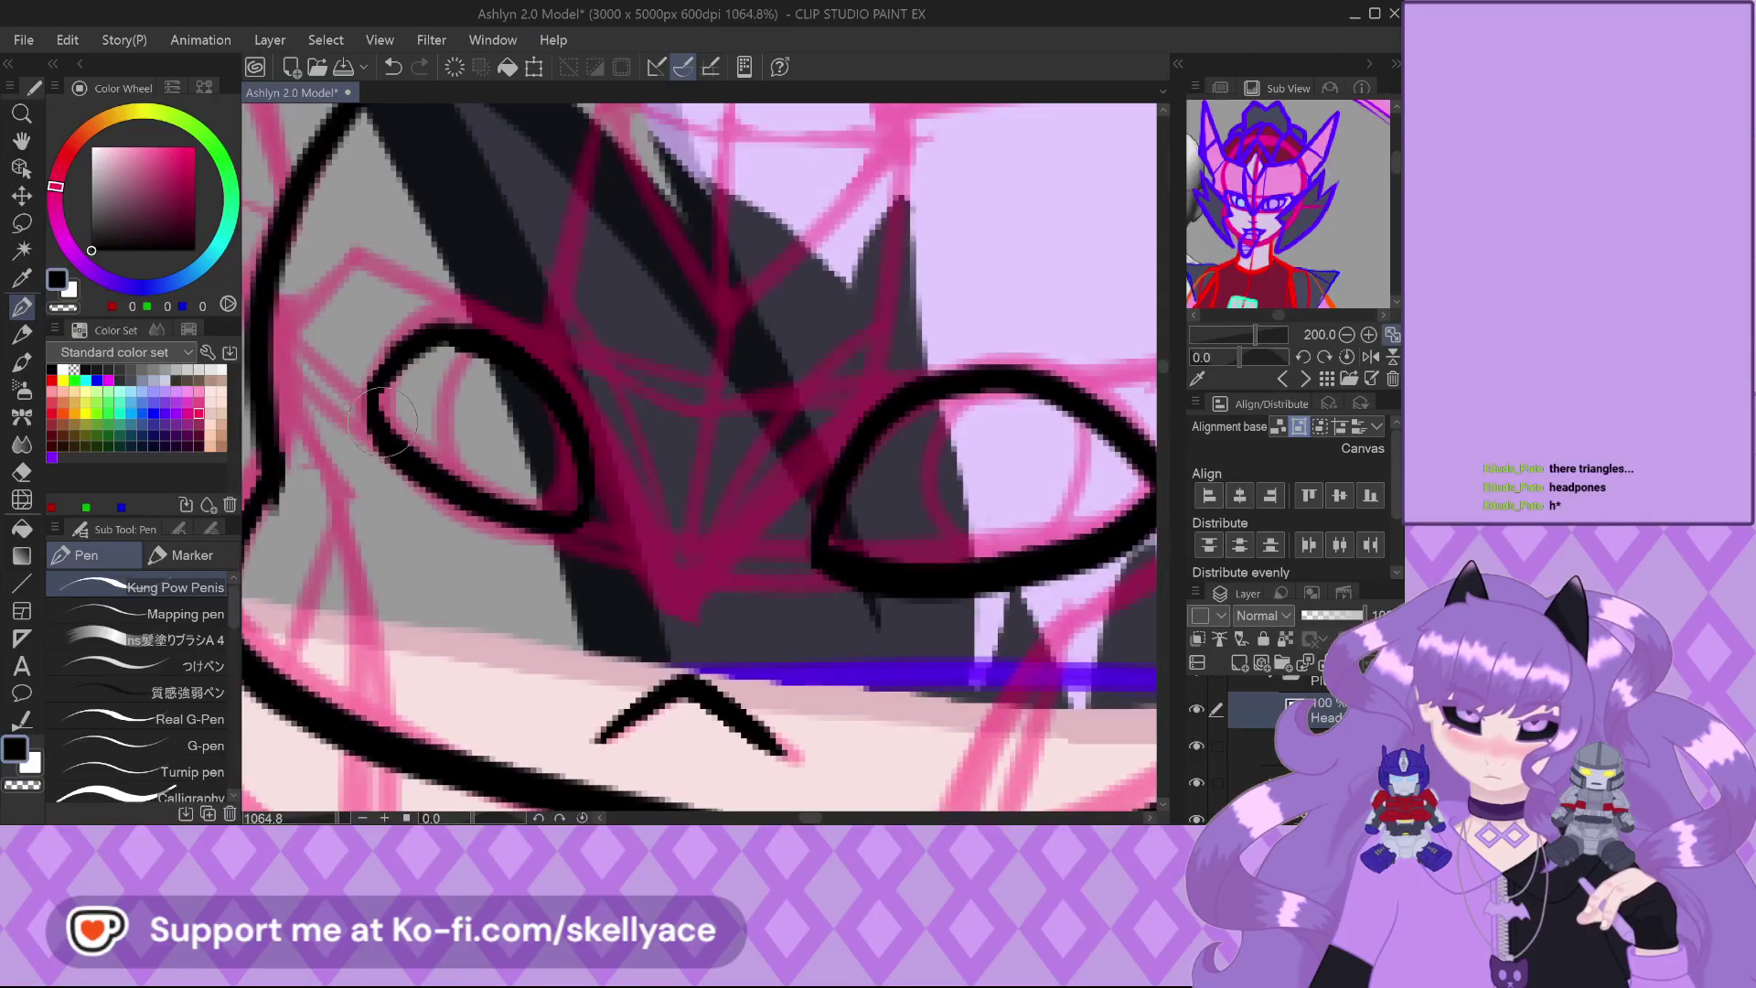
scroll(392, 437, "down", 3)
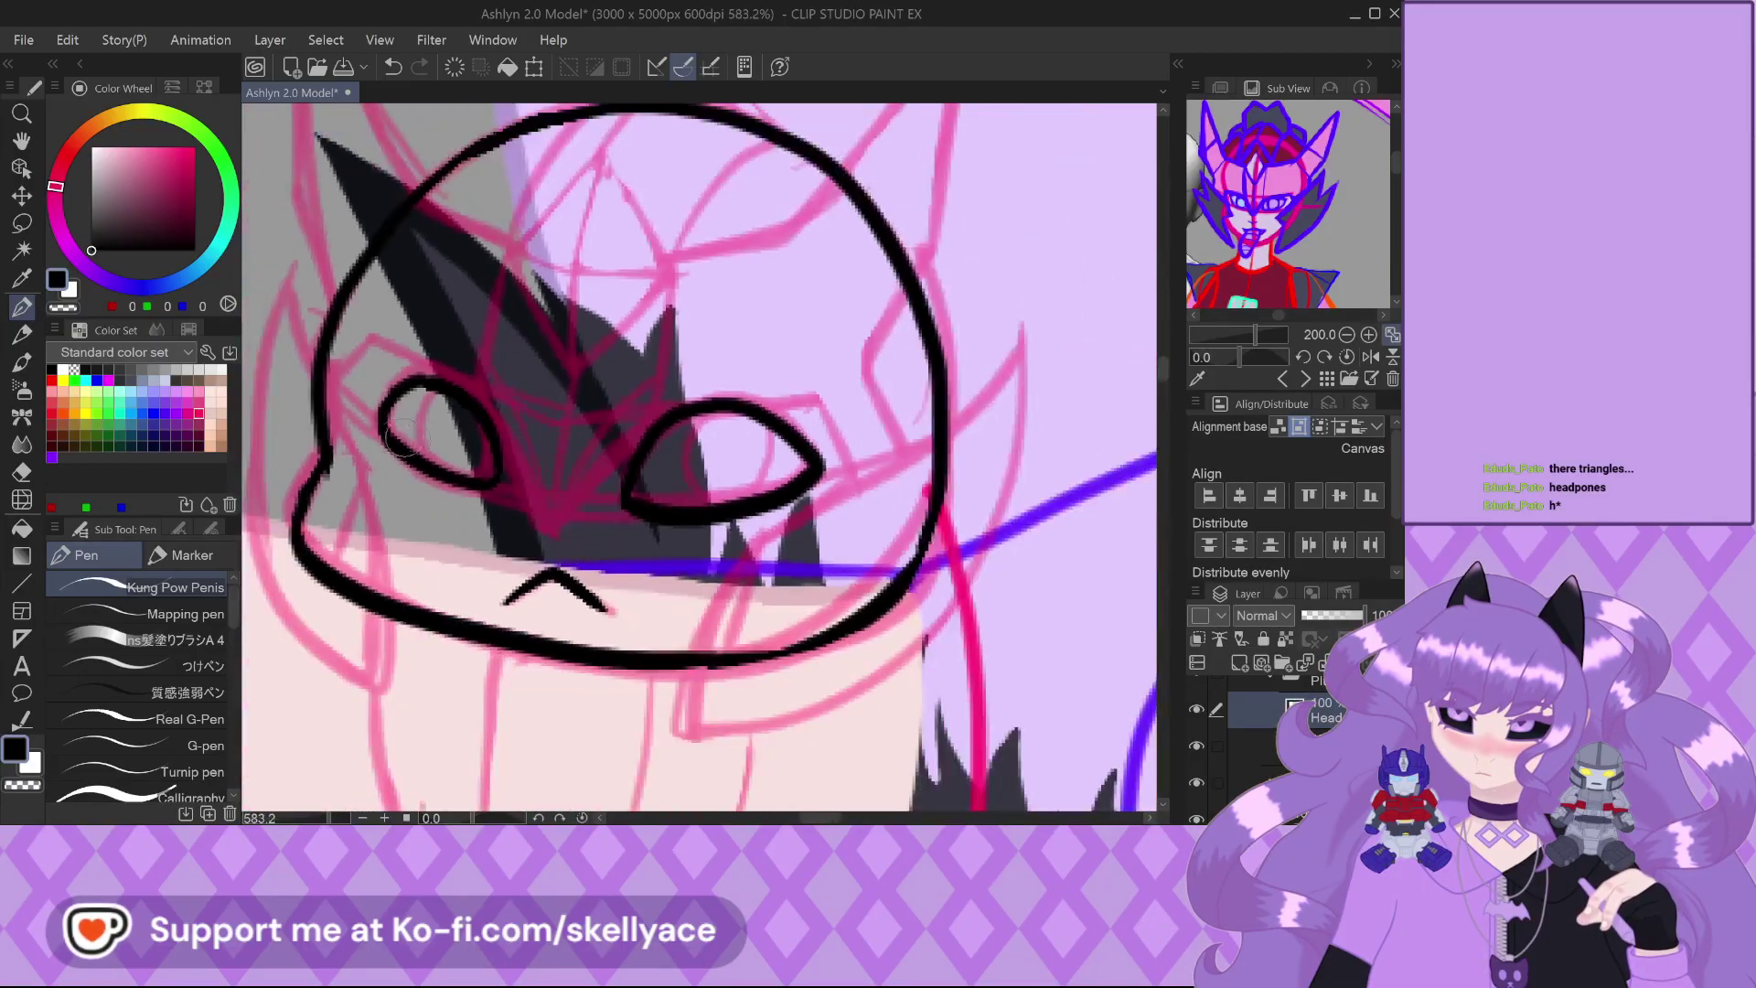
scroll(713, 438, "down", 3)
scroll(712, 437, "up", 2)
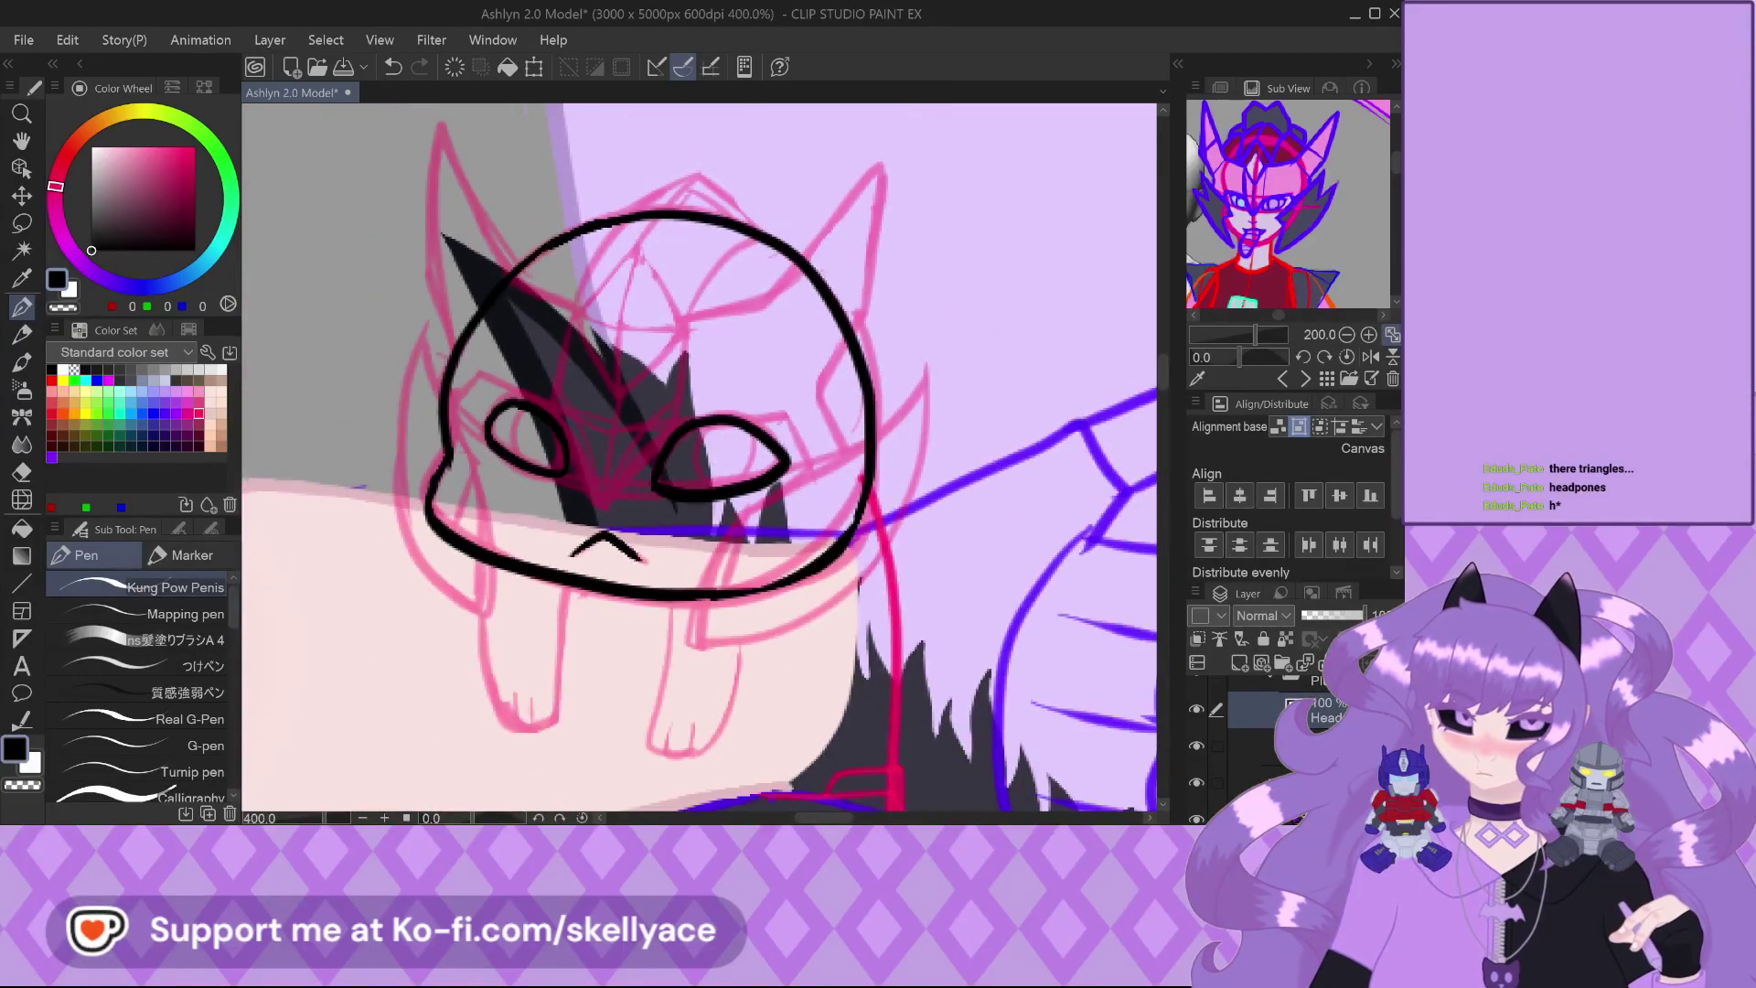
Show the character's pink cat shirt and clothing behind the plush
scroll(1237, 784, "up", 1)
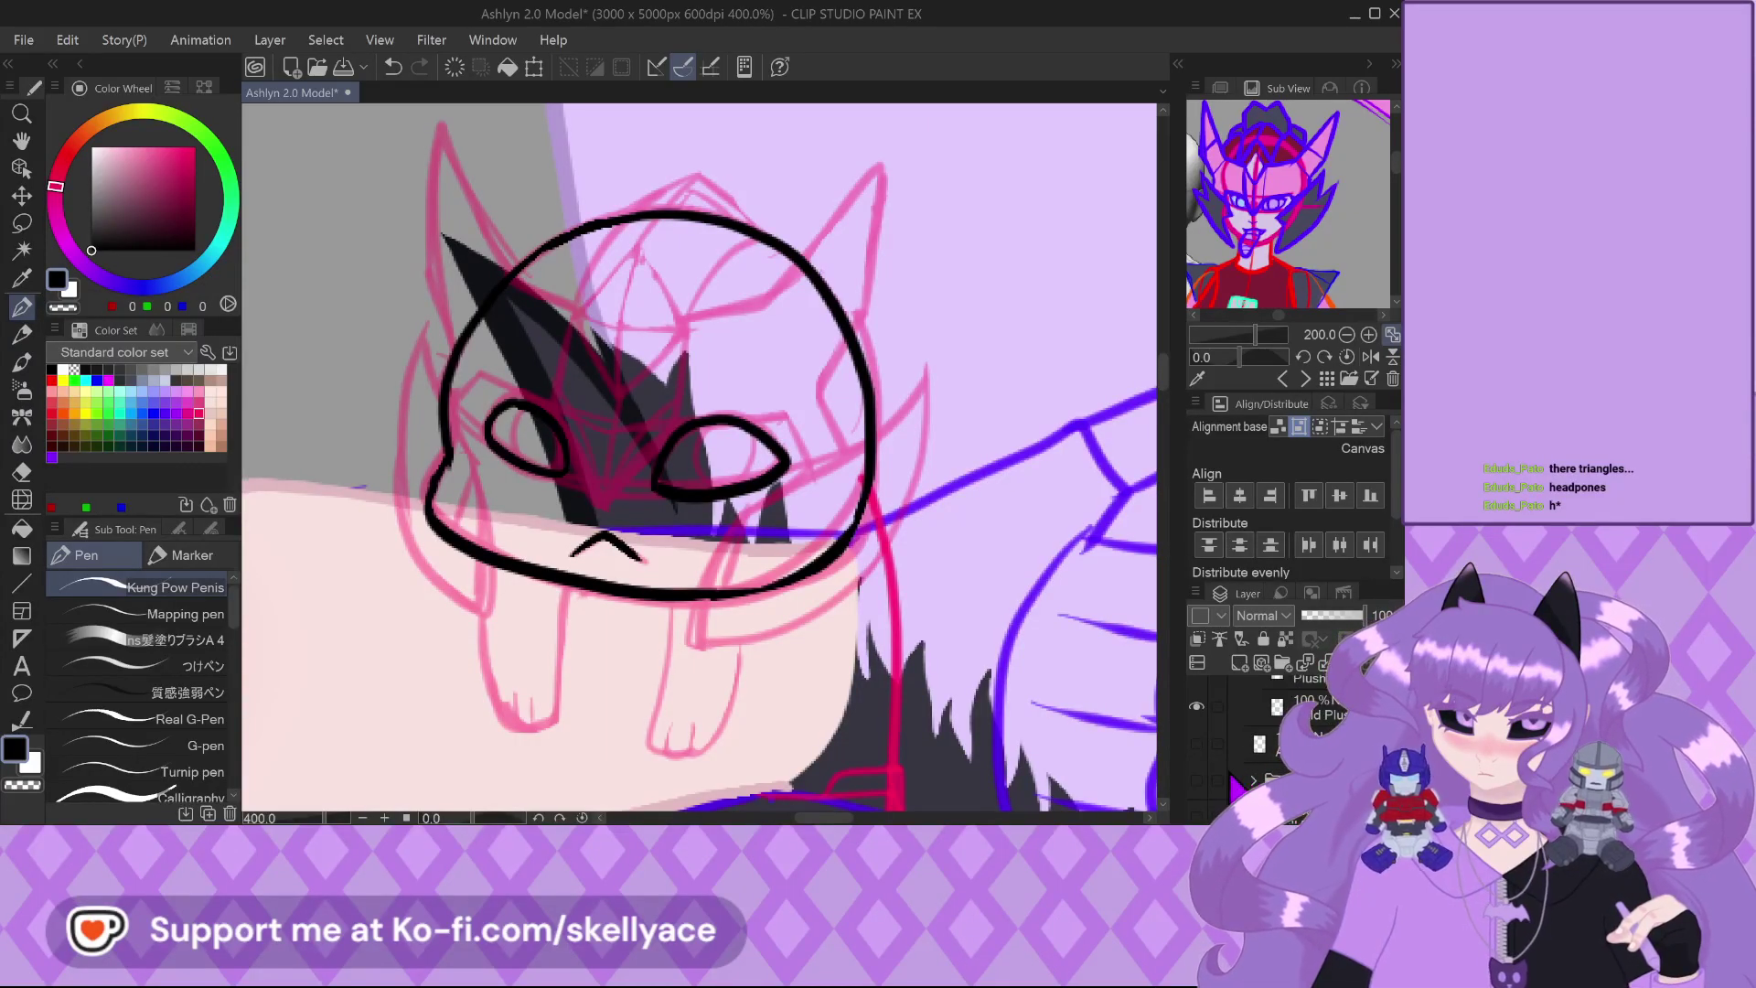
left_click(1197, 690)
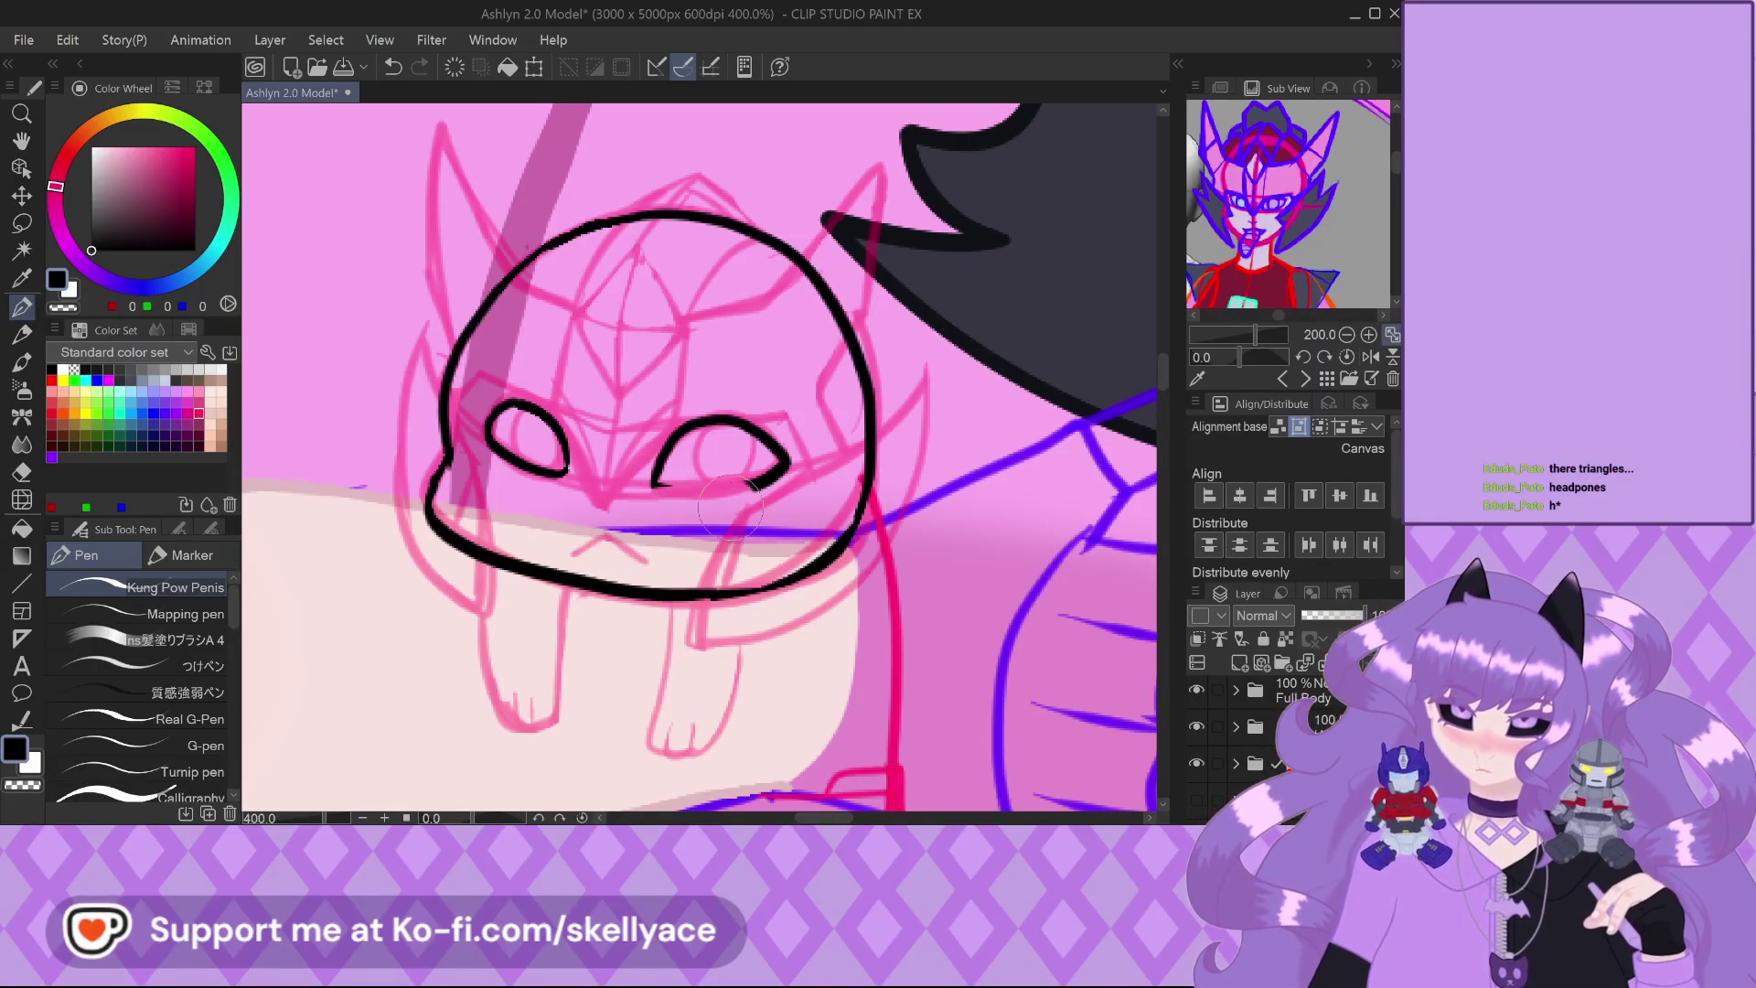
Undo the inked eyes and mouth of the plush, keeping only the black head outline
key("ctrl+z")
key("ctrl+z")
key("ctrl+z")
key("ctrl+z")
key("ctrl+z")
key("ctrl+z")
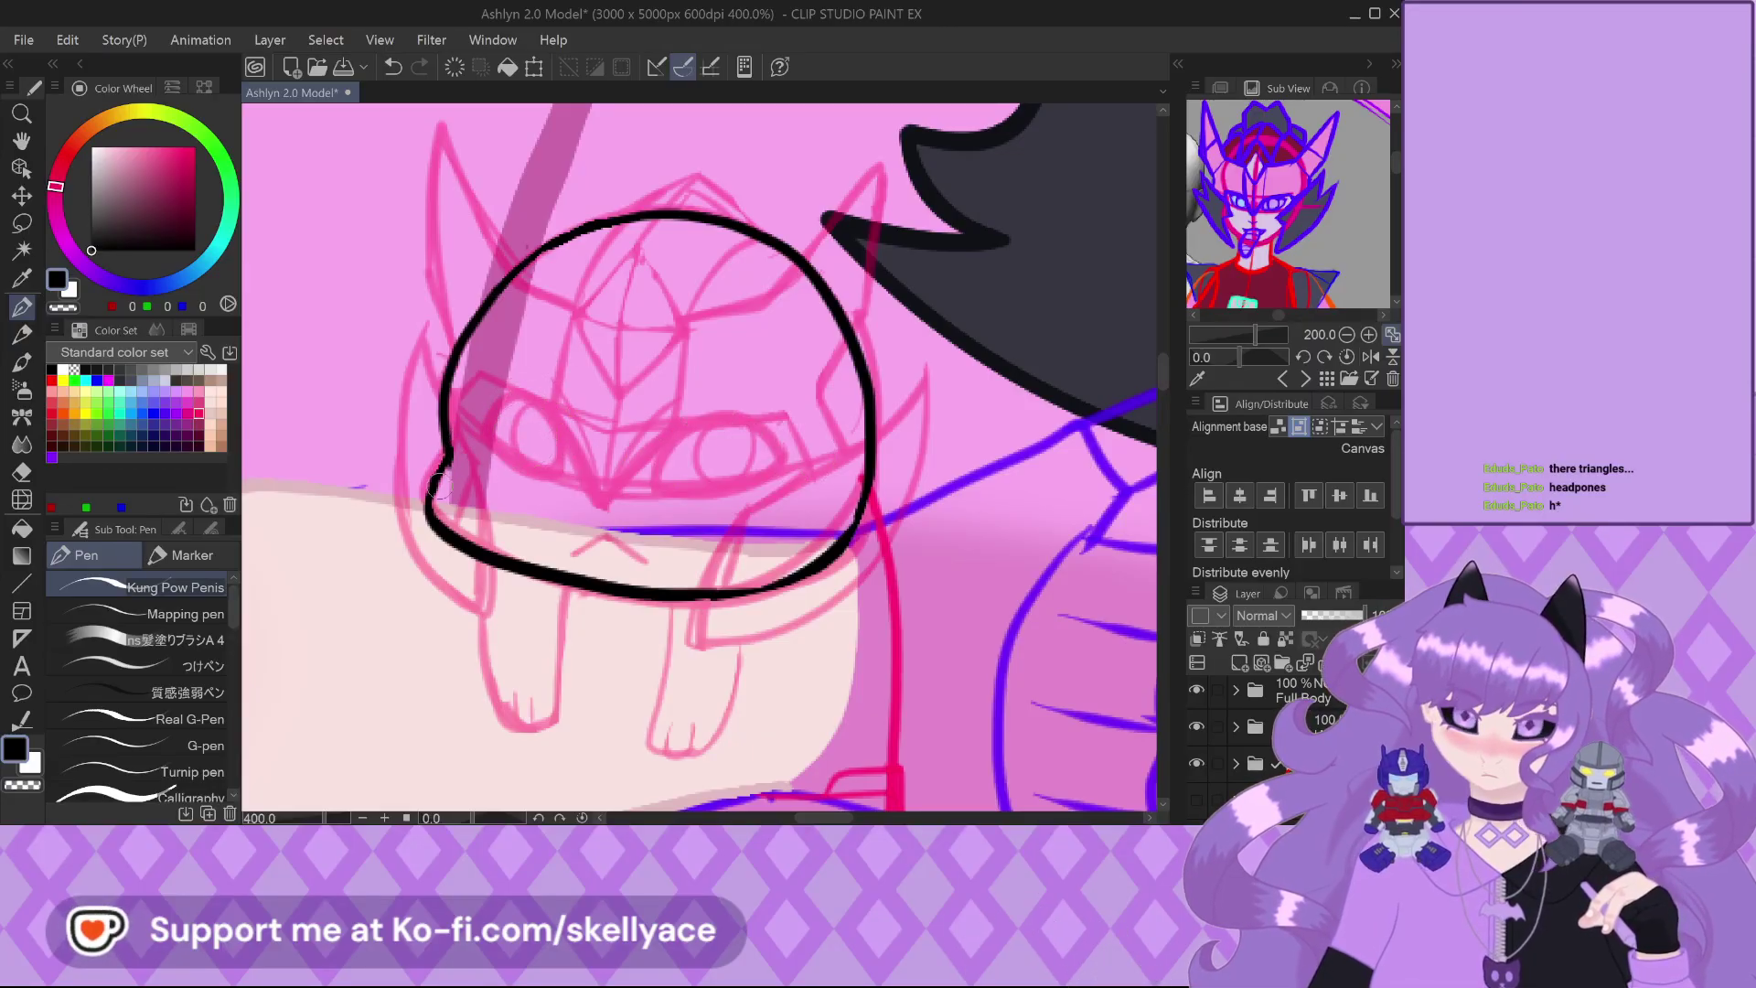
Hide the plush layer folder and the red hand sketch, leaving the blue hand sketch shown on the character's arm
scroll(1257, 750, "down", 3)
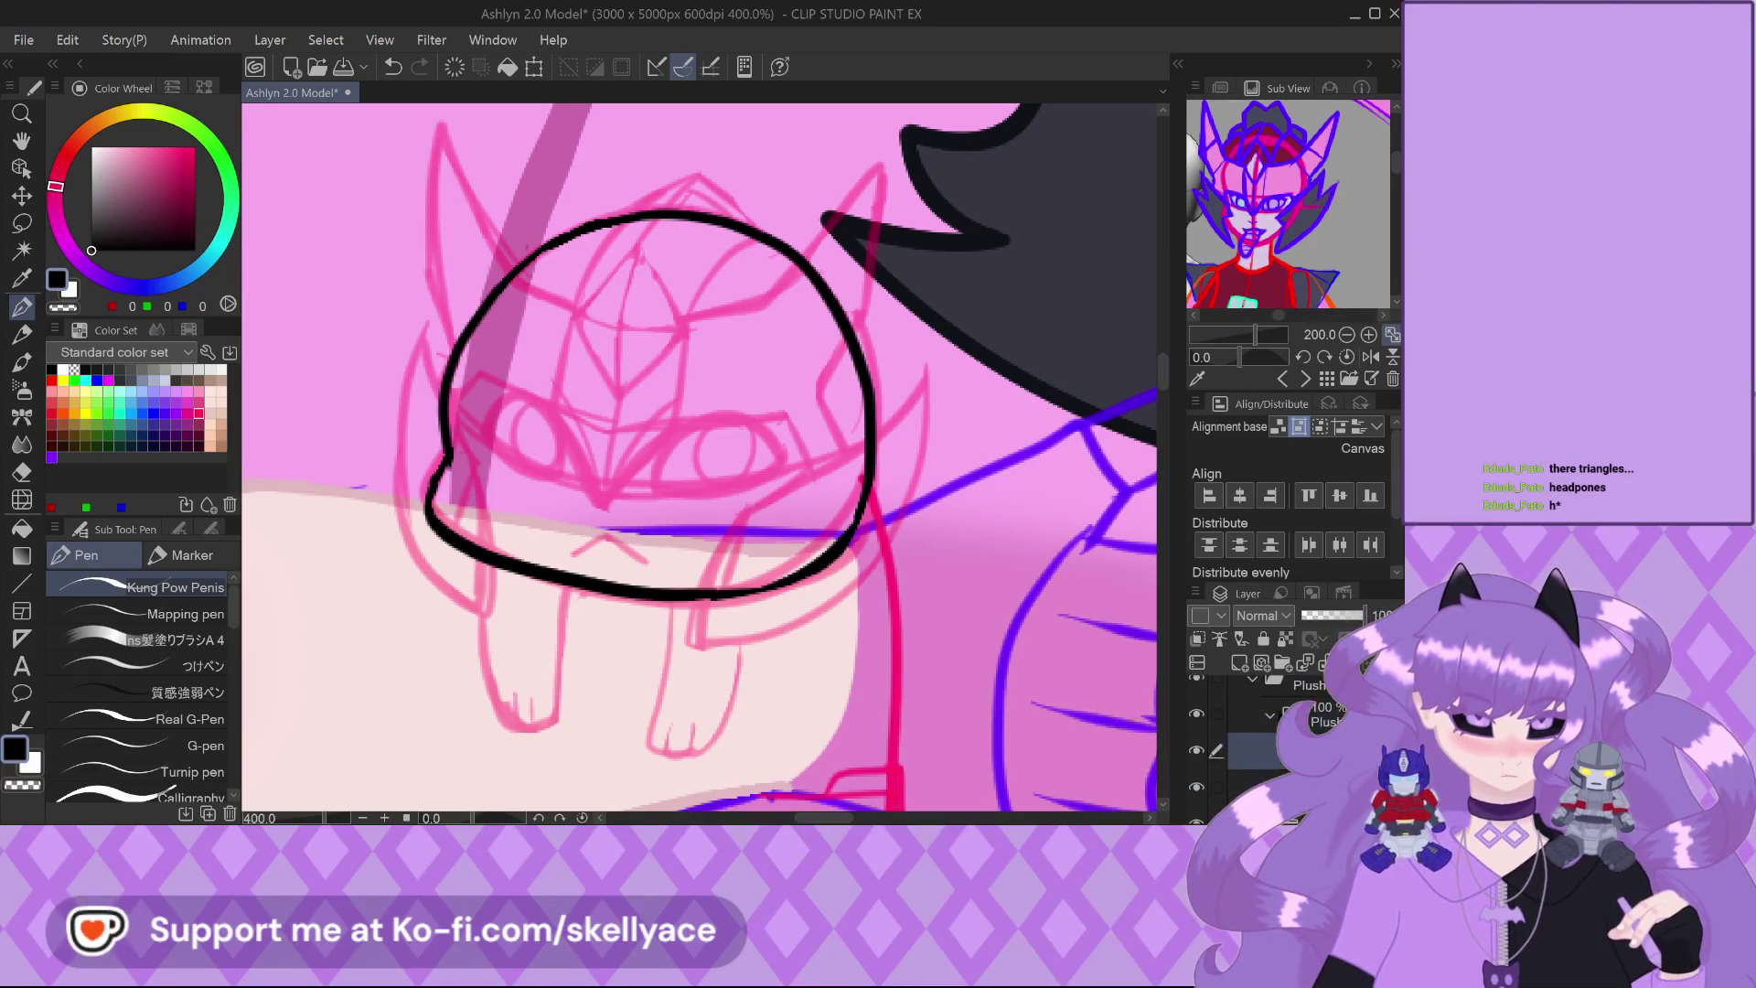
left_click(1200, 714)
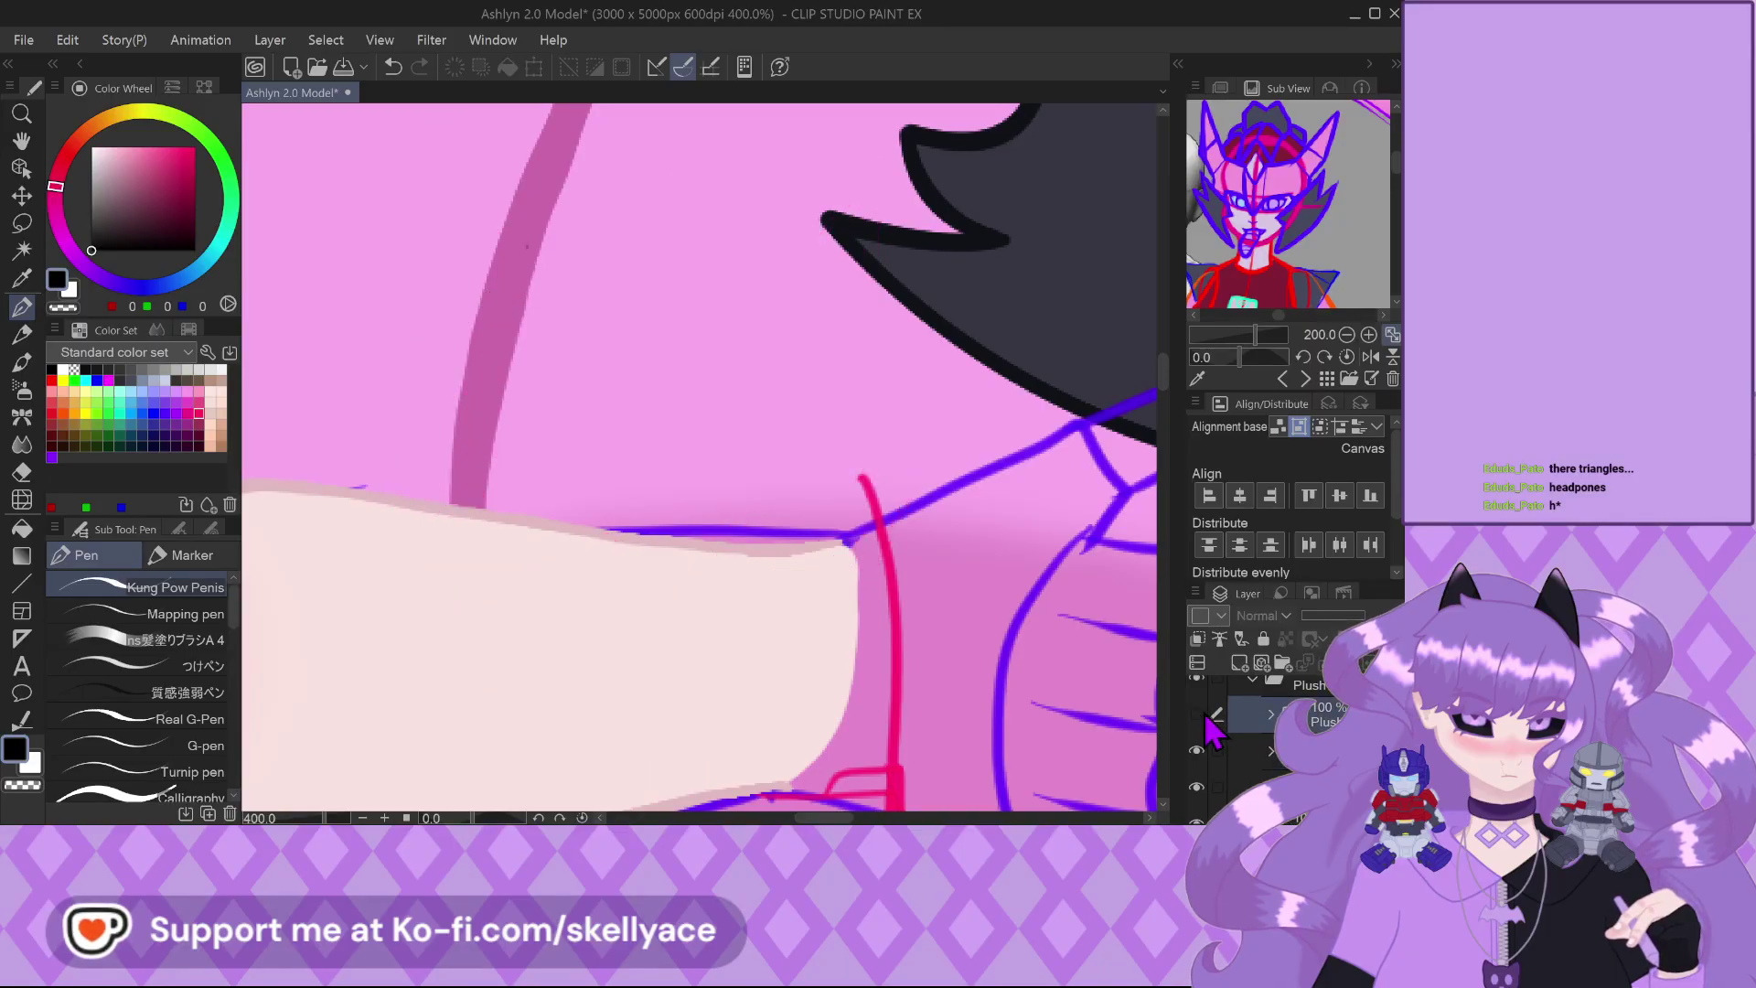
scroll(717, 592, "down", 3)
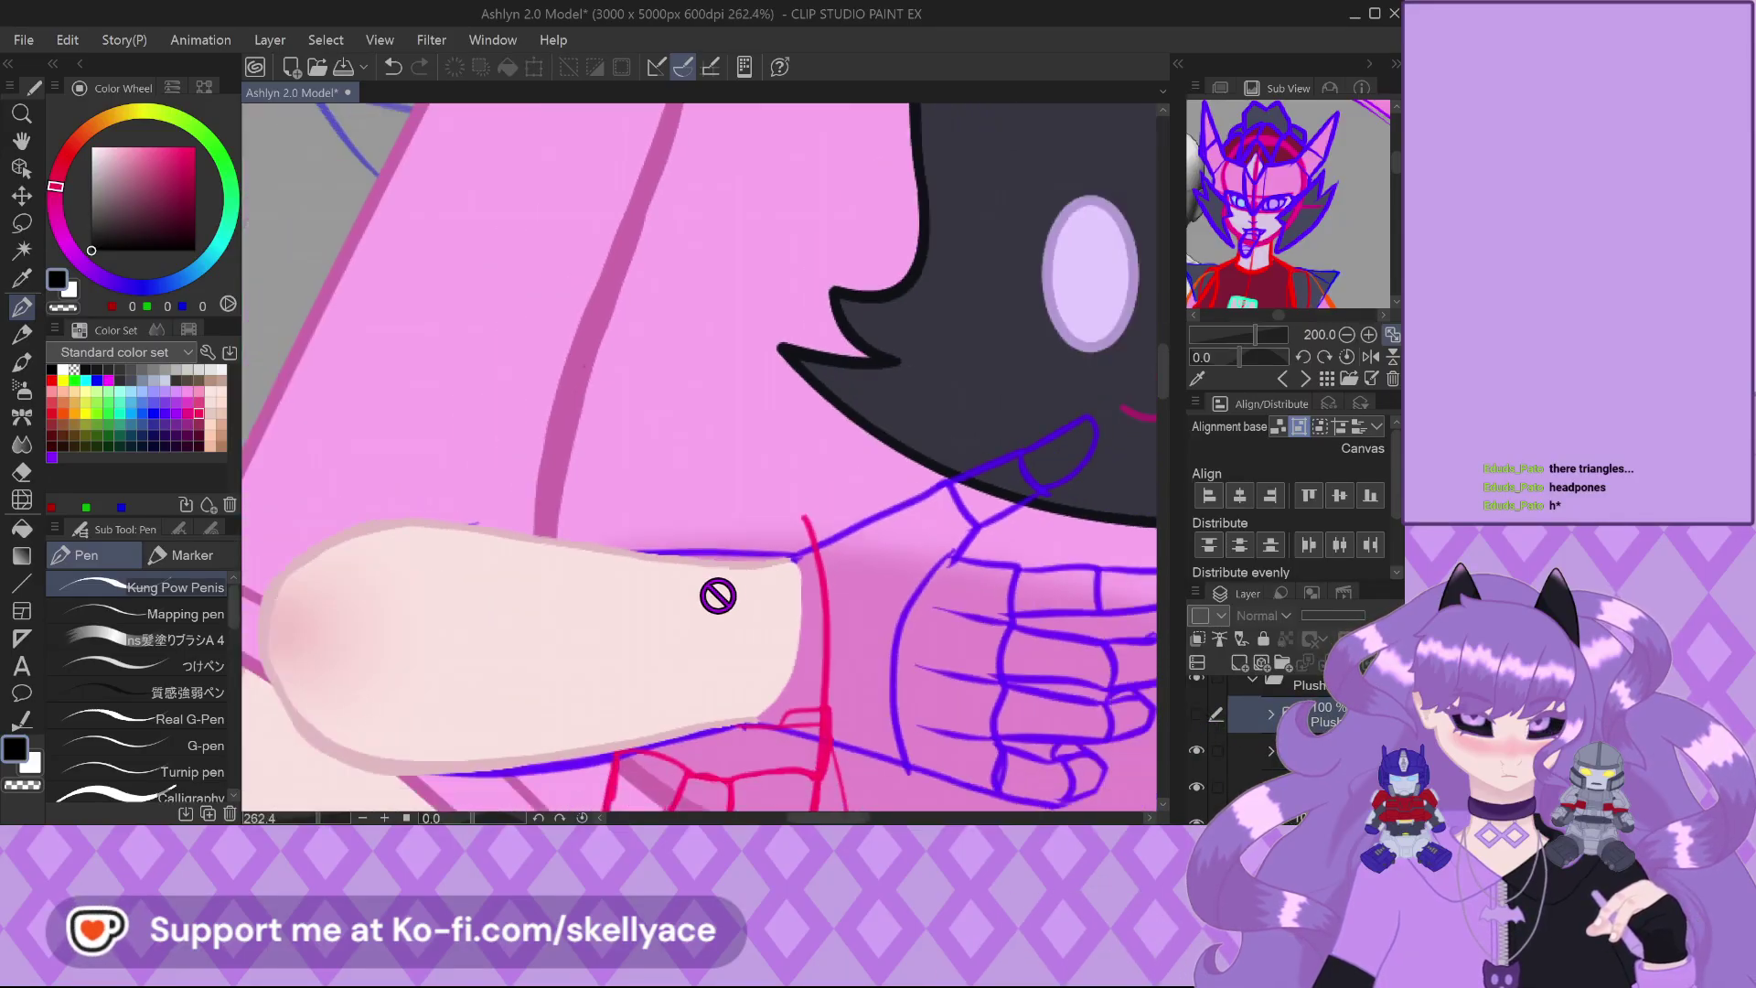
scroll(477, 445, "down", 1)
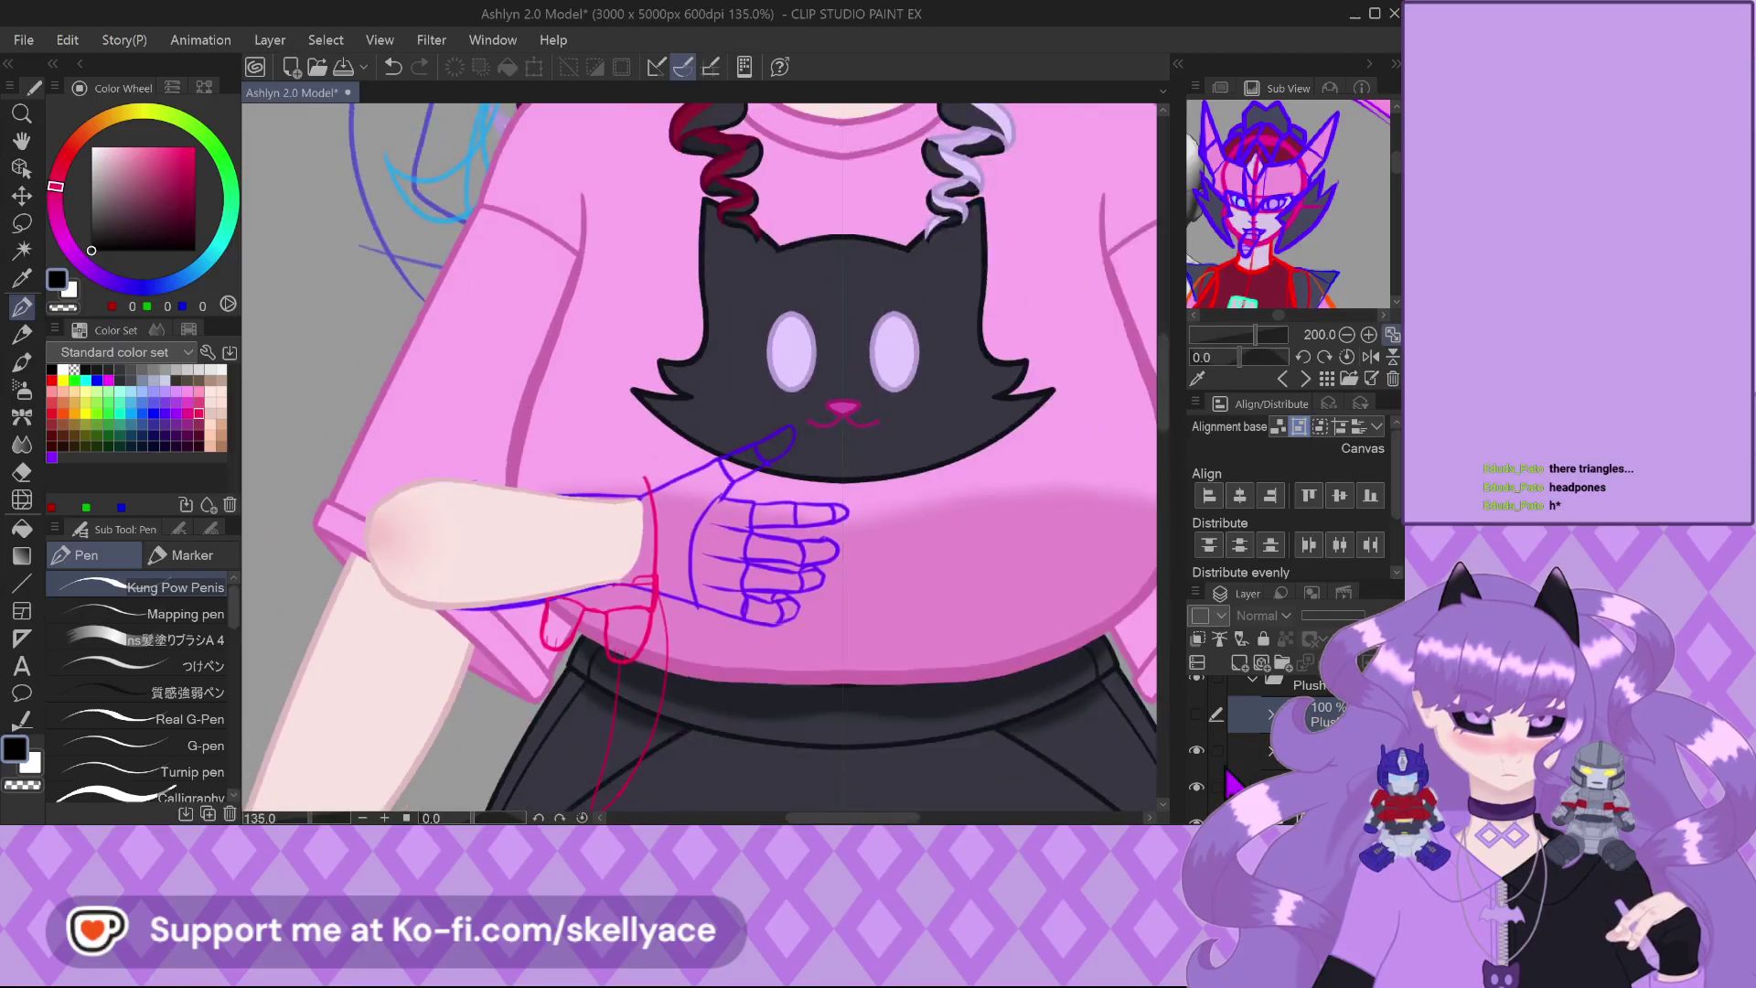
left_click(1197, 788)
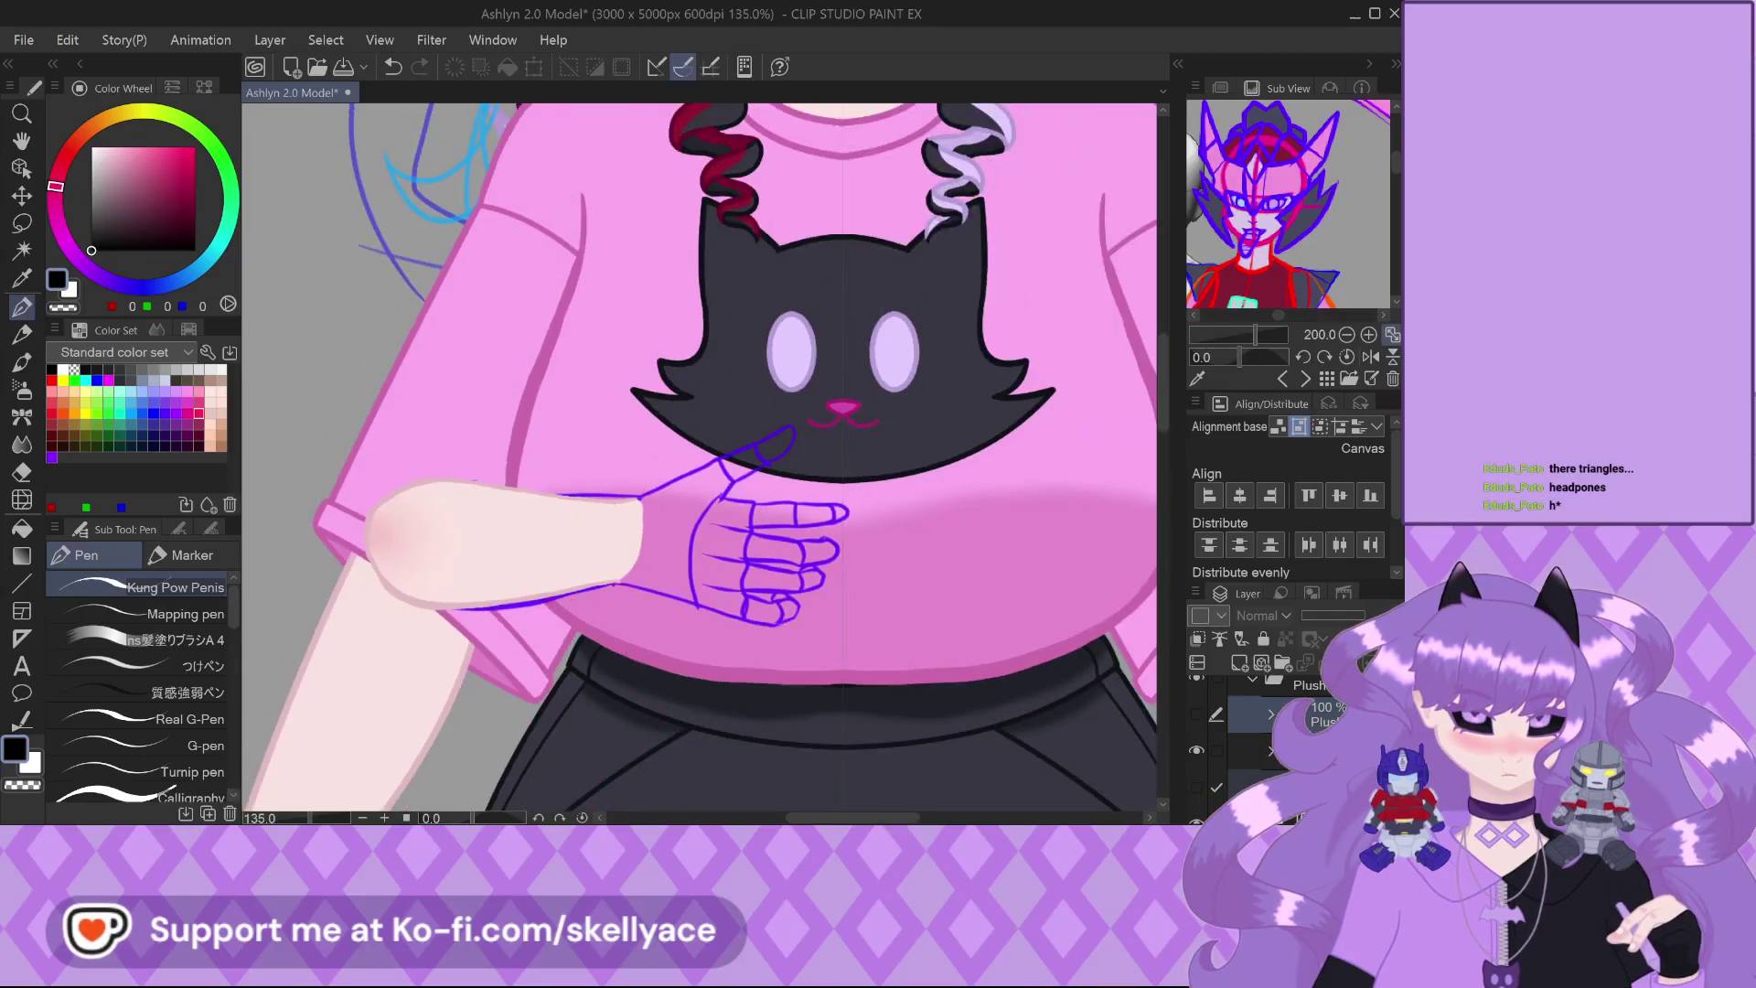
Ink both side edges of the palm in black over the blue hand sketch, from the wrist up to the finger base
left_click(1248, 751)
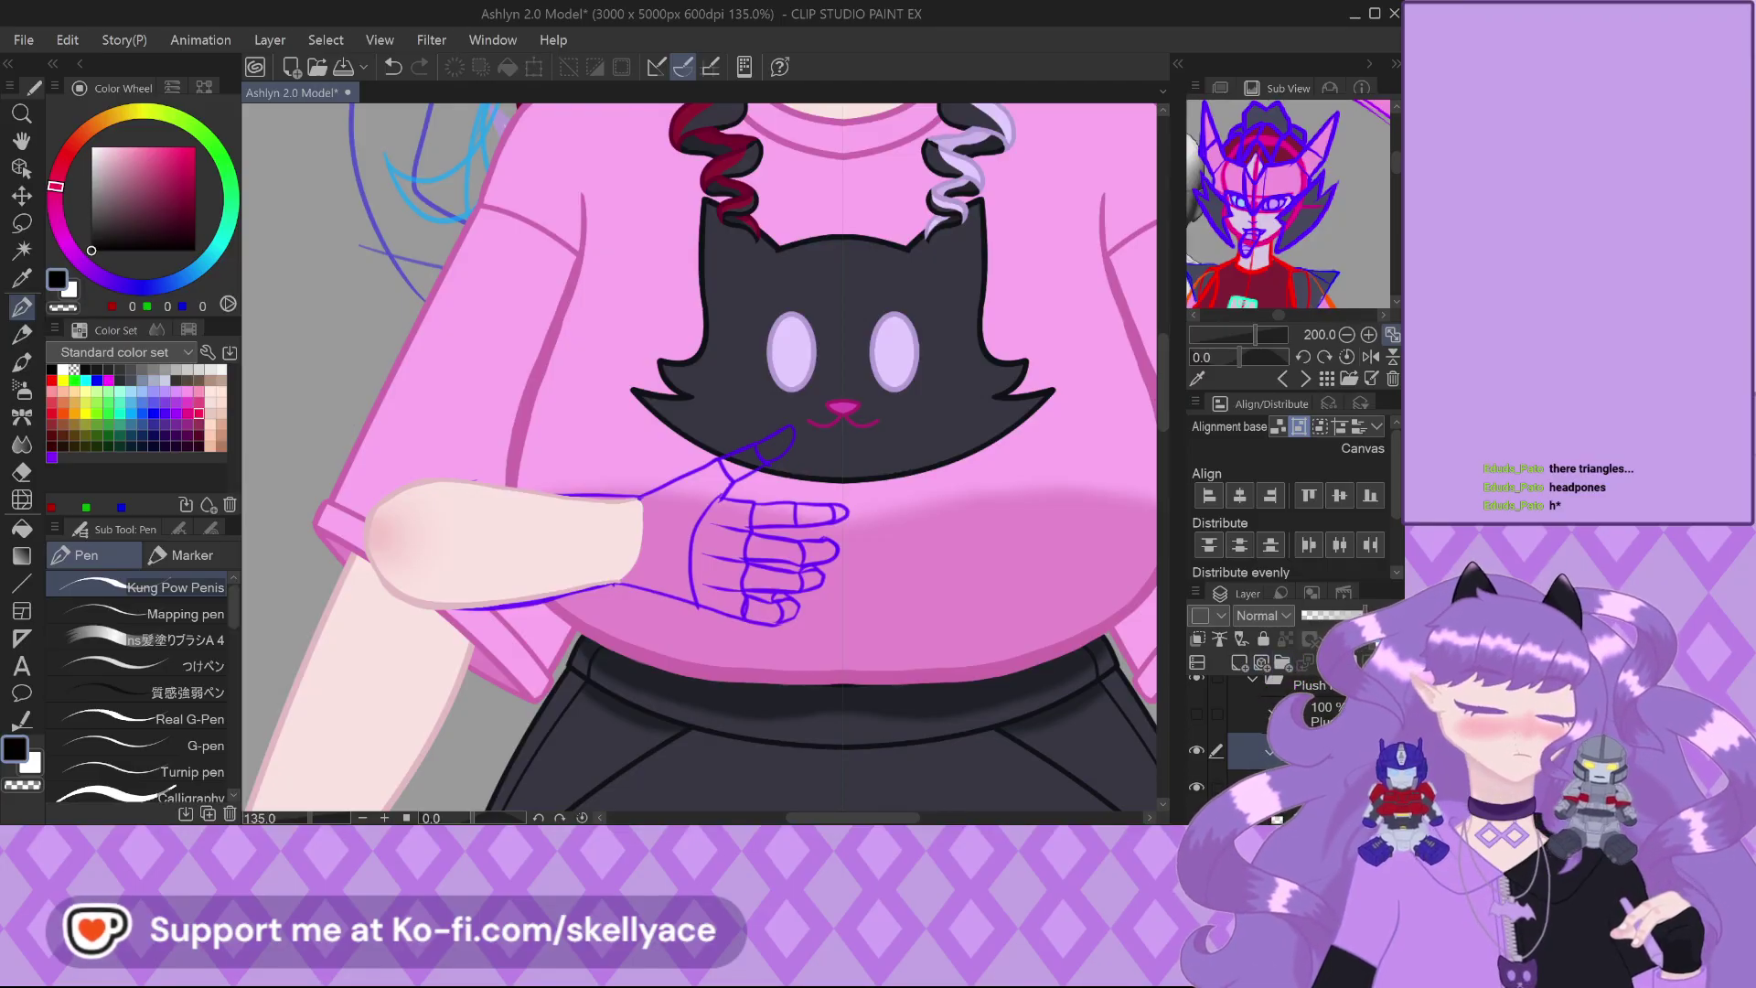
left_click(1248, 788)
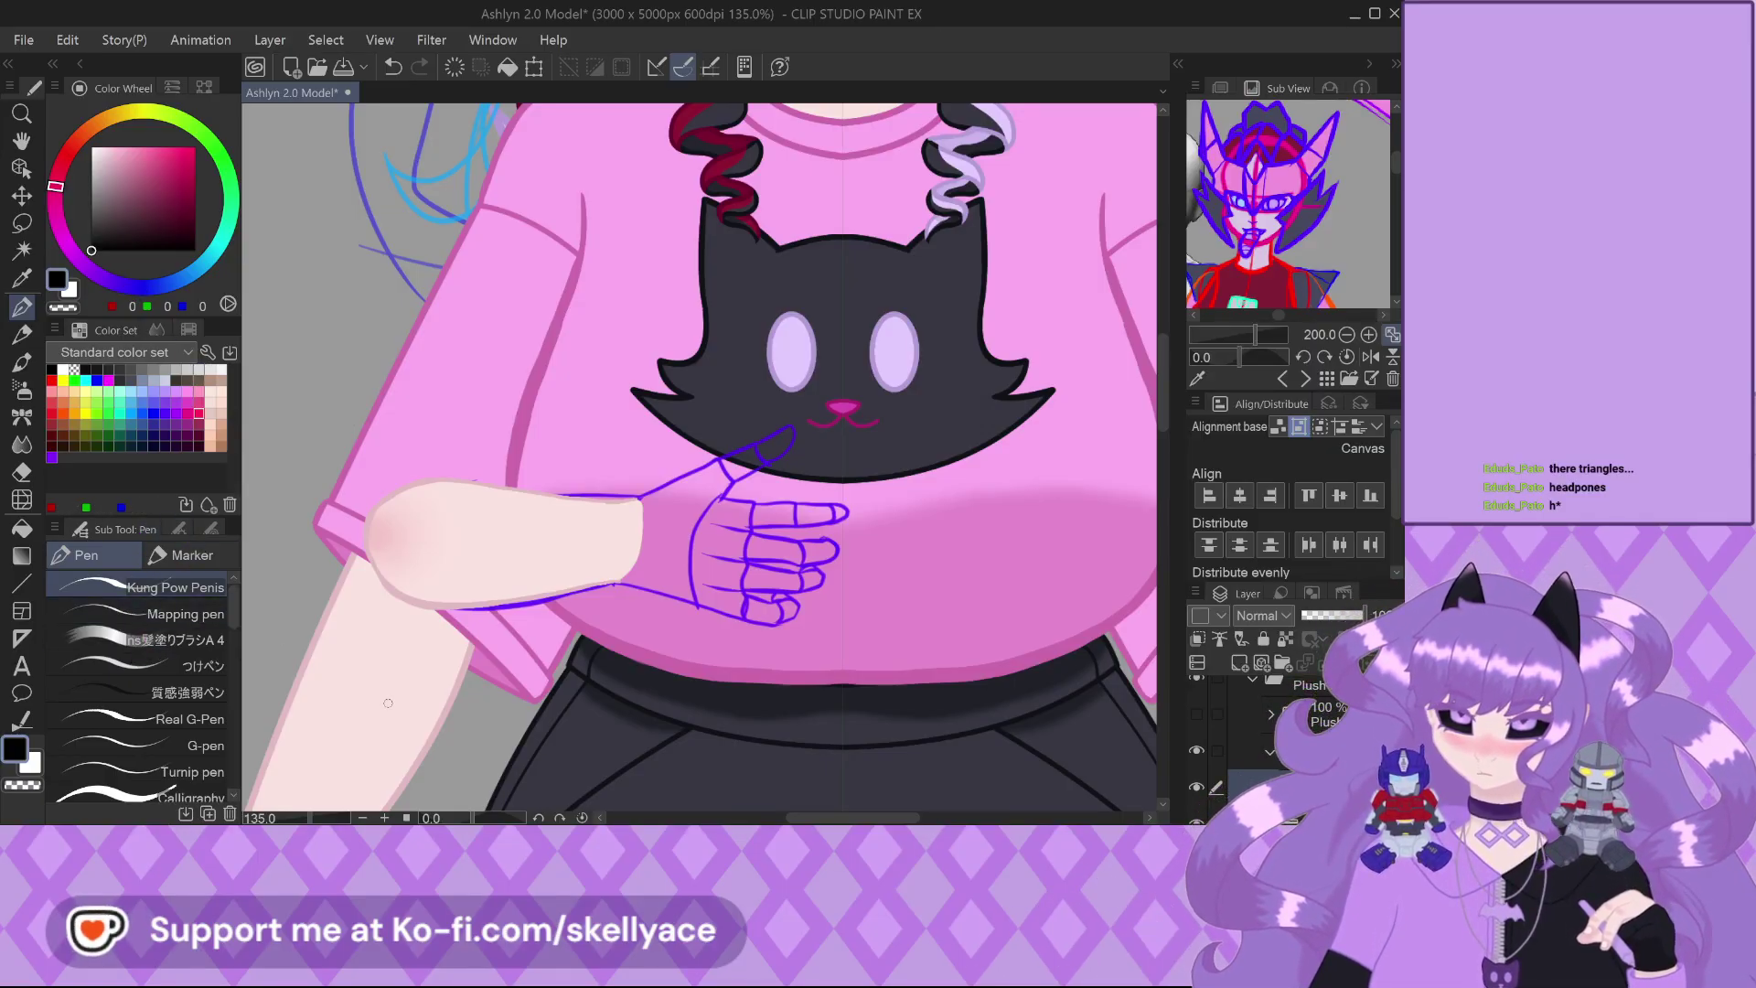
mouse_move(914, 548)
left_mouse_down()
mouse_move(915, 384)
mouse_move(777, 292)
left_mouse_up()
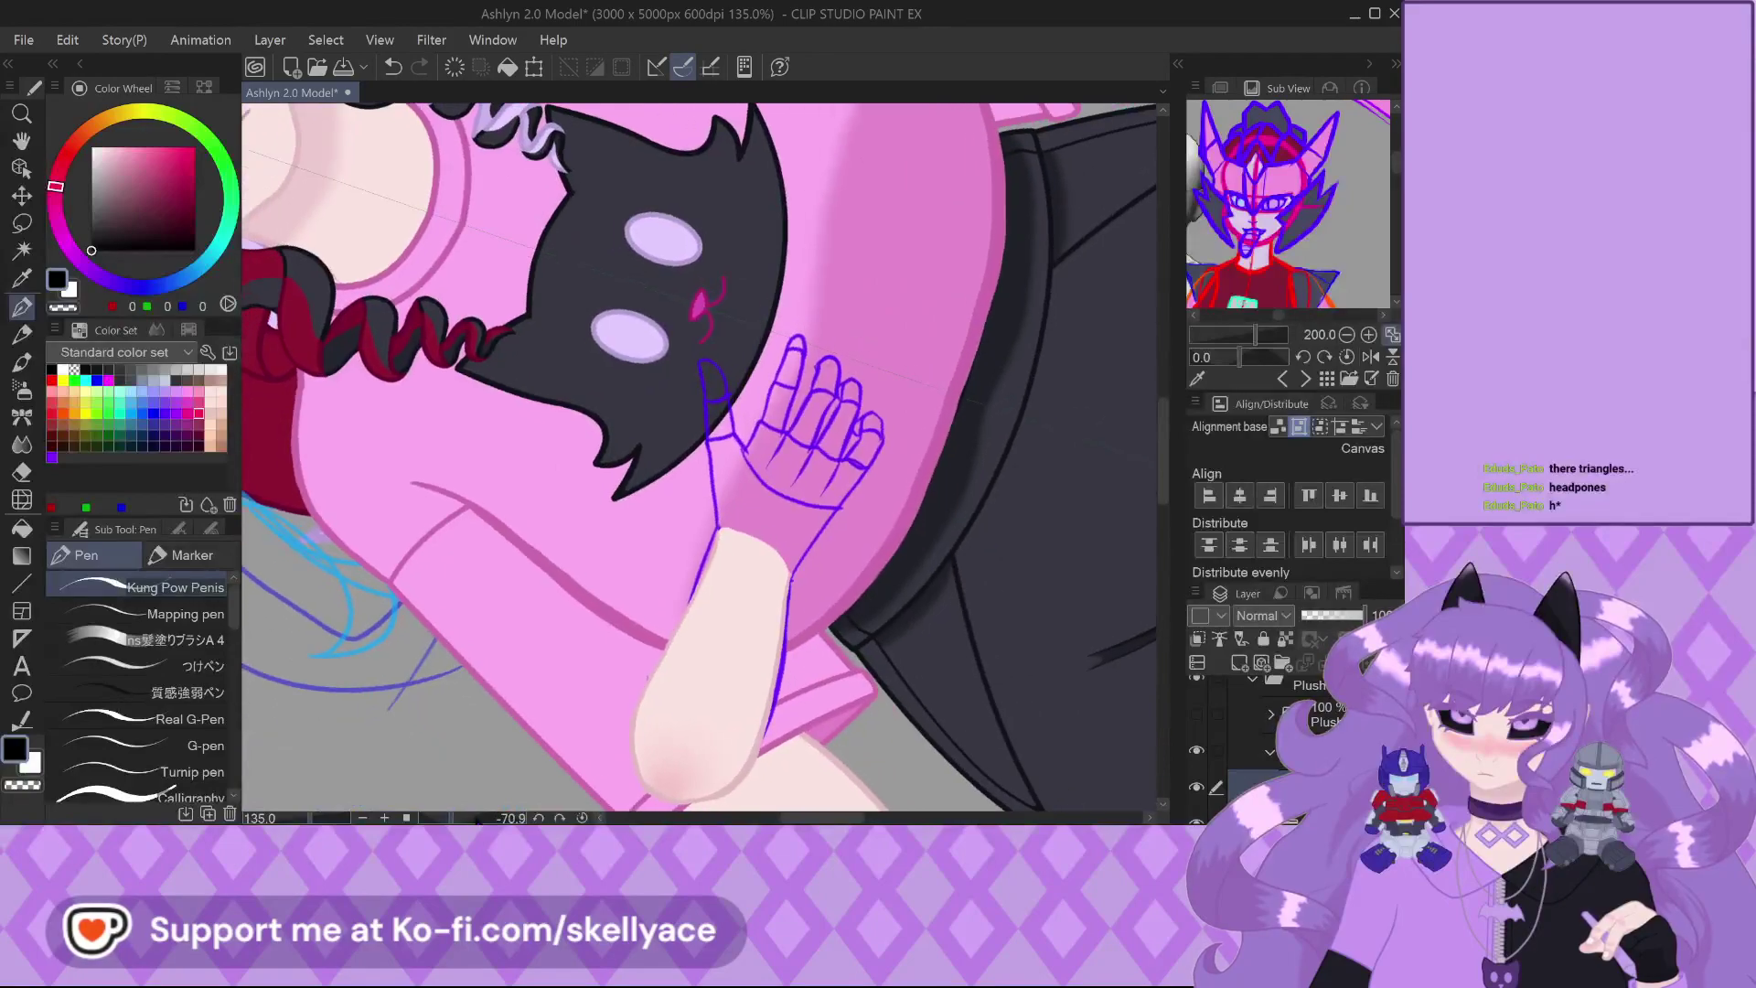
scroll(958, 513, "up", 10)
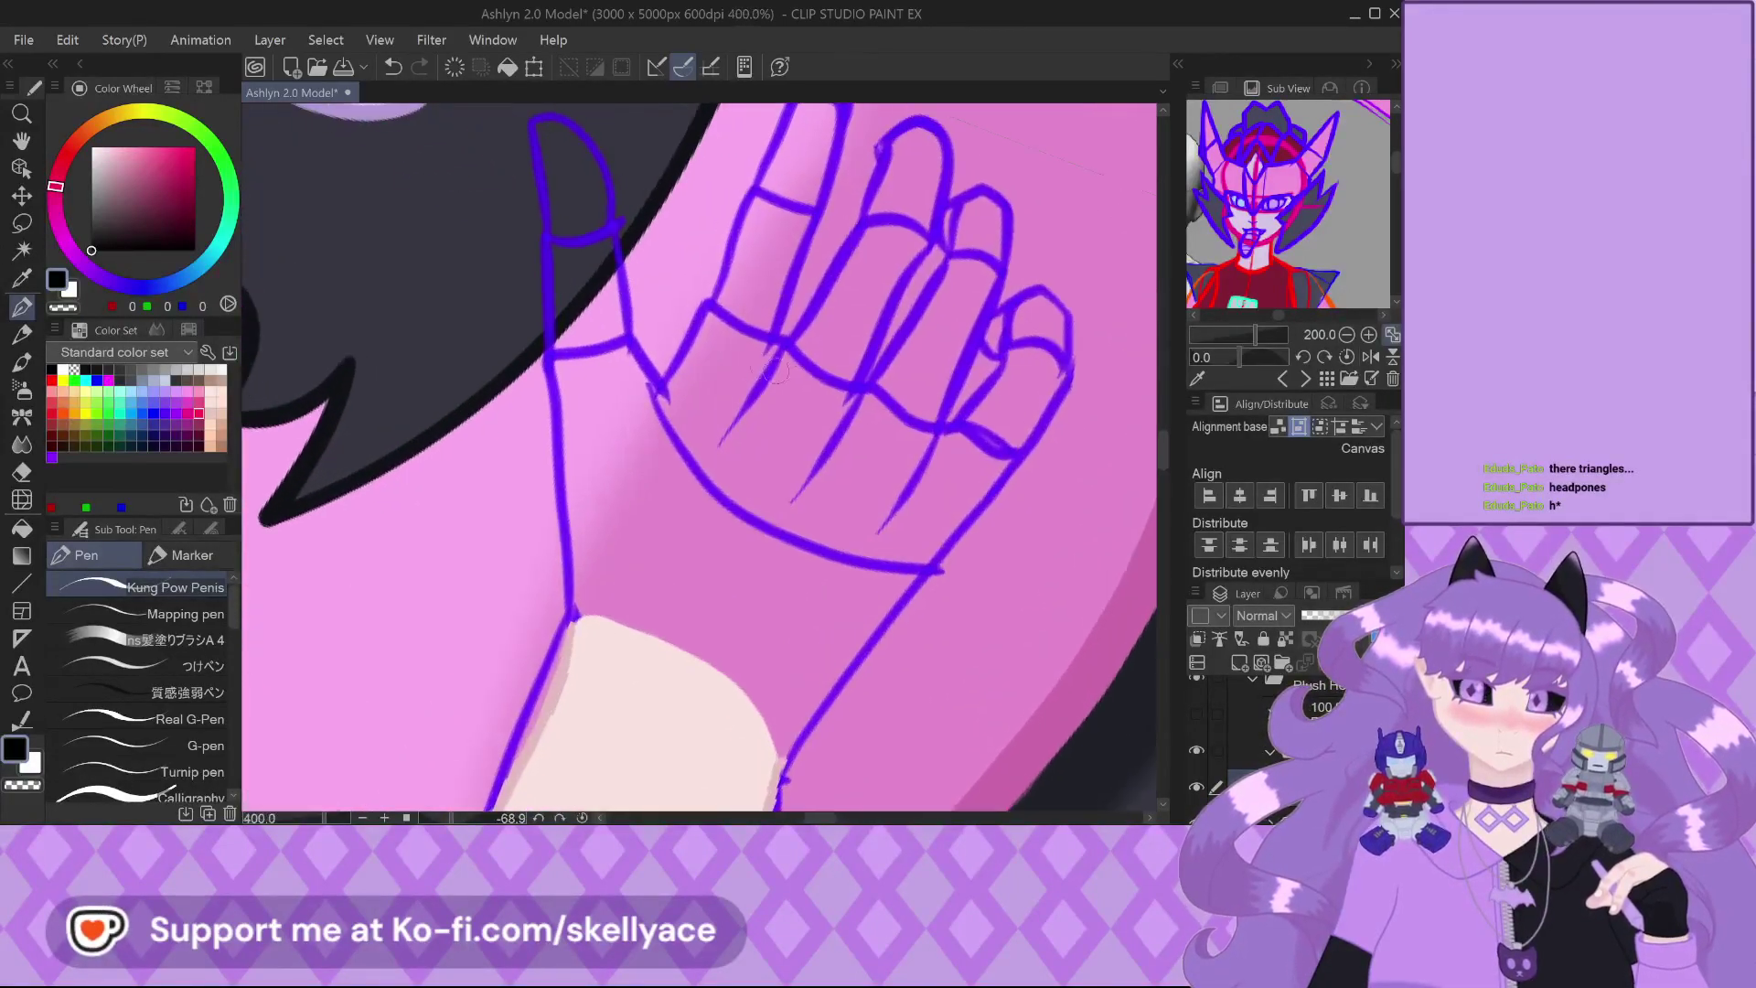
left_click_drag(960, 526, 752, 795)
scroll(640, 549, "down", 3)
scroll(473, 393, "up", 3)
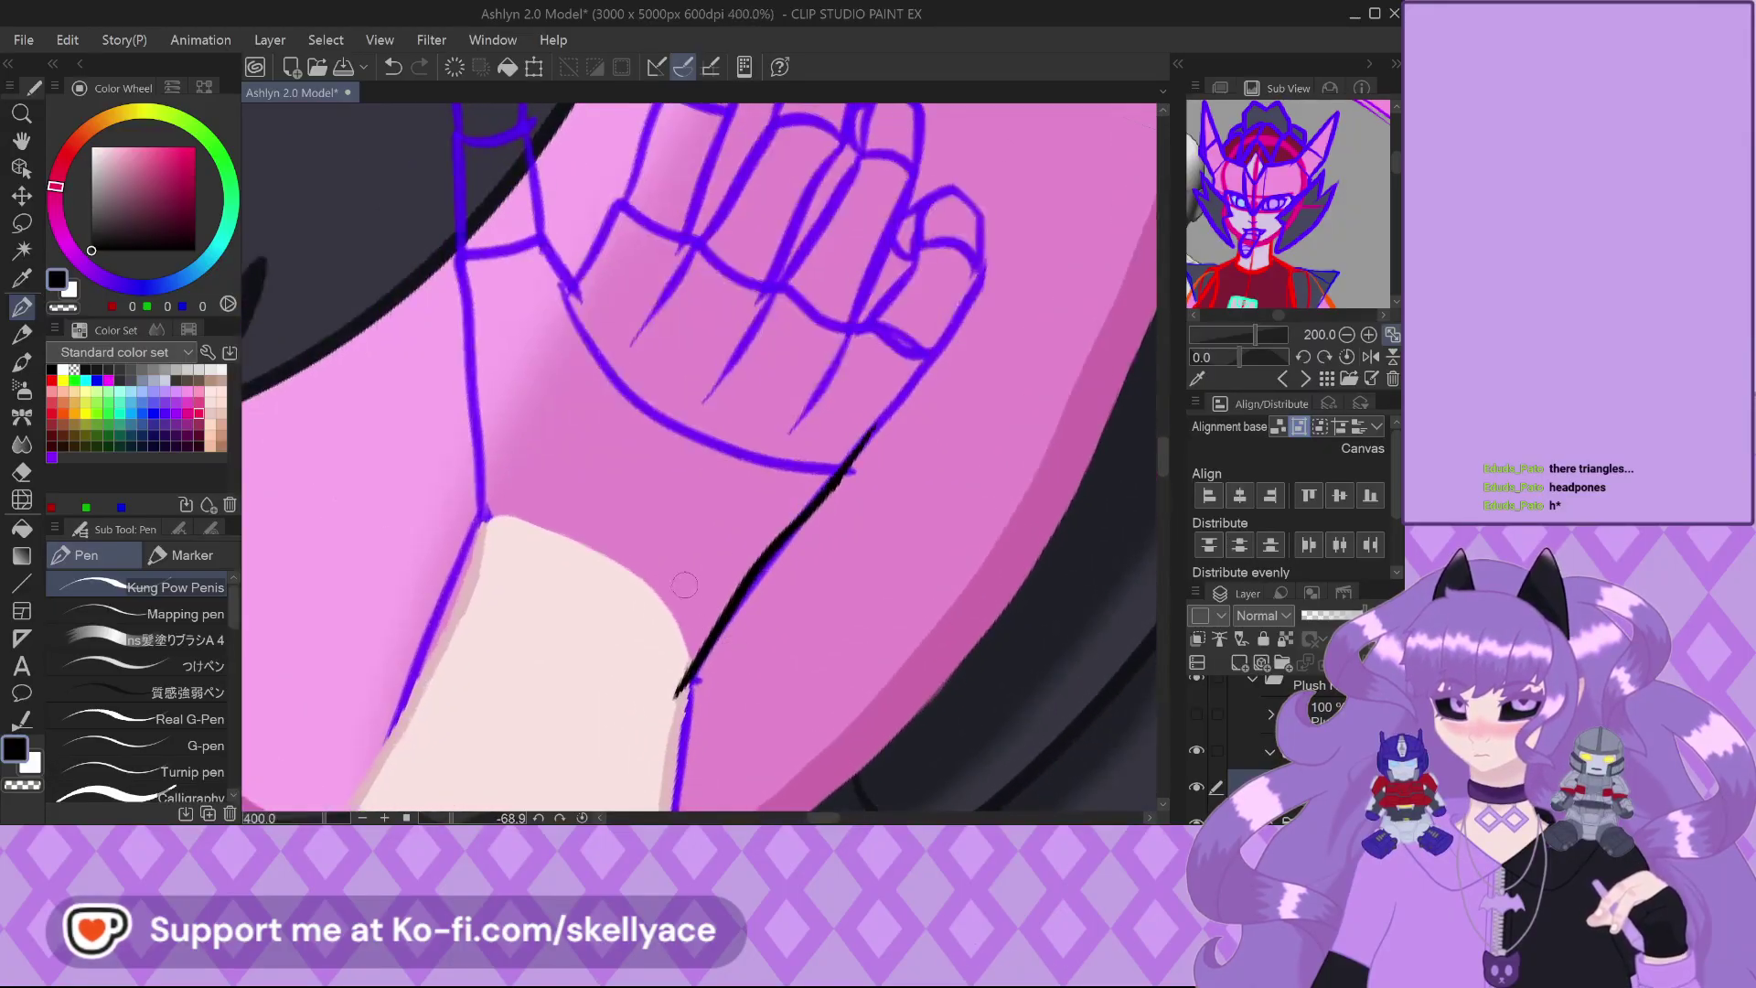
scroll(473, 393, "up", 1)
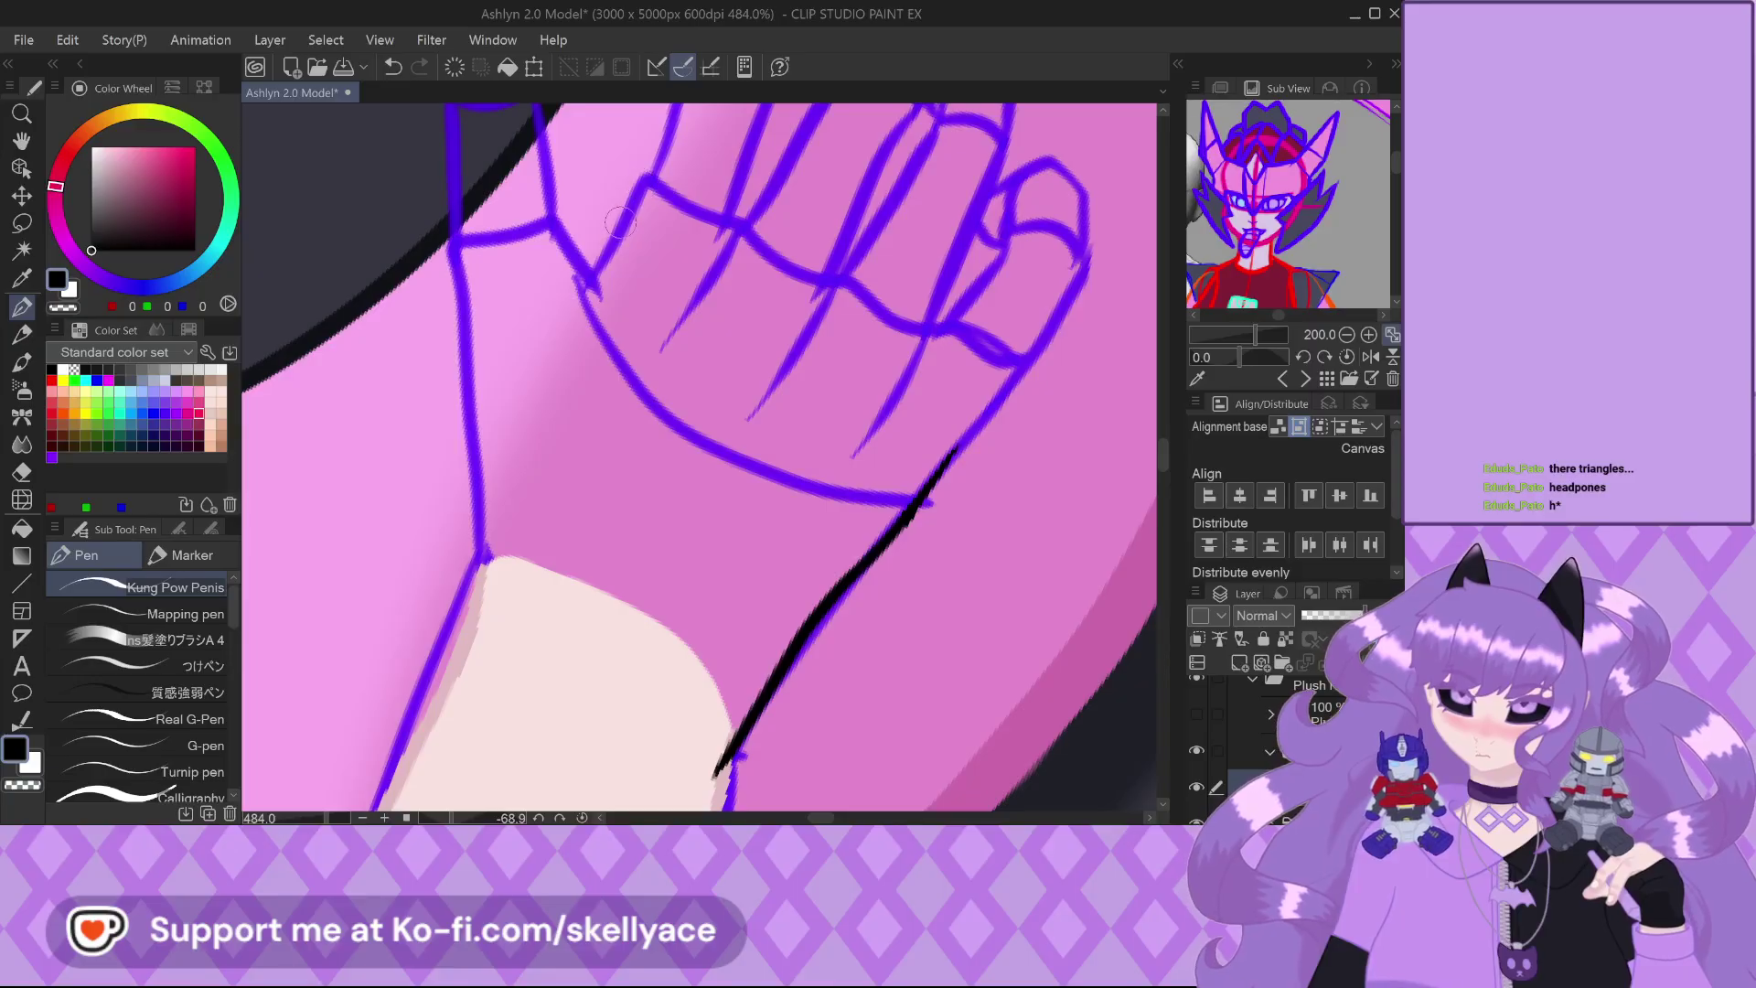
left_click_drag(624, 222, 461, 610)
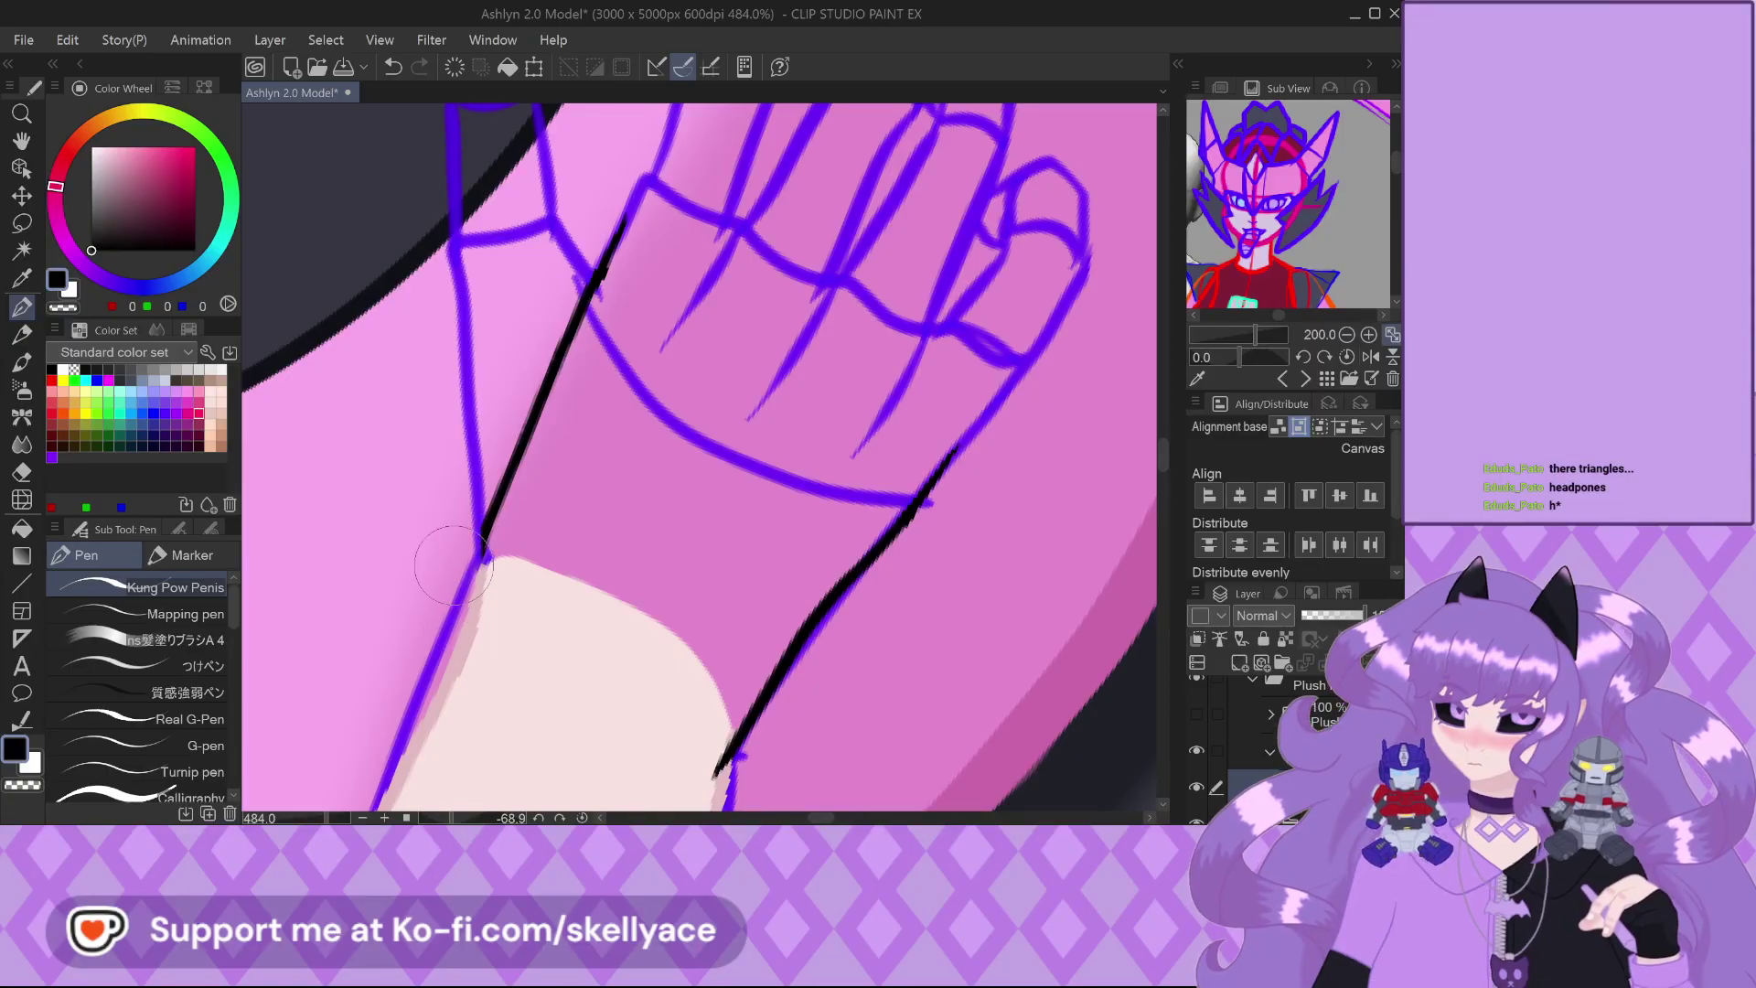
left_click_drag(483, 551, 481, 574)
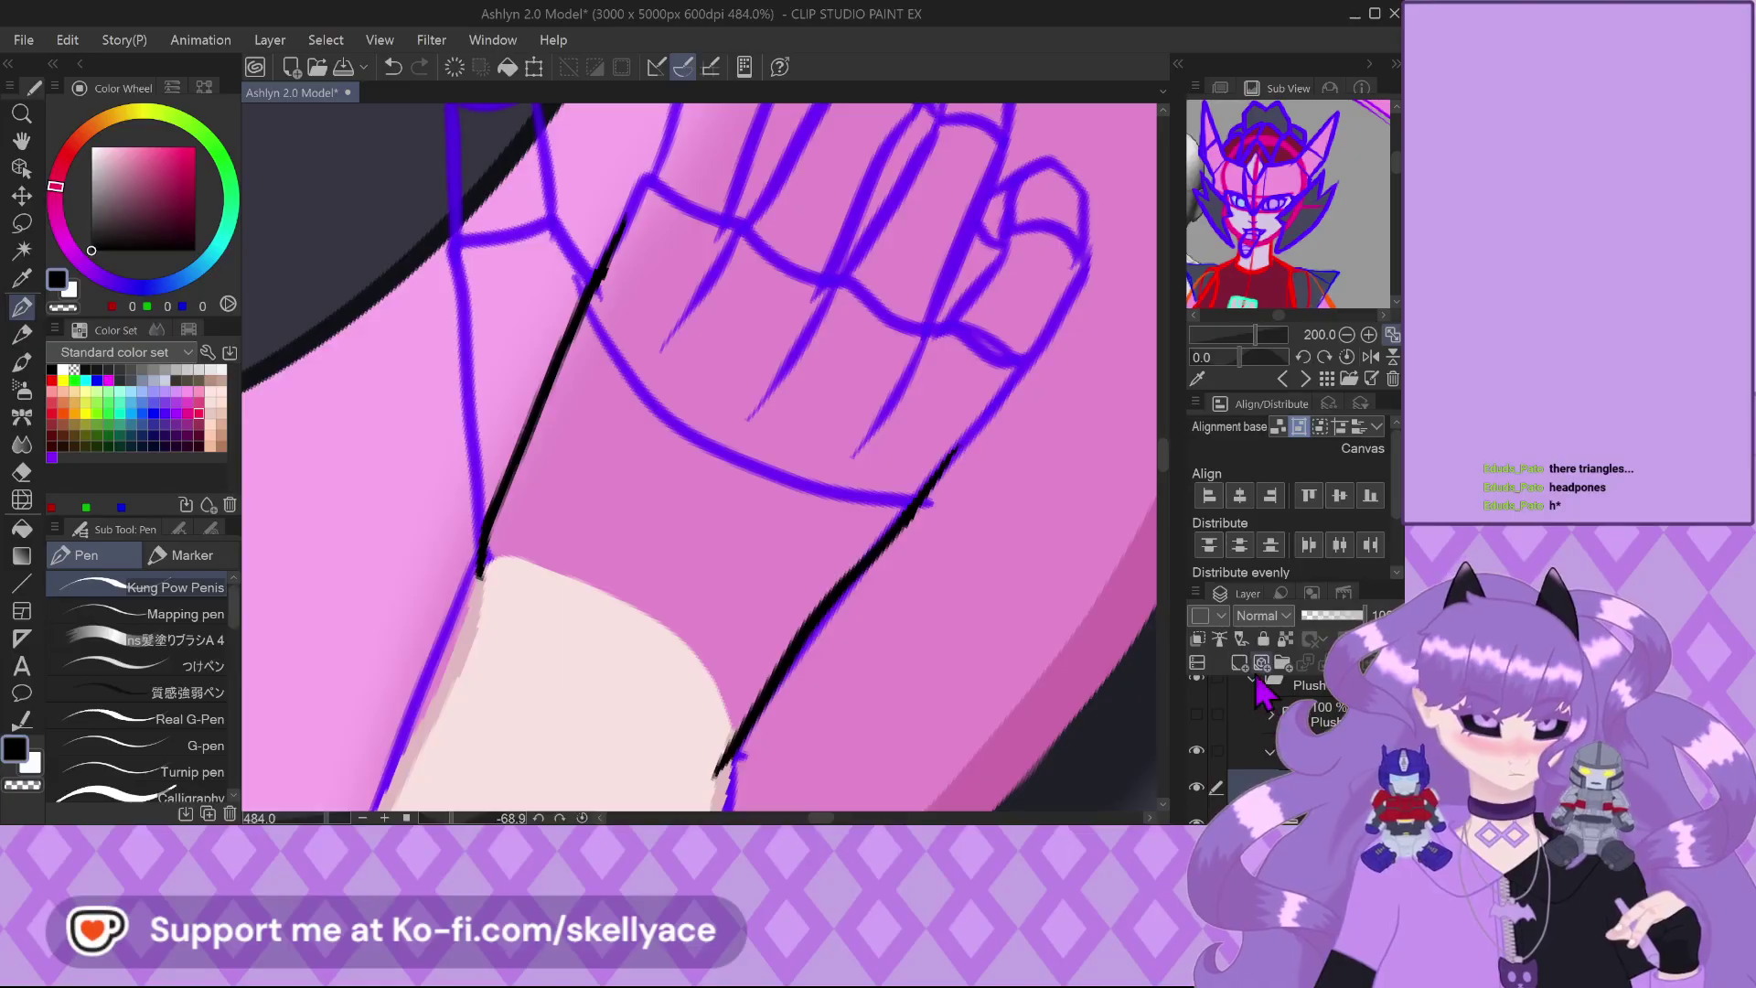
On the palm's colour layer, paint the wrist edge in the Ashlyn 2.0 skin tone (RGB 250, 226, 225) with the forearm hidden
key("alt+bracketleft")
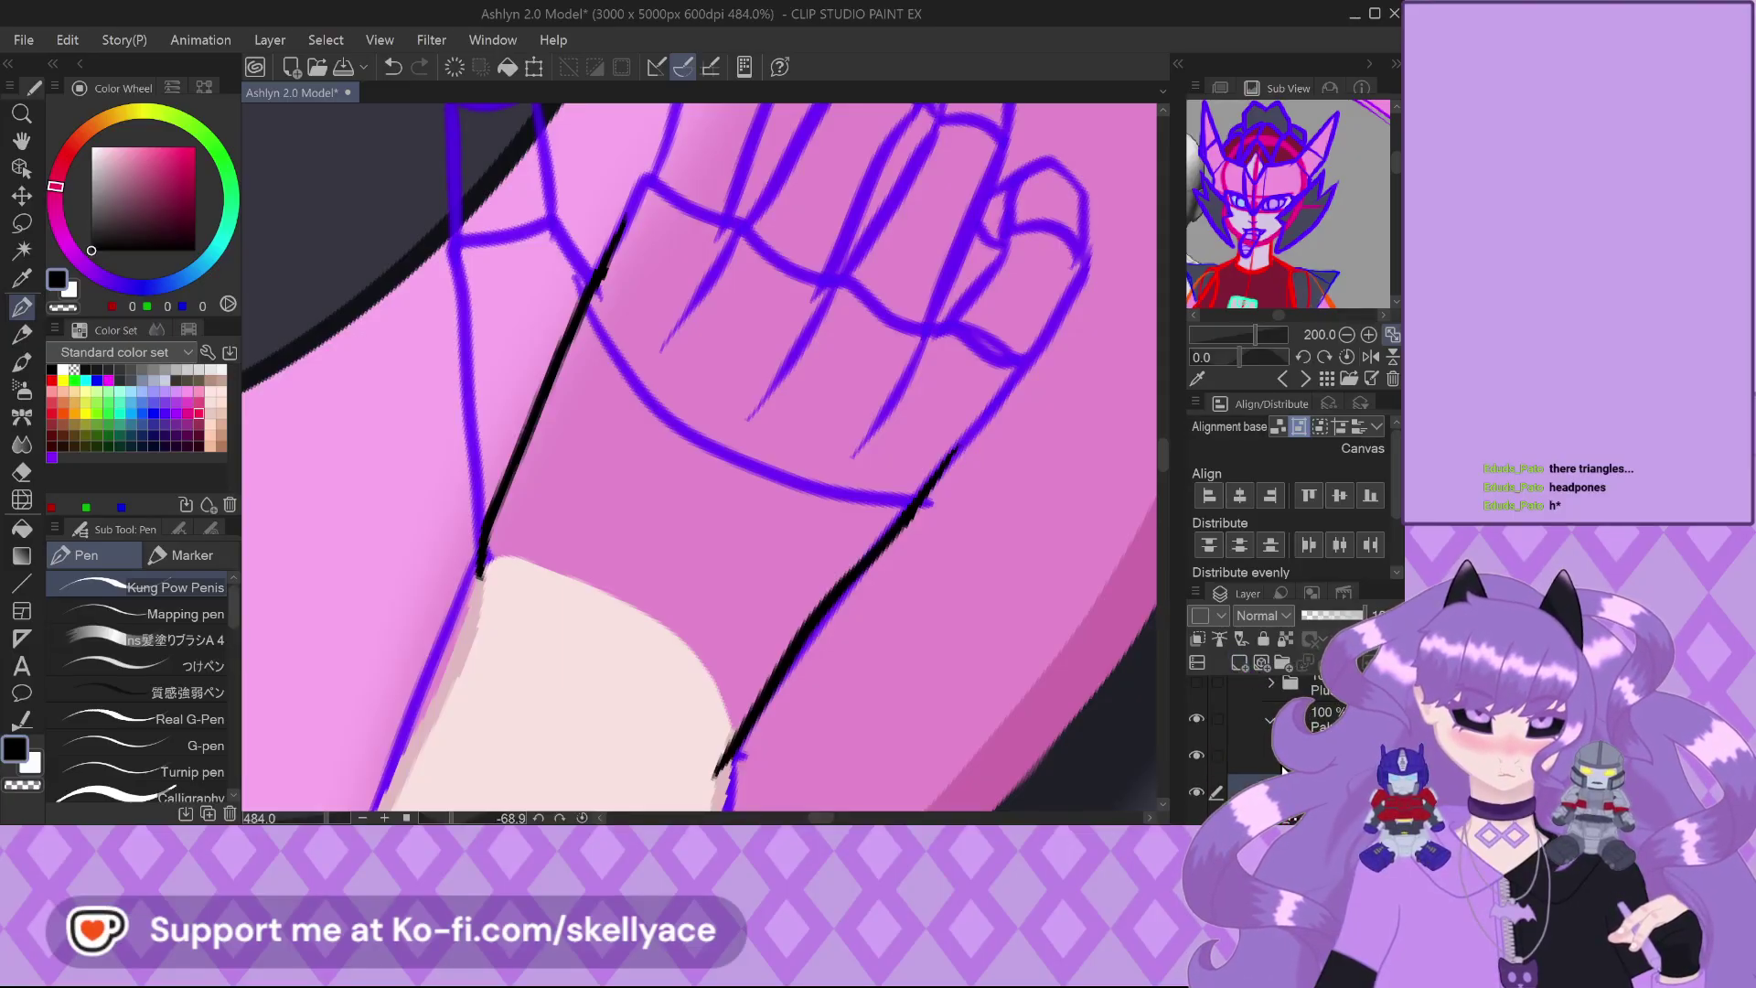
left_click(89, 395)
left_click(189, 370)
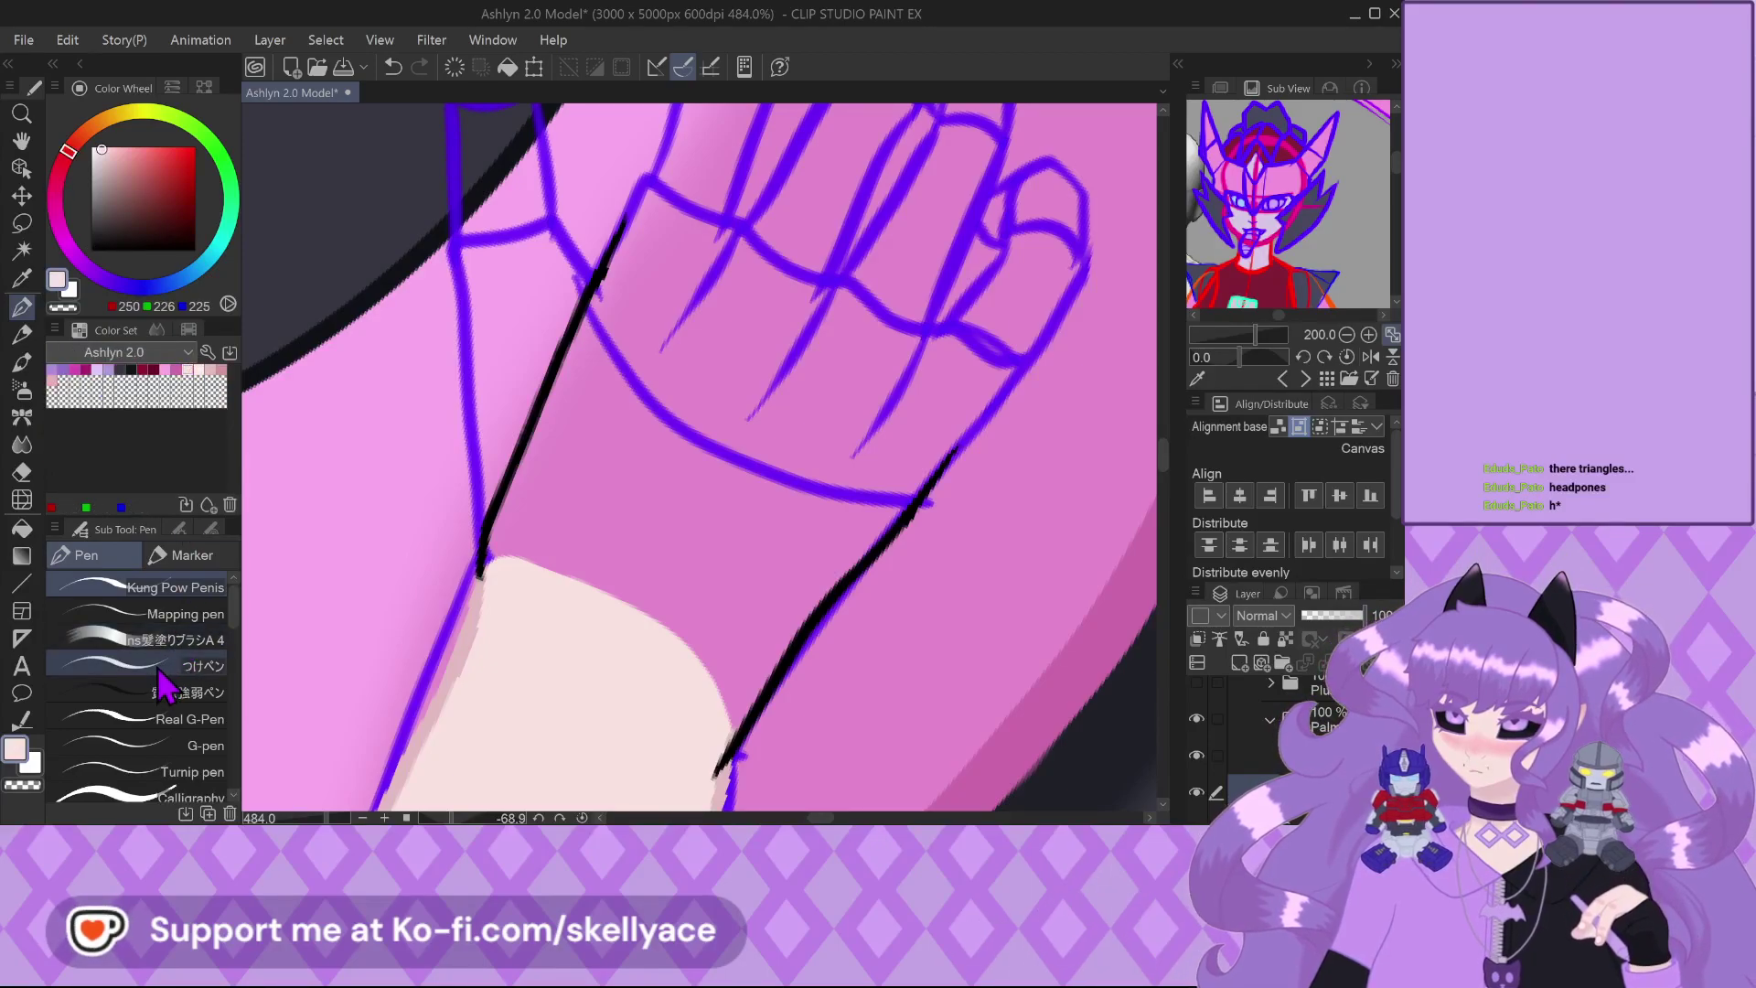
left_click(212, 529)
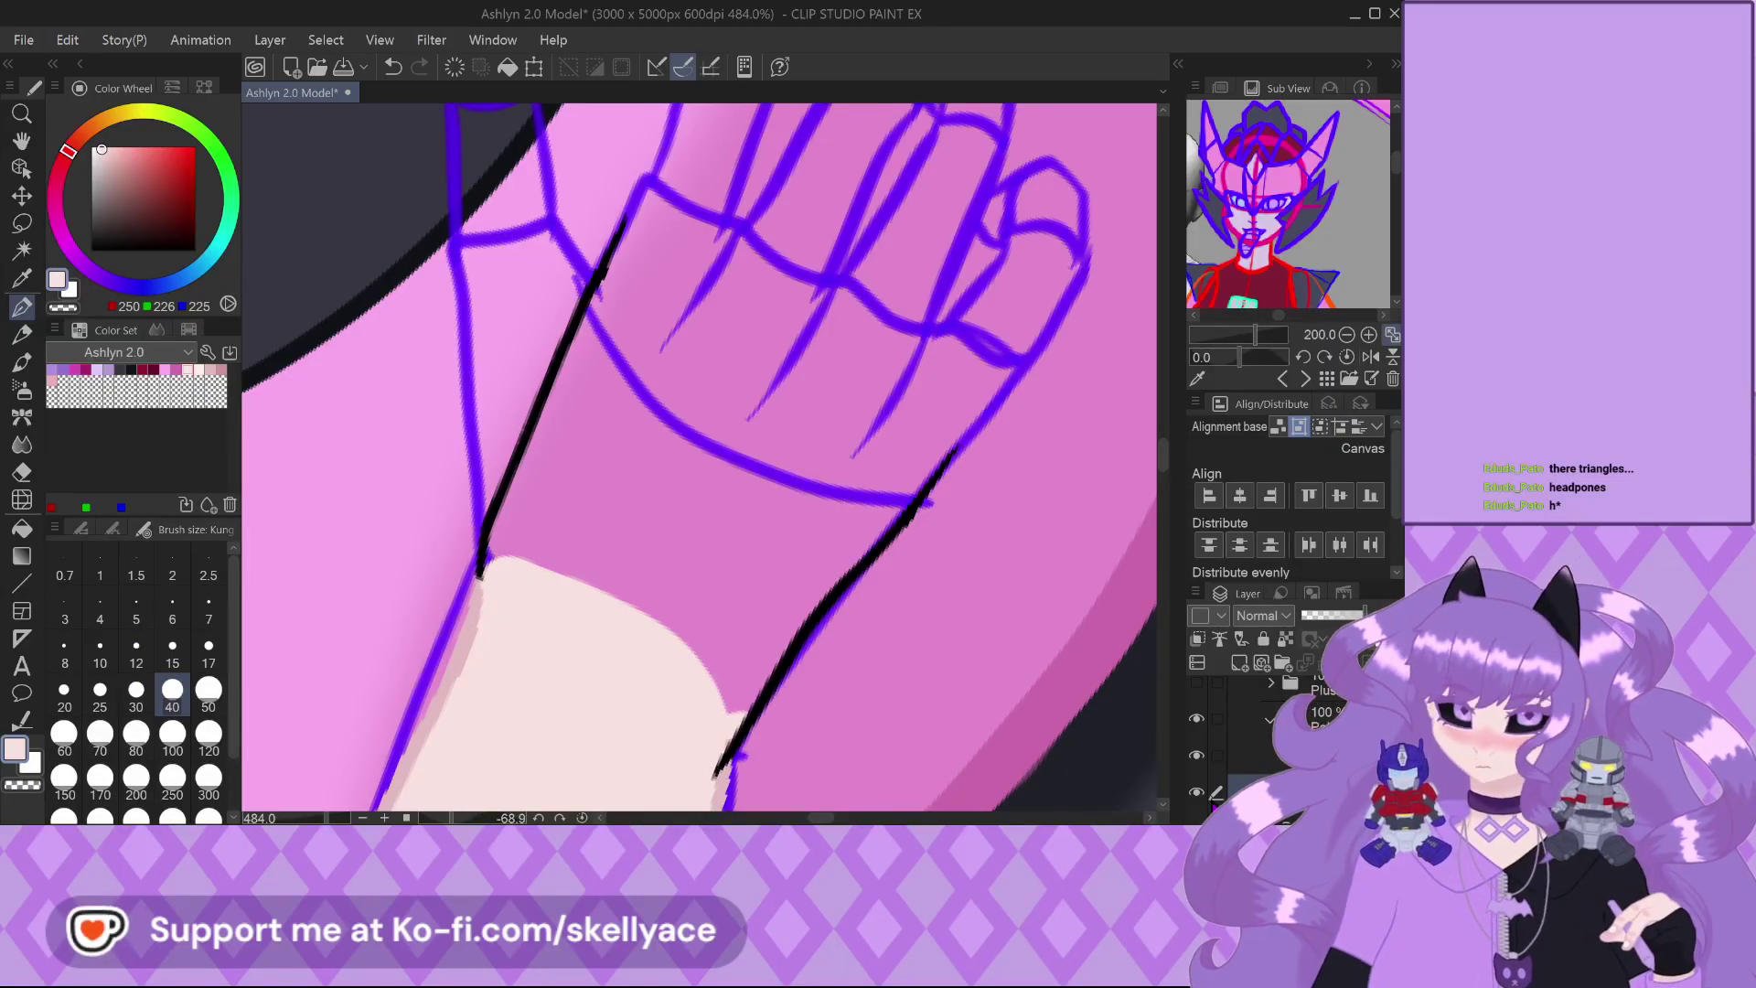
key("ctrl+z")
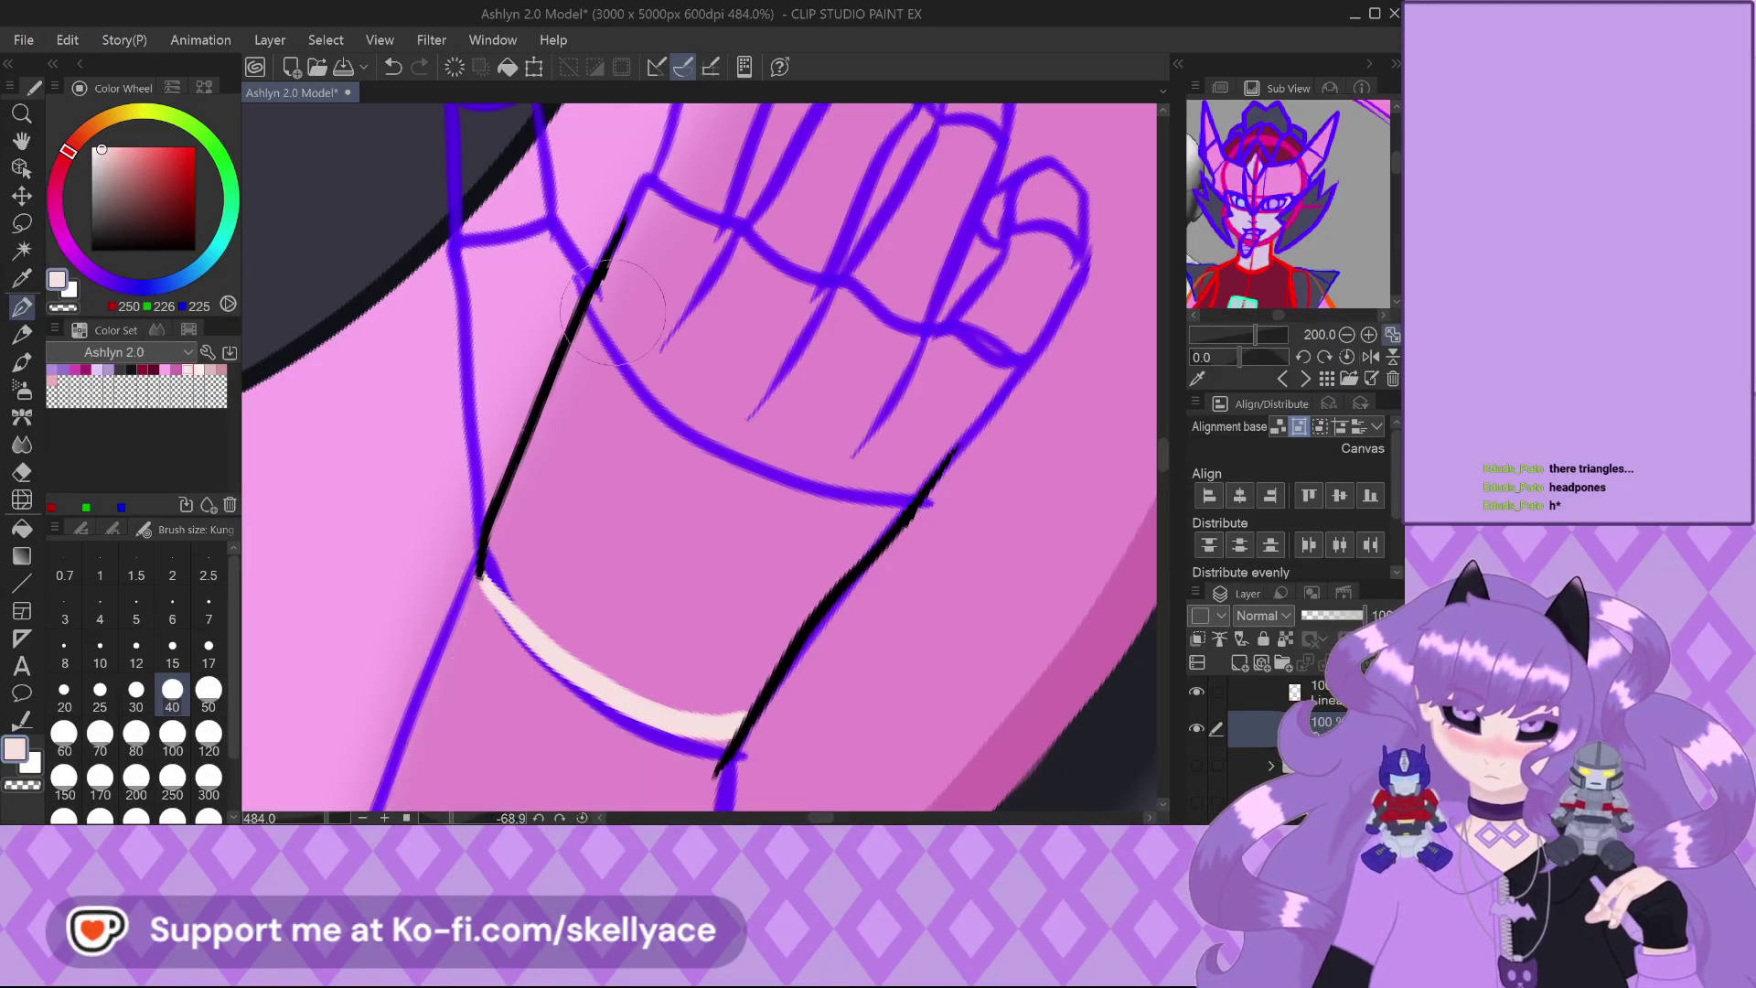
Paint a skin-toned border along the palm's finger side and inner edges, and thicken the wrist curve
mouse_move(619, 224)
left_mouse_down()
mouse_move(786, 308)
mouse_move(937, 442)
left_mouse_up()
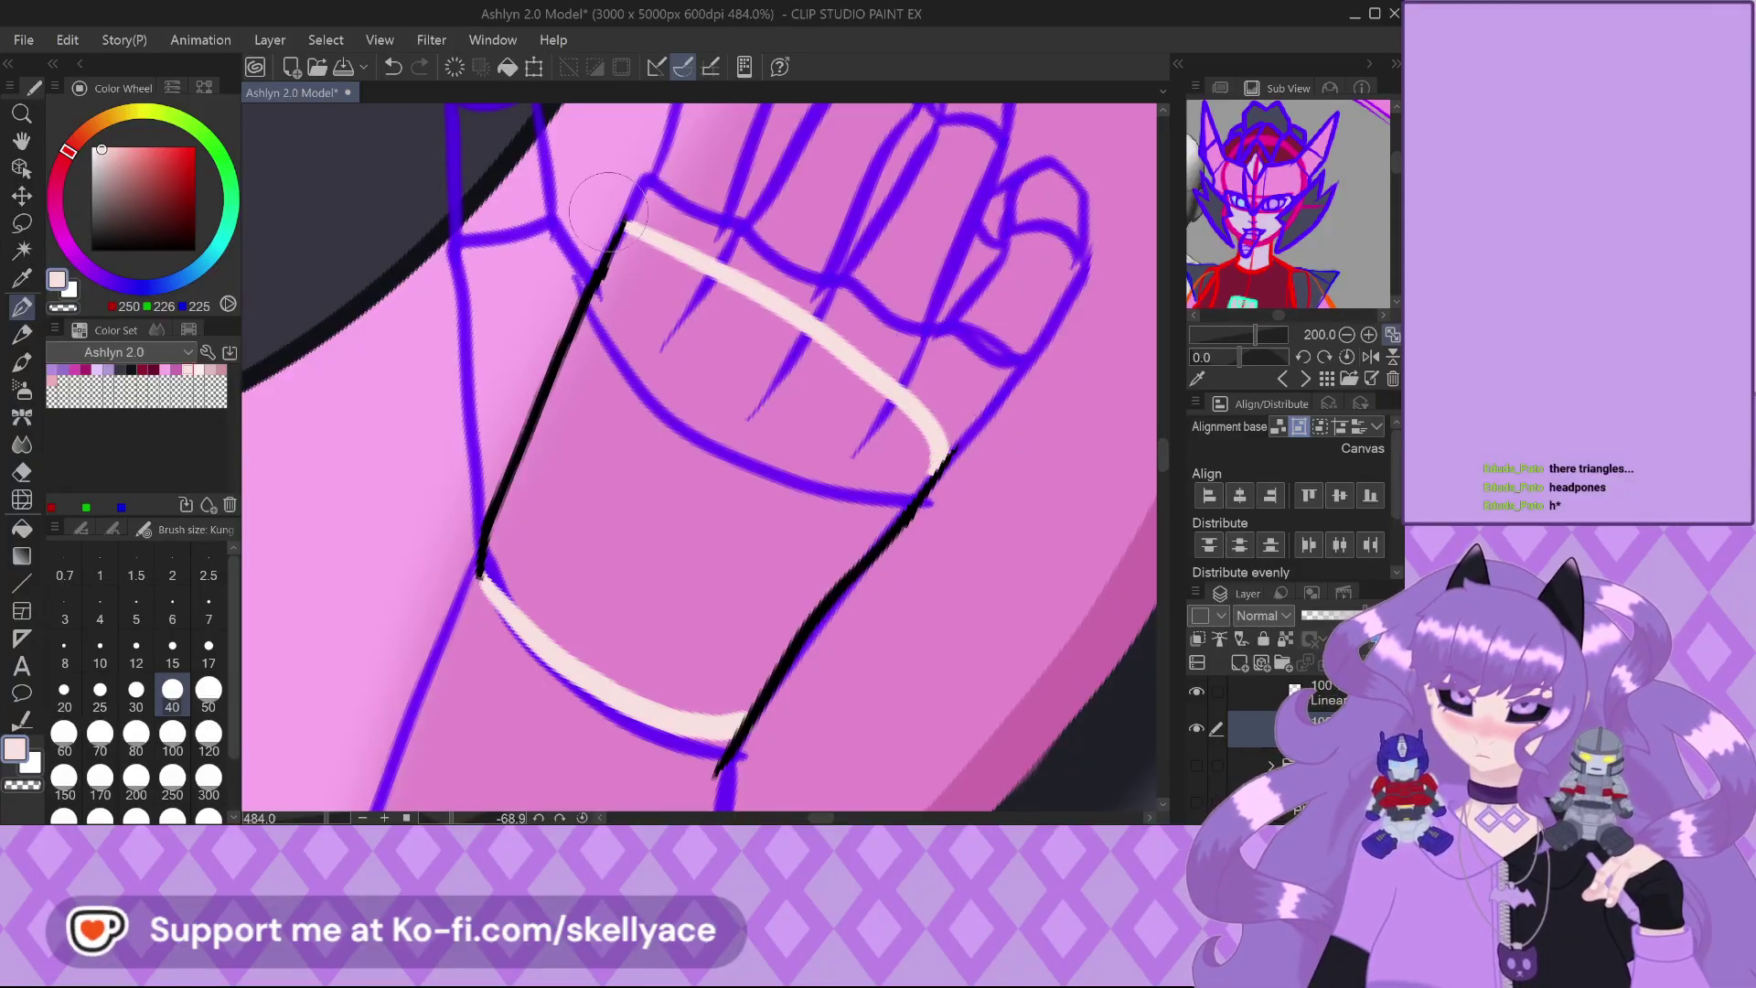
left_click_drag(727, 723, 742, 704)
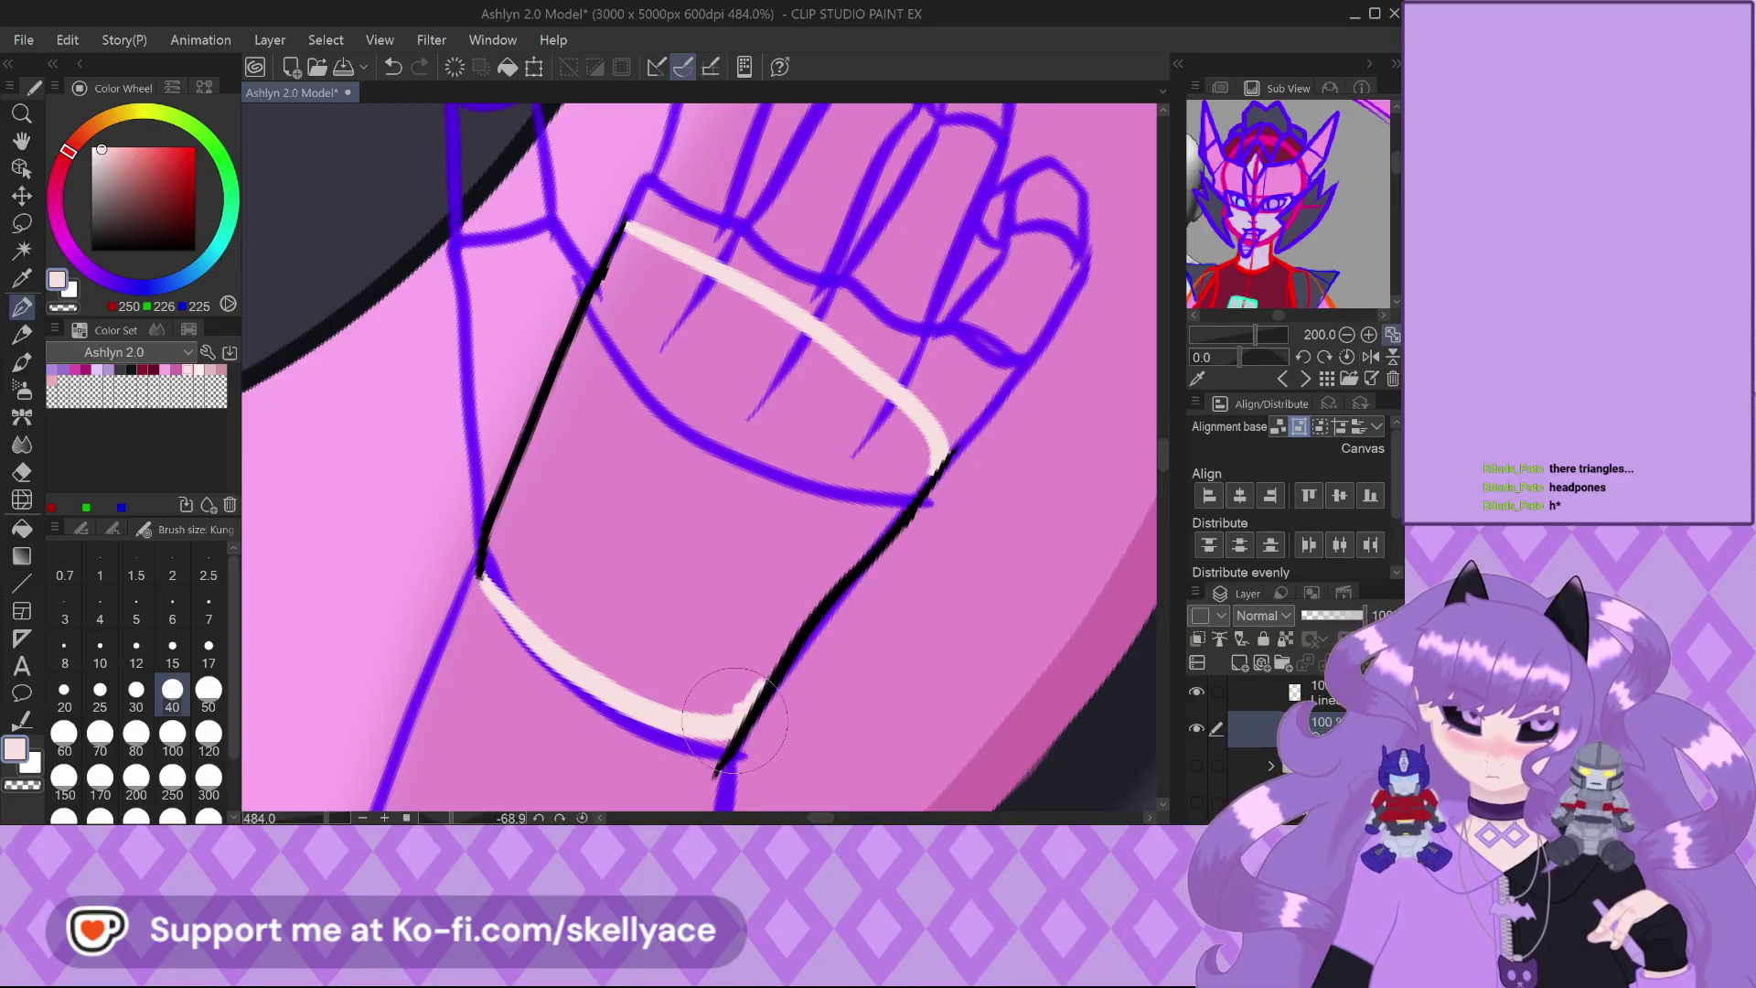
mouse_move(488, 574)
left_mouse_down()
mouse_move(532, 651)
mouse_move(695, 741)
left_mouse_up()
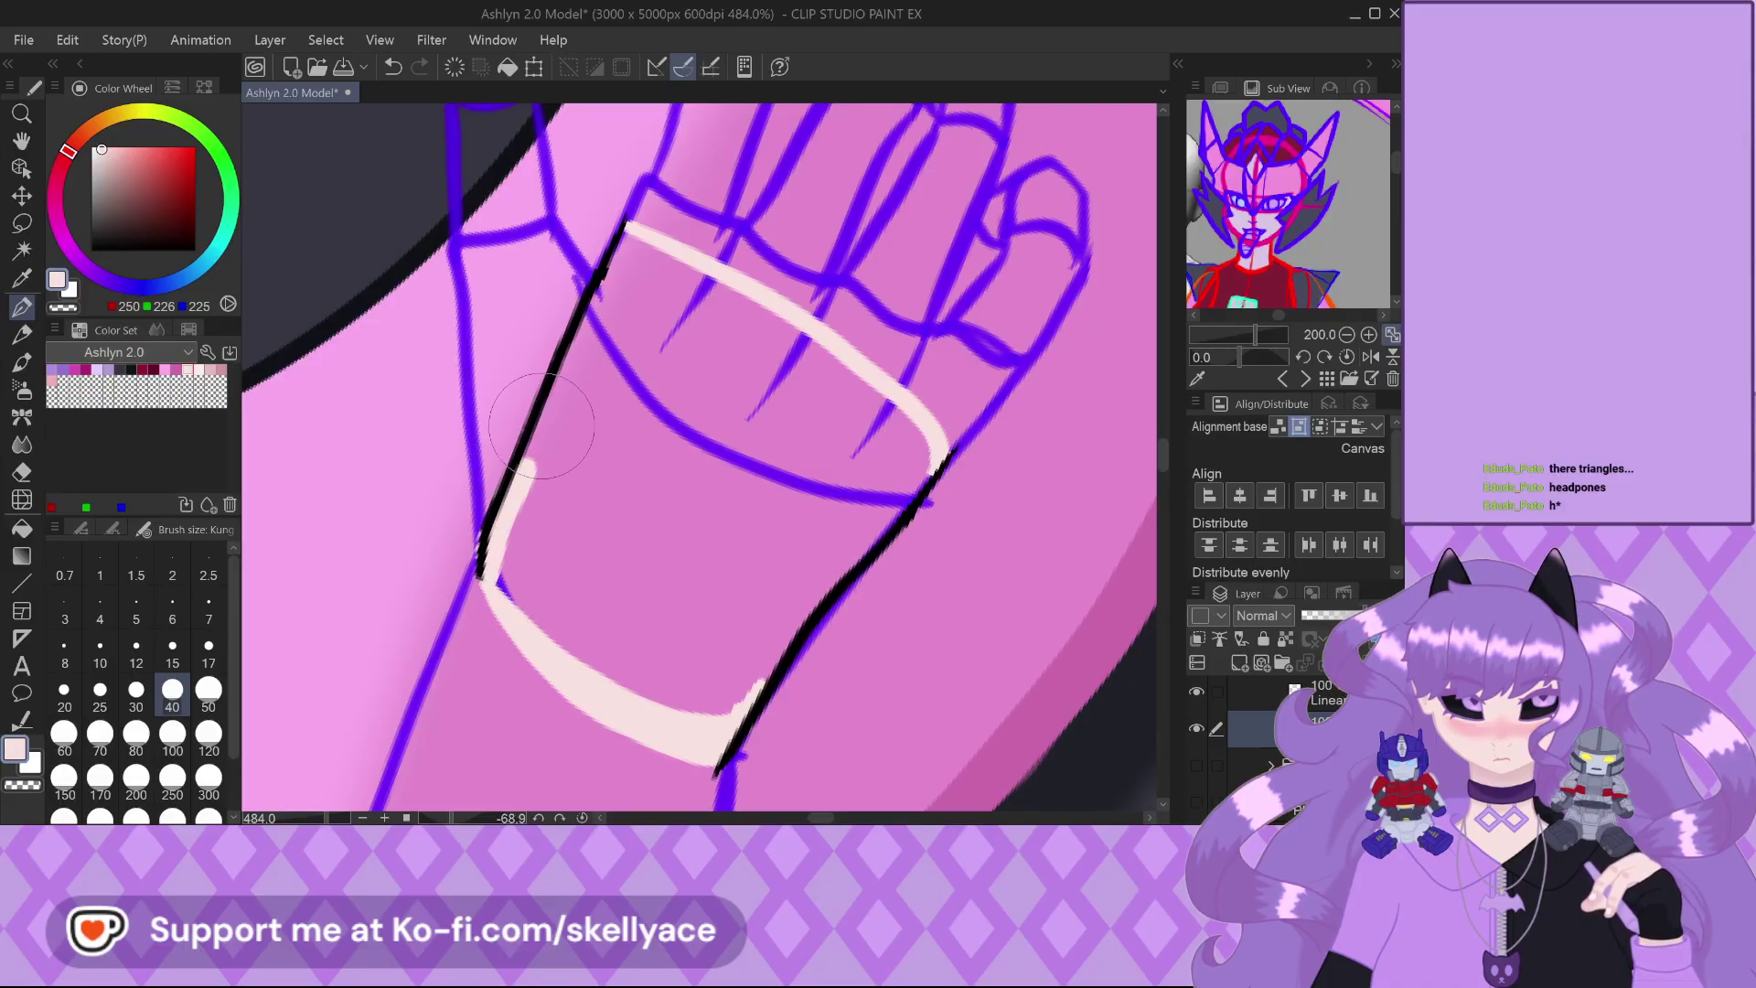
key("ctrl+z")
left_click_drag(560, 393, 483, 576)
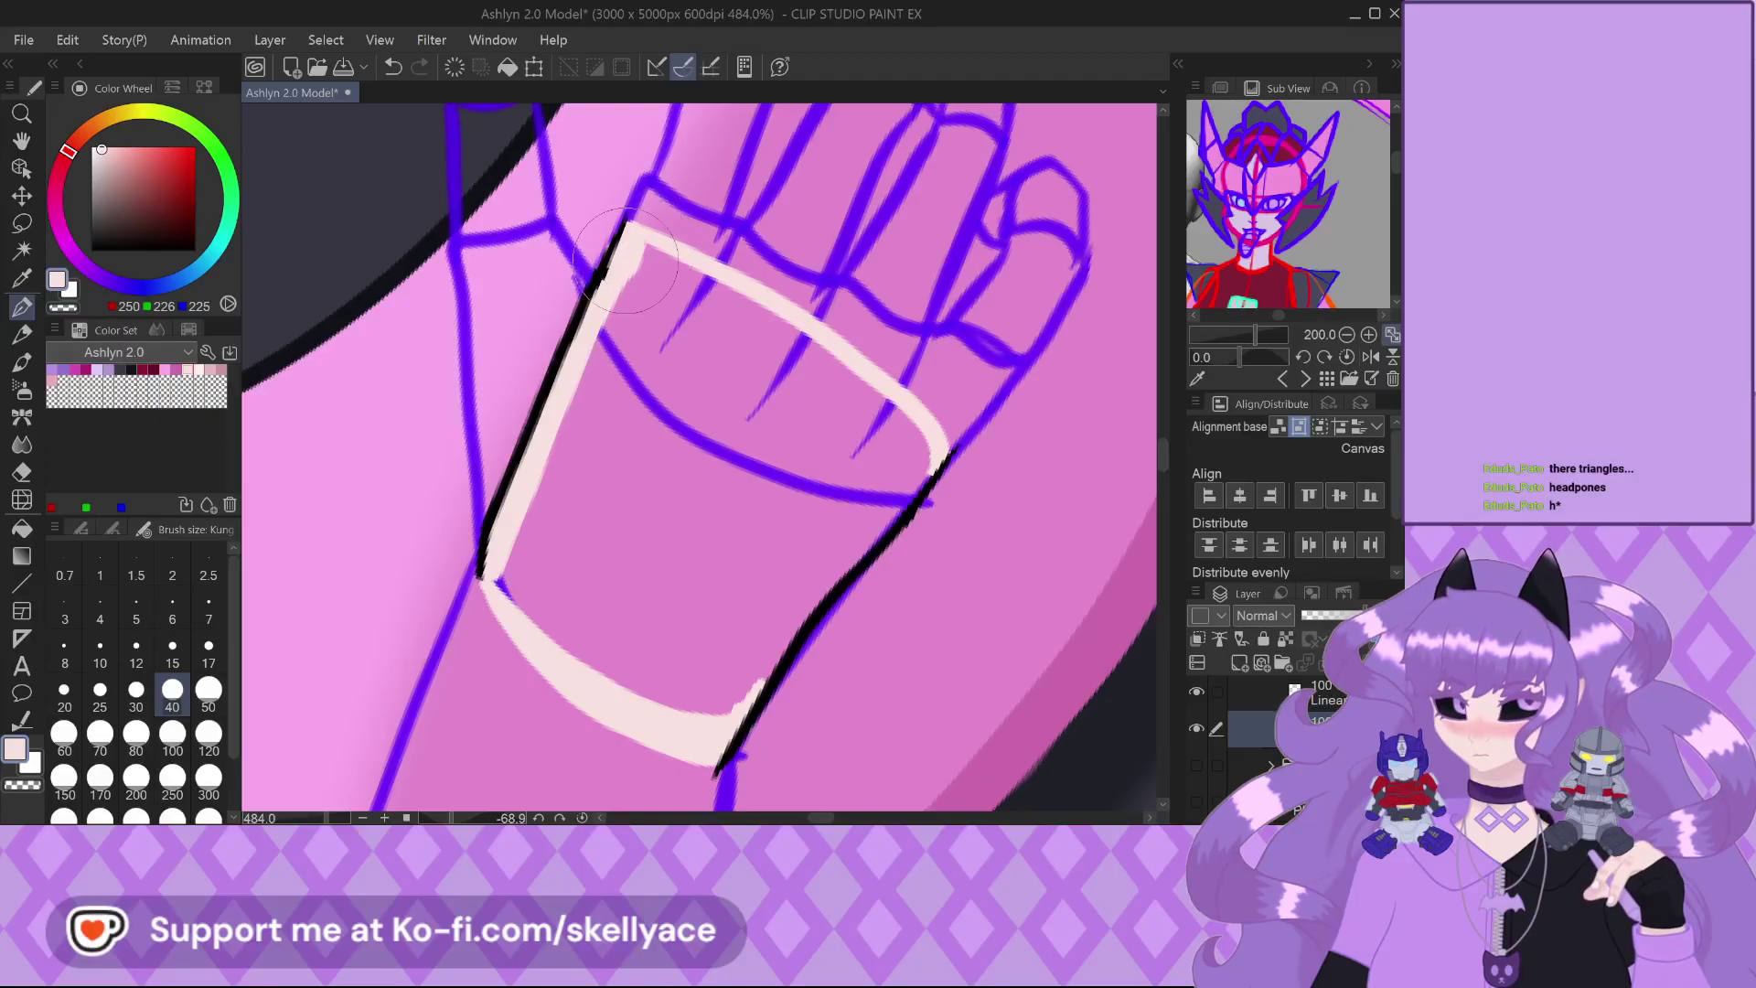
mouse_move(625, 261)
left_mouse_down()
mouse_move(777, 316)
mouse_move(913, 437)
left_mouse_up()
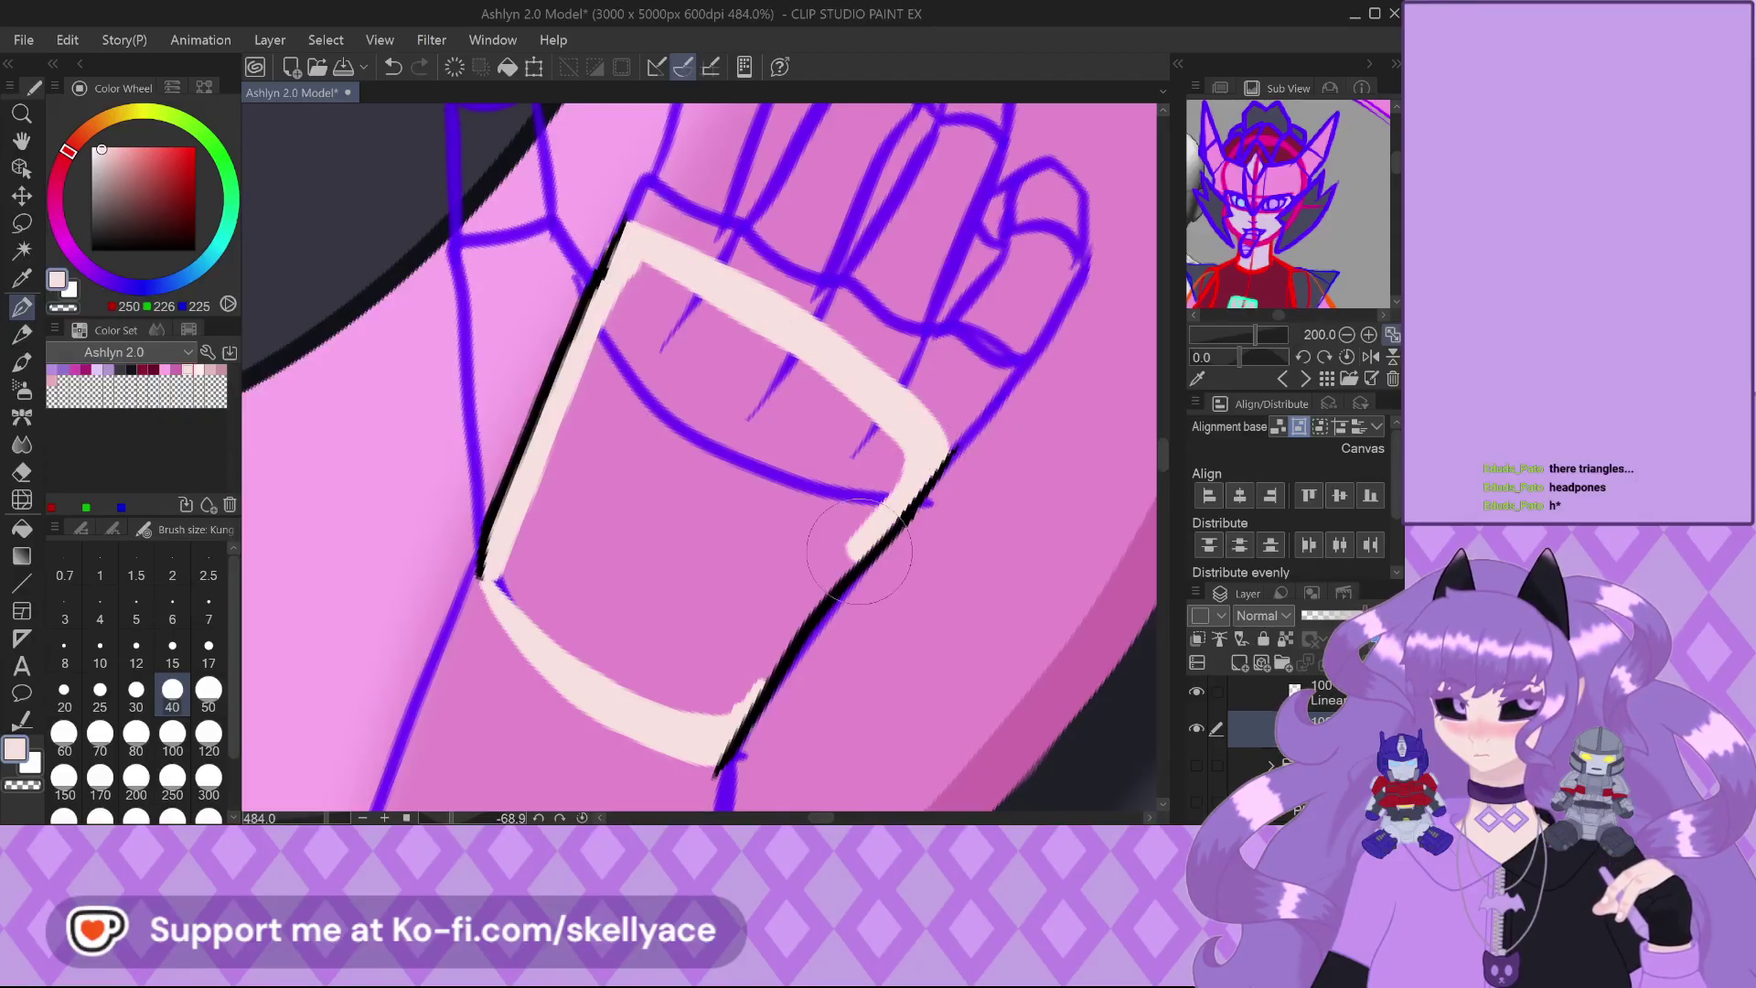
Fill the palm's interior with the skin tone and round out its lower corner and wrist edge
mouse_move(722, 713)
left_mouse_down()
mouse_move(911, 457)
mouse_move(685, 702)
mouse_move(710, 641)
mouse_move(876, 480)
mouse_move(852, 473)
mouse_move(689, 682)
mouse_move(668, 645)
mouse_move(858, 475)
mouse_move(811, 489)
mouse_move(619, 674)
mouse_move(681, 577)
mouse_move(852, 418)
mouse_move(598, 653)
mouse_move(745, 486)
mouse_move(806, 377)
mouse_move(643, 575)
mouse_move(554, 641)
mouse_move(608, 492)
mouse_move(552, 573)
mouse_move(509, 570)
mouse_move(512, 548)
mouse_move(655, 284)
mouse_move(738, 336)
mouse_move(757, 396)
mouse_move(637, 527)
mouse_move(647, 333)
left_mouse_up()
left_click_drag(512, 631, 478, 595)
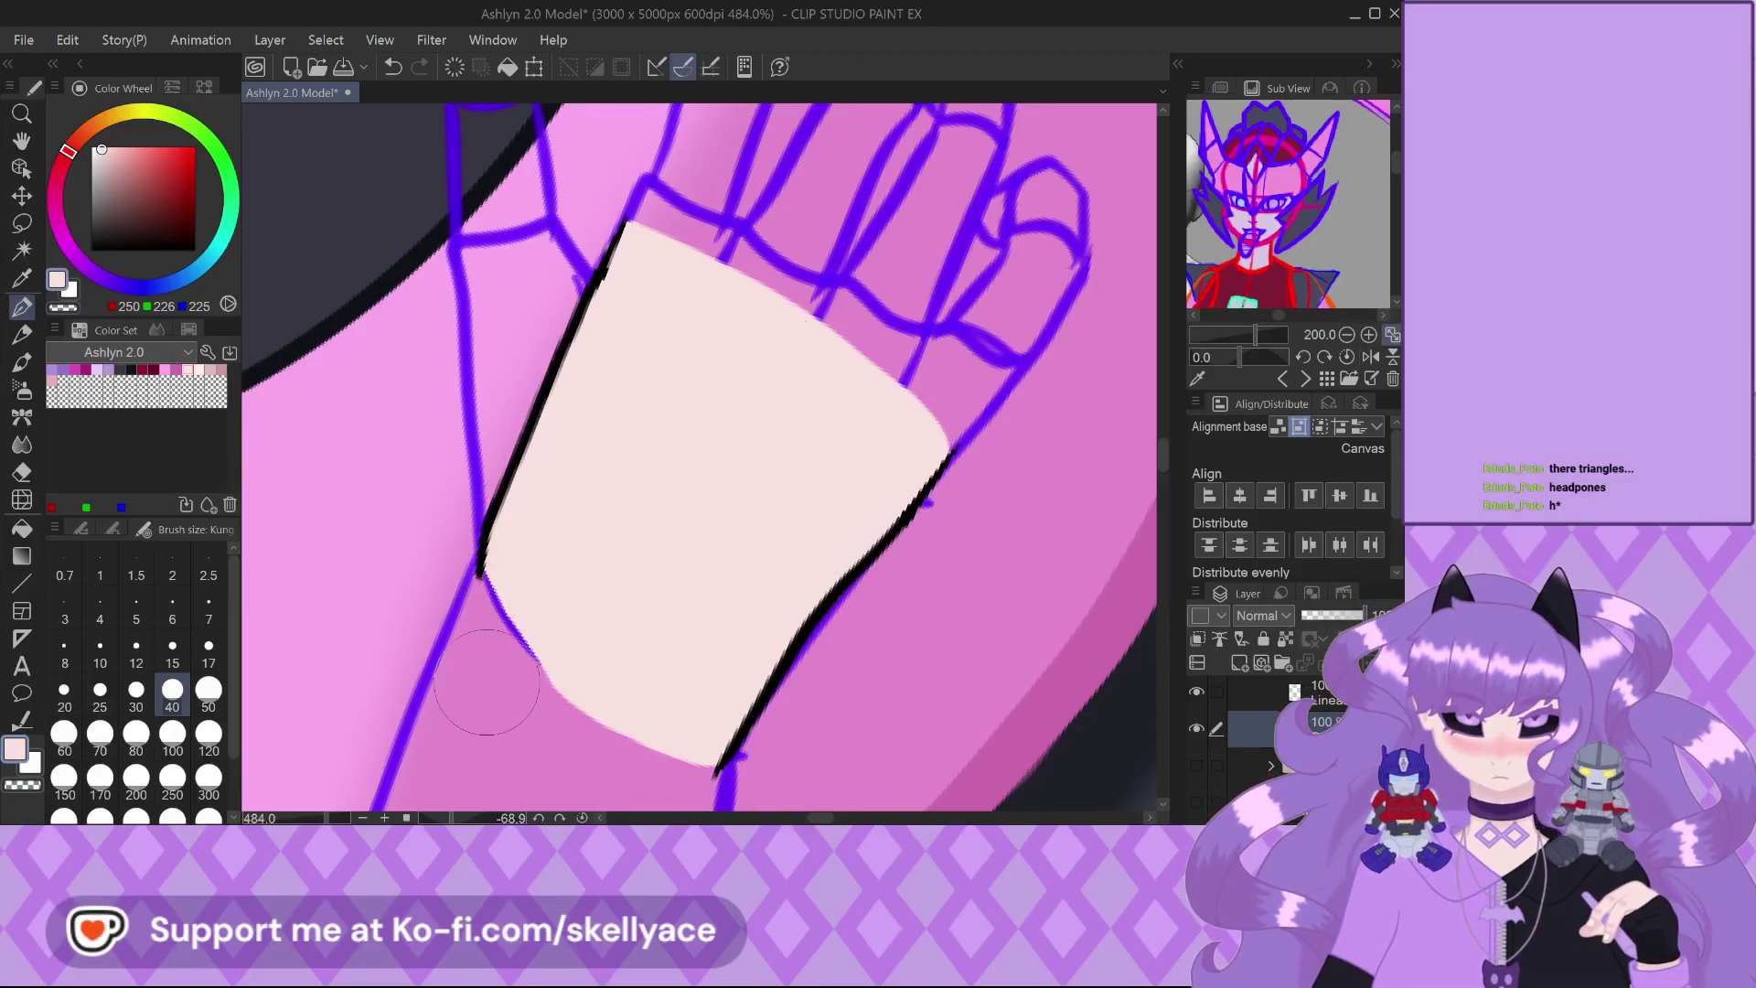
scroll(480, 684, "up", 3)
left_click_drag(514, 517, 627, 753)
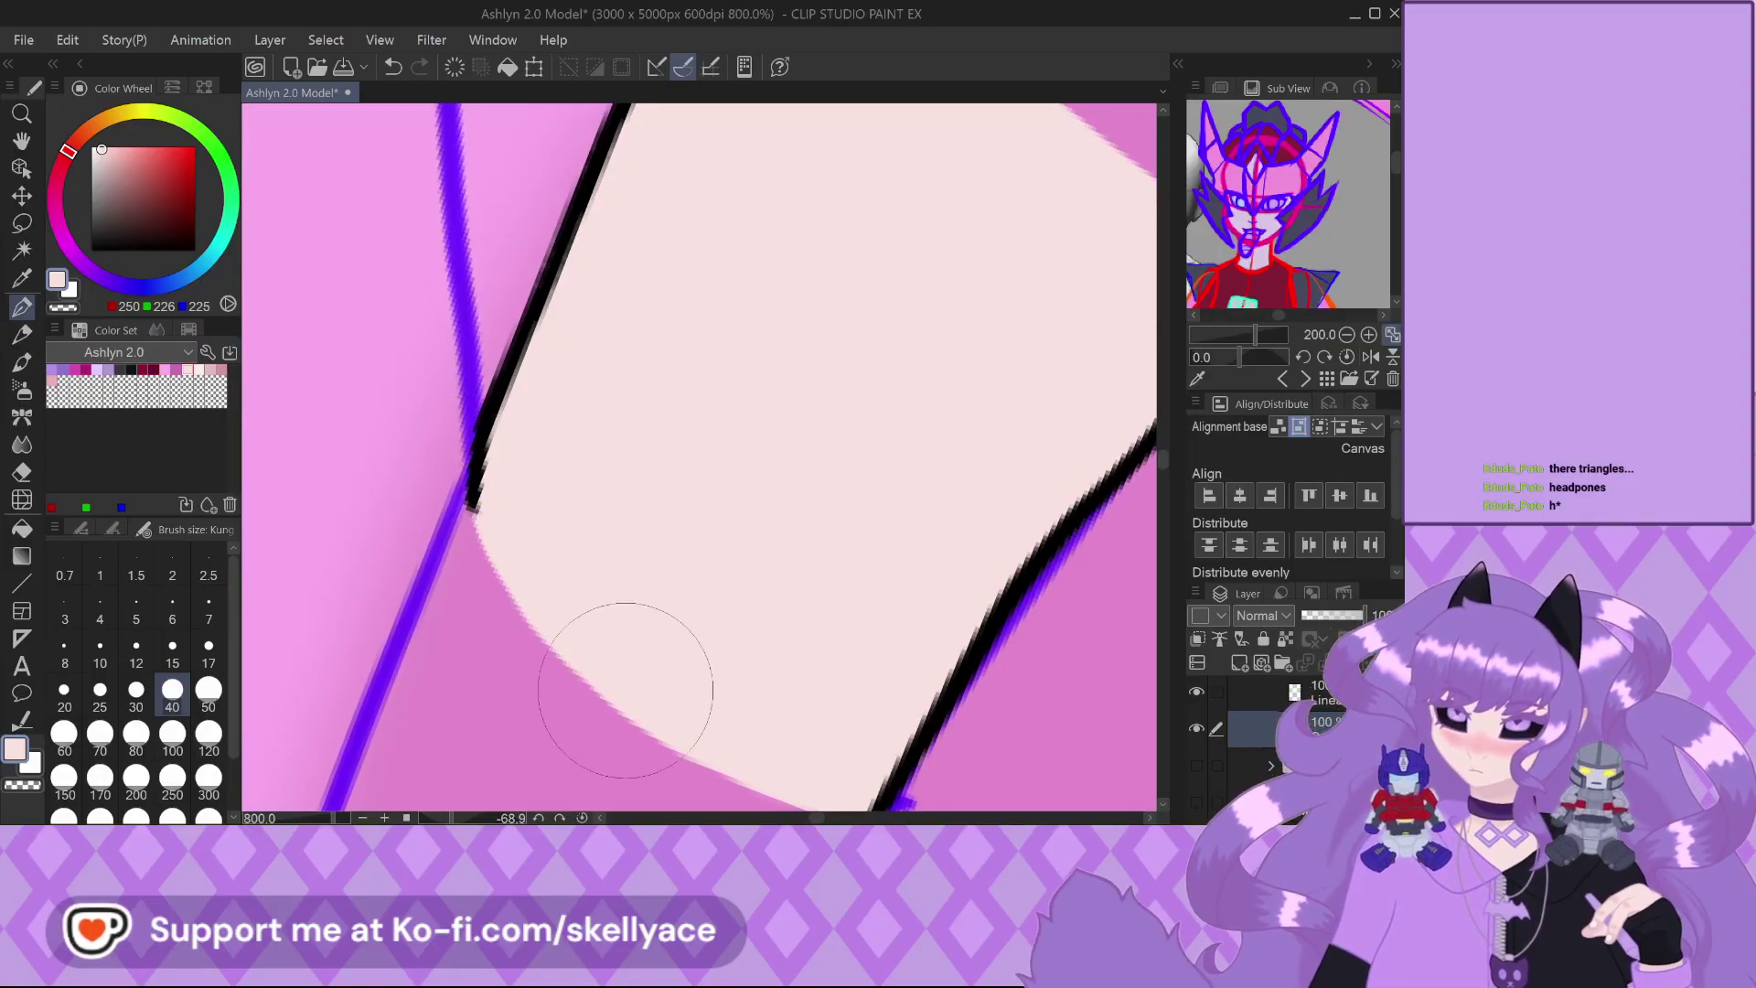
scroll(532, 491, "down", 3)
scroll(532, 491, "down", 2)
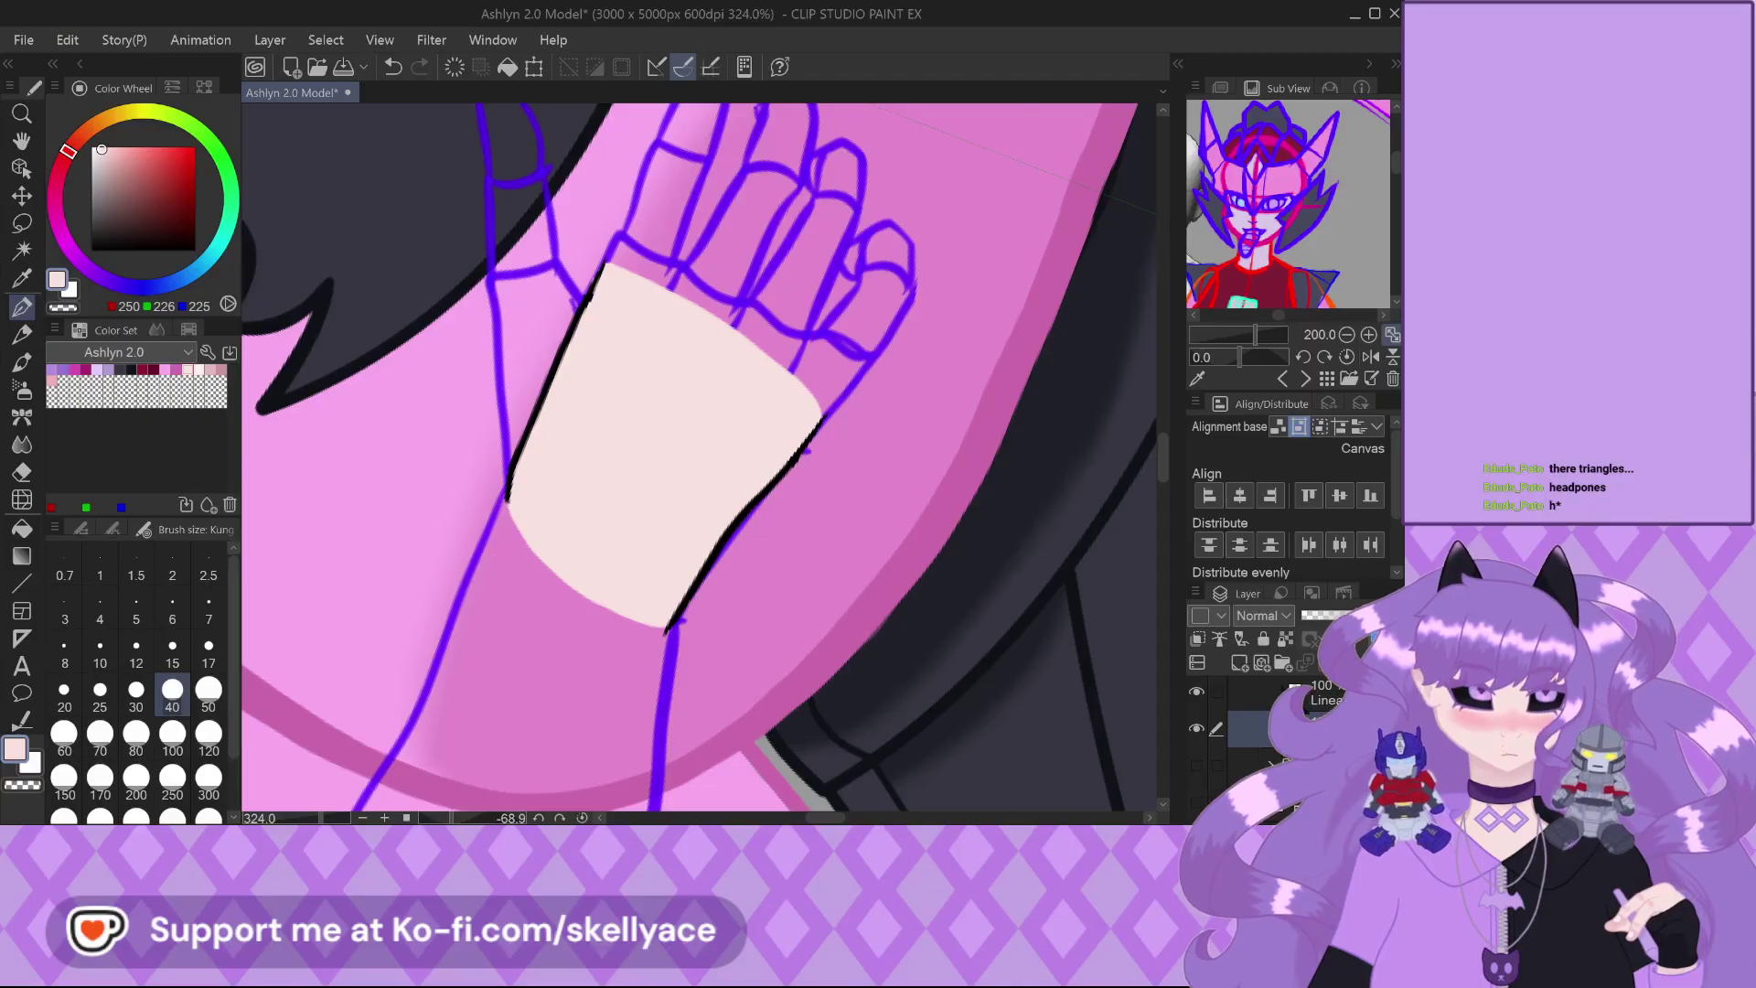
Recolour the palm's black outlines on the line layer with the Ashlyn 2.0 dusty pink (RGB 225, 185, 193)
left_click(1276, 695)
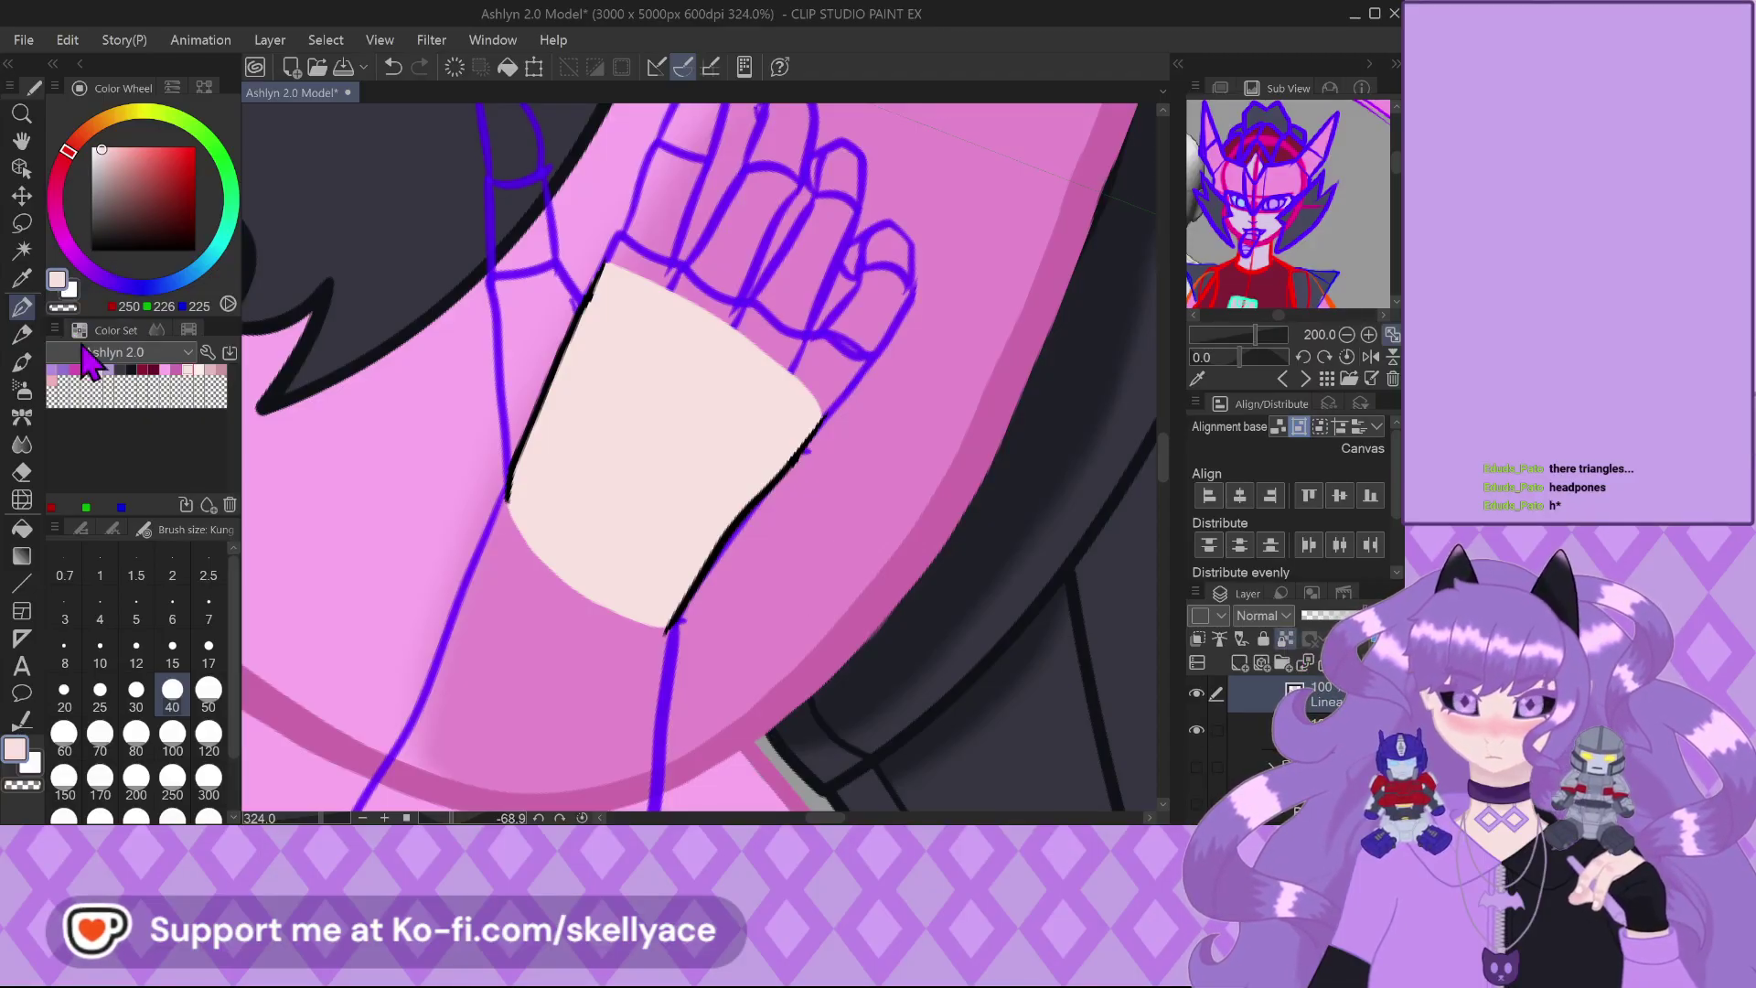
left_click(219, 369)
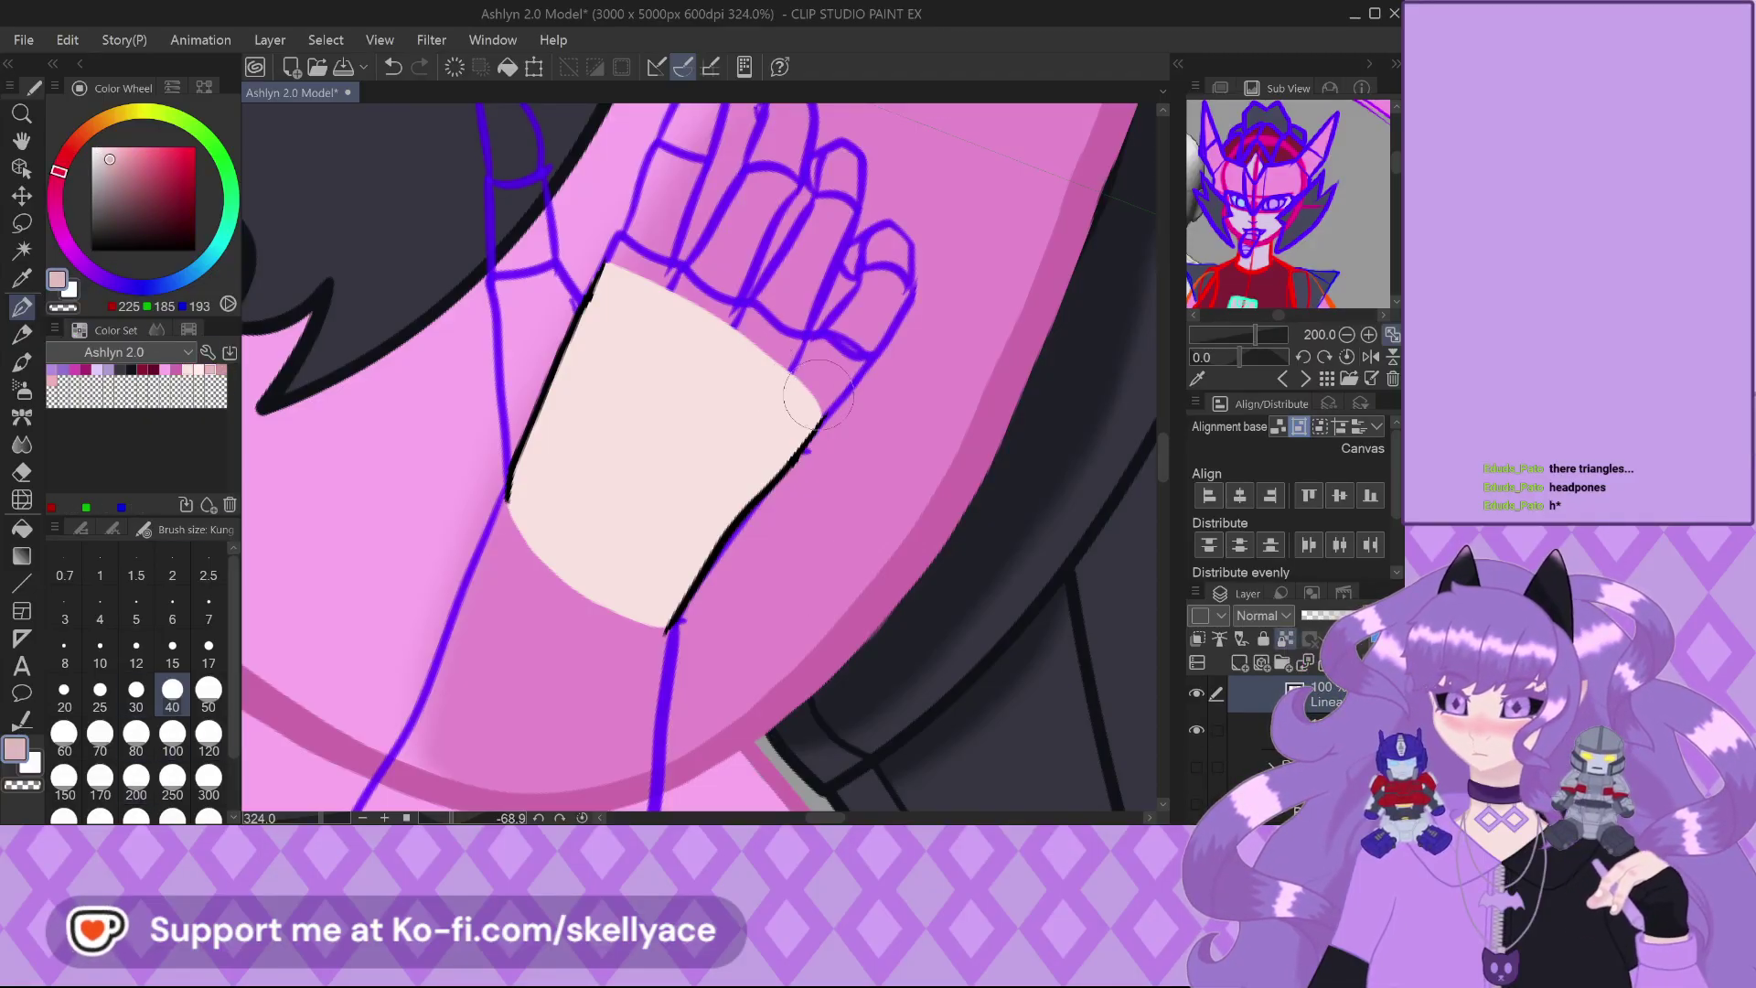
left_click_drag(813, 425, 717, 565)
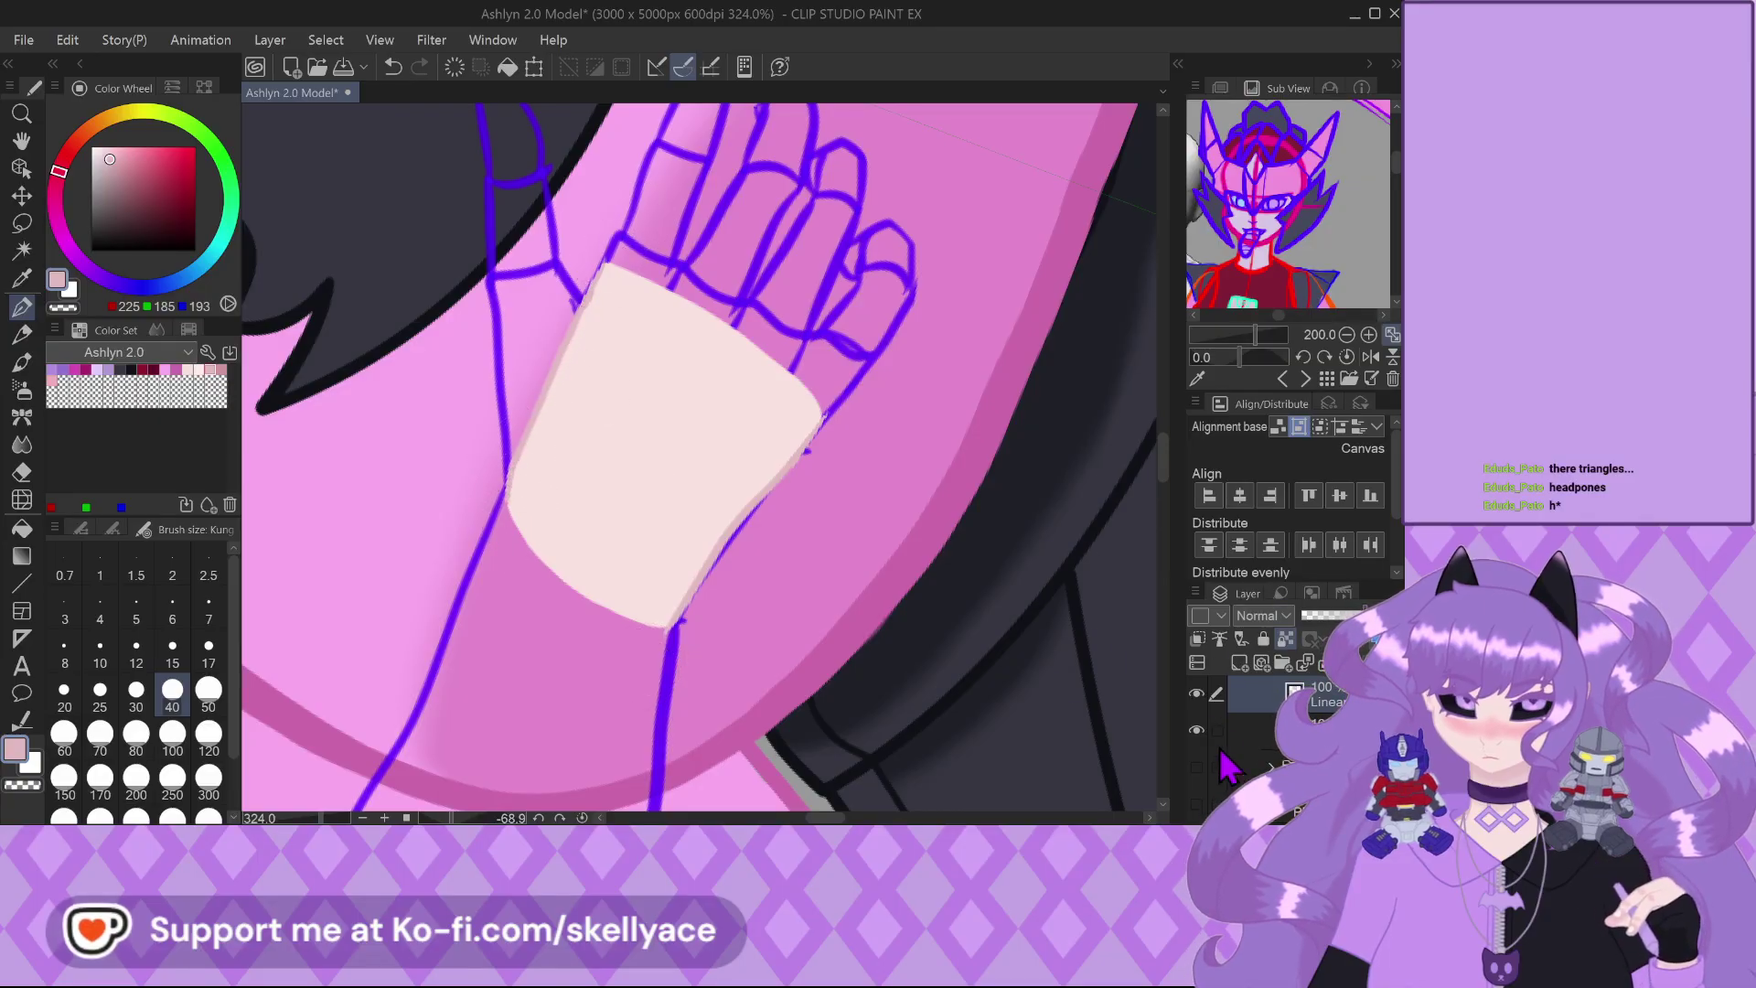
Inspect the palm's fill and pink outlines against the hand sketch, both close up and together with the whole arm
scroll(751, 507, "down", 2)
scroll(622, 631, "down", 2)
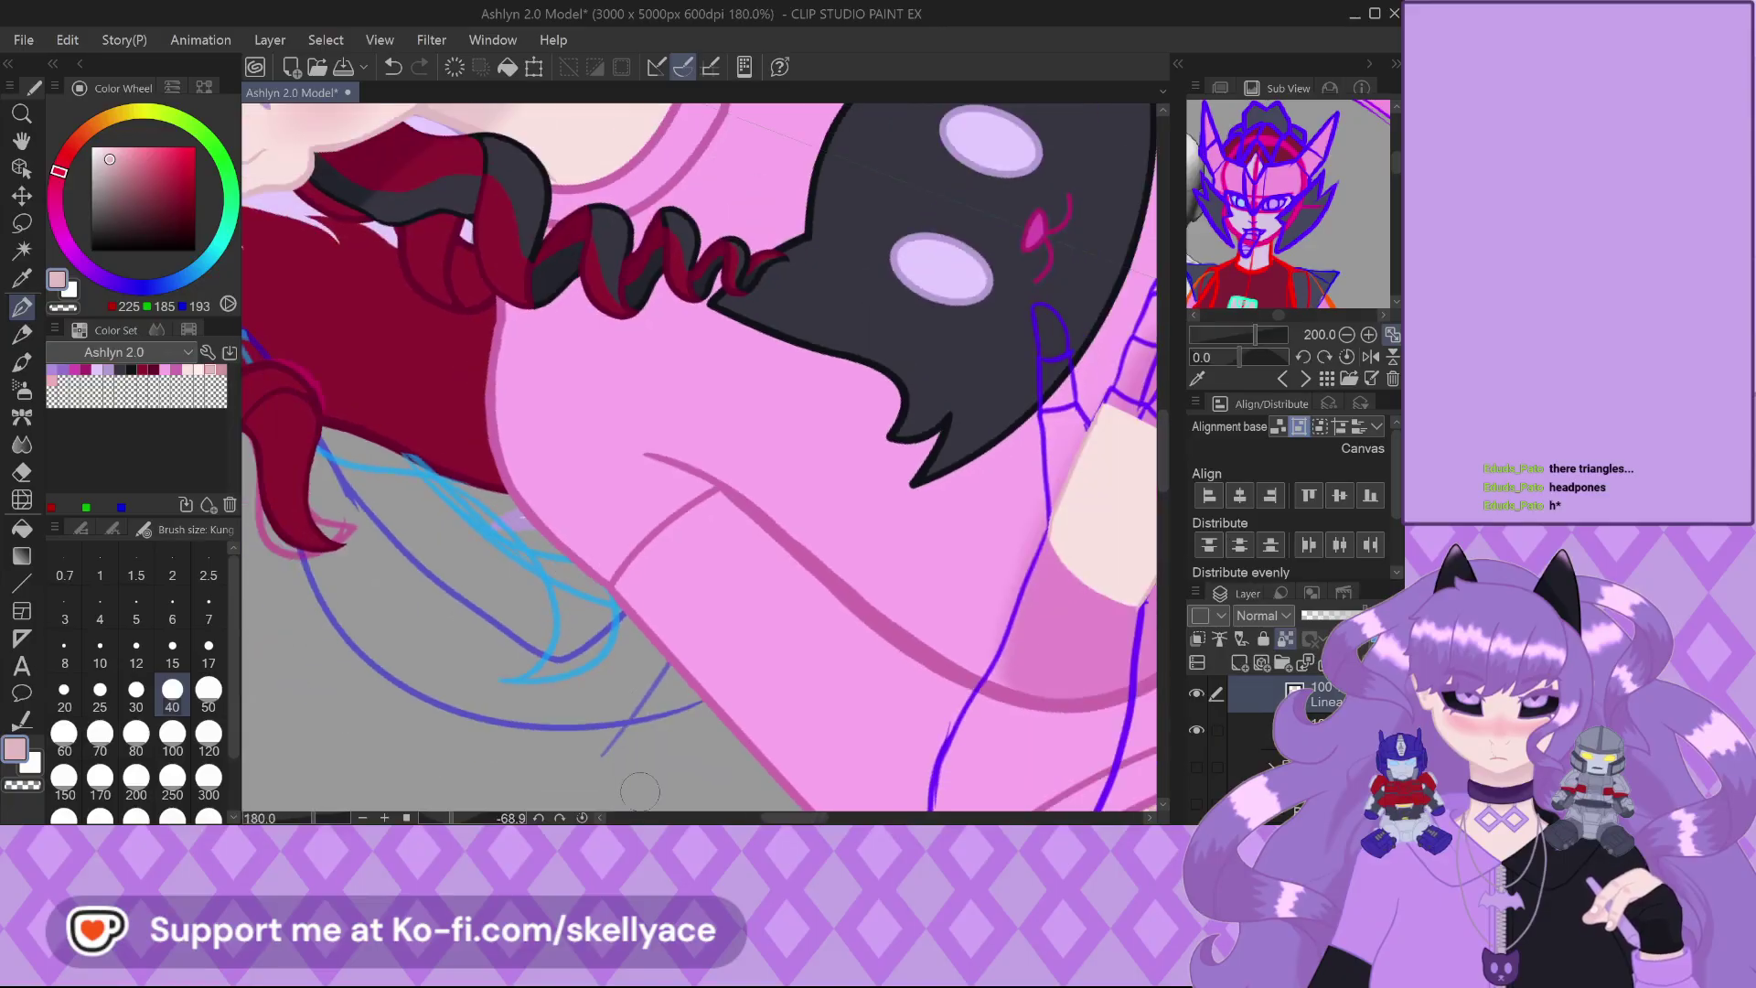
left_click(538, 817)
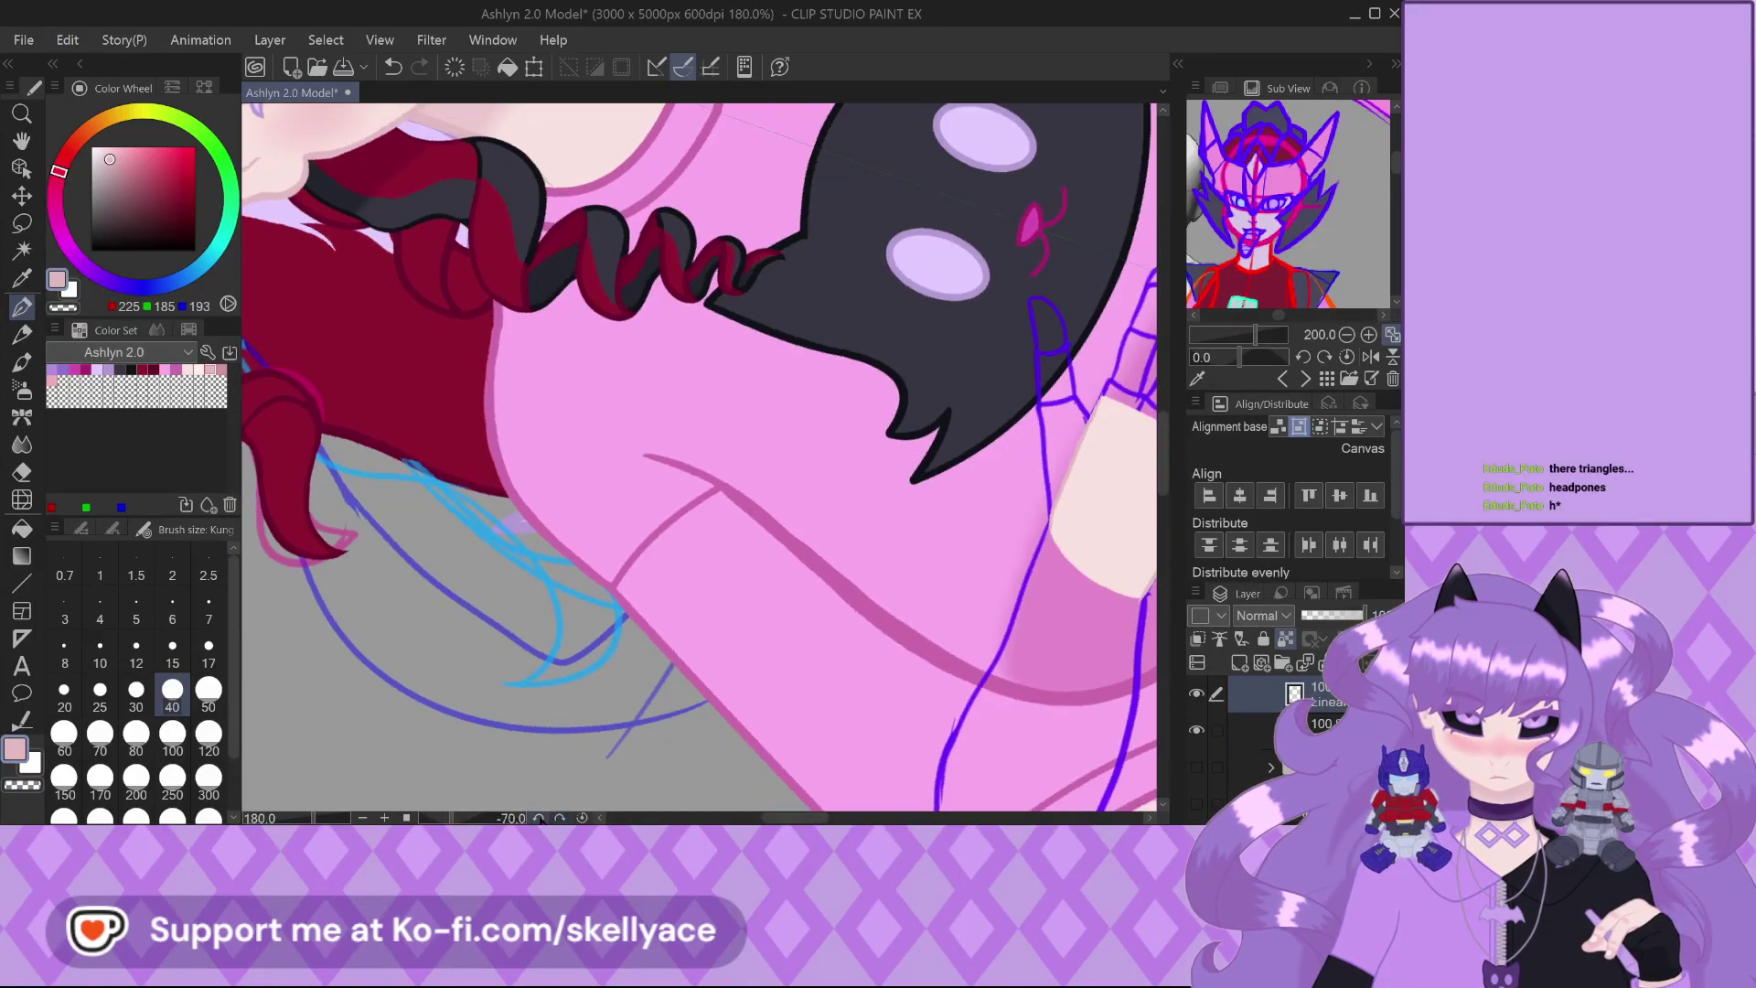
scroll(573, 508, "down", 3)
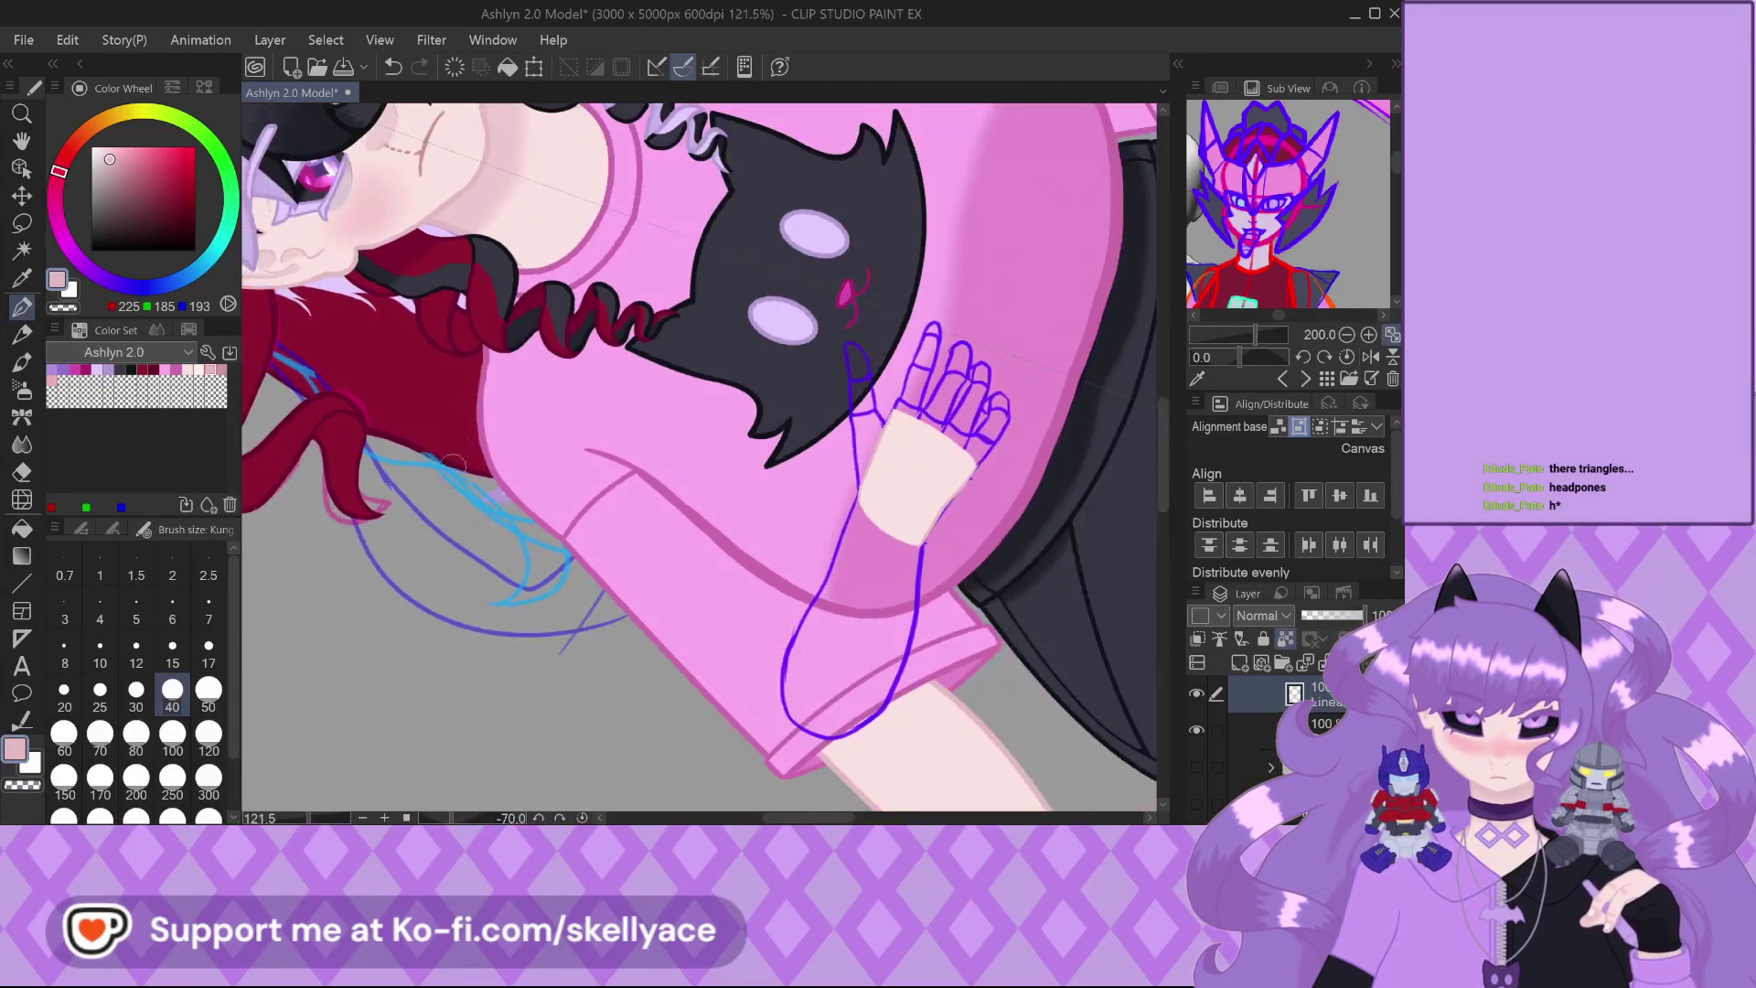
scroll(572, 508, "up", 3)
scroll(865, 648, "up", 4)
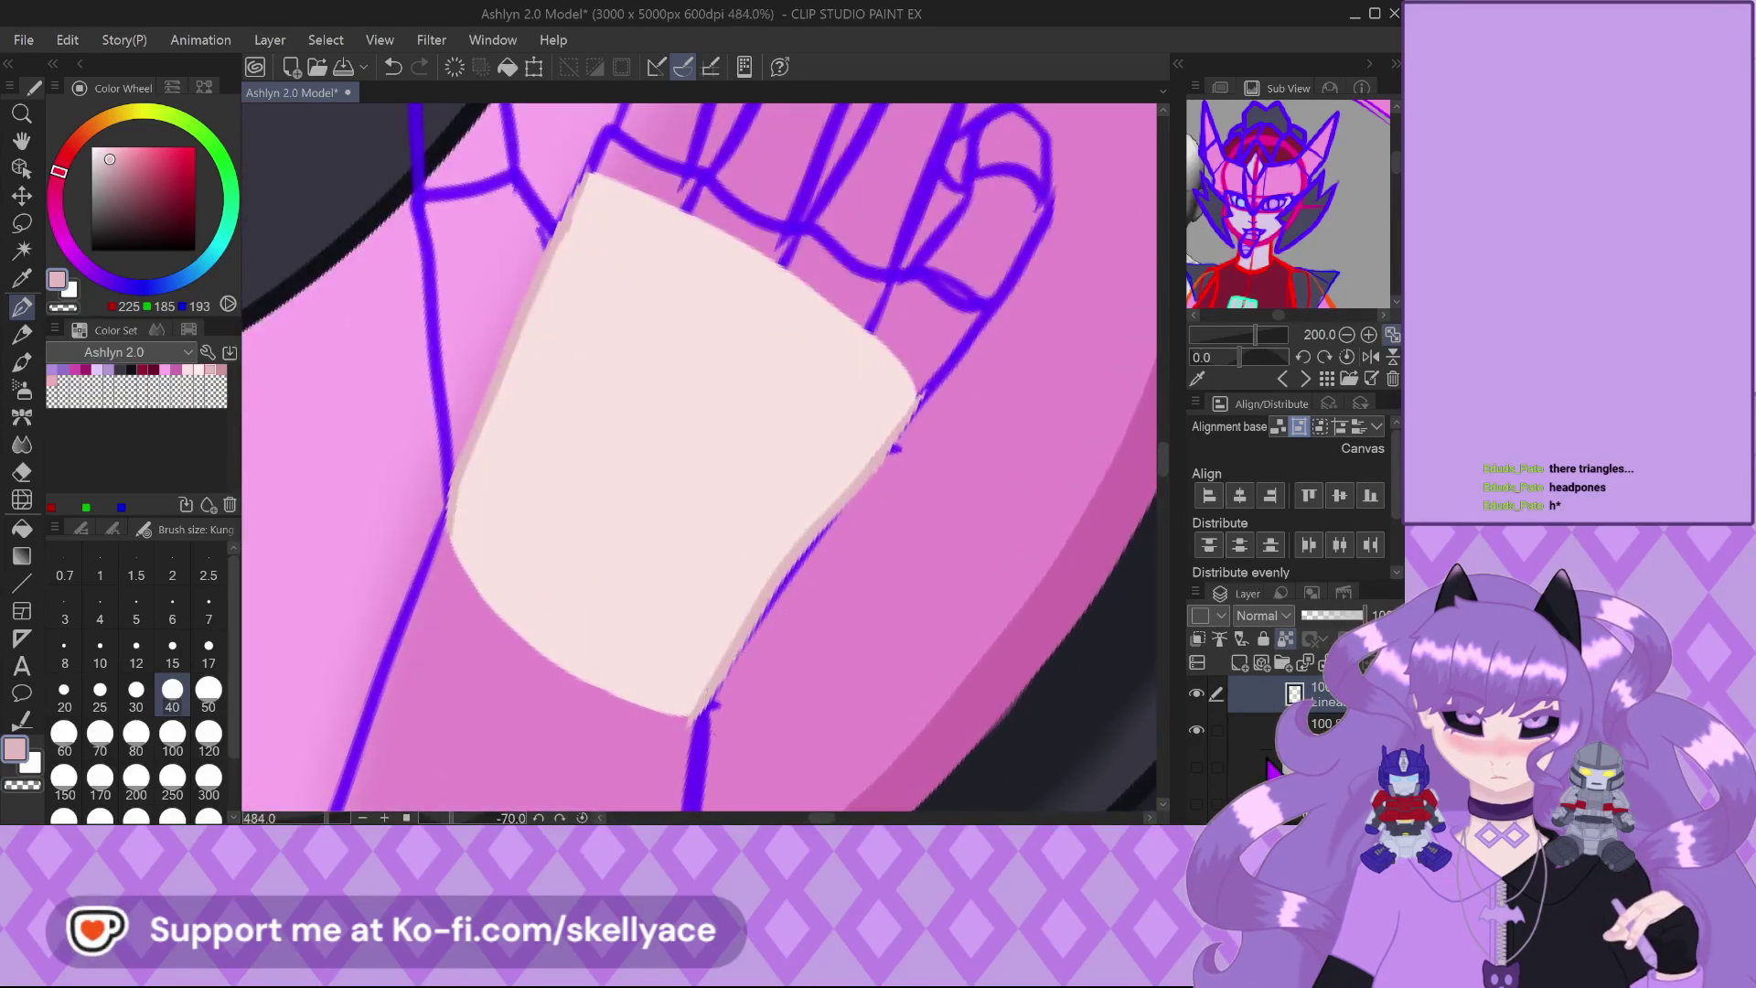
scroll(509, 306, "up", 2)
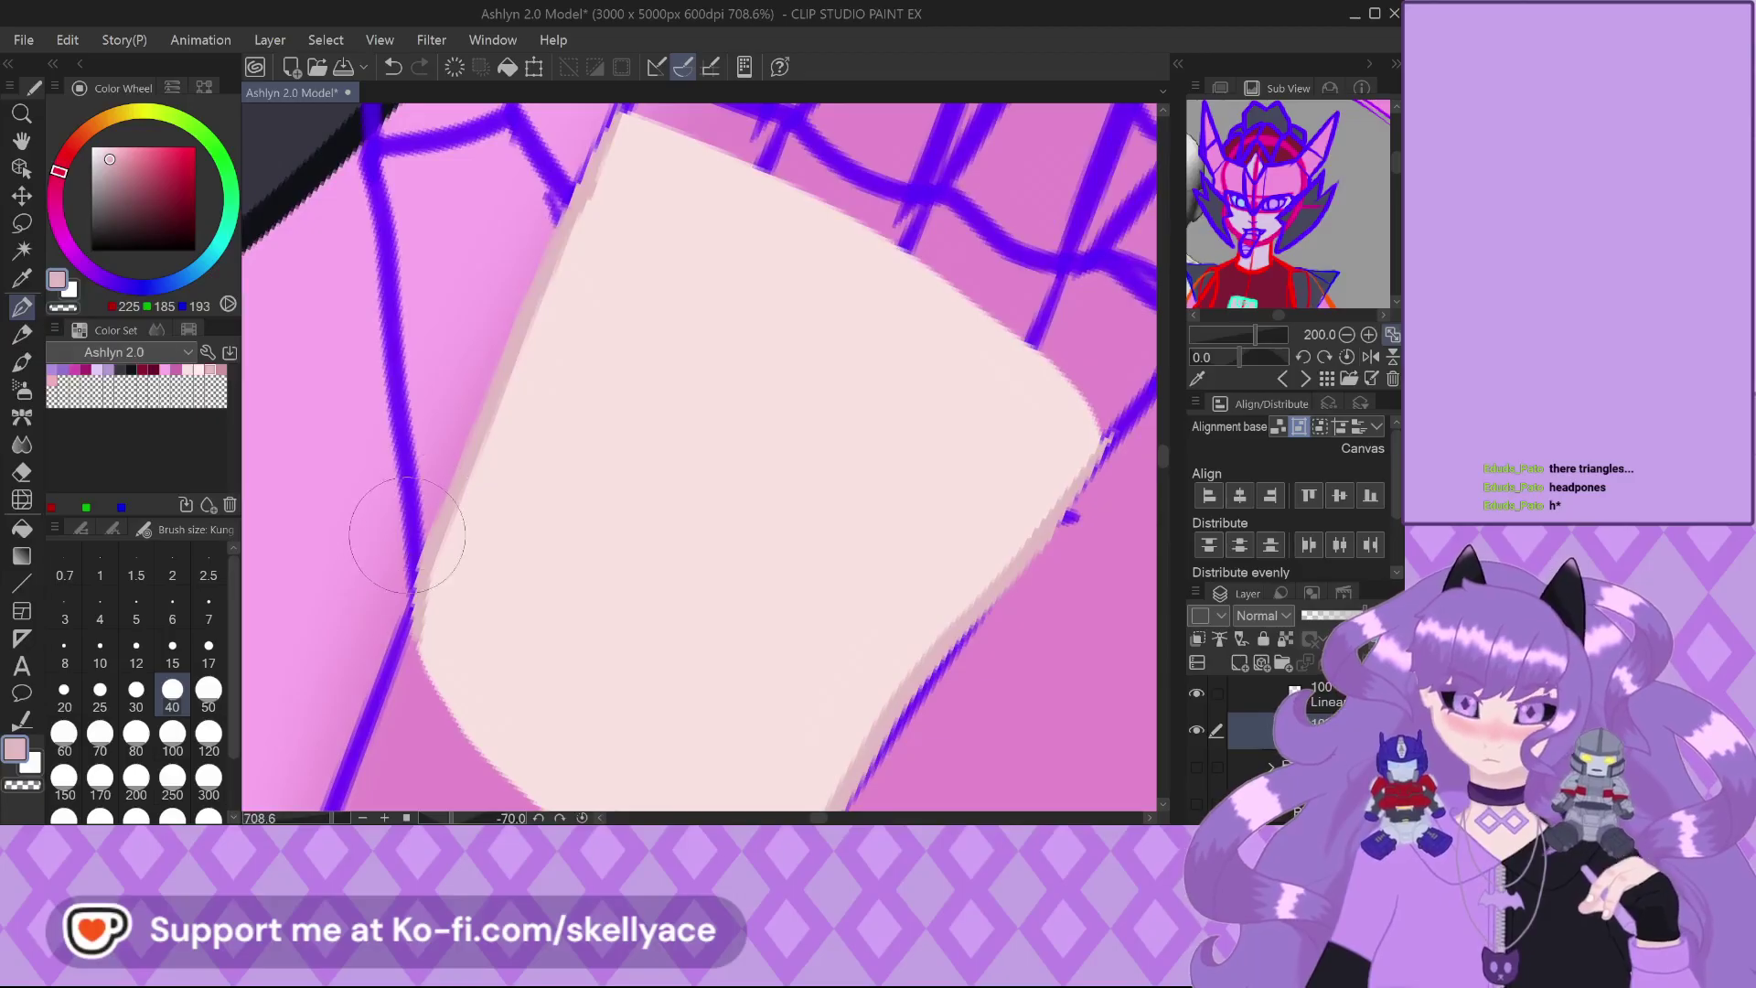
scroll(407, 535, "down", 2)
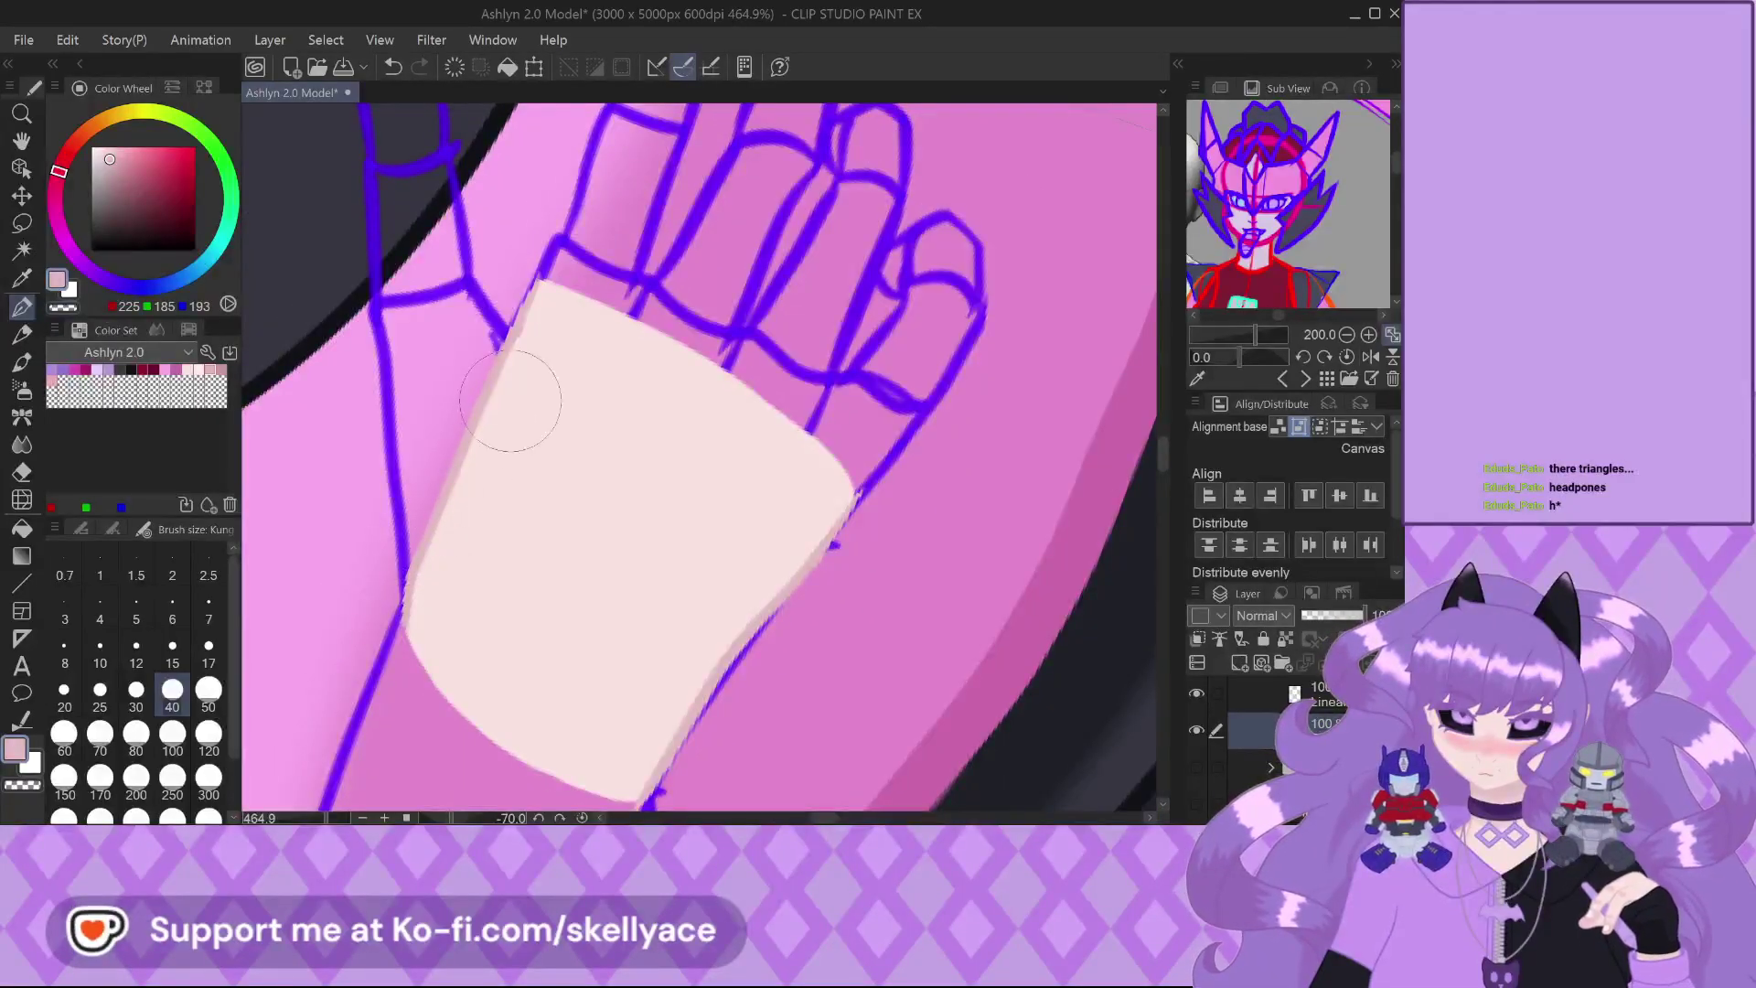
scroll(509, 400, "up", 3)
scroll(555, 267, "down", 3)
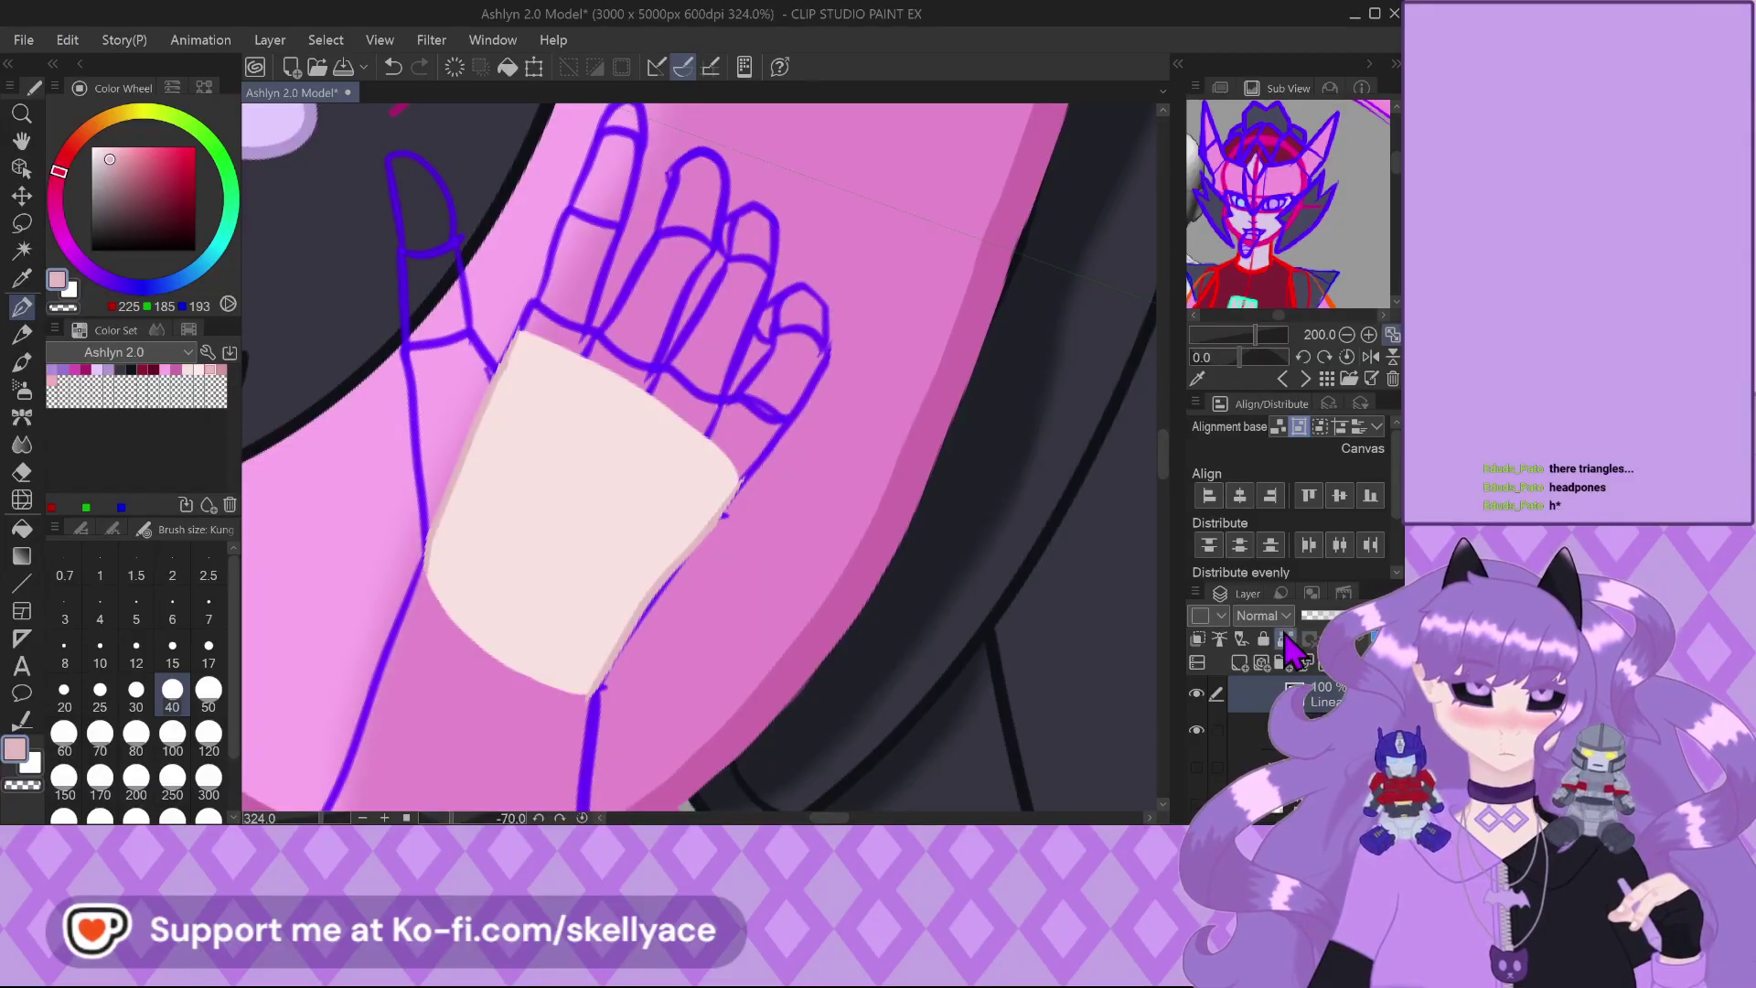
Touch up the dusty pink outline at the palm's finger-side corners and thumb side with a size 12 brush
left_click(135, 649)
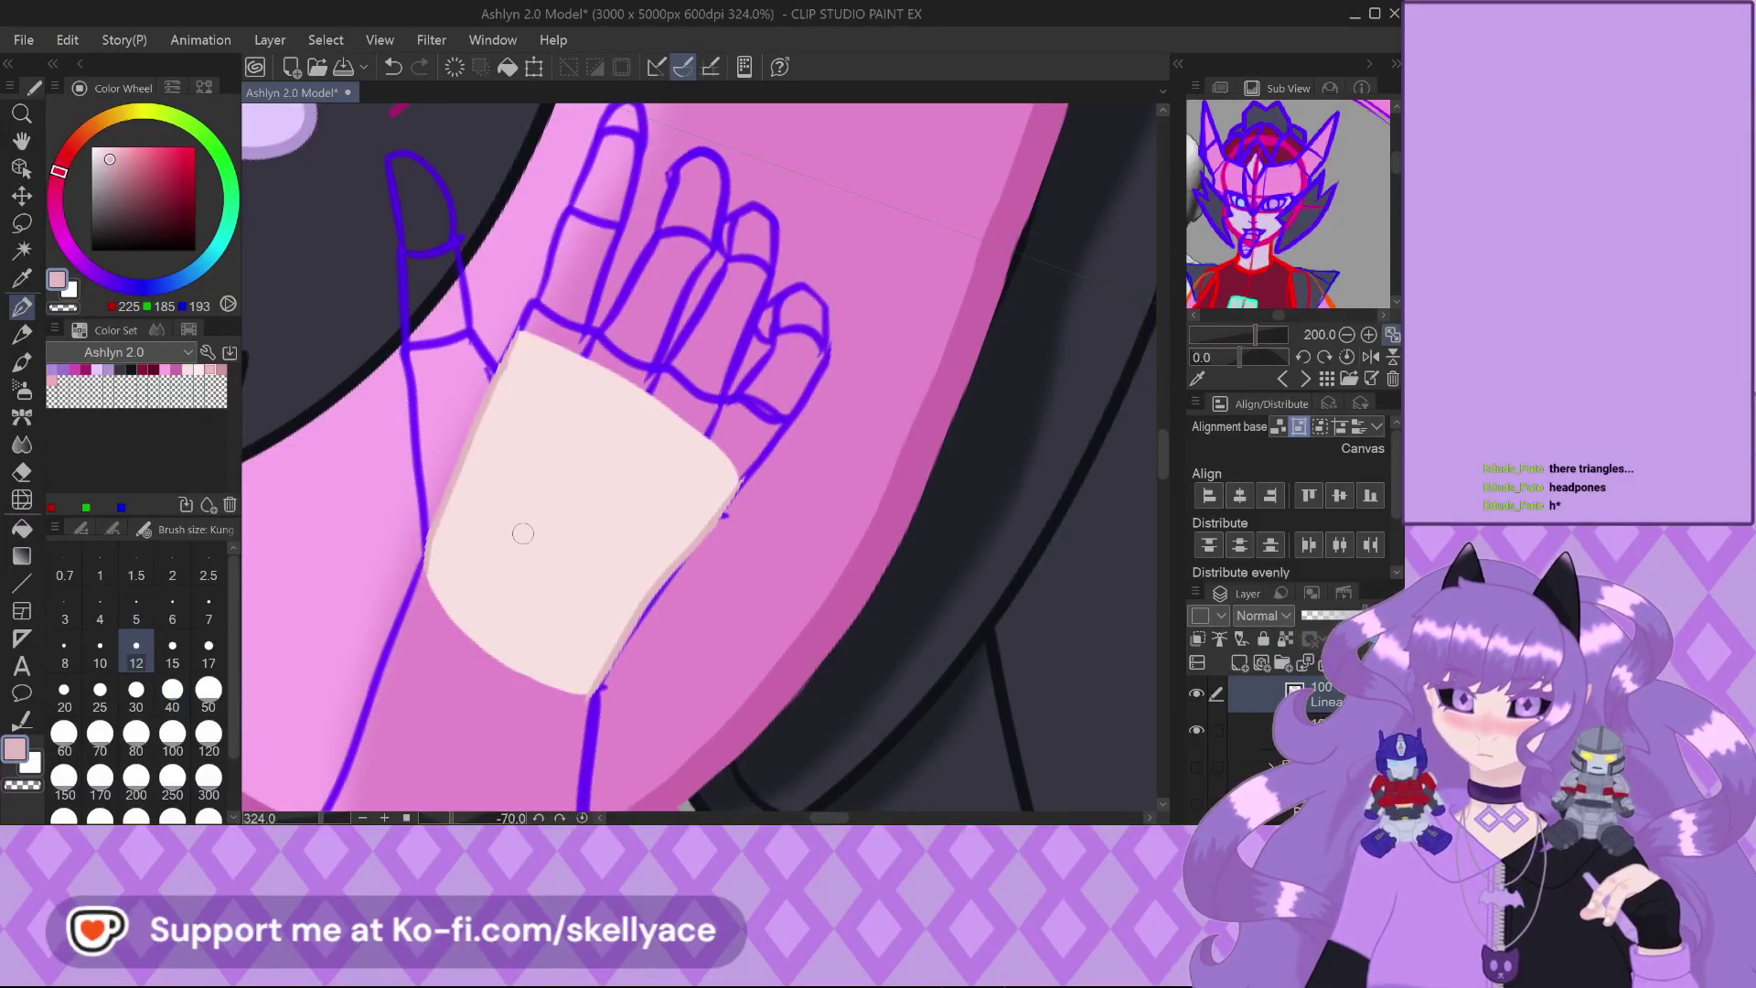
scroll(740, 482, "up", 3)
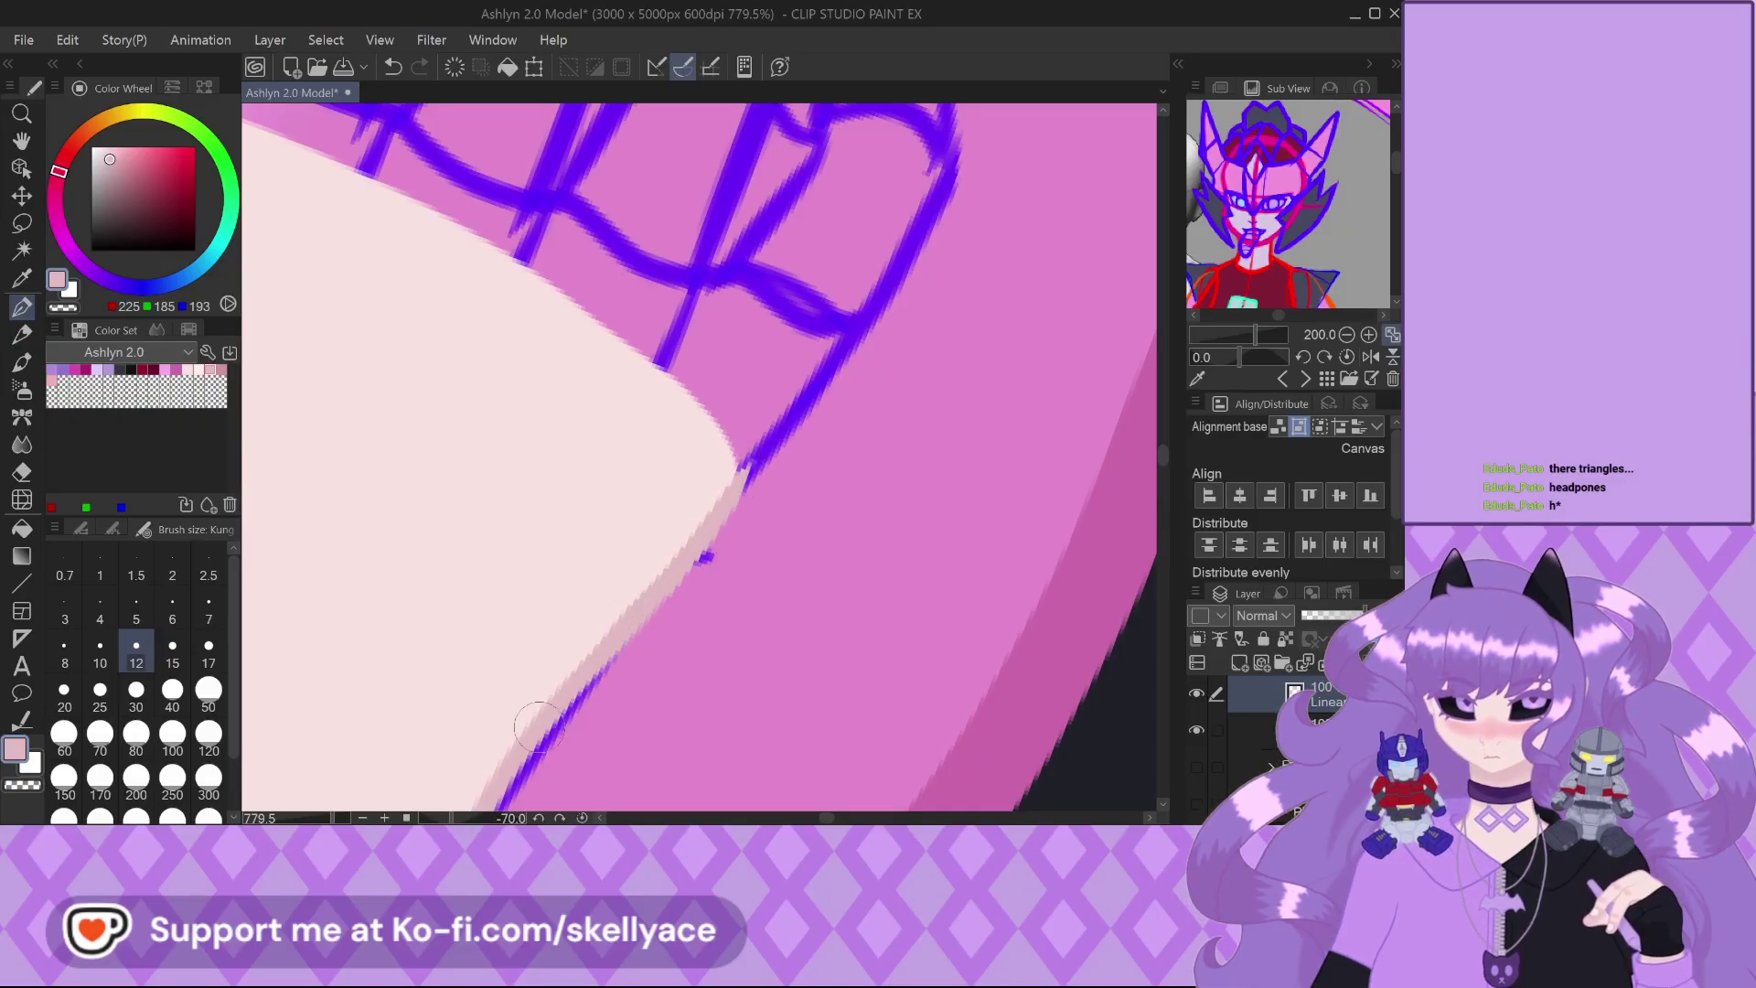
scroll(539, 727, "down", 3)
scroll(447, 320, "up", 3)
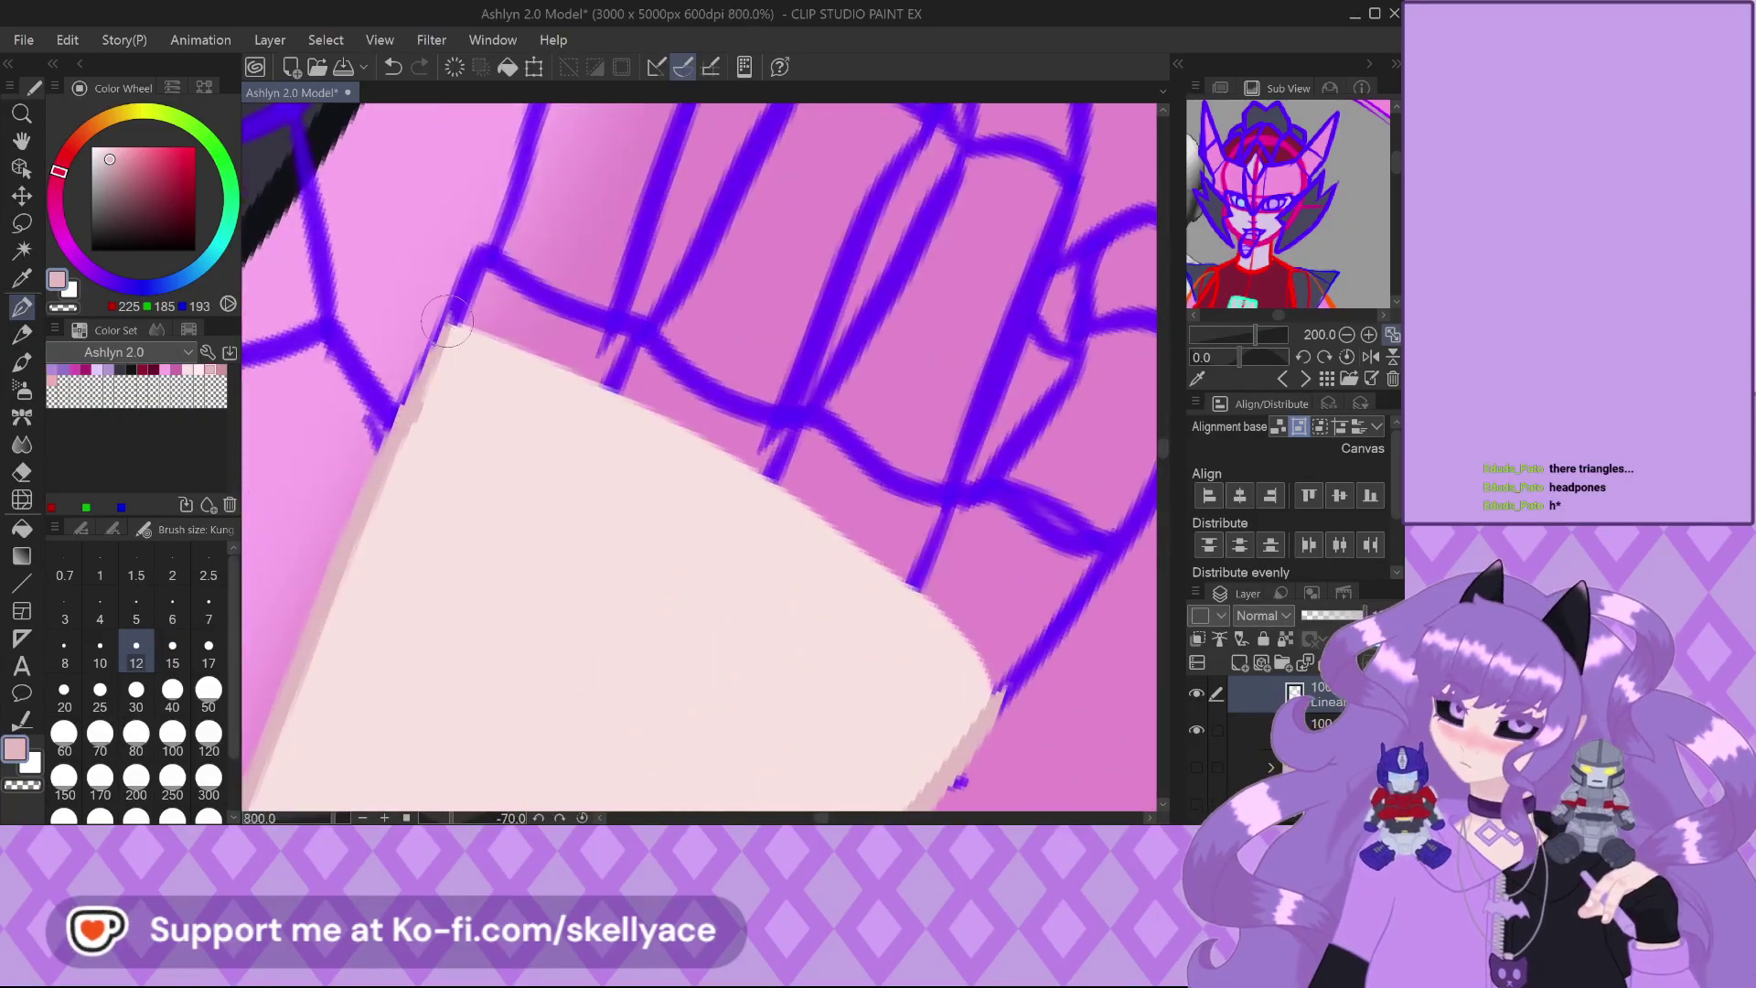
scroll(381, 479, "down", 4)
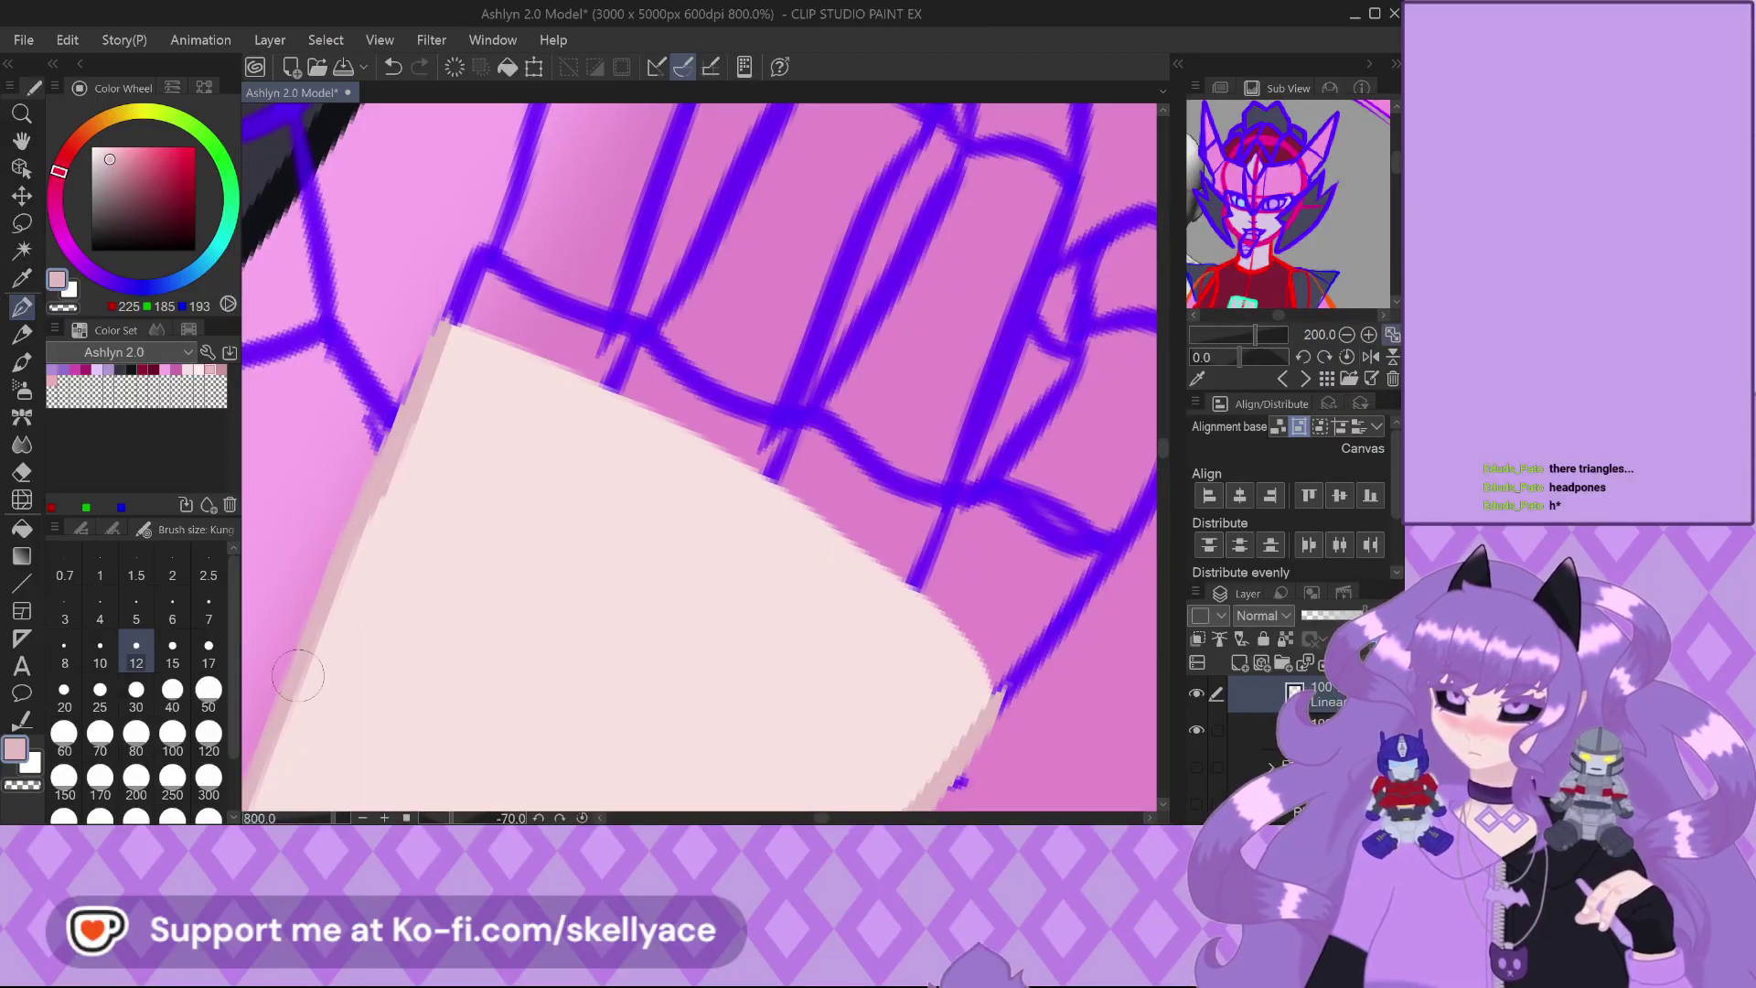
Outline the thumb's base over the sketch in dusty pink, from the wrist around the first joint to the palm, replacing the first trial stroke
scroll(585, 445, "up", 4)
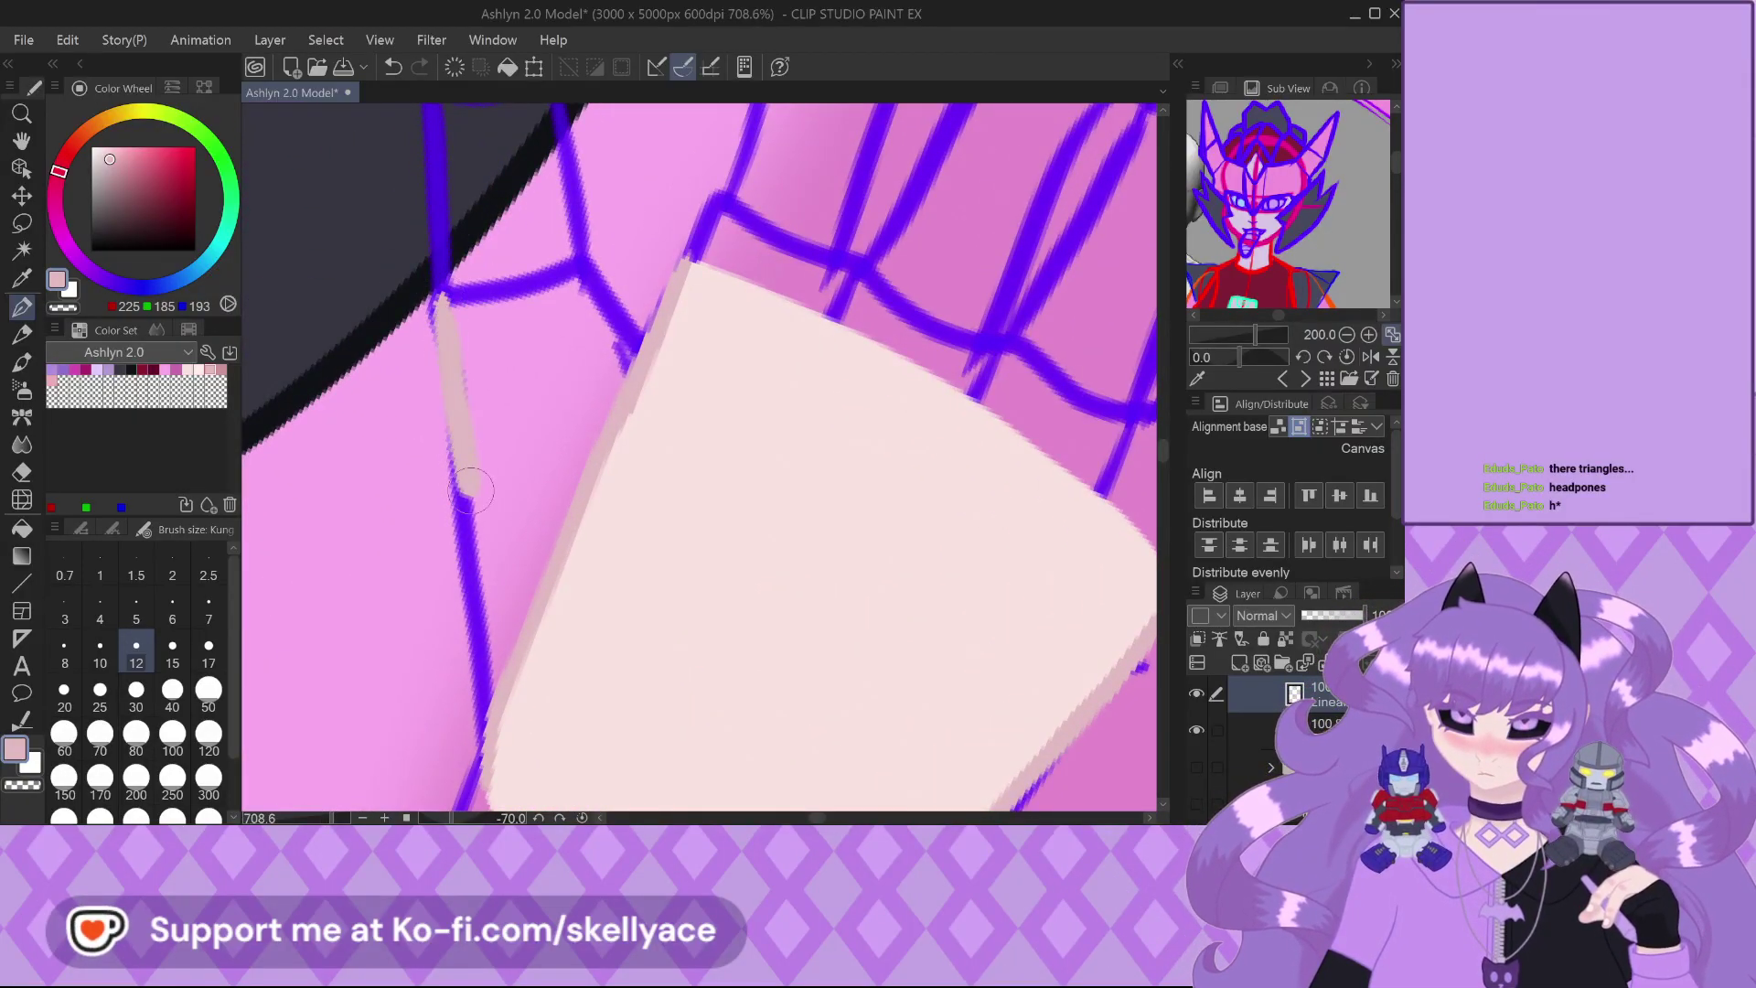
scroll(476, 376, "down", 2)
key("ctrl+z")
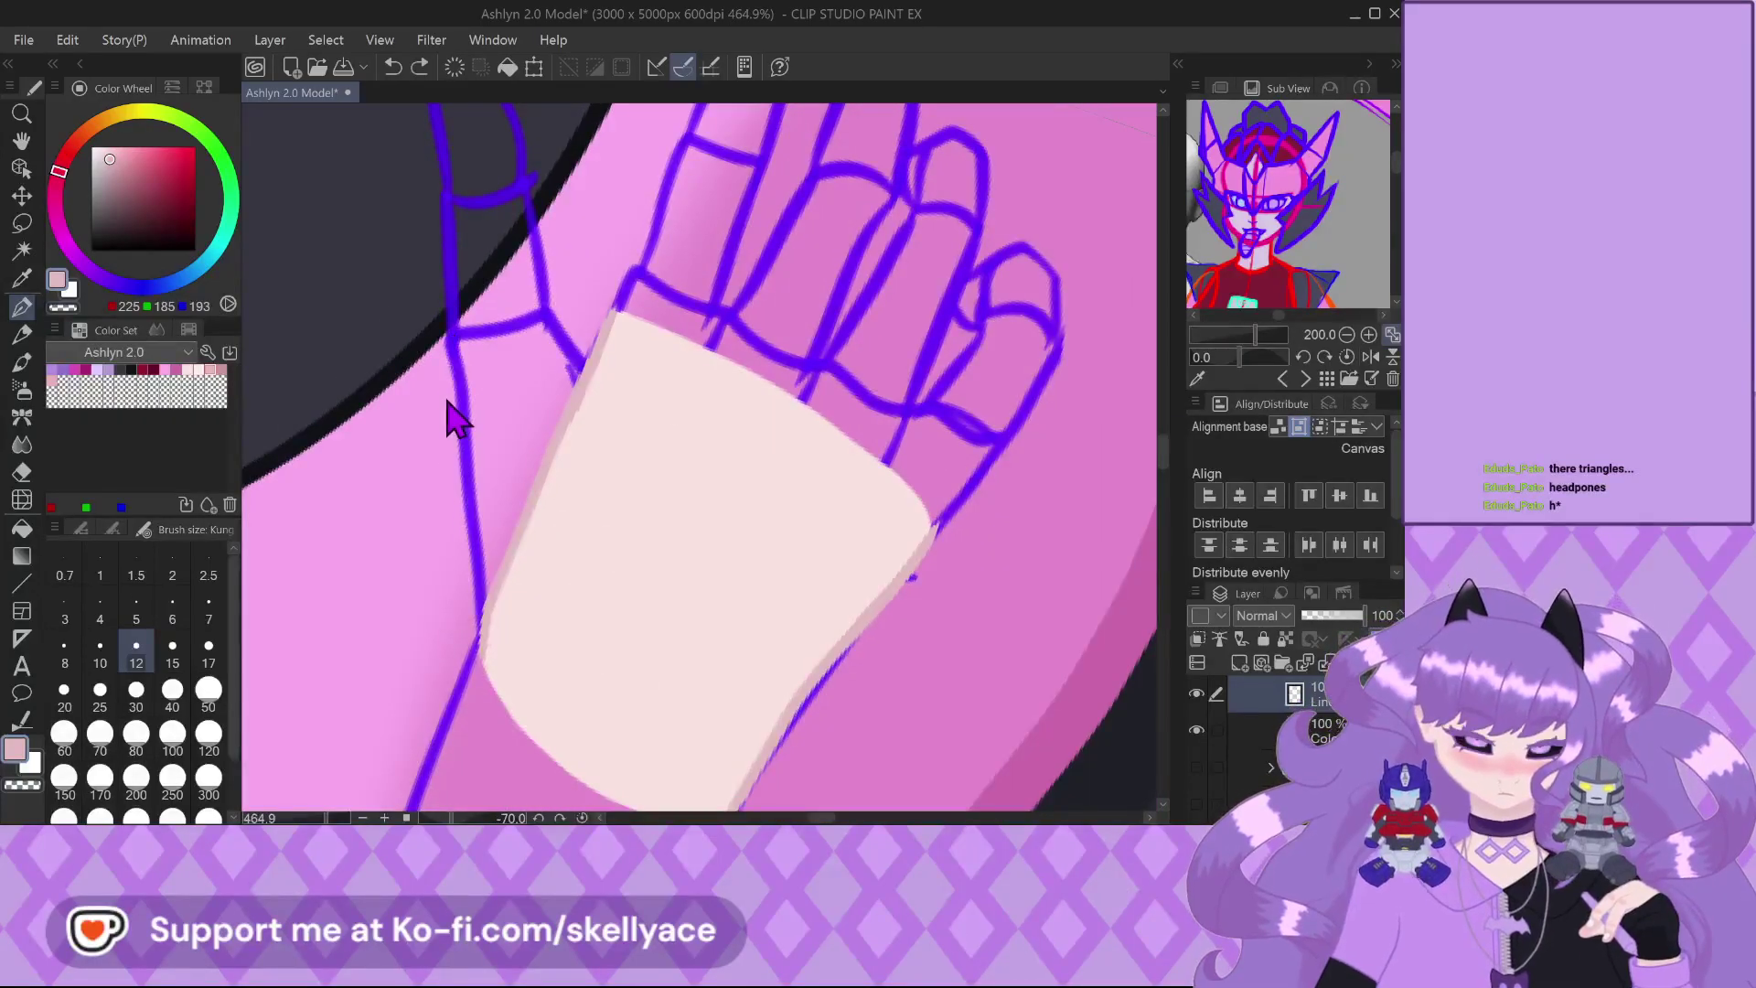
left_click_drag(459, 407, 466, 540)
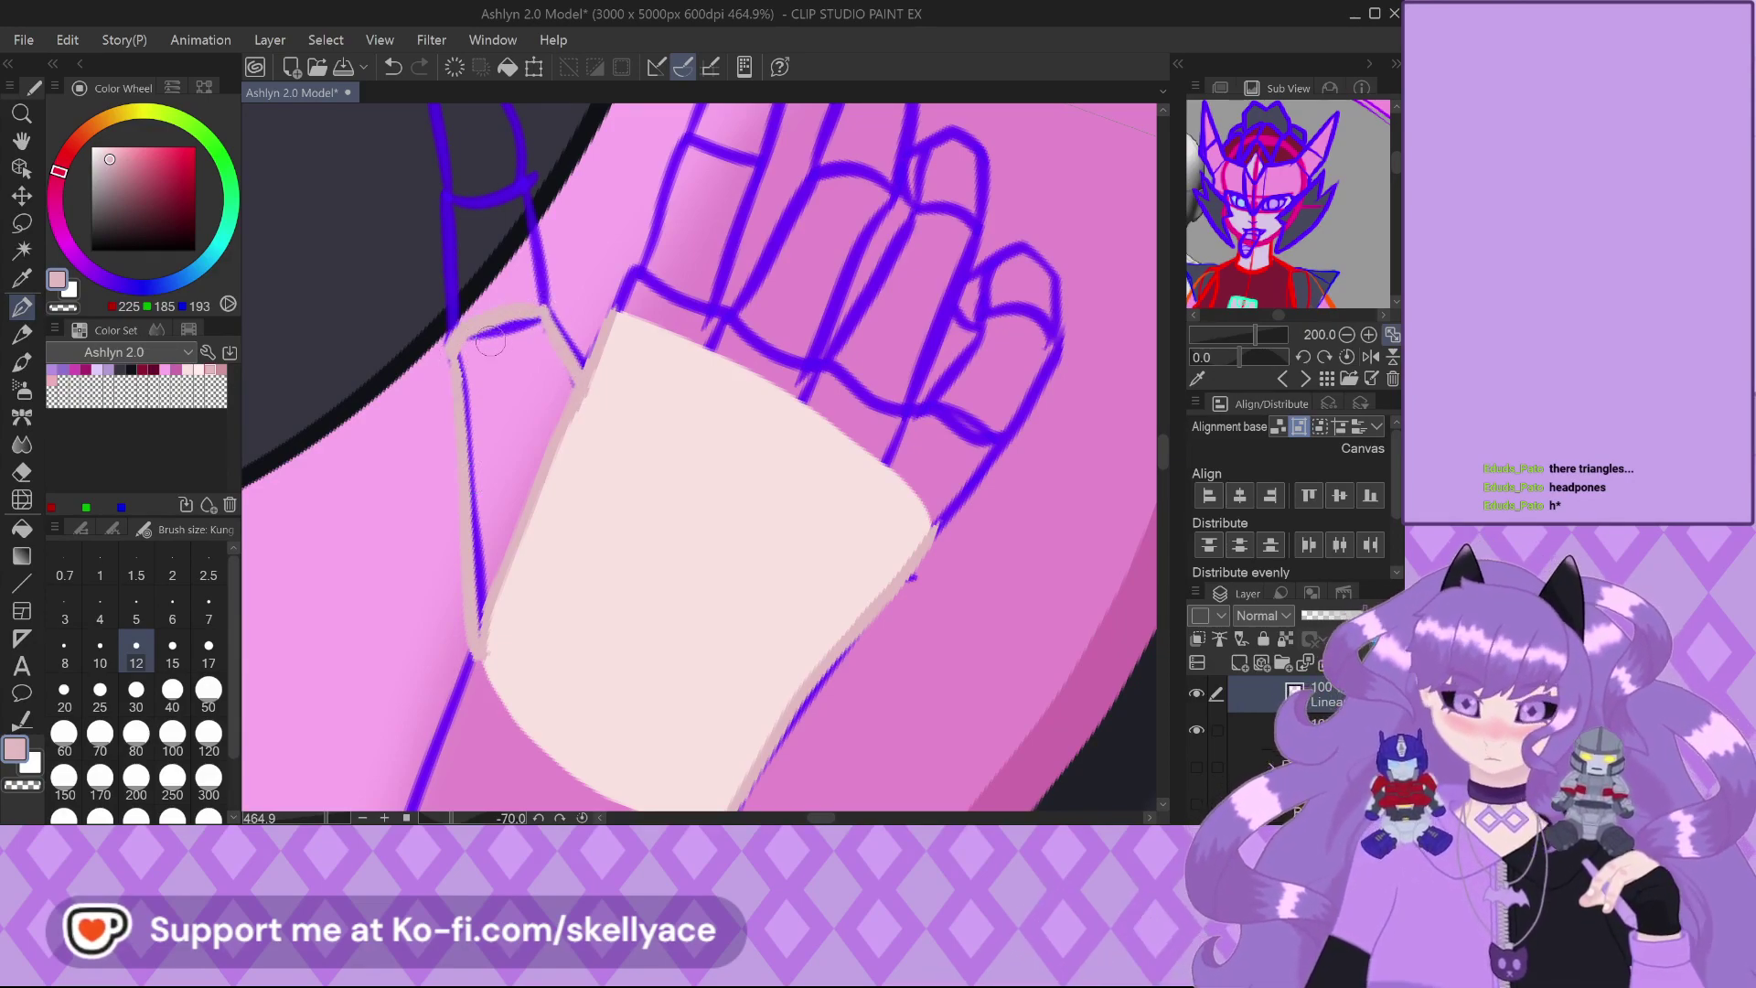
Close and round the outline notch between the thumb and palm, and remove the inner pink line dividing them
scroll(491, 341, "up", 2)
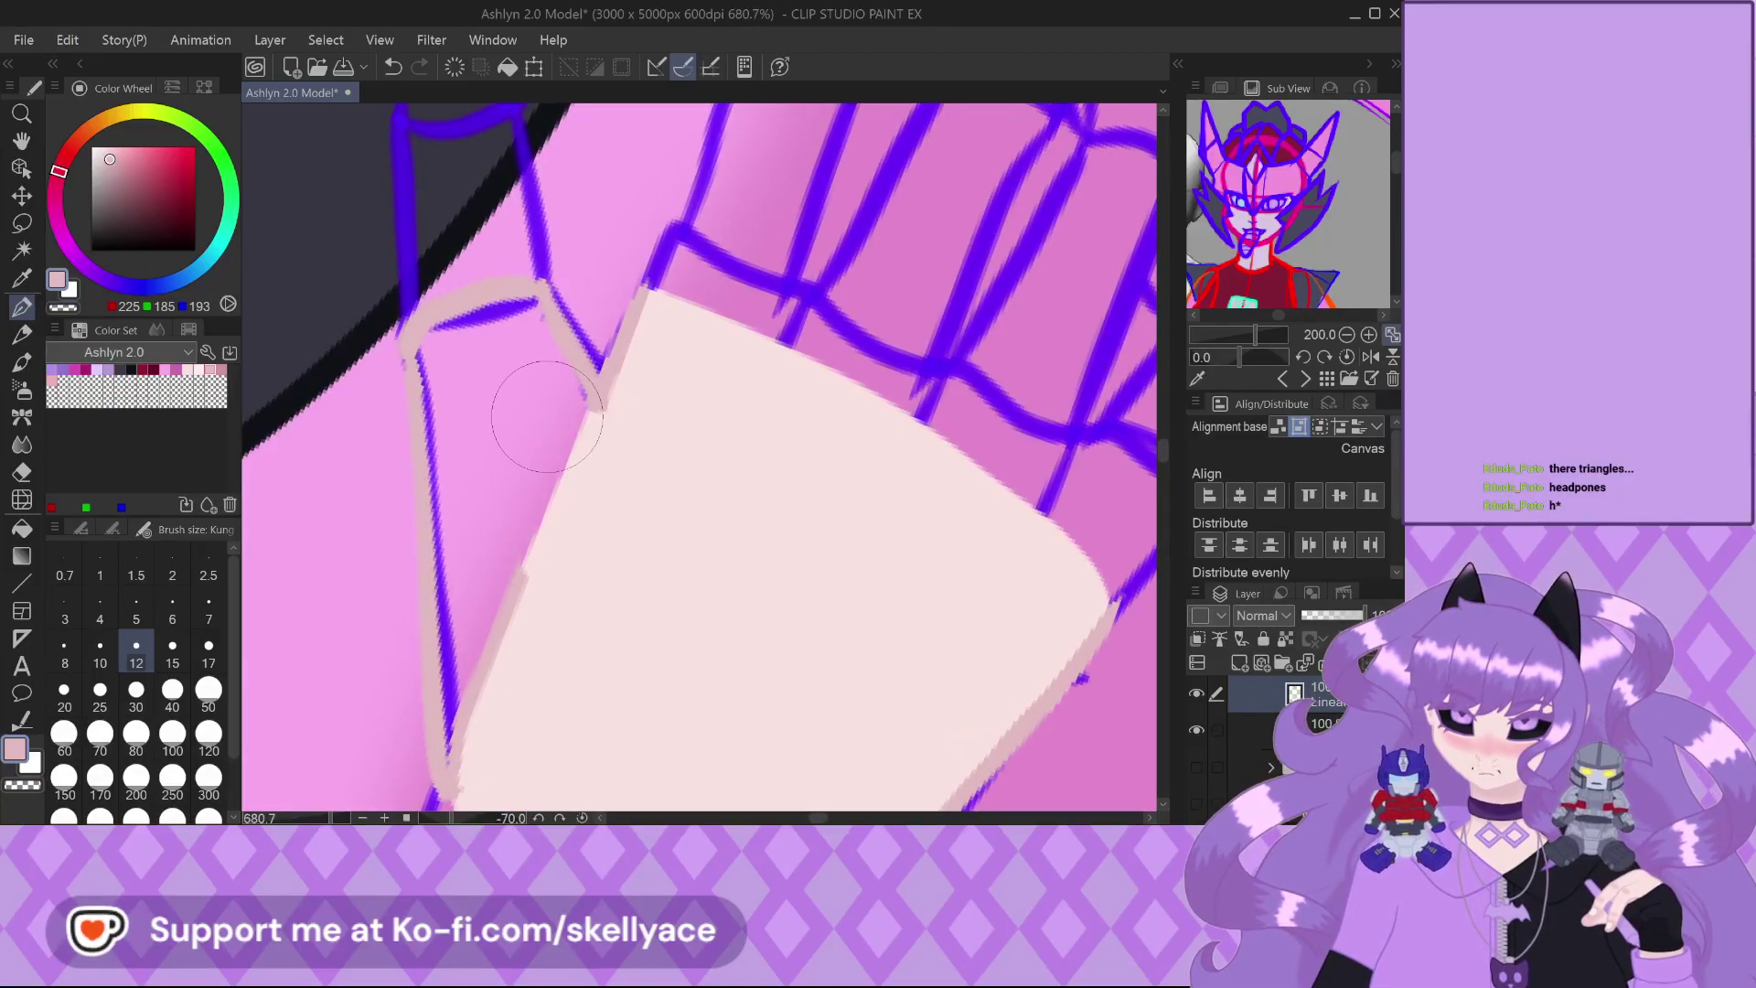
scroll(545, 392, "up", 4)
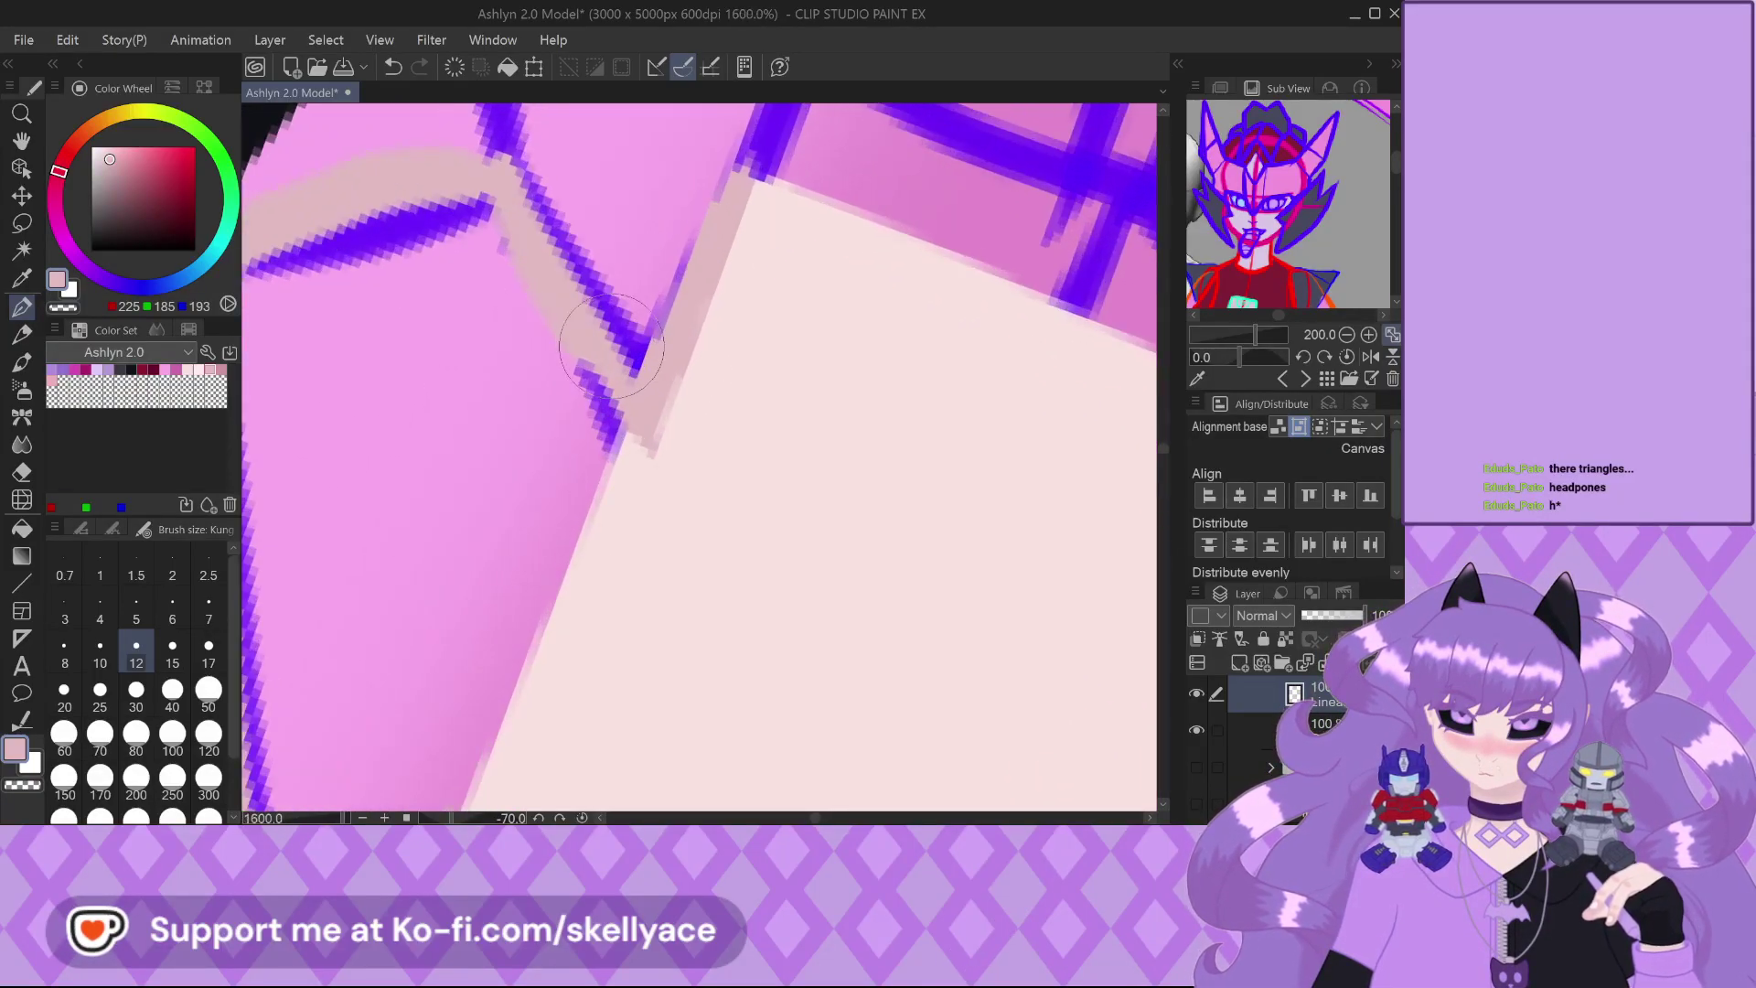
mouse_move(571, 375)
left_mouse_down()
mouse_move(635, 459)
mouse_move(607, 394)
mouse_move(627, 455)
left_mouse_up()
scroll(668, 219, "down", 5)
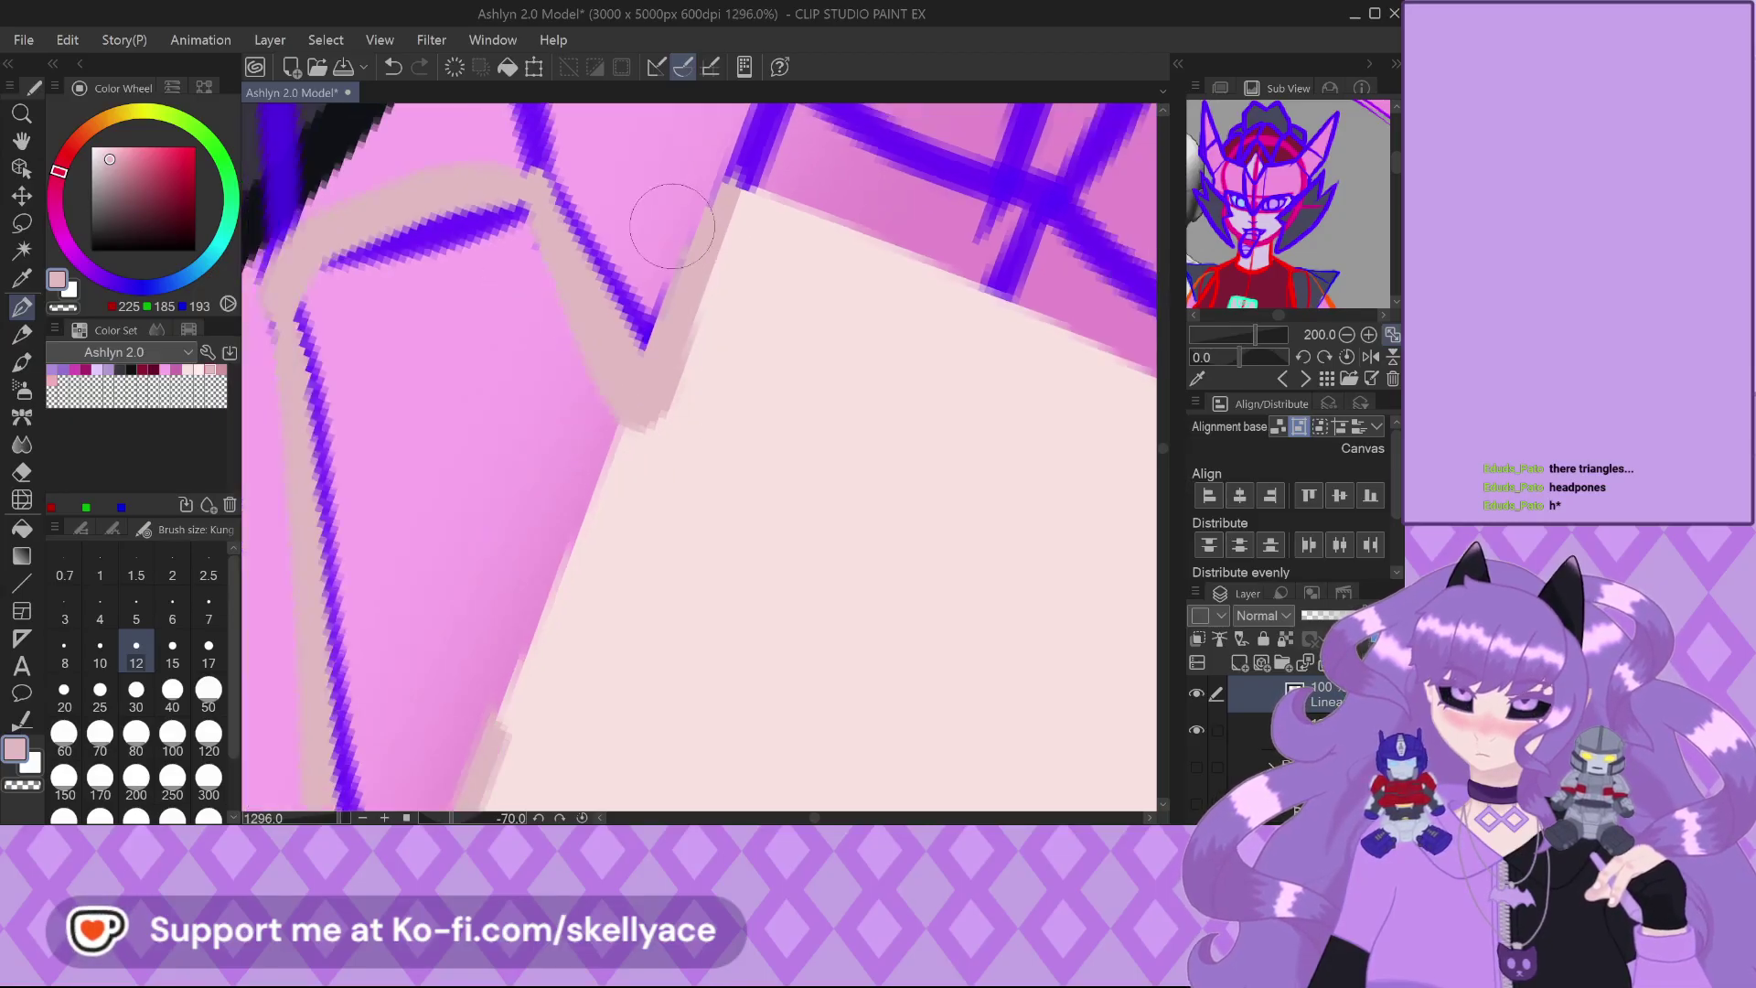
scroll(494, 655, "up", 3)
scroll(494, 655, "up", 3)
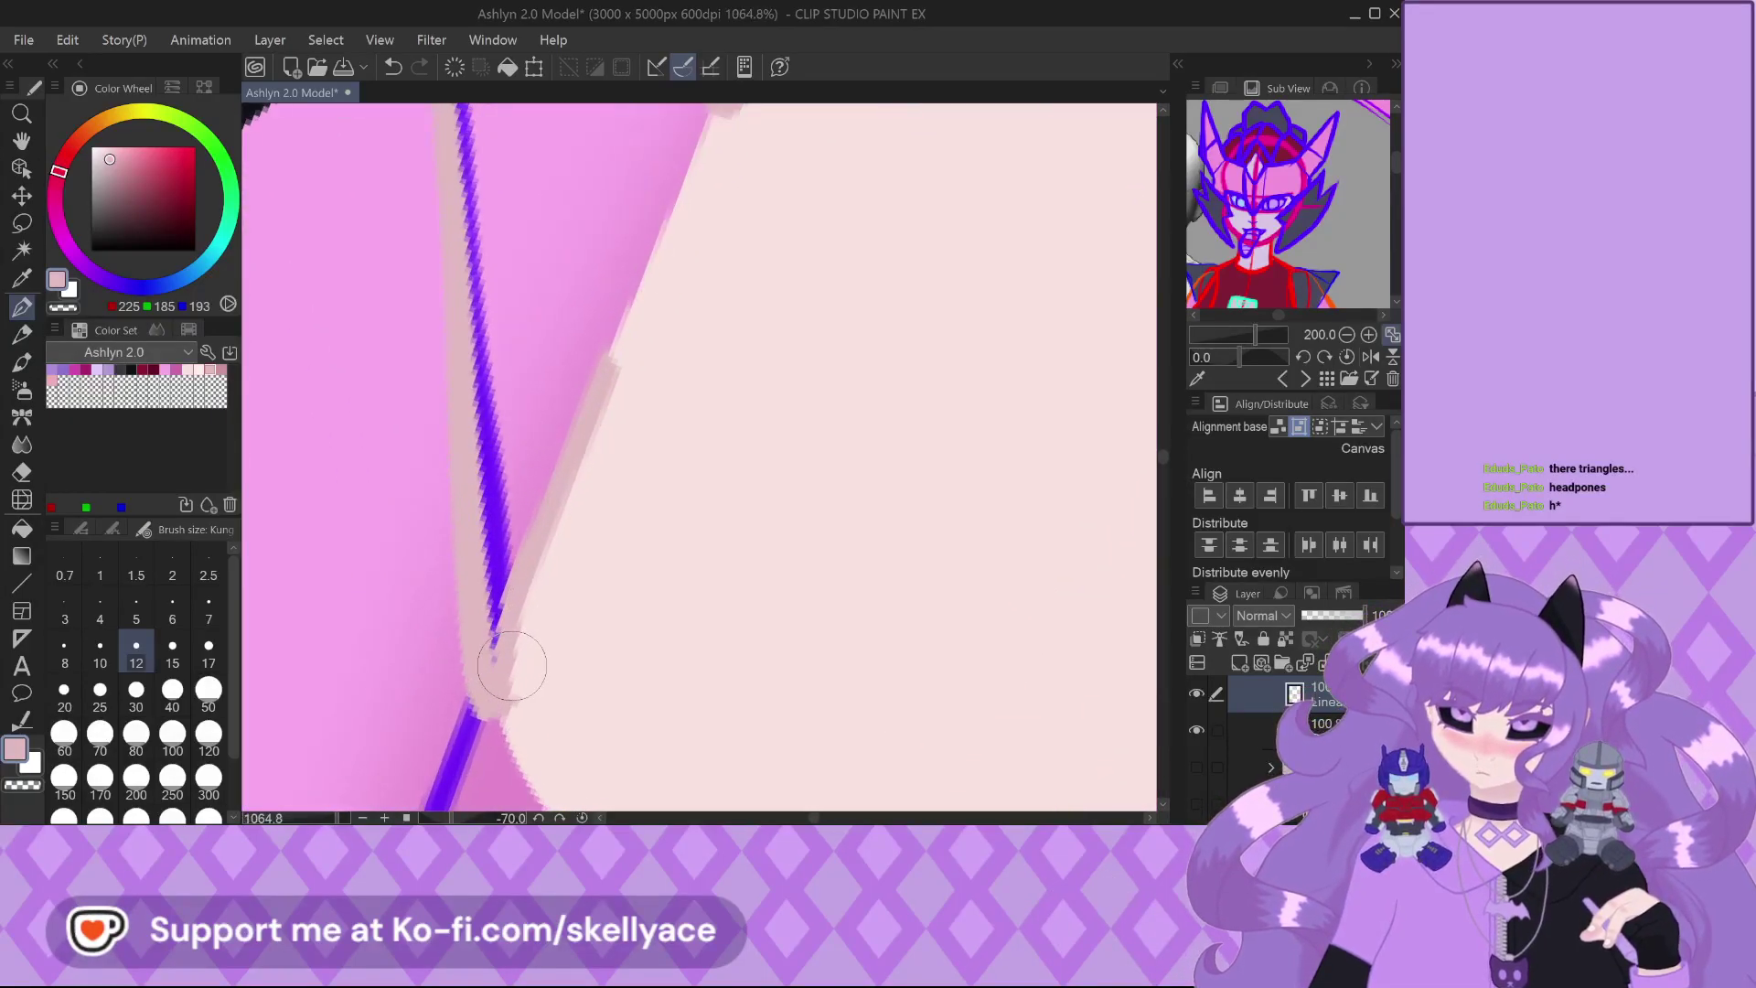
mouse_move(522, 552)
left_mouse_down()
mouse_move(541, 686)
mouse_move(586, 409)
mouse_move(646, 215)
left_mouse_up()
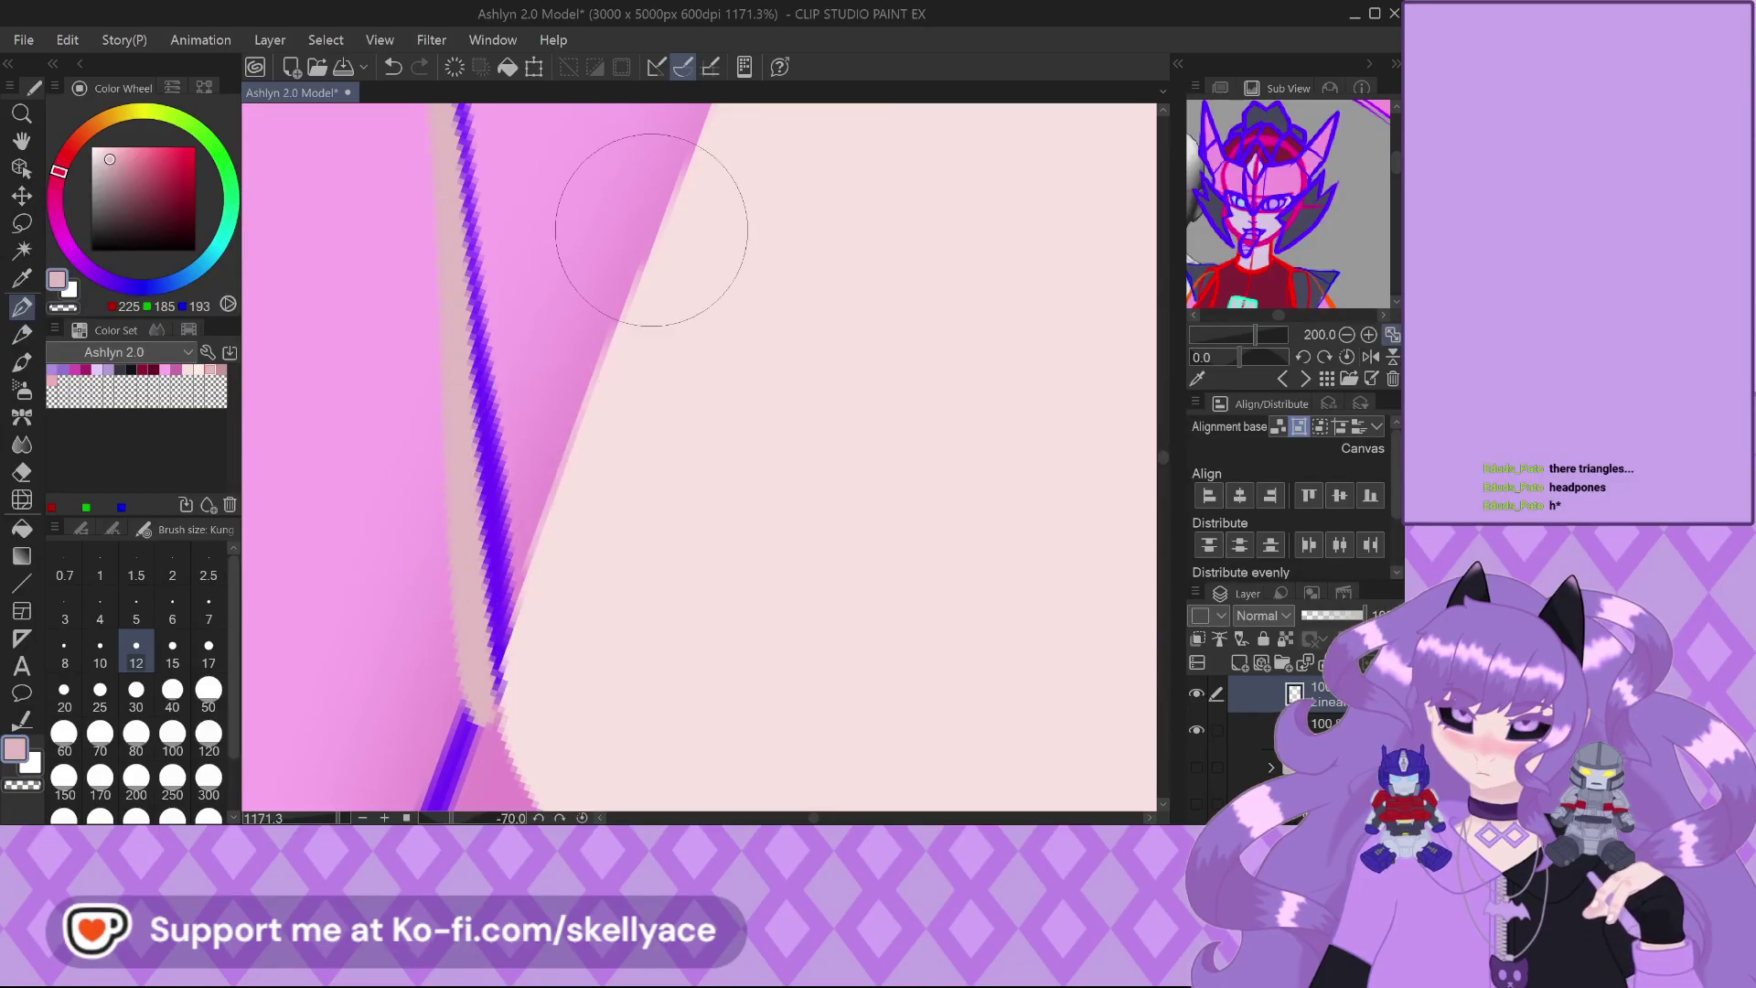
Fill the thumb's base with the palm's skin tone (RGB 250, 226, 225) on the colour layer up to its outline
scroll(1006, 800, "down", 2)
left_click(837, 703, "alt")
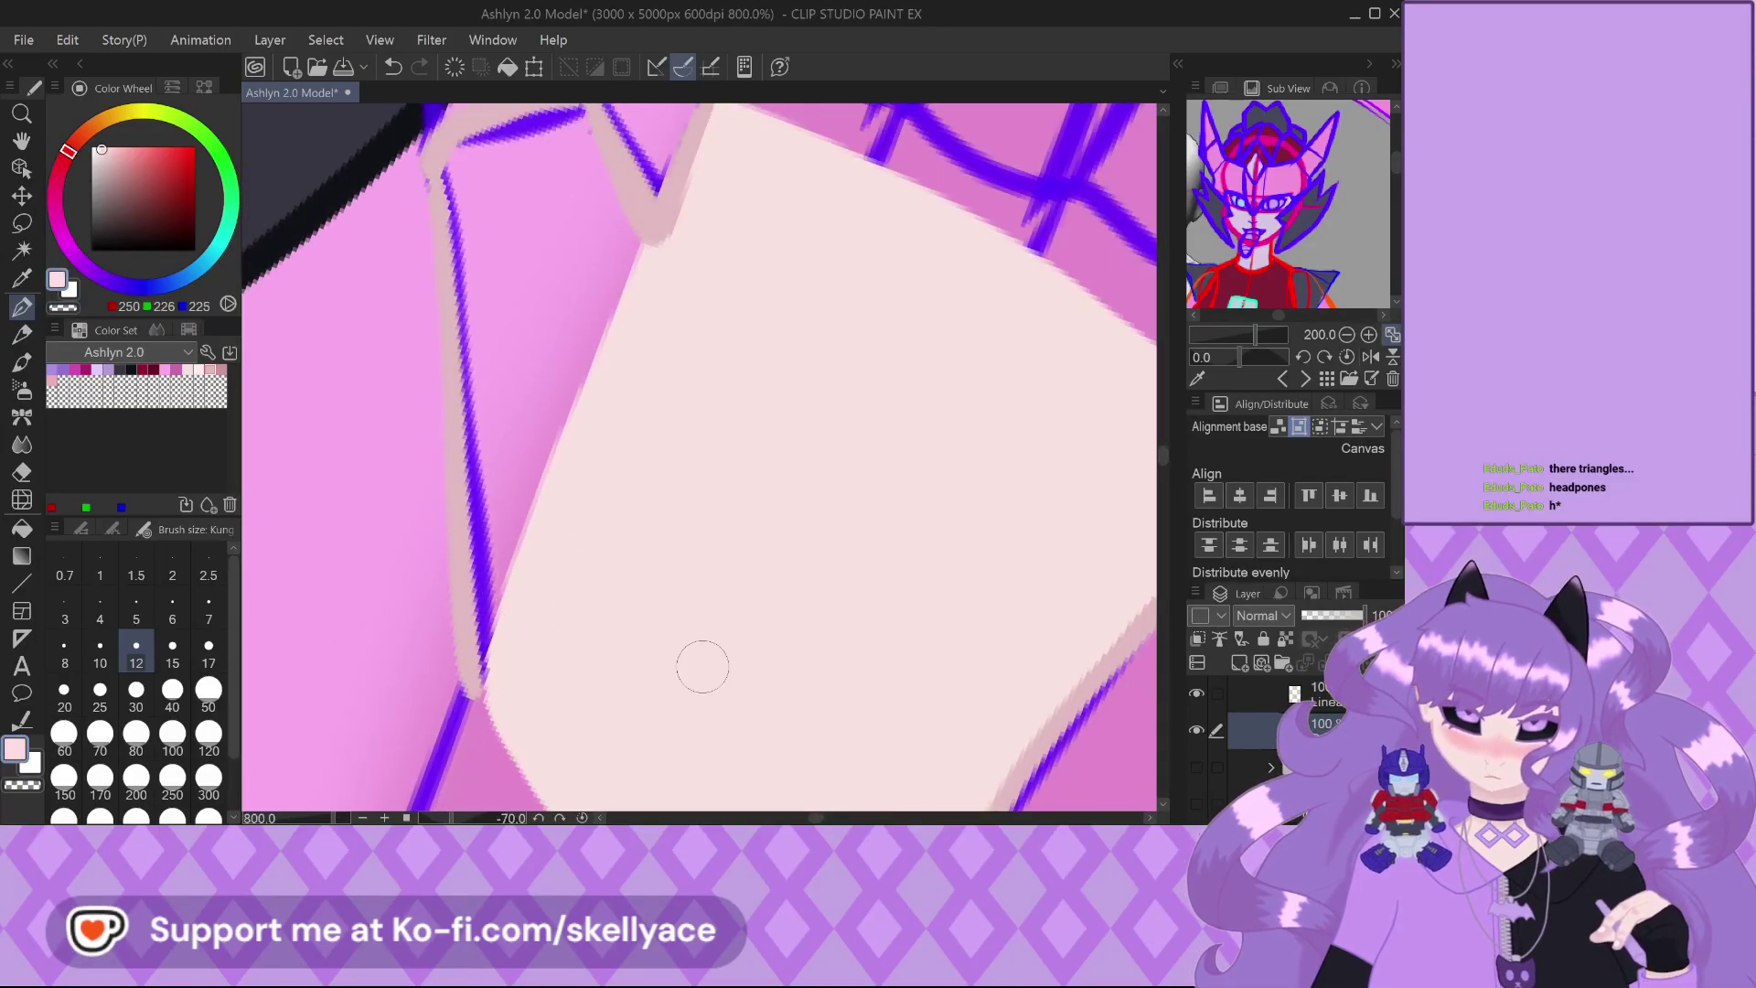
scroll(698, 666, "down", 3)
scroll(674, 568, "up", 2)
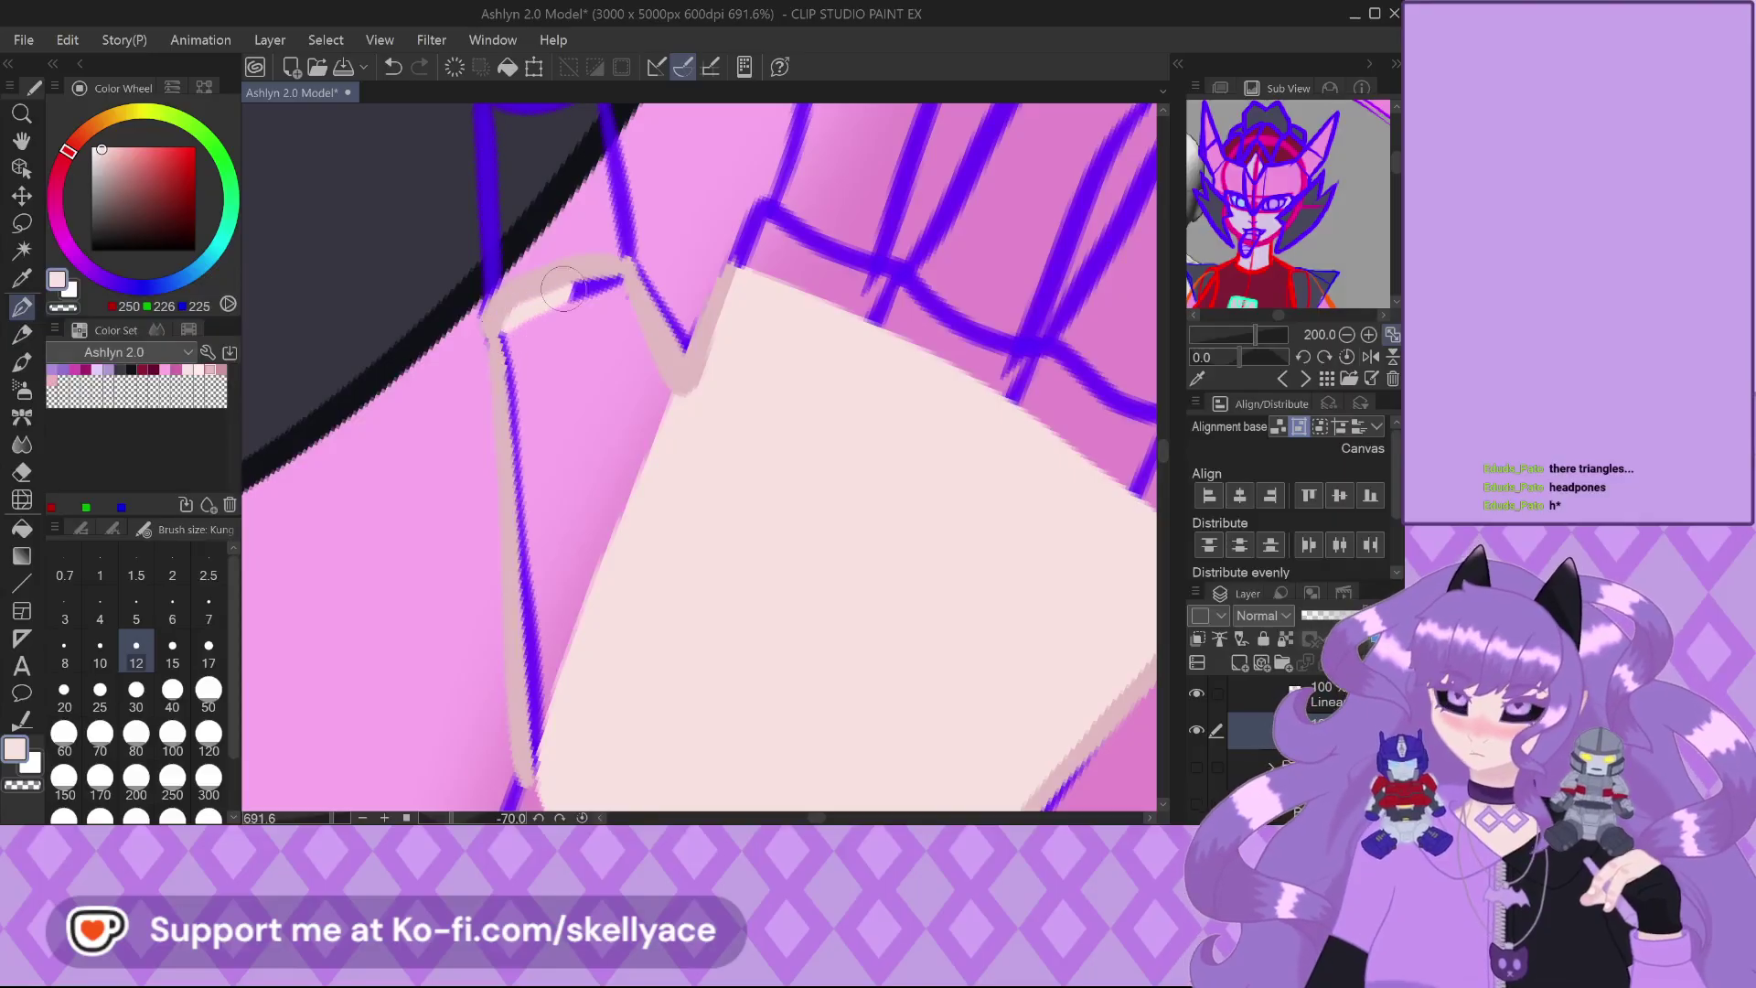
mouse_move(638, 322)
left_mouse_down()
mouse_move(654, 373)
mouse_move(629, 377)
mouse_move(570, 296)
mouse_move(526, 364)
mouse_move(505, 338)
mouse_move(545, 600)
mouse_move(528, 425)
mouse_move(530, 594)
mouse_move(523, 380)
mouse_move(537, 582)
mouse_move(638, 514)
left_mouse_up()
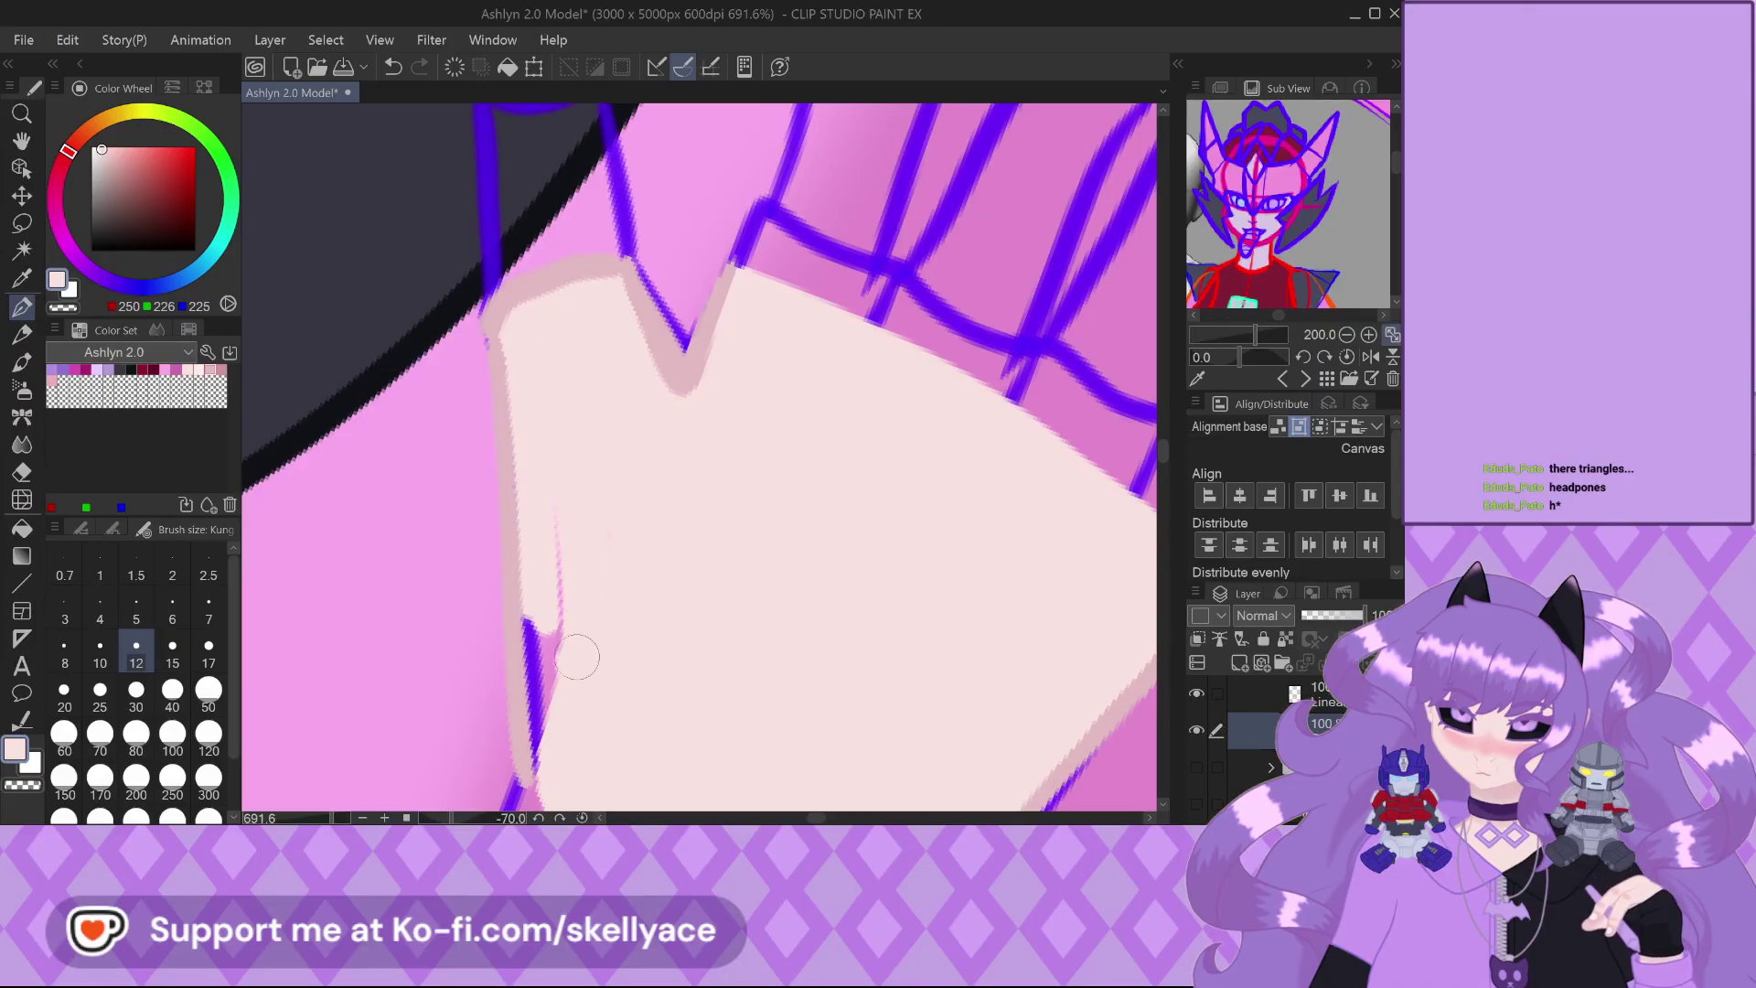
mouse_move(577, 657)
left_mouse_down()
mouse_move(547, 727)
mouse_move(538, 657)
left_mouse_up()
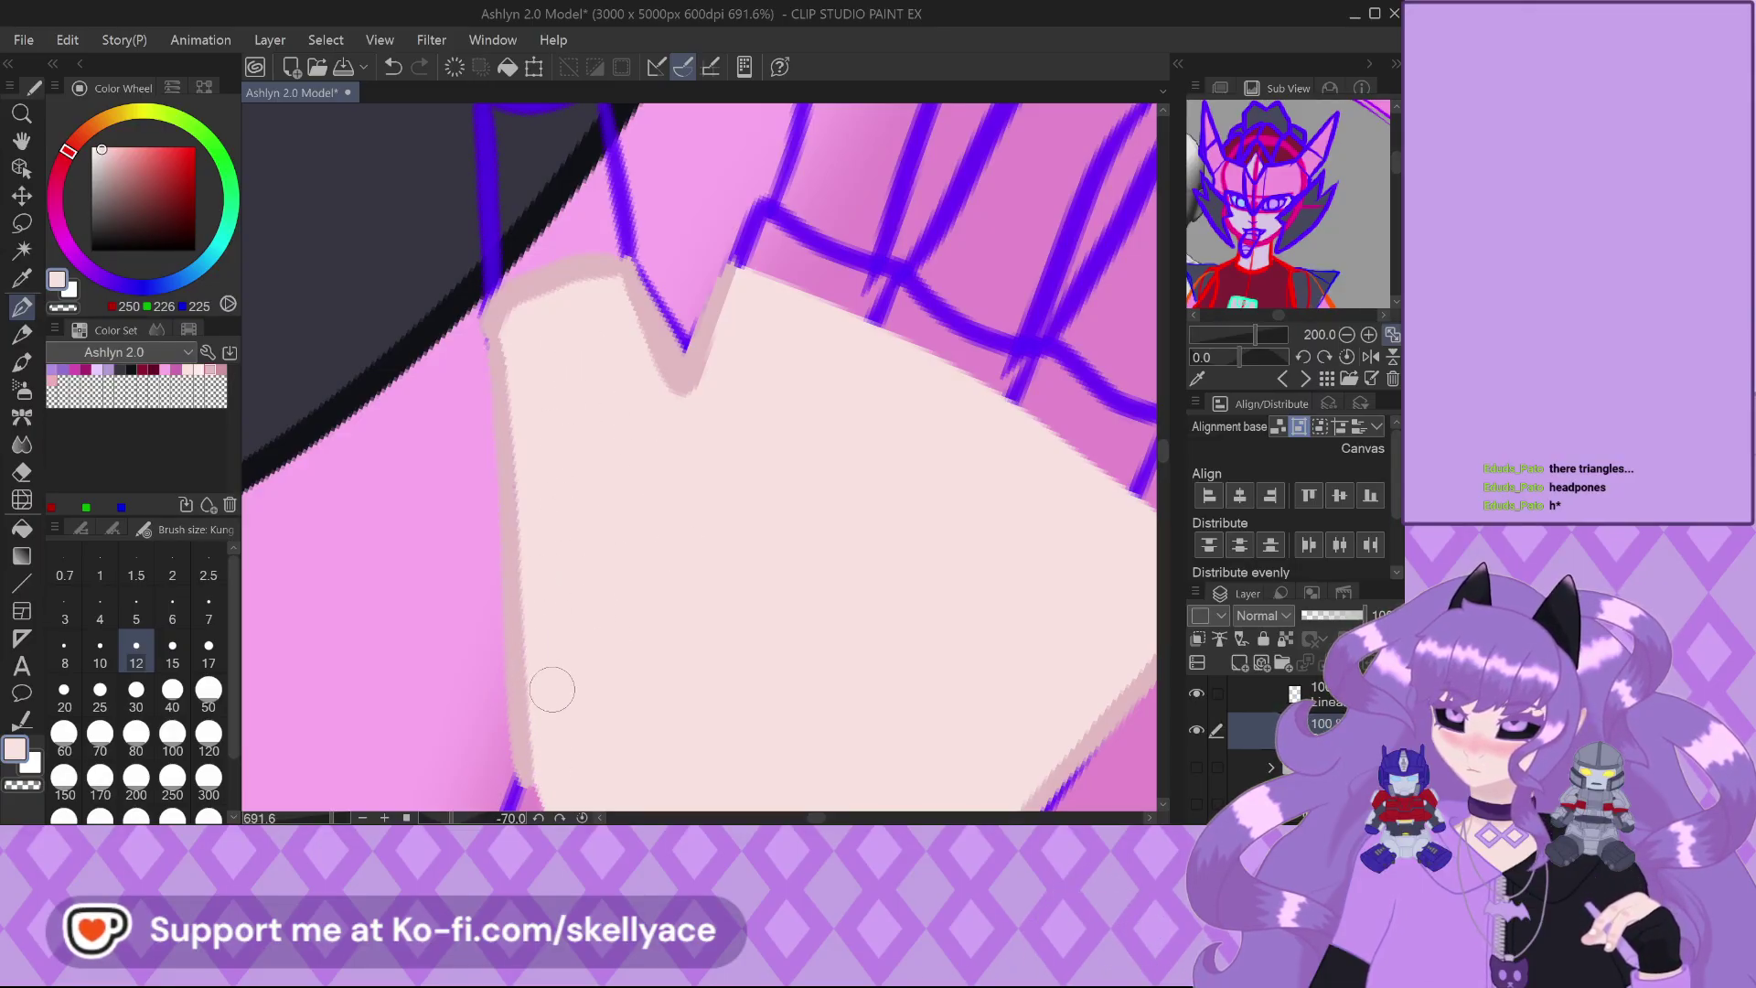
scroll(552, 689, "down", 4)
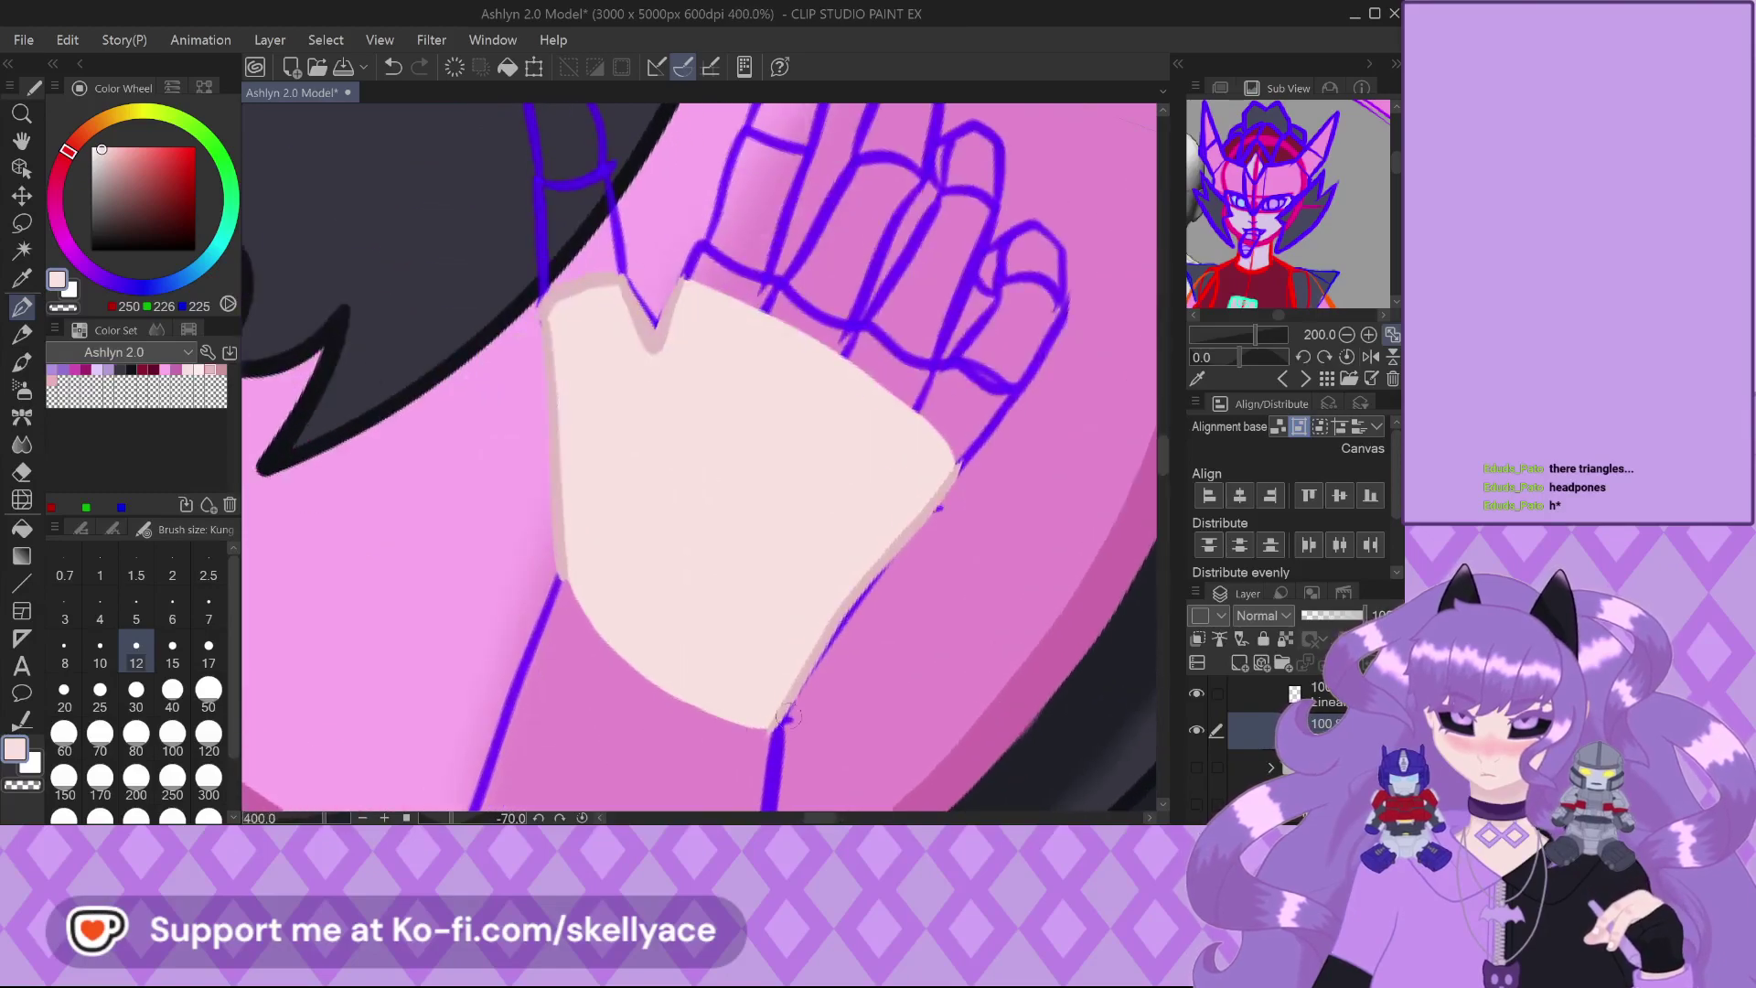
Extend the dusty pink outline from the thumb's base onto the wrist with a size 10 brush, undoing the thicker first stroke
key("alt+bracketright")
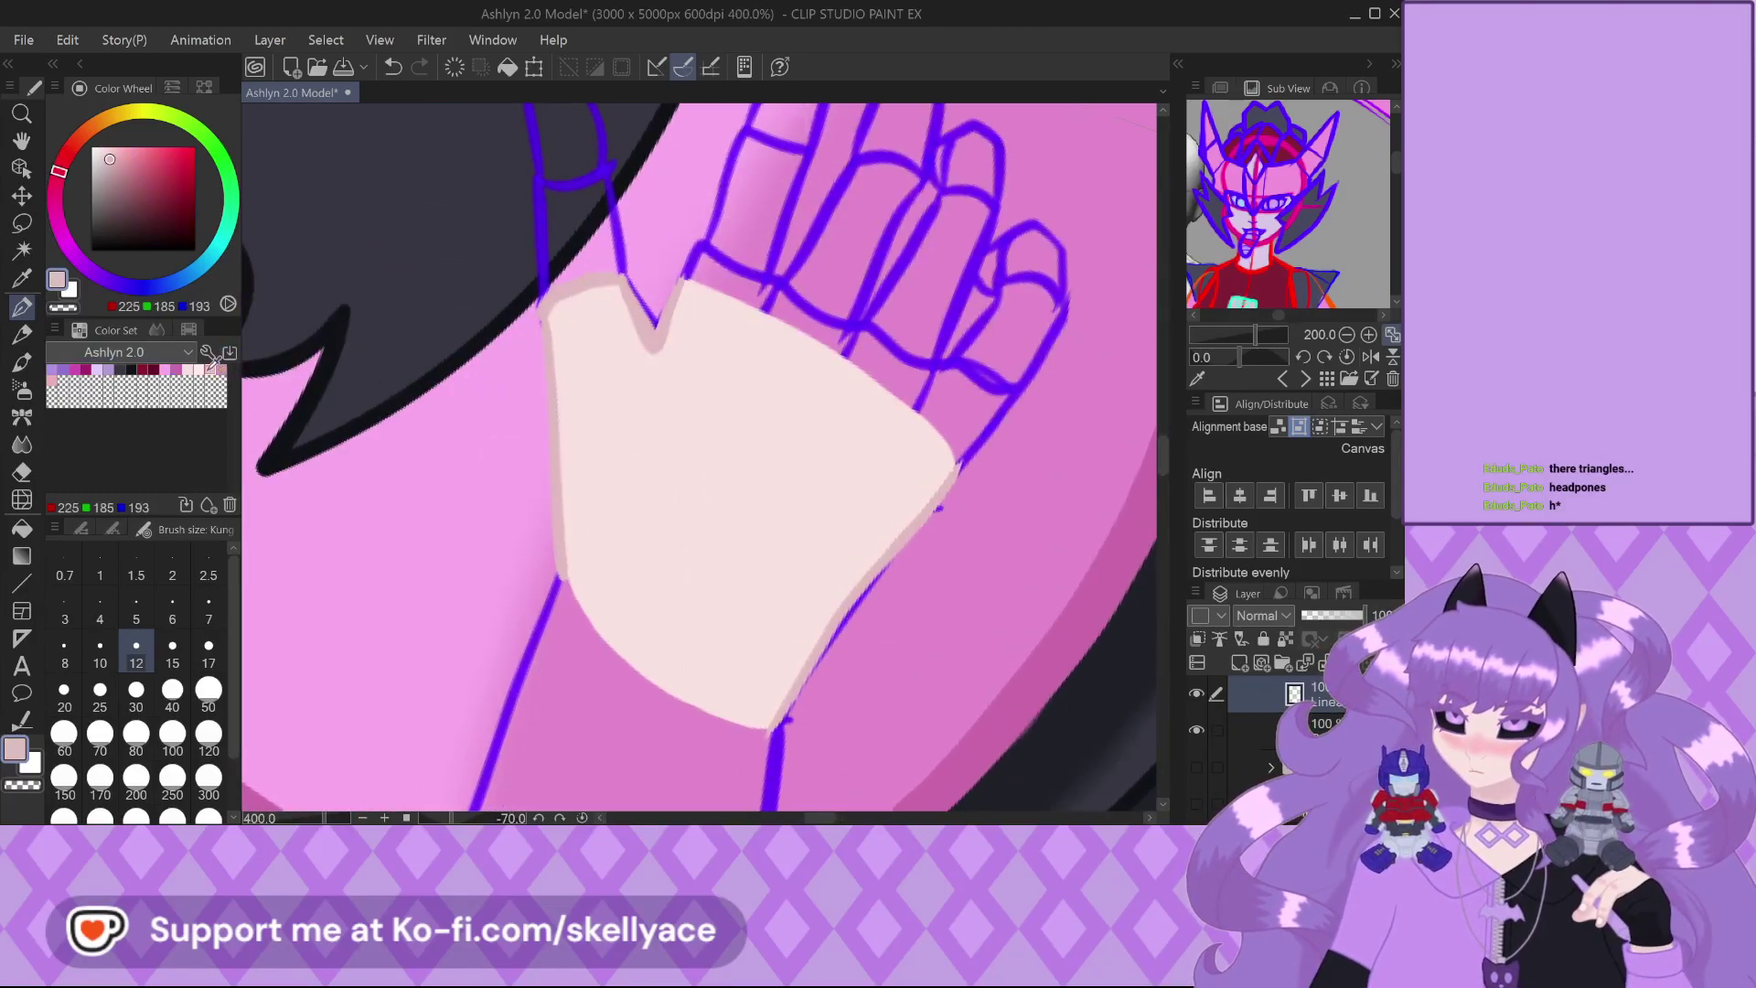
scroll(560, 593, "up", 3)
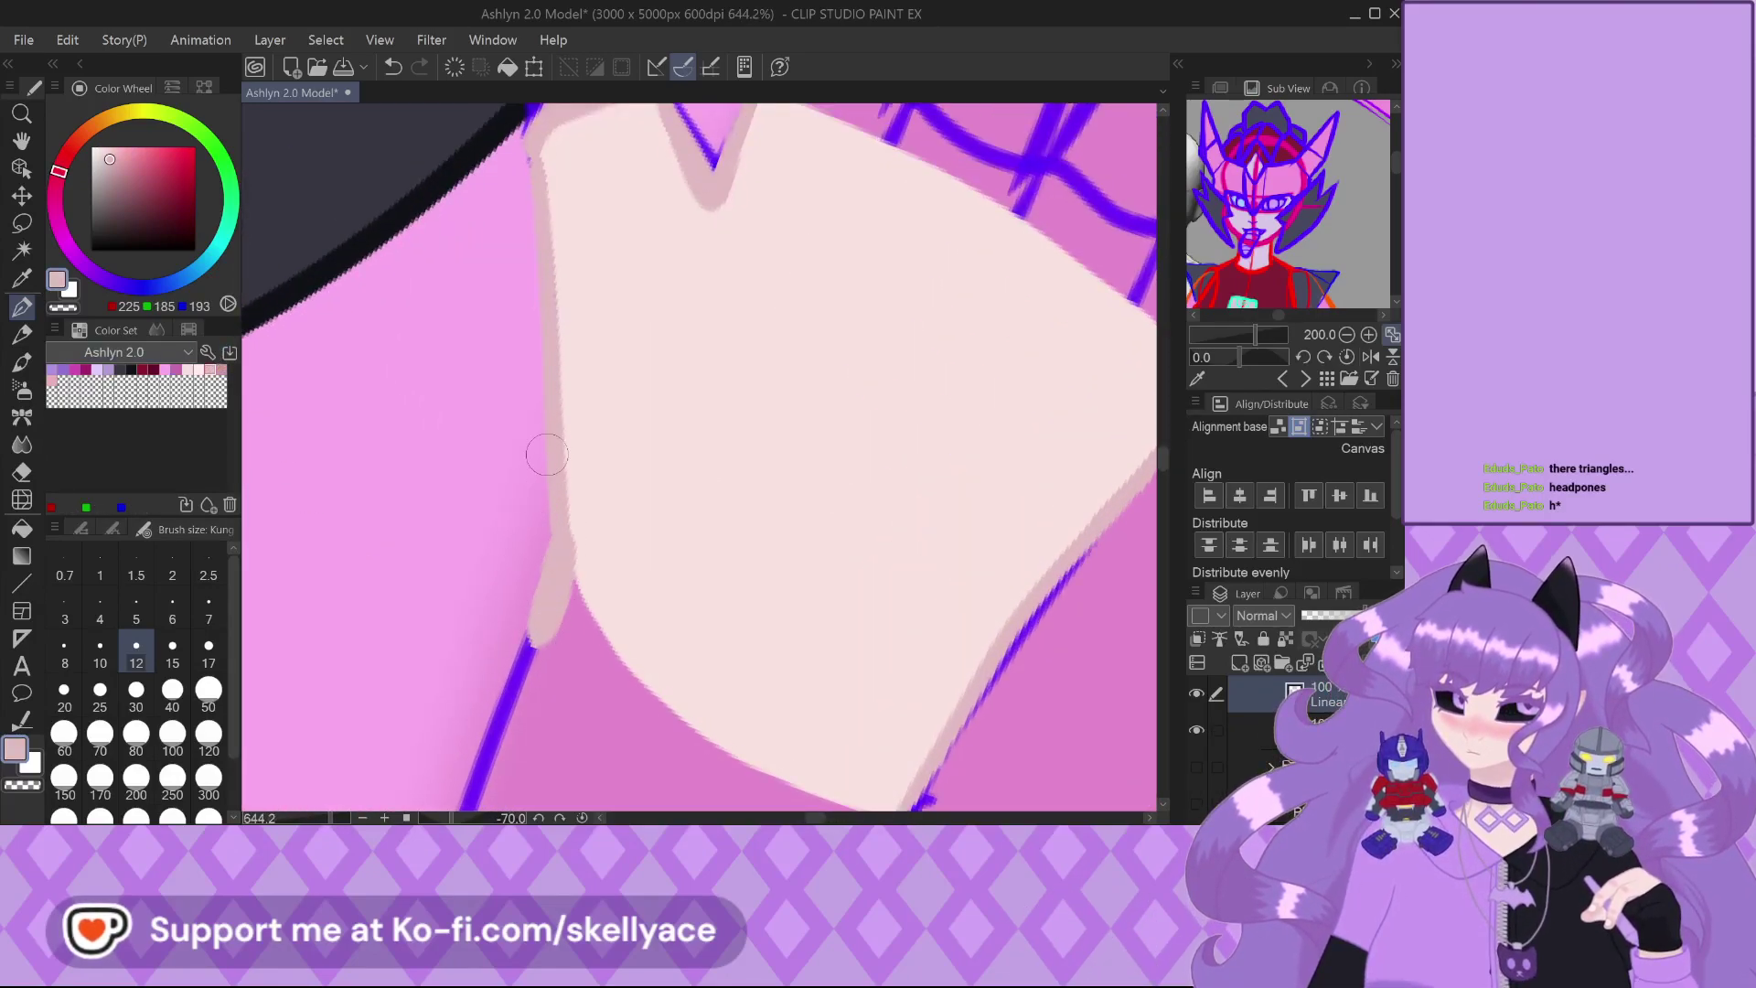
key("ctrl+z")
key("bracketleft")
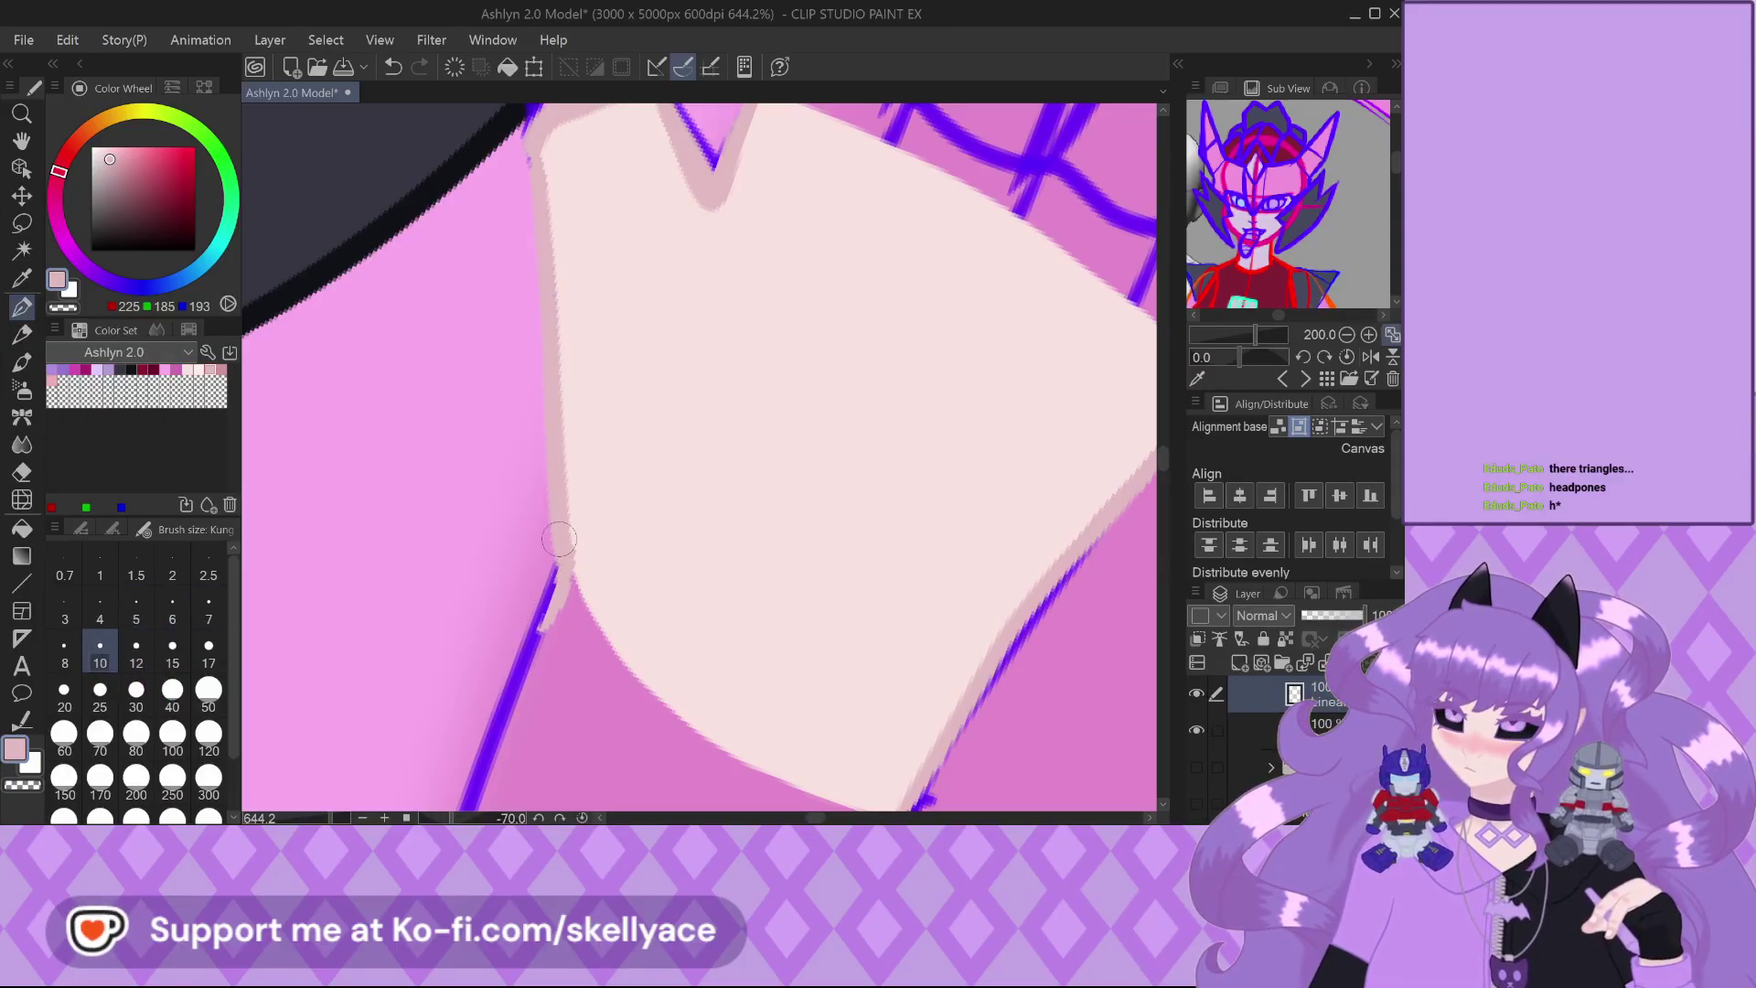
scroll(576, 585, "down", 2)
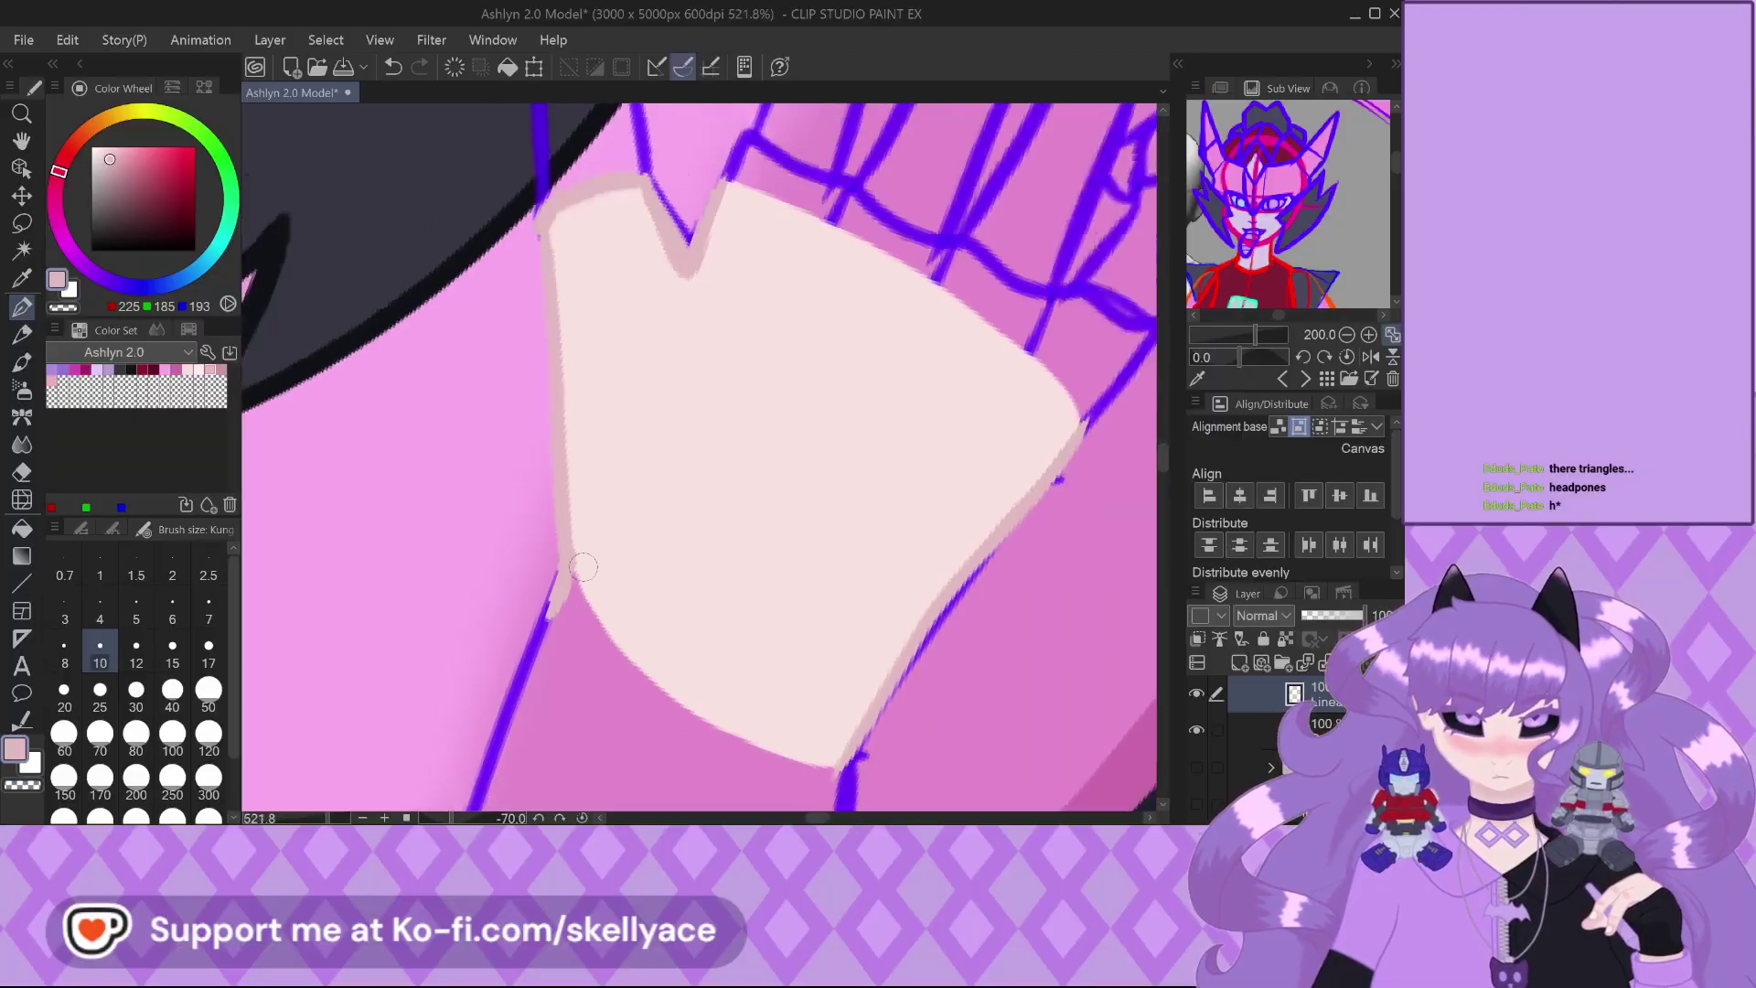
Fill the wrist corner below the thumb with the skin tone and show the forearm beneath the hand
left_click(607, 607, "alt")
scroll(692, 684, "up", 2)
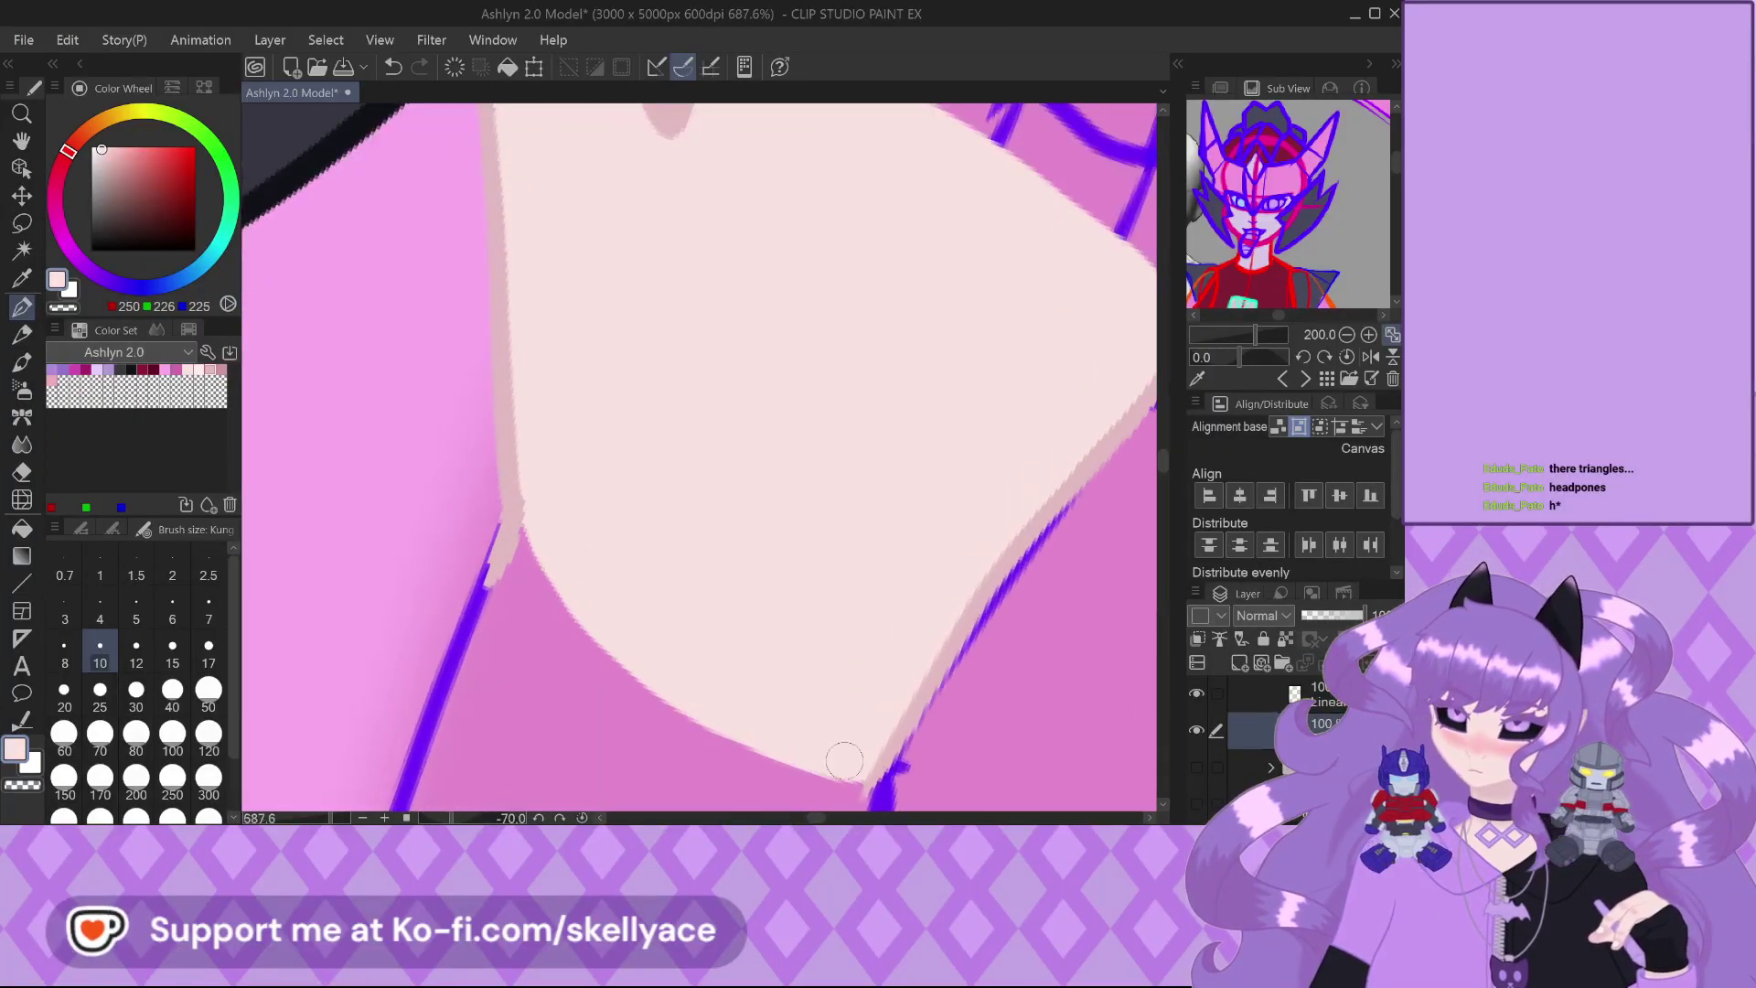
mouse_move(515, 595)
left_mouse_down()
mouse_move(522, 513)
mouse_move(516, 575)
mouse_move(598, 648)
mouse_move(522, 553)
mouse_move(459, 607)
mouse_move(442, 568)
left_mouse_up()
scroll(530, 514, "up", 1)
scroll(513, 617, "down", 1)
scroll(512, 618, "down", 2)
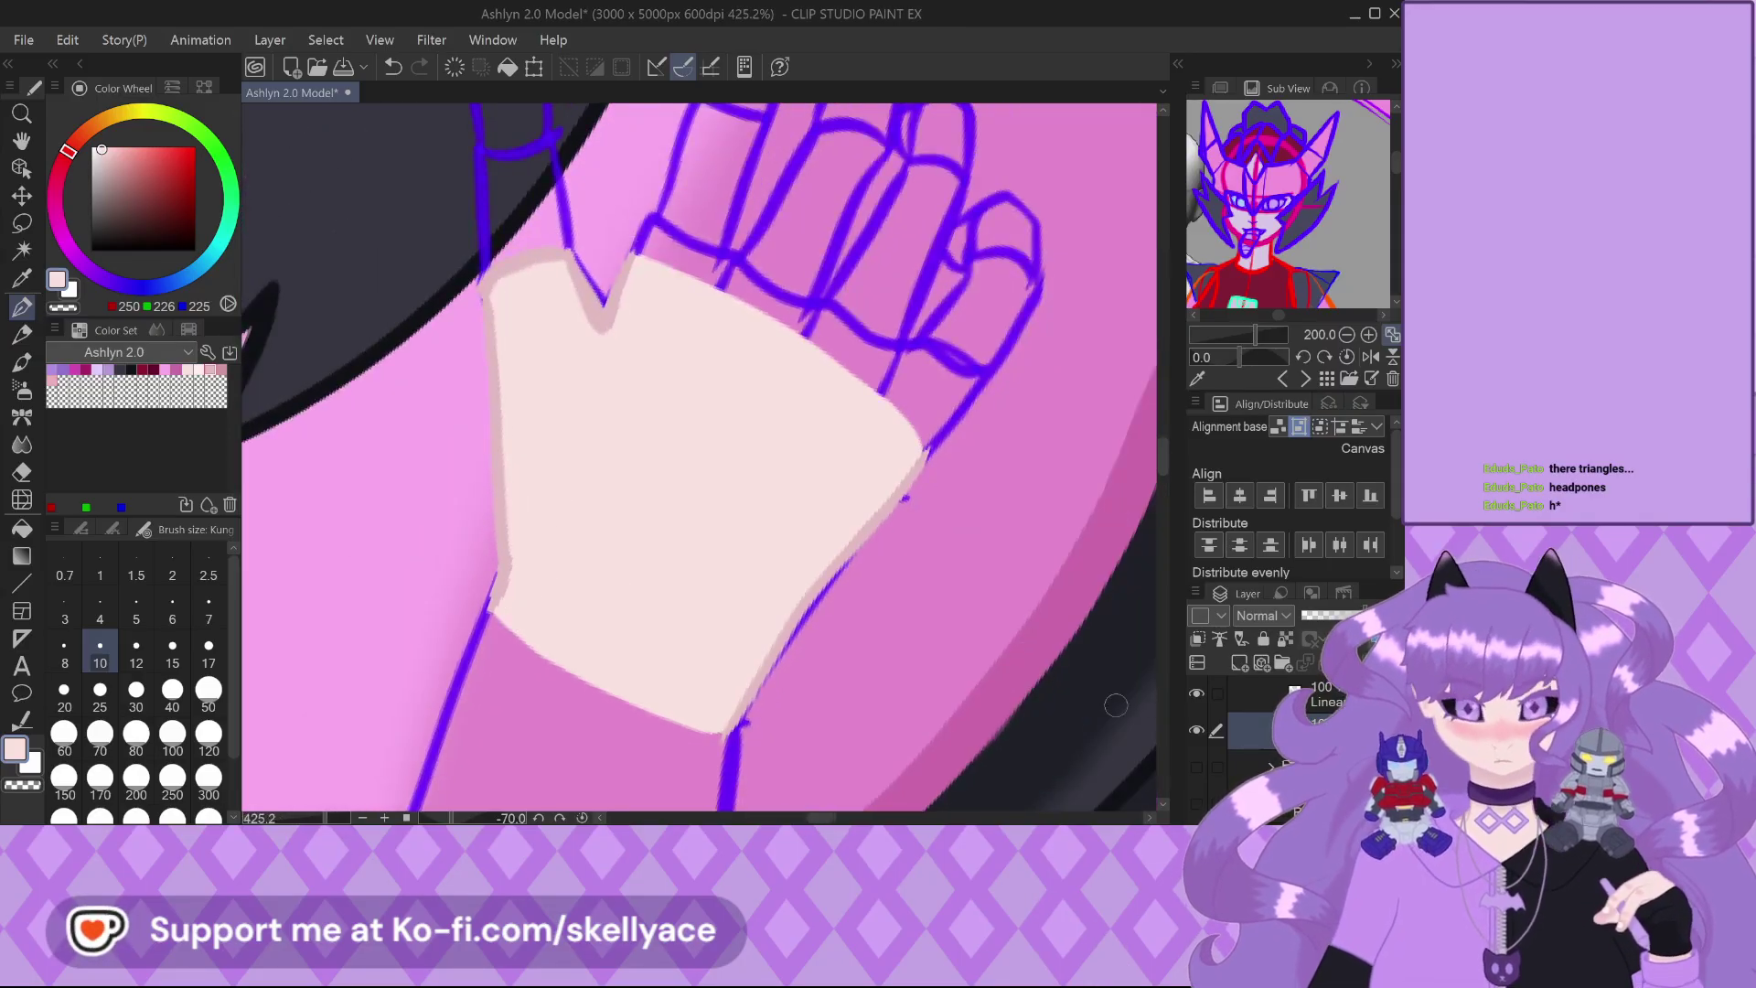
left_click_drag(512, 640, 631, 805)
scroll(762, 609, "down", 1)
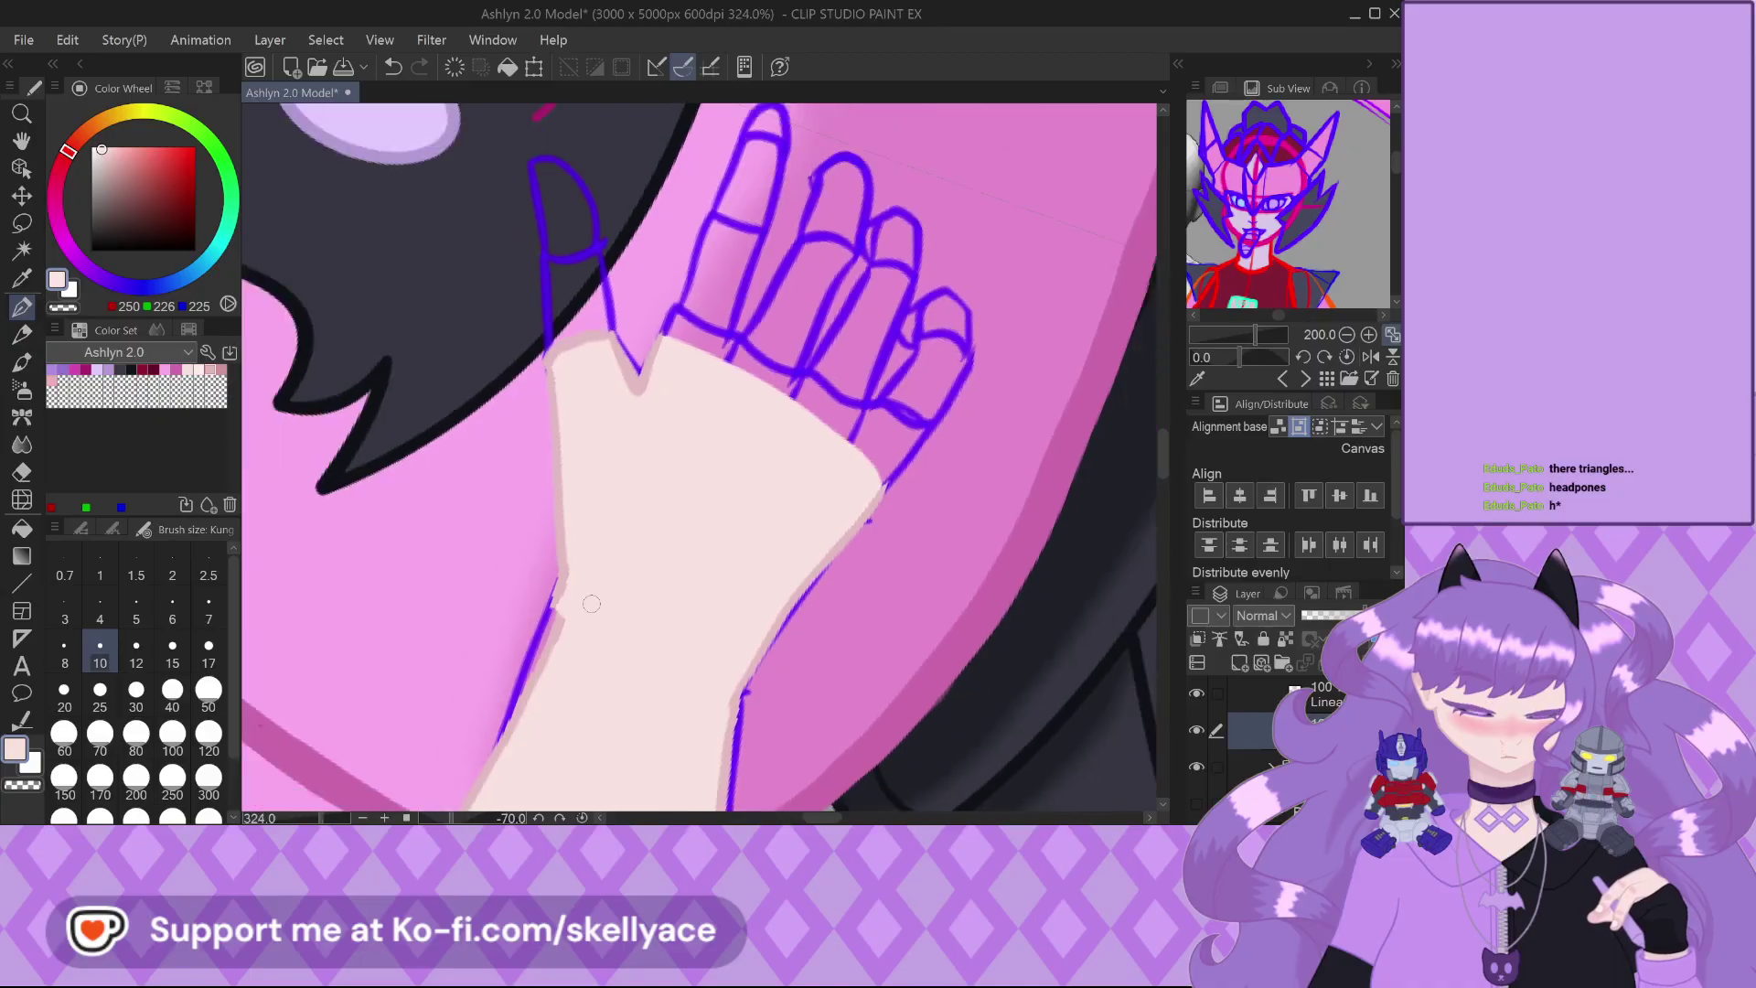
Blend the palm into the forearm with the skin tone at the thumb side of the wrist
scroll(577, 529, "up", 4)
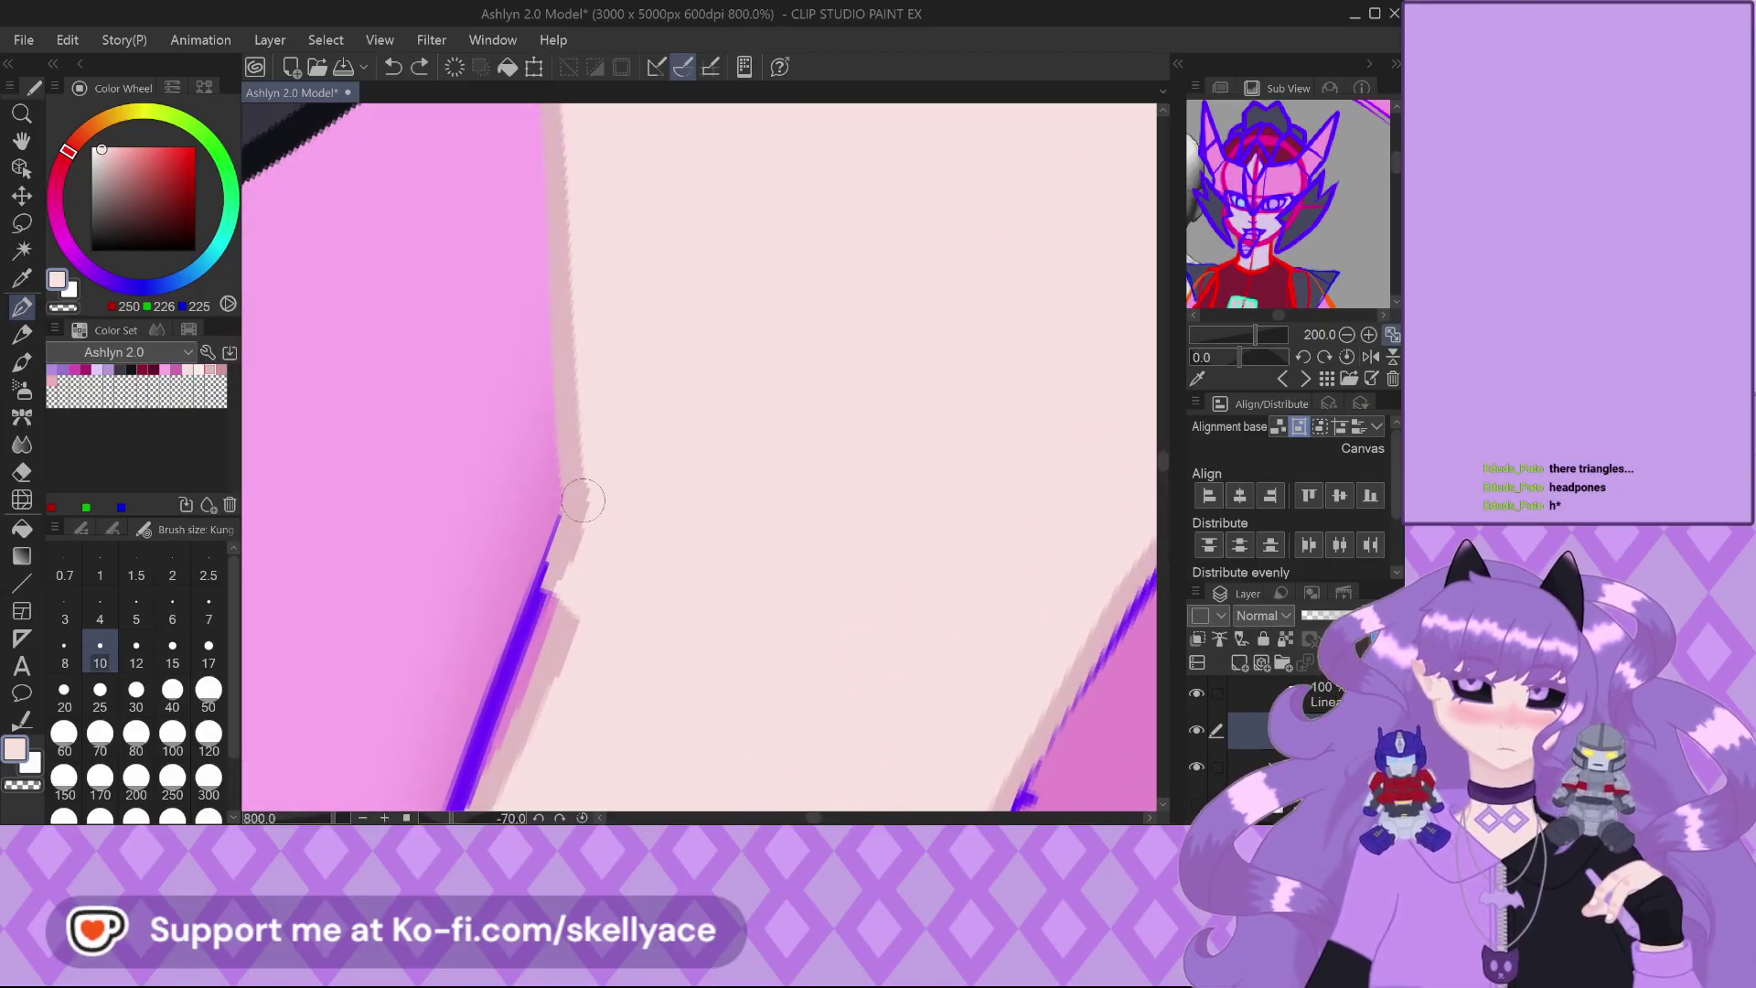
mouse_move(579, 490)
left_mouse_down()
mouse_move(560, 524)
mouse_move(555, 639)
mouse_move(569, 586)
left_mouse_up()
scroll(509, 398, "down", 2)
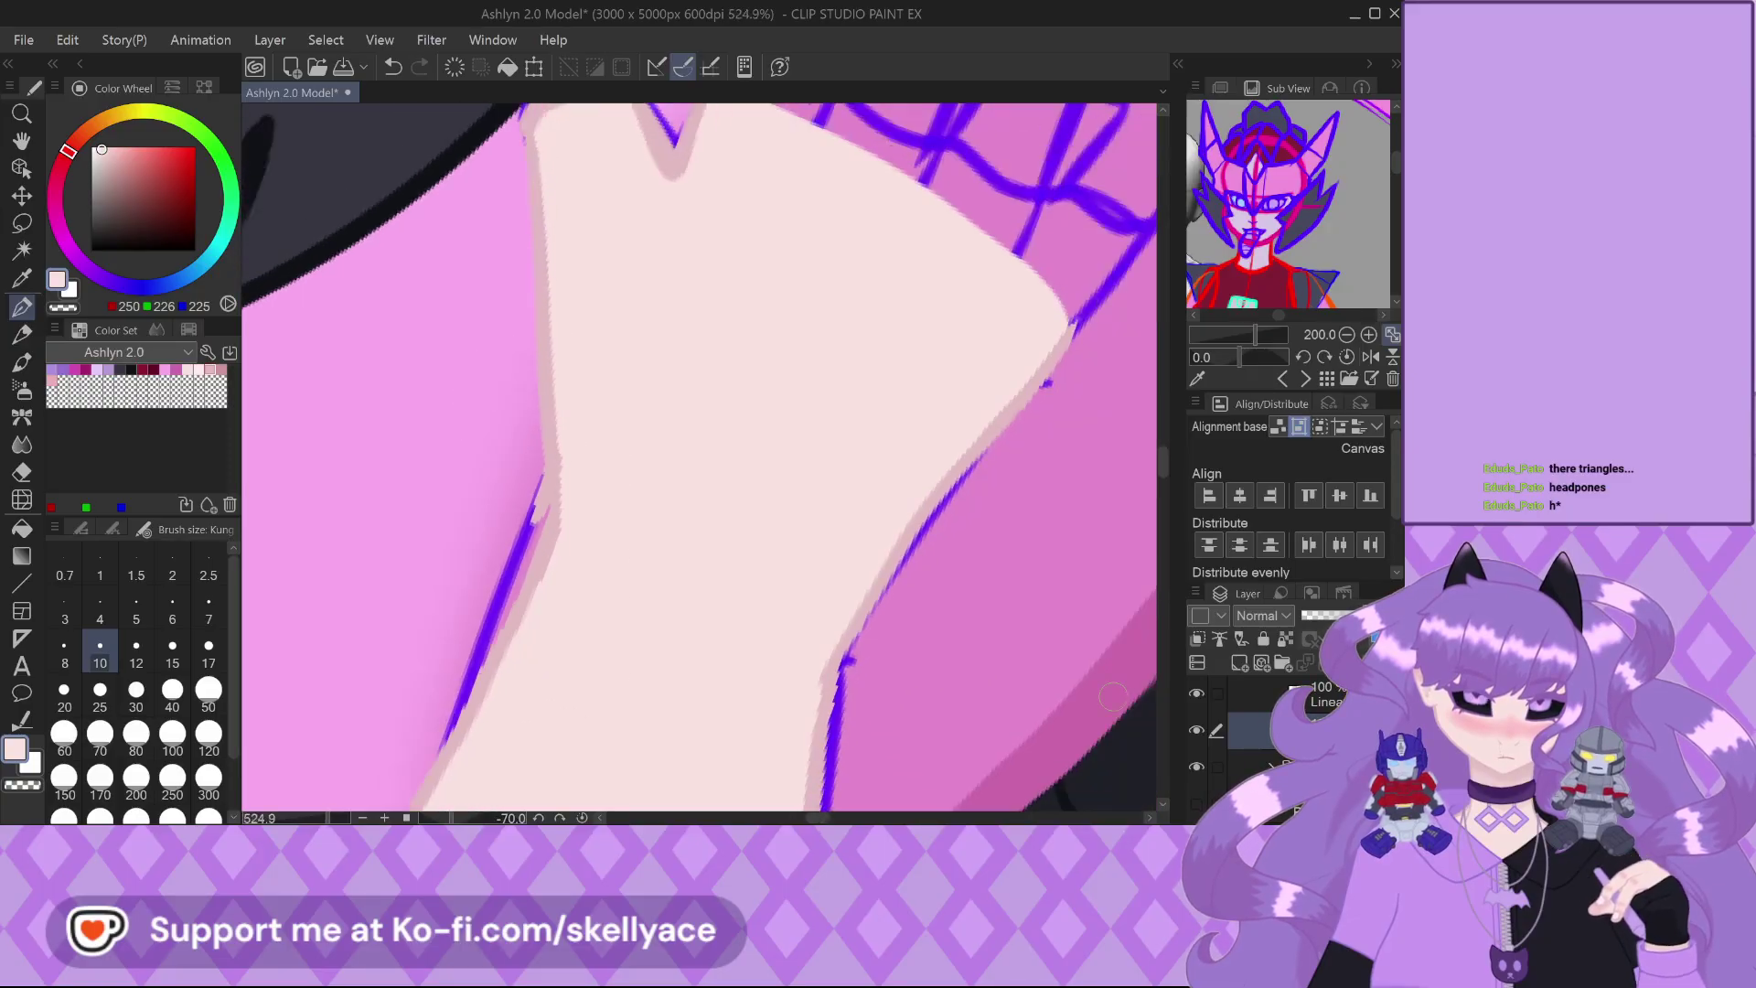
Smooth the dusty pink outline across the wrist joint on the thumb side and along the palm's little-finger side
scroll(558, 503, "up", 2)
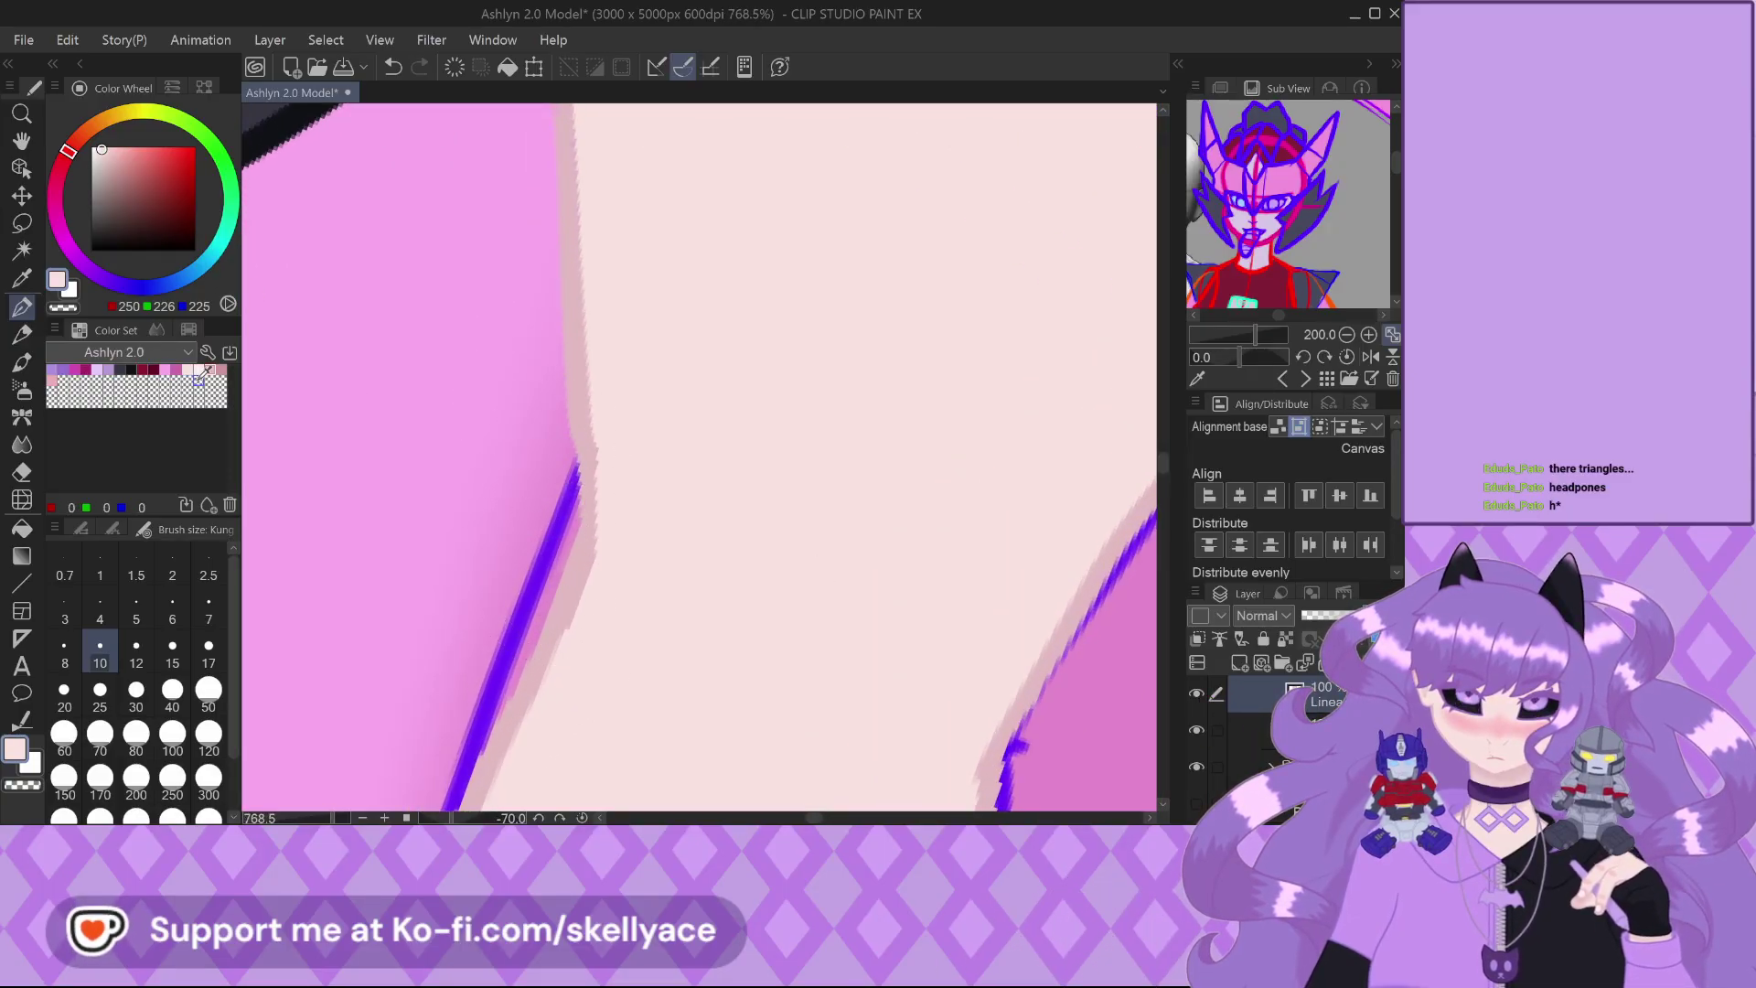
scroll(560, 482, "up", 1)
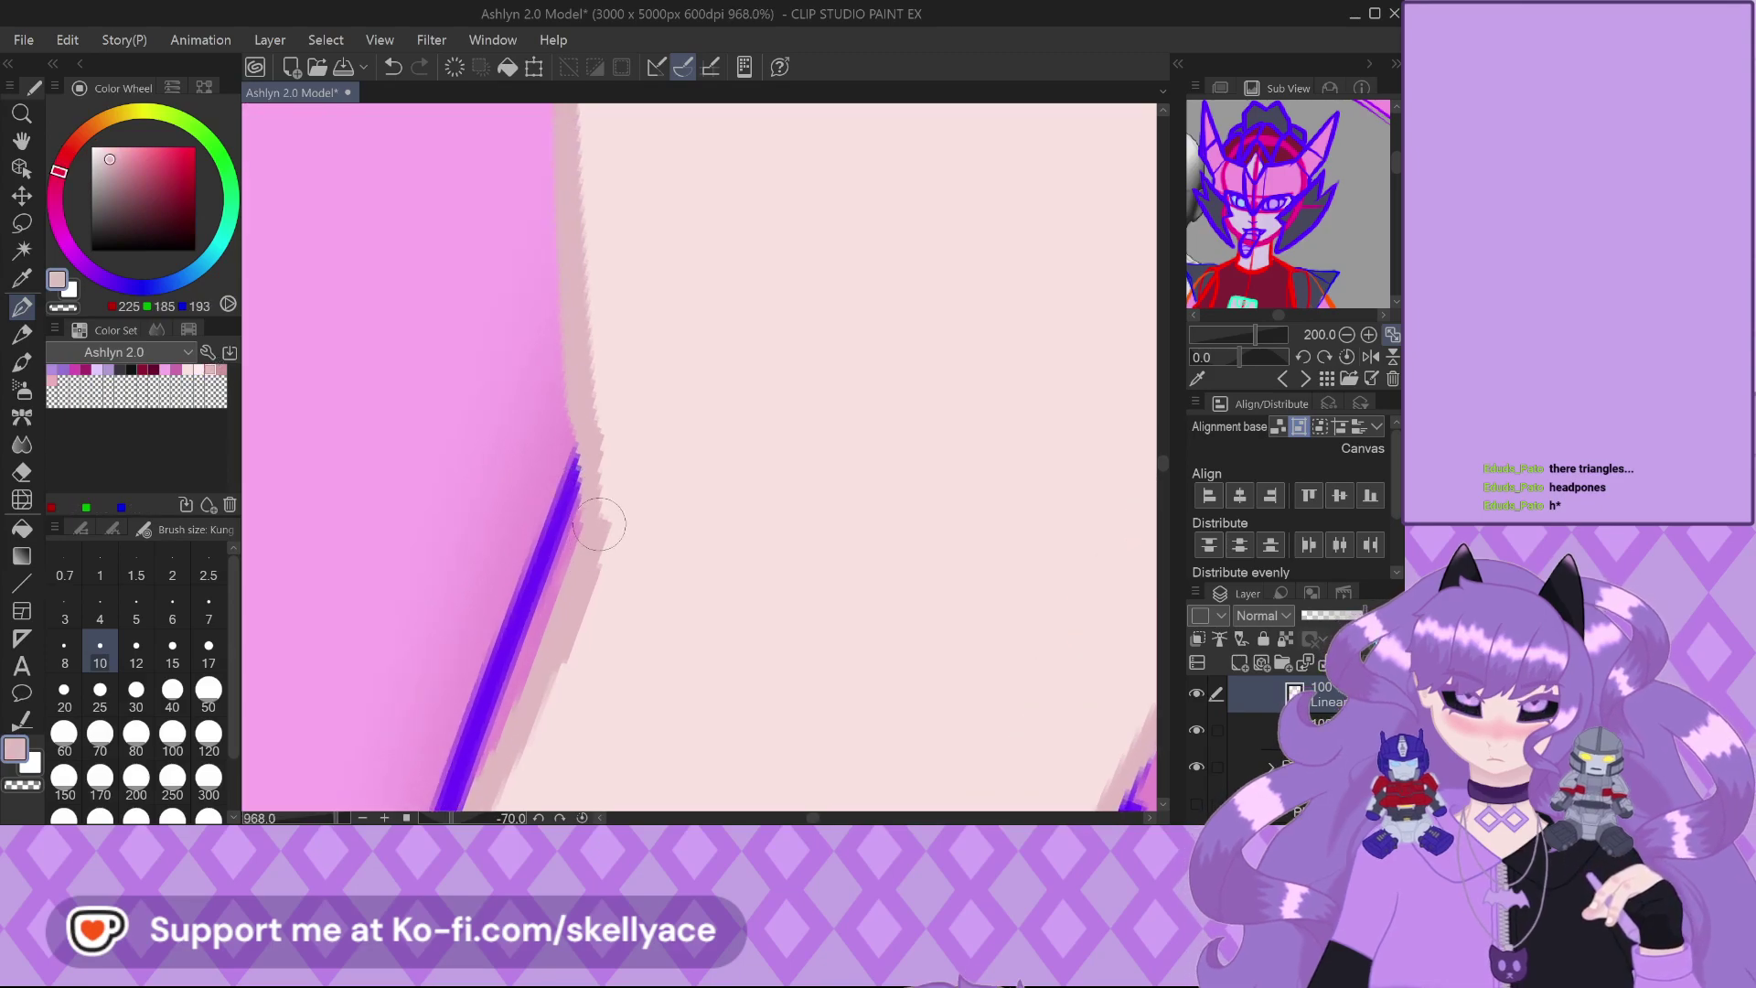
scroll(563, 521, "down", 1)
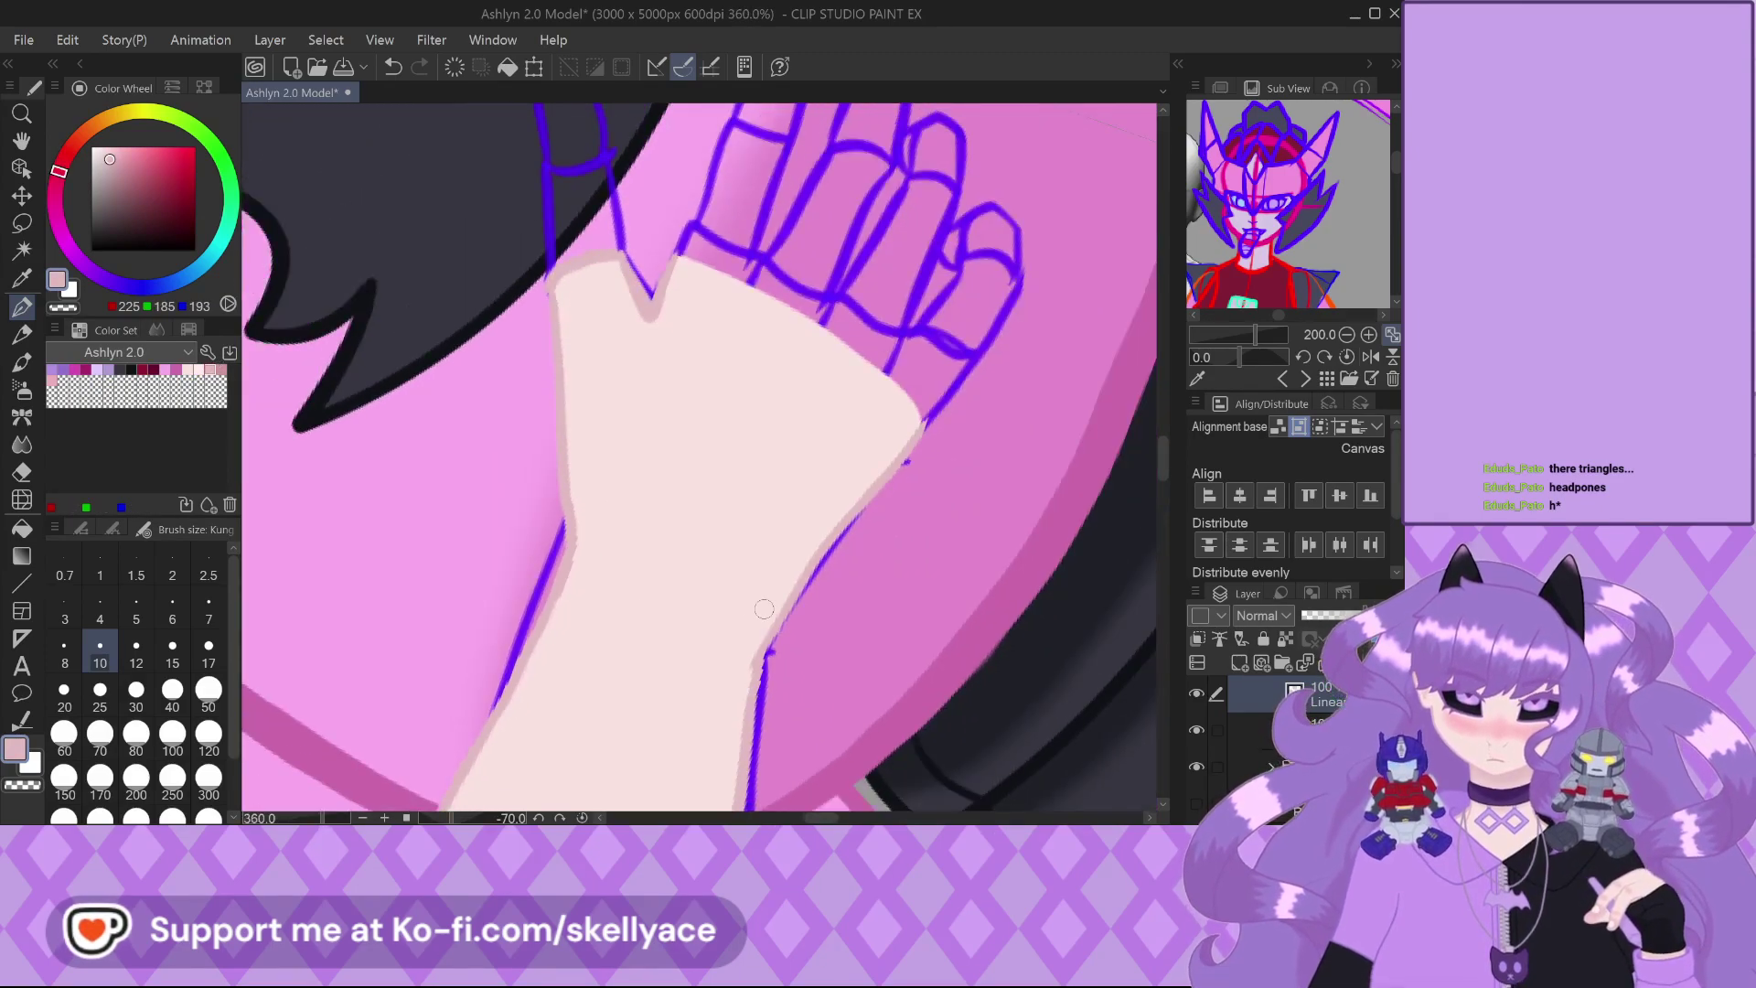
left_click_drag(763, 688, 804, 583)
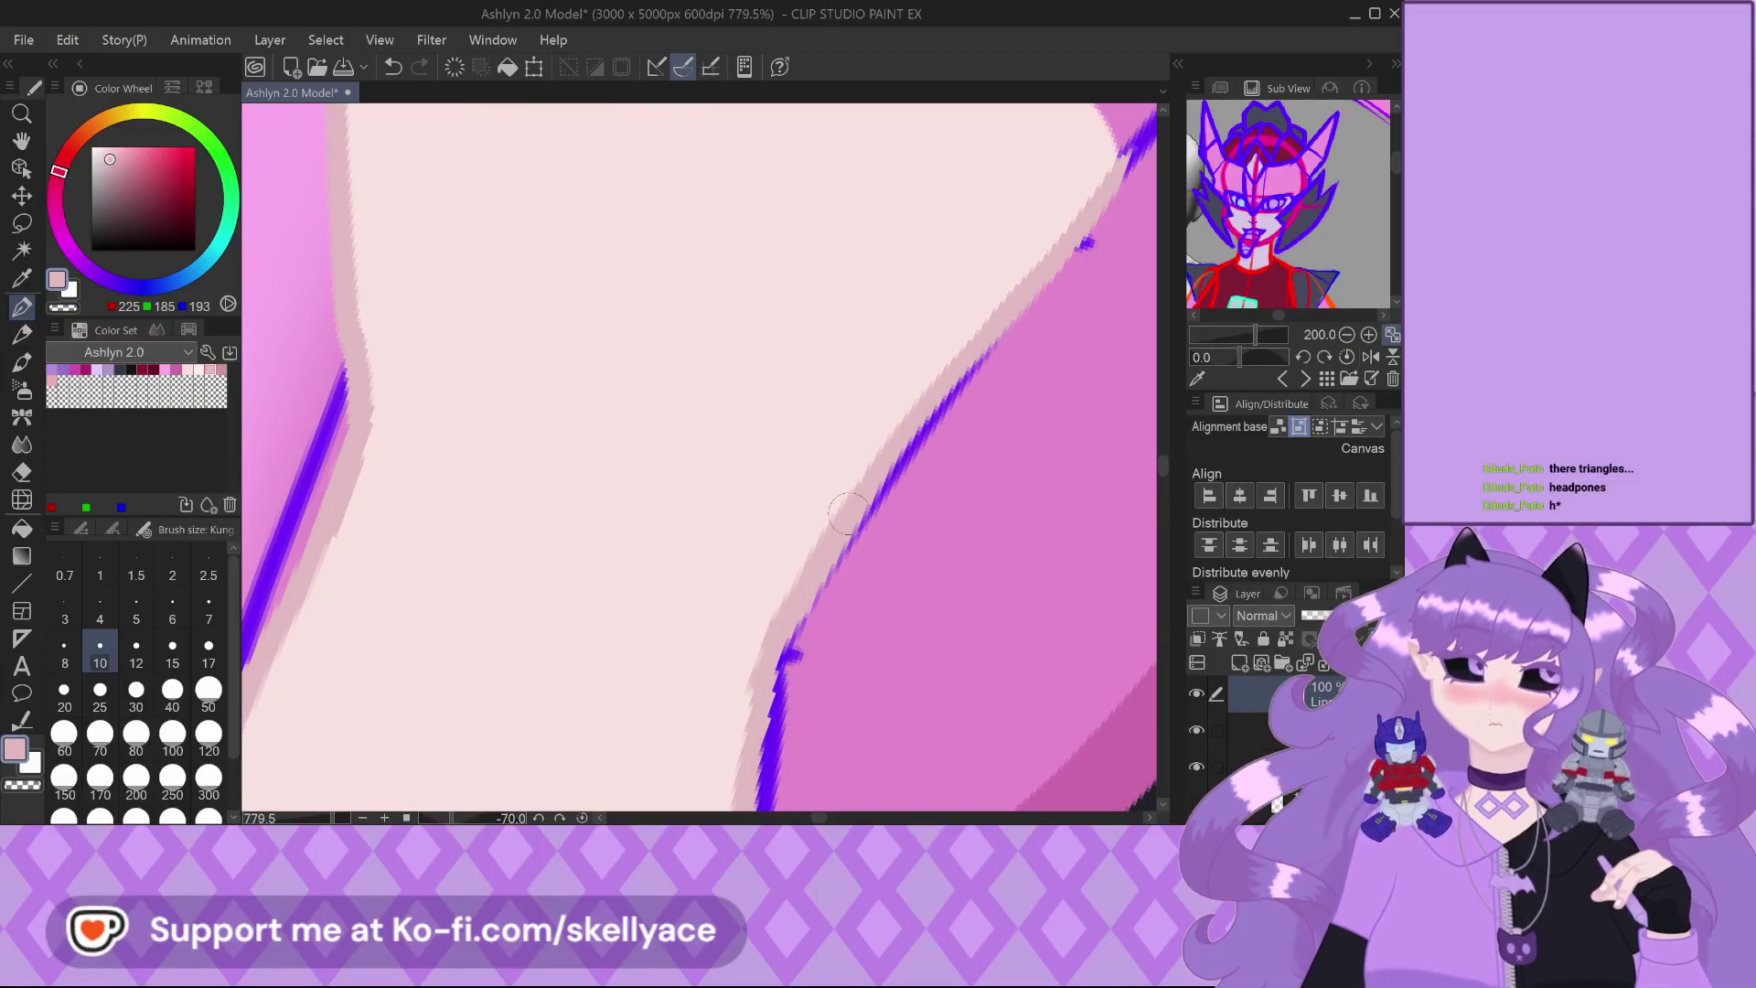
scroll(848, 512, "down", 1)
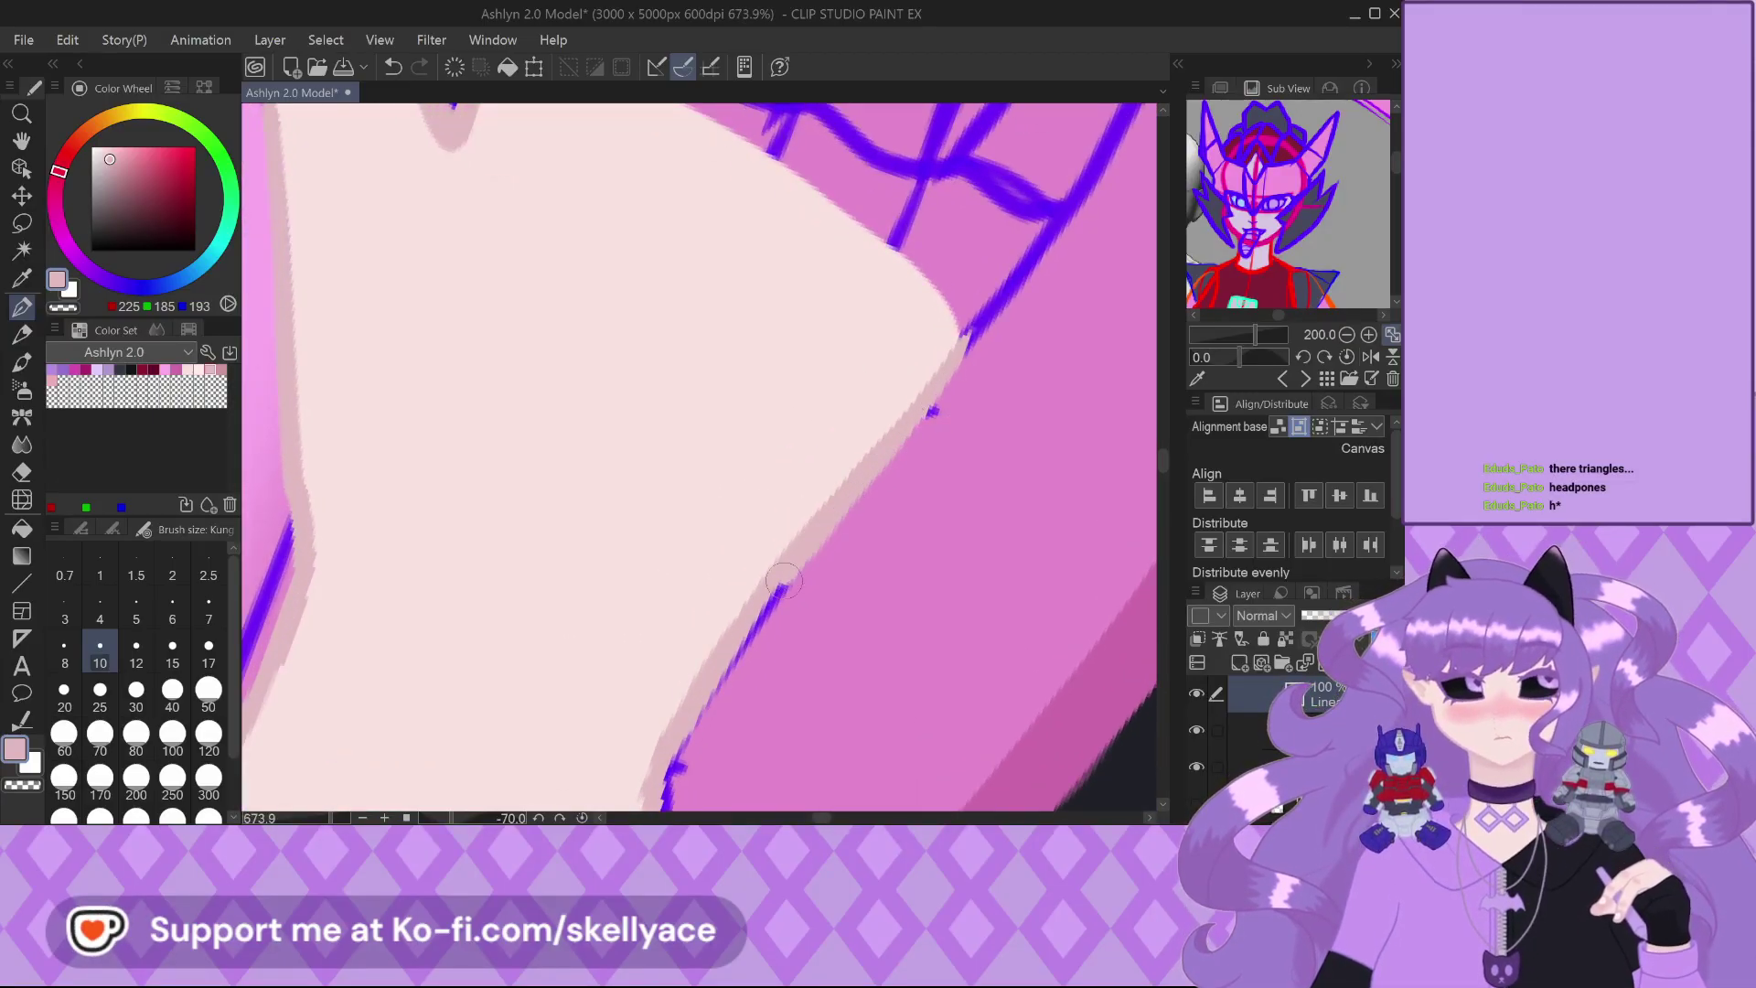
Reset the canvas rotation to 0 and show the hidden pink character sketch over the forearm
scroll(655, 773, "down", 5)
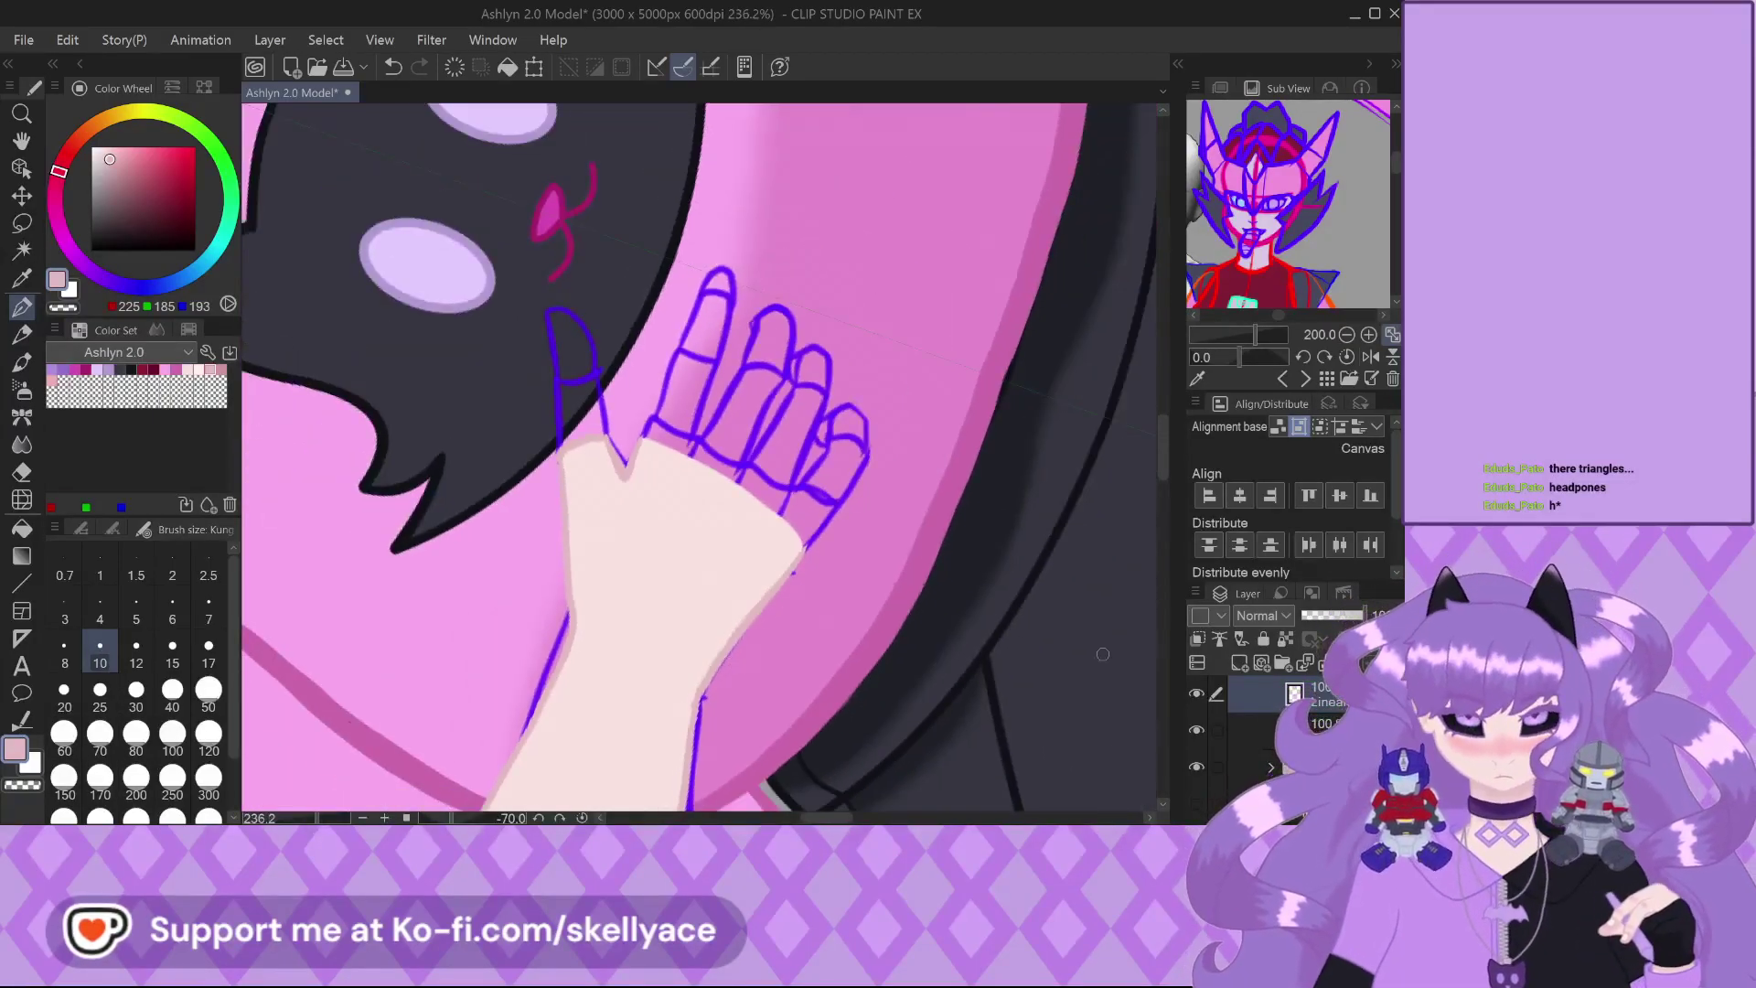
scroll(661, 579, "down", 1)
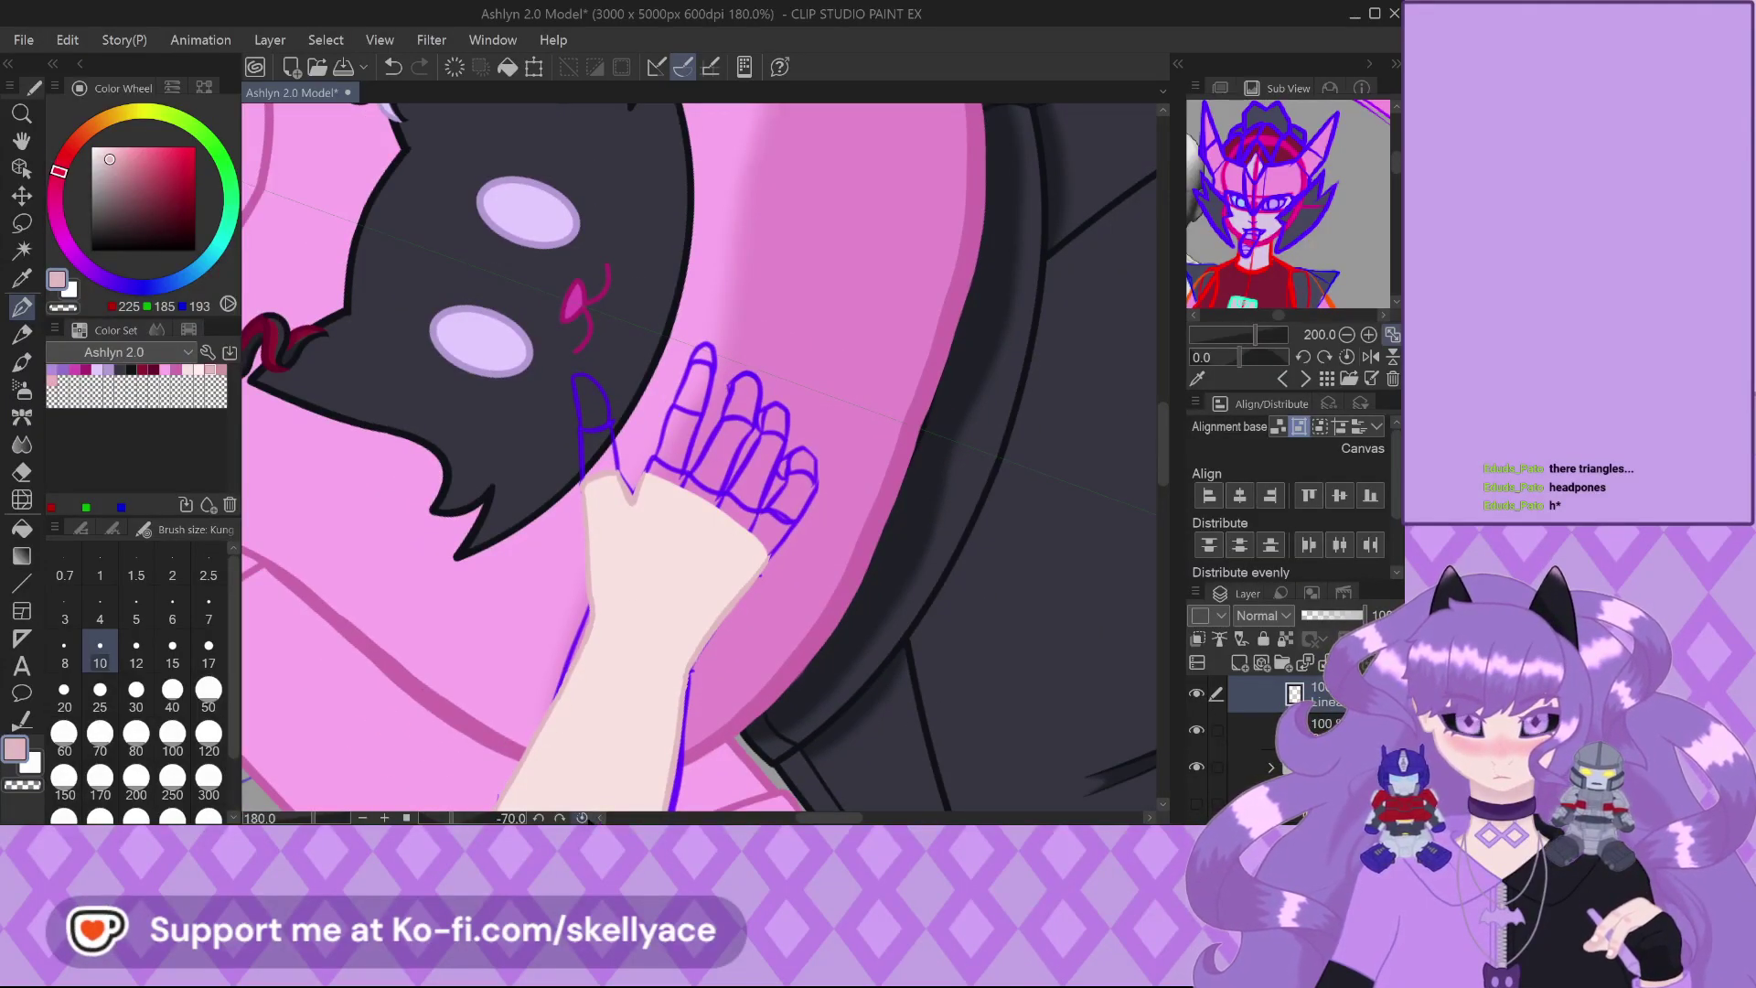
left_click(581, 817)
scroll(672, 649, "down", 1)
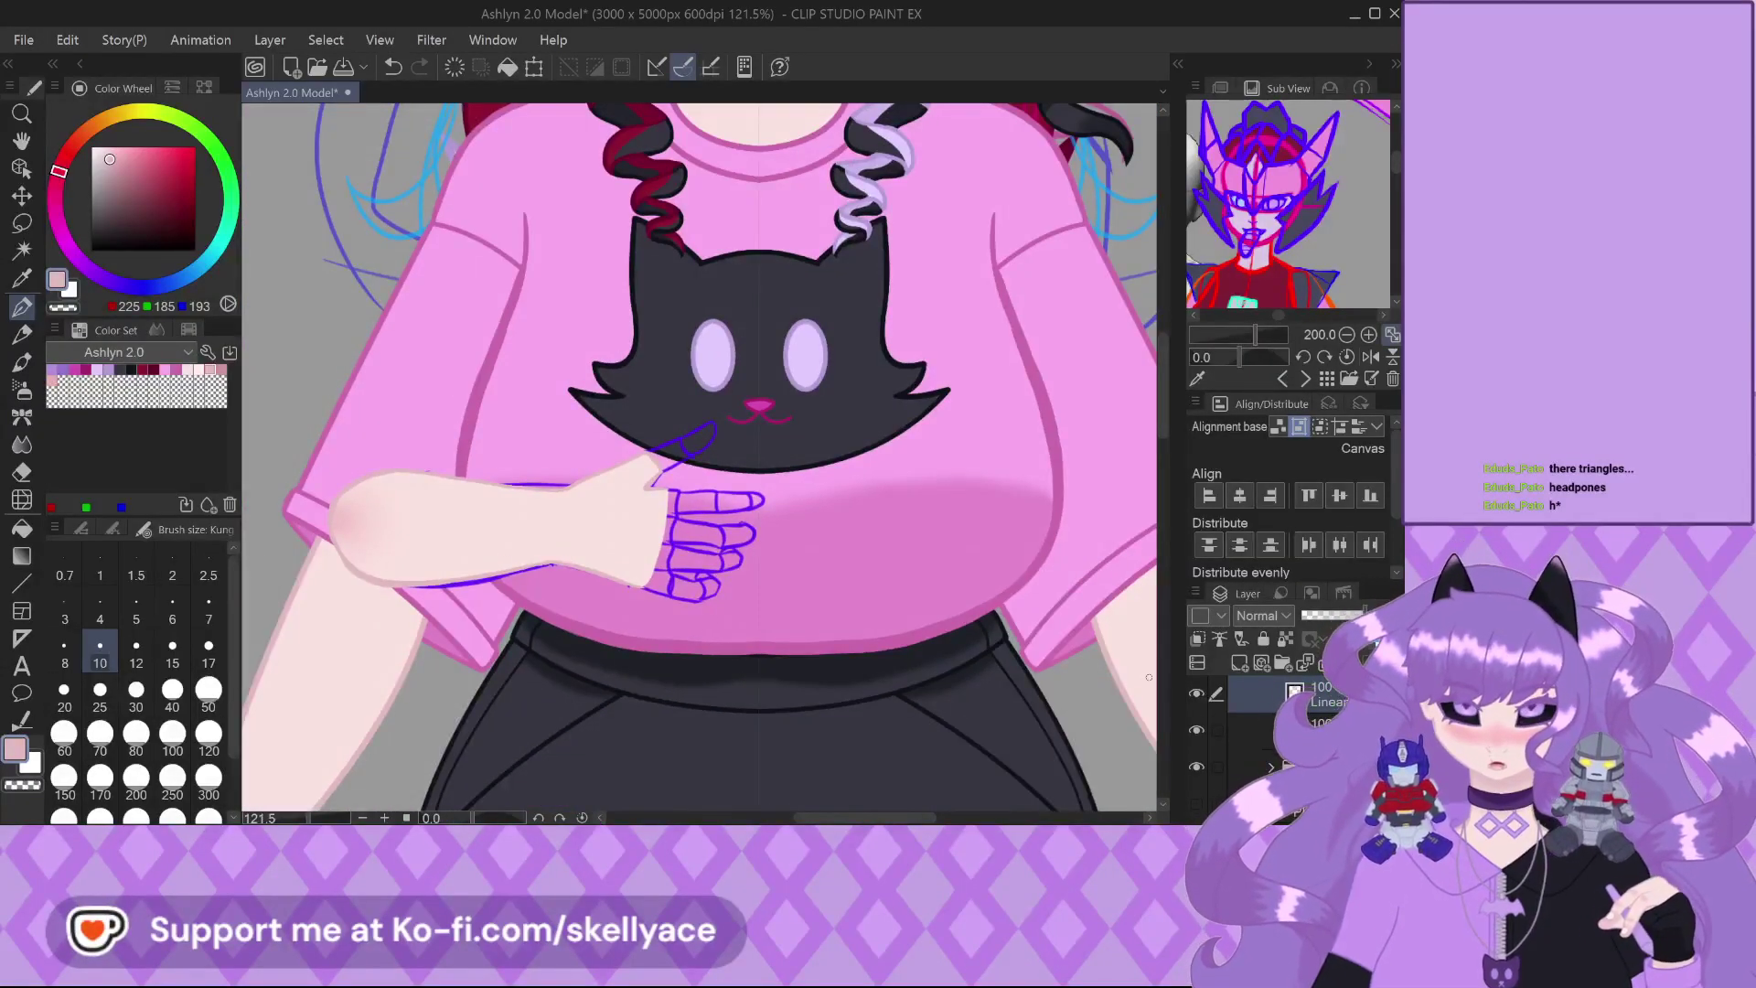
left_click(1196, 716)
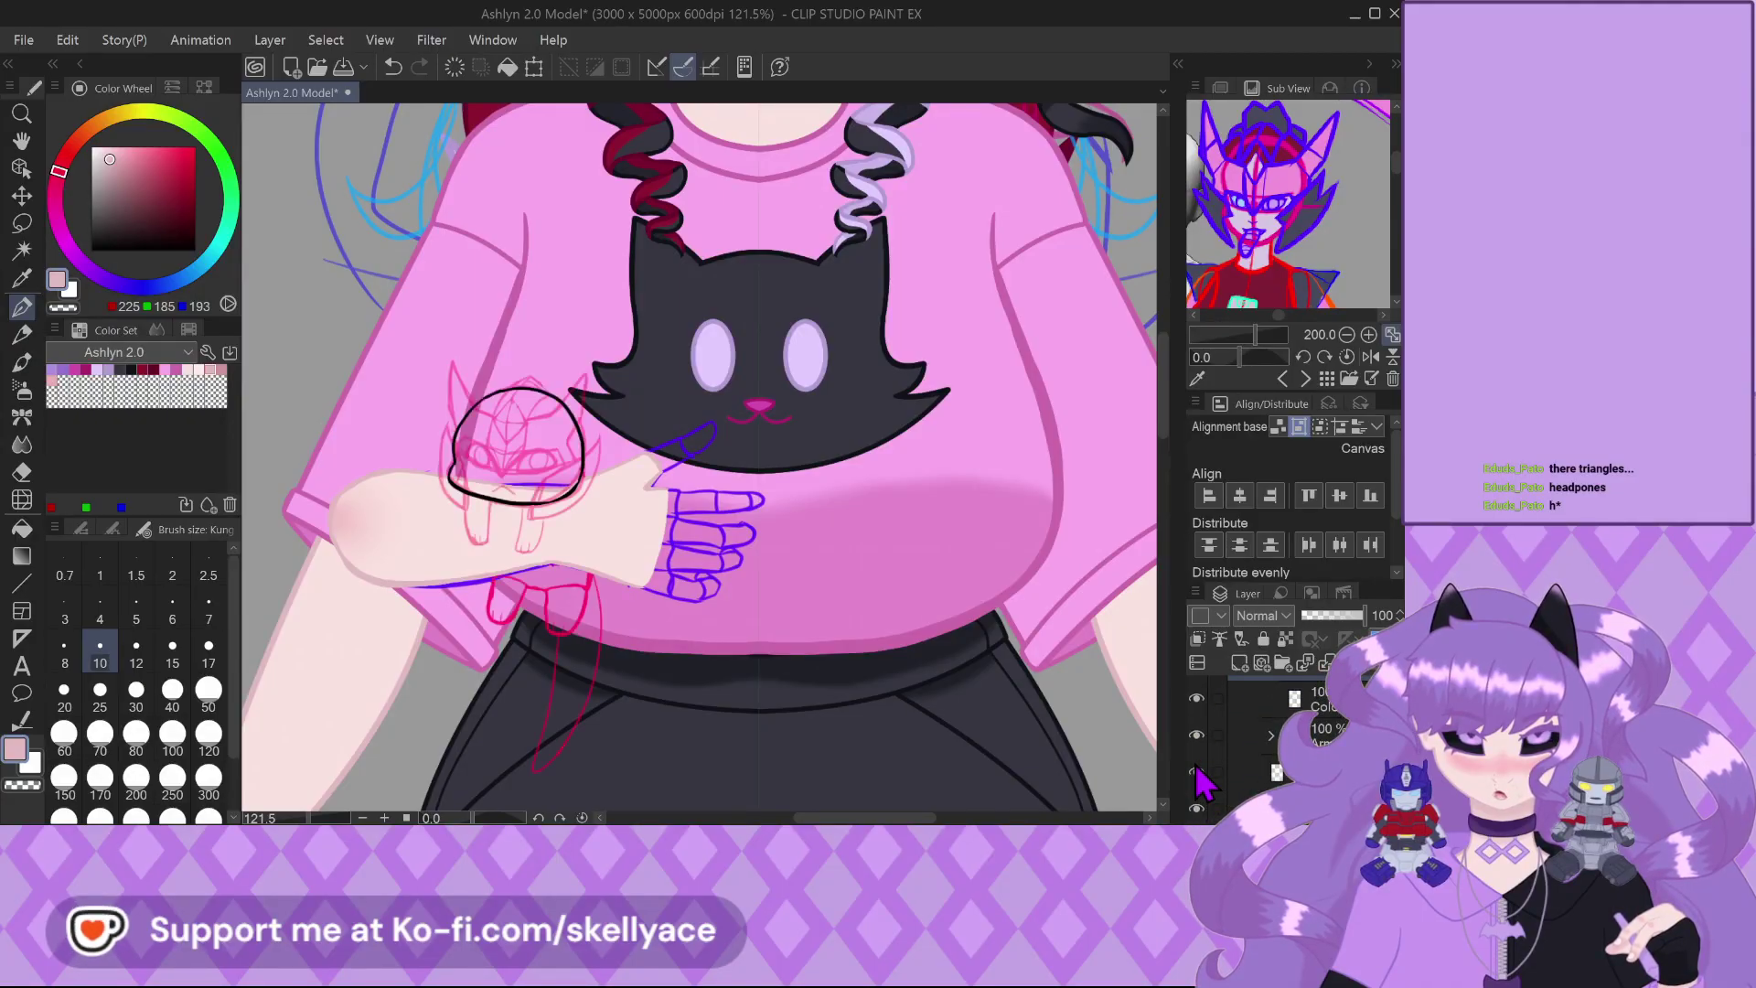
Examine the pink character sketch over the forearm up close and in relation to the hand and torso
scroll(470, 443, "up", 1)
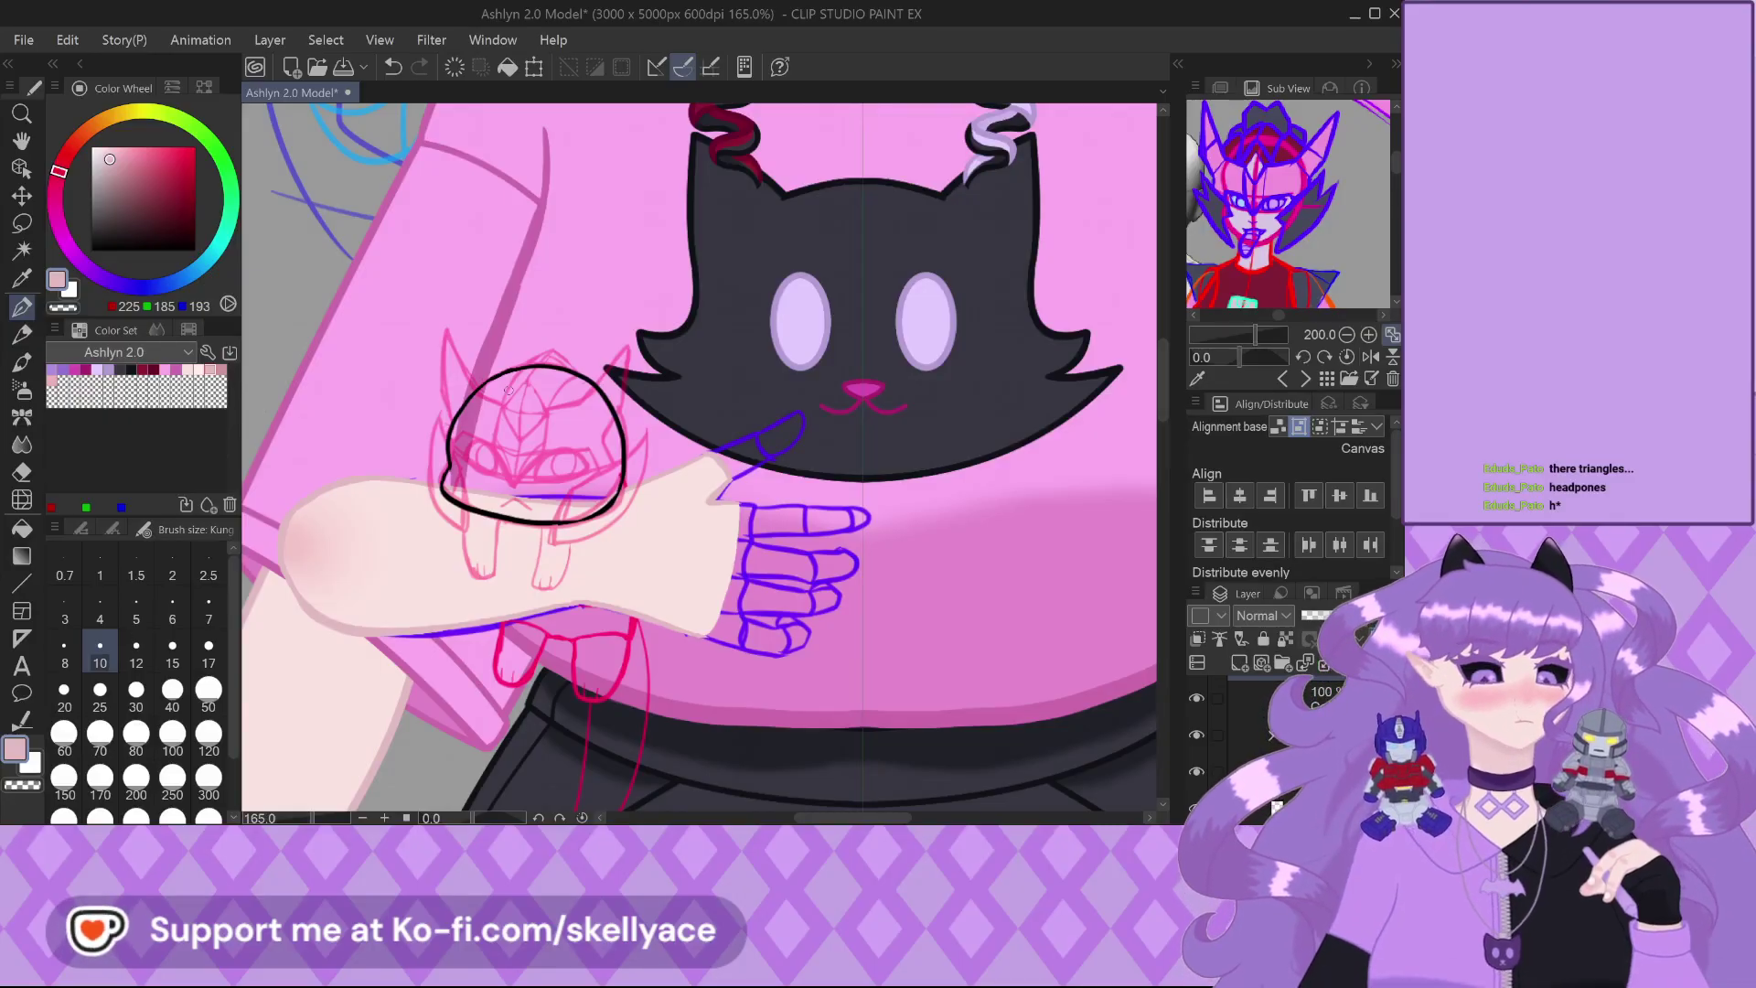
scroll(538, 354, "up", 5)
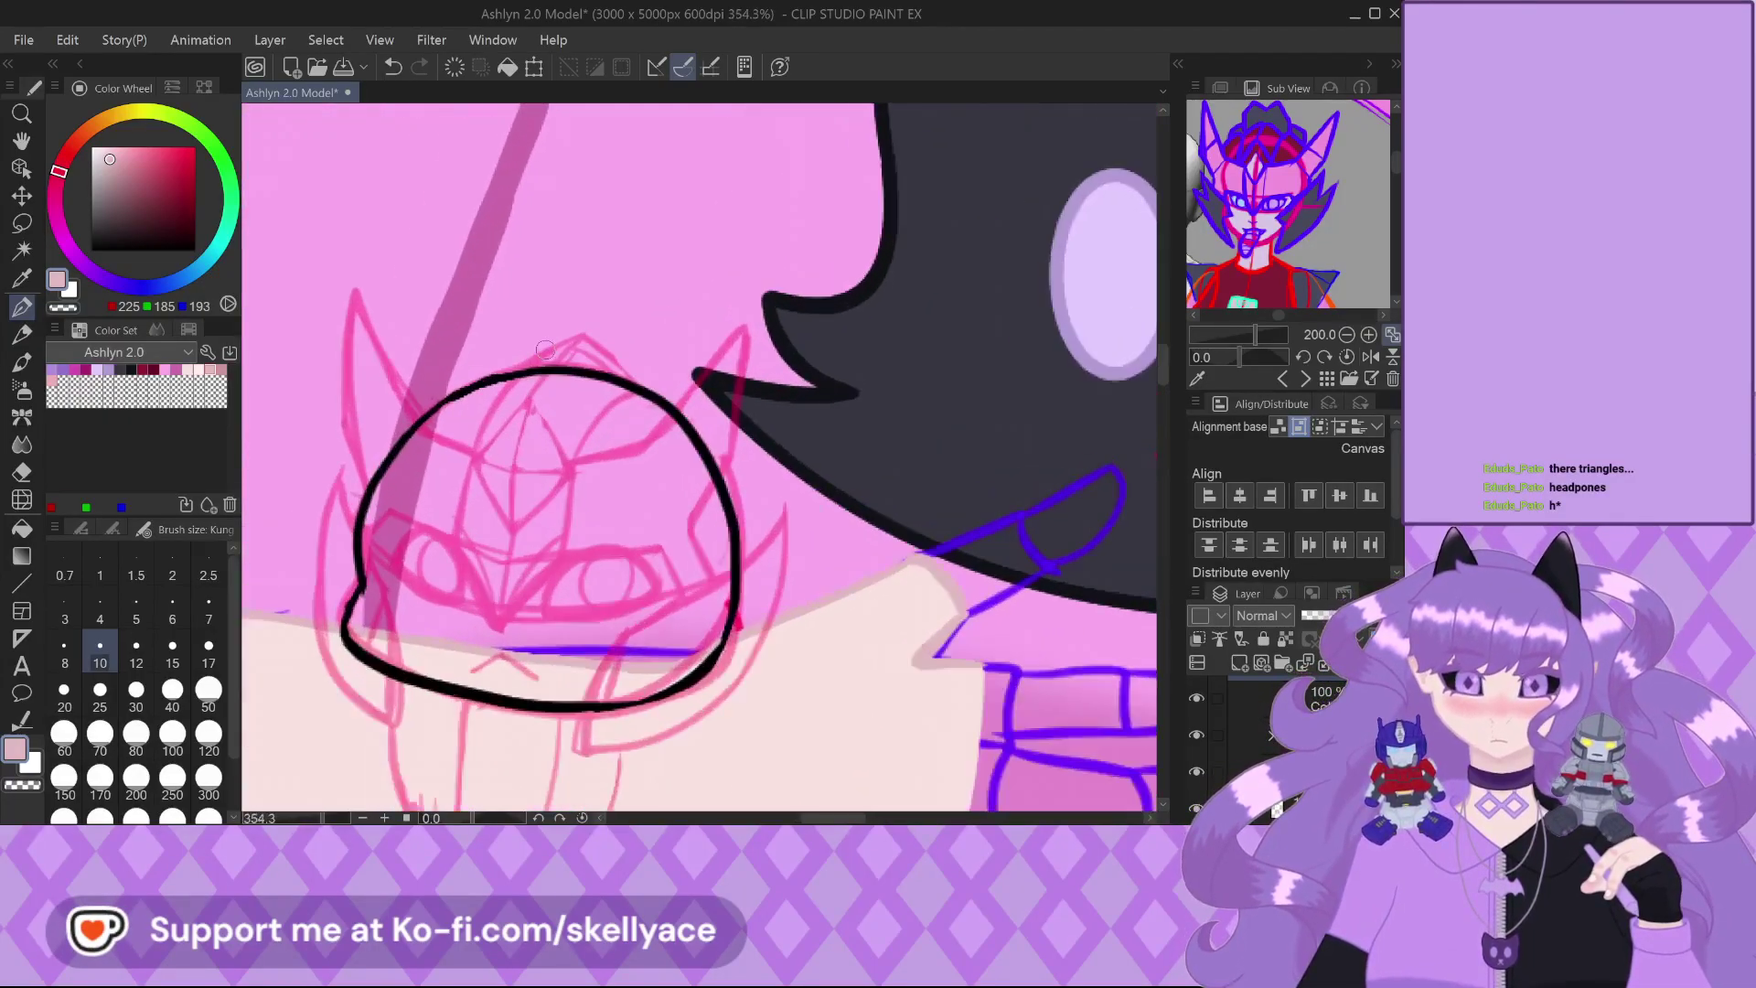
scroll(618, 441, "down", 2)
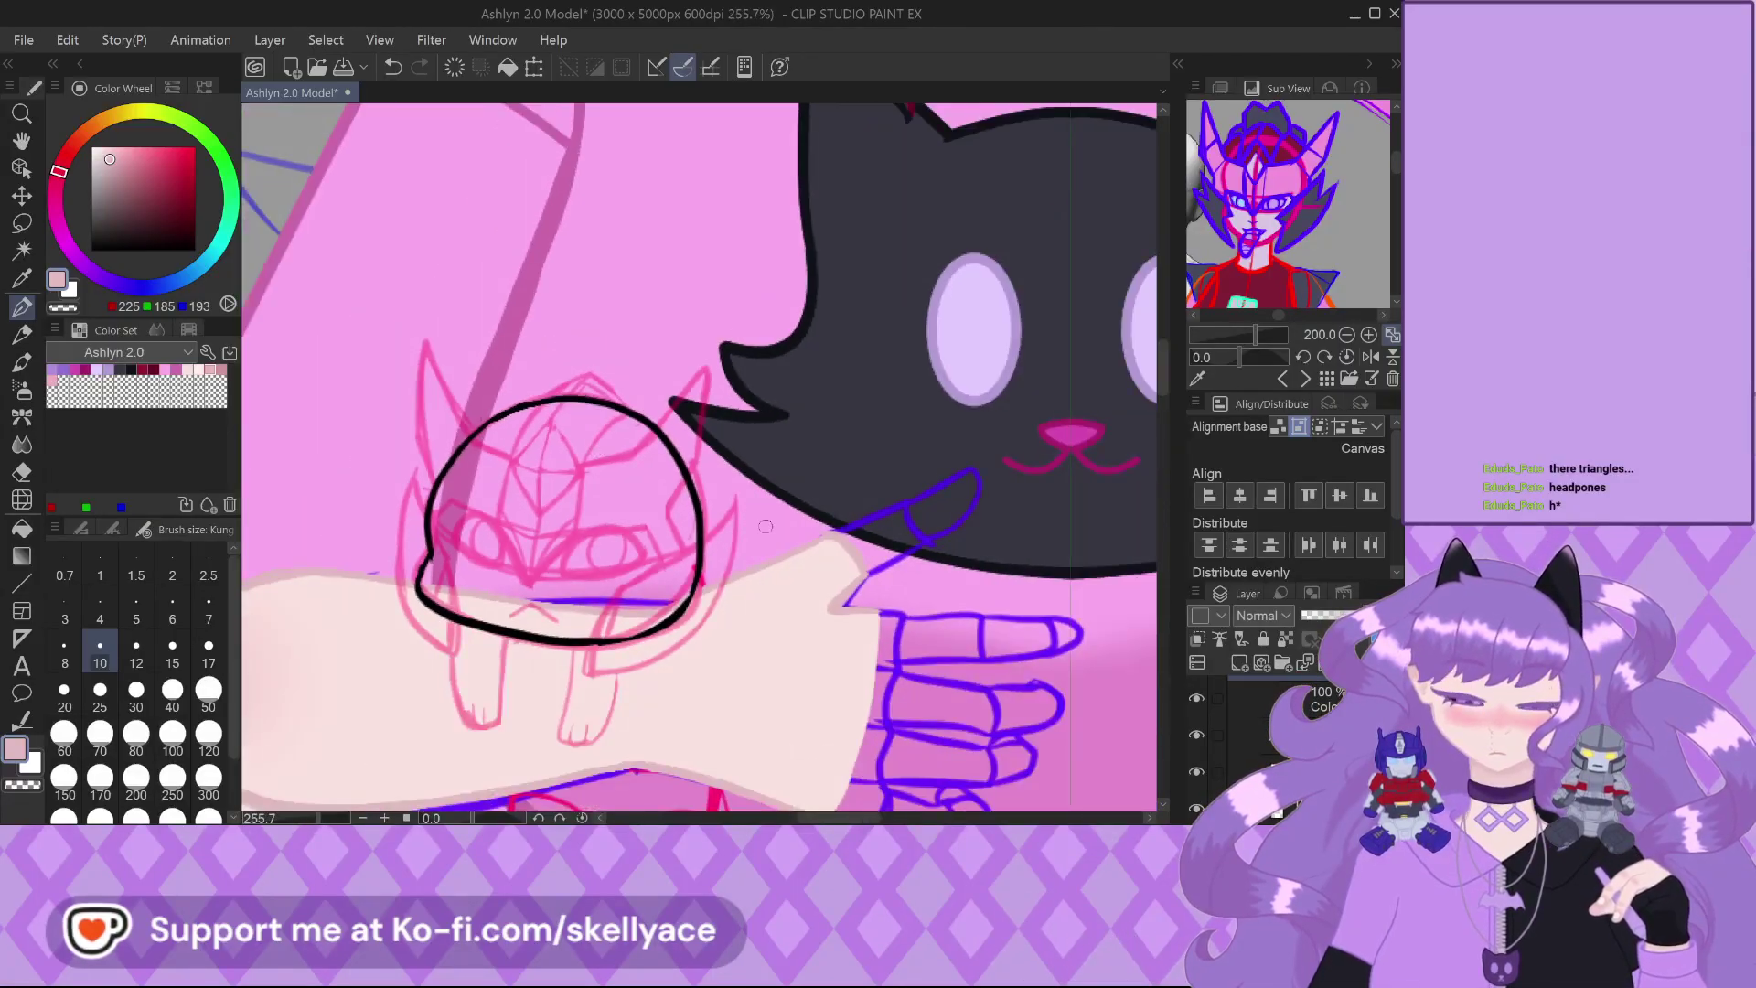
scroll(709, 456, "down", 1)
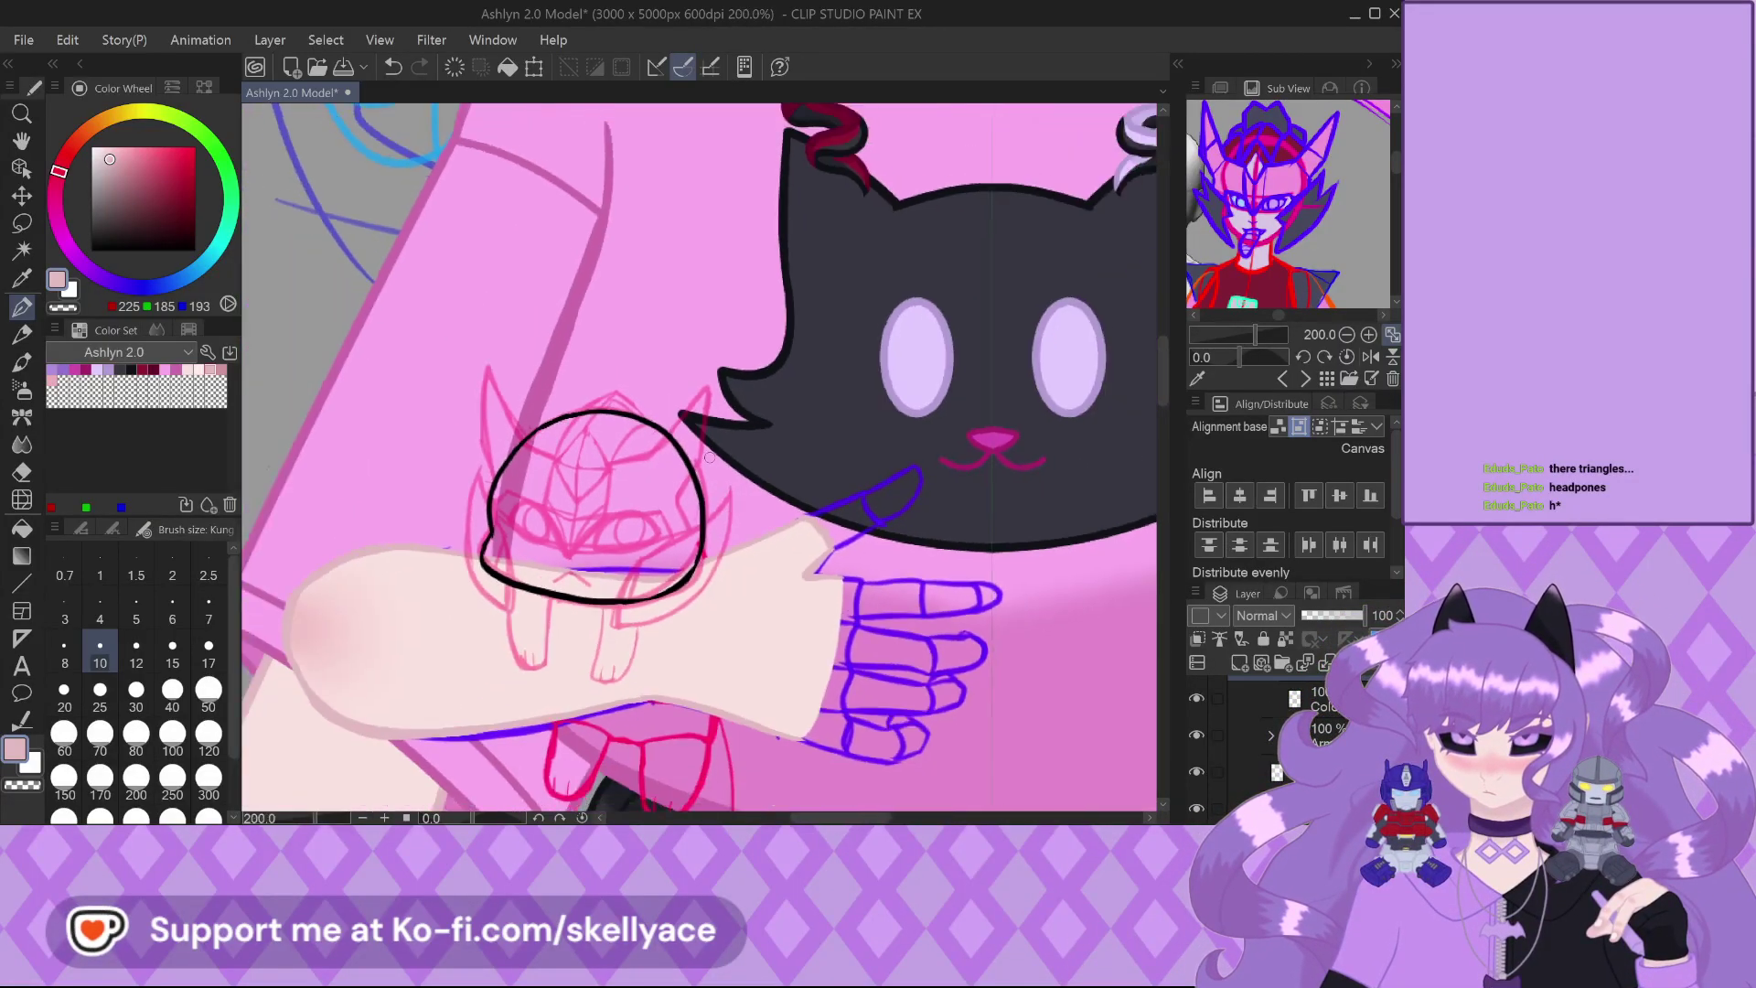
scroll(711, 453, "down", 1)
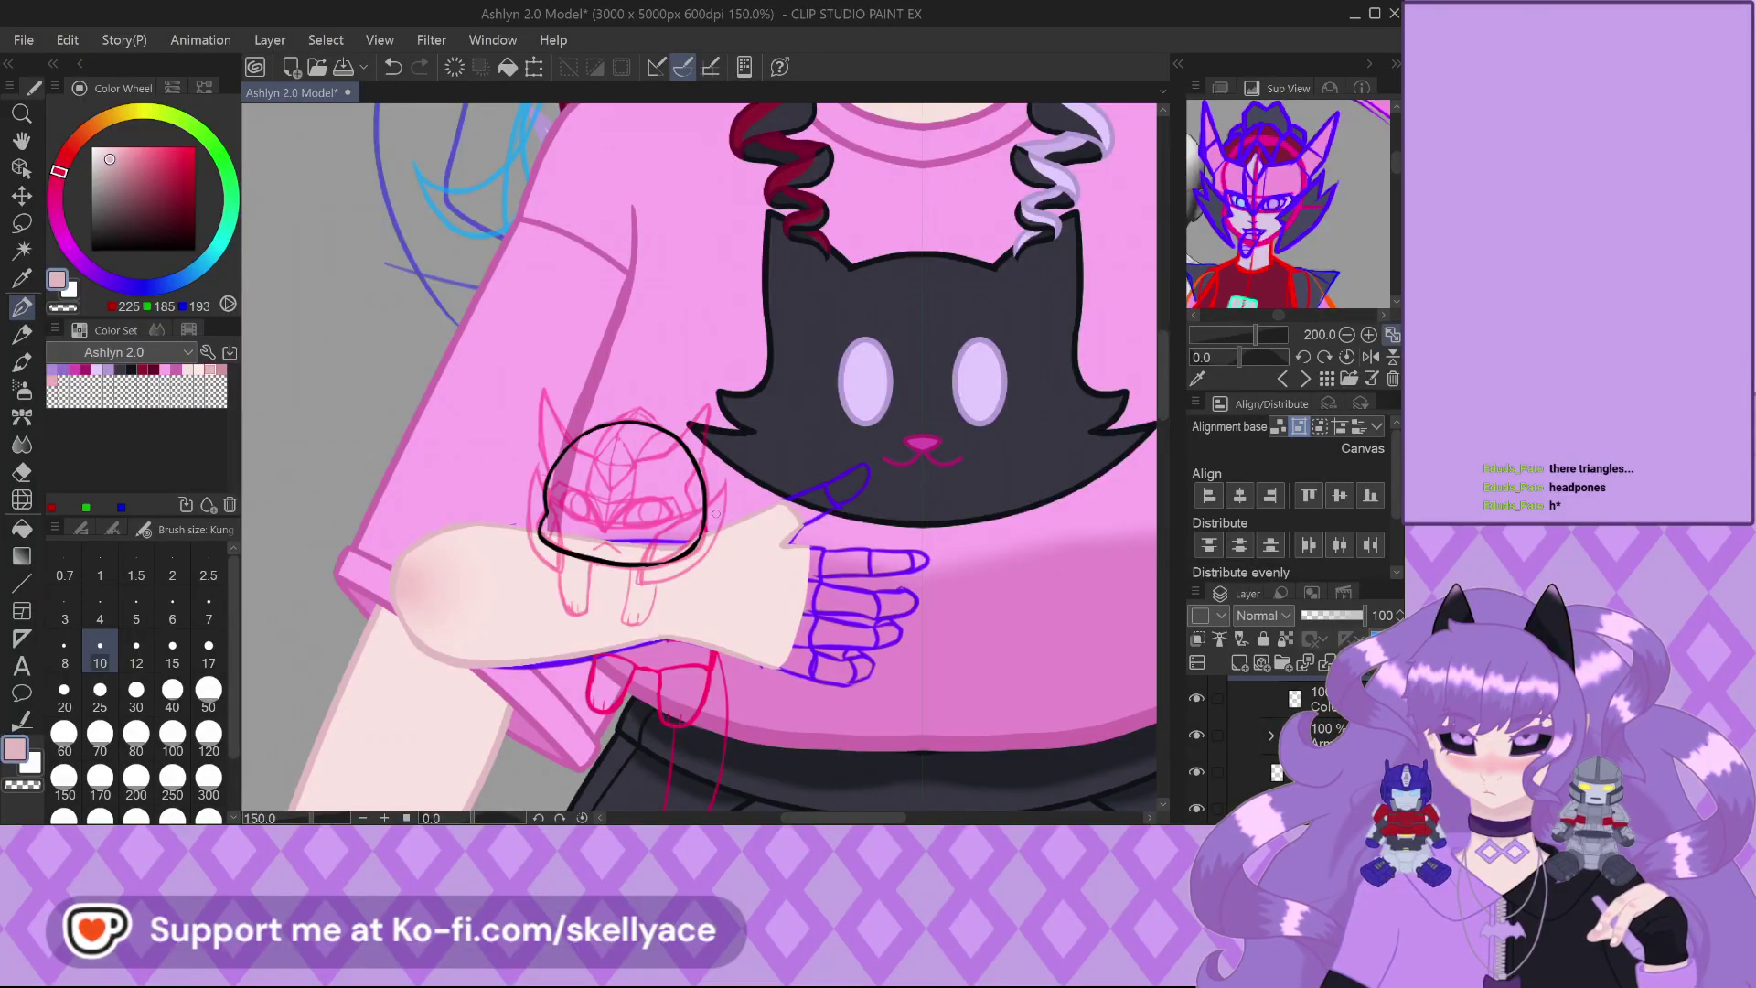
scroll(583, 603, "up", 5)
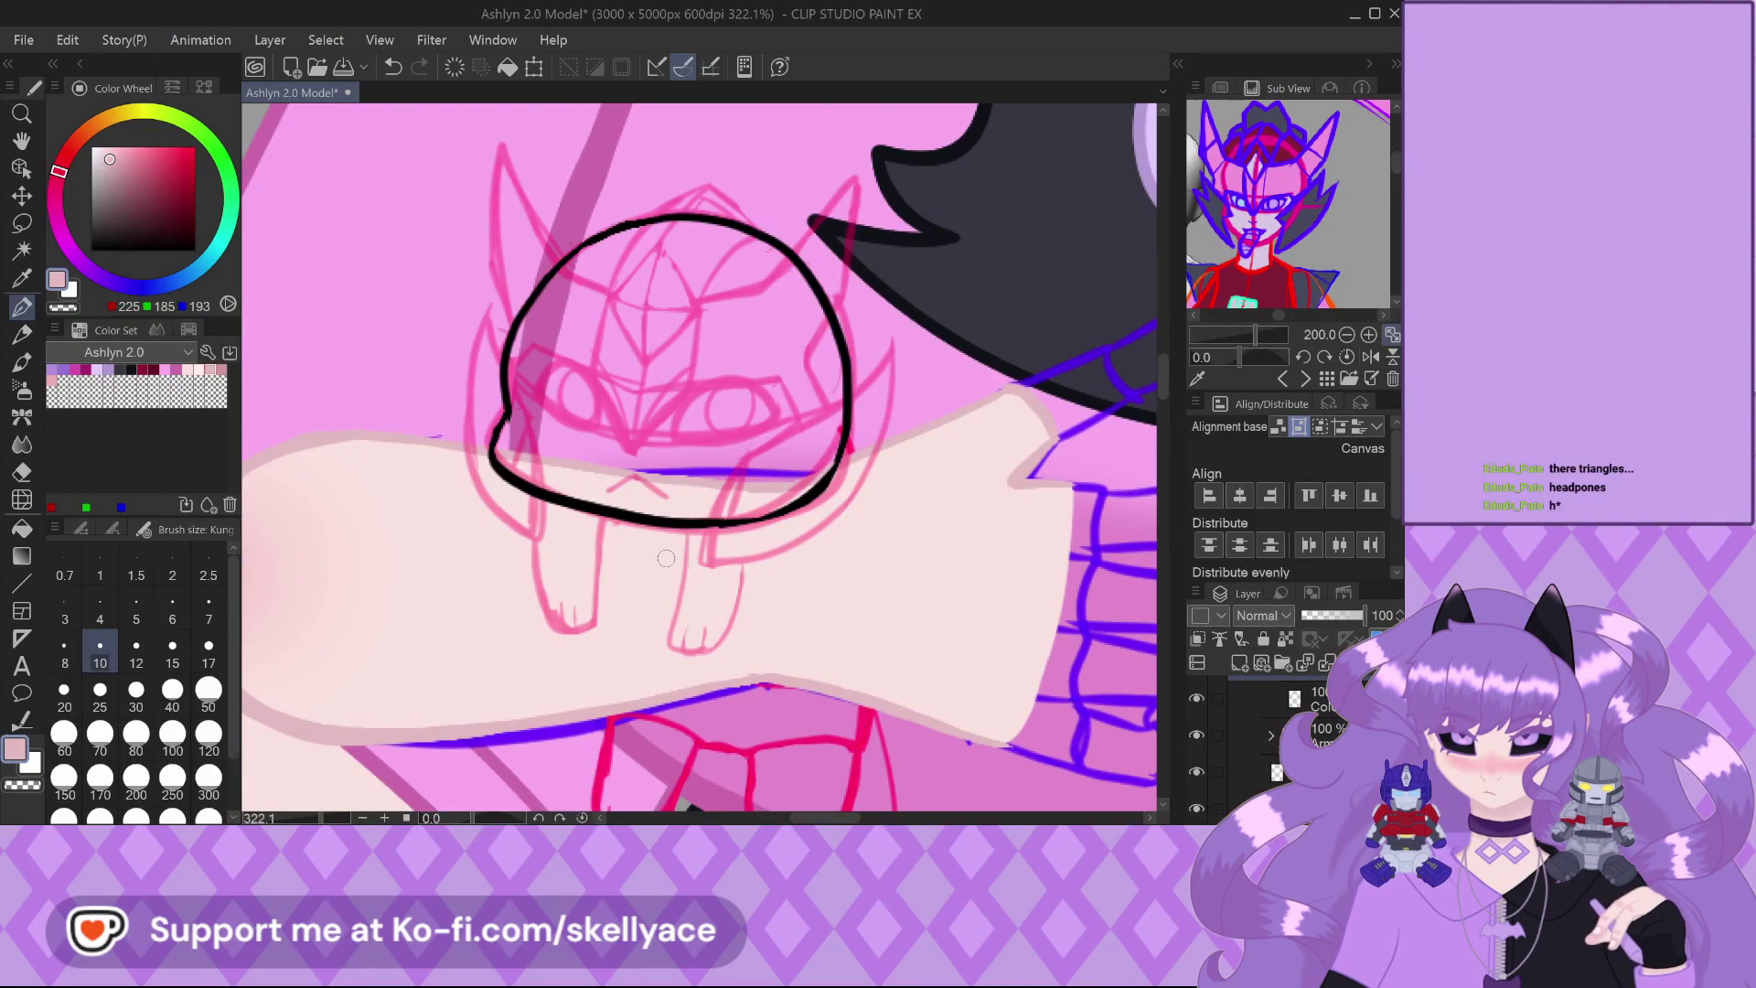
scroll(666, 557, "down", 3)
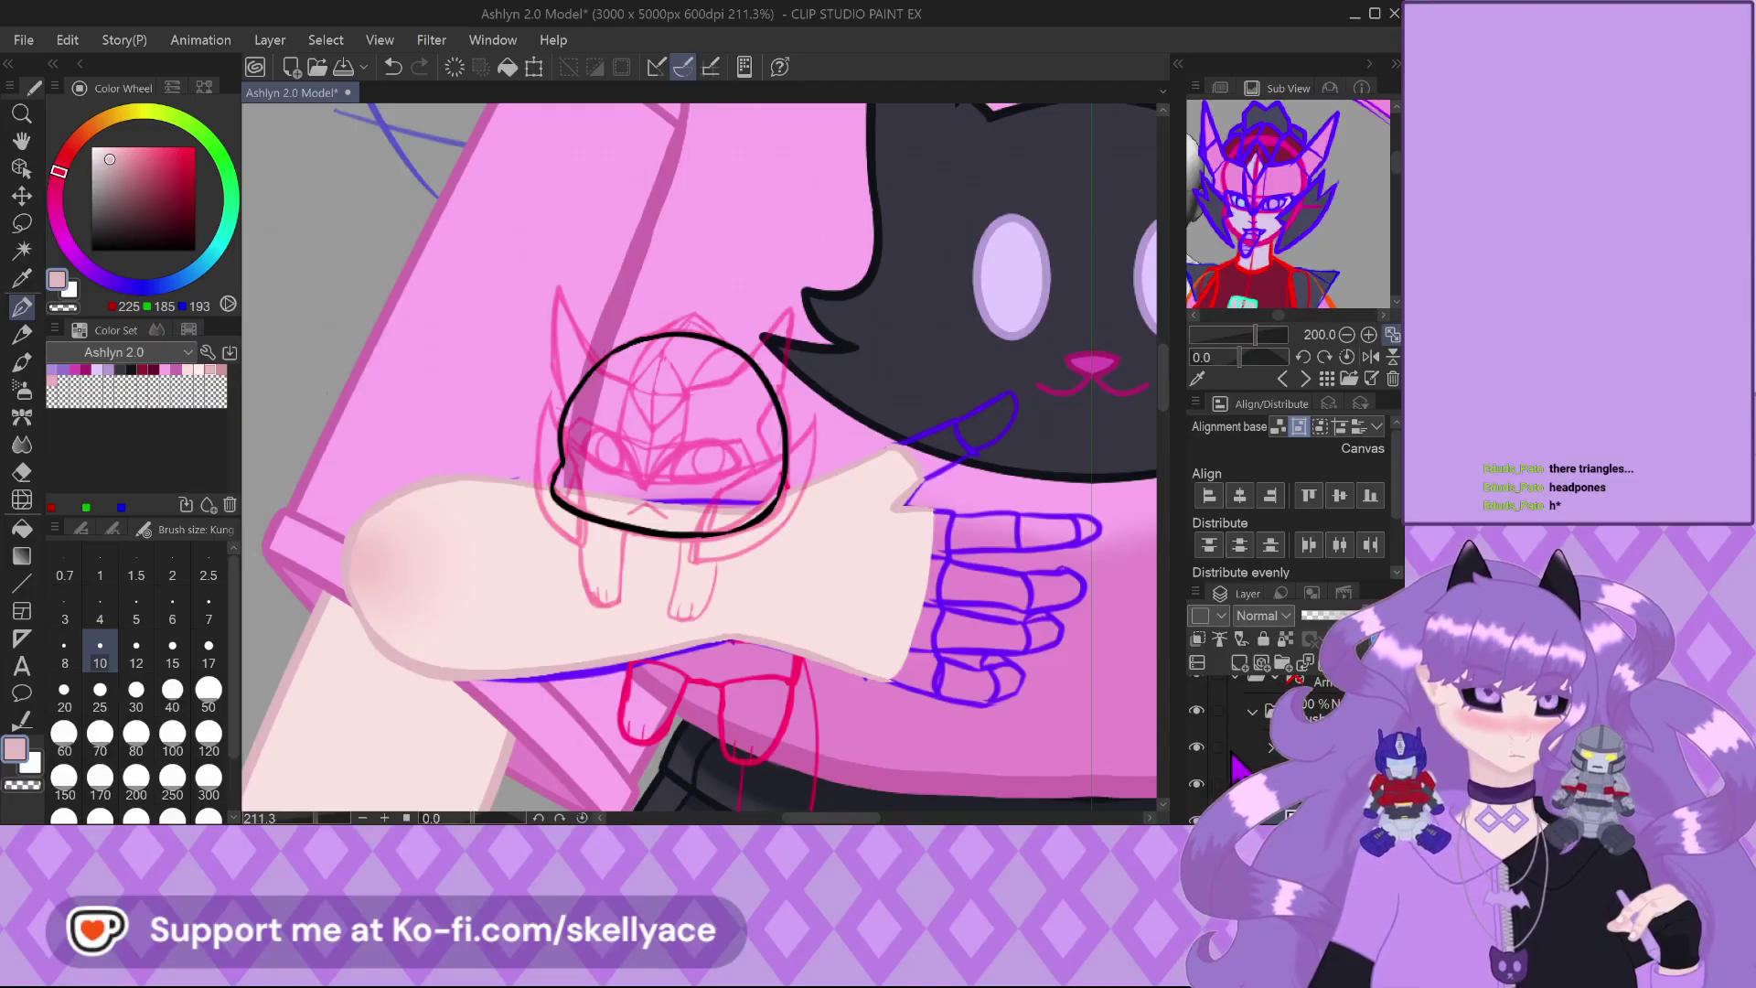
Hide the pink sketch and black head outline of the small character lying over the forearm
scroll(1205, 724, "up", 1)
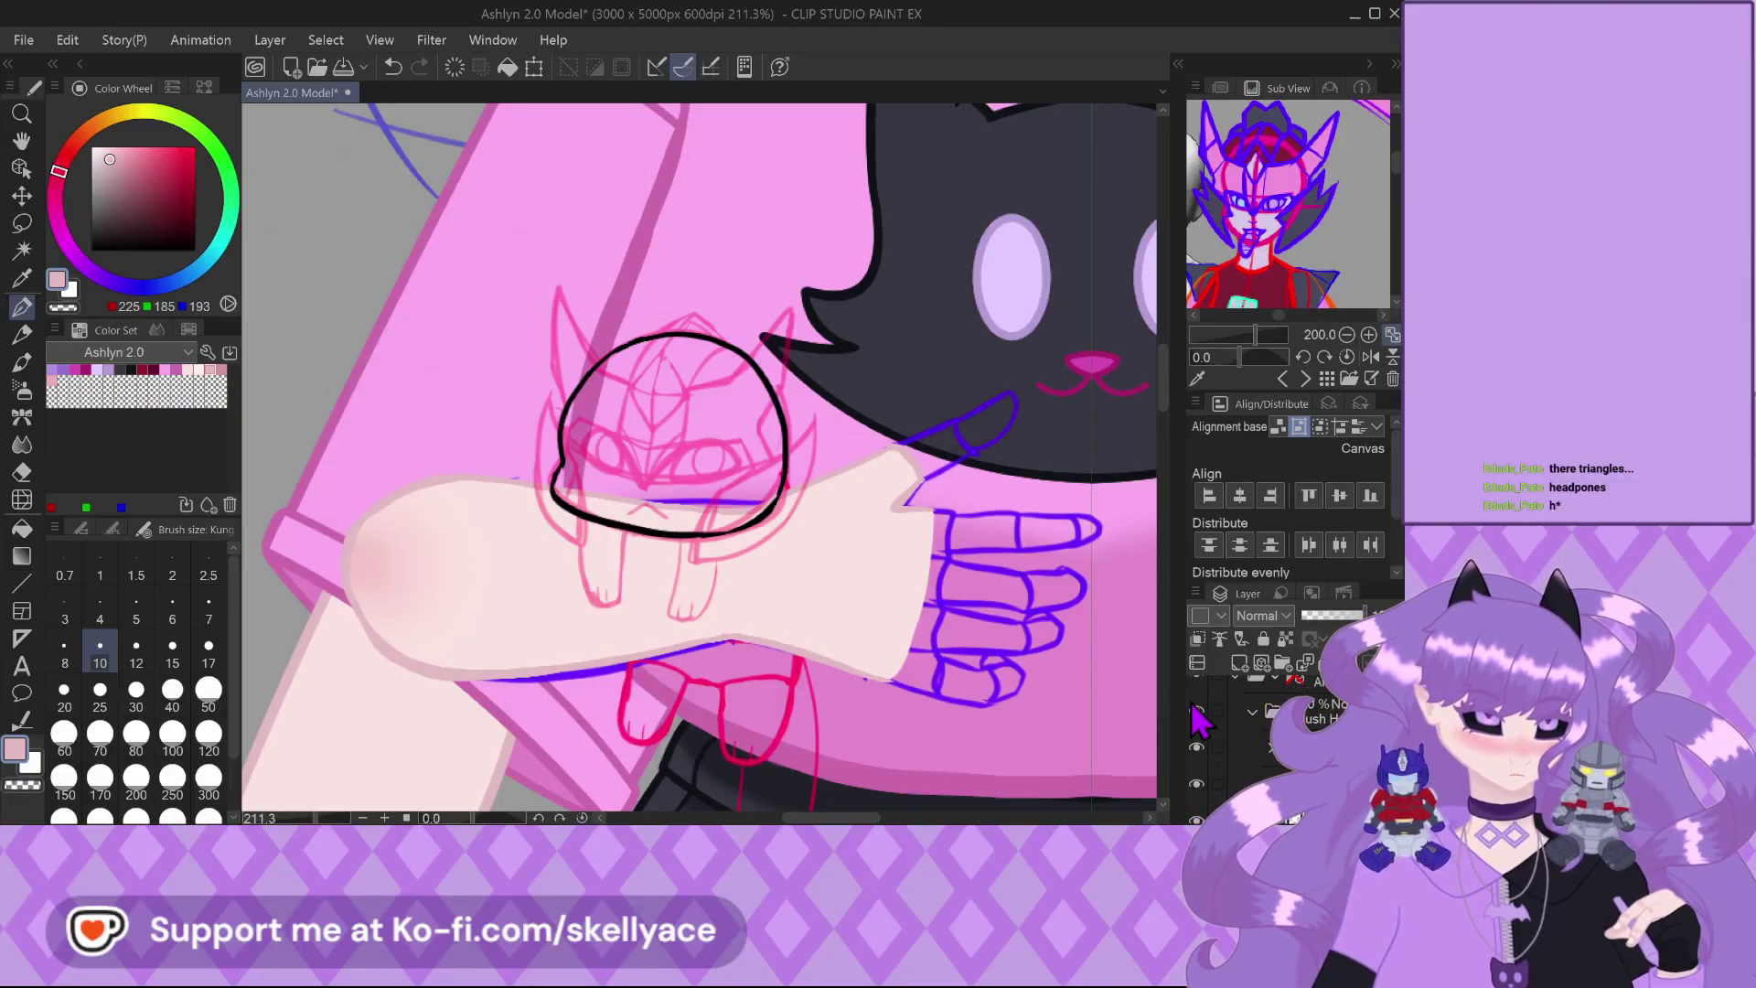
left_click(1195, 746)
left_click(1196, 746)
left_click(1195, 747)
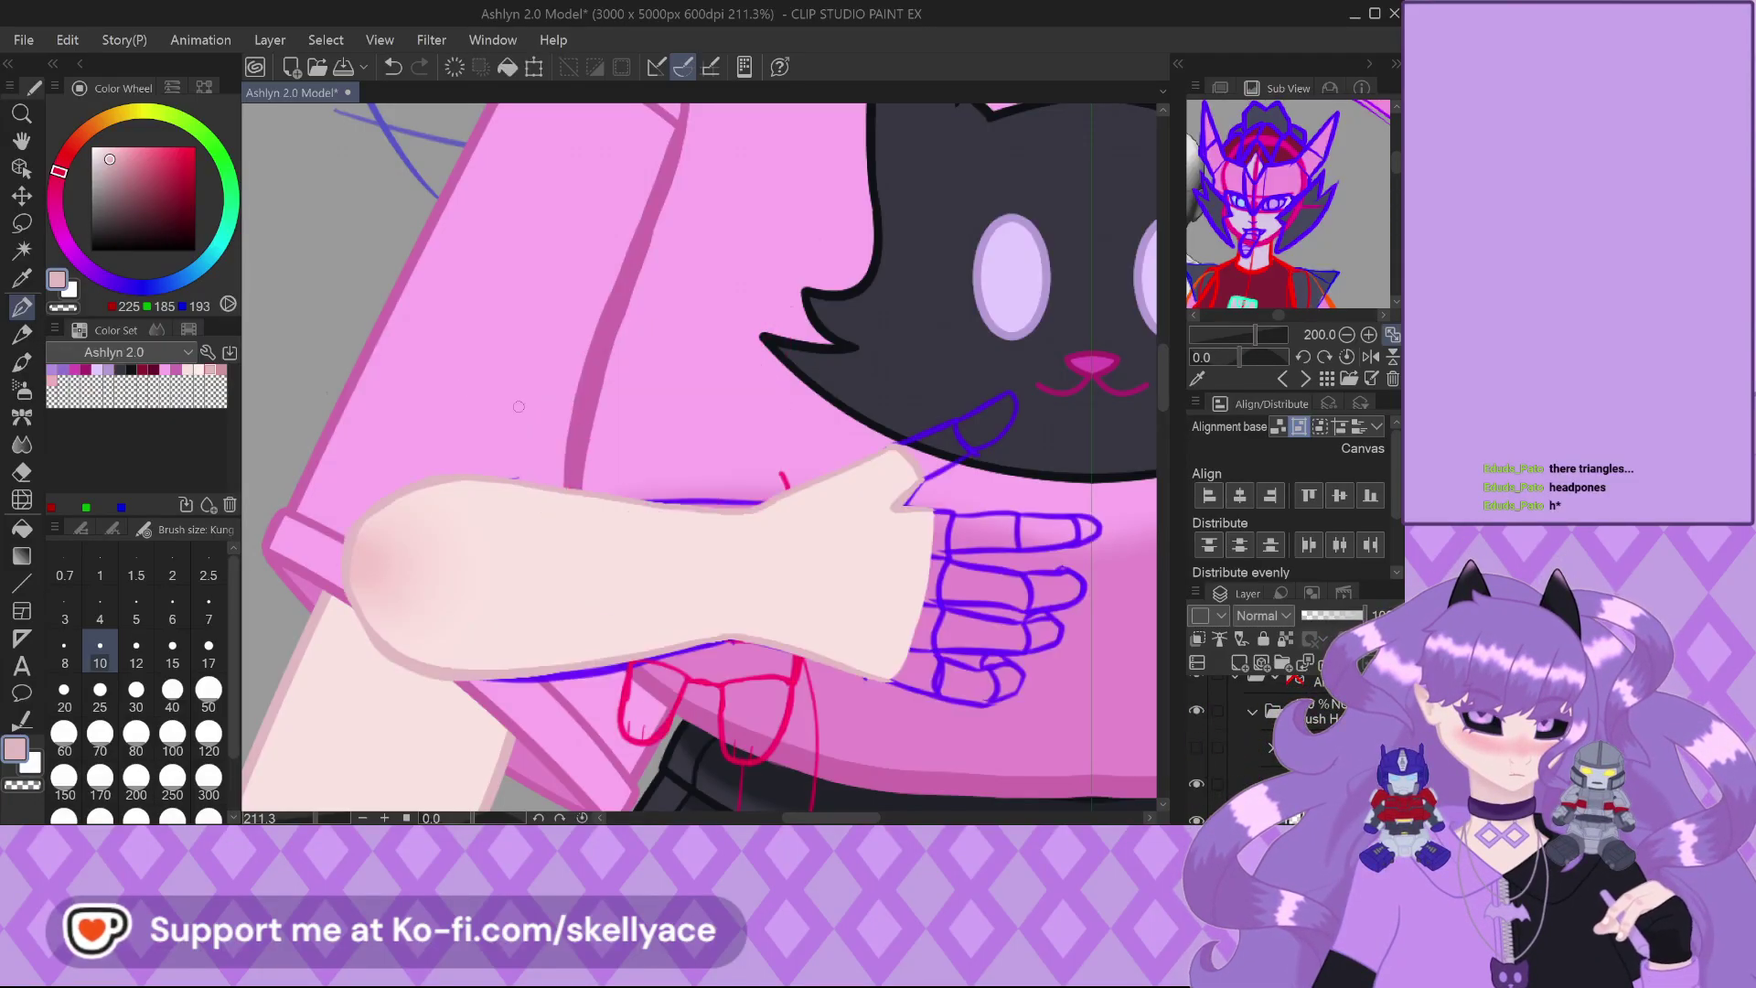
Outline the thumb's lower segment in black at brush size 5, following both sides of the blue sketch and rounding its outer end
scroll(518, 406, "up", 3)
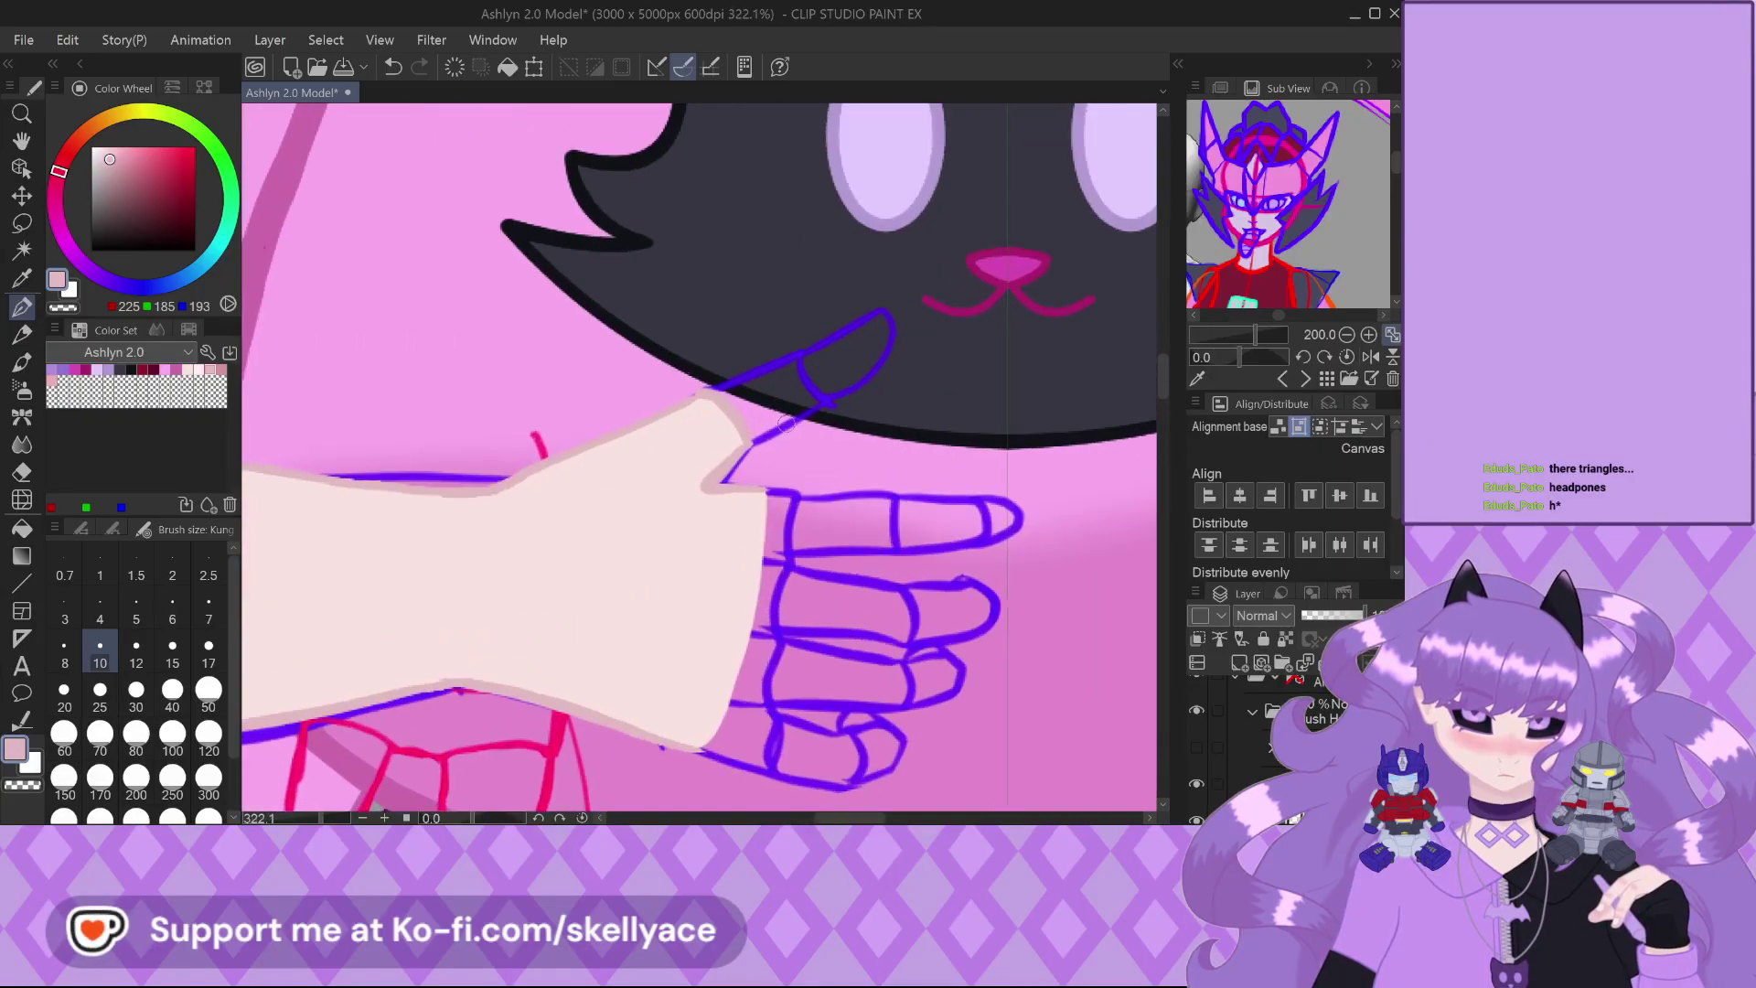
scroll(786, 423, "up", 3)
scroll(664, 358, "down", 1)
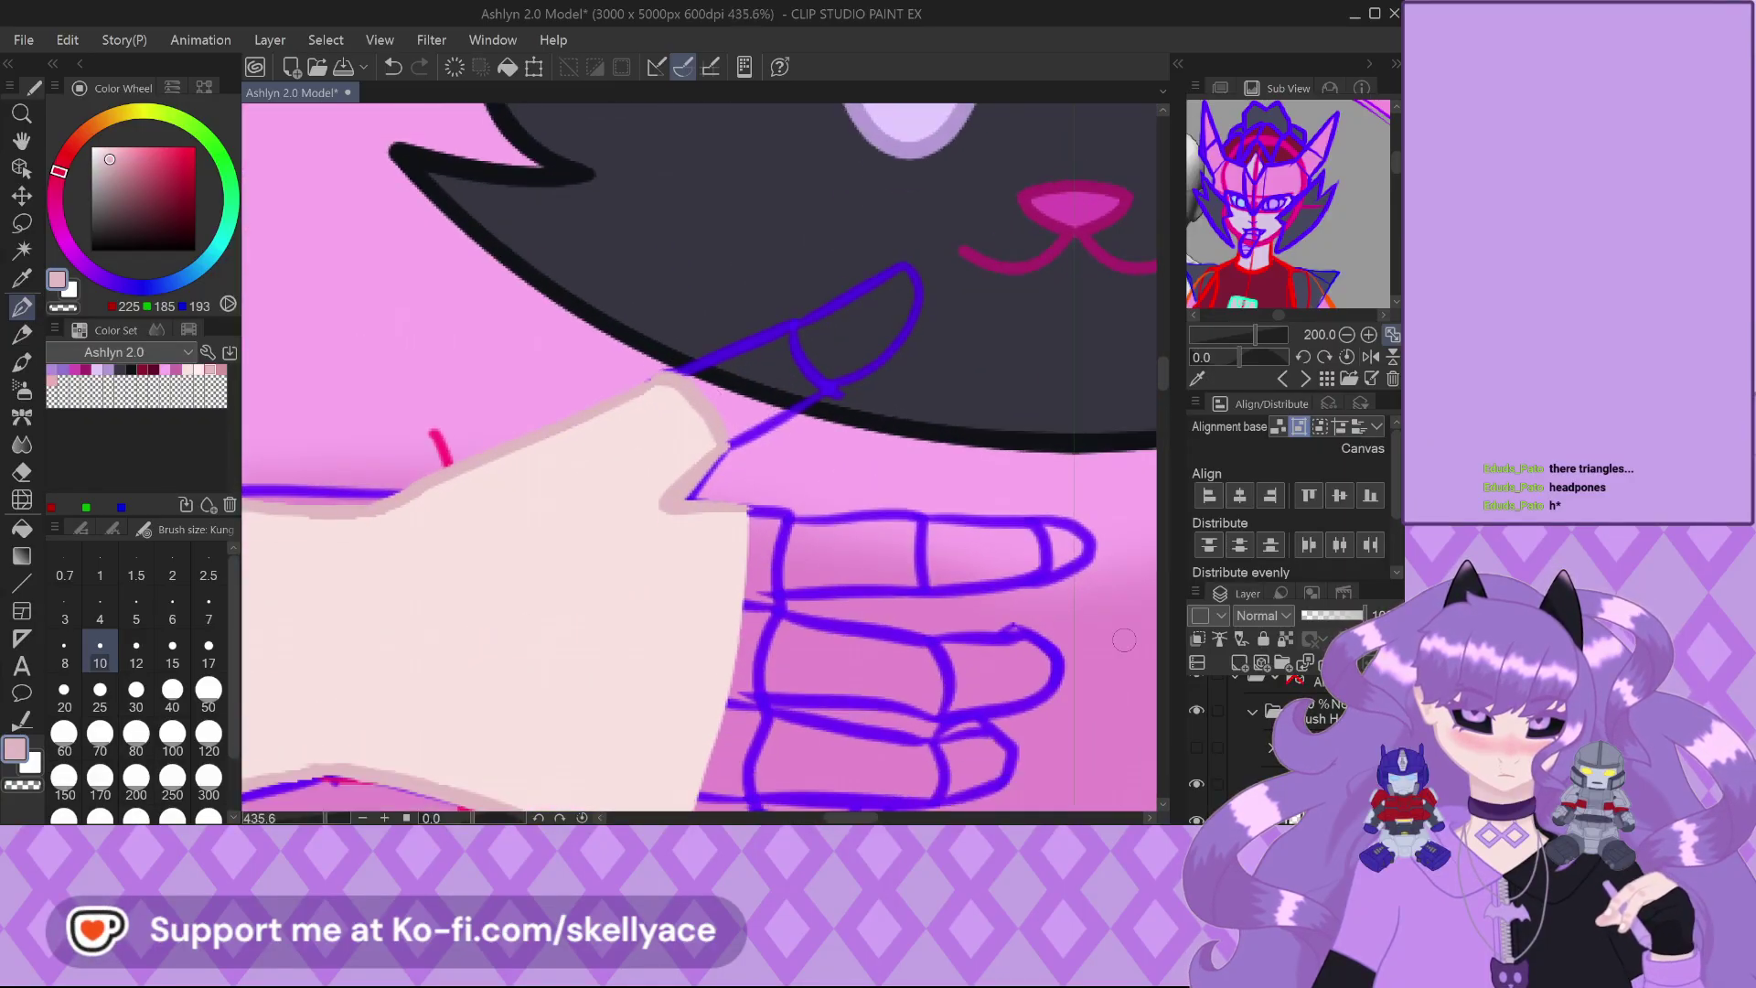
scroll(676, 454, "down", 6)
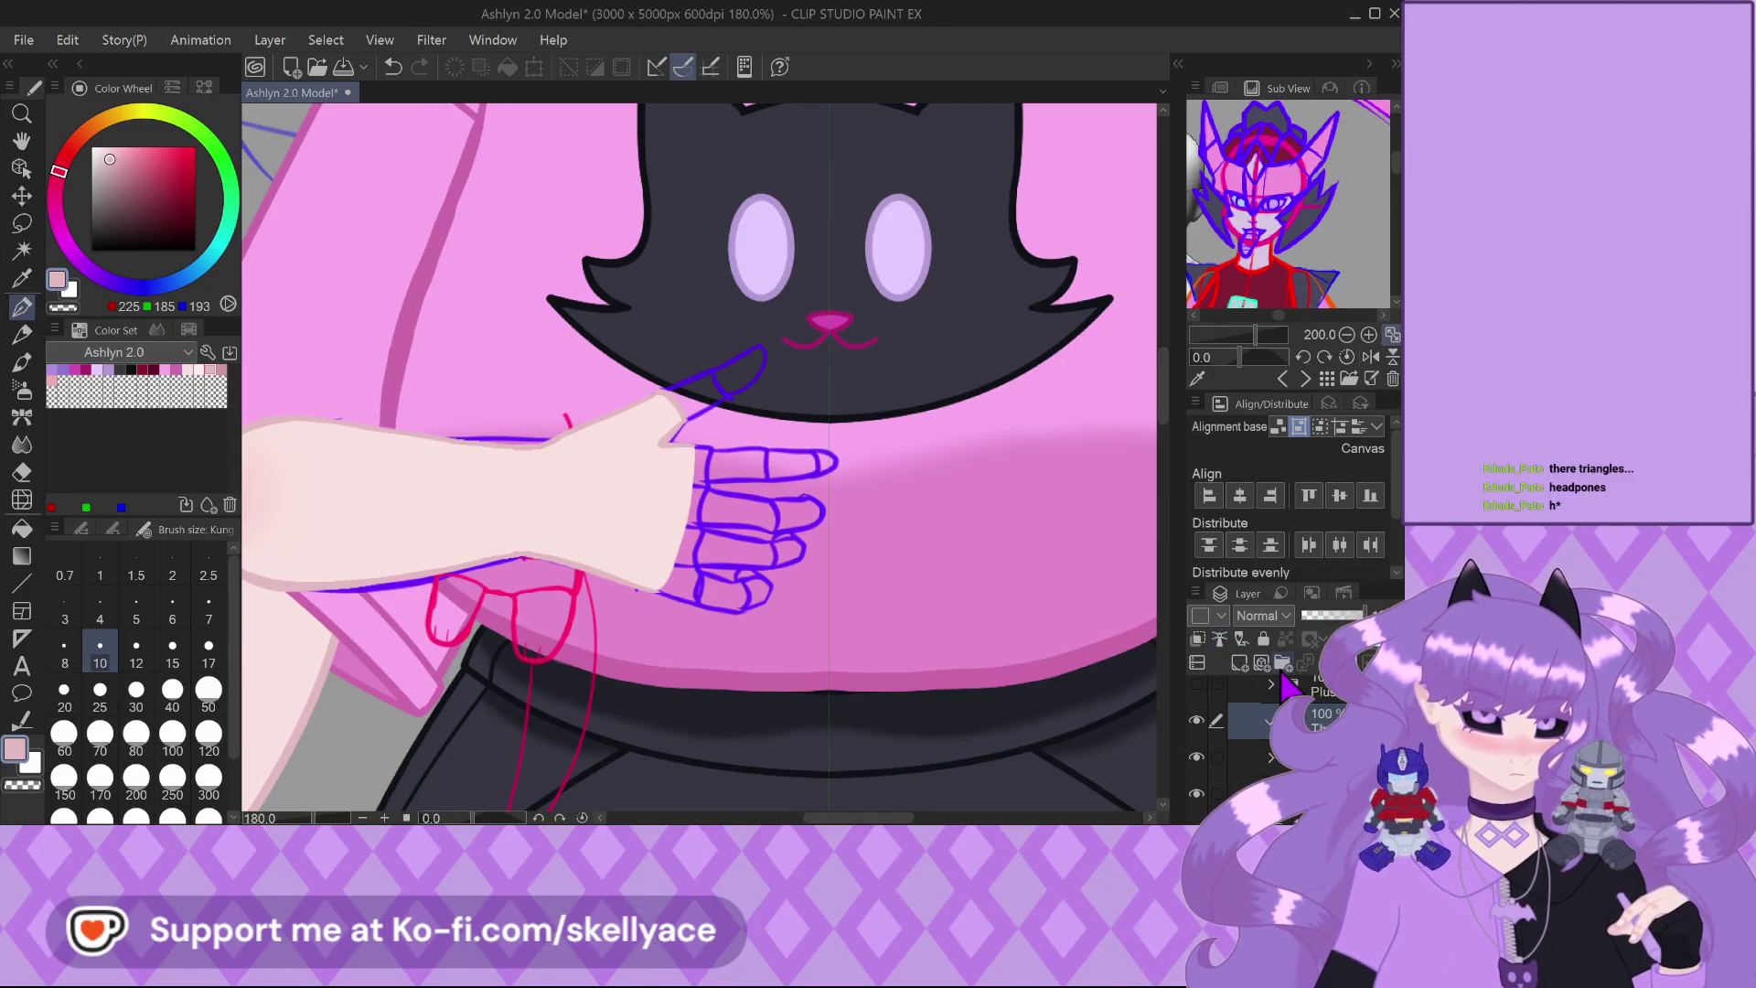
left_click(1342, 757)
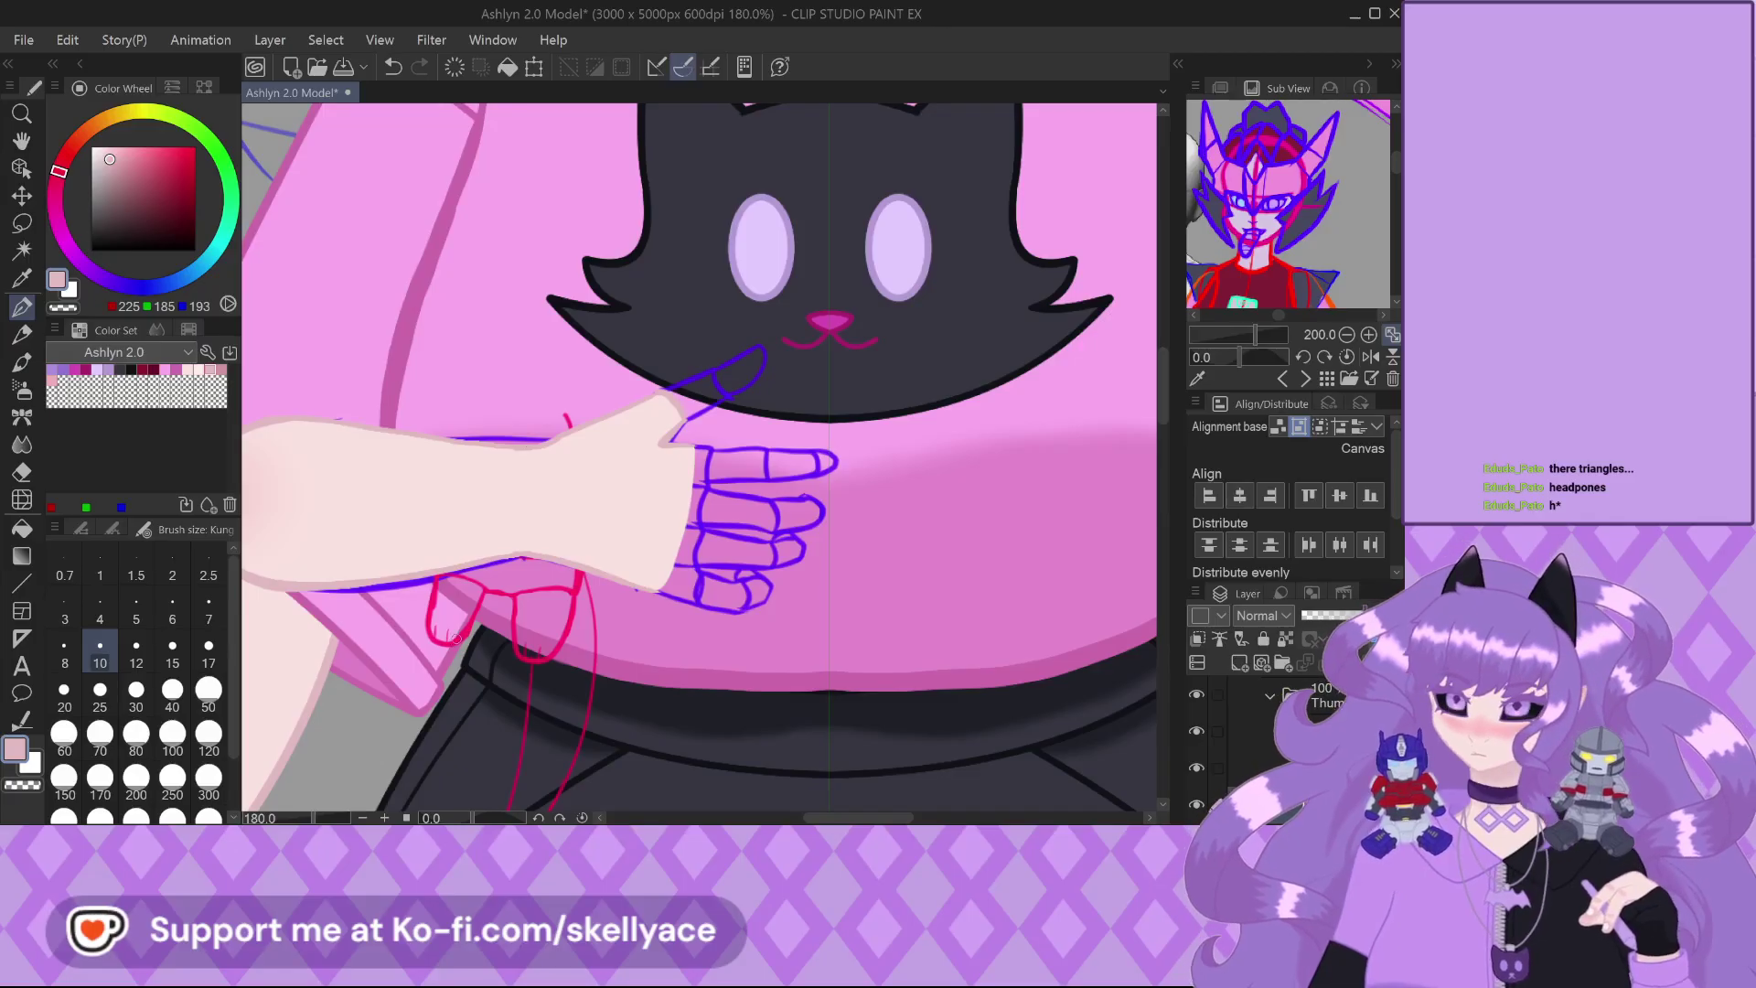
scroll(705, 457, "up", 5)
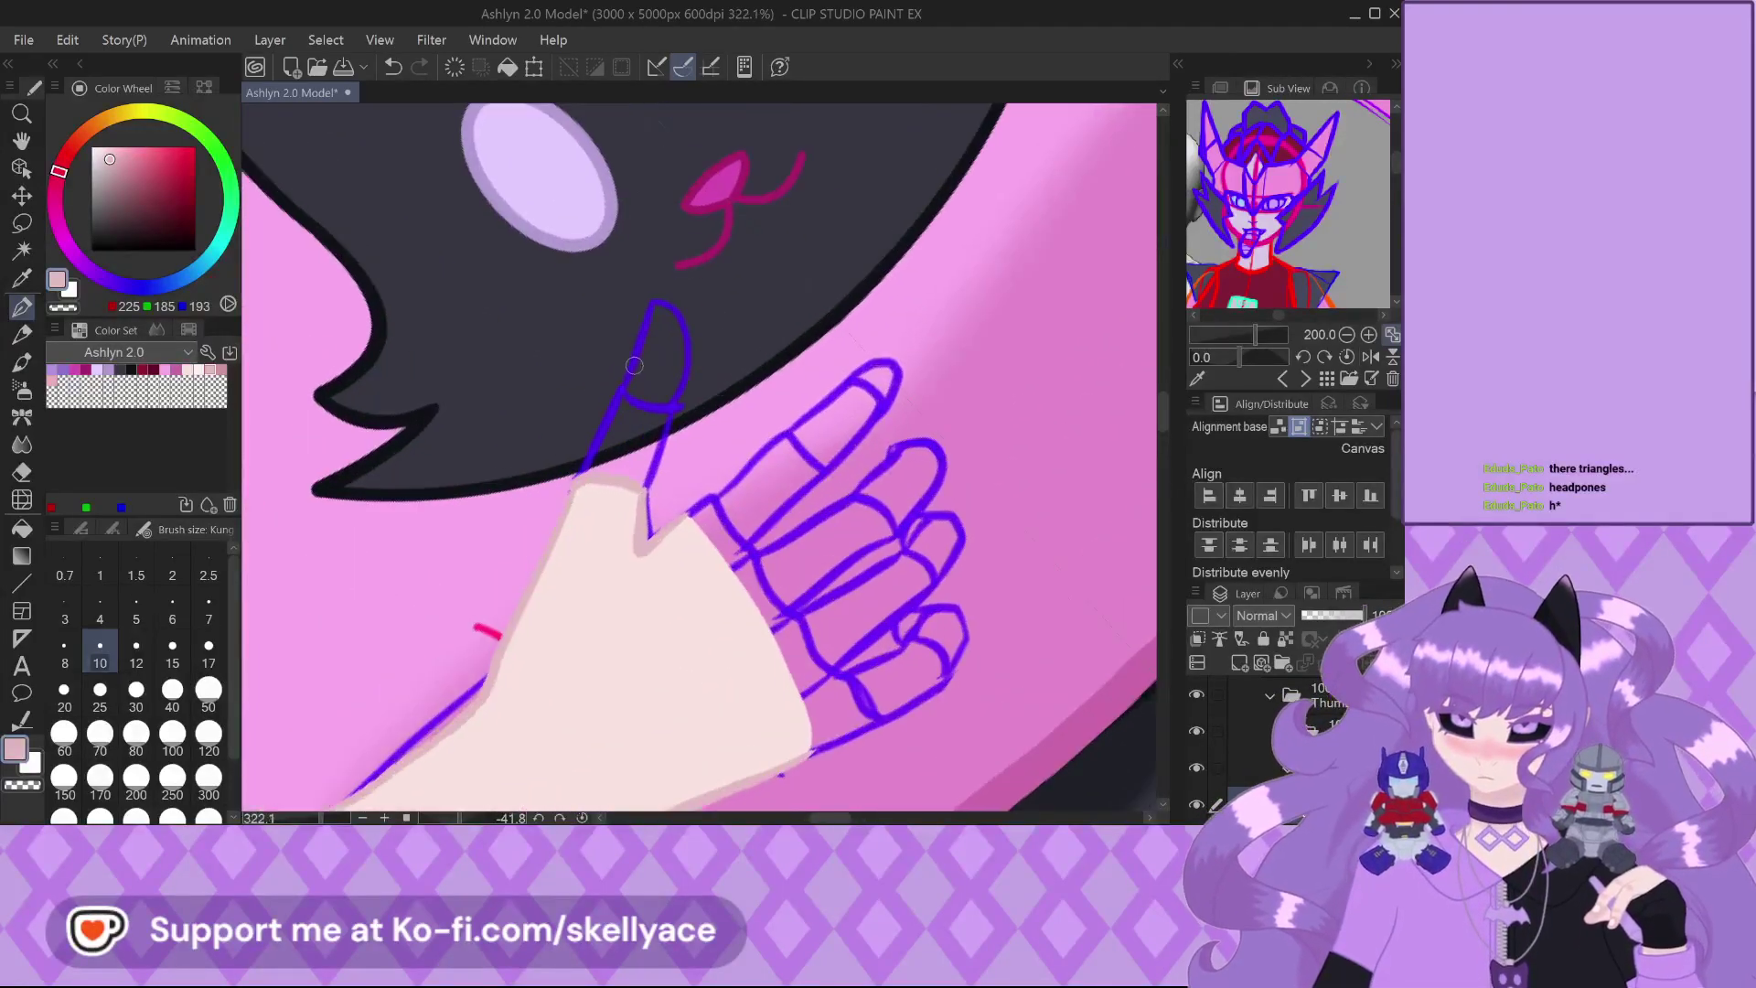
left_click(137, 369)
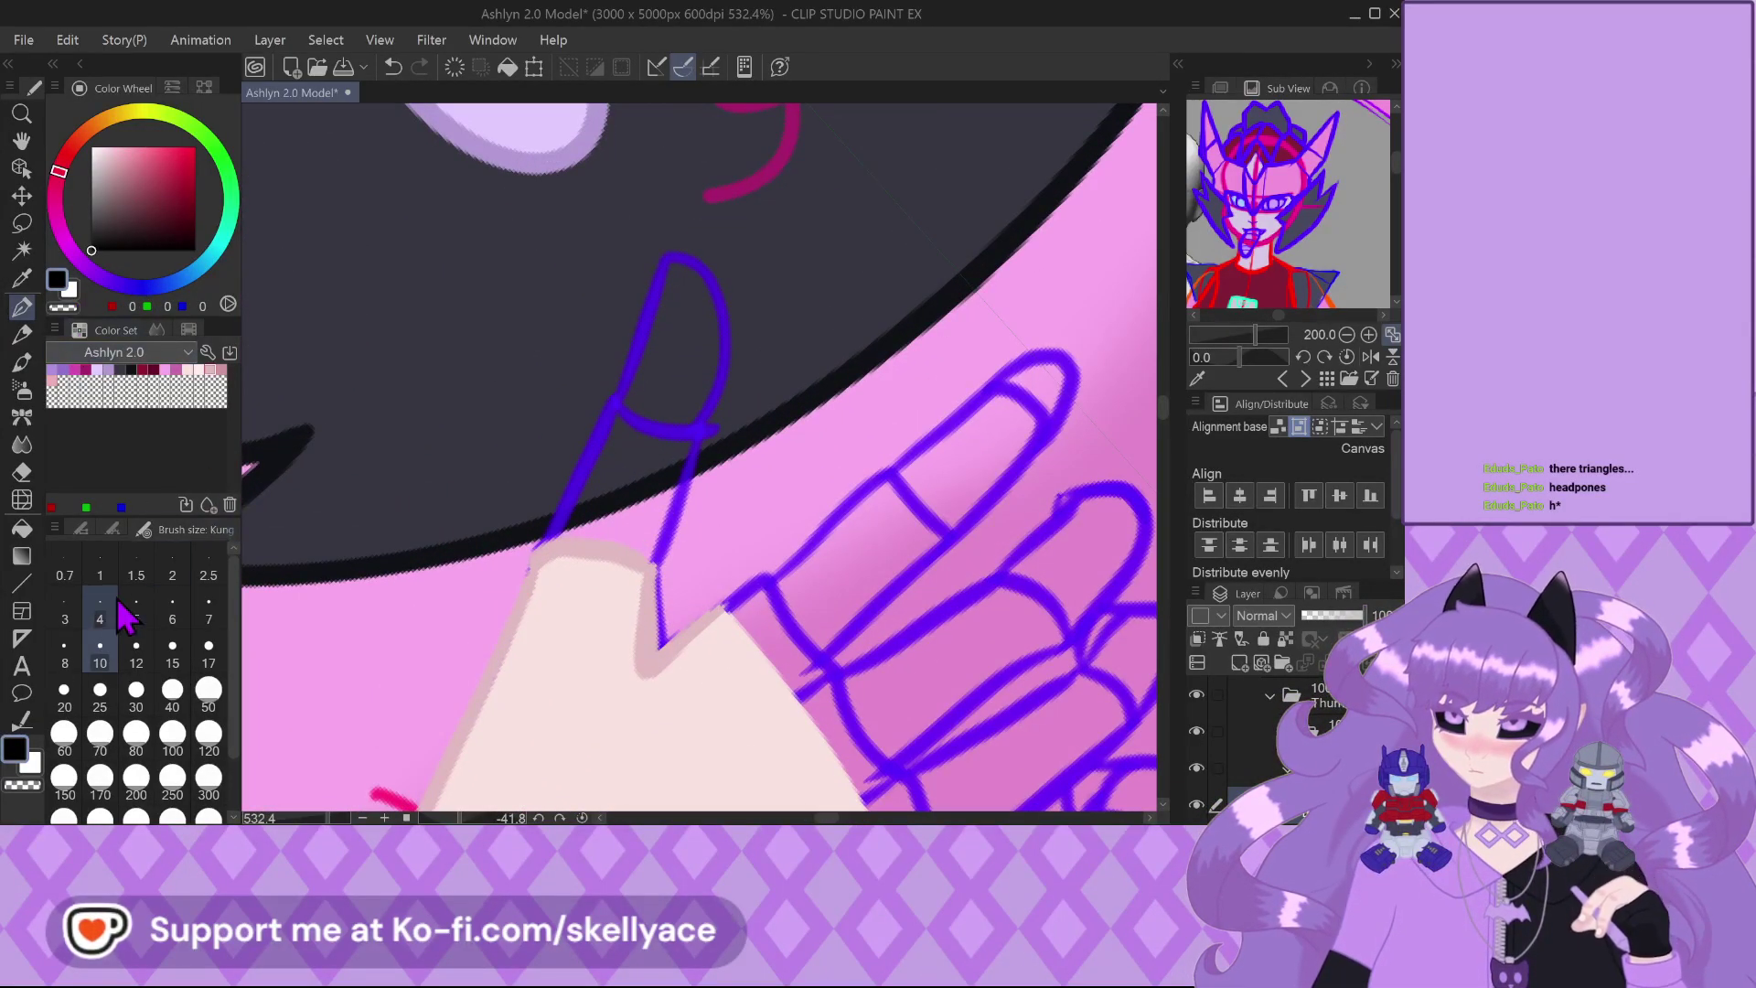
left_click(139, 622)
scroll(597, 425, "up", 3)
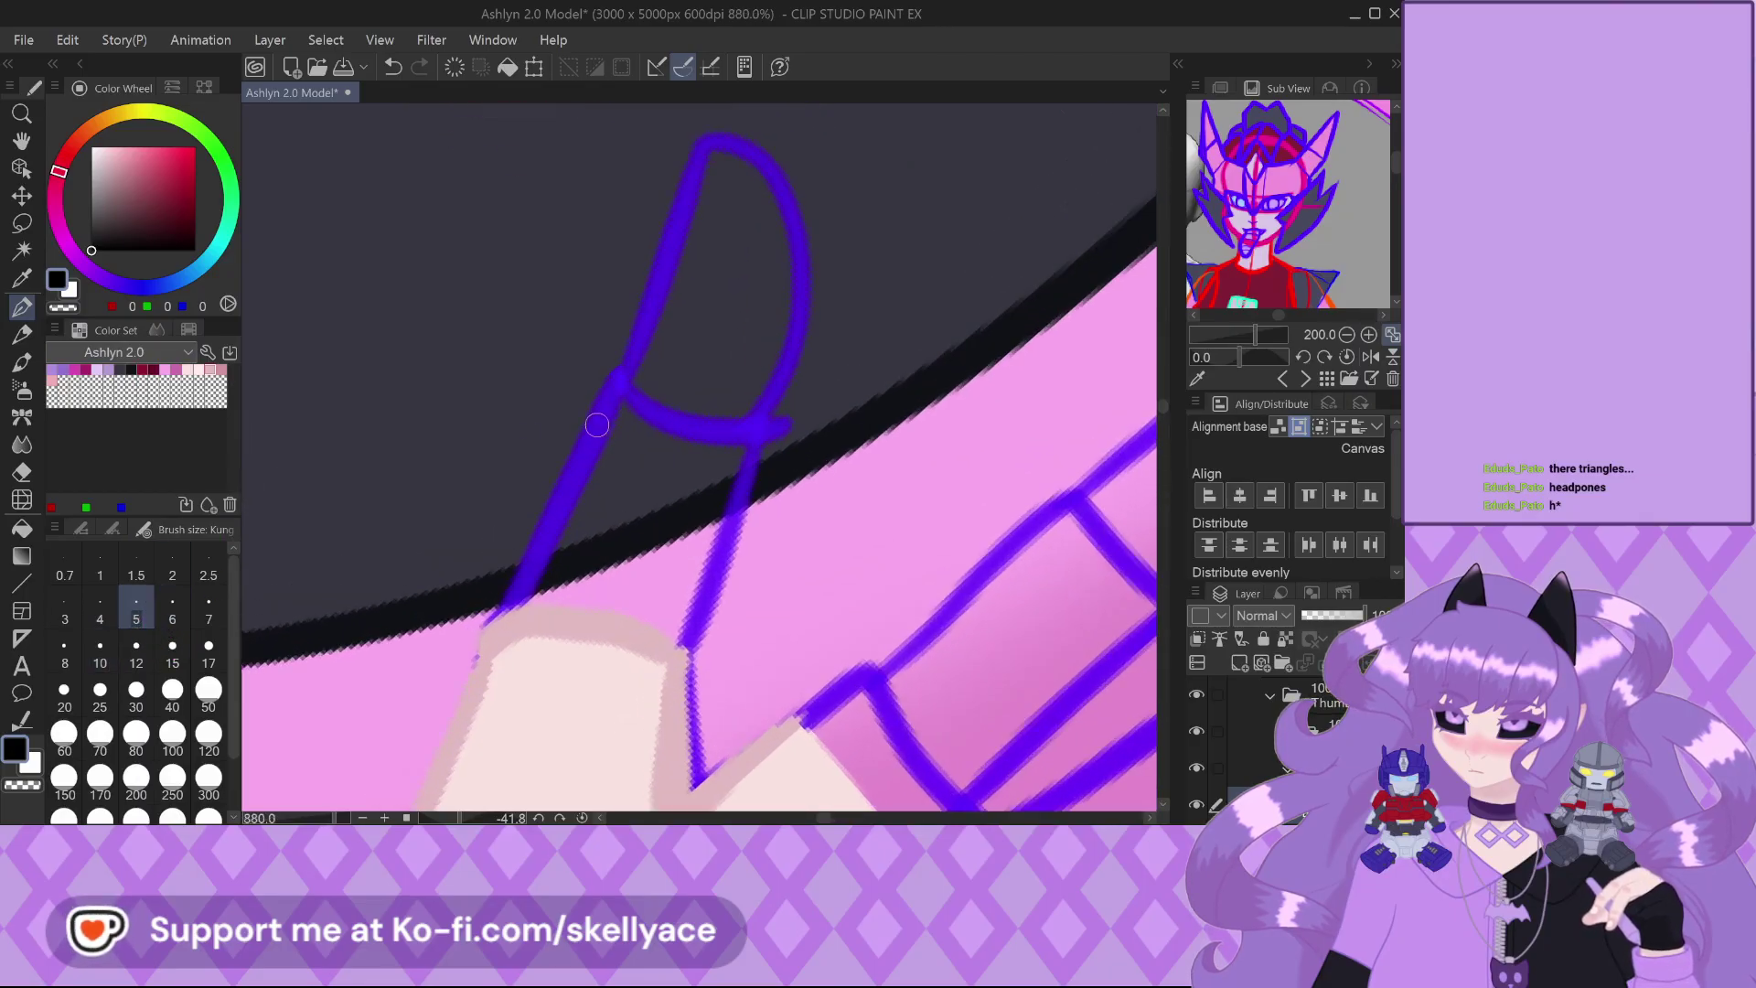
left_click_drag(612, 383, 477, 667)
scroll(599, 389, "up", 2)
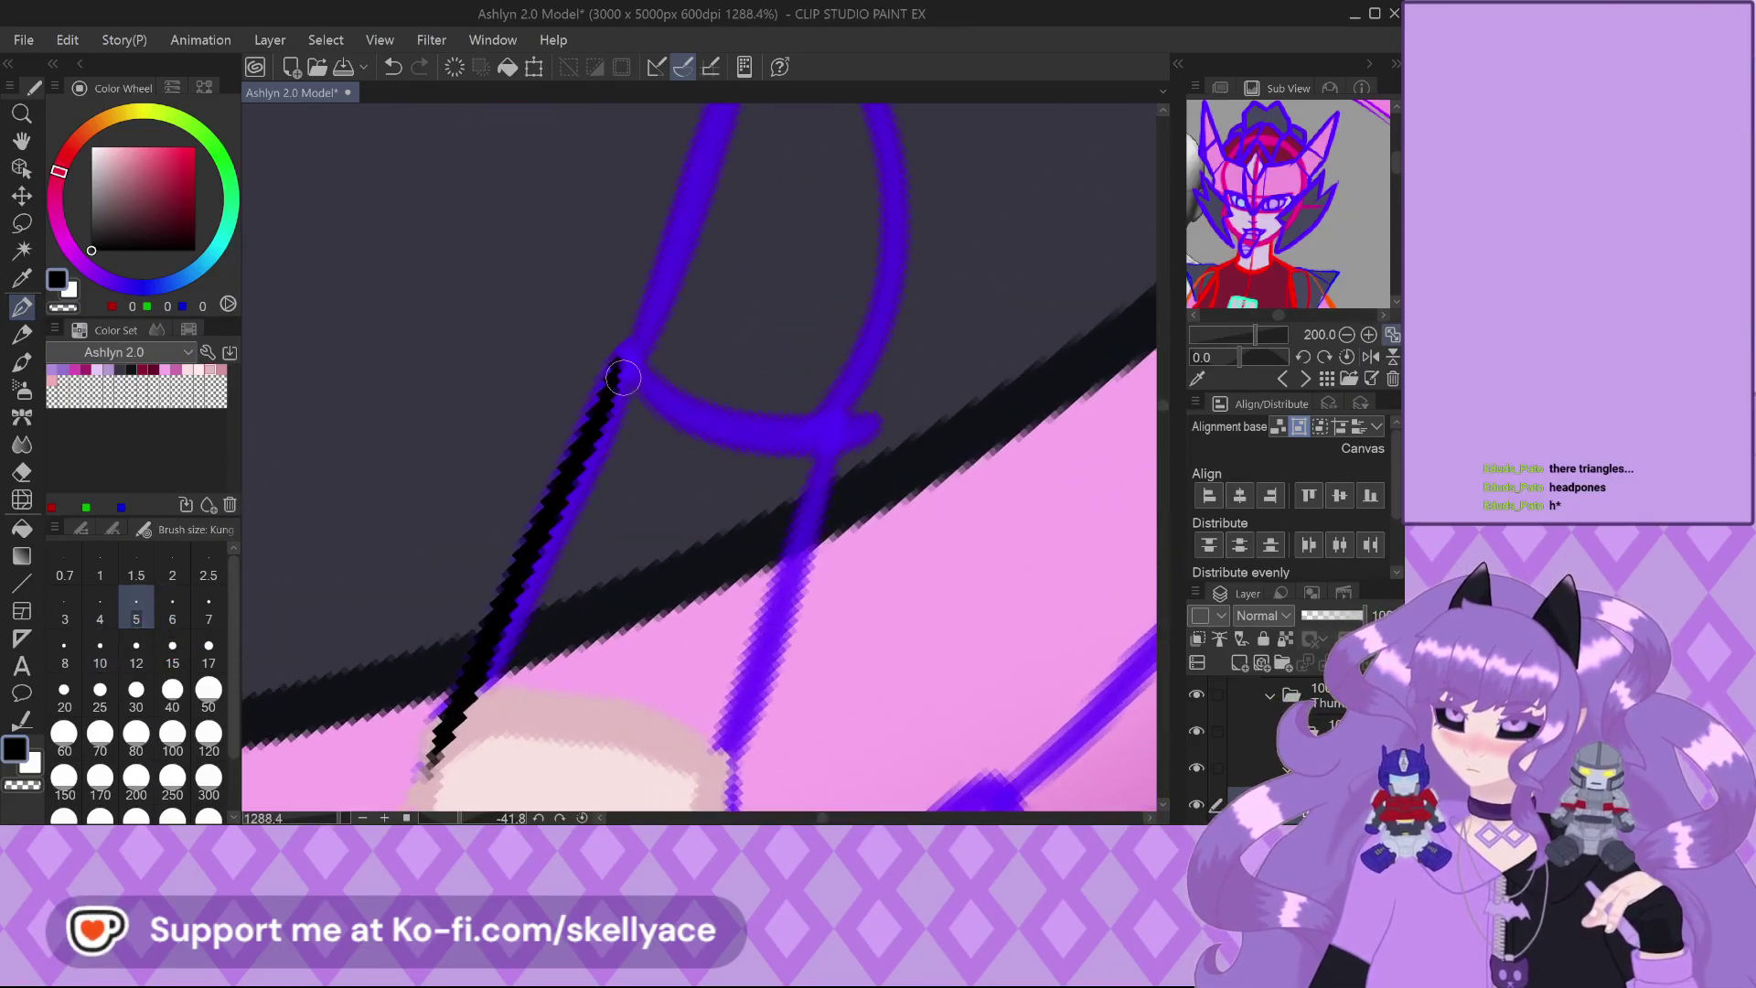
left_click_drag(817, 449, 777, 640)
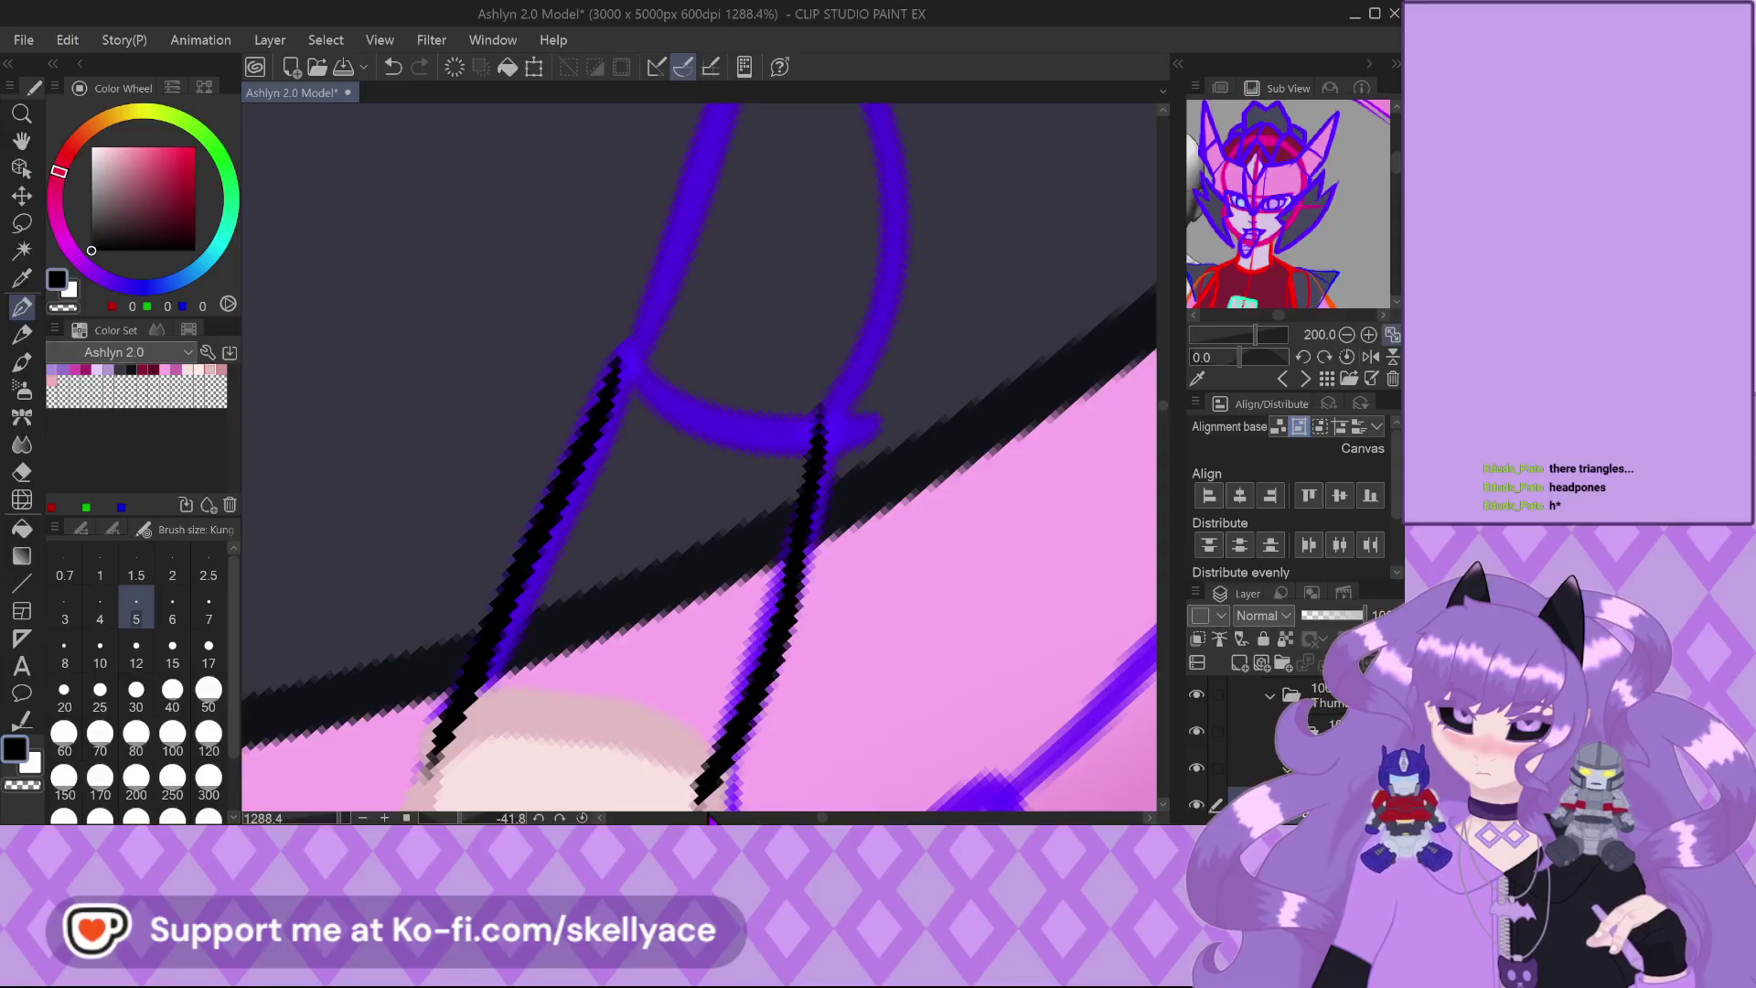
scroll(627, 372, "up", 1)
mouse_move(627, 372)
left_mouse_down()
mouse_move(667, 349)
mouse_move(777, 360)
left_mouse_up()
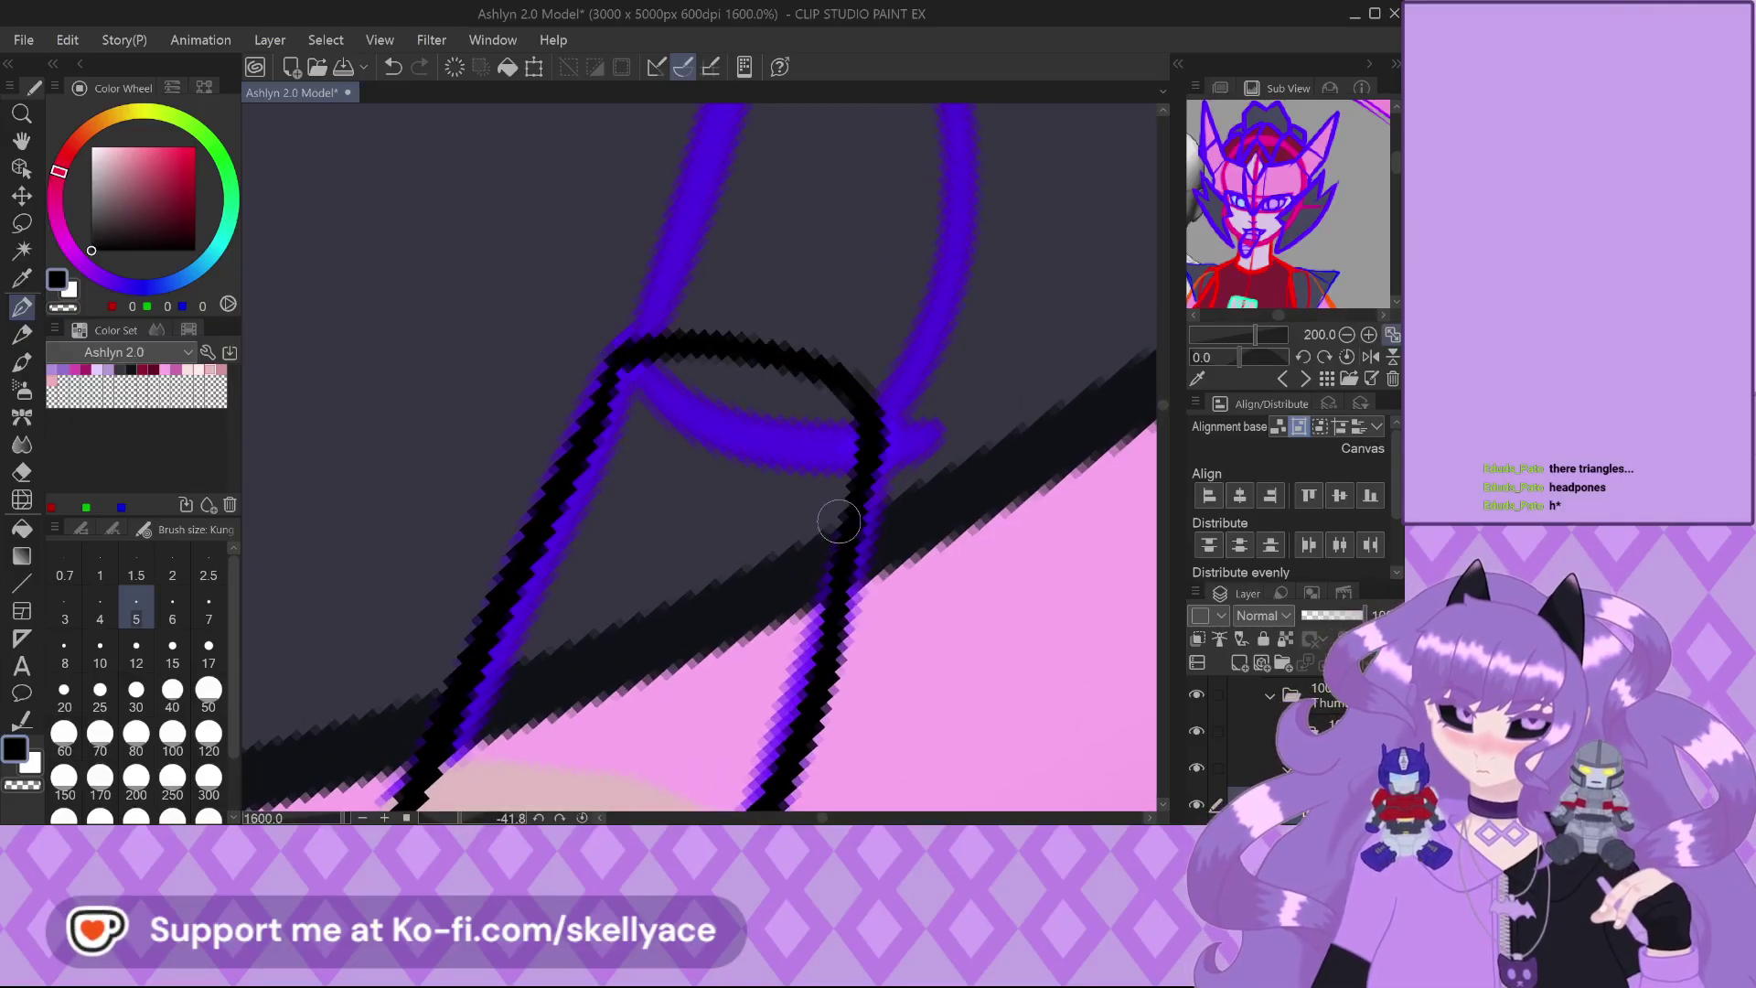
Fill the thumb's lower segment with the skin tone at brush size 30, joining it to the thumb base
scroll(651, 329, "down", 3)
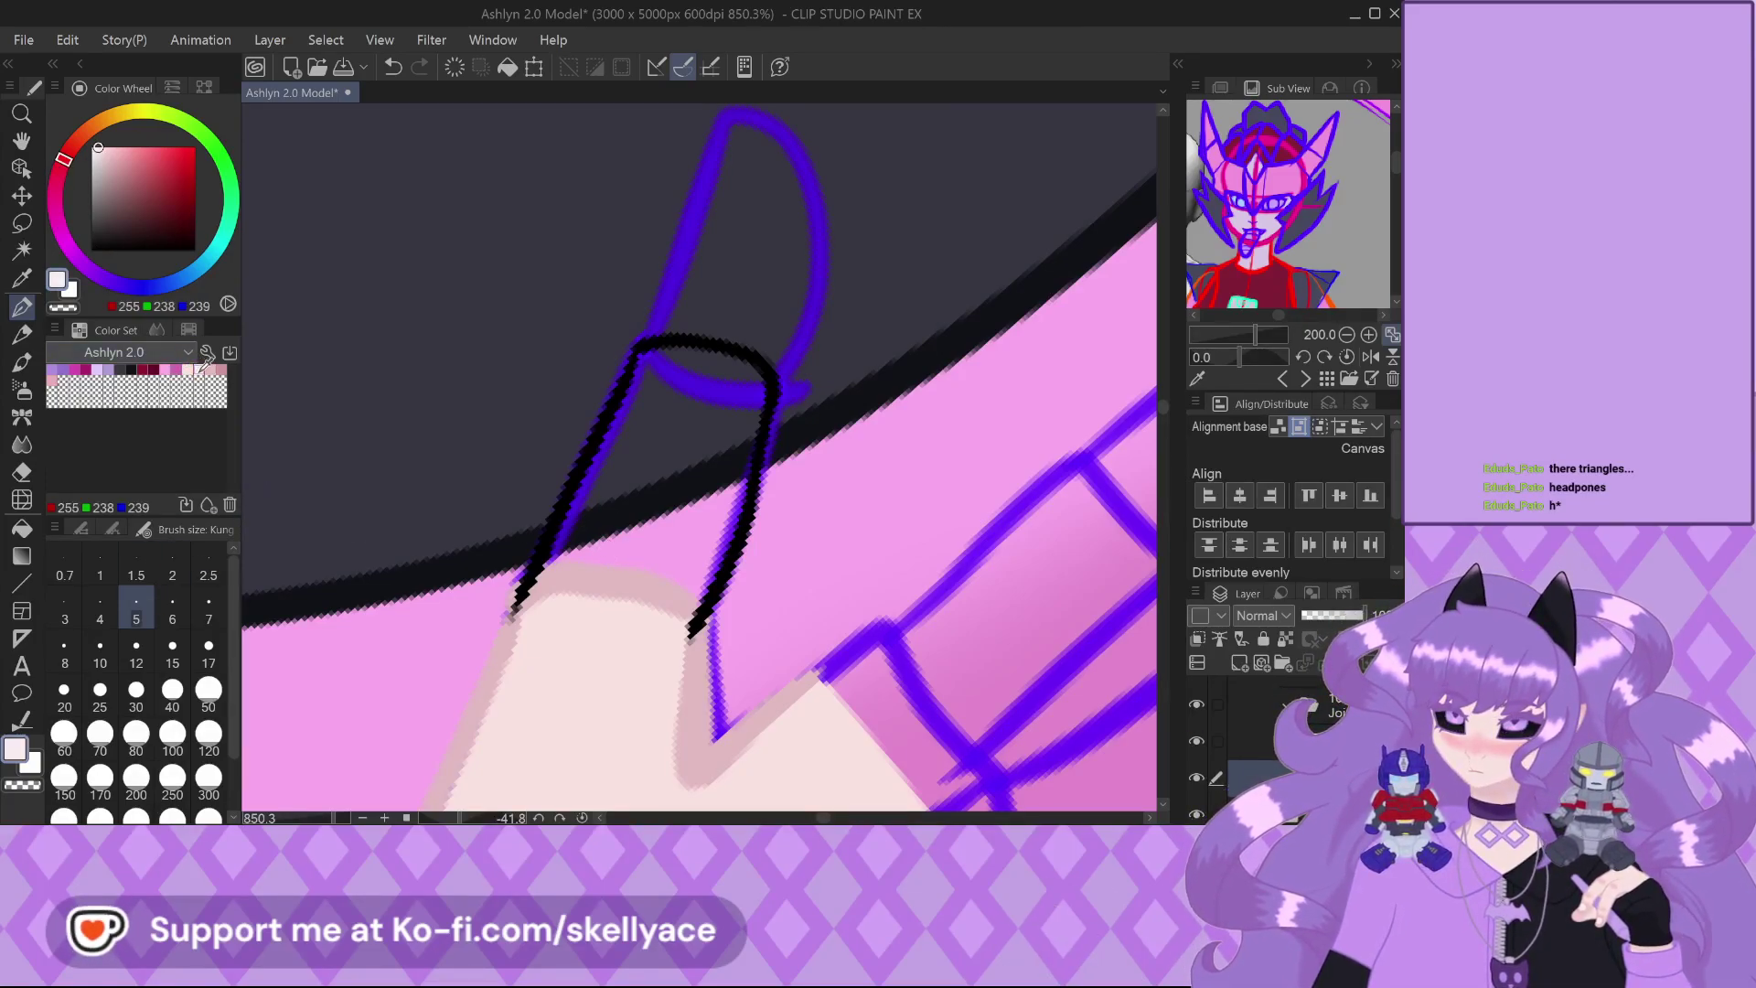
left_click(124, 704)
scroll(521, 616, "up", 2)
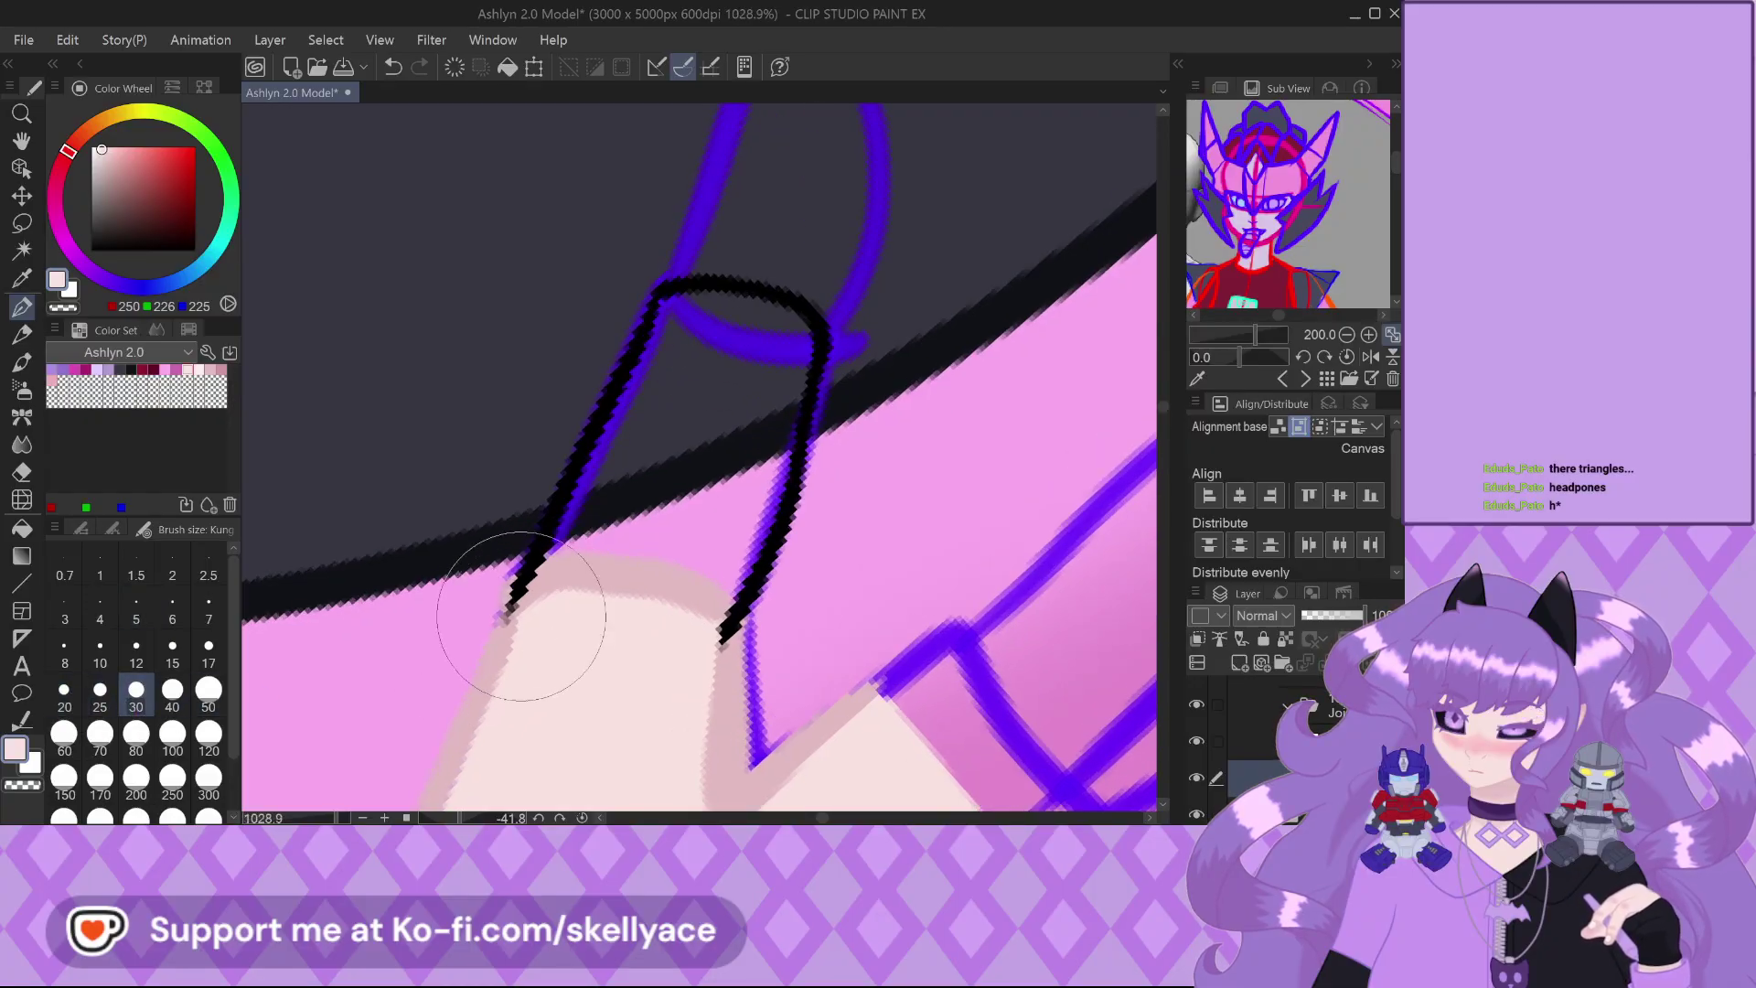
mouse_move(524, 616)
left_mouse_down()
mouse_move(698, 627)
mouse_move(732, 595)
mouse_move(665, 620)
mouse_move(633, 612)
mouse_move(599, 565)
mouse_move(534, 604)
left_mouse_up()
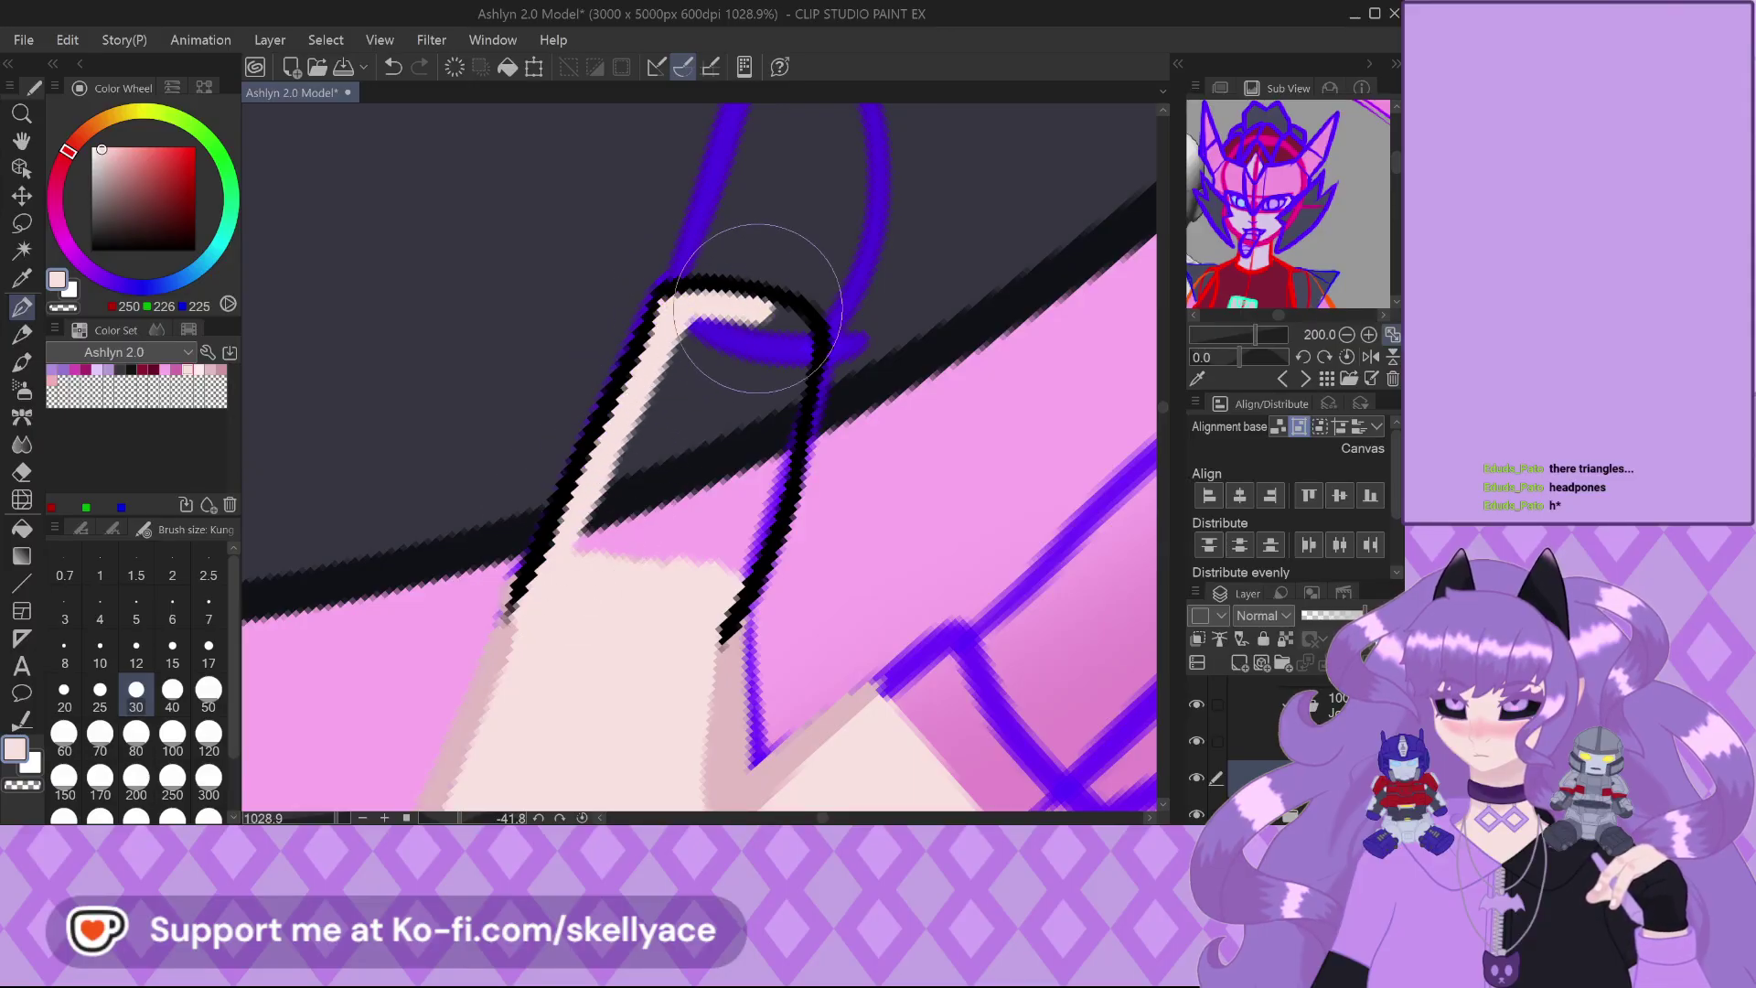
left_click_drag(800, 344, 749, 553)
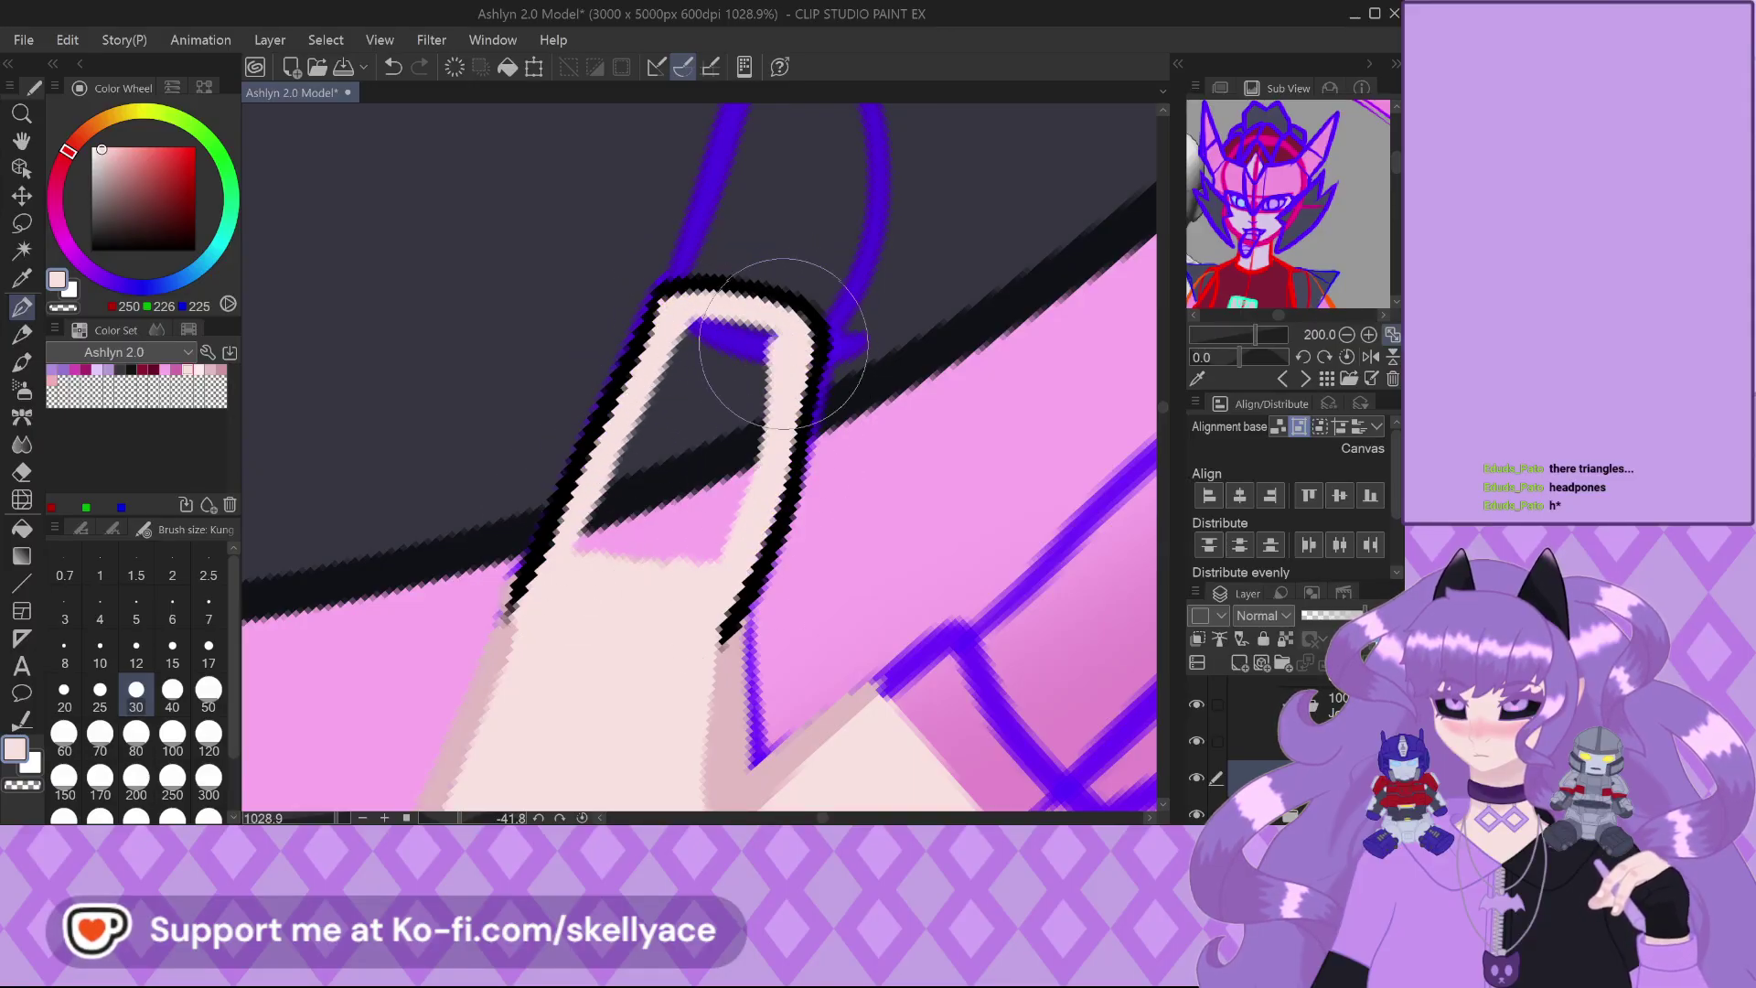
mouse_move(782, 343)
left_mouse_down()
mouse_move(705, 564)
mouse_move(758, 369)
mouse_move(712, 474)
mouse_move(728, 329)
mouse_move(656, 546)
mouse_move(692, 334)
mouse_move(612, 505)
left_mouse_up()
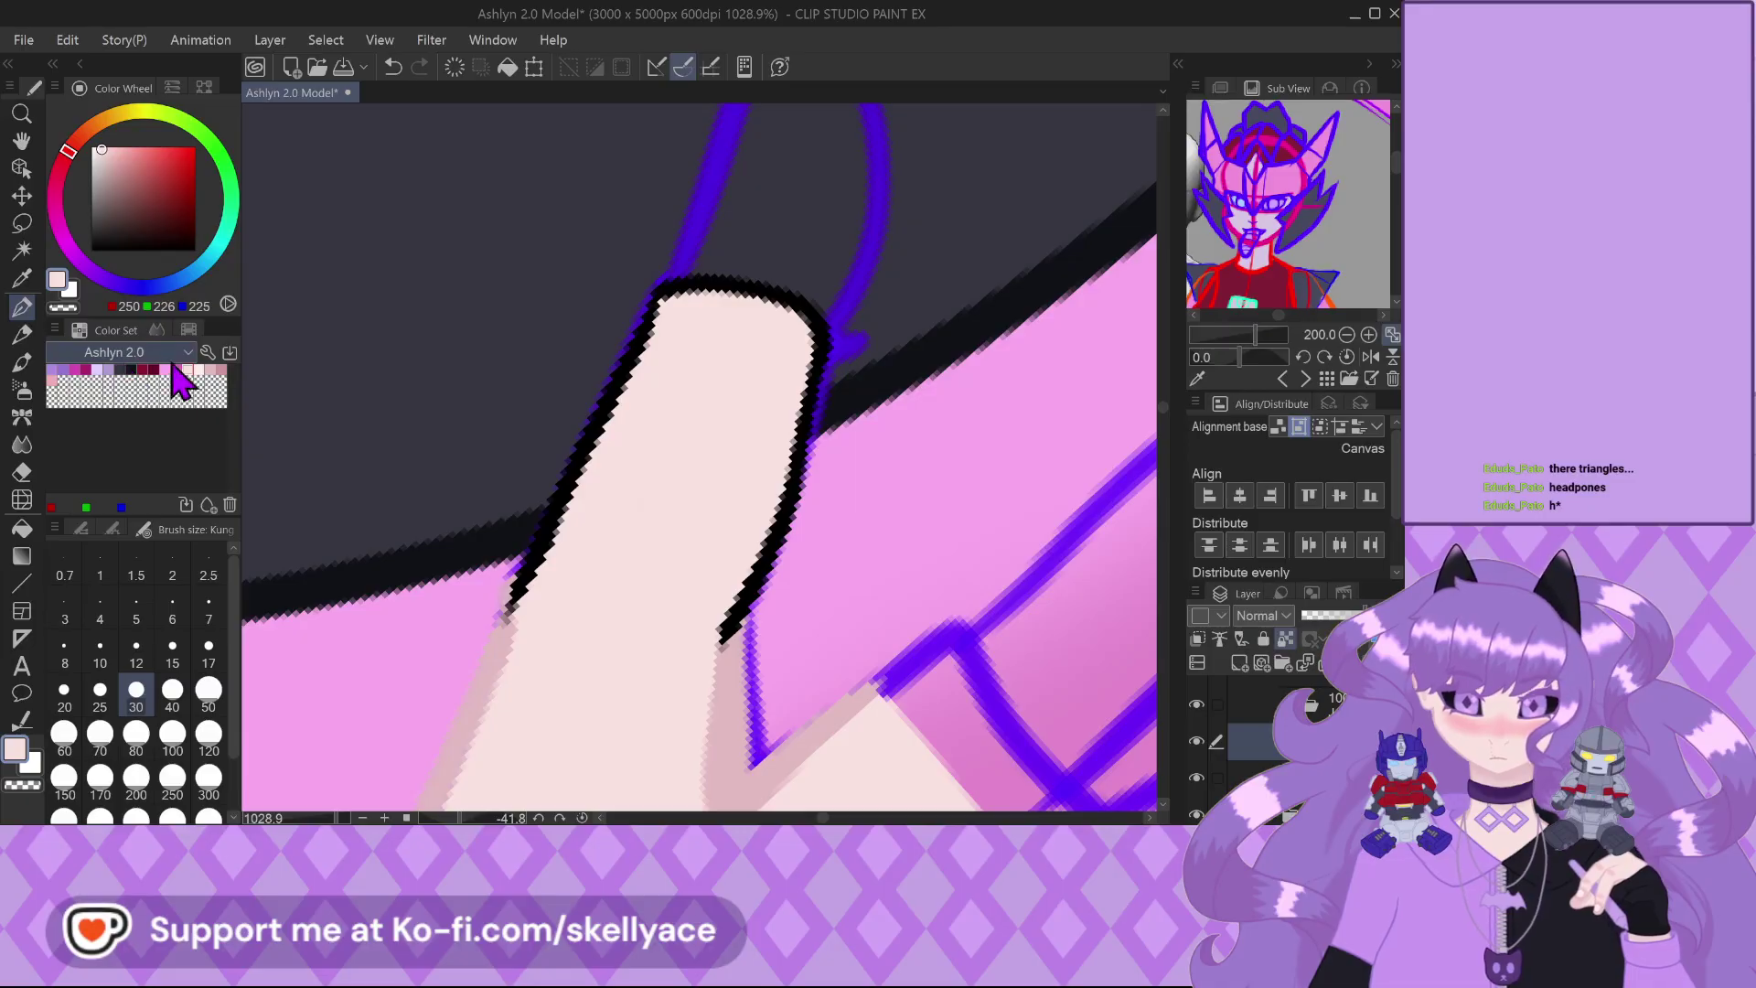
Recolour the thumb segment's outline dusty pink and smooth its edge on the finger side at brush size 5
left_click_drag(647, 274, 504, 614)
mouse_move(638, 314)
left_mouse_down()
mouse_move(808, 329)
mouse_move(667, 646)
left_mouse_up()
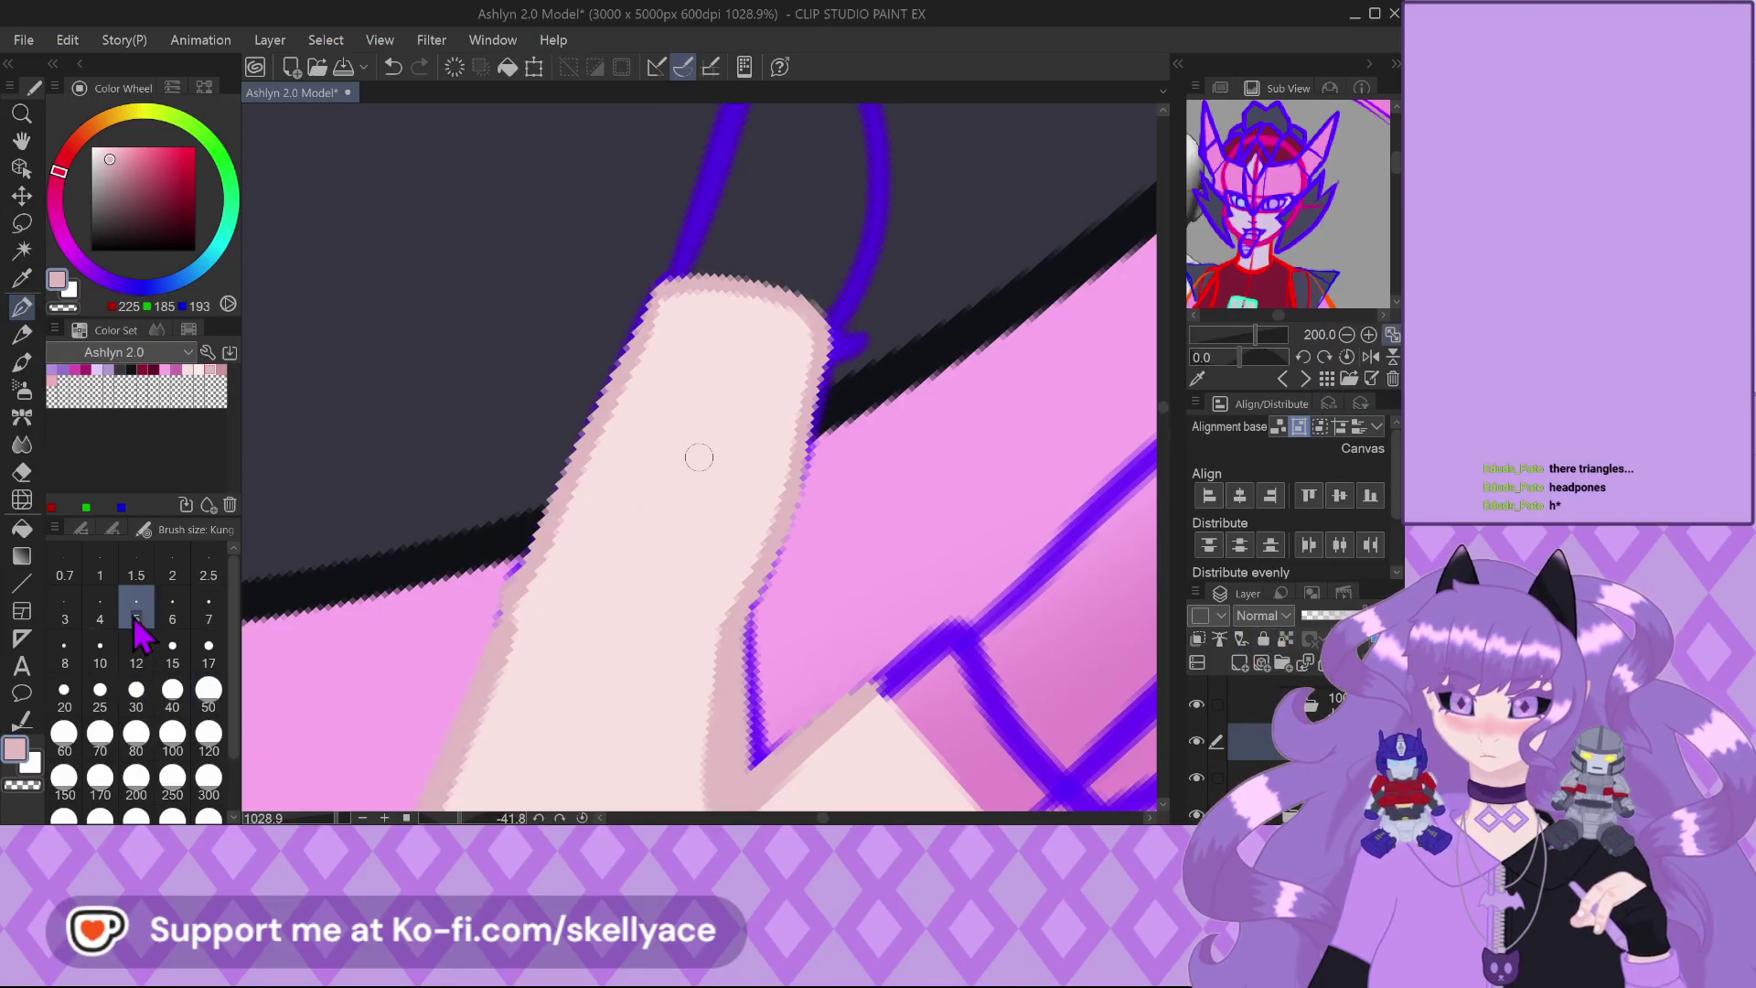
scroll(816, 311, "up", 1)
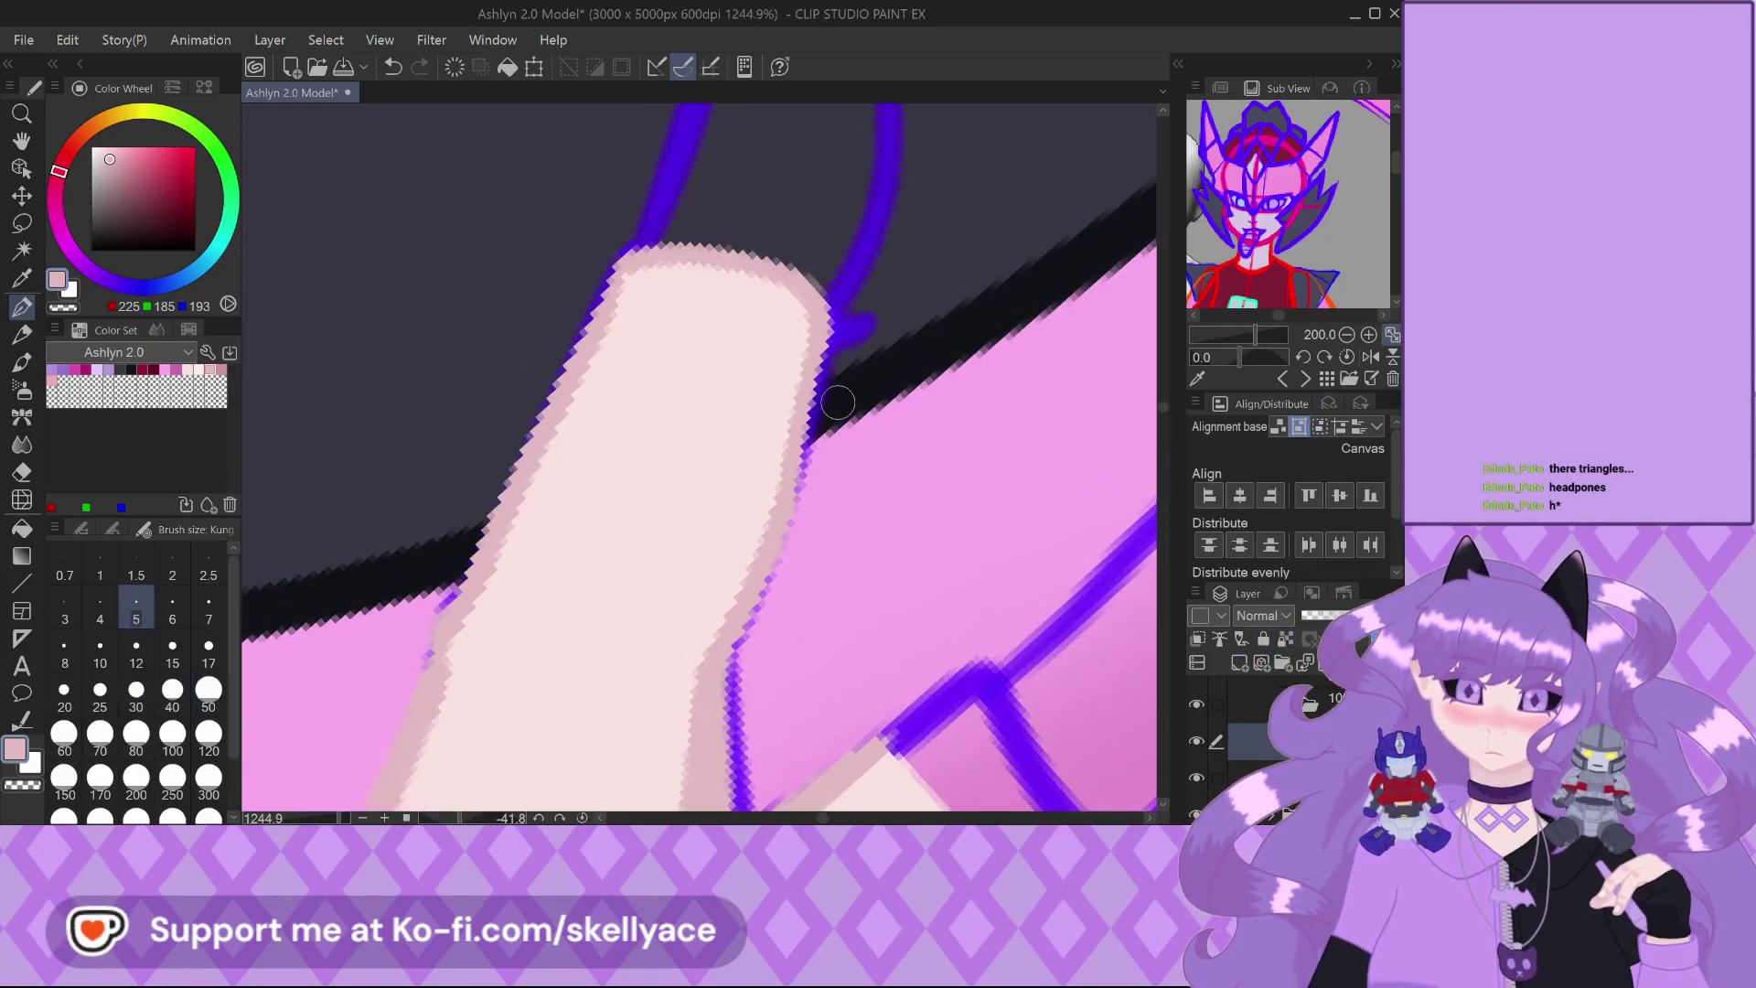
mouse_move(816, 311)
left_mouse_down()
mouse_move(807, 434)
mouse_move(727, 663)
left_mouse_up()
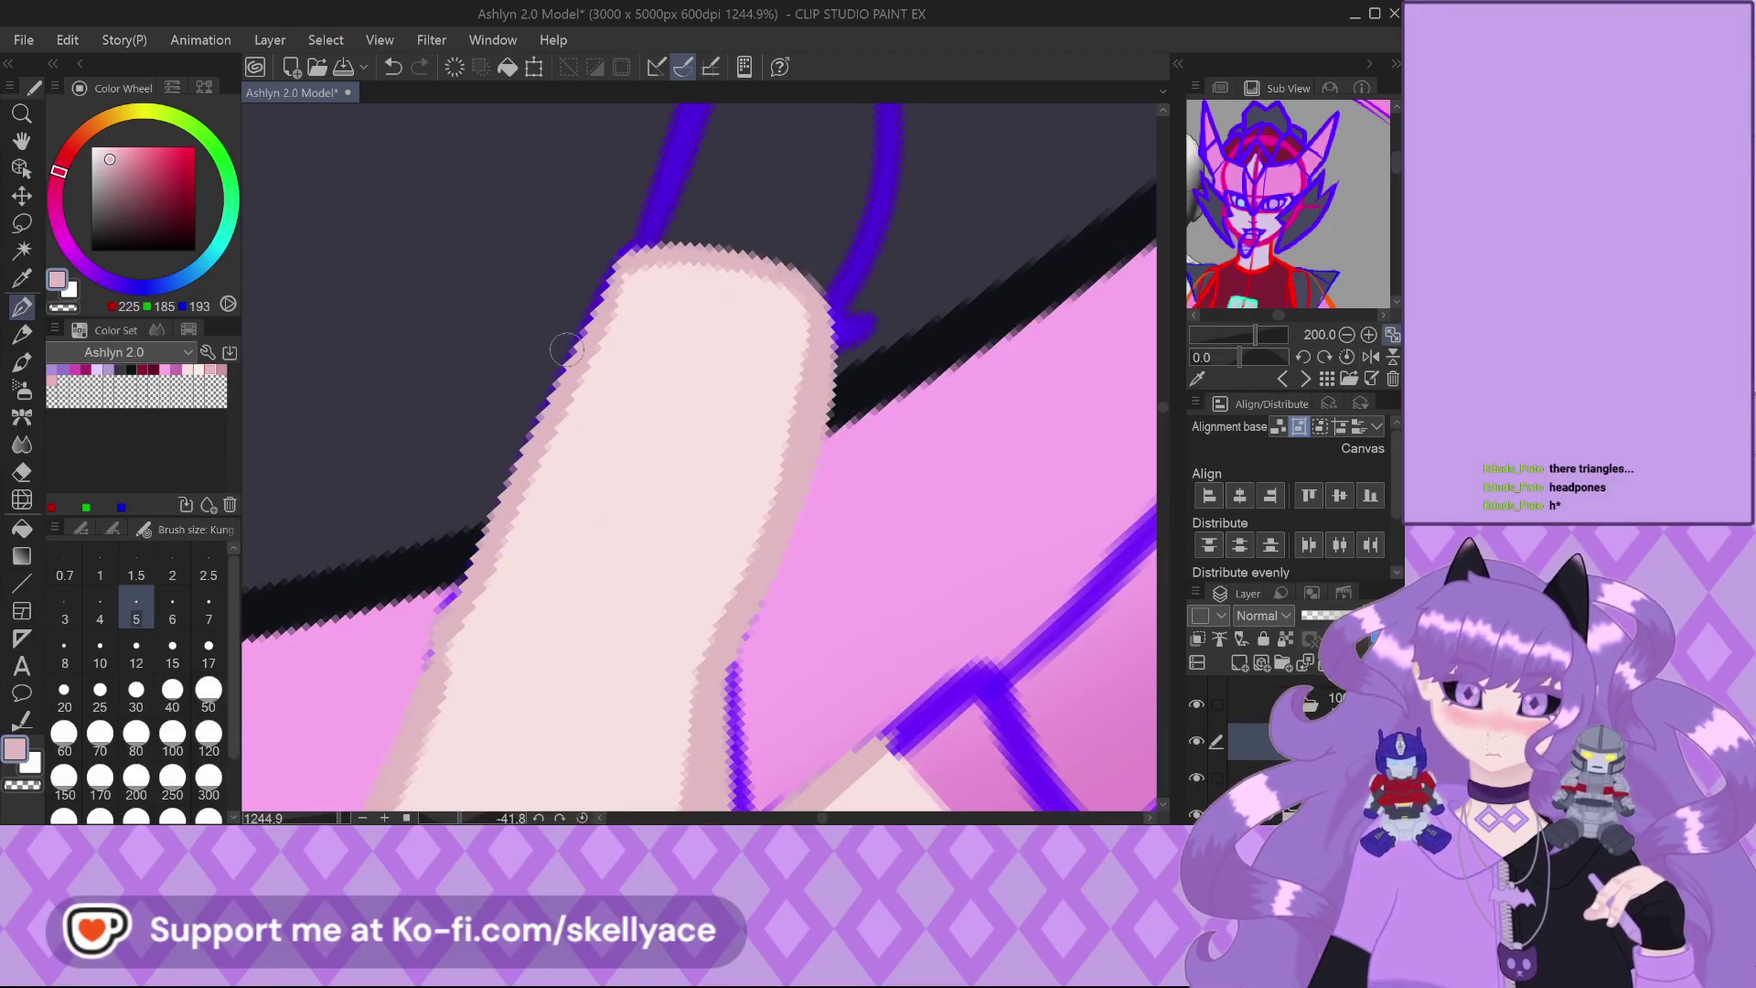
Outline the thumb's rounded tip in black at brush size 7, slightly inside the blue sketch and overlapping the lower segment
scroll(620, 260, "down", 1)
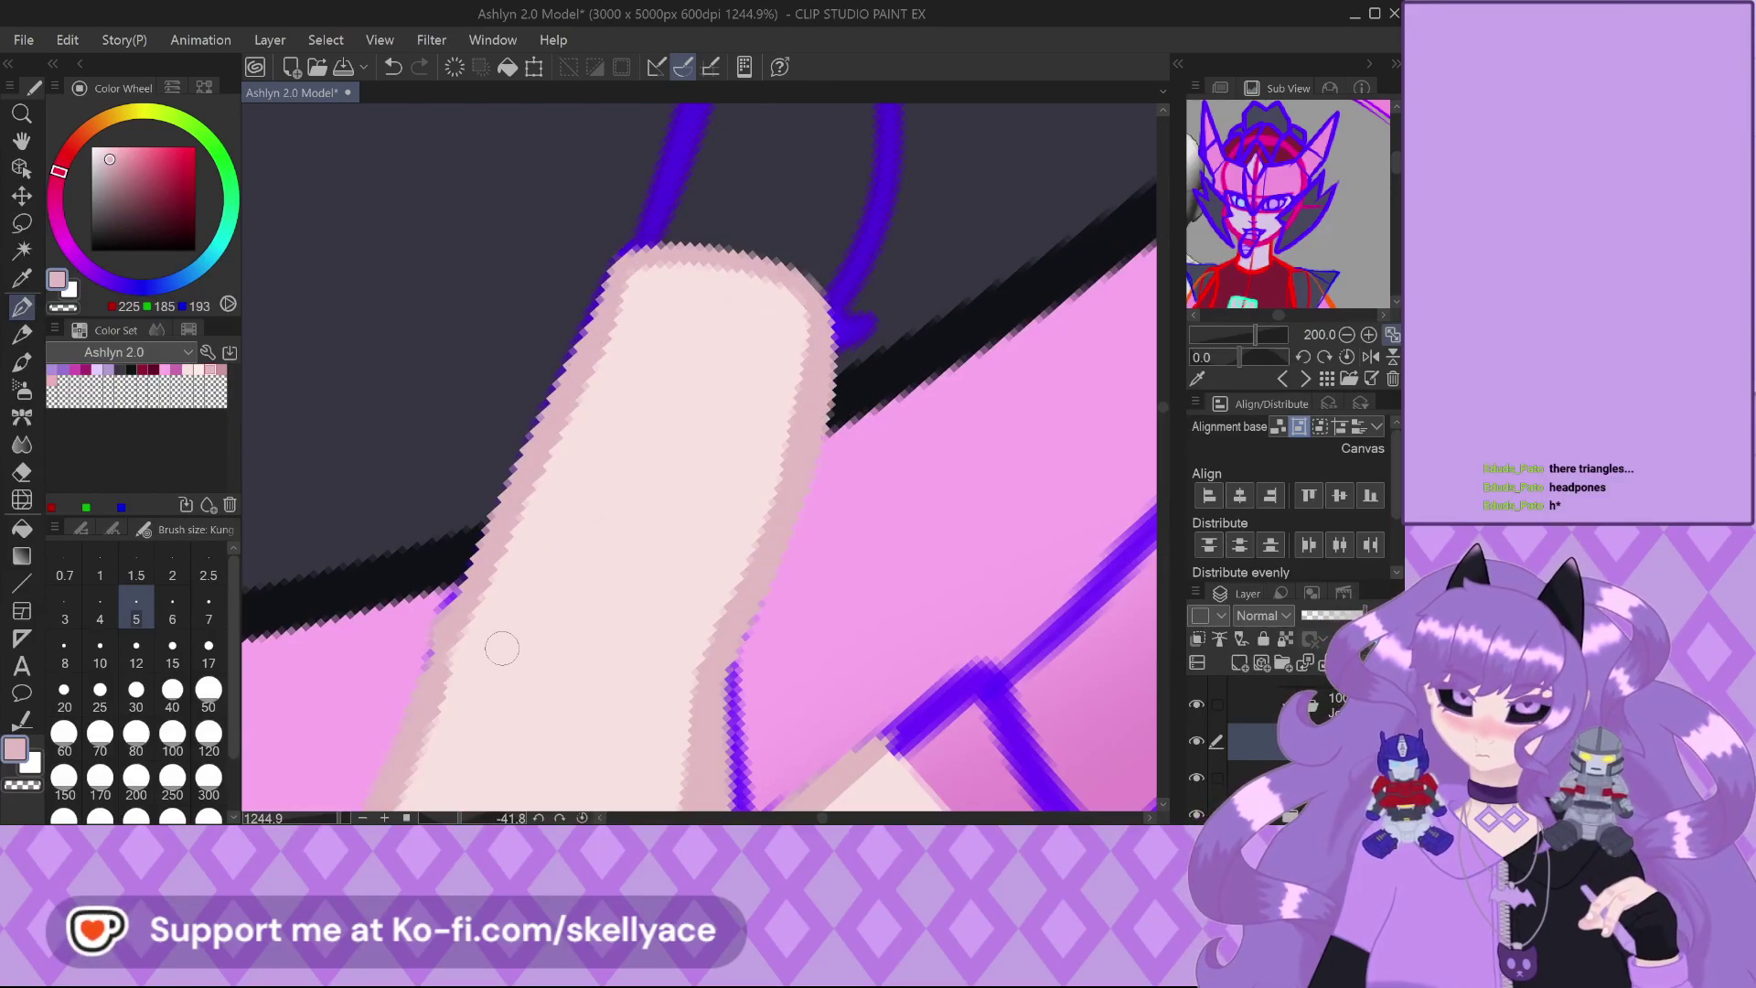
scroll(572, 550, "down", 1)
scroll(572, 551, "down", 1)
scroll(550, 592, "down", 1)
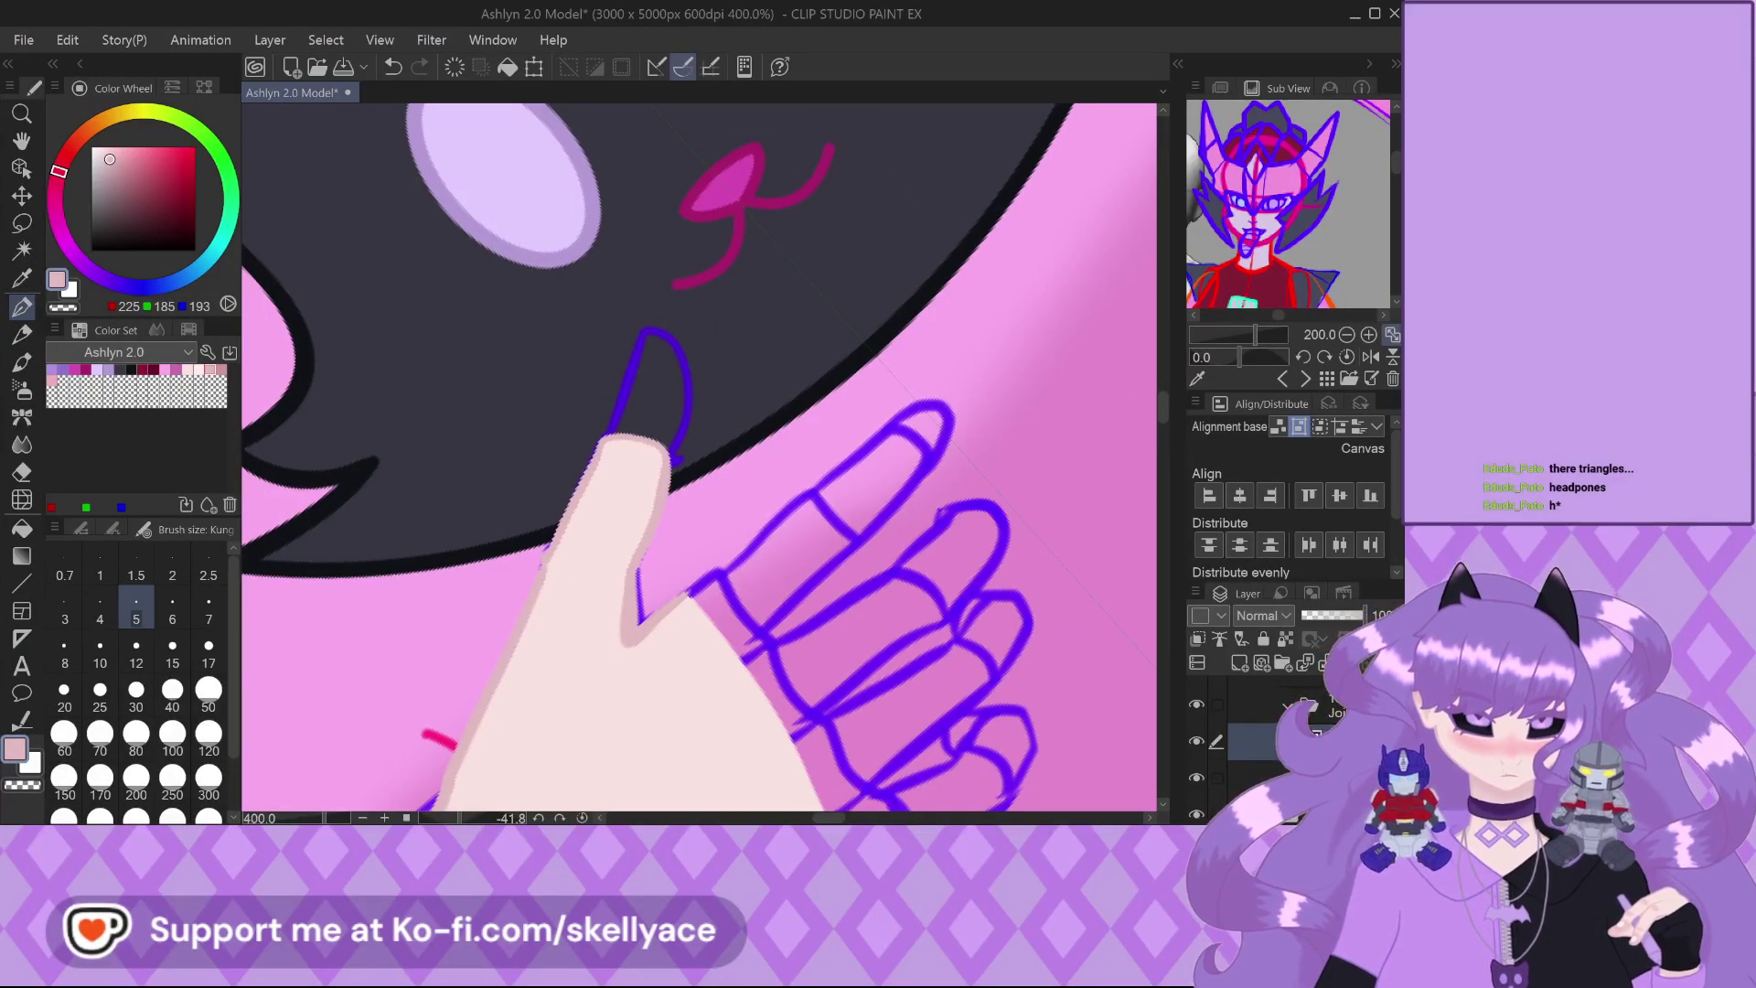
scroll(1321, 723, "up", 1)
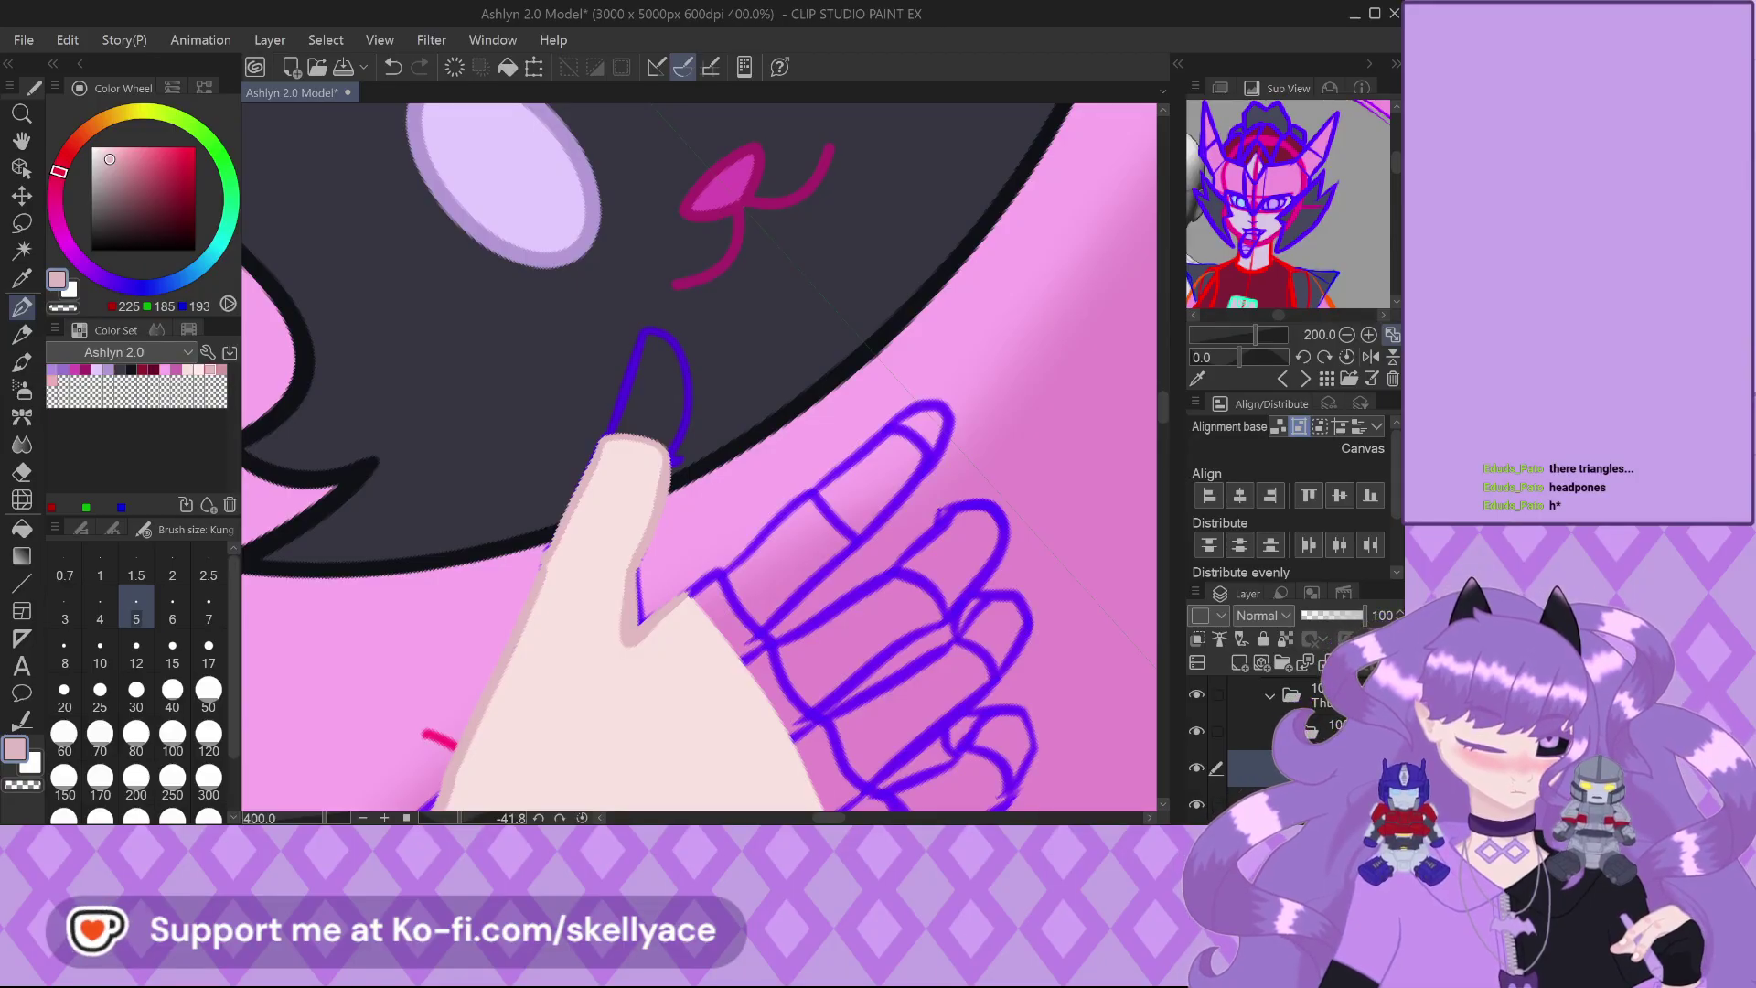
scroll(671, 345, "up", 3)
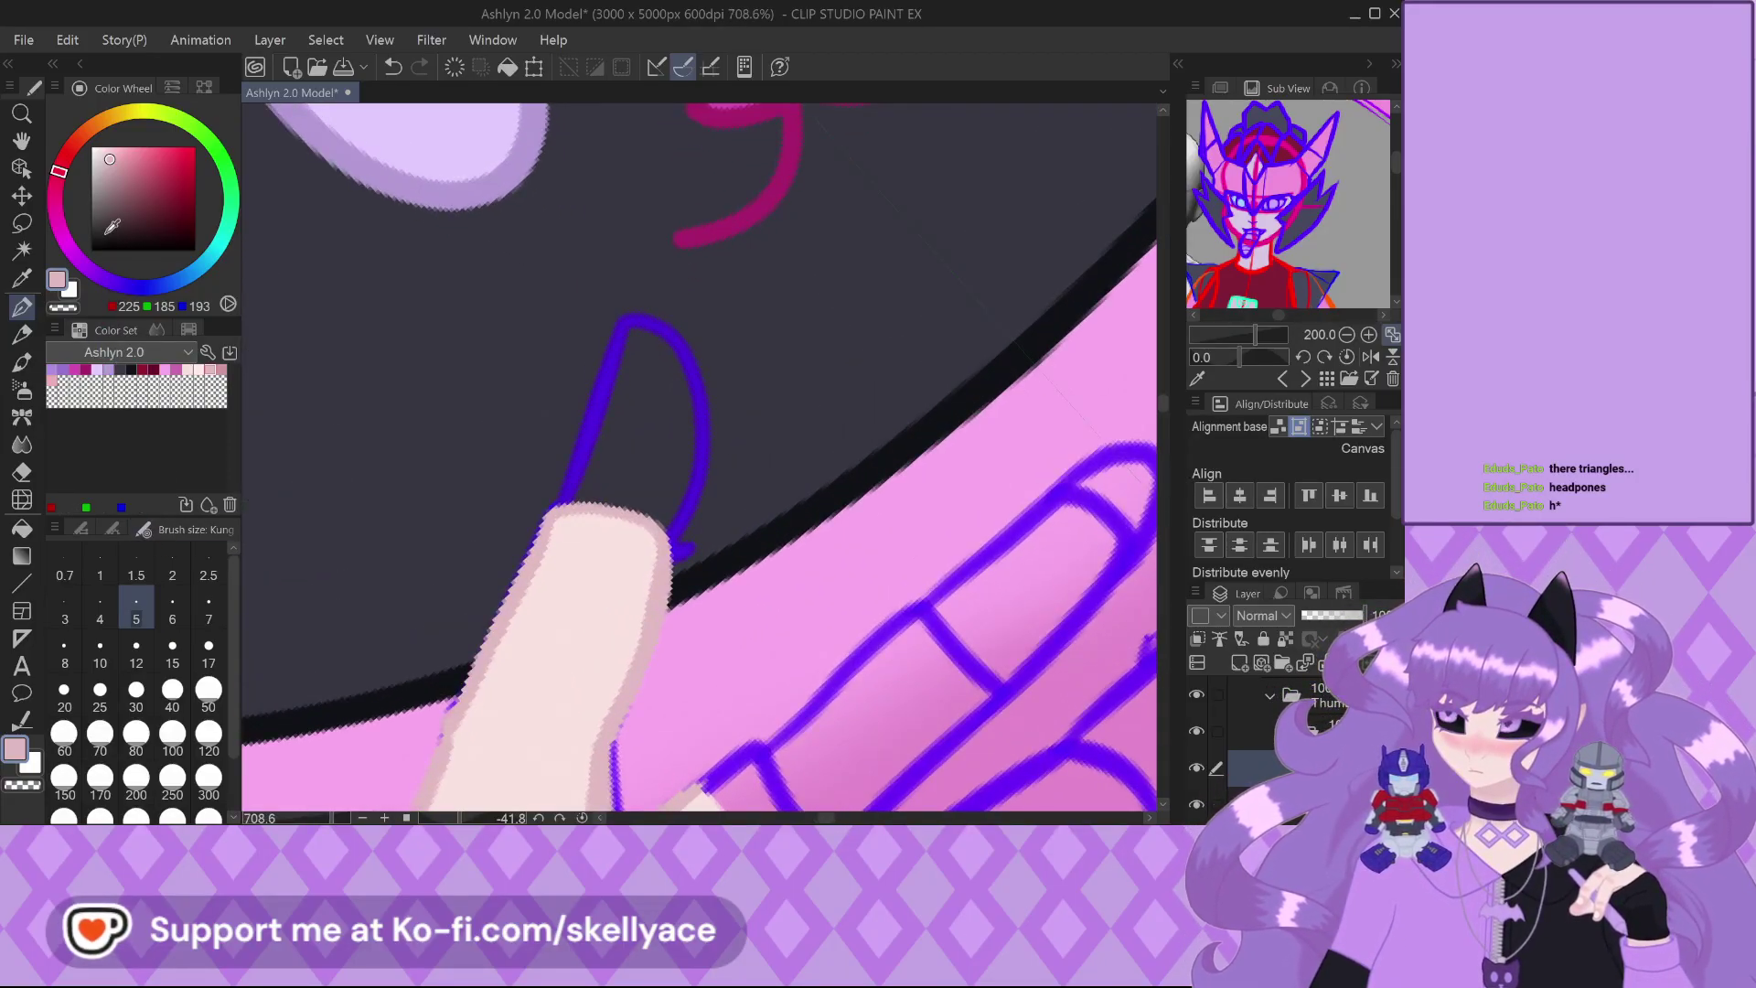
scroll(535, 552, "up", 2)
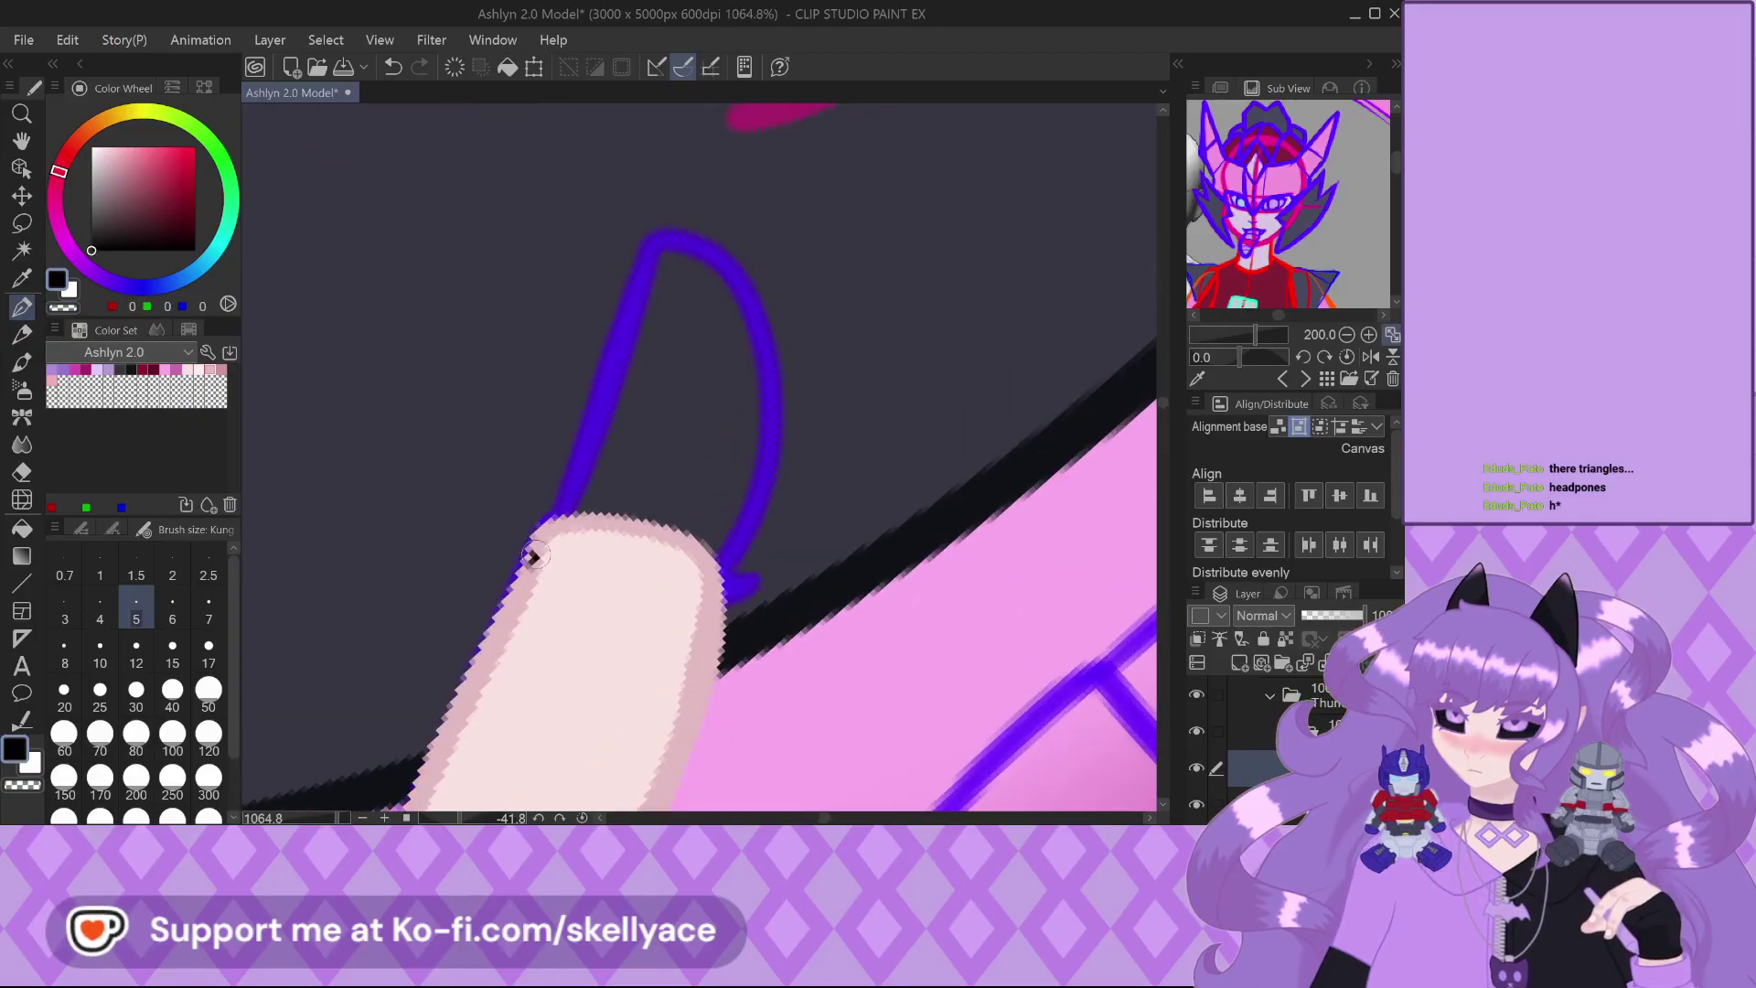
left_click_drag(579, 432, 603, 309)
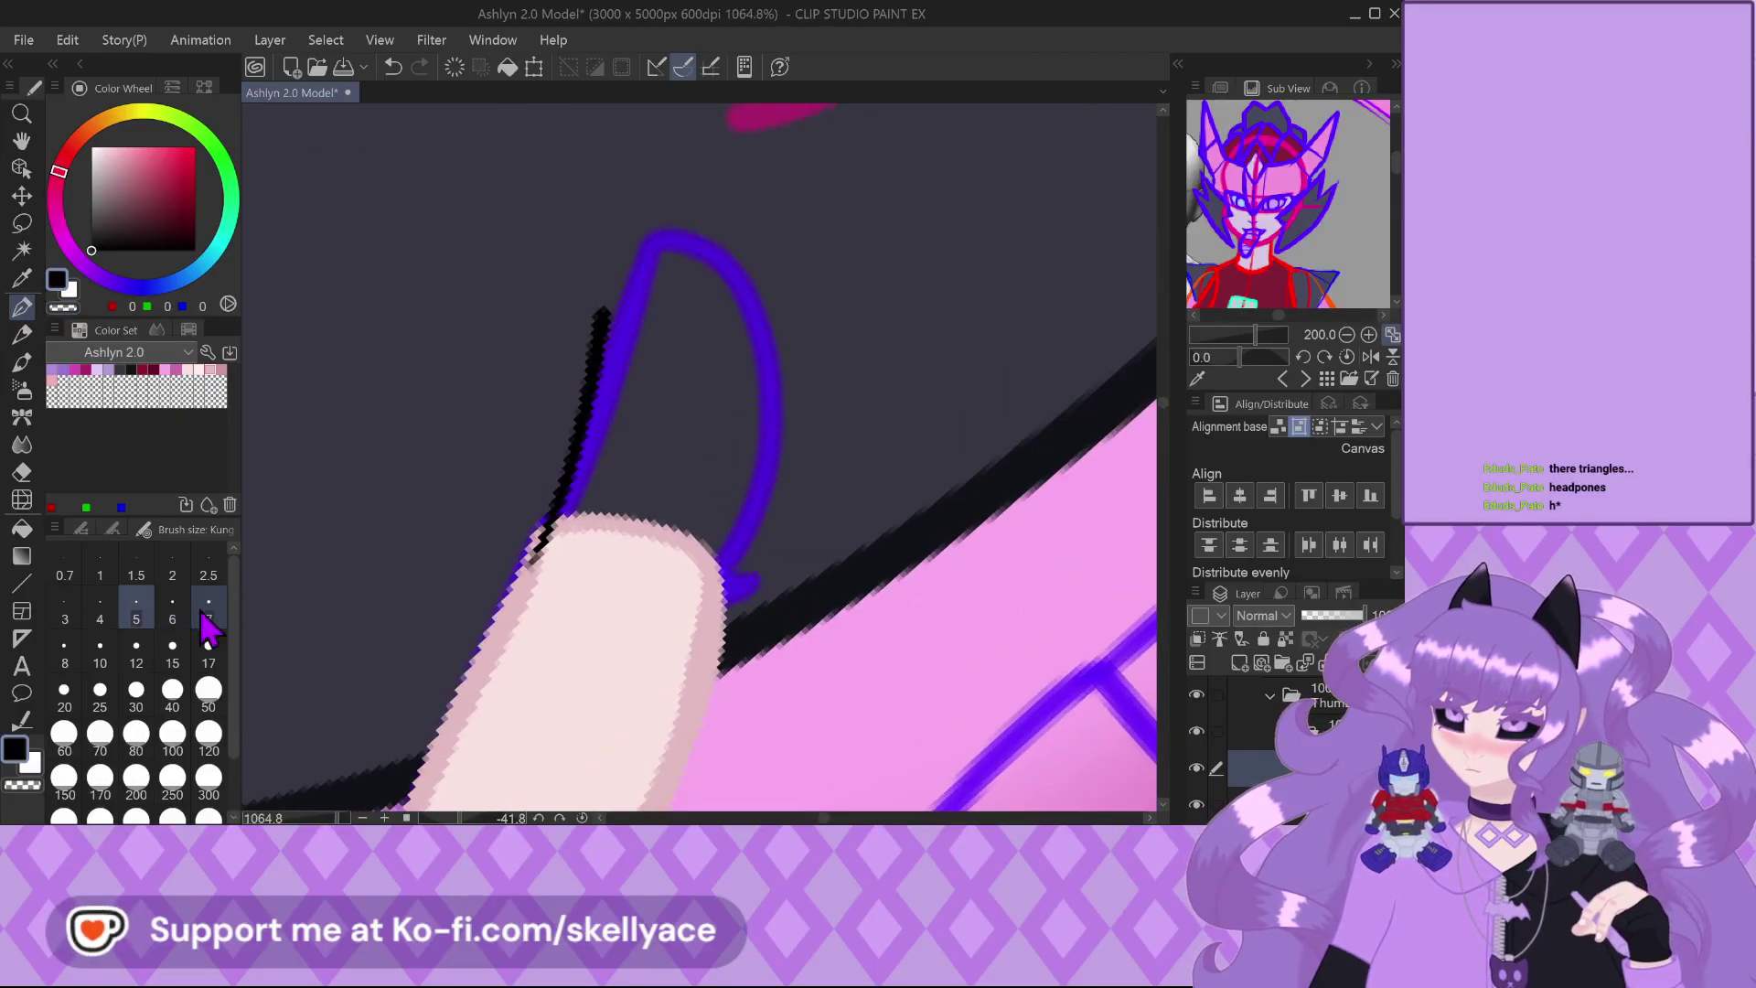
key("ctrl+z")
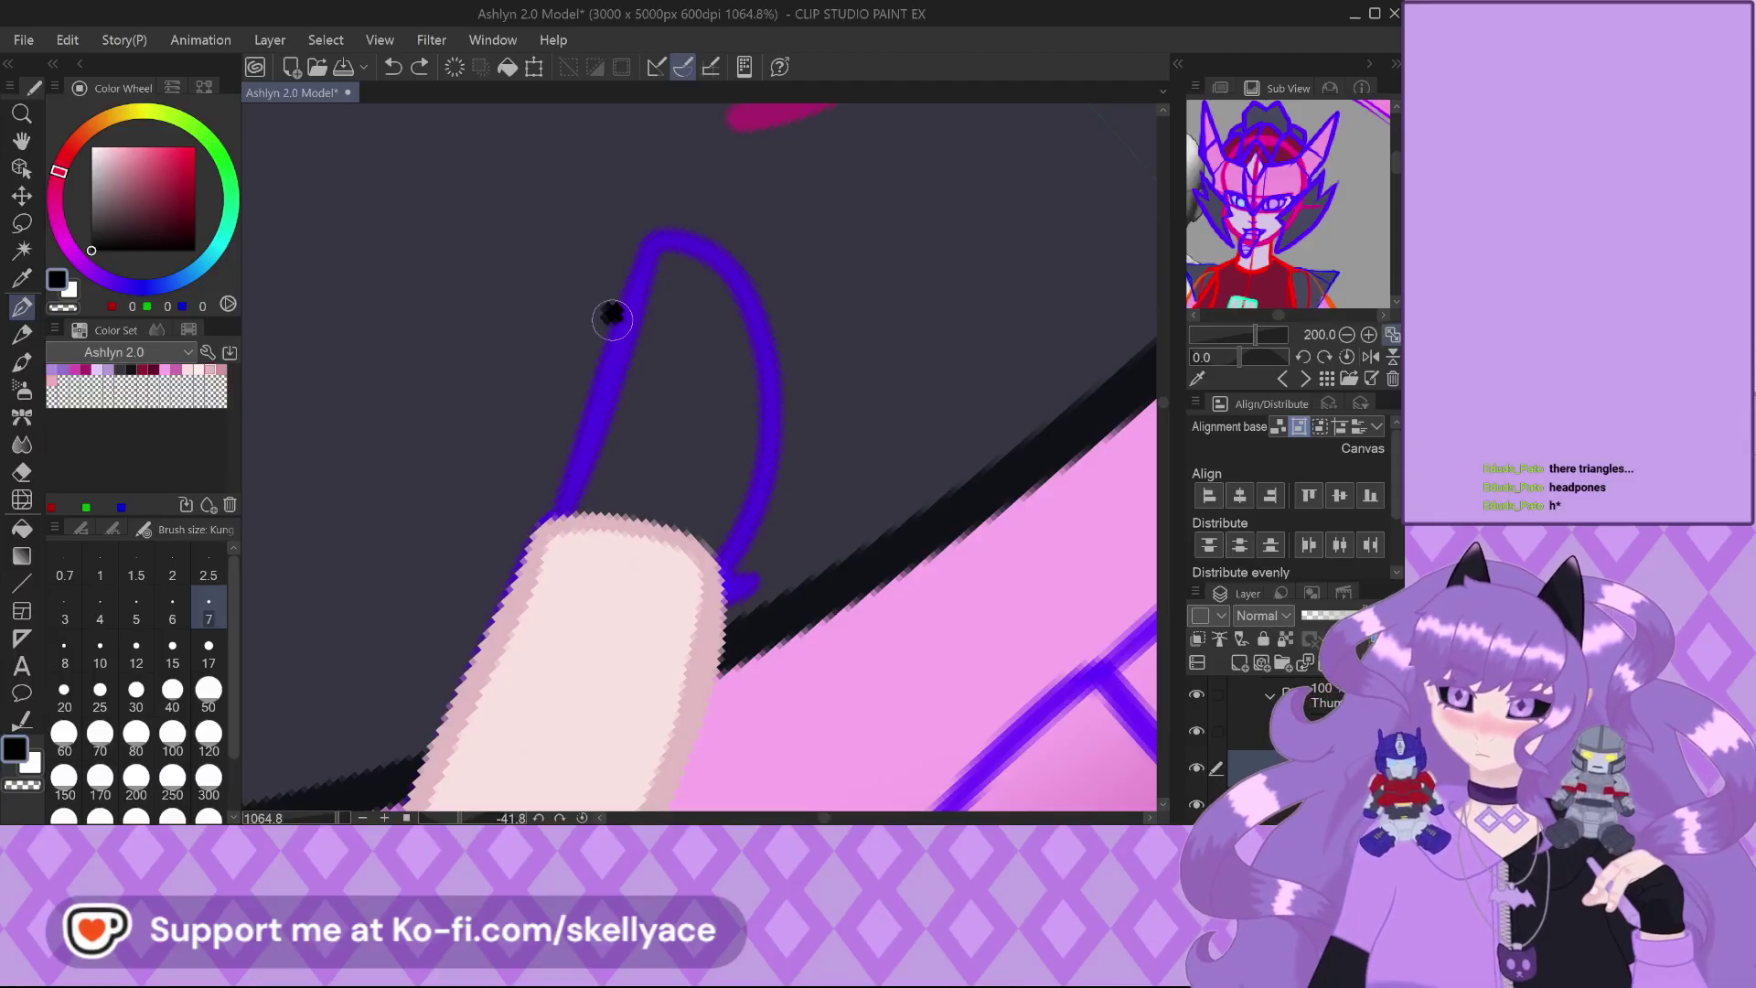
left_click_drag(611, 313, 515, 605)
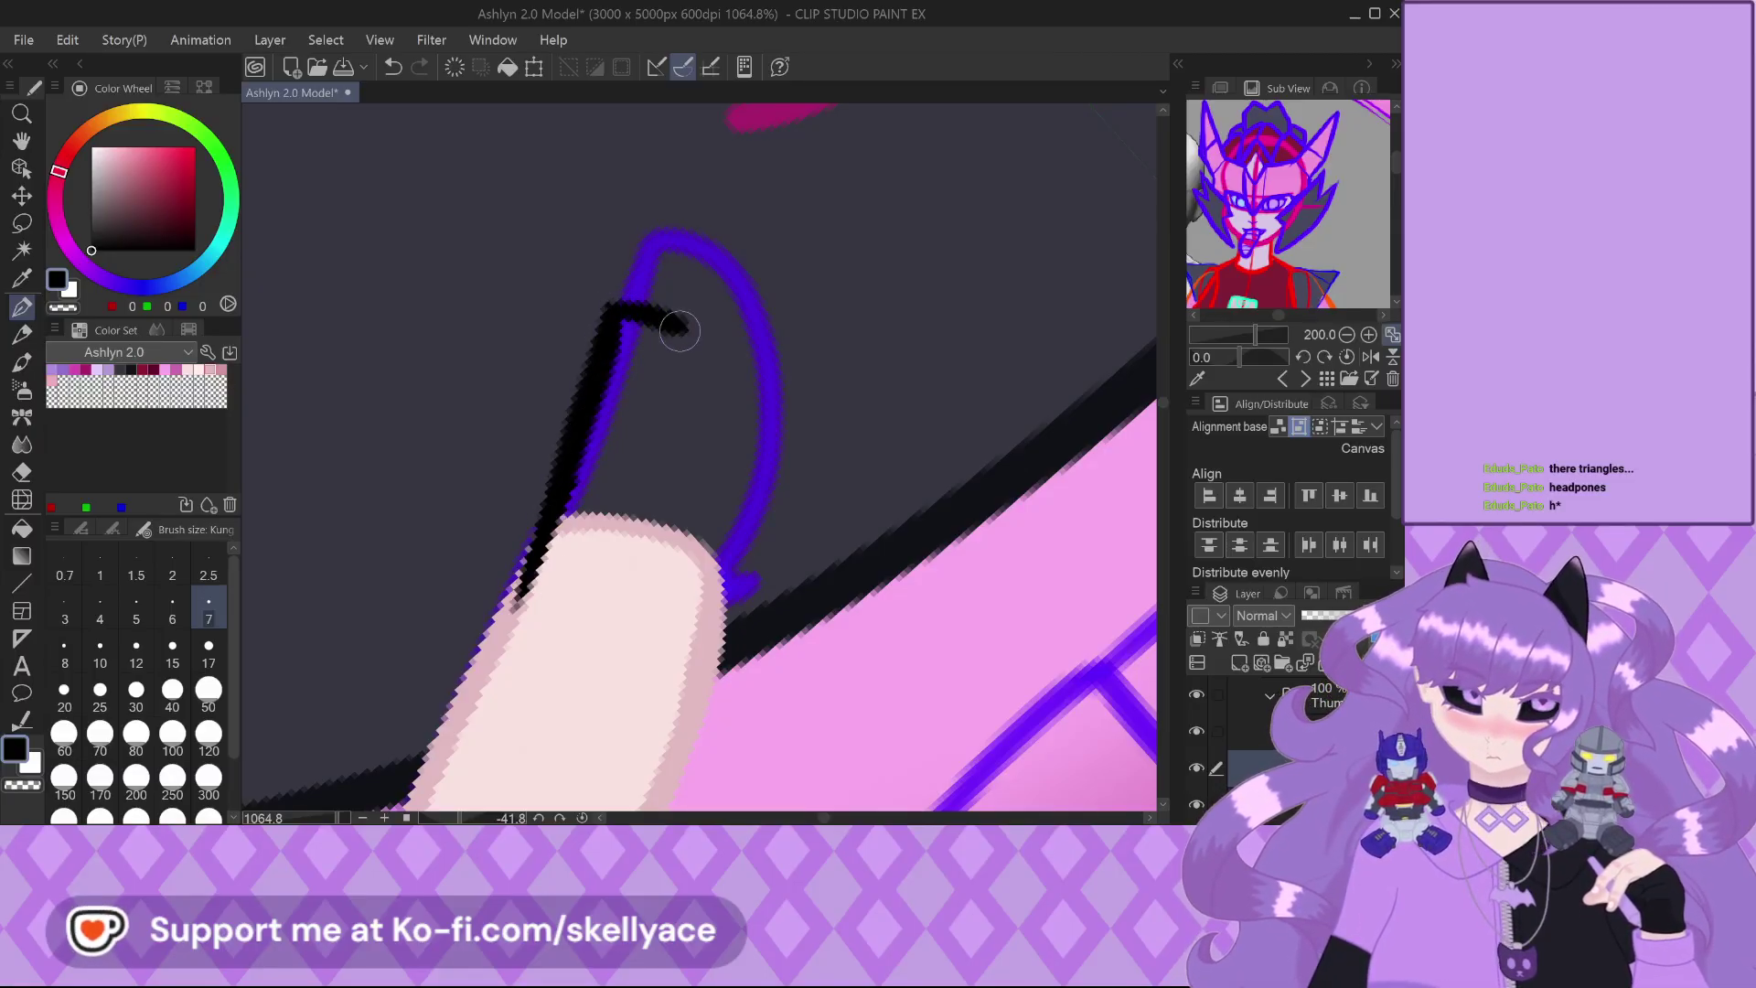
mouse_move(679, 331)
left_mouse_down()
mouse_move(732, 443)
mouse_move(727, 549)
mouse_move(699, 595)
left_mouse_up()
key("ctrl+z")
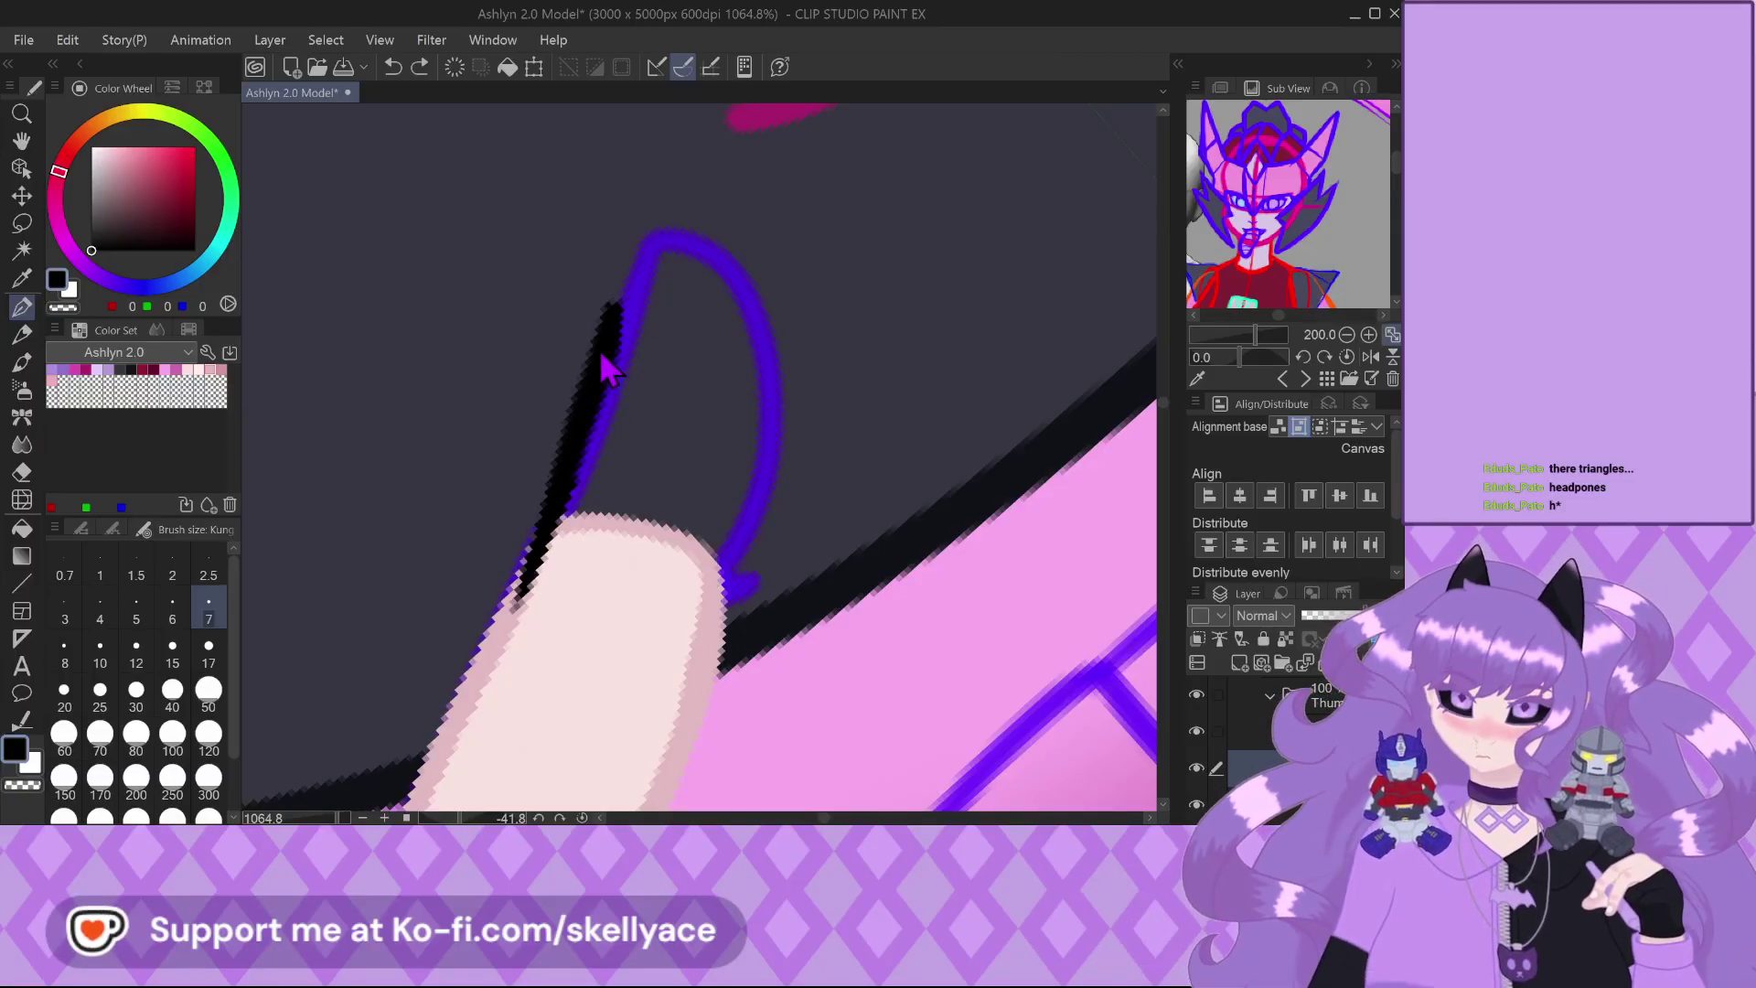
mouse_move(626, 308)
left_mouse_down()
mouse_move(717, 346)
mouse_move(735, 402)
left_mouse_up()
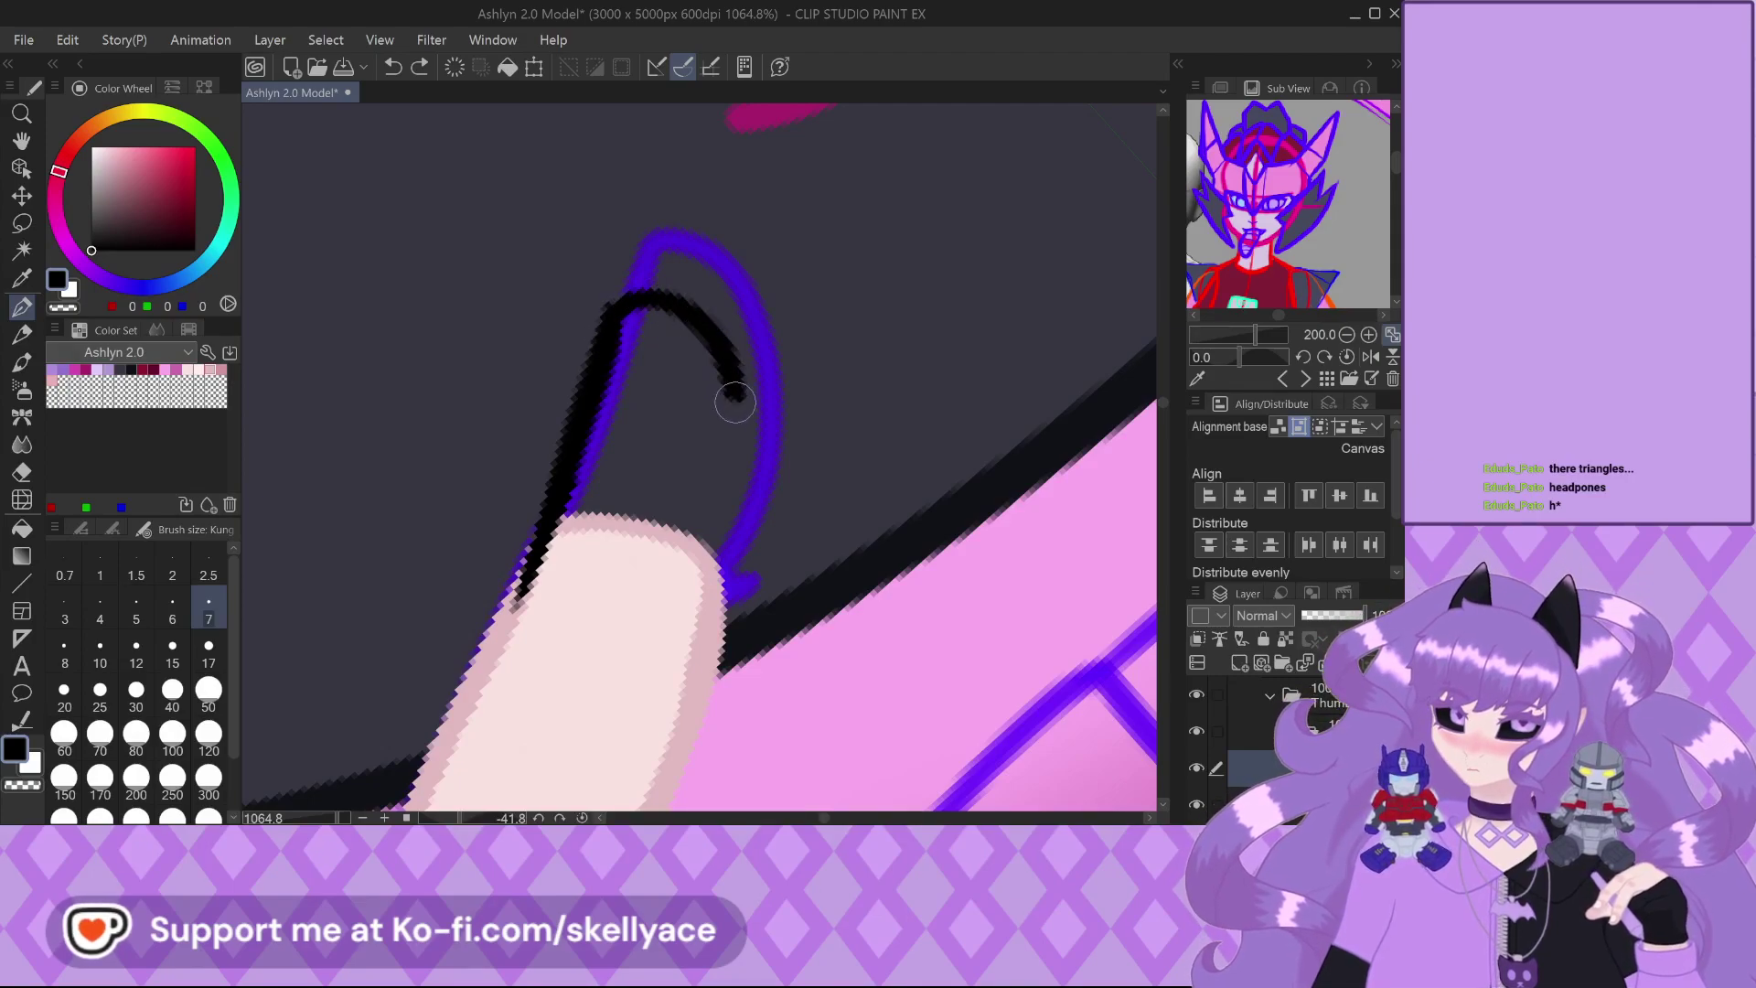
left_click_drag(728, 528, 704, 590)
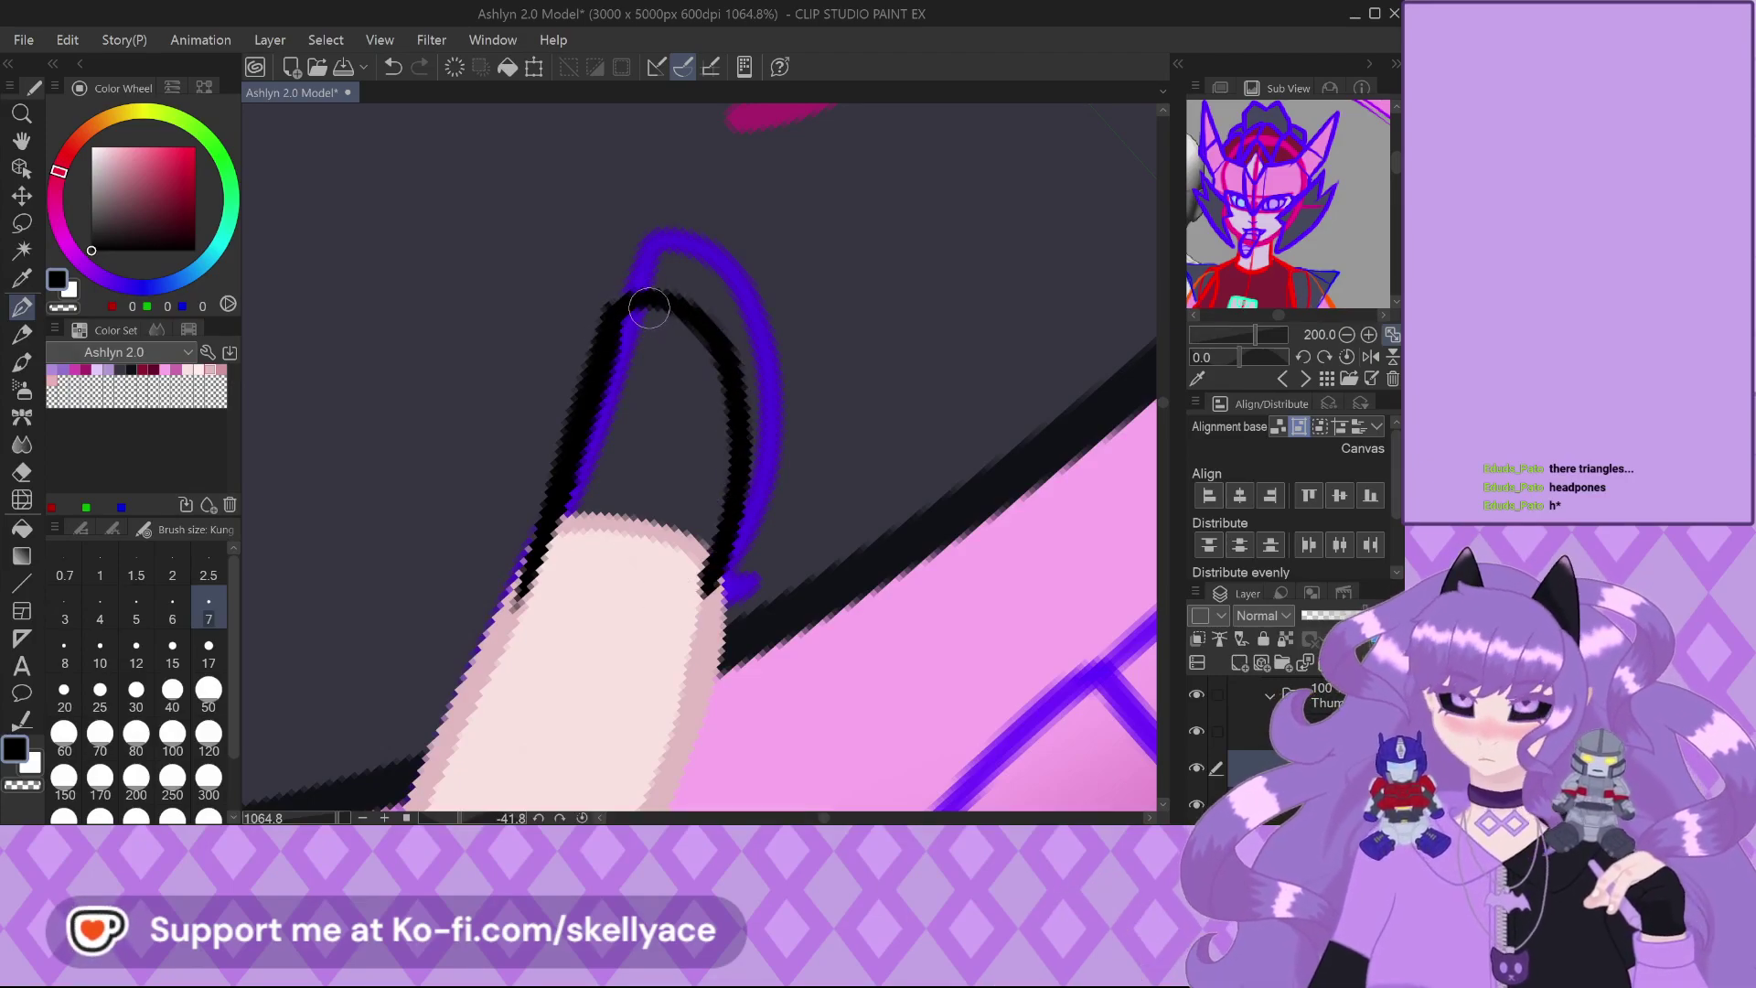
Draw the small curved thumbnail in black at the thumb tip and trim the outline's outer edge beside it
left_click_drag(653, 314, 644, 395)
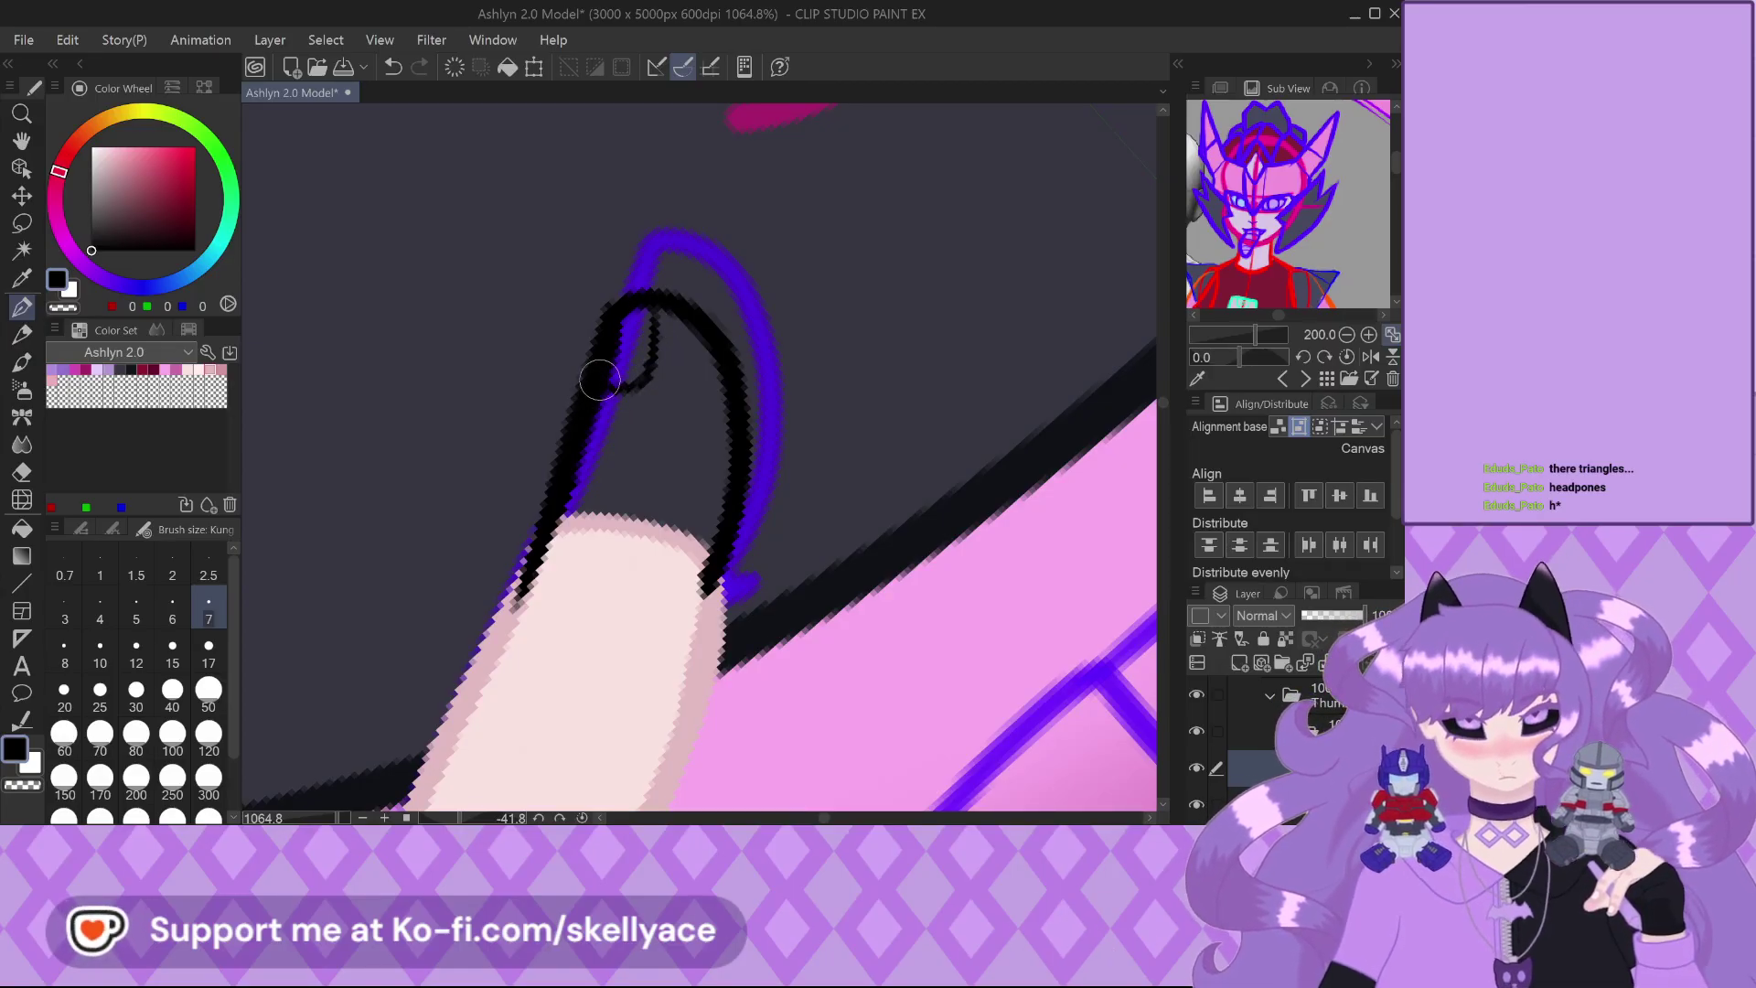
key("bracketright")
key("bracketright")
key("bracketright")
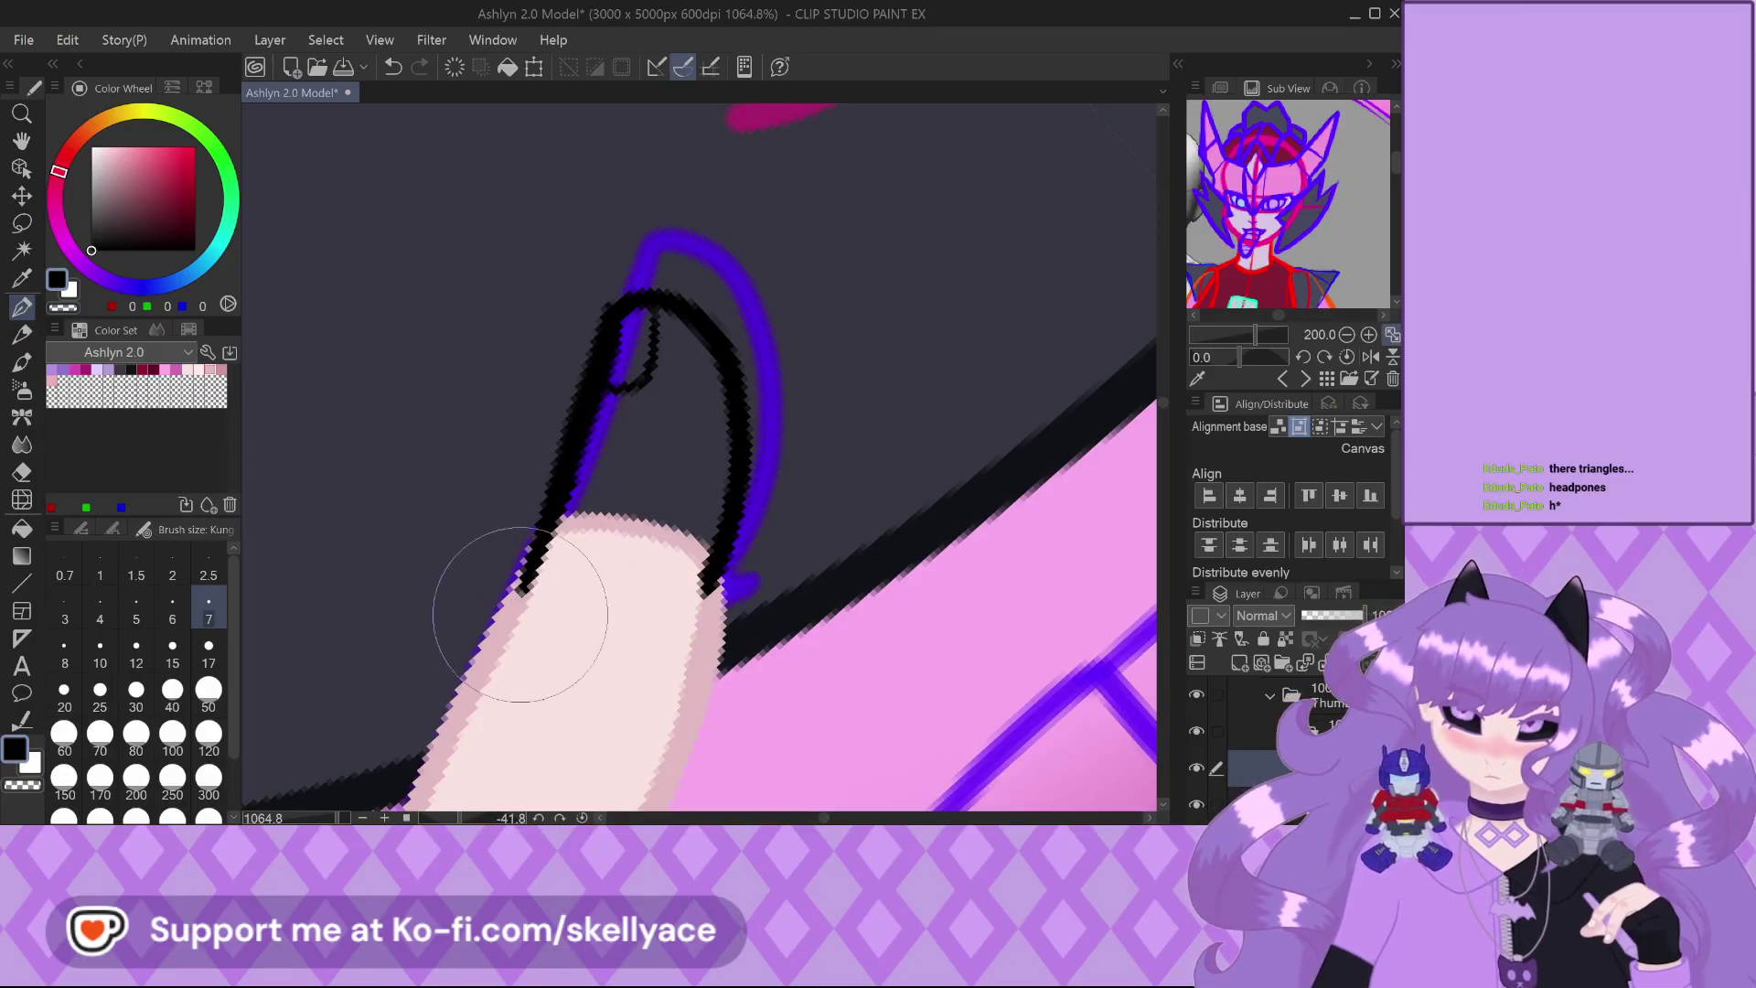
key("bracketleft")
key("bracketleft")
key("bracketleft")
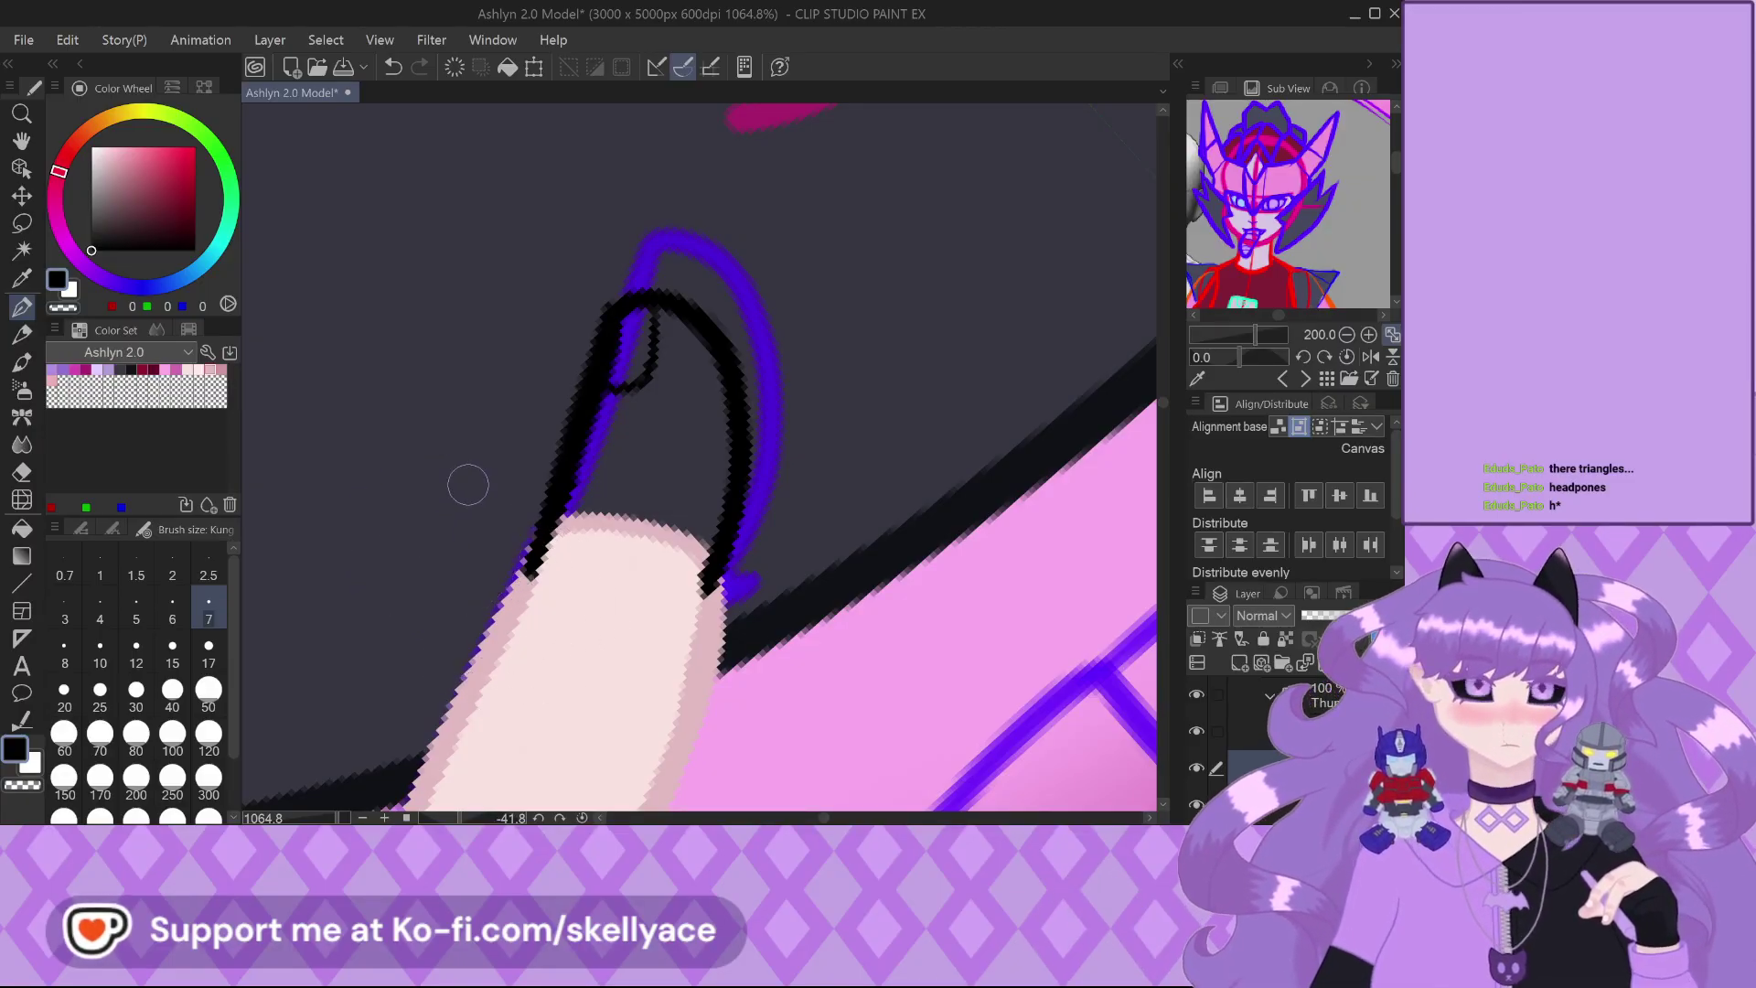
scroll(589, 358, "up", 2)
scroll(590, 358, "up", 1)
key("bracketright")
key("bracketright")
key("bracketright")
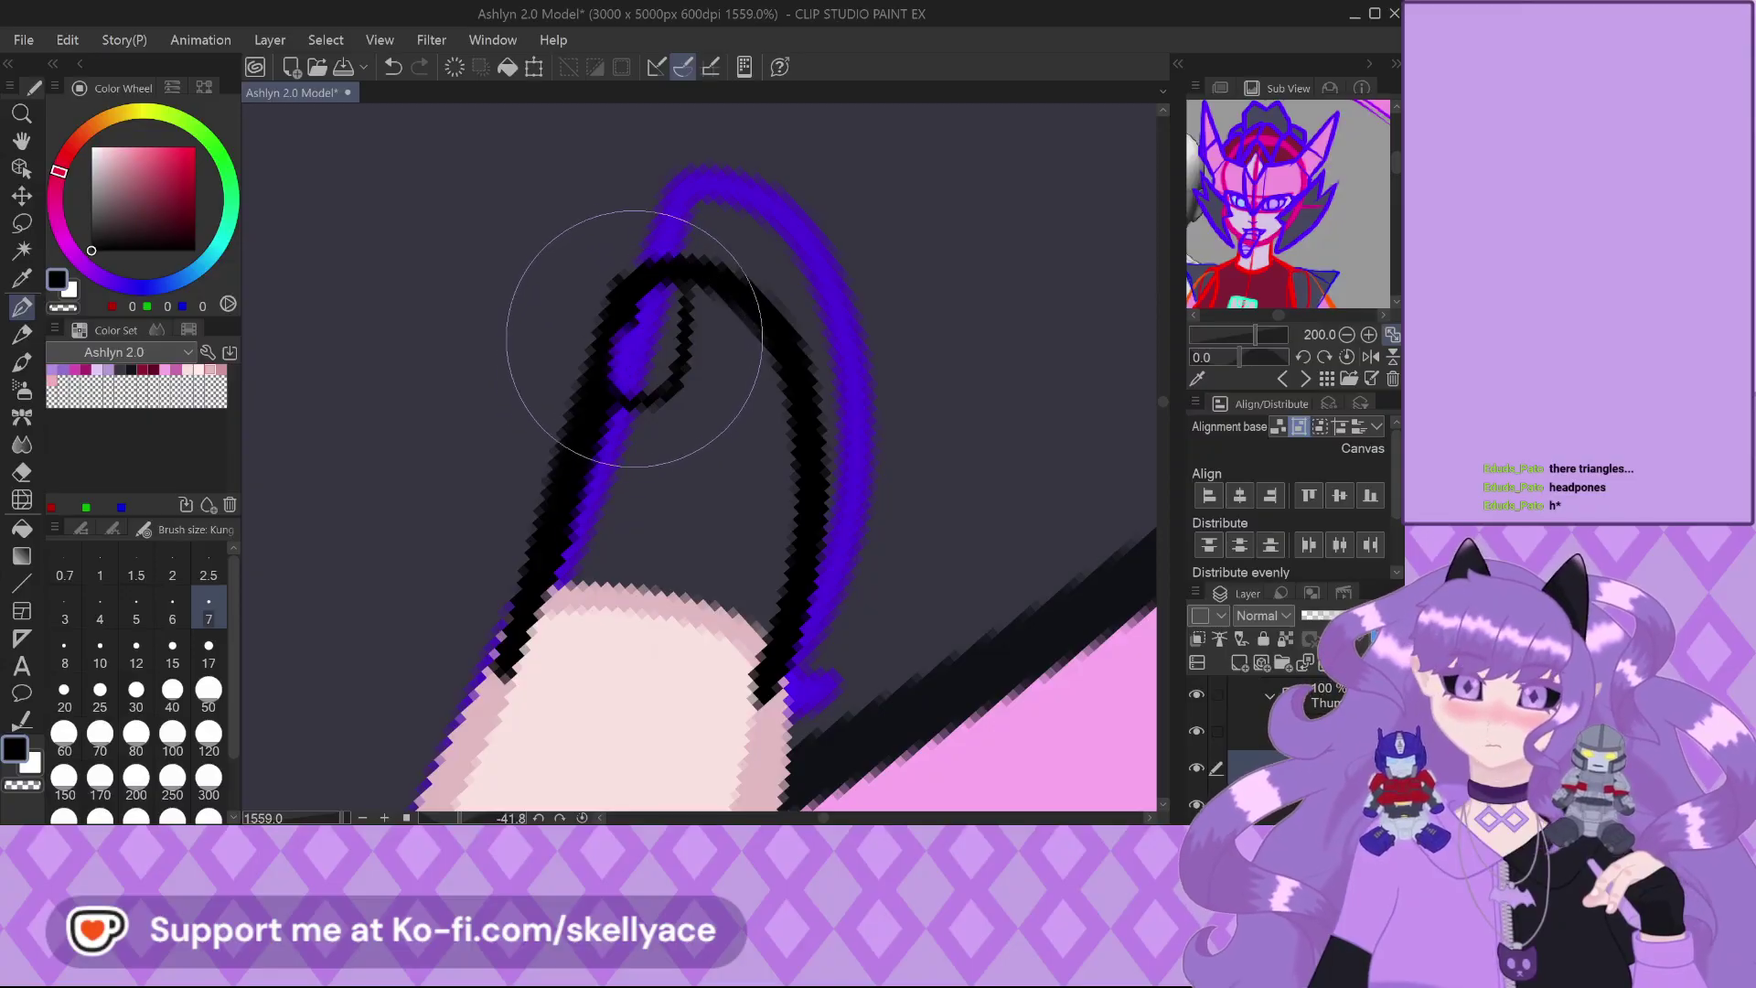
key("ctrl+z")
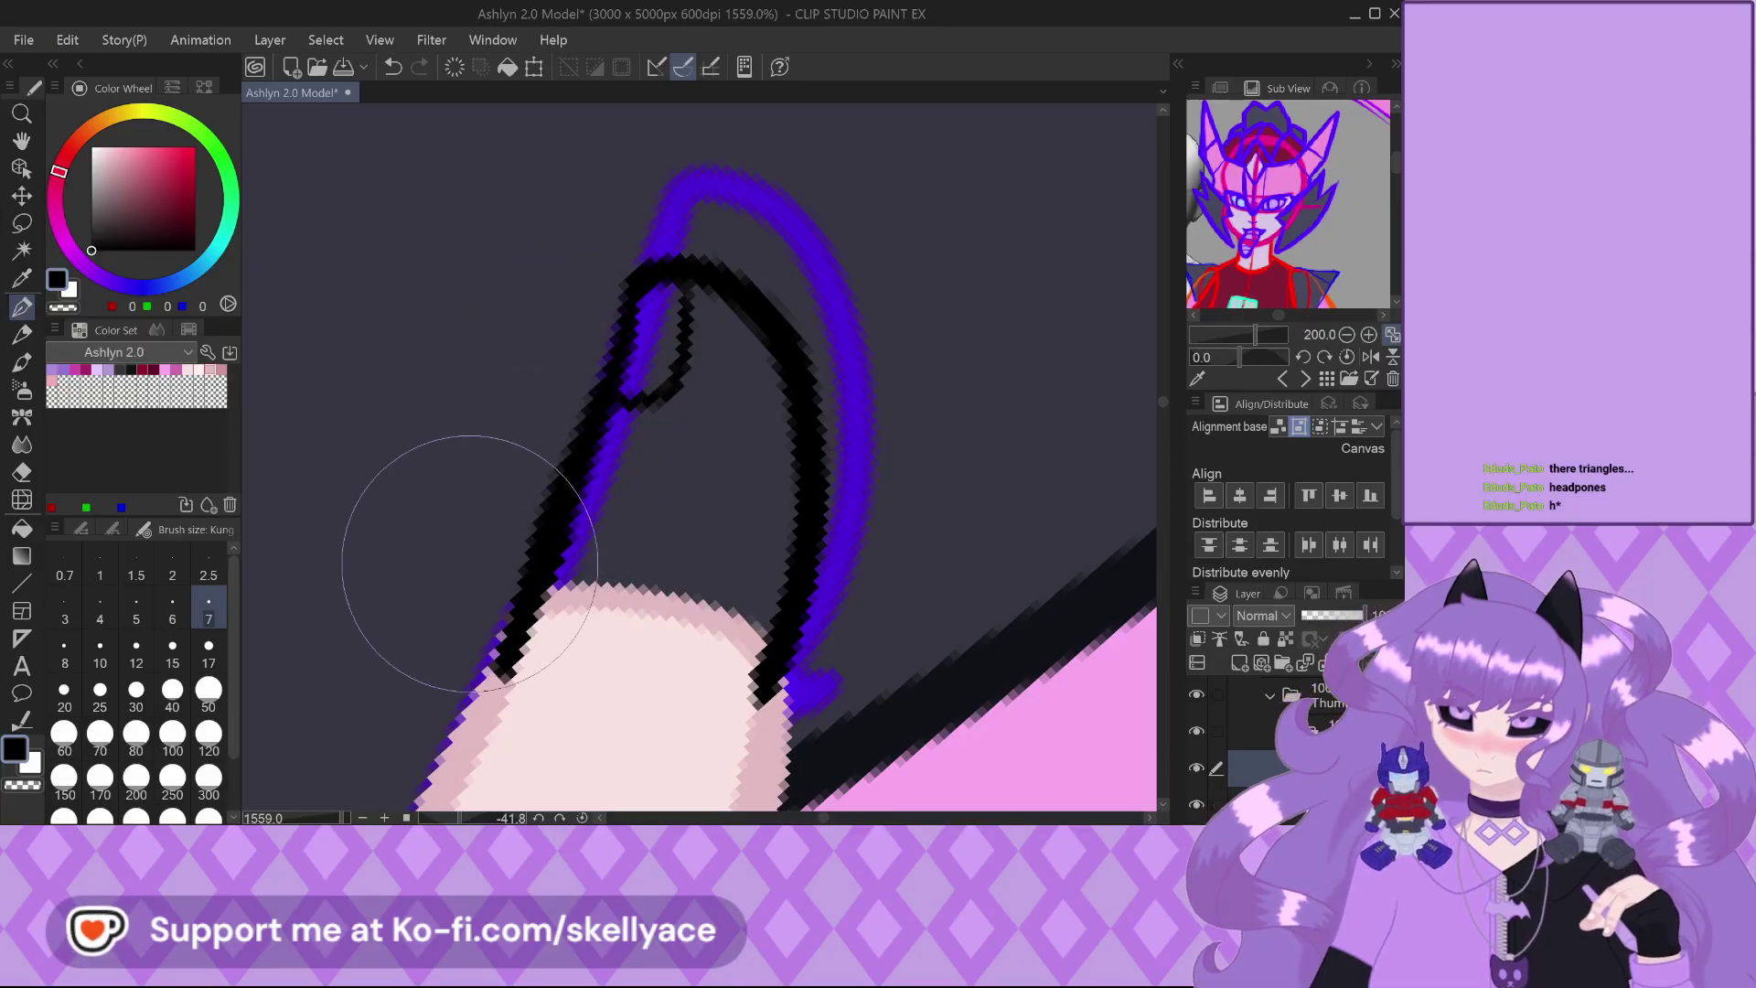
key("bracketleft")
key("bracketleft")
key("bracketleft")
scroll(549, 512, "down", 3)
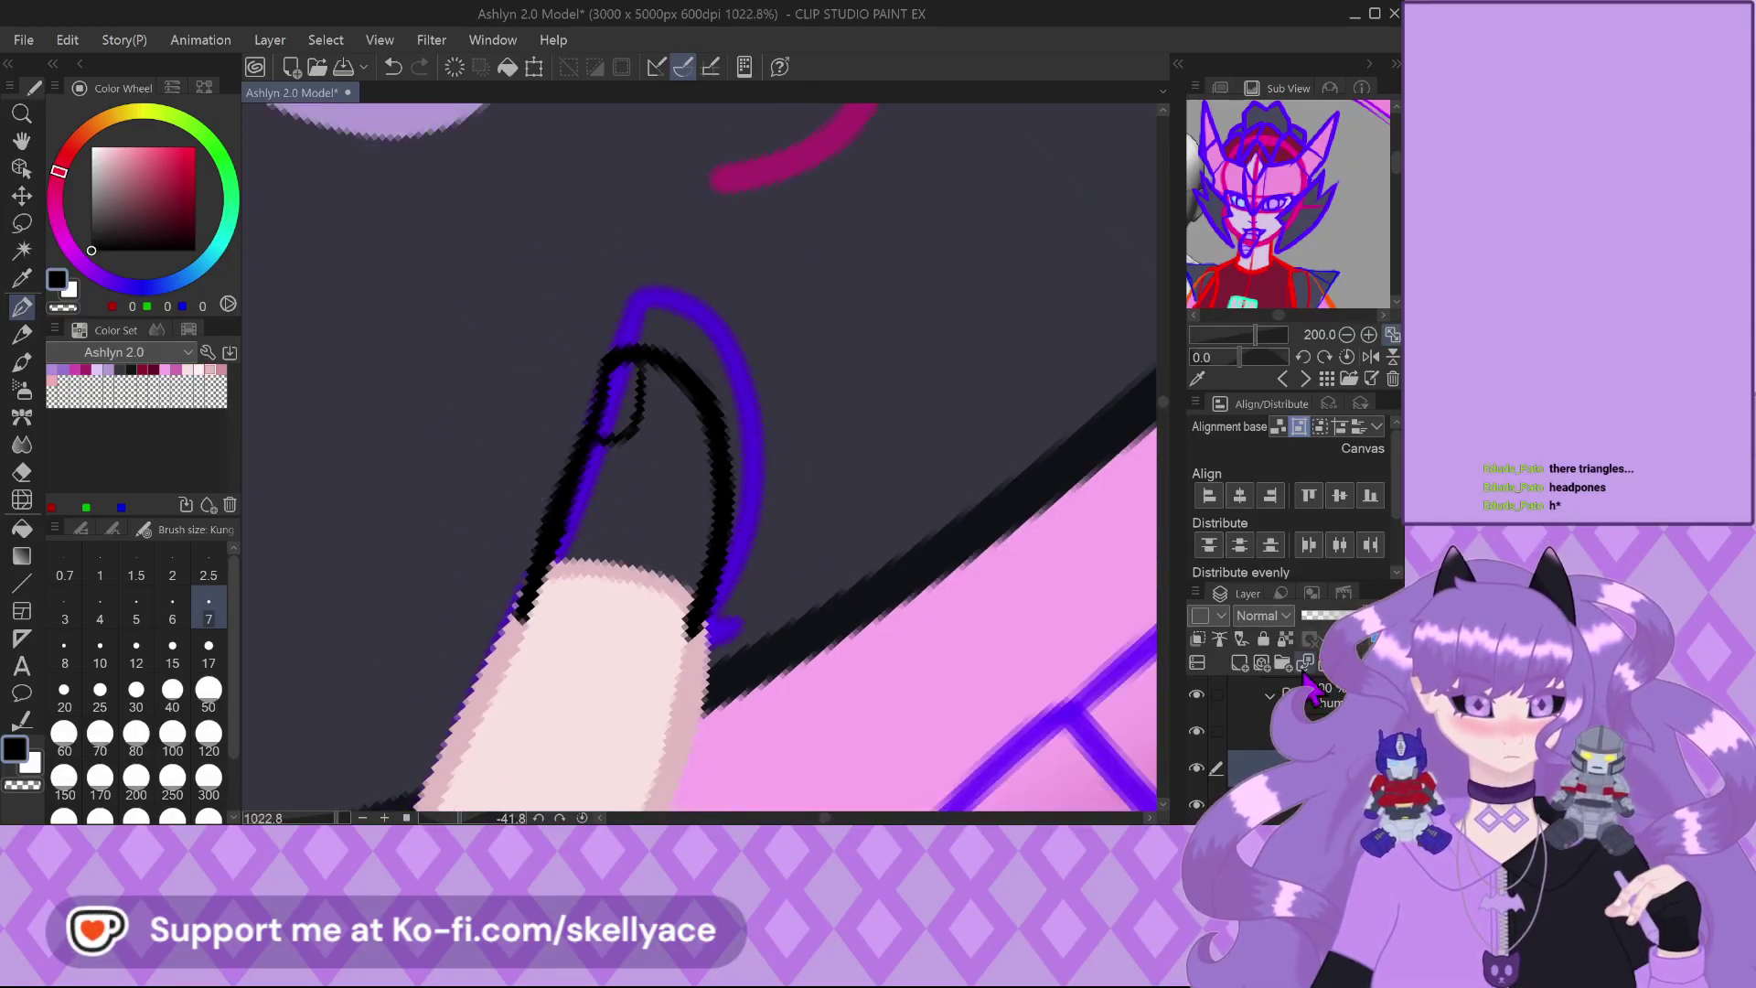
left_click_drag(603, 439, 638, 414)
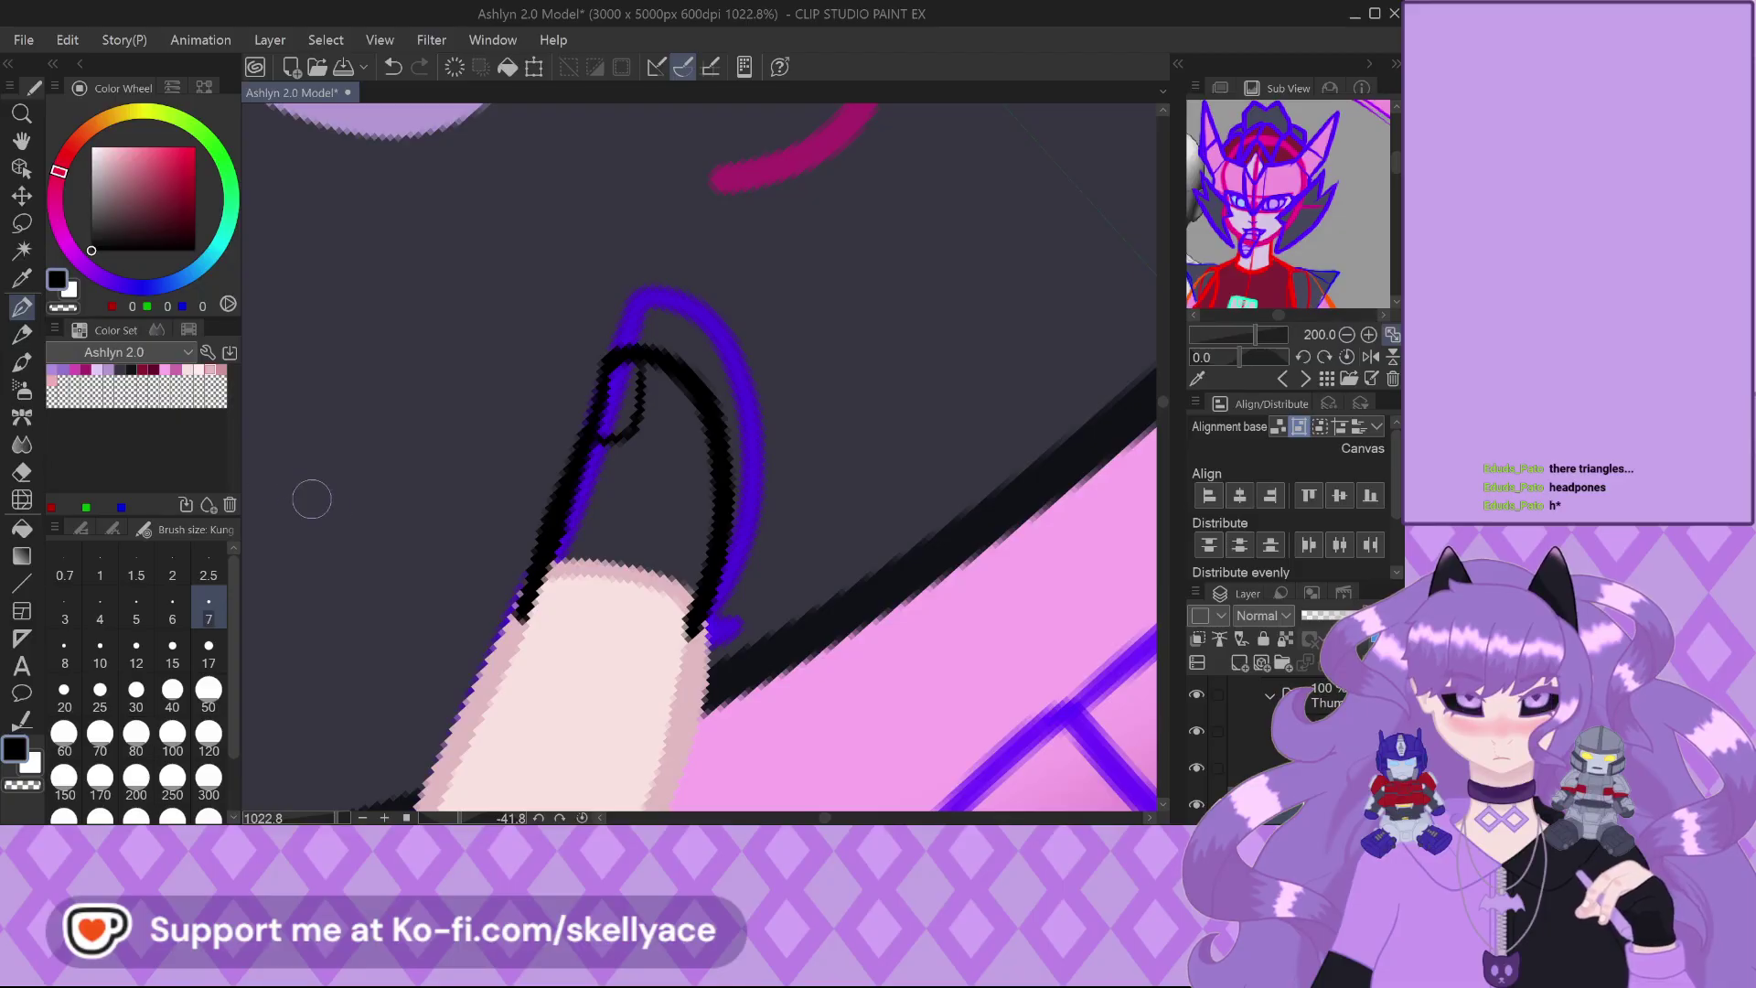
Fill the thumb tip with the sampled skin tone at brush size 40, covering the lower segment's rounded end line
left_click(540, 661, "alt")
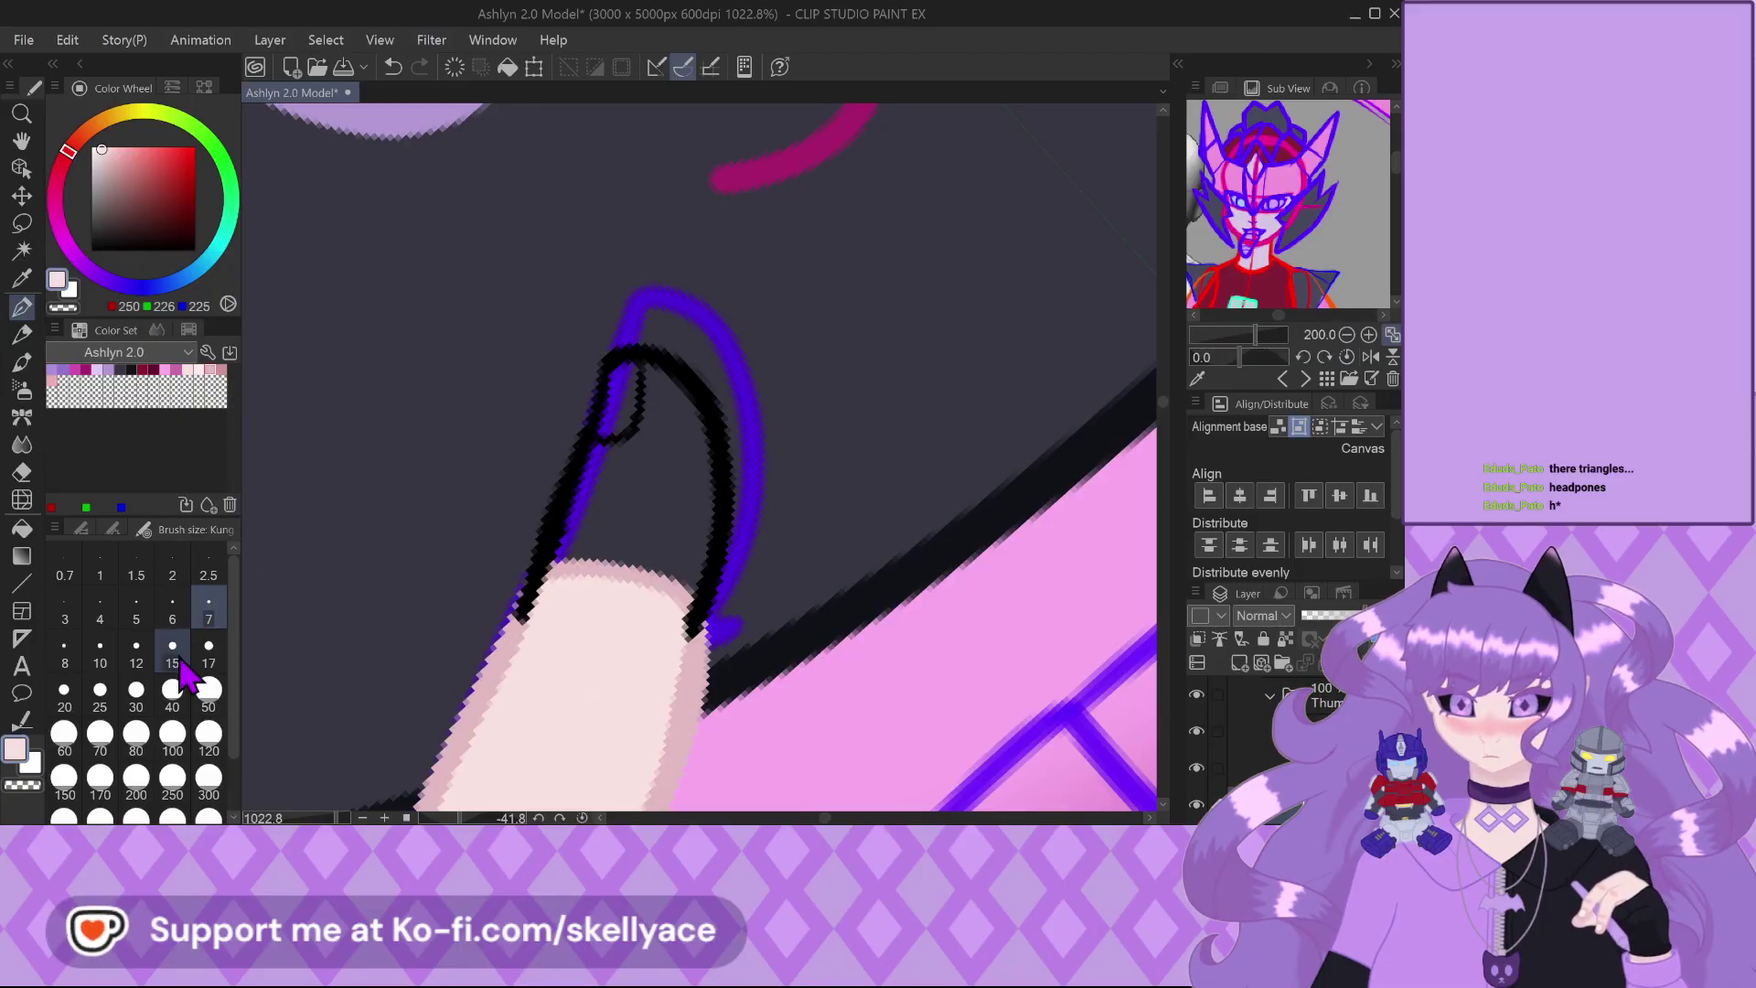
left_click(174, 699)
scroll(641, 535, "up", 1)
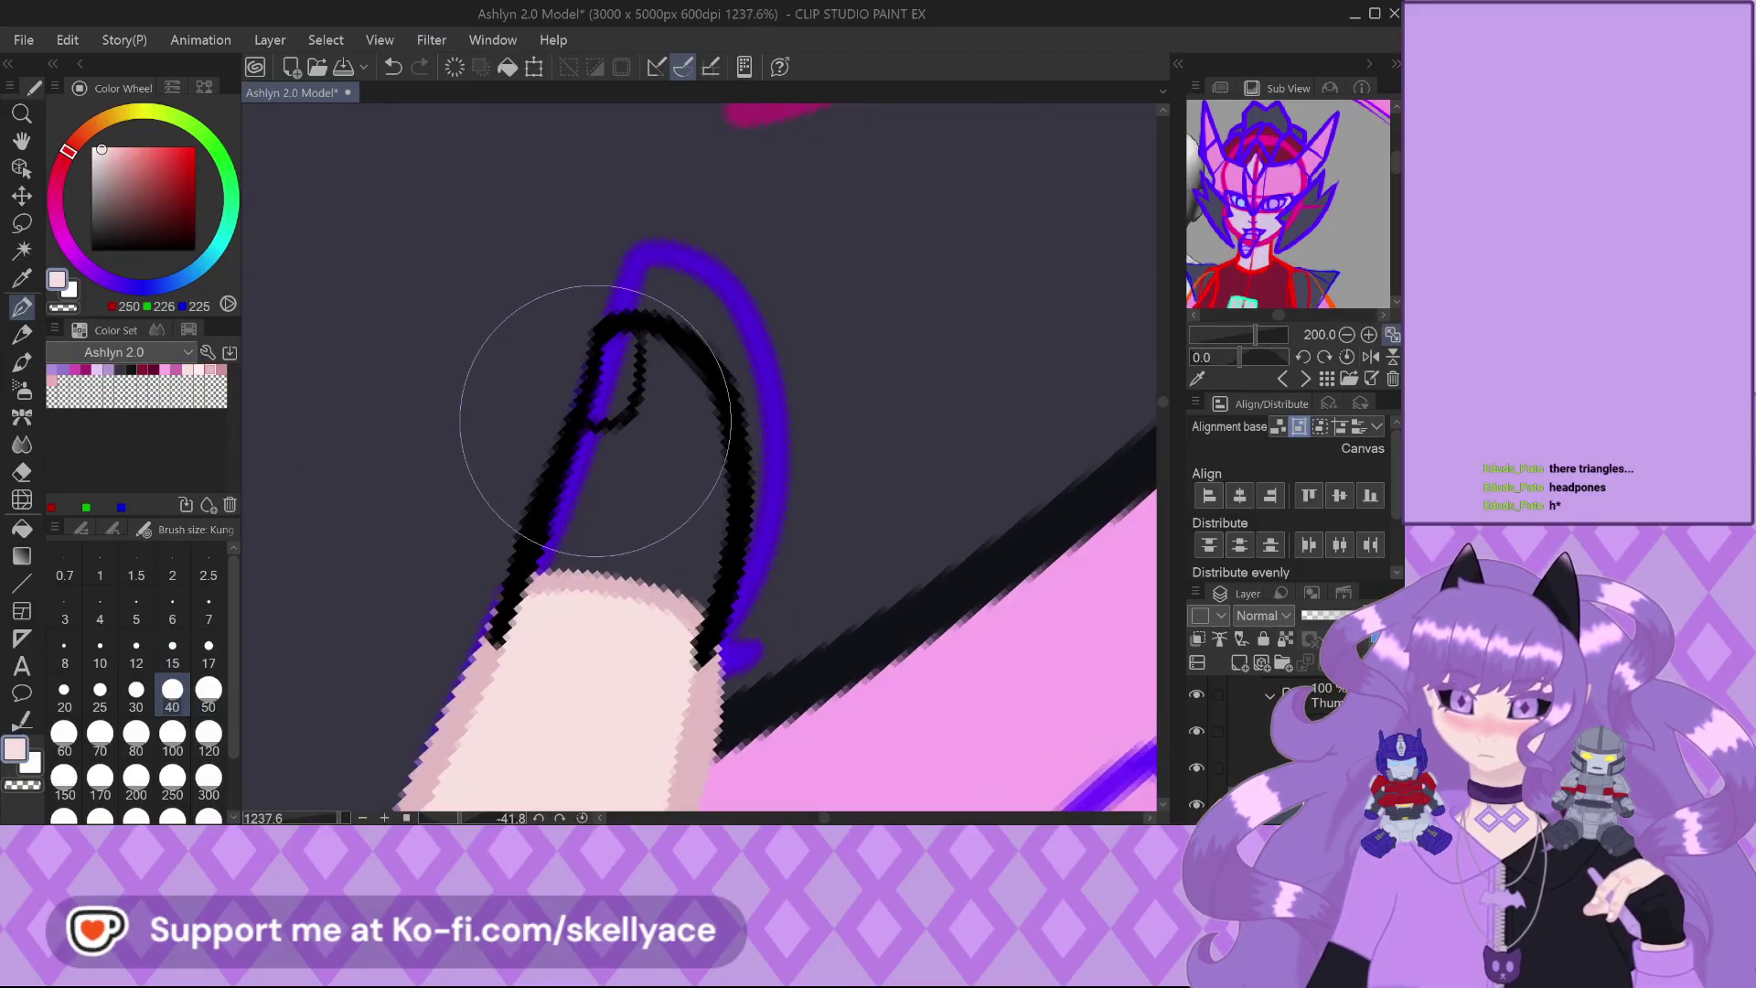
mouse_move(586, 435)
left_mouse_down()
mouse_move(613, 337)
mouse_move(594, 416)
mouse_move(618, 349)
mouse_move(606, 406)
mouse_move(676, 370)
mouse_move(703, 558)
left_mouse_up()
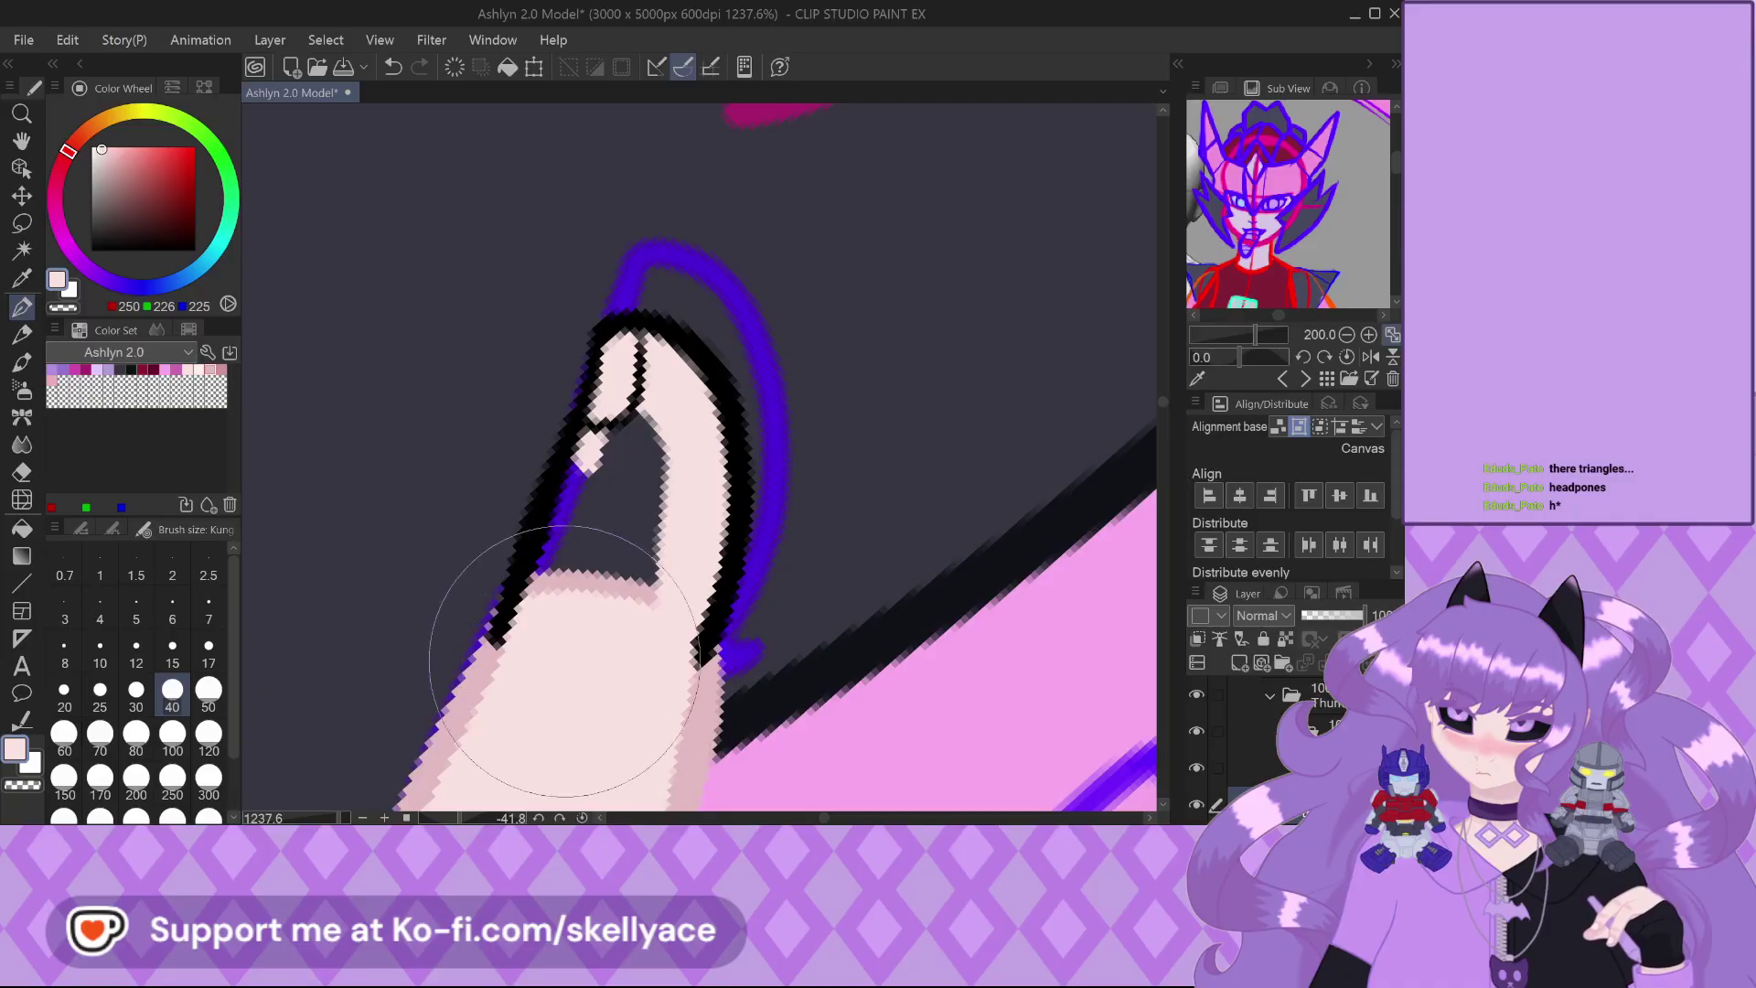
mouse_move(528, 622)
left_mouse_down()
mouse_move(552, 557)
mouse_move(647, 598)
mouse_move(630, 418)
mouse_move(568, 540)
mouse_move(611, 549)
left_mouse_up()
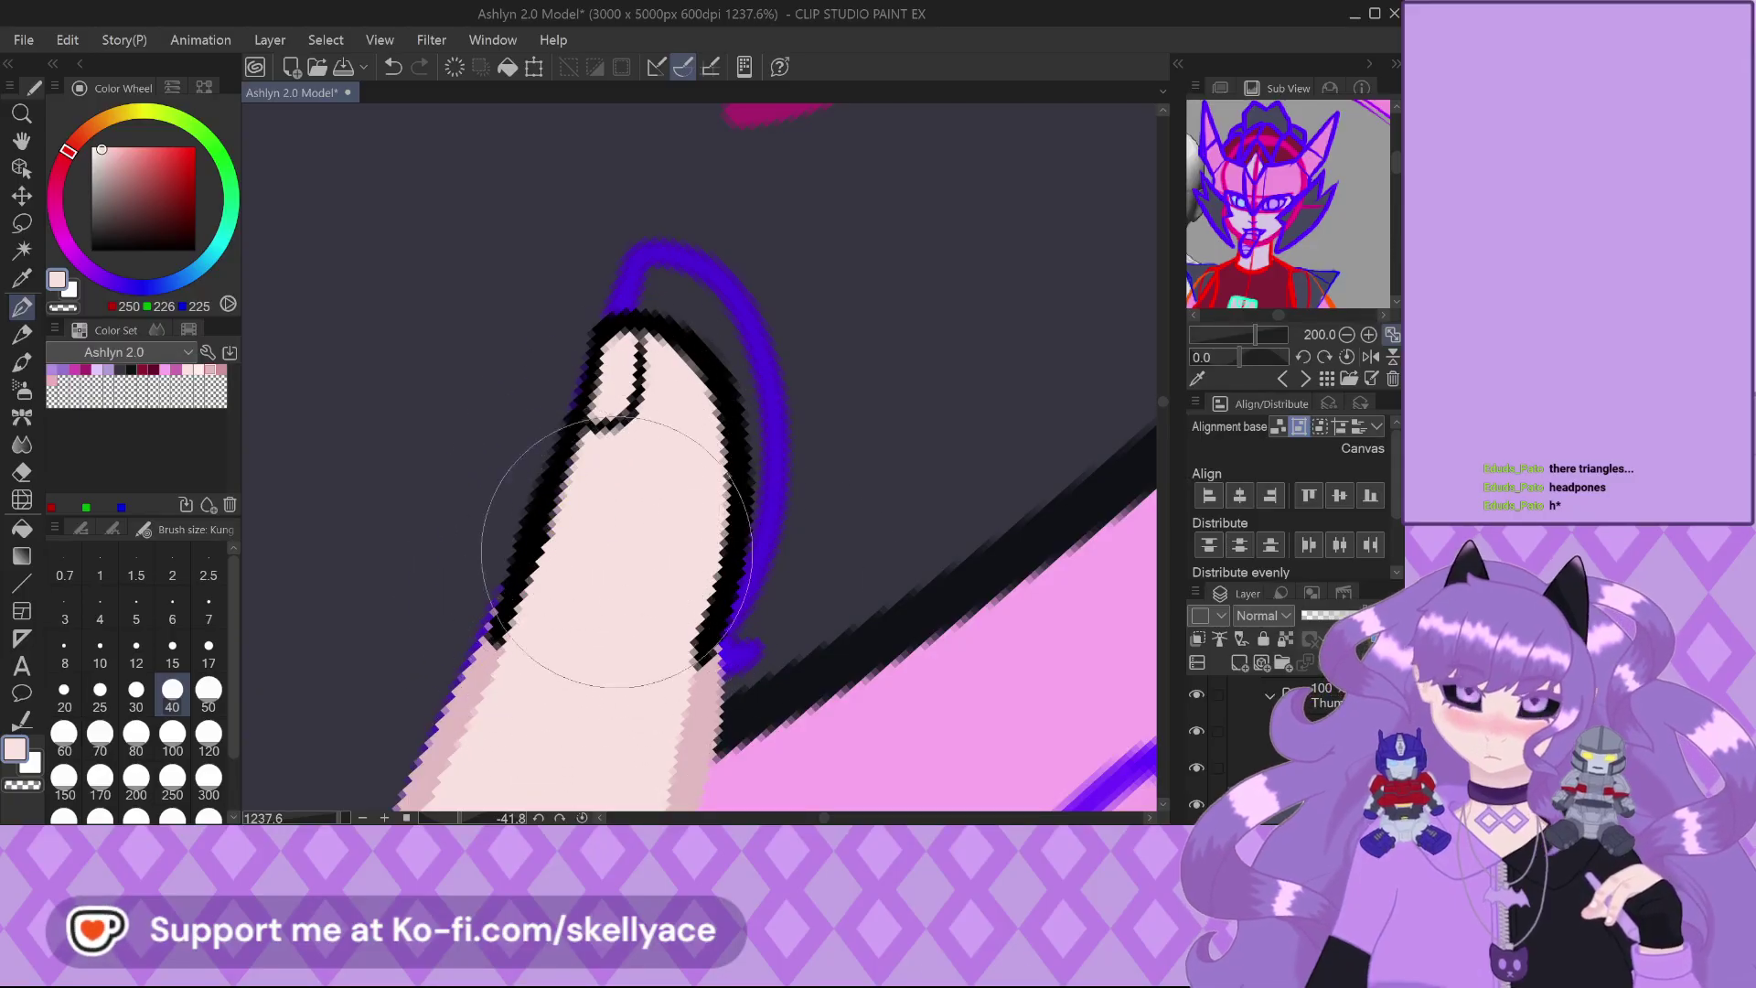
Lock the skin layer's transparent pixels and colour the thumbnail with the lighter pink (255, 238, 239)
left_click(1285, 638)
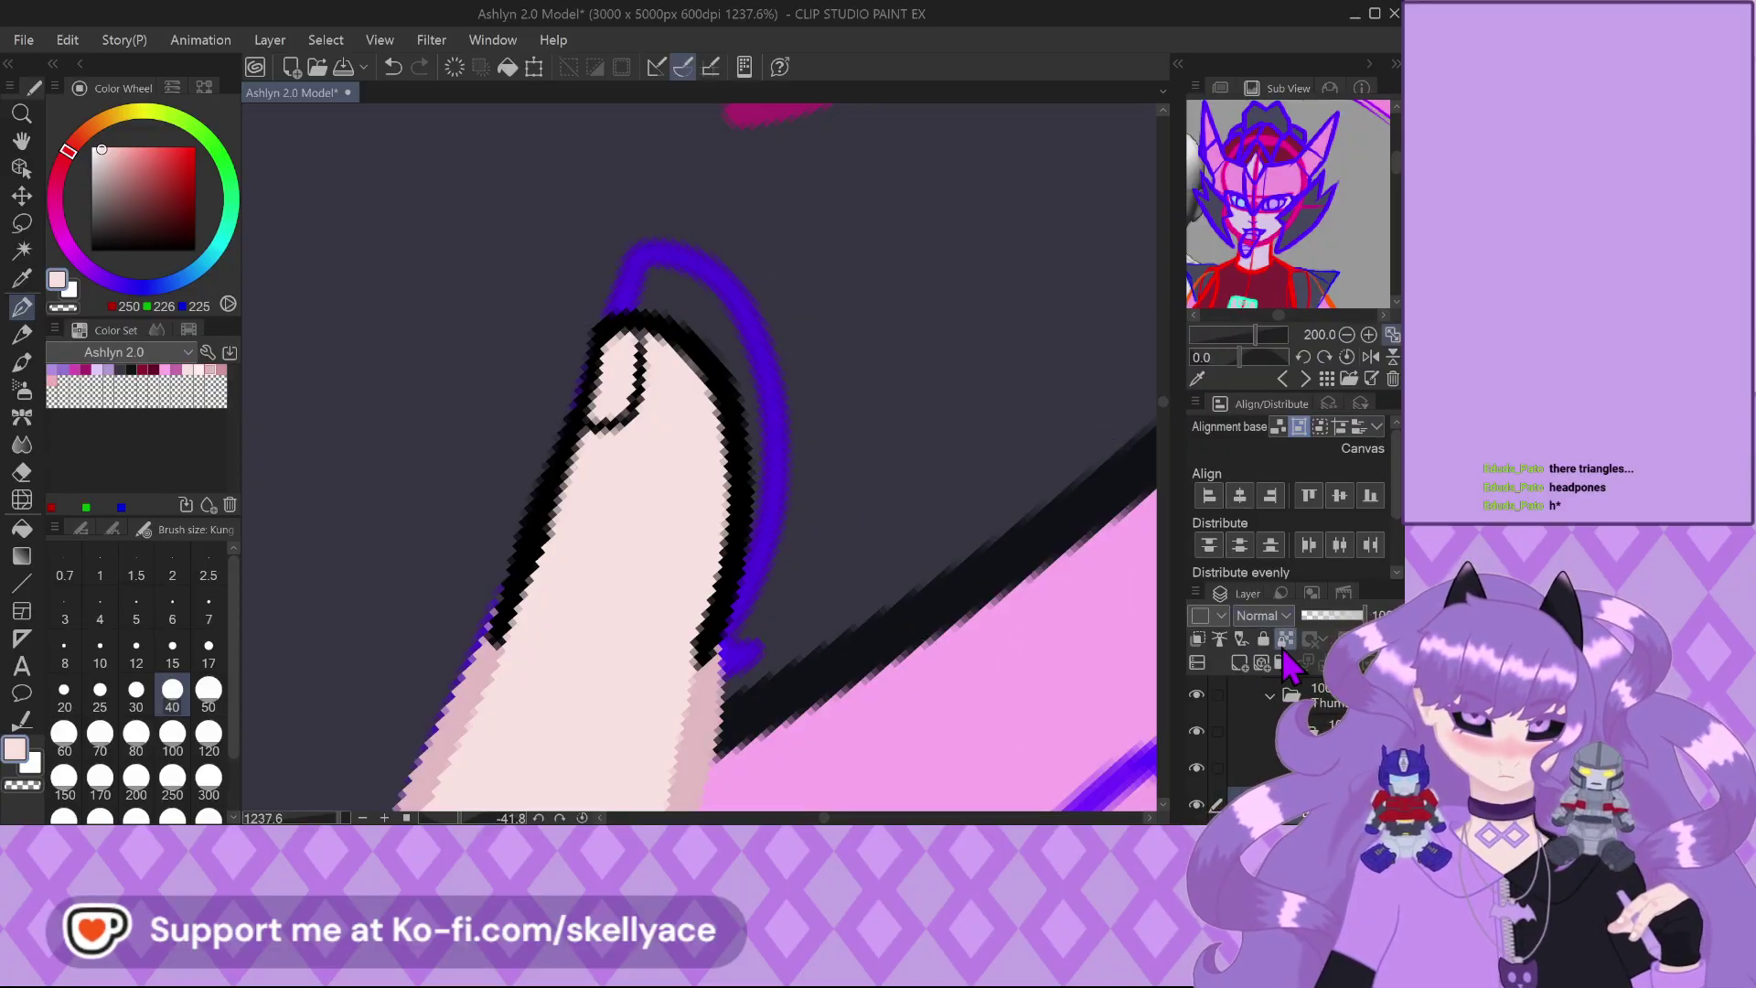
left_click(199, 370)
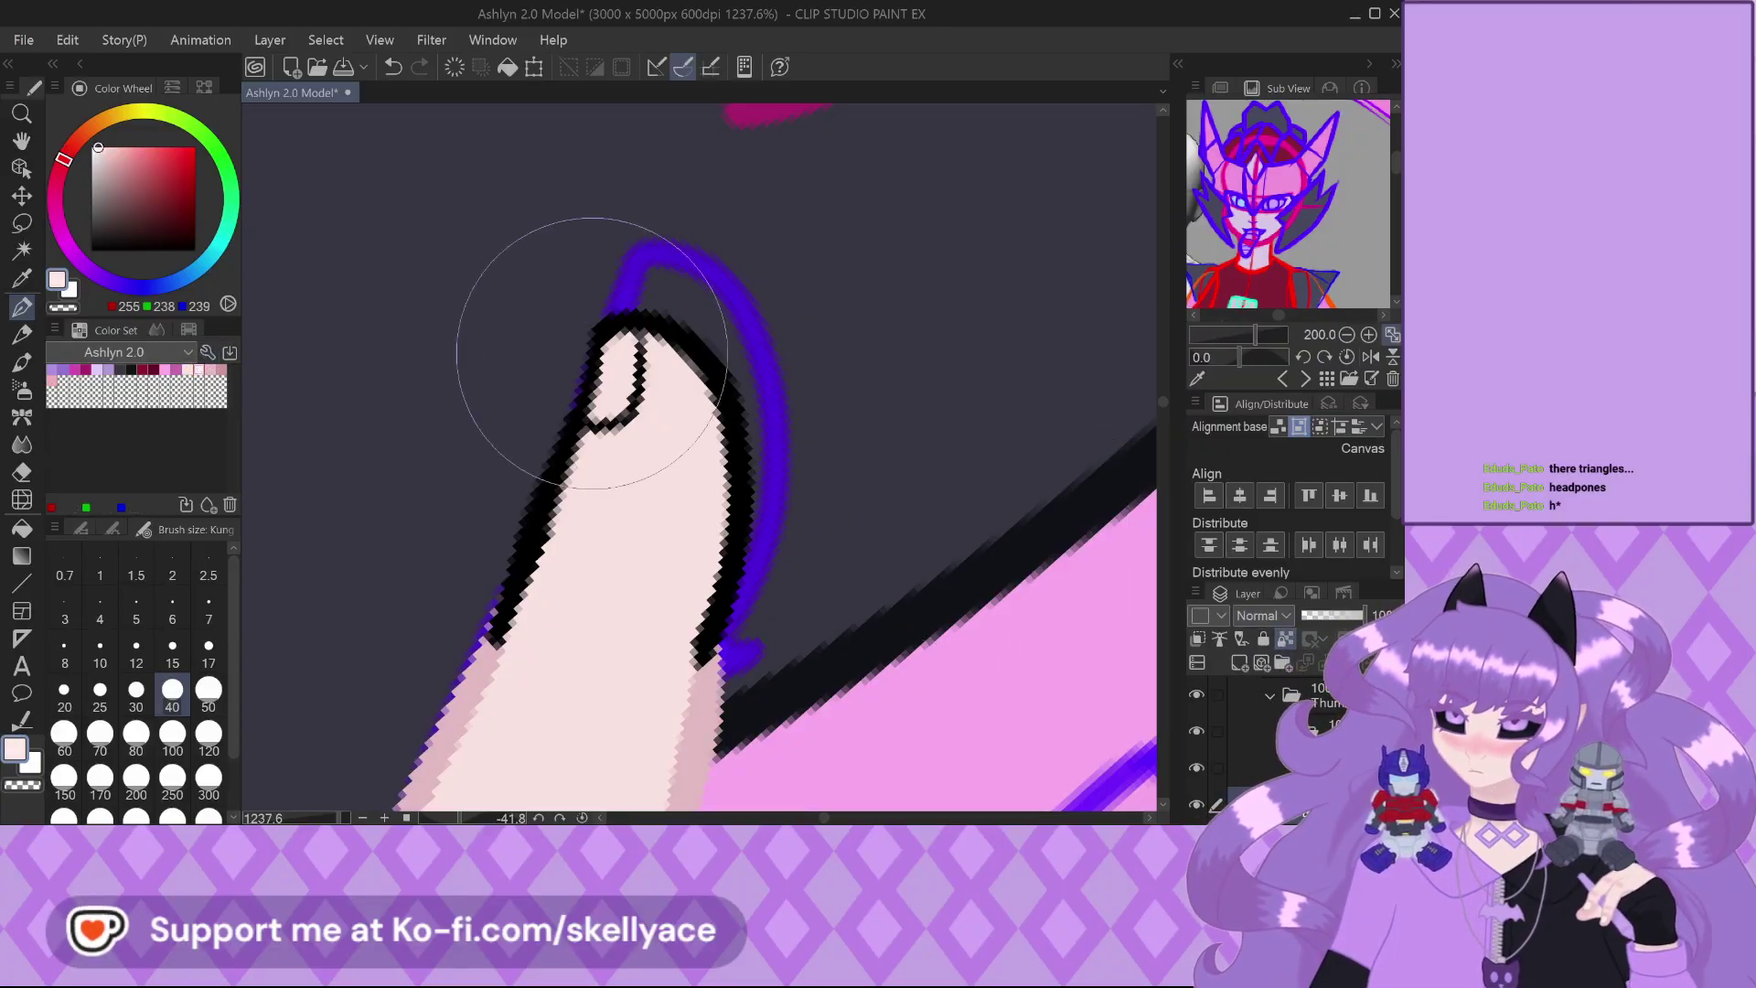
scroll(580, 422, "up", 3)
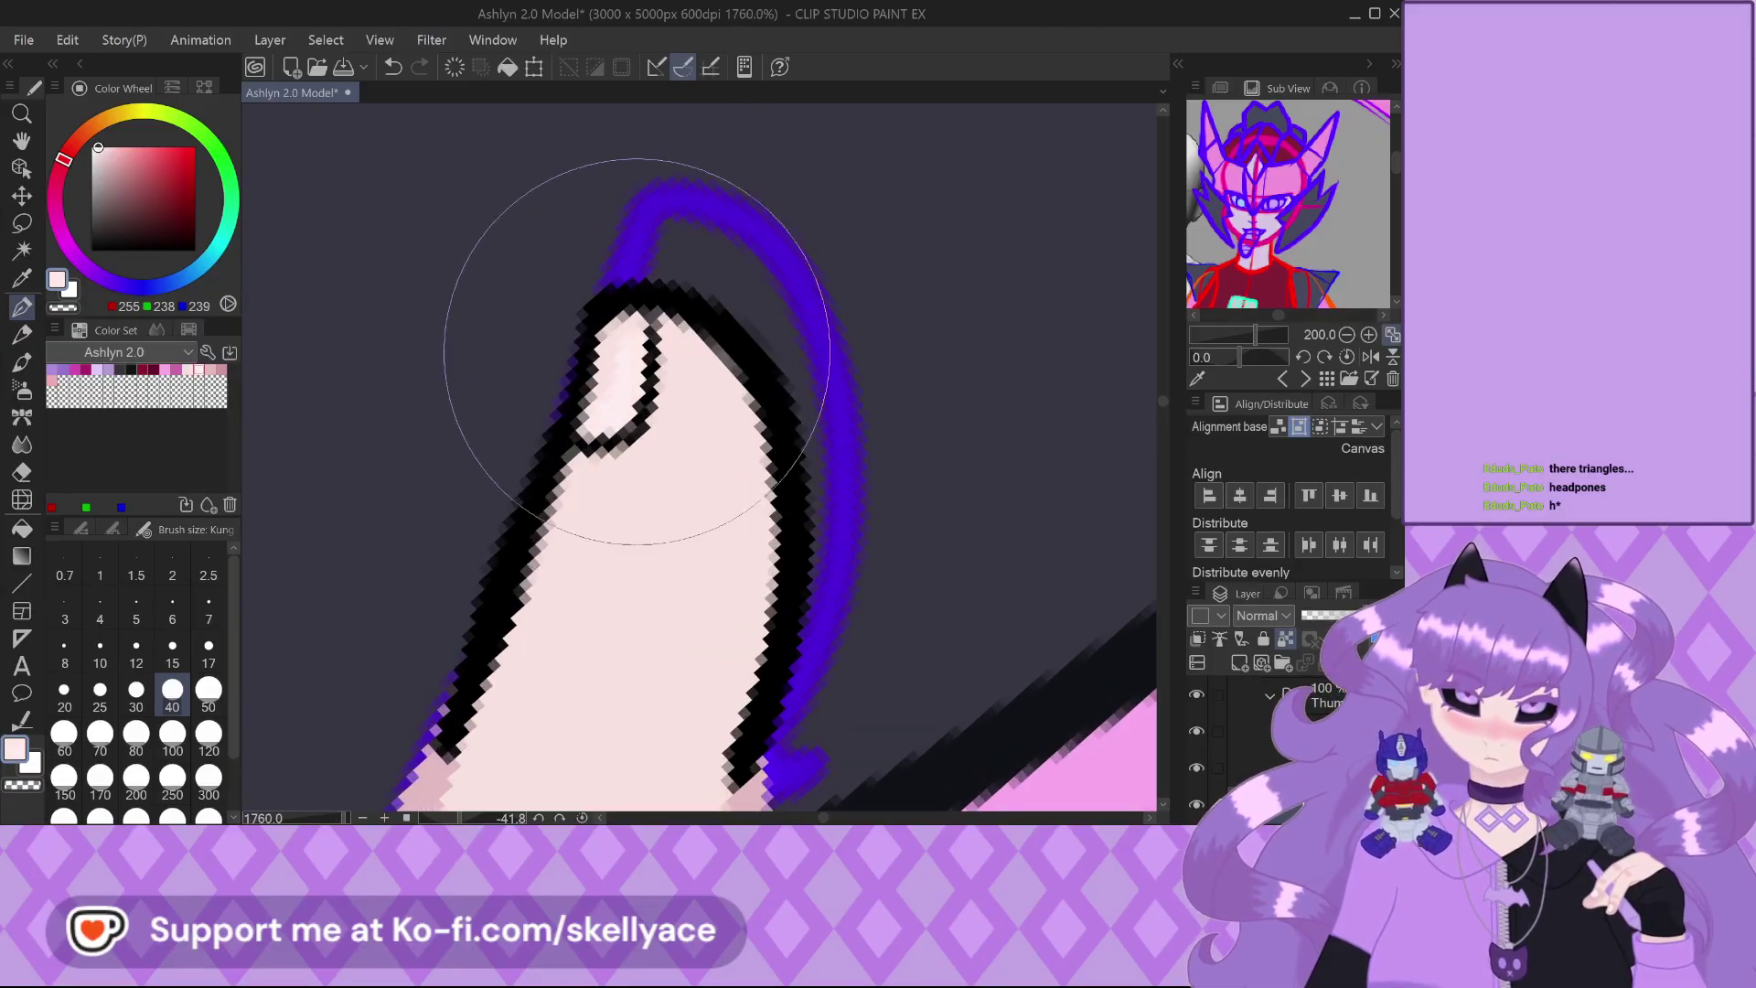
scroll(509, 332, "down", 2)
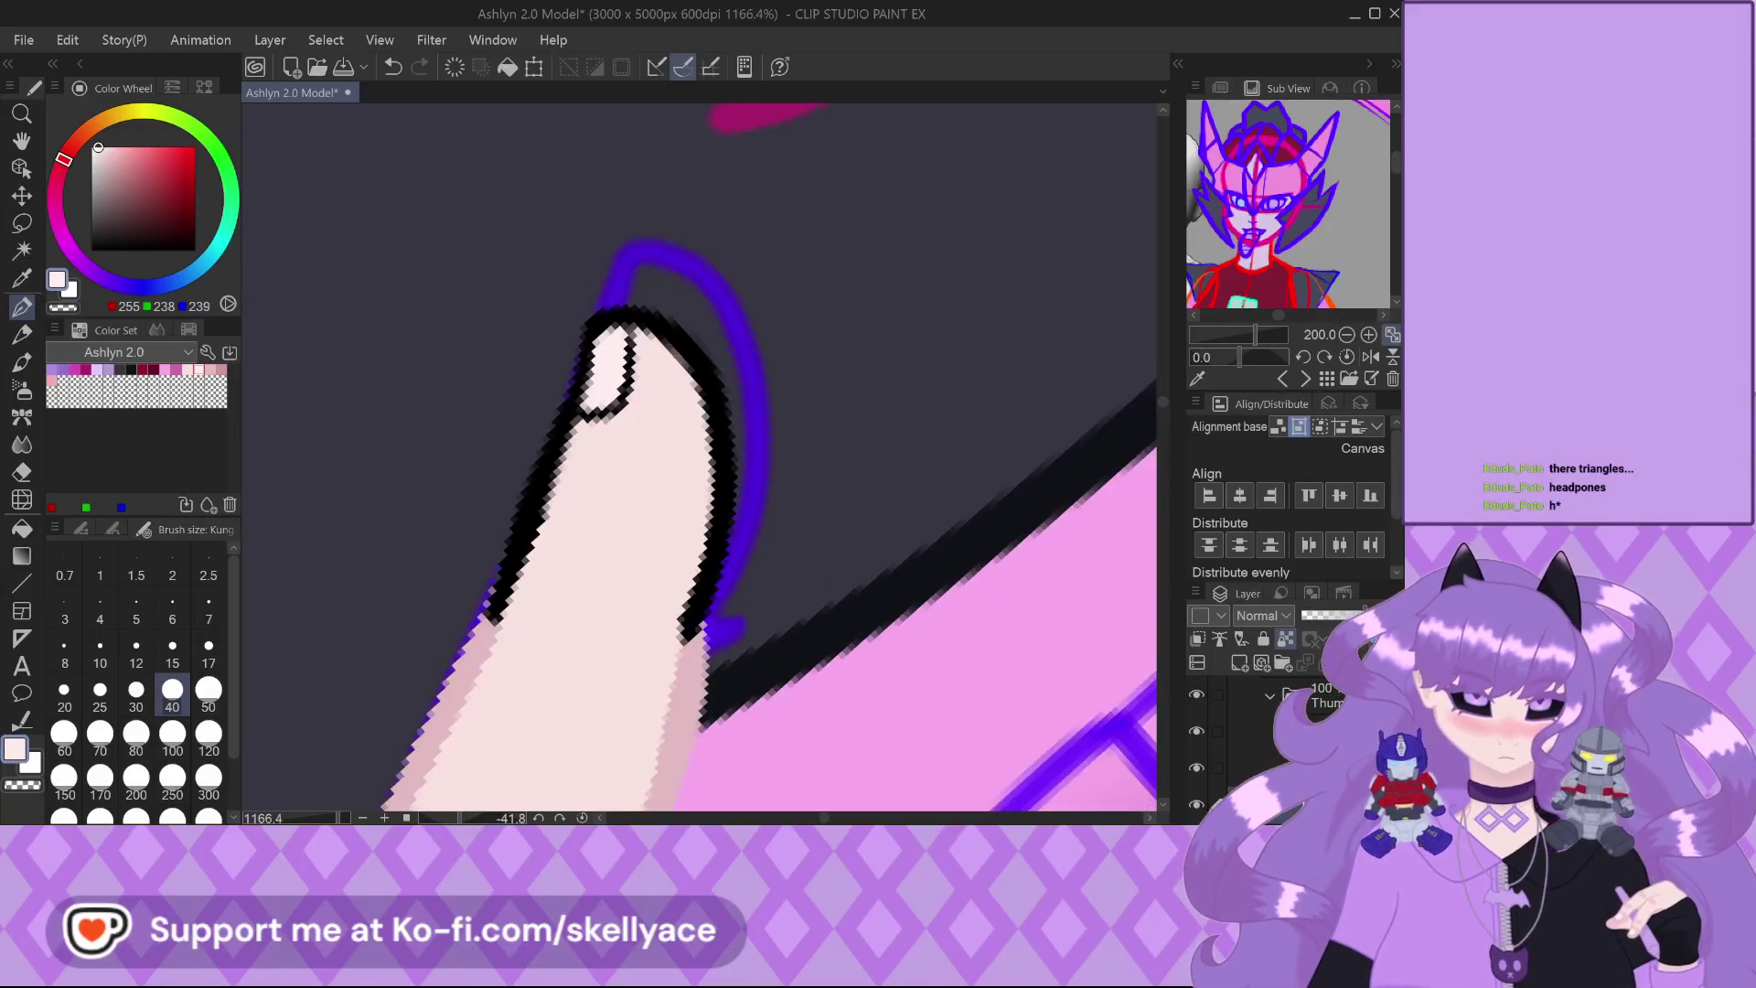
Lock the line layer's transparent pixels and recolour the thumb tip and nail outlines dusty pink (225, 185, 193)
left_click(1286, 638)
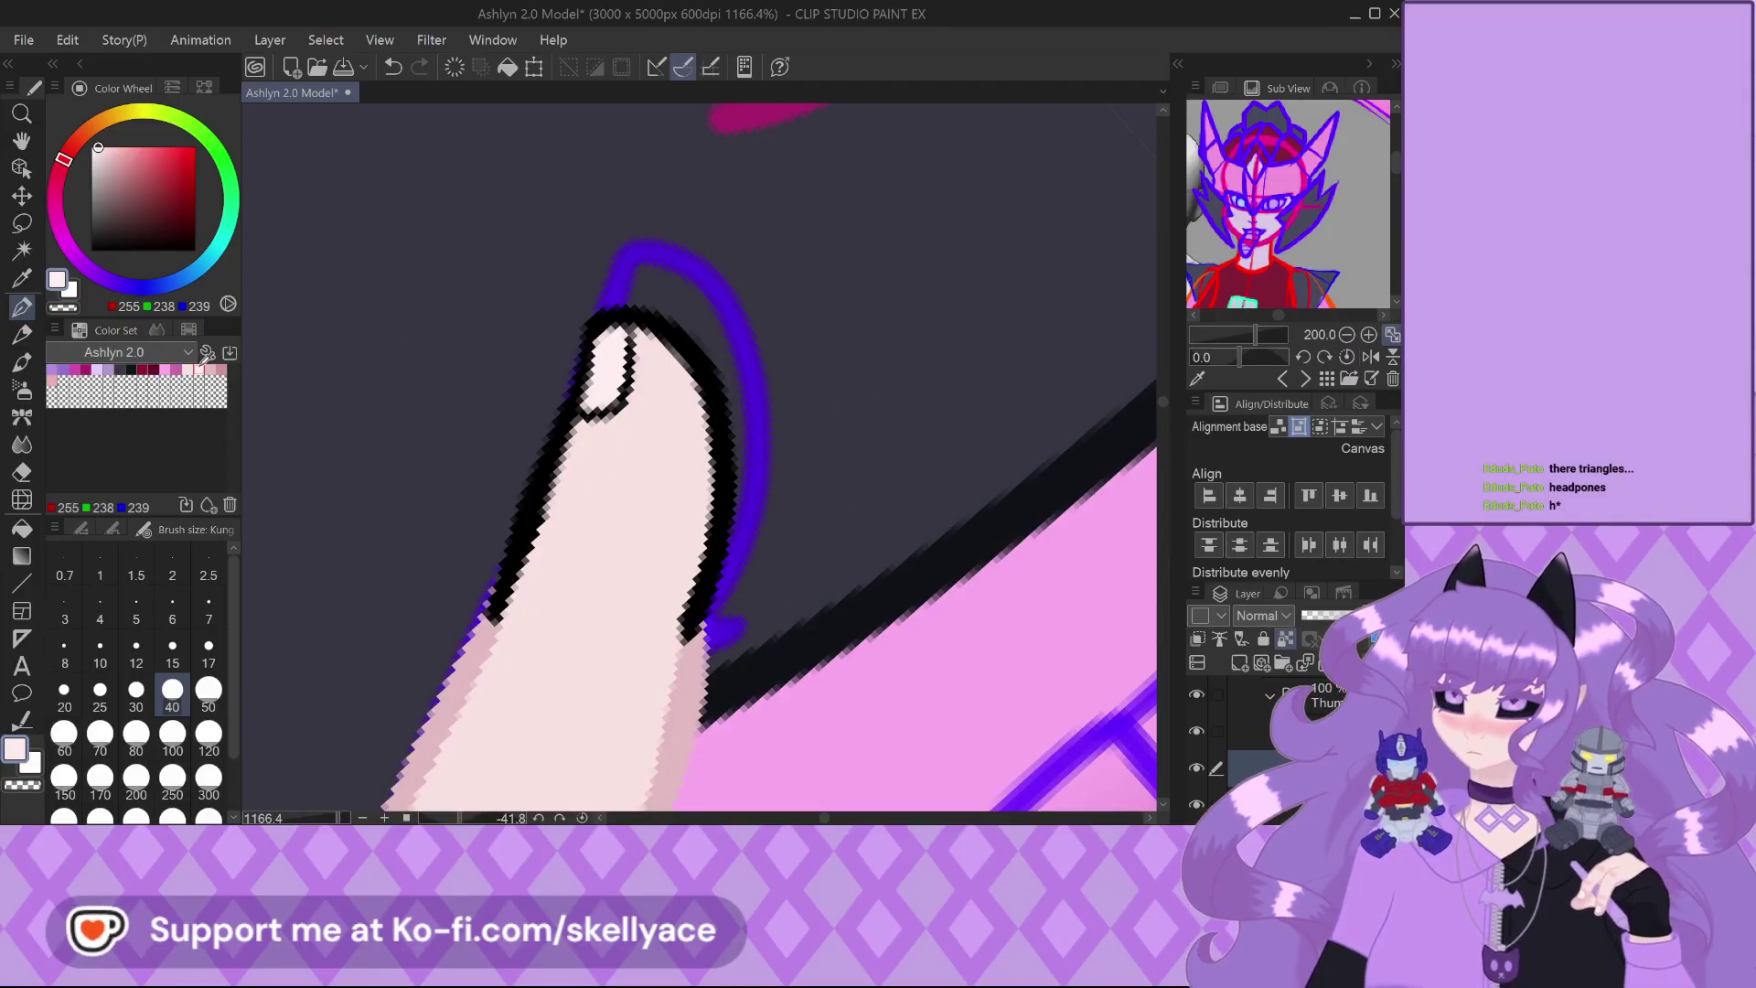
mouse_move(483, 639)
left_mouse_down()
mouse_move(549, 353)
mouse_move(705, 628)
mouse_move(699, 722)
left_mouse_up()
scroll(608, 325, "down", 3)
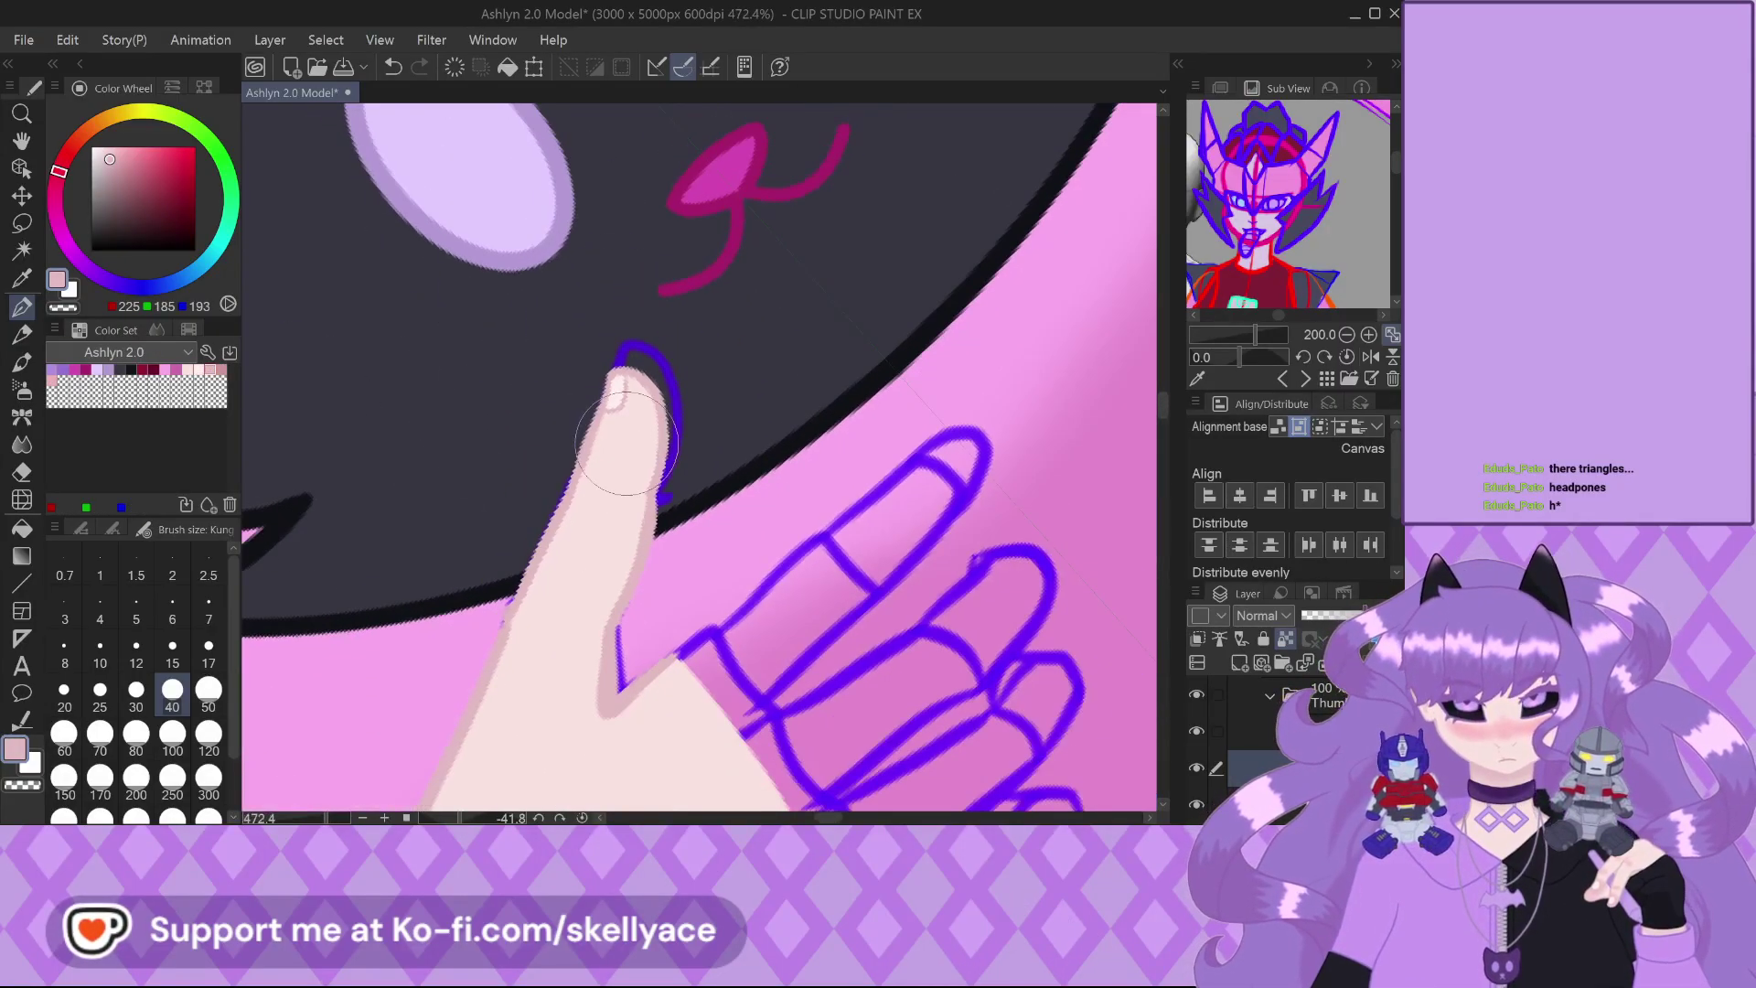
Sample the skin tone (250, 226, 225) from the thumb and set the brush size to 12
scroll(608, 324, "up", 2)
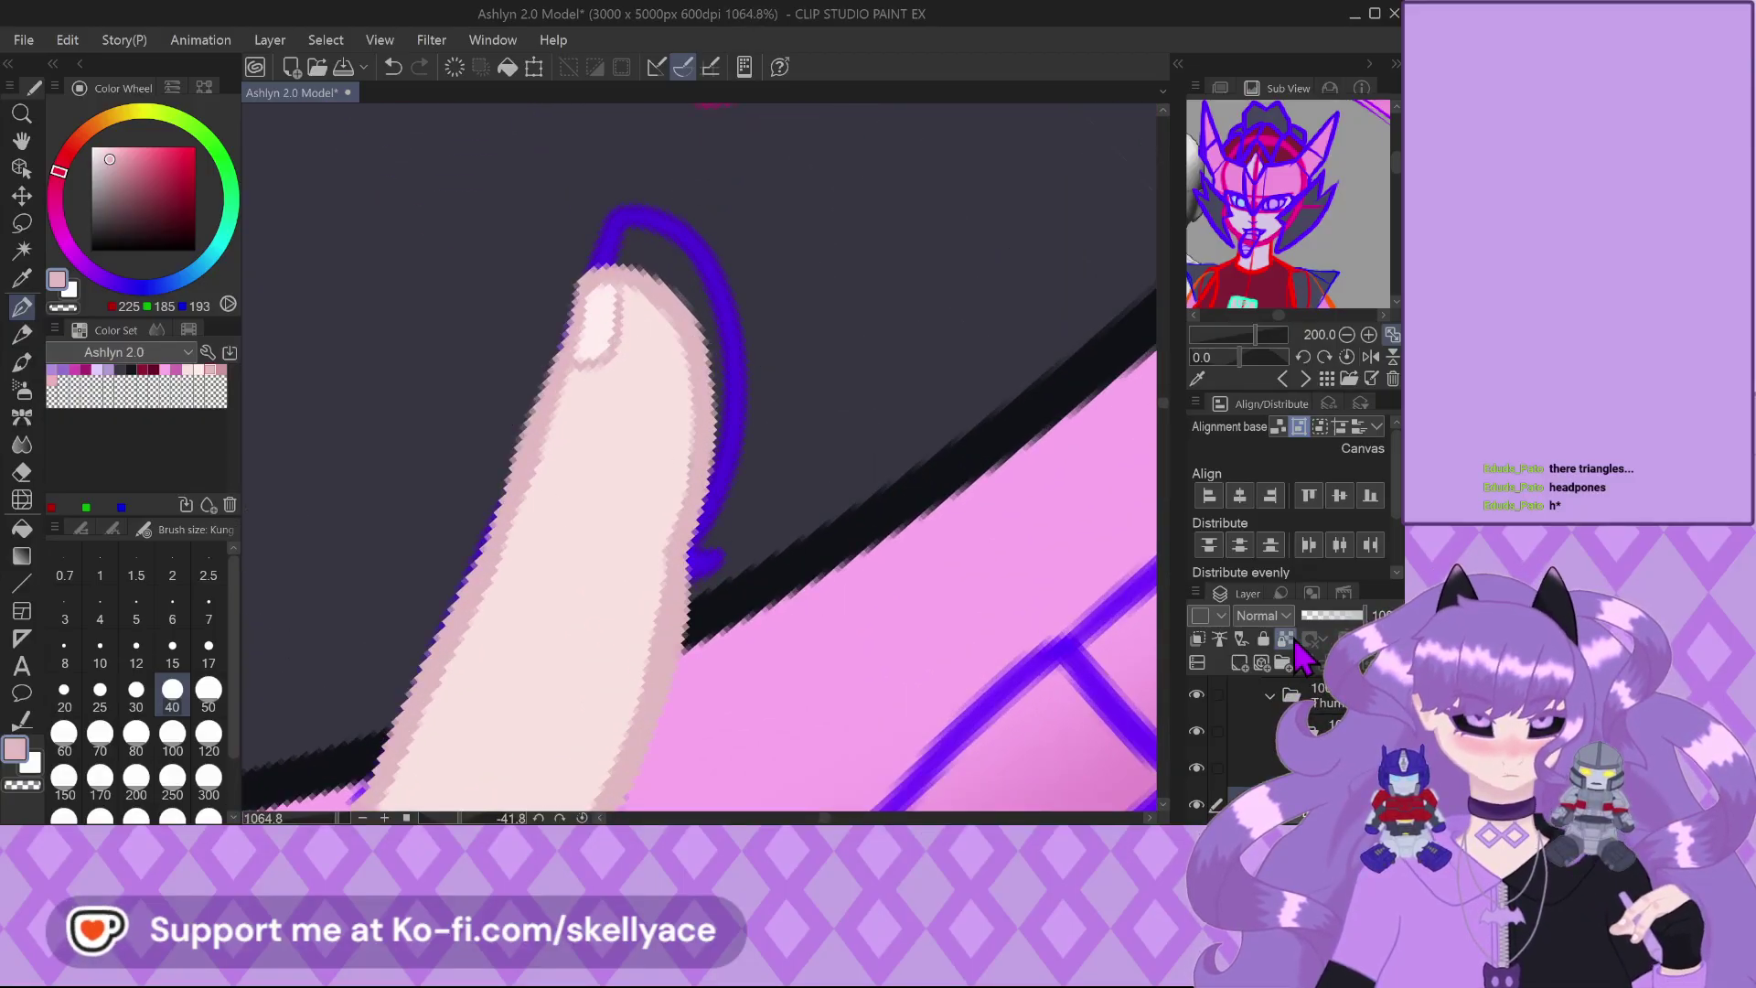
left_click(615, 393, "alt")
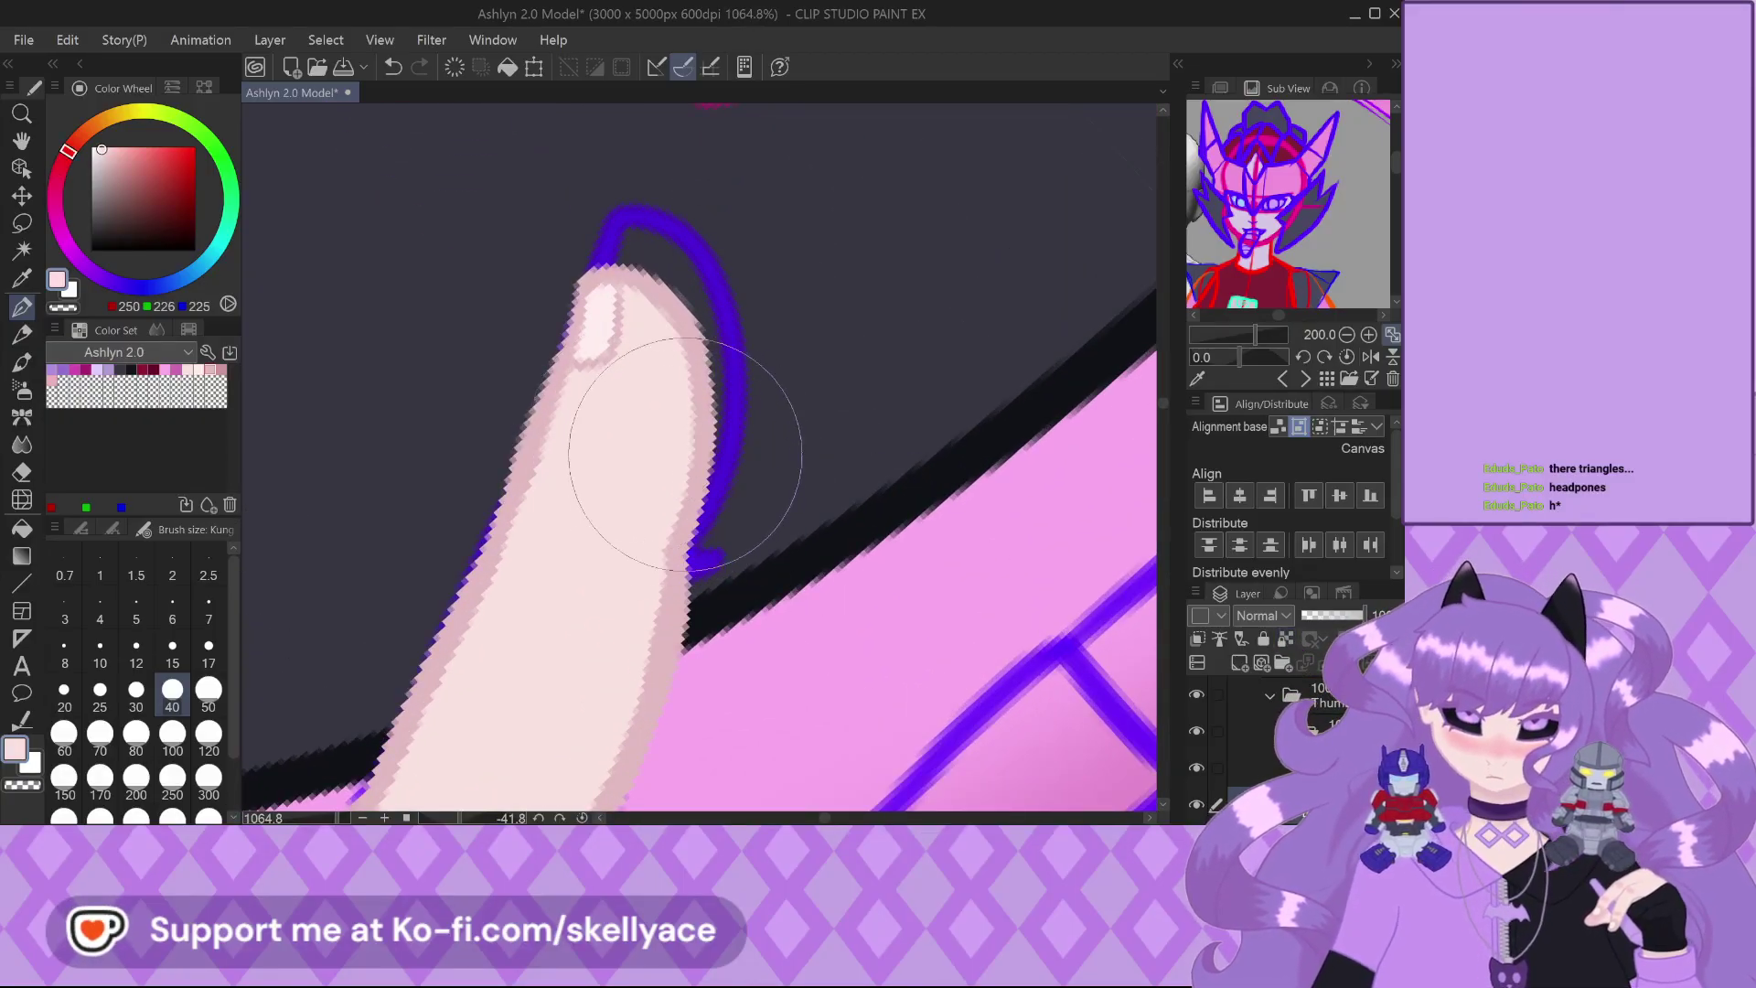
scroll(693, 439, "down", 2)
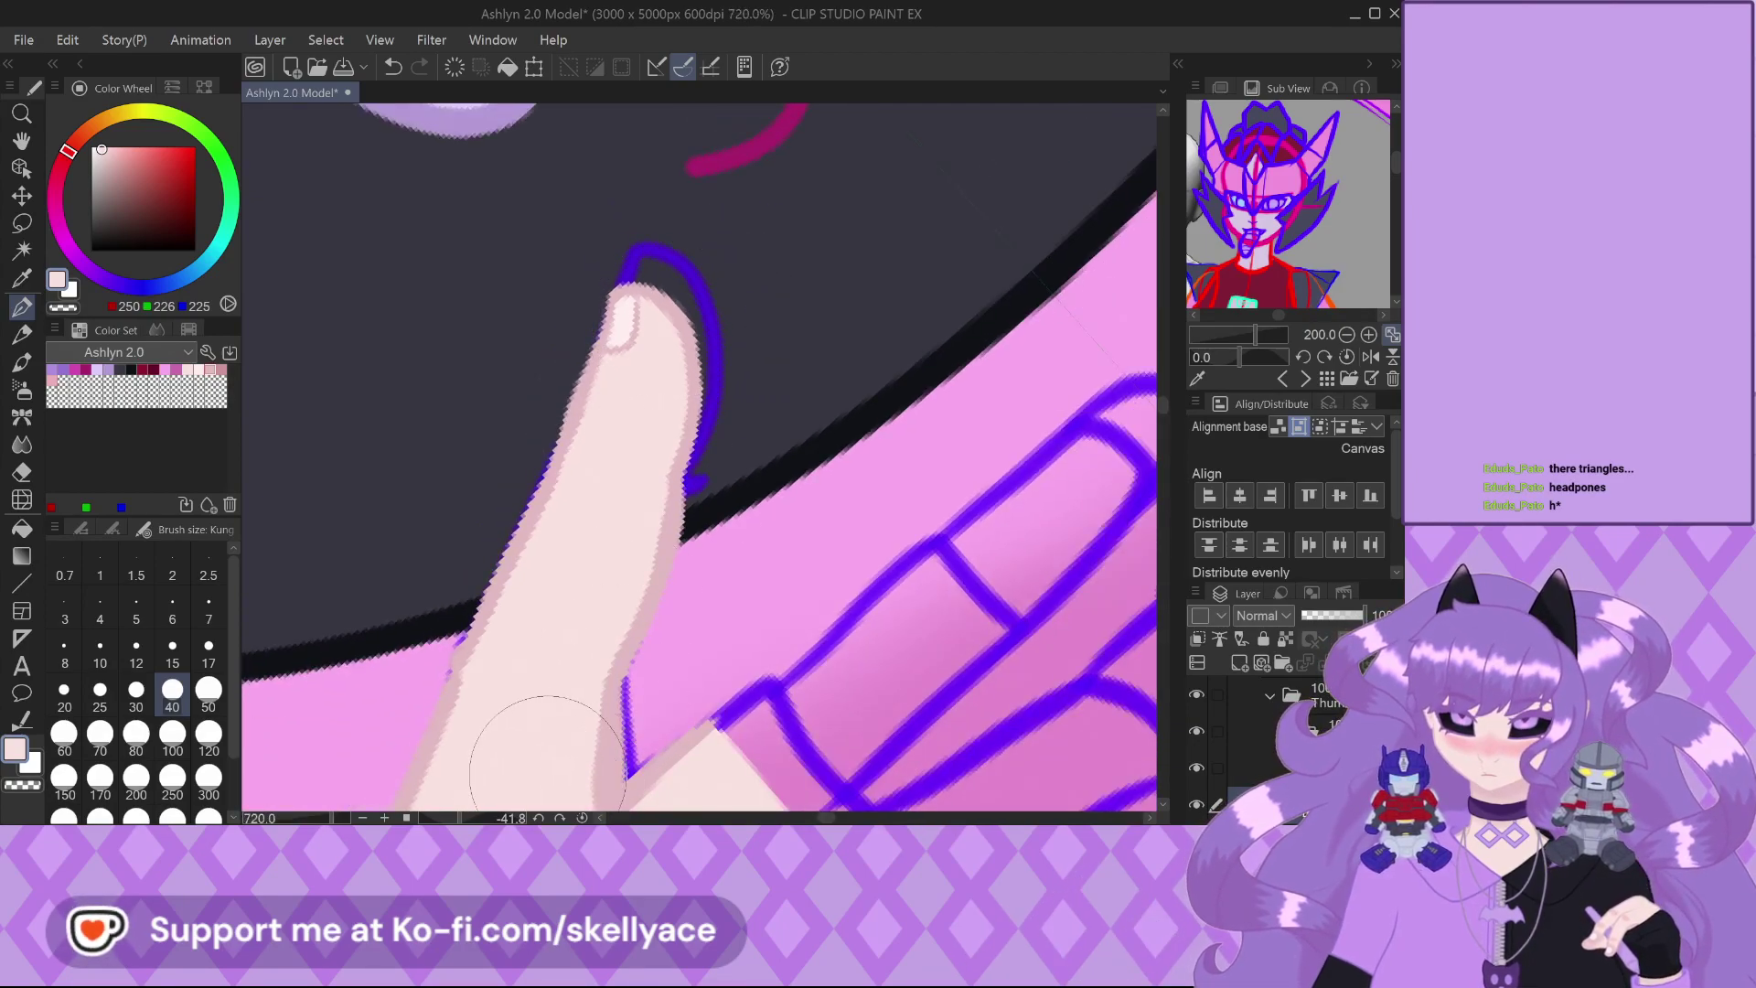
left_click(582, 818)
left_click(136, 652)
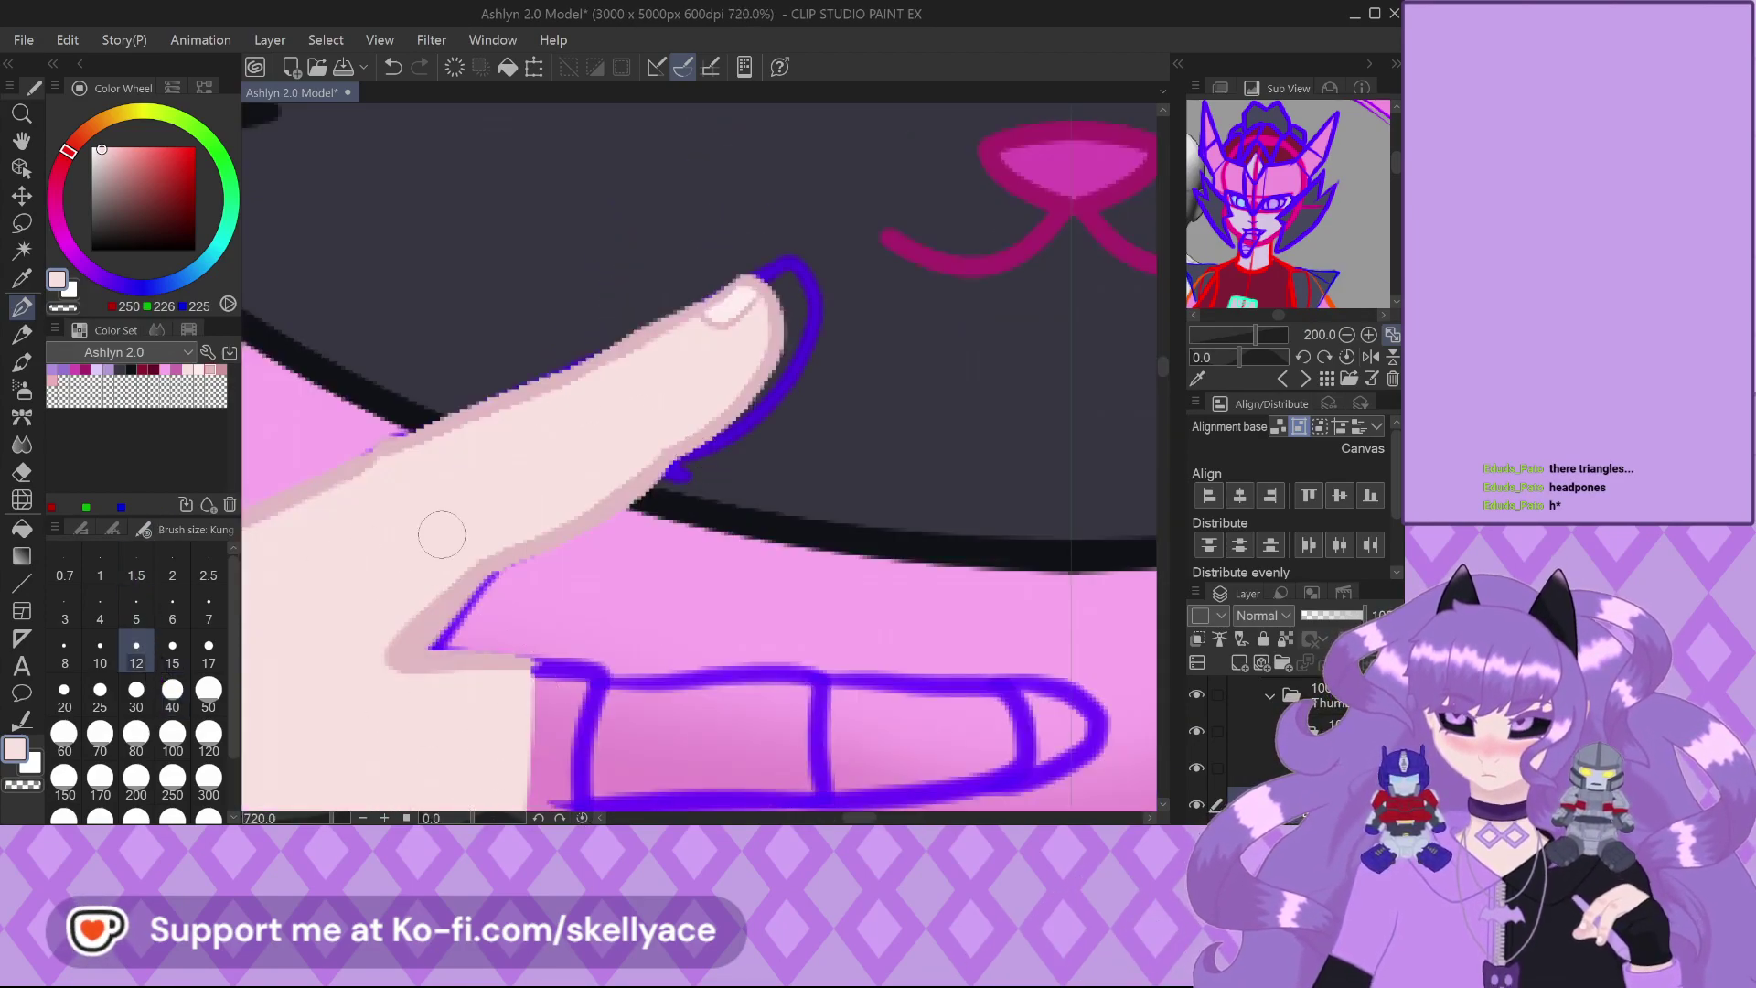
Examine the coloured thumb and hand close up and against the whole torso
scroll(442, 535, "down", 4)
scroll(622, 454, "down", 2)
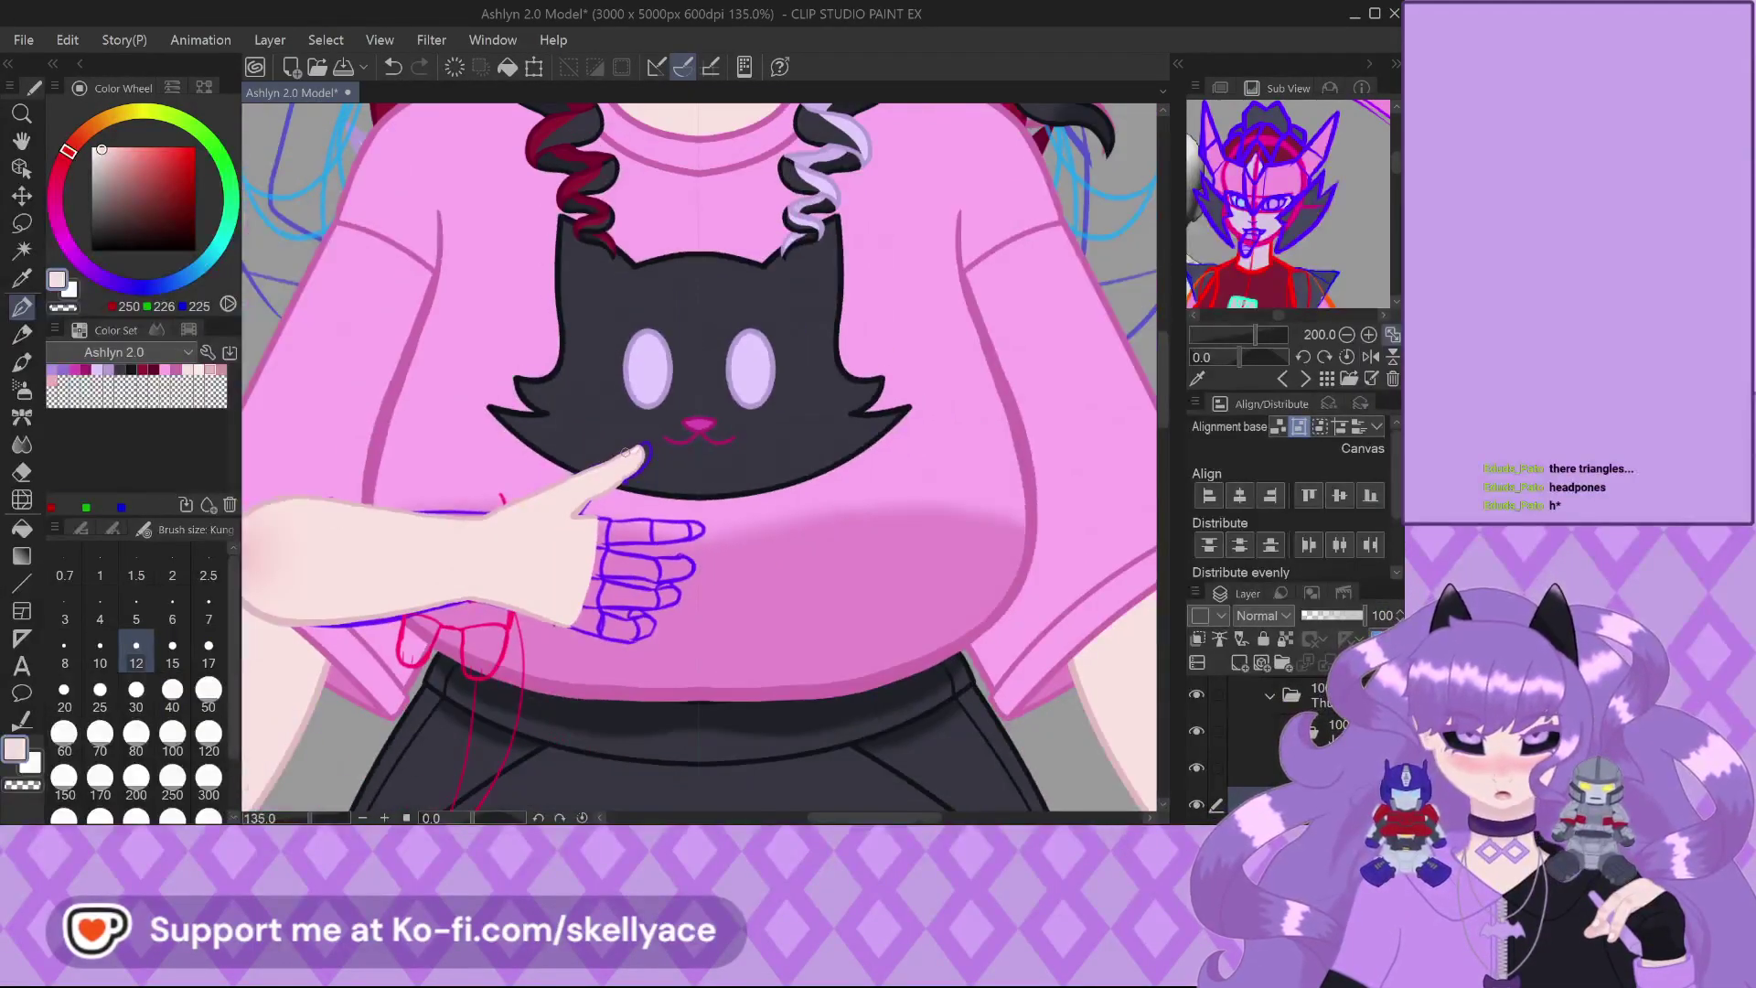
scroll(621, 455, "up", 5)
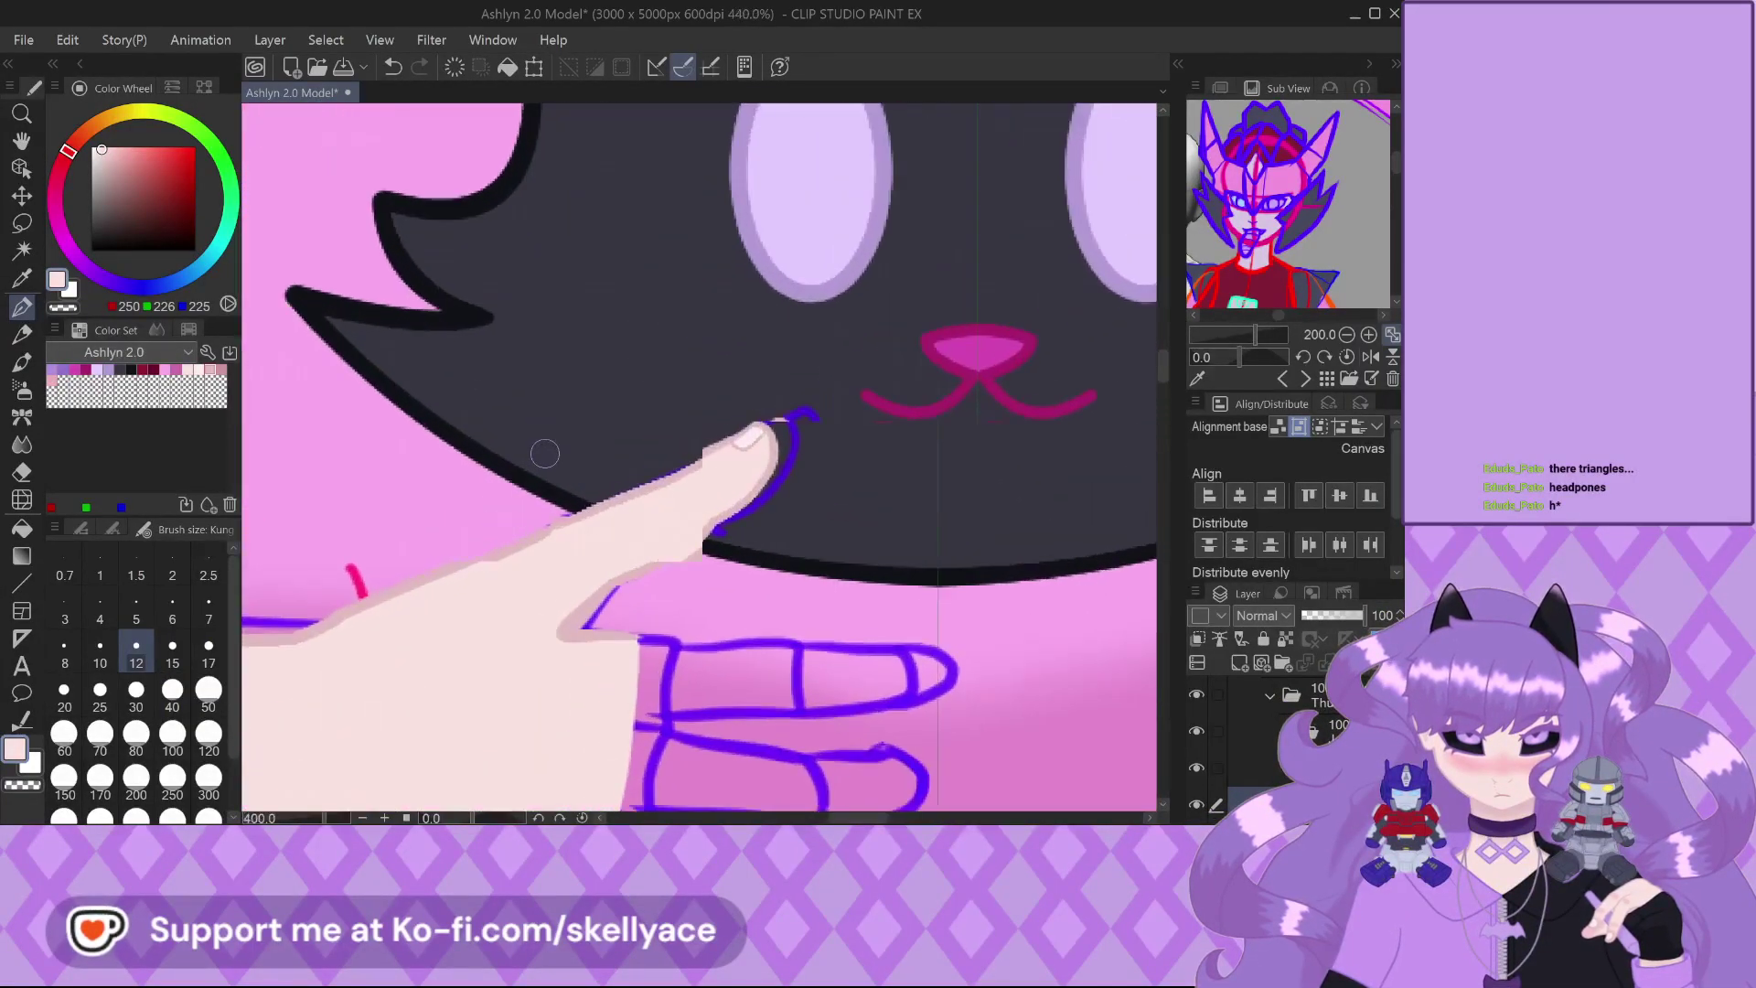
scroll(609, 478, "up", 2)
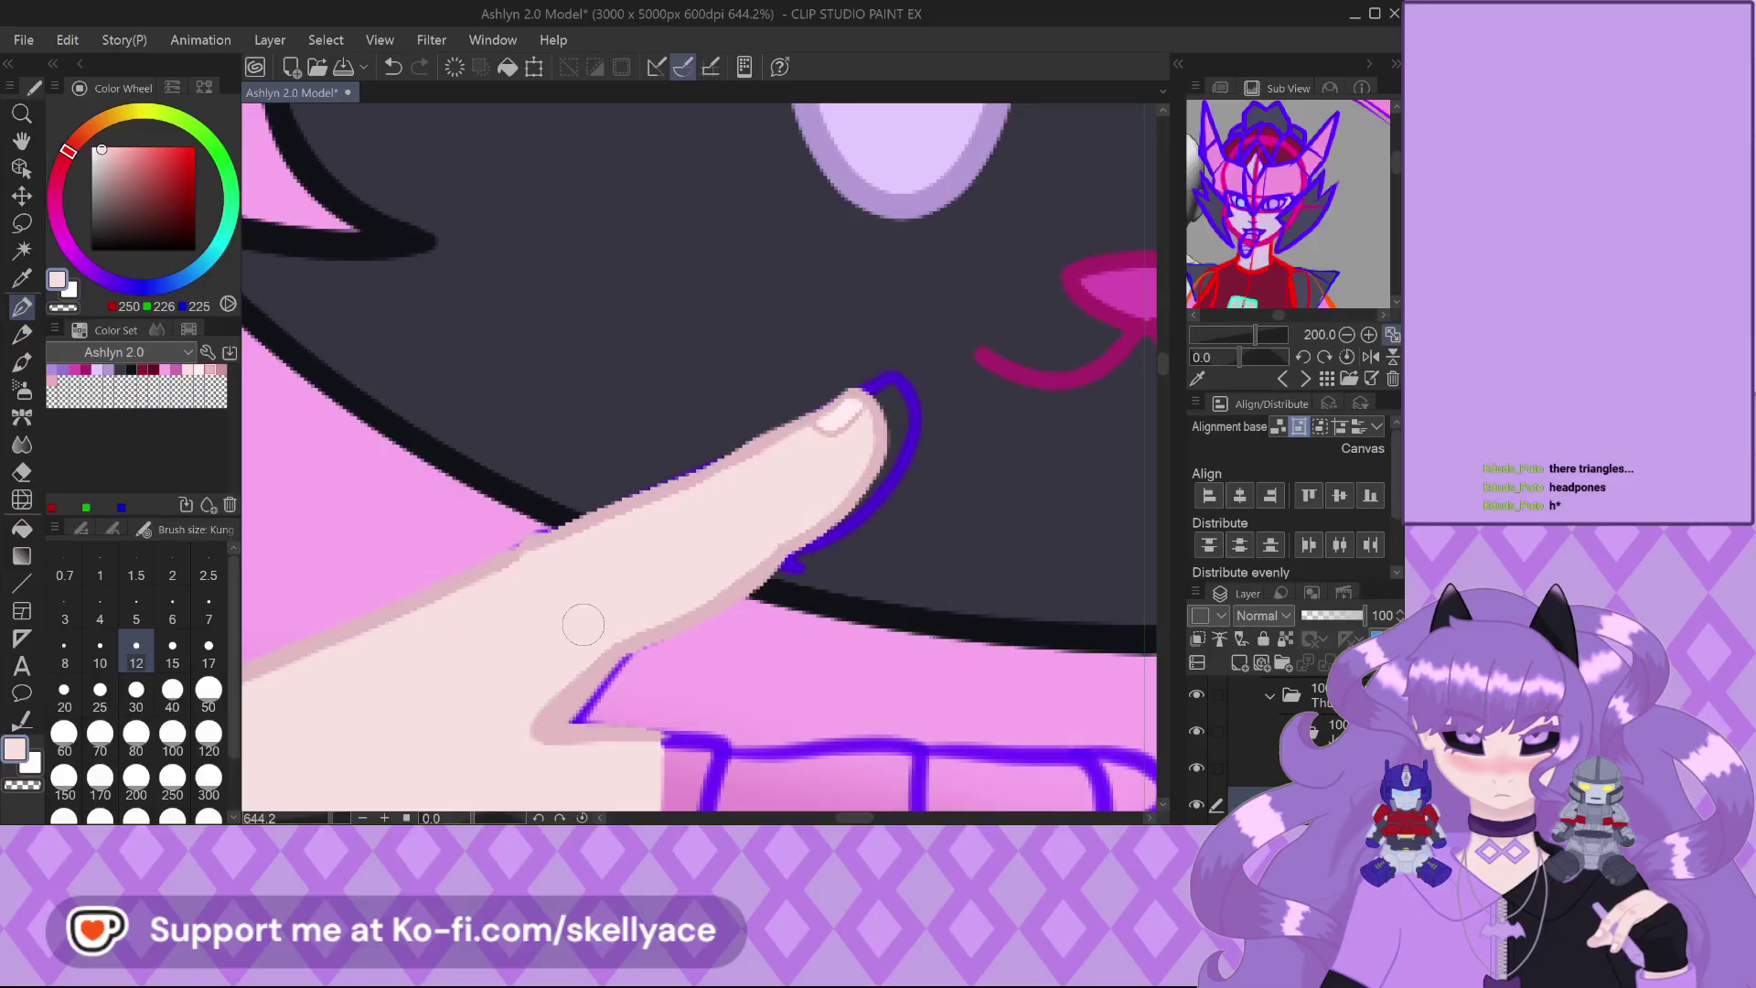
scroll(584, 566, "down", 2)
scroll(610, 459, "down", 2)
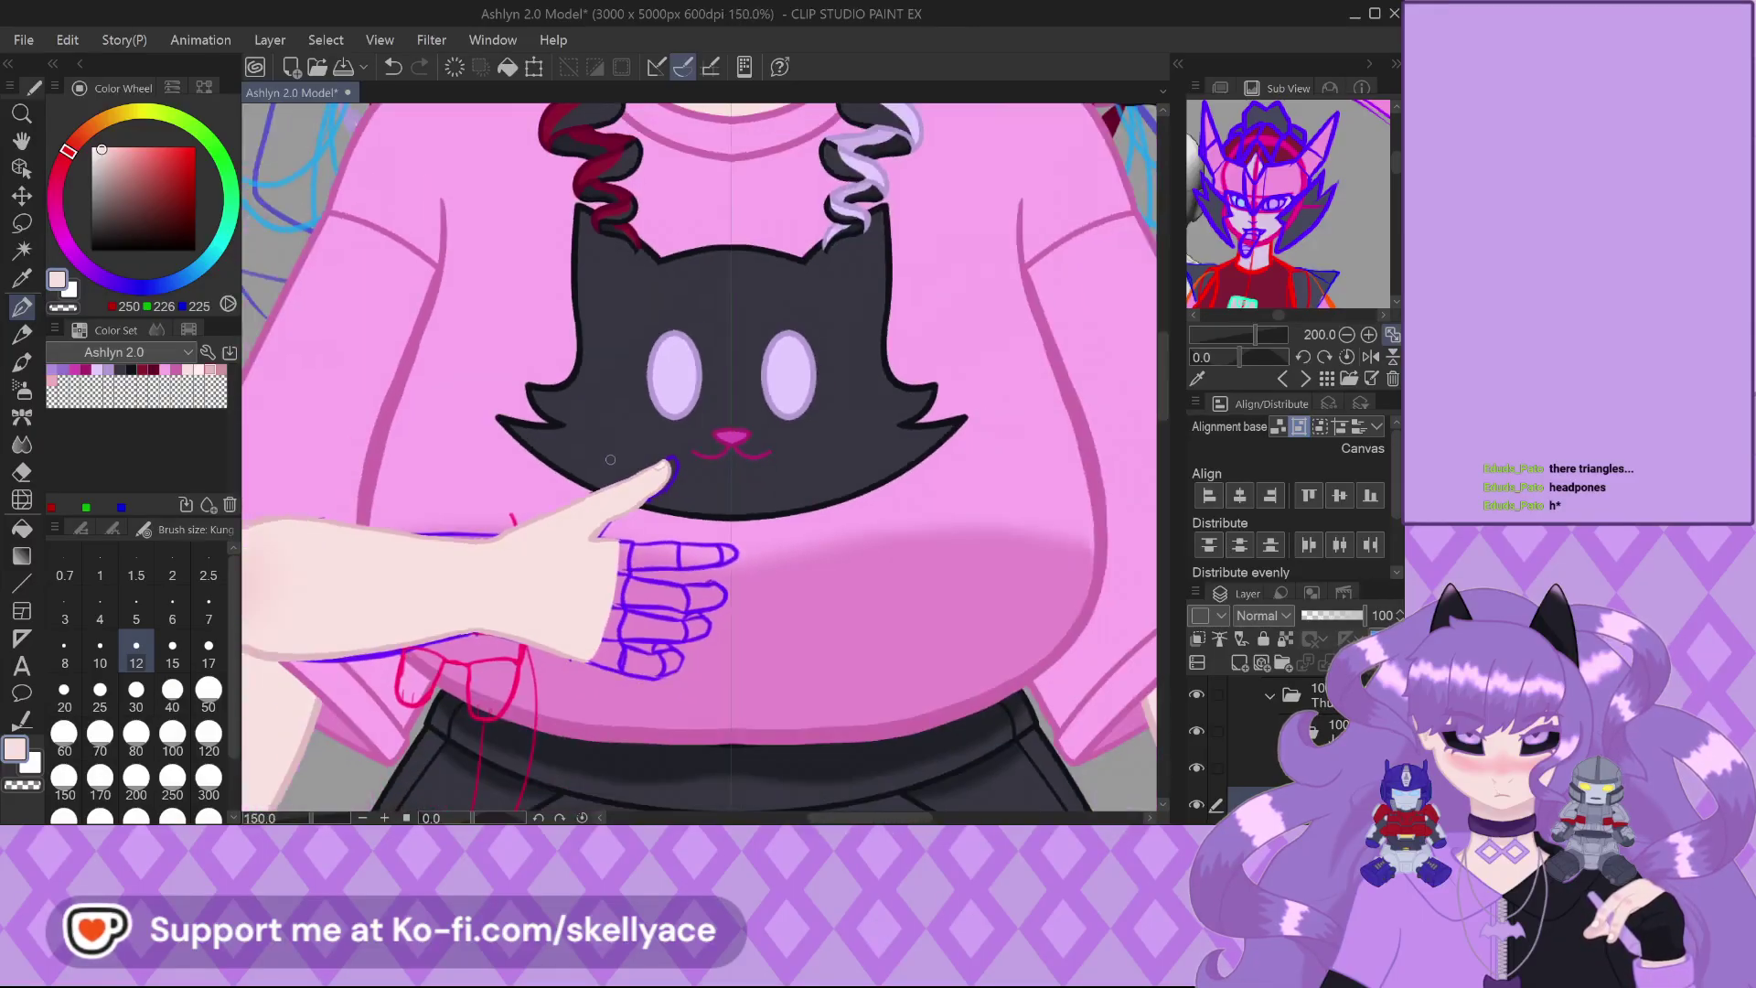
scroll(833, 561, "down", 1)
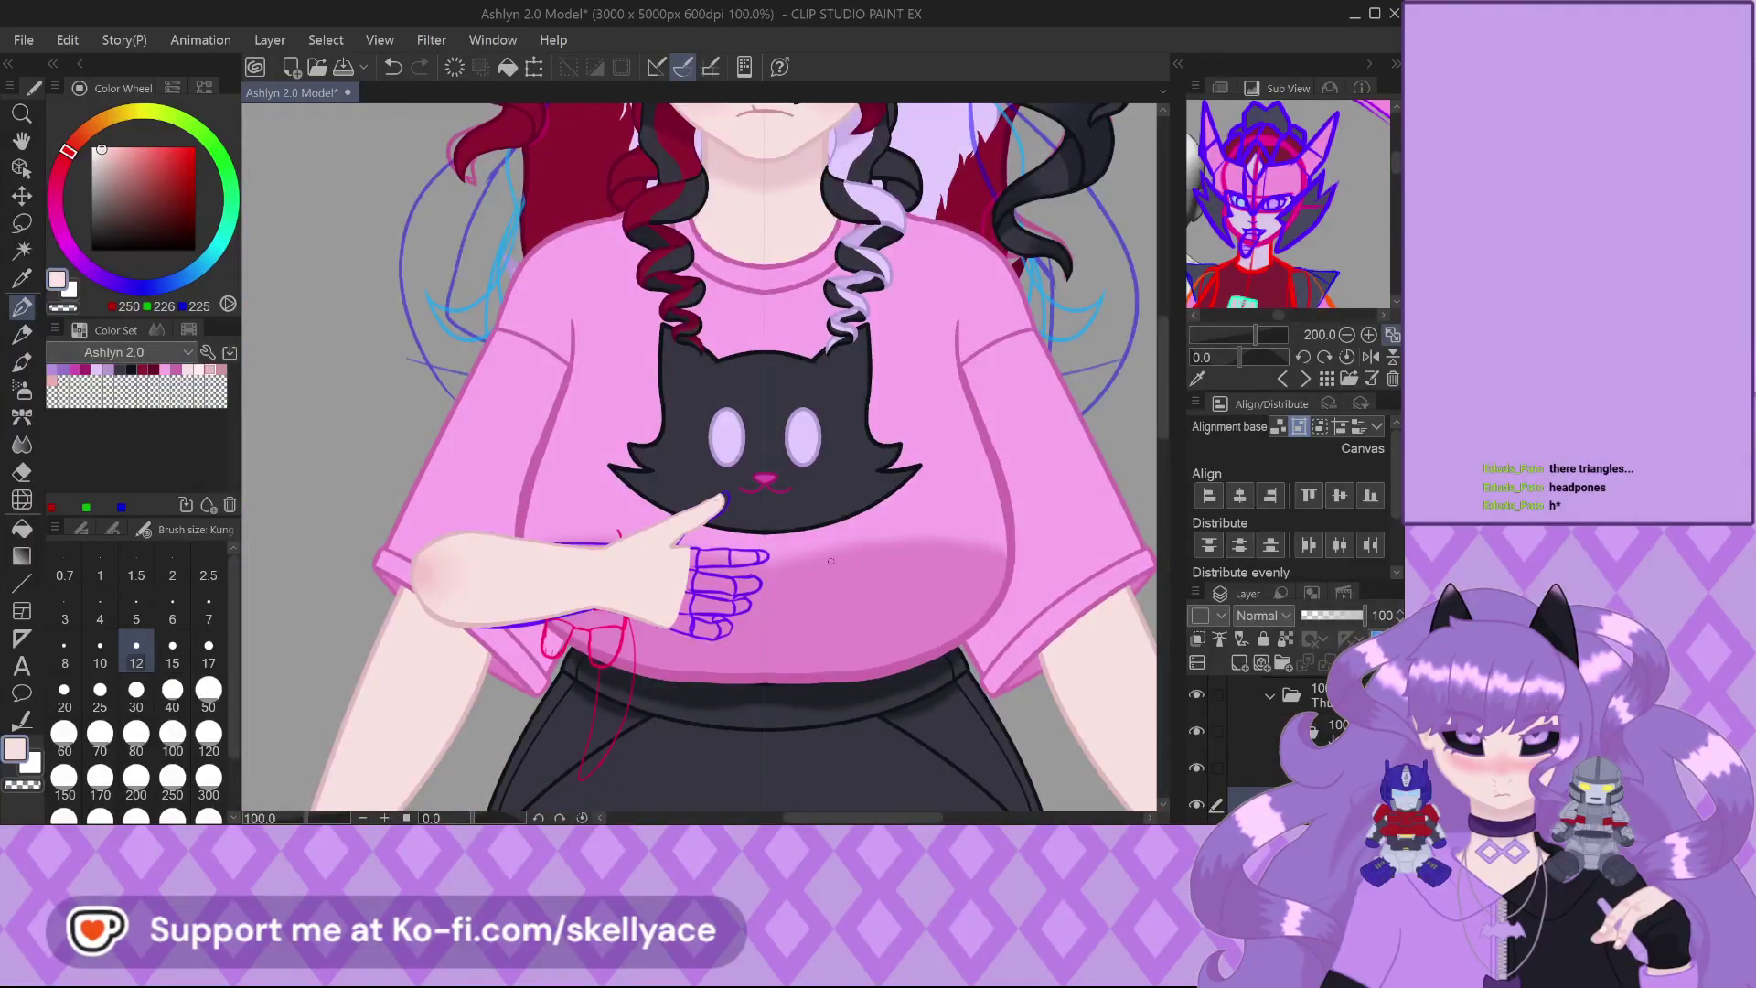
scroll(830, 560, "up", 1)
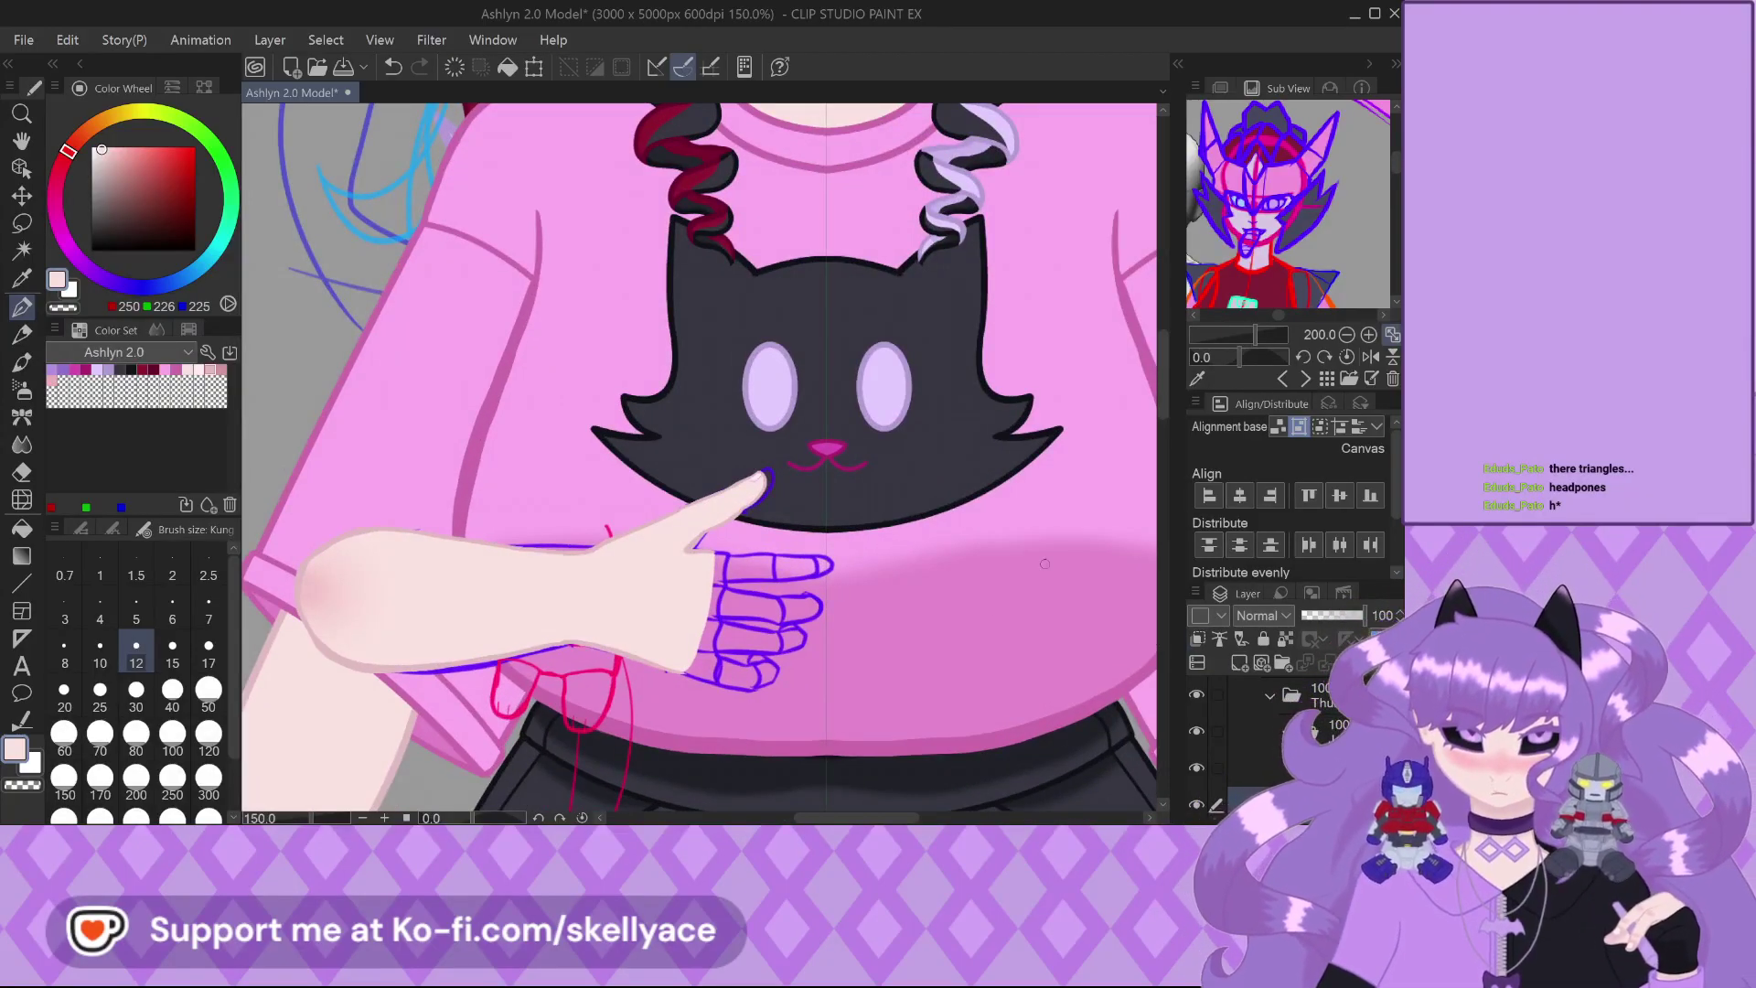
scroll(695, 425, "up", 4)
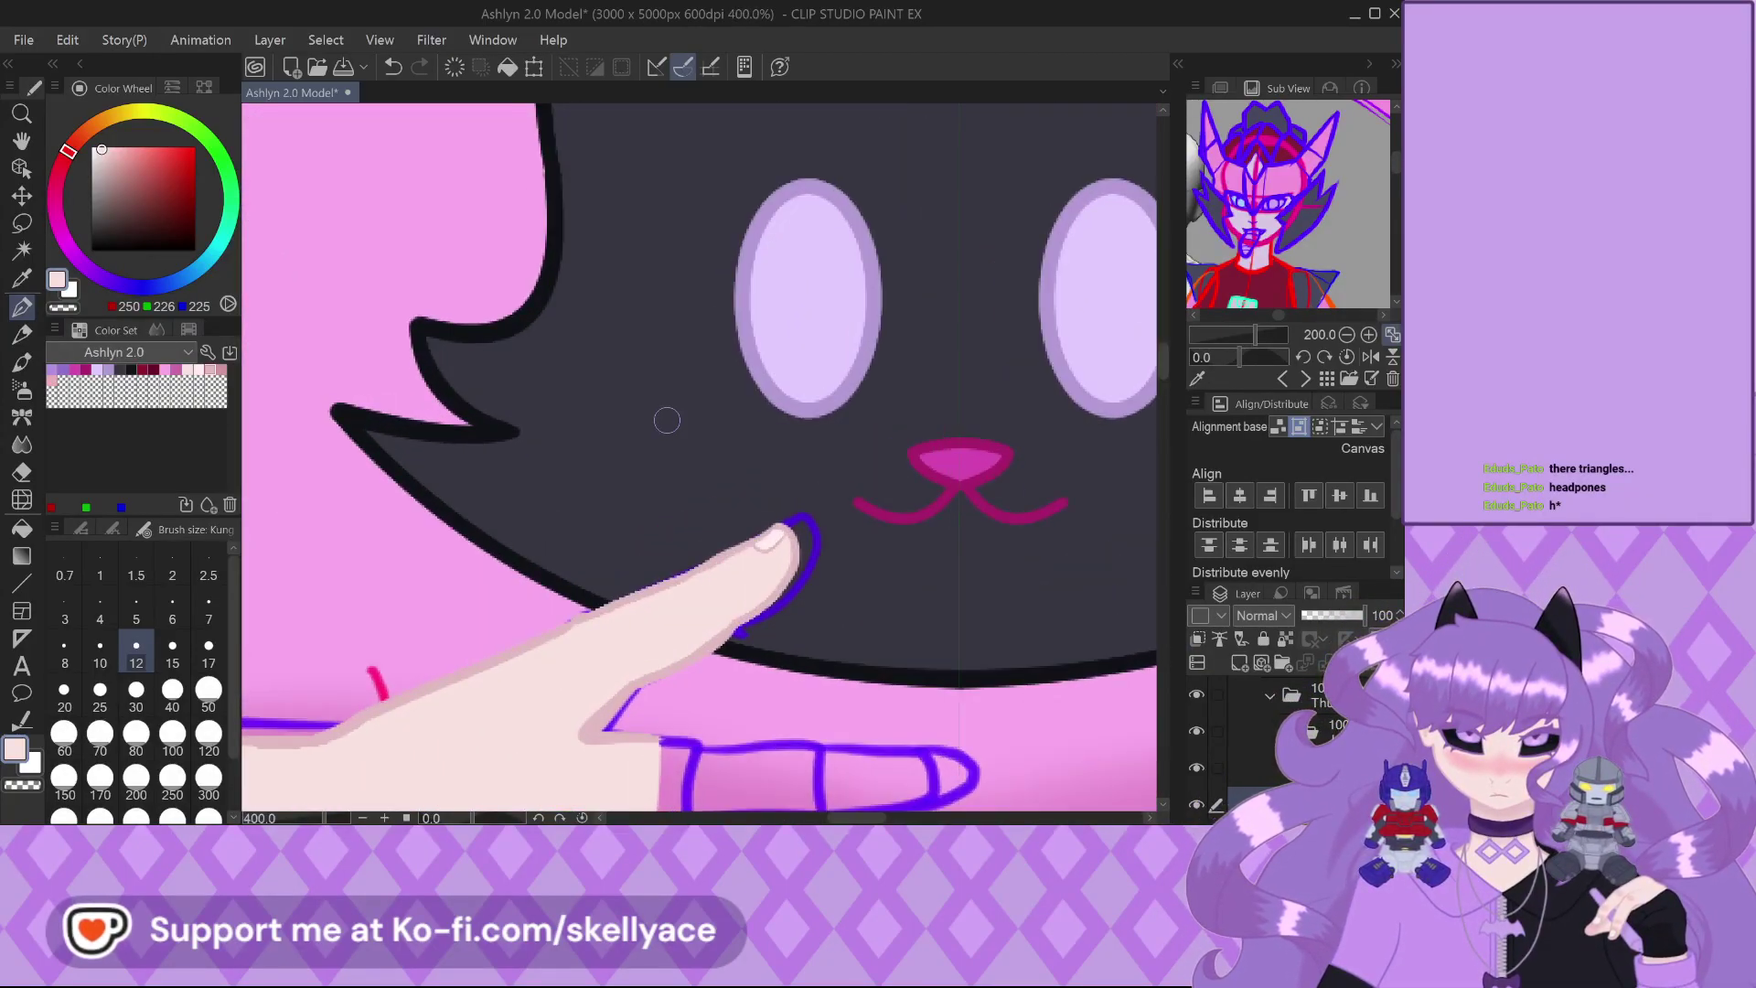
scroll(667, 420, "down", 3)
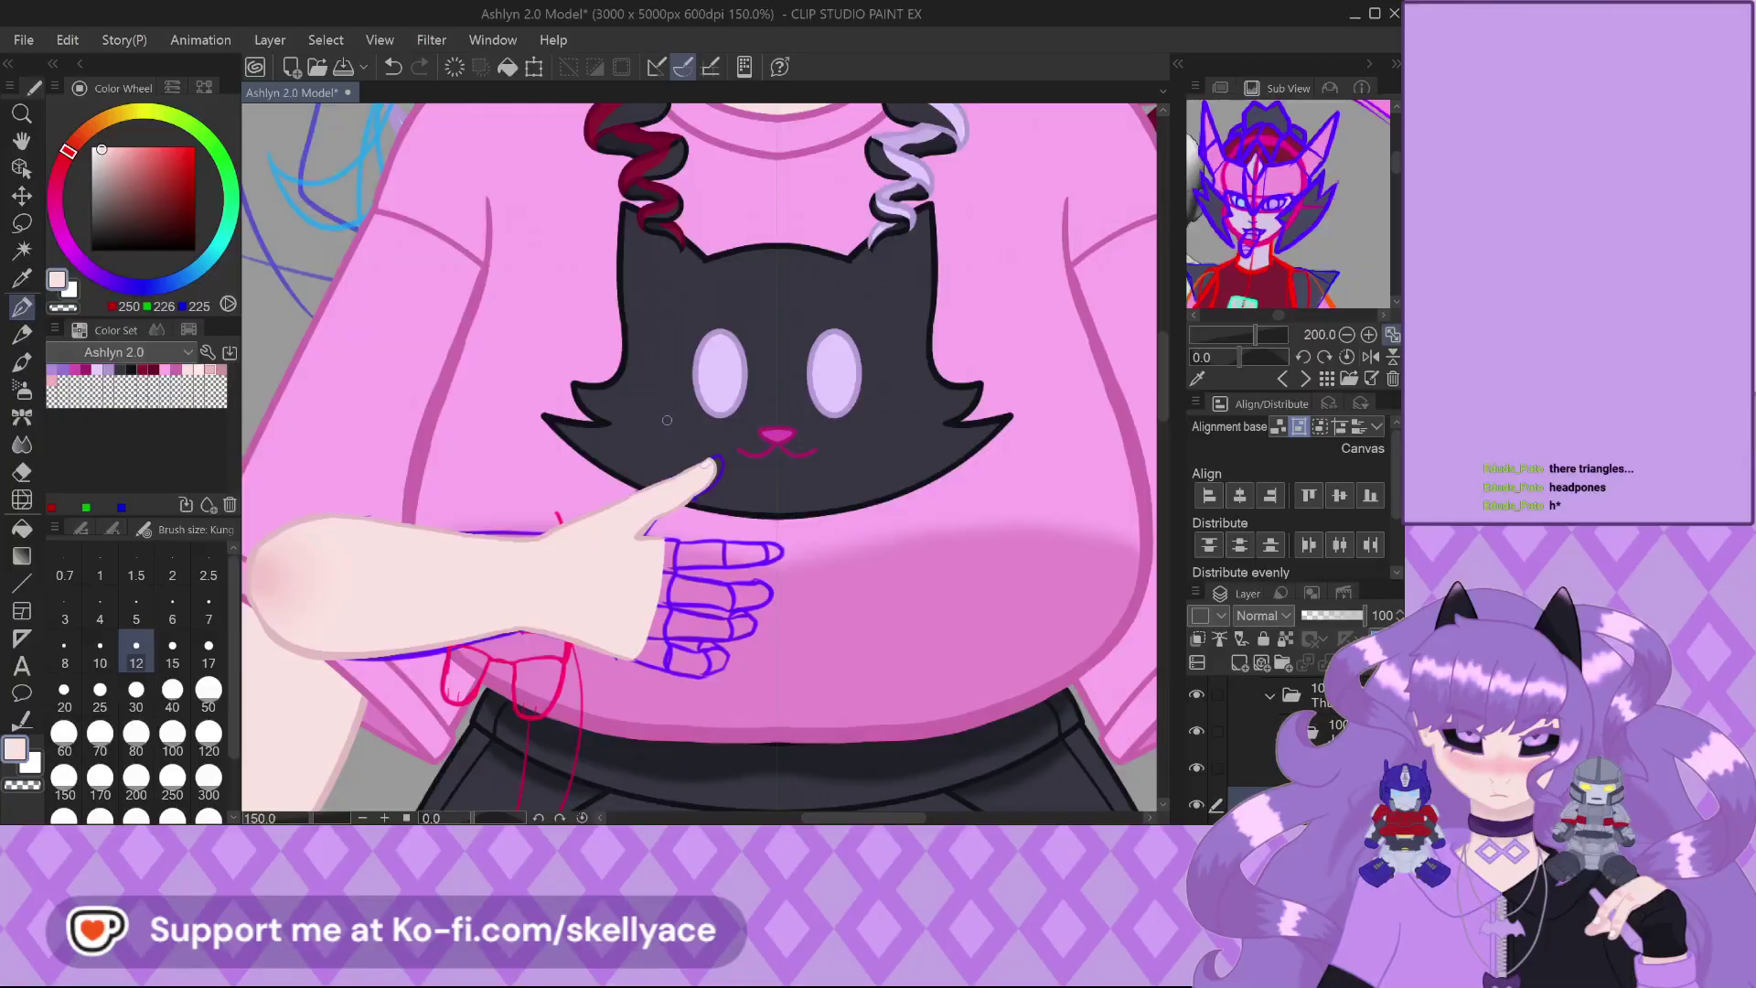
scroll(666, 420, "down", 1)
scroll(677, 492, "up", 5)
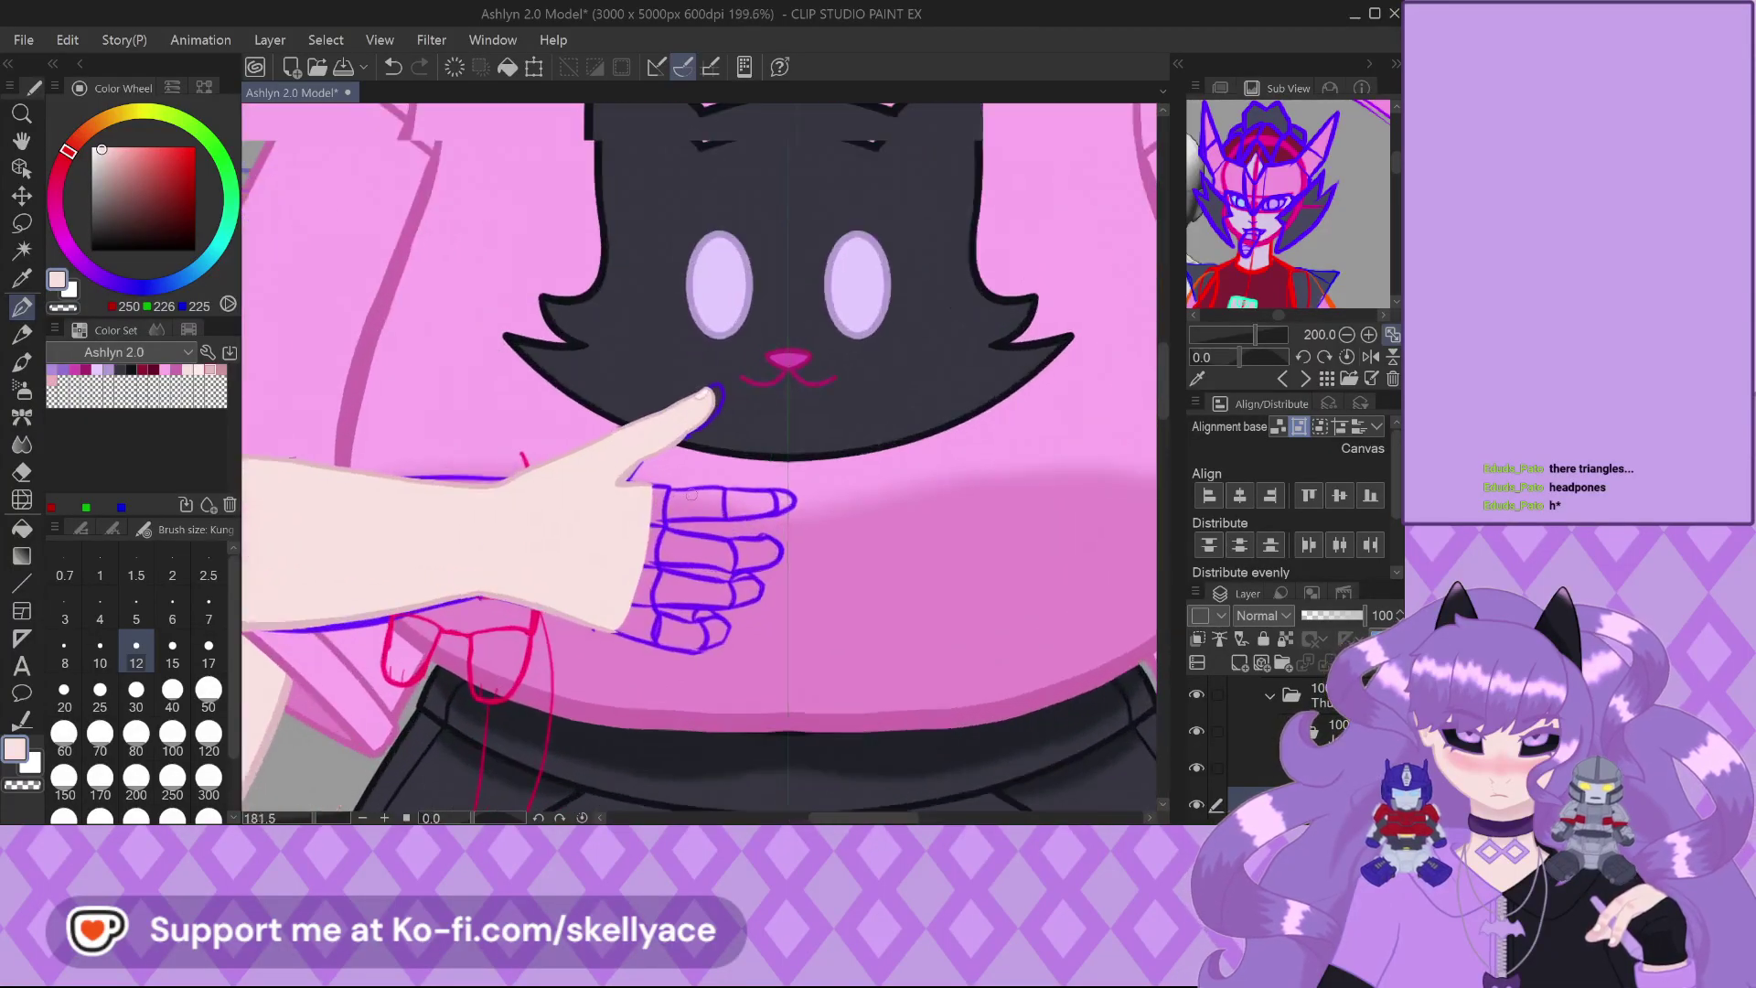
scroll(692, 492, "up", 1)
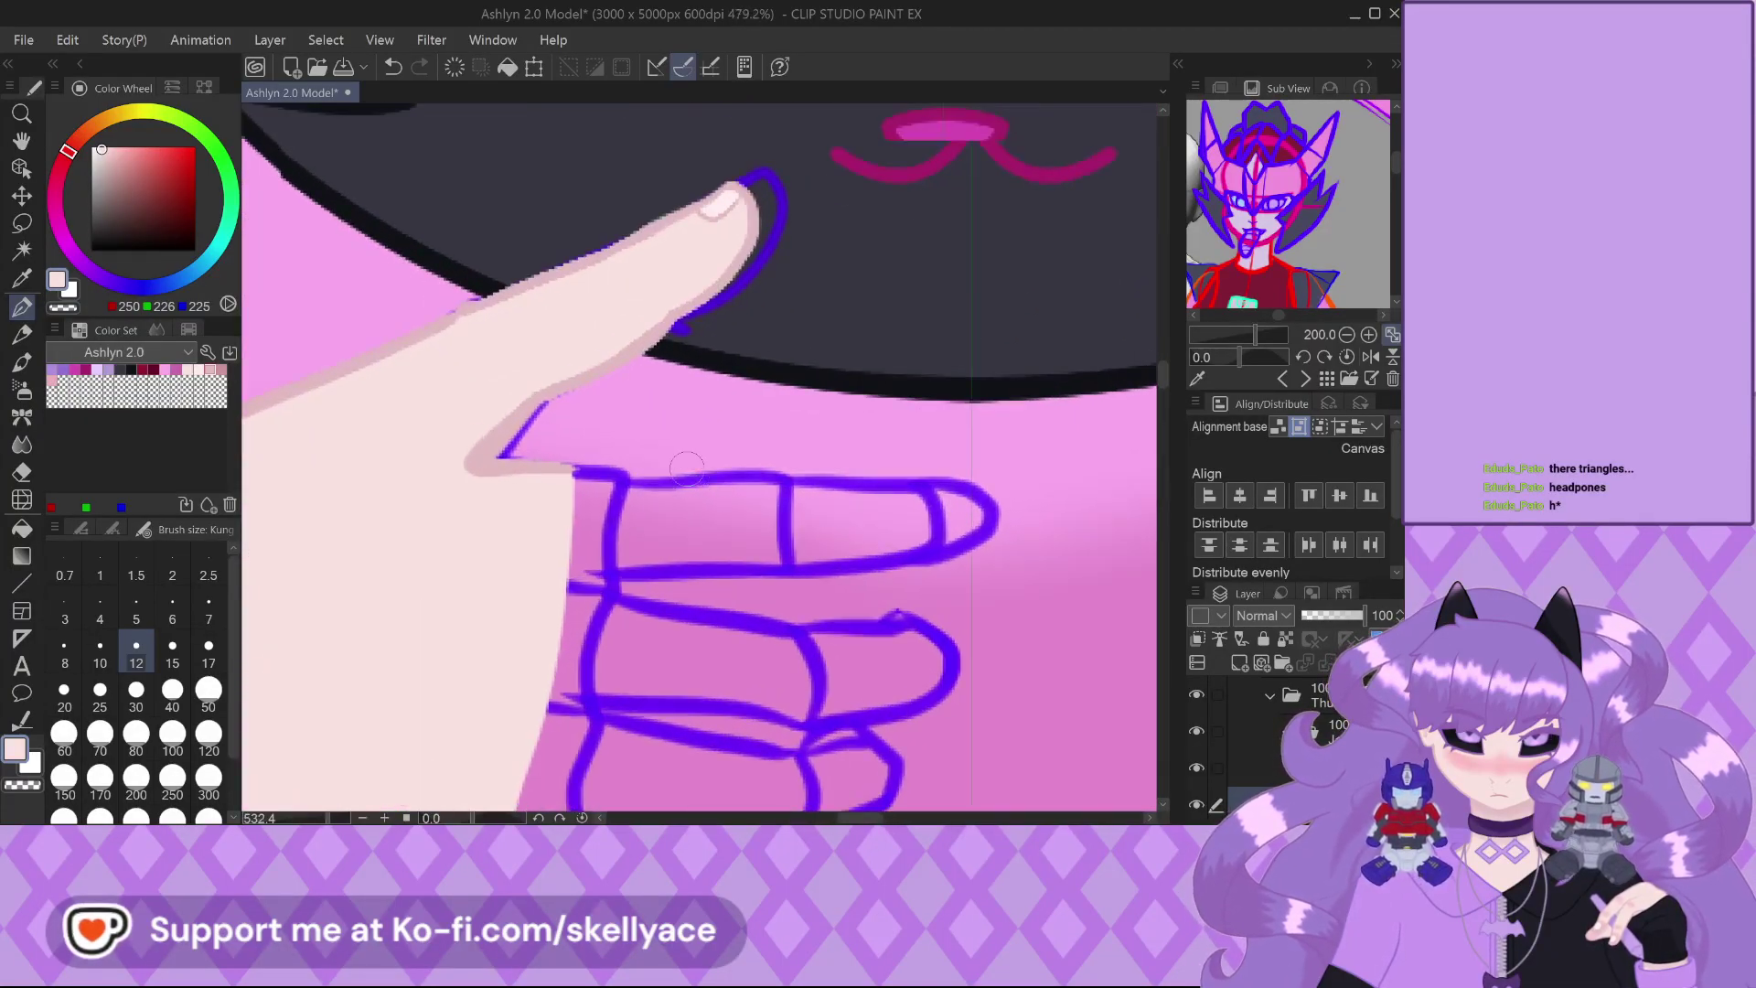
scroll(640, 384, "down", 2)
On the palm's line layer, extend the outline in dusty pink (225, 185, 193) along the knuckle edge to the palm's lower corner
left_click(1298, 771)
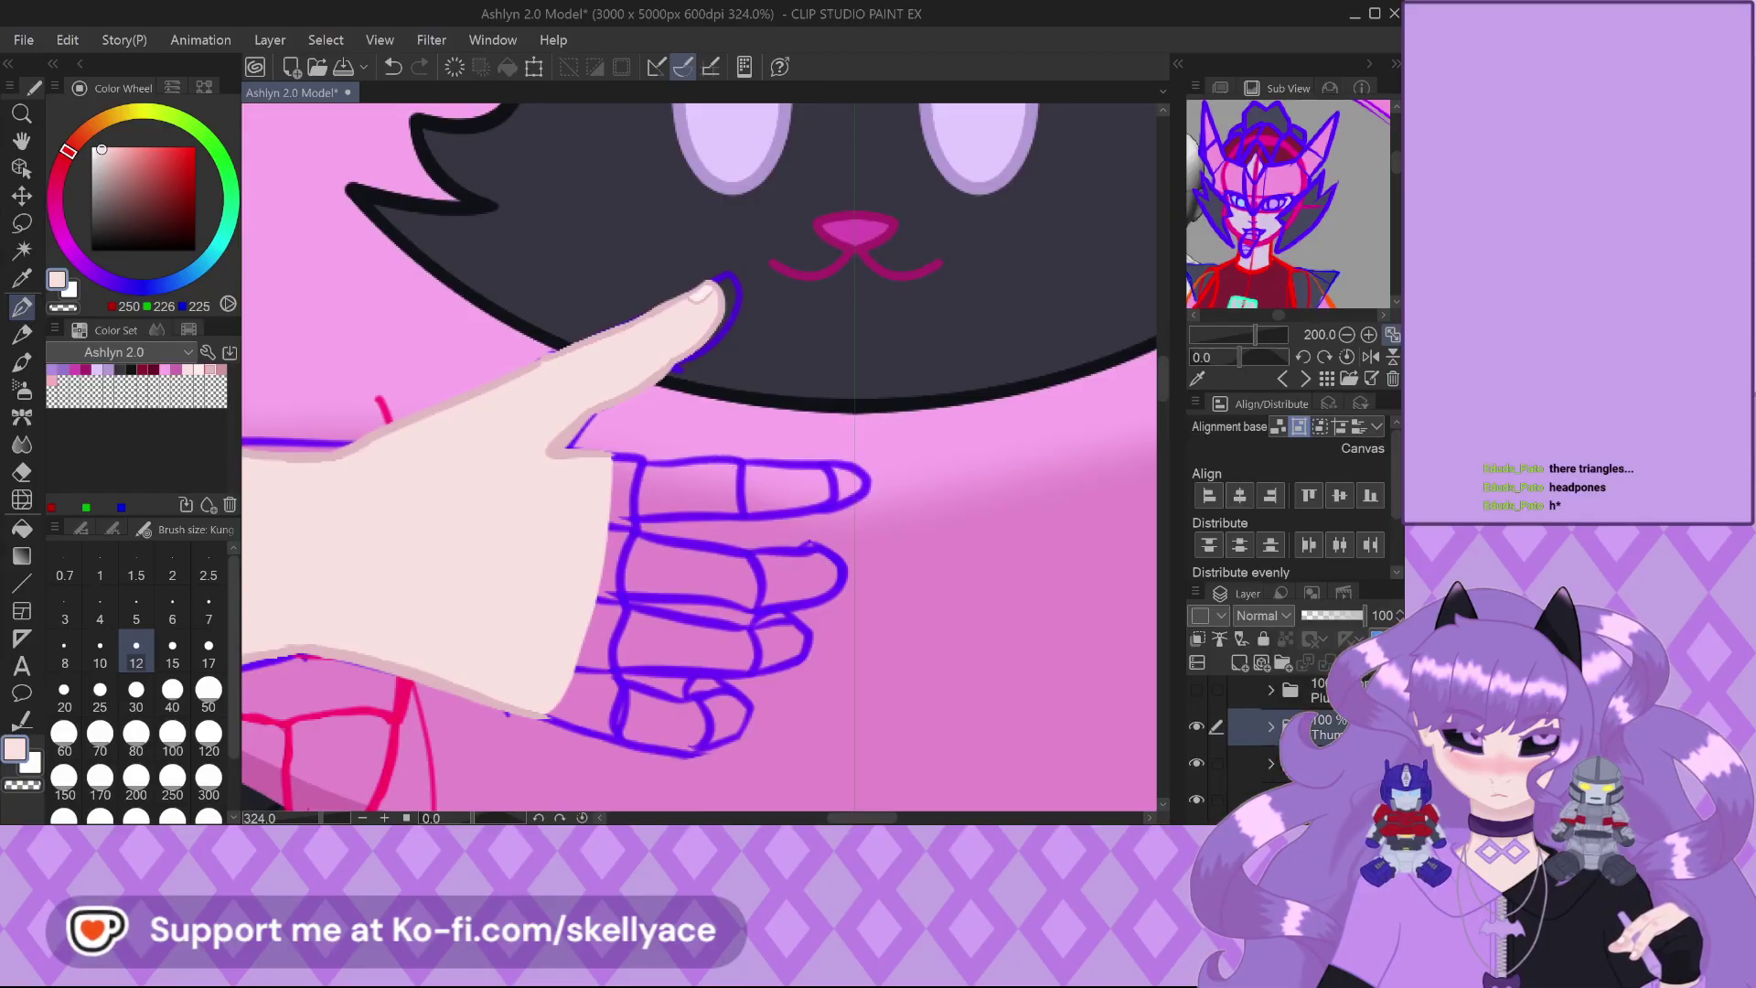
left_click(1262, 768)
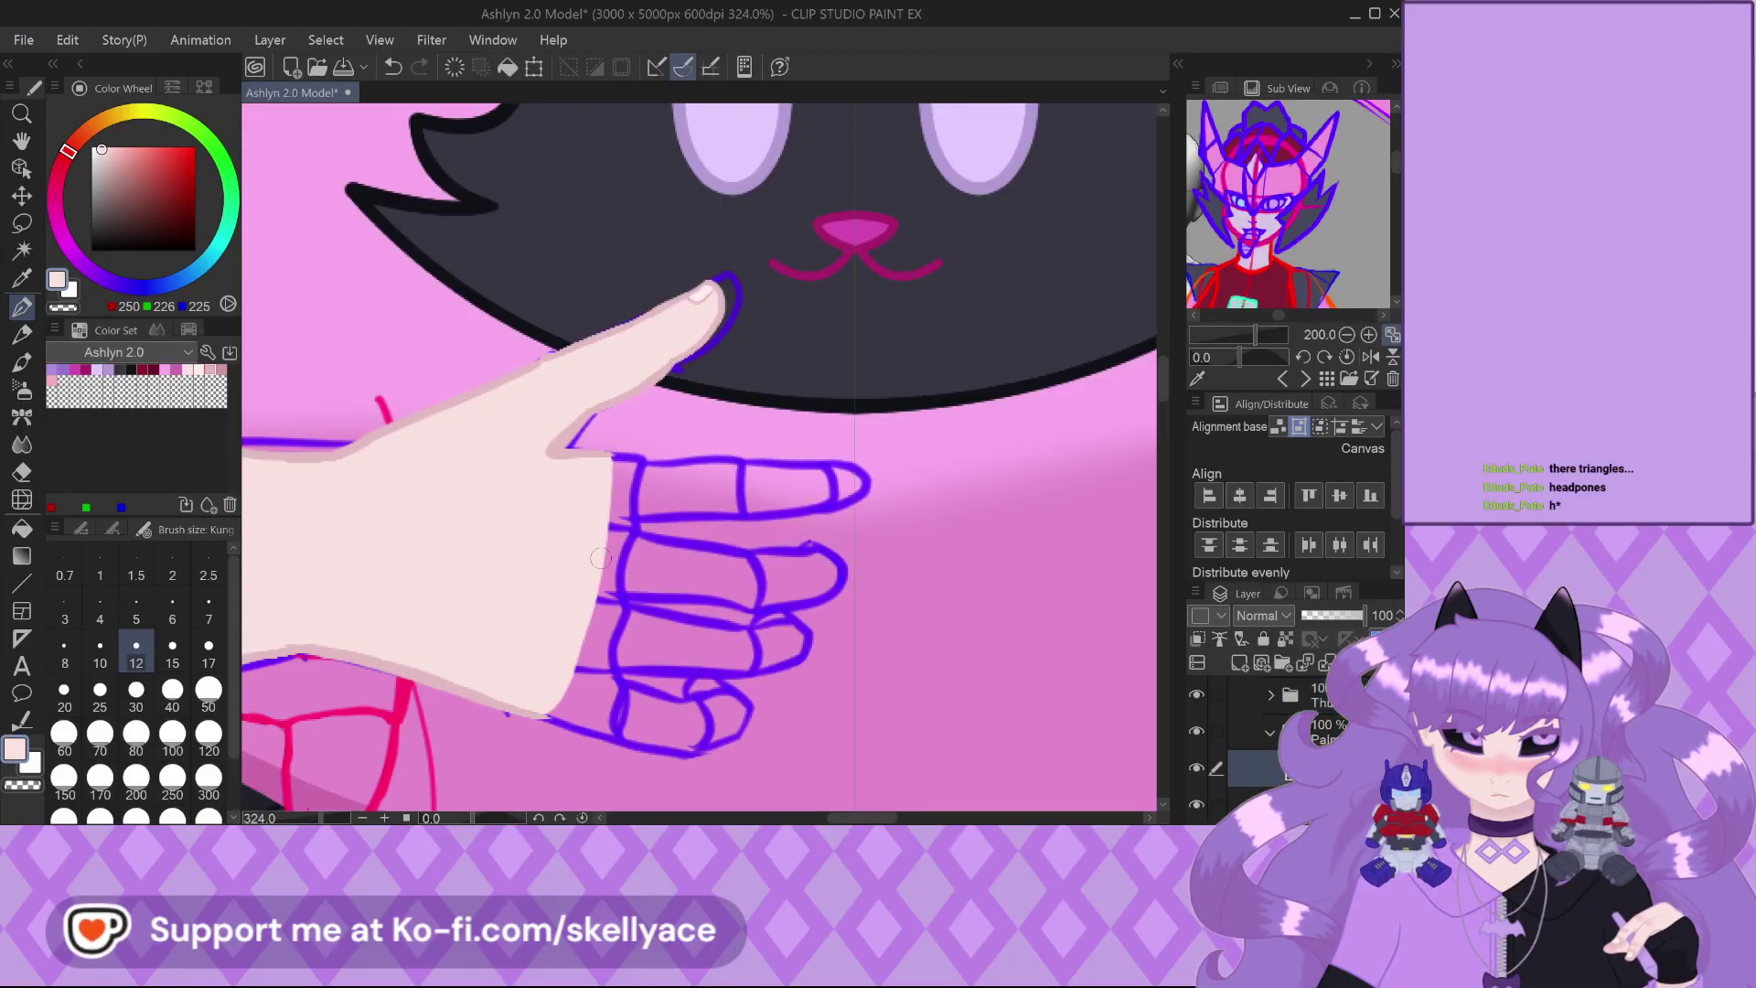
left_click(82, 369)
scroll(550, 677, "up", 1)
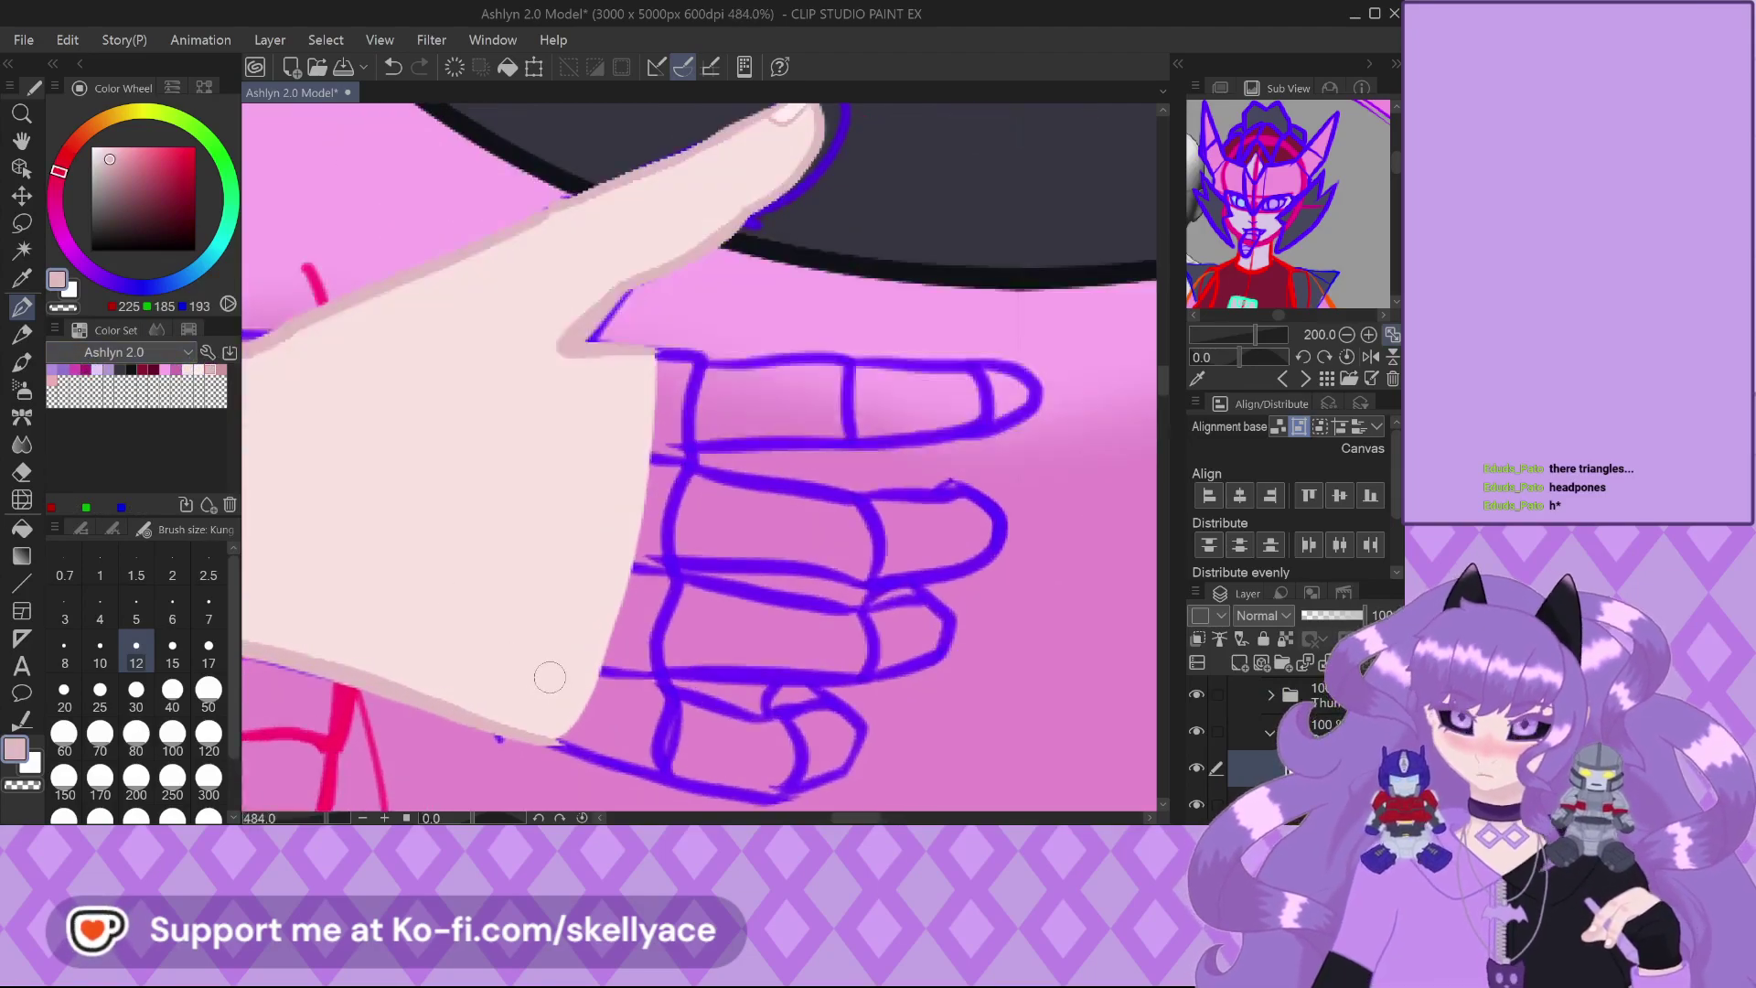
scroll(549, 677, "up", 1)
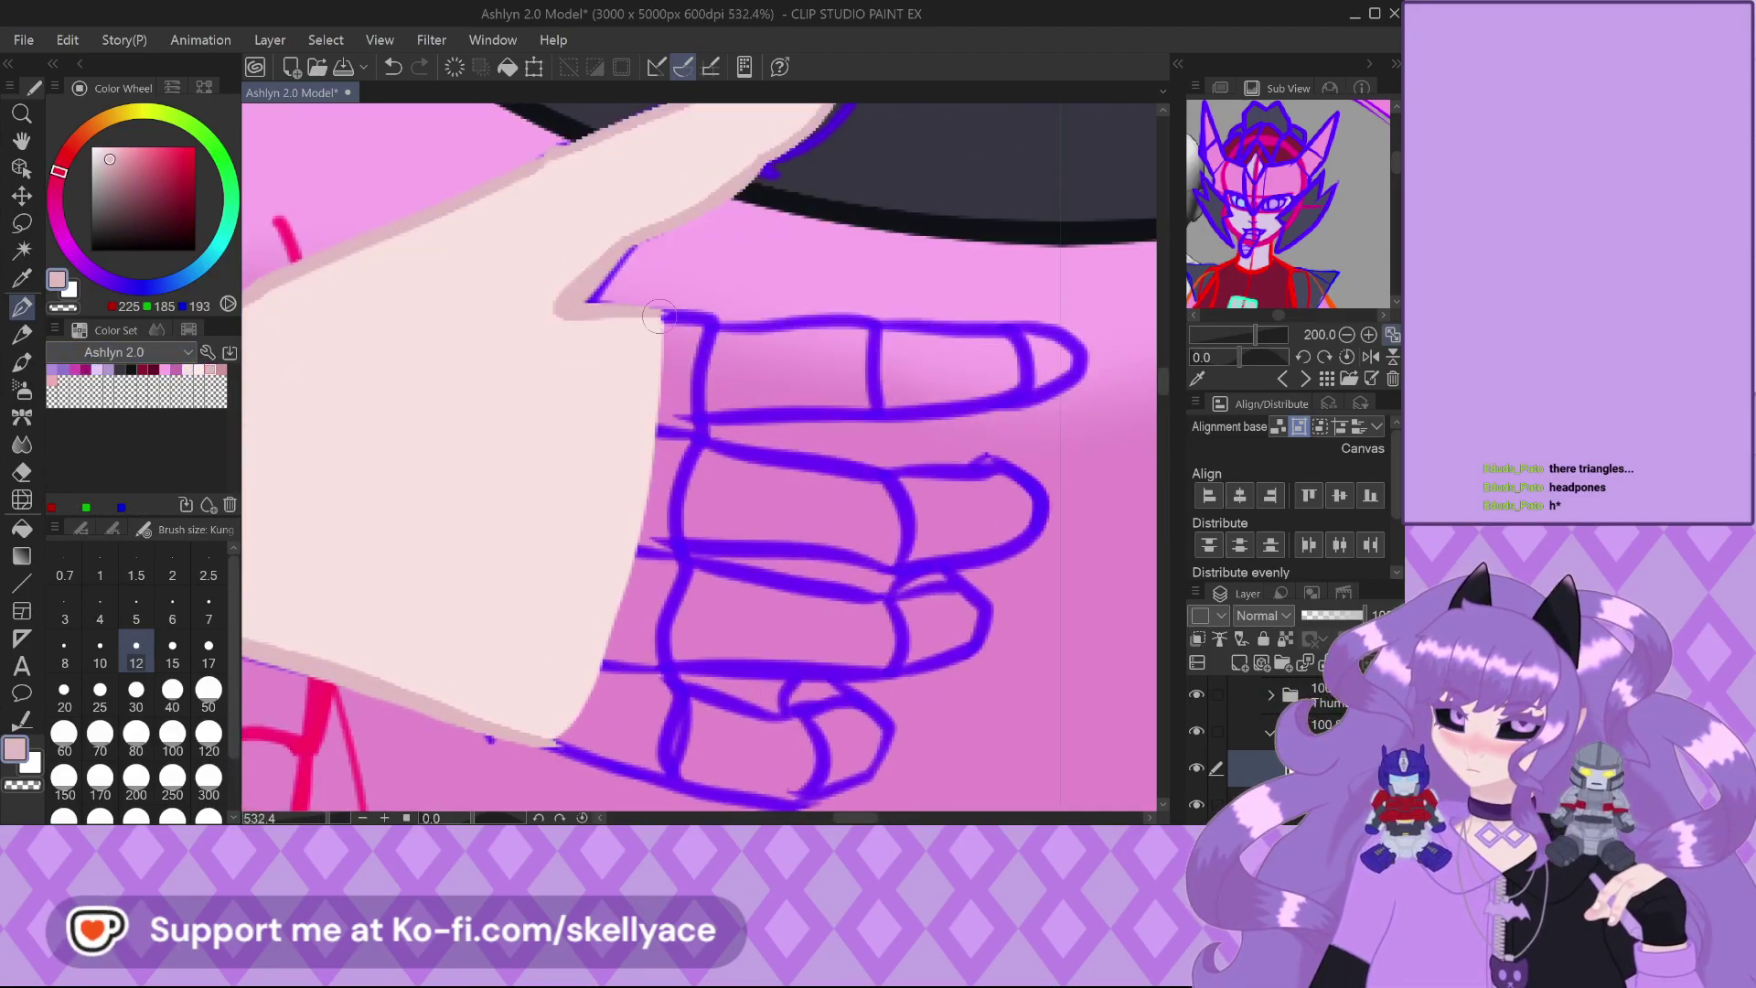
mouse_move(660, 316)
left_mouse_down()
mouse_move(711, 355)
mouse_move(699, 329)
mouse_move(685, 510)
left_mouse_up()
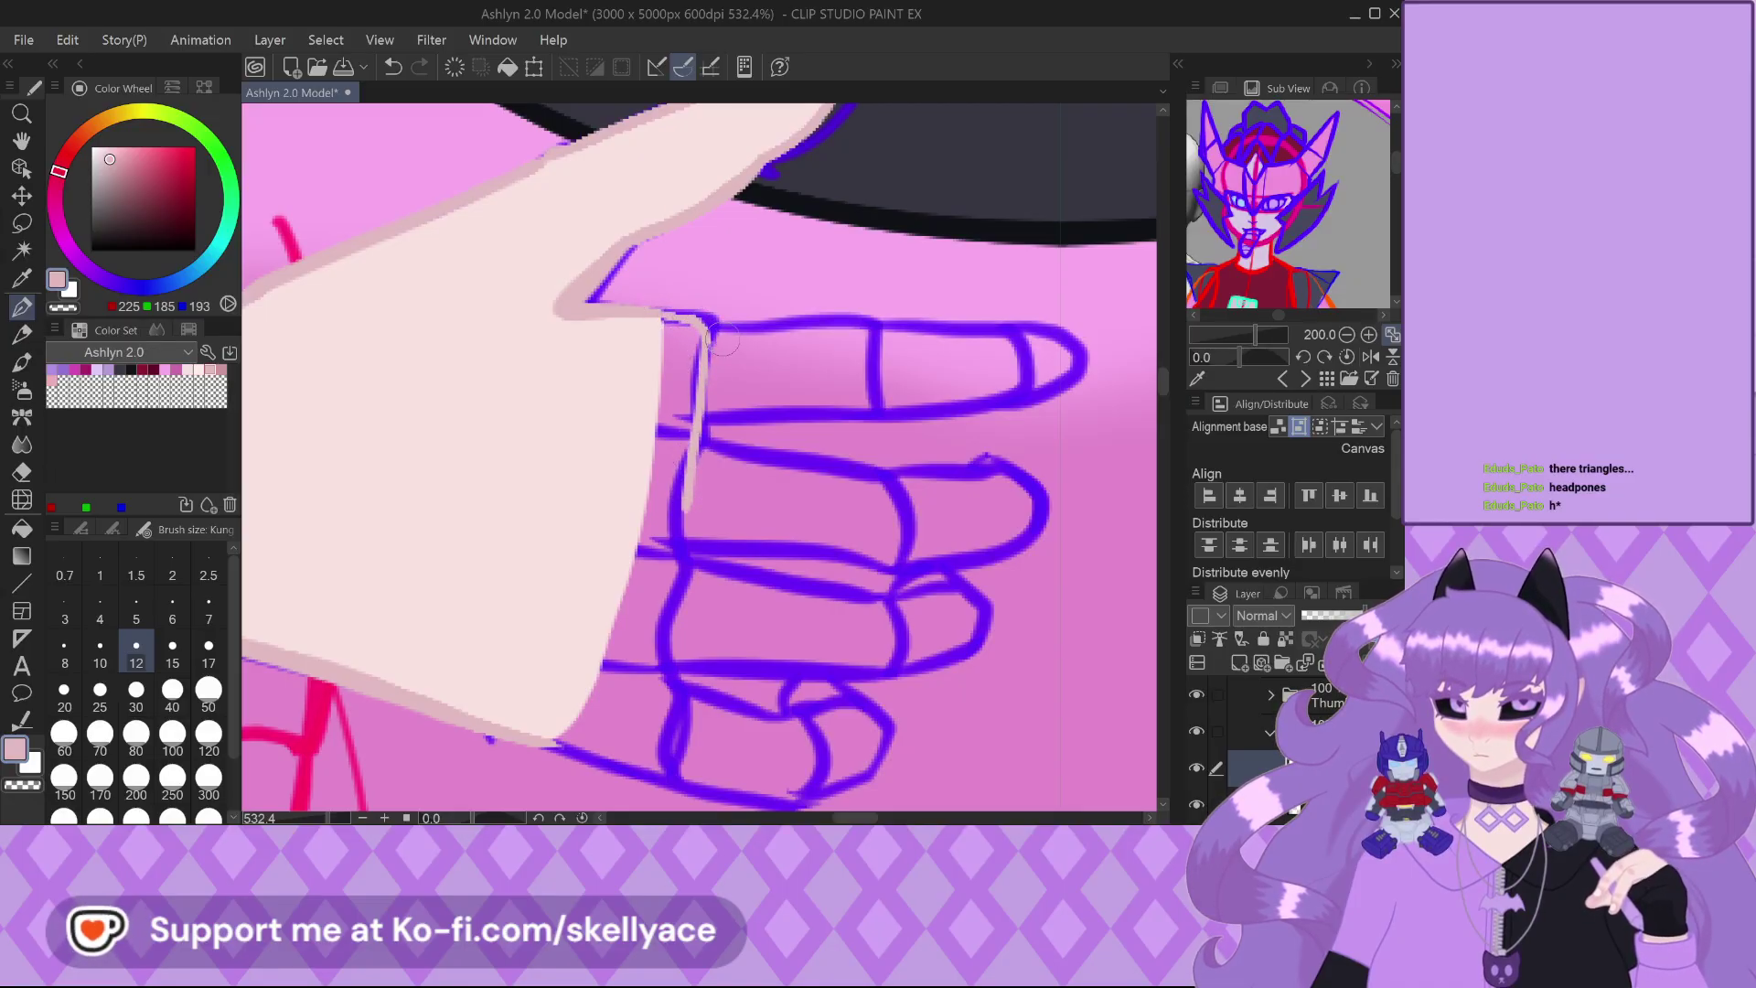
key("ctrl+z")
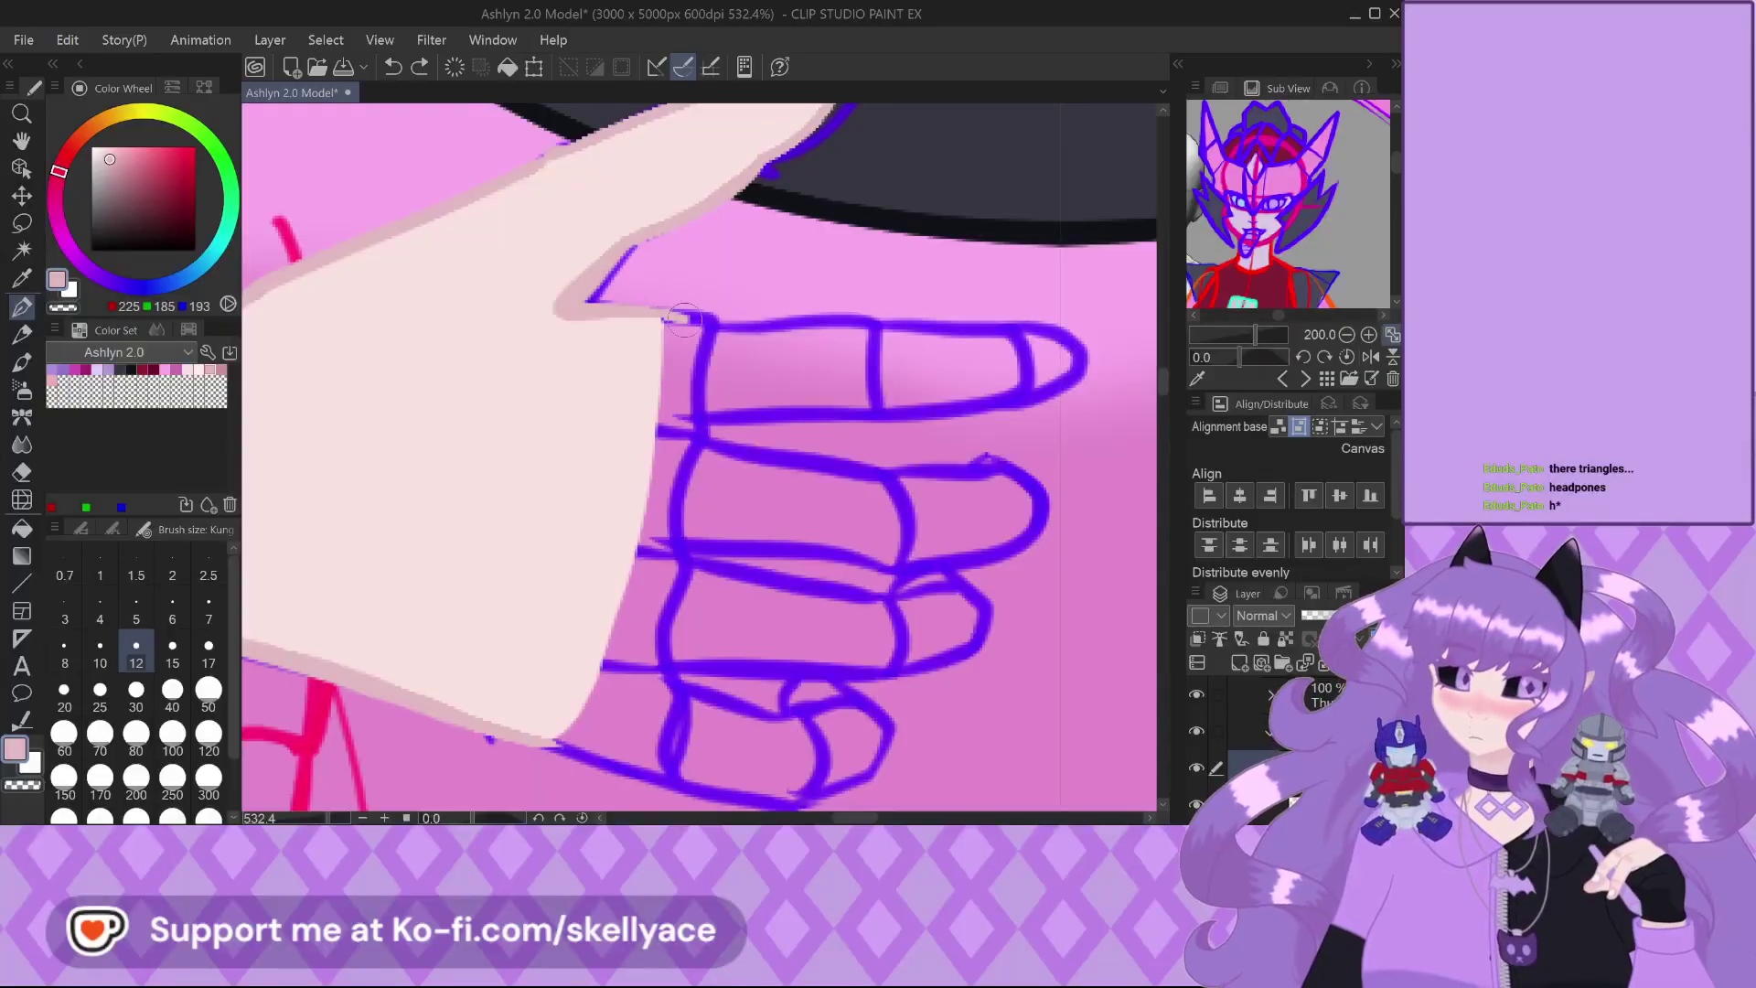
left_click_drag(671, 319, 699, 371)
mouse_move(695, 462)
left_mouse_down()
mouse_move(669, 690)
mouse_move(633, 757)
mouse_move(503, 726)
left_mouse_up()
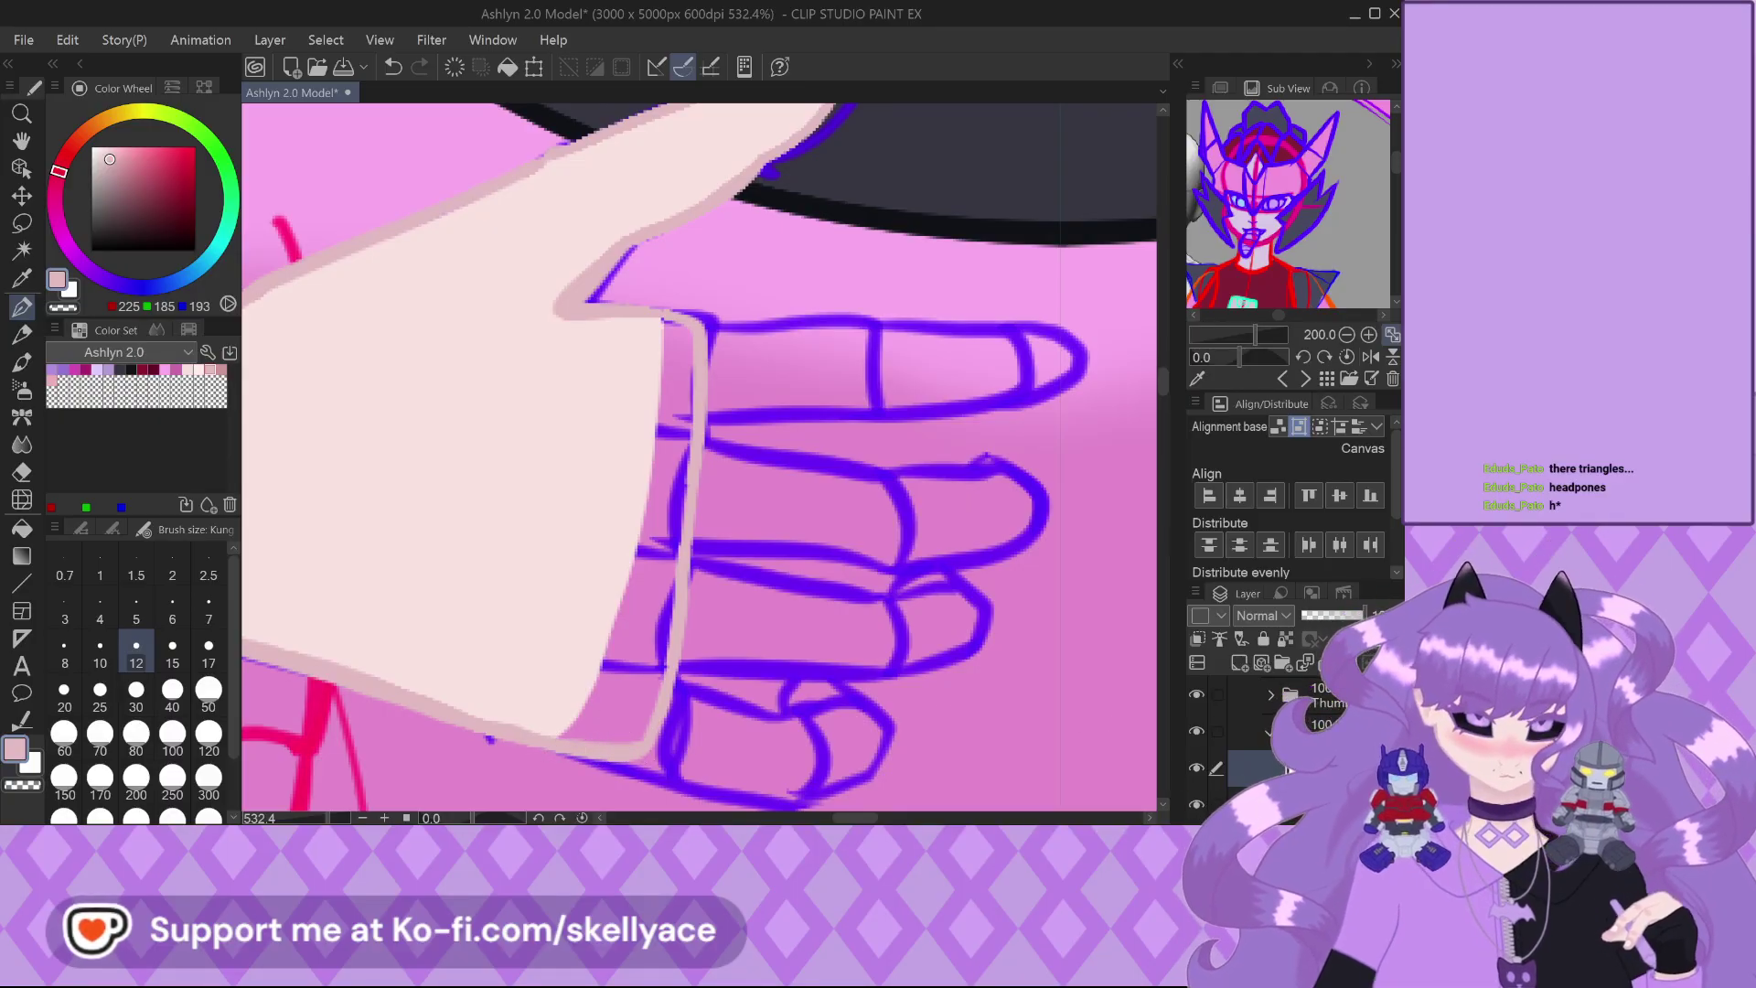
Fill the gap between the palm and its new knuckle outline with the sampled skin tone (250, 226, 225)
left_click(626, 501, "alt")
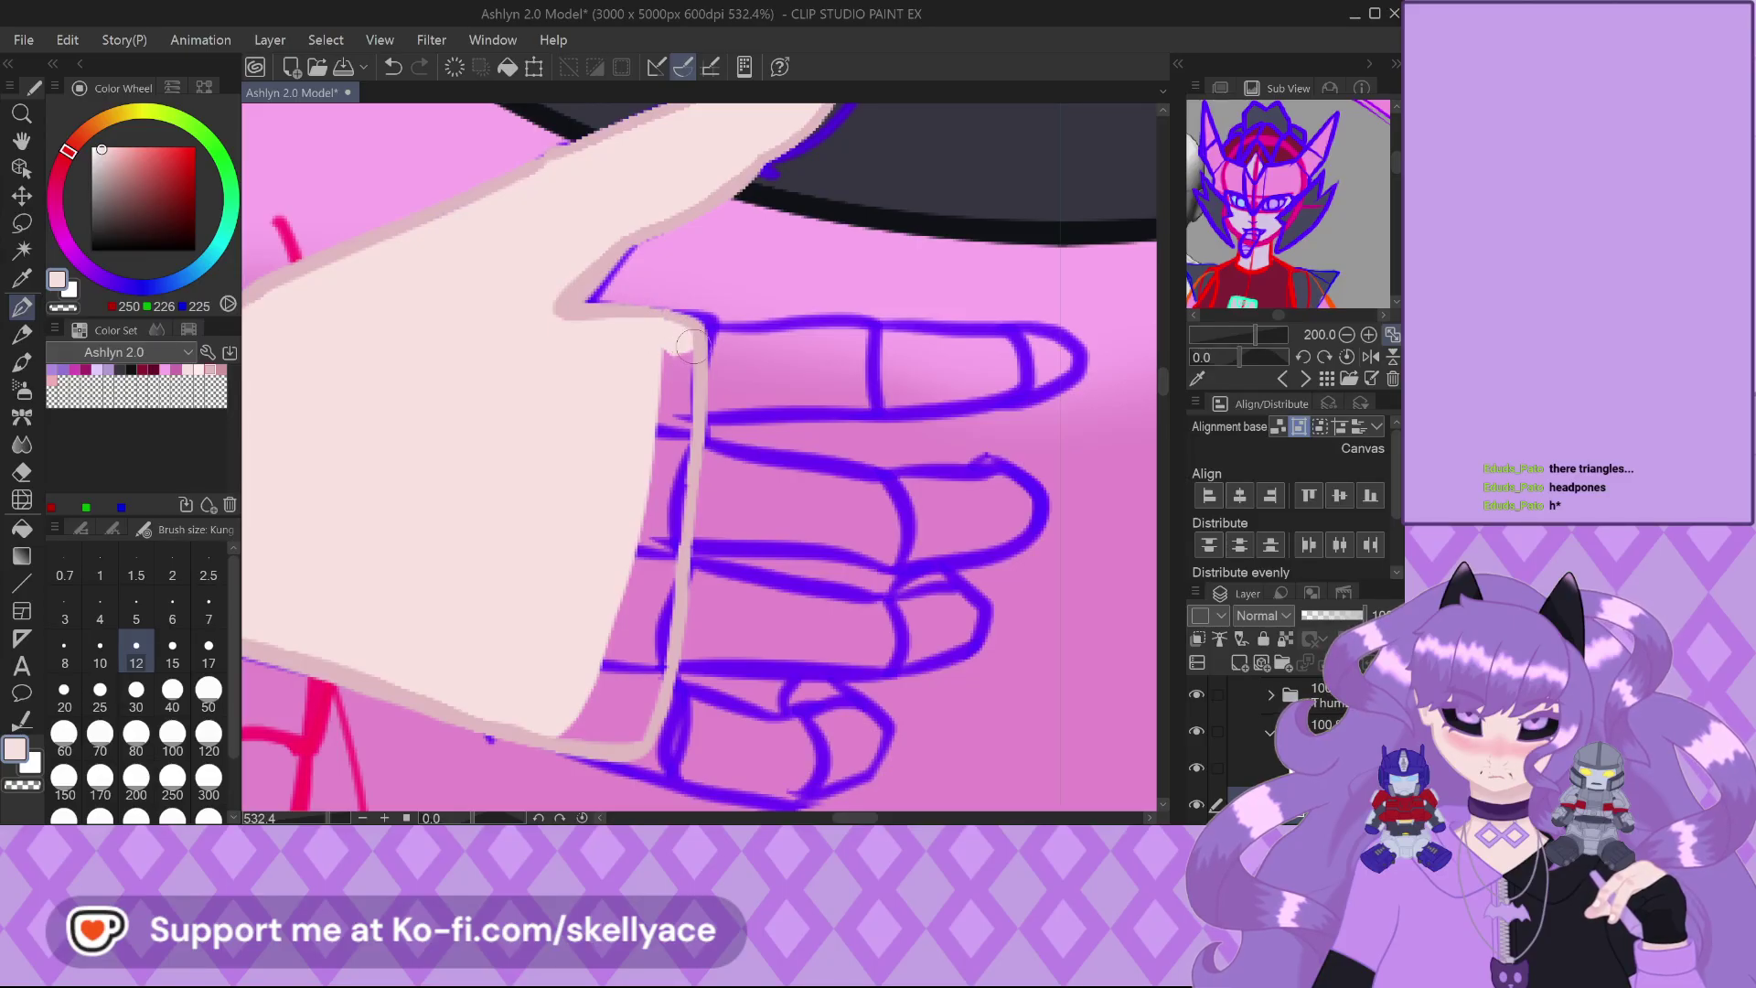
mouse_move(664, 349)
left_mouse_down()
mouse_move(669, 521)
mouse_move(664, 476)
left_mouse_up()
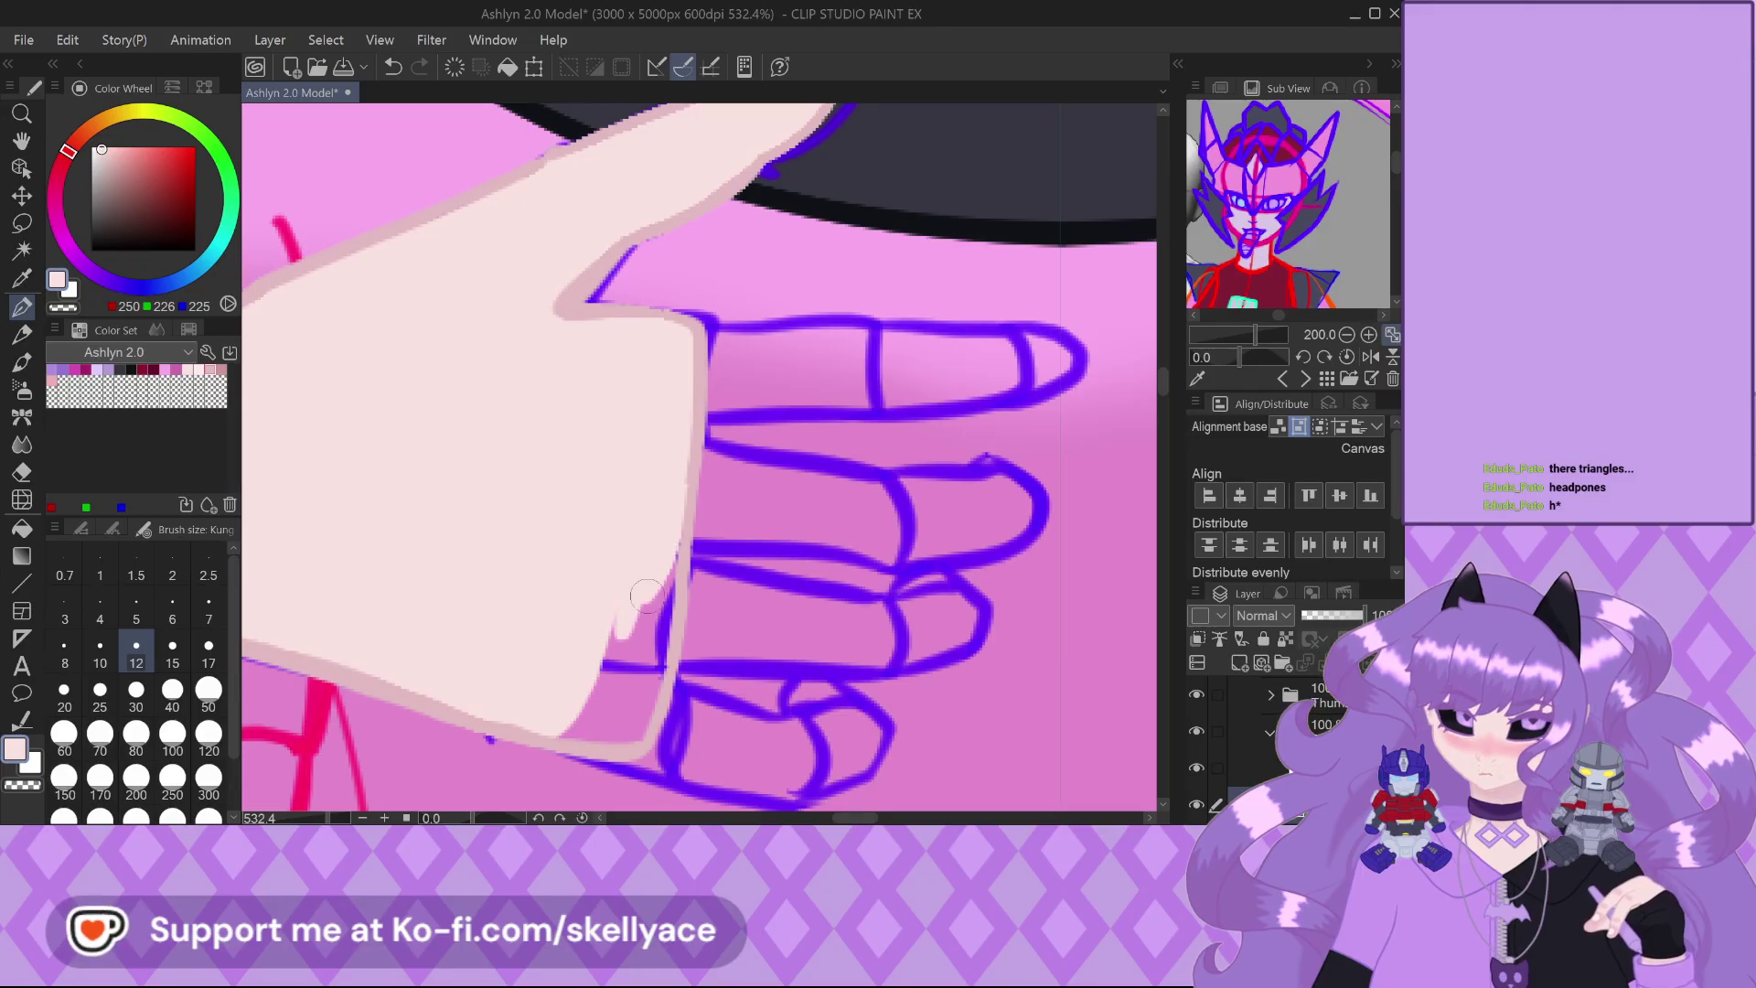
mouse_move(646, 638)
left_mouse_down()
mouse_move(664, 590)
mouse_move(644, 619)
mouse_move(663, 667)
mouse_move(642, 740)
mouse_move(619, 747)
mouse_move(628, 710)
mouse_move(560, 739)
mouse_move(605, 713)
left_mouse_up()
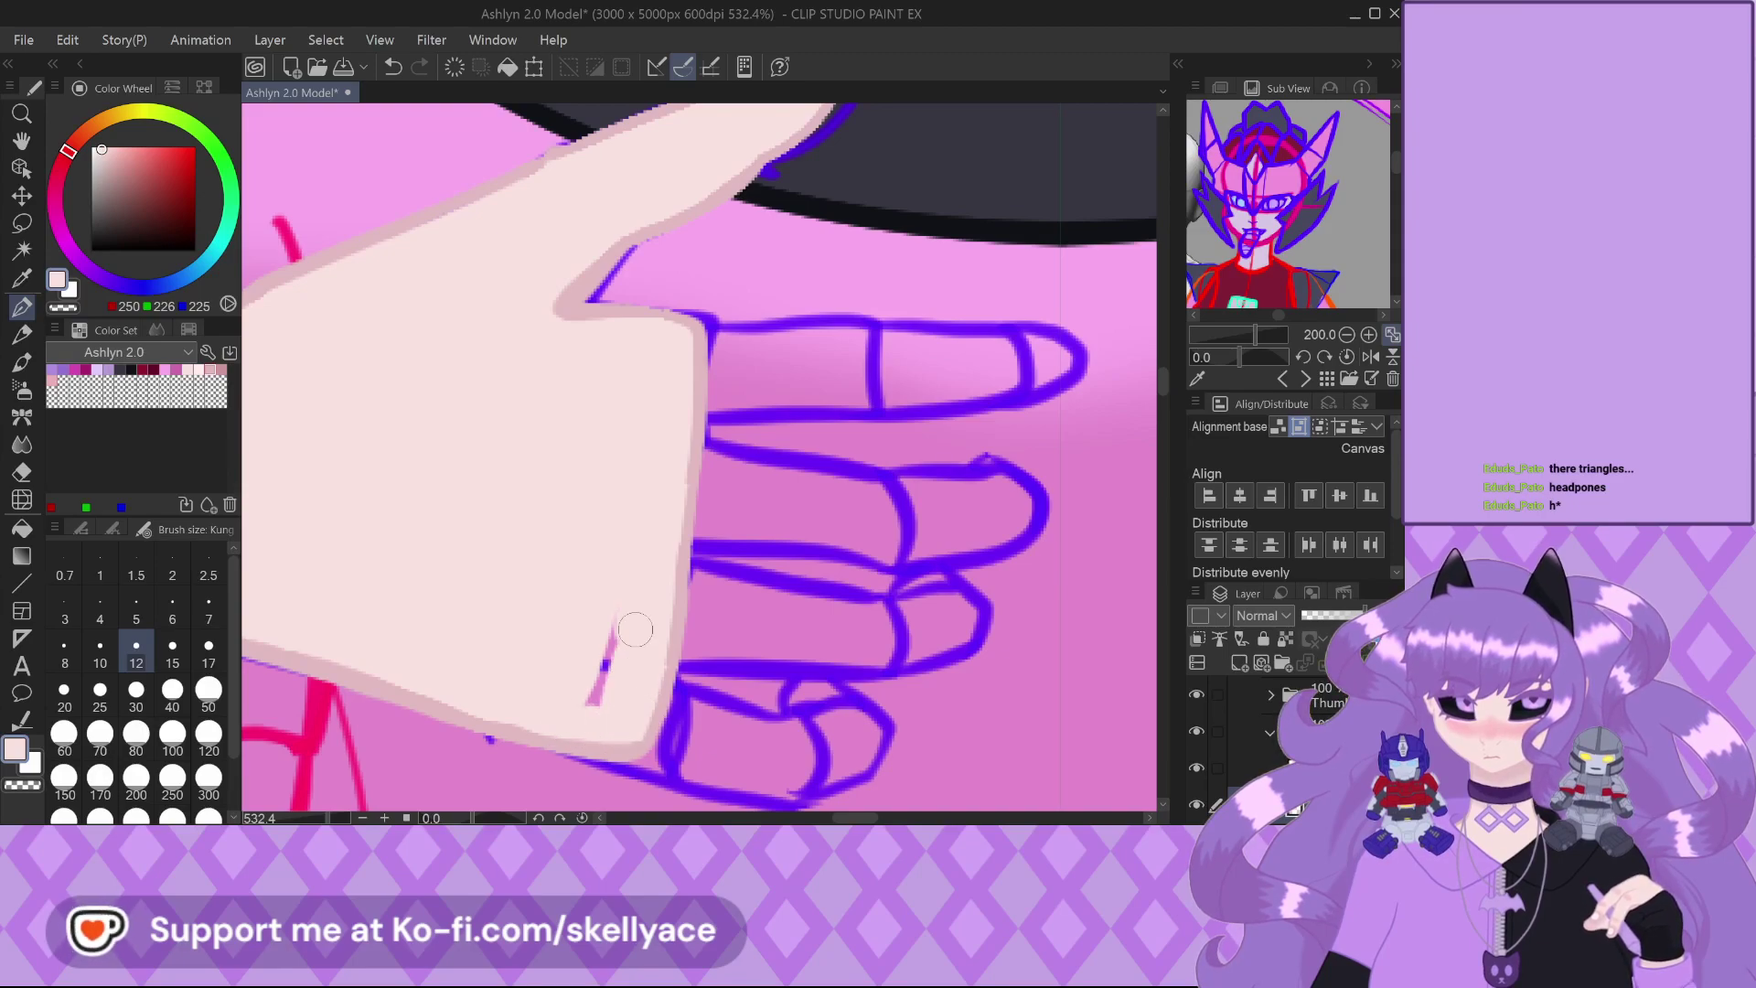
Examine the extended palm against the finger sketch and the whole upper body
scroll(556, 509, "down", 5)
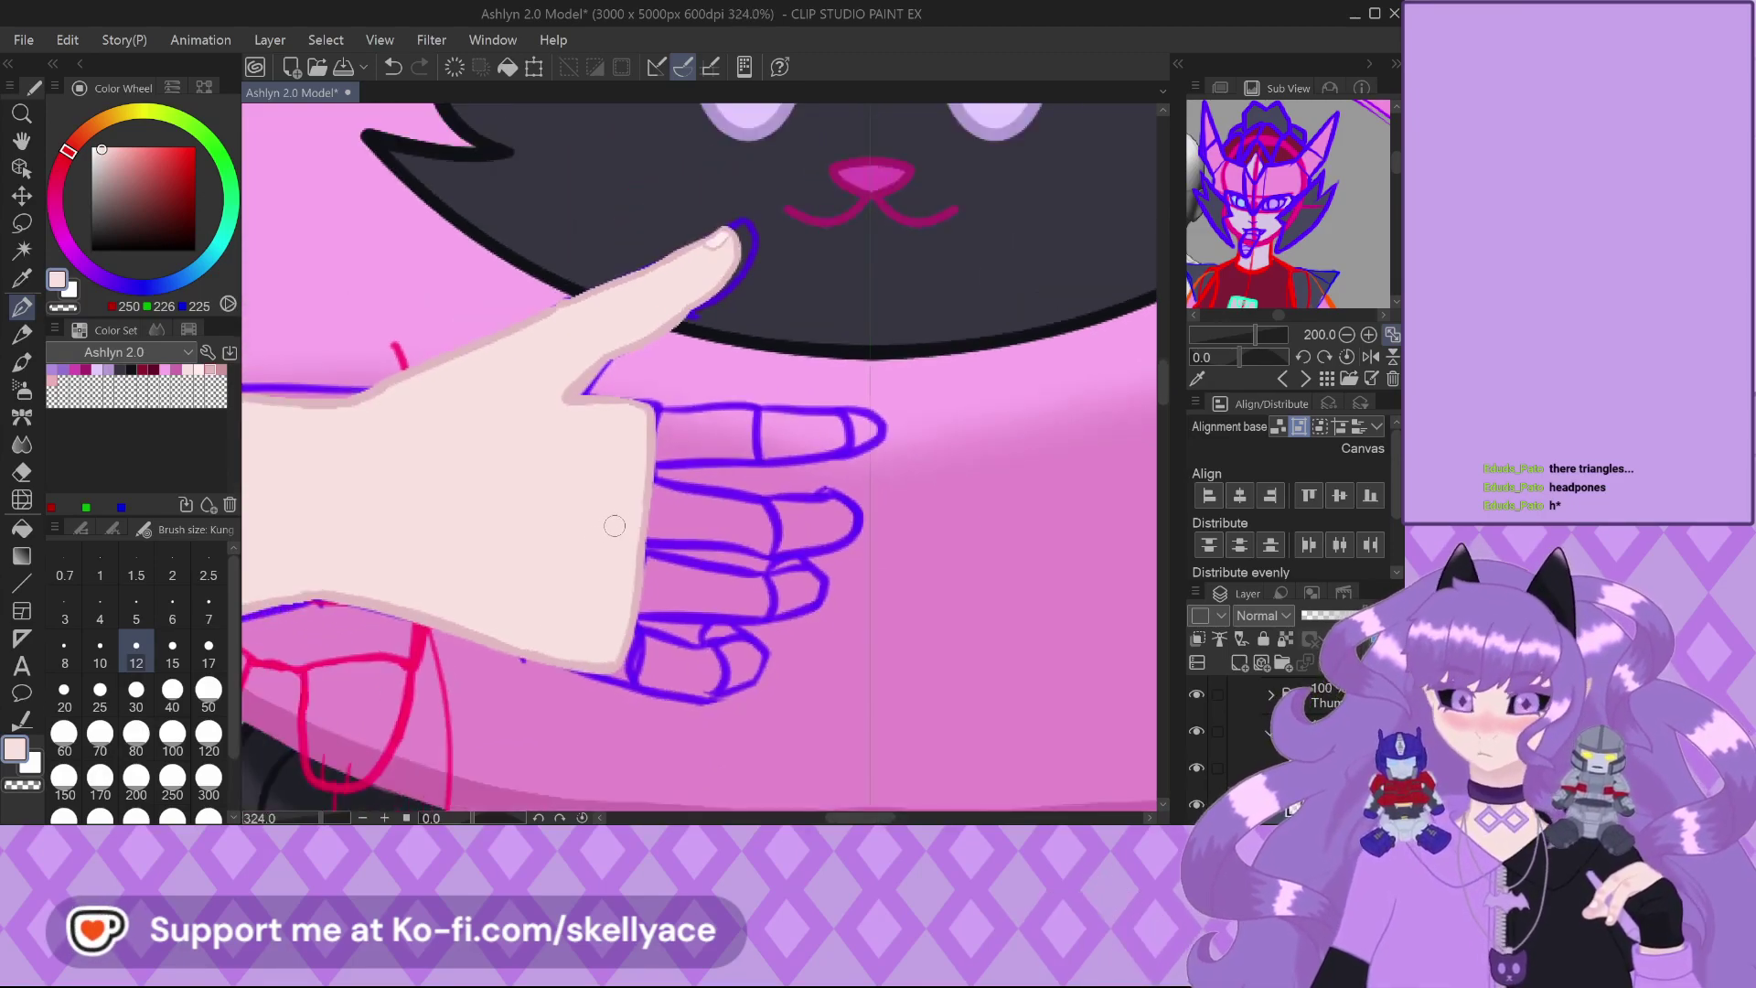
scroll(659, 531, "down", 1)
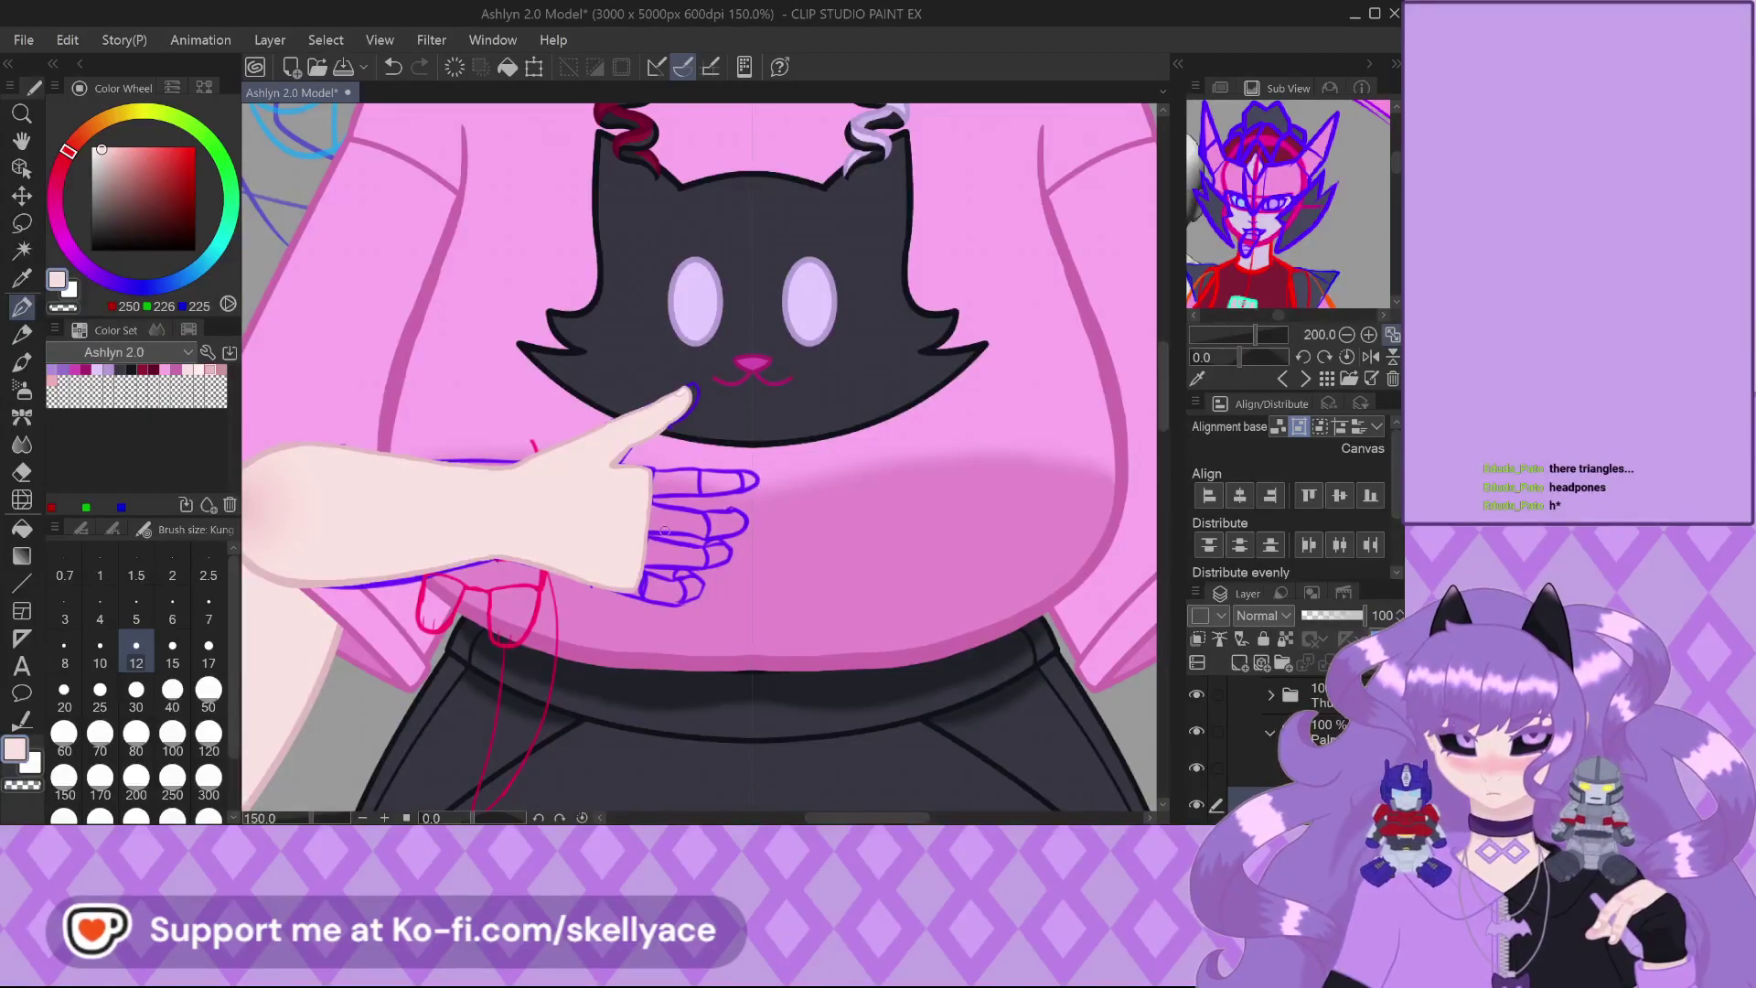
scroll(664, 627, "up", 1)
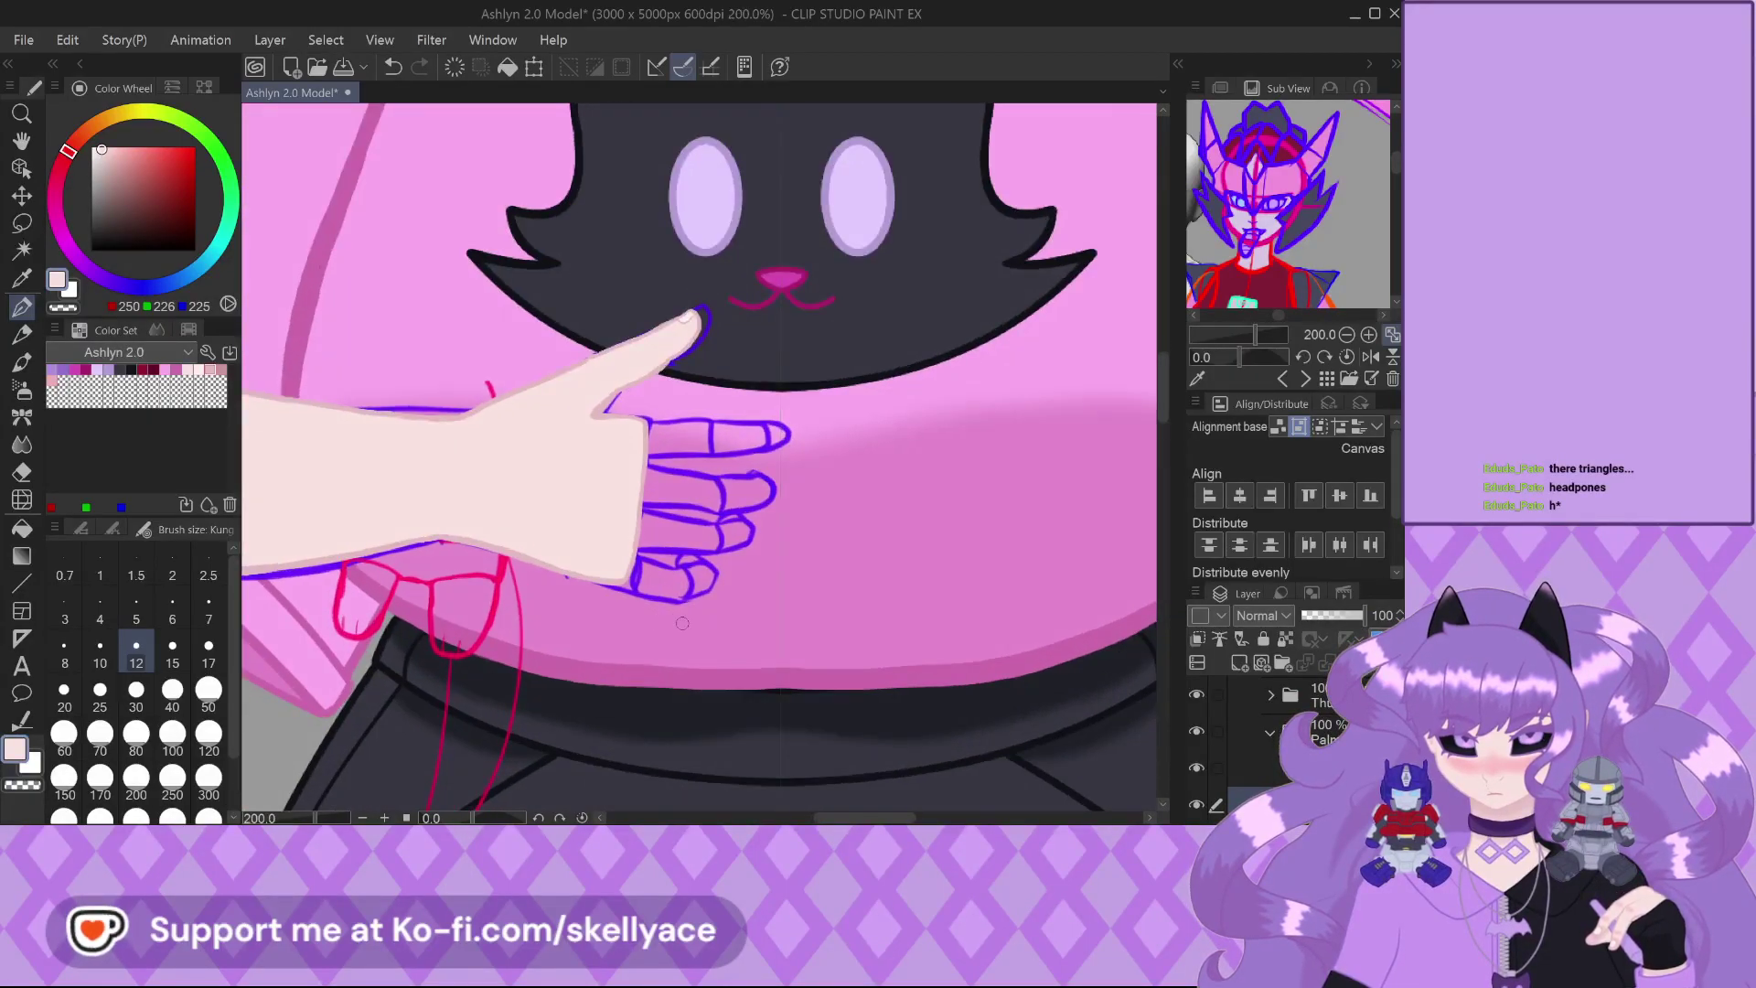
scroll(682, 623, "down", 2)
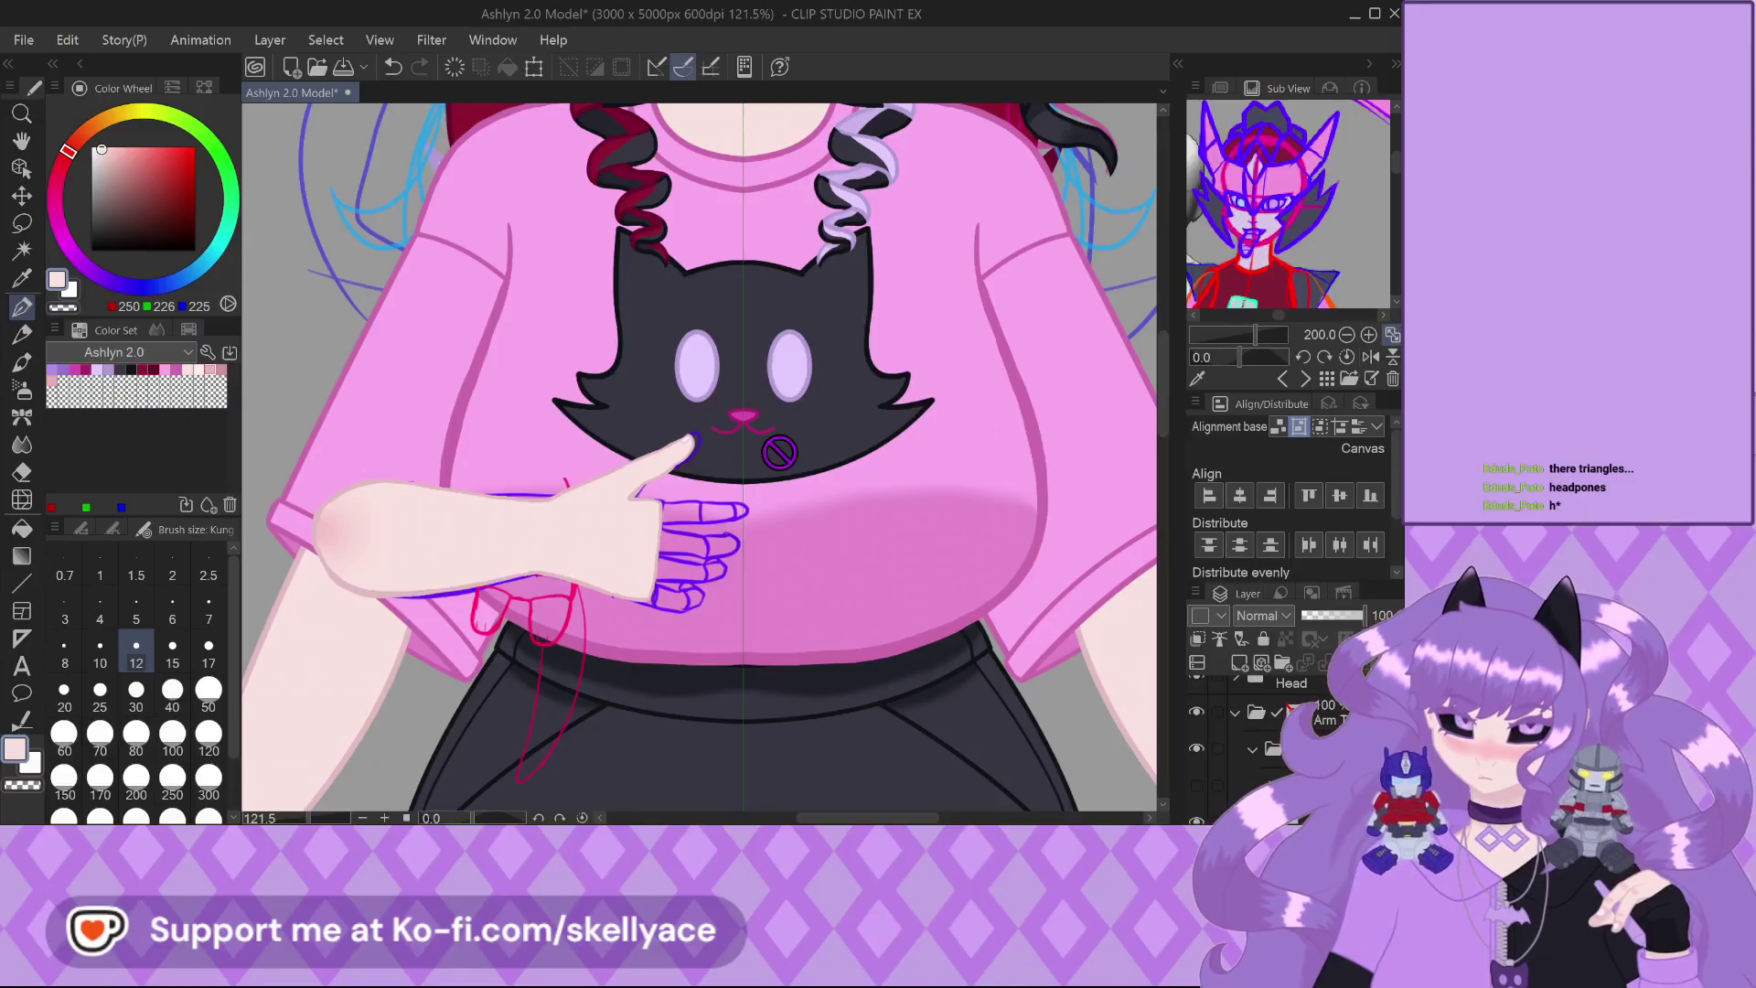
scroll(779, 452, "up", 6)
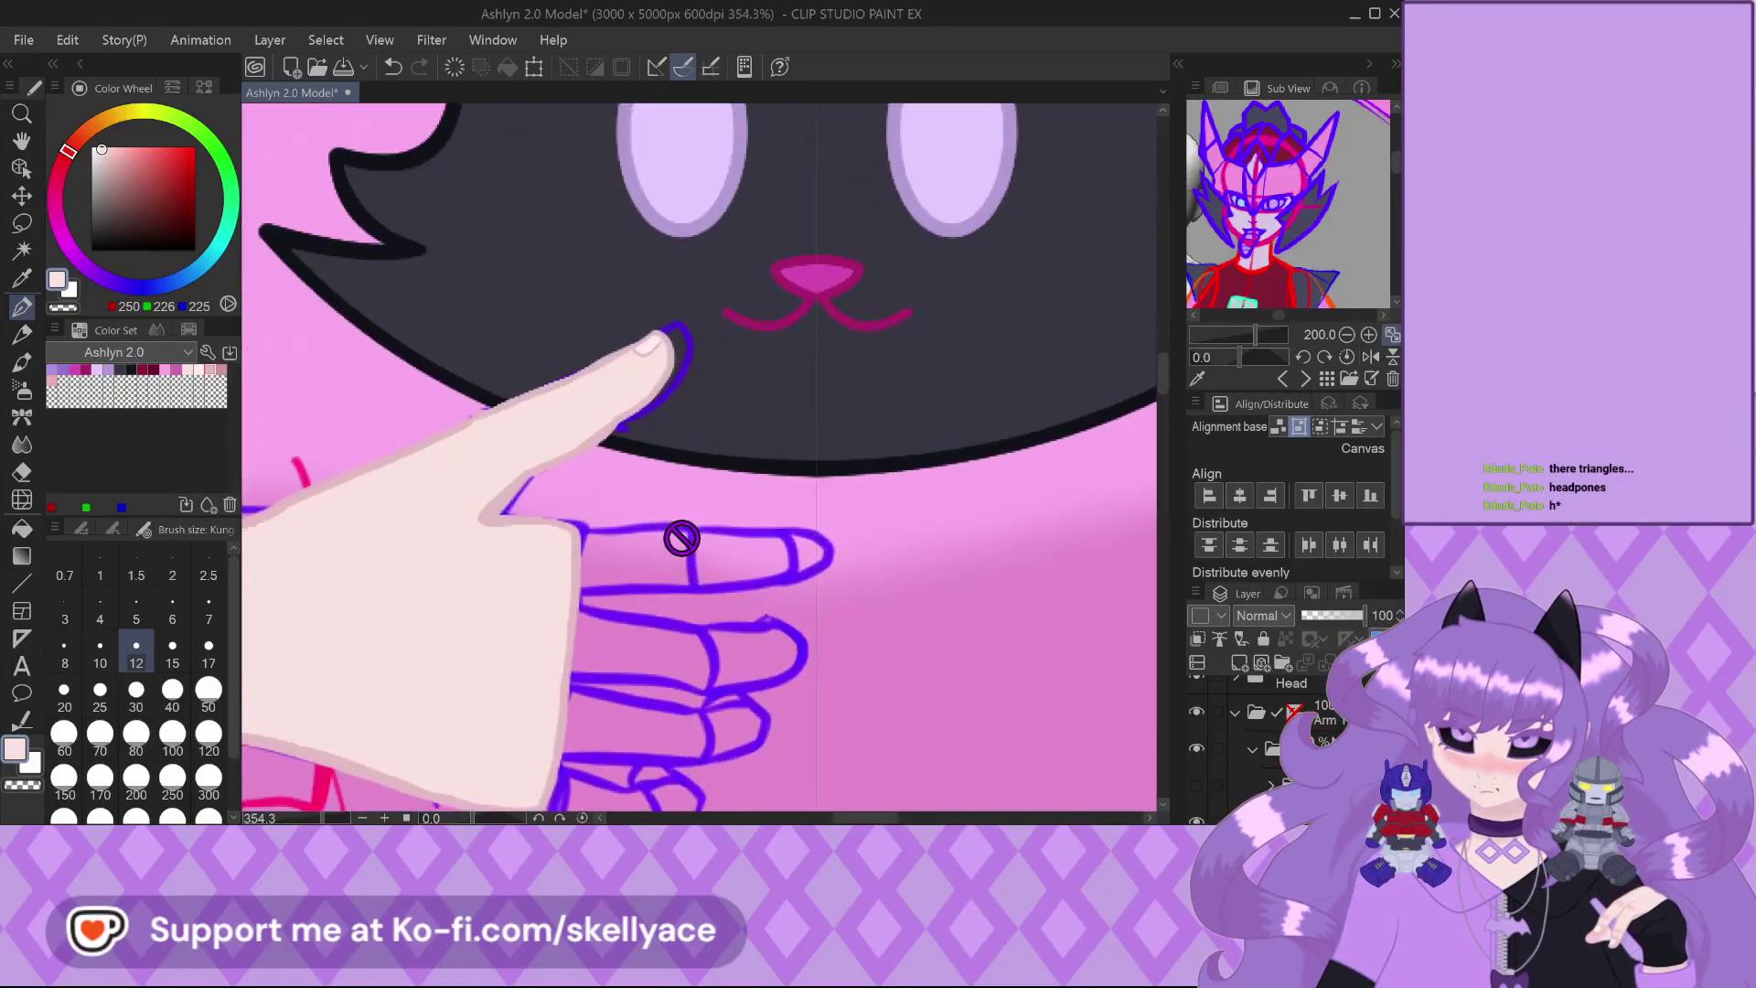
scroll(687, 537, "down", 3)
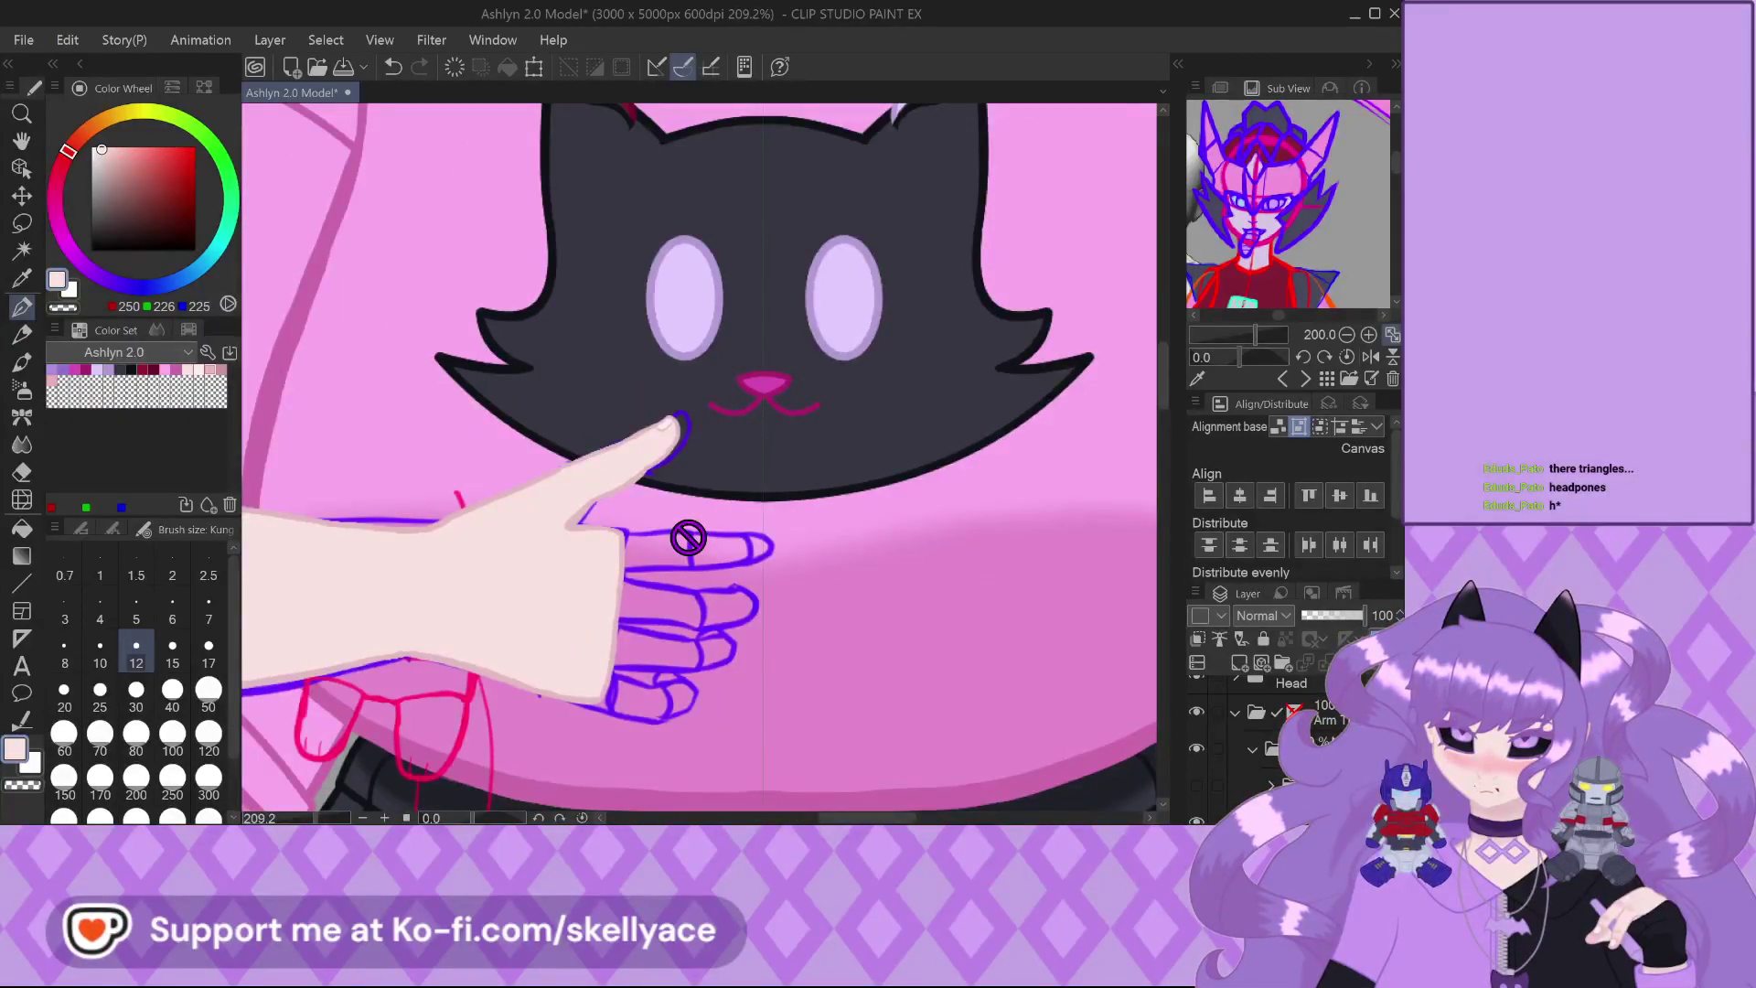
scroll(687, 537, "down", 3)
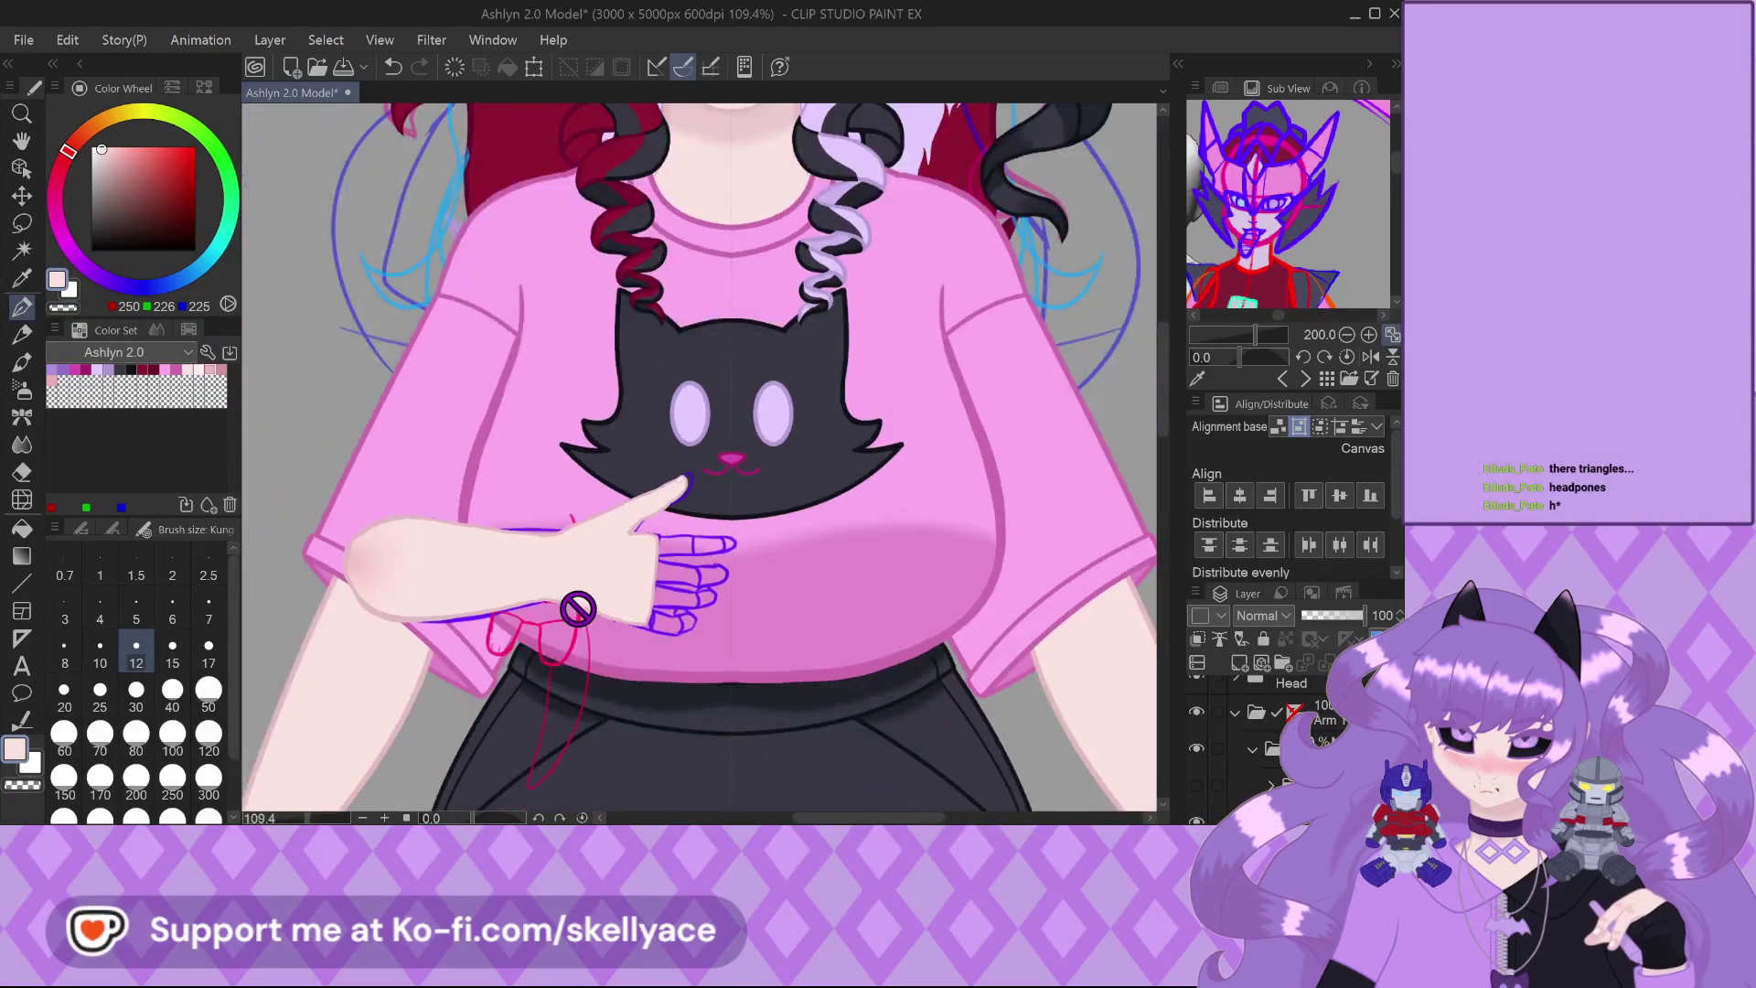
scroll(662, 631, "down", 2)
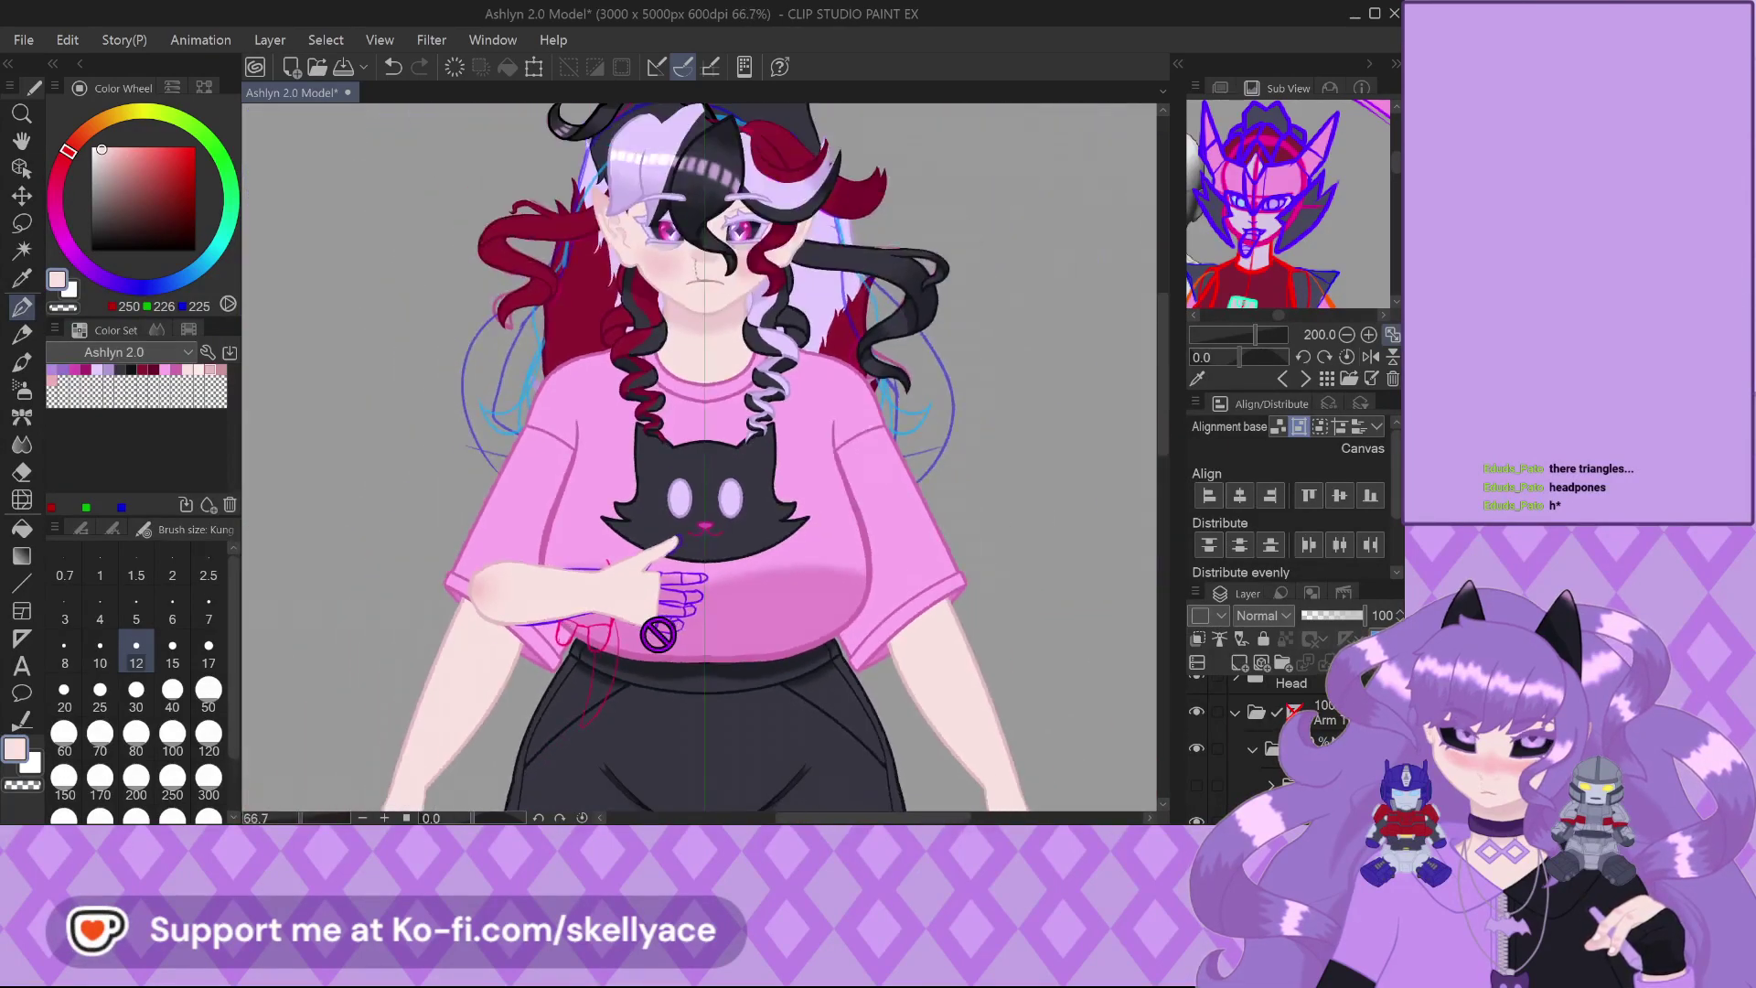
Save the file and hide the folder holding the bent arm and hand
key("ctrl+s")
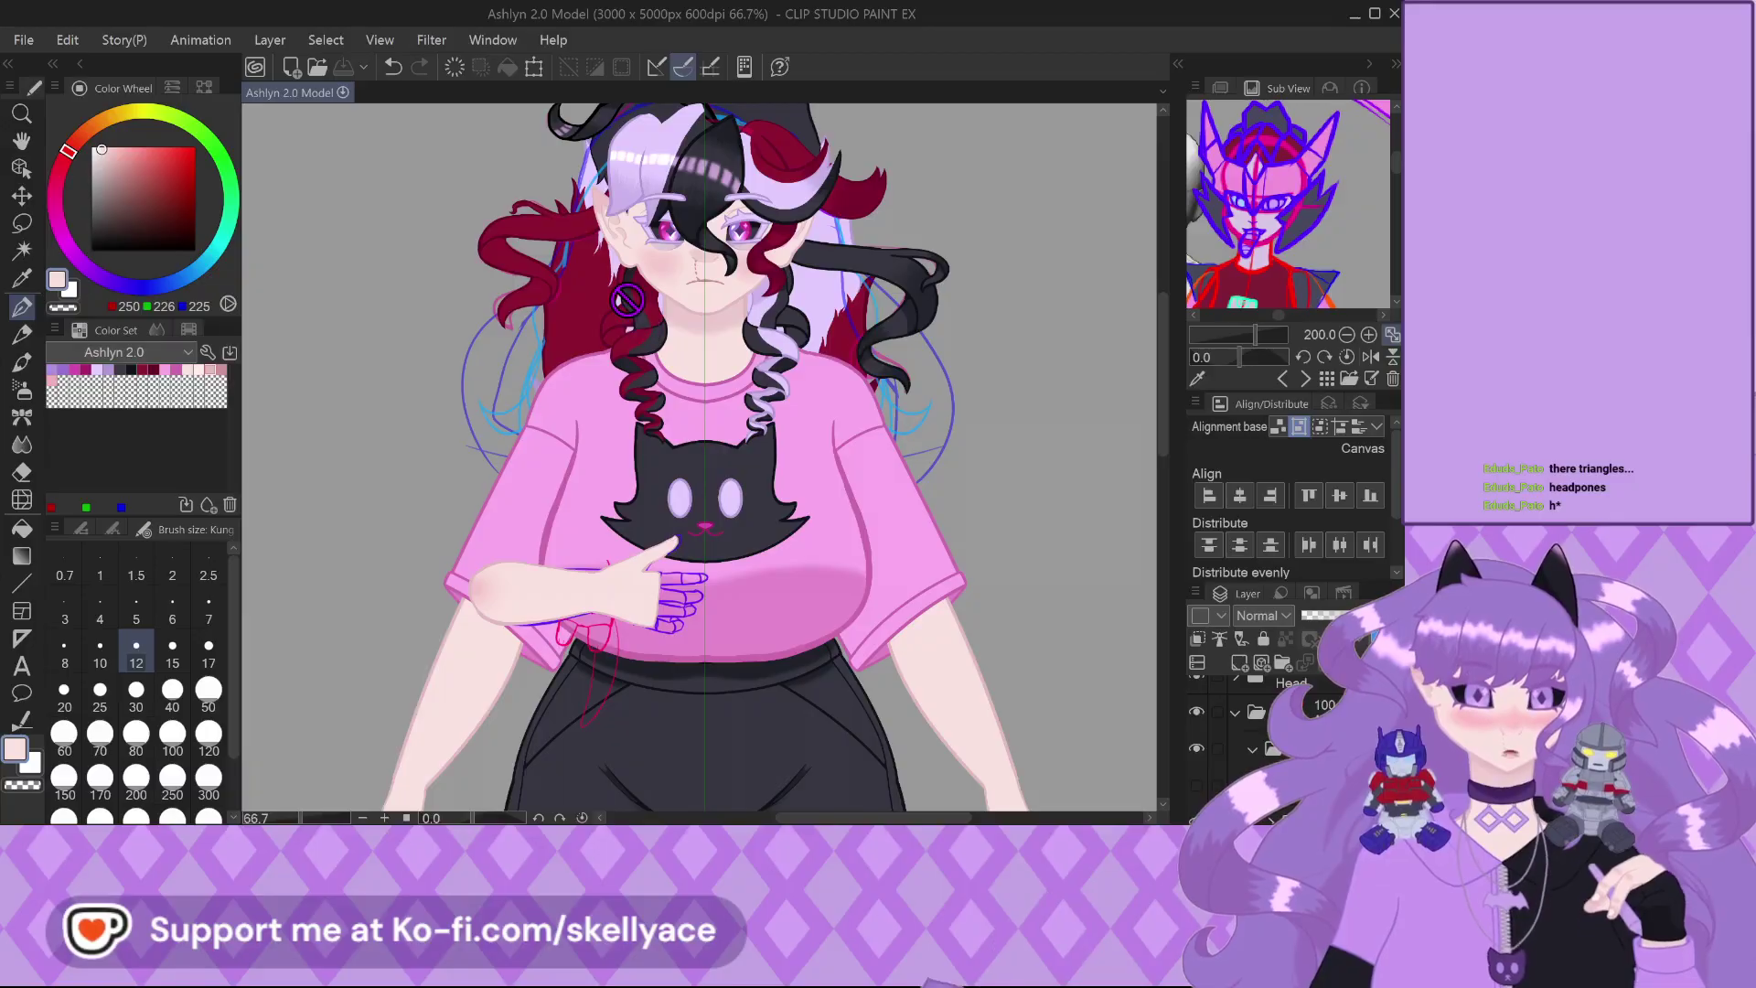
left_click(1252, 749)
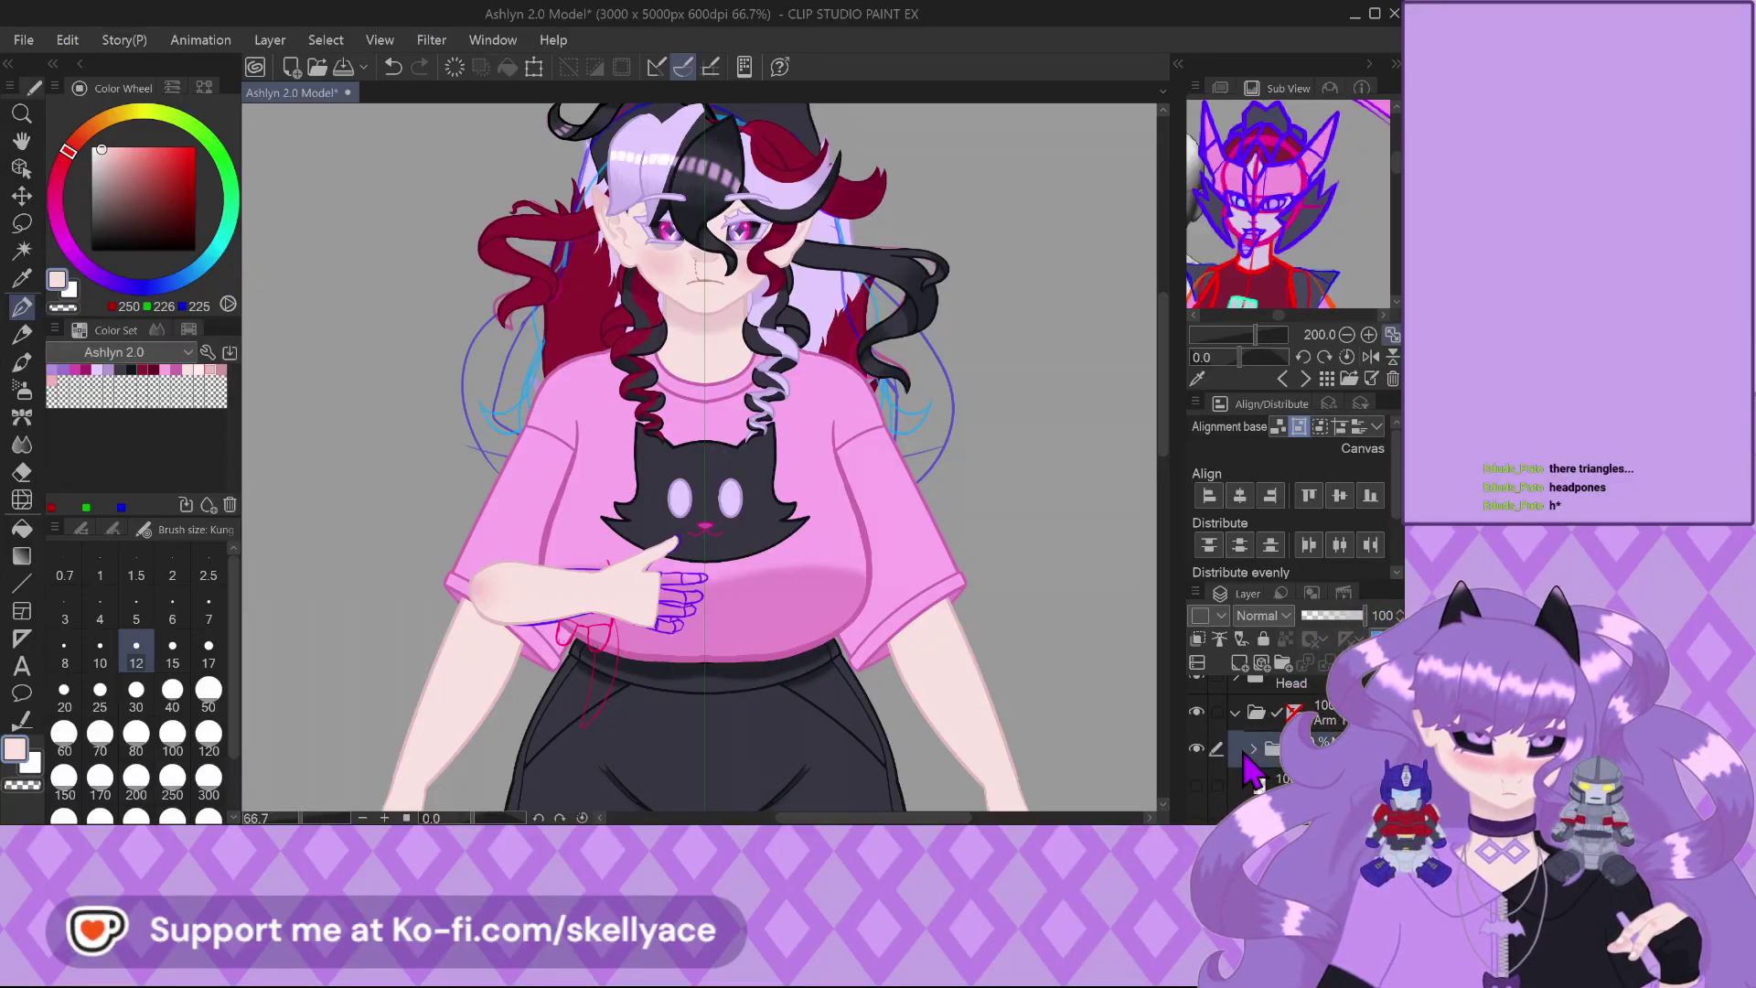
left_click(1196, 748)
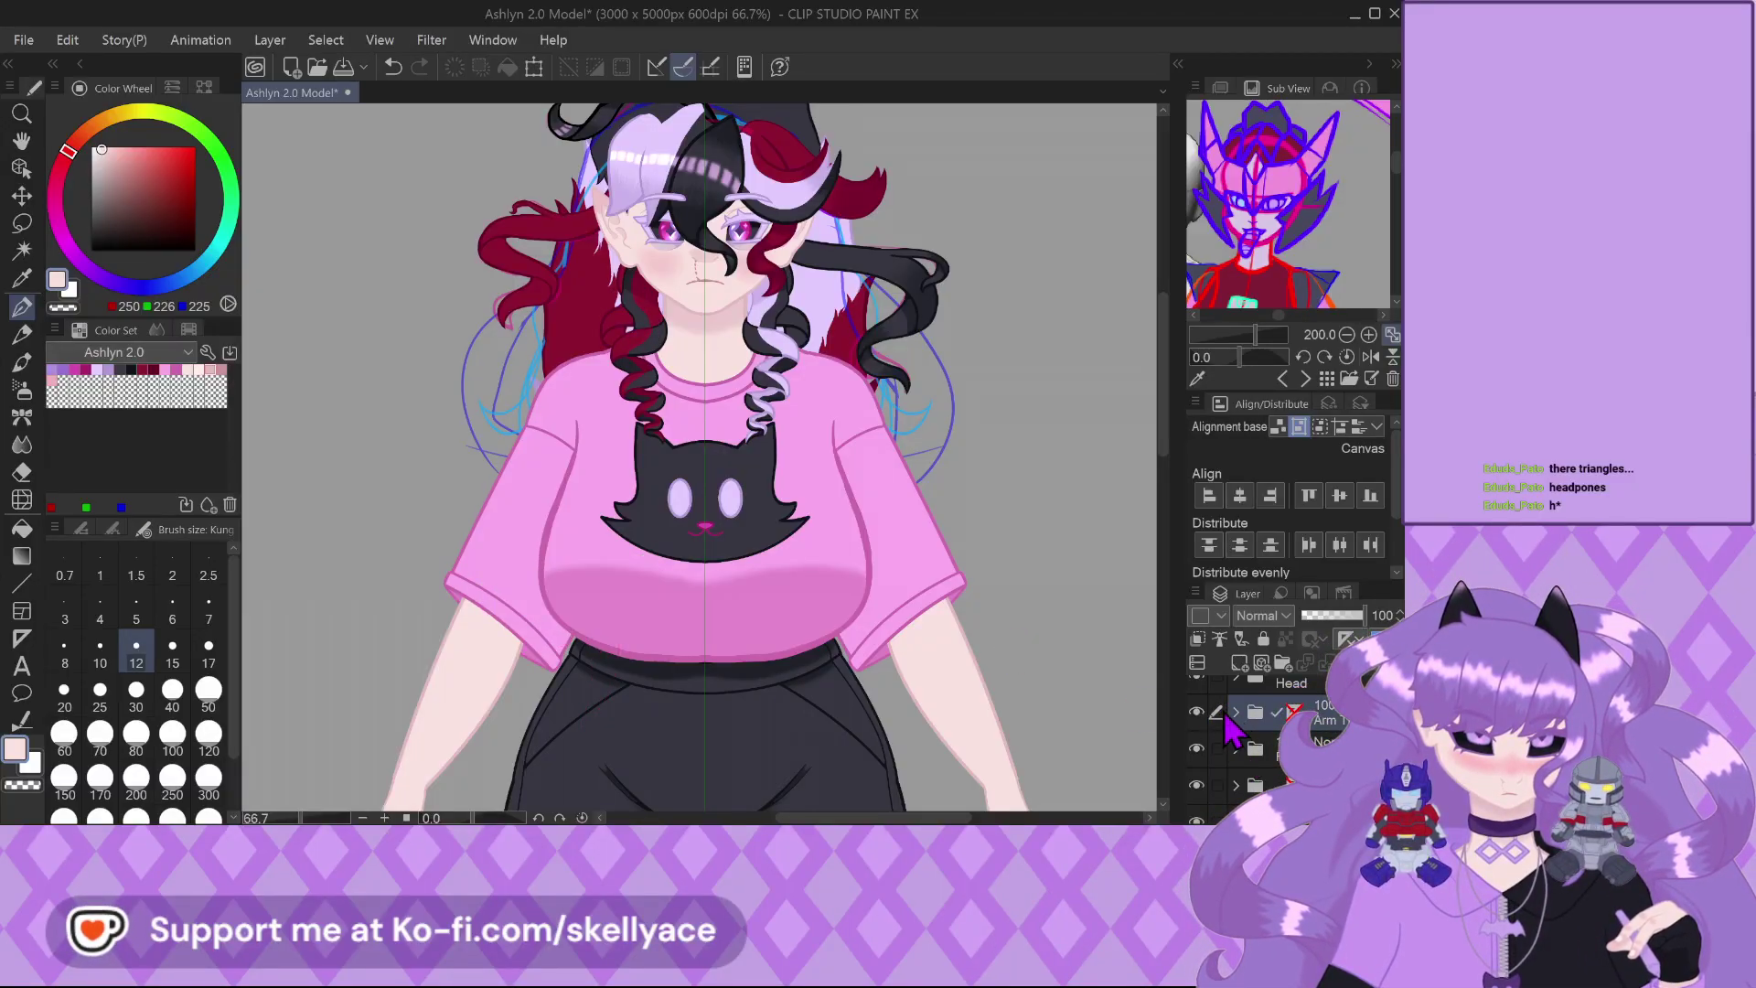
Hide the bent arm's folder, collapse it and view the figure's whole upper body
left_click(1196, 748)
left_click(1196, 712)
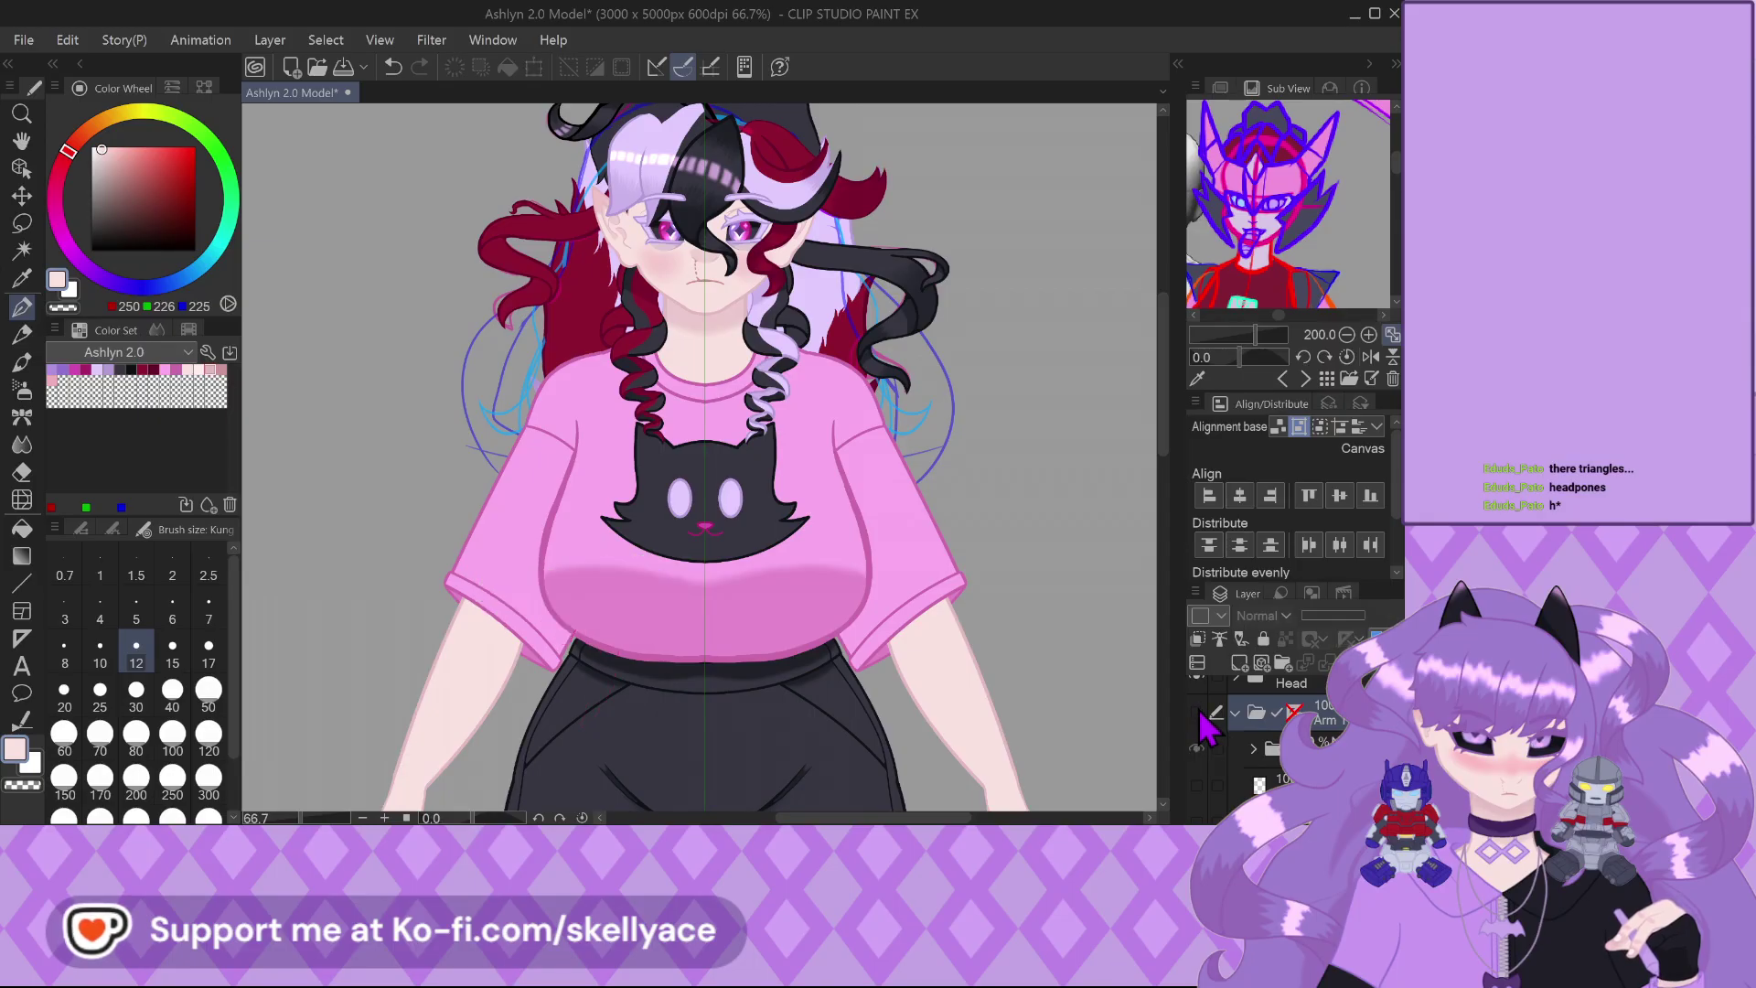
left_click(1235, 712)
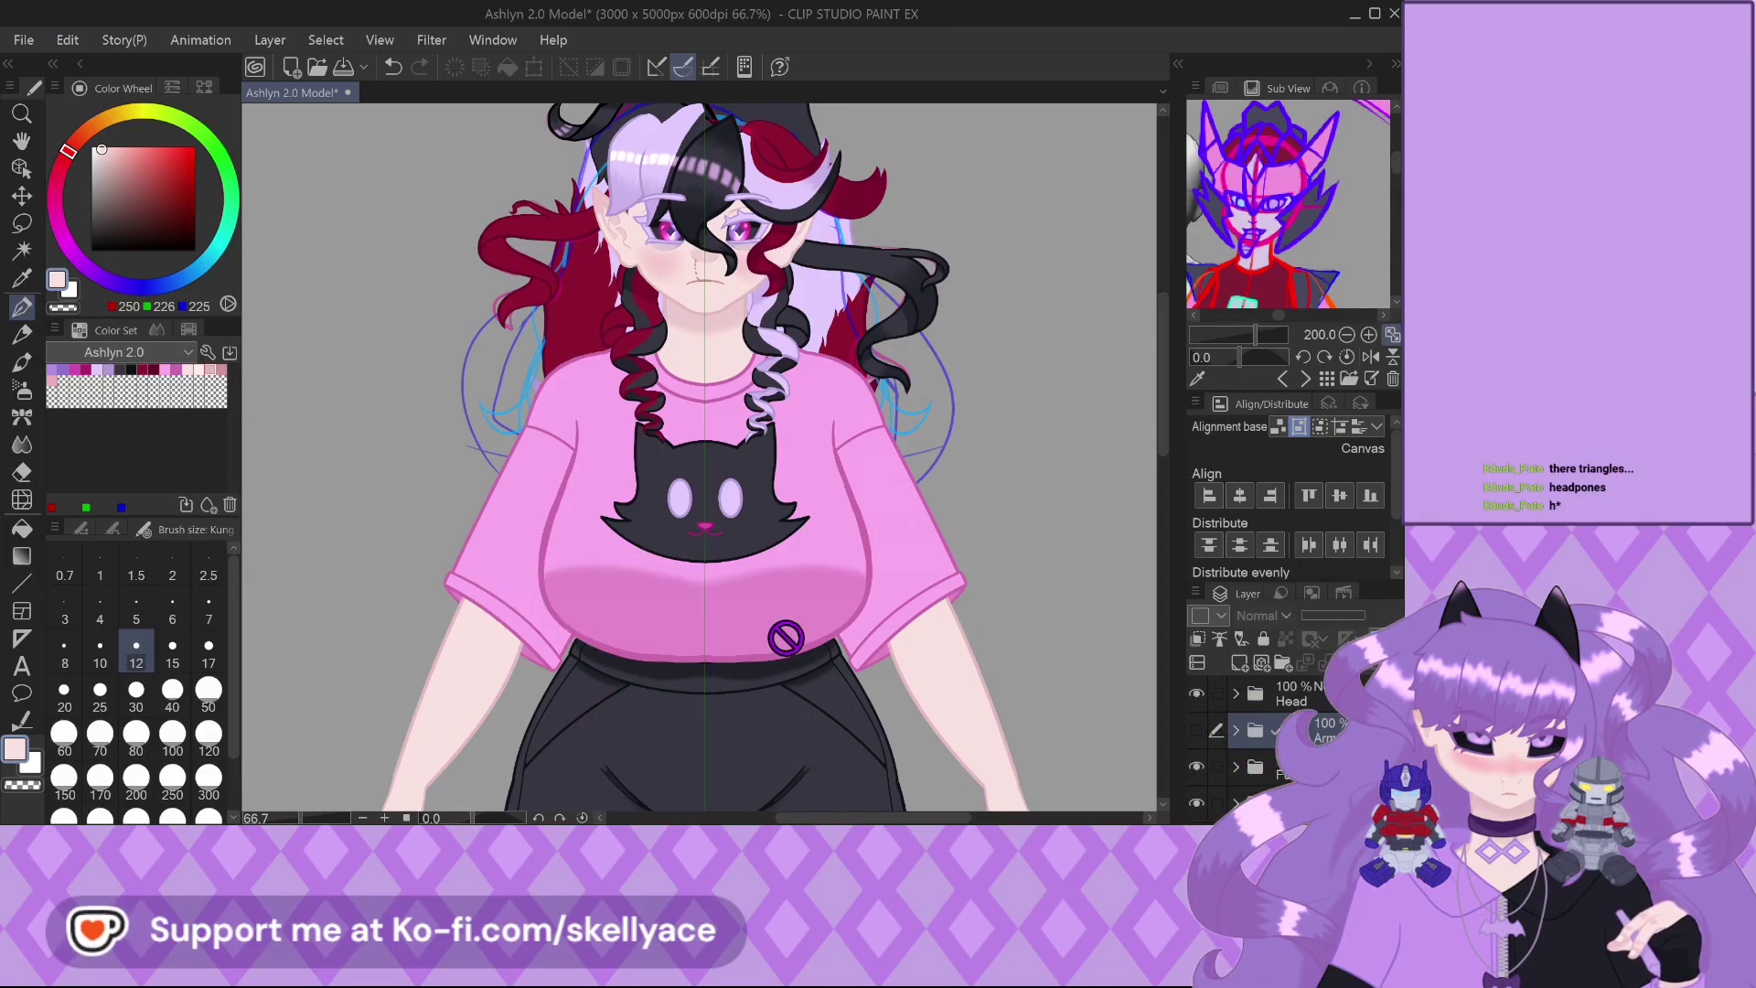
scroll(746, 674, "down", 1)
scroll(757, 329, "down", 2)
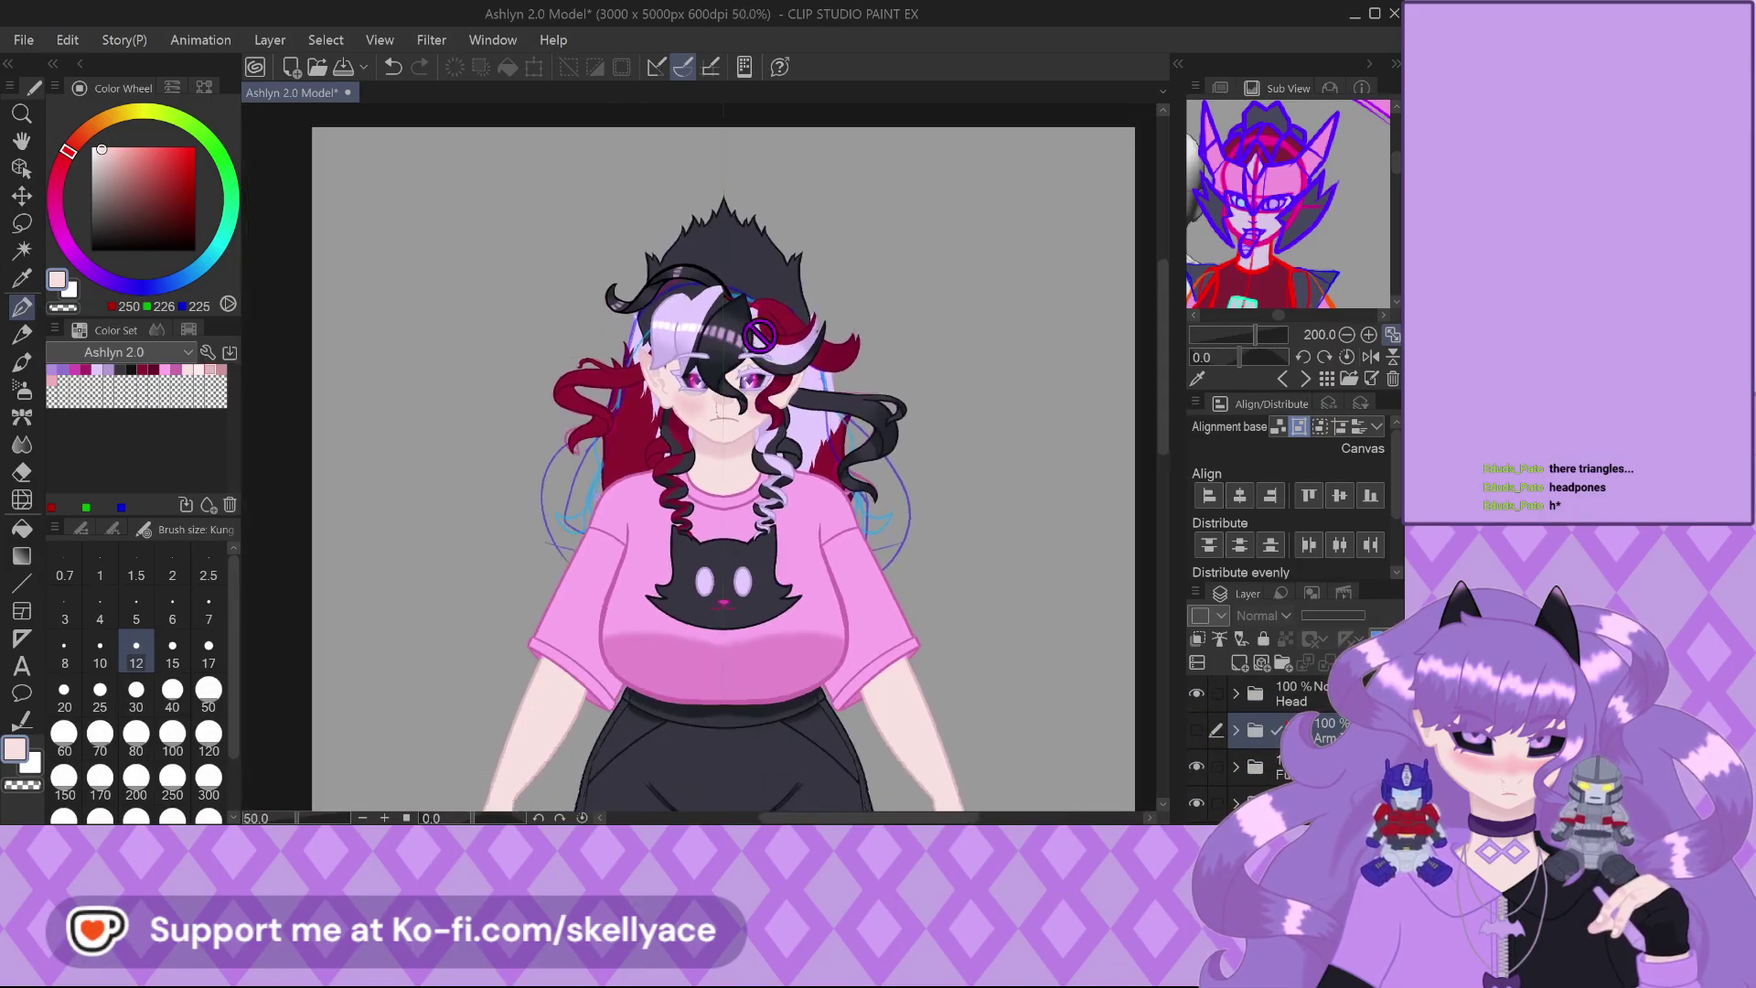
Go through the reference images to the coloured character sheet and examine its full-figure hair design against the model's head
left_click(1305, 378)
left_click(1305, 378)
left_click(1305, 379)
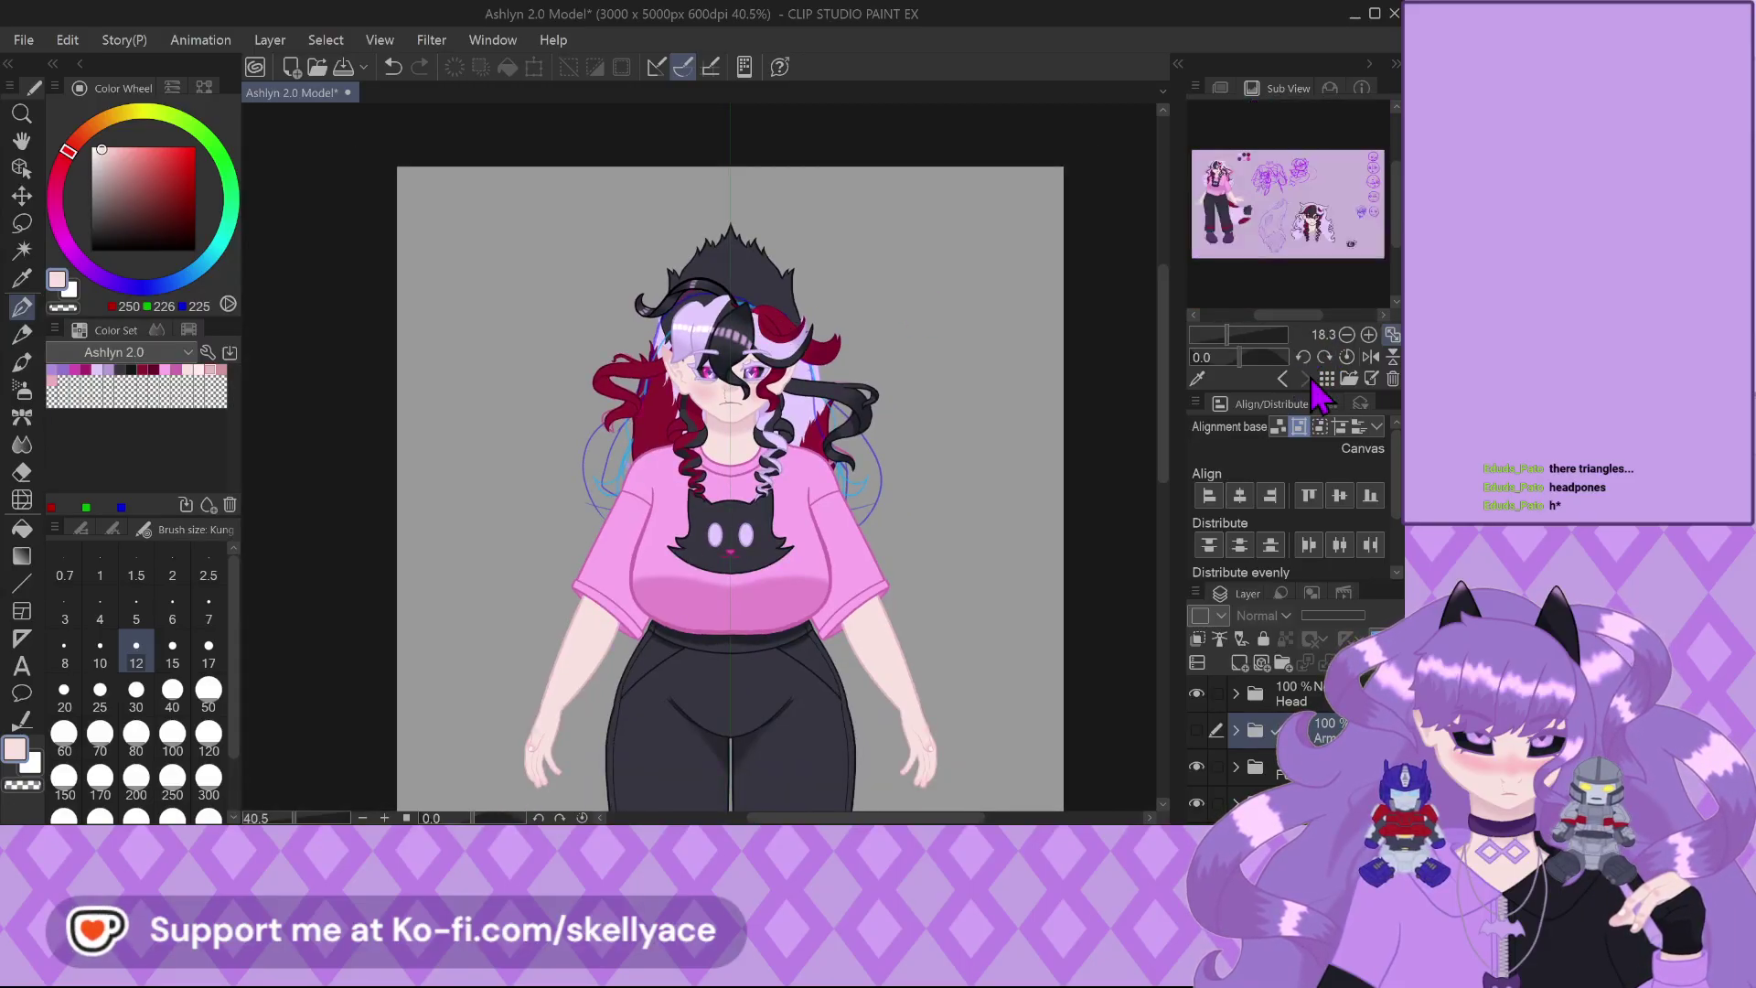
left_click(1305, 378)
left_click_drag(1251, 206, 1264, 251)
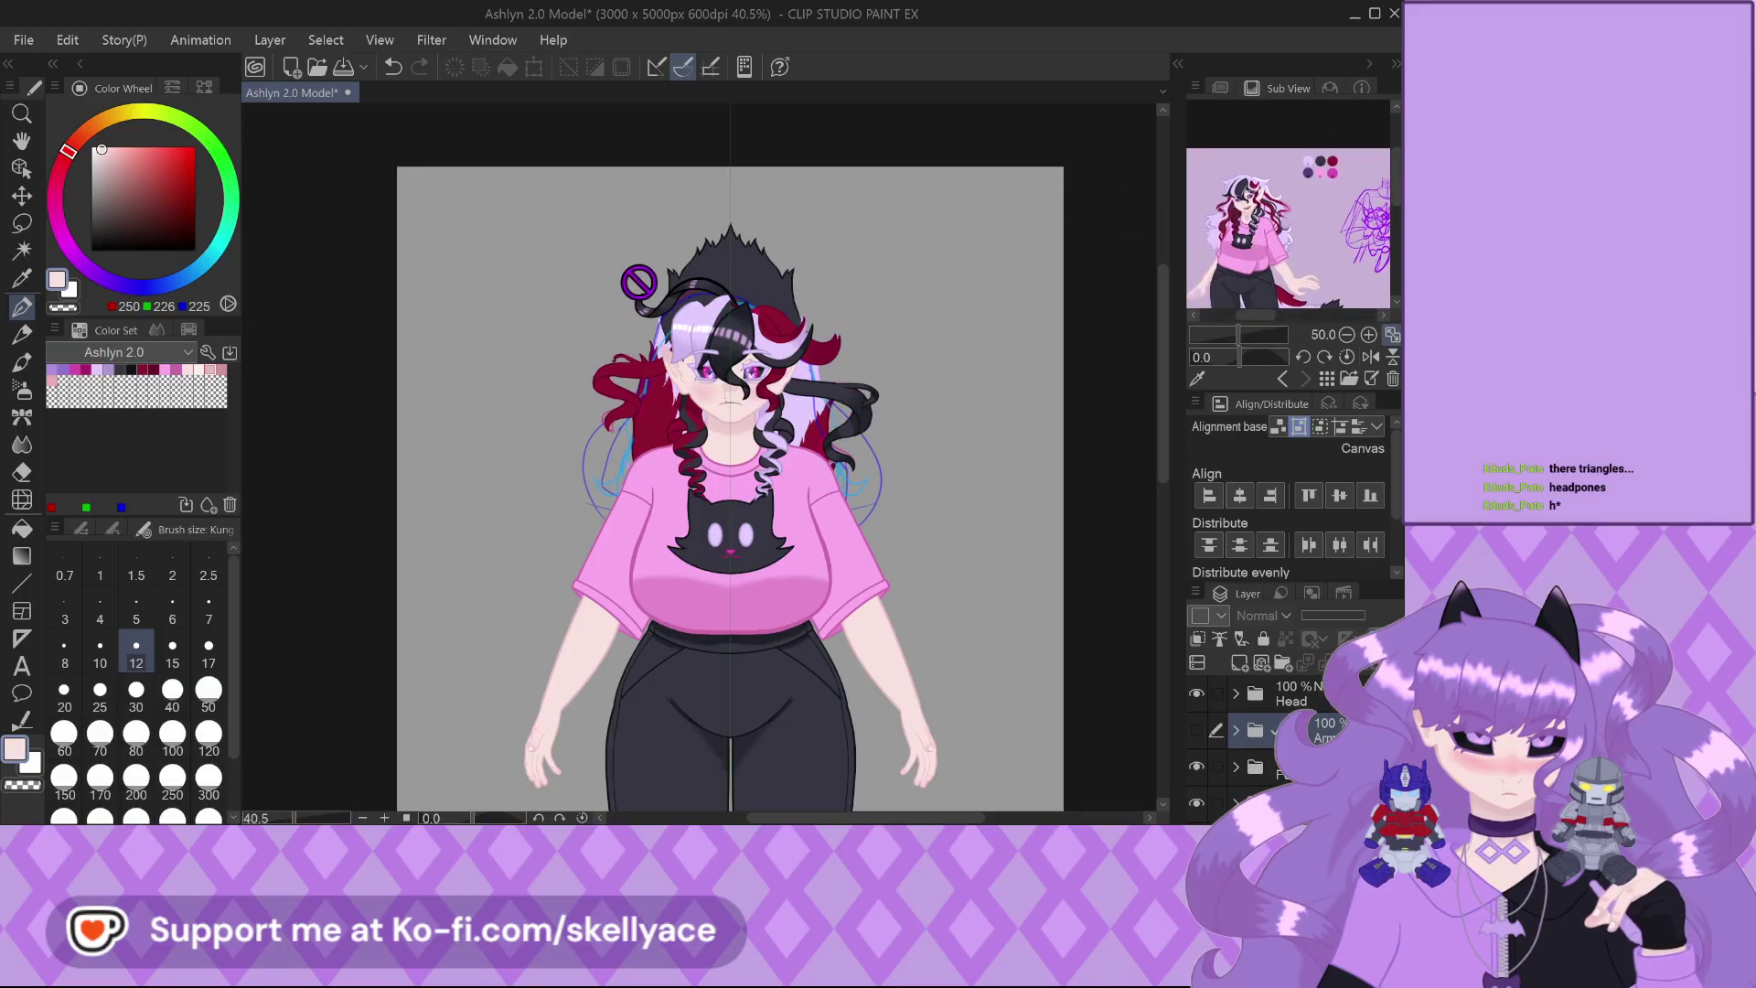
scroll(638, 282, "up", 5)
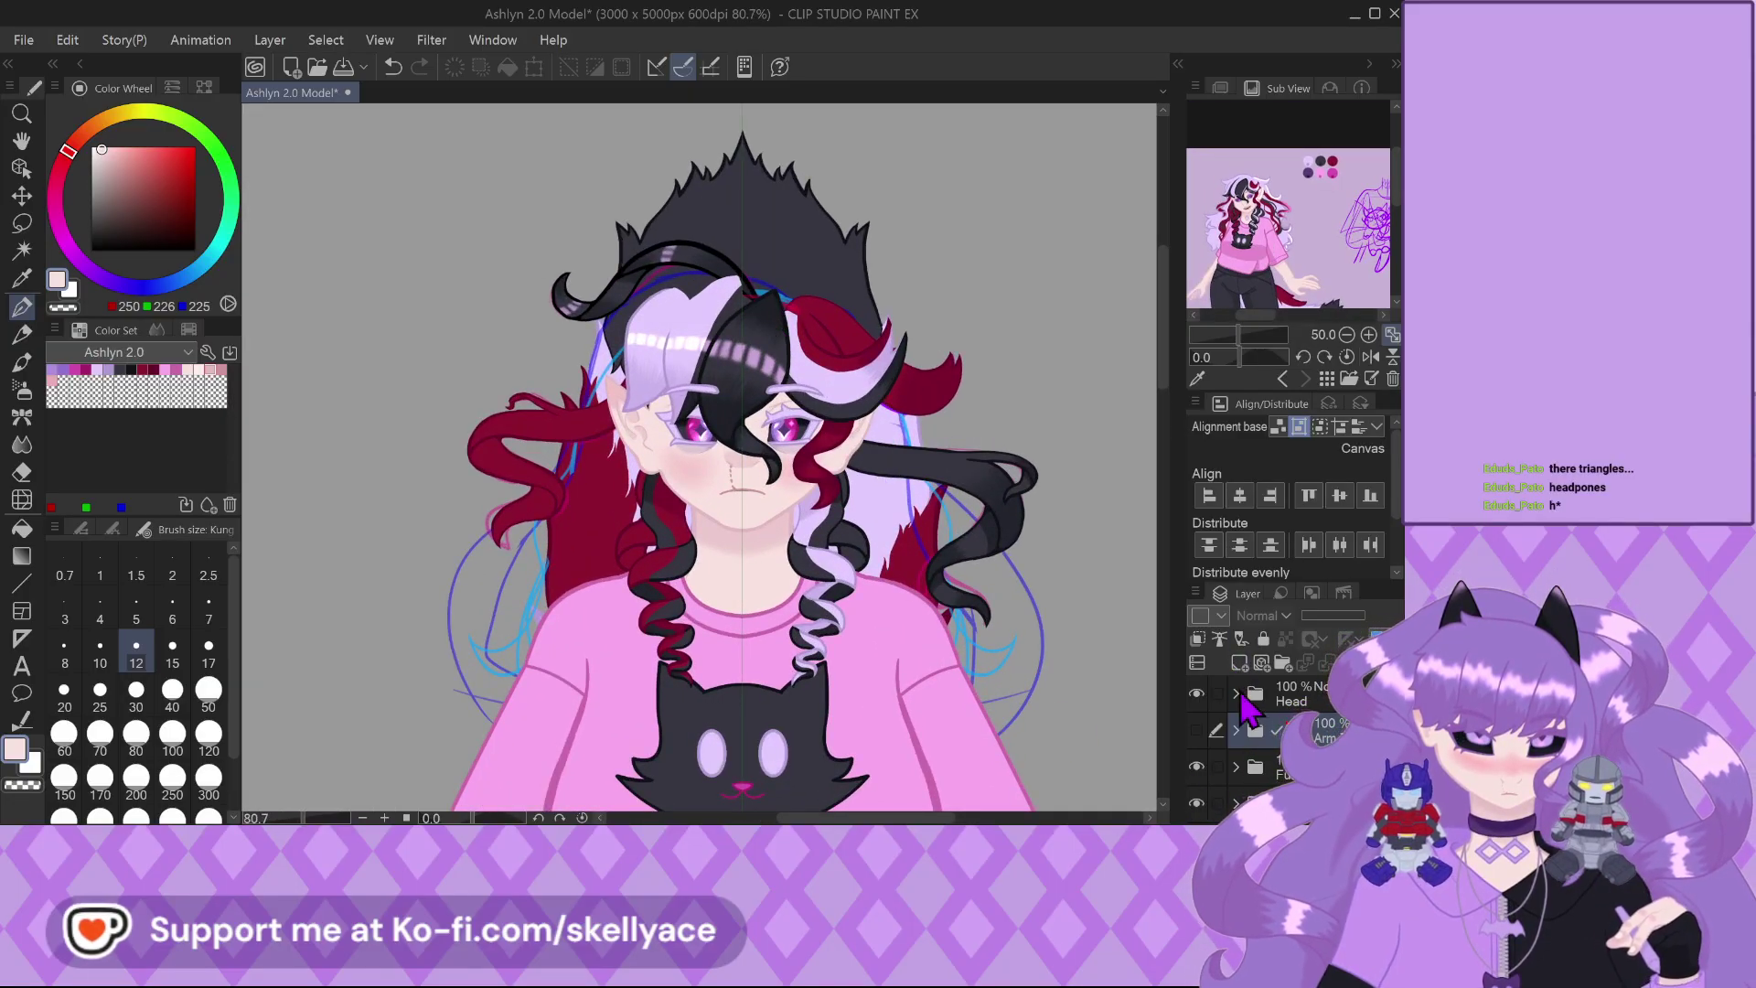
Replace the reference image with the canvas overview and hide the Full Body folder so only the head and hair remain
left_click(1361, 88)
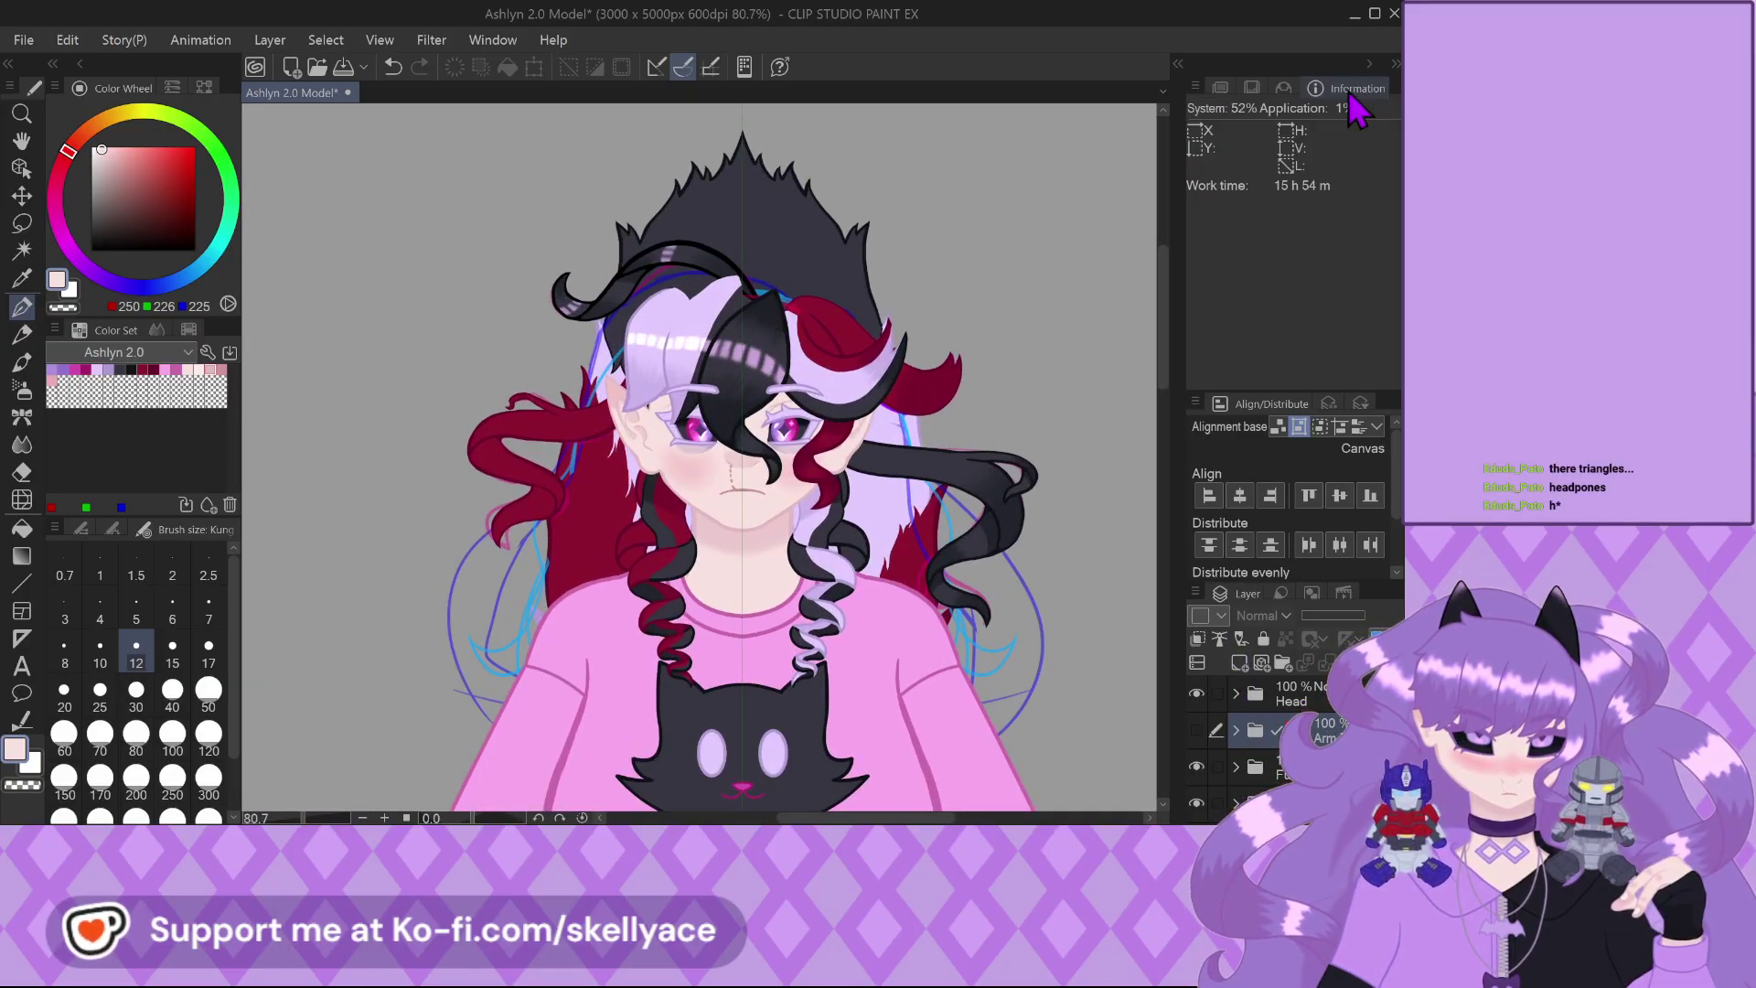
left_click(1223, 88)
left_click(1235, 694)
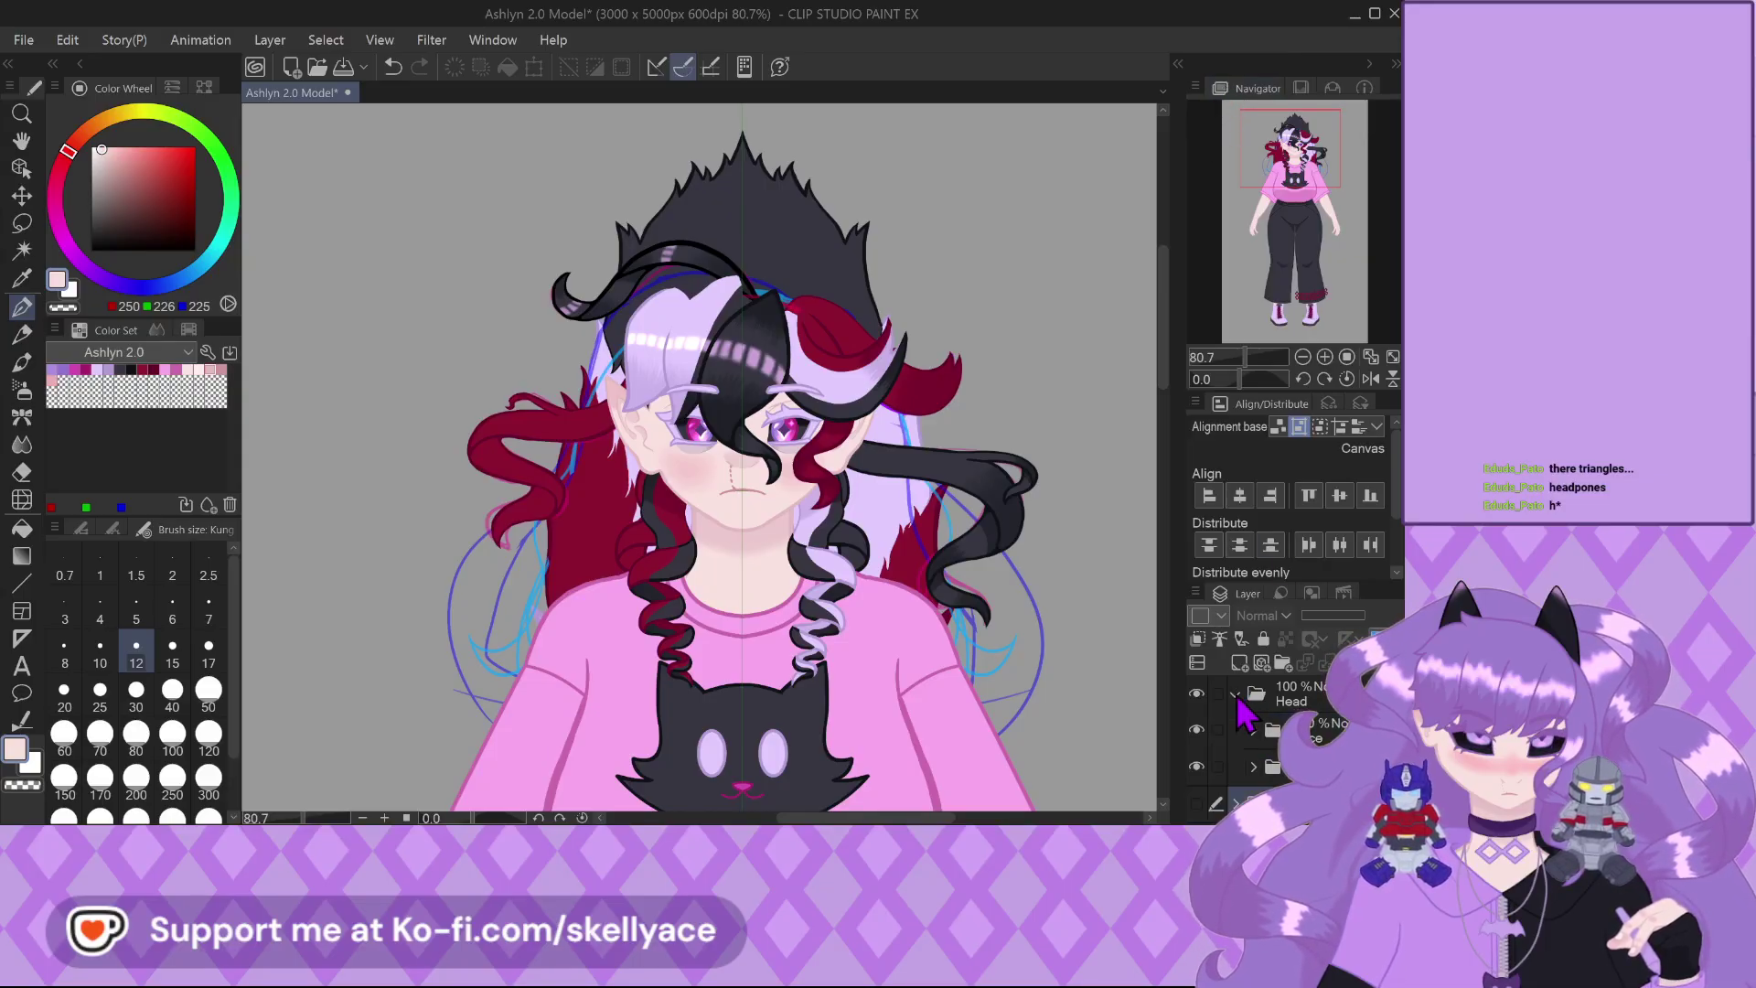
left_click(1236, 697)
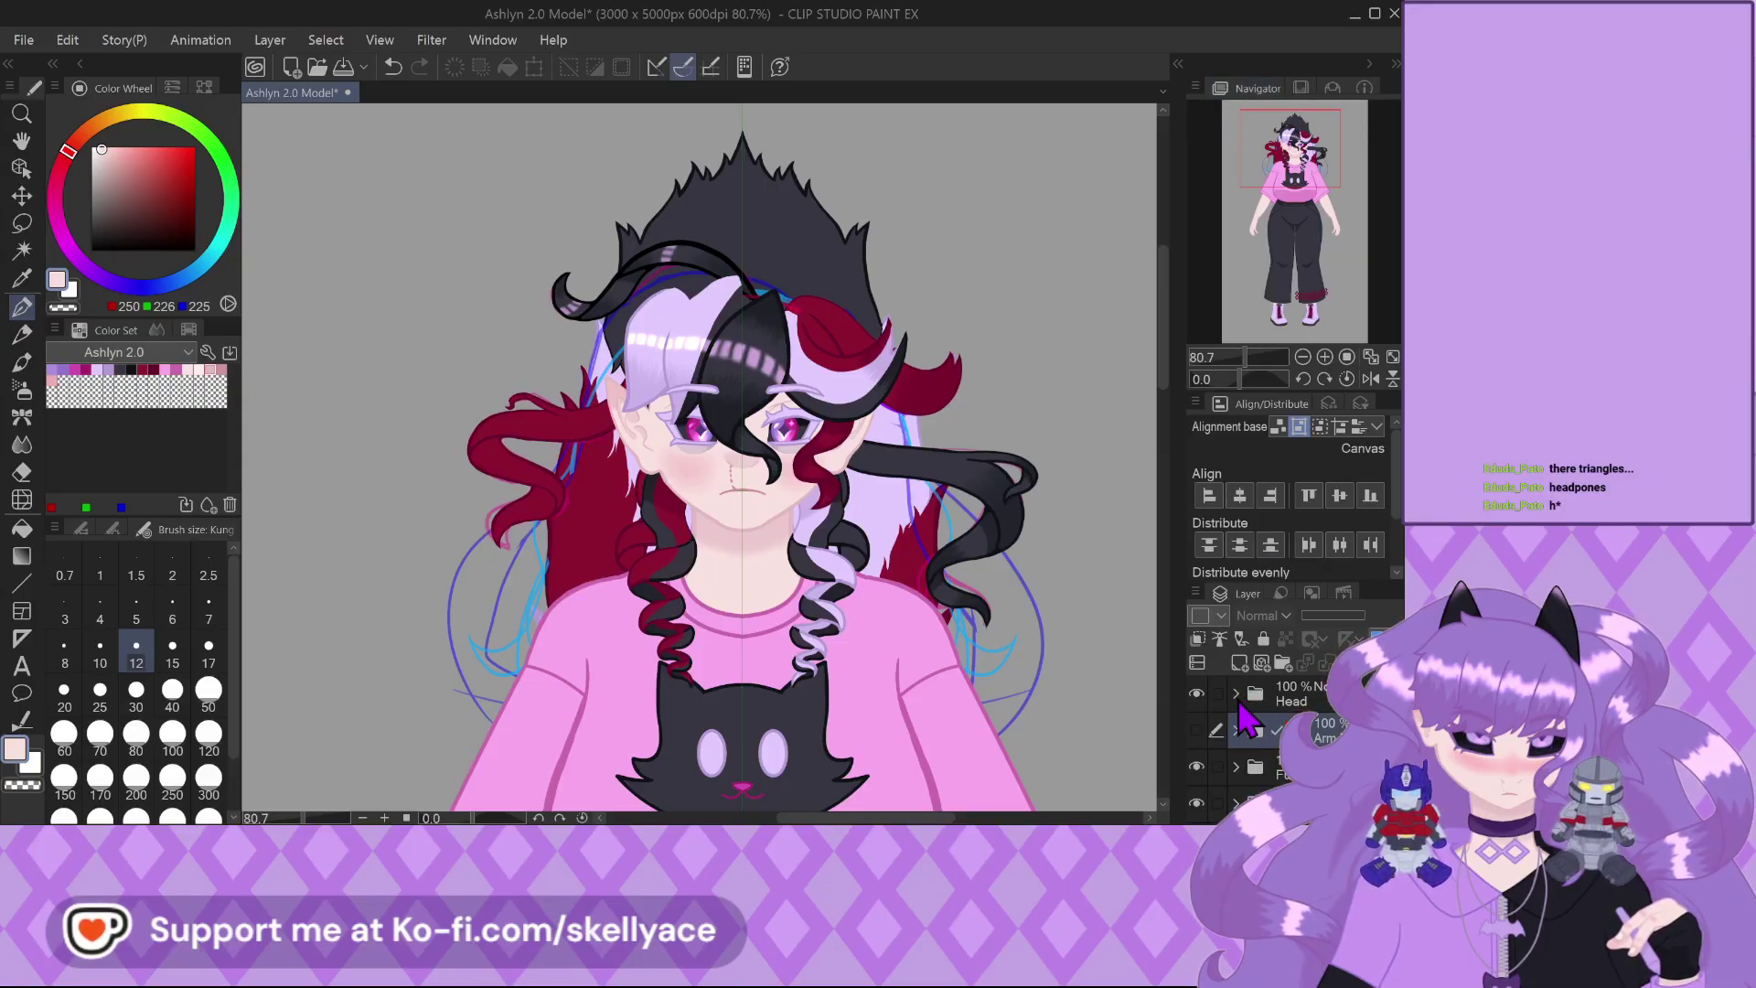
scroll(1248, 718, "down", 2)
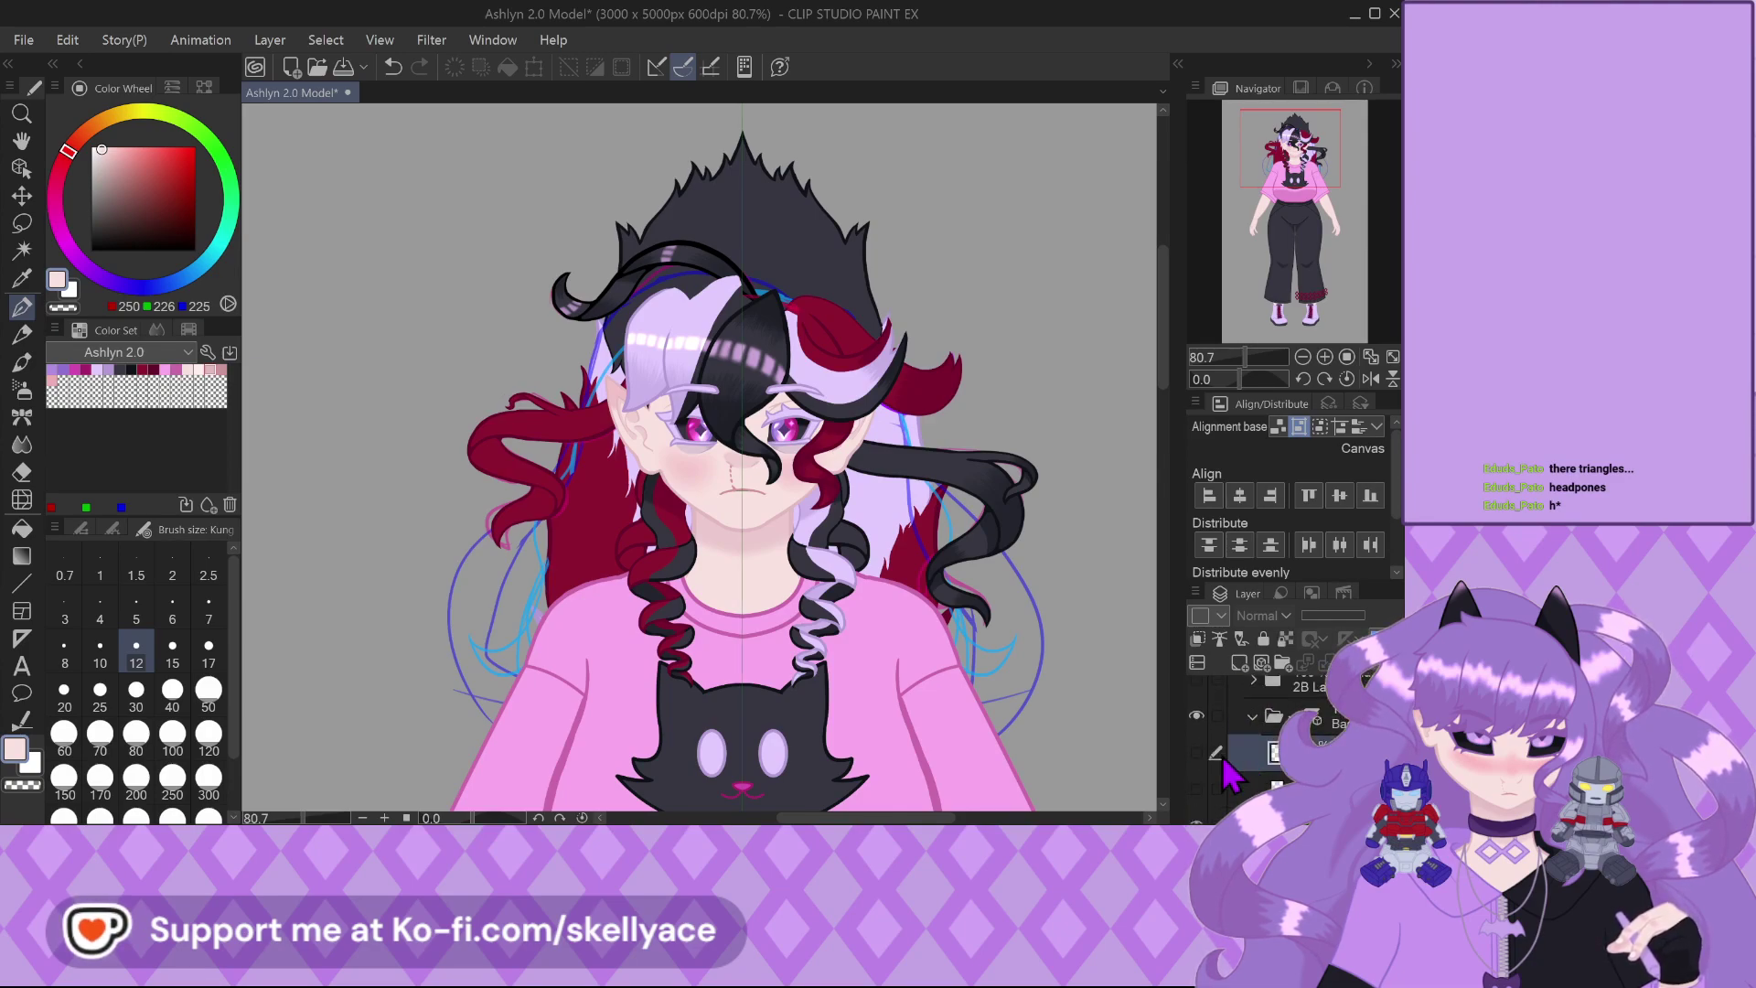
scroll(1229, 775, "down", 2)
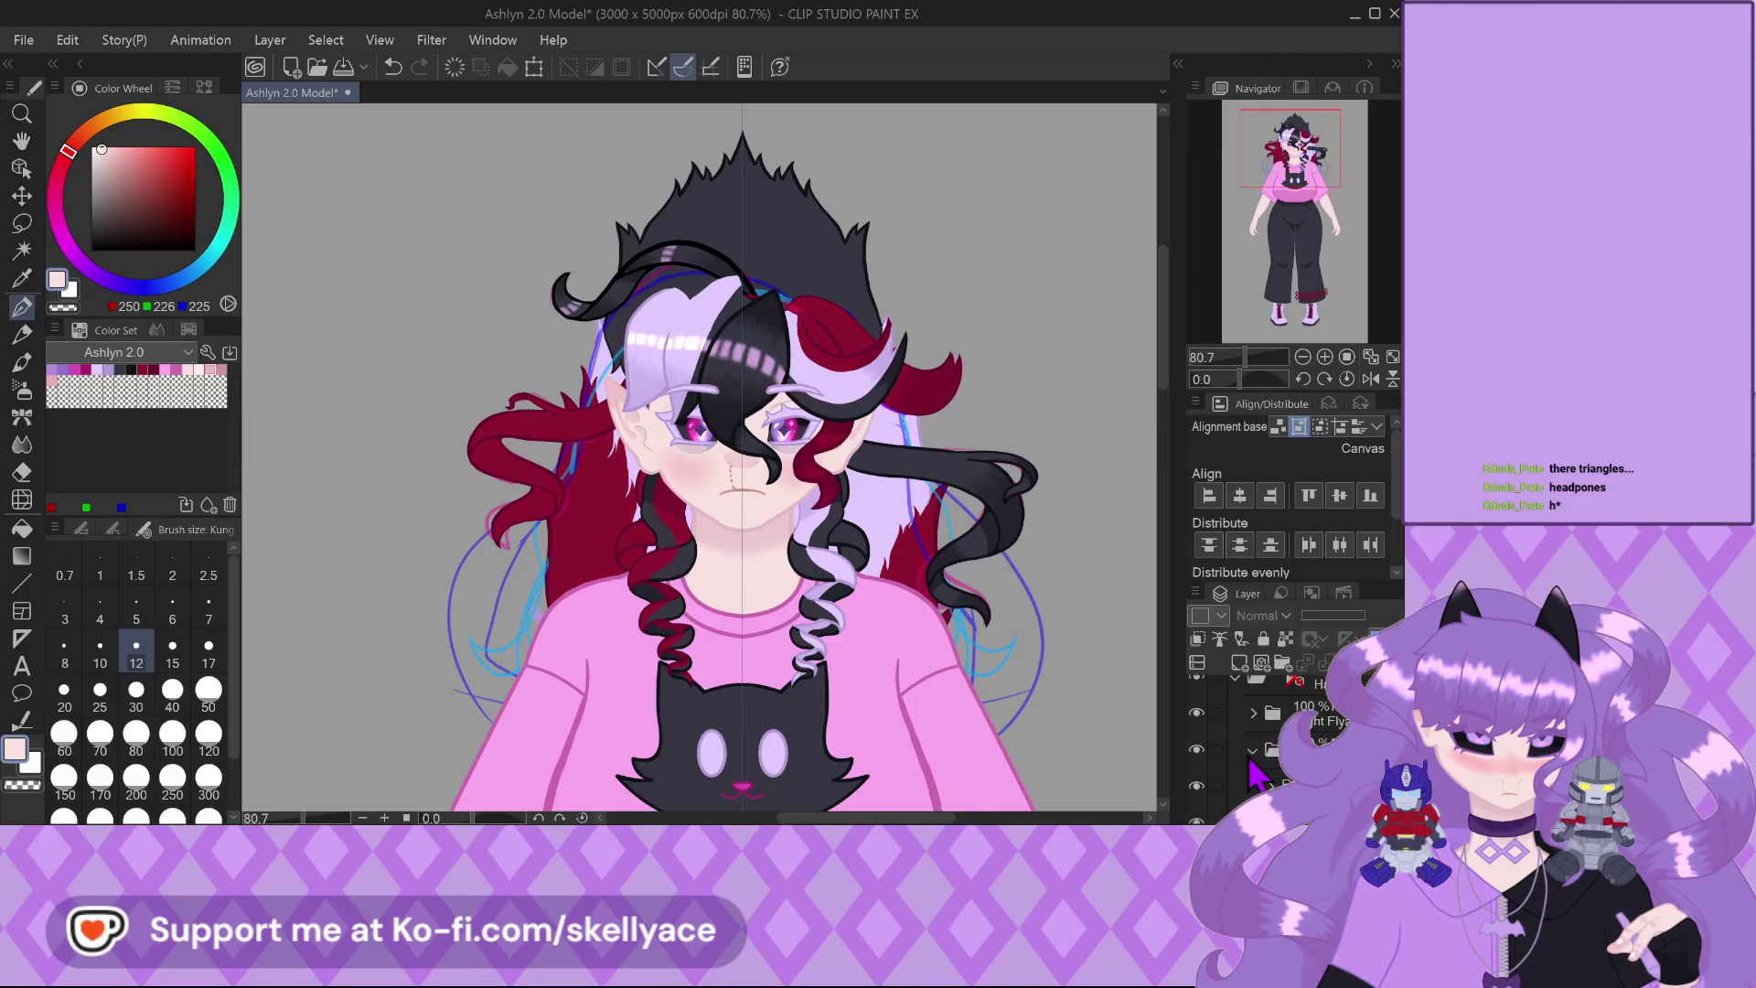
left_click(1197, 767)
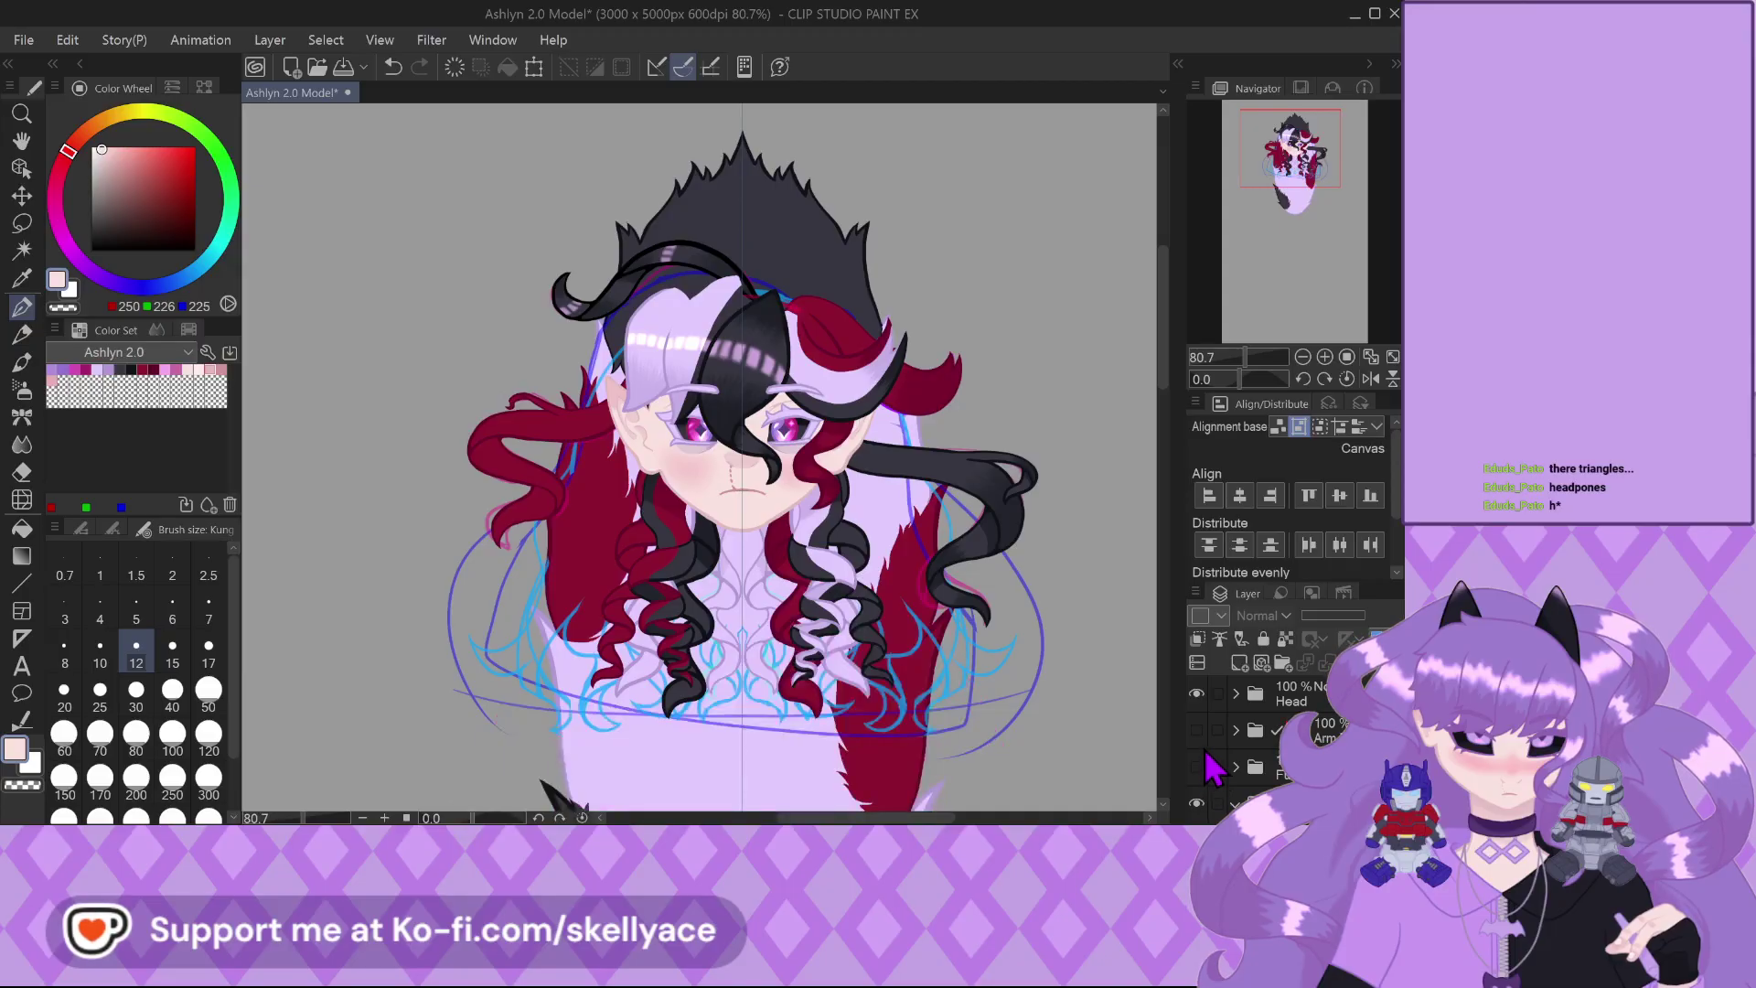
In the Head folder, hide the front curls and the bangs to expose the forehead and back hair
left_click(1202, 696)
left_click(1201, 697)
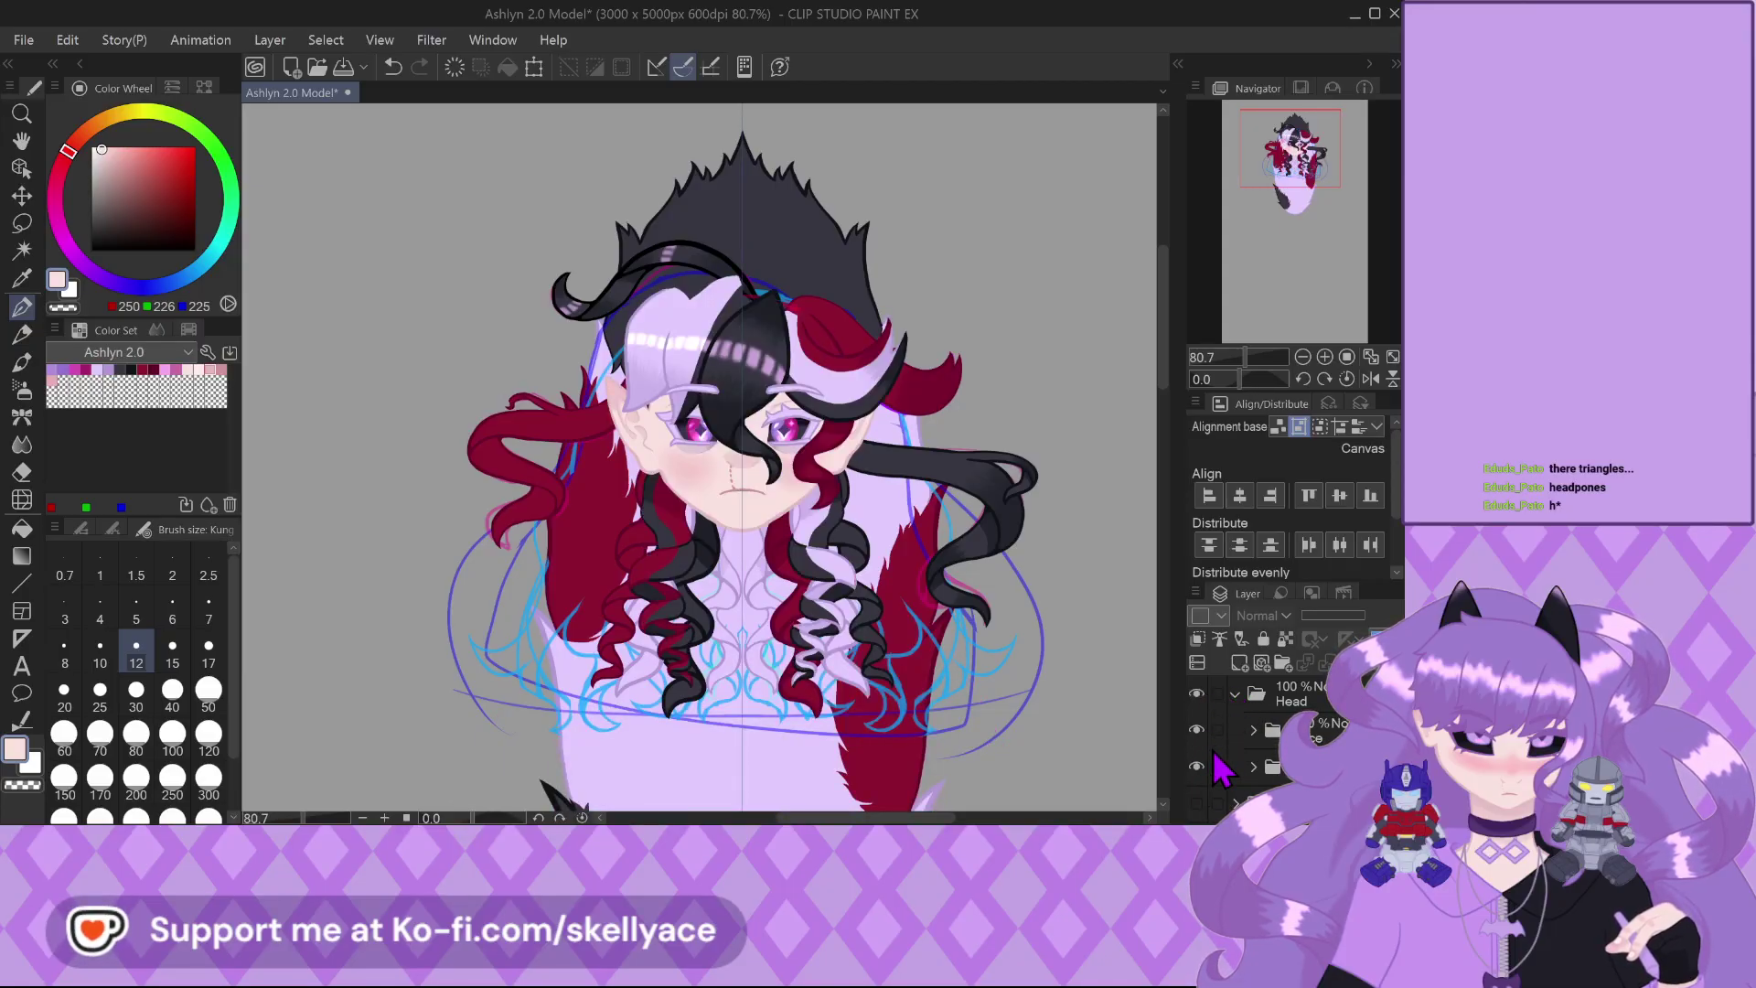
left_click(1198, 767)
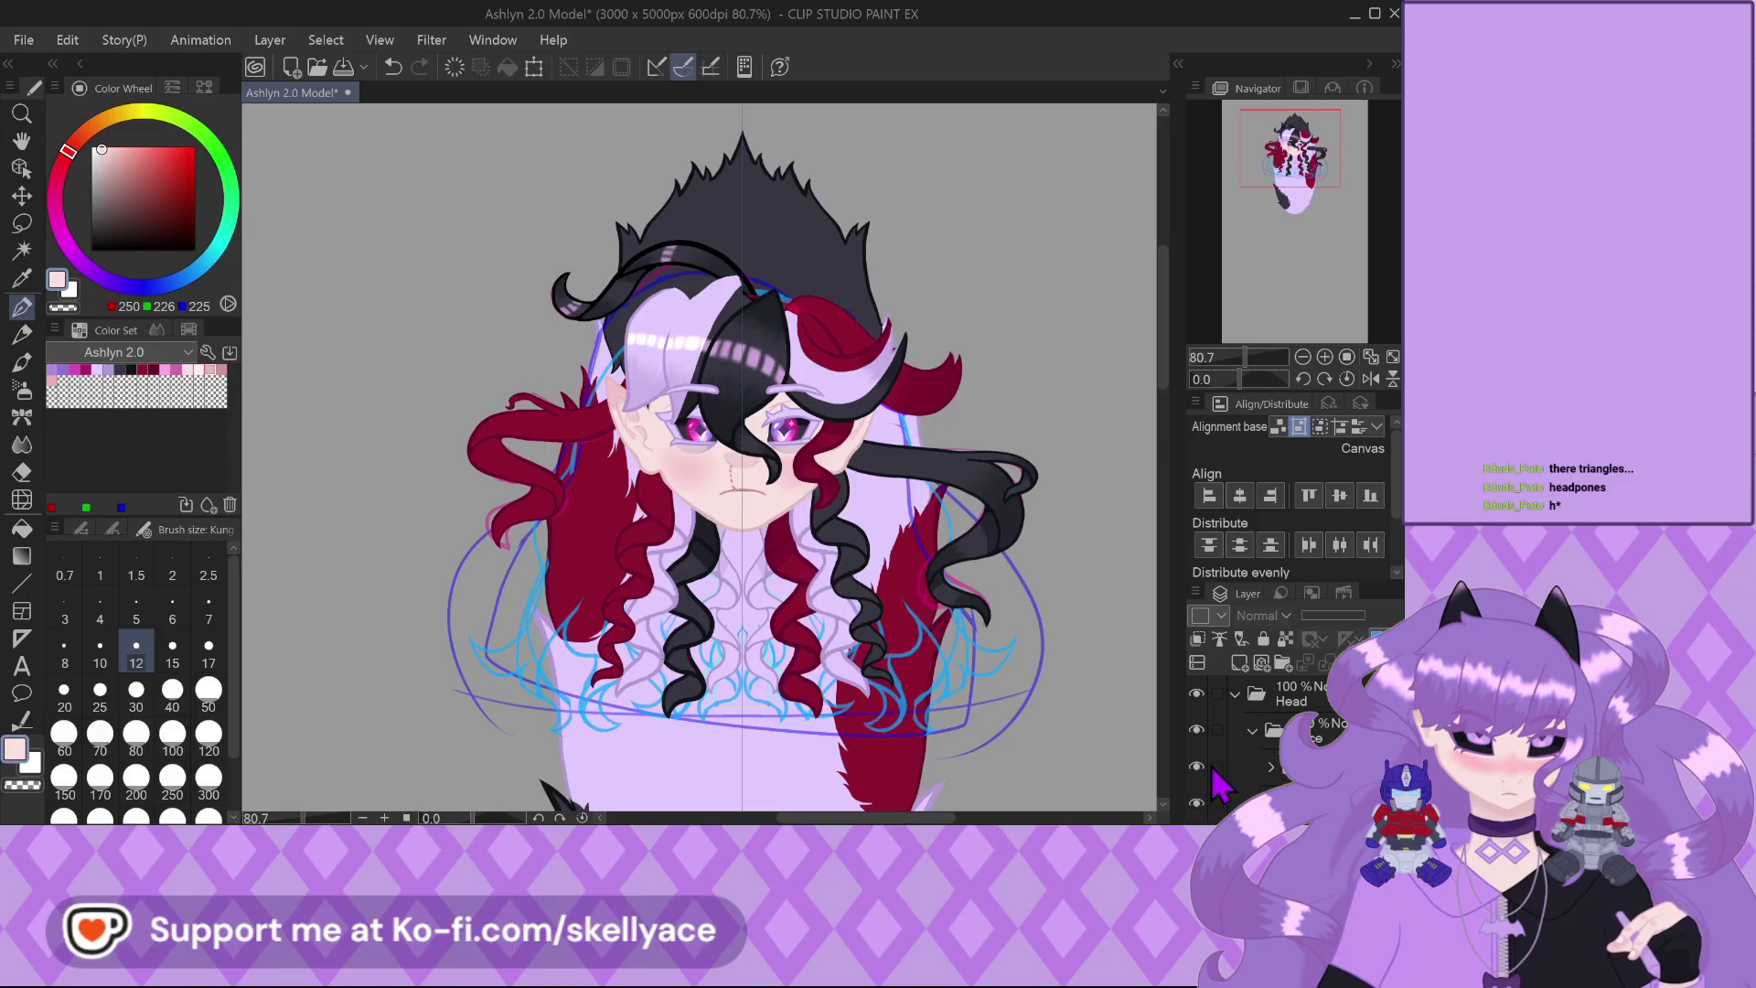
left_click(1199, 803)
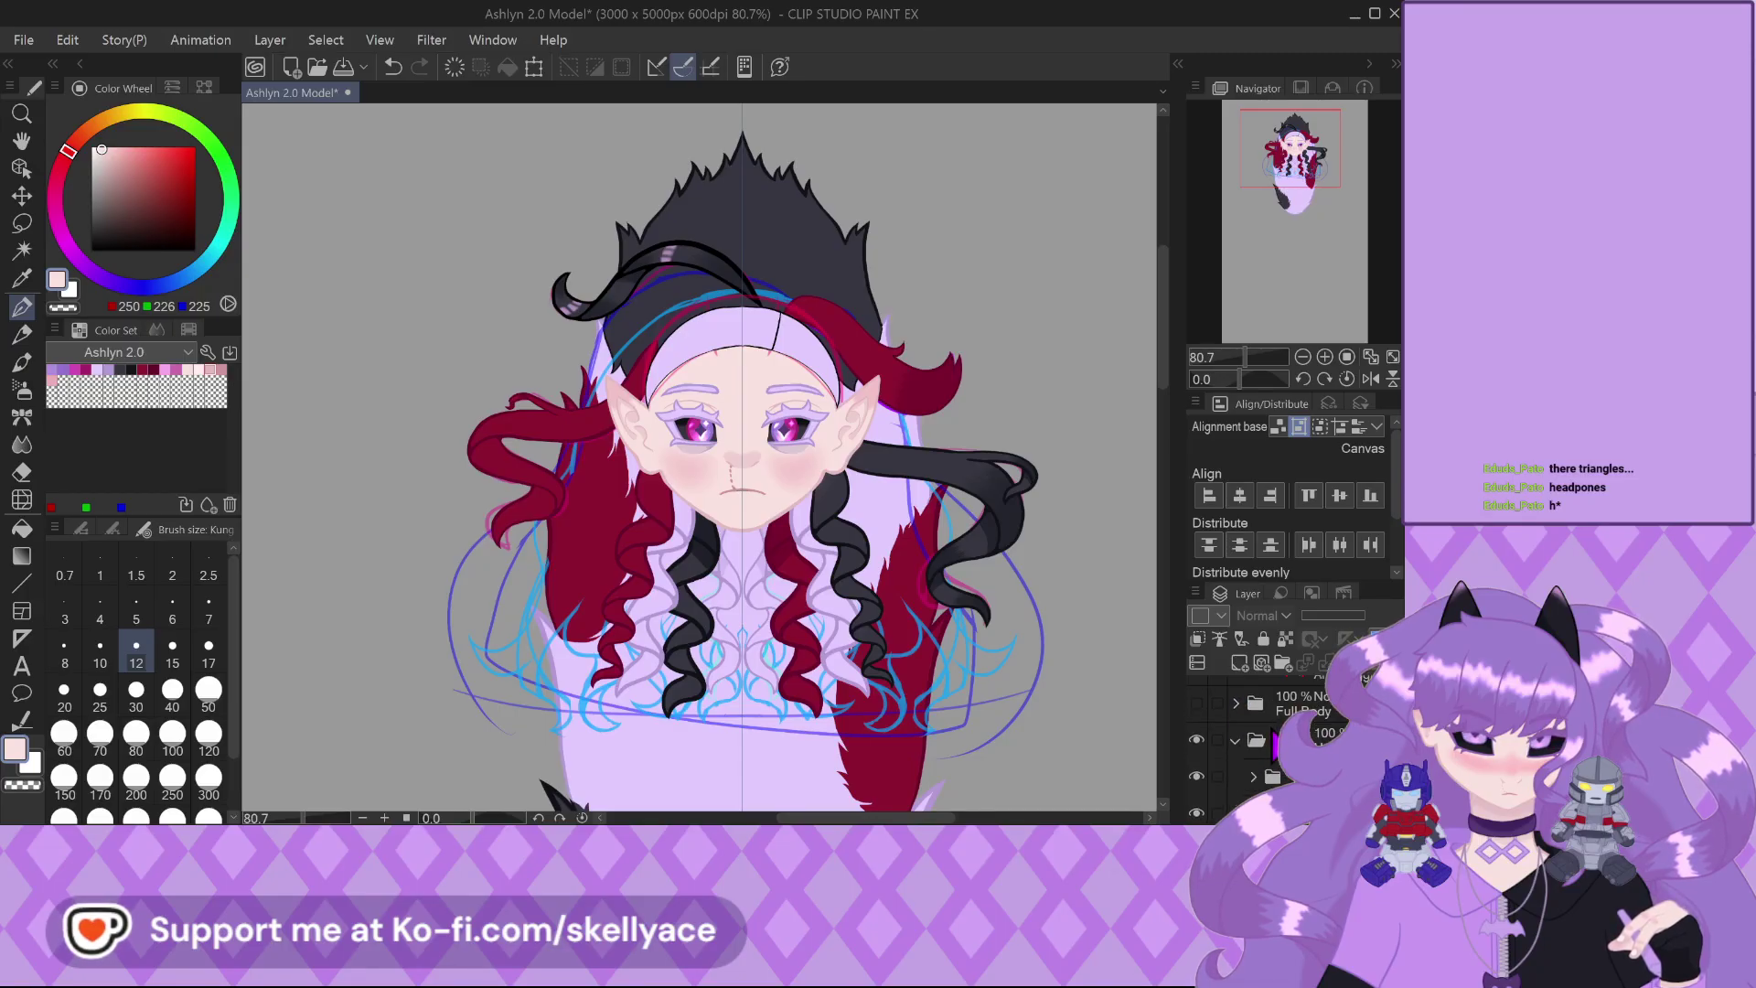
Examine the back-hair layers and the blue hair sketch around the face, crown and curls
scroll(1280, 731, "down", 2)
scroll(1280, 731, "down", 2)
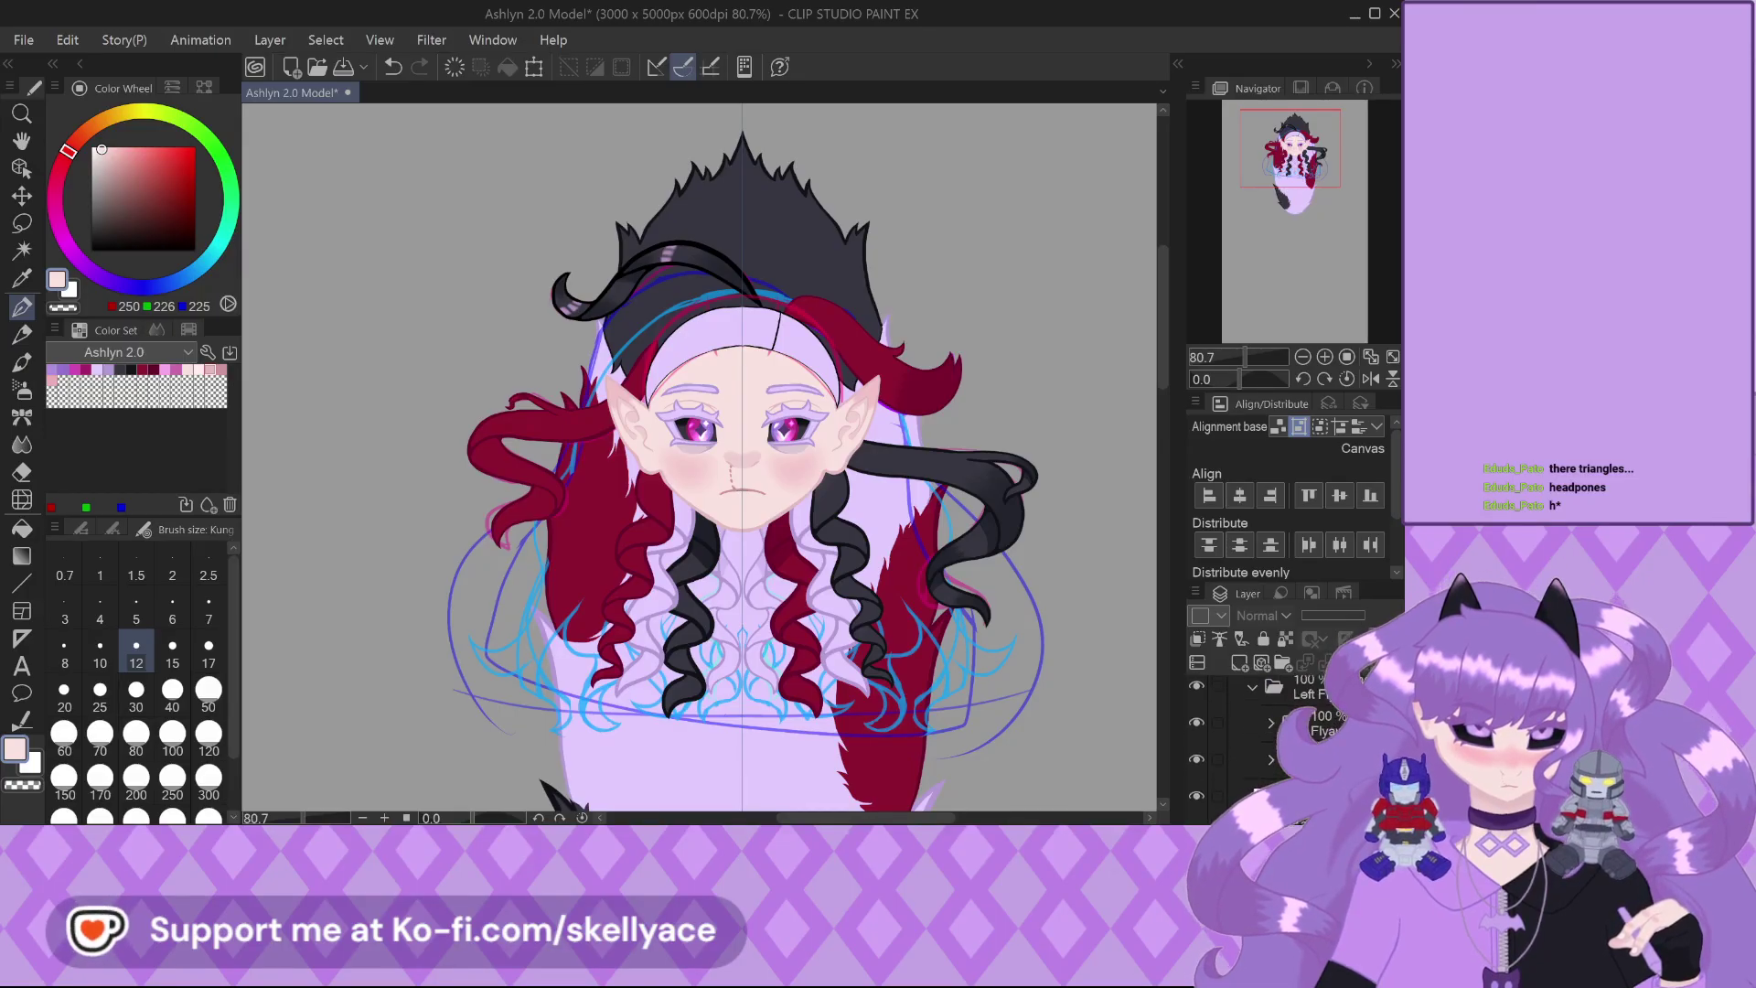
scroll(1280, 732, "down", 2)
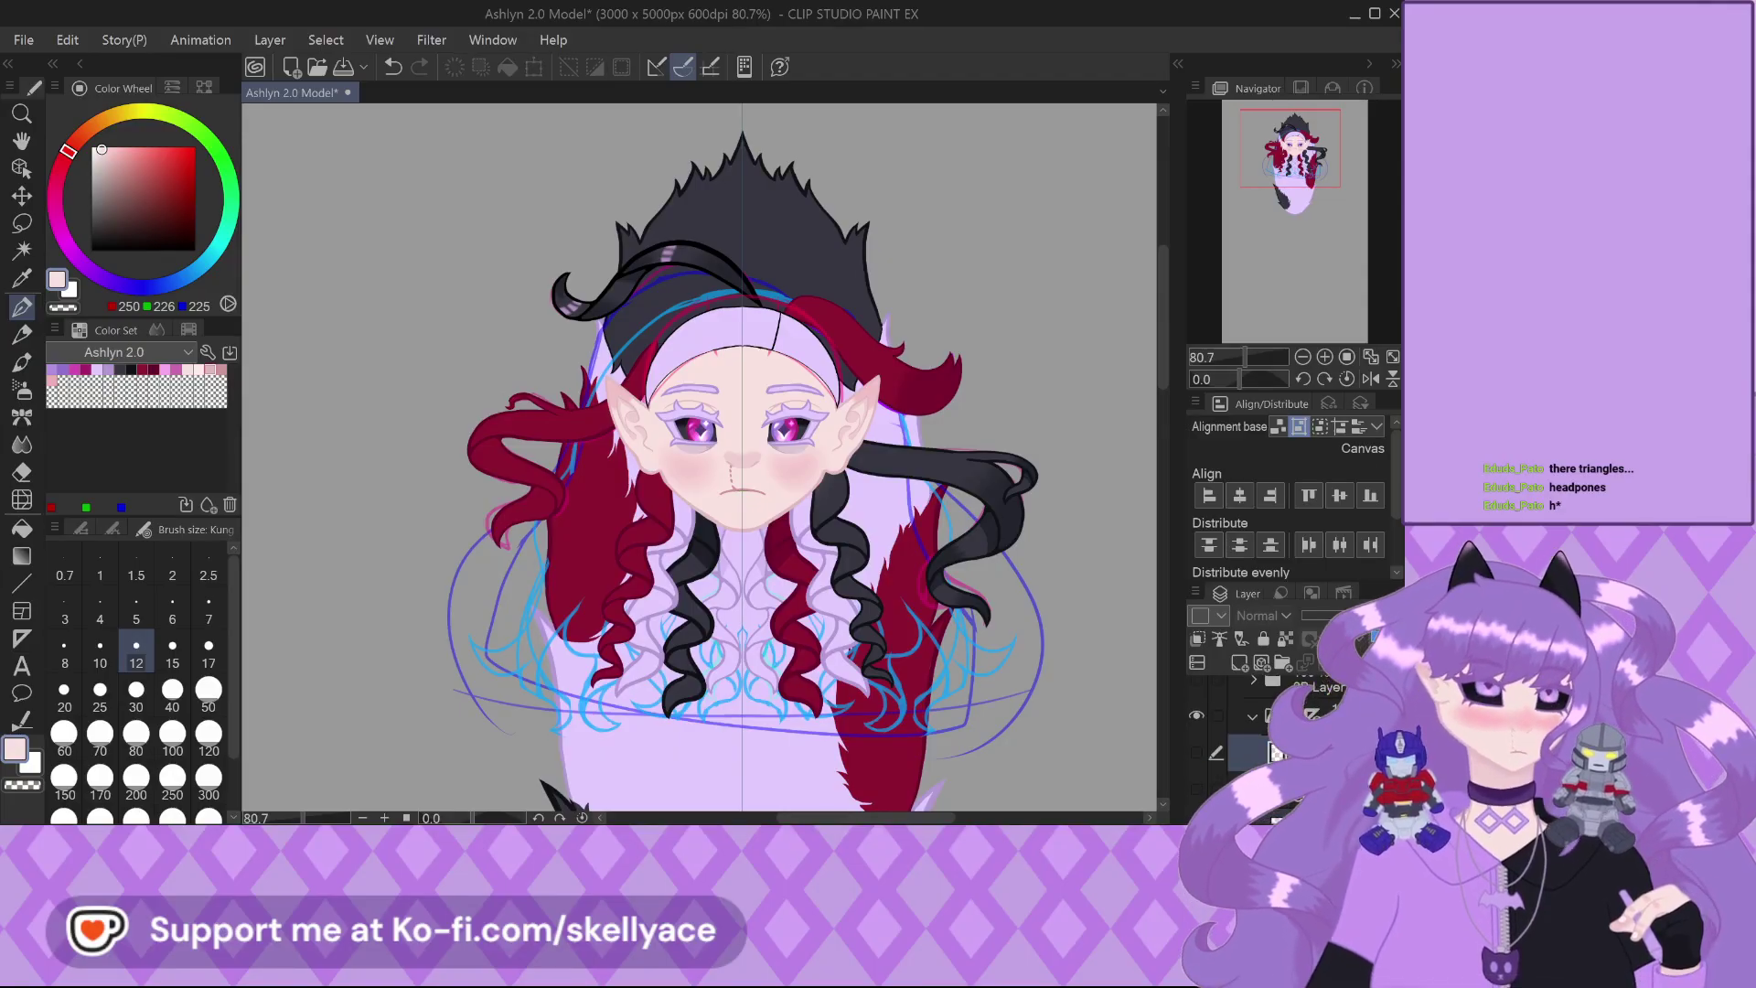
scroll(1098, 569, "up", 5)
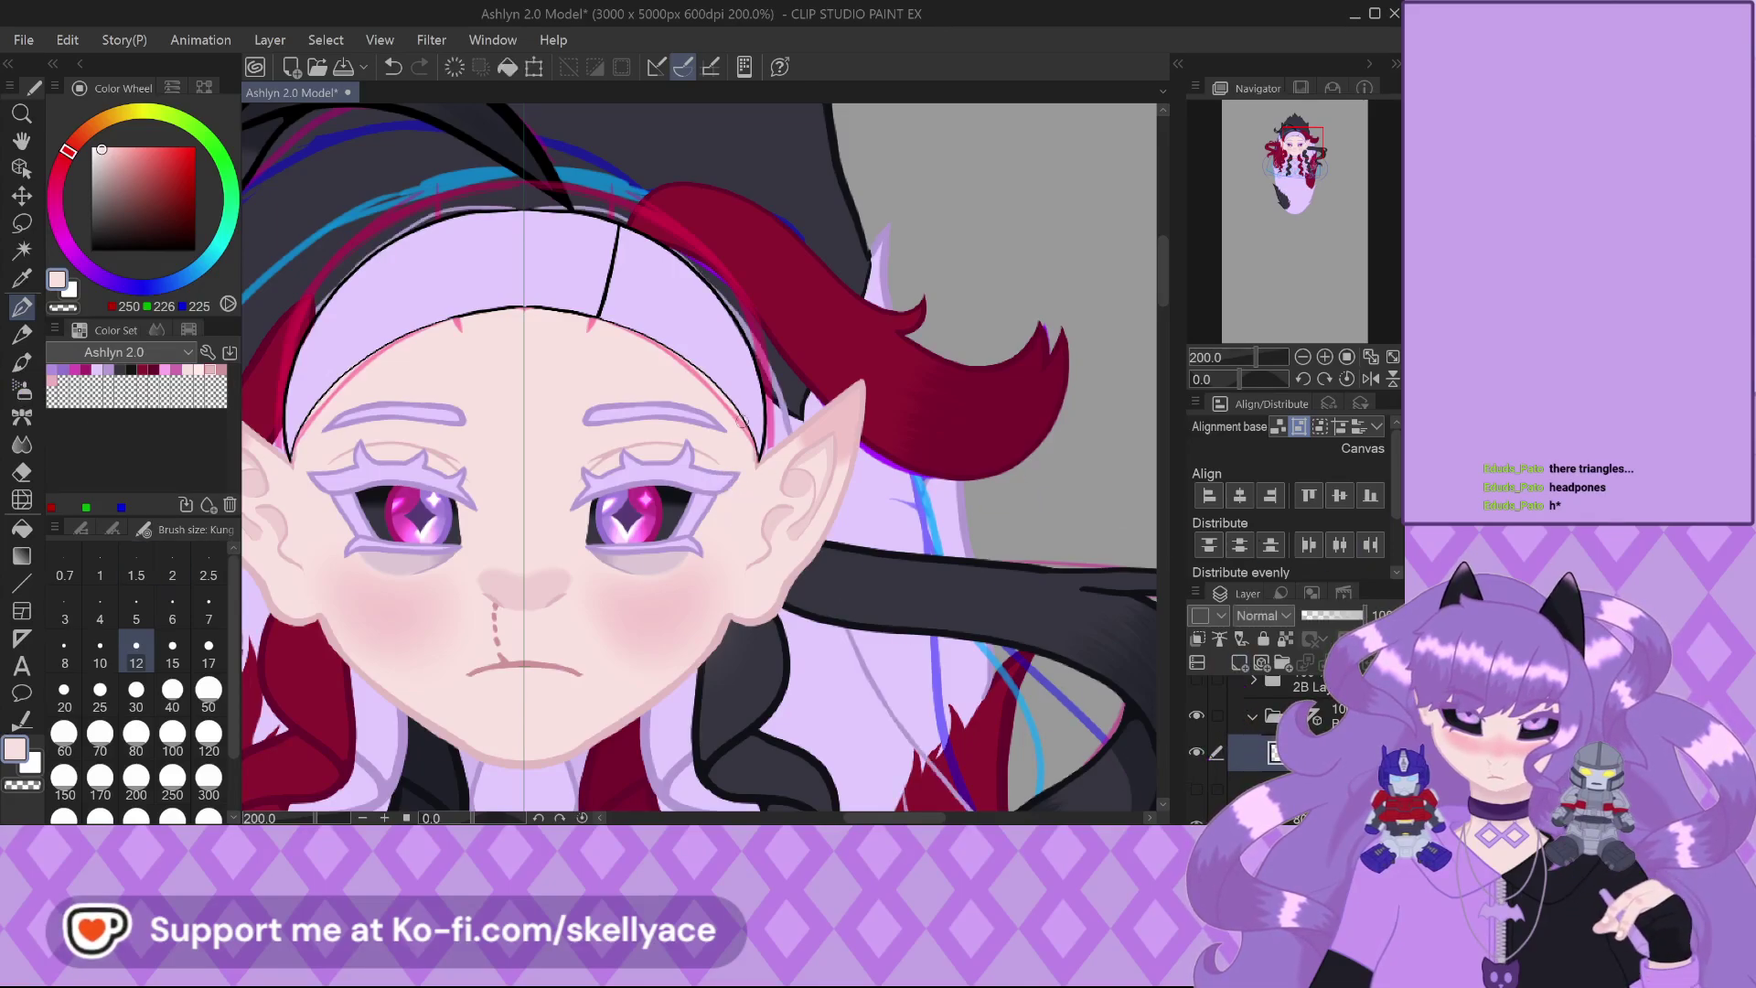
scroll(757, 387, "down", 3)
scroll(757, 387, "down", 1)
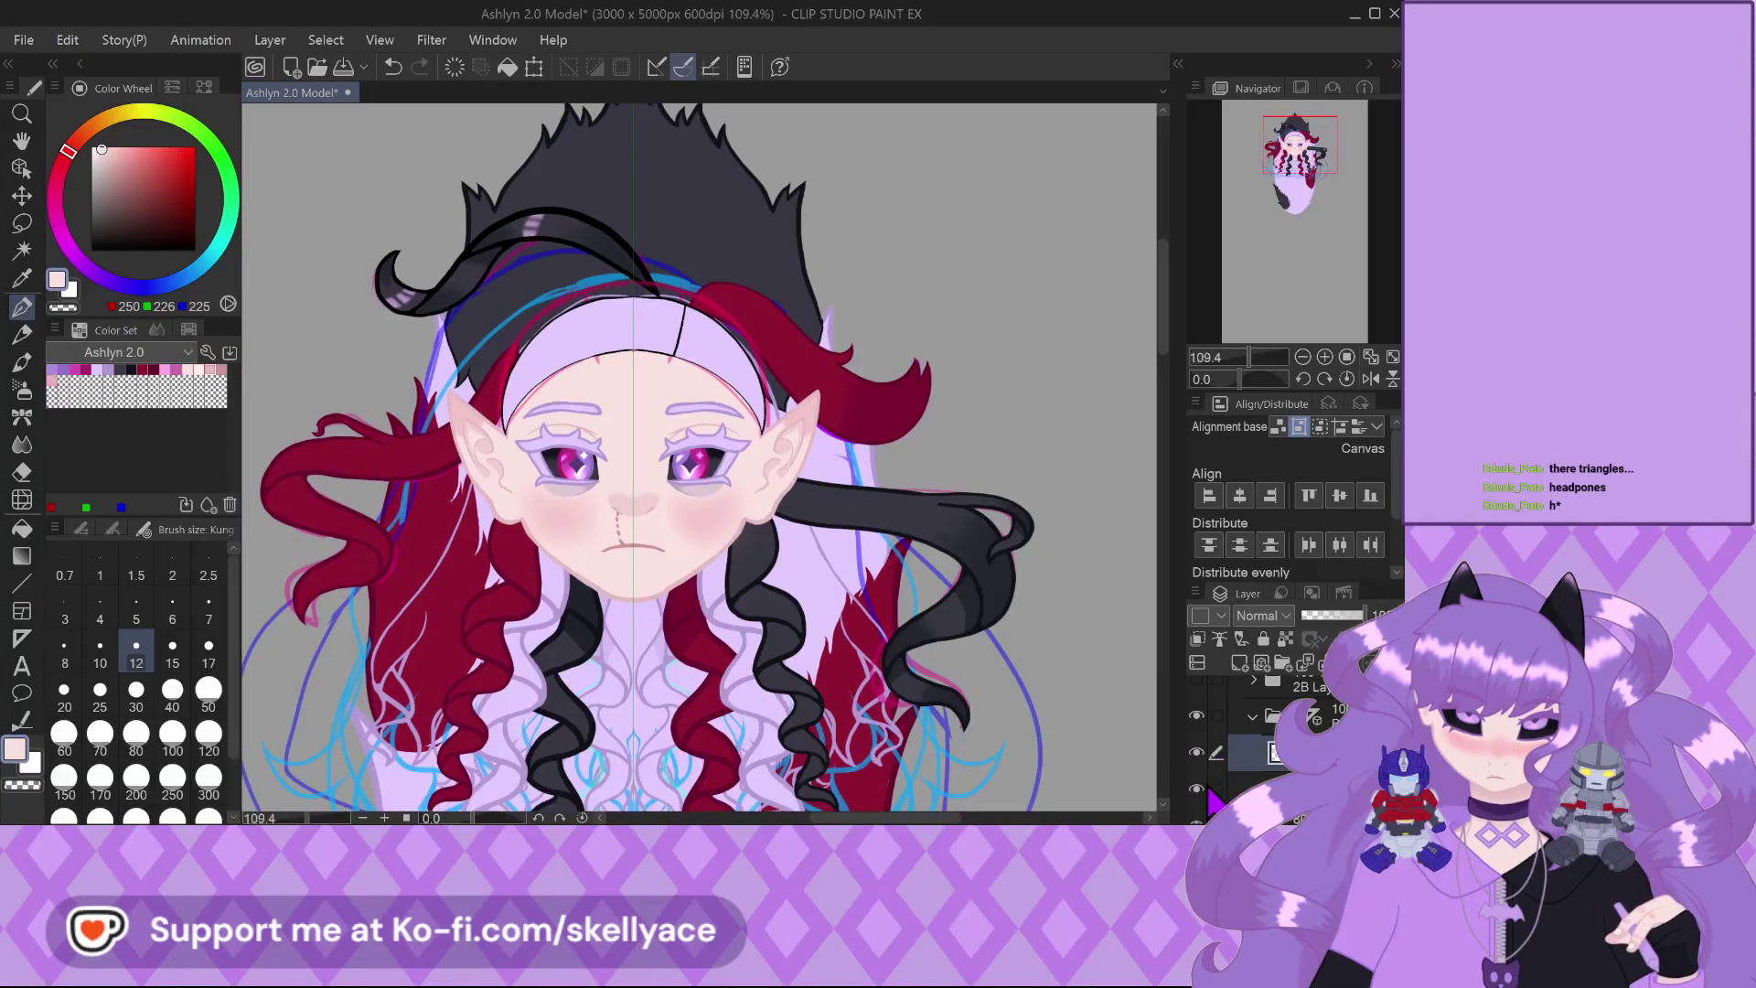
left_click(1215, 788)
scroll(1262, 731, "down", 2)
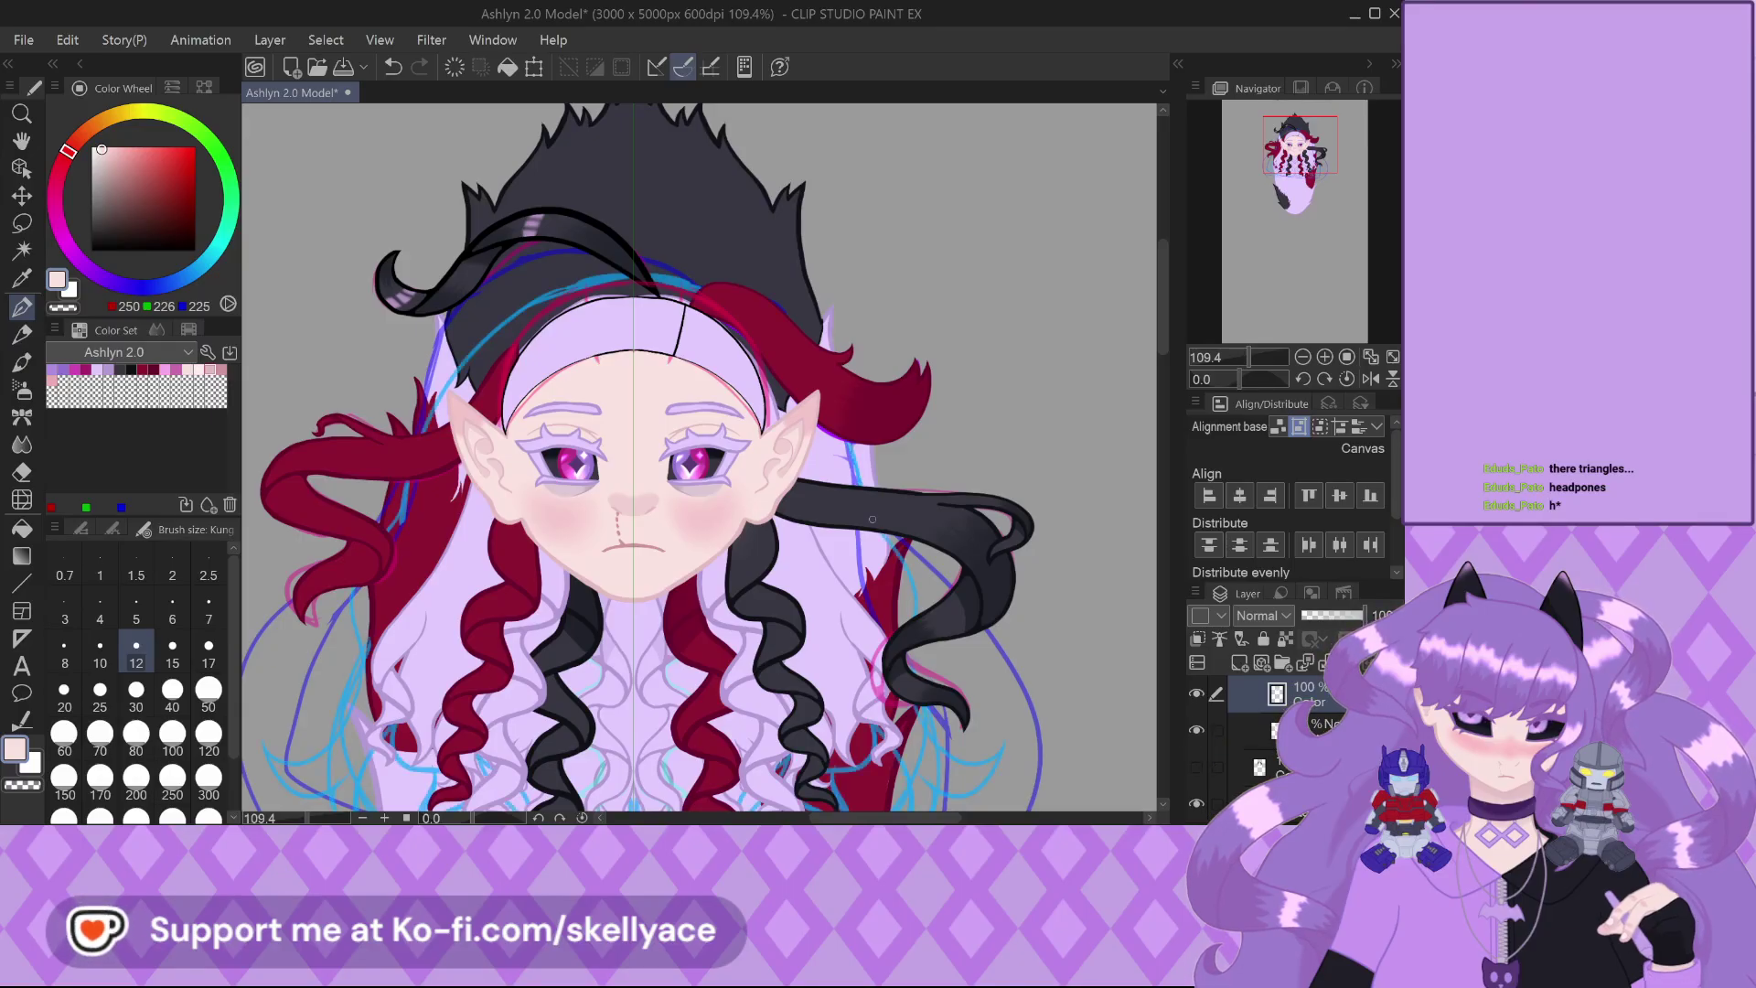
scroll(872, 519, "down", 3)
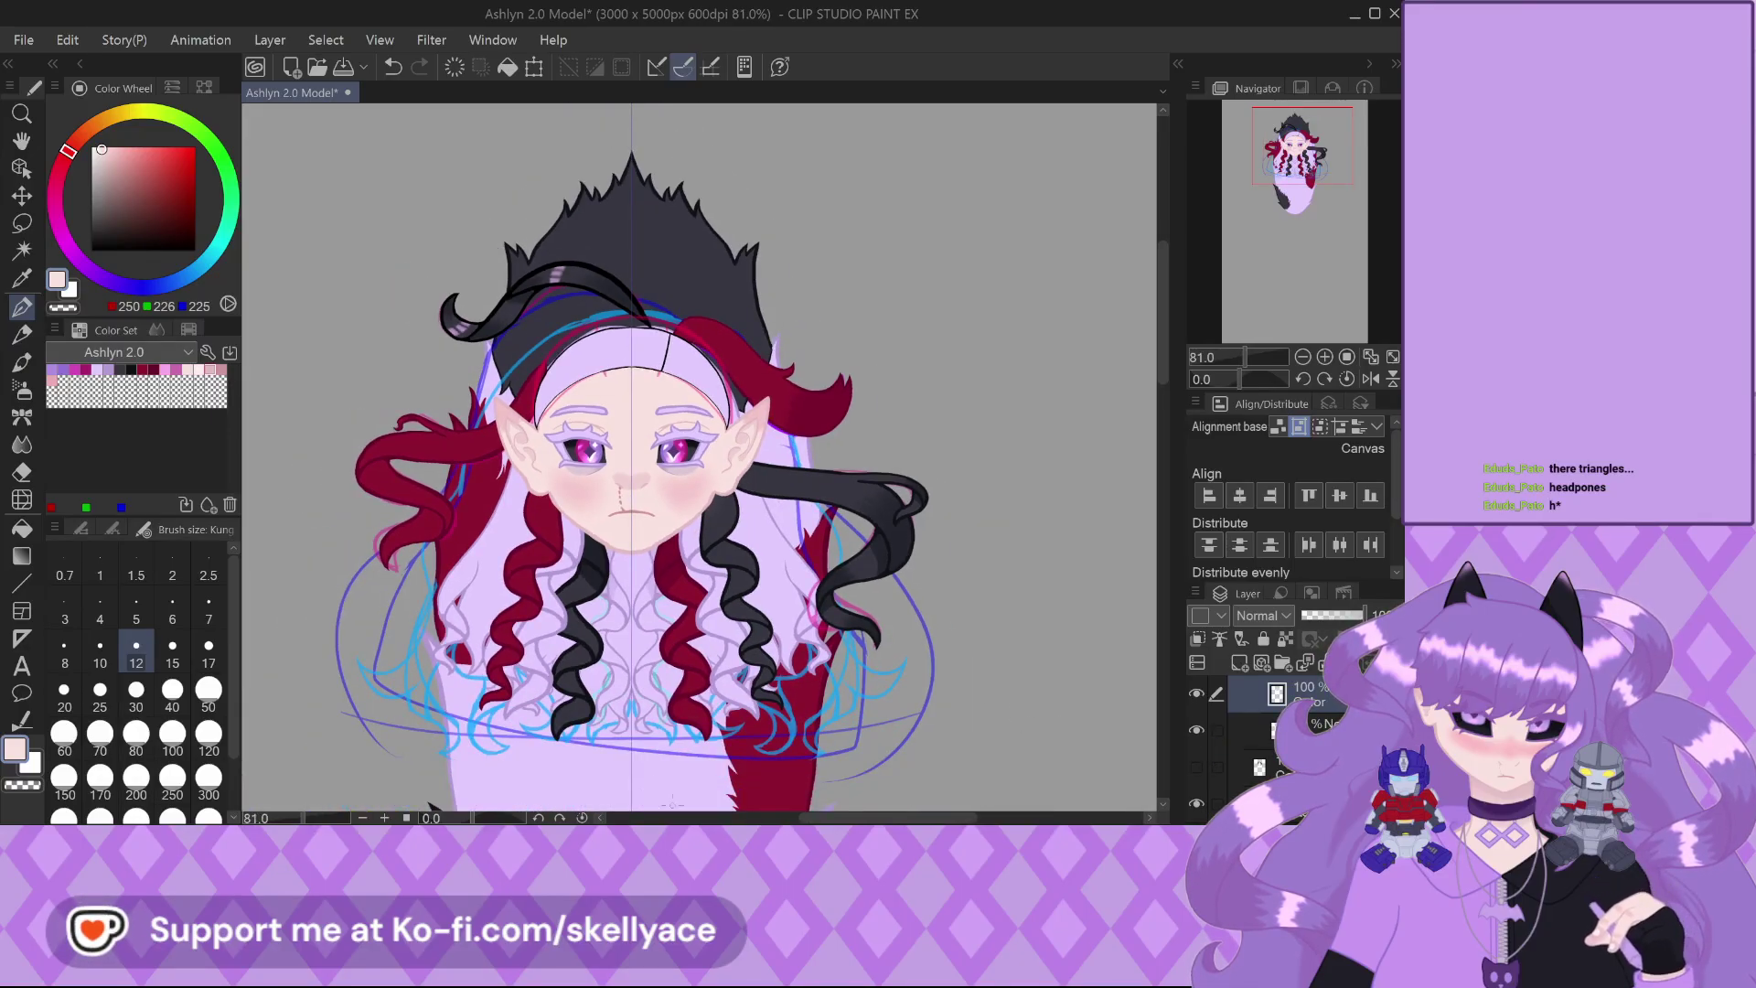
scroll(704, 741, "up", 1)
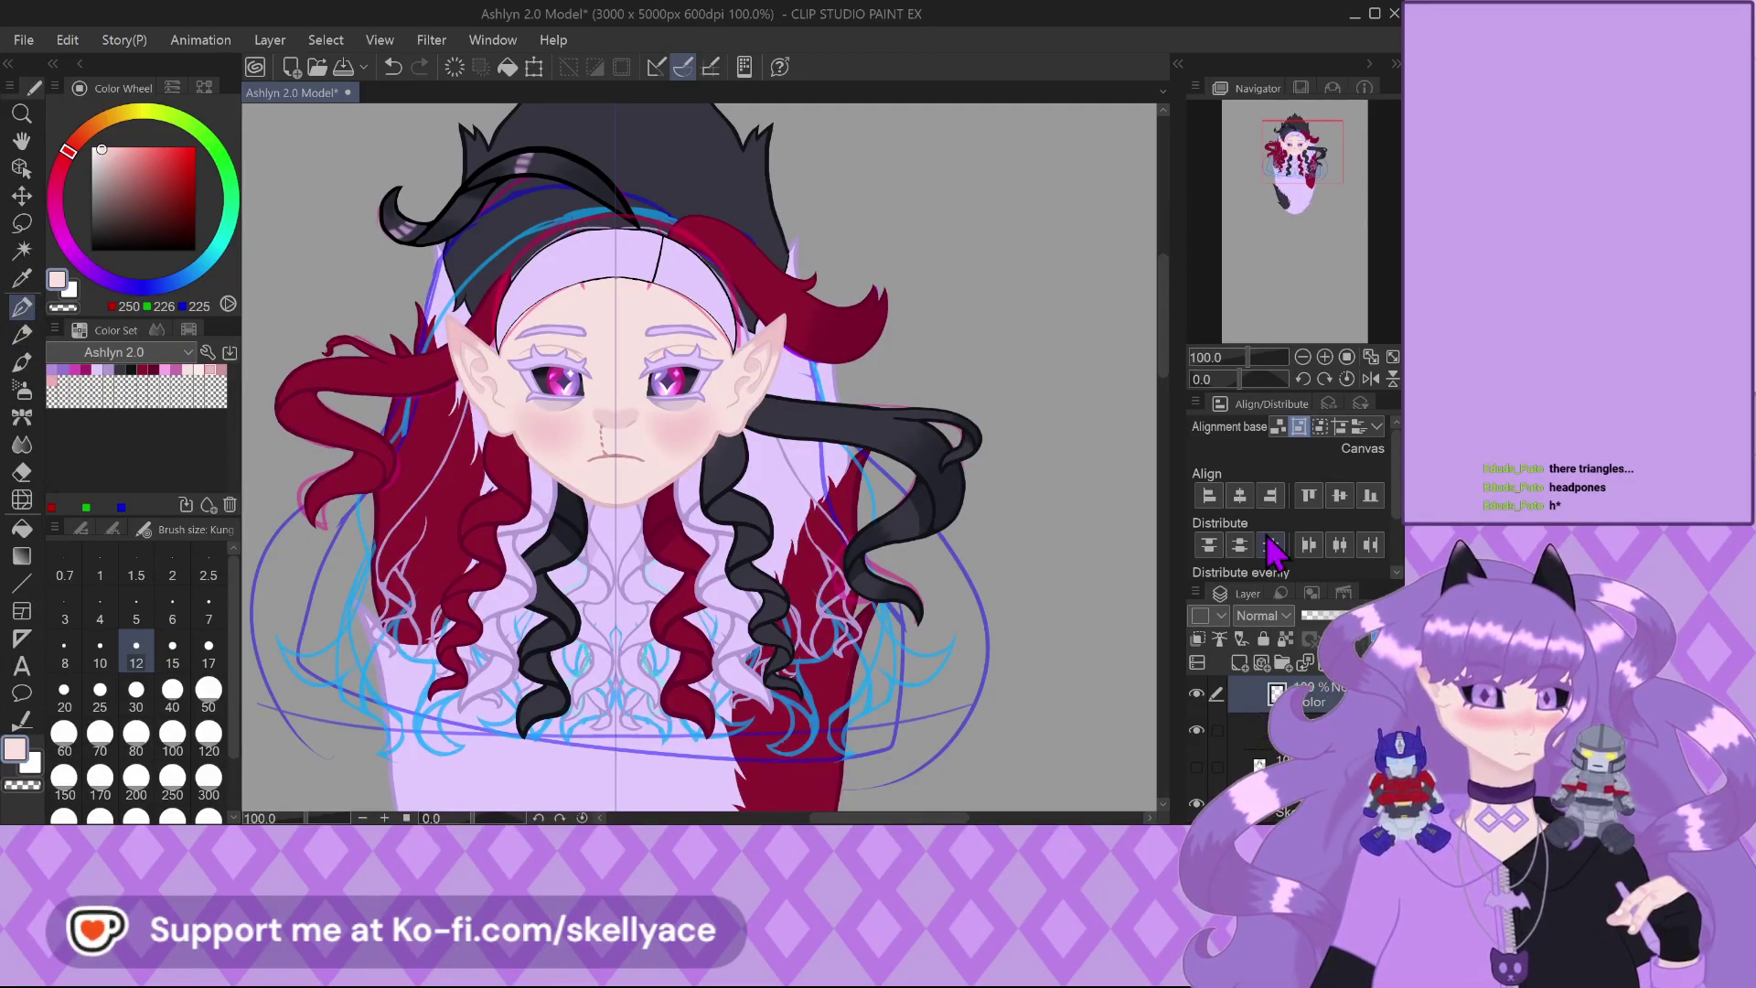
scroll(1306, 728, "up", 1)
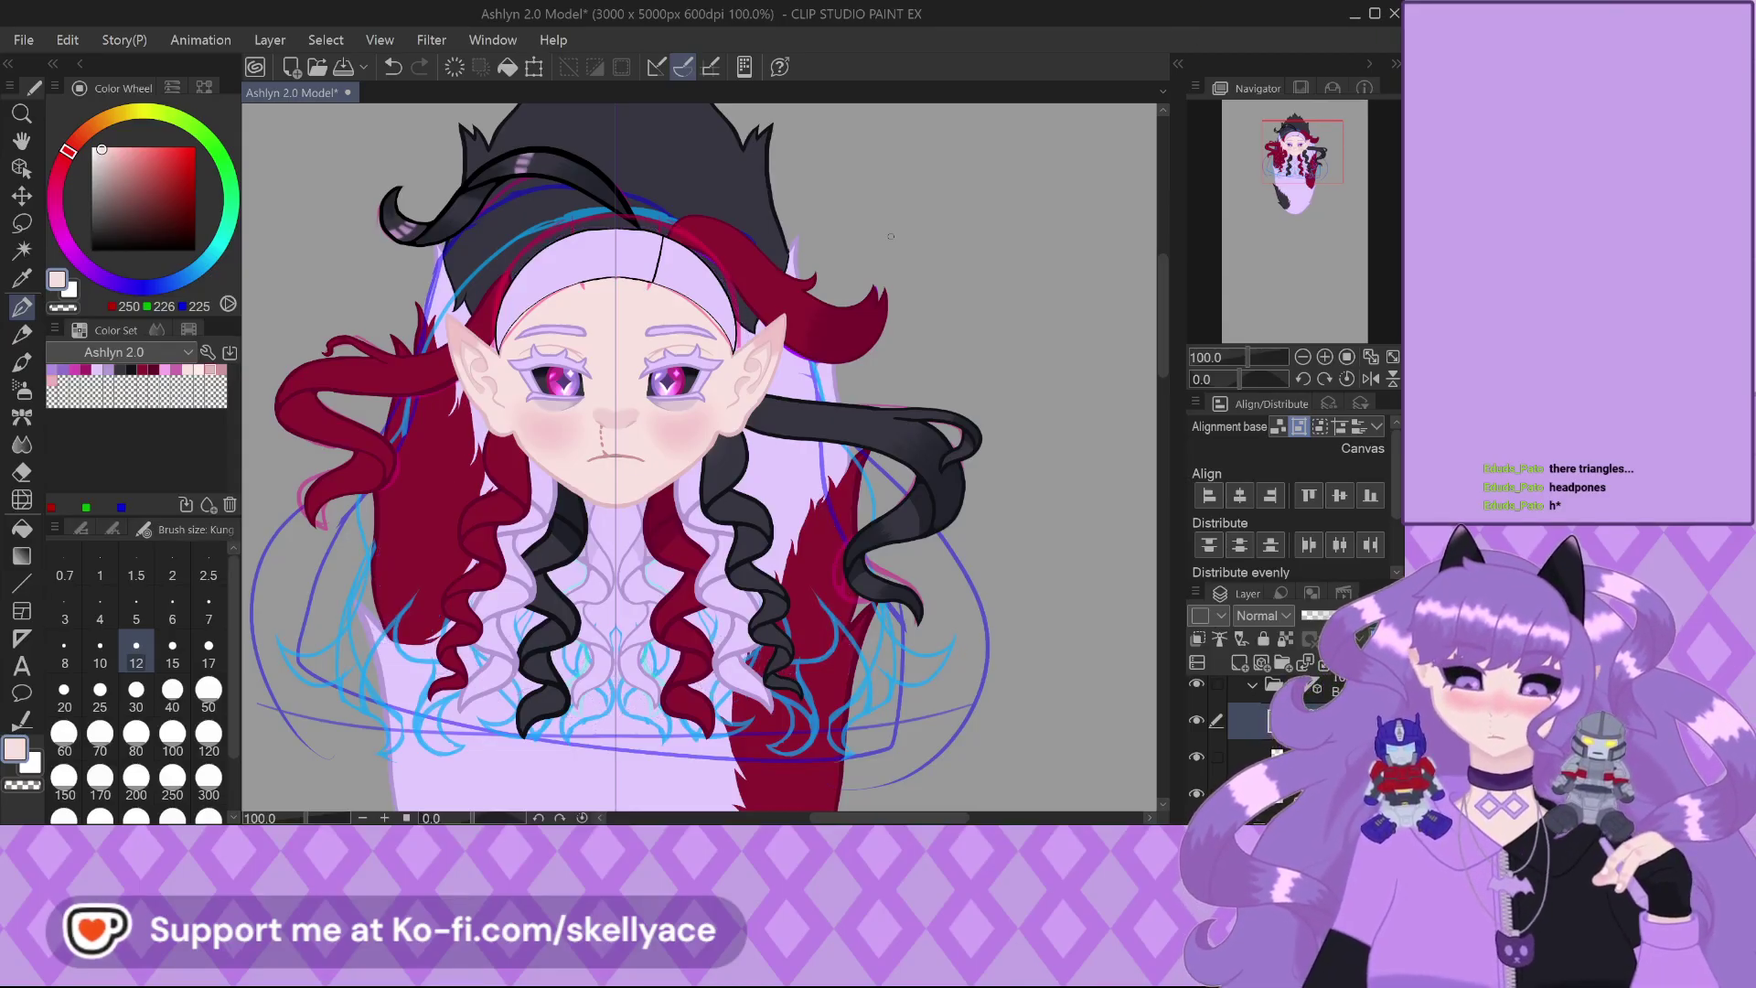
Set the drawing colour to black and hide the remaining long curls in front of the back hair
left_click(130, 370)
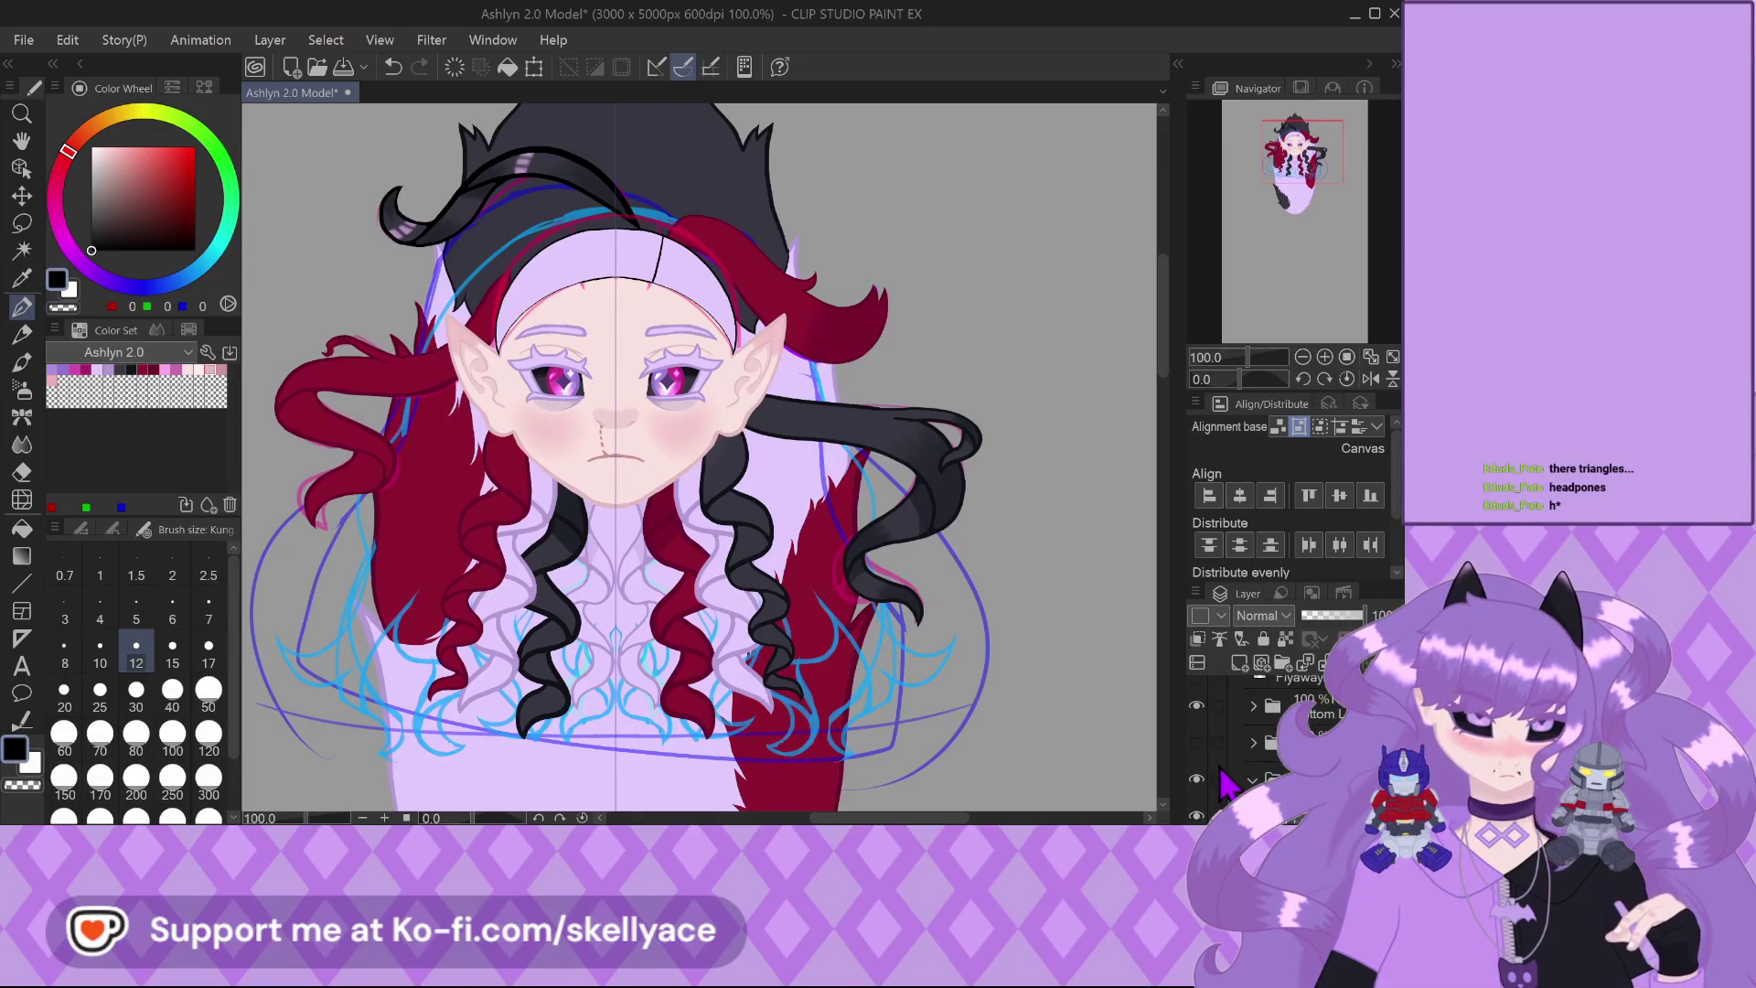
left_click(1192, 757)
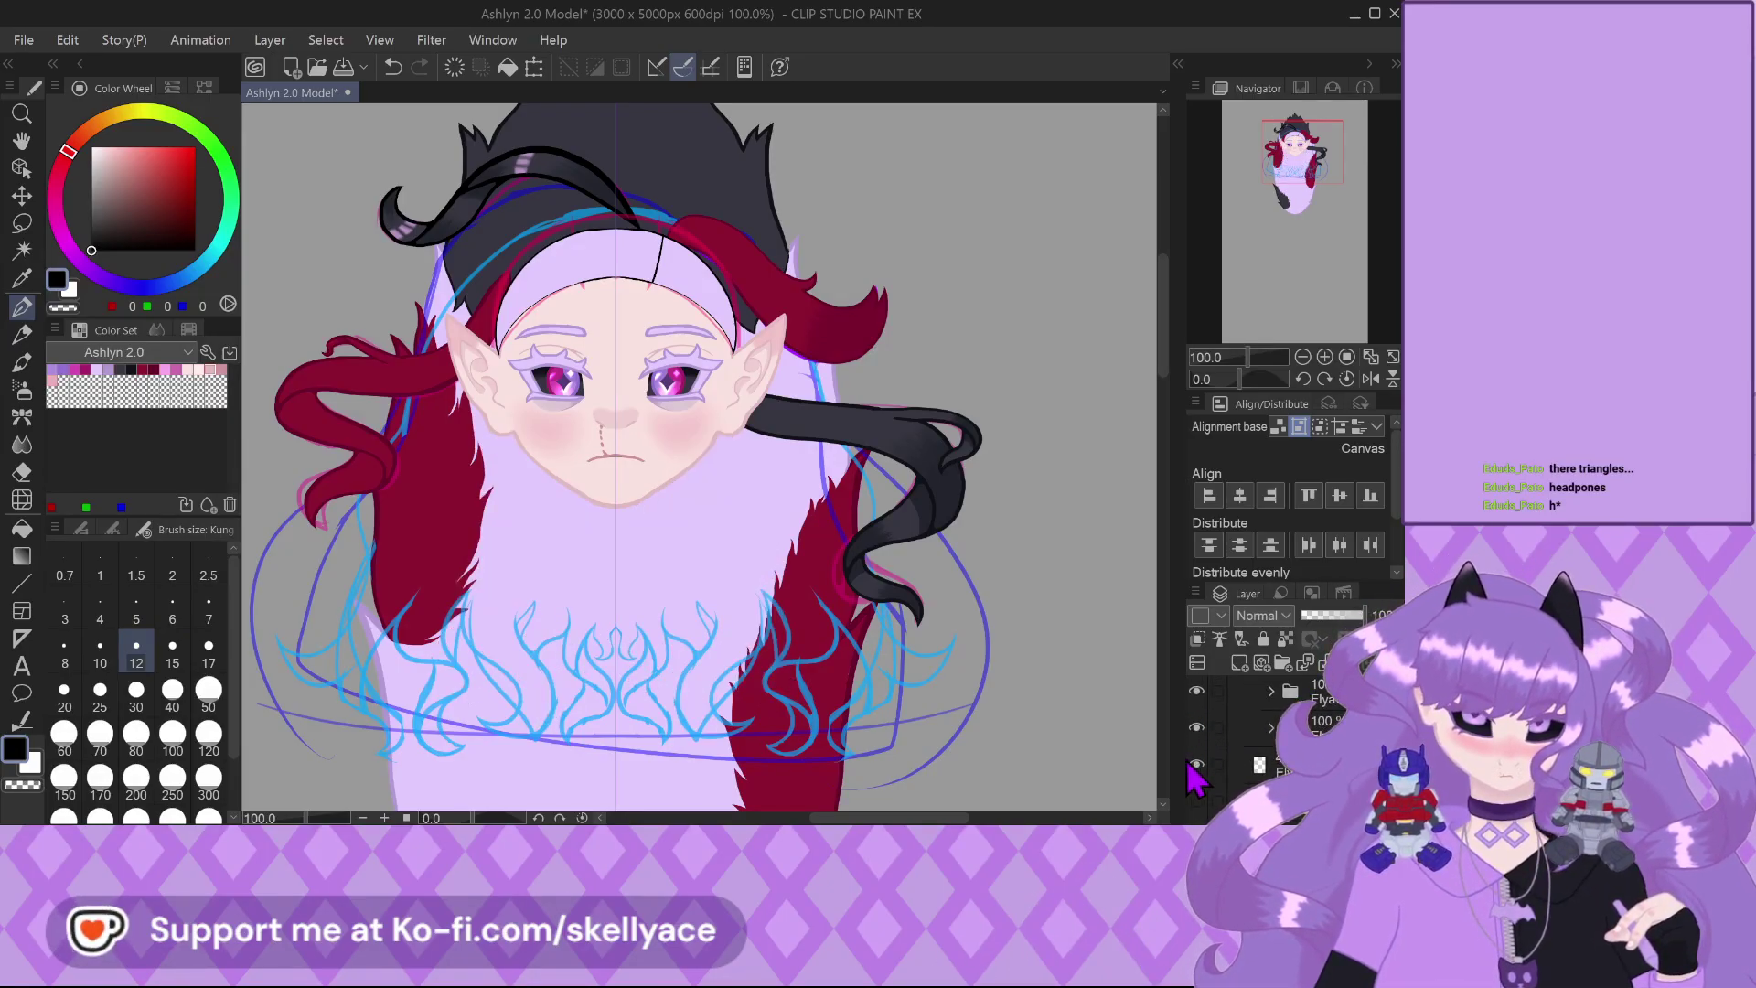
scroll(1212, 766, "up", 2)
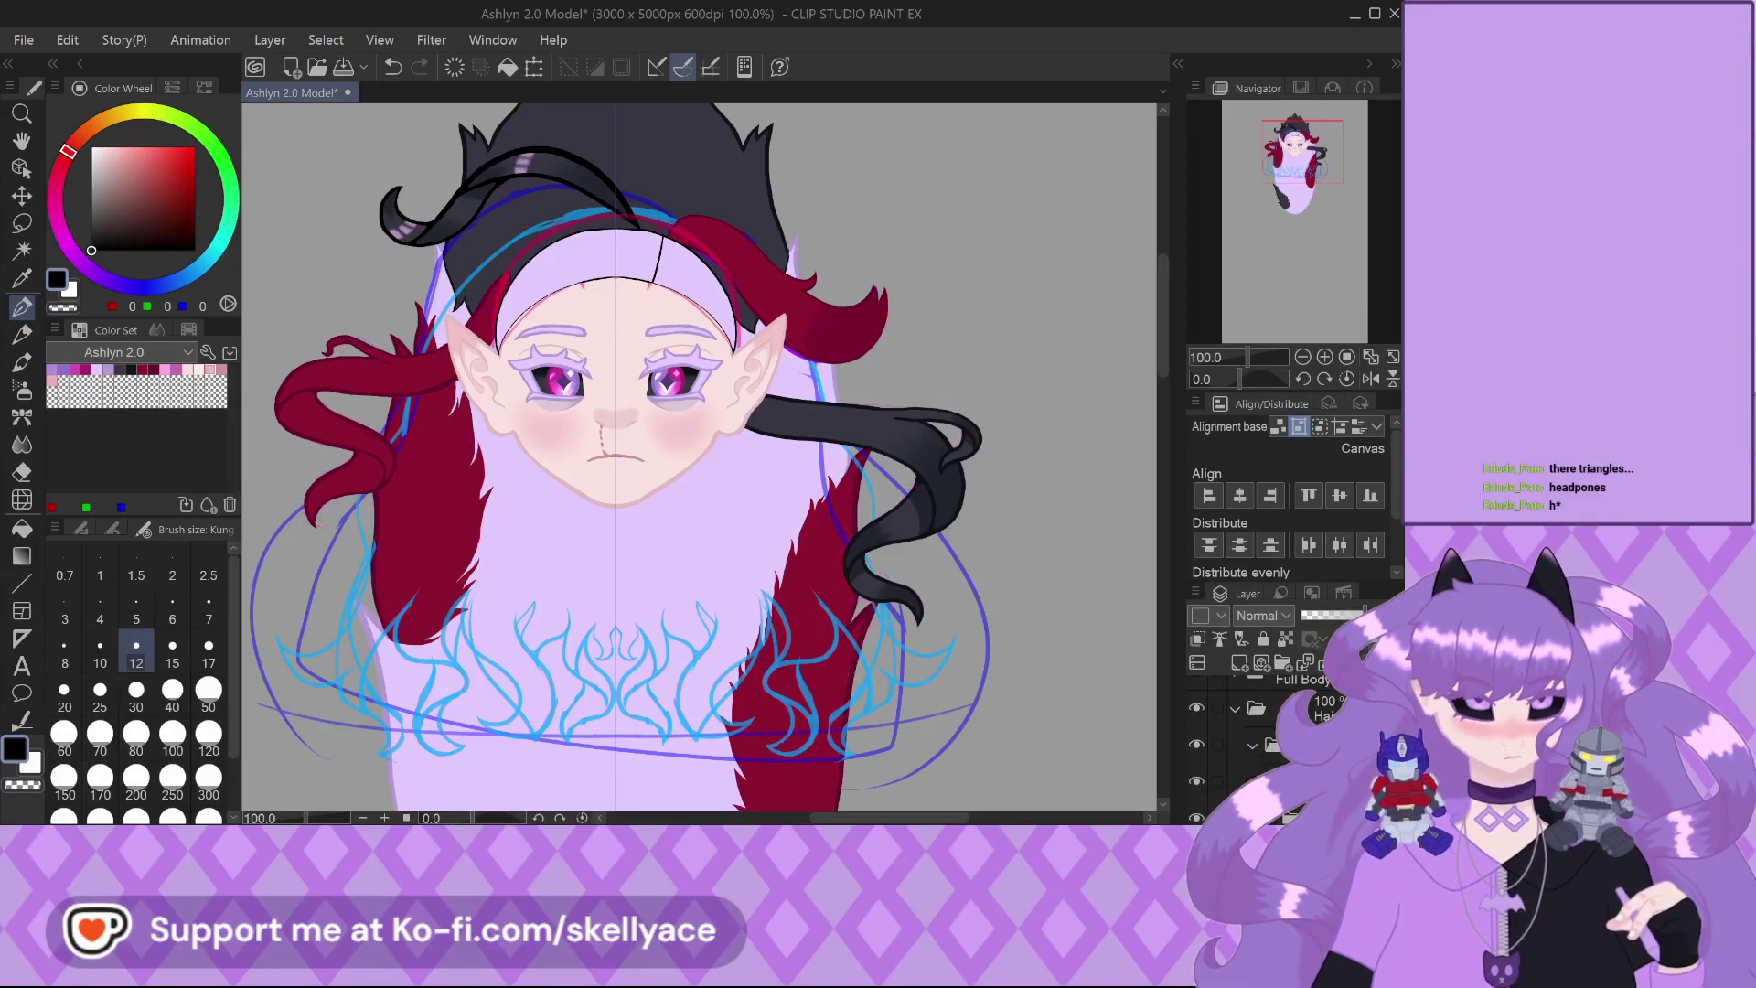
Check the left and right flyaway strands by toggling their visibility, then lower their opacity until they are semi-transparent
left_click(1195, 780)
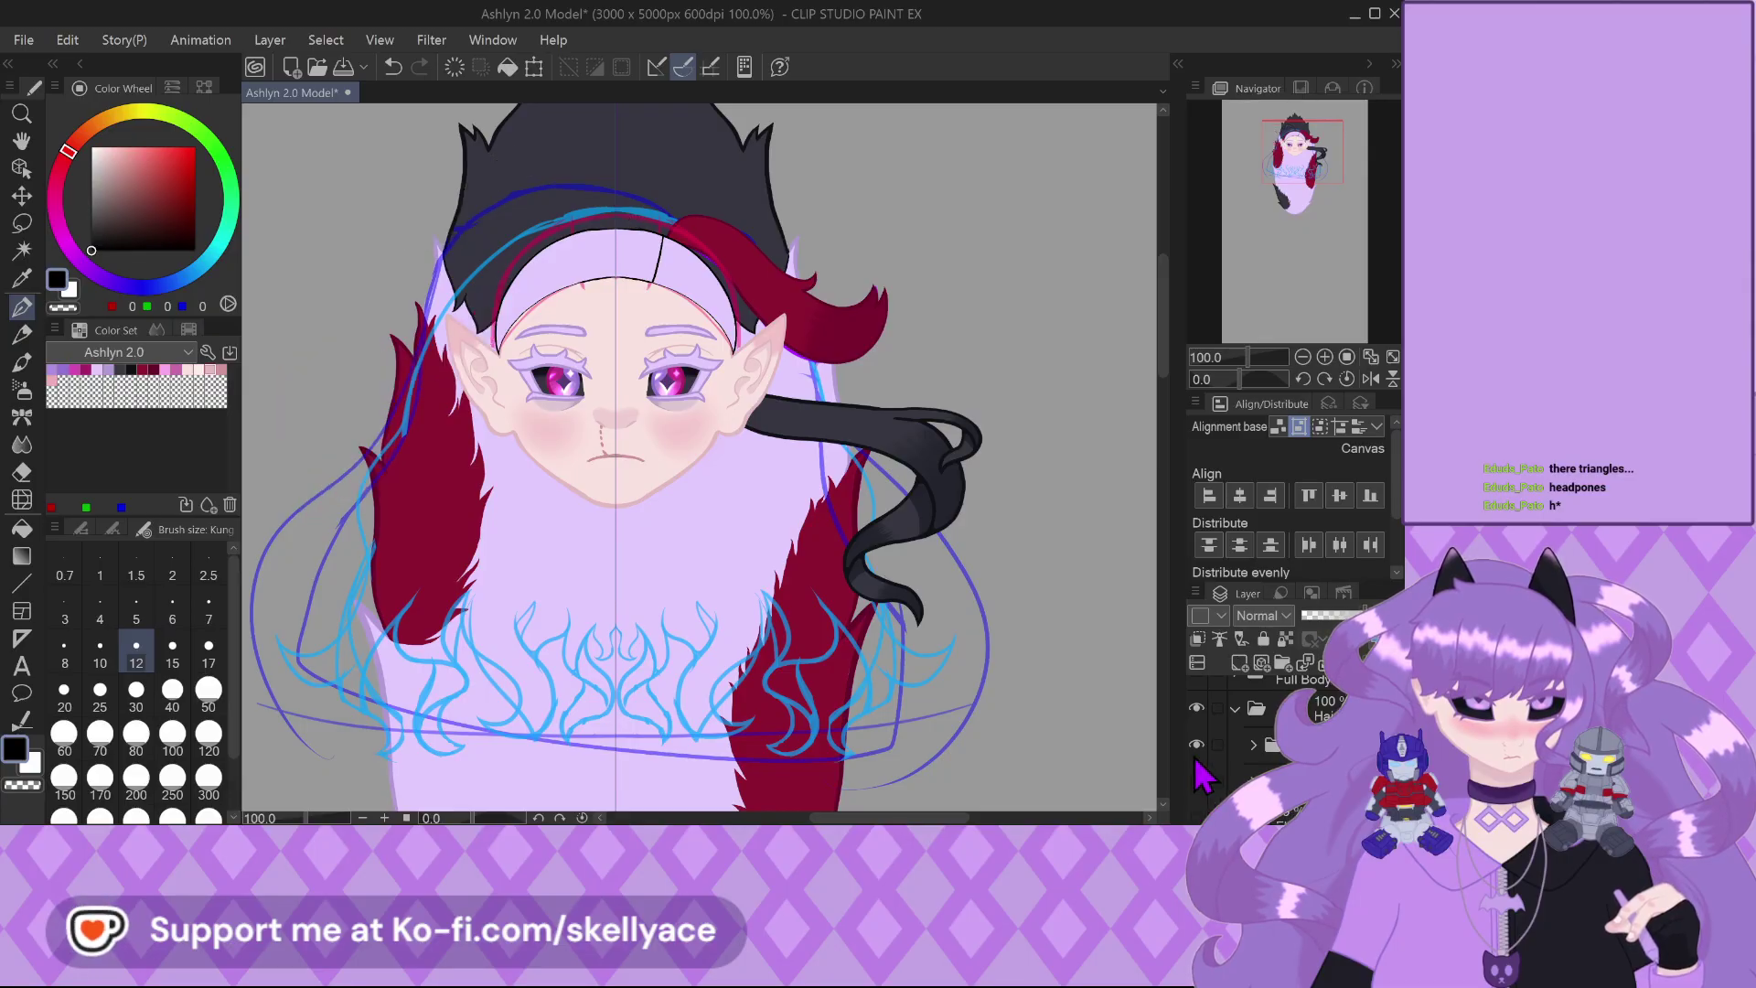
left_click(1195, 743)
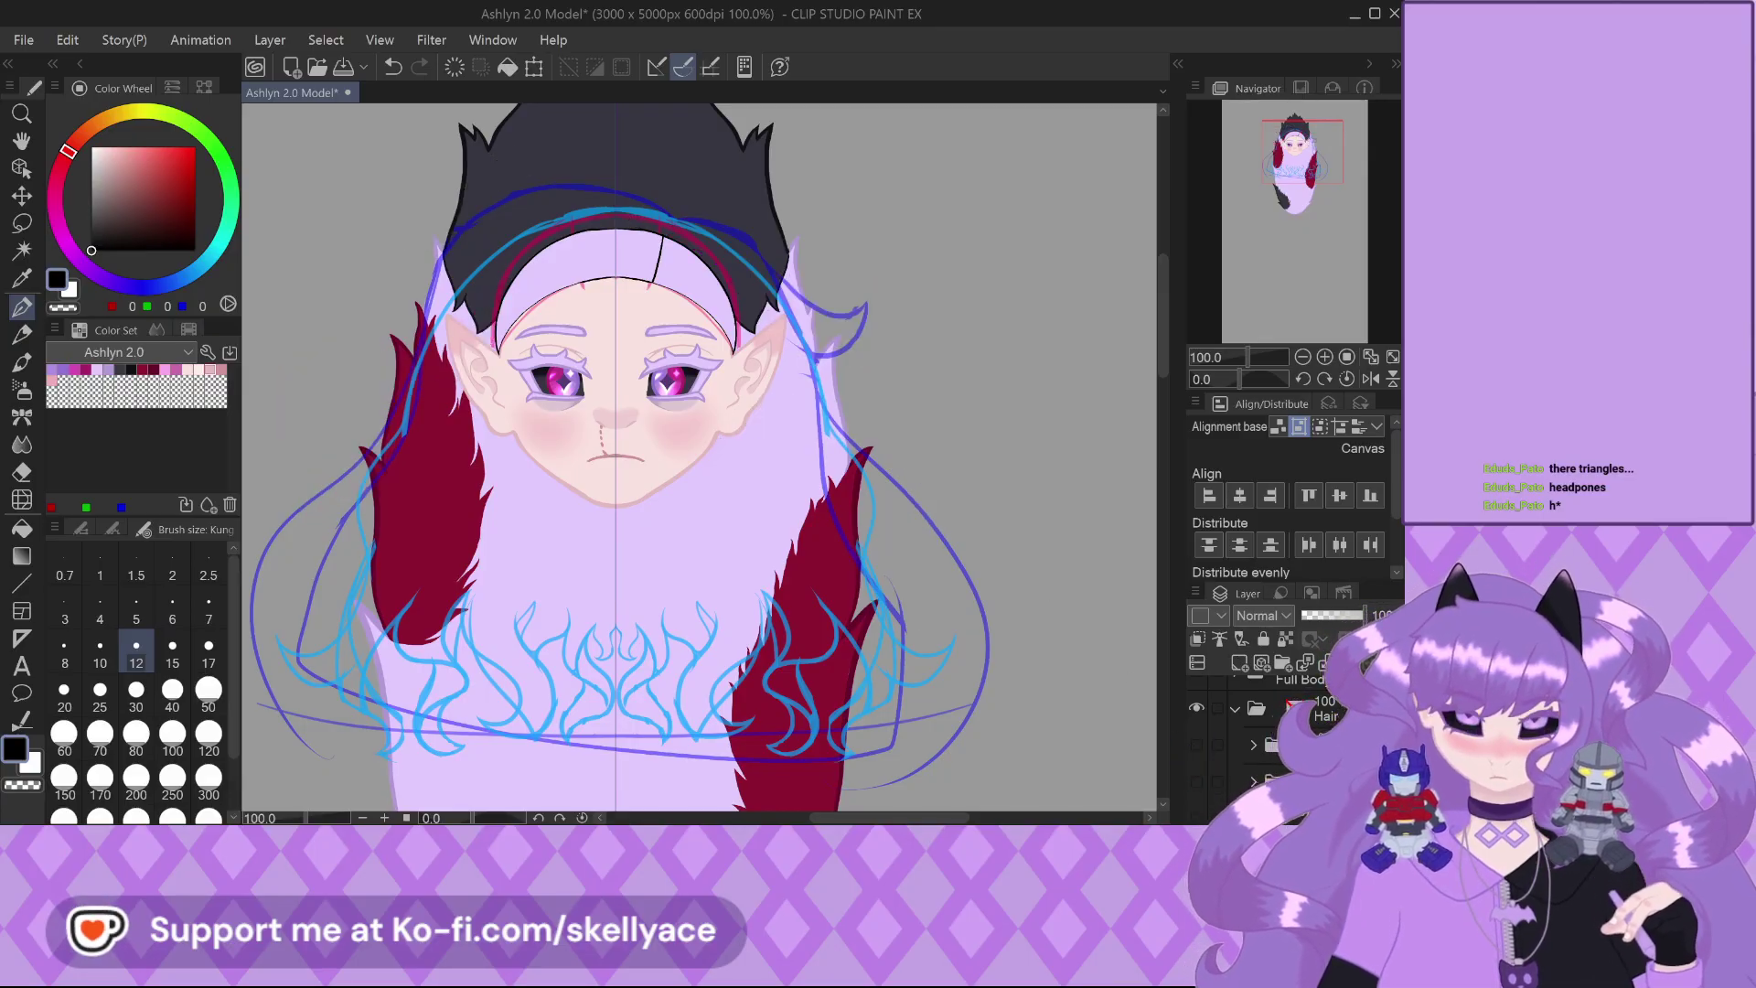
left_click(1196, 744)
left_click(1196, 745)
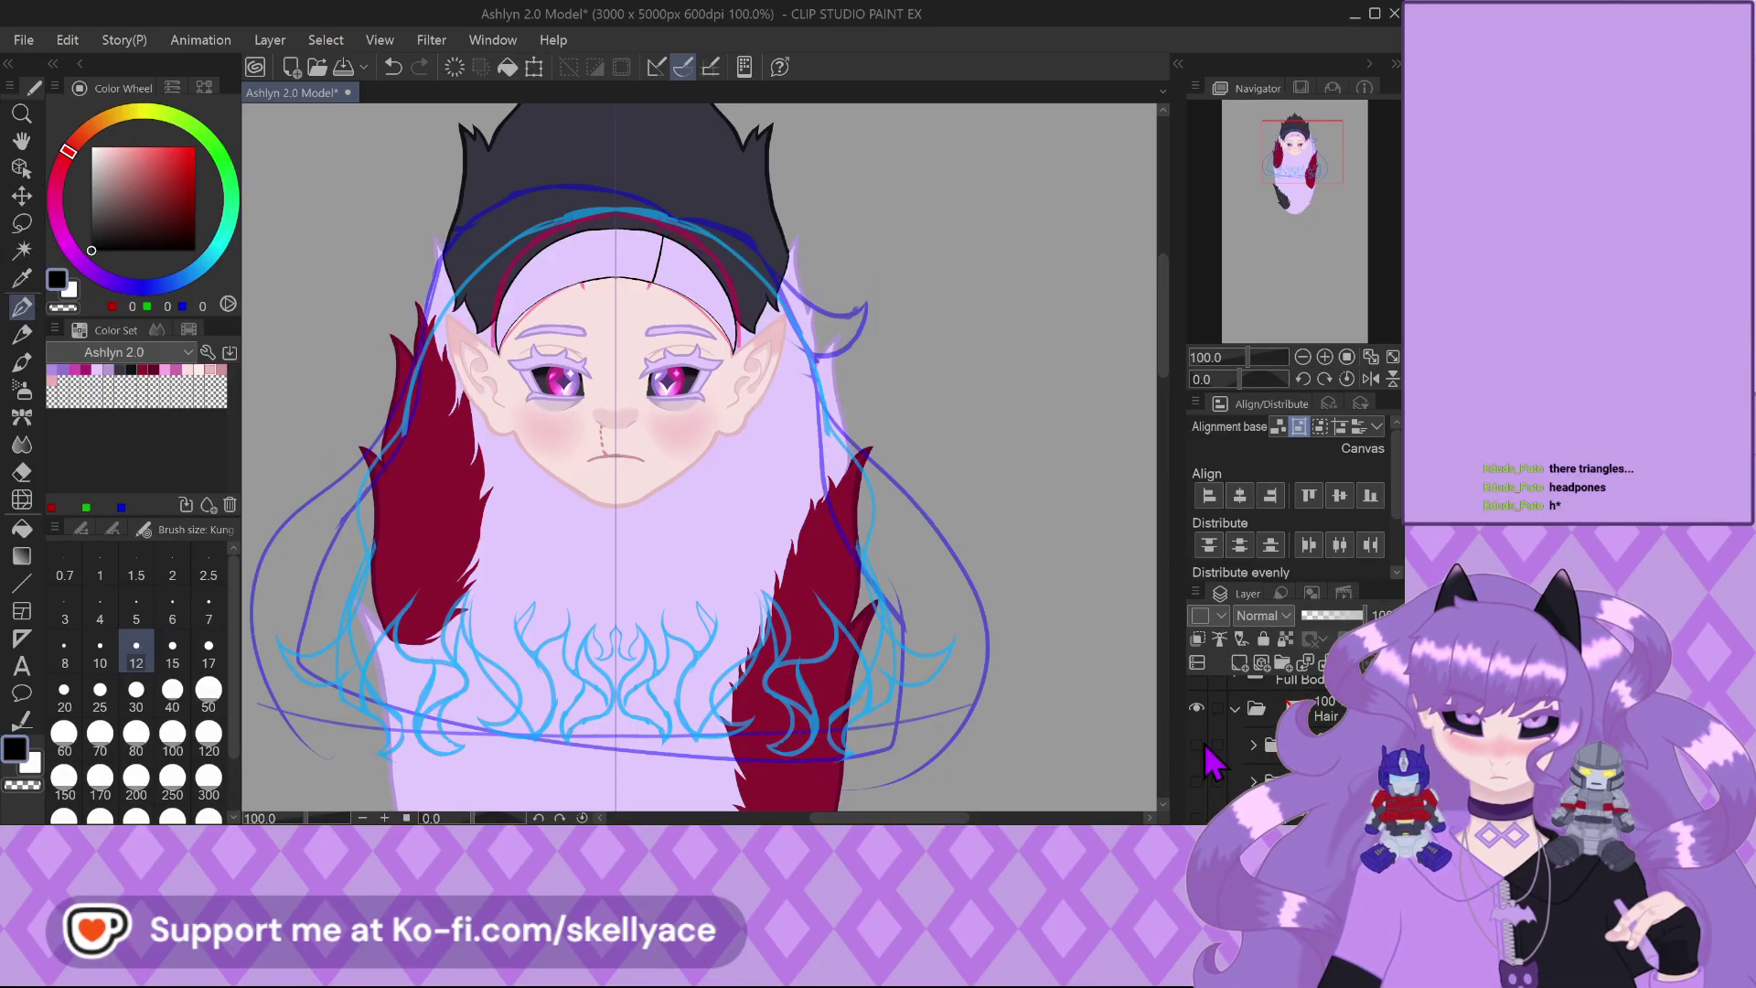
left_click(1196, 744)
left_click(1196, 782)
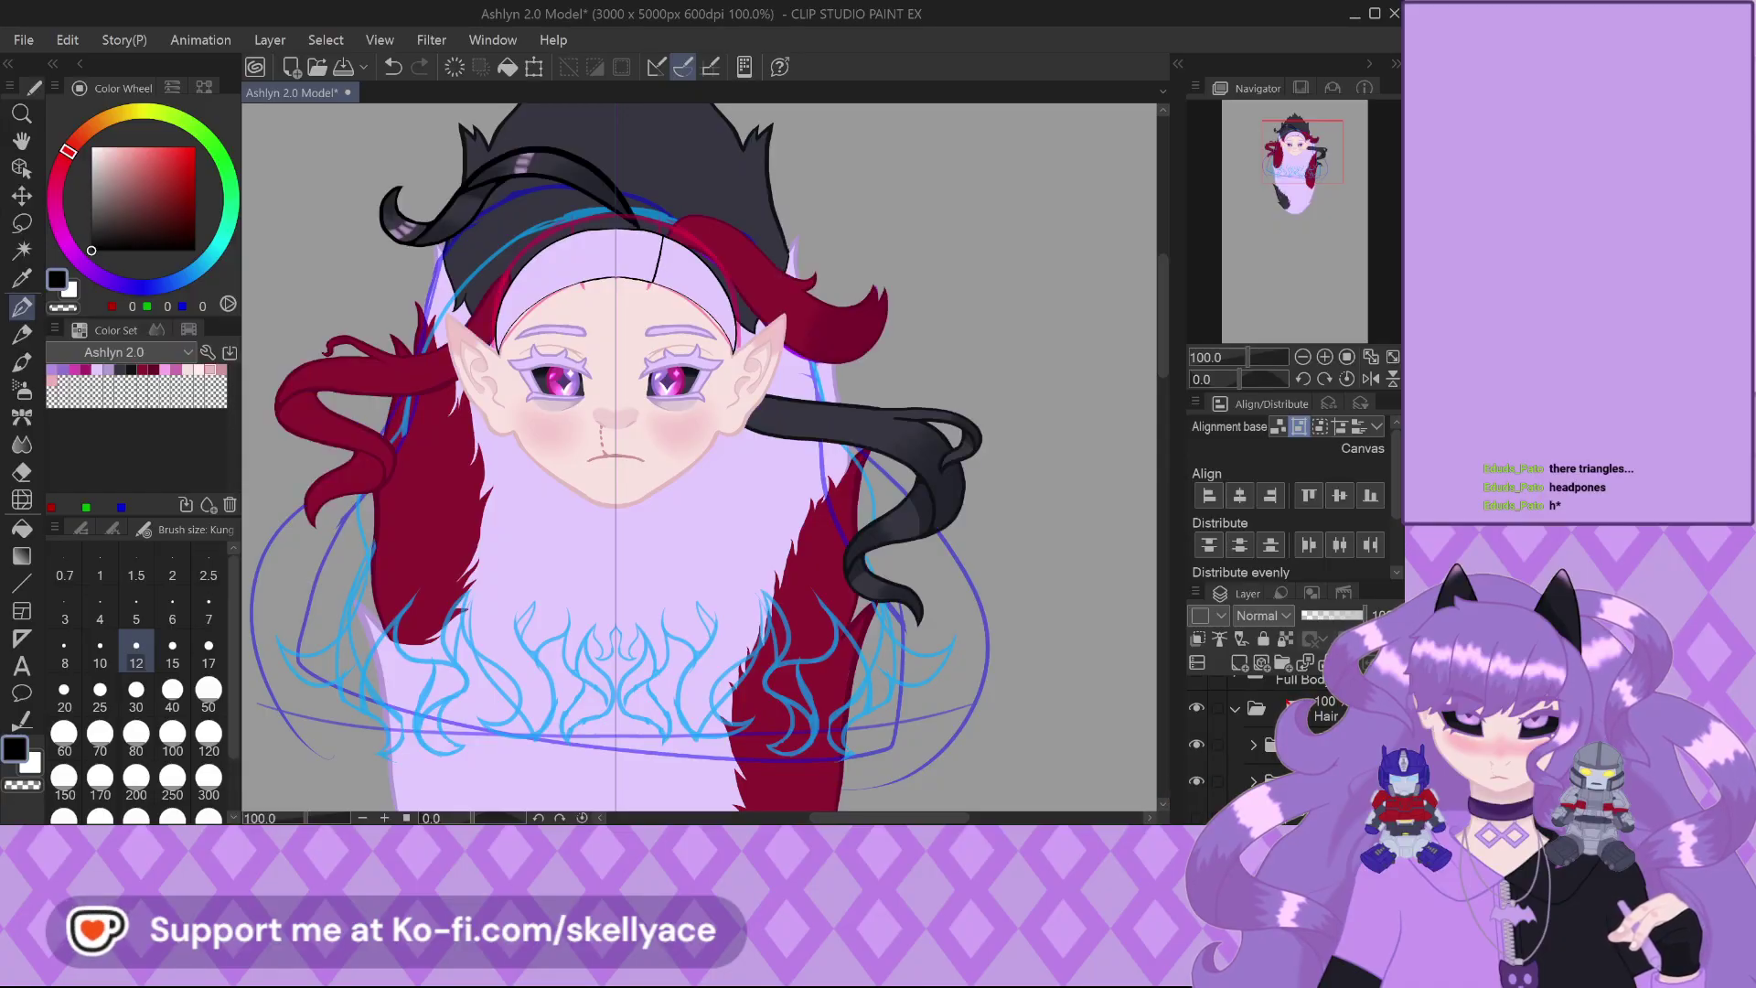
left_click_drag(1344, 617, 1326, 616)
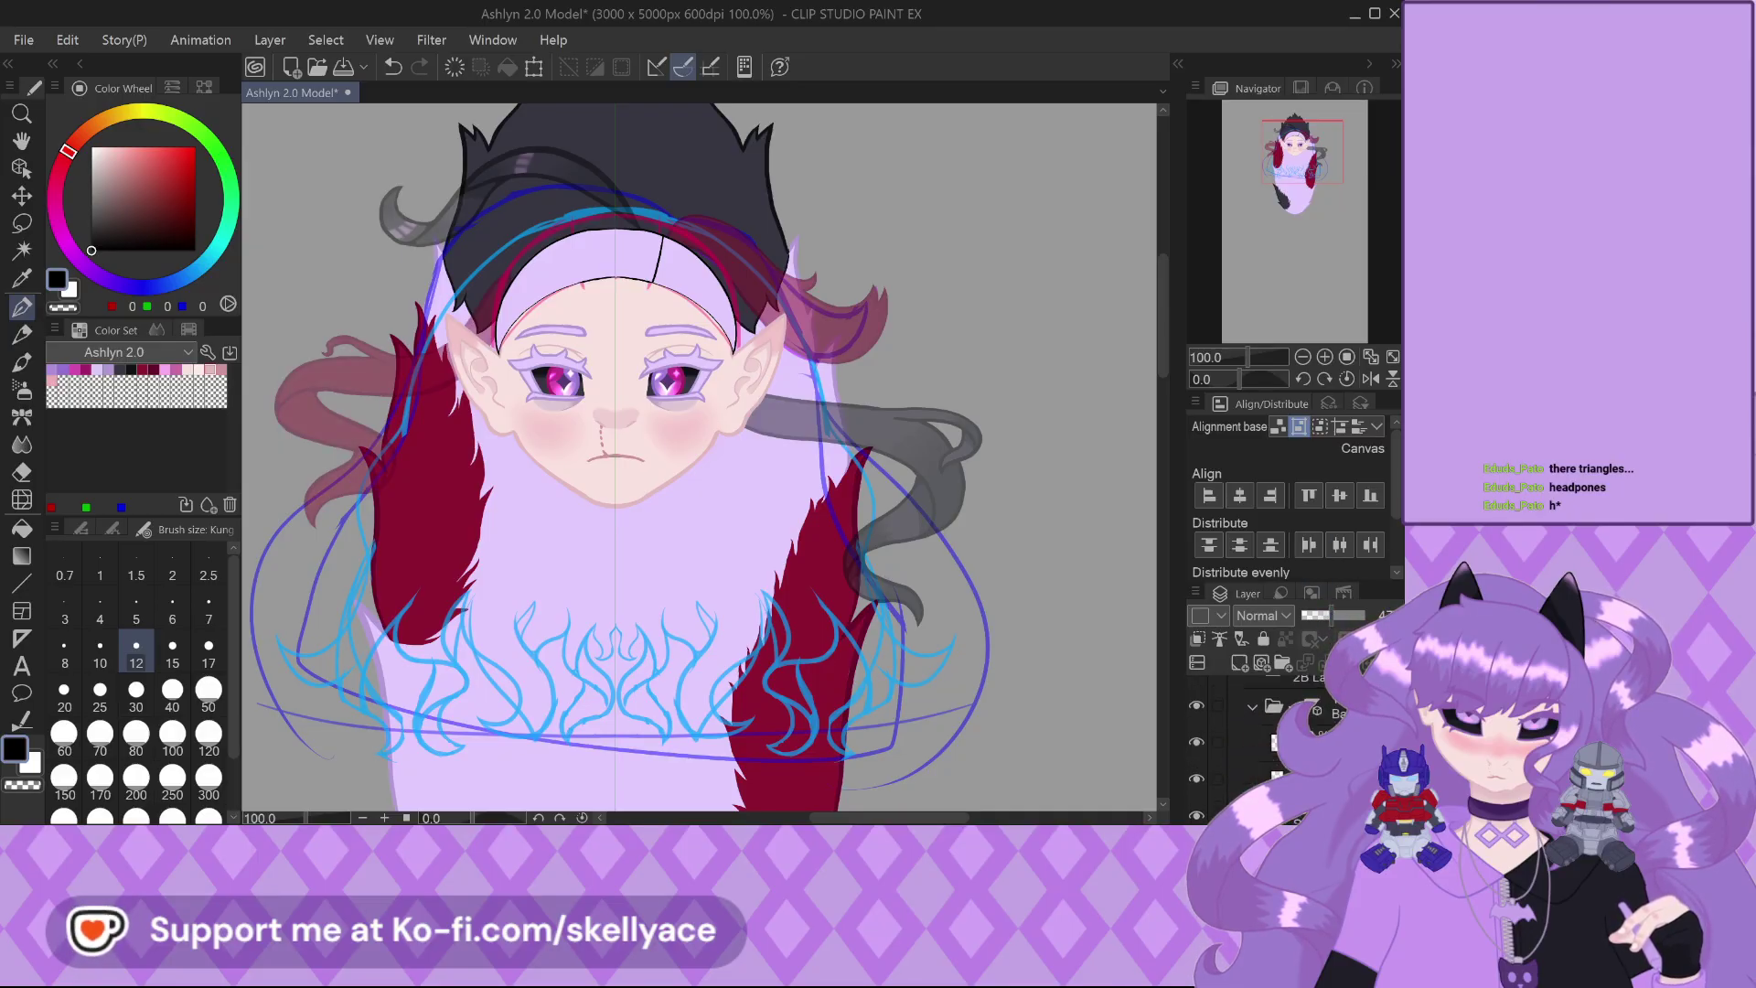
Try symmetrical black outlines along the light-blue sketch from the crown past the ears, undo them and set the brush size to 17
scroll(655, 203, "up", 4)
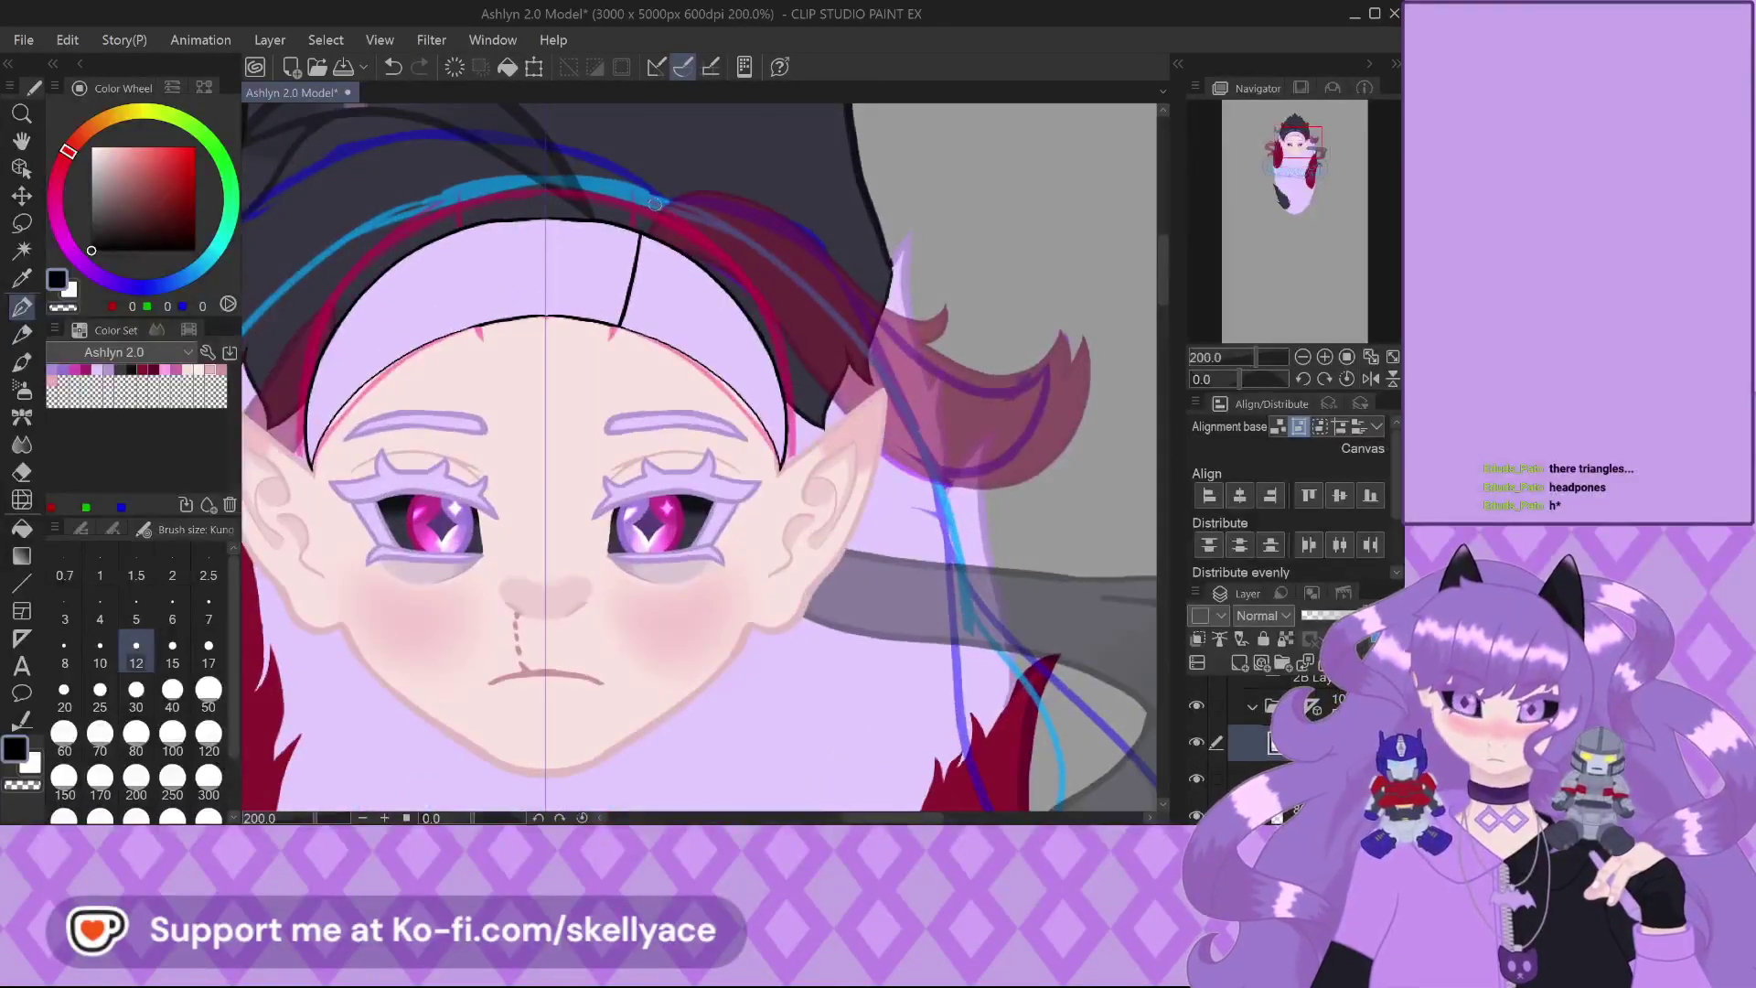
key("ctrl+z")
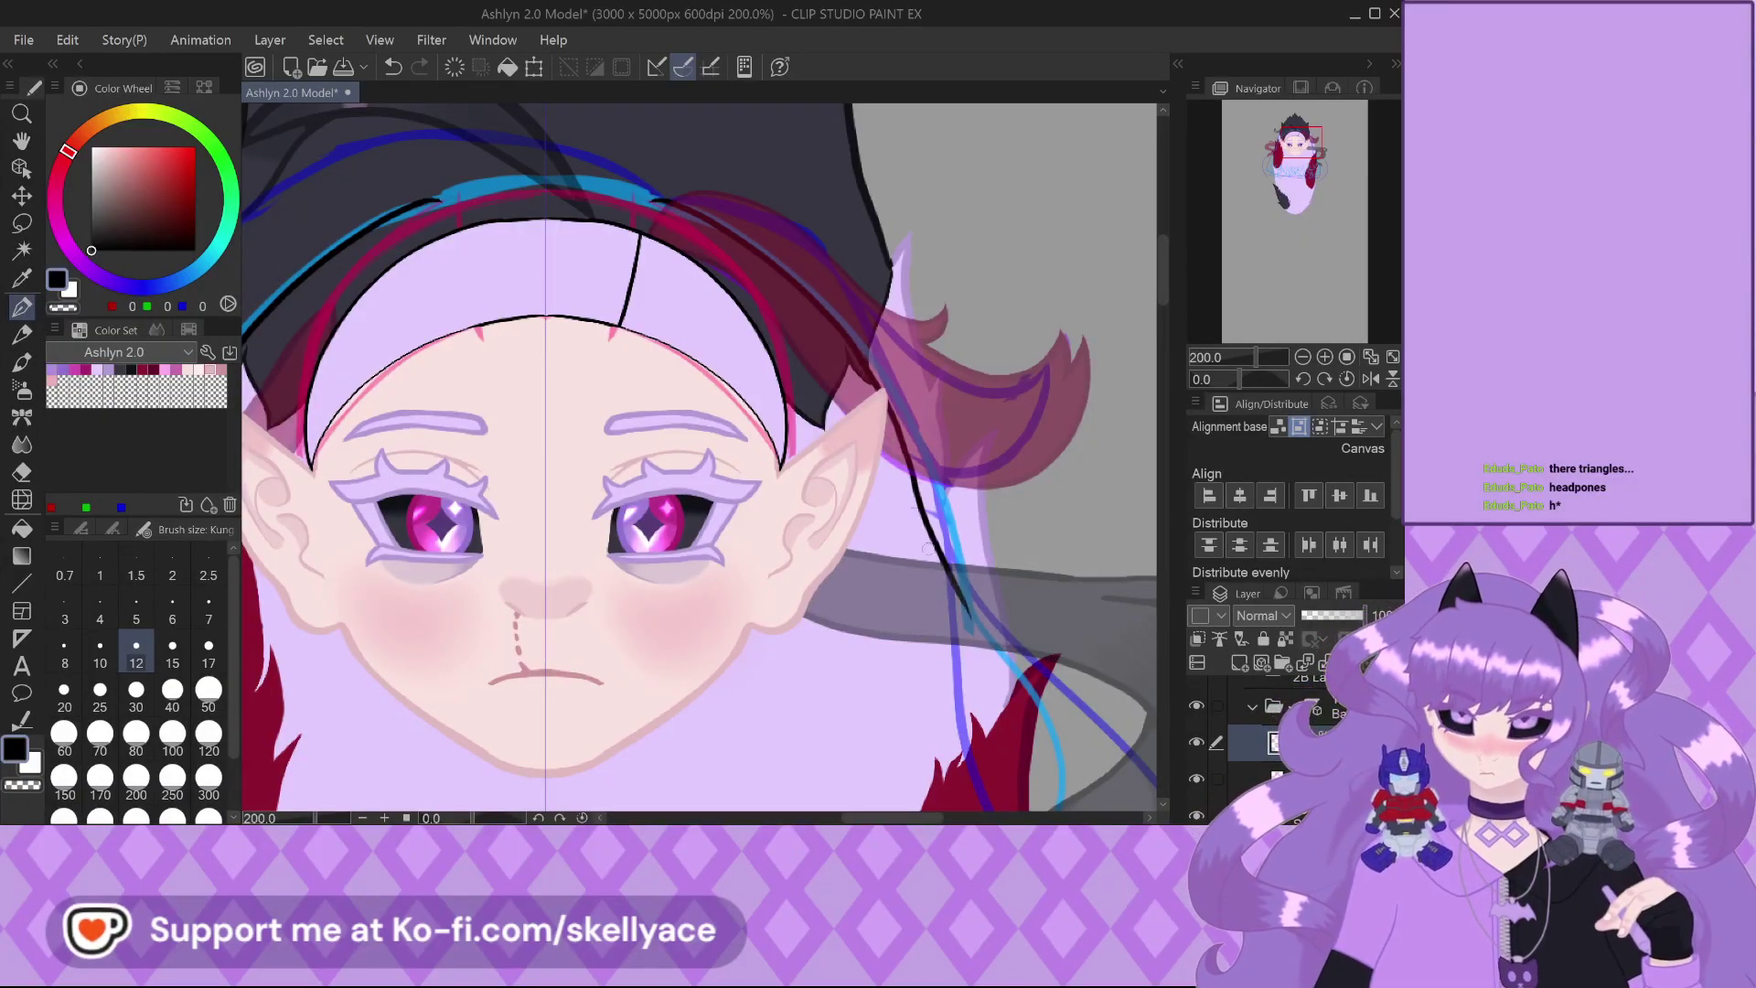
scroll(482, 166, "down", 3)
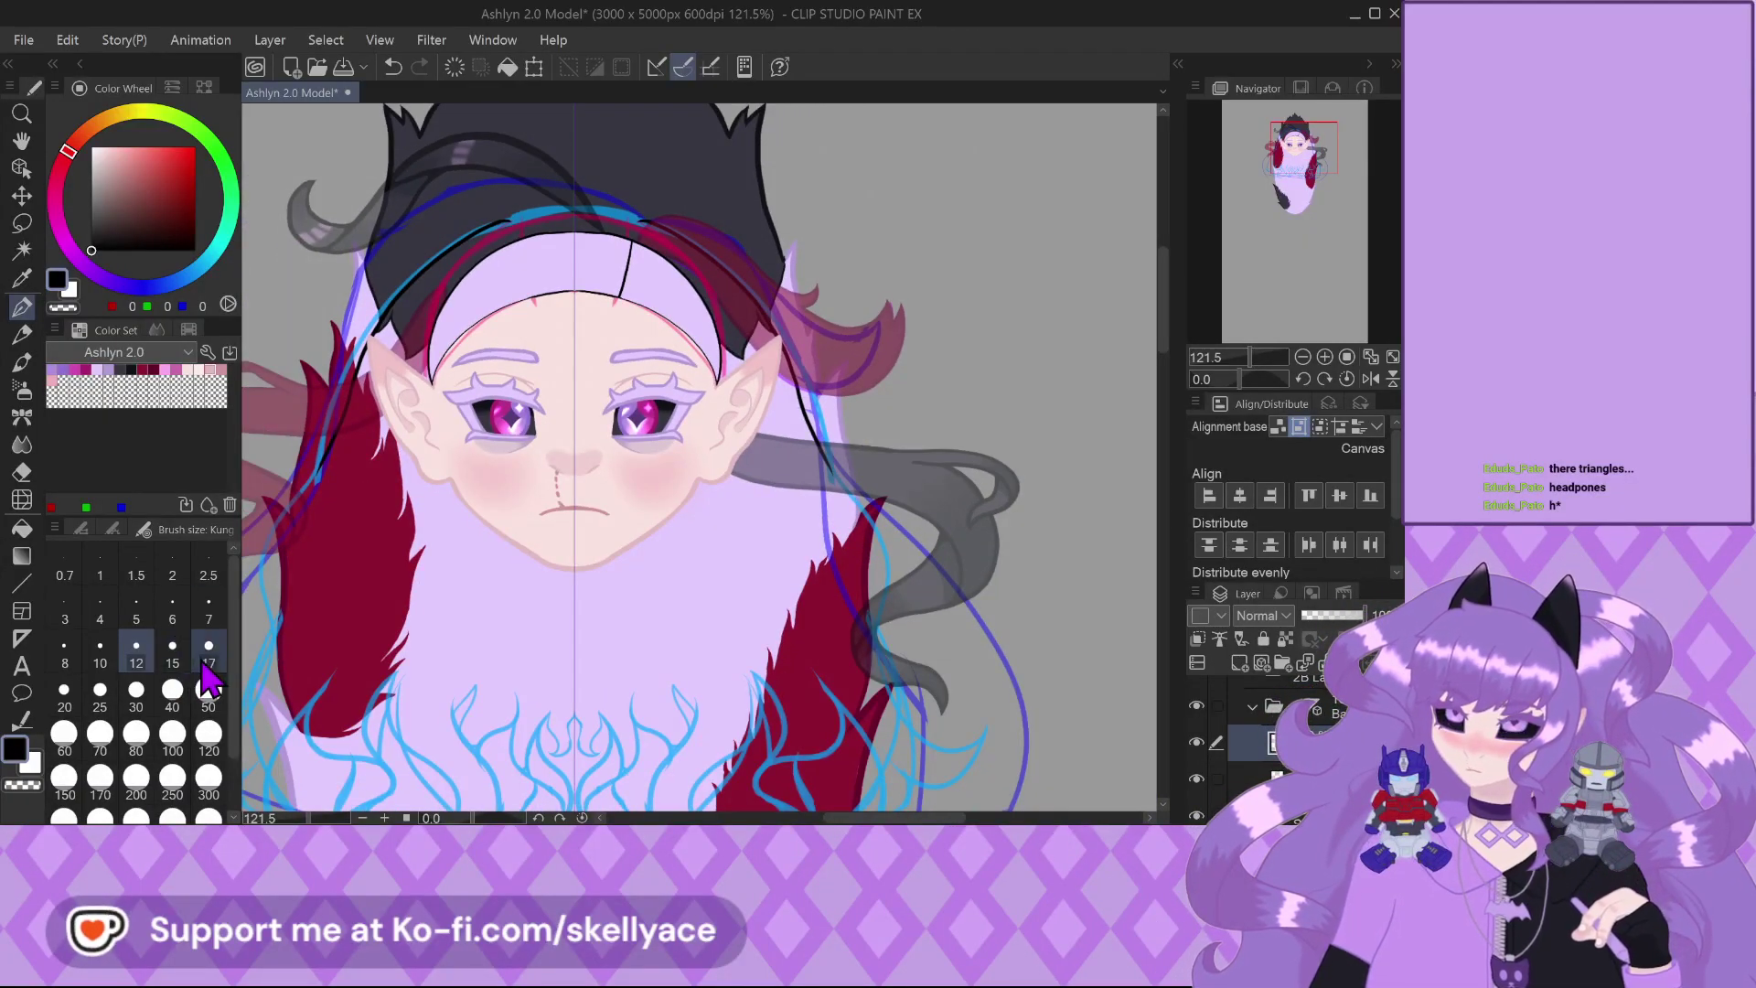
key("ctrl+z")
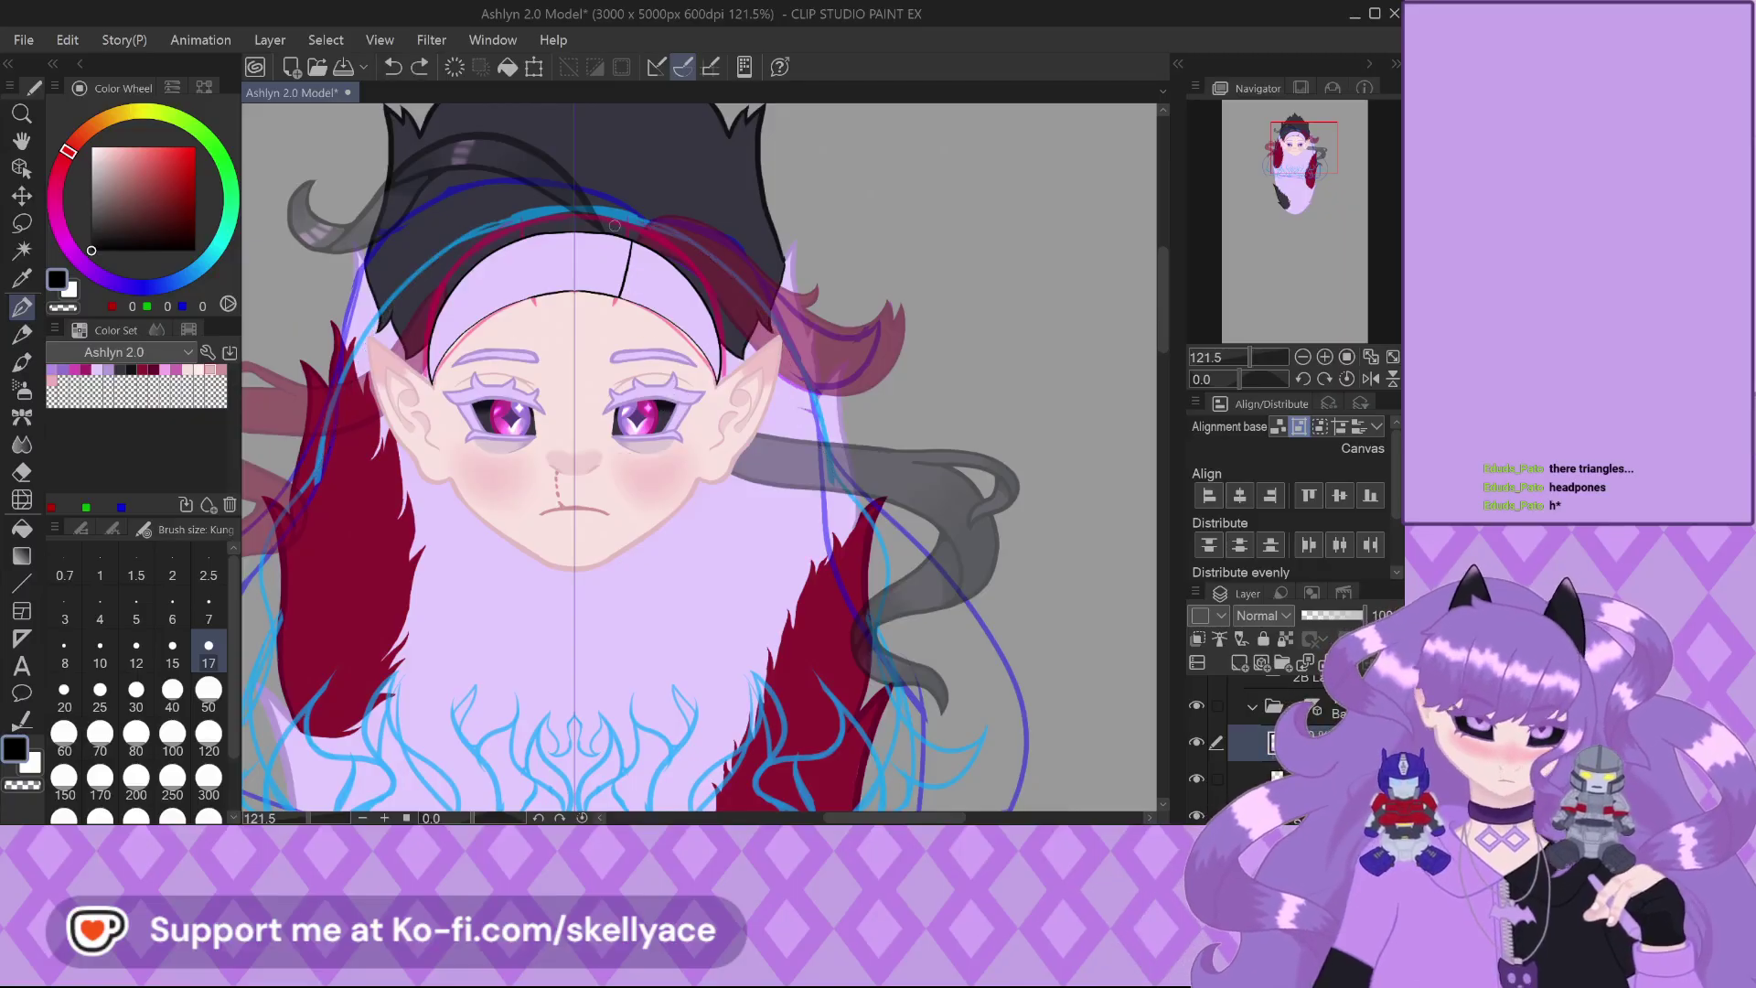
Draw symmetrical black back-hair outlines from the crown past the ears, waving down the shoulders into curled tips
mouse_move(688, 242)
left_mouse_down()
mouse_move(772, 316)
mouse_move(843, 476)
left_mouse_up()
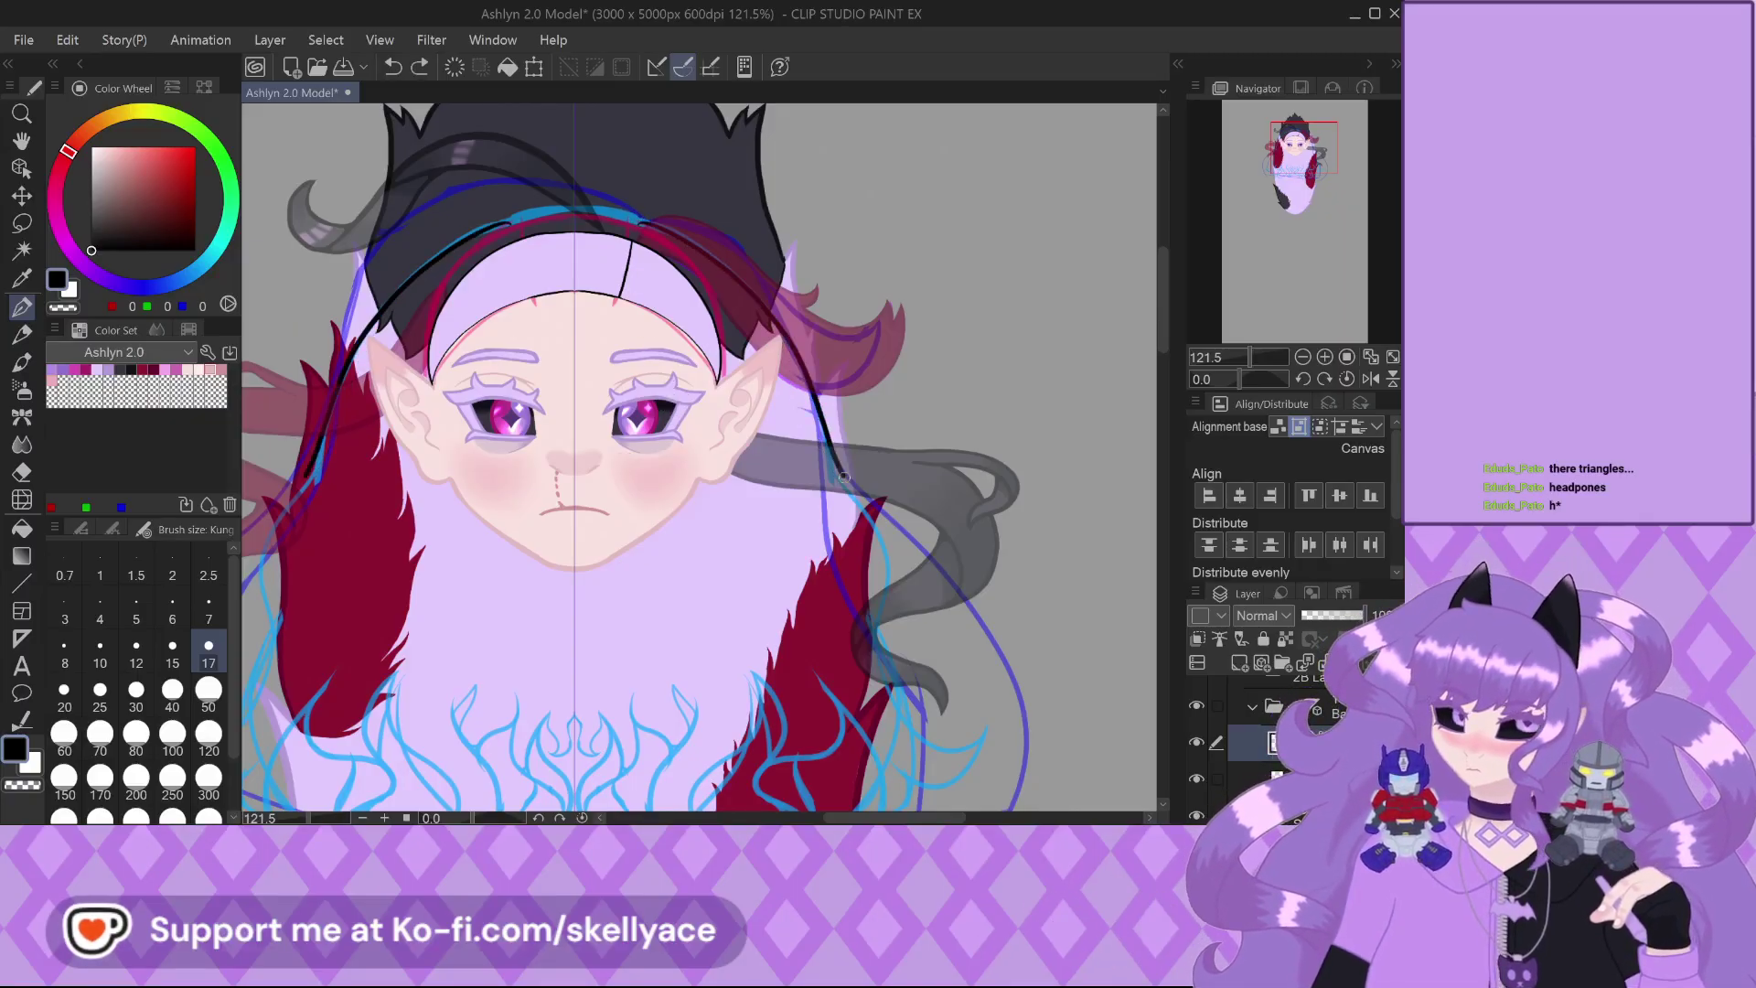
left_click_drag(908, 544, 915, 595)
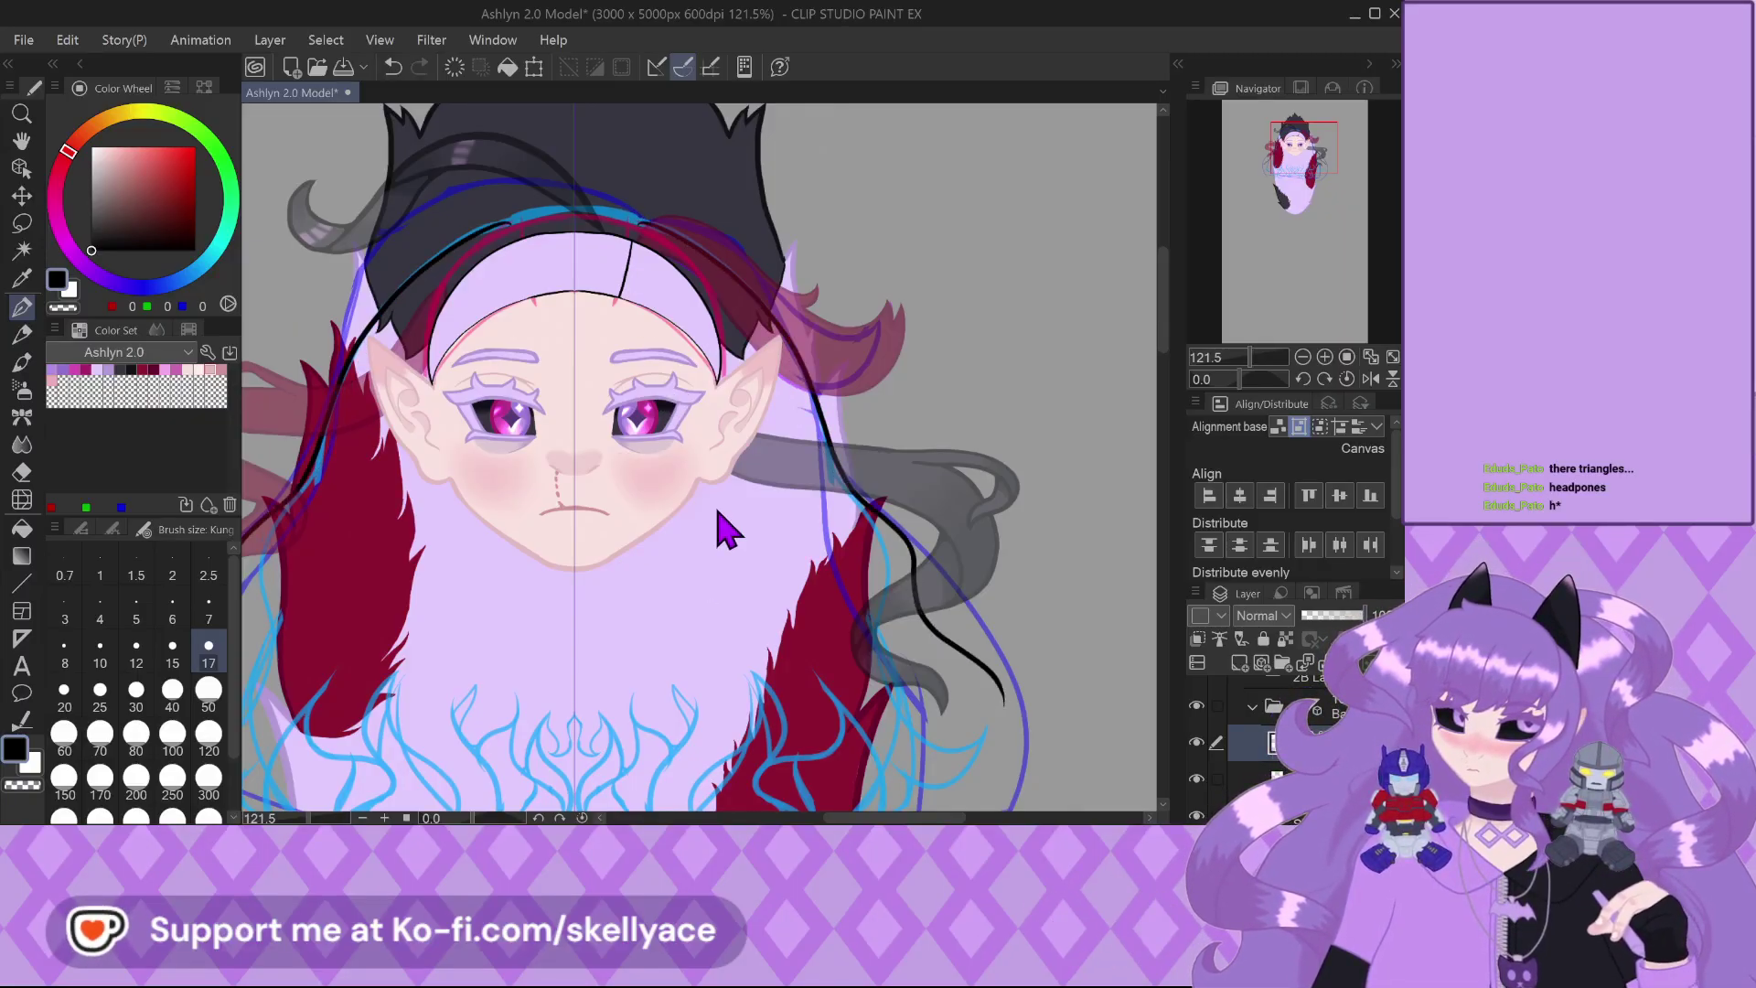
key("ctrl+z")
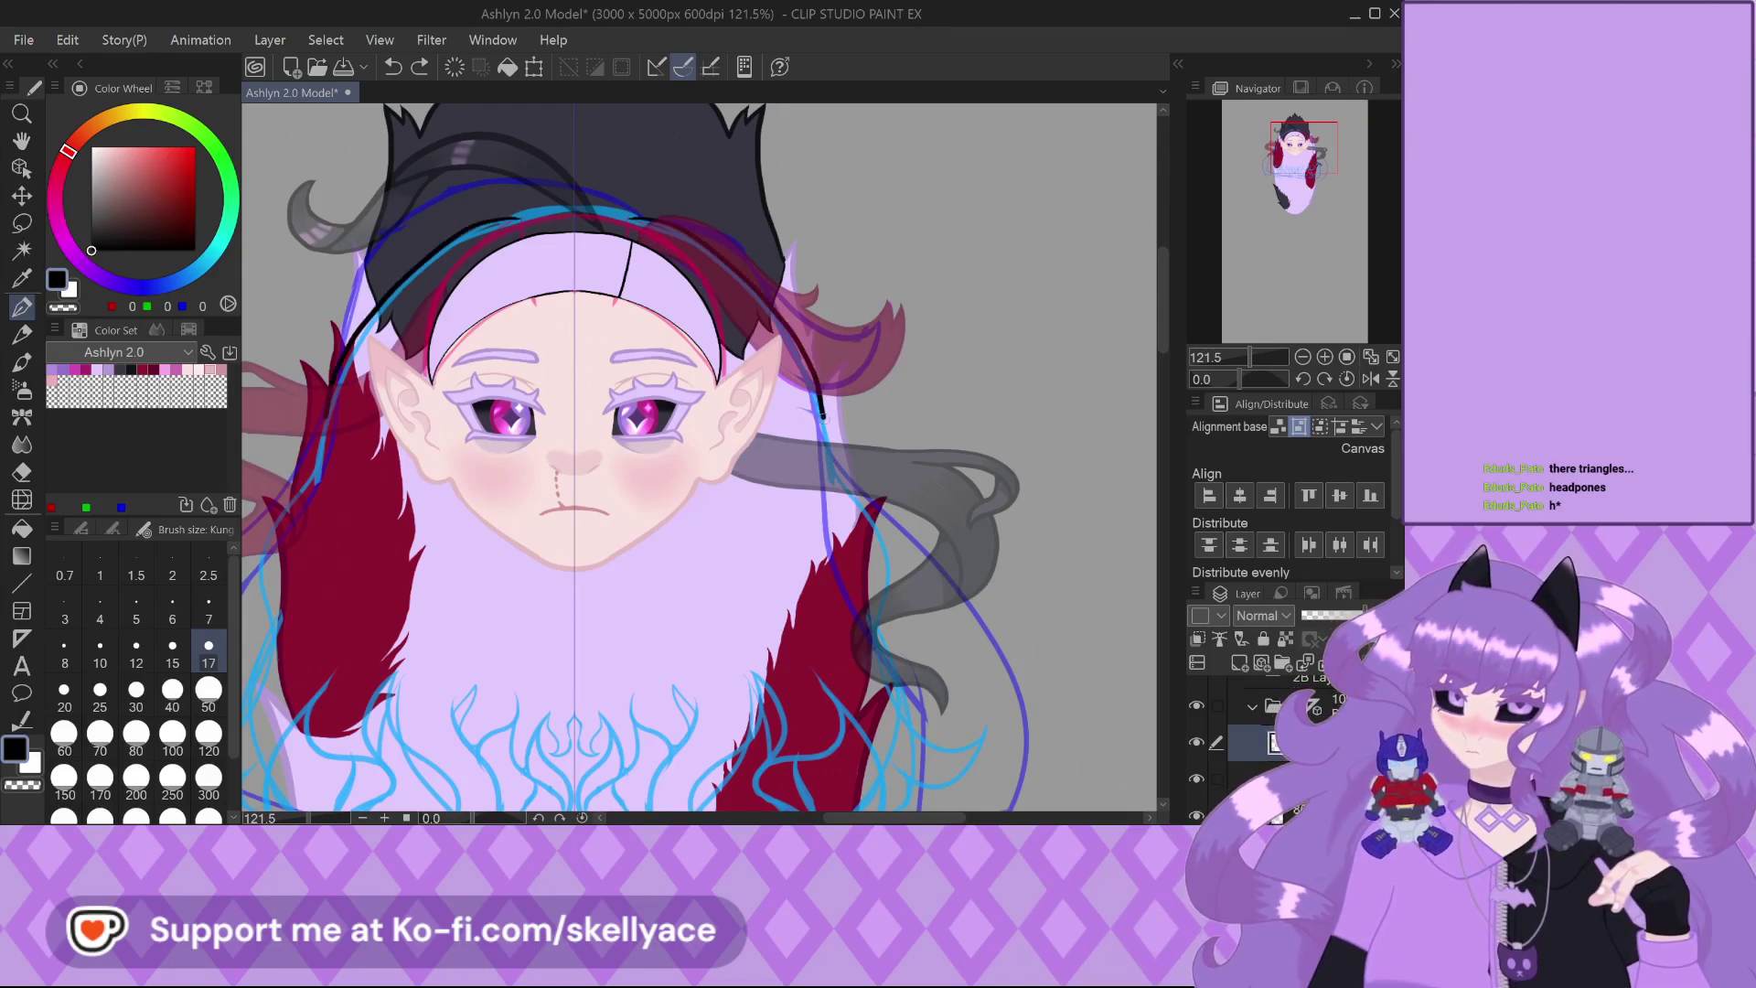
left_click_drag(822, 414, 855, 512)
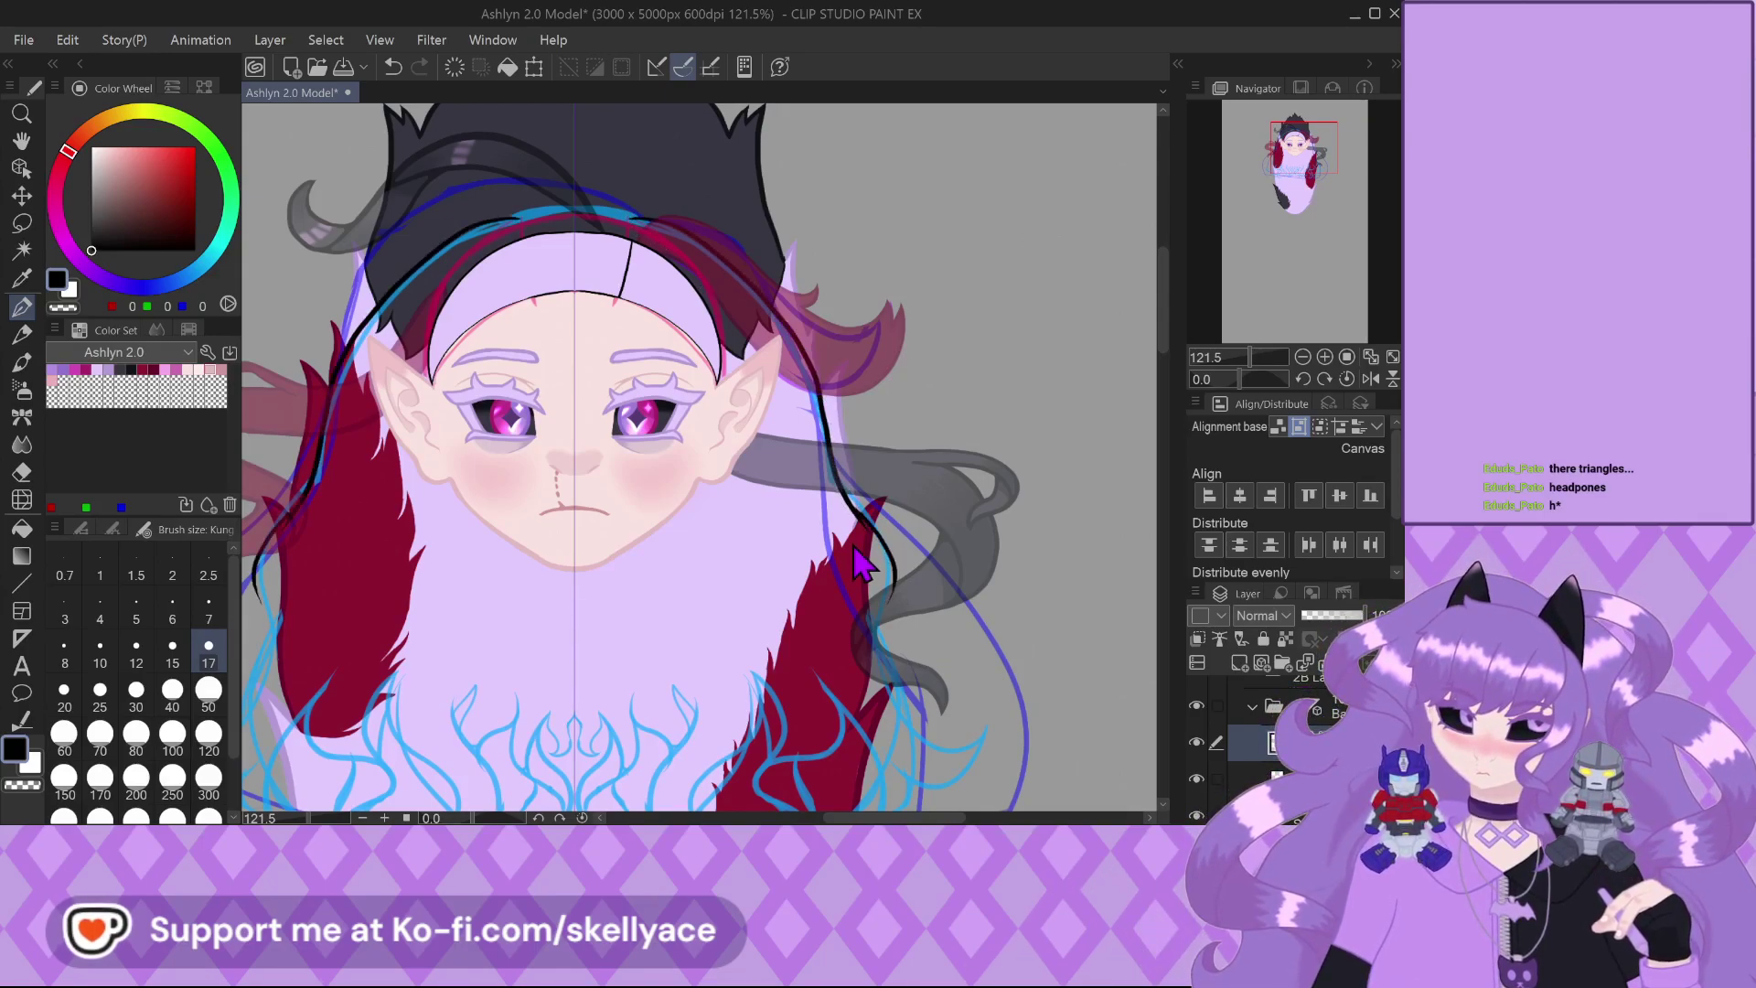
key("ctrl+z")
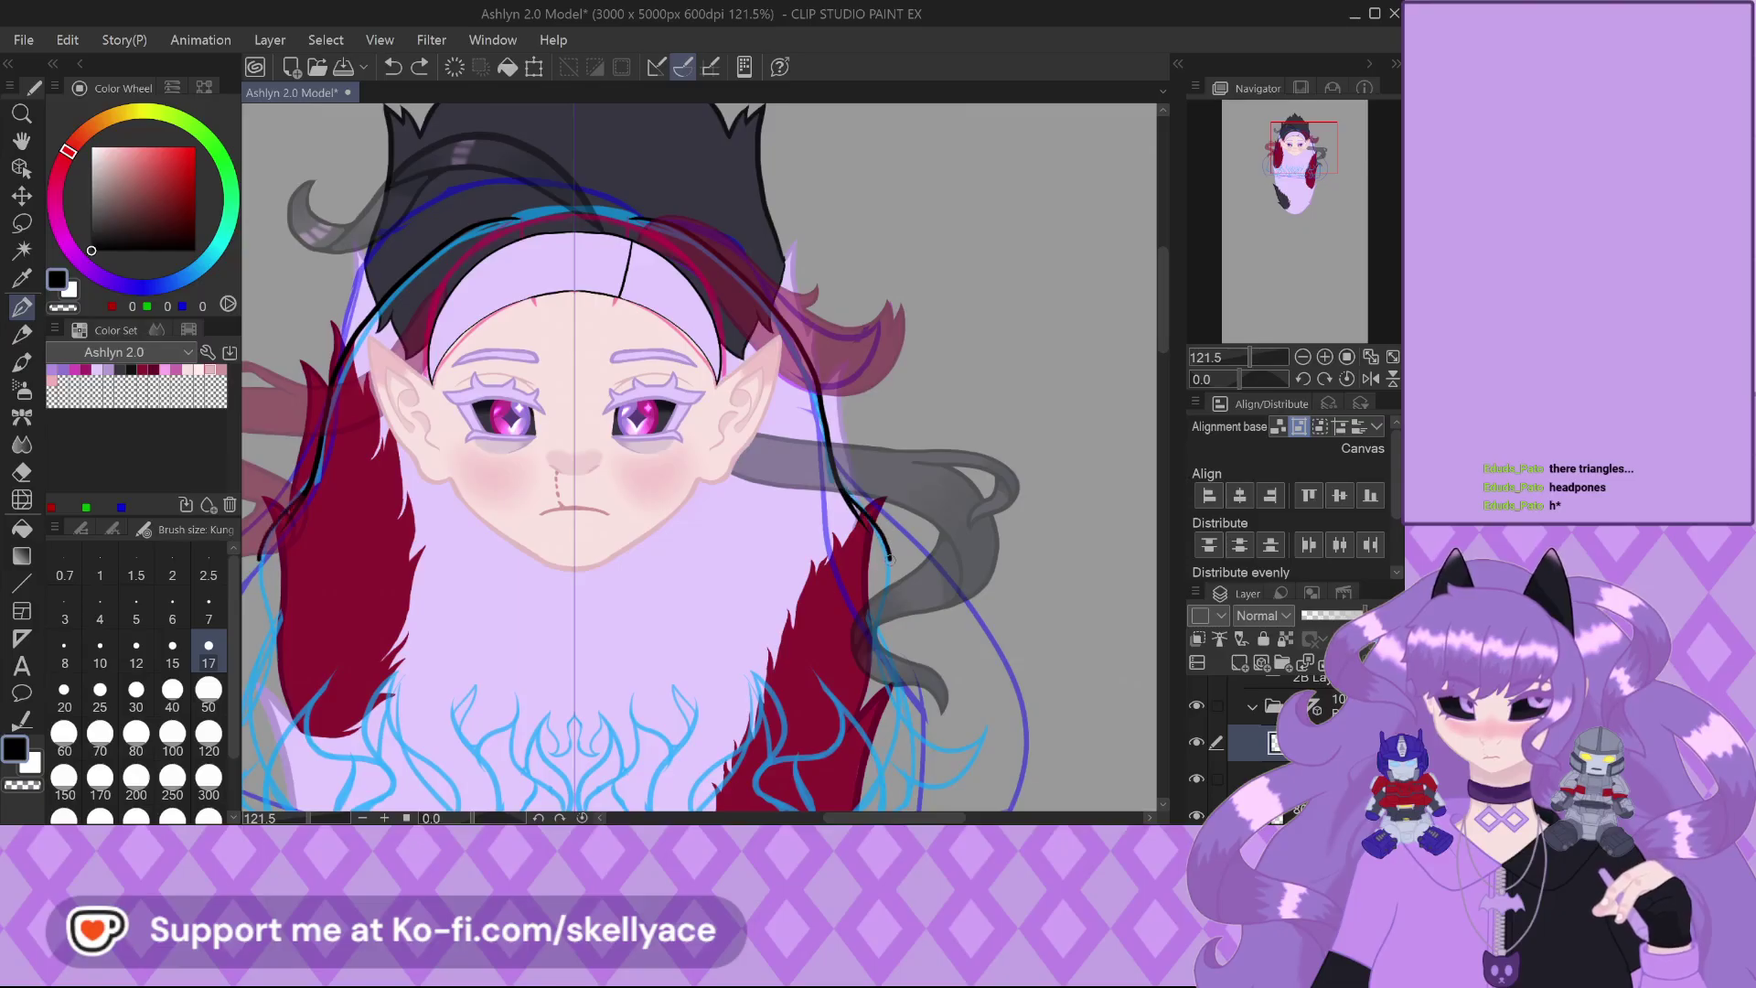
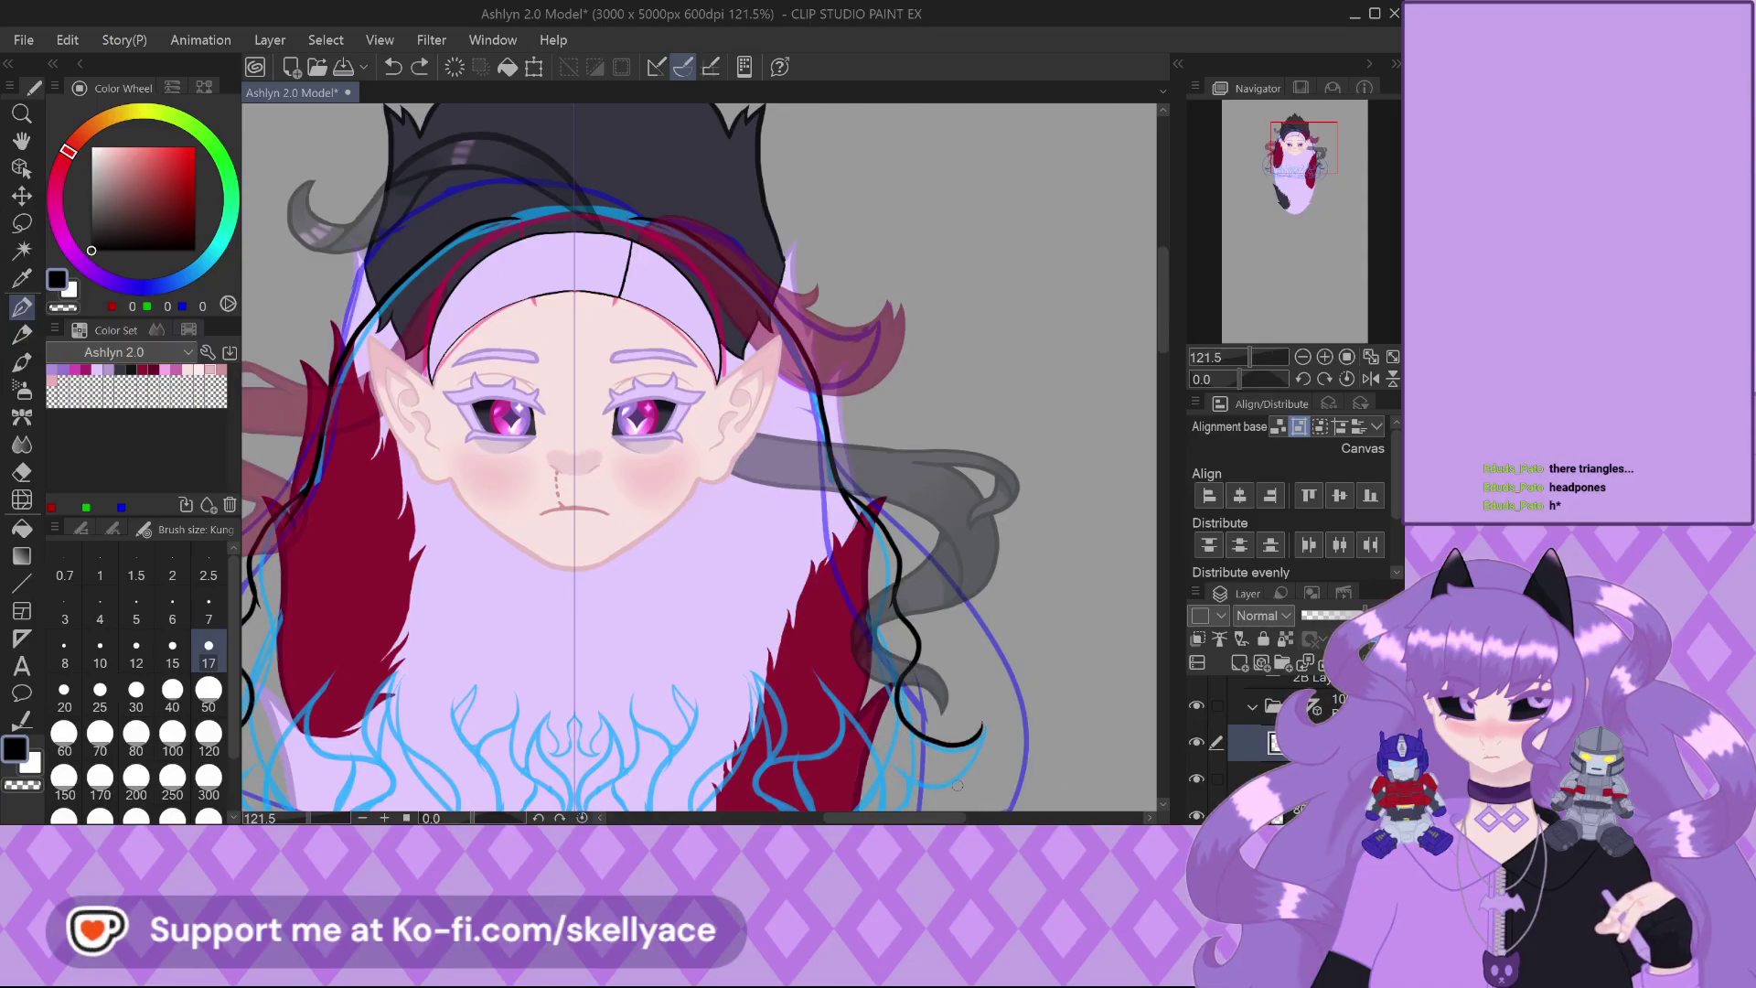
scroll(919, 761, "up", 6)
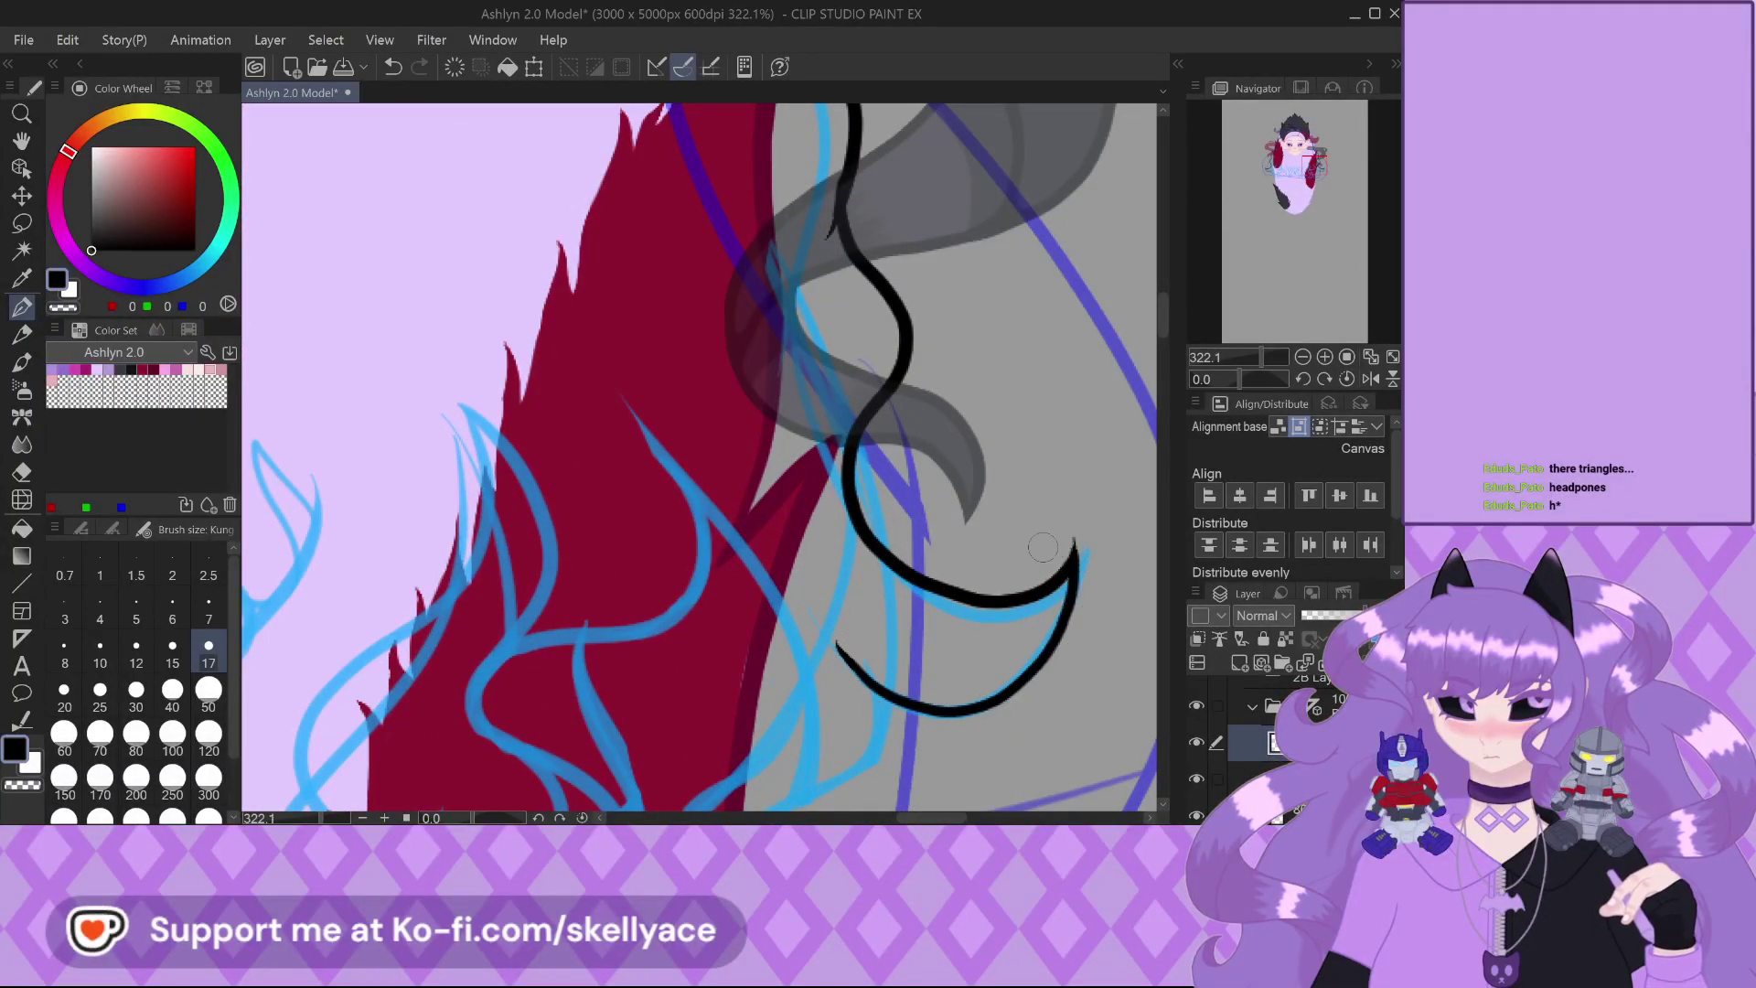
Clean up the stray line ends and smooth the joins along the wavy back-hair outline beside the shoulder
scroll(1042, 546, "down", 4)
scroll(727, 343, "up", 4)
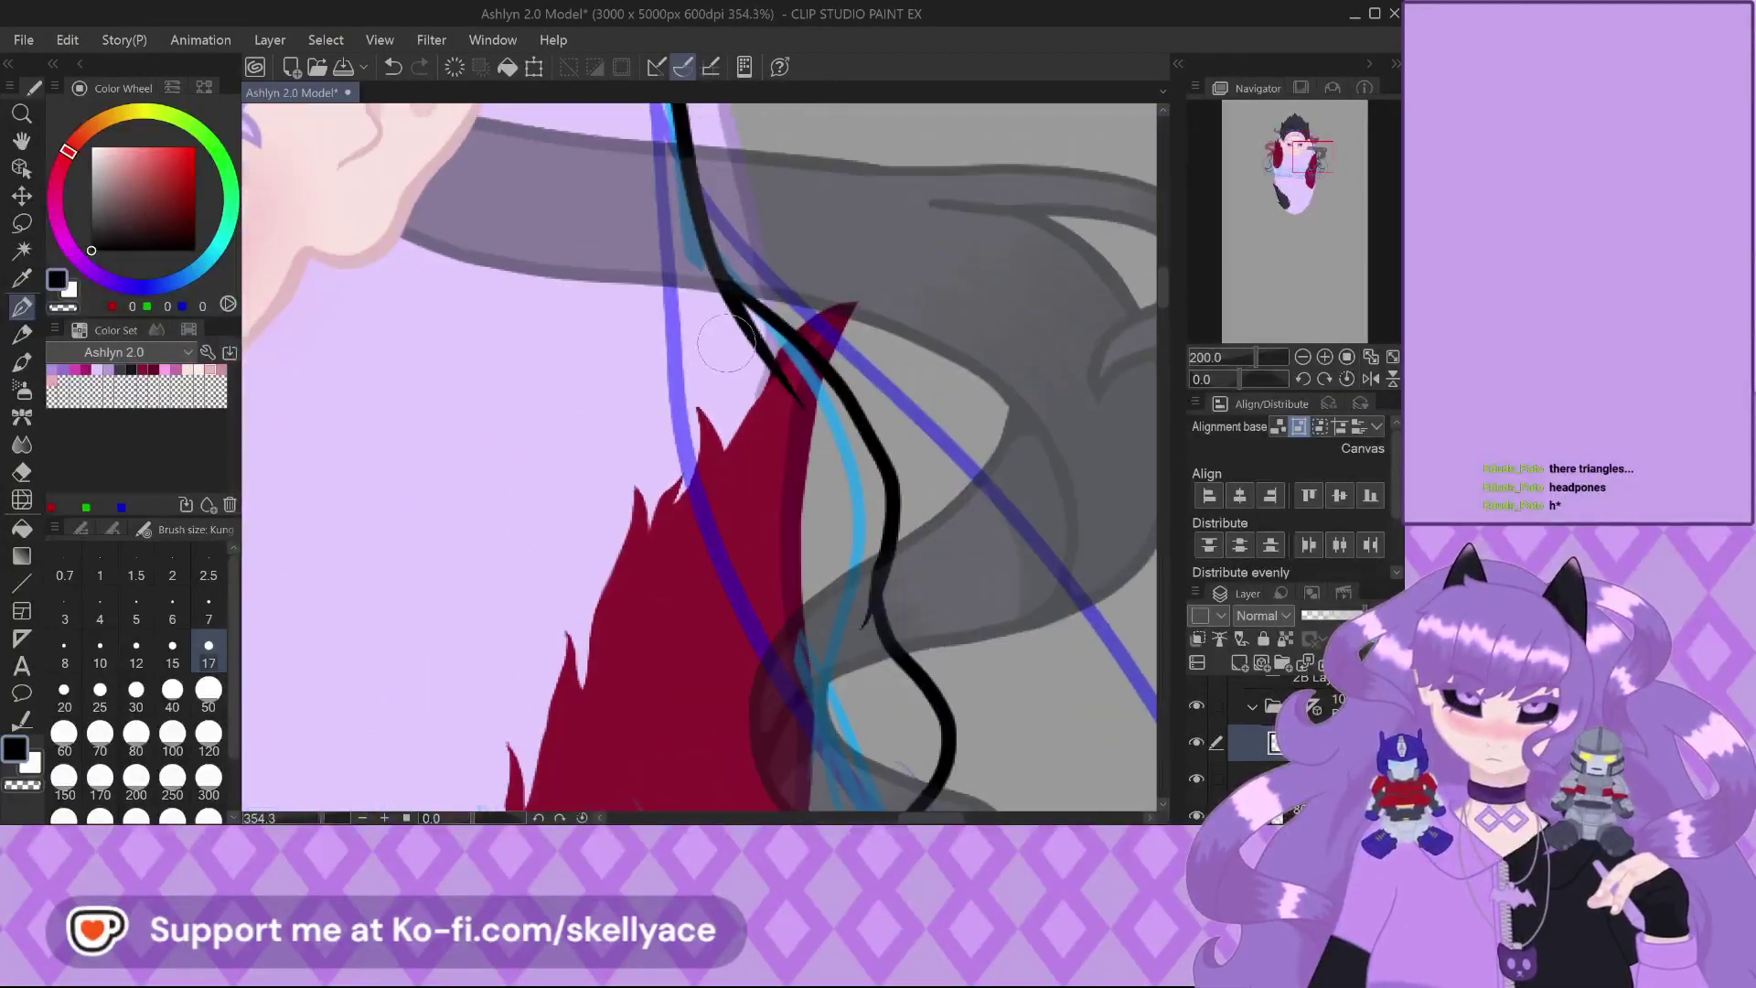
scroll(727, 343, "up", 3)
scroll(732, 348, "down", 2)
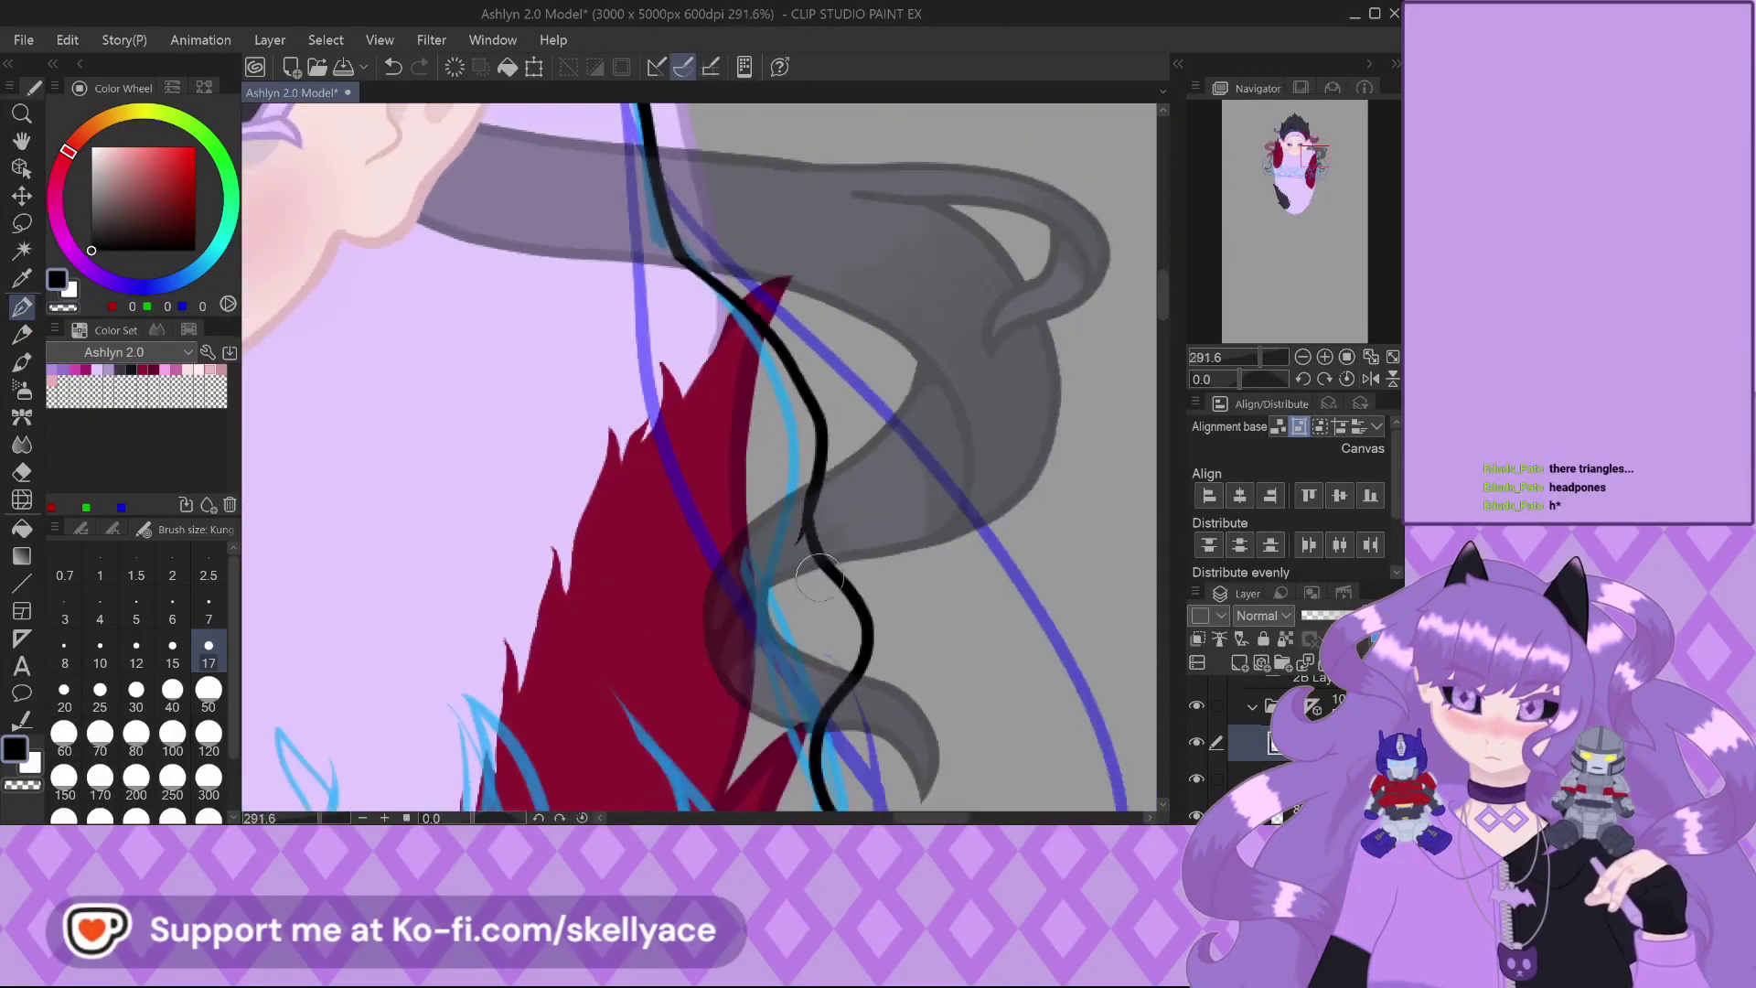
scroll(785, 591, "down", 1)
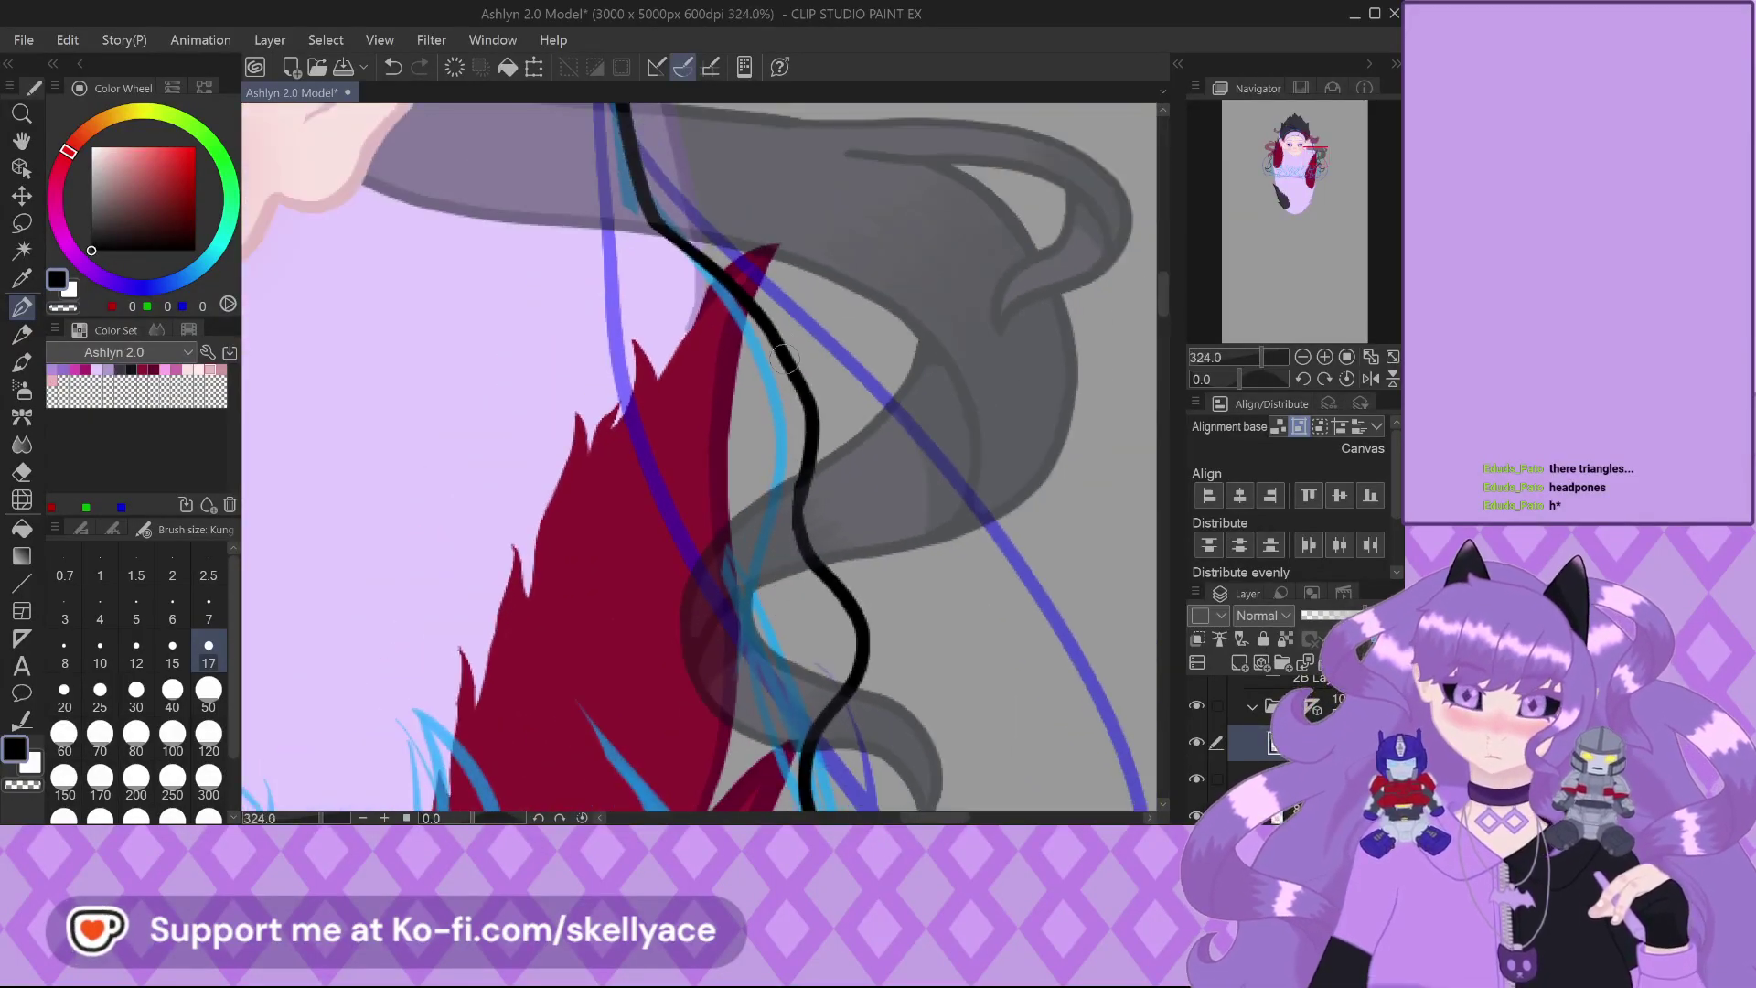
scroll(646, 196, "up", 1)
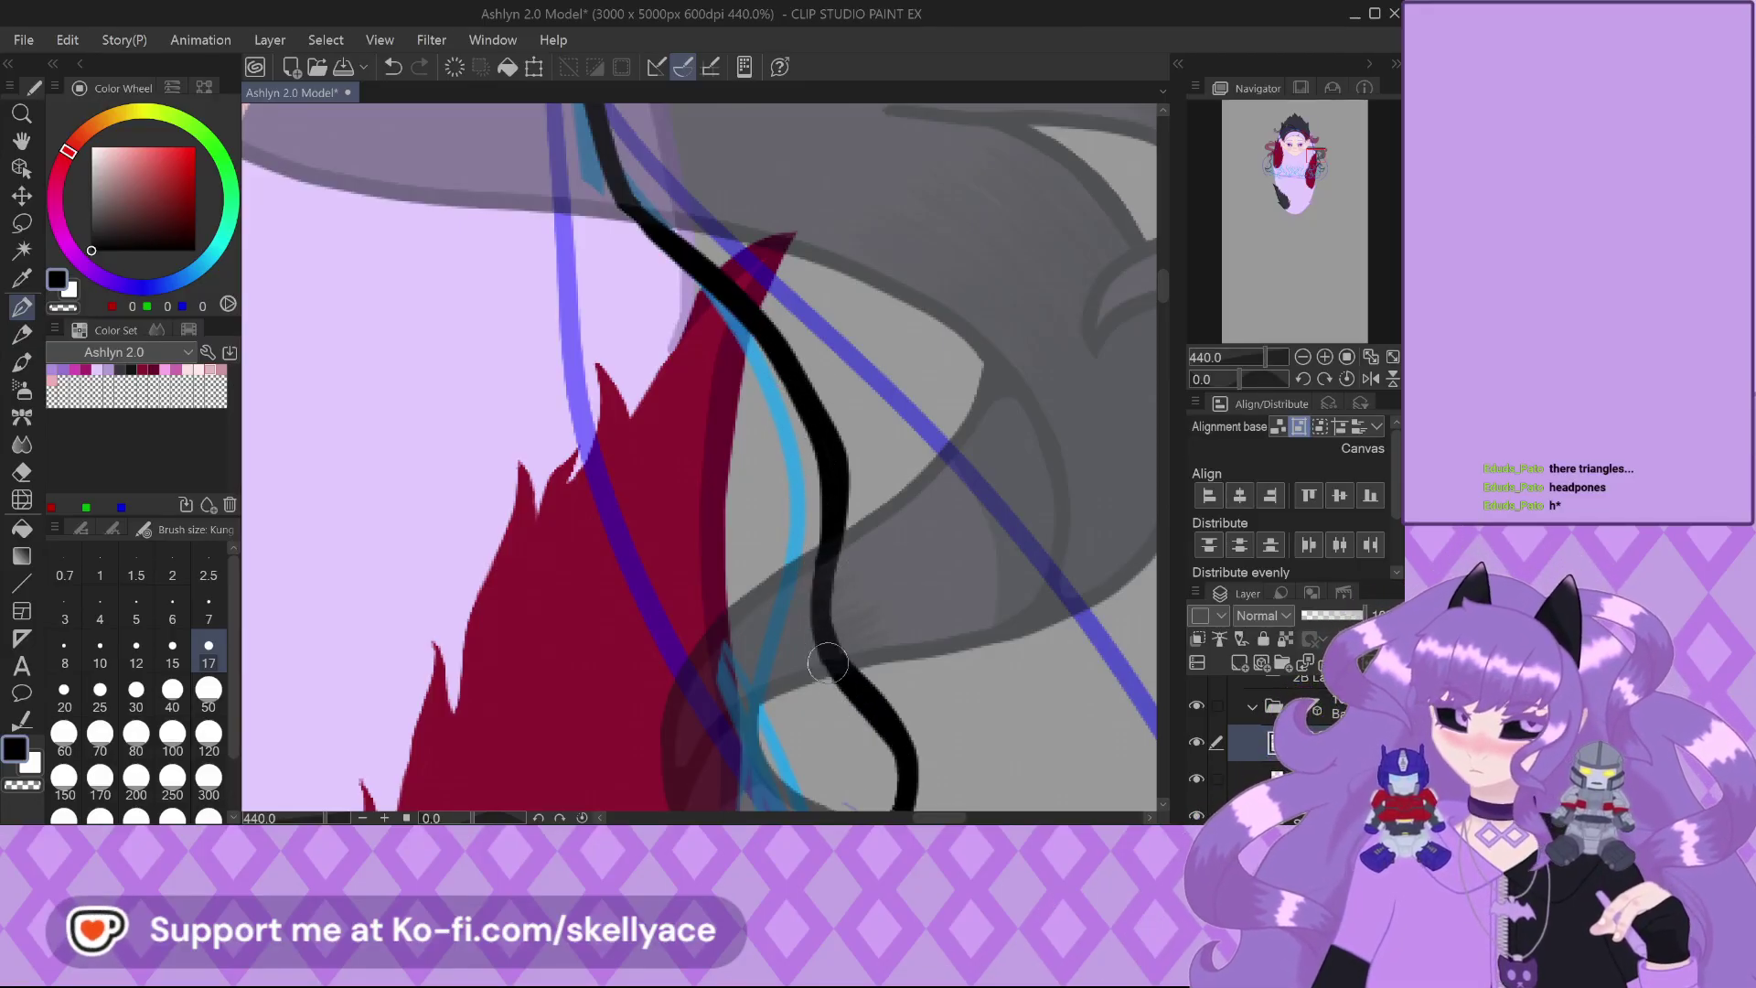
scroll(858, 798, "up", 4)
scroll(868, 759, "down", 5)
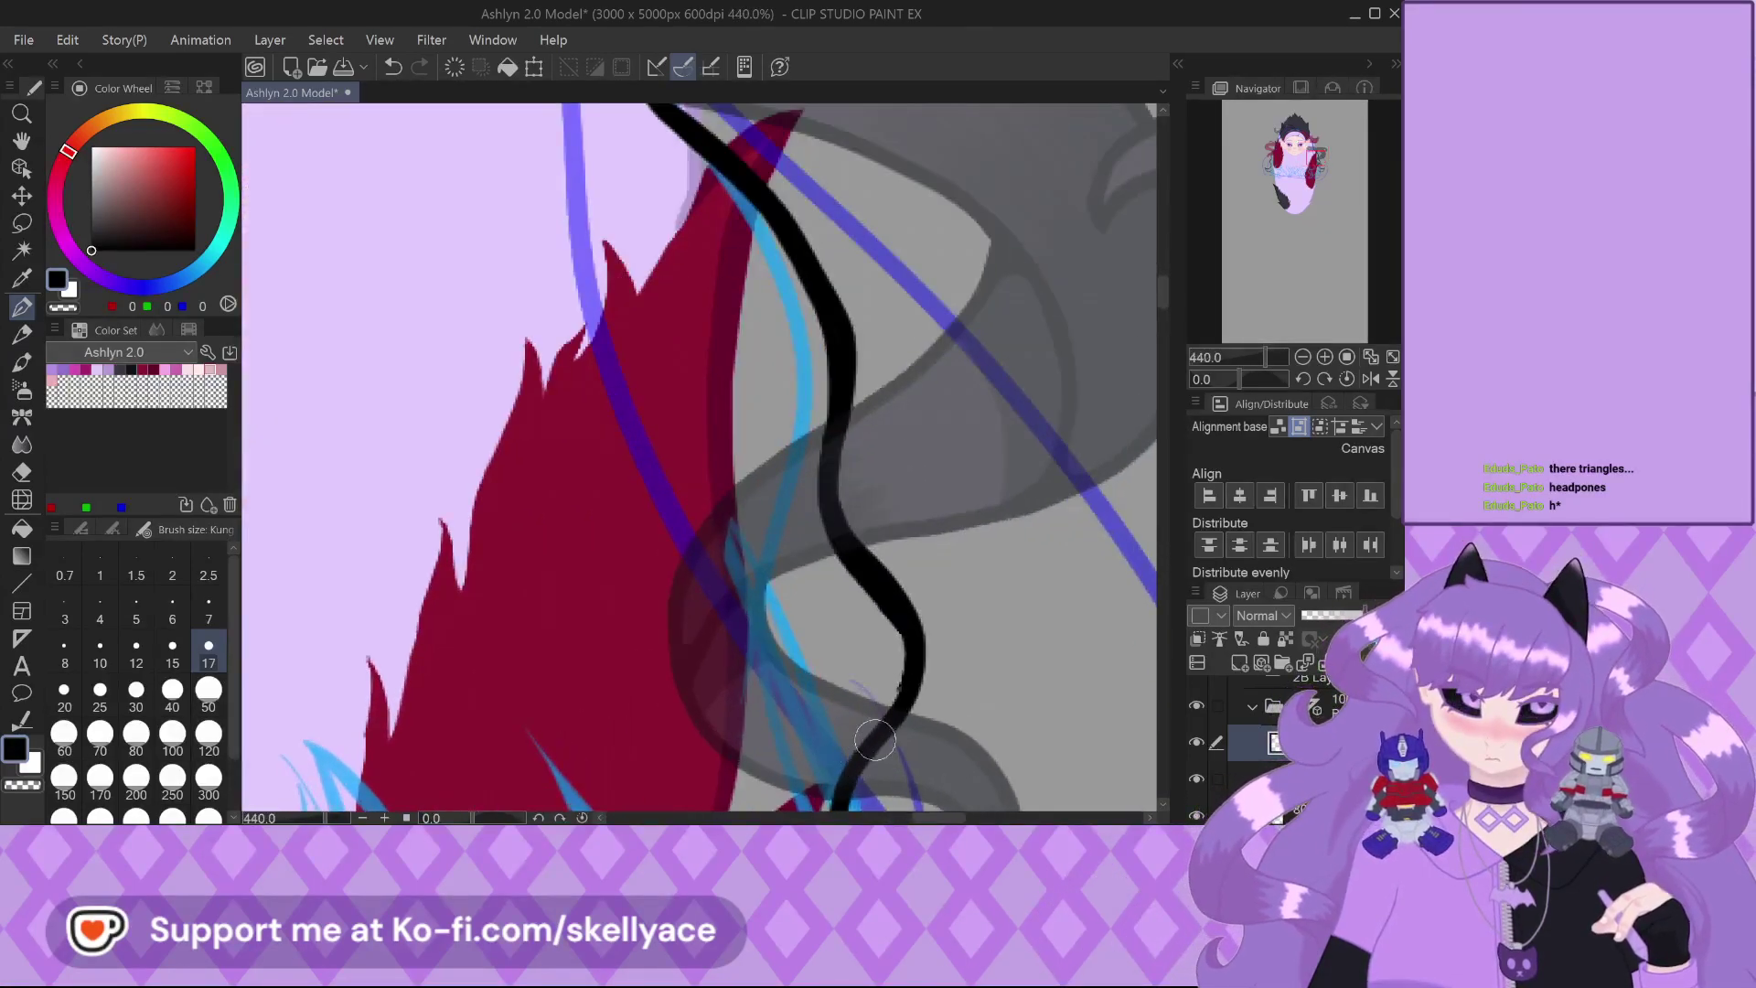
scroll(863, 553, "up", 2)
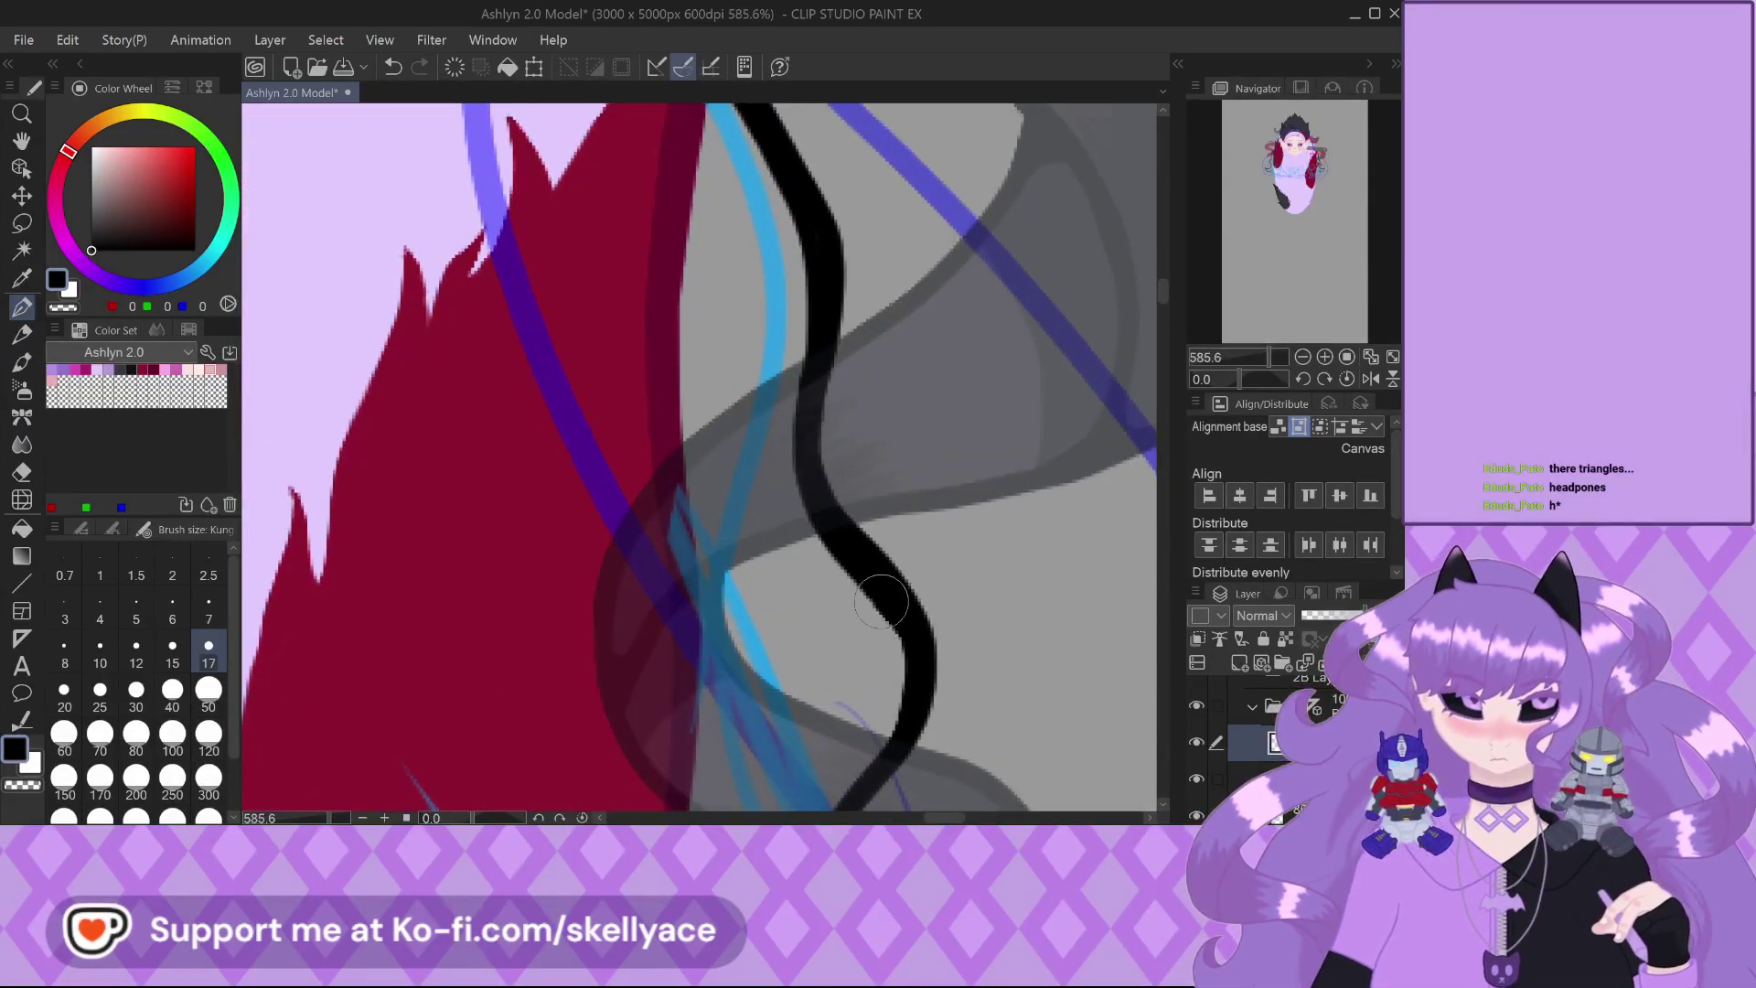
Examine the symmetrical back-hair outline around the crown, ears and curled tips against the sketches
scroll(881, 601, "down", 8)
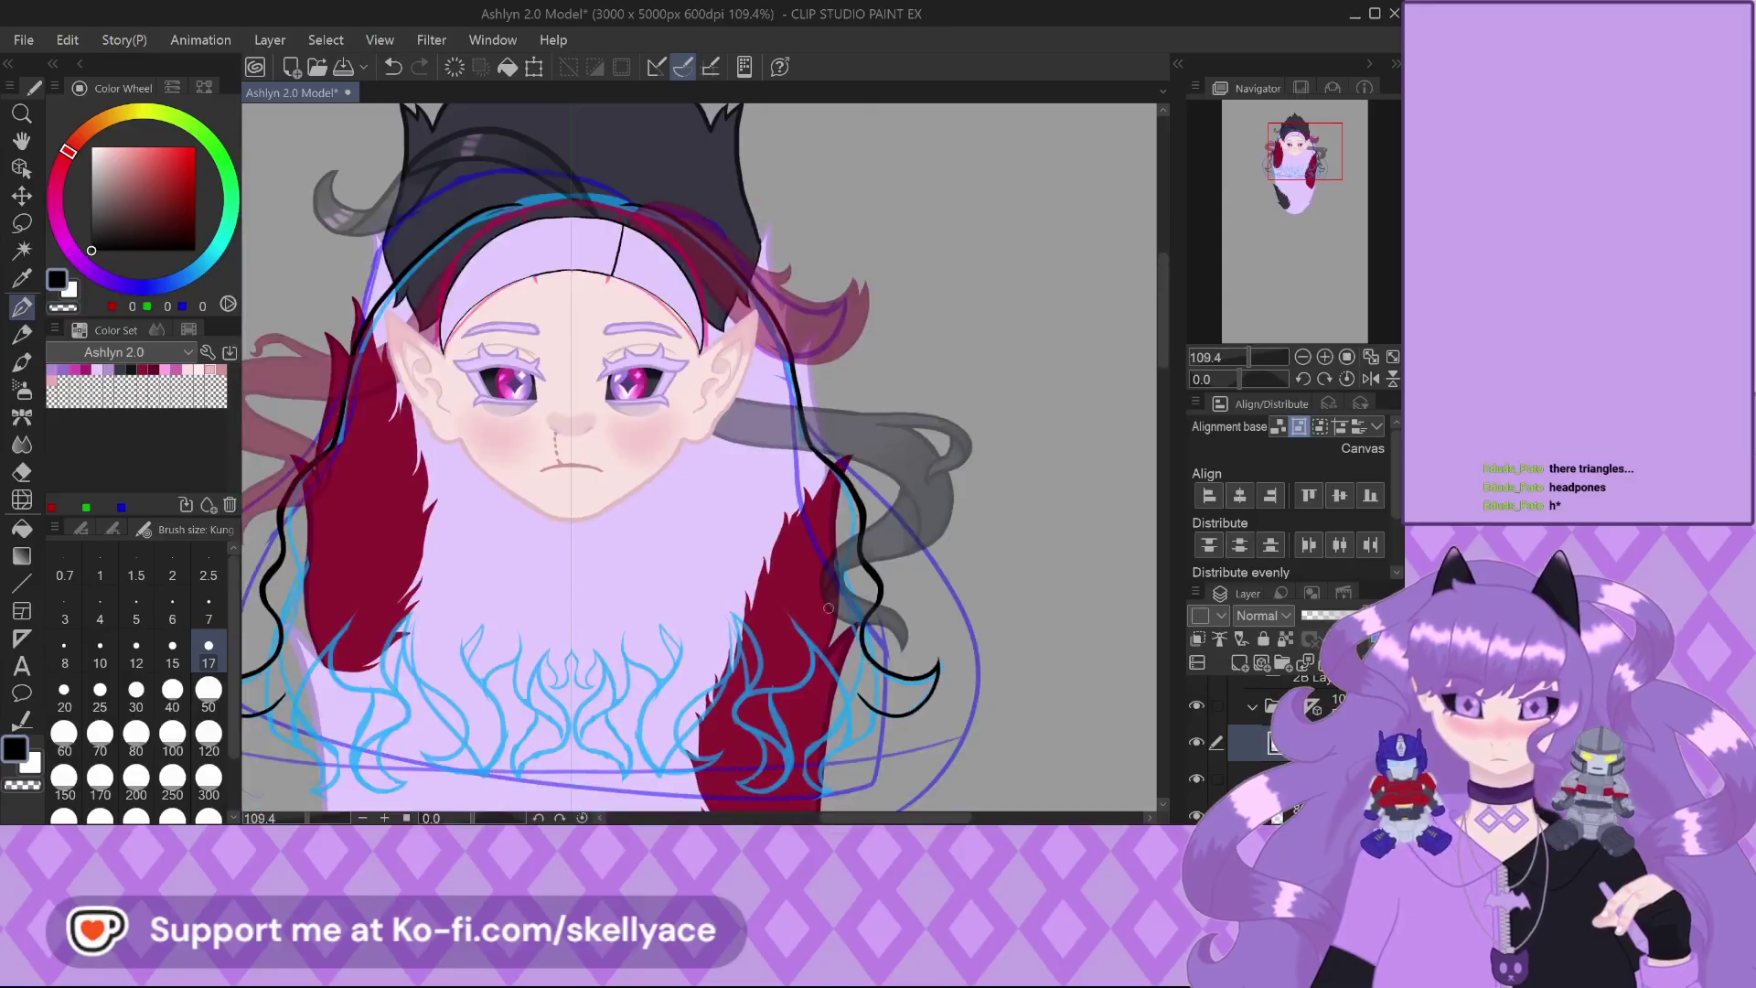
scroll(687, 298, "up", 4)
scroll(768, 329, "down", 3)
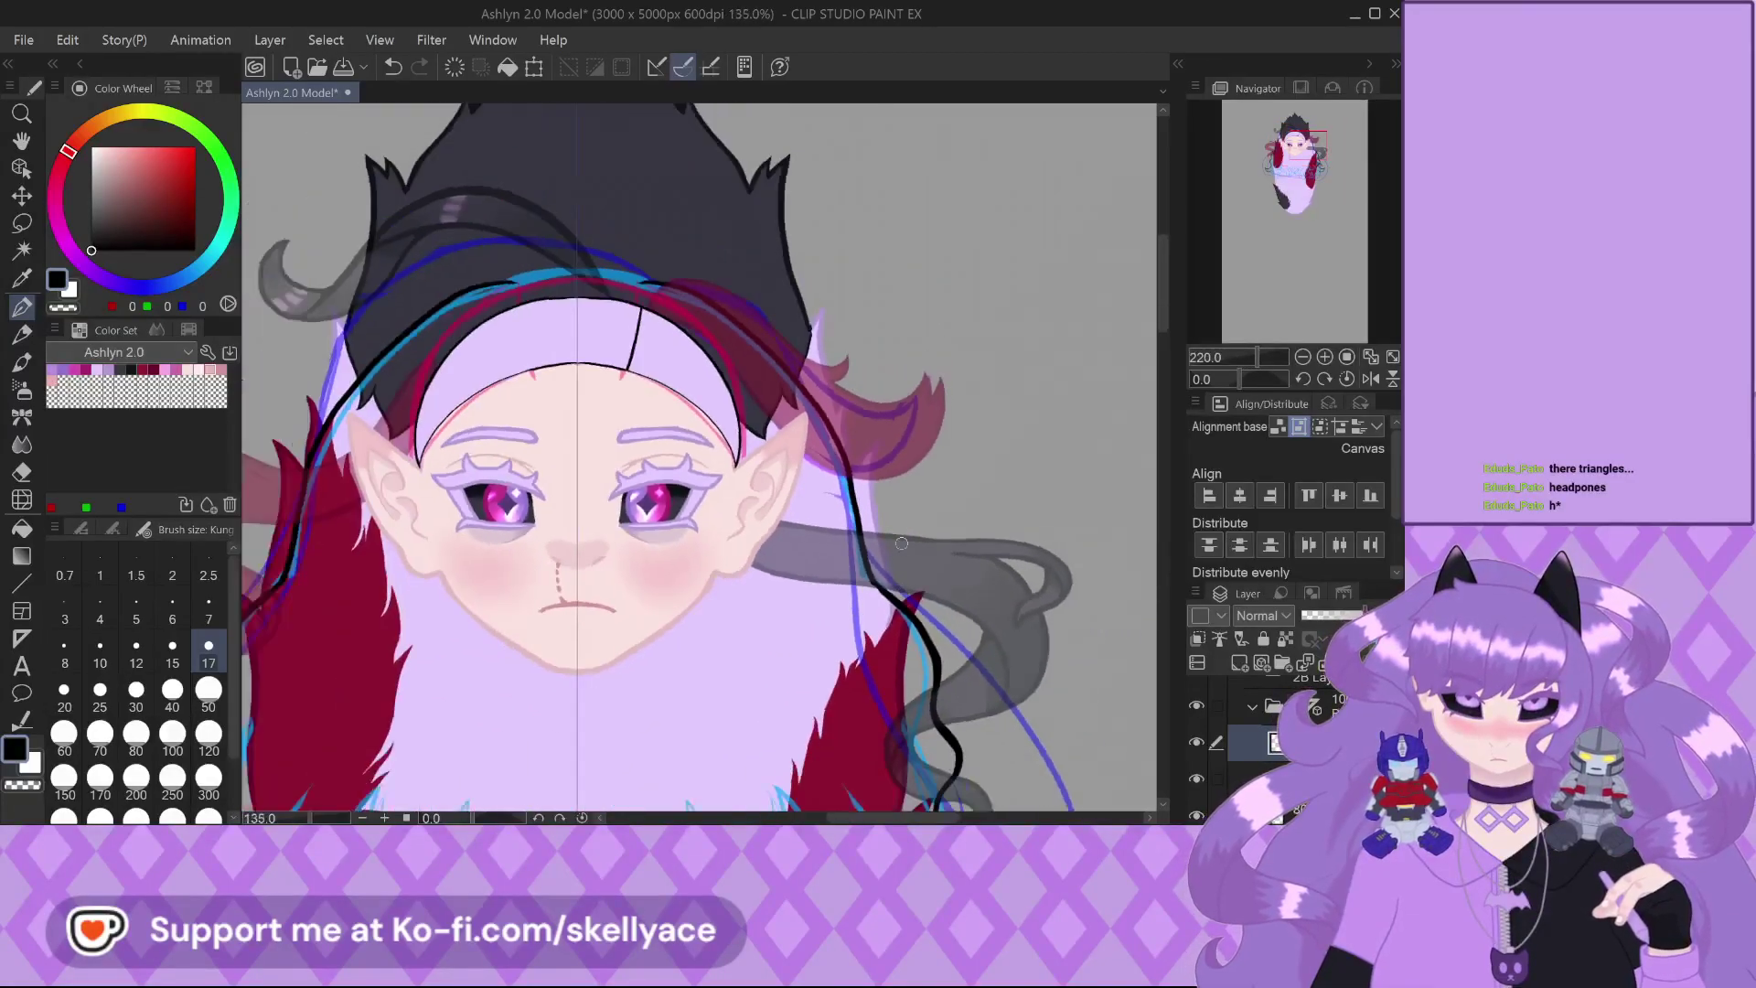
scroll(731, 320, "down", 2)
scroll(658, 298, "up", 2)
scroll(604, 282, "down", 1)
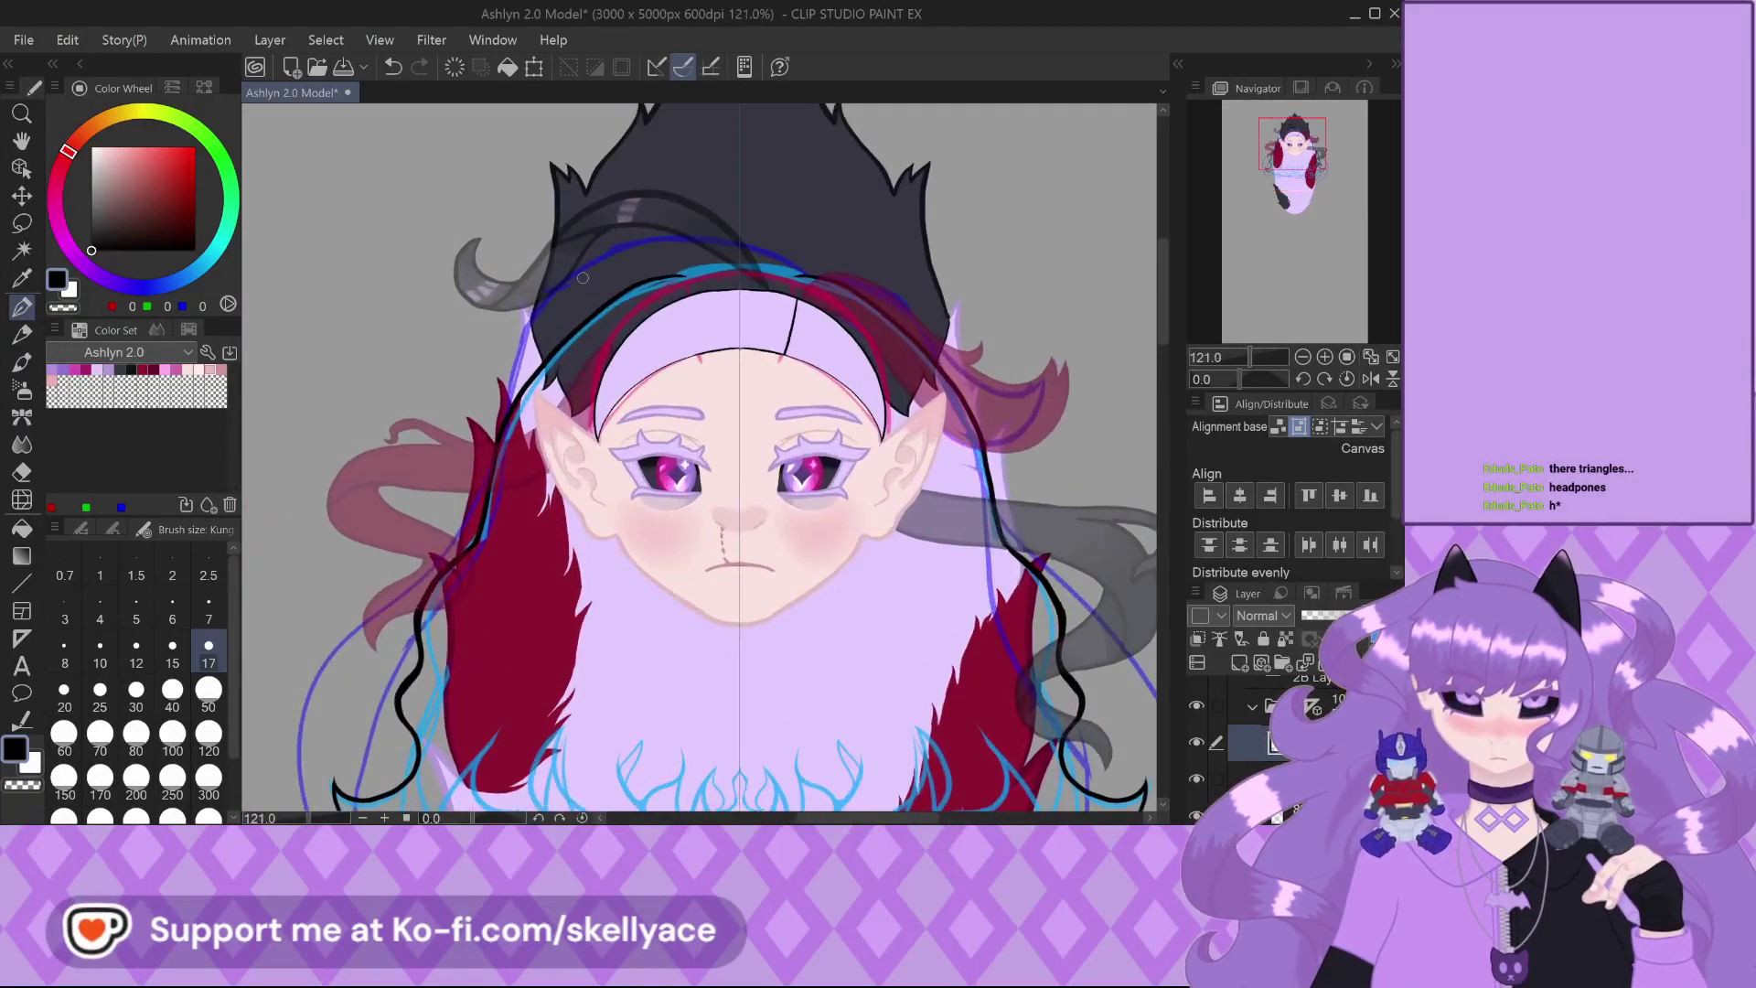
scroll(604, 267, "down", 3)
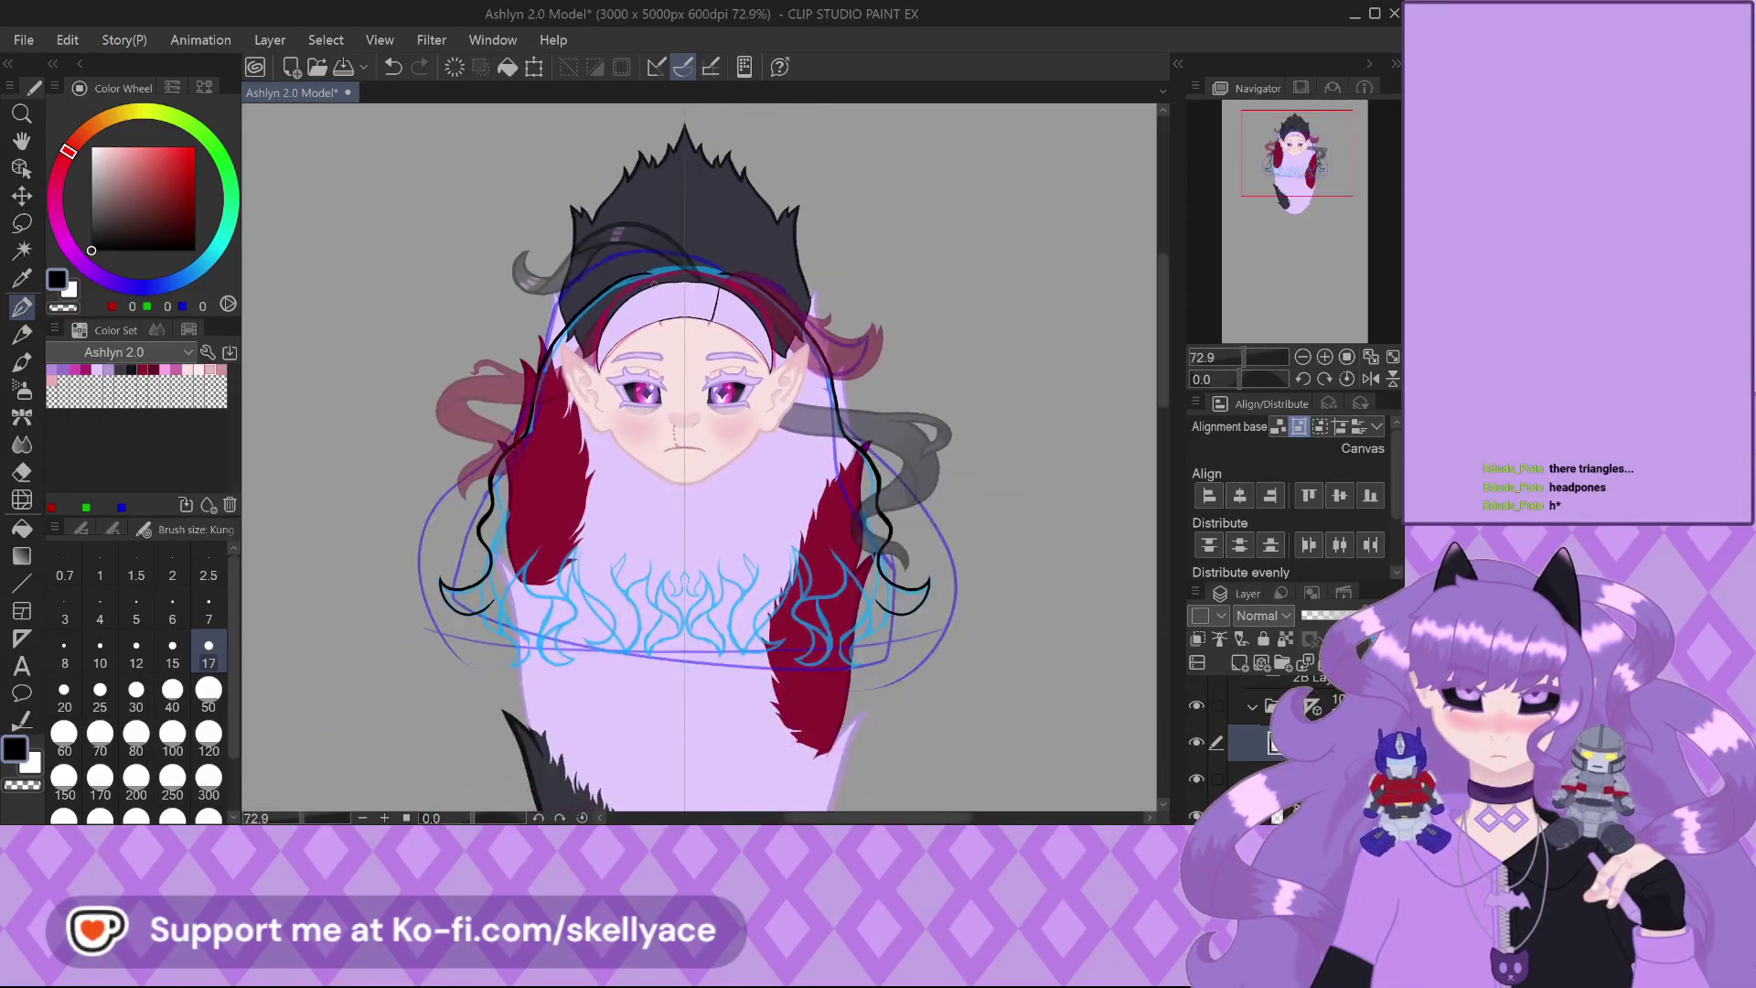
Lasso the left half of the back-hair outline, delete it and clear the selection
scroll(1217, 771, "down", 2)
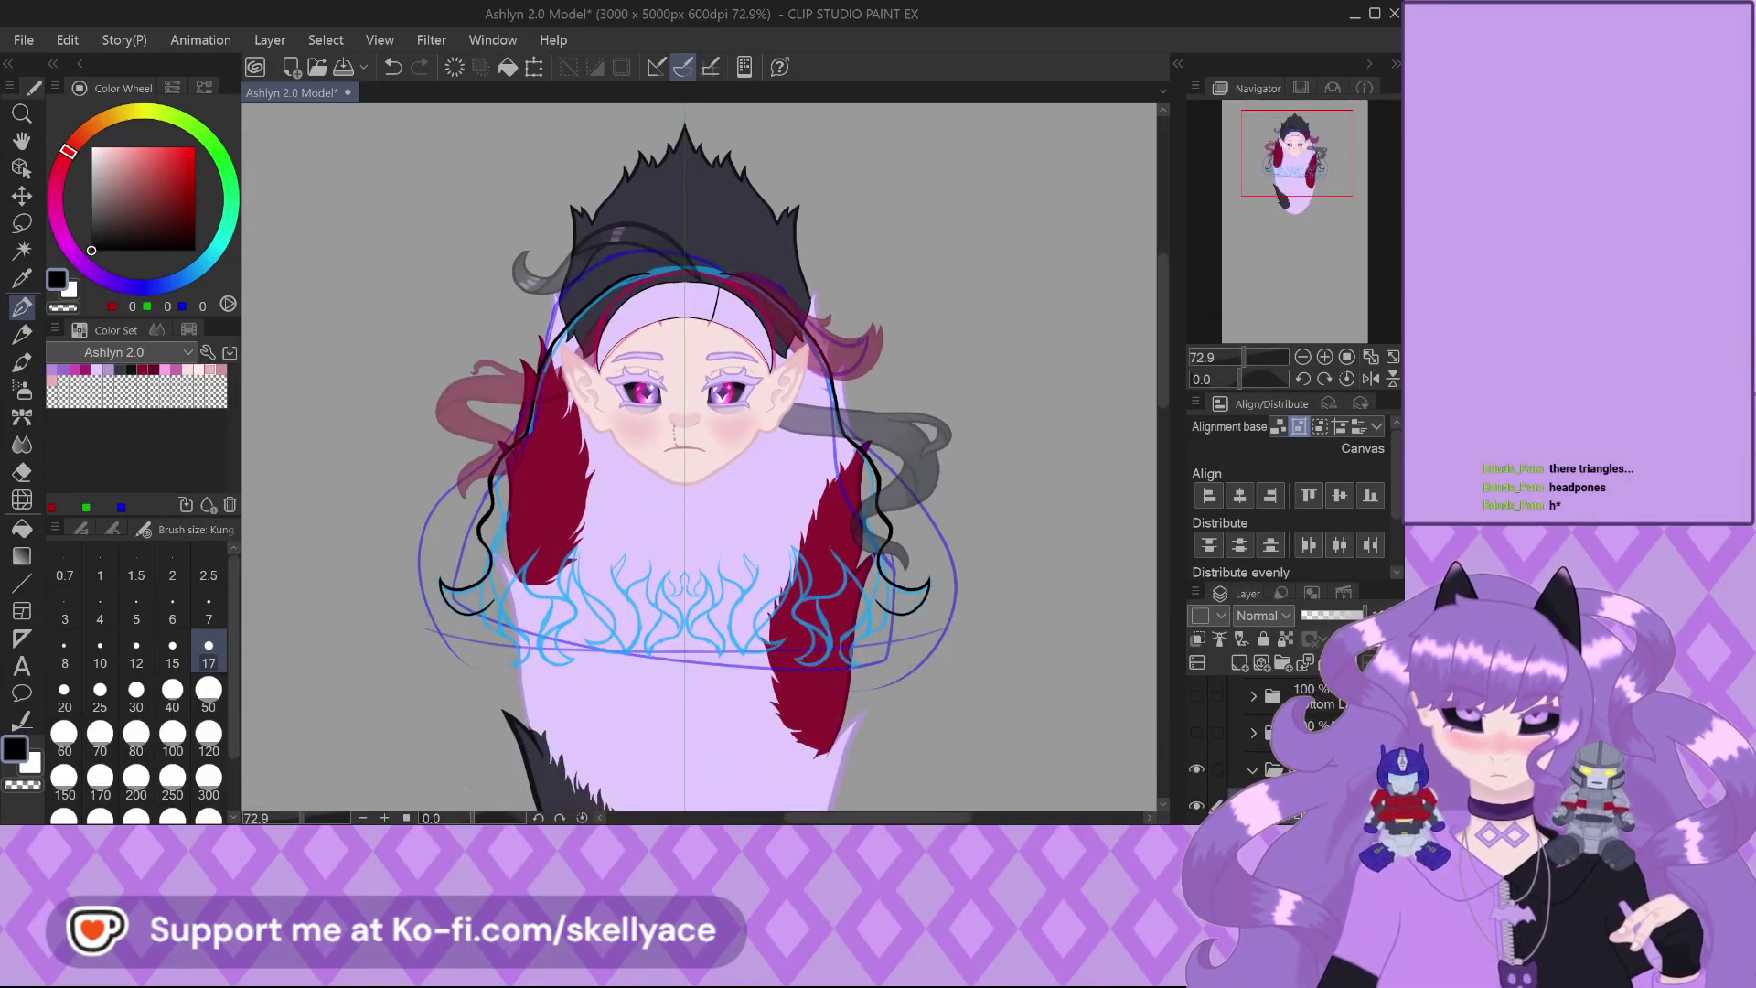
left_click(1280, 769)
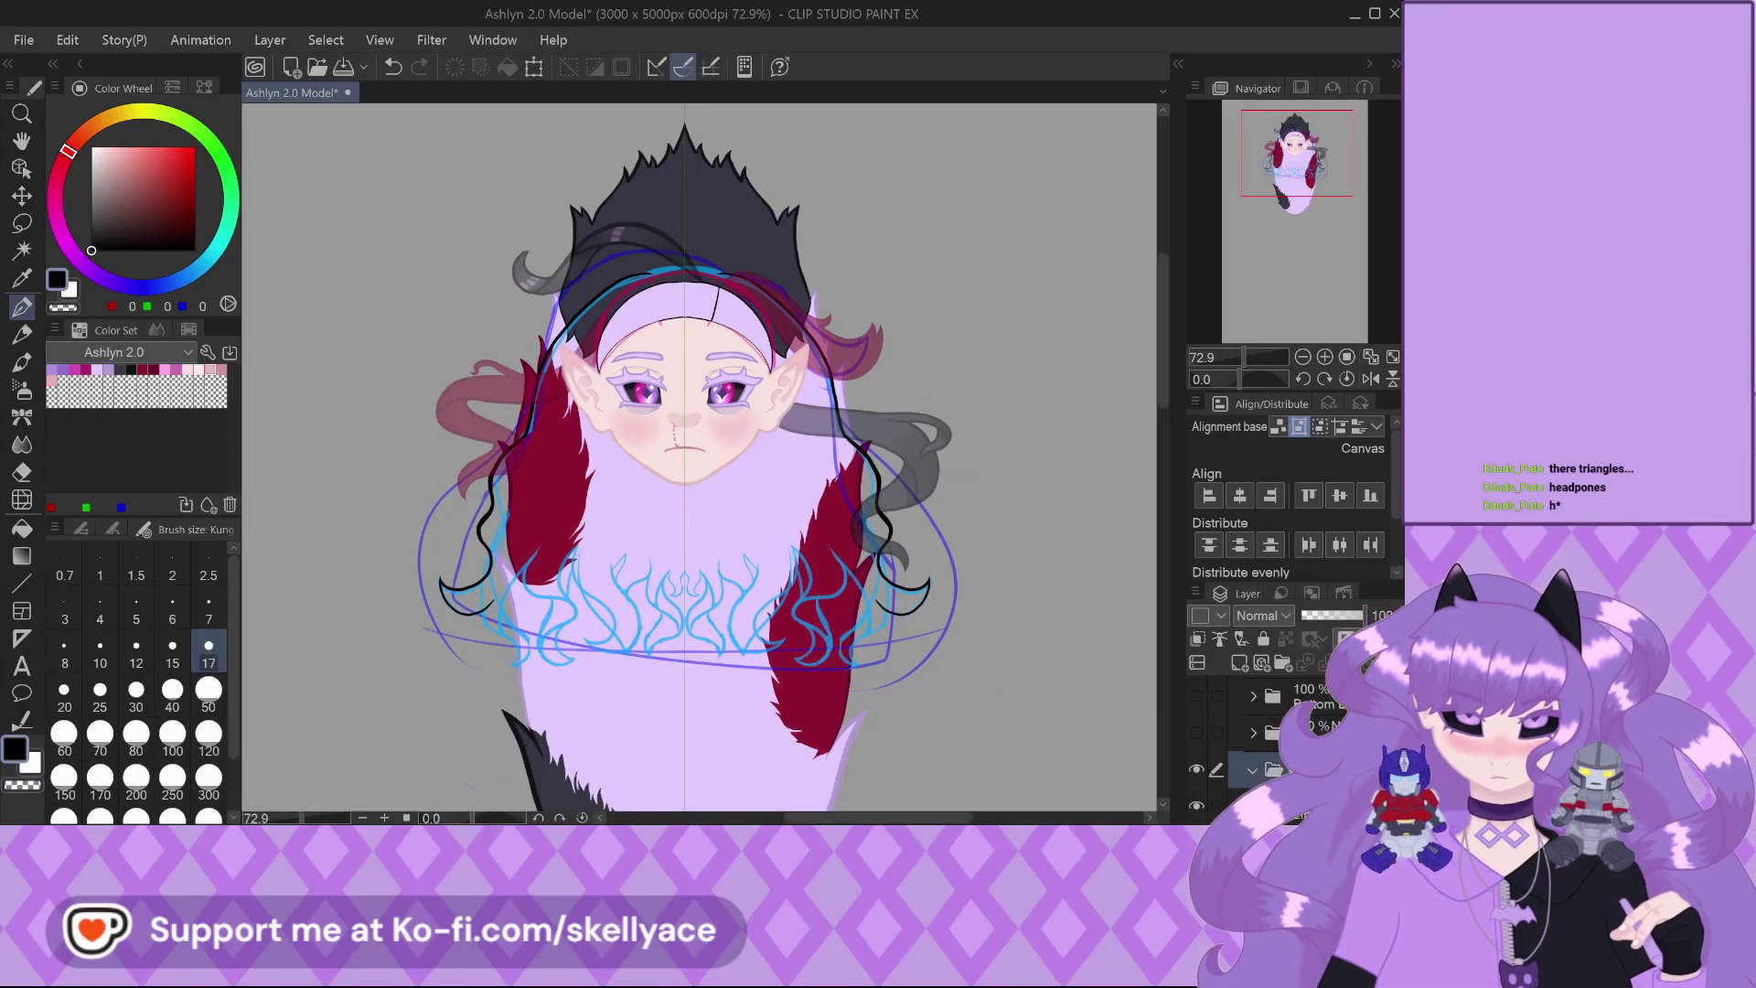
left_click(24, 224)
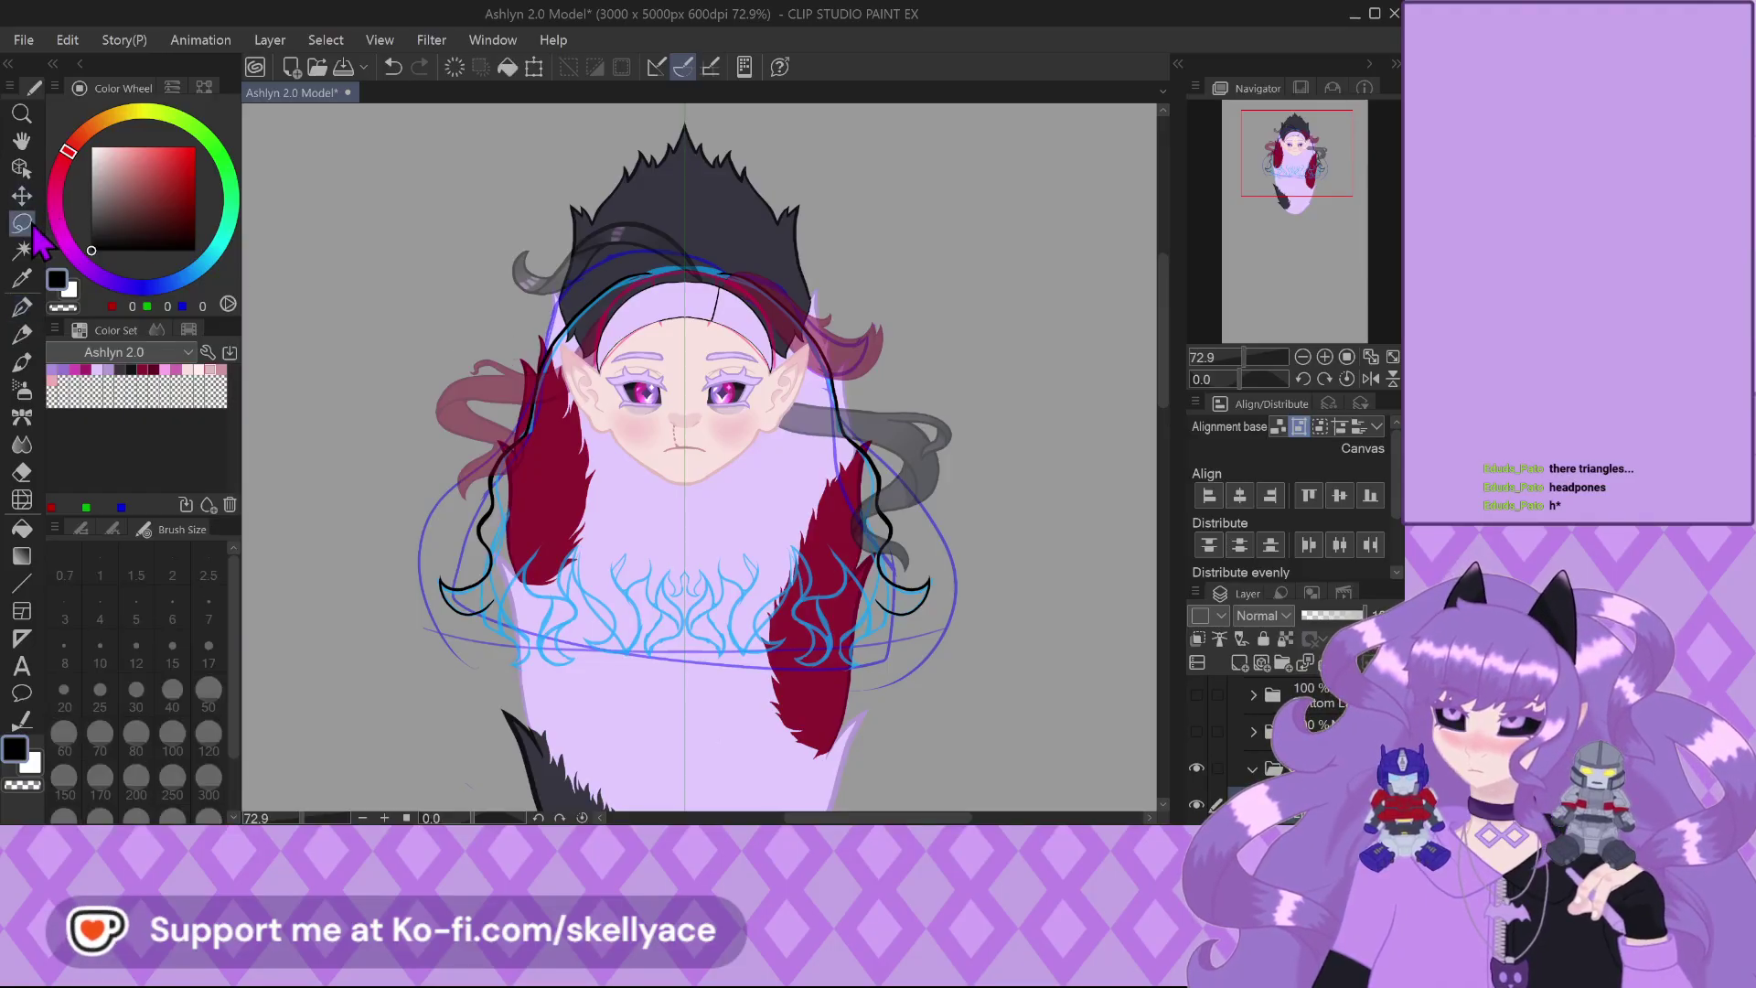
mouse_move(640, 175)
left_mouse_down()
mouse_move(365, 621)
mouse_move(690, 242)
mouse_move(681, 183)
left_mouse_up()
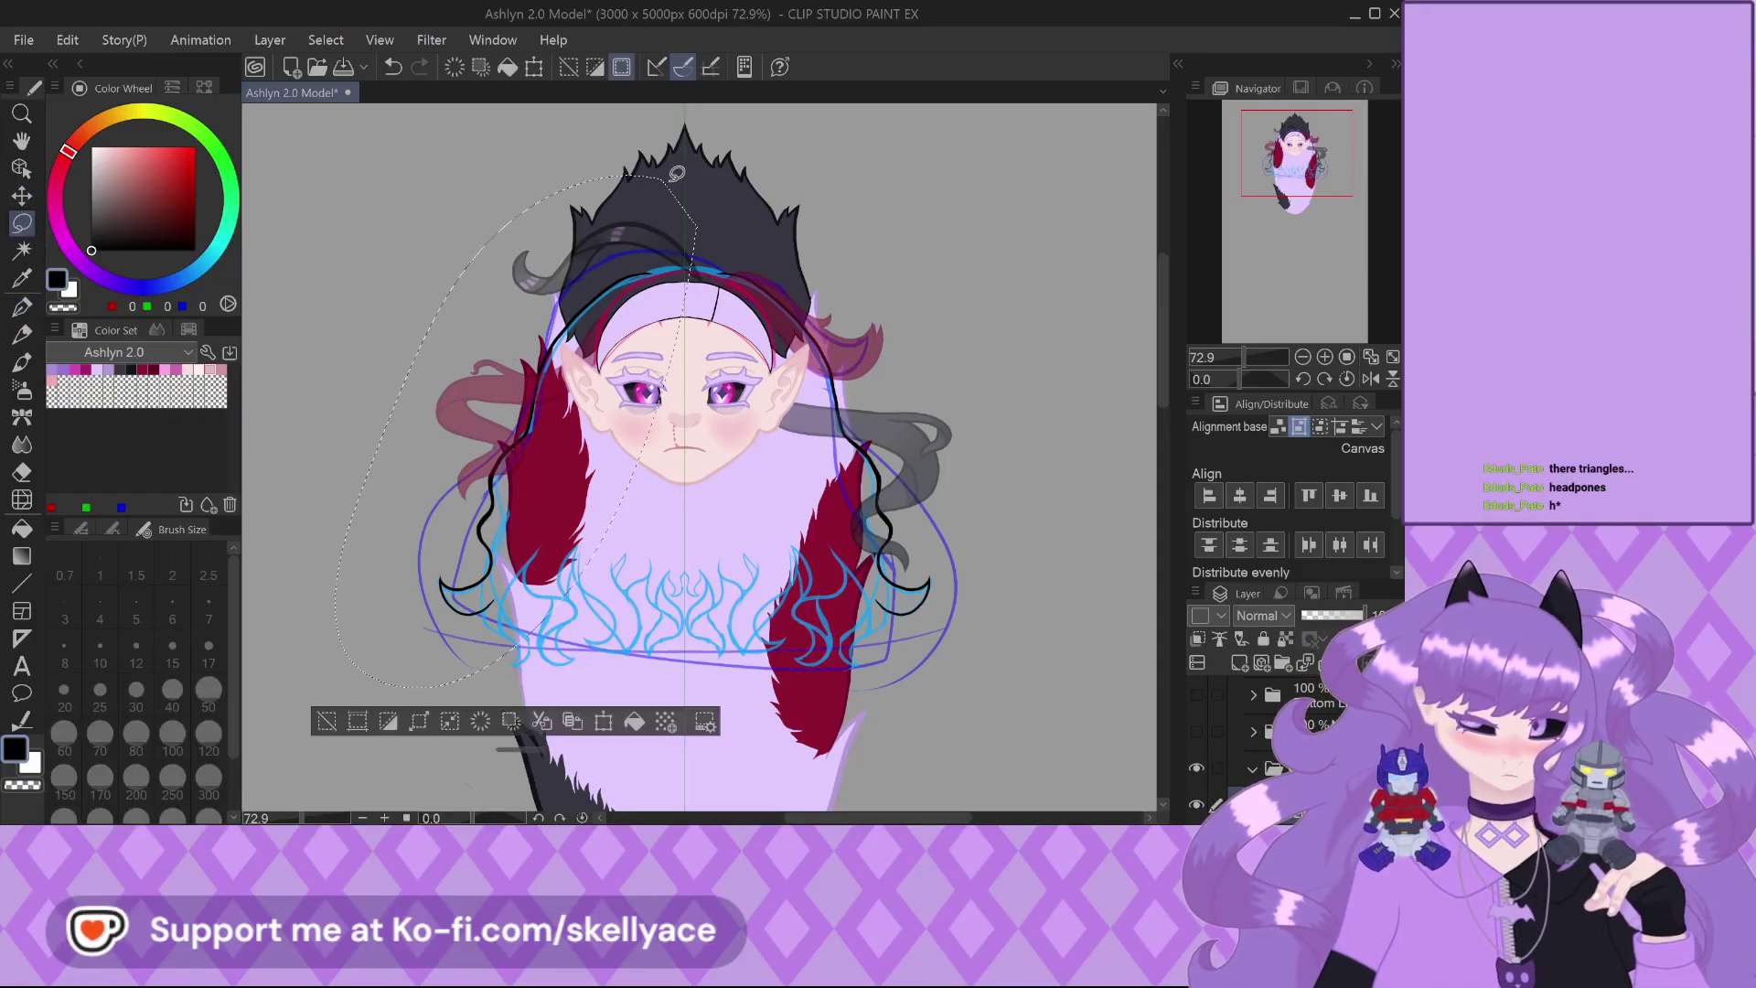
key("Delete")
key("ctrl+d")
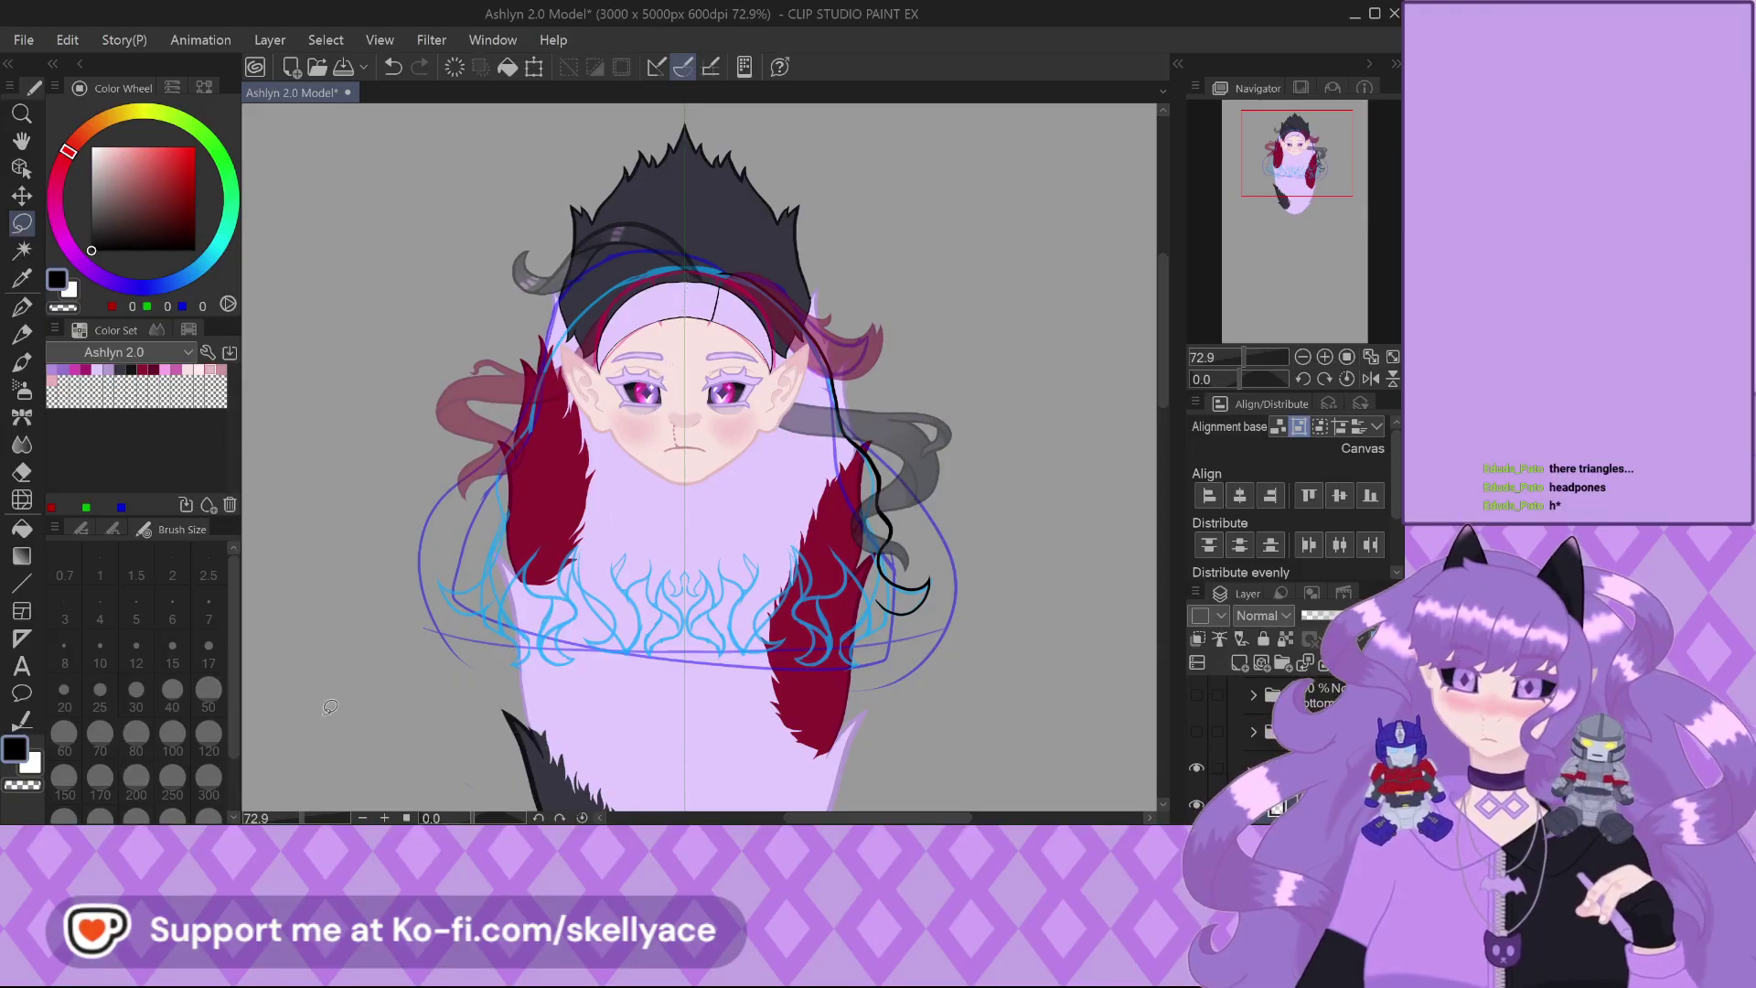
Try outlining the left back hair in black along the dark-blue sketch, from the parting over the crown and down past the ear
left_click(22, 309)
scroll(672, 321, "up", 4)
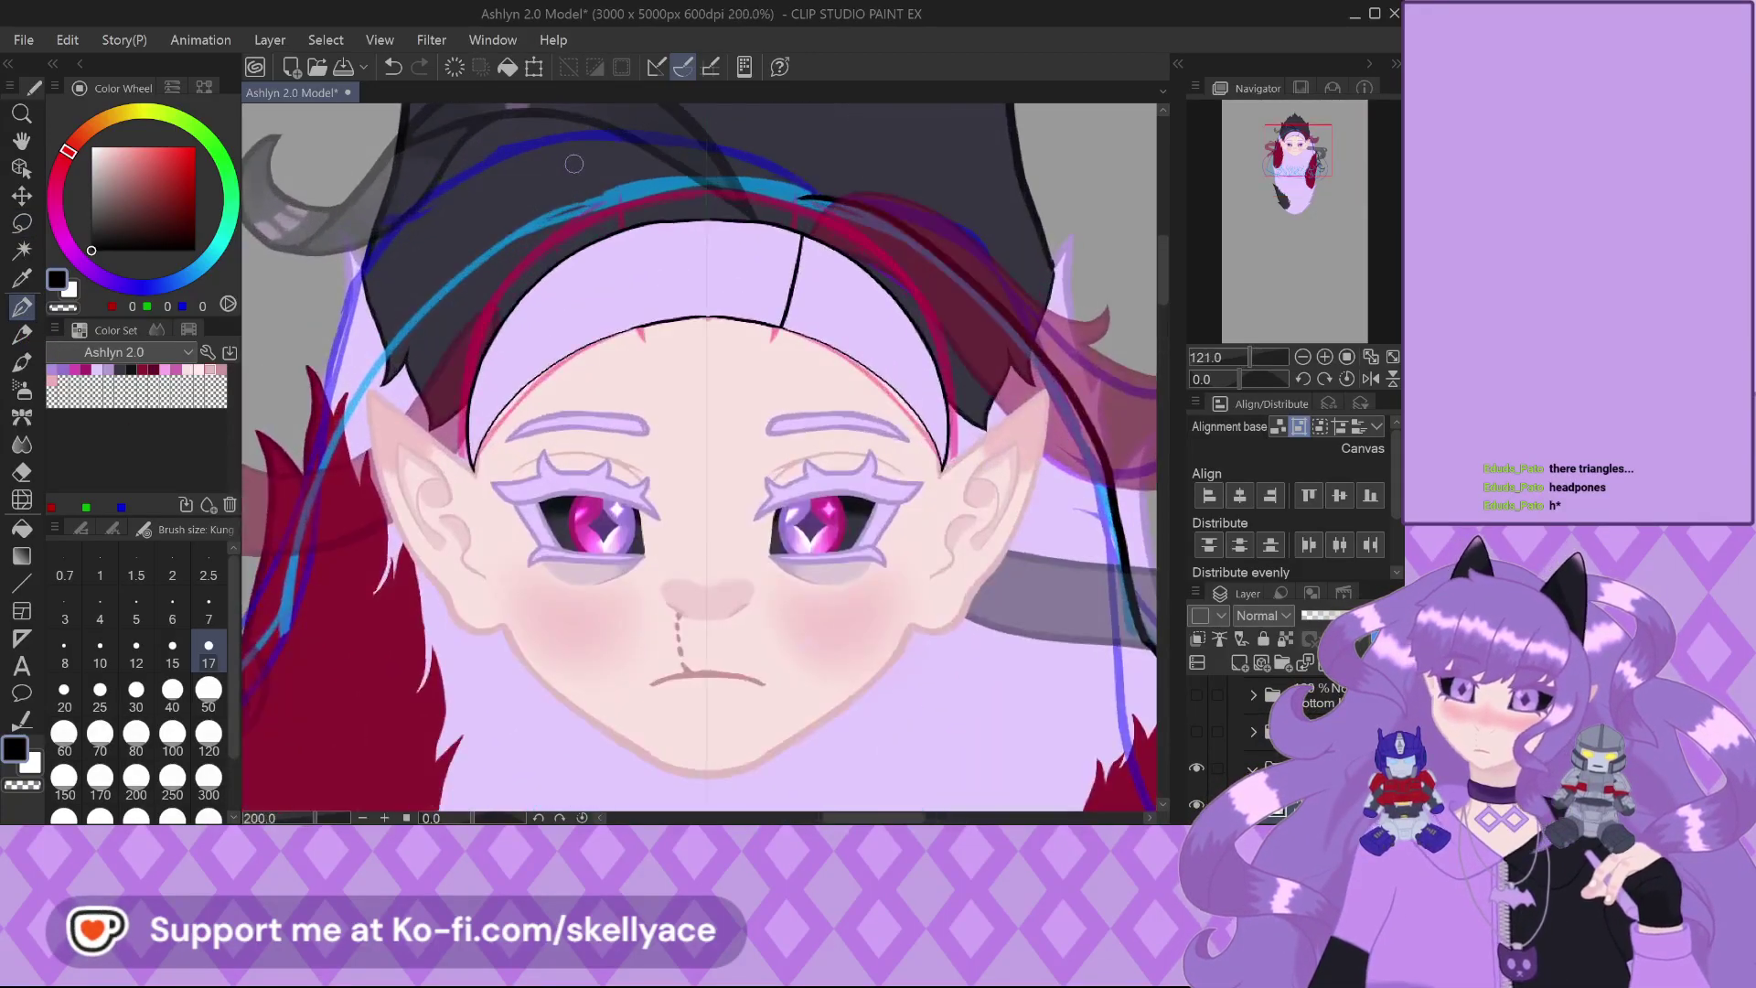
scroll(631, 164, "up", 2)
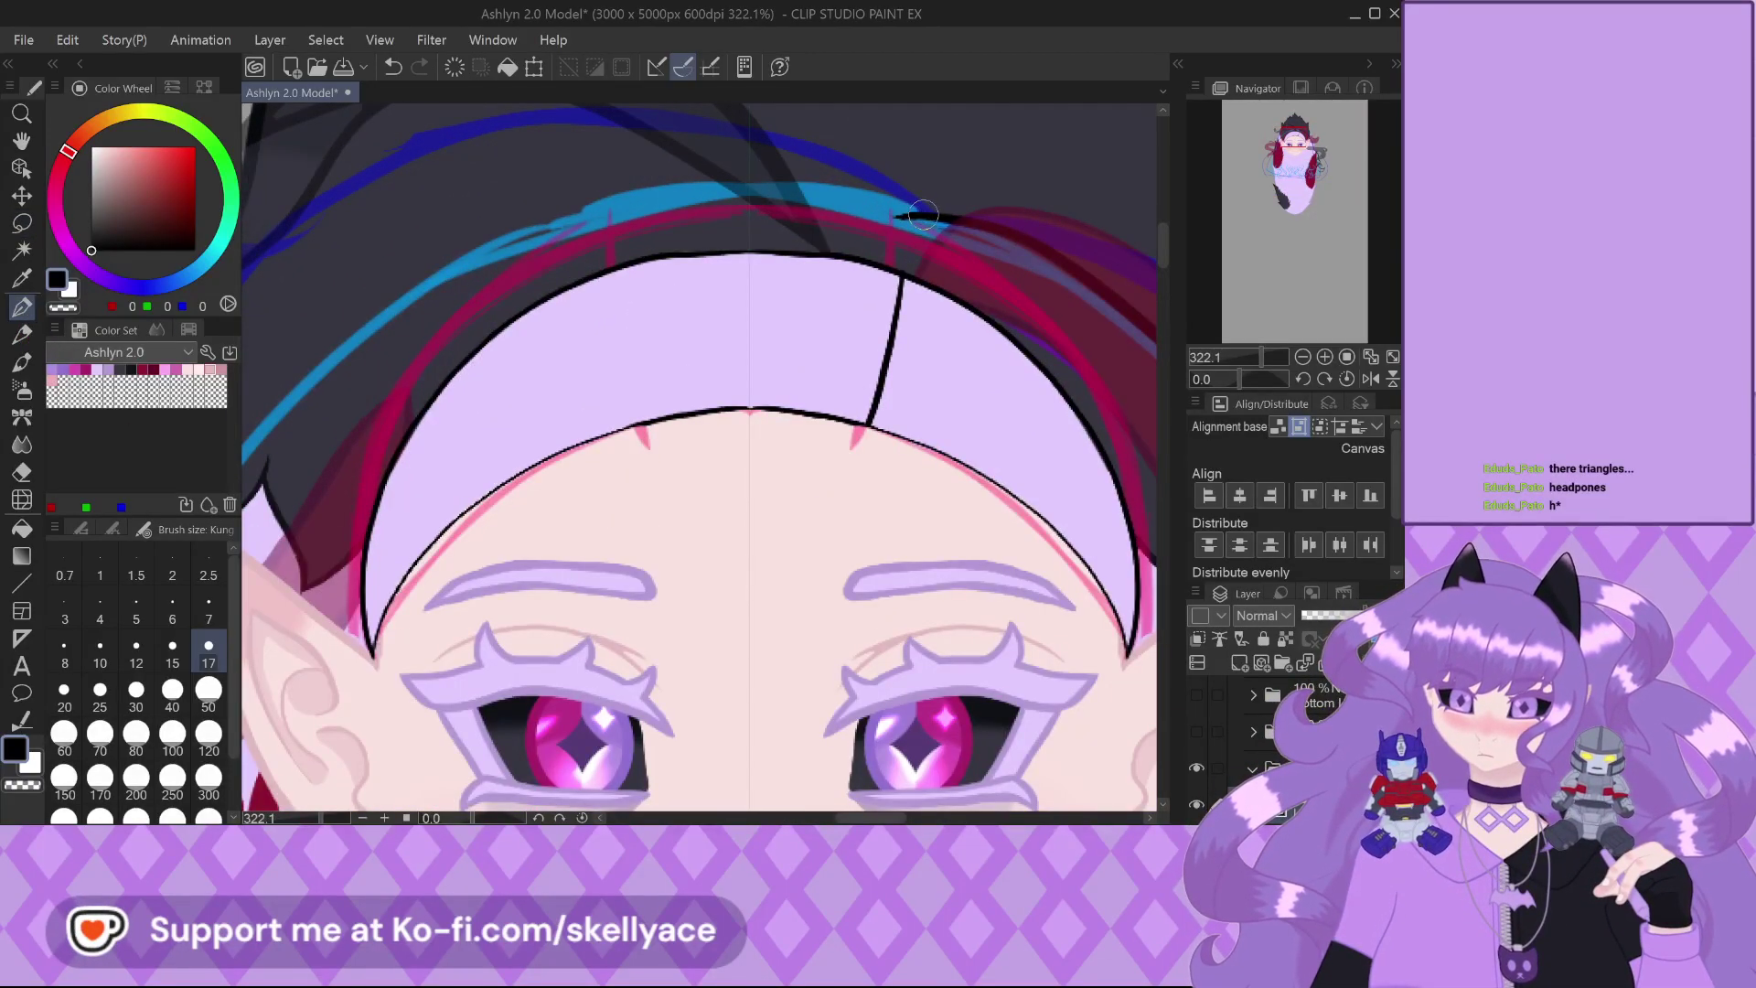
scroll(718, 162, "down", 3)
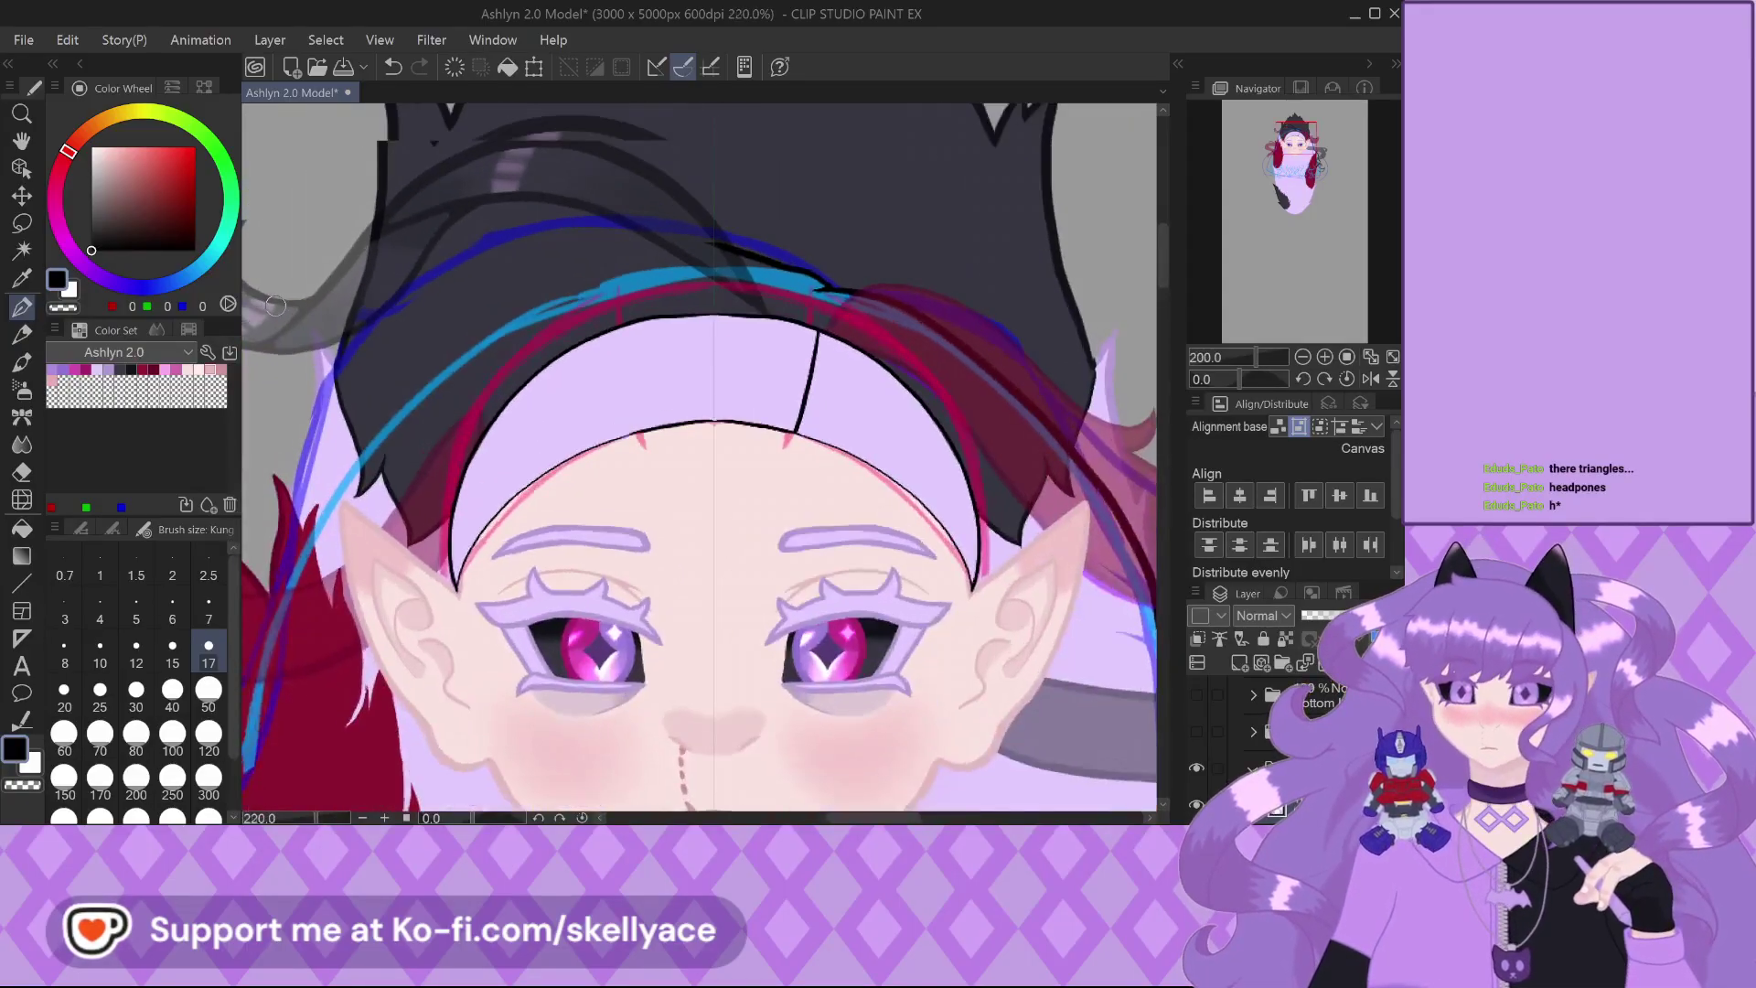
key("ctrl+z")
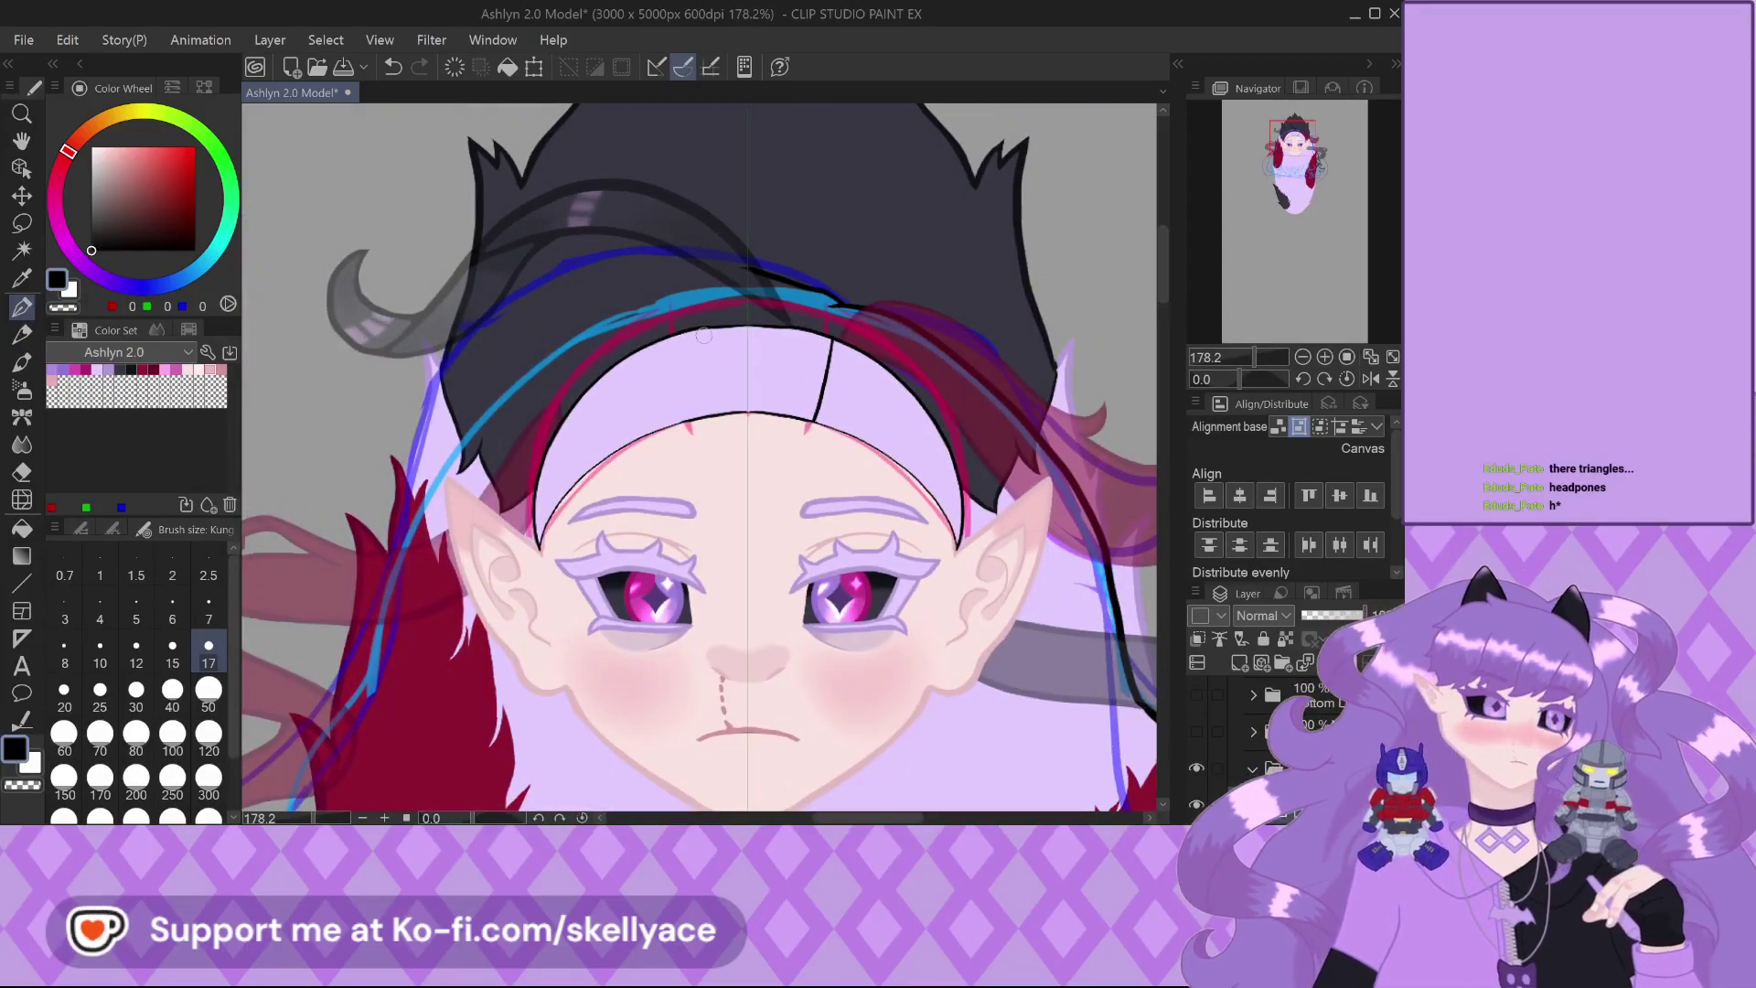
key("ctrl+y")
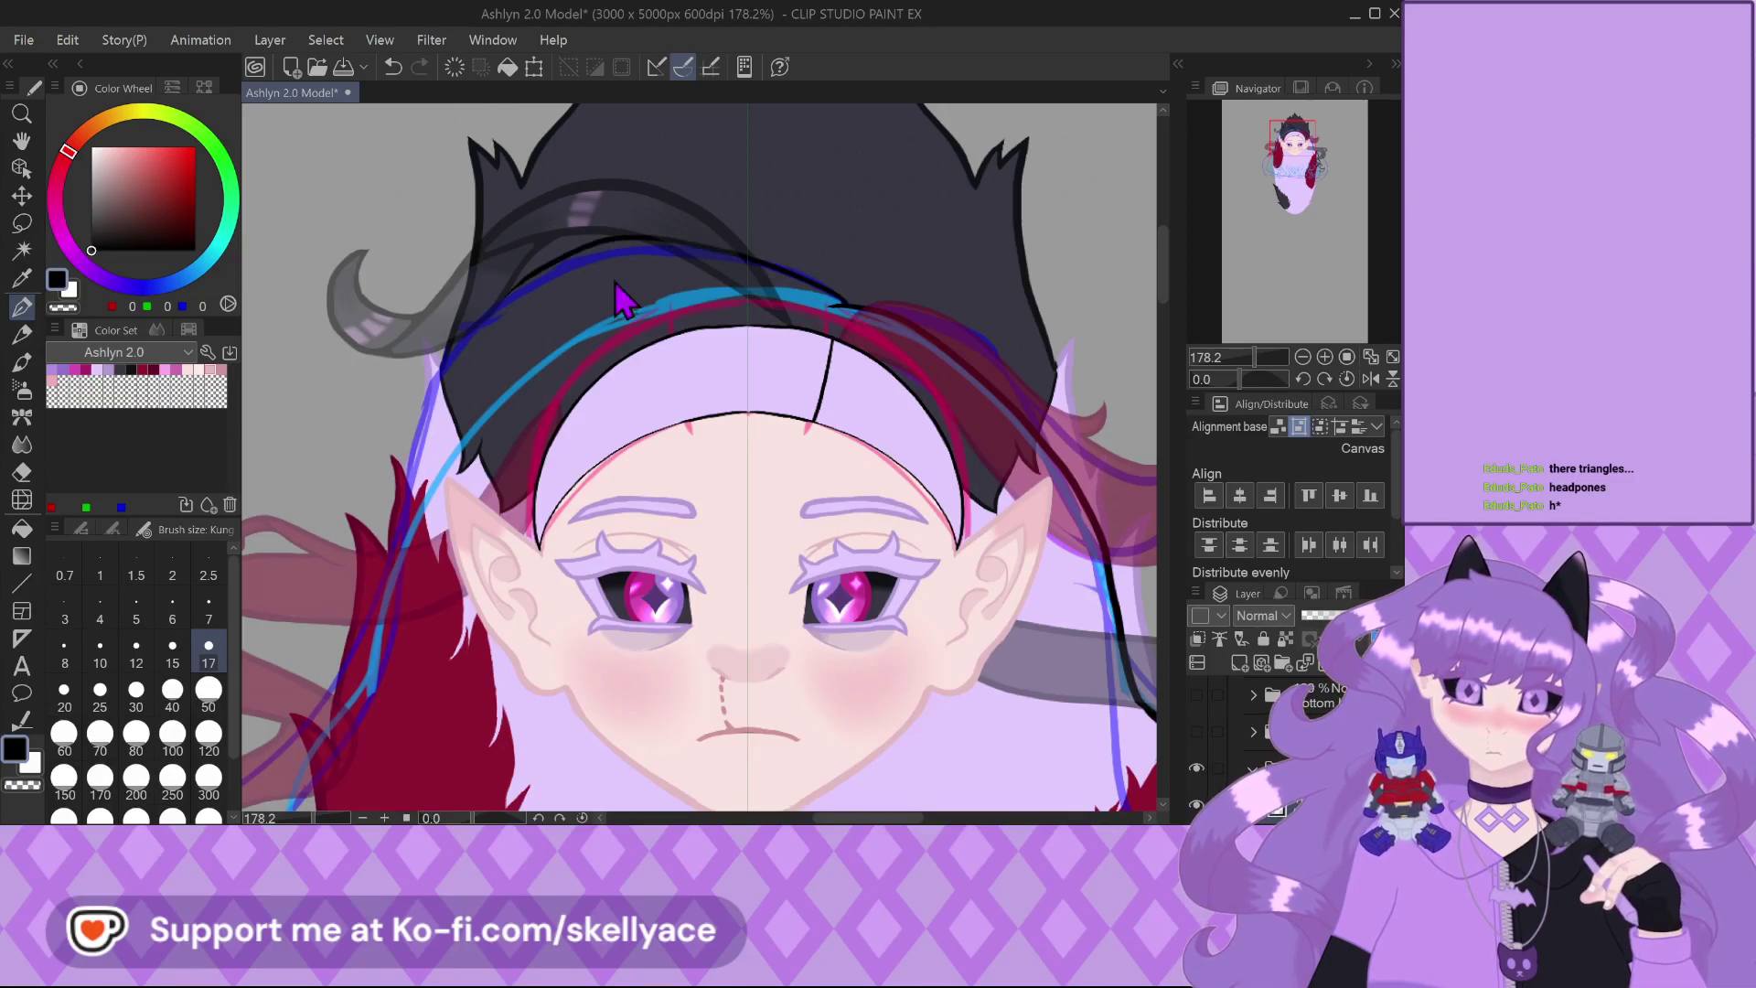
mouse_move(839, 304)
left_mouse_down()
mouse_move(713, 256)
mouse_move(582, 257)
mouse_move(449, 368)
mouse_move(408, 469)
left_mouse_up()
left_click_drag(383, 577, 325, 642)
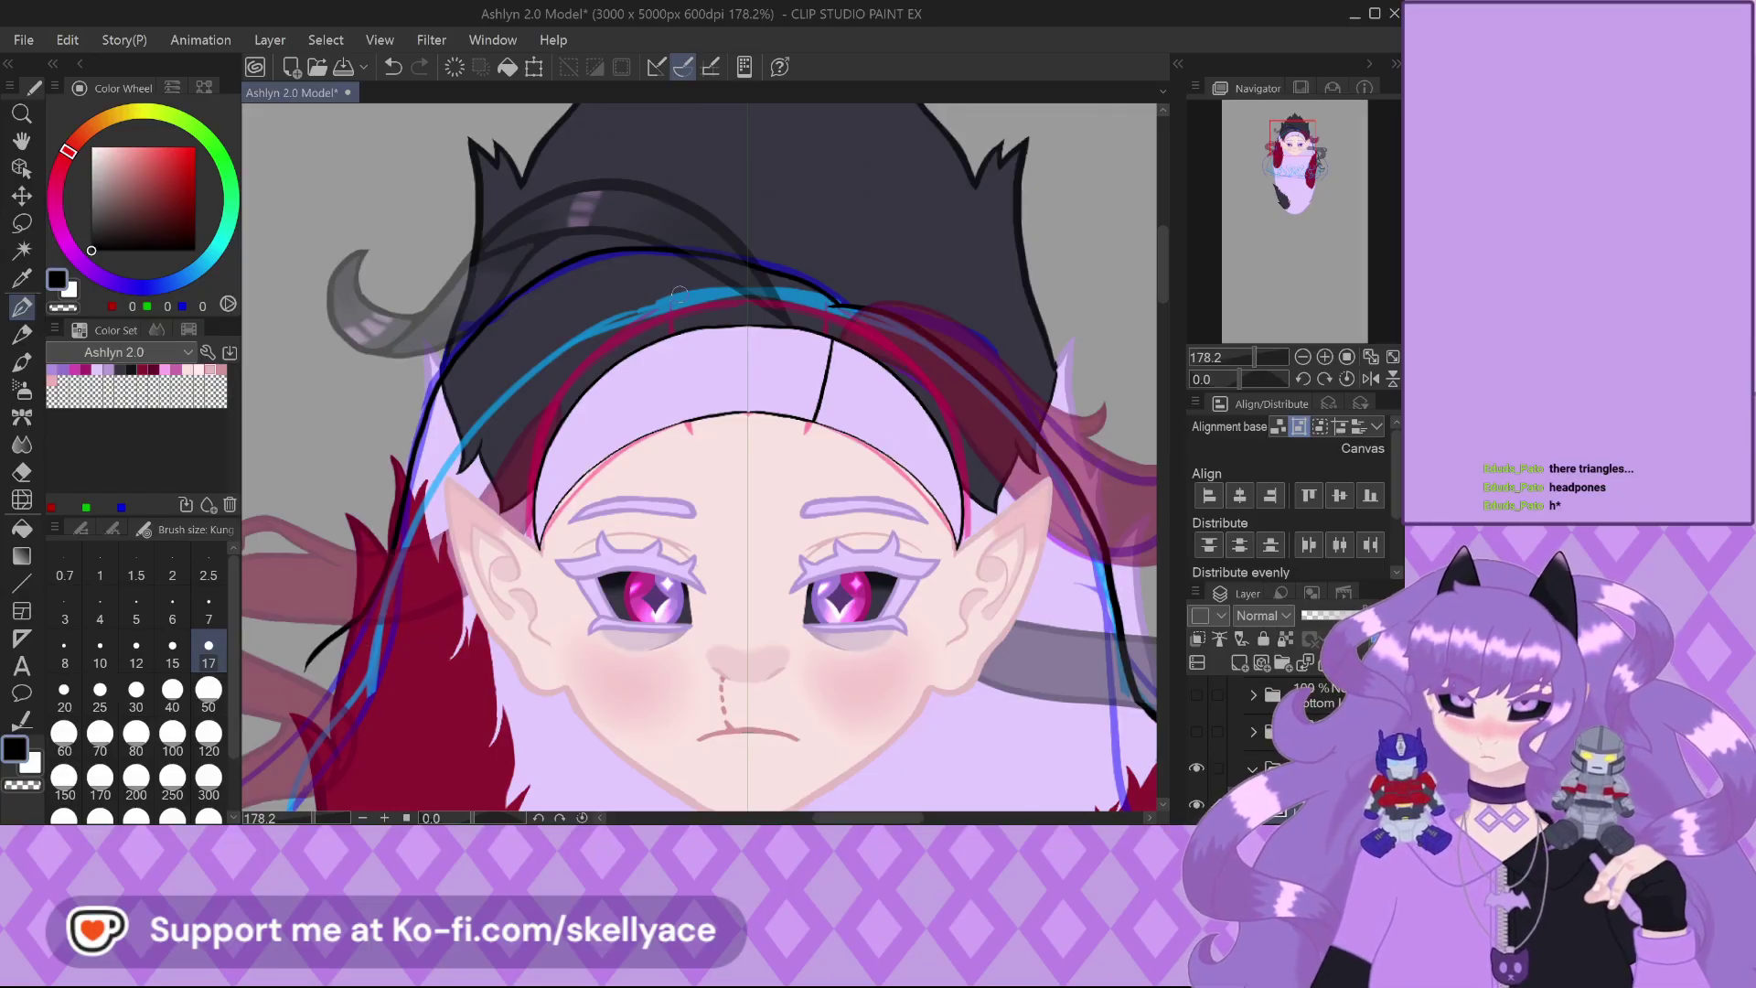
scroll(539, 355, "down", 3)
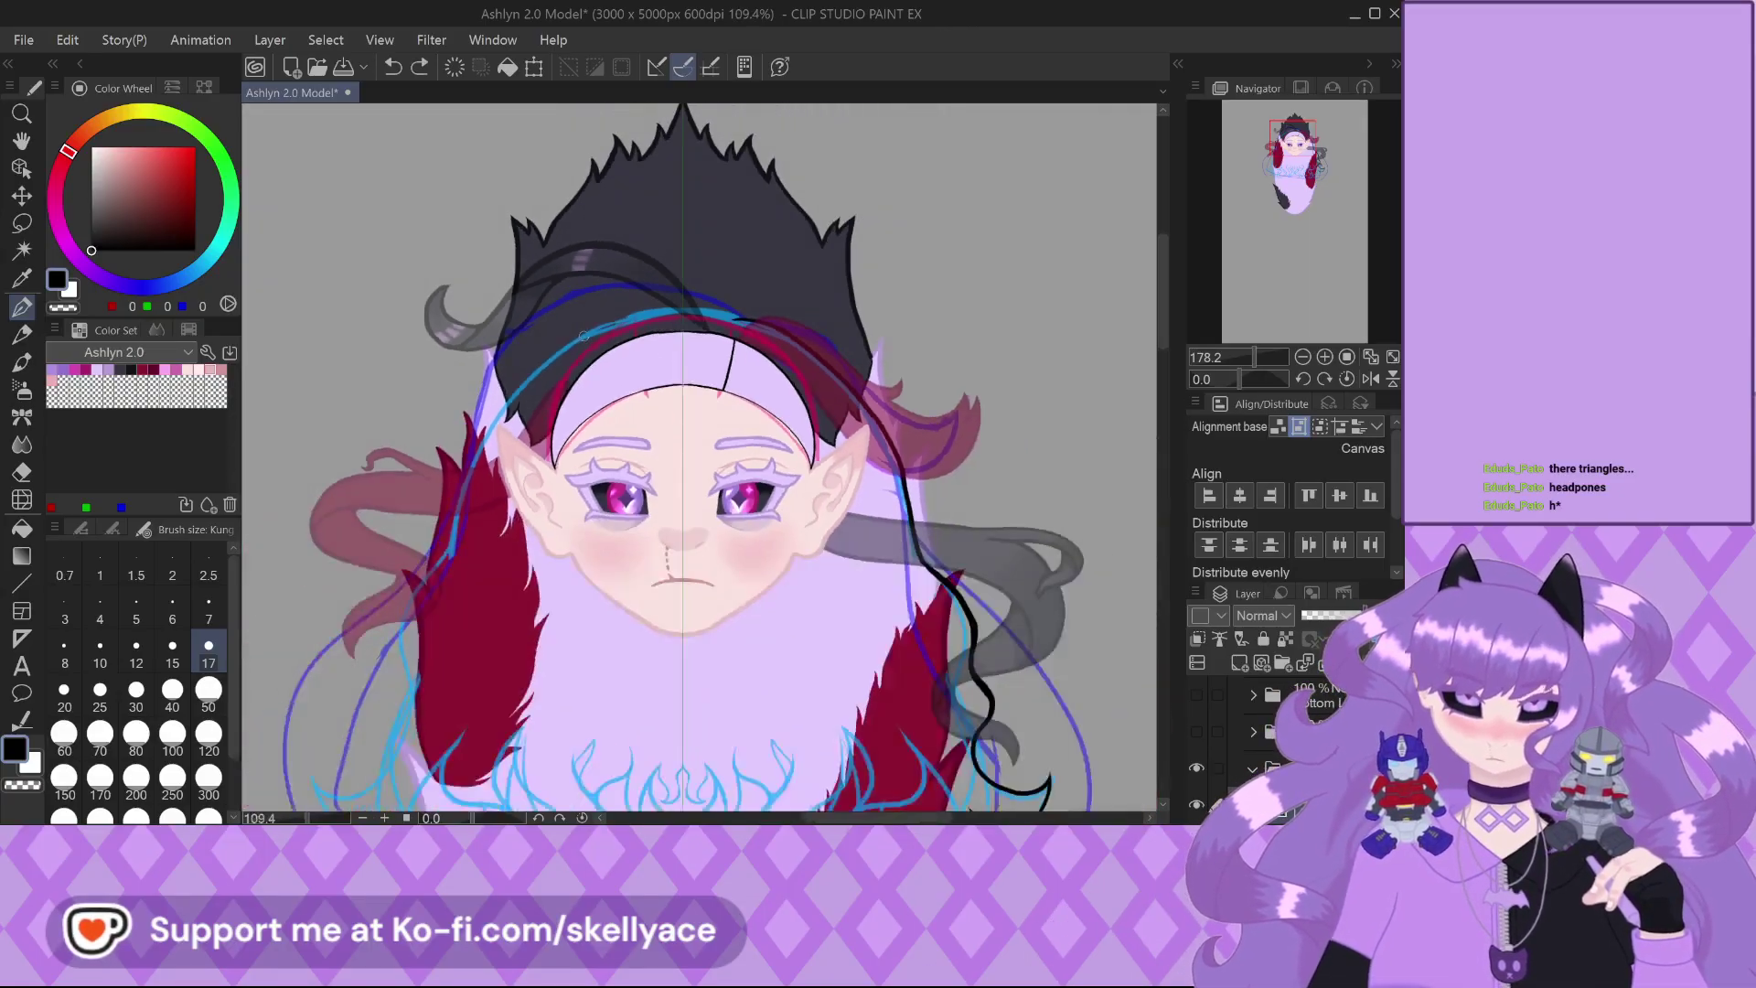
Redraw the right back-hair outline slightly farther out from the parting past the ear, and erase the old line where they overlap
scroll(478, 390, "up", 5)
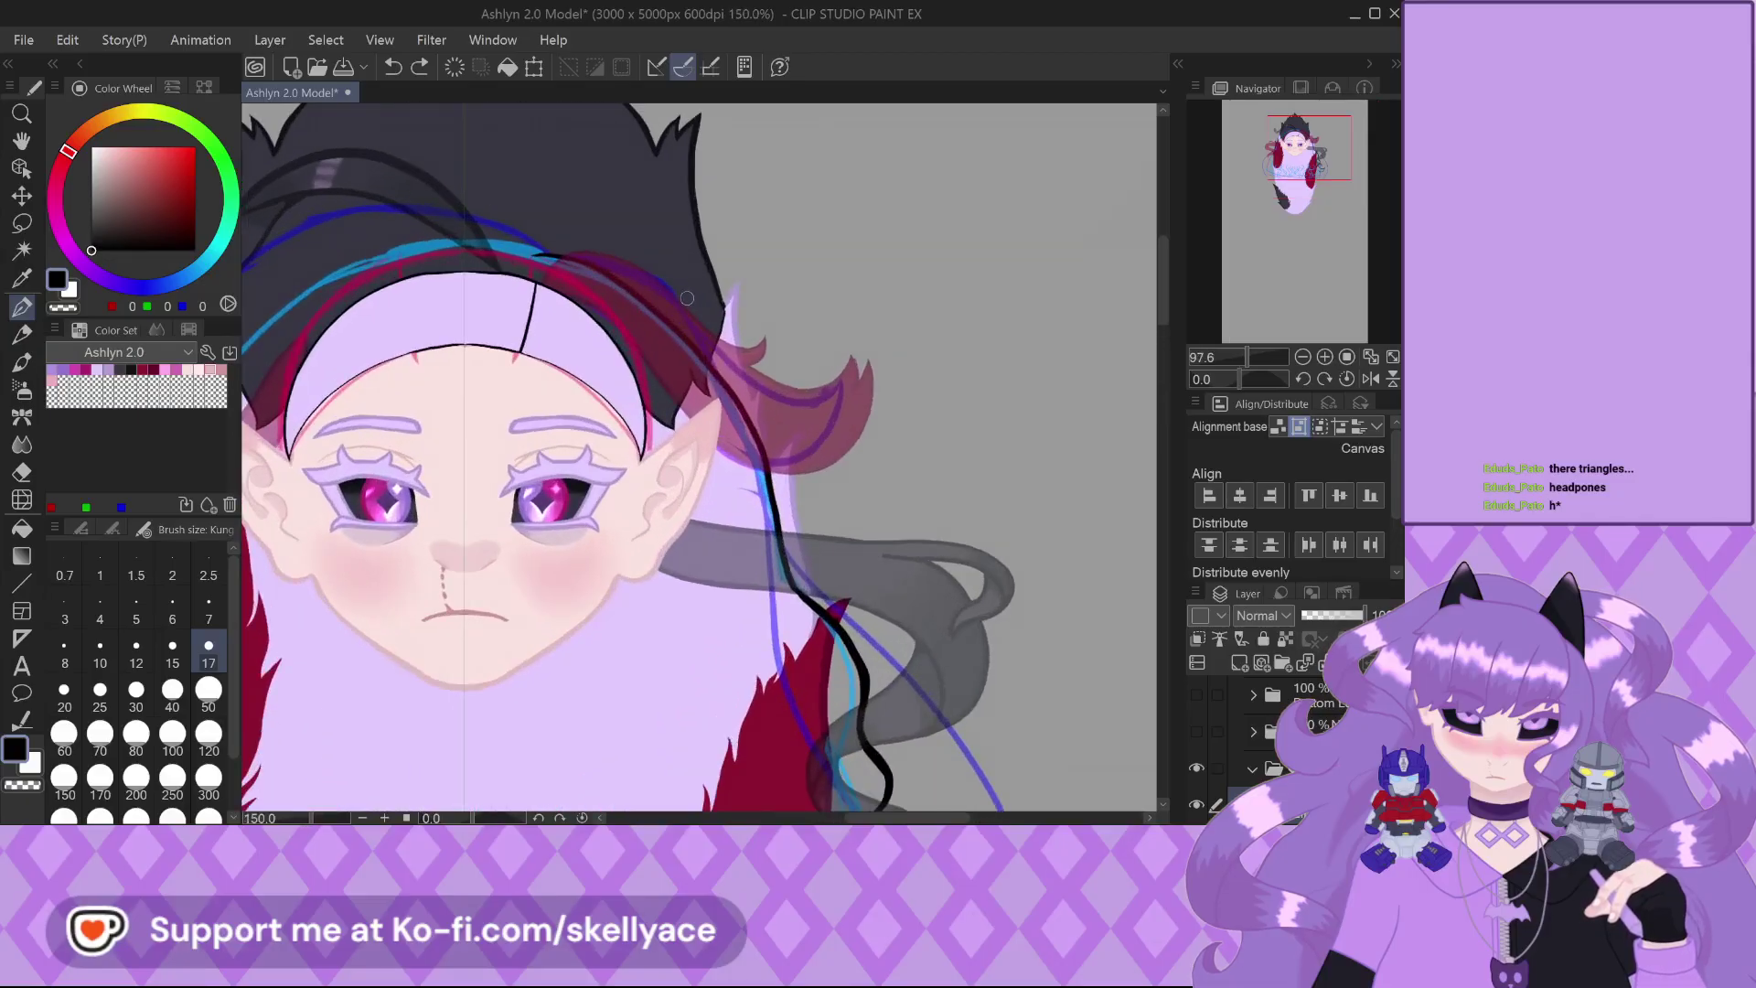
scroll(491, 216, "up", 2)
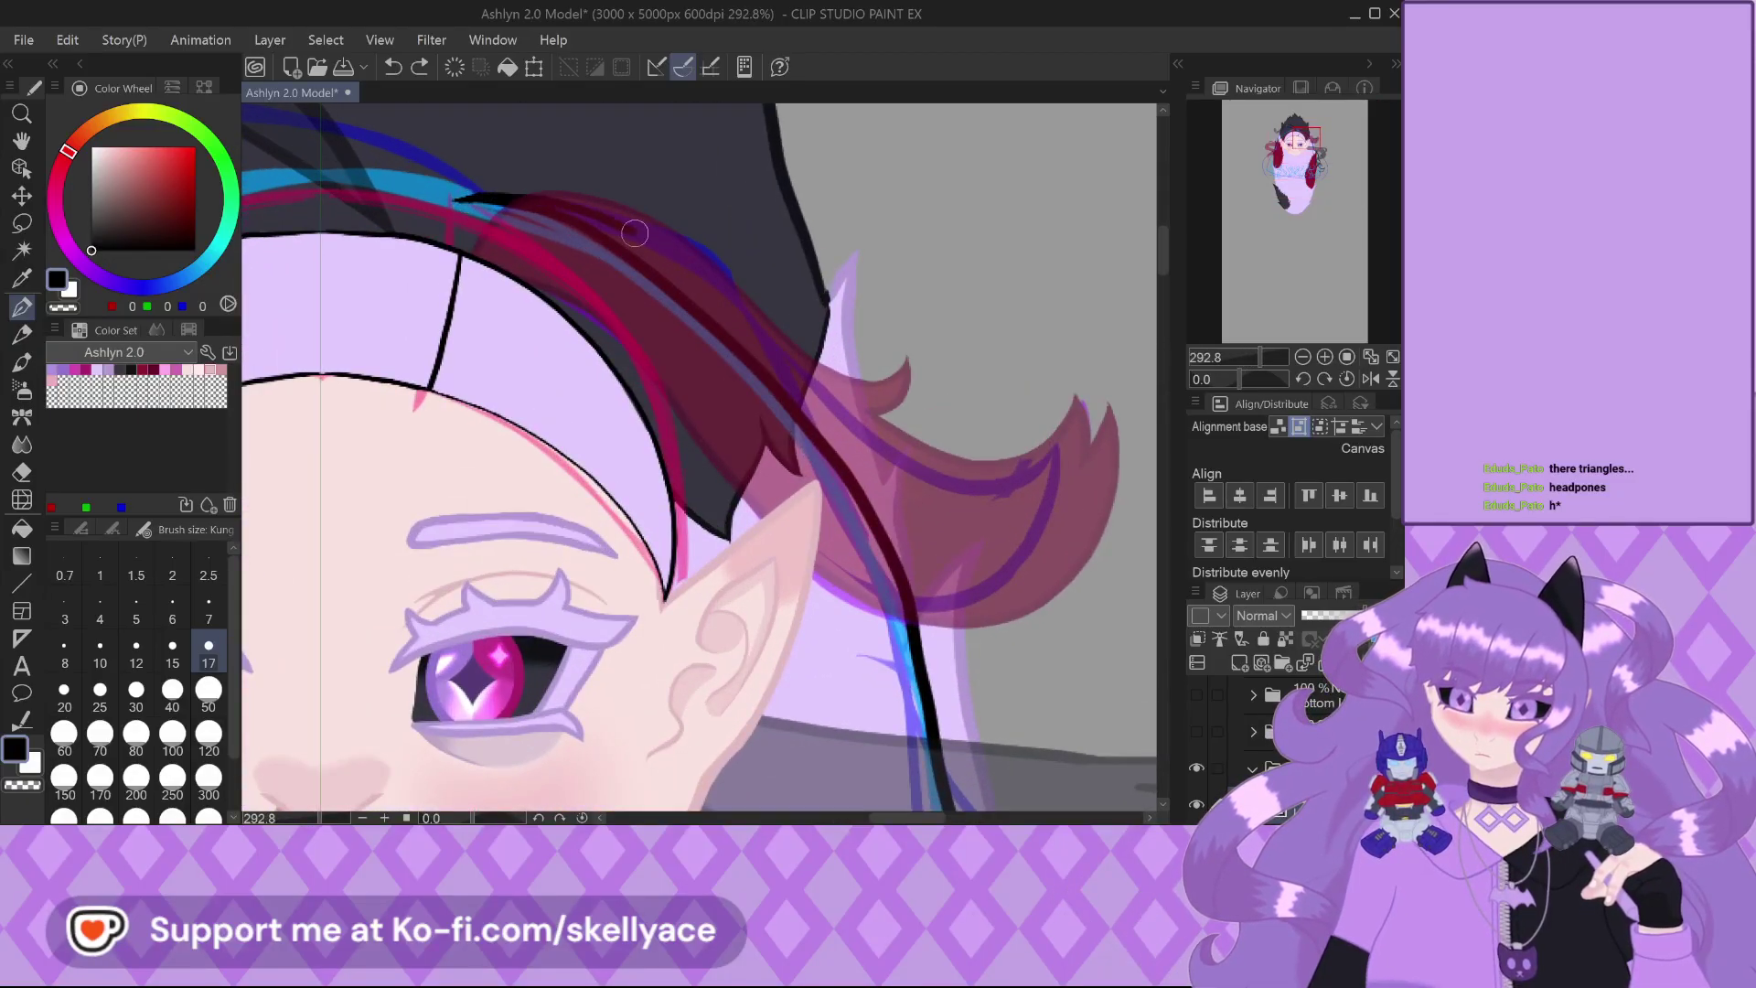
left_click_drag(808, 378, 917, 573)
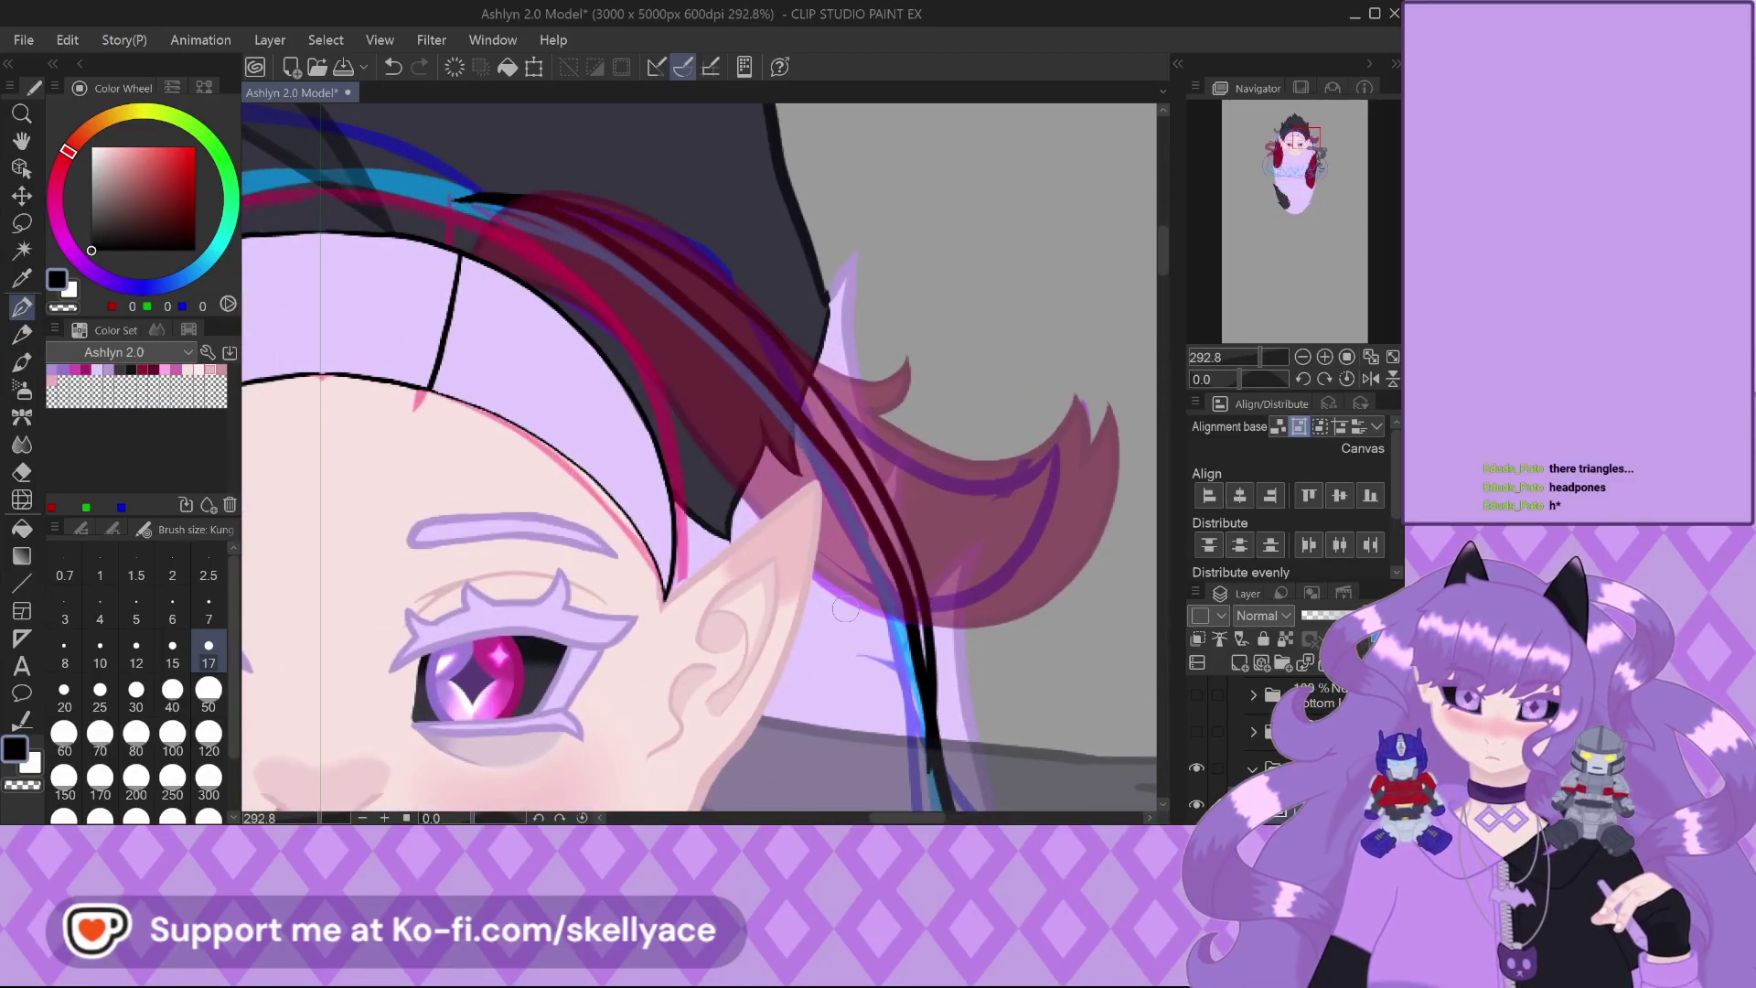
scroll(464, 209, "up", 1)
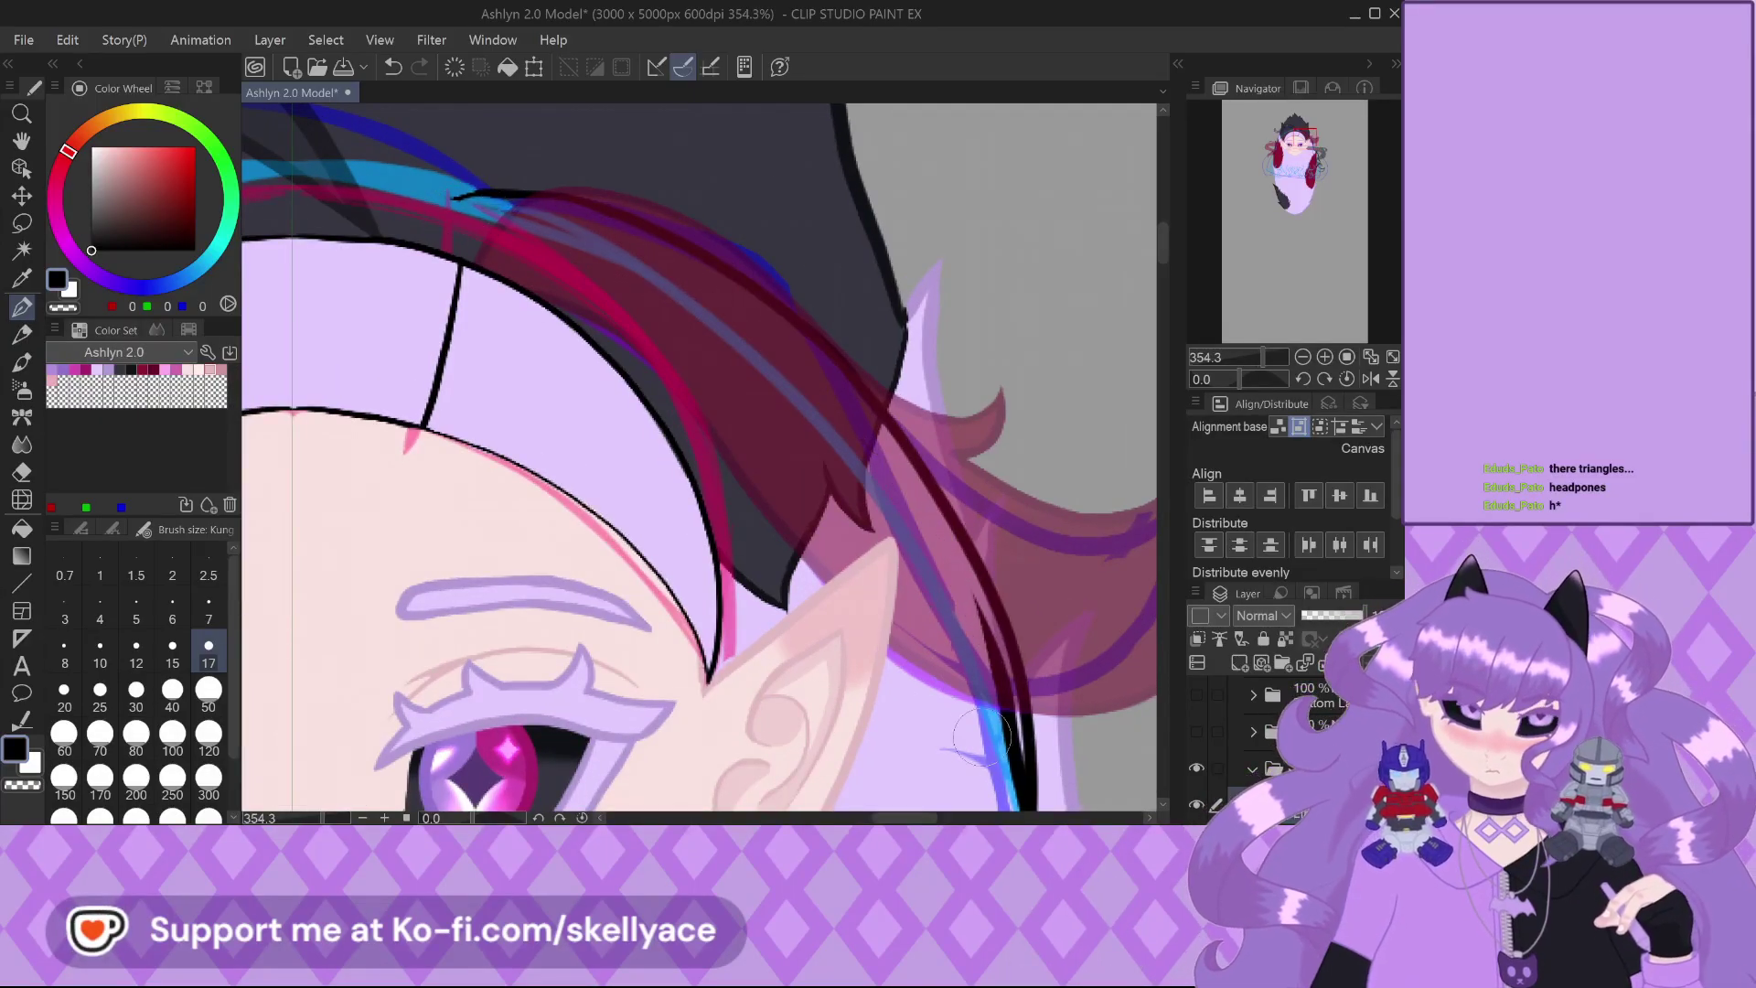
scroll(1006, 732, "down", 4)
scroll(926, 709, "up", 4)
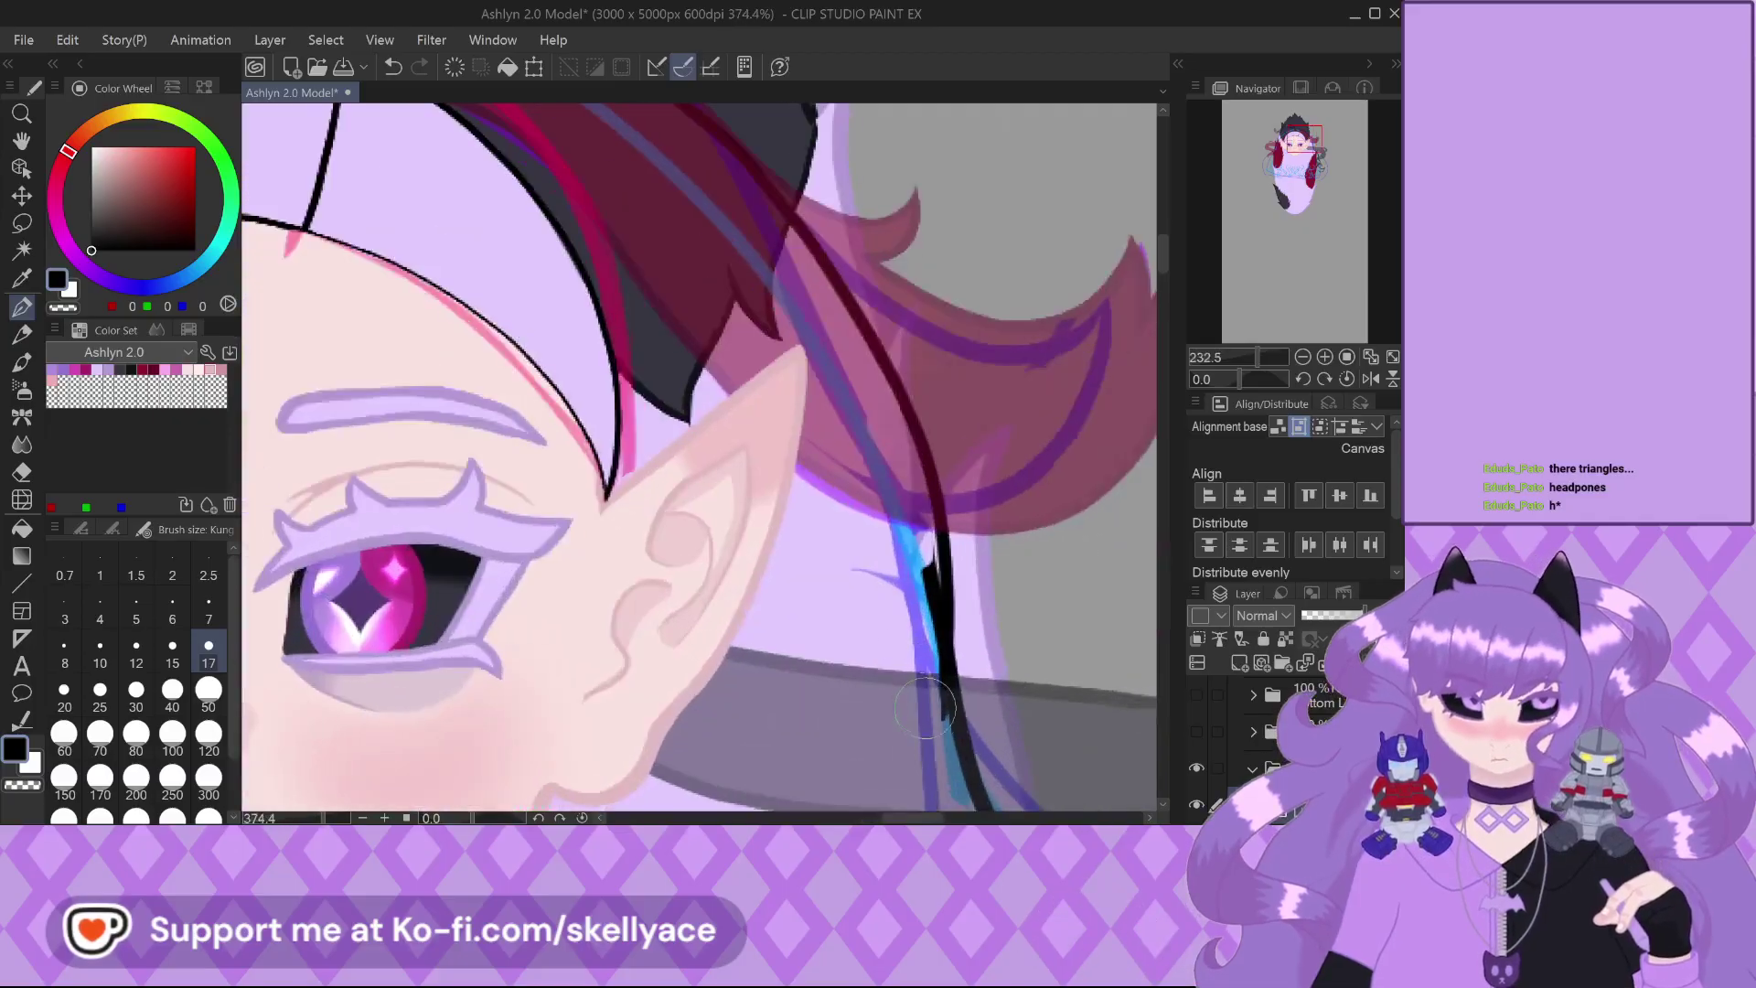
key("ctrl+z")
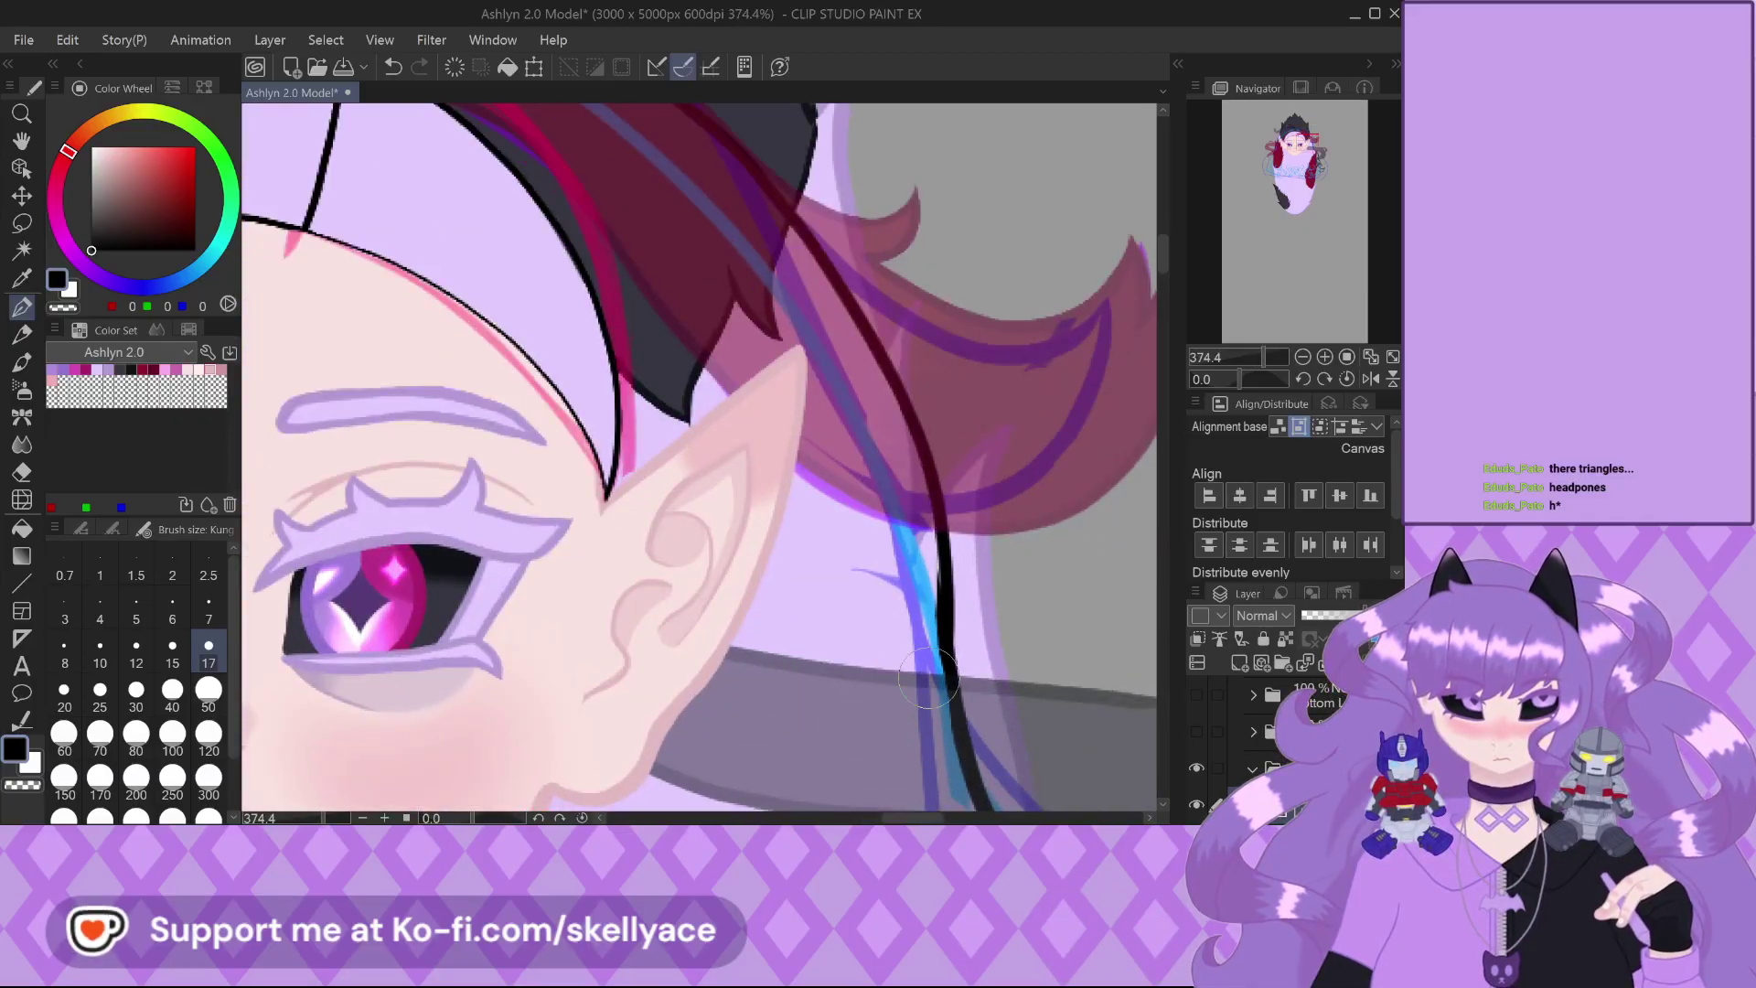
Outline the left back hair in black from the parting over the crown and down past the ear beside the crimson fur
scroll(924, 562, "down", 4)
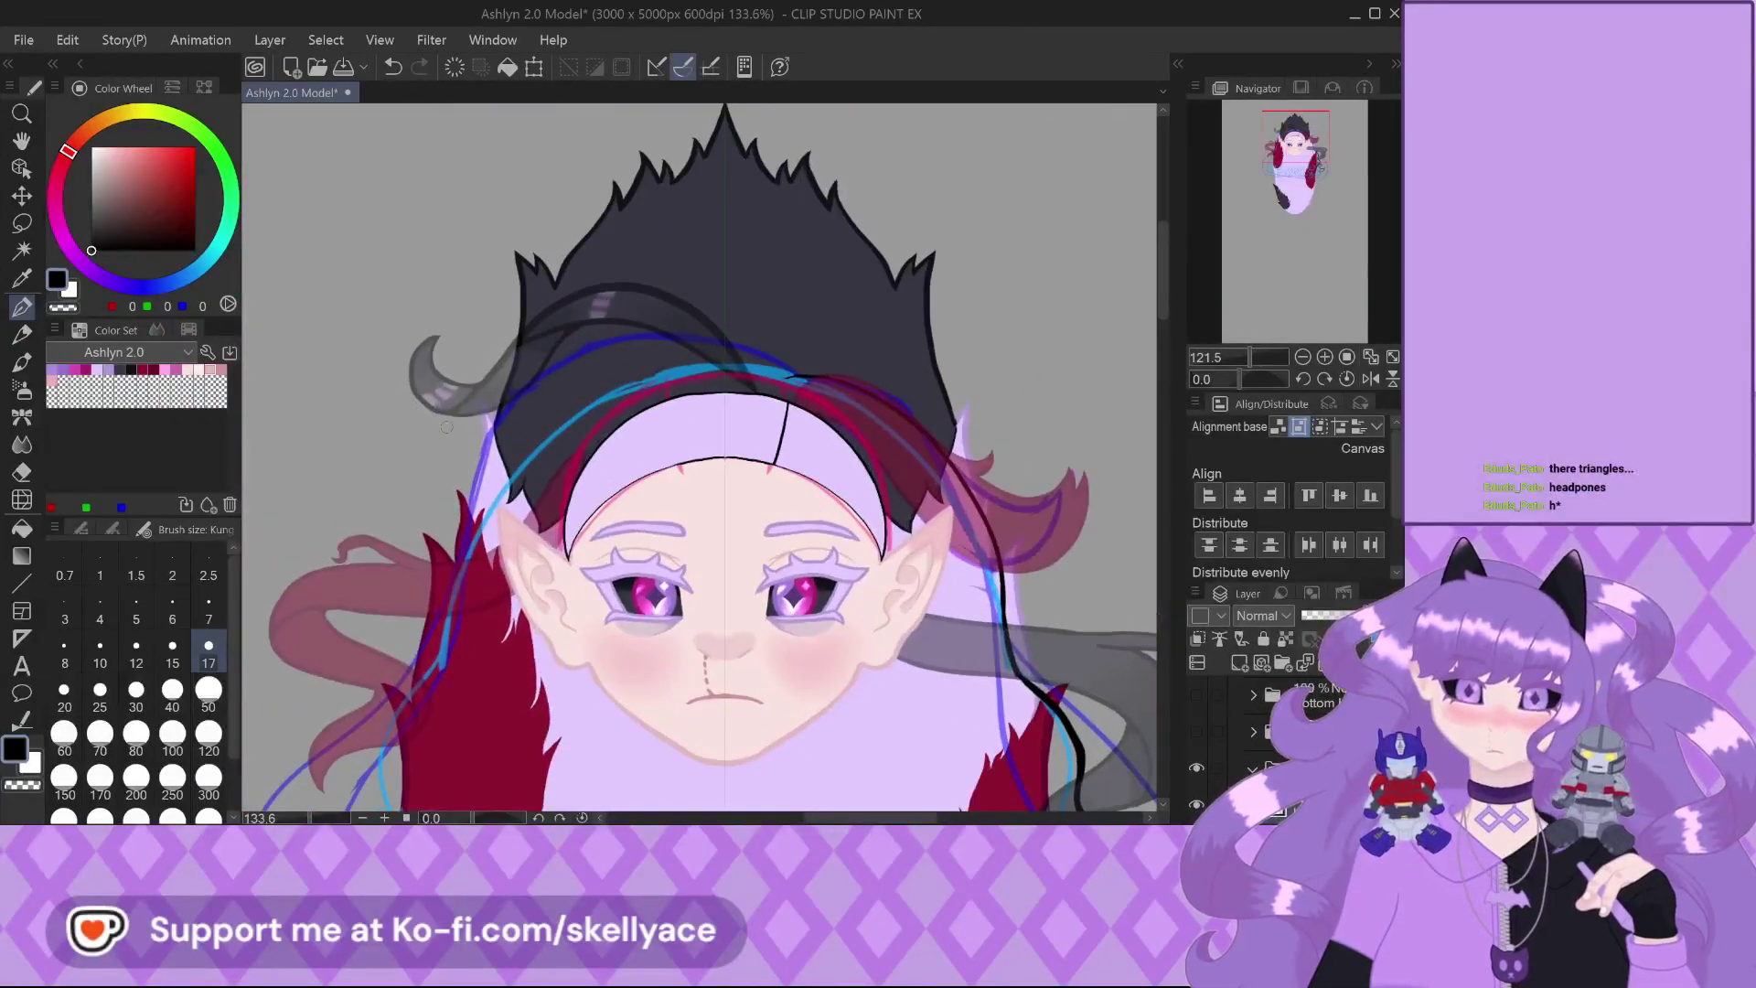
mouse_move(956, 298)
left_mouse_down()
mouse_move(882, 262)
mouse_move(765, 259)
mouse_move(654, 296)
mouse_move(572, 364)
left_mouse_up()
scroll(537, 491, "down", 4)
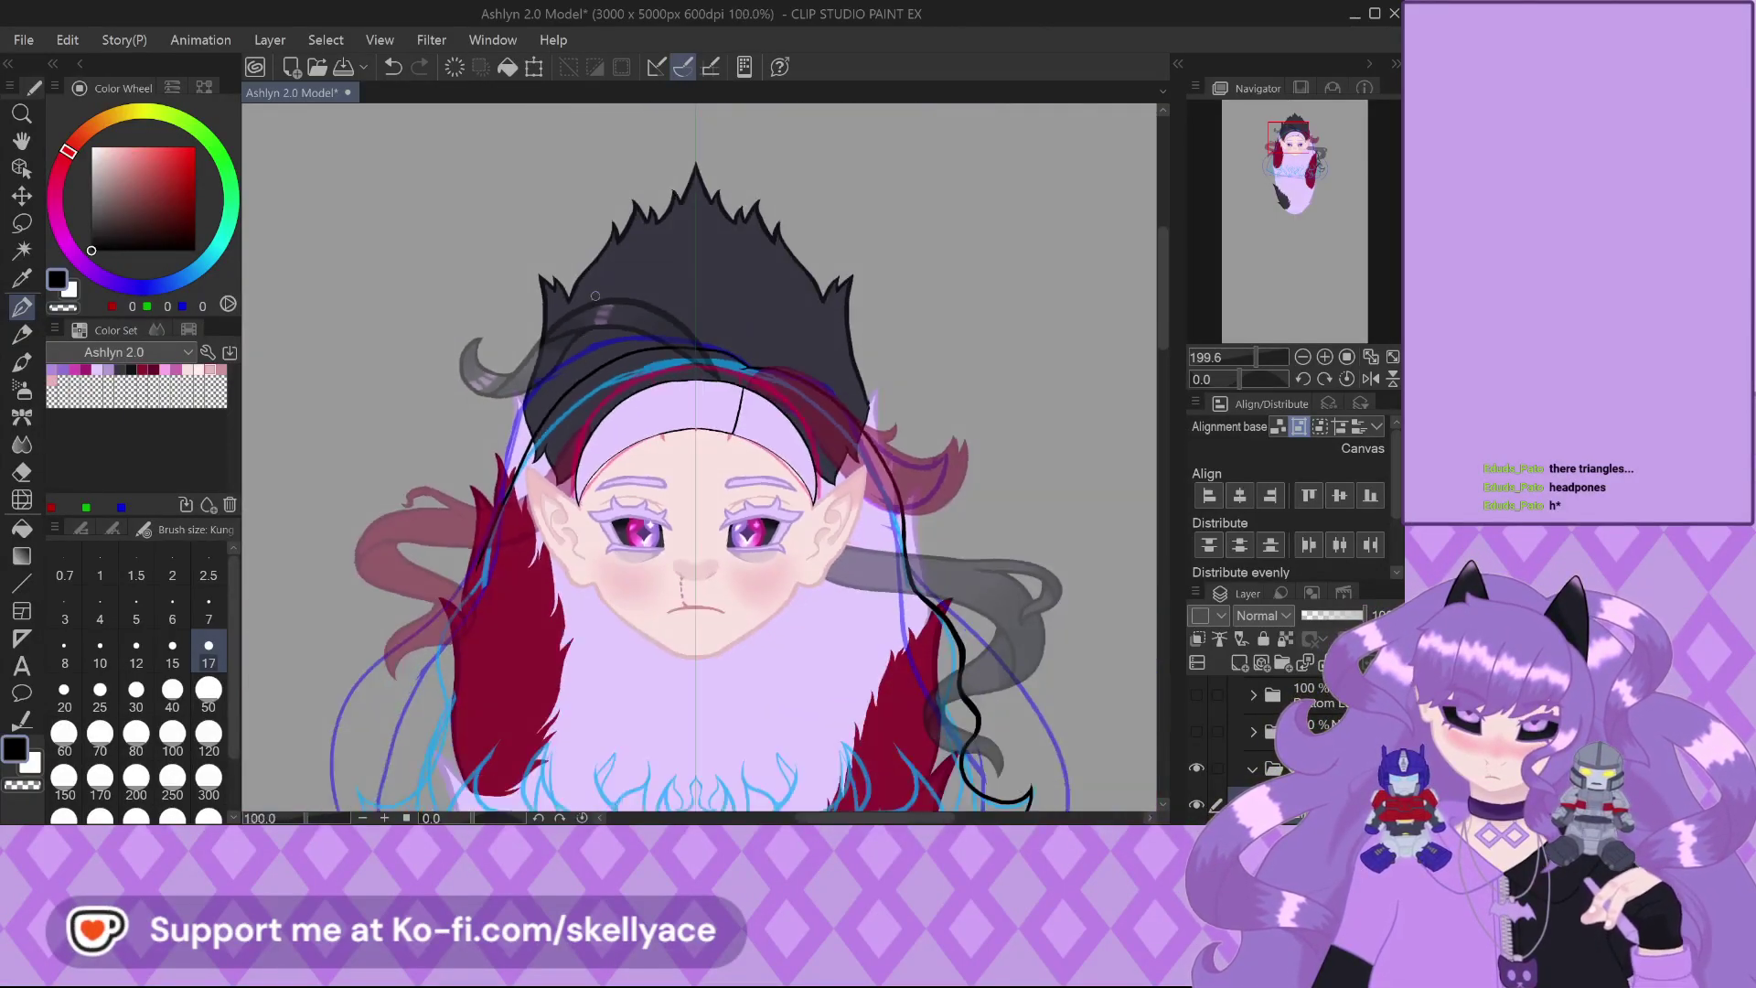
scroll(536, 491, "up", 4)
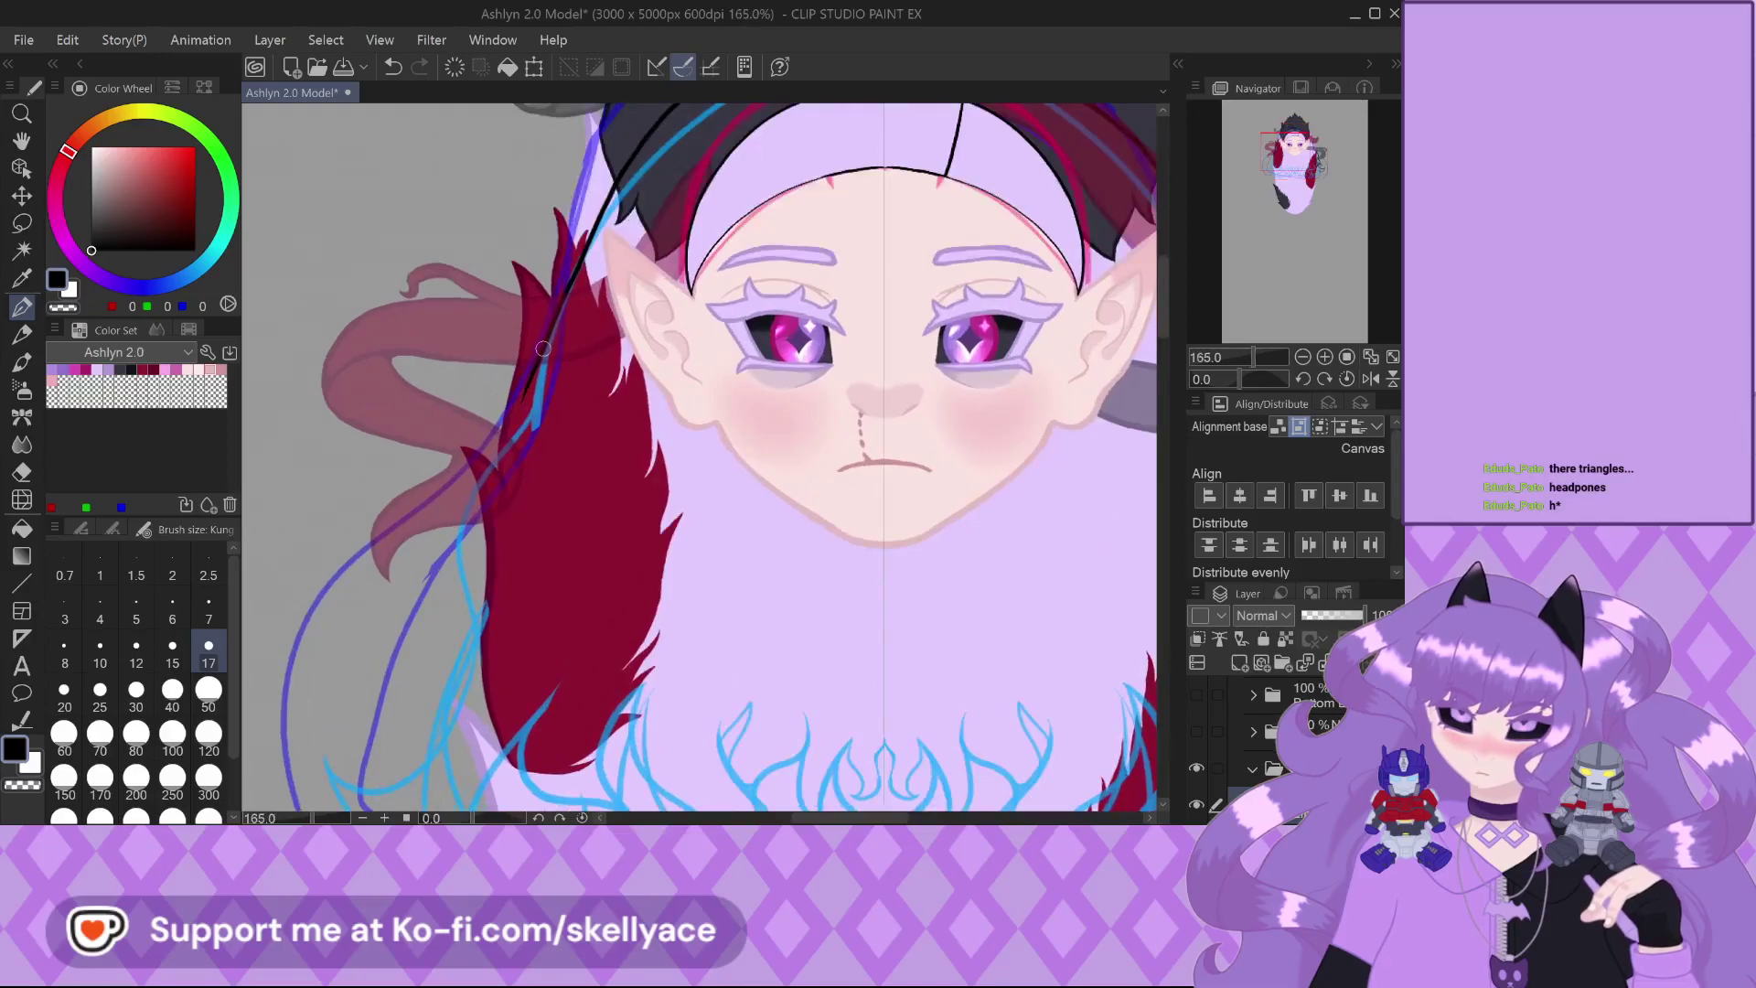
scroll(468, 630, "down", 2)
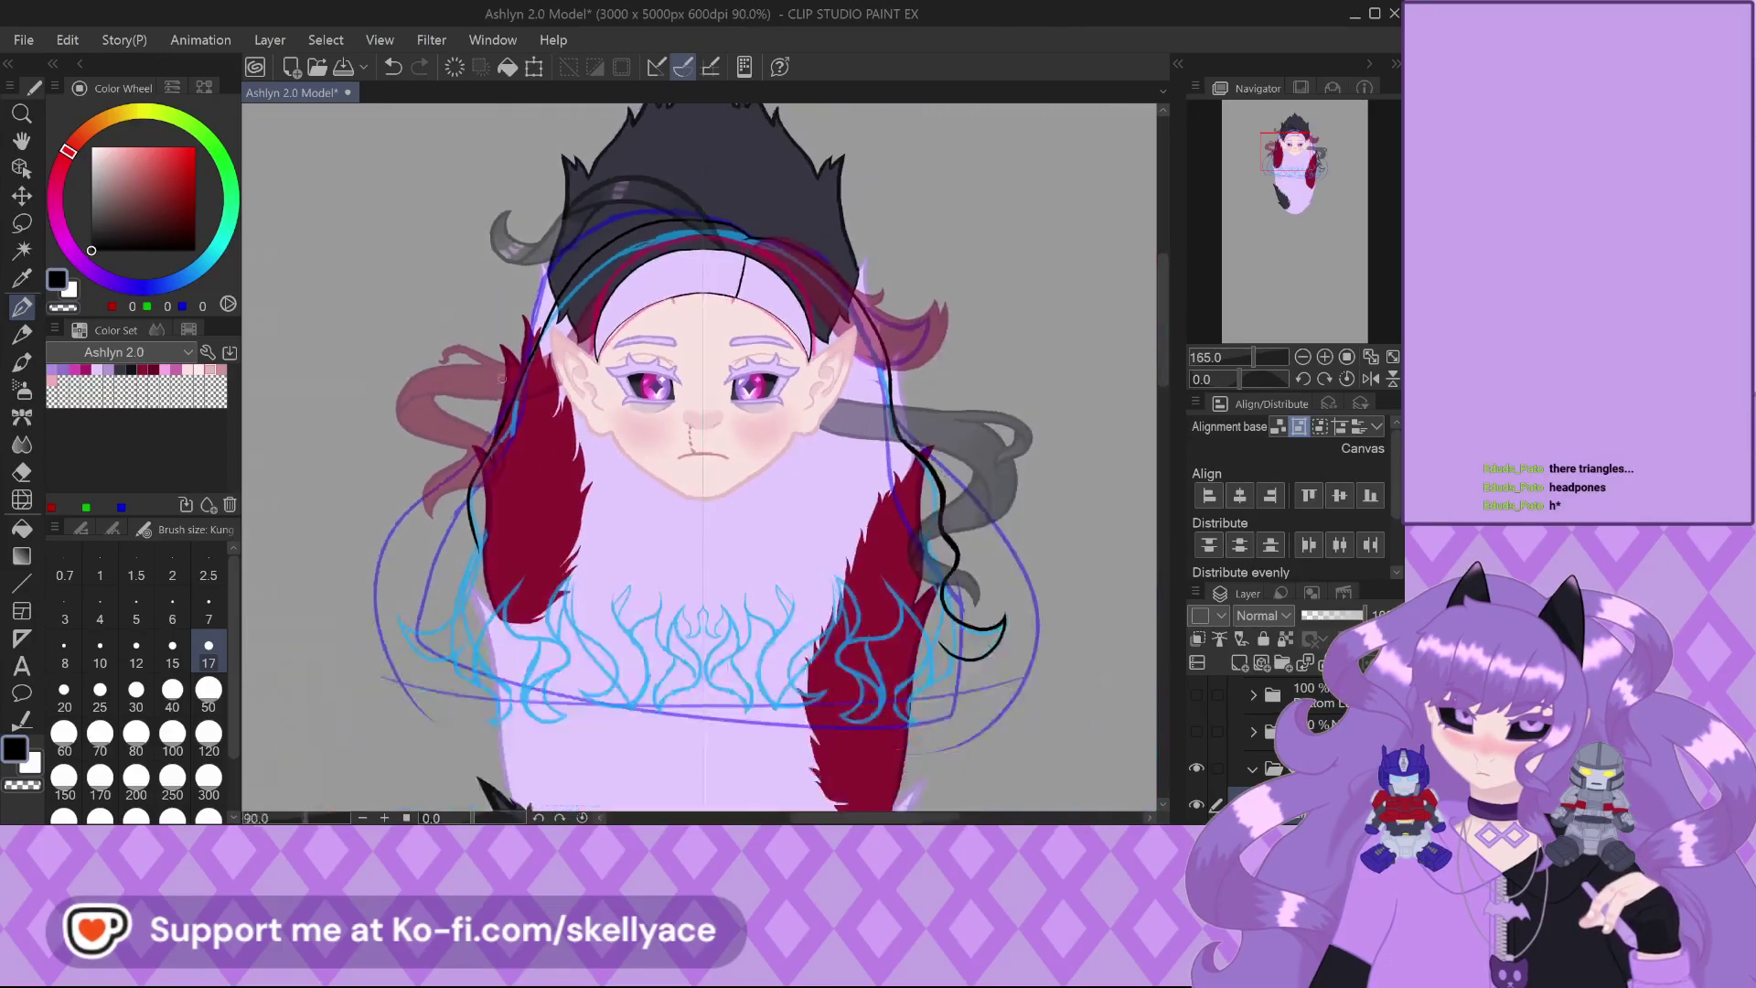
Try ending the left back-hair outline in a large outward curl over the light-blue sketch, and undo it
scroll(461, 593, "up", 2)
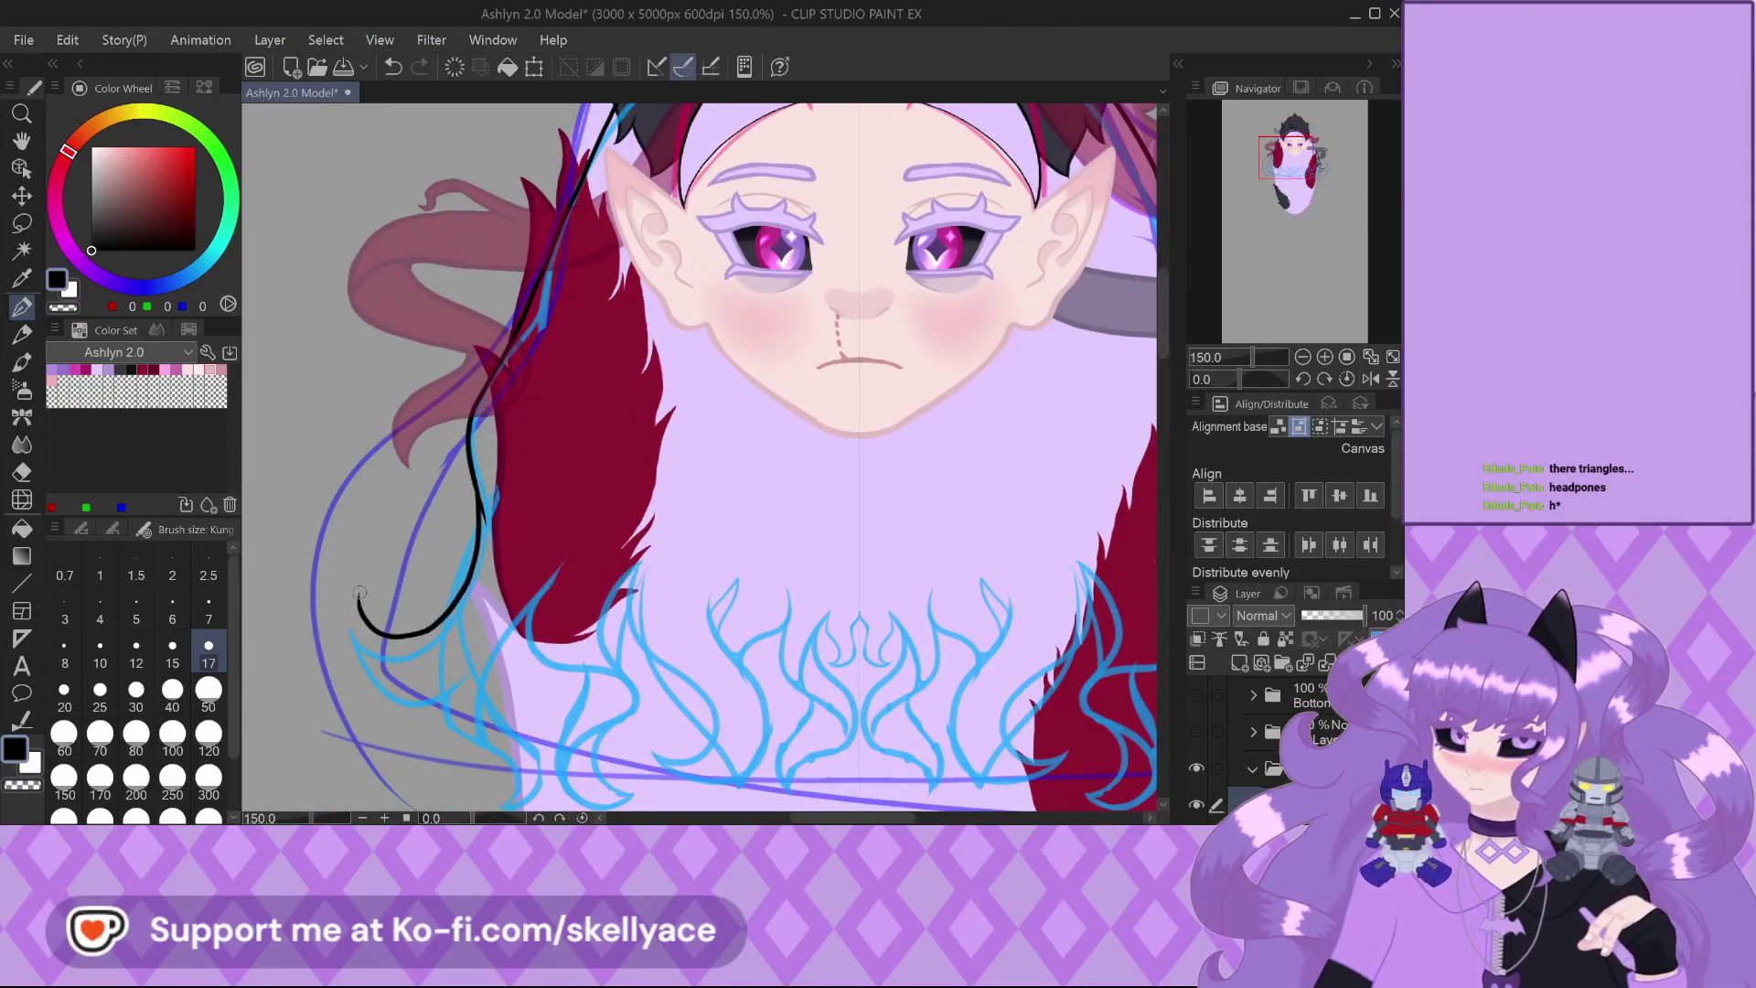
scroll(359, 592, "up", 3)
scroll(501, 608, "down", 2)
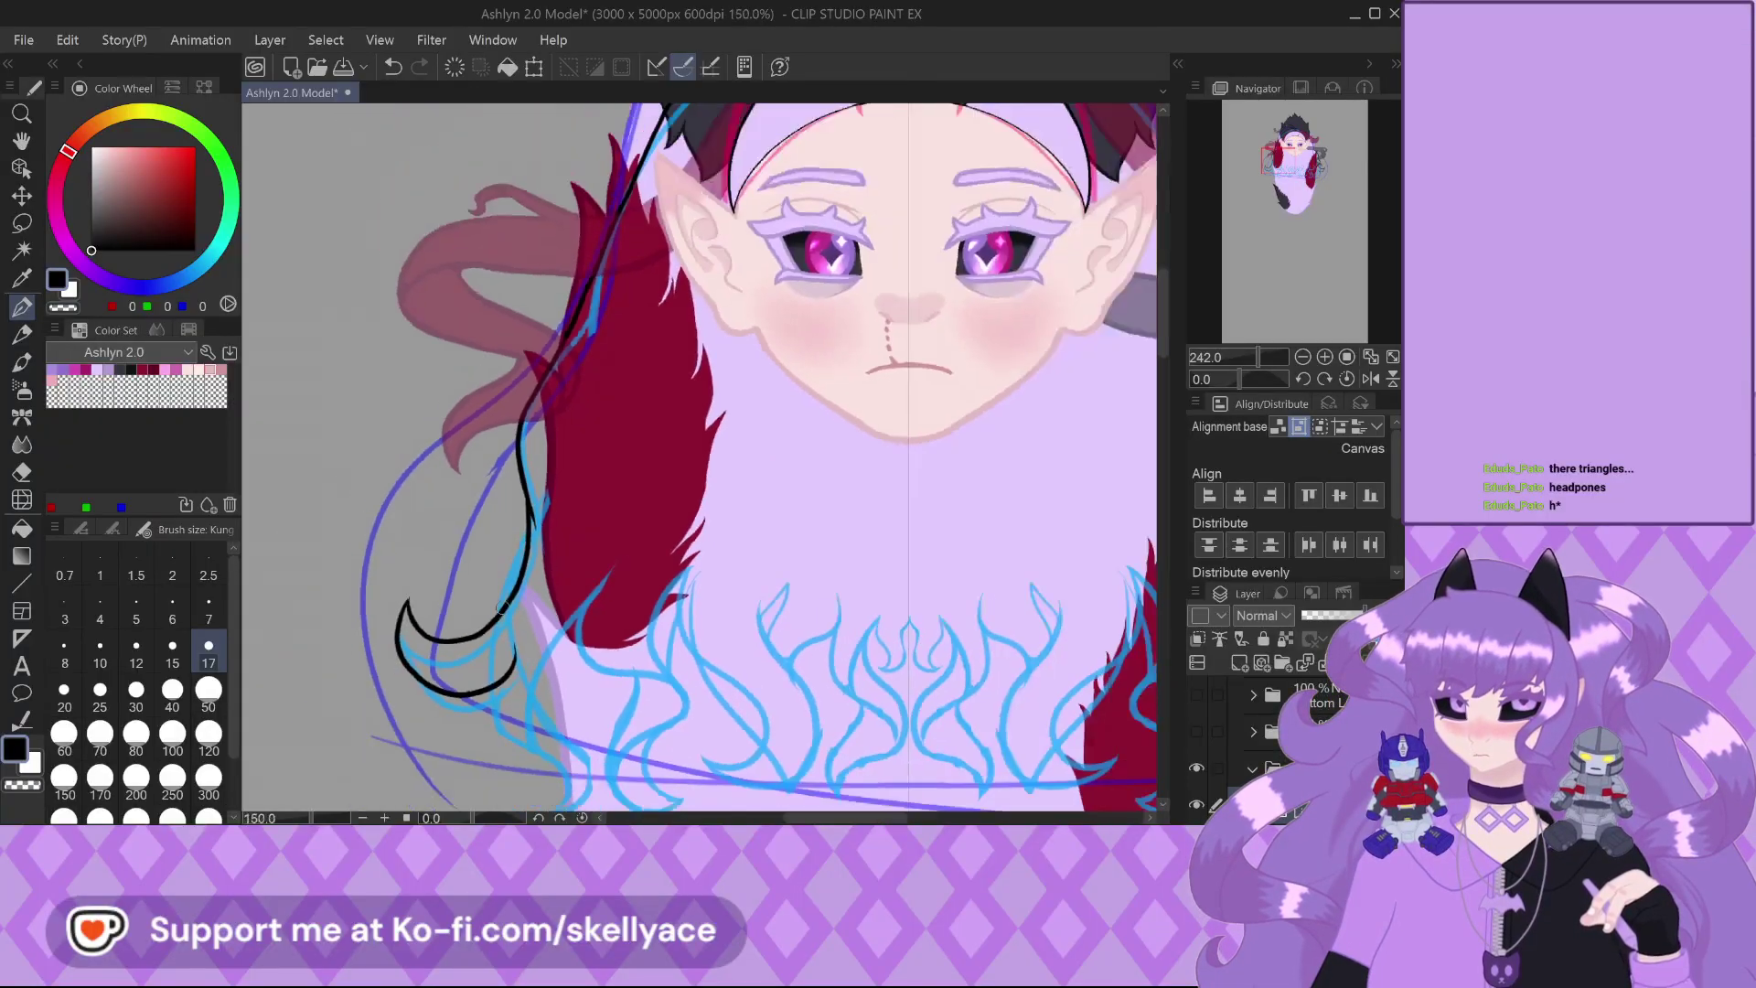
scroll(501, 608, "down", 3)
scroll(475, 546, "up", 2)
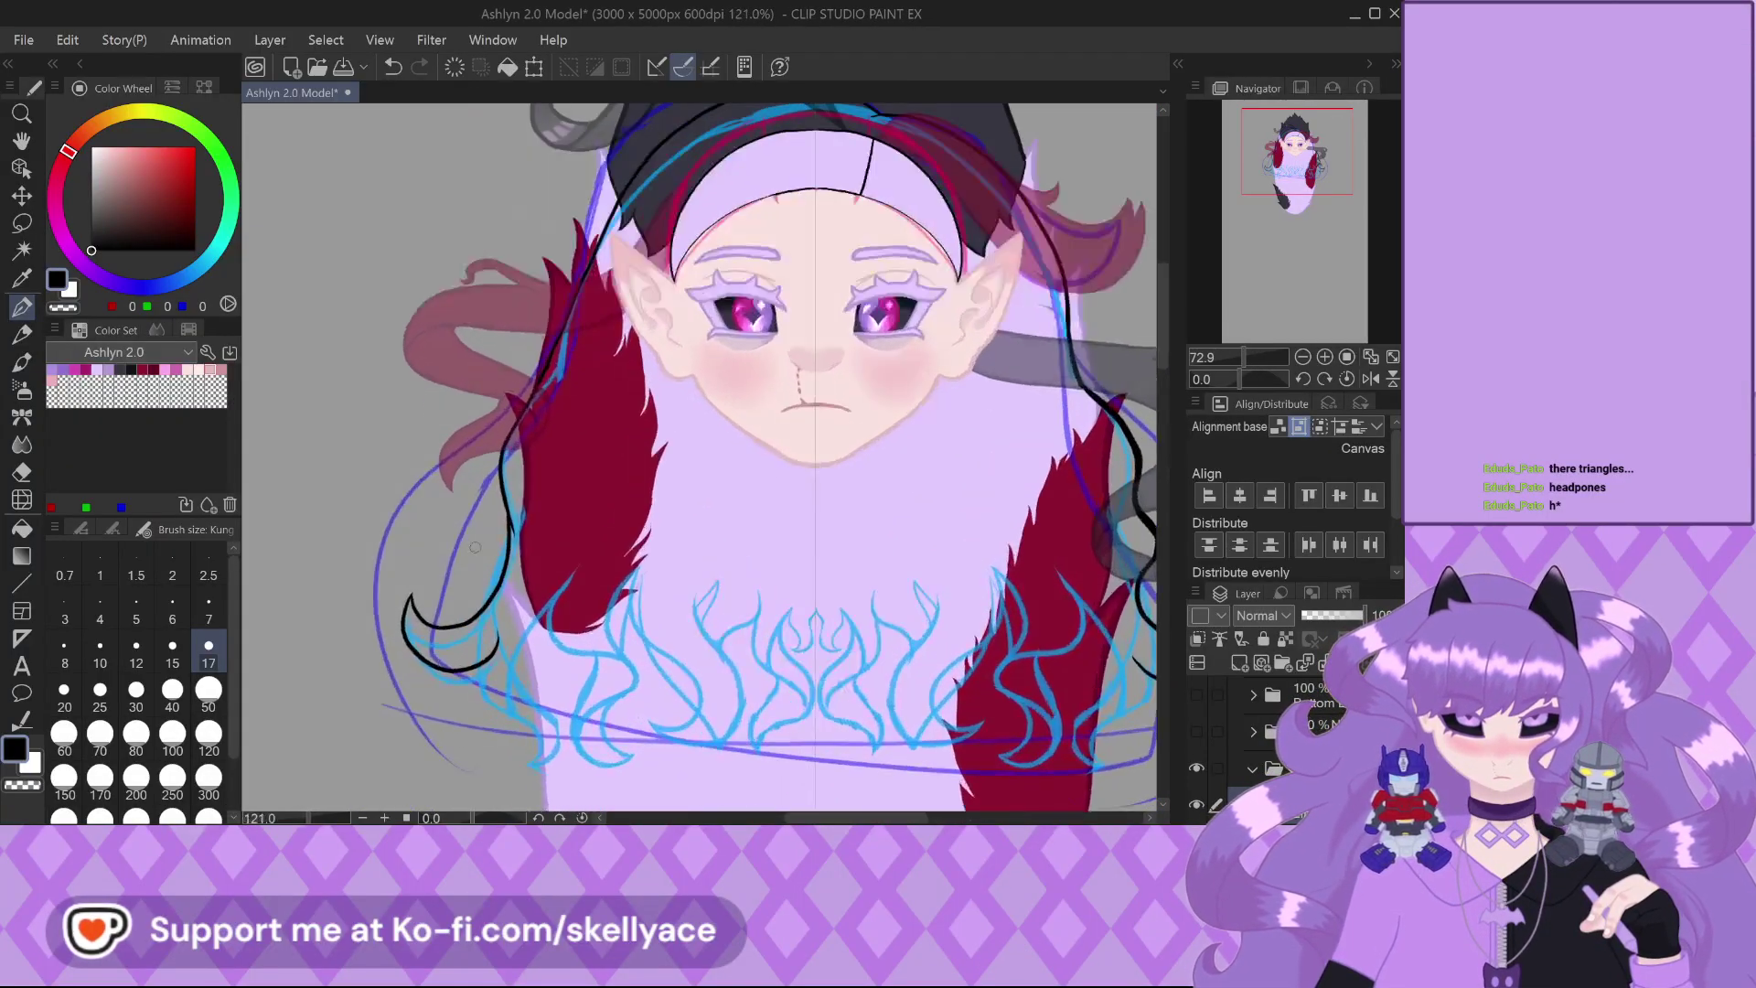
scroll(475, 547, "up", 2)
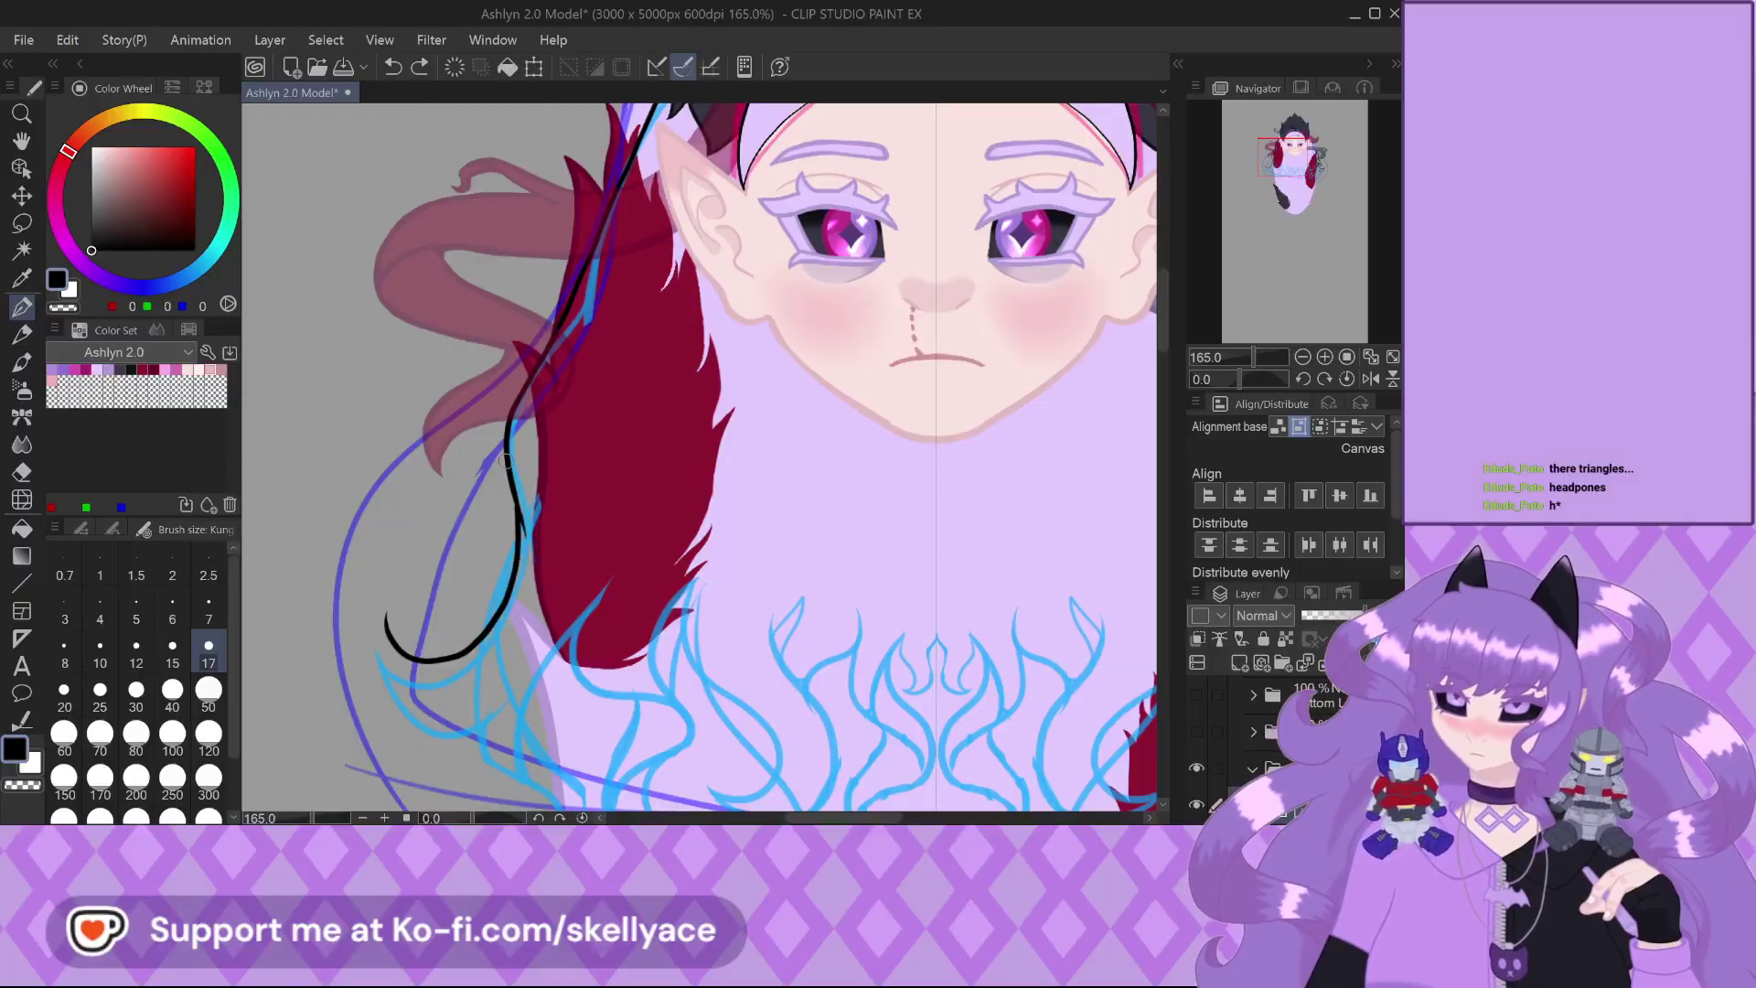
key("ctrl+z")
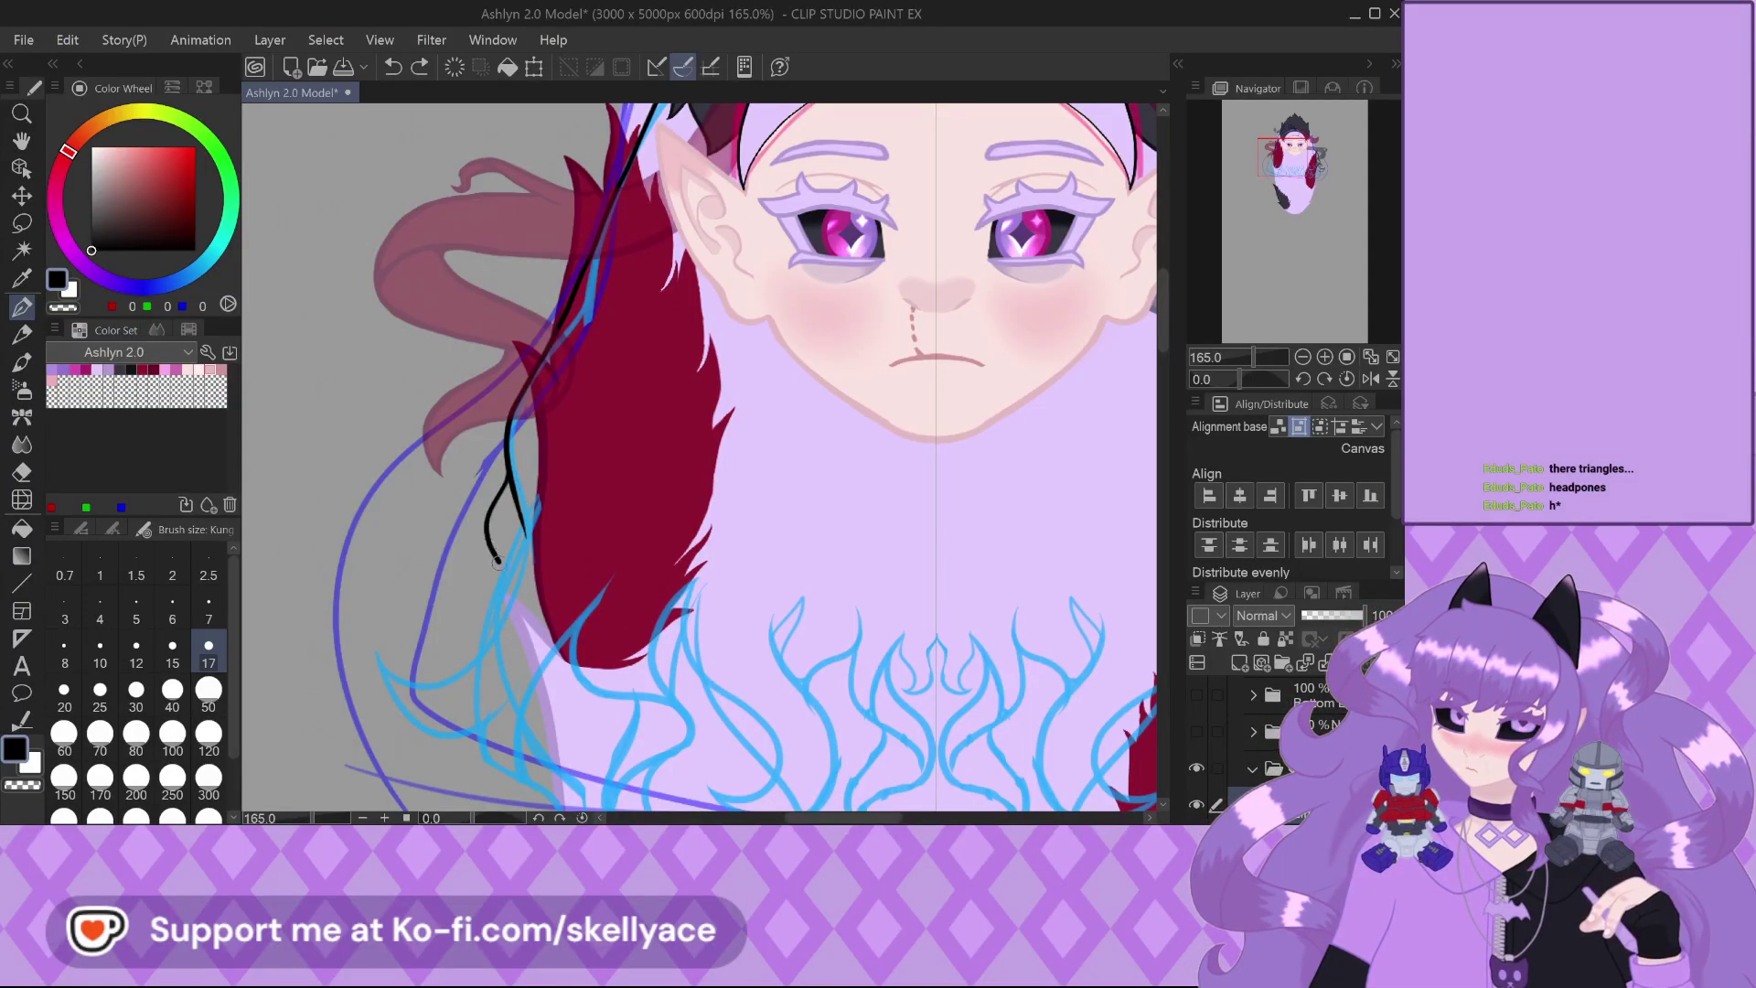
Continue the left back-hair outline below the ear as a wavy line beside the crimson fur, and smooth its bends
left_click_drag(497, 559, 506, 614)
scroll(575, 463, "up", 5)
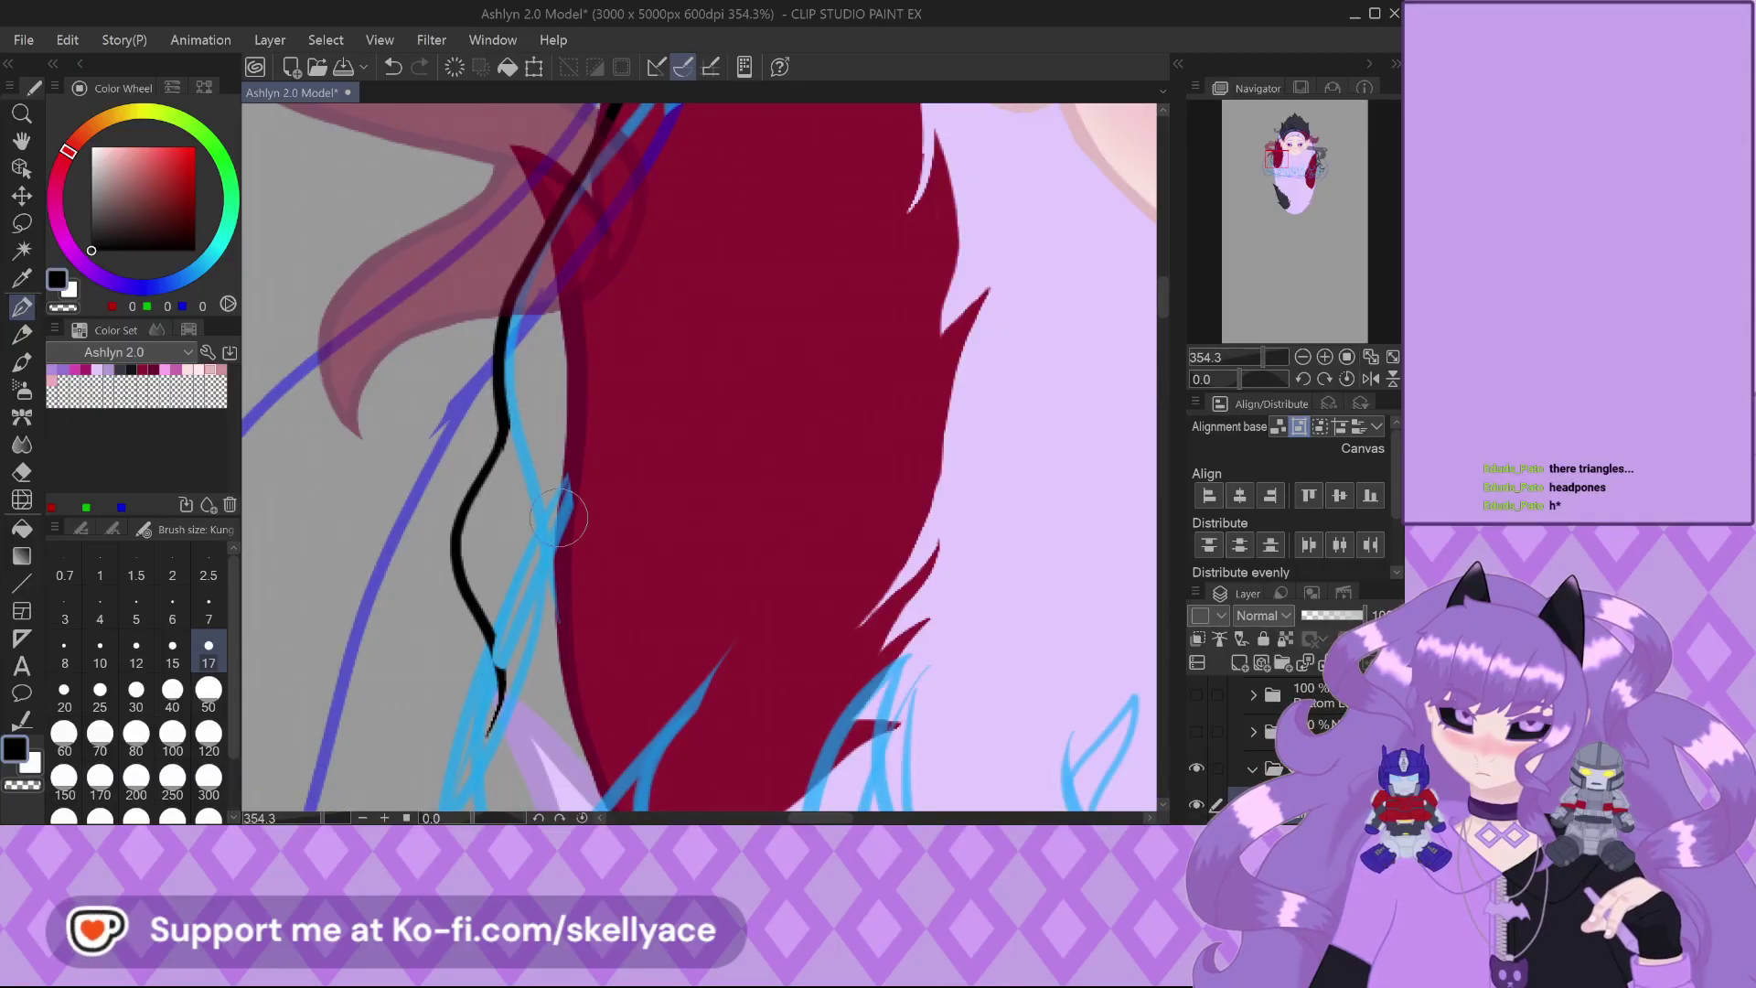
left_click_drag(511, 451, 530, 412)
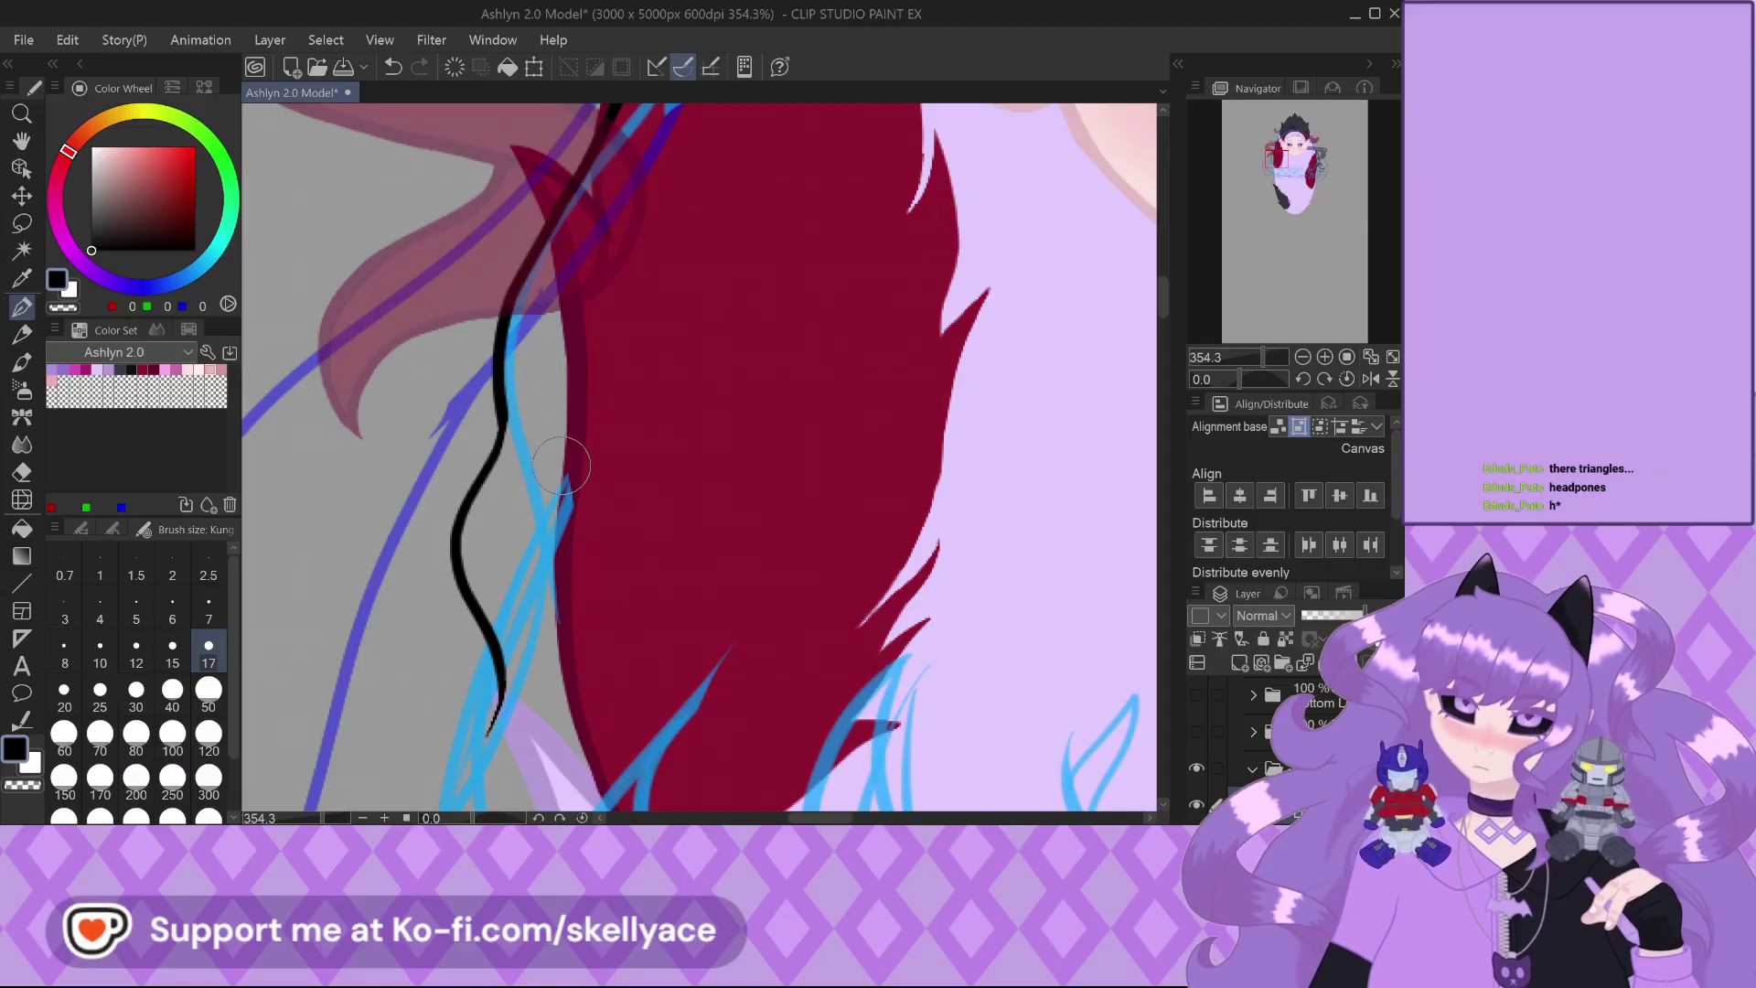
scroll(512, 458, "up", 3)
left_click_drag(503, 419, 498, 460)
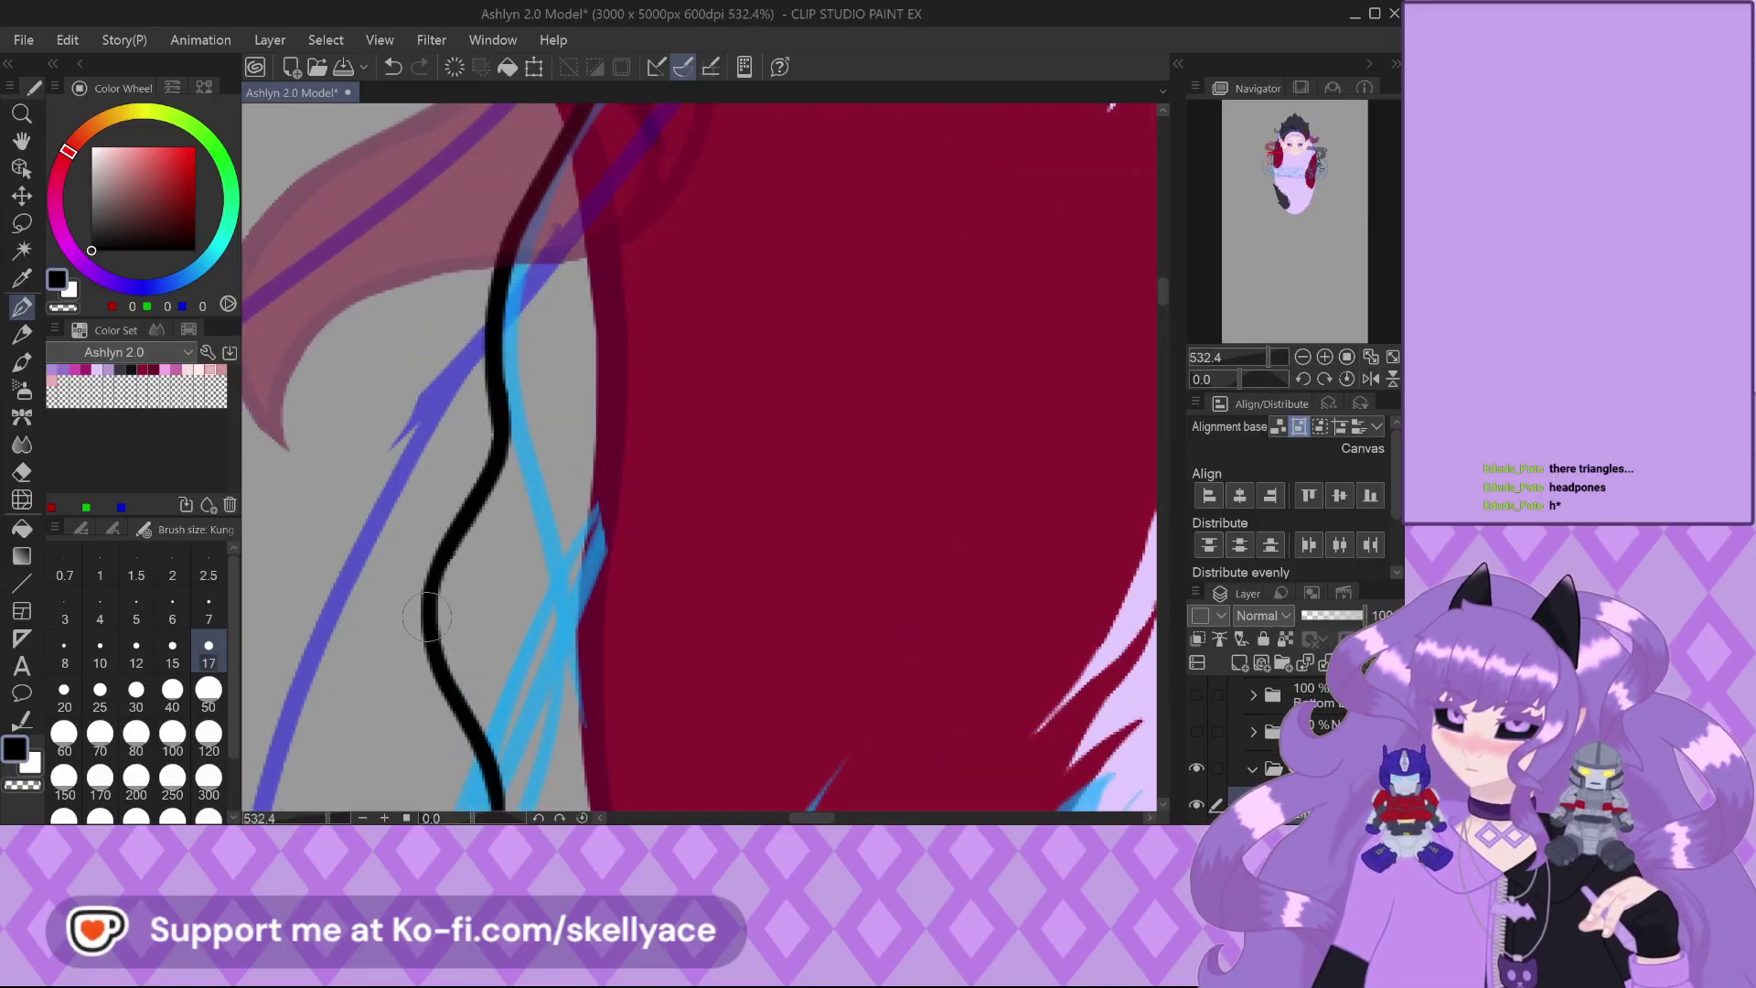
scroll(426, 618, "down", 3)
Add an outward wave to the left back-hair outline beside the ear and erase the old straight line inside it
scroll(591, 225, "up", 1)
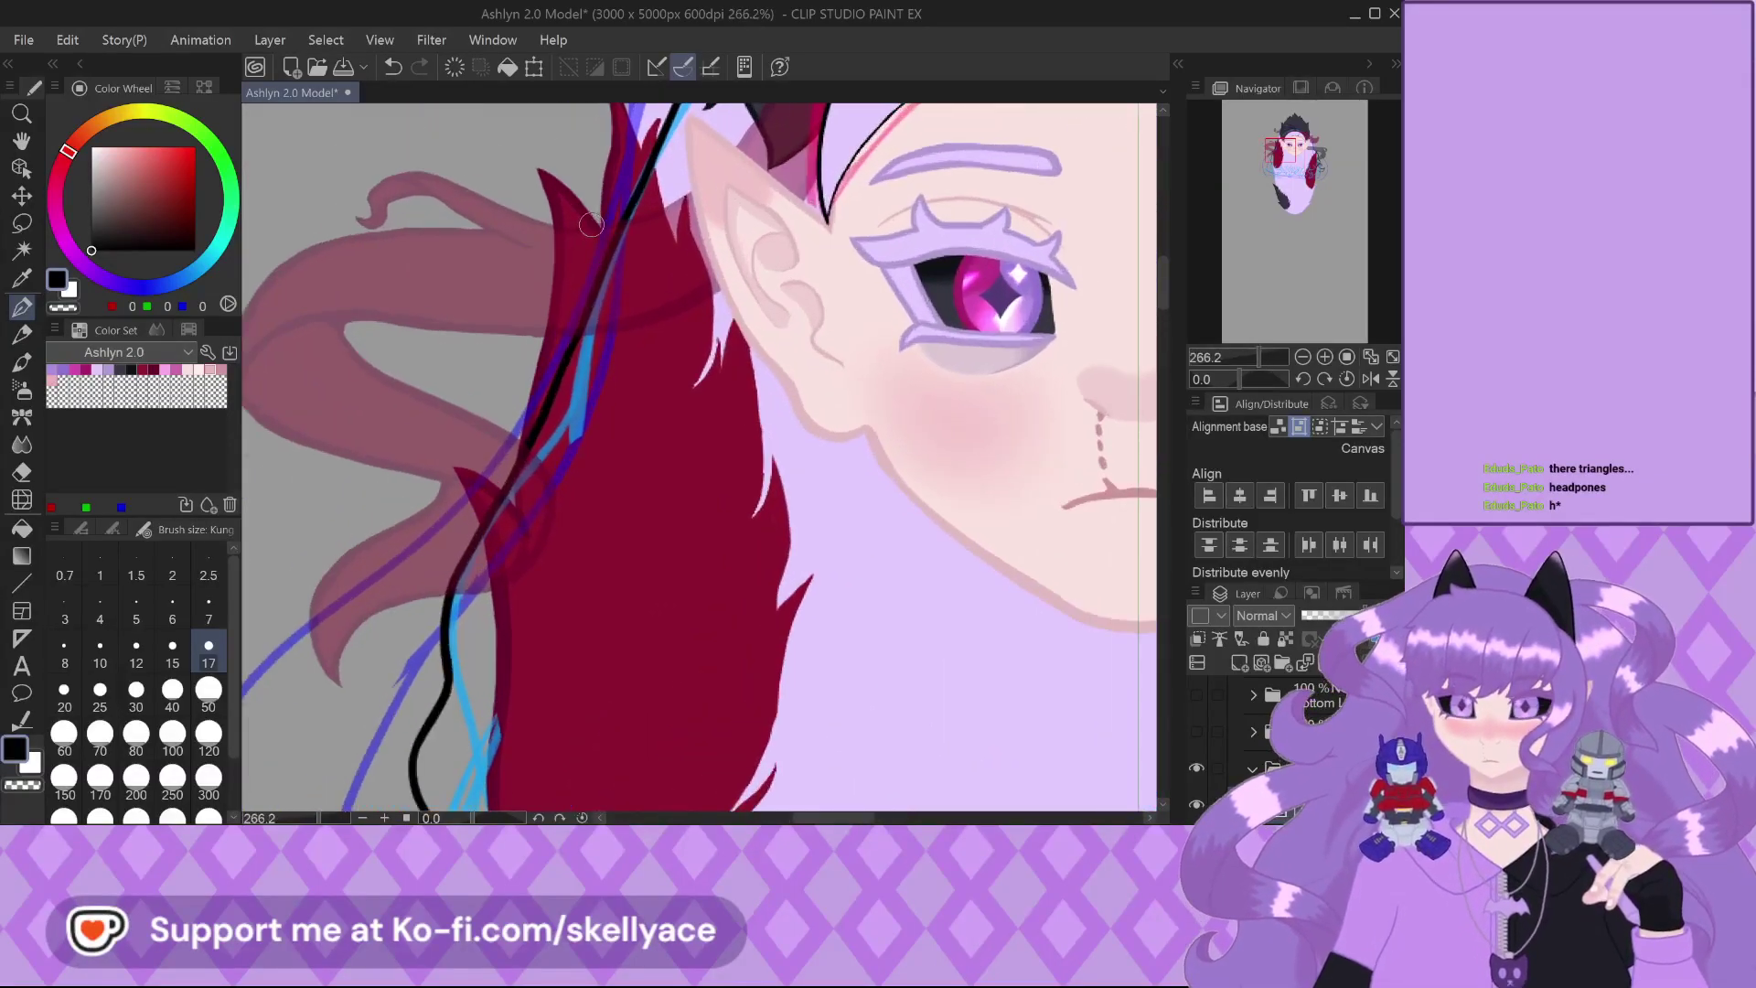
scroll(590, 225, "up", 1)
left_click_drag(458, 421, 414, 692)
scroll(463, 403, "up", 1)
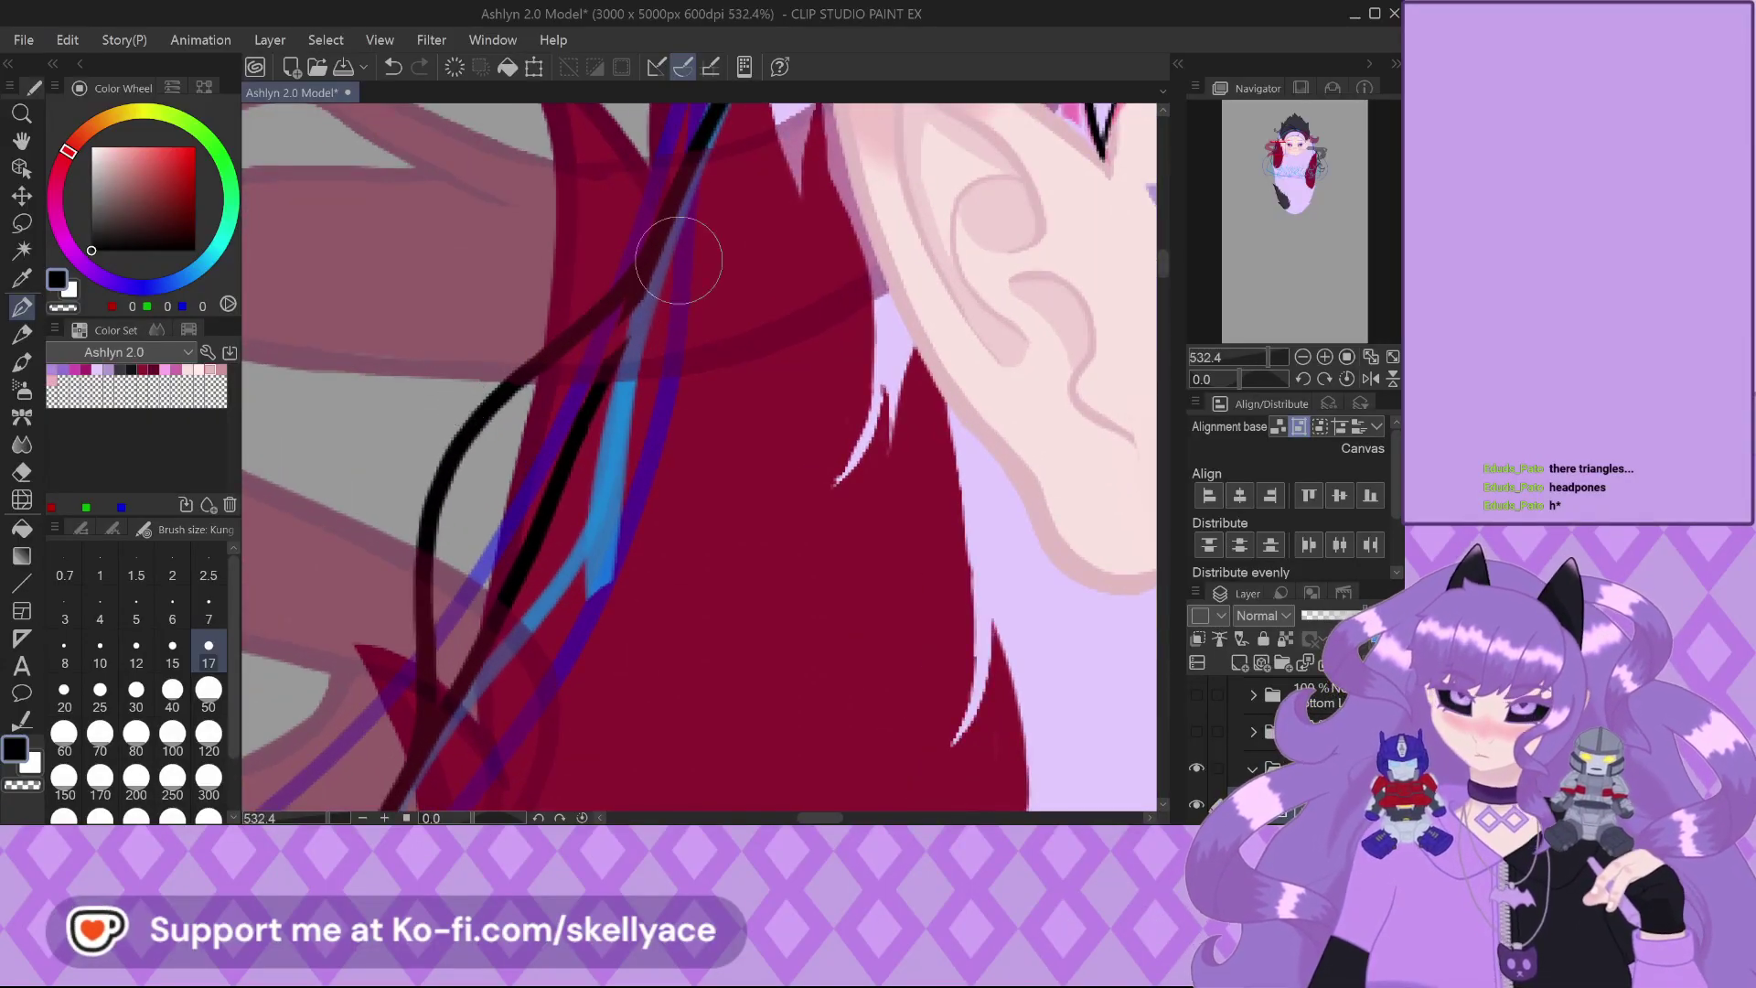
key("ctrl+z")
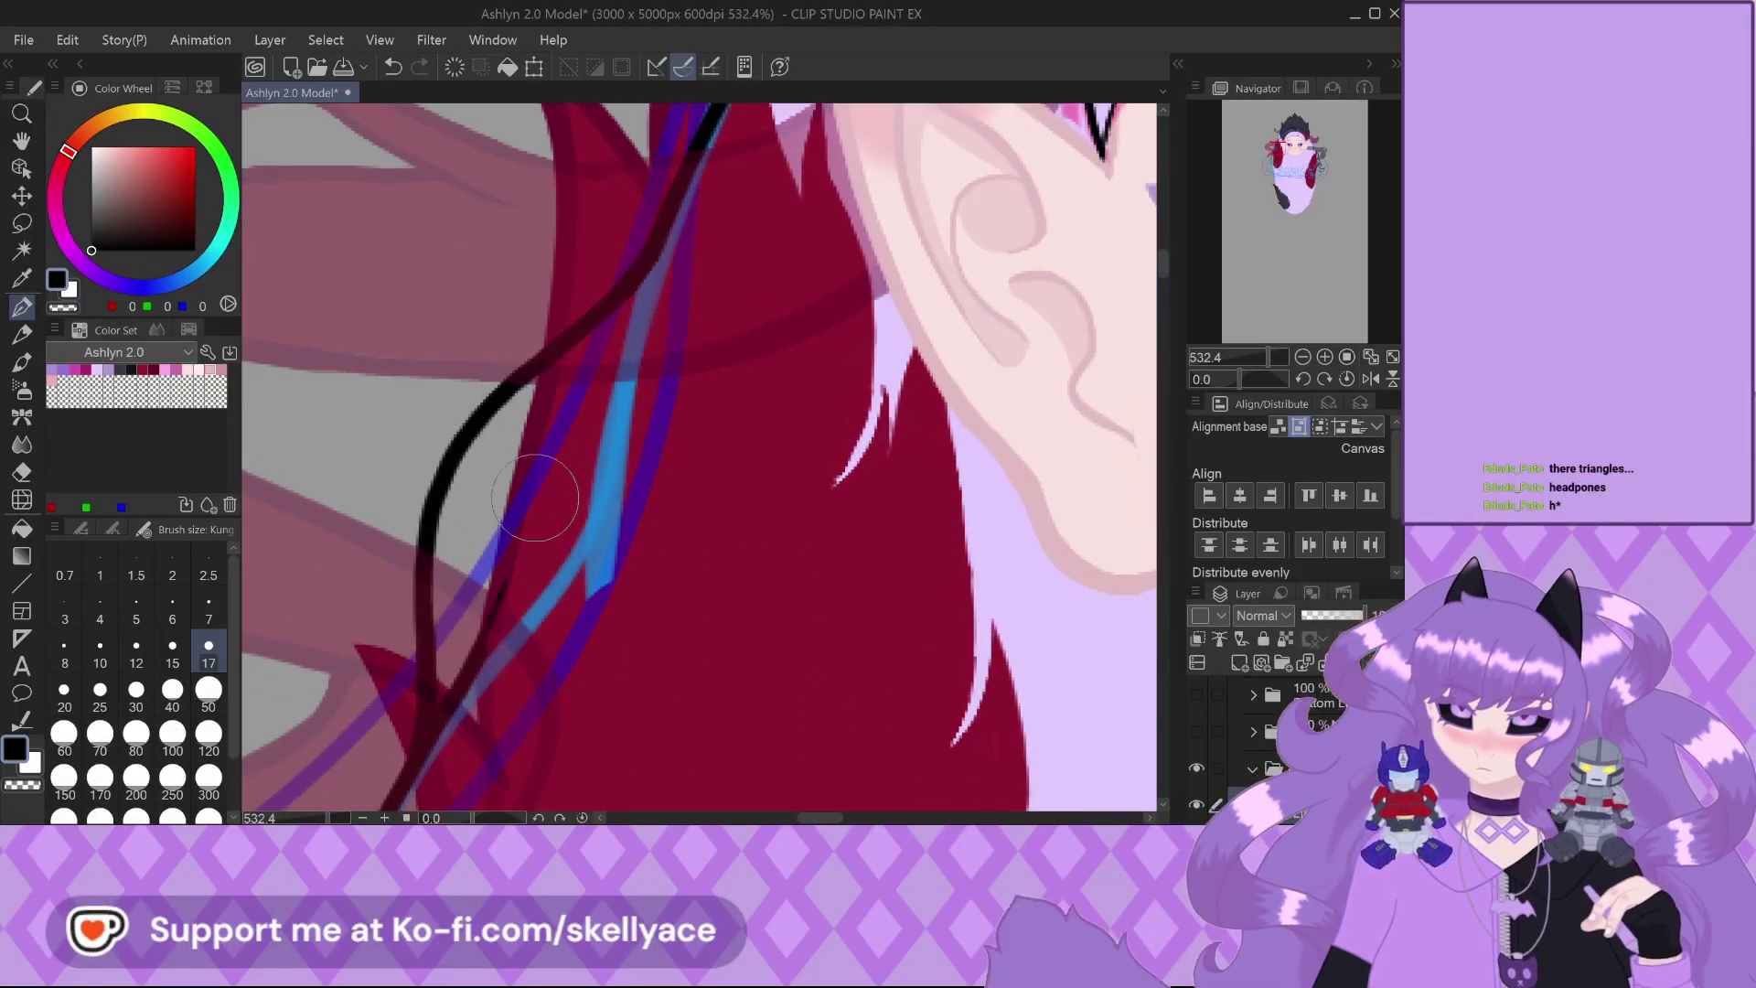
scroll(545, 411, "down", 5)
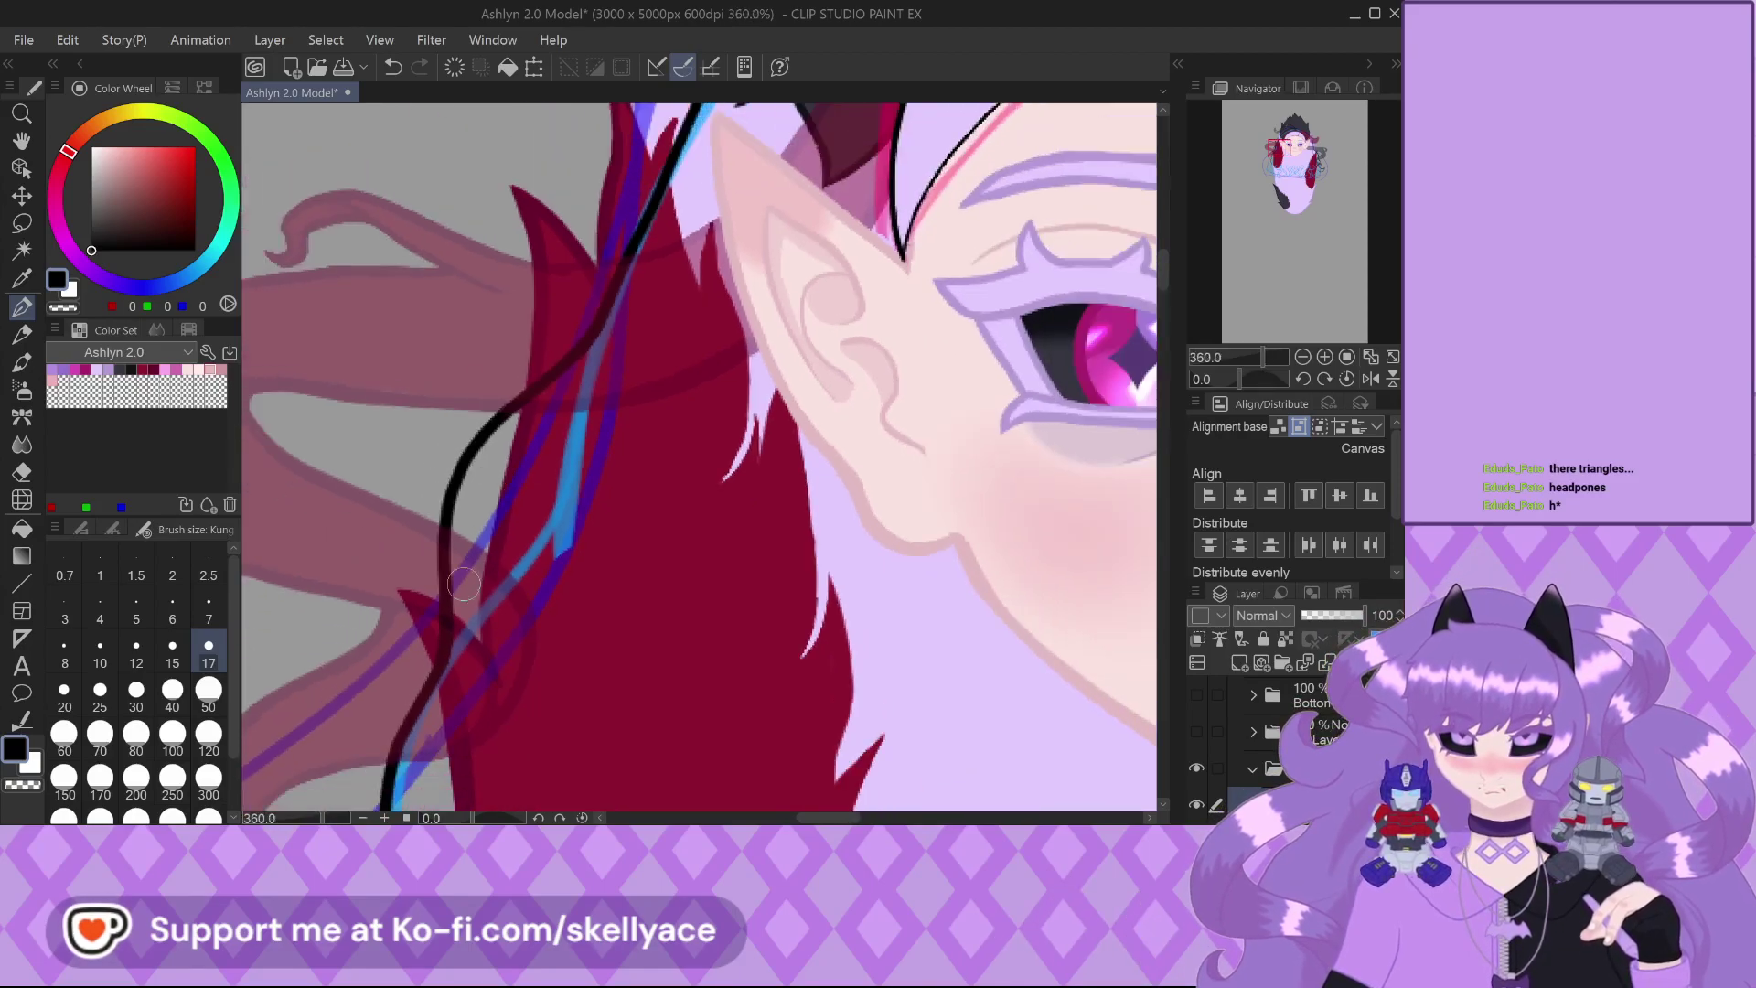
Examine the back-hair outline at the parting, along both sides and near the lower strand sketches
scroll(545, 411, "down", 2)
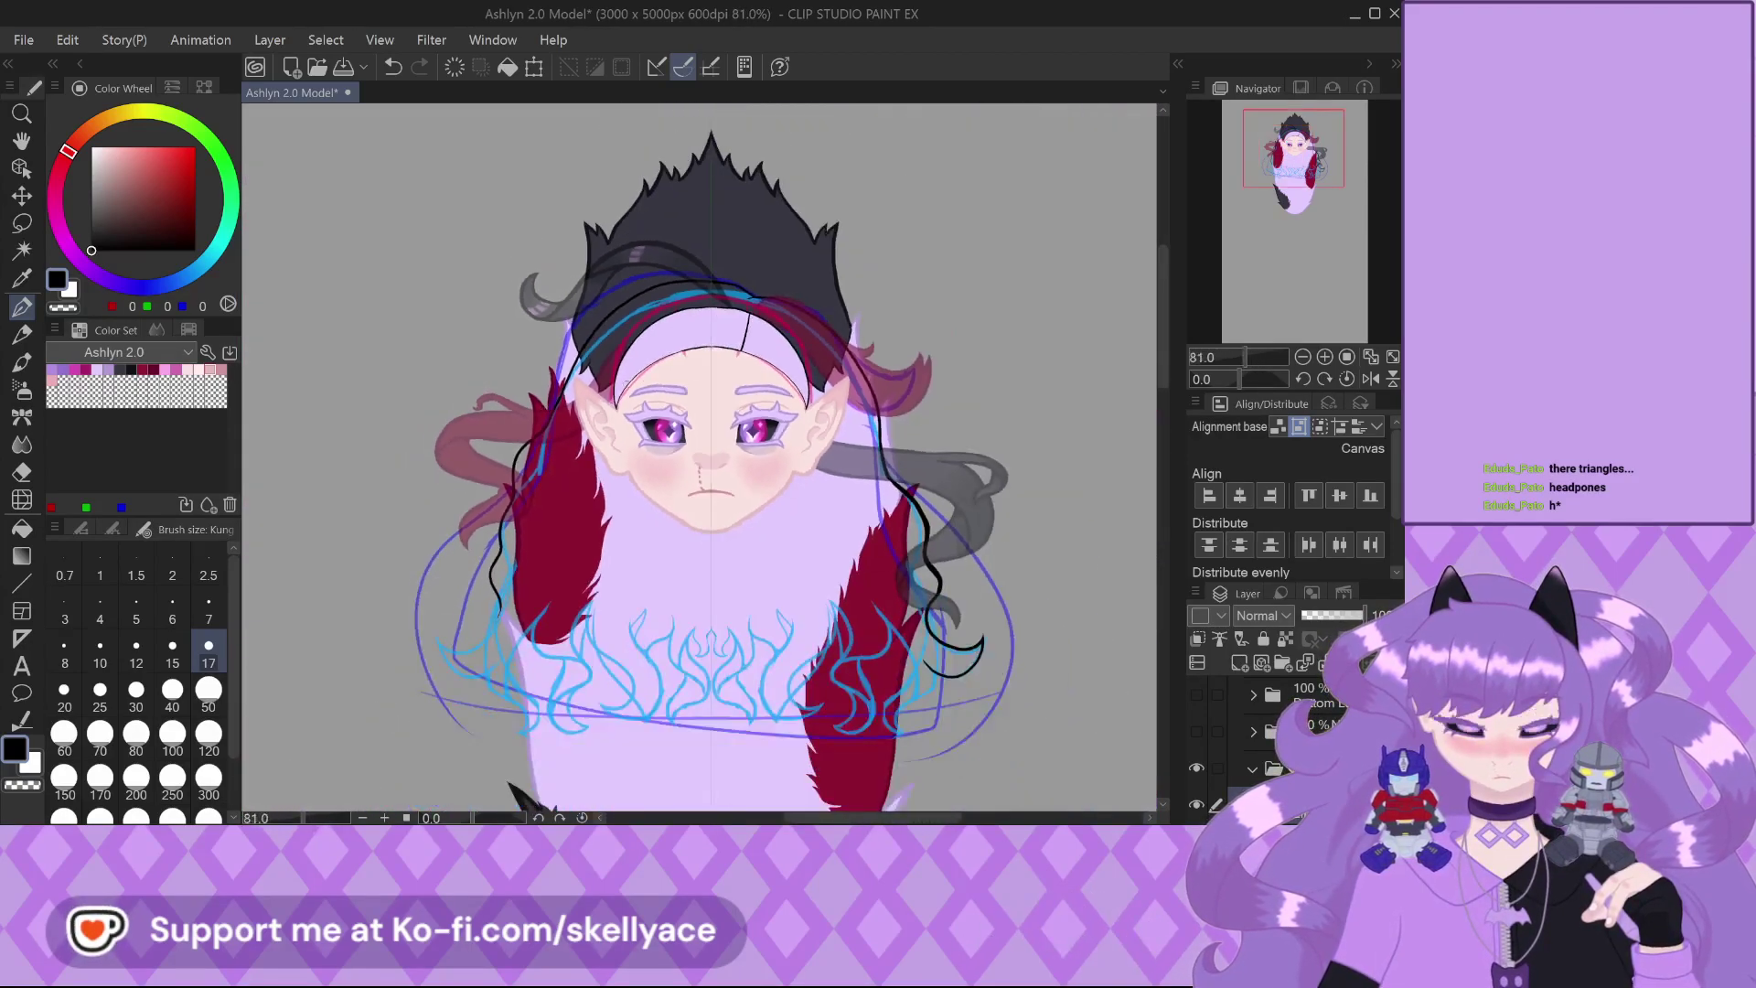
scroll(882, 224, "up", 8)
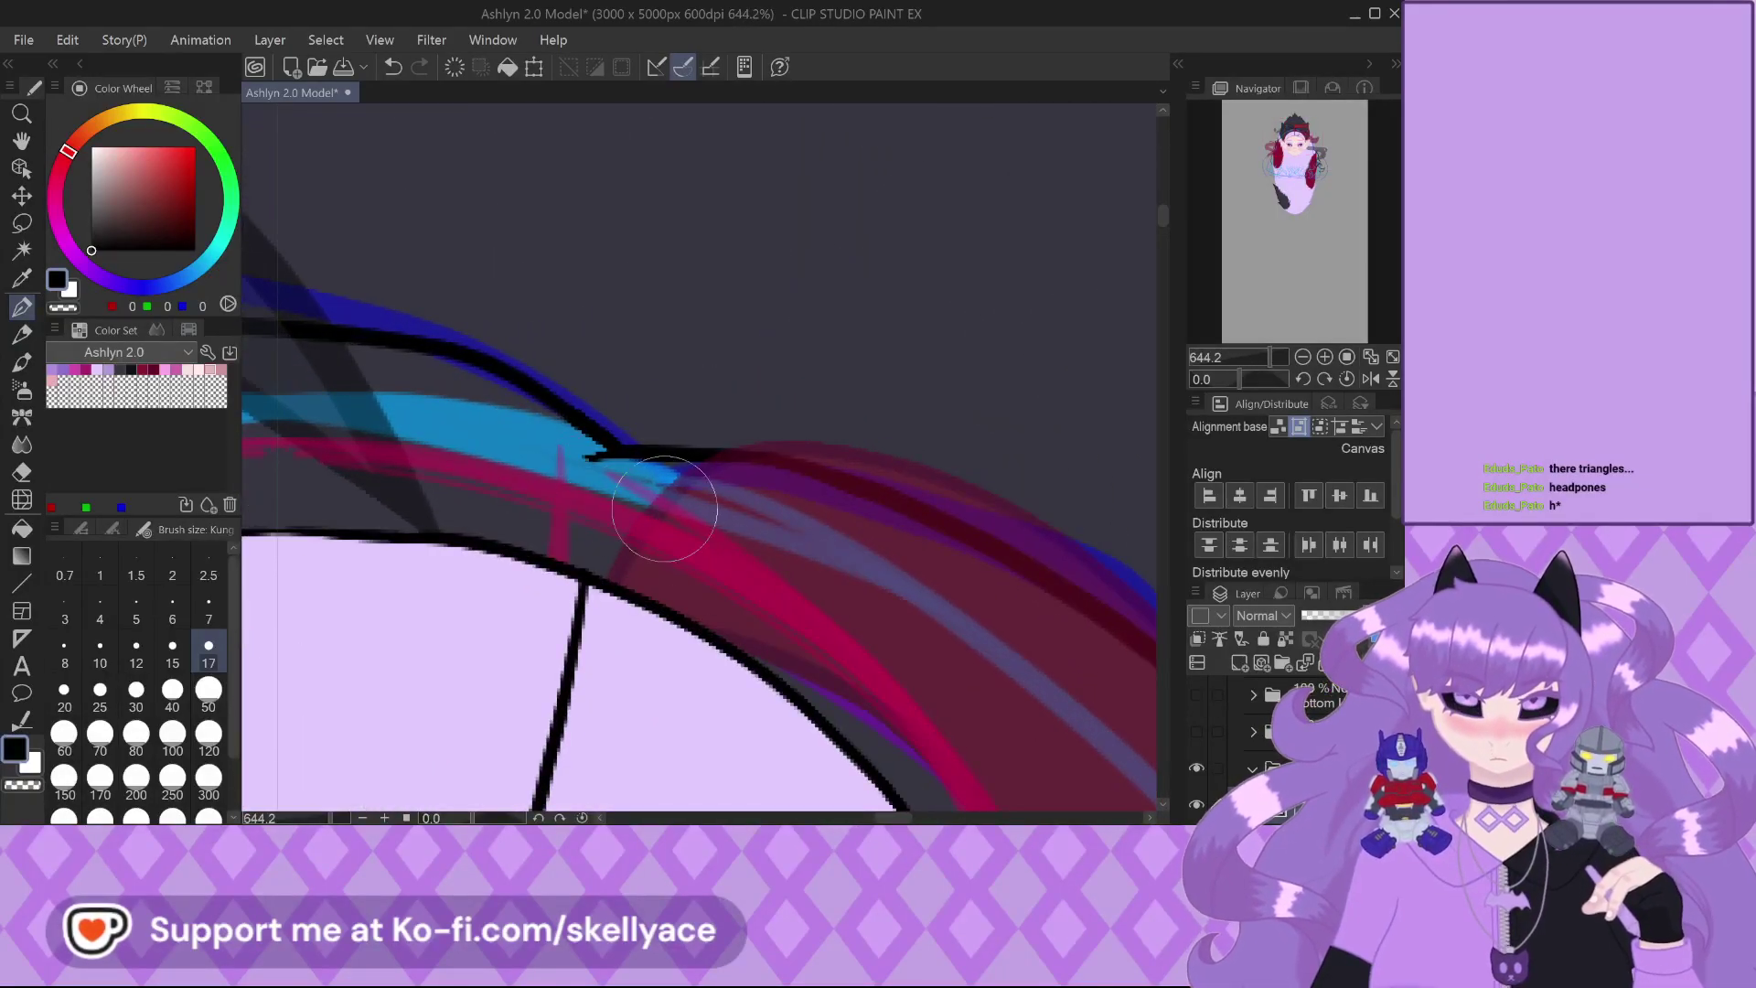
scroll(695, 526, "down", 6)
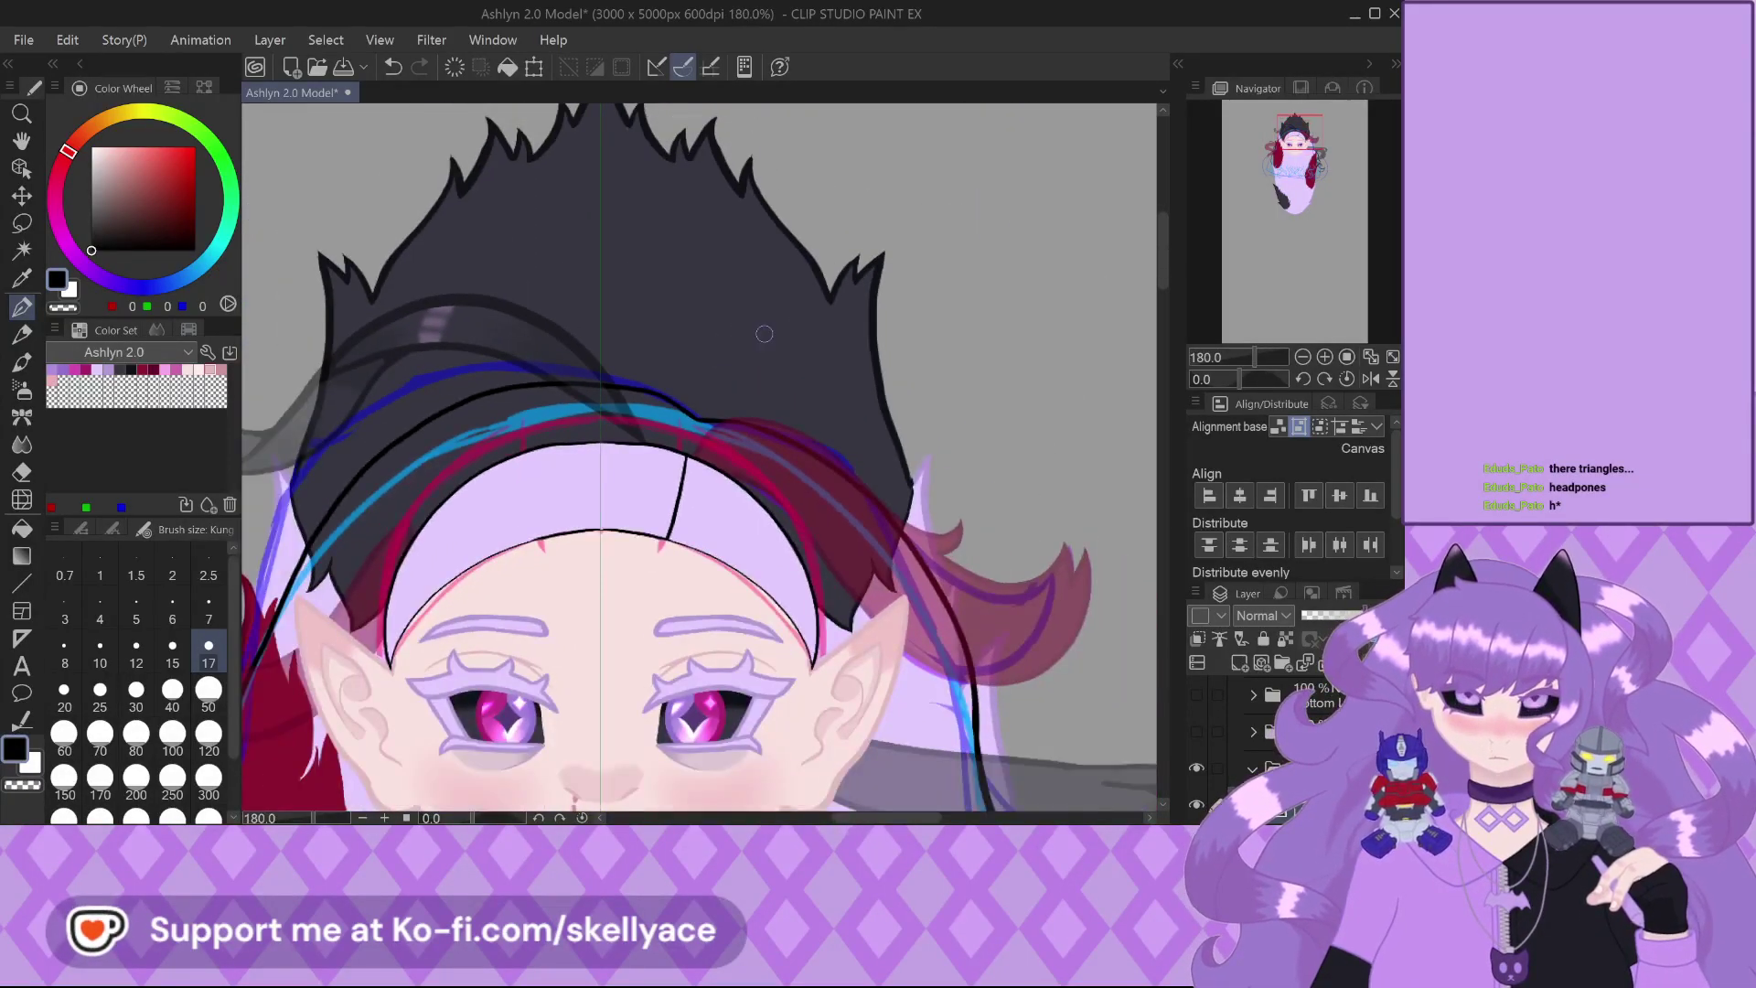
scroll(762, 328, "down", 1)
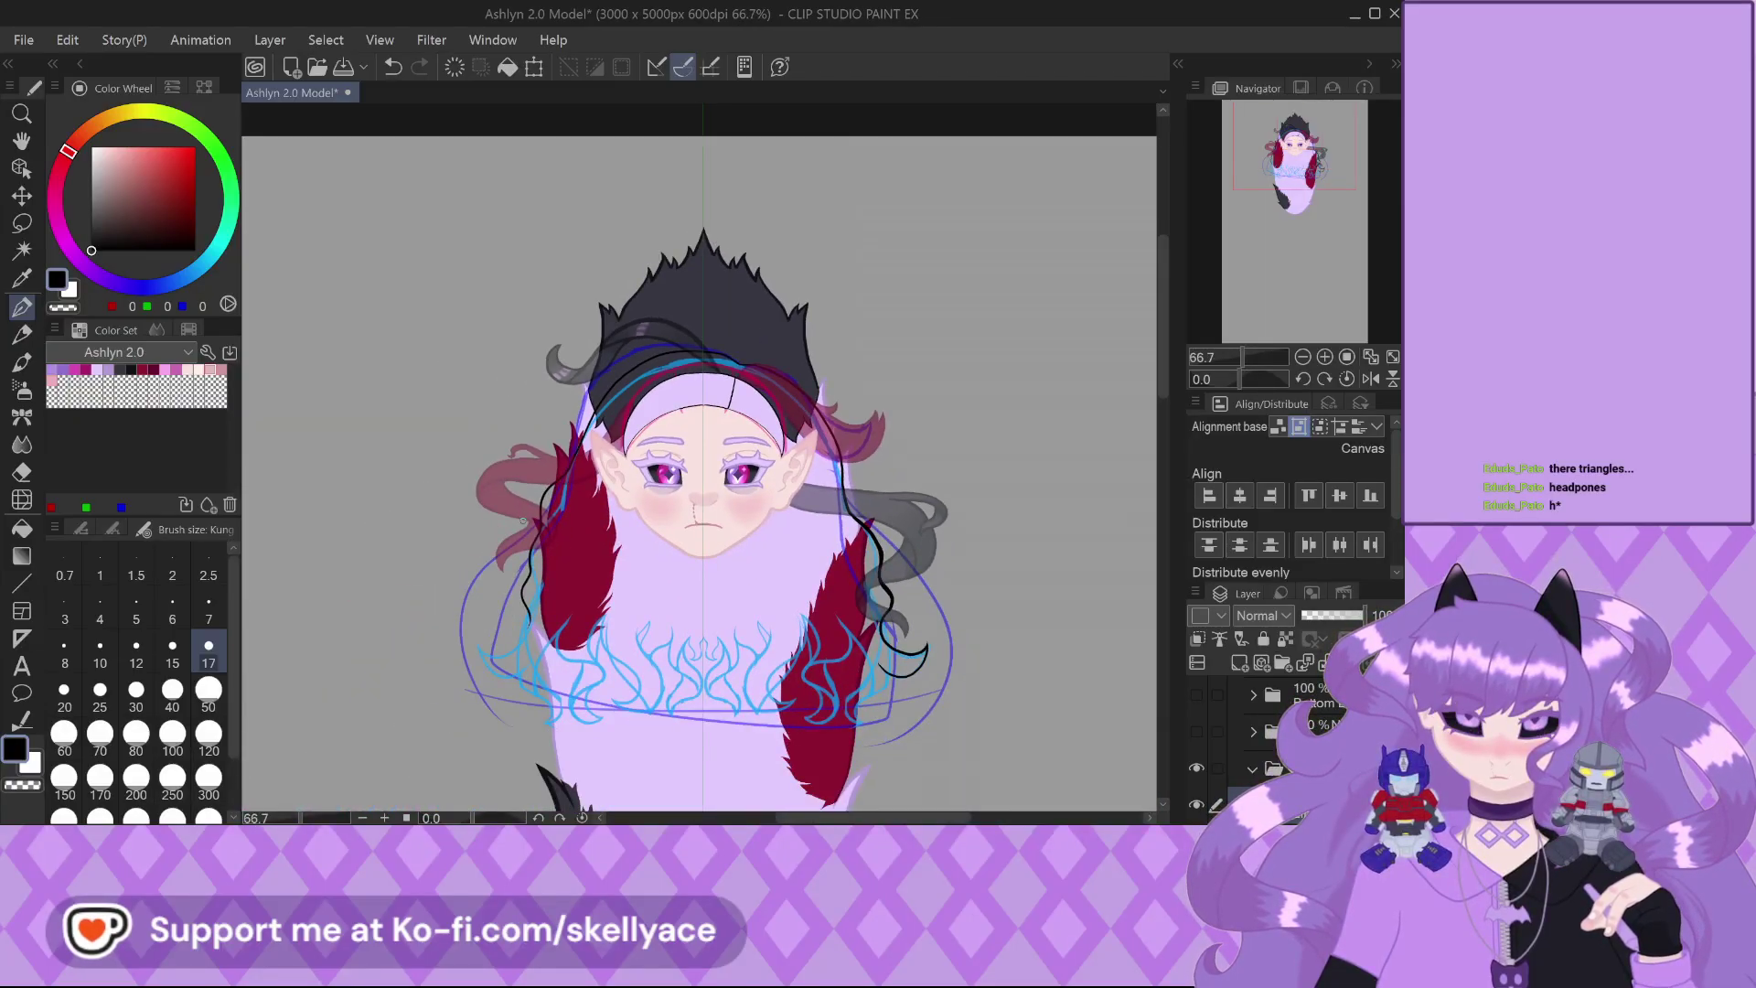
scroll(653, 524, "up", 3)
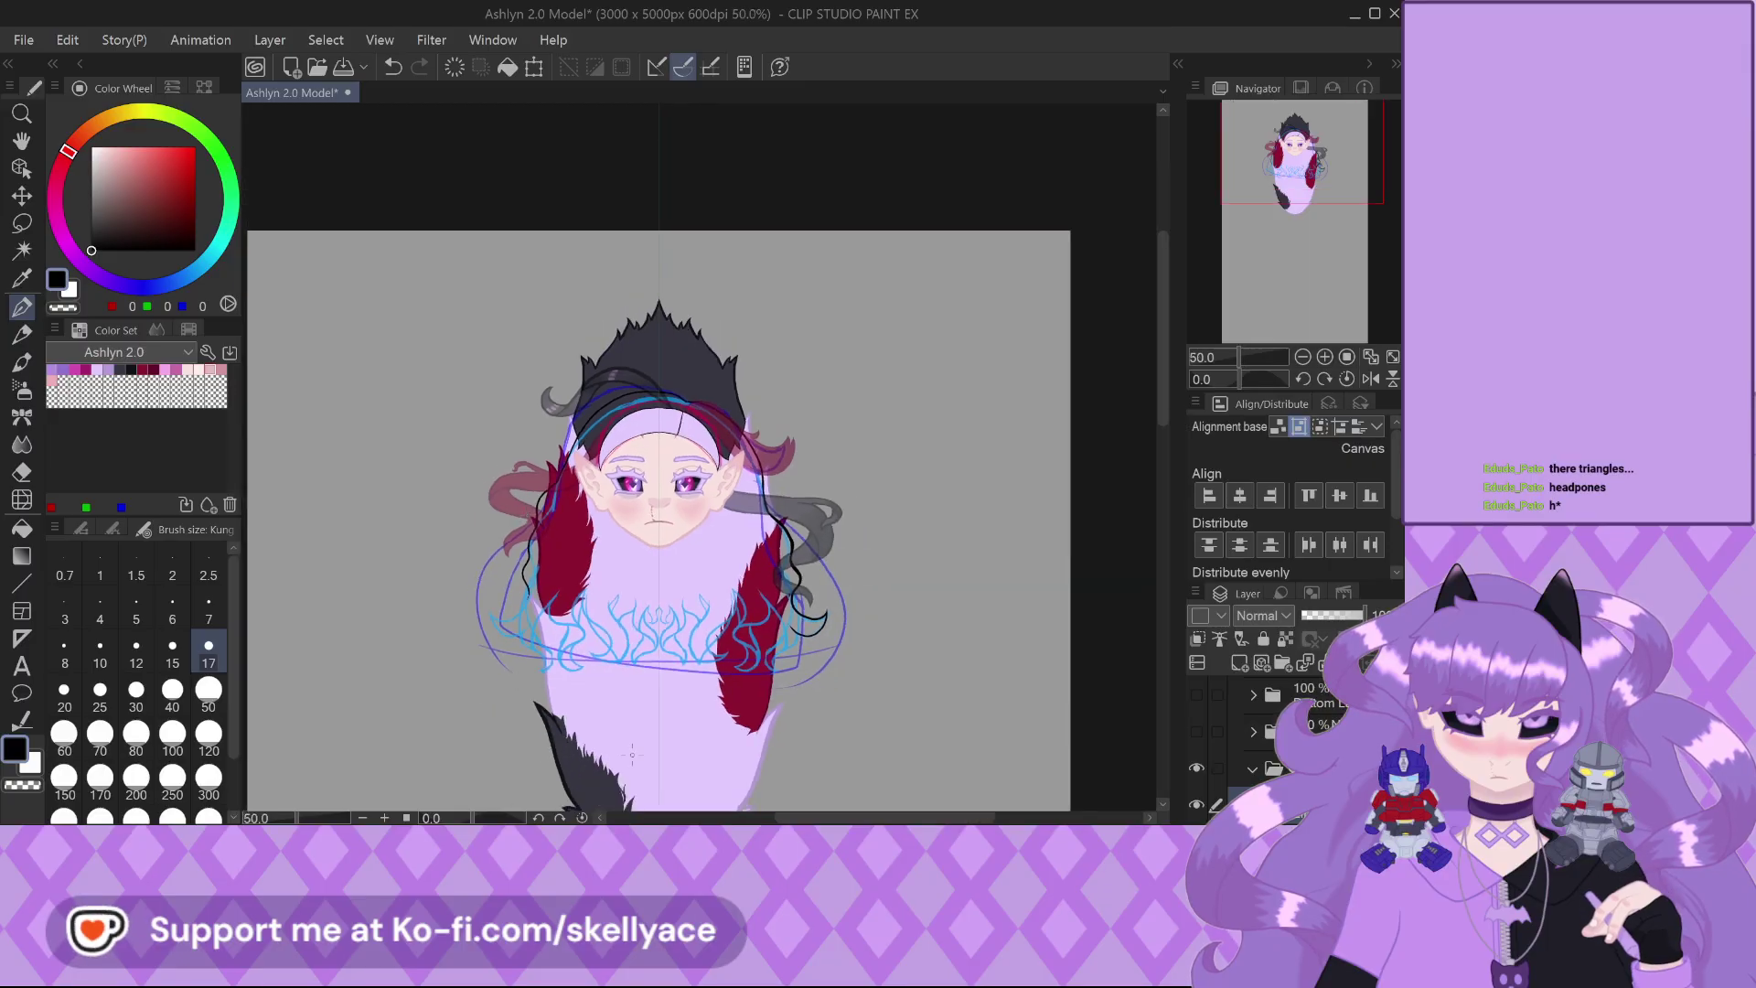
scroll(653, 523, "up", 2)
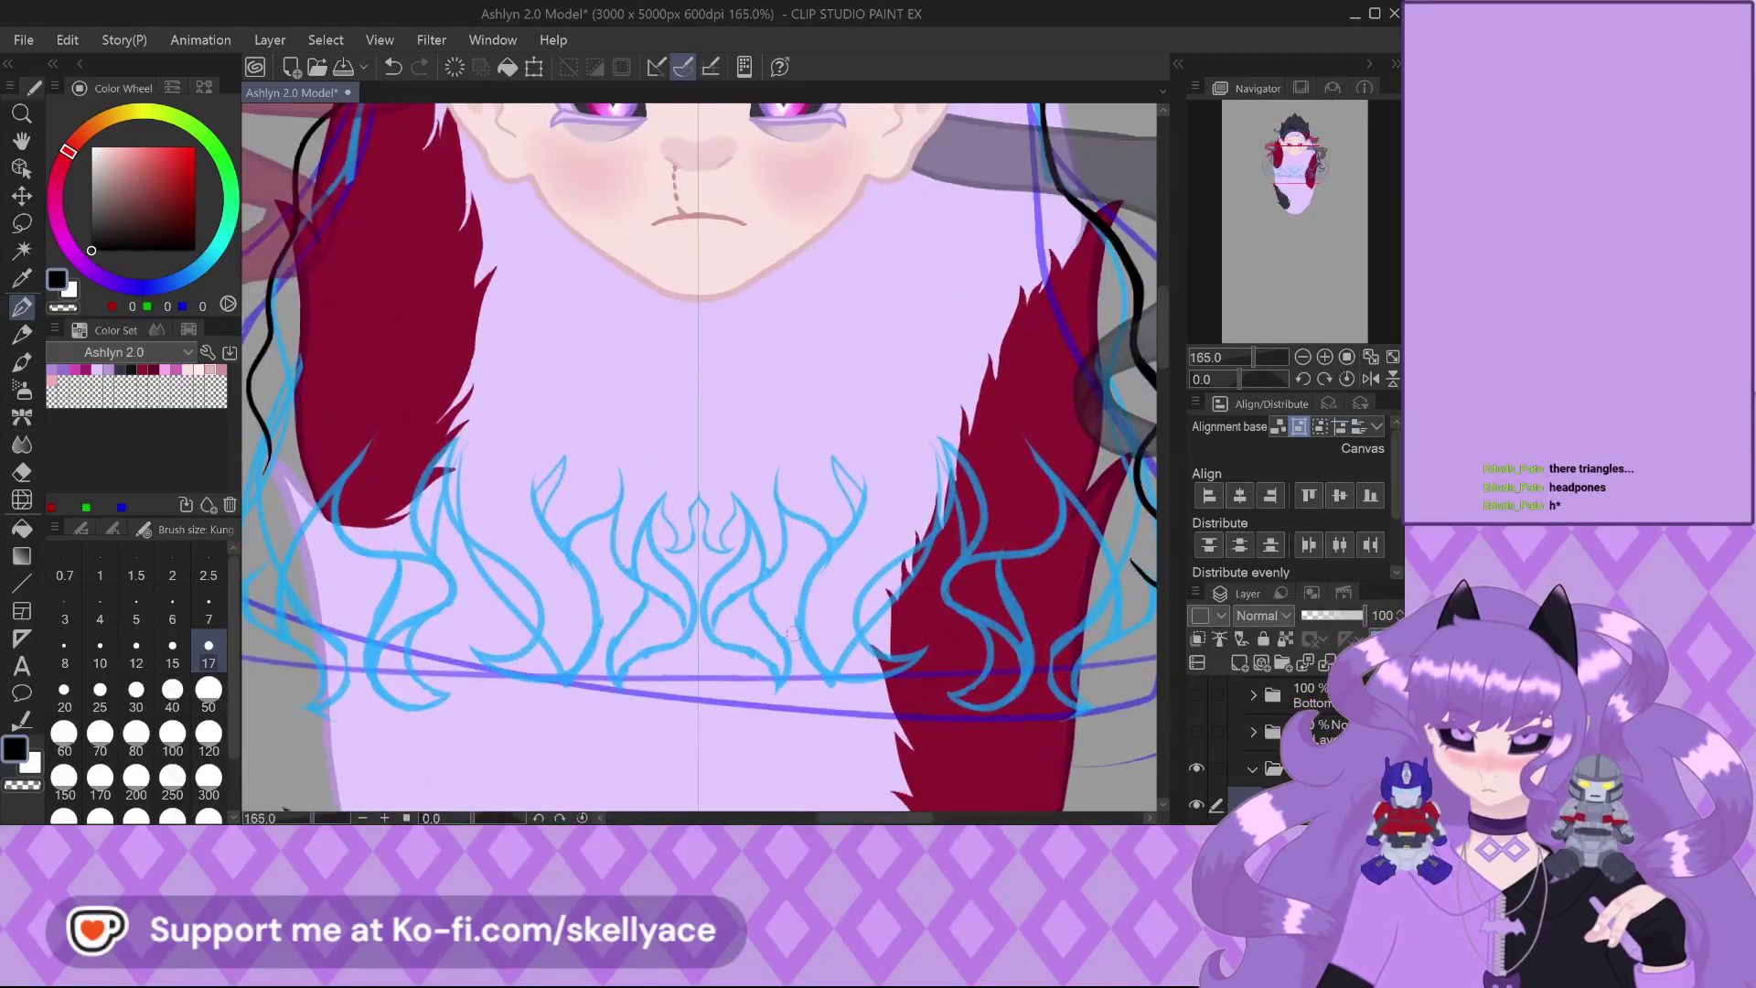
scroll(883, 668, "down", 3)
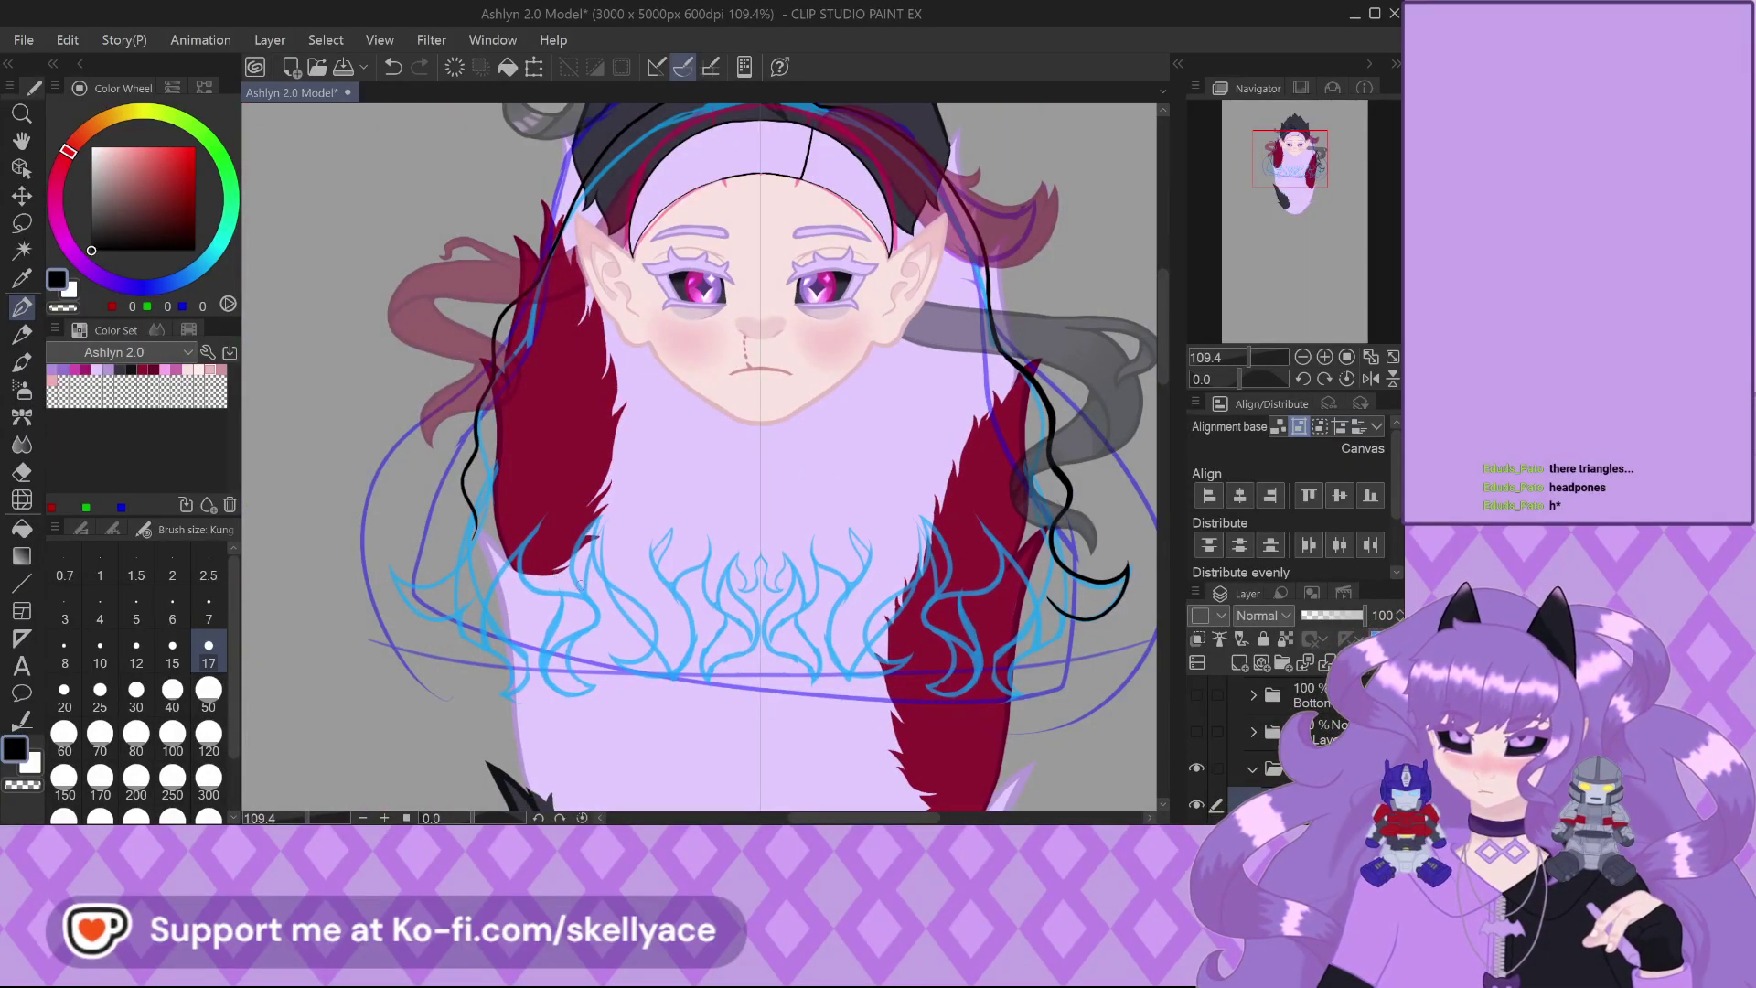
Extend the left back-hair outline down in another wave to a pointed, outward-curving tip near the bottom of the light-blue sketch
scroll(358, 567, "up", 5)
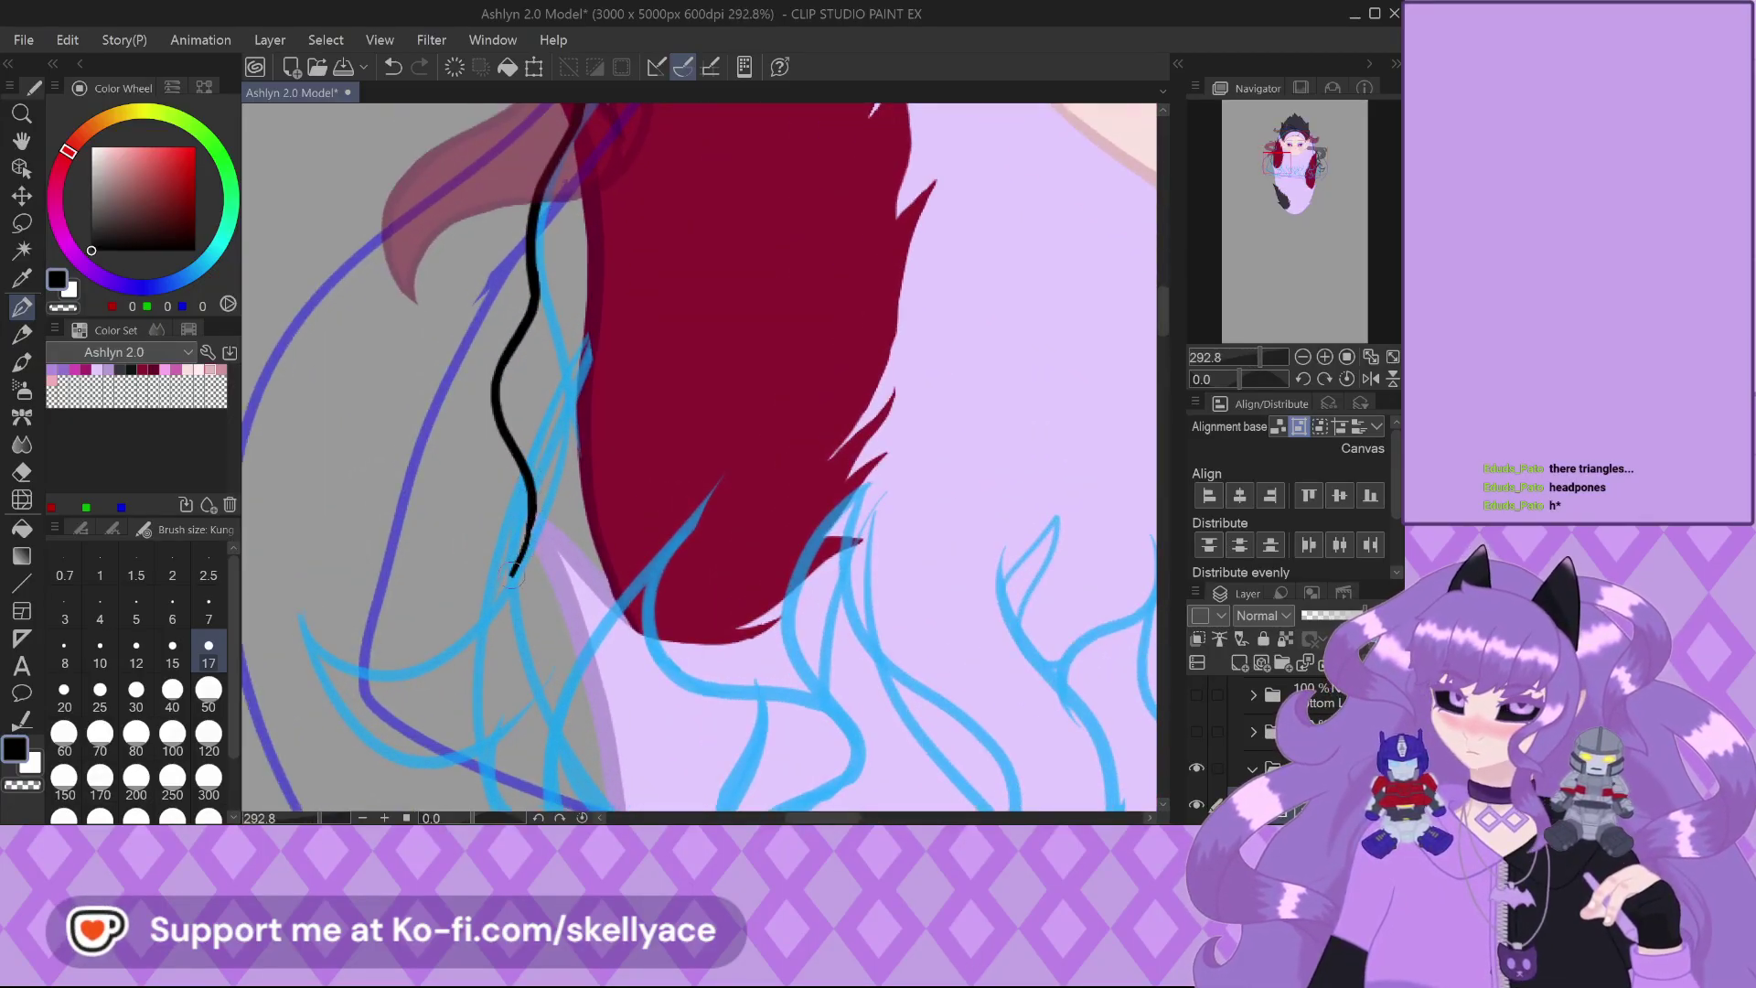
scroll(513, 573, "down", 3)
scroll(478, 512, "up", 1)
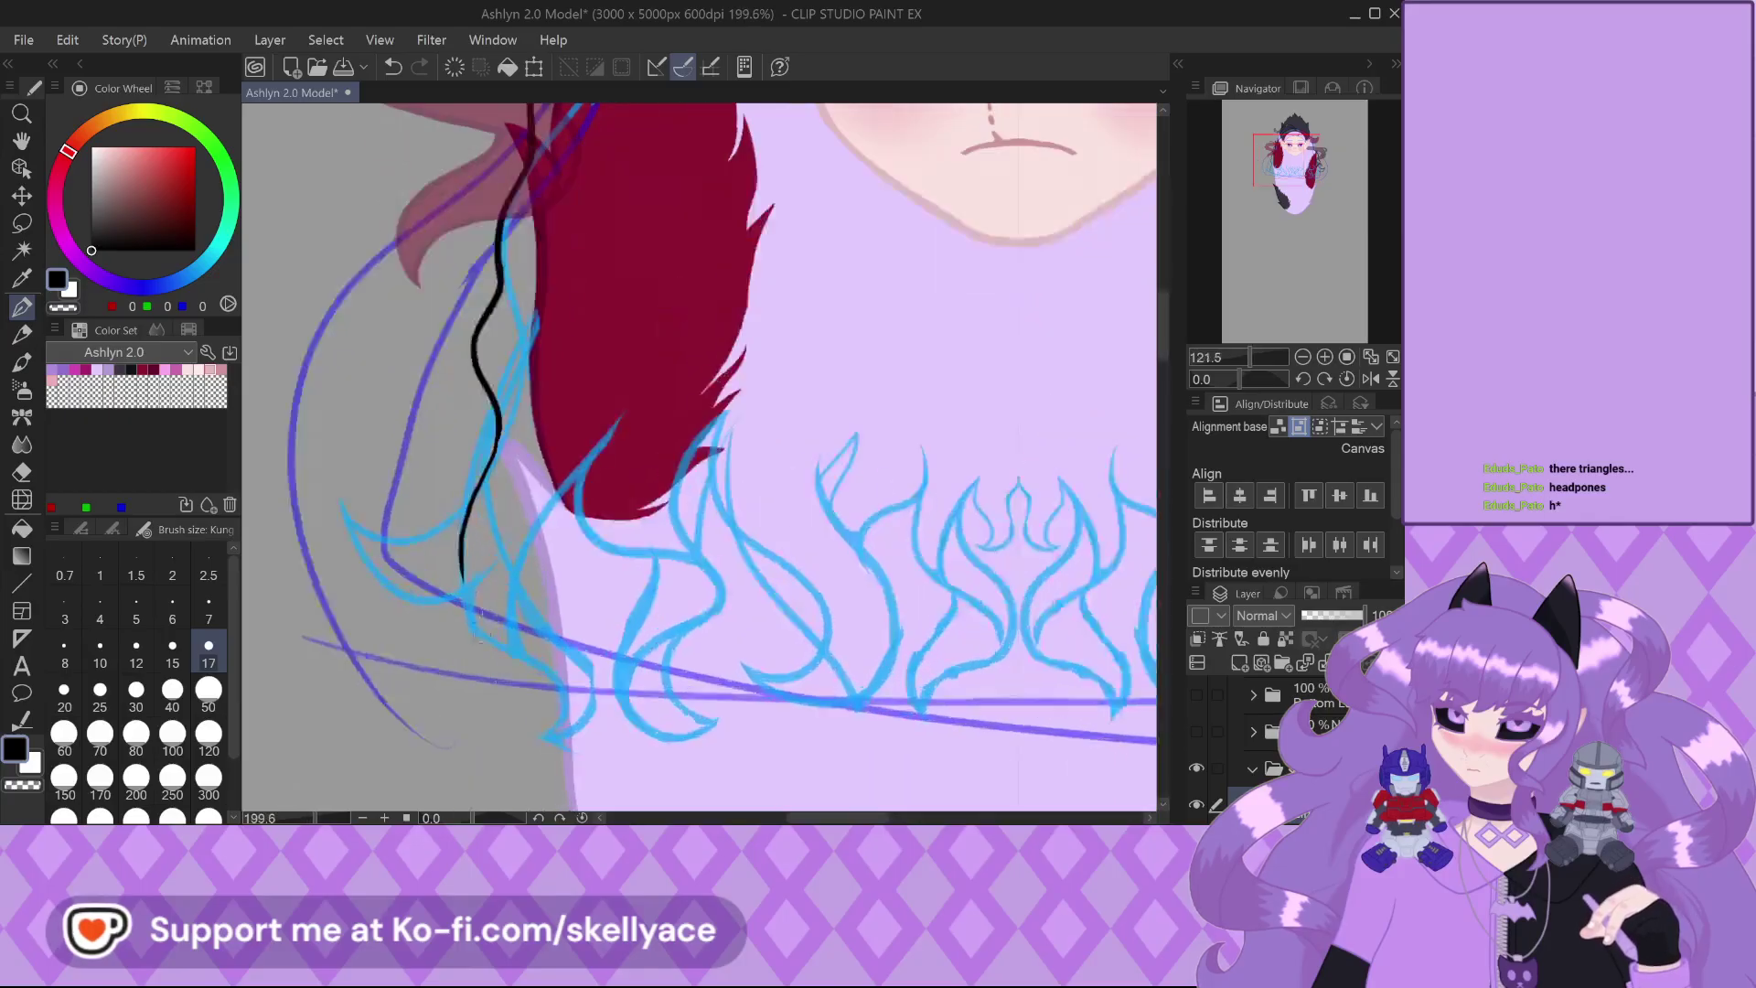
left_click_drag(462, 558, 494, 640)
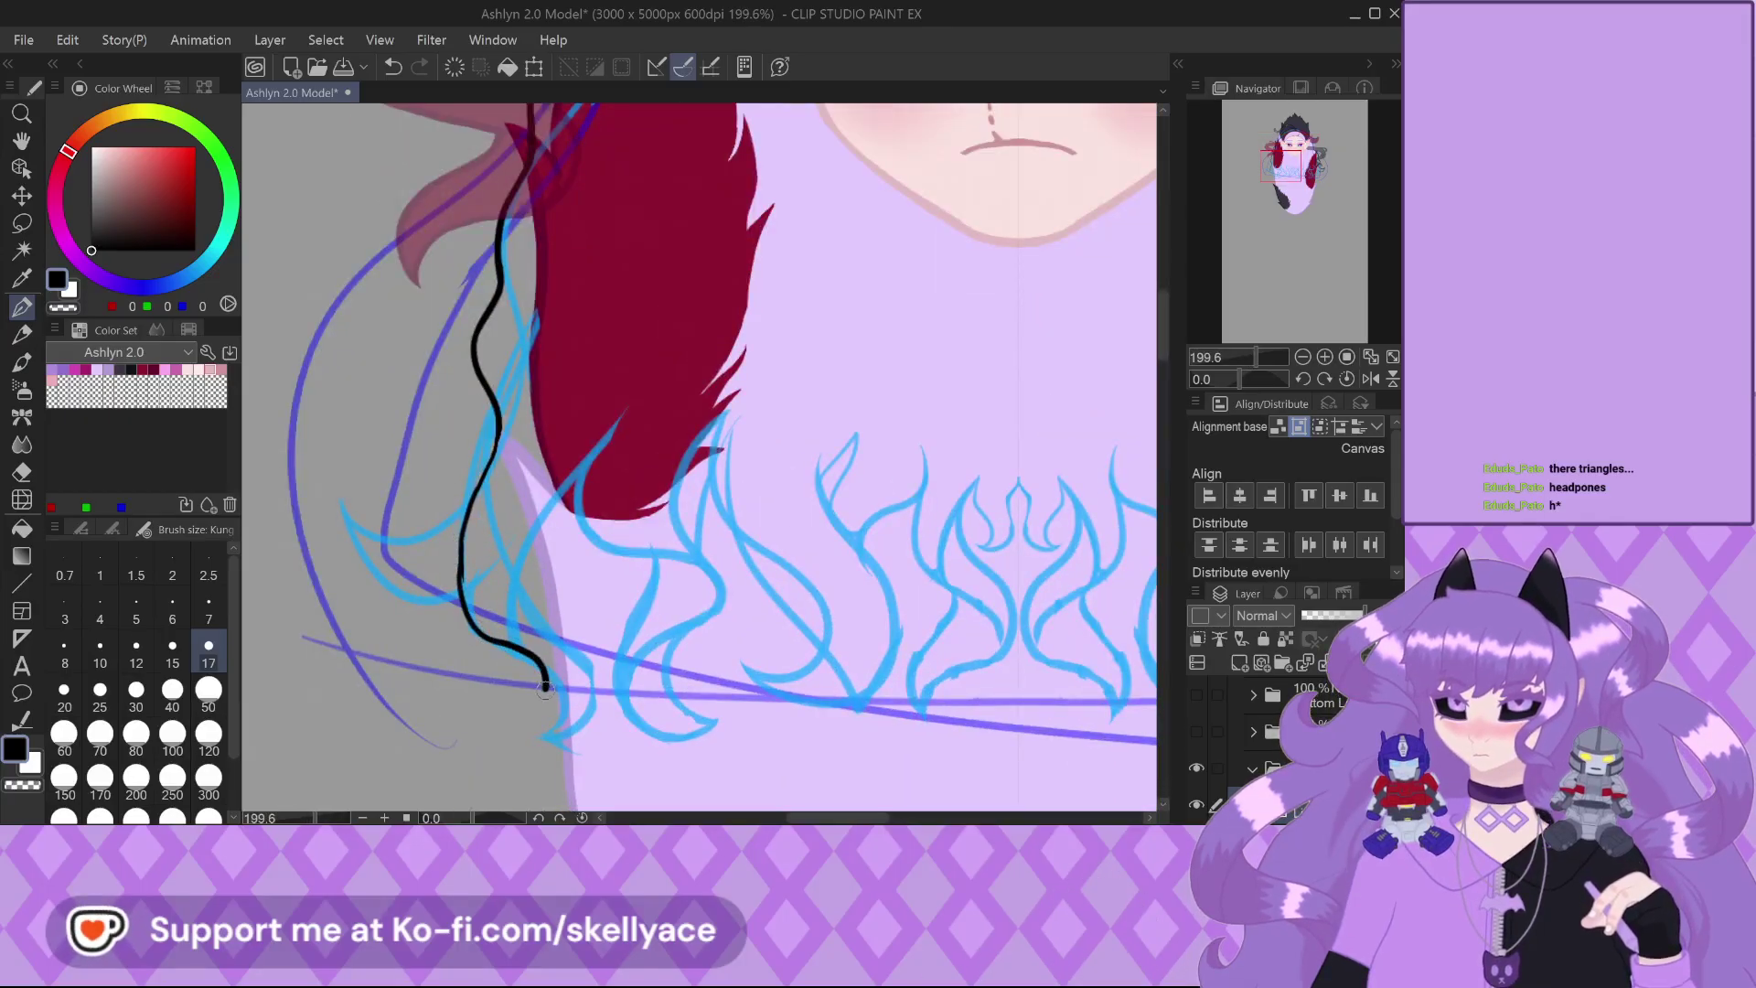
scroll(541, 544, "up", 2)
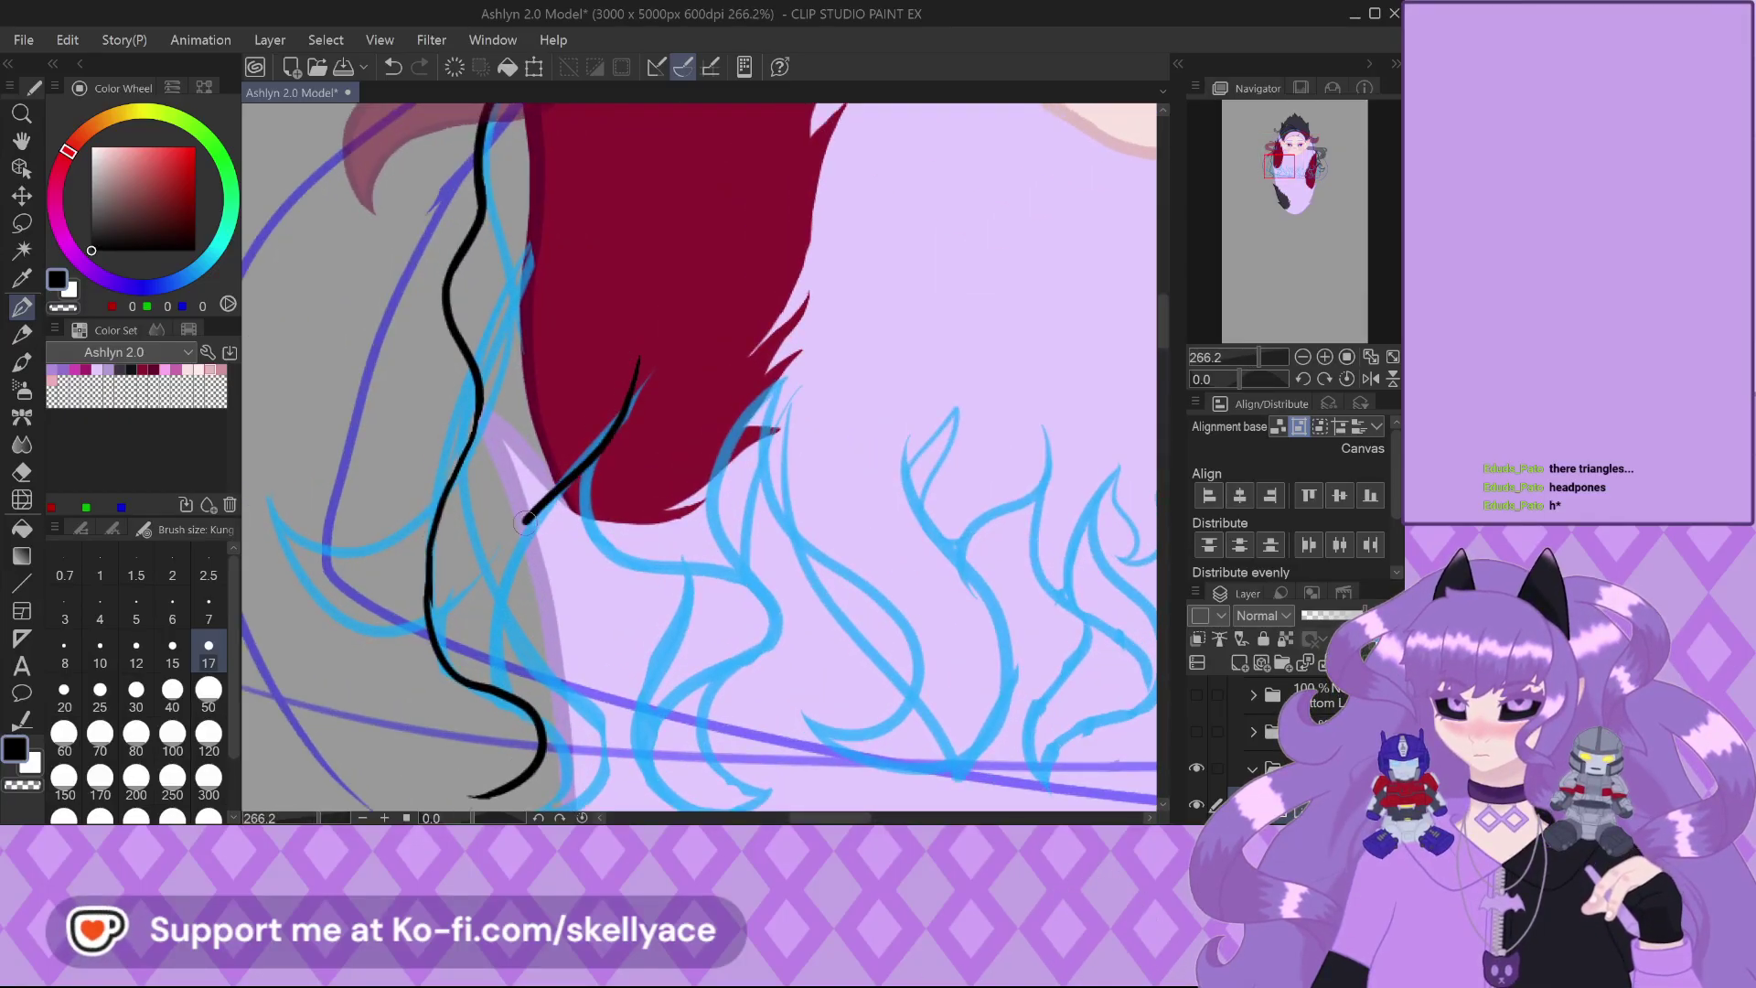
Draw an inner strand line from the crimson fur down to the left outline, thicken the outline's bend and fill the junction
scroll(443, 608, "up", 3)
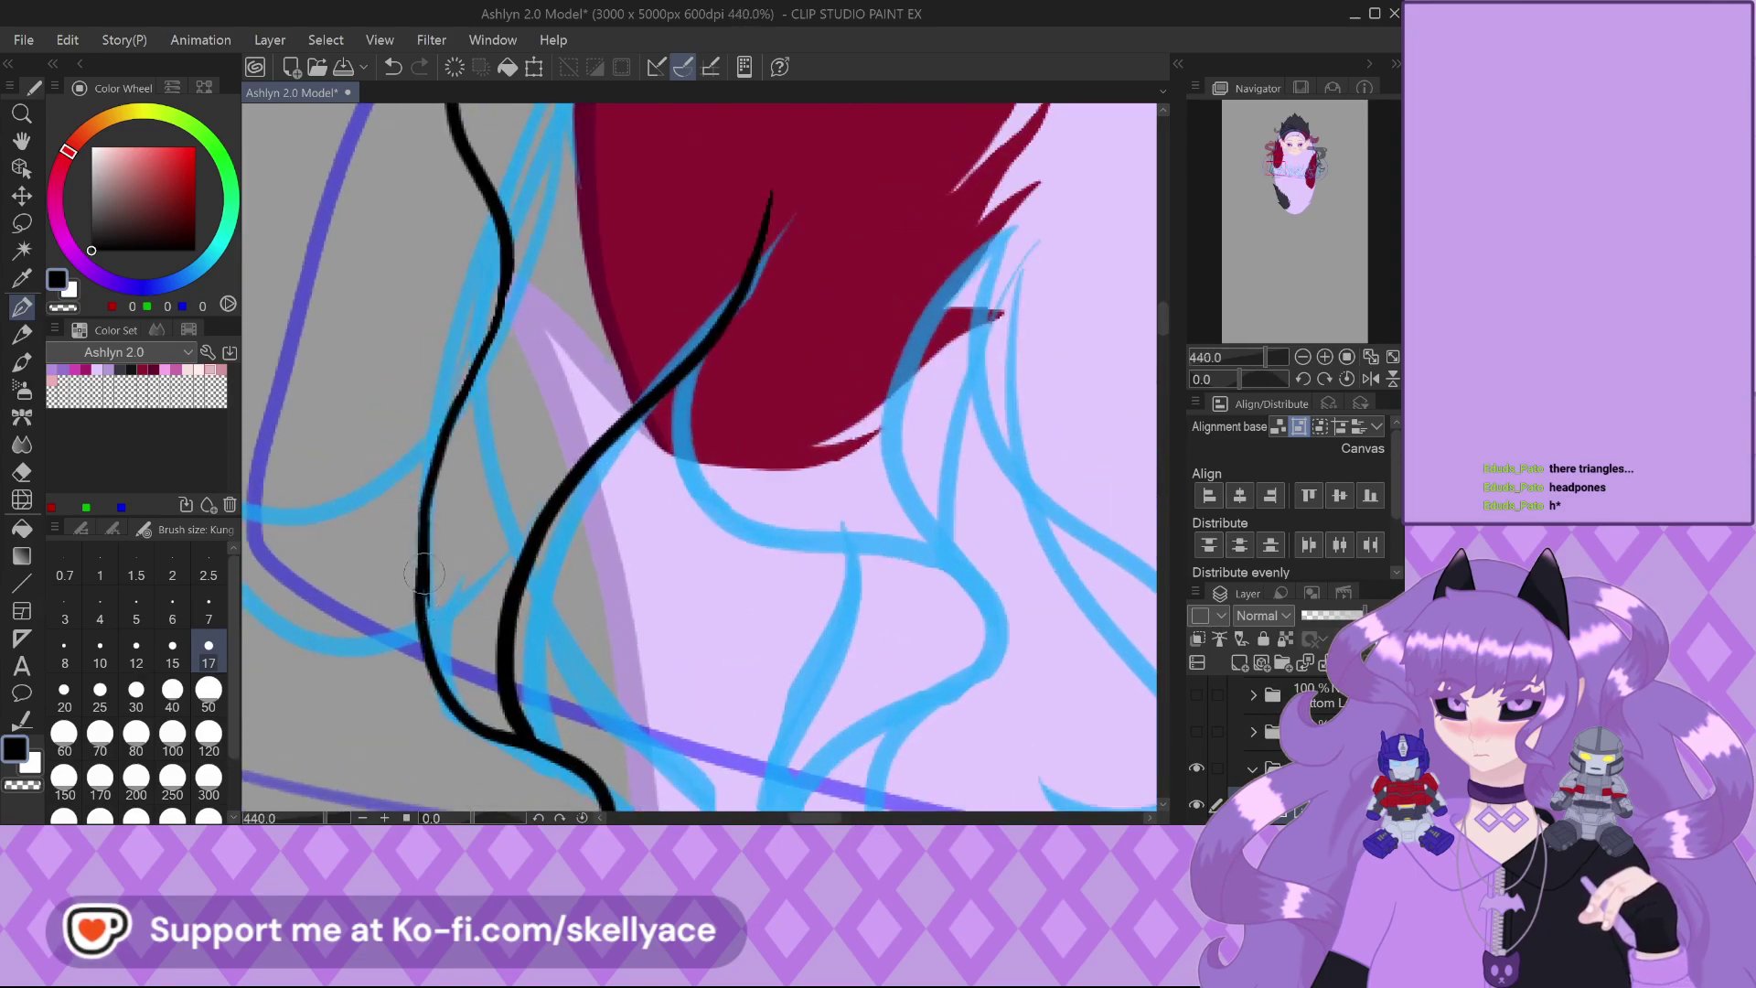
key("ctrl+z")
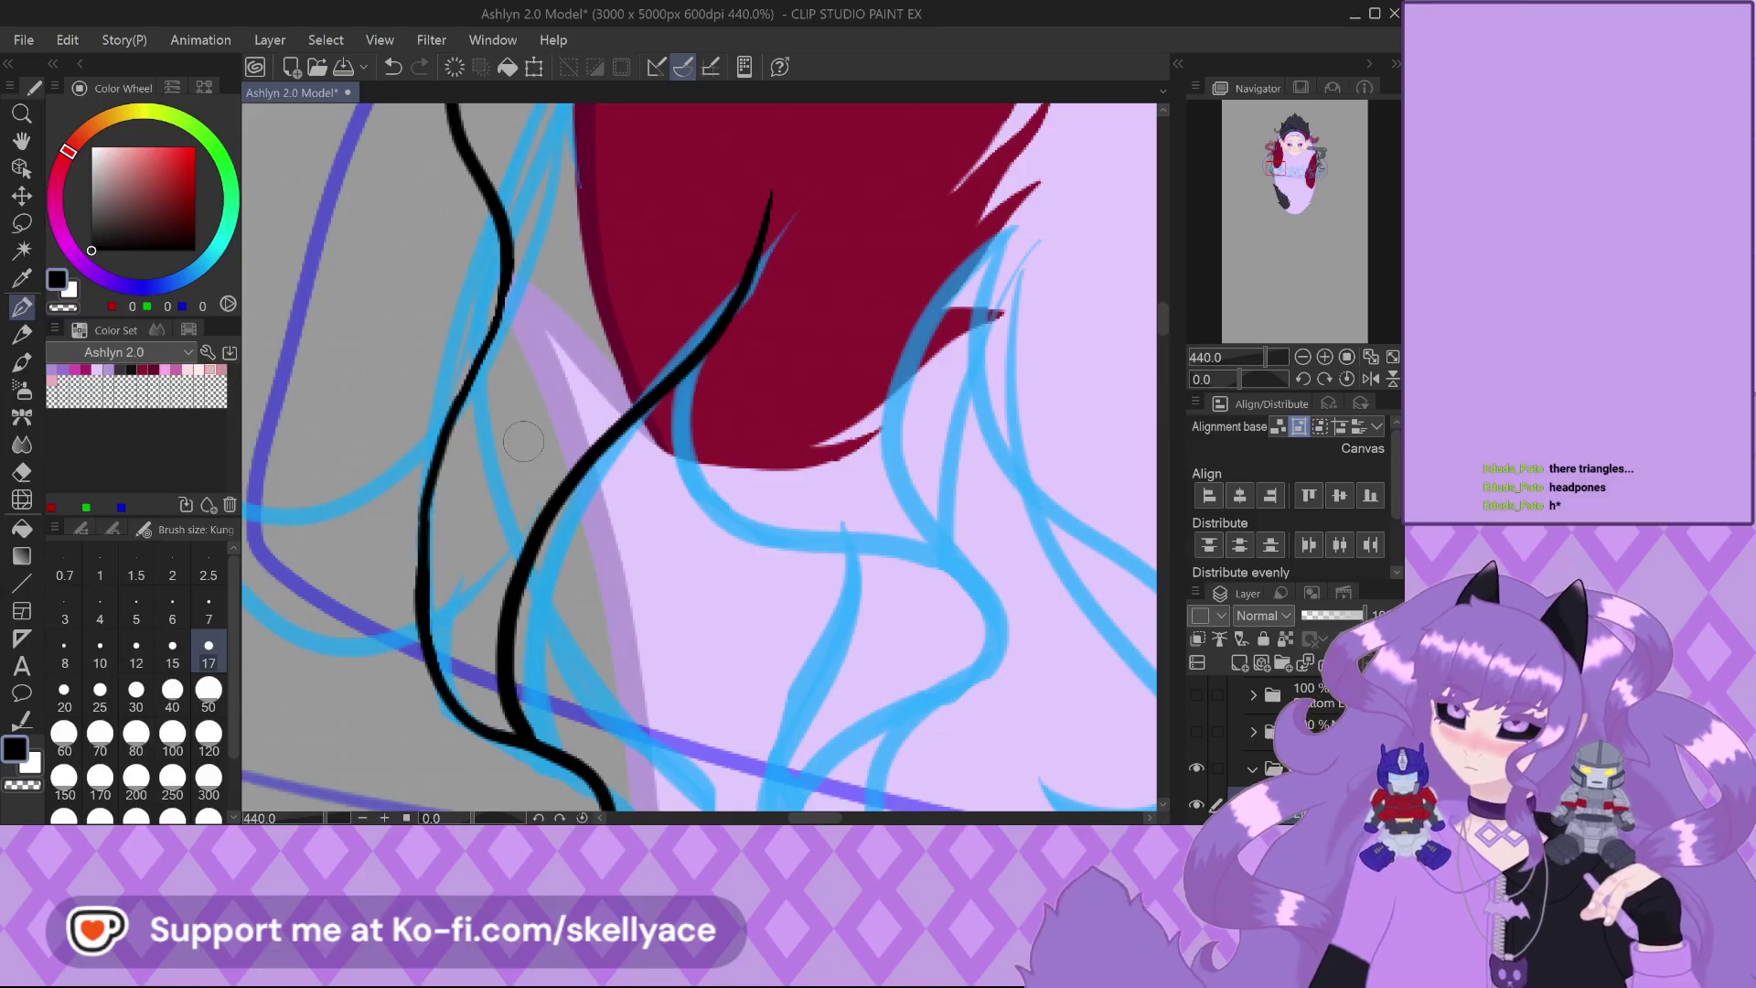
scroll(511, 692, "up", 3)
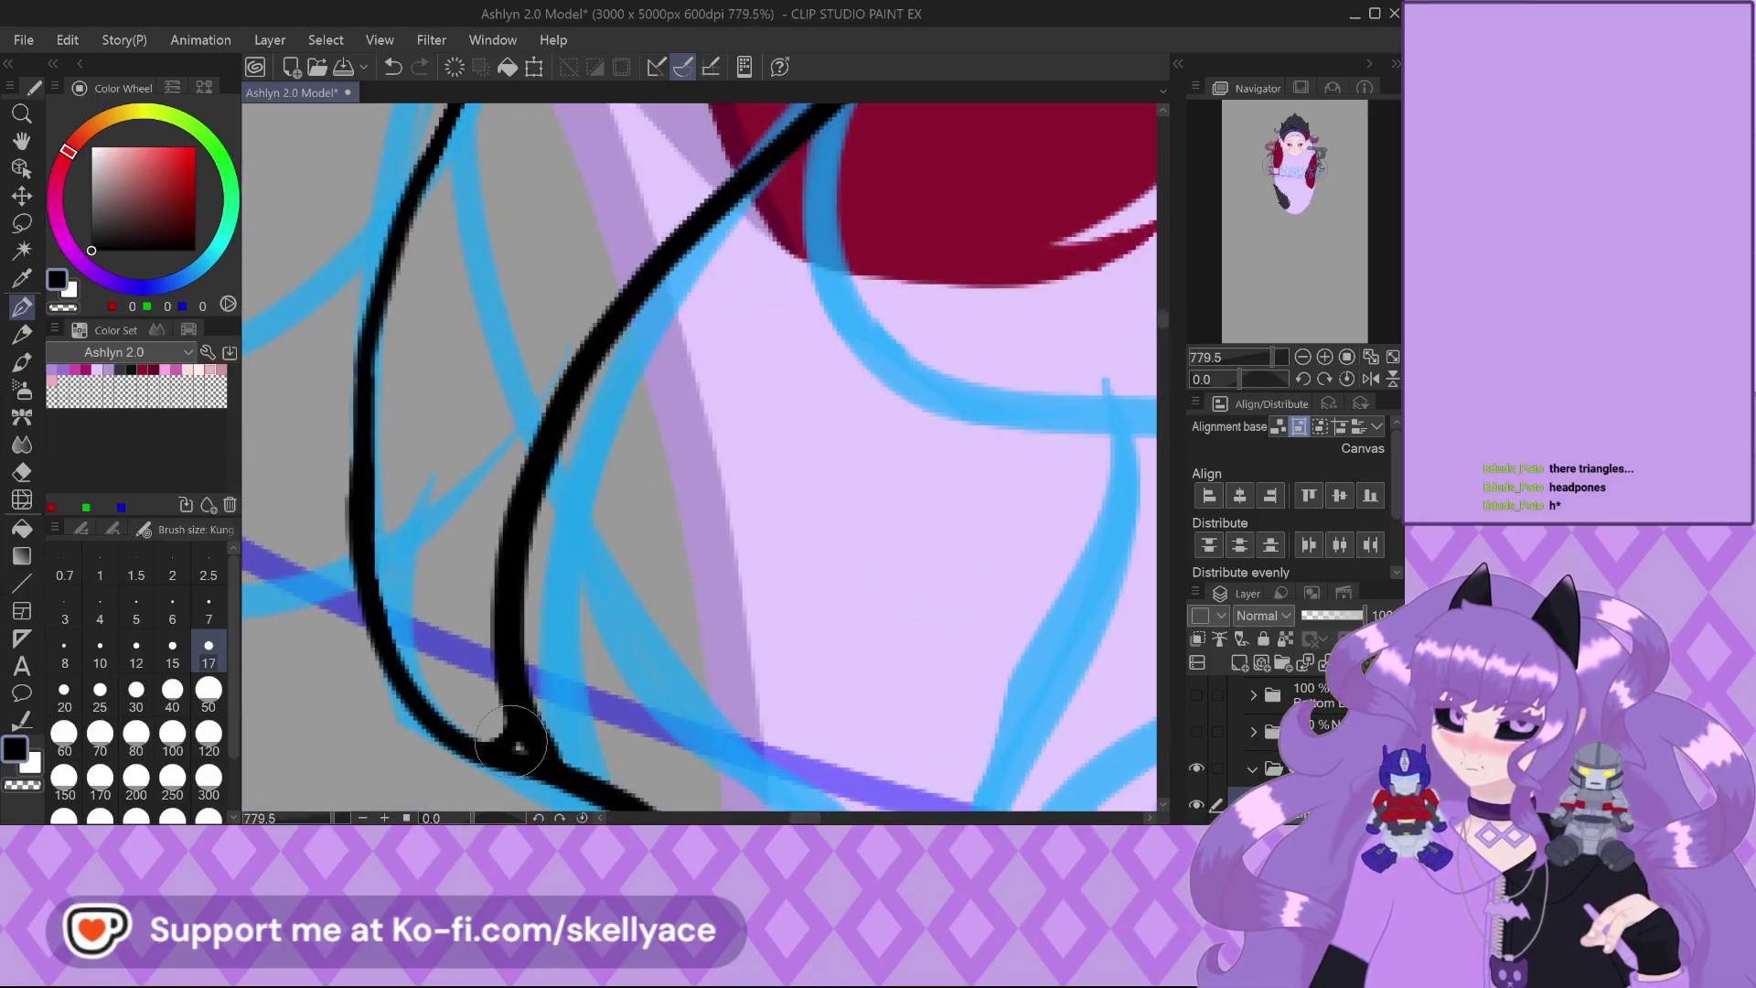
Branch a second curved line off the inner strand toward the body, fill the corner where they meet and taper its upper part
scroll(498, 437, "down", 3)
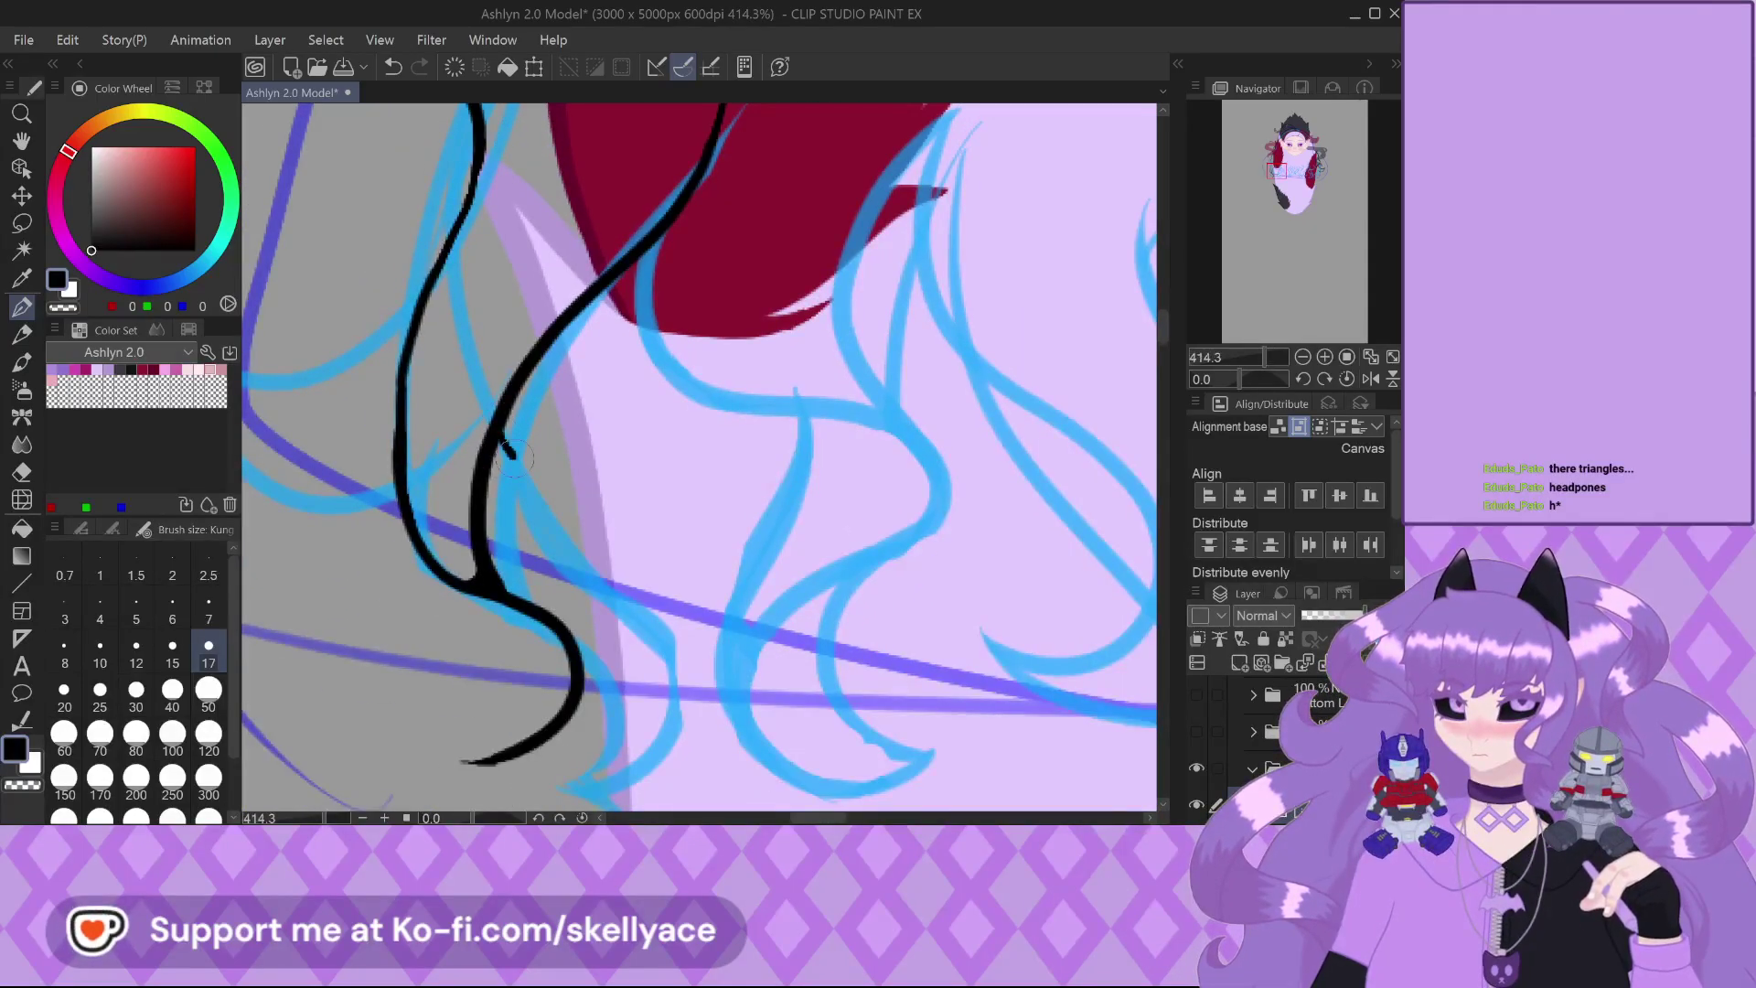
scroll(485, 750, "up", 5)
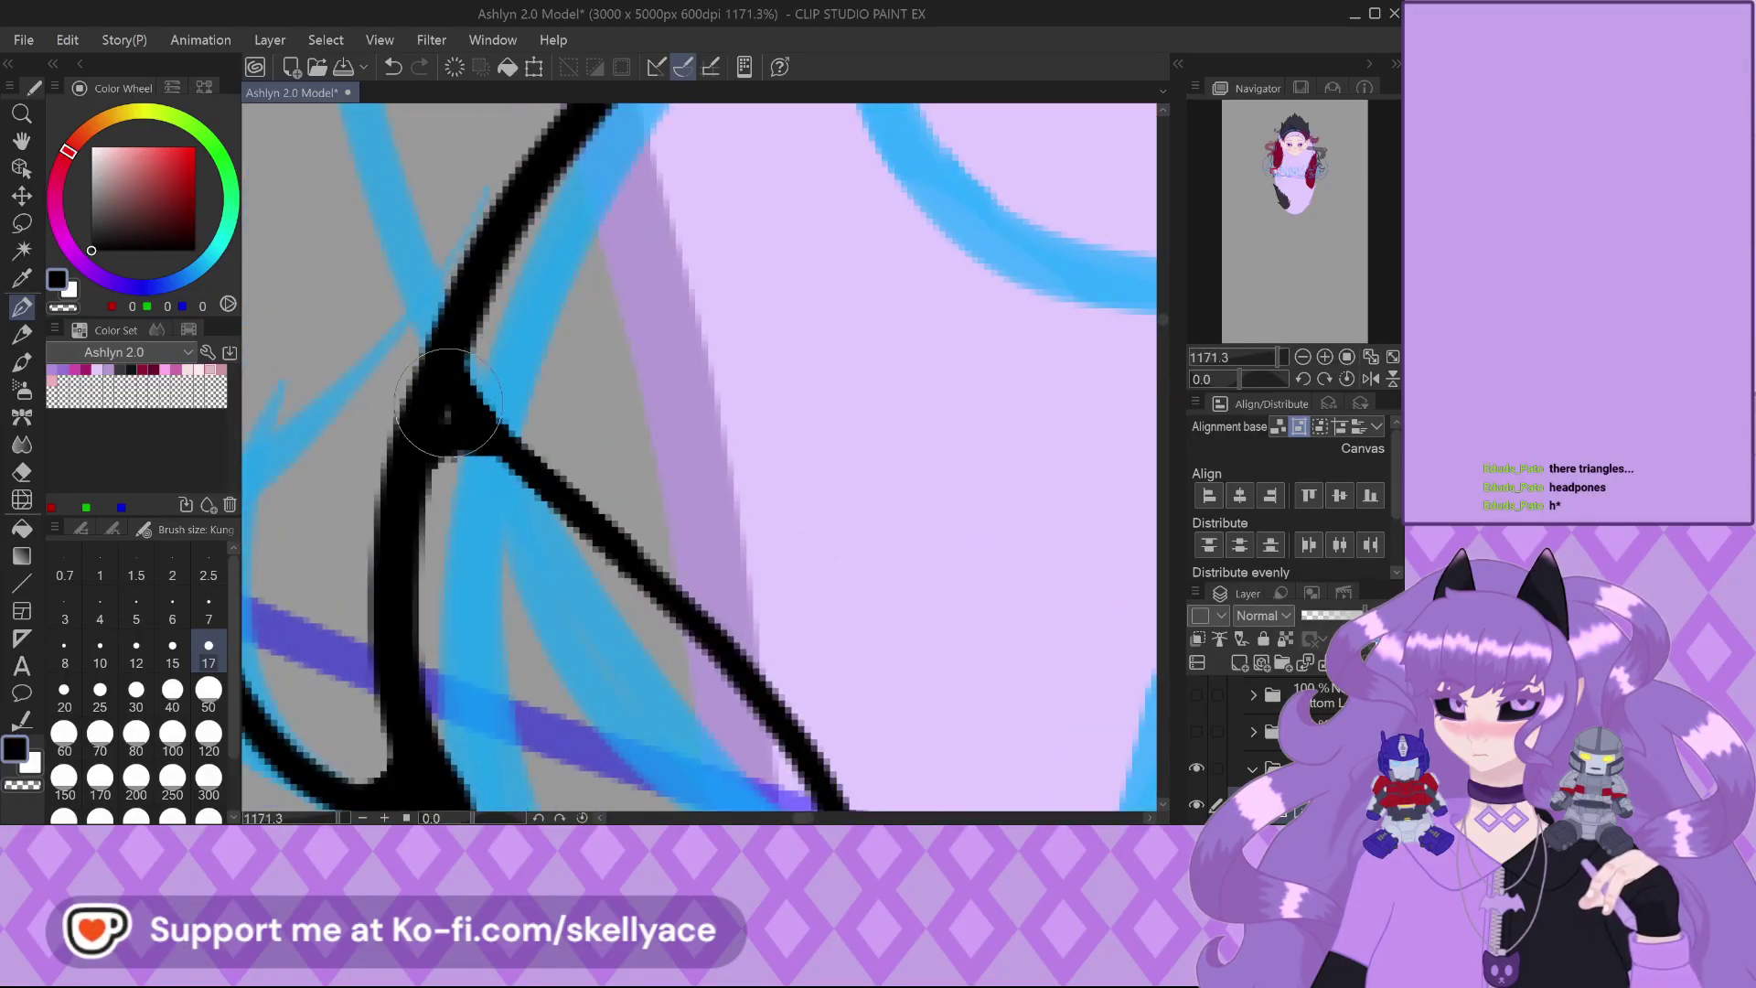
scroll(420, 484, "down", 2)
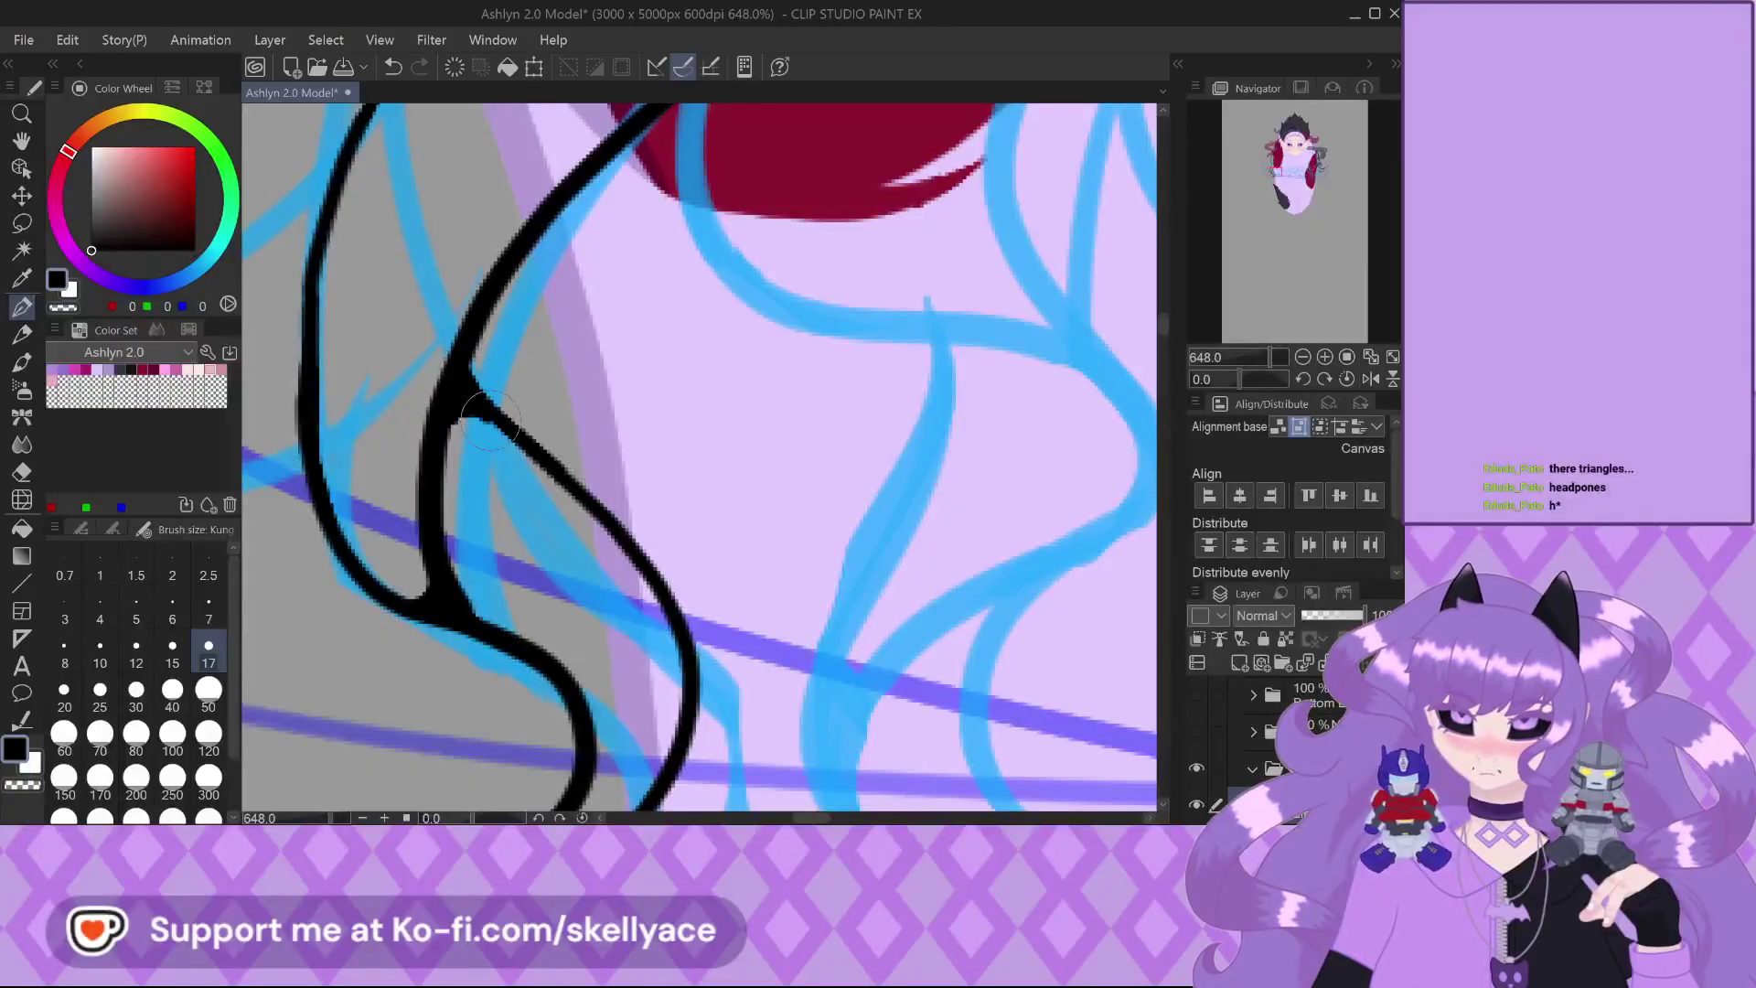
left_click_drag(494, 428, 592, 528)
scroll(691, 629, "up", 2)
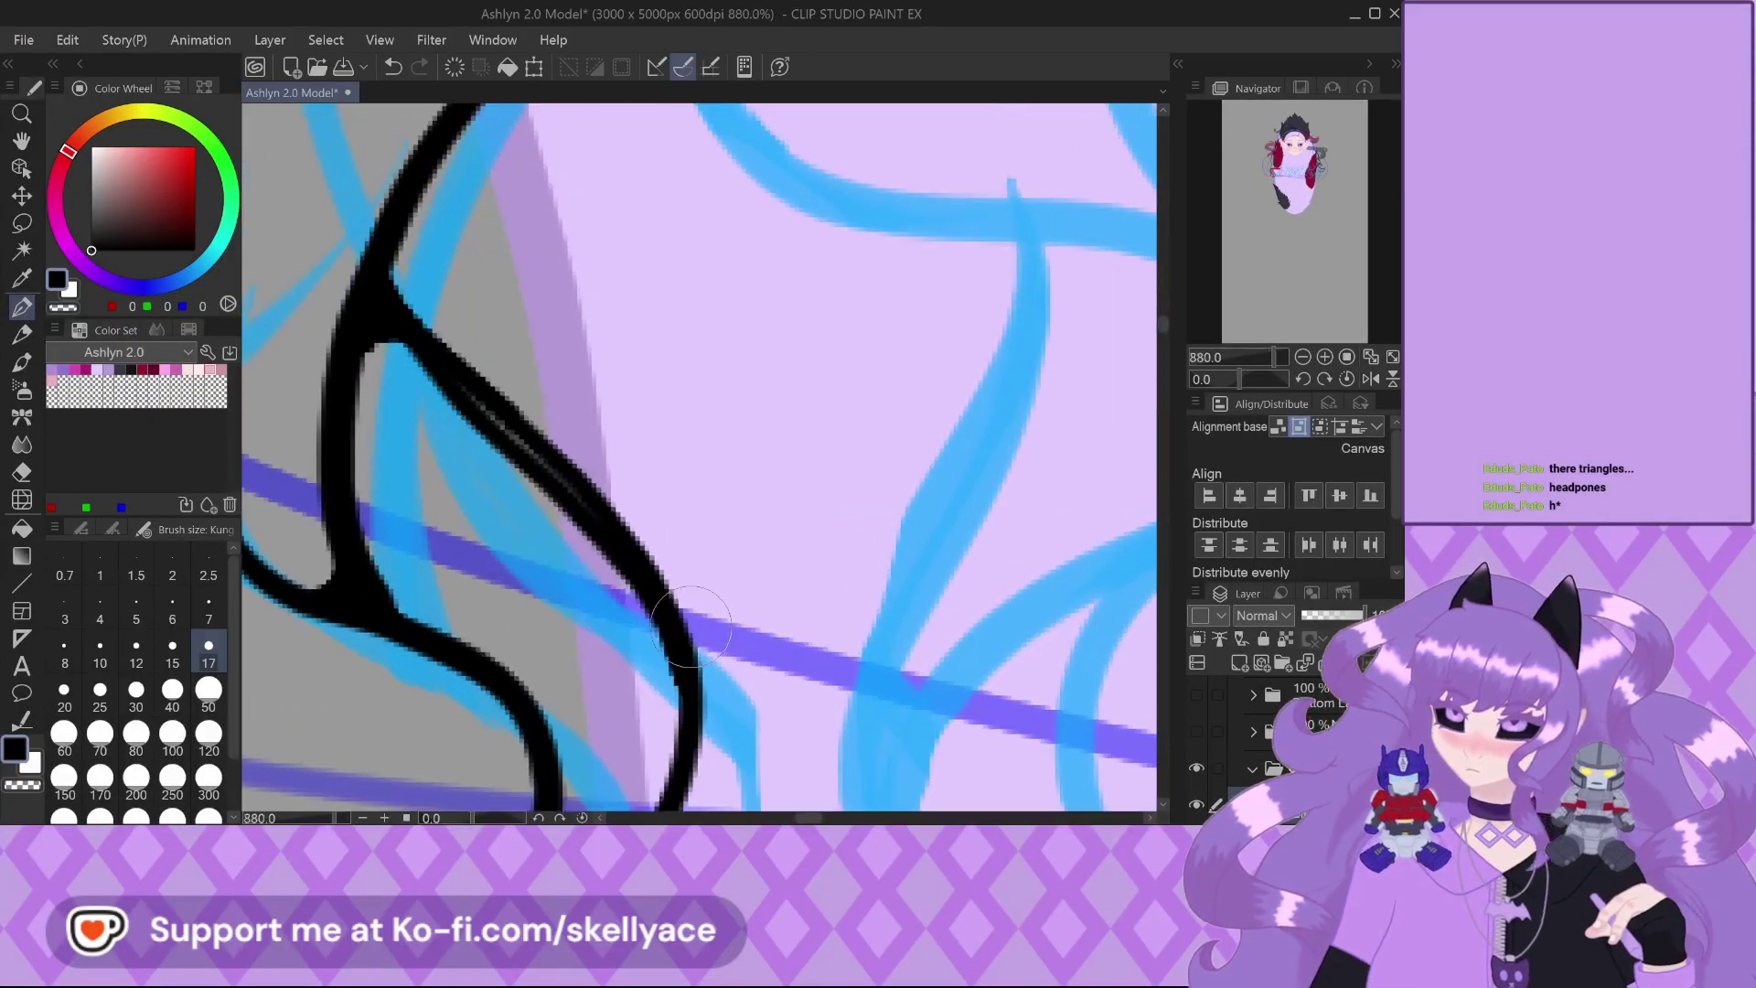
left_click_drag(403, 277, 681, 631)
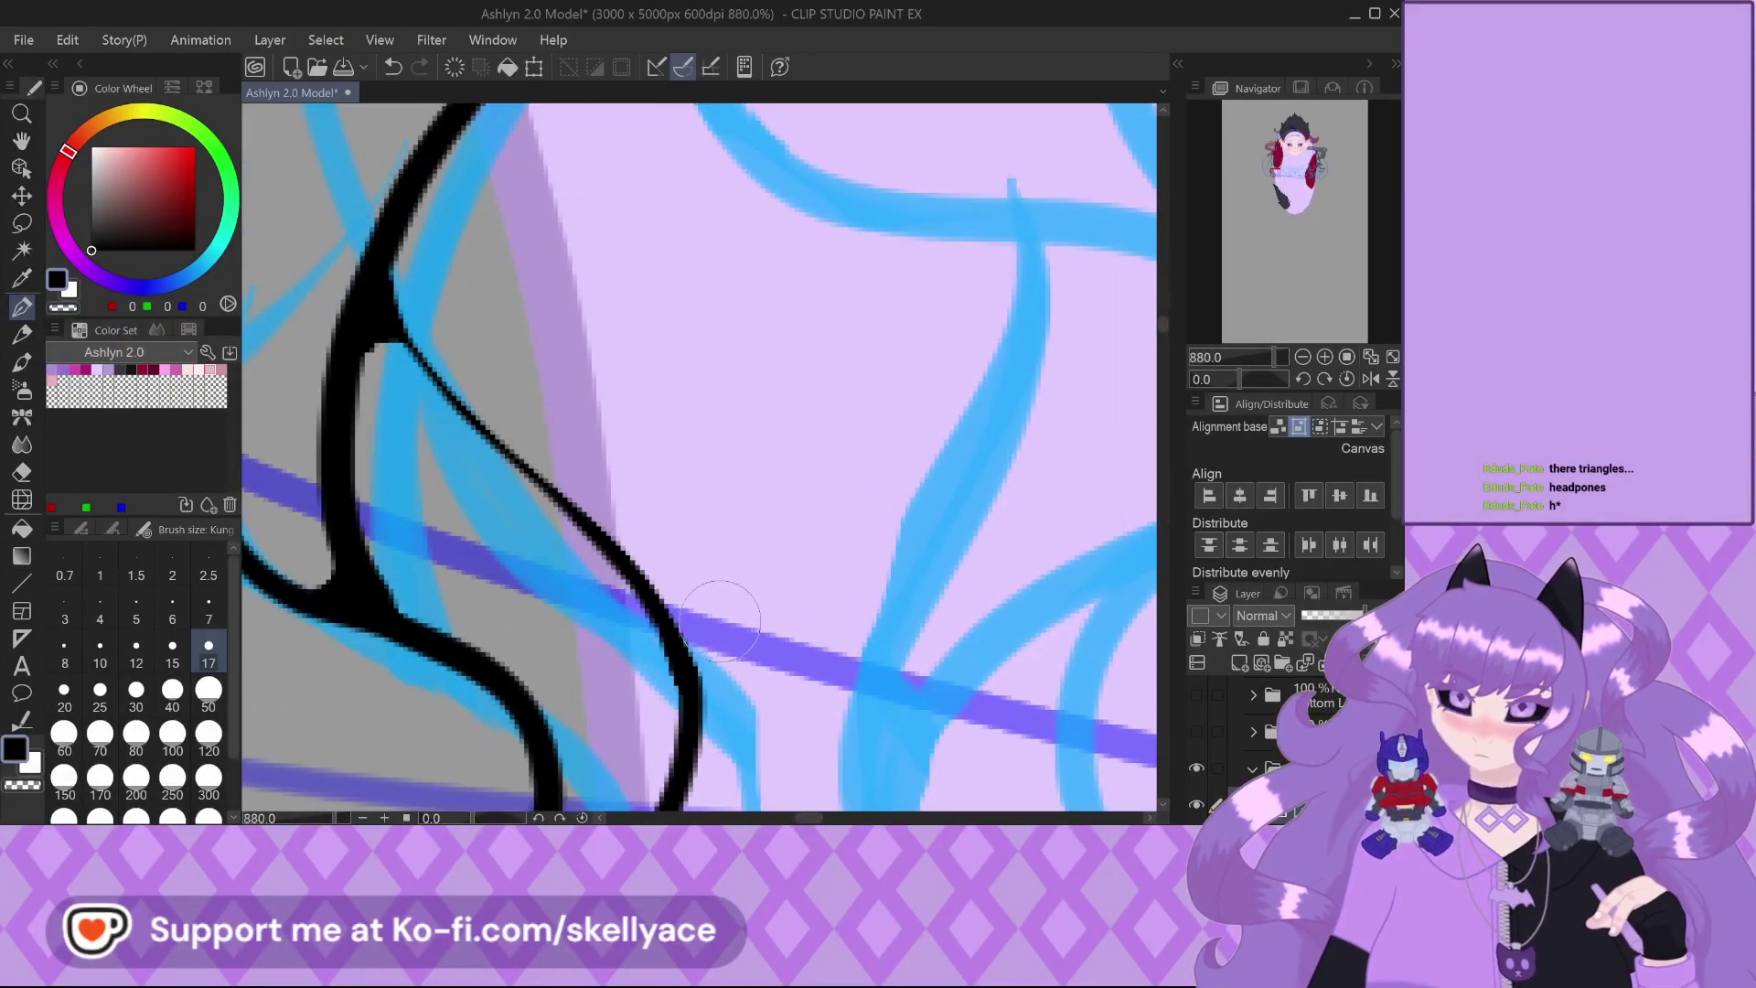
Thicken the upper part of the branched strand line, then fill and shorten the pointed tip where it meets the left outline
left_click_drag(379, 279, 432, 368)
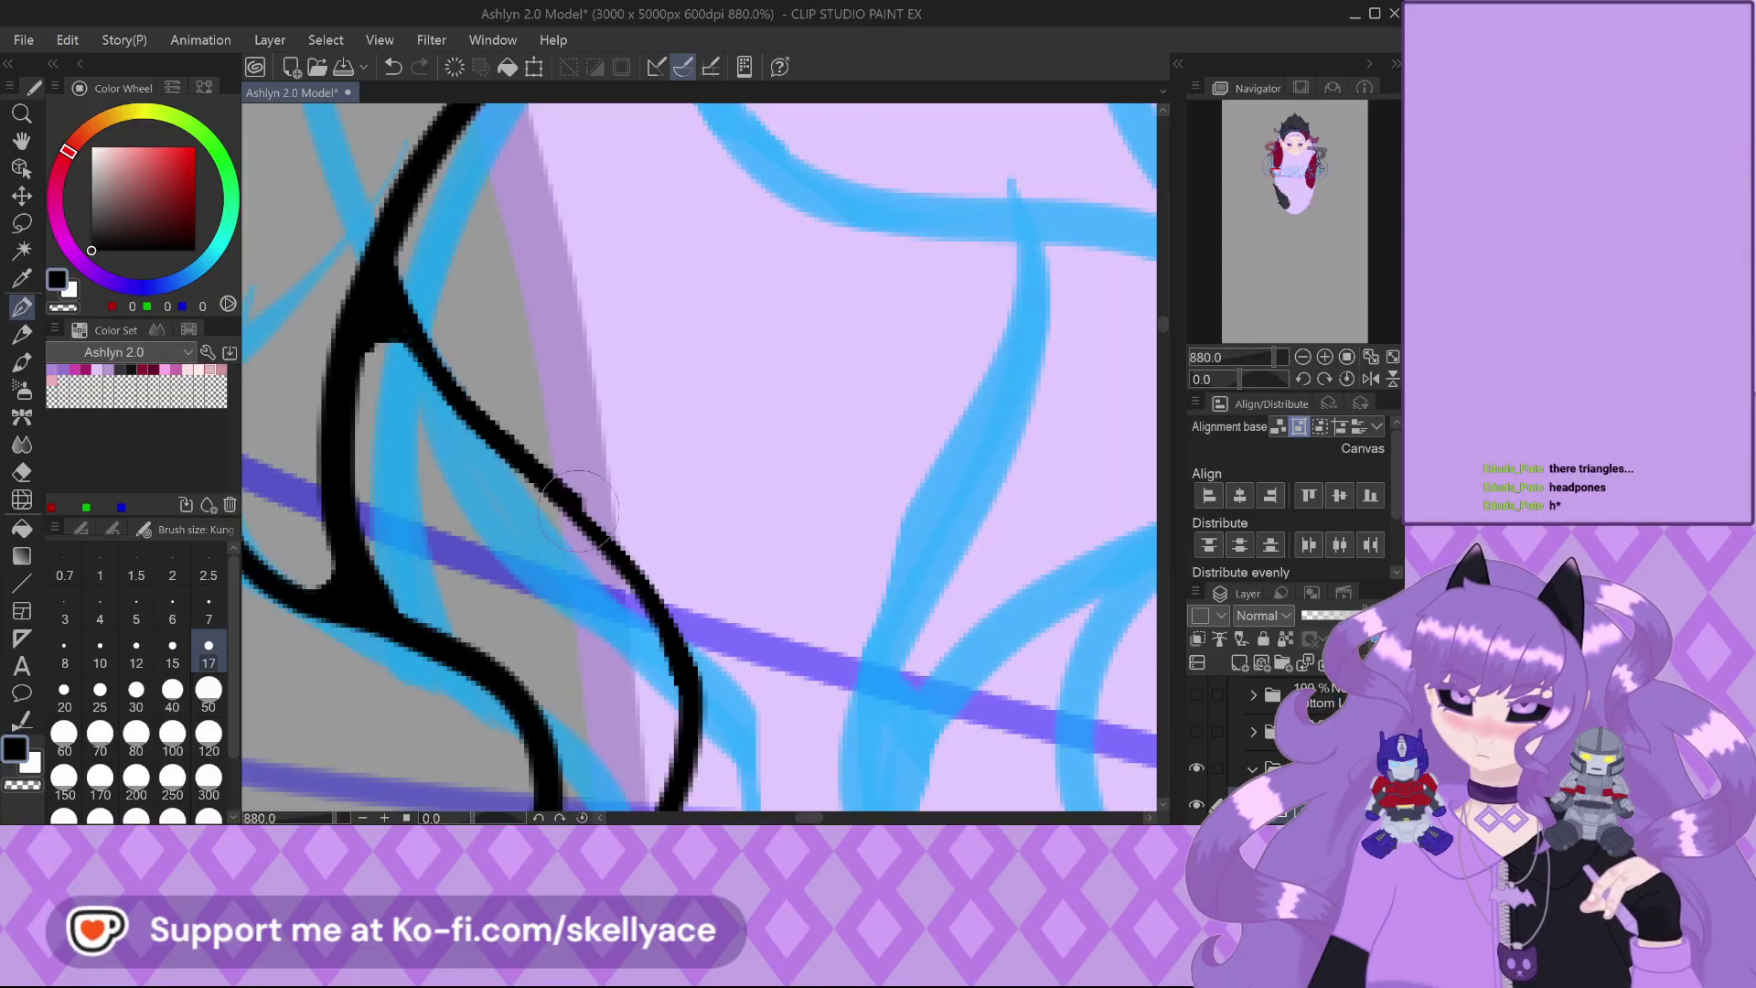
scroll(654, 772, "down", 1)
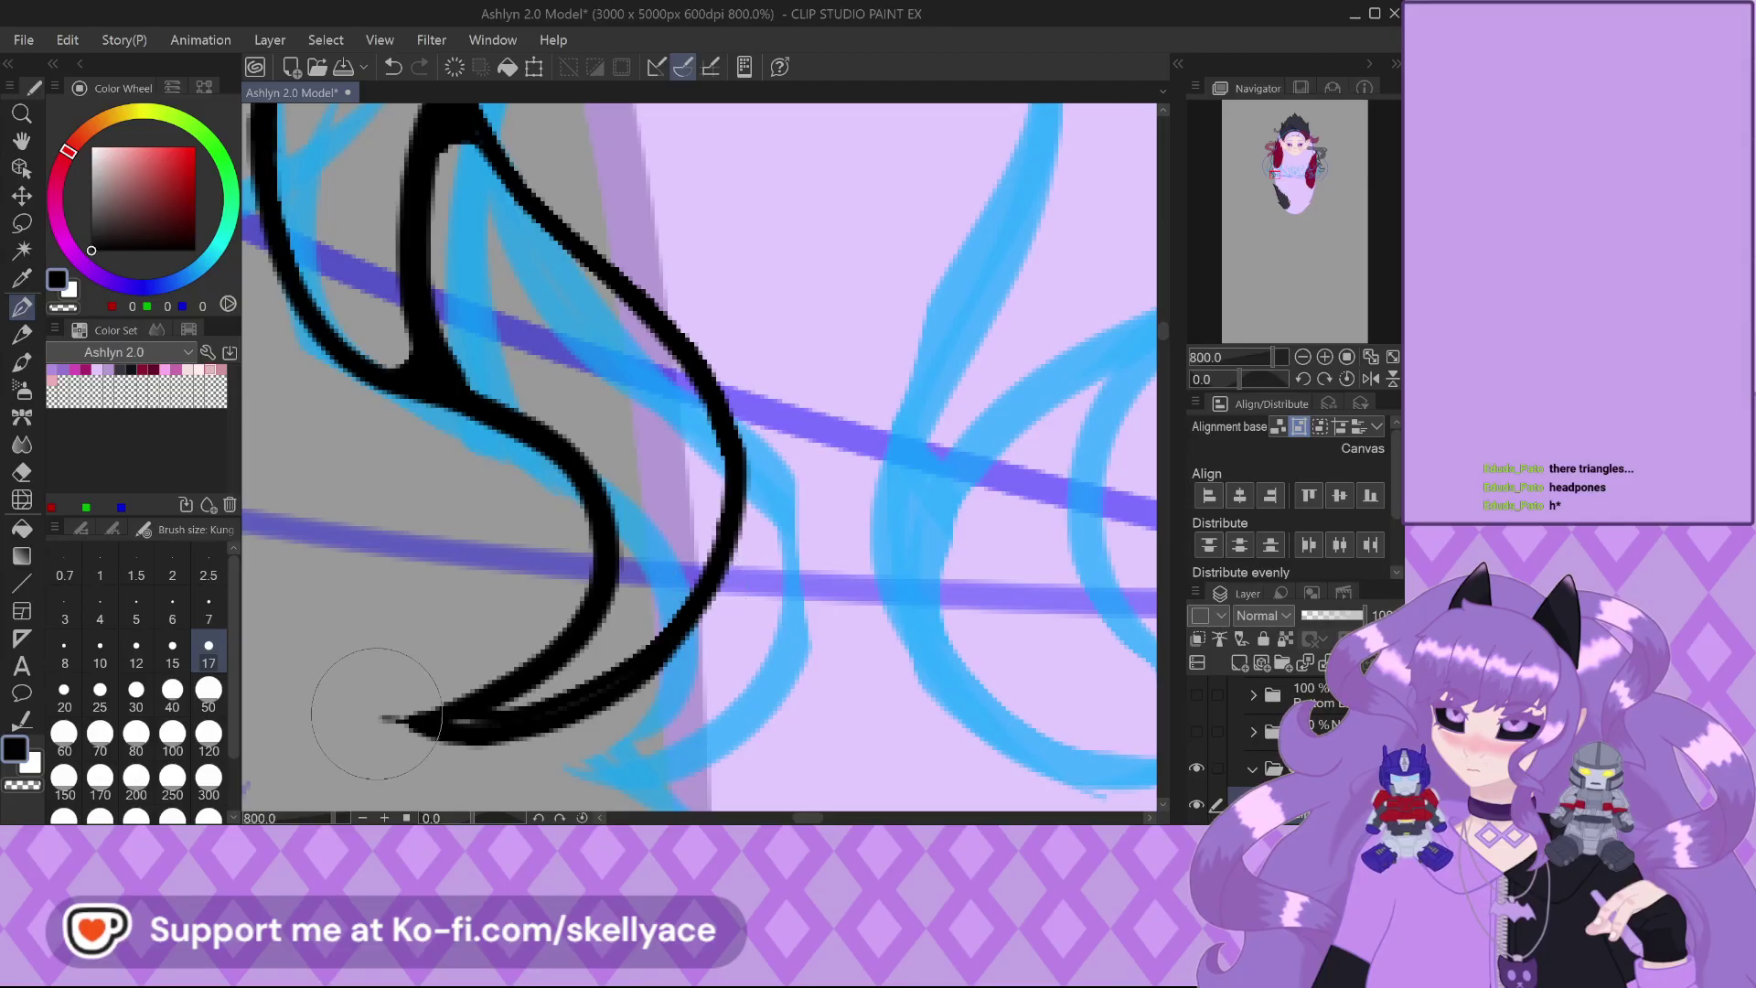
mouse_move(377, 714)
left_mouse_down()
mouse_move(612, 724)
mouse_move(691, 694)
mouse_move(521, 744)
mouse_move(357, 695)
left_mouse_up()
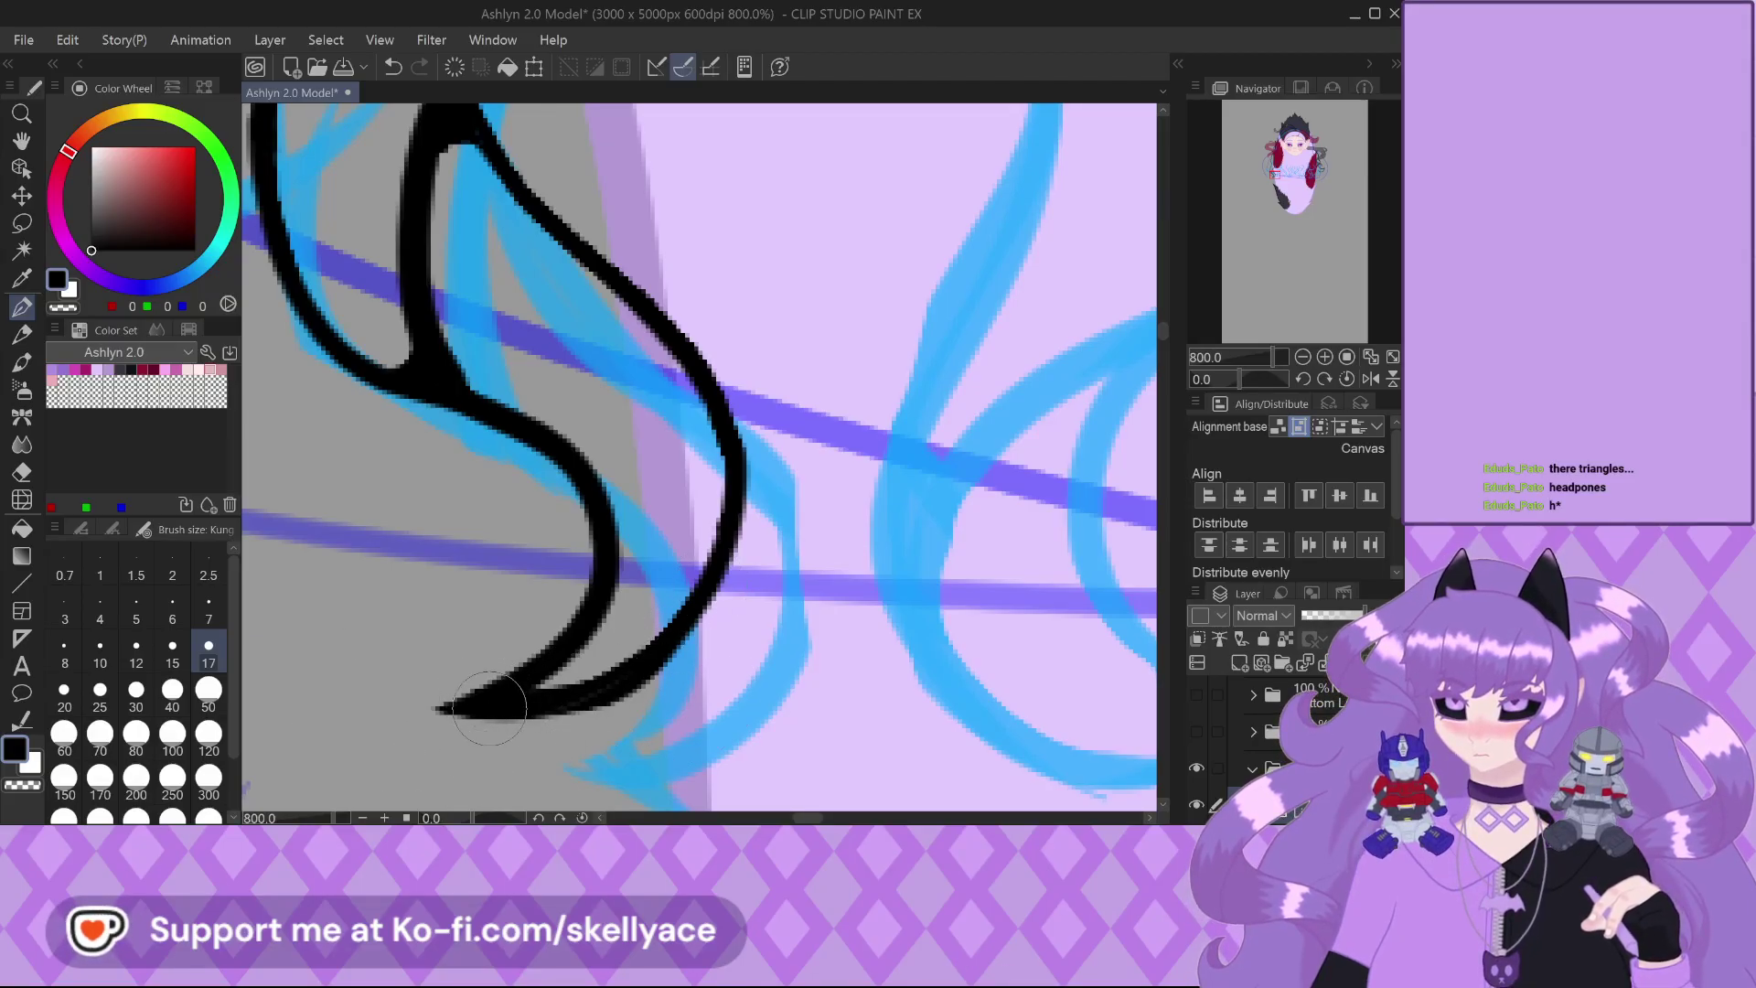
scroll(489, 708, "down", 5)
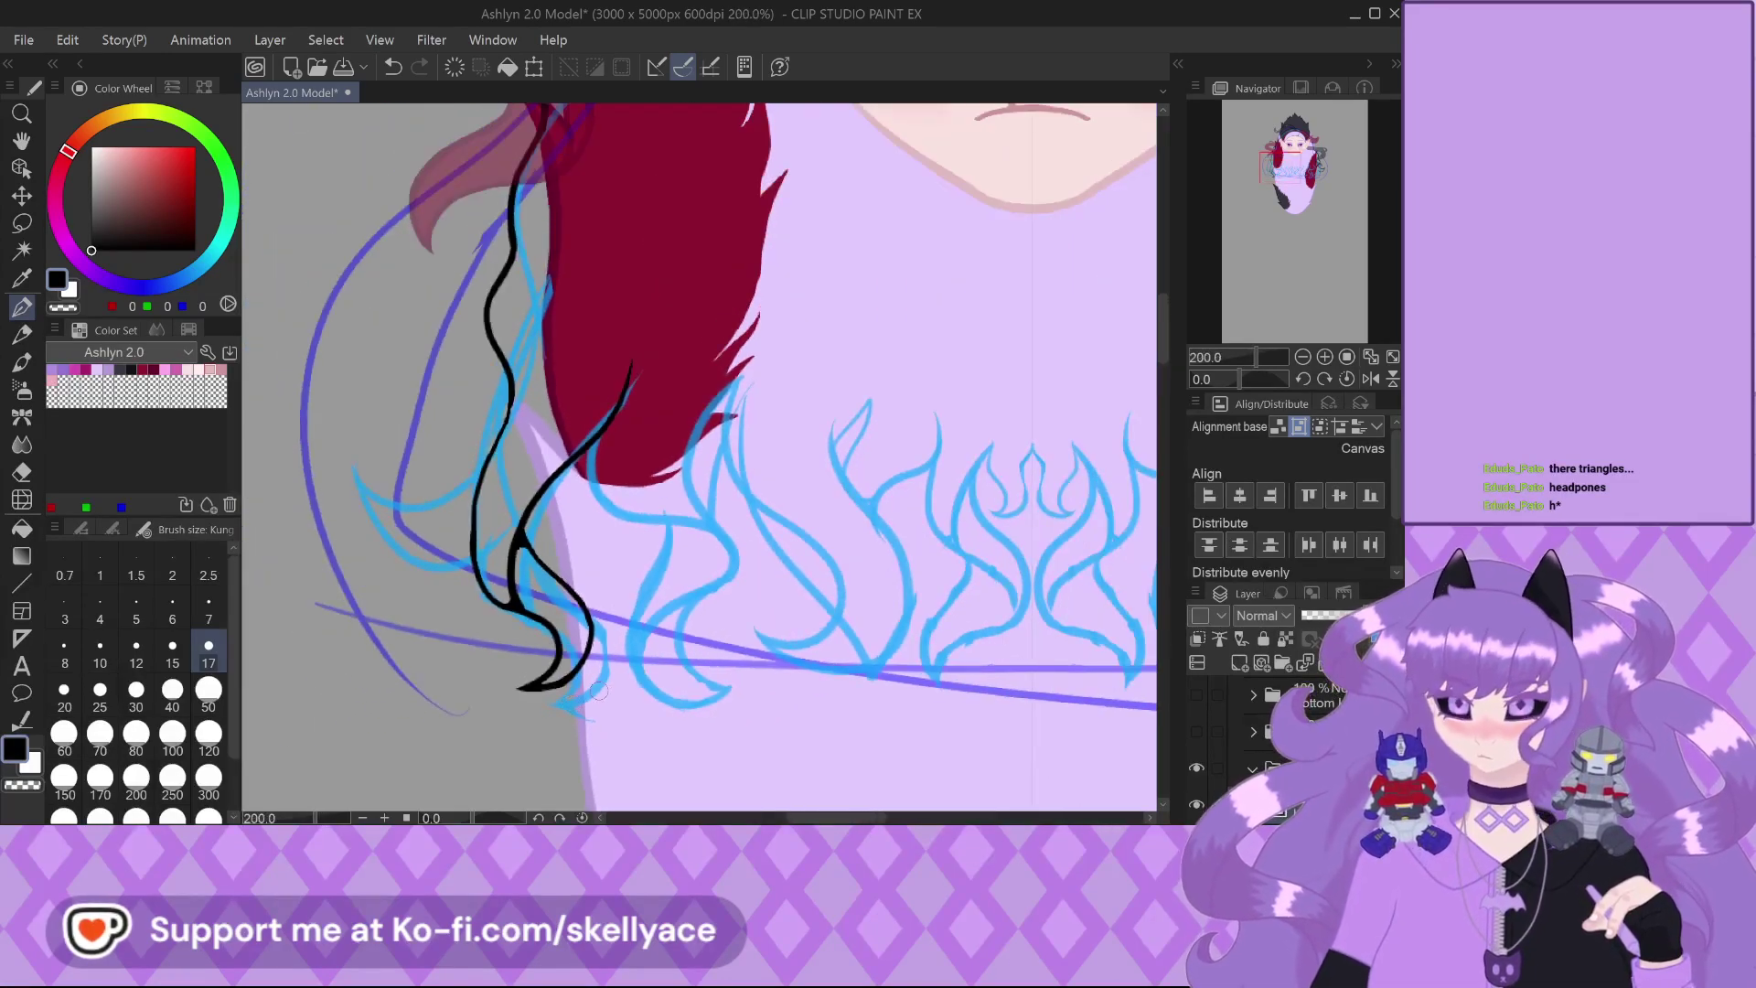
scroll(633, 595, "down", 2)
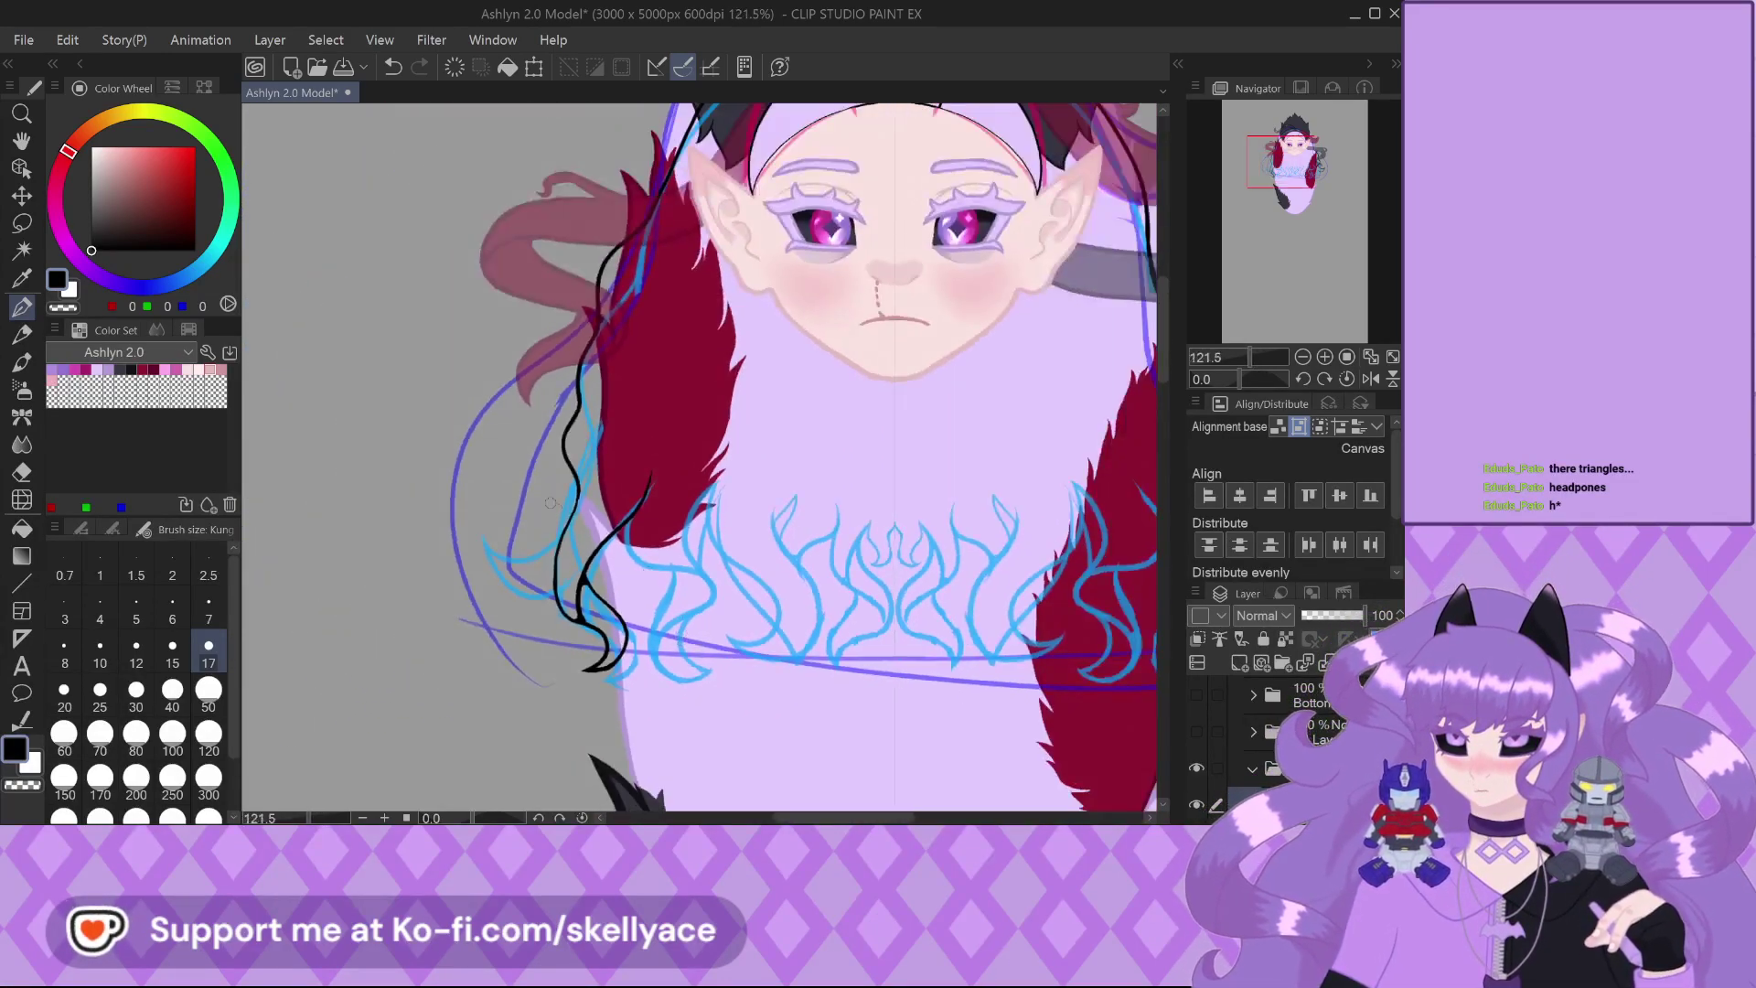
Draw a small outward-curving strand off the left back-hair outline with two black lines meeting in a point, and shorten that point
scroll(526, 500, "up", 4)
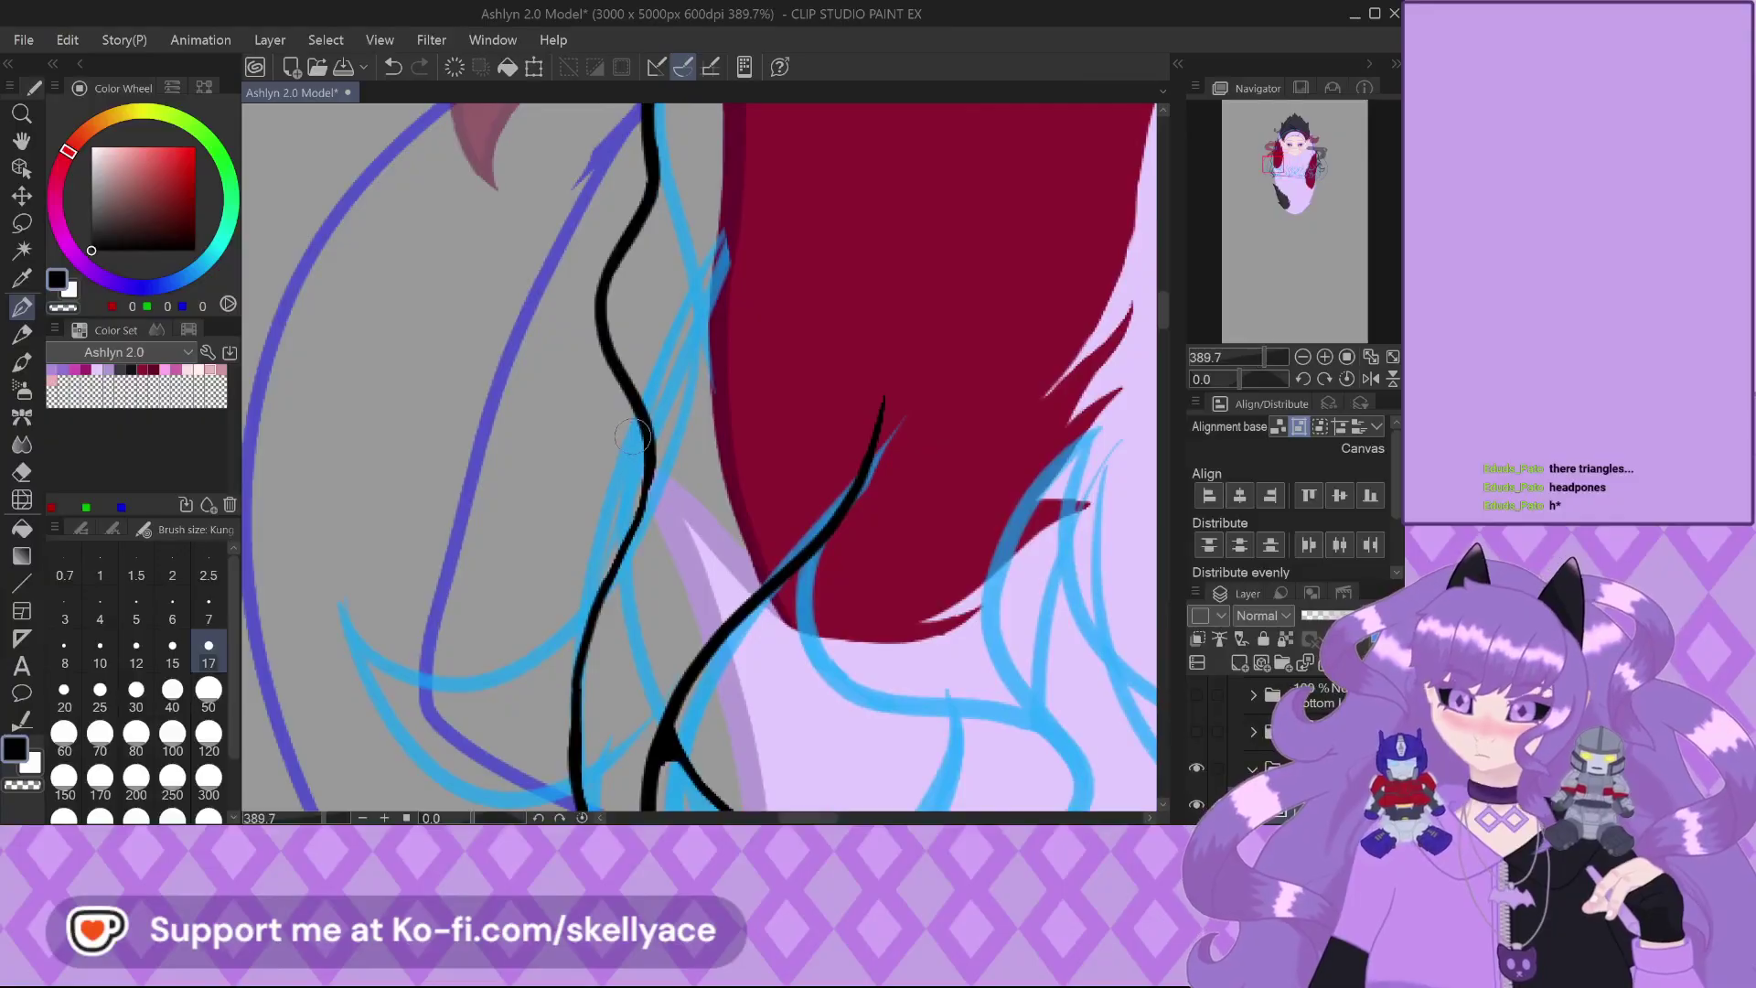
mouse_move(637, 508)
left_mouse_down()
mouse_move(519, 655)
mouse_move(526, 764)
mouse_move(510, 702)
mouse_move(559, 611)
mouse_move(673, 497)
left_mouse_up()
scroll(507, 763, "up", 2)
scroll(672, 497, "up", 2)
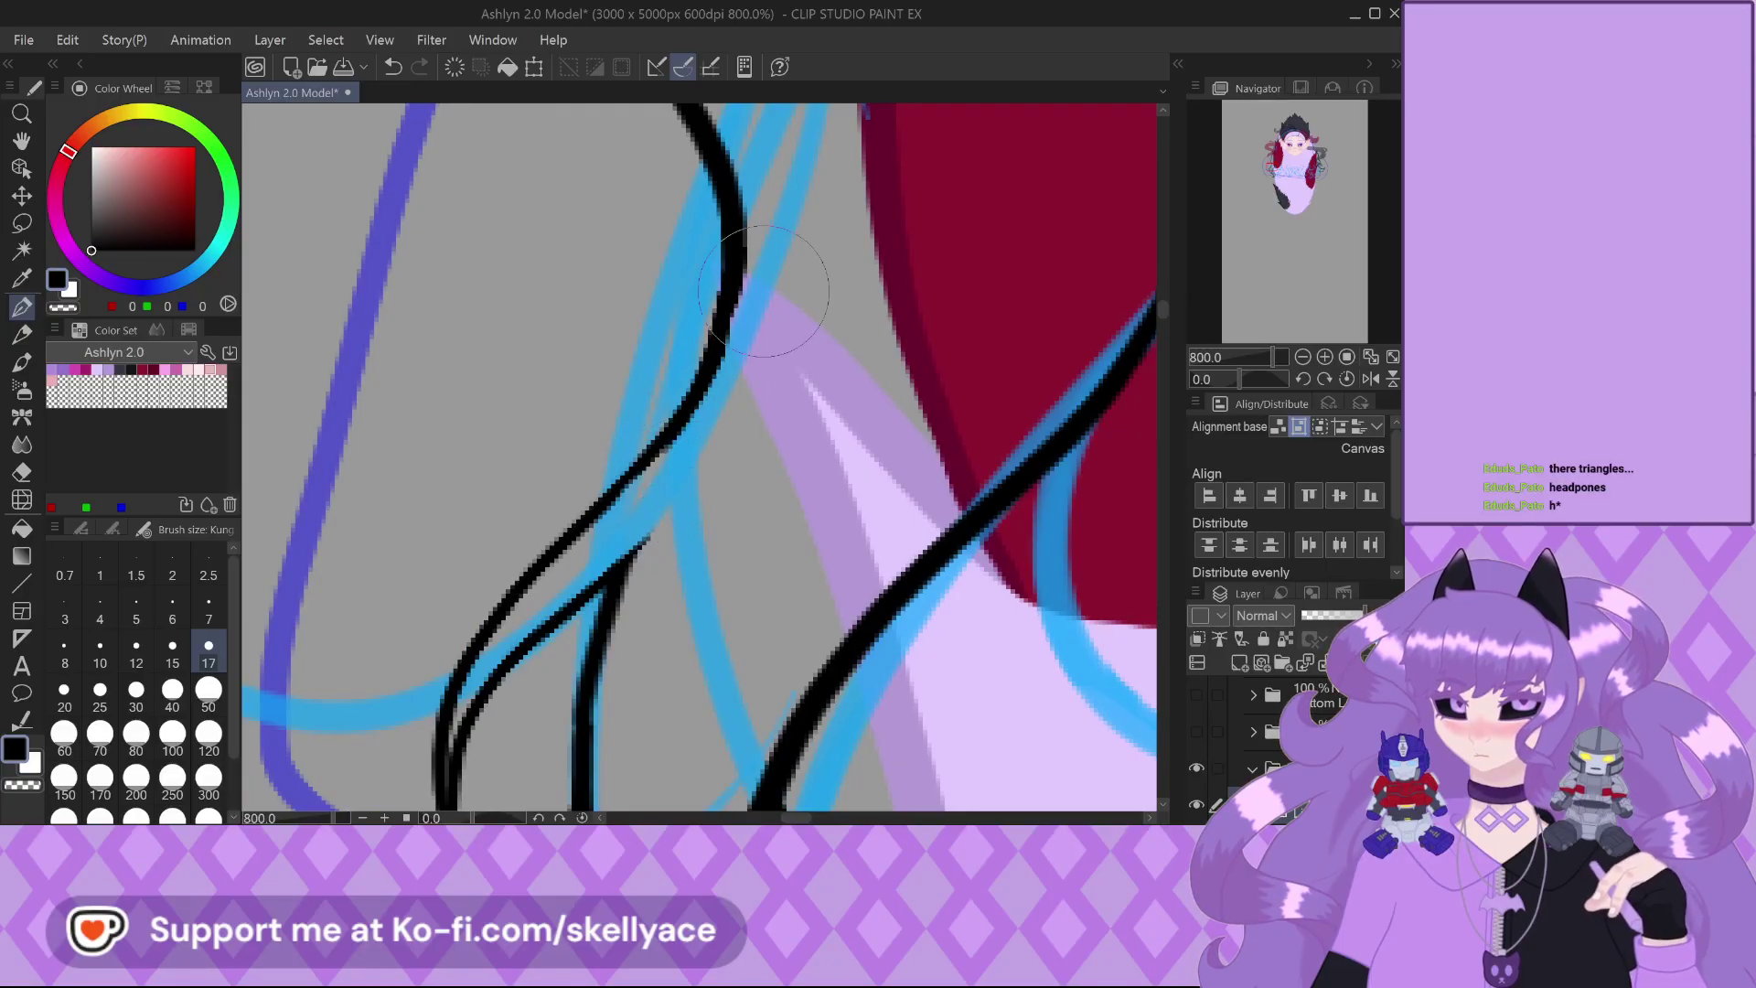
scroll(623, 485, "down", 5)
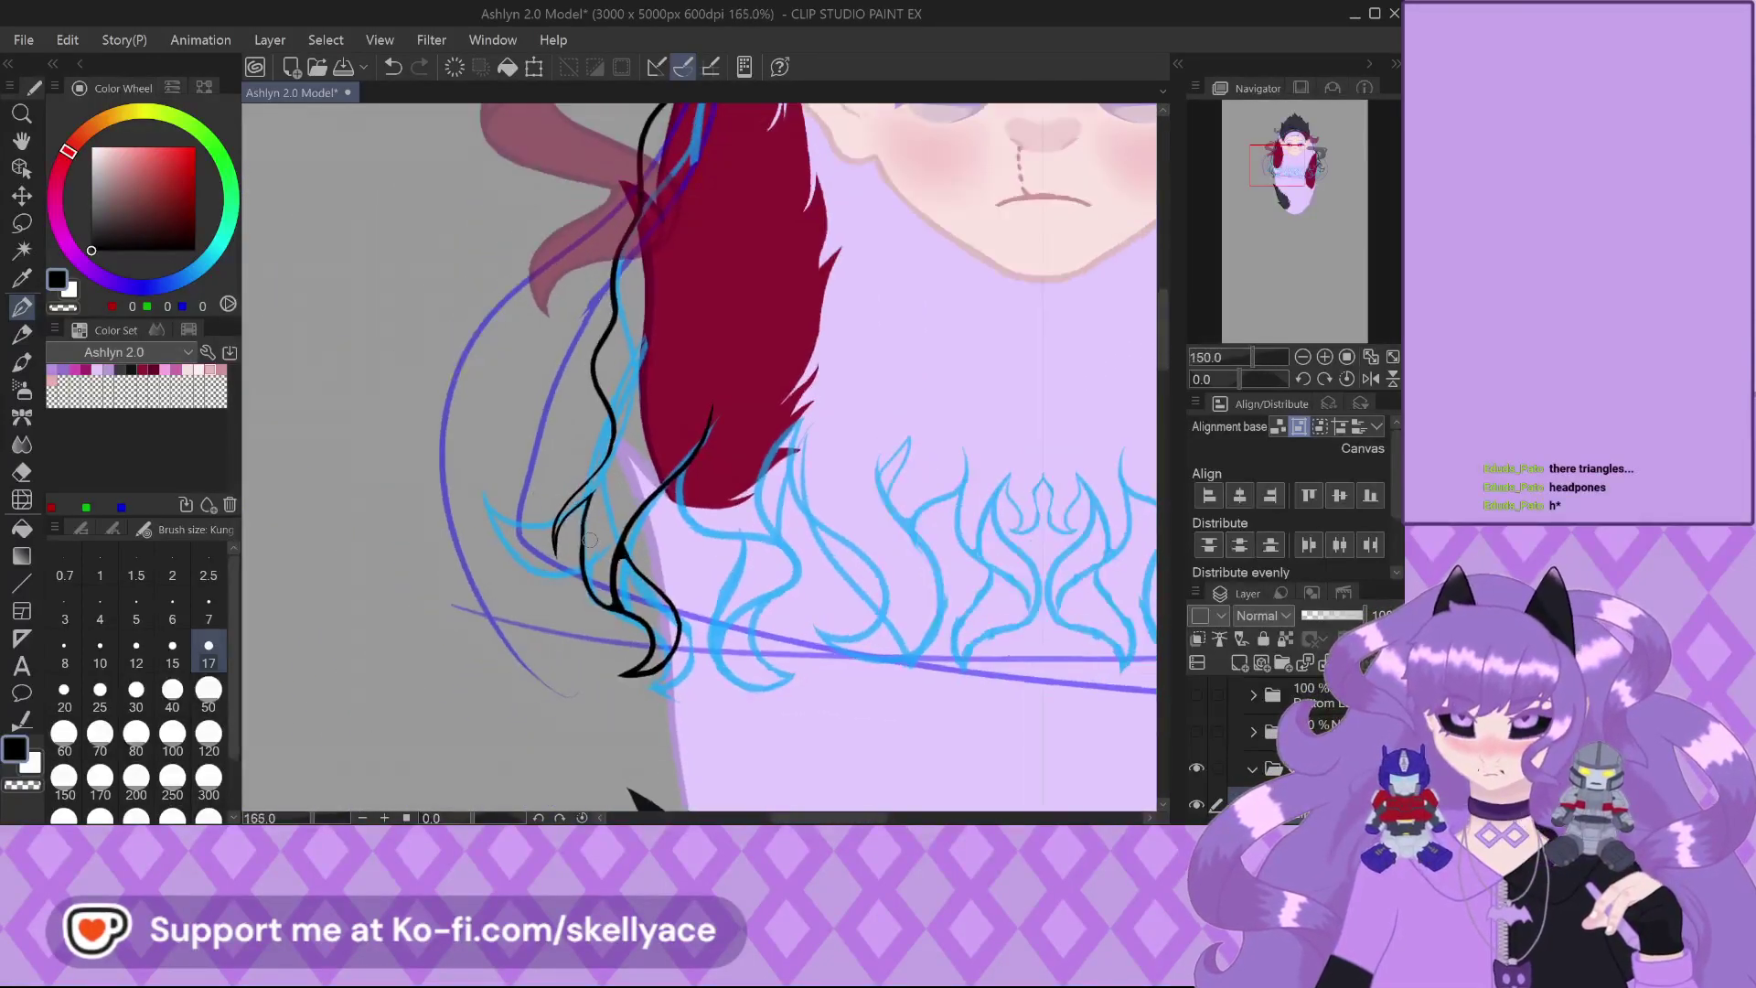
scroll(548, 501, "up", 2)
scroll(549, 502, "up", 5)
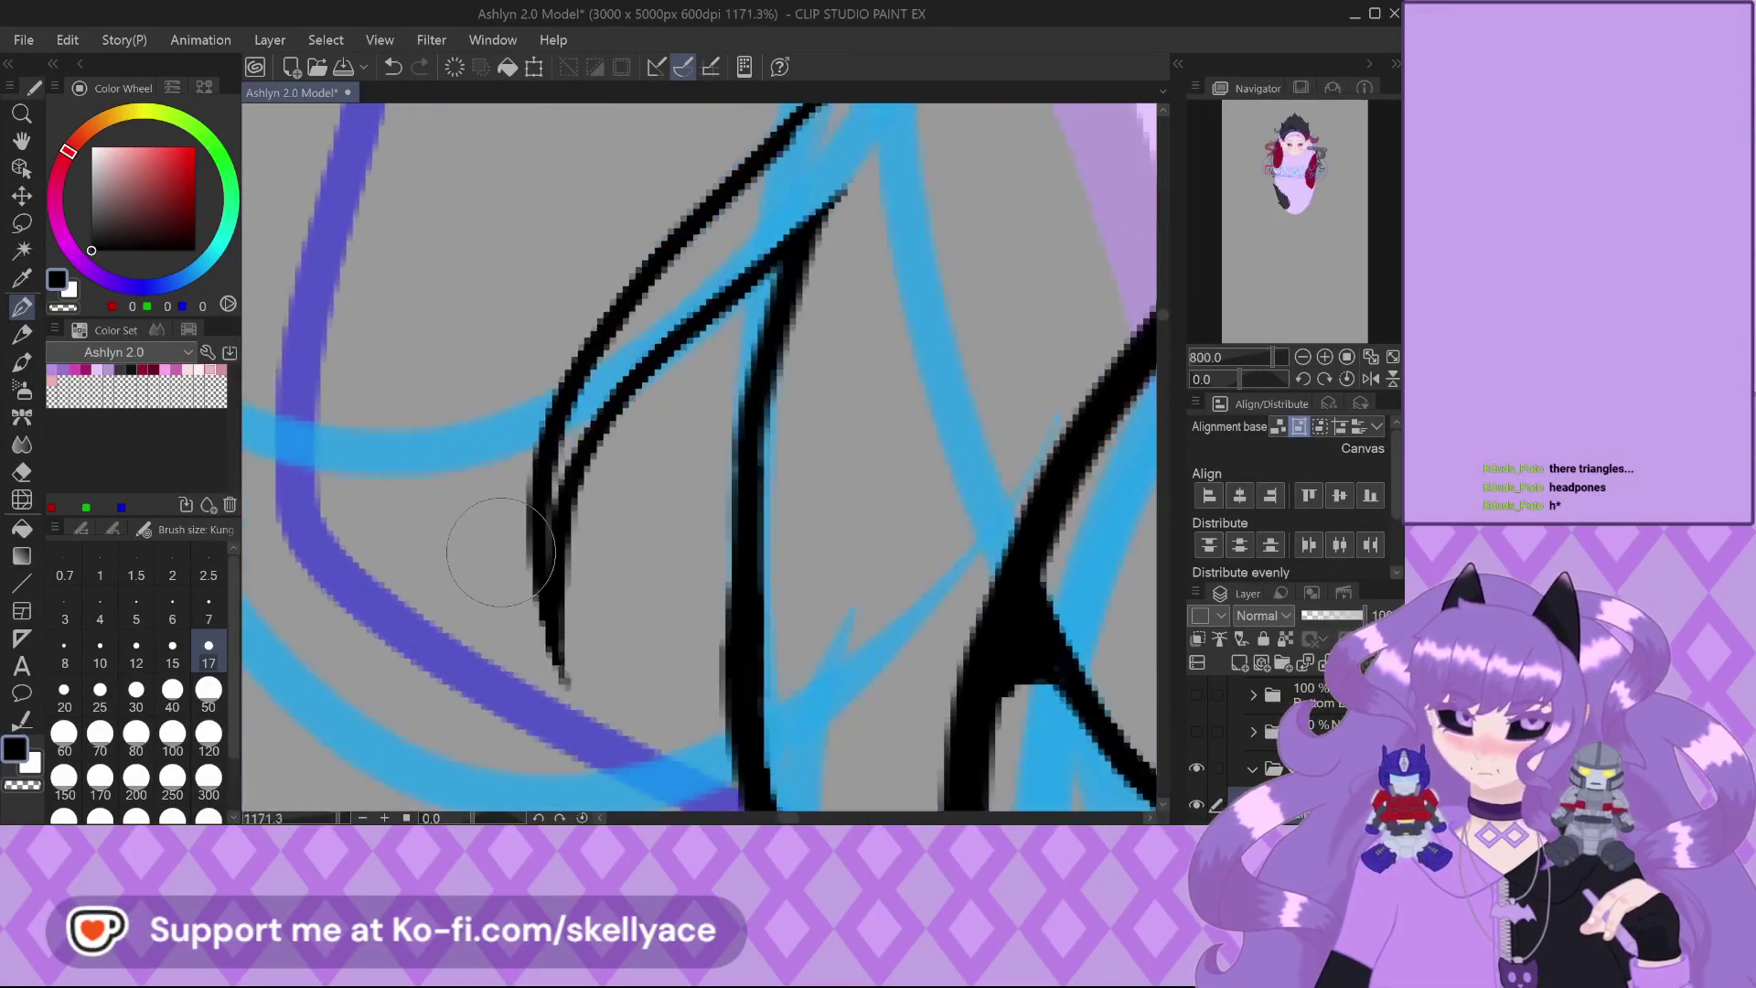
scroll(557, 518, "up", 1)
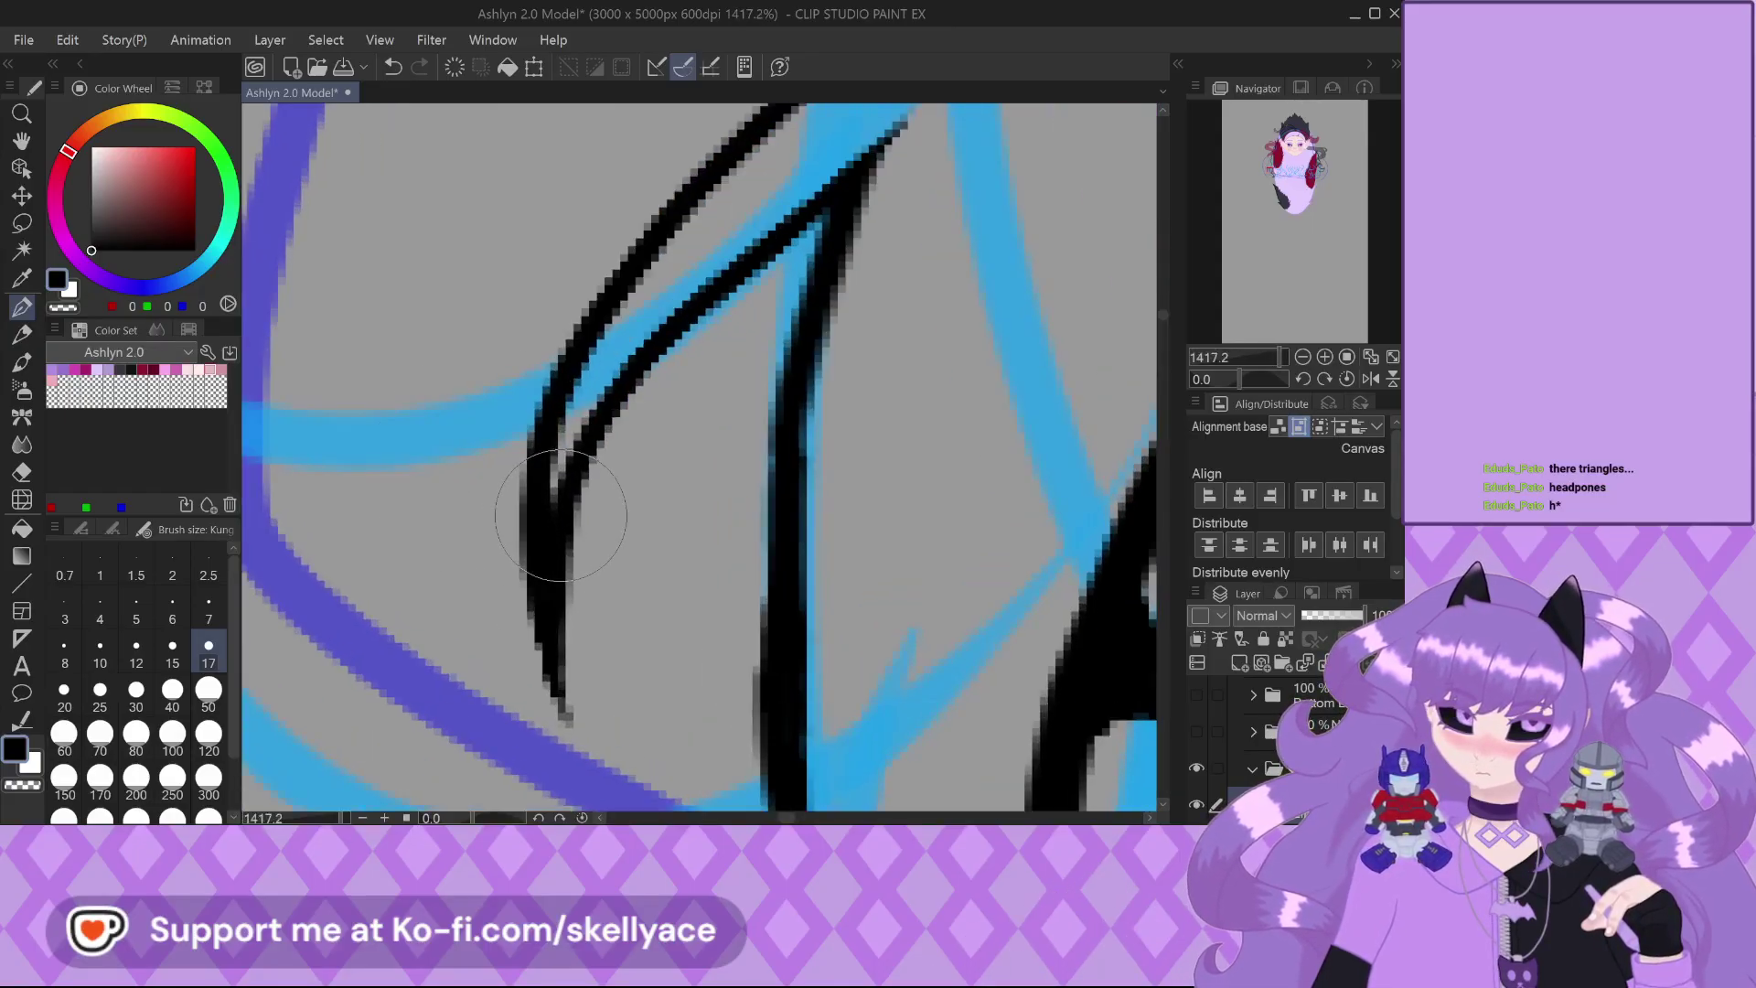
key("ctrl+z")
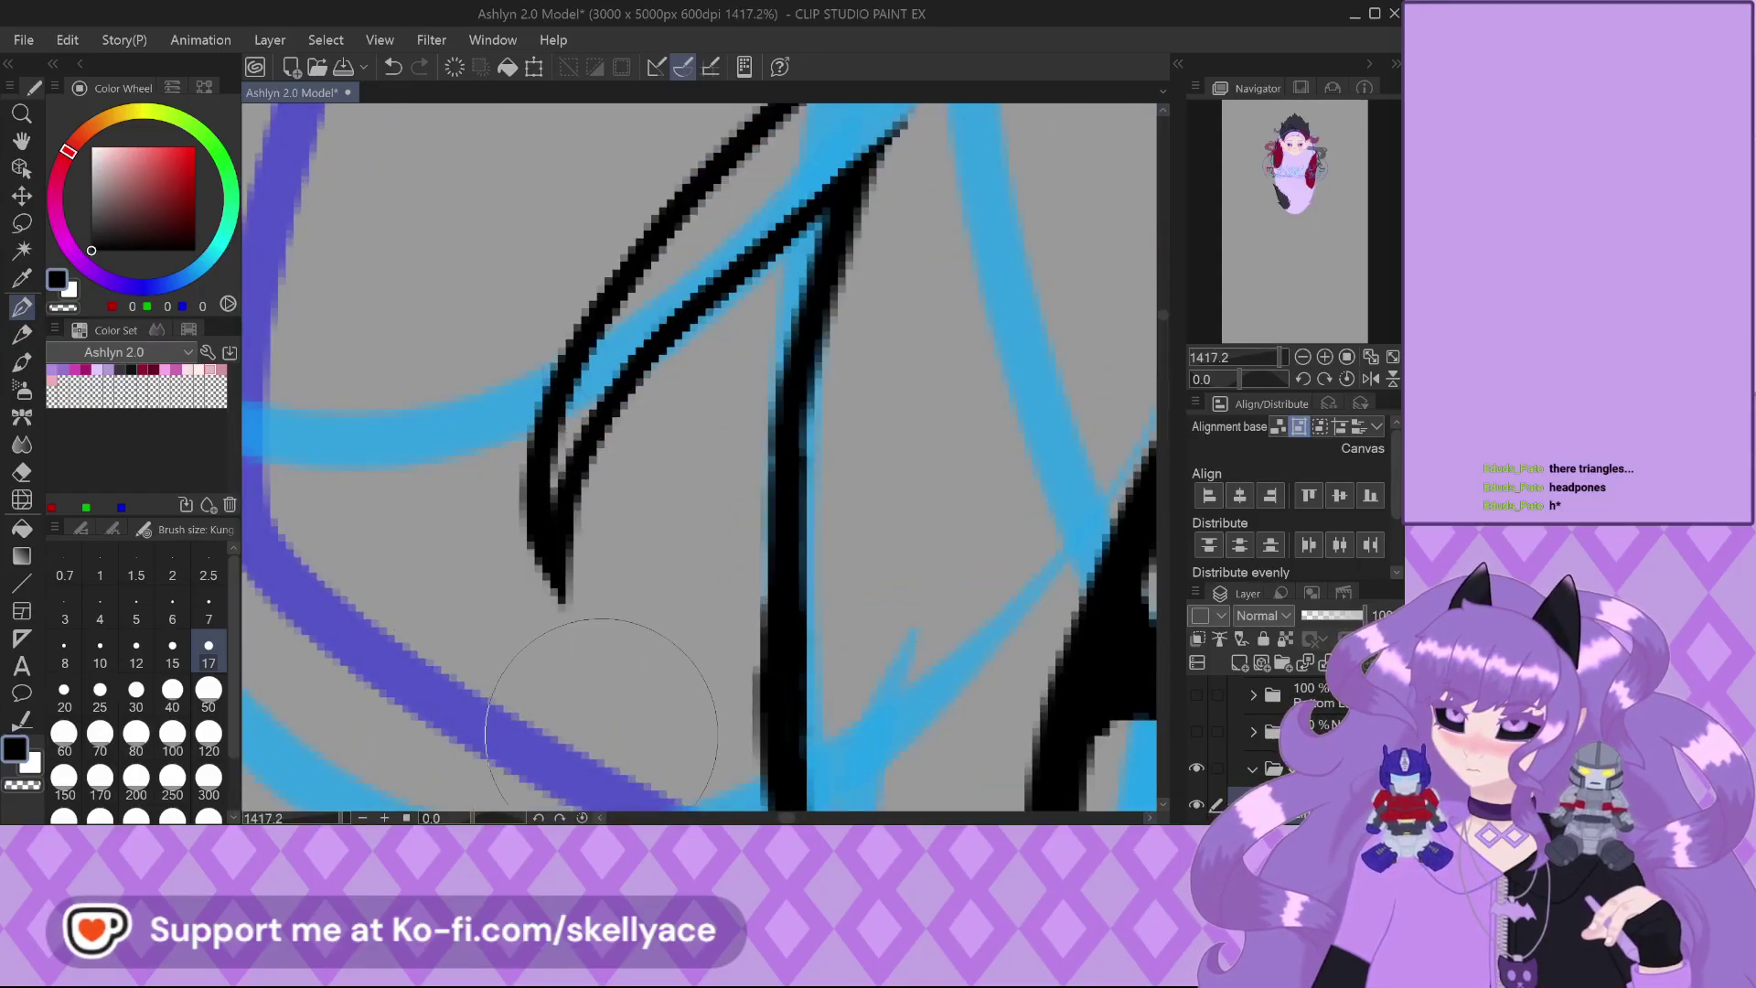
Extend the small left strand with two S-curved lines meeting in a pointed tip, then fill its upper junctions and trim the tip
scroll(452, 311, "down", 4)
scroll(518, 408, "up", 2)
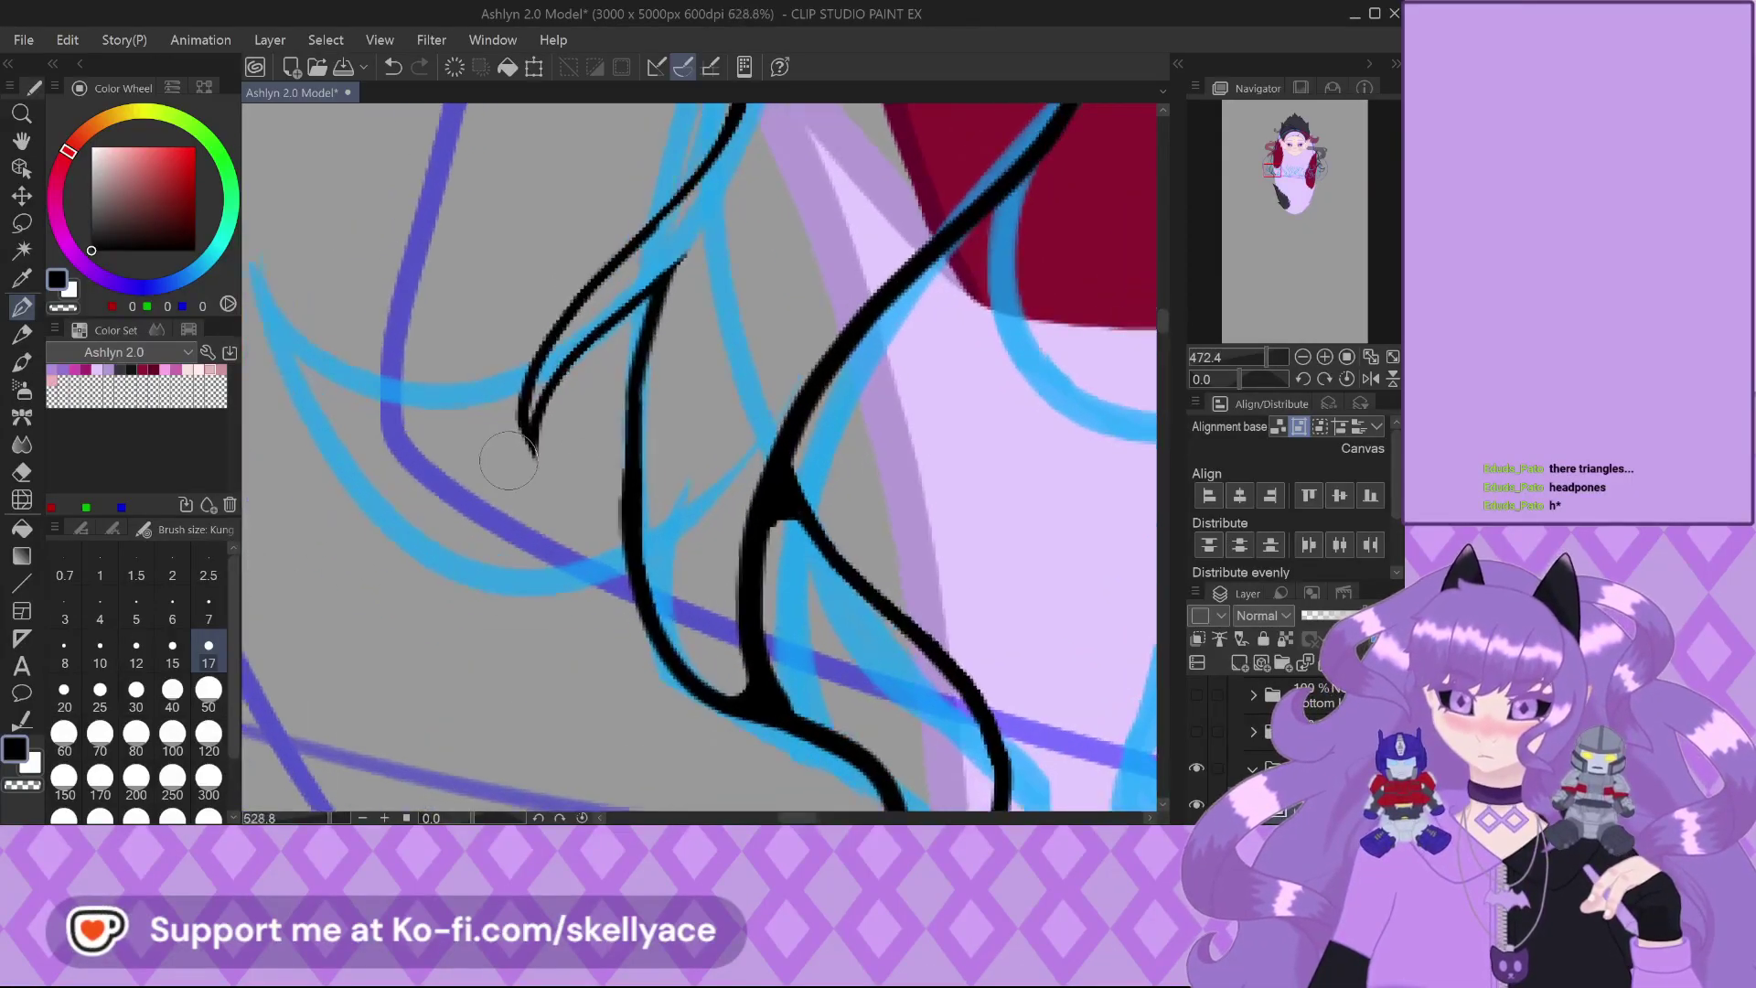
scroll(519, 408, "up", 1)
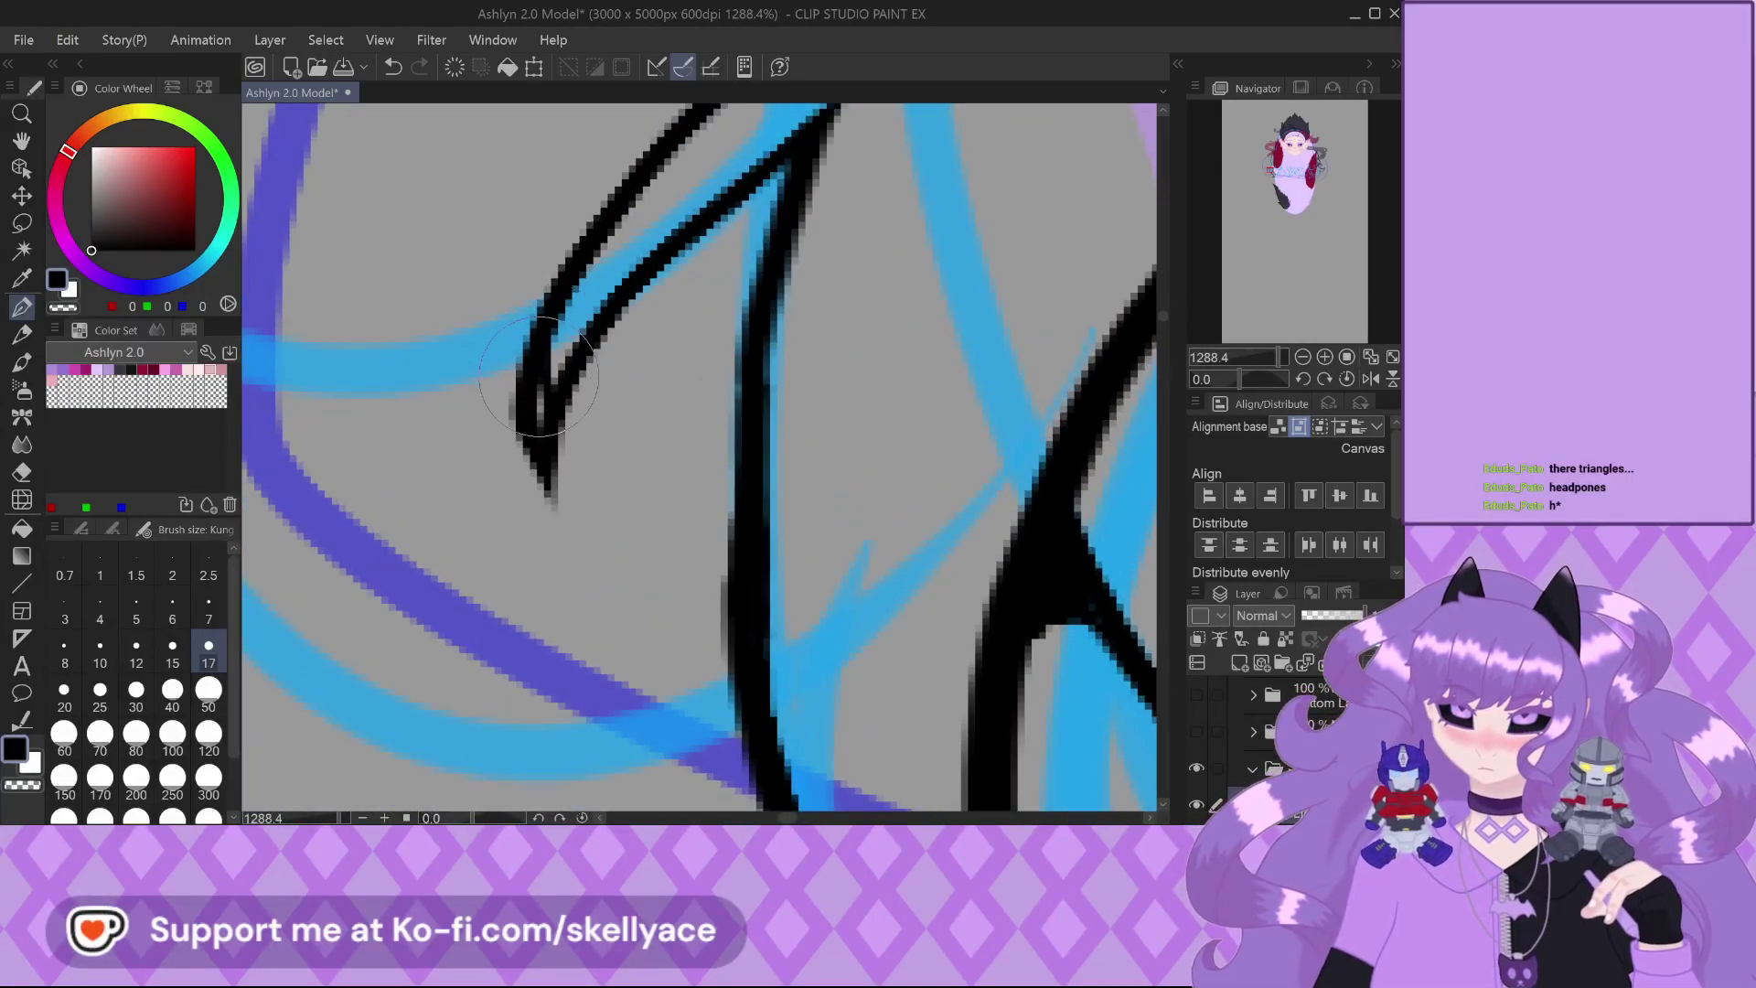
mouse_move(533, 384)
left_mouse_down()
mouse_move(645, 558)
mouse_move(576, 676)
left_mouse_up()
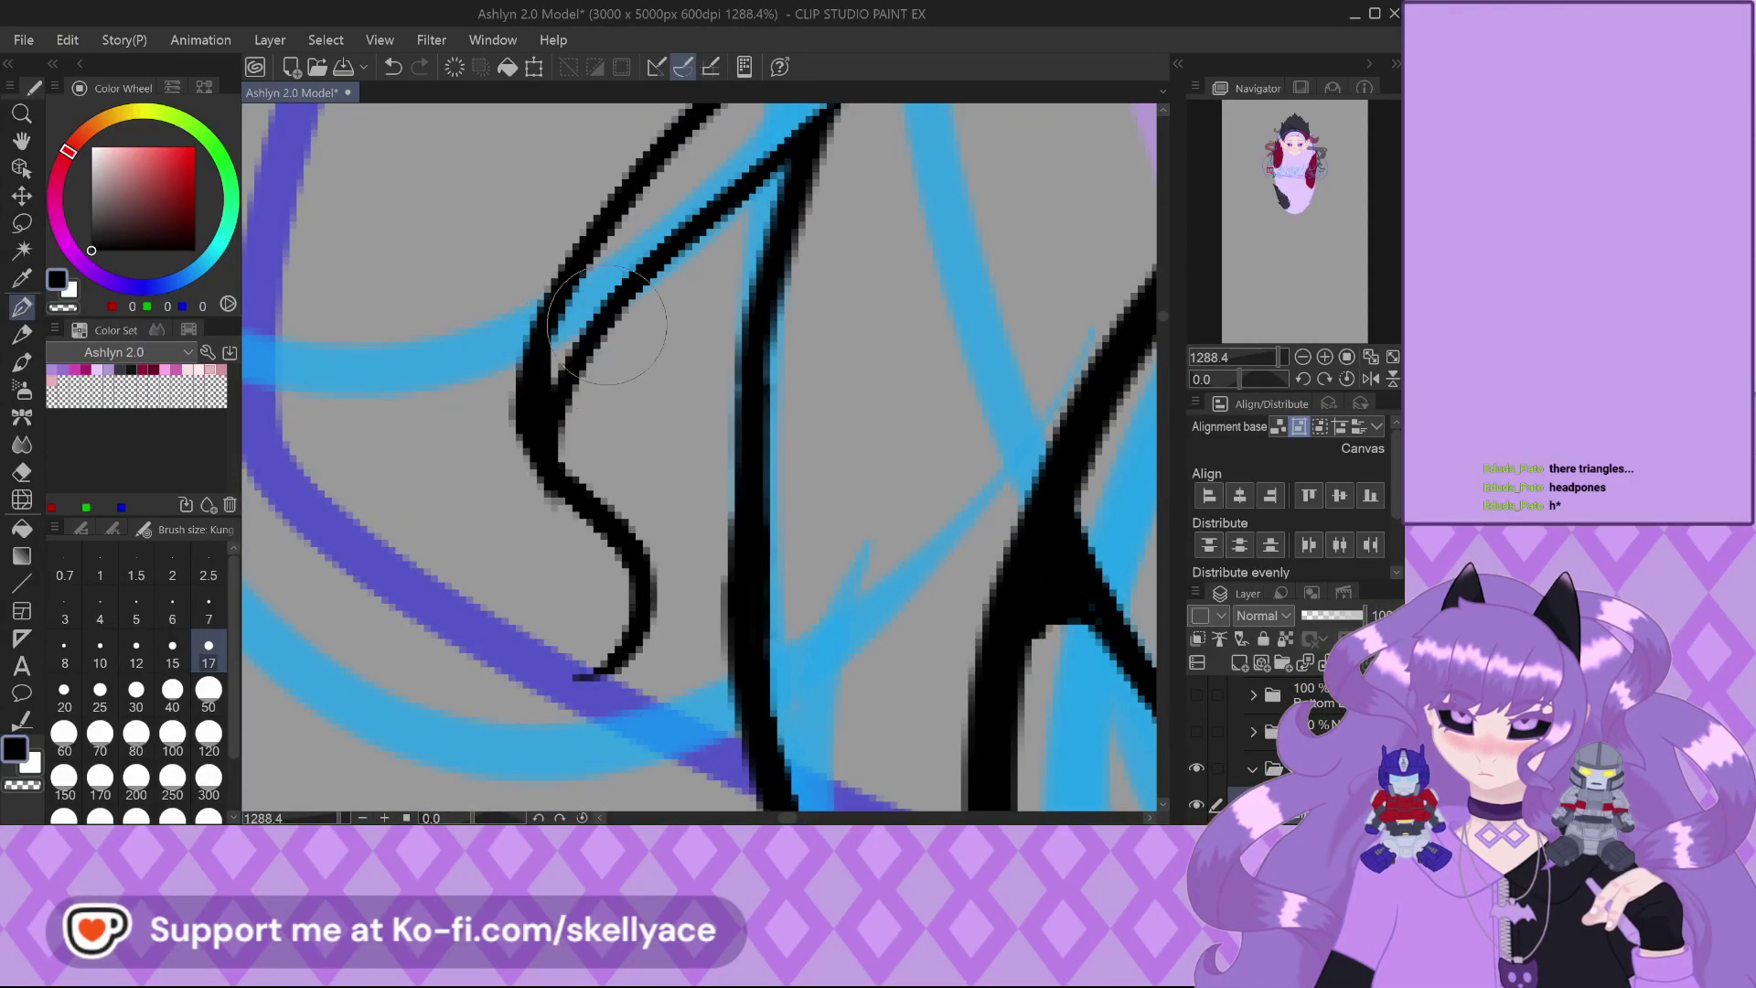
mouse_move(612, 315)
left_mouse_down()
mouse_move(679, 445)
mouse_move(671, 613)
mouse_move(581, 676)
left_mouse_up()
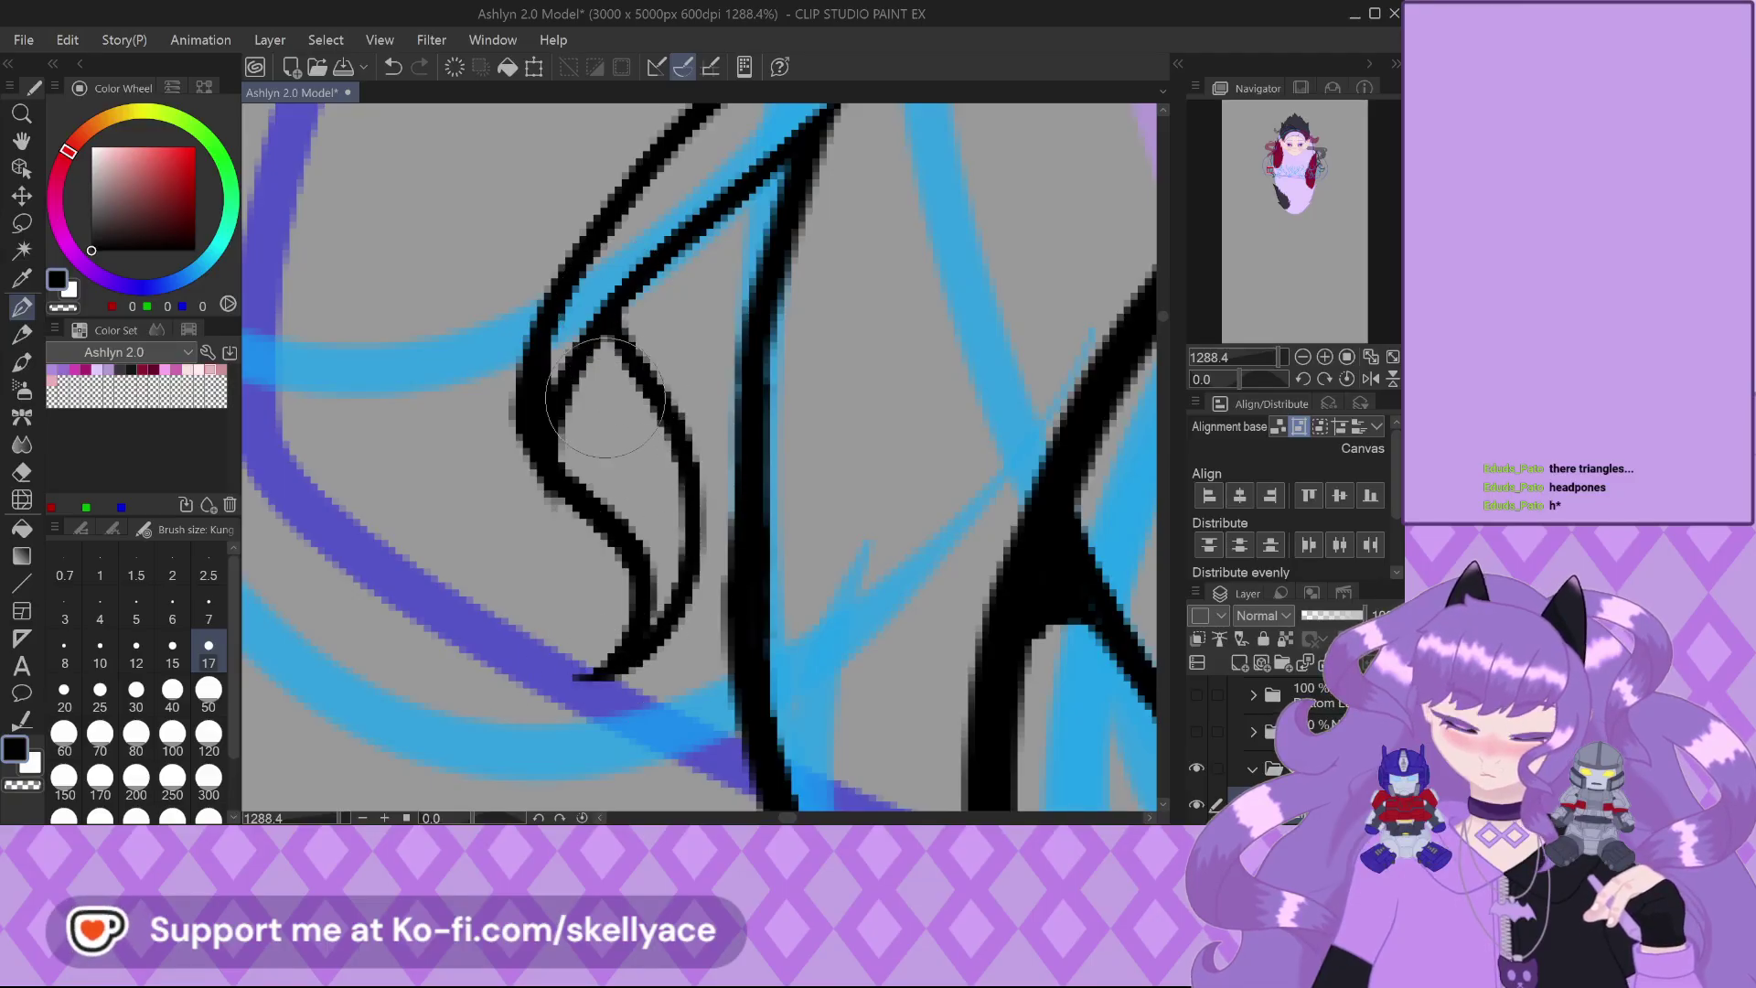
key("ctrl+z")
key("ctrl+z")
mouse_move(595, 301)
left_mouse_down()
mouse_move(677, 462)
mouse_move(608, 672)
left_mouse_up()
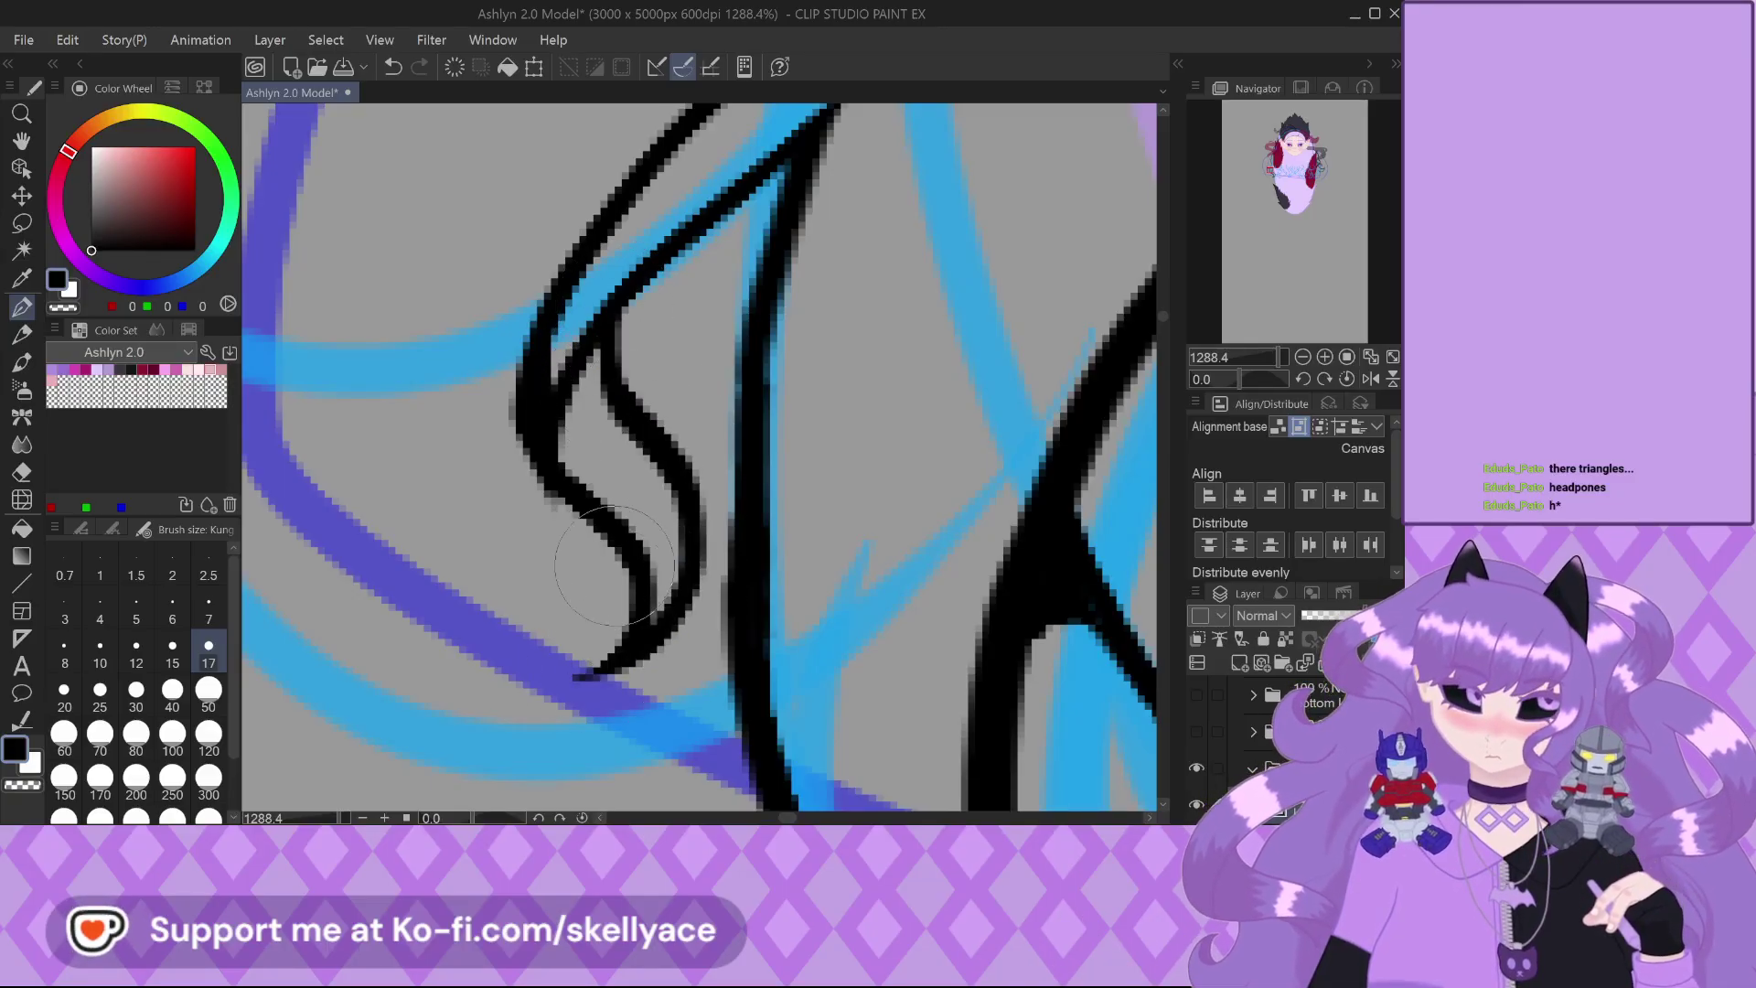
key("ctrl+z")
mouse_move(603, 324)
left_mouse_down()
mouse_move(691, 567)
mouse_move(585, 682)
left_mouse_up()
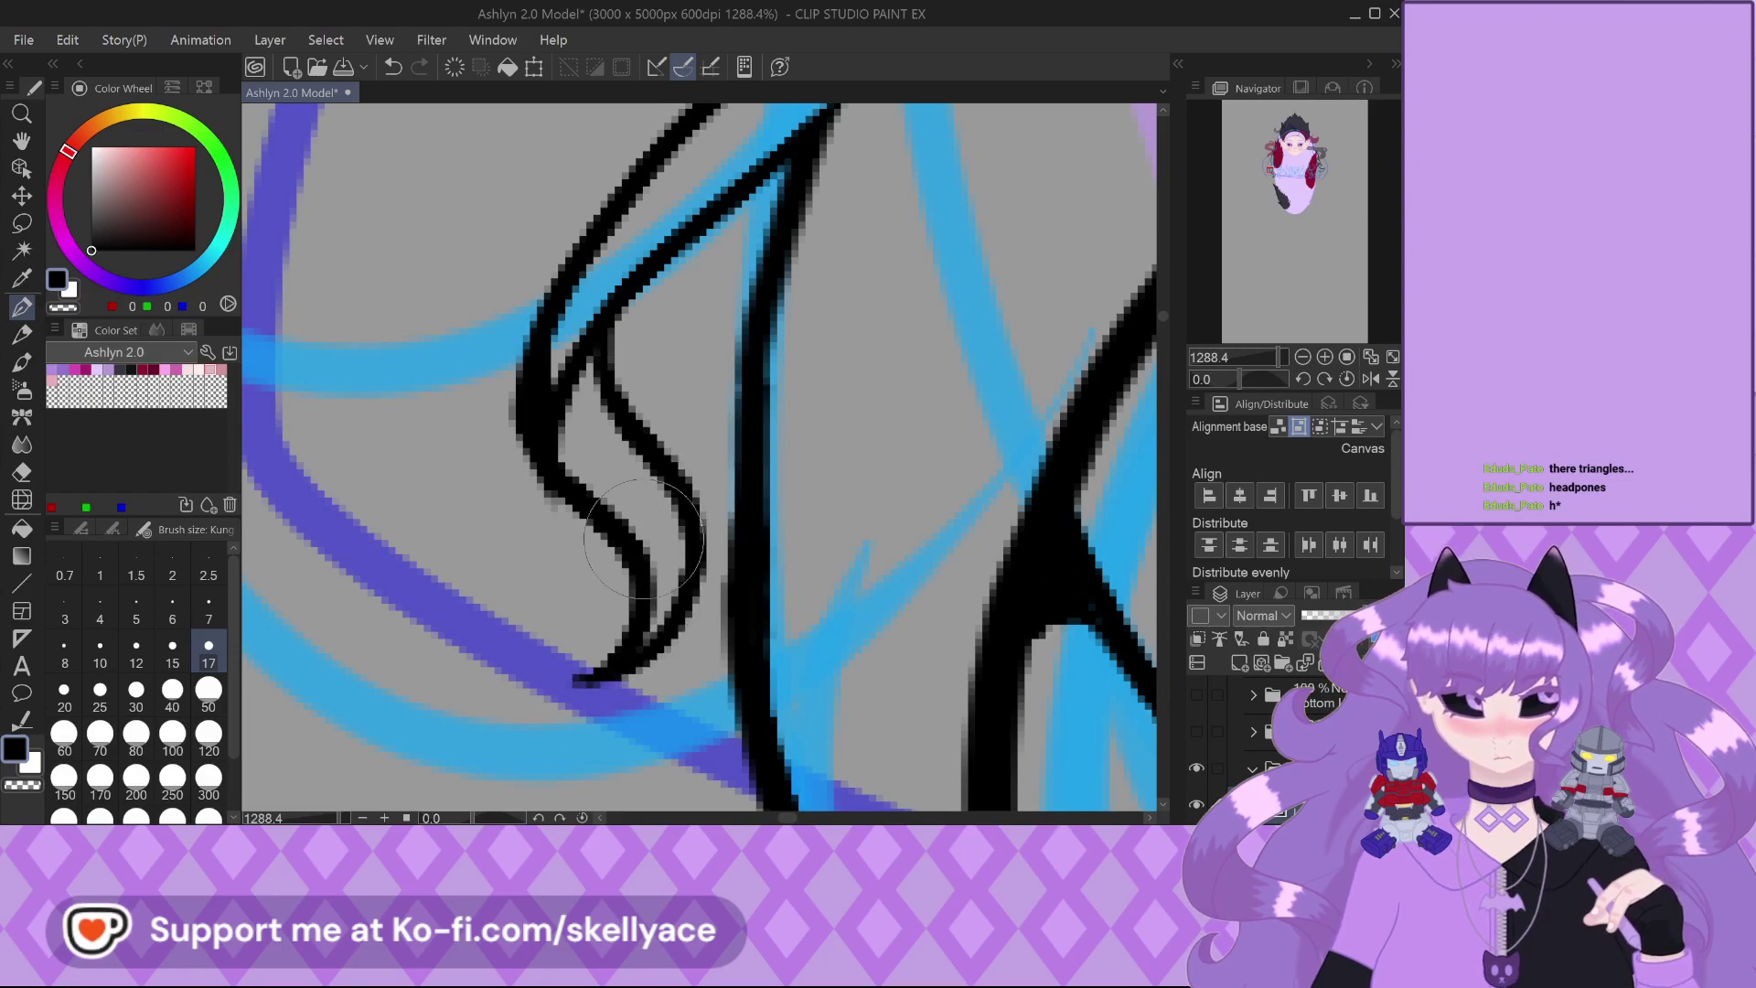
left_click_drag(620, 471, 567, 494)
left_click_drag(549, 347, 599, 384)
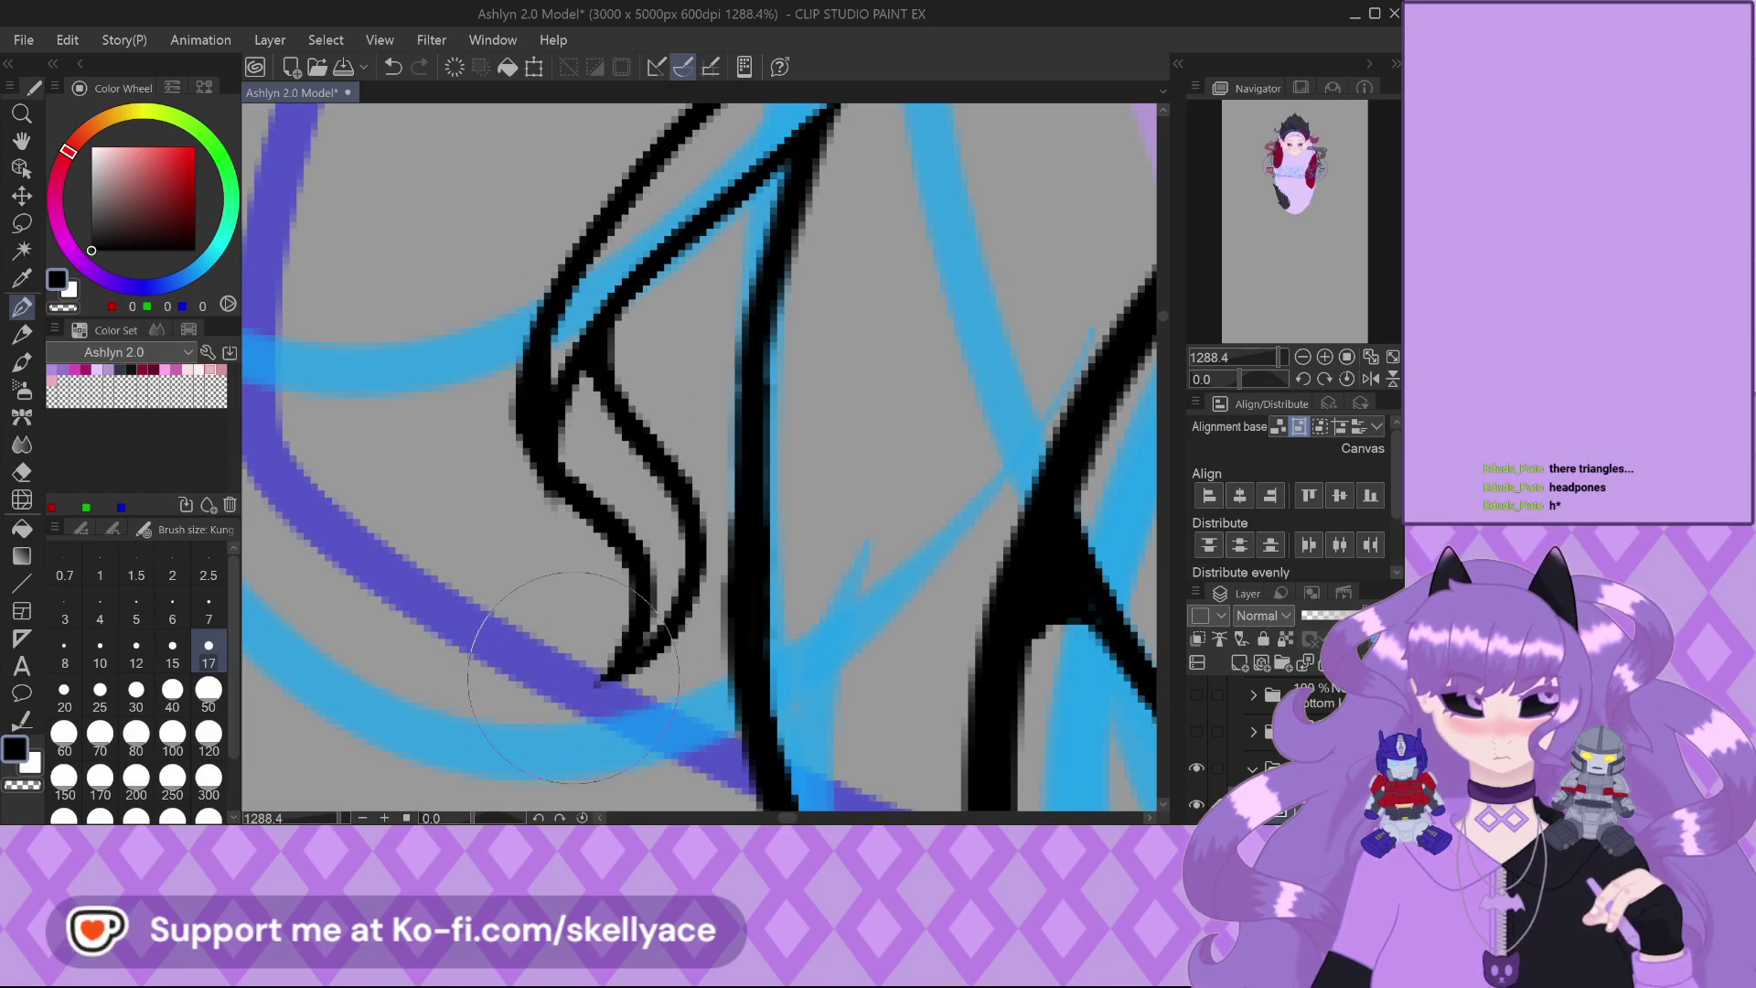
scroll(572, 631, "down", 5)
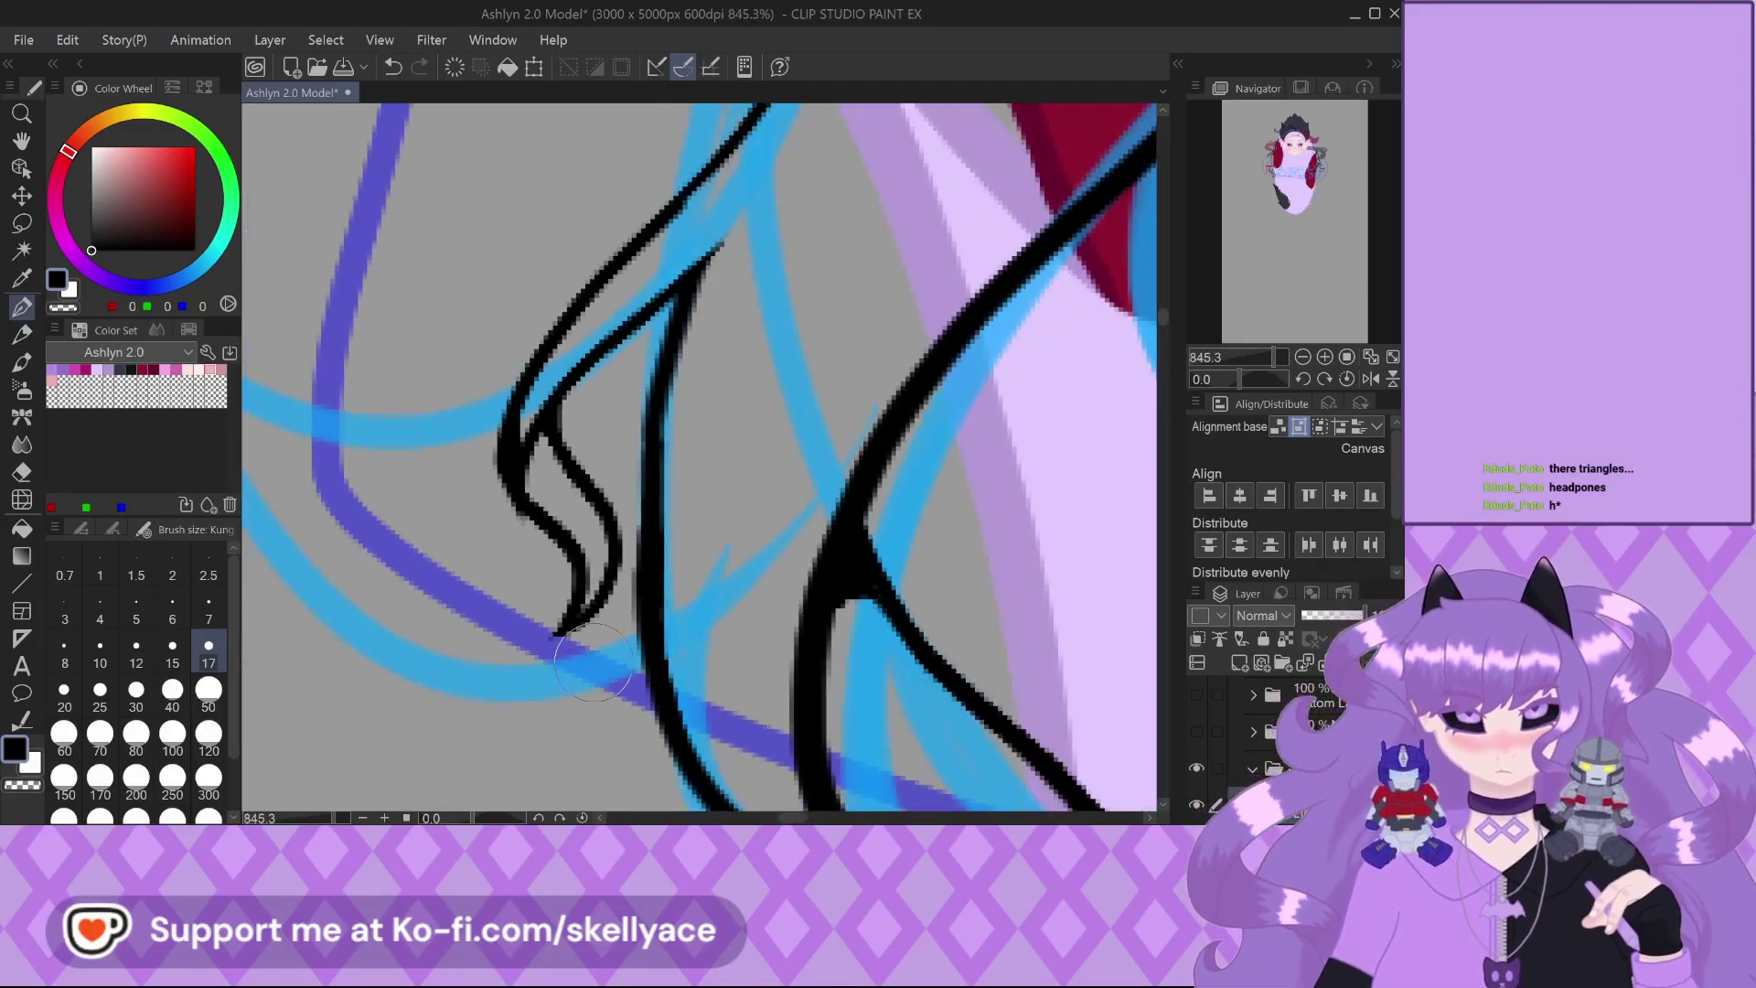
scroll(592, 665, "down", 6)
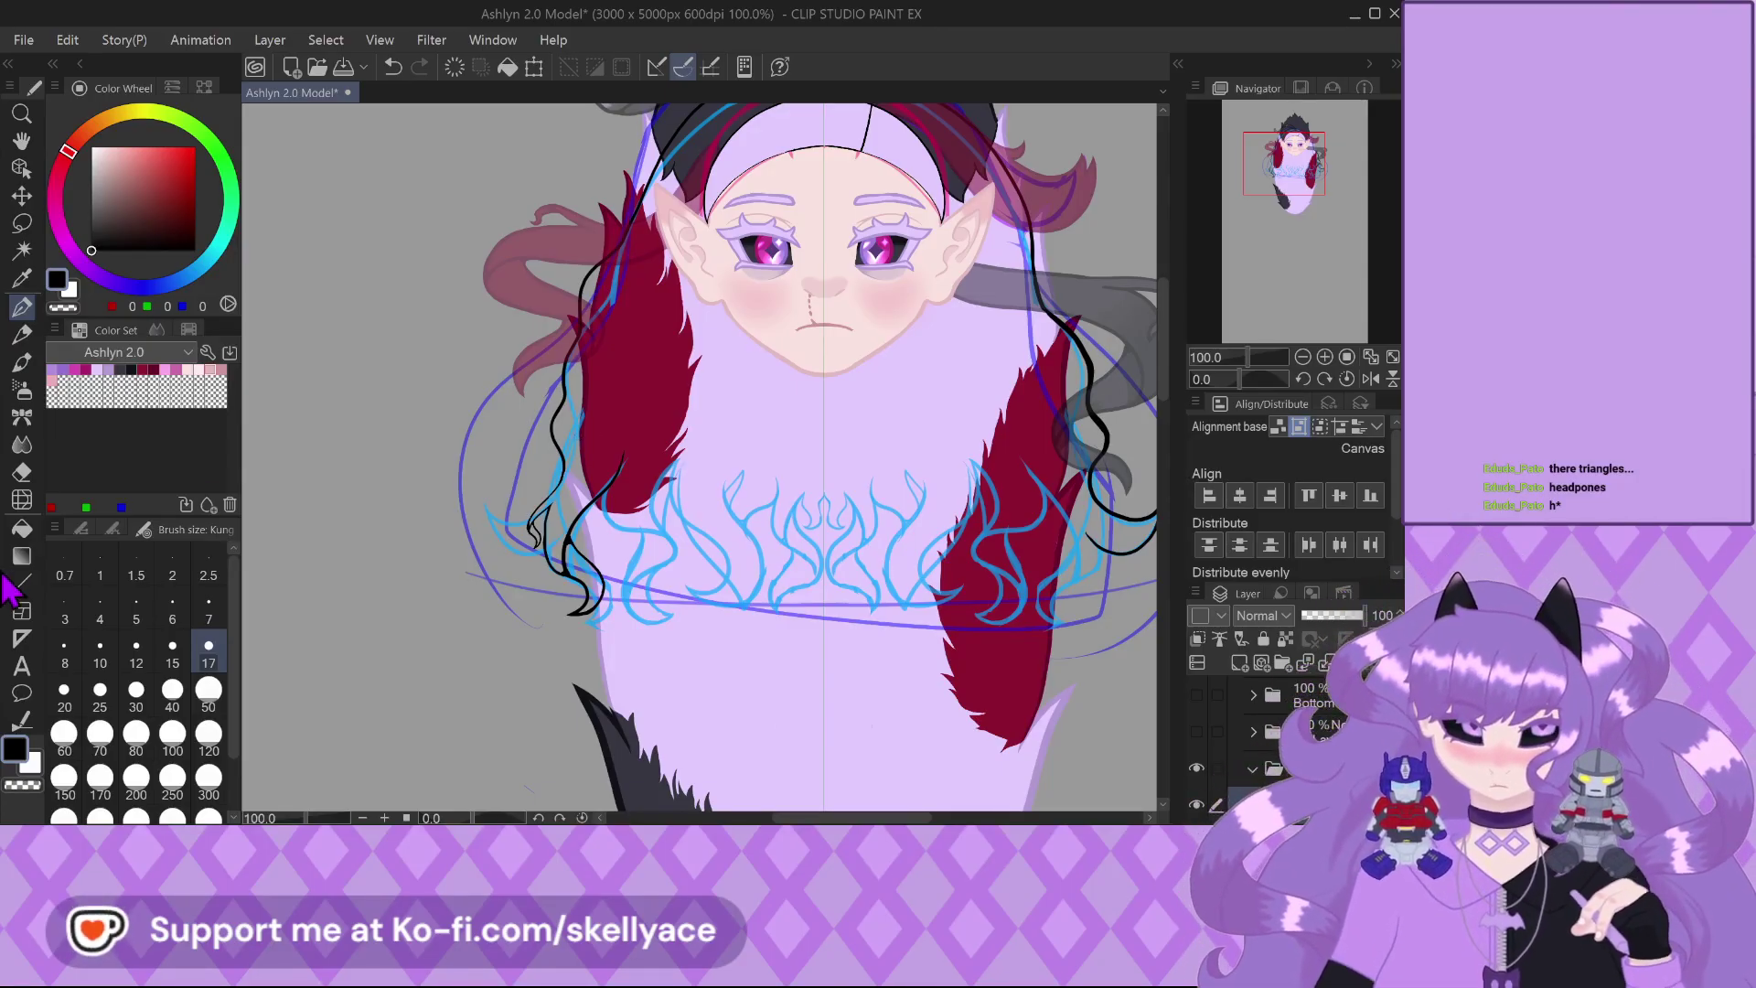
scroll(418, 546, "down", 1)
scroll(639, 601, "up", 4)
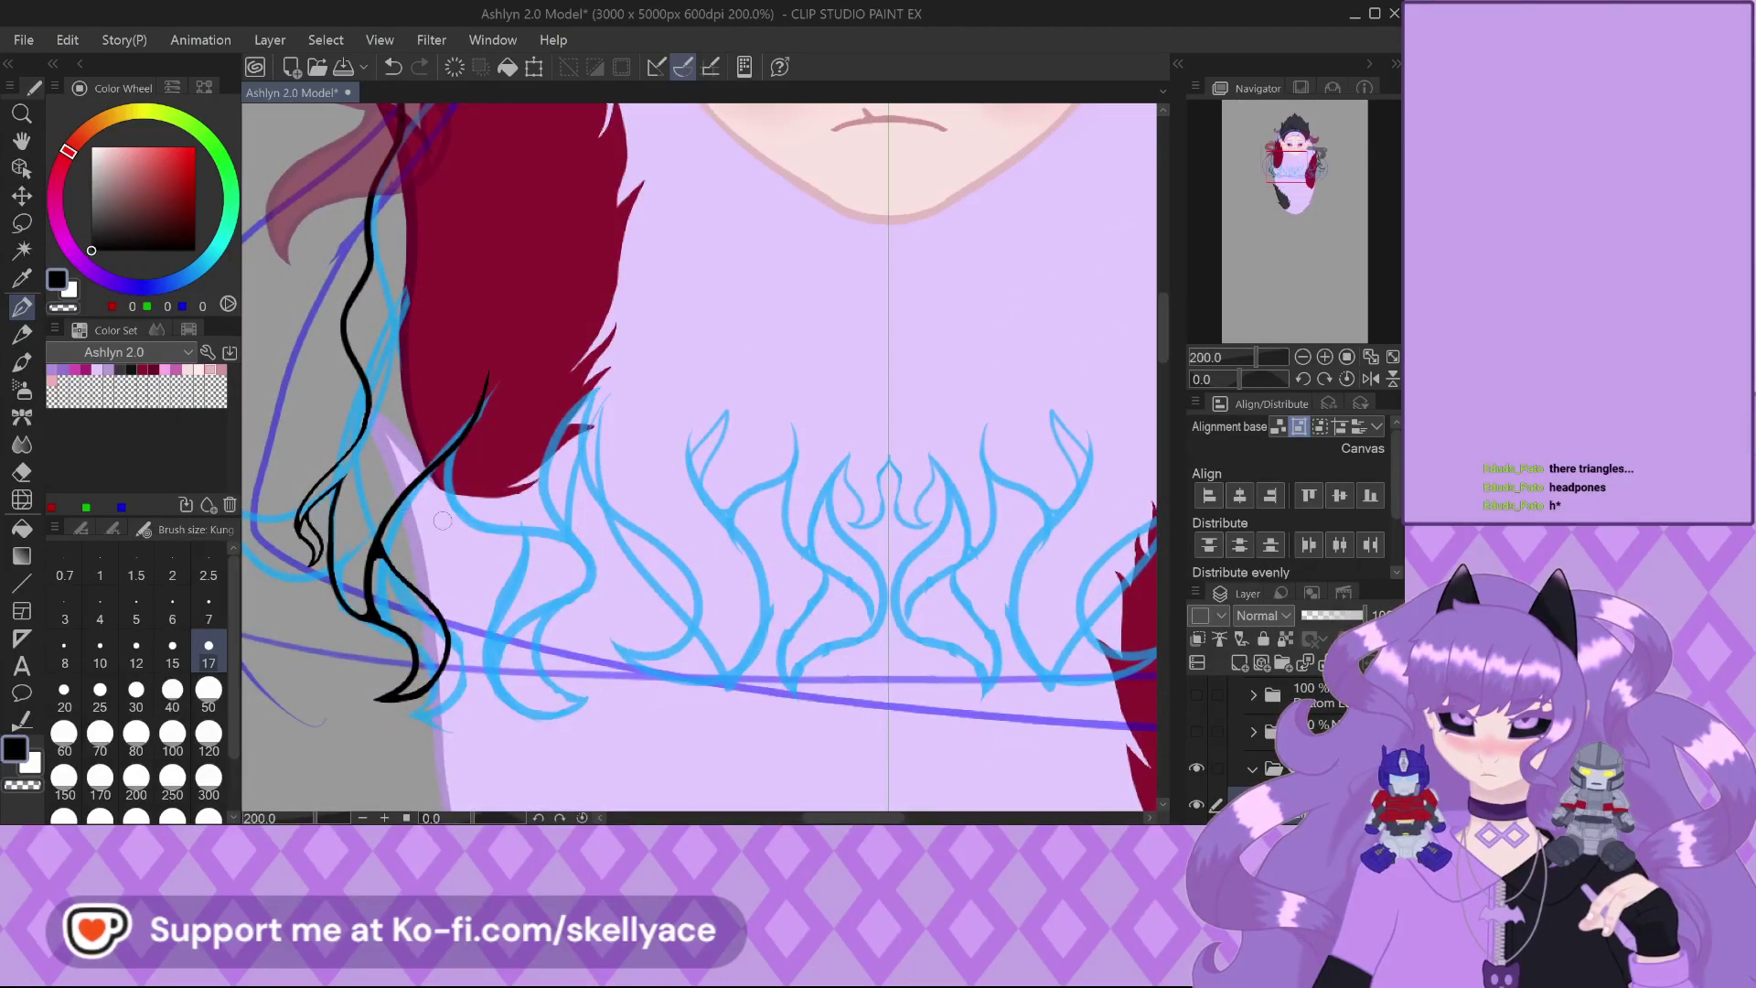
scroll(501, 522, "down", 1)
scroll(608, 343, "up", 3)
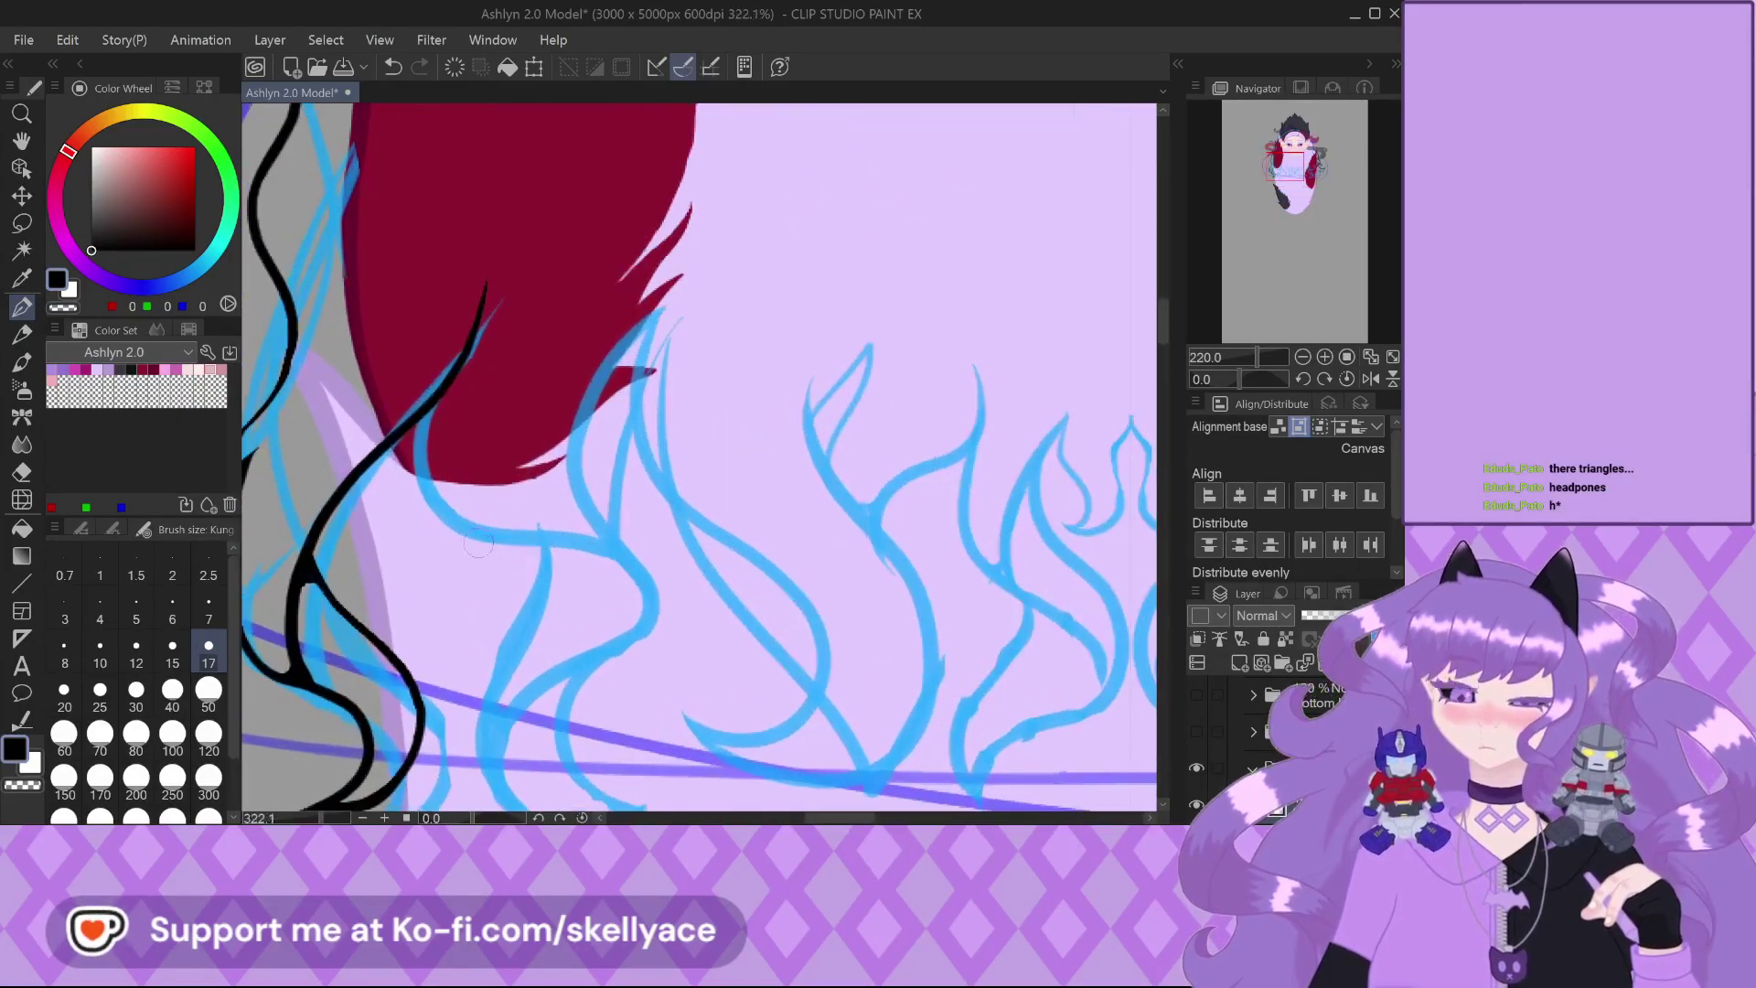
scroll(620, 476, "up", 2)
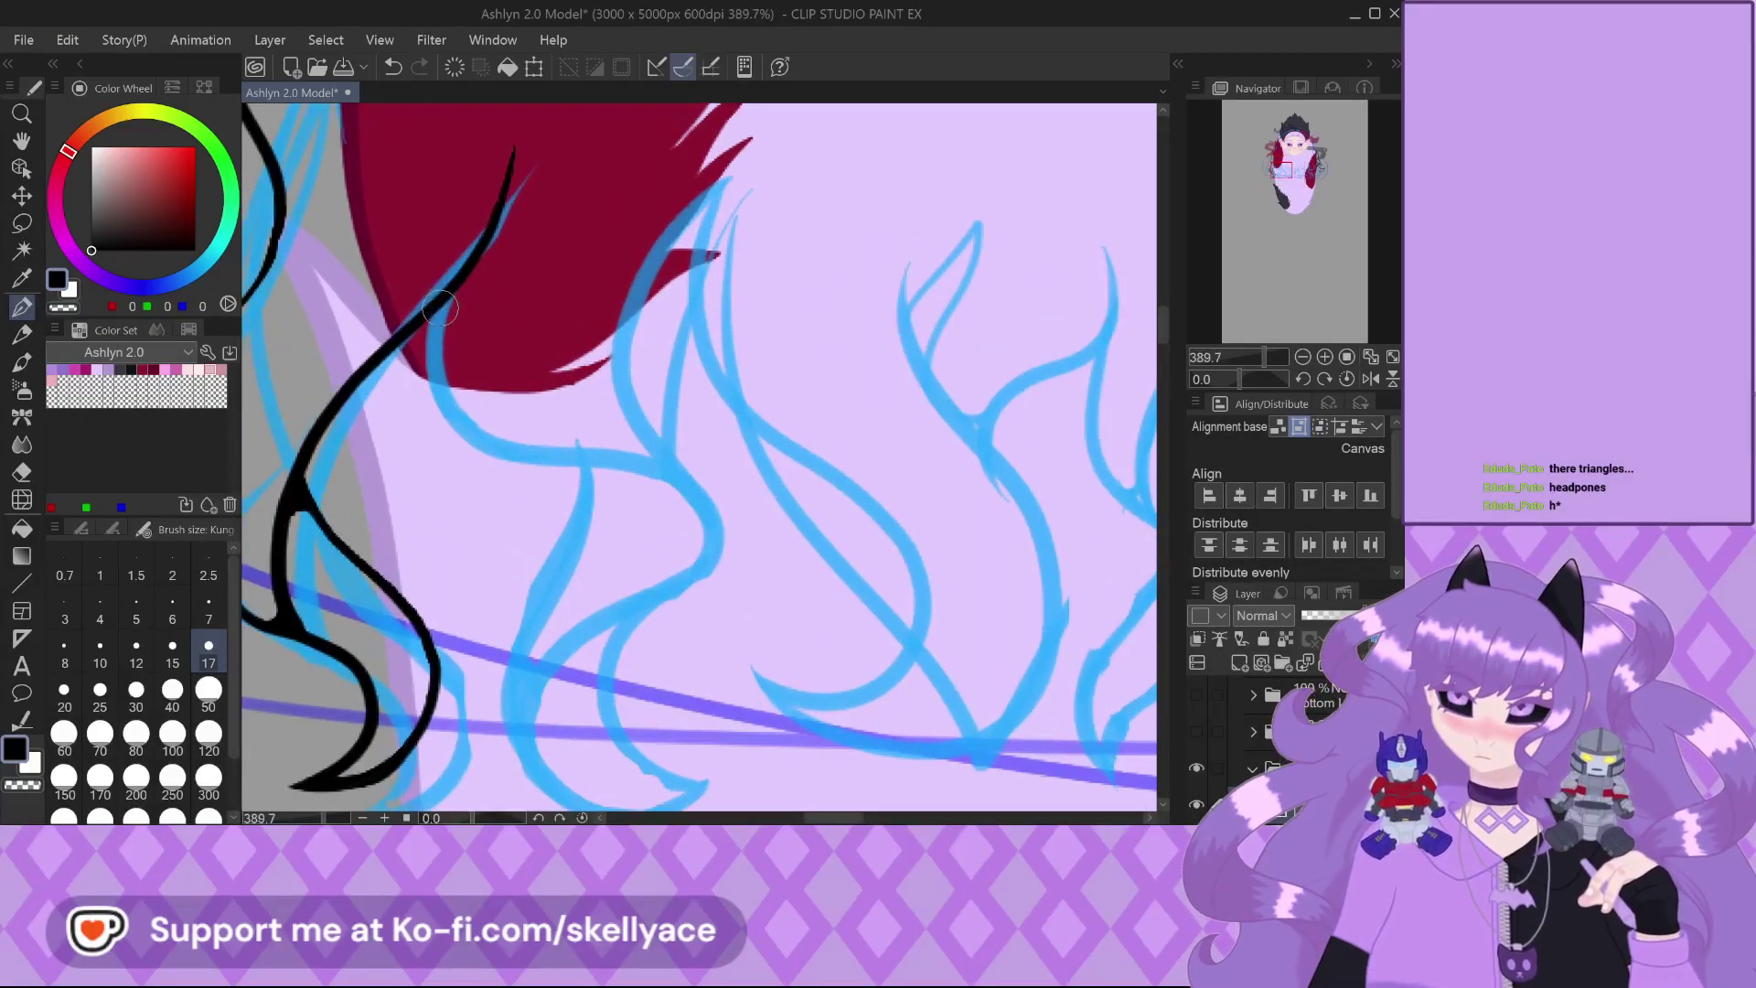
left_click_drag(485, 431, 668, 475)
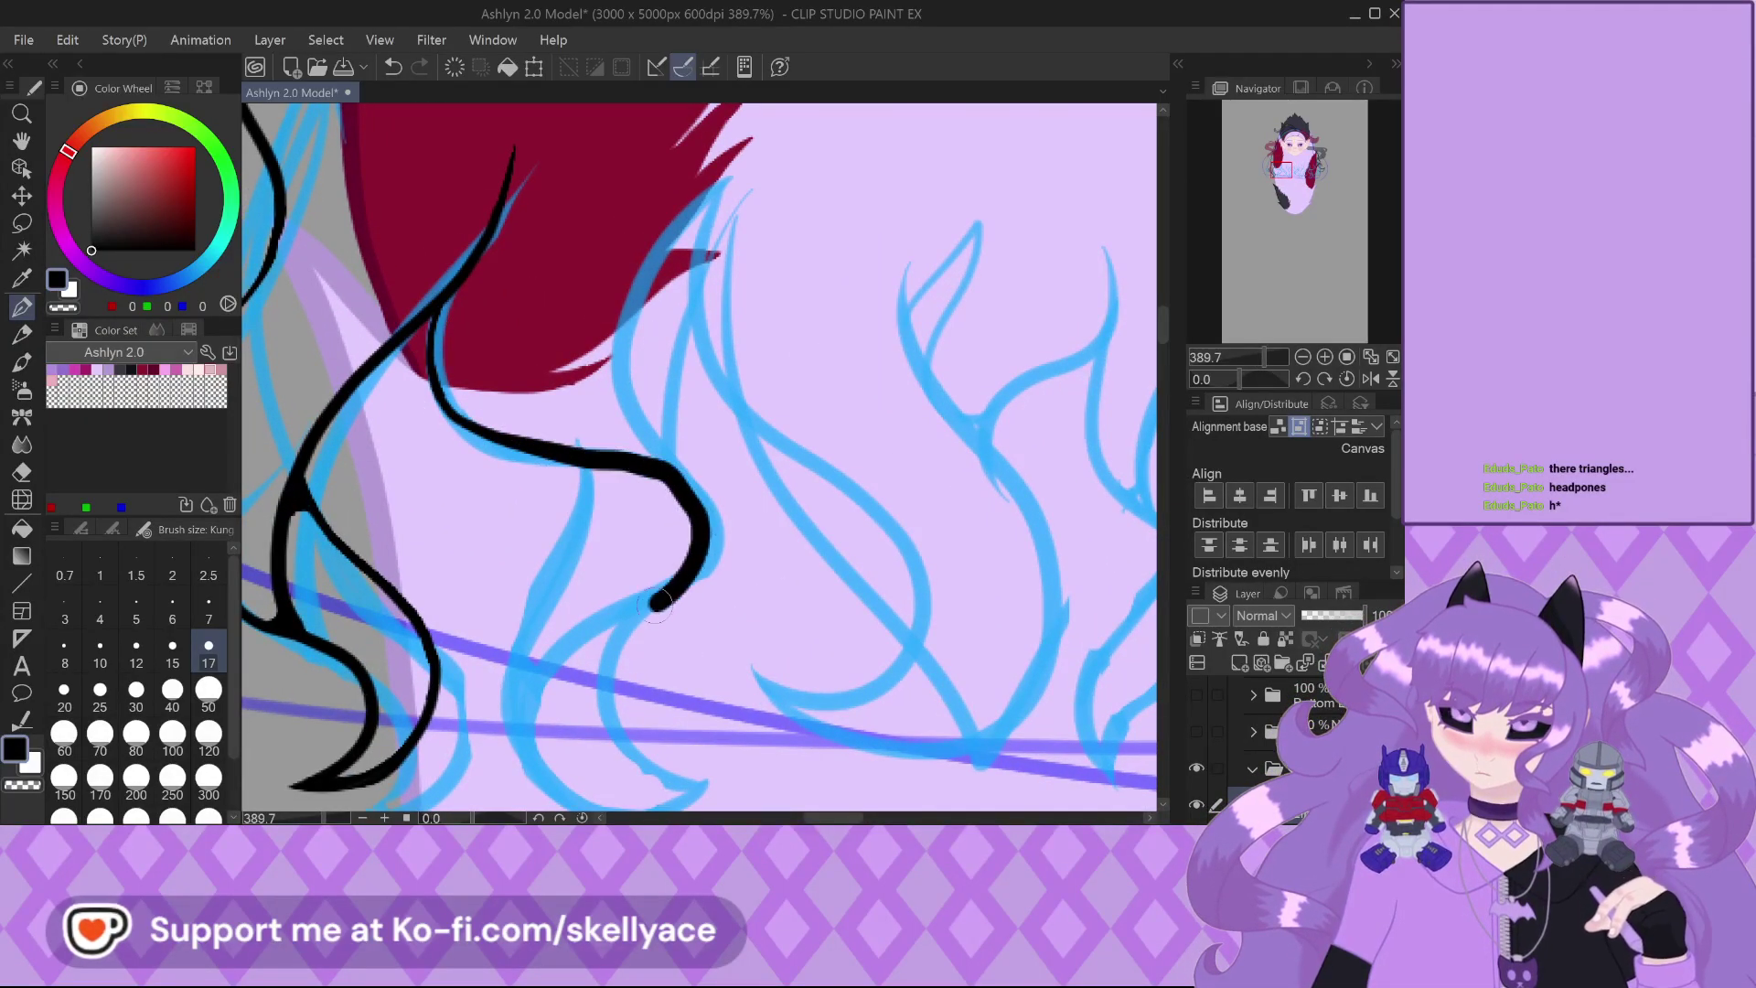
mouse_move(657, 606)
left_mouse_down()
mouse_move(552, 657)
mouse_move(523, 755)
mouse_move(722, 801)
left_mouse_up()
scroll(666, 631, "down", 2)
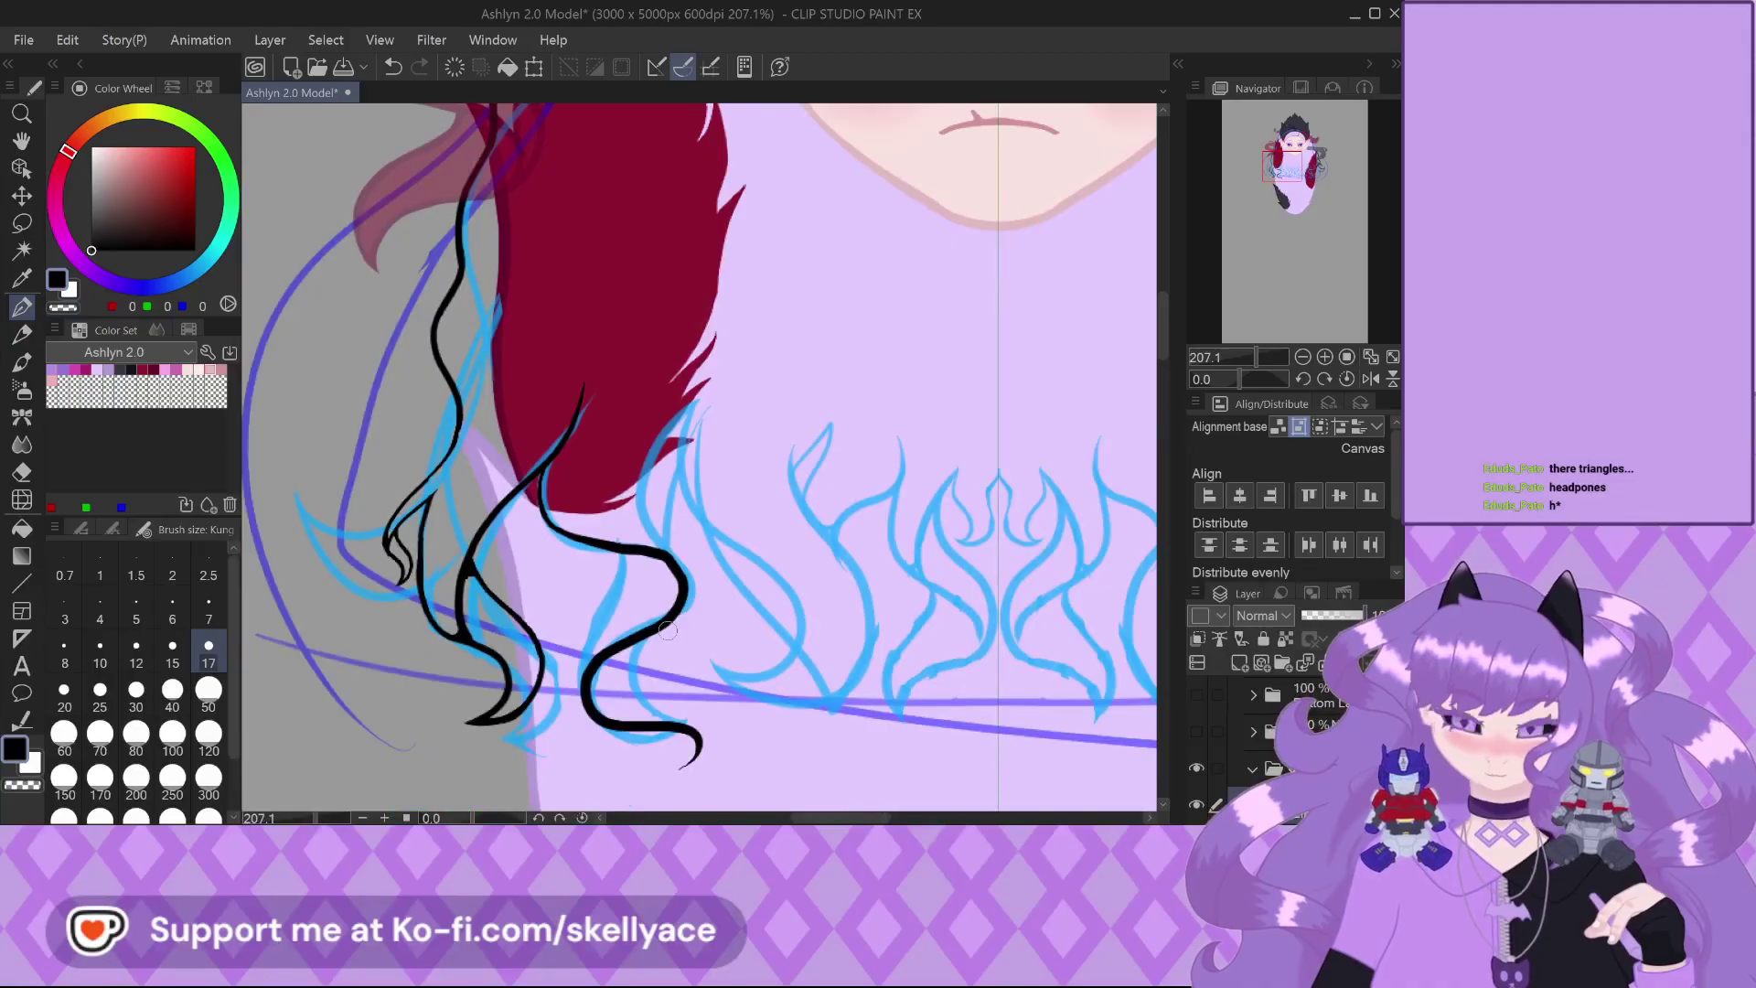
key("ctrl+z")
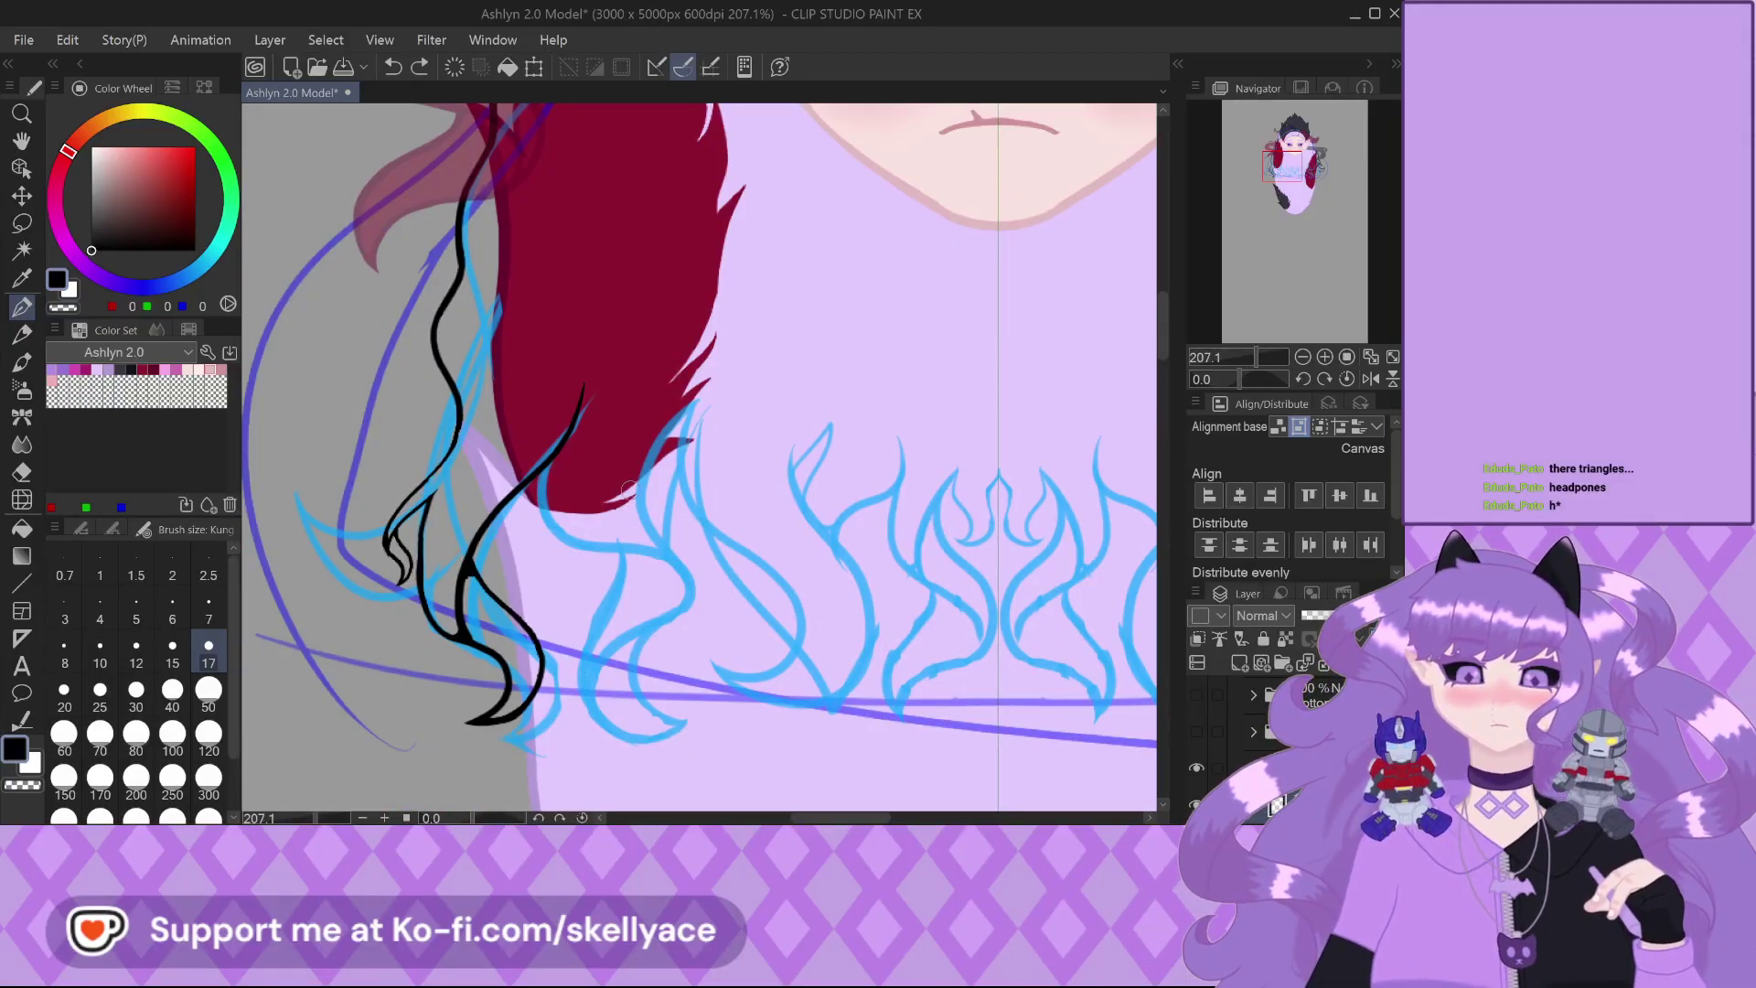
scroll(630, 490, "up", 2)
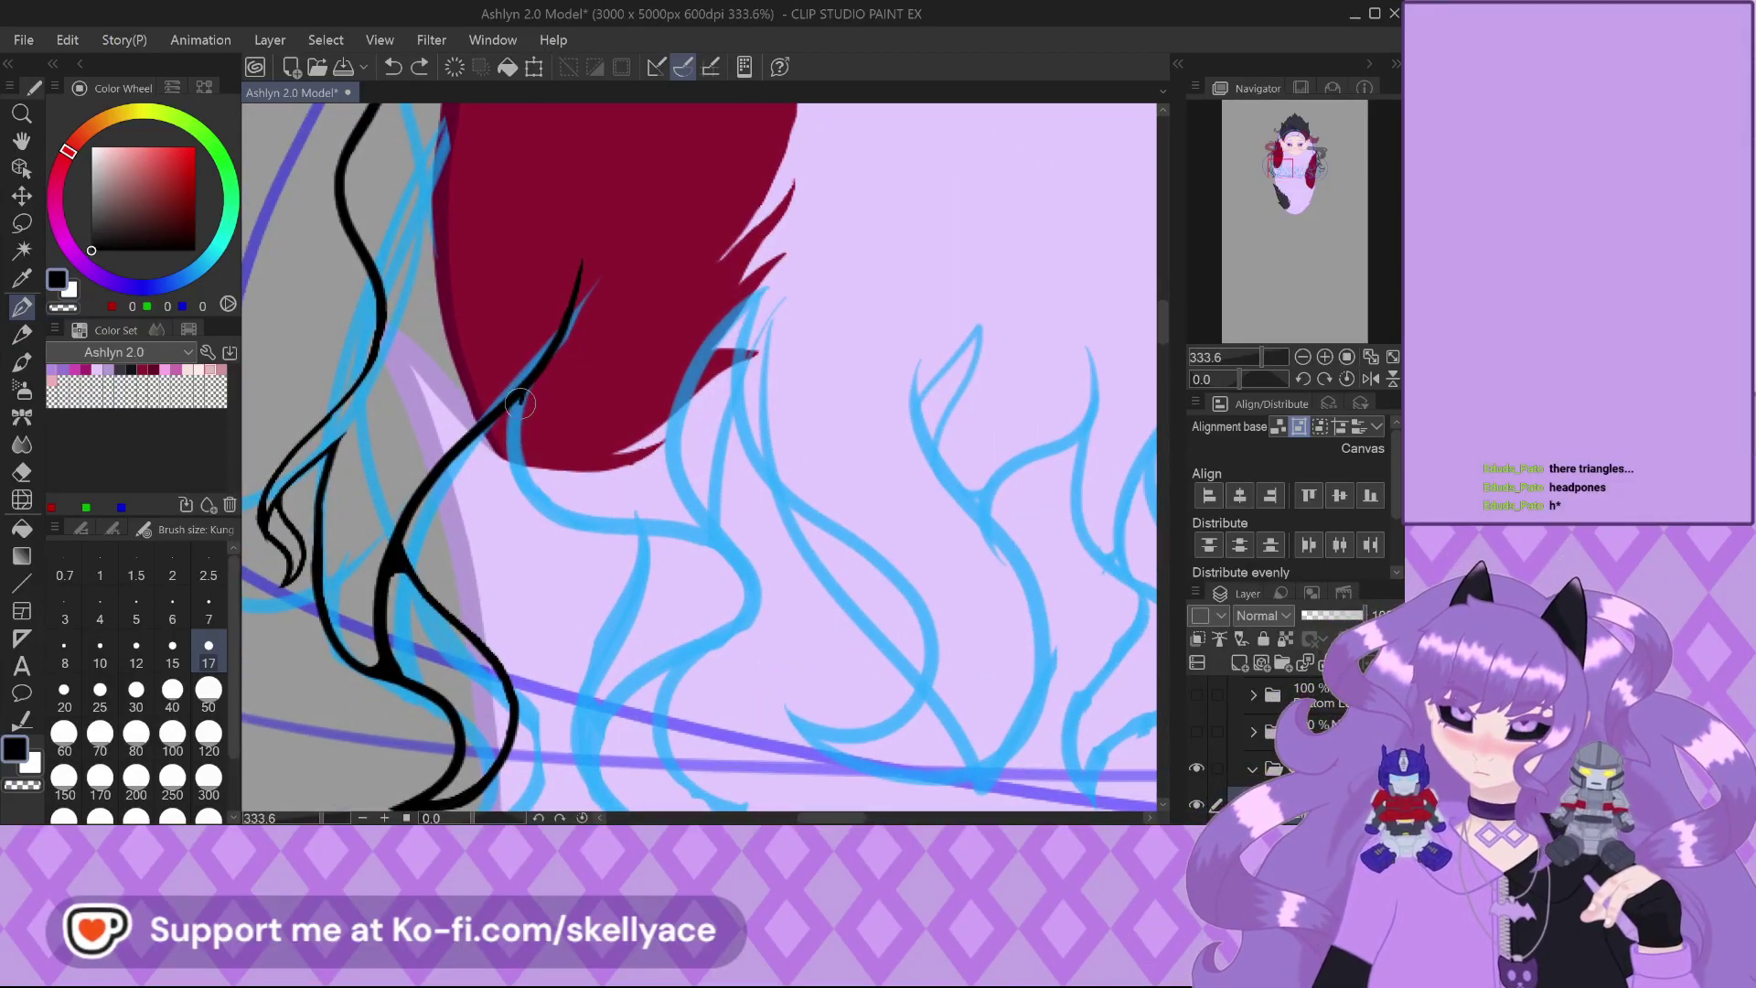
left_click_drag(535, 491, 708, 535)
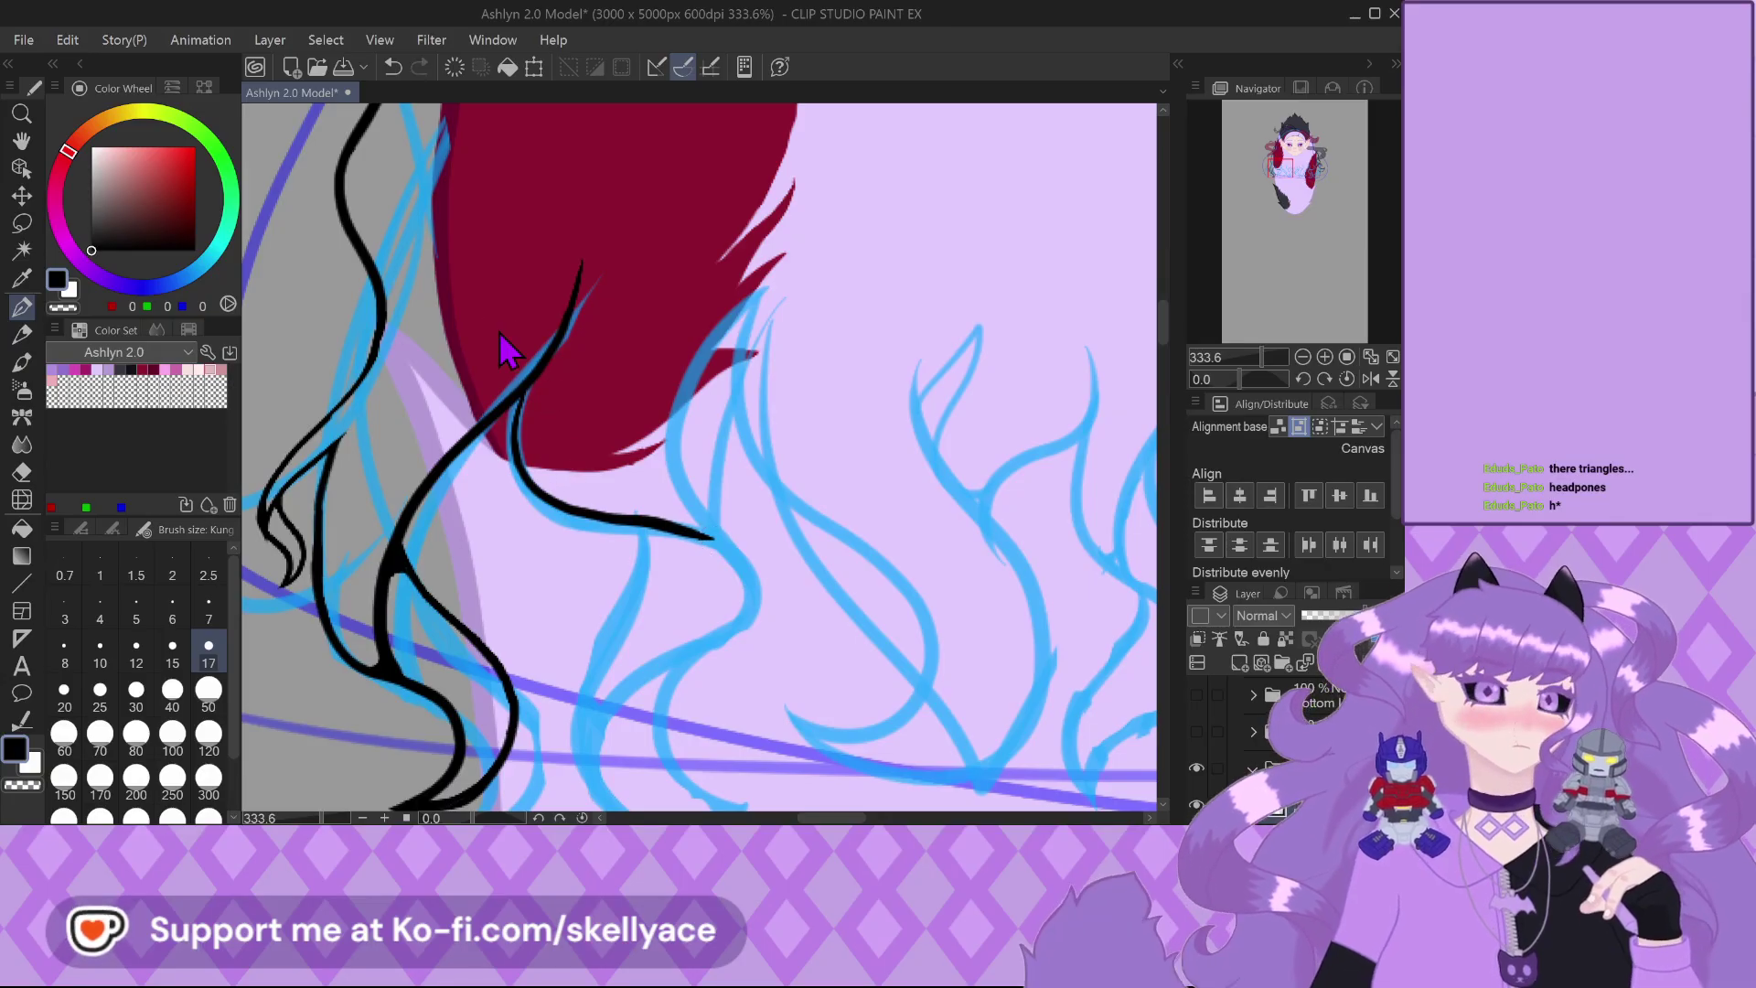
key("ctrl+z")
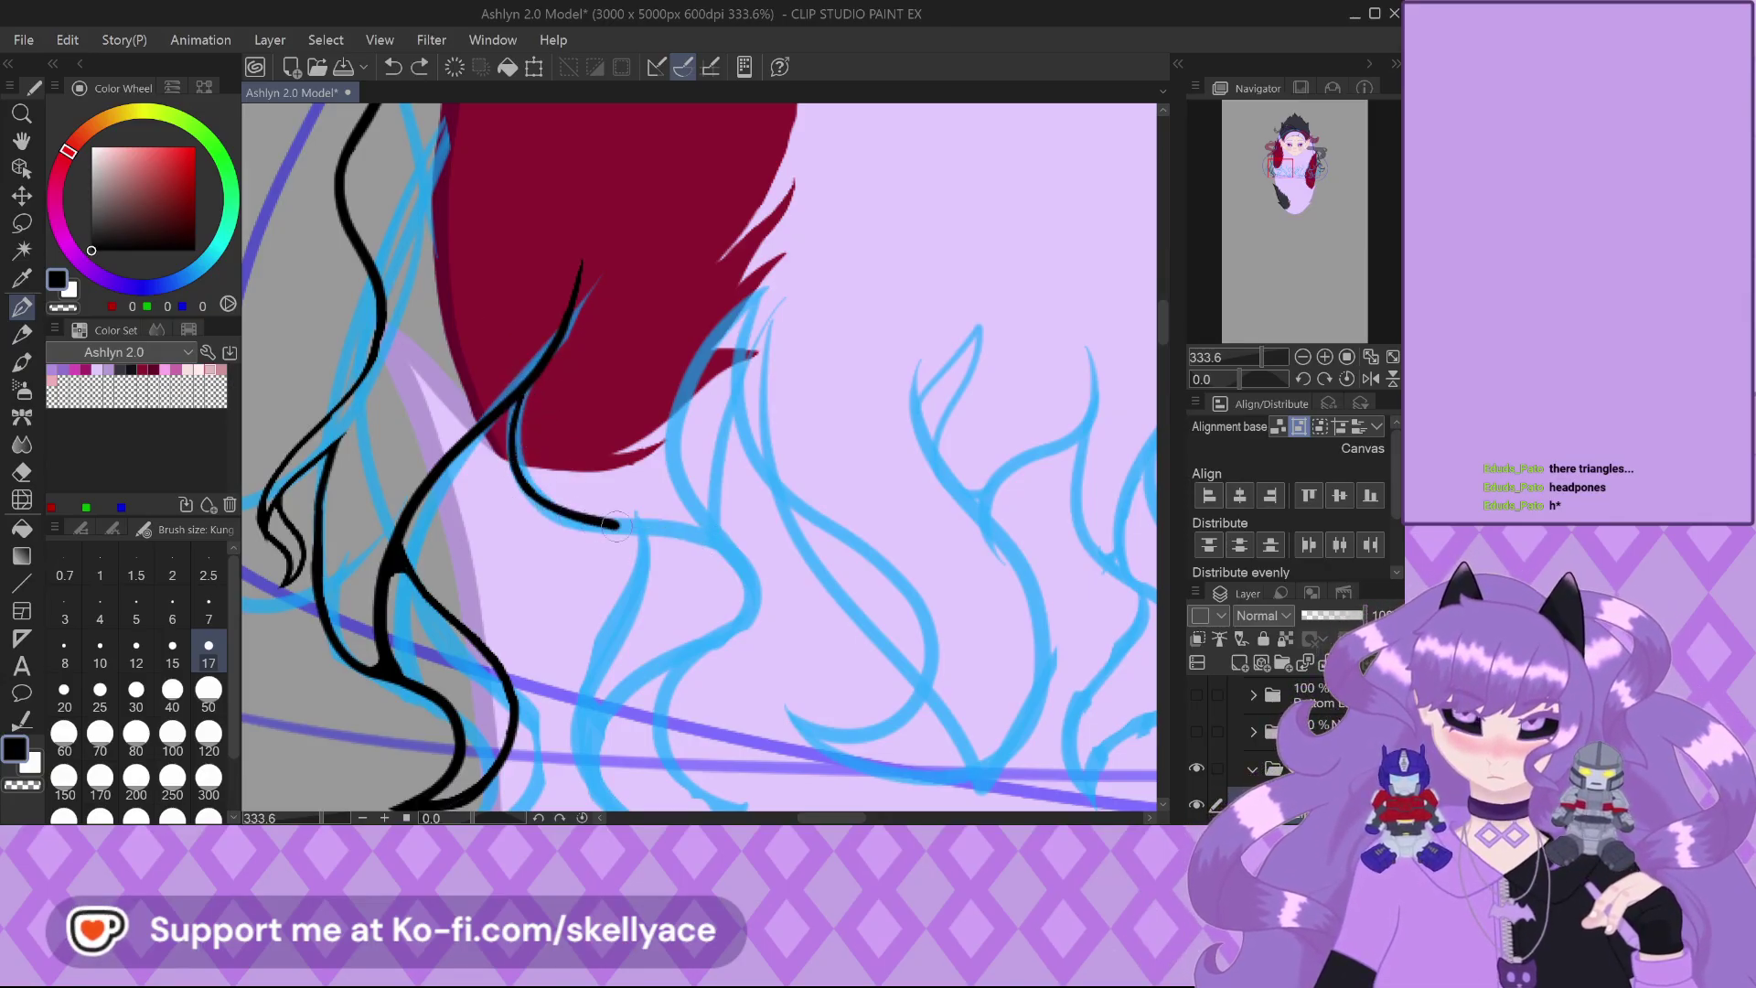
Draw a long wavy line from the inner strand below the crimson fur along the light-blue sketch, and fill the corner where it branches off
left_click_drag(603, 716, 596, 810)
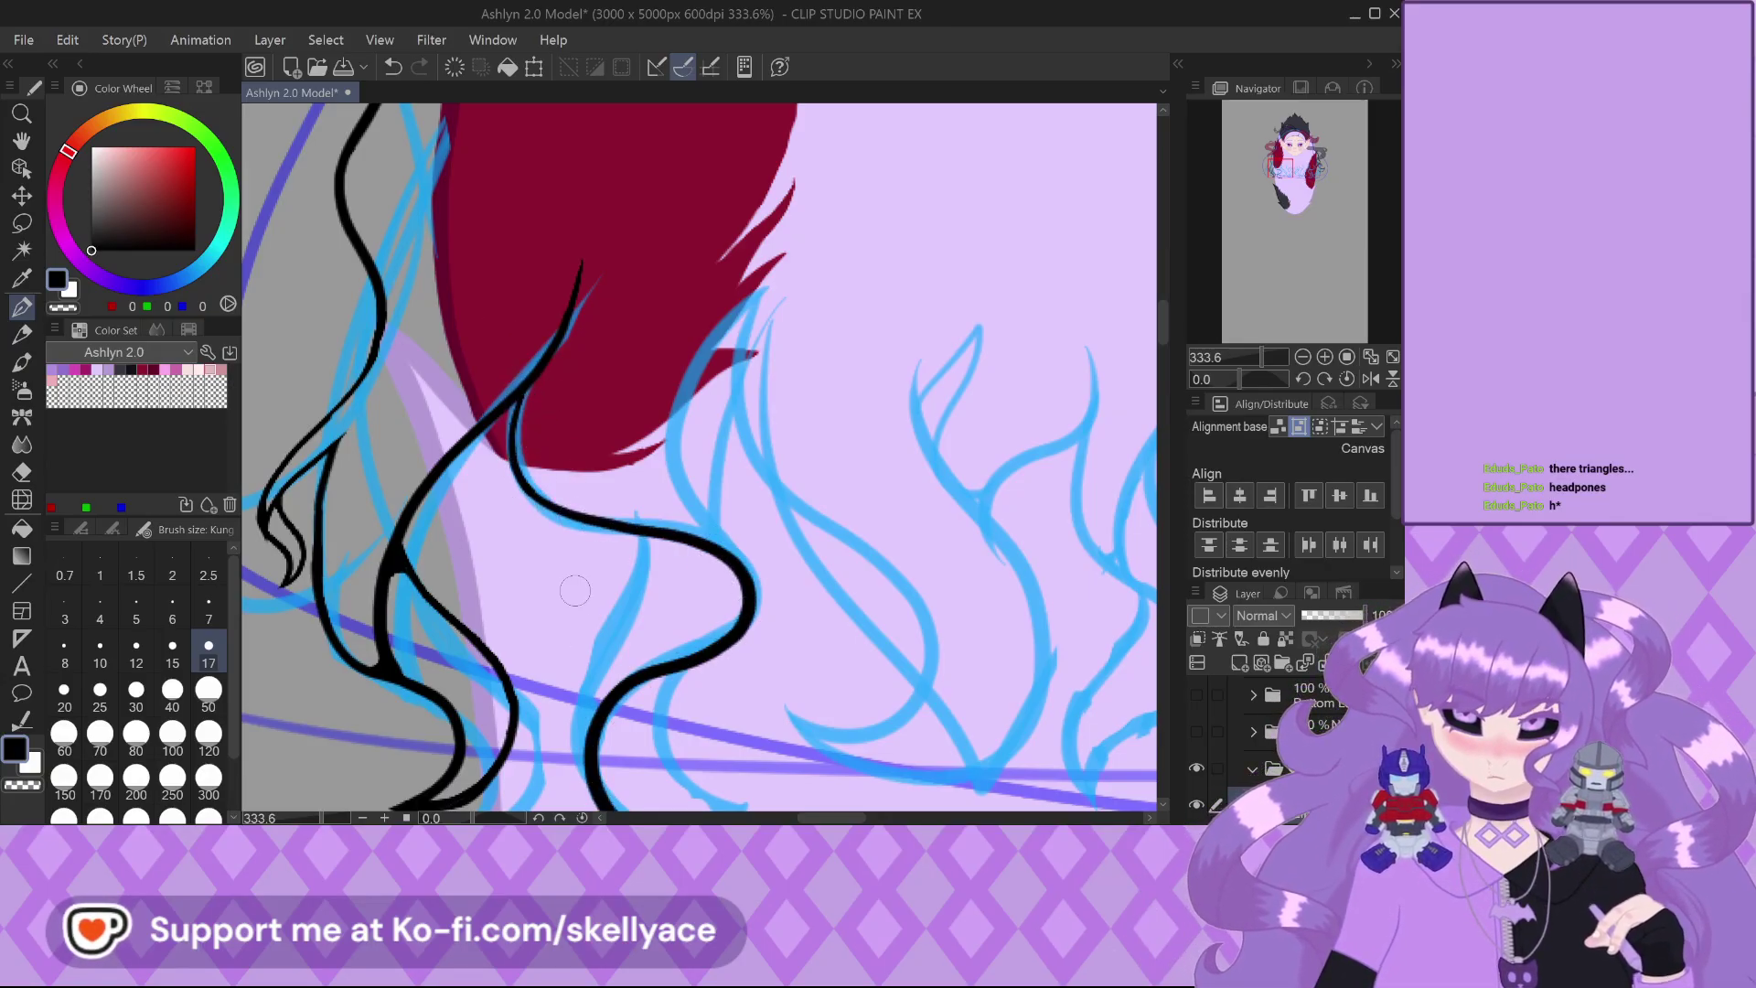
scroll(523, 391, "up", 5)
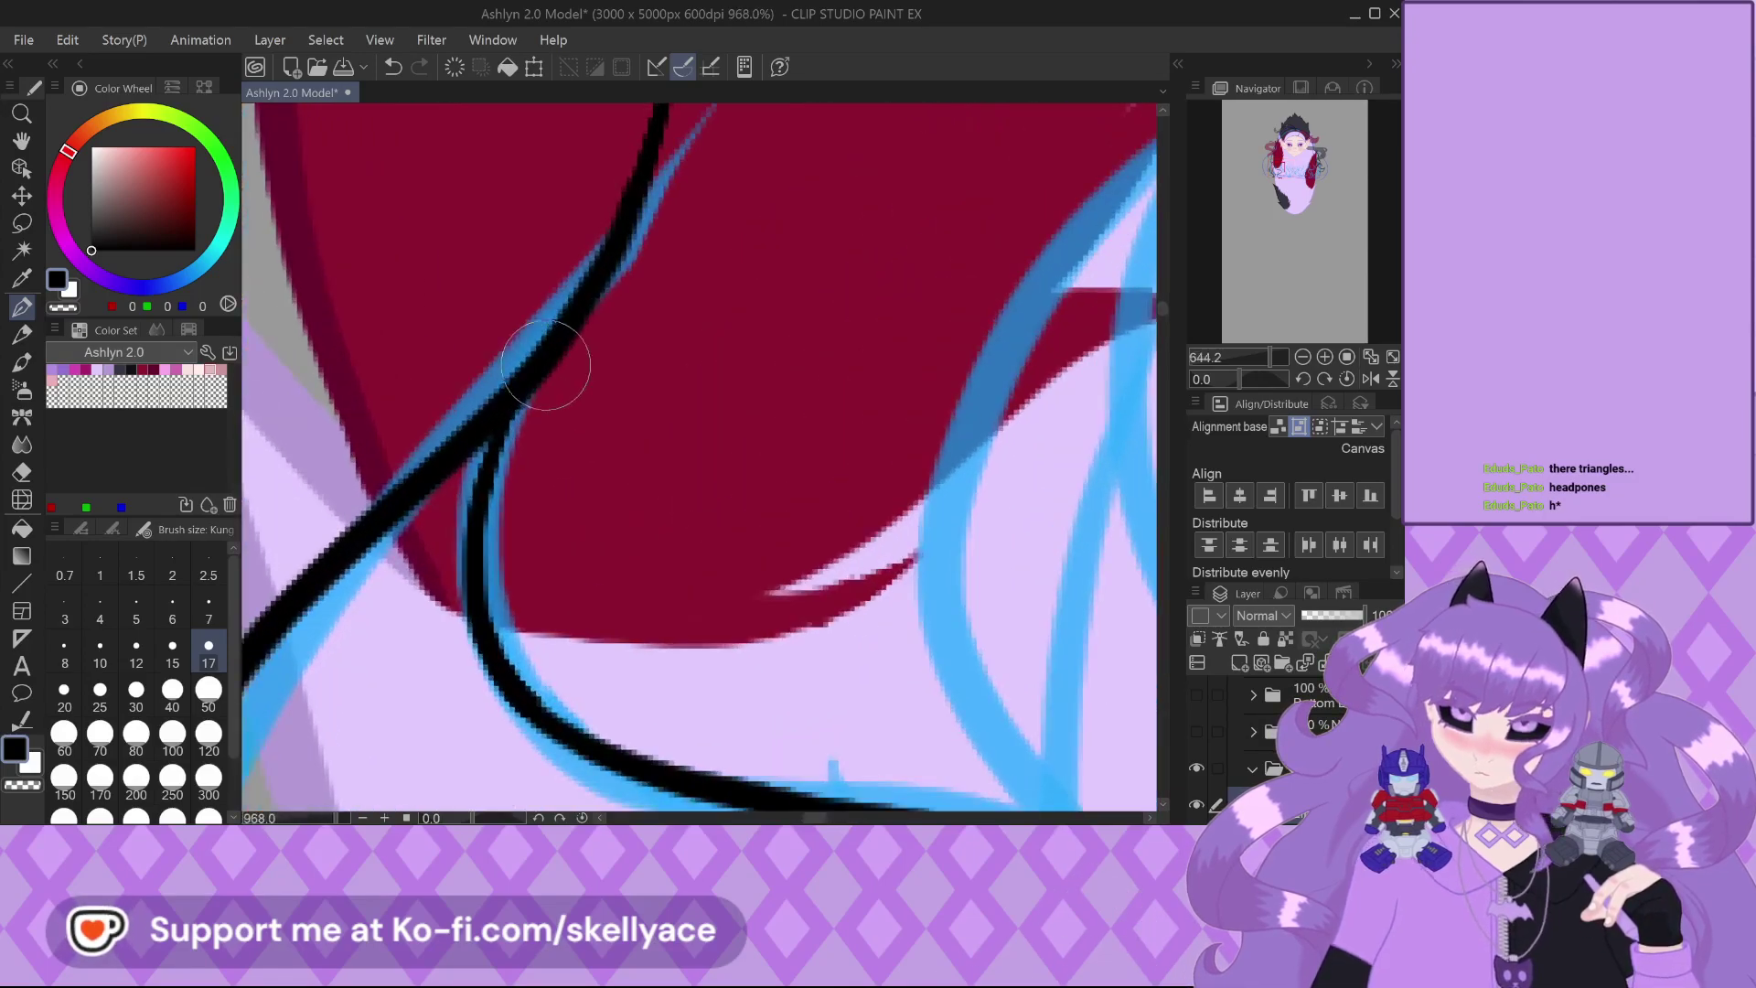
mouse_move(553, 352)
left_mouse_down()
mouse_move(500, 477)
mouse_move(495, 569)
left_mouse_up()
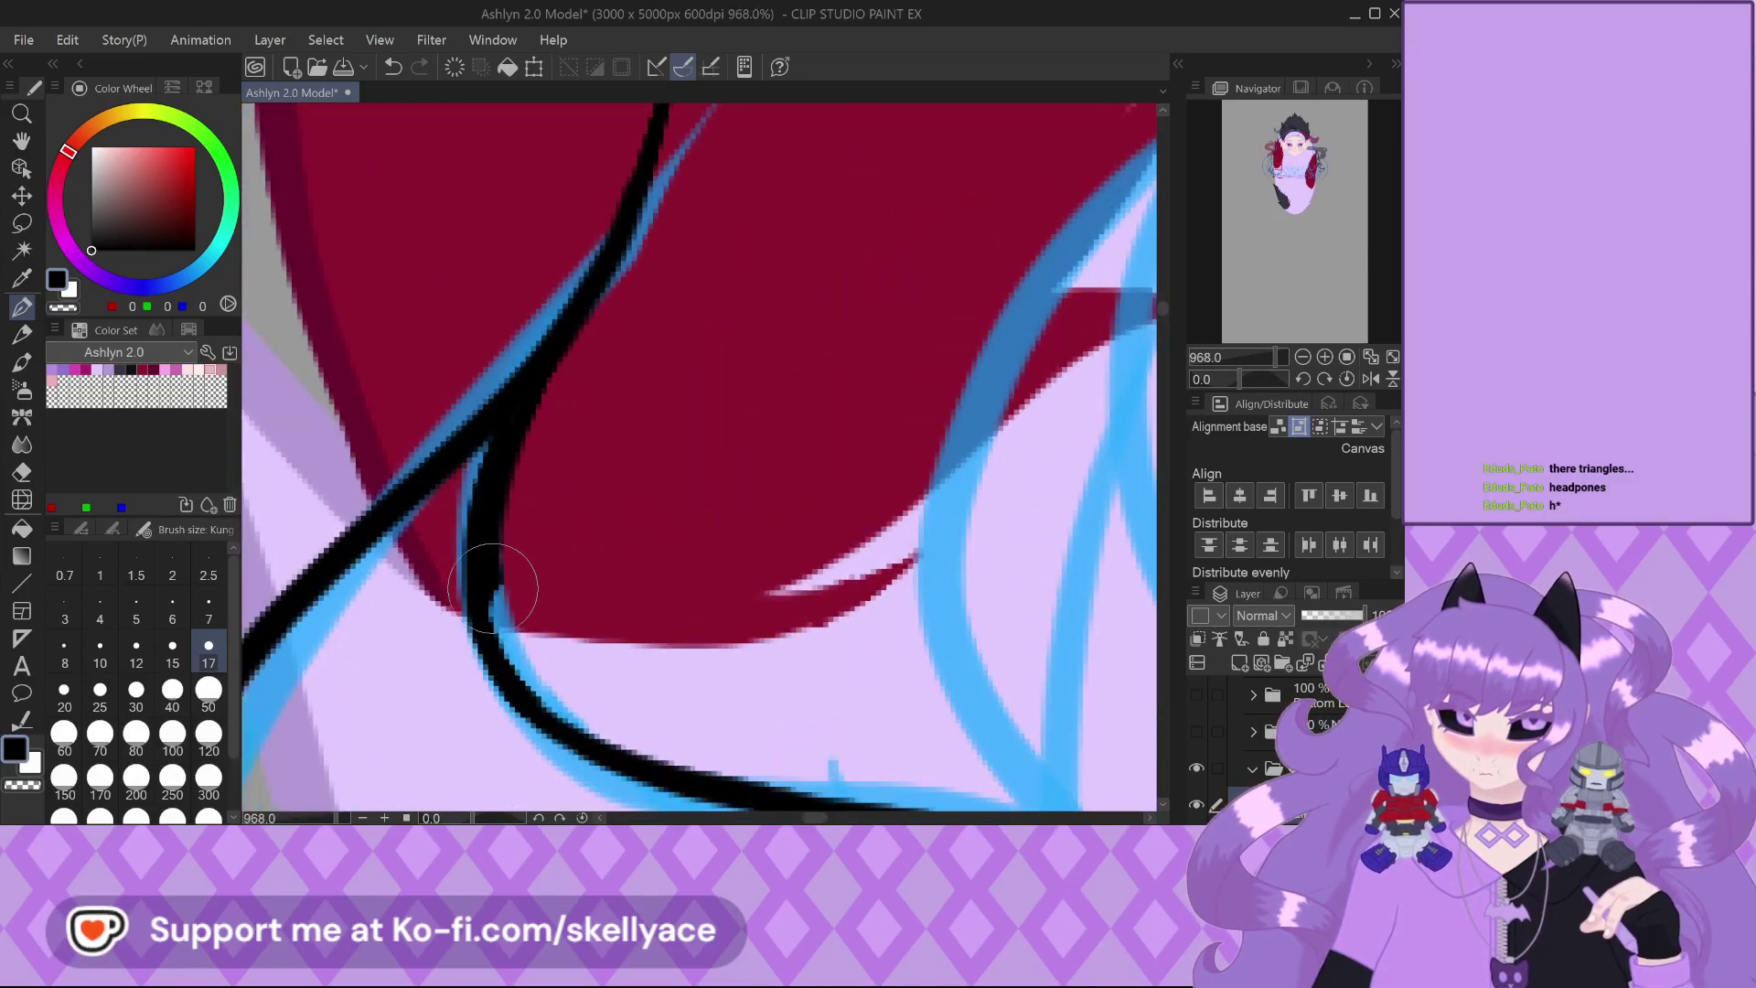
scroll(541, 537, "down", 5)
Draw a curved line from the crimson fur's lower right edge down to the wavy strand's bend and fill the junction
scroll(732, 291, "up", 2)
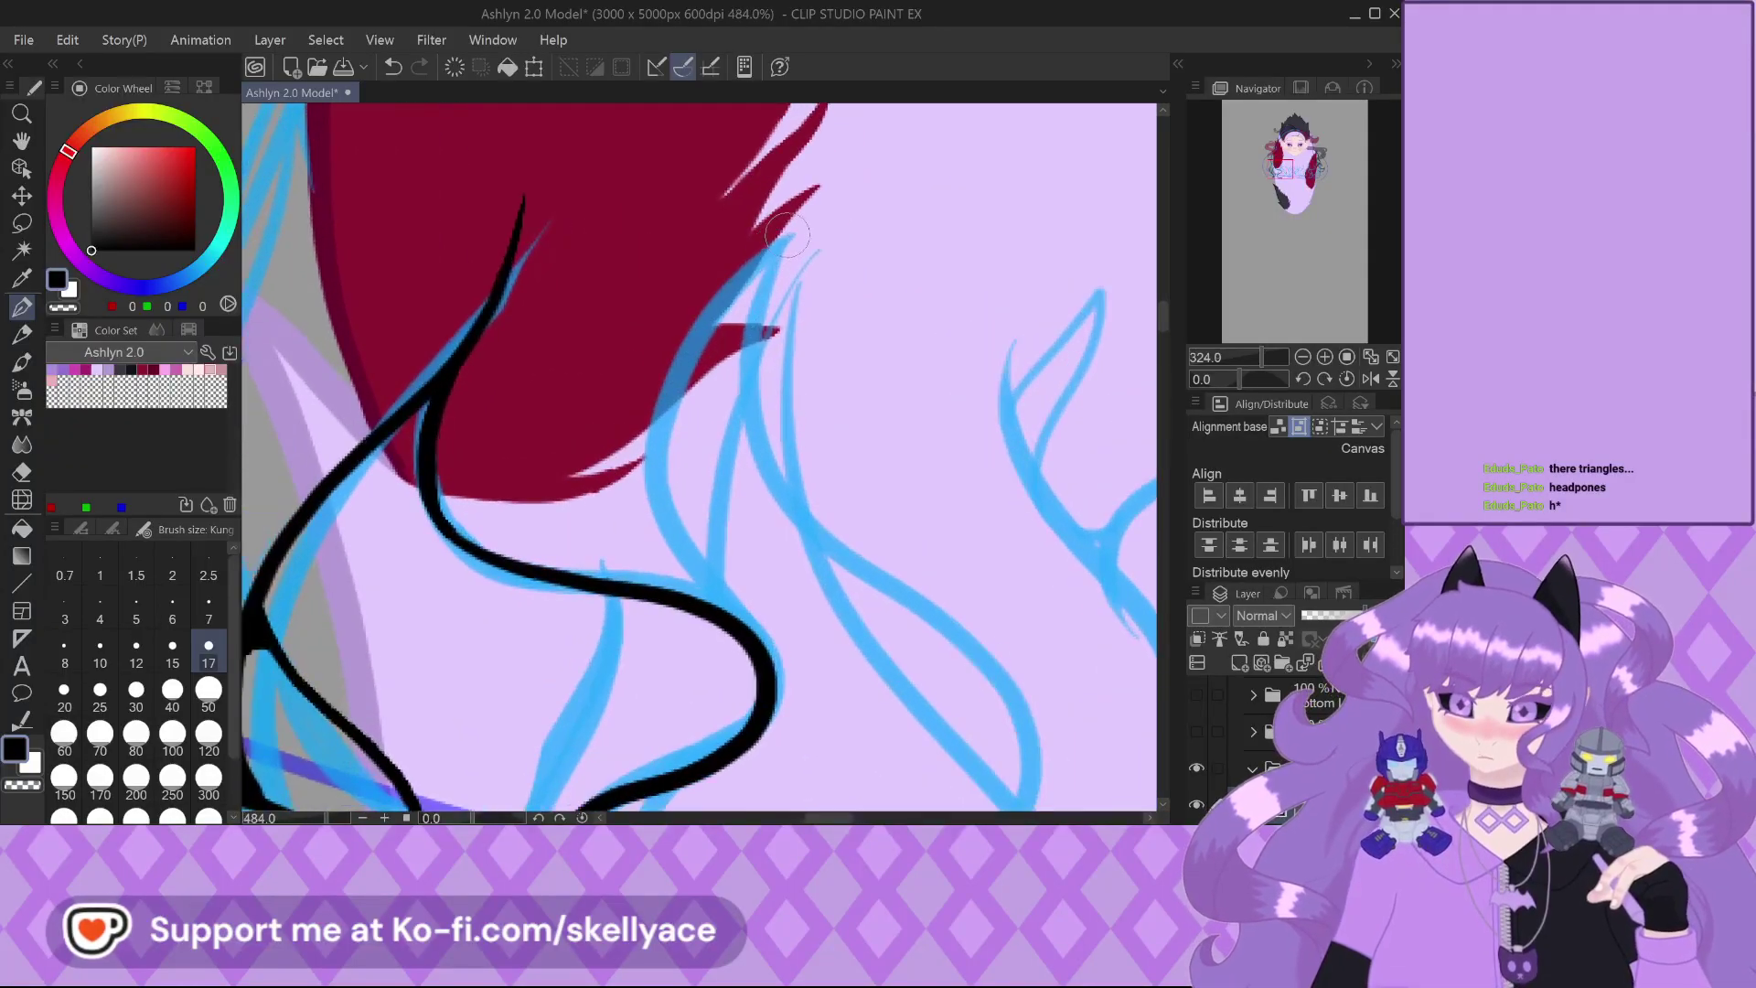
mouse_move(736, 288)
left_mouse_down()
mouse_move(689, 363)
mouse_move(670, 453)
mouse_move(765, 695)
mouse_move(732, 596)
left_mouse_up()
scroll(681, 599, "up", 3)
scroll(727, 599, "up", 2)
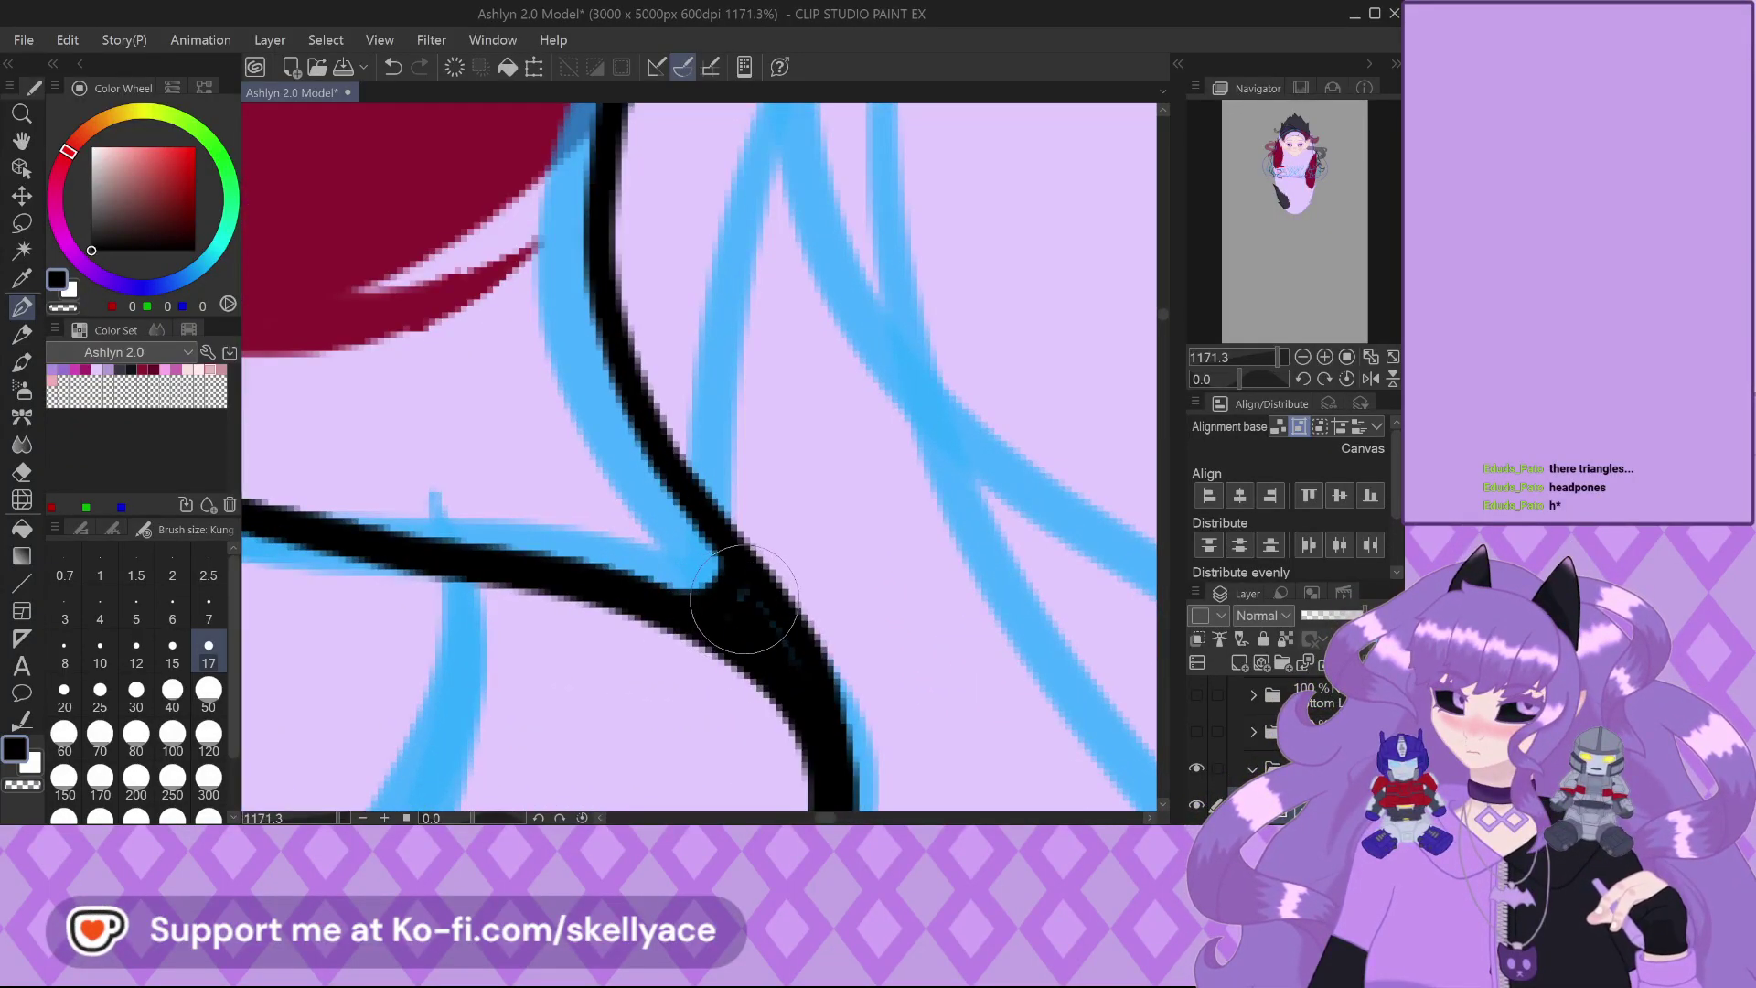
scroll(713, 549, "down", 6)
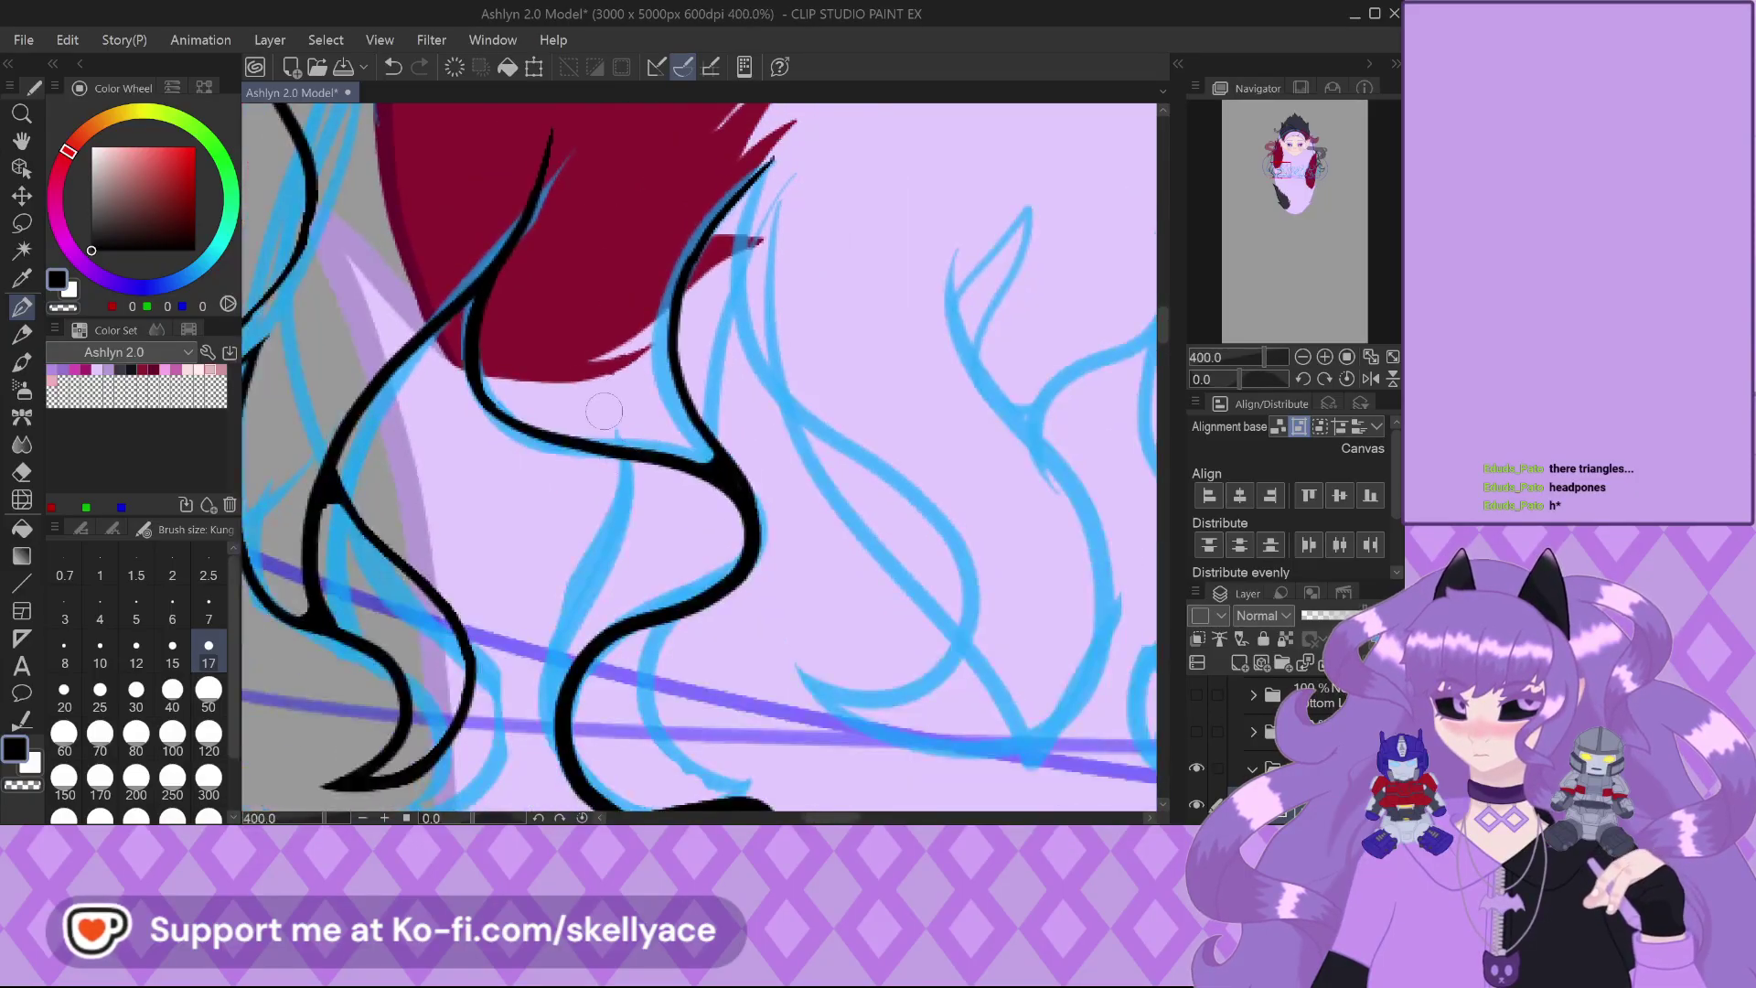
Draw an inner curved line from the wavy strand's upper line down to its lower bend and fill the corners at both ends
scroll(604, 411, "down", 2)
scroll(567, 311, "up", 4)
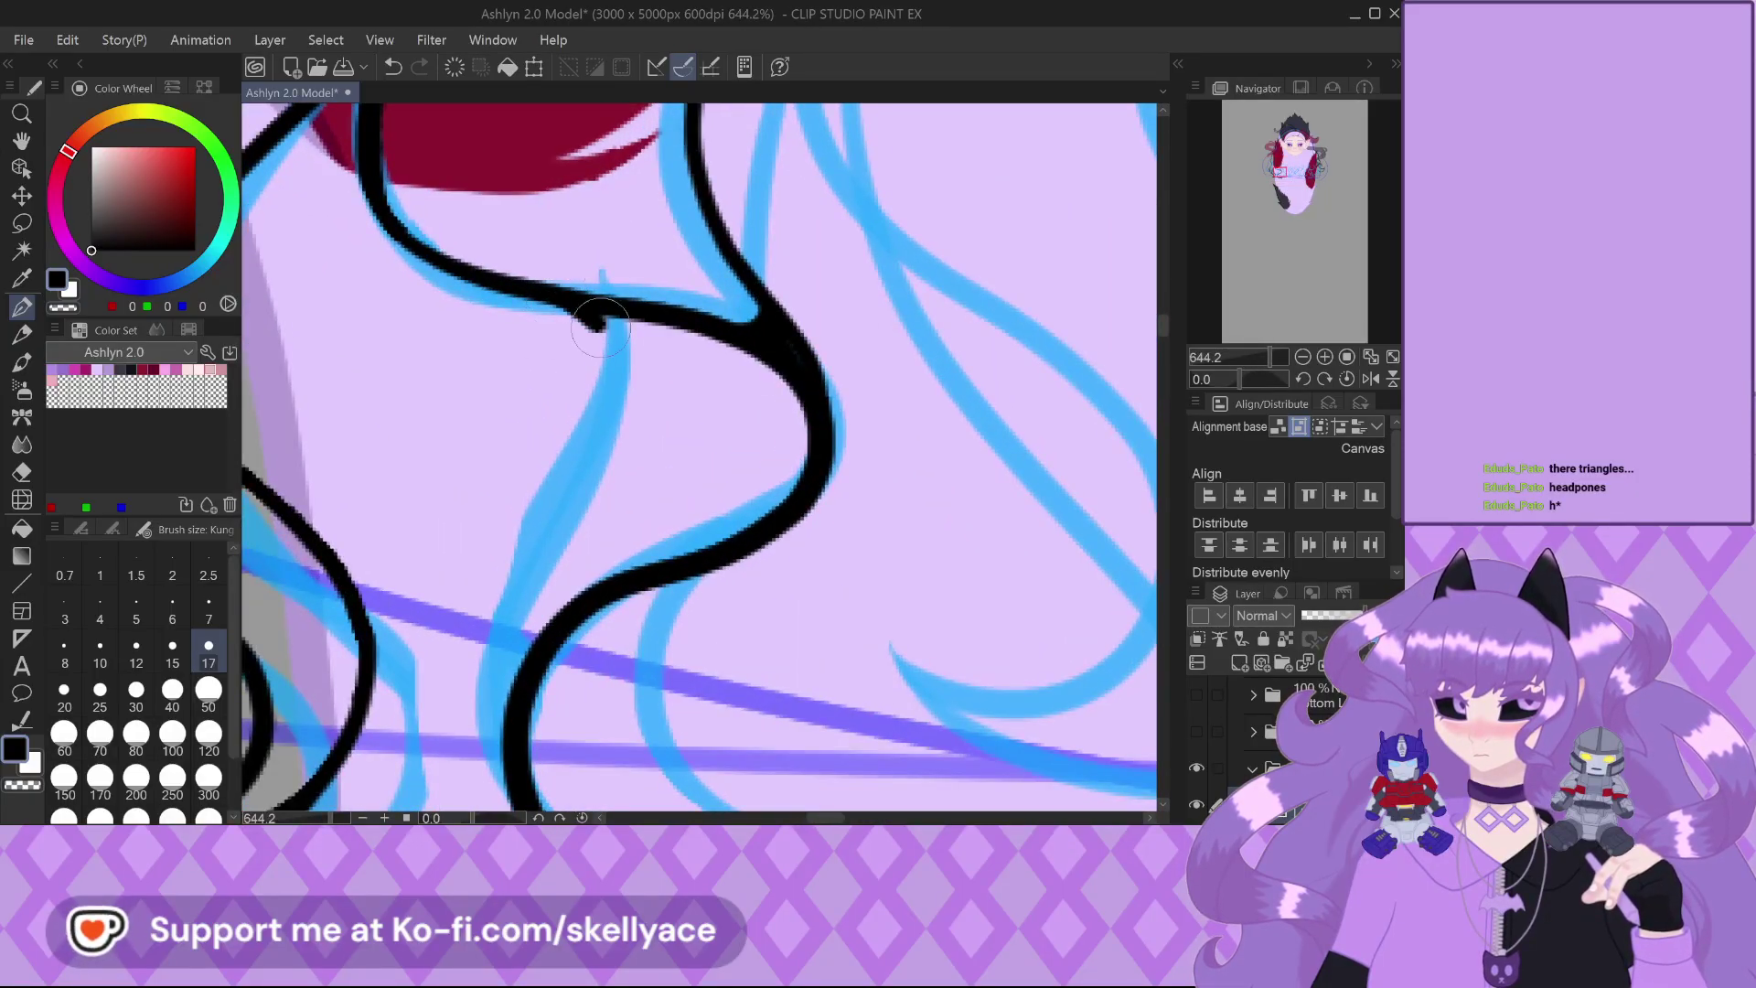
scroll(551, 622, "up", 2)
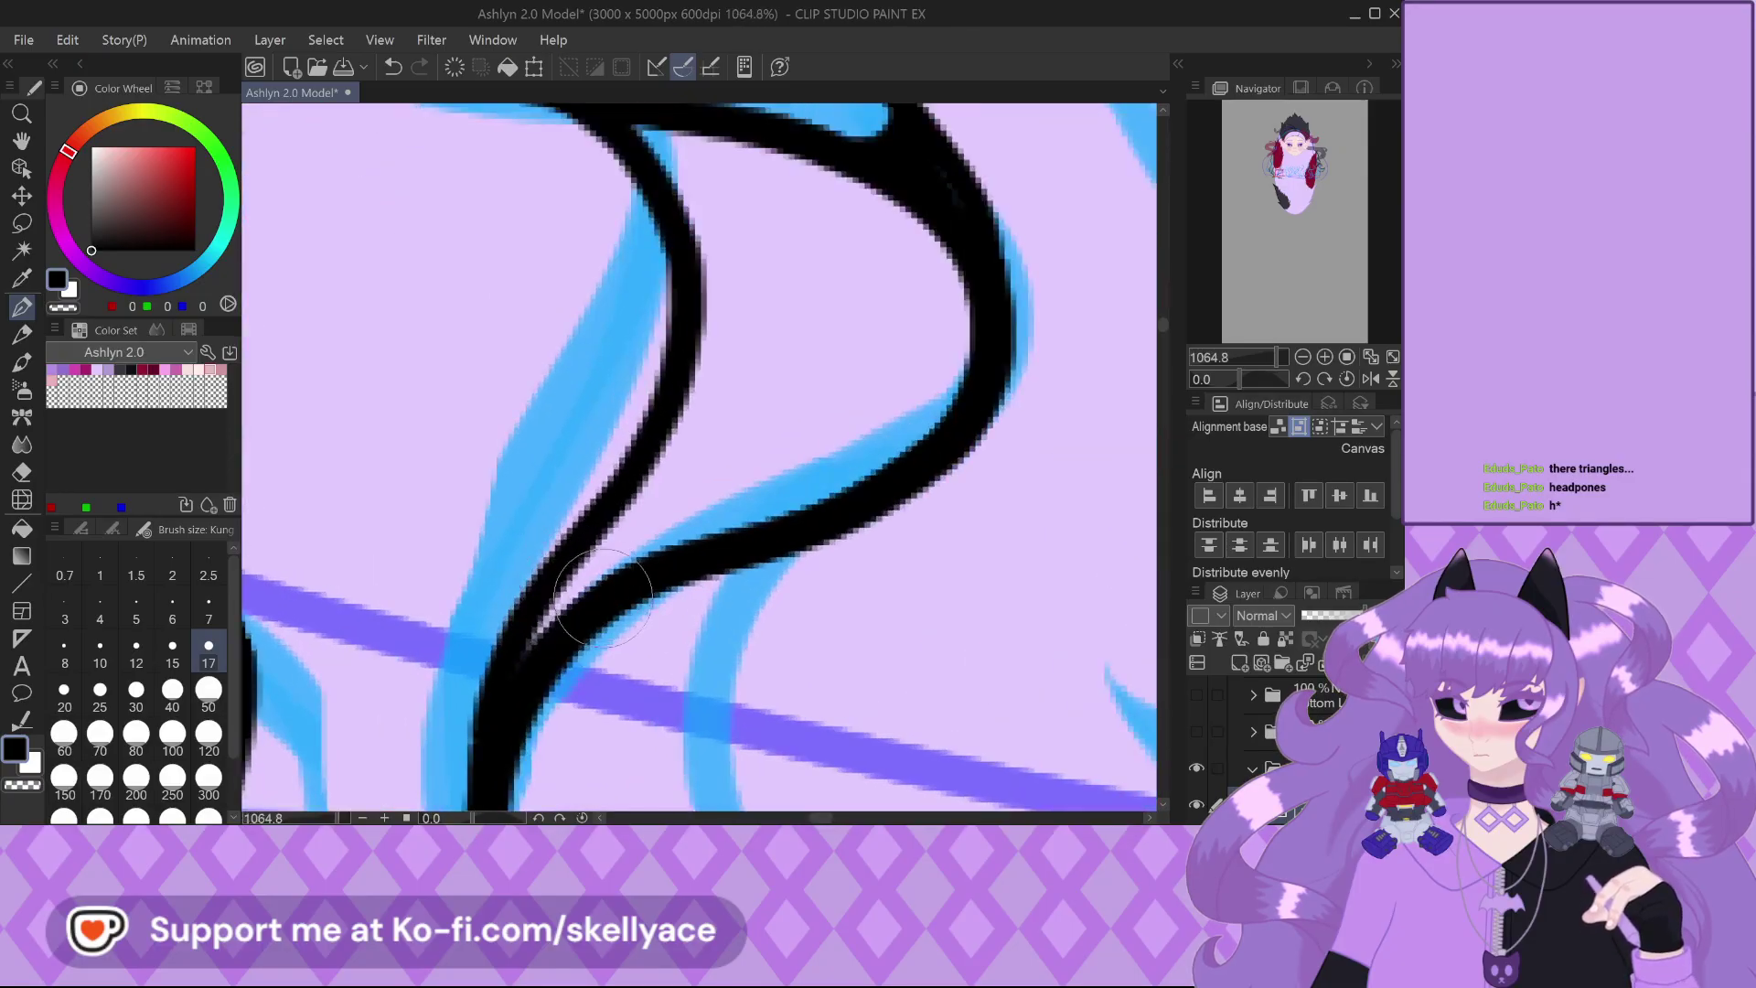
left_click_drag(547, 631, 554, 610)
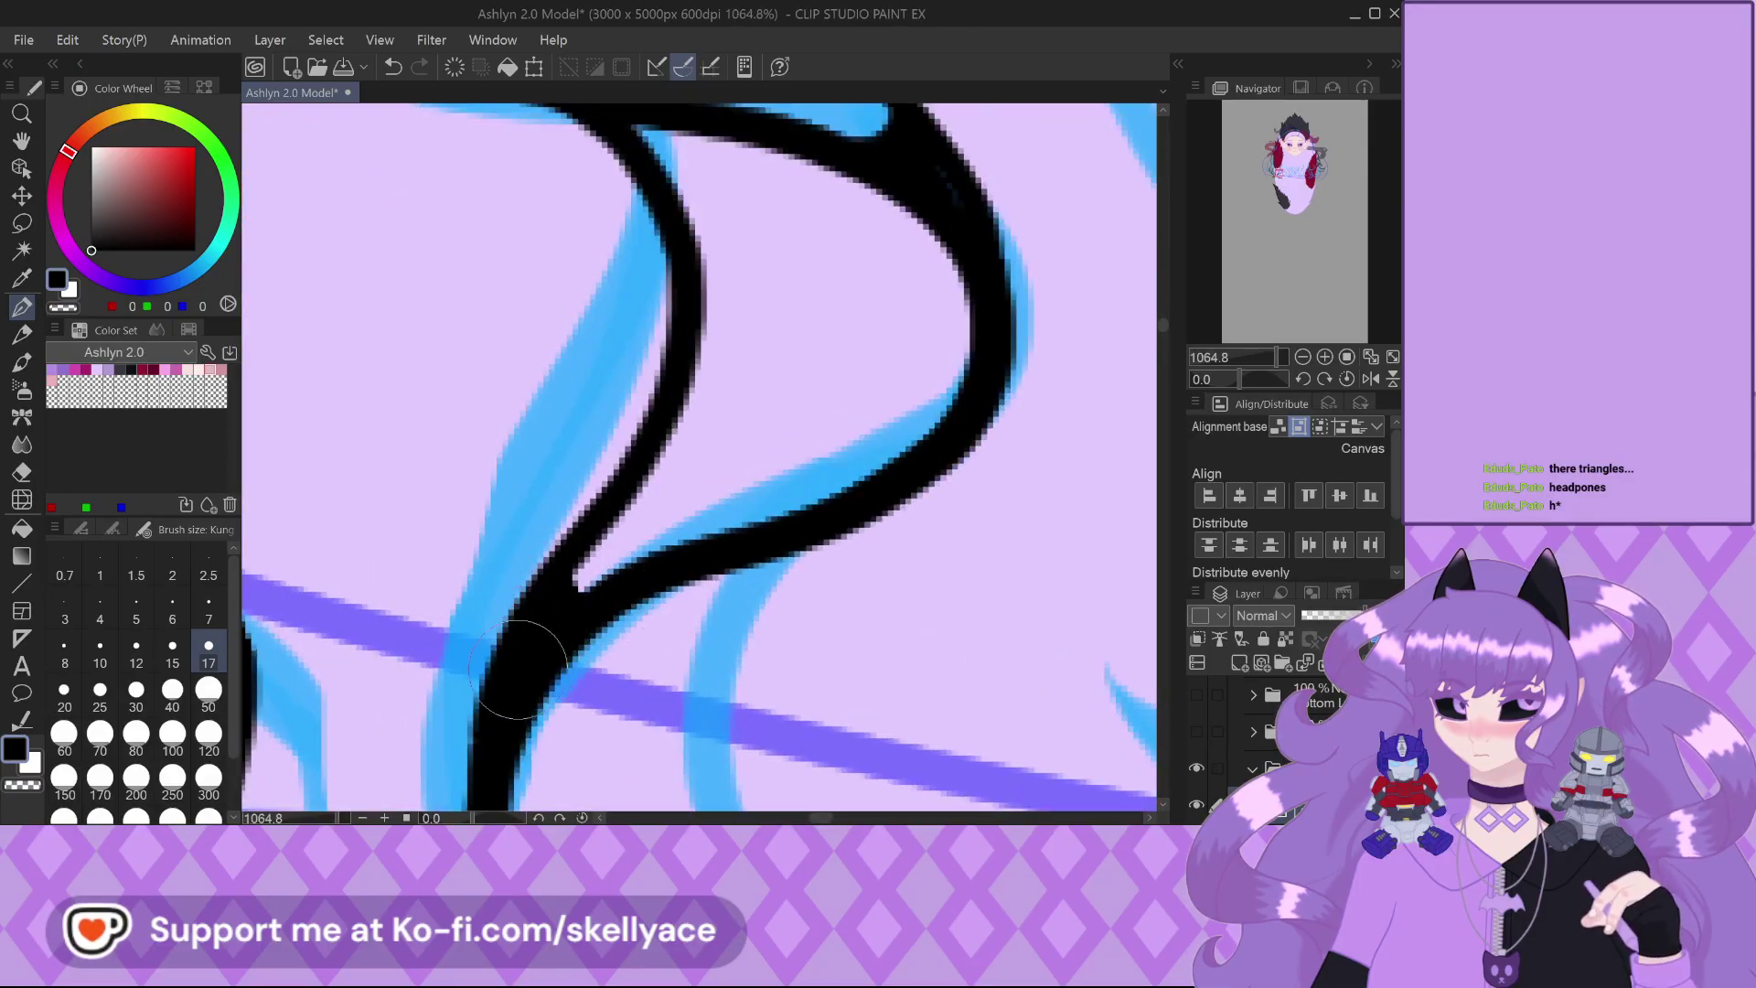
scroll(544, 613, "down", 3)
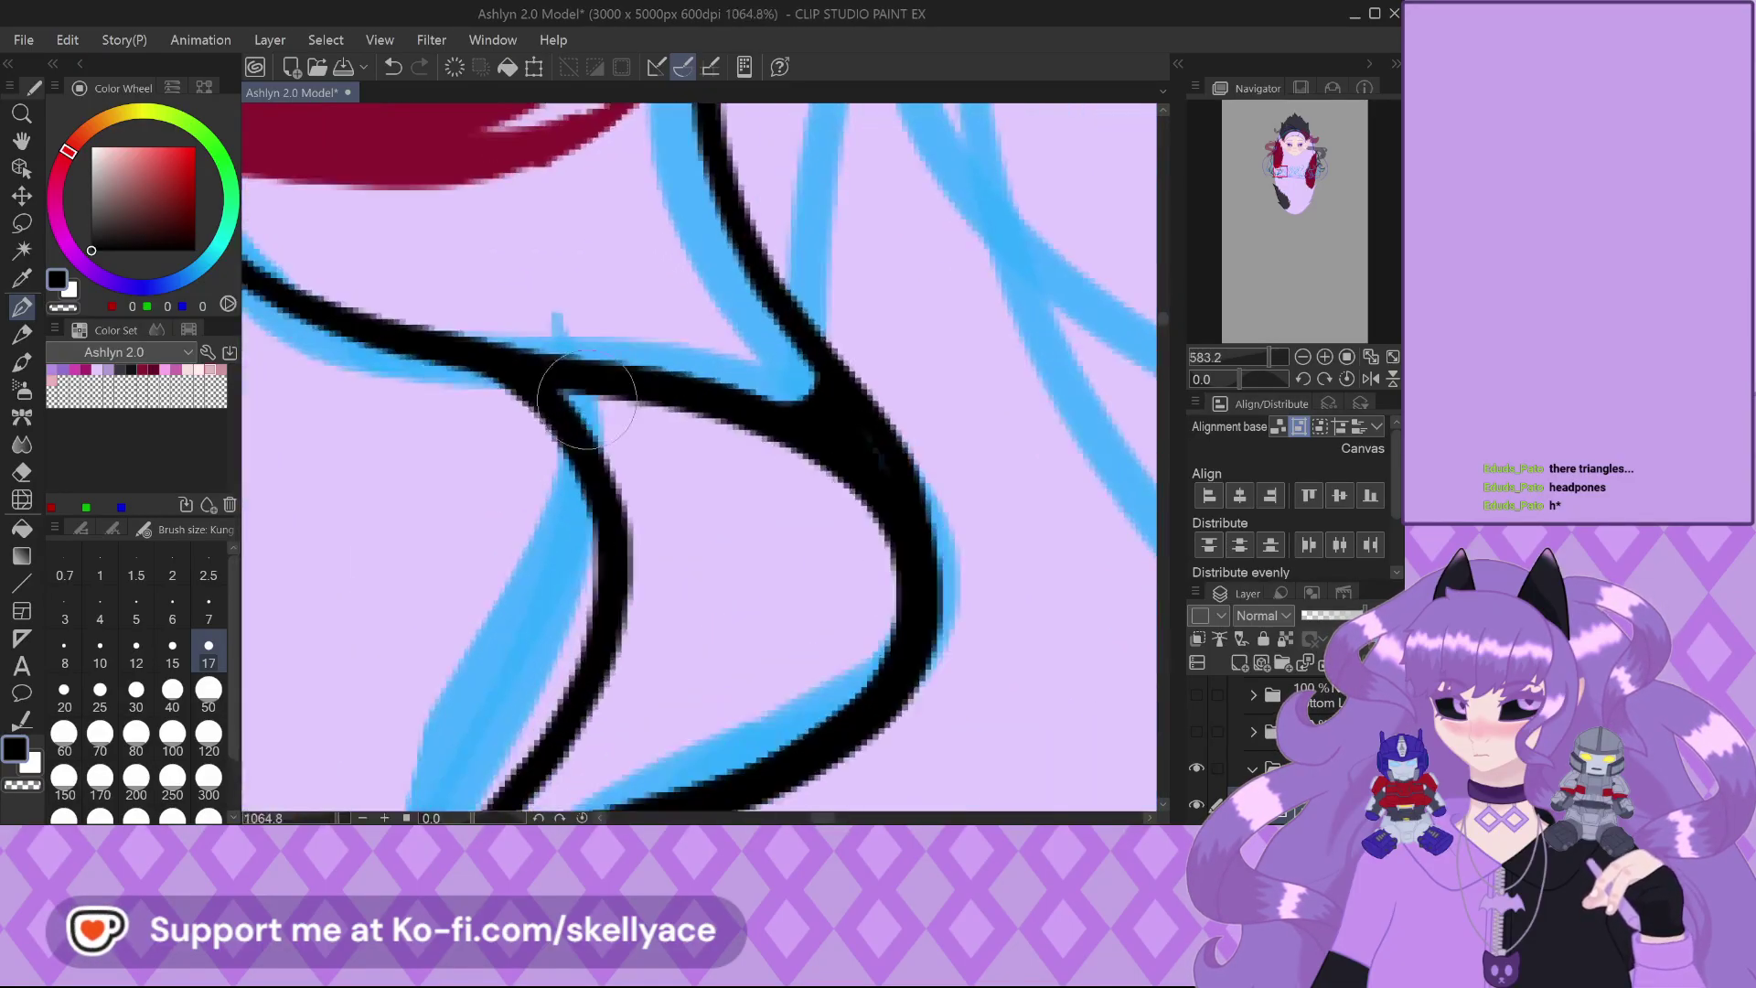
scroll(567, 379, "down", 4)
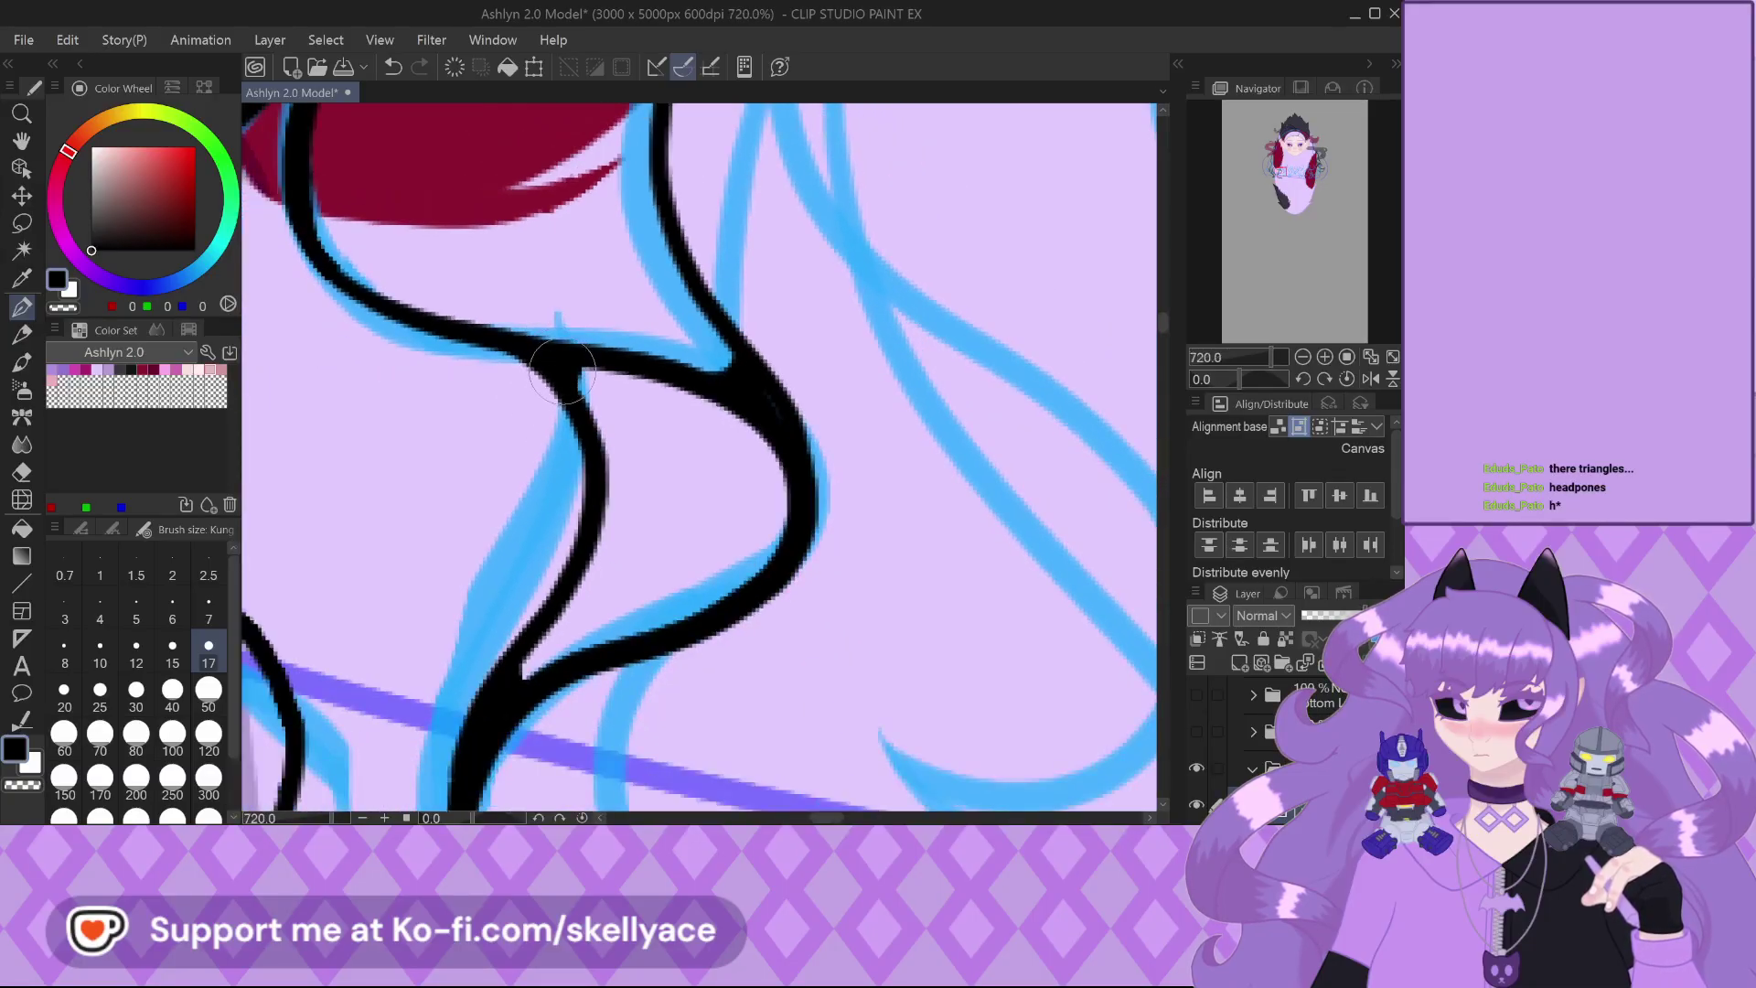
Ink the inner line of the curled hair lock, from the fork below the bend down to its hooked tip
scroll(574, 544, "up", 2)
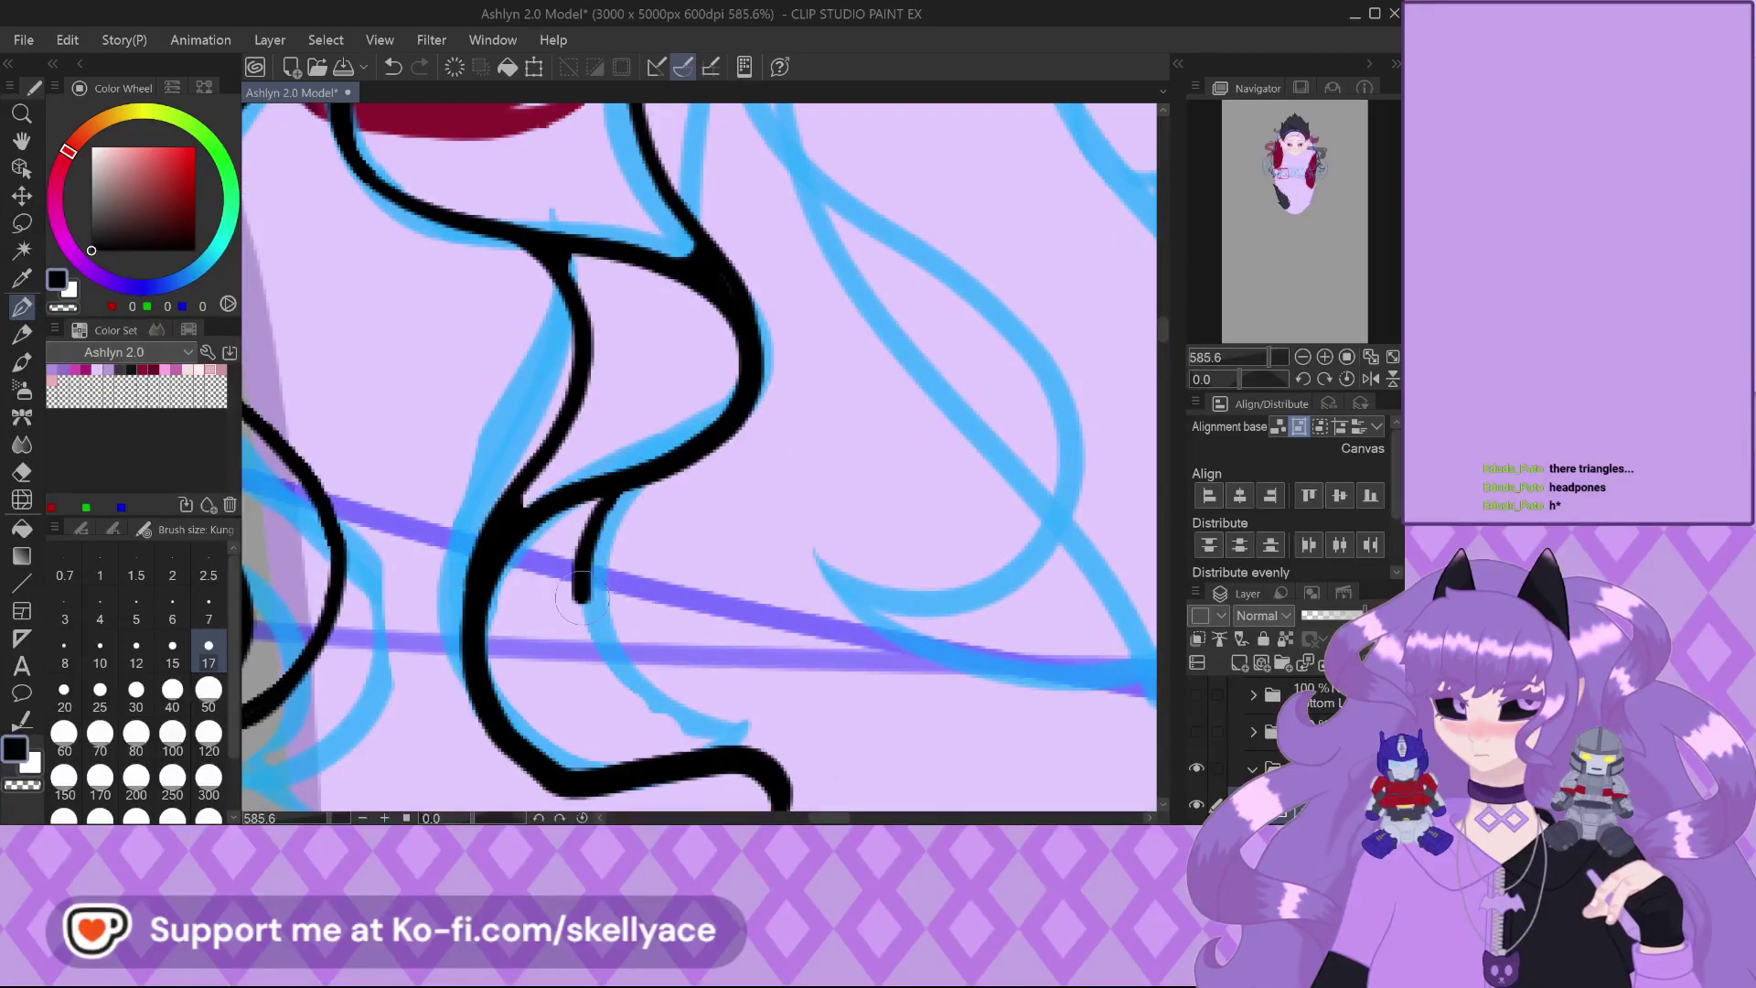
mouse_move(581, 599)
left_mouse_down()
mouse_move(778, 736)
mouse_move(763, 809)
left_mouse_up()
scroll(732, 732, "down", 3)
scroll(615, 596, "up", 3)
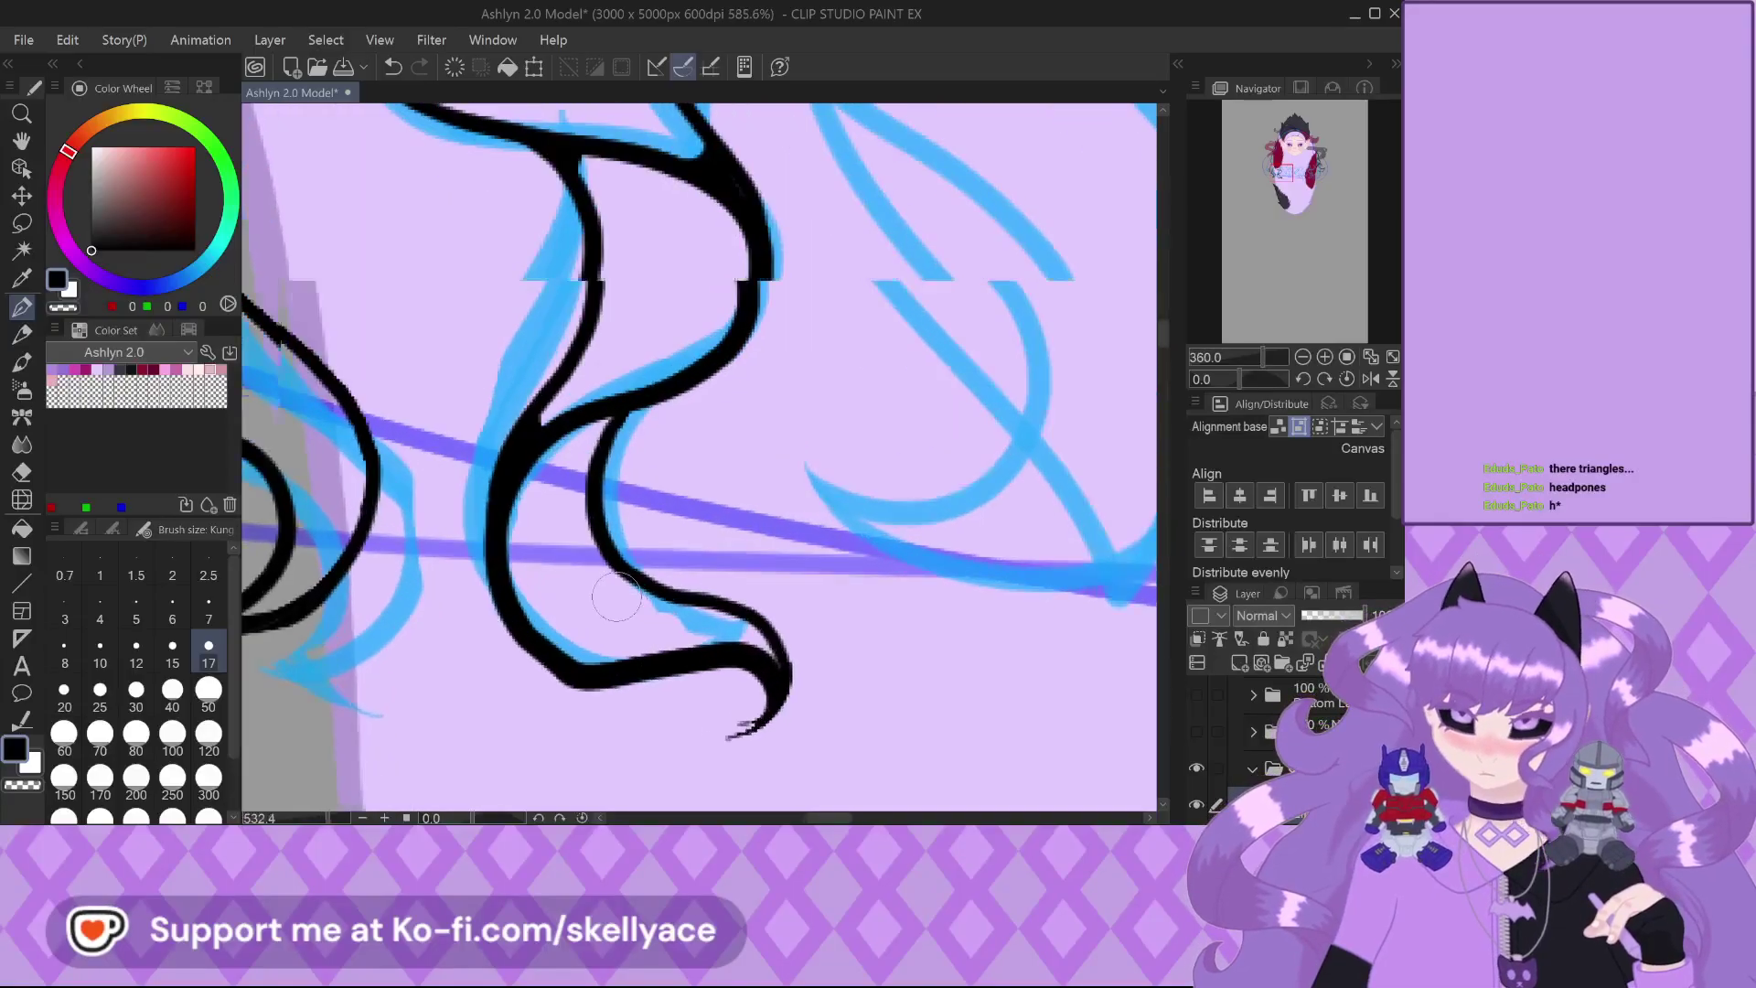
scroll(616, 596, "up", 3)
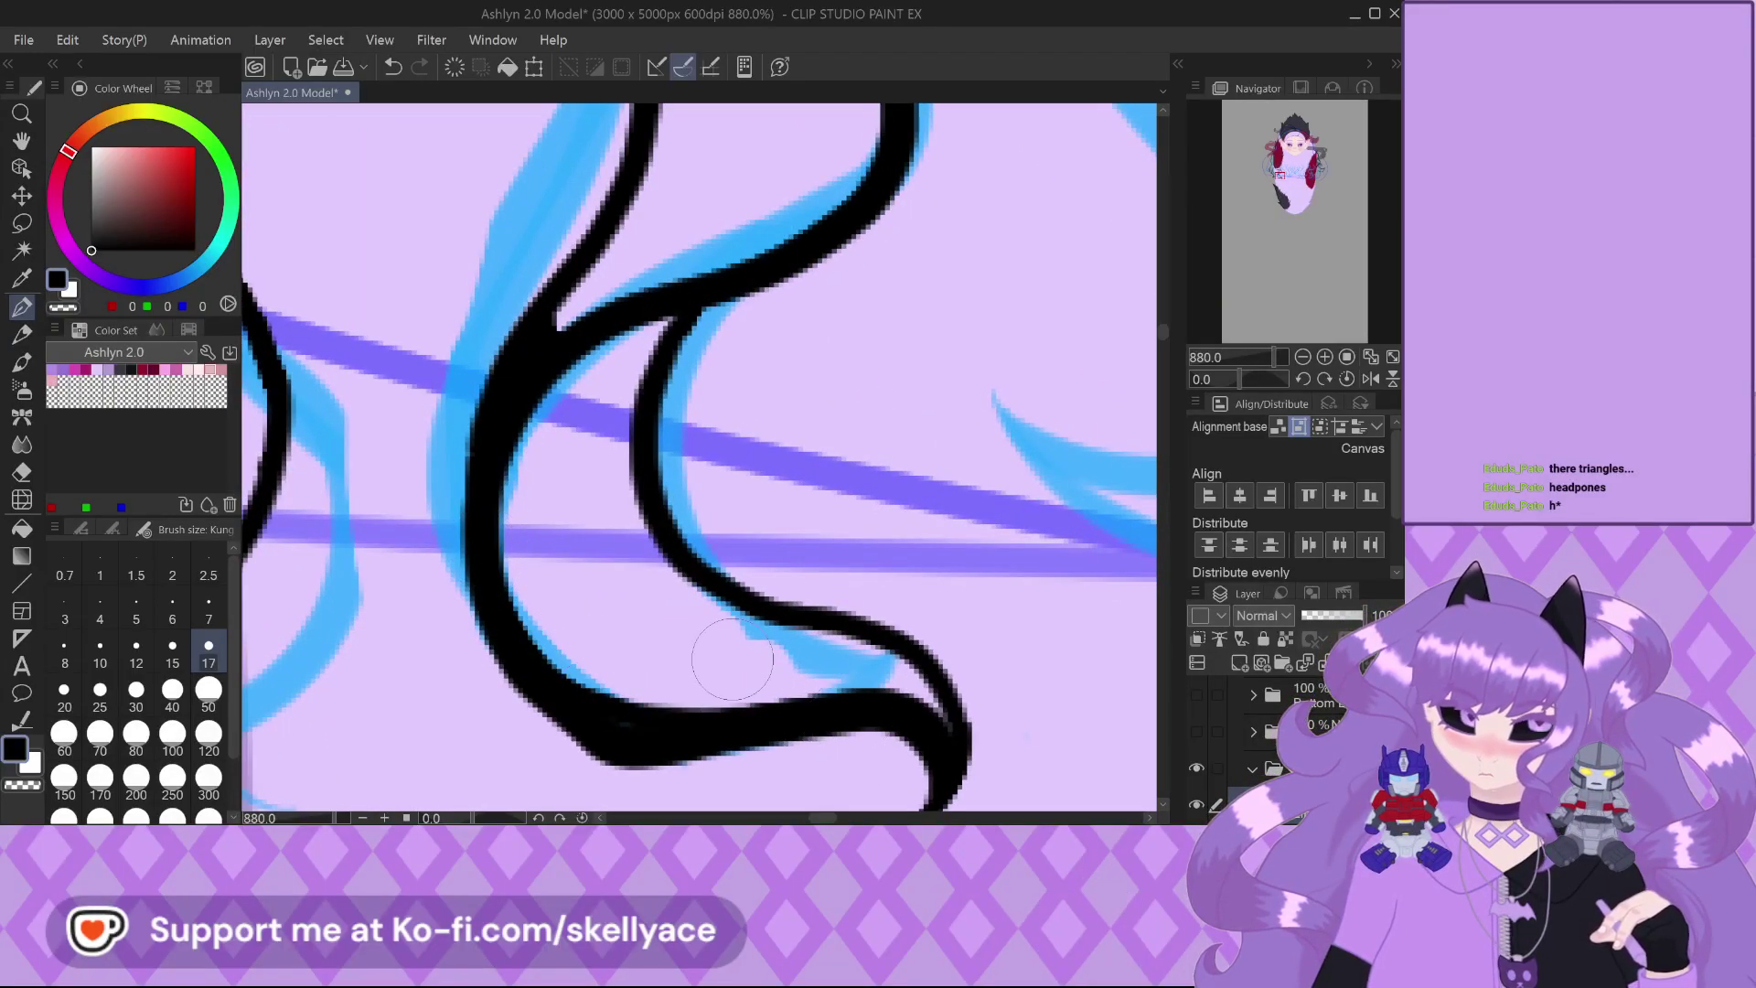
Undo the last strokes and trim the outer line along the bottom of the curl into a smooth, even curve
scroll(695, 718, "down", 3)
scroll(805, 700, "up", 3)
key("ctrl+z")
key("ctrl+z")
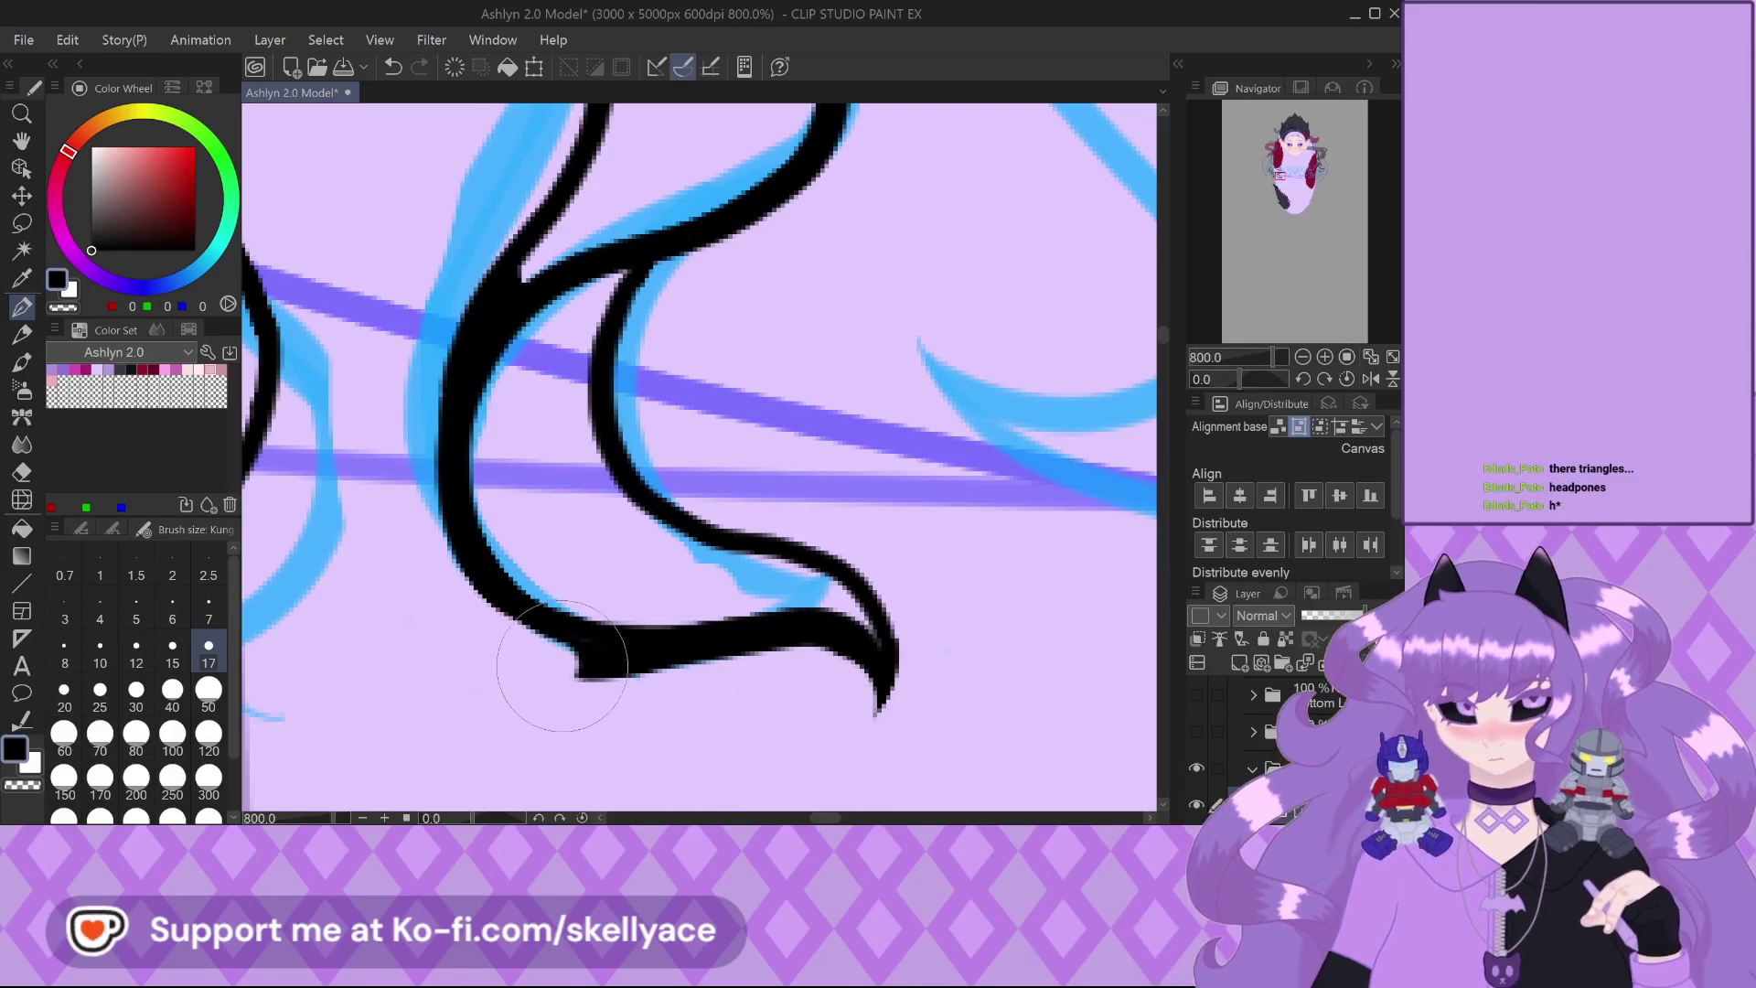
left_click_drag(513, 667, 718, 670)
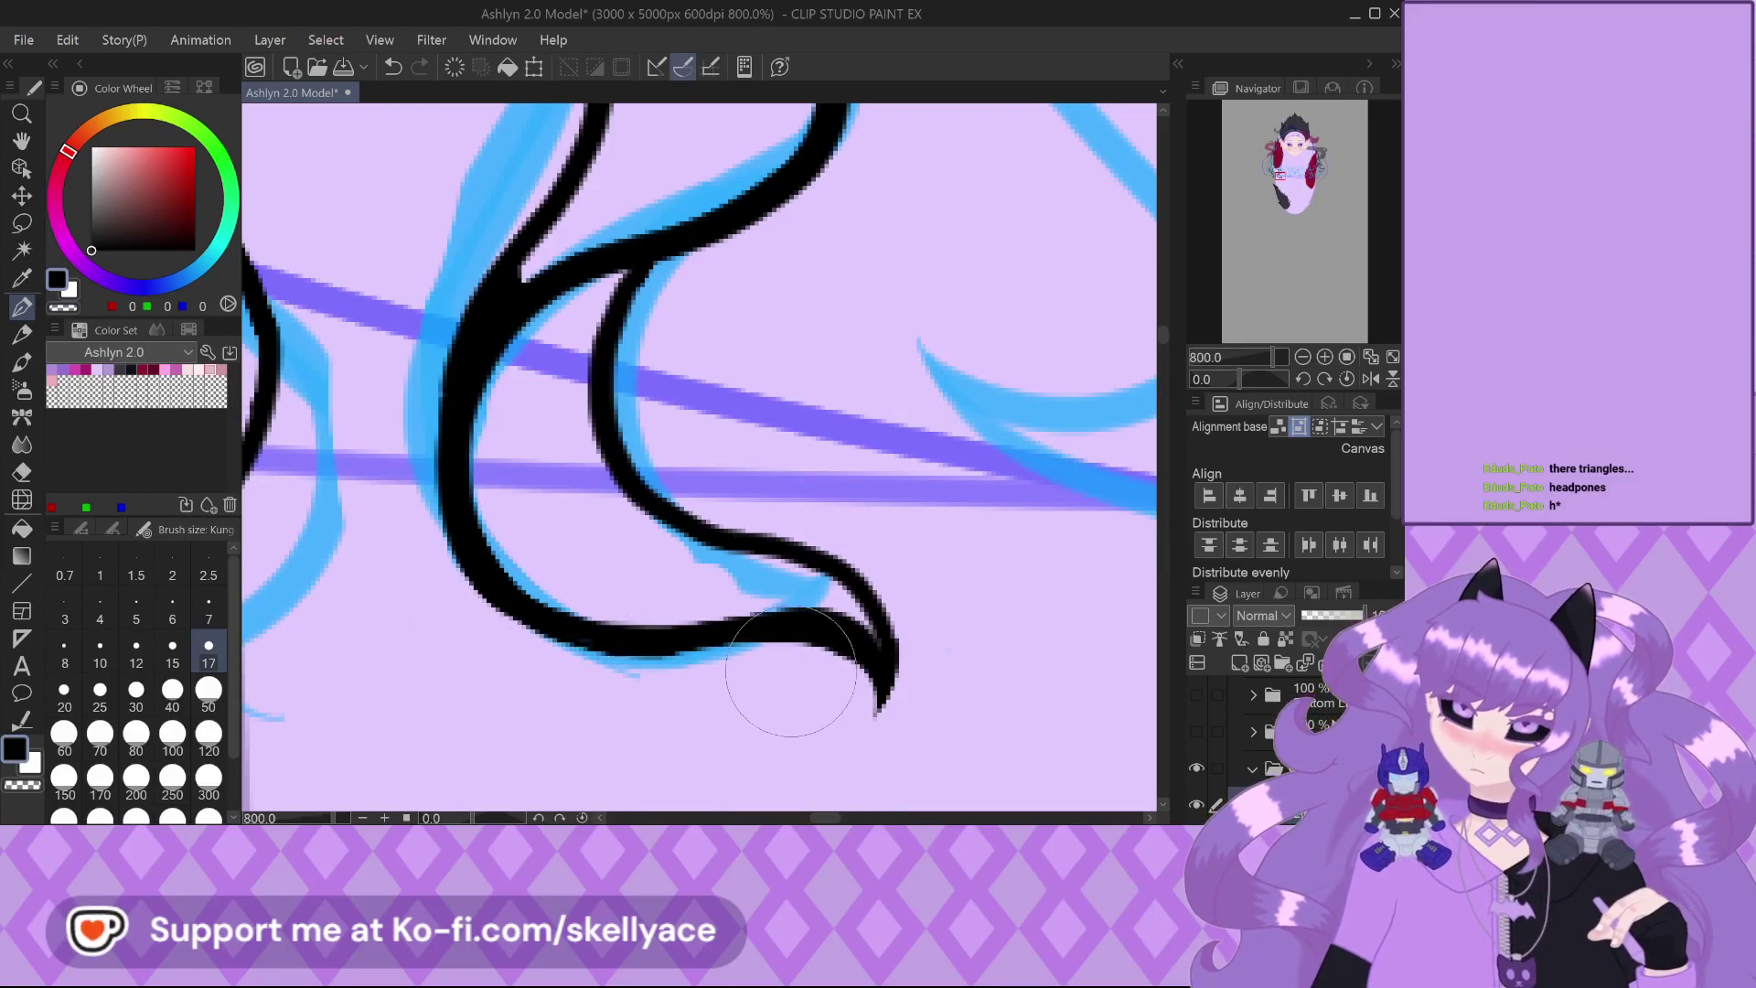
Fill in the junction where the curl's inner line branches off, giving it a thick tapered corner
scroll(581, 260, "up", 5)
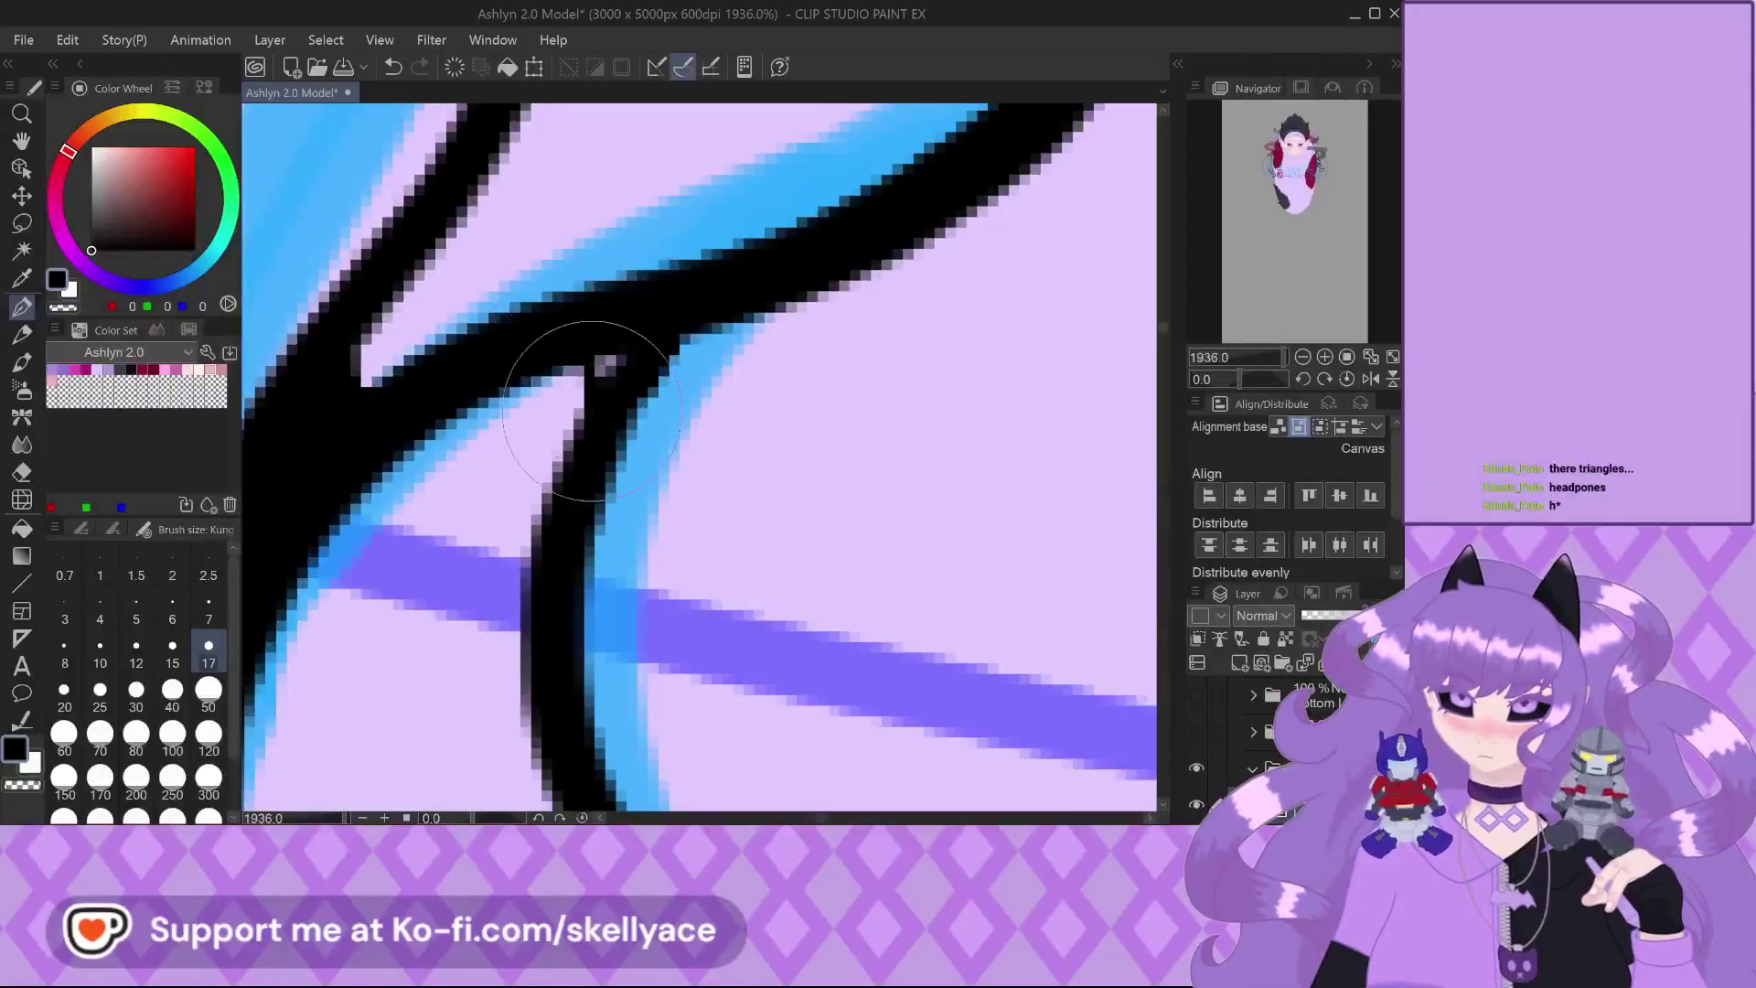
left_click_drag(638, 408, 692, 327)
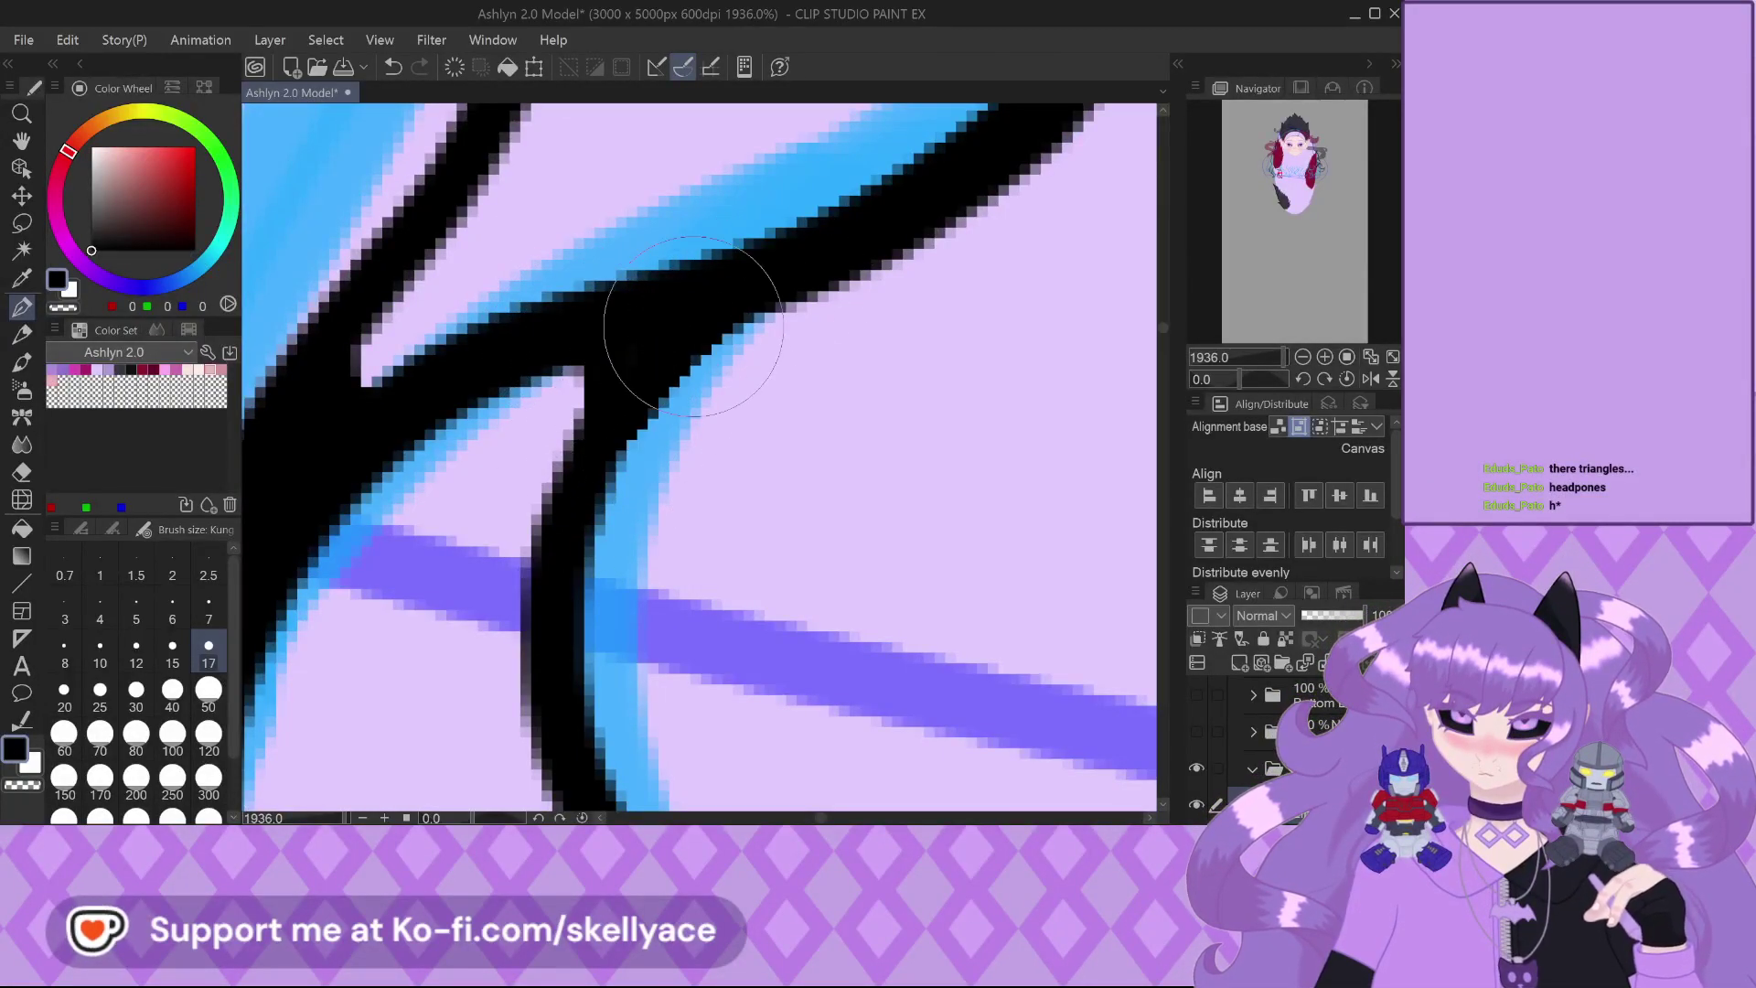
scroll(574, 483, "down", 3)
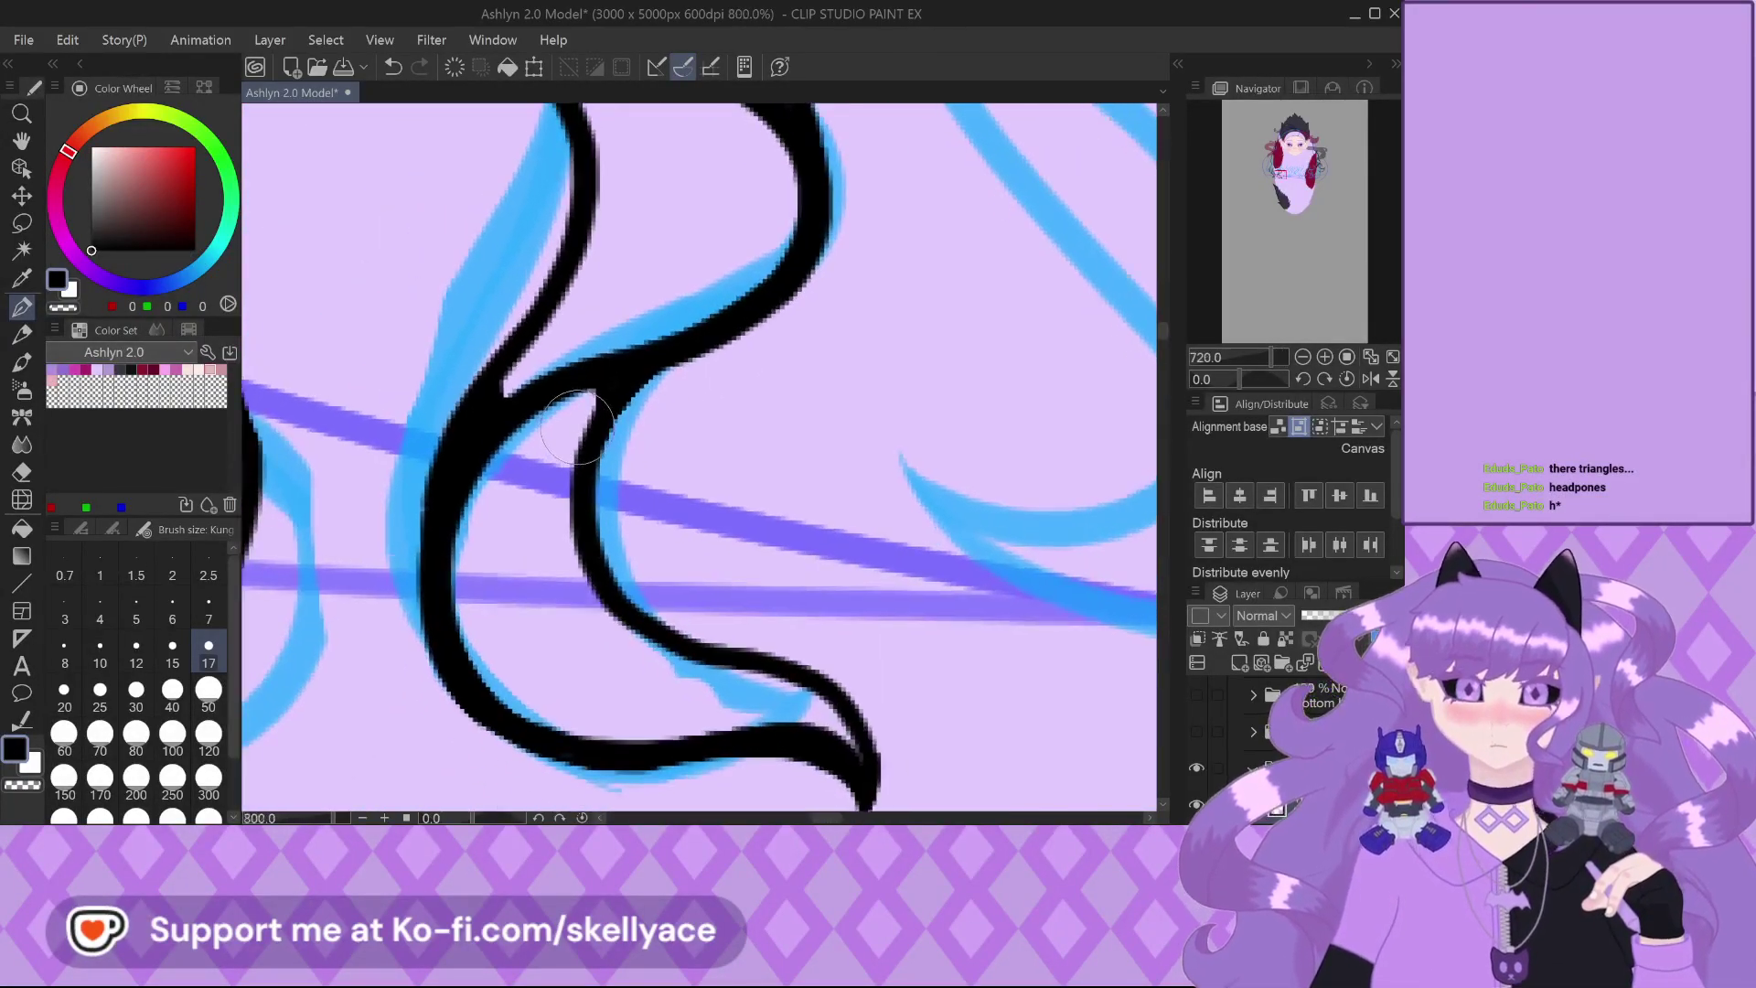
scroll(602, 402, "up", 1)
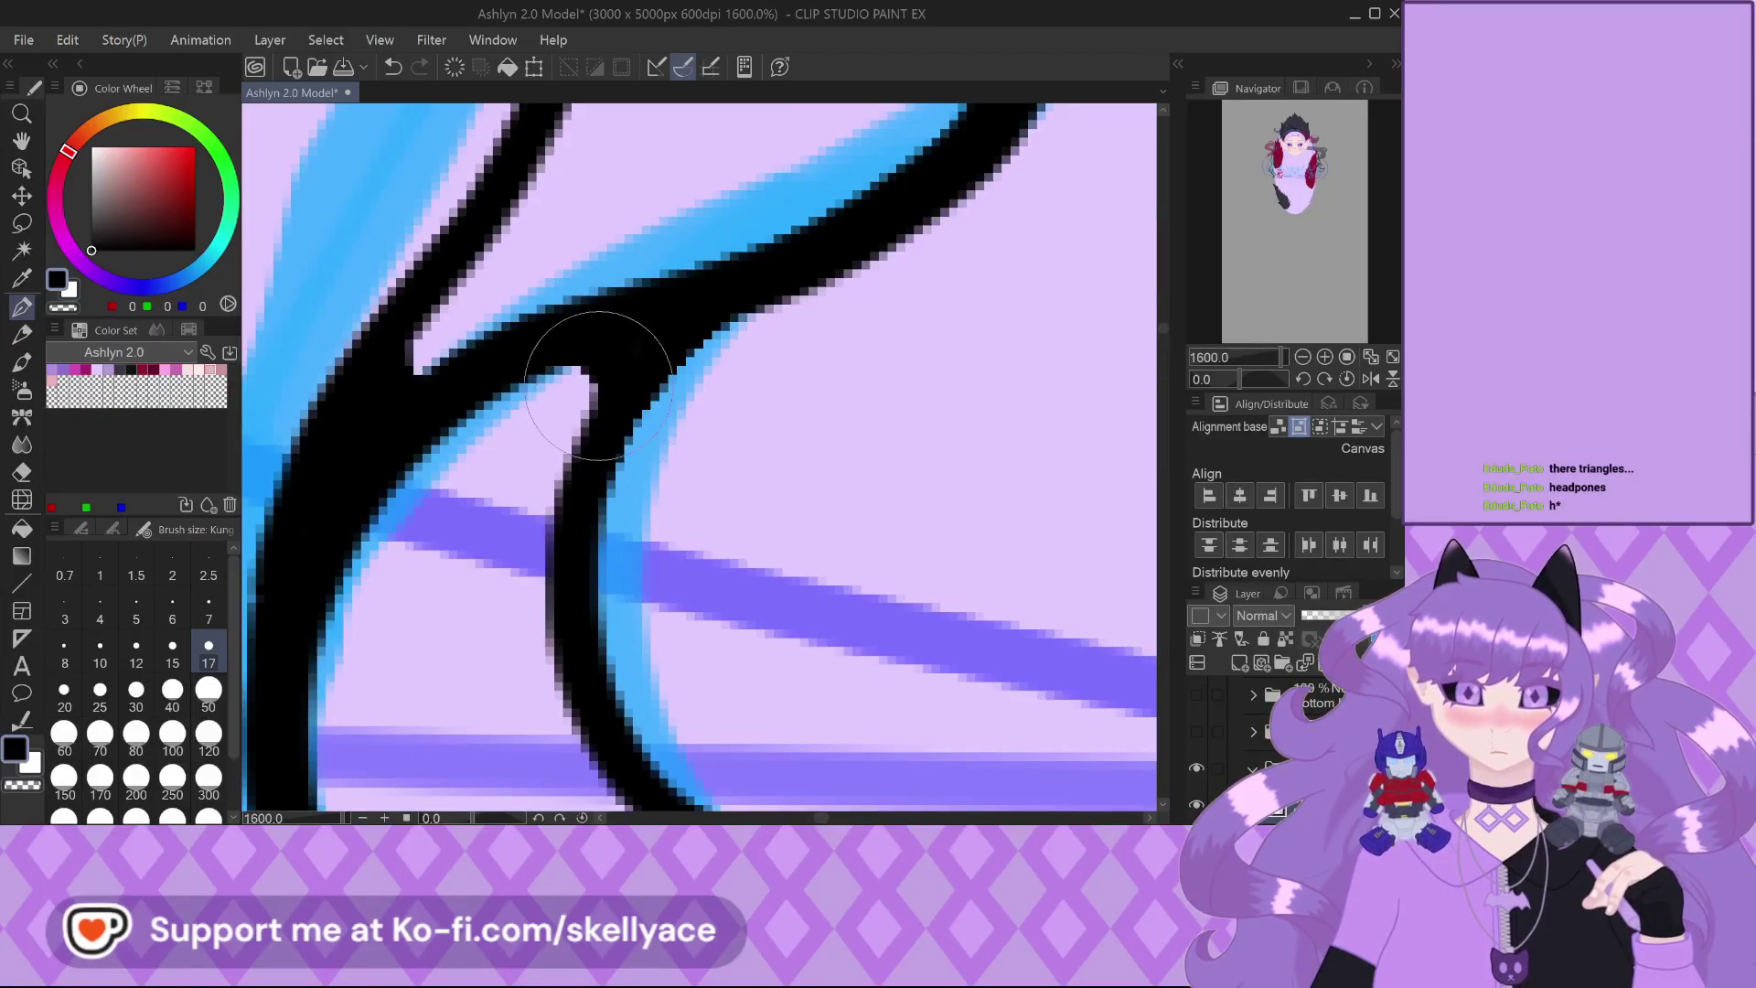
scroll(474, 356, "down", 4)
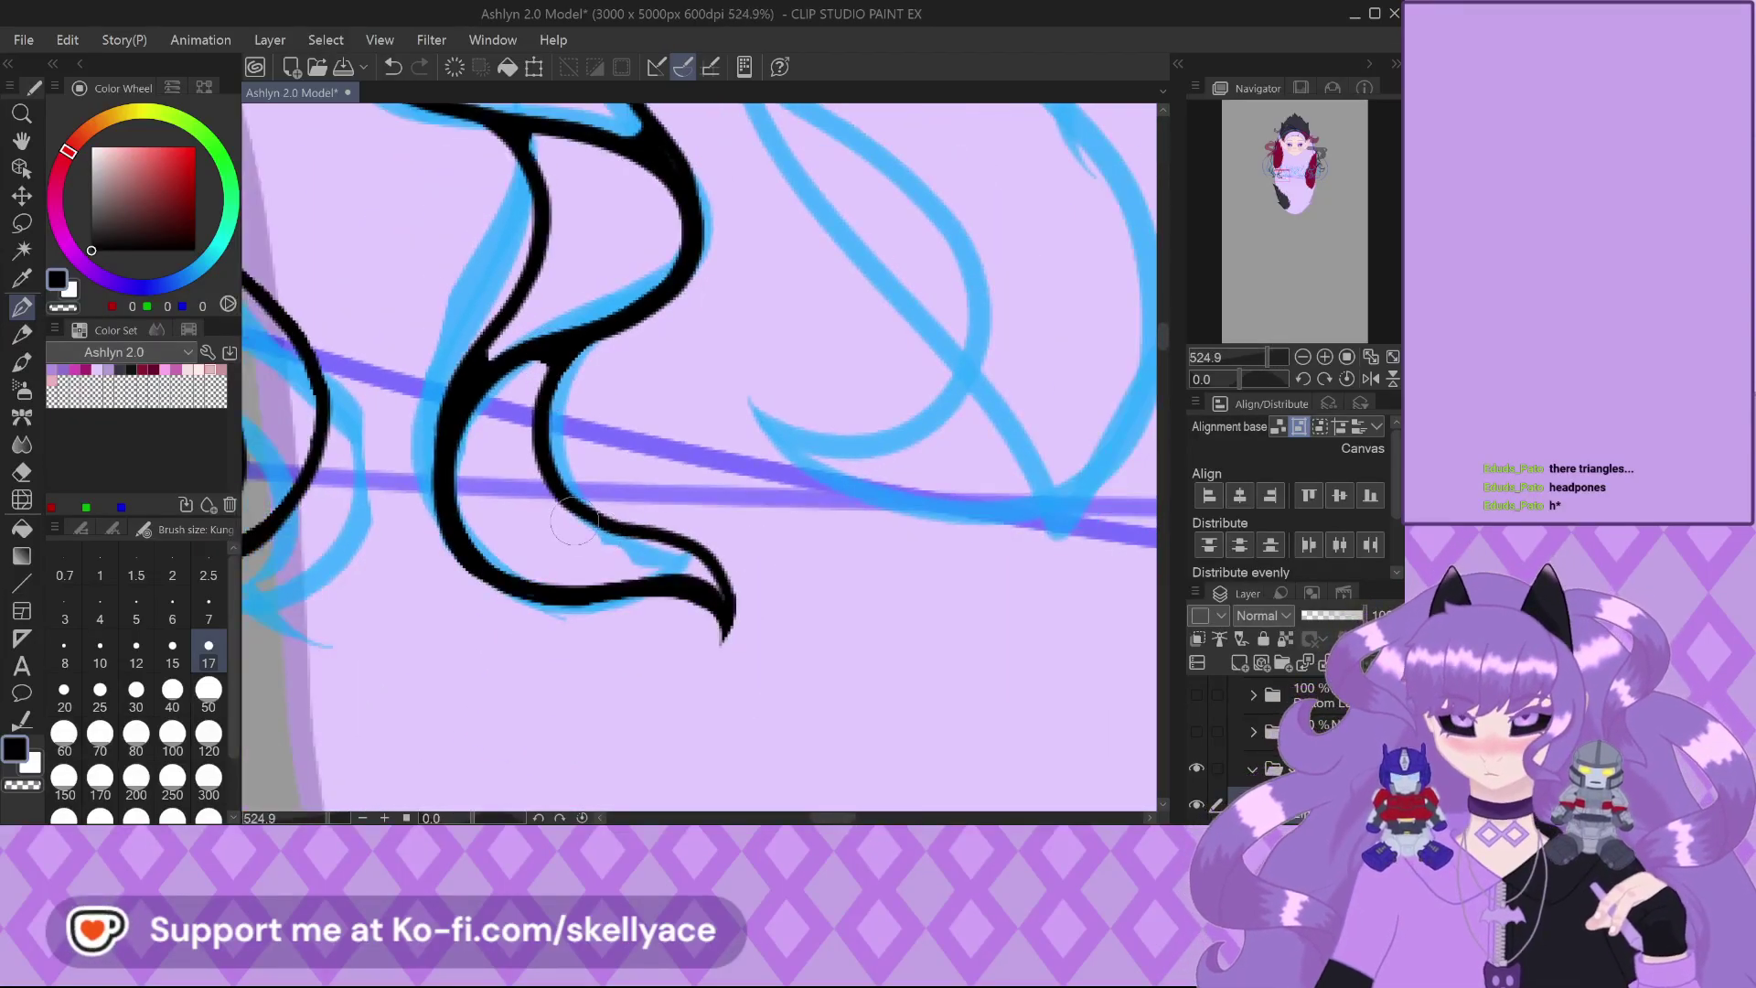
Refine the curl's pointed tip where the inner and outer lines meet, undoing the last stroke
scroll(553, 523, "up", 1)
mouse_move(572, 514)
left_mouse_down()
mouse_move(772, 579)
mouse_move(810, 695)
left_mouse_up()
scroll(836, 674, "up", 2)
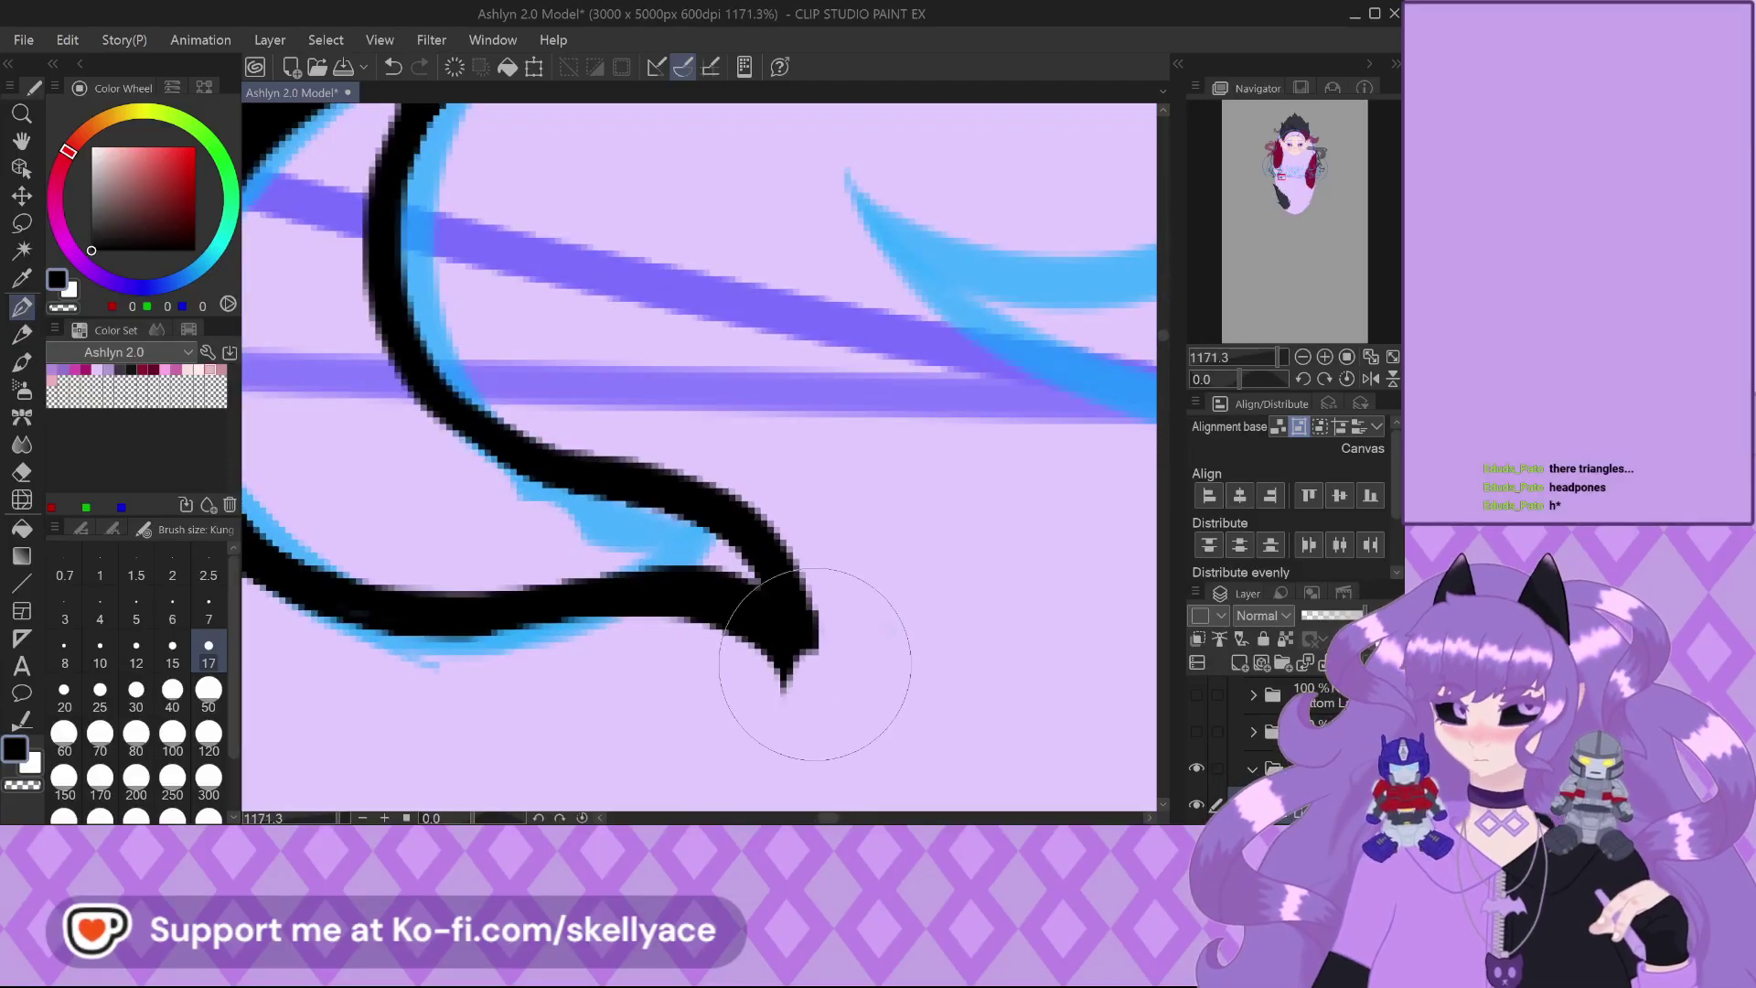
key("ctrl+z")
scroll(606, 489, "down", 3)
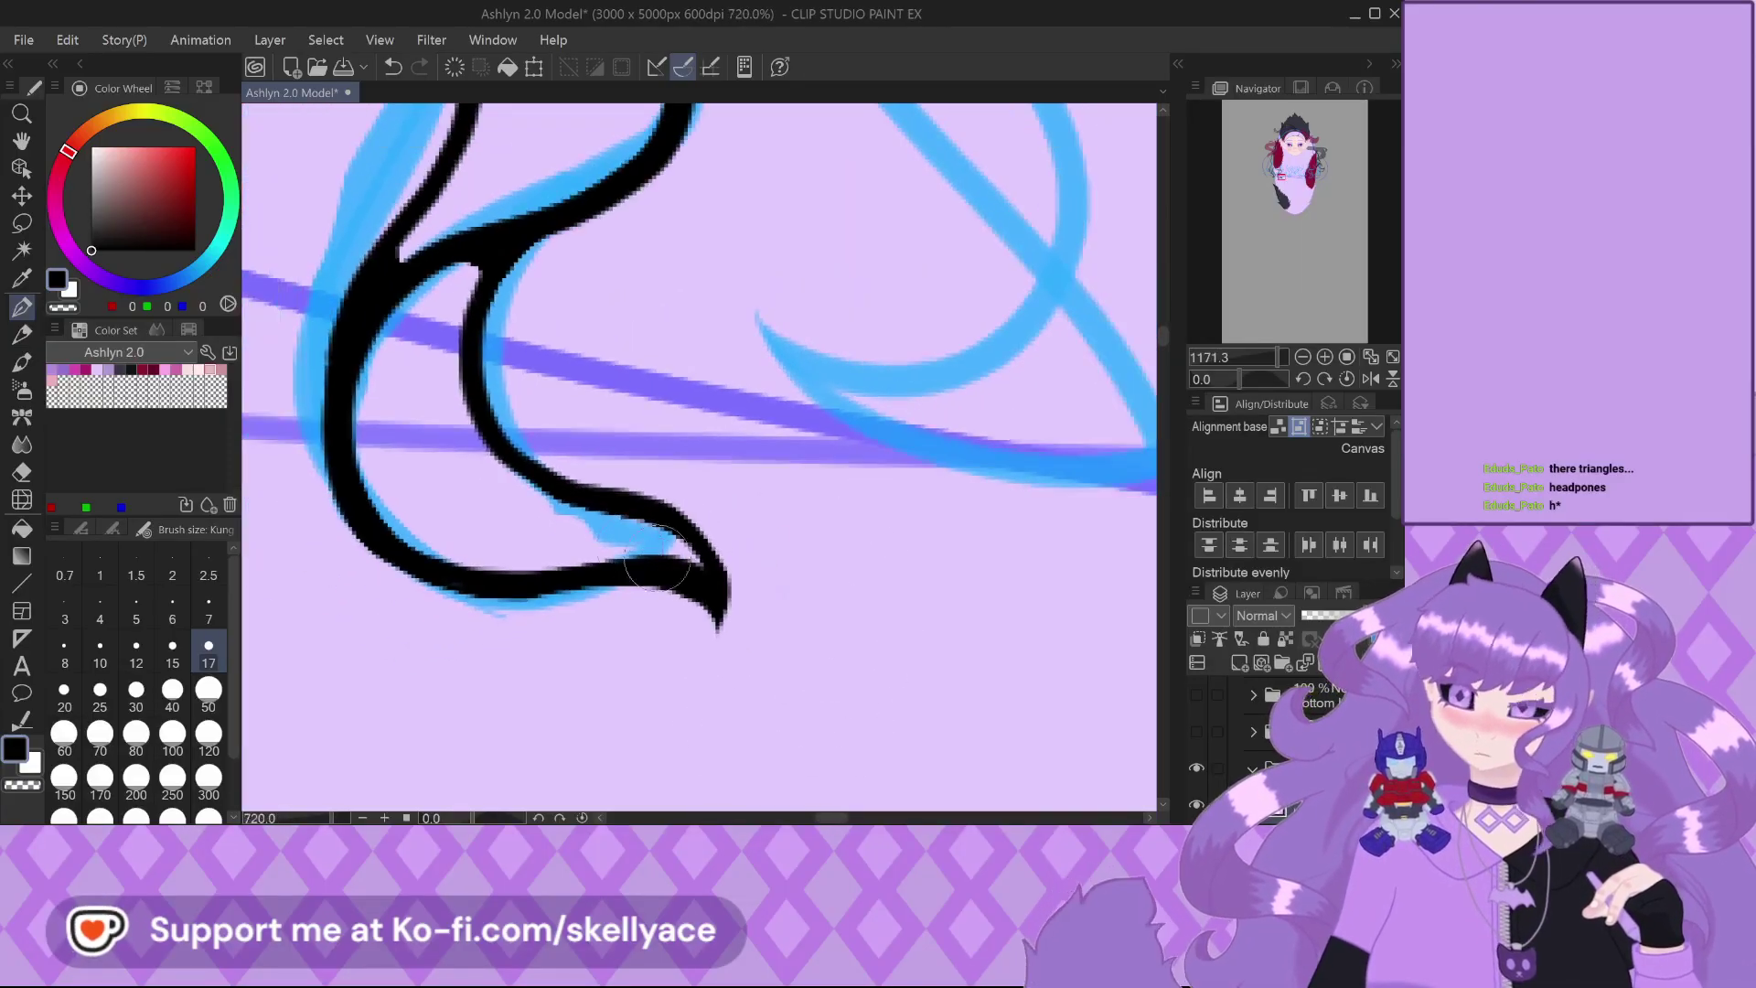
scroll(585, 605, "up", 1)
Examine the hair line art over the whole figure, including the hairline, head top and remaining blue sketch strands
scroll(587, 606, "down", 6)
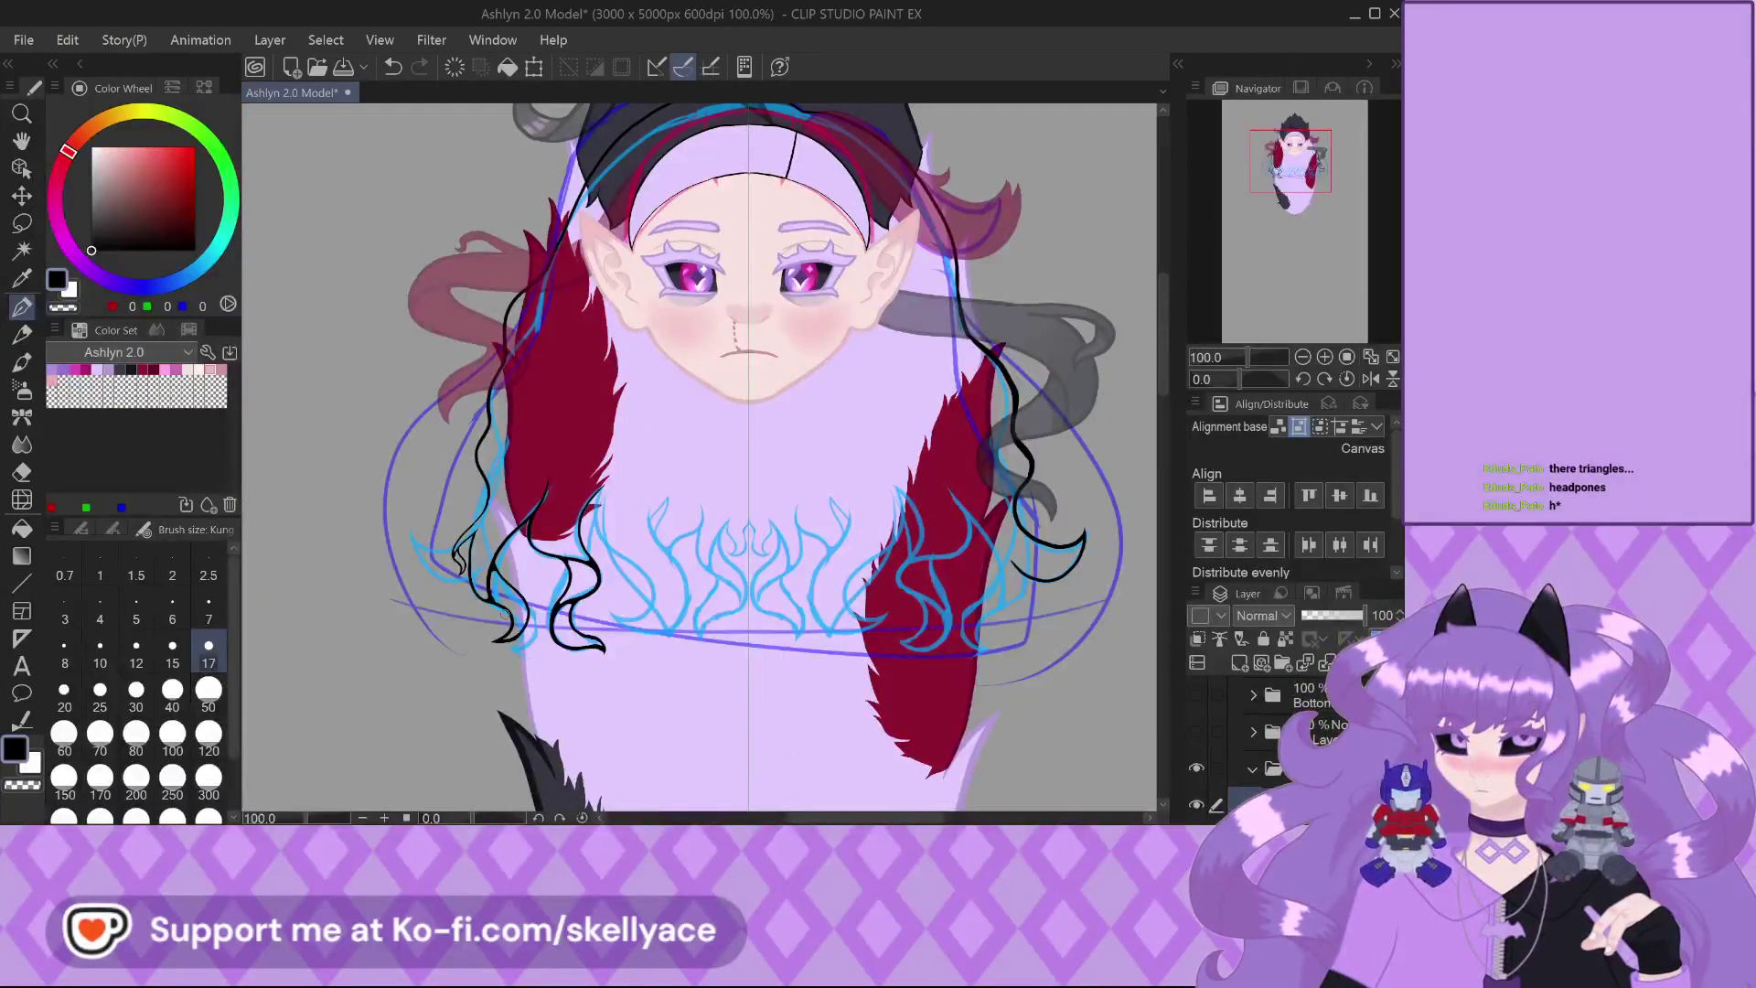
scroll(503, 611, "down", 2)
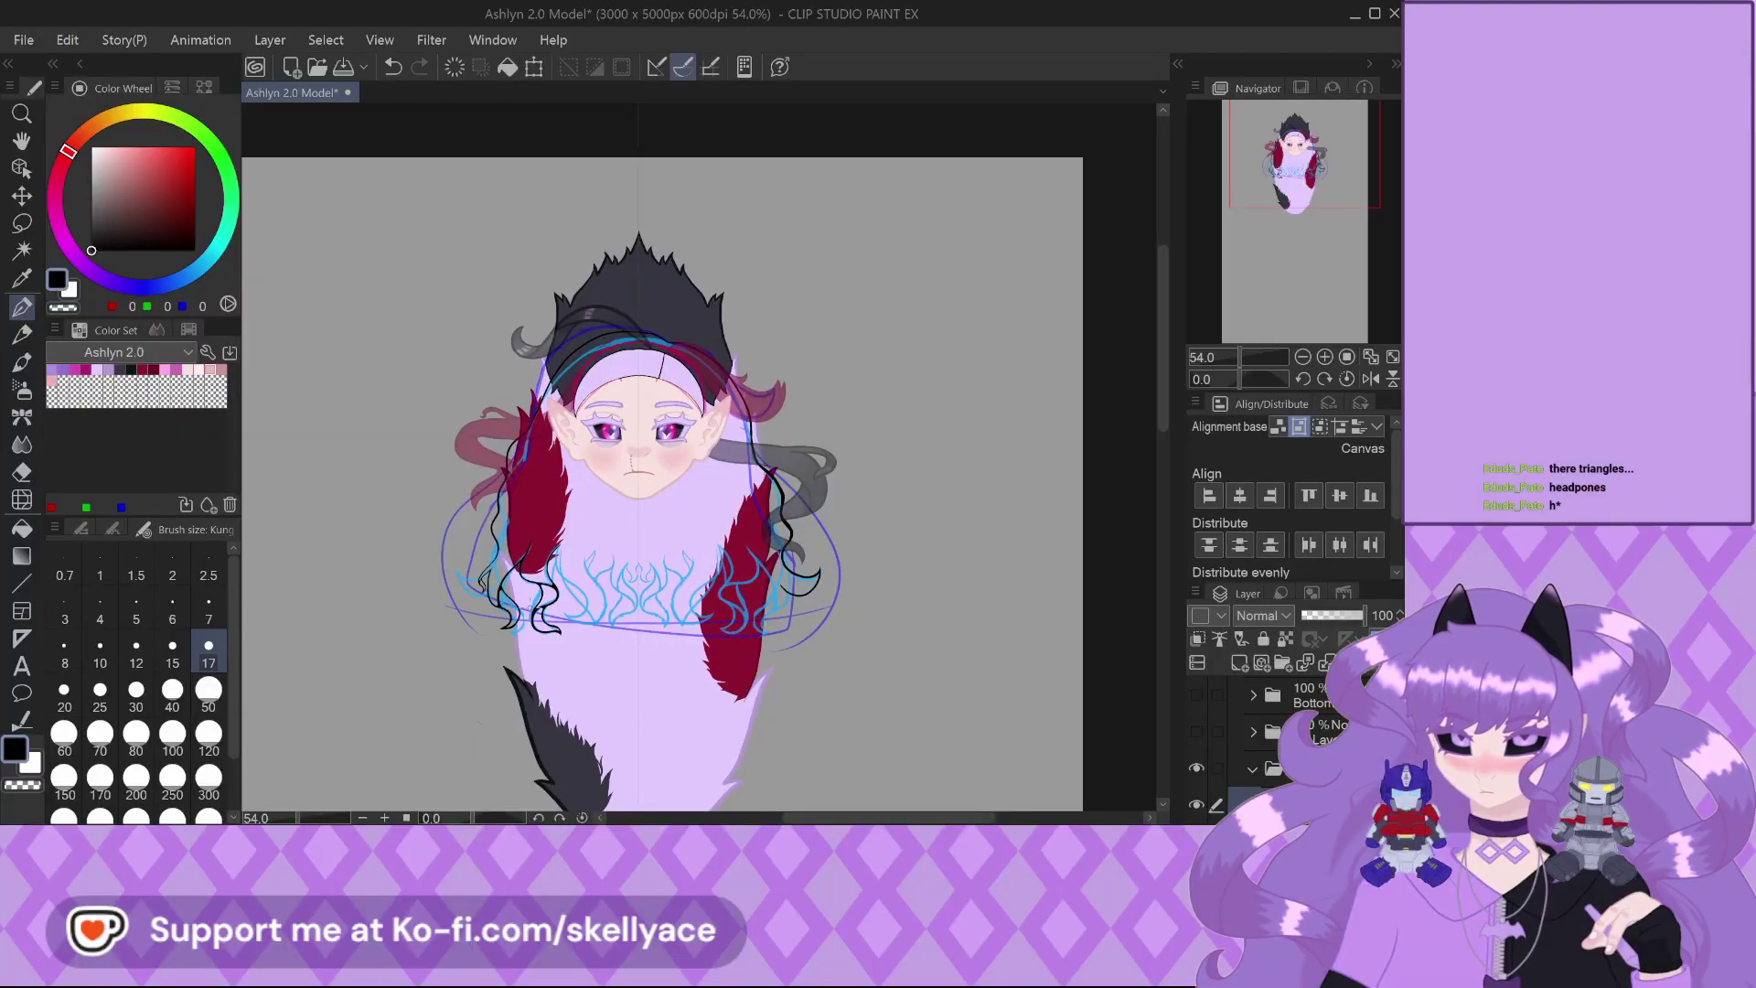
scroll(628, 380, "up", 4)
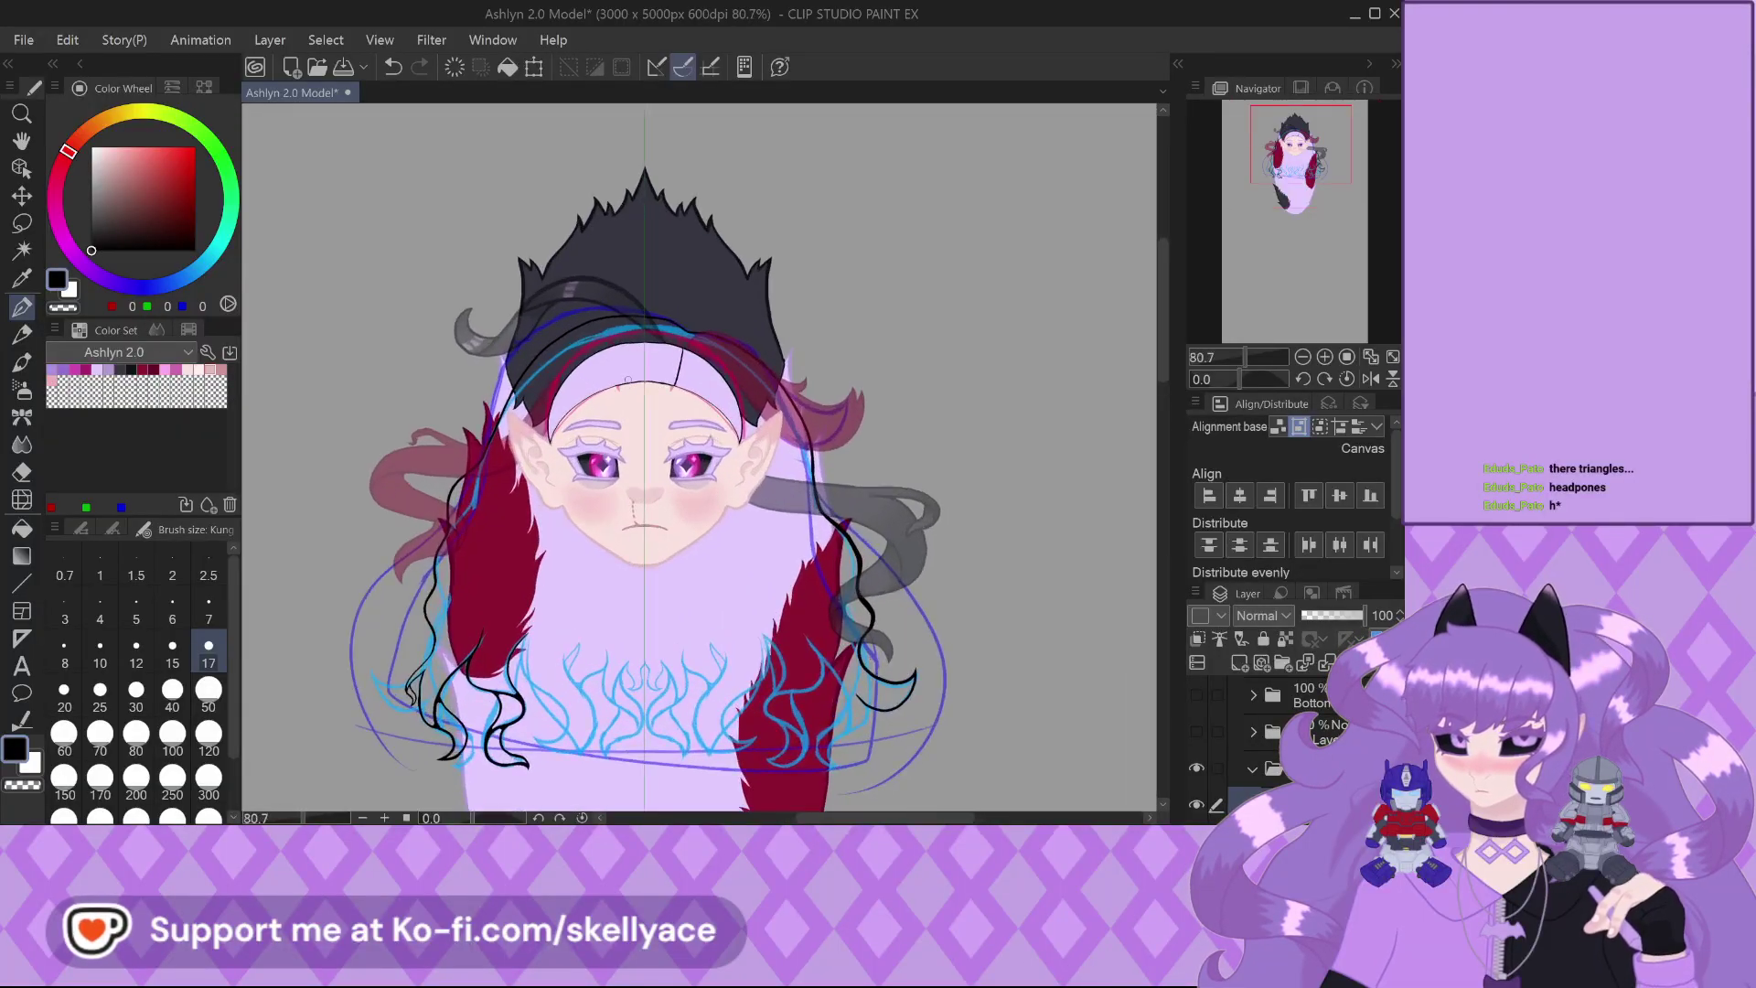
scroll(627, 379, "up", 1)
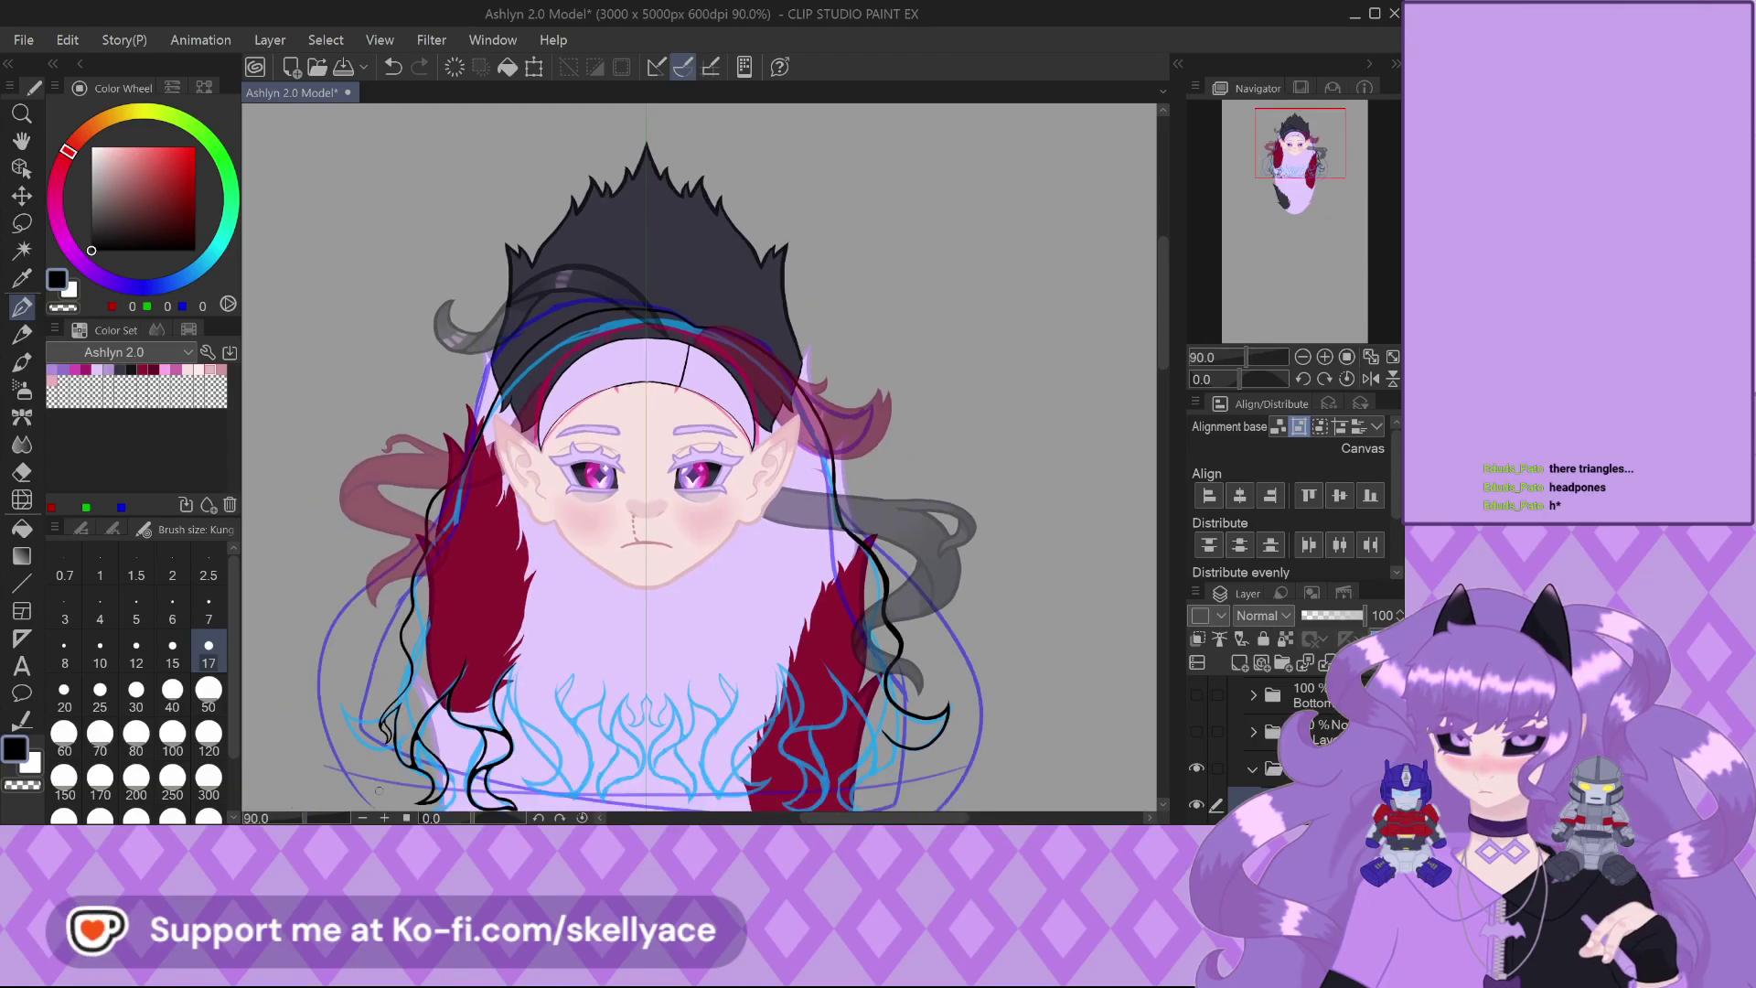
left_click(1257, 103)
left_click_drag(1257, 96, 1298, 139)
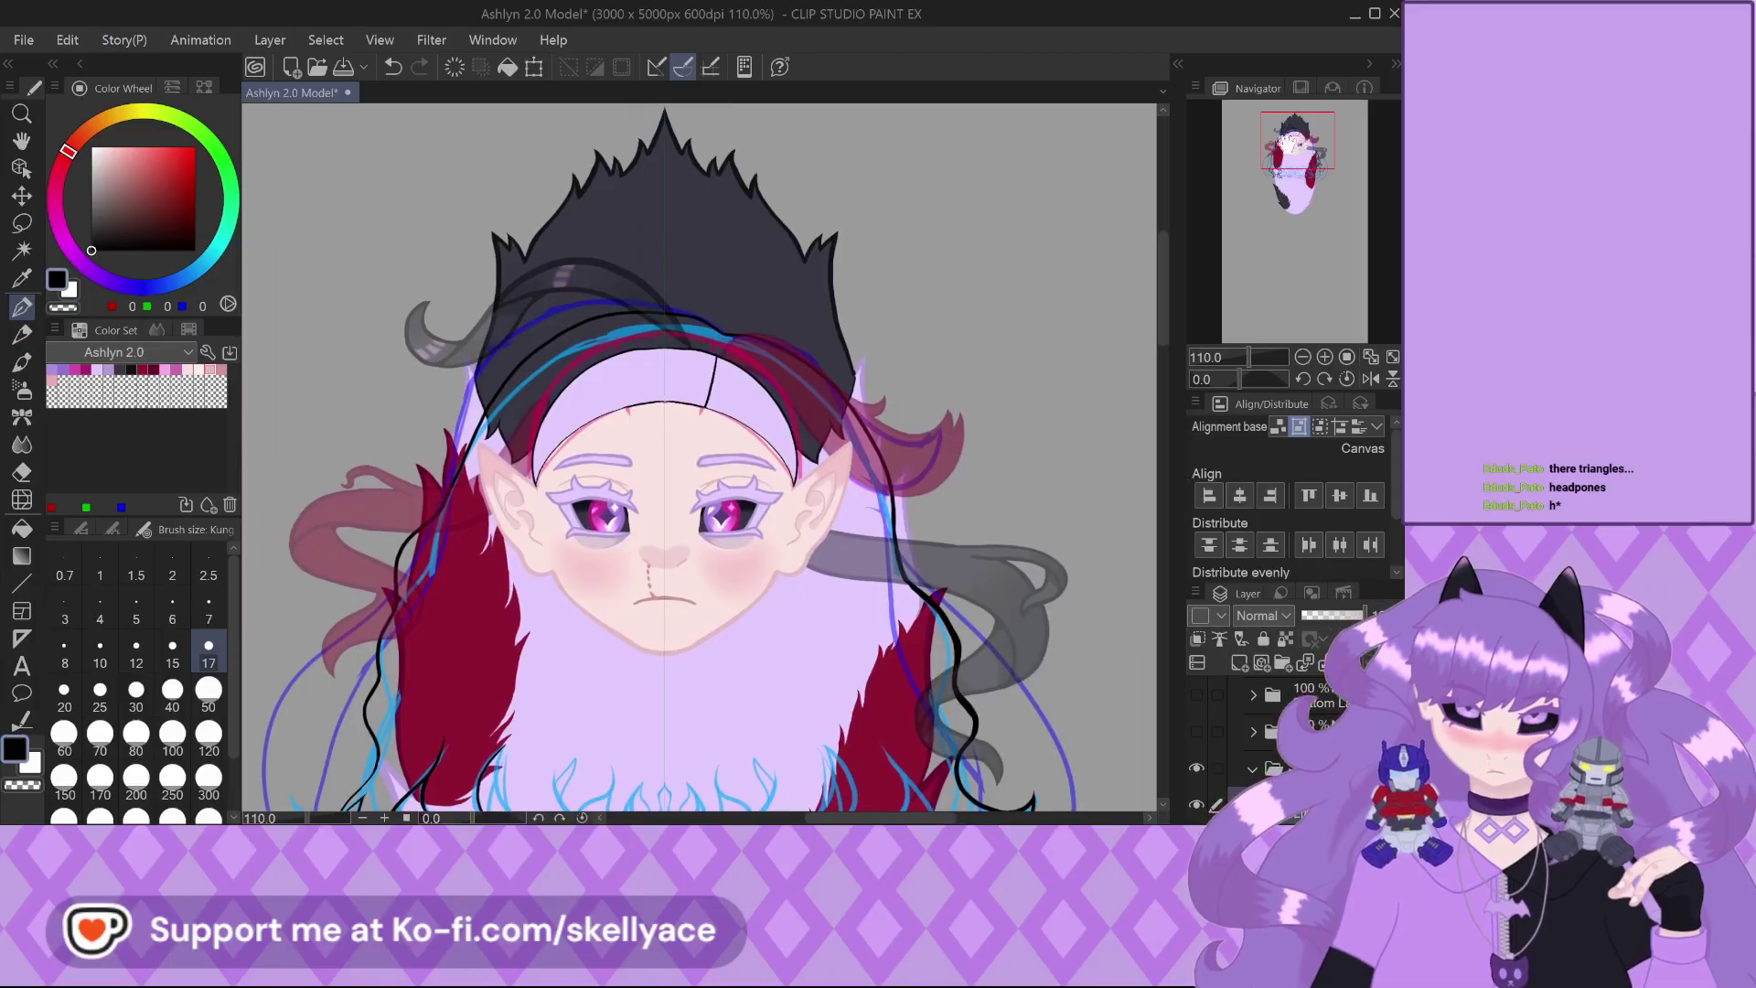
scroll(748, 287, "up", 6)
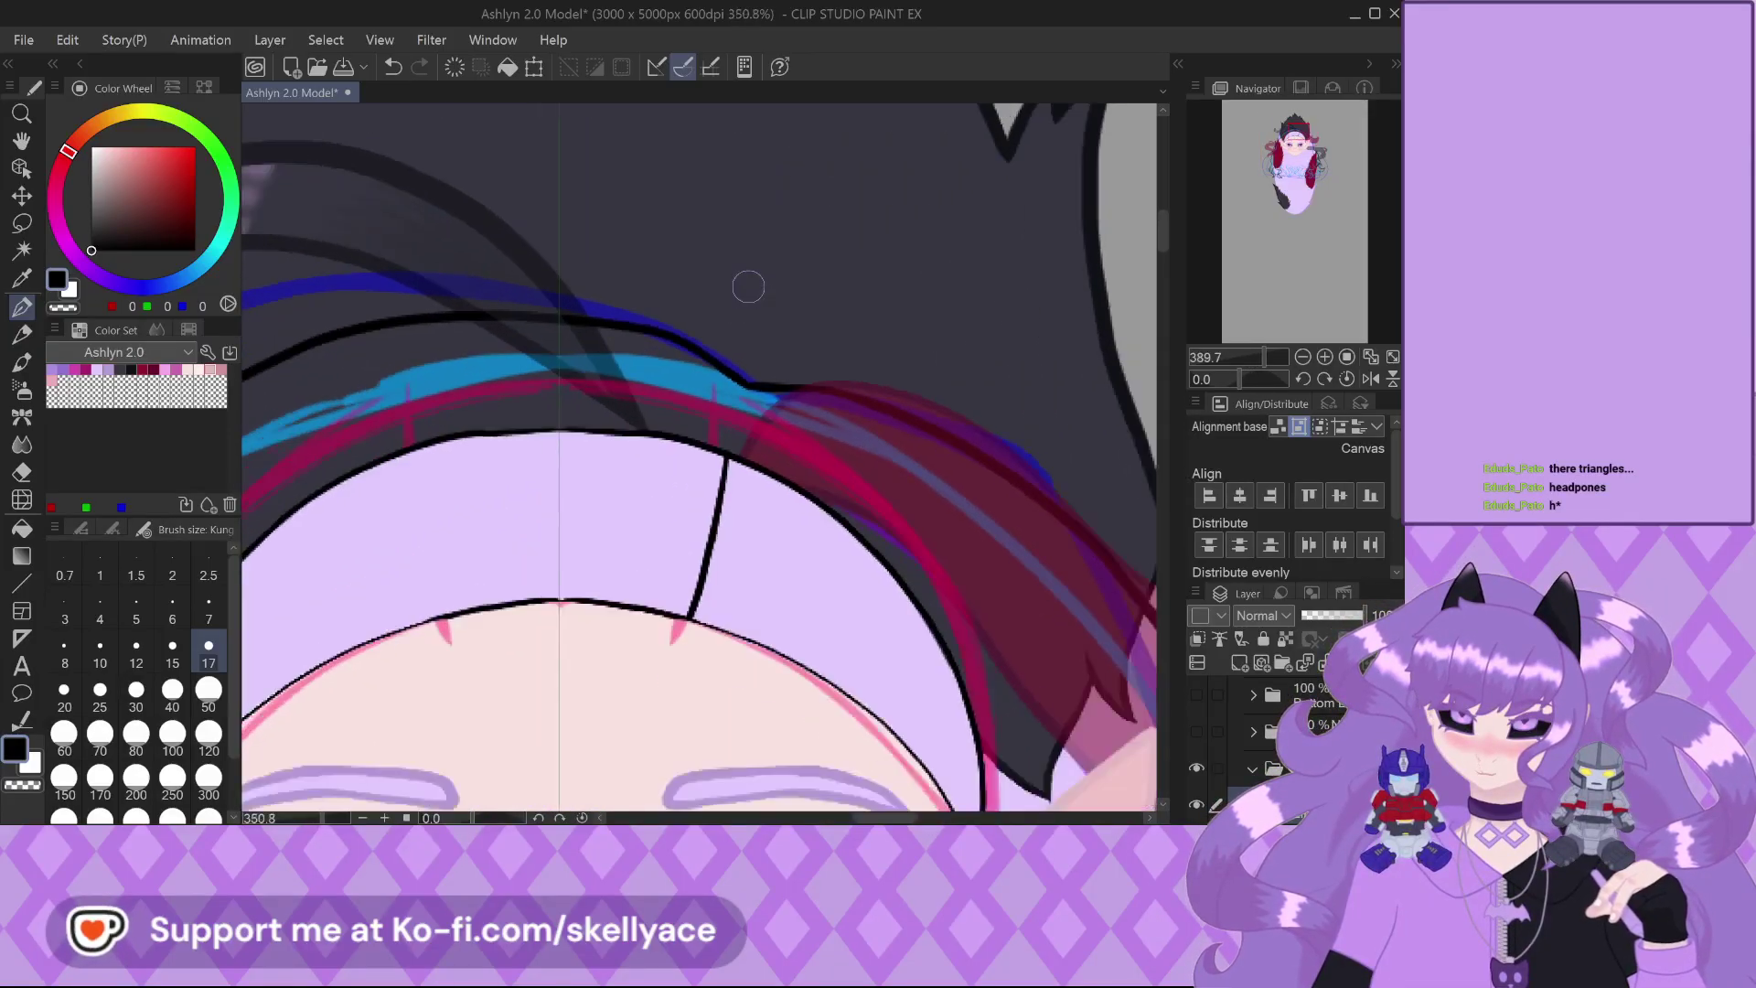
scroll(747, 287, "down", 3)
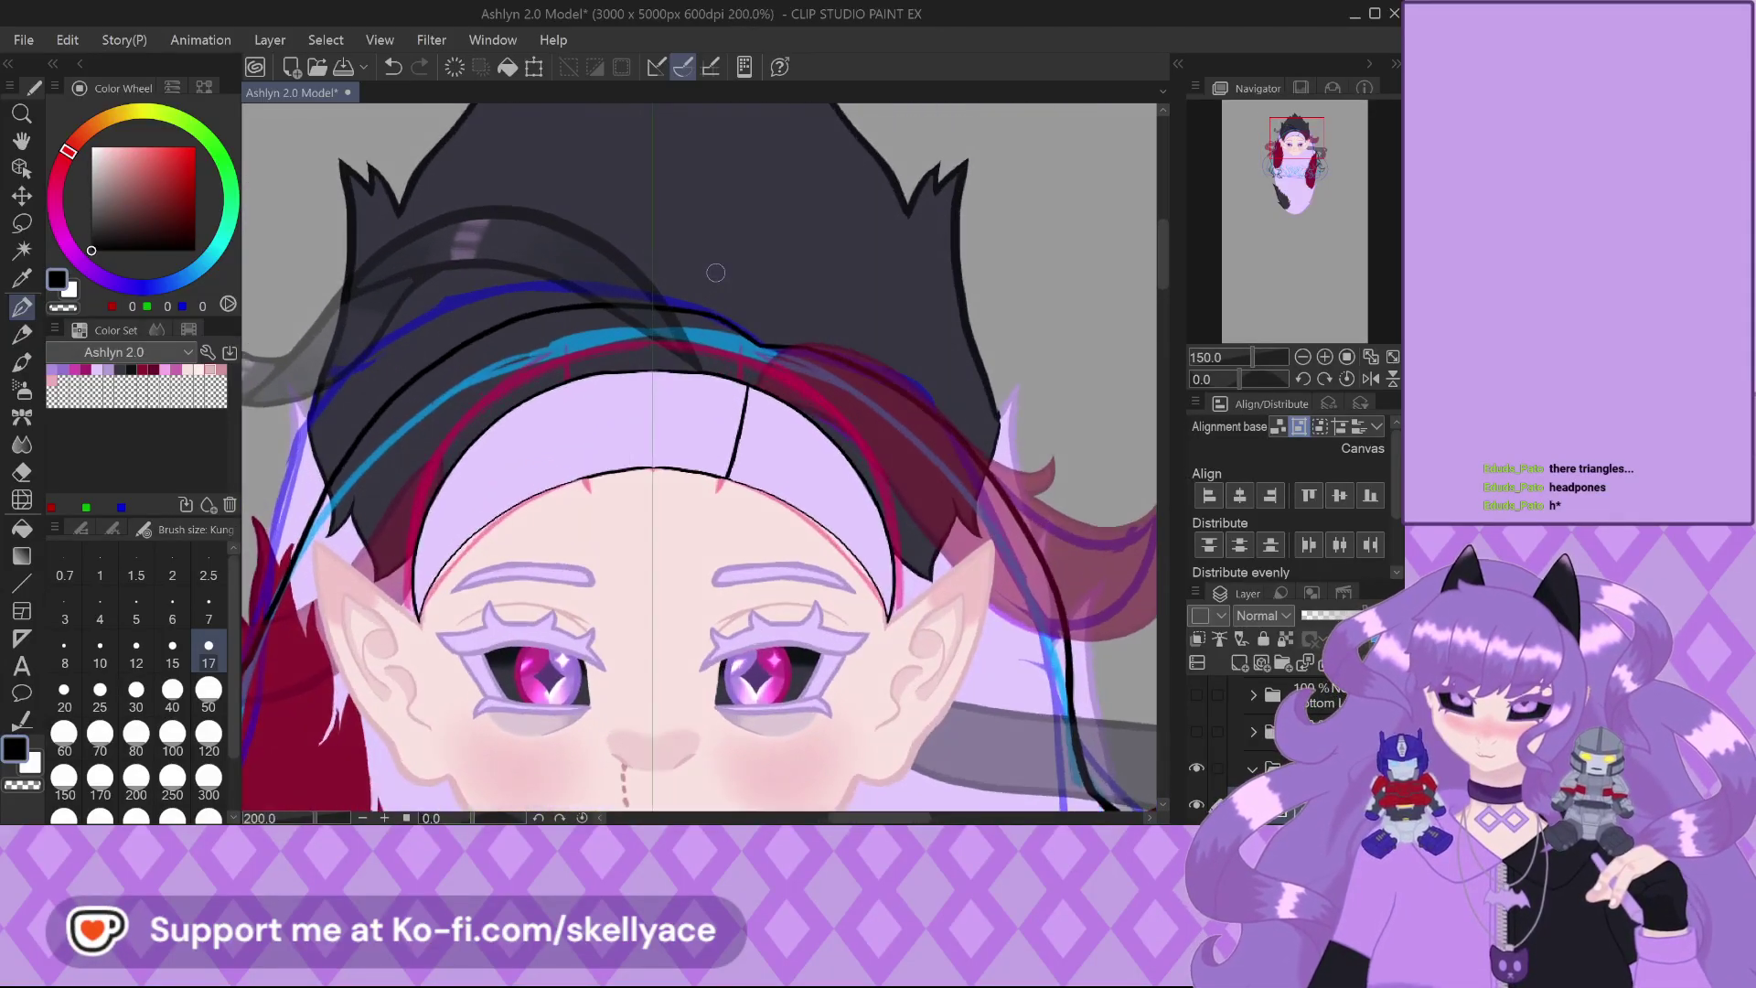
scroll(545, 319, "up", 3)
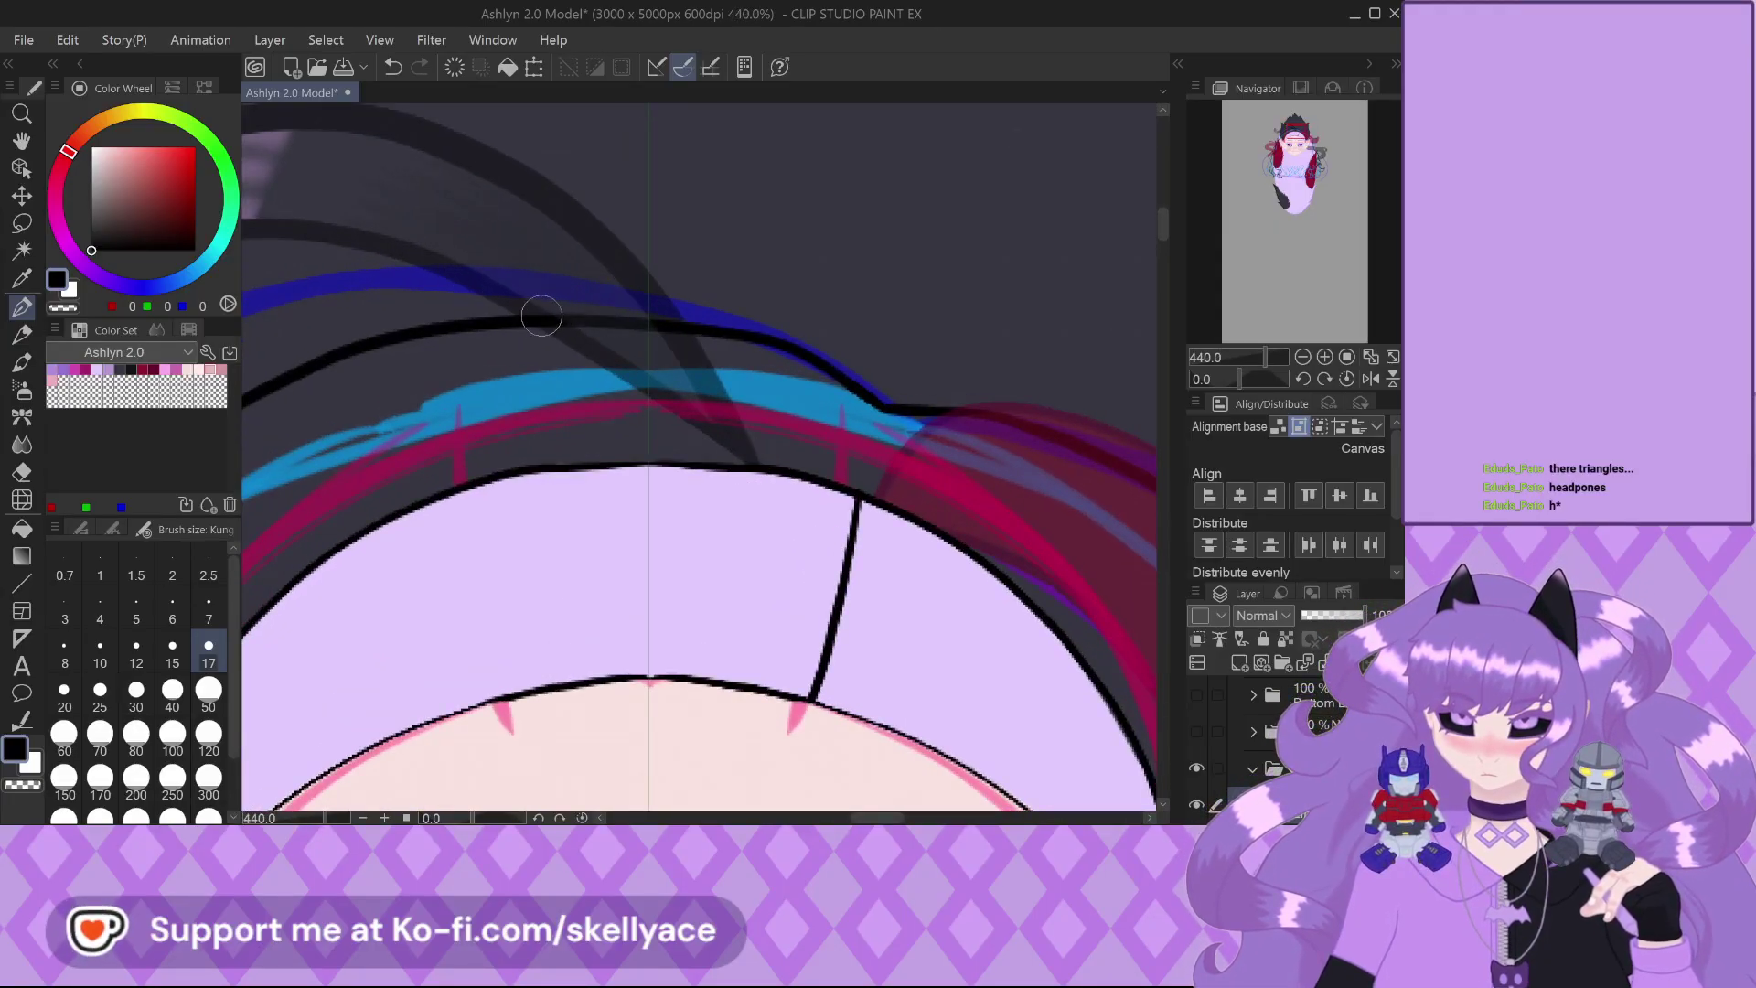
scroll(735, 352, "down", 5)
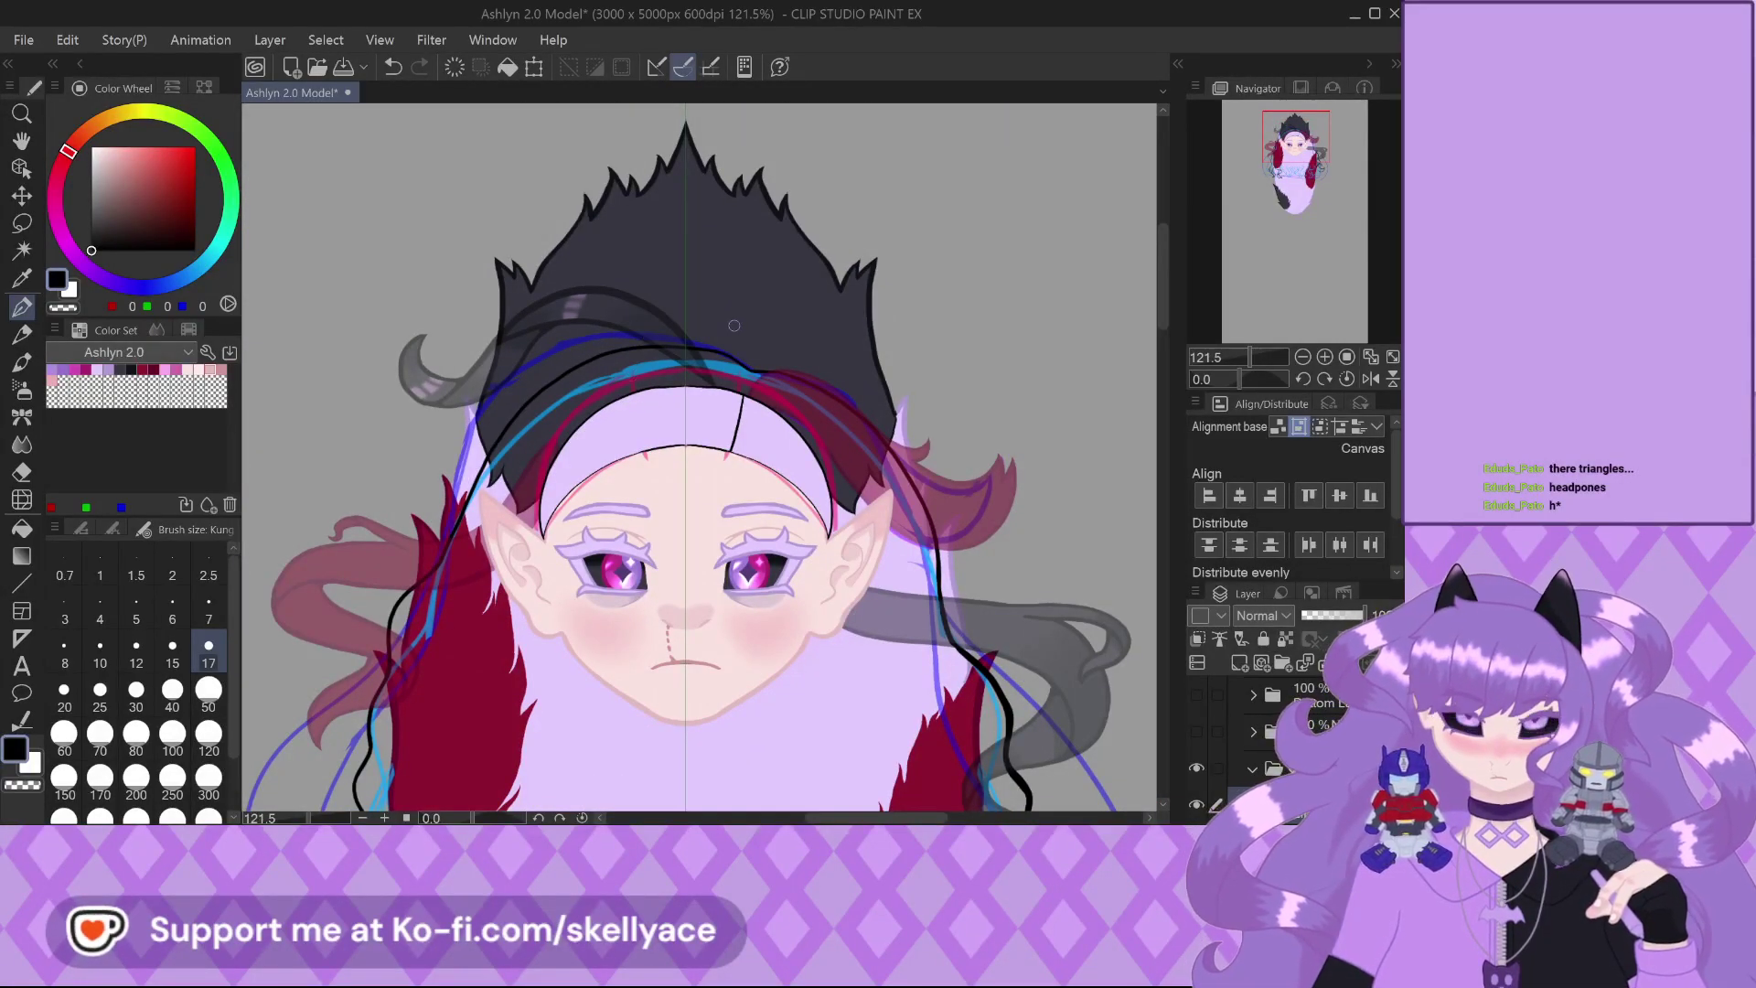
scroll(690, 439, "down", 3)
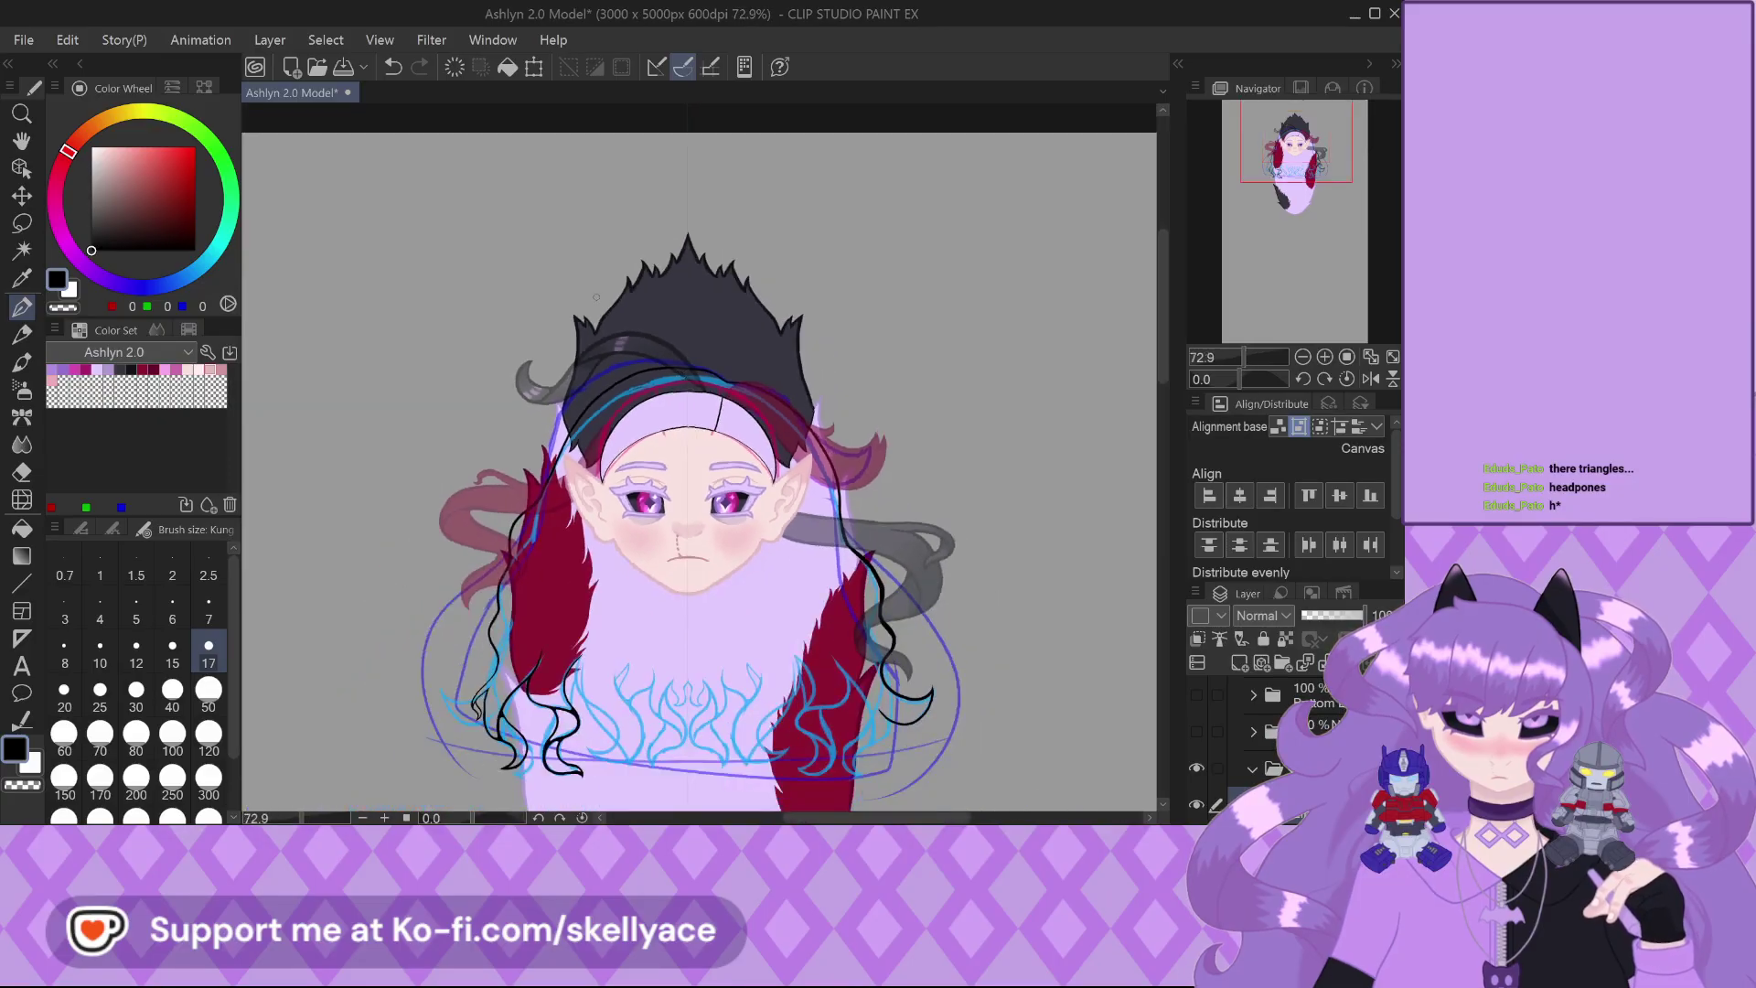
scroll(618, 488, "up", 7)
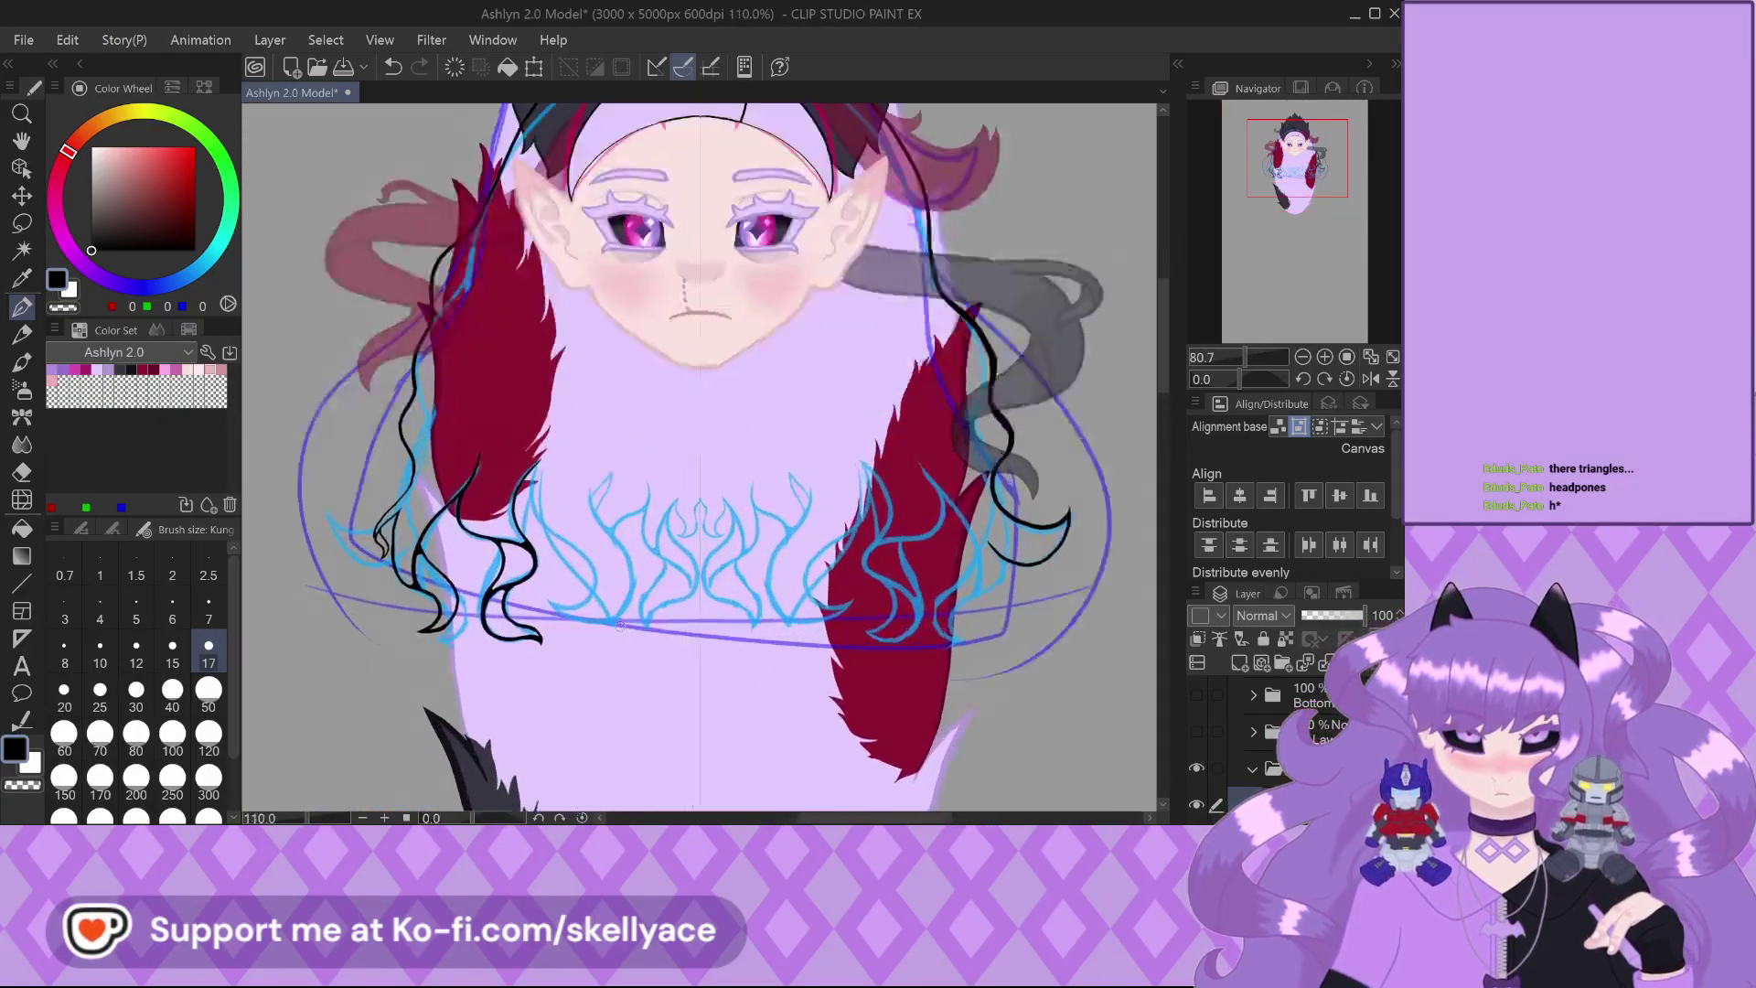
Undo the stray stroke and ink a short forked strand on the inner side of the lock beside the red tuft, shortening its tip
scroll(583, 326, "up", 2)
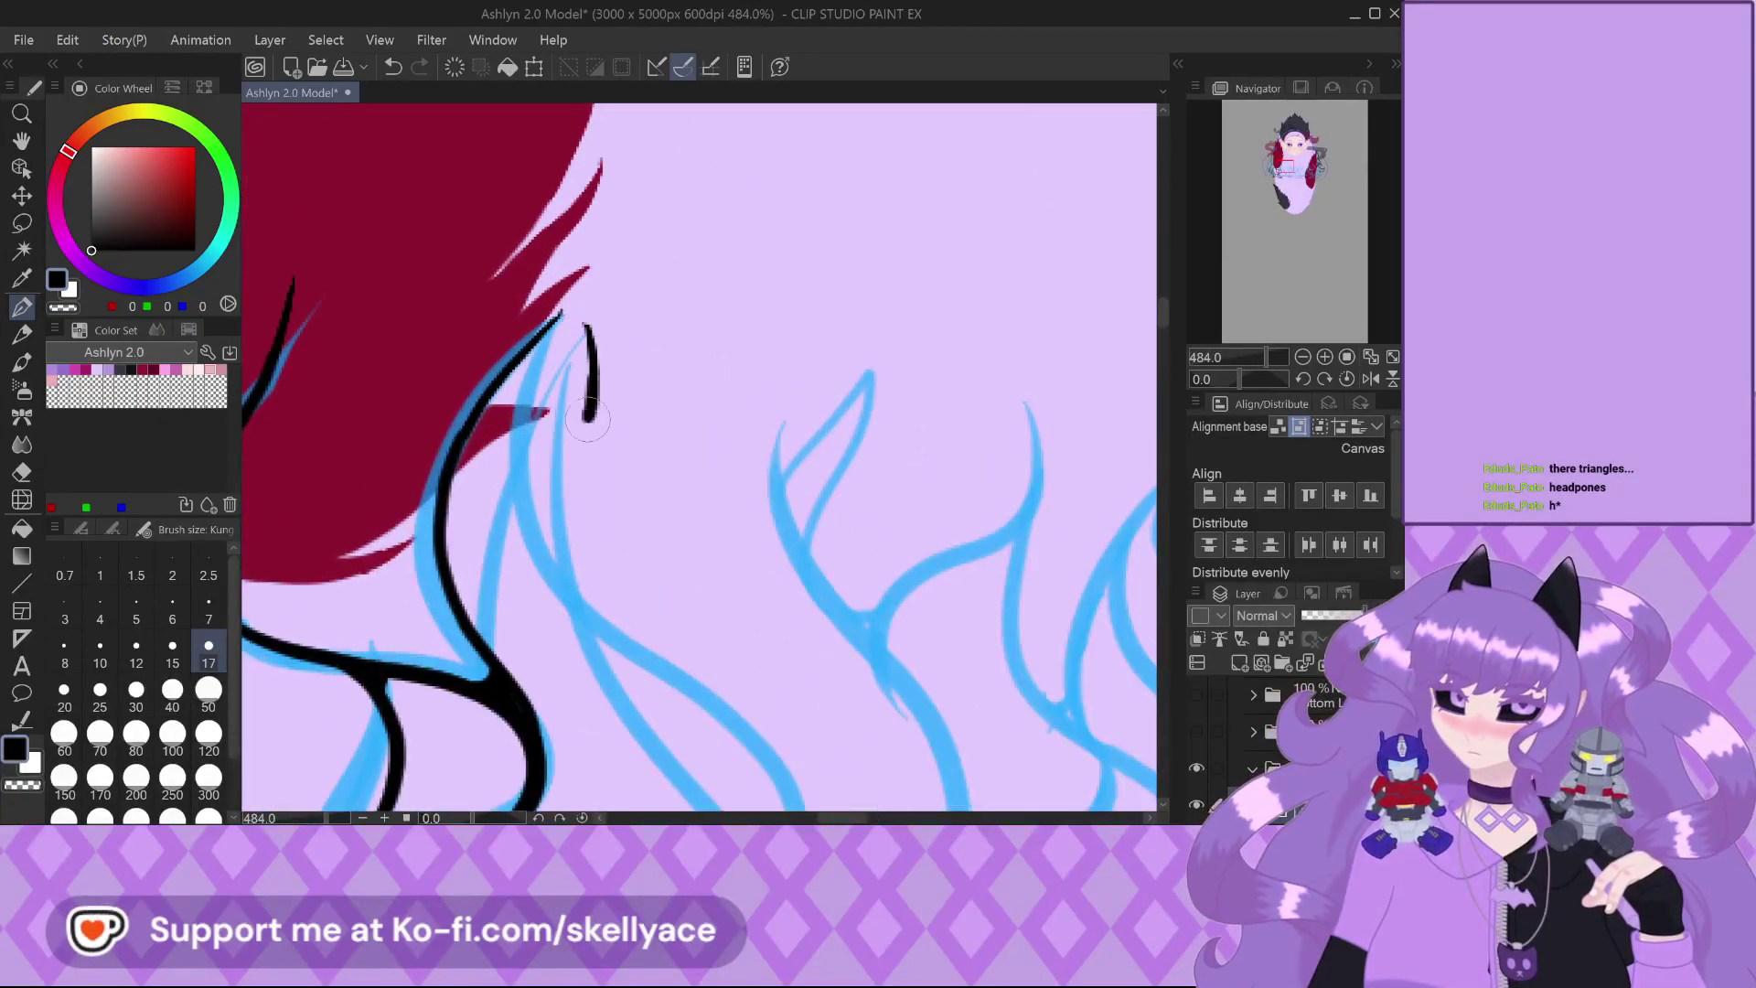
key("ctrl+z")
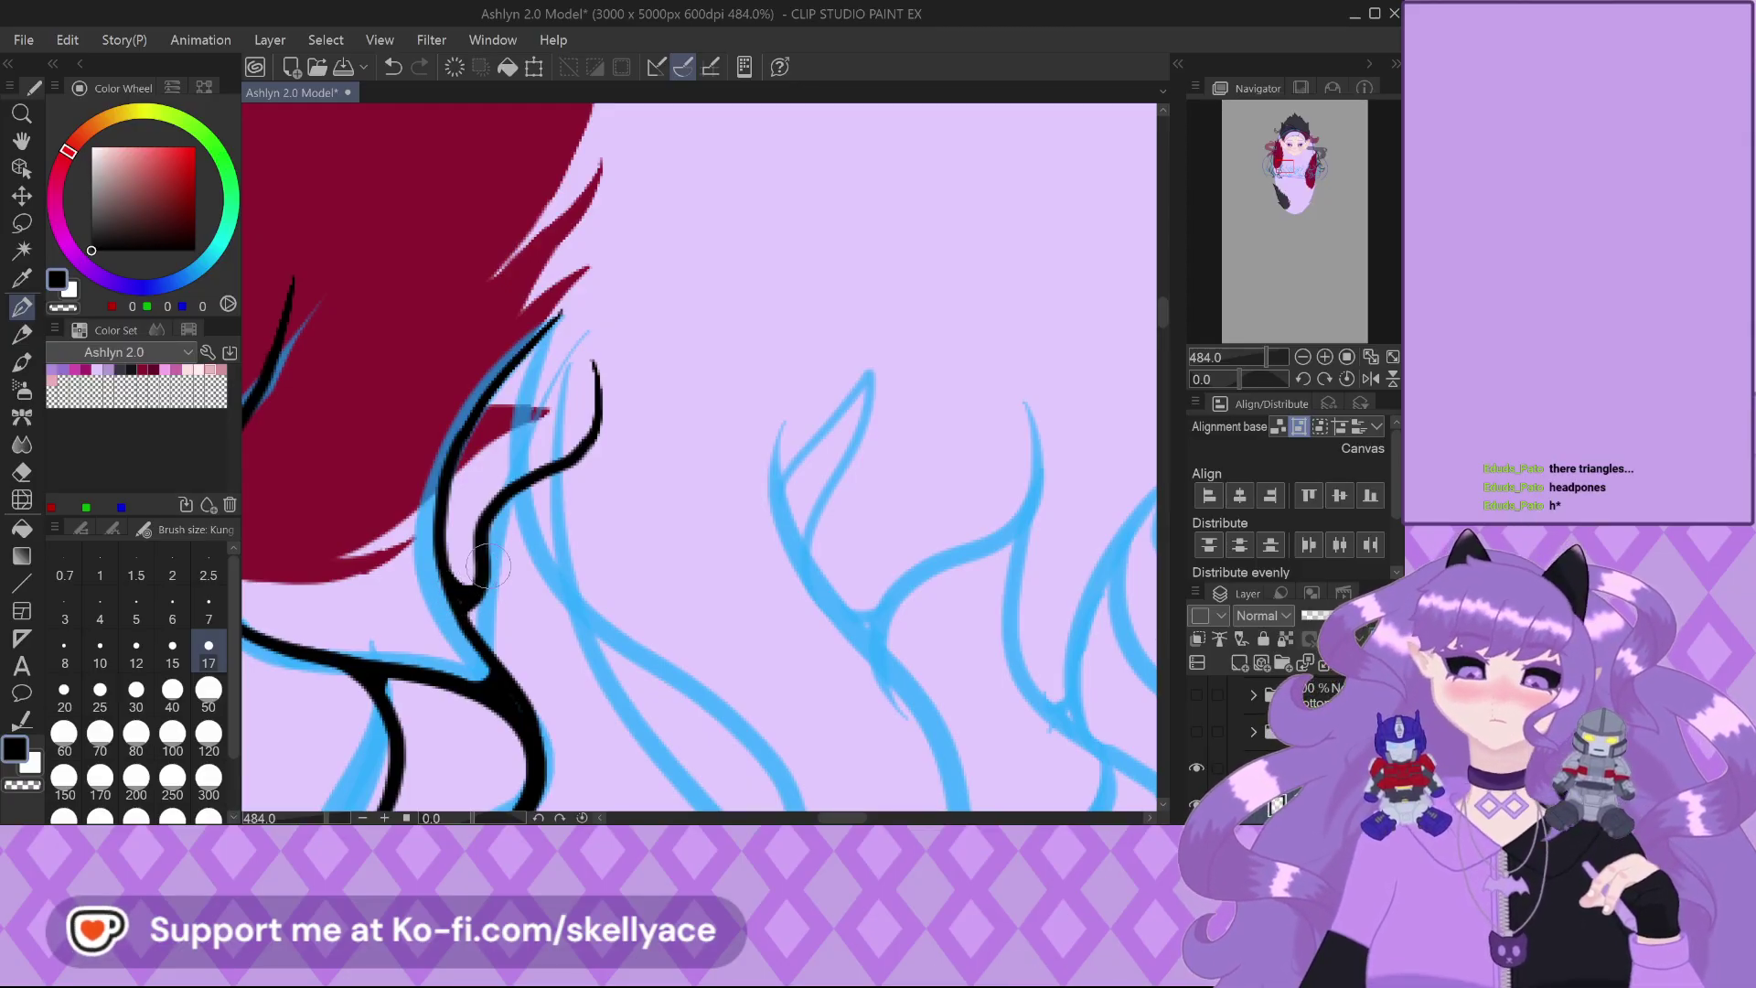
left_click_drag(594, 366, 601, 412)
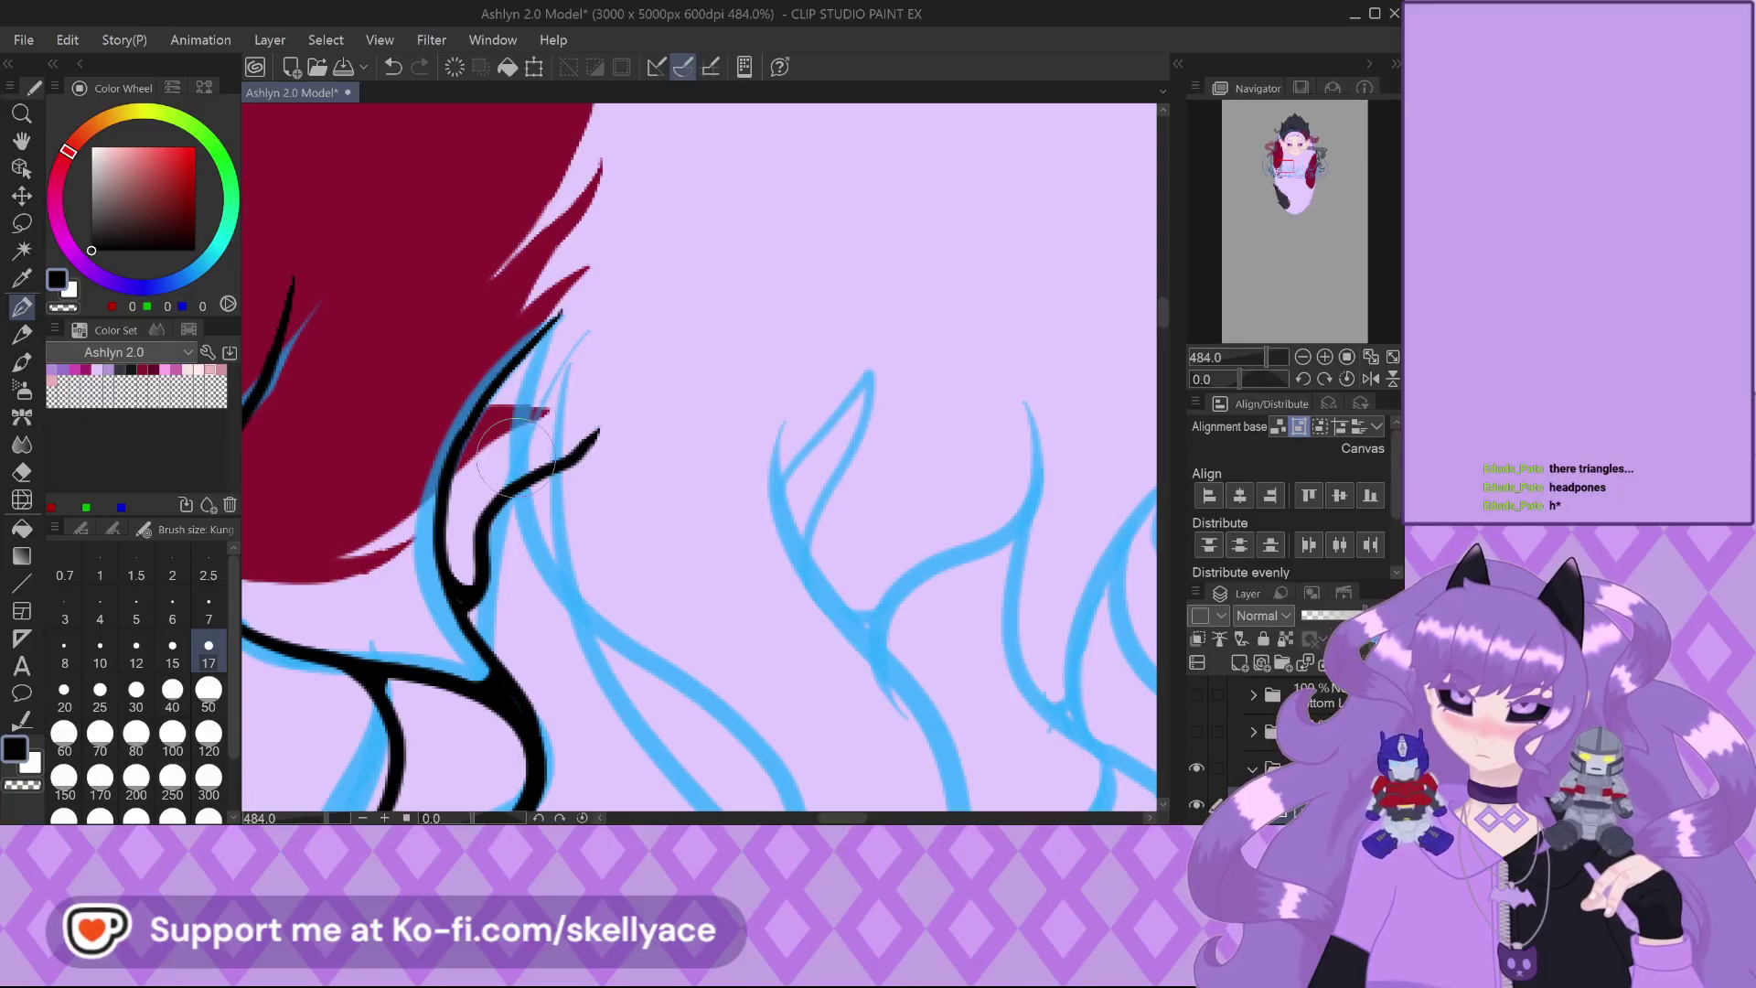
scroll(650, 411, "down", 2)
scroll(650, 411, "down", 2)
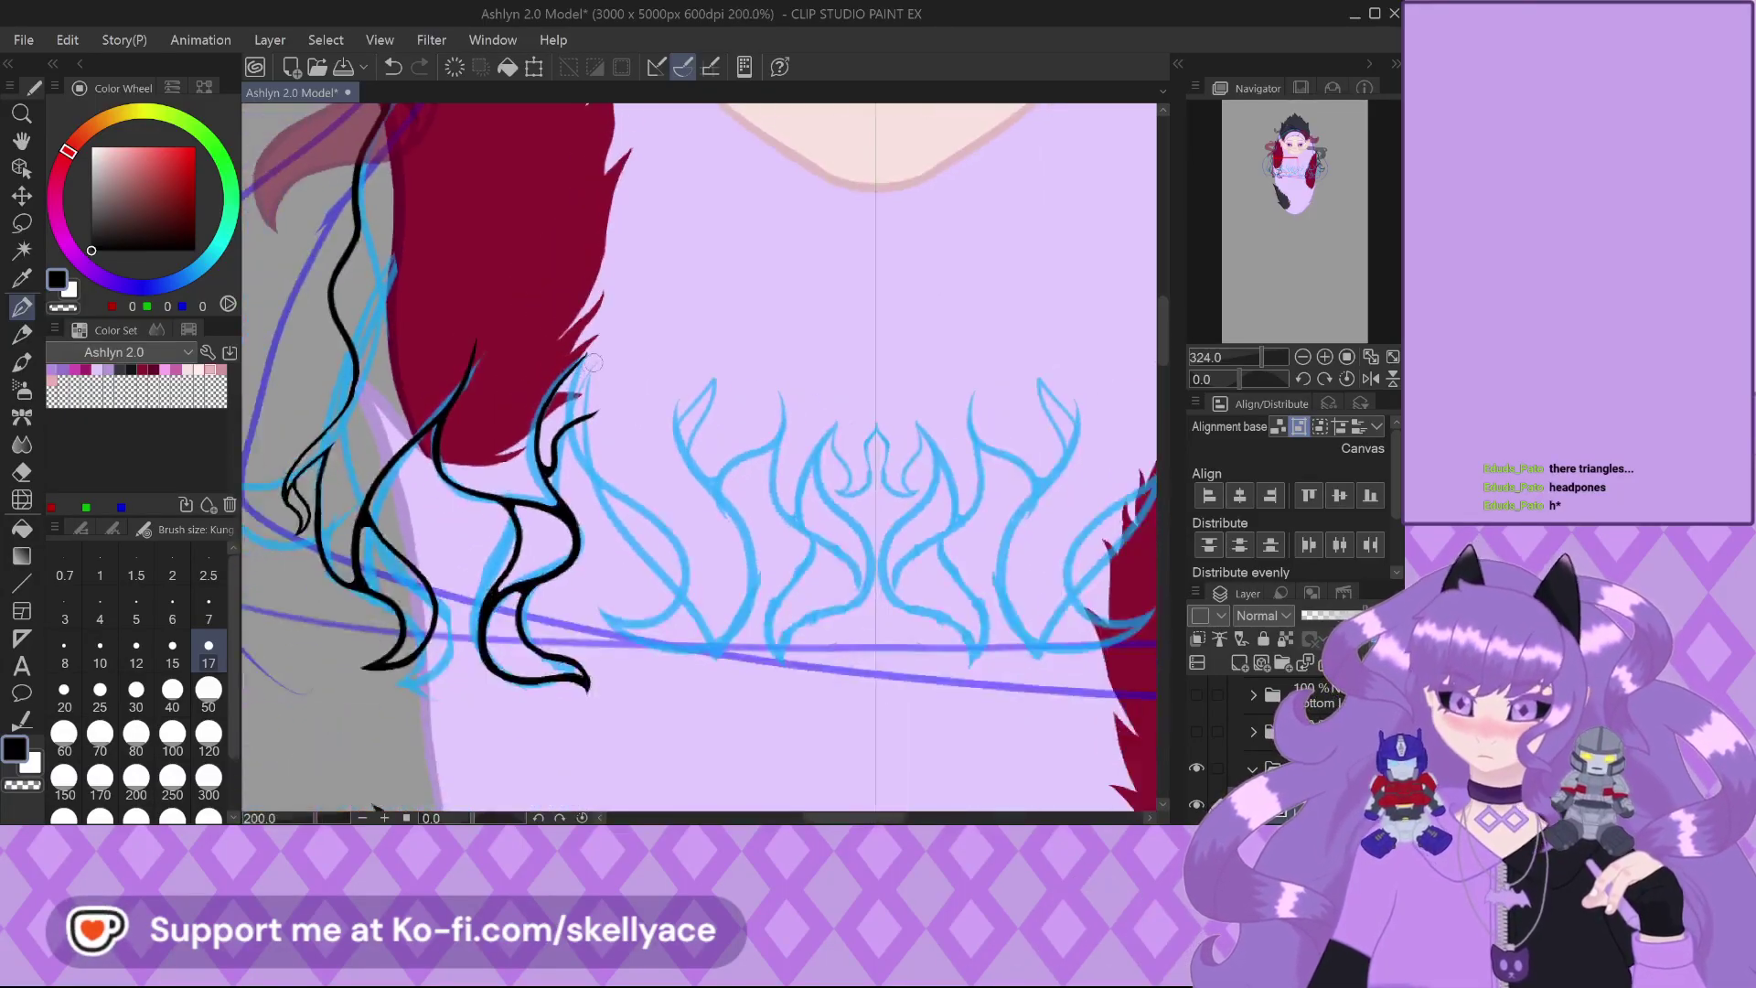
scroll(603, 375, "down", 2)
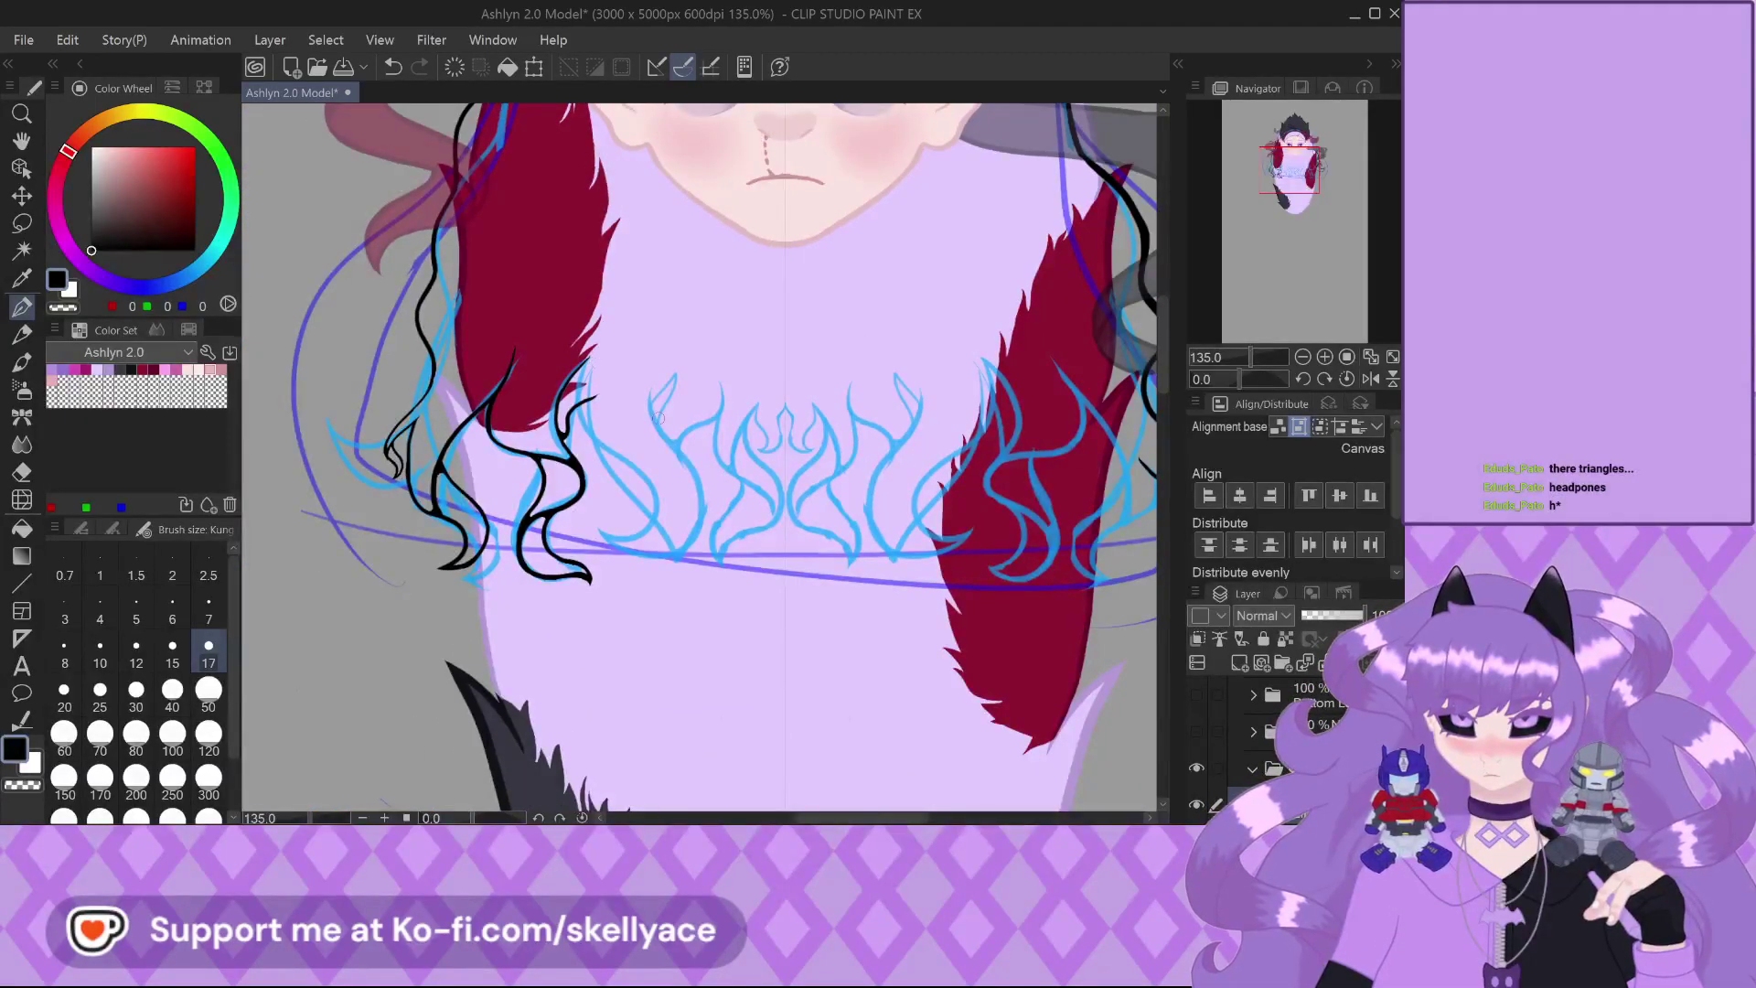
Ink the next hair lock's two long converging strands and their curved tail, filling the fork where they meet
scroll(592, 364, "up", 2)
scroll(549, 384, "up", 2)
mouse_move(499, 407)
left_mouse_down()
mouse_move(528, 491)
mouse_move(664, 548)
mouse_move(714, 629)
mouse_move(629, 667)
mouse_move(622, 766)
left_mouse_up()
mouse_move(710, 316)
left_mouse_down()
mouse_move(660, 389)
mouse_move(657, 452)
mouse_move(706, 531)
mouse_move(725, 631)
left_mouse_up()
scroll(704, 582, "up", 1)
scroll(704, 585, "up", 2)
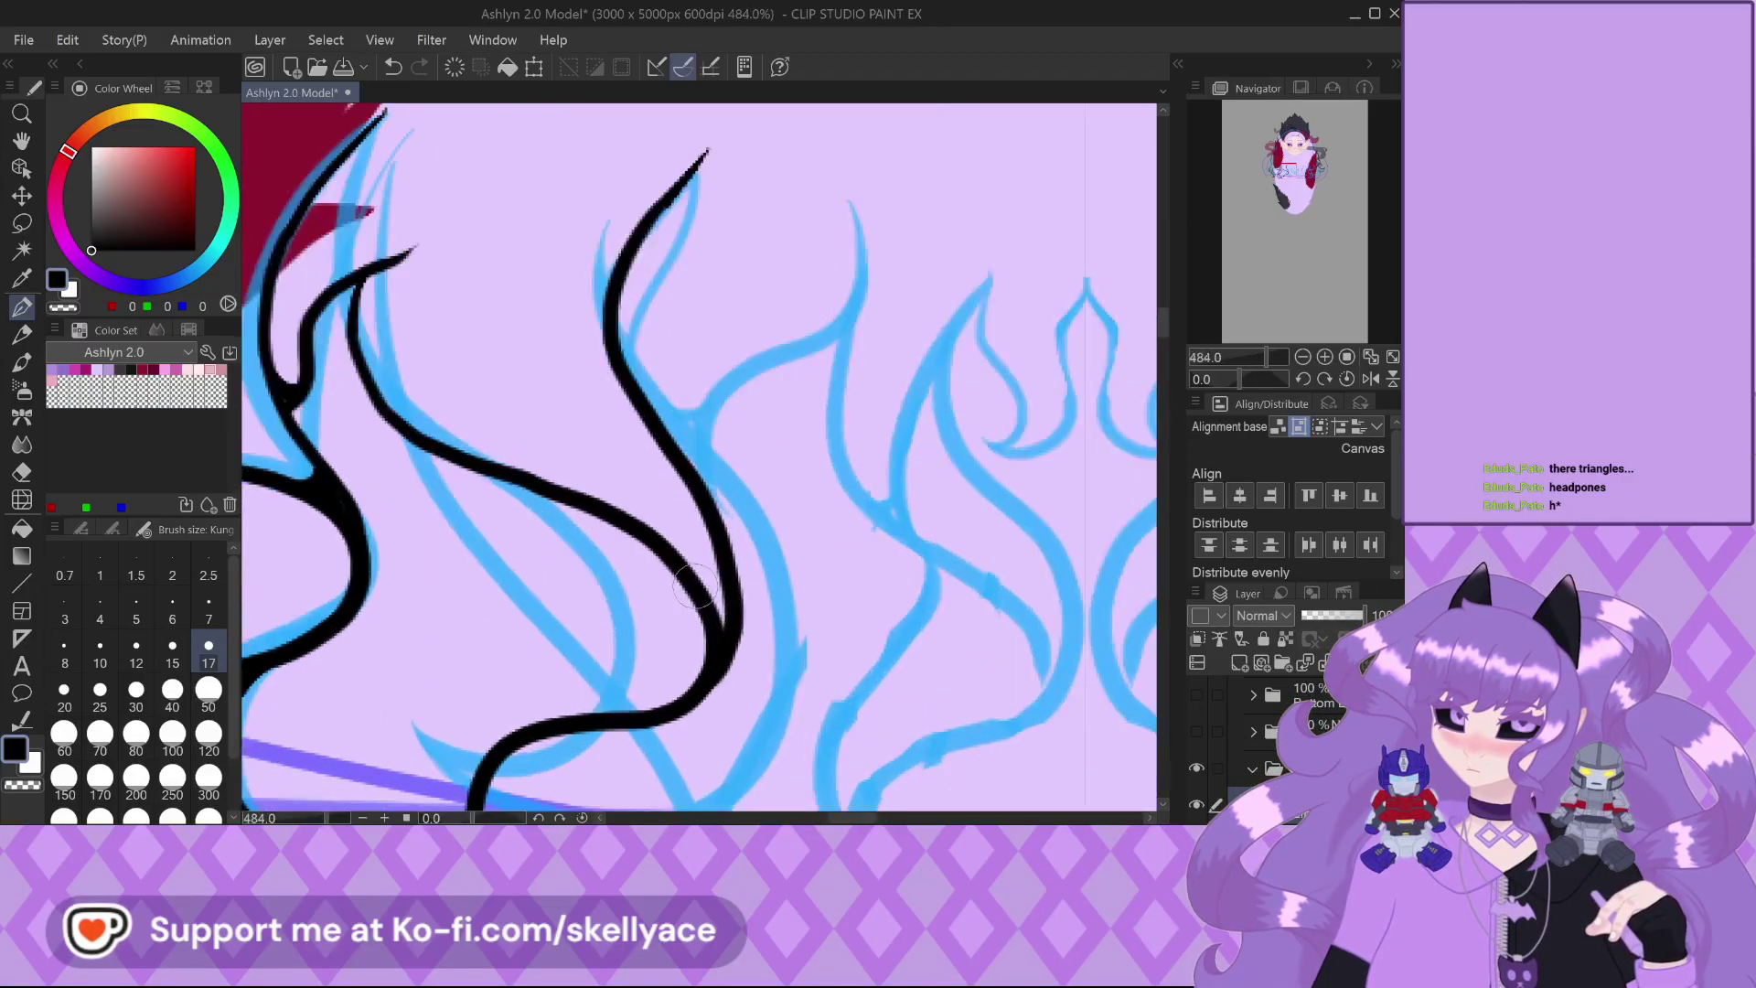
scroll(650, 446, "down", 3)
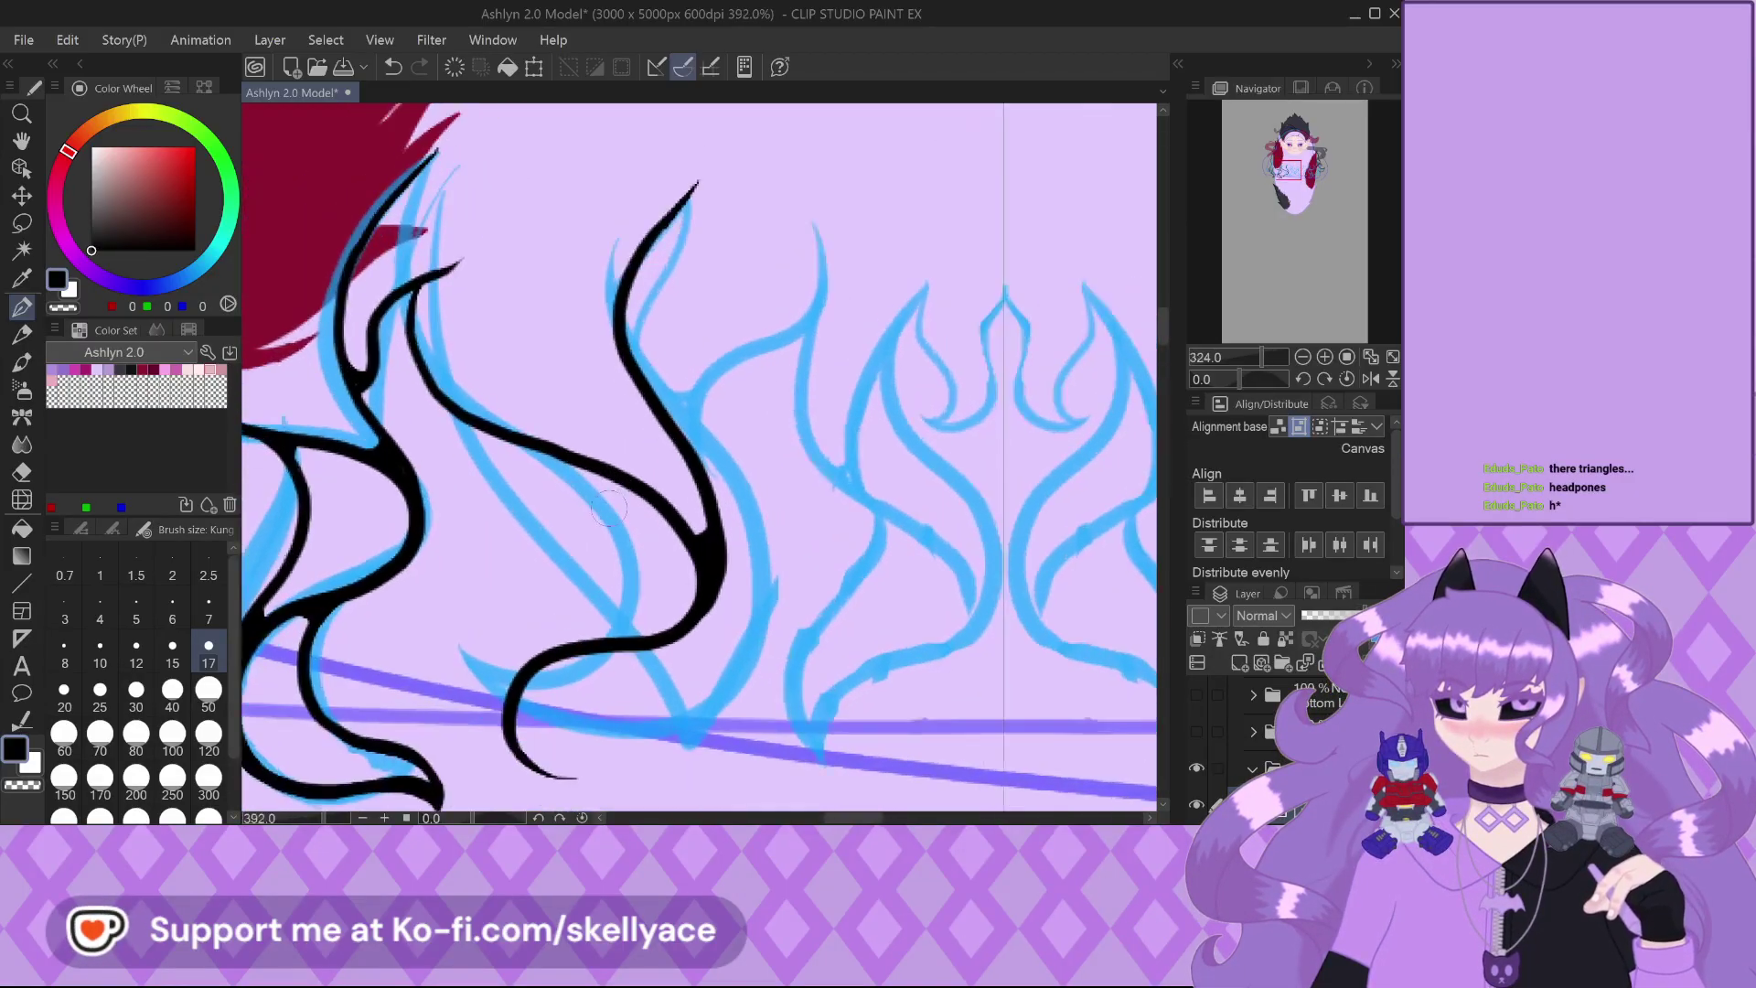
Ink the second lock's inner S-curve down to its tail and add the lower hooked line of the end curl
scroll(627, 474, "up", 3)
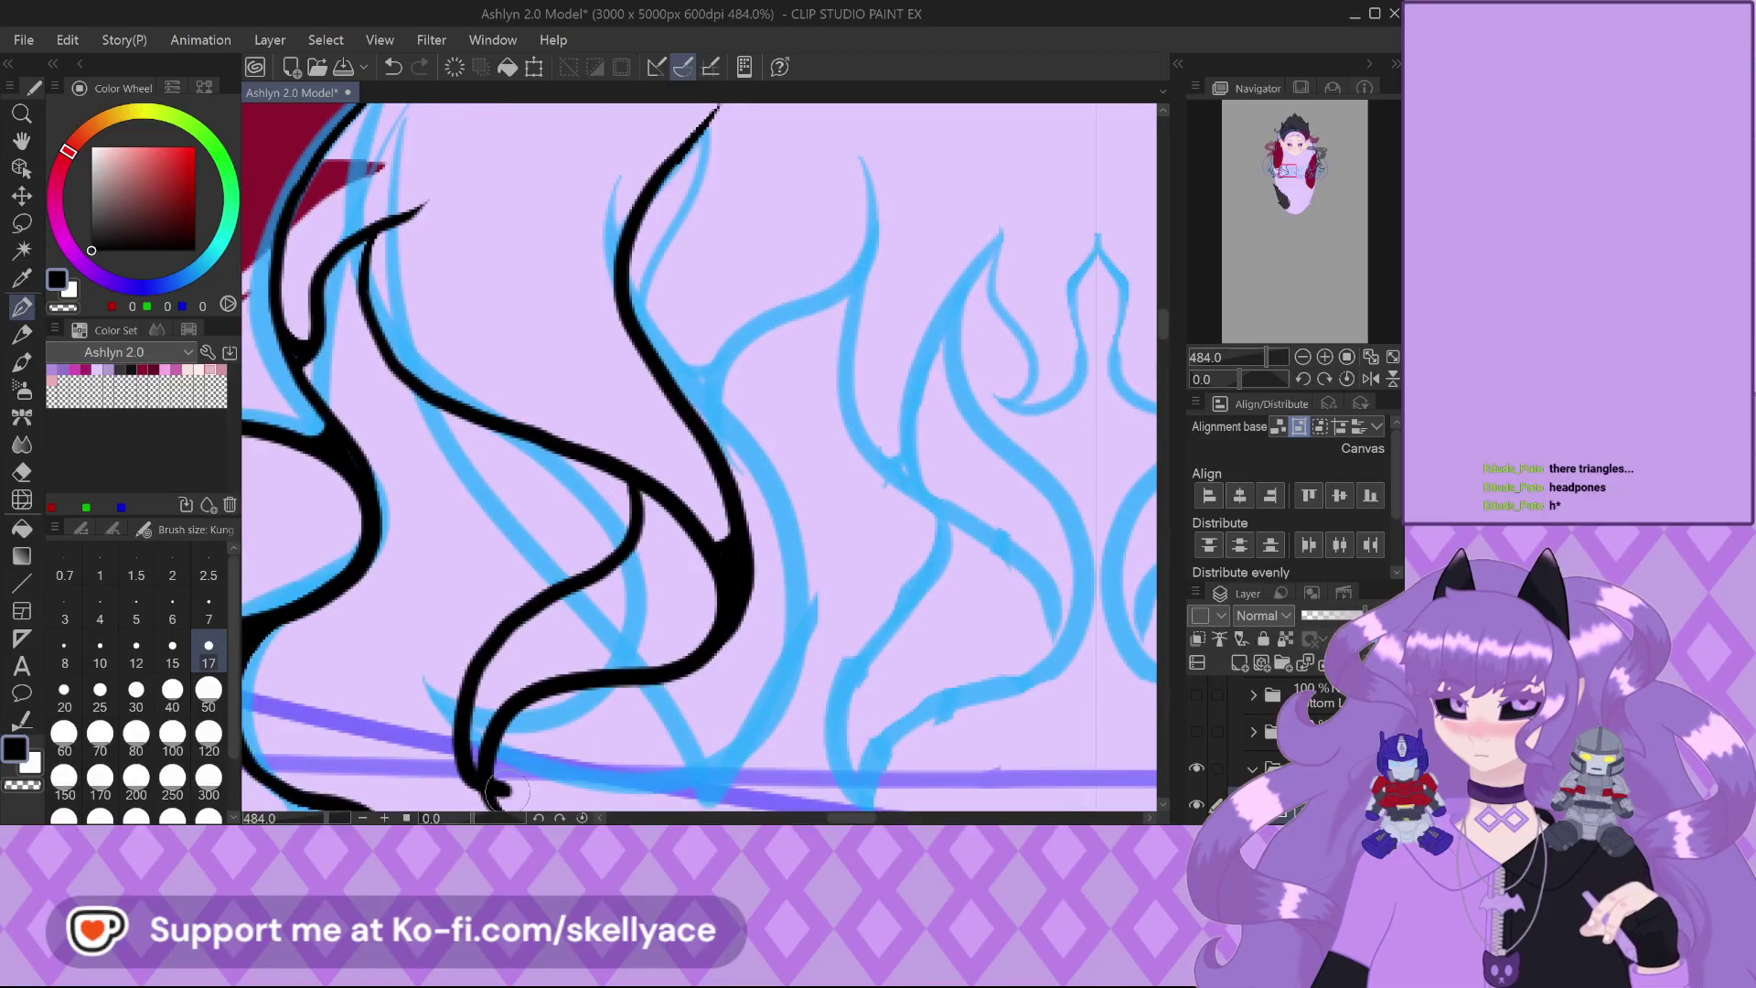
scroll(593, 782, "down", 3)
scroll(547, 560, "up", 2)
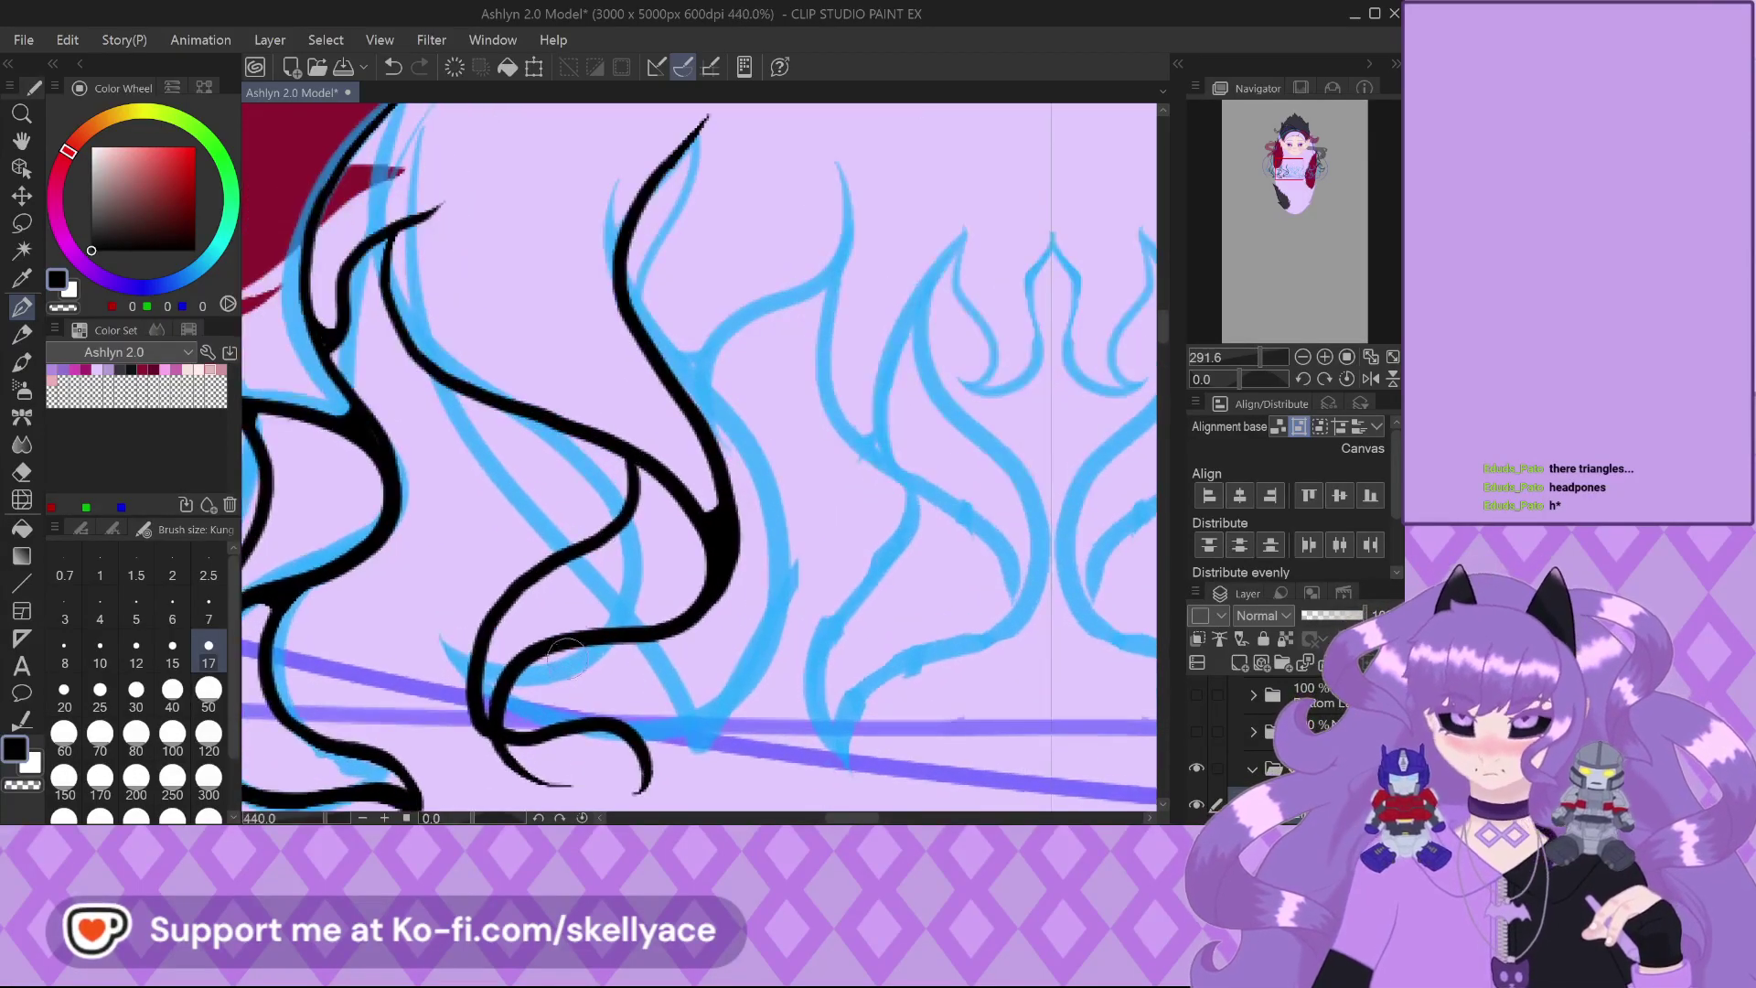
Ink the upper line of the second lock's end curl down to its hooked tip and clean up the tail's base
mouse_move(568, 672)
left_mouse_down()
mouse_move(645, 707)
mouse_move(628, 786)
left_mouse_up()
scroll(576, 560, "down", 2)
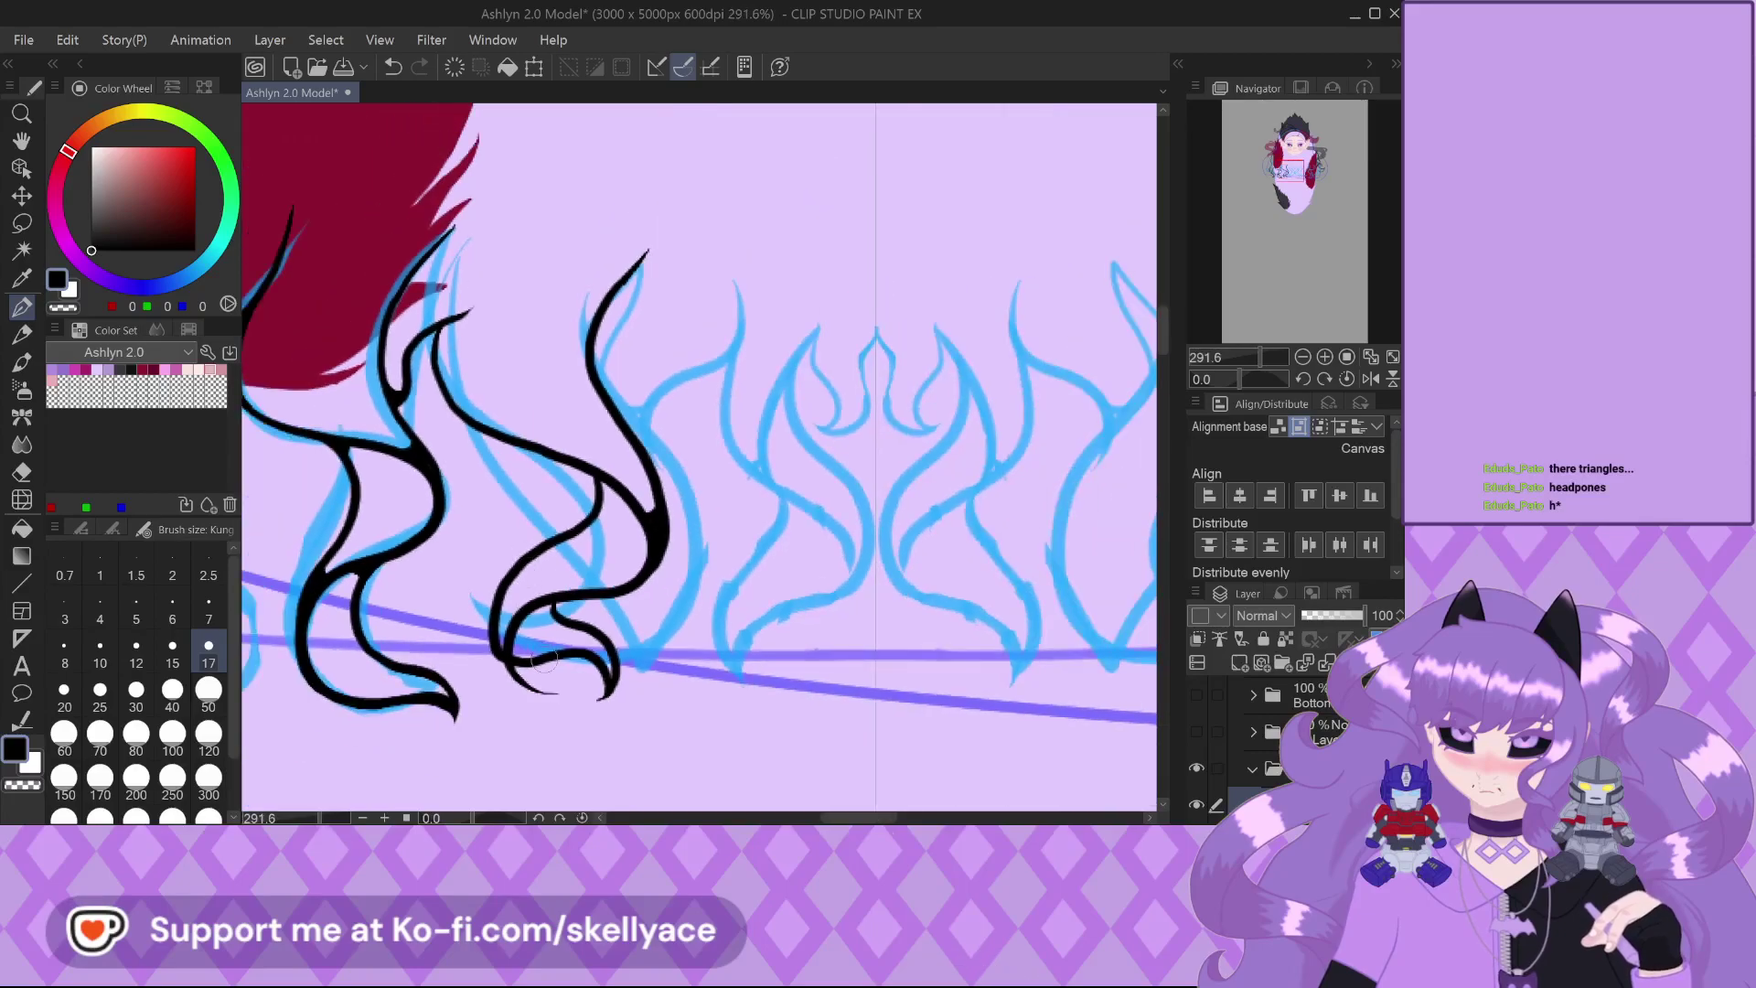
scroll(471, 658, "up", 5)
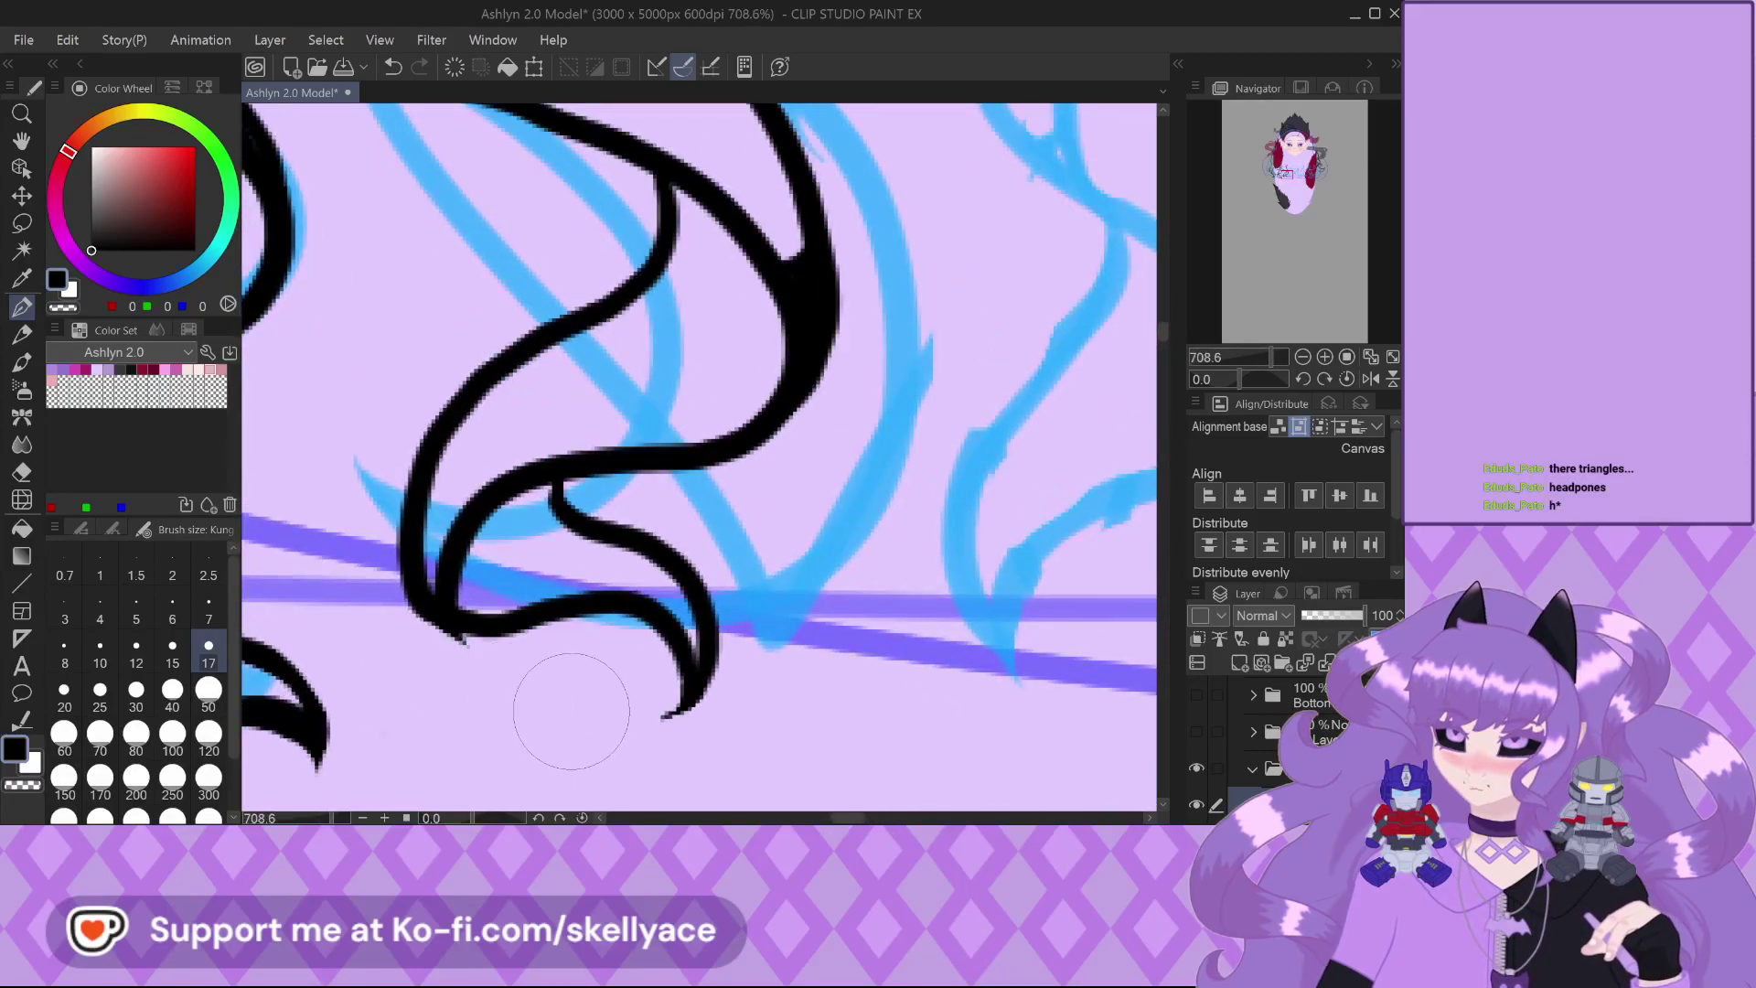
scroll(585, 686, "up", 2)
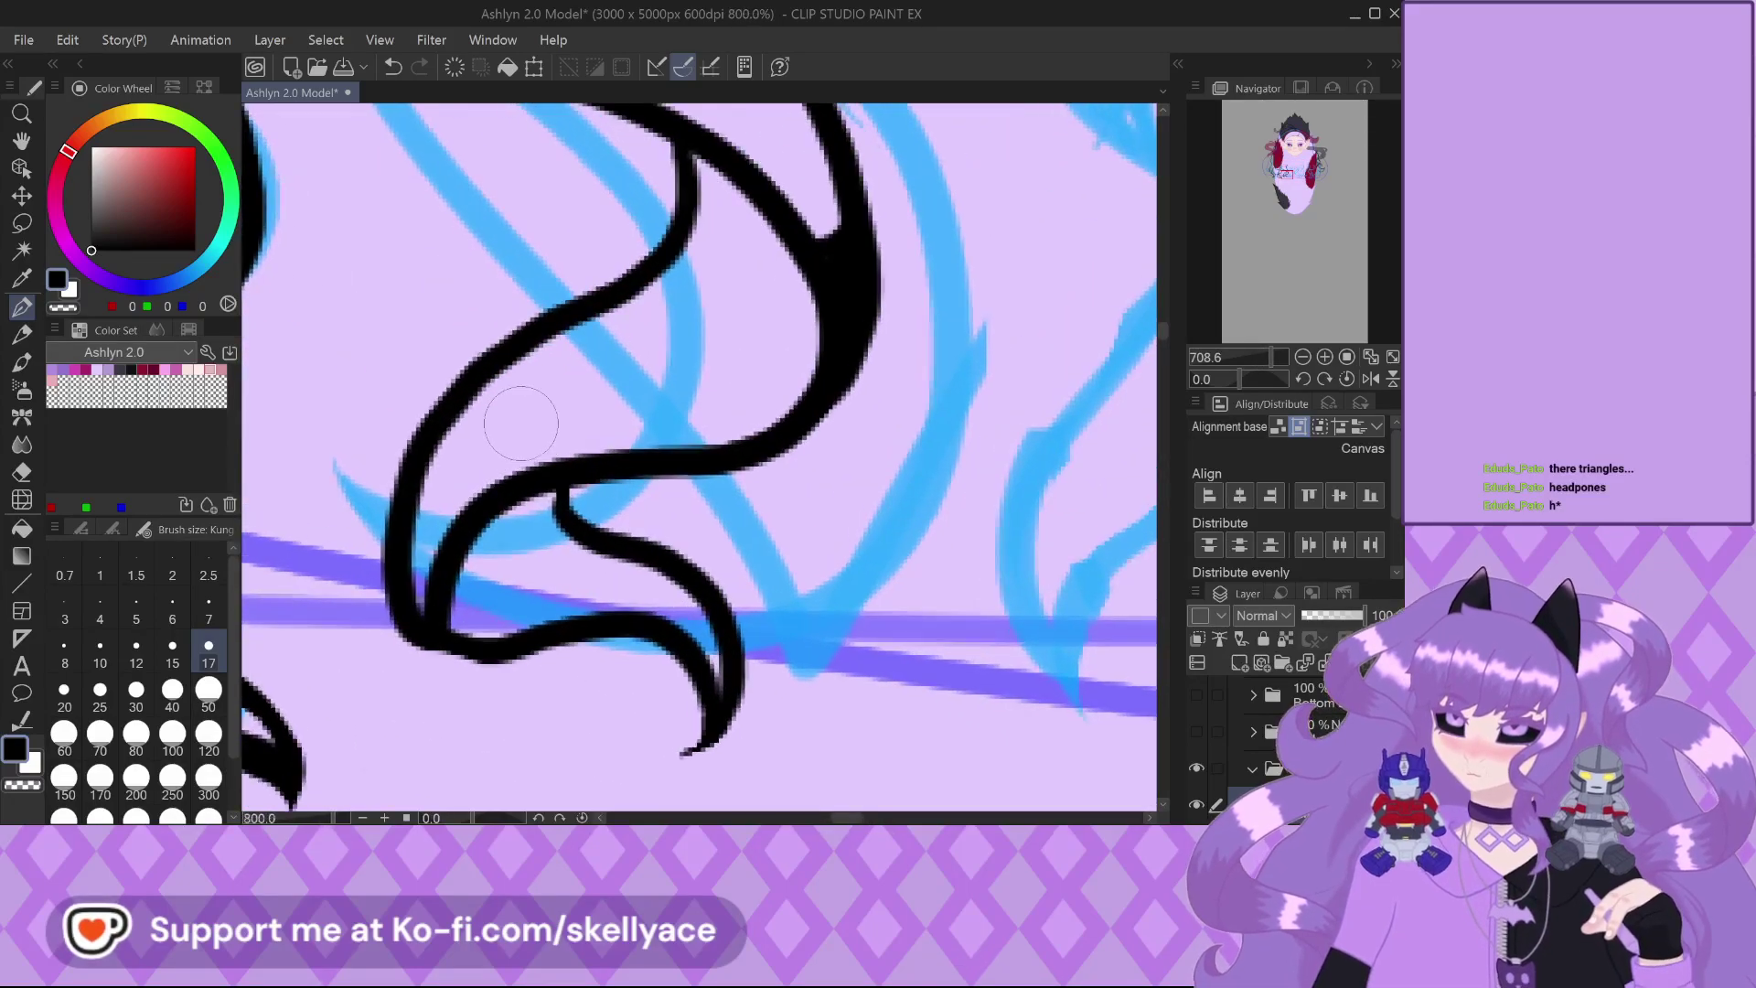
Undo the second lock's end curl lines and try redrawing the curl with lower and upper lines reaching a hooked tip
scroll(602, 450, "down", 2)
scroll(601, 449, "up", 2)
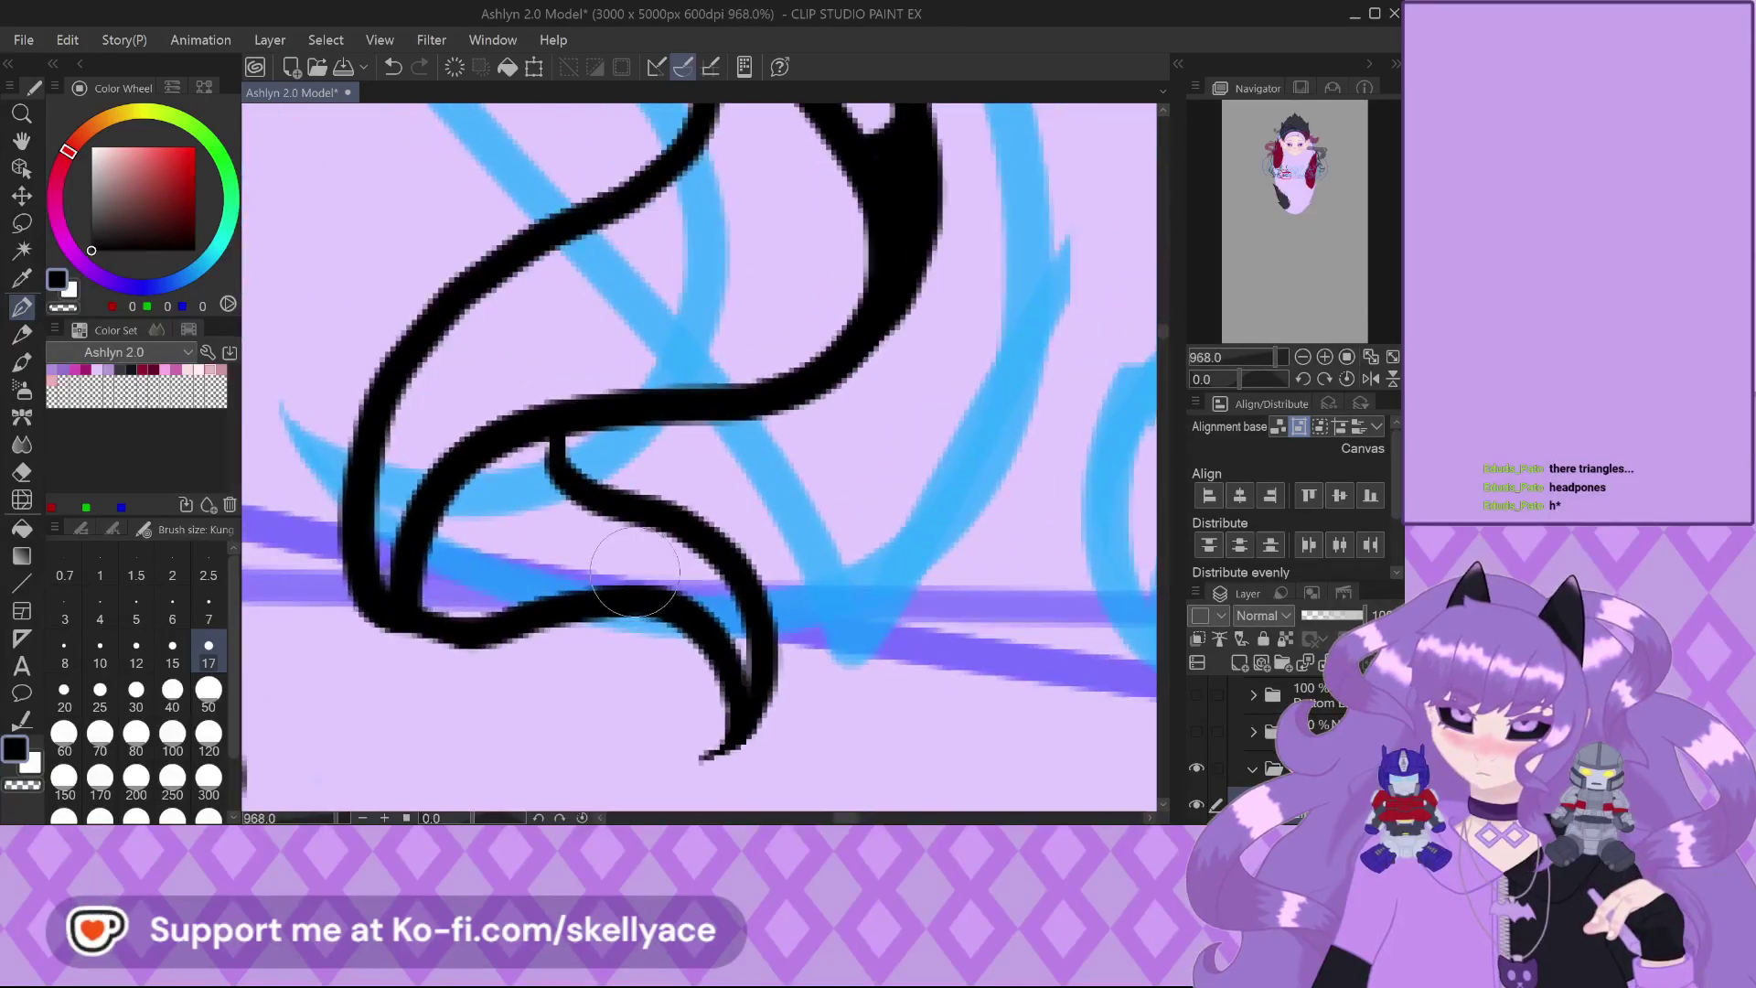
key("ctrl+z")
key("ctrl+z")
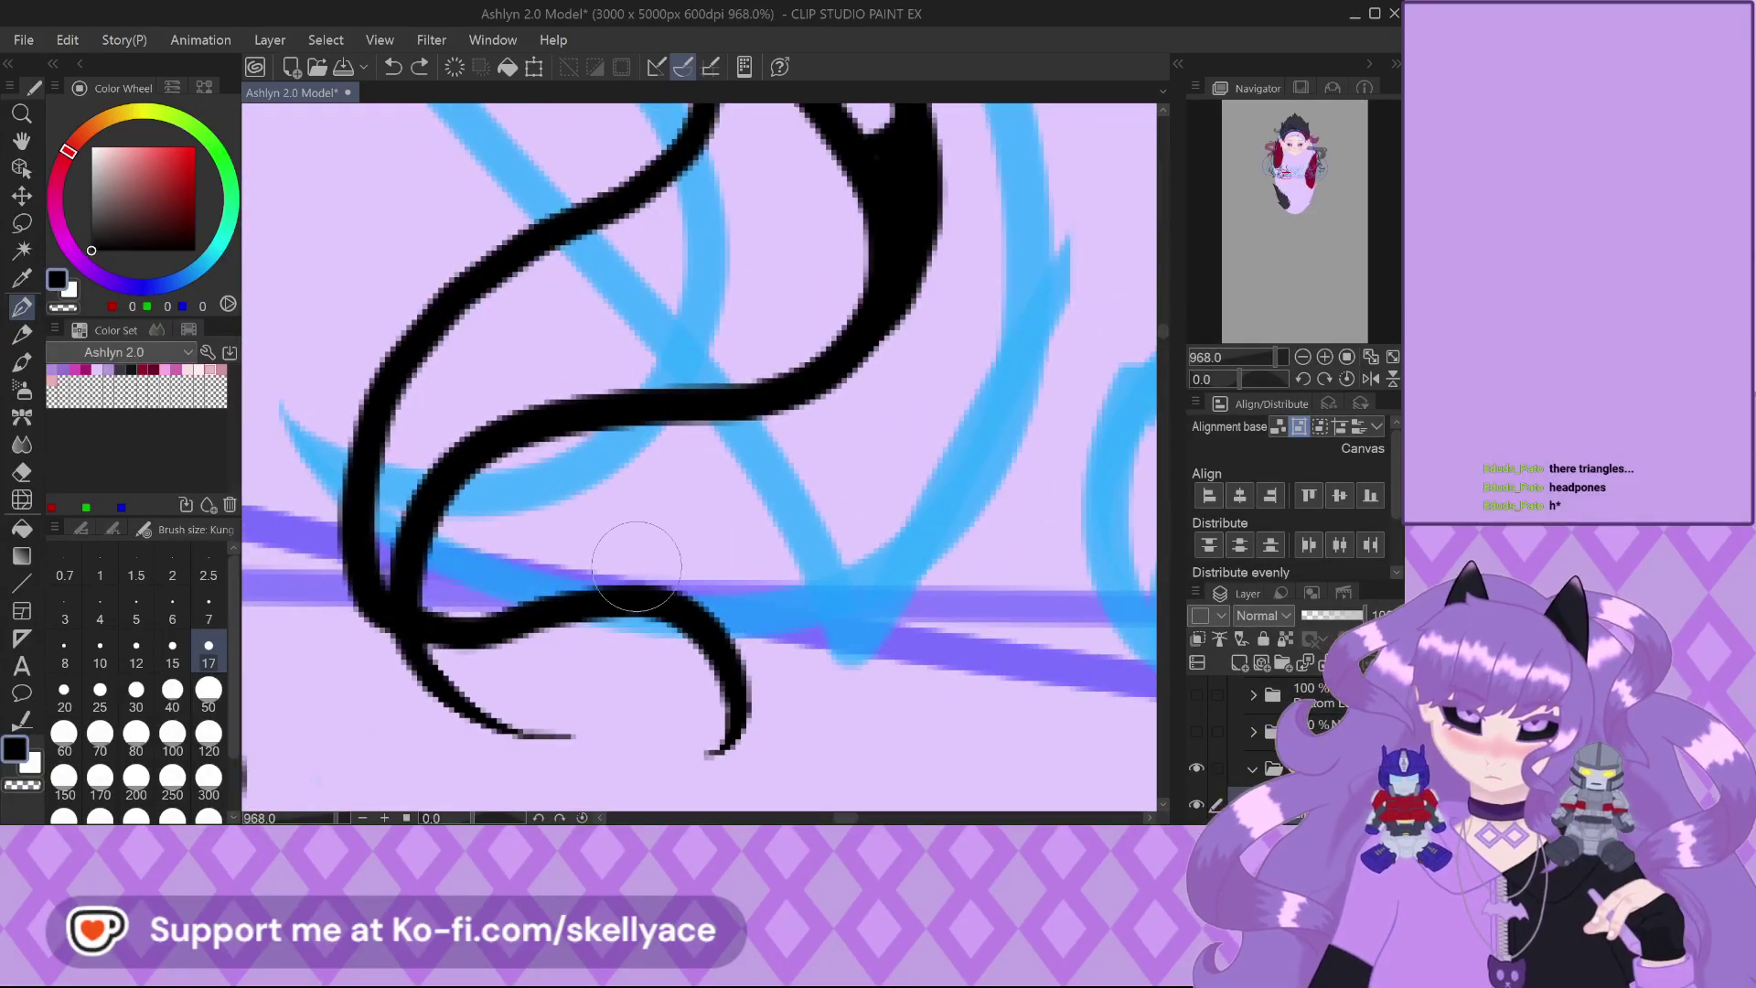
left_click_drag(490, 627, 653, 603)
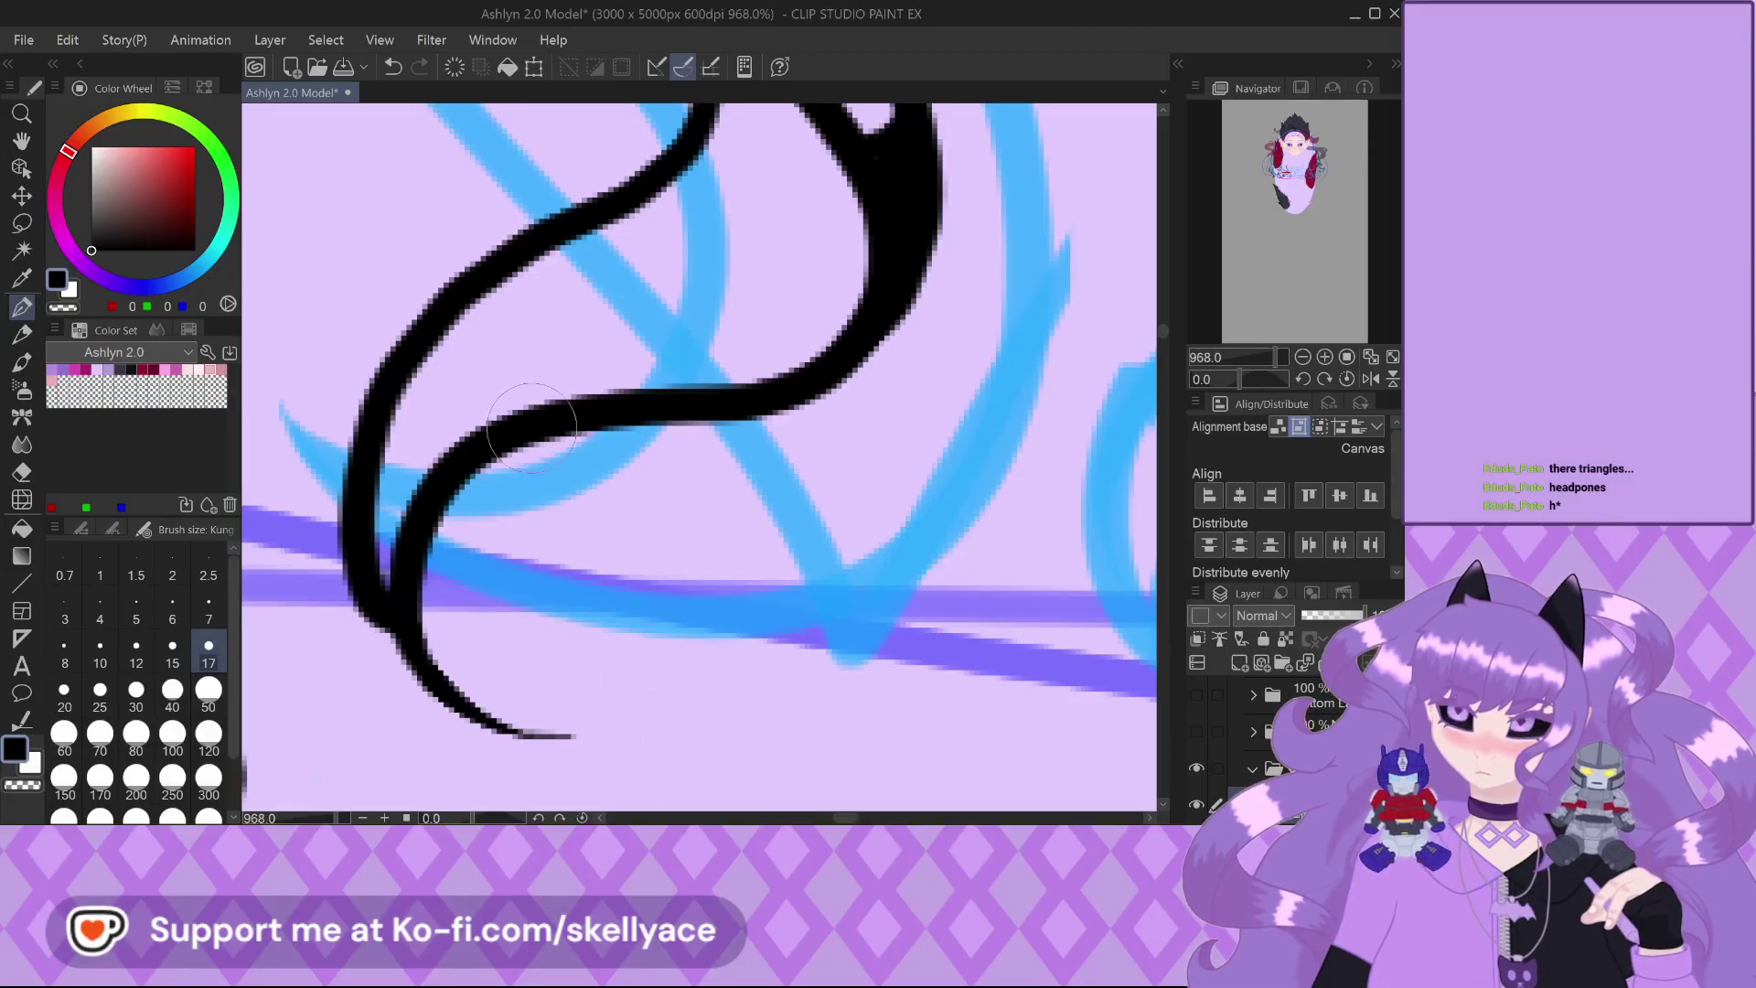
scroll(531, 427, "down", 6)
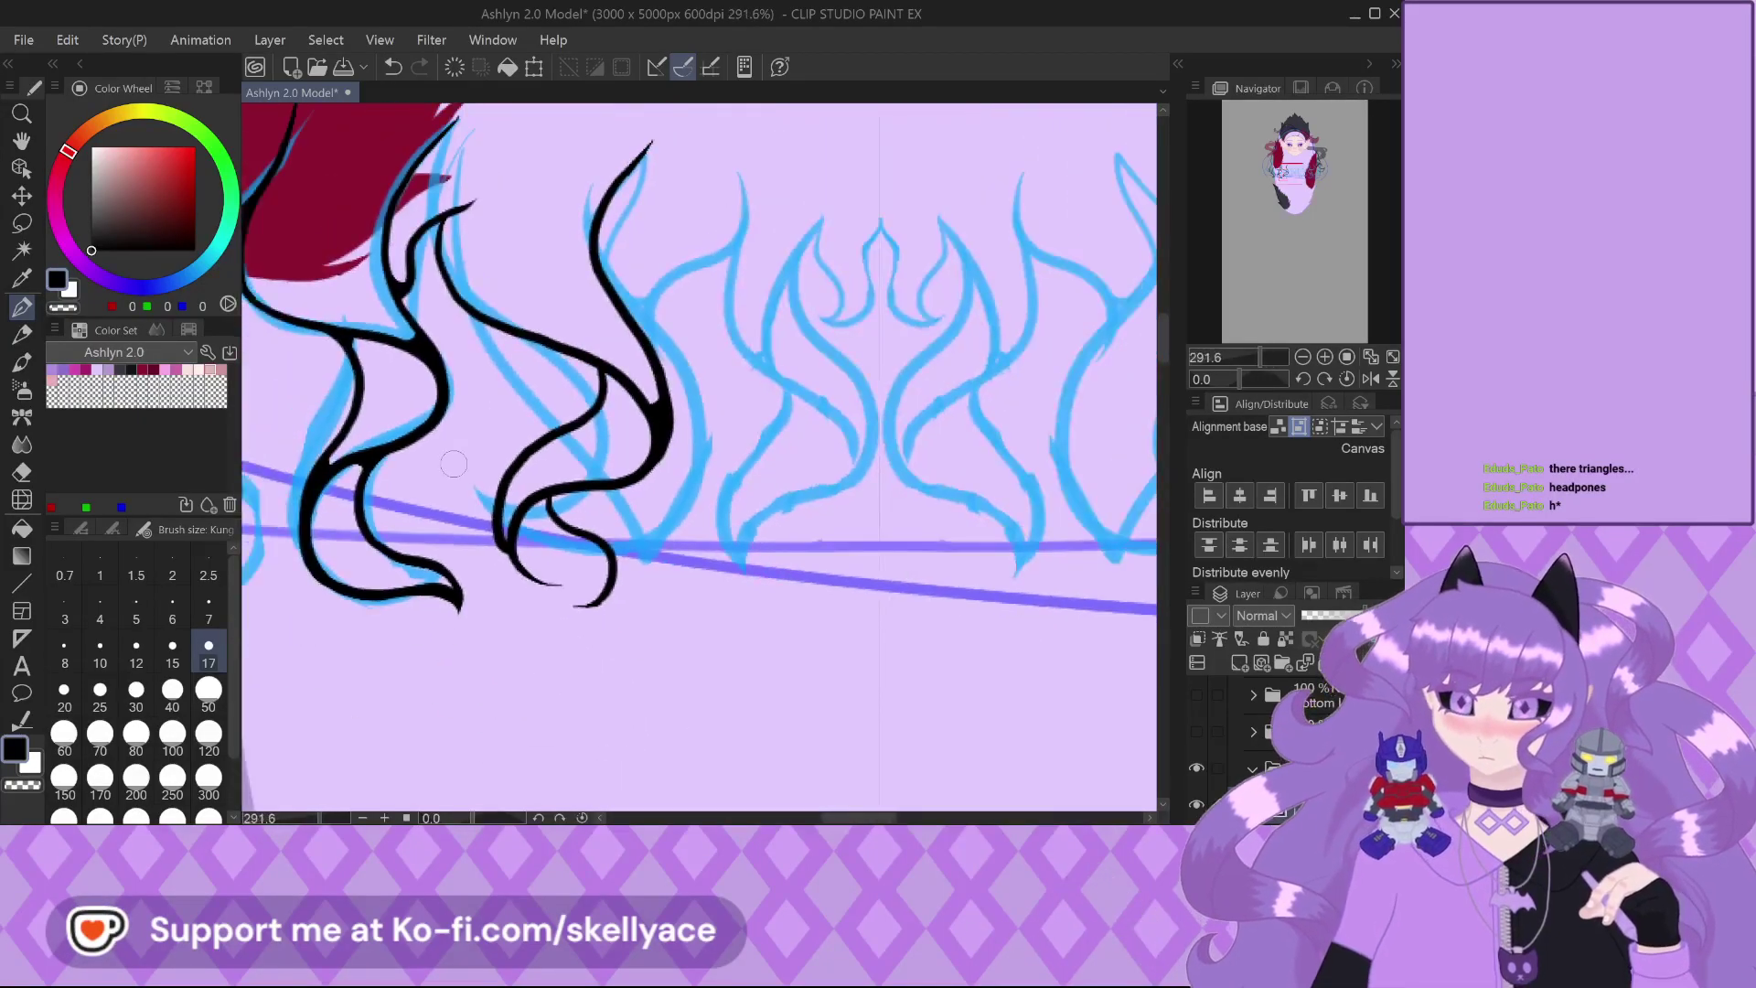
scroll(454, 463, "up", 5)
scroll(640, 725, "up", 1)
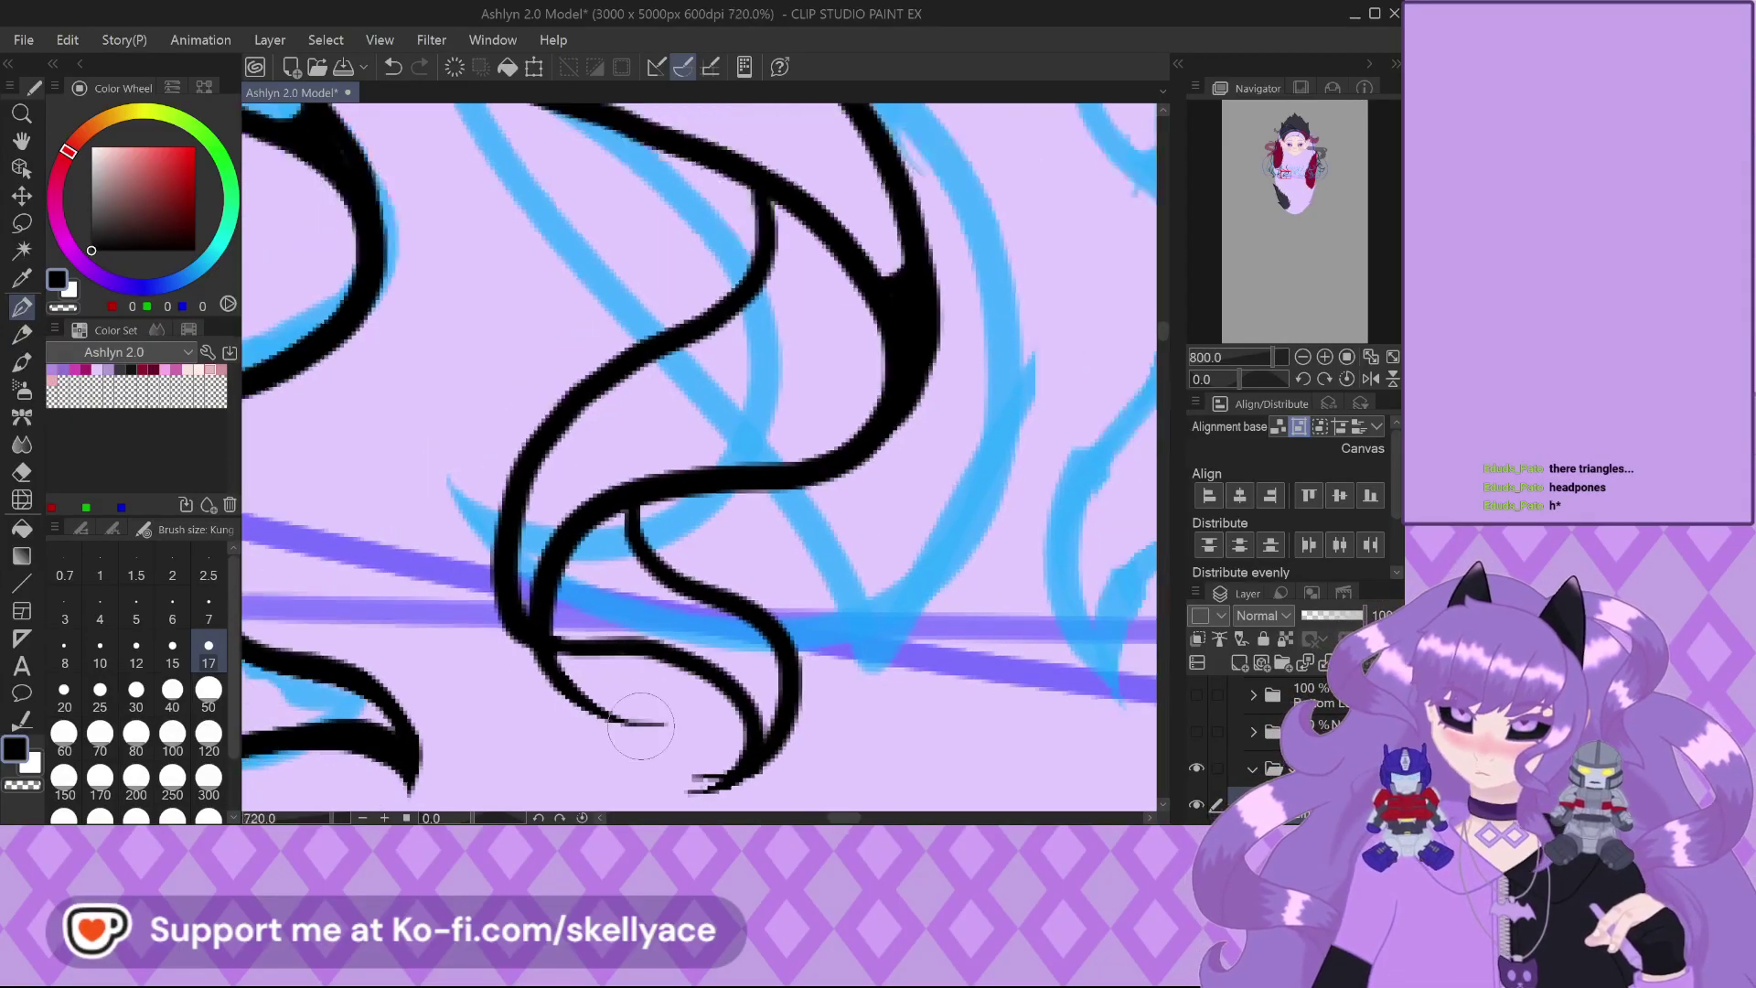
Undo the second lock's end curl and inner line, and re-ink the inner line down to a plain pointed tip
scroll(641, 725, "down", 5)
key("ctrl+z")
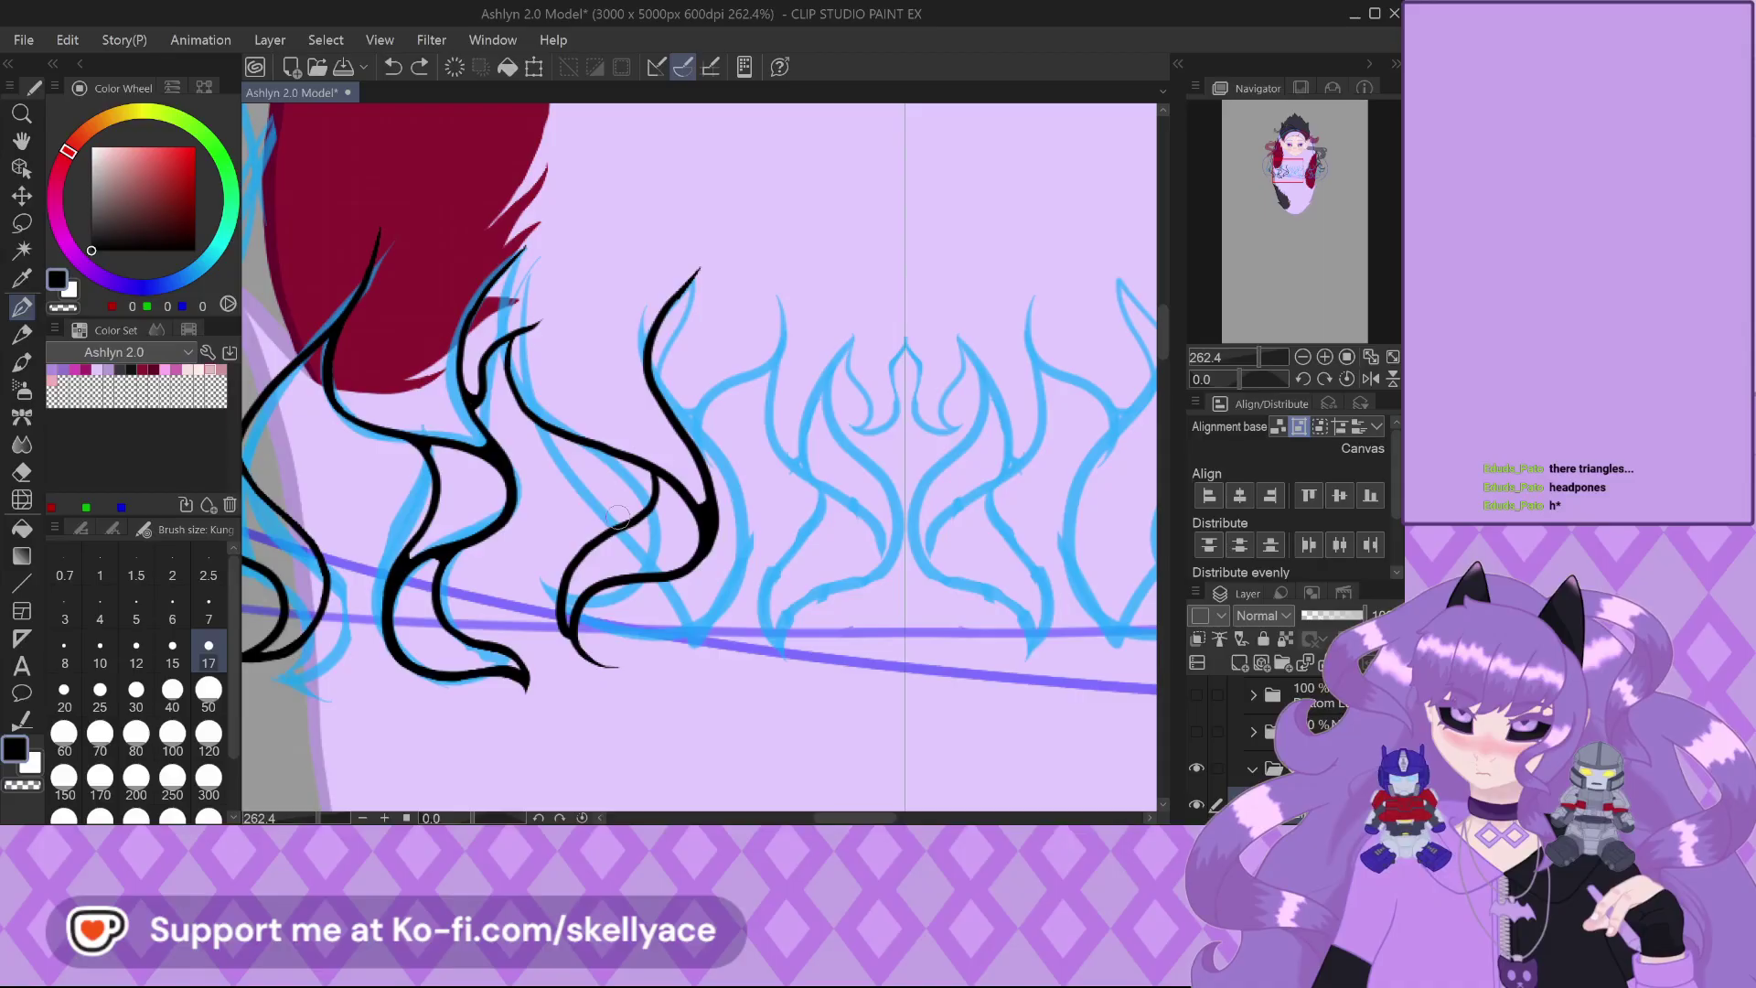
key("ctrl+z")
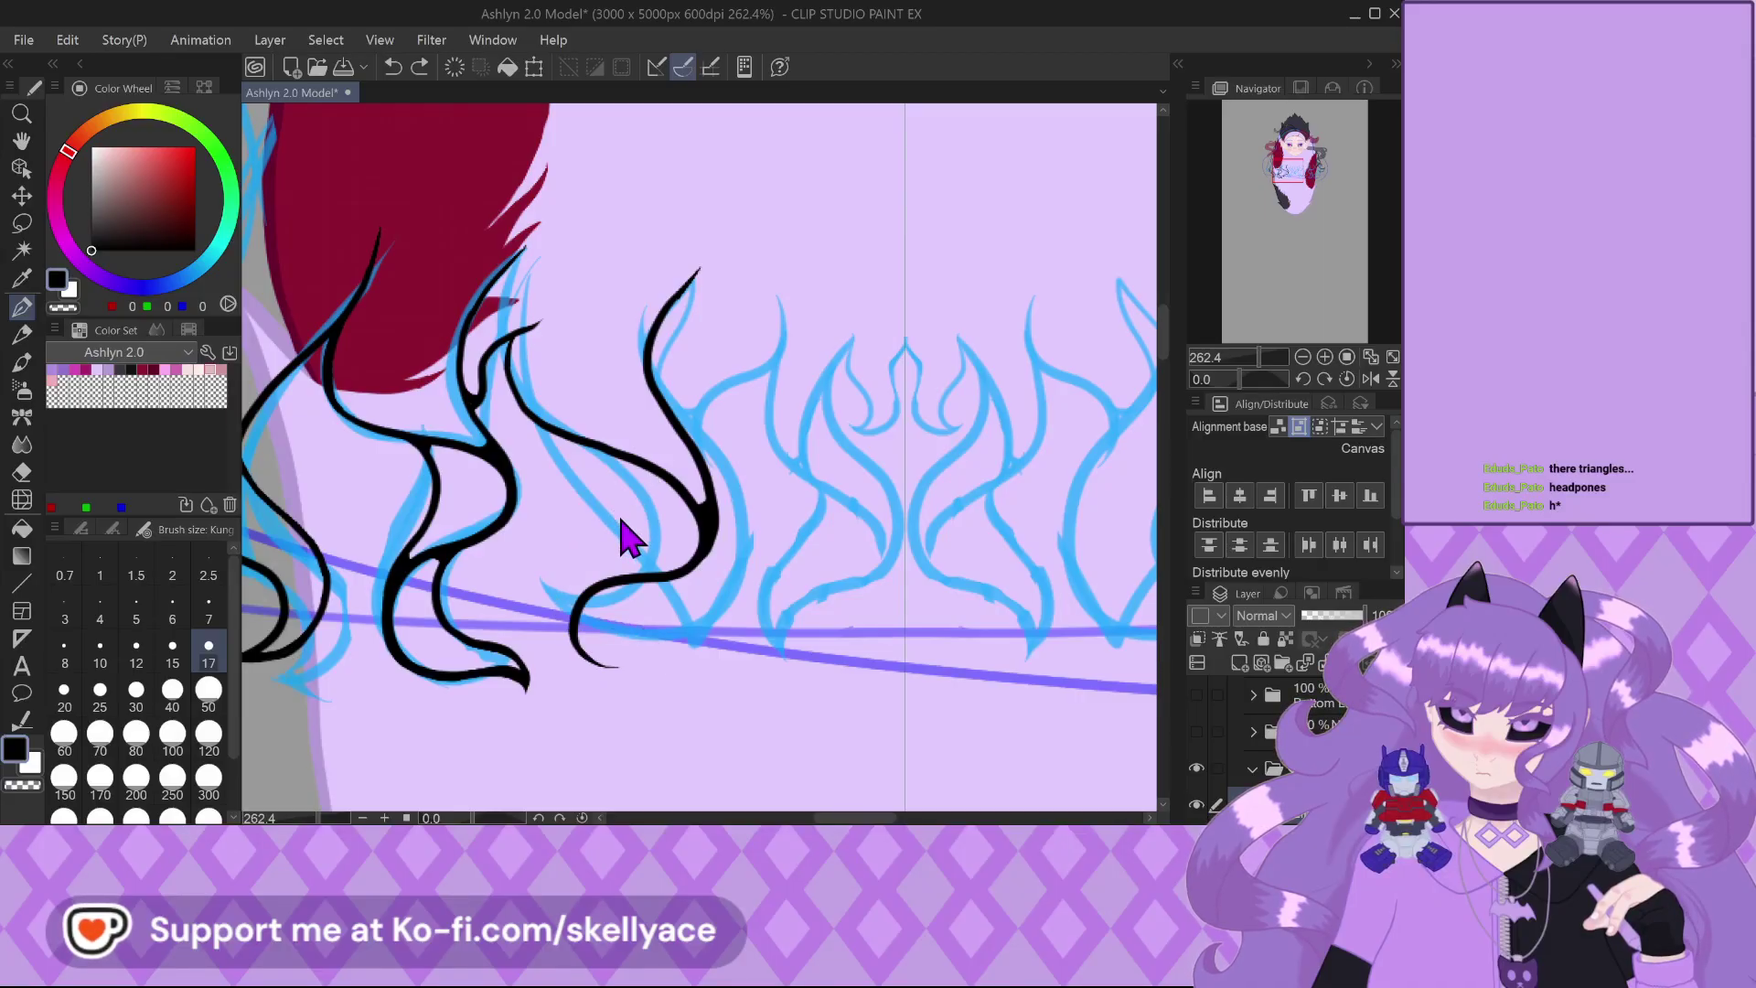
left_click_drag(653, 478, 560, 631)
scroll(584, 647, "up", 3)
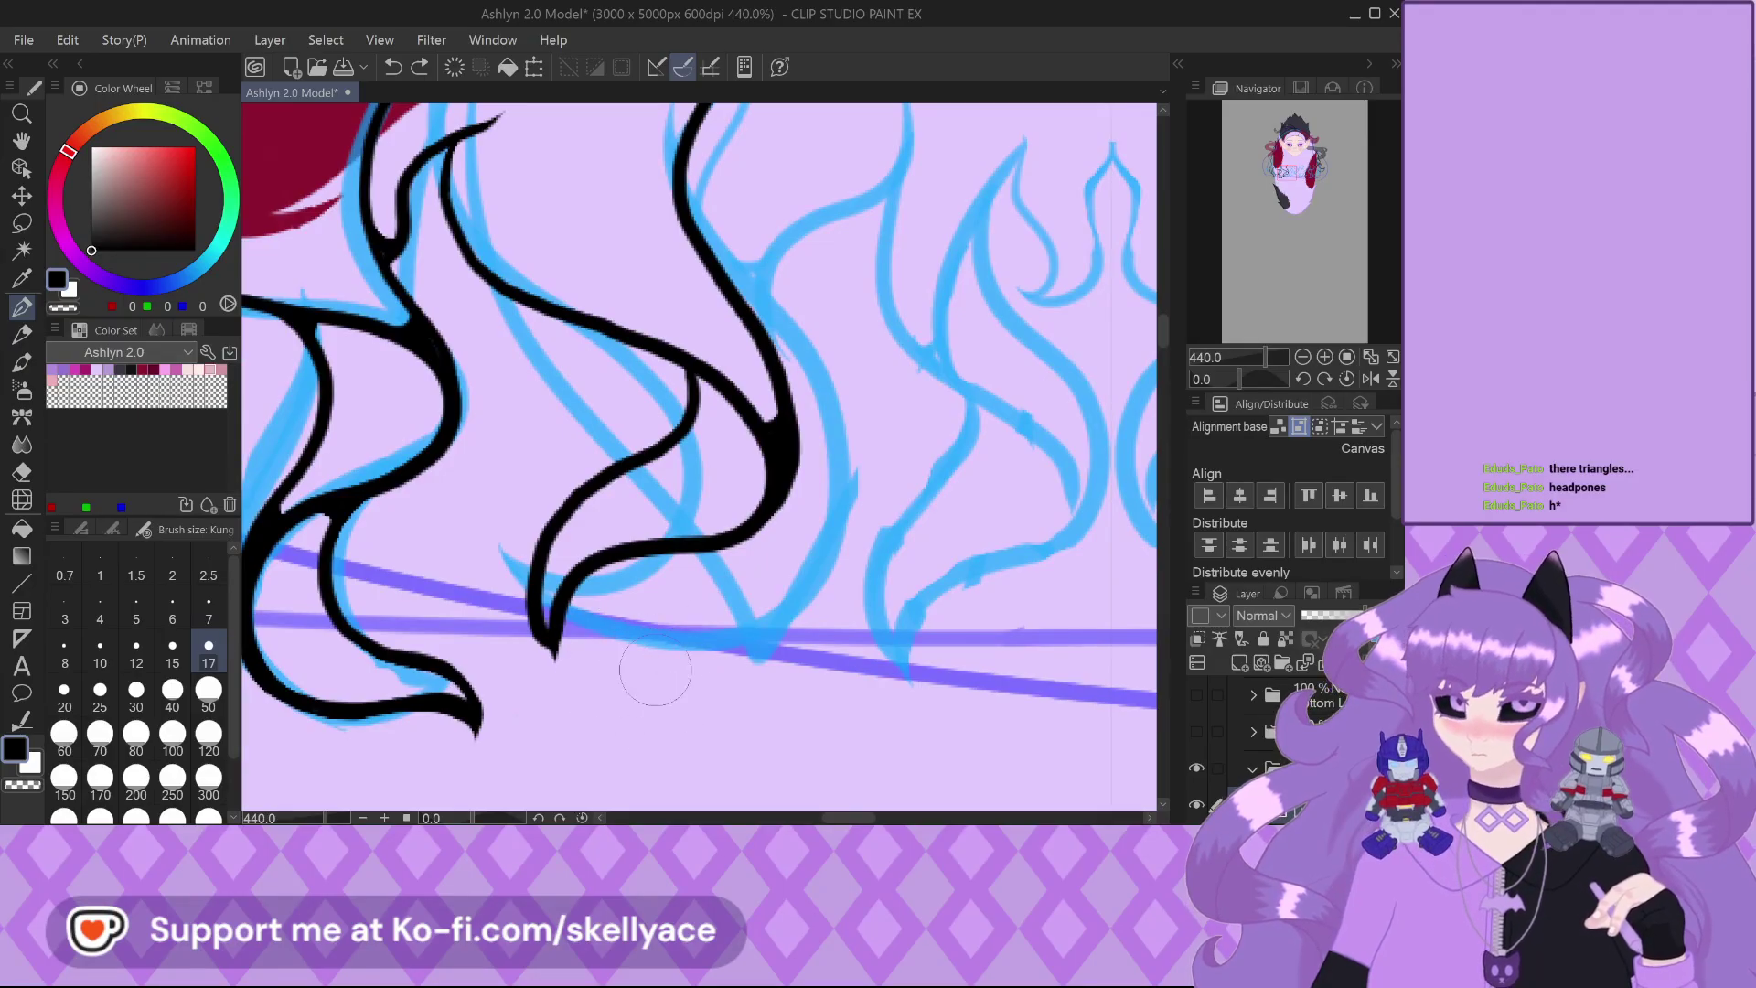
scroll(655, 669, "up", 3)
scroll(565, 631, "down", 3)
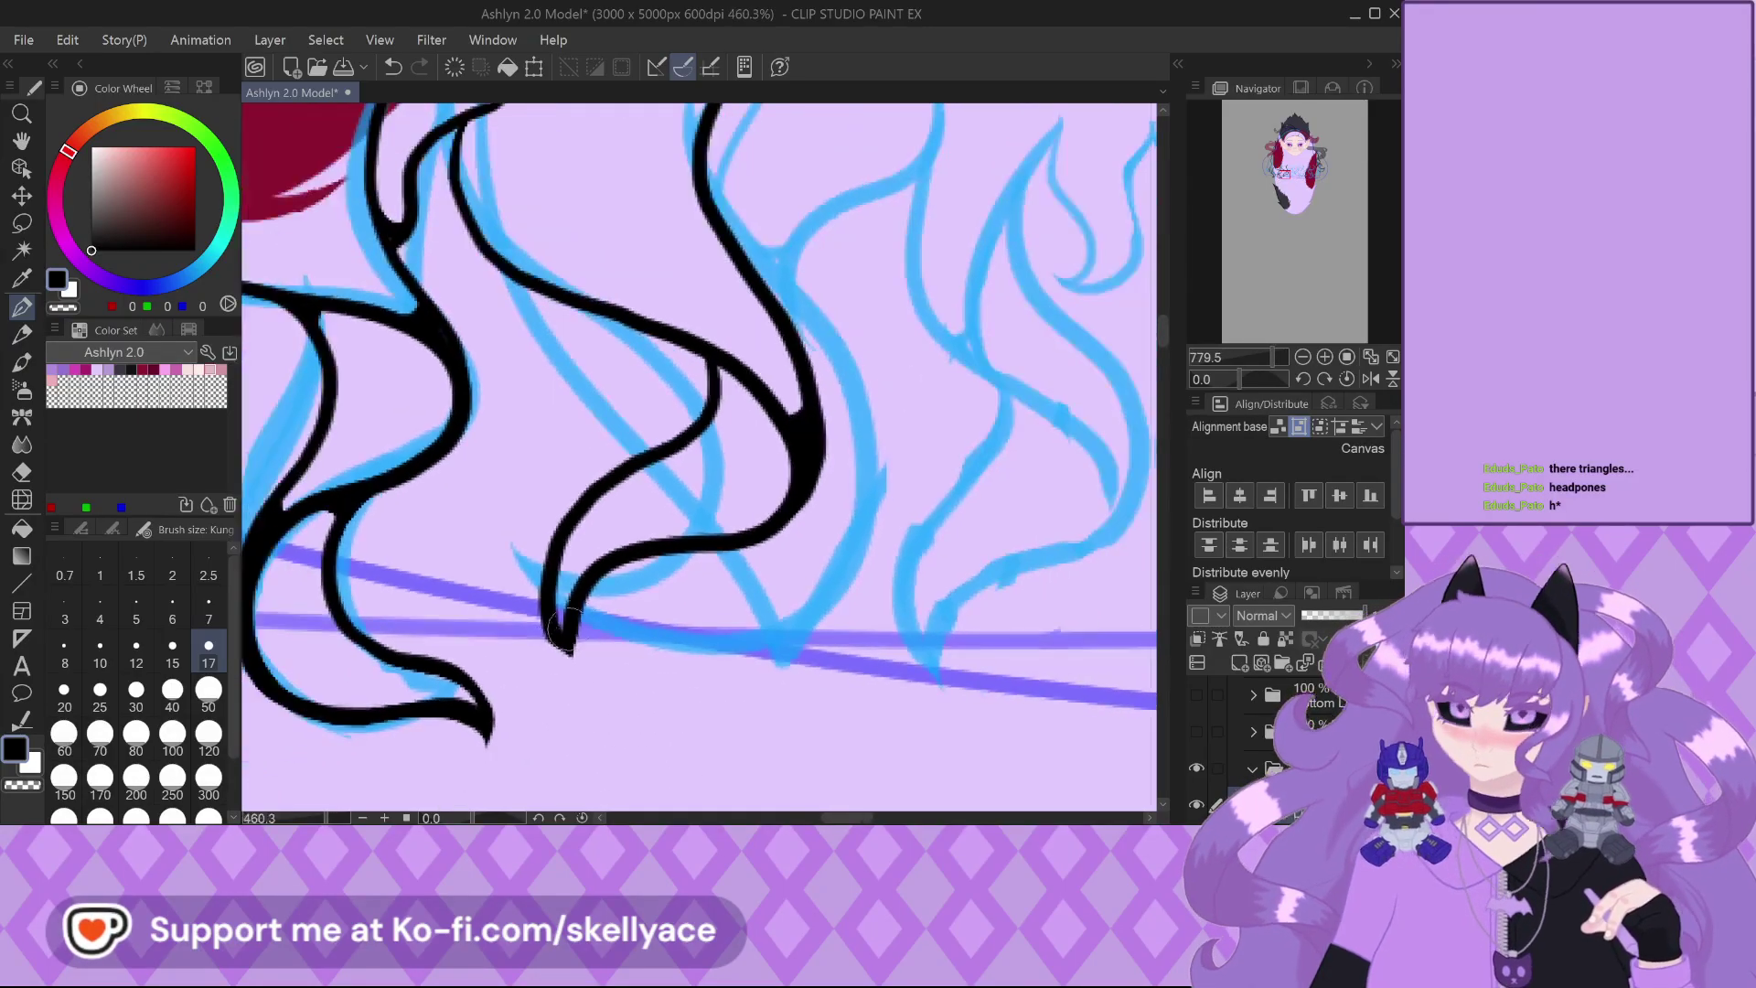
Fill the fork where the second lock's inner line branches off and thicken that line towards the pointed tip
scroll(745, 355, "up", 3)
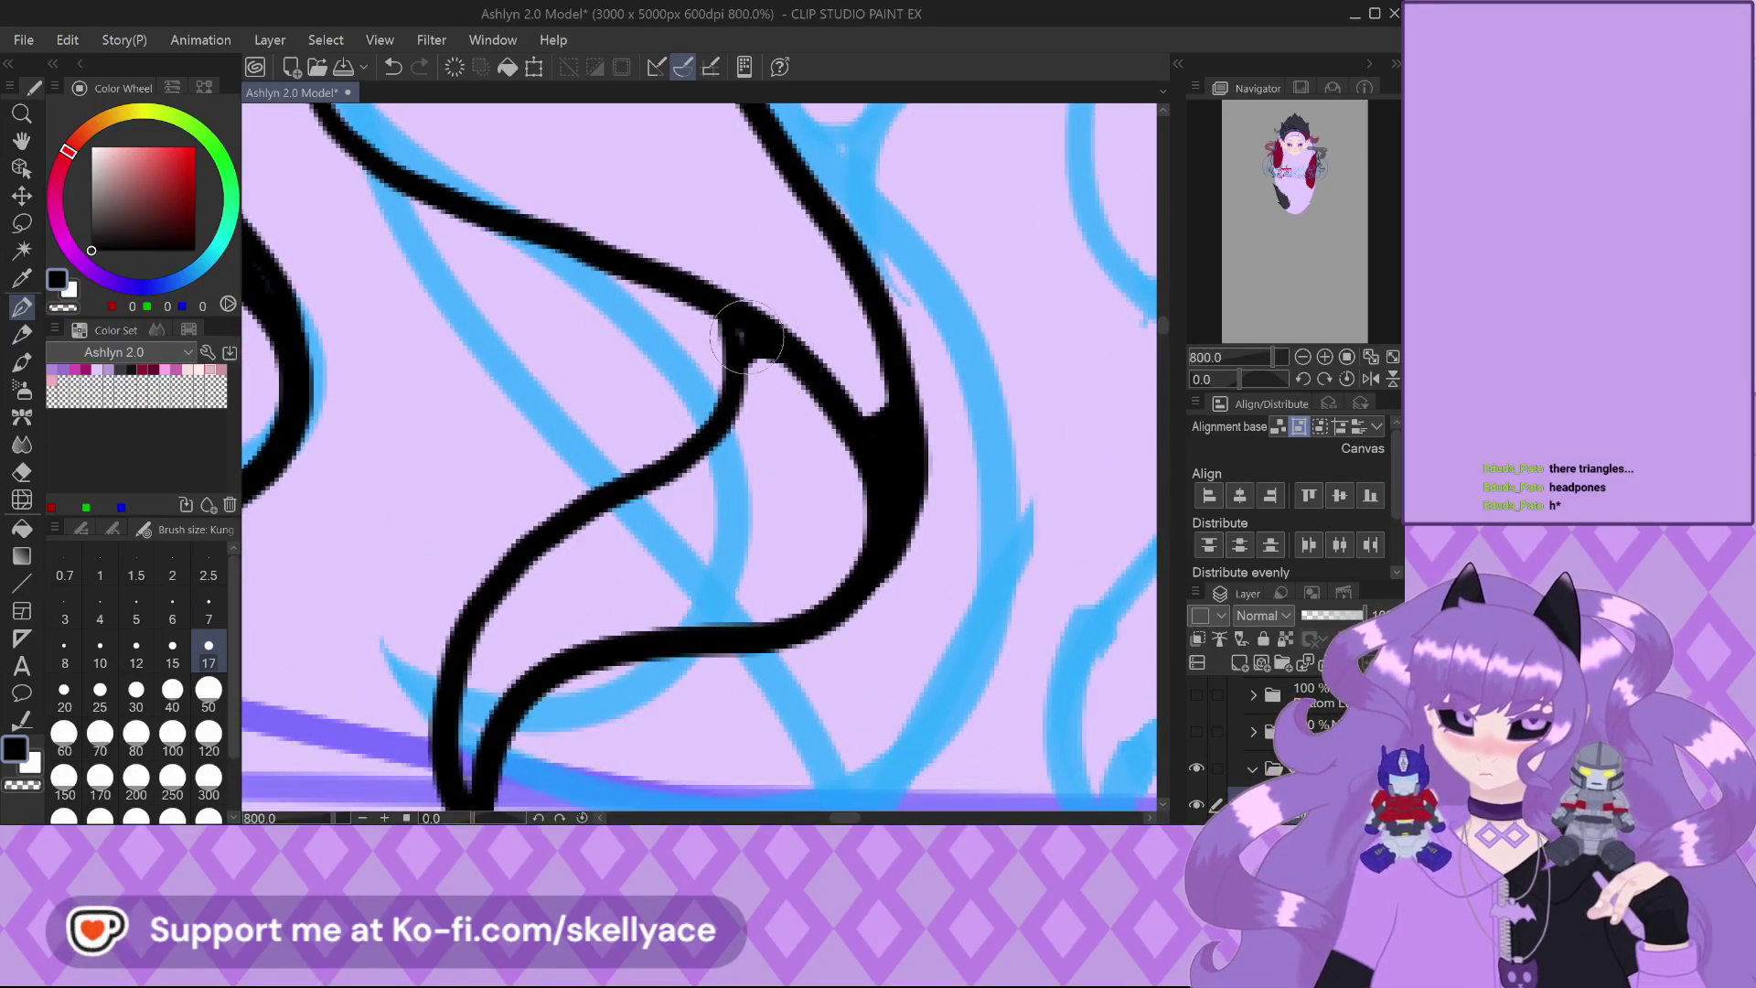
mouse_move(546, 536)
left_mouse_down()
mouse_move(451, 717)
mouse_move(462, 791)
left_mouse_up()
scroll(596, 422, "down", 1)
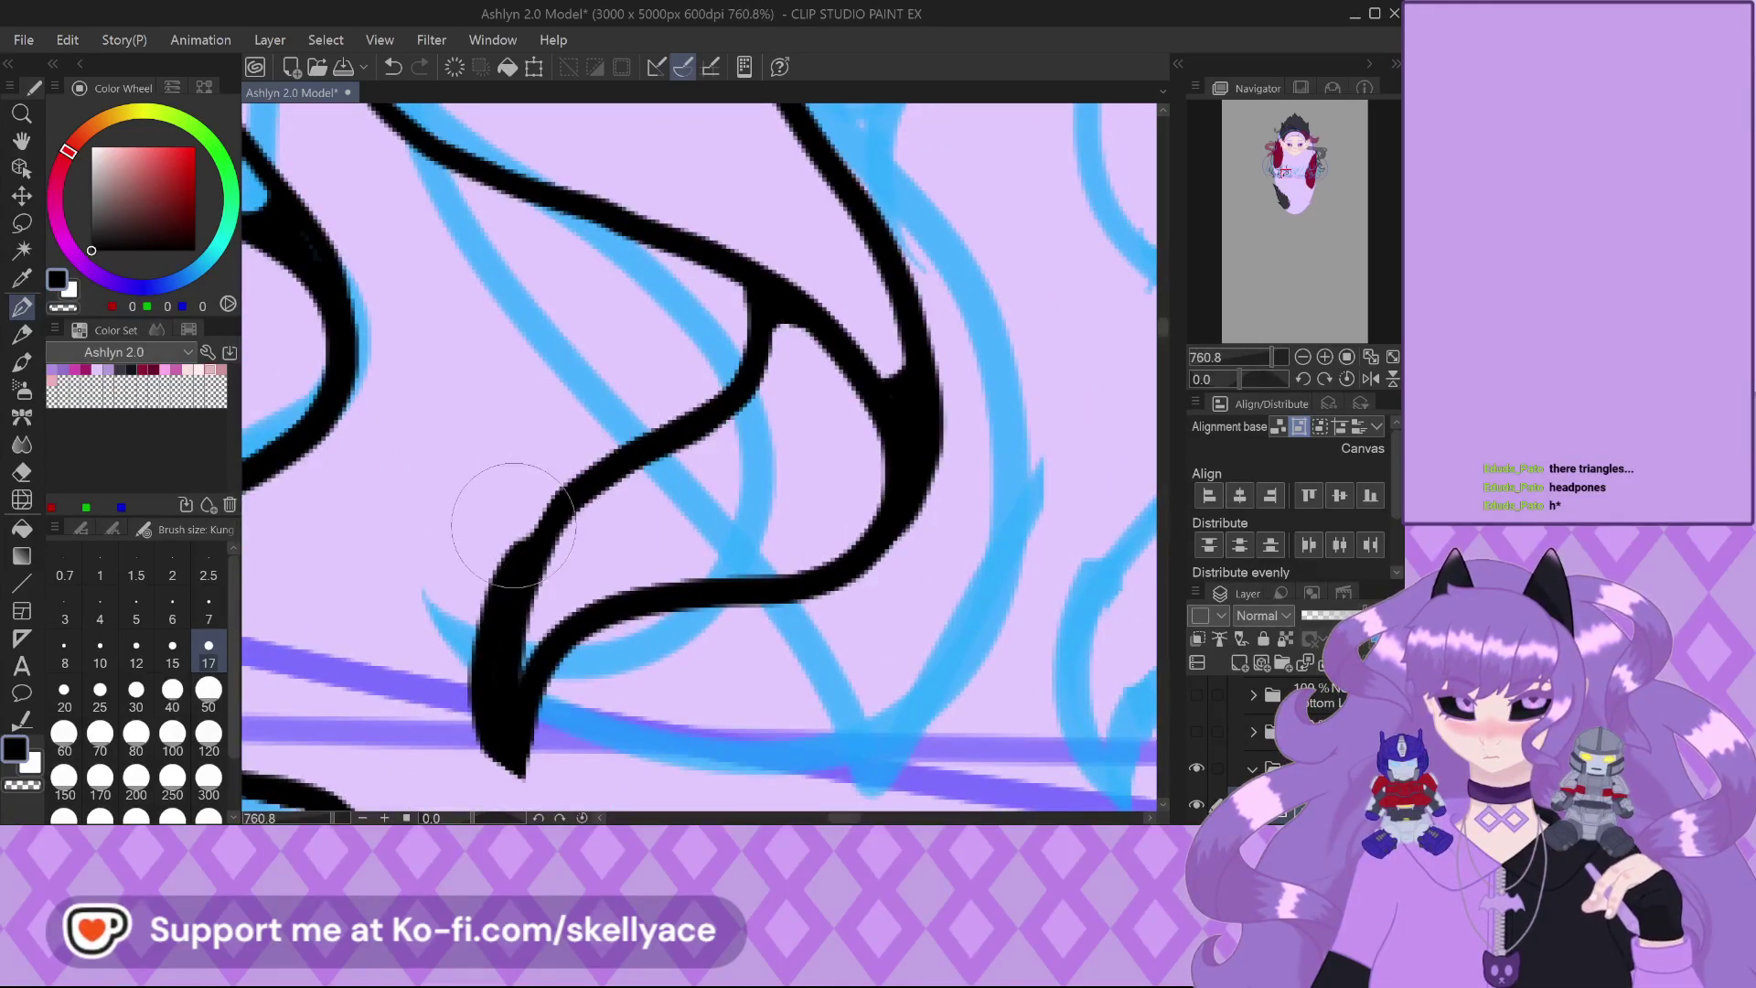
scroll(541, 475, "down", 3)
scroll(542, 475, "down", 3)
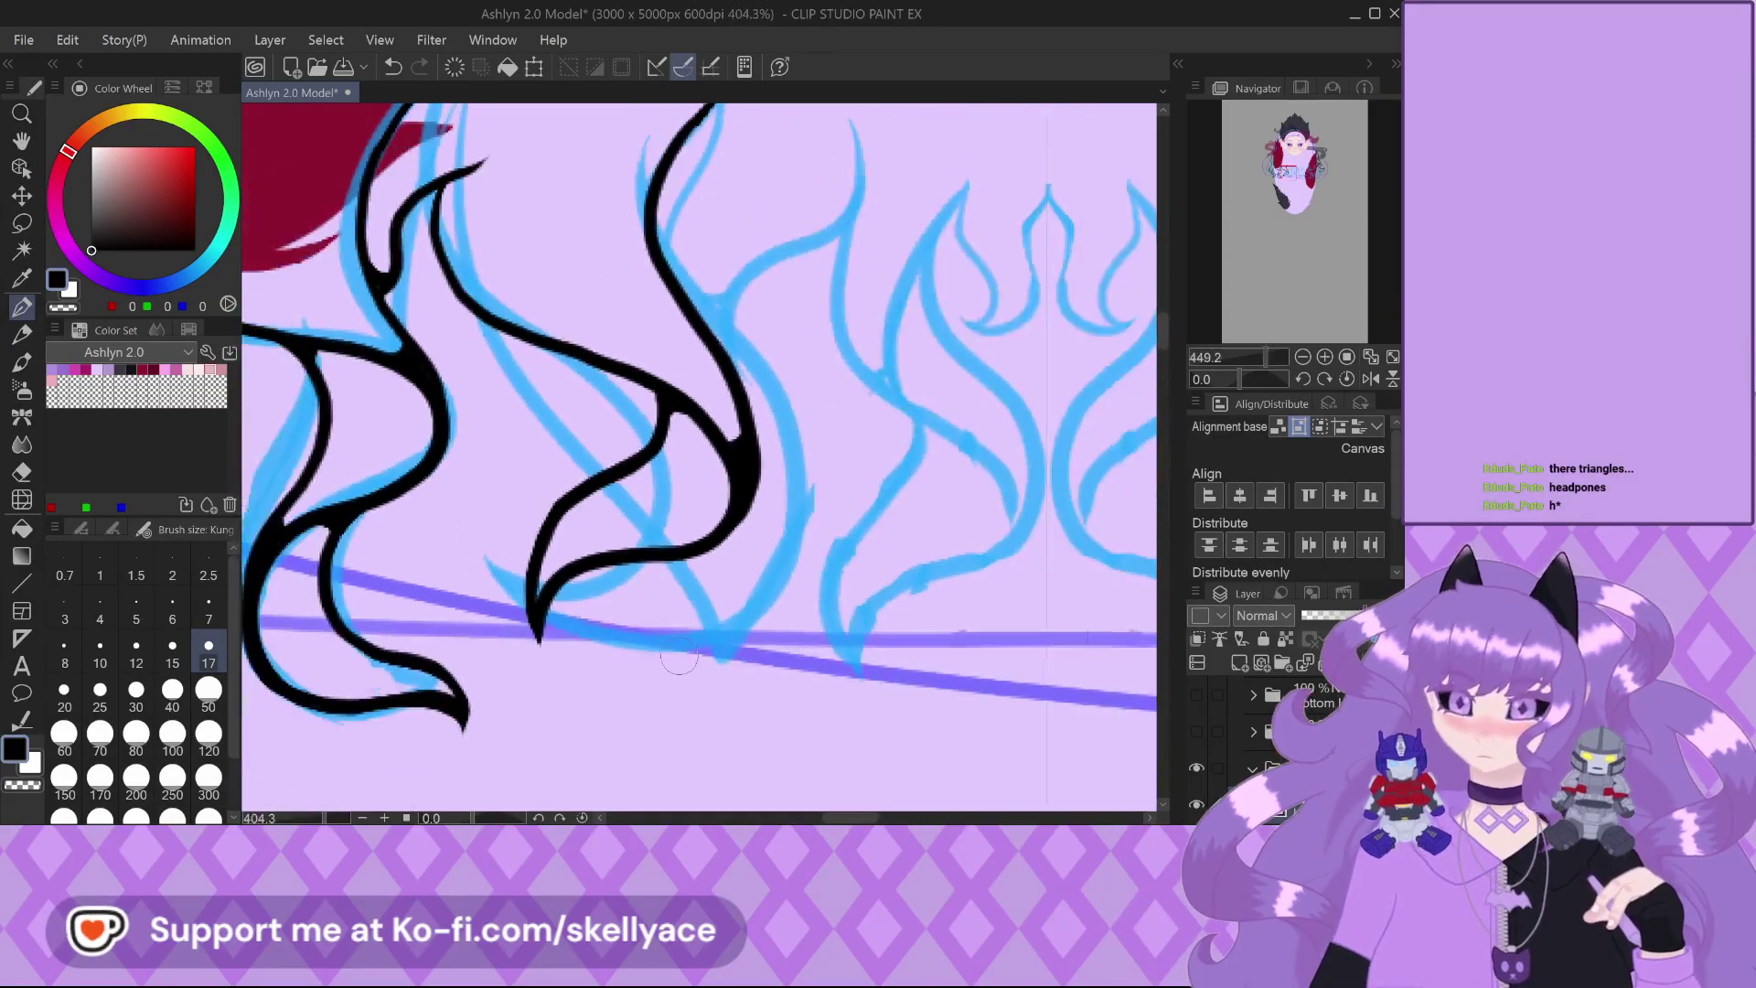
Thicken the joint where the lock's long strand meets the forked tip beside the red tuft
scroll(523, 265, "up", 4)
scroll(523, 265, "up", 3)
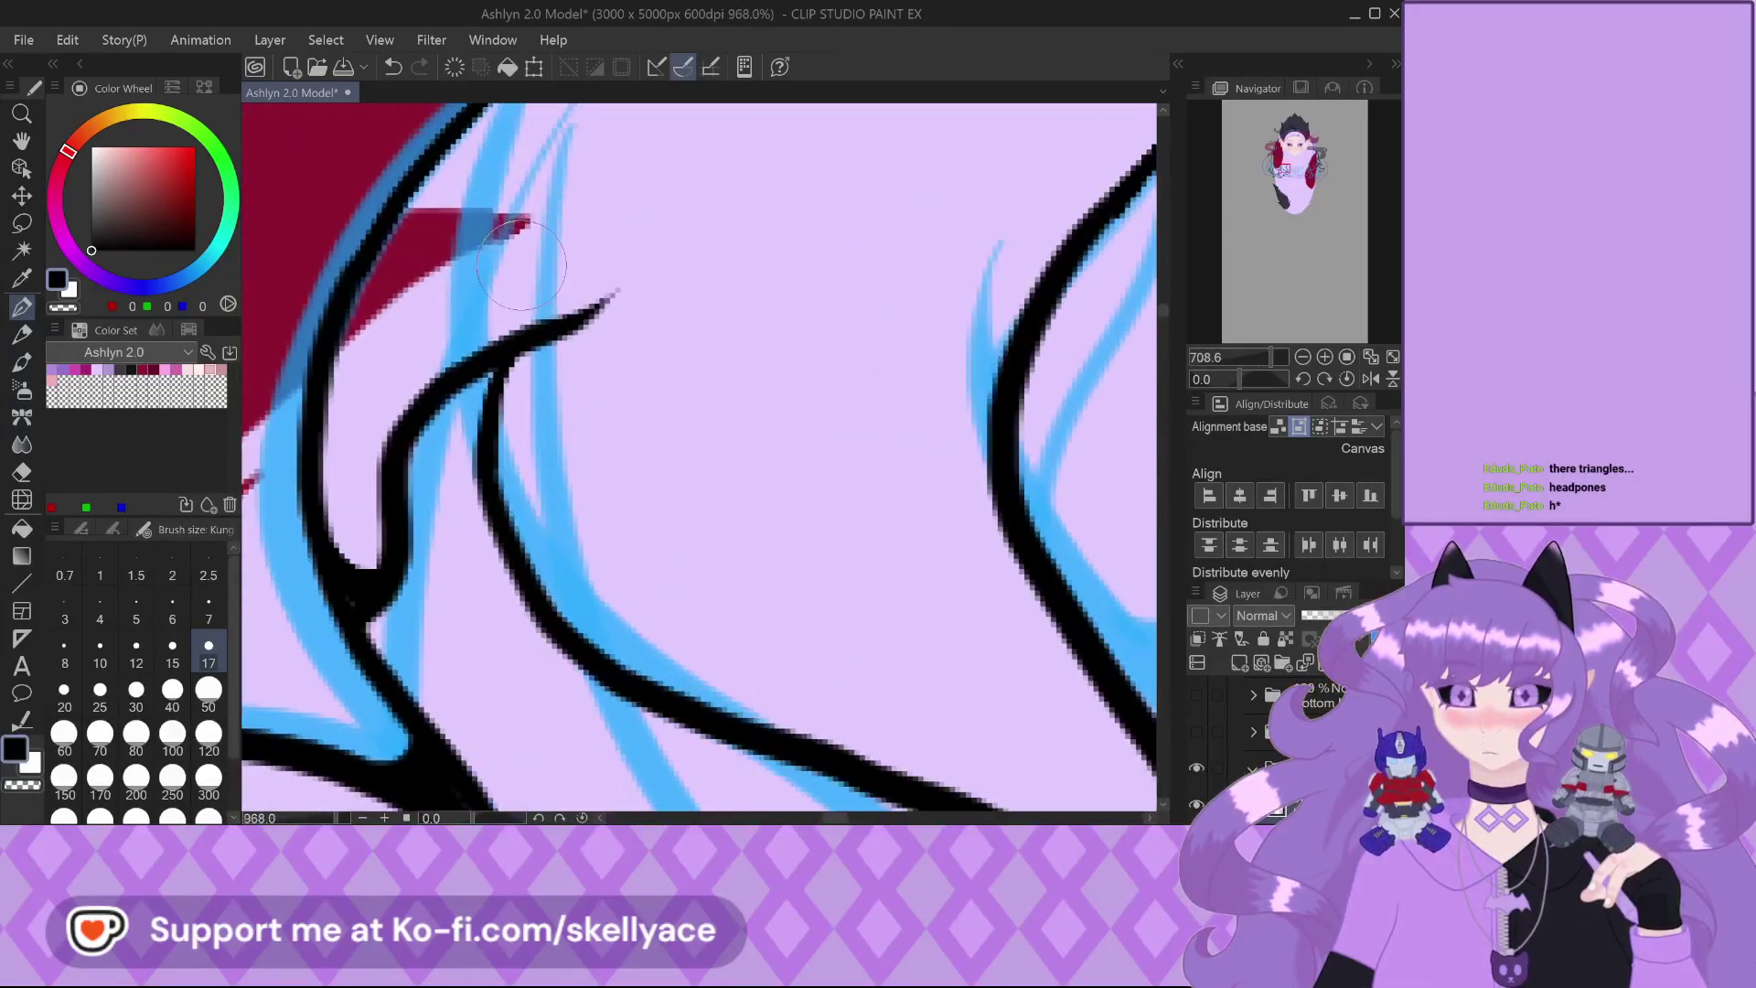
mouse_move(561, 329)
left_mouse_down()
mouse_move(493, 443)
mouse_move(533, 342)
mouse_move(503, 384)
left_mouse_up()
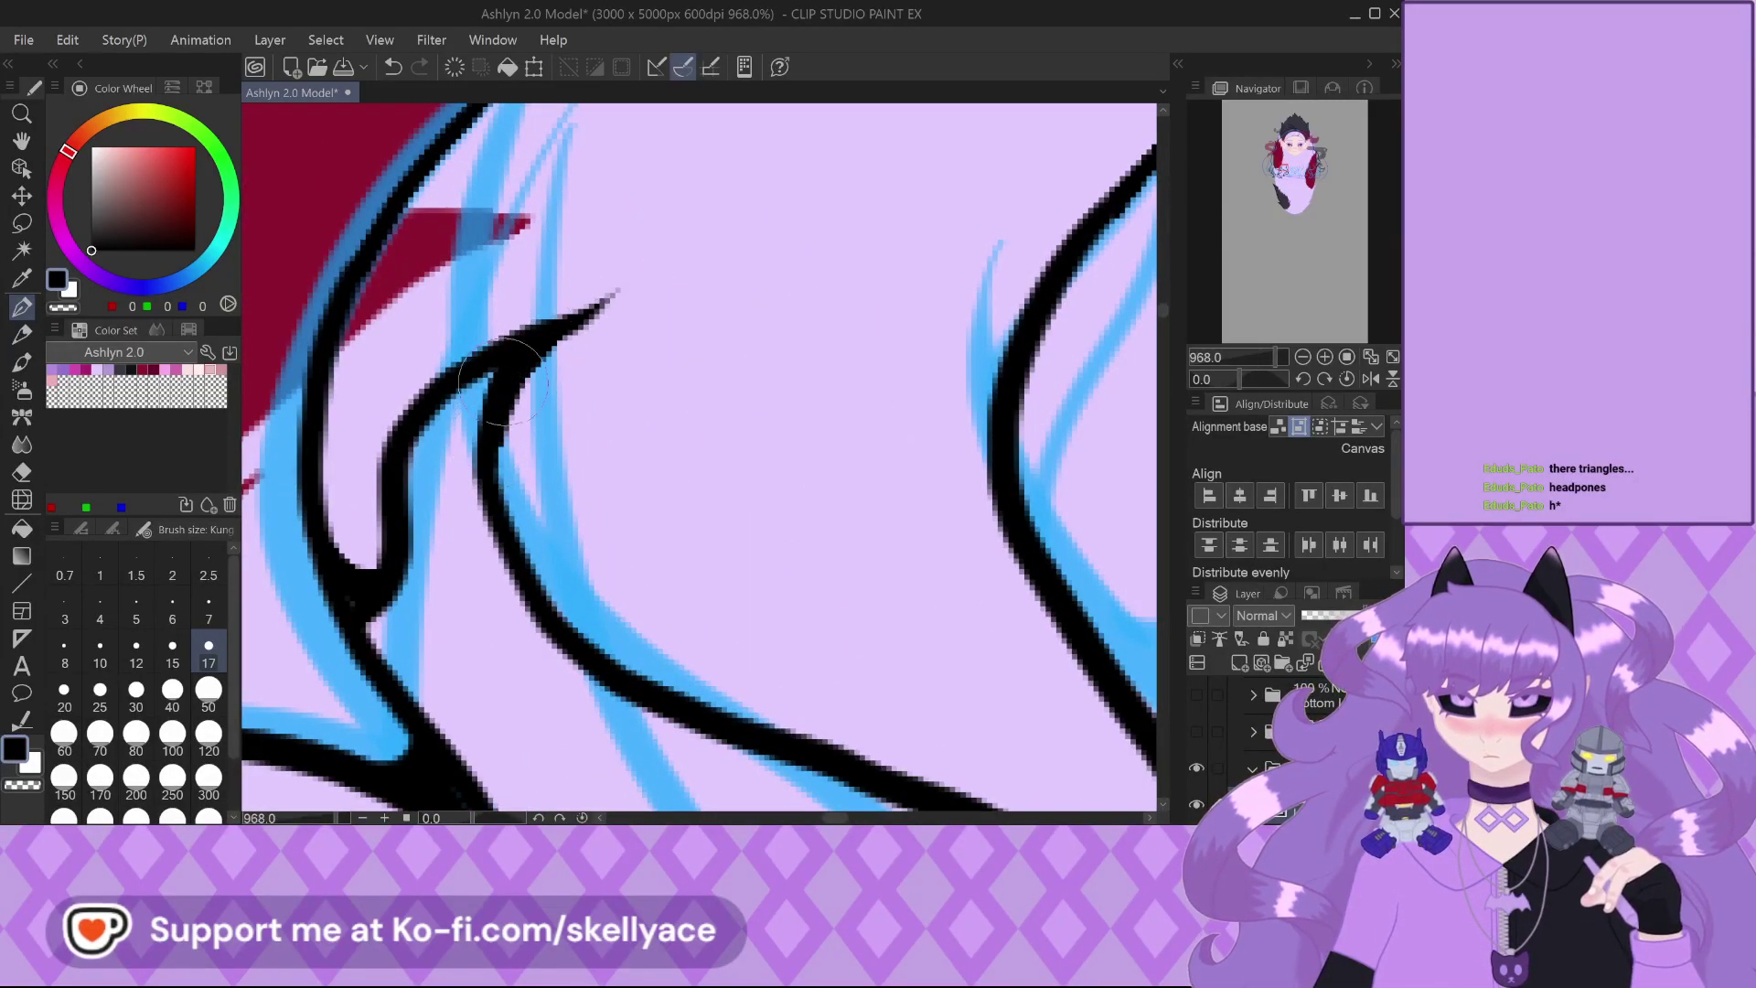
scroll(562, 384, "down", 5)
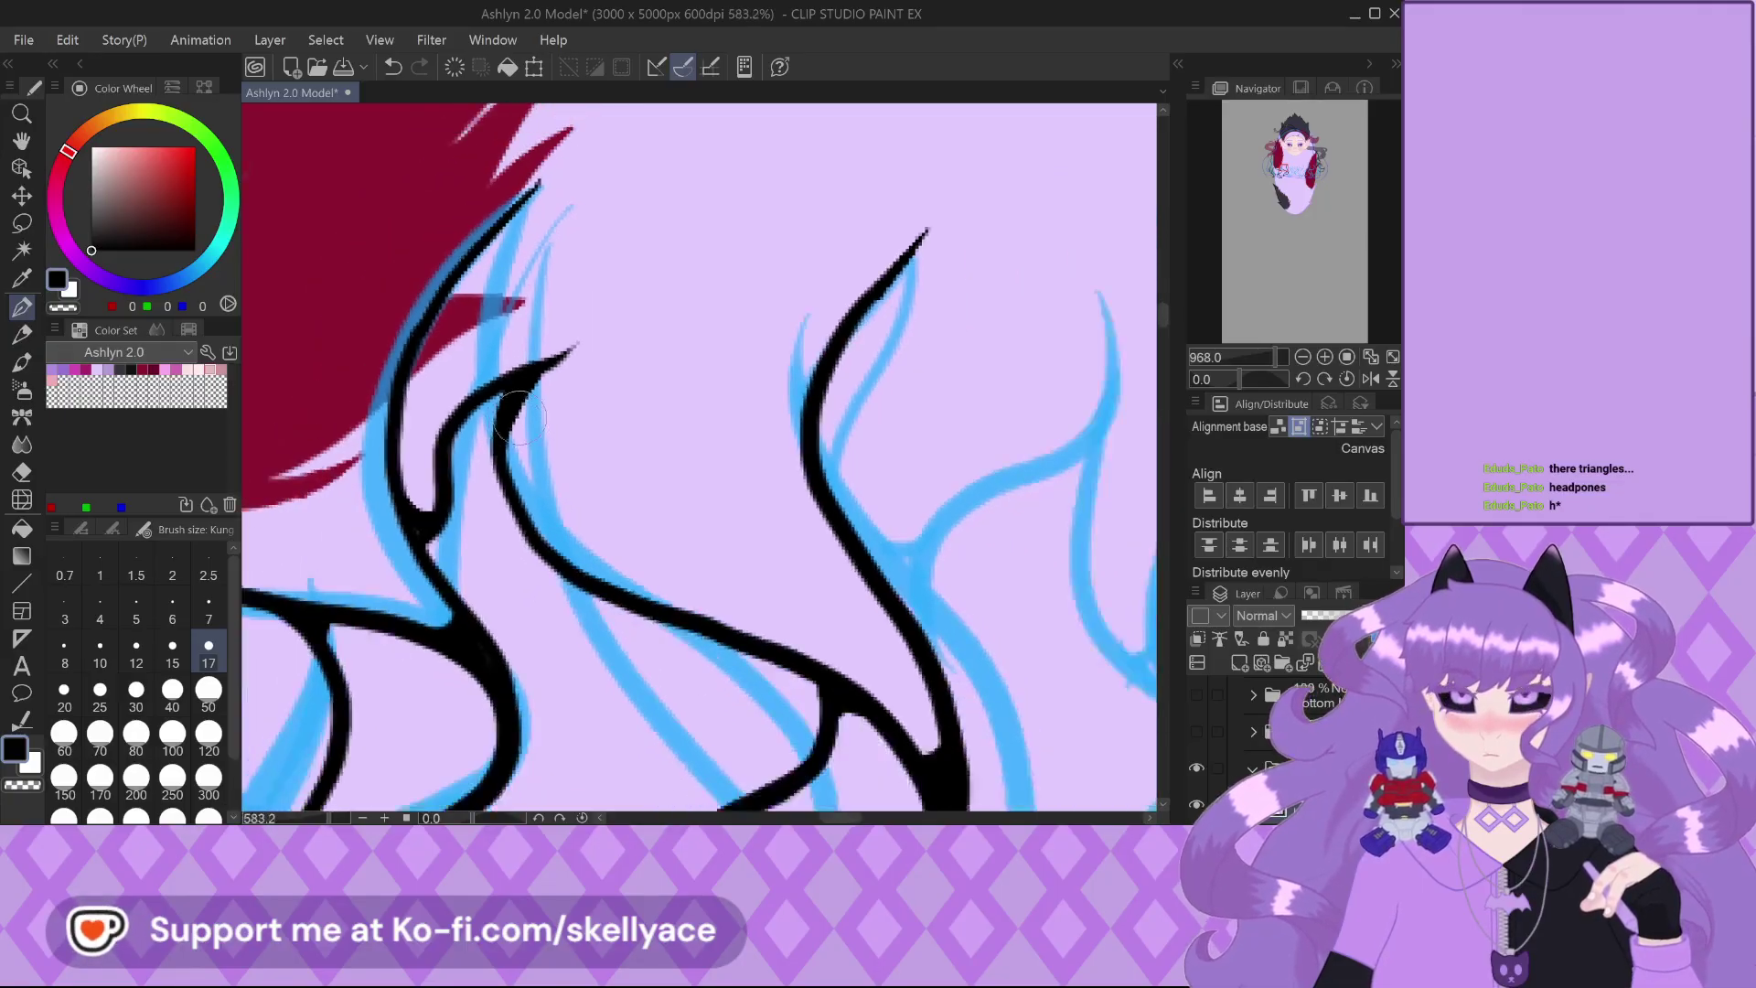
Check the whole figure, save and close the Ashlyn 2.0 Model drawing, and open the Subiector Redesign file
scroll(563, 421, "down", 2)
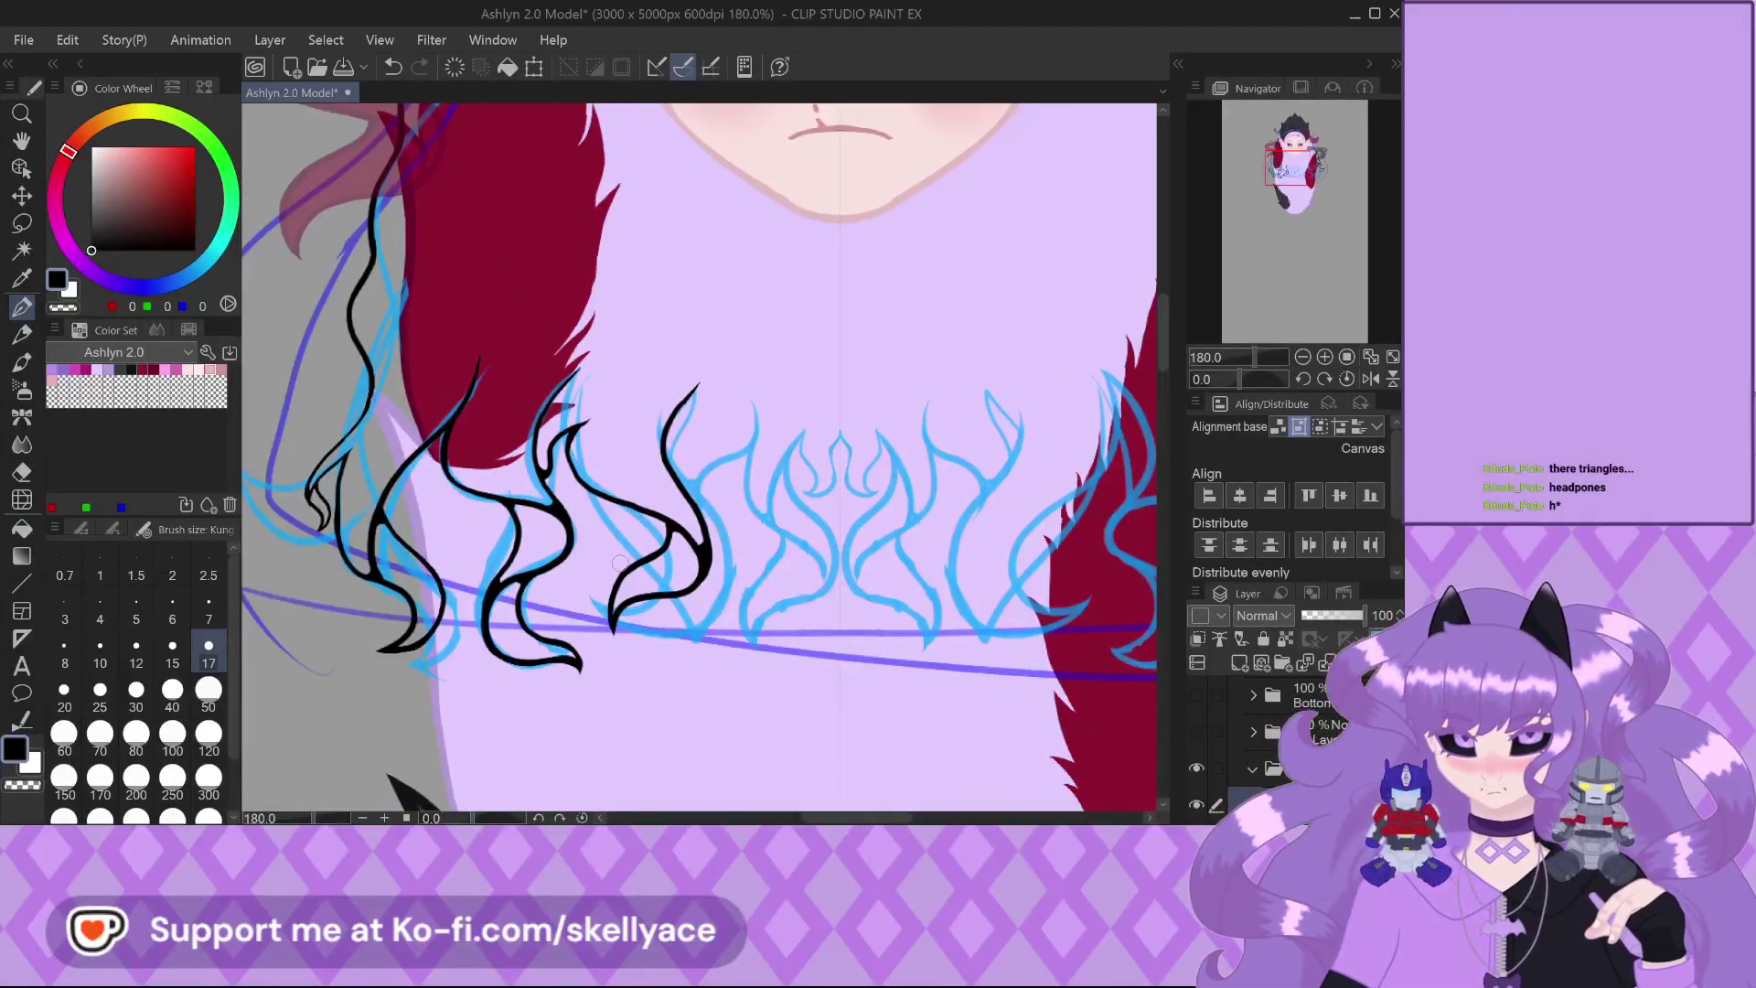
scroll(568, 422, "down", 3)
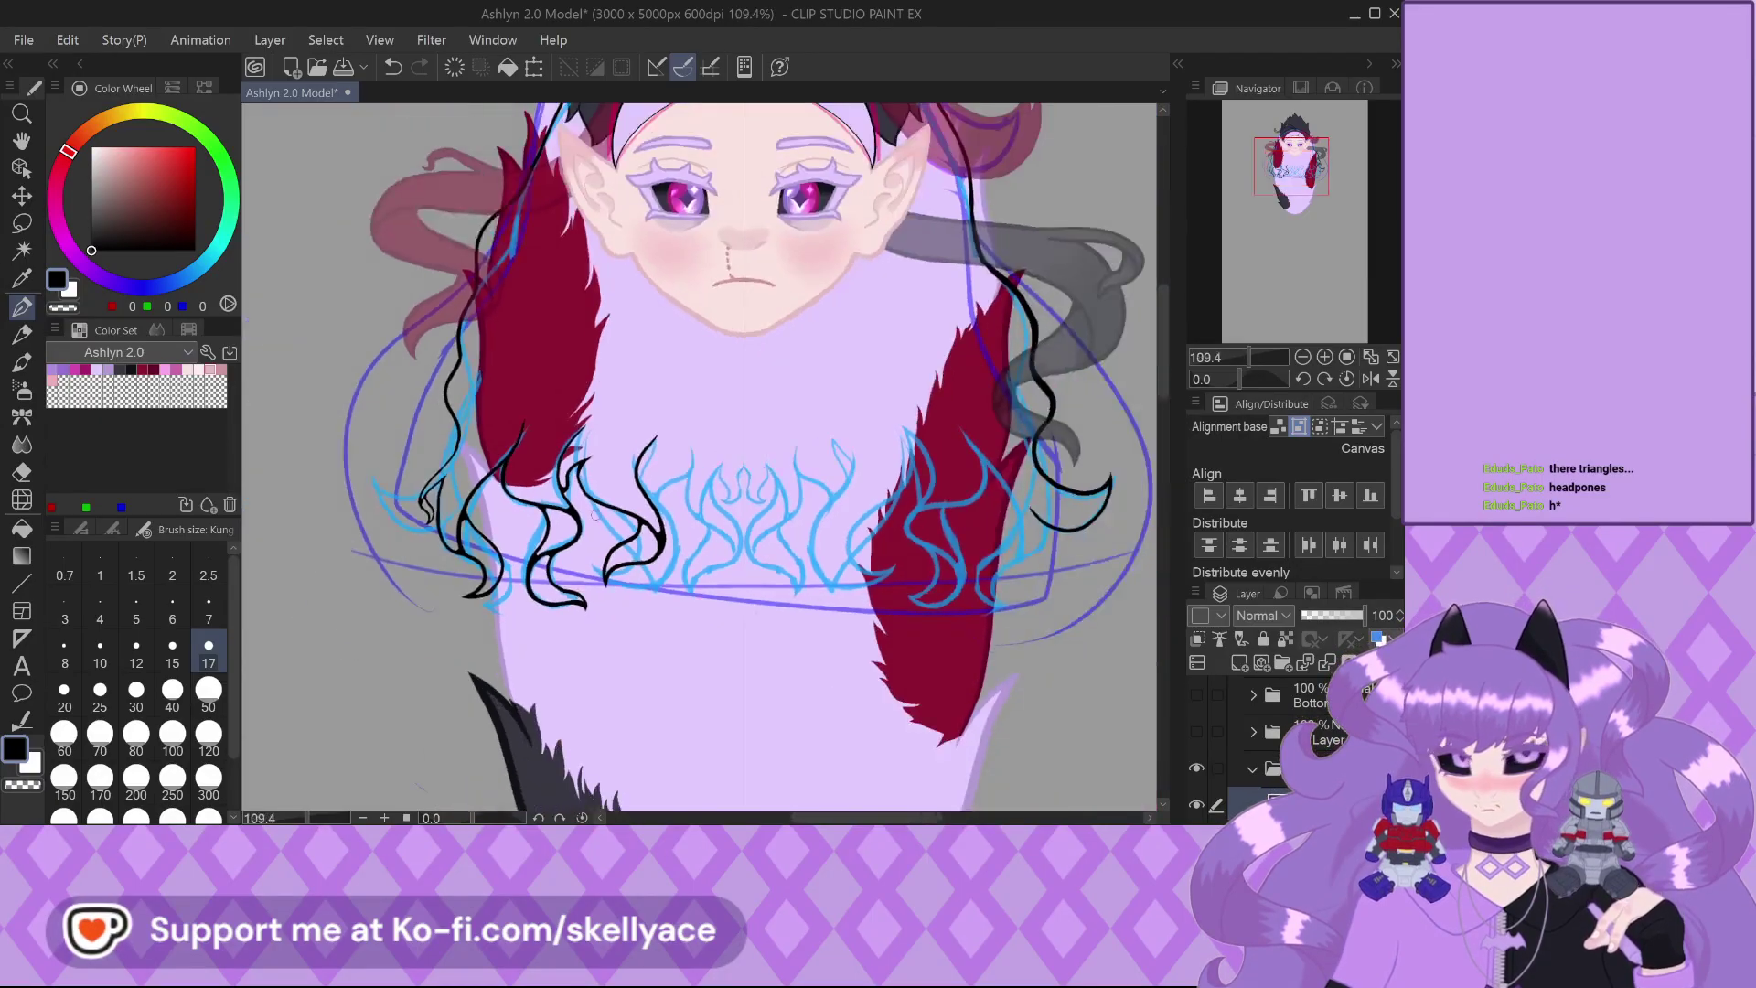
scroll(636, 662, "down", 1)
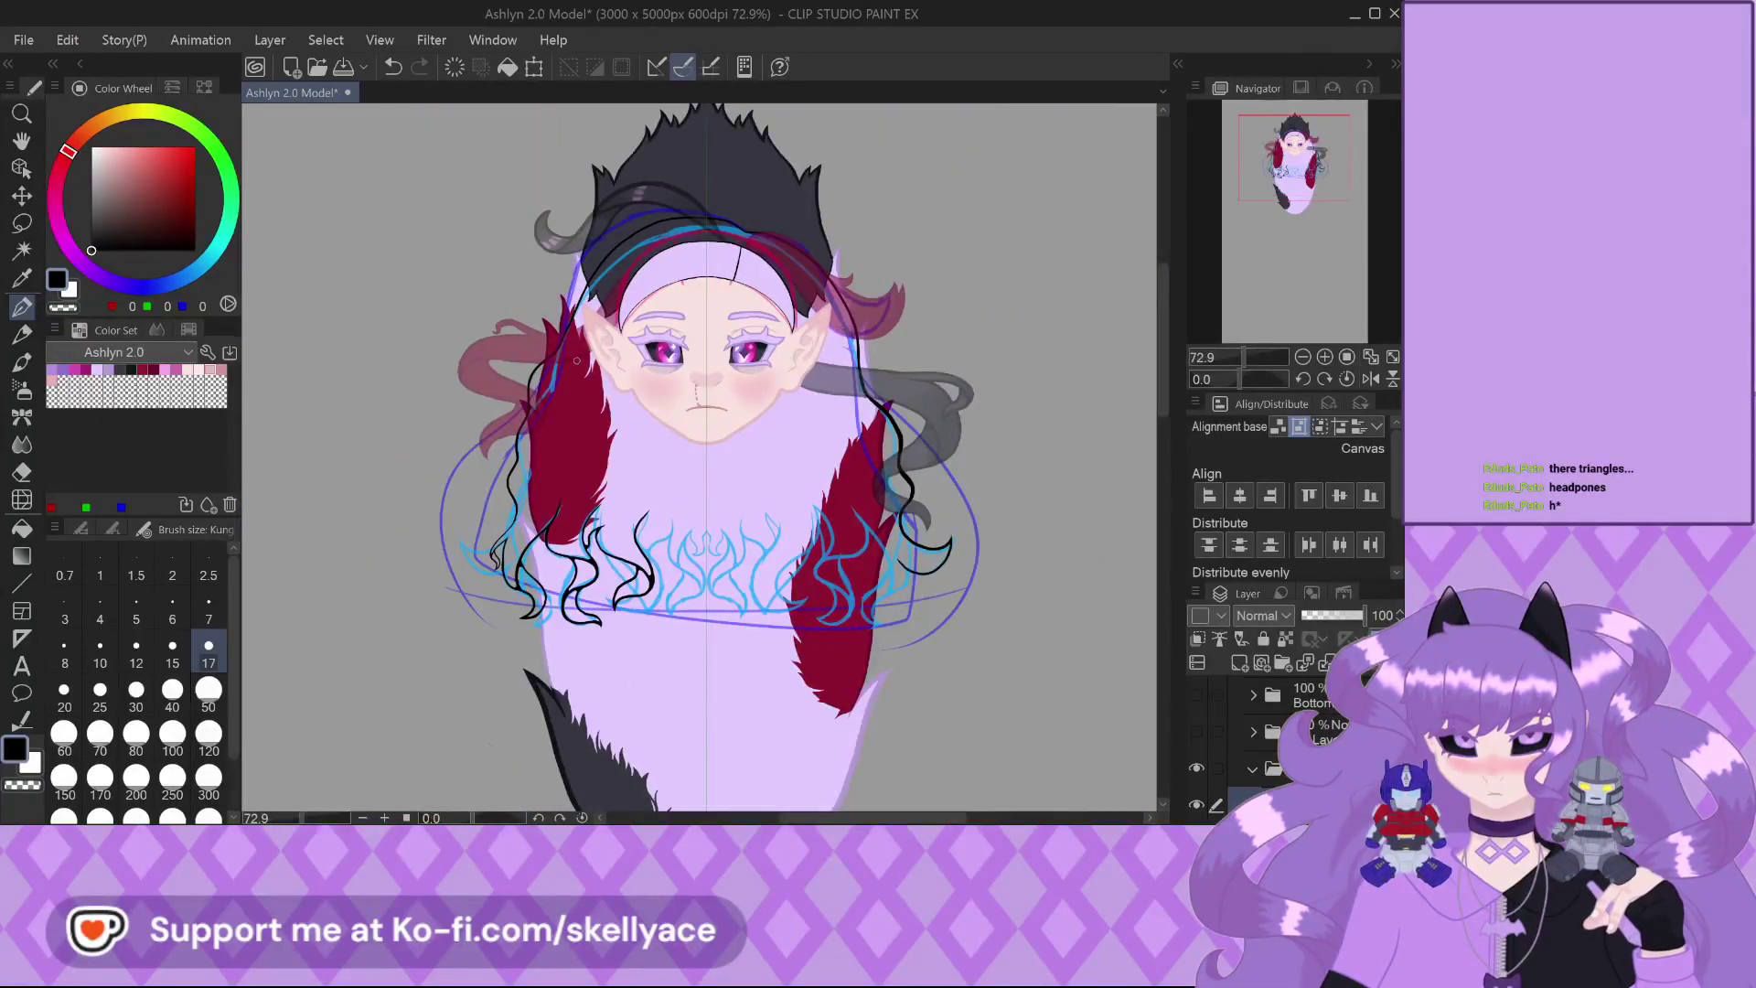
scroll(576, 360, "up", 4)
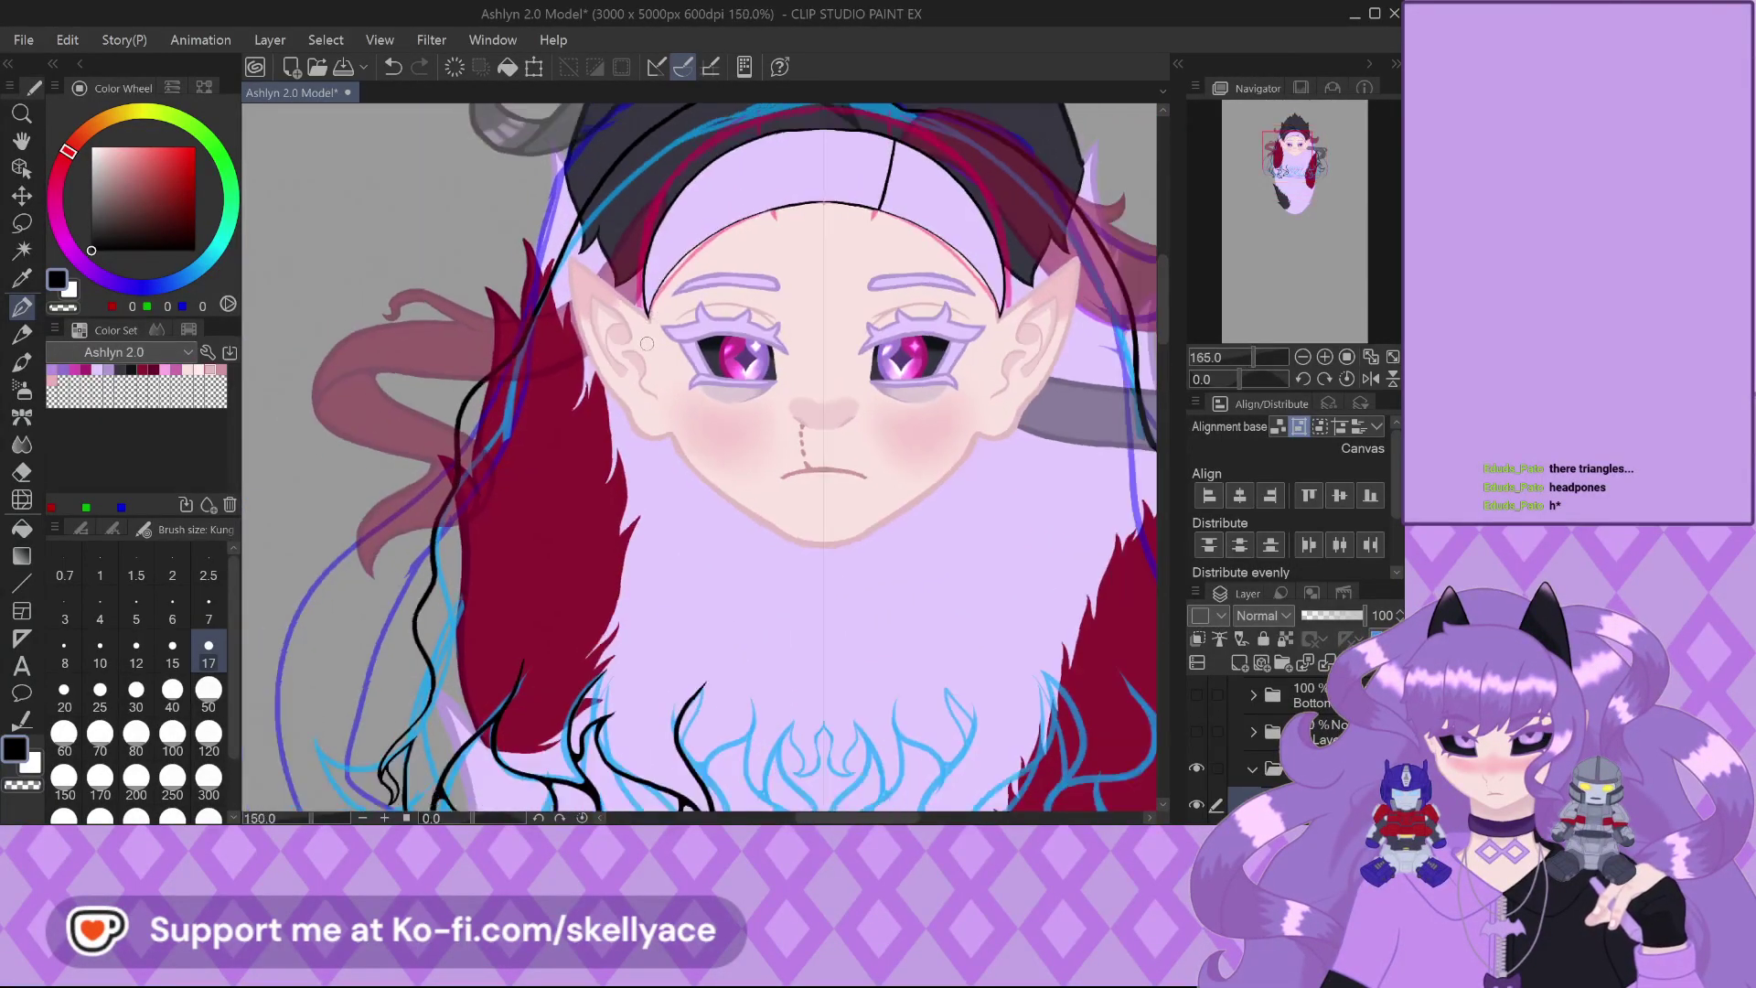
scroll(646, 343, "down", 2)
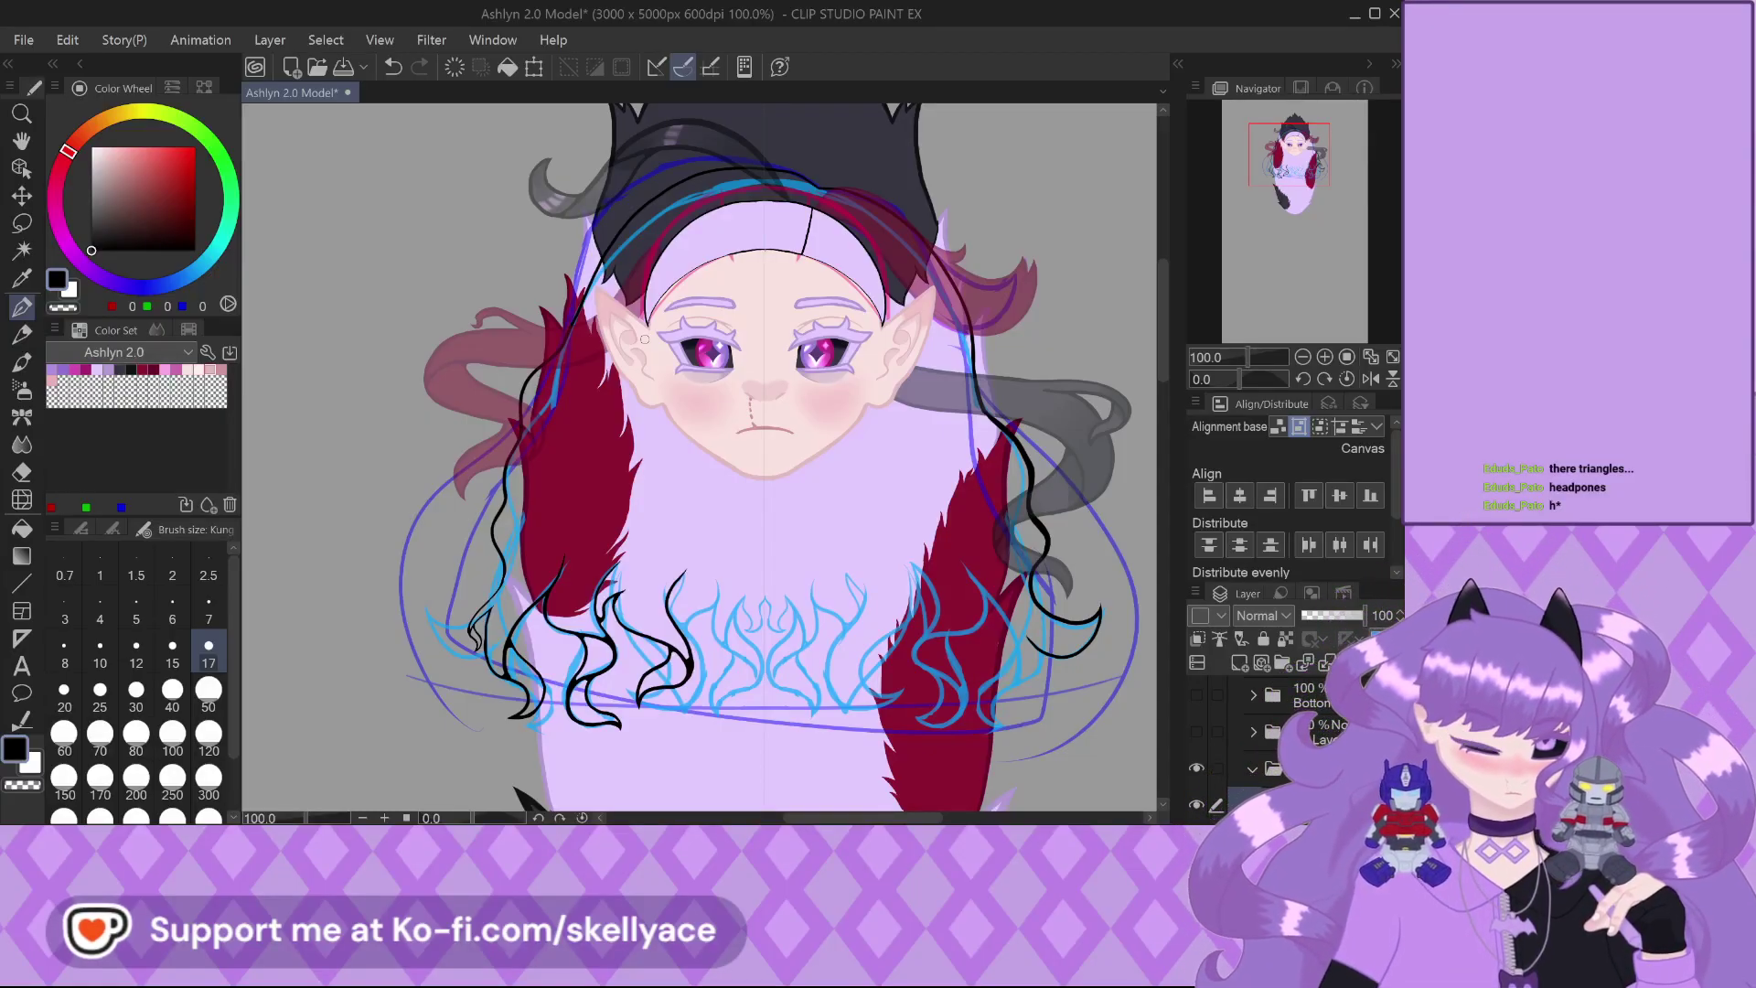
key("ctrl+s")
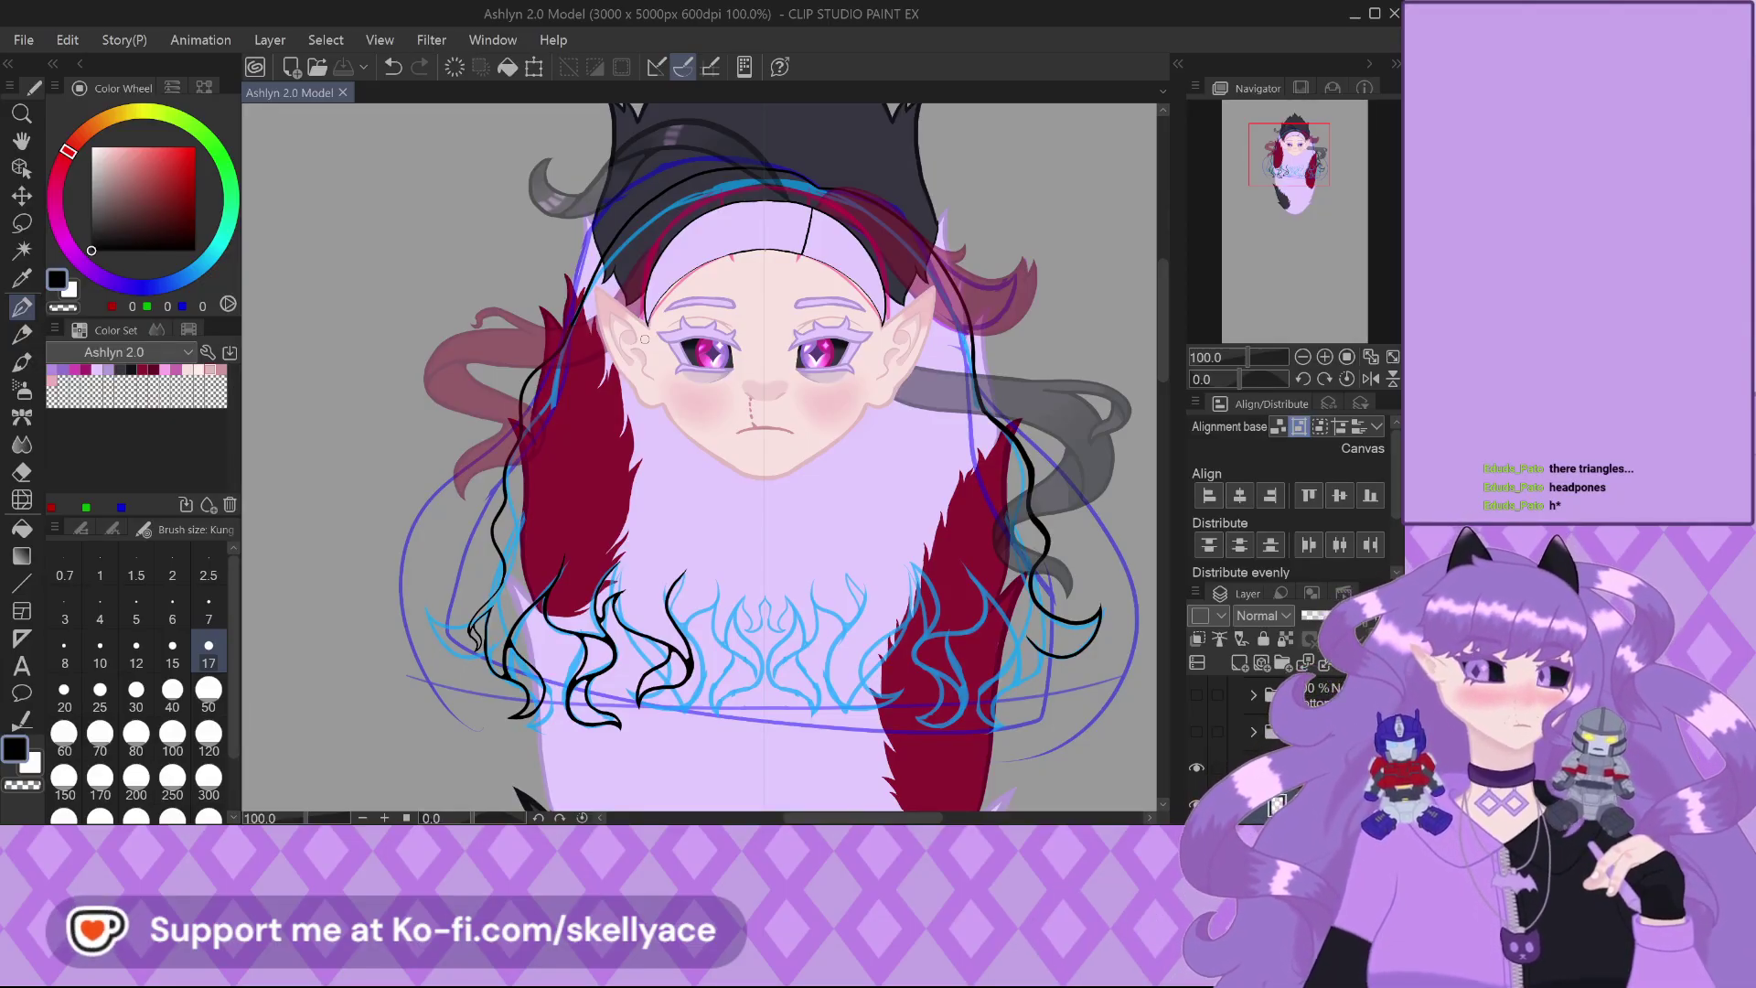
left_click(343, 92)
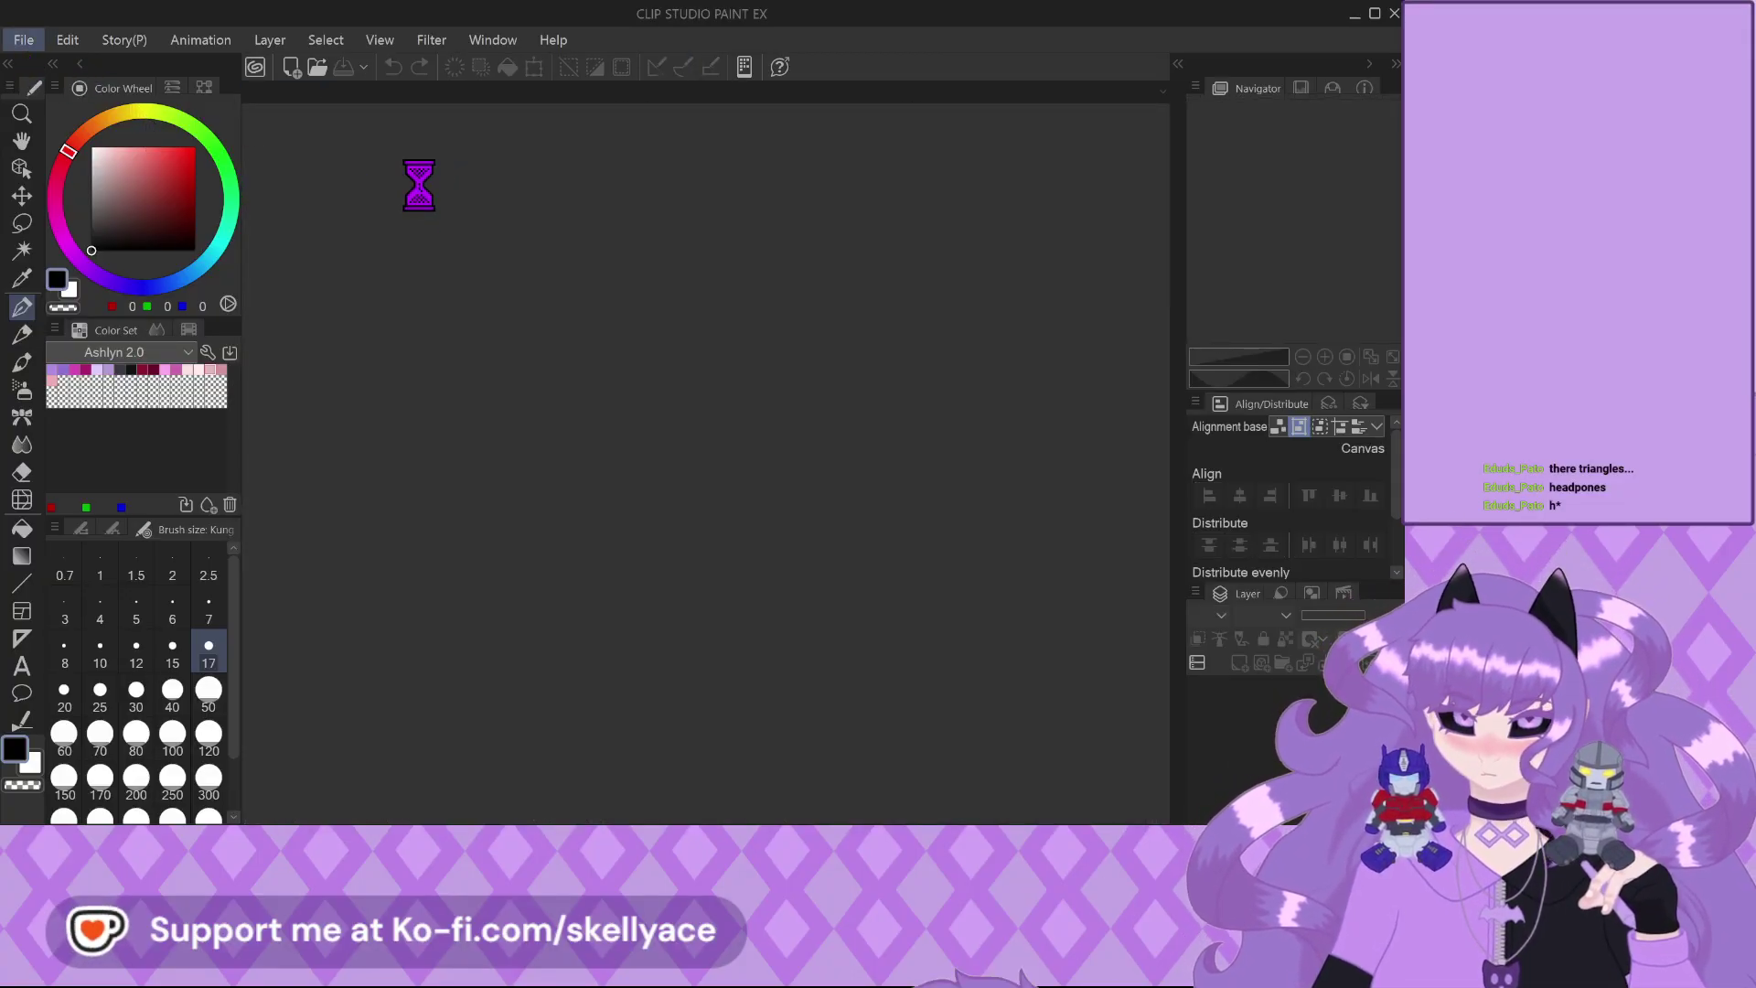
scroll(895, 276, "up", 5)
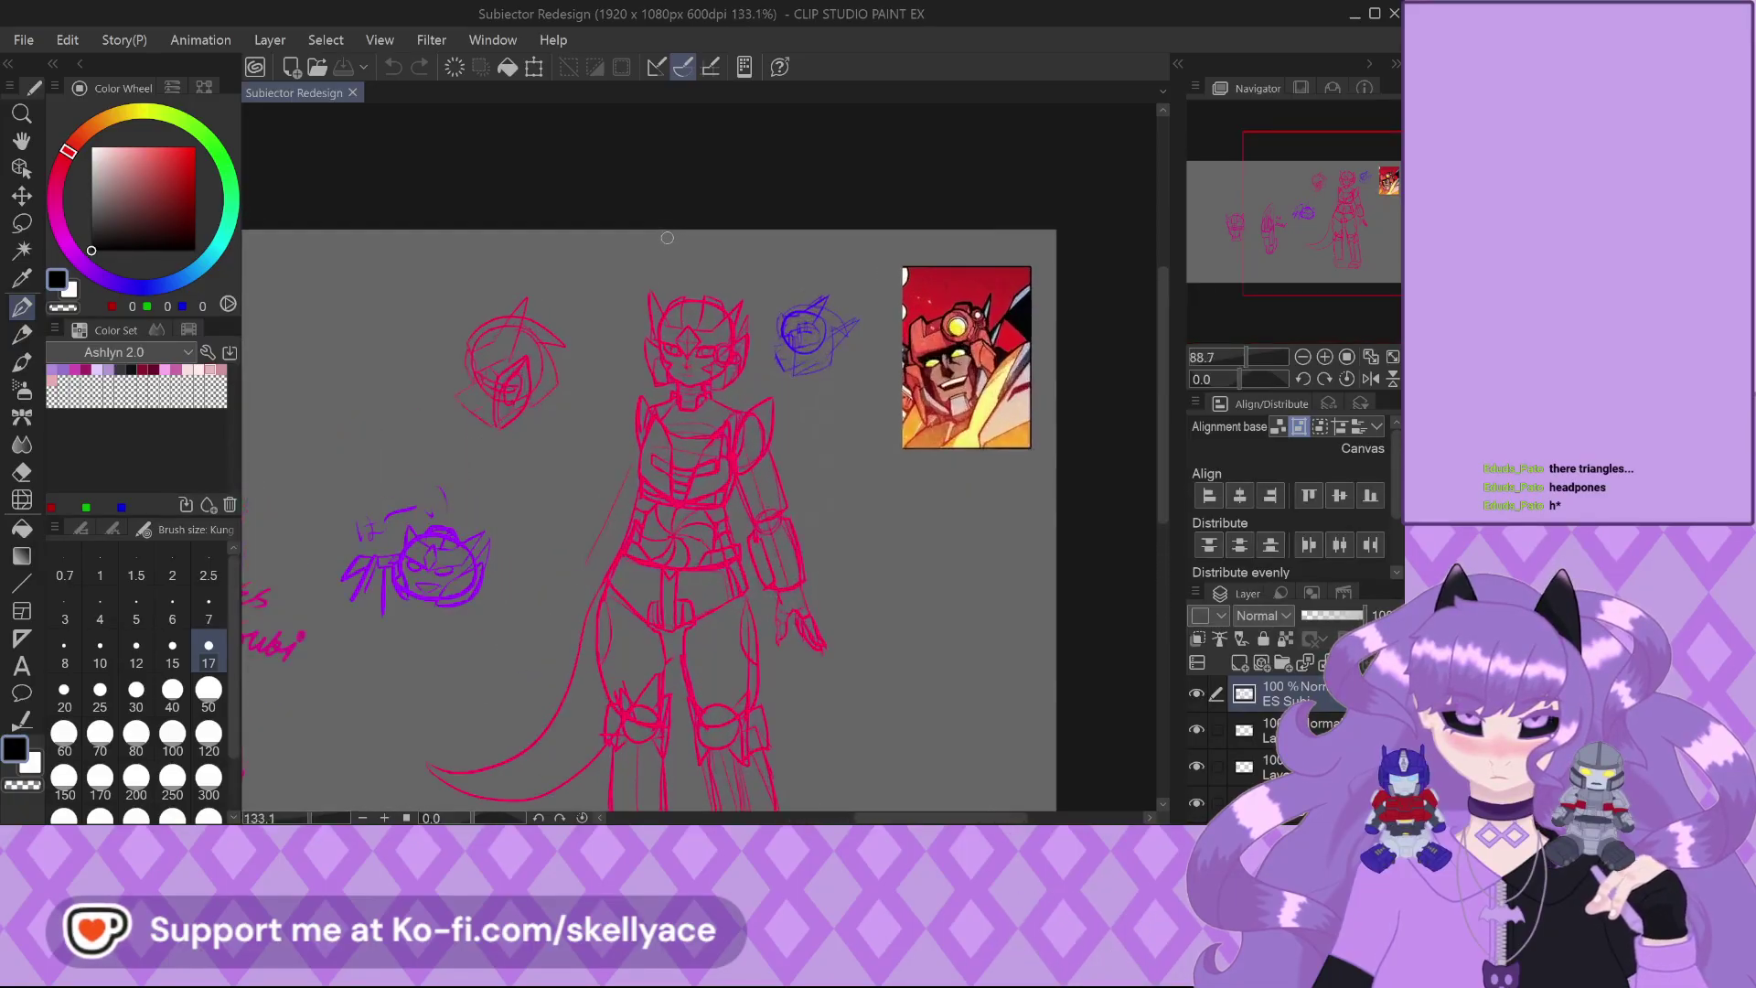
Show the robot character sheet as the Sub View reference, framed on the purple-outlined head at 150%
left_click(1297, 86)
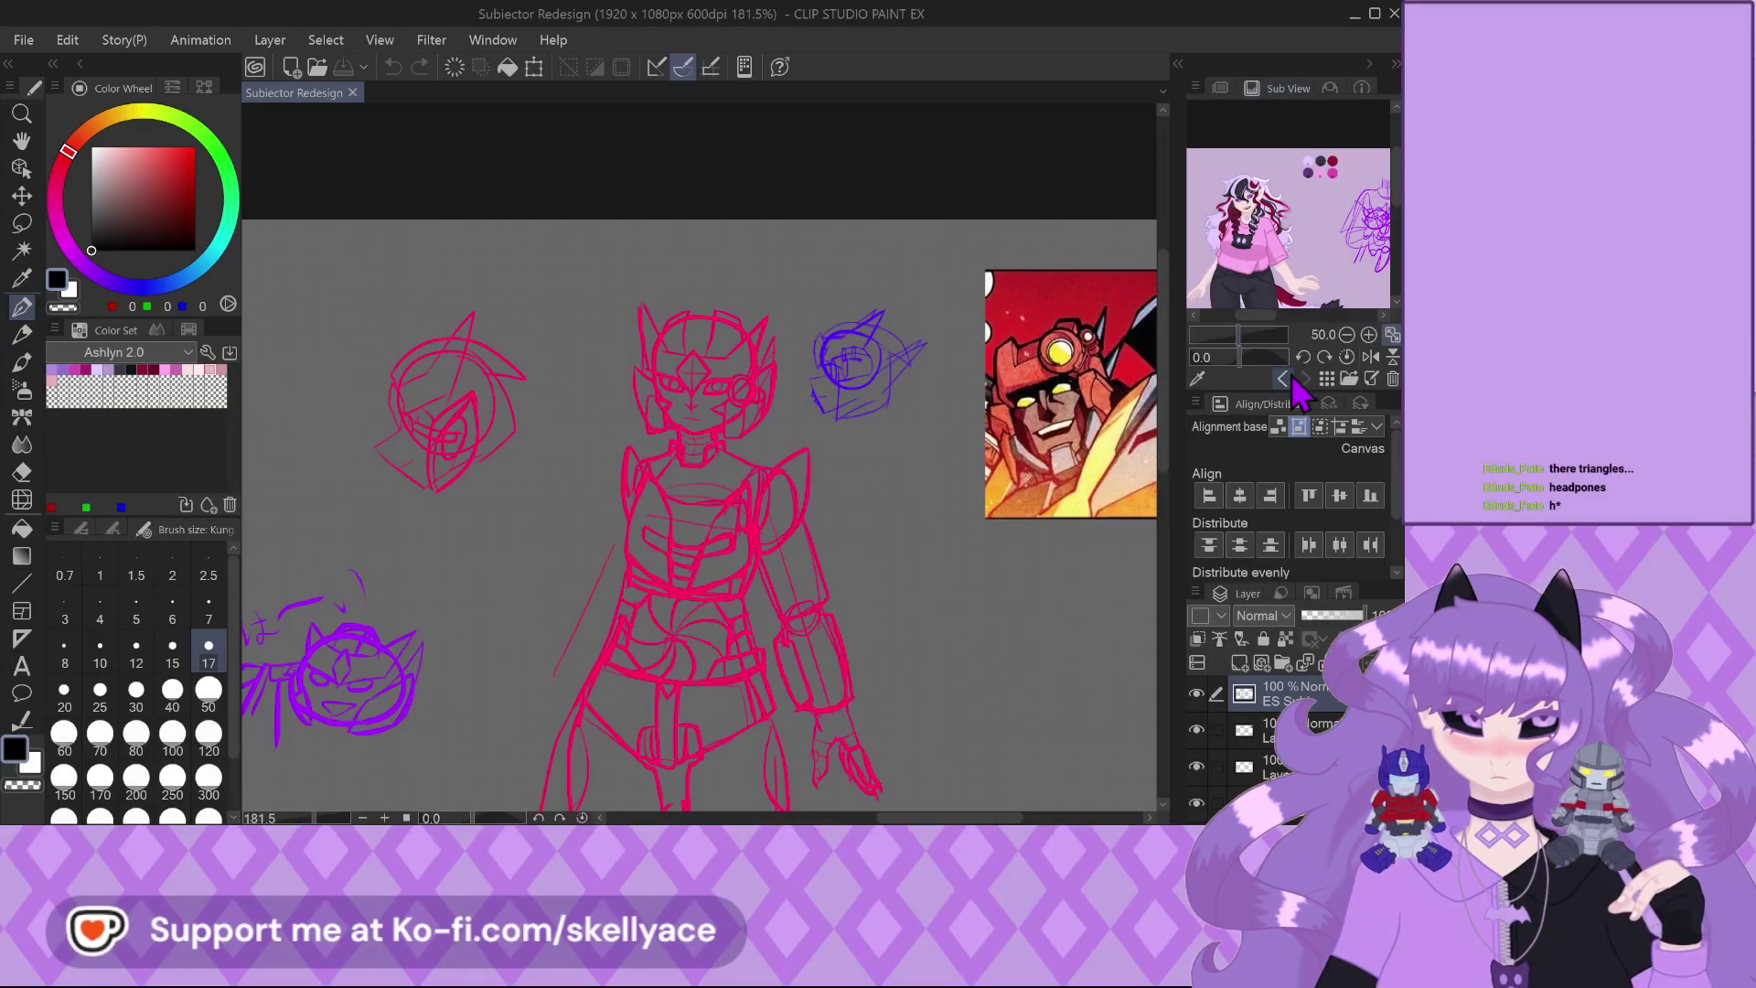
left_click(1283, 378)
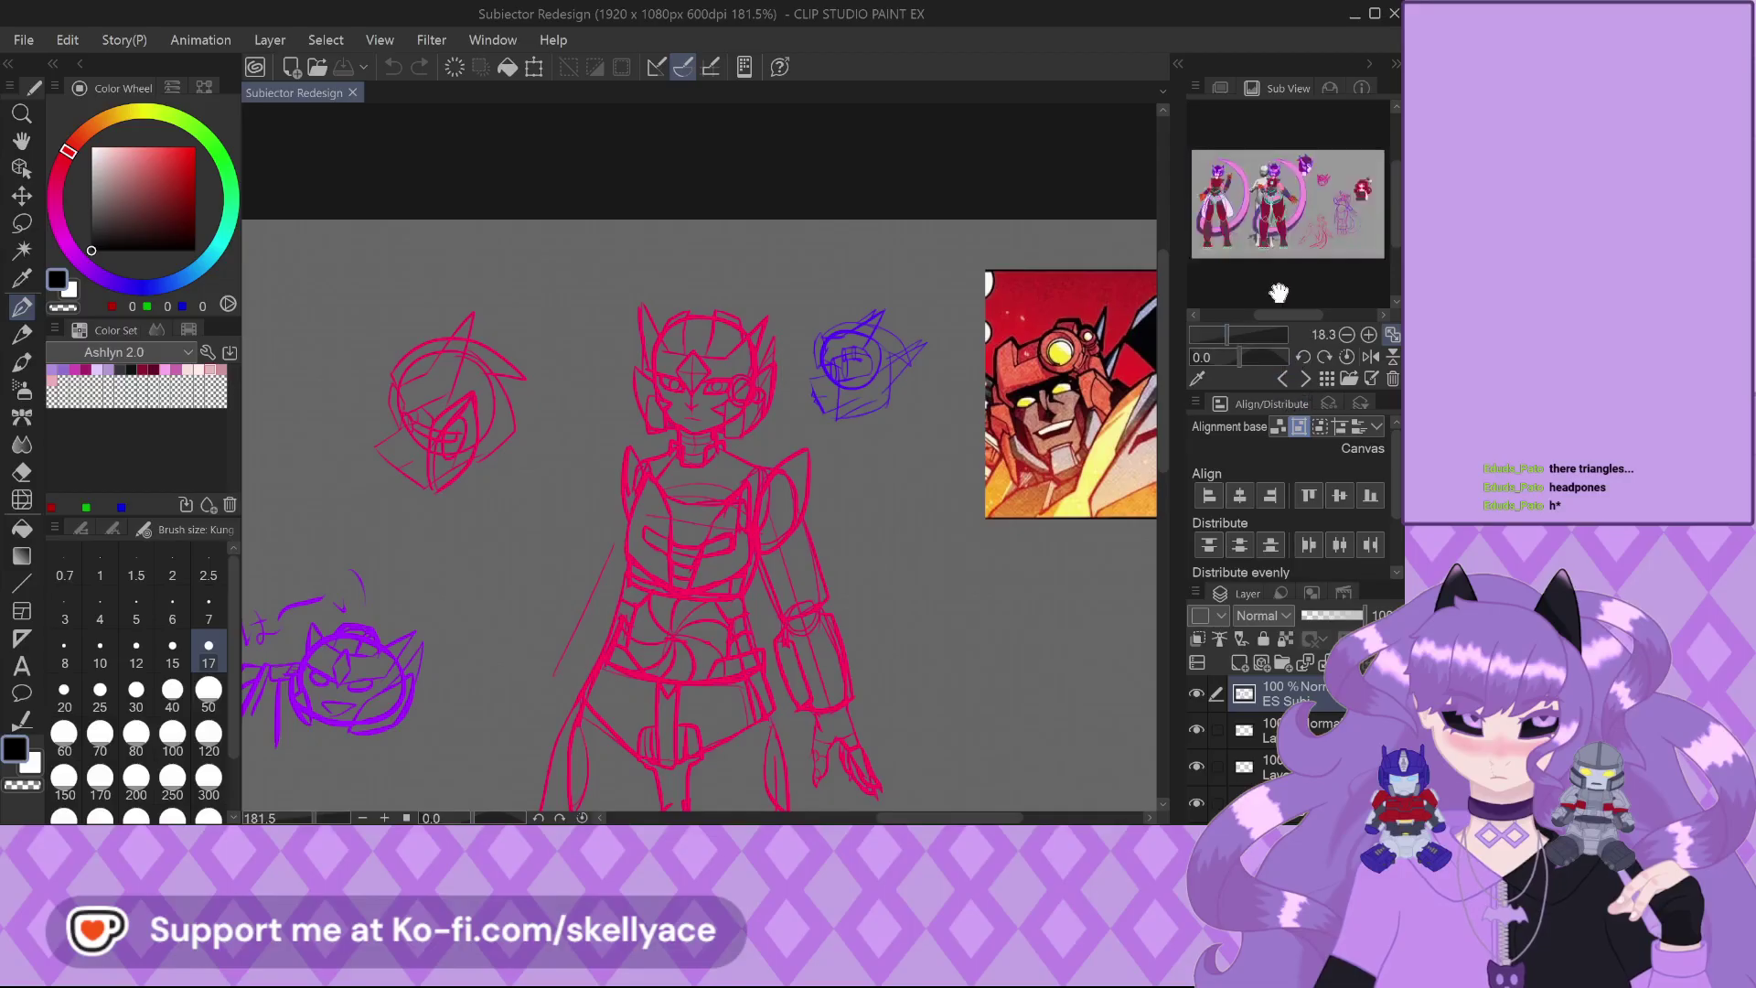
scroll(1276, 186, "up", 5)
left_click_drag(1276, 186, 1264, 240)
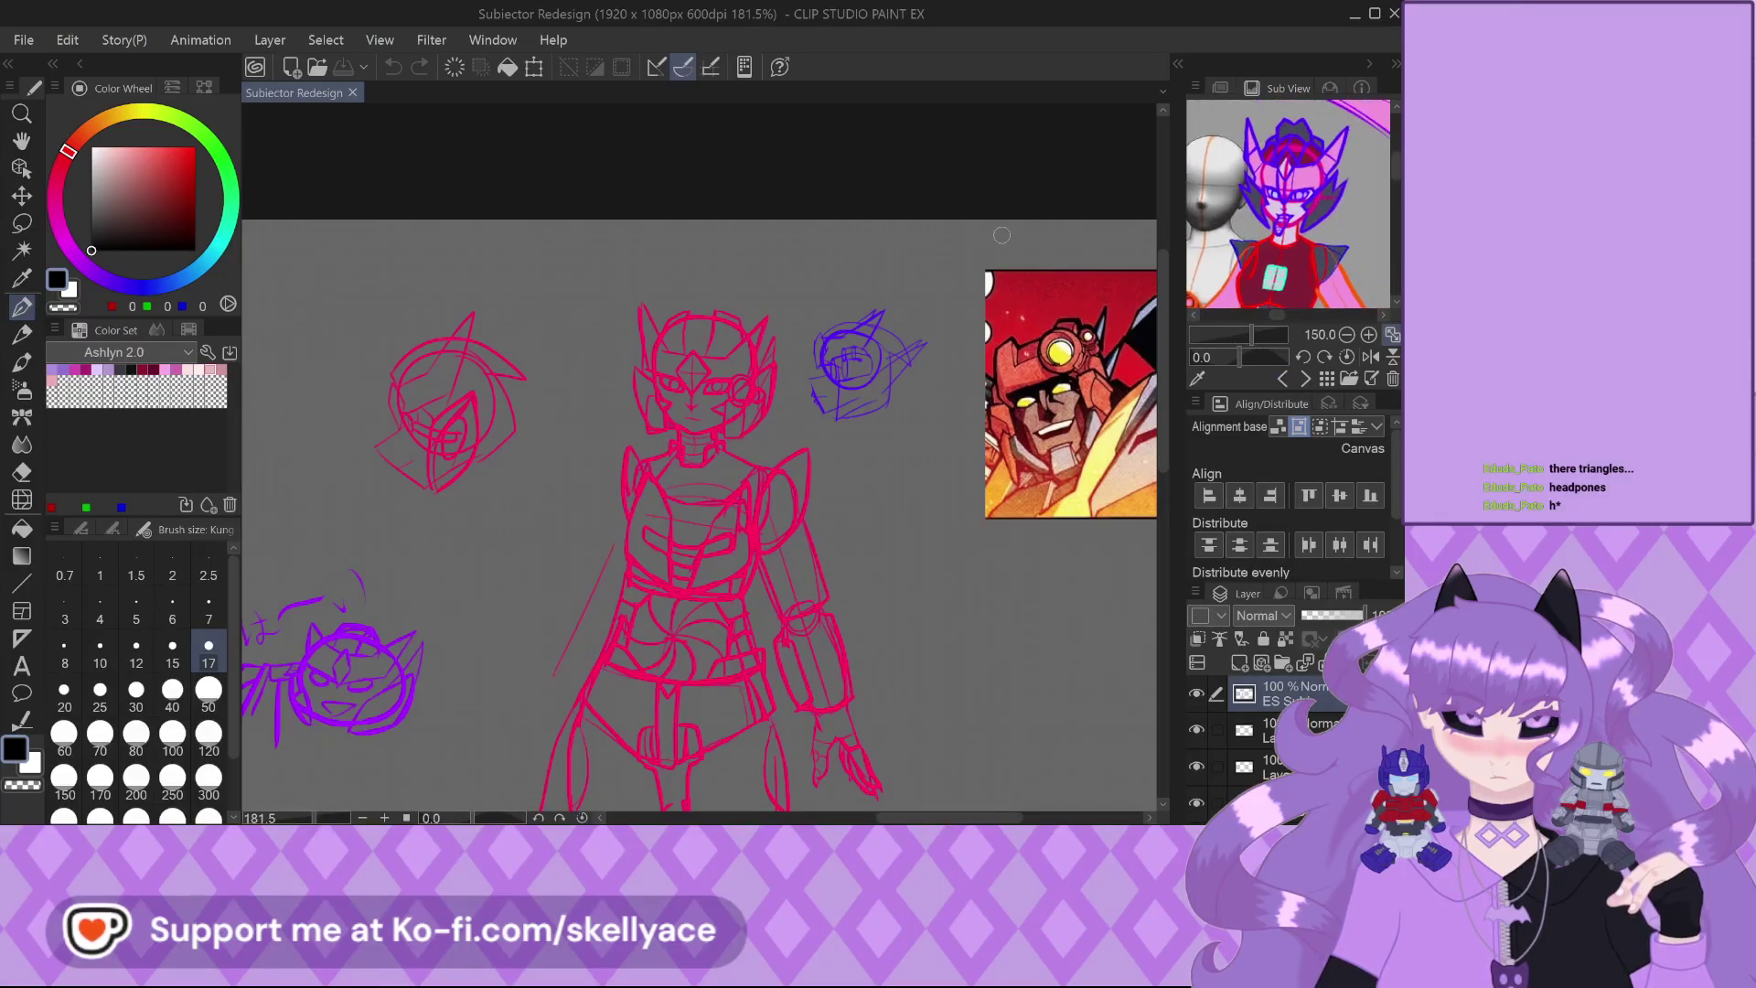
scroll(775, 309, "up", 2)
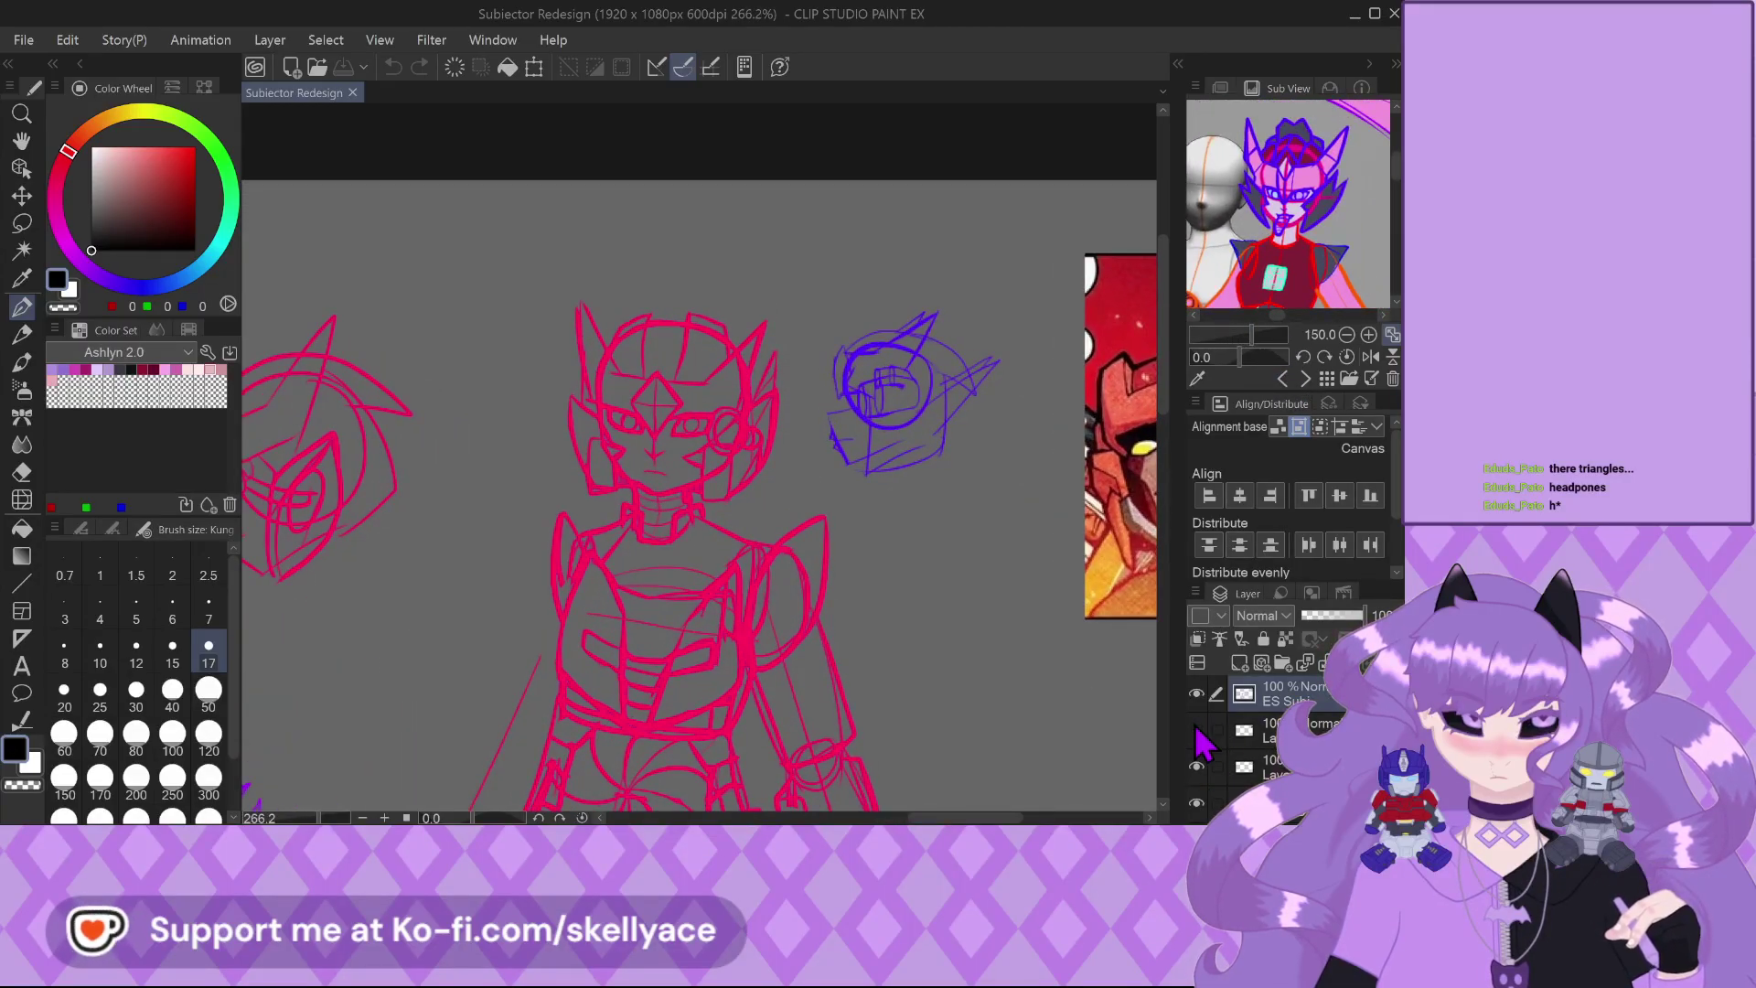
Toggle the visibility of several sketch layers off and on to identify what each layer contains
left_click(1197, 729)
left_click(1196, 728)
left_click(1198, 765)
left_click(1198, 766)
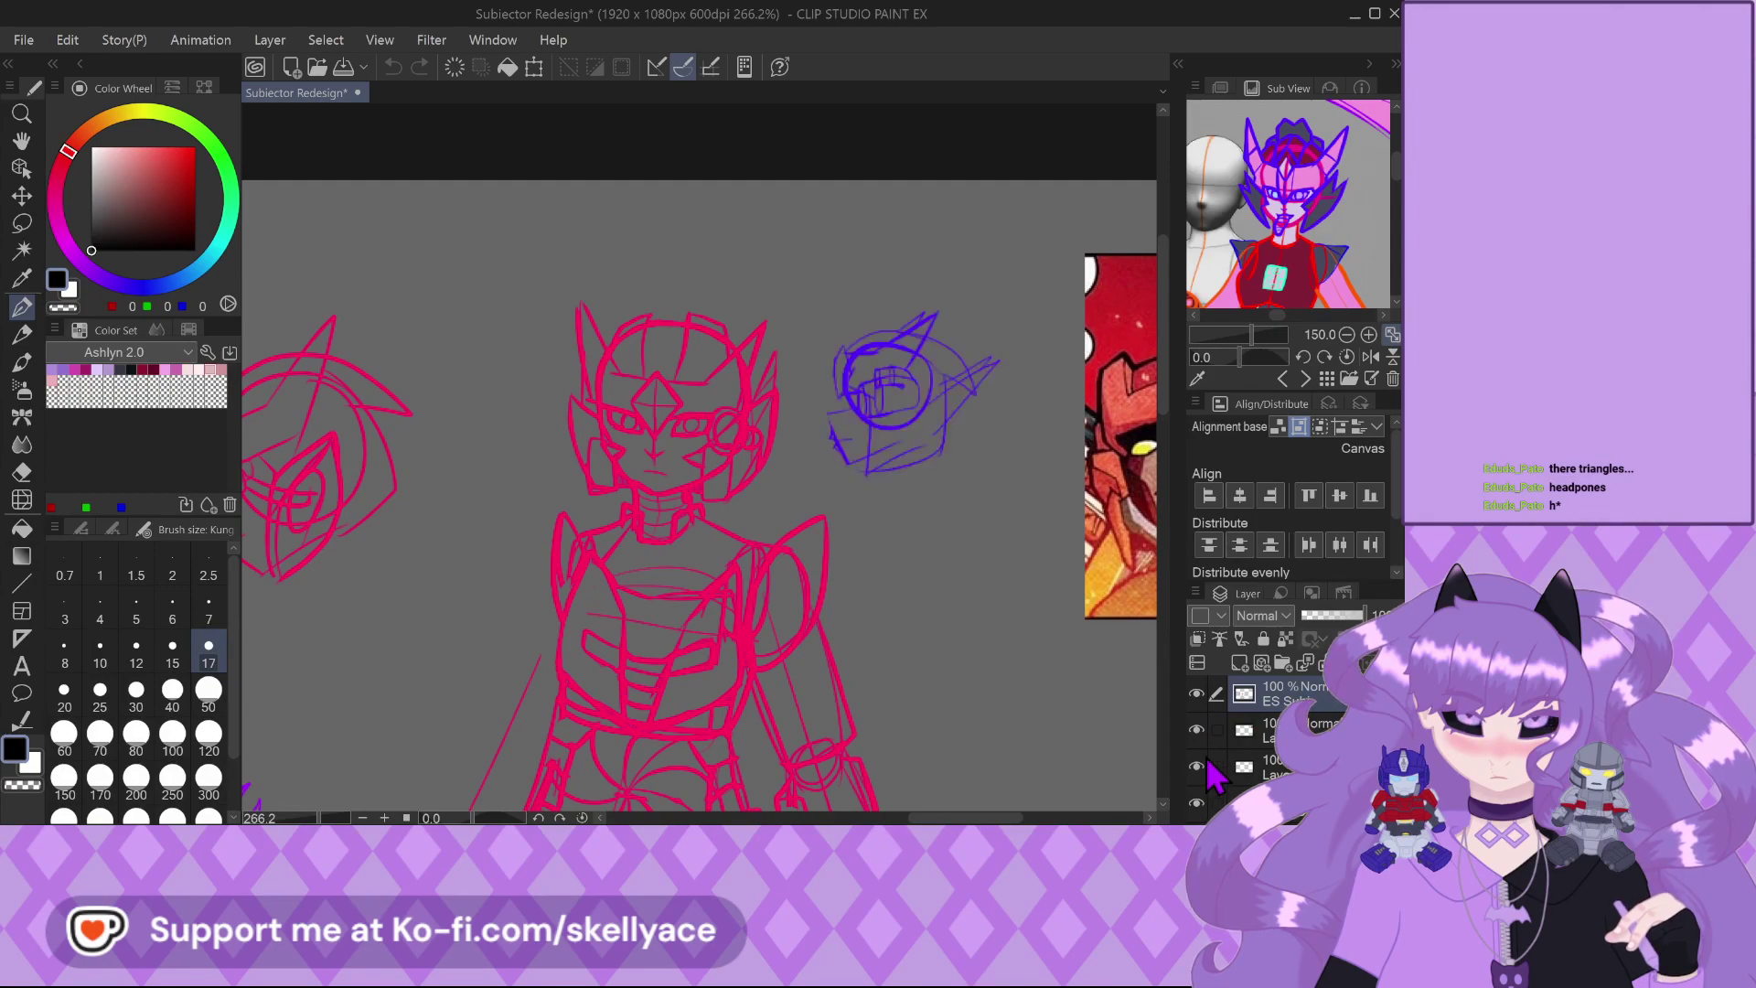
scroll(1198, 810, "down", 1)
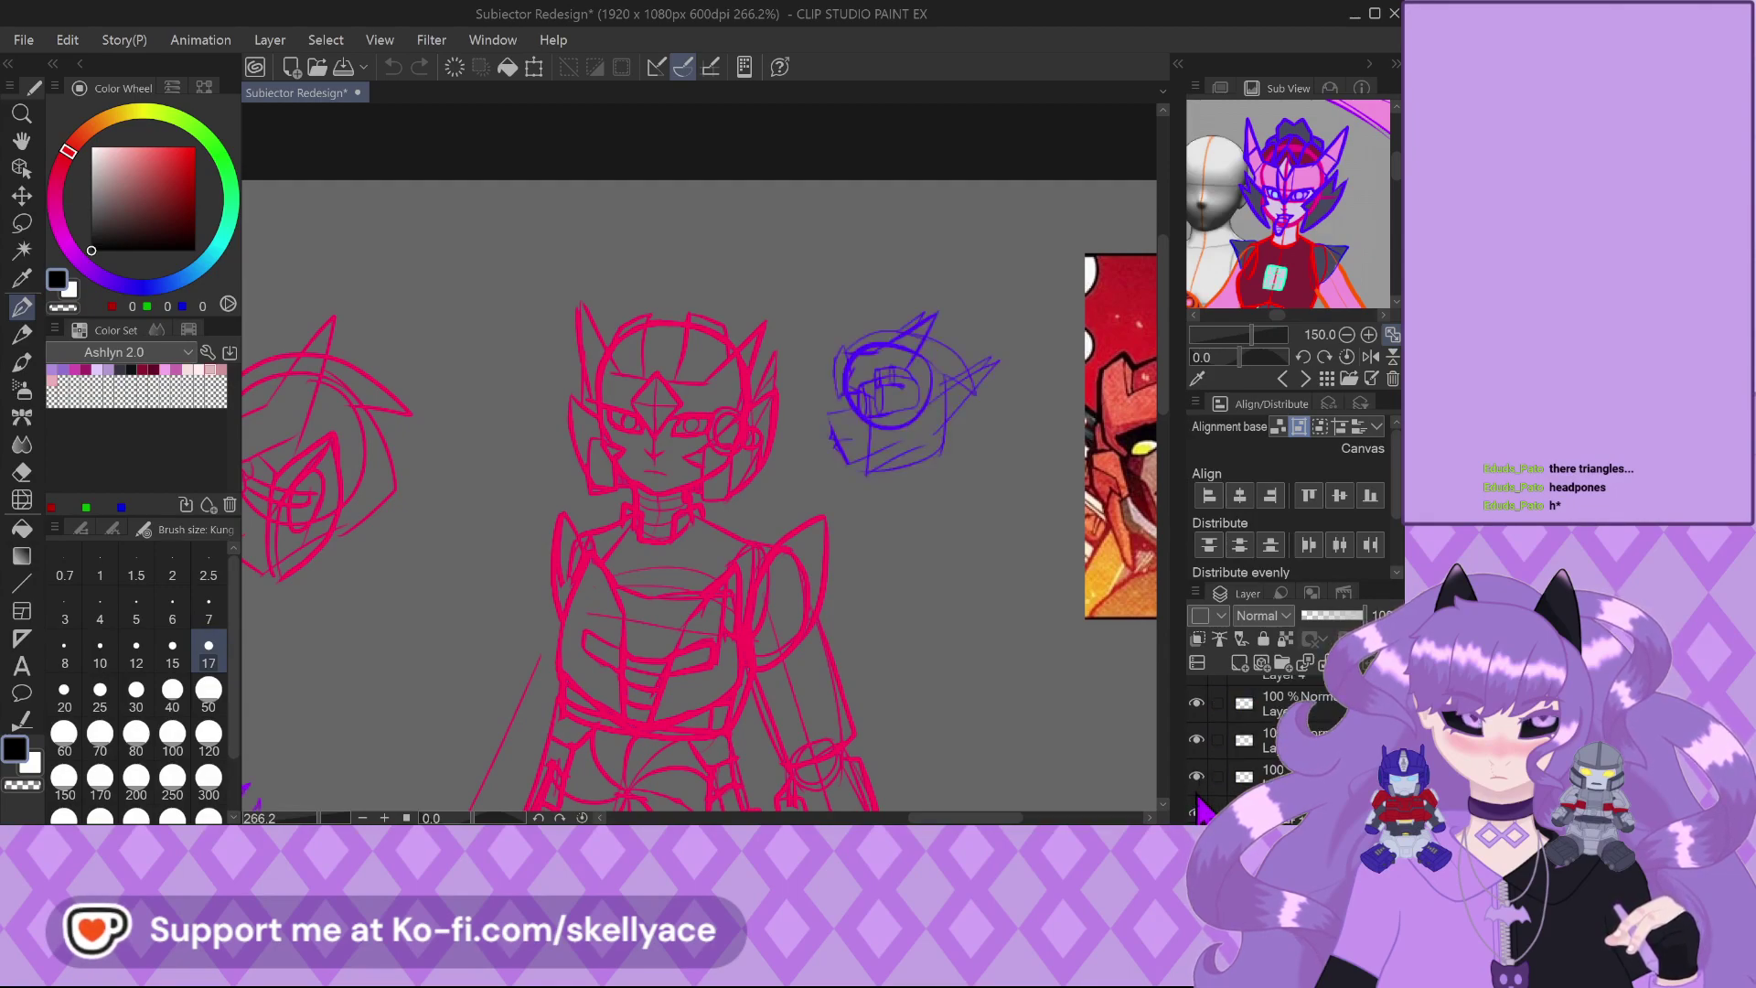
left_click(1196, 776)
left_click(1196, 775)
left_click(1196, 812)
left_click(1196, 812)
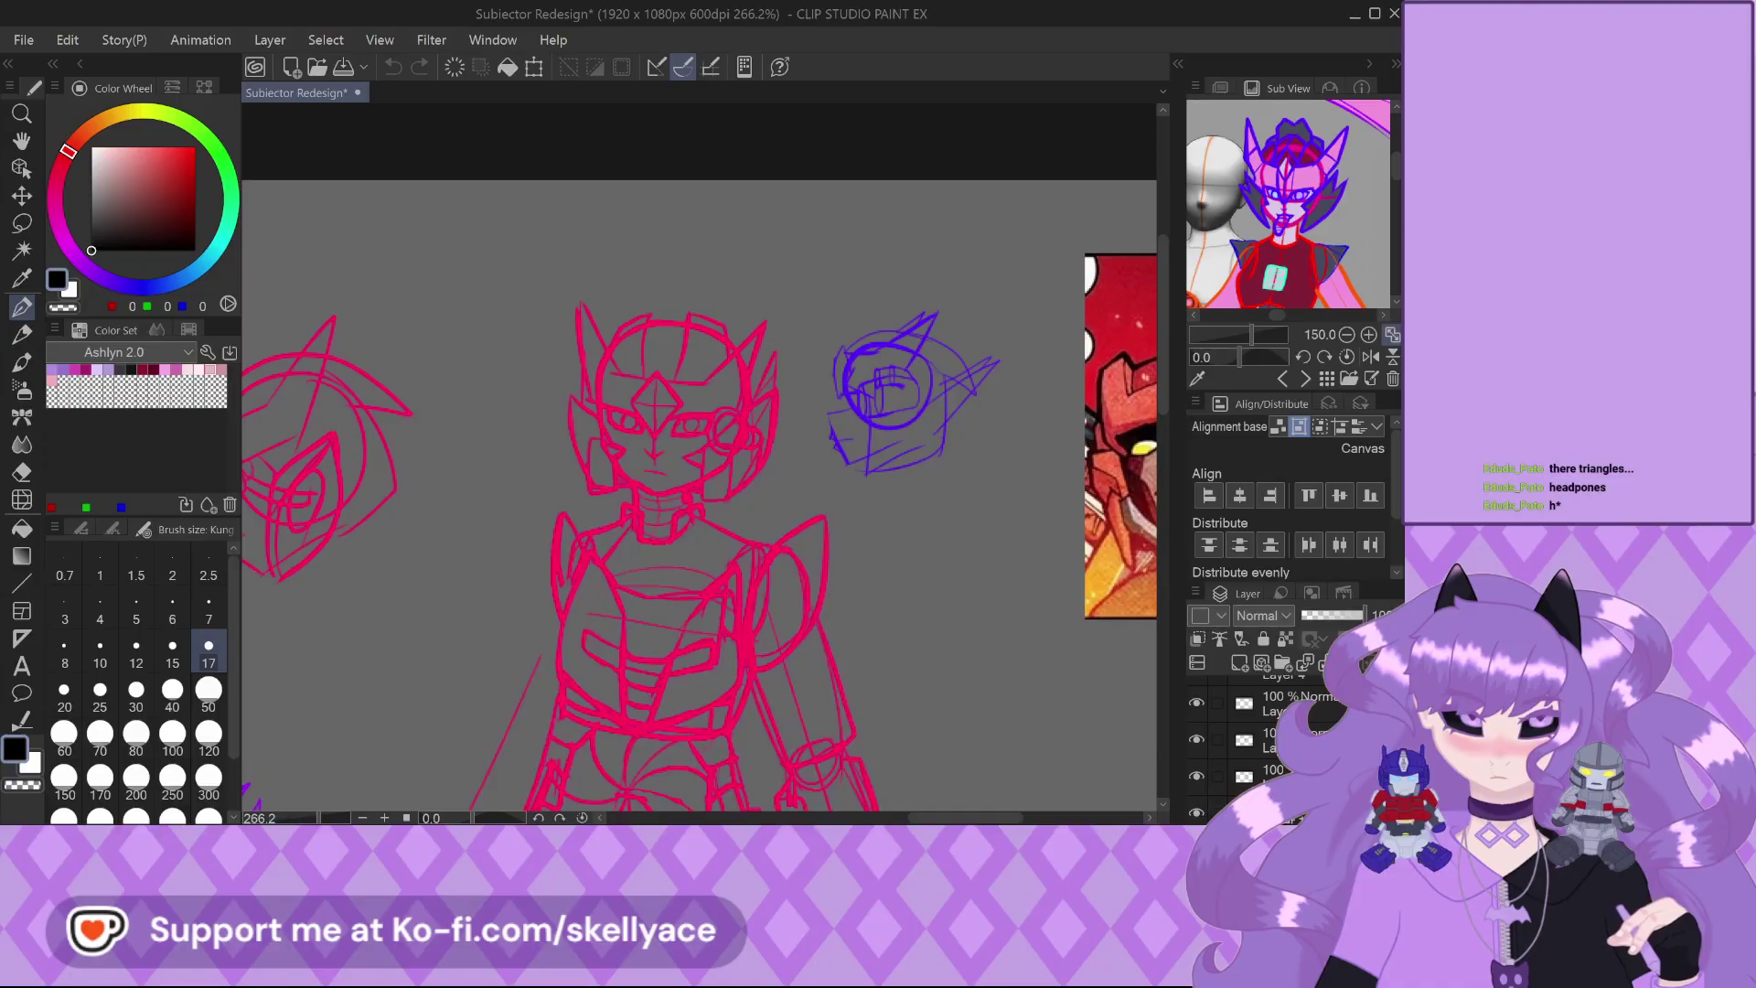
scroll(1198, 805, "down", 1)
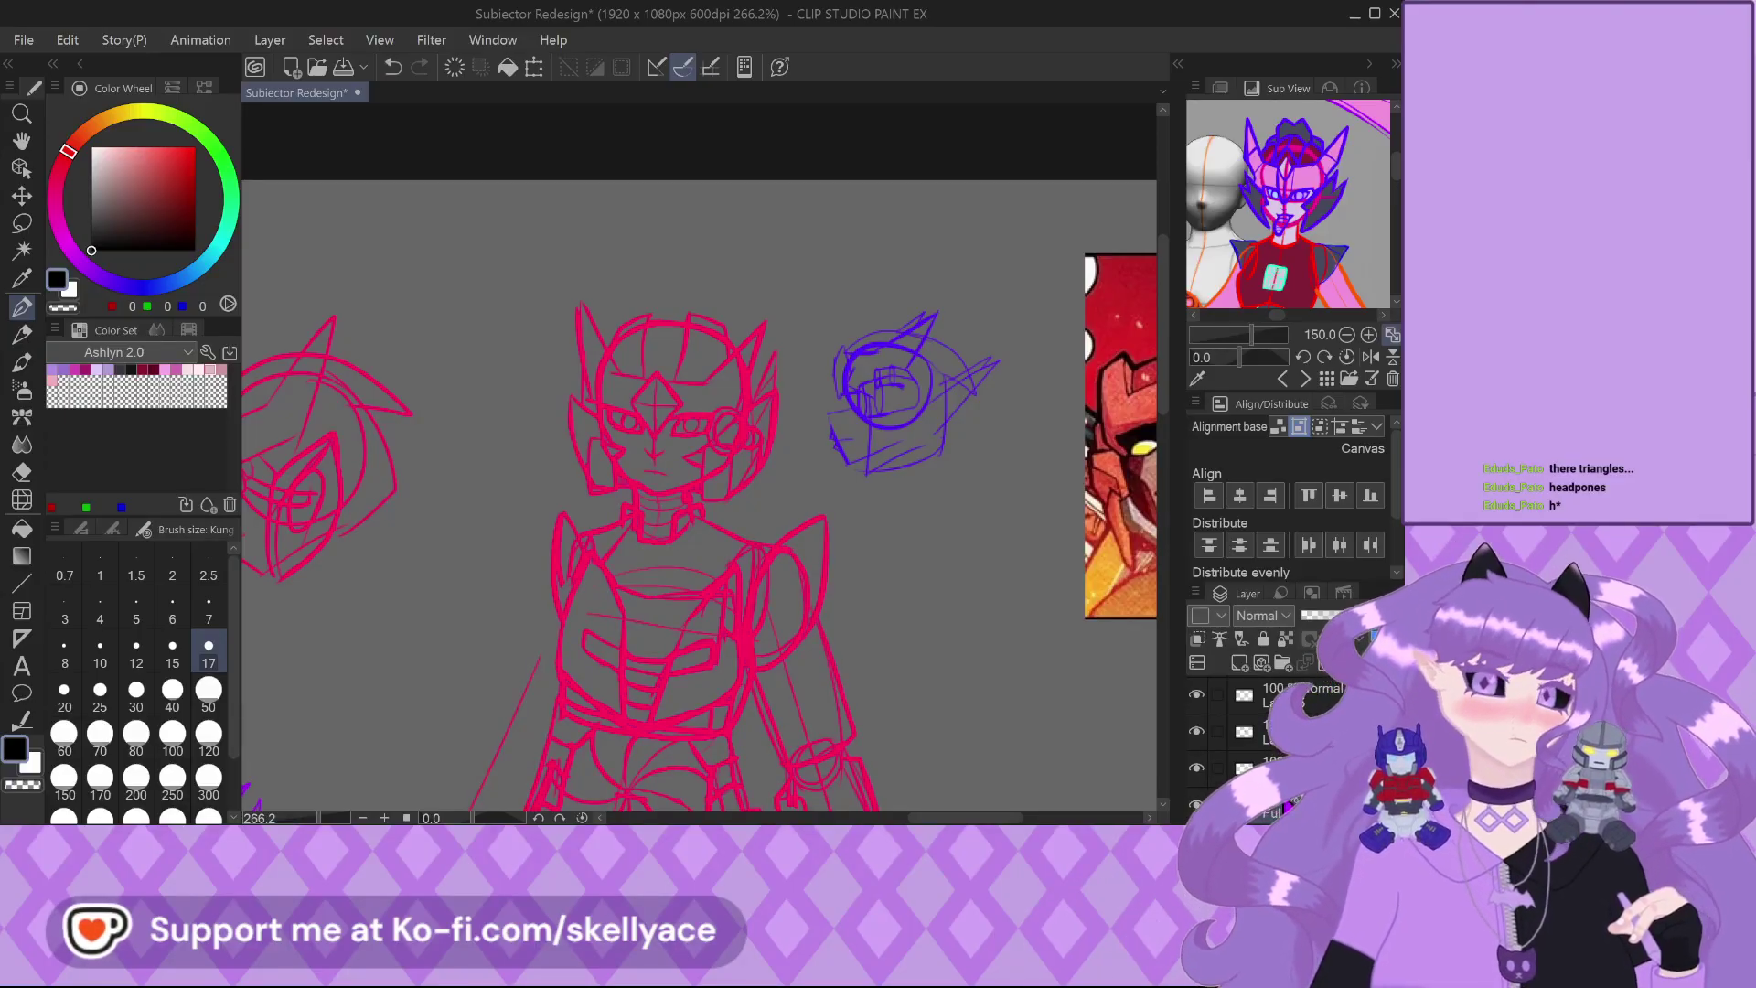
Load the Standard color set, set brush size 5 and the pink color RGB 255, 0, 93, and undo the test stroke beside the helmet
key("ctrl+equal")
key("ctrl+equal")
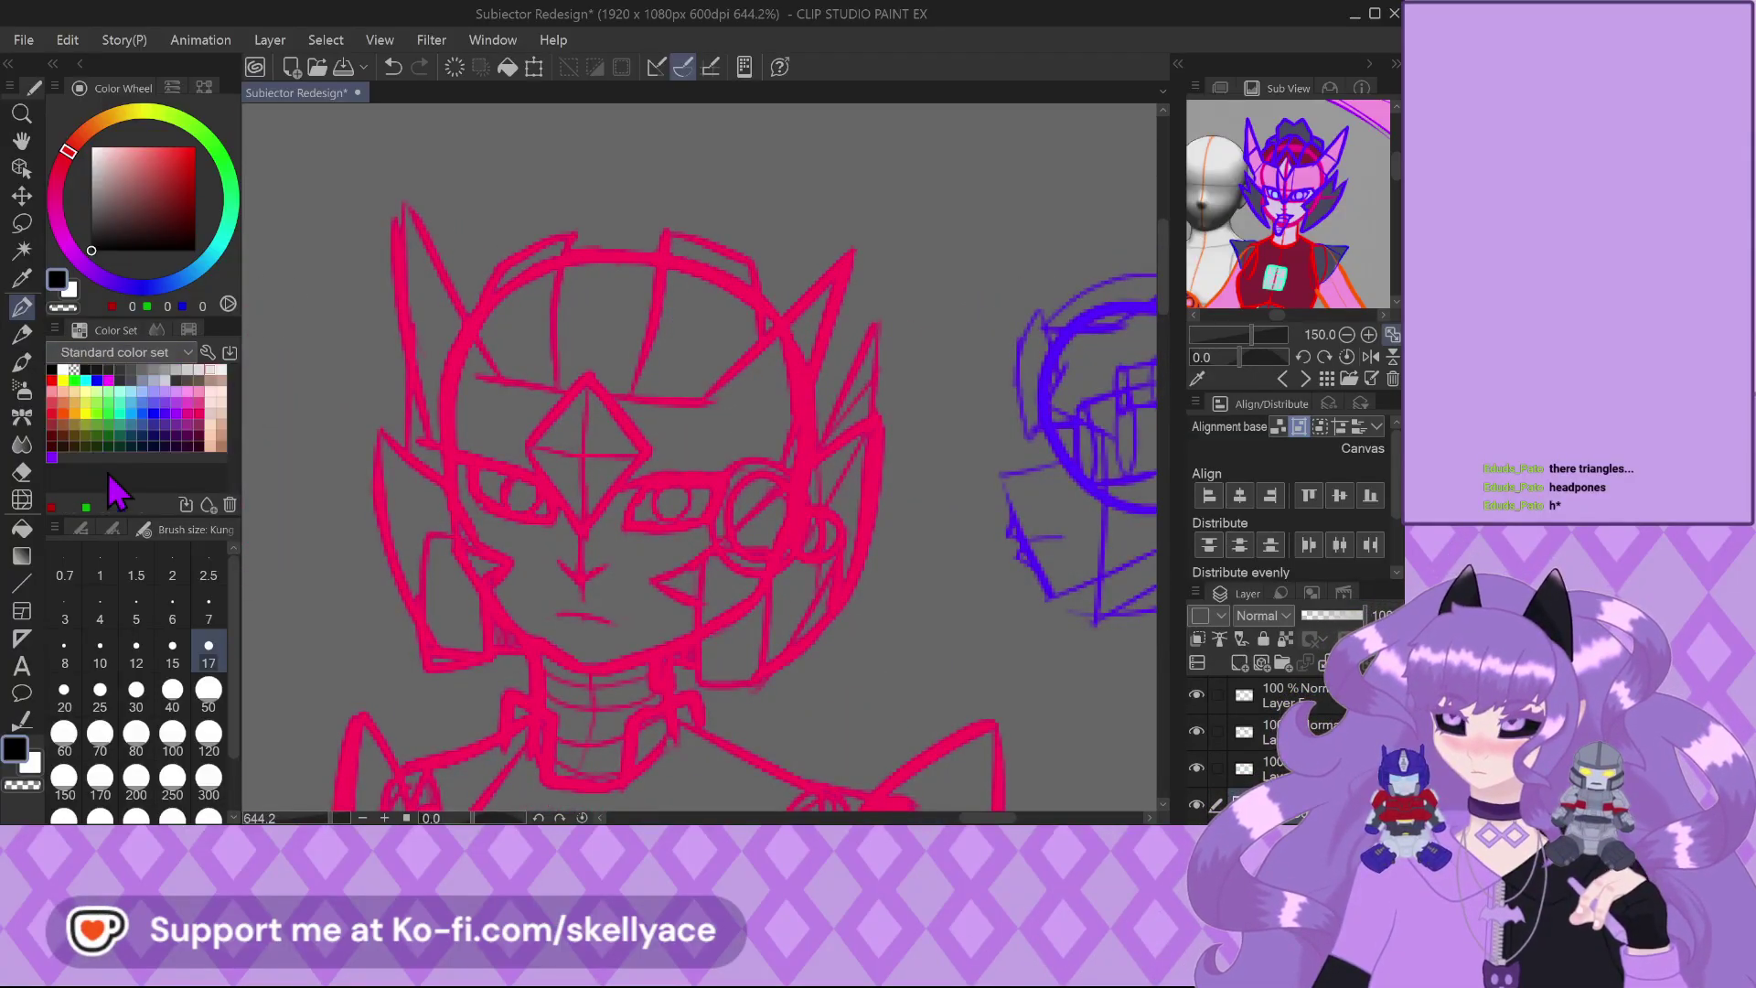
left_click(172, 609)
left_click(135, 618)
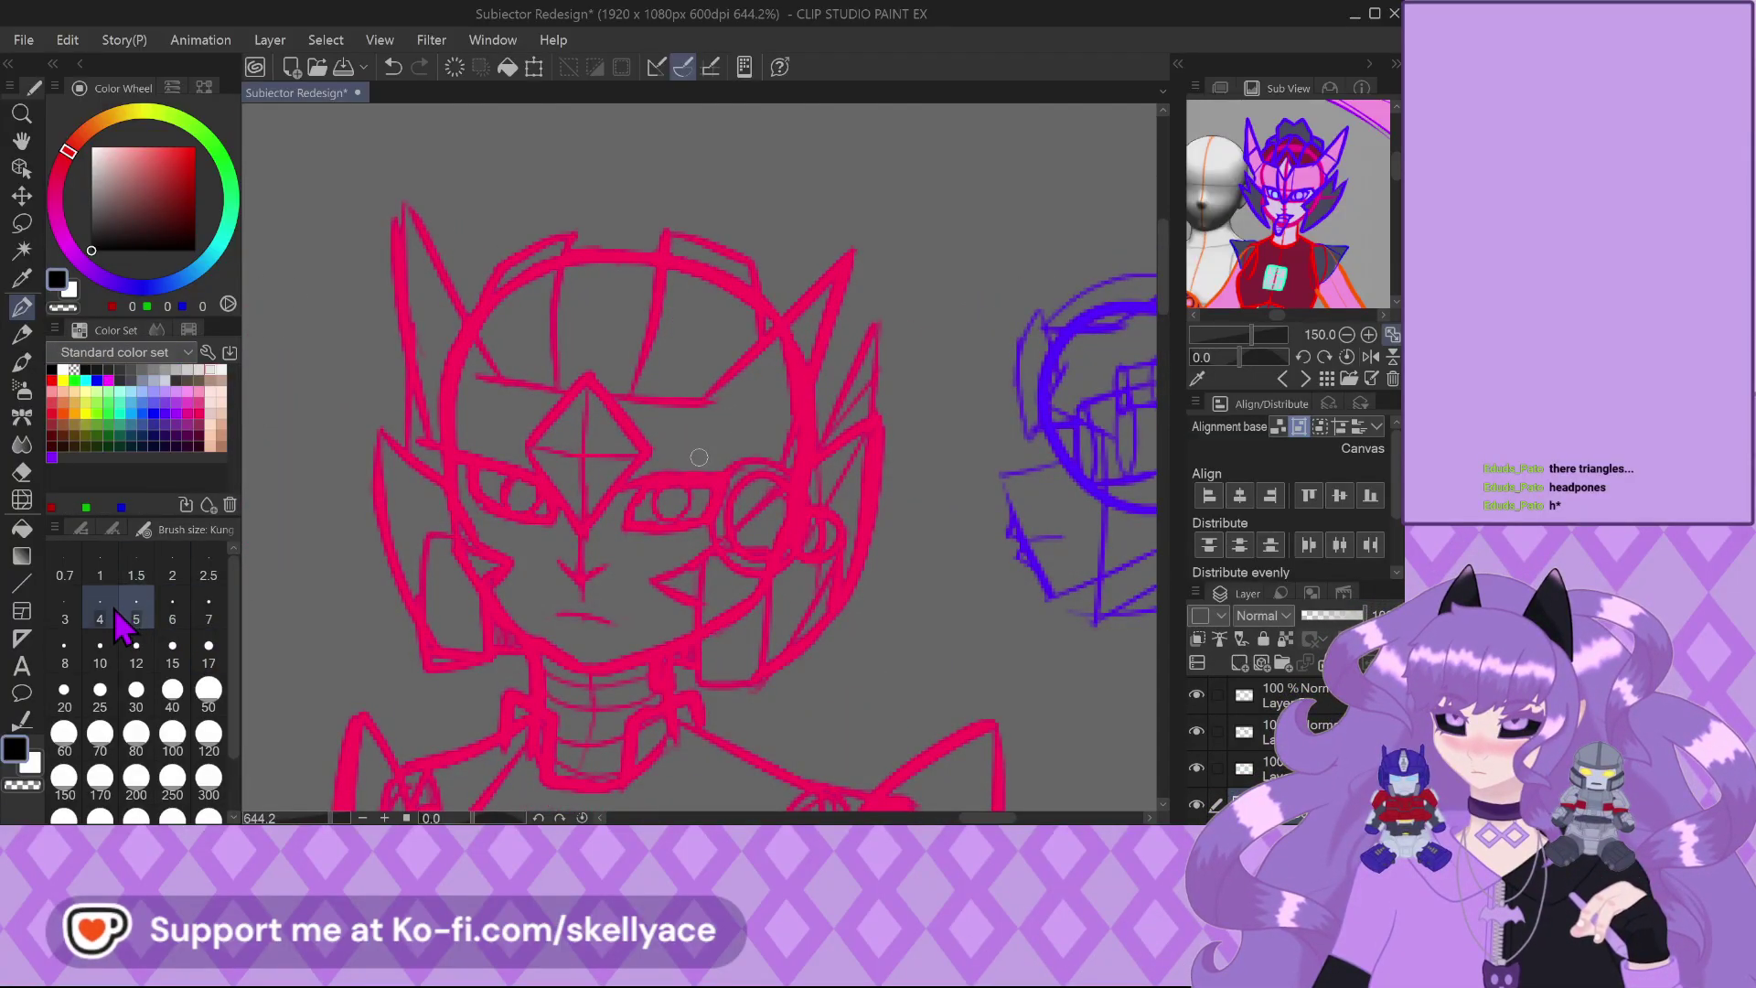
left_click(198, 412)
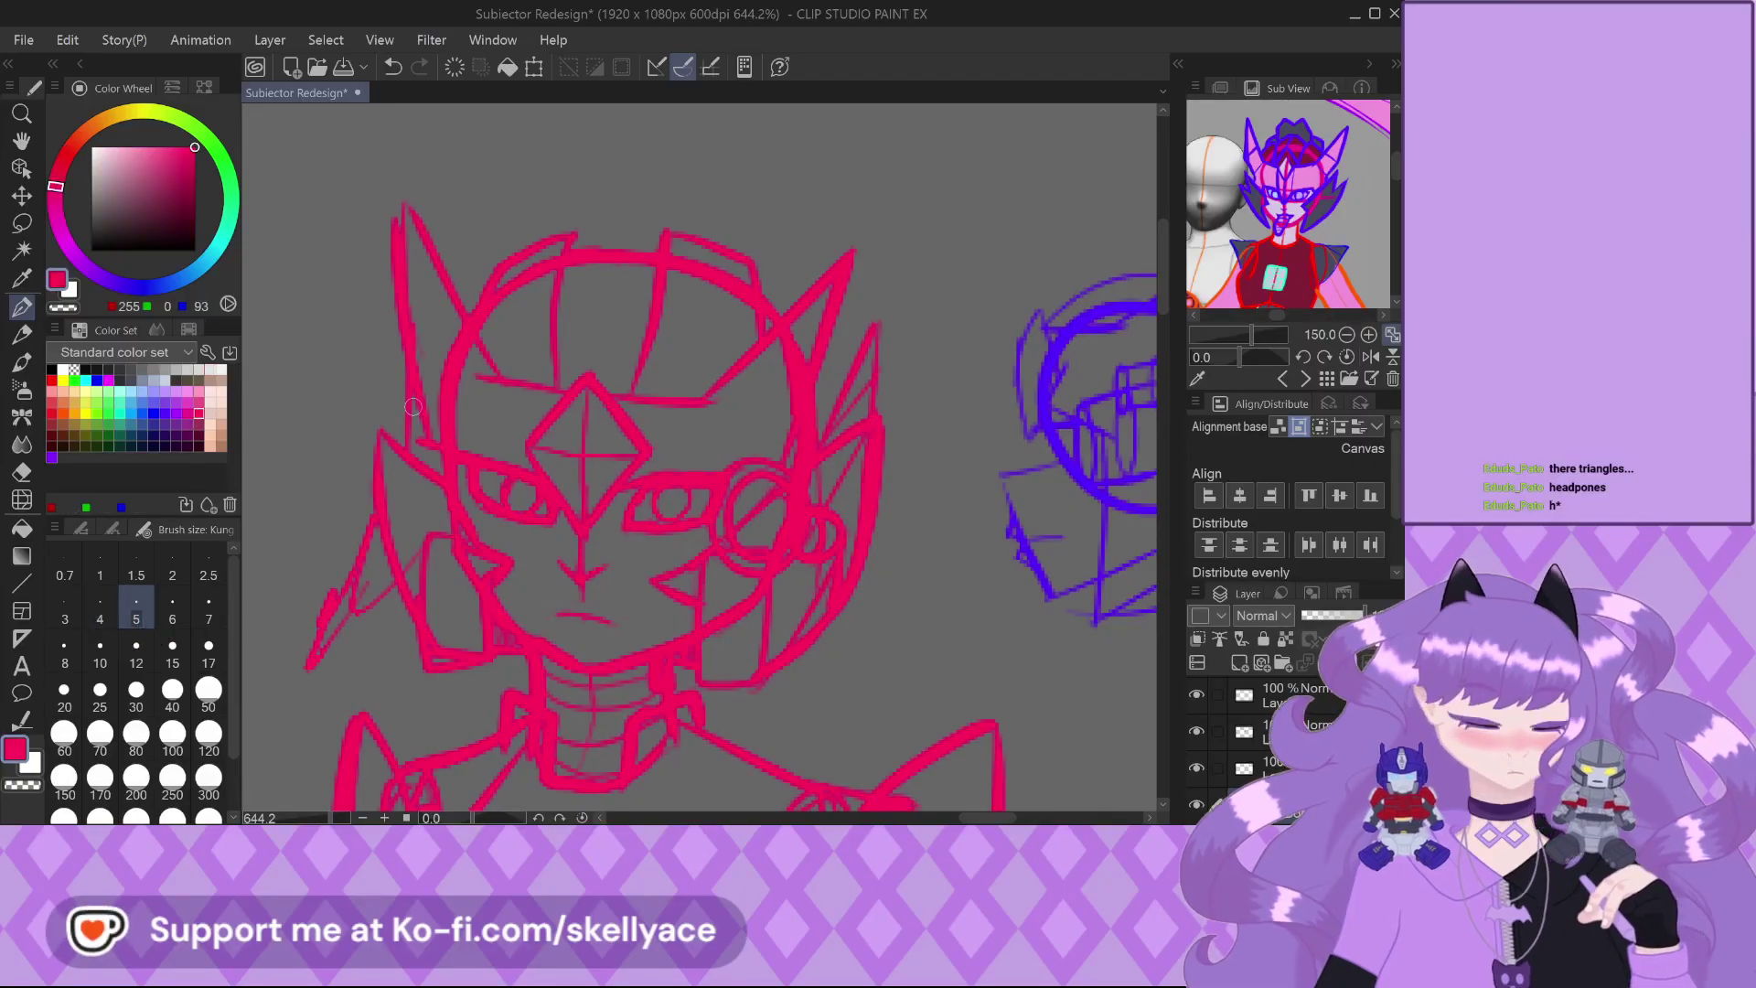
key("ctrl+z")
scroll(464, 474, "up", 2)
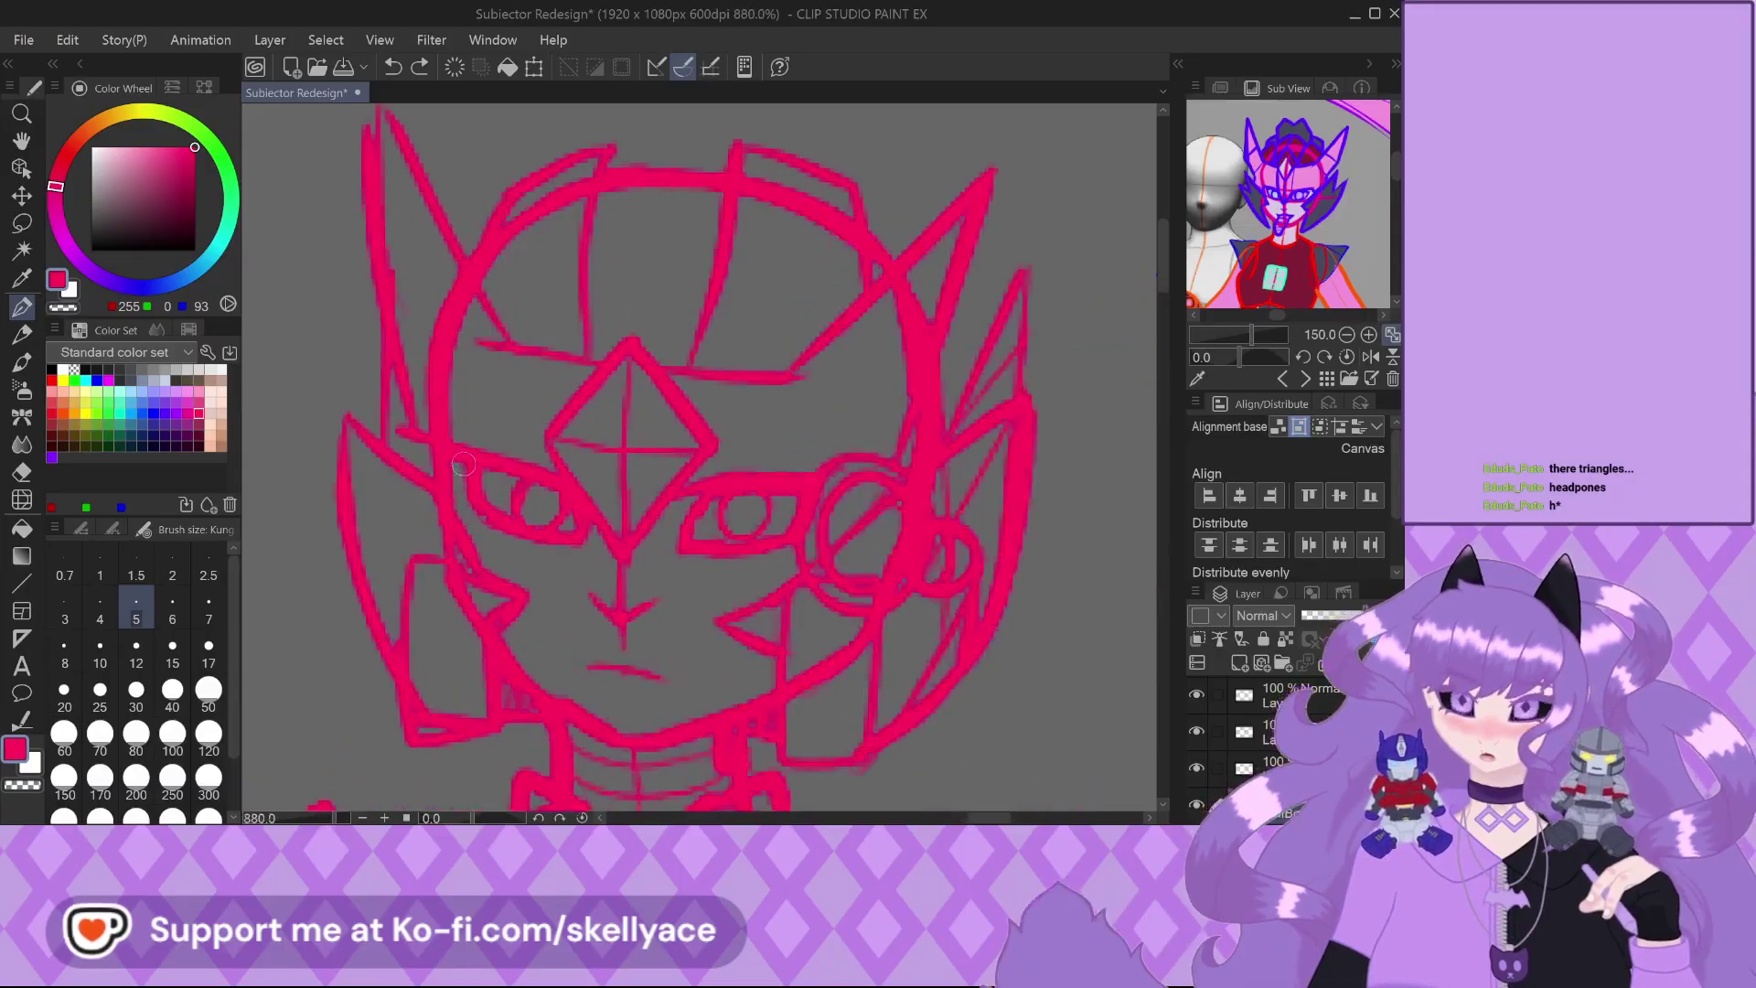
Save the Subiector Redesign drawing and erase the diamond-shaped crest from the pink robot's forehead
scroll(419, 528, "down", 4)
scroll(627, 433, "up", 3)
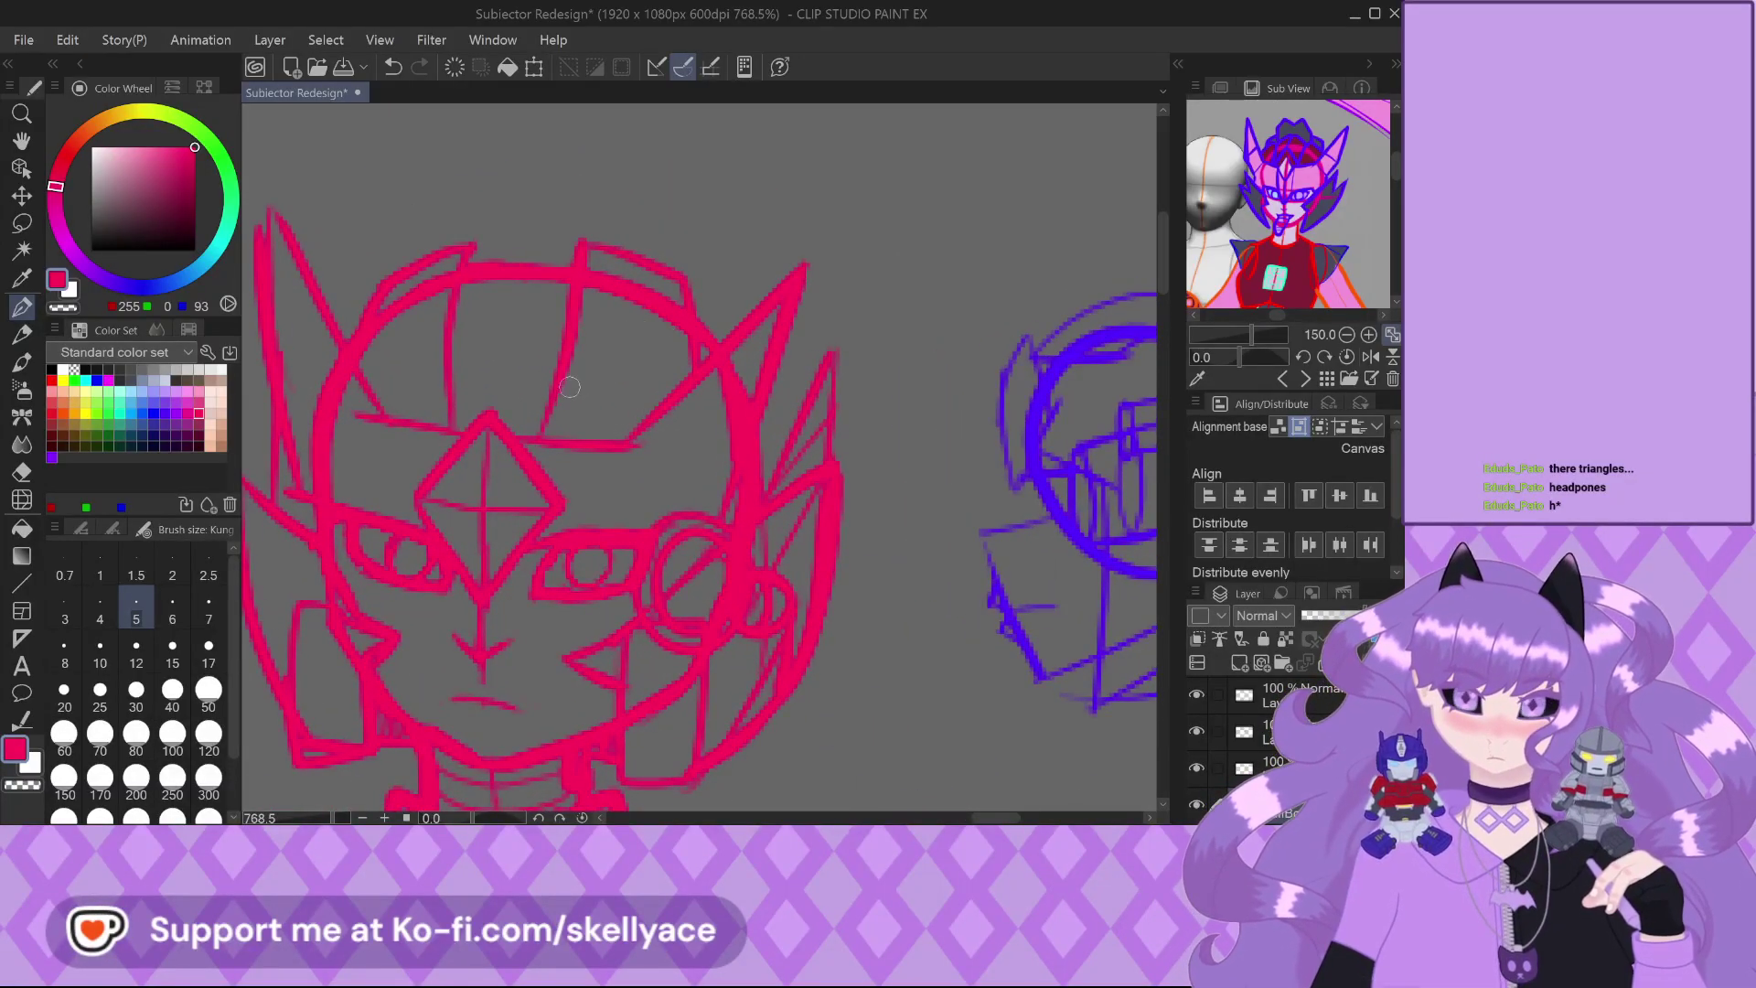
scroll(638, 396, "up", 4)
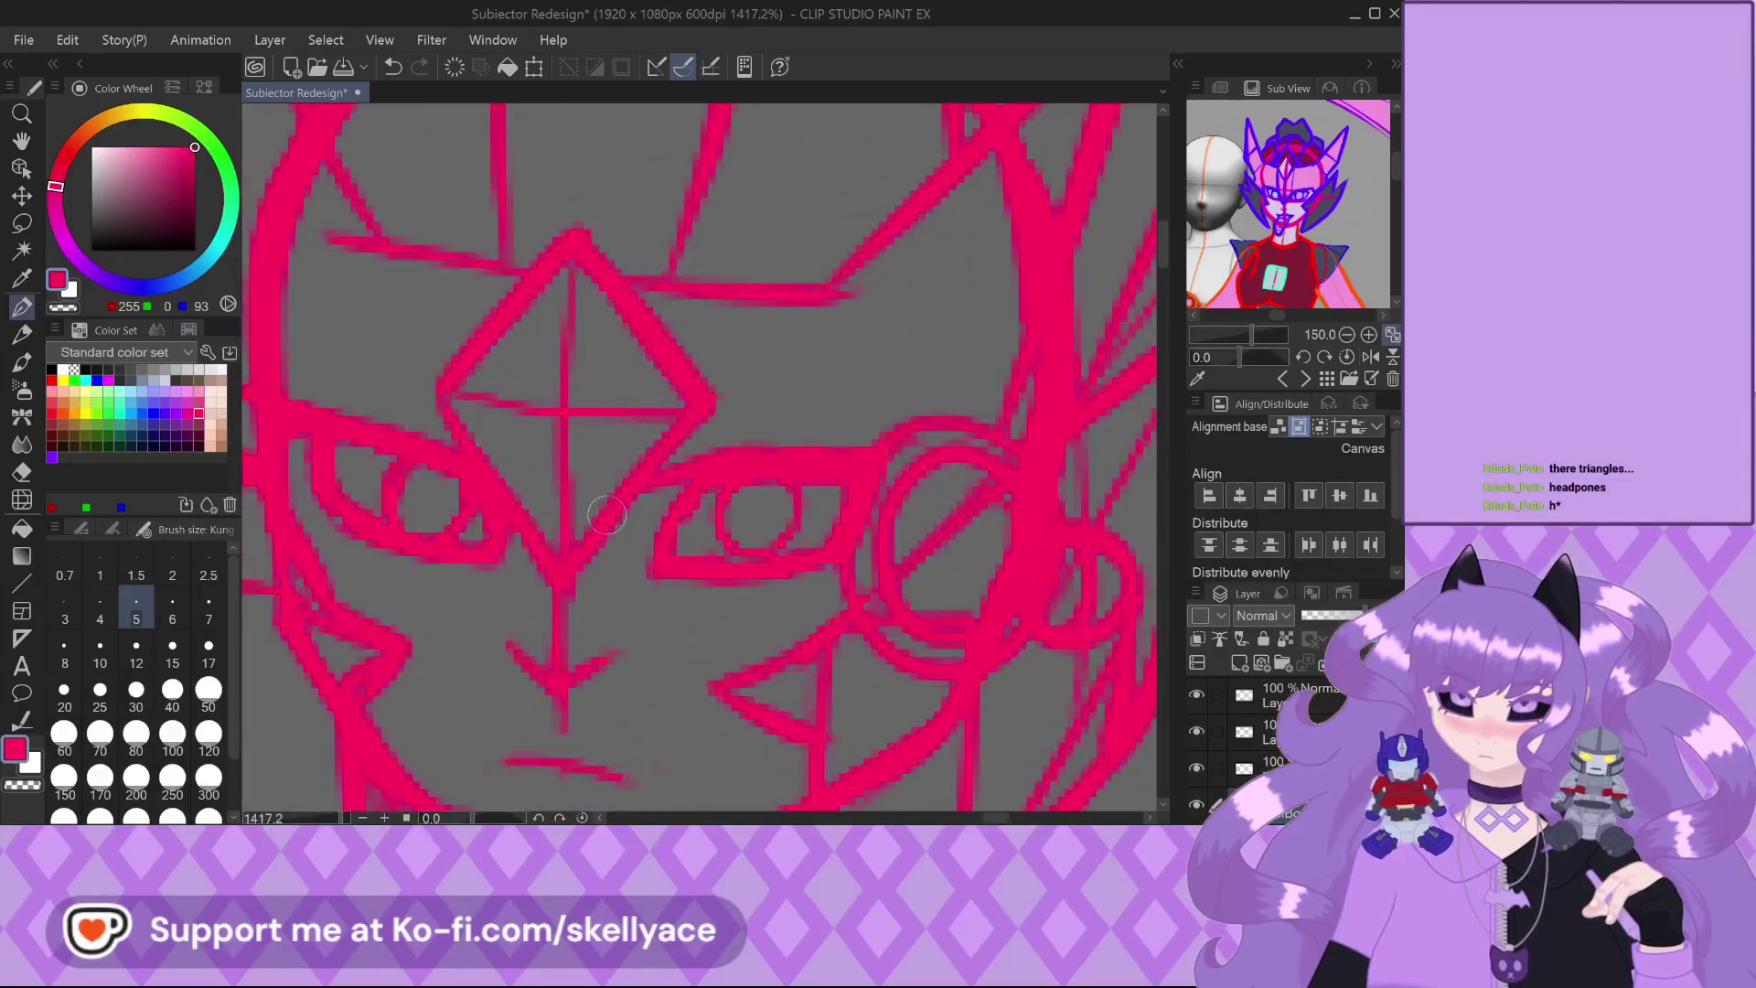
scroll(565, 510, "down", 2)
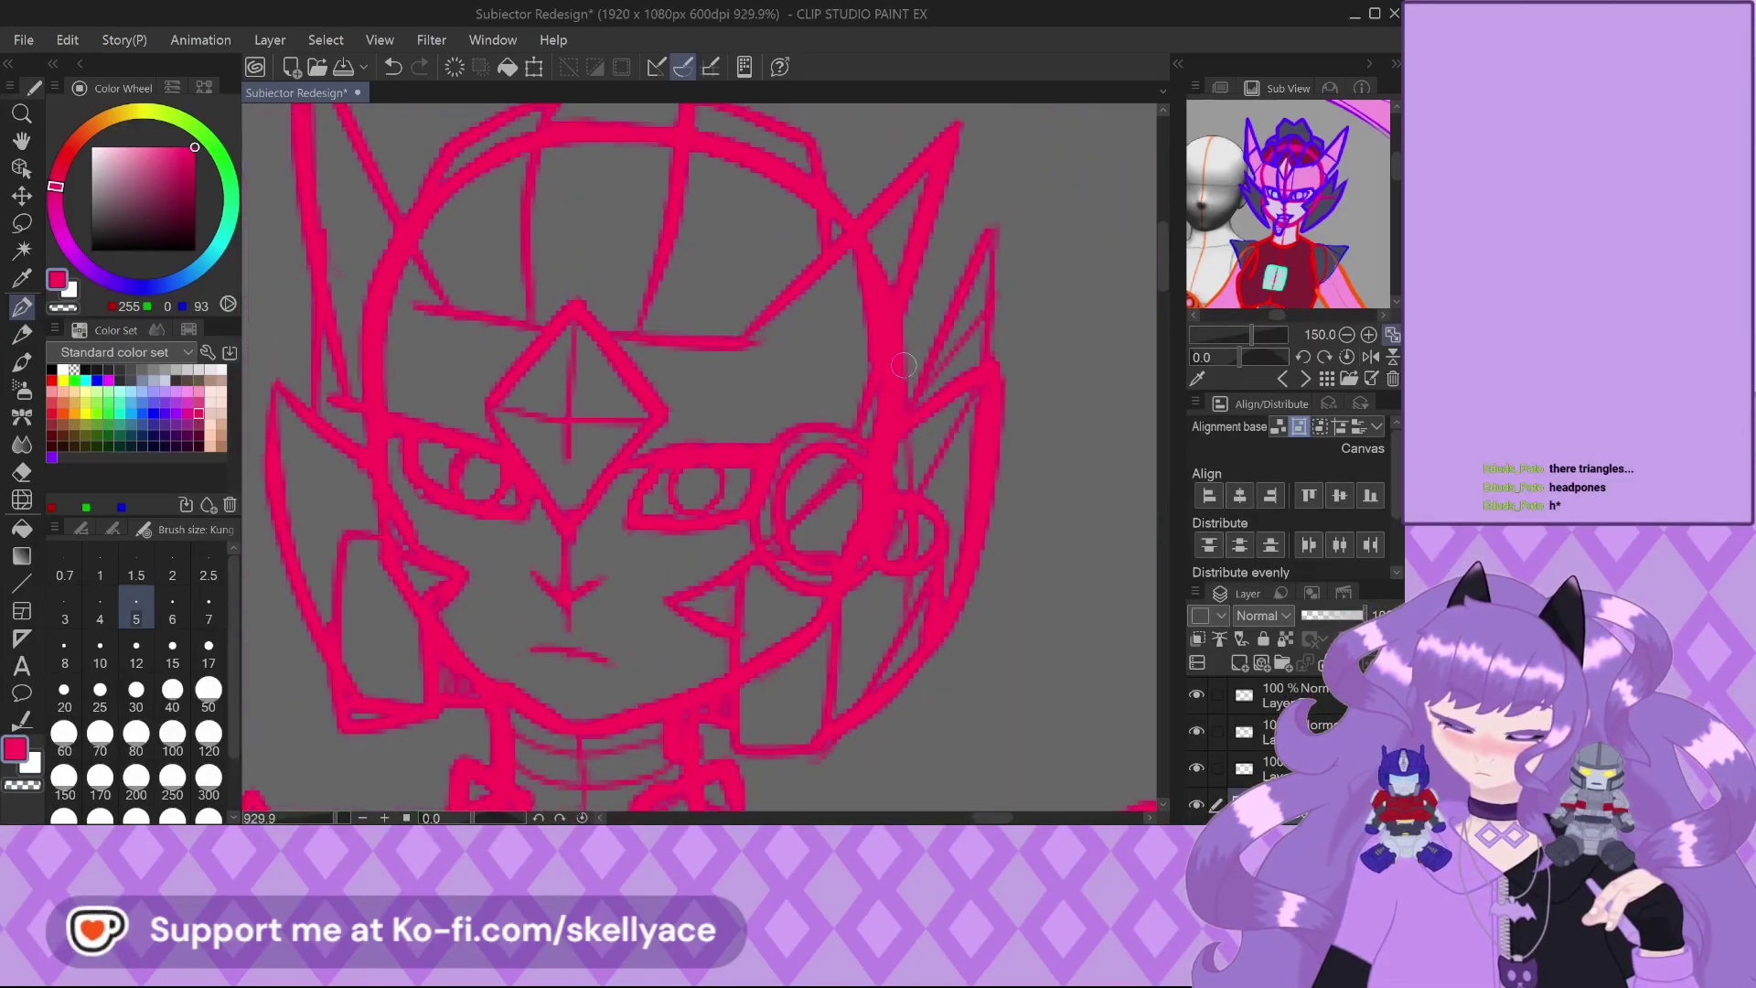
key("ctrl+s")
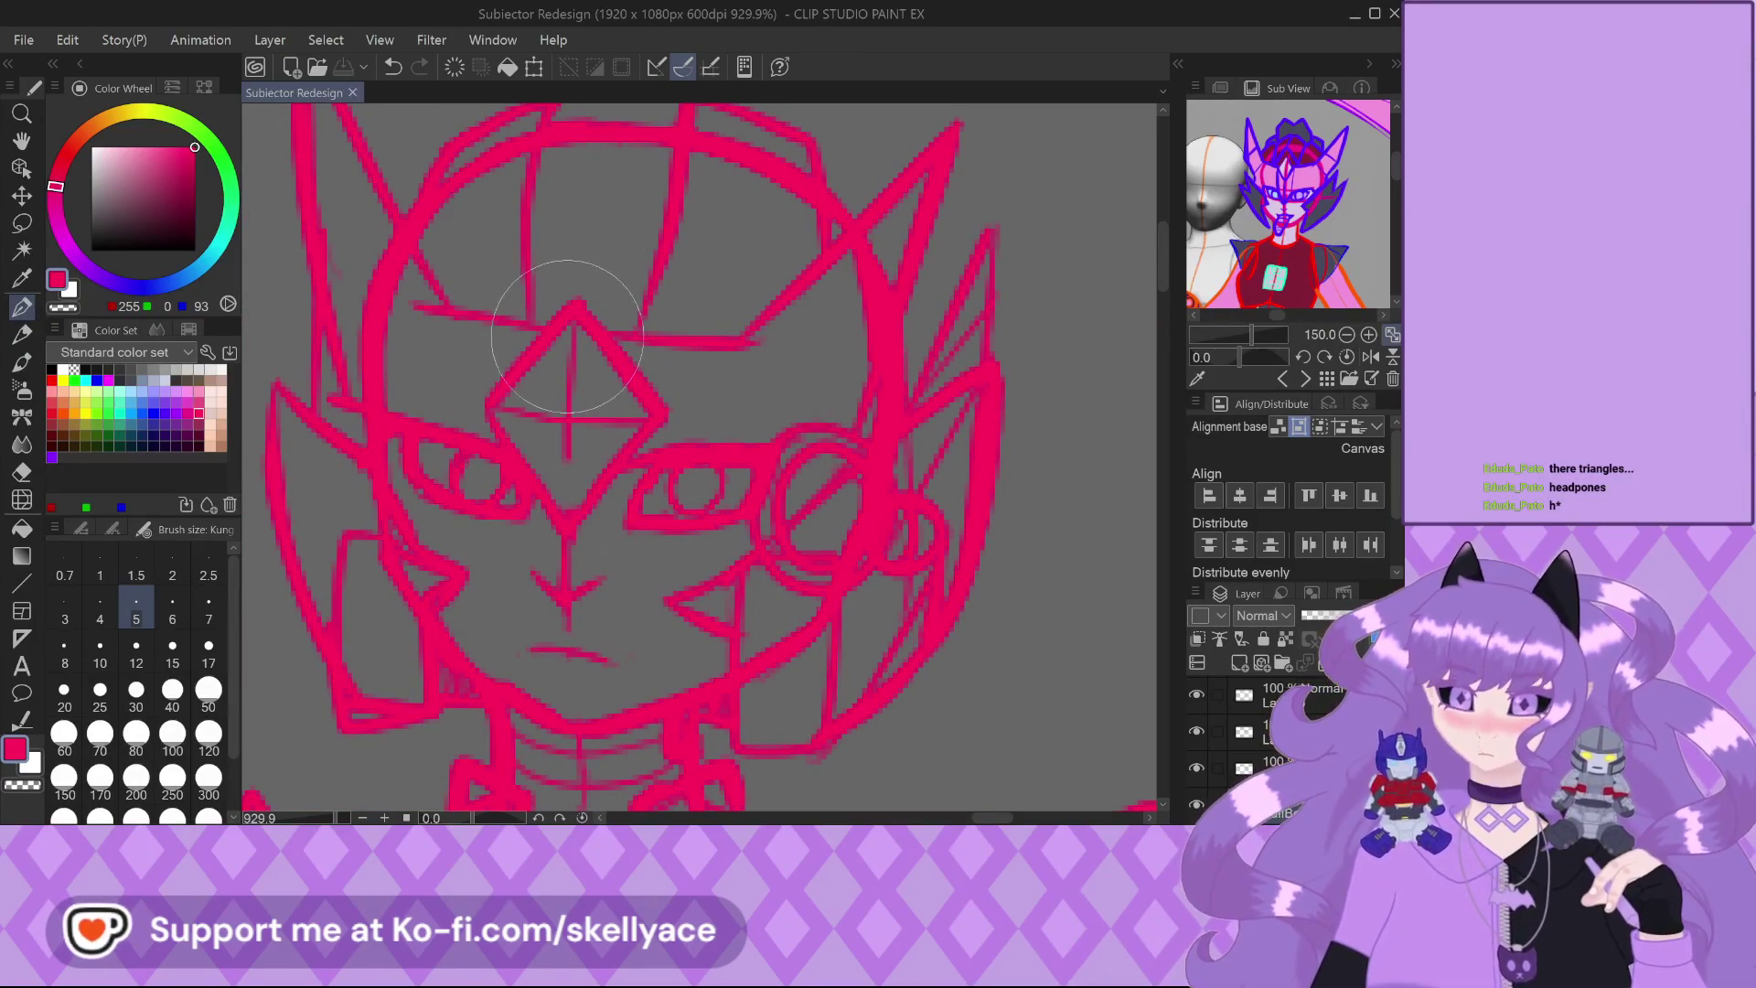
mouse_move(595, 266)
left_mouse_down()
mouse_move(580, 392)
mouse_move(629, 411)
mouse_move(520, 417)
mouse_move(548, 345)
mouse_move(520, 375)
left_mouse_up()
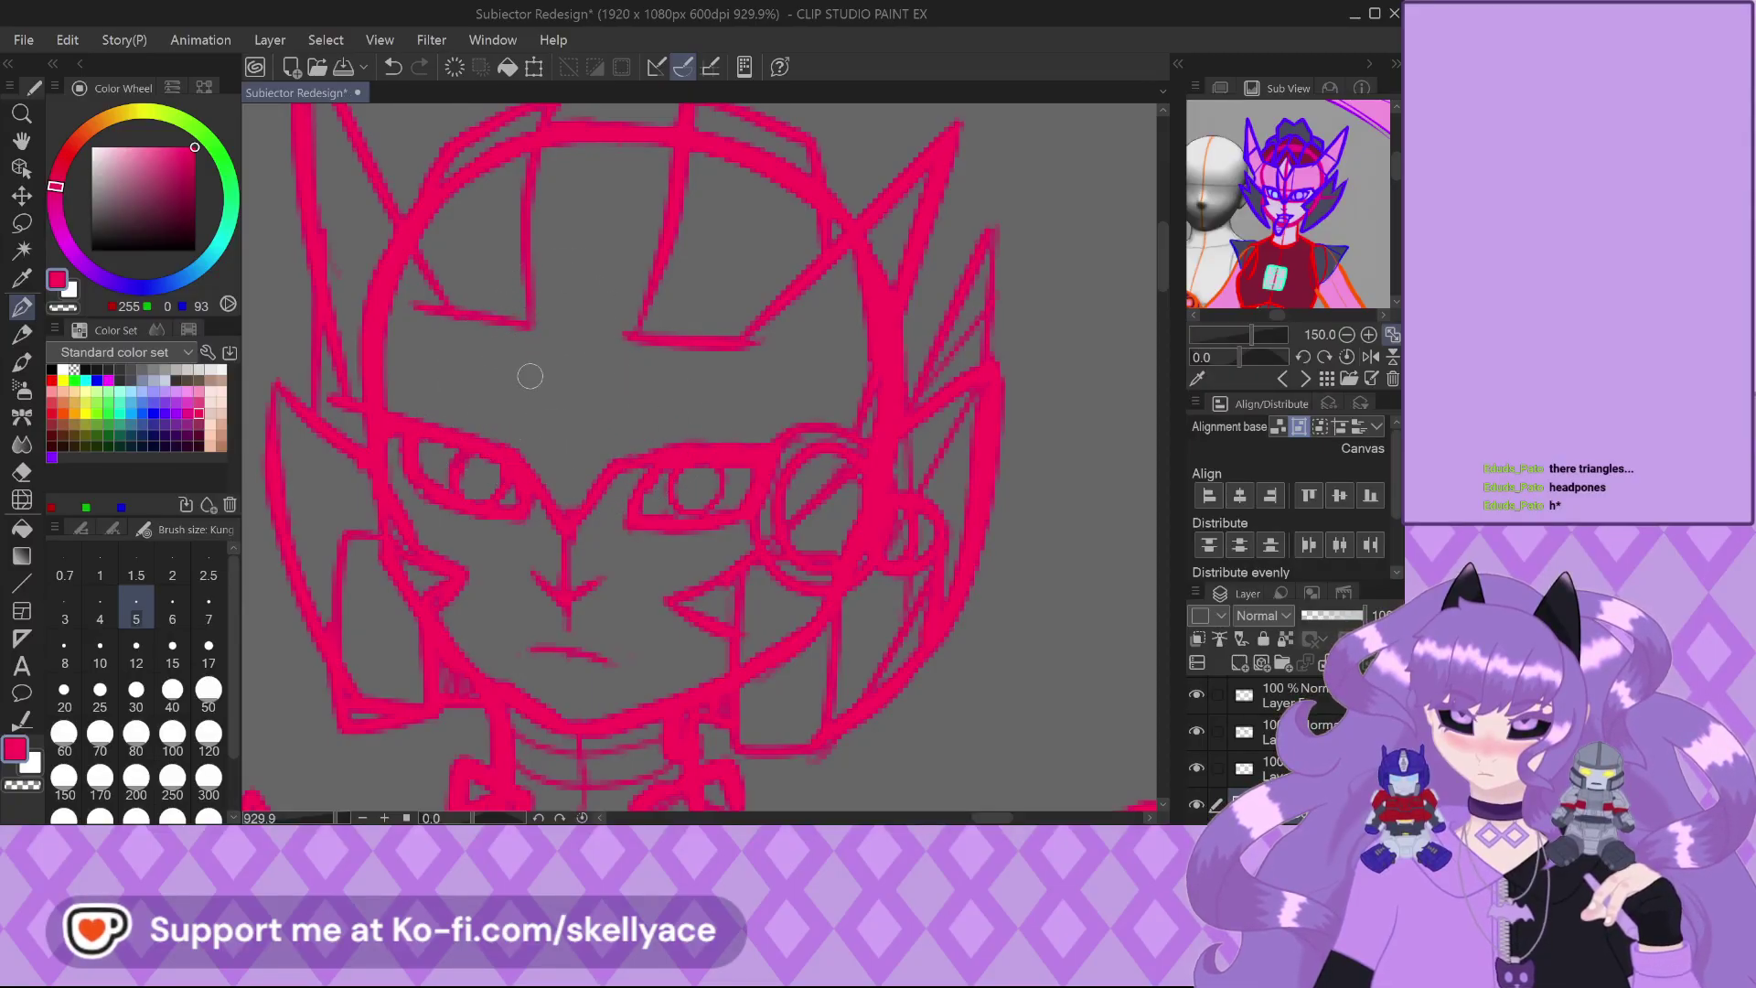
Draw a V-shaped point joining the helmet's two forehead panels, and undo the peaked stroke tried above it
scroll(531, 376, "up", 1)
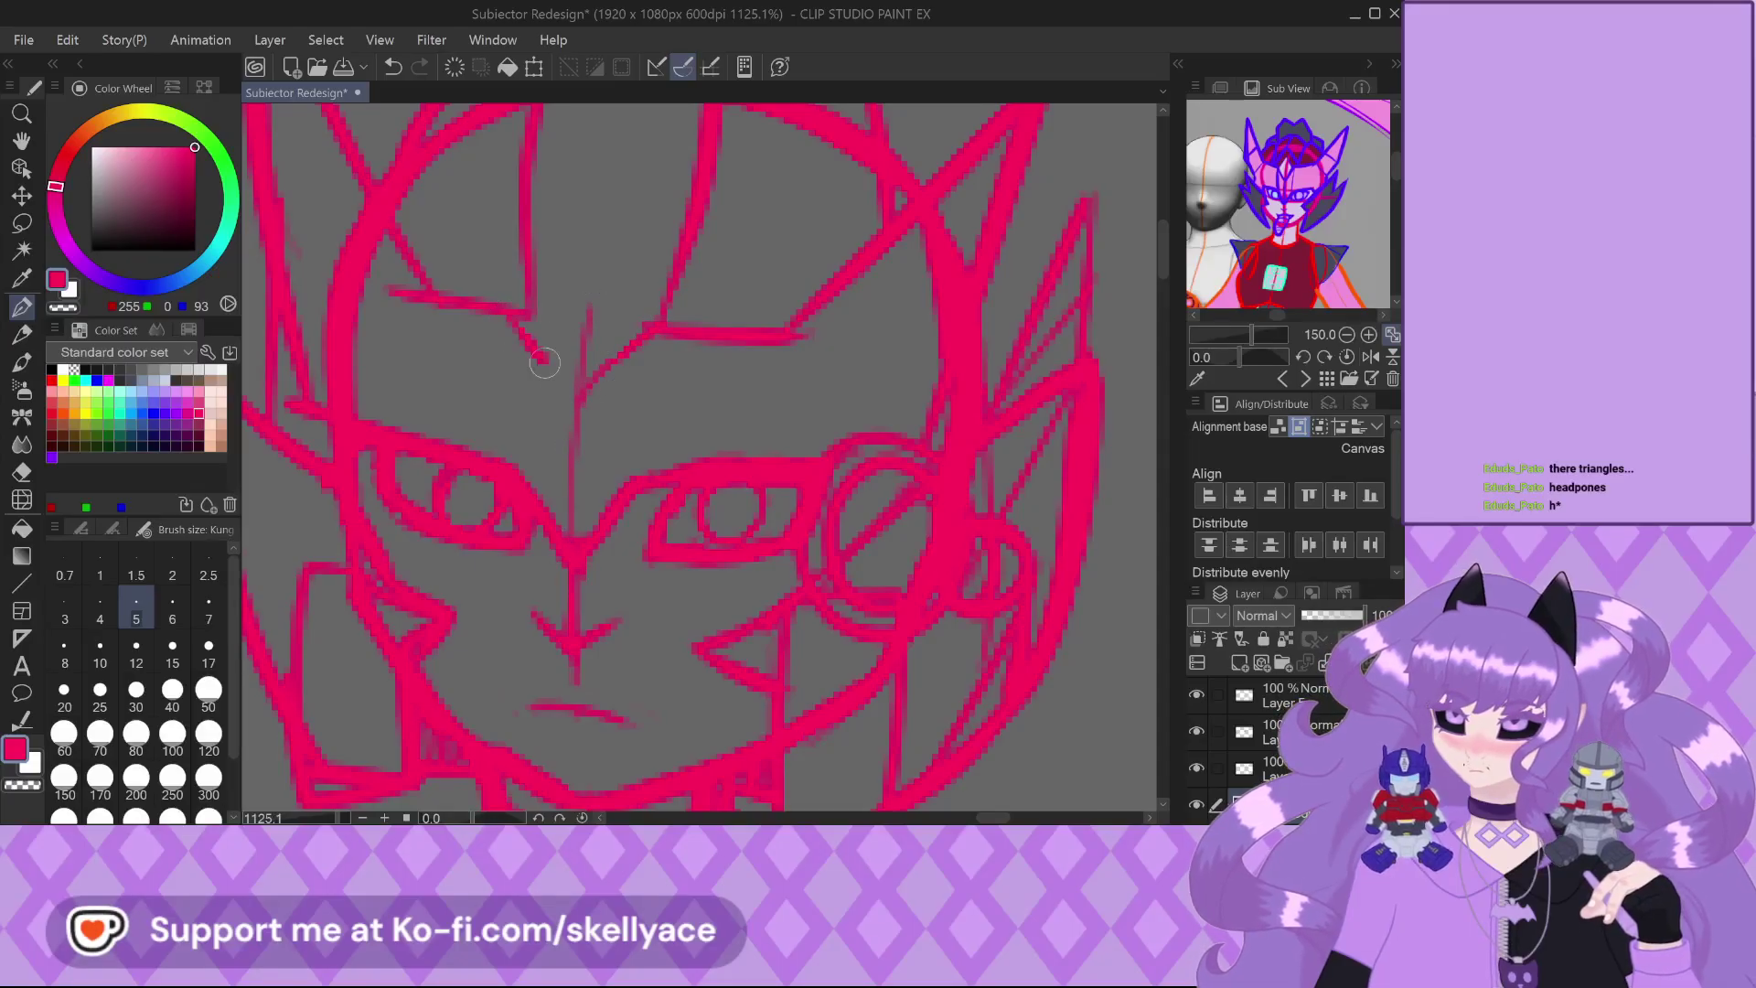
scroll(549, 289, "down", 5)
scroll(515, 340, "up", 6)
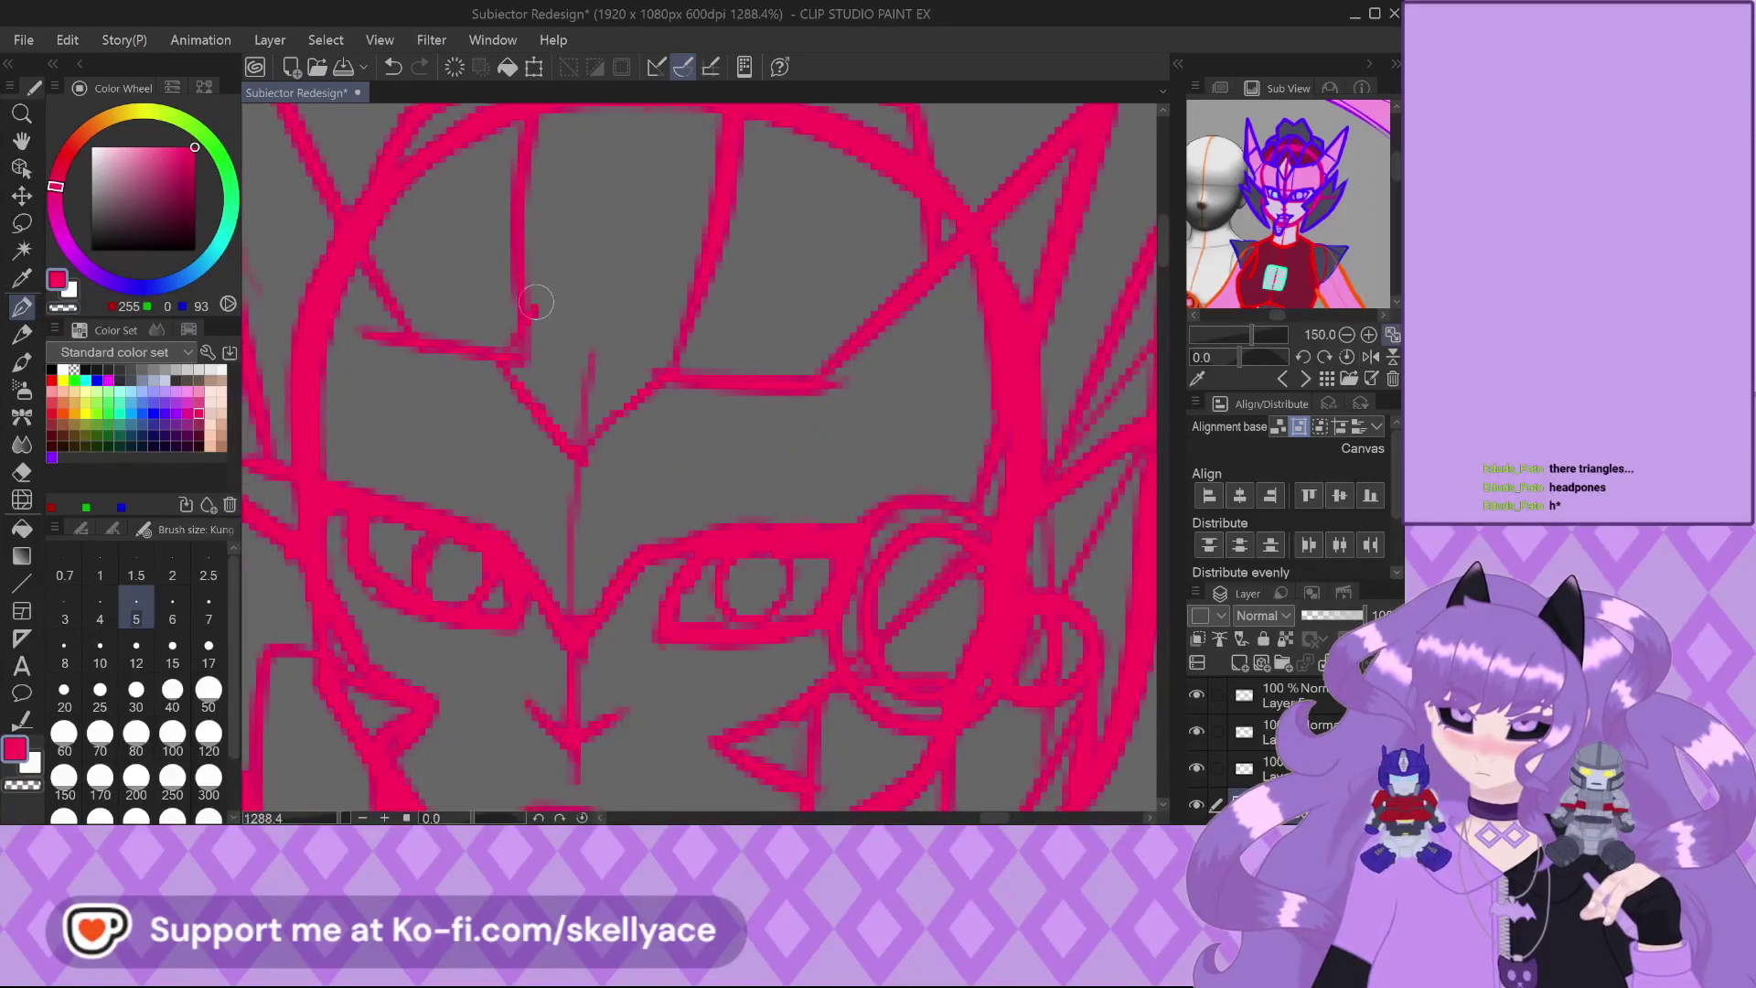
left_click_drag(587, 240, 677, 360)
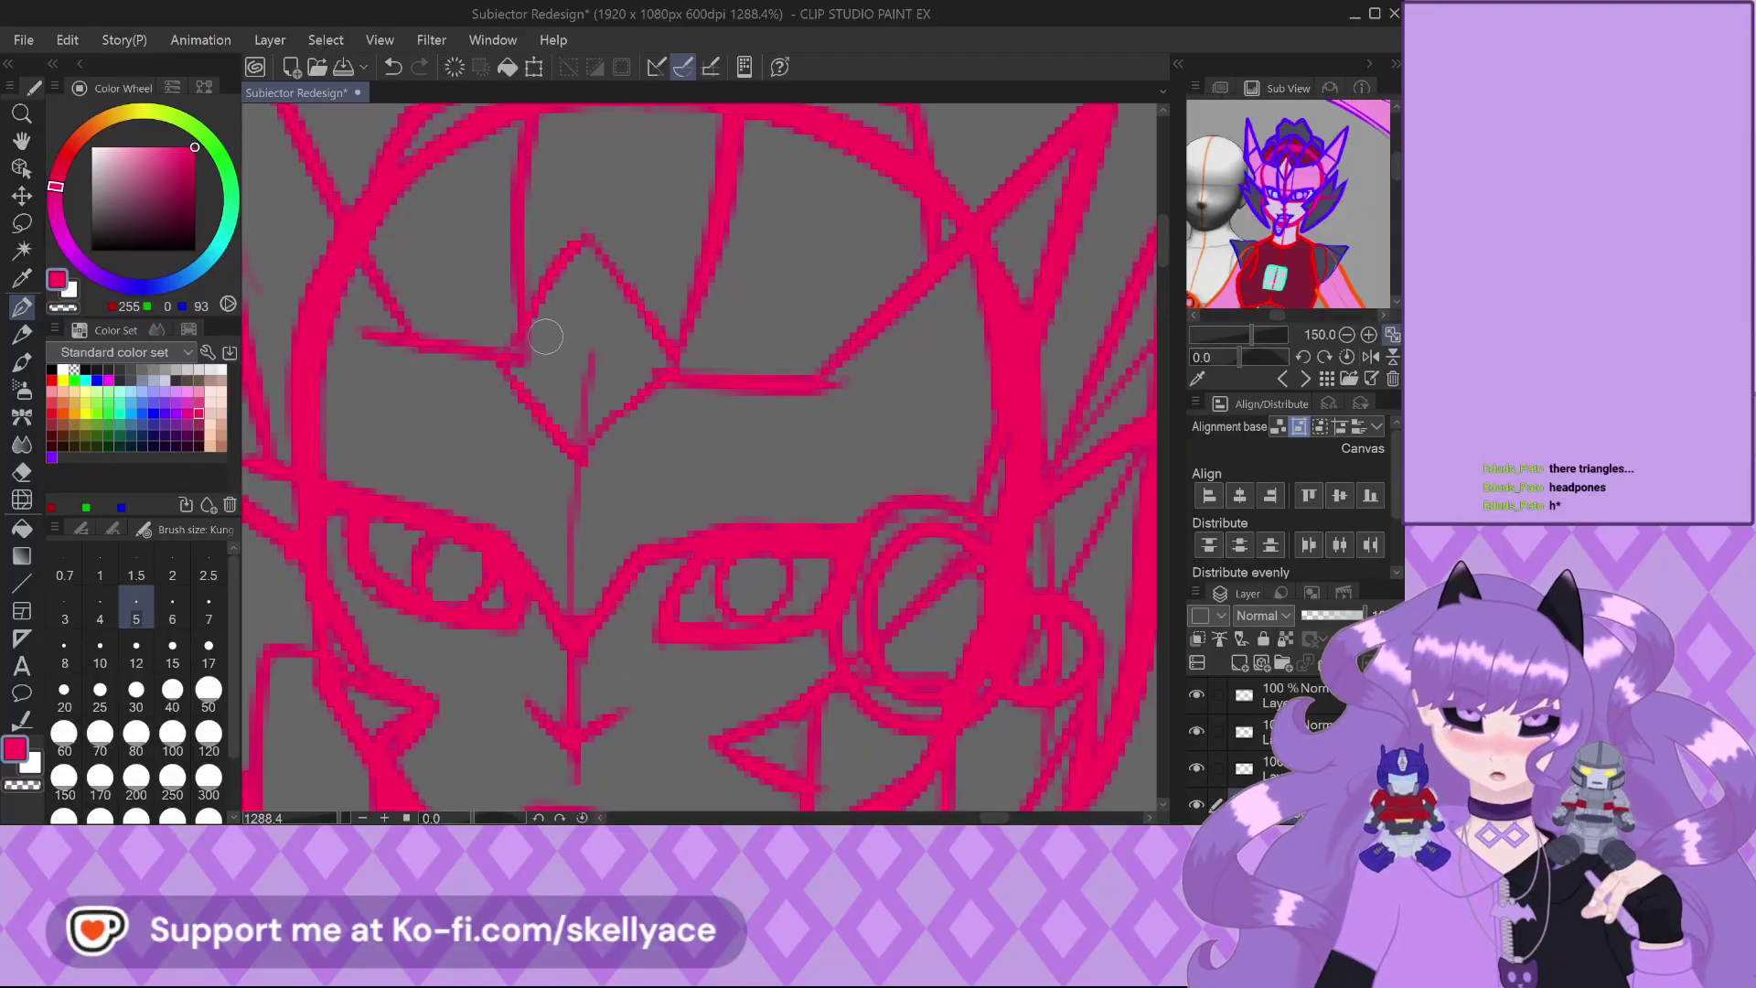
key("ctrl+z")
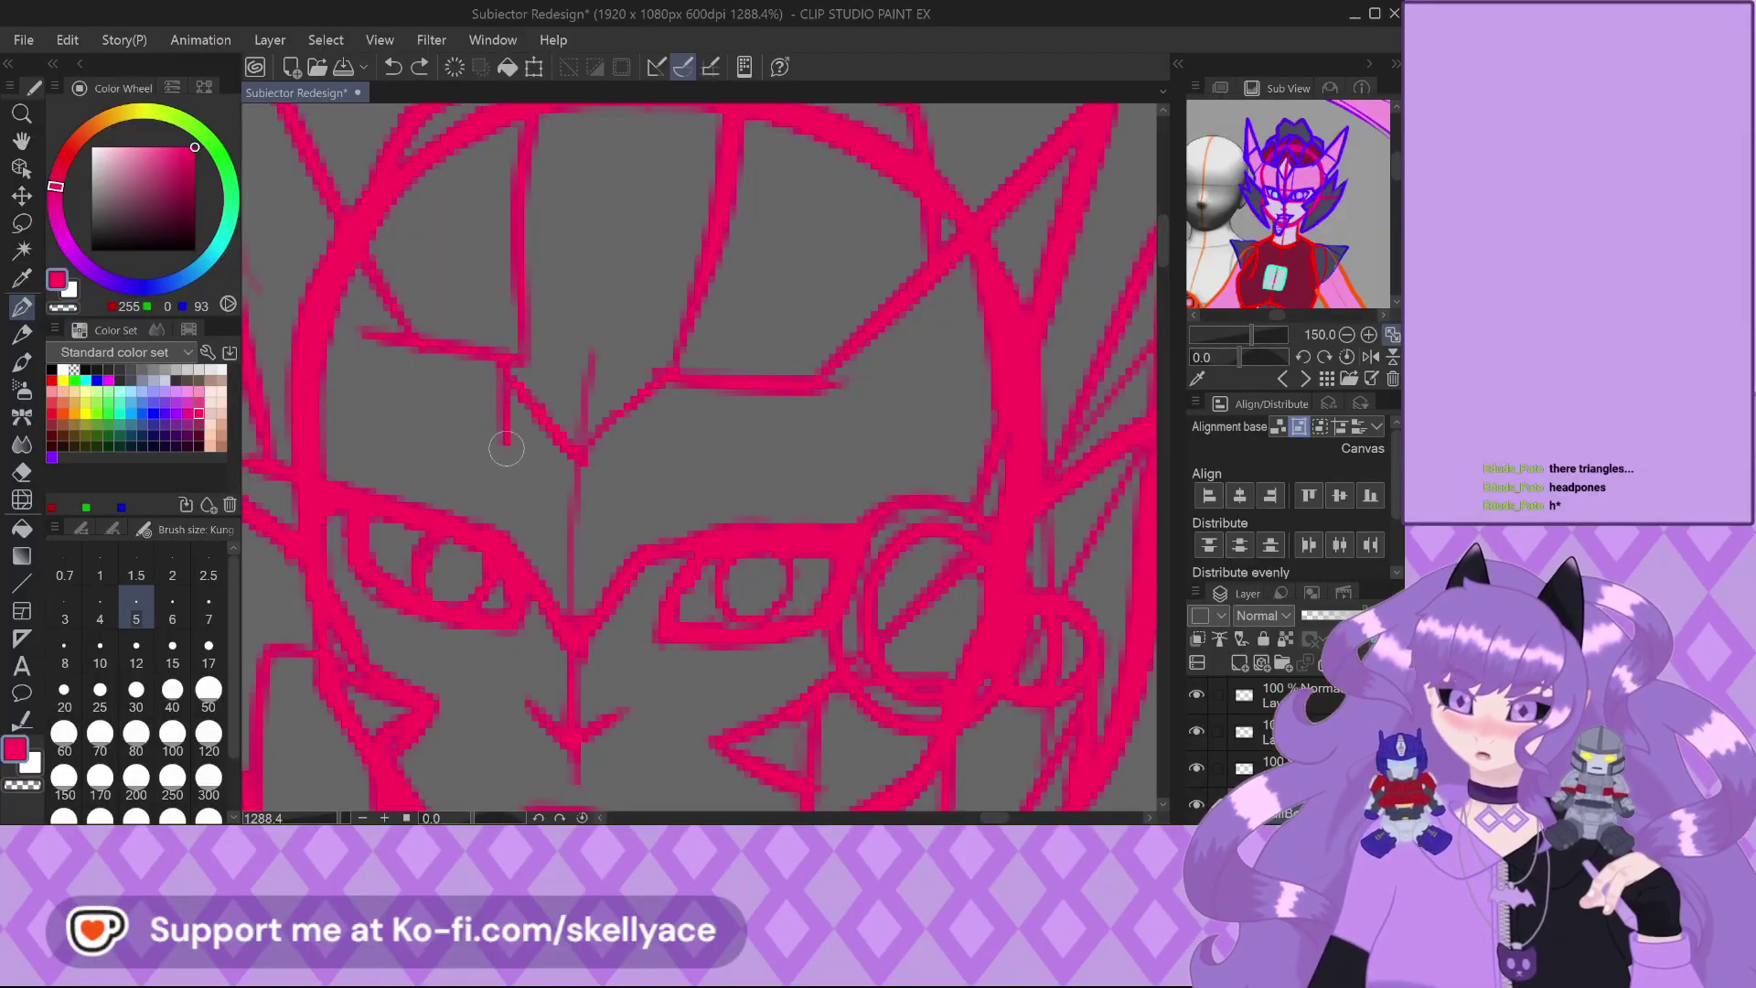
Draw the two side lines from the forehead V down to the brows and redraw the pointed guard above the nose
left_click_drag(507, 448, 506, 517)
left_click_drag(504, 355, 498, 512)
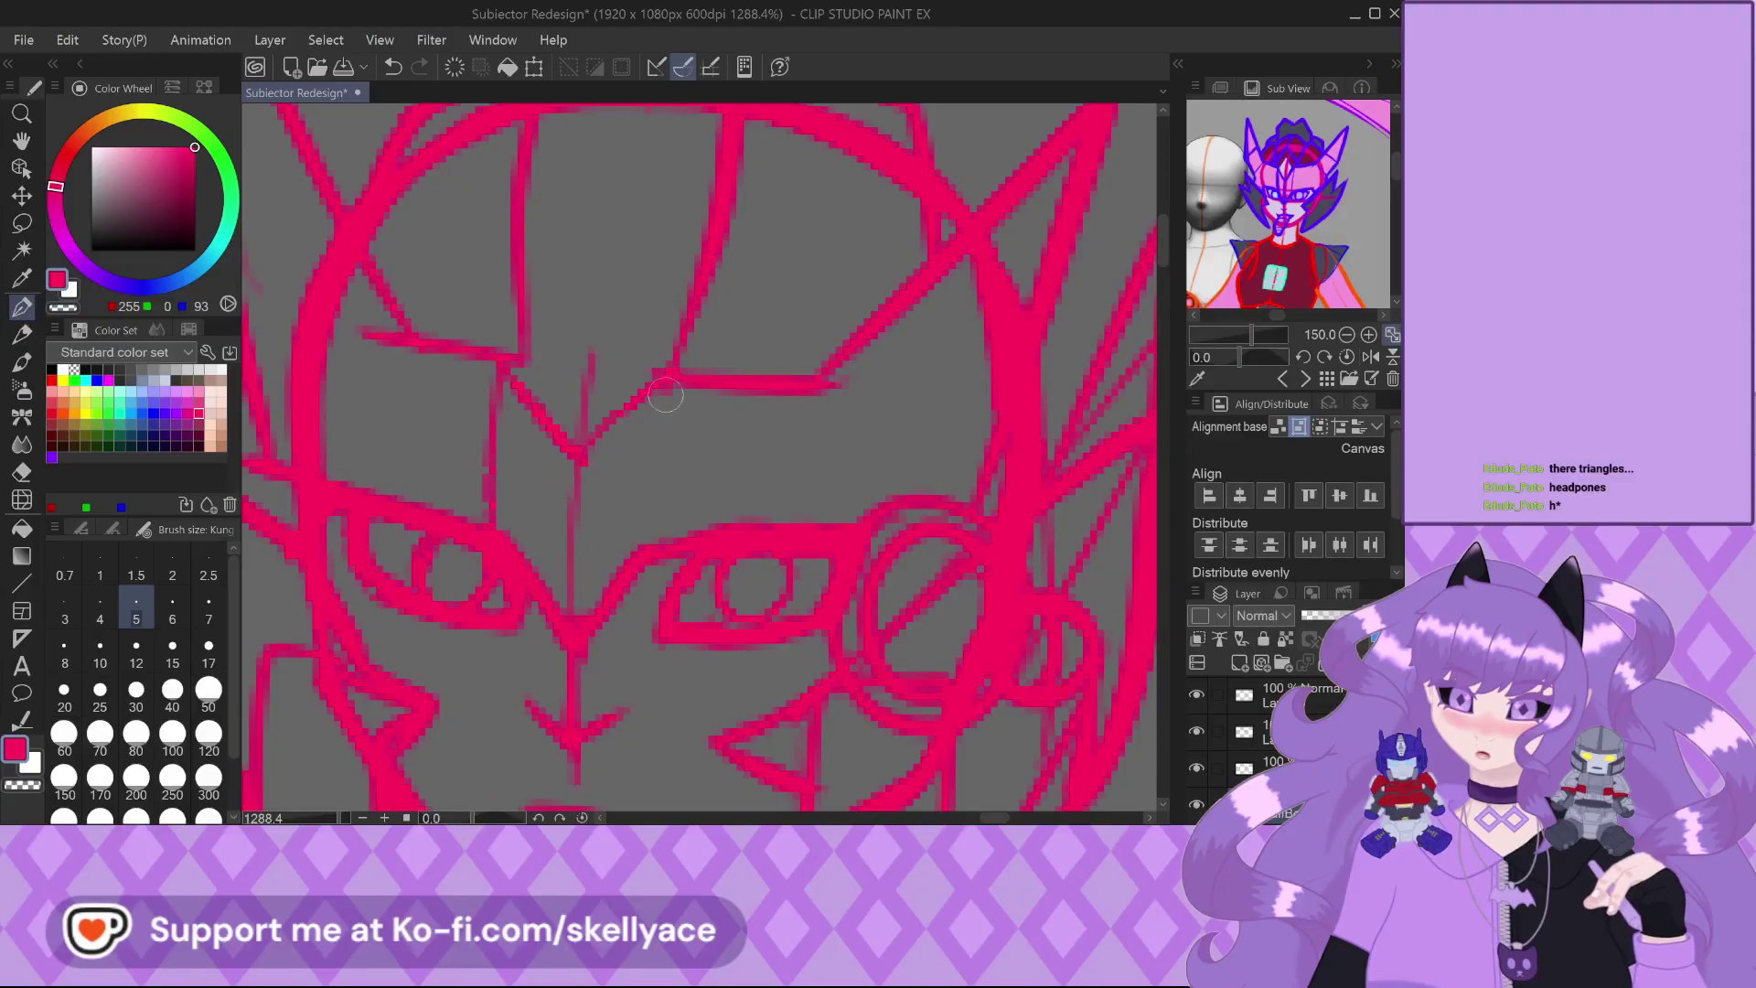
left_click_drag(662, 389, 653, 541)
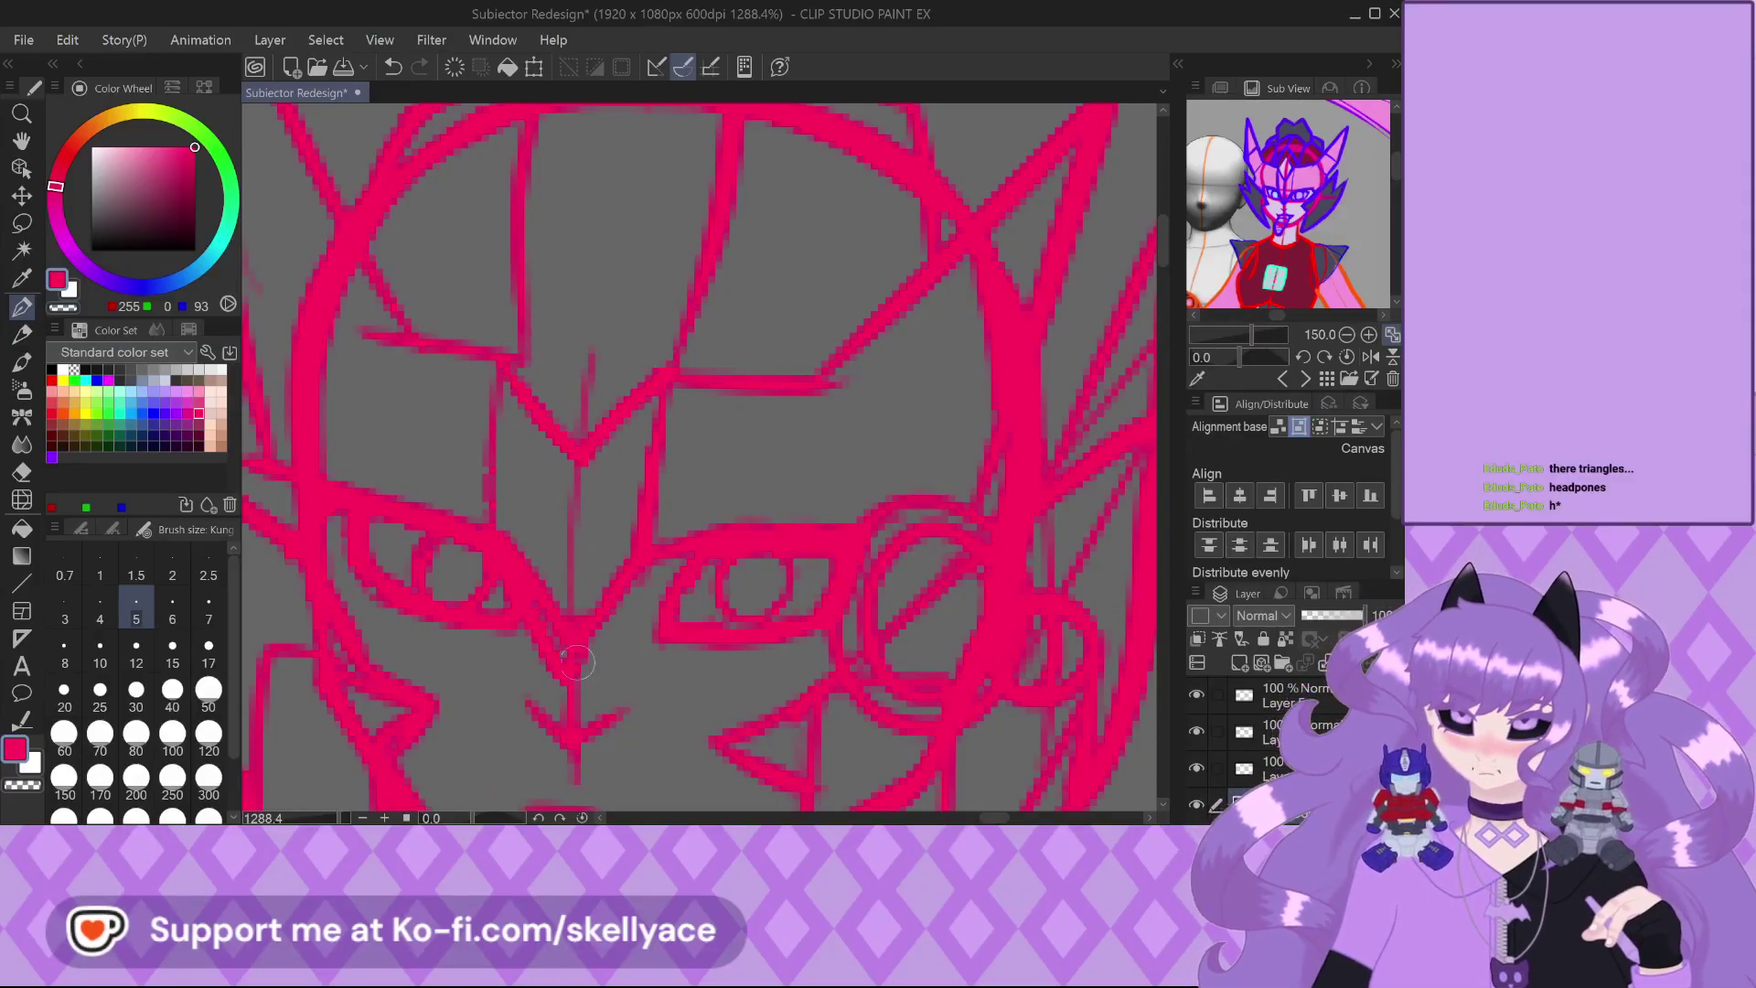
mouse_move(642, 535)
left_mouse_down()
mouse_move(594, 585)
mouse_move(602, 552)
left_mouse_up()
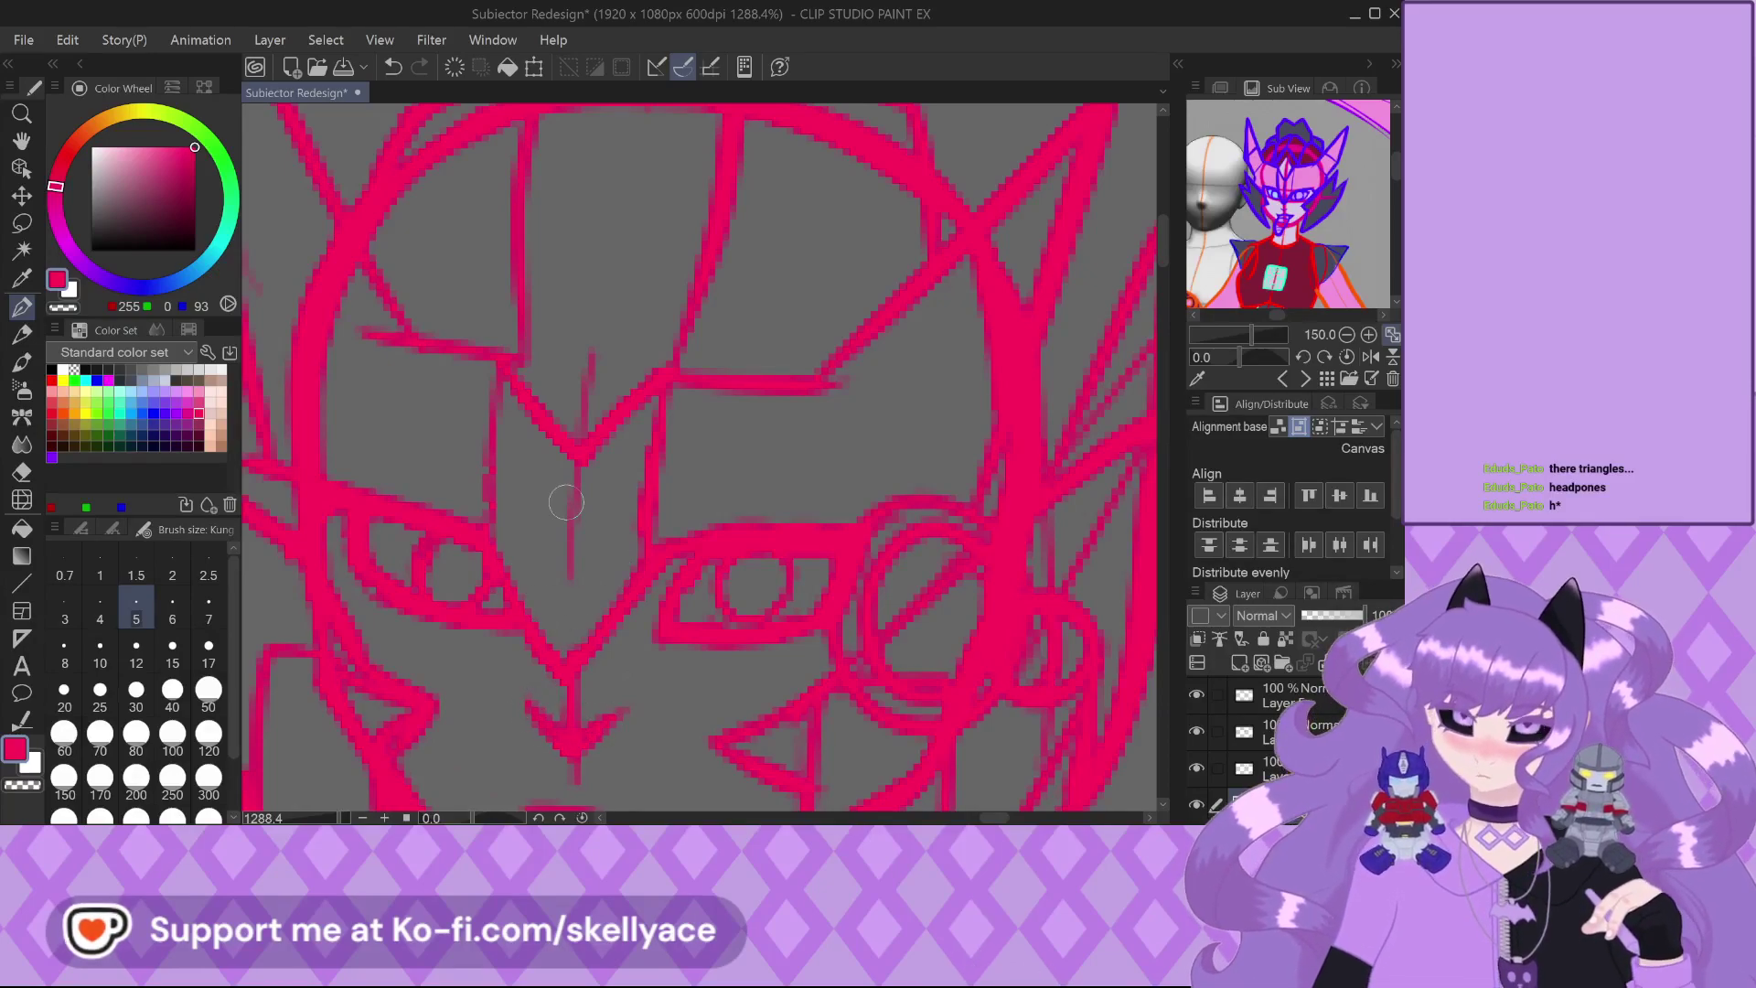
Switch the Sub View reference to the light-blue robot artwork, framed on its head and chest at 400%
scroll(575, 471, "down", 10)
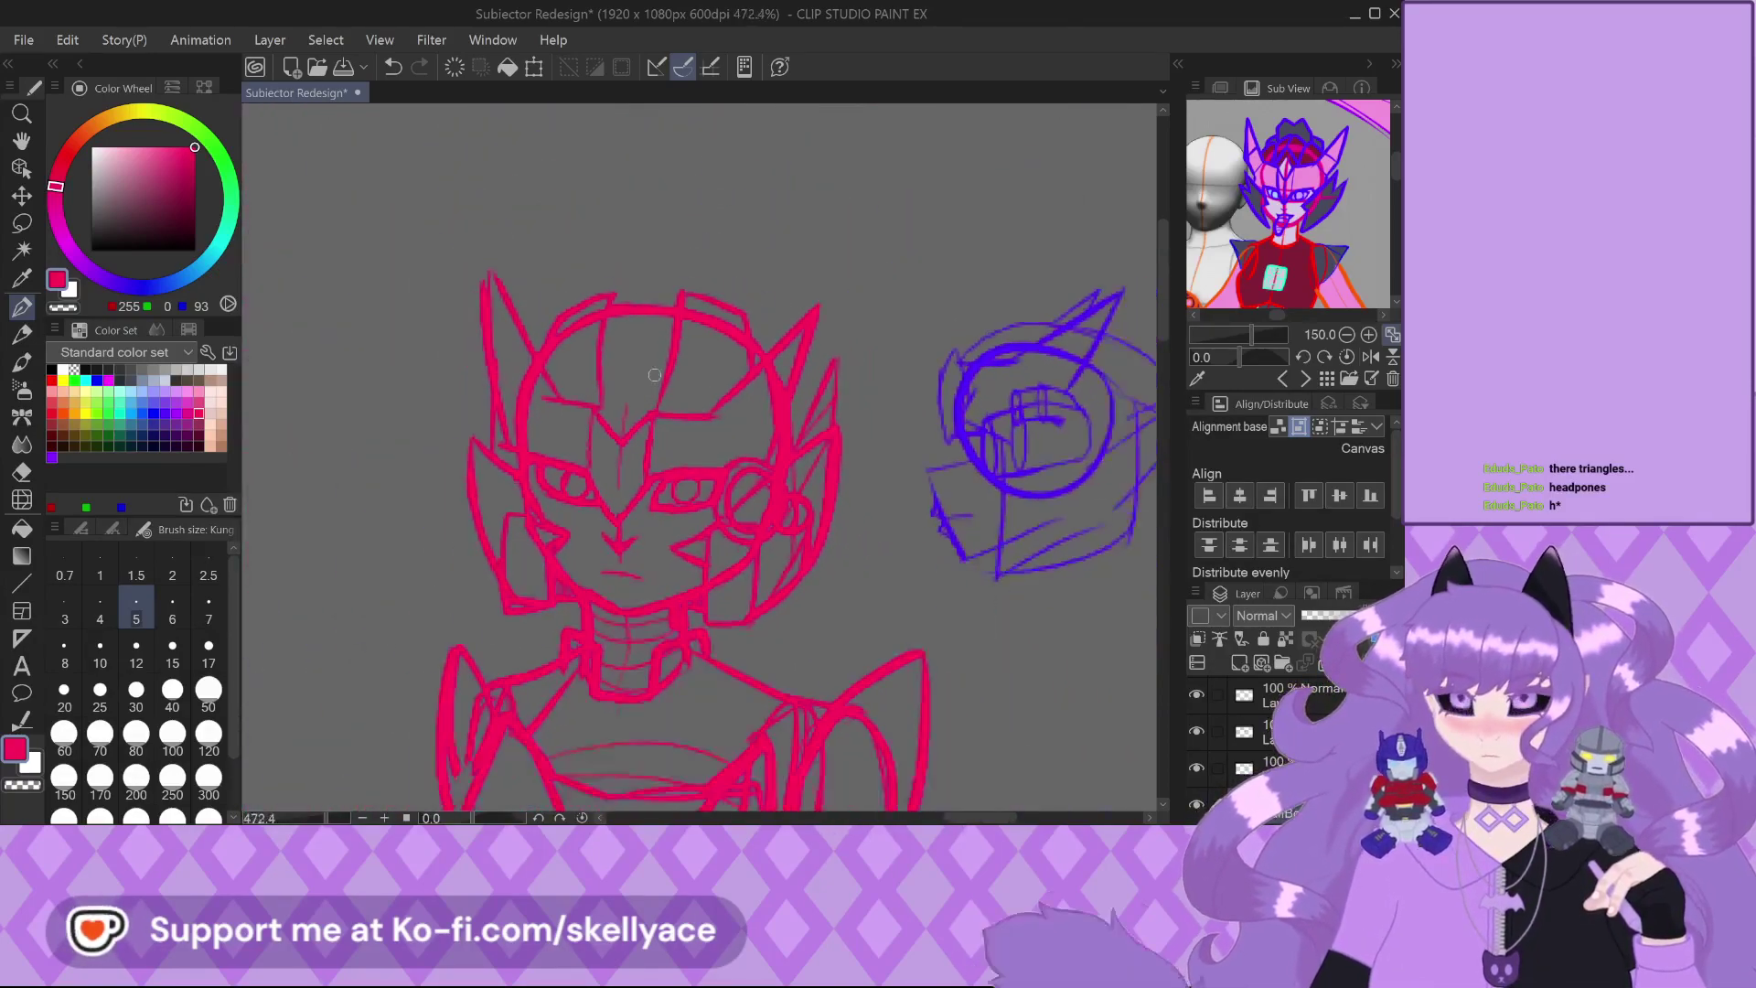
scroll(626, 345, "down", 2)
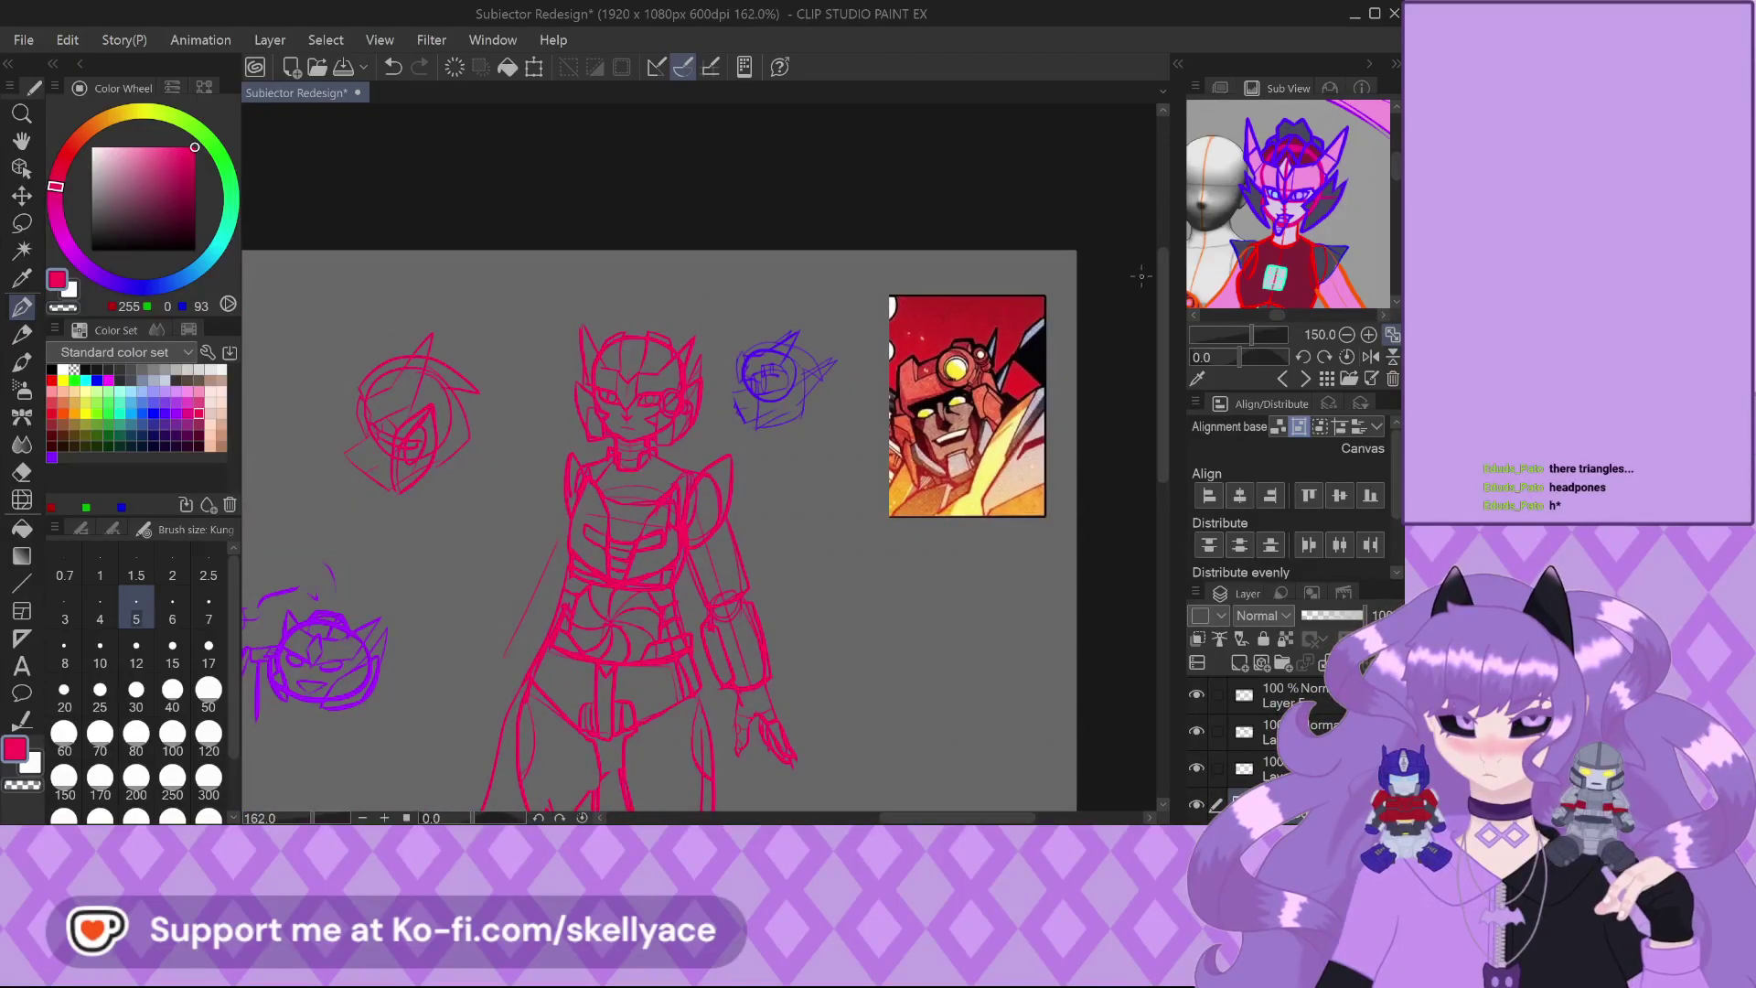
left_click(1282, 378)
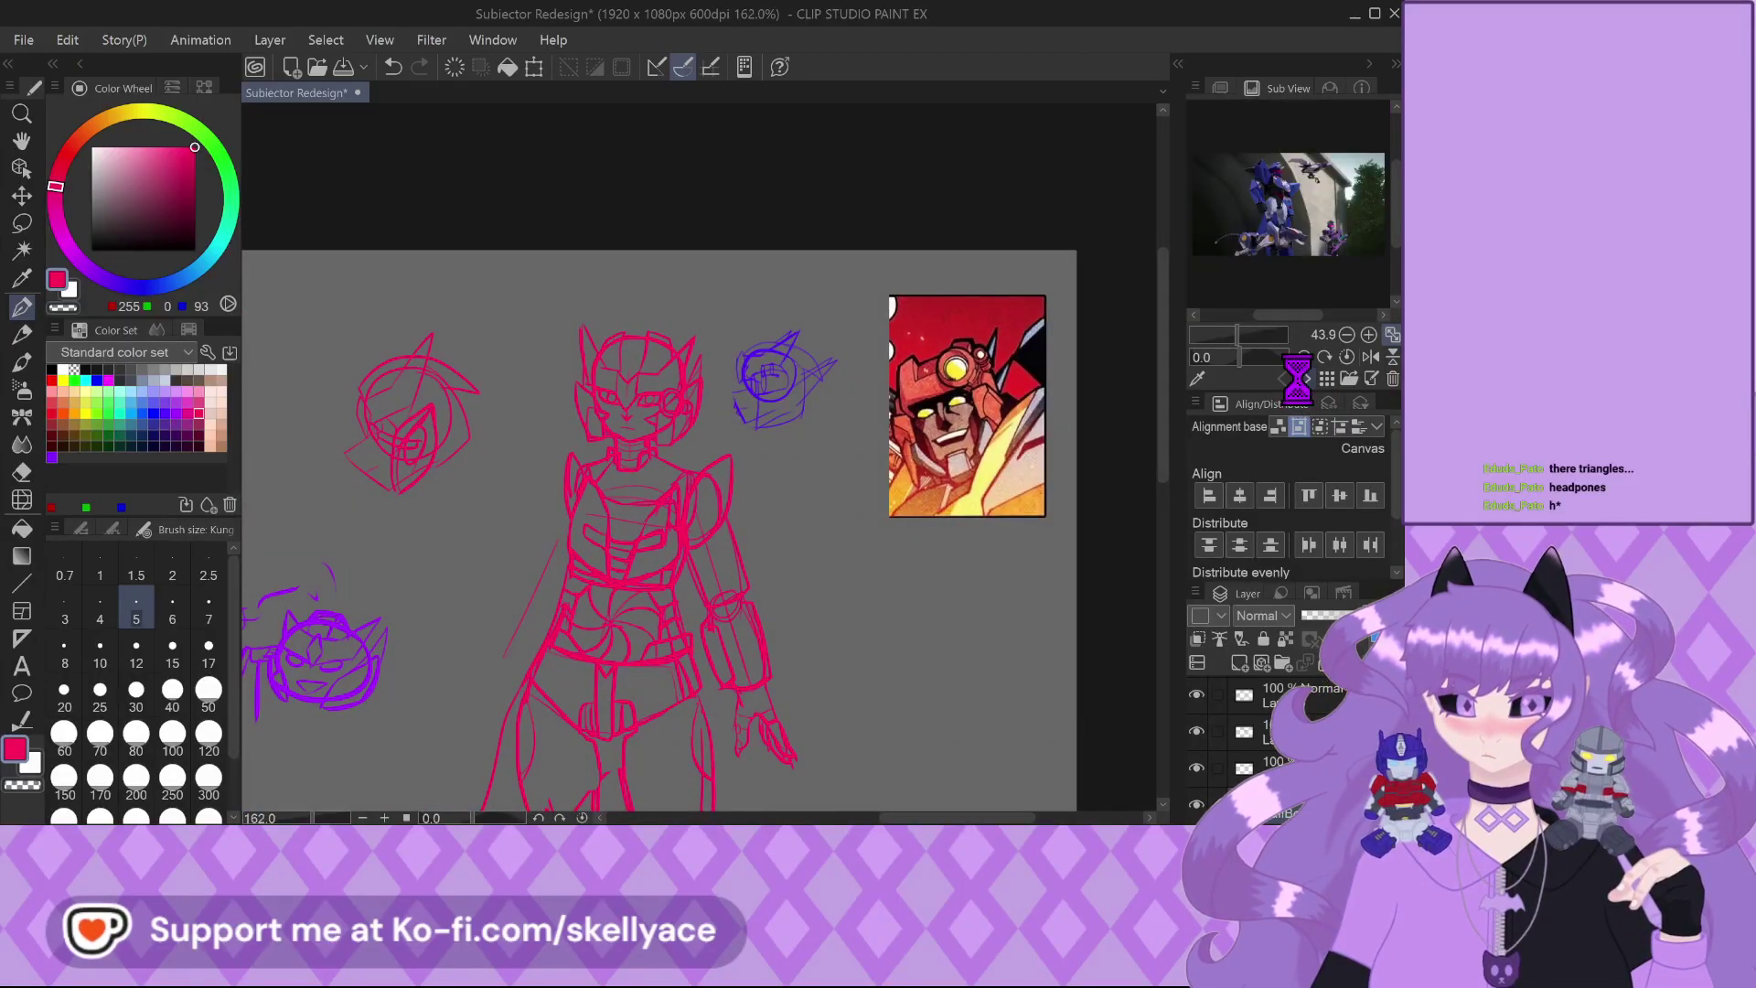
left_click(1304, 377)
left_click(1305, 377)
scroll(1294, 205, "up", 3)
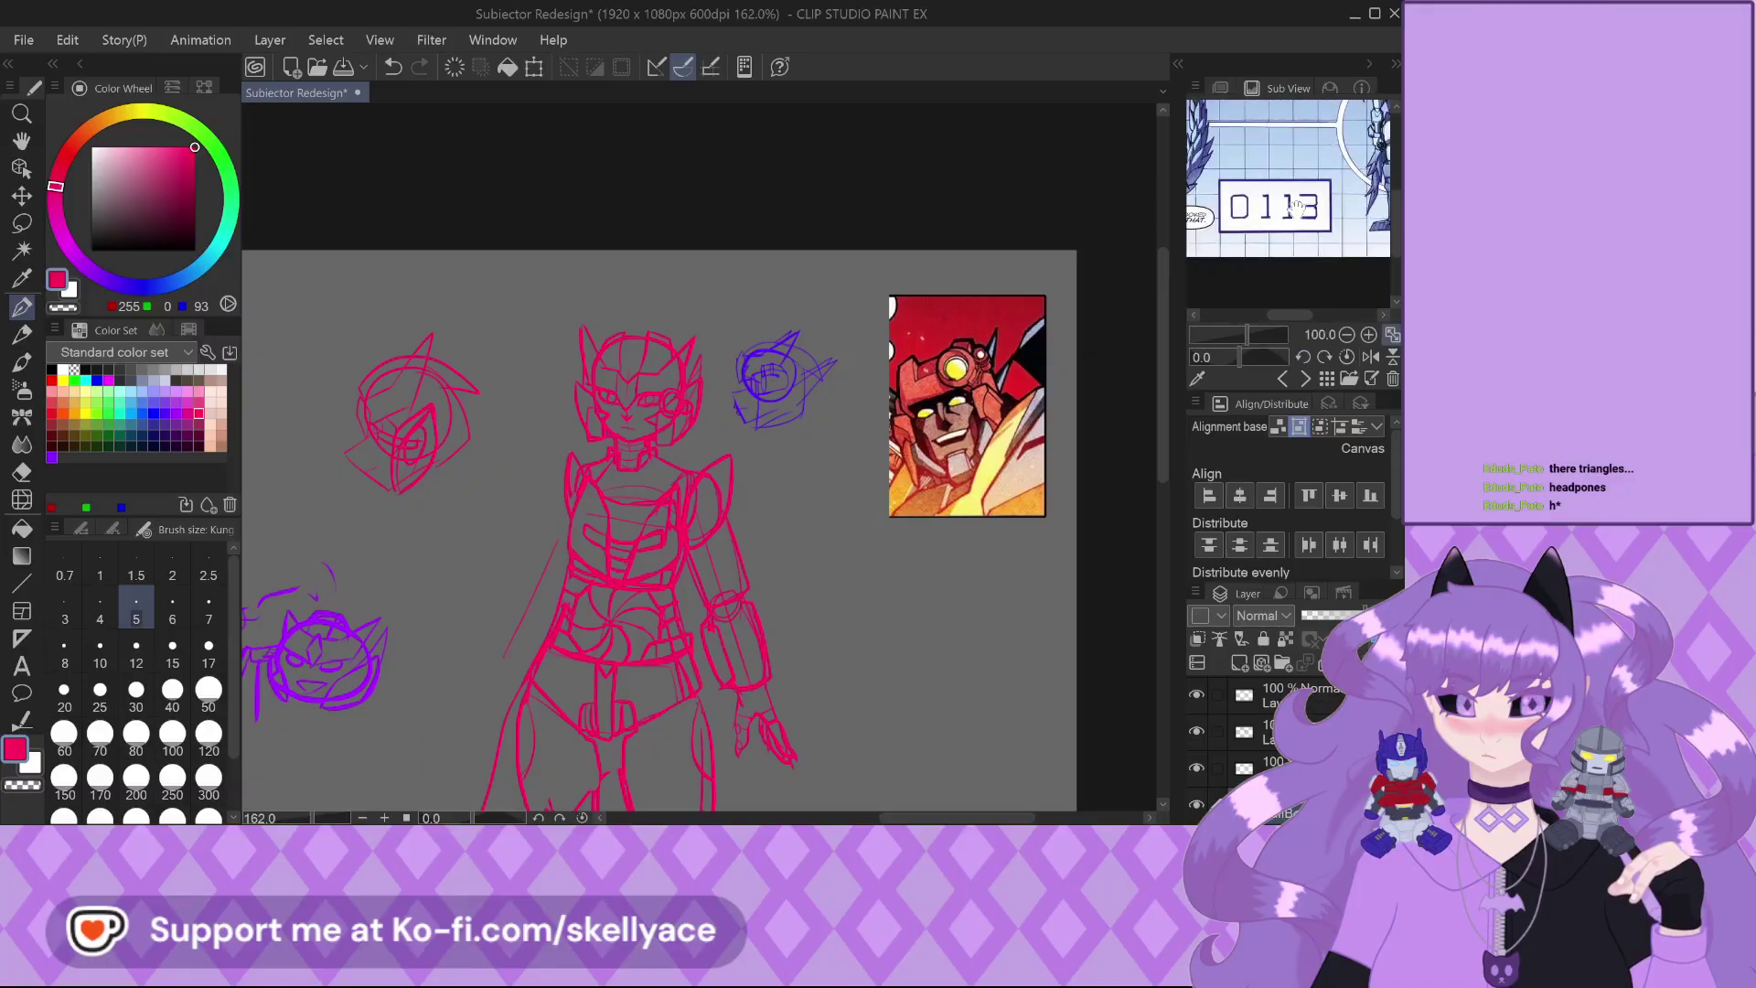
scroll(1296, 206, "down", 2)
scroll(1285, 258, "up", 4)
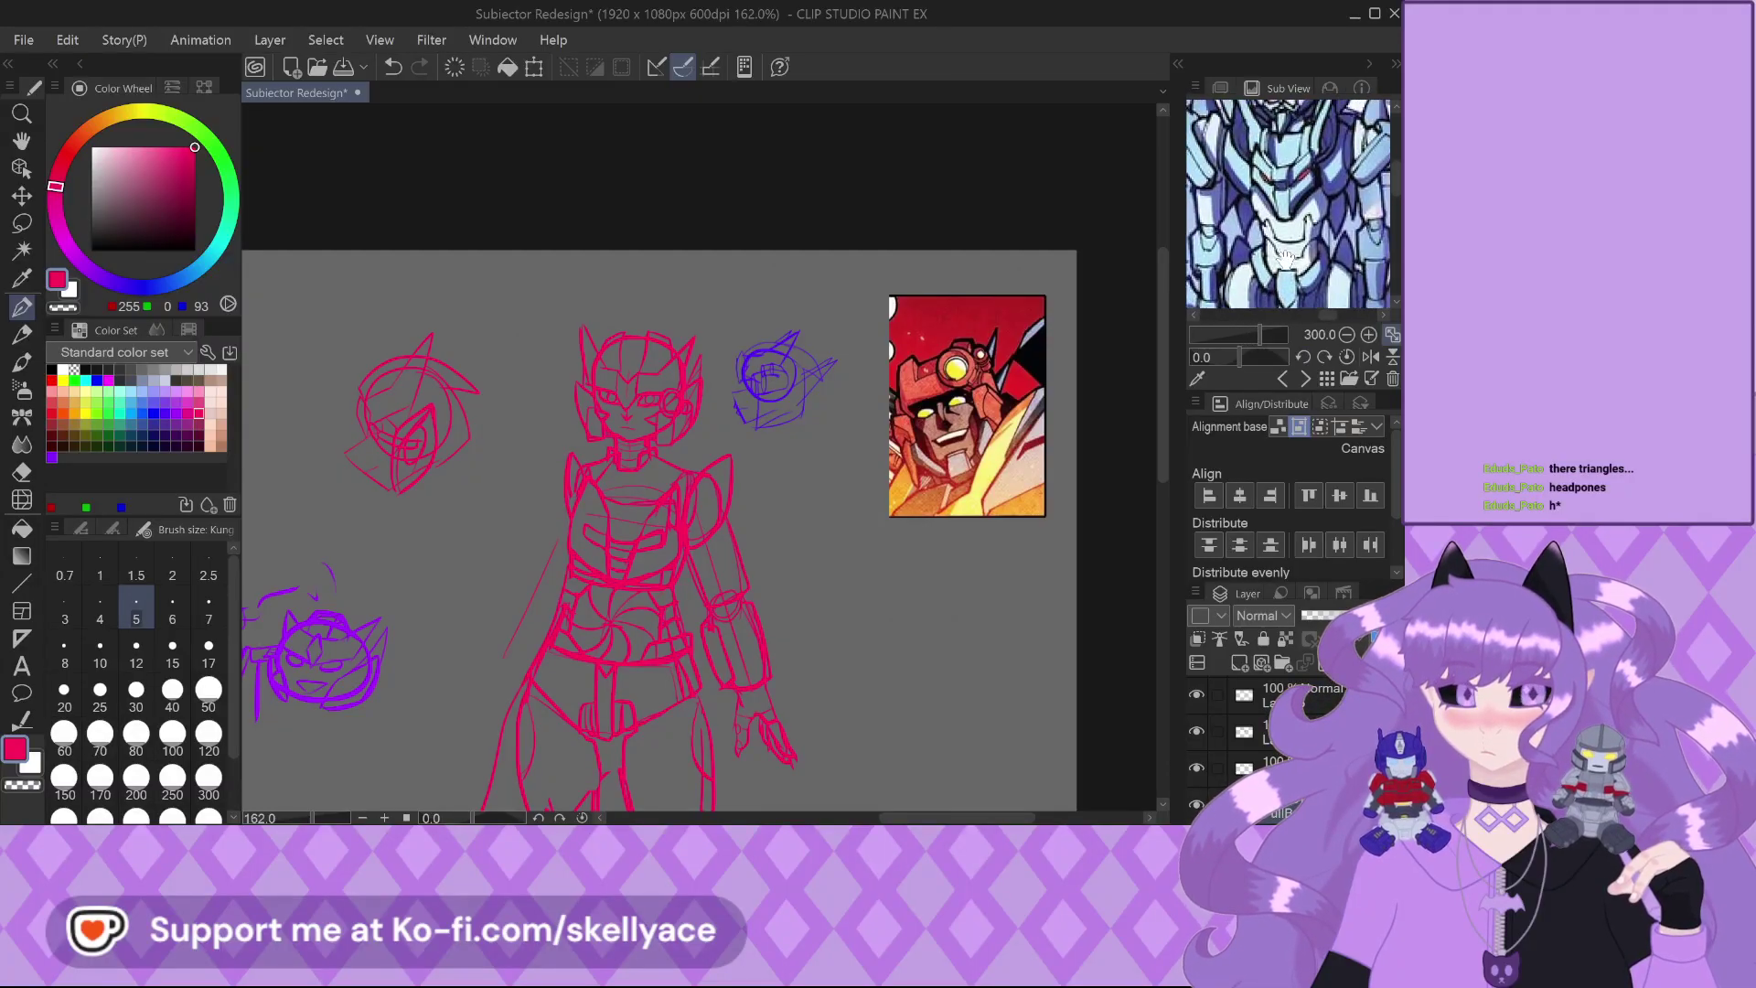
left_click_drag(1279, 222, 1256, 283)
scroll(1271, 251, "up", 1)
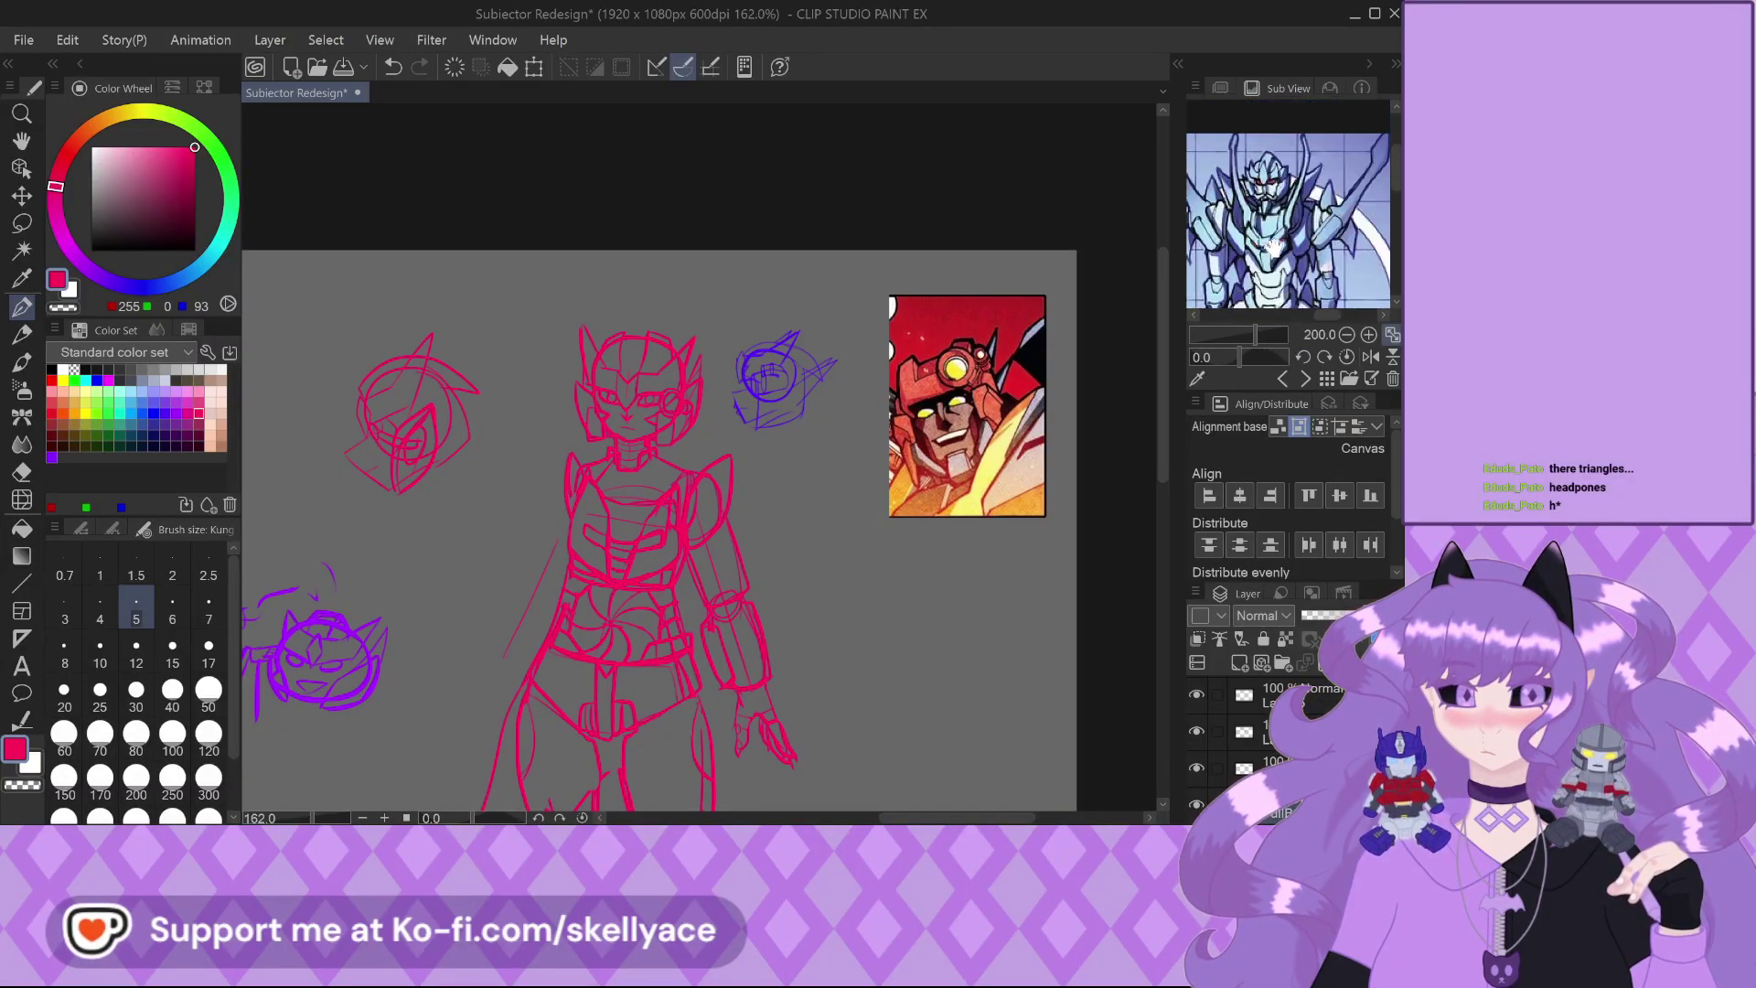
scroll(618, 477, "up", 2)
Compare the pink sketch's torso and shoulders with the reference artwork, and show the blue robot at 150%
scroll(617, 477, "up", 3)
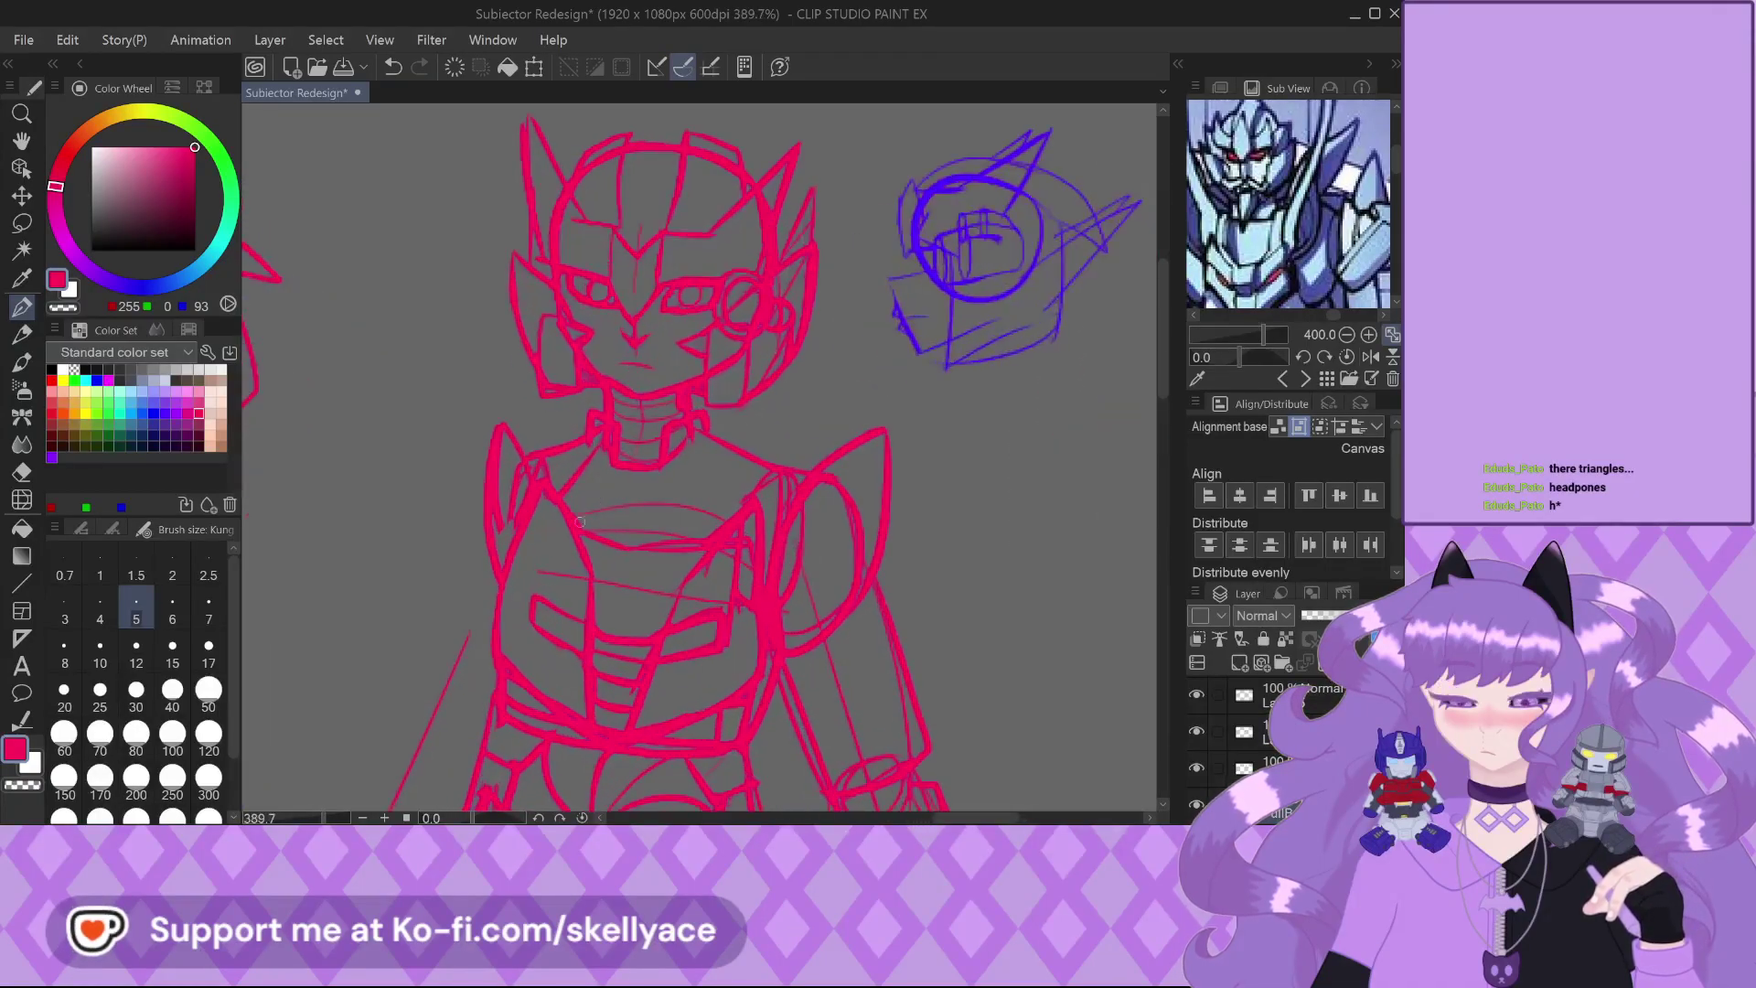
scroll(742, 540, "up", 1)
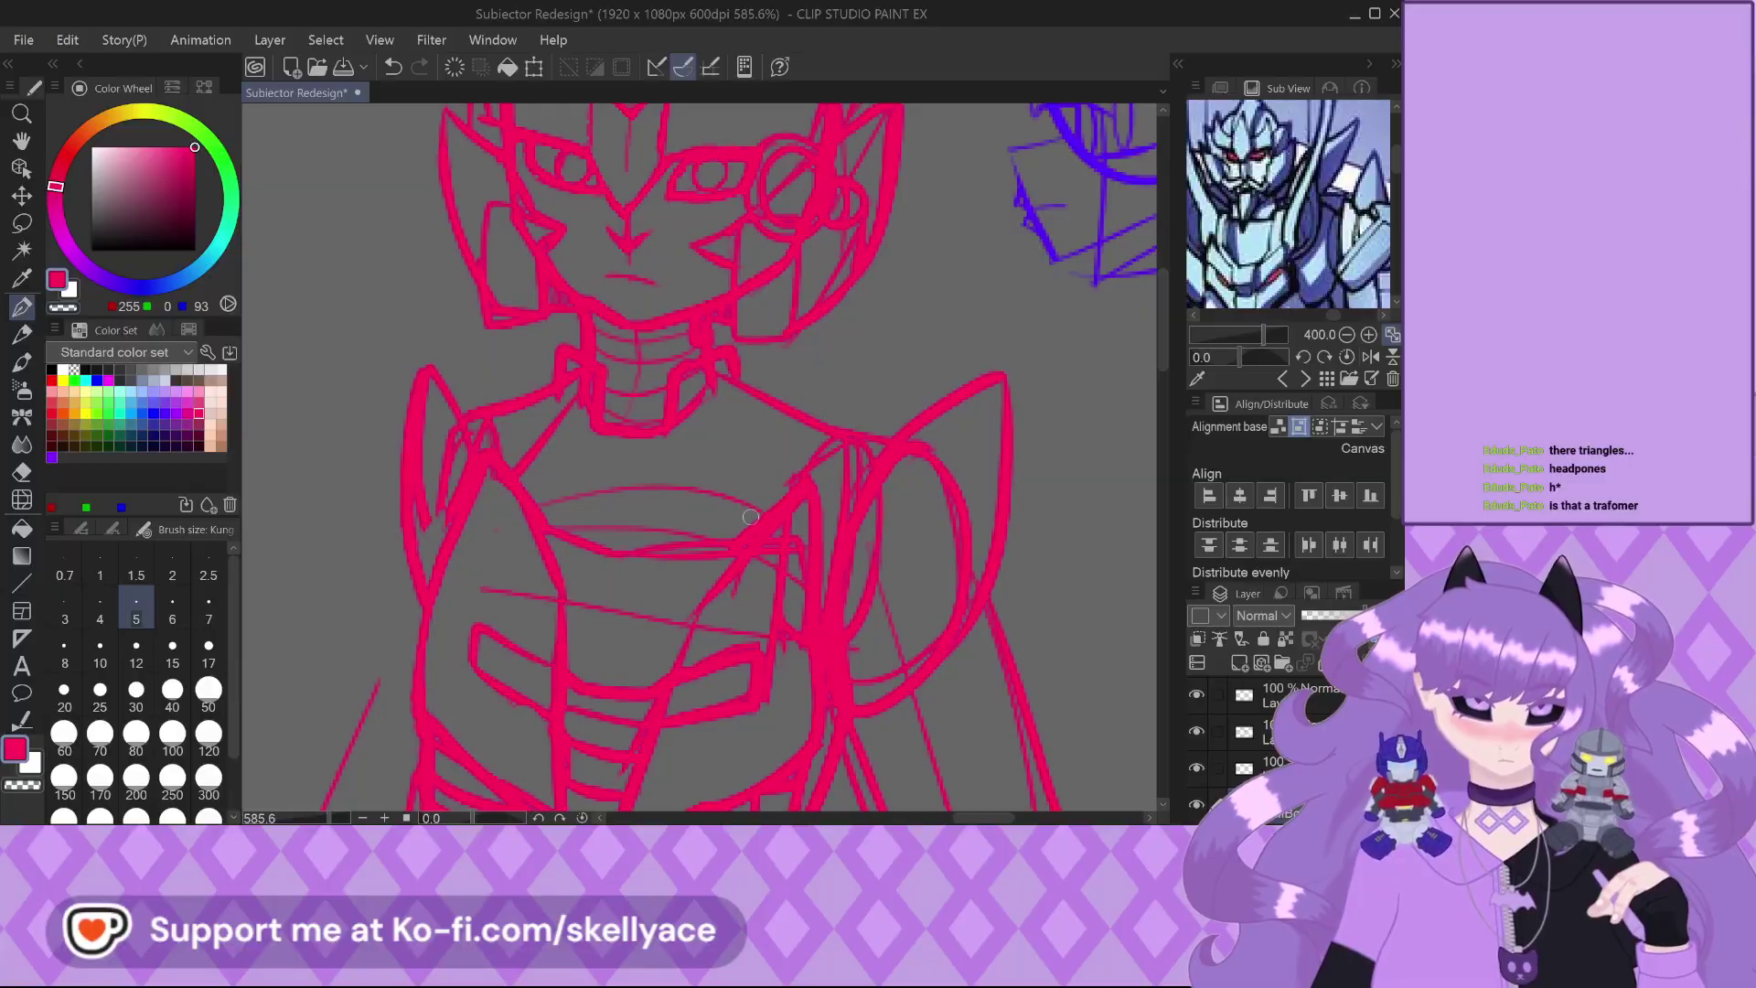
scroll(702, 554, "down", 1)
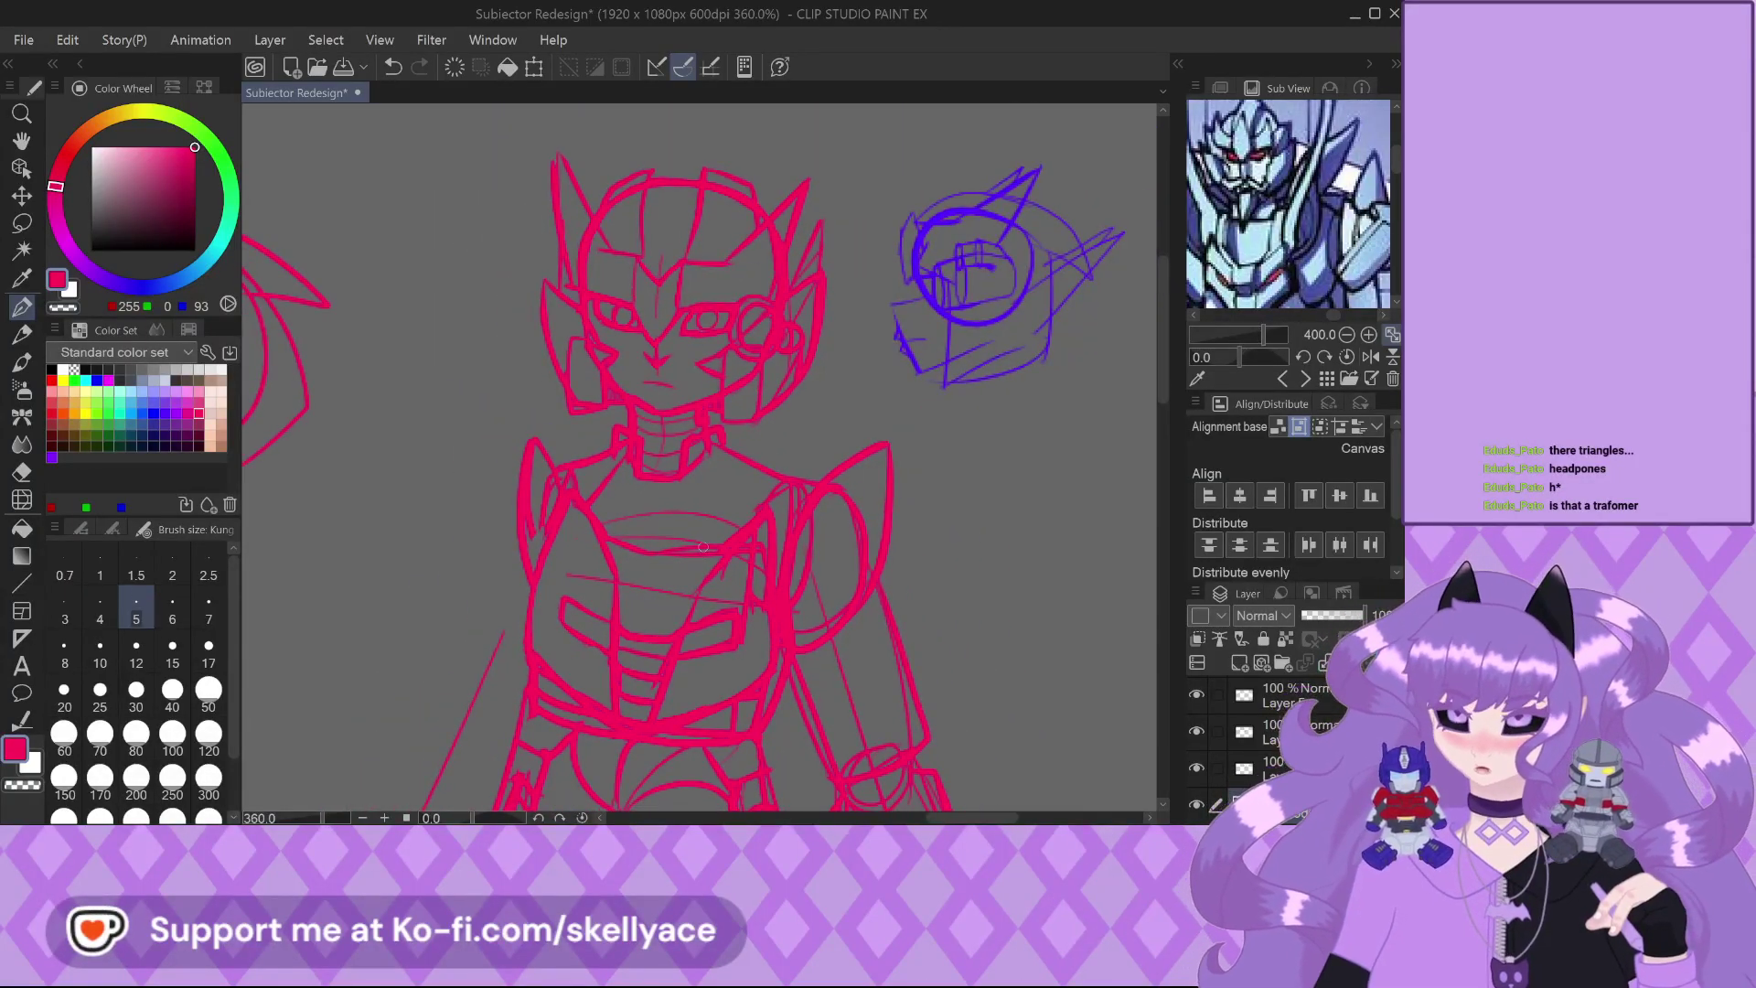
scroll(657, 254, "down", 2)
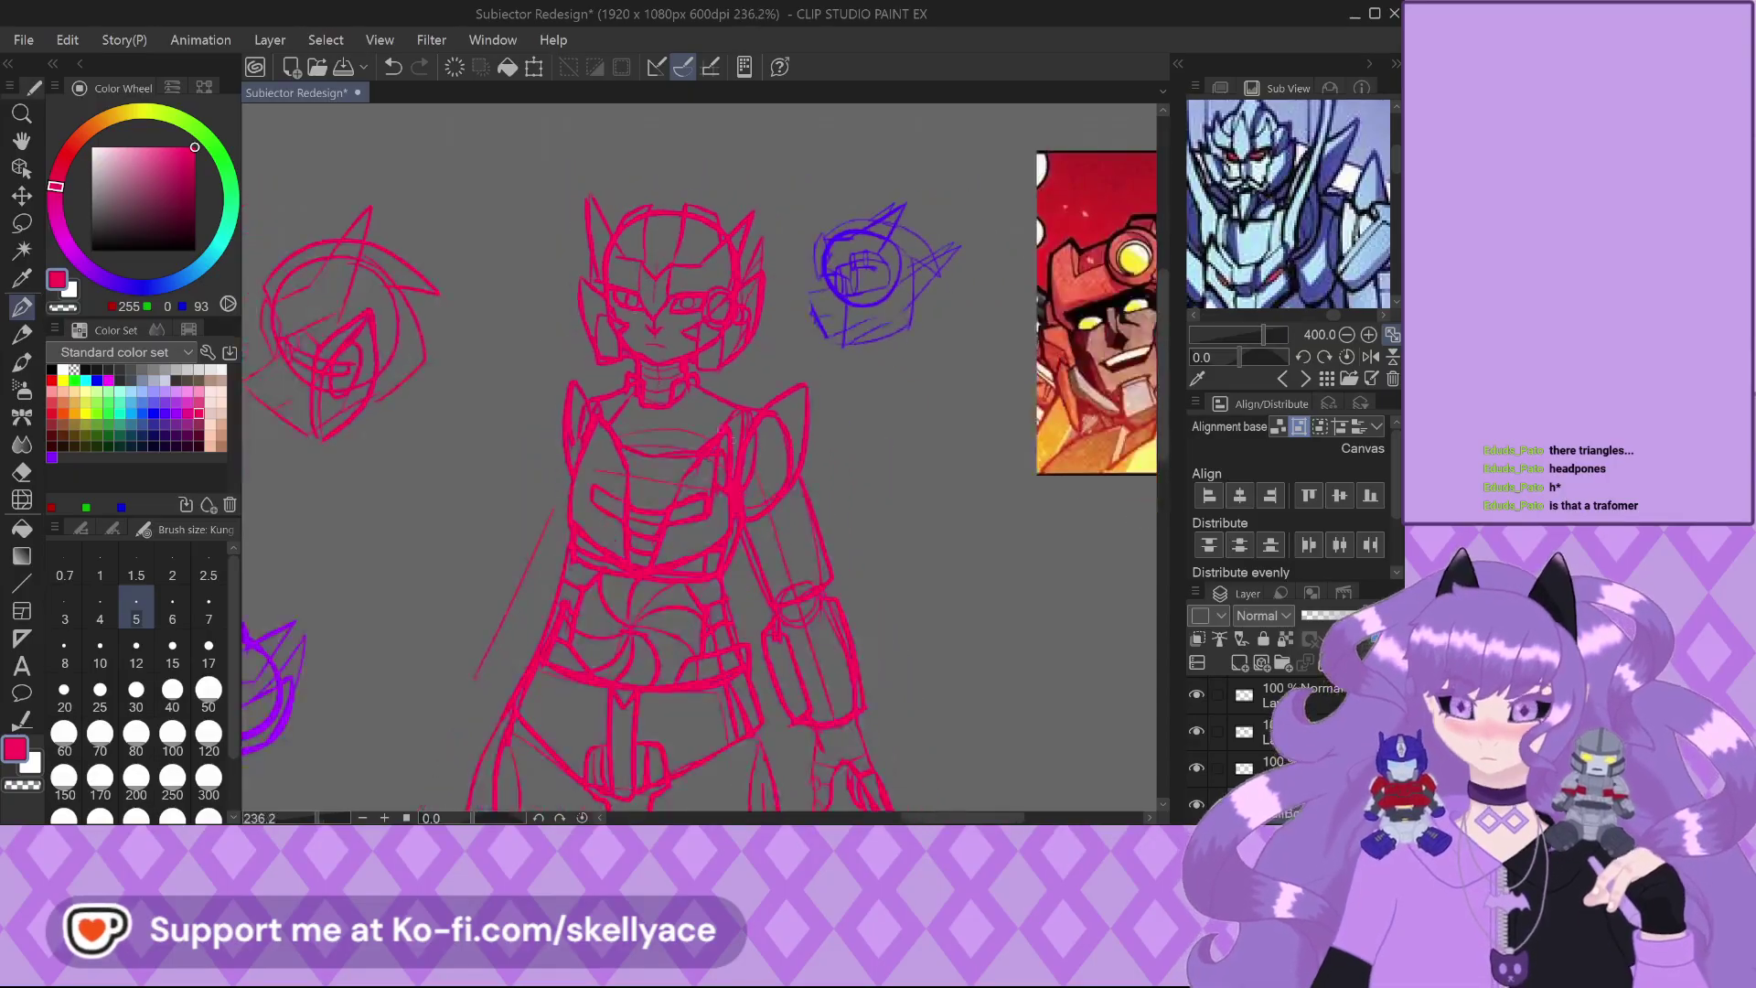
scroll(762, 375, "up", 2)
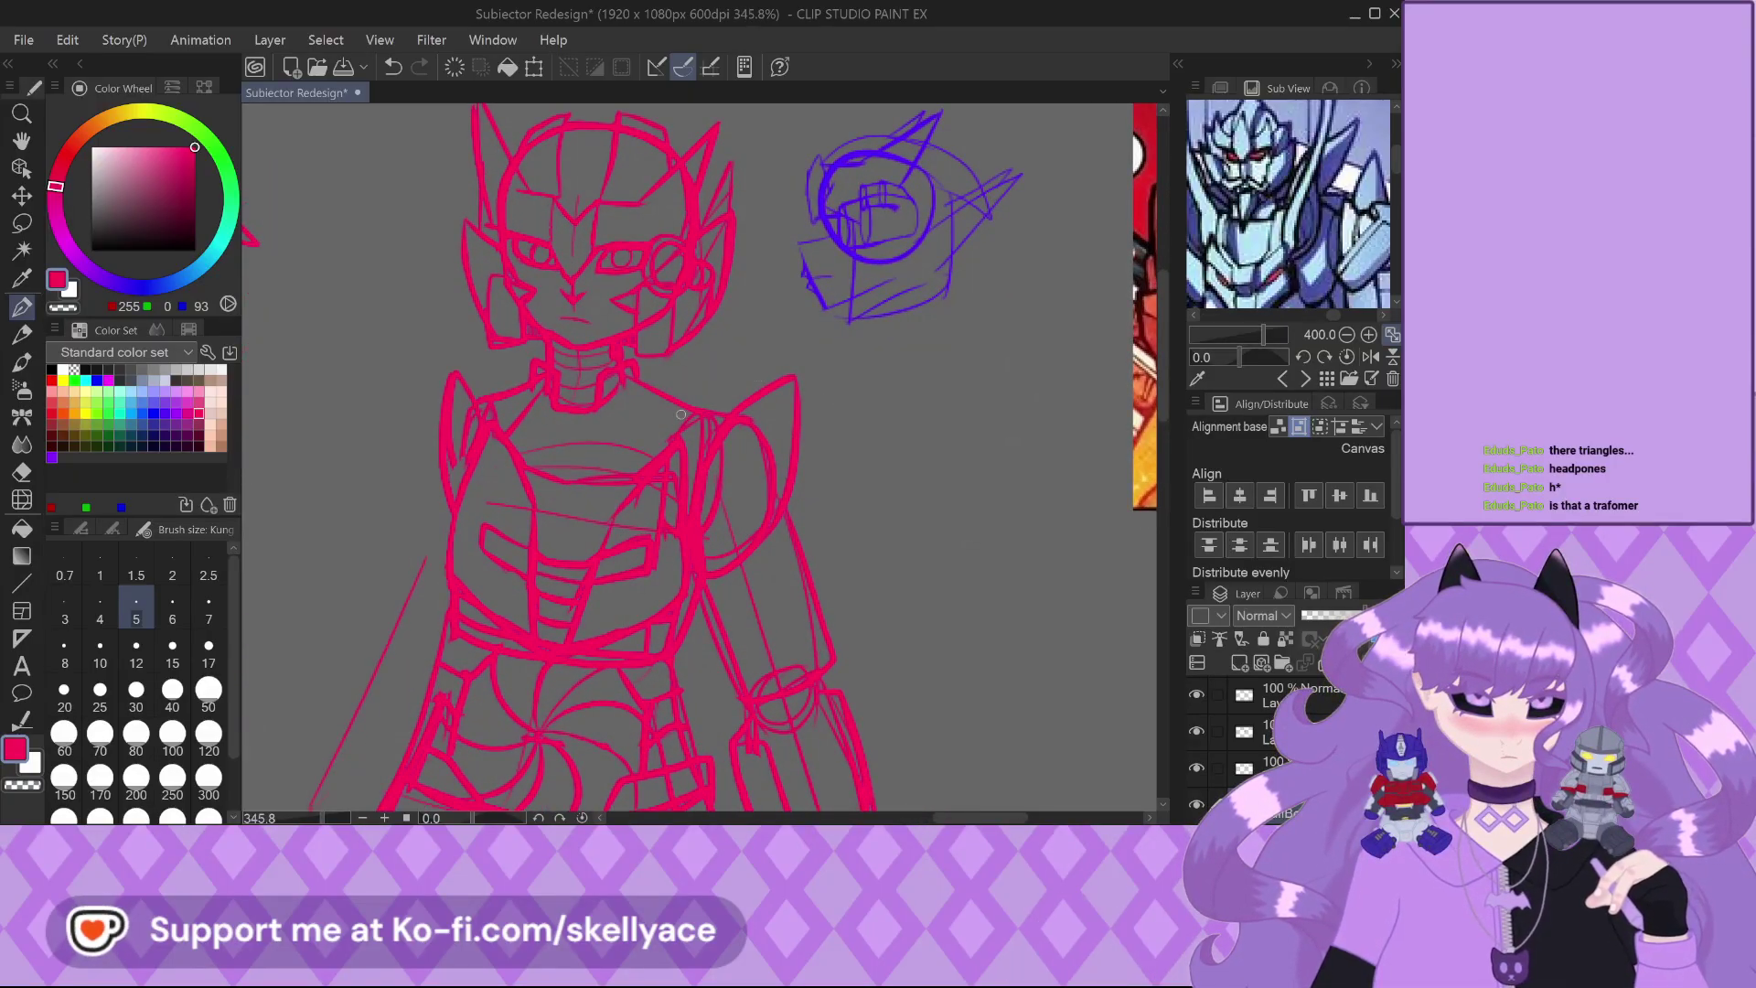
scroll(644, 460, "down", 2)
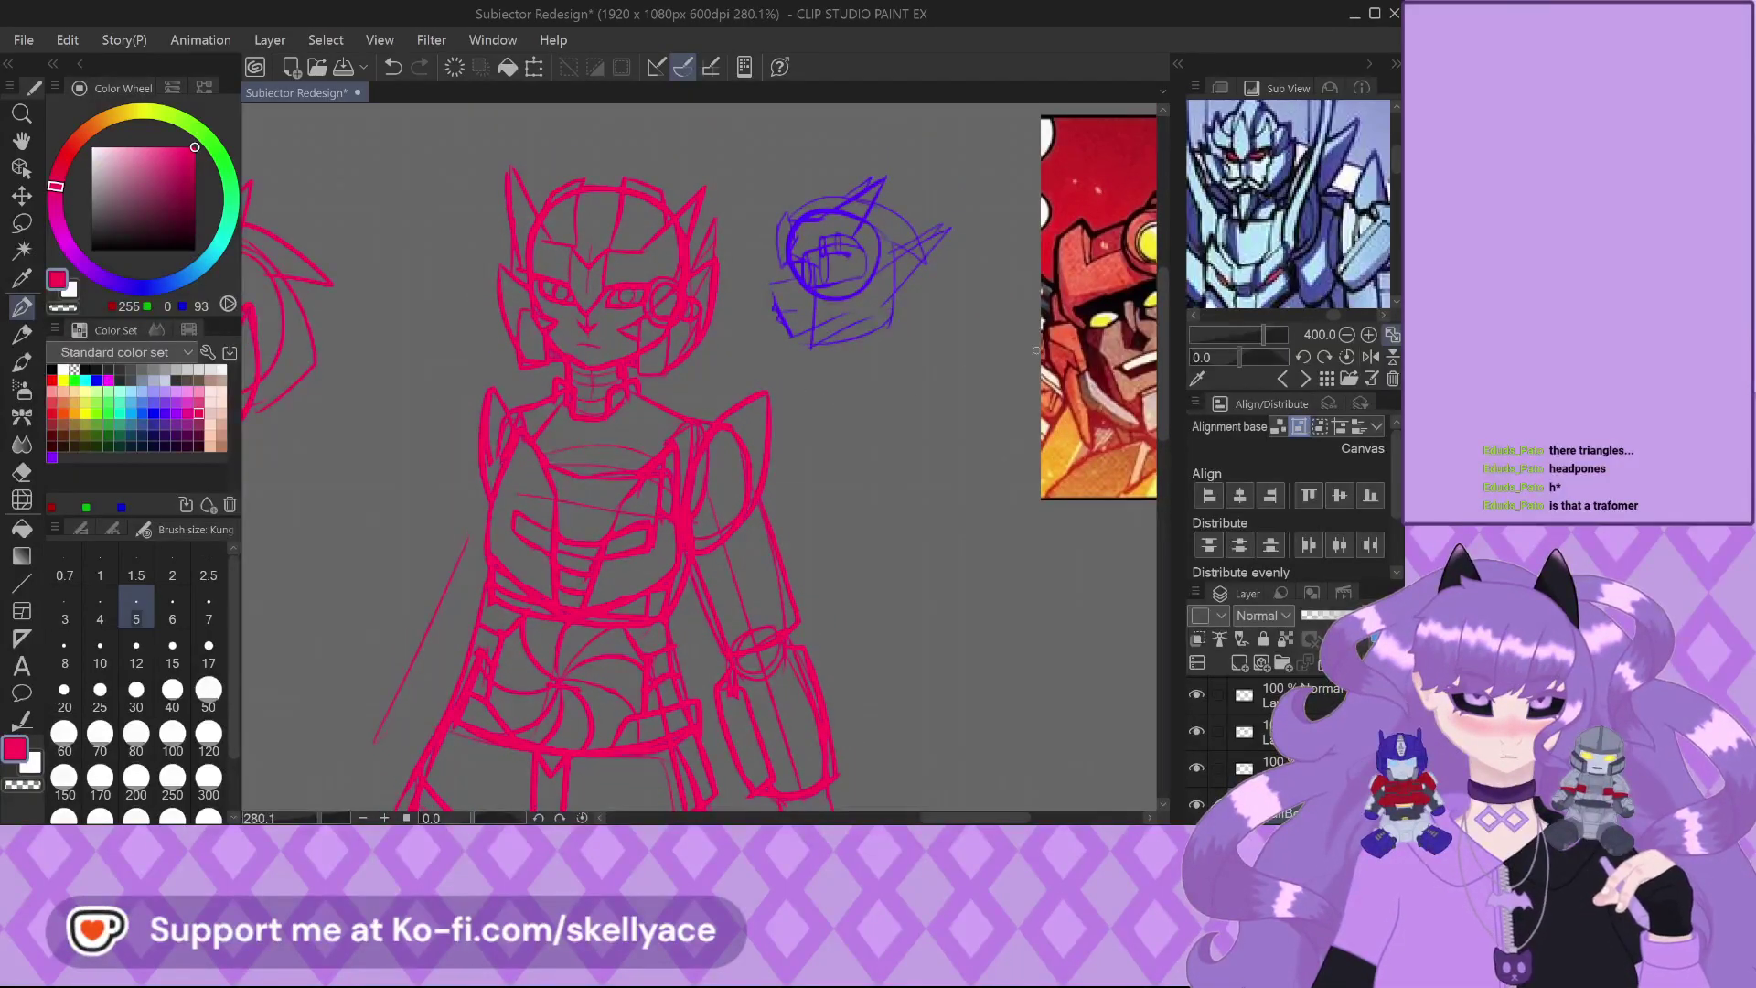
scroll(1350, 245, "down", 5)
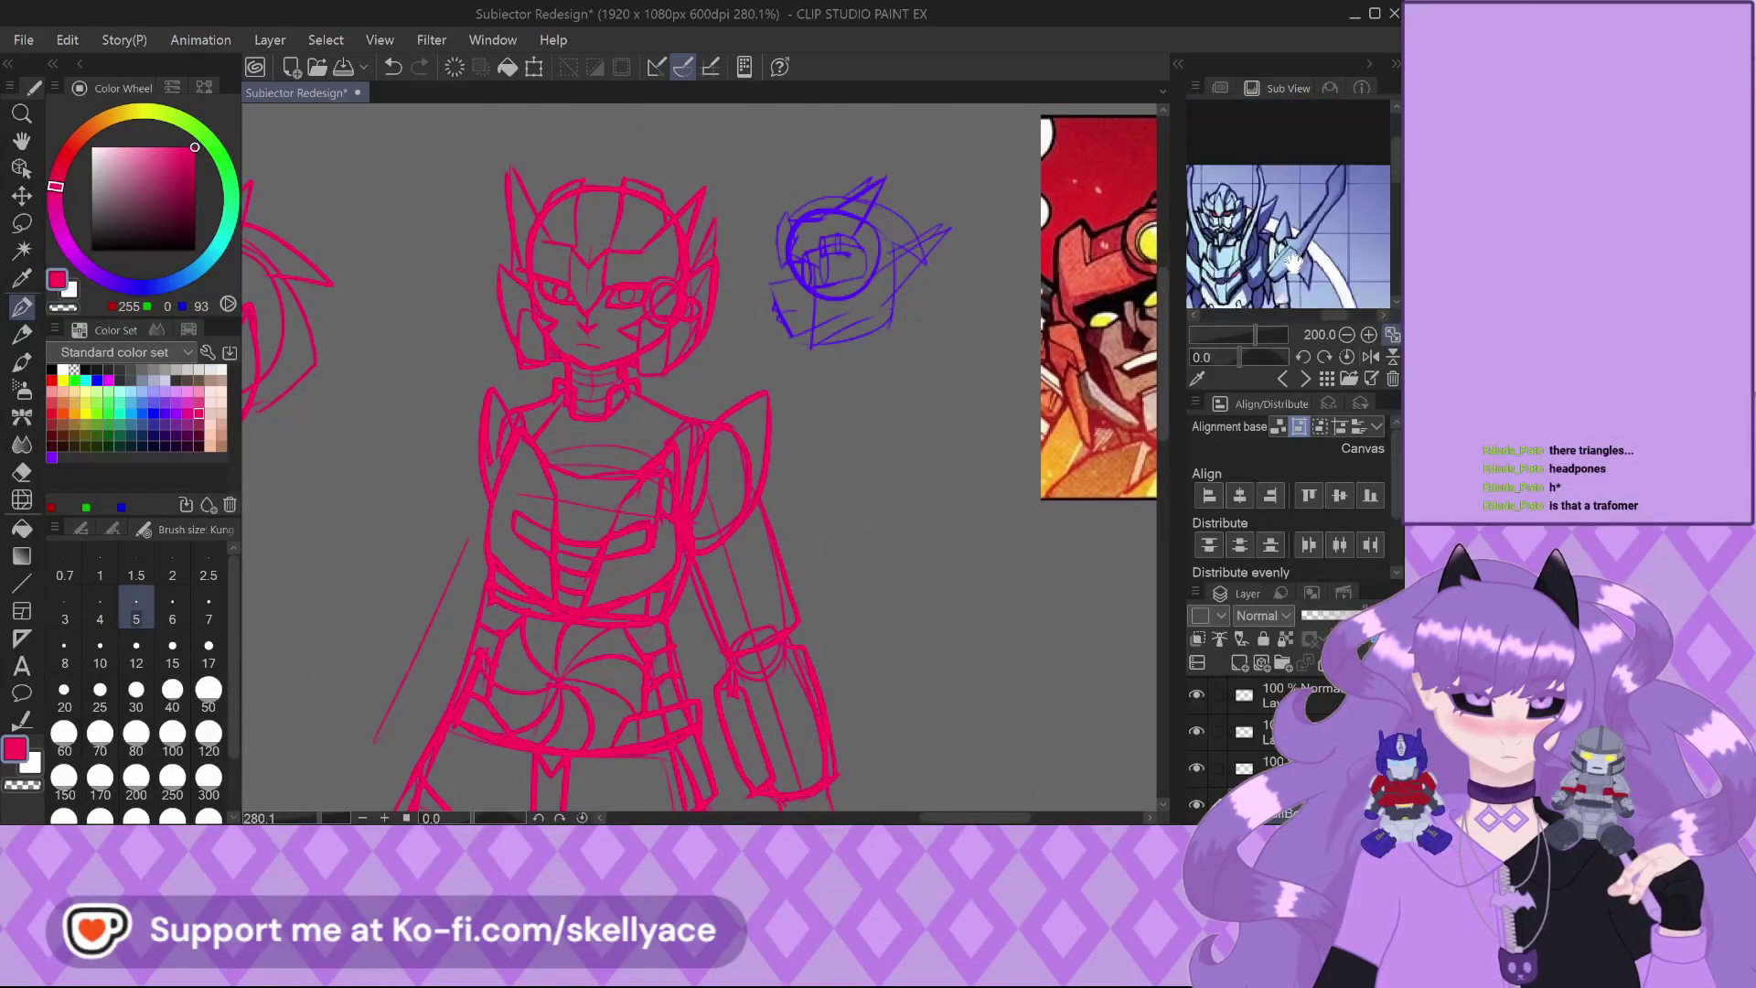
scroll(1337, 219, "up", 3)
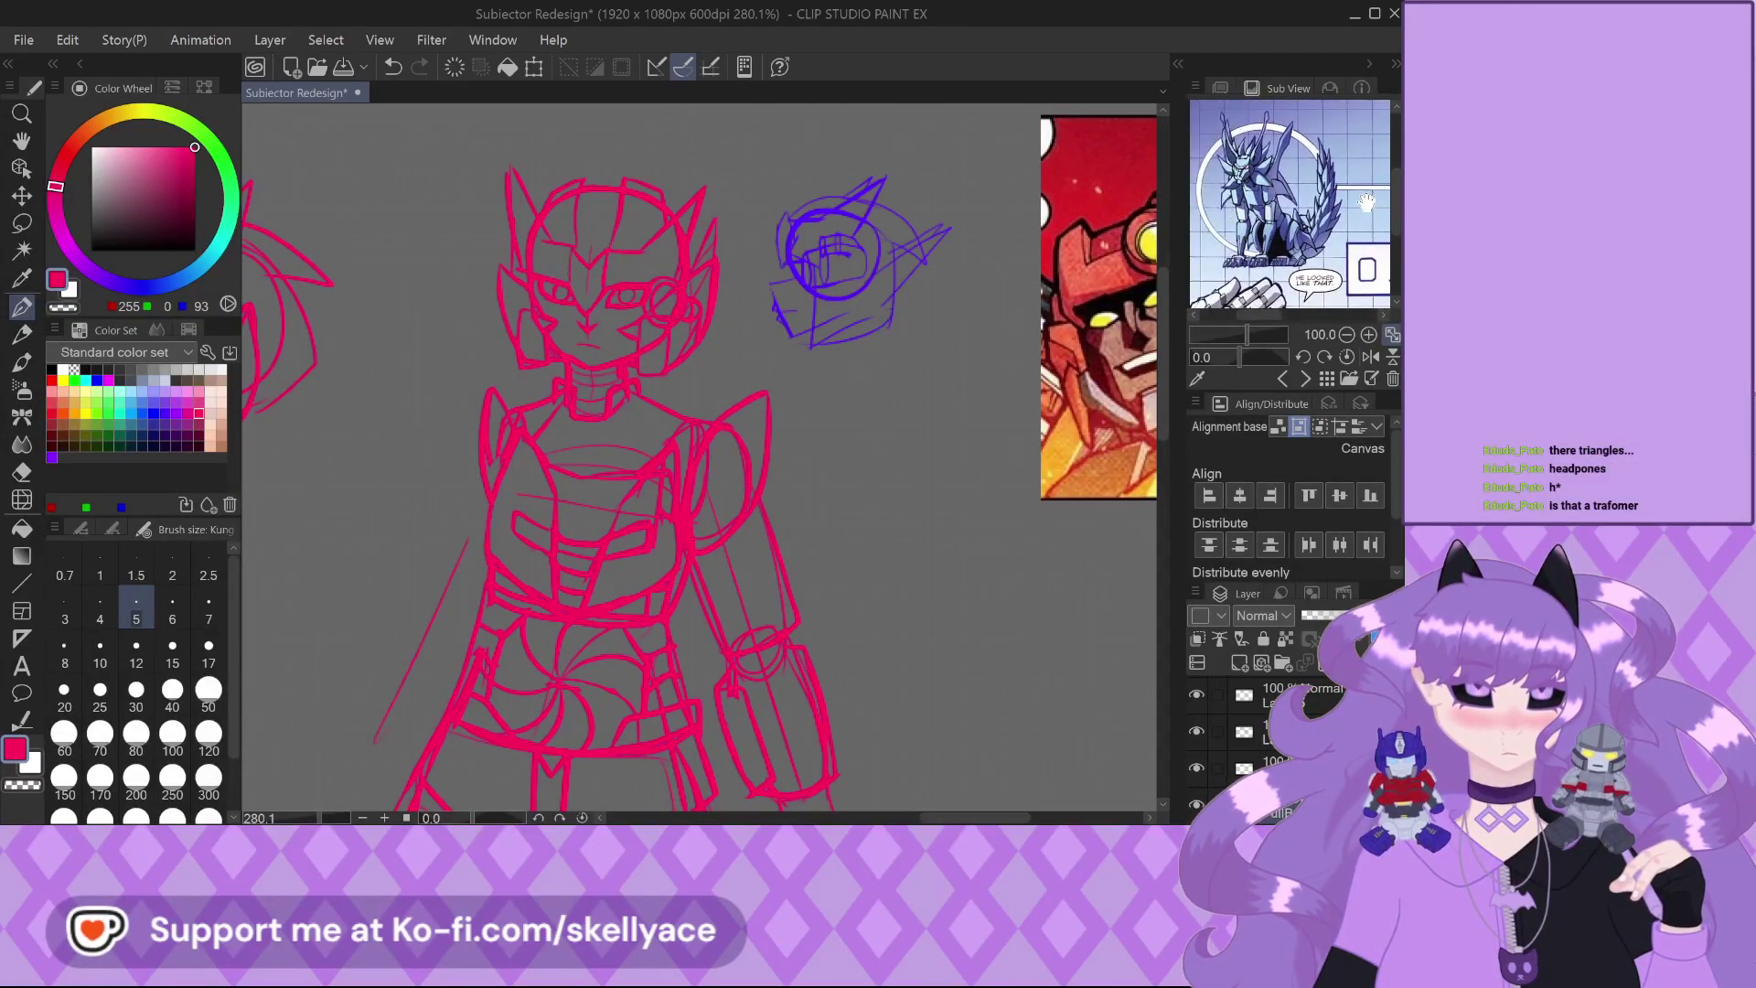
scroll(1323, 203, "down", 2)
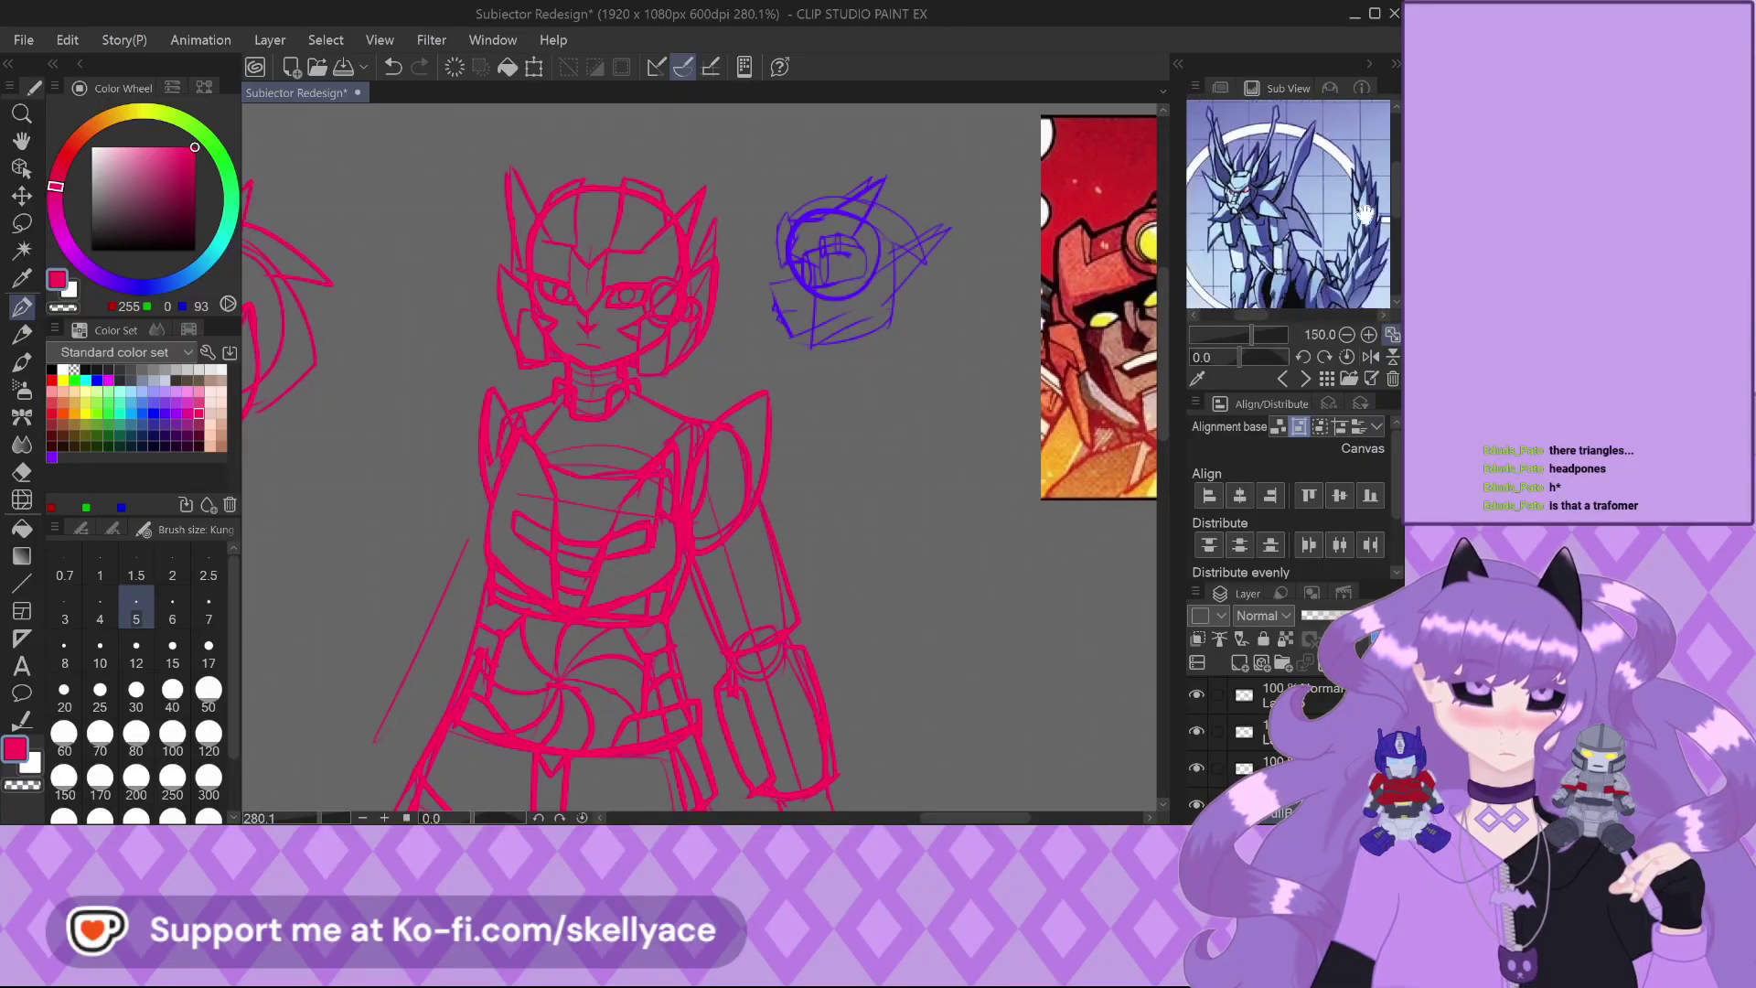
Draw a curved, upward-pointing spike on top of each of the pink robot's shoulder guards
scroll(695, 420, "up", 3)
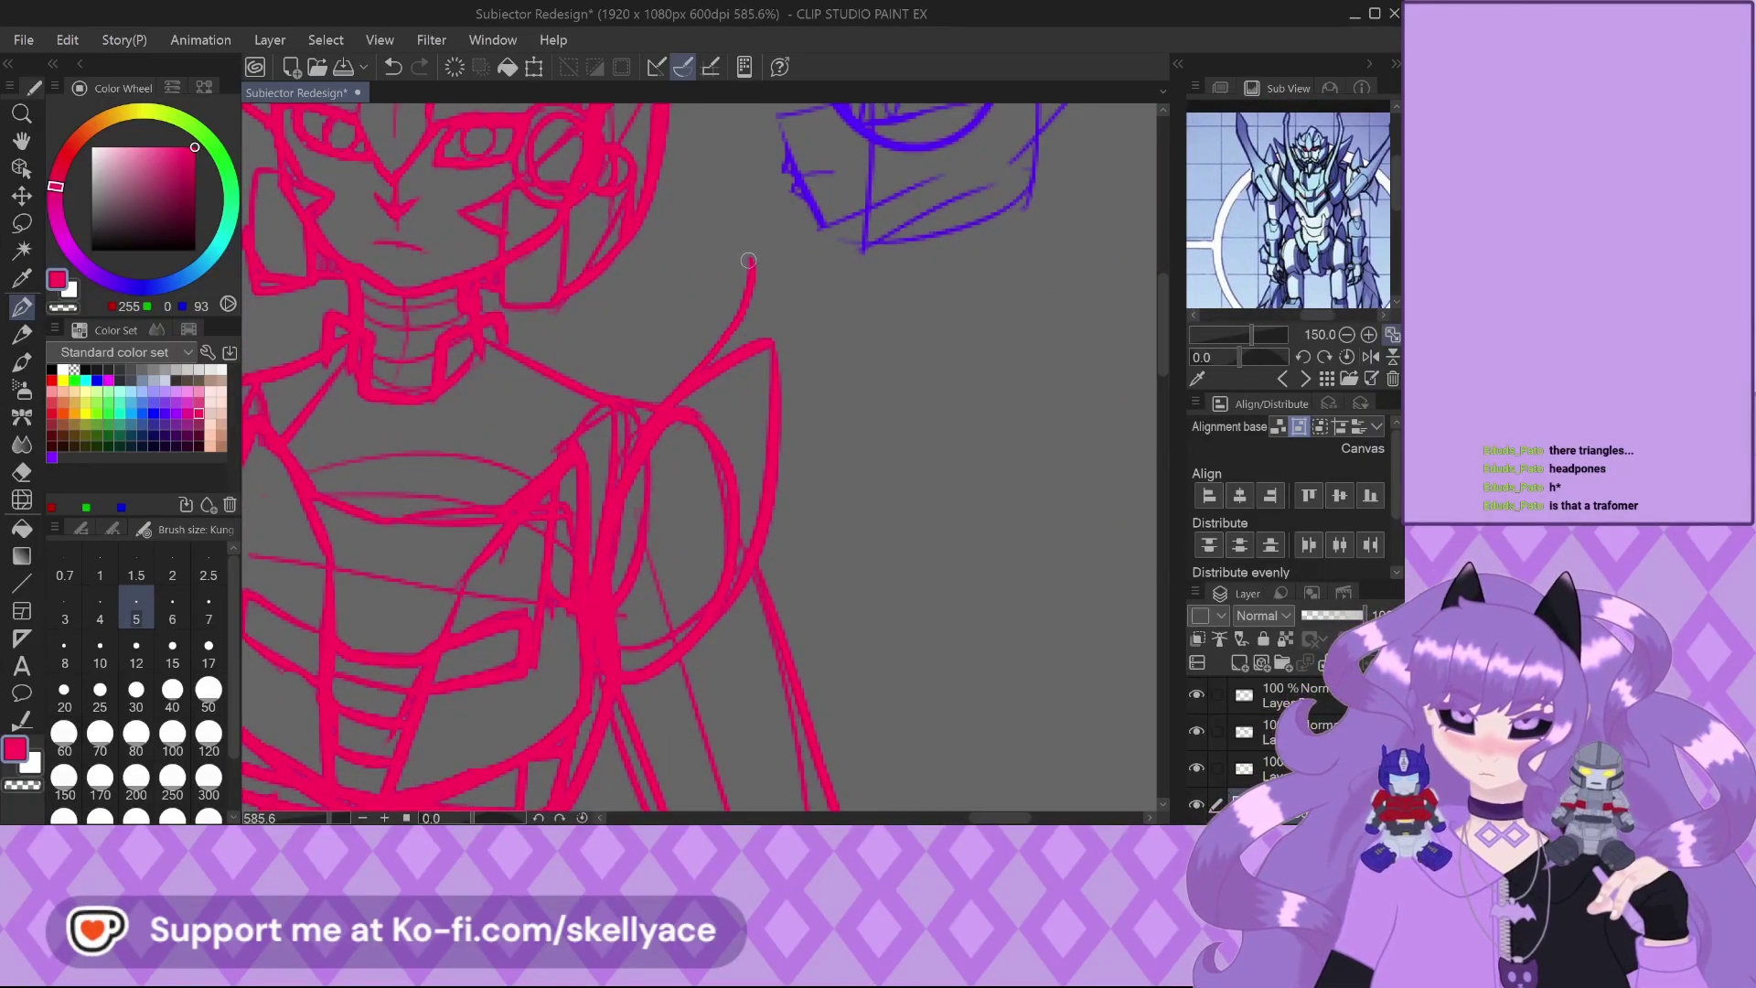
left_click_drag(750, 263, 778, 358)
scroll(737, 588, "down", 5)
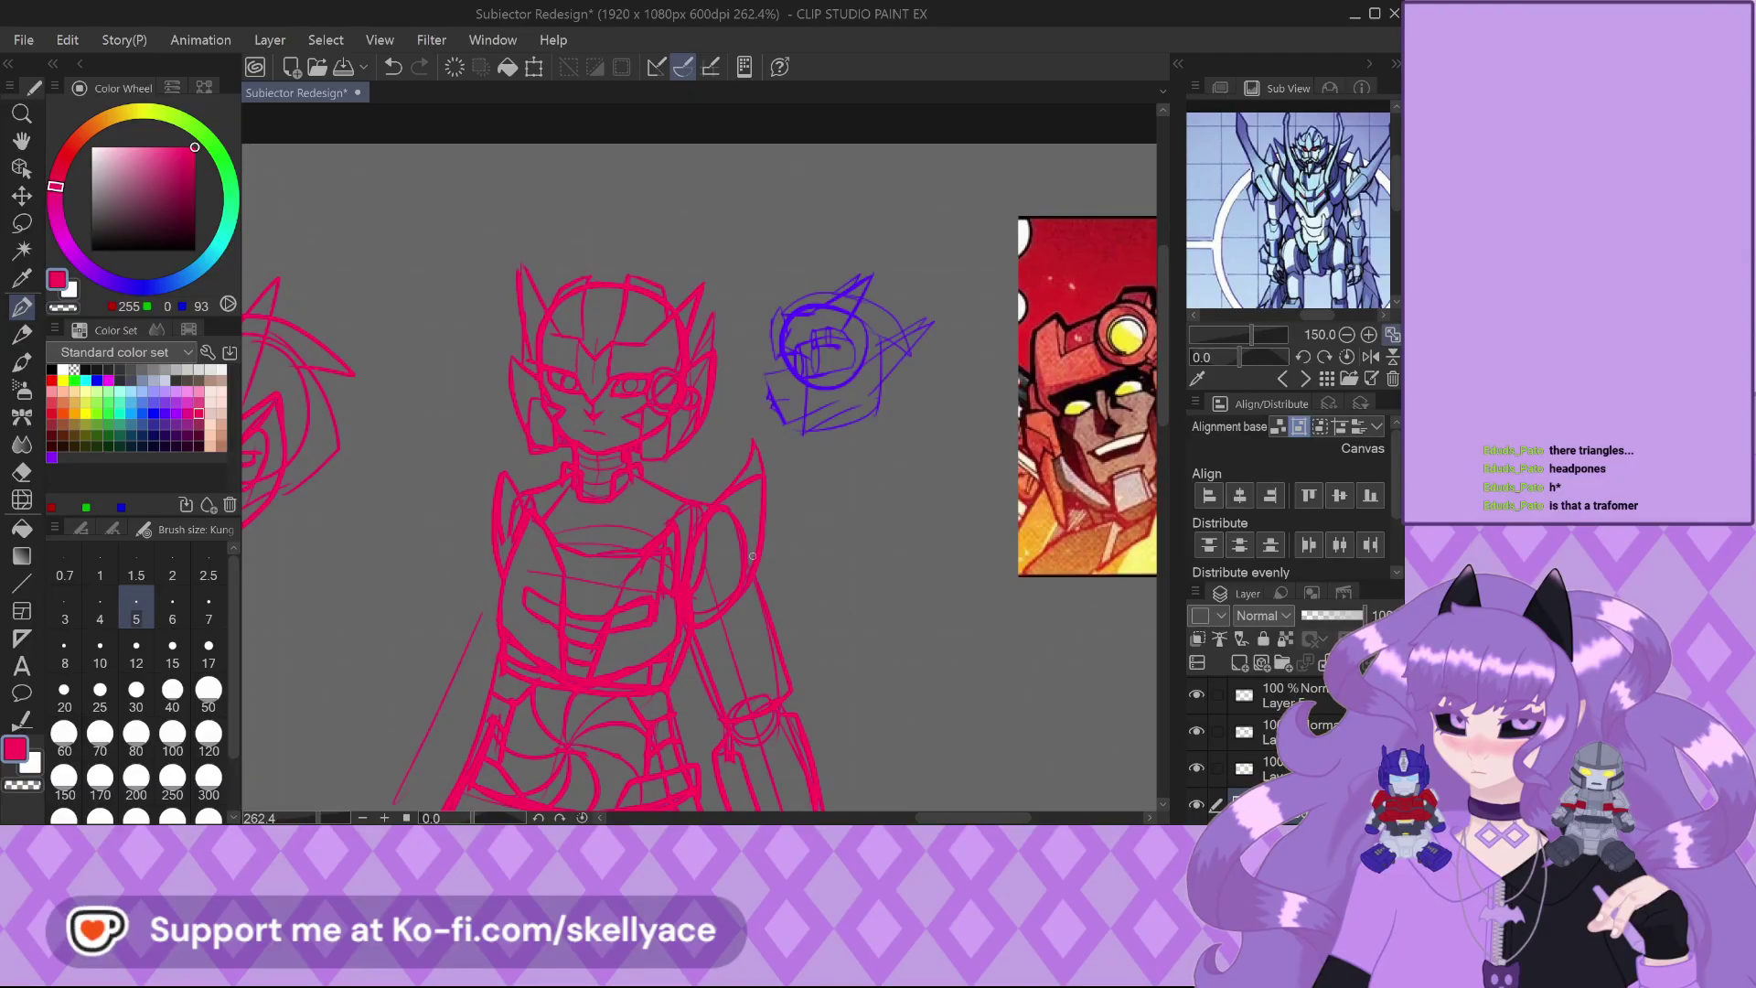
scroll(751, 555, "down", 2)
scroll(754, 544, "up", 2)
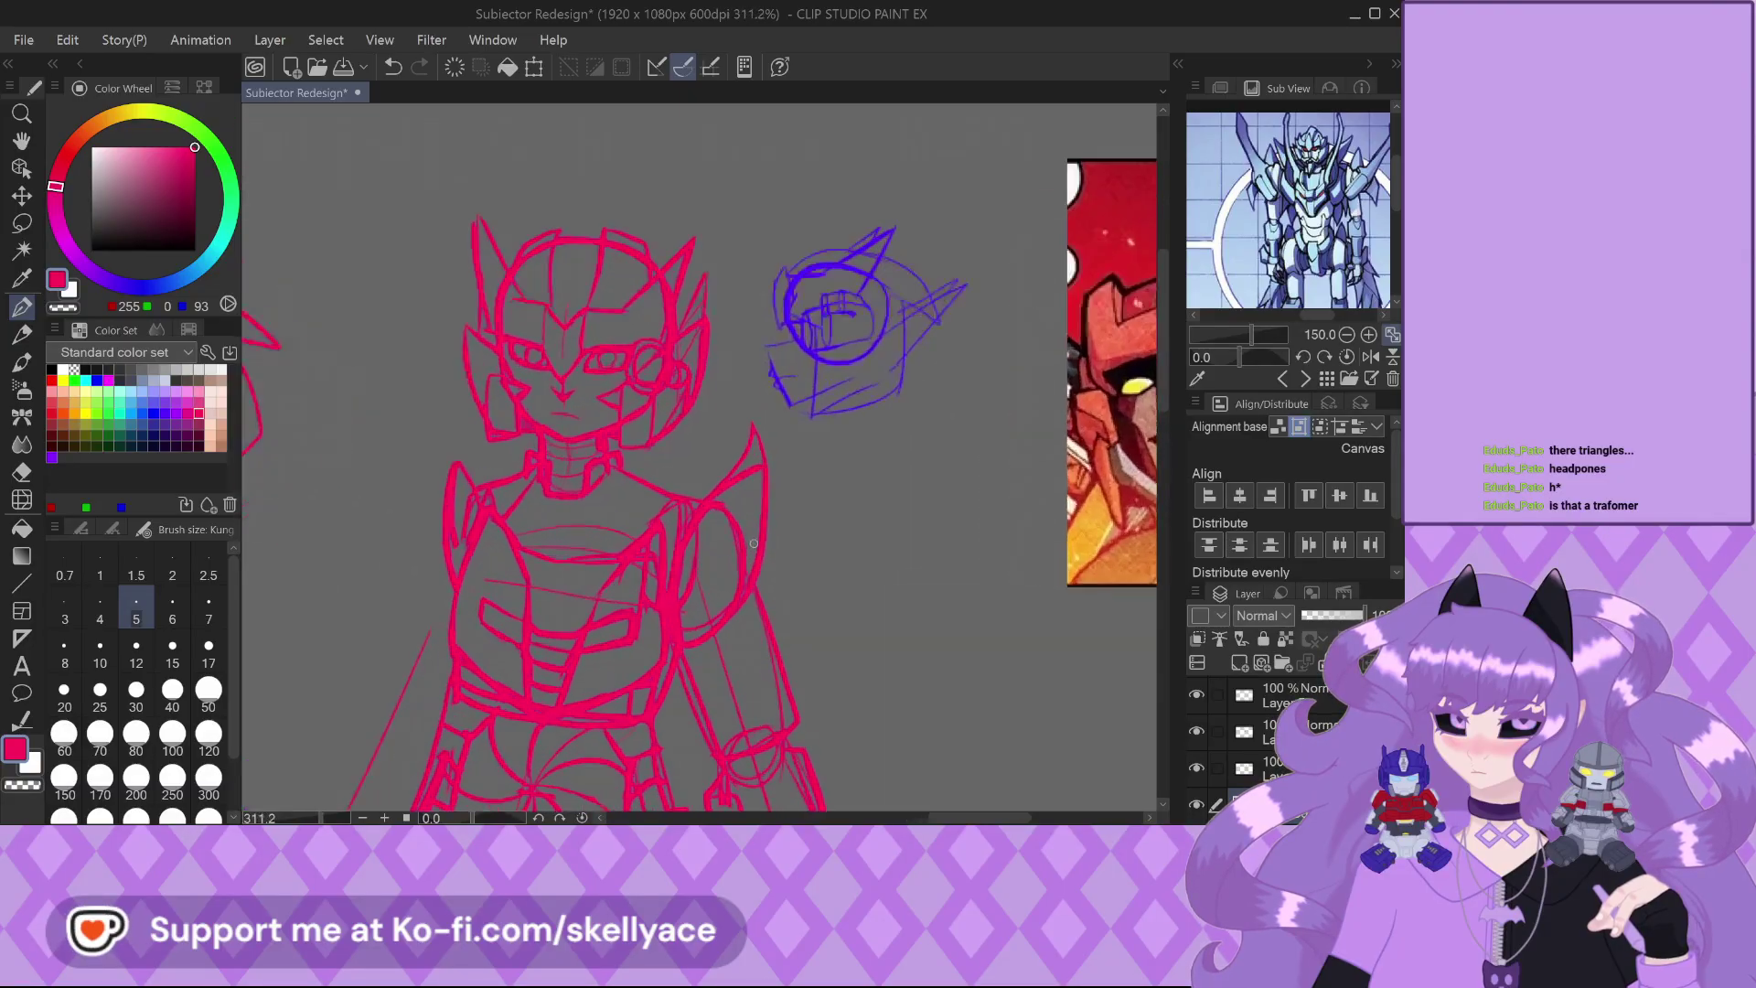
scroll(485, 480, "up", 2)
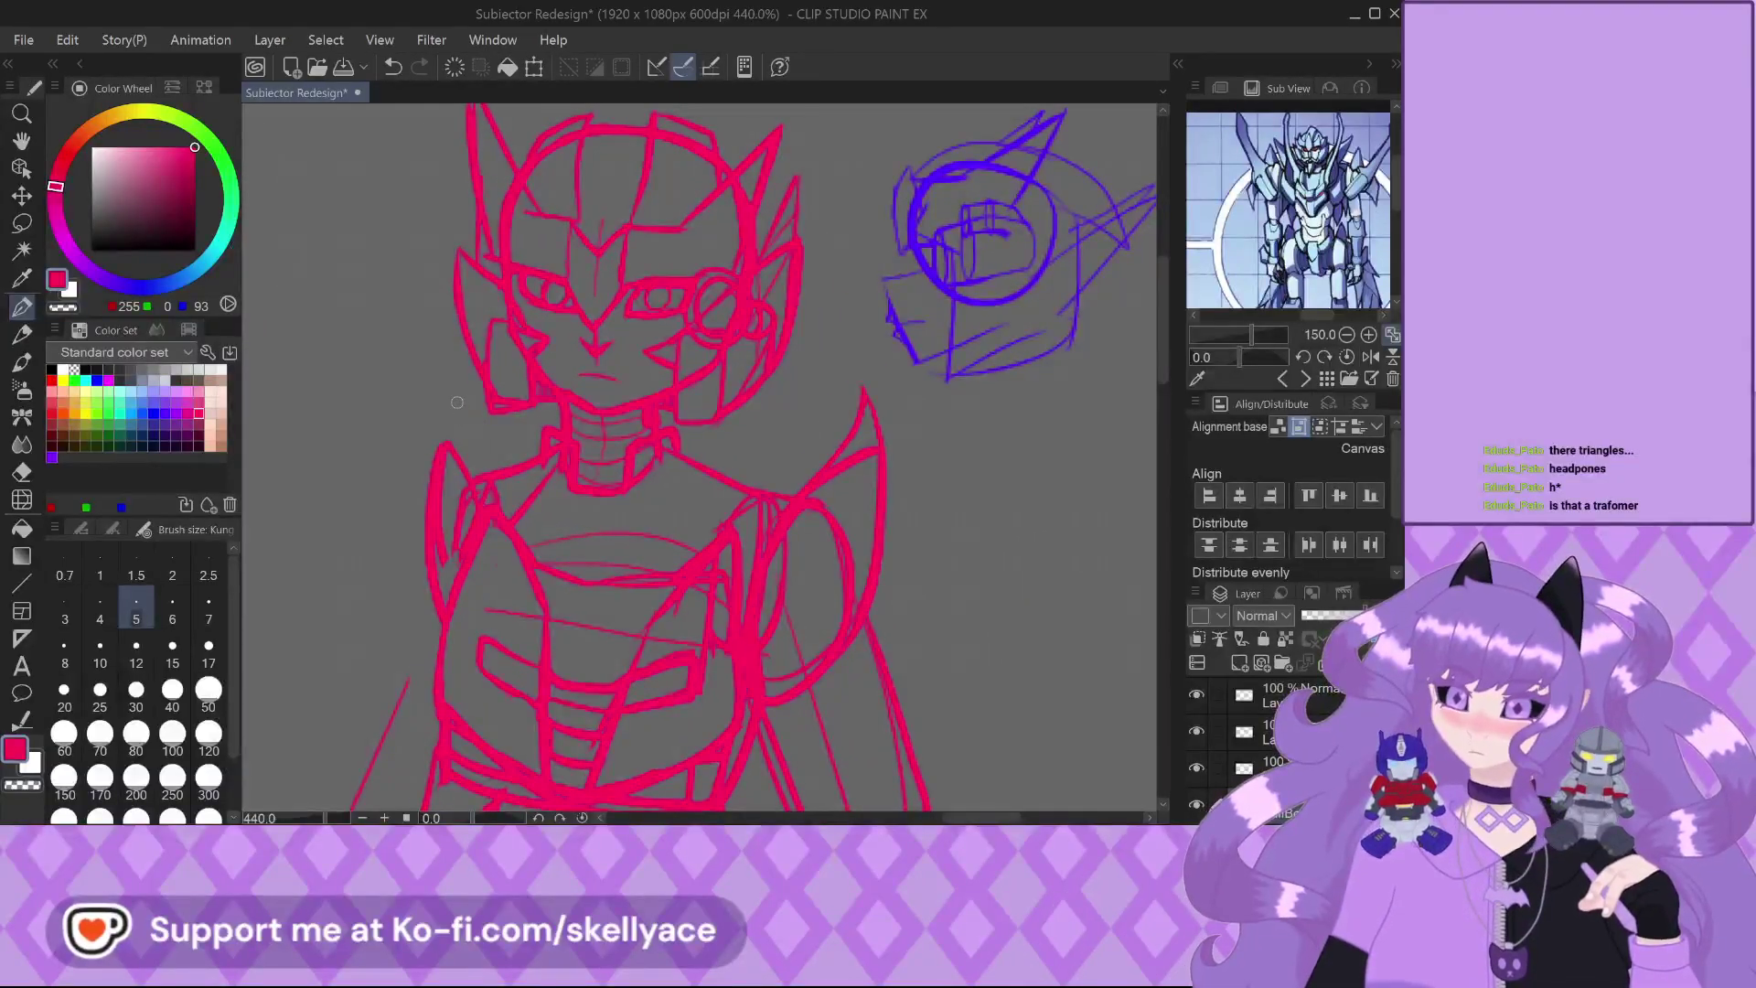
scroll(429, 457, "up", 2)
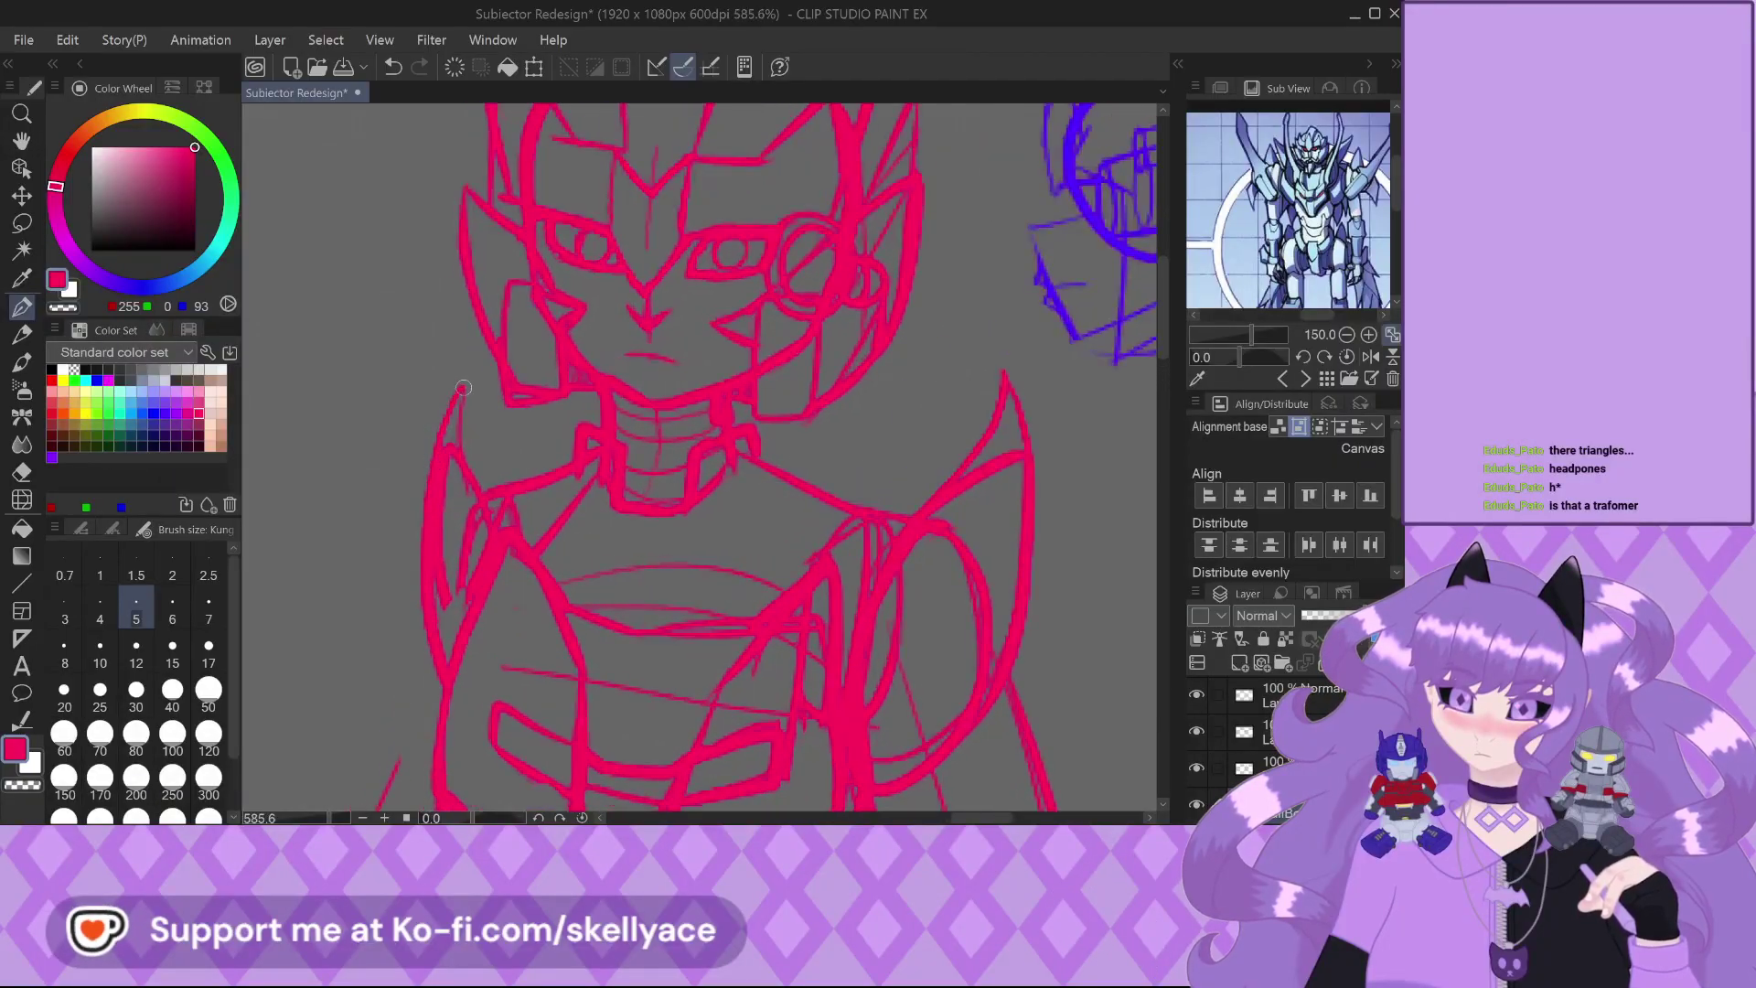
Draw a rounded, teardrop-like armor plate against the outer edge of the upper arm, below the larger shoulder guard
scroll(484, 506, "down", 6)
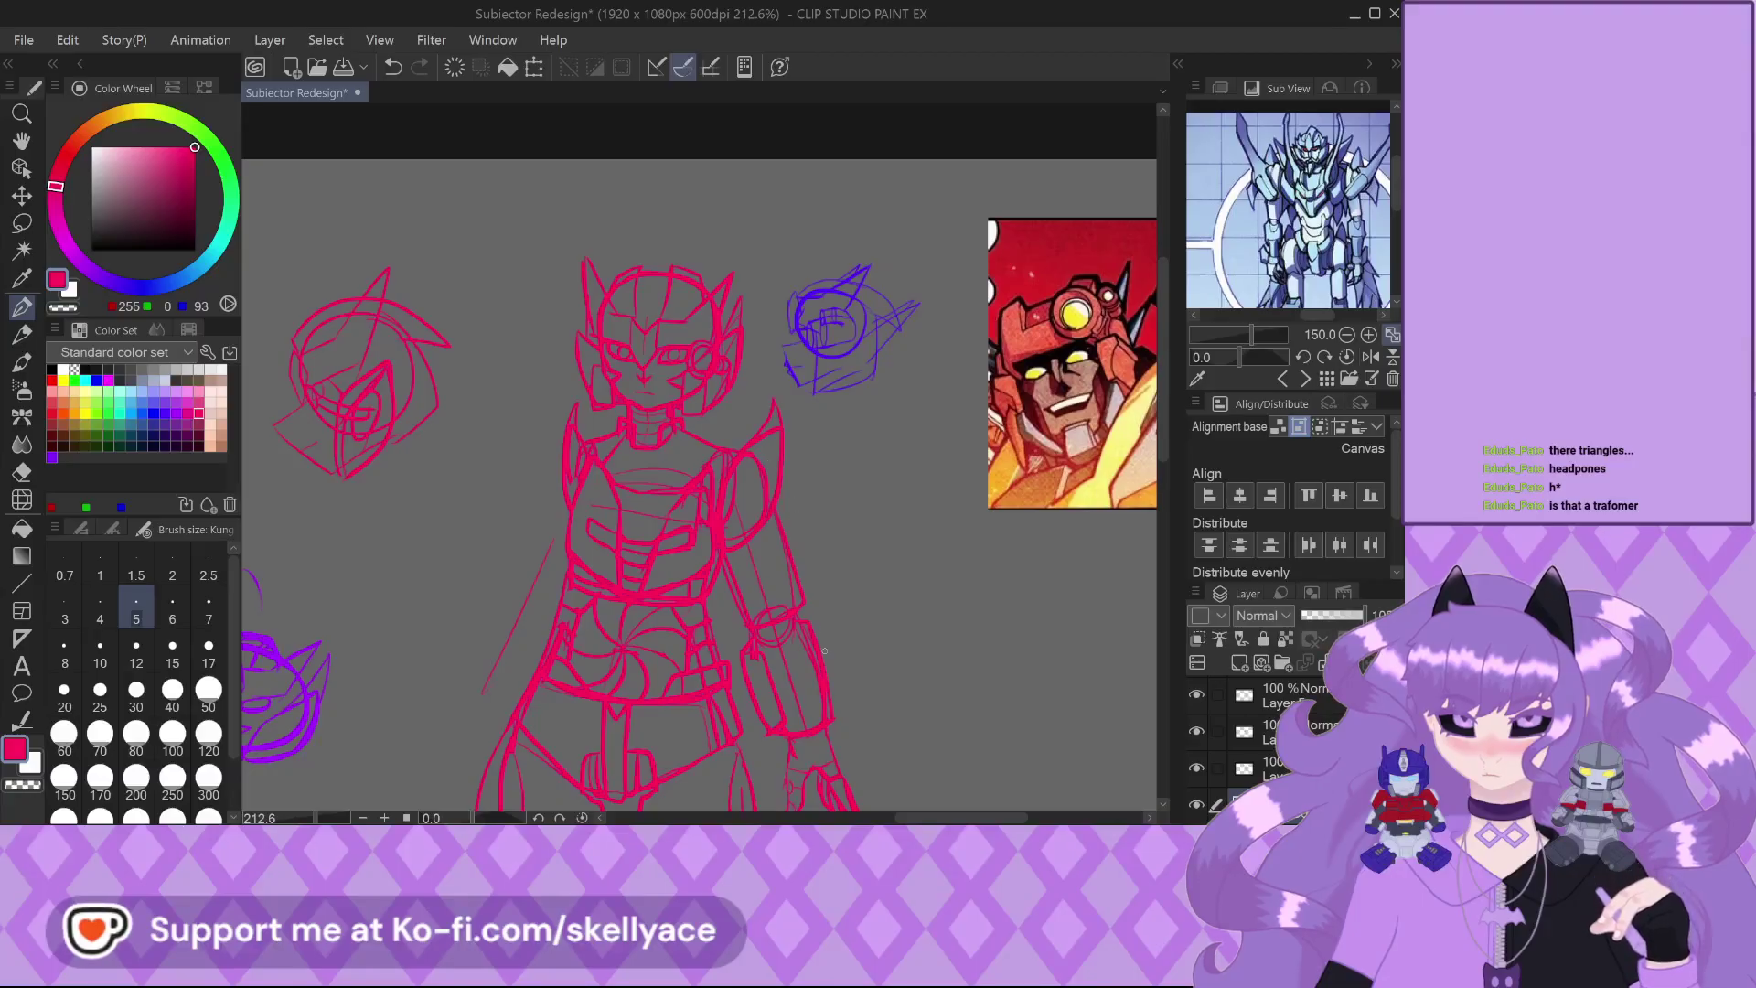
scroll(824, 651, "up", 10)
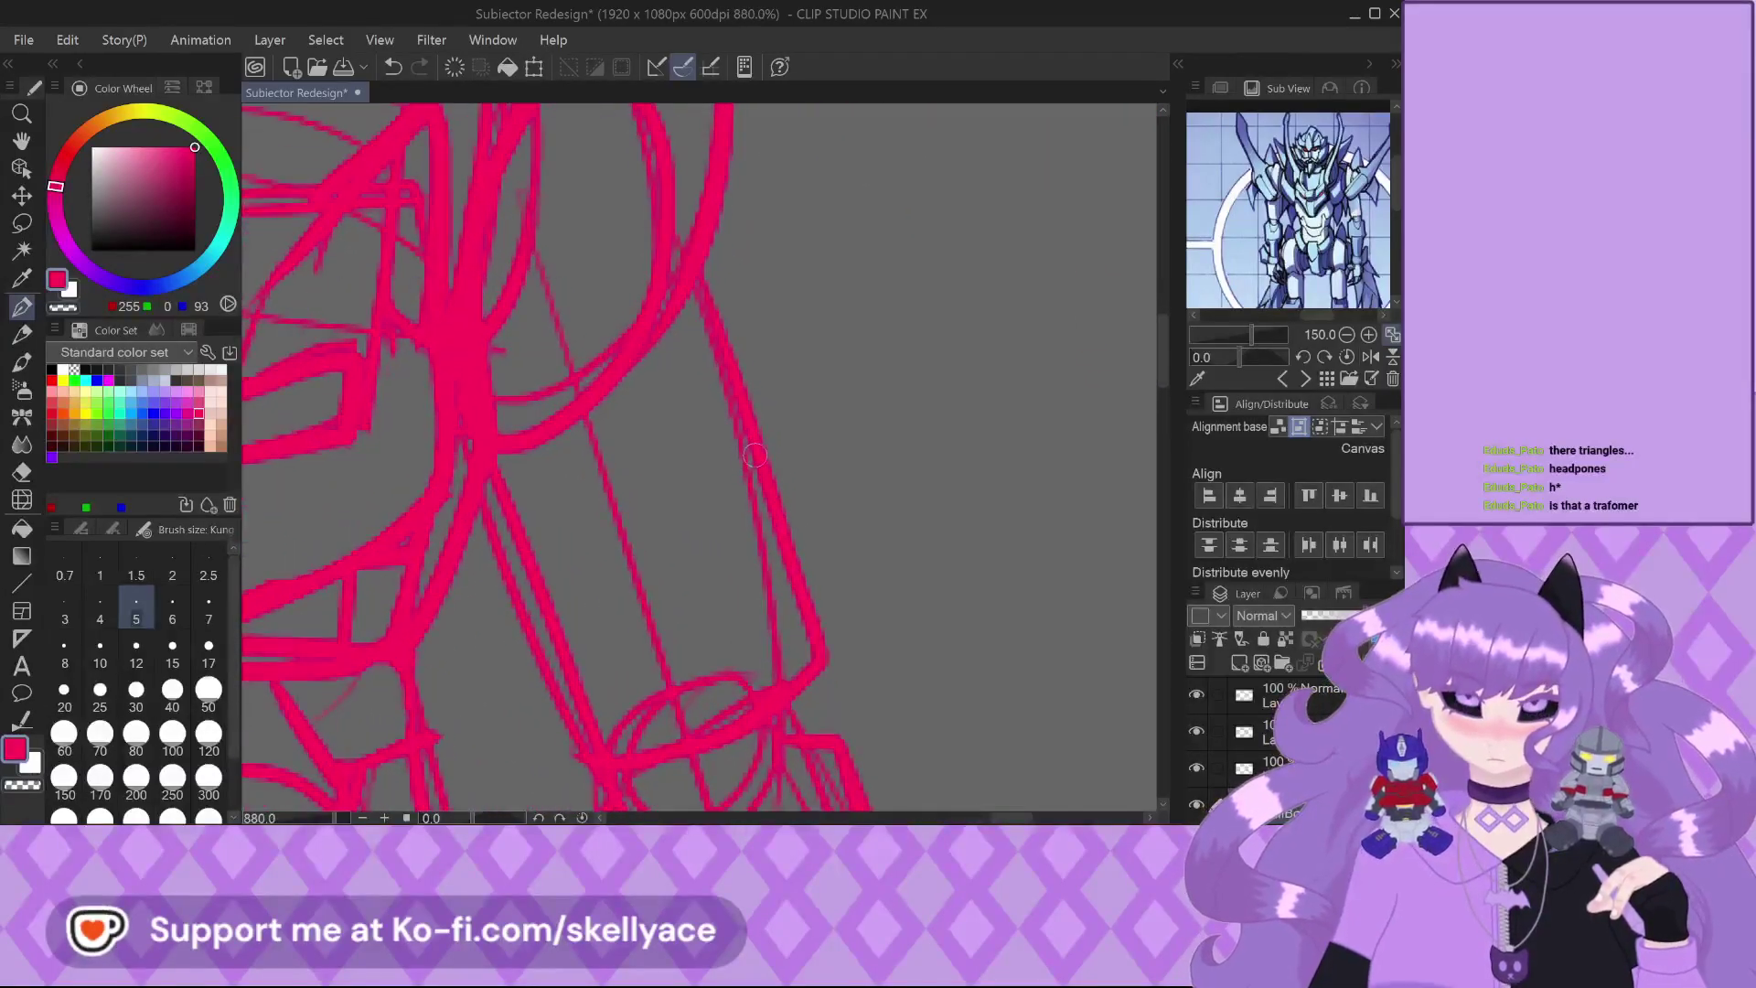
scroll(759, 543, "down", 4)
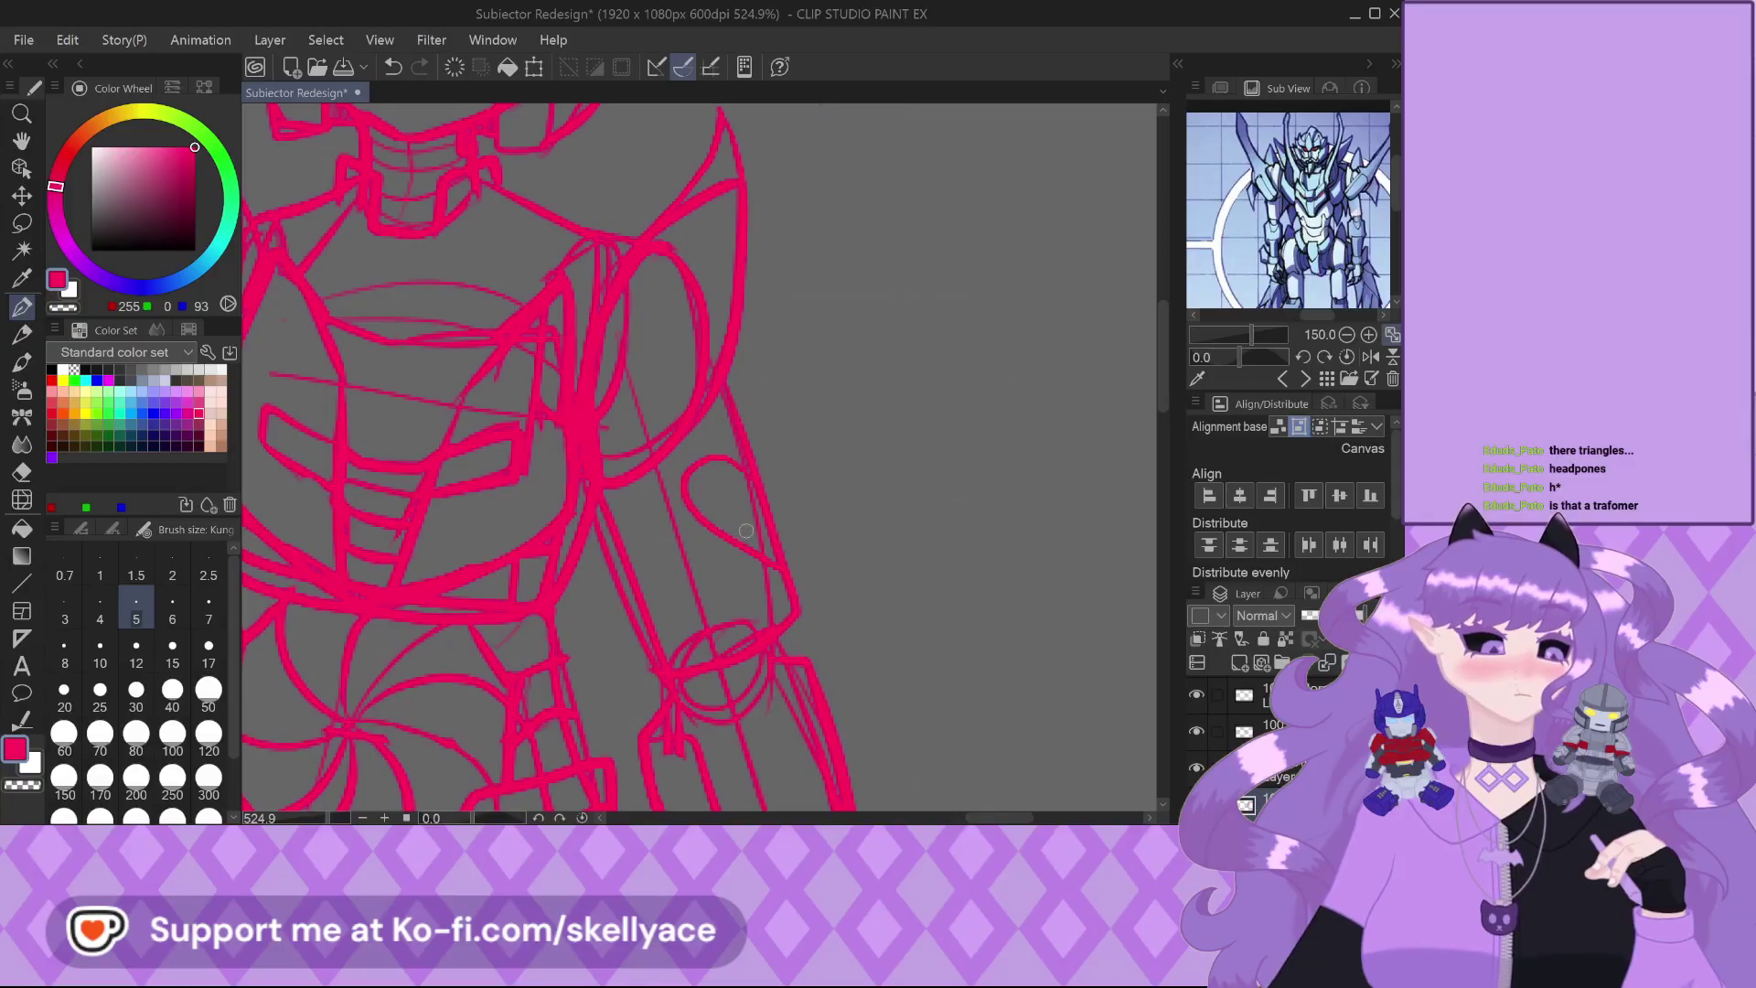
Examine the blue robot's full figure, torso and arms in the reference against the pink sketch's upper body
scroll(724, 542, "down", 5)
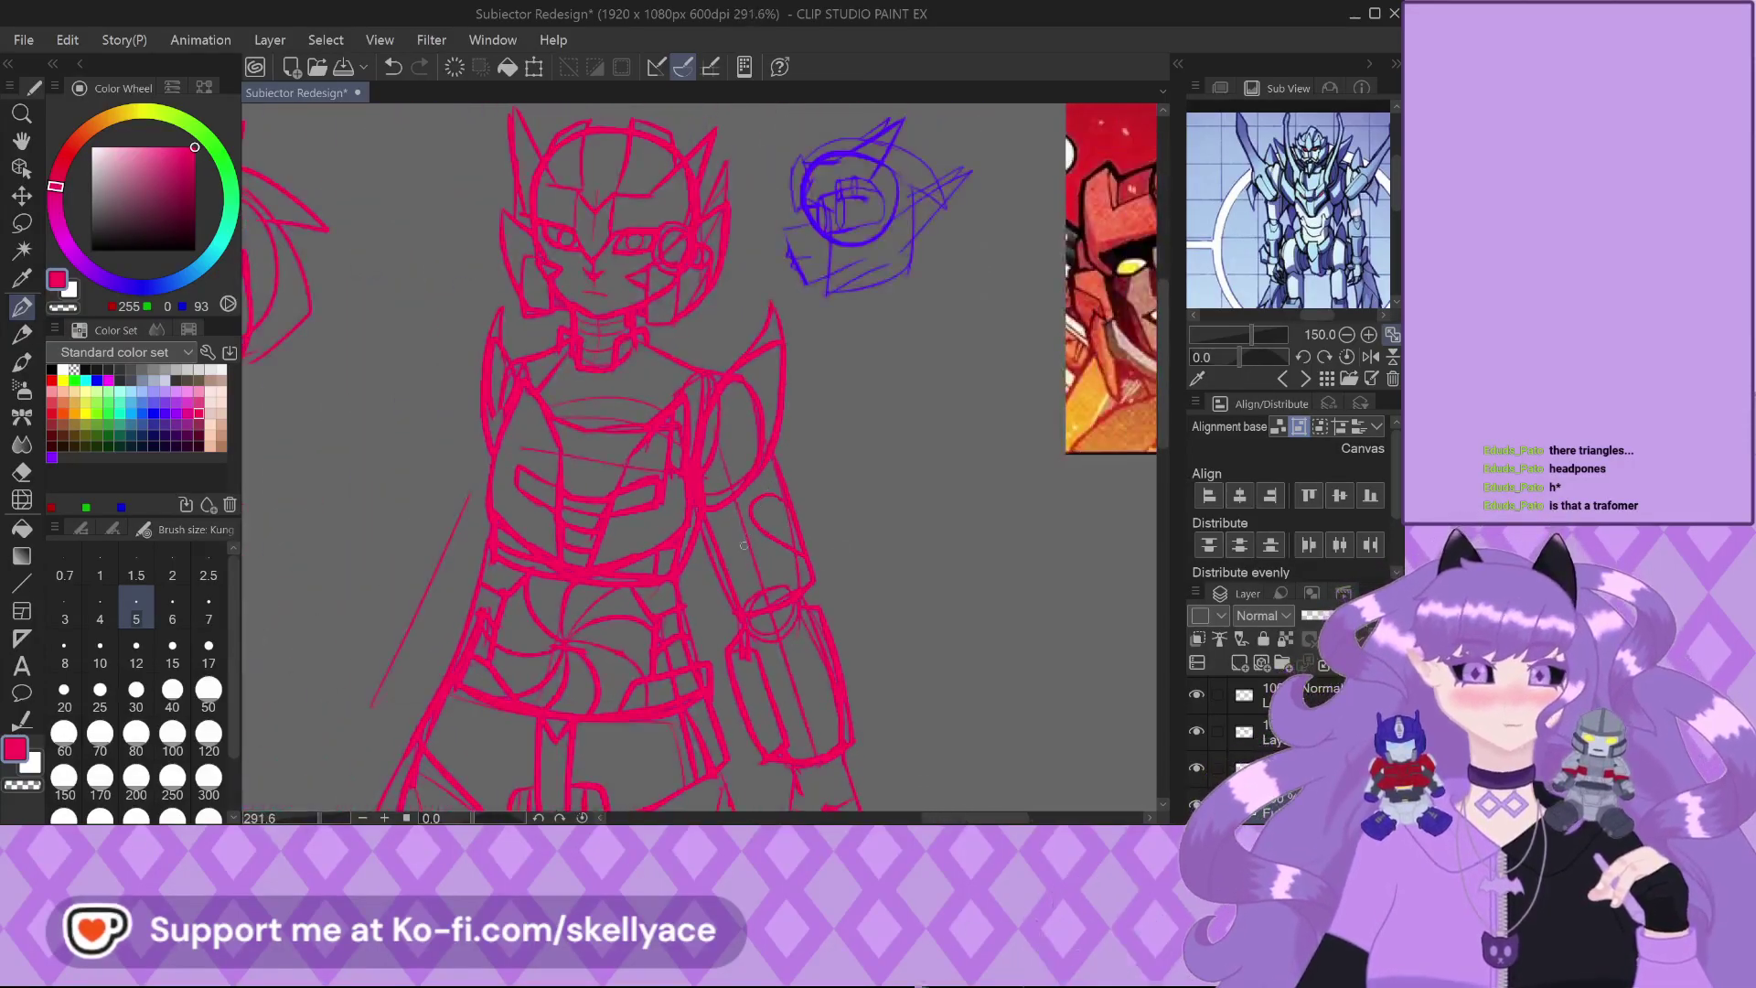
scroll(806, 524, "up", 4)
scroll(814, 475, "down", 4)
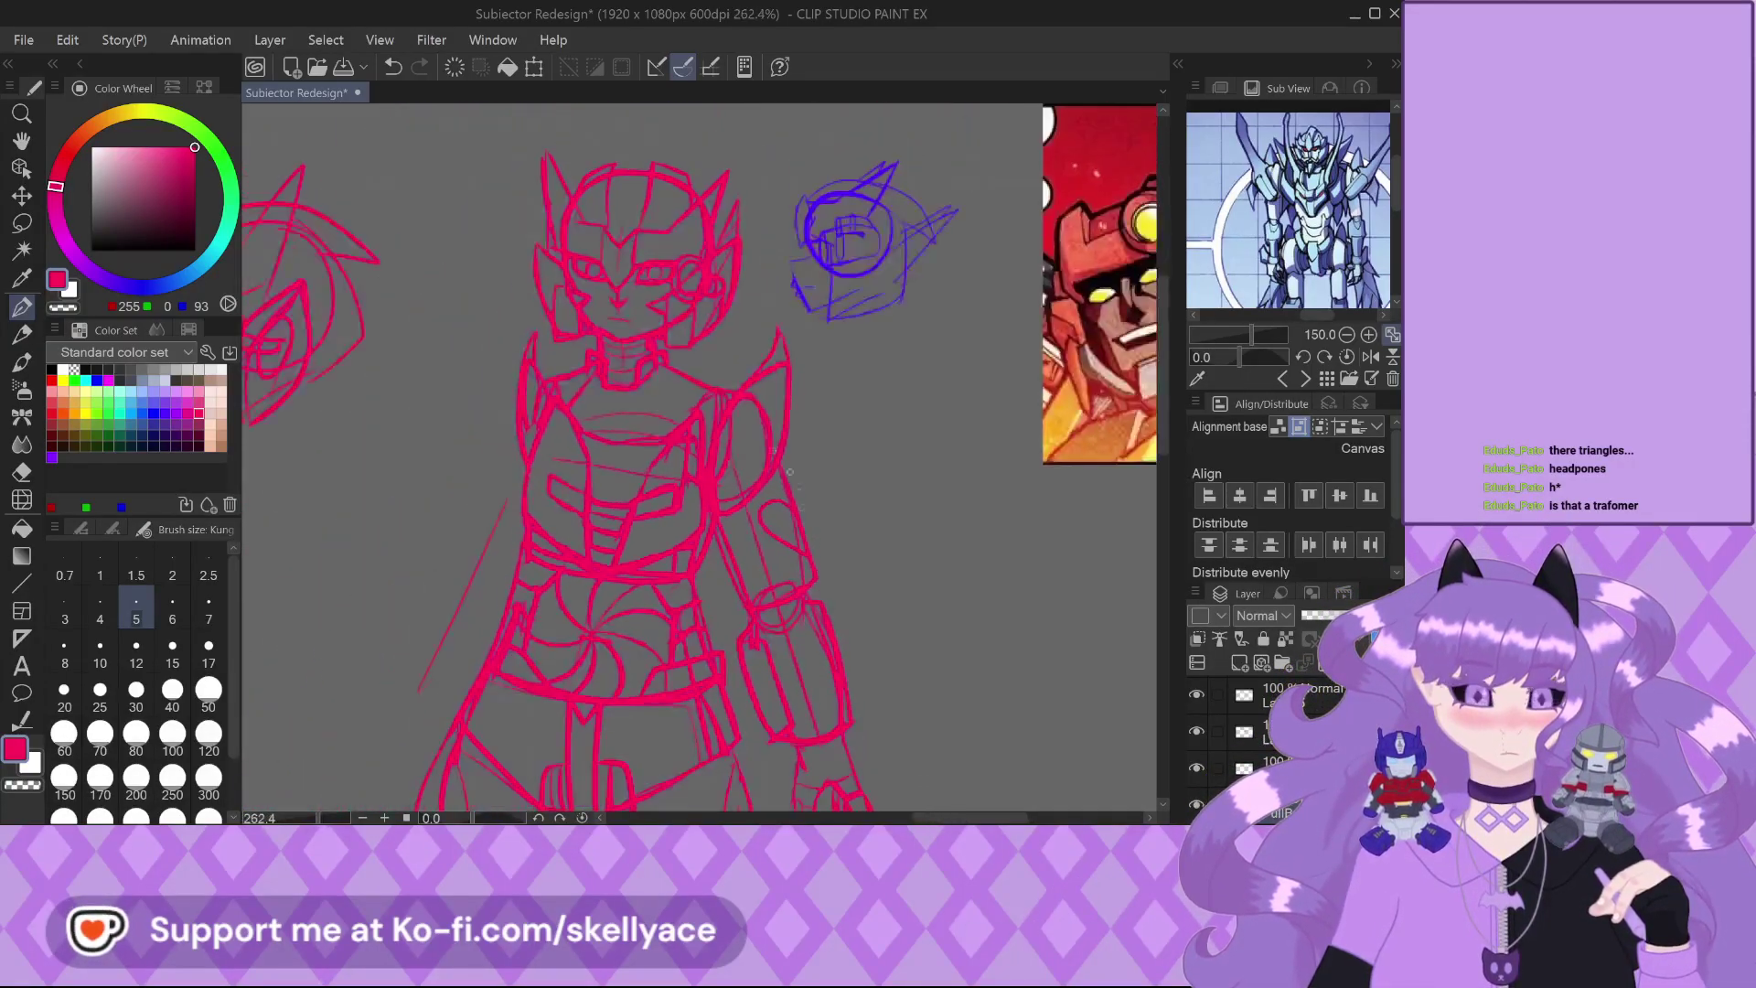
scroll(1292, 252, "up", 2)
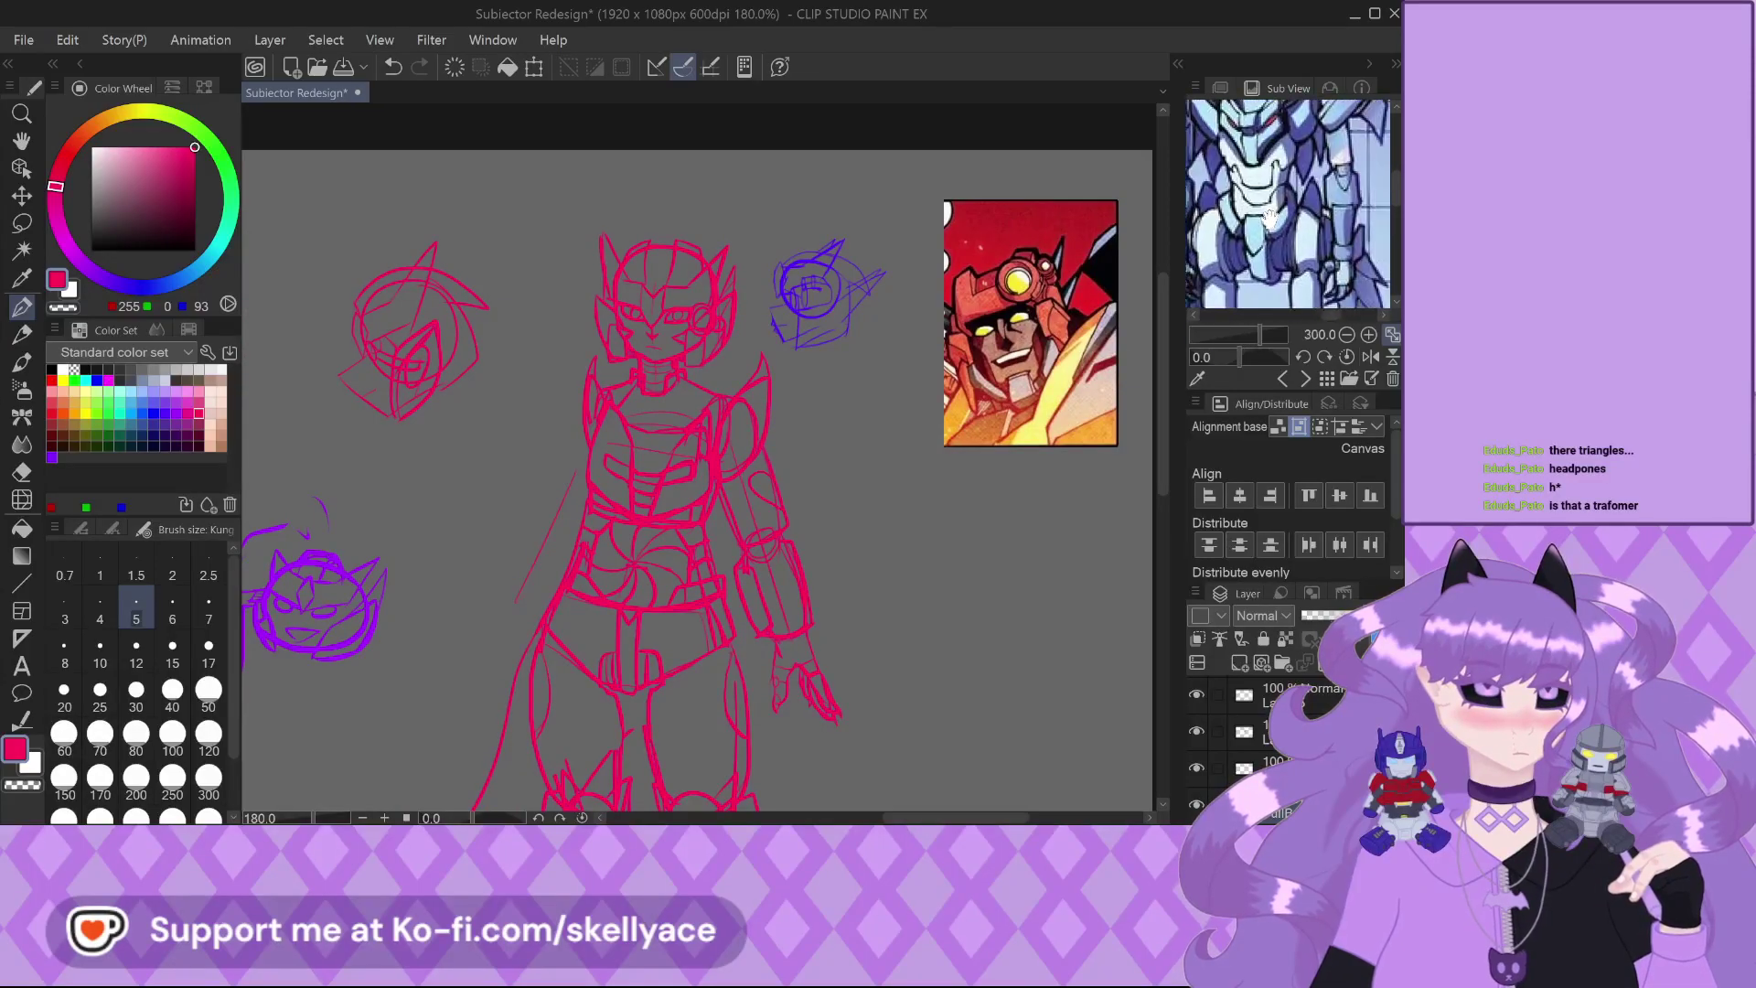
left_click_drag(1241, 251, 1262, 301)
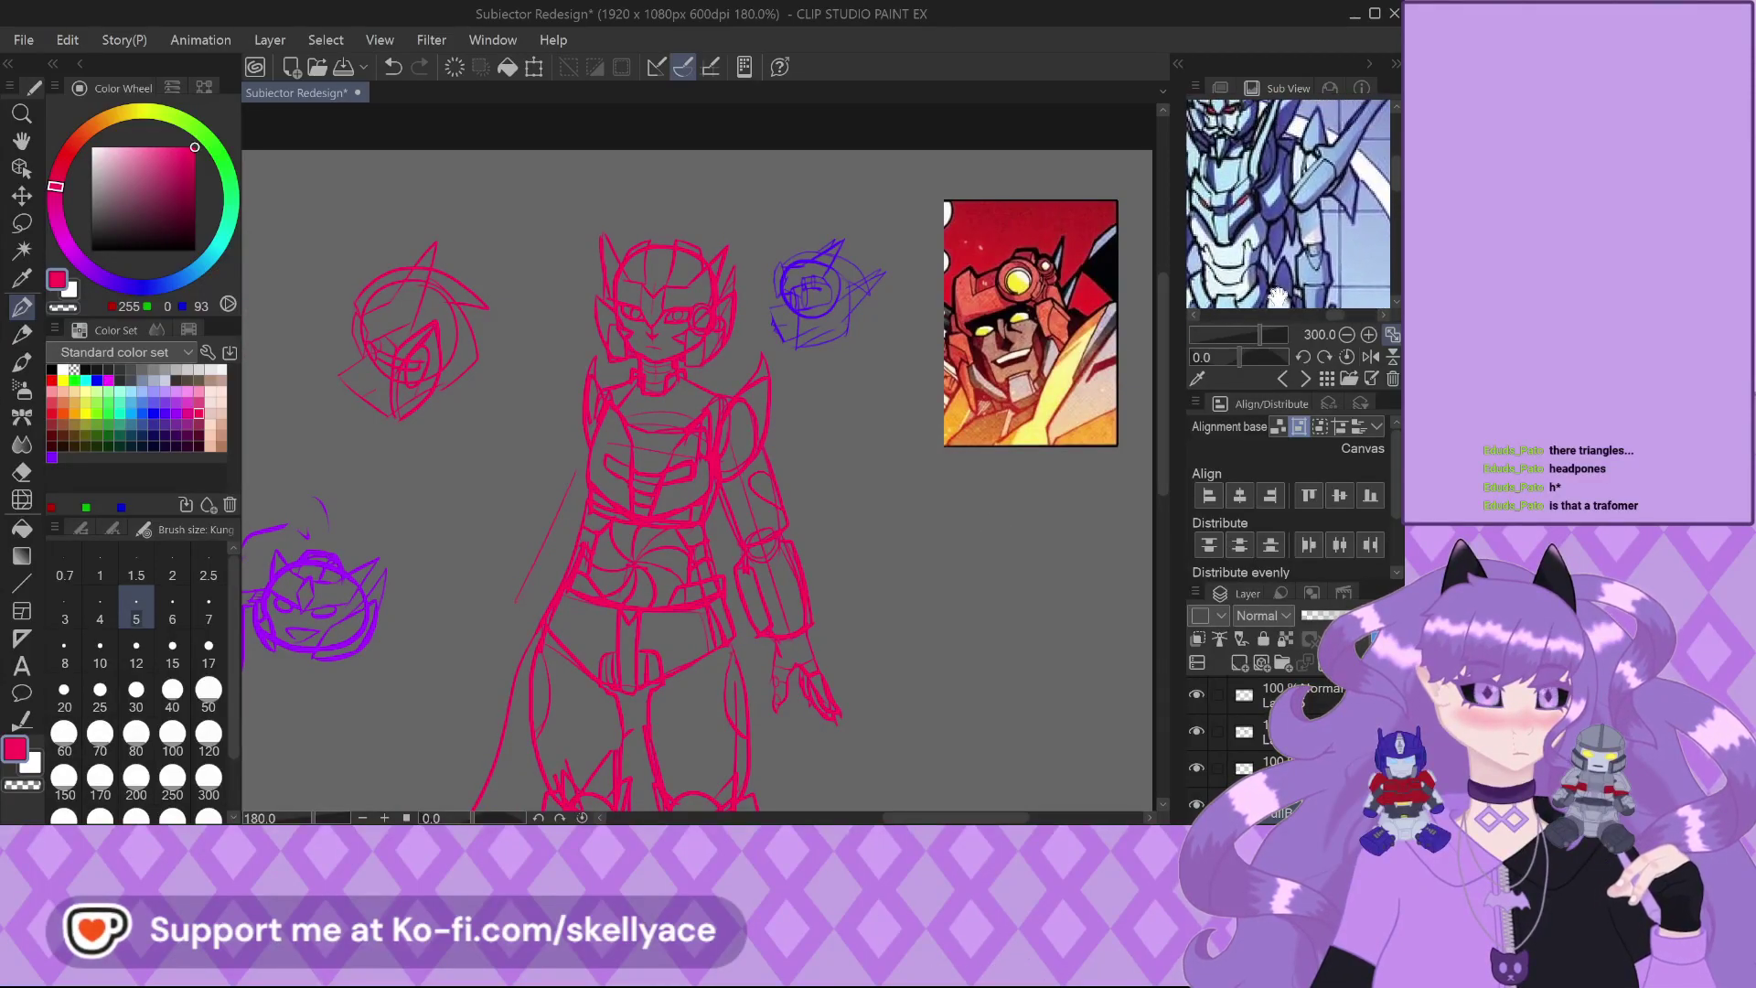
scroll(786, 466, "up", 2)
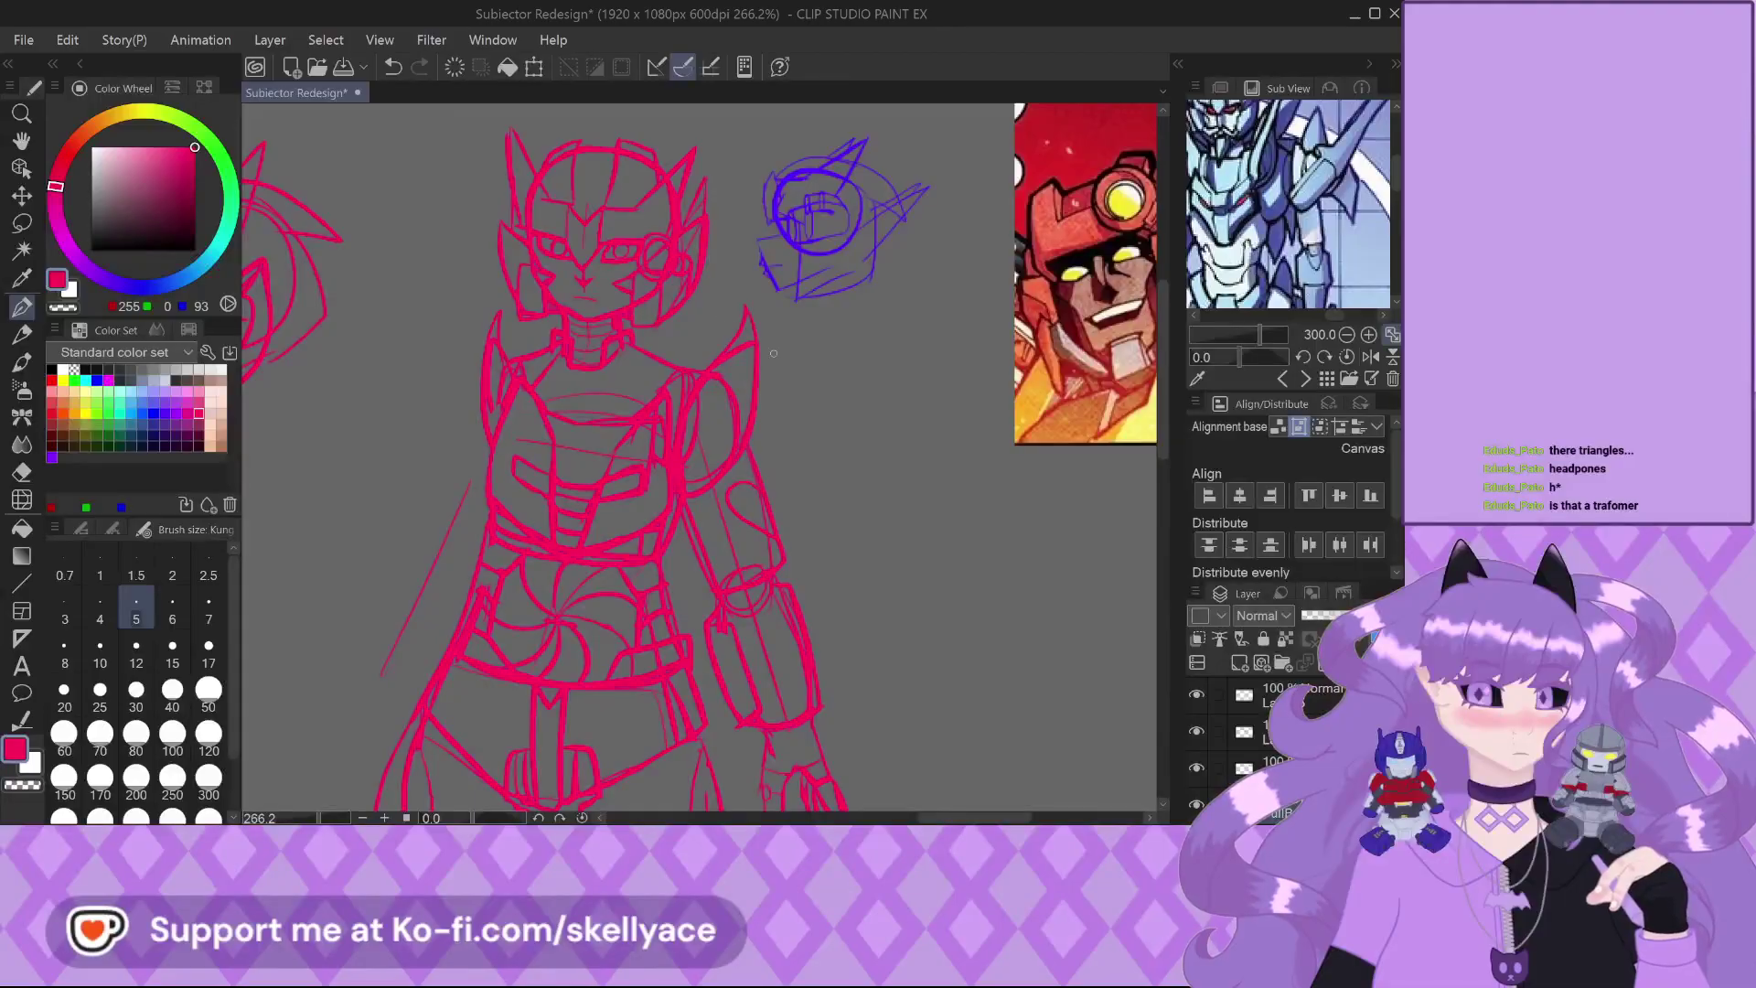
scroll(1287, 203, "down", 4)
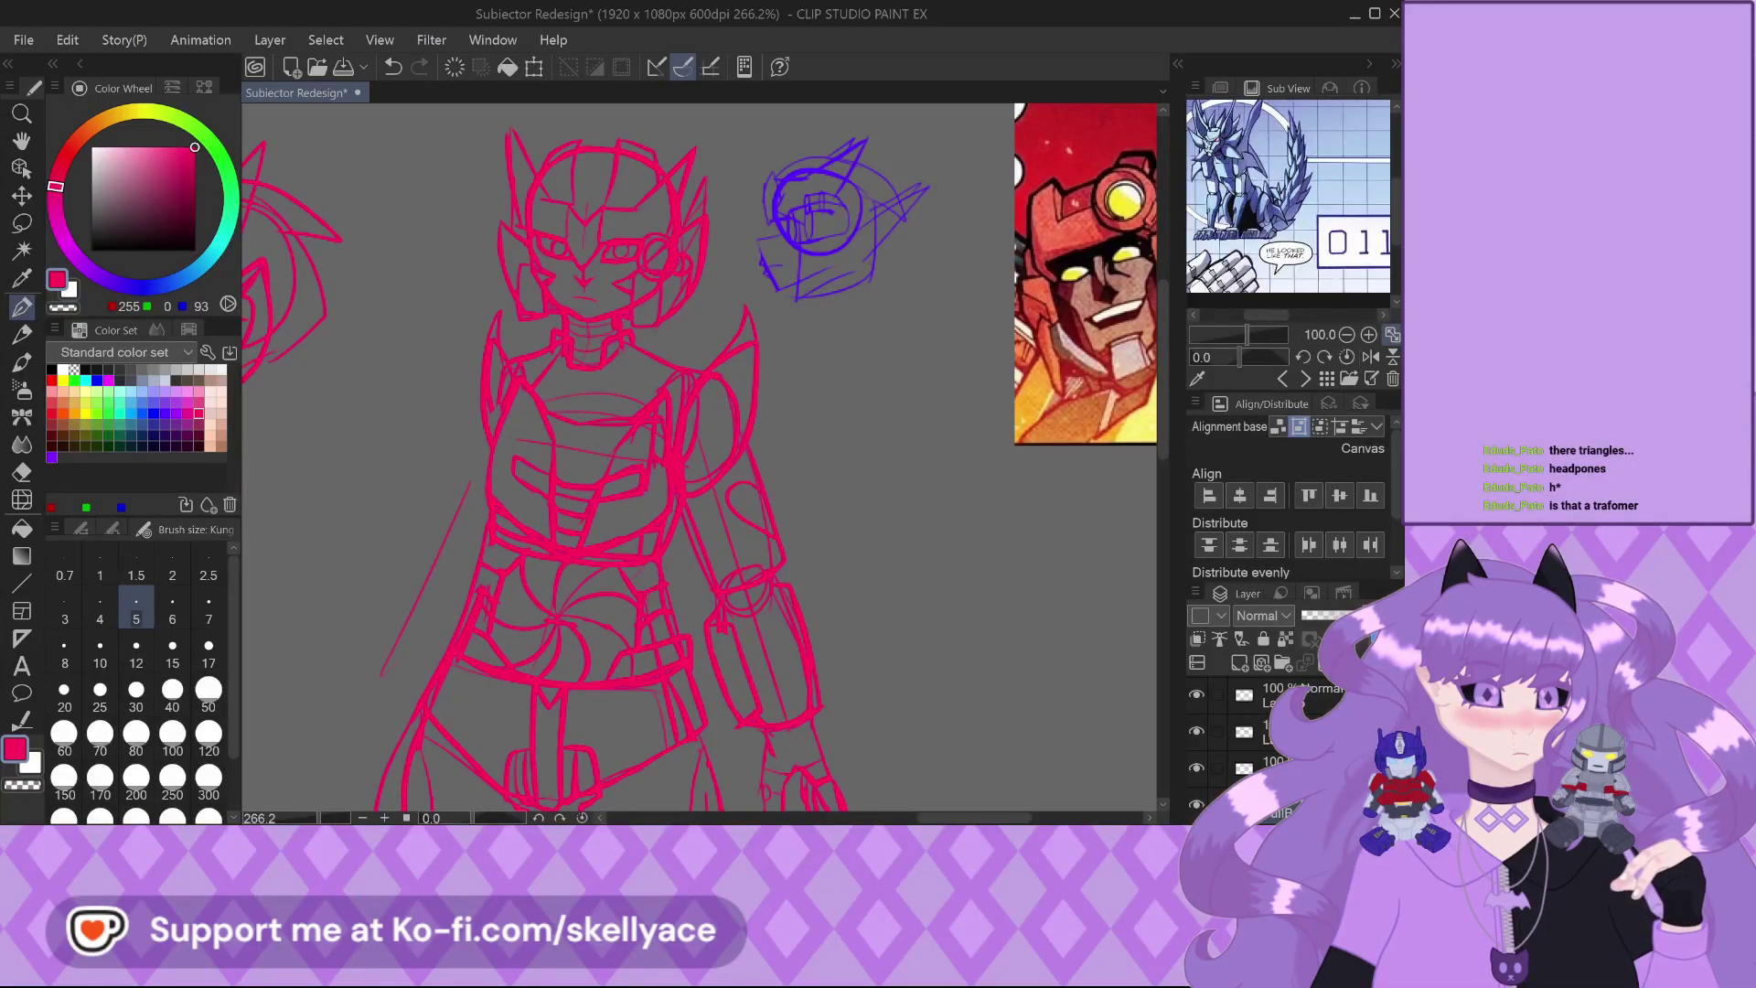
scroll(1313, 223, "up", 2)
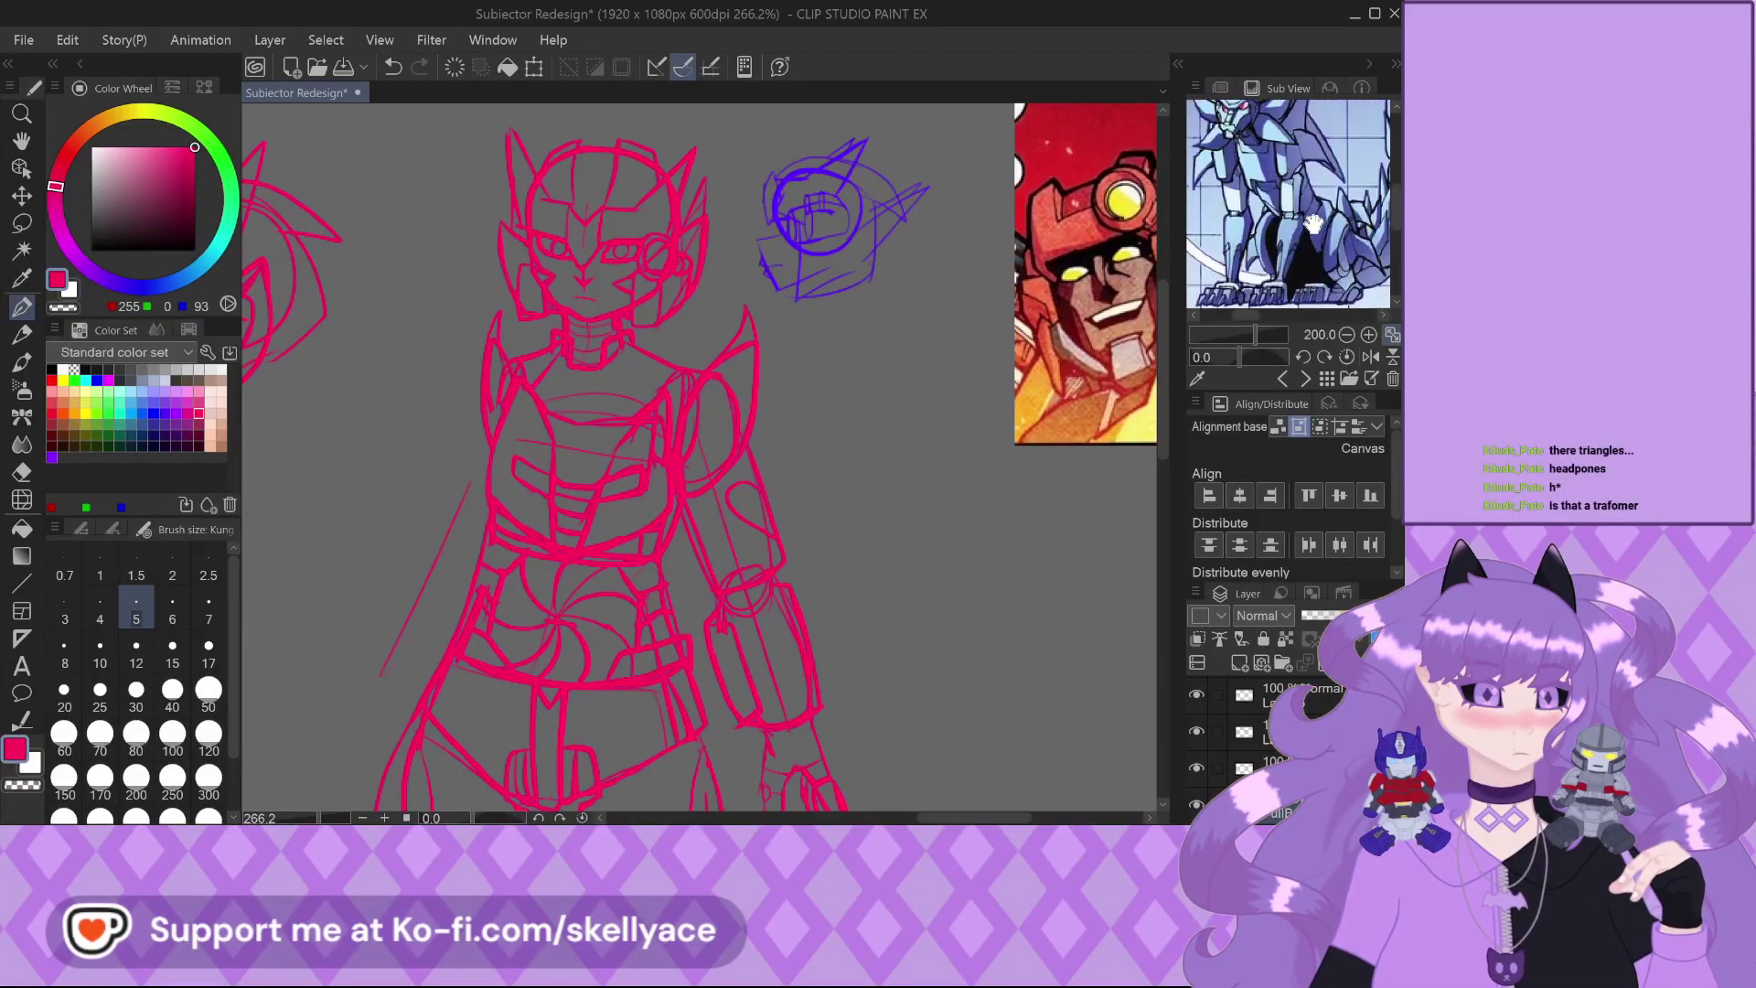
scroll(1313, 223, "down", 2)
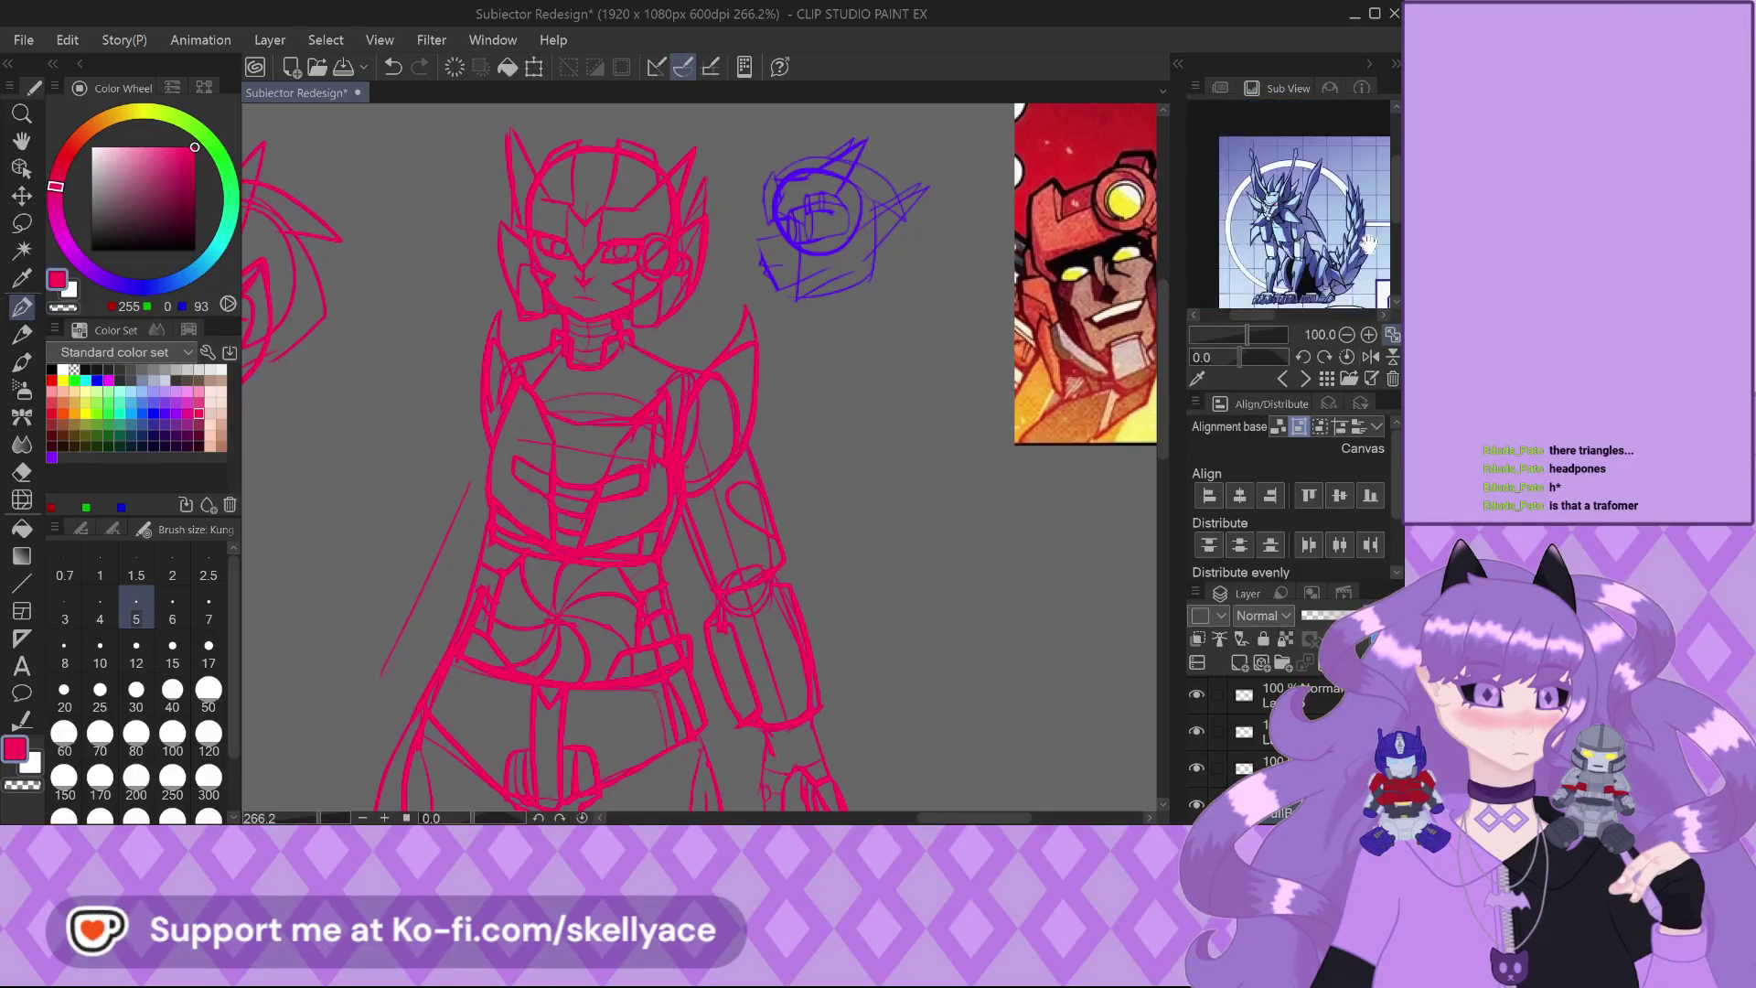
left_click_drag(1368, 243, 1271, 219)
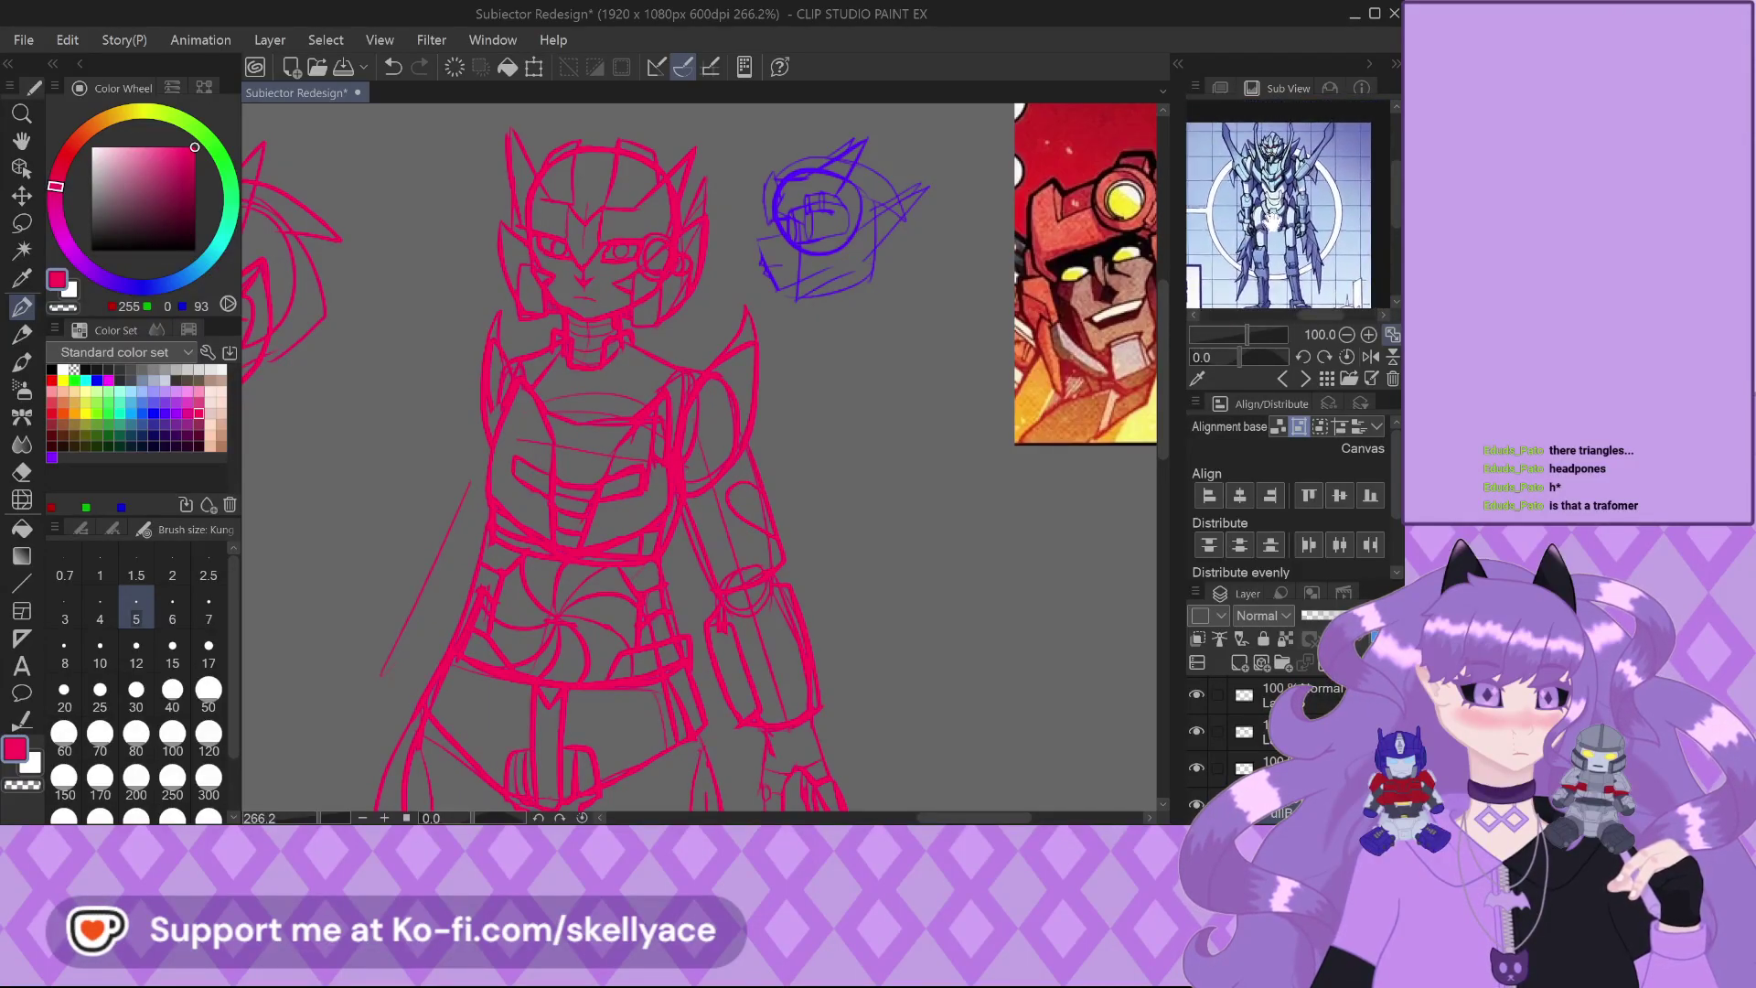
scroll(1280, 223, "up", 3)
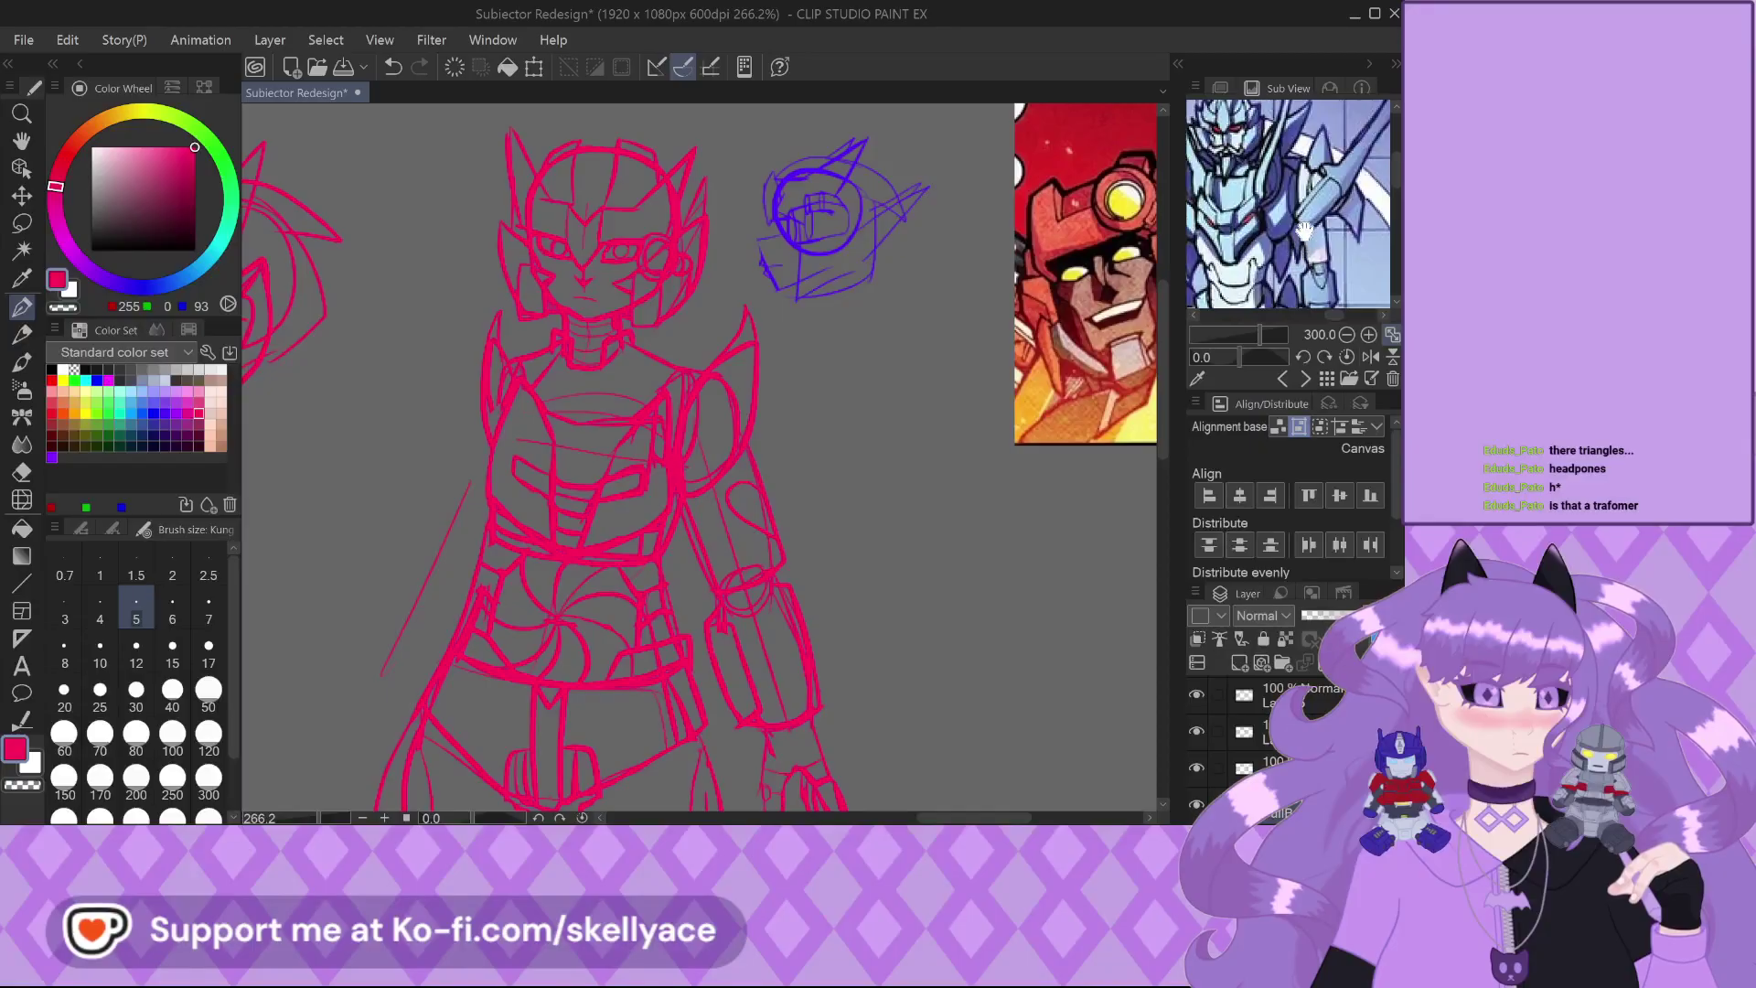
scroll(1304, 231, "down", 2)
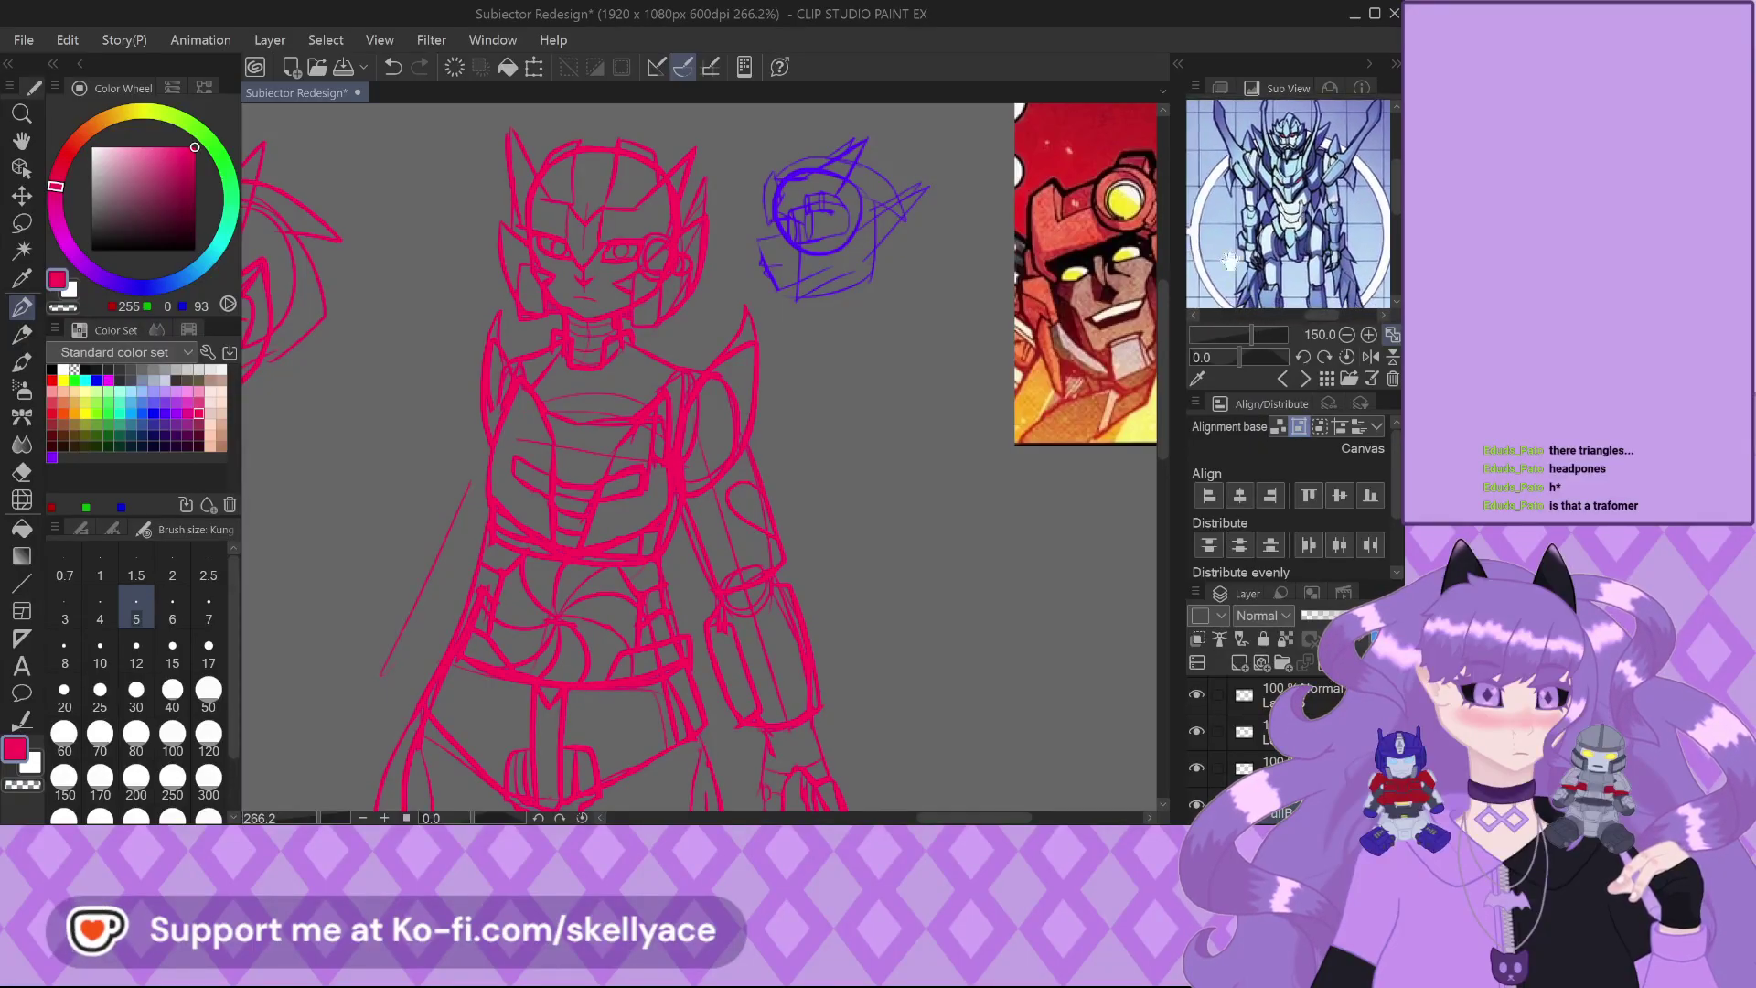
Compare the pink sketch's overall proportions, shoulder spike and forearm with the blue robot's arm, hand and hips at 300%
scroll(658, 556, "down", 2)
scroll(712, 540, "down", 1)
scroll(730, 653, "up", 1)
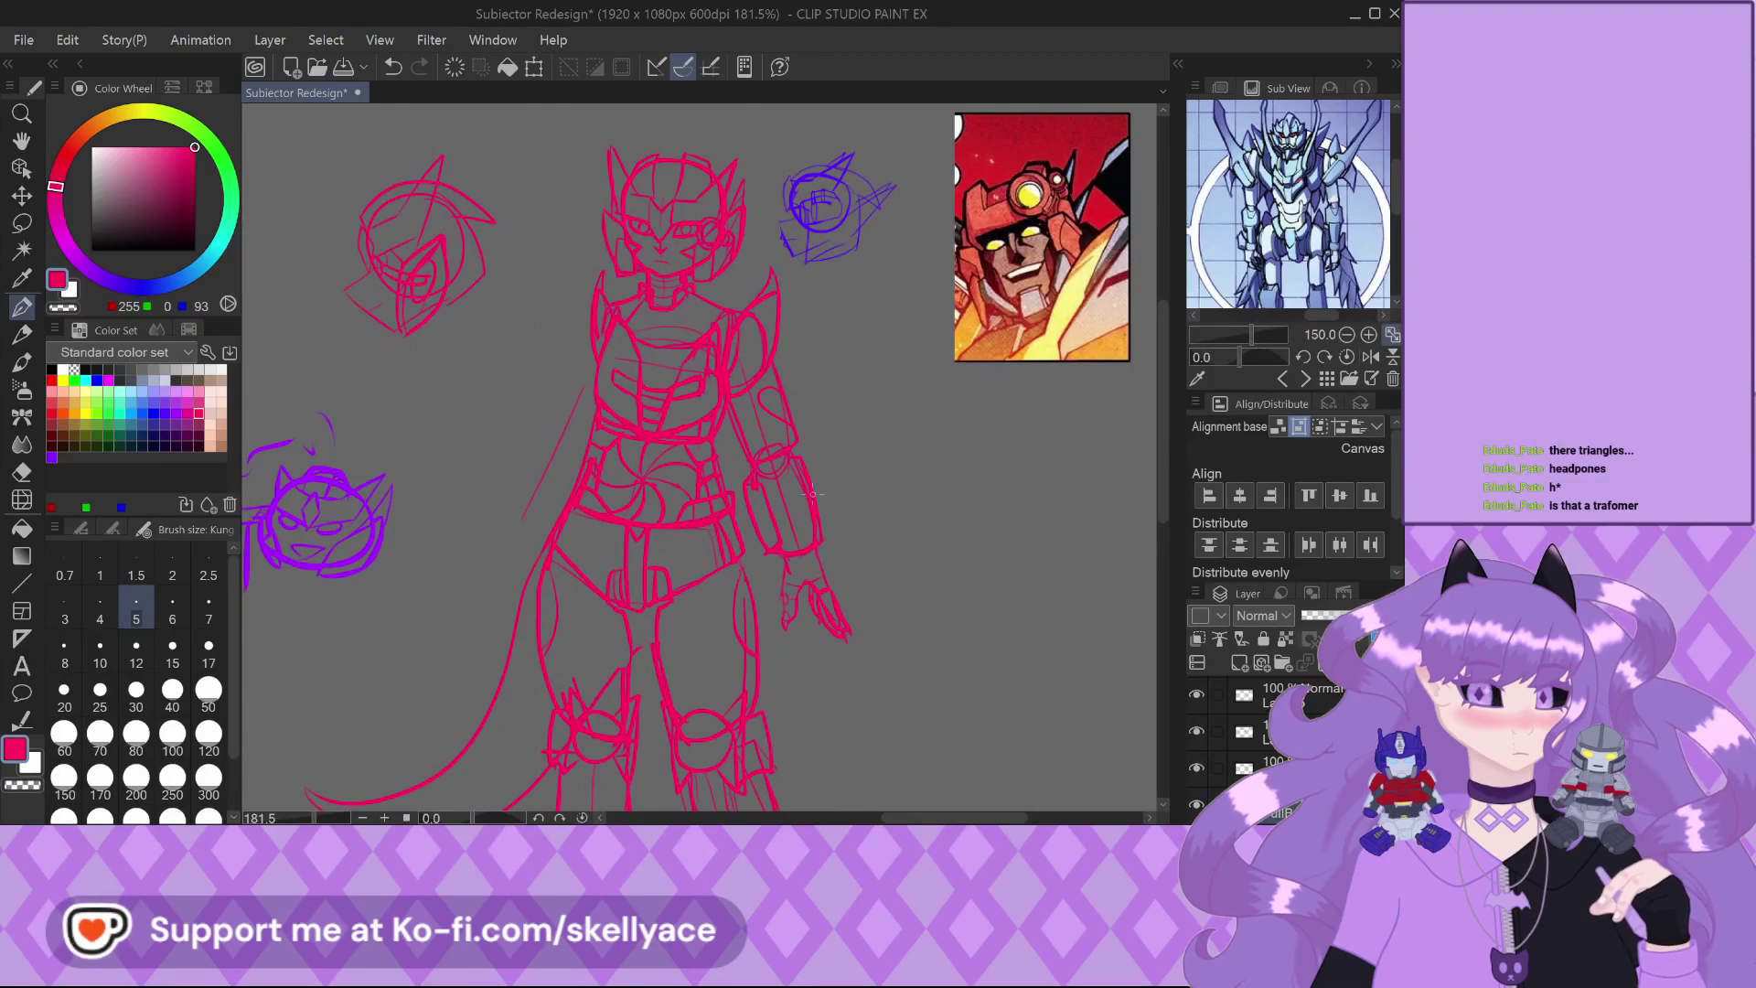
scroll(812, 493, "down", 2)
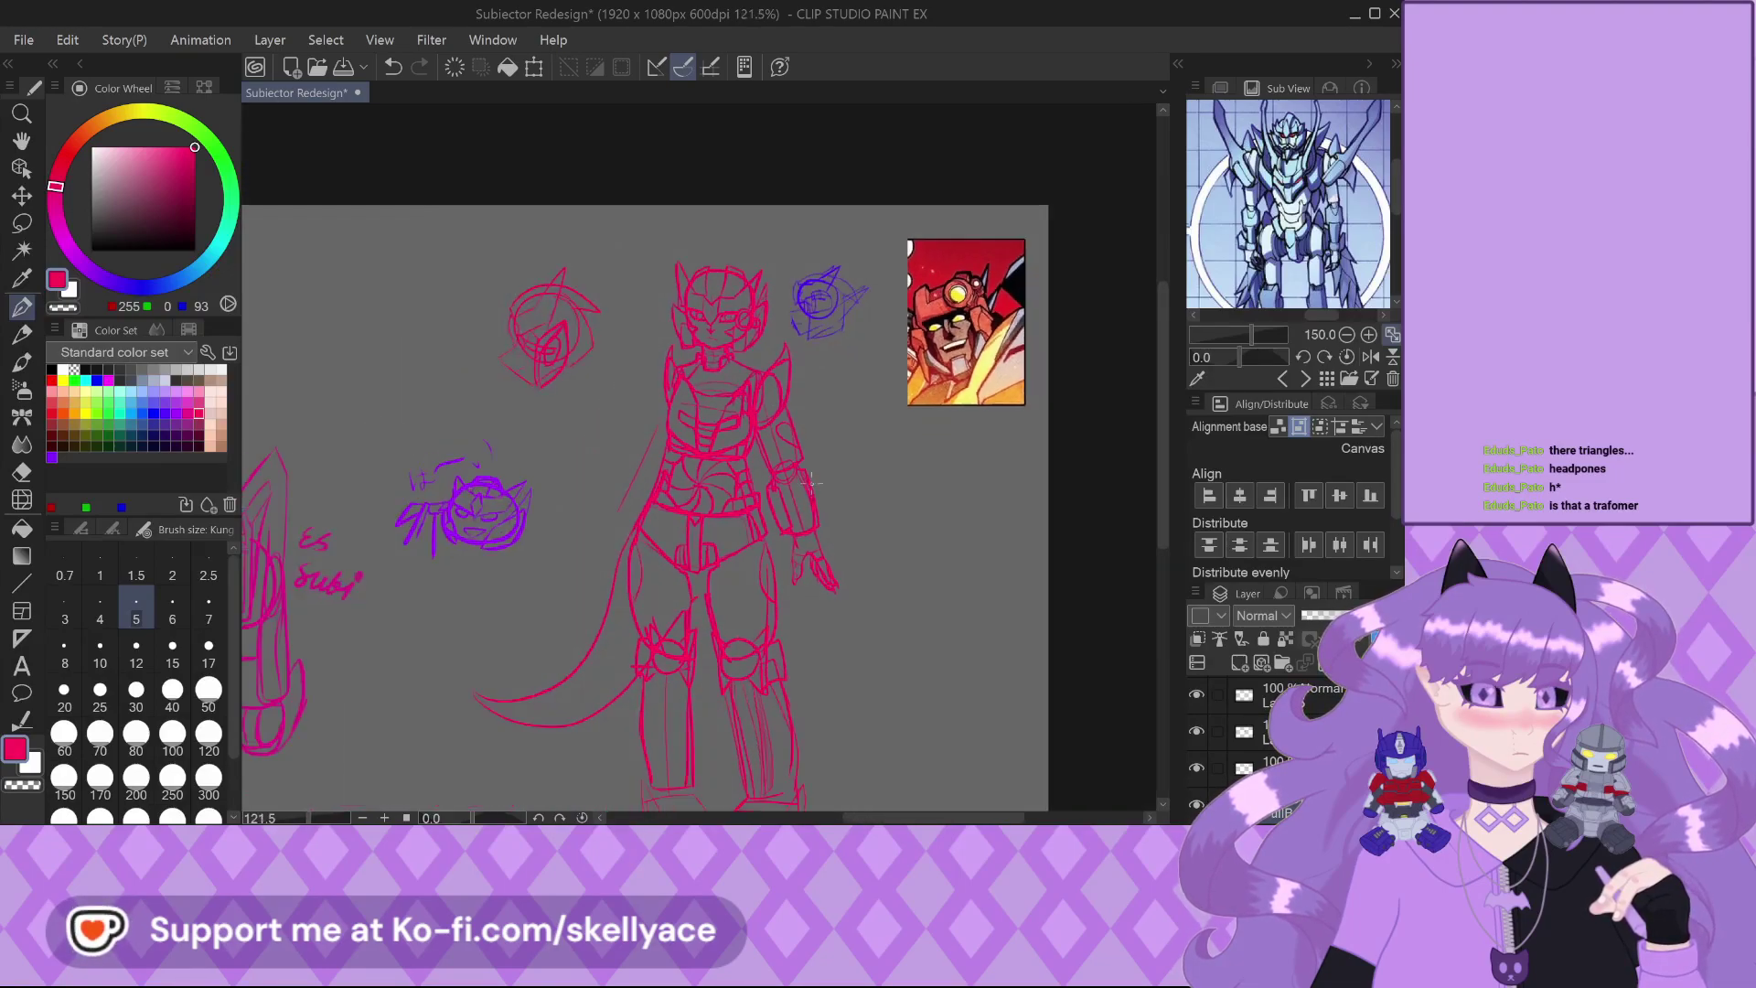
scroll(848, 402, "up", 4)
scroll(847, 402, "up", 15)
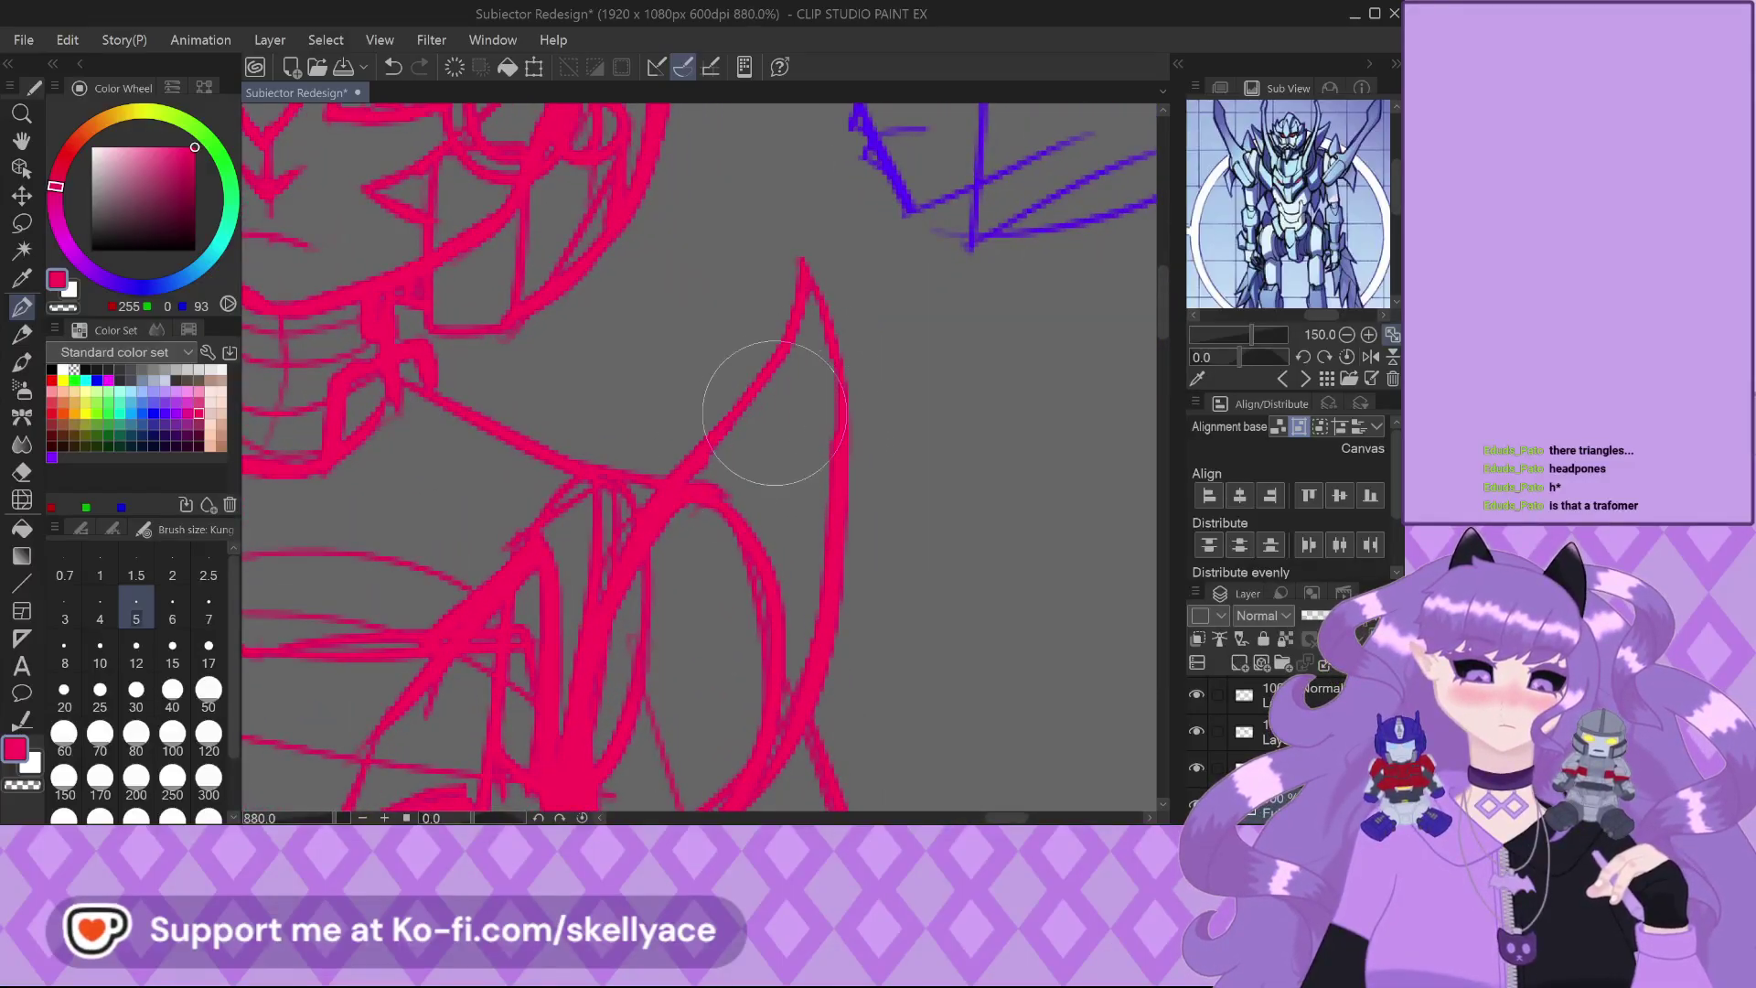
scroll(787, 412, "down", 12)
scroll(831, 445, "down", 4)
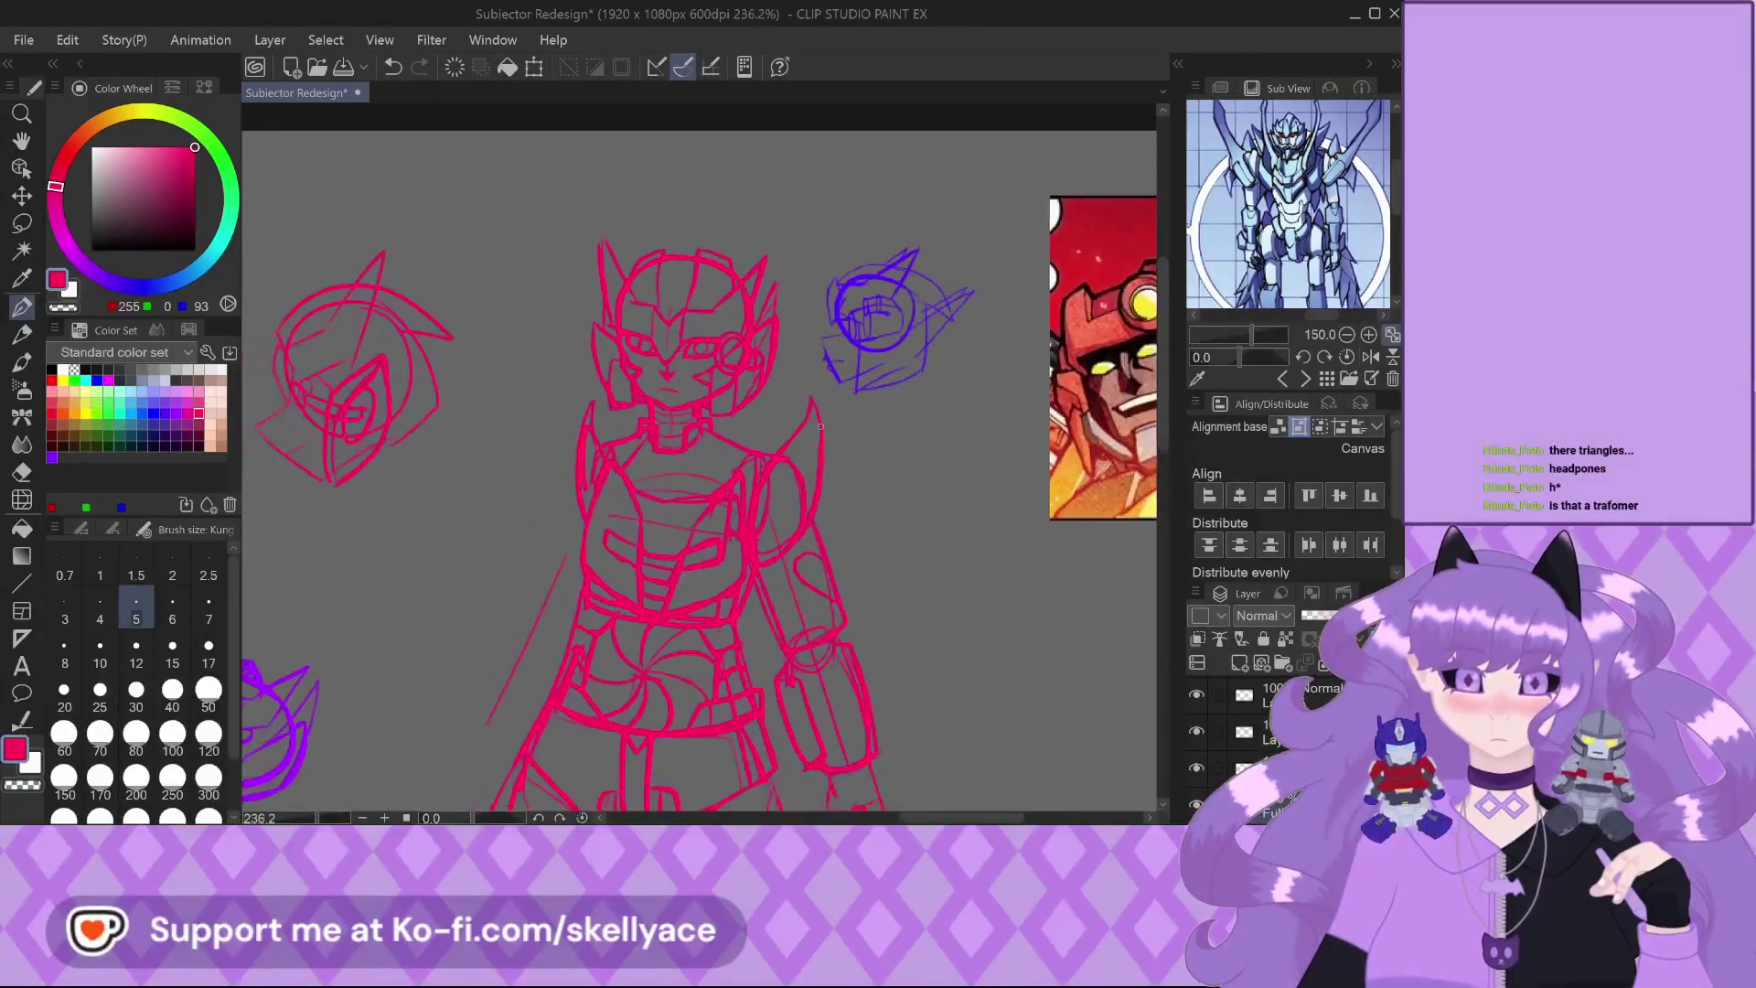
scroll(1315, 265, "up", 4)
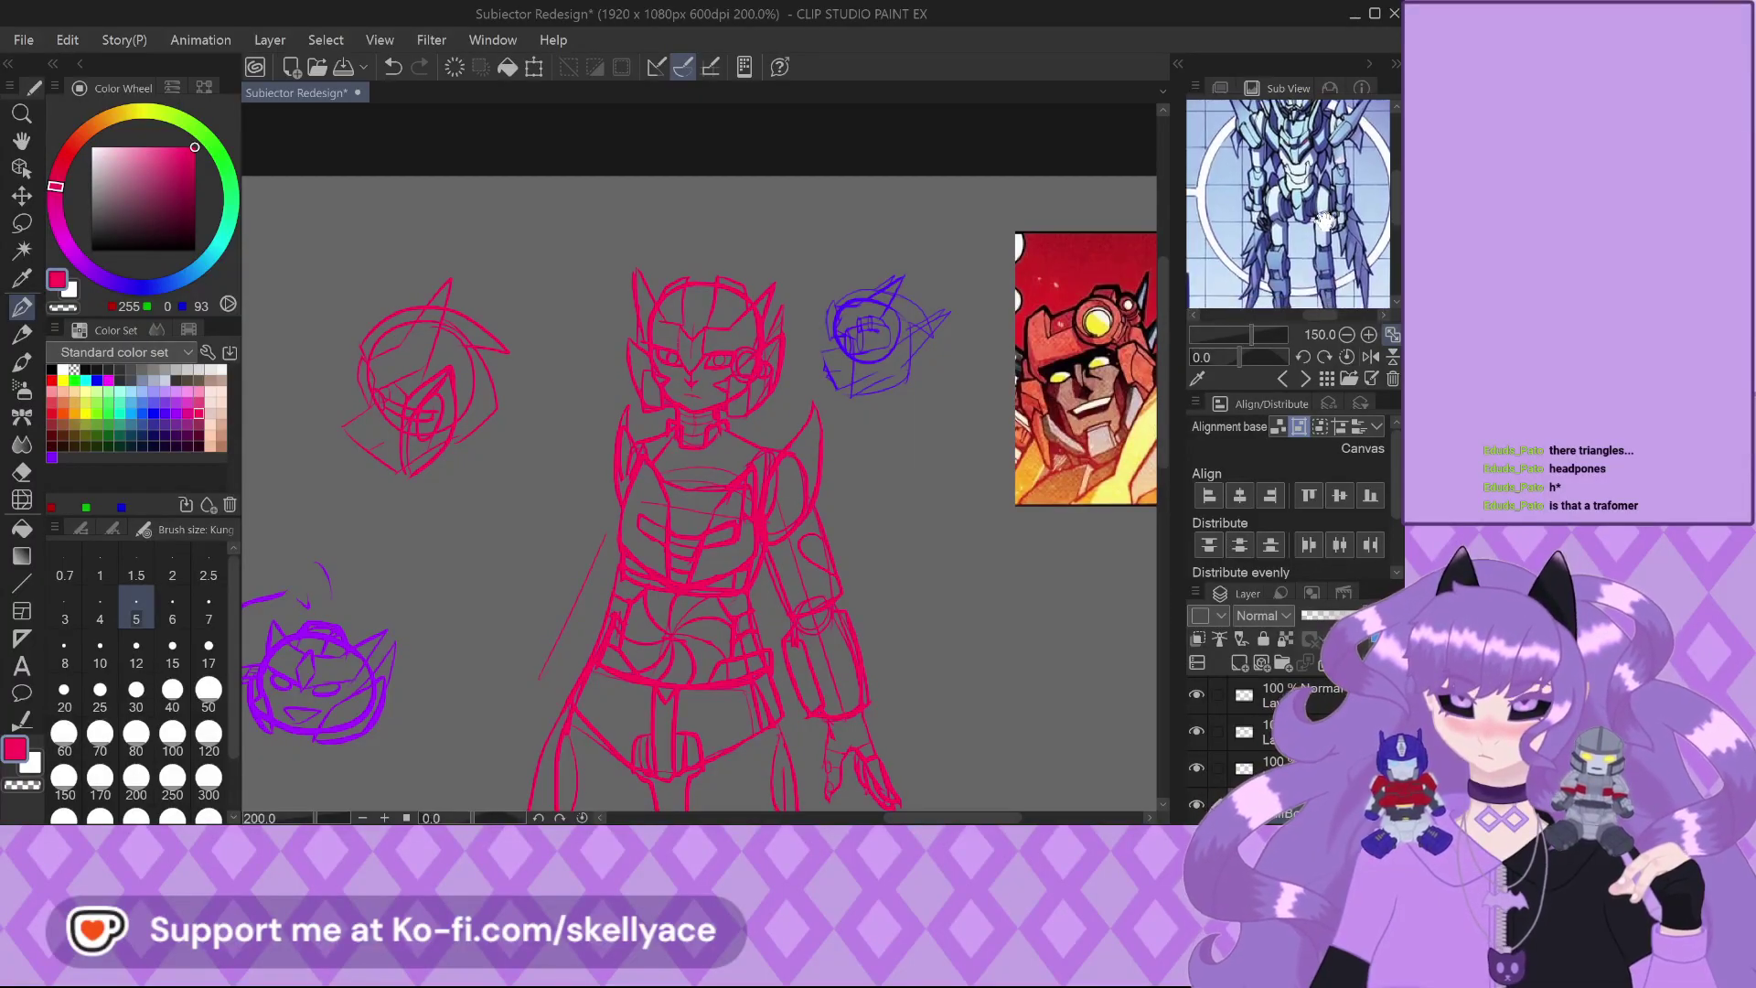
scroll(794, 555, "up", 3)
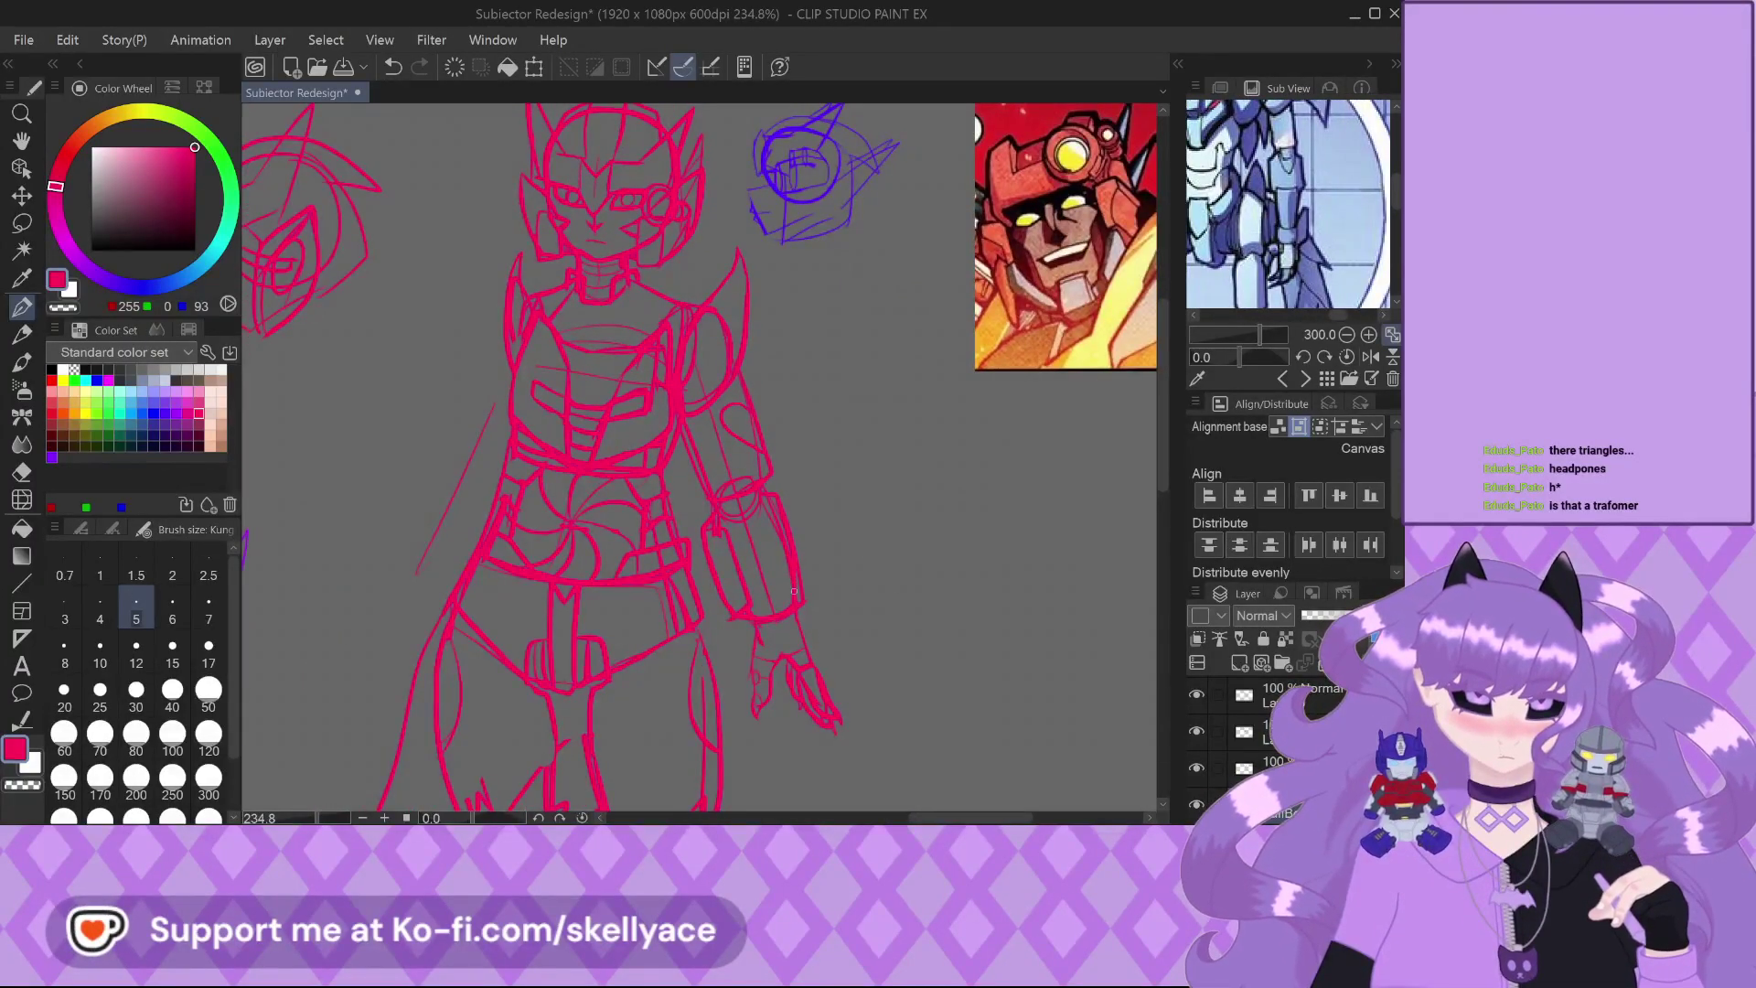
scroll(794, 590, "down", 2)
scroll(804, 538, "down", 2)
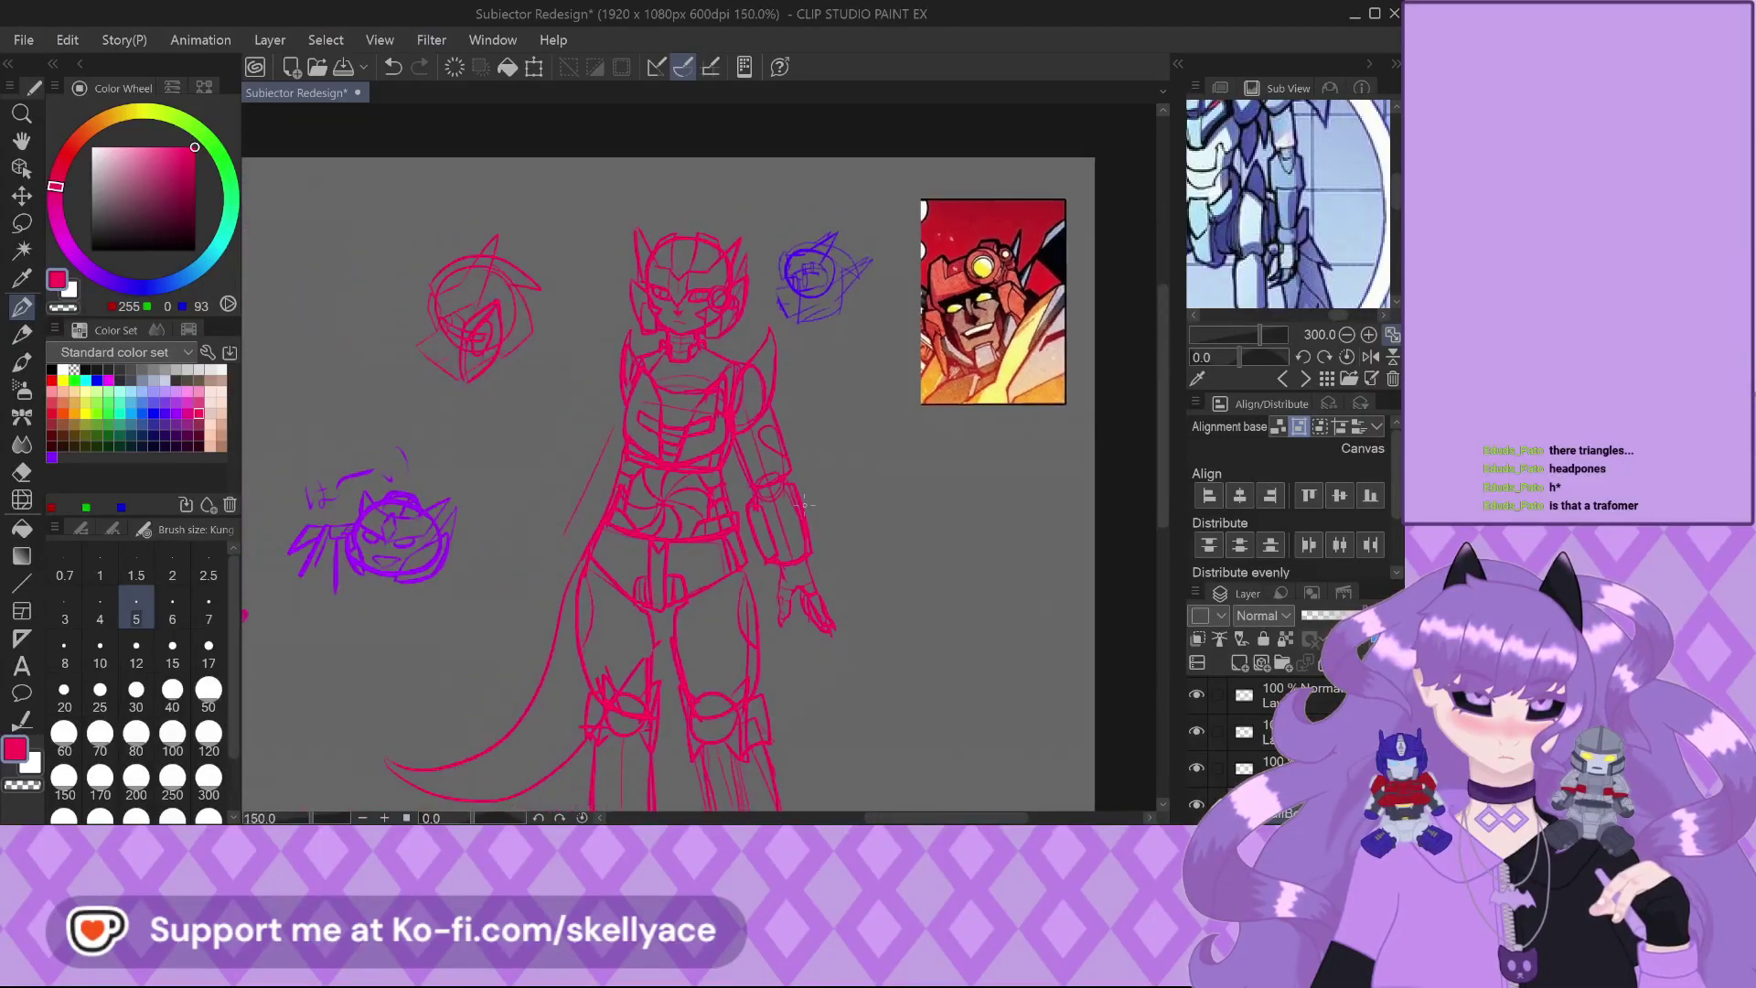
left_click_drag(1304, 237, 1340, 236)
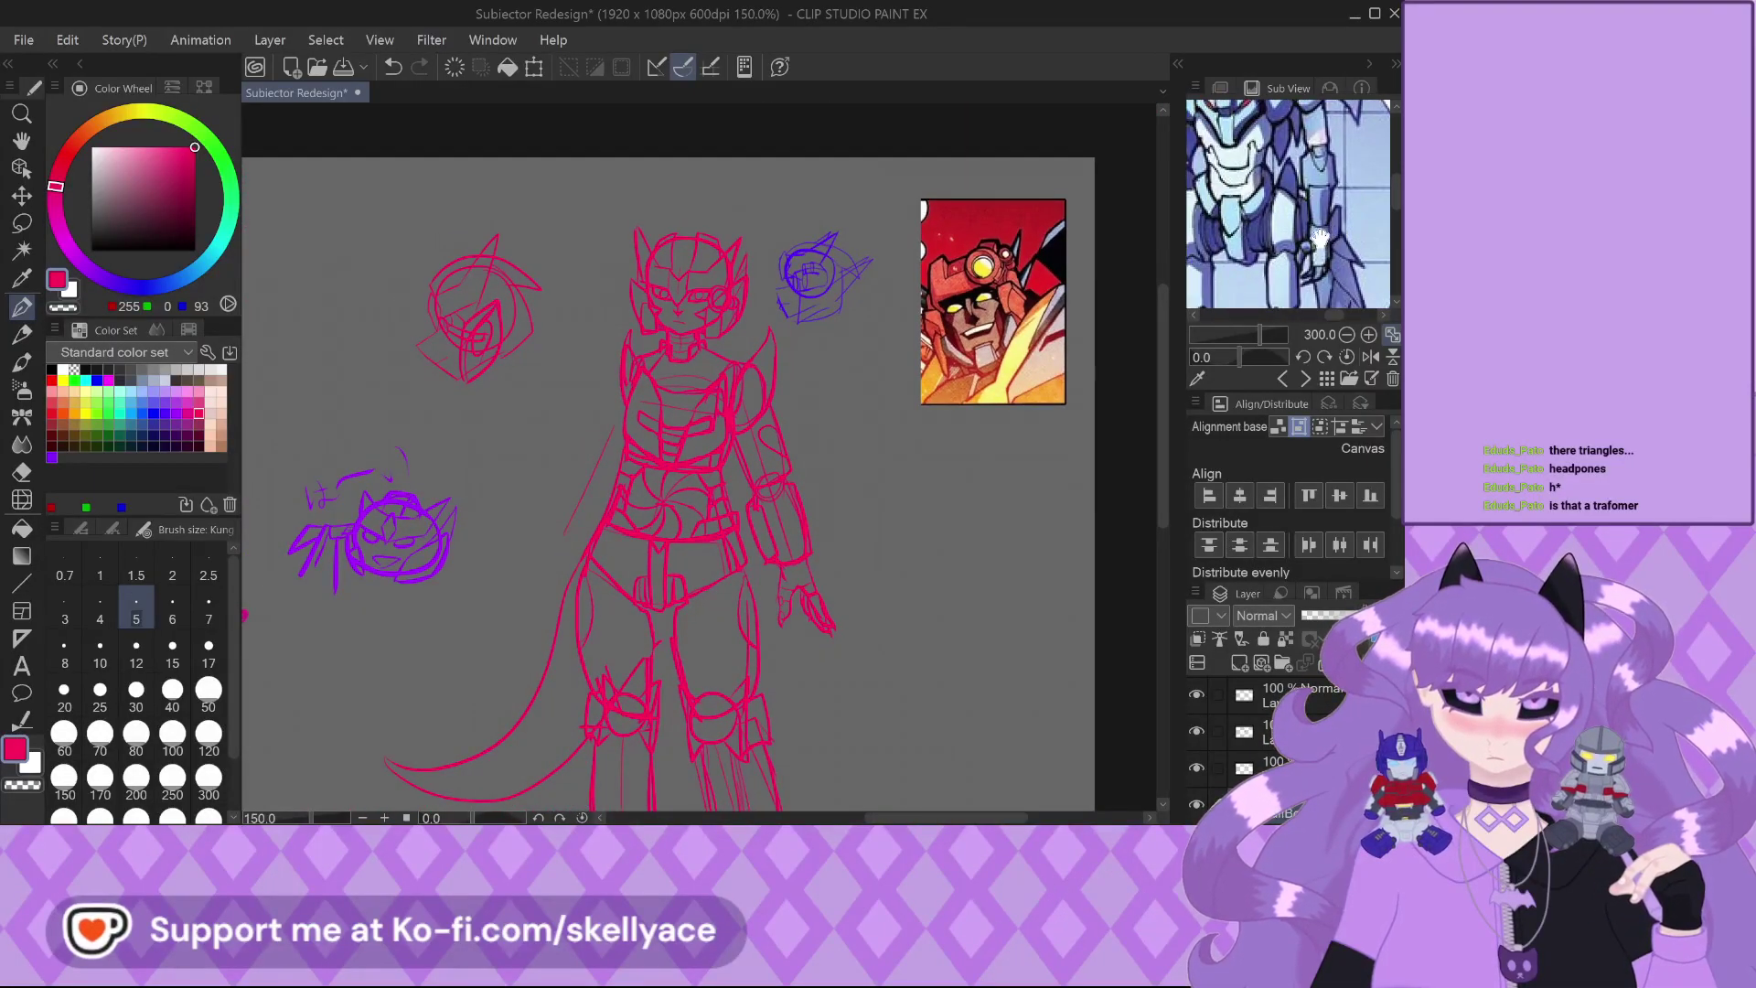
scroll(693, 553, "down", 2)
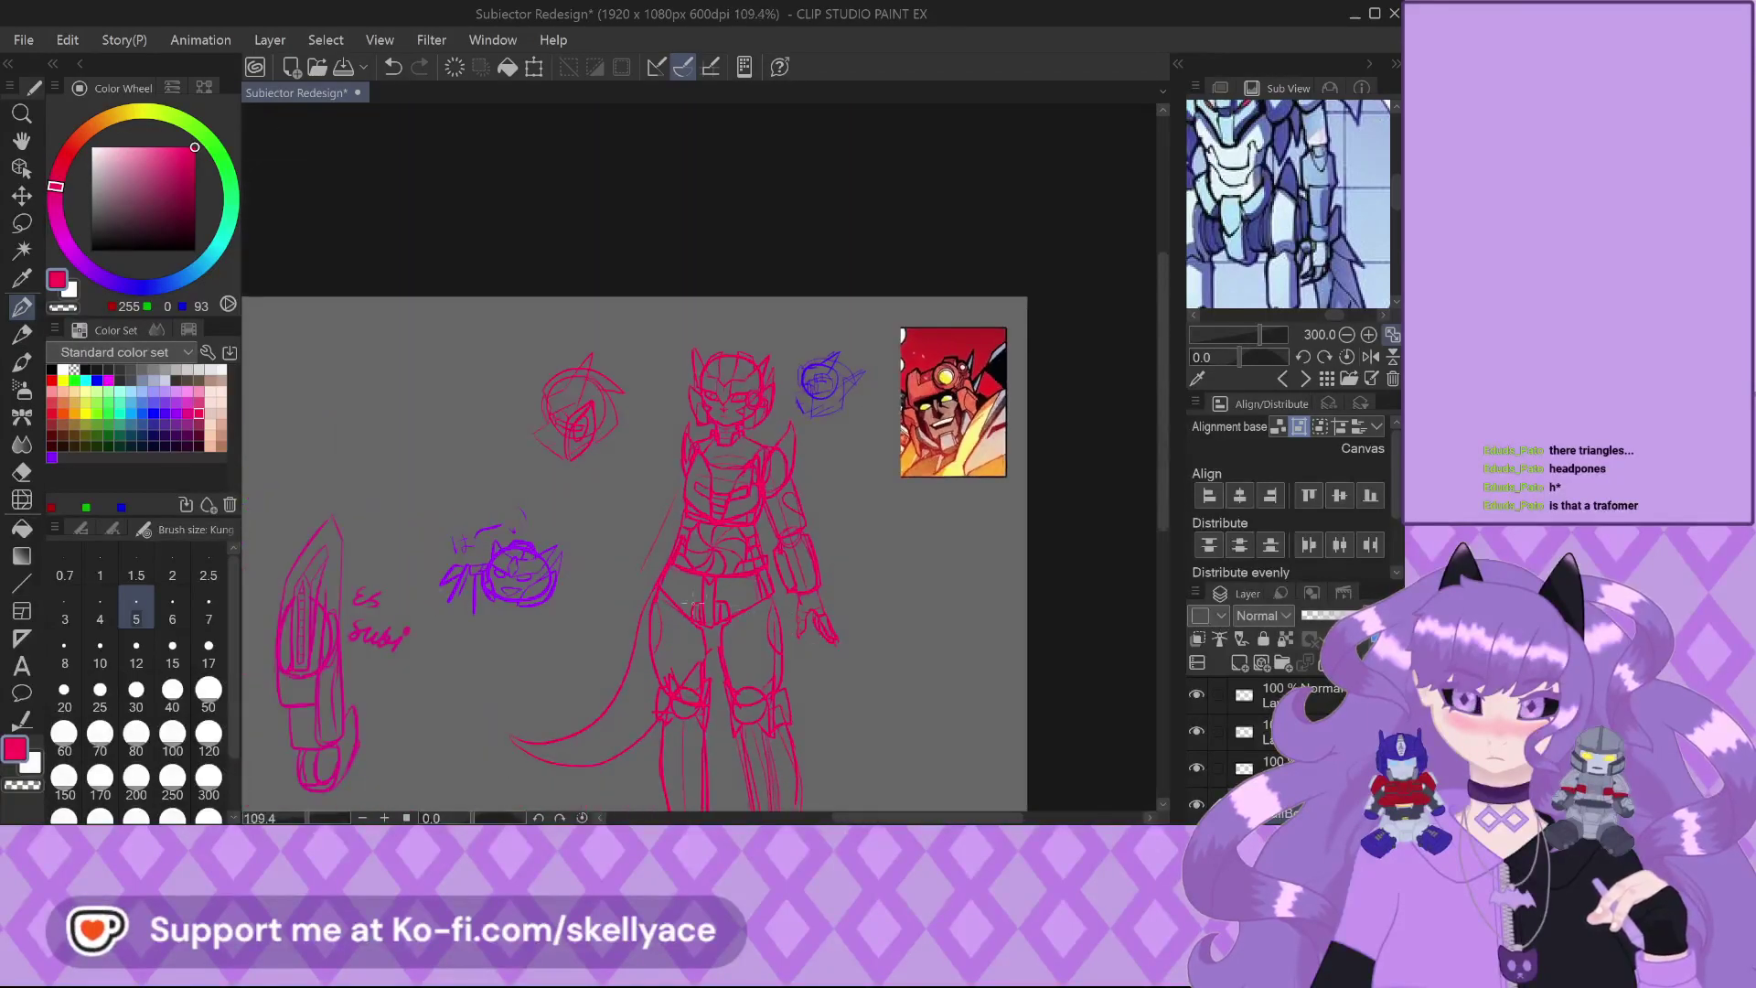
scroll(731, 388, "up", 3)
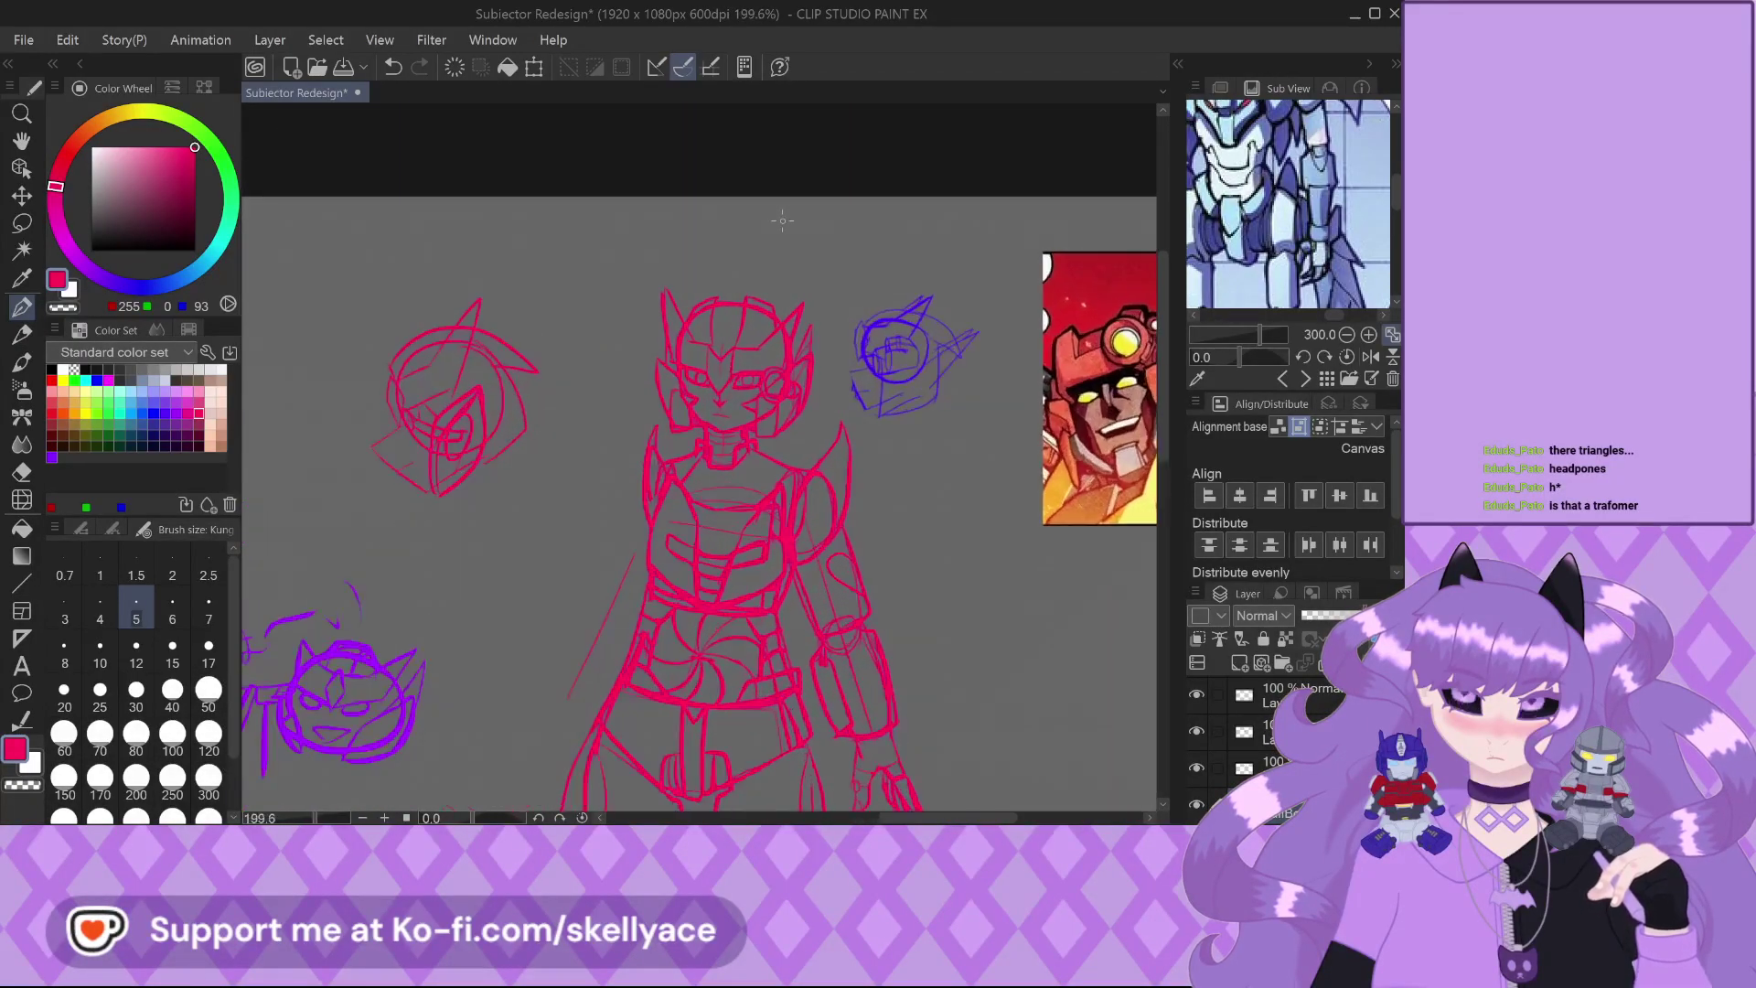
Switch the Sub View reference to the pink-and-blue helmeted character artwork, framed on its face at 300%
left_click(1305, 378)
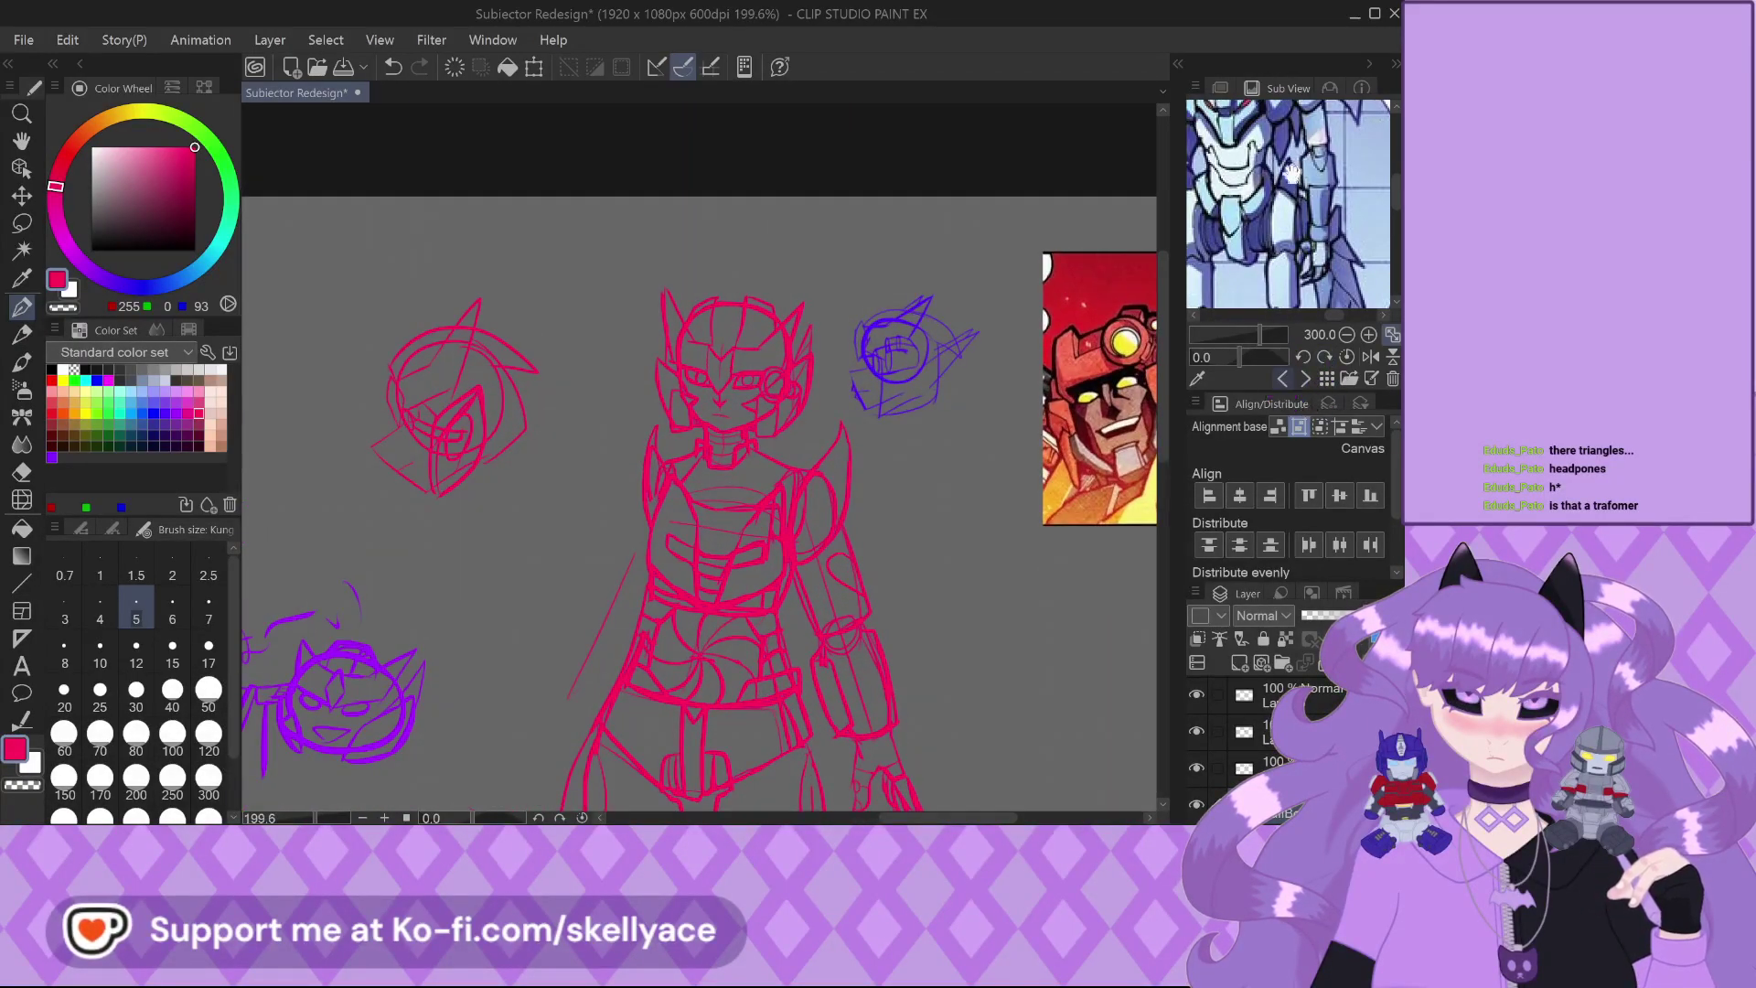
scroll(1294, 193, "up", 4)
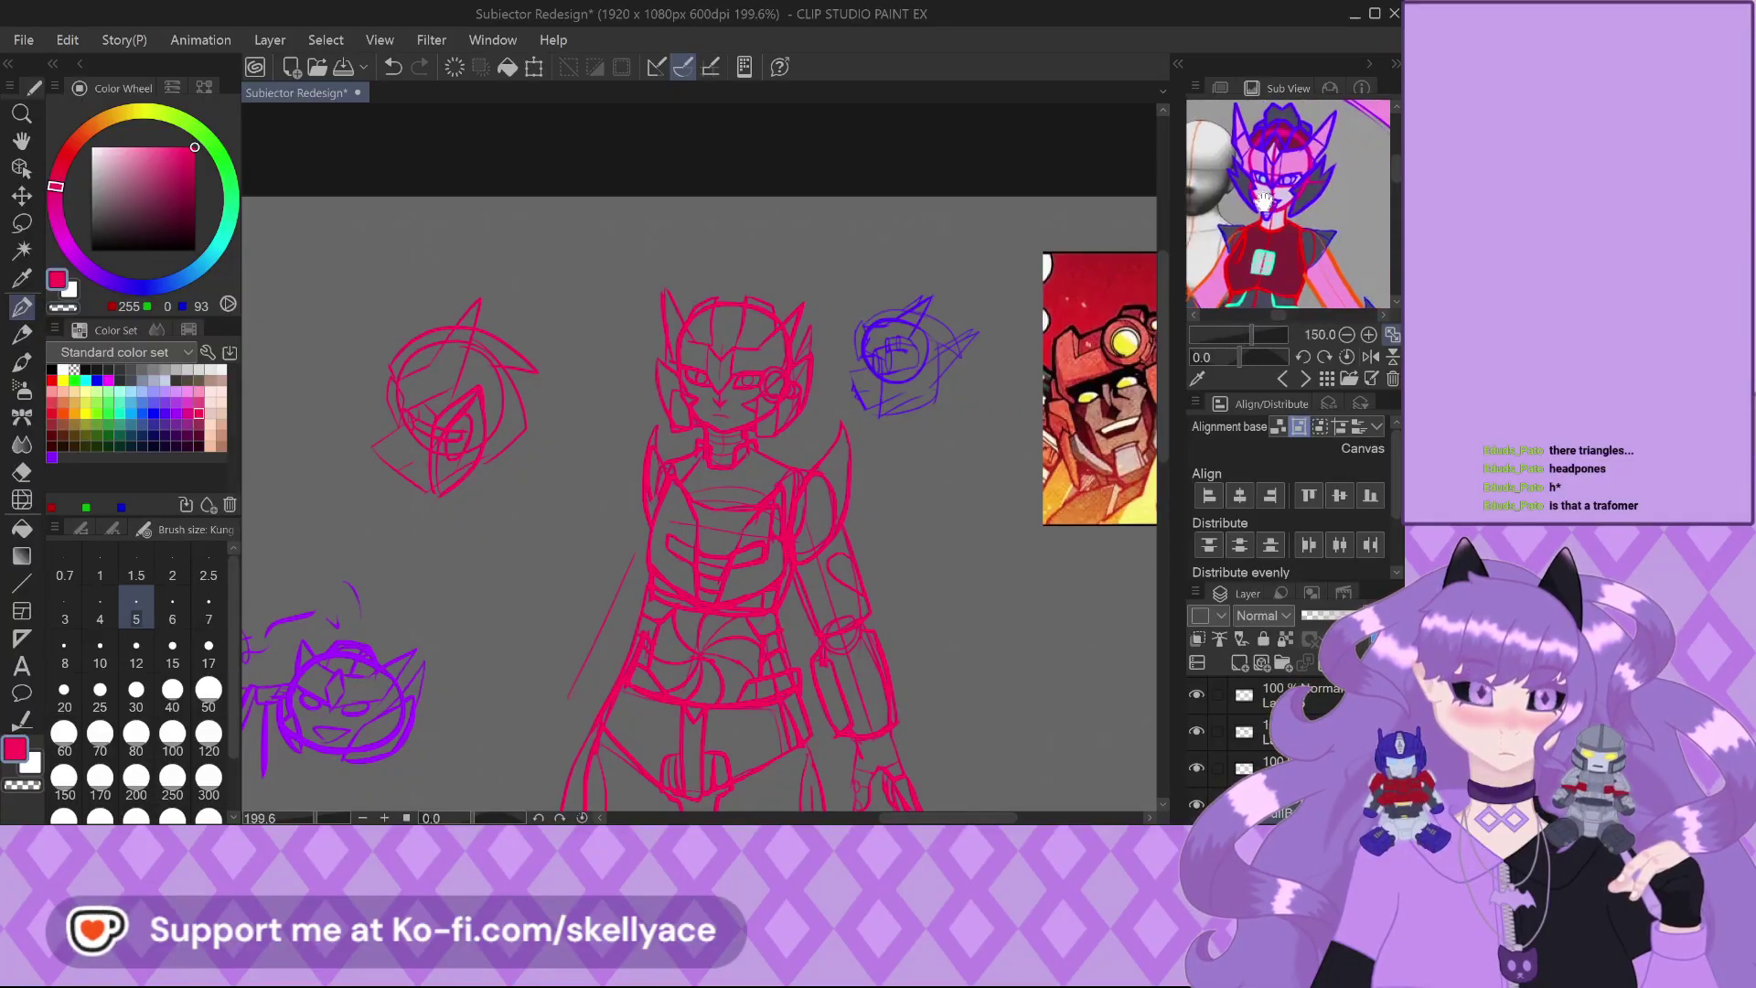
left_click_drag(1314, 183, 1303, 243)
scroll(735, 384, "up", 5)
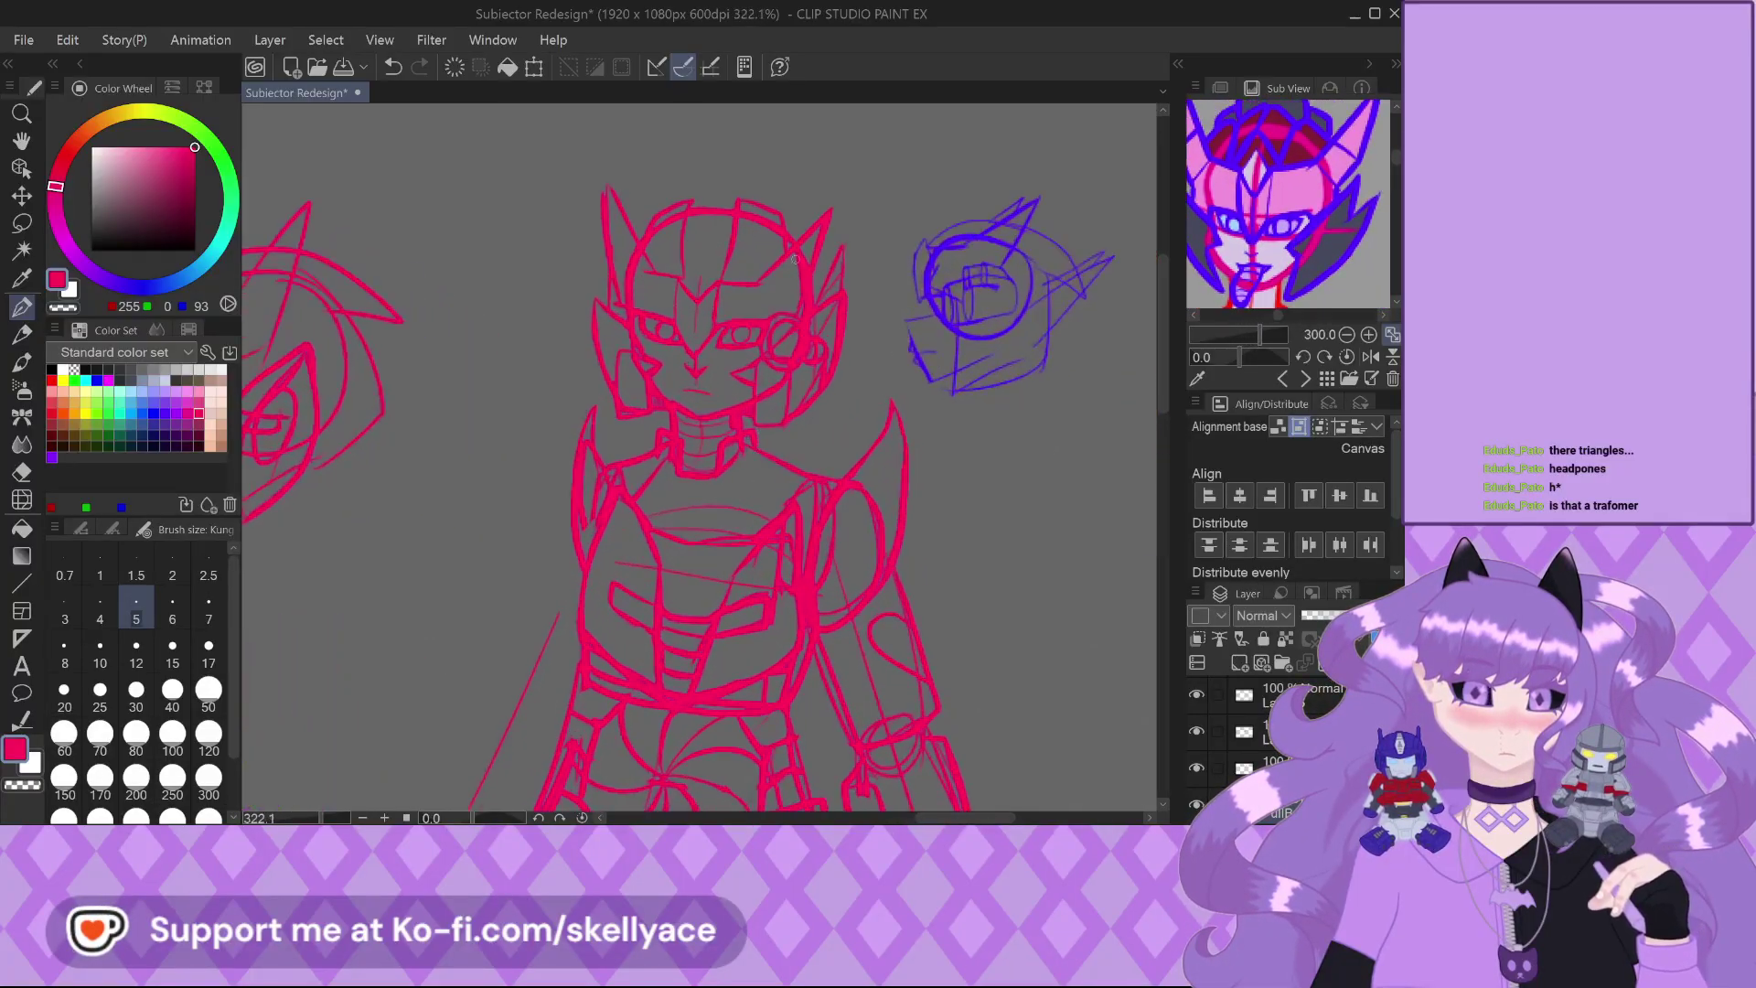
scroll(778, 431, "down", 4)
scroll(736, 453, "up", 7)
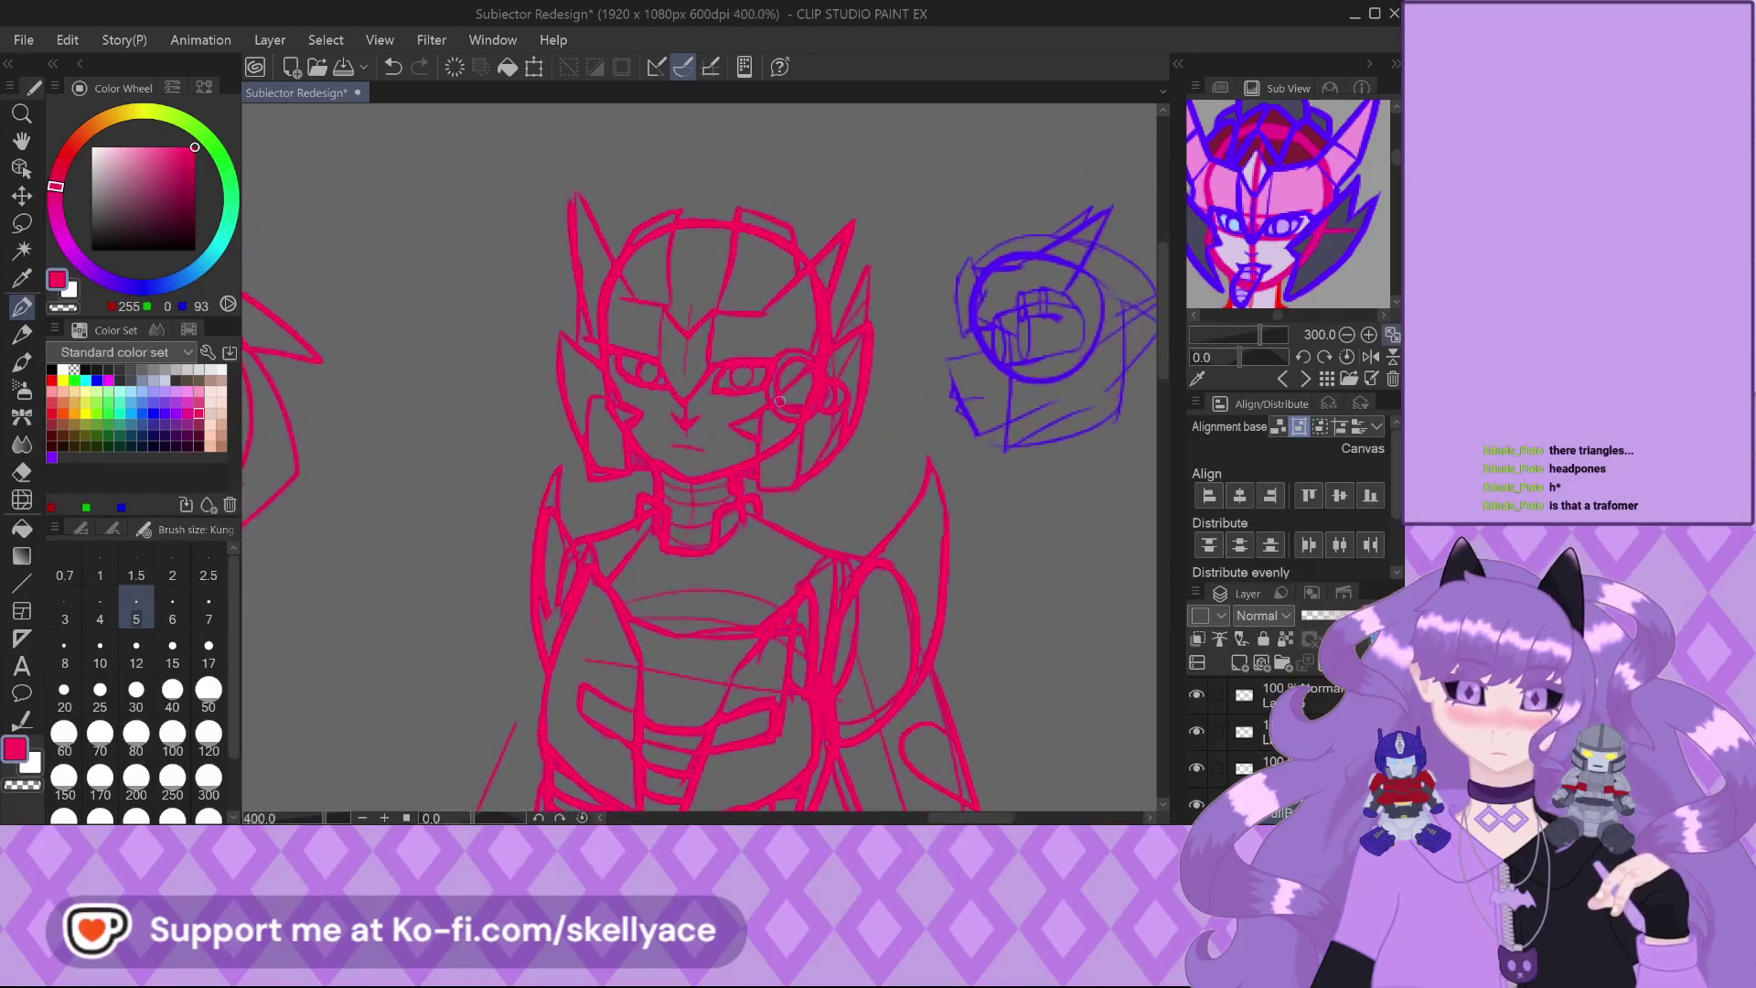
Try to draw full upper and lower lips over the mouth line below the pink robot's nose
scroll(761, 545, "down", 4)
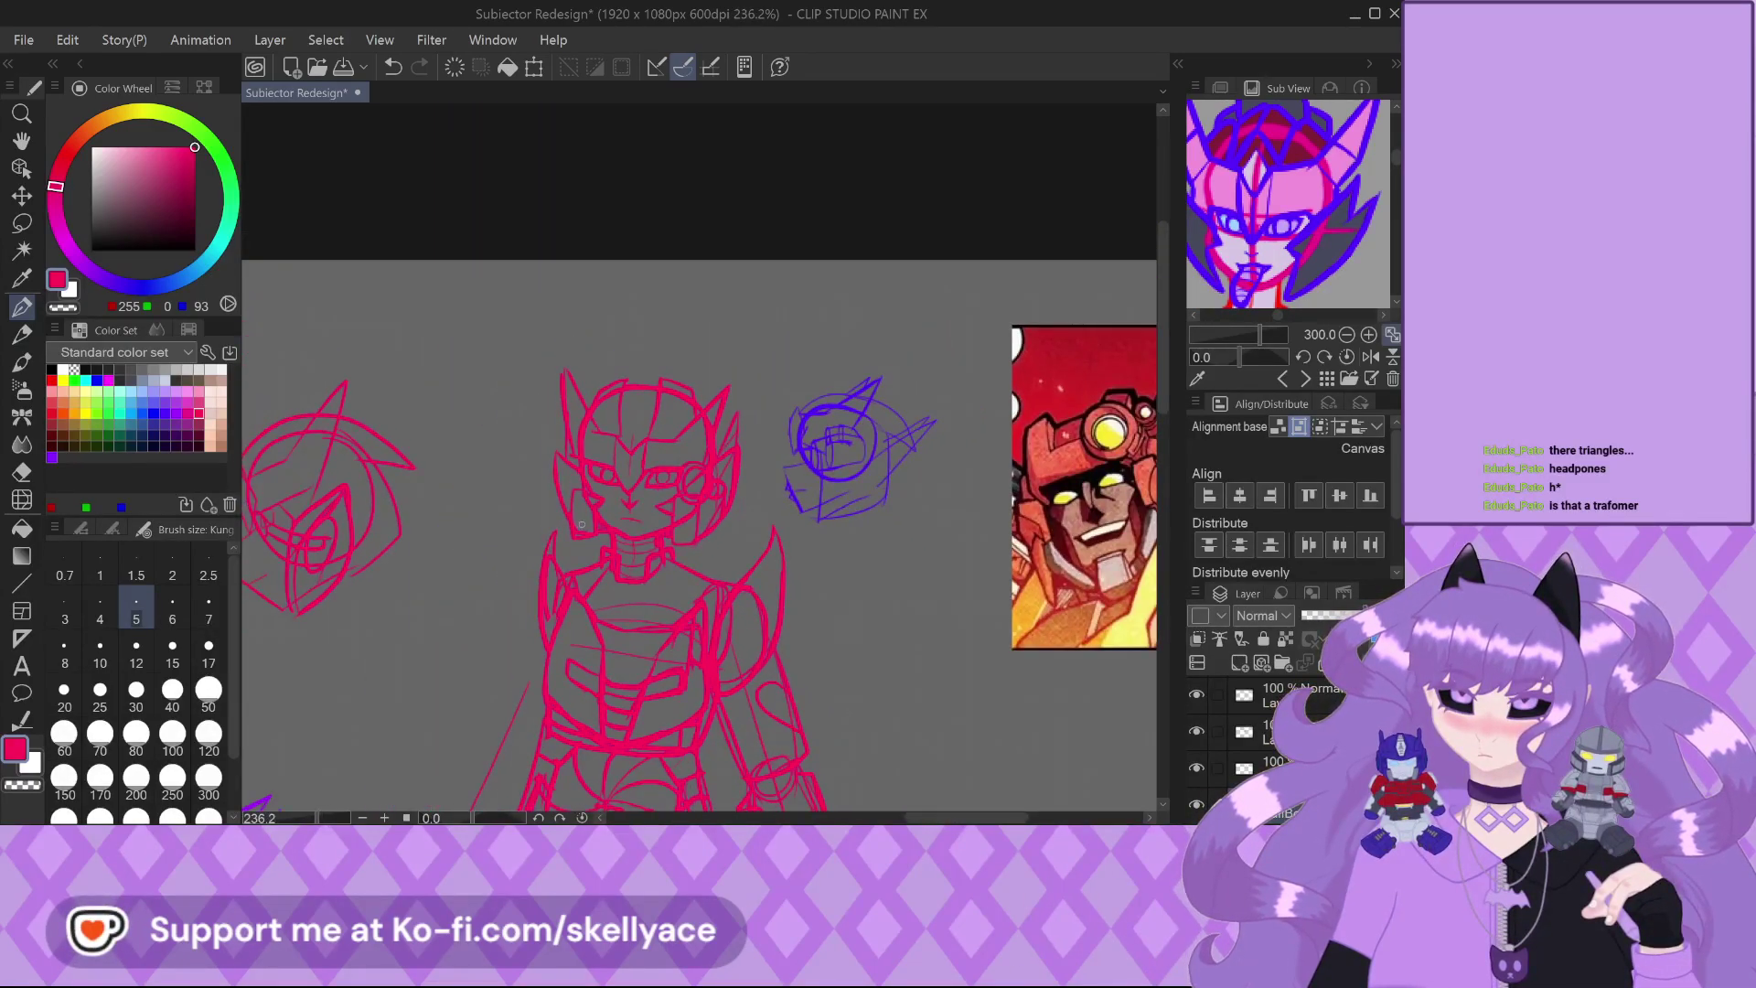
scroll(582, 524, "up", 6)
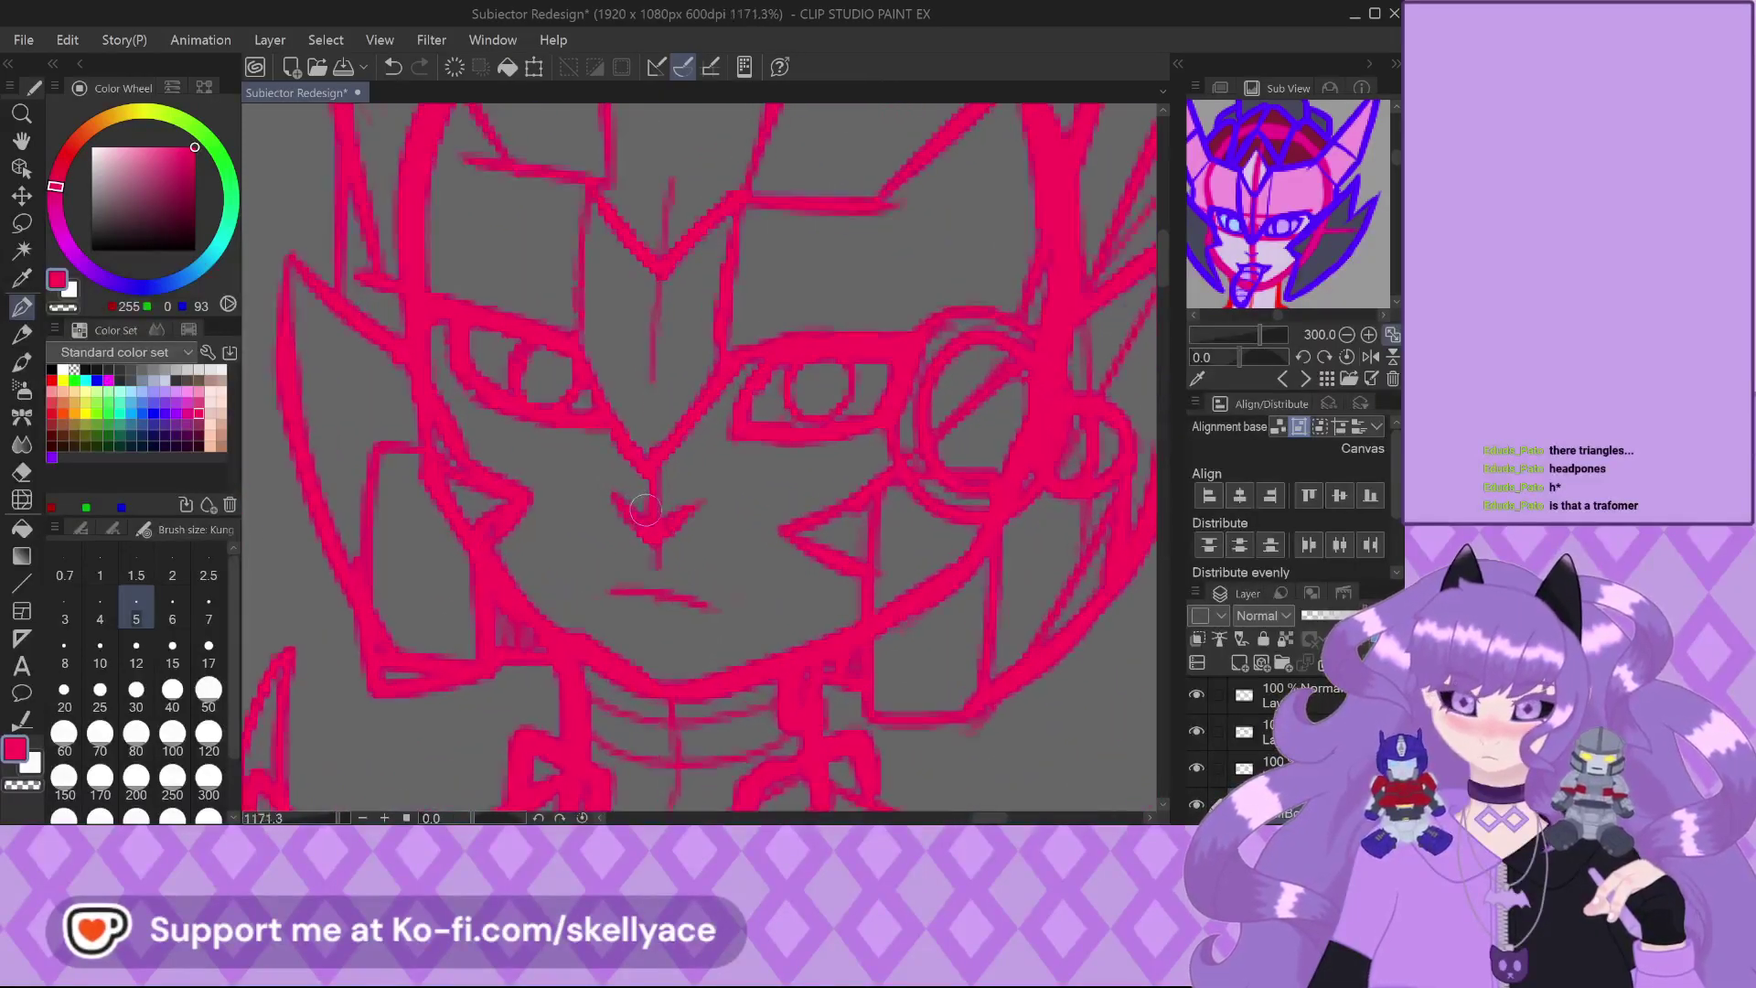
scroll(645, 509, "up", 2)
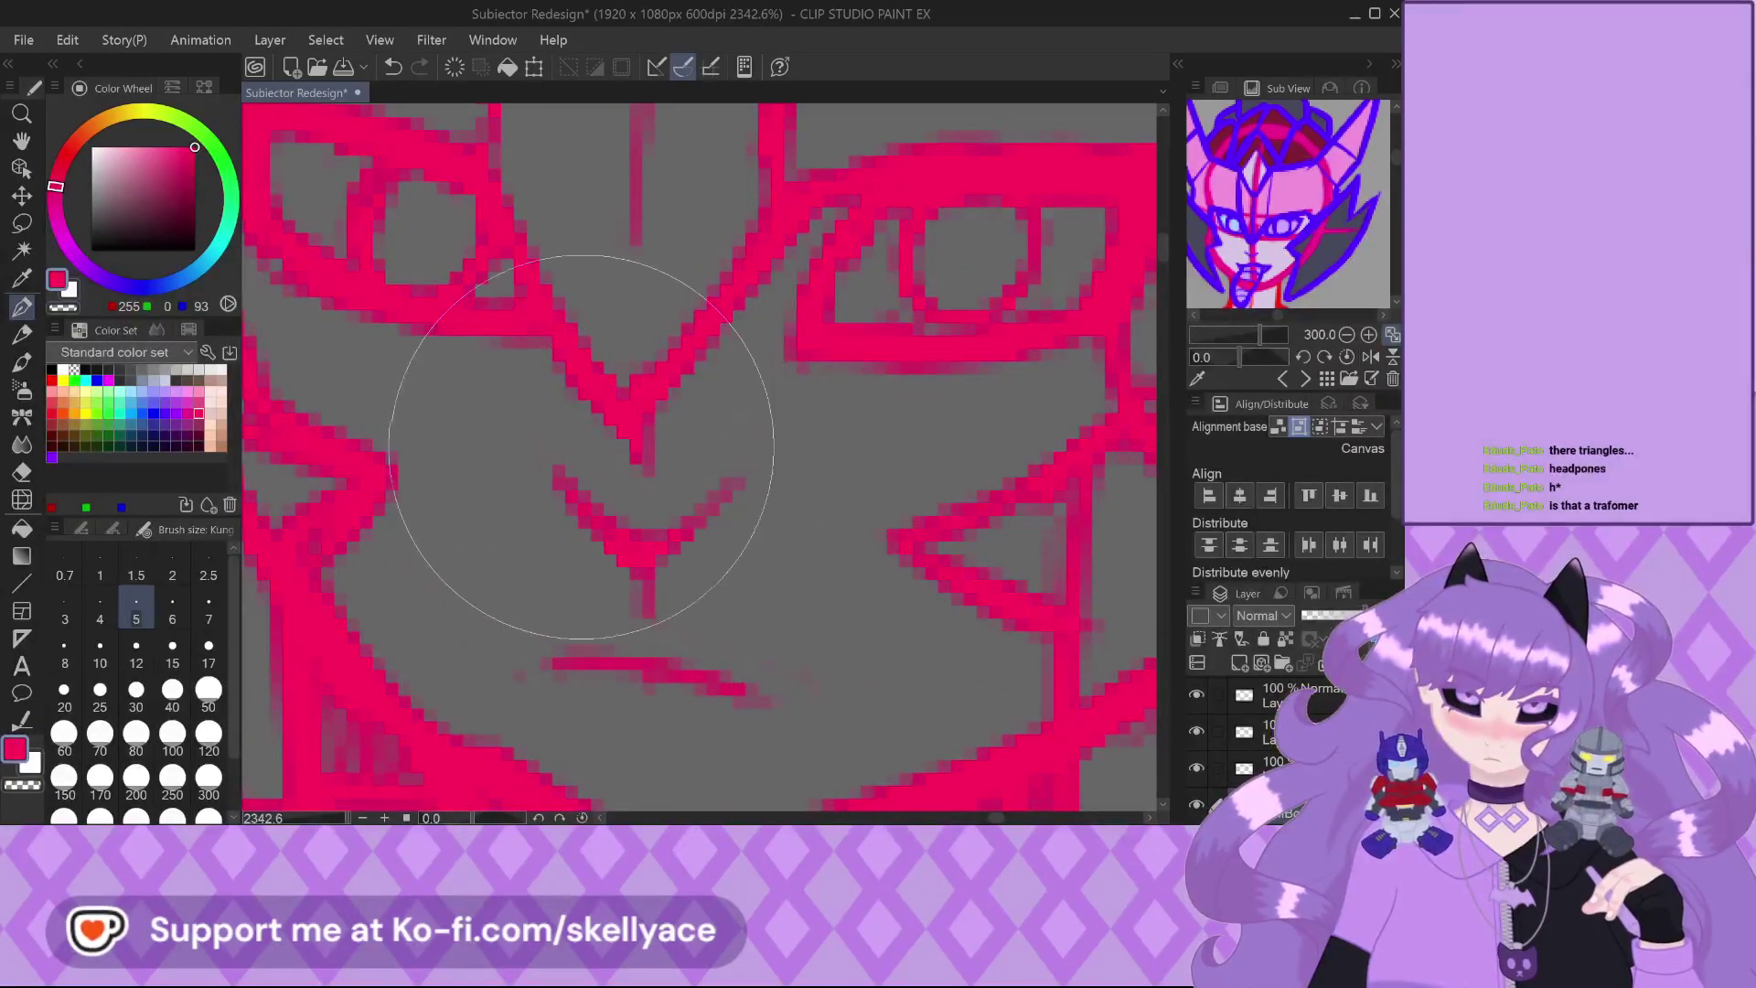
scroll(585, 457, "down", 3)
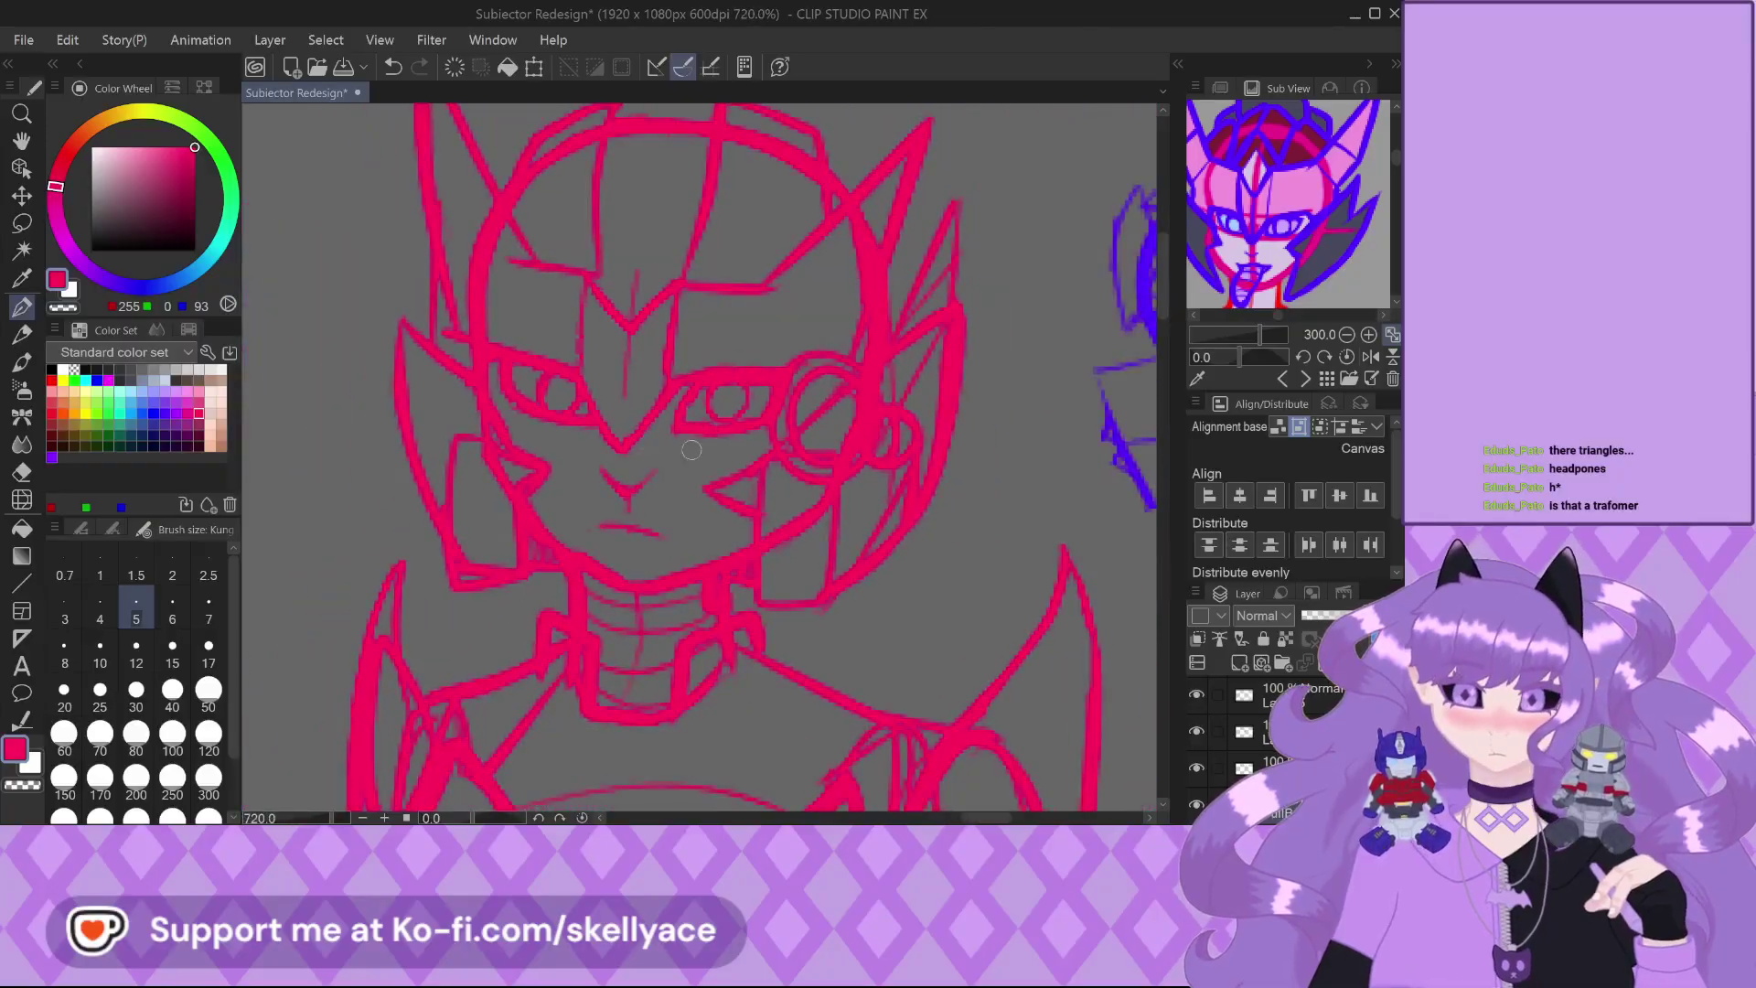
scroll(646, 509, "up", 4)
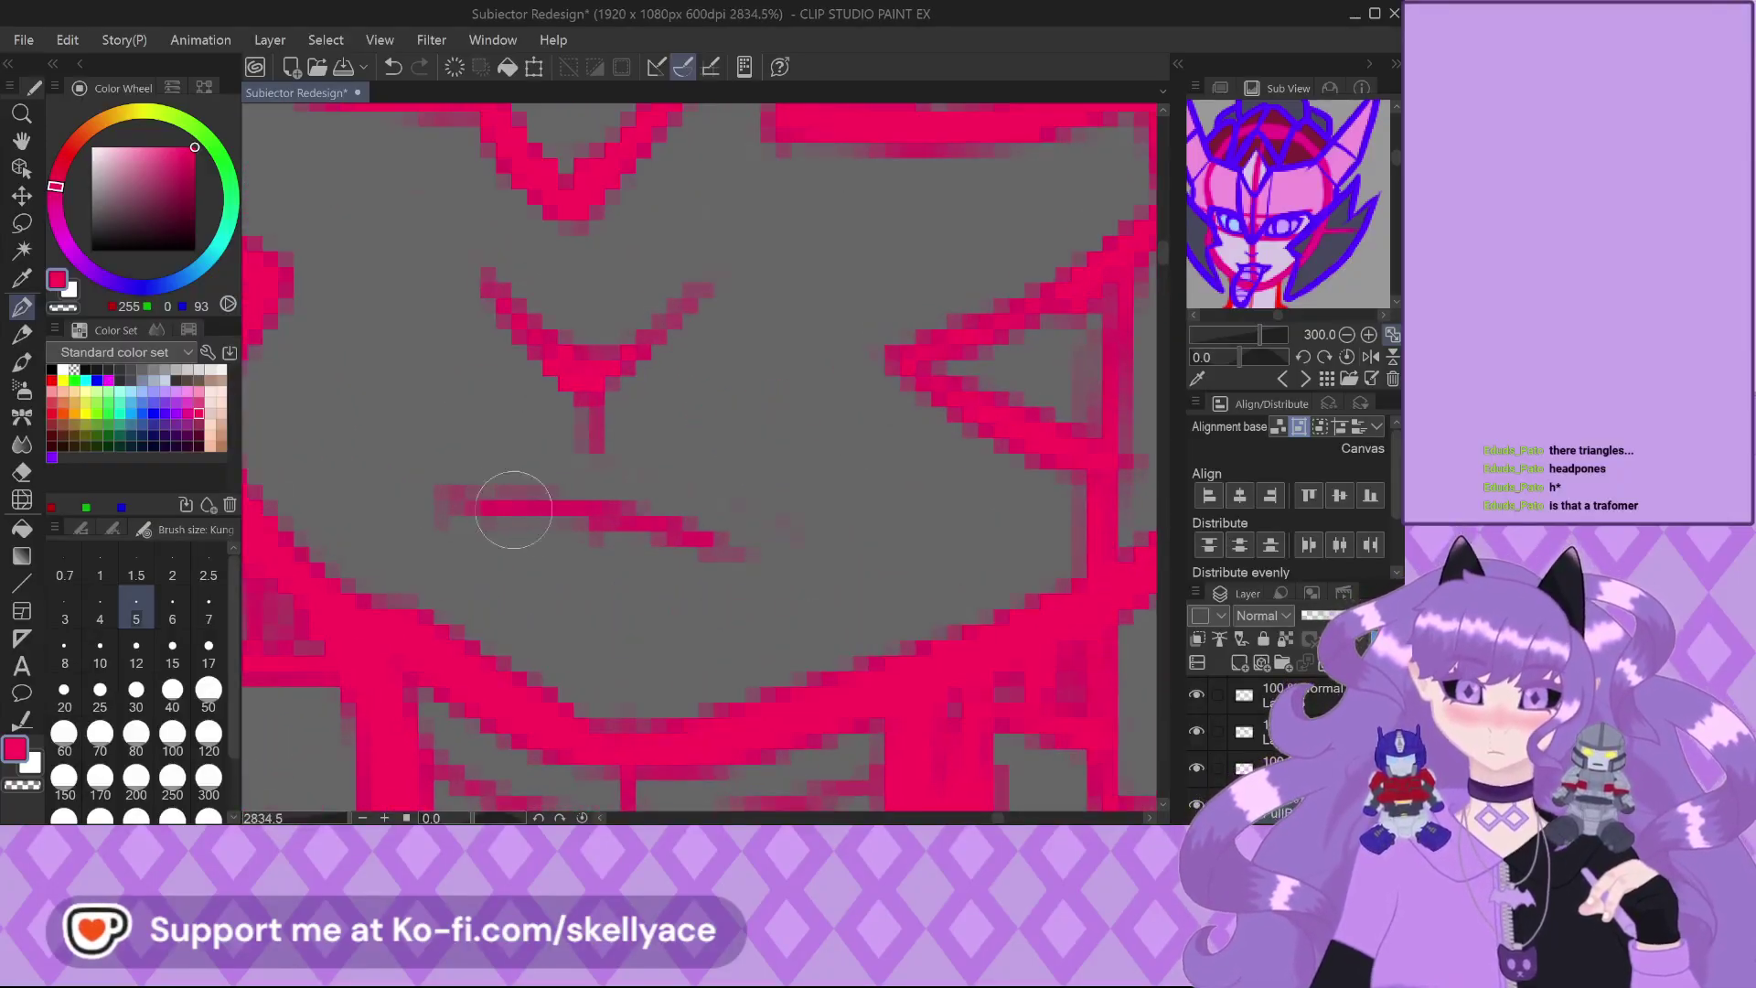
scroll(512, 475, "down", 3)
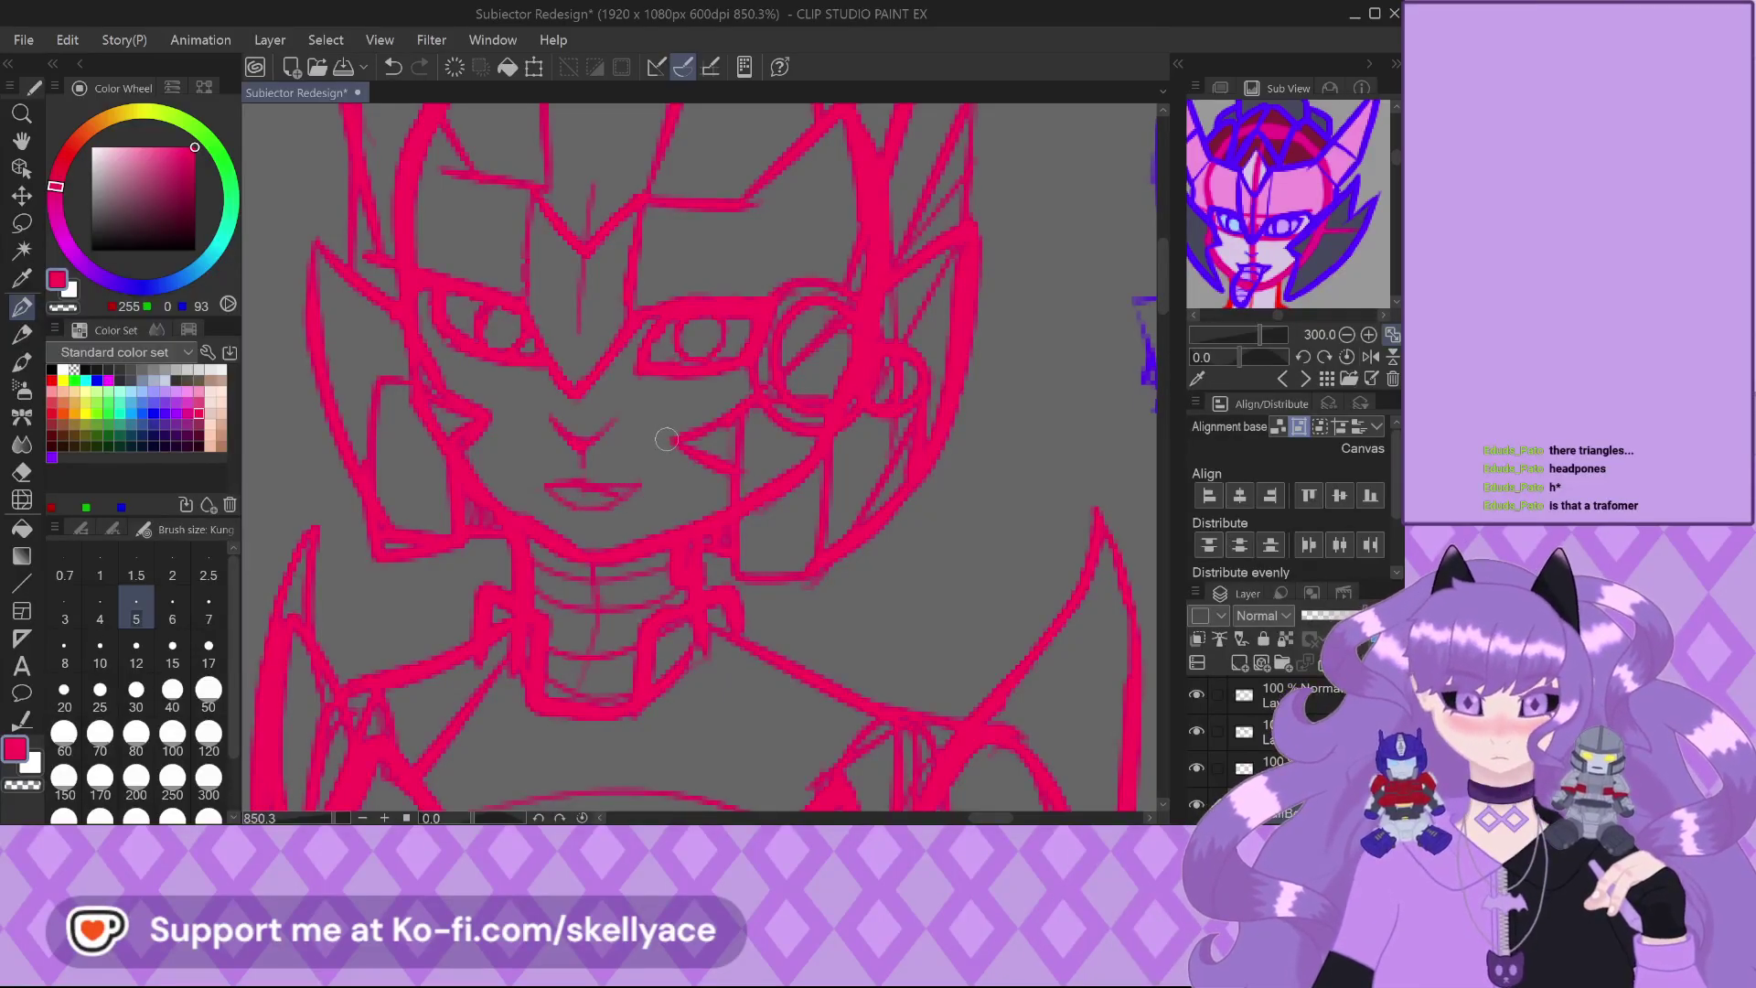
scroll(667, 439, "up", 2)
scroll(546, 524, "down", 1)
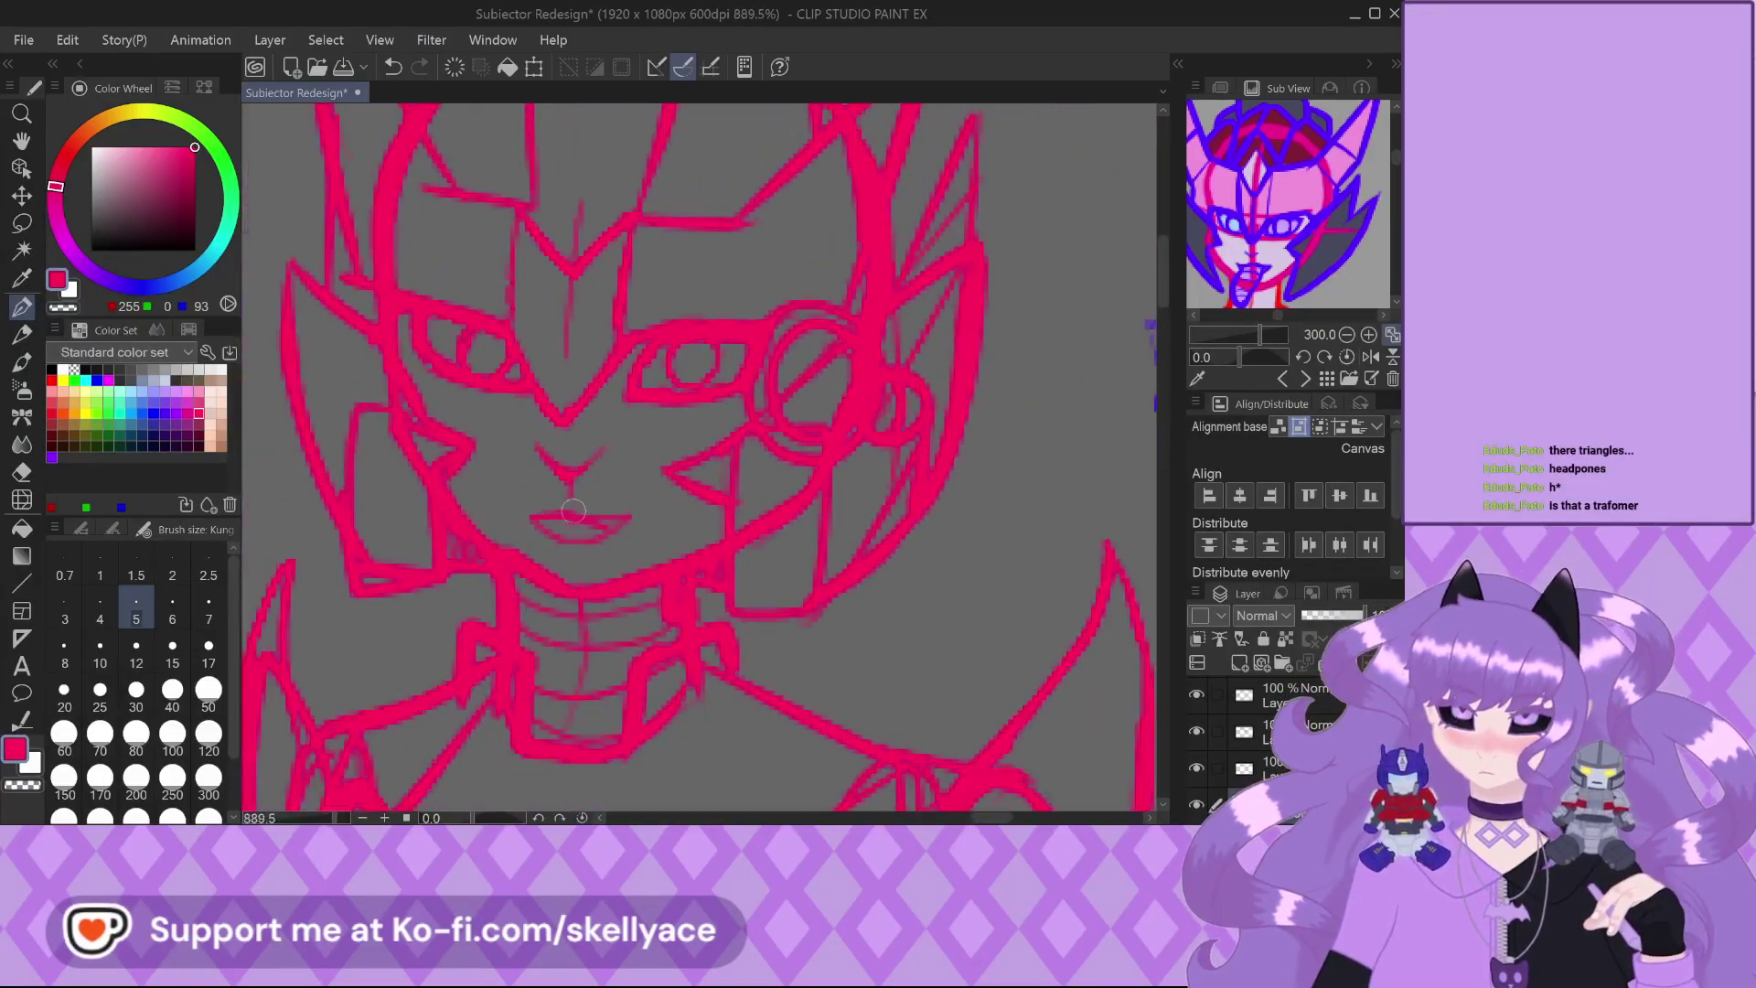
Undo the lip strokes back to the plain mouth line
key("ctrl+z")
key("ctrl+z")
key("ctrl+z")
key("ctrl+z")
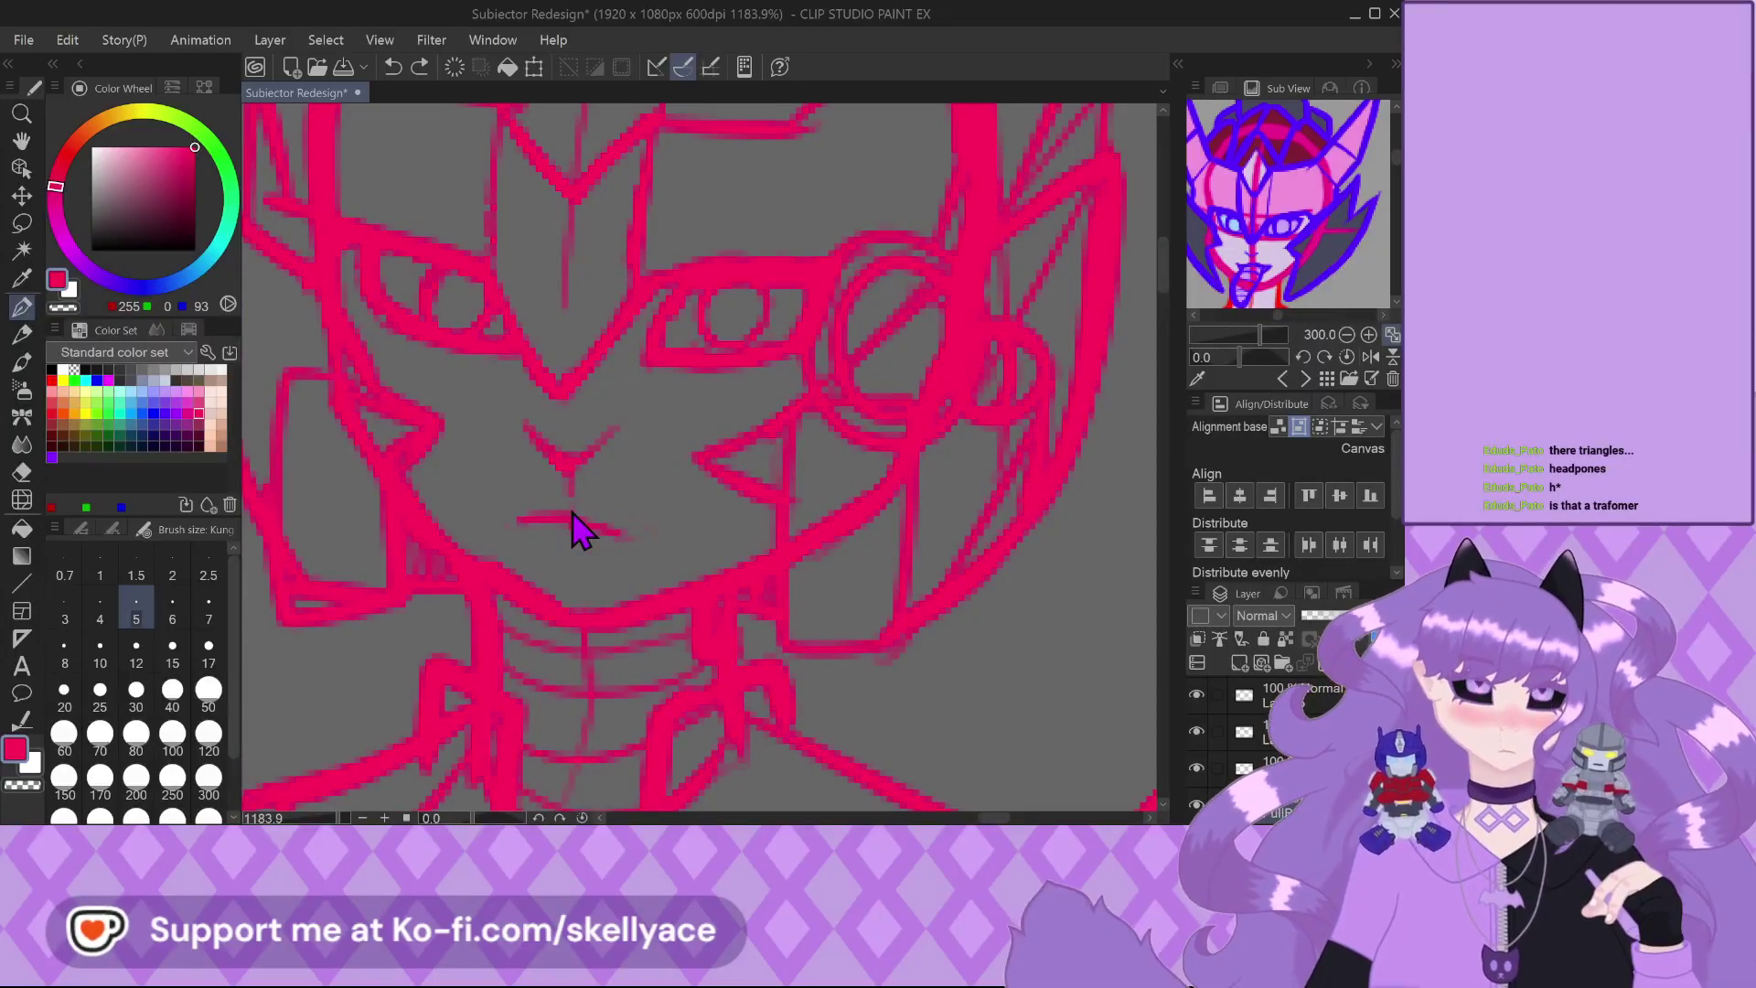
Try to outline a lower lip beneath the pink robot's mouth line
scroll(513, 511, "up", 2)
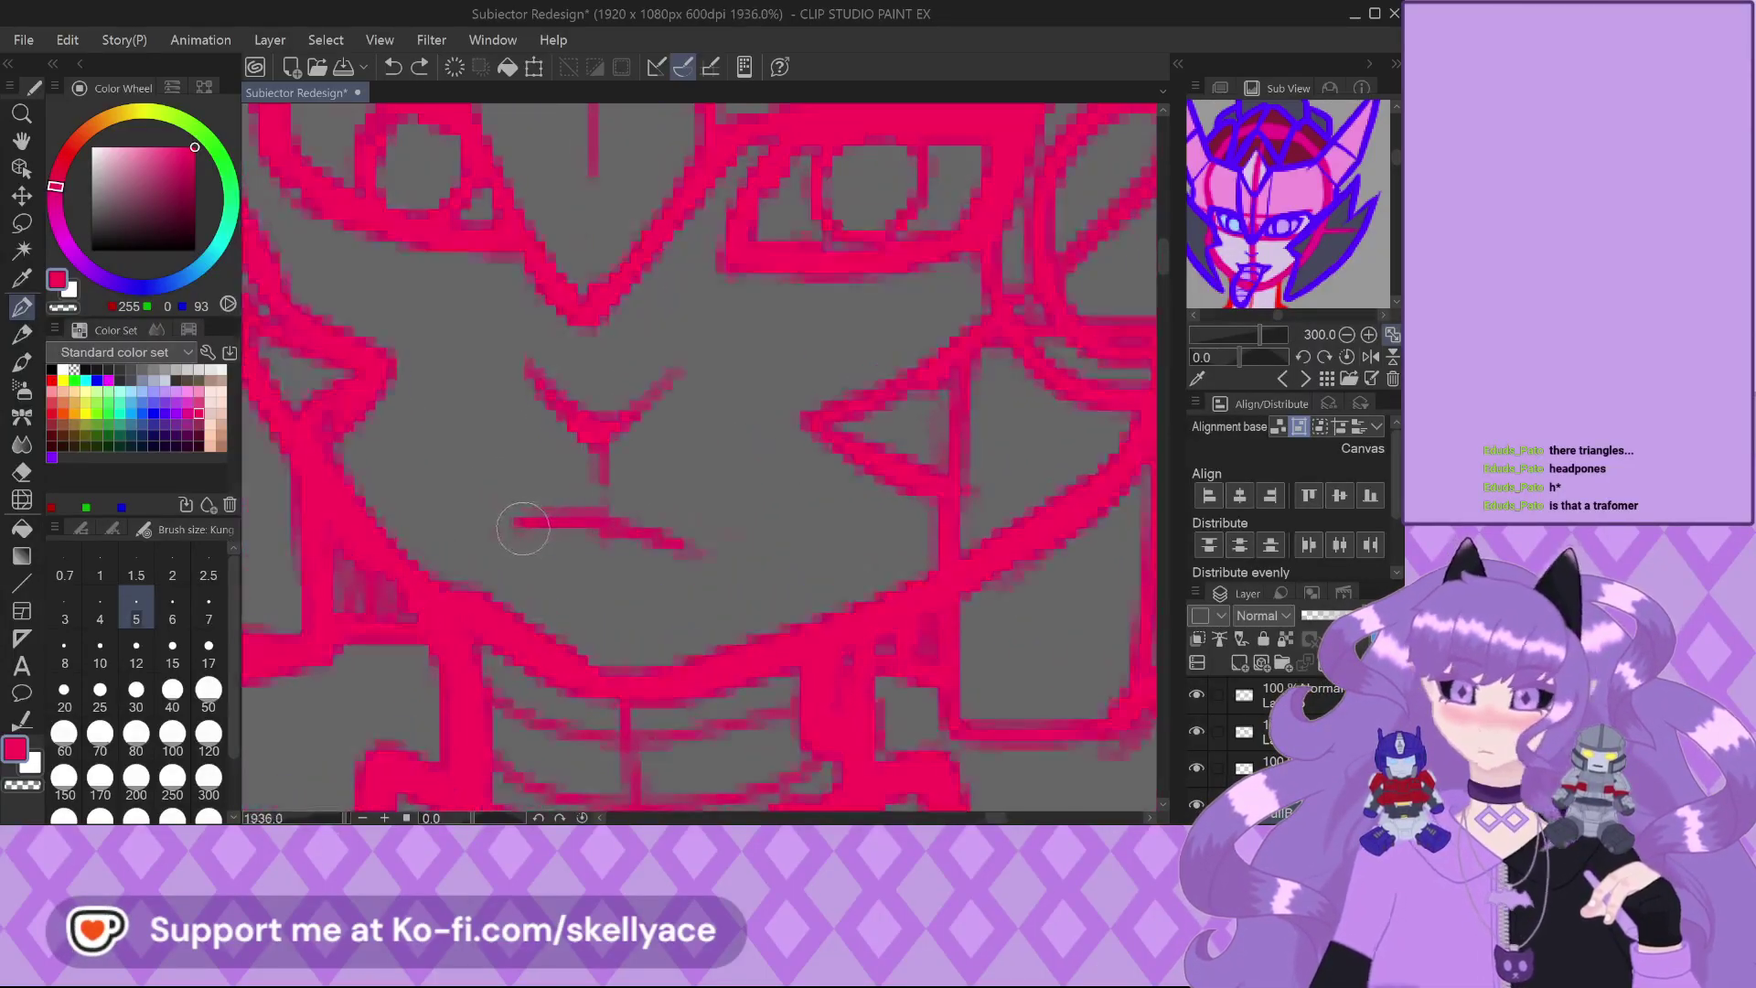
mouse_move(540, 549)
left_mouse_down()
mouse_move(753, 600)
mouse_move(777, 589)
left_mouse_up()
scroll(732, 595, "down", 2)
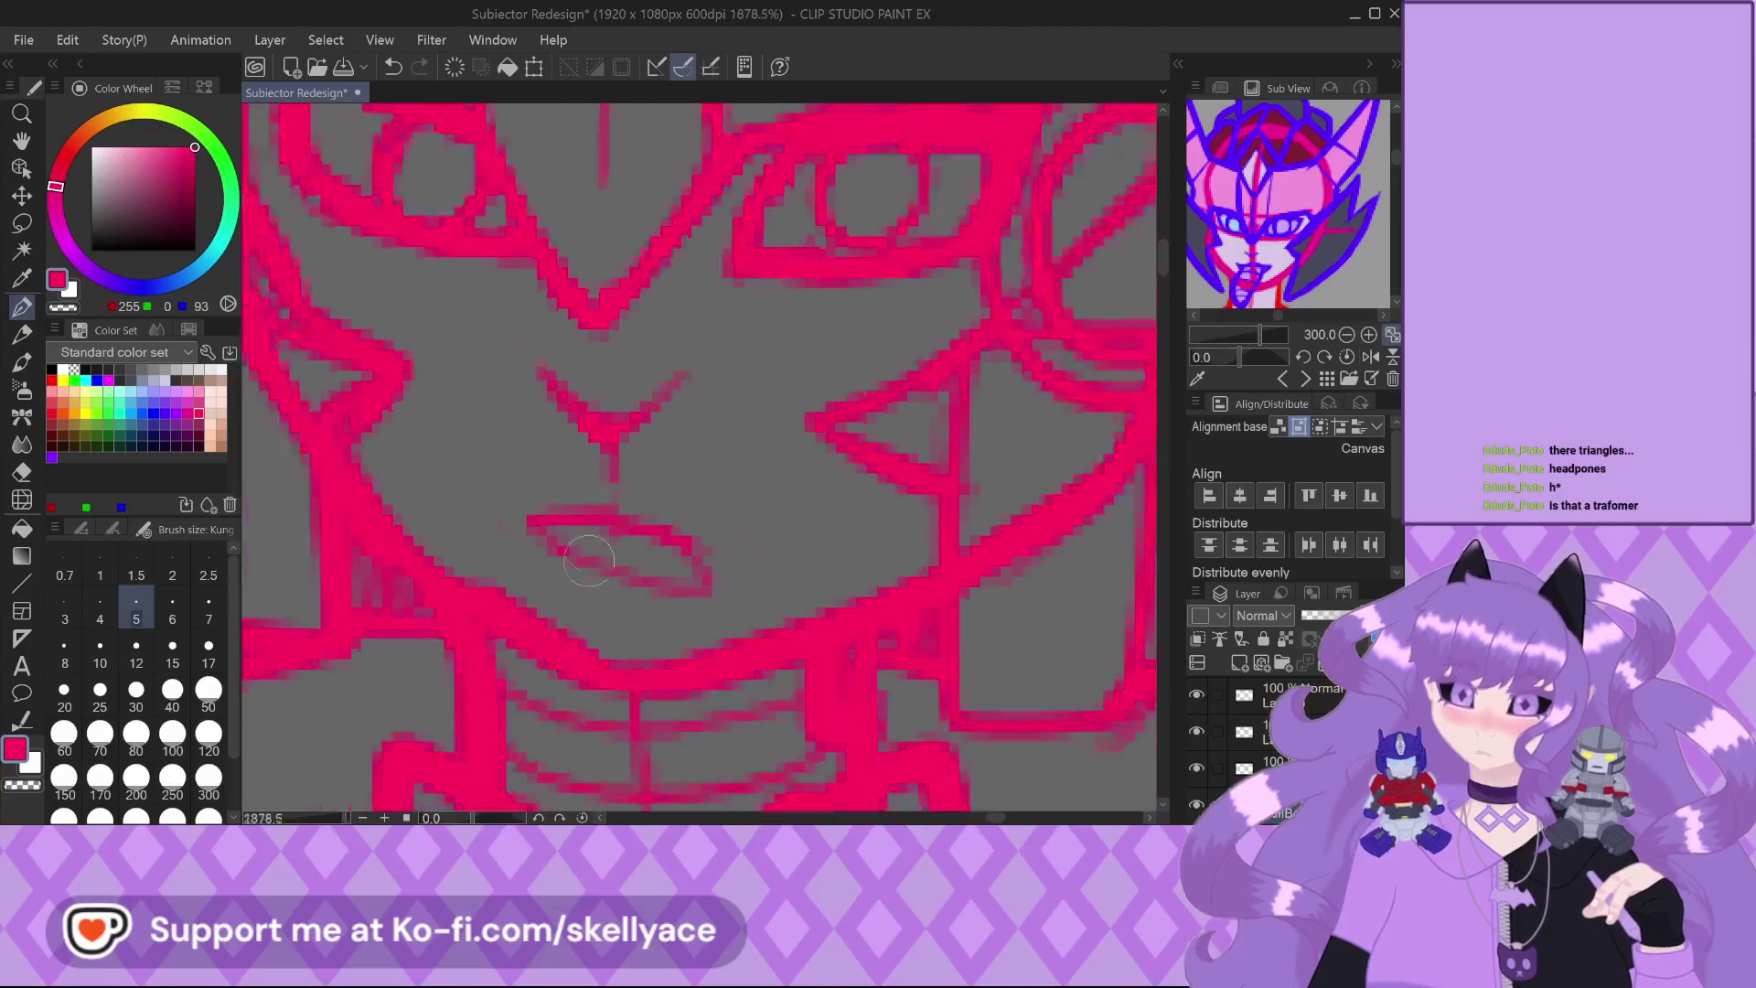
key("ctrl+z")
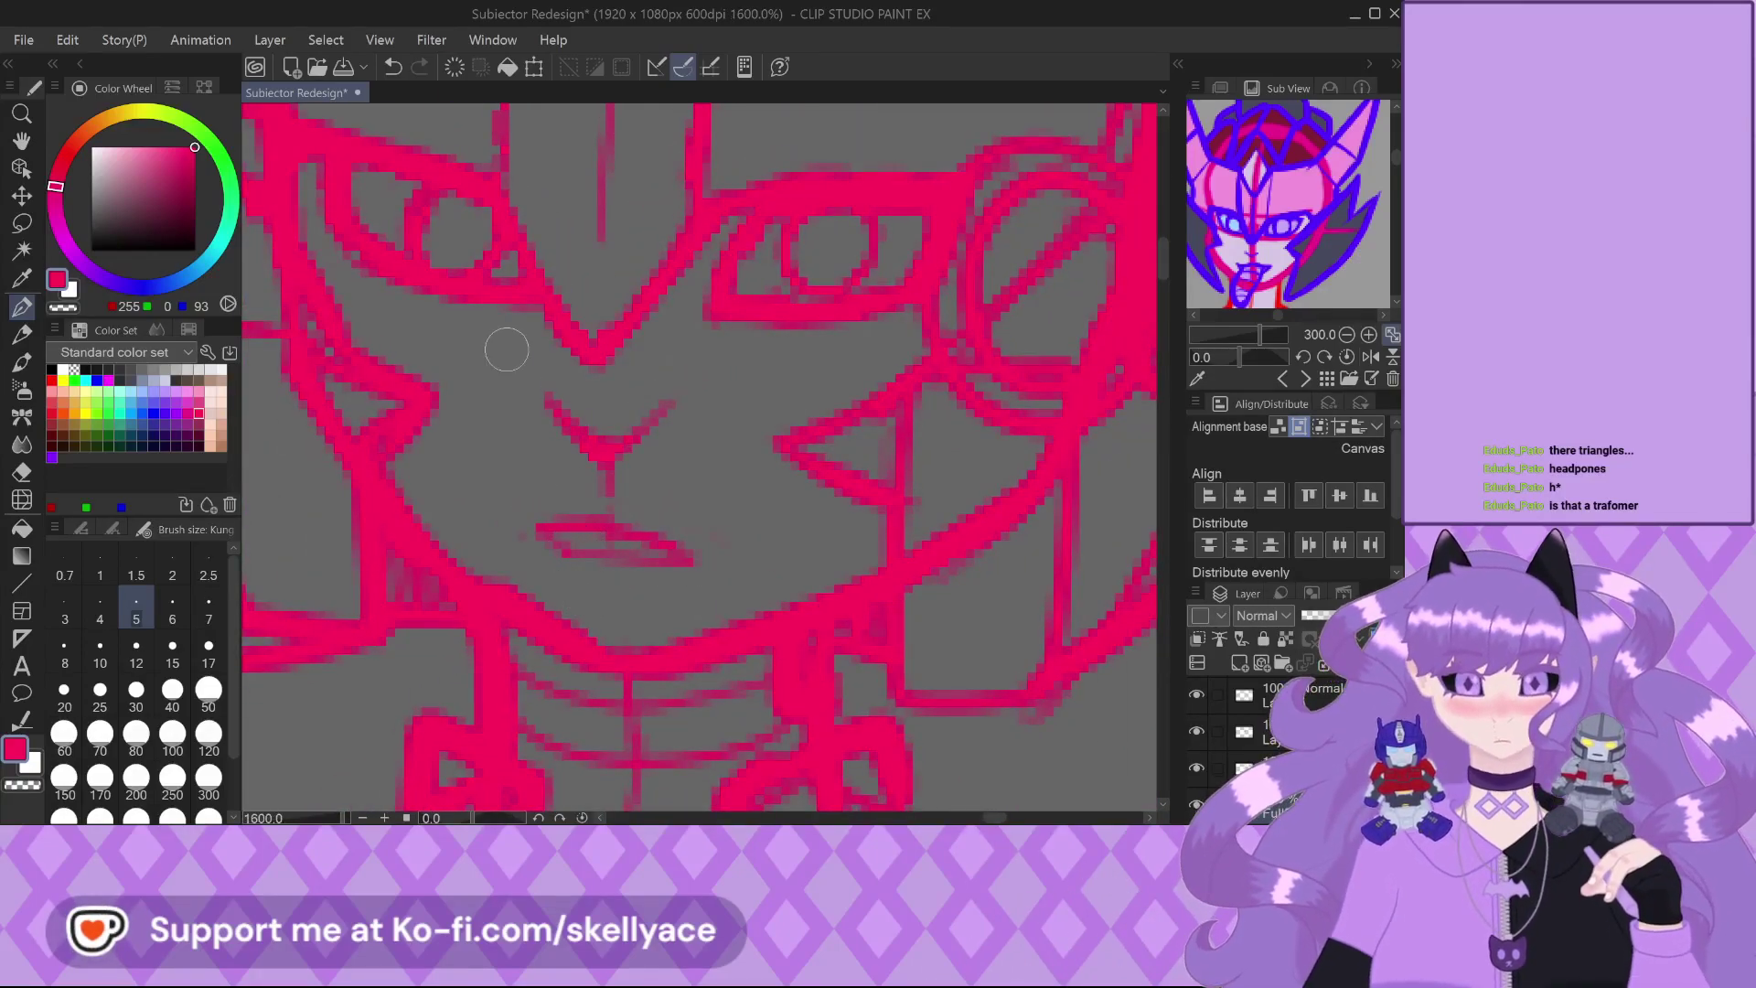
key("ctrl+z")
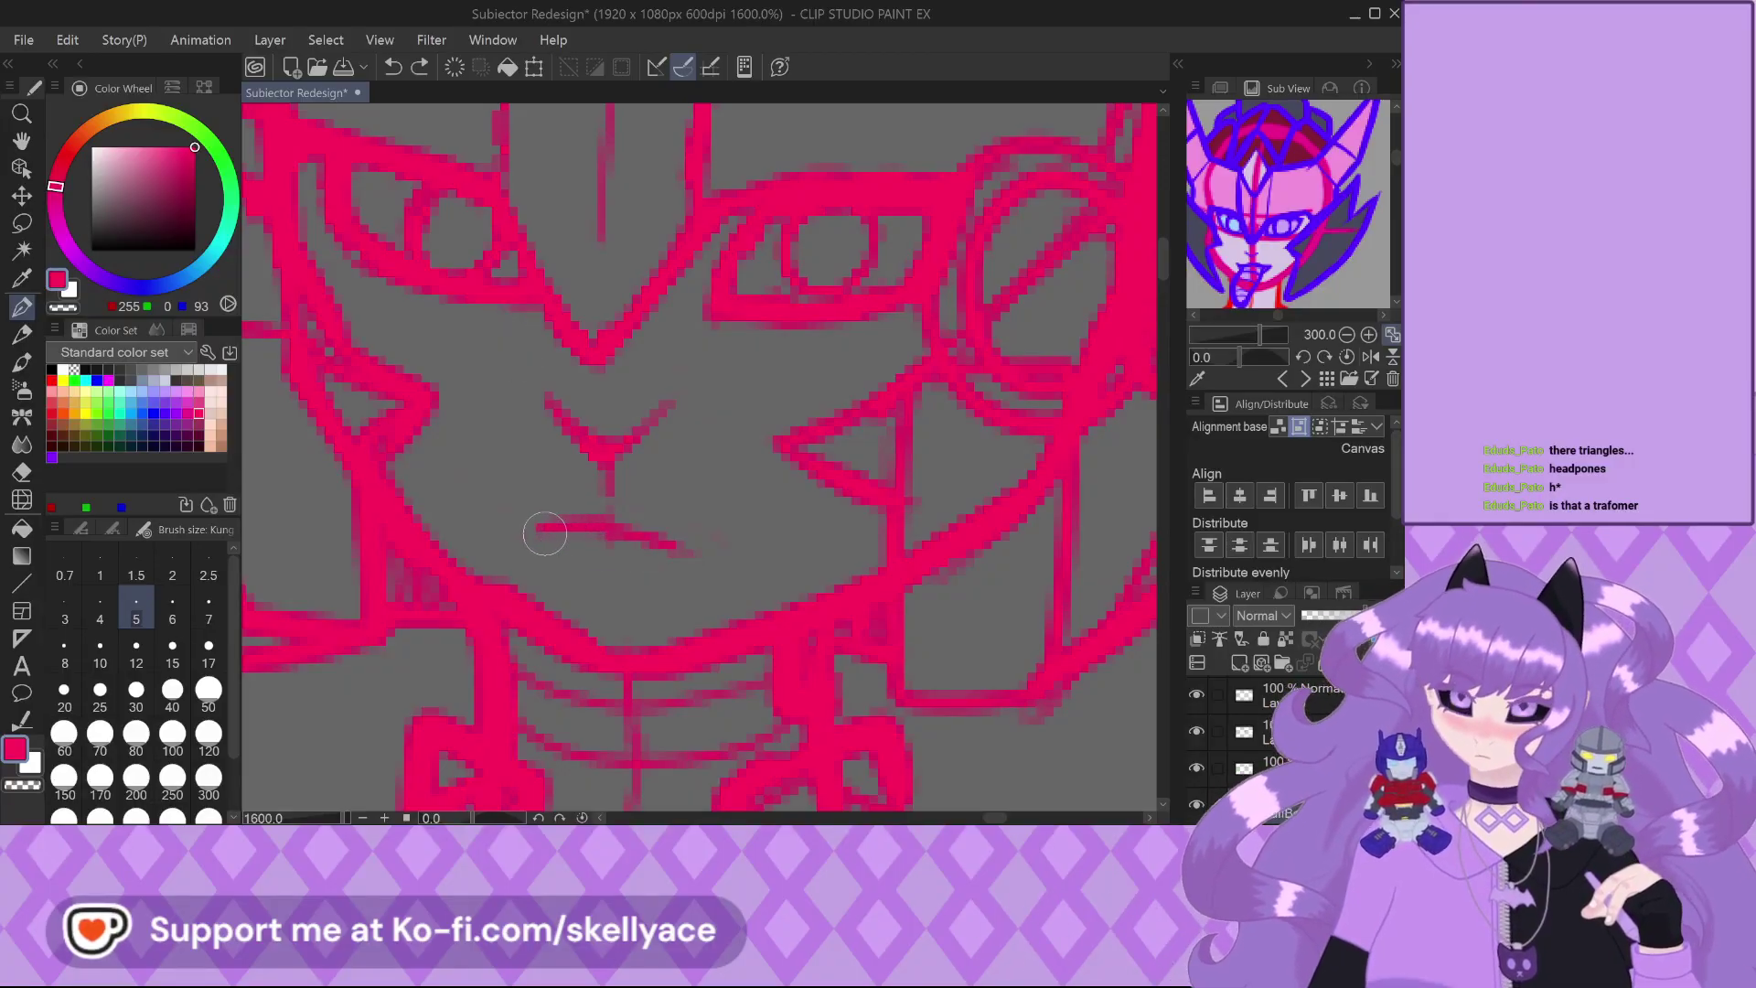
Trim the outer end of the pink robot's mouth line
left_click_drag(539, 518, 557, 521)
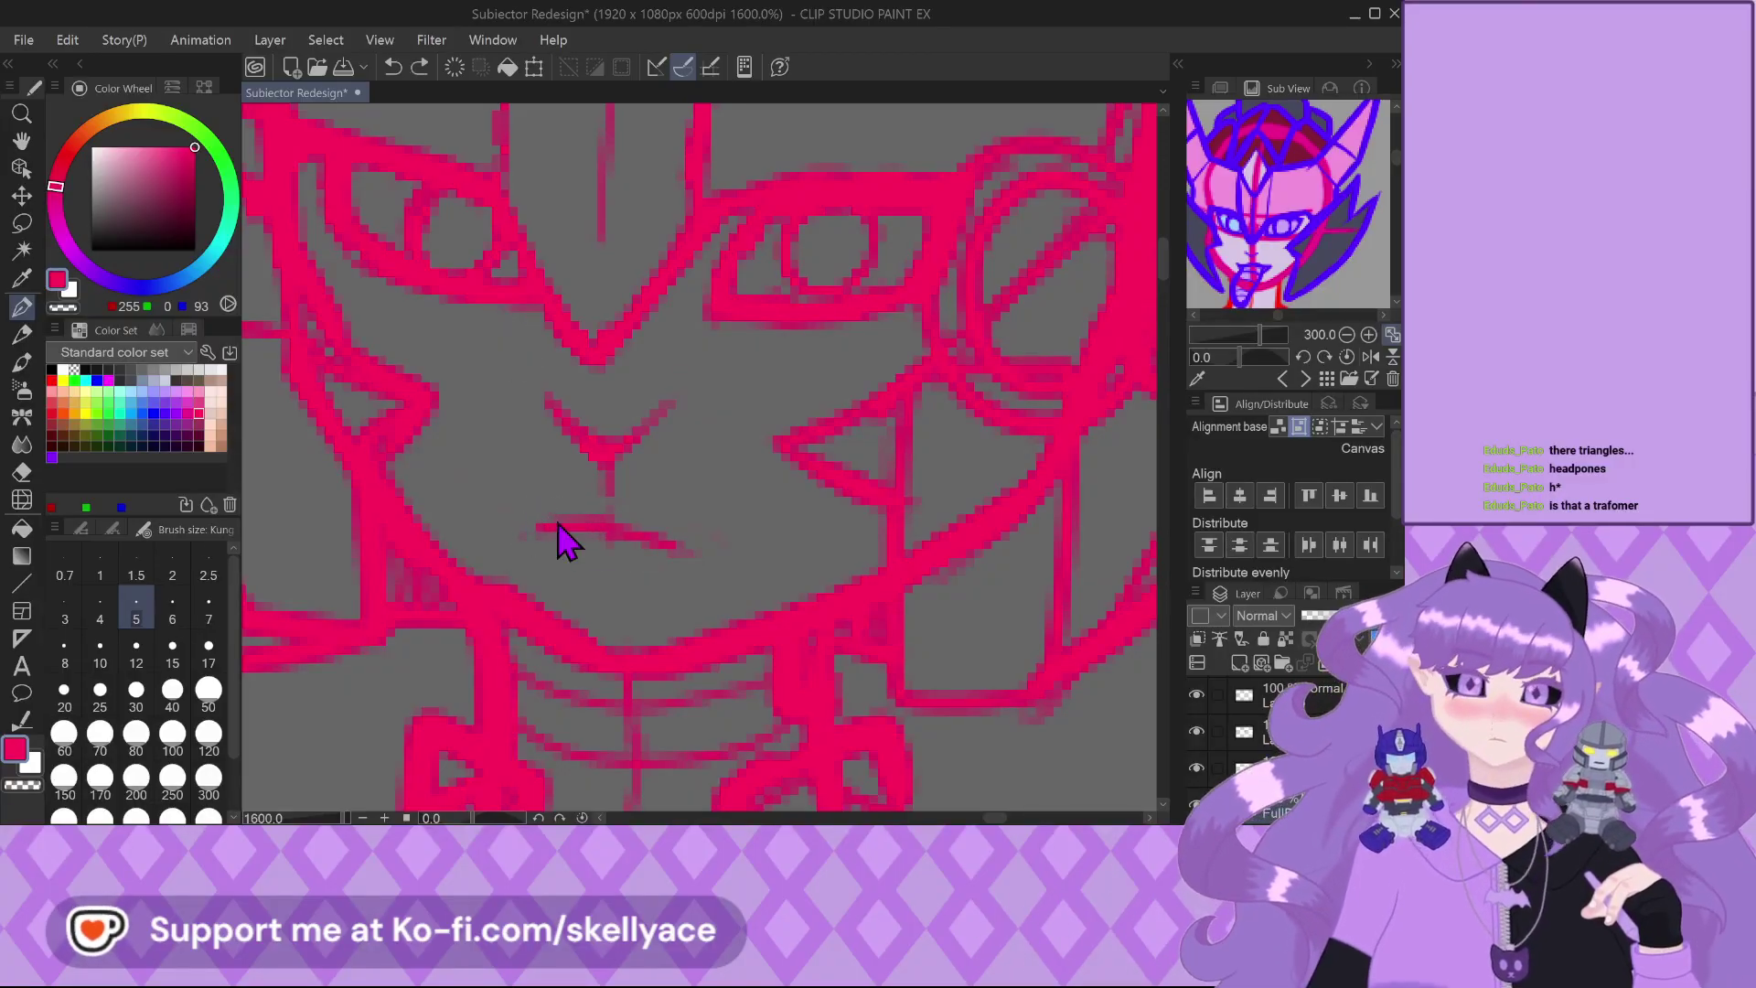
scroll(561, 520, "down", 4)
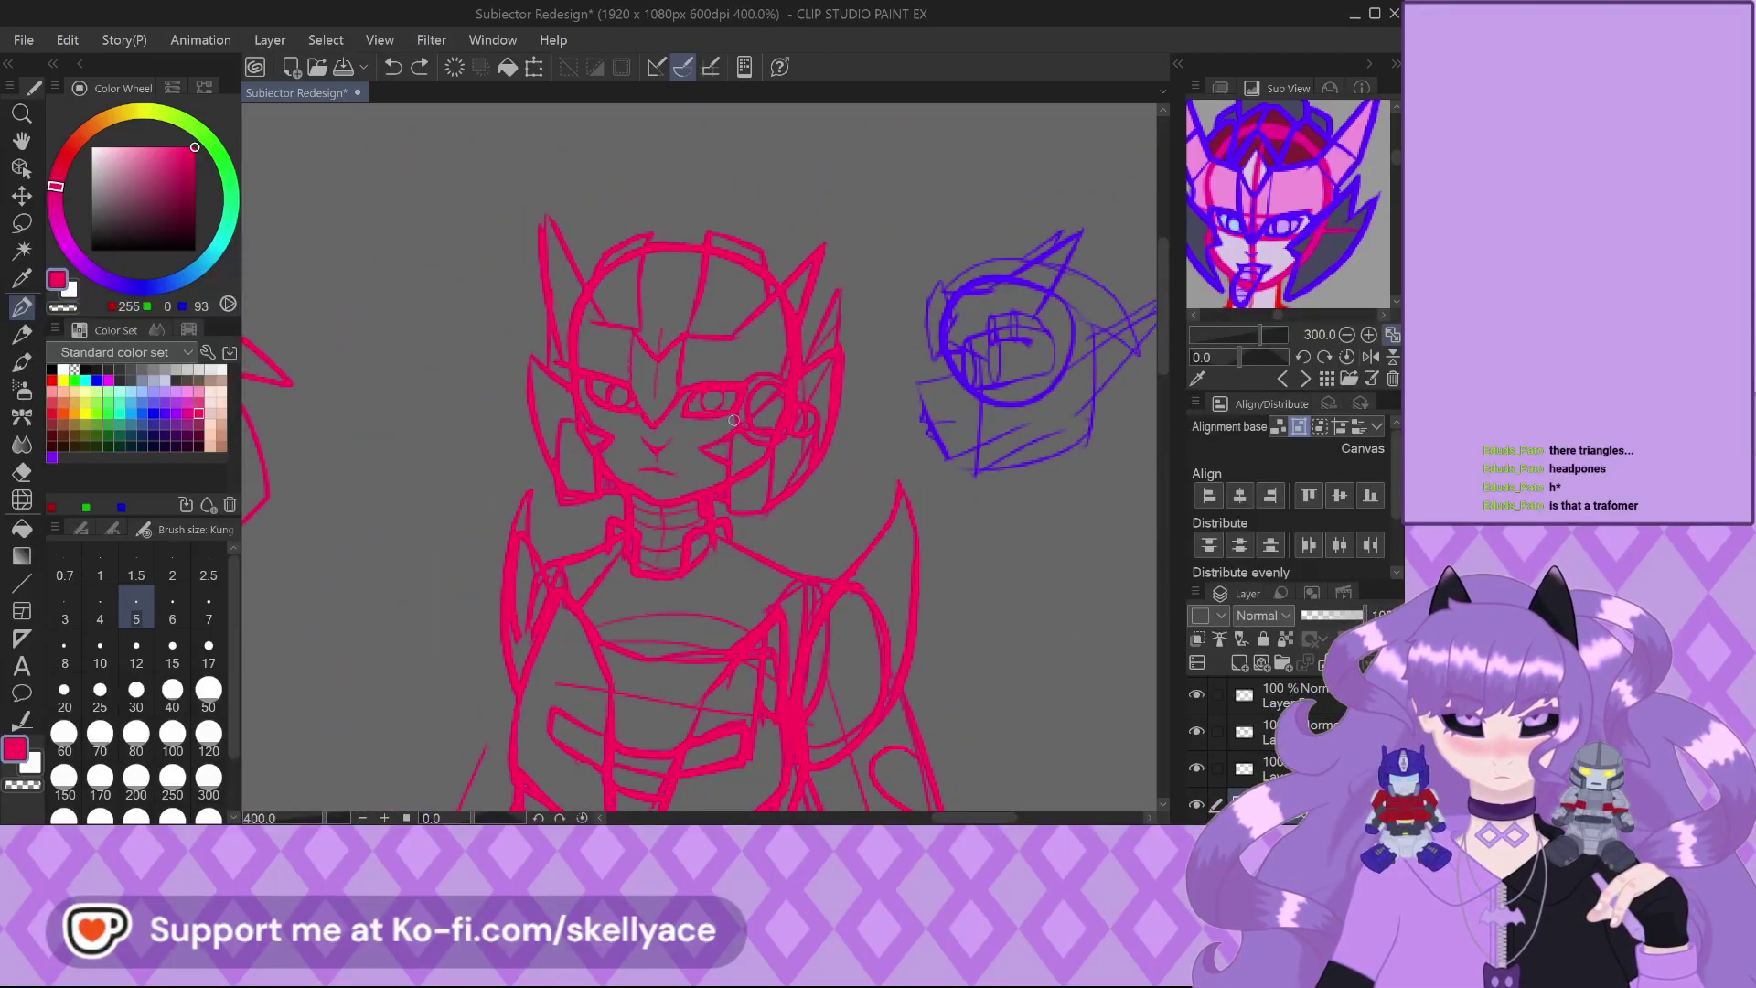
scroll(733, 420, "down", 4)
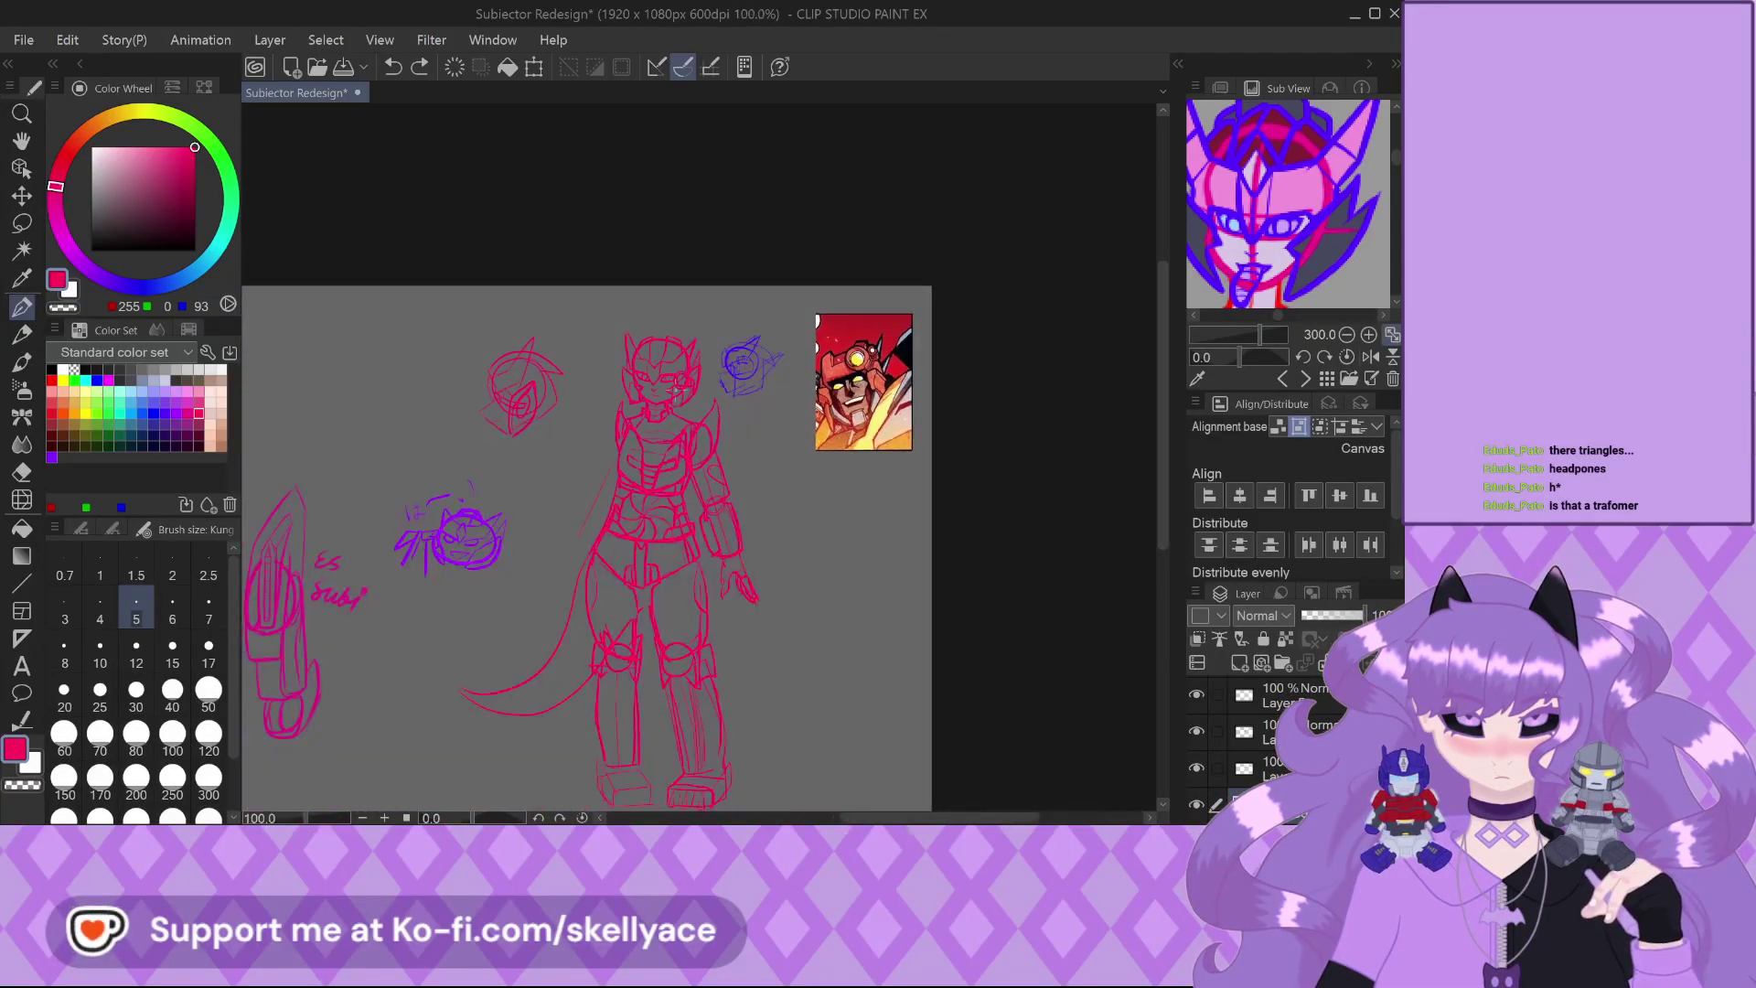
scroll(677, 386, "up", 1)
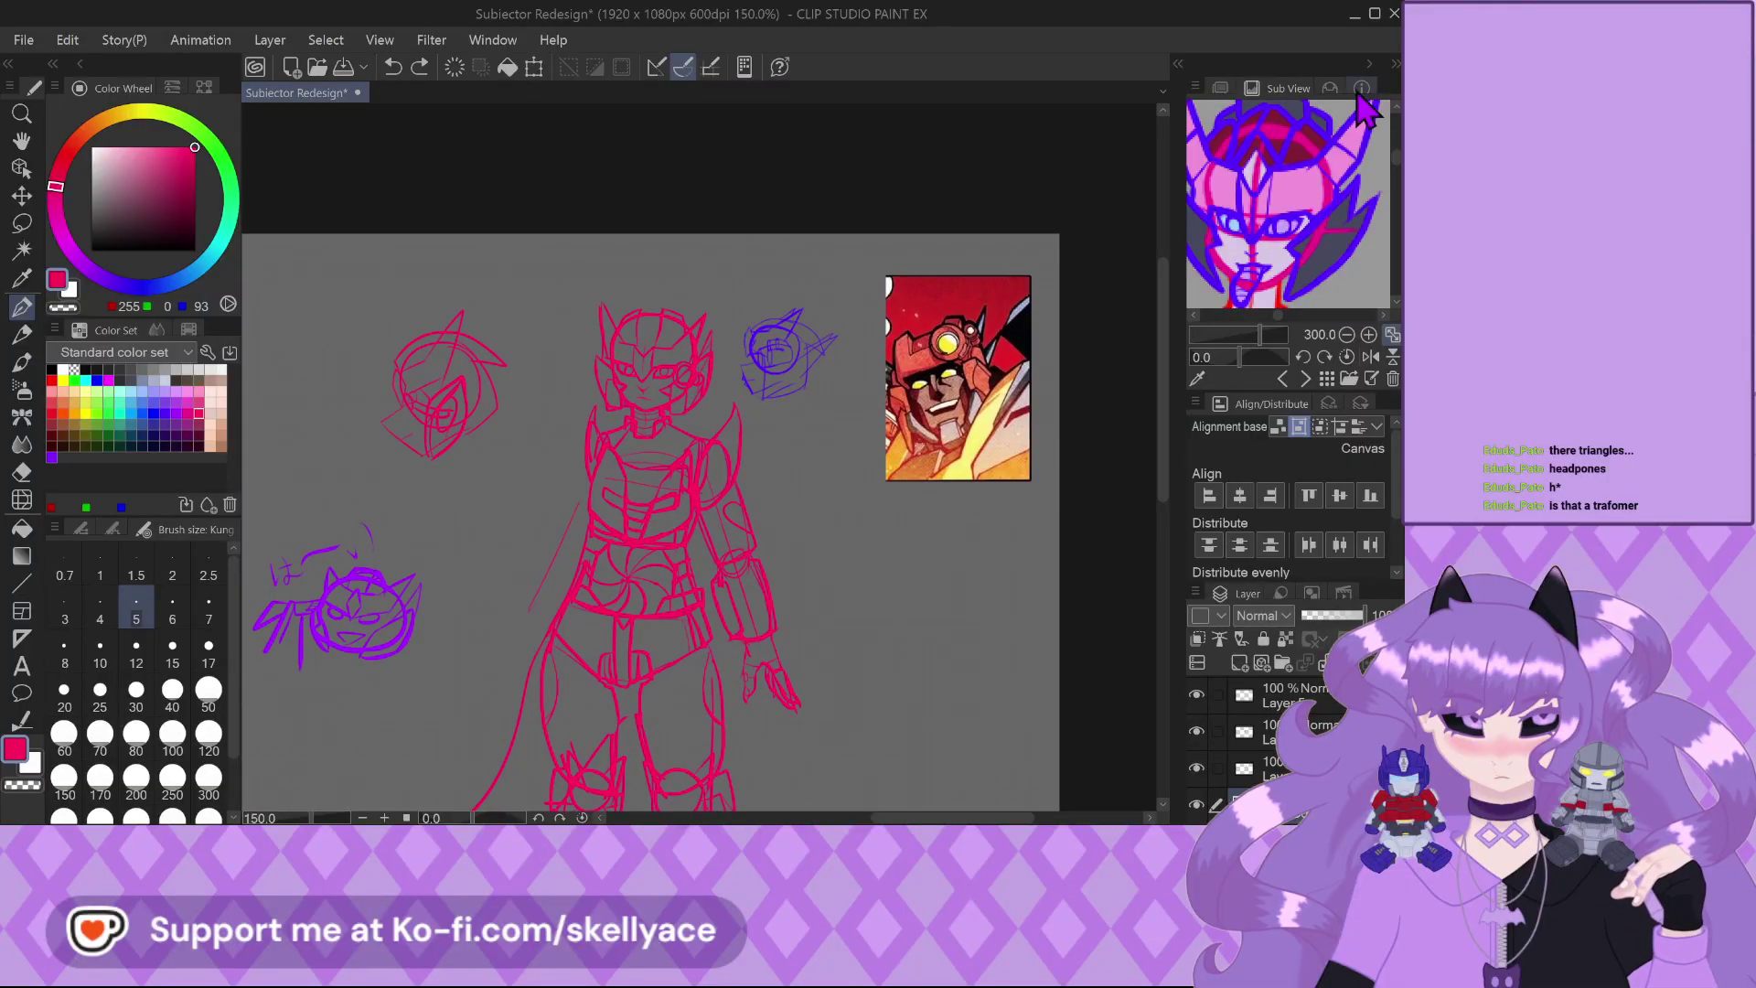
Switch from the Sub View to the Navigator and compare the pink robot's head and torso with the red robot reference
left_click(1220, 88)
scroll(740, 411, "up", 2)
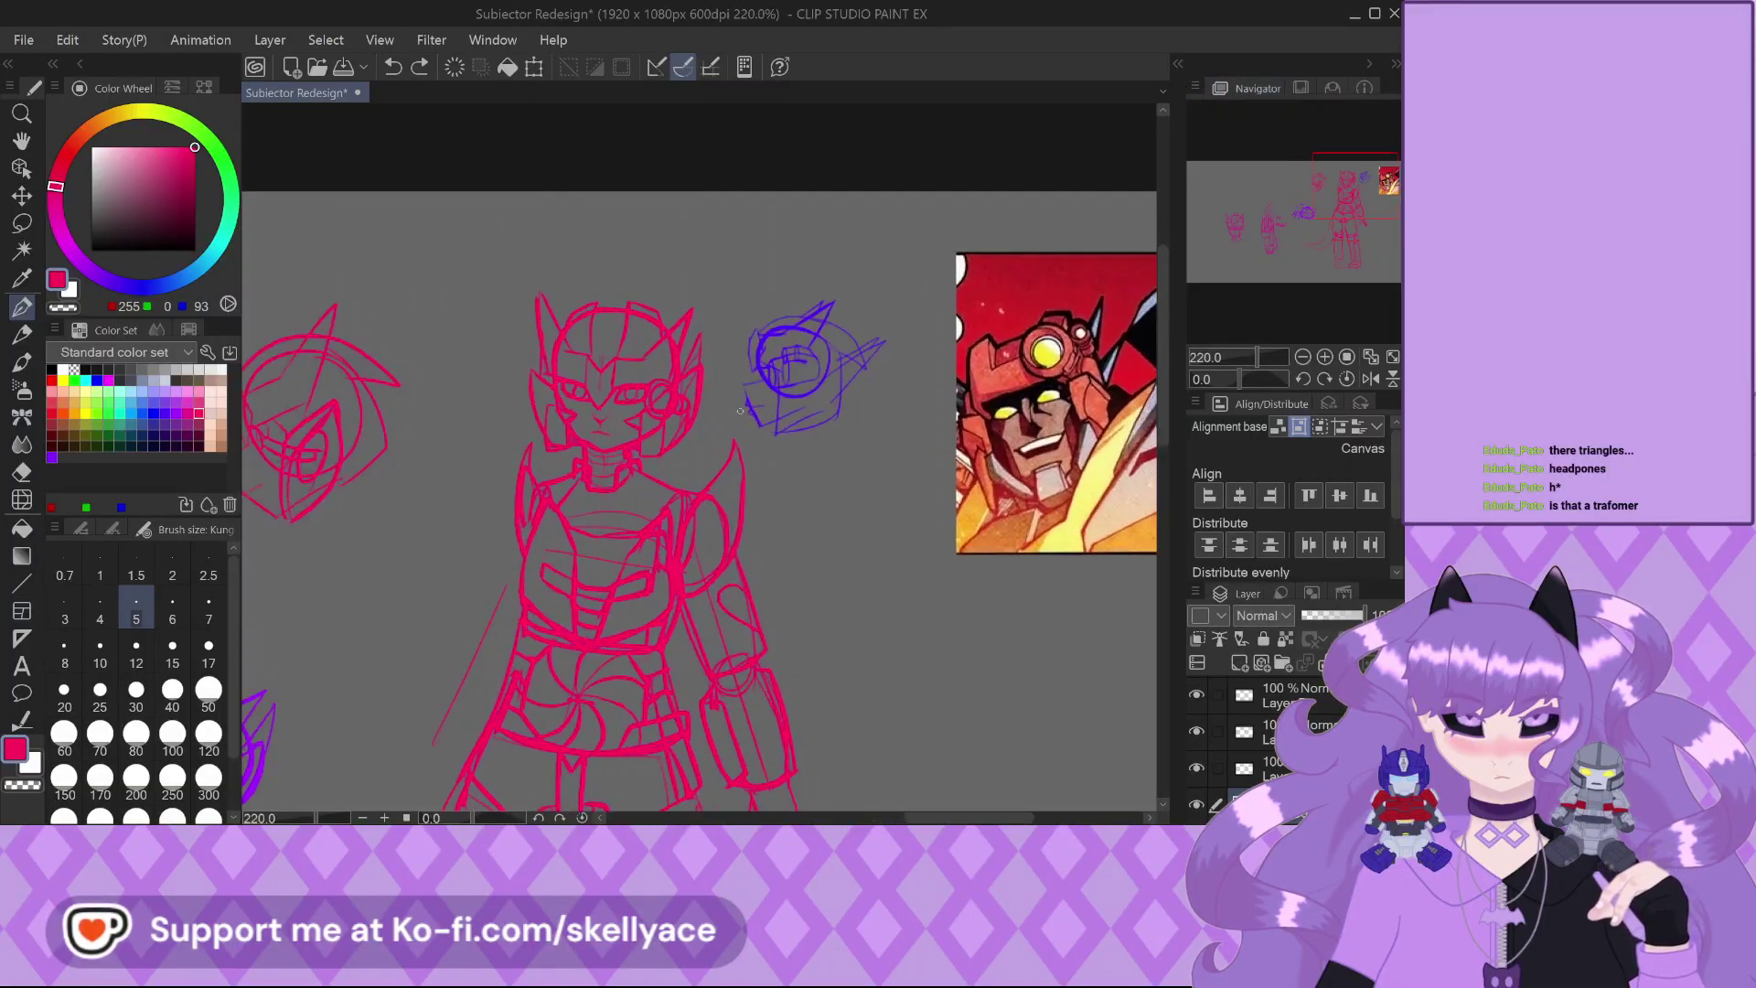
scroll(741, 410, "down", 3)
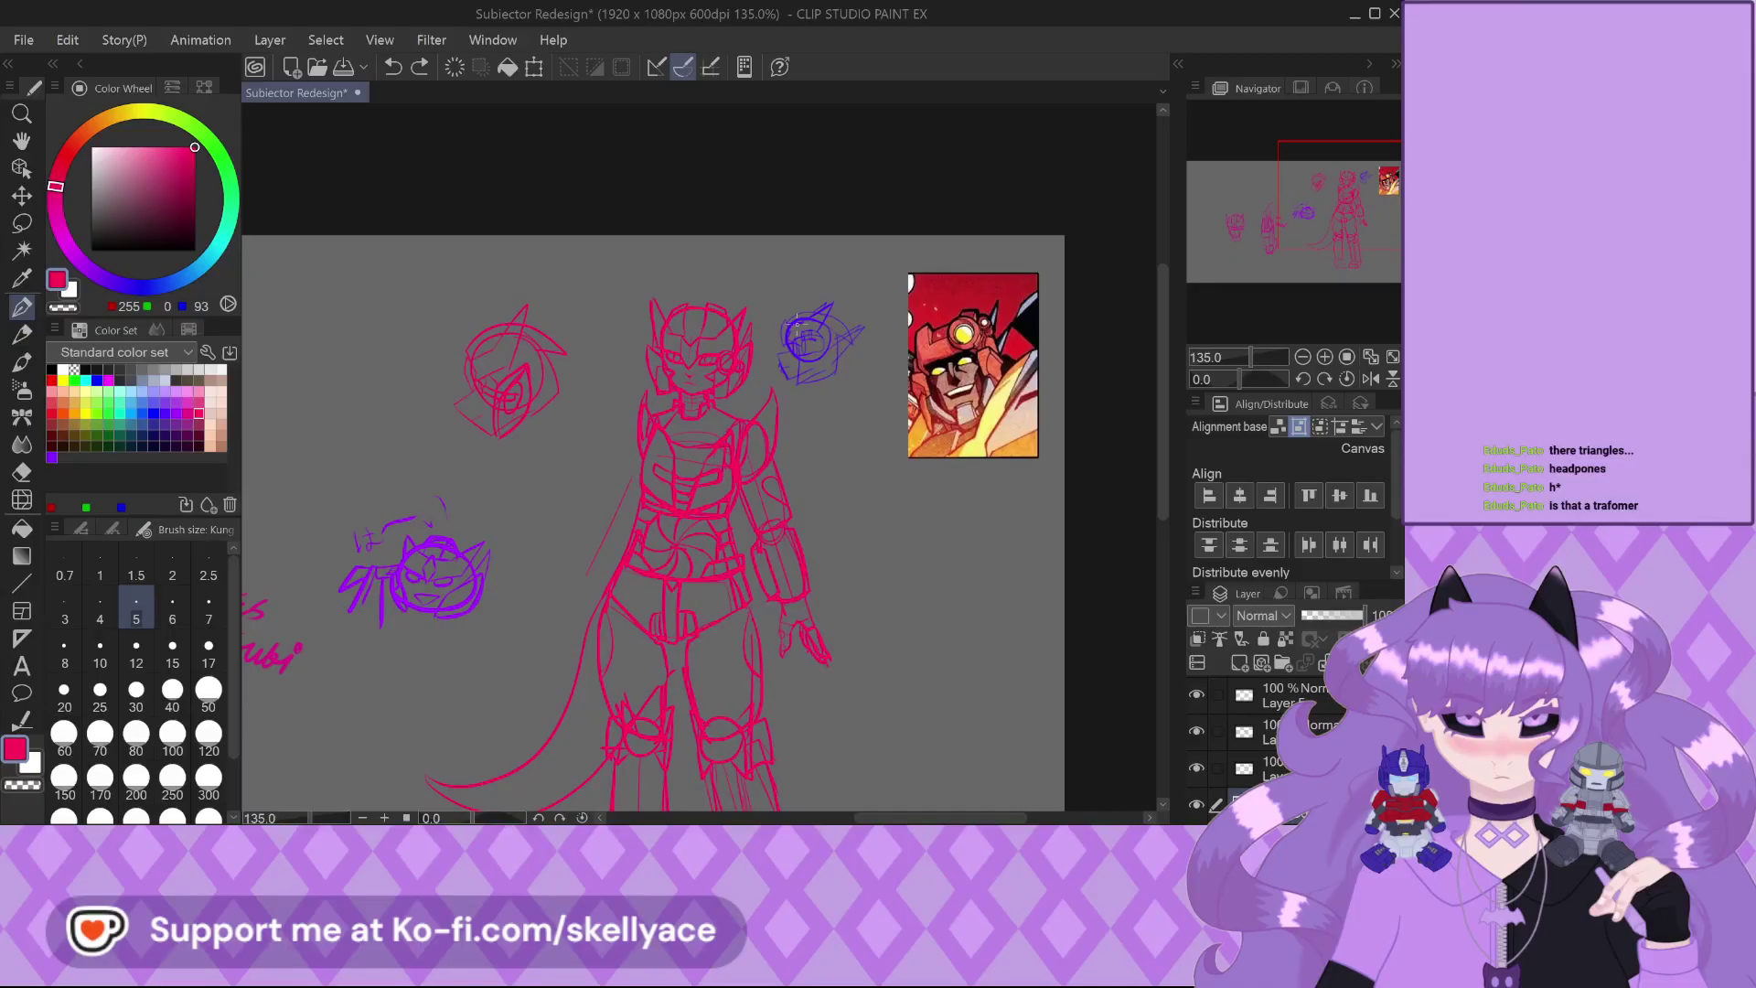
scroll(728, 348, "up", 6)
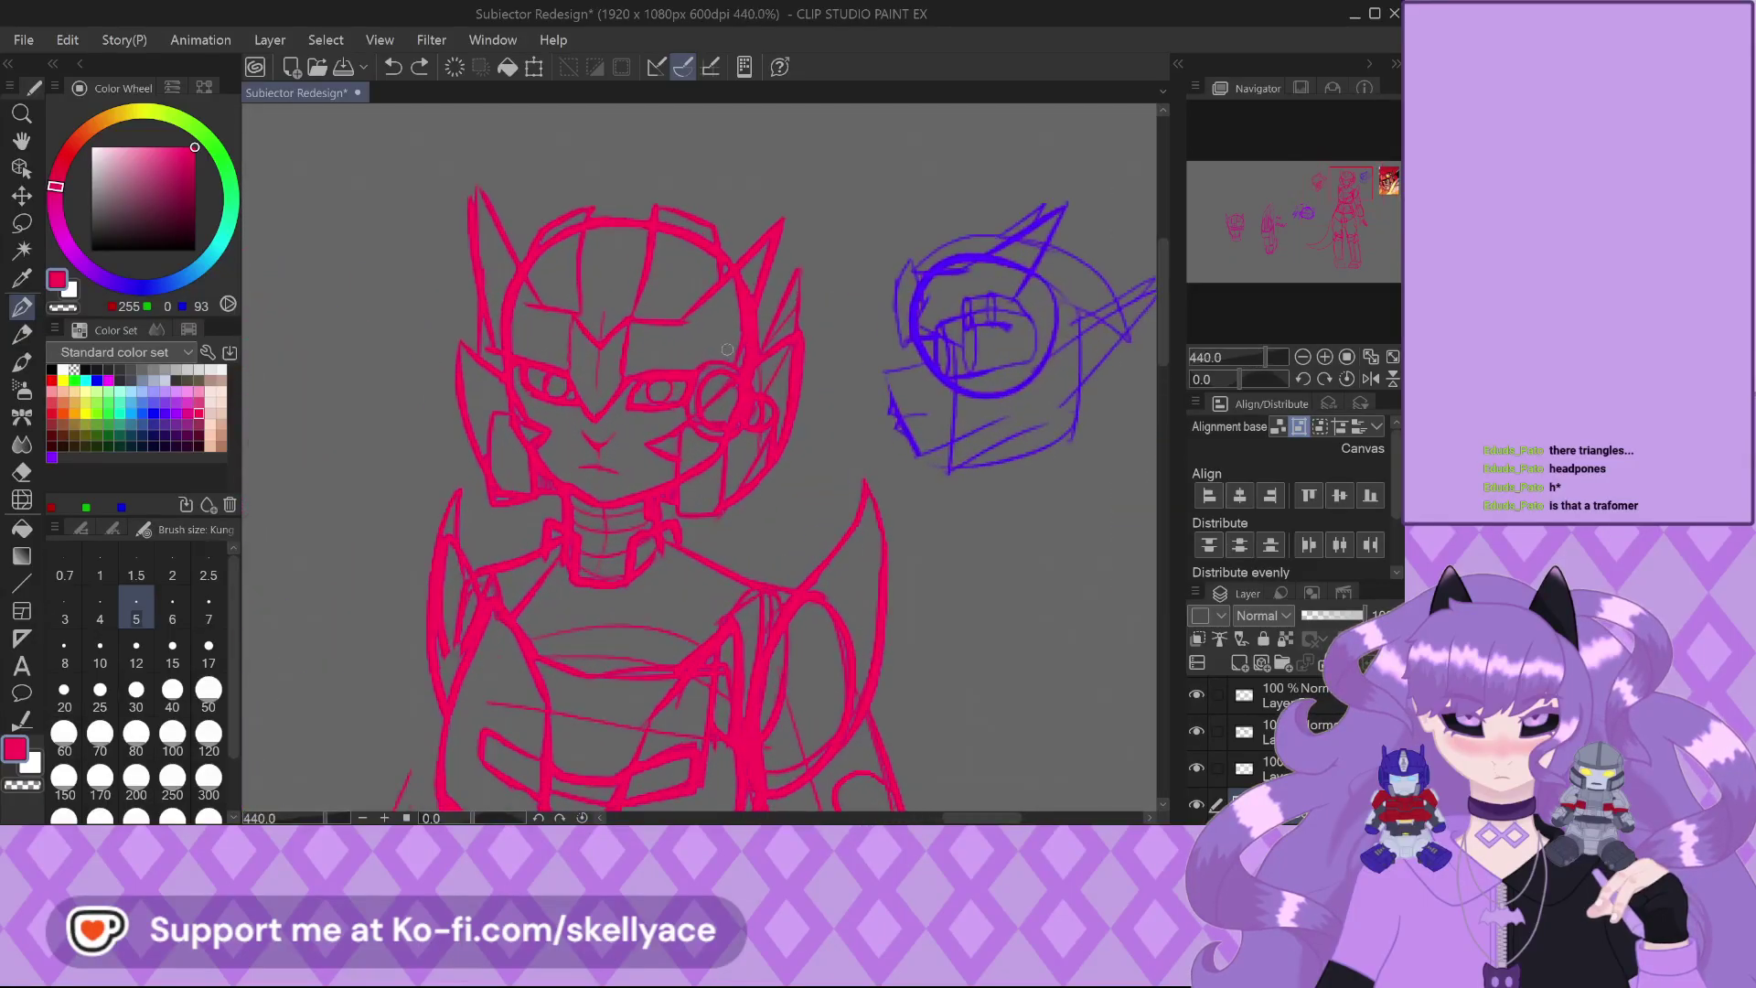
scroll(592, 391, "down", 3)
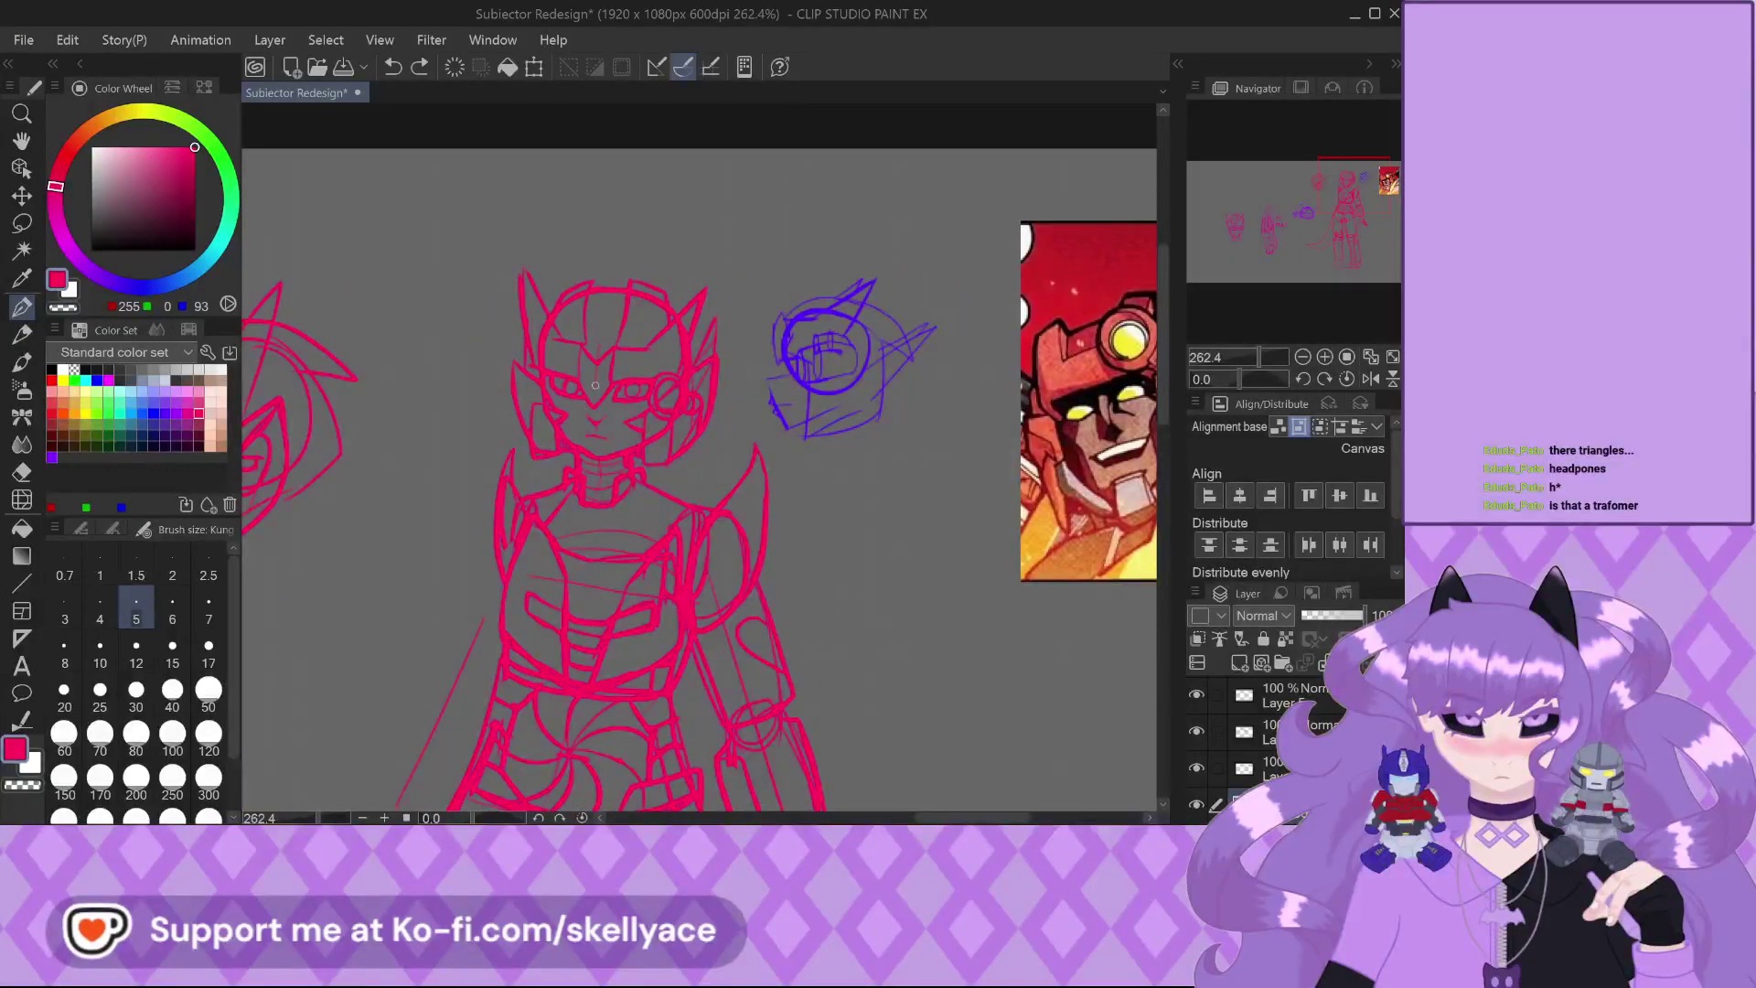
scroll(596, 385, "down", 2)
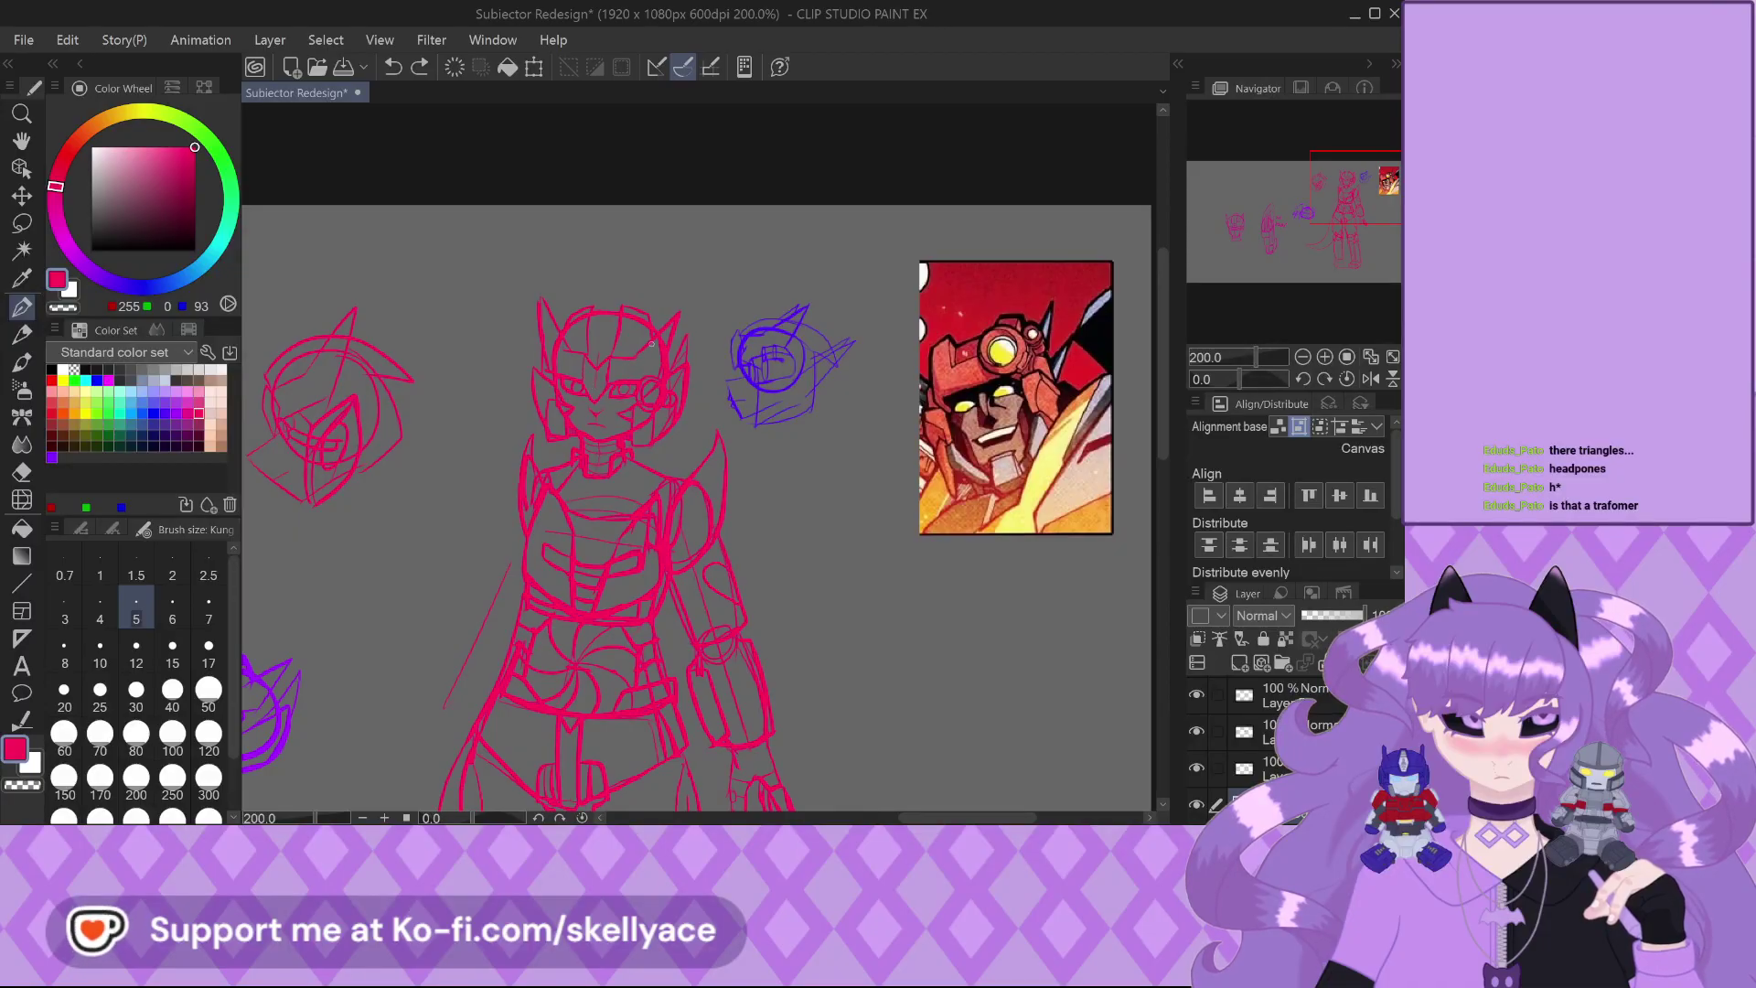
scroll(655, 333, "up", 2)
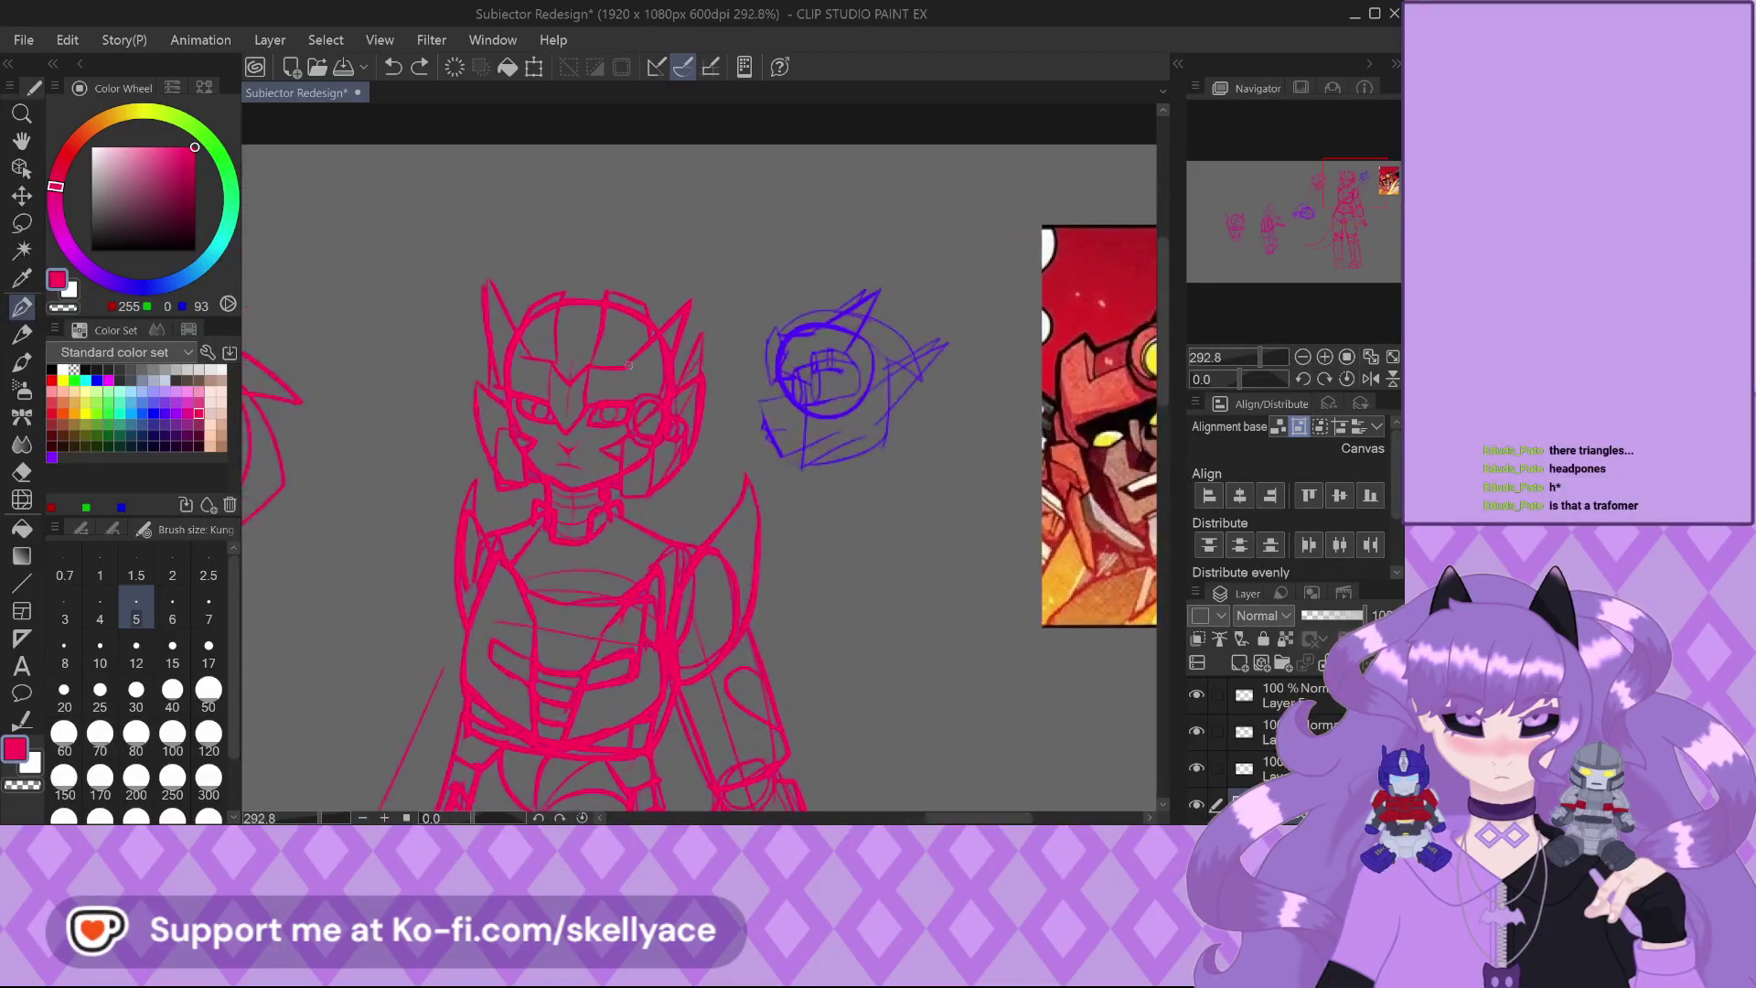
scroll(586, 375, "down", 2)
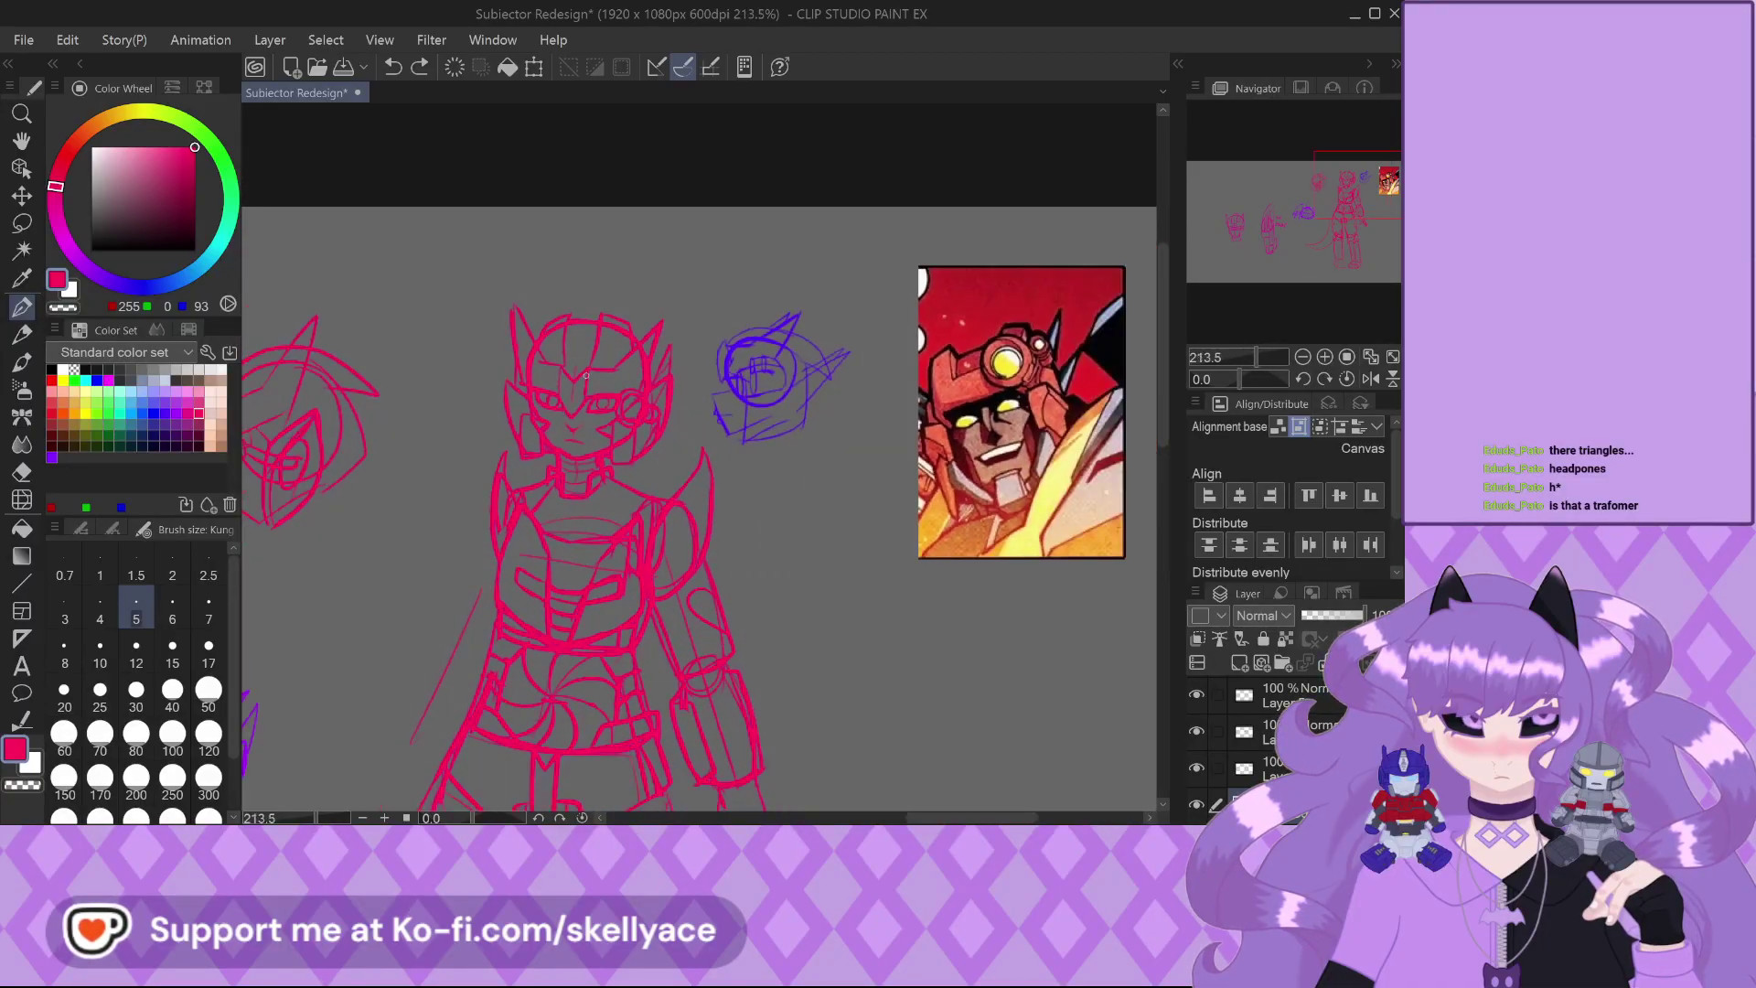
scroll(600, 353, "up", 2)
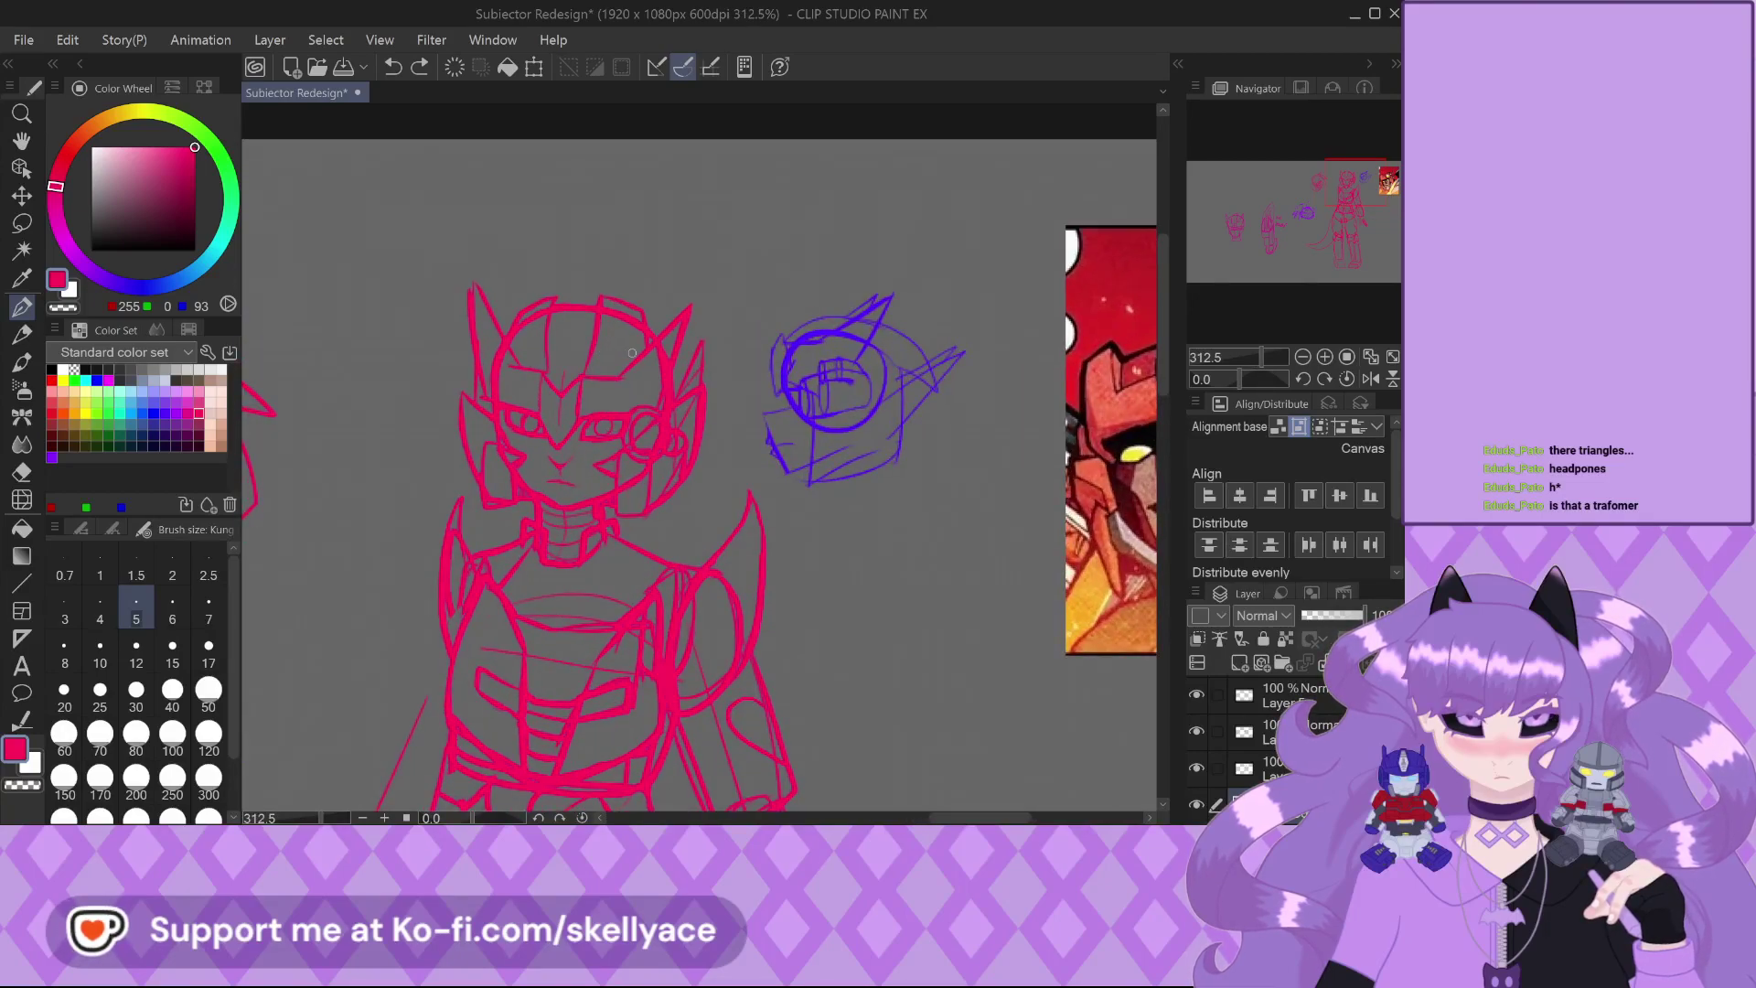
Erase the round ear disc and its smaller ring beside the pink robot's eye, and sketch the cheek guard's rounded upper edge
scroll(641, 417, "up", 7)
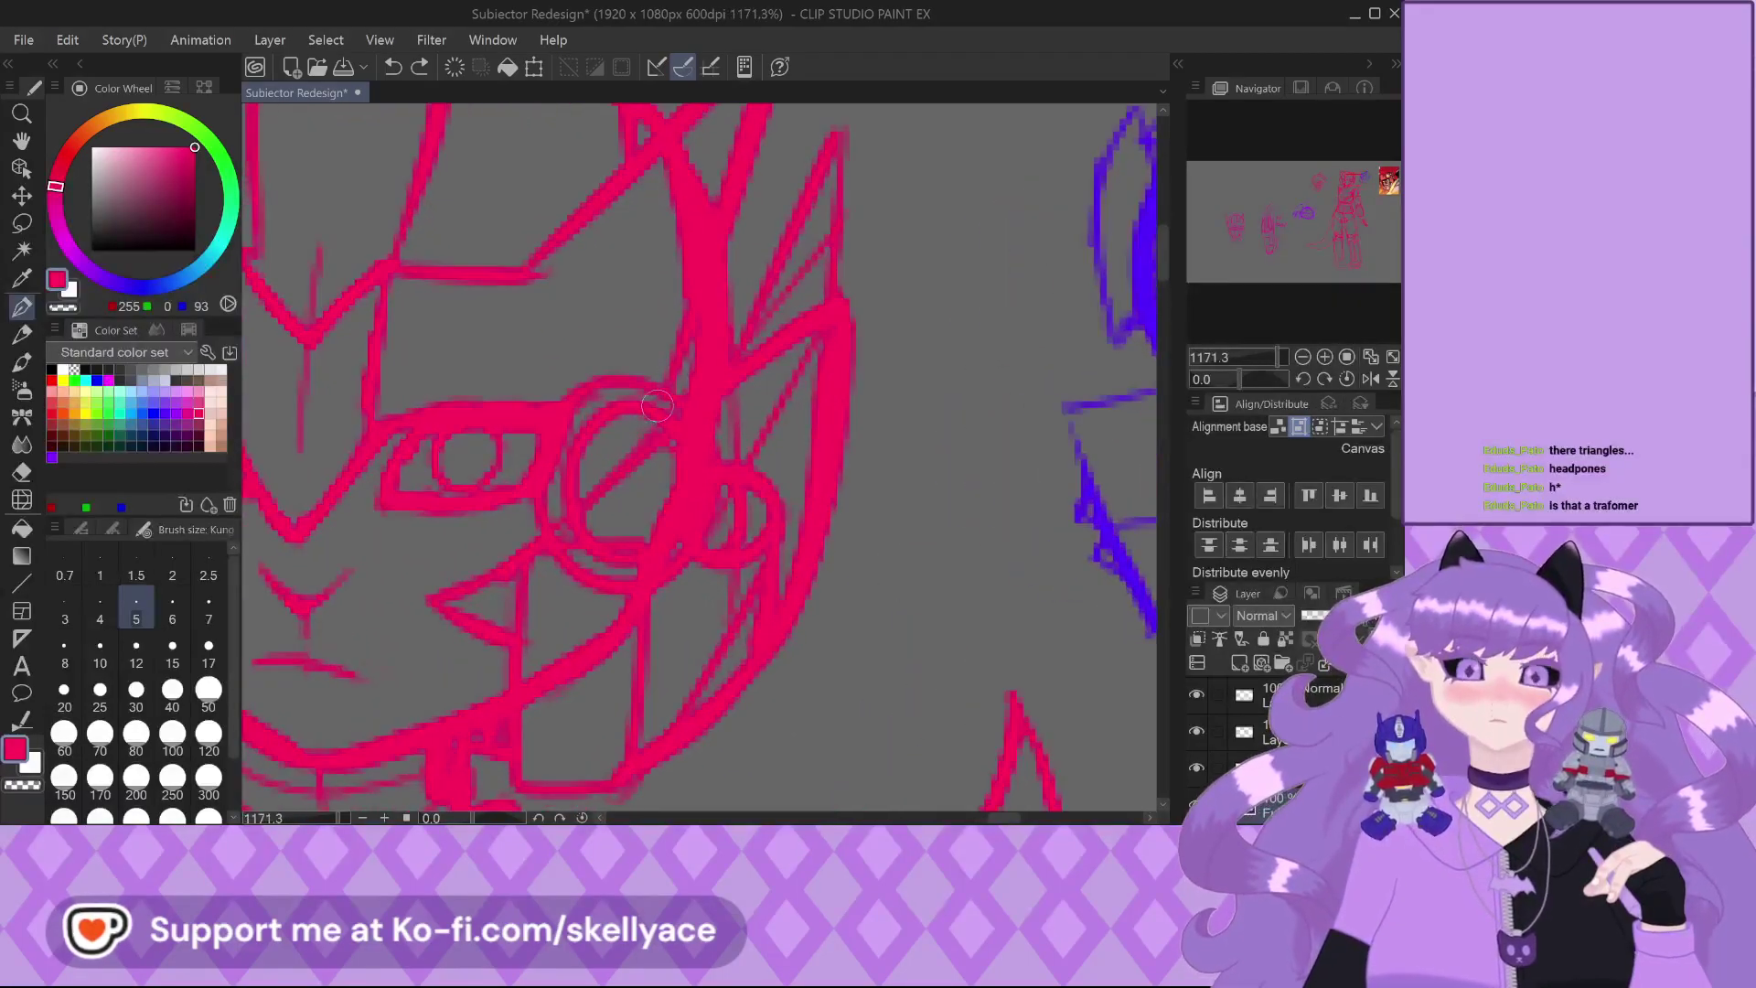
mouse_move(695, 439)
left_mouse_down()
mouse_move(768, 548)
mouse_move(716, 497)
mouse_move(666, 529)
mouse_move(697, 509)
mouse_move(665, 563)
left_mouse_up()
scroll(664, 563, "down", 7)
scroll(677, 521, "up", 6)
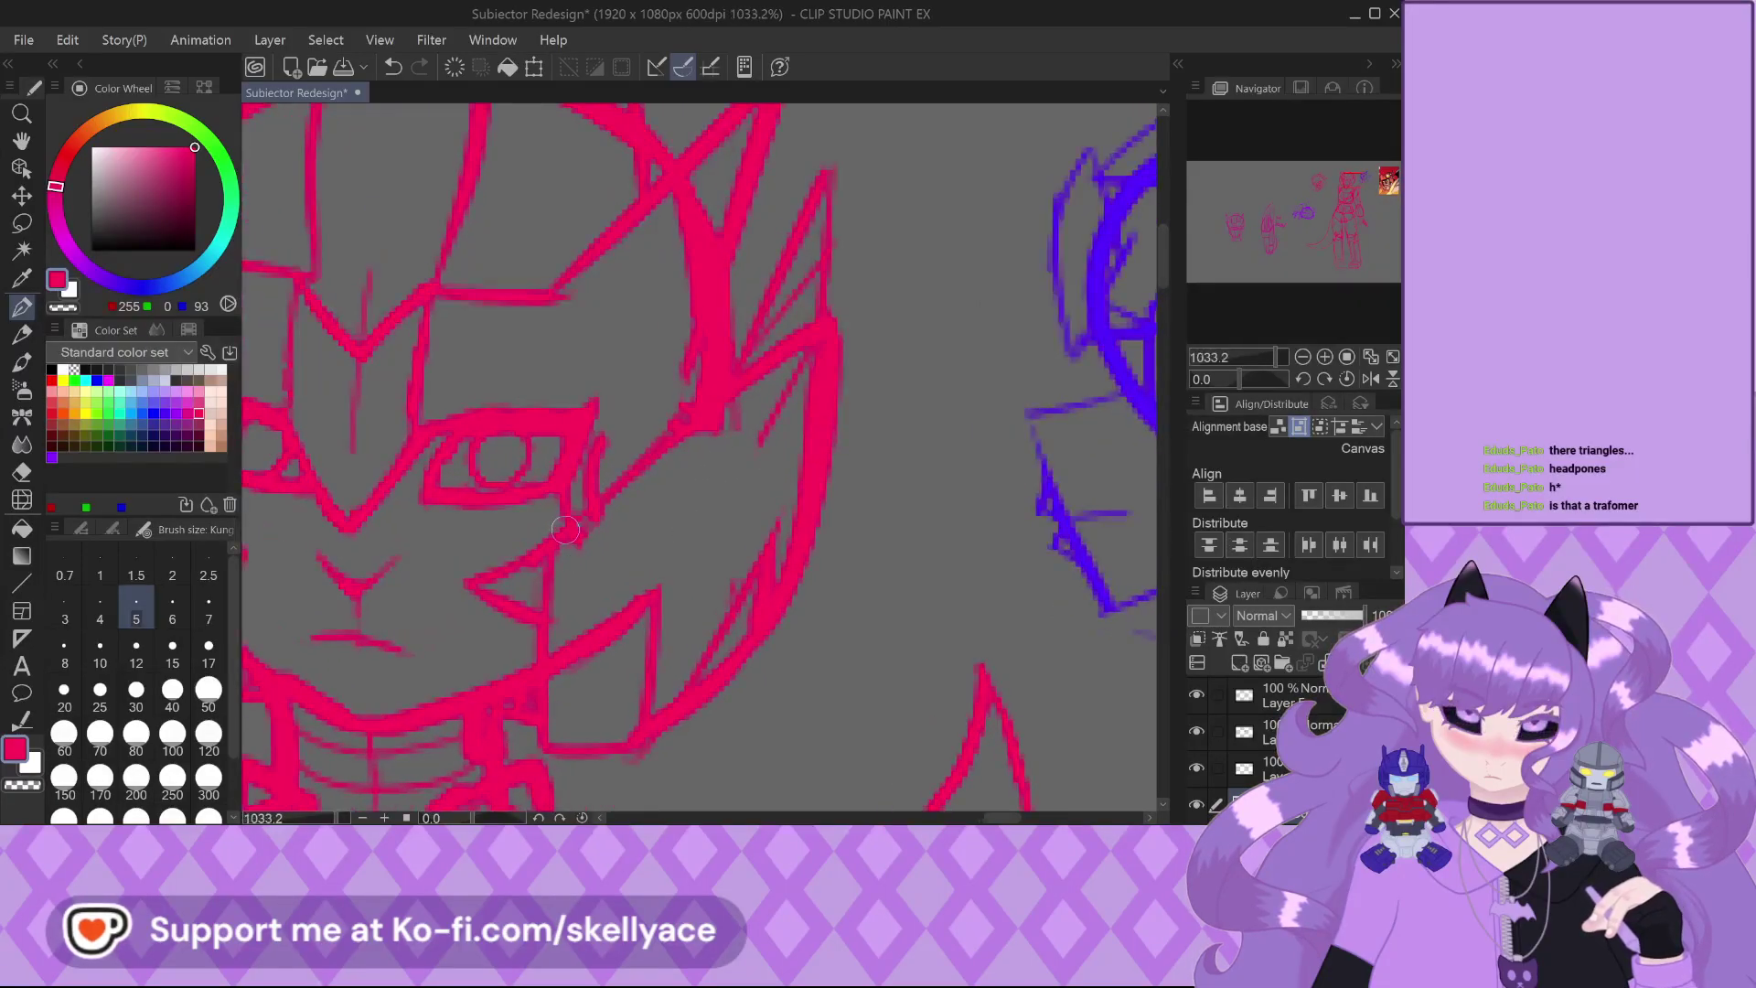
scroll(607, 457, "up", 2)
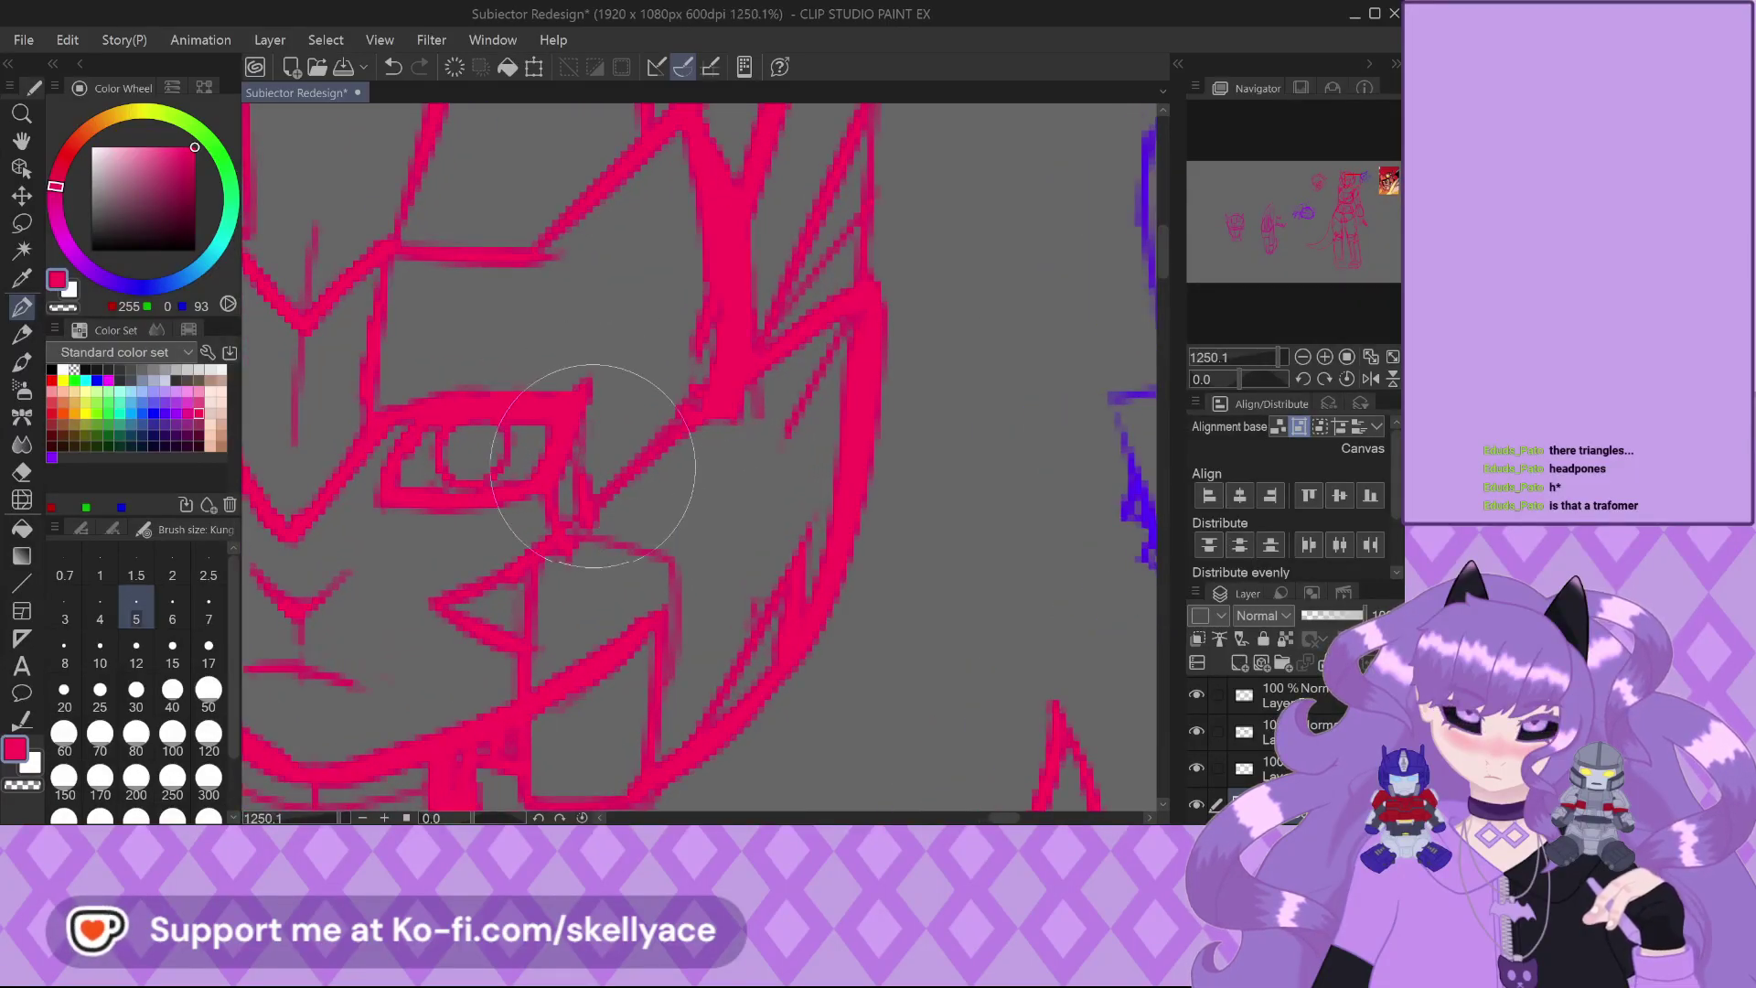
Clean up the stray lines by the eye's outer corner and draw a short angled line joining it to the face edge
scroll(609, 448, "down", 7)
scroll(570, 436, "up", 7)
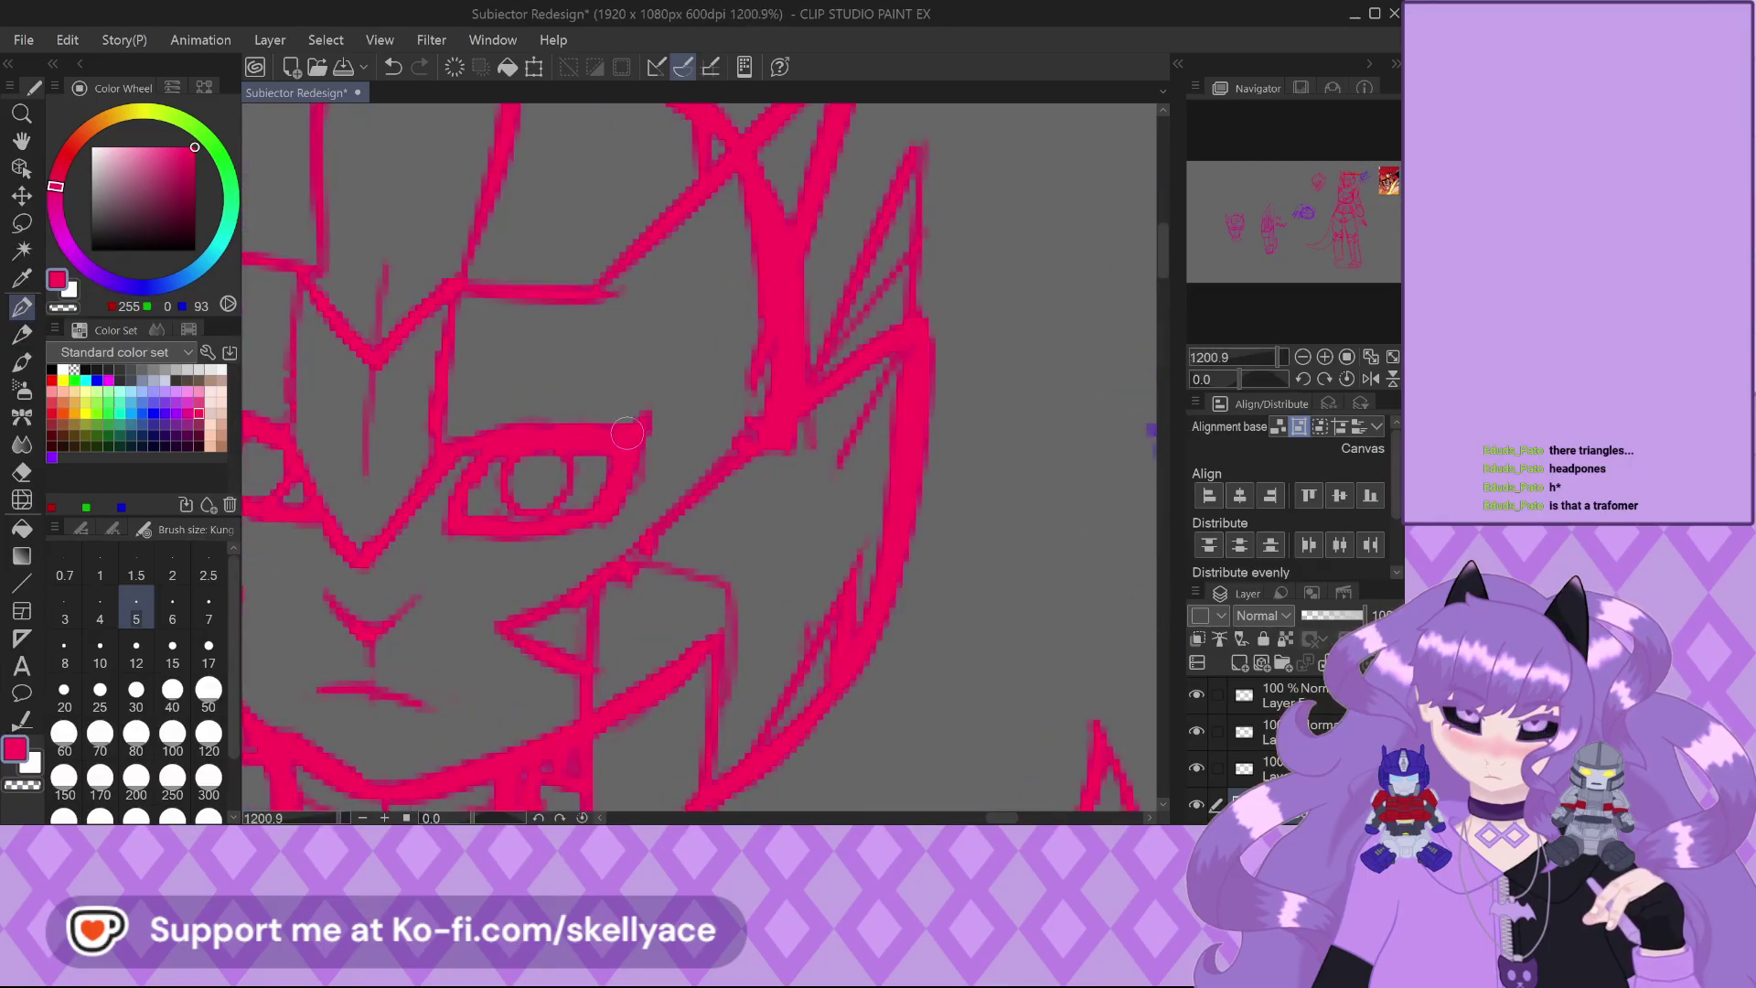
scroll(634, 420, "down", 6)
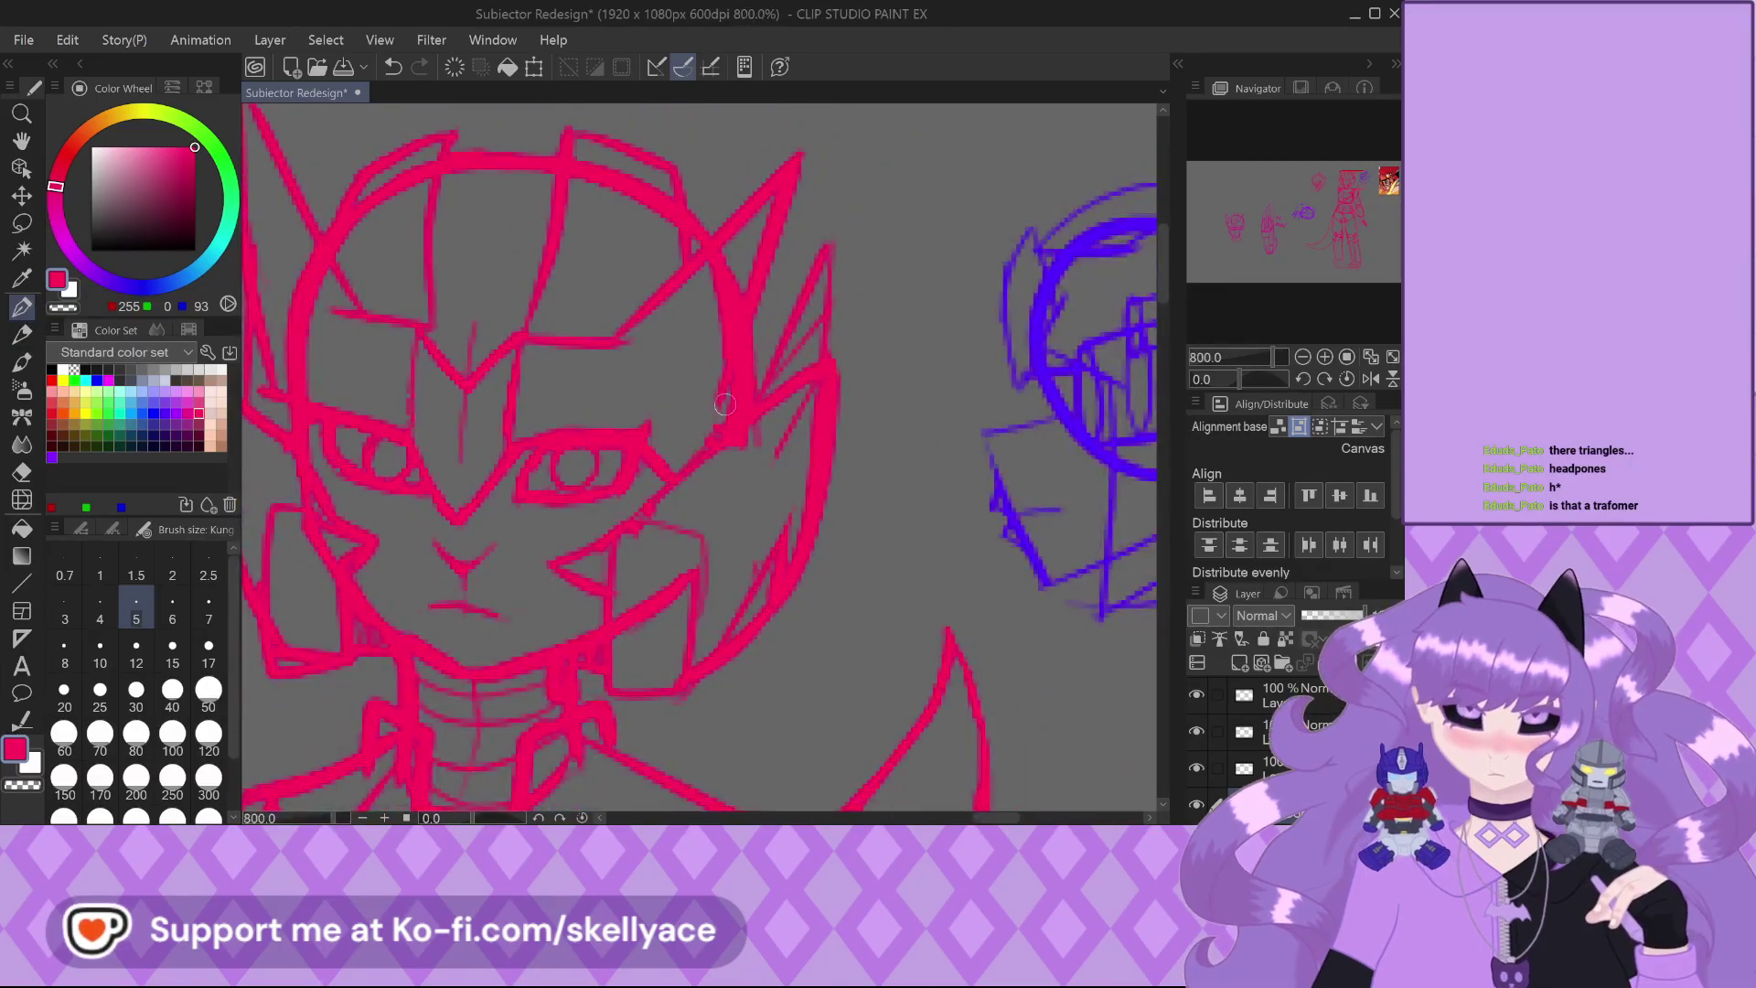
scroll(719, 437, "up", 5)
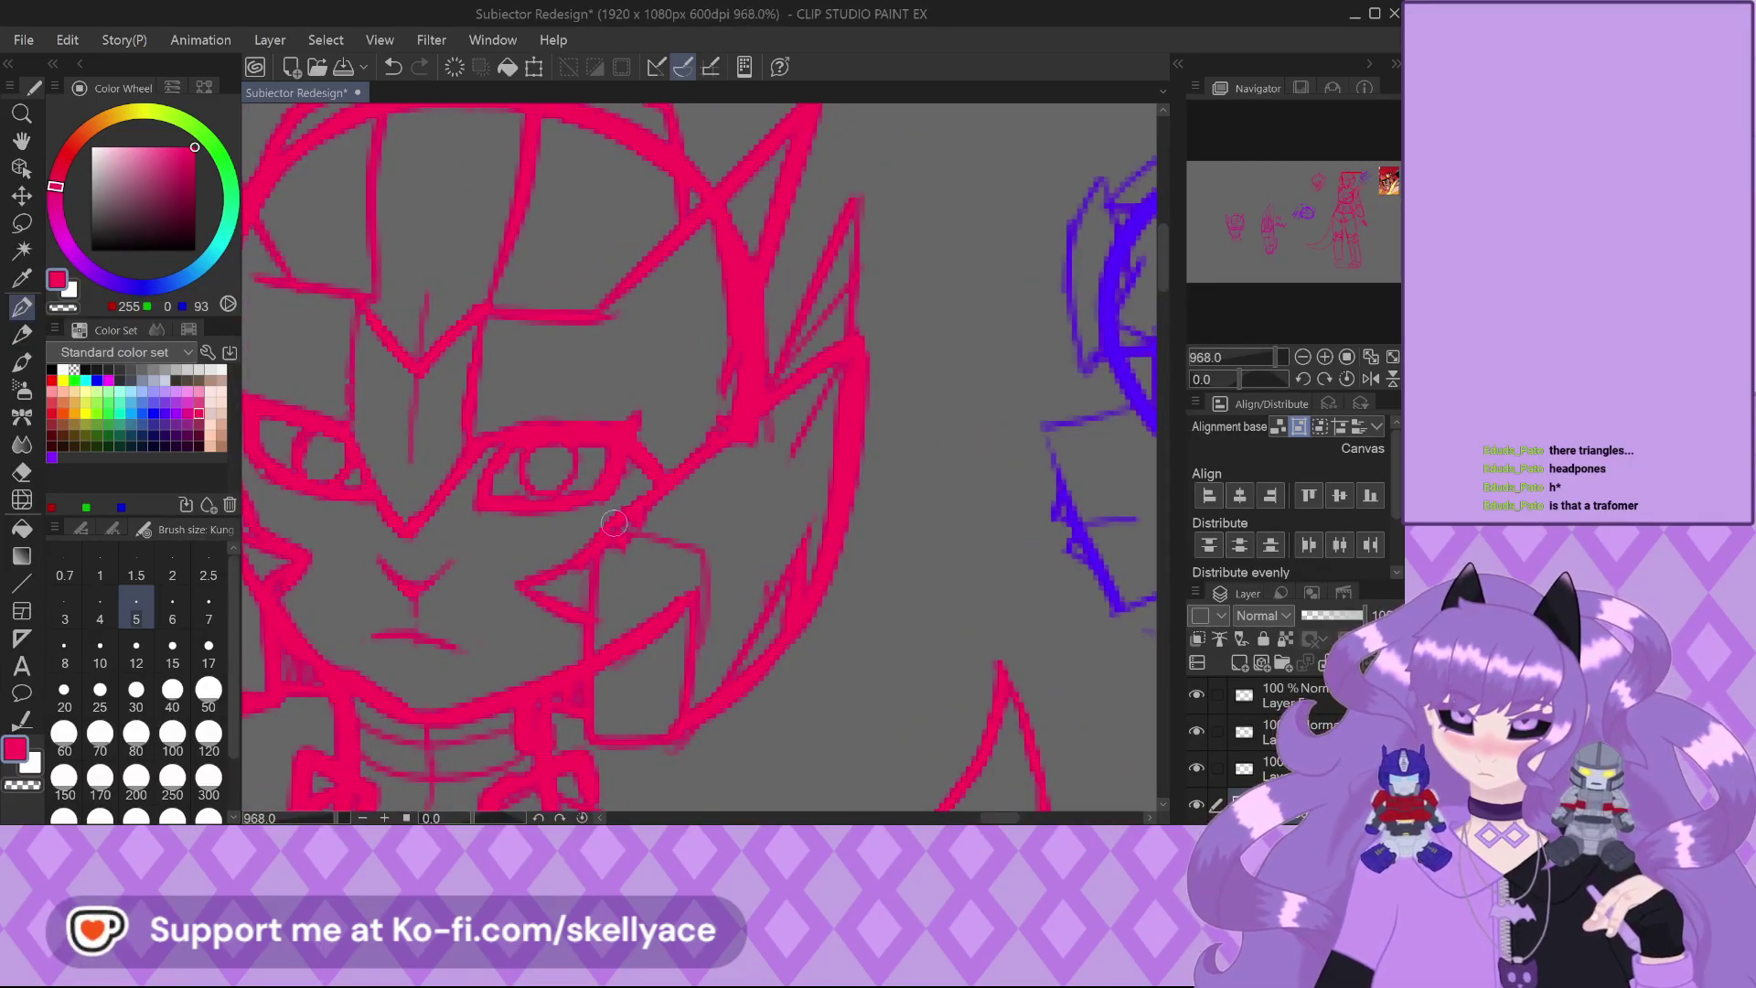
scroll(613, 522, "down", 4)
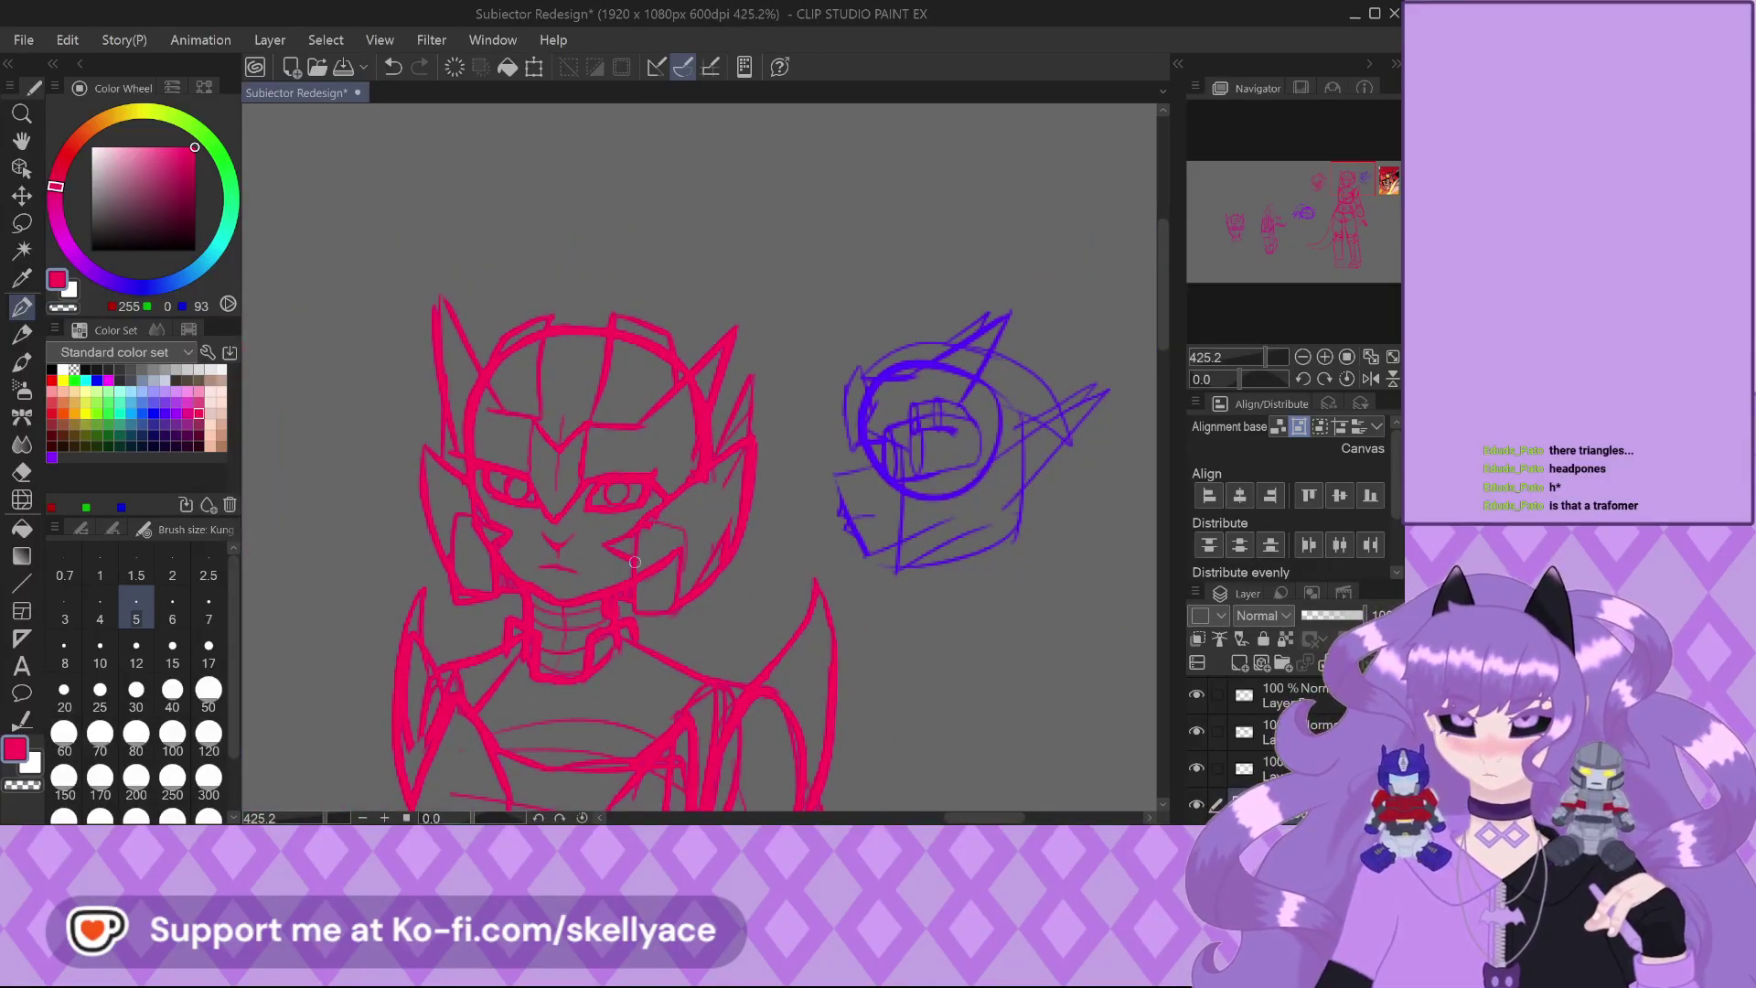
scroll(778, 475, "down", 2)
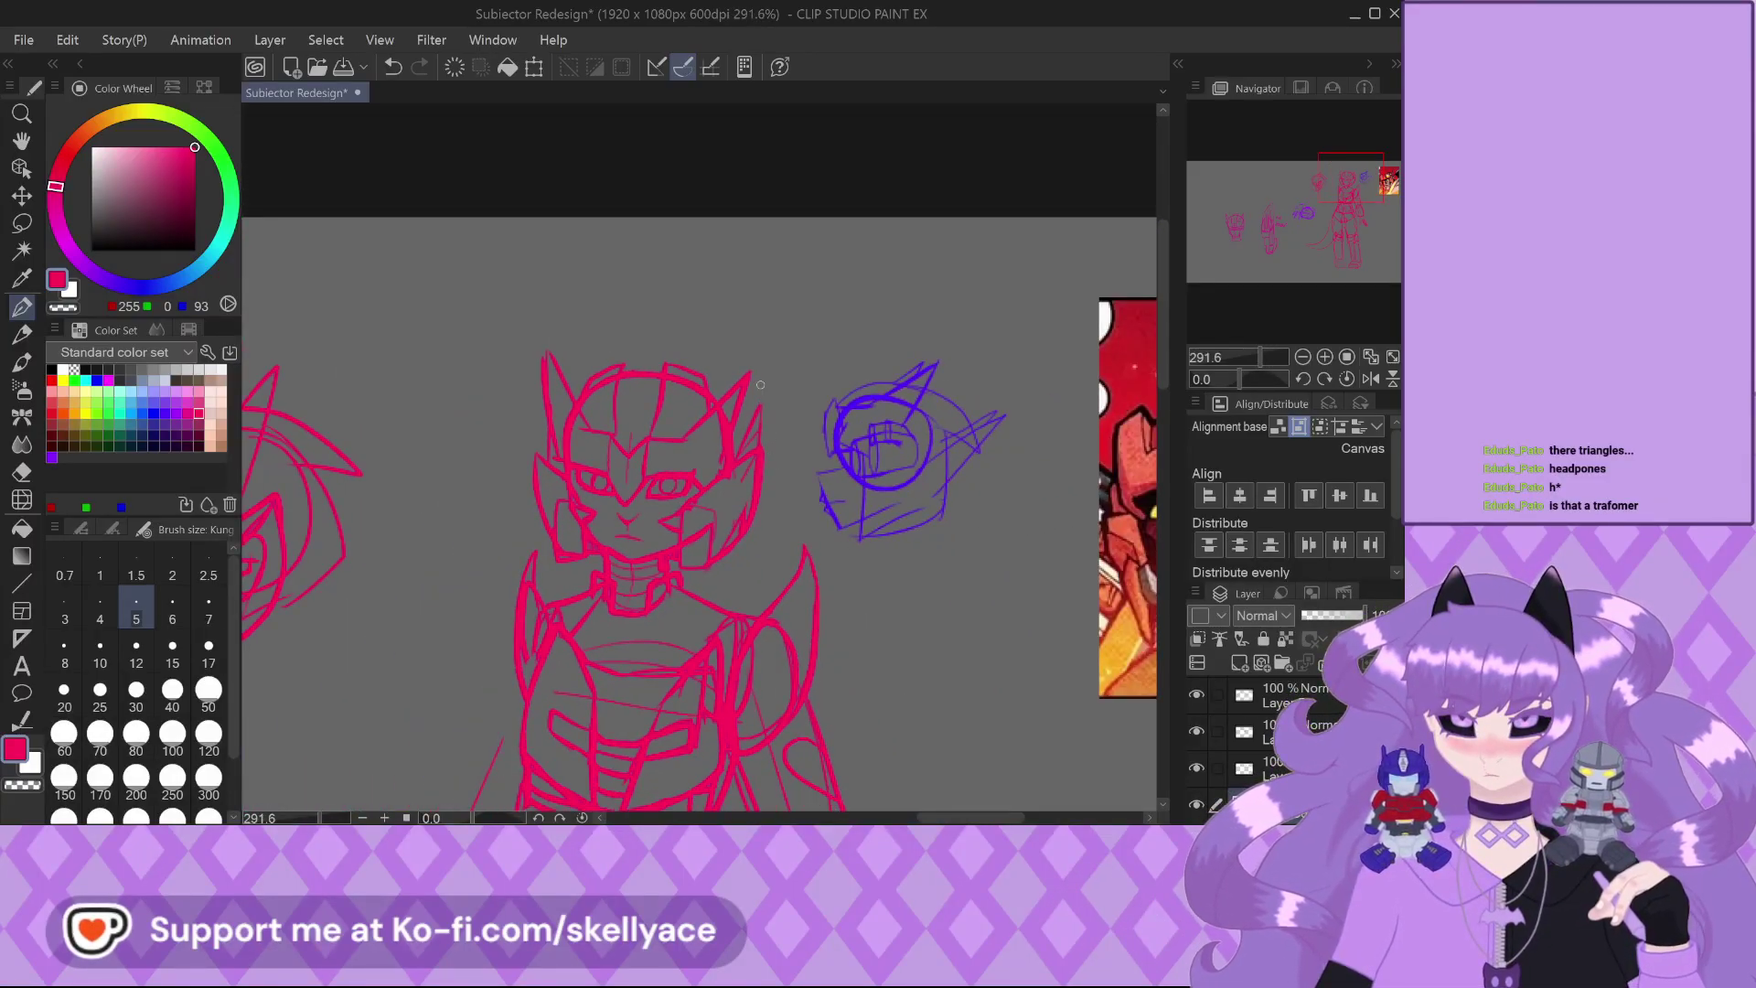
Erase the small spike between the pink helmet's horn and side fin, and tidy the lines at the fin's upper edge
scroll(495, 422, "down", 2)
scroll(677, 406, "up", 5)
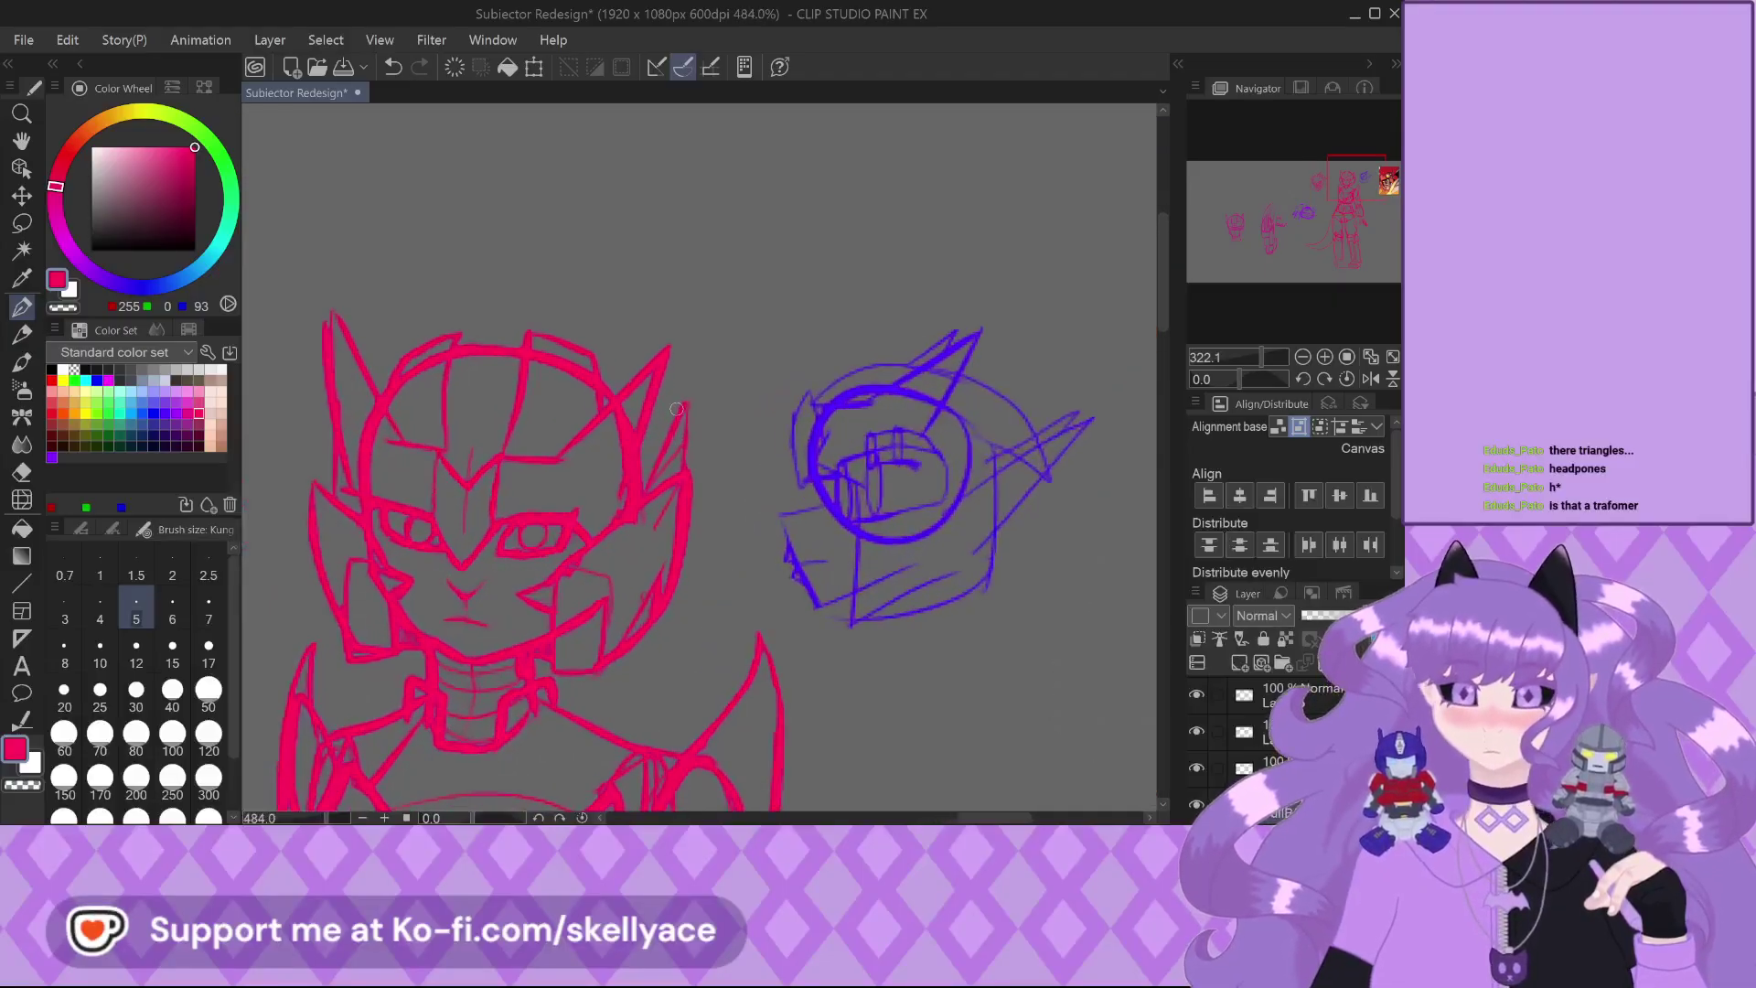
scroll(678, 407, "up", 1)
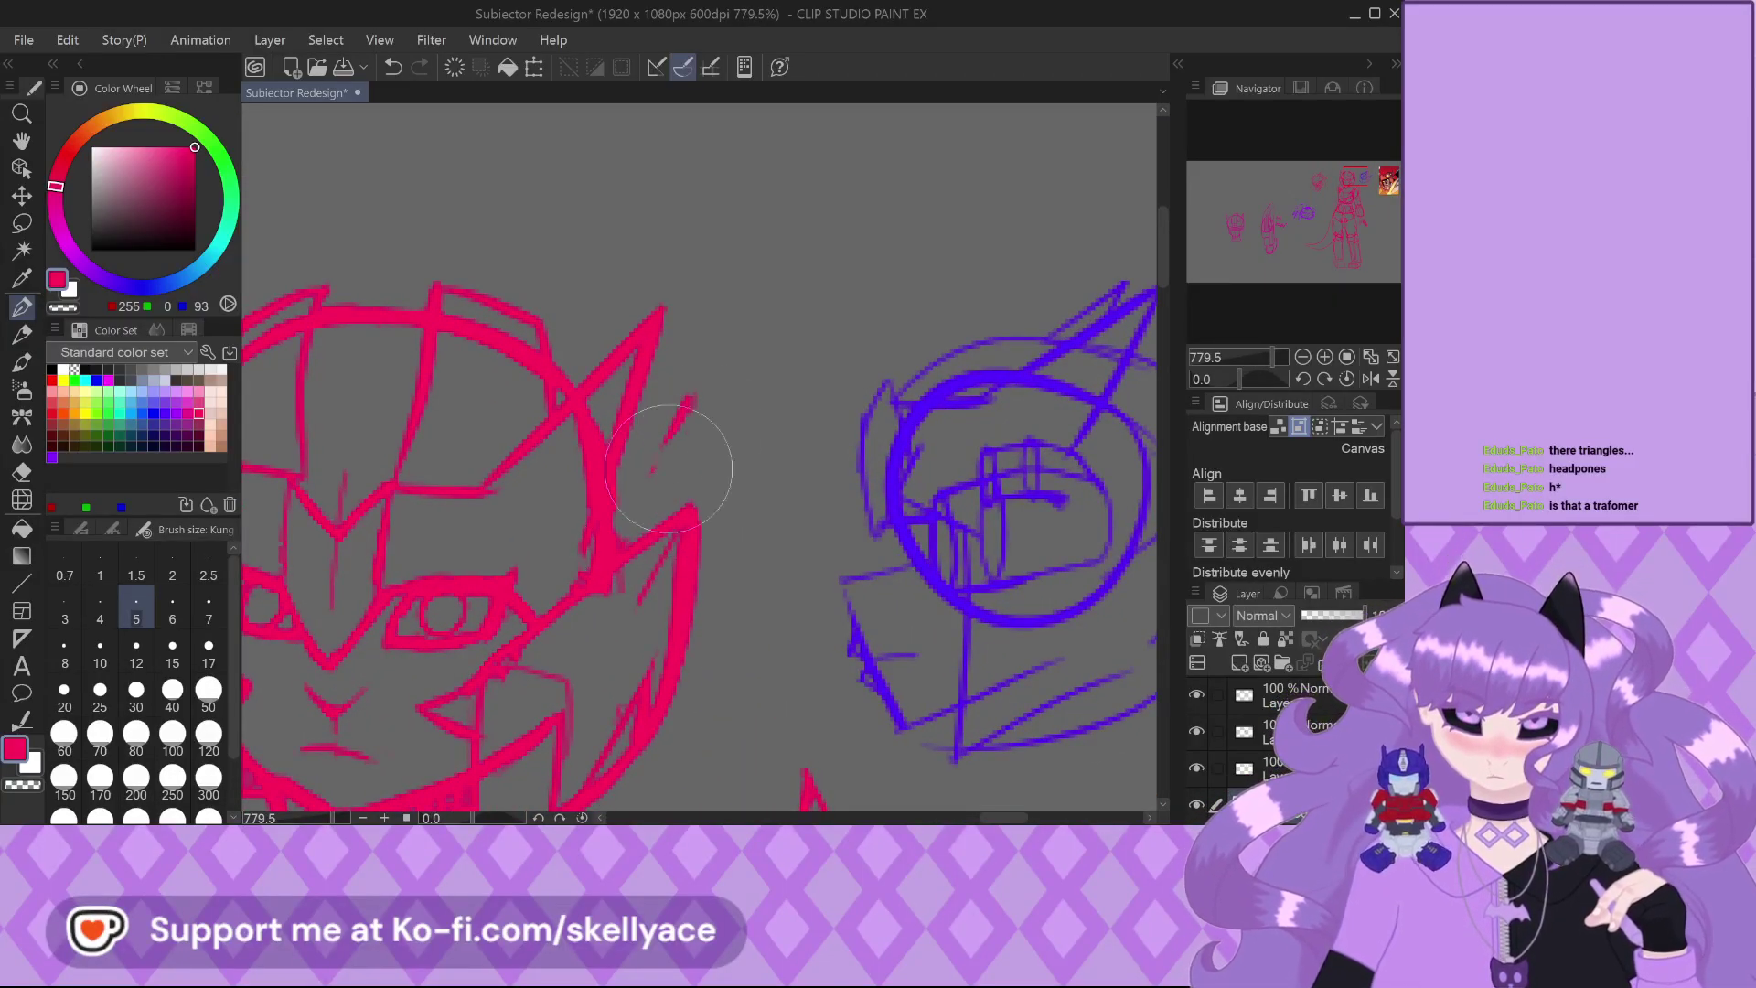
scroll(727, 445, "down", 3)
scroll(726, 445, "down", 2)
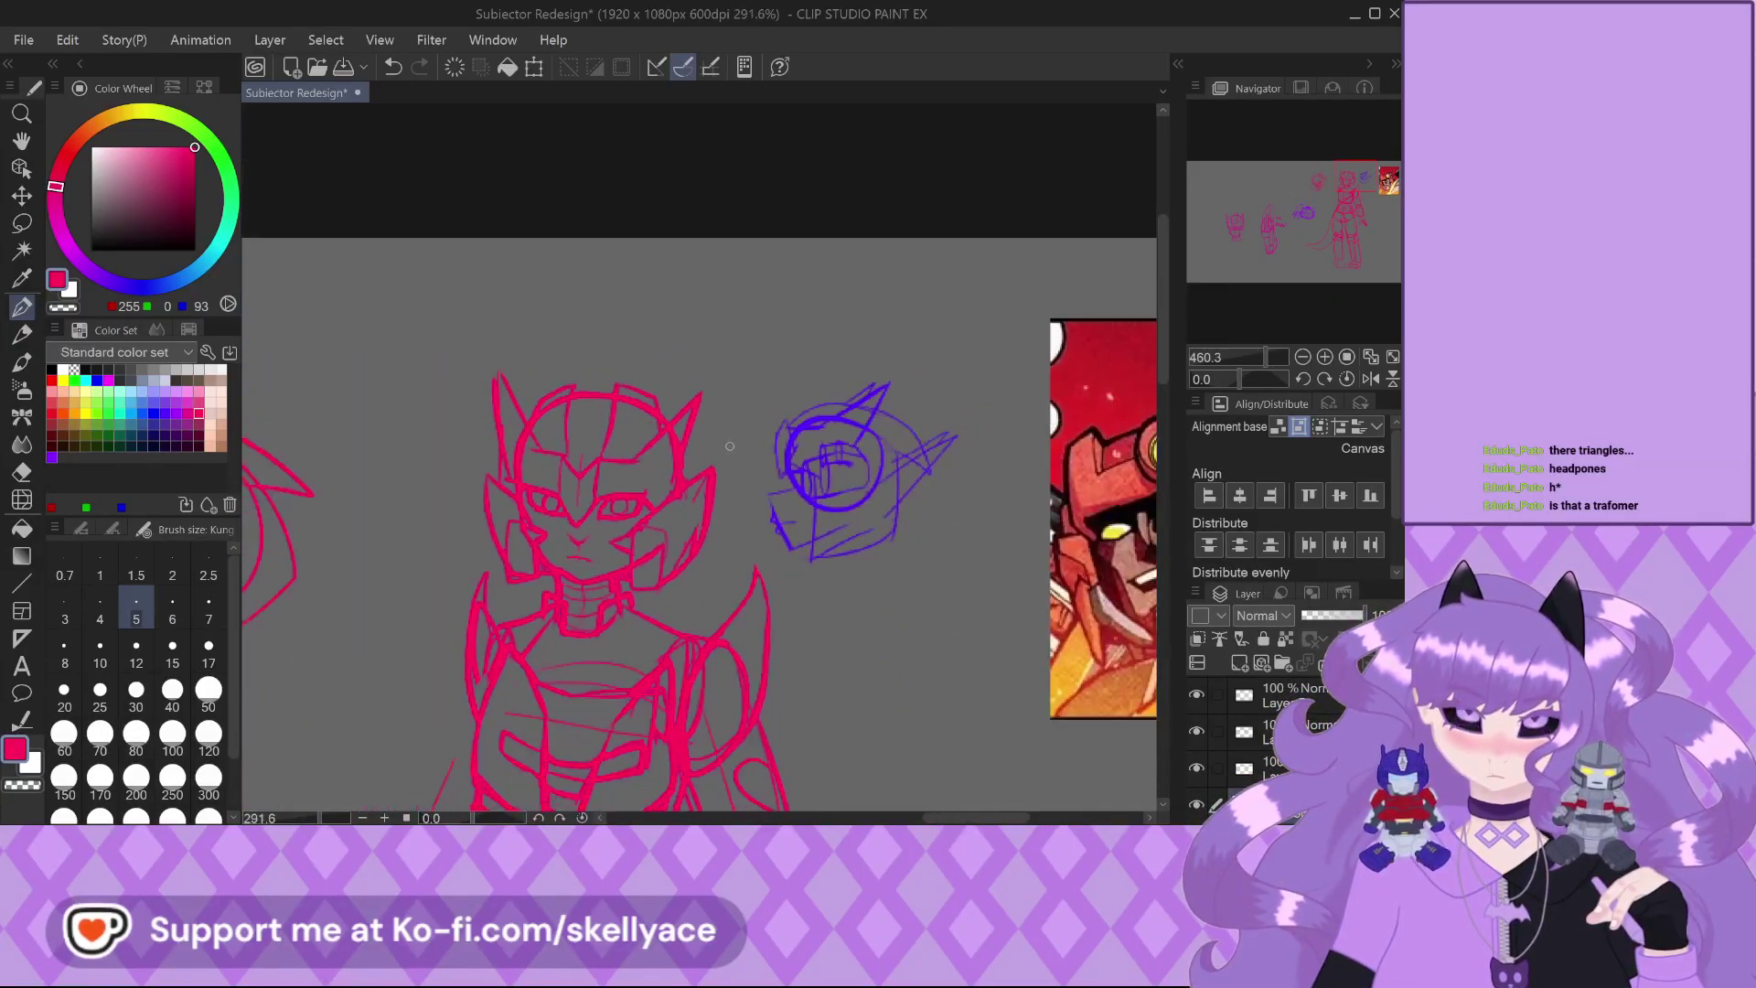
scroll(688, 447, "up", 2)
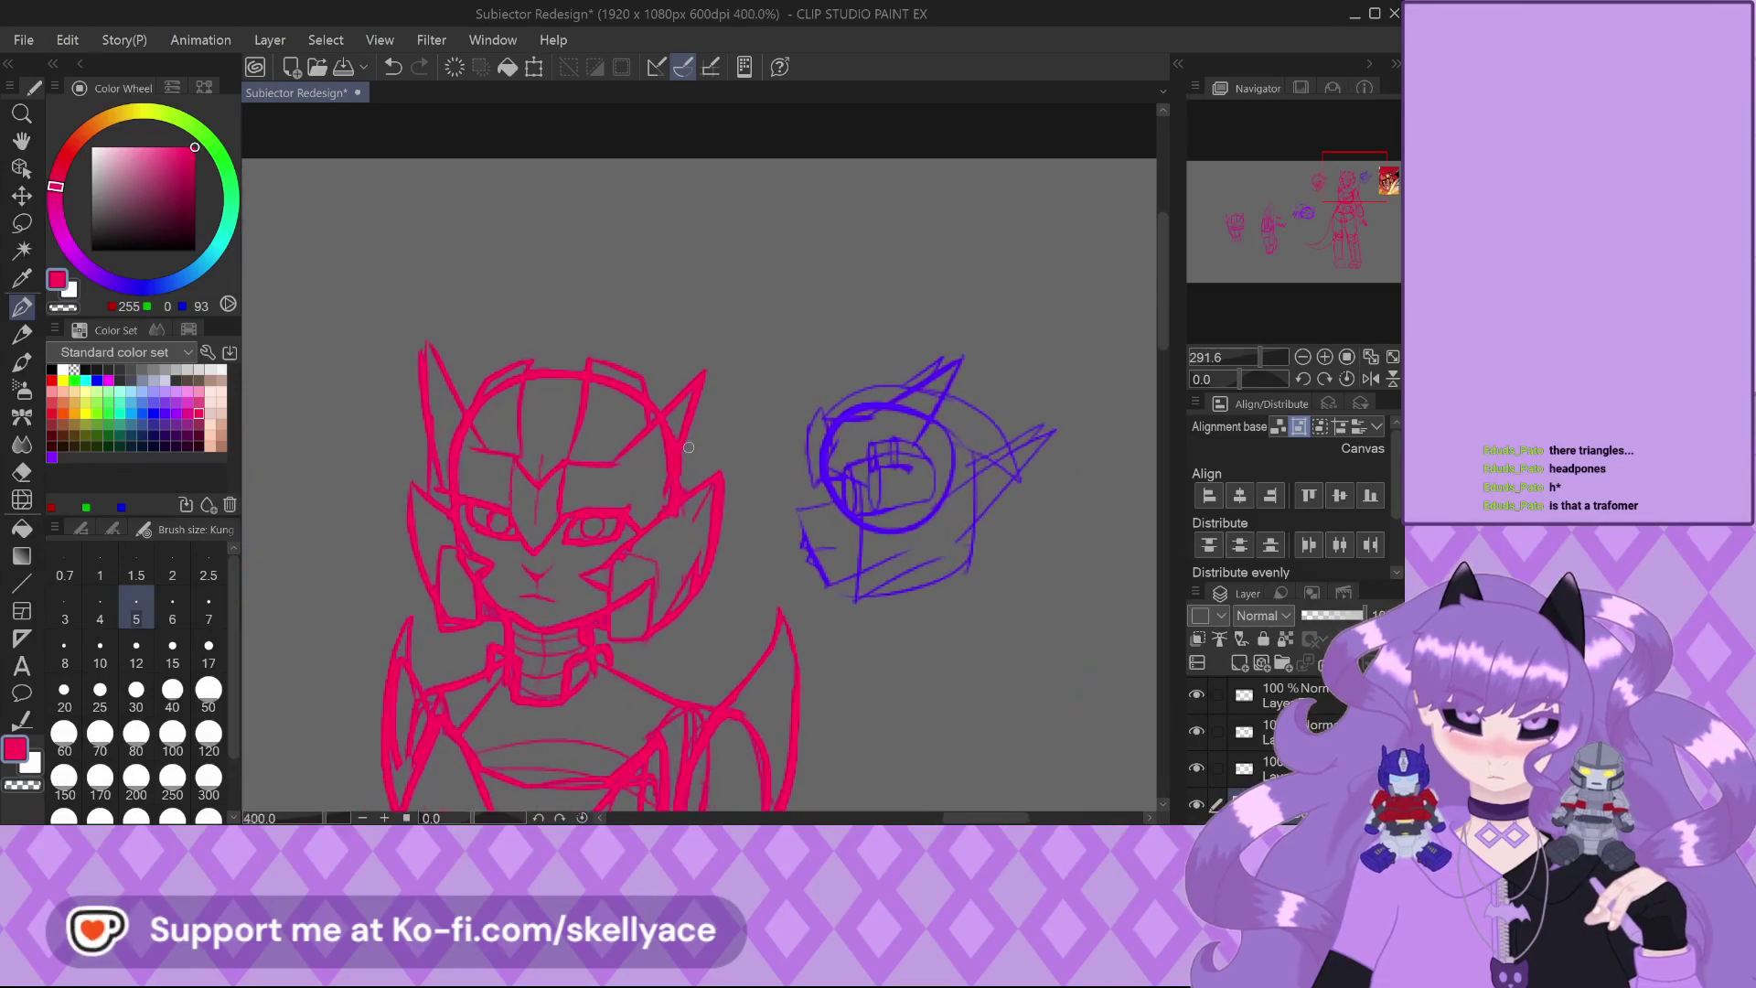
scroll(718, 421, "down", 3)
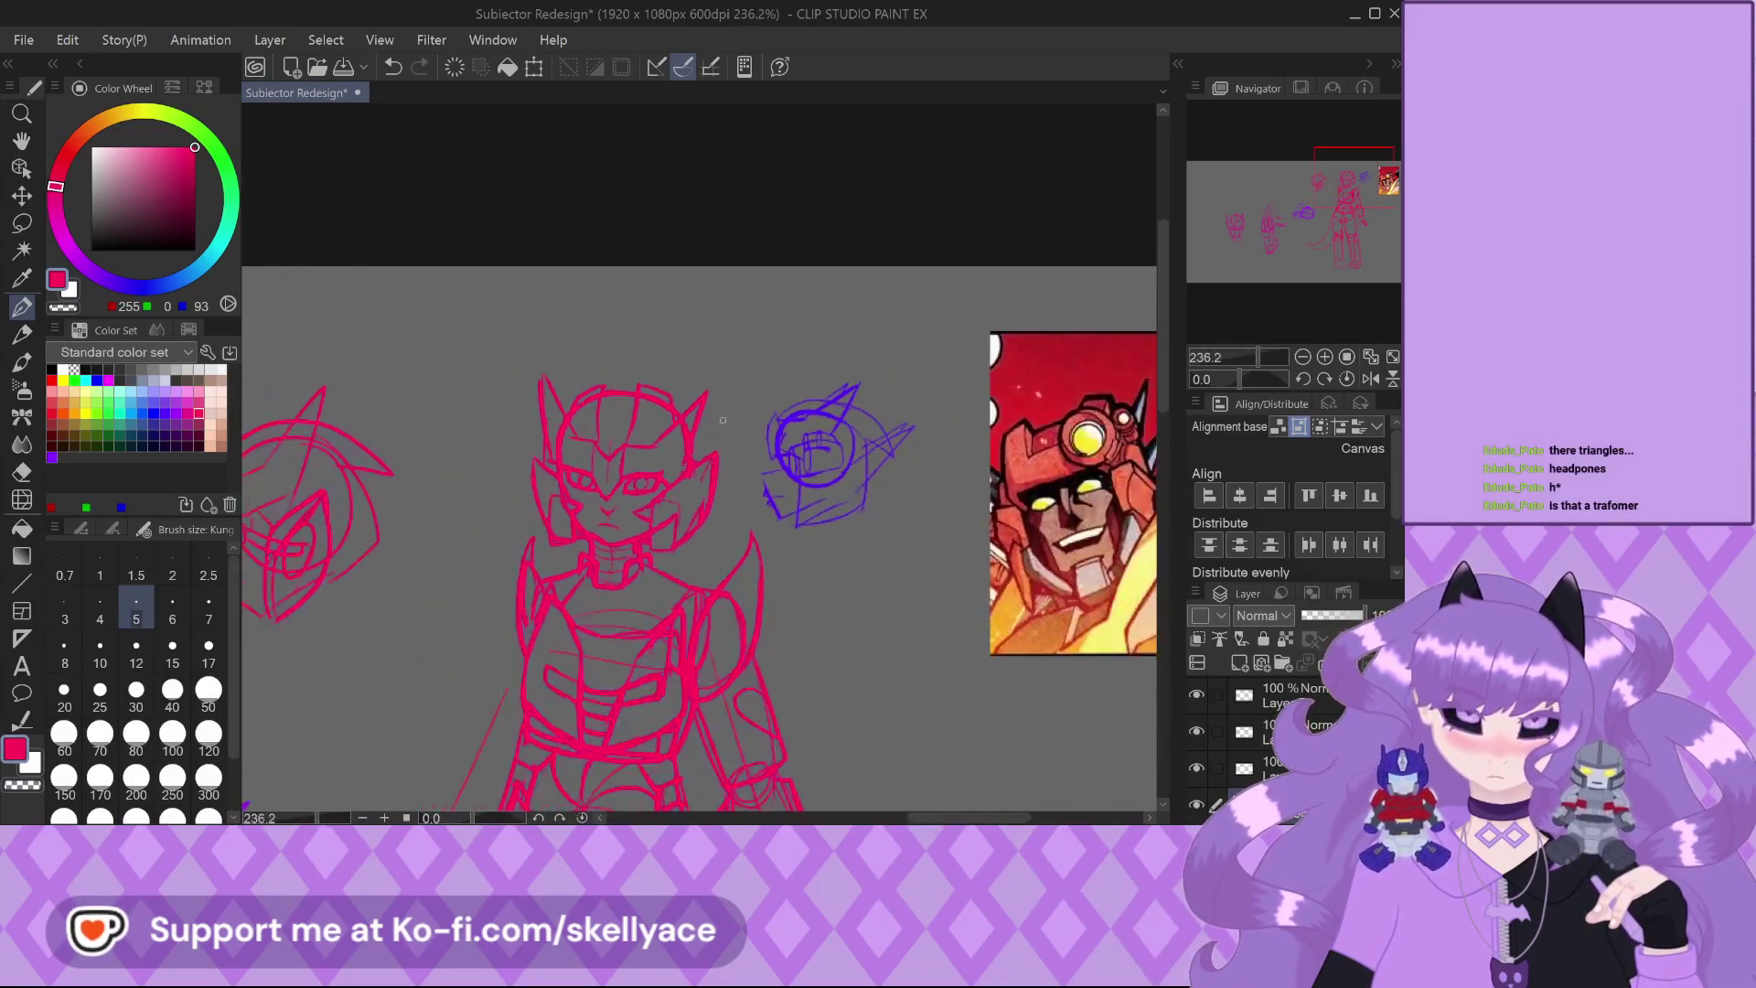
scroll(723, 420, "up", 4)
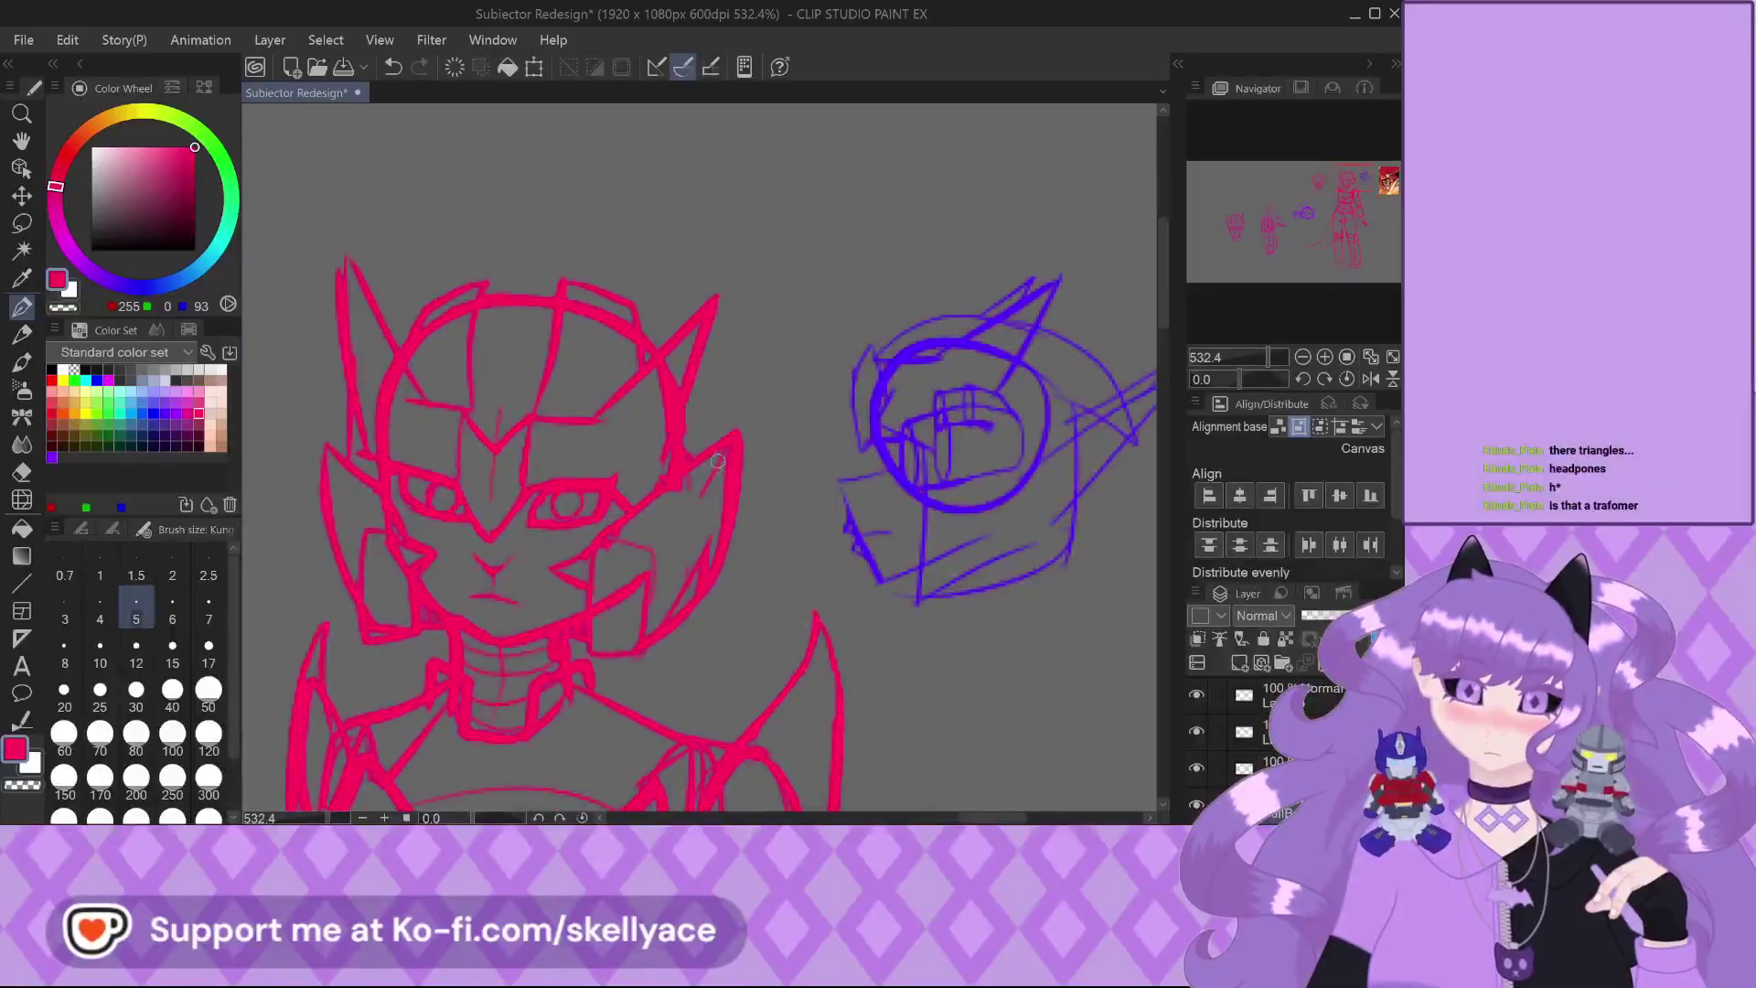
scroll(735, 434, "down", 2)
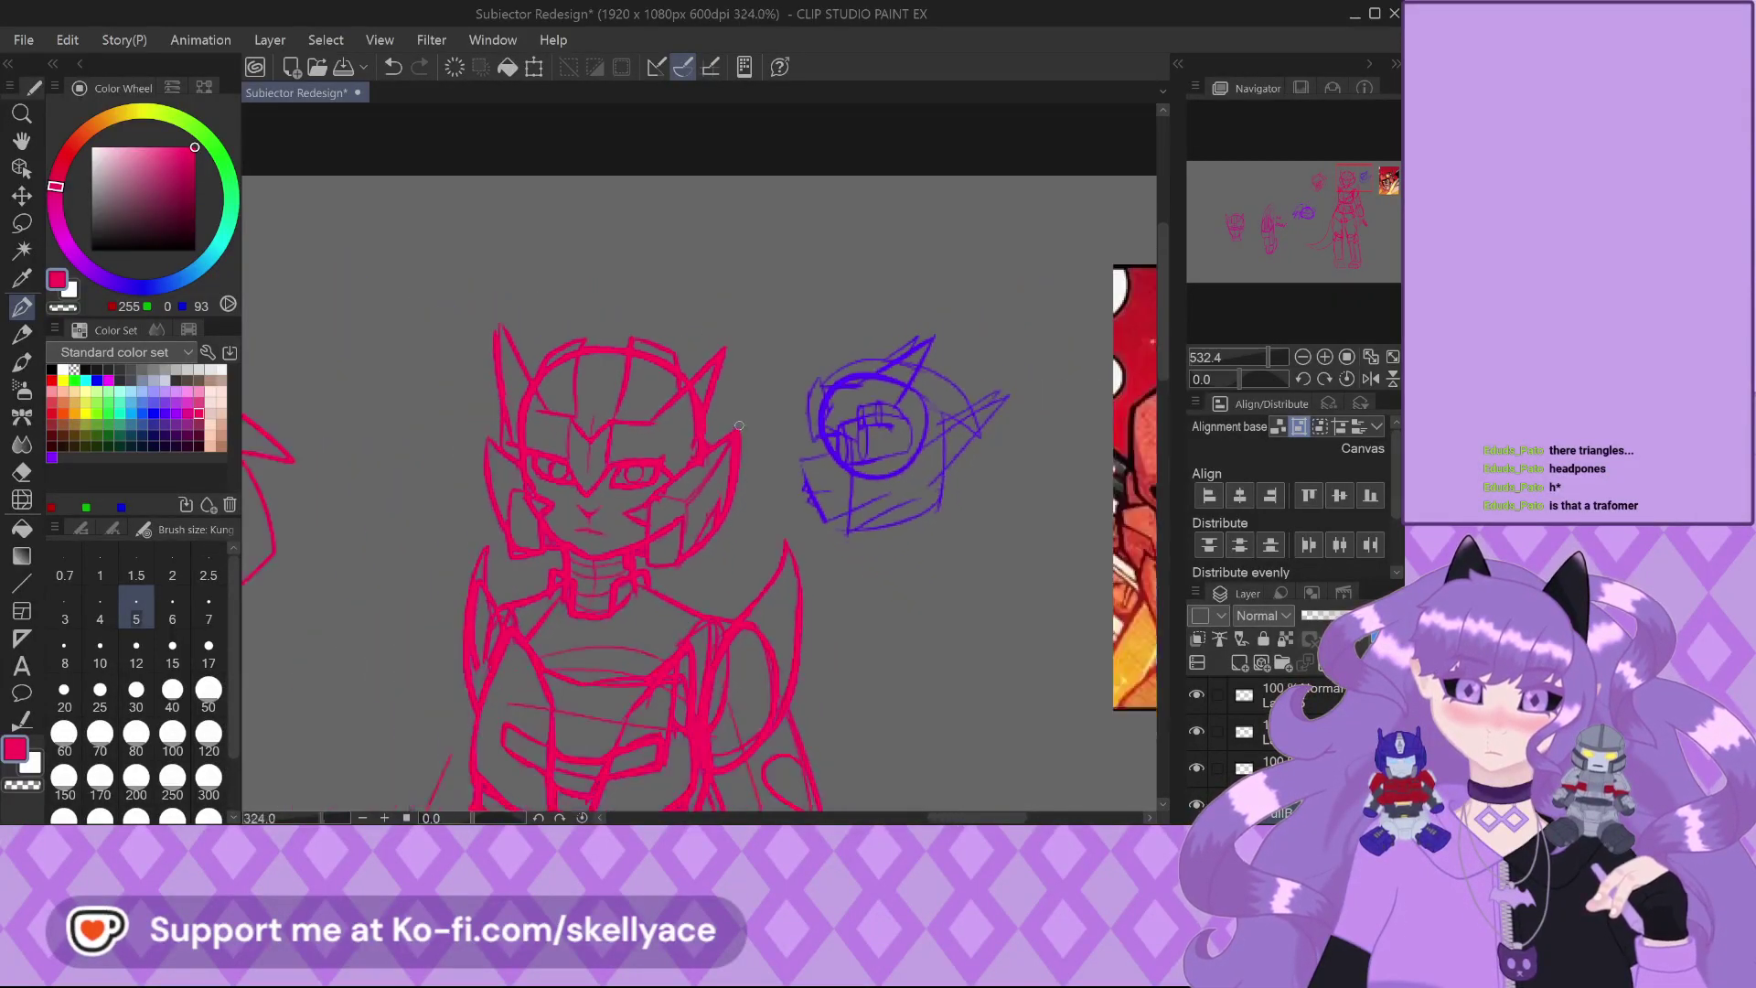
scroll(739, 423, "down", 2)
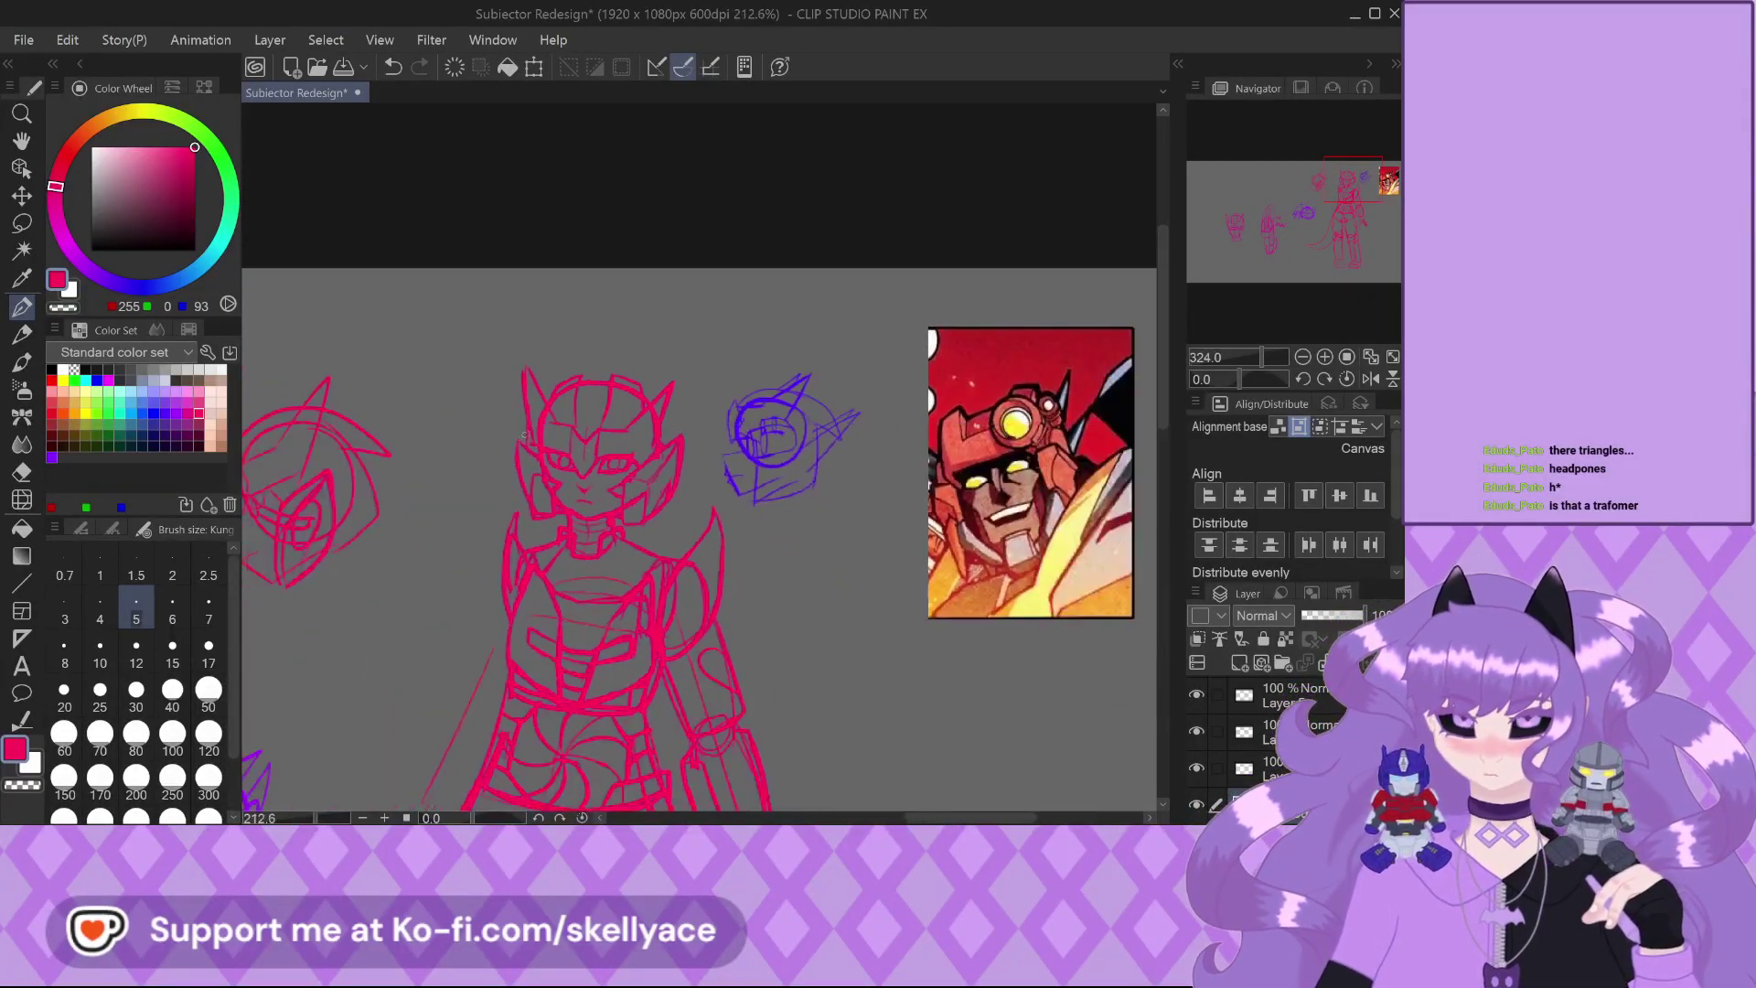
Switch the Sub View reference to the blue robot artwork, framed on its face at 600%
left_click(1301, 88)
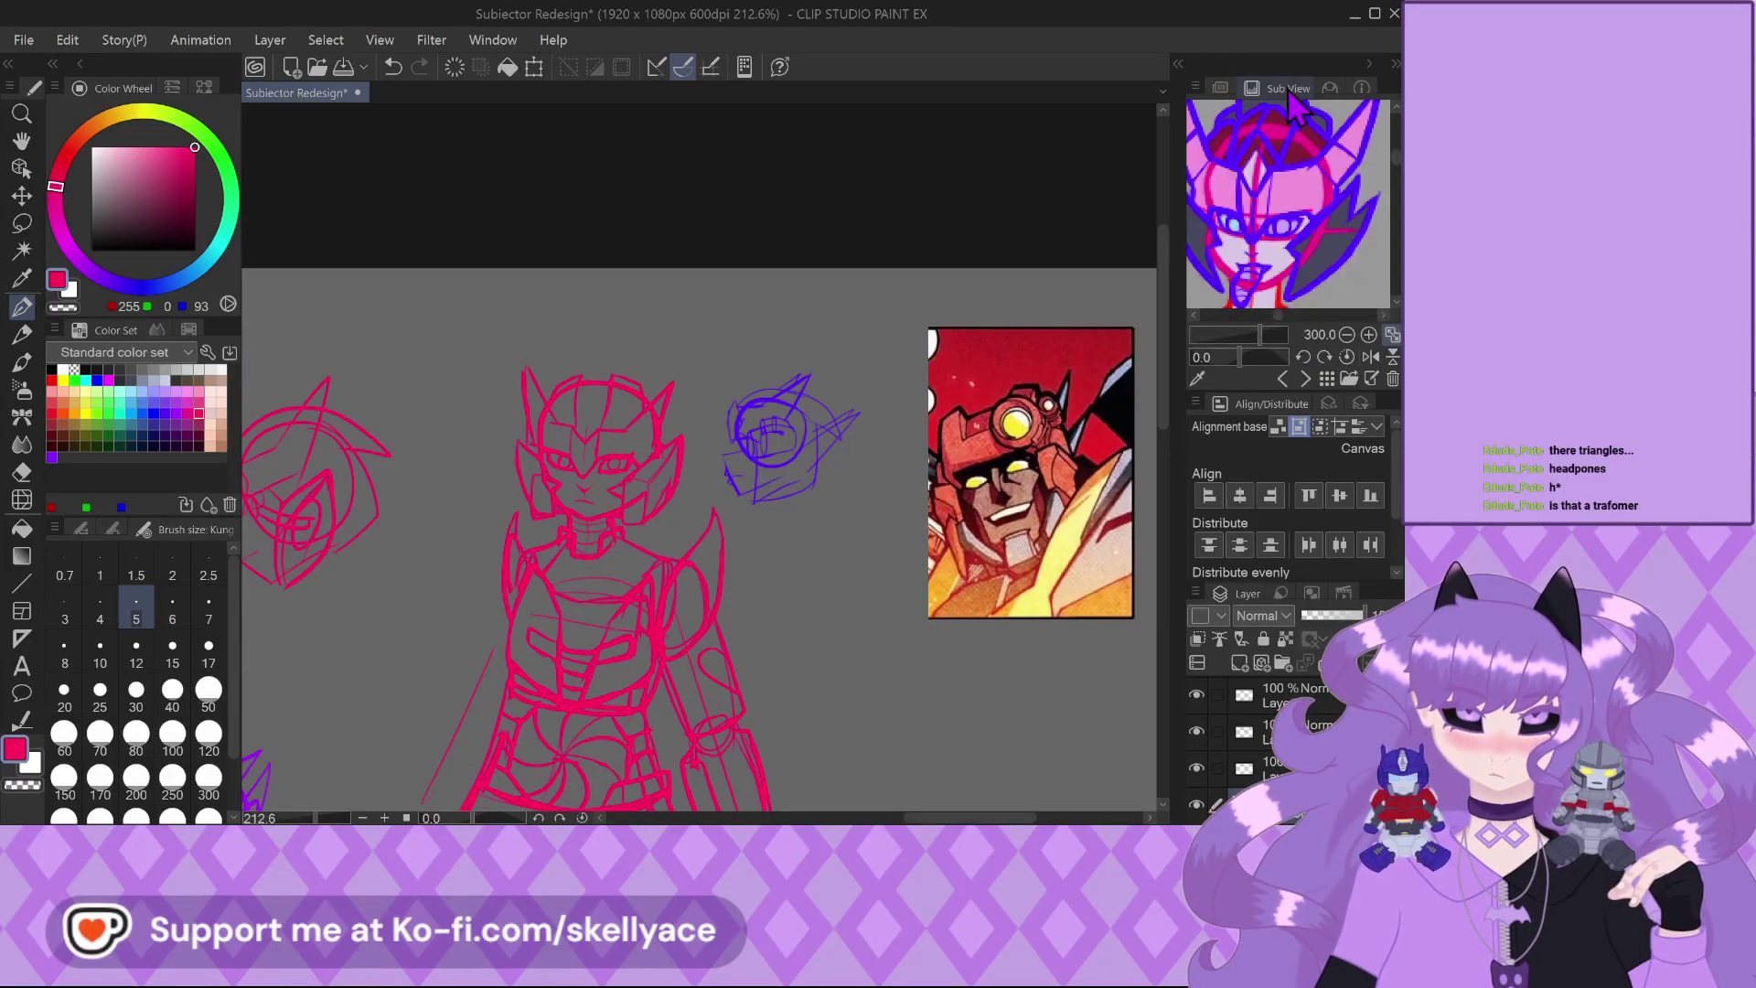
left_click(1305, 379)
scroll(1335, 224, "up", 10)
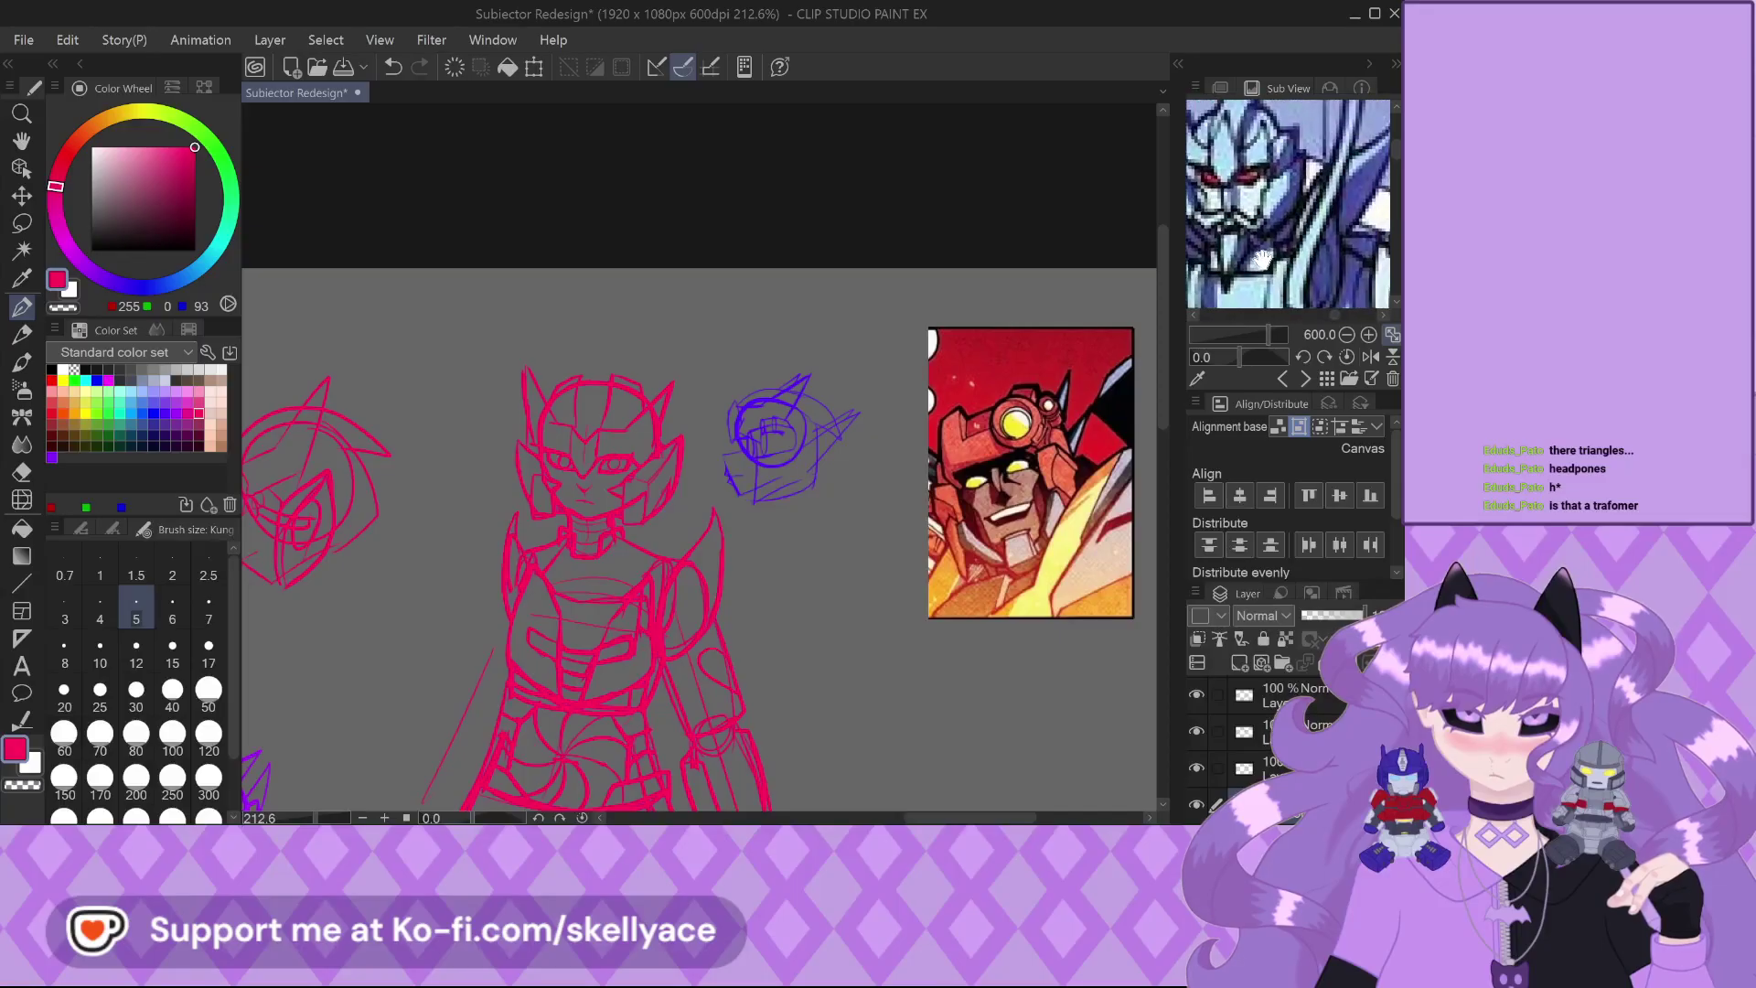
scroll(716, 388, "up", 2)
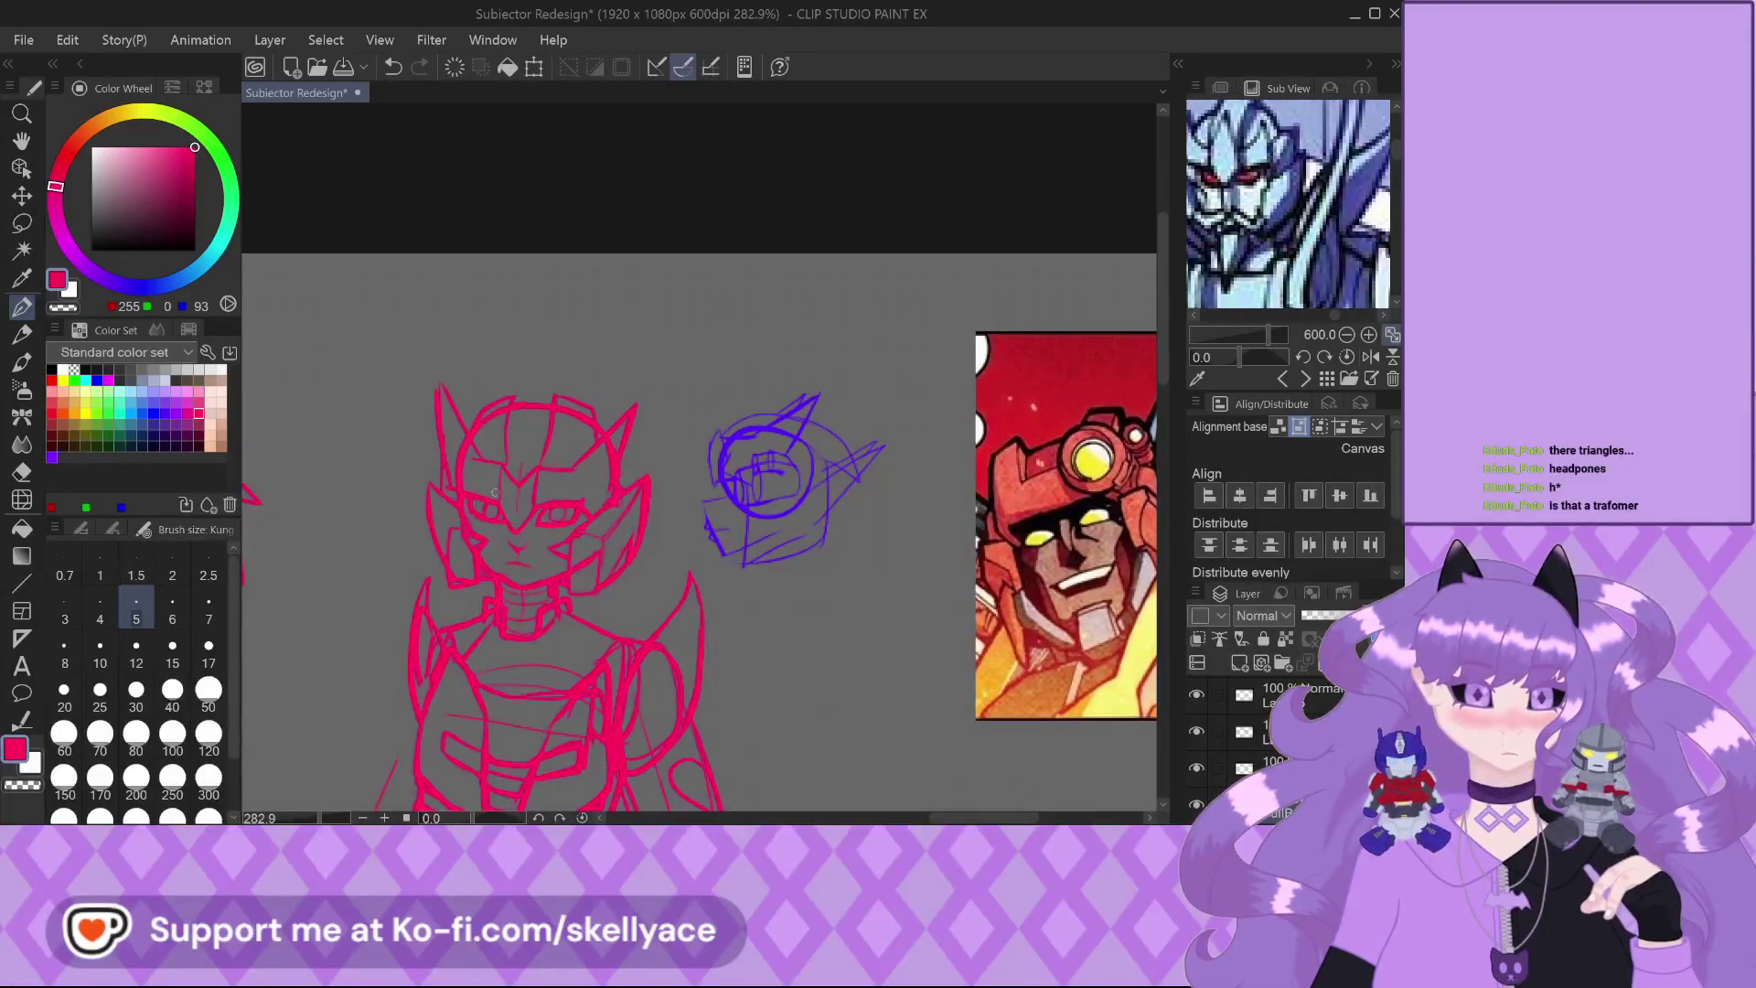
Reframe the Sub View reference on the blue robot's head and chest at 500% and compare it with the pink helmet
scroll(715, 389, "up", 3)
scroll(1312, 238, "down", 1)
left_click_drag(1312, 237, 1351, 240)
scroll(439, 469, "down", 1)
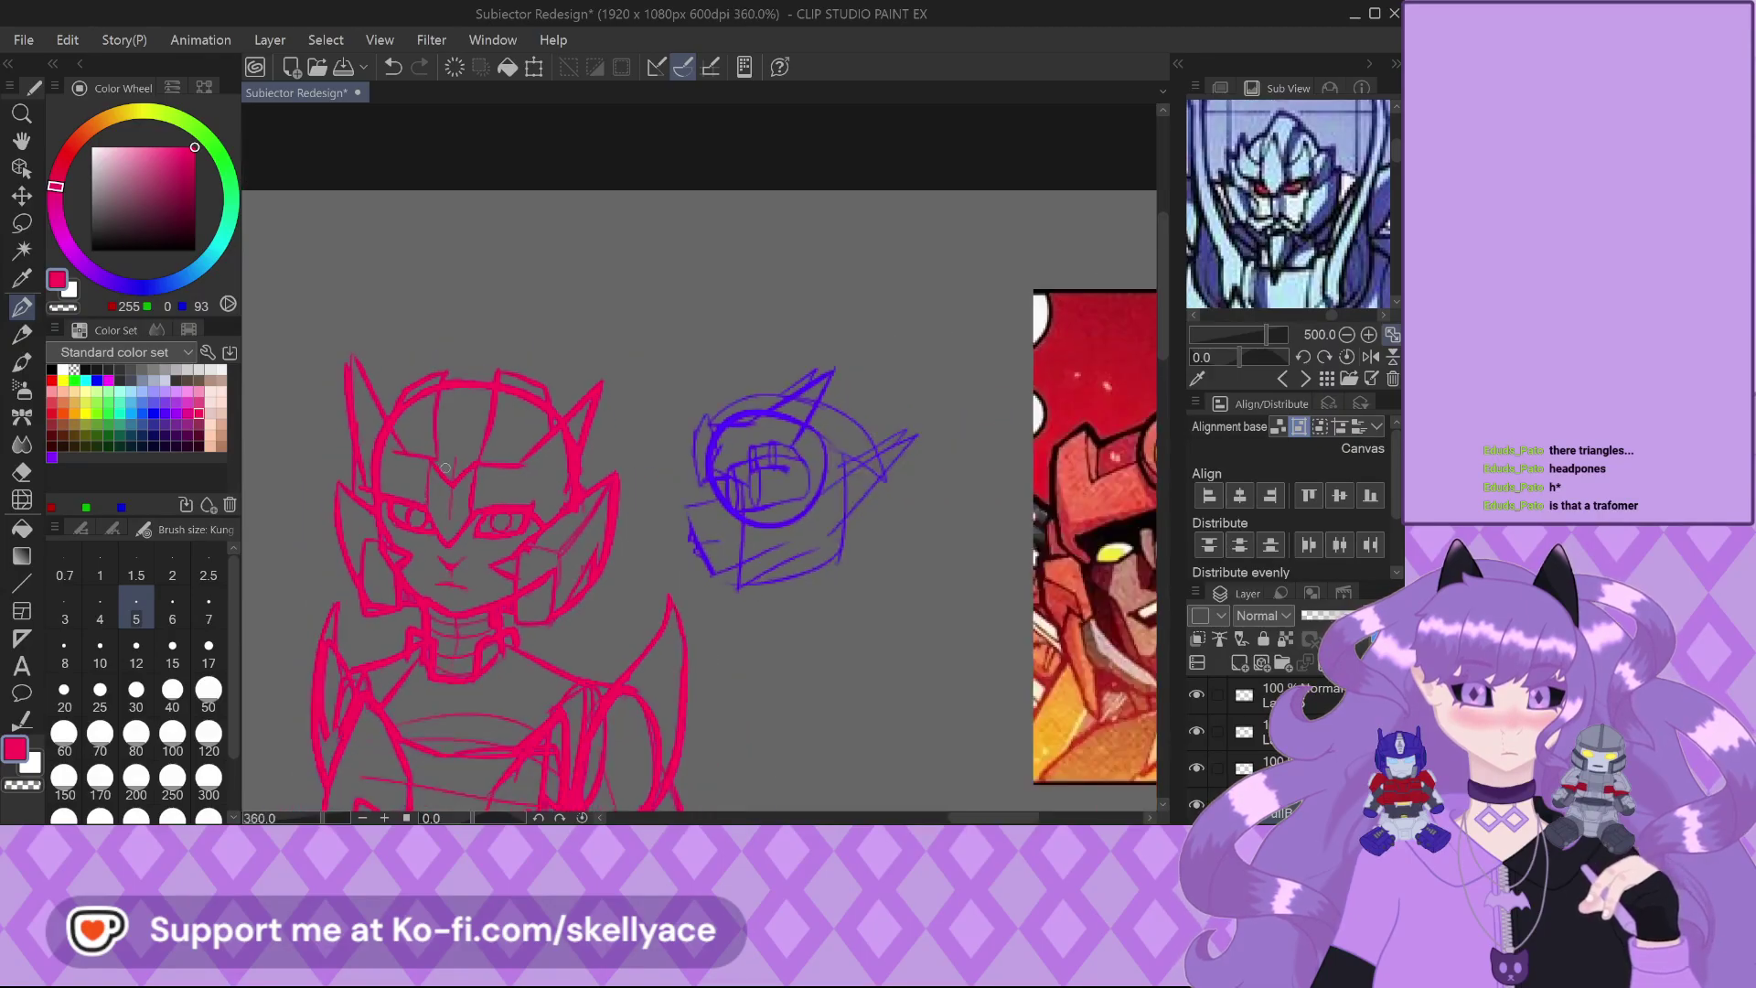
scroll(470, 439, "up", 1)
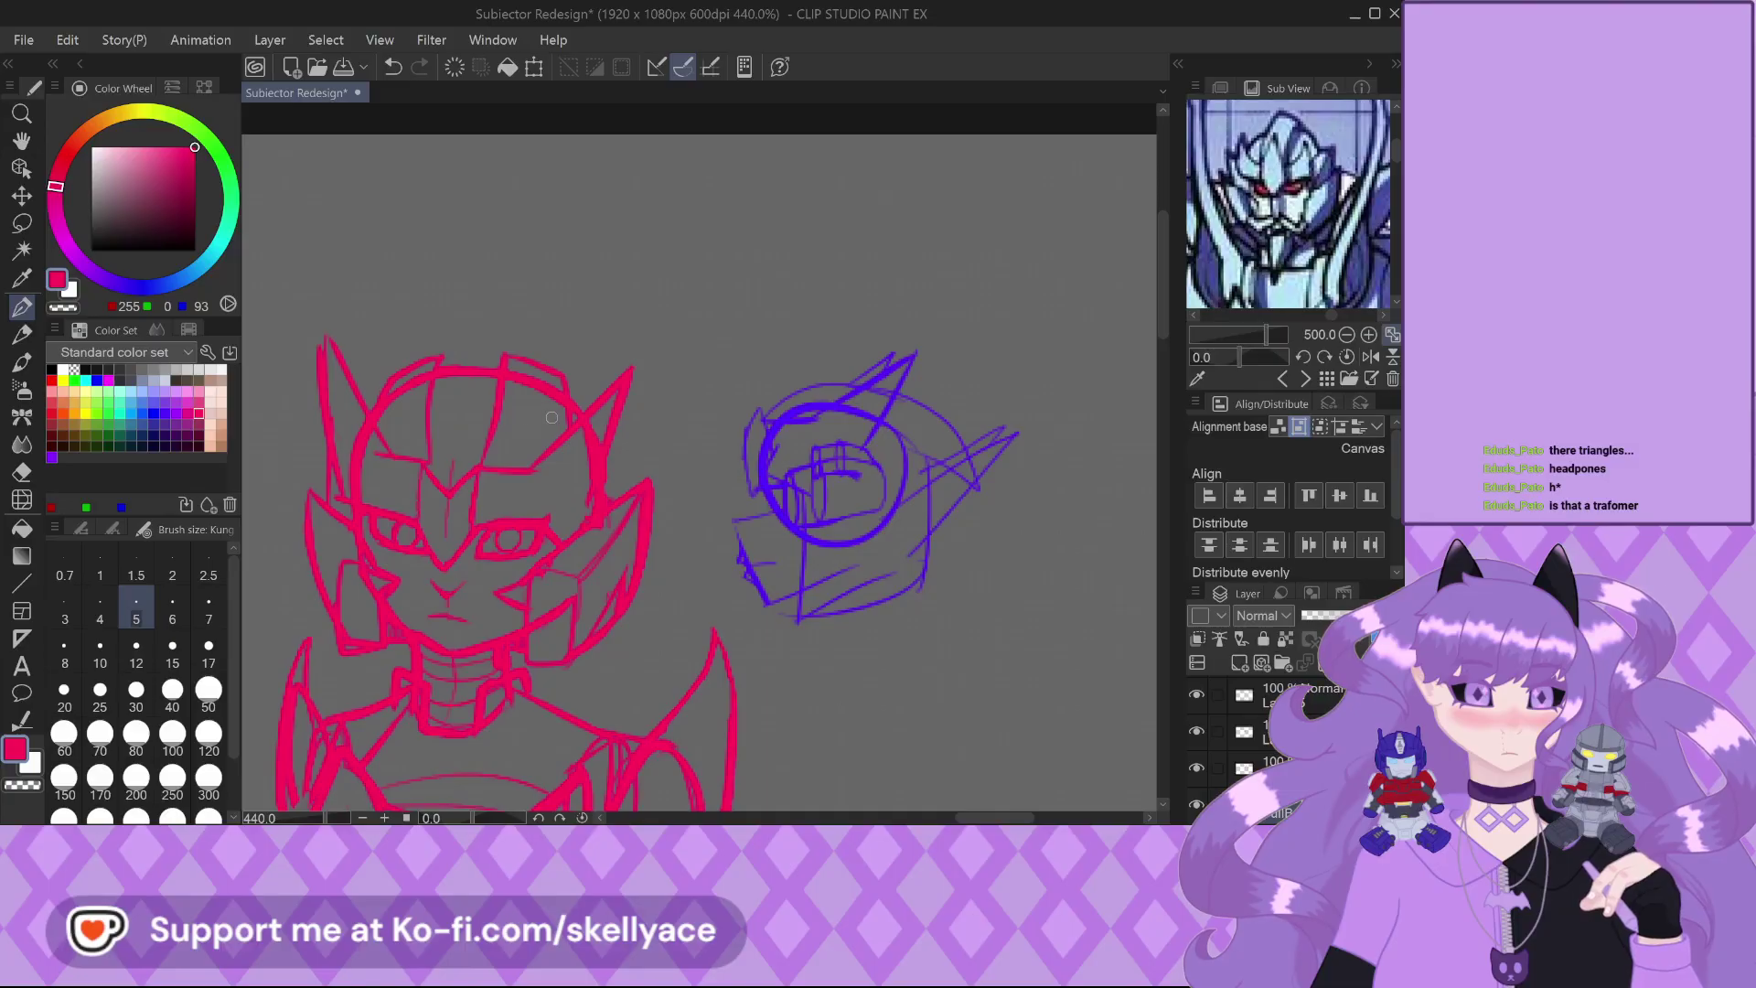
Show the reference with the red armoured figure in the Sub View at 75% and examine the pink robot's head against it
left_click(1304, 378)
scroll(1235, 212, "up", 3)
scroll(686, 439, "down", 2)
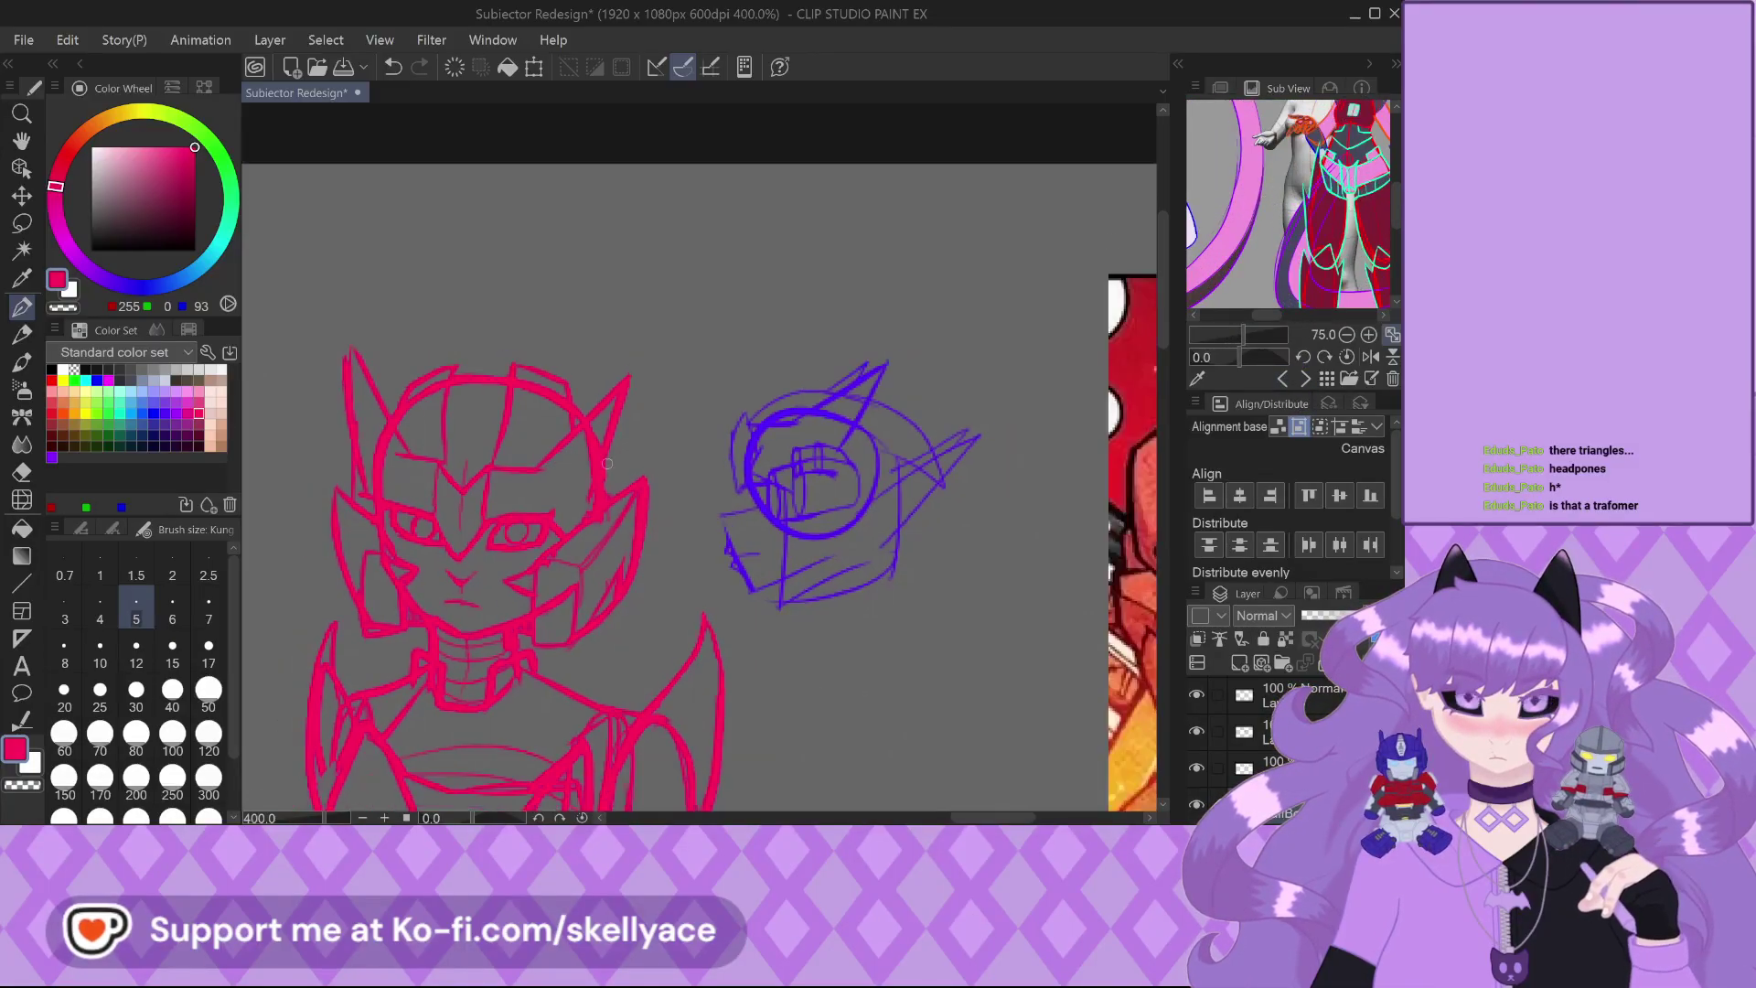
scroll(686, 439, "down", 2)
scroll(591, 490, "up", 4)
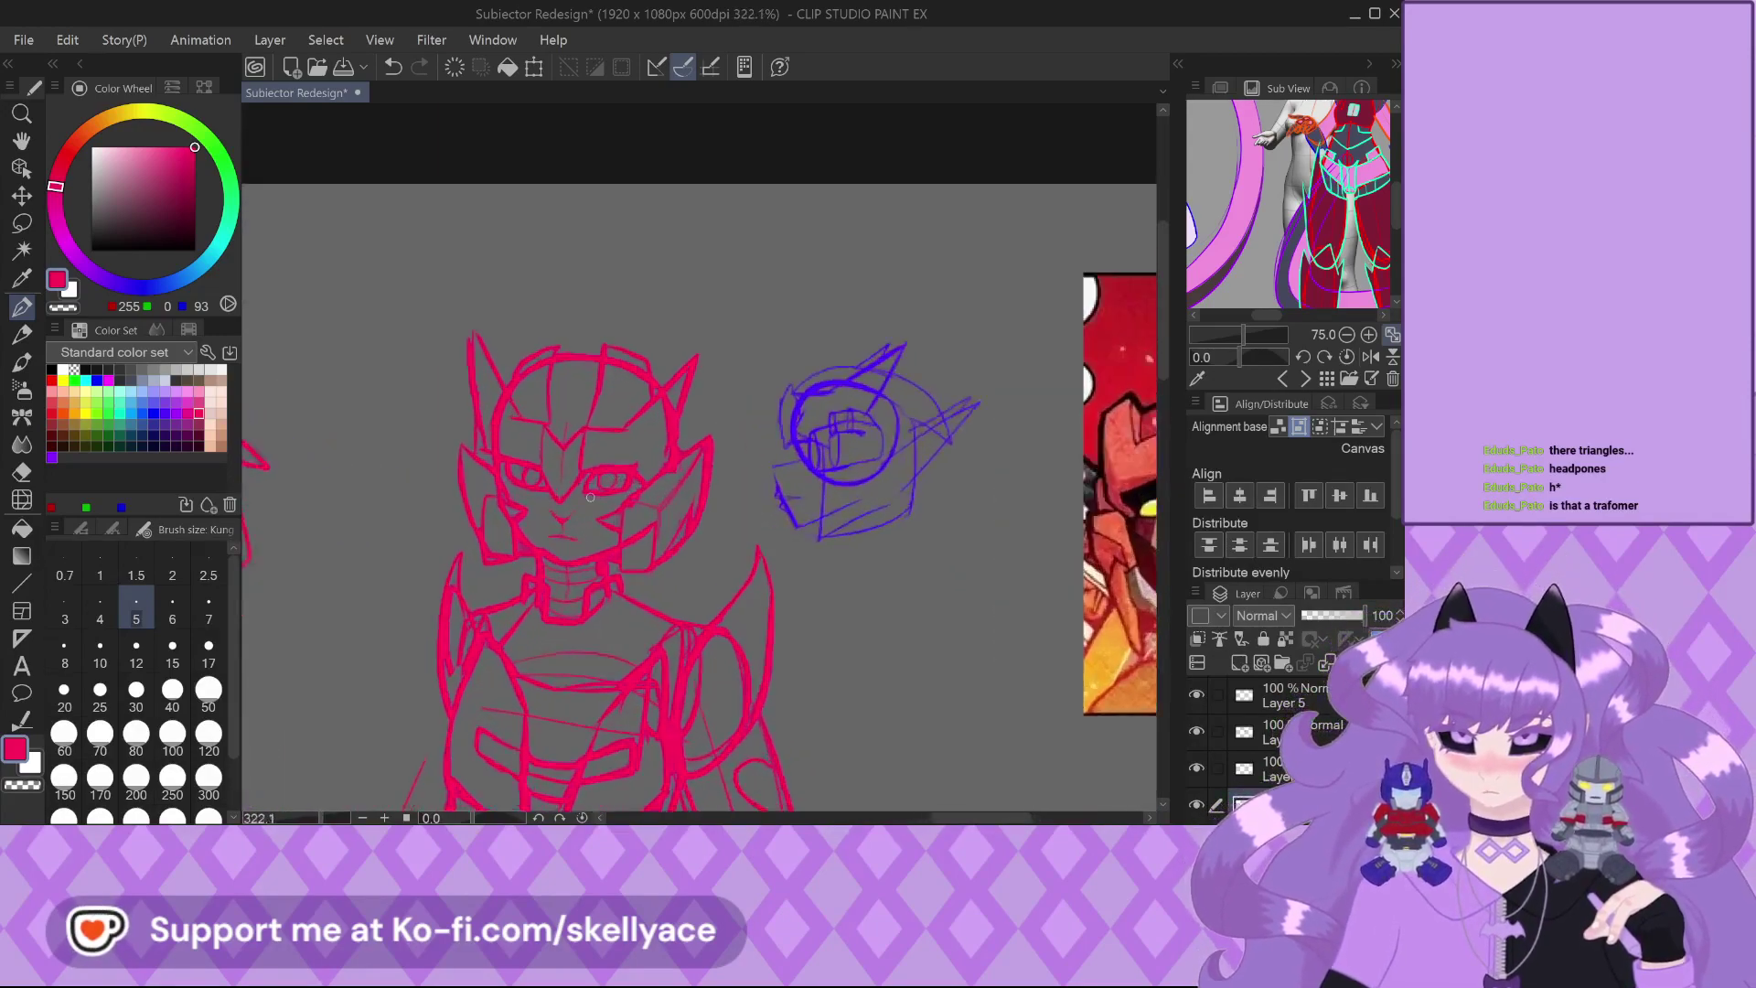
scroll(762, 374, "down", 2)
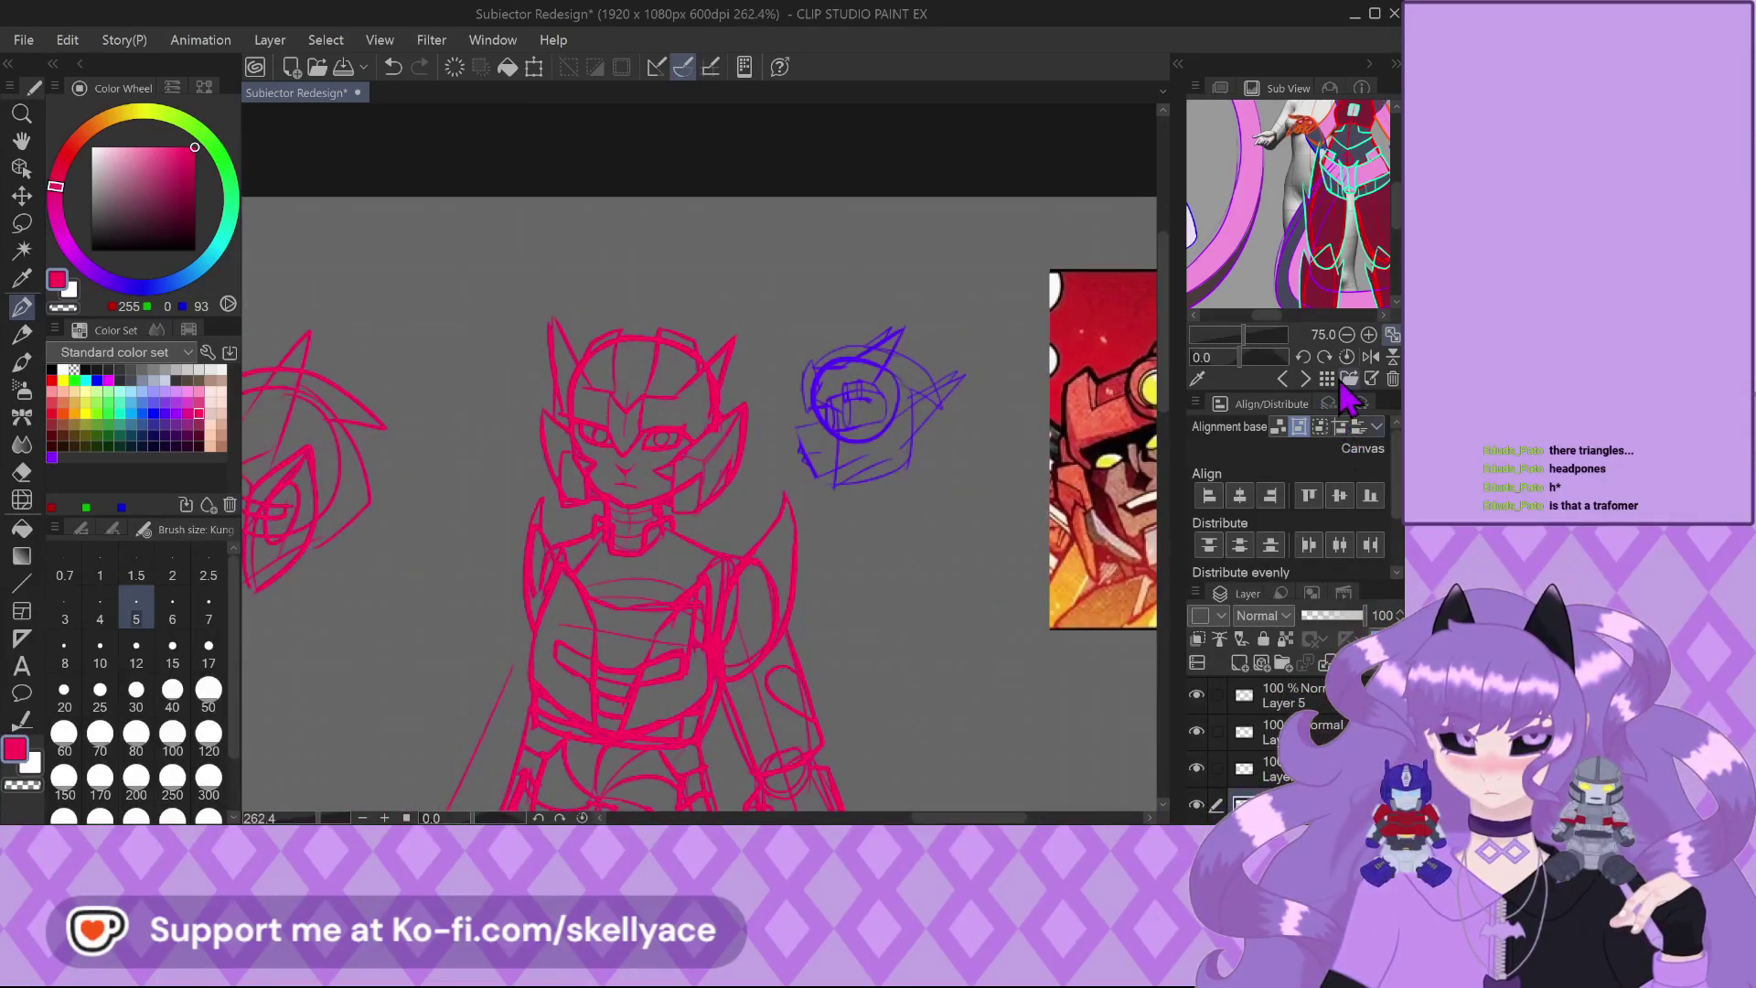
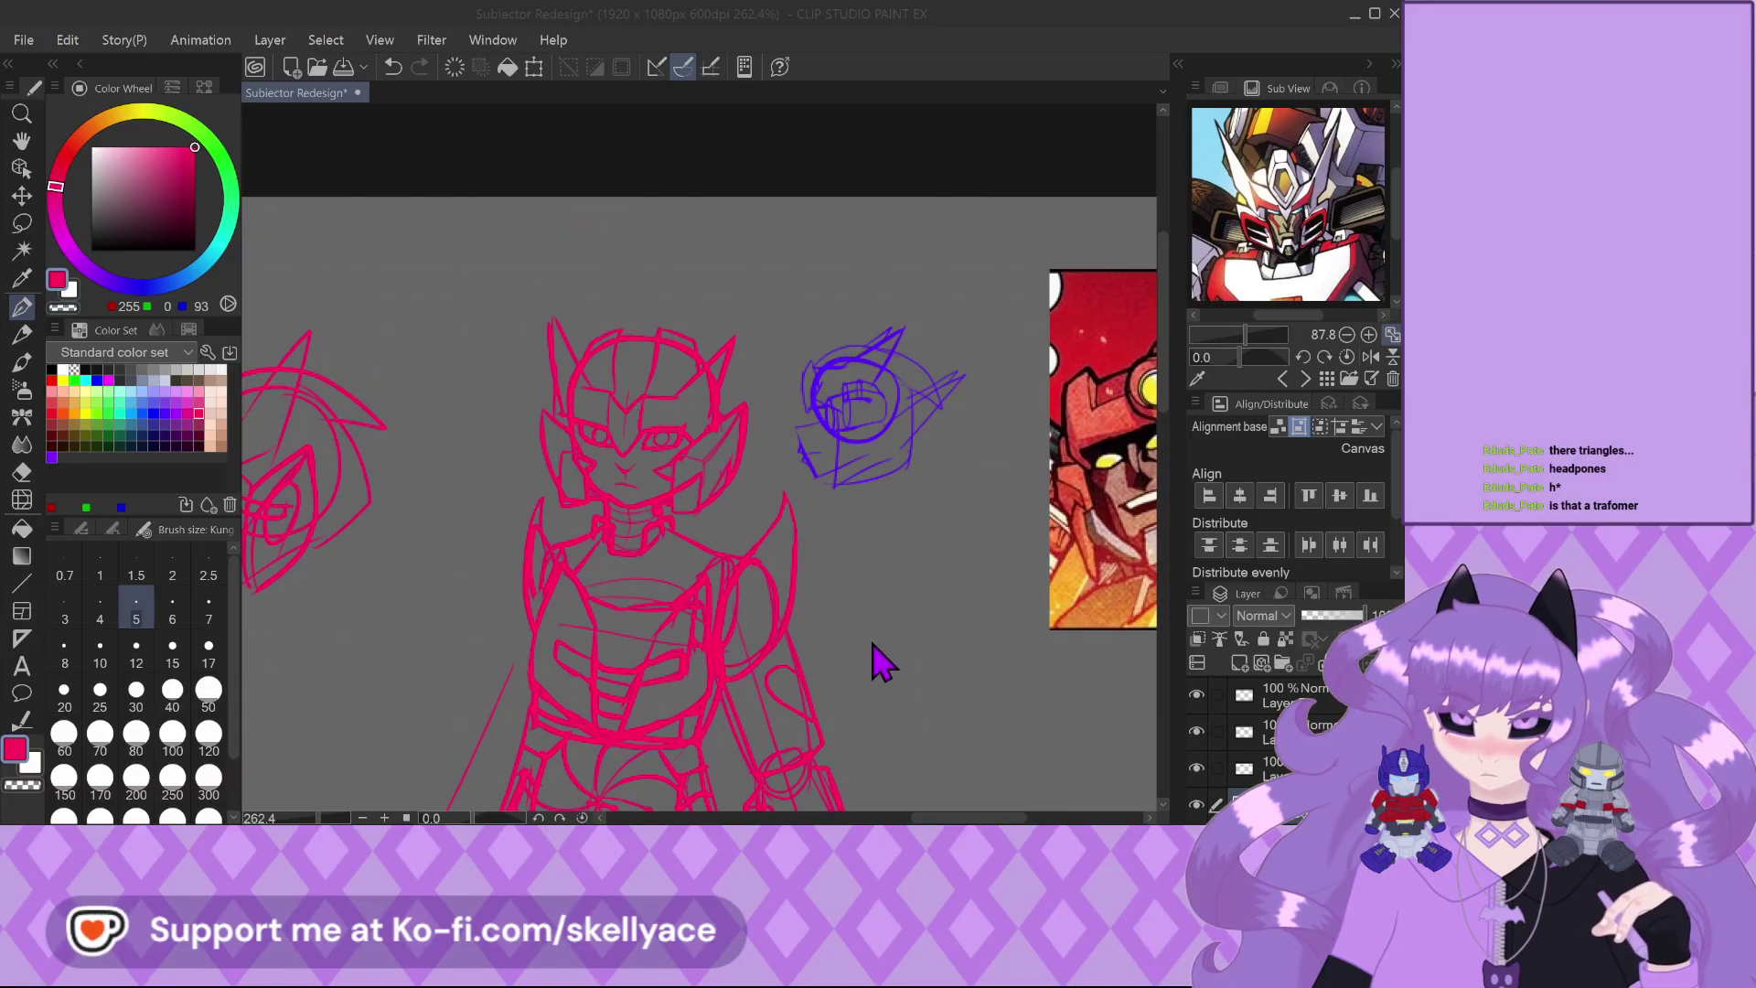
Browse the Sub View references of the red-and-white robots, examining their helmets and faces
left_click(1304, 378)
scroll(1301, 236, "up", 4)
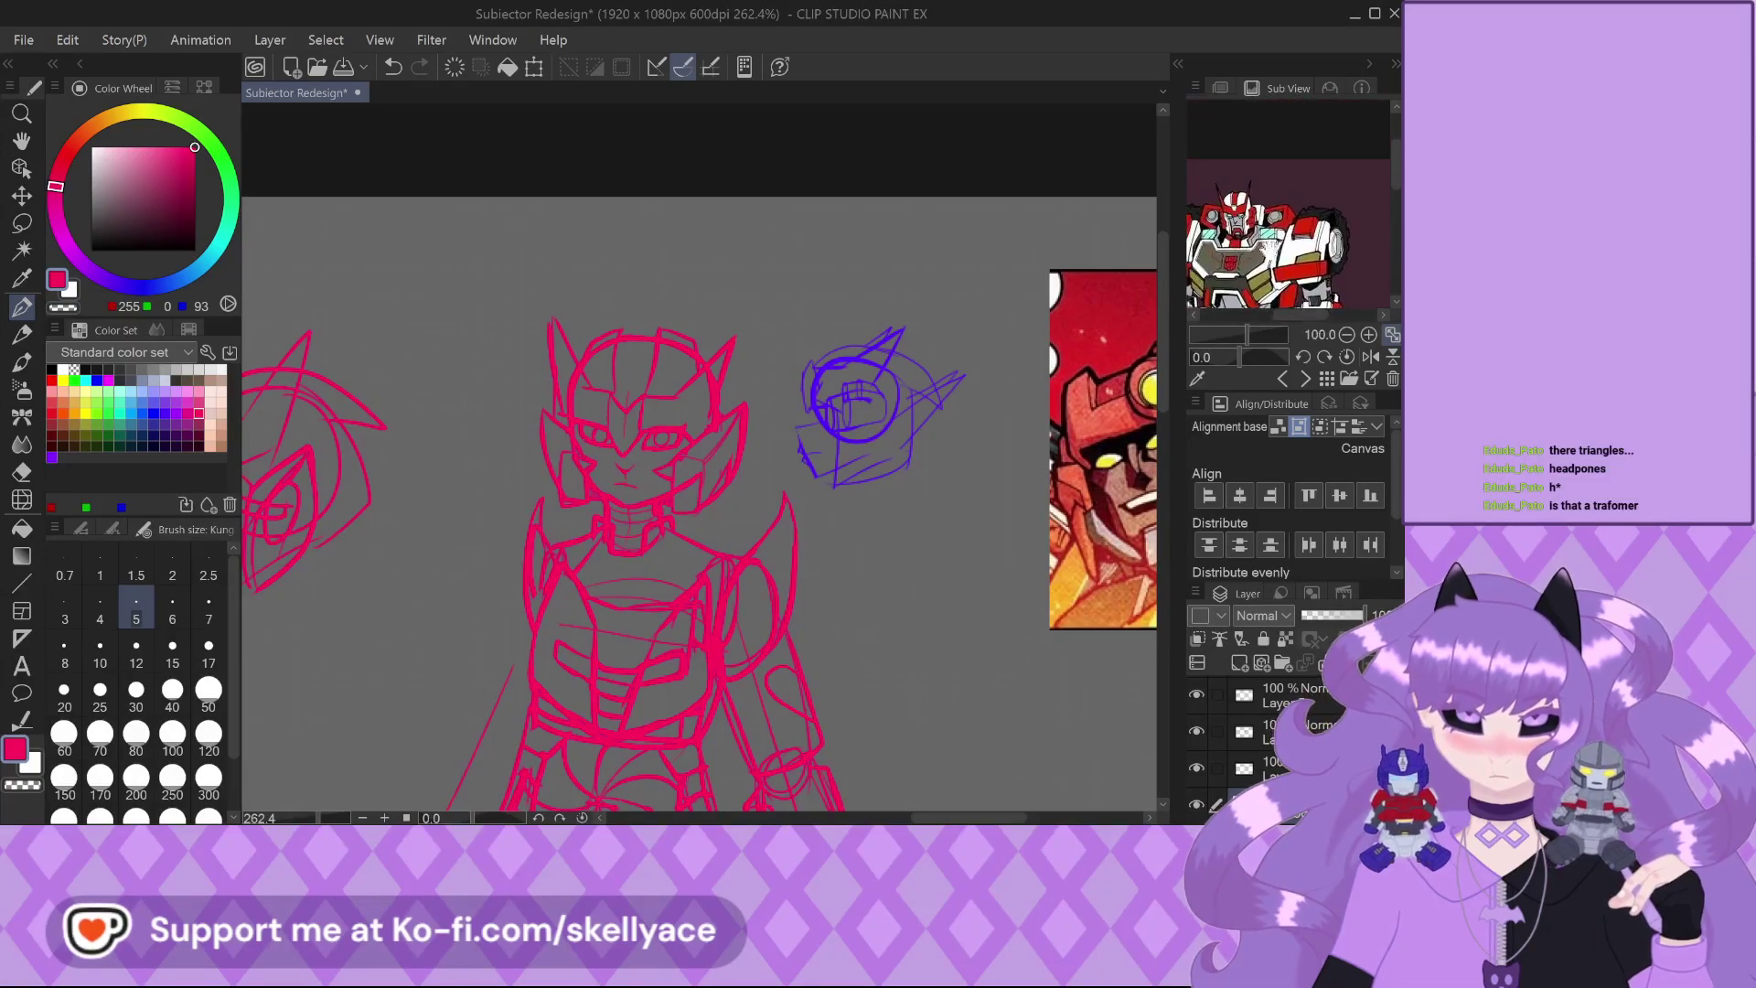
mouse_move(1302, 236)
left_mouse_down()
mouse_move(1321, 218)
mouse_move(1267, 239)
left_mouse_up()
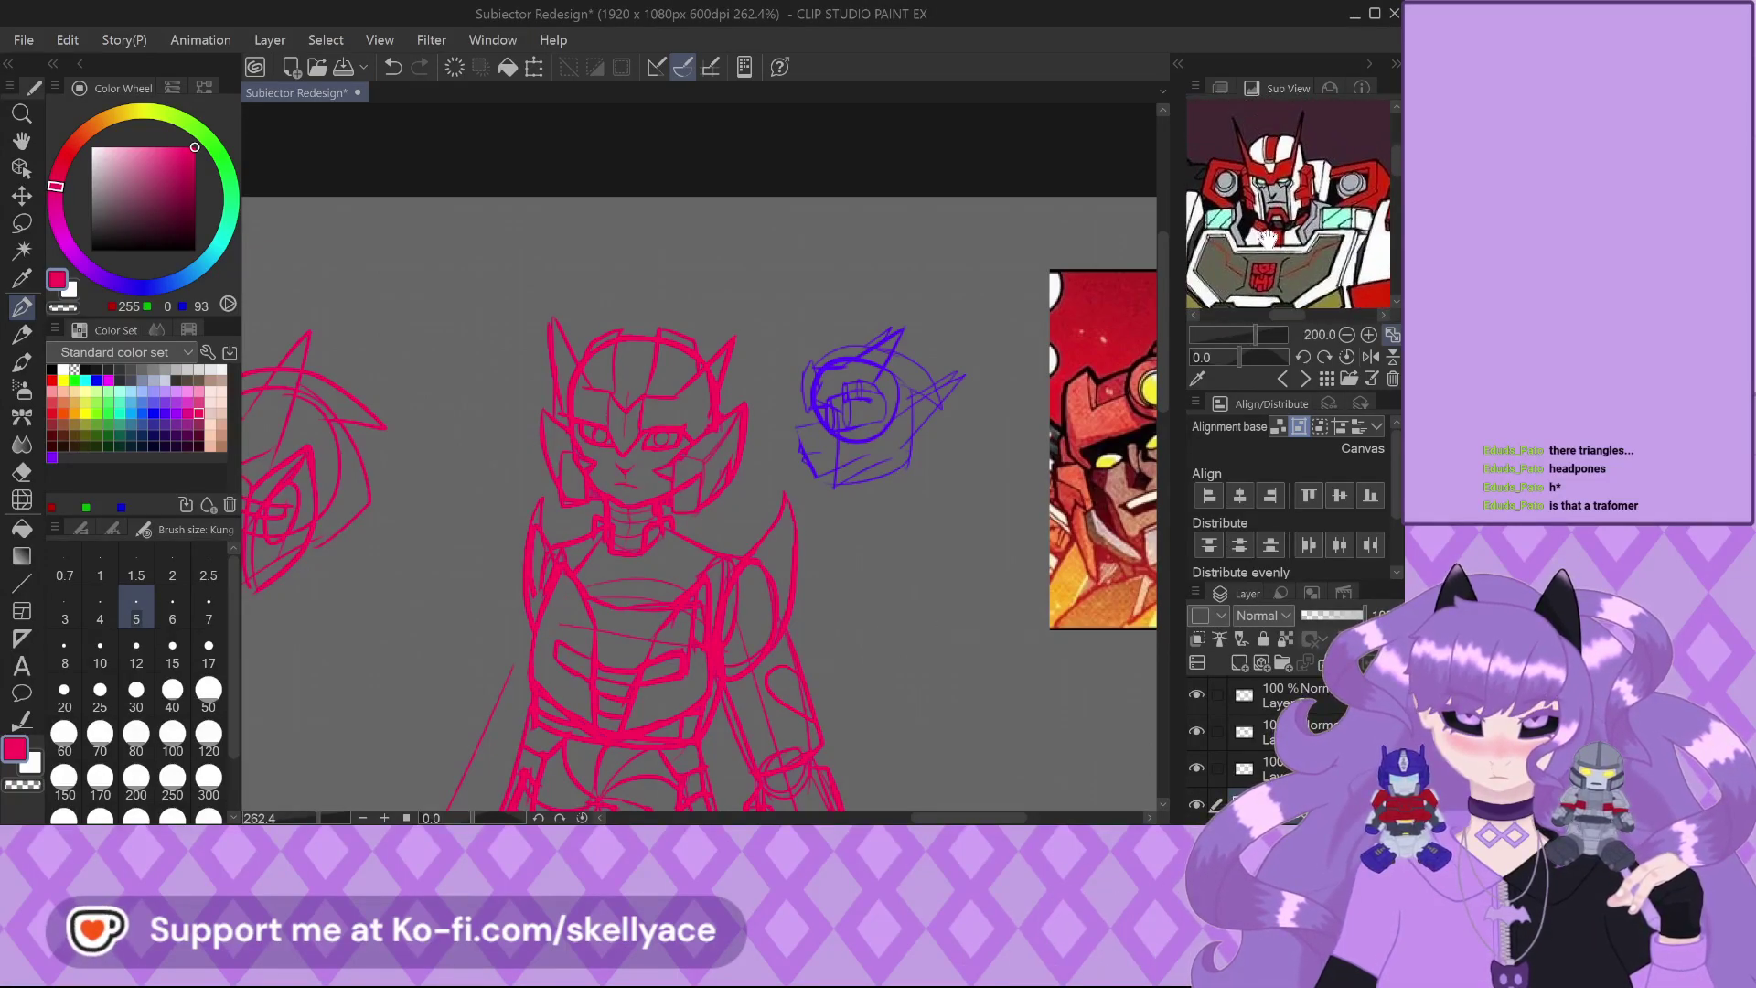
left_click(1305, 378)
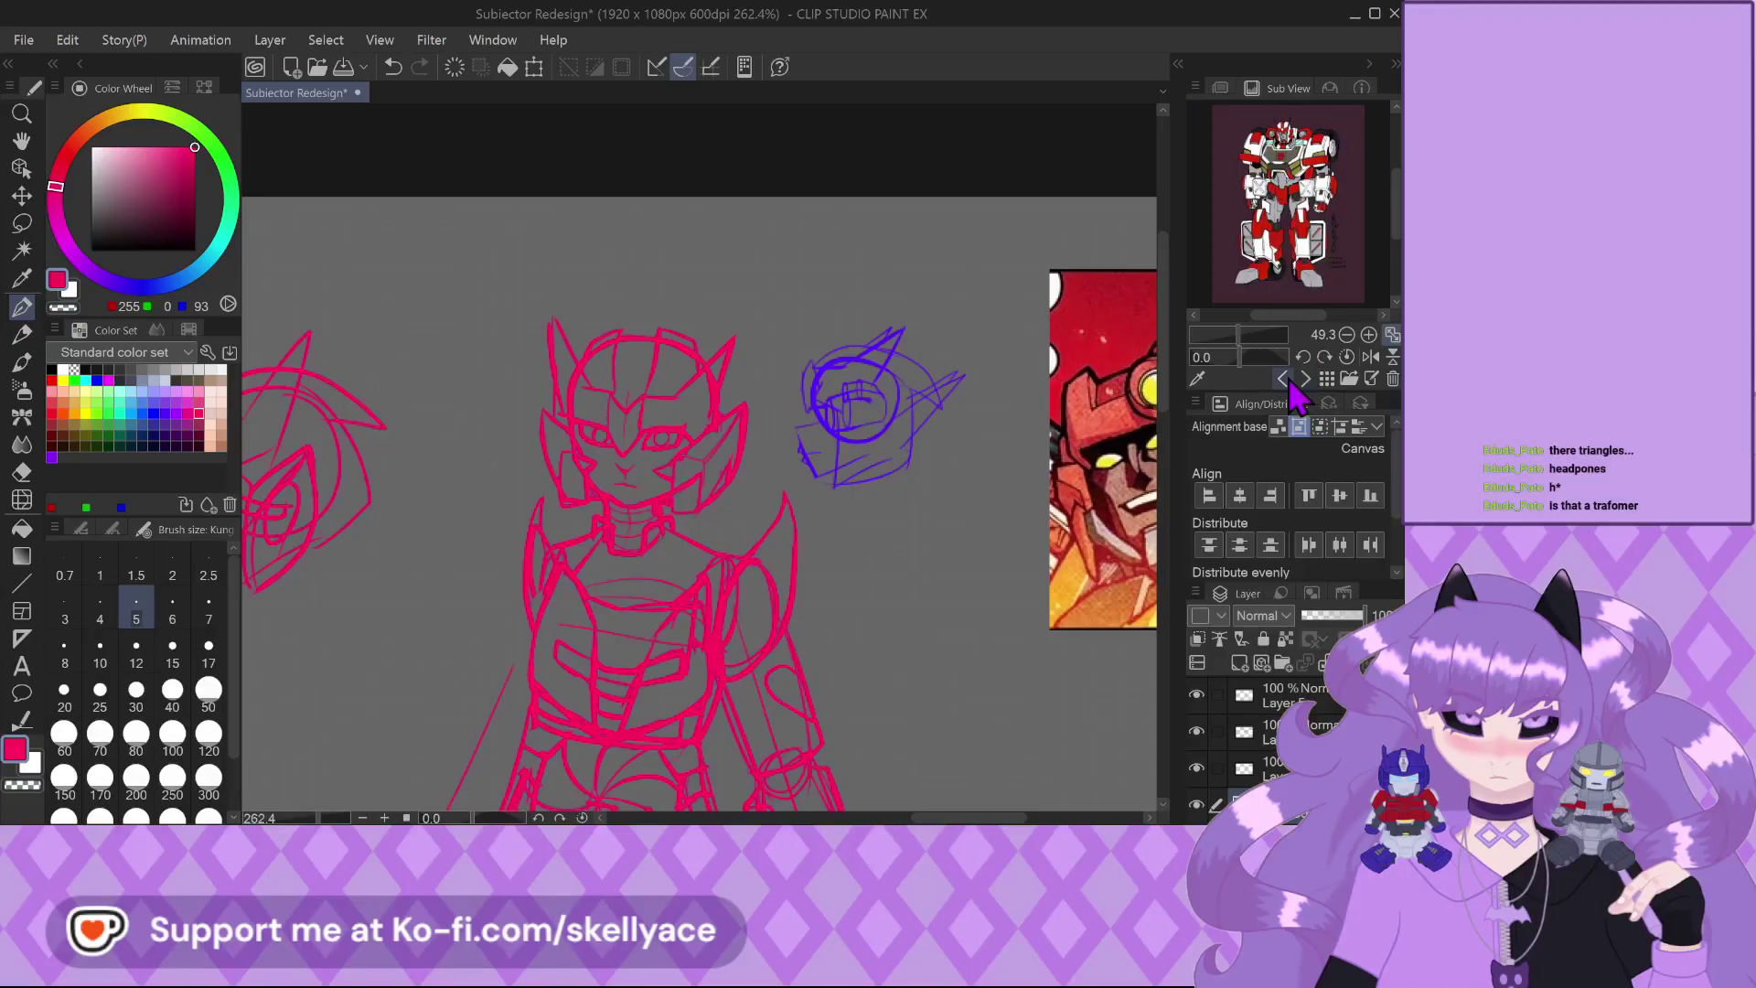
left_click(1305, 379)
left_click(1305, 378)
left_click(1305, 379)
left_click(1305, 378)
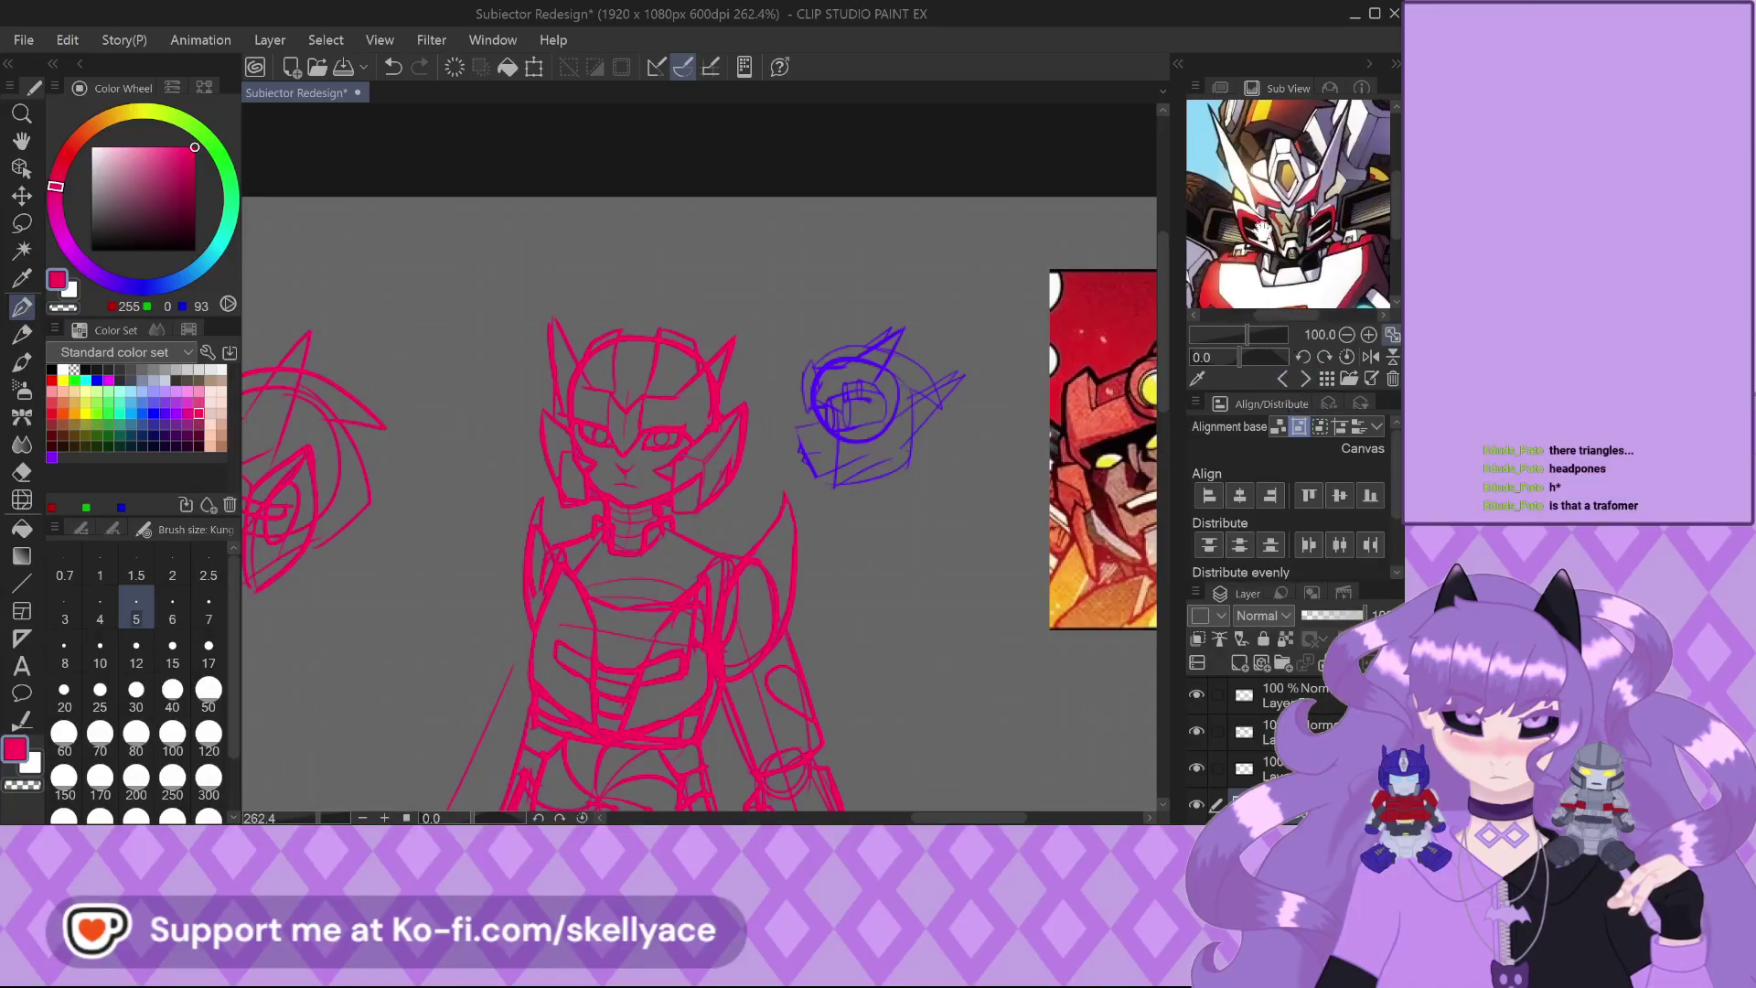
Switch the Sub View reference to the red-and-white robot on the dark background, framed on its face at 300%
left_click(1305, 379)
scroll(1288, 211, "up", 4)
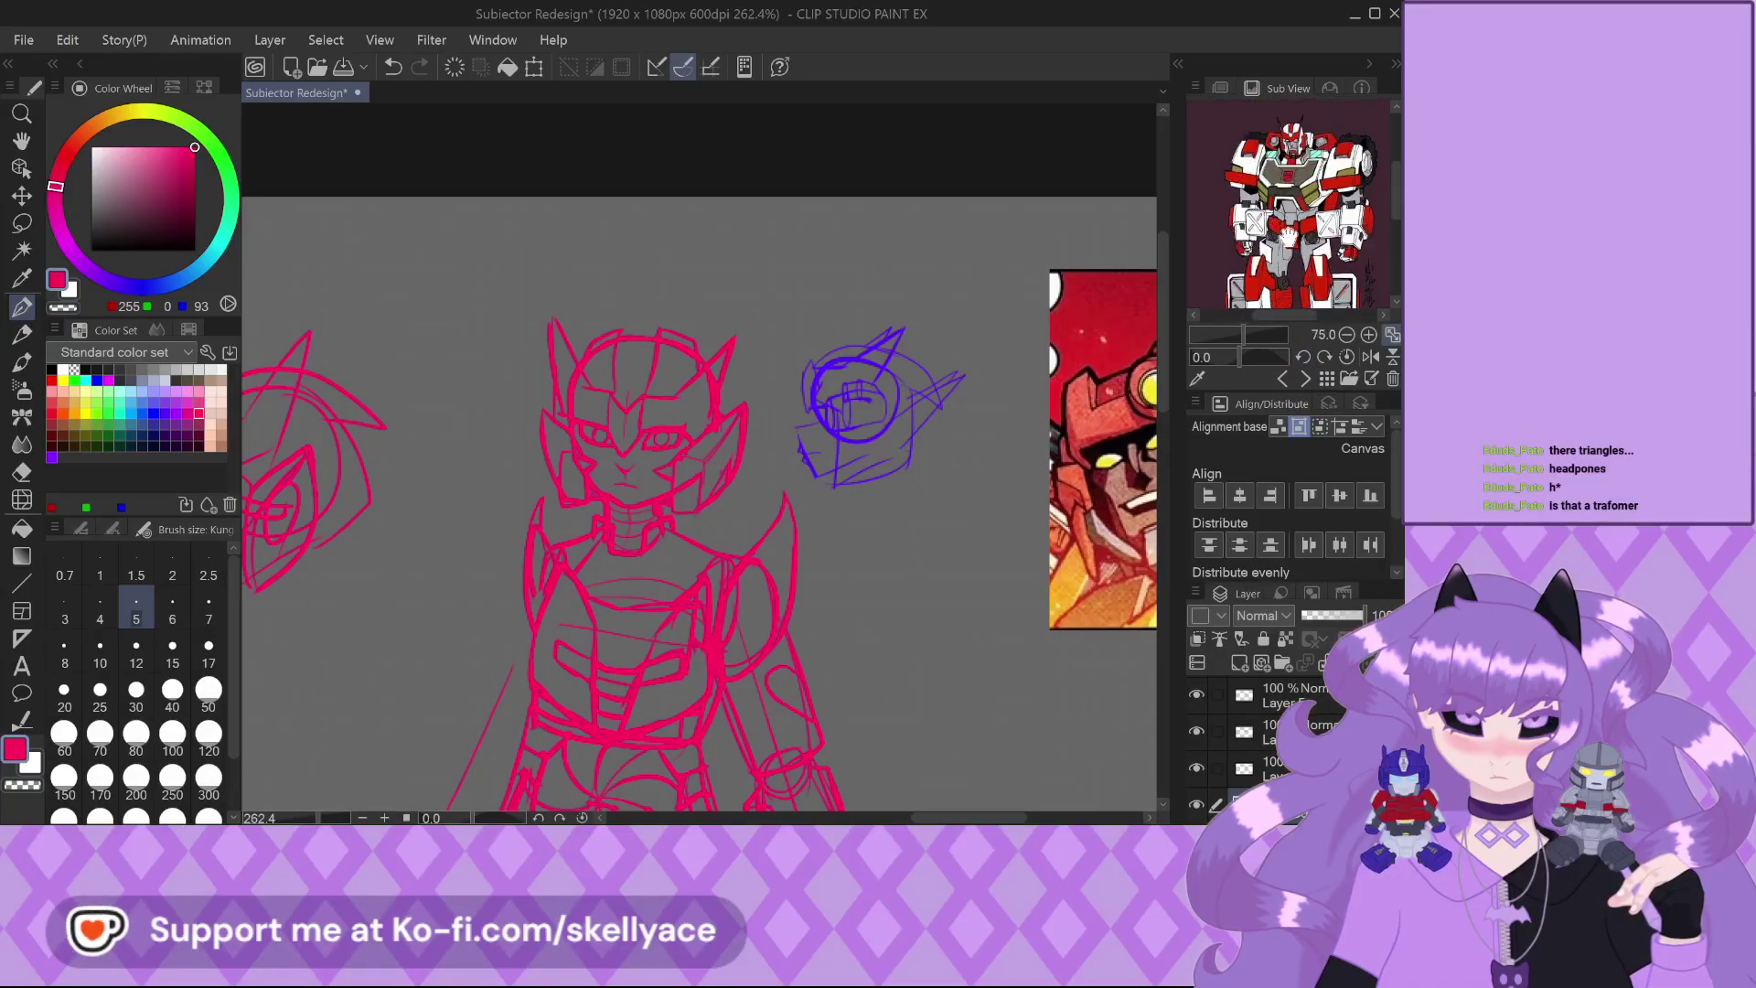
left_click_drag(1271, 201, 1256, 260)
scroll(1278, 236, "down", 3)
scroll(1288, 190, "up", 1)
Draw a thin diagonal line beneath each of the pink robot's eyes, running outward toward the cheek spikes
scroll(1260, 179, "up", 3)
scroll(668, 441, "up", 4)
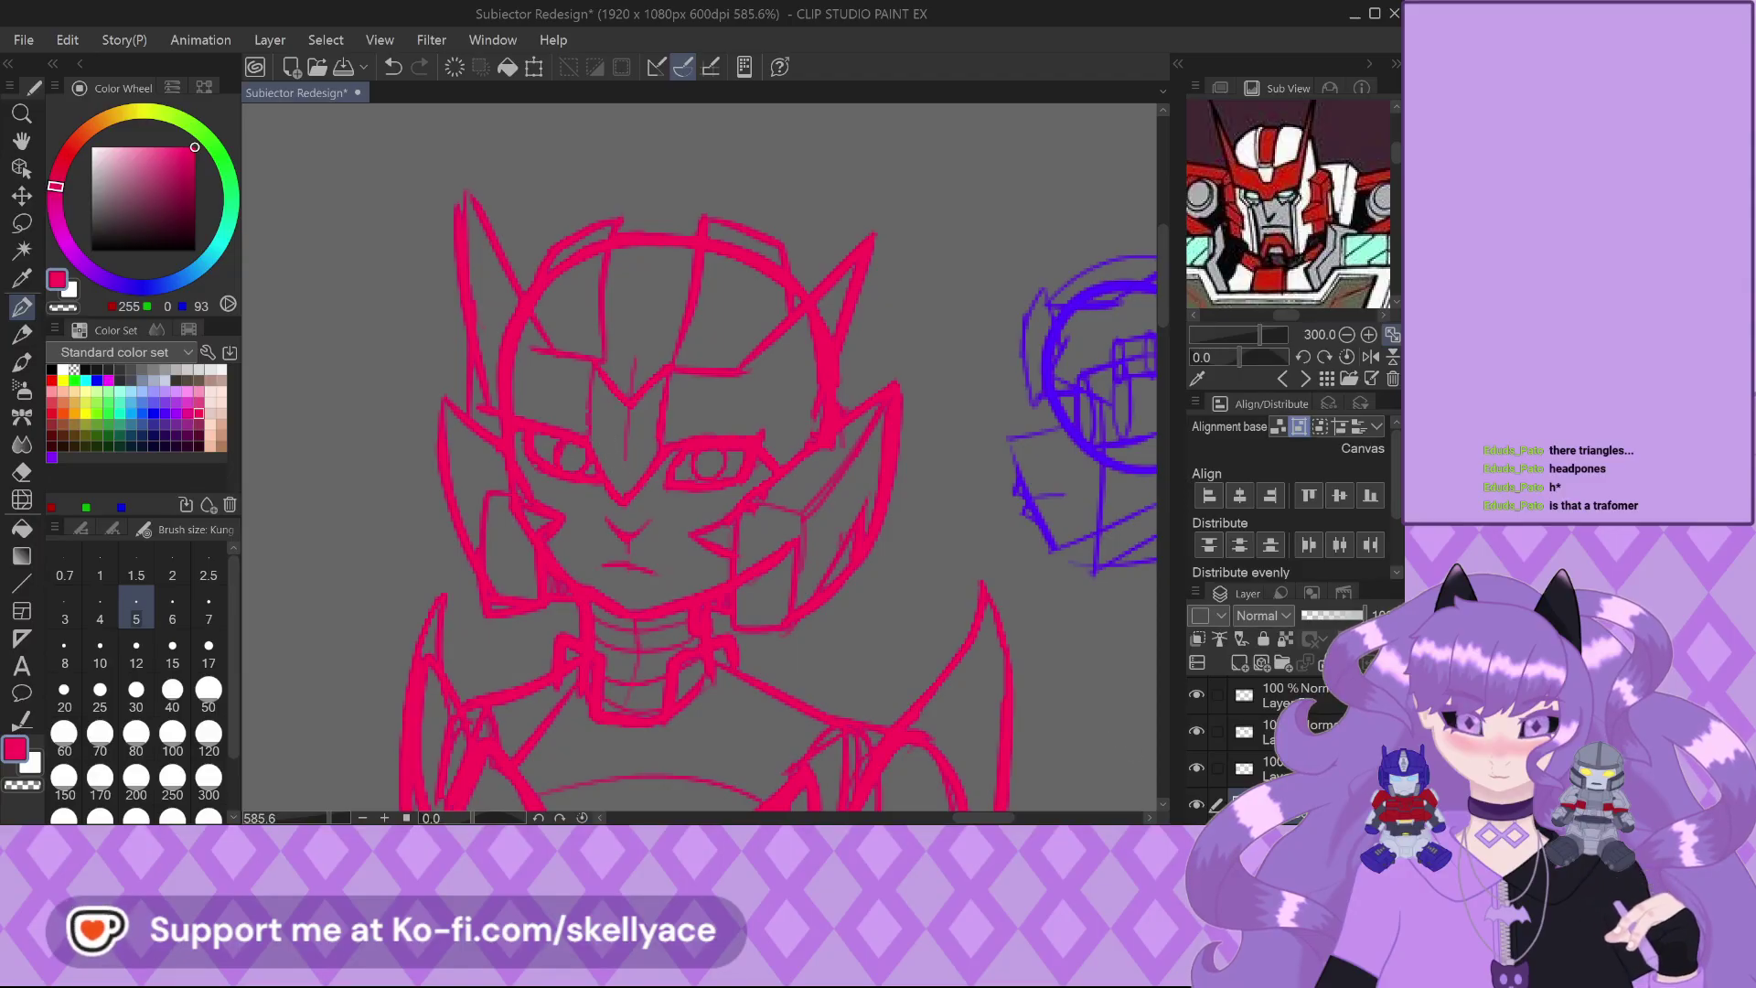
scroll(691, 493, "up", 4)
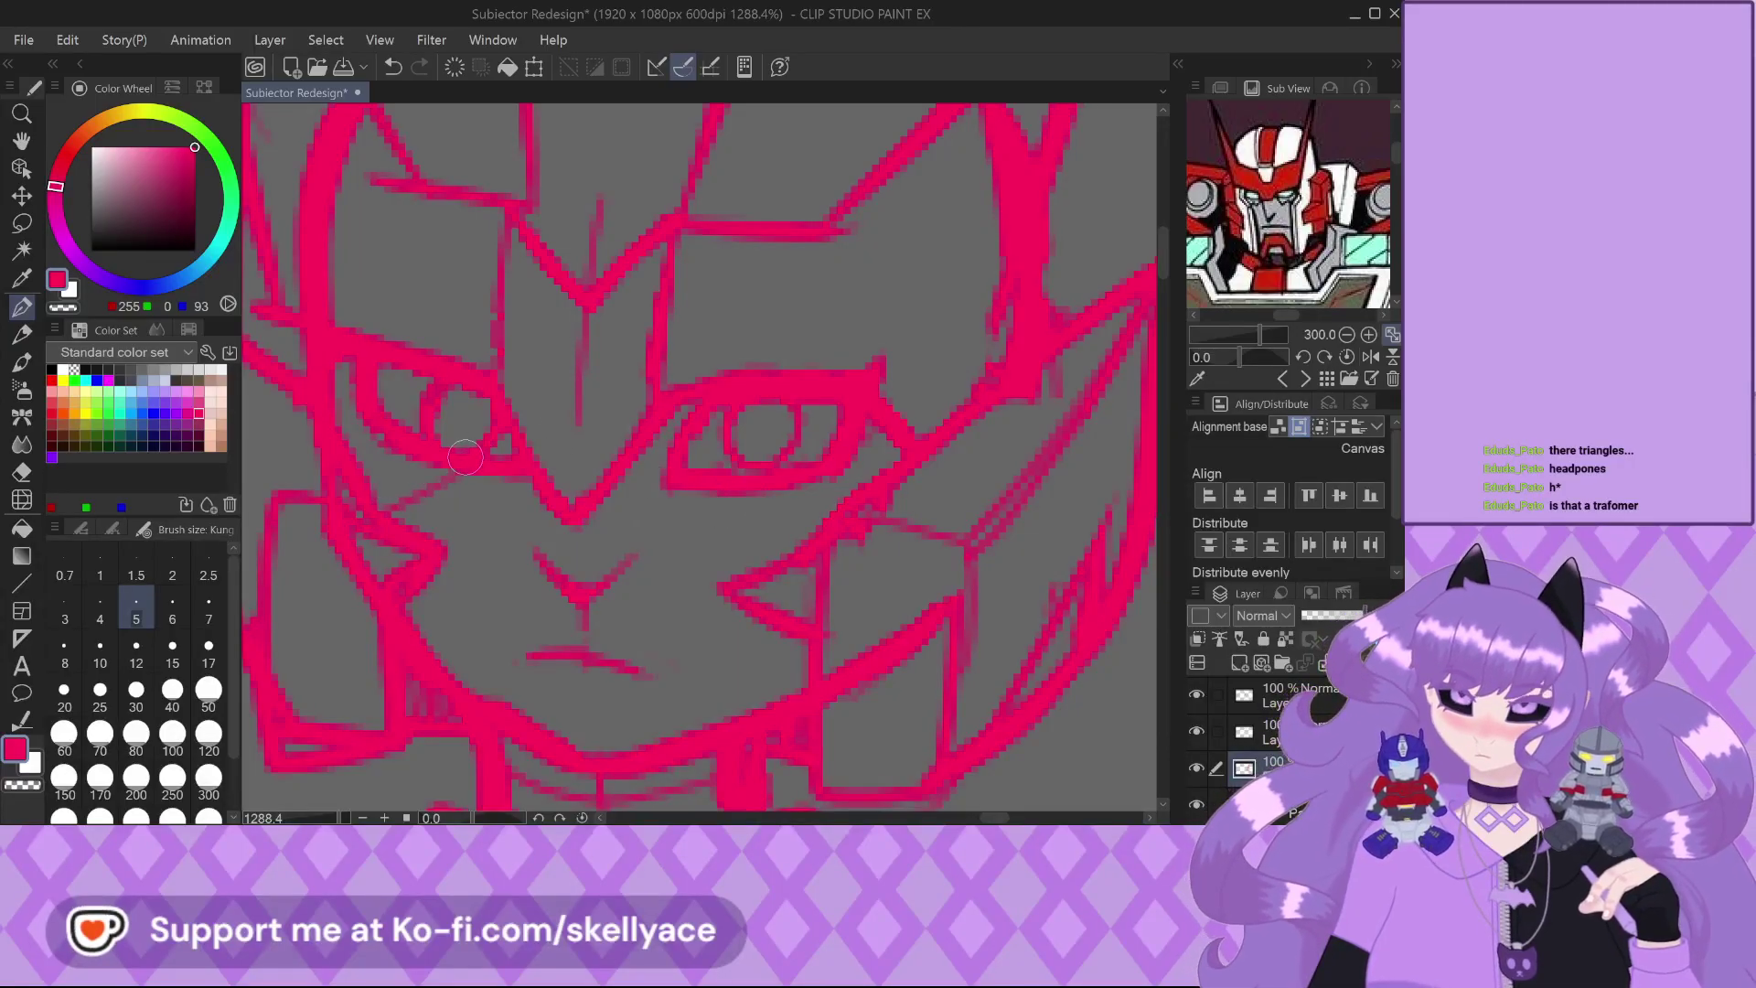
key("ctrl+z")
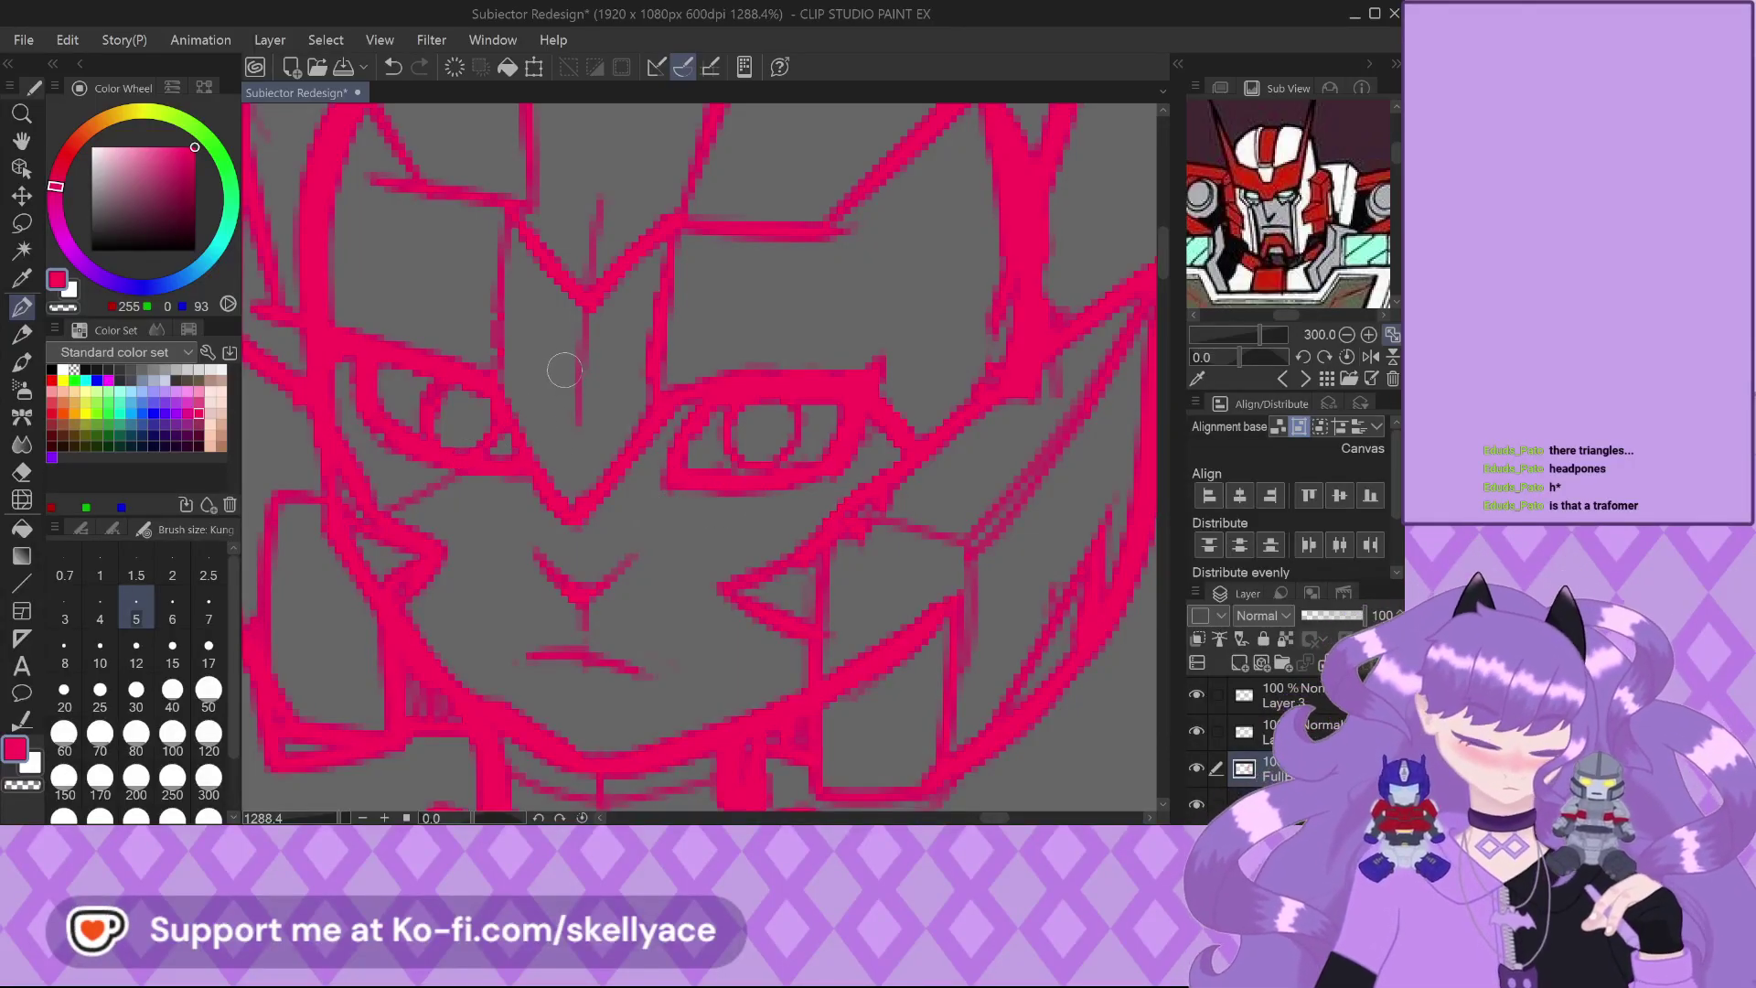
key("ctrl+y")
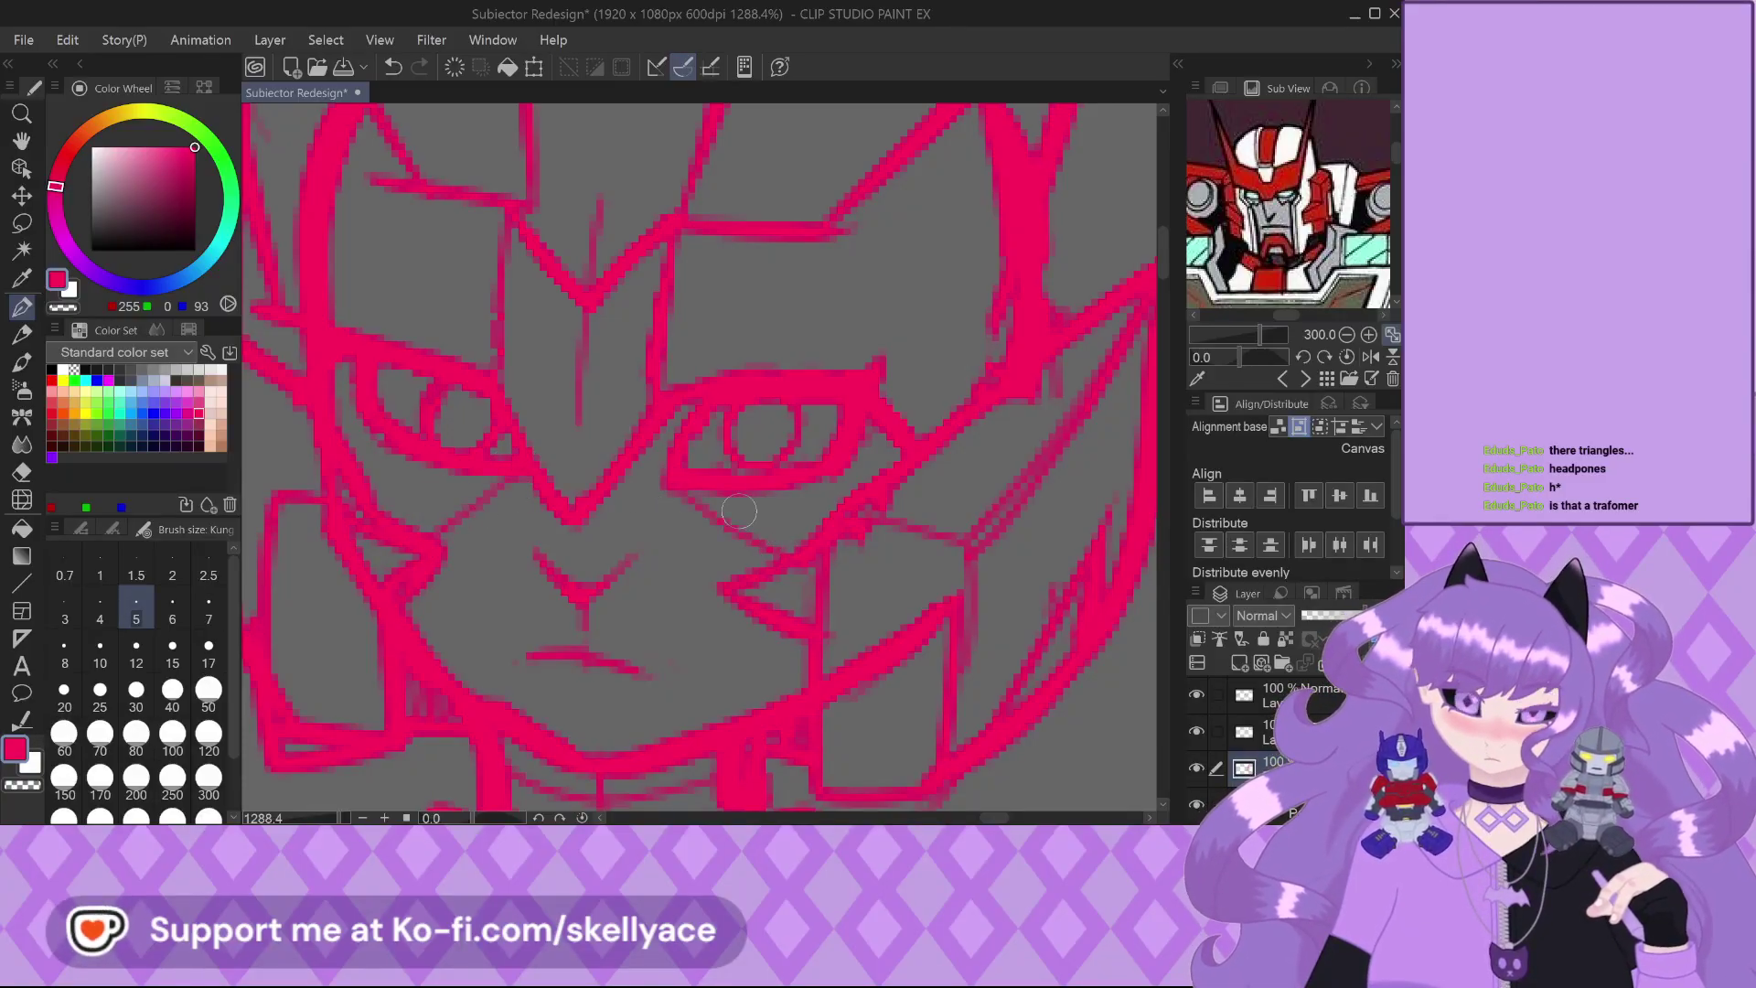
scroll(650, 439, "down", 3)
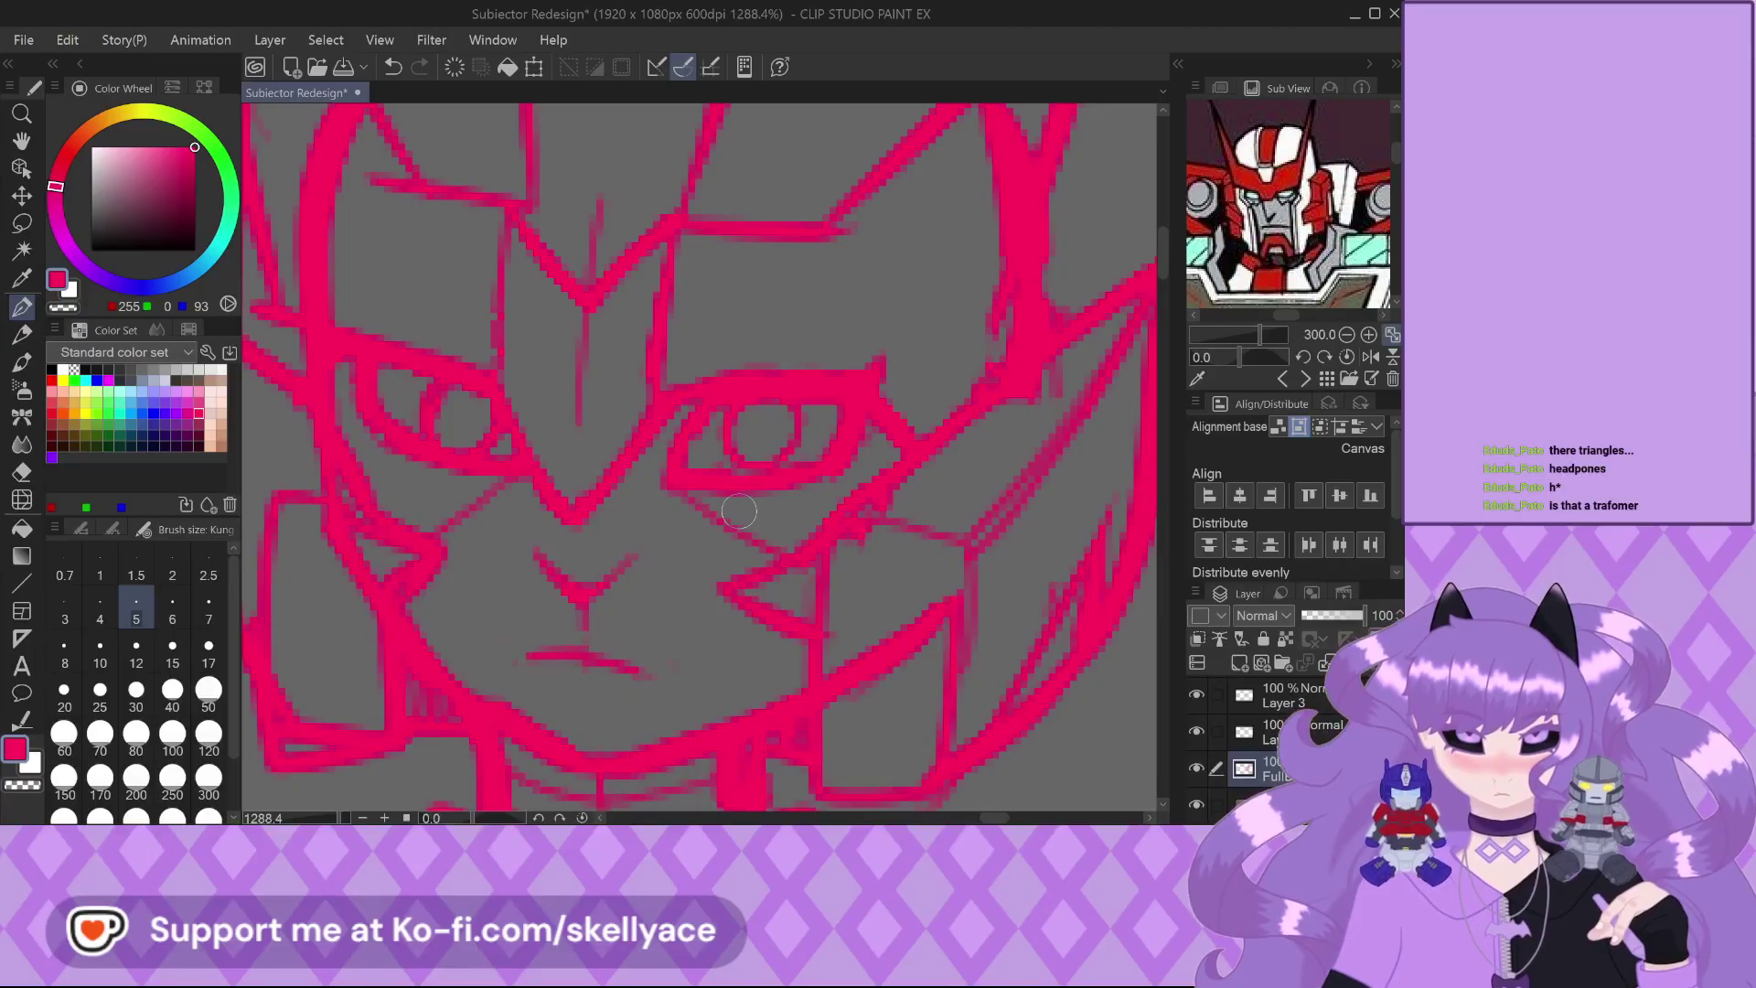
scroll(606, 438, "down", 3)
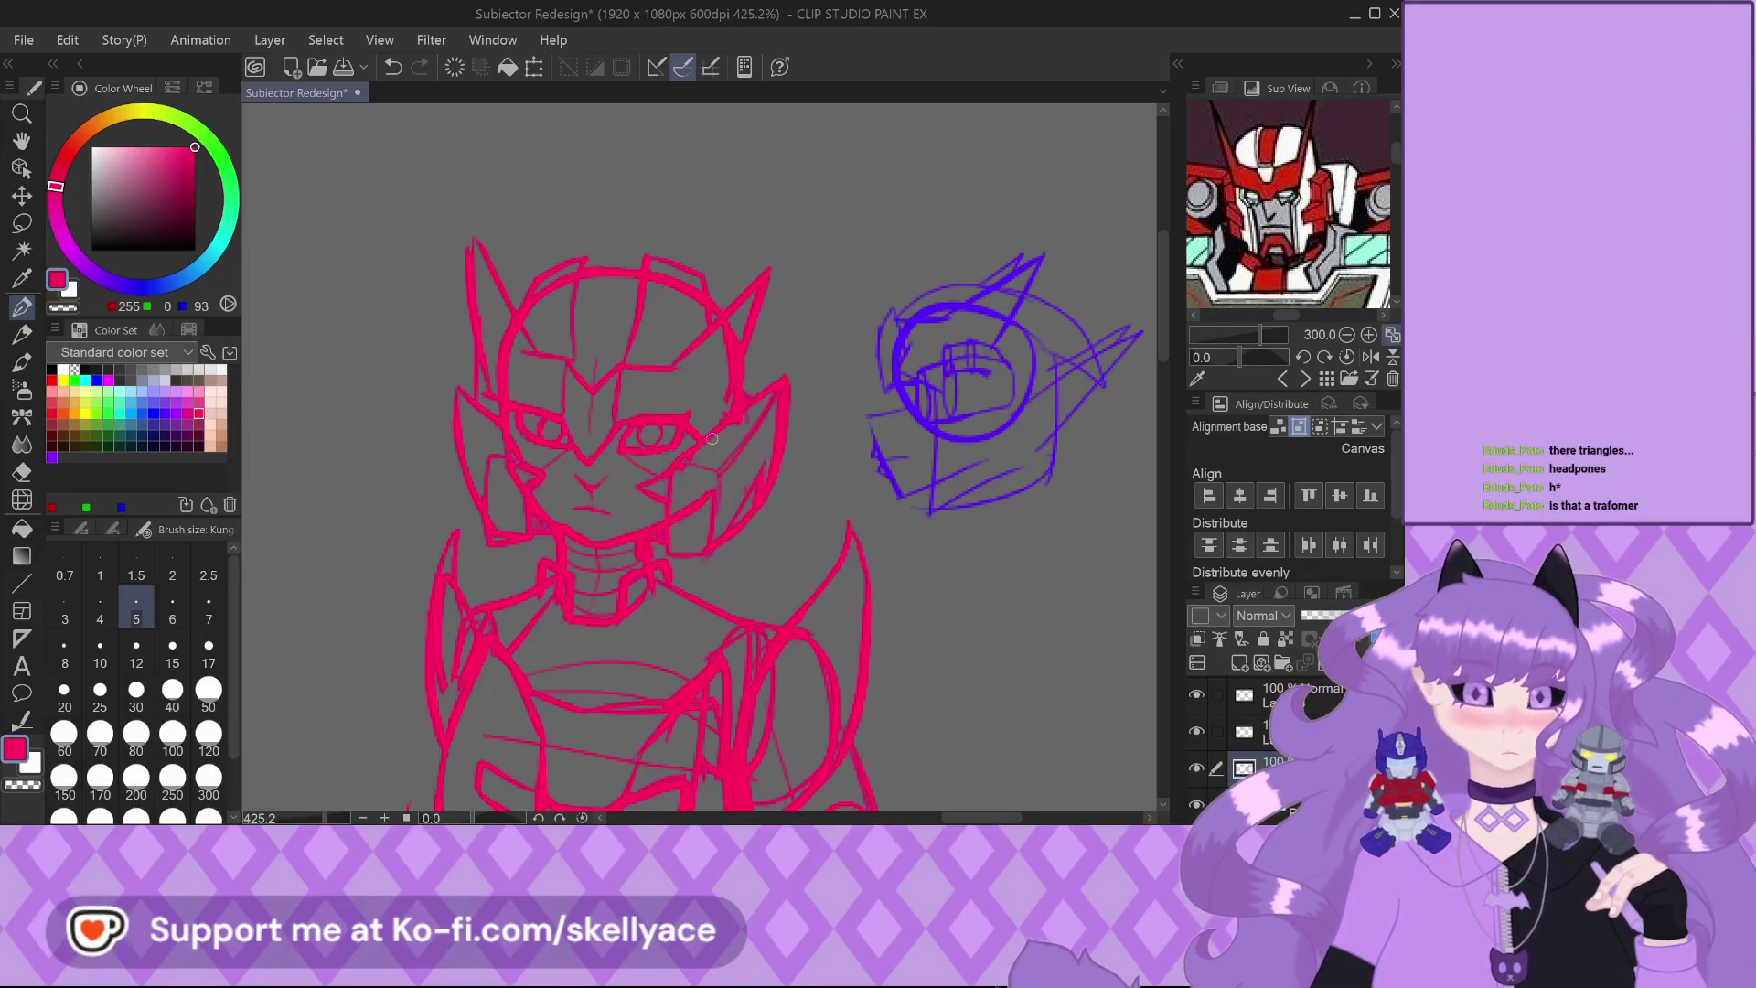
Slim the helmet's left side fin by redrawing its tip and outer edge closer to the face
scroll(718, 411, "up", 3)
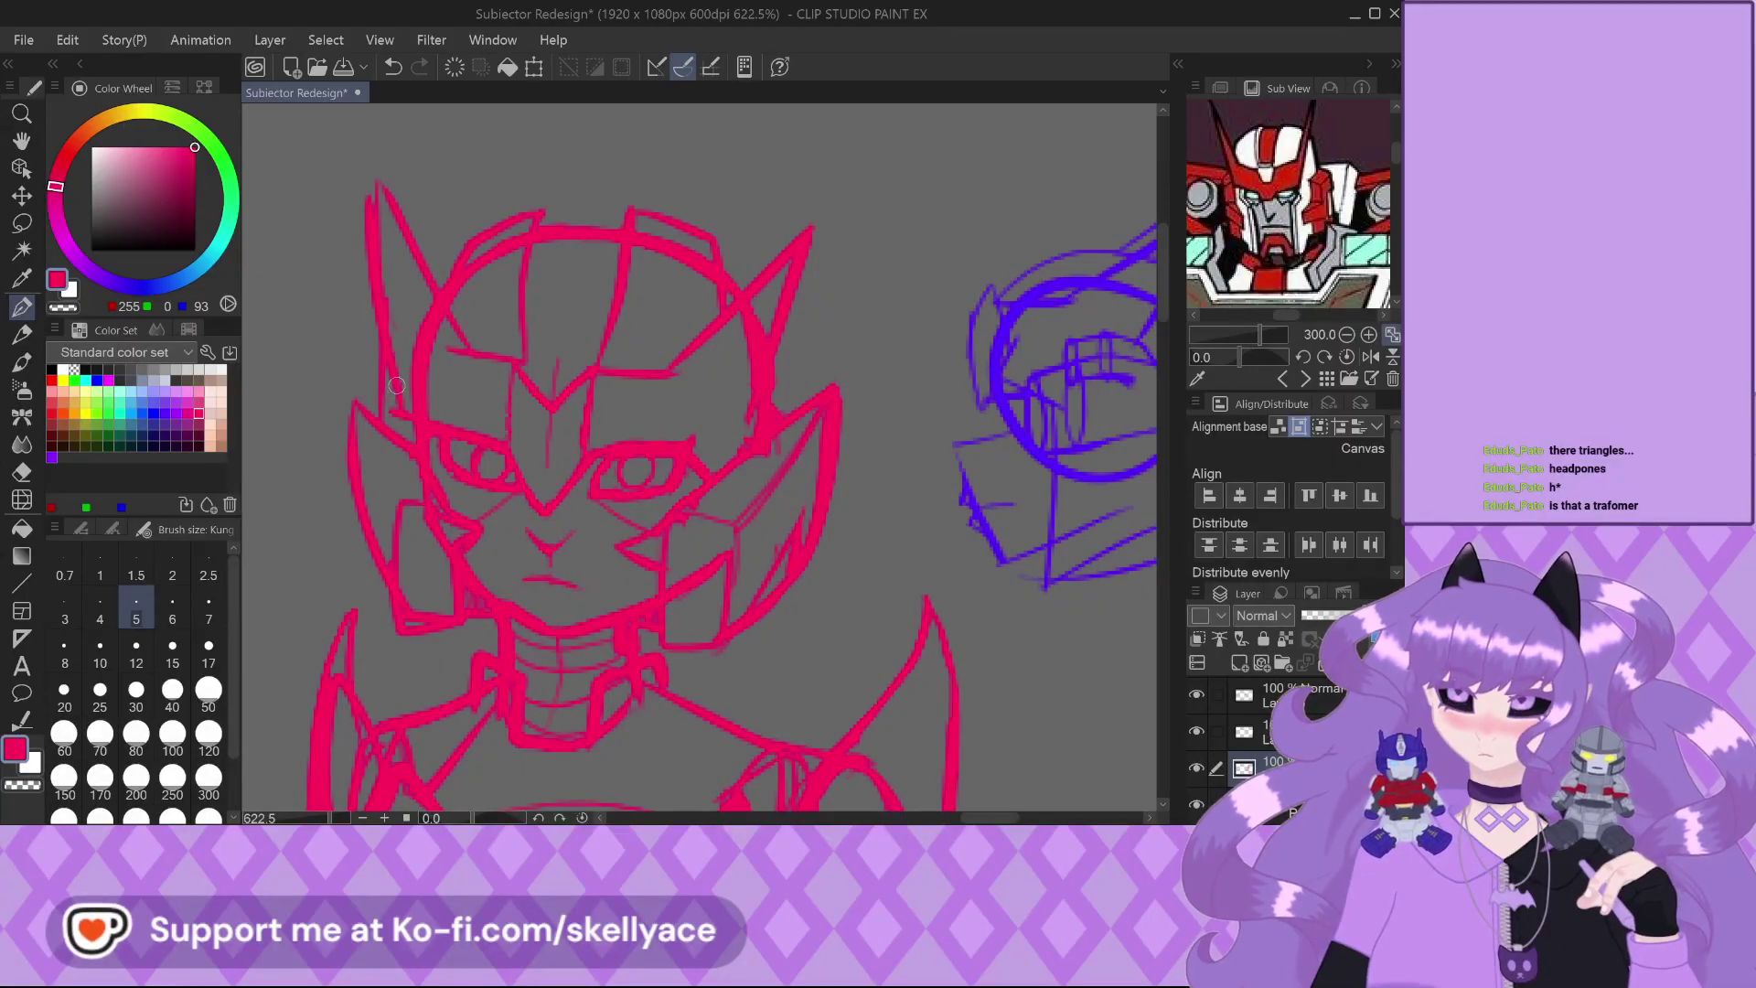
scroll(393, 394, "up", 2)
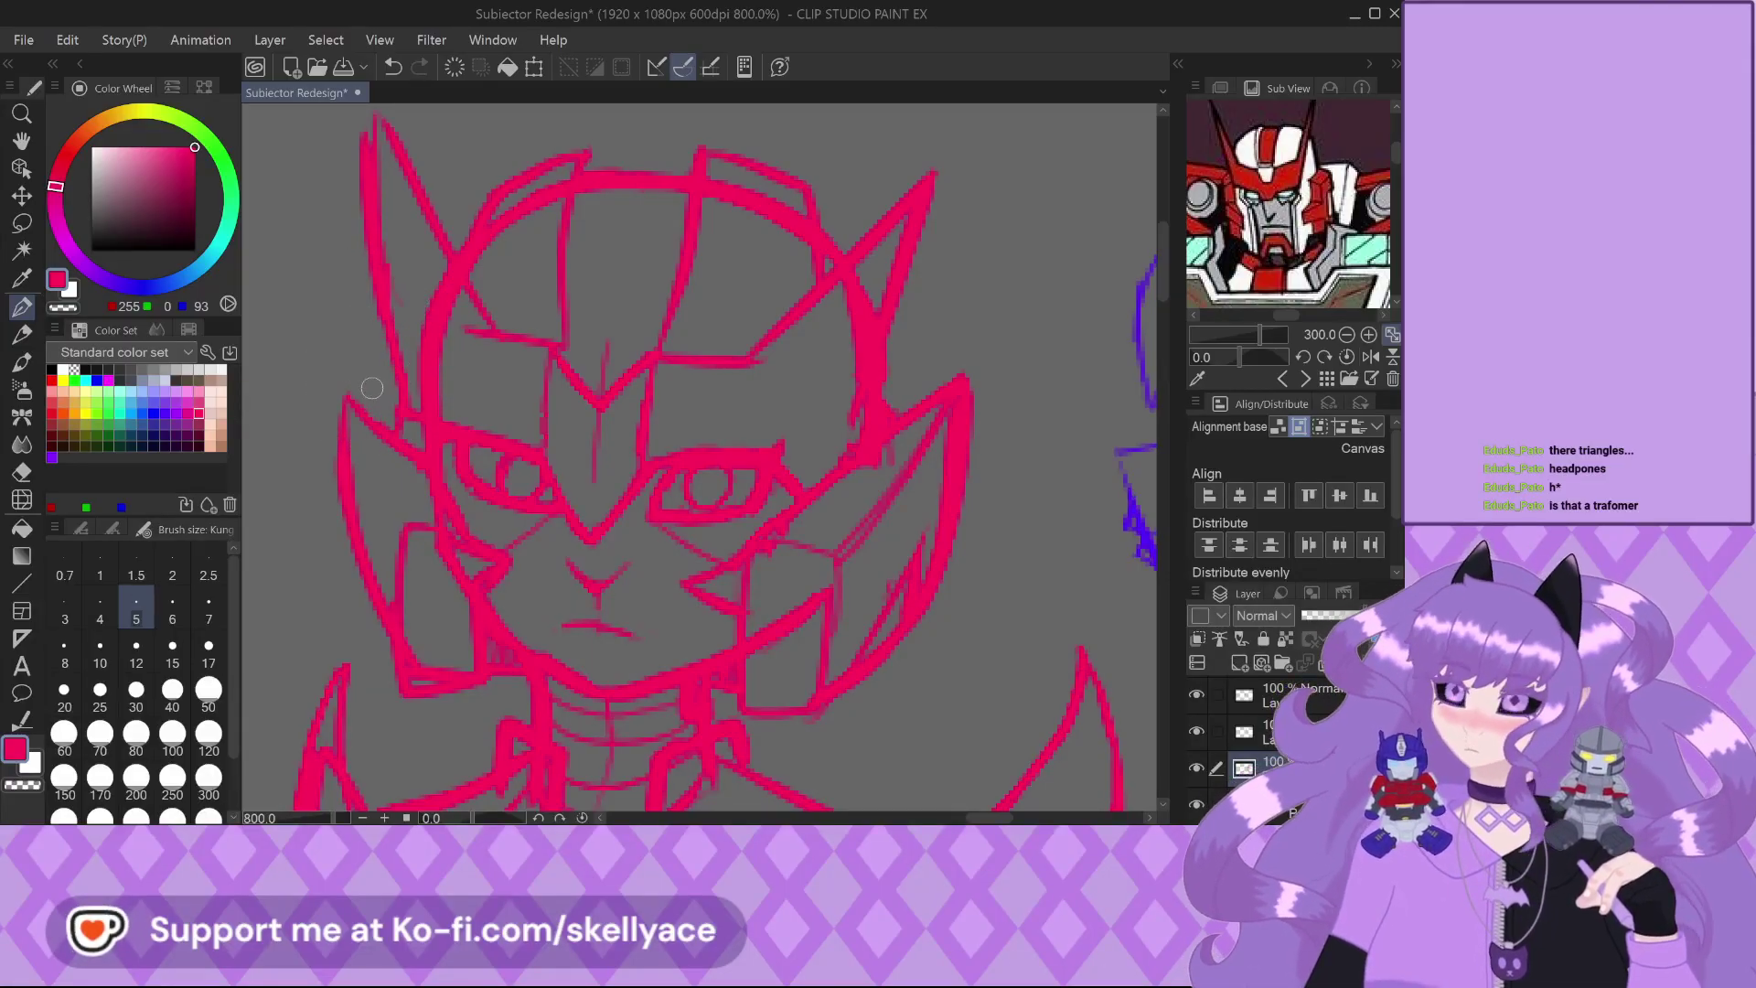
left_click_drag(359, 429, 364, 492)
left_click_drag(365, 404, 367, 541)
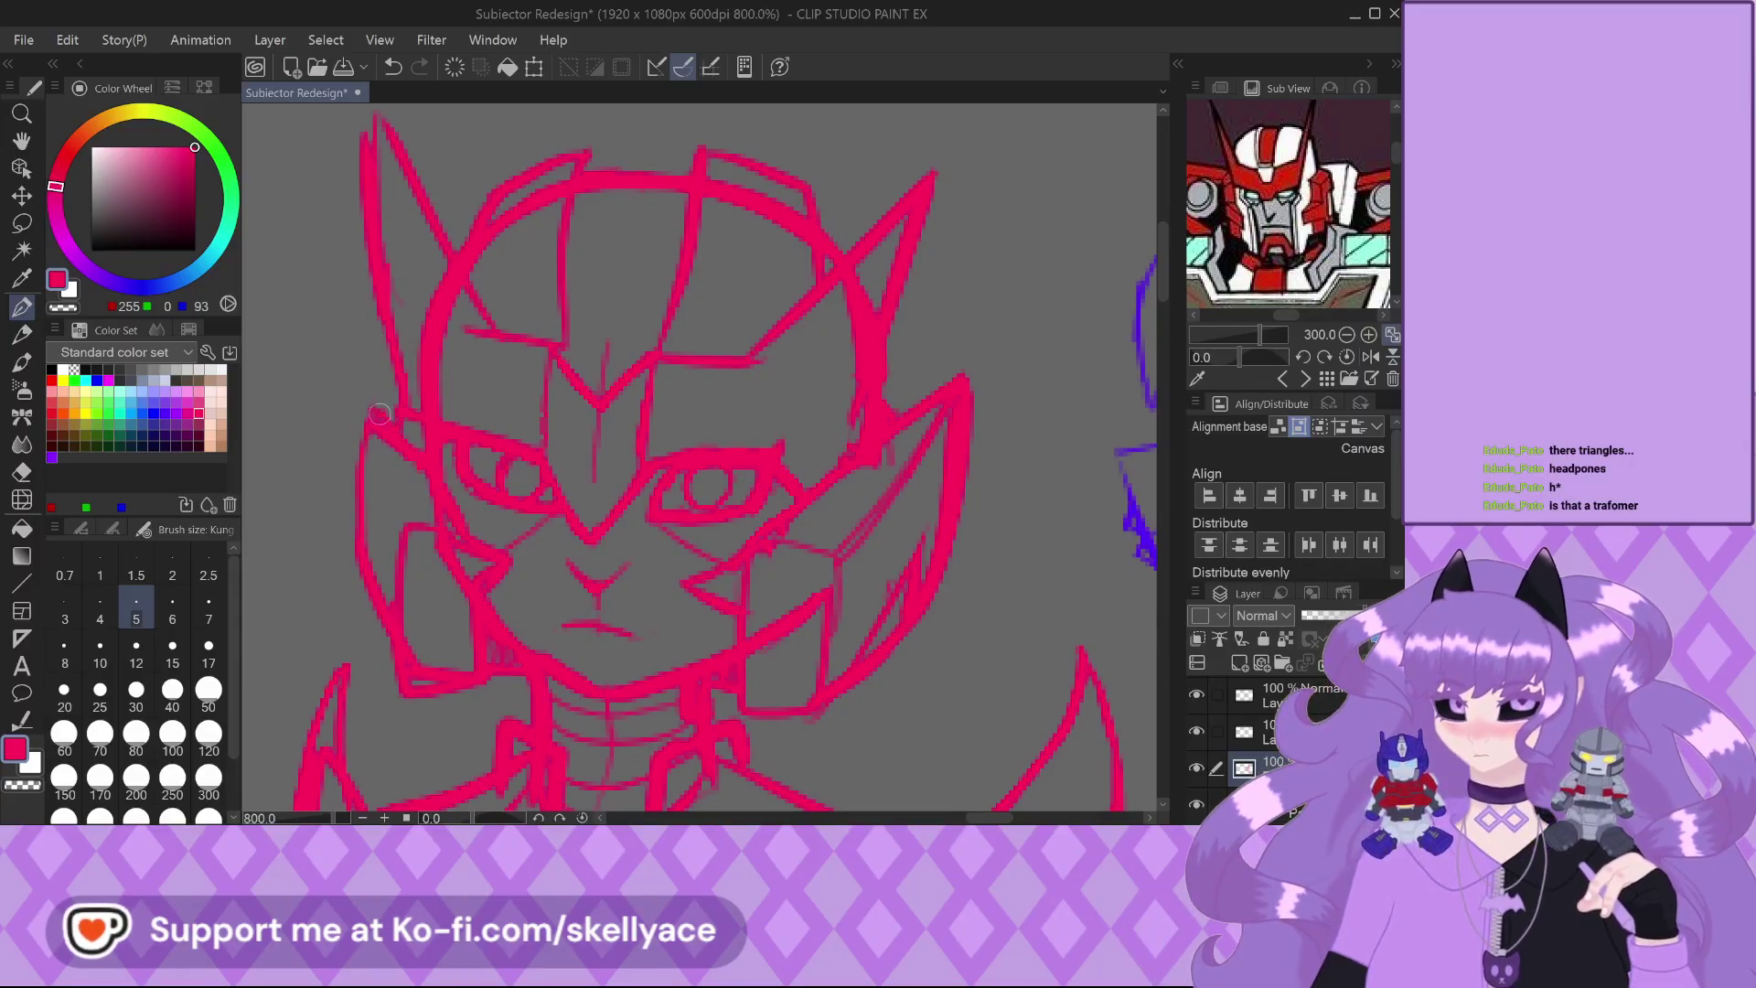
scroll(598, 492, "down", 6)
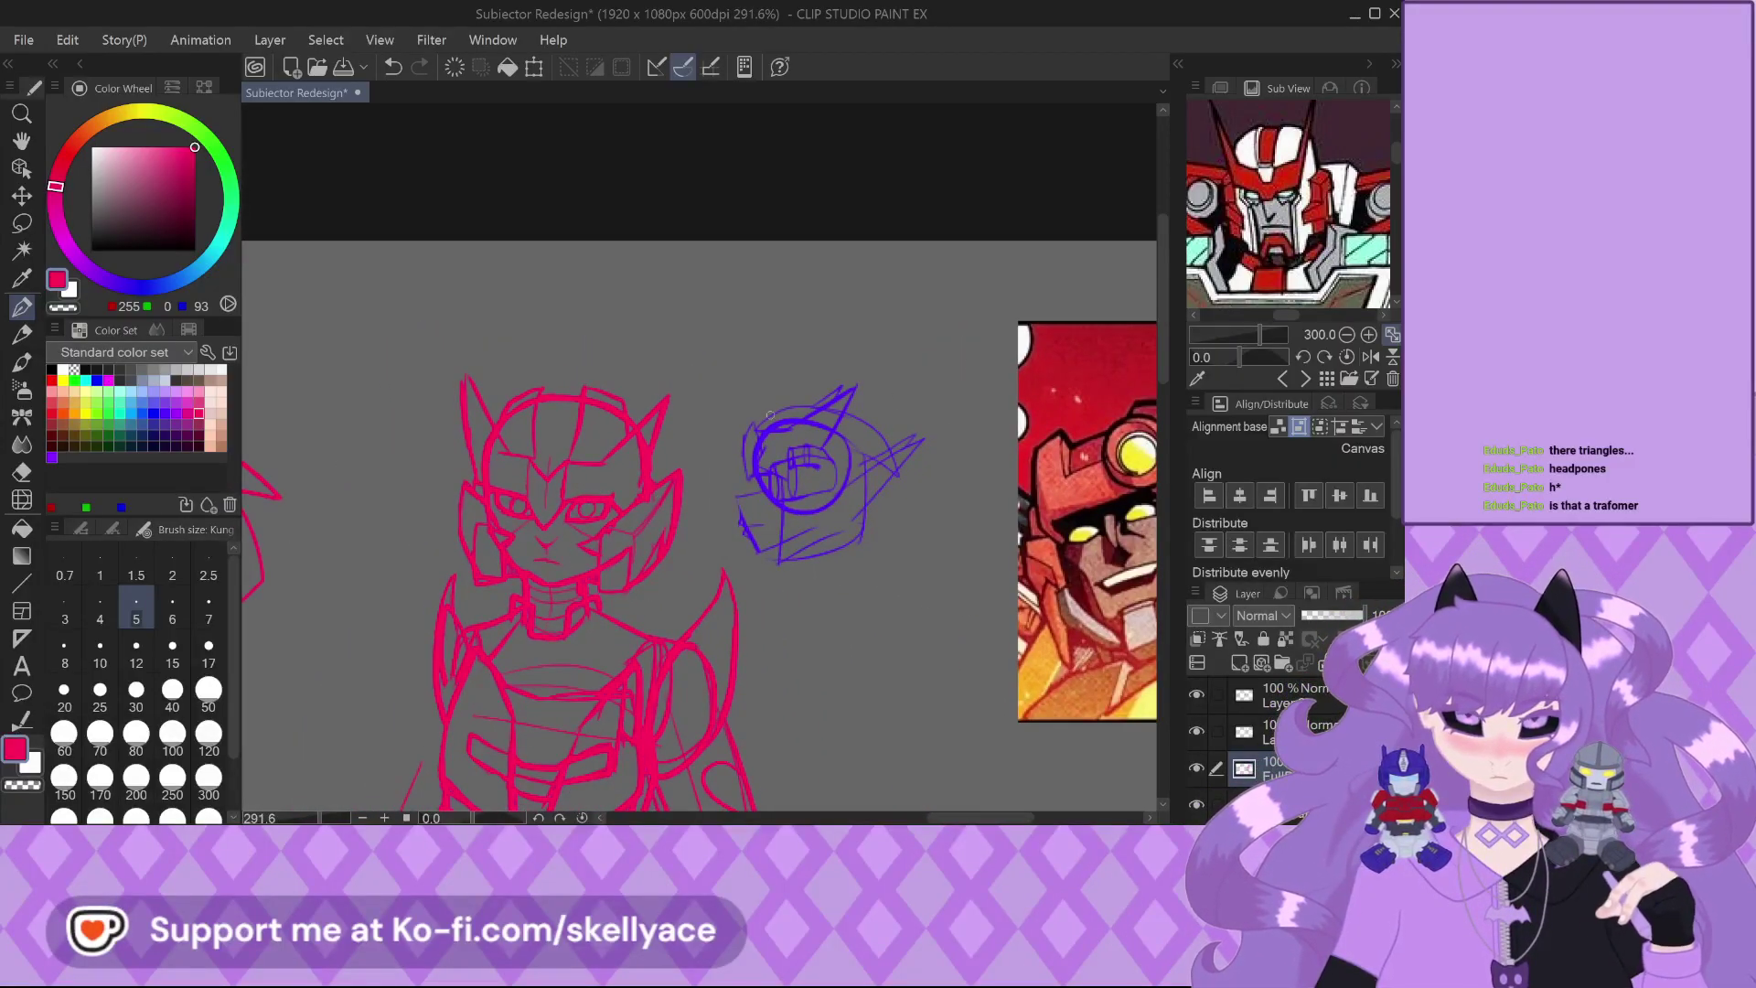
Join the two raised plates on top of the pink helmet with a straight line and reinforce the right plate's outer edge
scroll(586, 421, "up", 4)
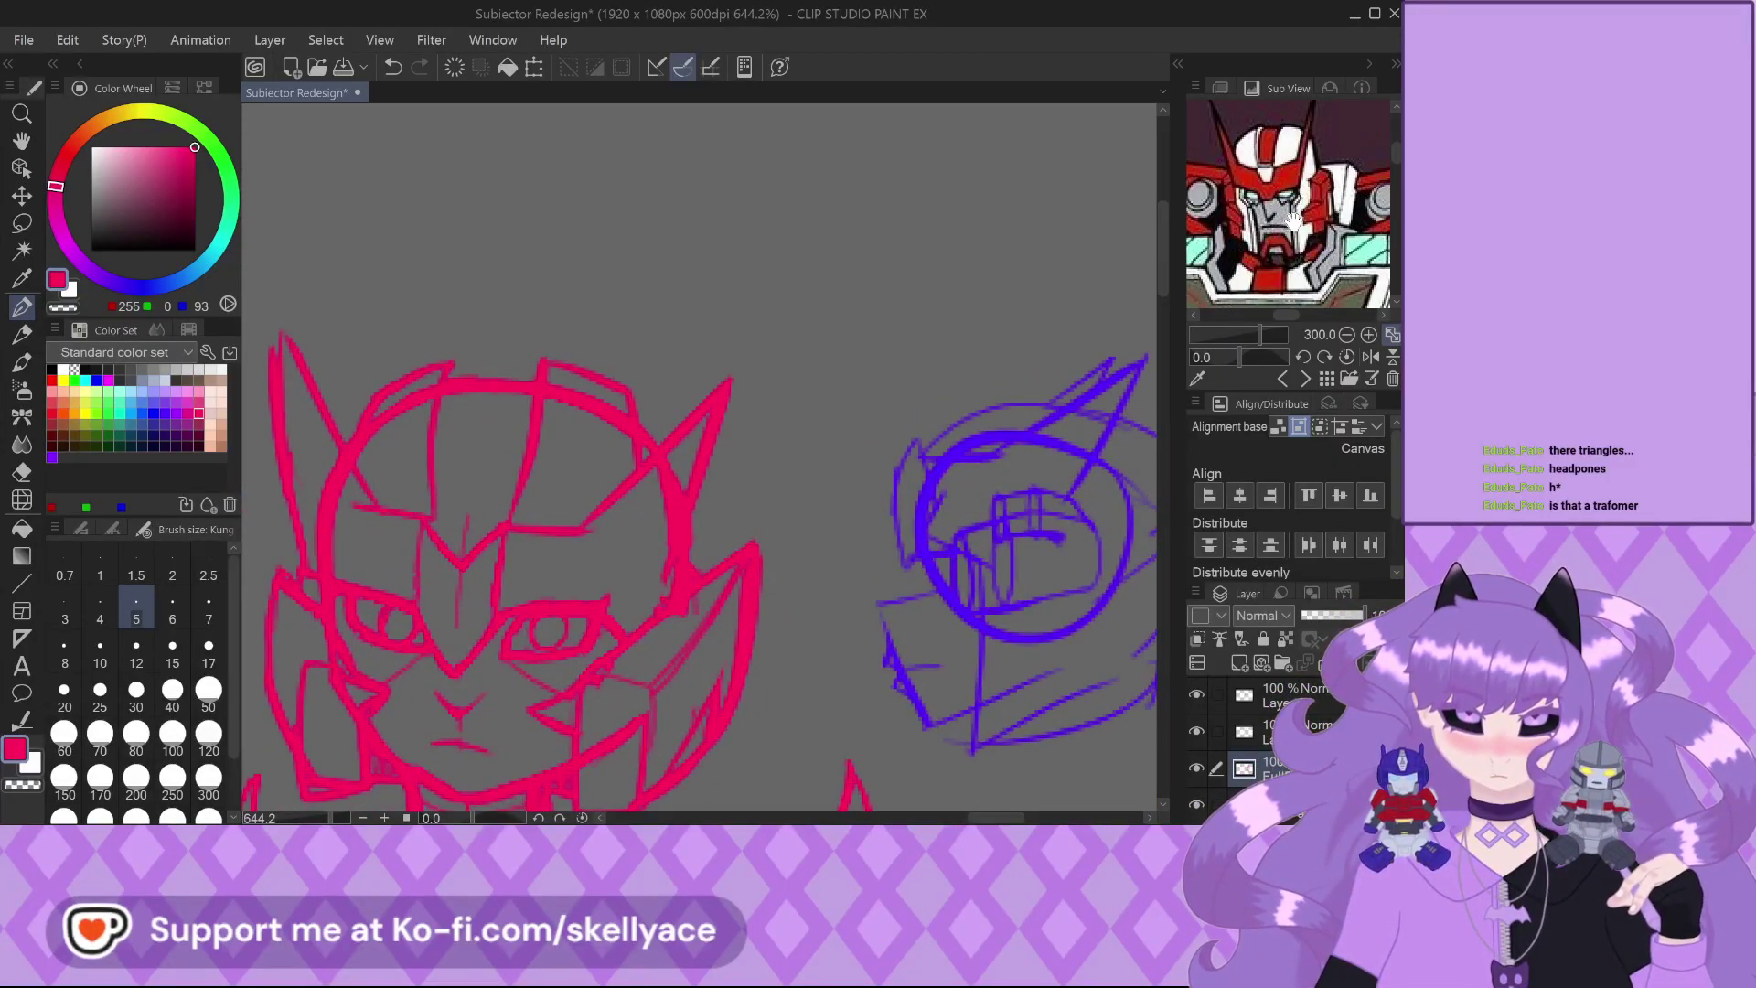
scroll(462, 370, "up", 1)
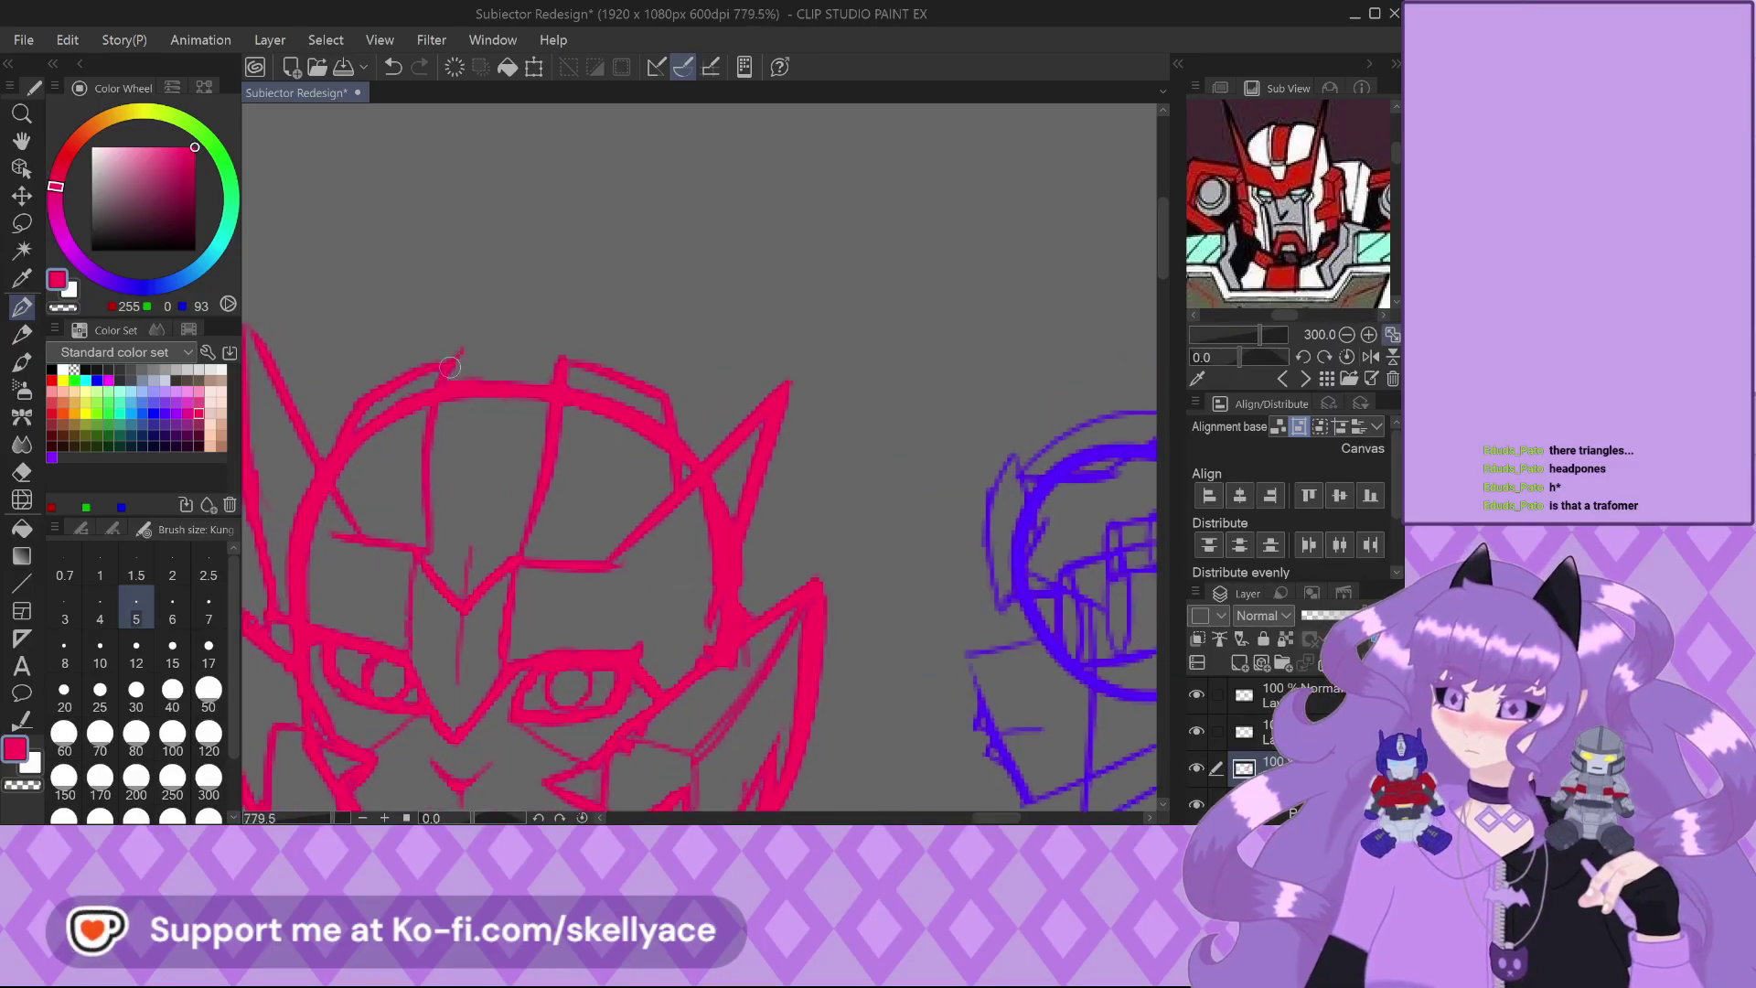
left_click_drag(465, 372, 672, 398)
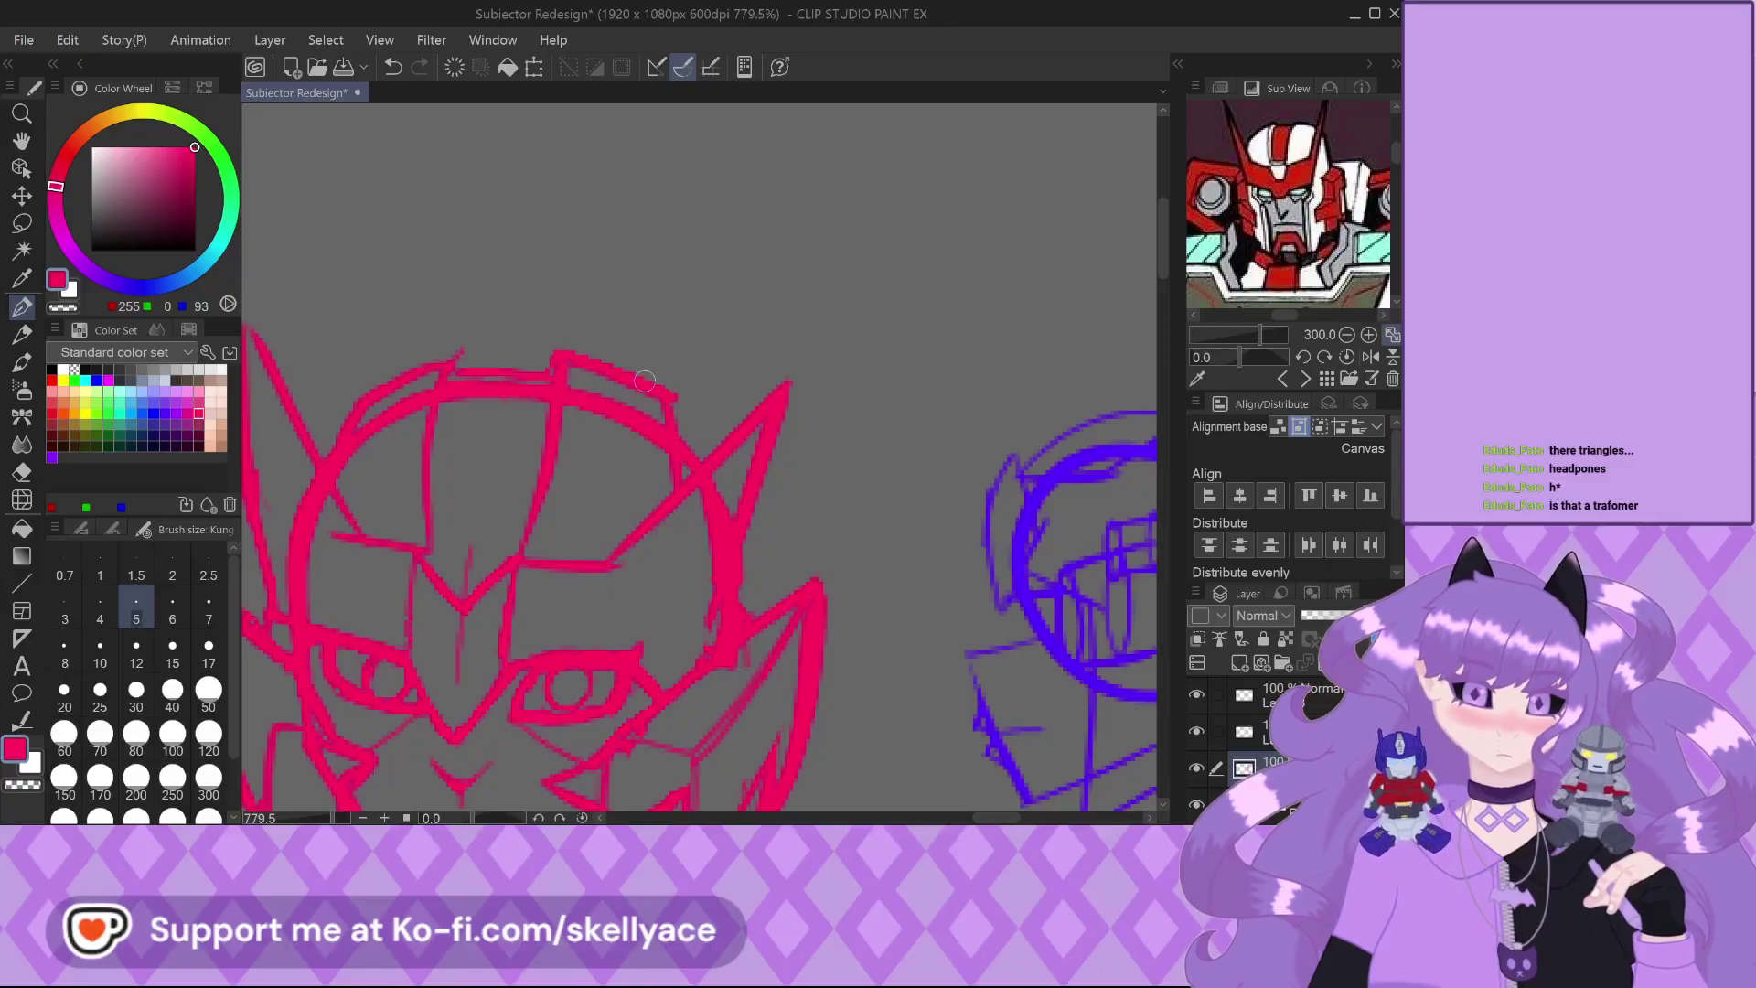
left_click_drag(681, 403, 719, 448)
left_click_drag(622, 395, 658, 412)
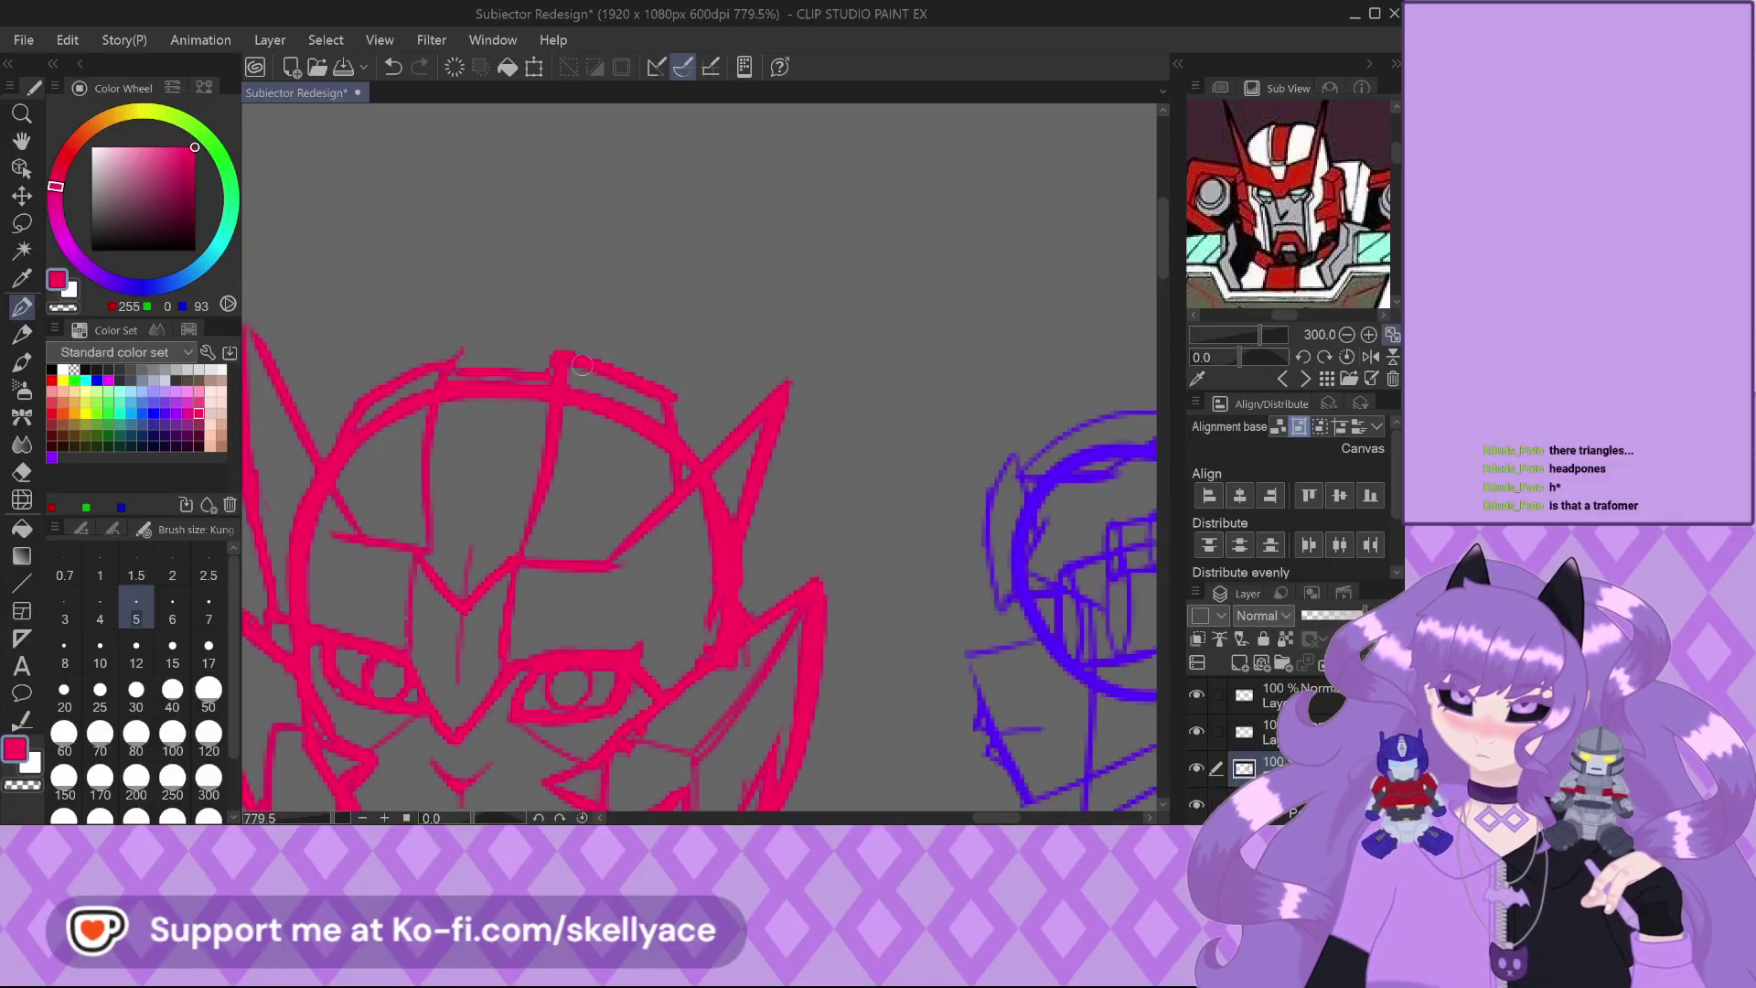
Extend the helmet's outline down past the right horn, erase the inner dome arc, and add a second line along the central crest panel
left_click_drag(759, 528, 735, 629)
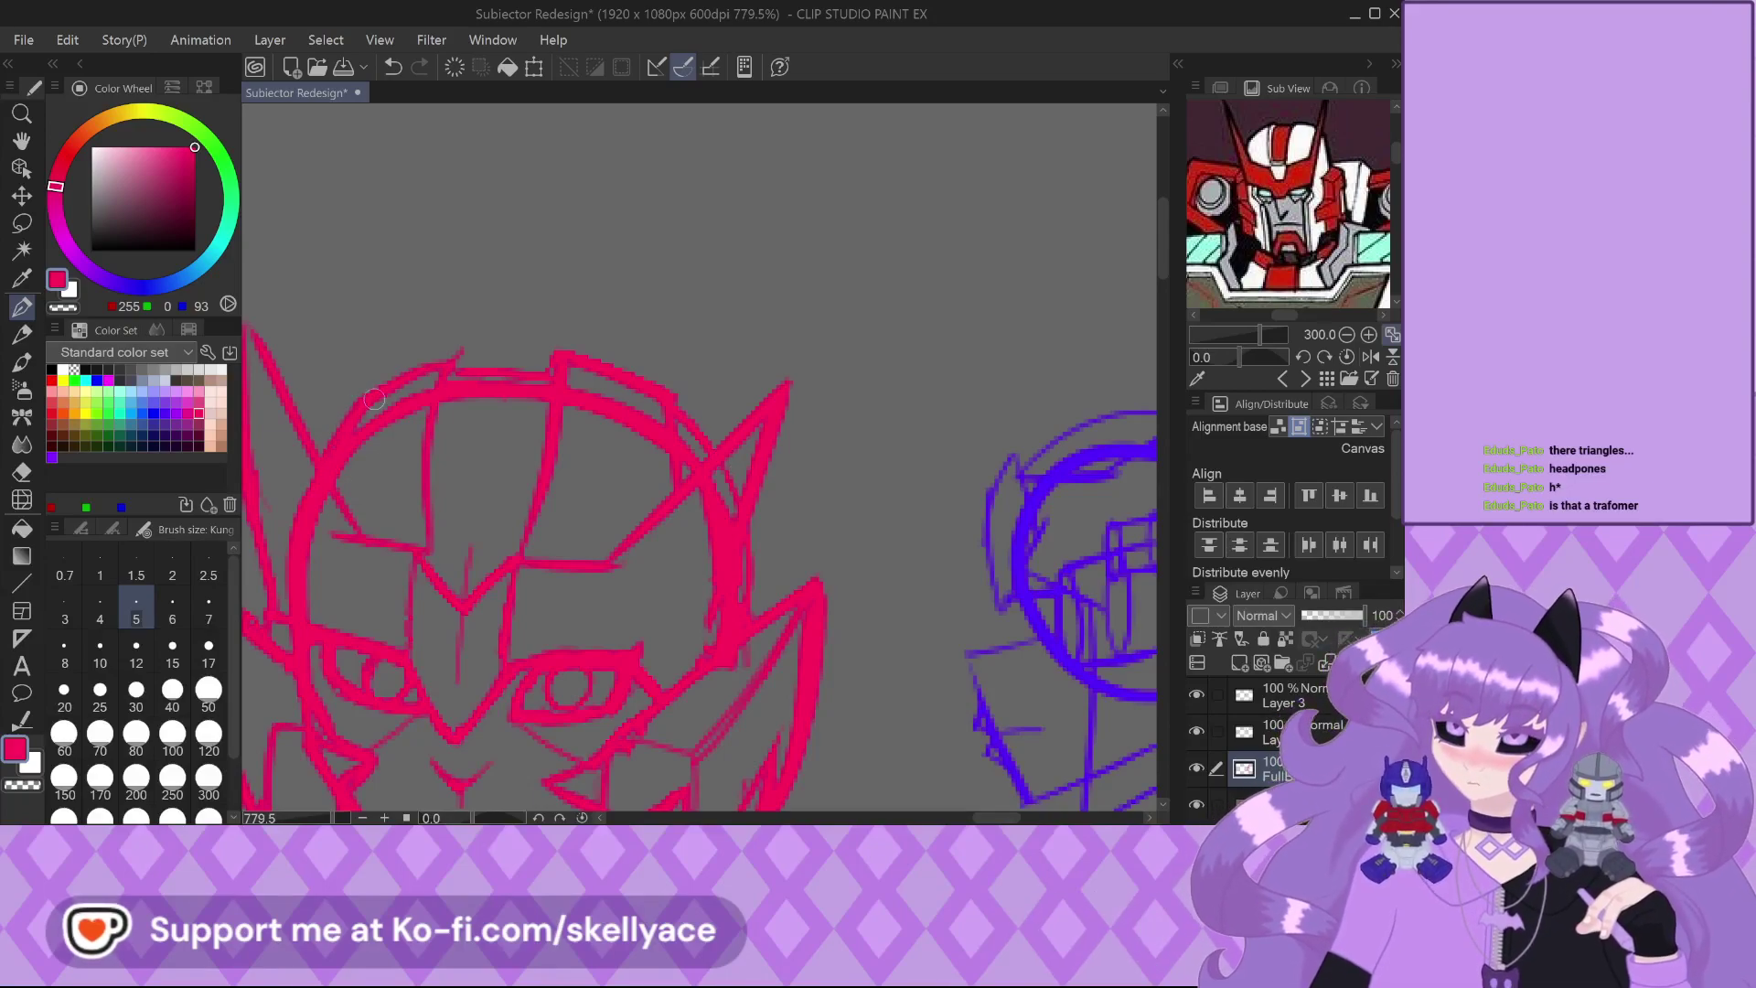
mouse_move(374, 399)
left_mouse_down()
mouse_move(403, 384)
mouse_move(369, 443)
left_mouse_up()
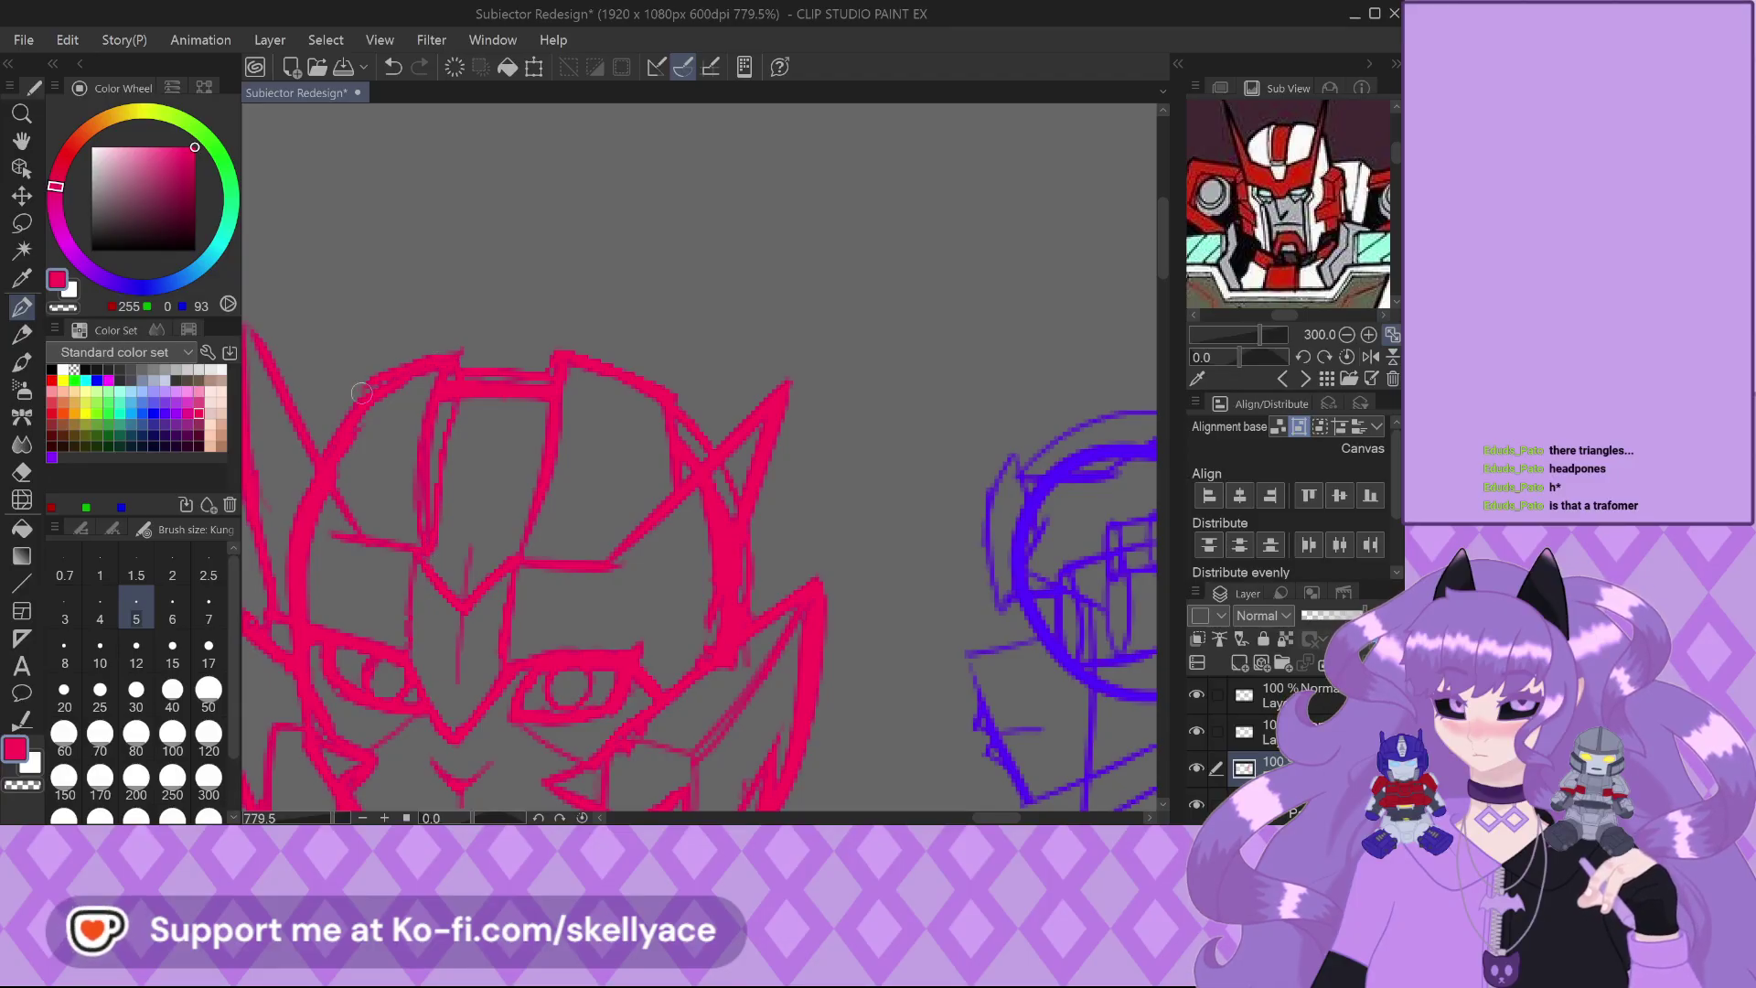
scroll(608, 438, "down", 5)
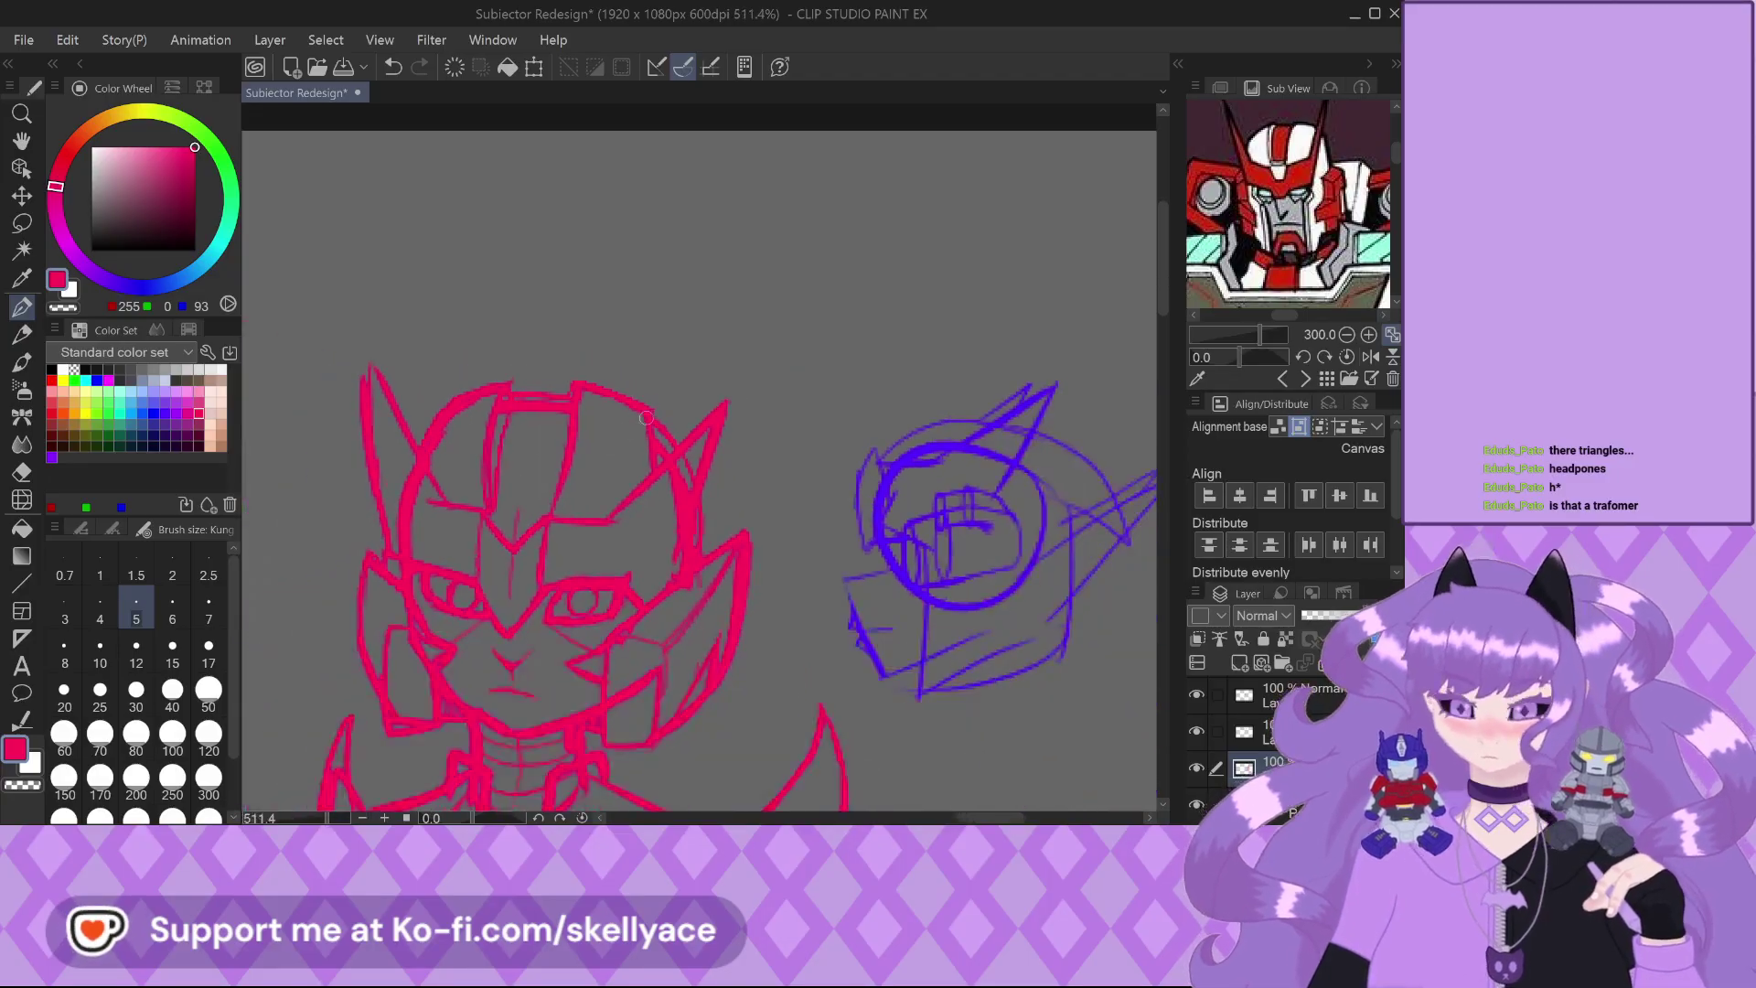
scroll(613, 475, "up", 5)
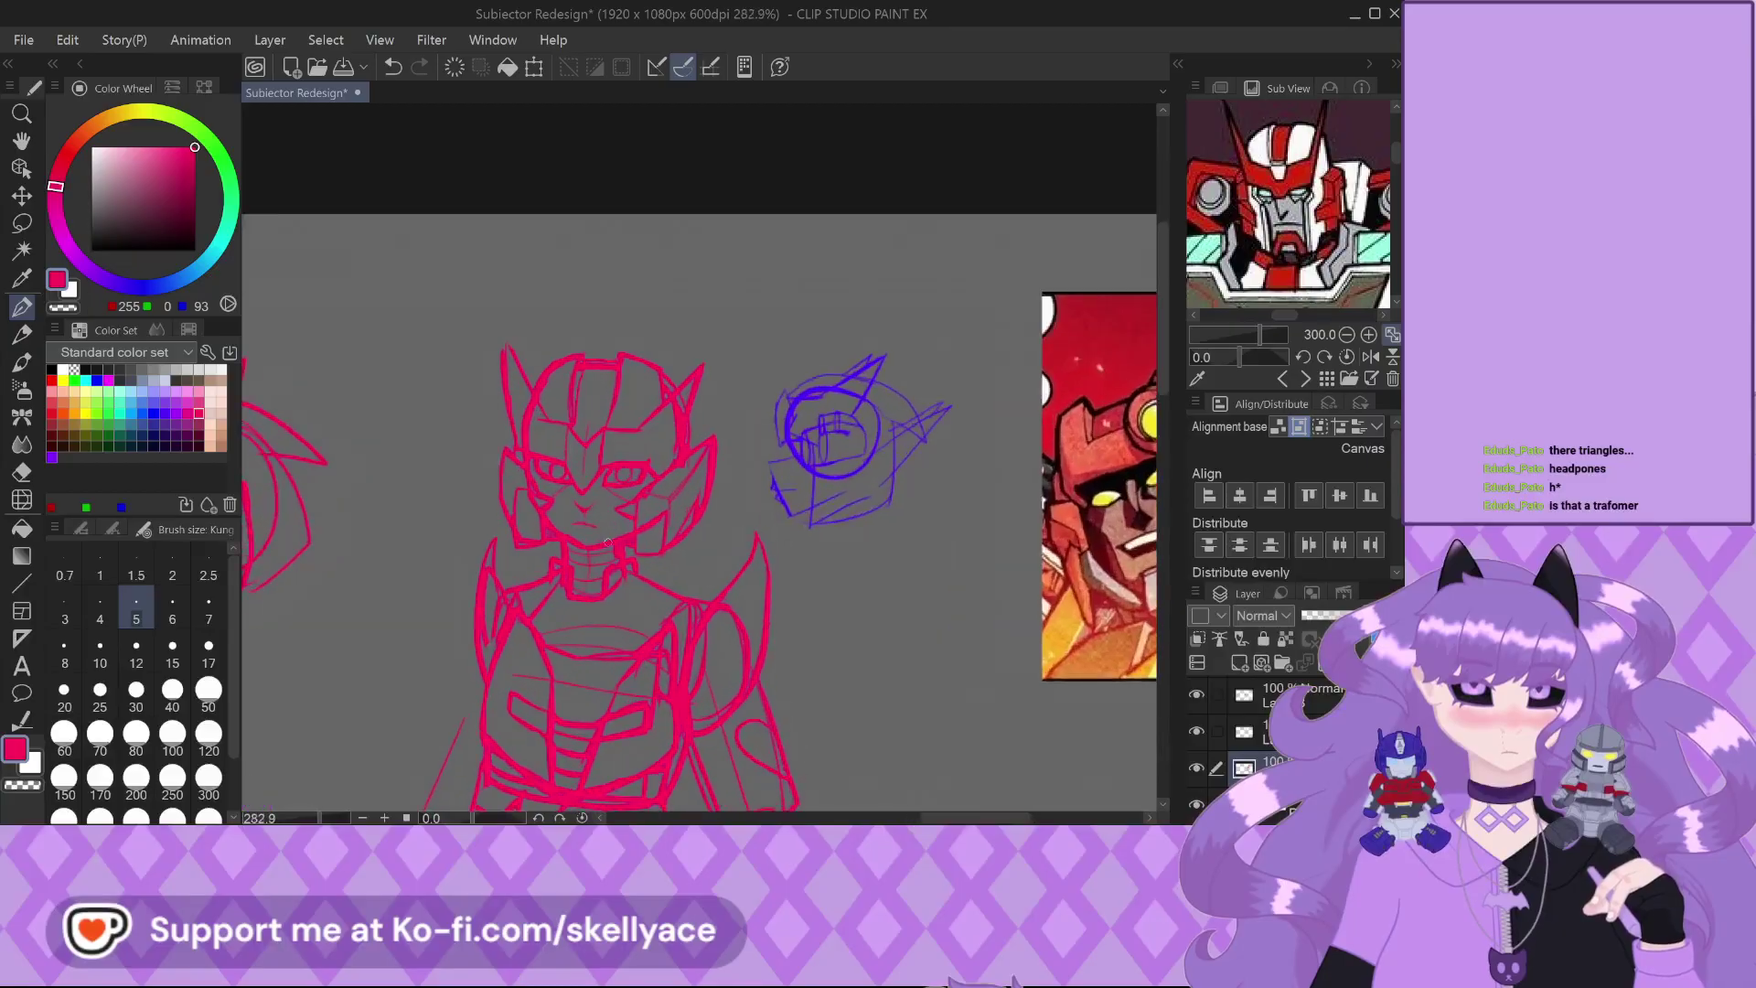
Erase the thin diagonal lines beneath the pink robot's eyes
scroll(612, 474, "up", 6)
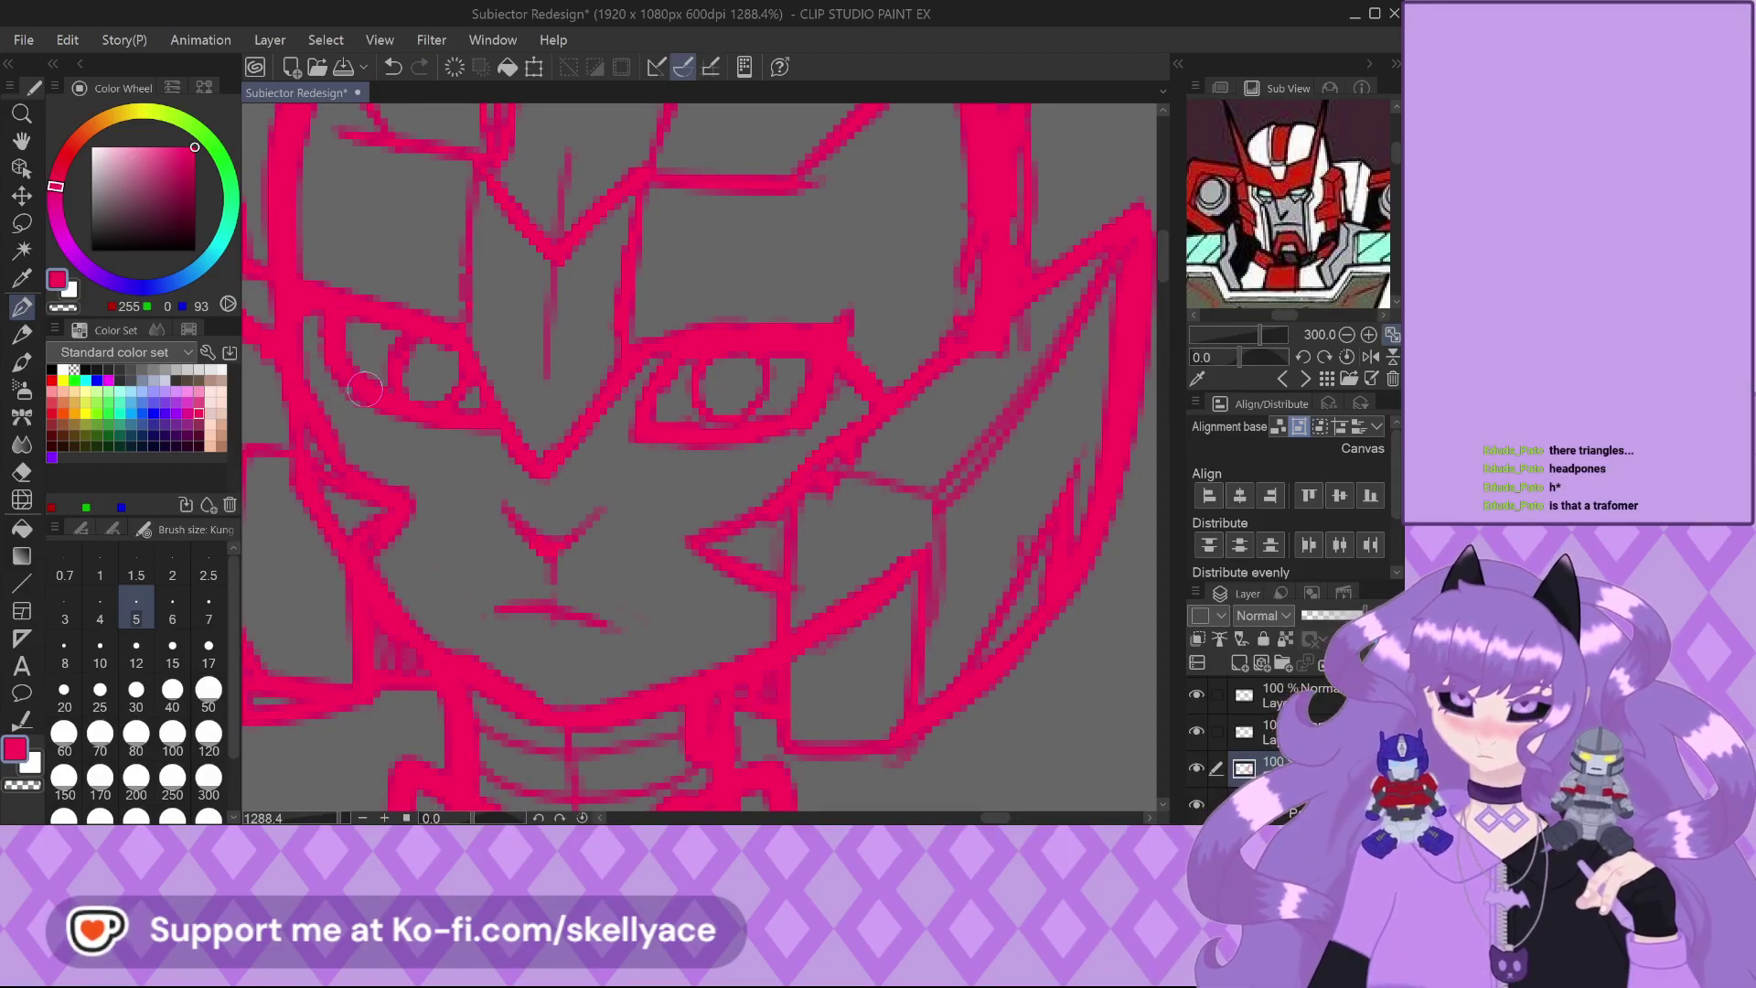
scroll(807, 417, "down", 5)
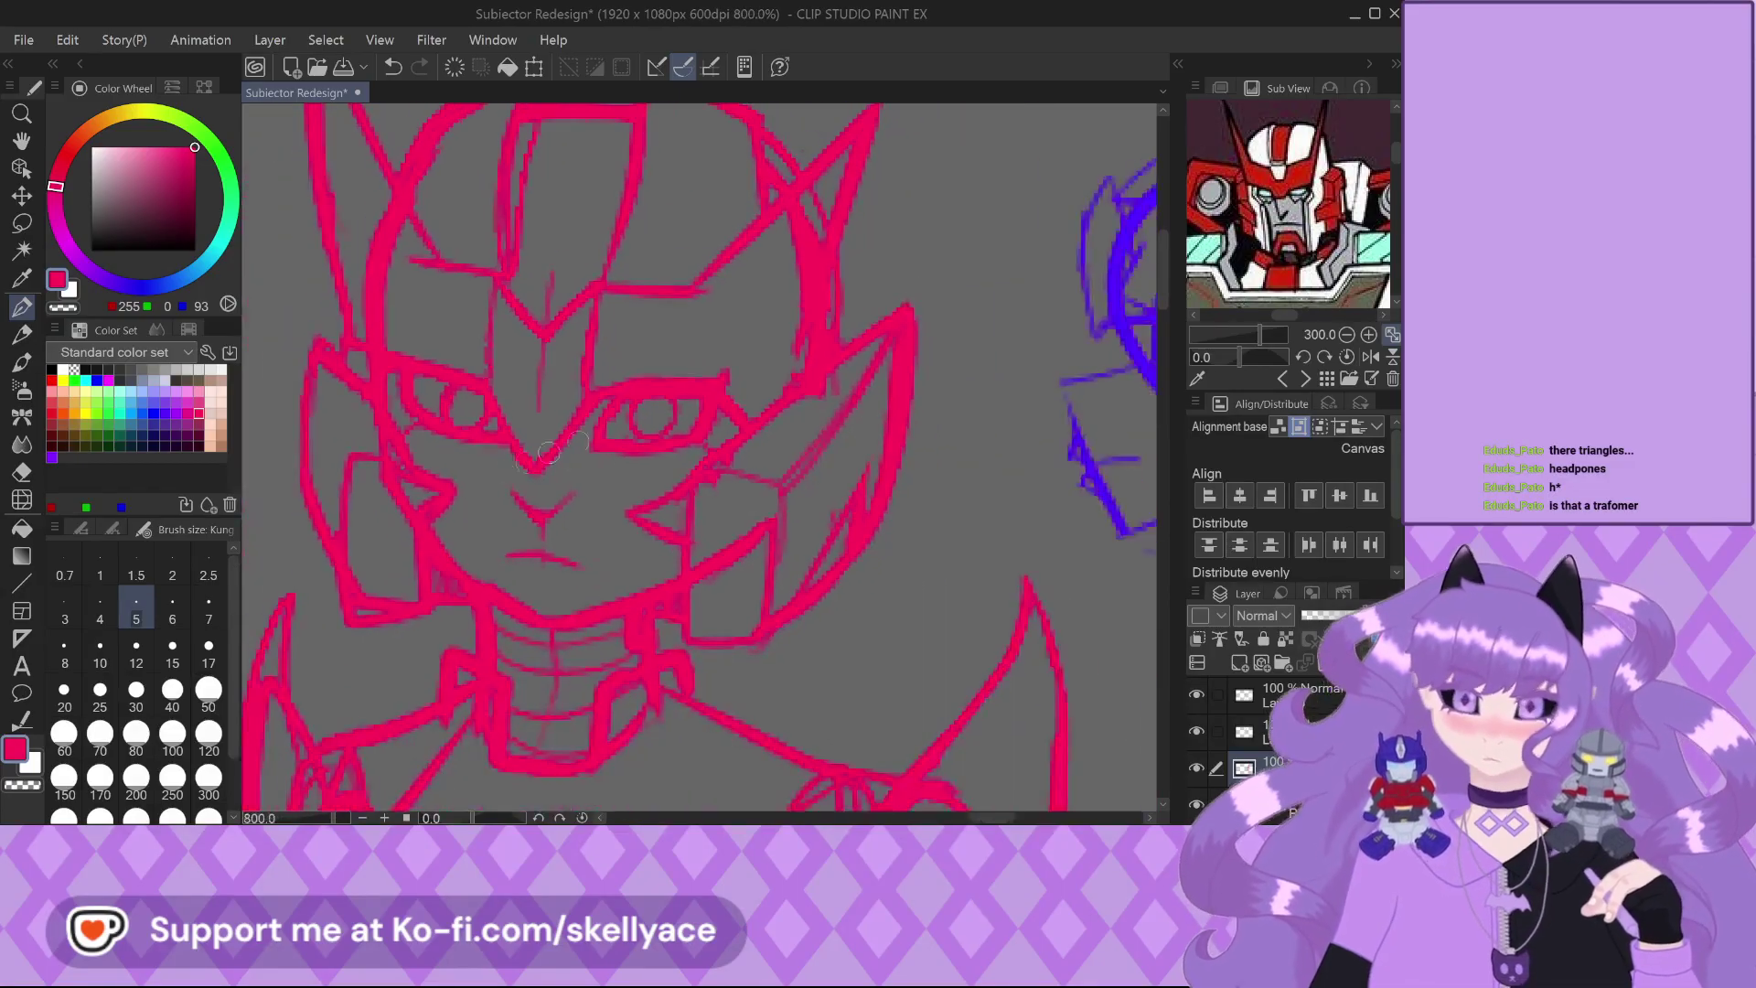
scroll(701, 421, "down", 2)
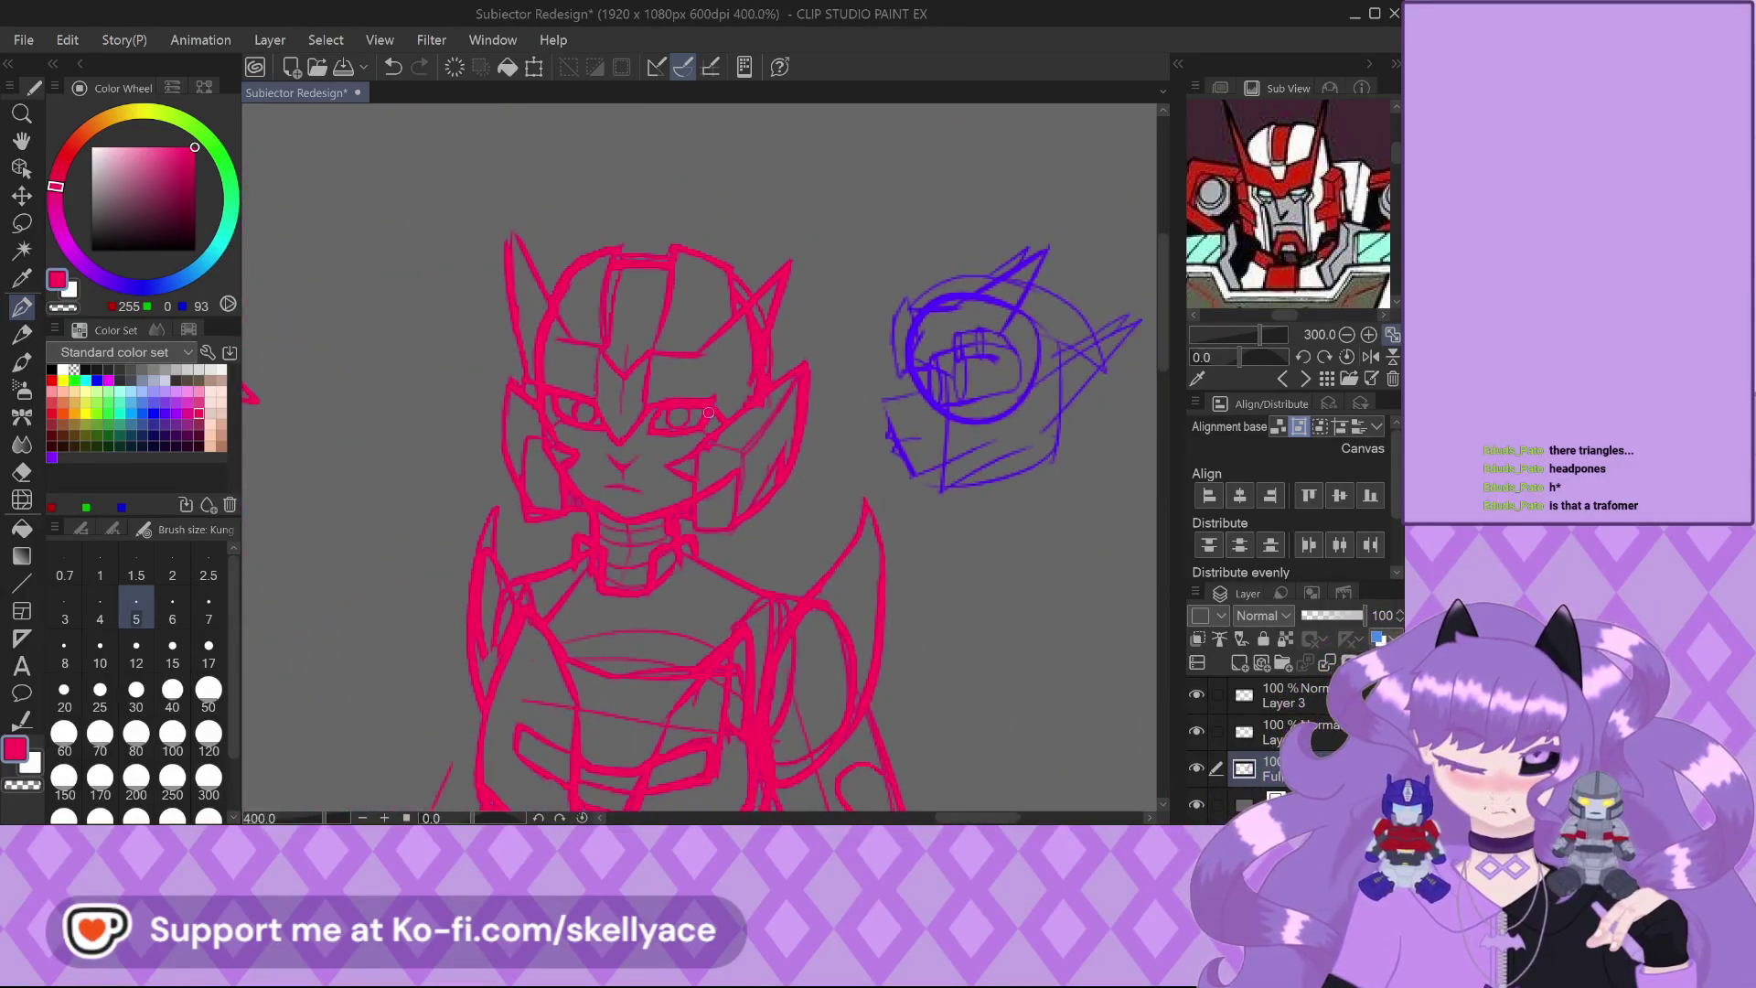
scroll(709, 412, "down", 4)
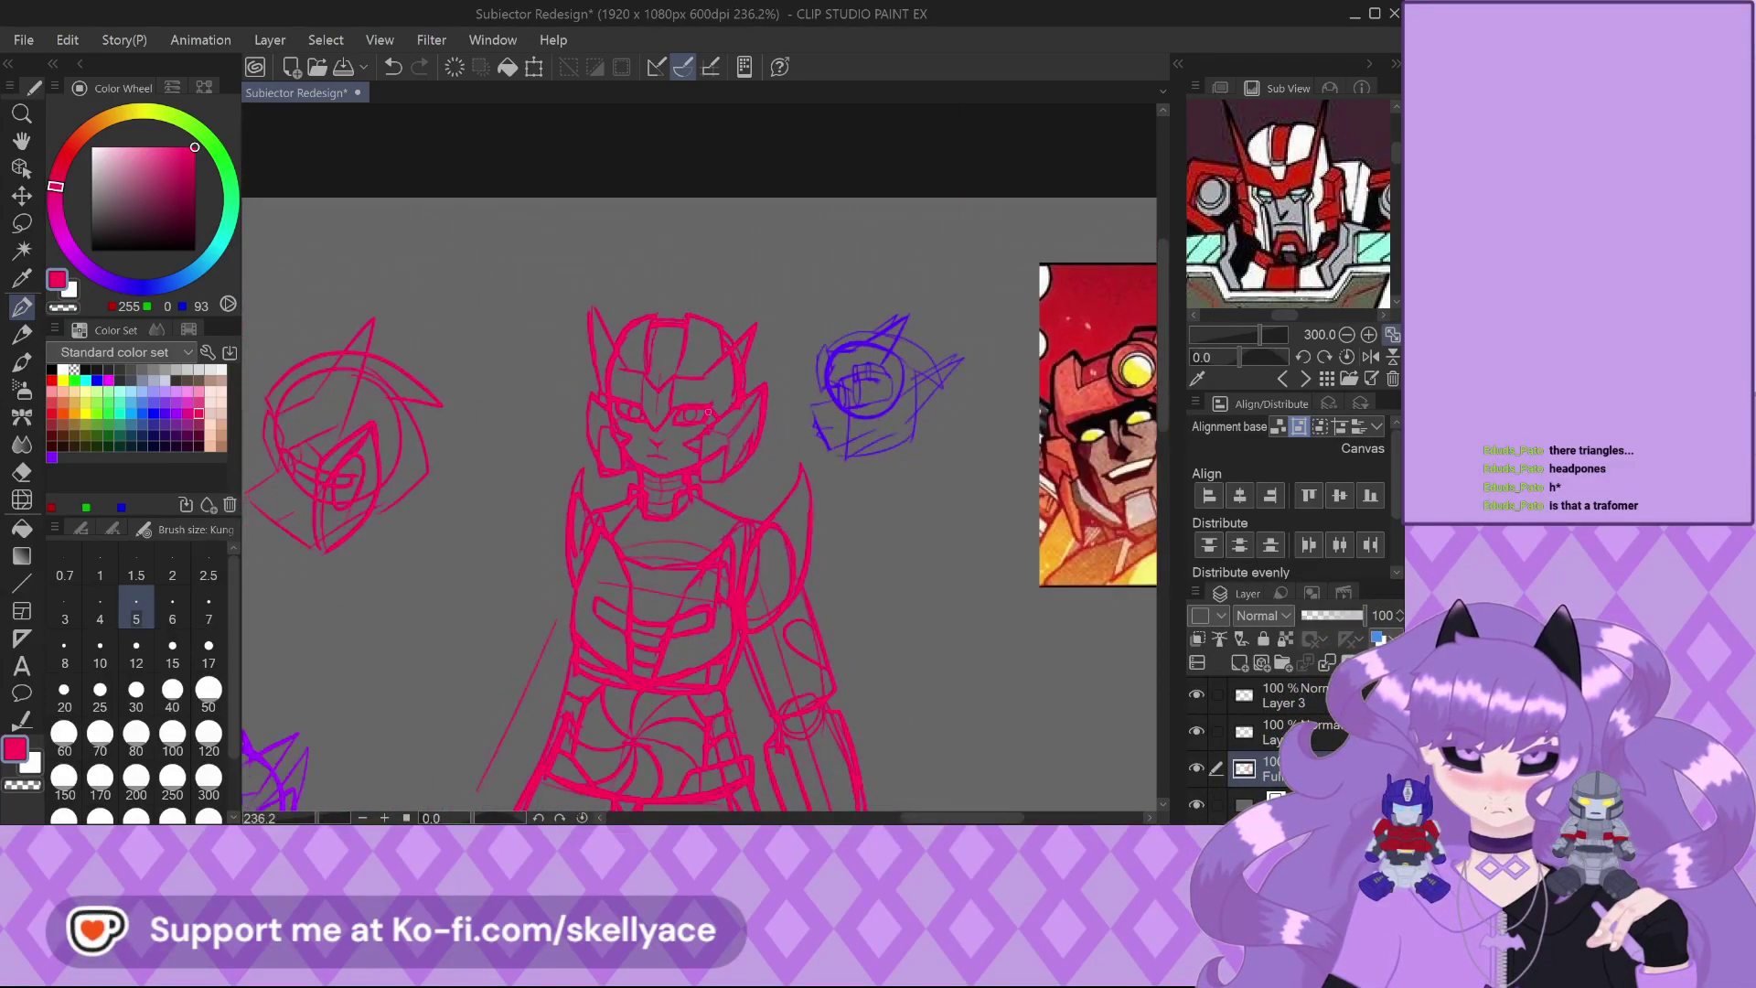
Switch the Sub View reference back to the white-and-red horned robot, framed on its lower face and neck at 150%
left_click(1281, 378)
scroll(1269, 288, "up", 3)
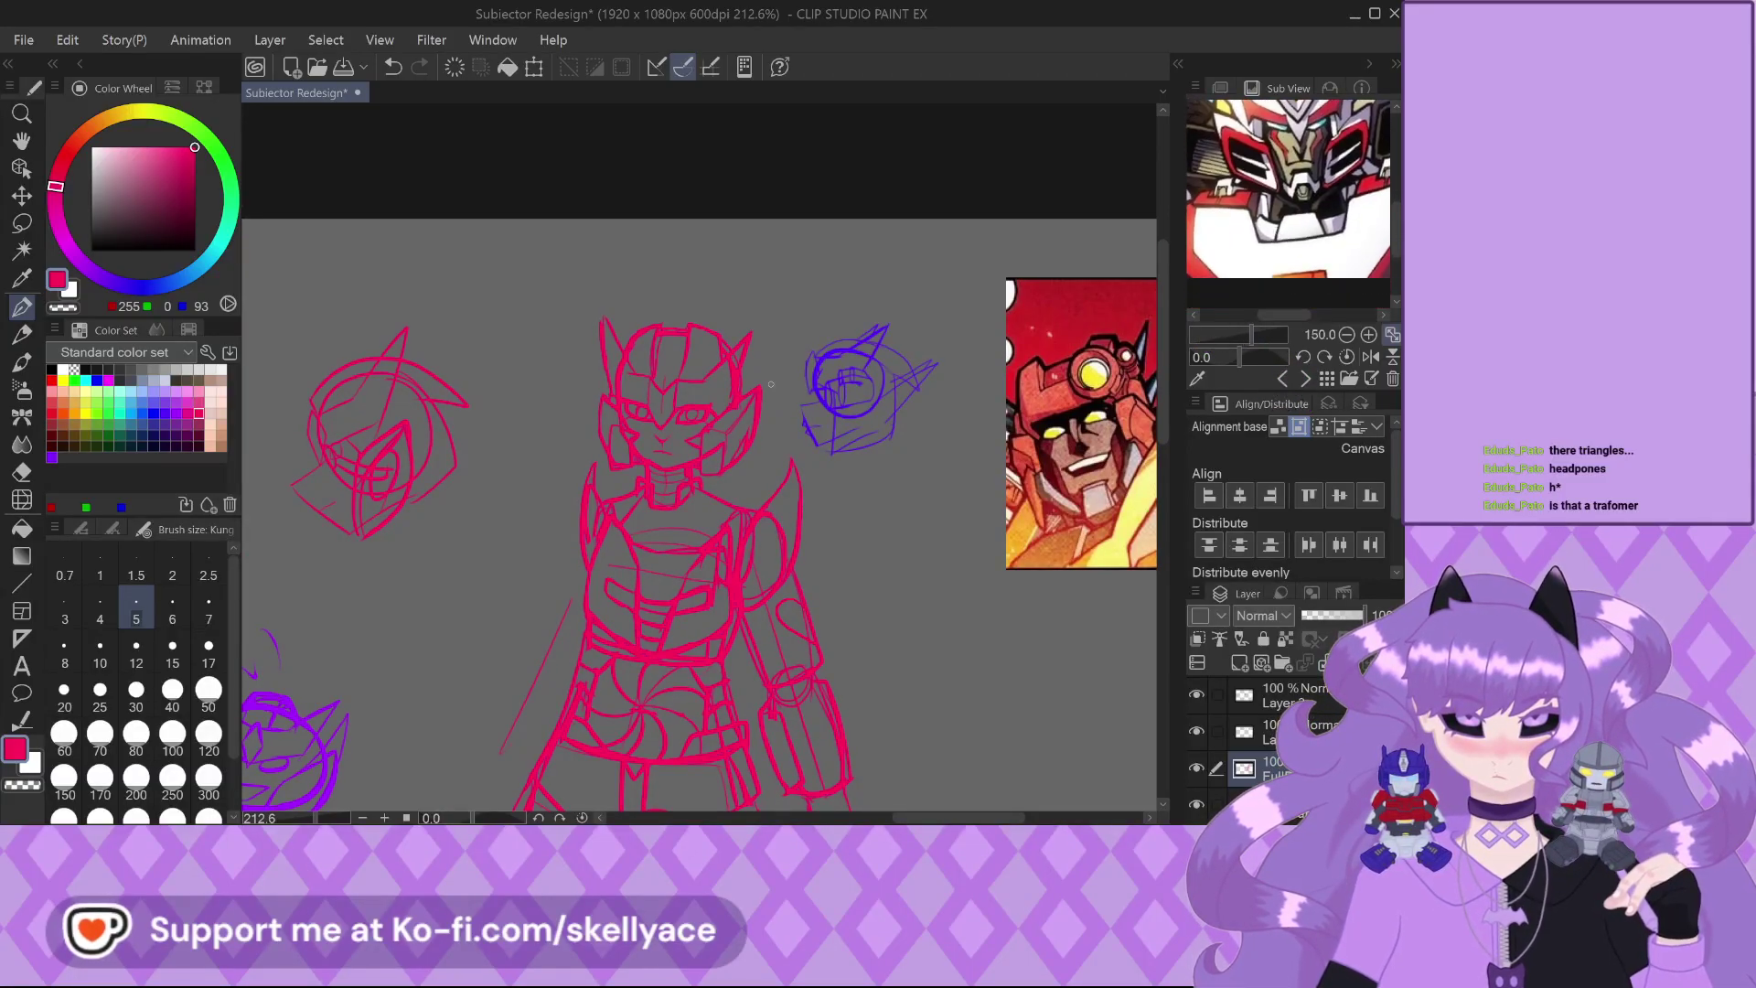
scroll(656, 586, "up", 4)
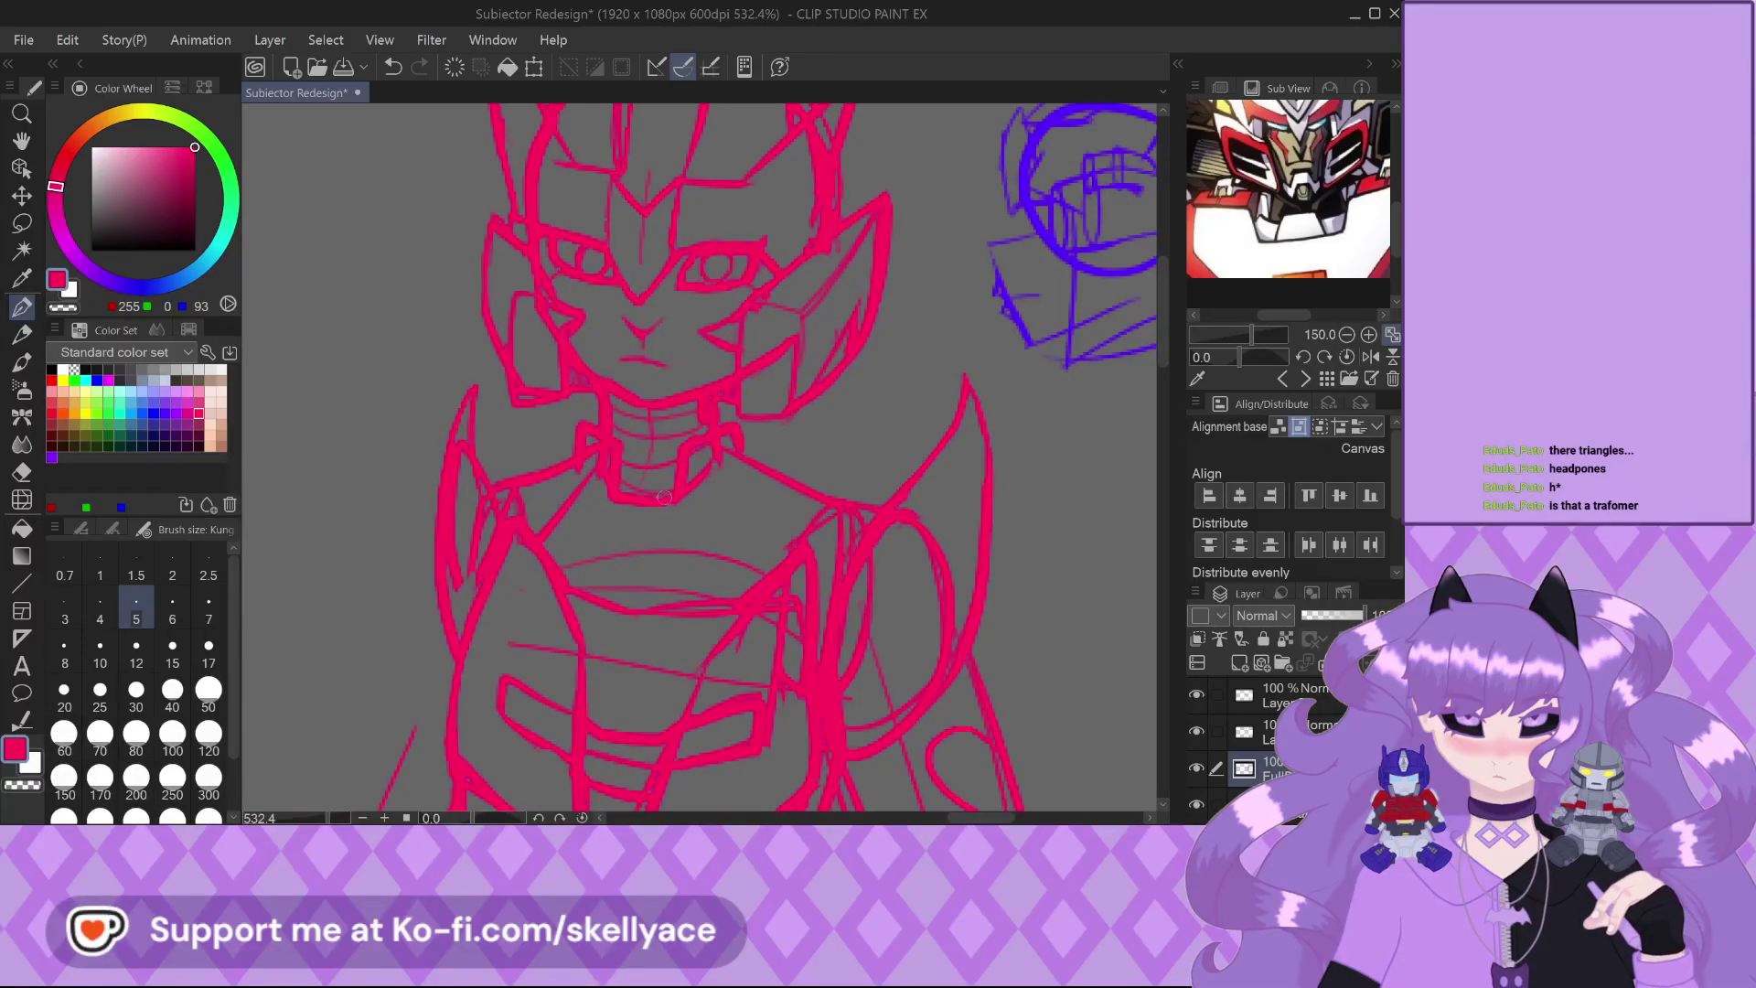
Switch the Sub View reference to the full-body red-and-white robot and frame its torso and hips at 150%
scroll(678, 490, "up", 3)
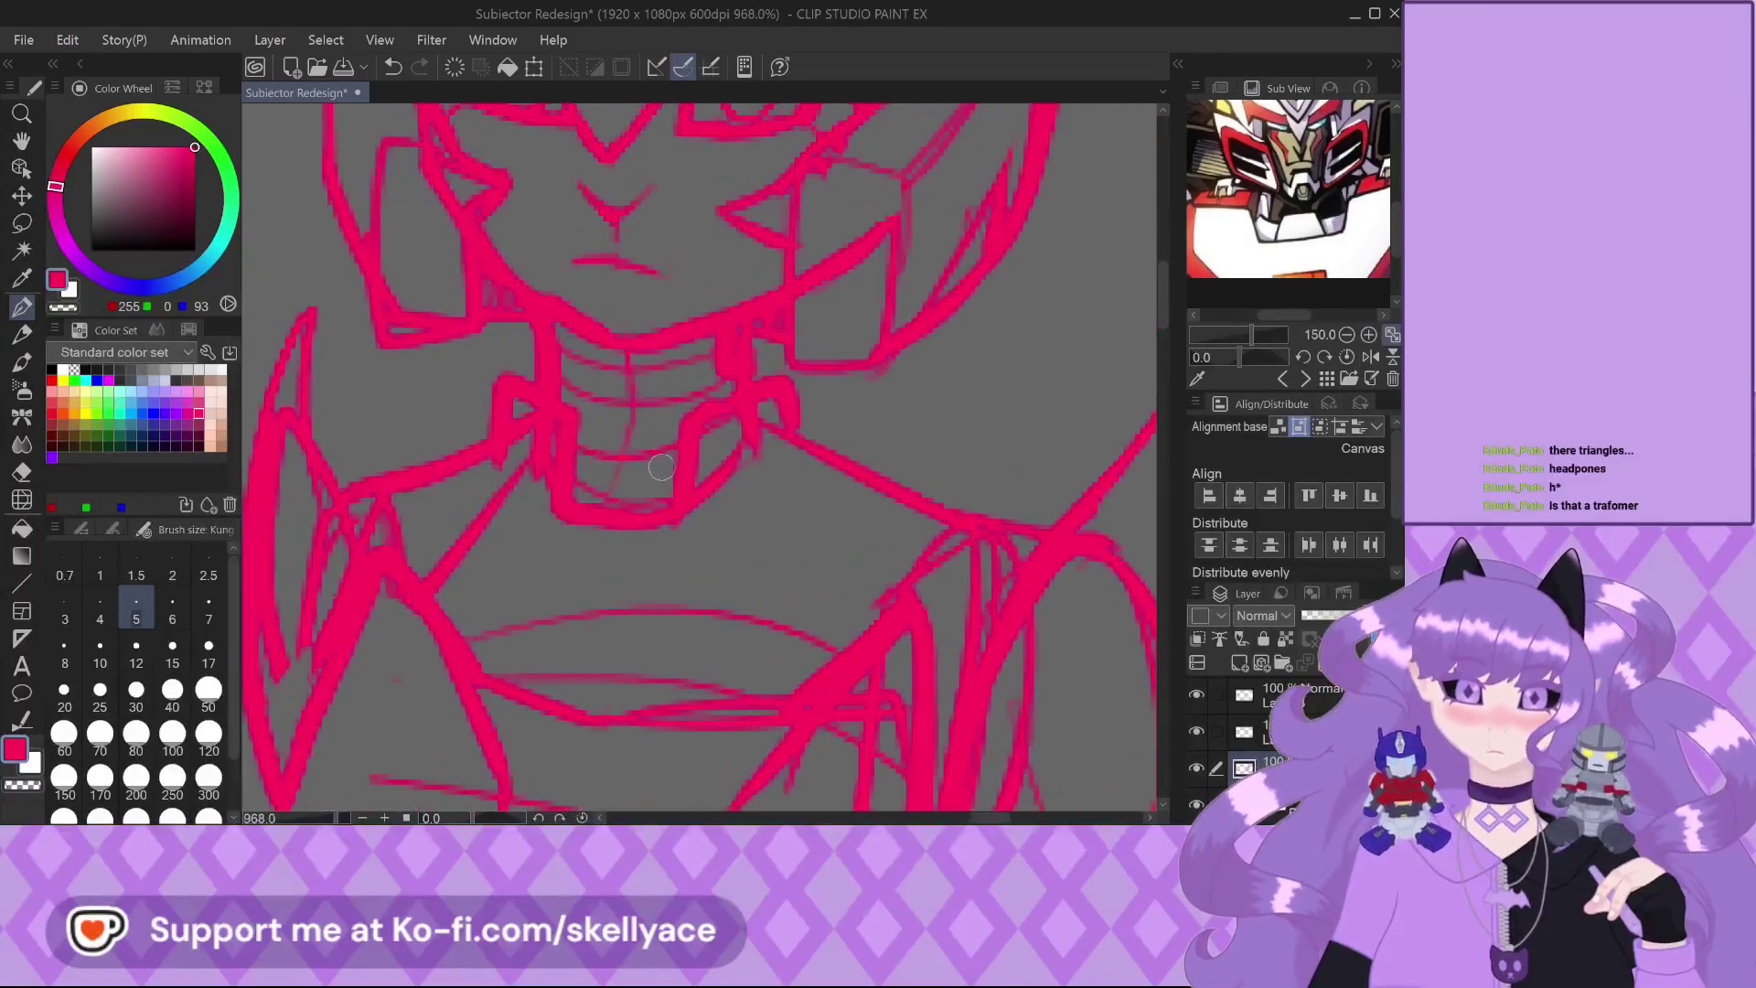
scroll(558, 507, "down", 2)
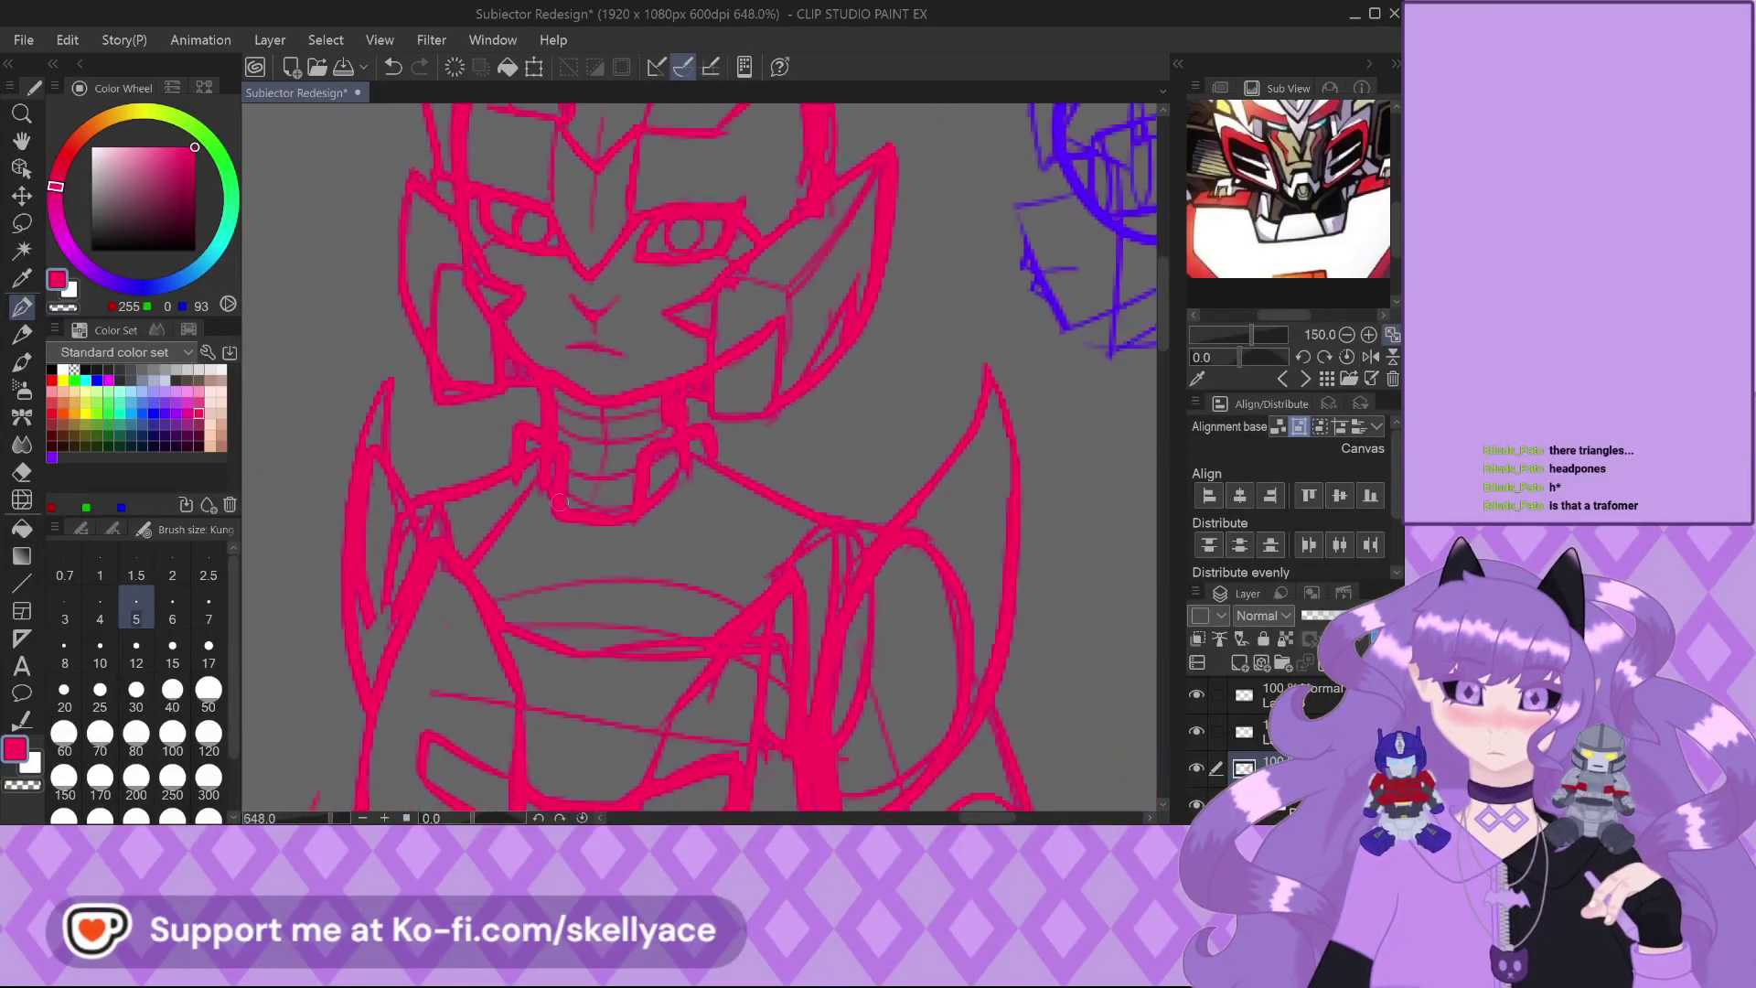
scroll(564, 457, "down", 1)
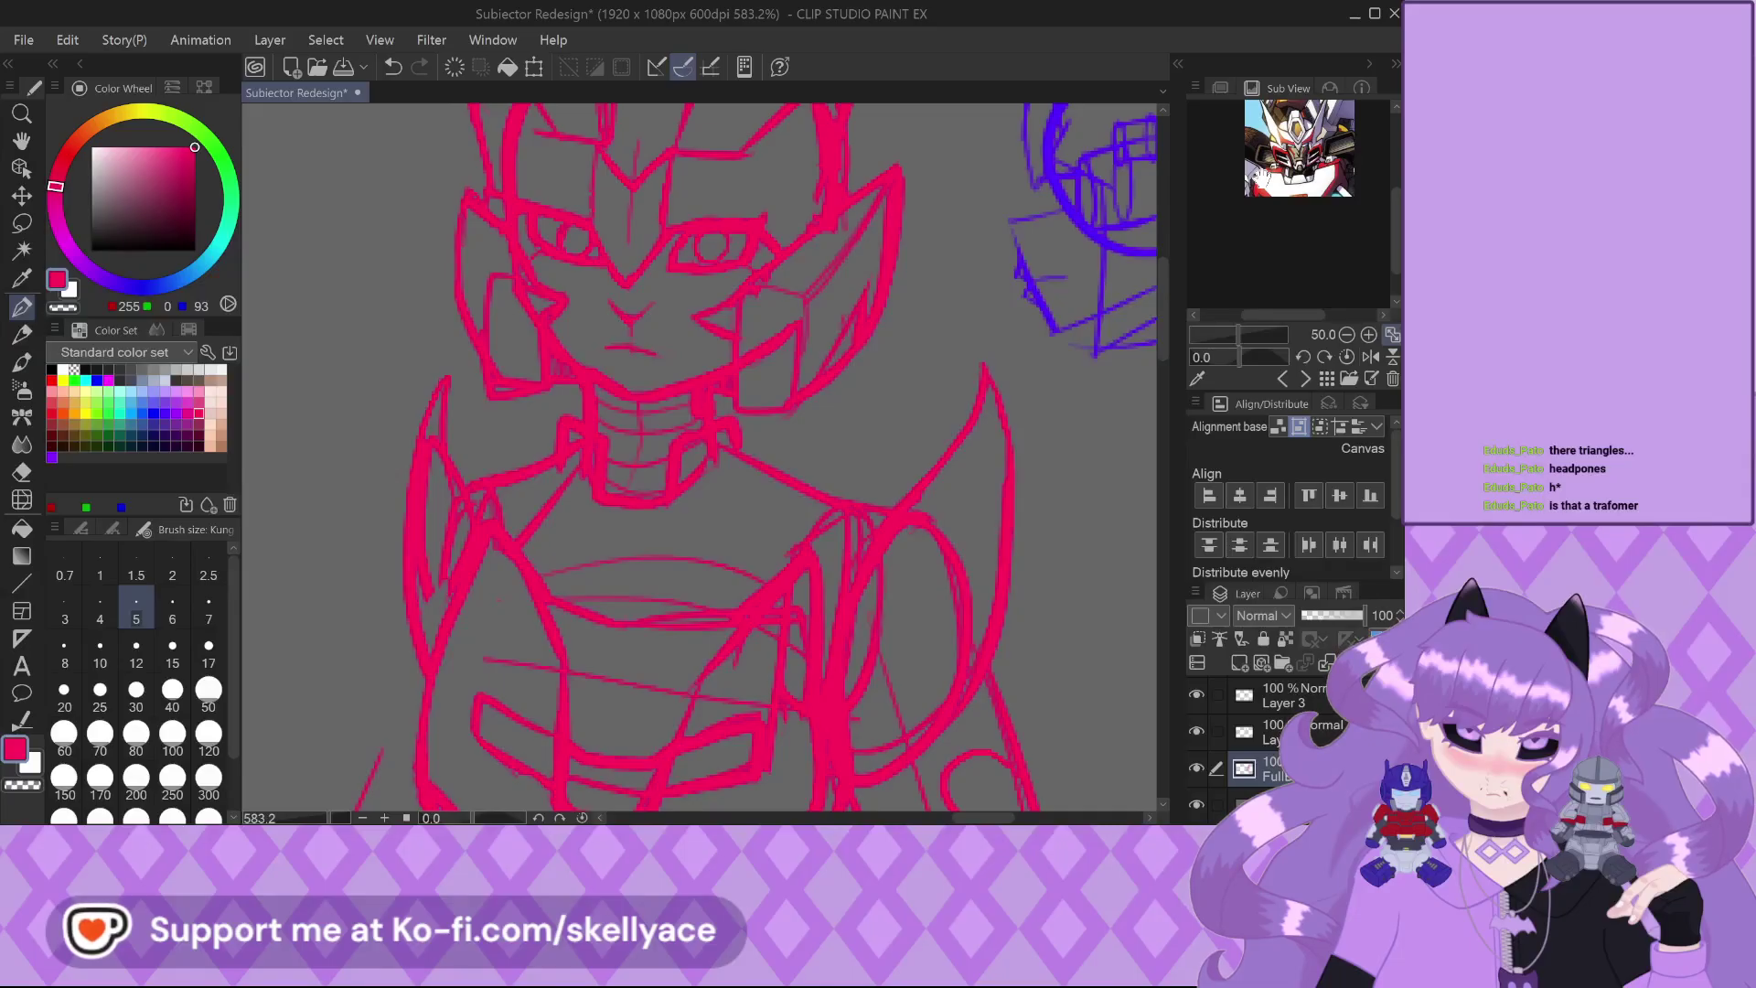
scroll(702, 384, "down", 2)
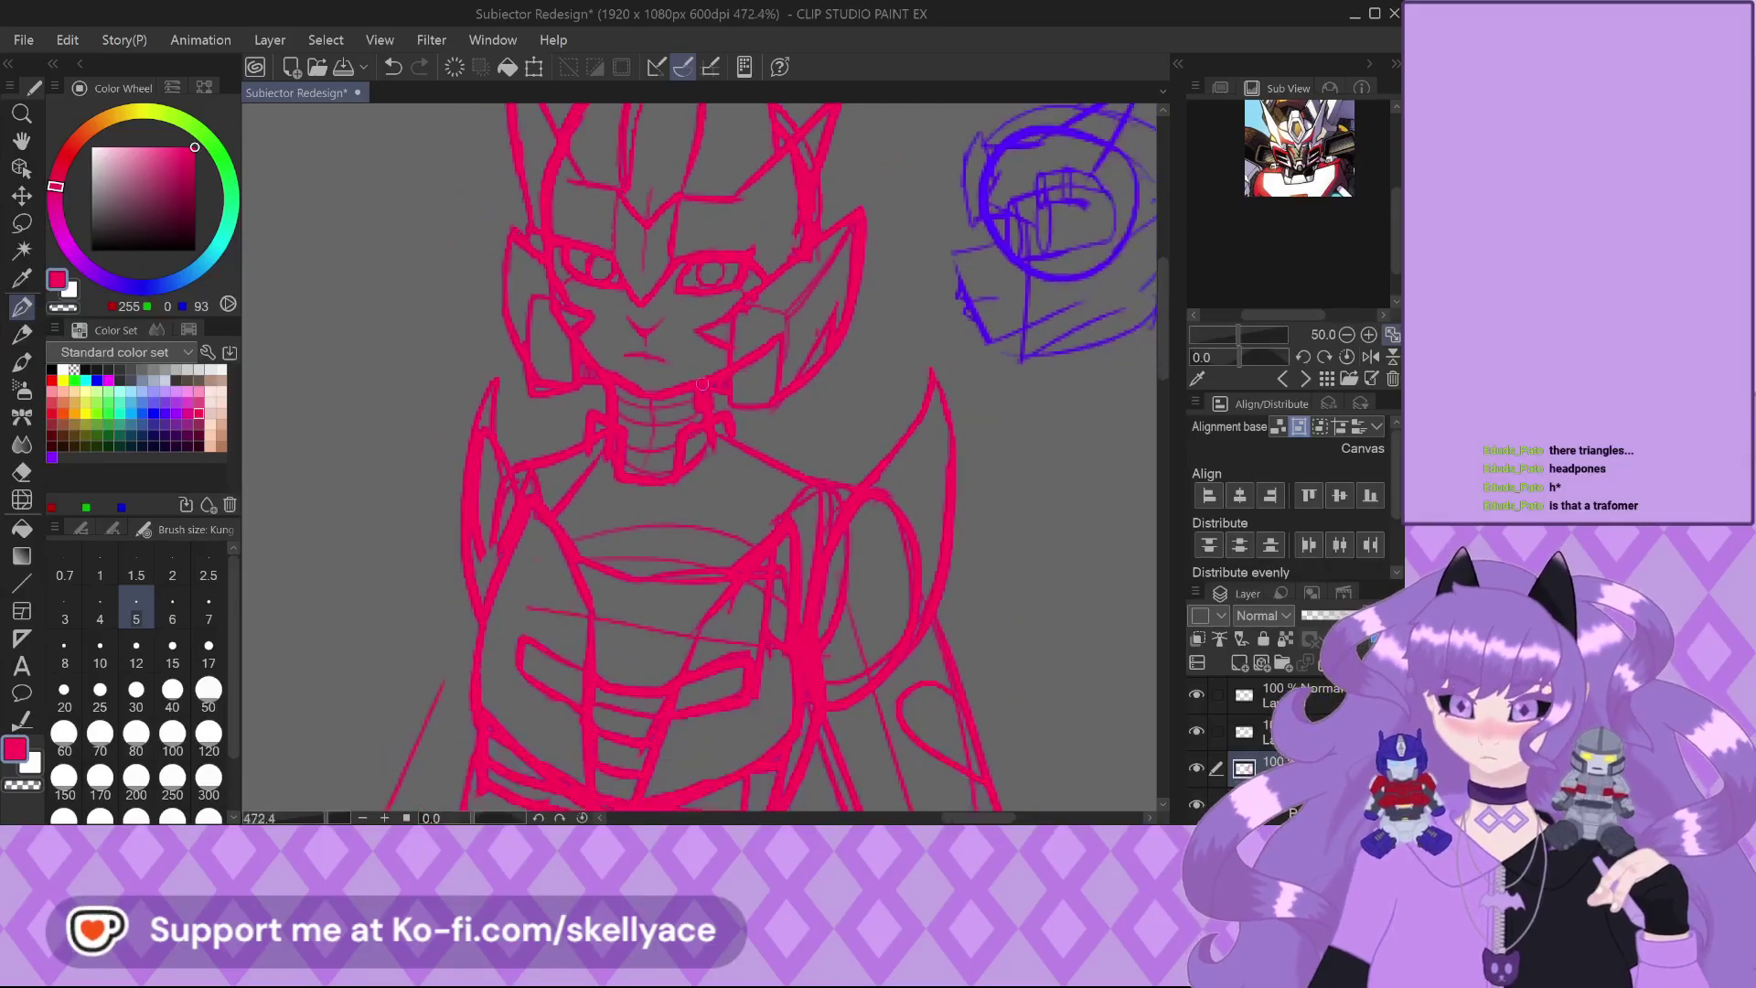
scroll(702, 384, "down", 4)
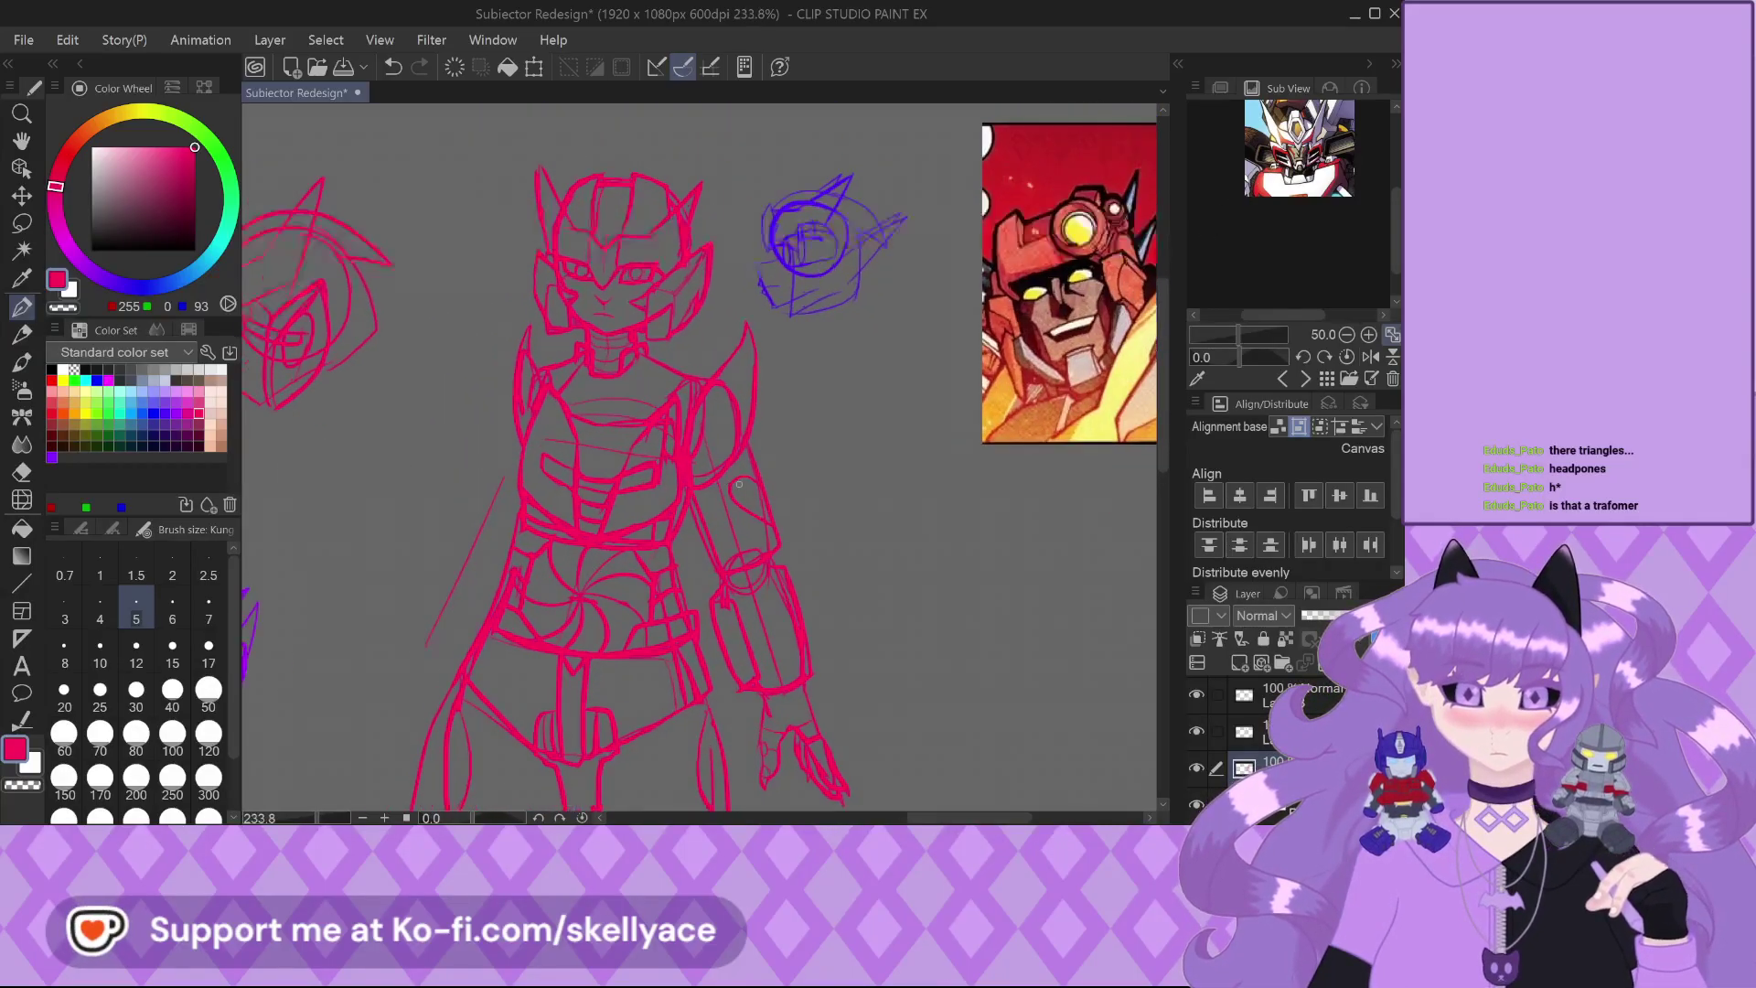
scroll(739, 484, "up", 3)
scroll(1271, 214, "up", 4)
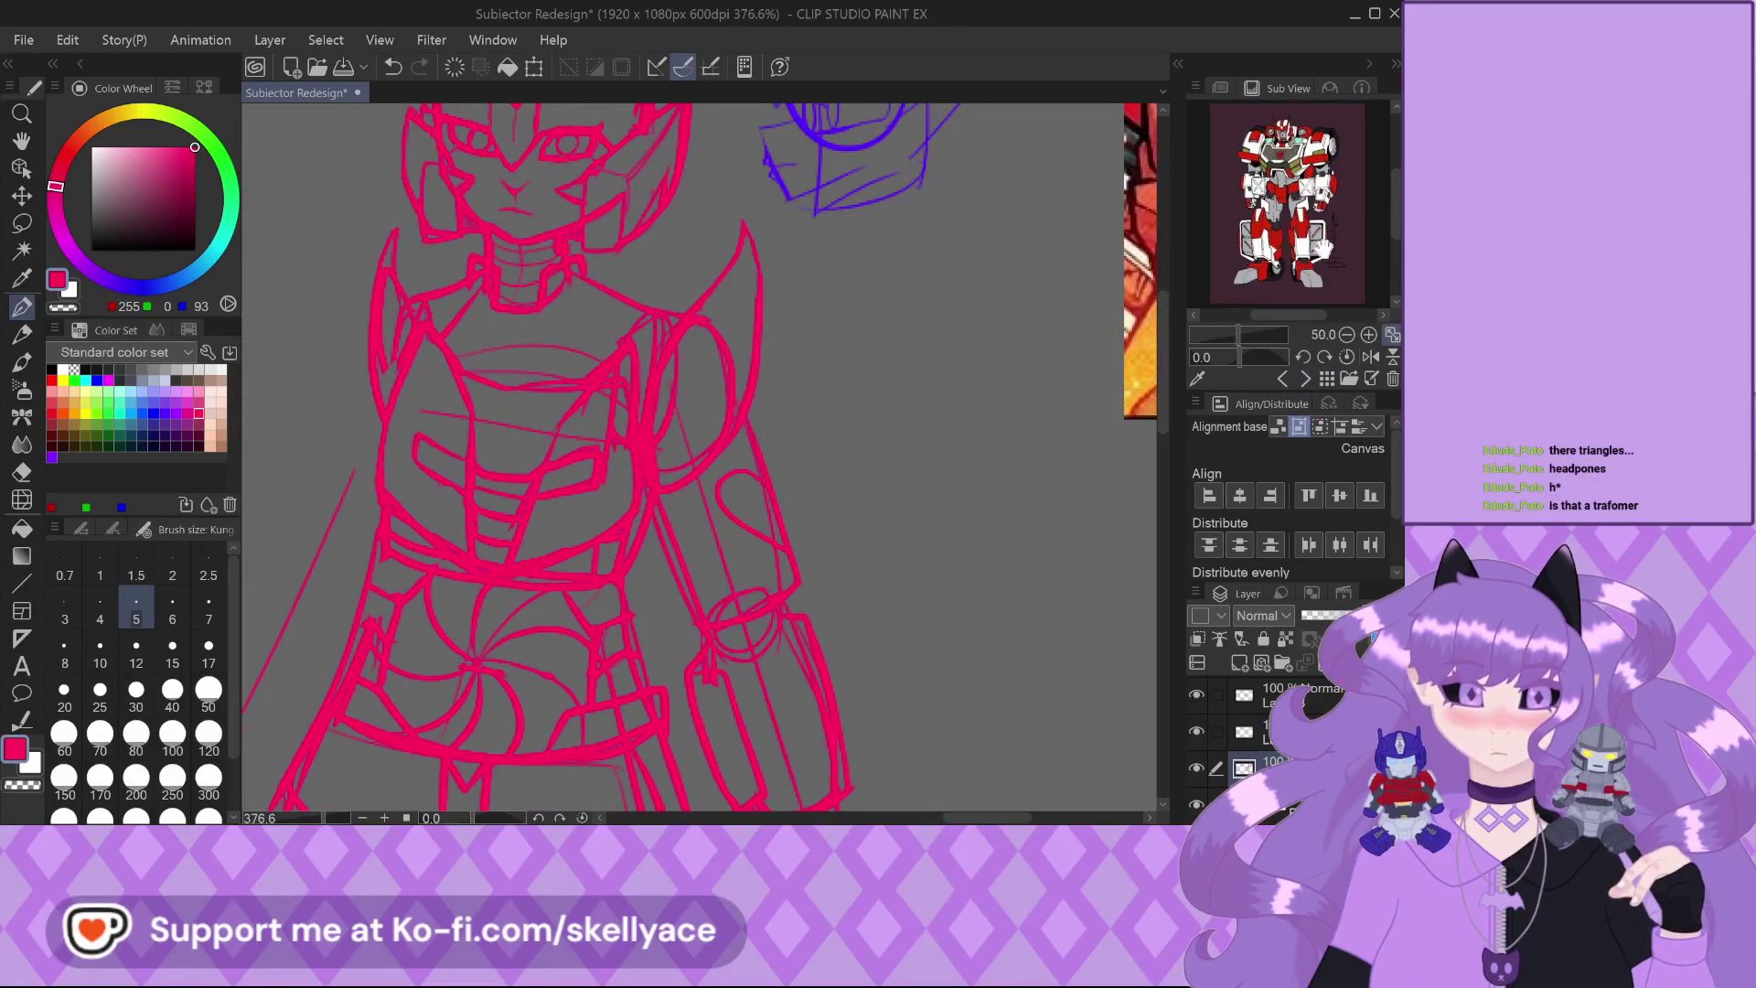
left_click_drag(1271, 213, 1283, 283)
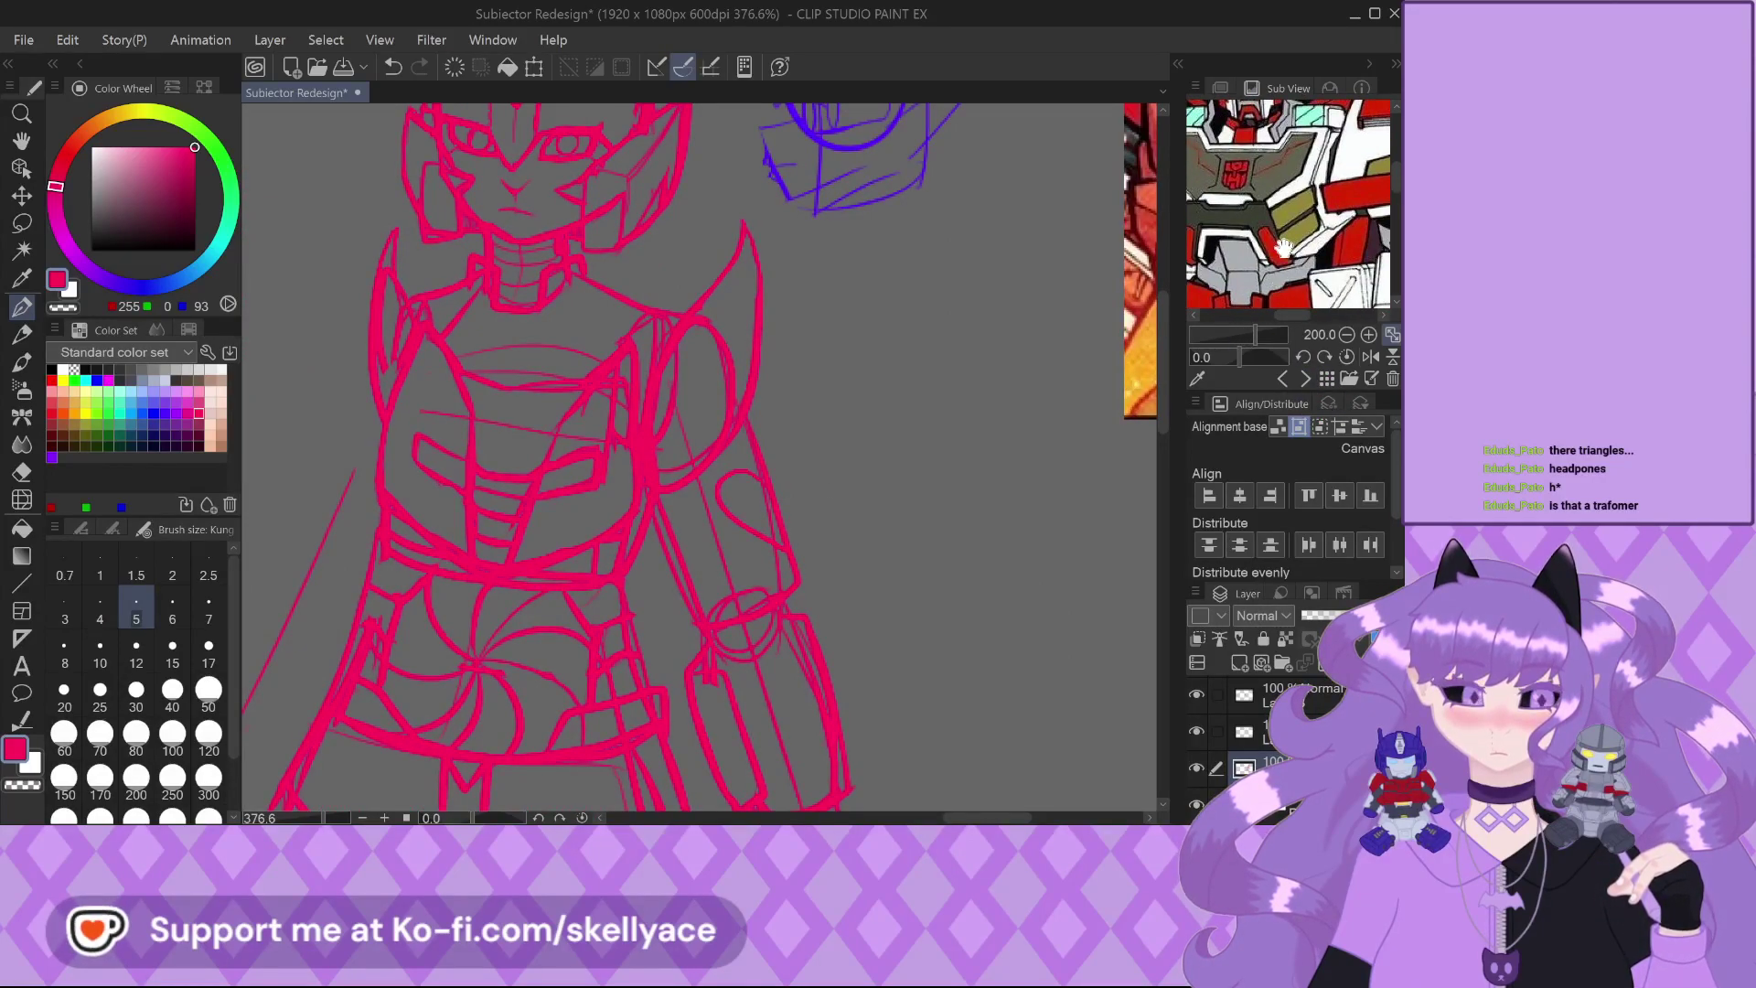
scroll(1284, 247, "down", 2)
scroll(367, 353, "down", 3)
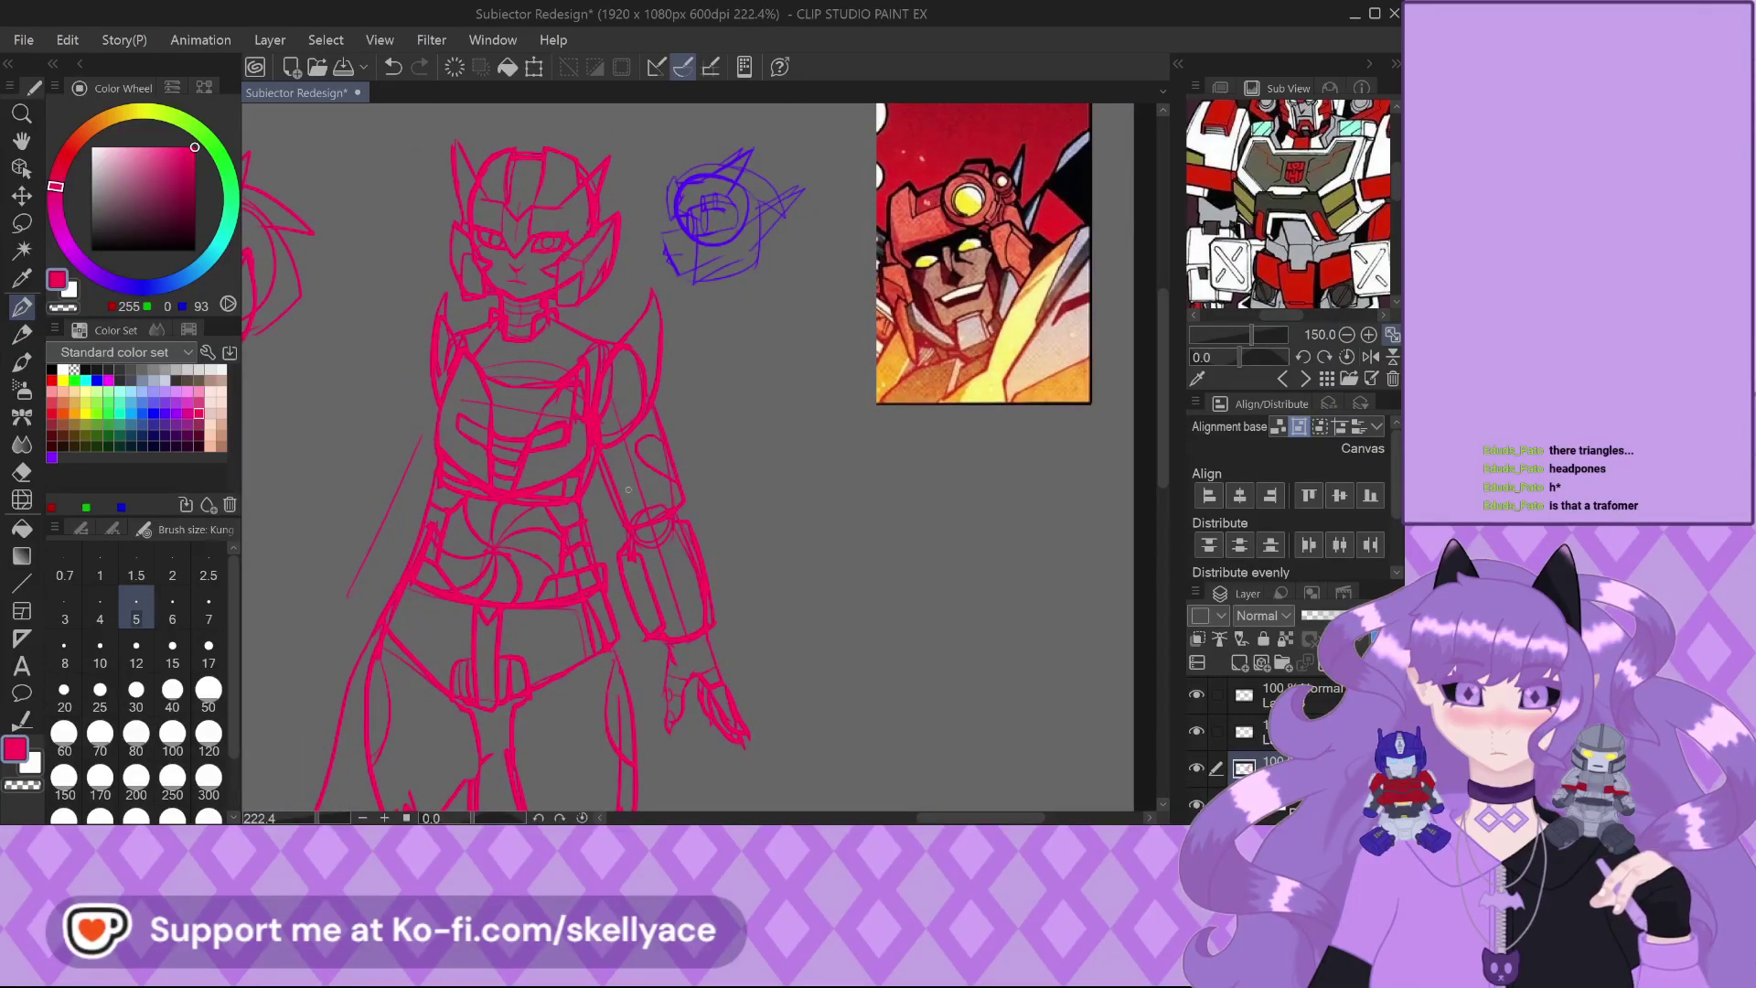
left_click_drag(1290, 302, 1292, 256)
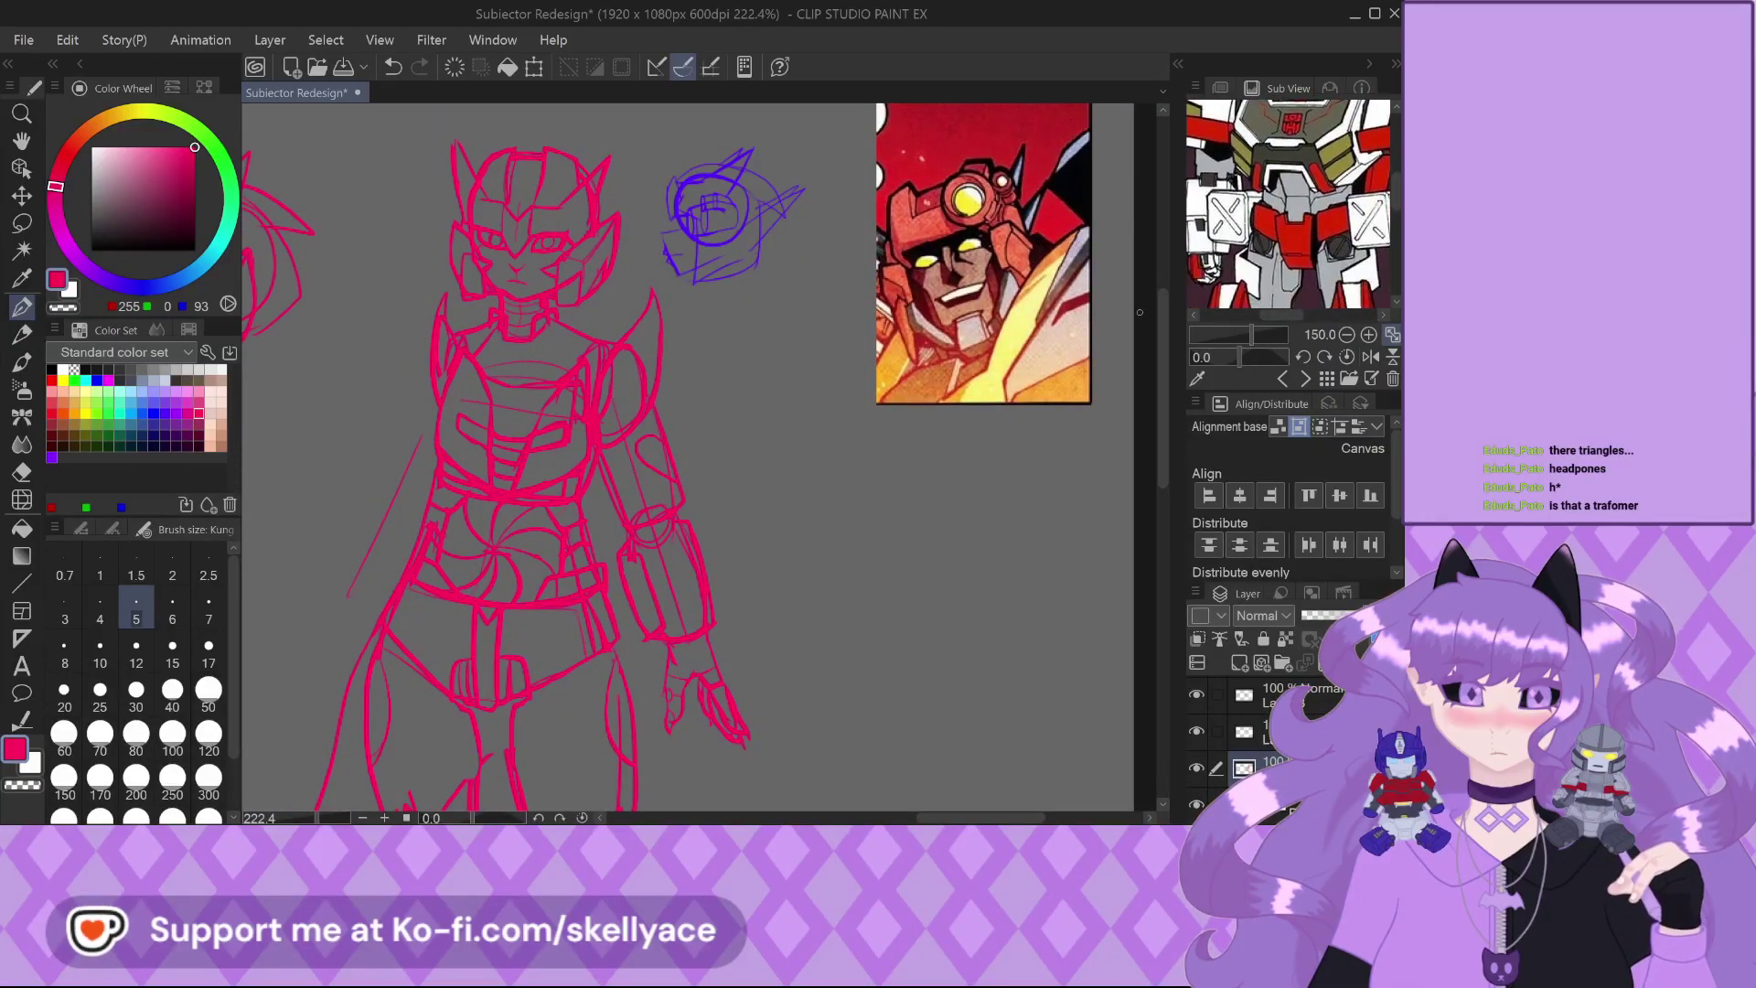
Look through the neighbouring Sub View references and frame the red-and-white robot's waist and pelvis at 200%
scroll(680, 594, "up", 2)
scroll(478, 592, "down", 3)
scroll(706, 579, "up", 5)
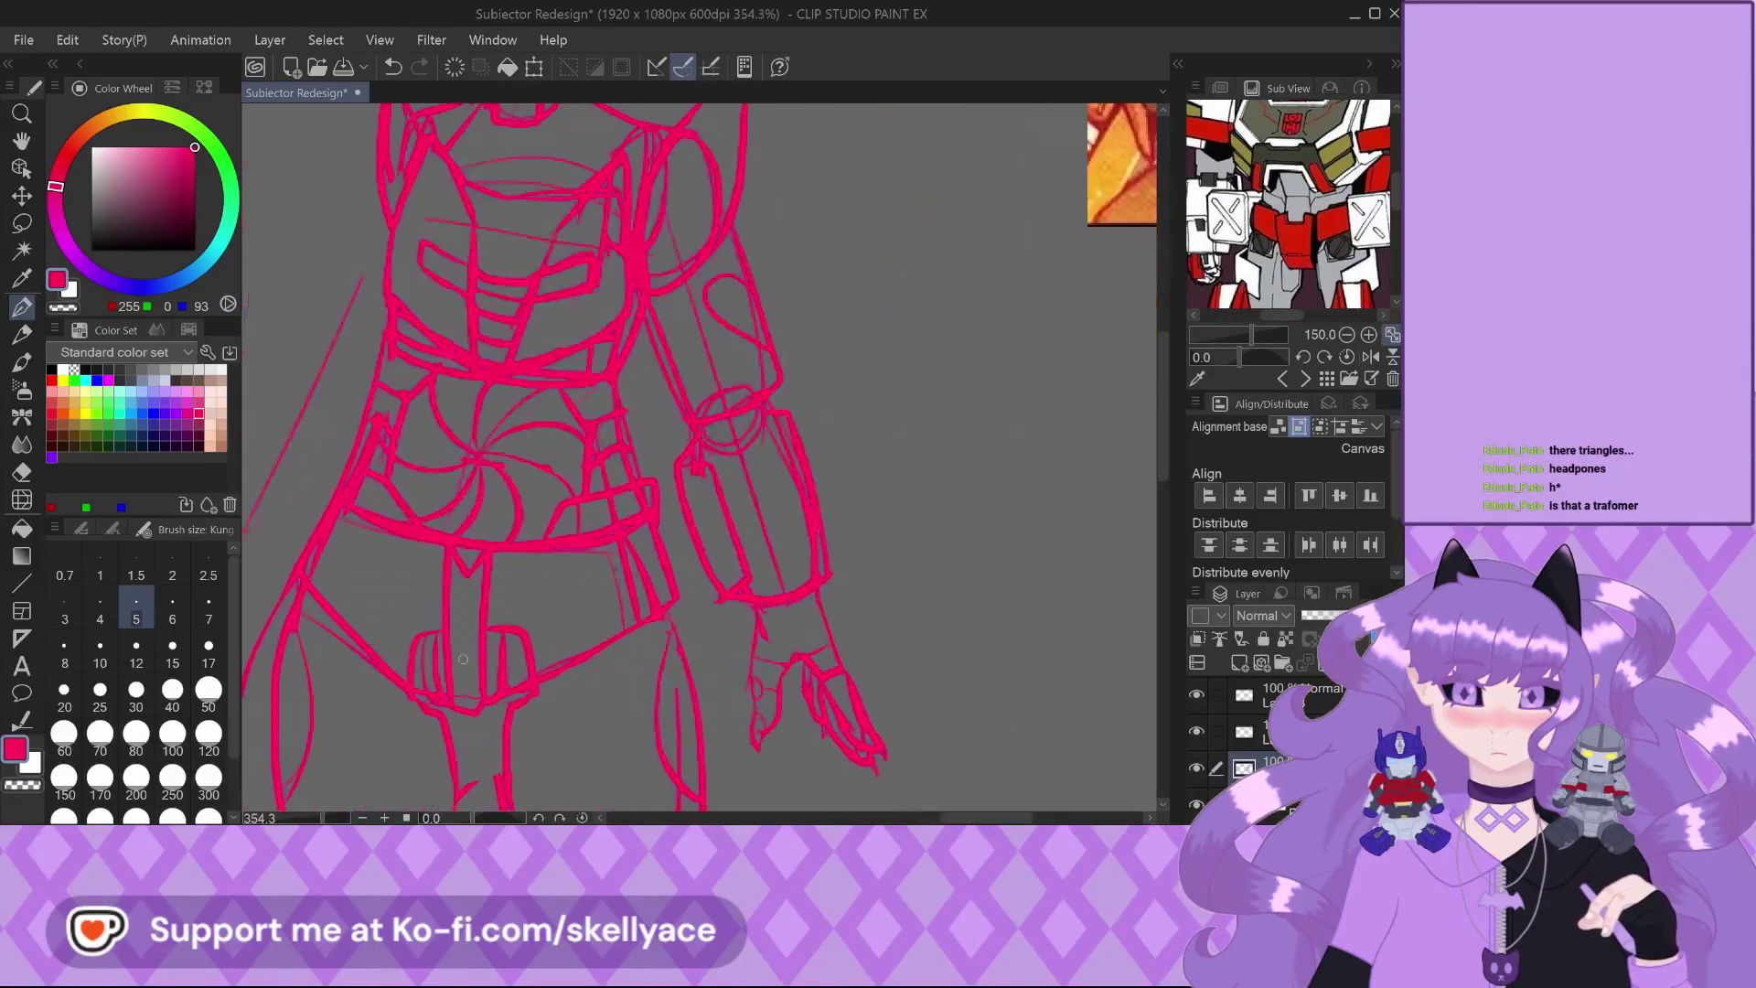
scroll(706, 579, "down", 1)
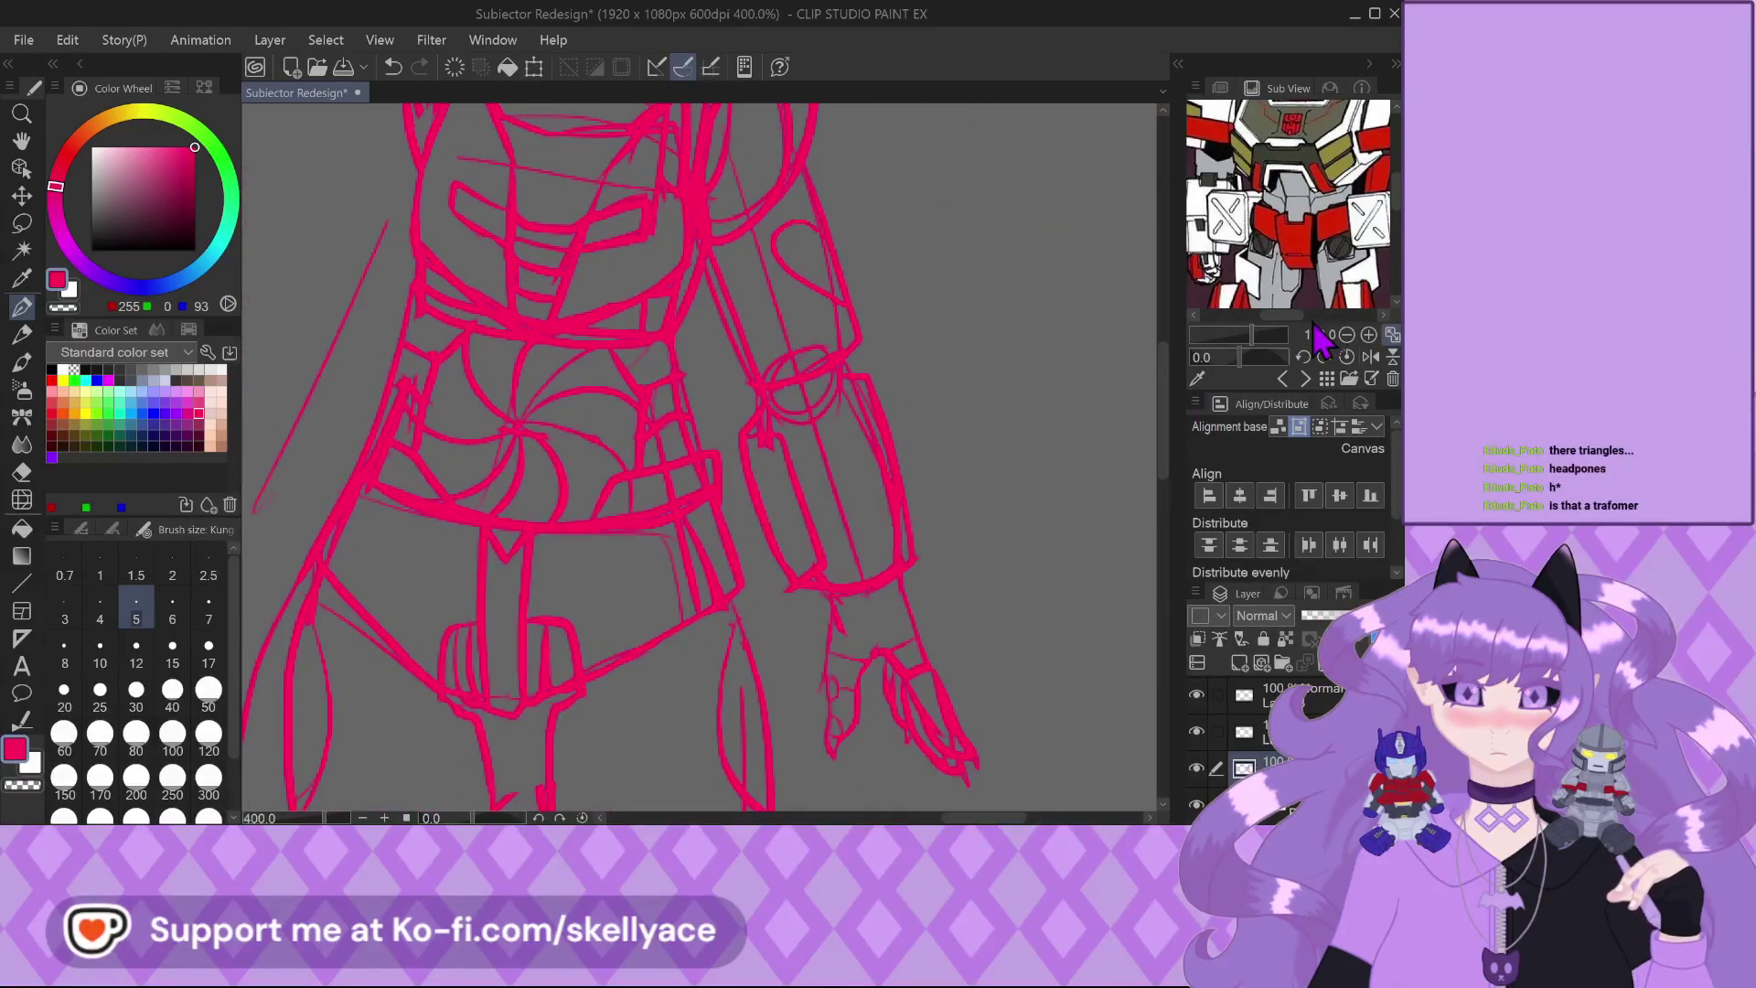
left_click(1305, 378)
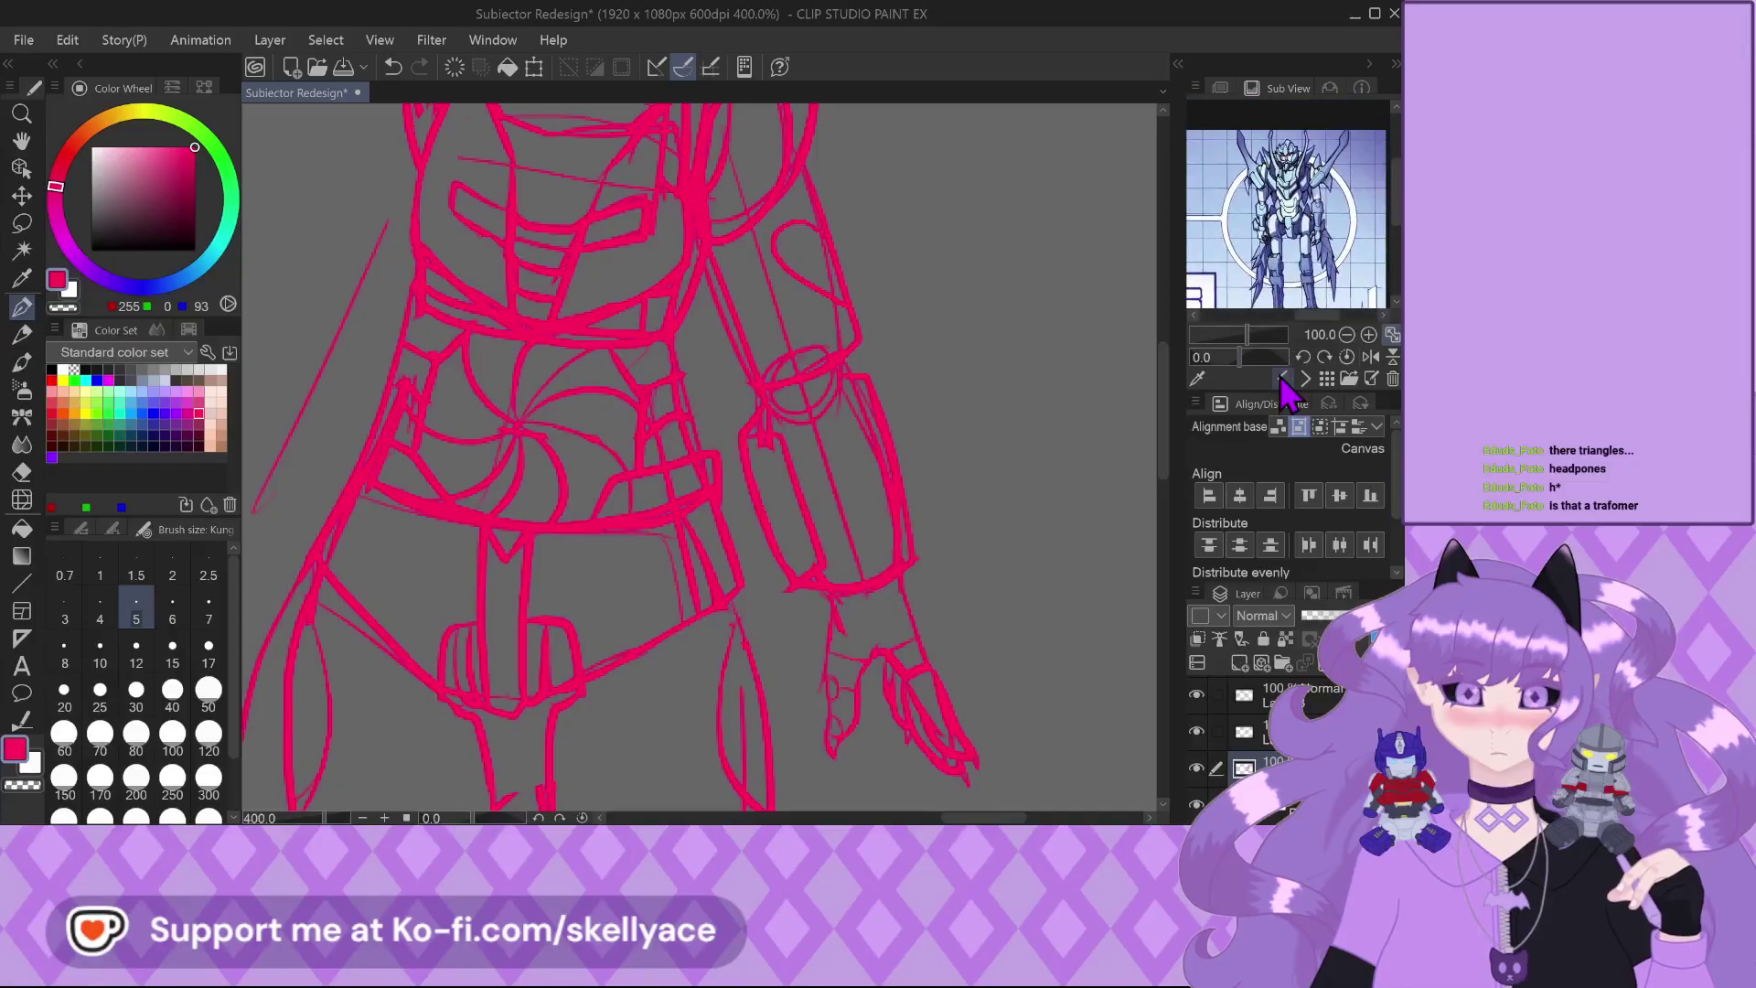
left_click(1305, 378)
scroll(1195, 309, "up", 3)
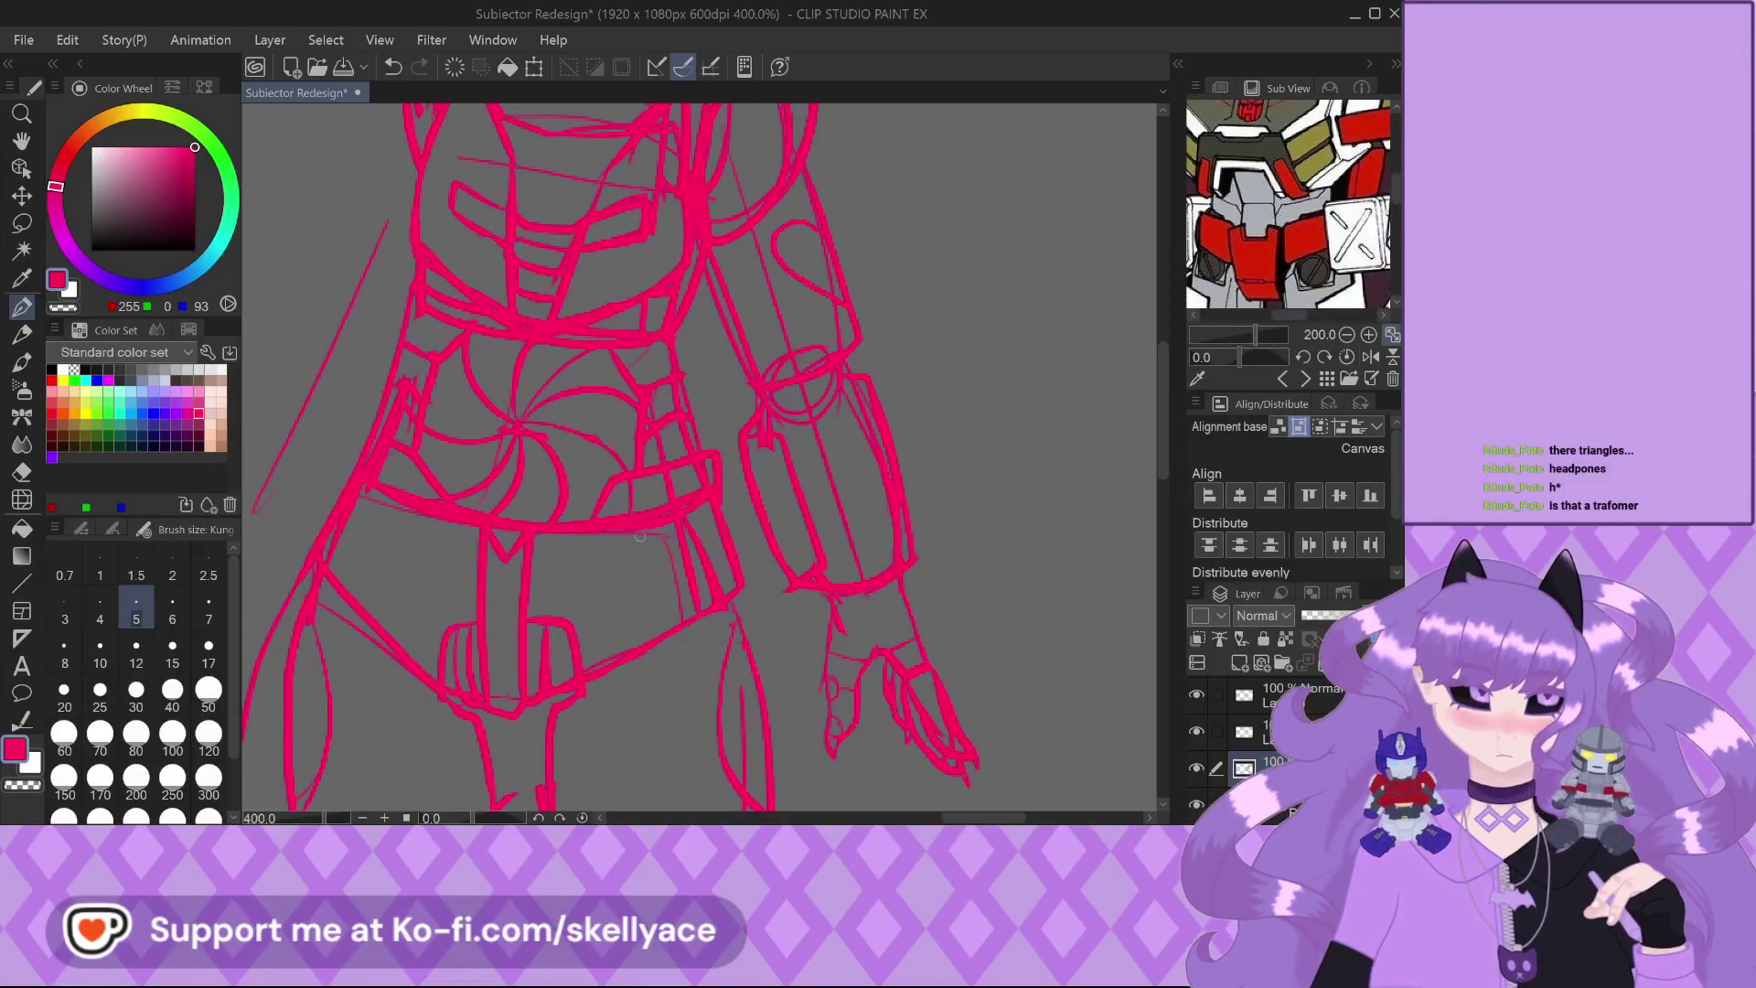
Trim the ends of the box at the waist's right side and draw vertical lines on both sides of the central pelvis plate
scroll(566, 631, "up", 3)
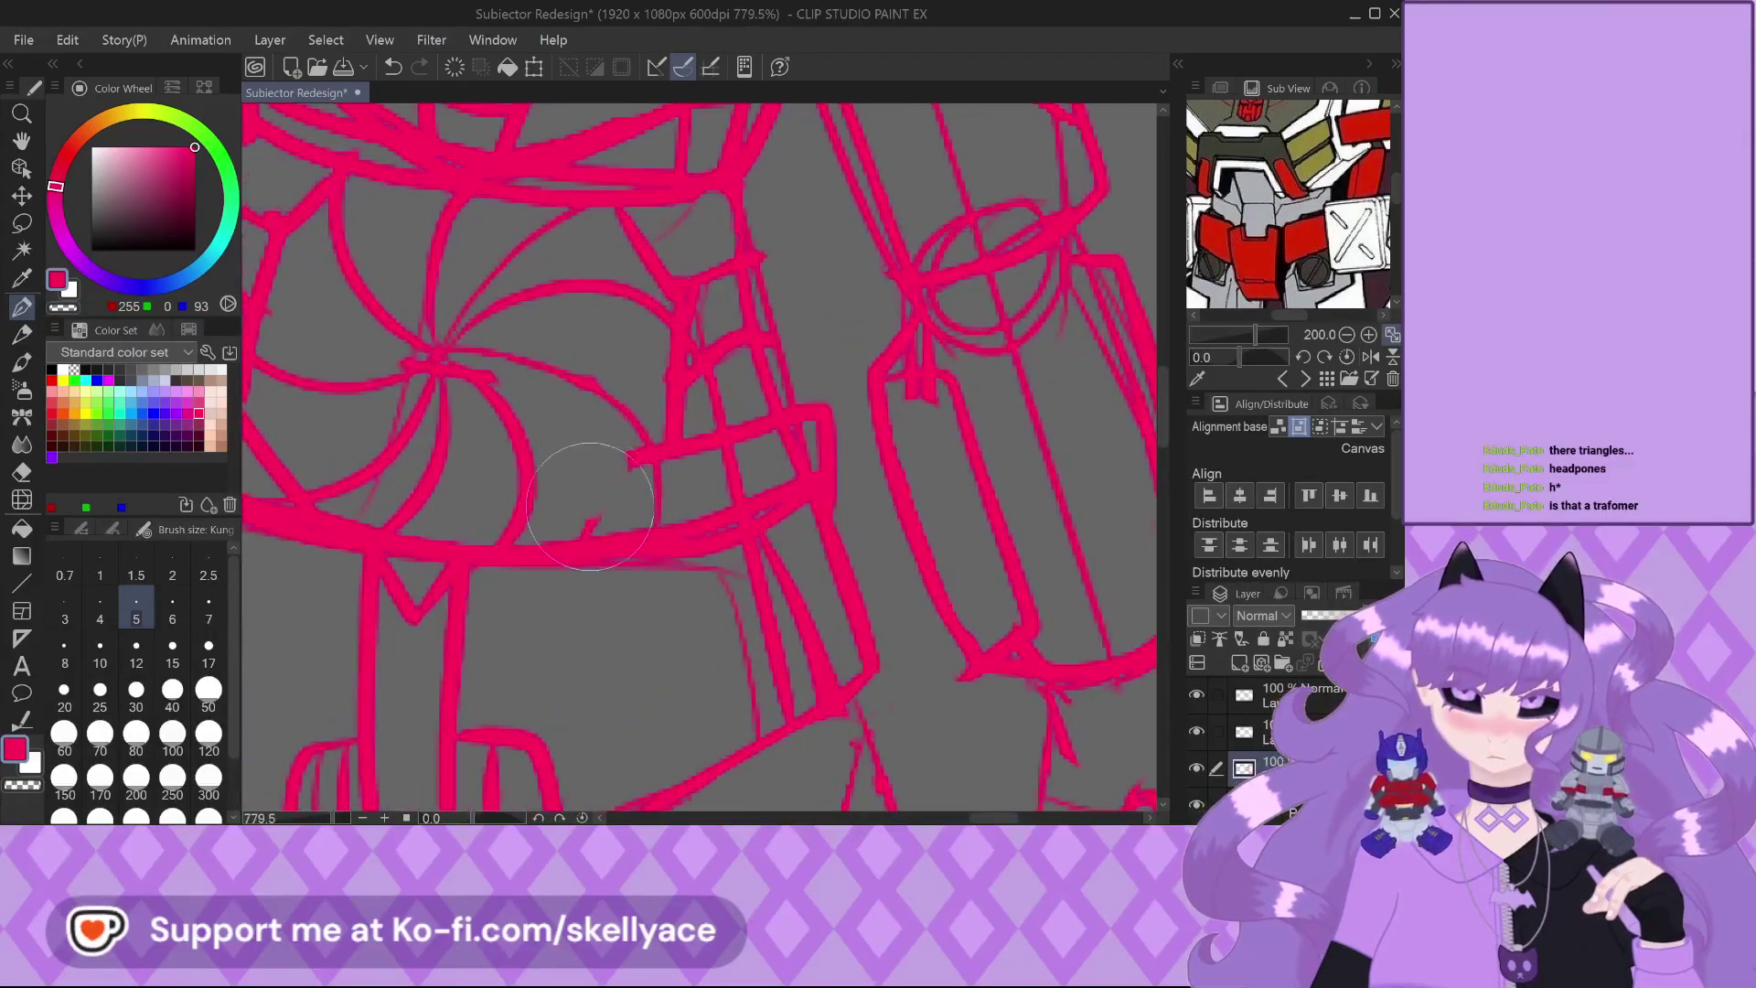
scroll(423, 402, "down", 2)
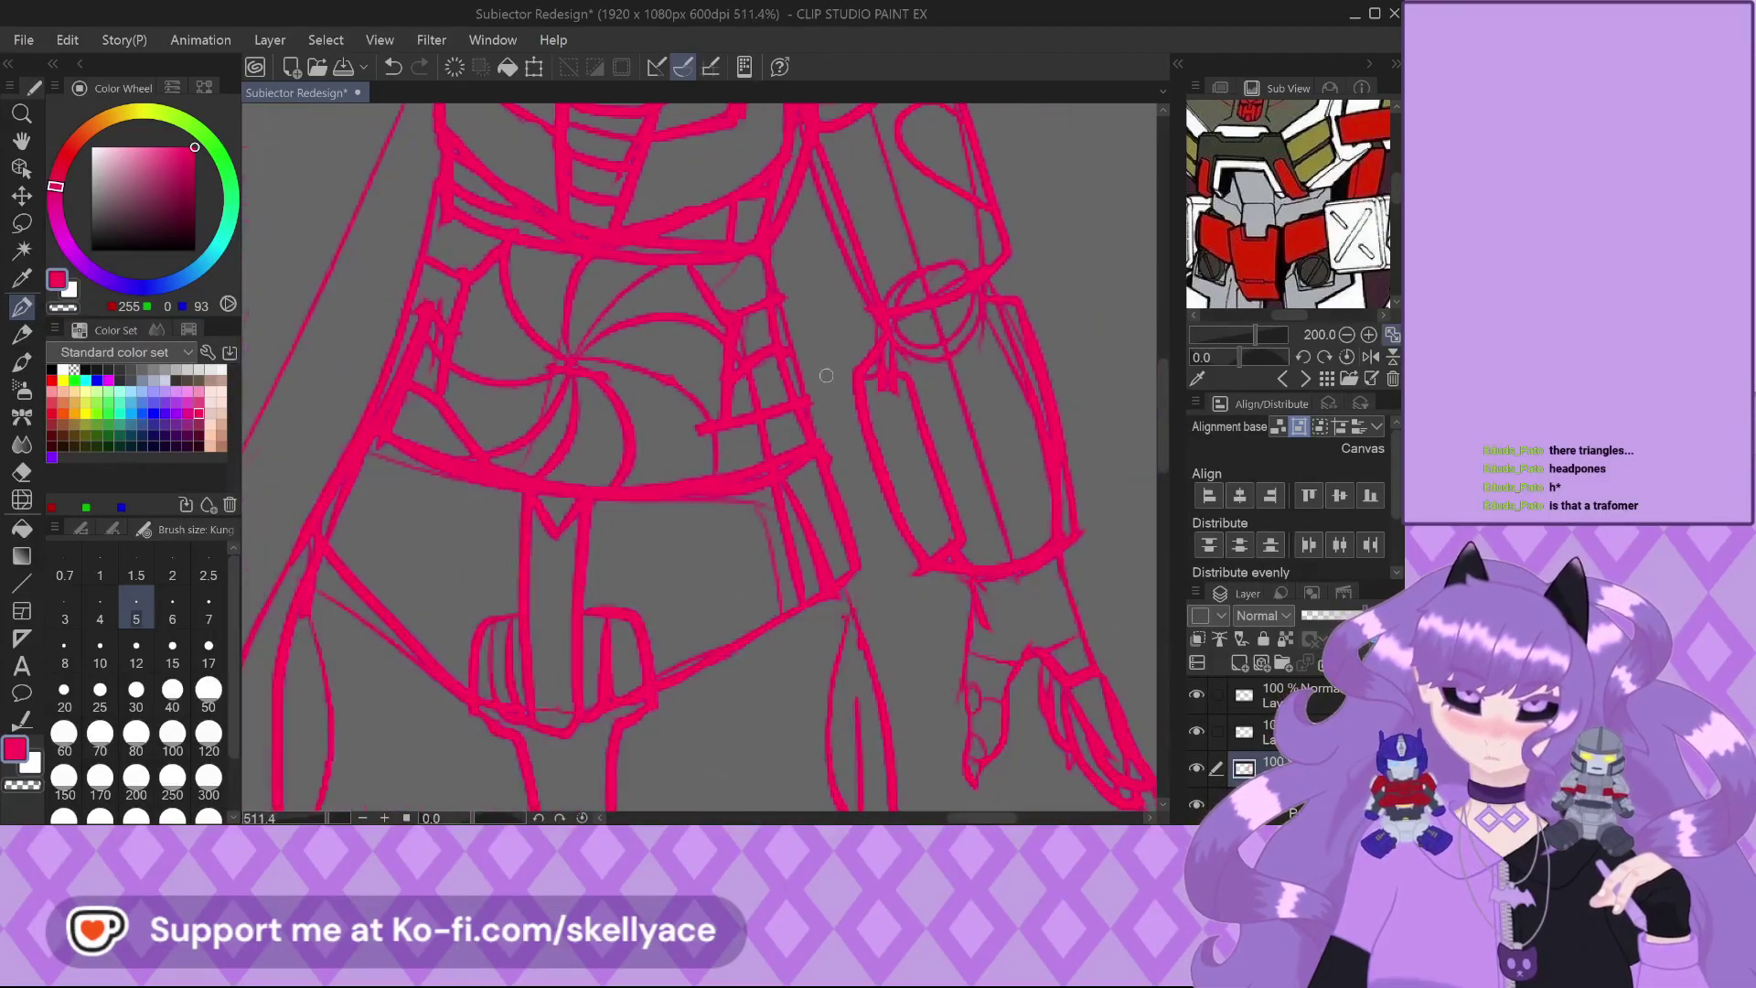
scroll(423, 402, "down", 2)
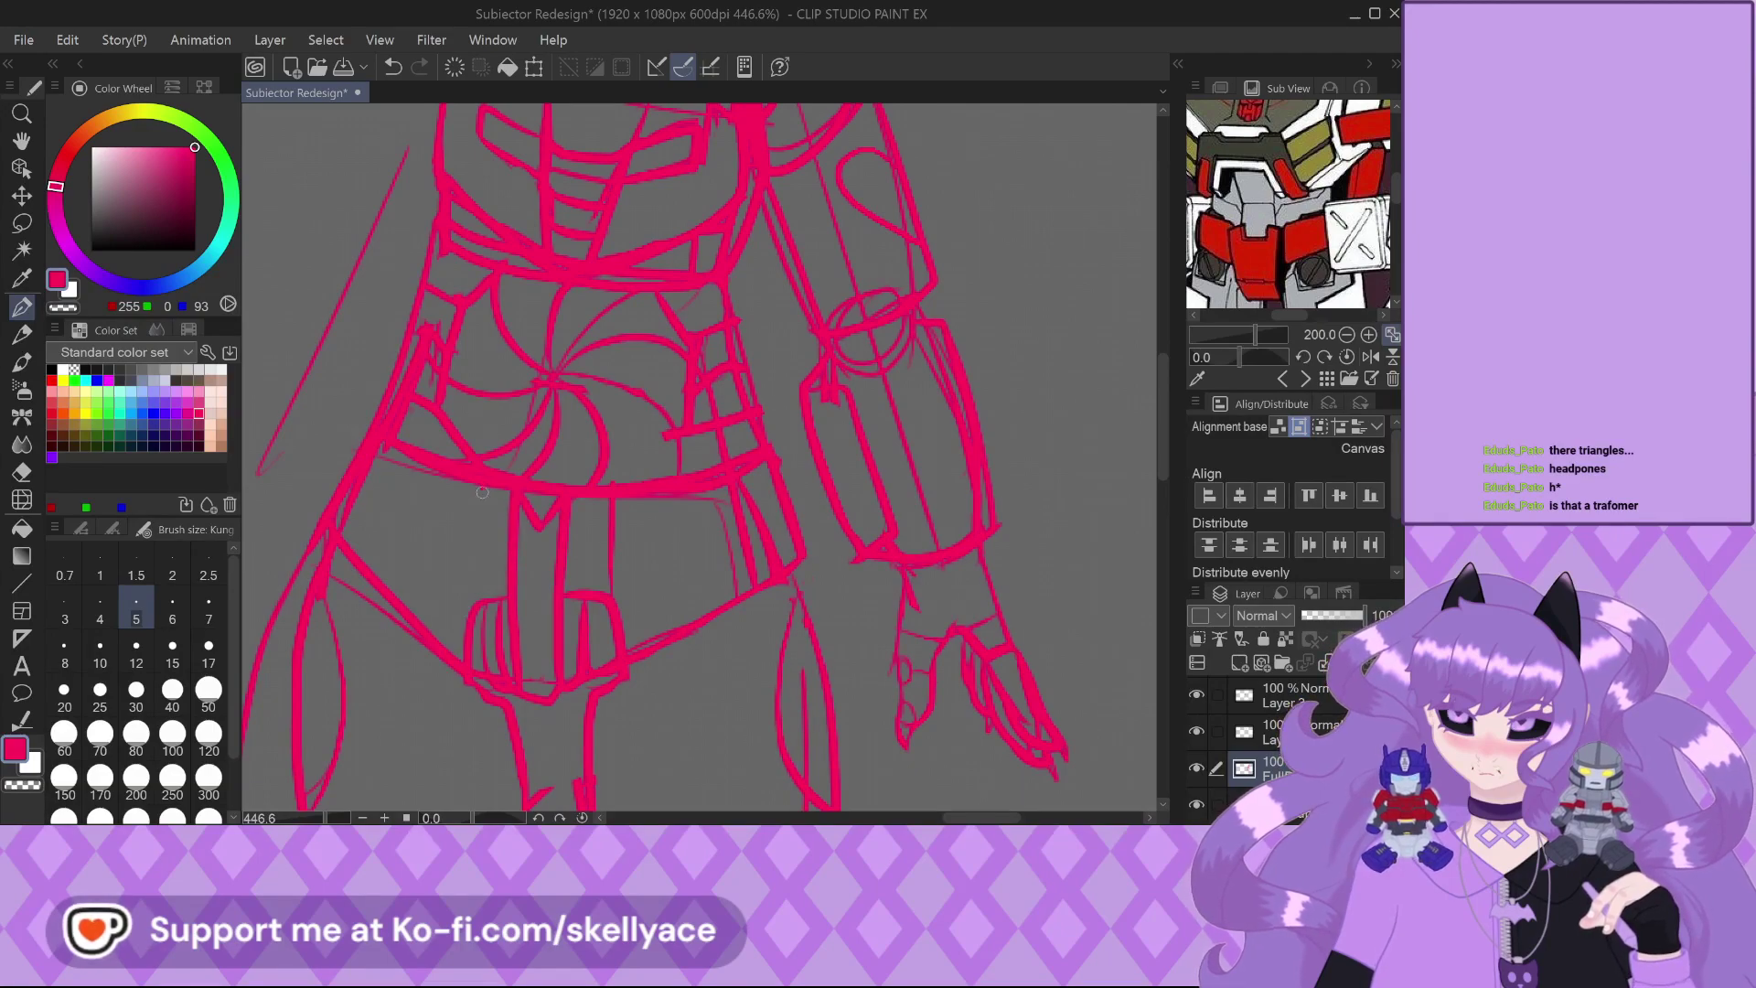
left_click_drag(482, 492, 472, 605)
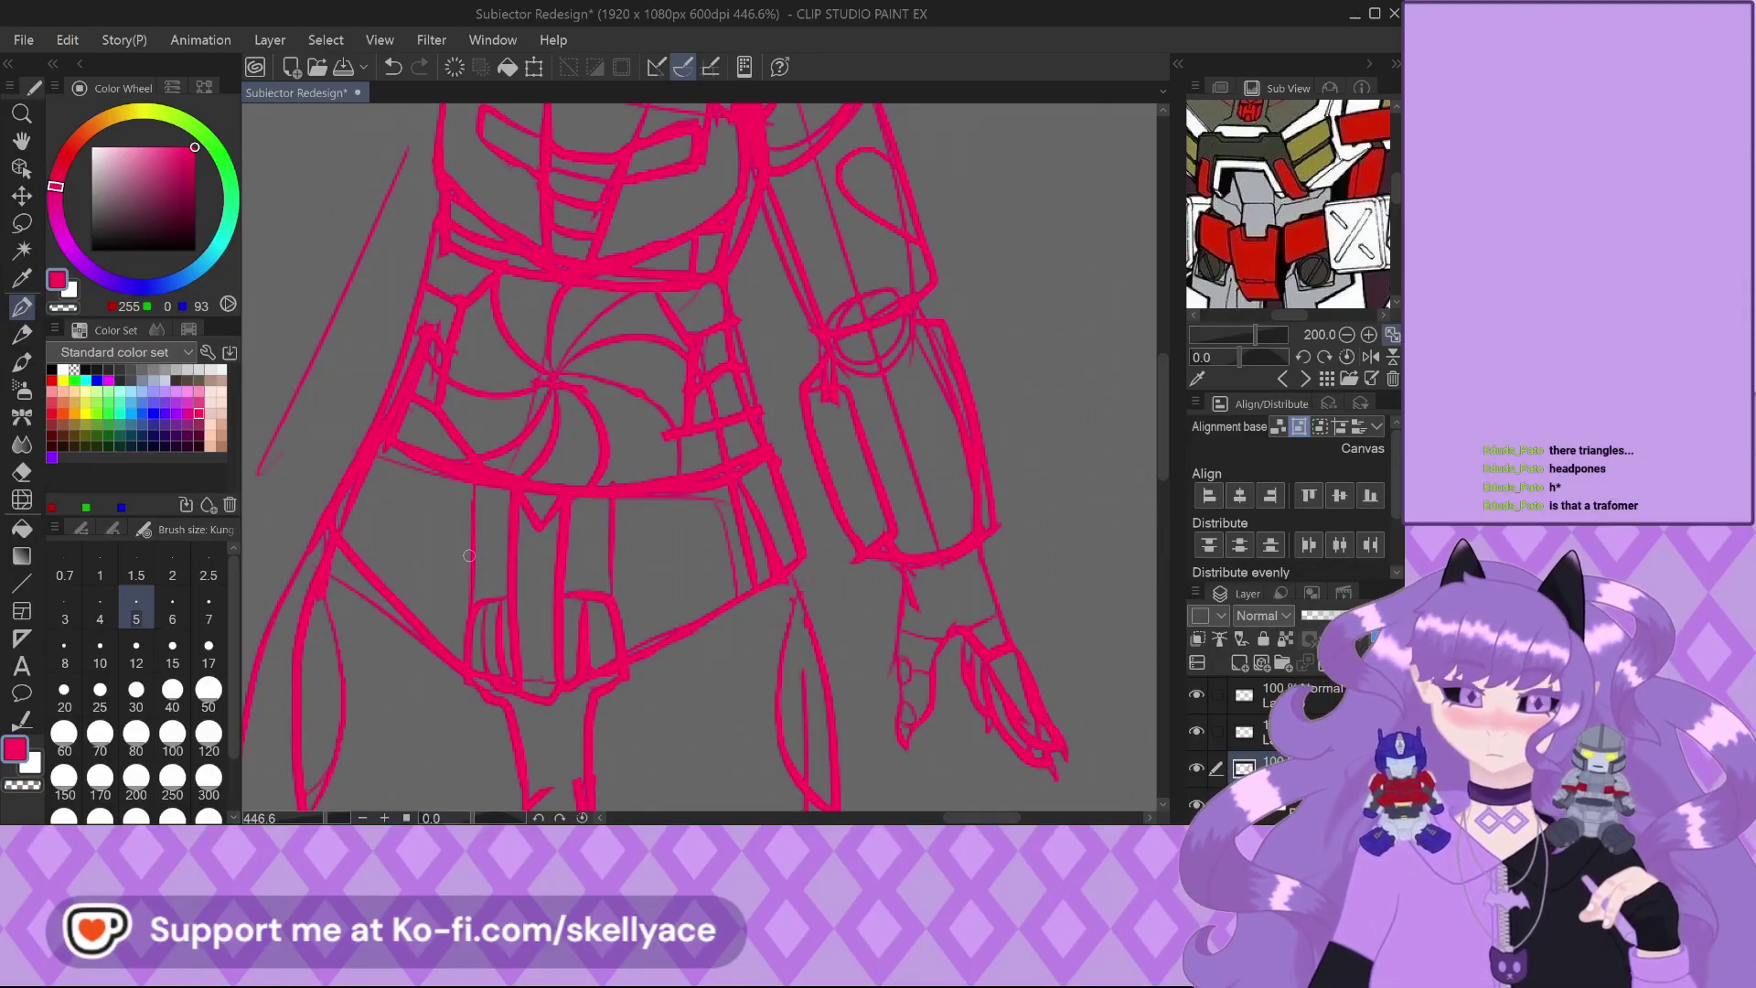
scroll(468, 555, "up", 3)
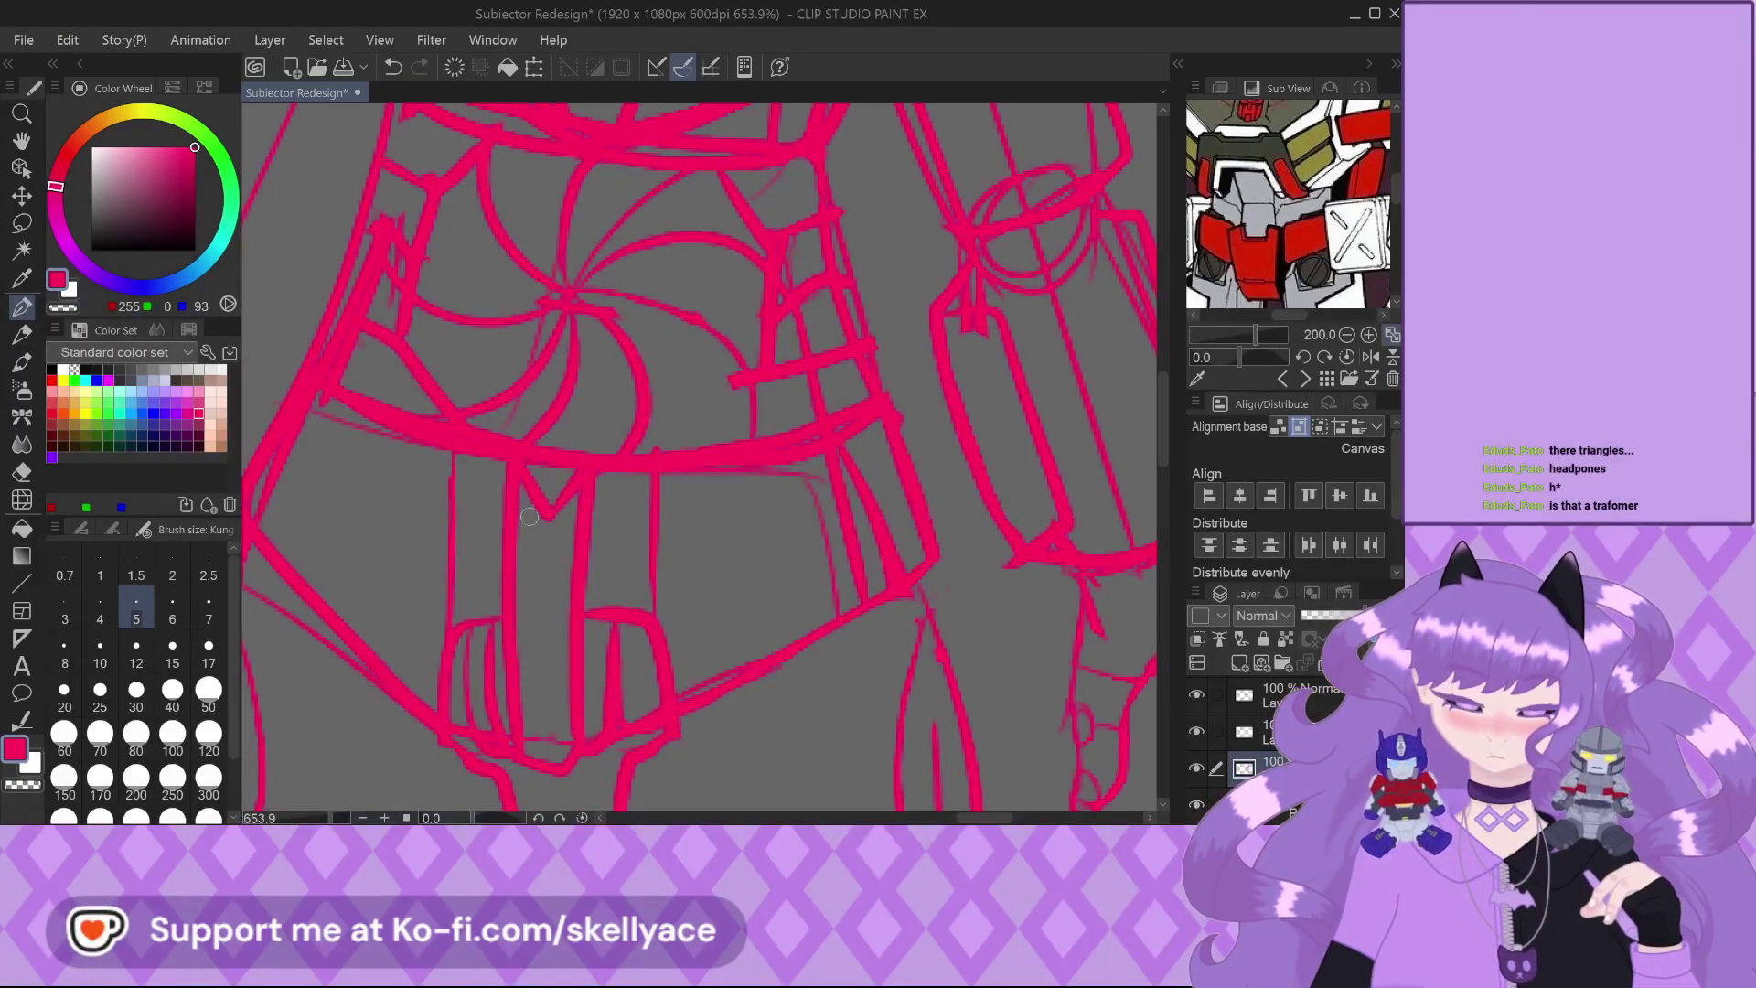
scroll(555, 424, "up", 1)
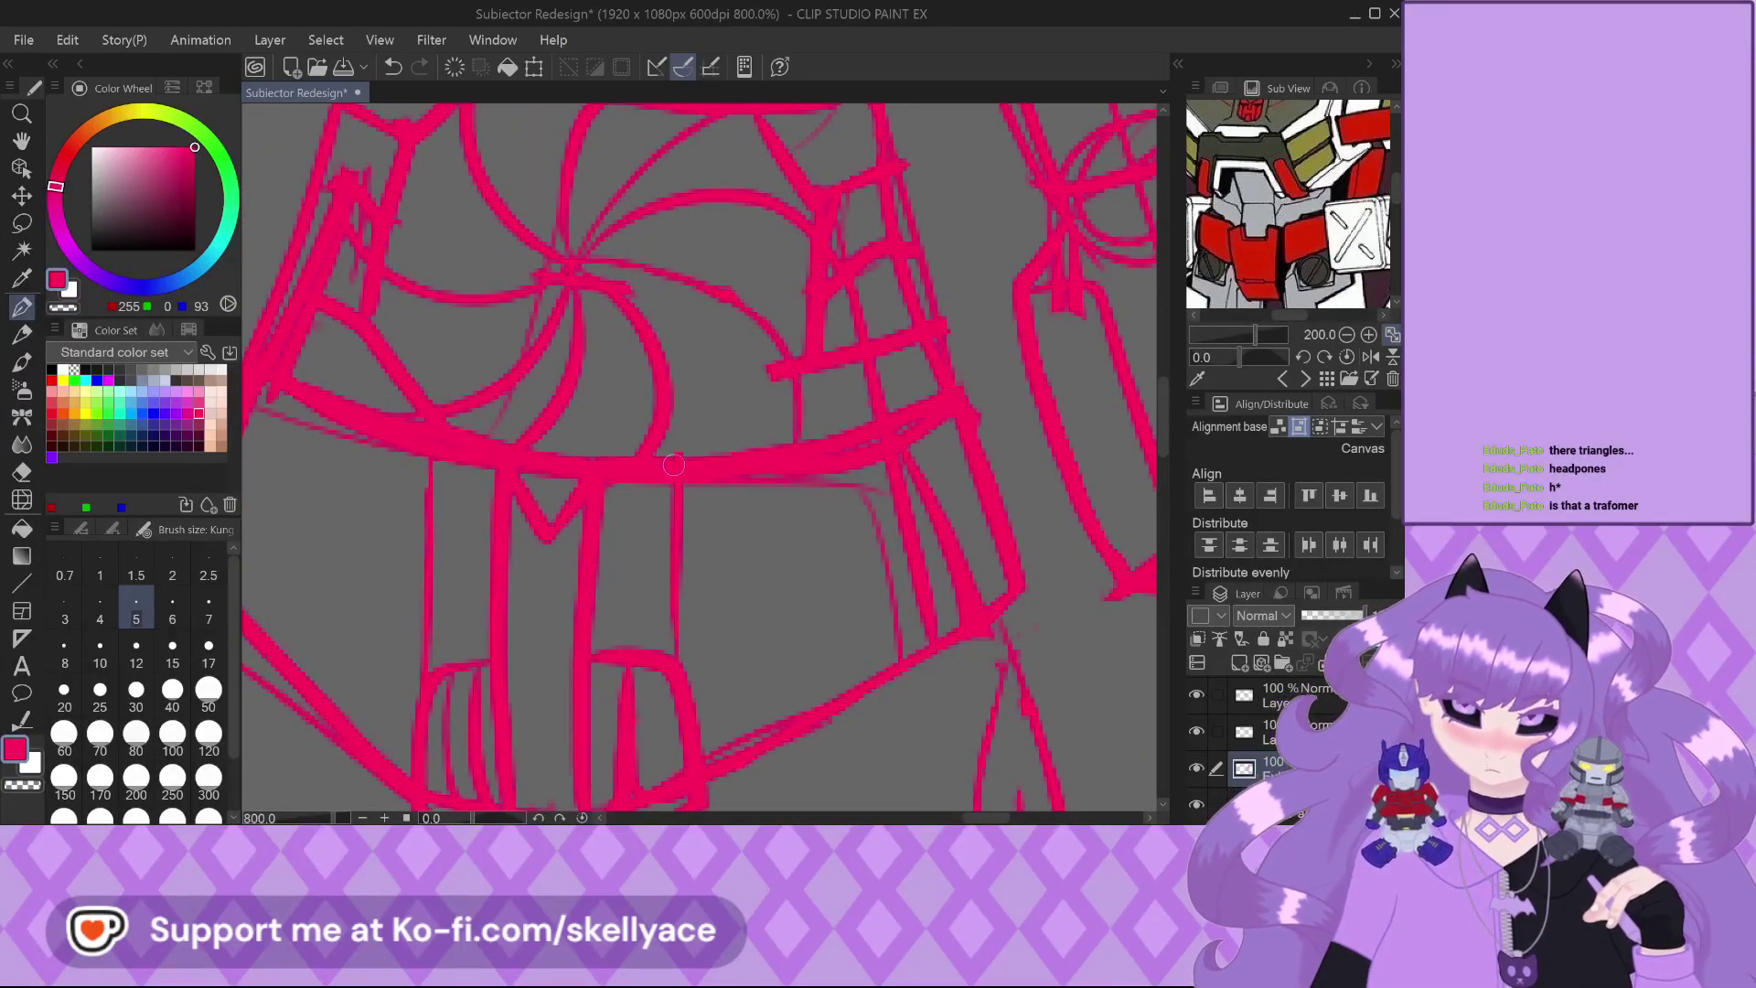
scroll(530, 466, "up", 1)
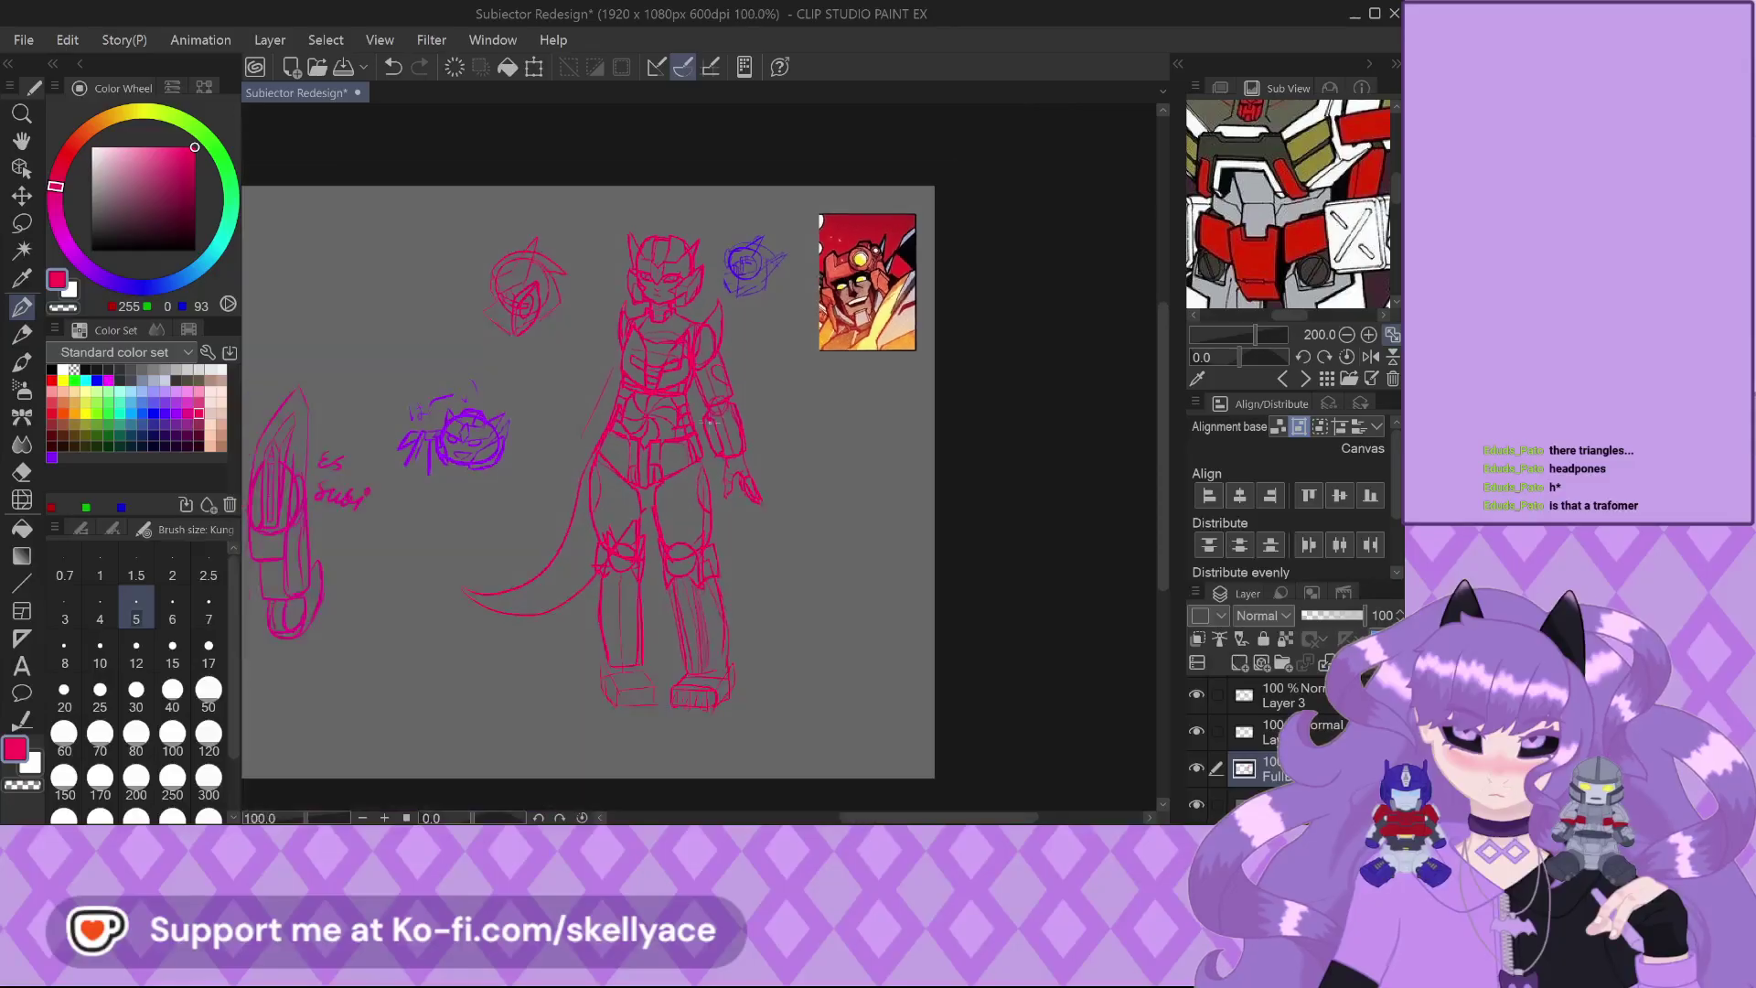
Examine the pink robot's face, torso, legs and overall proportions across the whole drawing
scroll(730, 432, "up", 3)
scroll(593, 174, "up", 2)
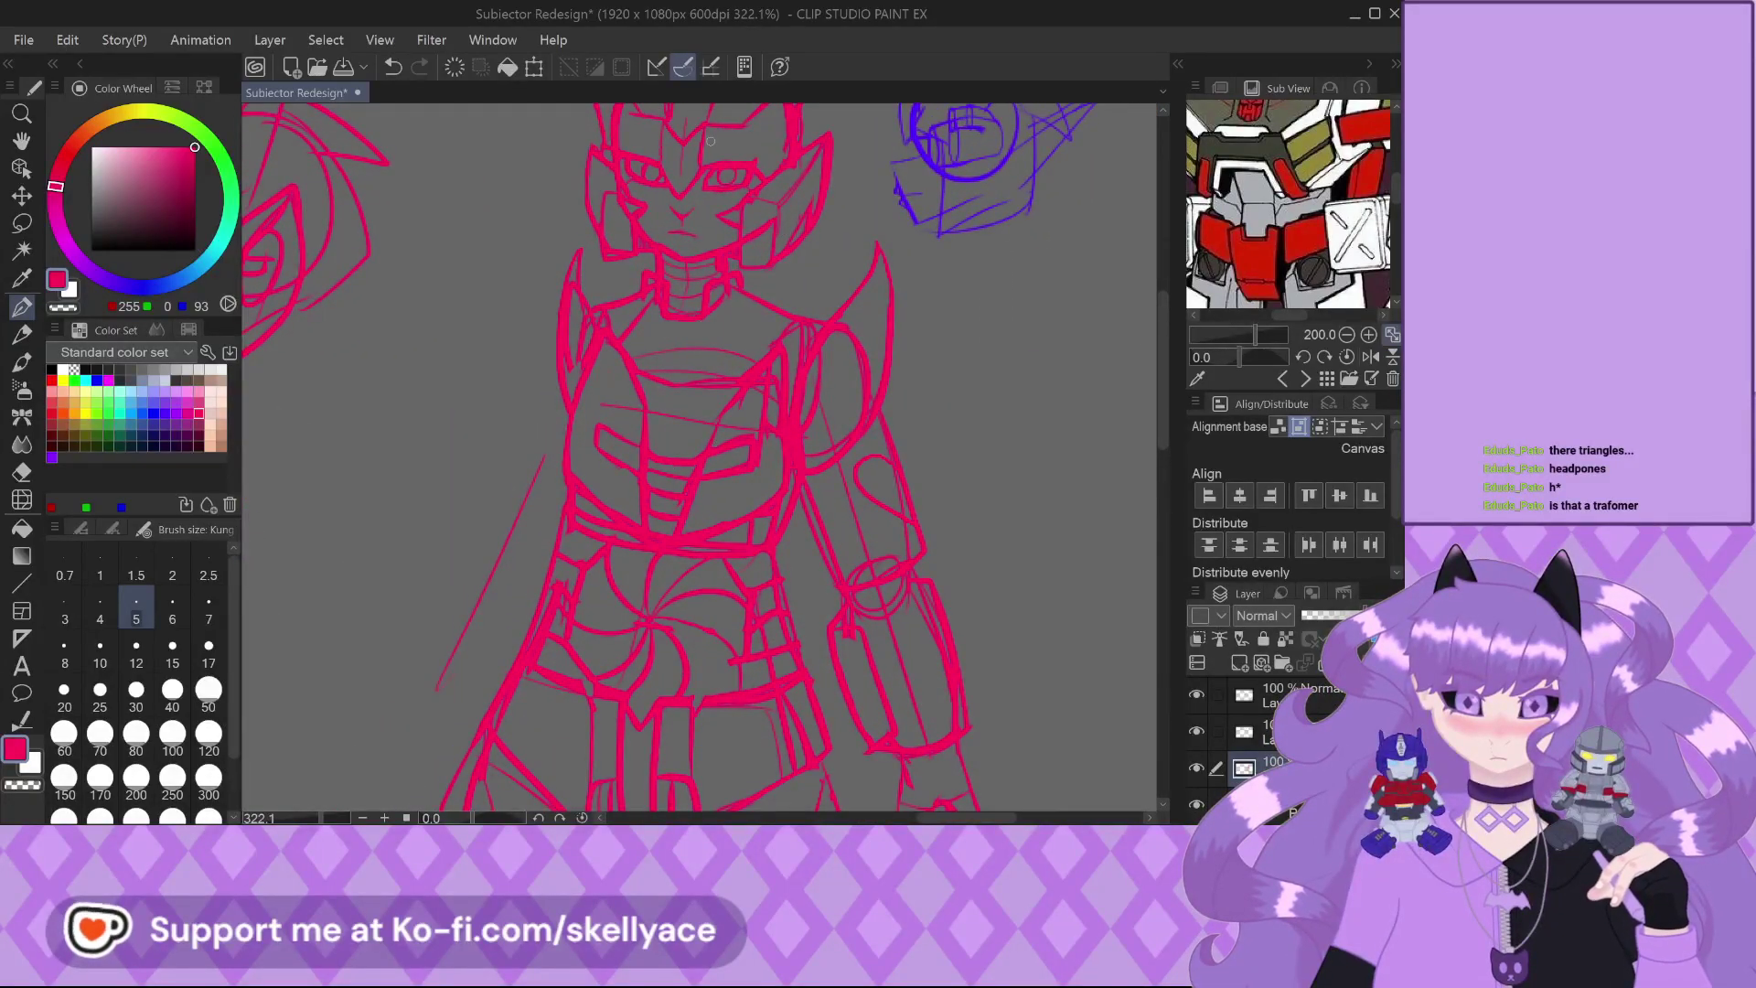
scroll(722, 160, "up", 7)
scroll(707, 224, "up", 1)
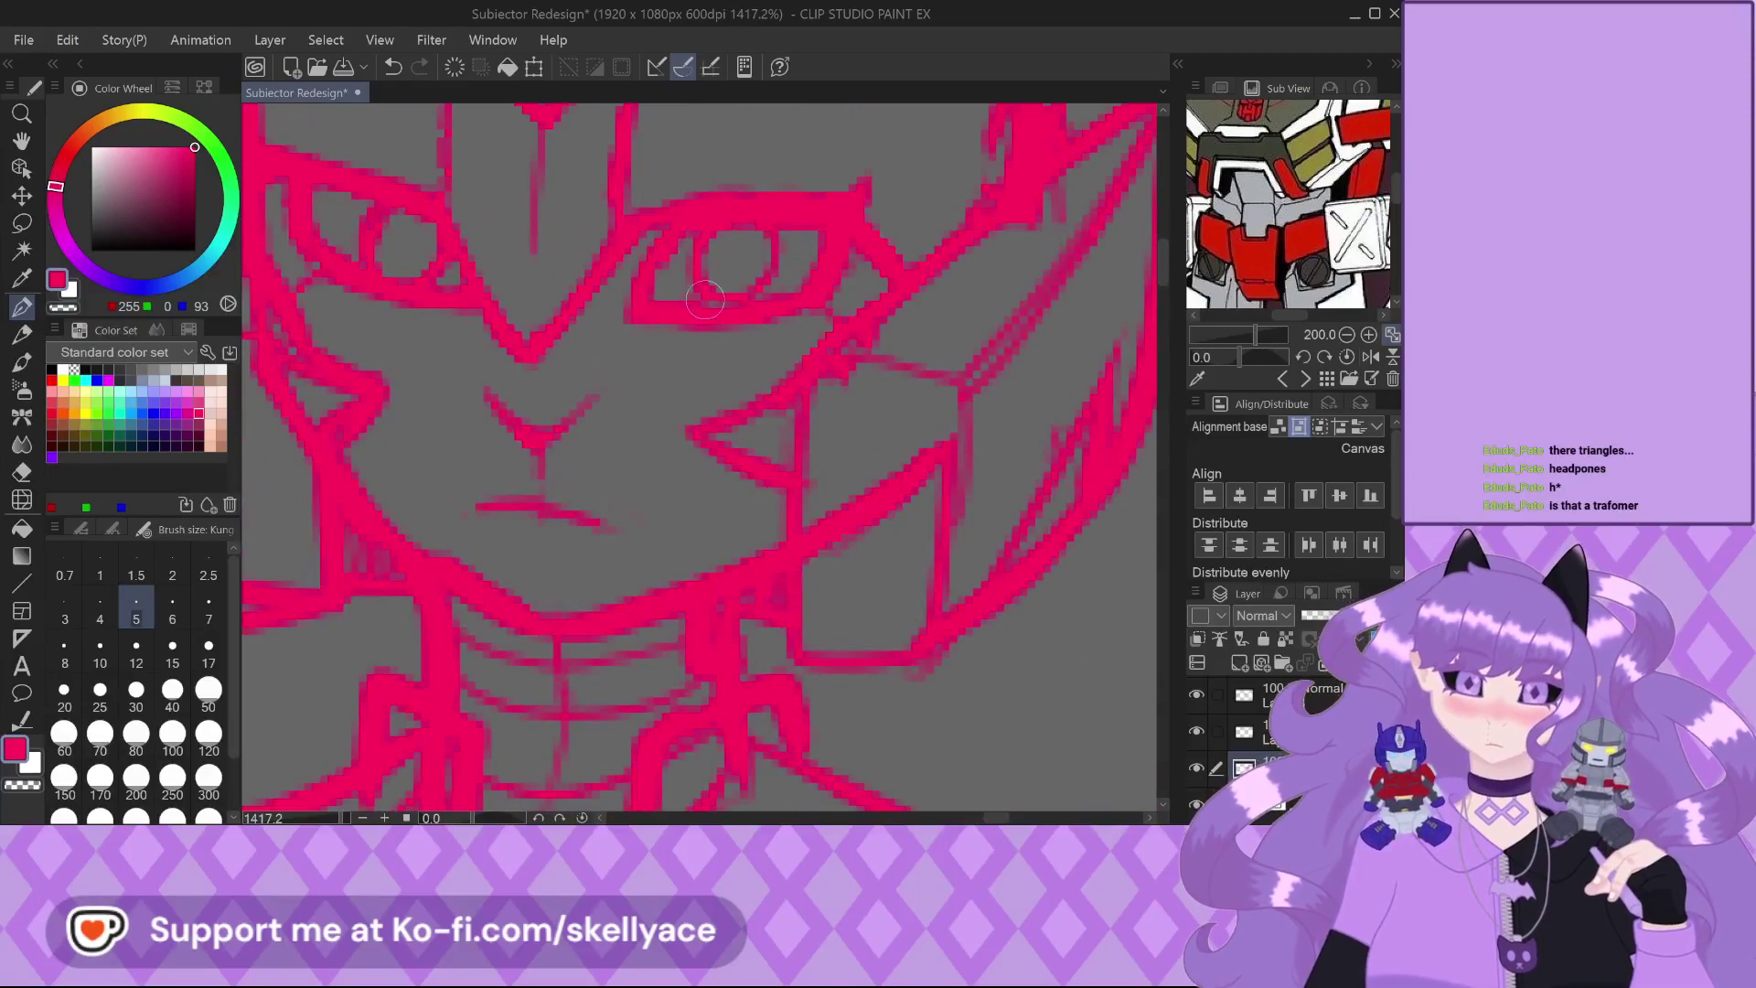
scroll(779, 269, "down", 8)
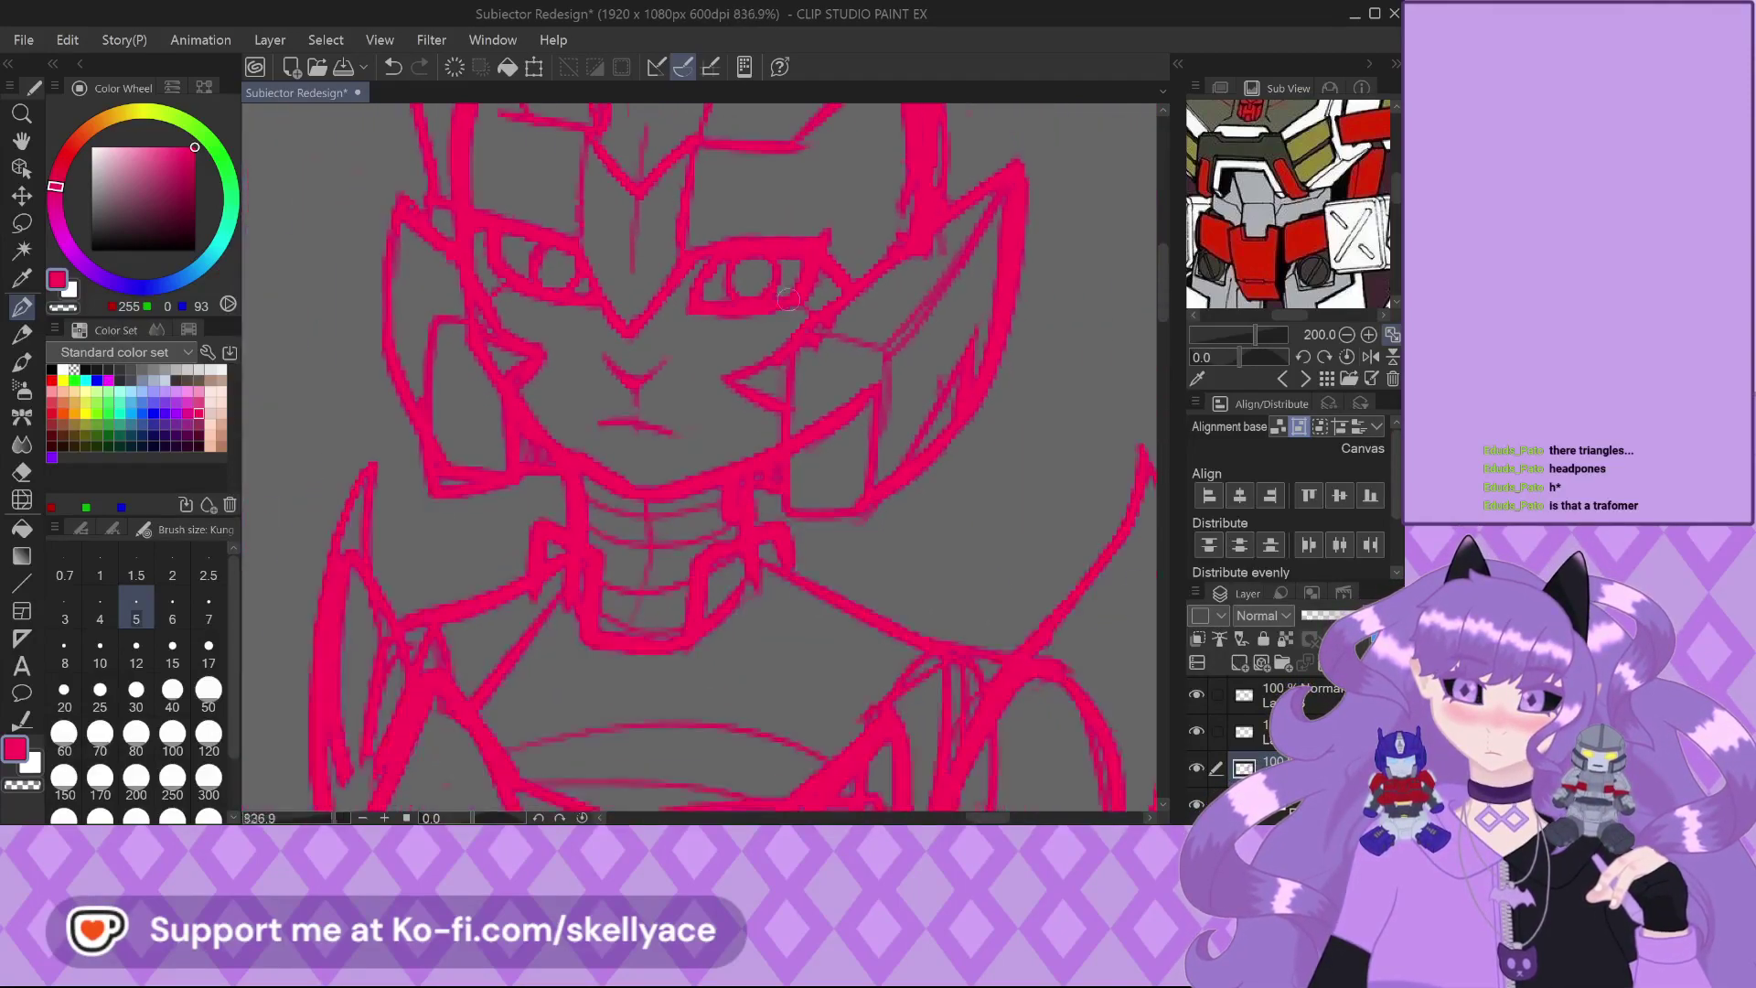
scroll(627, 248, "down", 5)
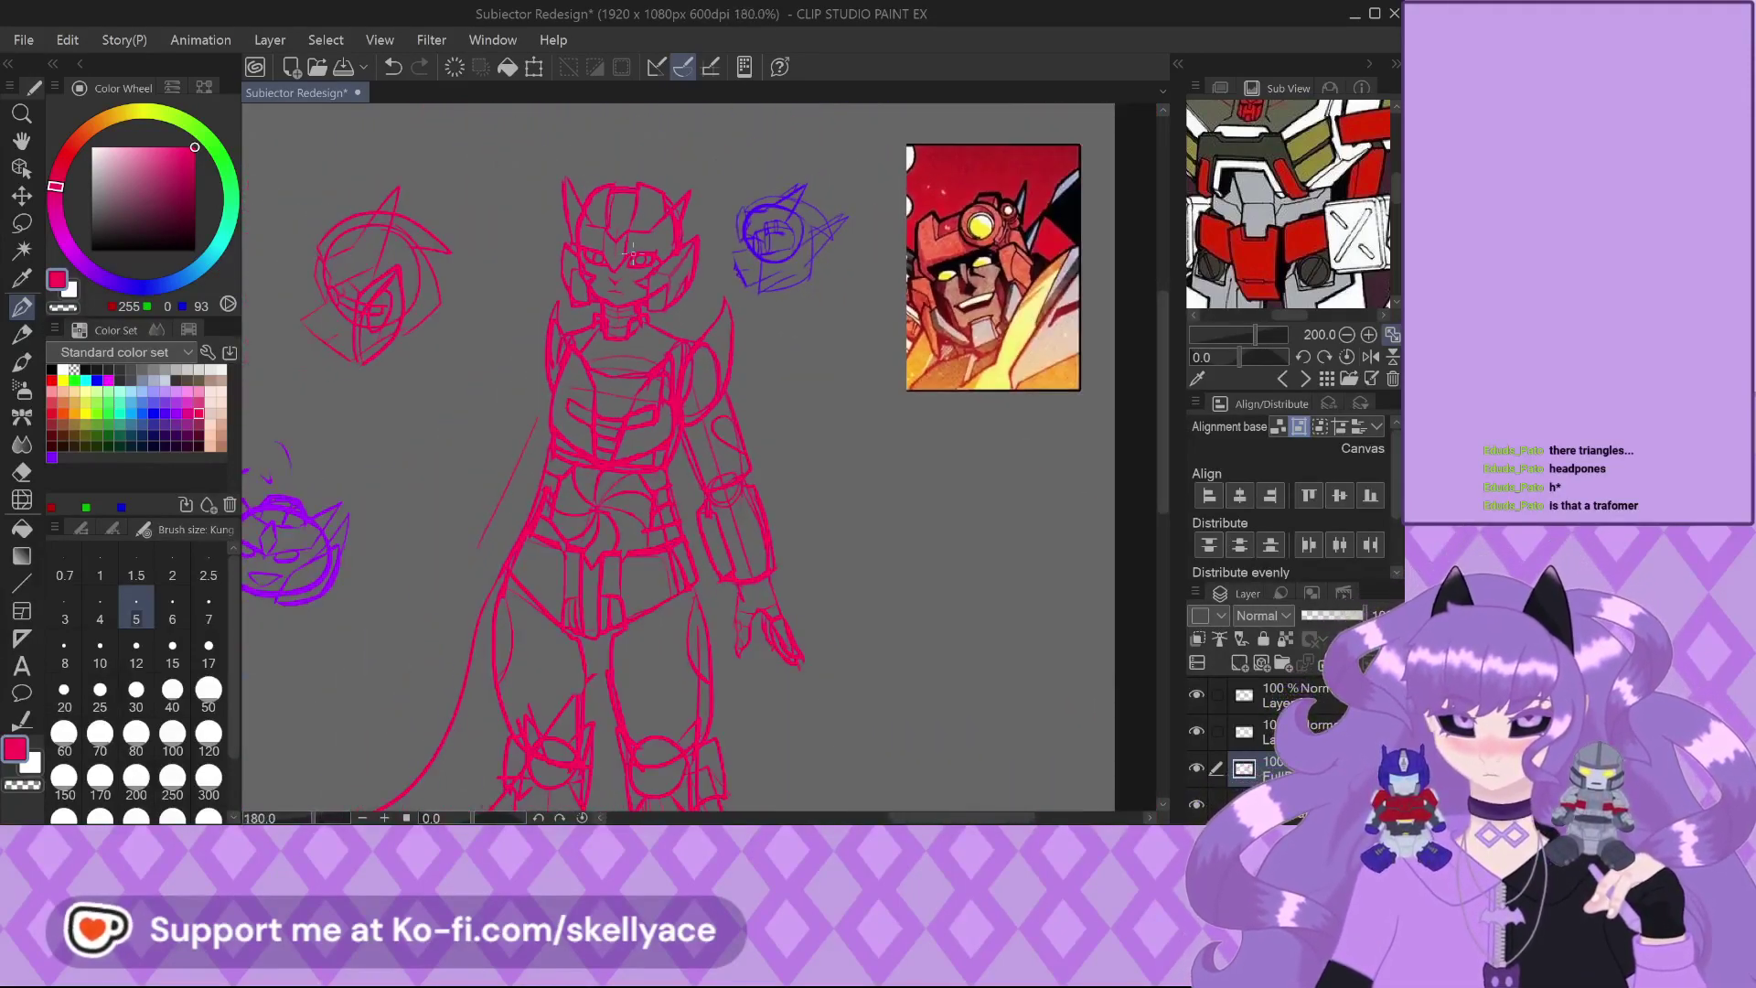
scroll(607, 716, "up", 6)
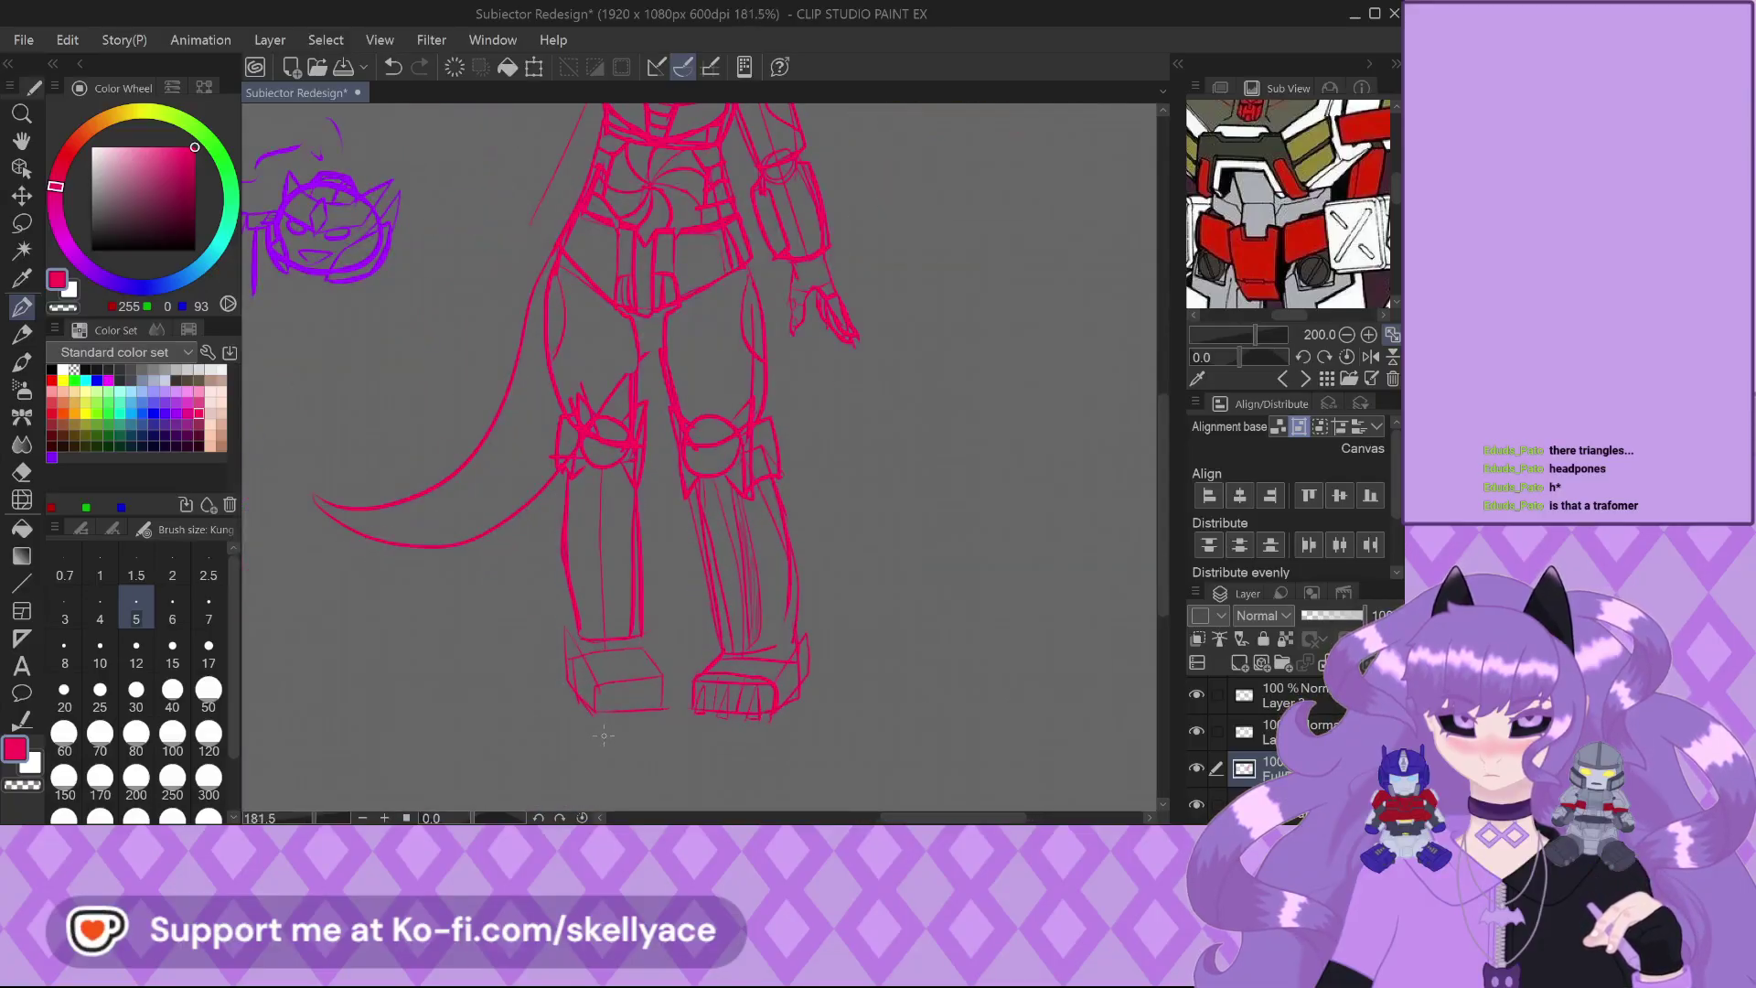
scroll(606, 713, "down", 6)
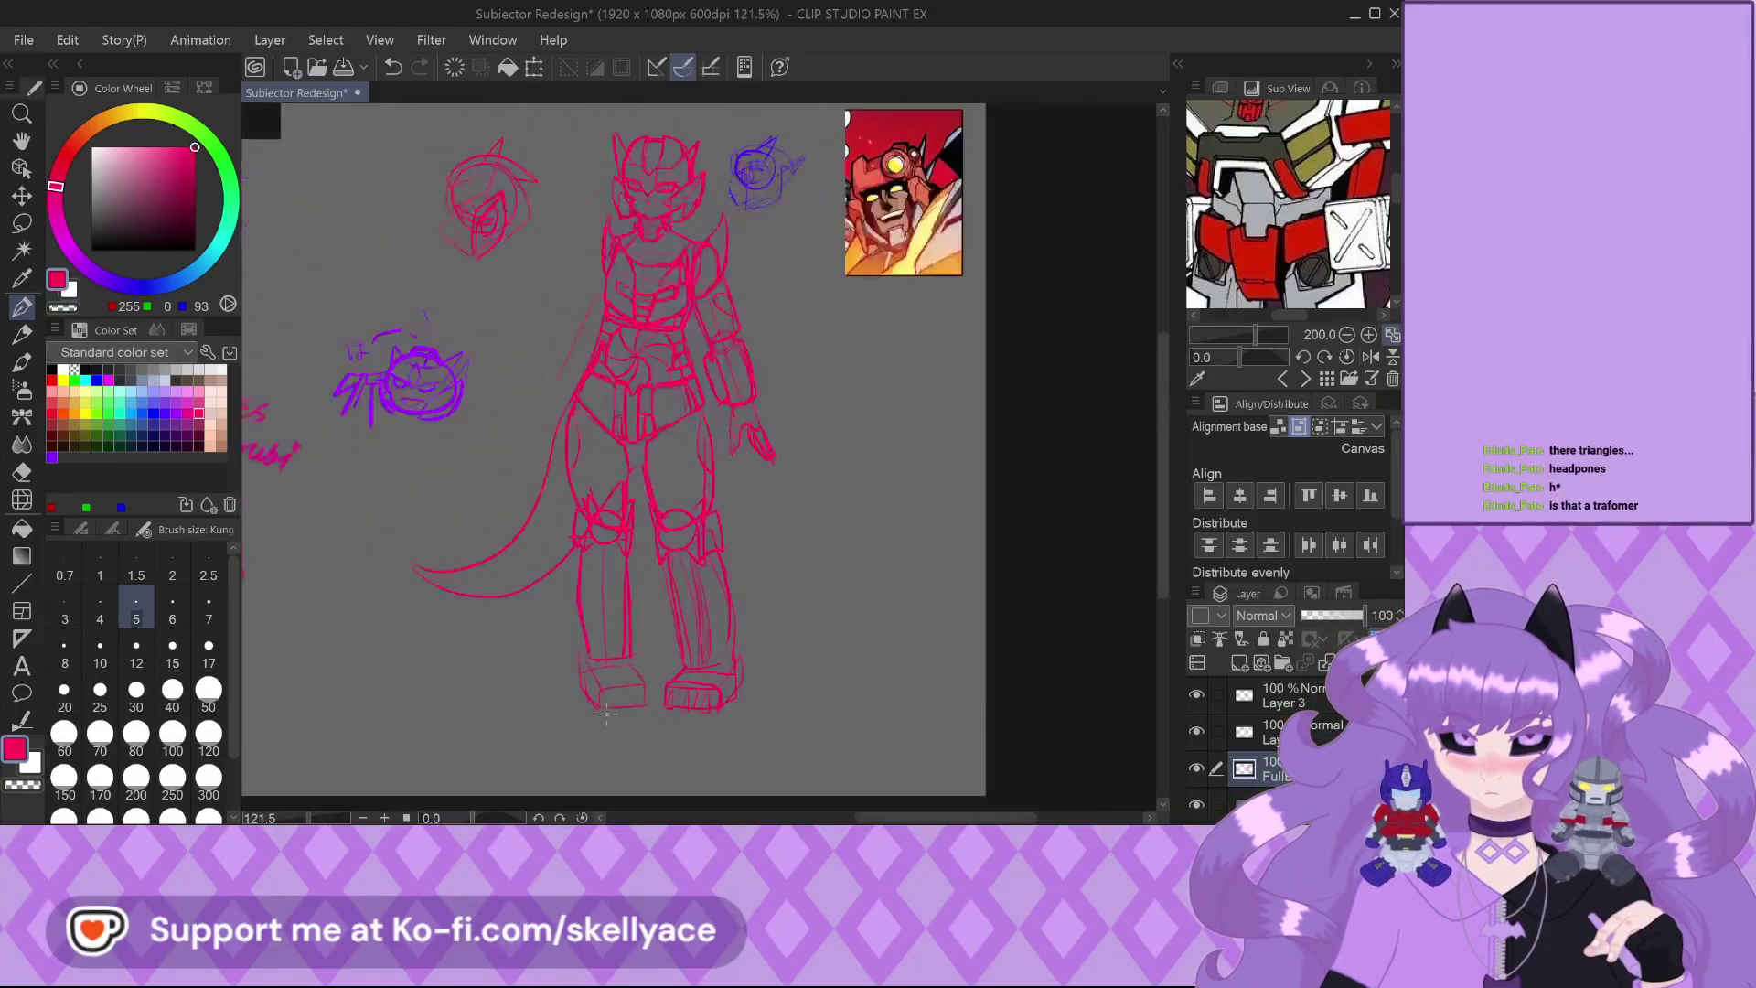
scroll(556, 496, "down", 1)
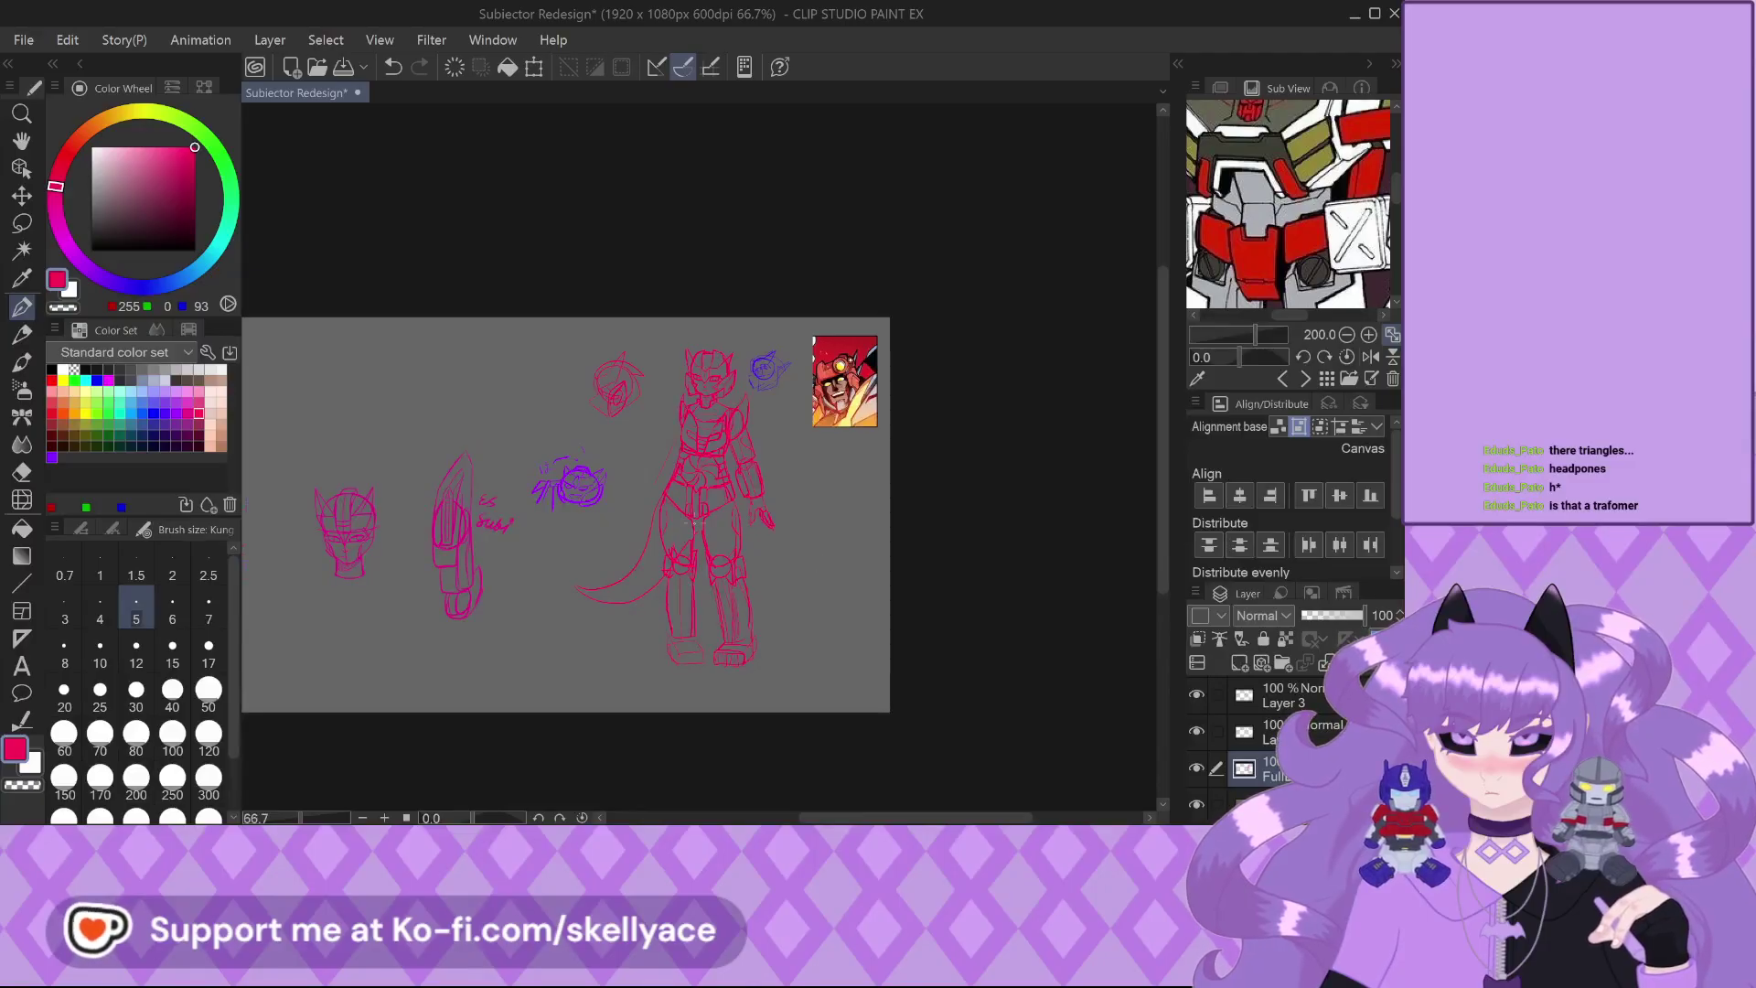
scroll(693, 523, "up", 1)
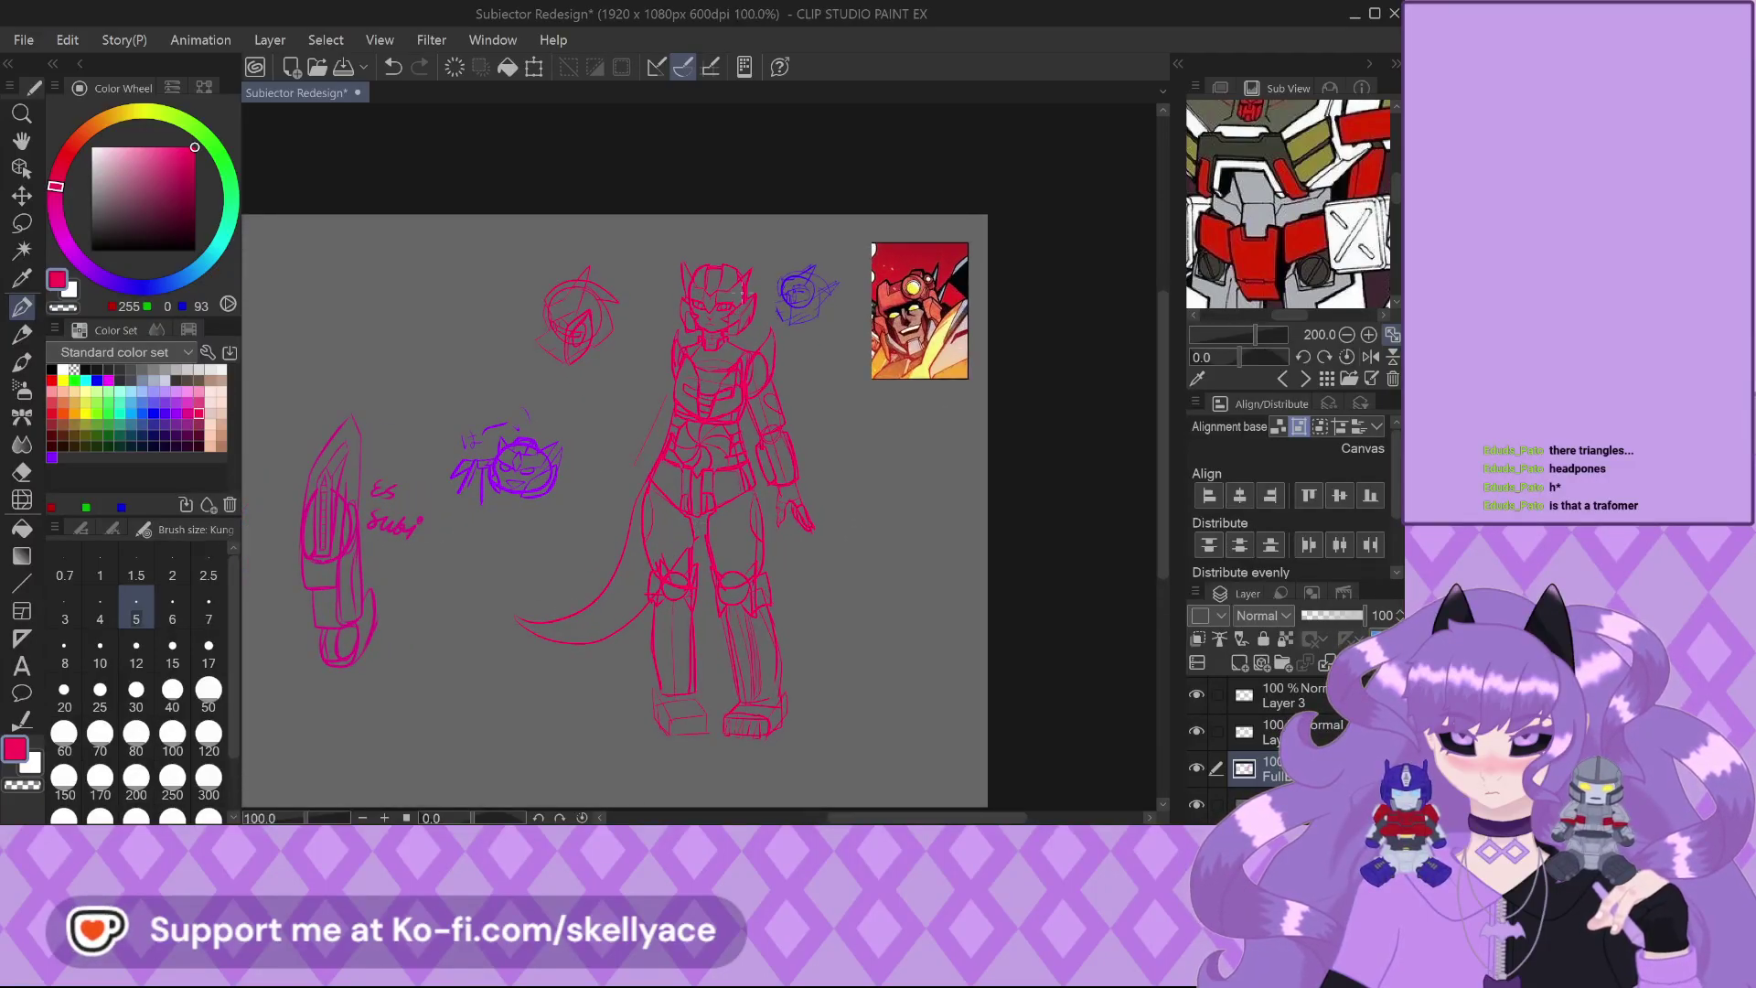
Save the Subiector Redesign drawing
scroll(742, 294, "up", 1)
scroll(743, 295, "up", 1)
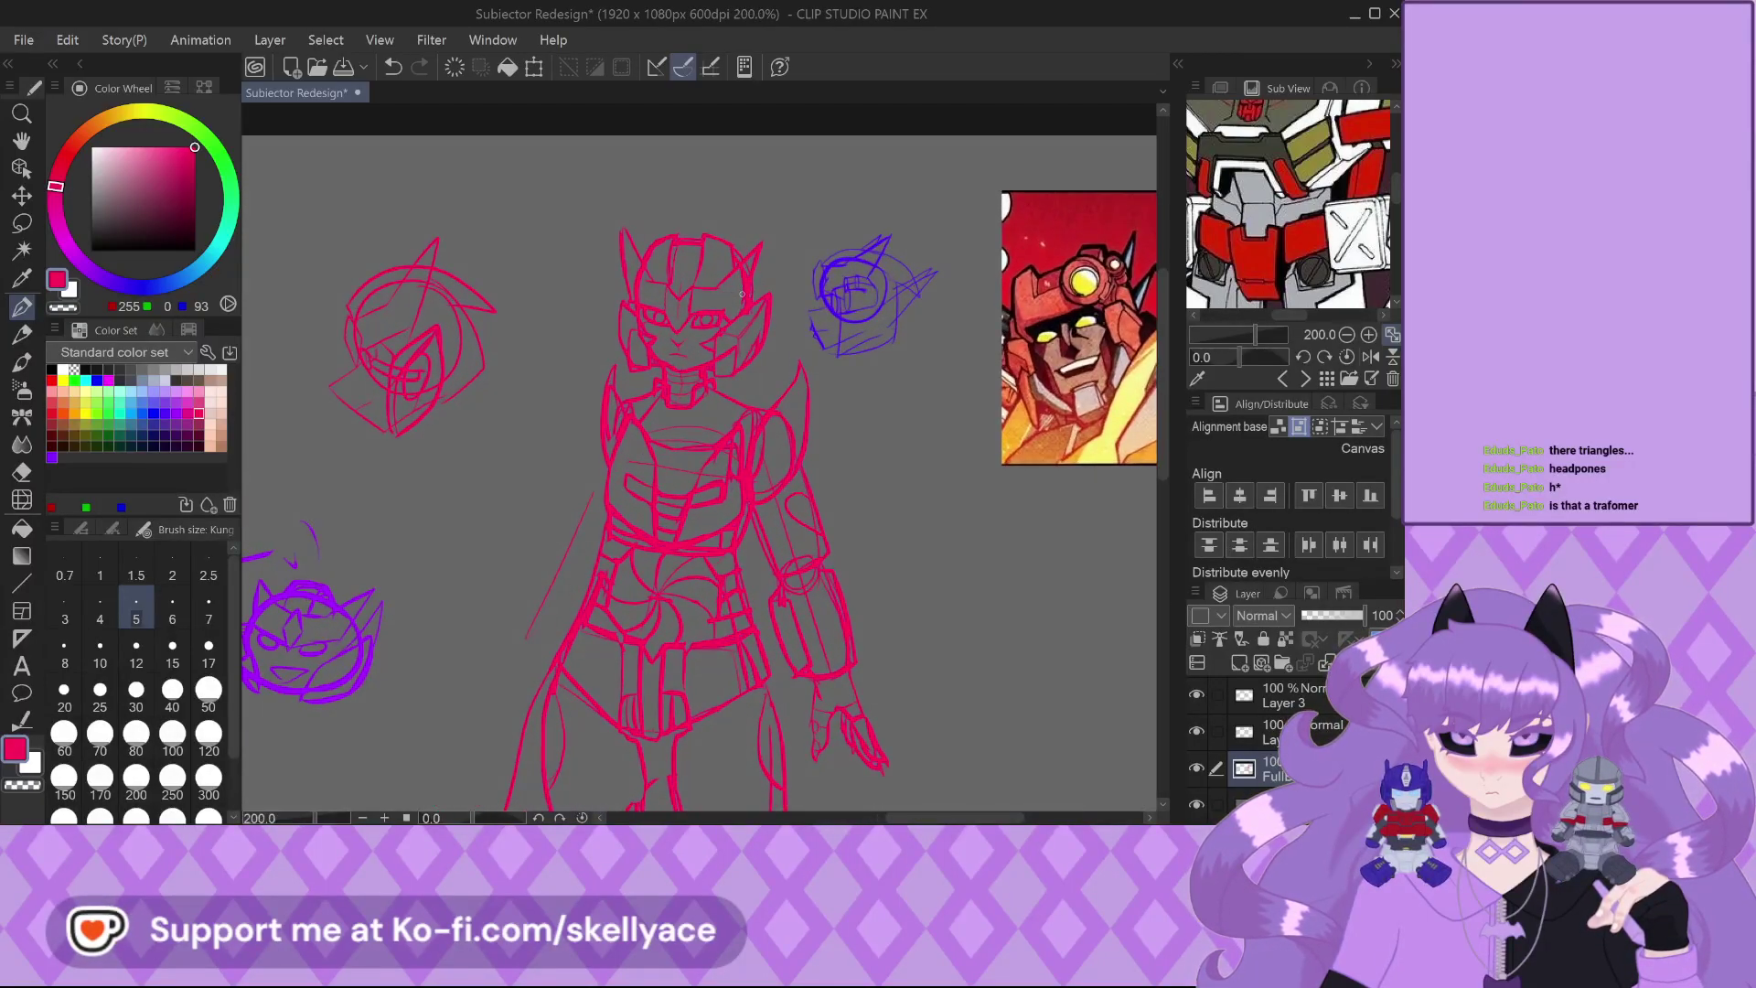
key("ctrl+s")
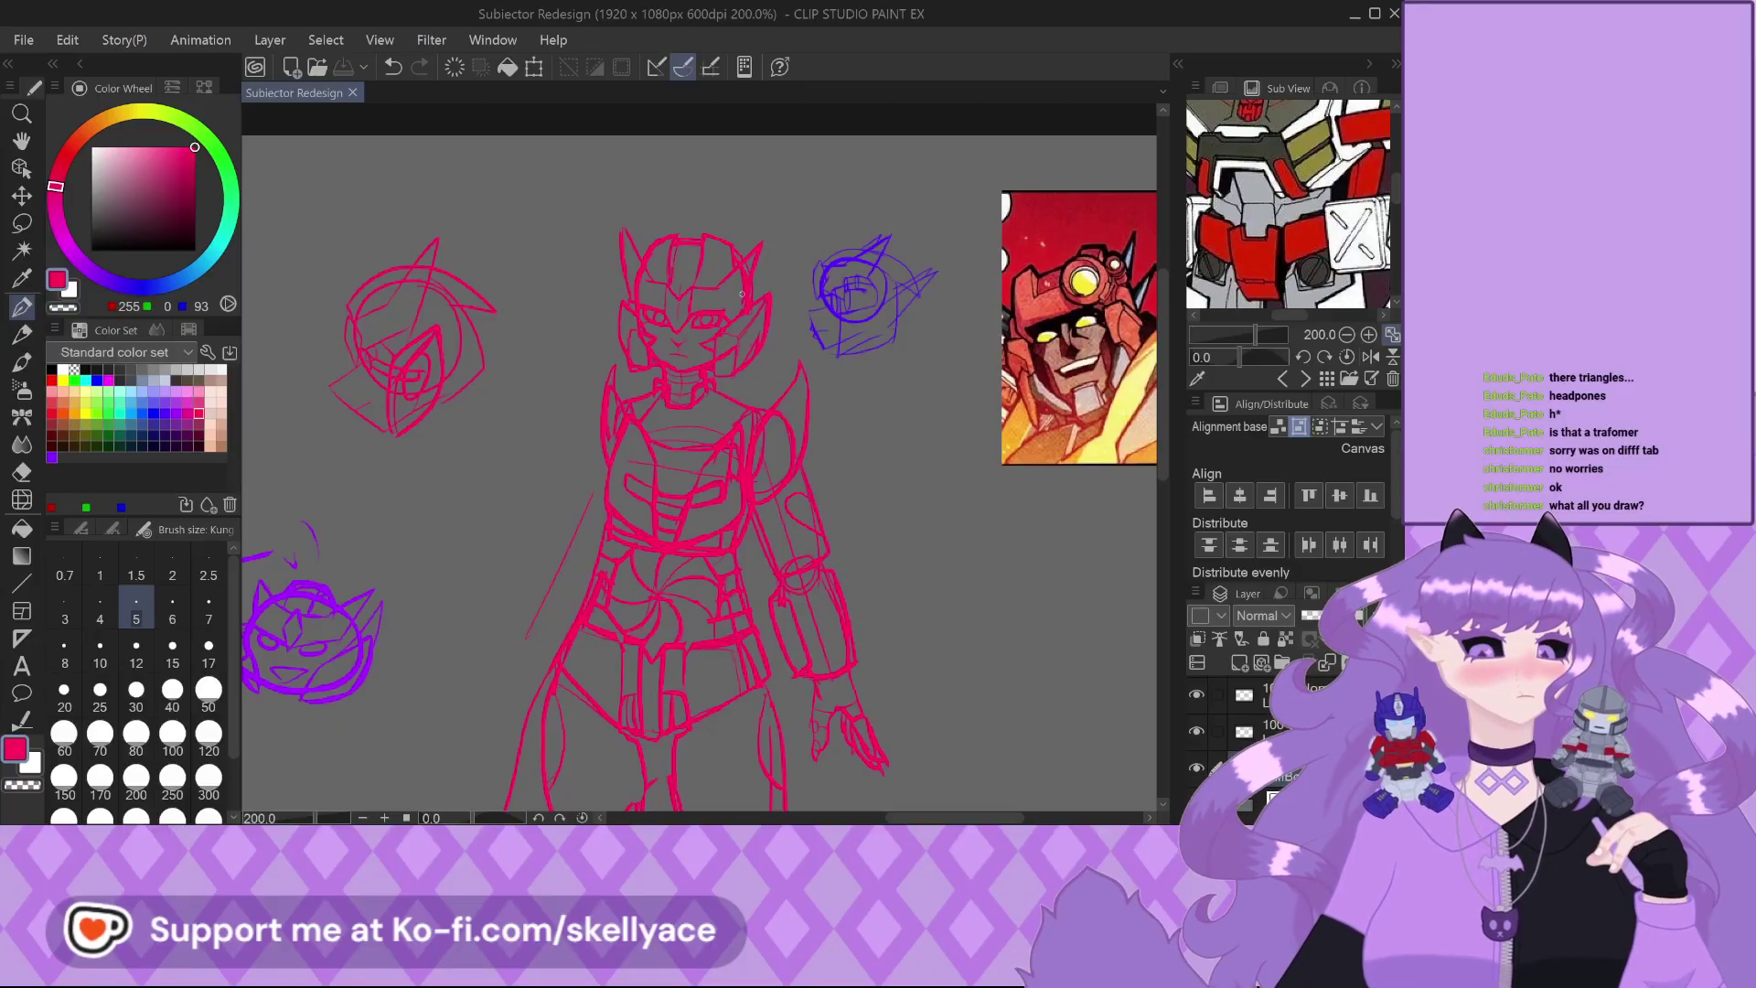
Toggle the sketch layers' visibility one by one to identify their contents, and remove the red comic robot reference from view
scroll(690, 280, "down", 2)
scroll(689, 280, "down", 3)
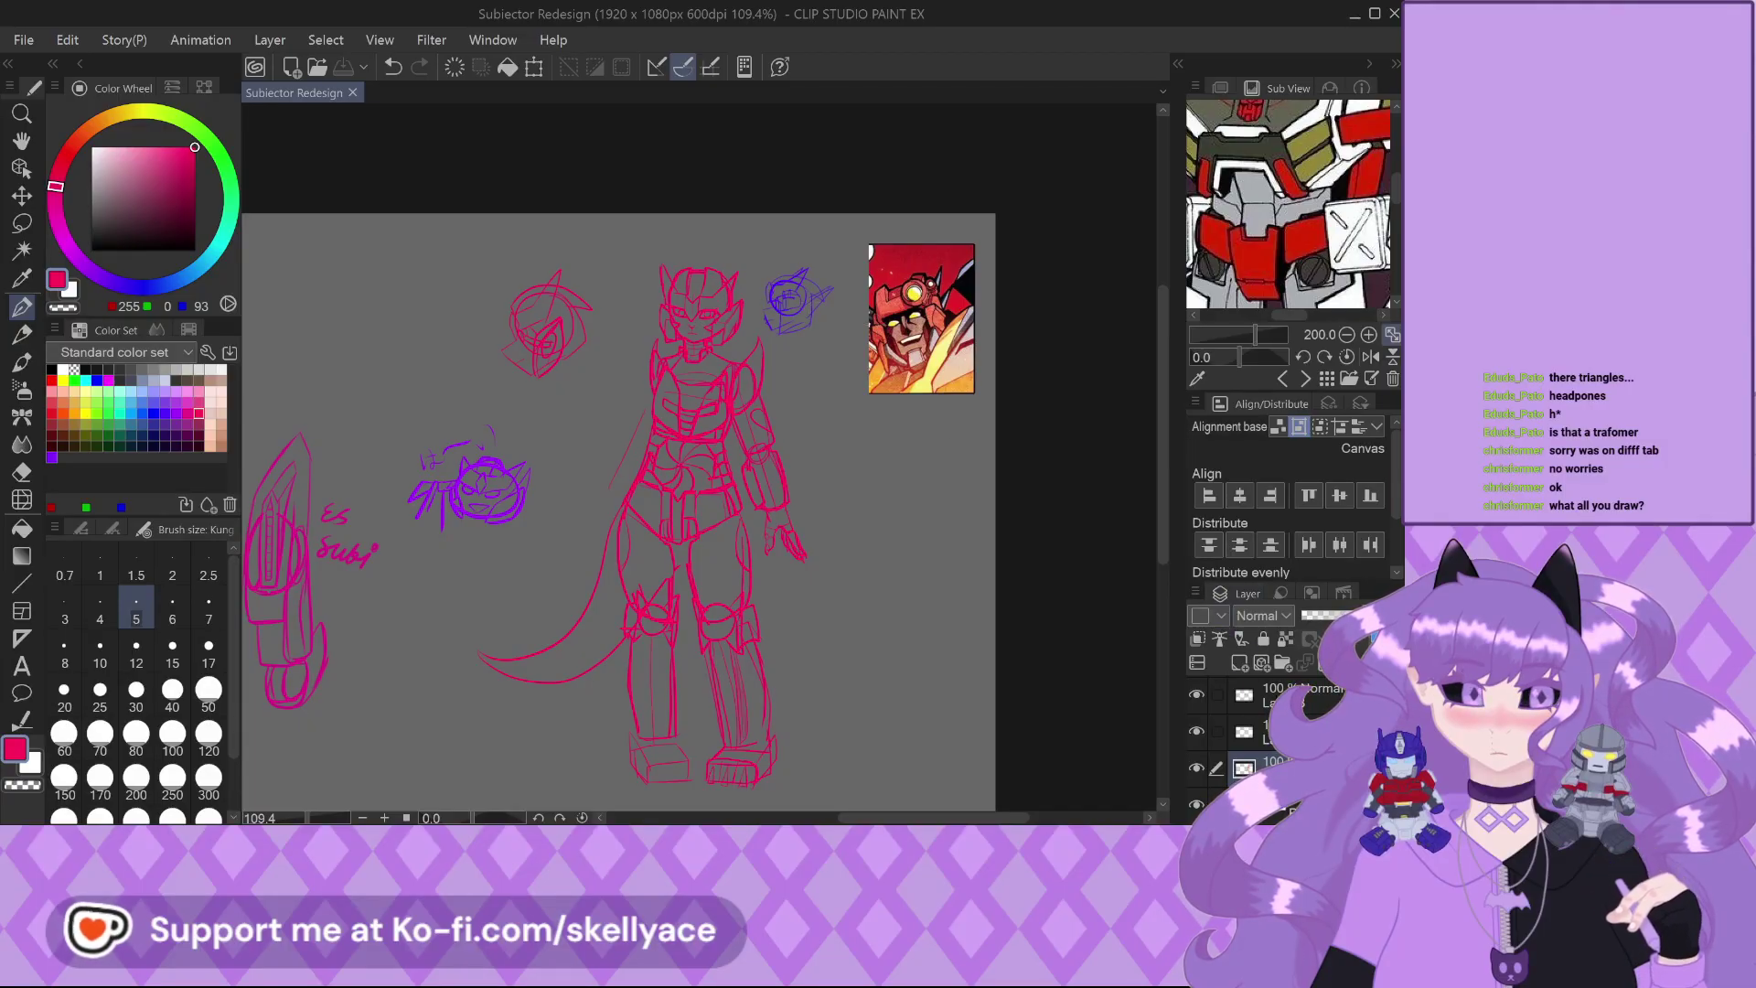
left_click(1197, 696)
left_click(1197, 695)
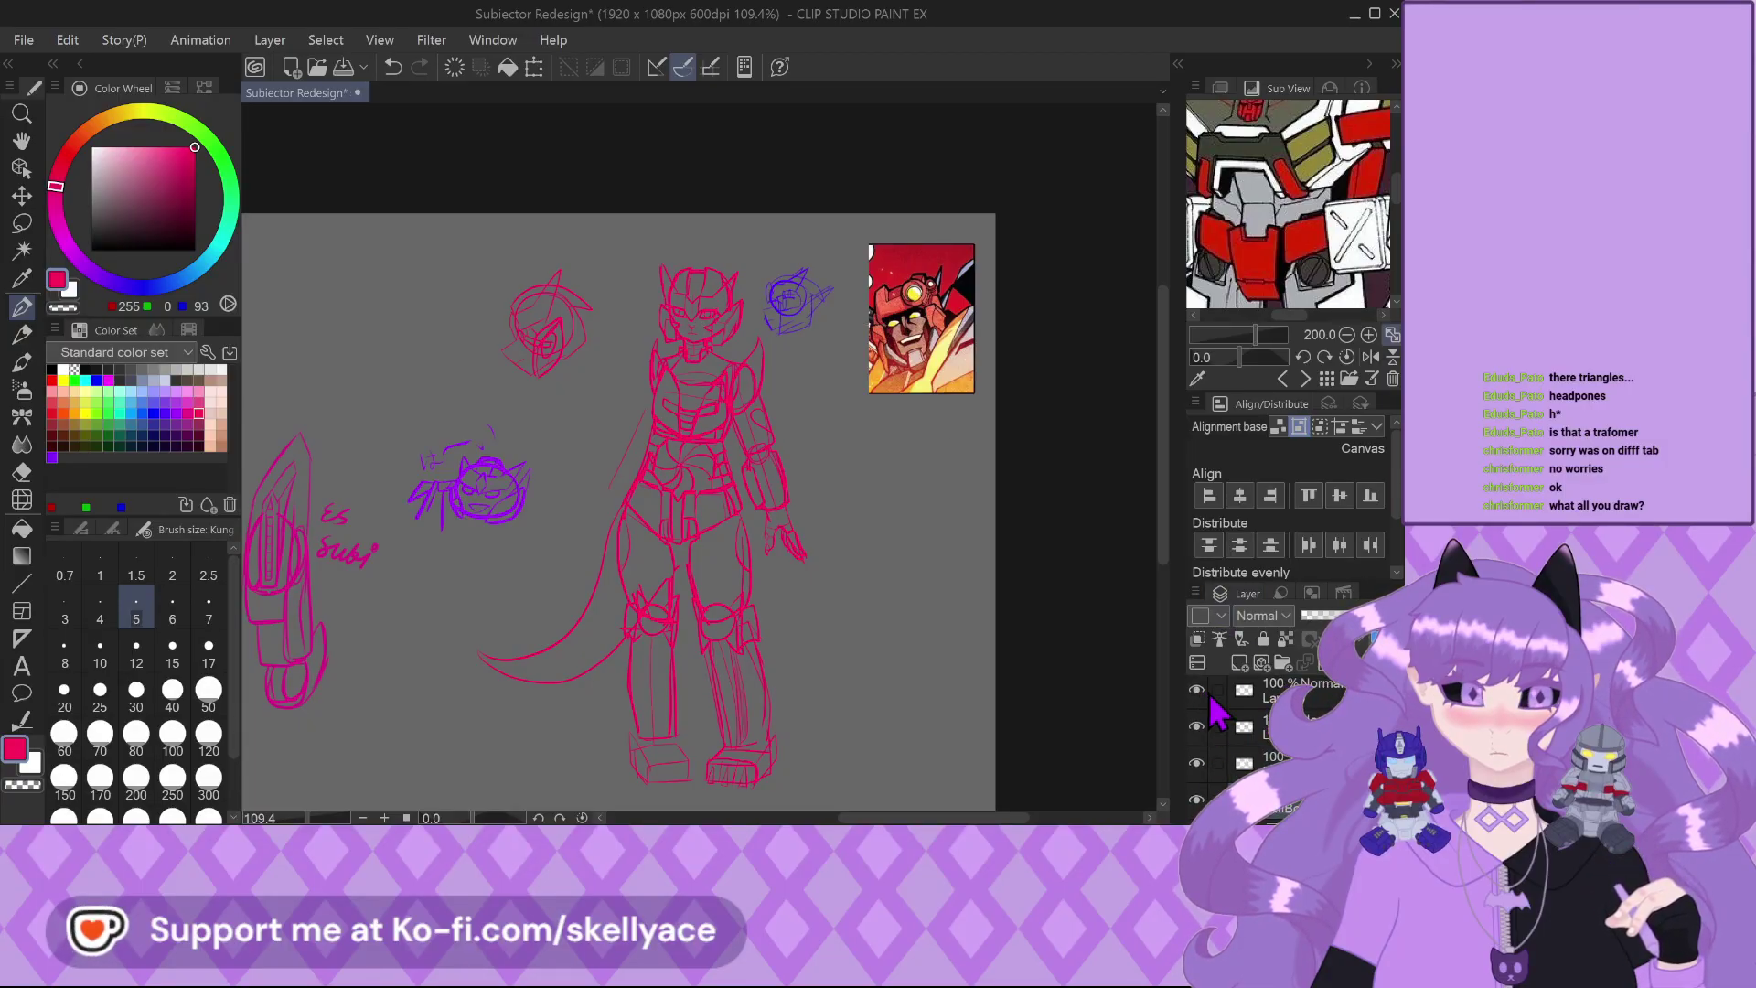
left_click(1198, 692)
left_click(1198, 692)
left_click(1197, 765)
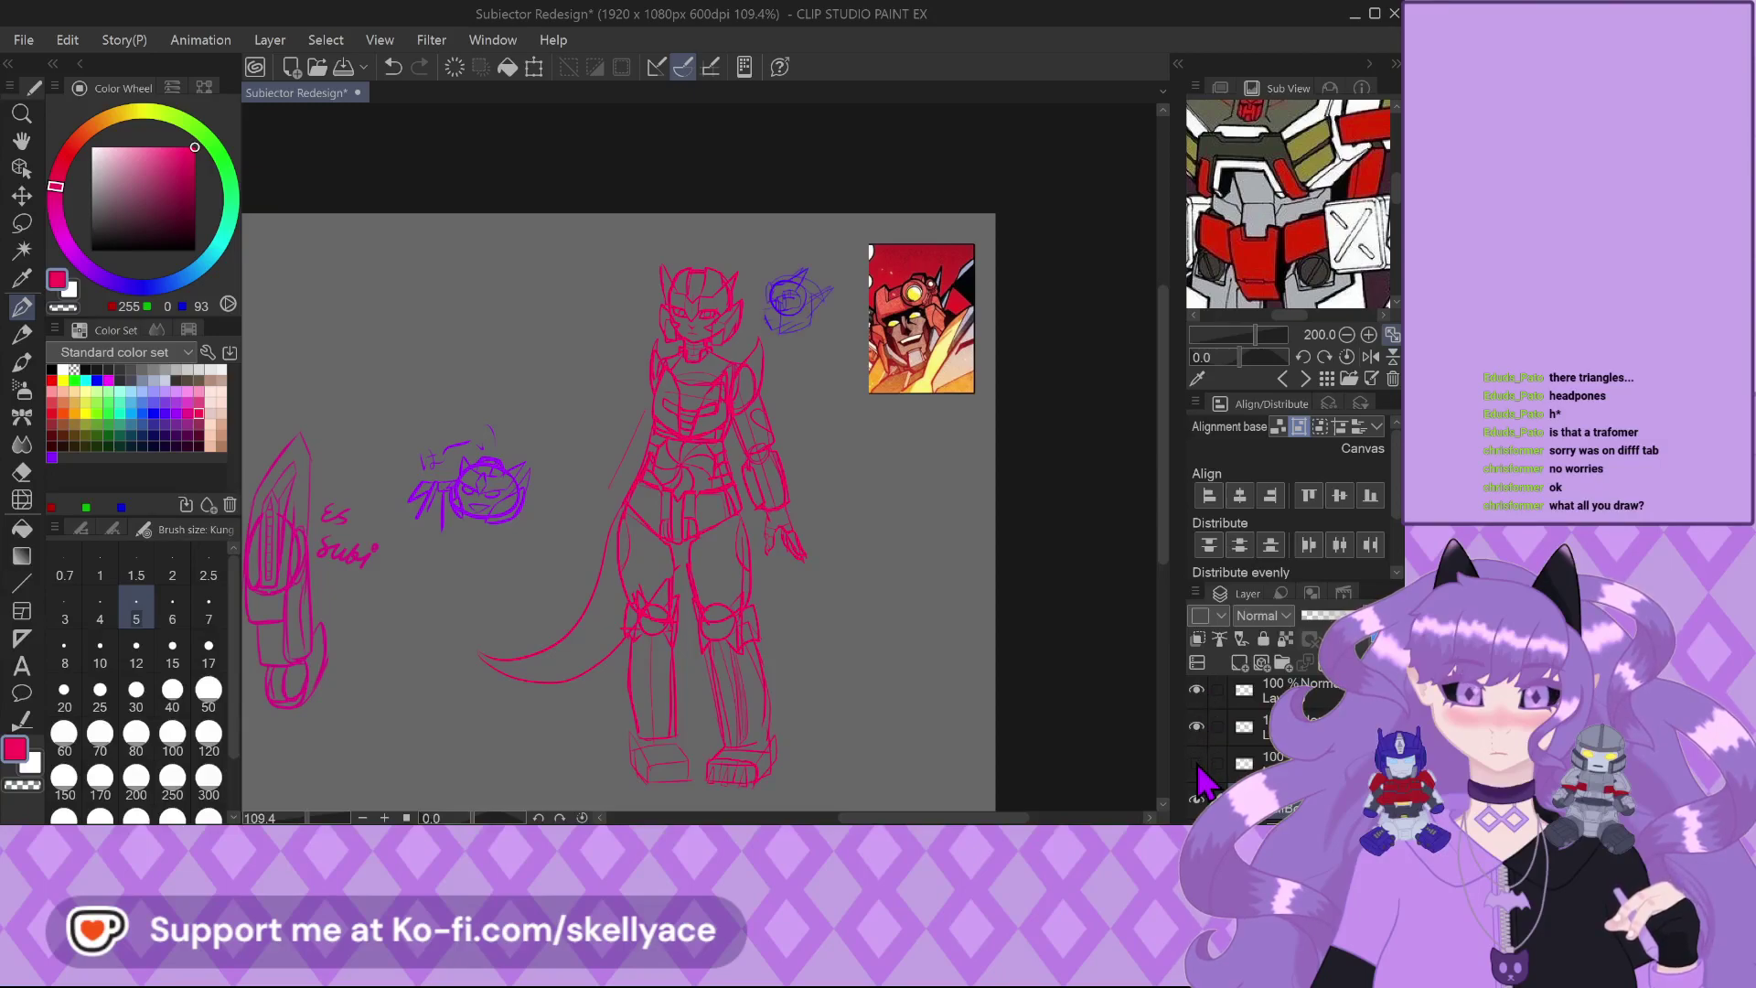
left_click(1199, 763)
left_click(1197, 729)
left_click(1197, 728)
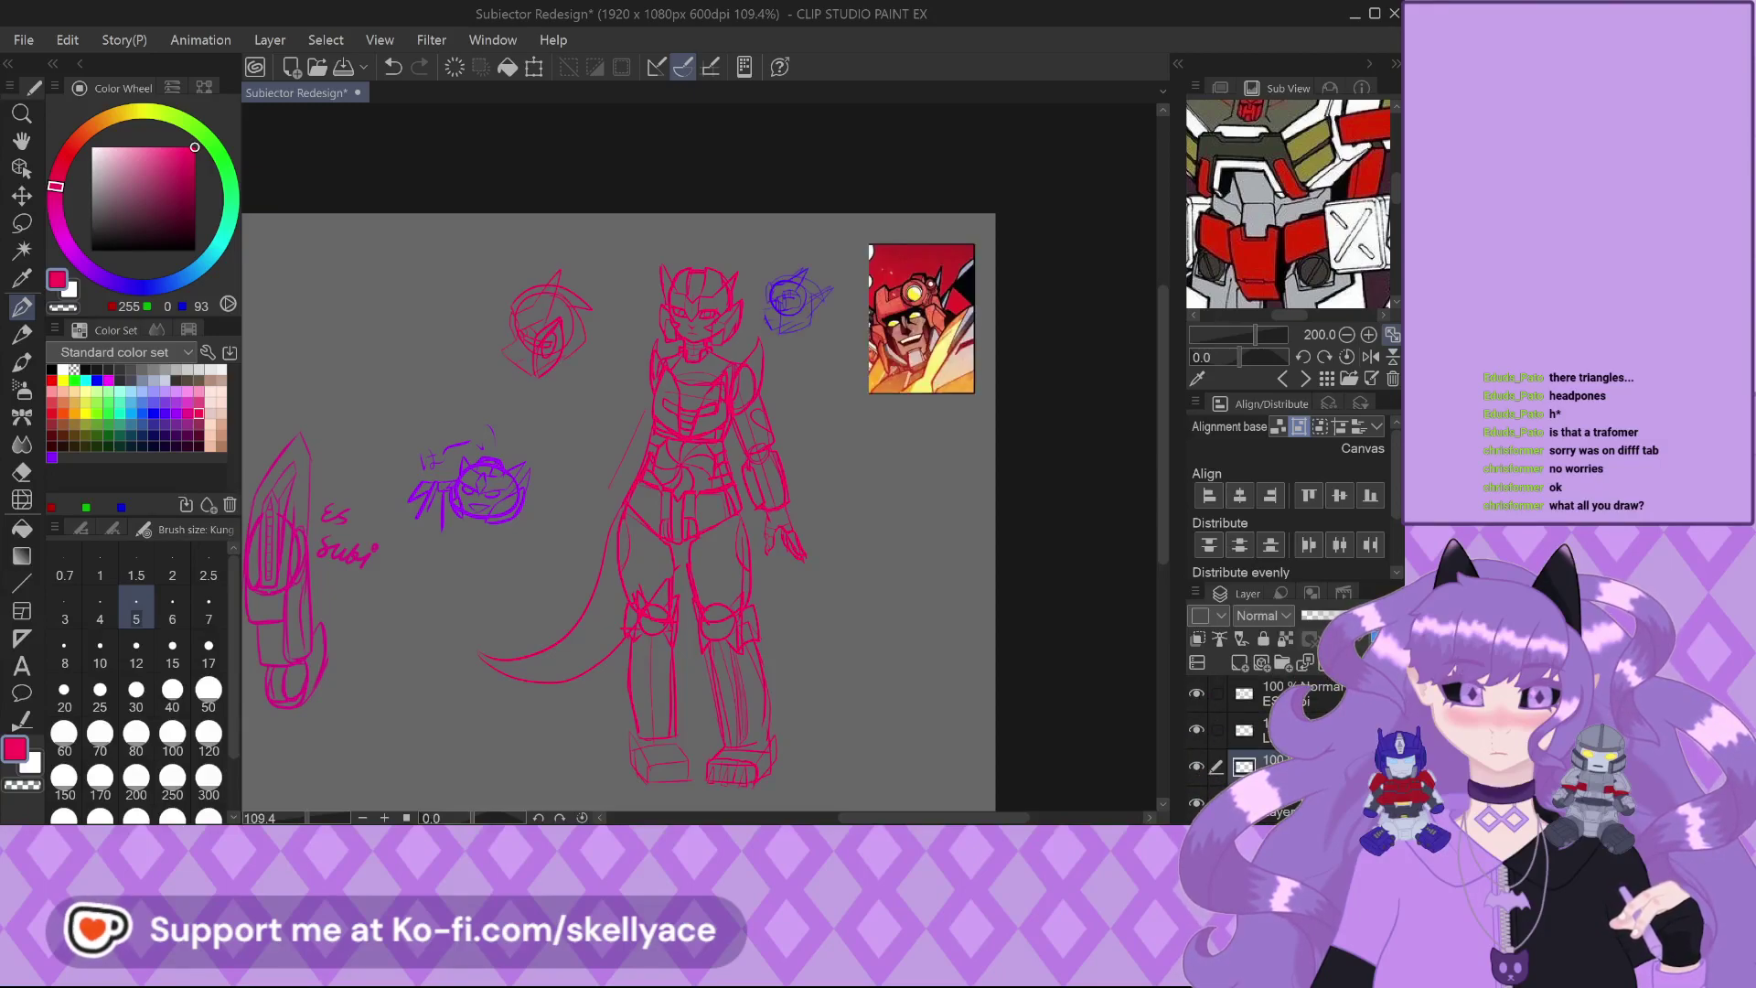
left_click(752, 332)
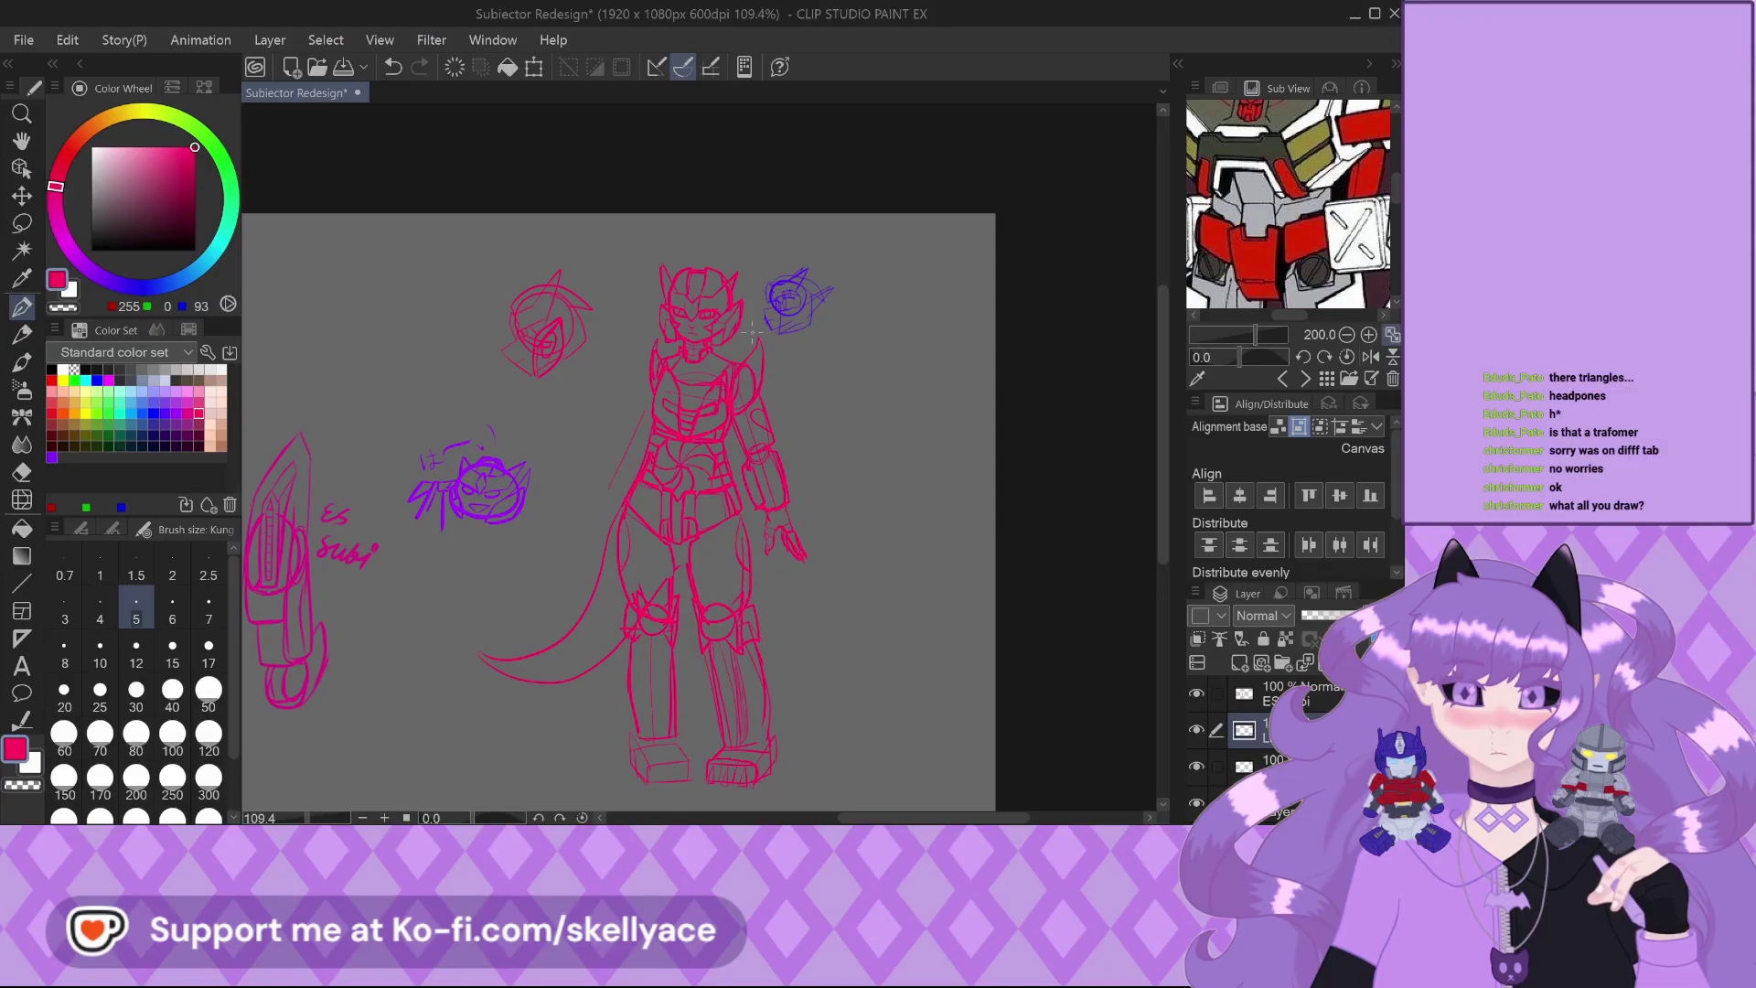
Save the Subiector Redesign drawing, and open the Ashlyn 2.0 Model file with its bent arm's layer folder shown
key("ctrl+s")
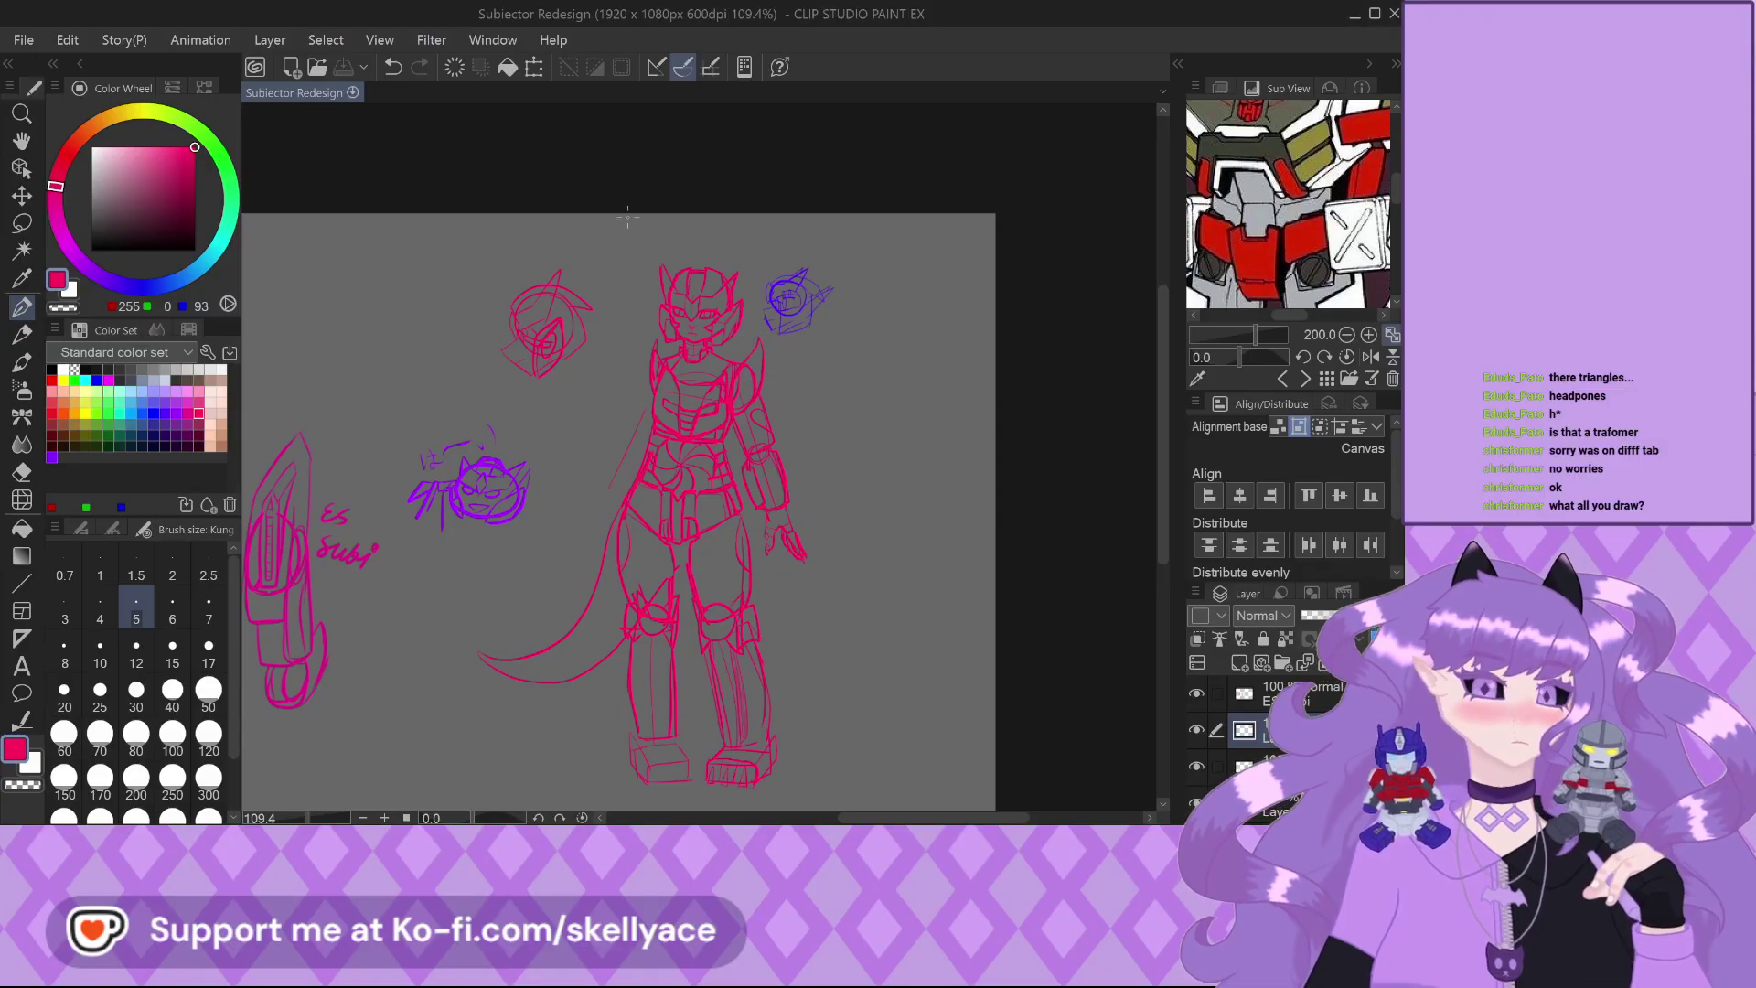
key("alt")
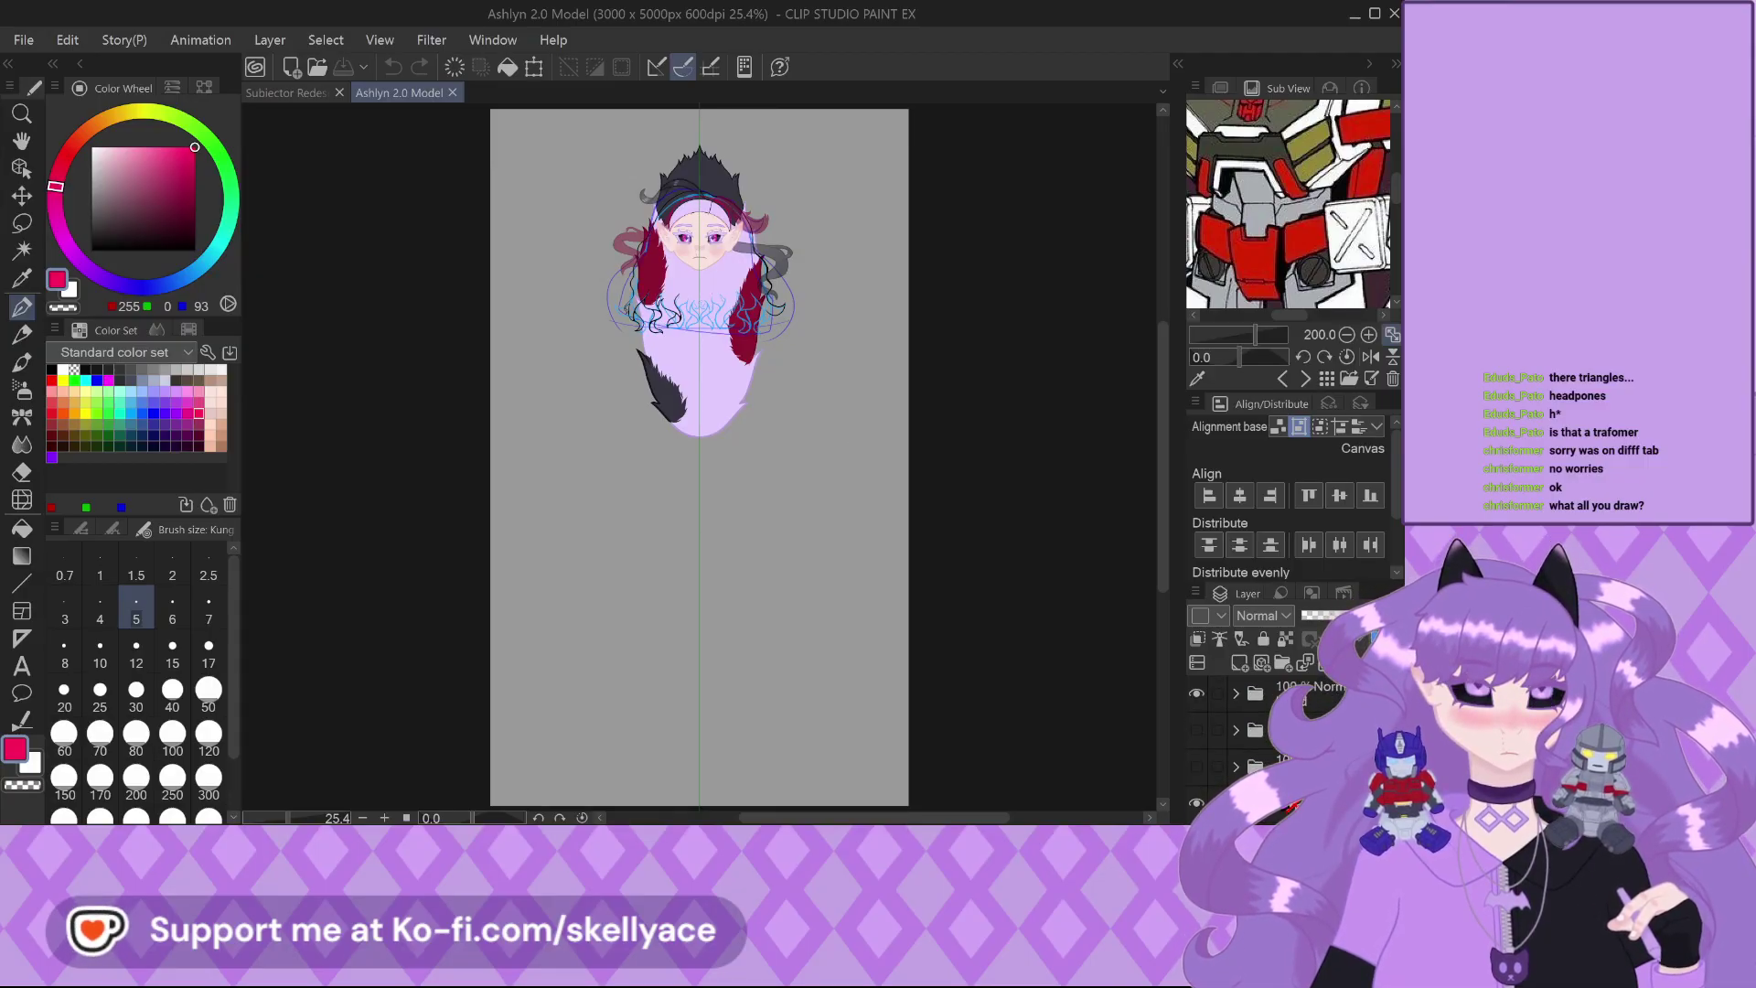
left_click(1196, 730)
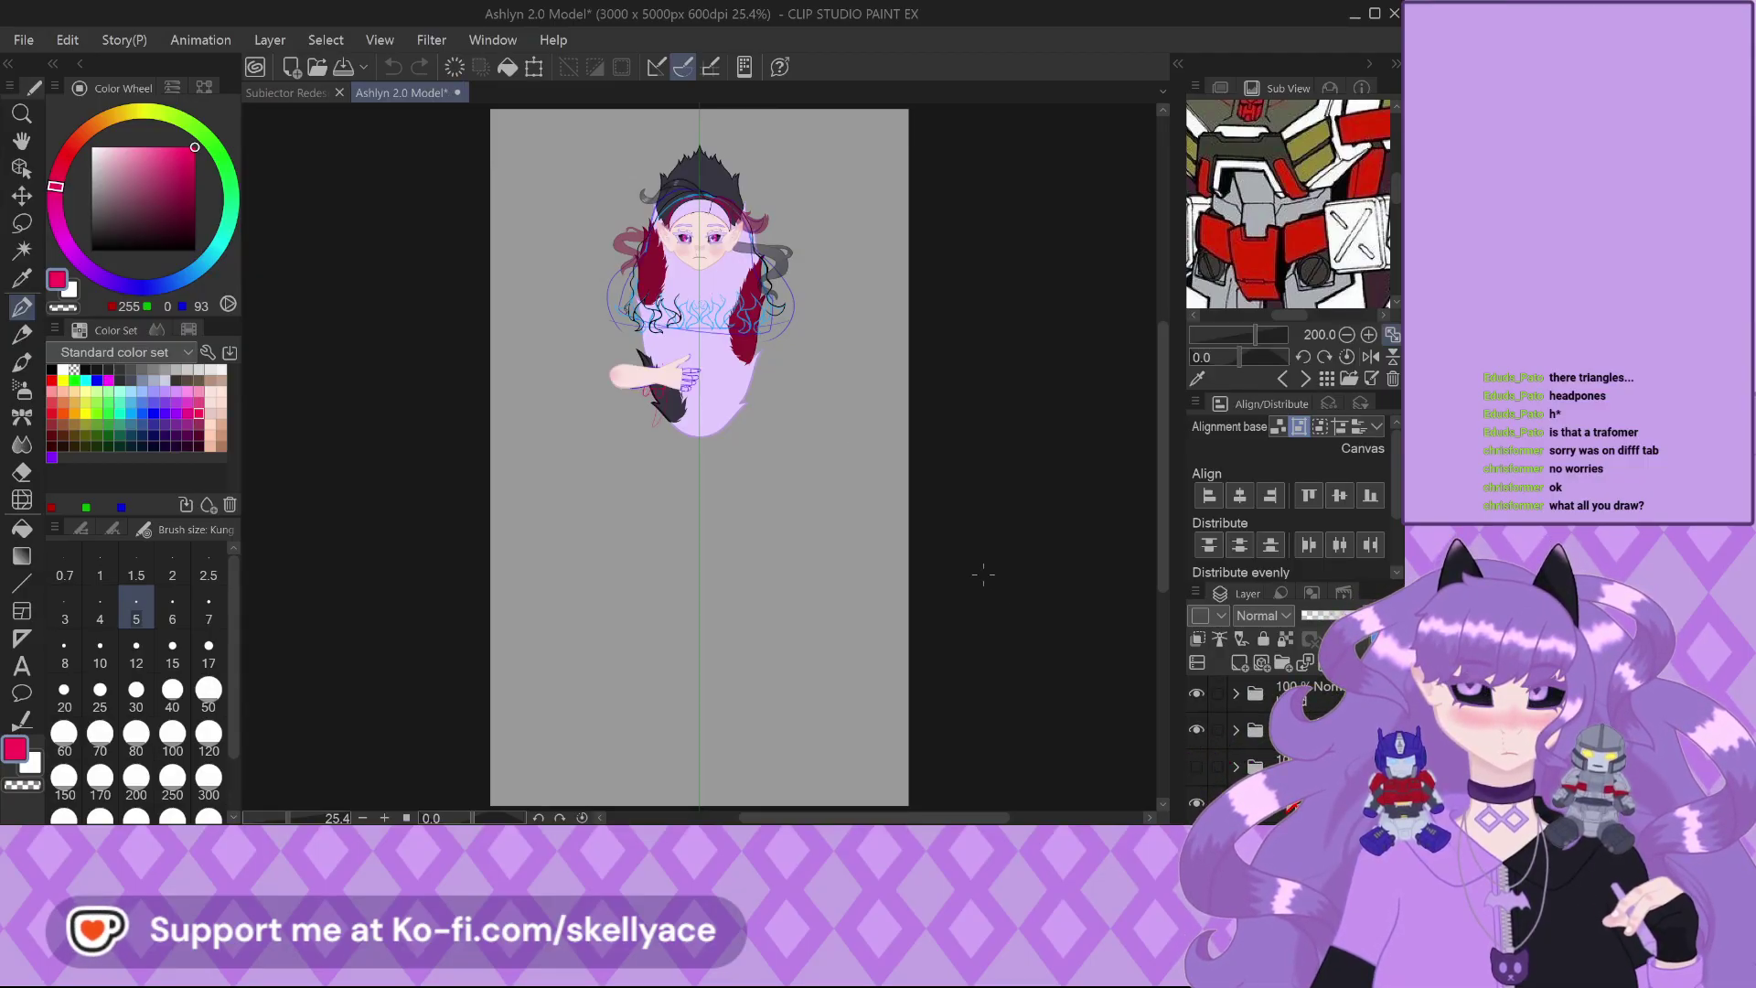
Examine the bent arm and the pink horned plush sketch on it in Ashlyn 2.0 Model, comparing with the Subiector Redesign robot
scroll(1239, 754, "down", 1)
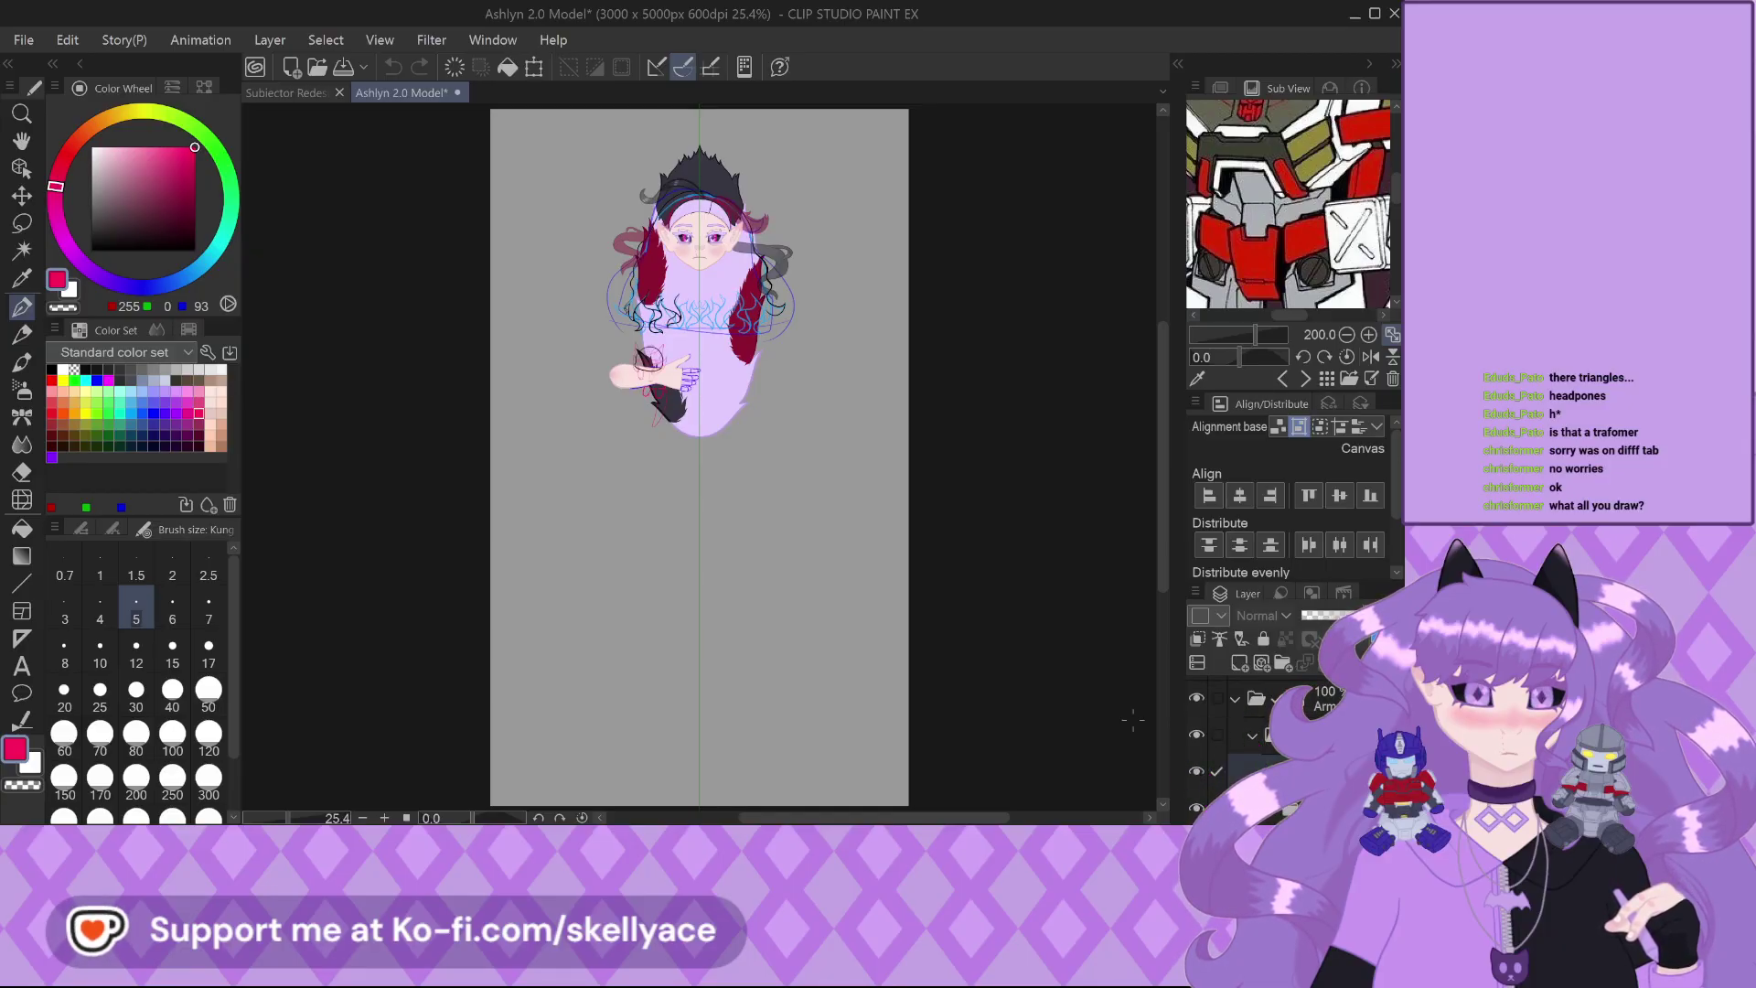
scroll(448, 334, "up", 8)
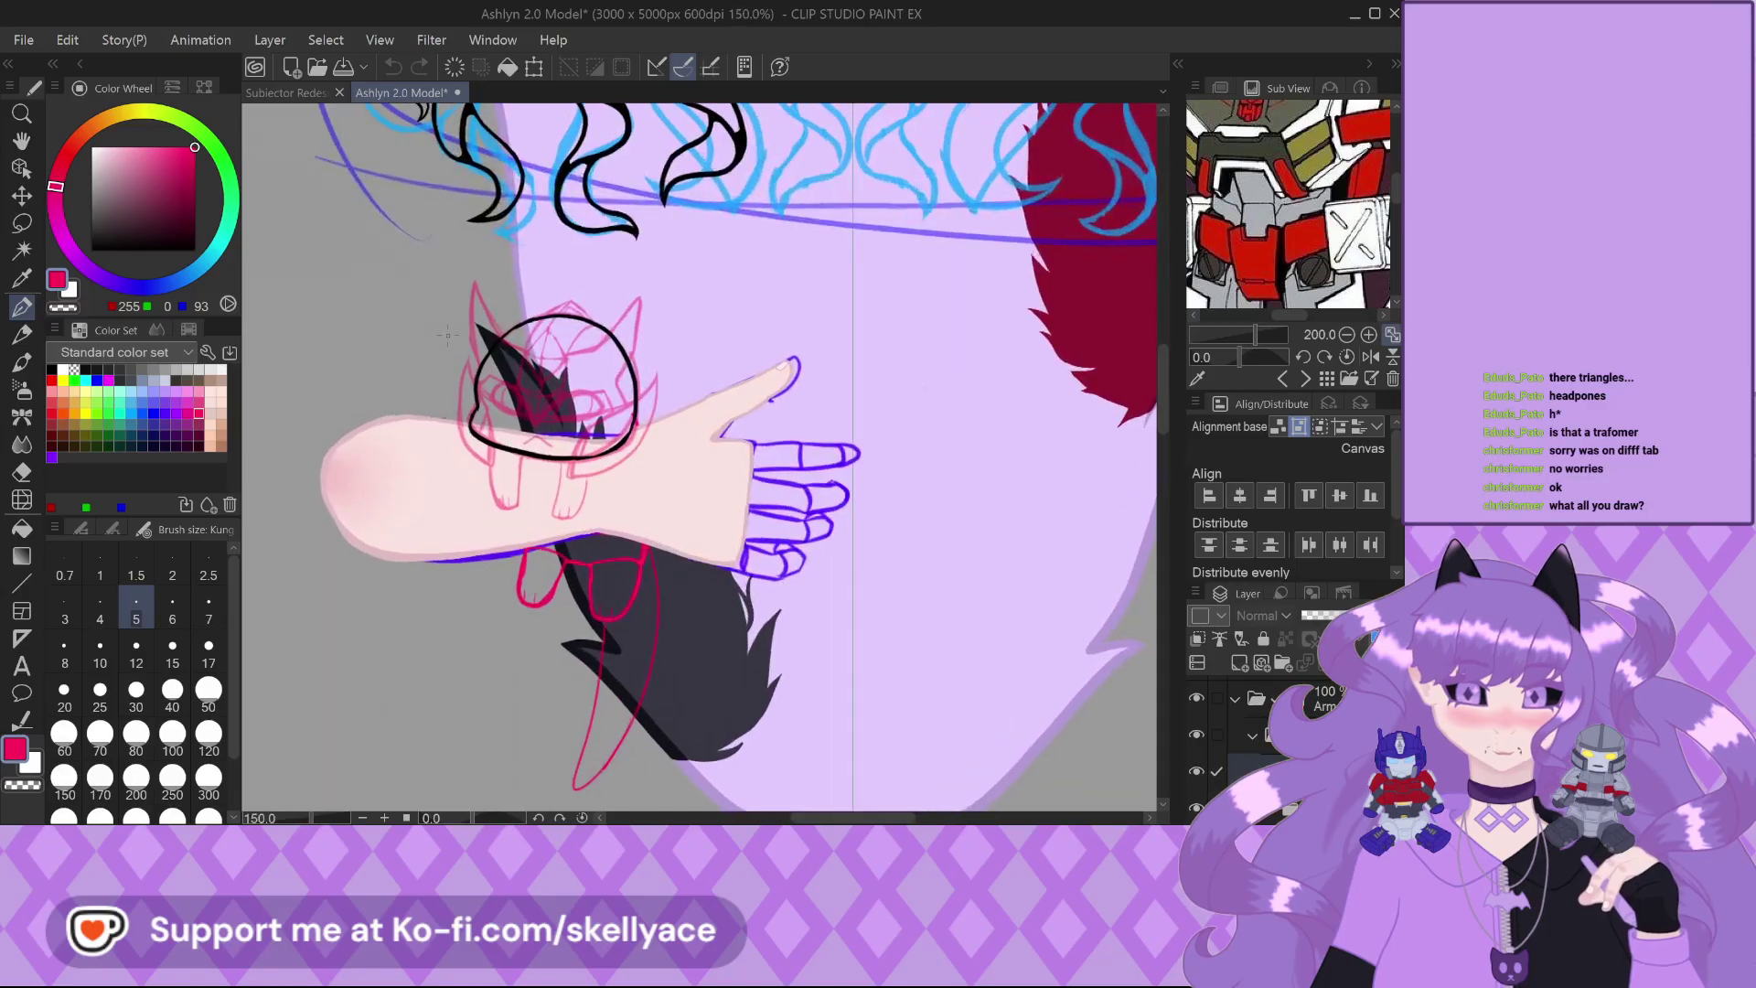
scroll(448, 335, "up", 2)
scroll(631, 466, "down", 1)
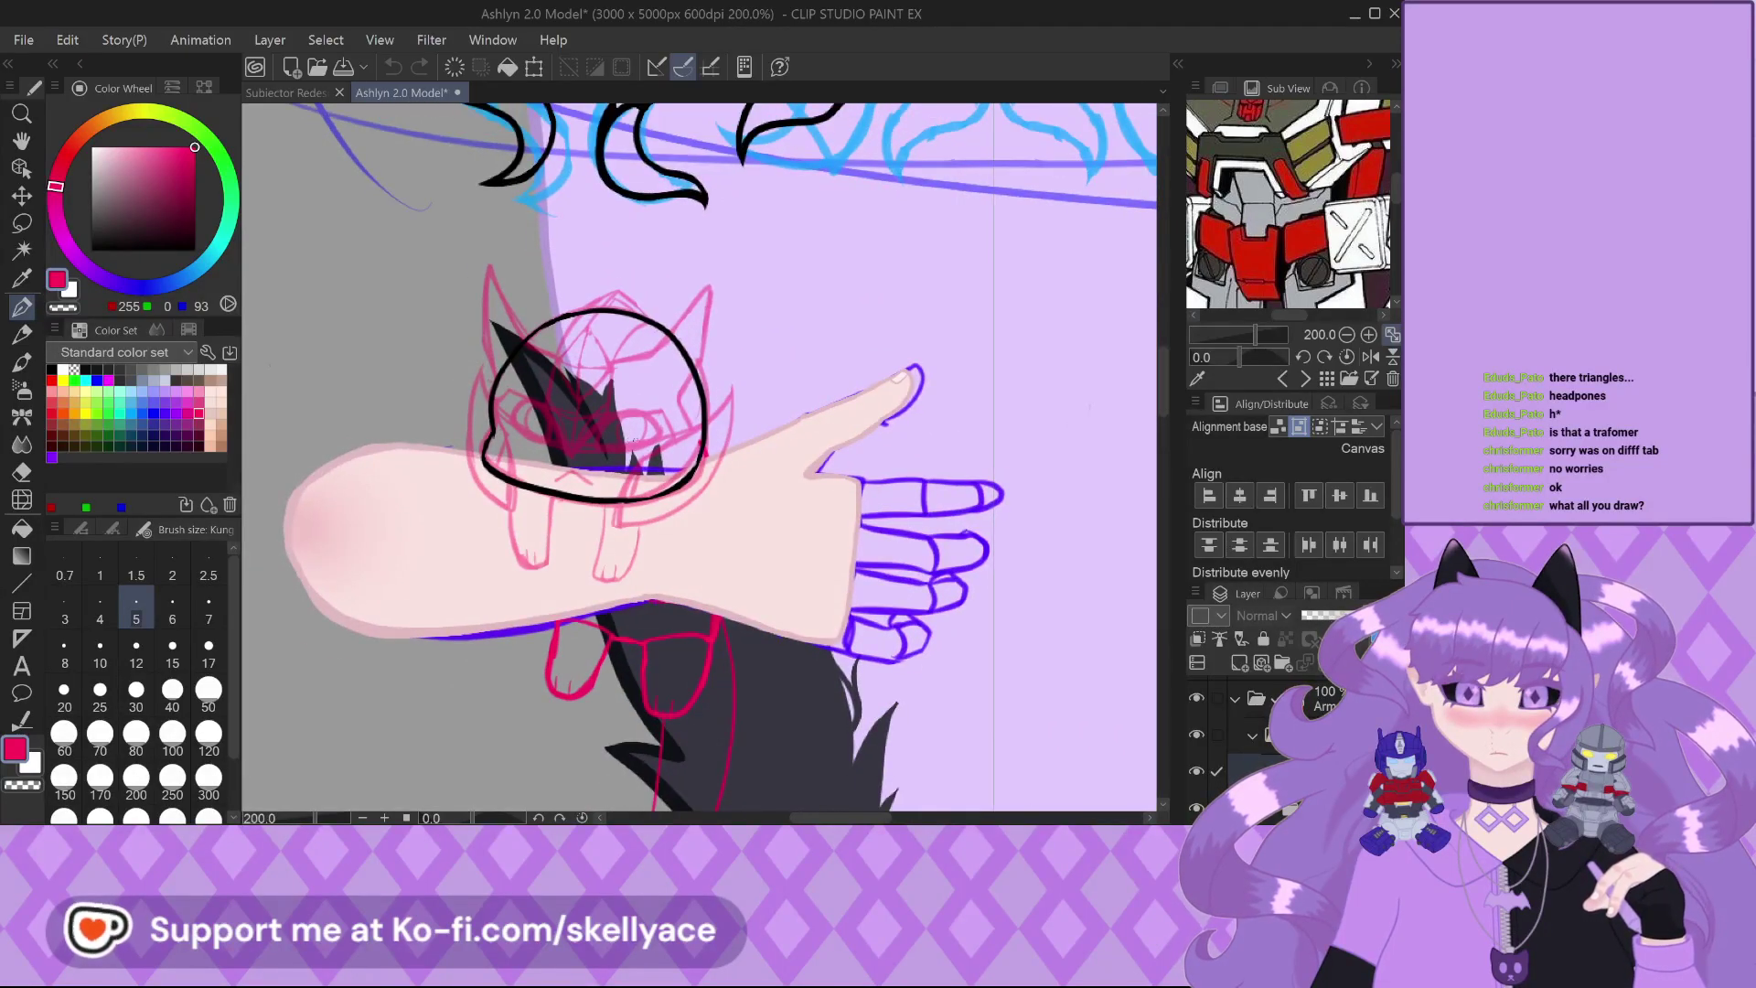
left_click(287, 92)
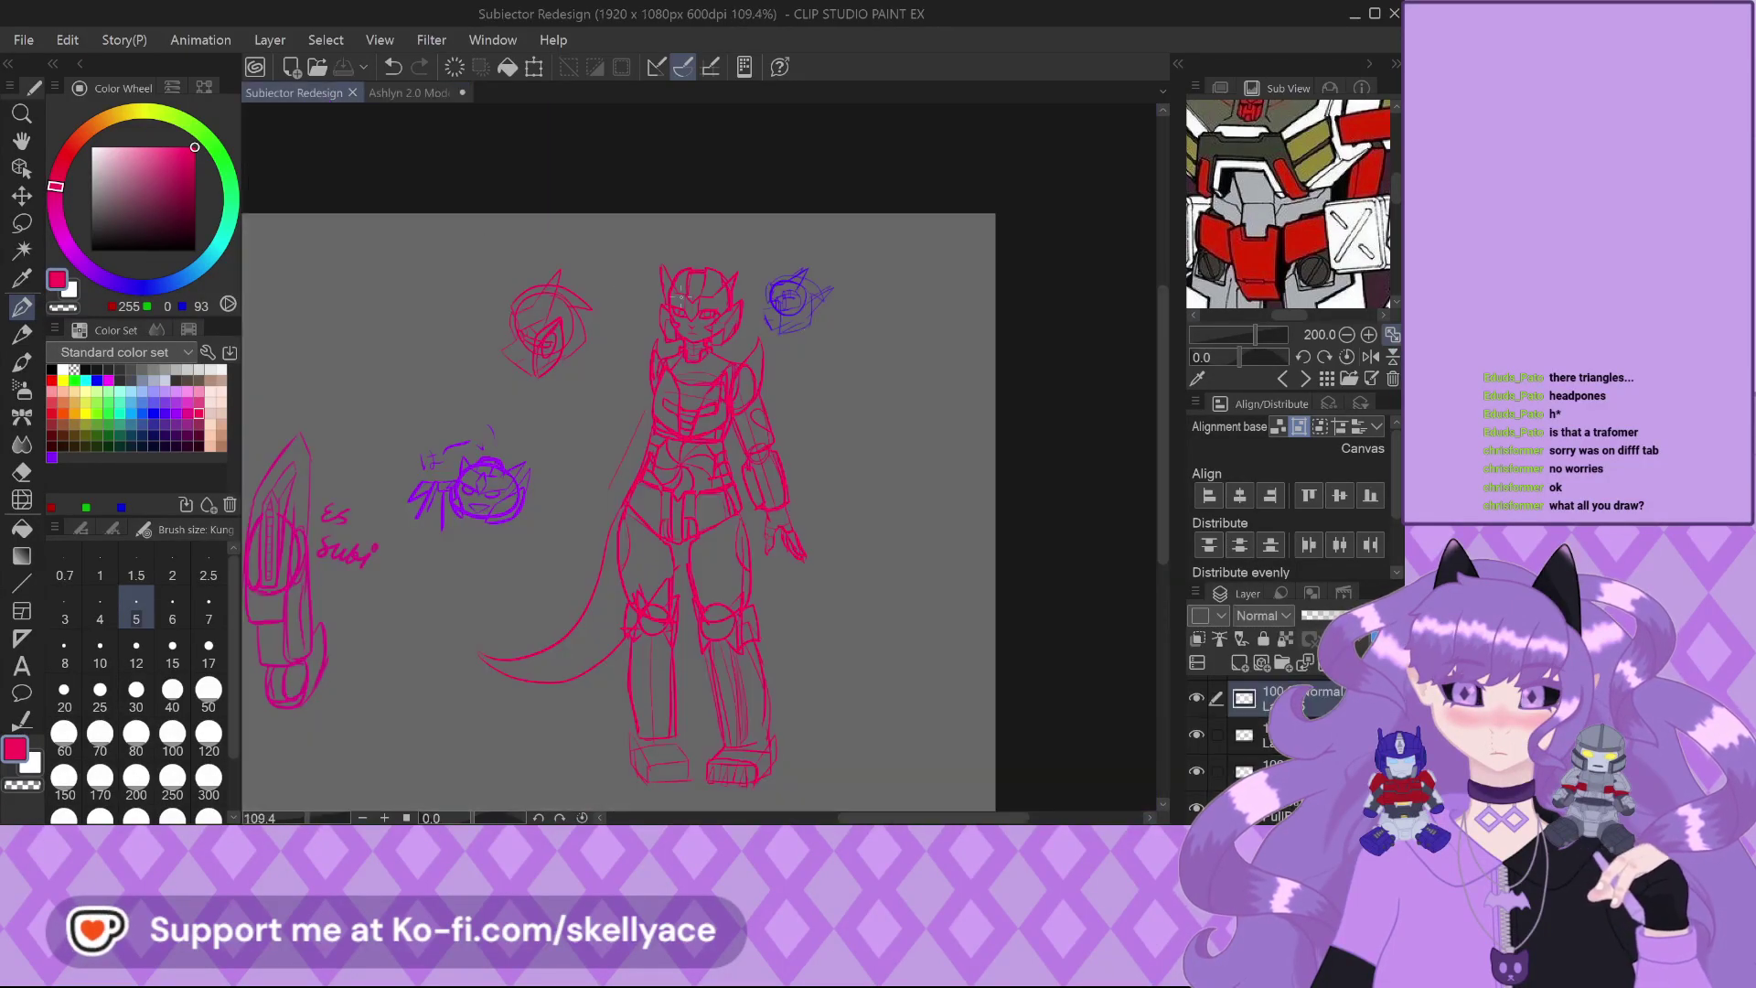
left_click(393, 92)
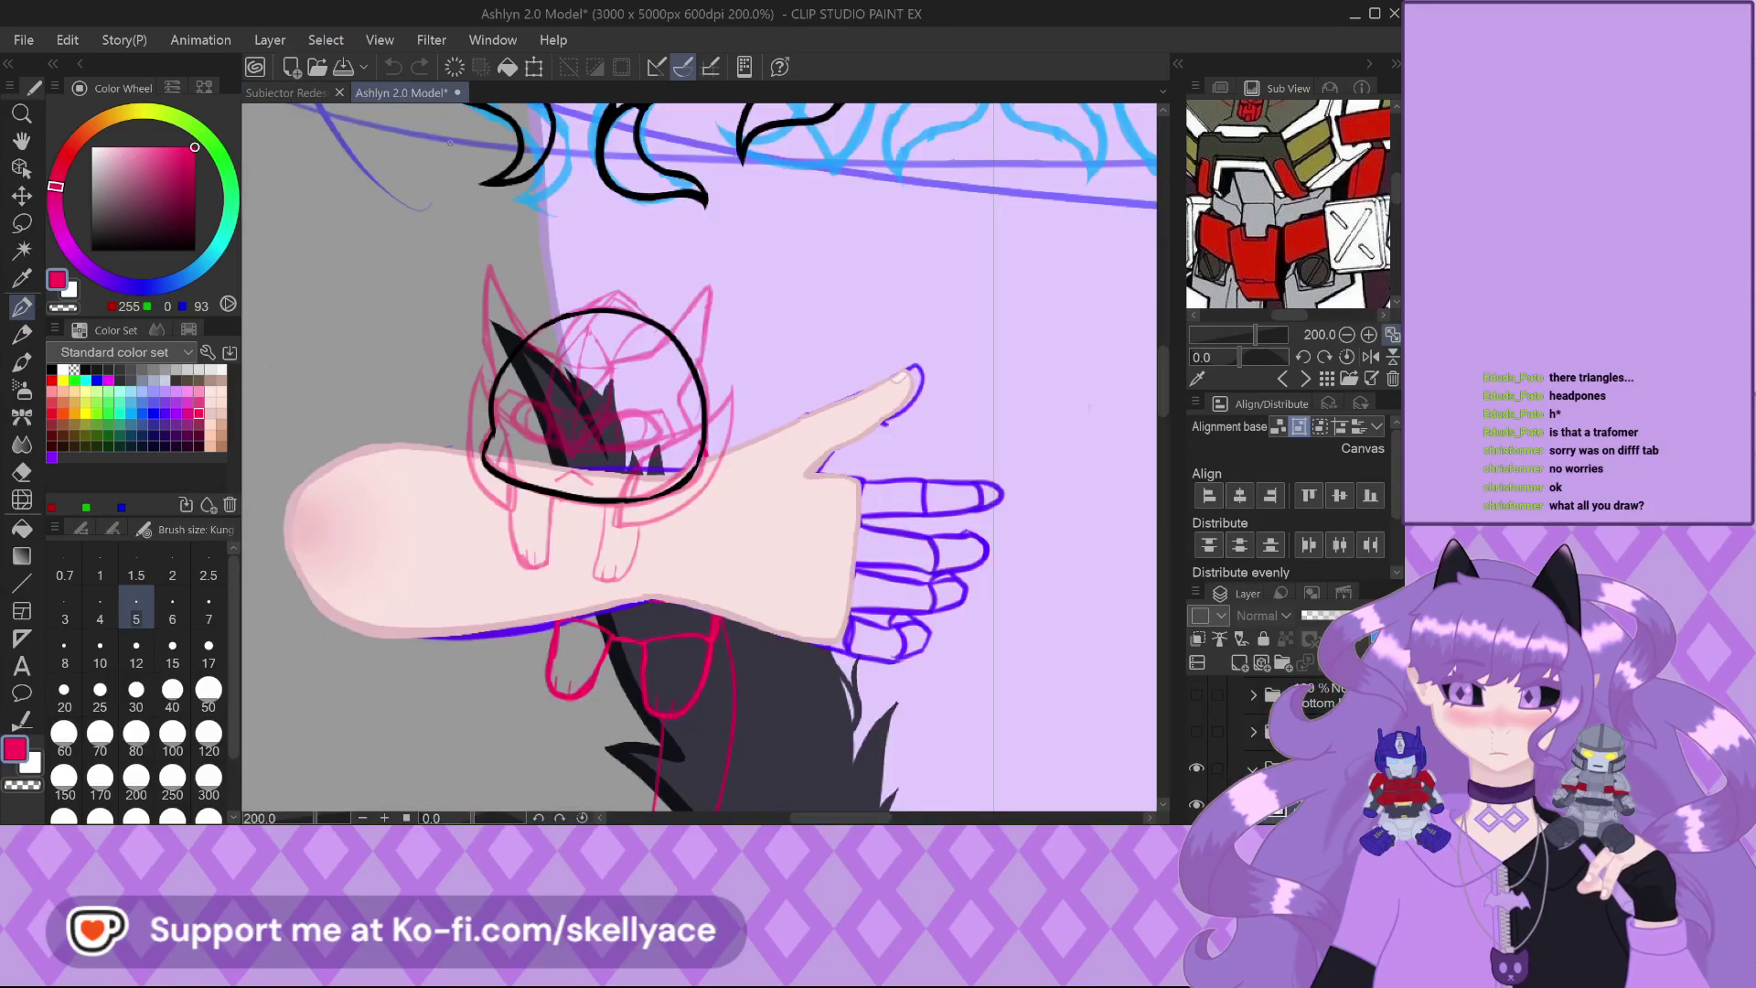
scroll(620, 411, "up", 2)
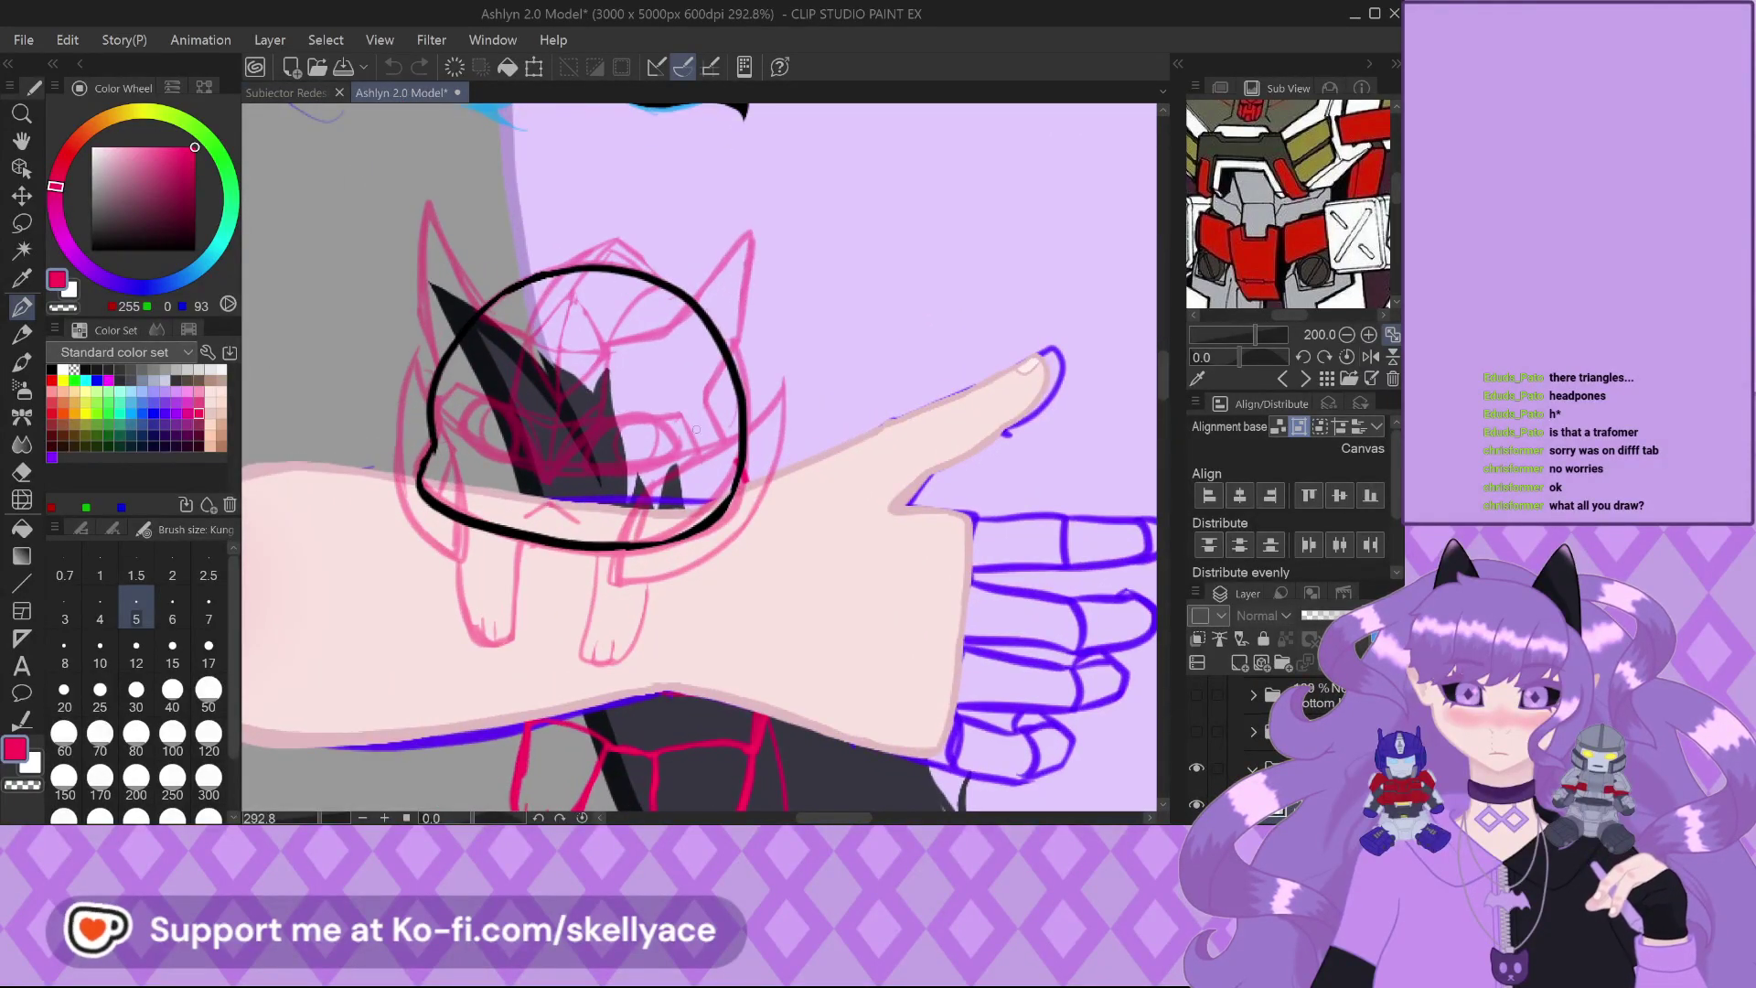
scroll(621, 410, "down", 2)
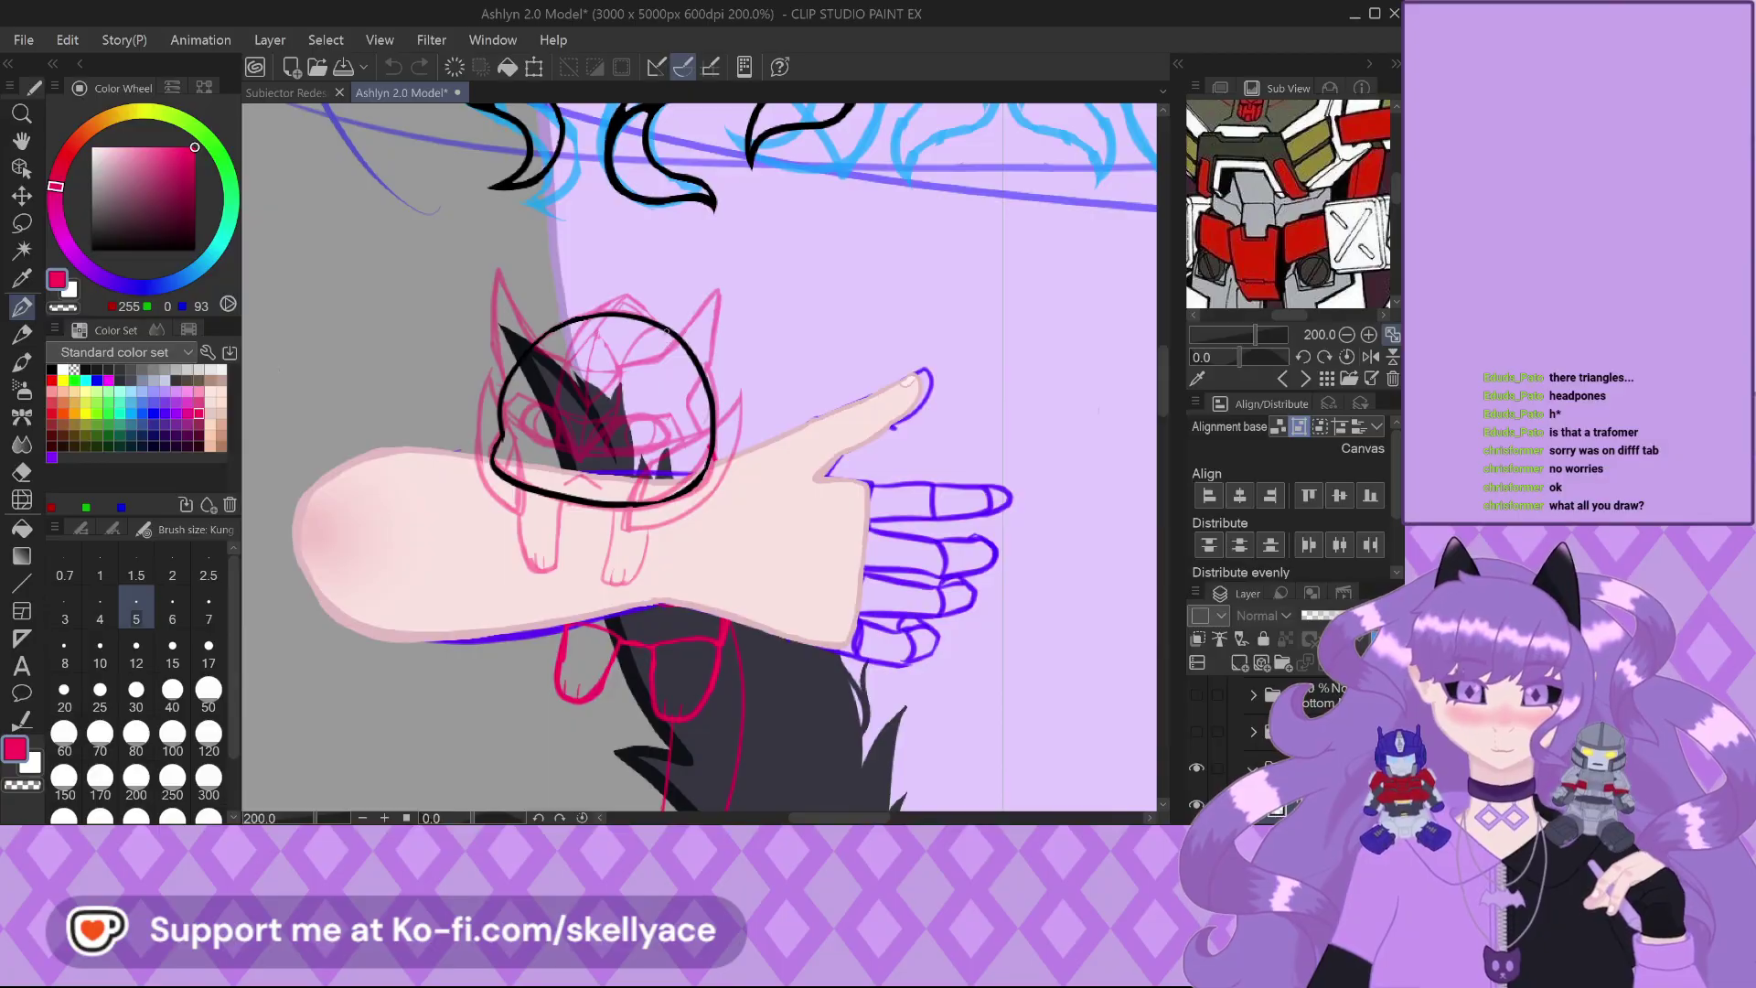
scroll(667, 366, "down", 2)
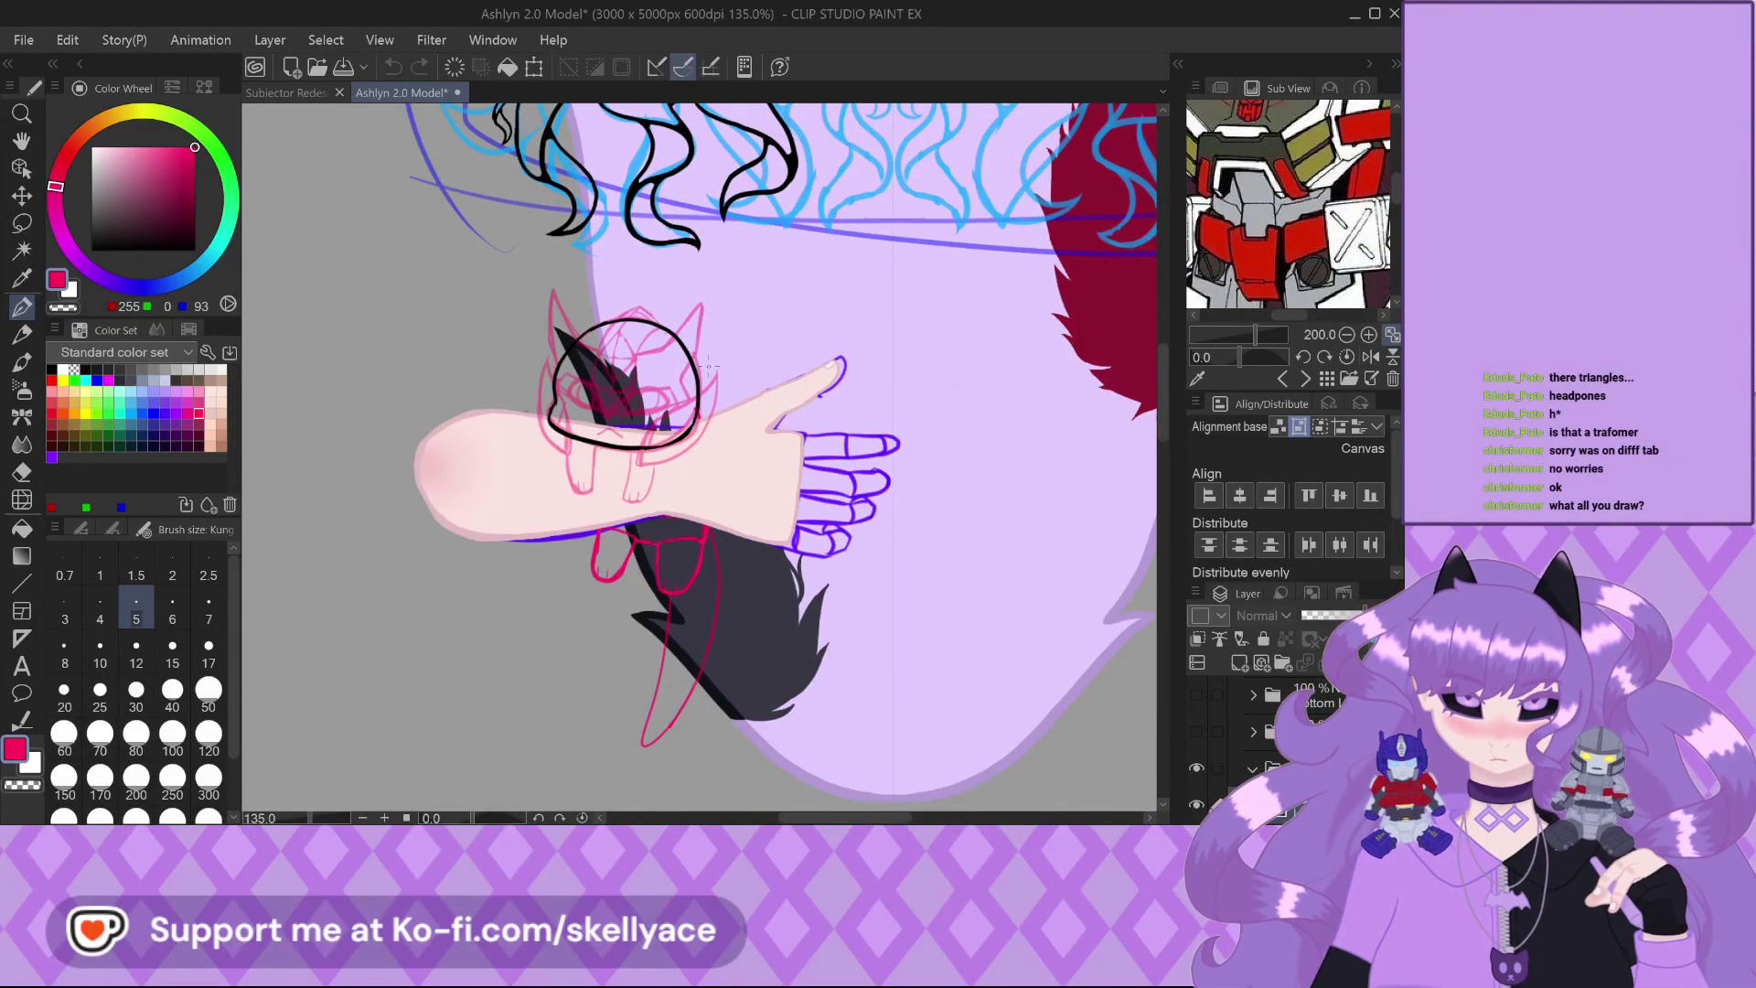
scroll(1280, 732, "down", 3)
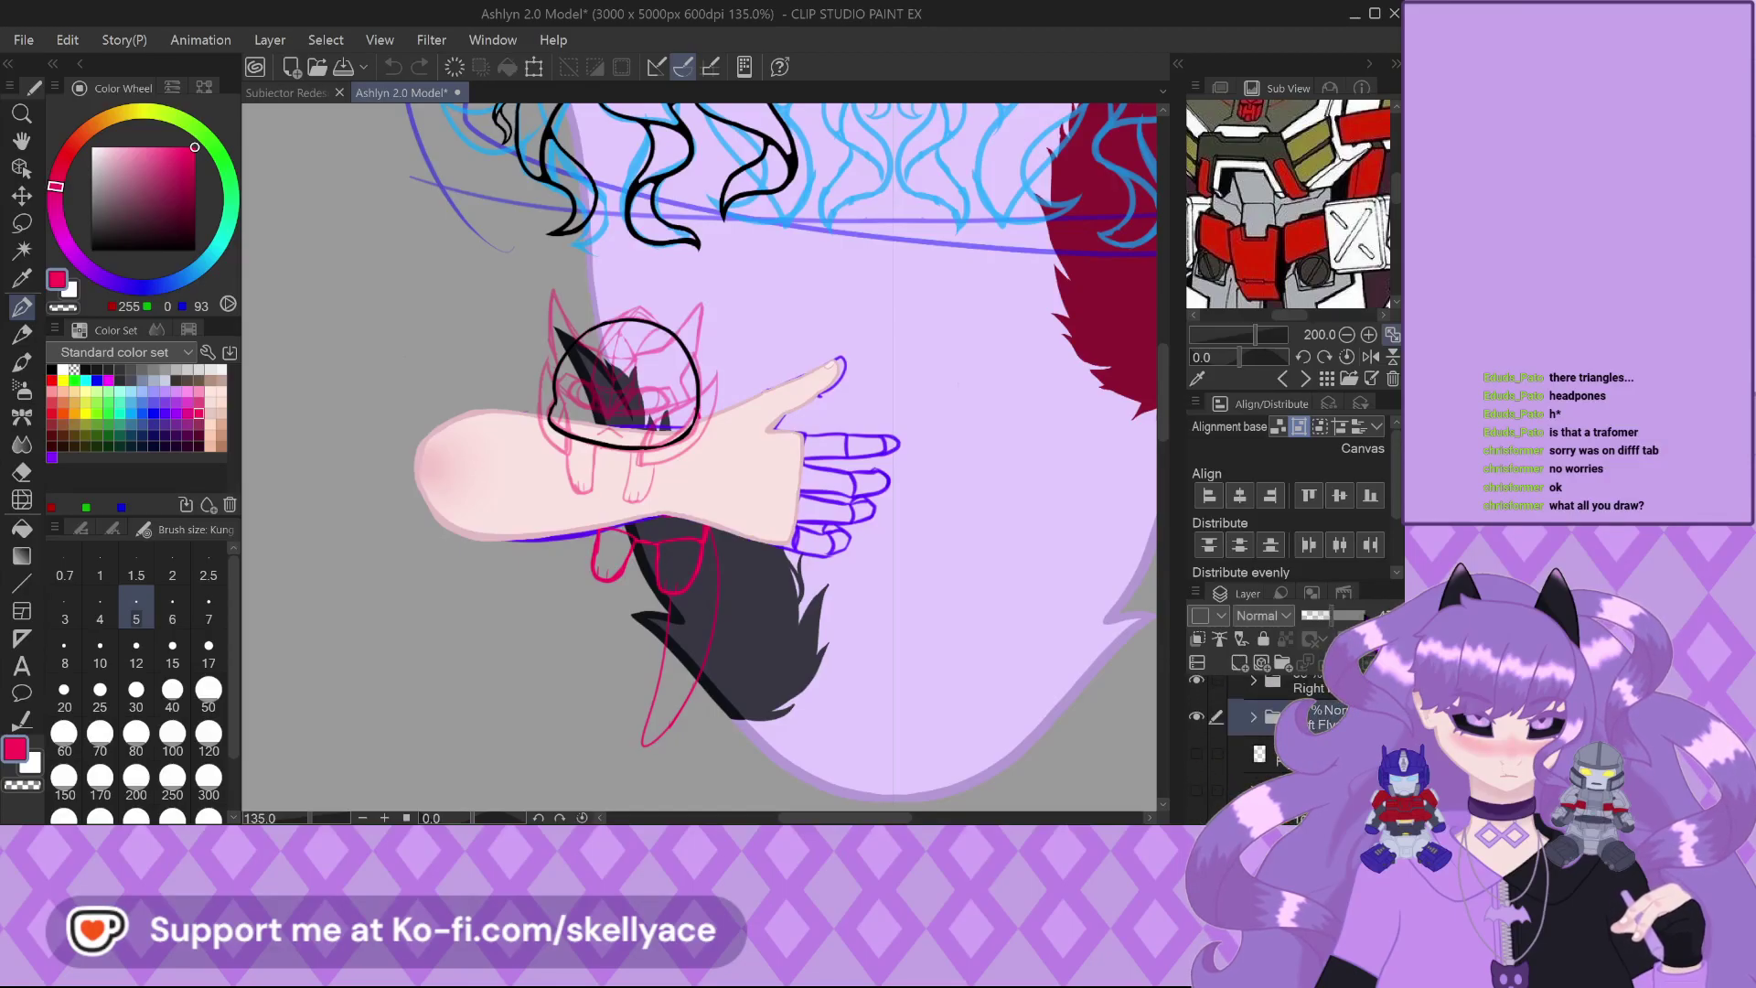
Show the hidden hair strand folders and the body and clothing folders of the Ashlyn 2.0 Model
left_click(1280, 712)
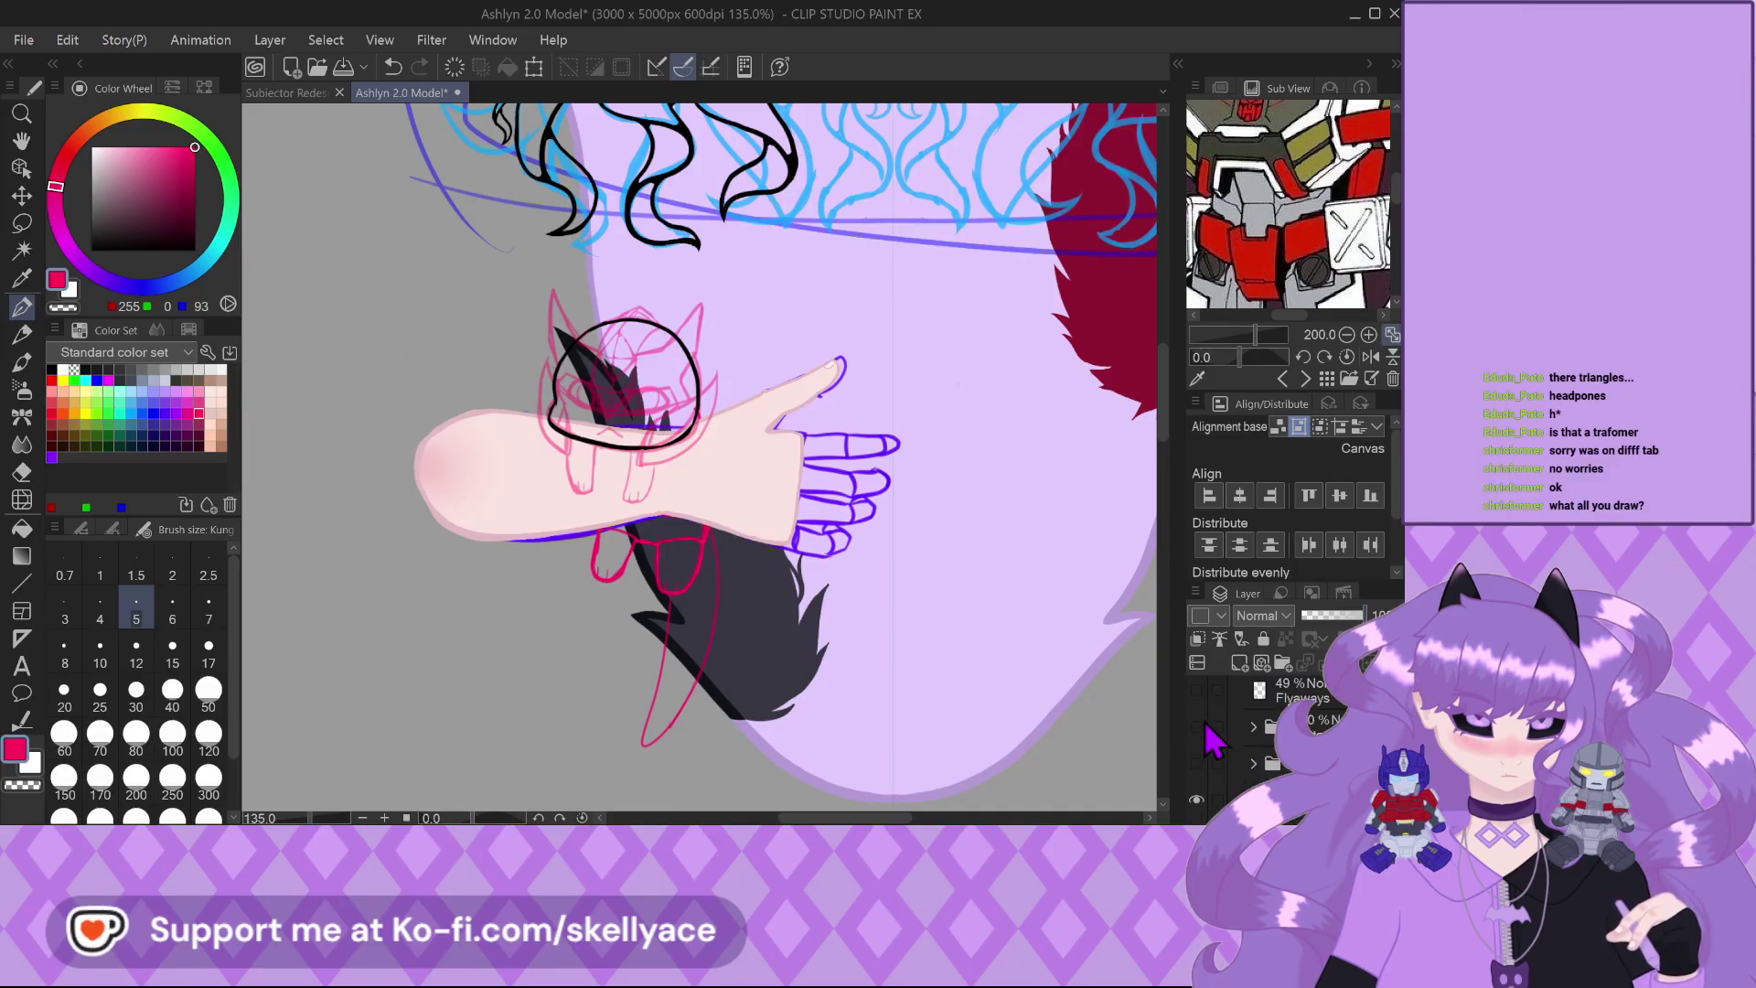
left_click(1196, 726)
scroll(1204, 782, "down", 2)
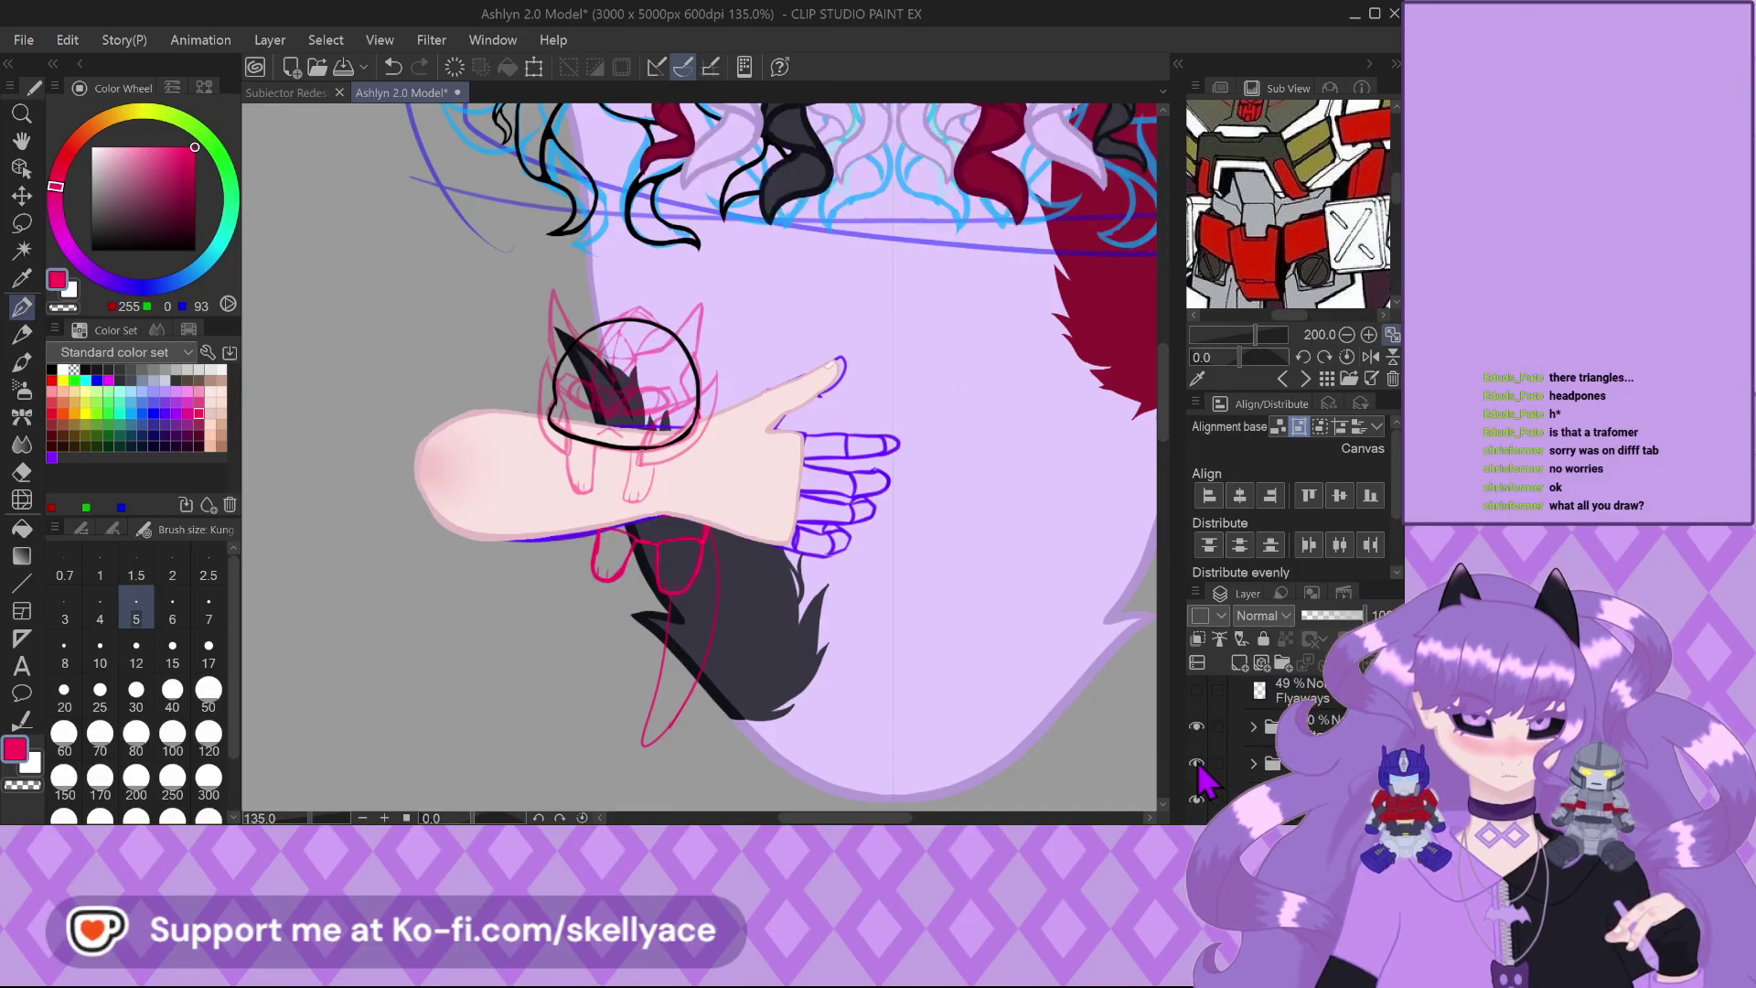
scroll(1209, 777, "up", 2)
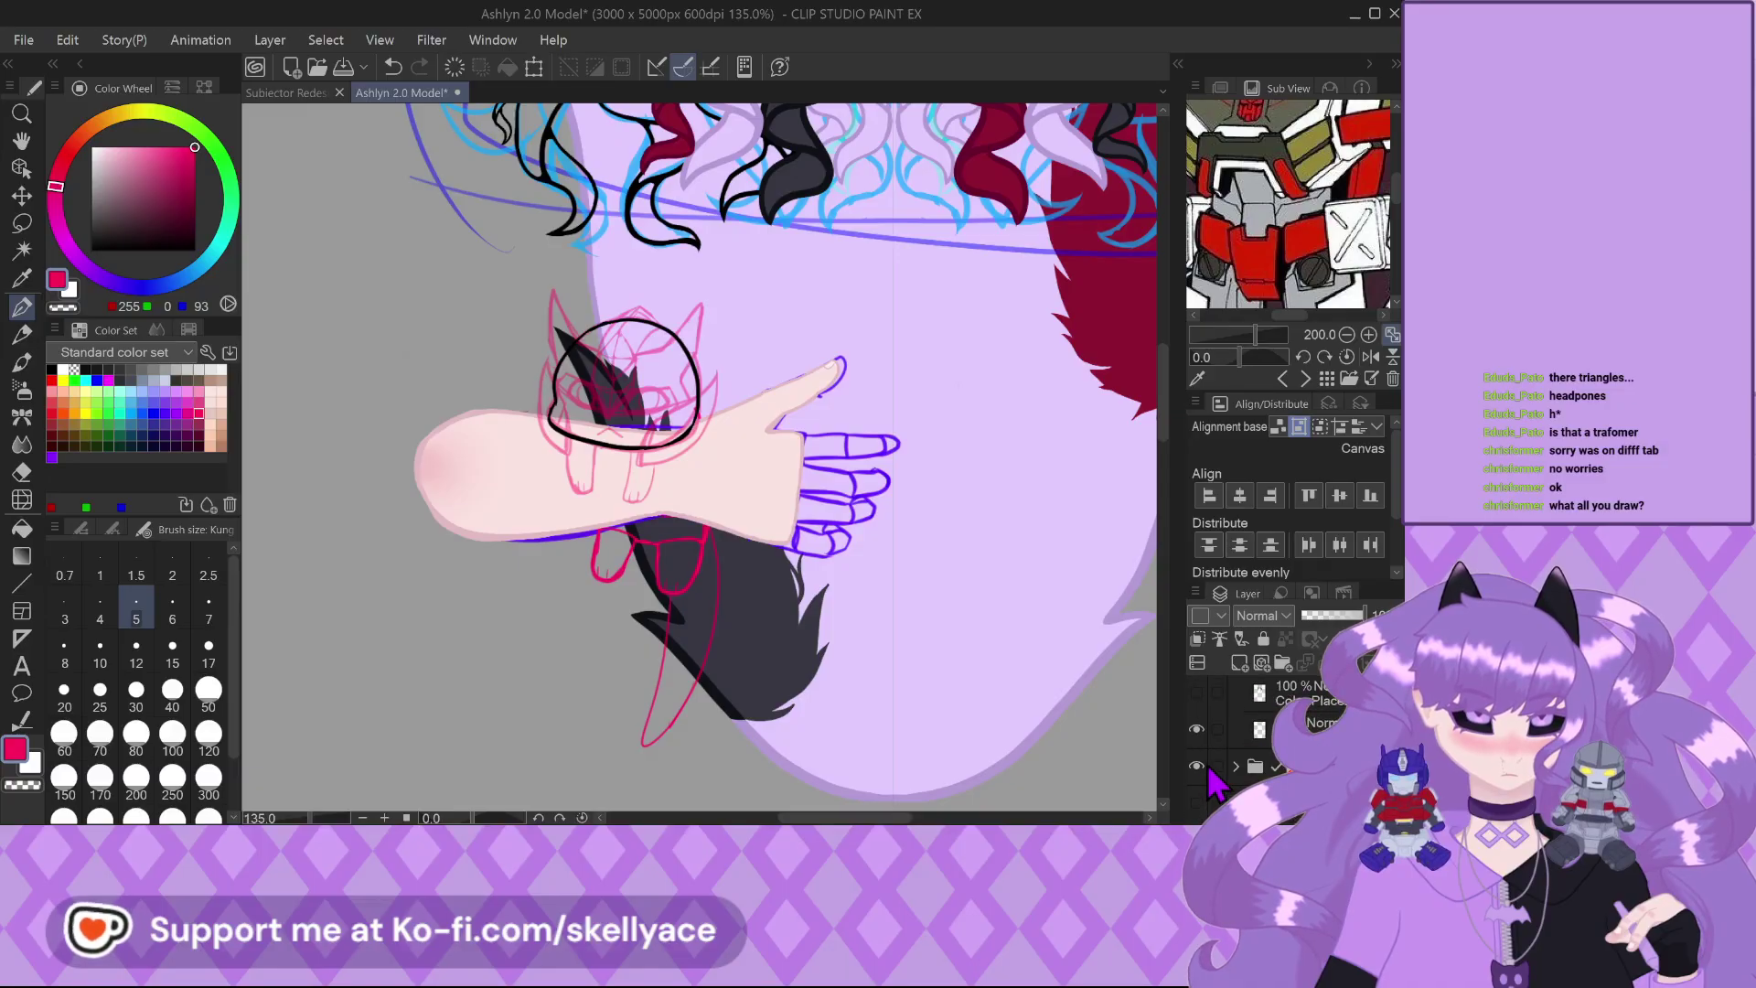
scroll(1216, 775, "down", 1)
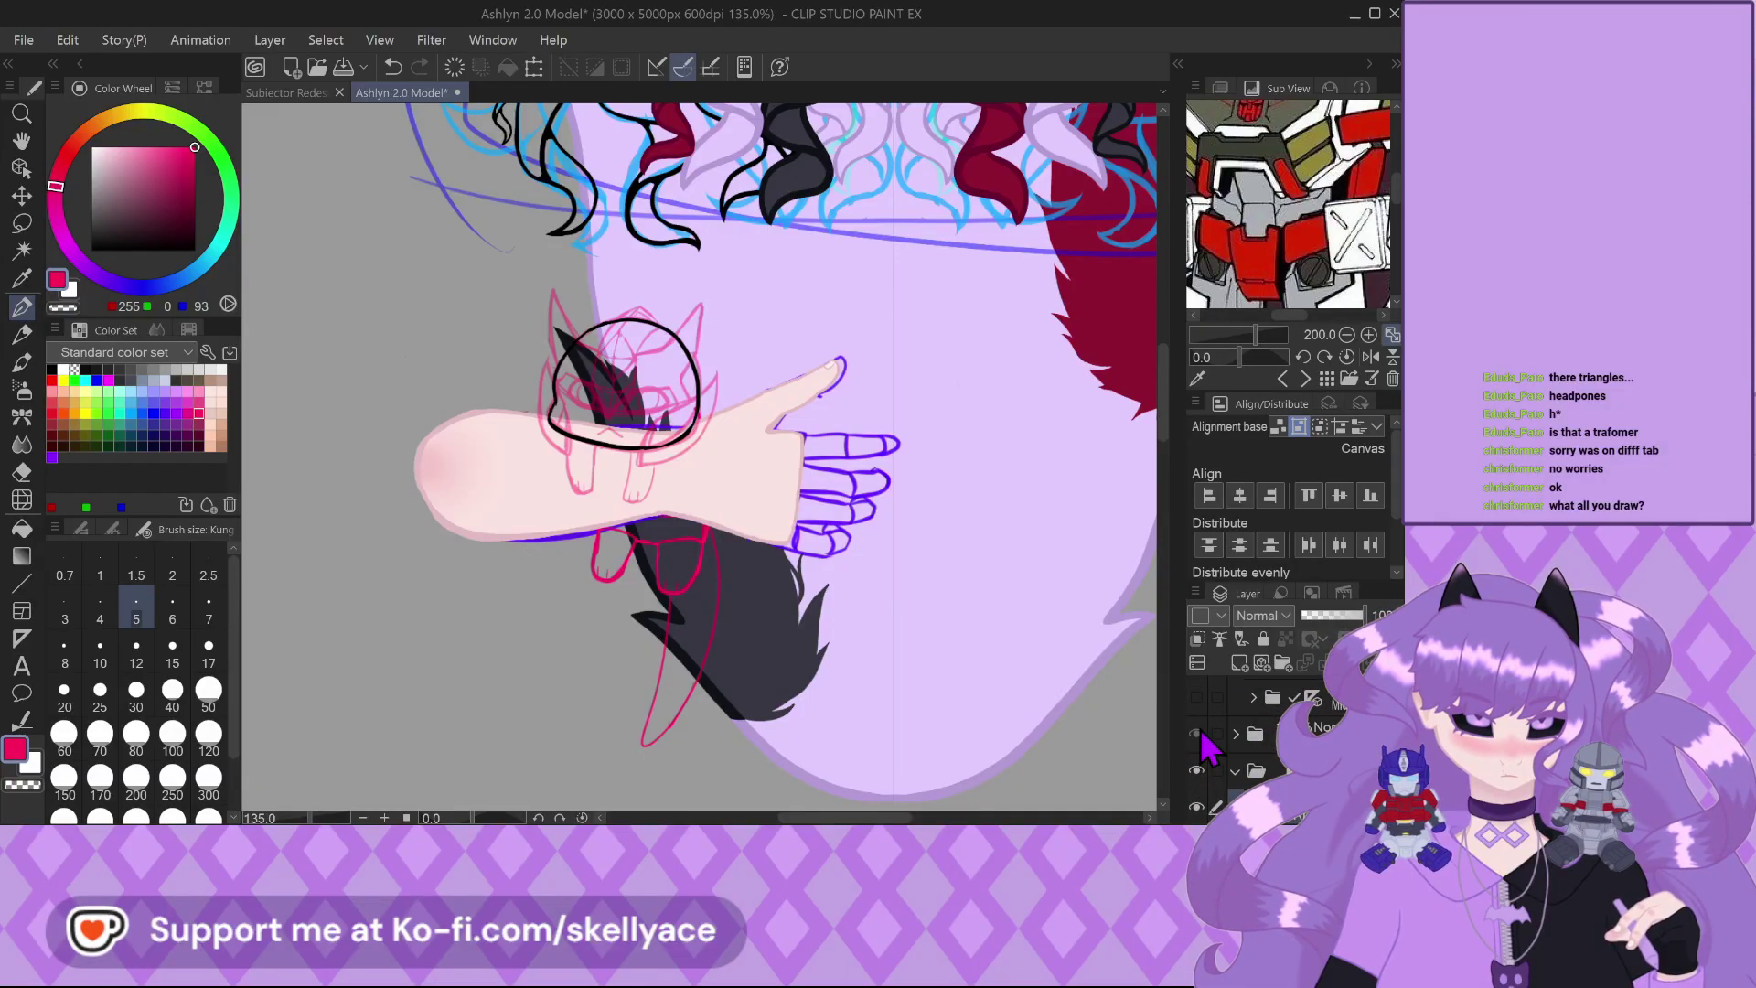
key("ctrl+minus")
key("ctrl+minus")
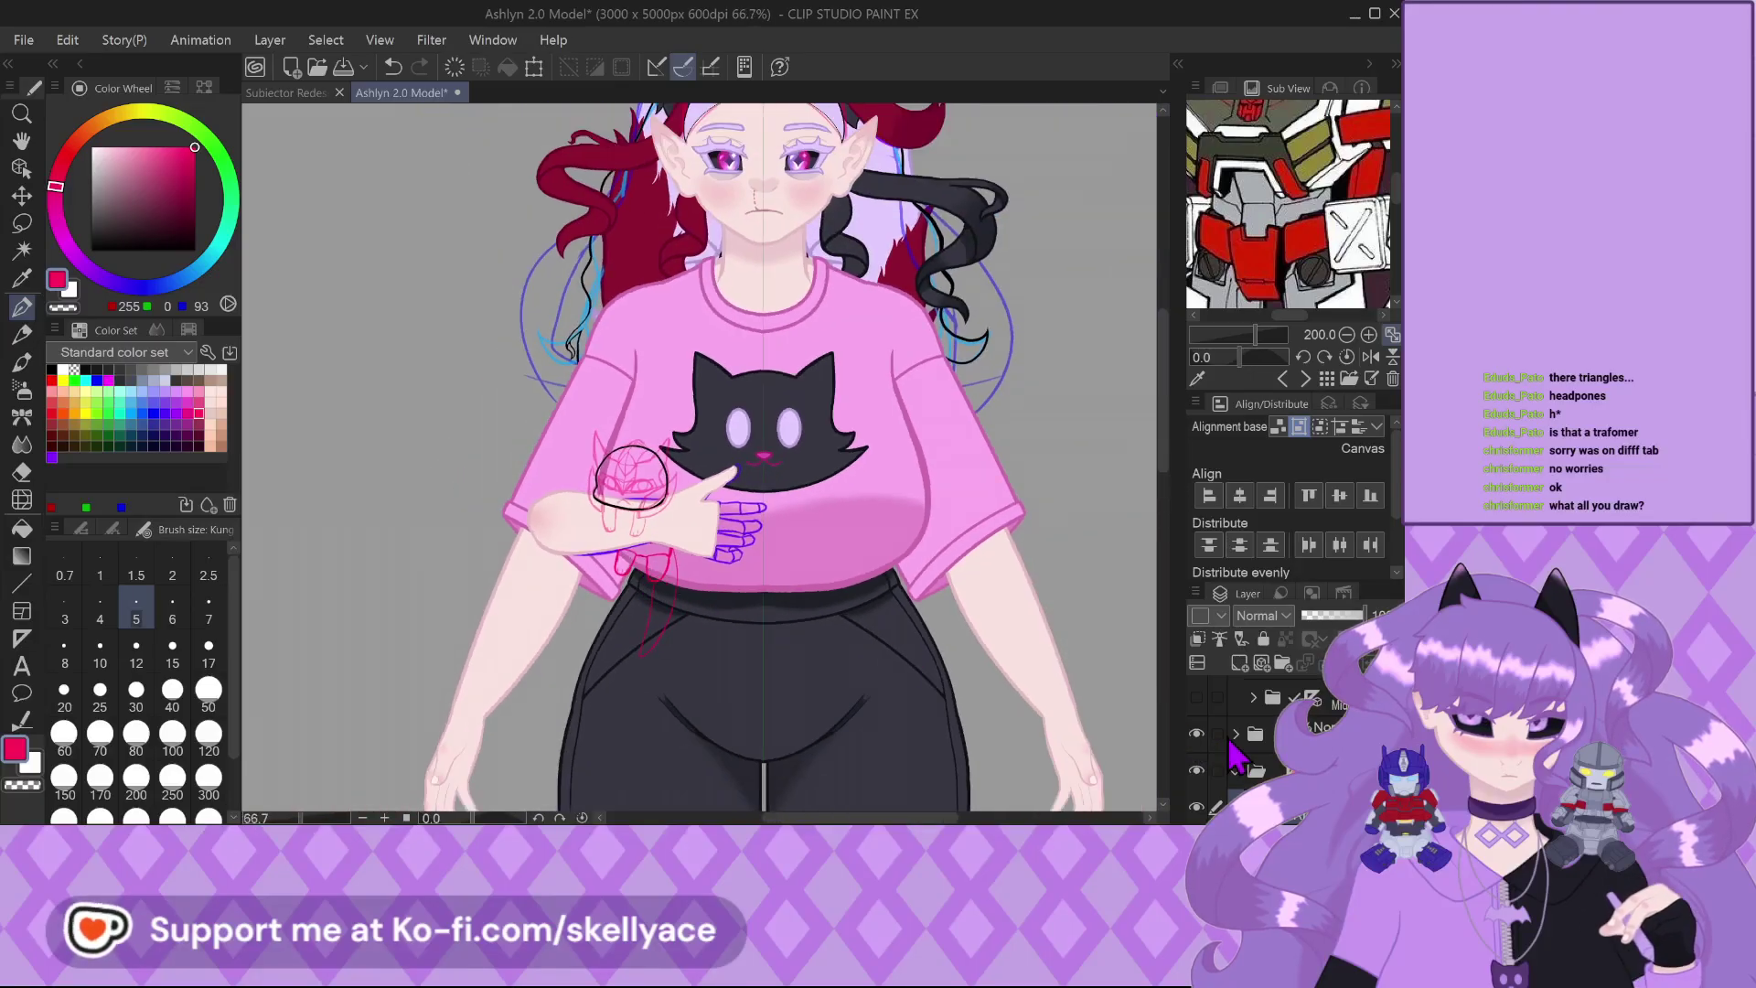
Show the front spiral curls and the bangs inside the model's head folder
scroll(1232, 755, "down", 1)
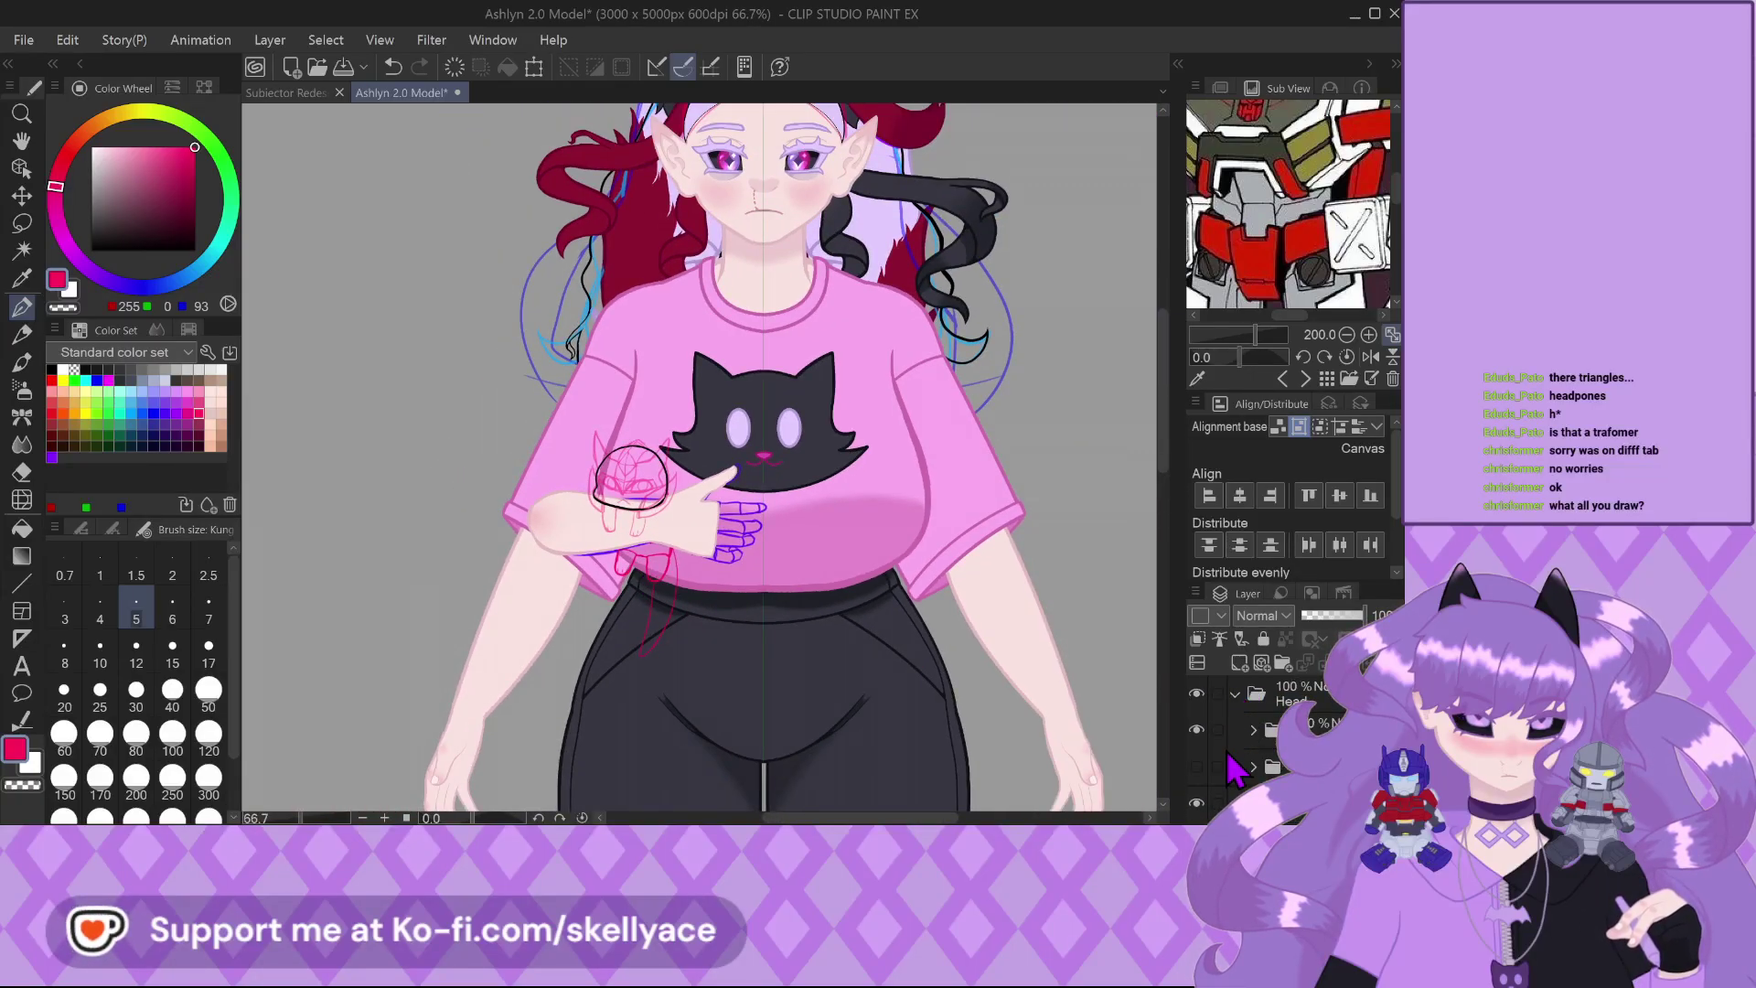
left_click(1196, 766)
left_click(1253, 730)
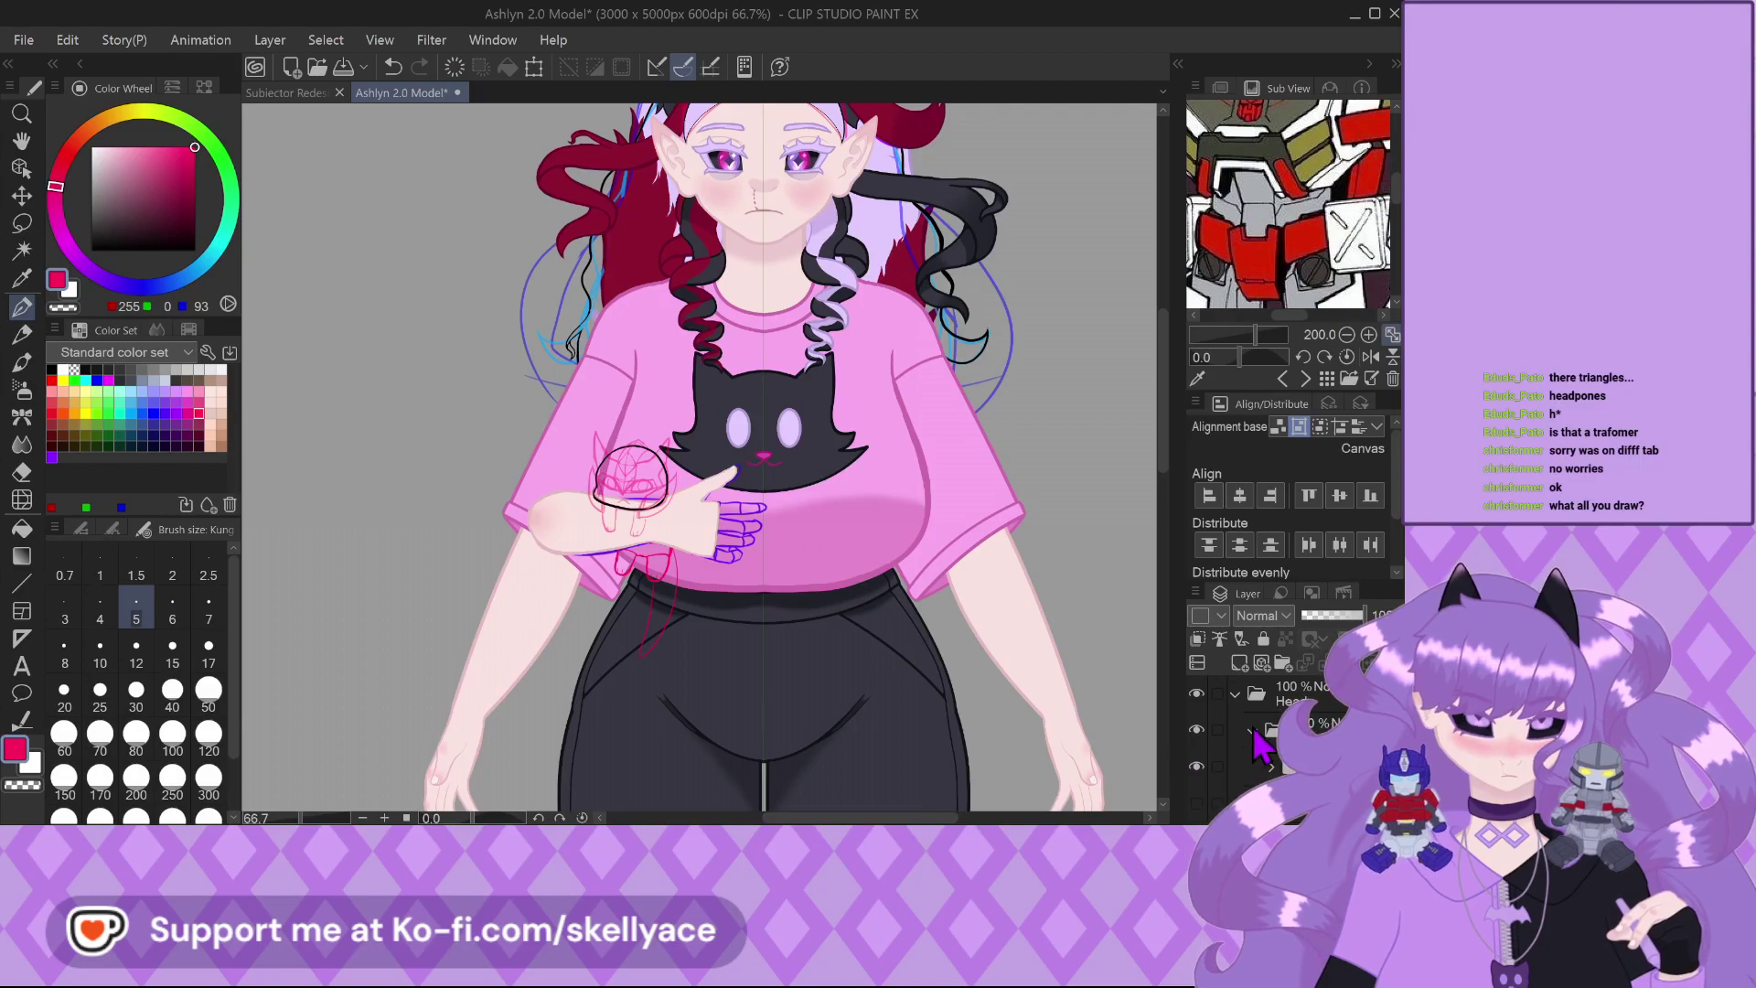
left_click(1196, 803)
Examine the complete Ashlyn character from hair to boots, including the cat shirt and the bent arm with its plush sketch
scroll(679, 430, "down", 5)
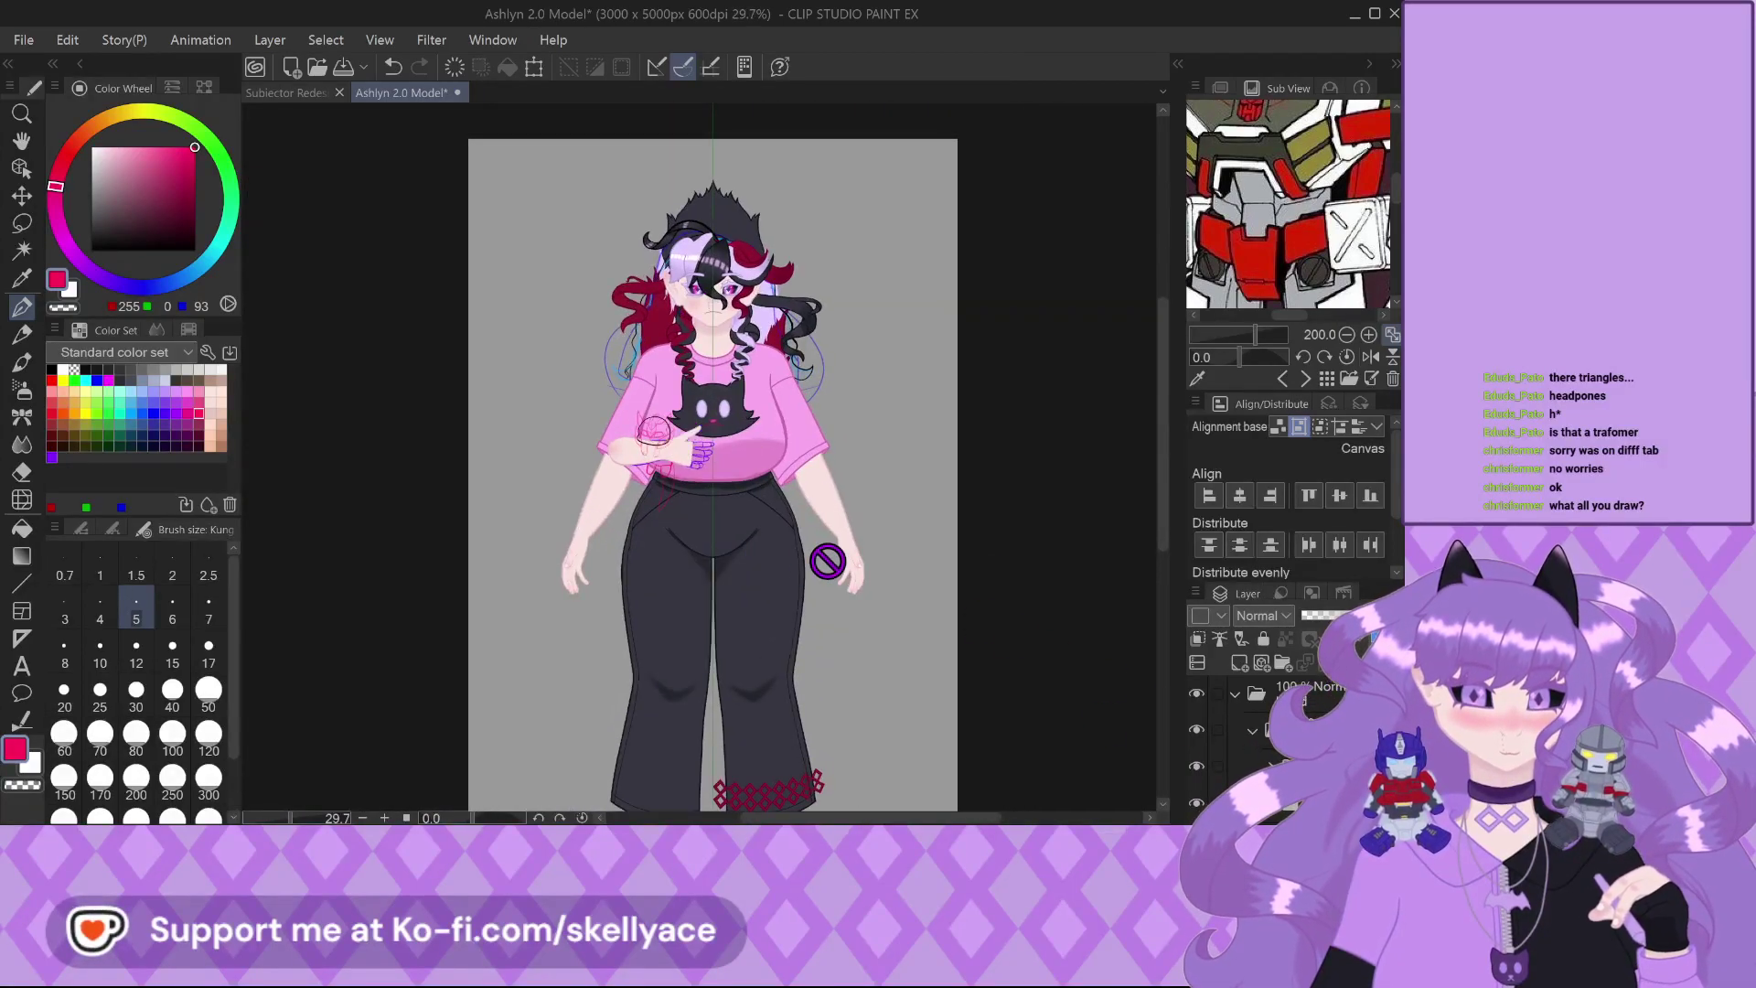
scroll(765, 501, "down", 2)
scroll(765, 501, "up", 3)
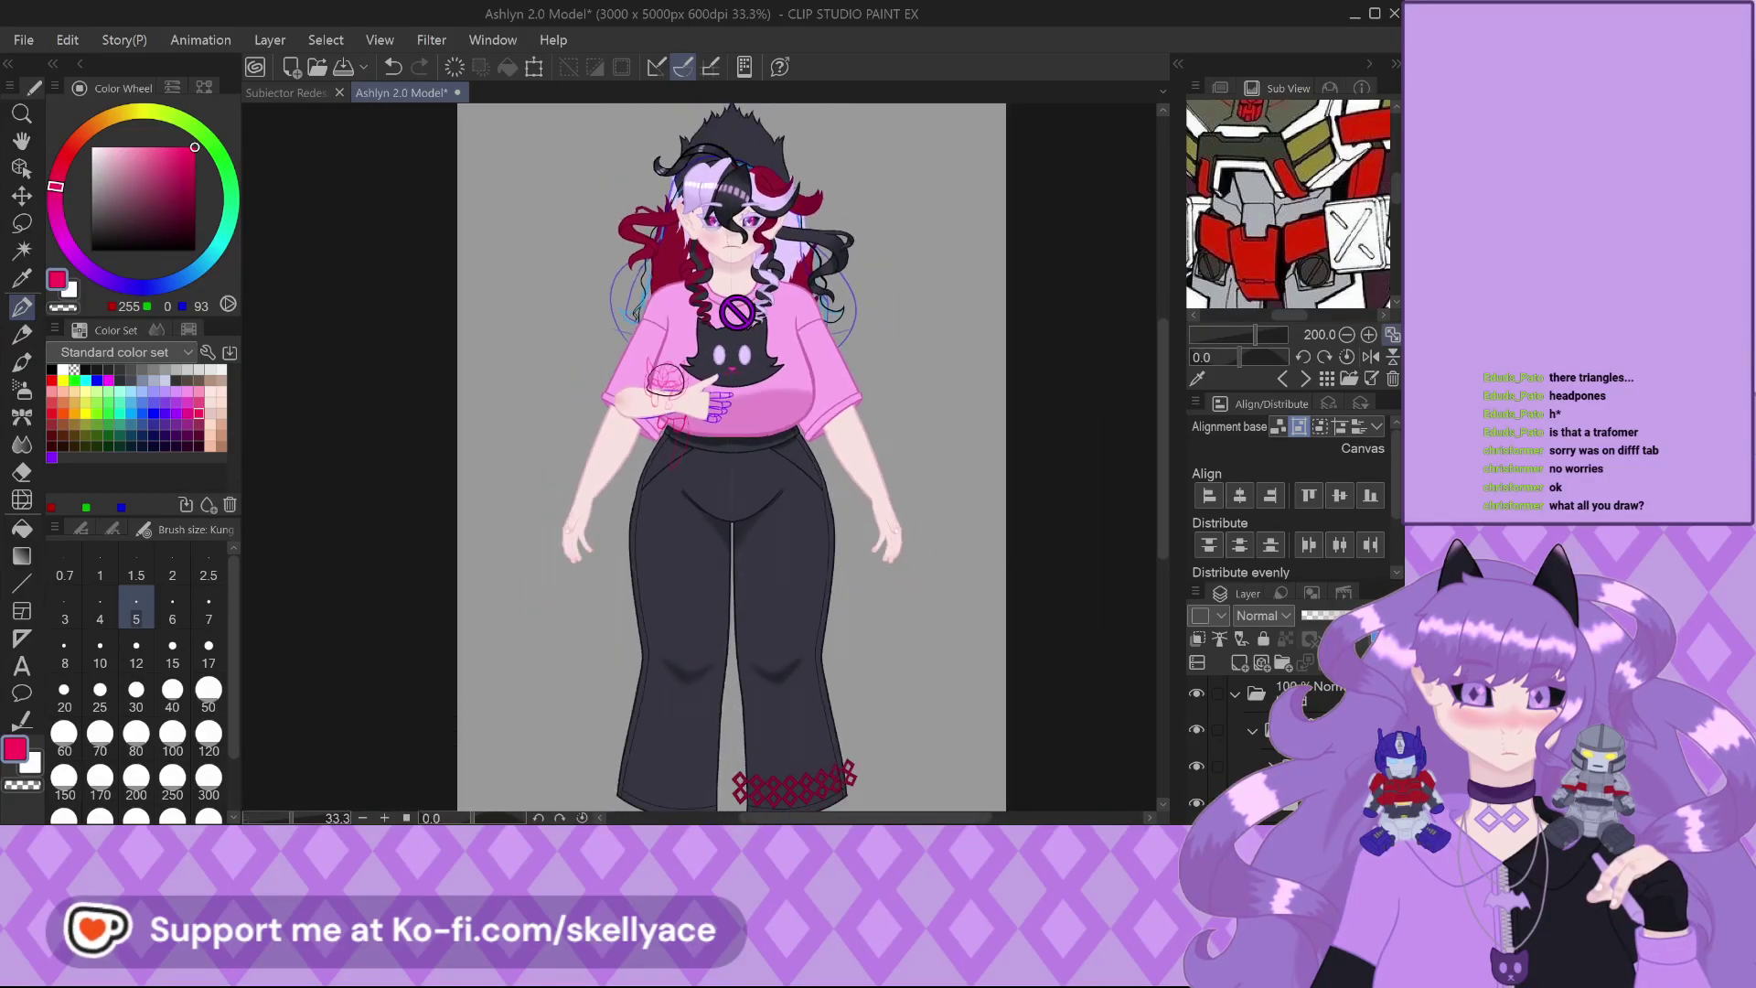
scroll(732, 320, "down", 1)
scroll(746, 723, "up", 2)
scroll(747, 724, "down", 2)
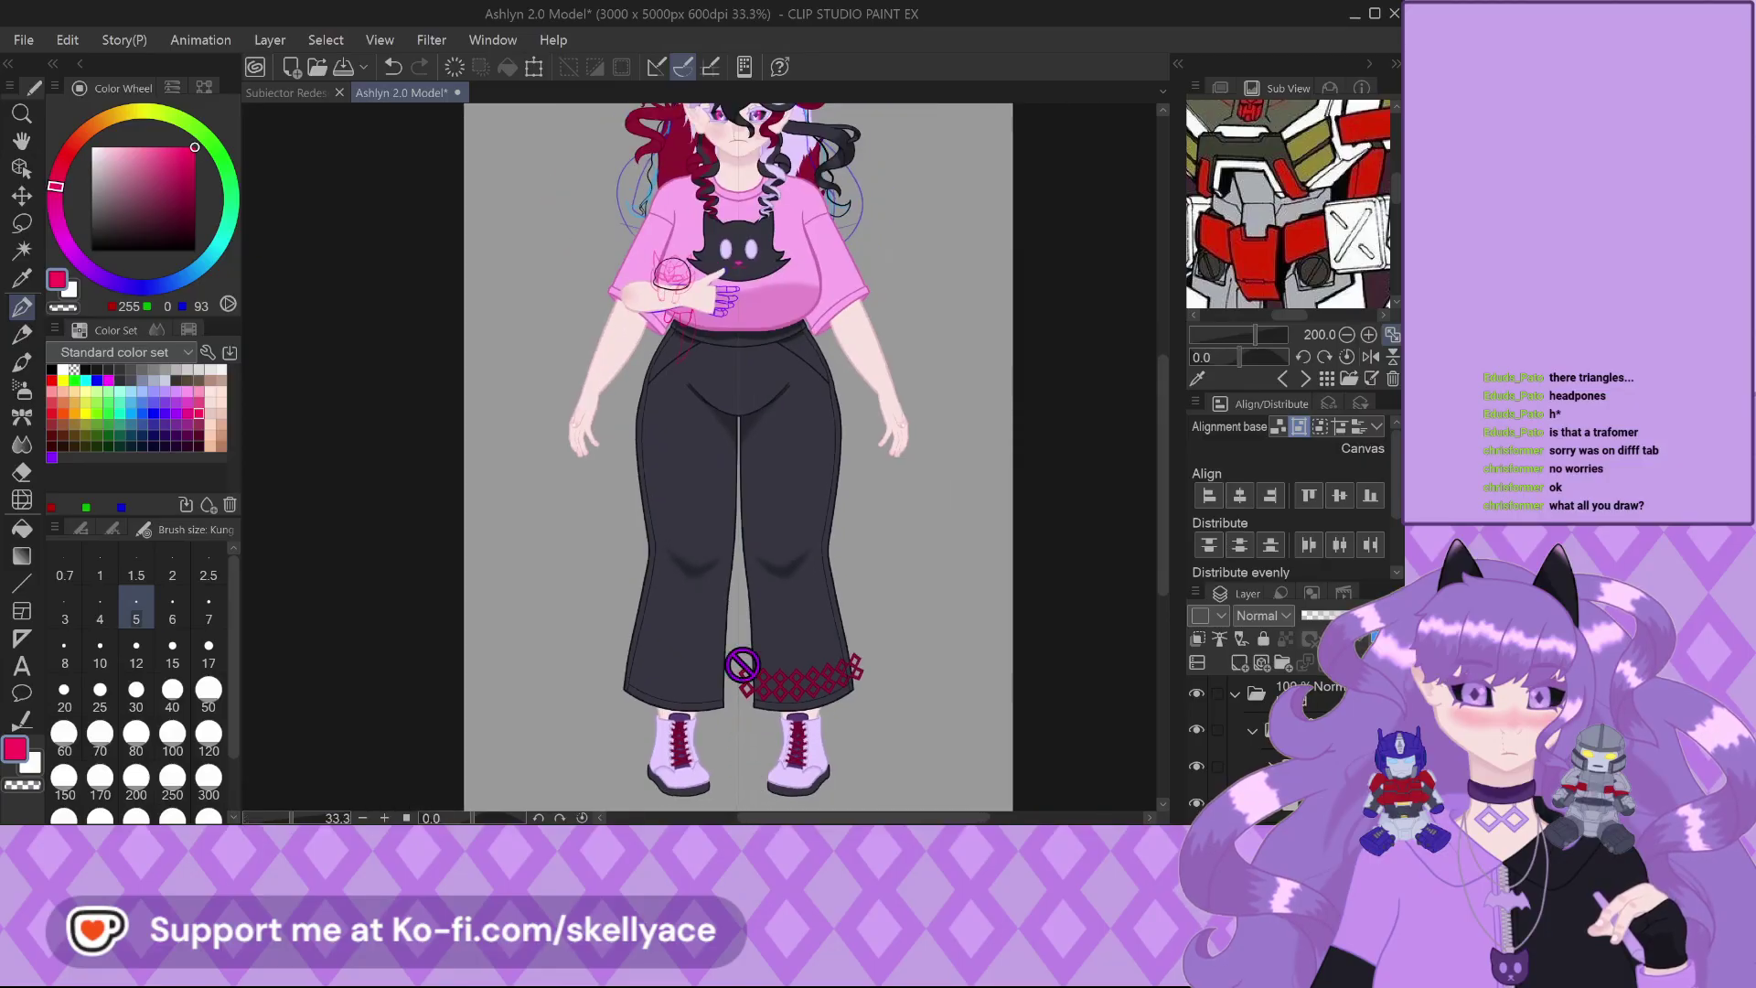
scroll(746, 244, "up", 3)
scroll(716, 612, "down", 2)
scroll(629, 525, "up", 4)
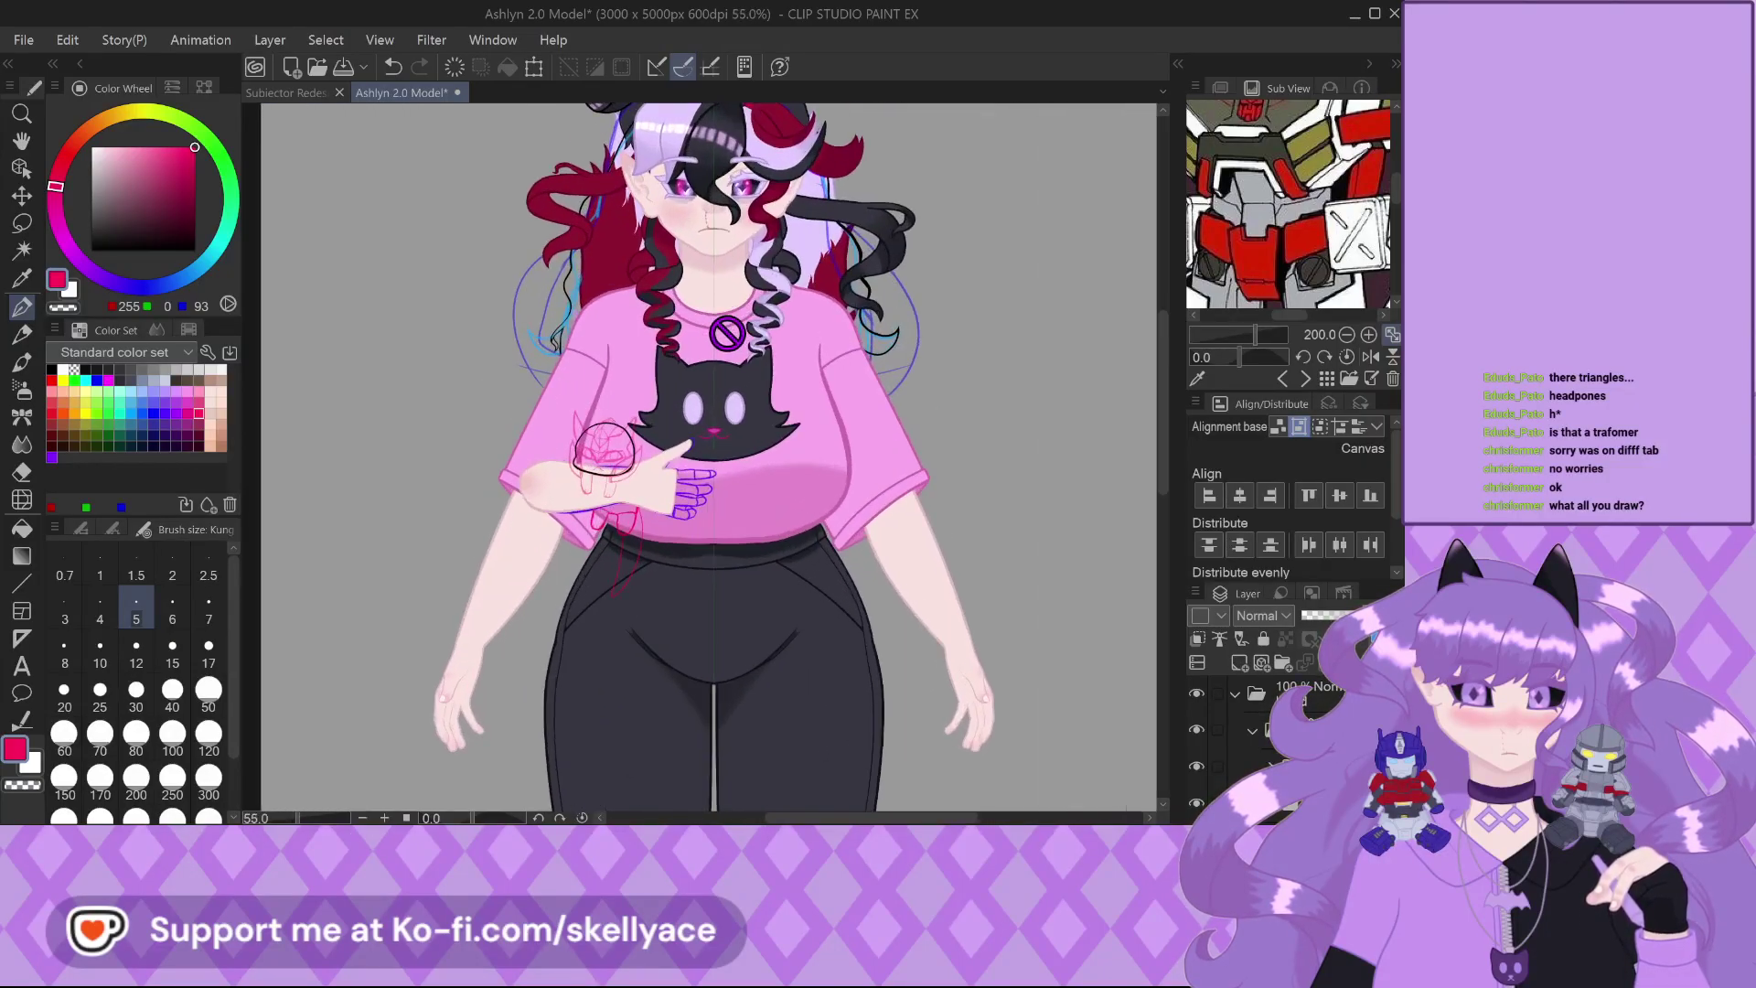
scroll(629, 524, "down", 1)
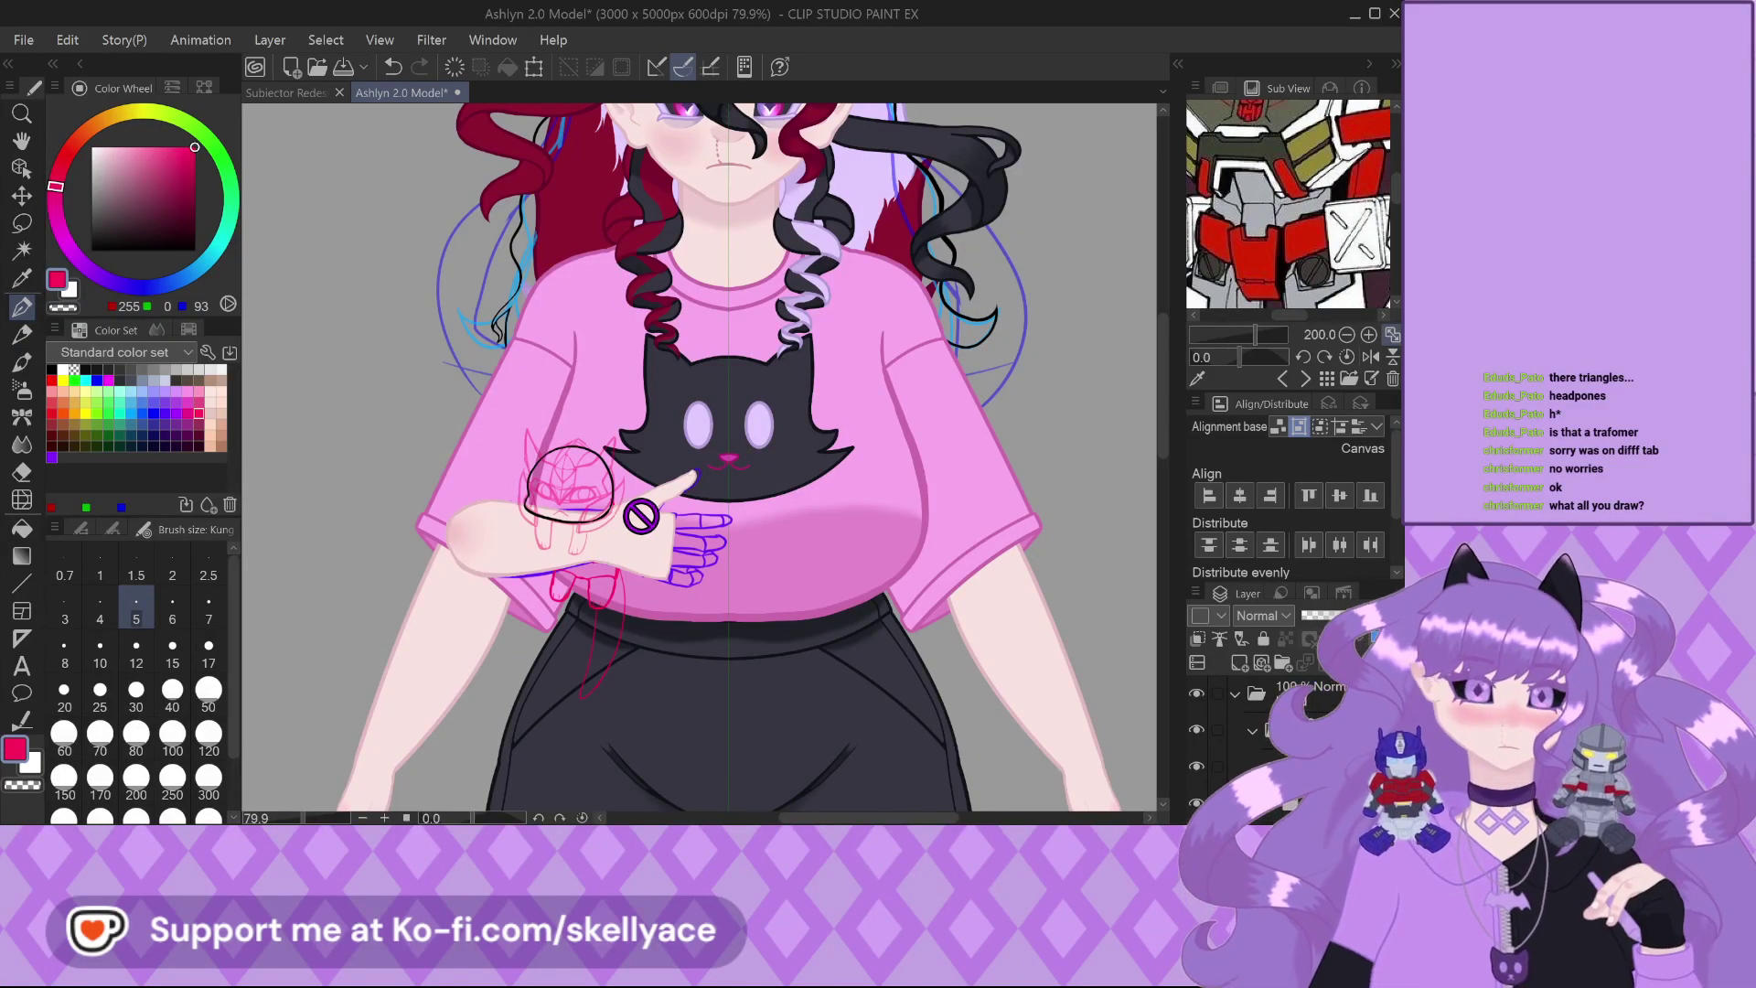
scroll(631, 519, "down", 3)
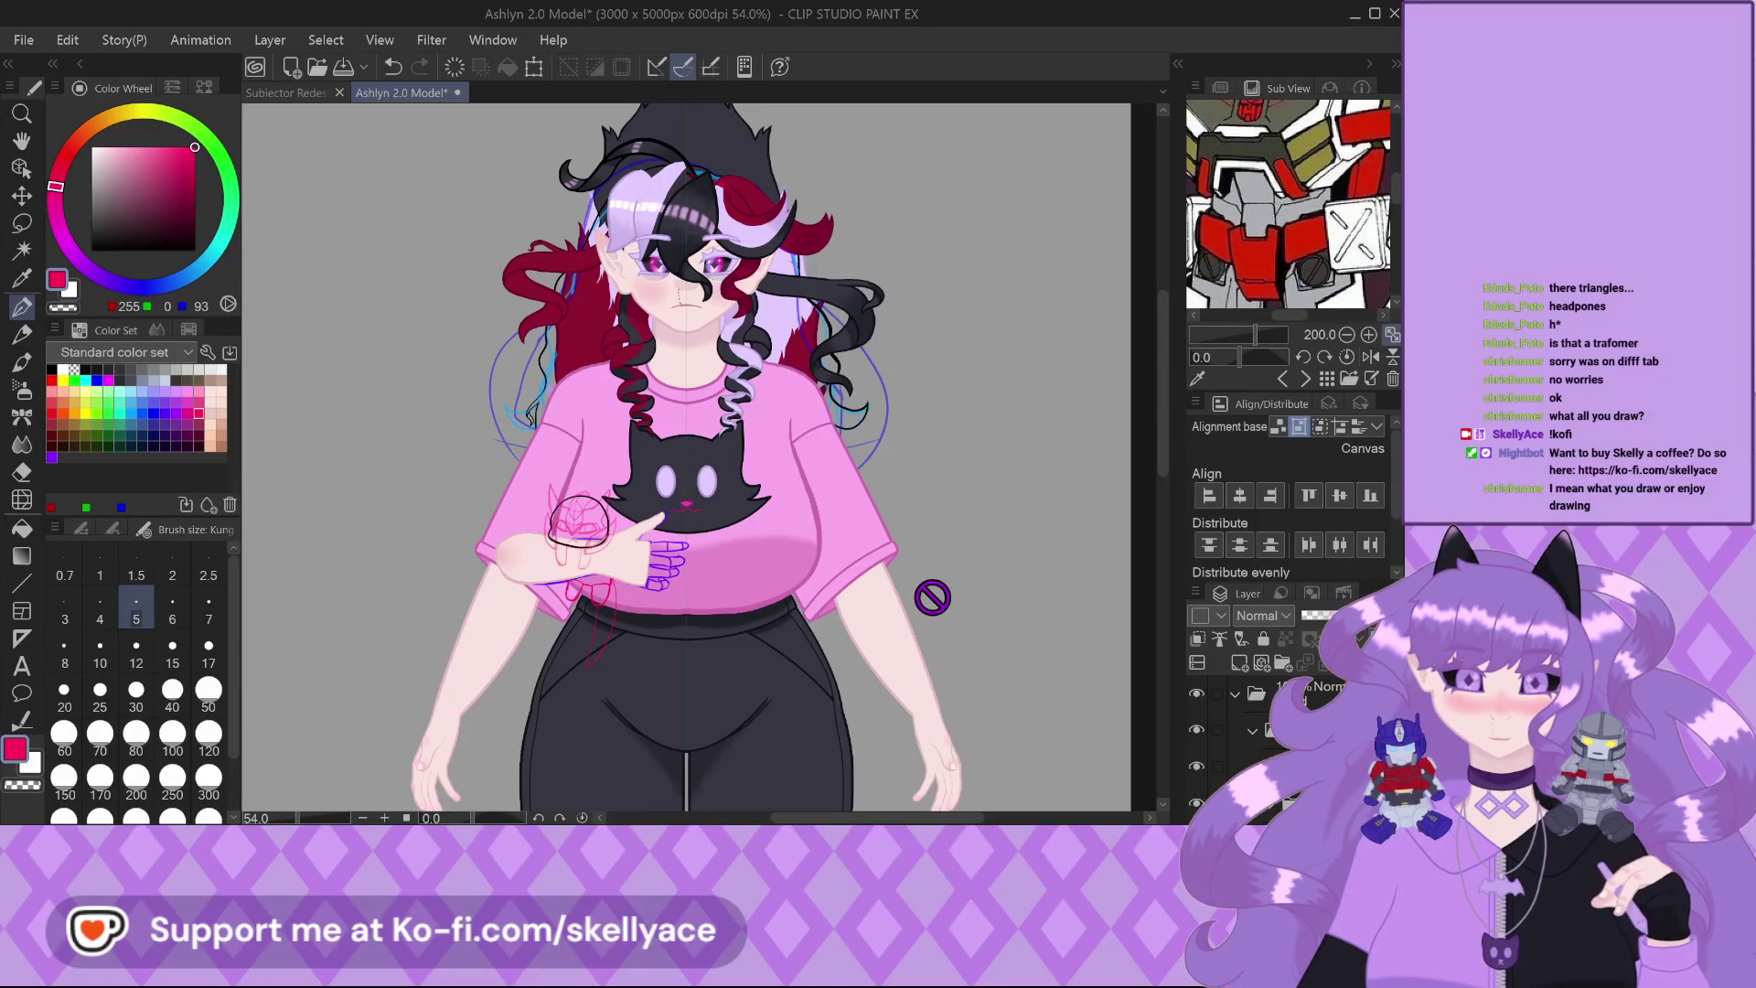
Glance at the Subiector Redesign drawing, and inspect the Ashlyn model's face and hair up close
left_click(283, 94)
left_click(423, 93)
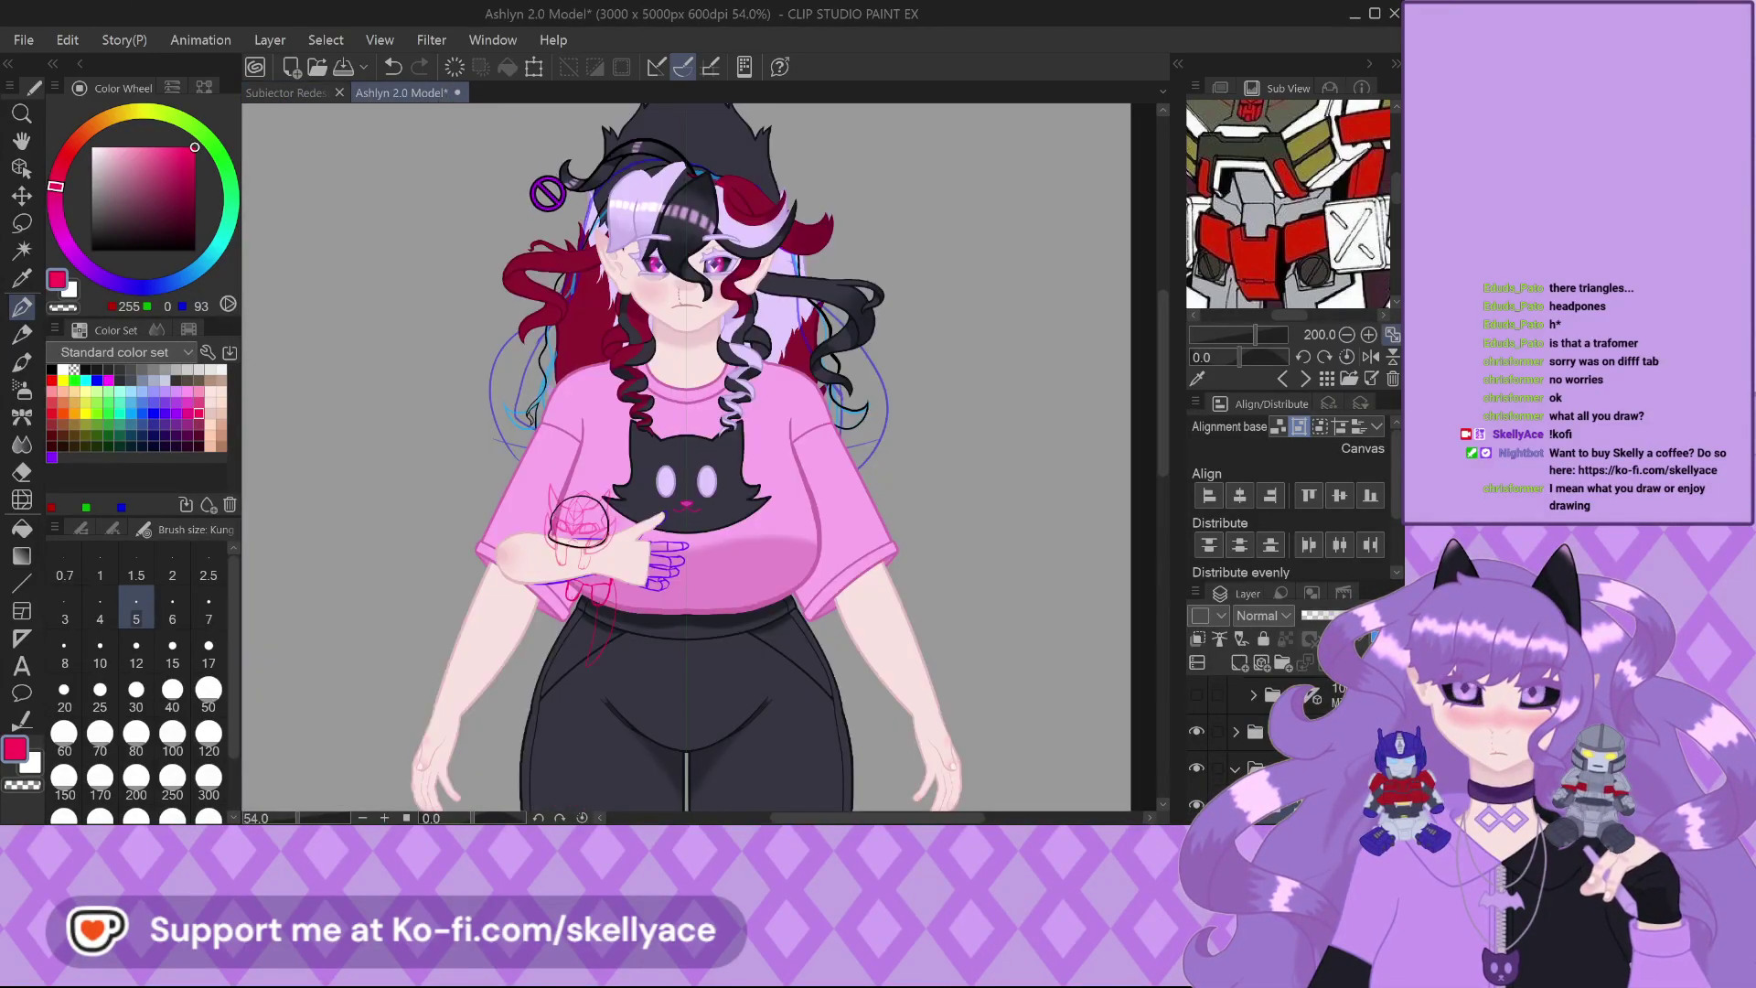
scroll(707, 199, "down", 3)
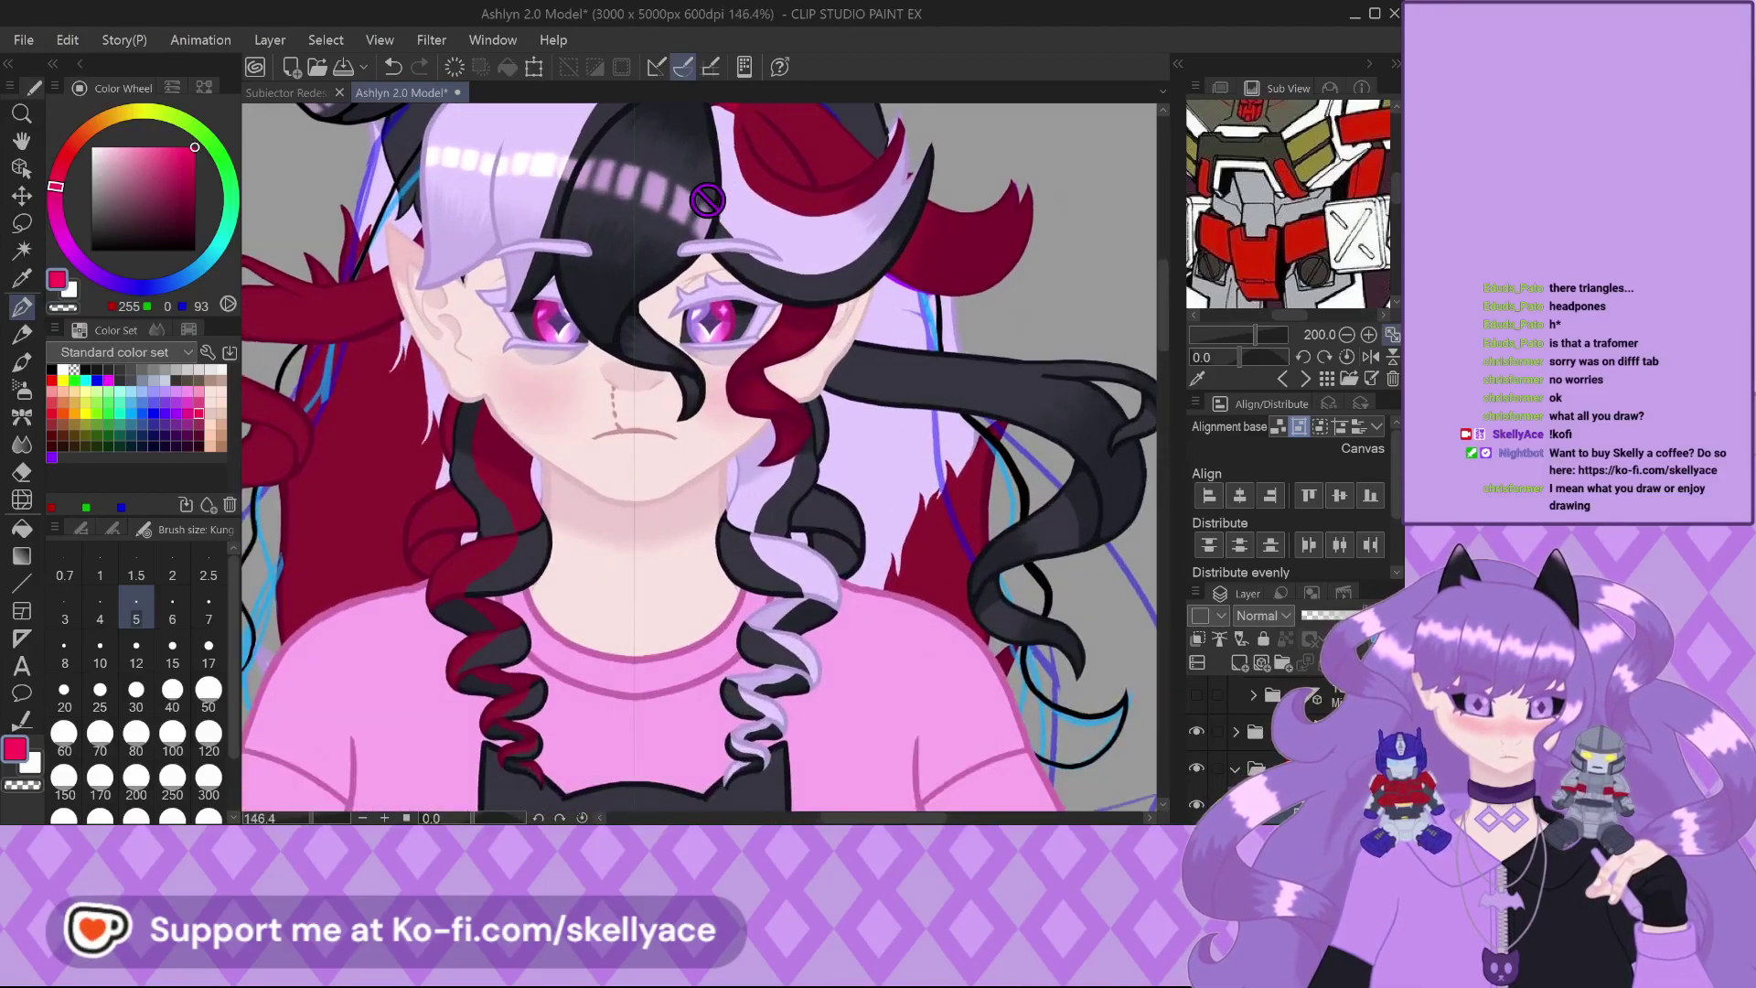
scroll(707, 241, "down", 5)
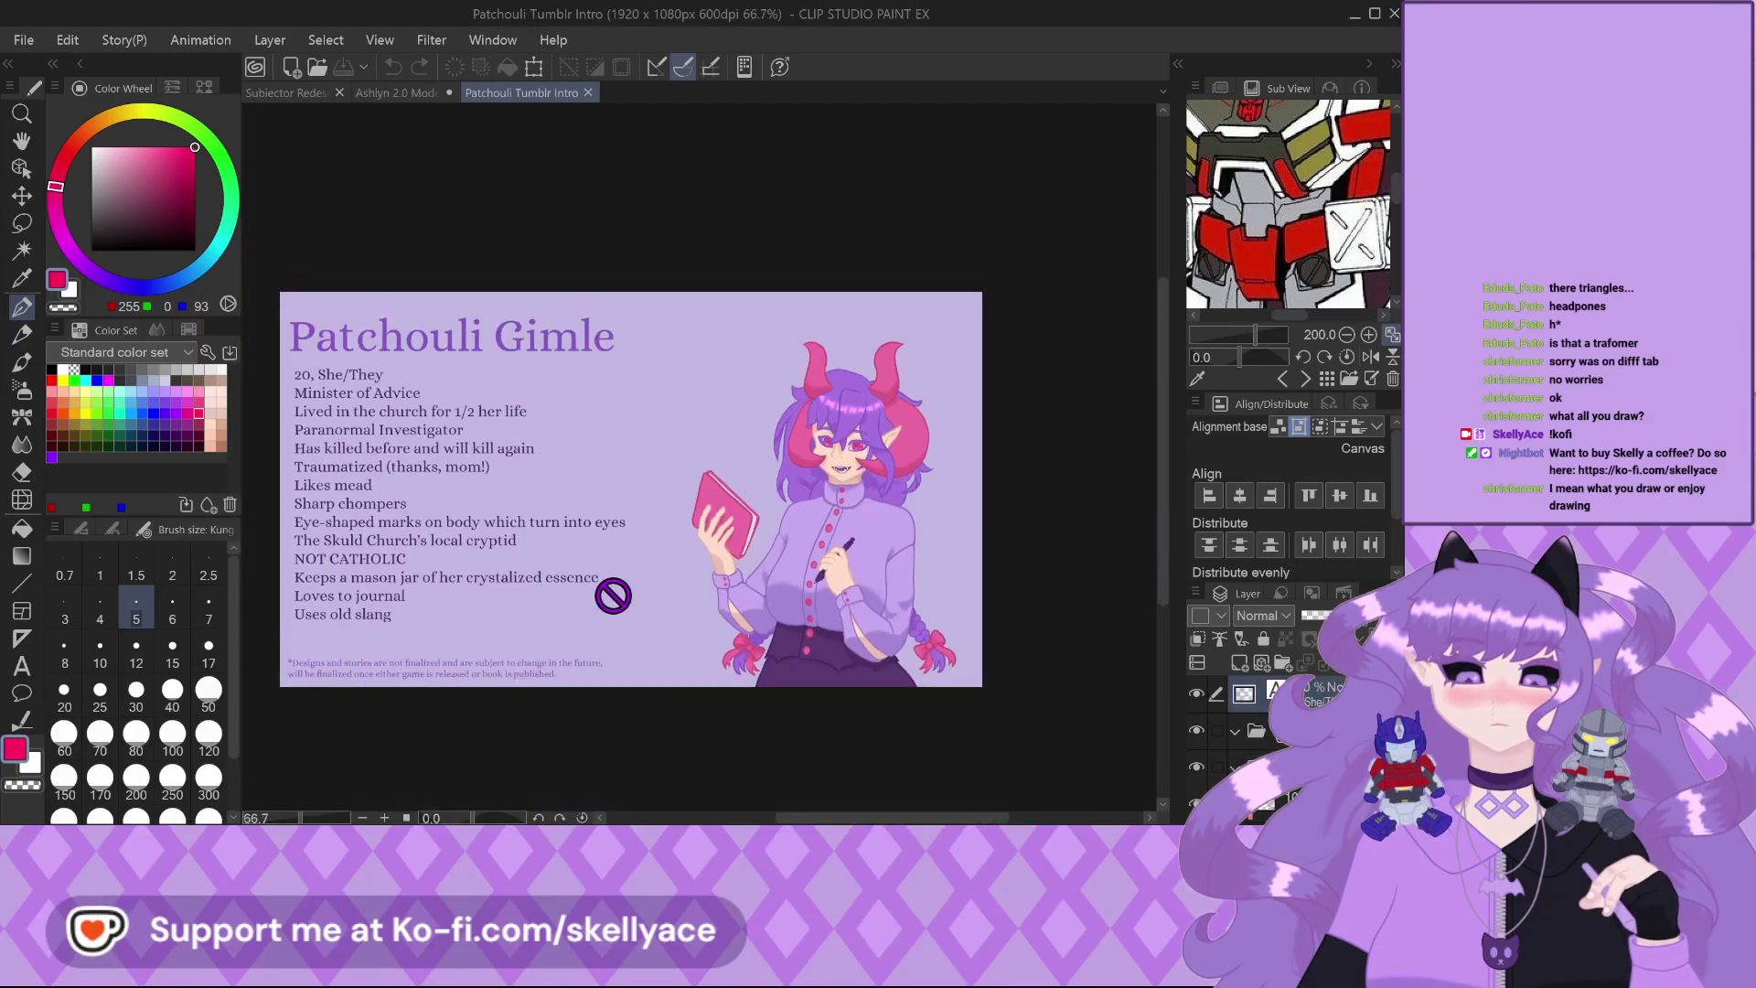
Examine the horned character's face, outfit and profile text in the Patchouli Tumblr Intro drawing, and close that file
scroll(778, 595, "up", 1)
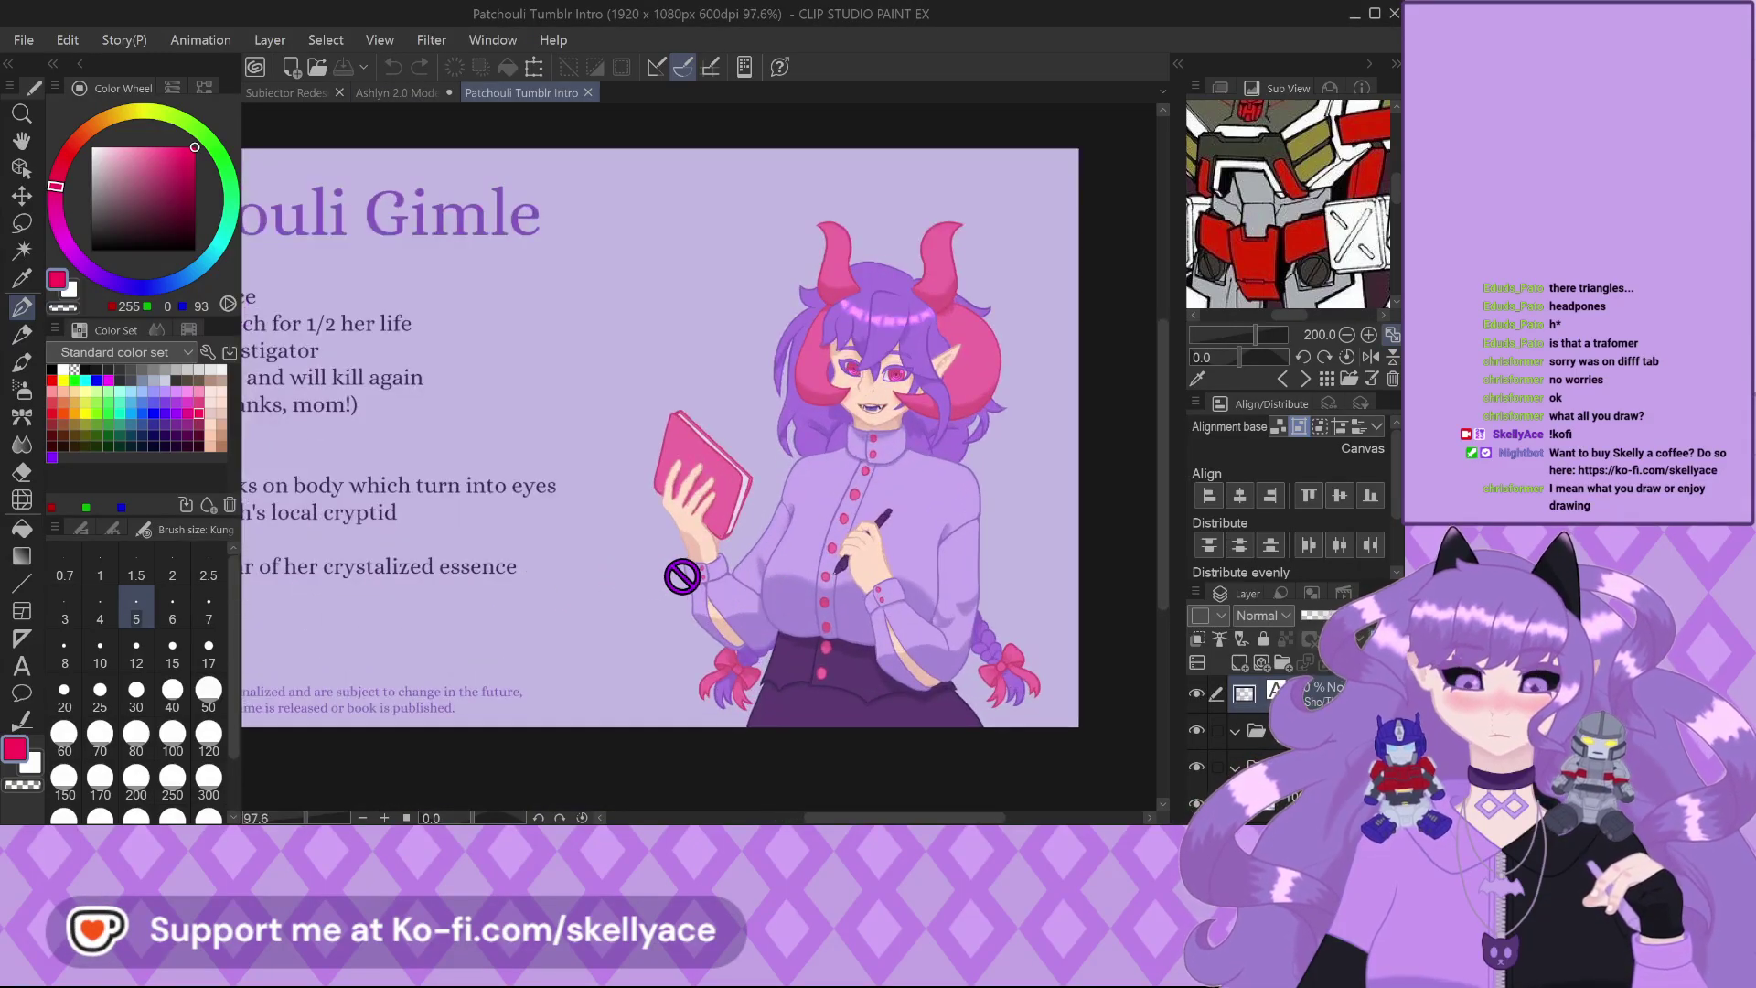
scroll(684, 575, "down", 2)
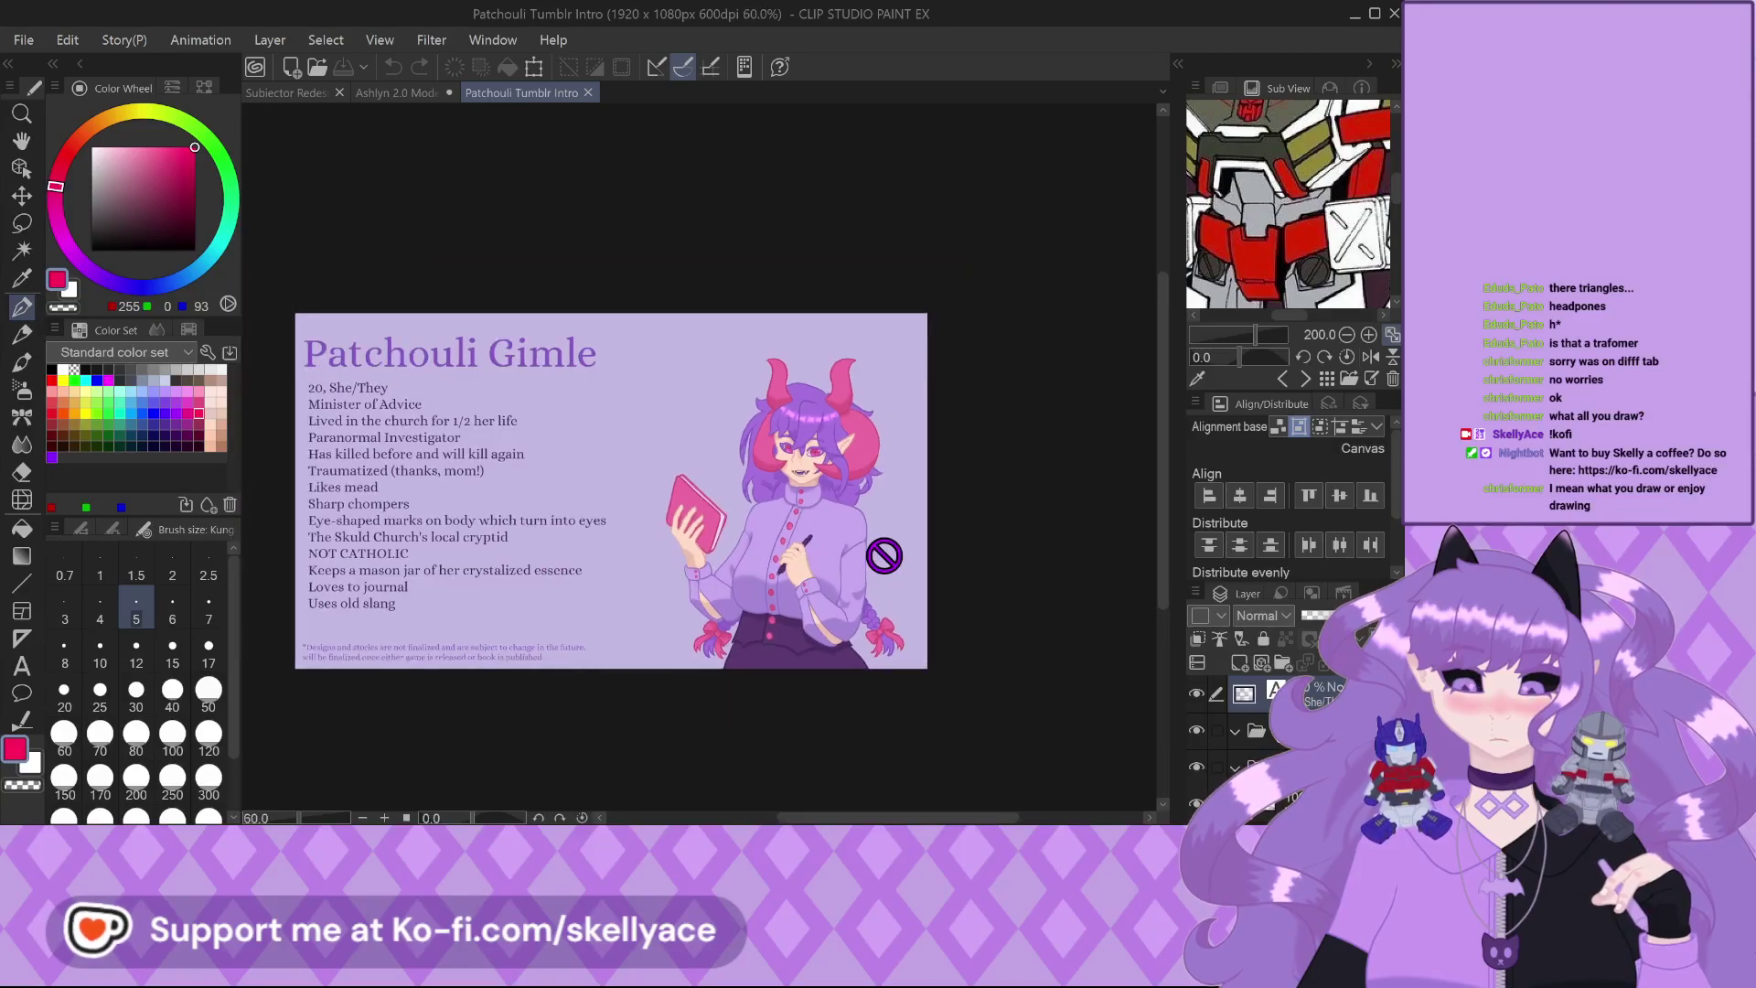
scroll(886, 559, "up", 3)
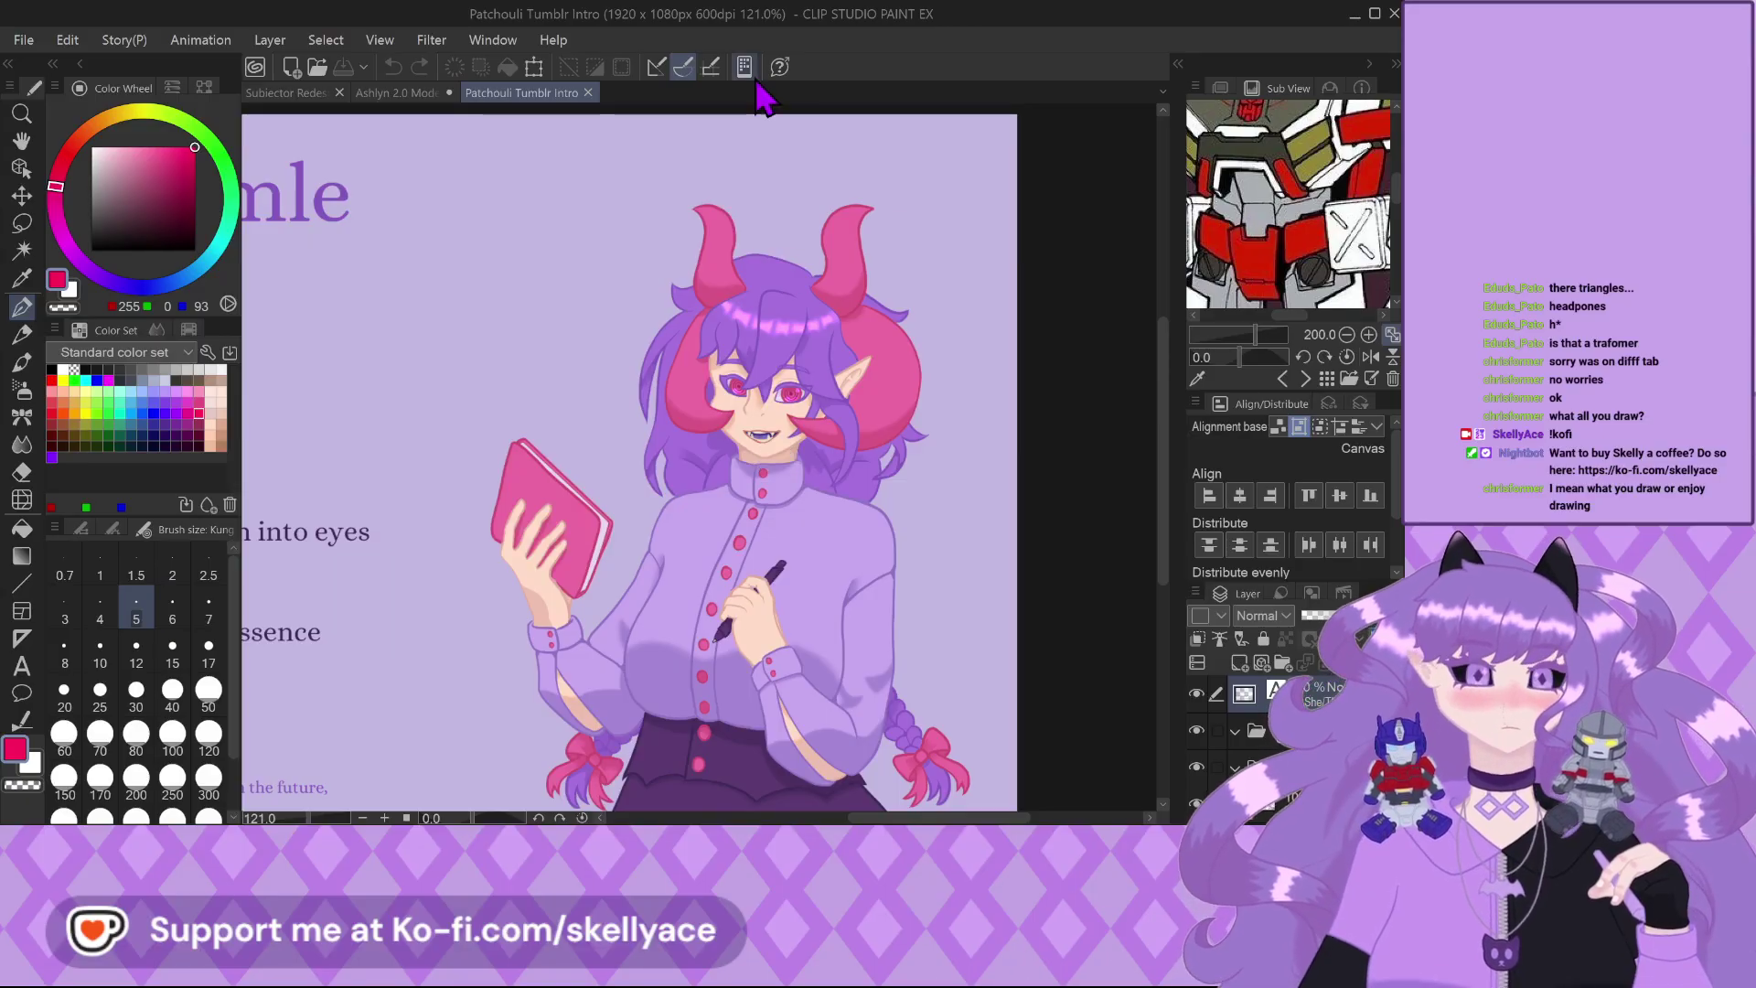
scroll(736, 318, "up", 5)
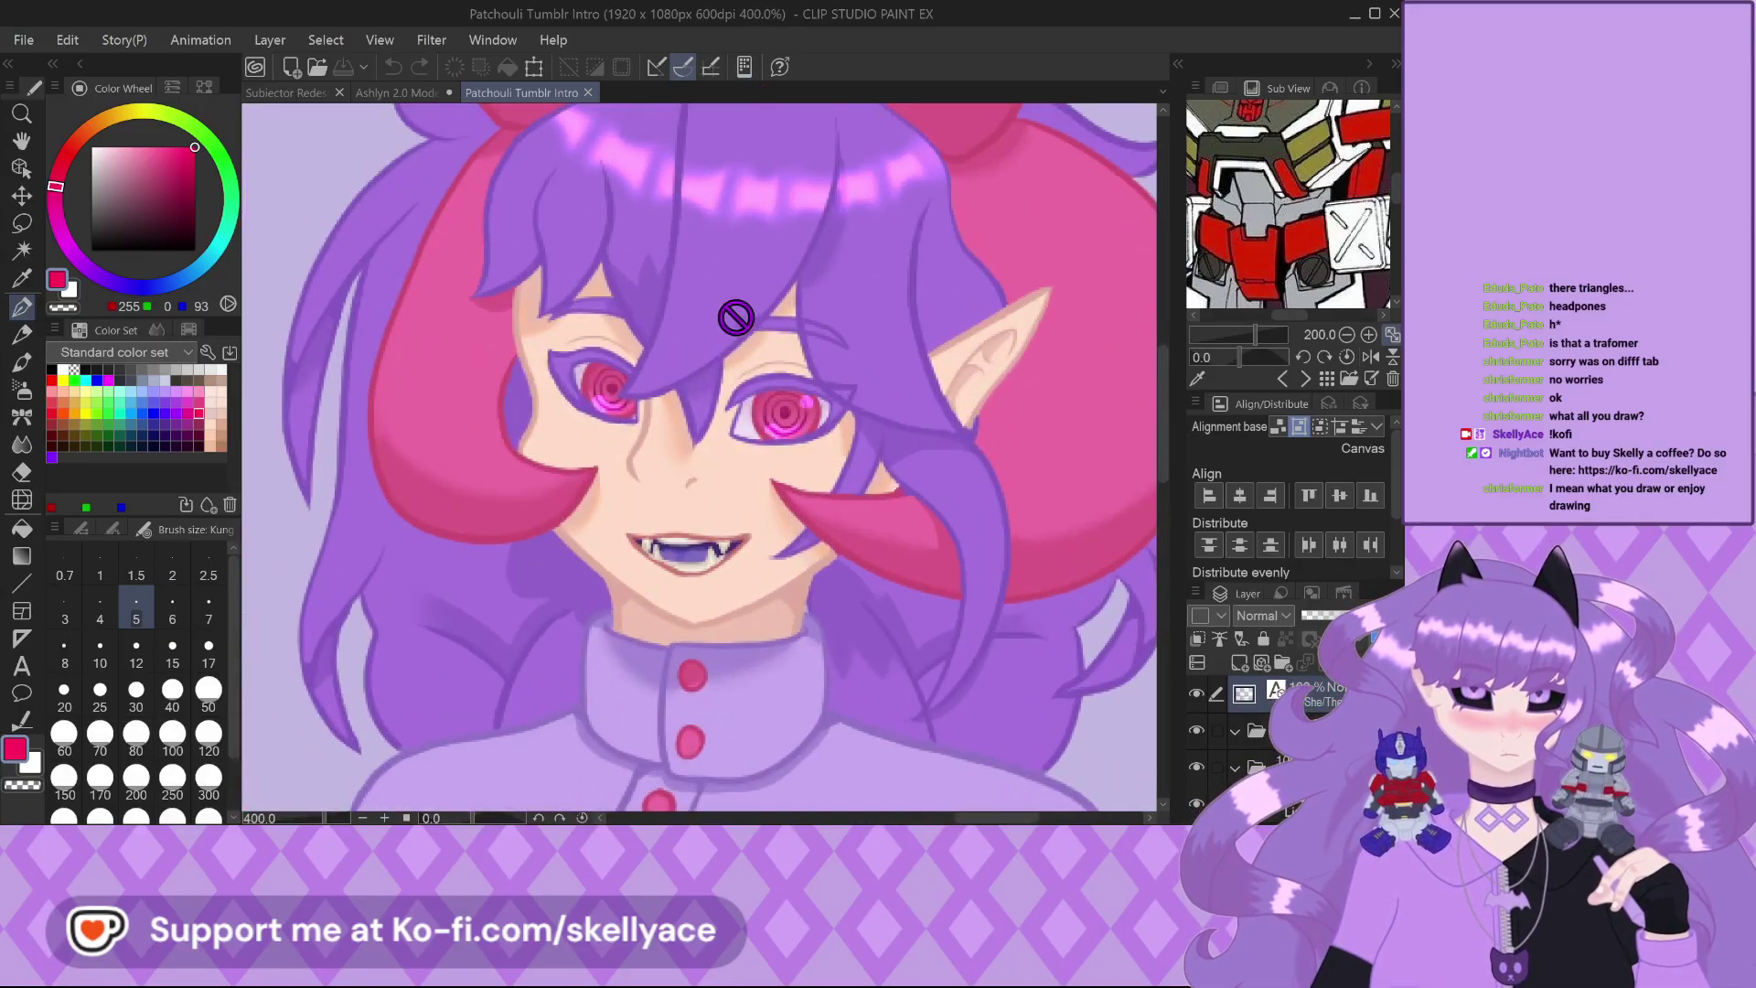
scroll(722, 375, "down", 3)
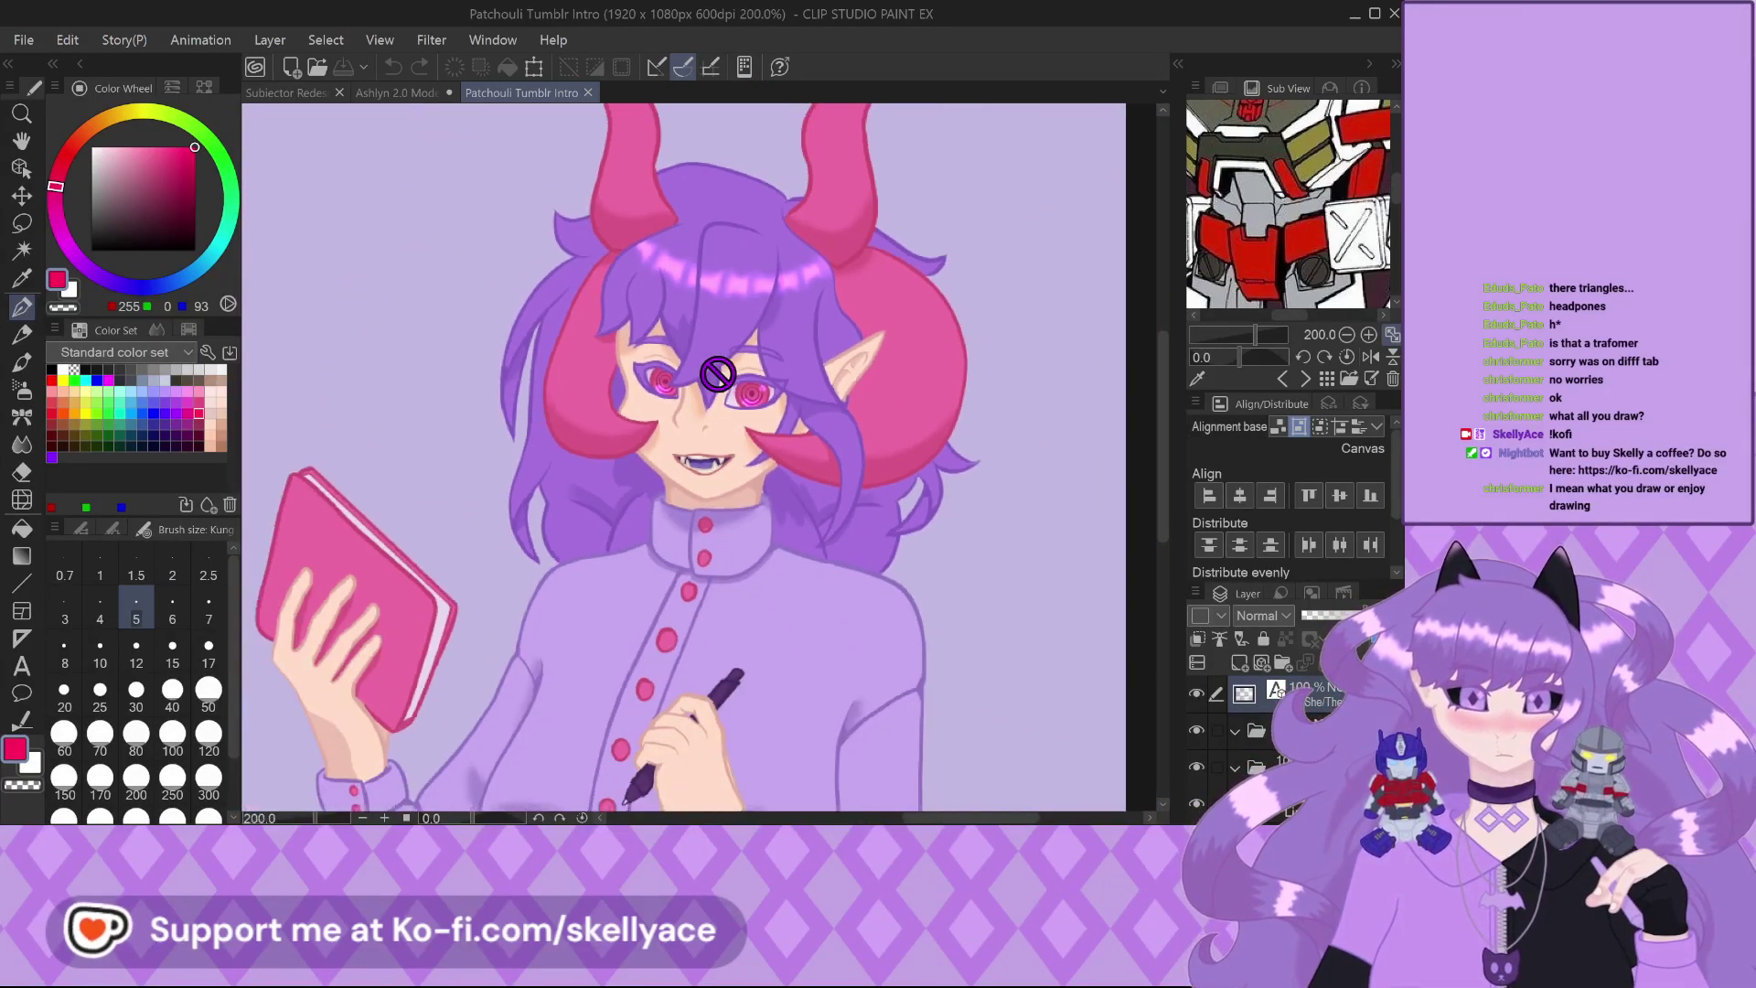
scroll(717, 373, "down", 2)
left_click(588, 93)
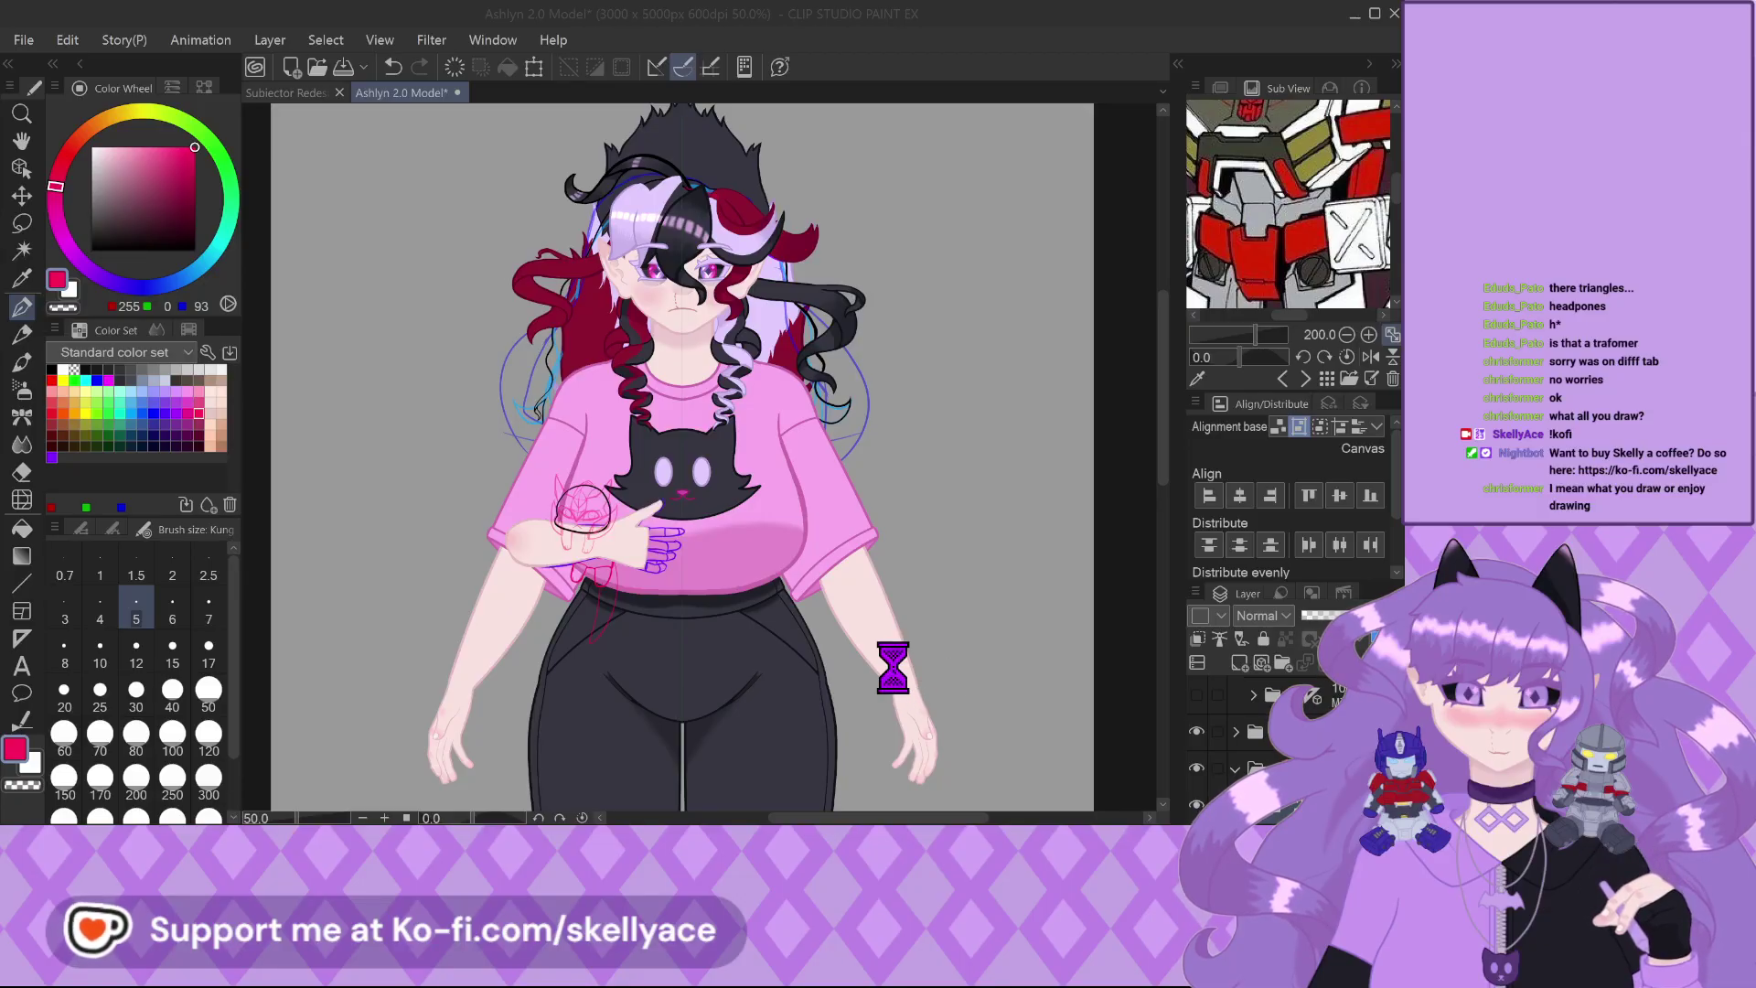
Examine the red-haired horned character in the Dahlia Tumblr Intro drawing, and close that file
scroll(785, 549, "down", 2)
scroll(915, 594, "up", 5)
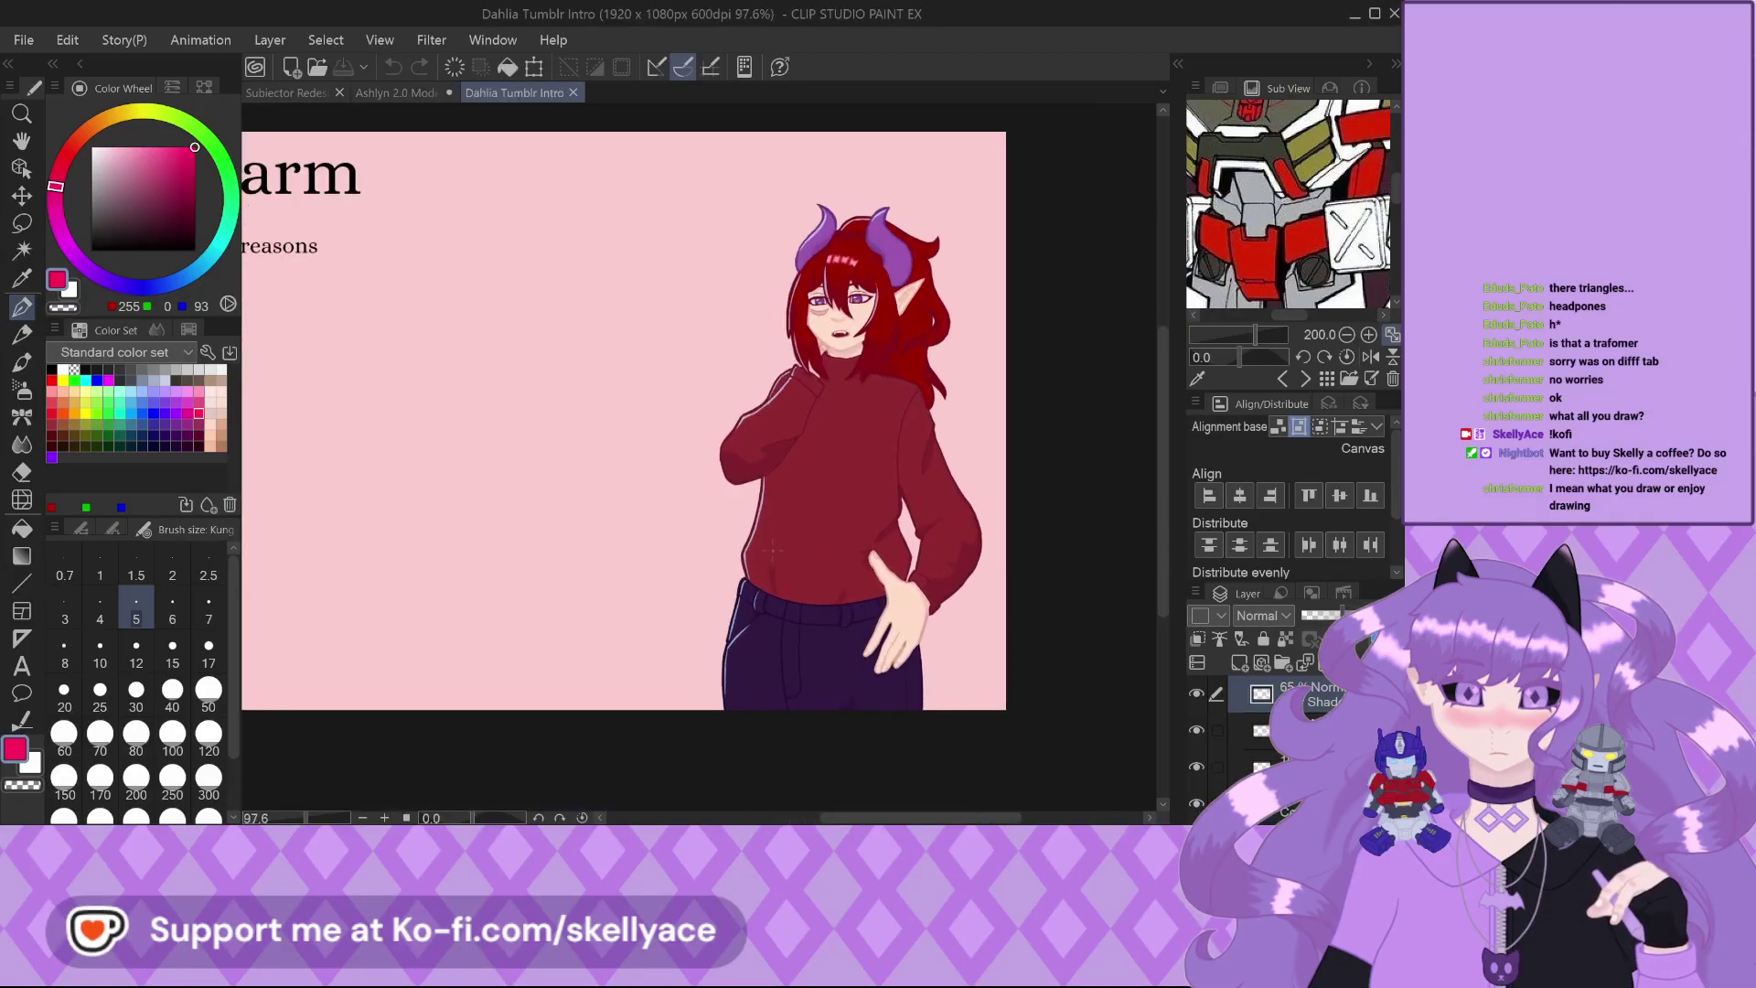
scroll(855, 603, "down", 2)
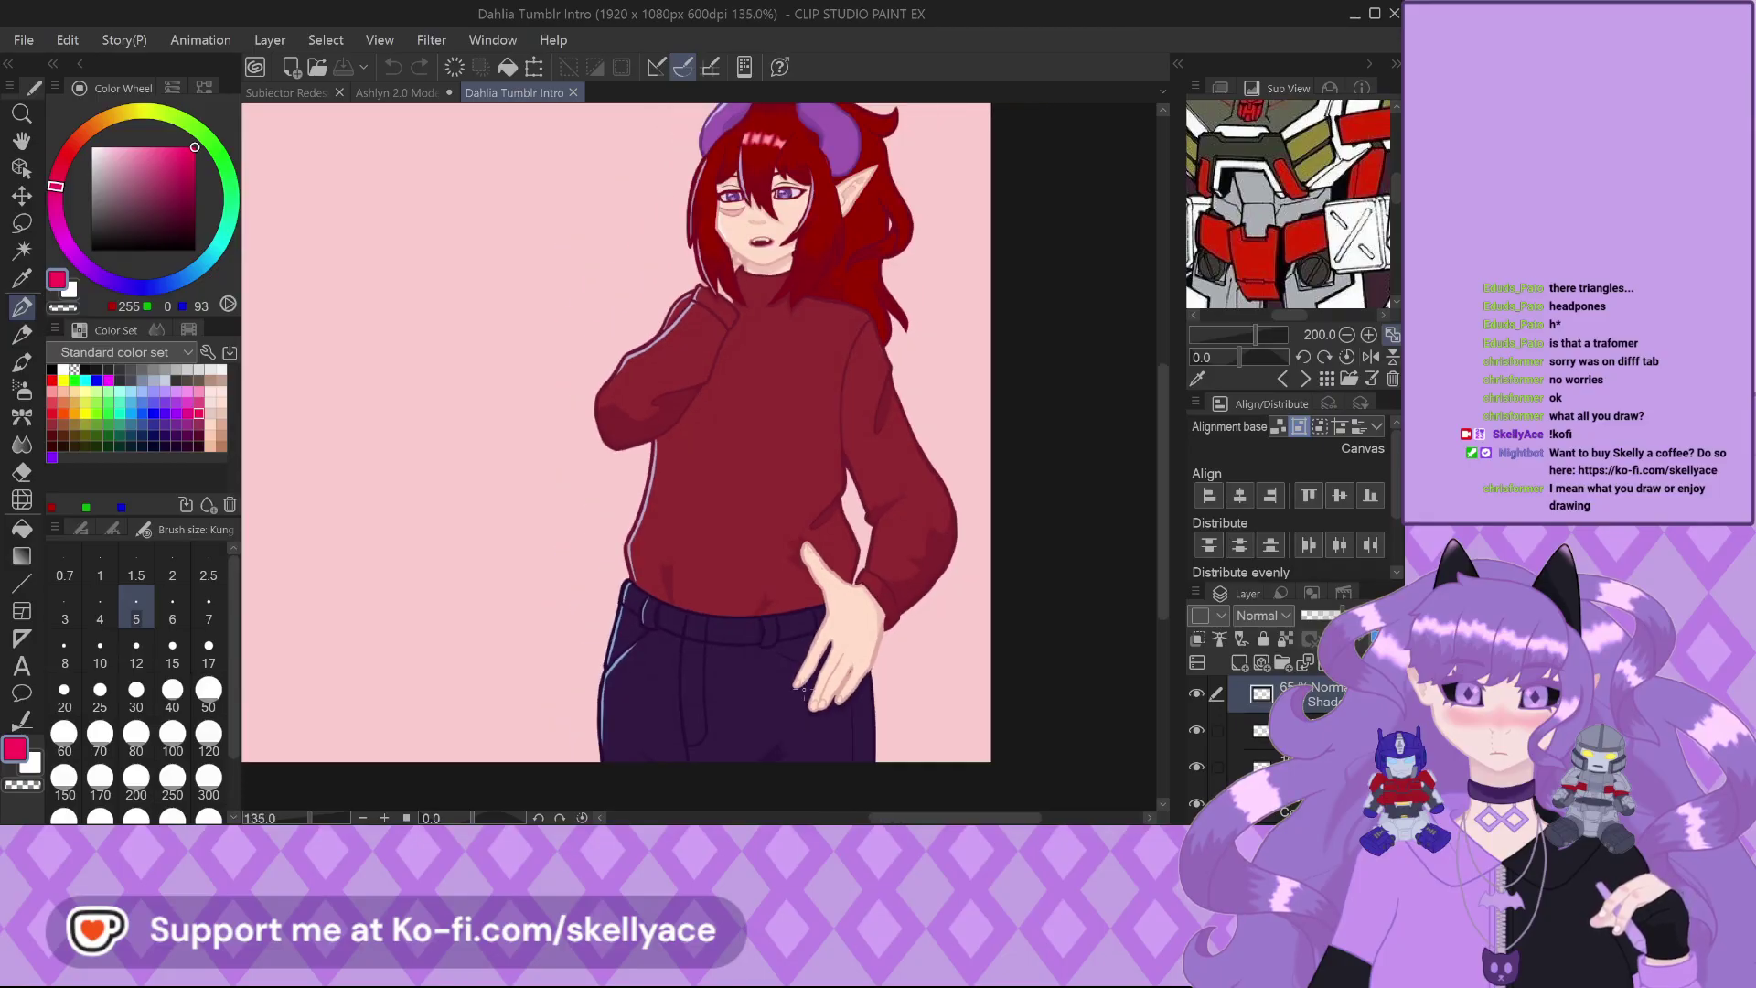
left_click(573, 93)
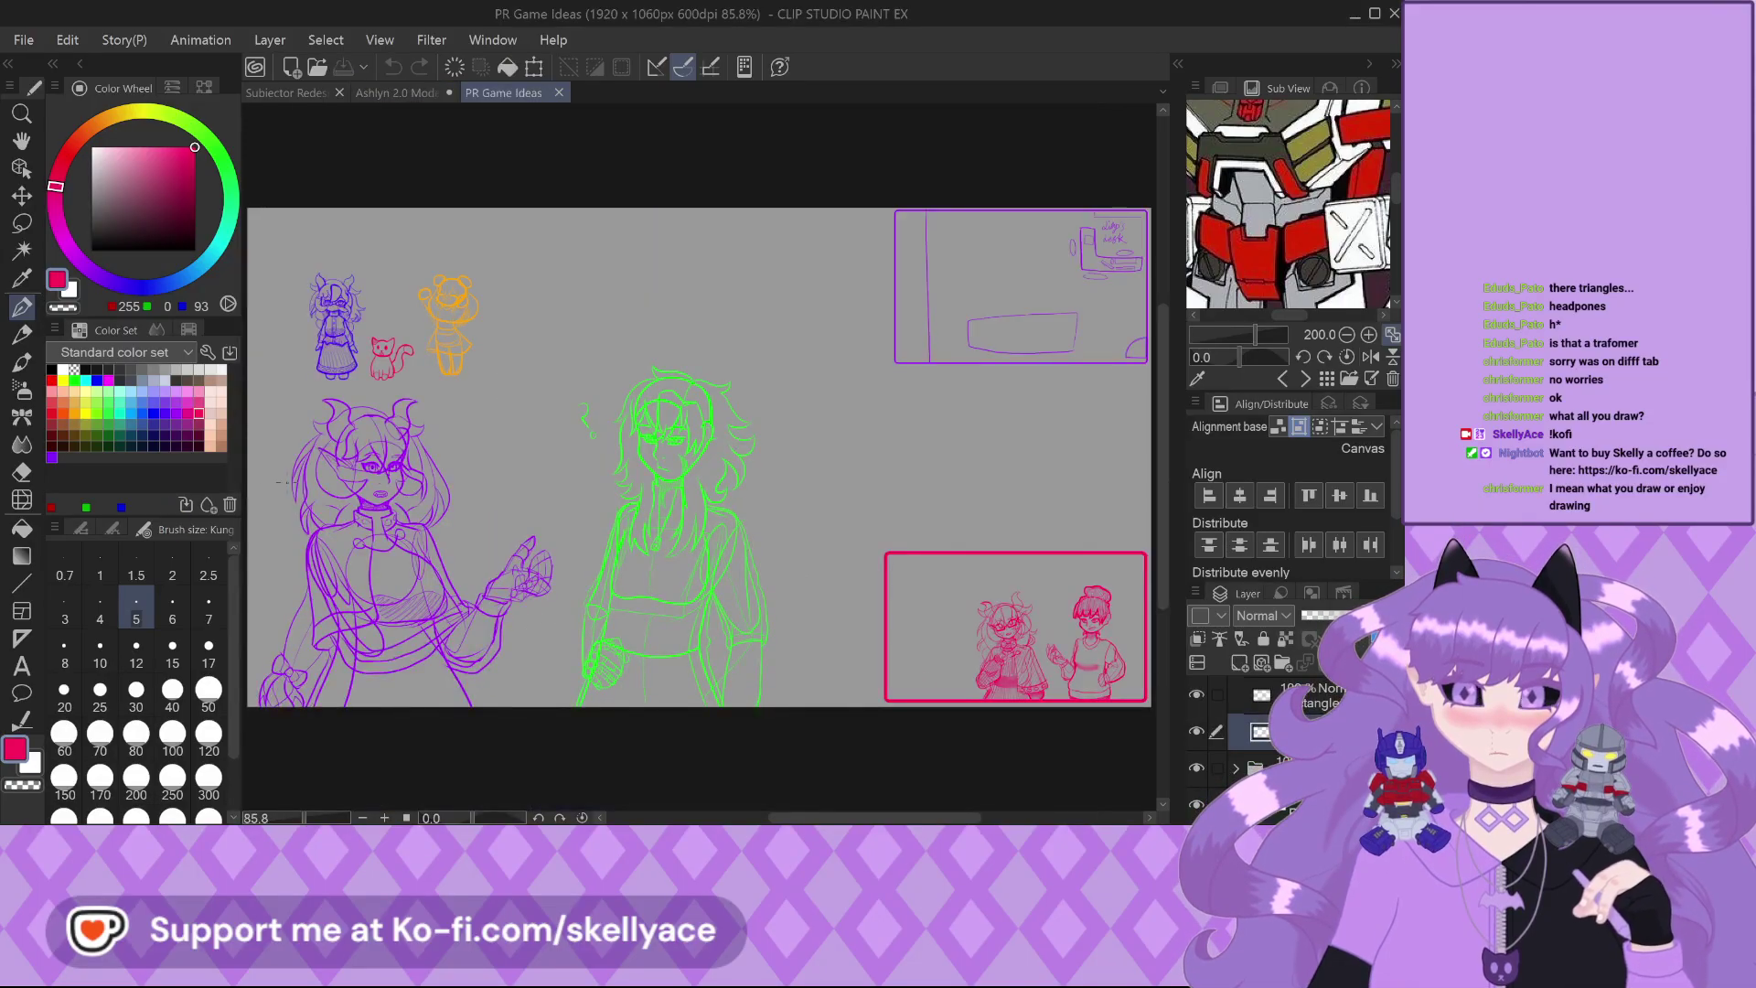
Inspect the small chibi and cat sketches and the larger purple and green figures in PR Game Ideas
scroll(279, 482, "up", 3)
scroll(273, 139, "up", 4)
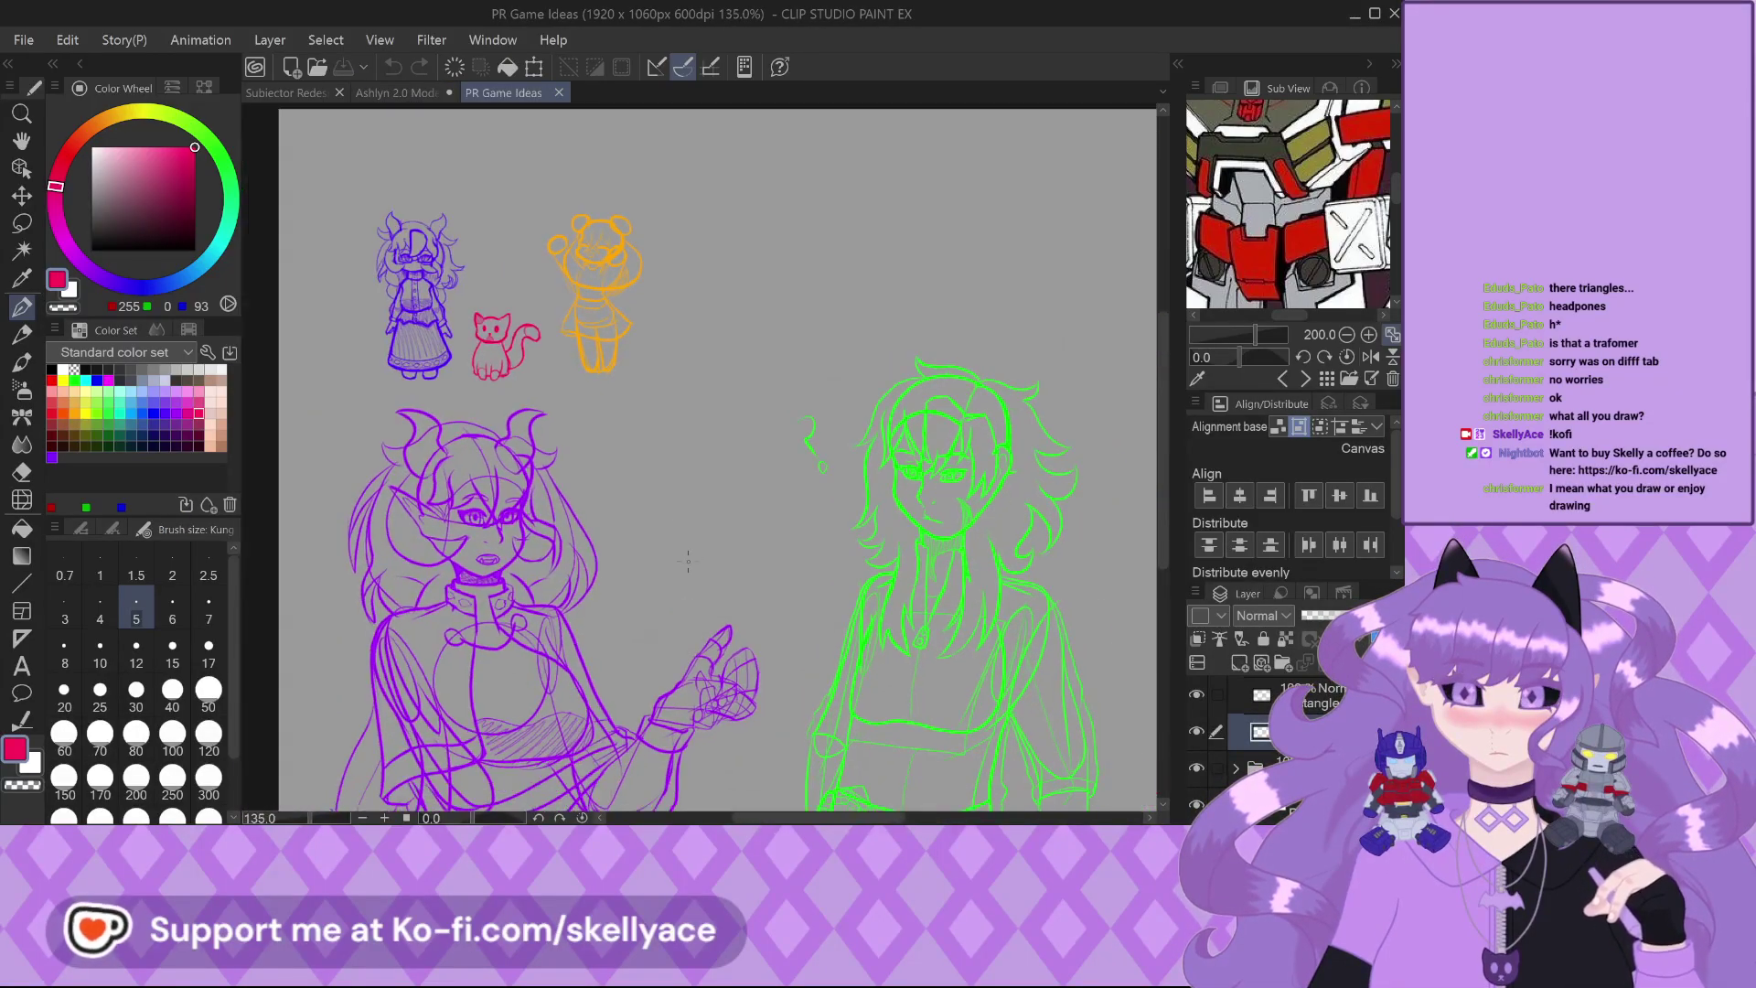
scroll(432, 224, "up", 2)
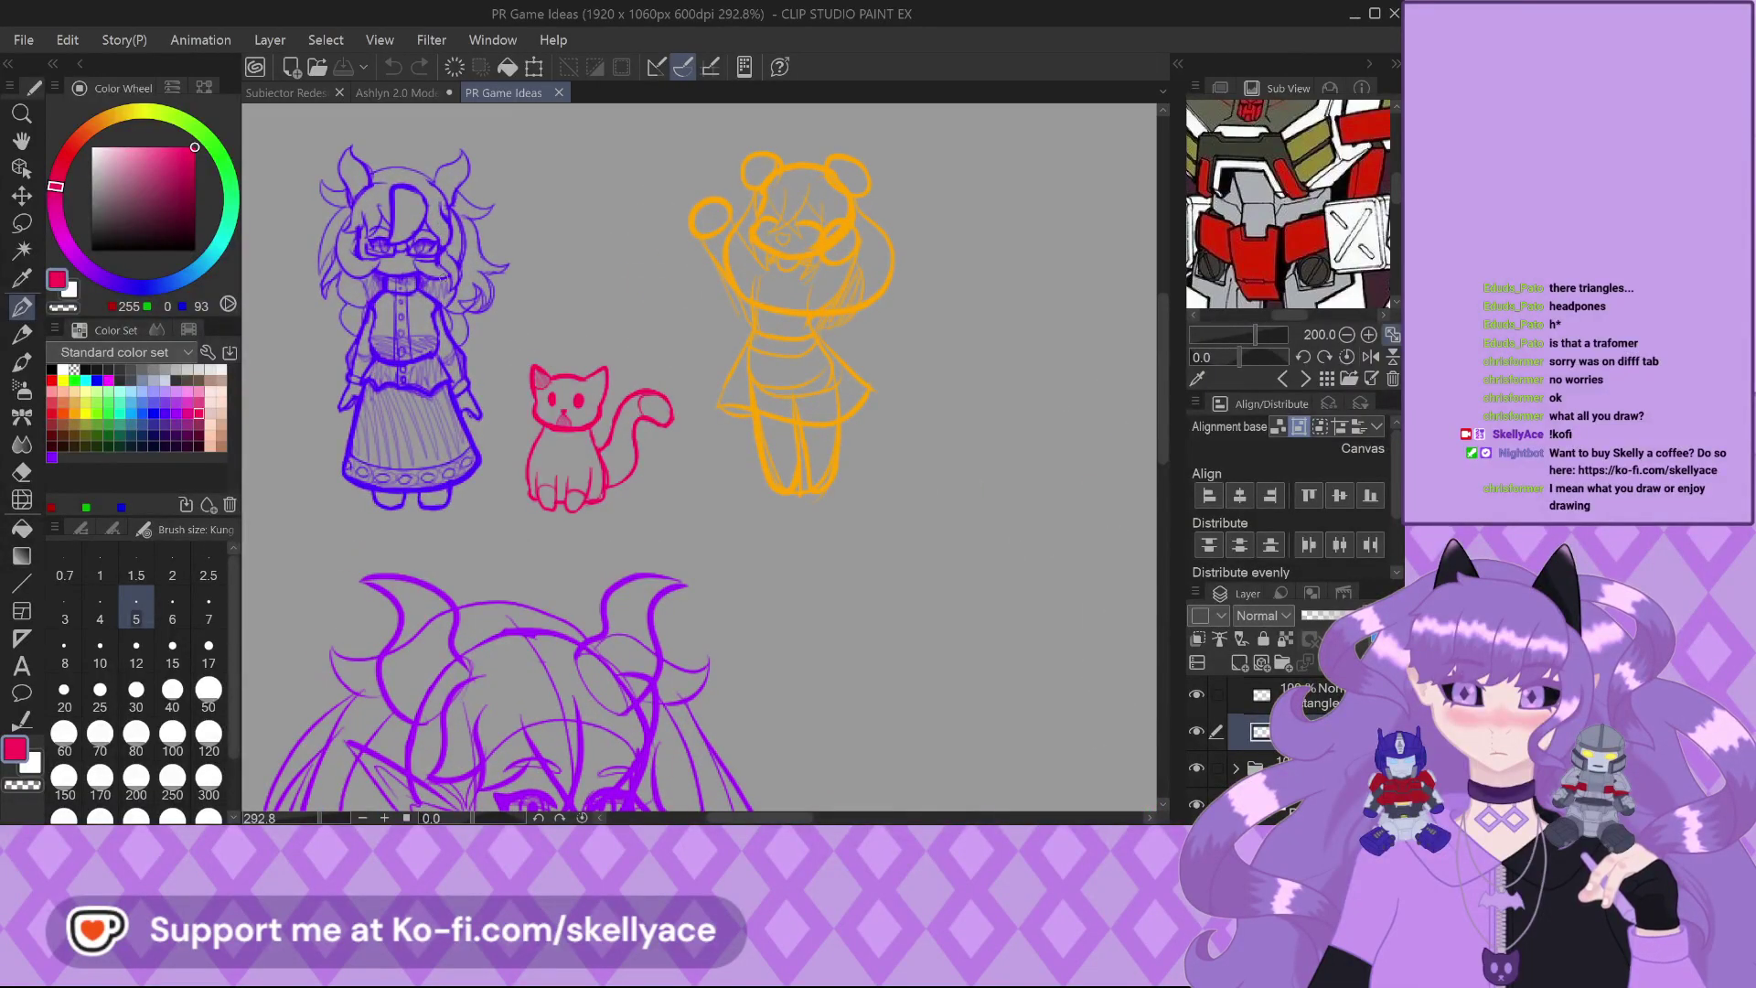
scroll(475, 320, "down", 4)
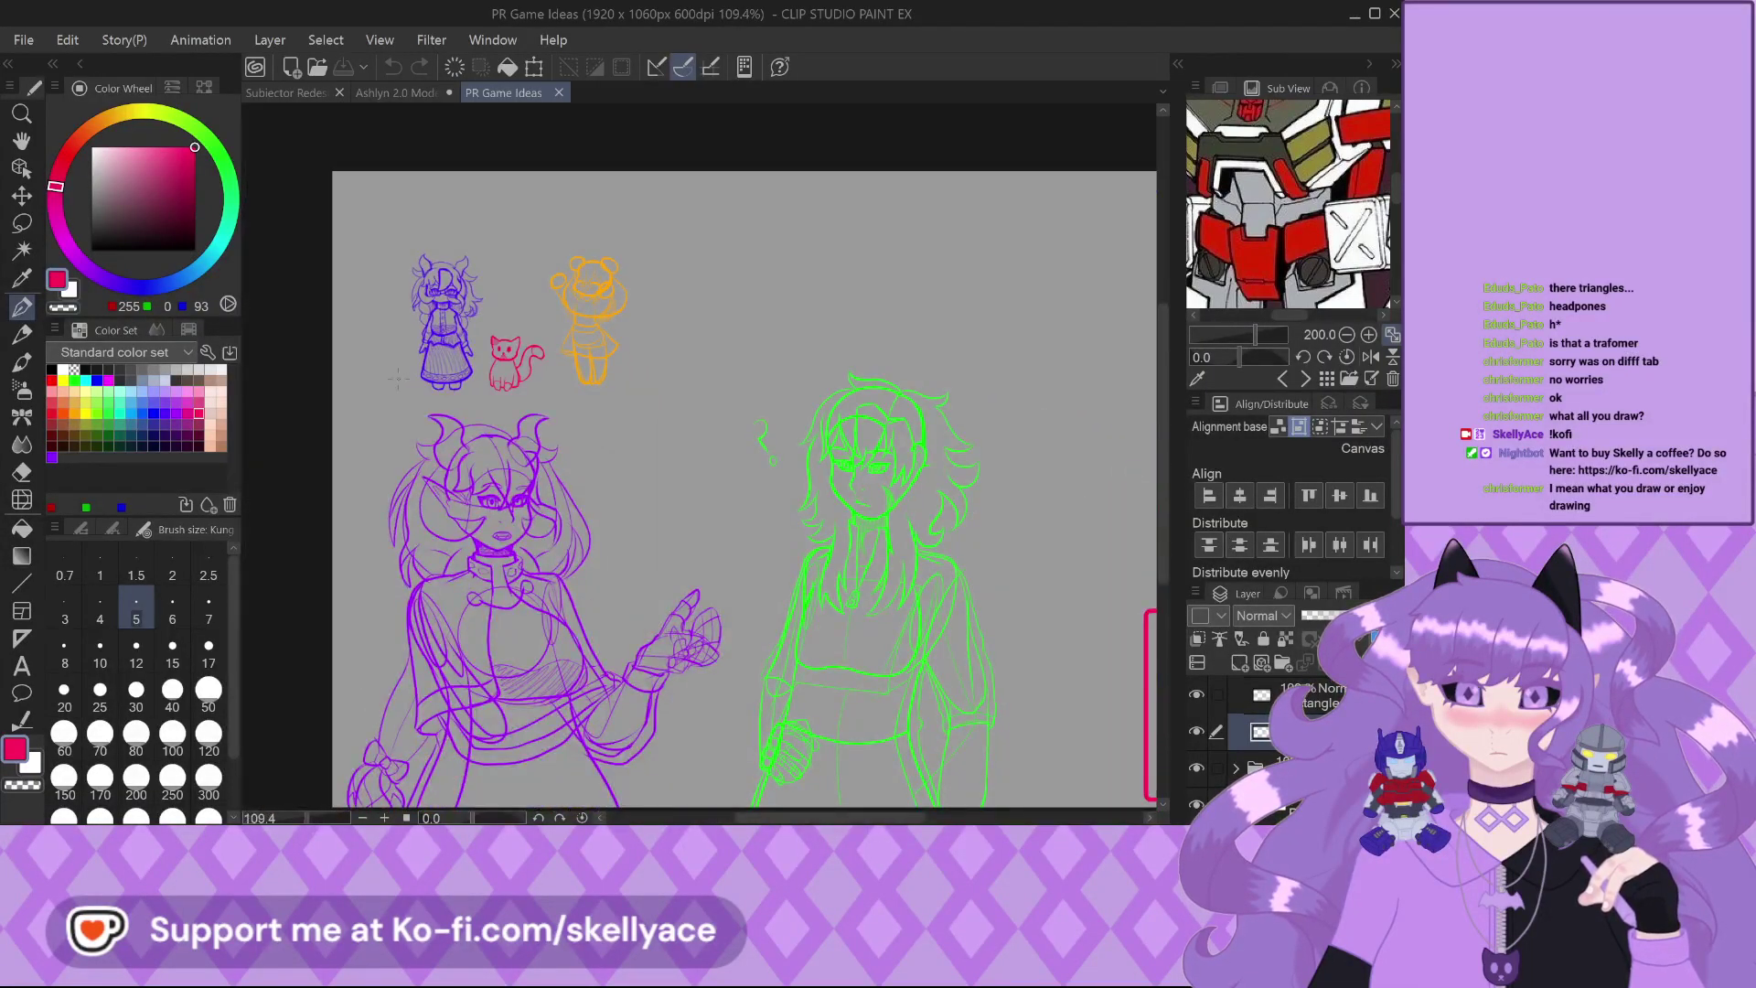
scroll(398, 377, "down", 1)
Inspect the two characters inside the pink frame in PR Game Ideas, glance back at the chibi sketches, and close the file
scroll(1006, 597, "up", 4)
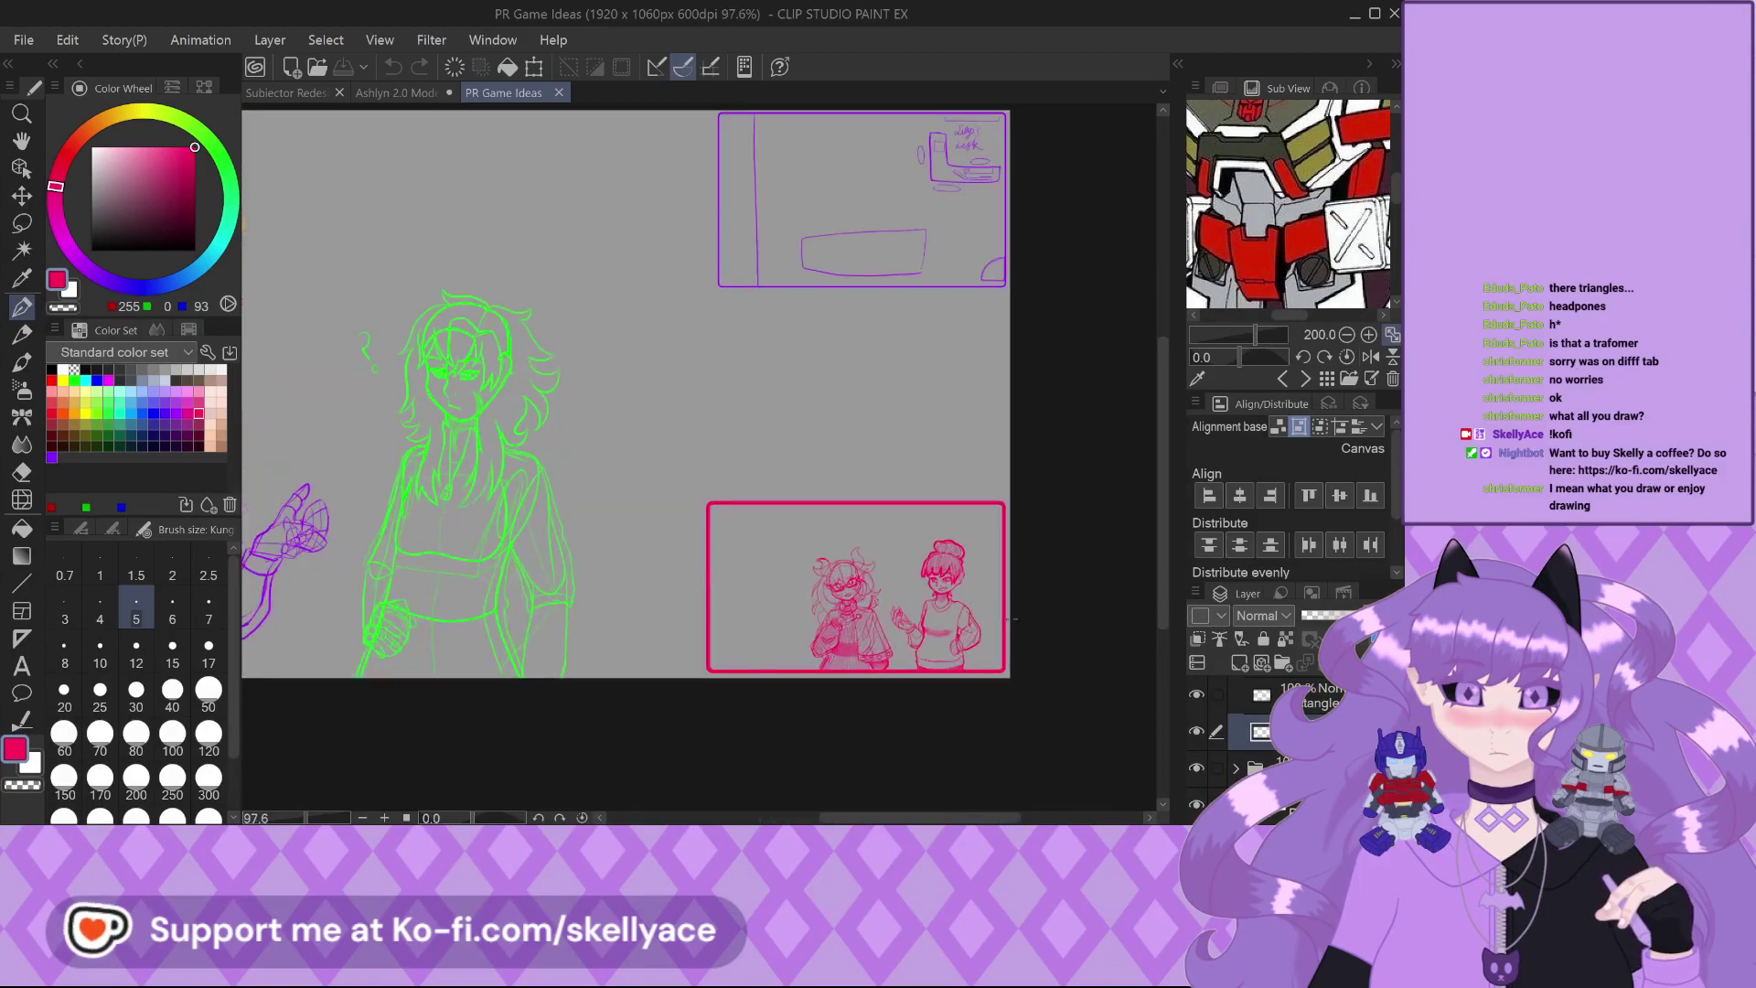
scroll(566, 561, "up", 2)
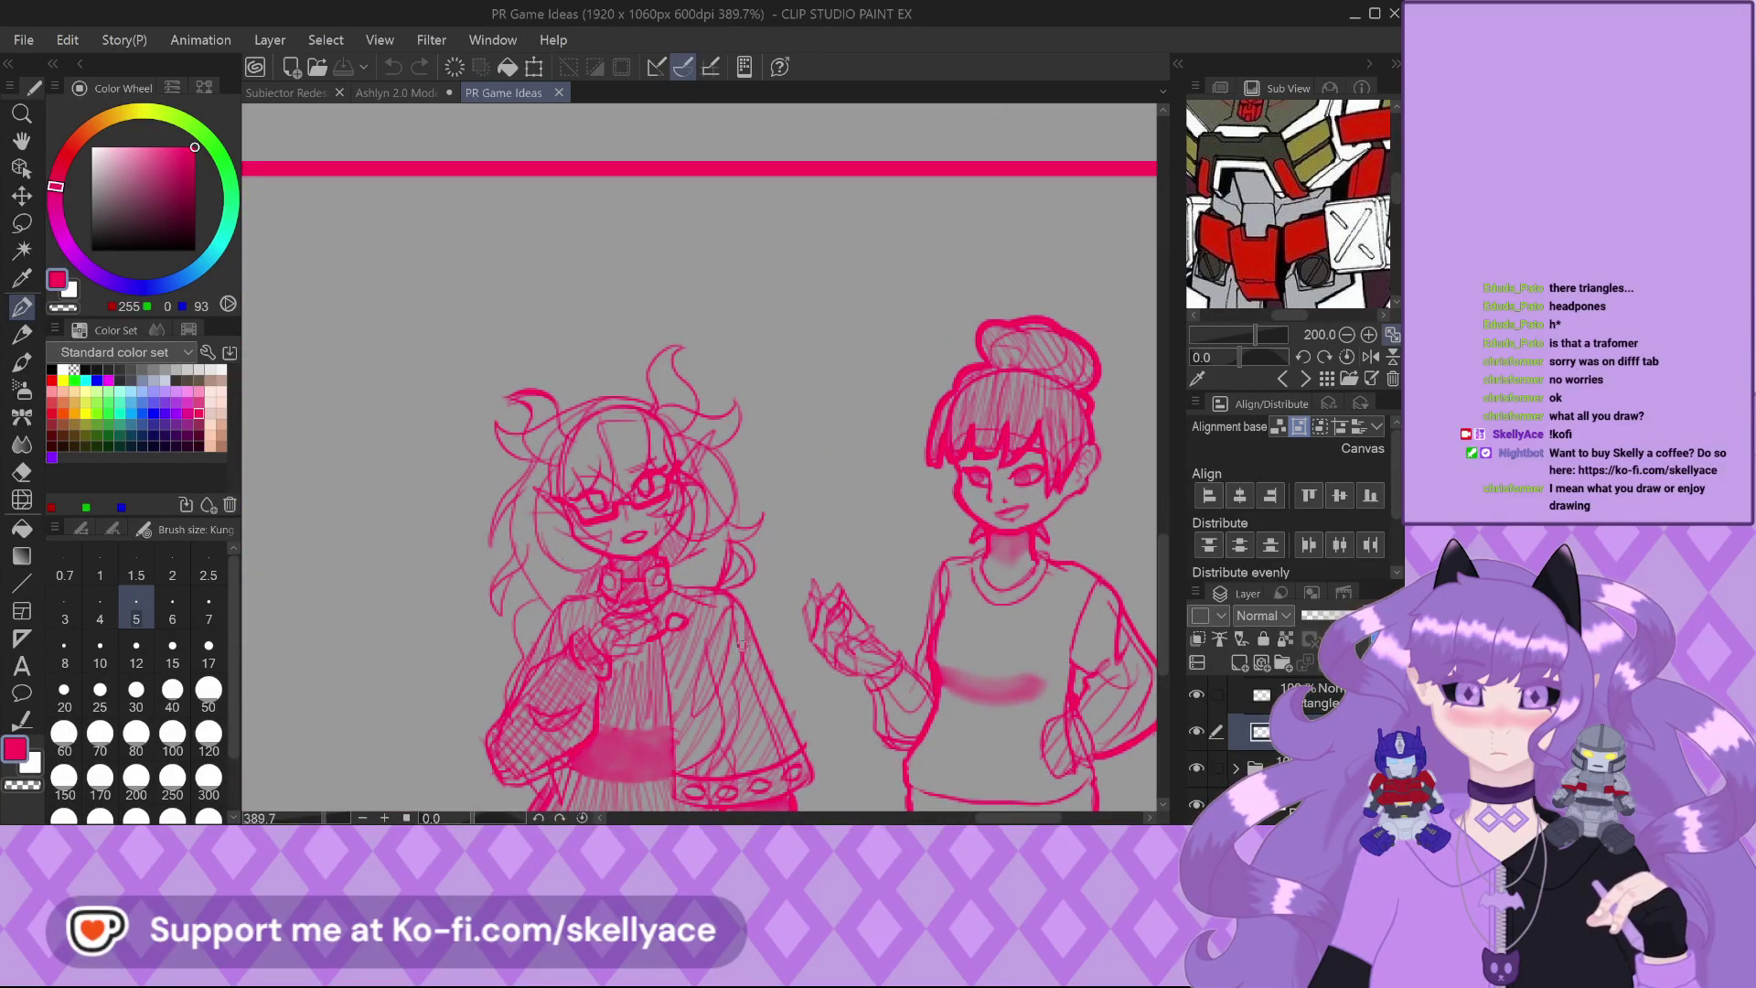
scroll(741, 645, "down", 2)
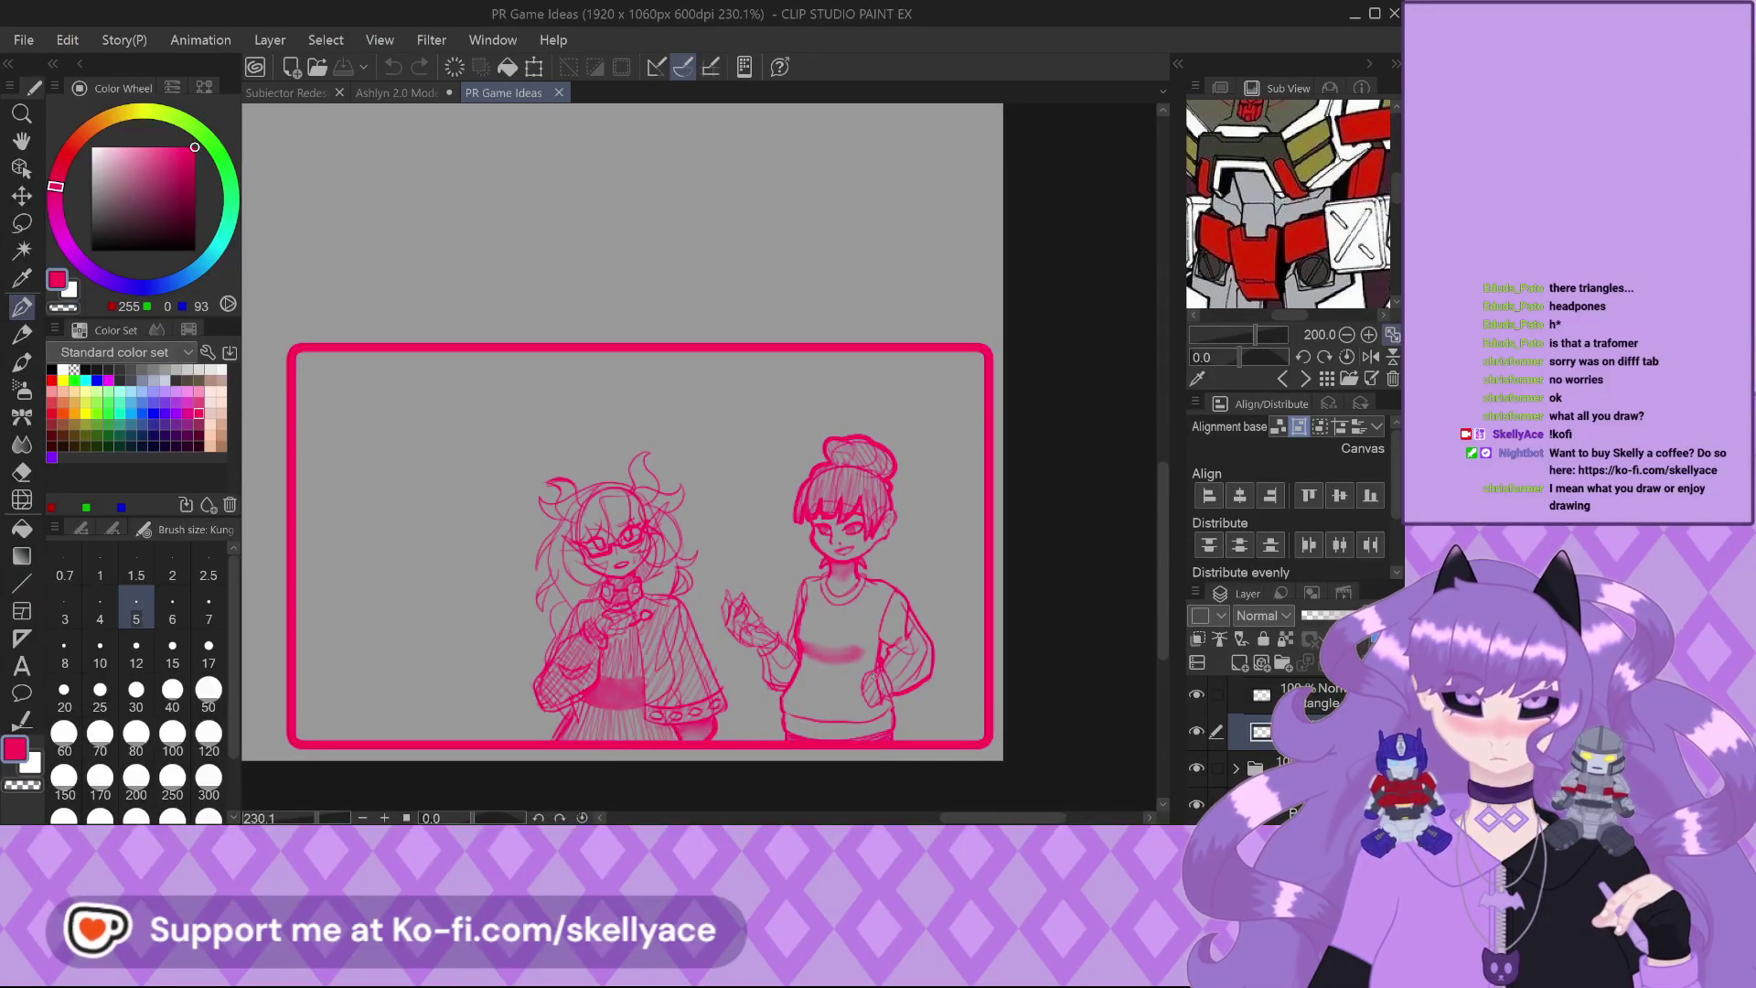
scroll(878, 681, "down", 2)
scroll(787, 633, "down", 4)
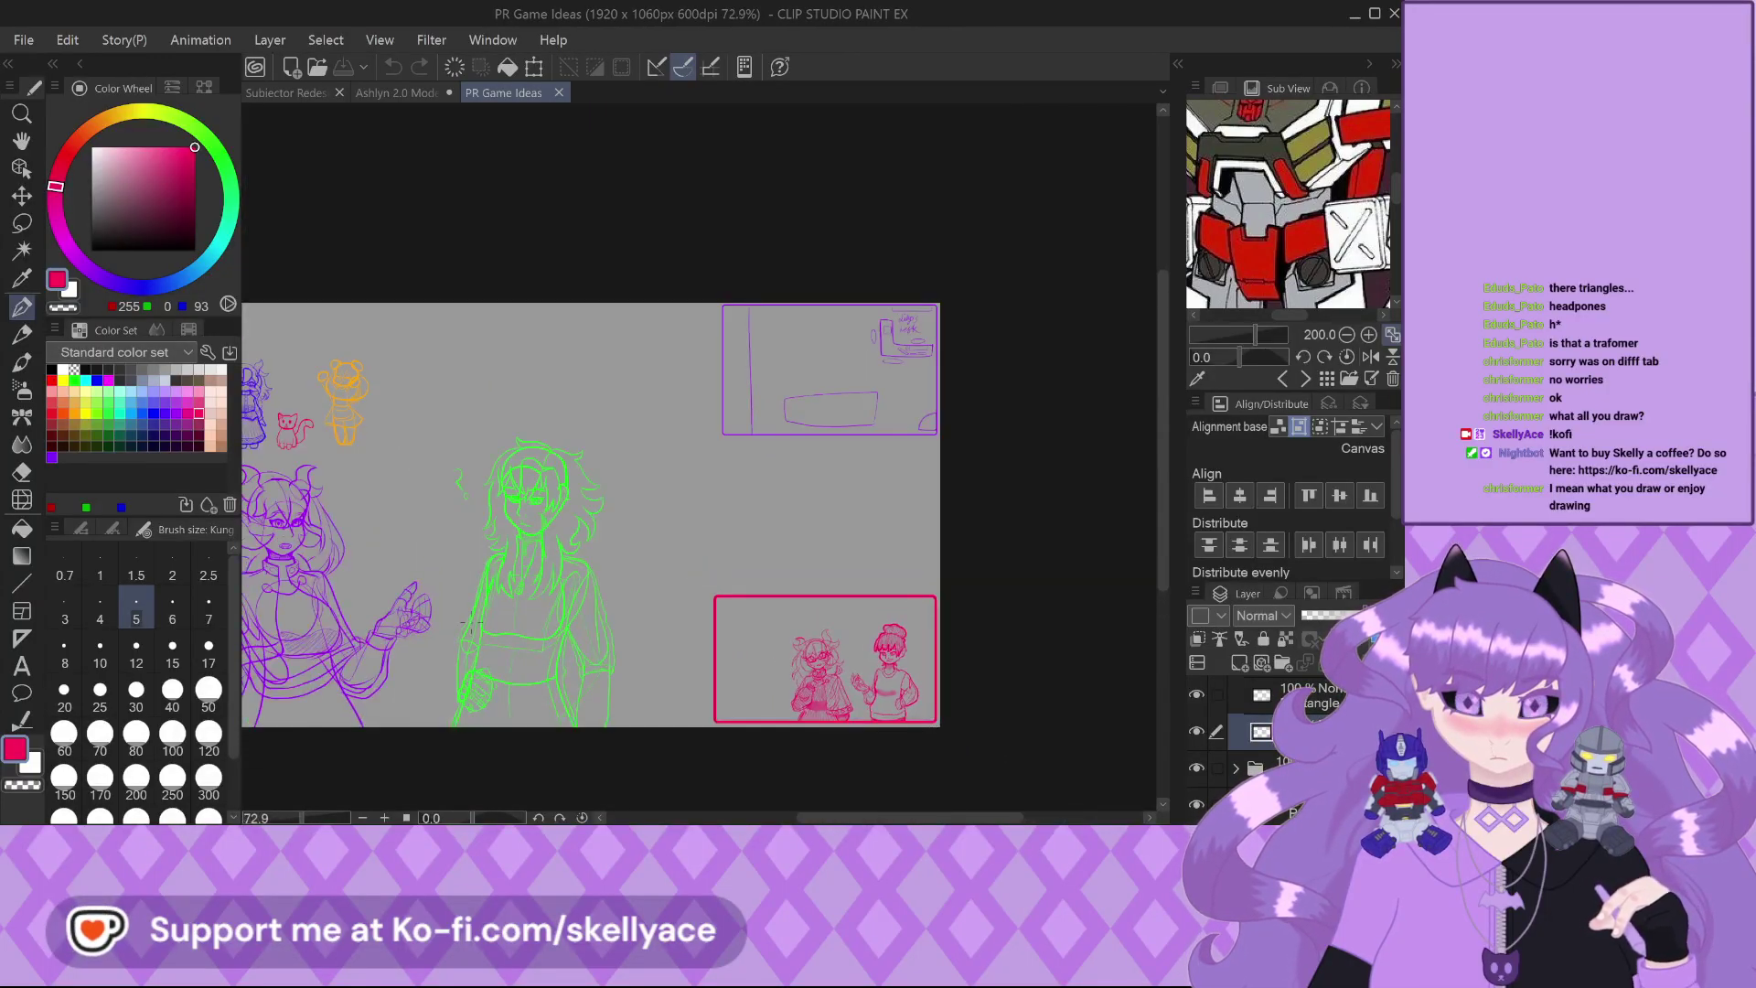
scroll(363, 448, "up", 4)
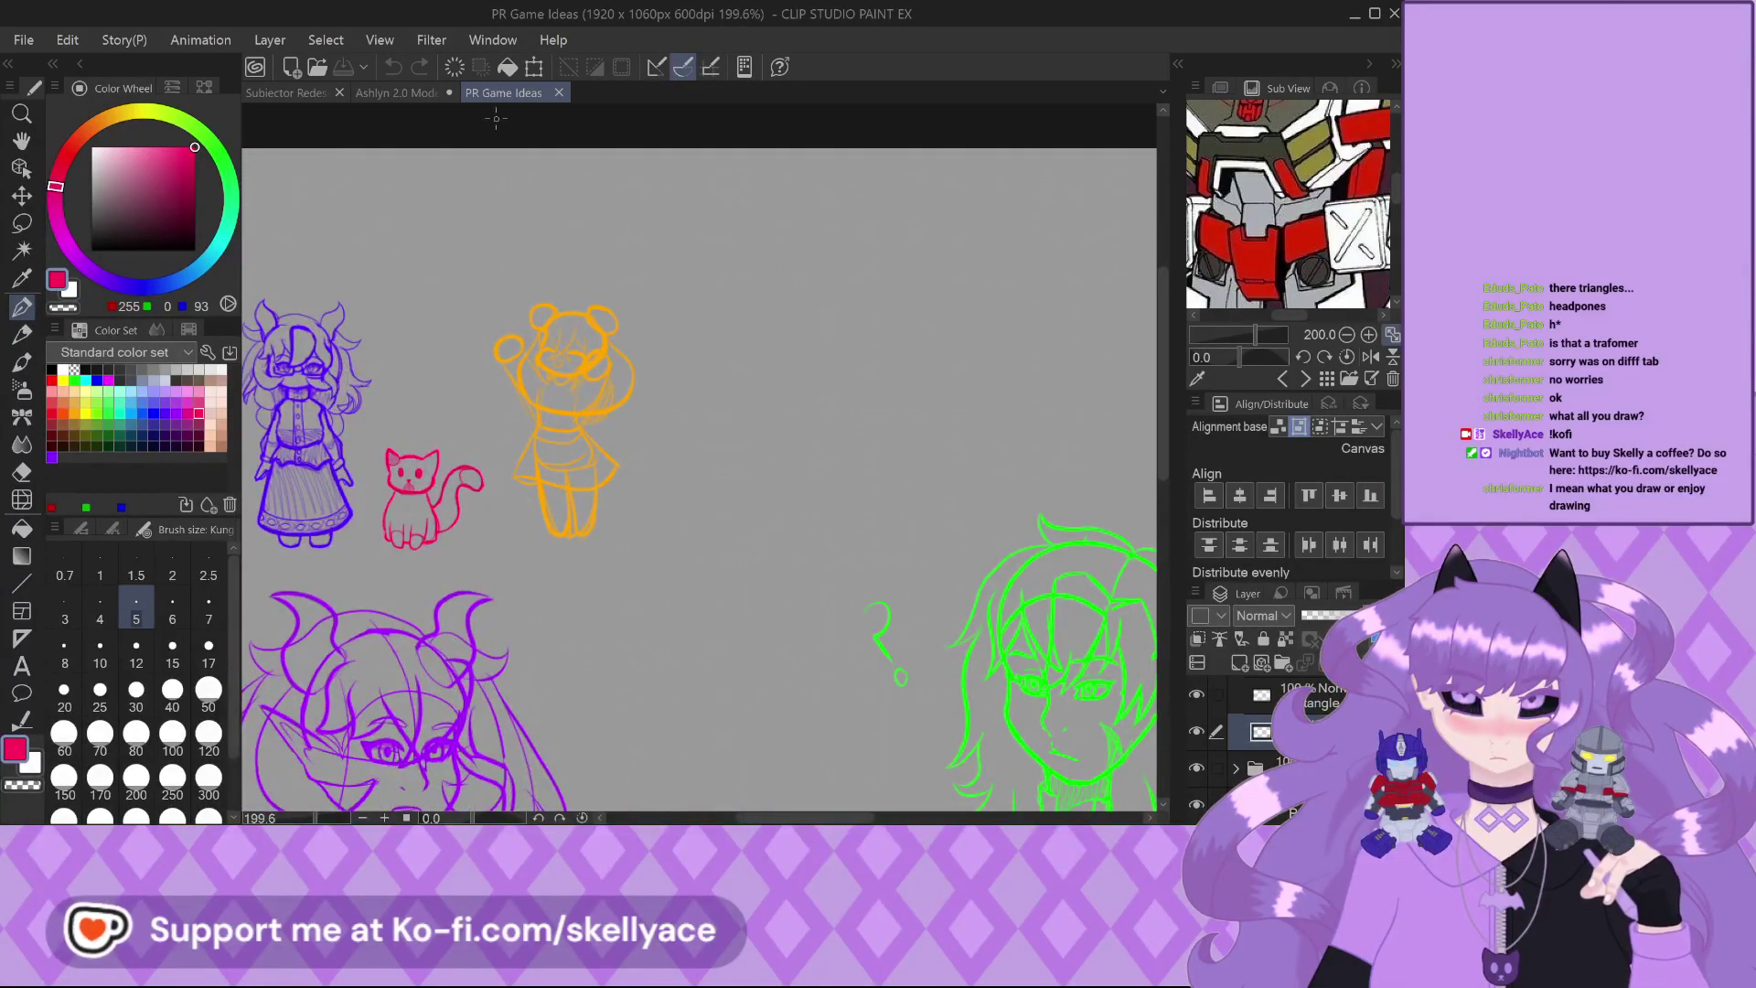
left_click(559, 92)
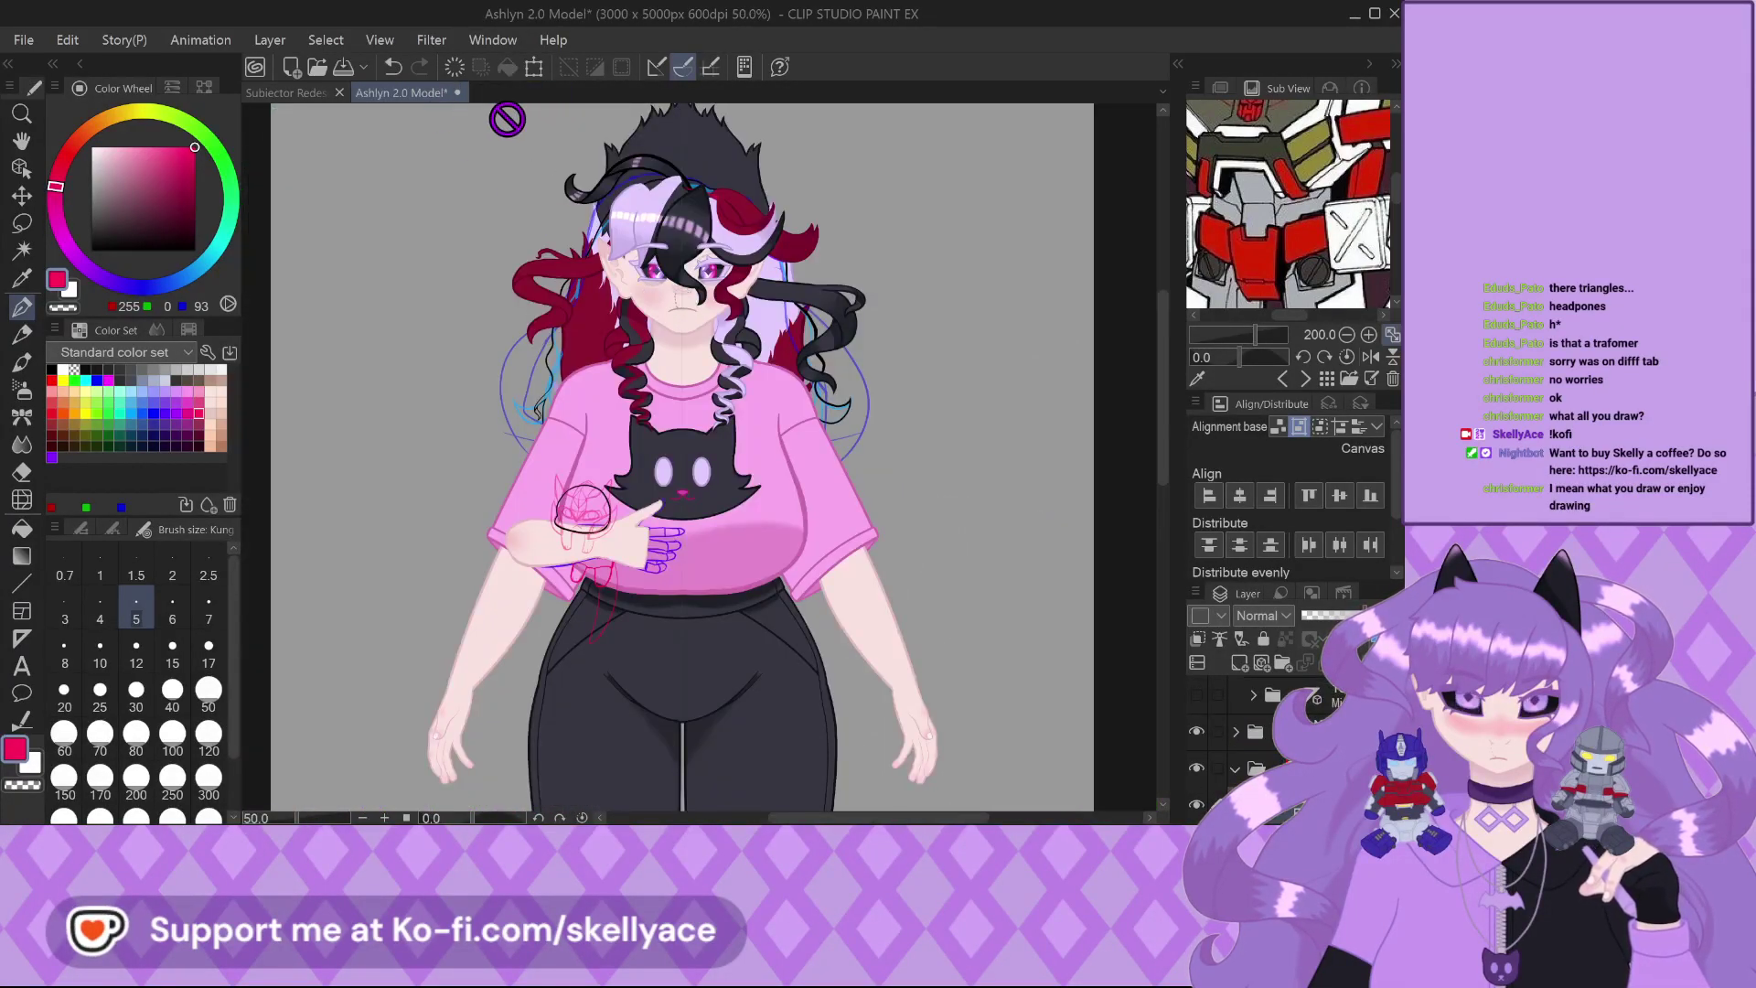
Close the Ashlyn 2.0 Model, and look over the robot sketch in Subiector Redesign before closing it as well
key("Return")
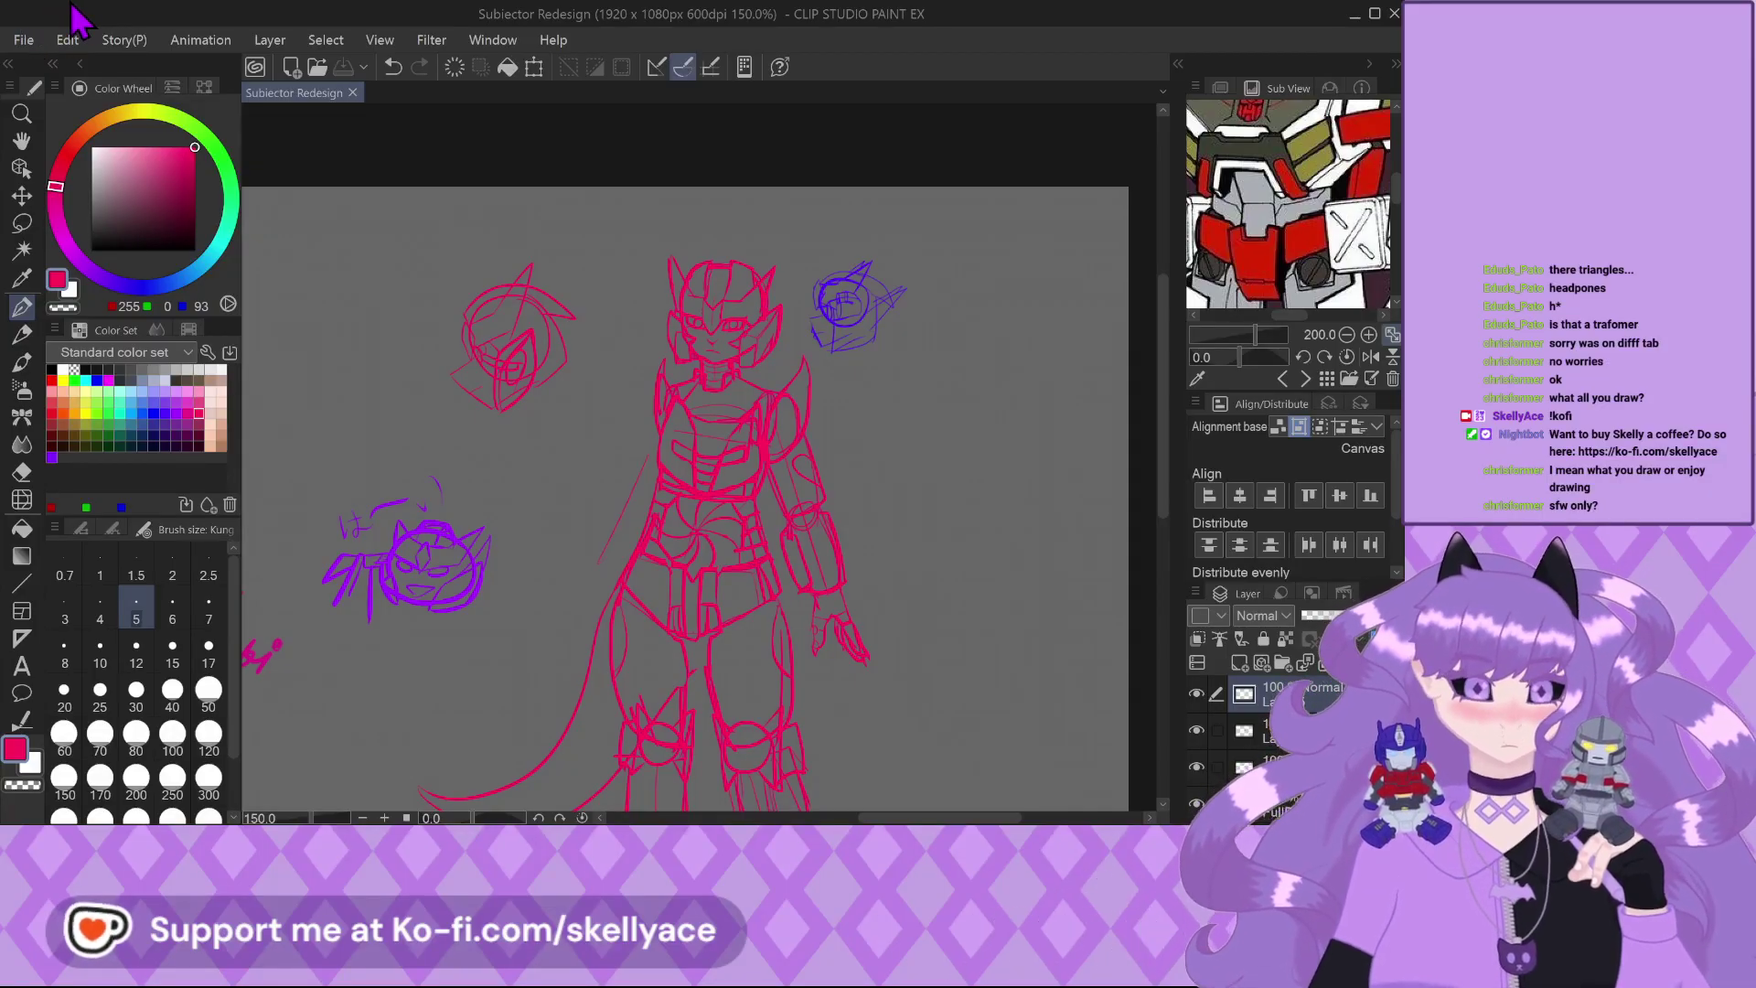
scroll(613, 318, "down", 1)
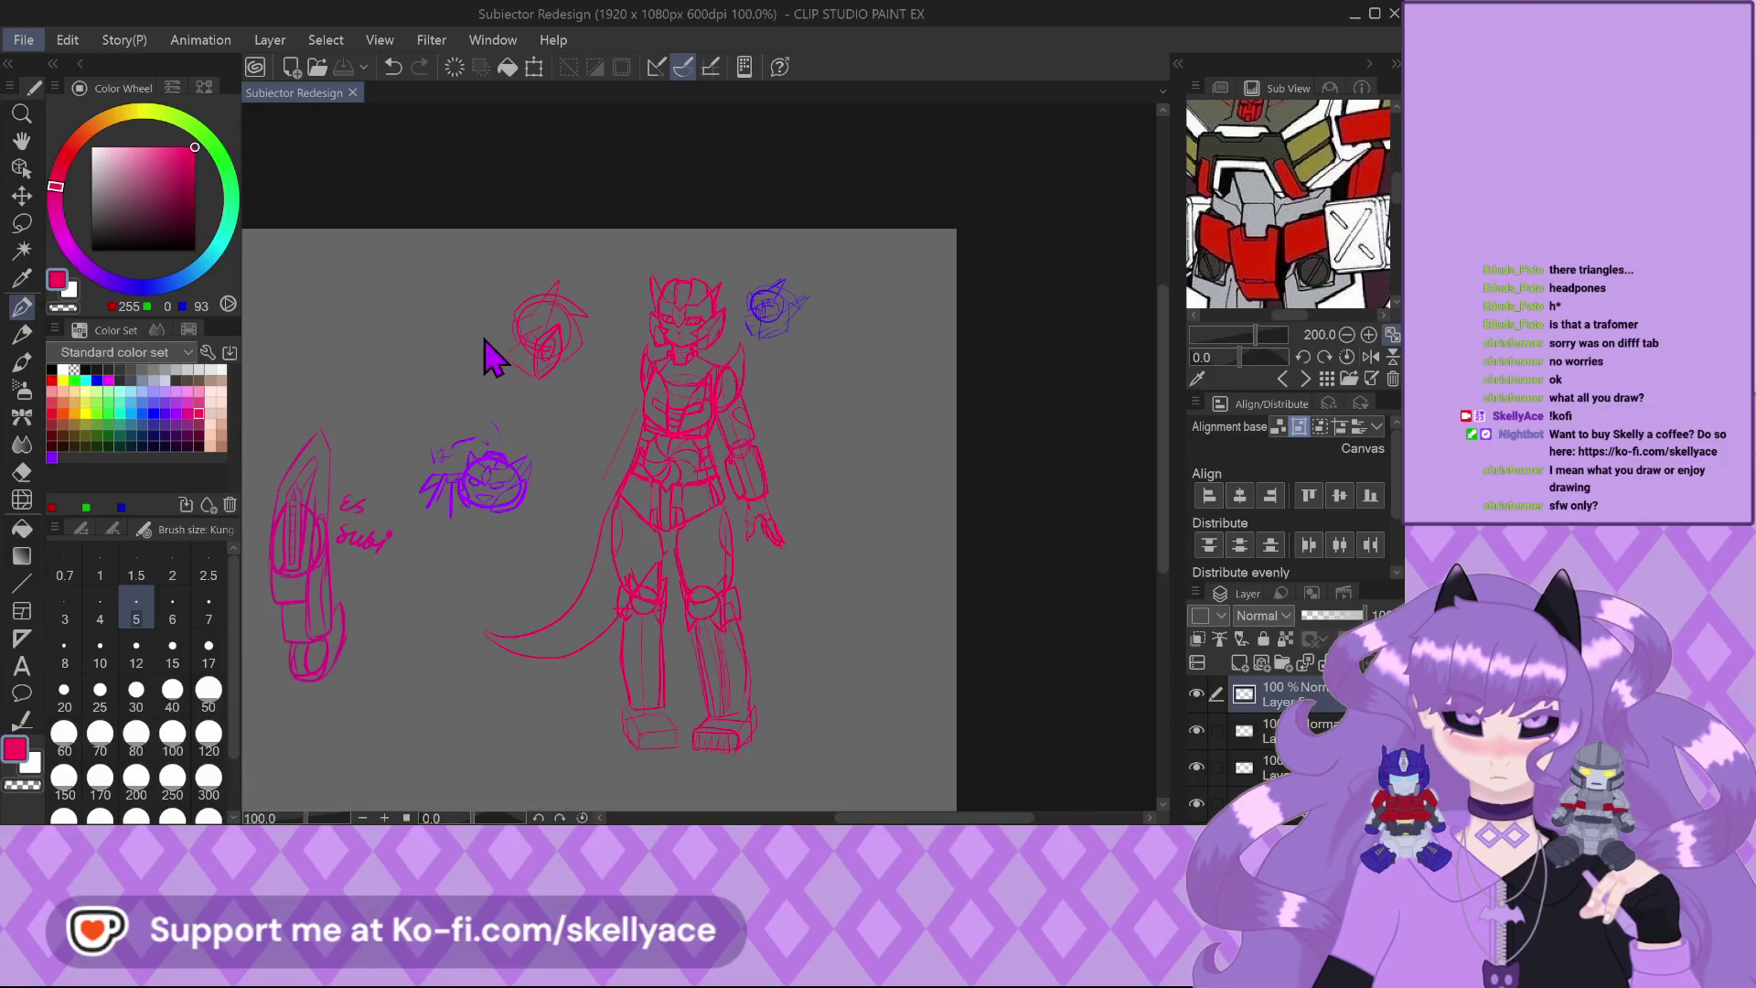
scroll(694, 376, "up", 1)
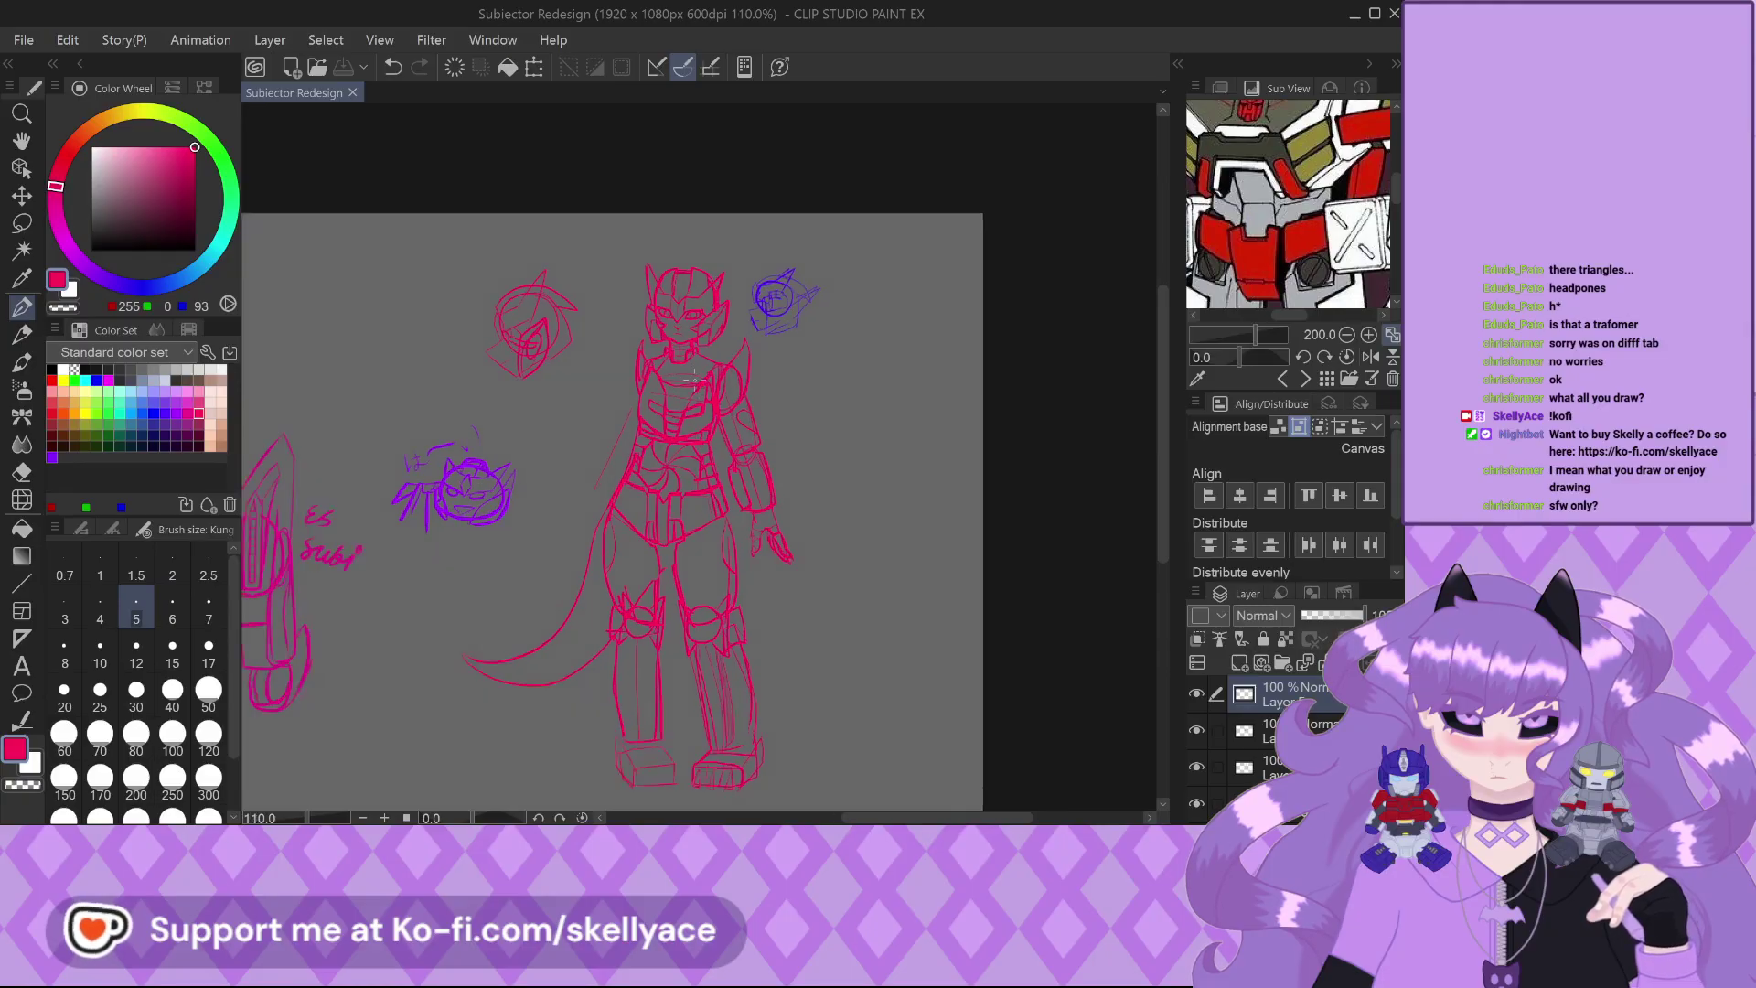
scroll(694, 376, "up", 4)
left_click(352, 93)
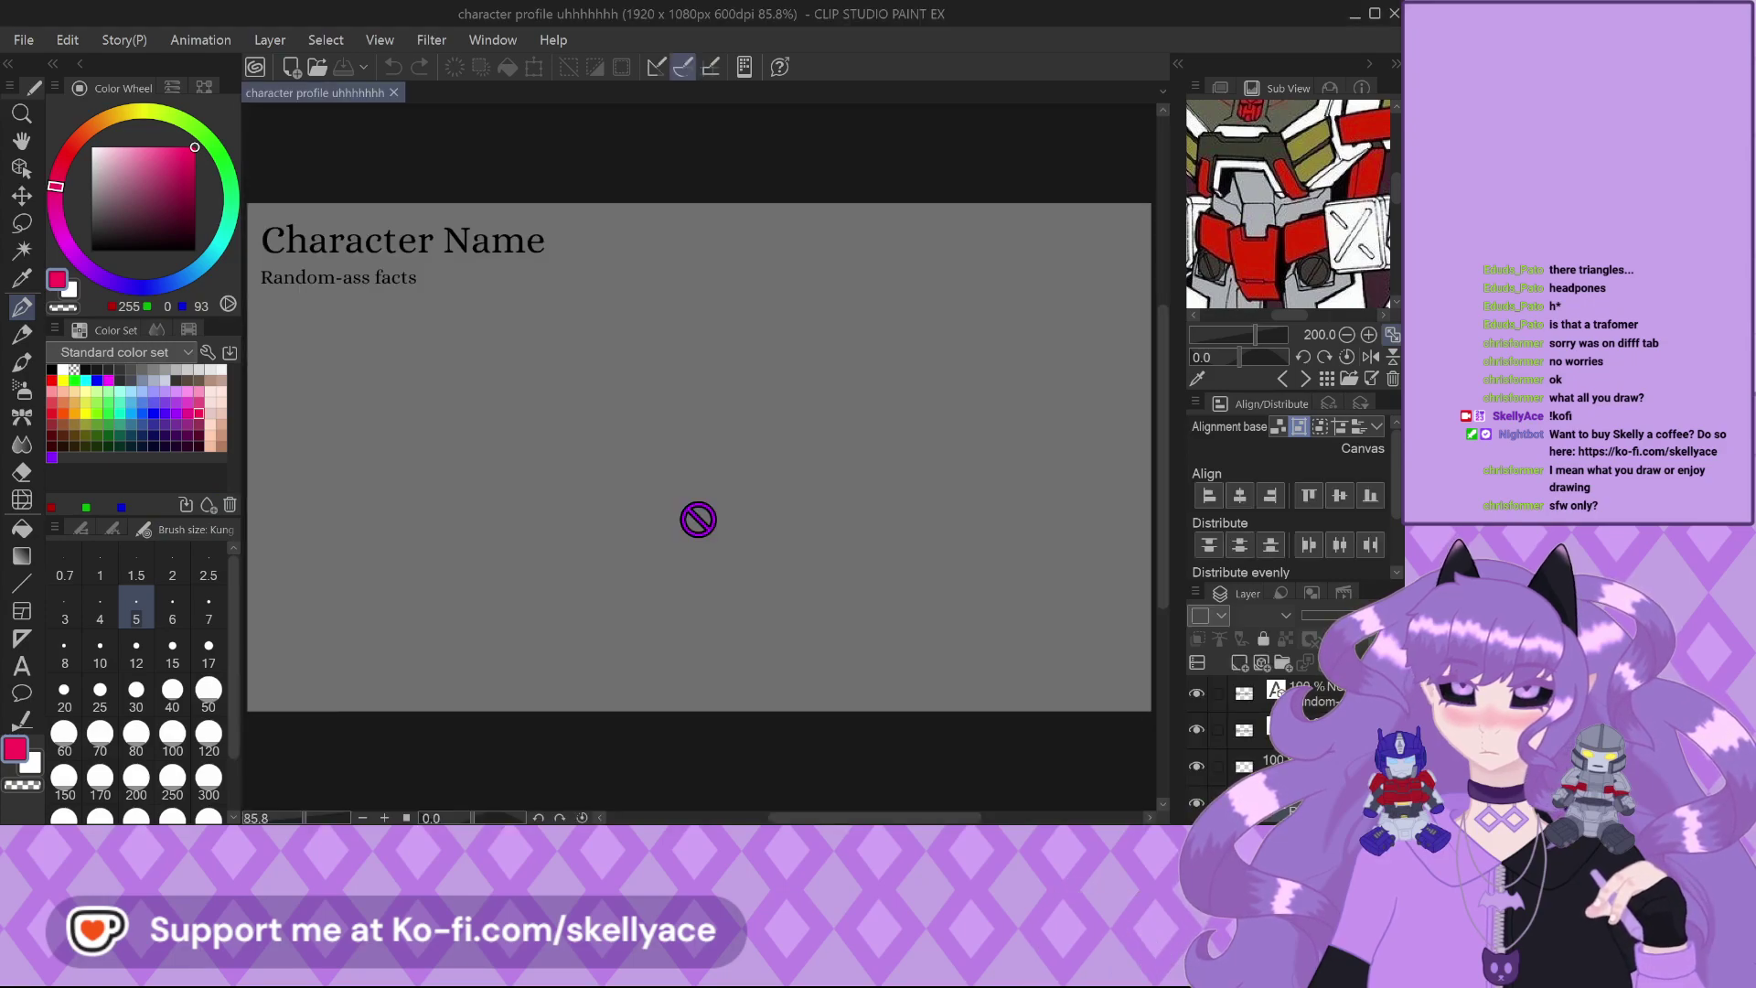
Sample the beige background colour from the Osmie Character Profile, undo the stray dot there, and close that file
scroll(654, 490, "up", 1)
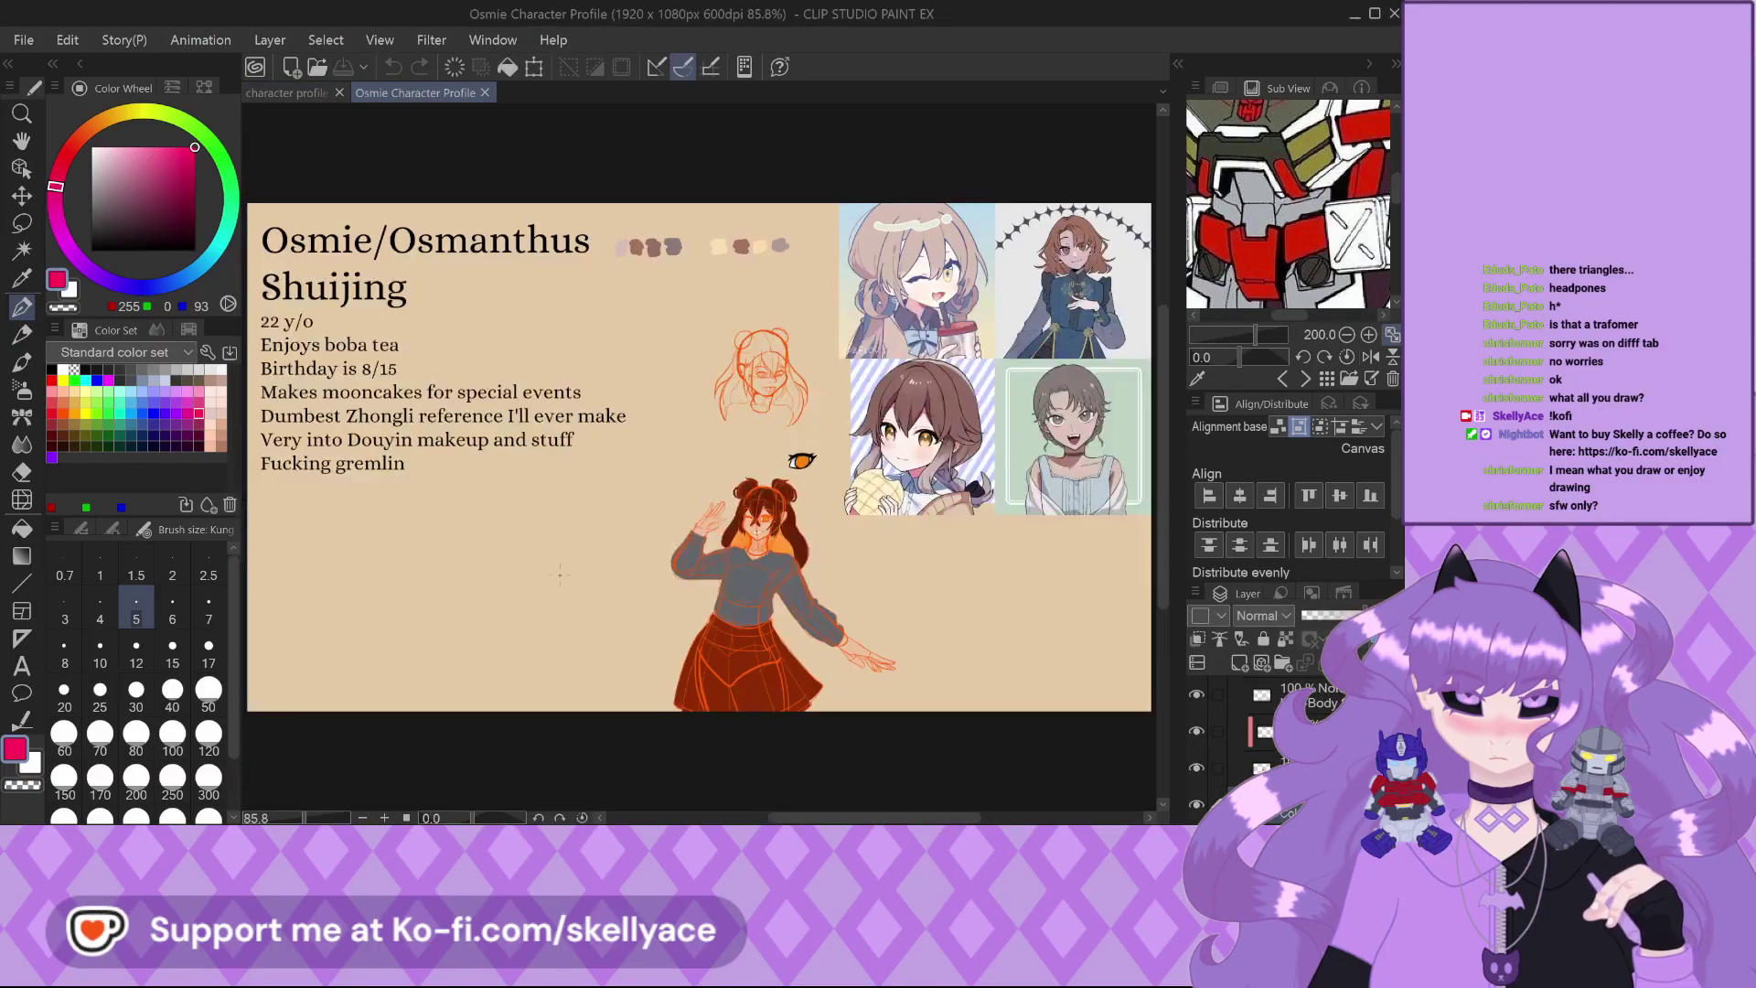
left_click(559, 574, "alt")
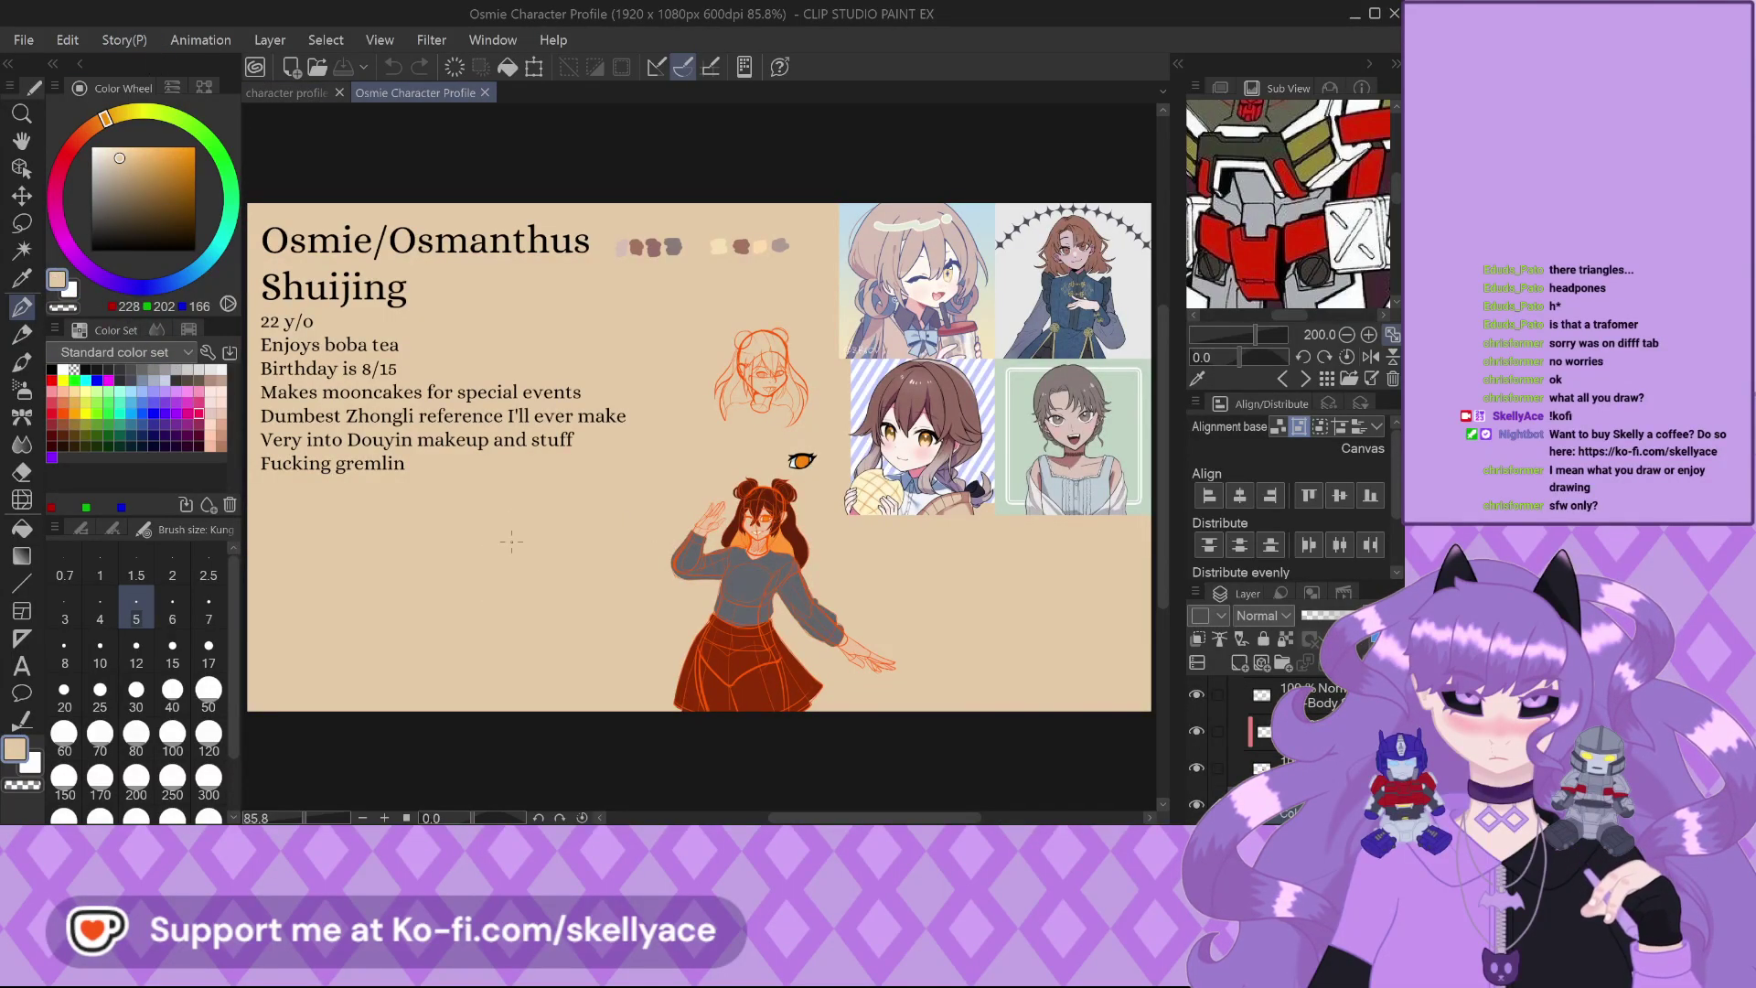
left_click(511, 542)
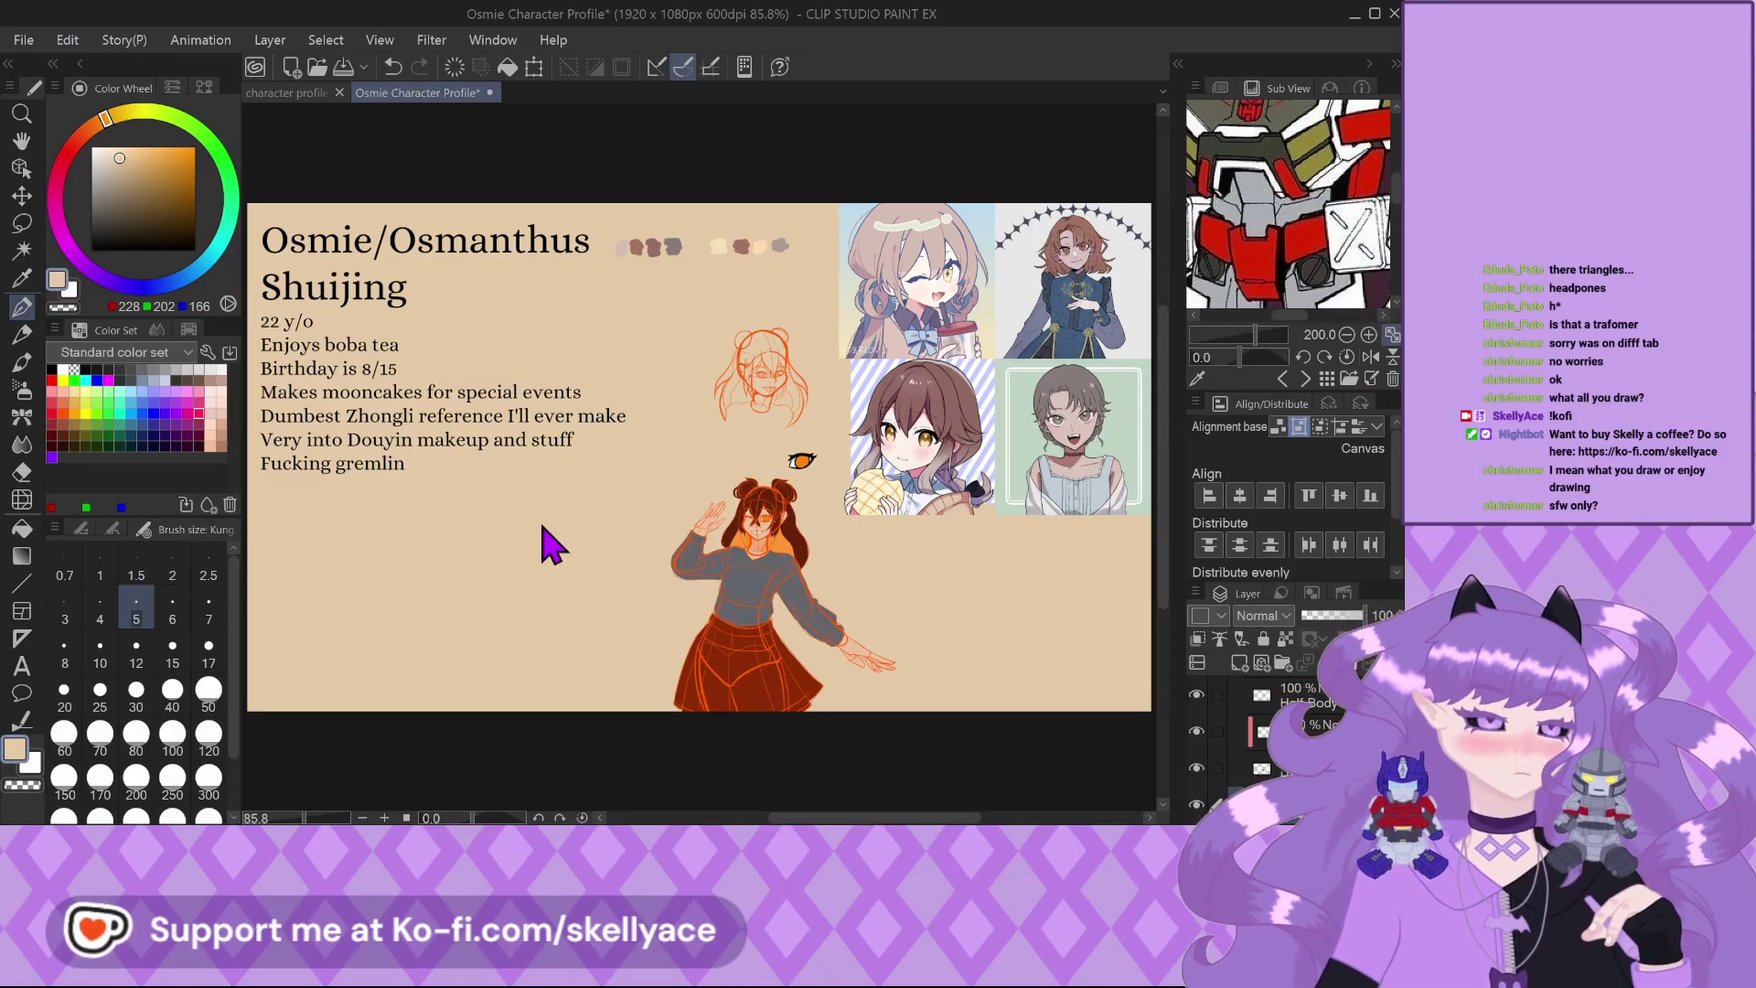
key("ctrl+z")
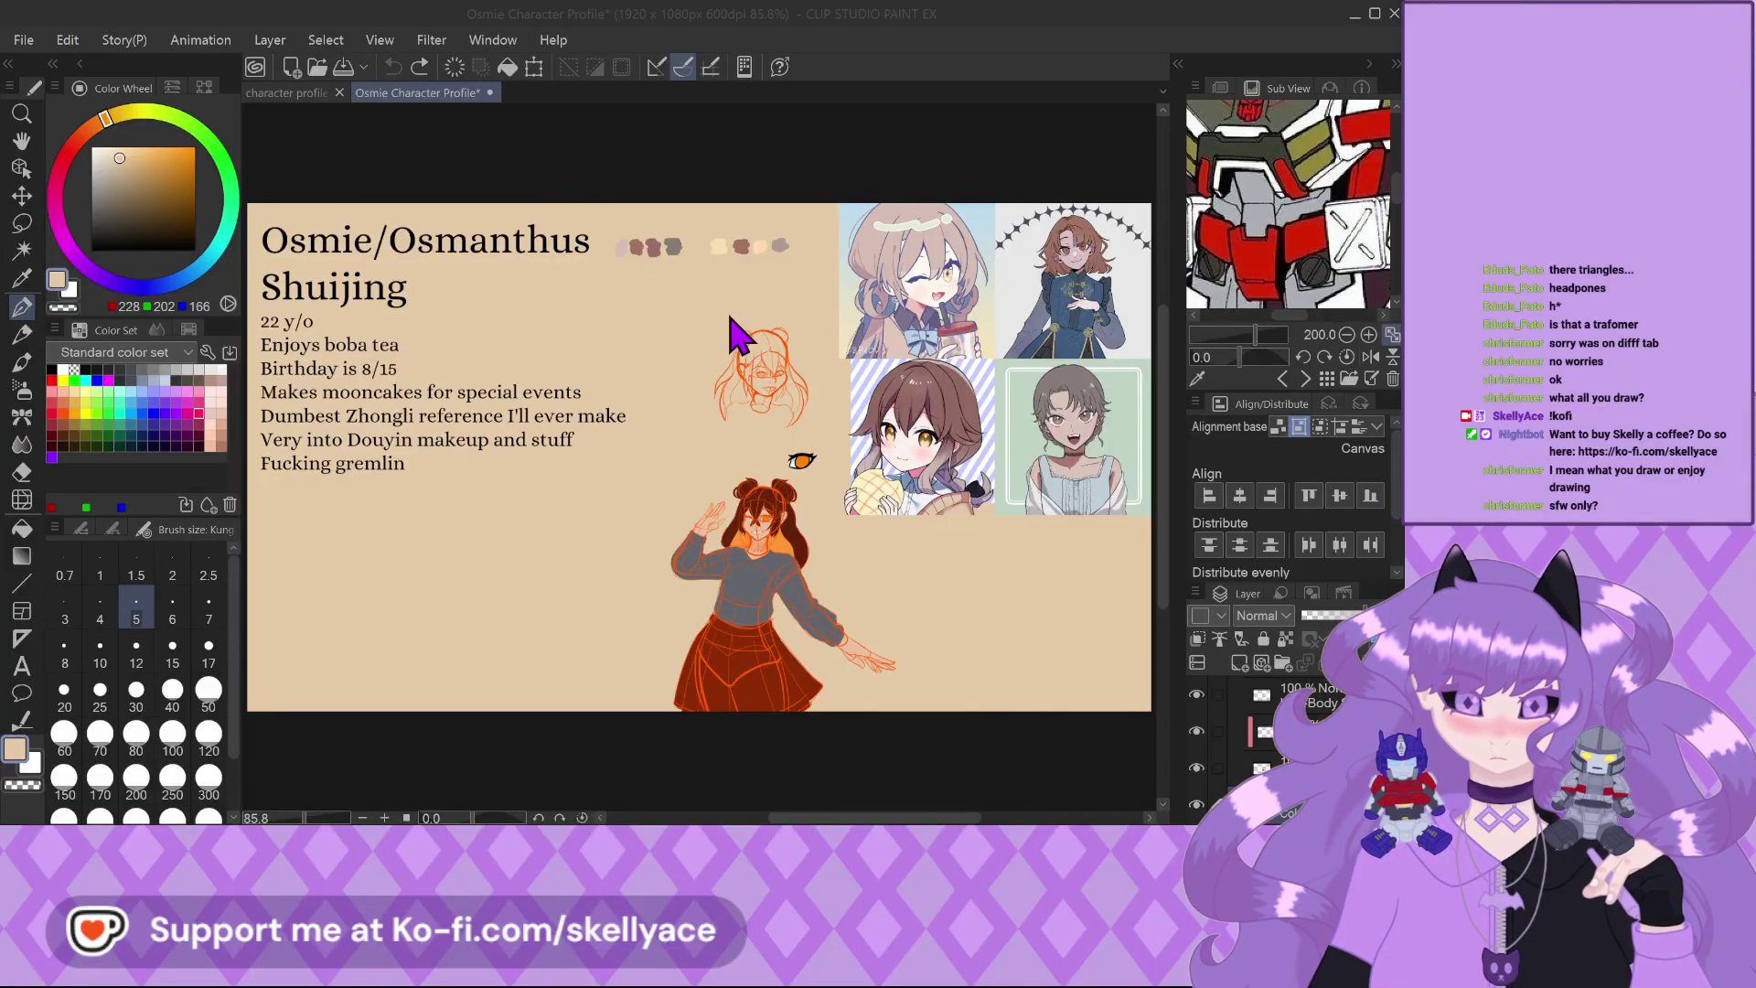
key("Return")
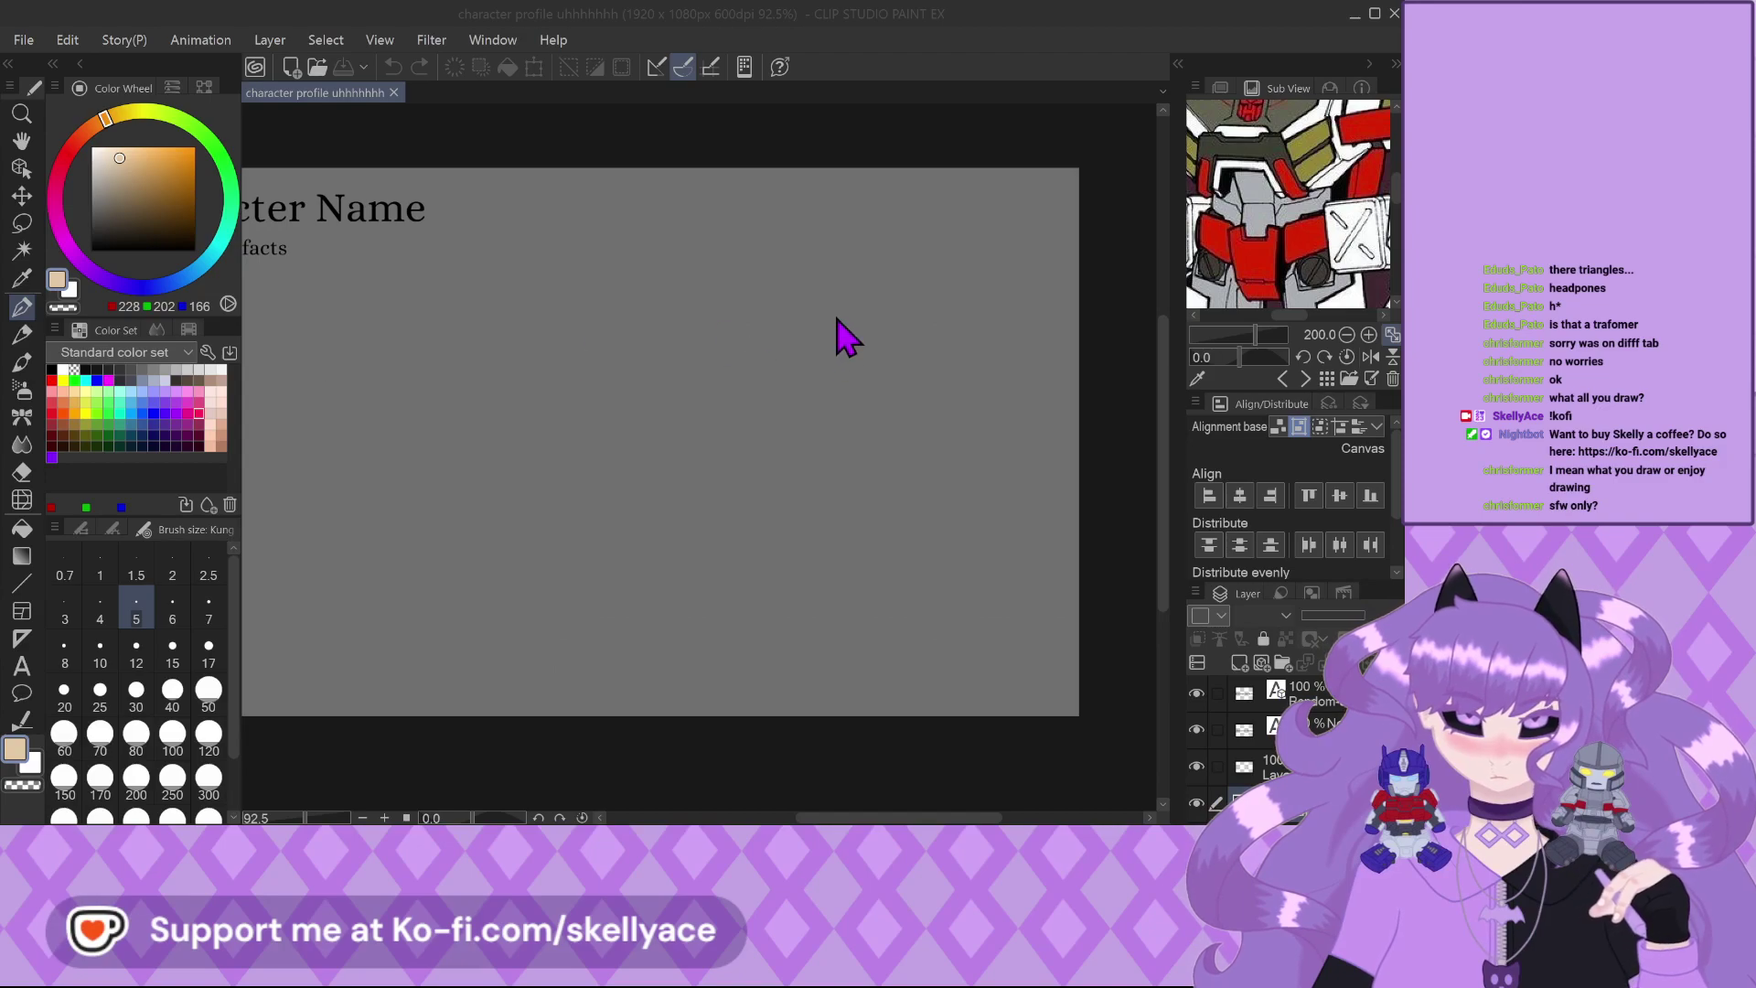
Fill the background of the character profile template with the sampled beige
left_click(1193, 69)
key("alt+BackSpace")
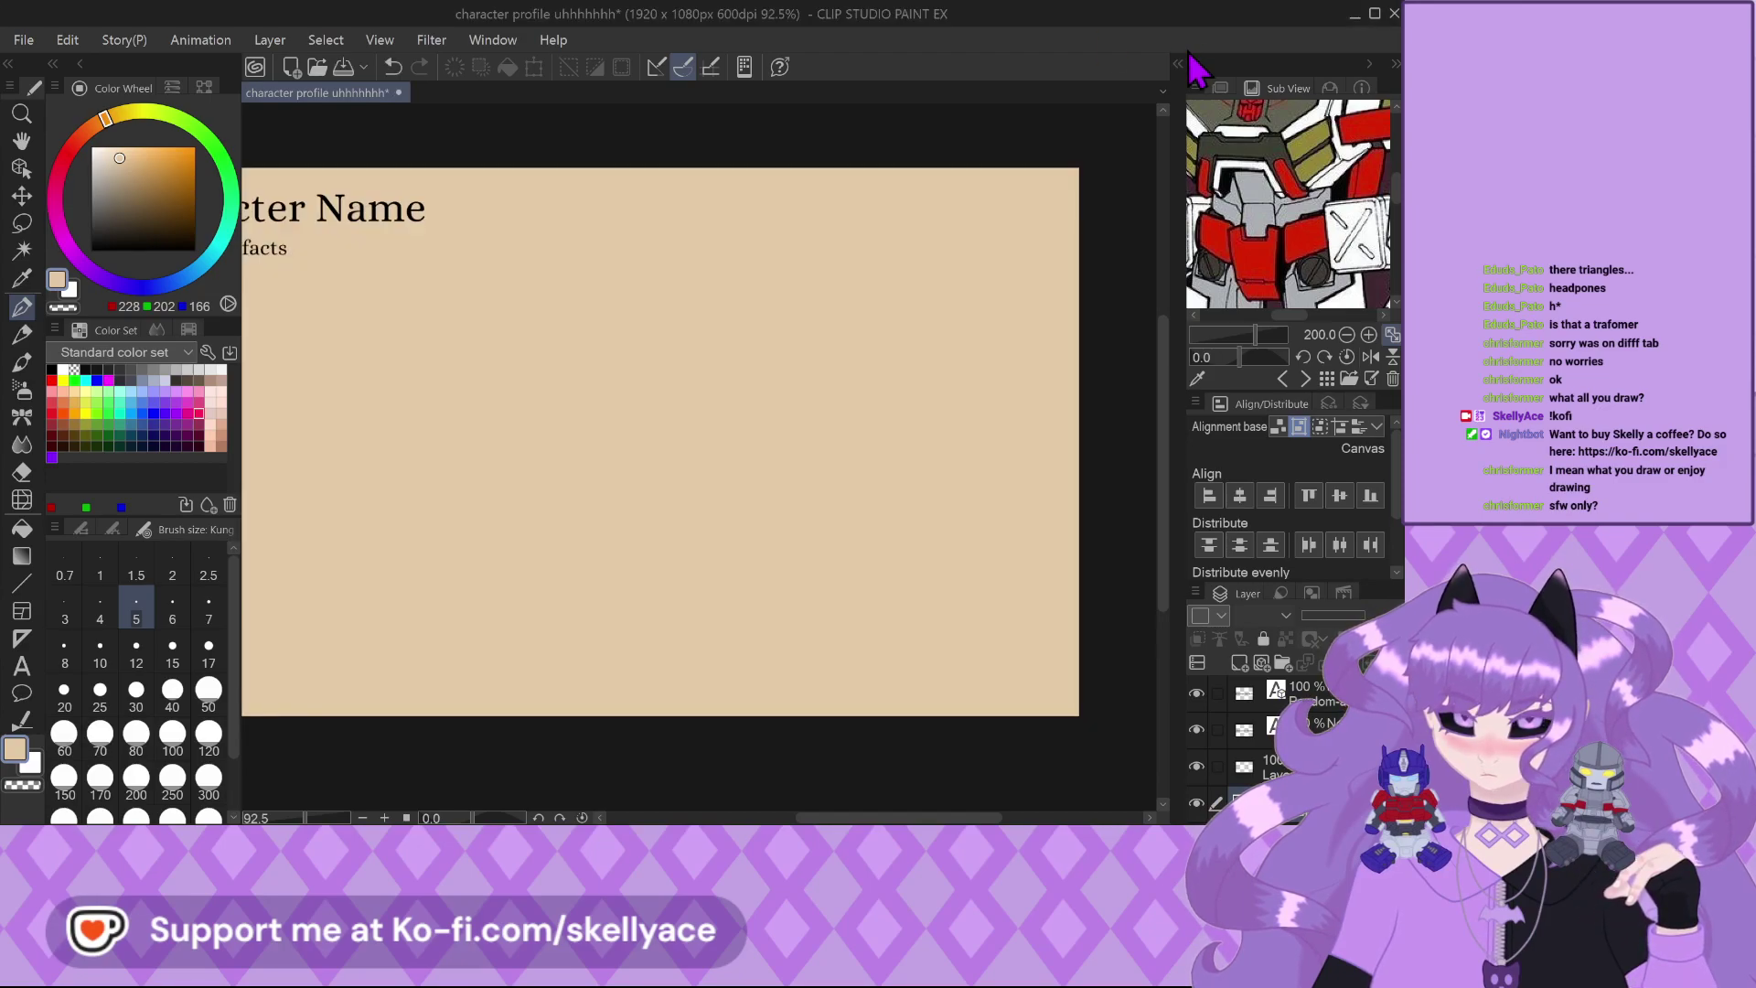
scroll(883, 706, "down", 2)
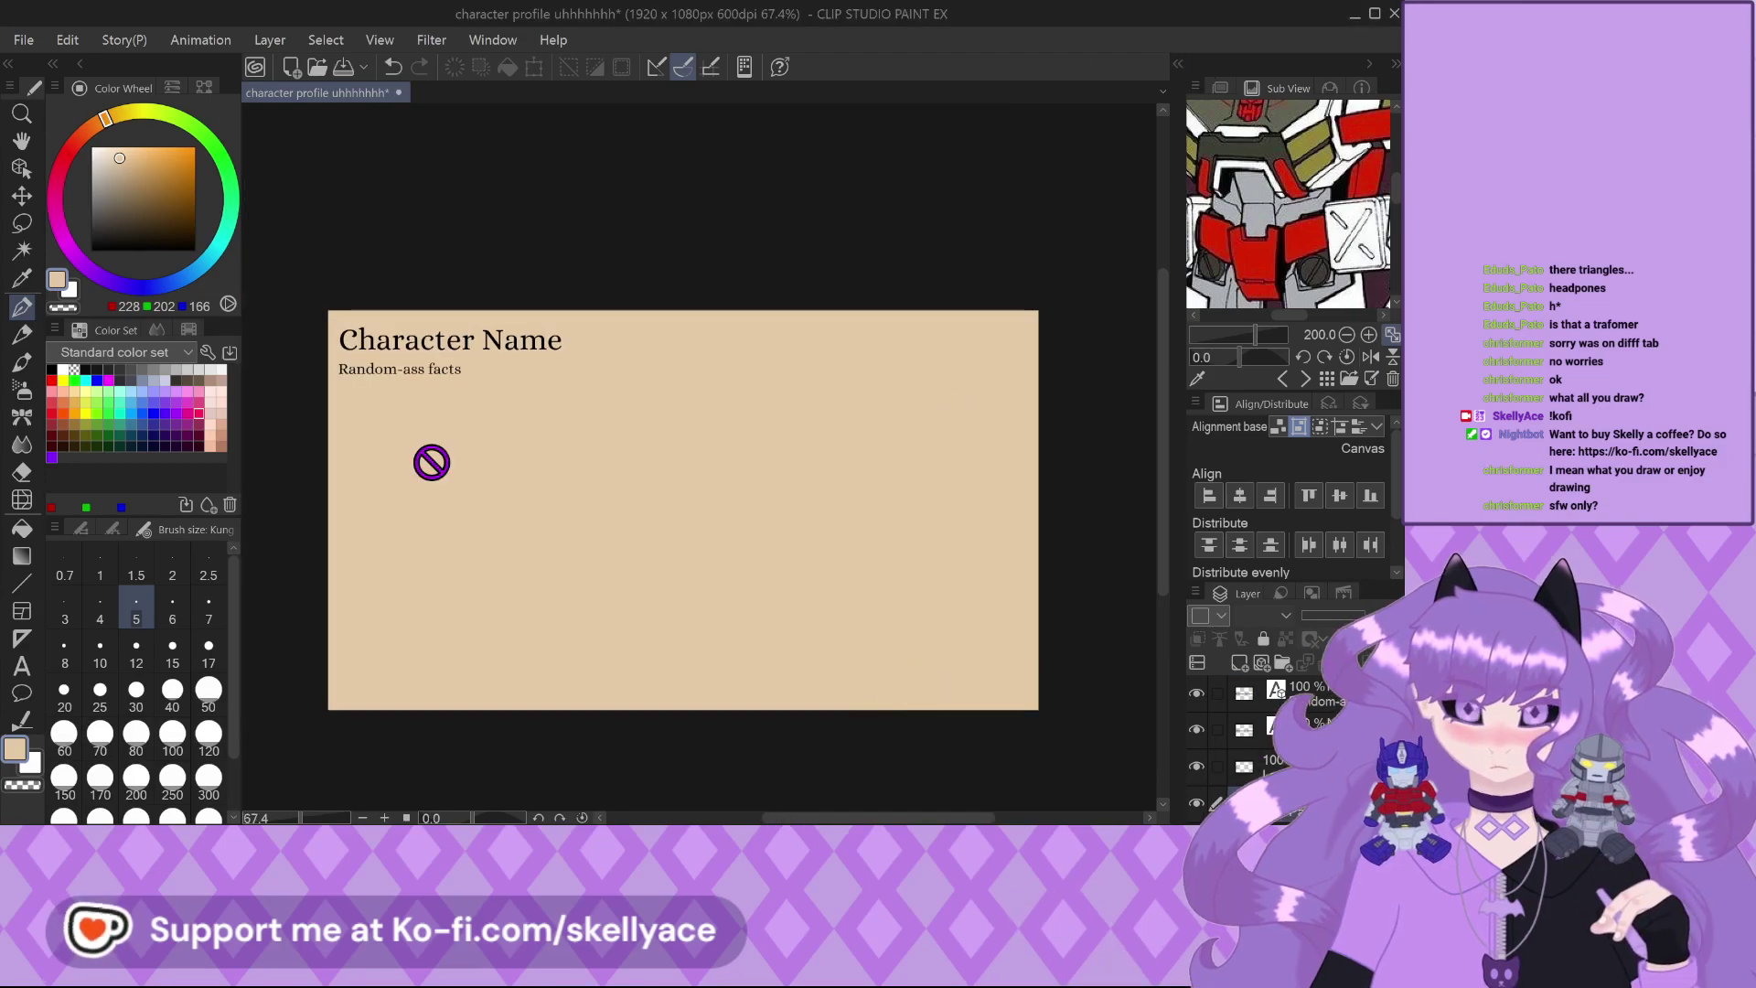
Replace the "Character Name" heading with "Osmanthus Shuijing"
scroll(432, 459, "up", 2)
left_click(21, 666)
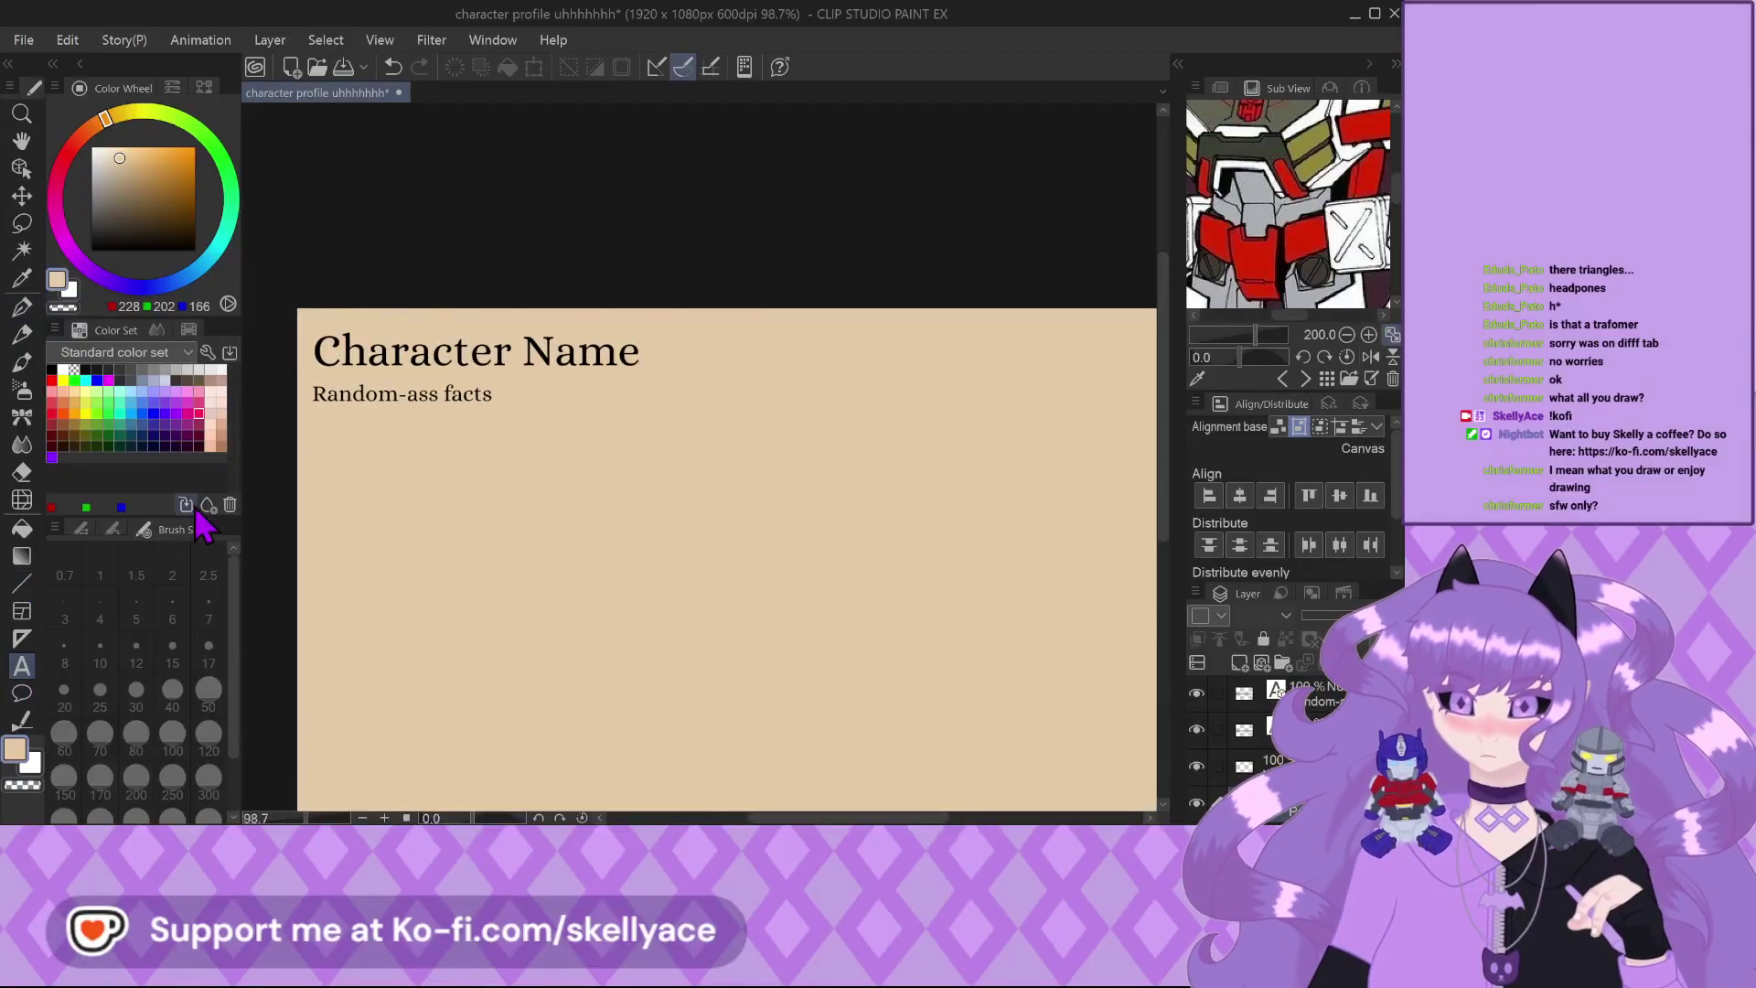
left_click(433, 357)
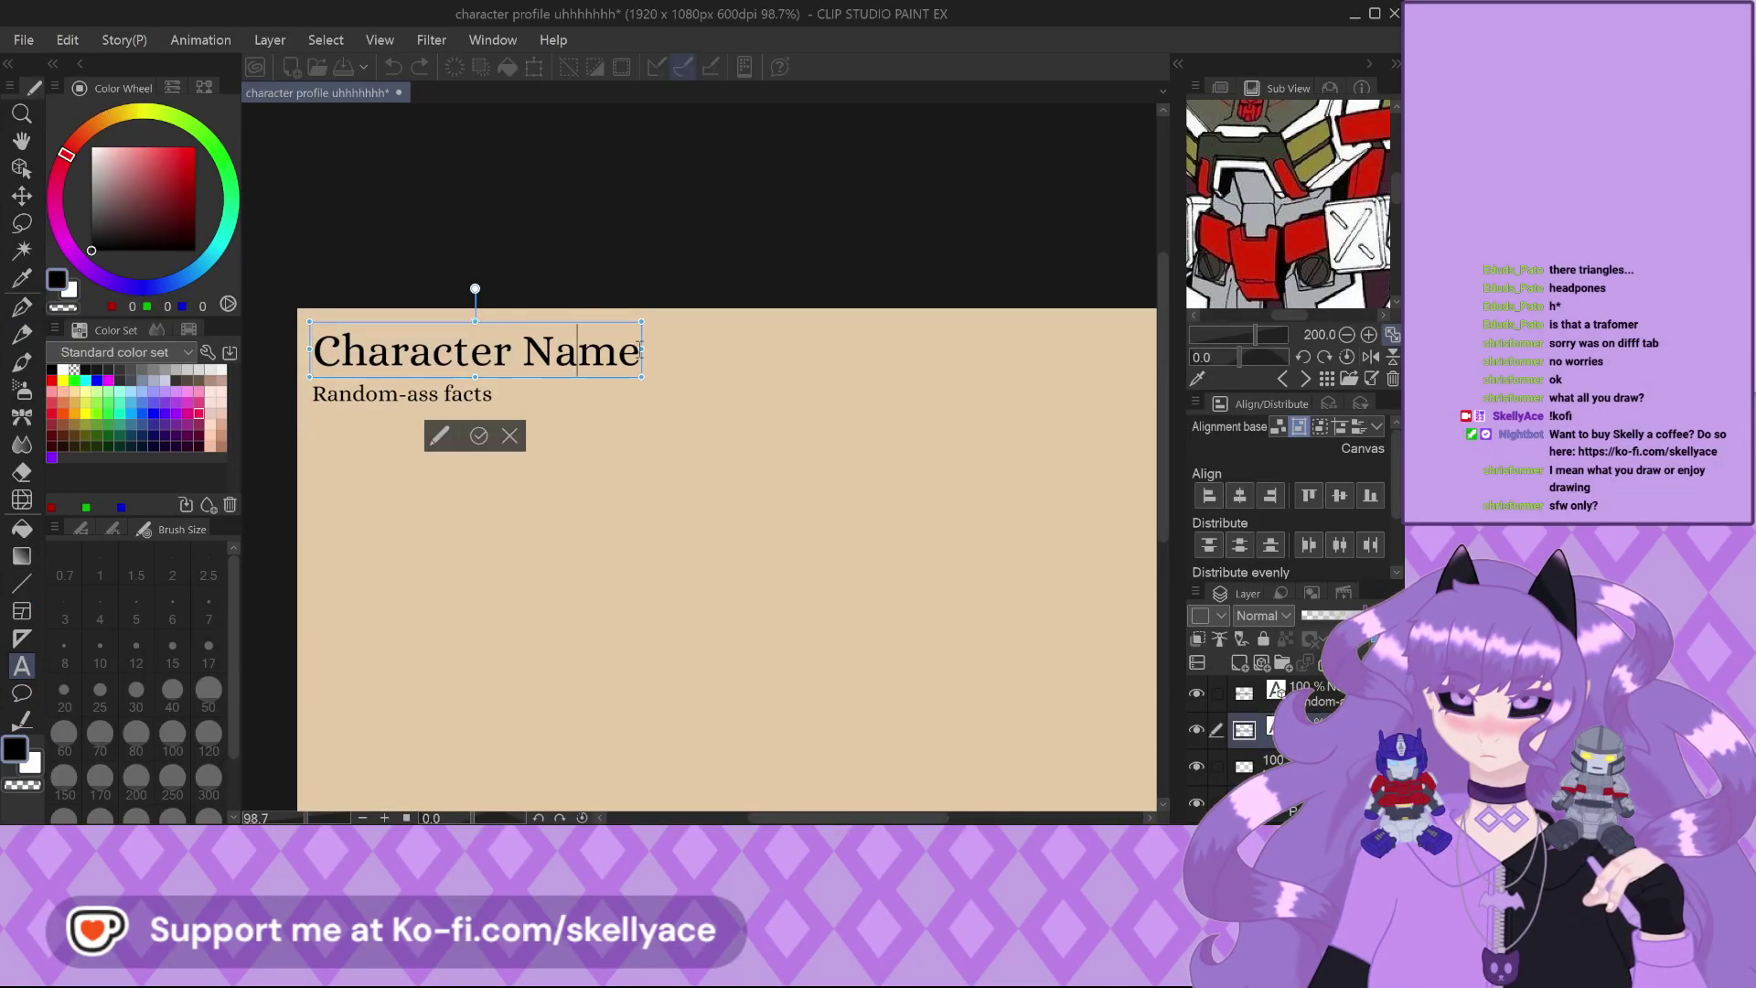
key("ctrl+a")
type("Osmn")
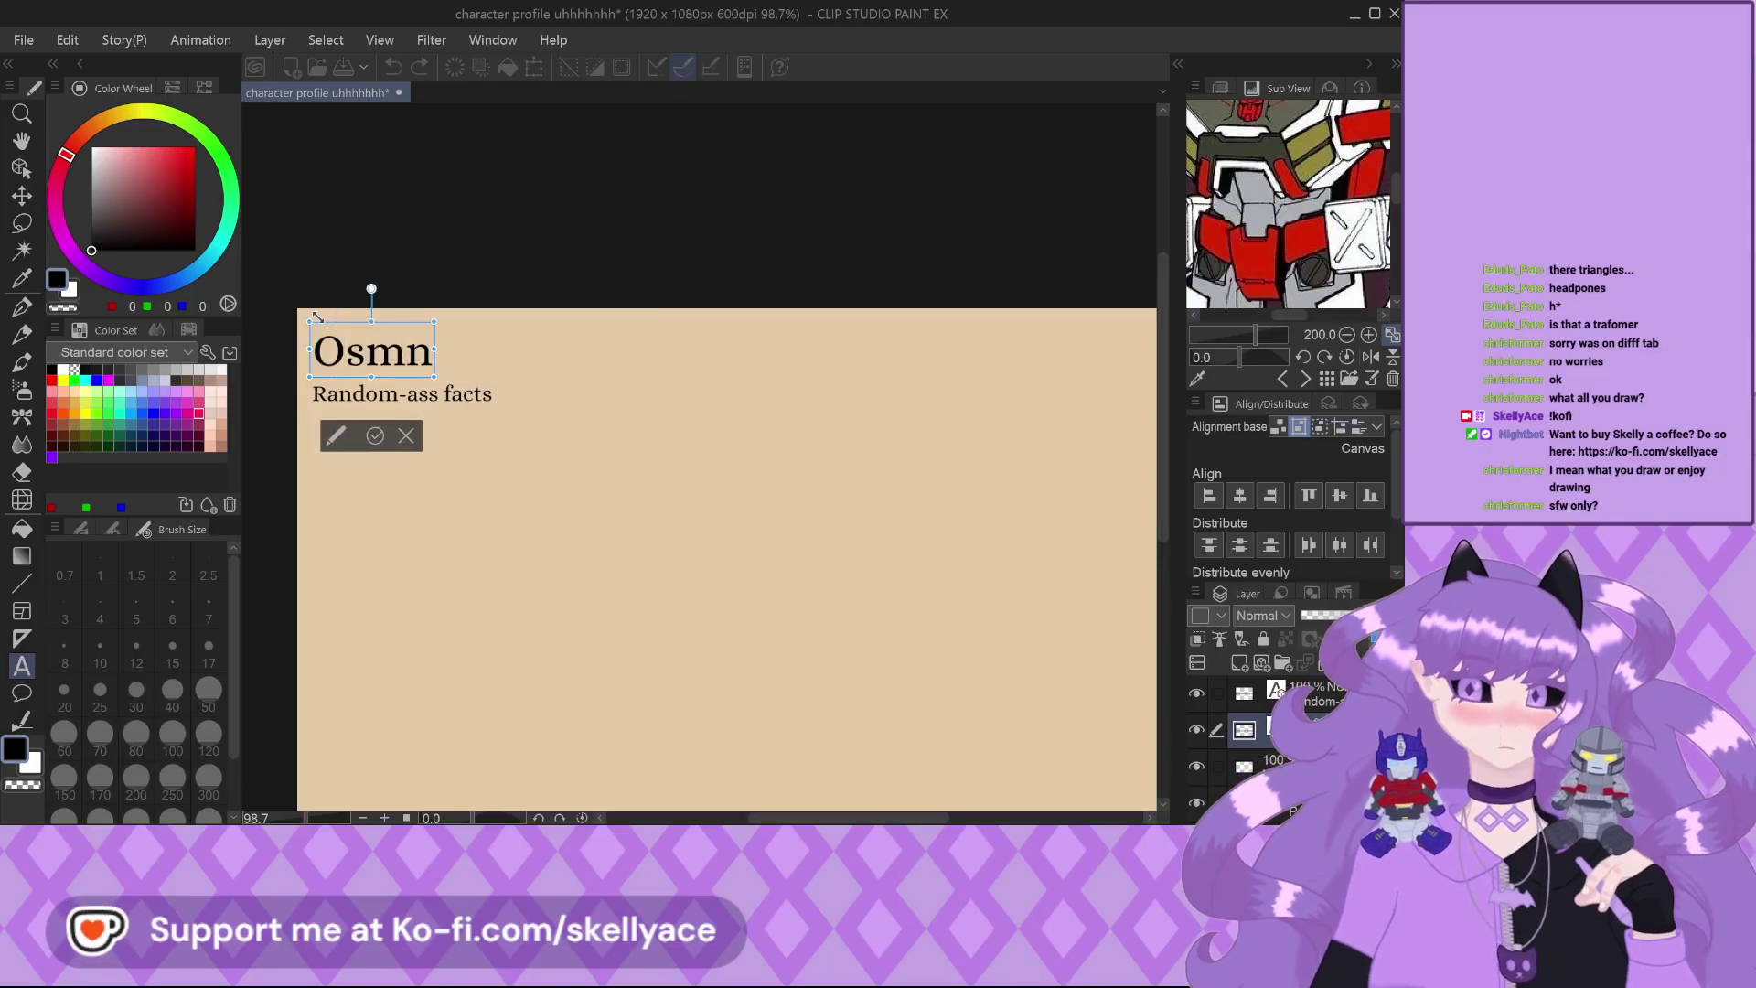
key("BackSpace")
type("anth=")
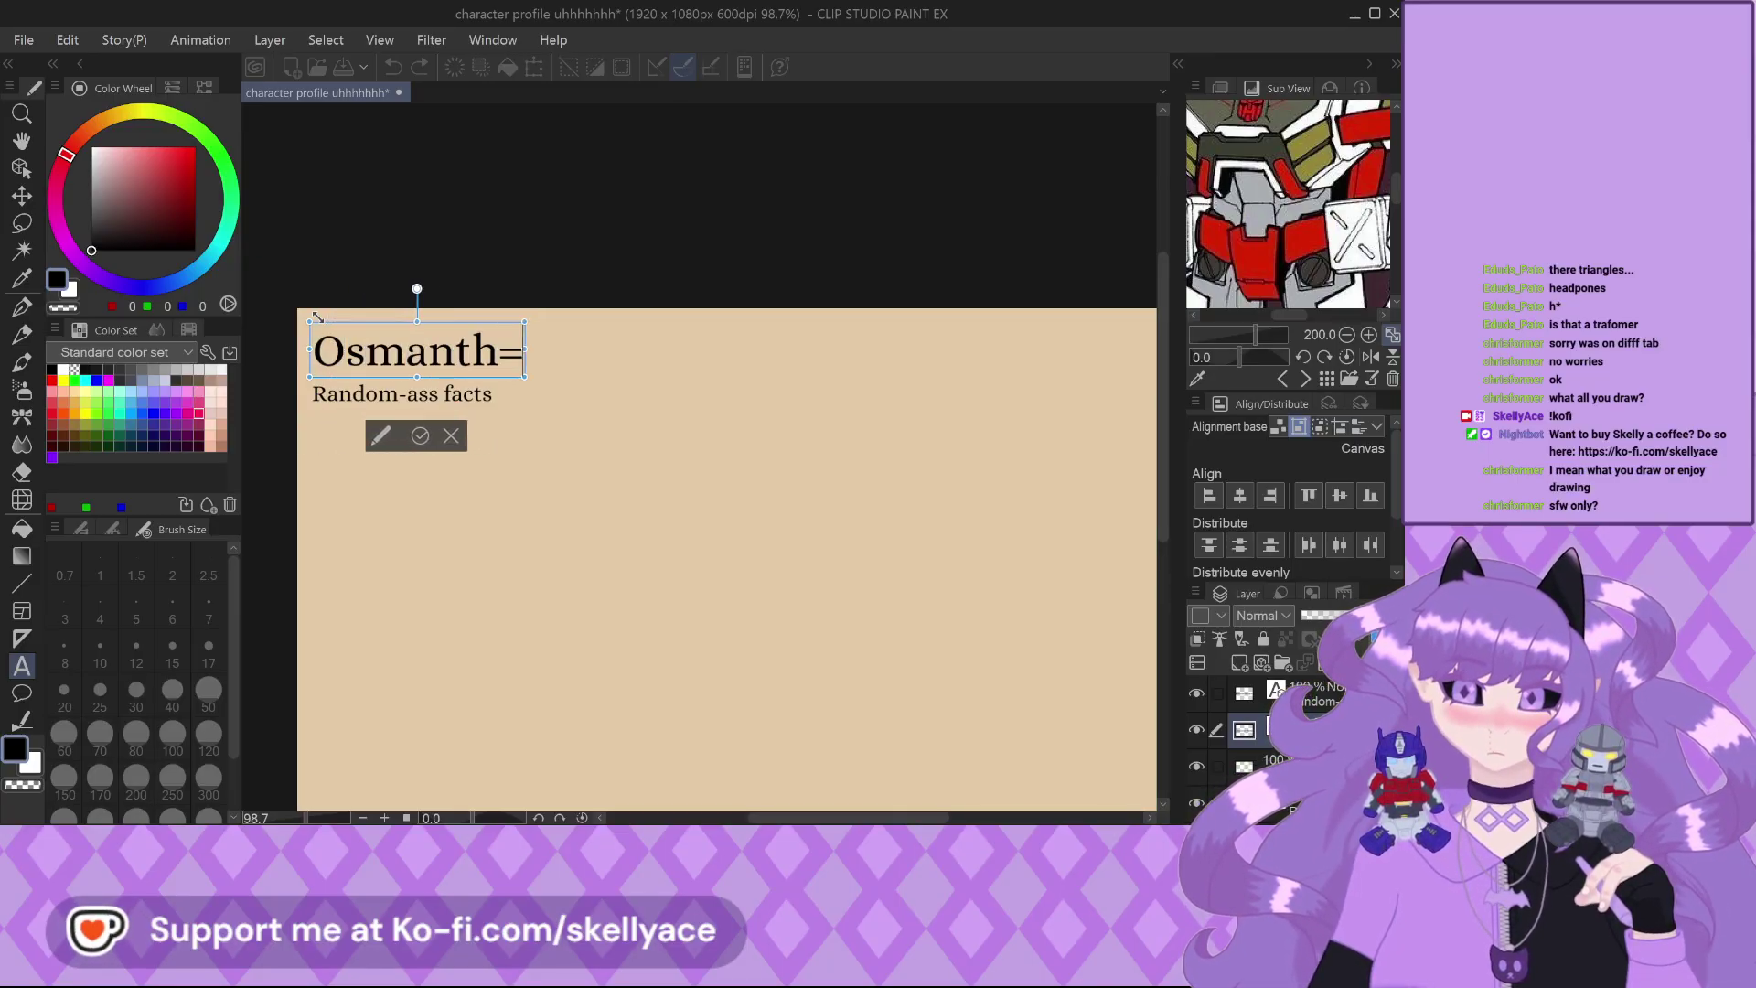
key("BackSpace")
type("us Shi")
key("BackSpace")
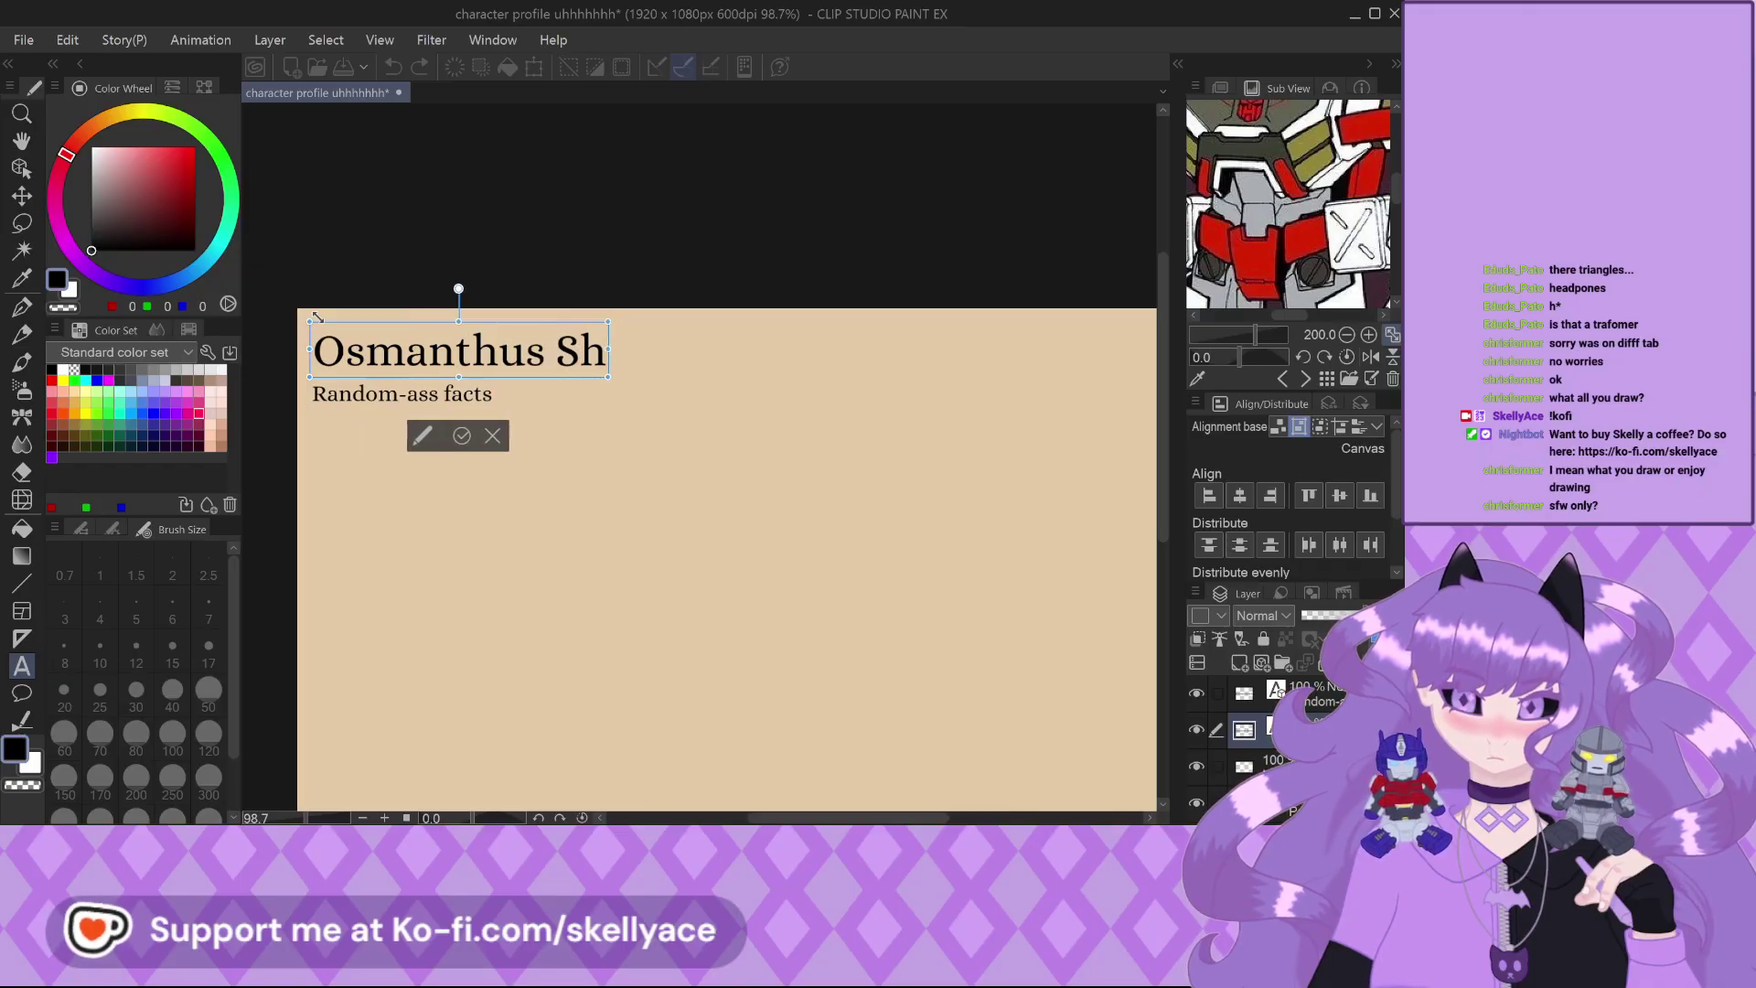
type("uijk")
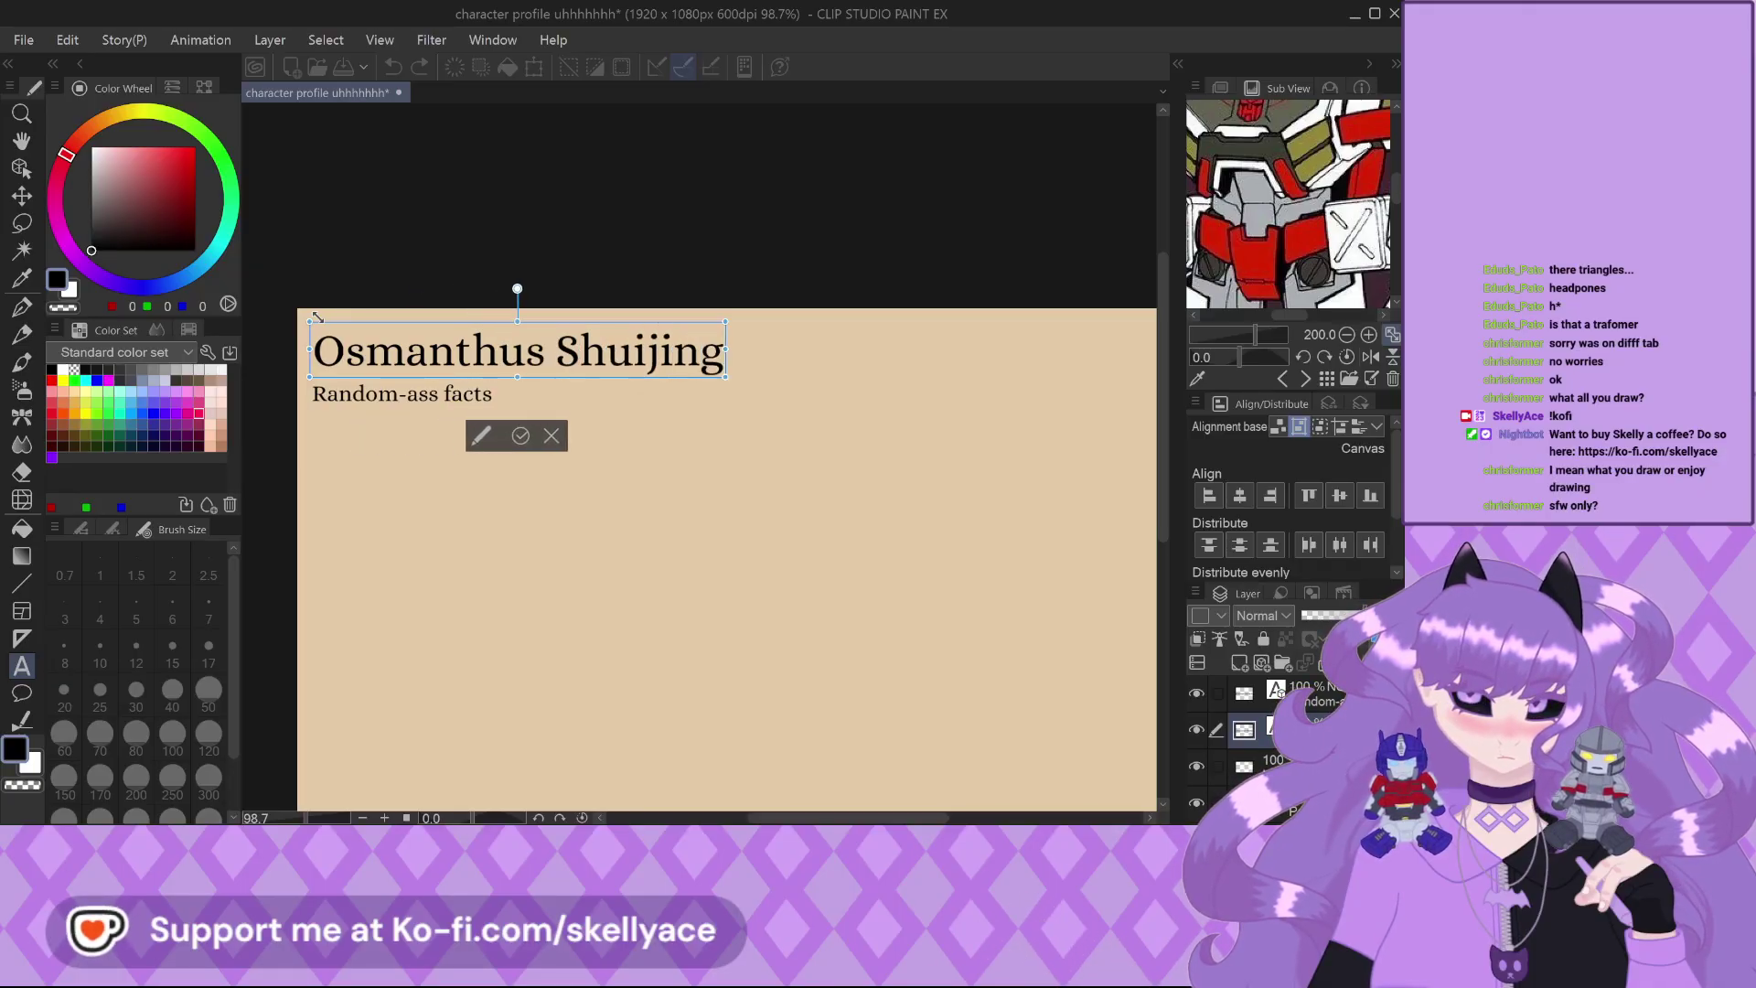
left_click(478, 445, "alt")
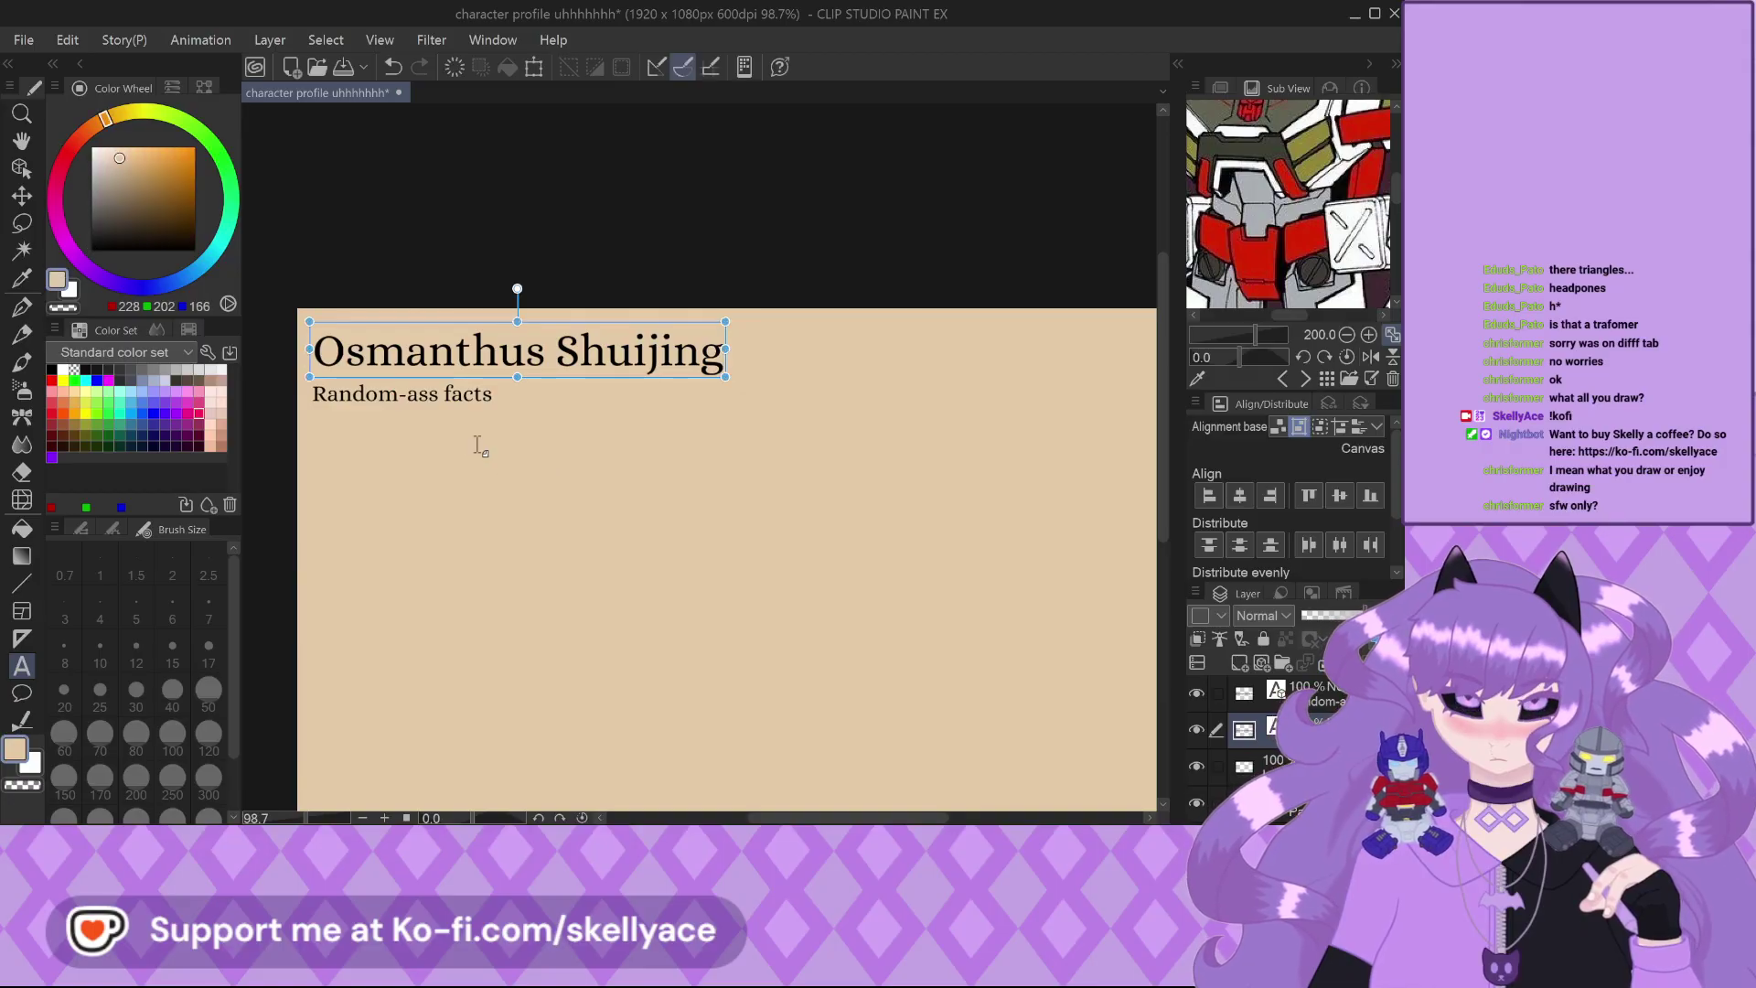
Ready an orange (255, 165, 0) pen on the layer below the text, and show the Osmie character illustration as the reference image
left_click(22, 307)
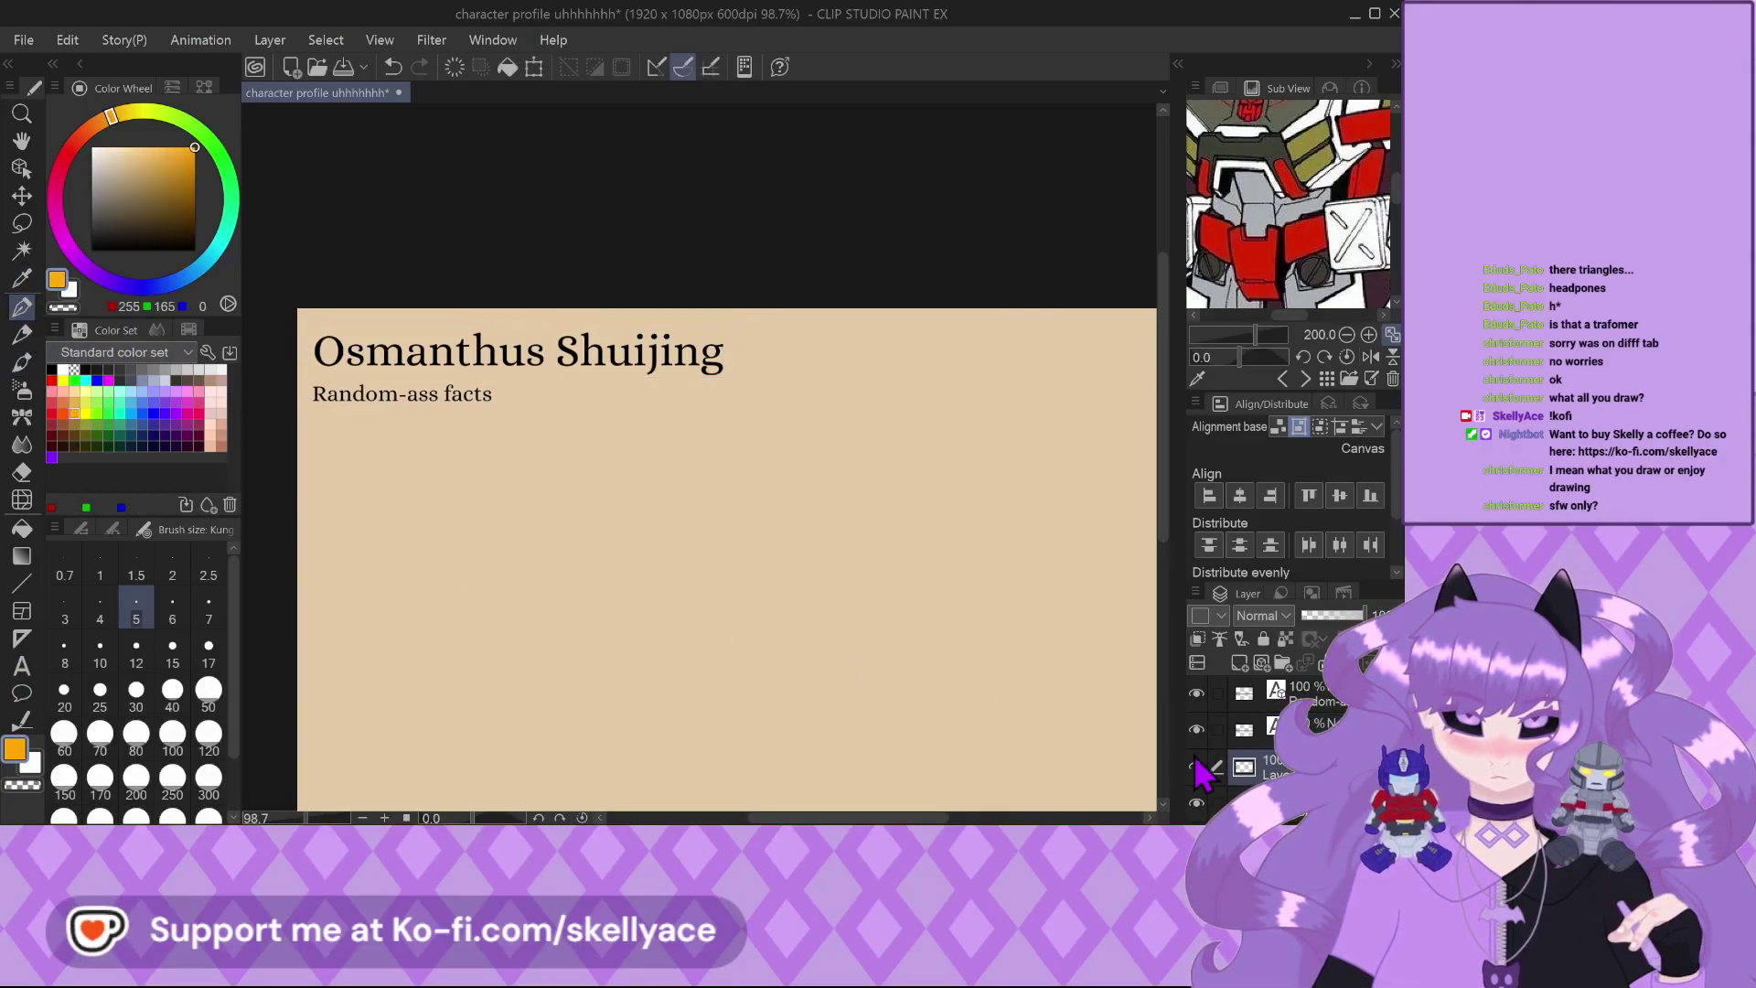
scroll(1048, 595, "down", 2)
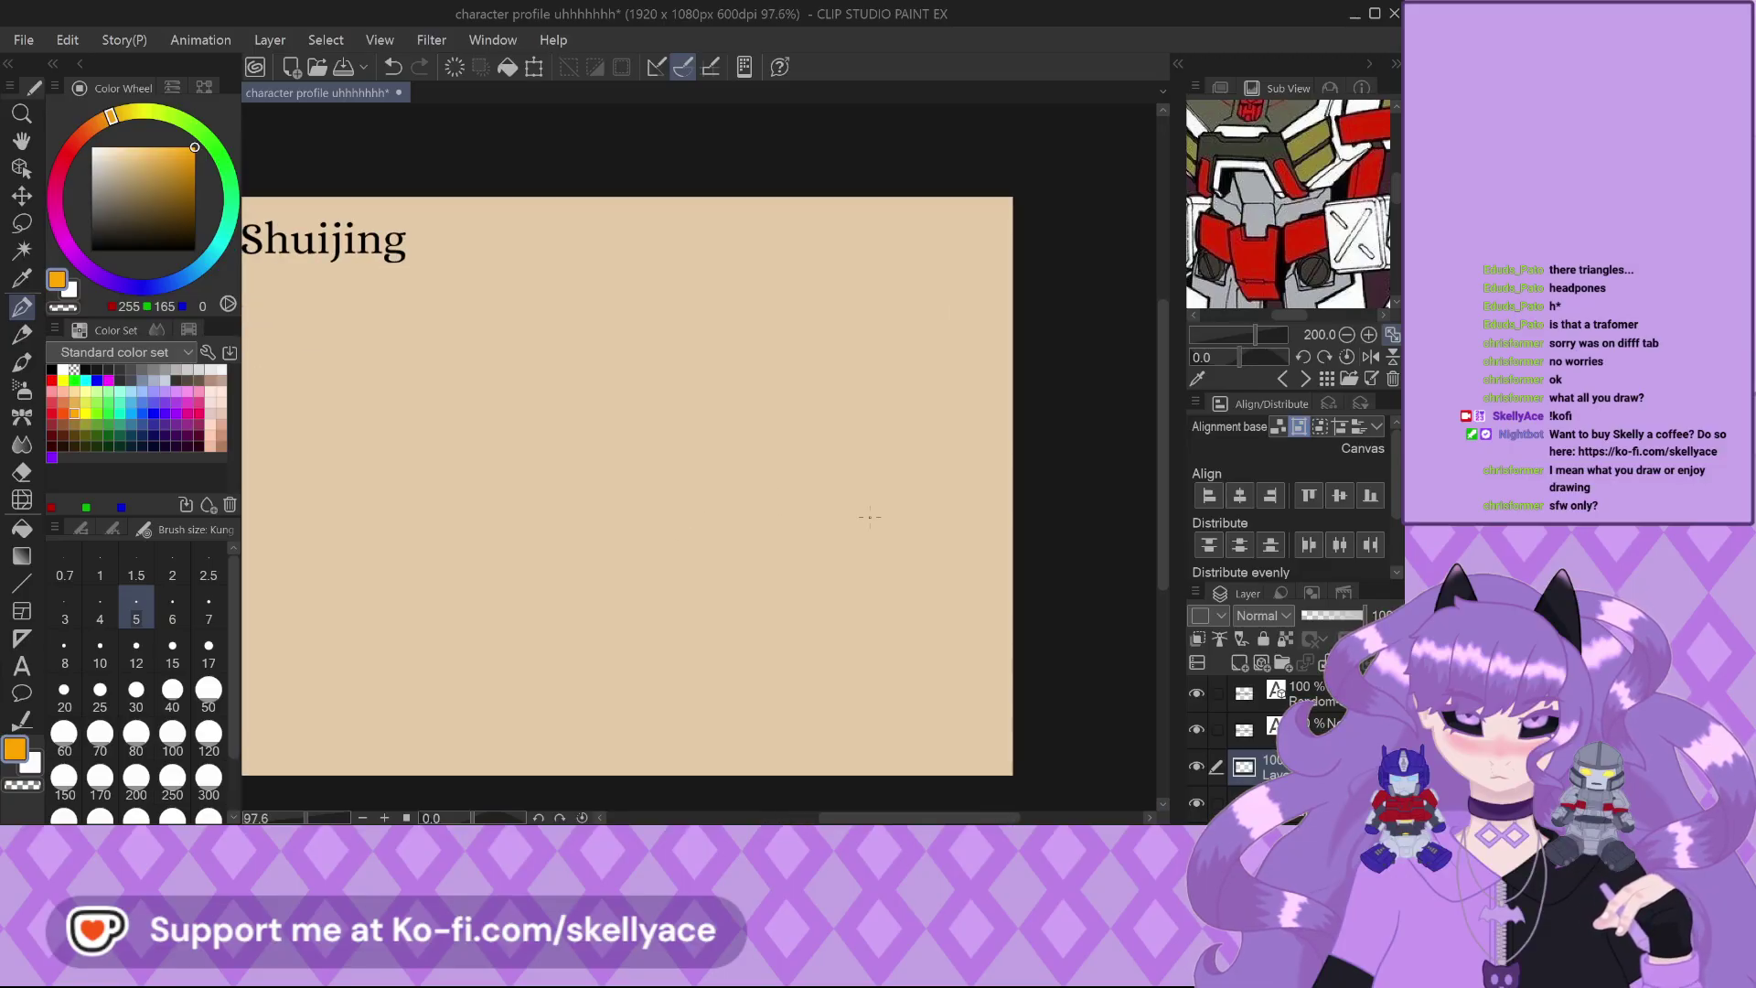
left_click(1307, 380)
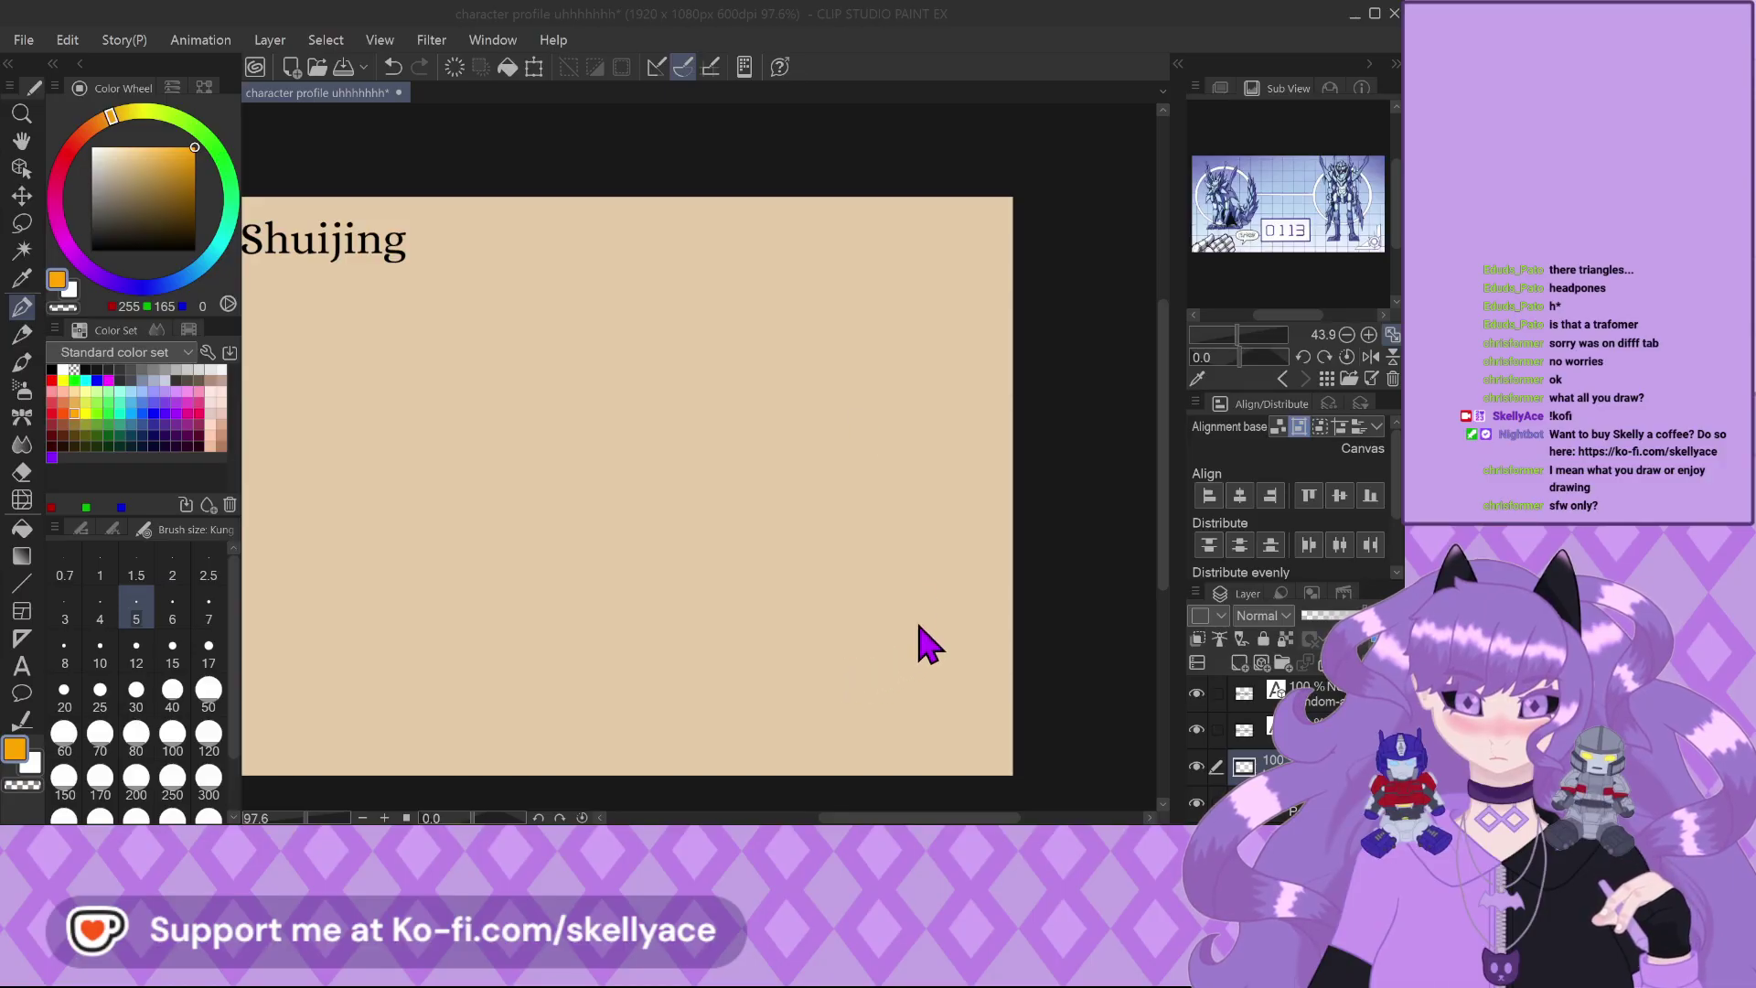
left_click(1304, 378)
scroll(1262, 167, "up", 5)
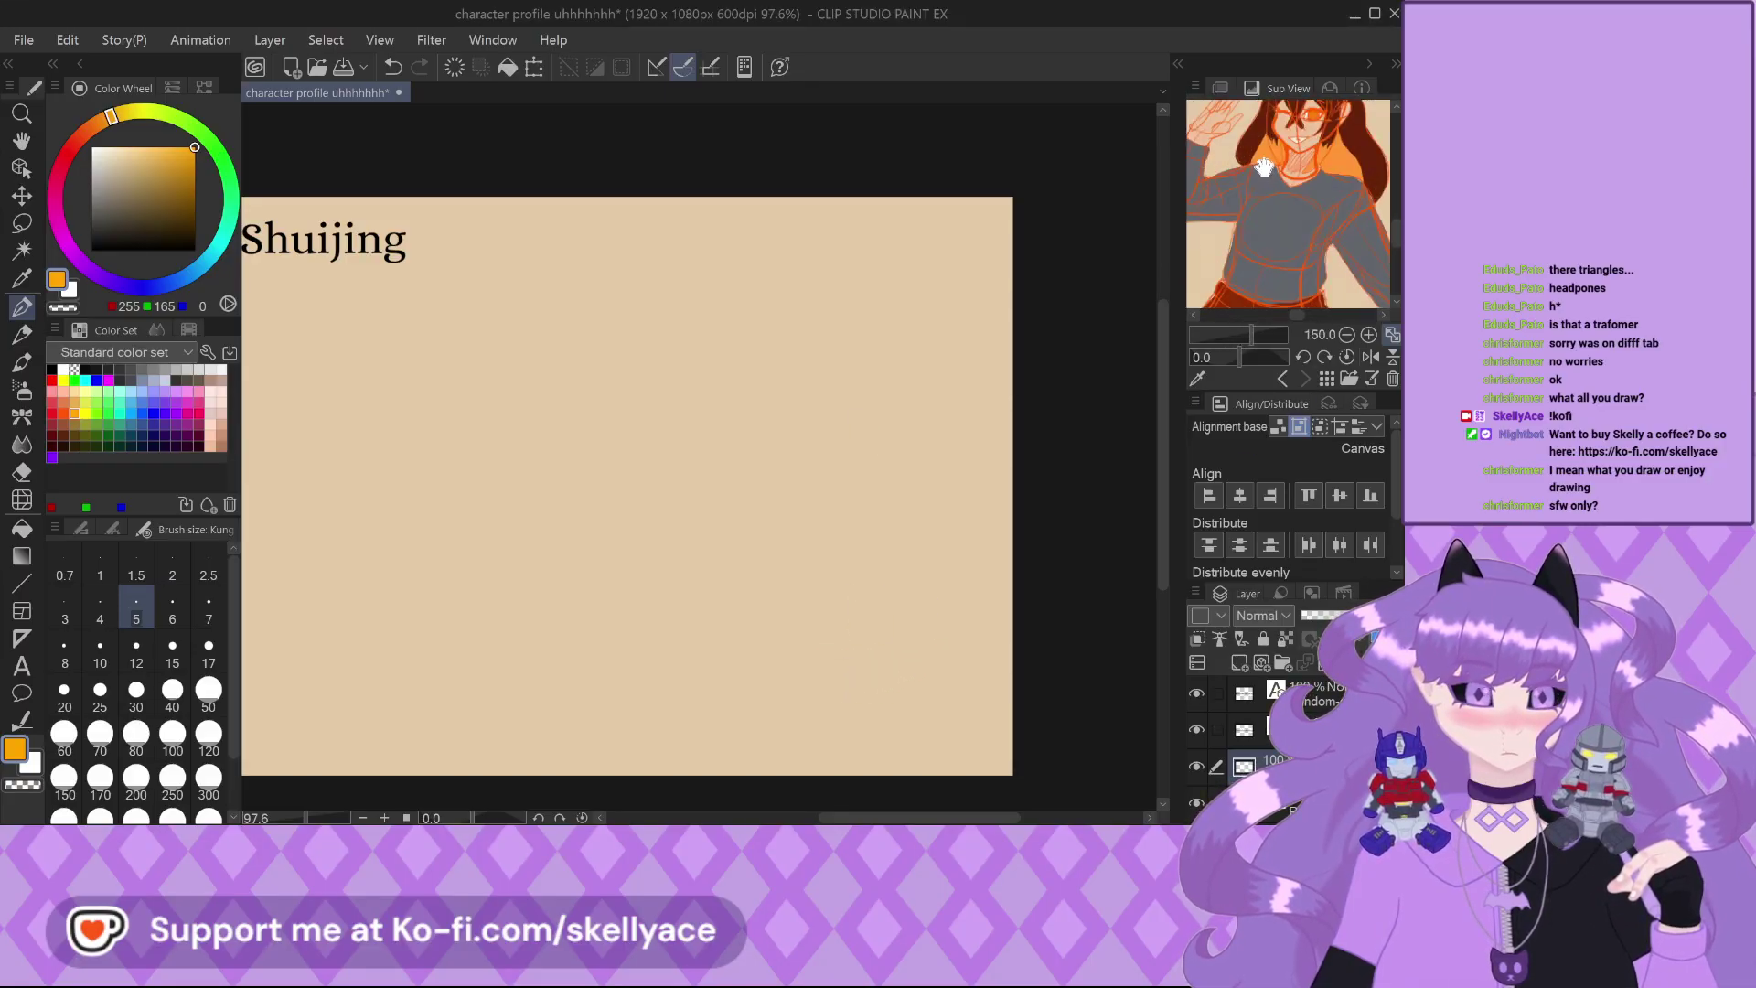
scroll(1262, 168, "down", 3)
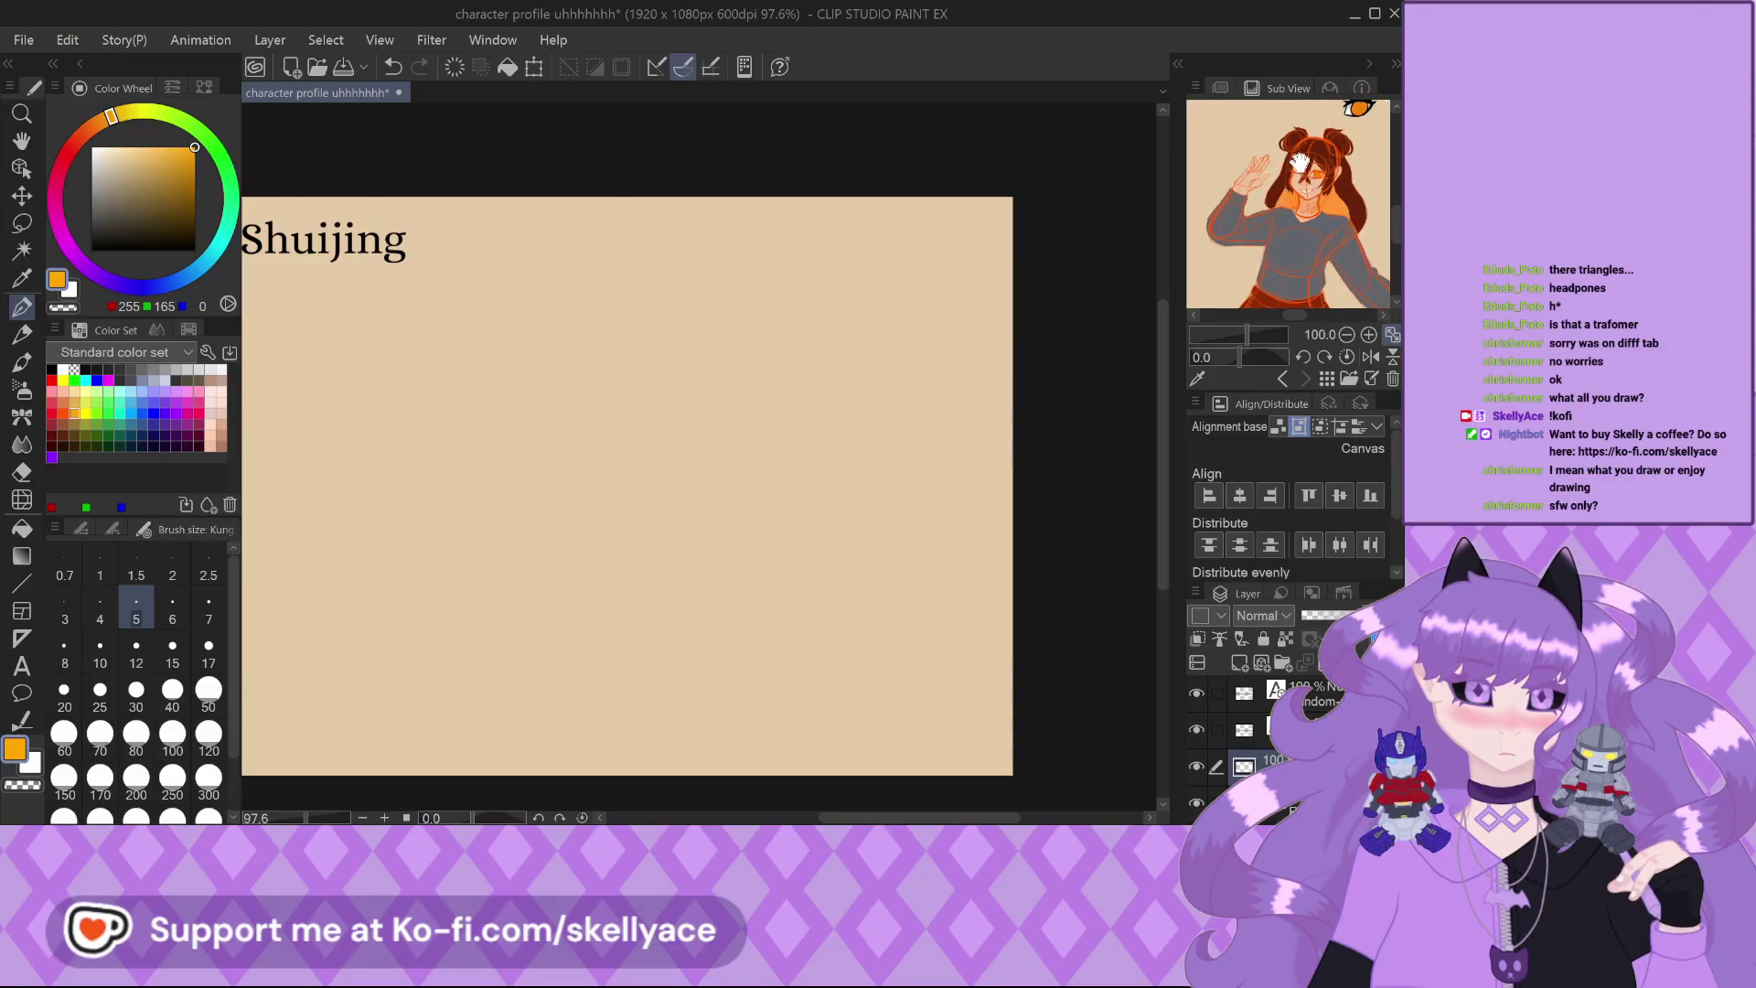
Frame the reference illustration on the character's head at 200%
scroll(1299, 162, "down", 3)
mouse_move(1299, 162)
left_mouse_down()
mouse_move(1182, 318)
mouse_move(1286, 280)
mouse_move(1278, 234)
left_mouse_up()
scroll(1286, 280, "up", 3)
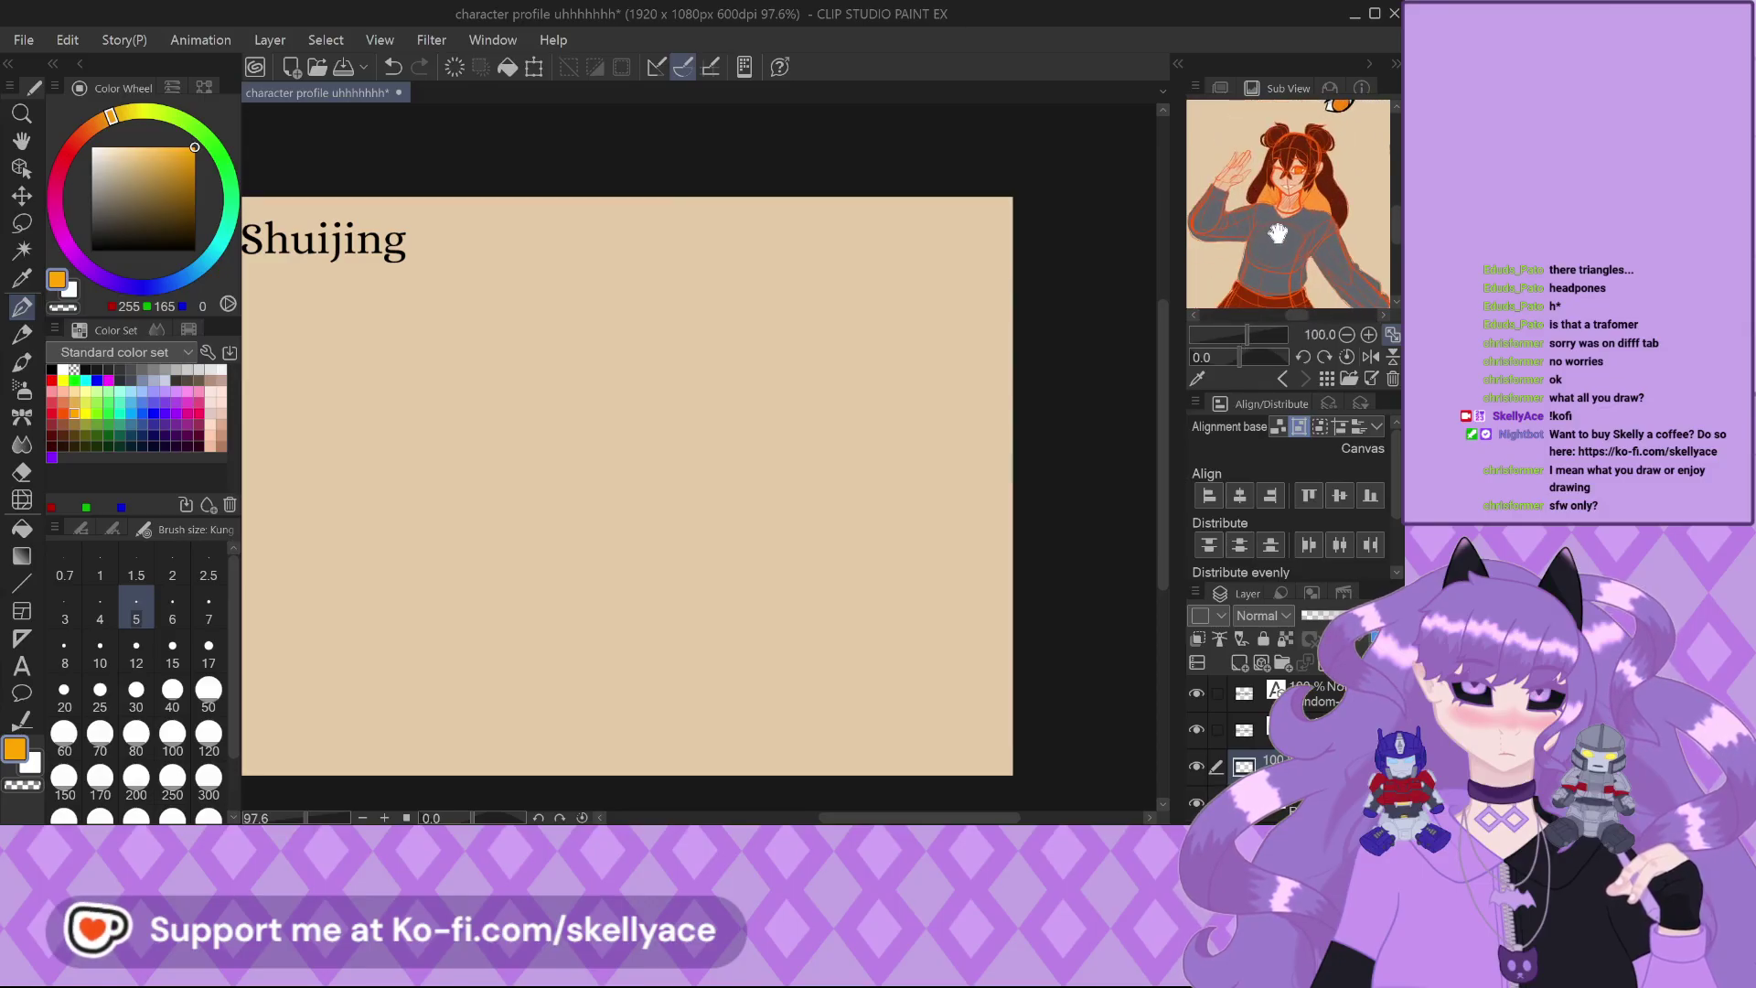
scroll(1278, 233, "up", 3)
scroll(722, 426, "down", 1)
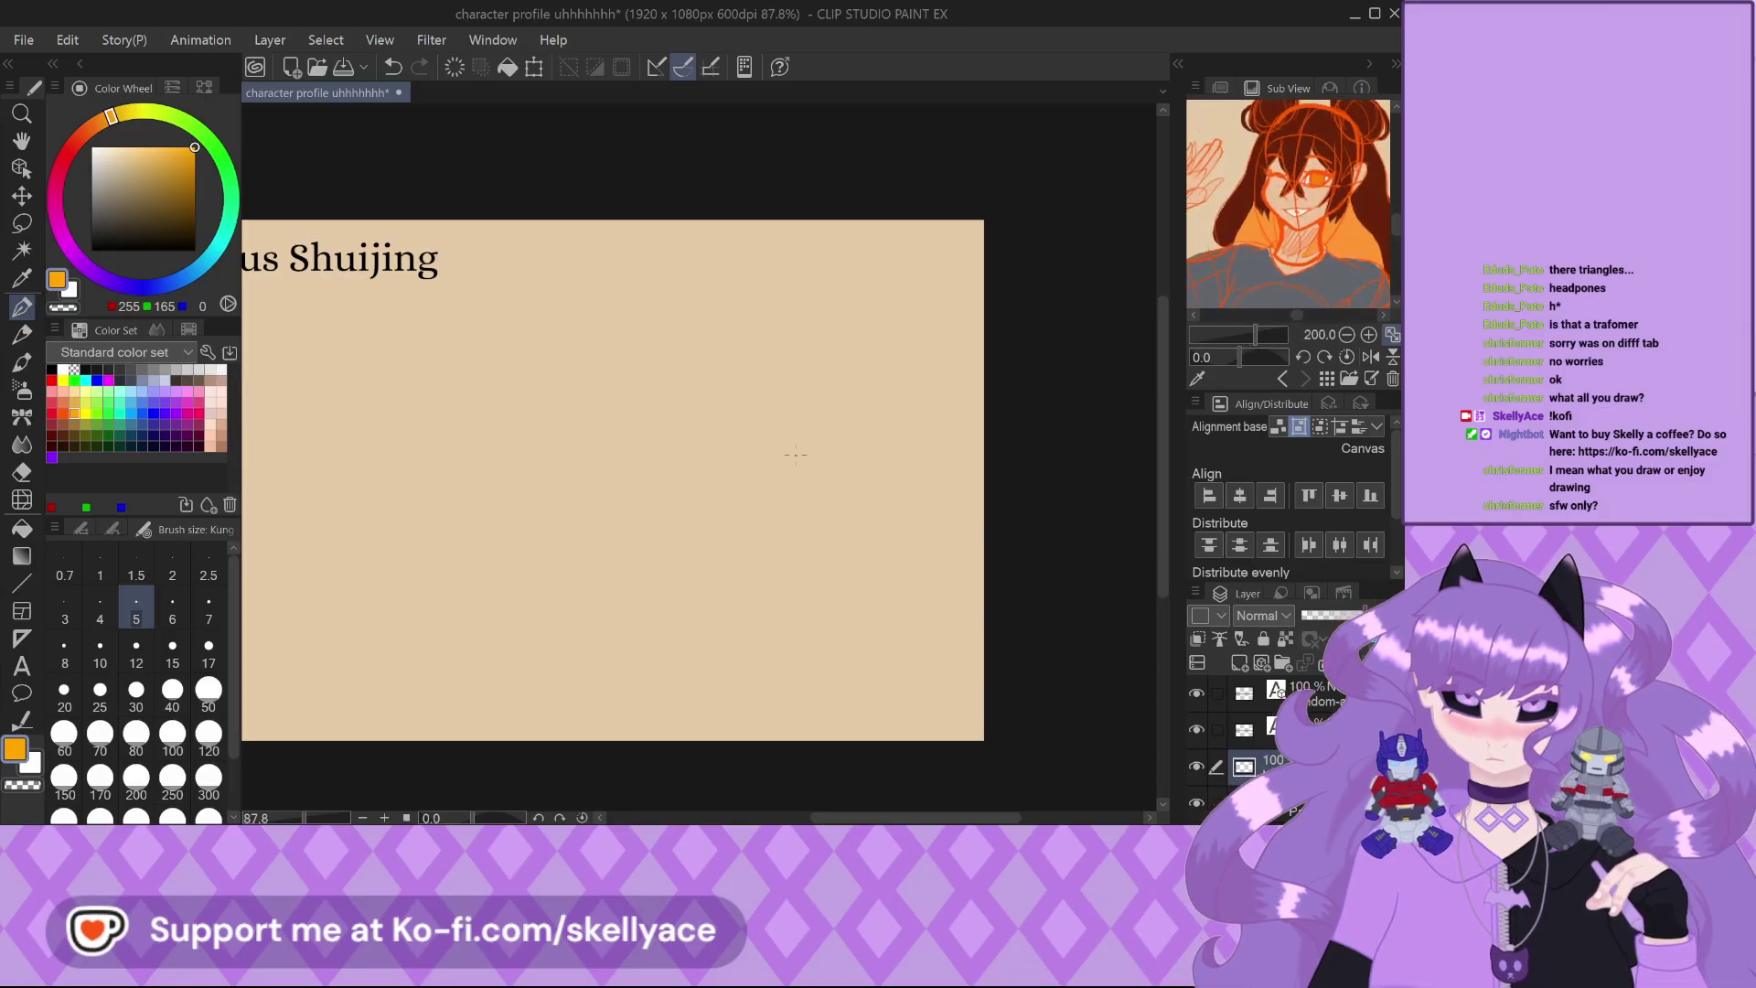
scroll(800, 451, "up", 2)
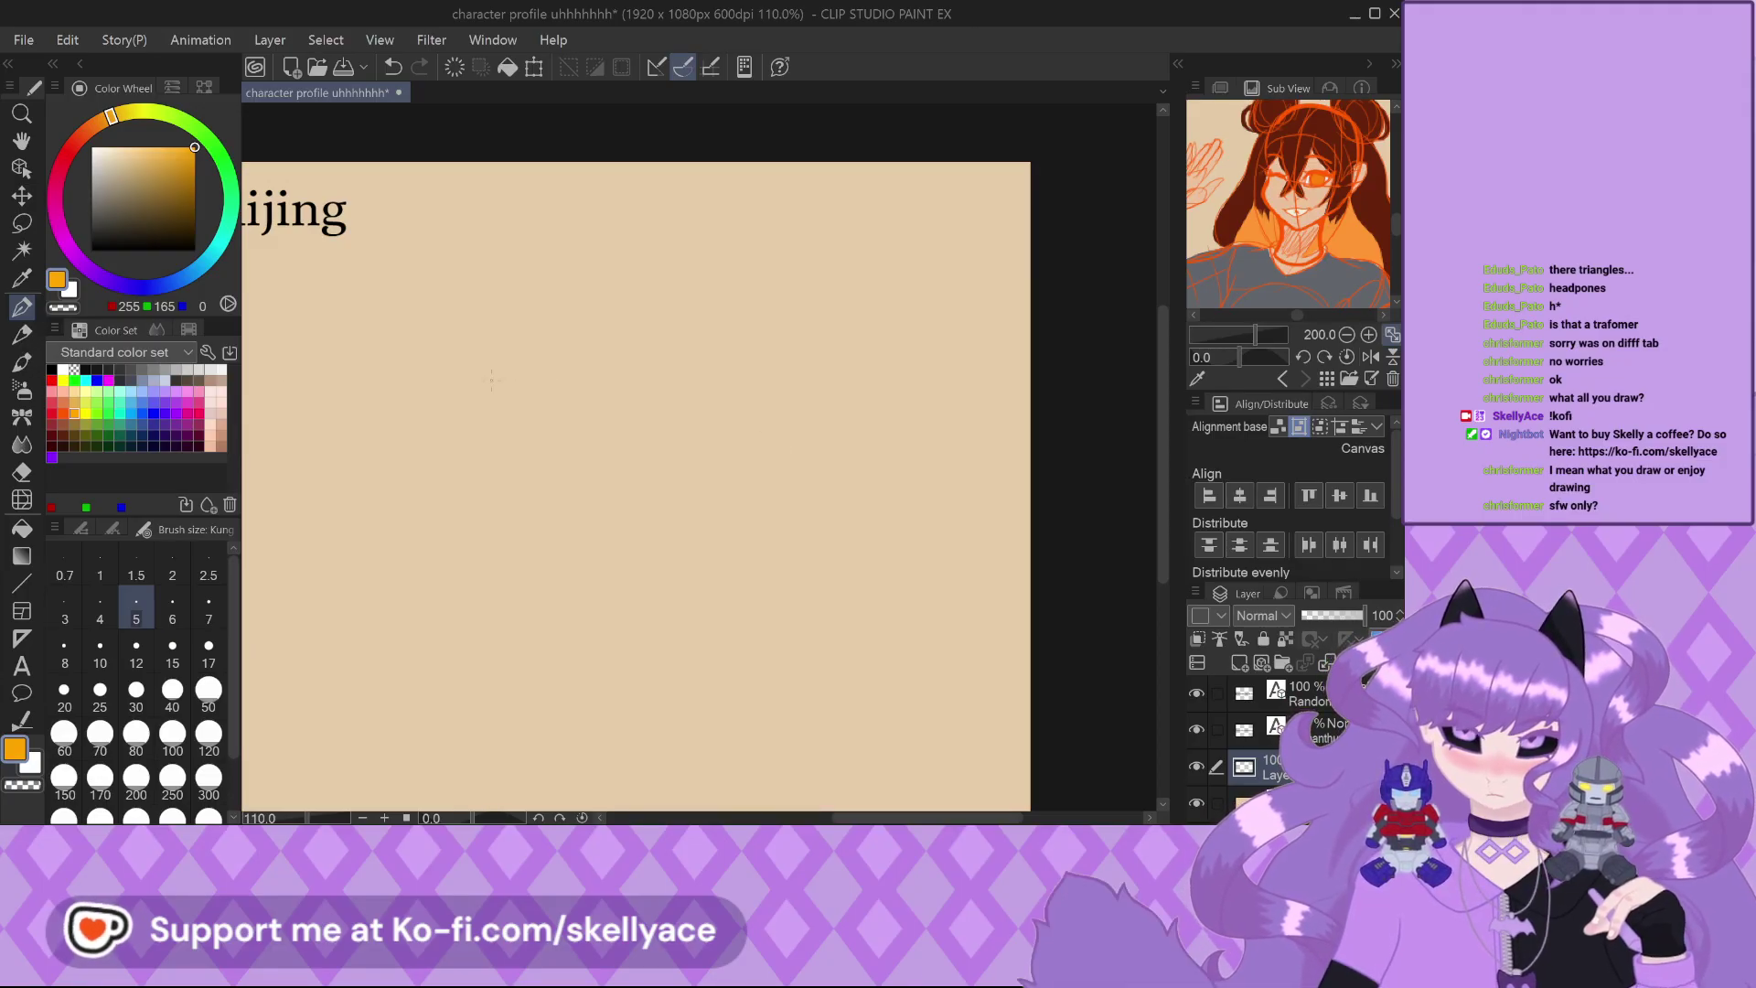
Switch to the つけペン pen with brush size 5
left_click(80, 531)
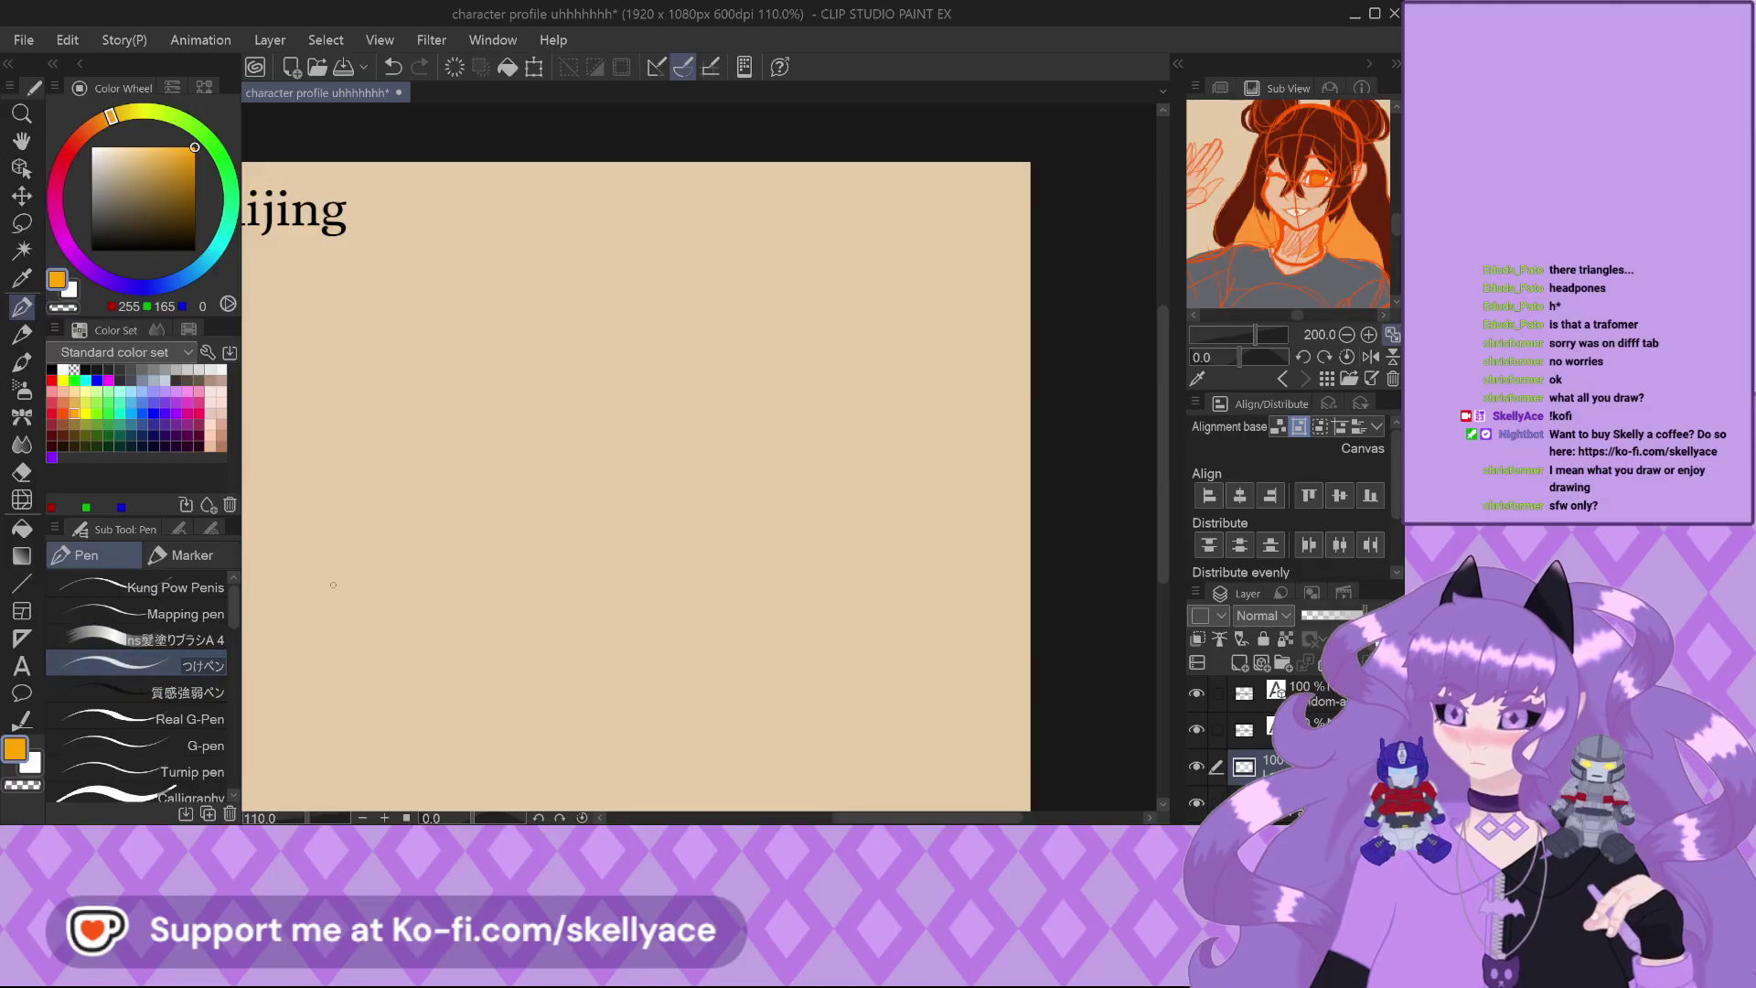
left_click(210, 528)
left_click(136, 608)
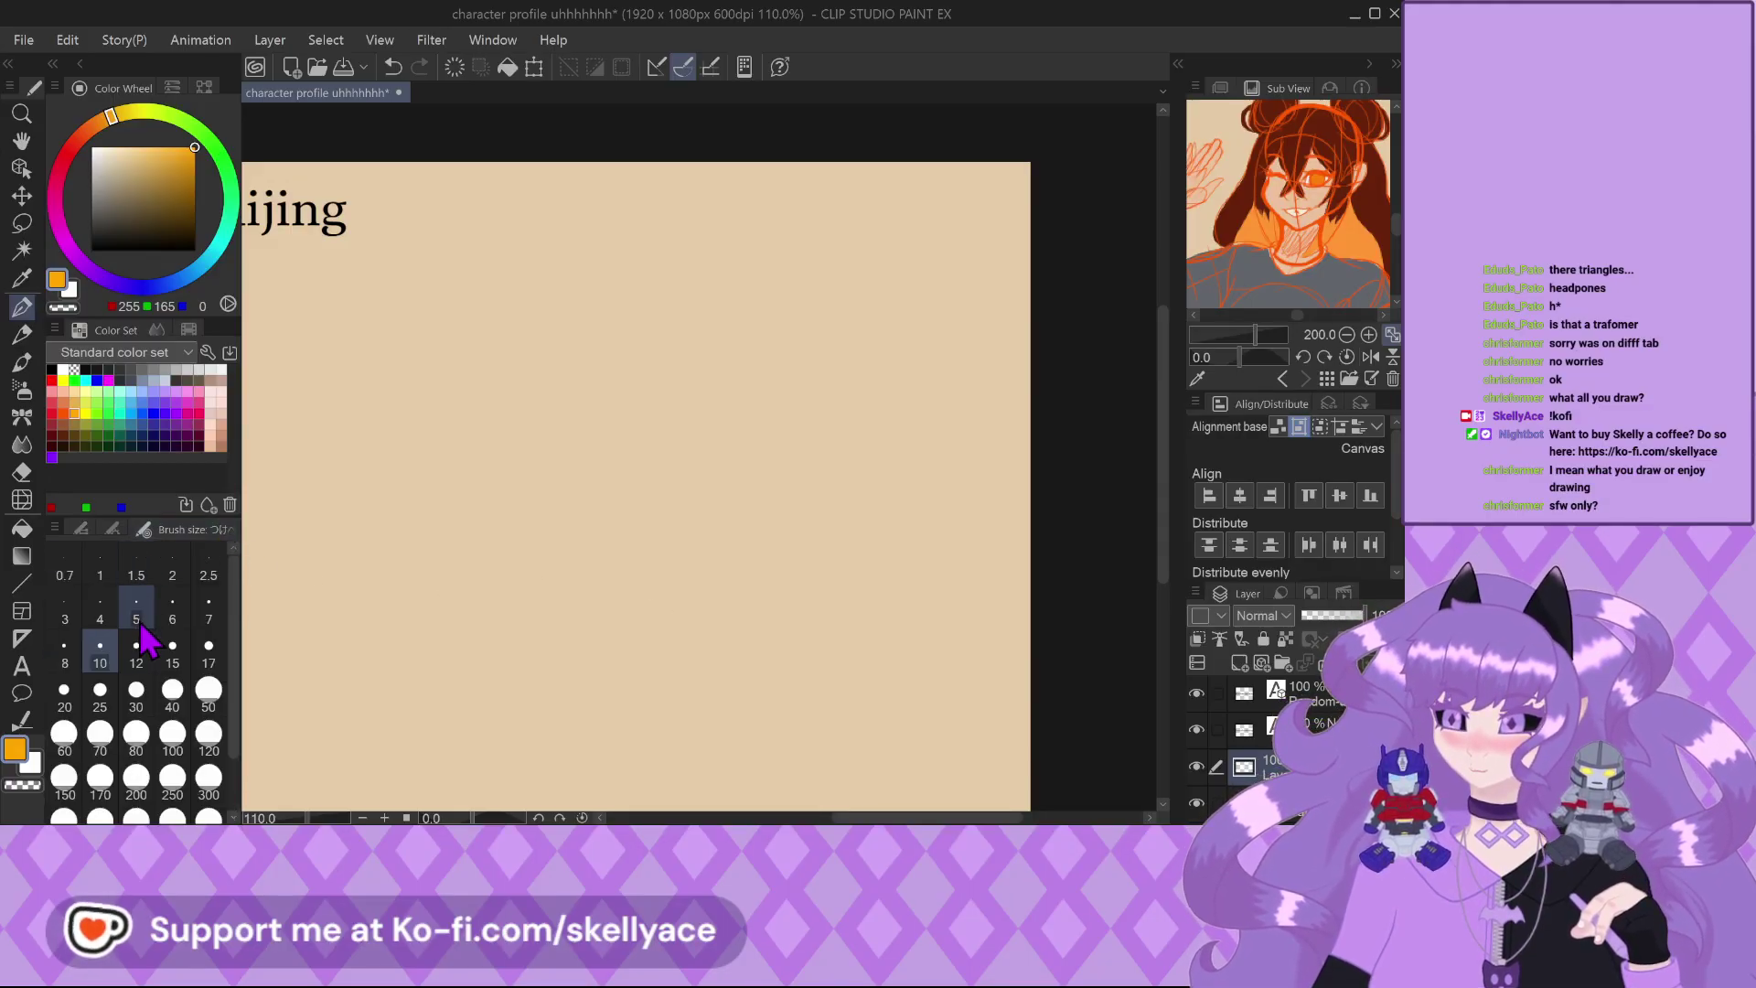
scroll(789, 638, "down", 3)
scroll(789, 638, "up", 3)
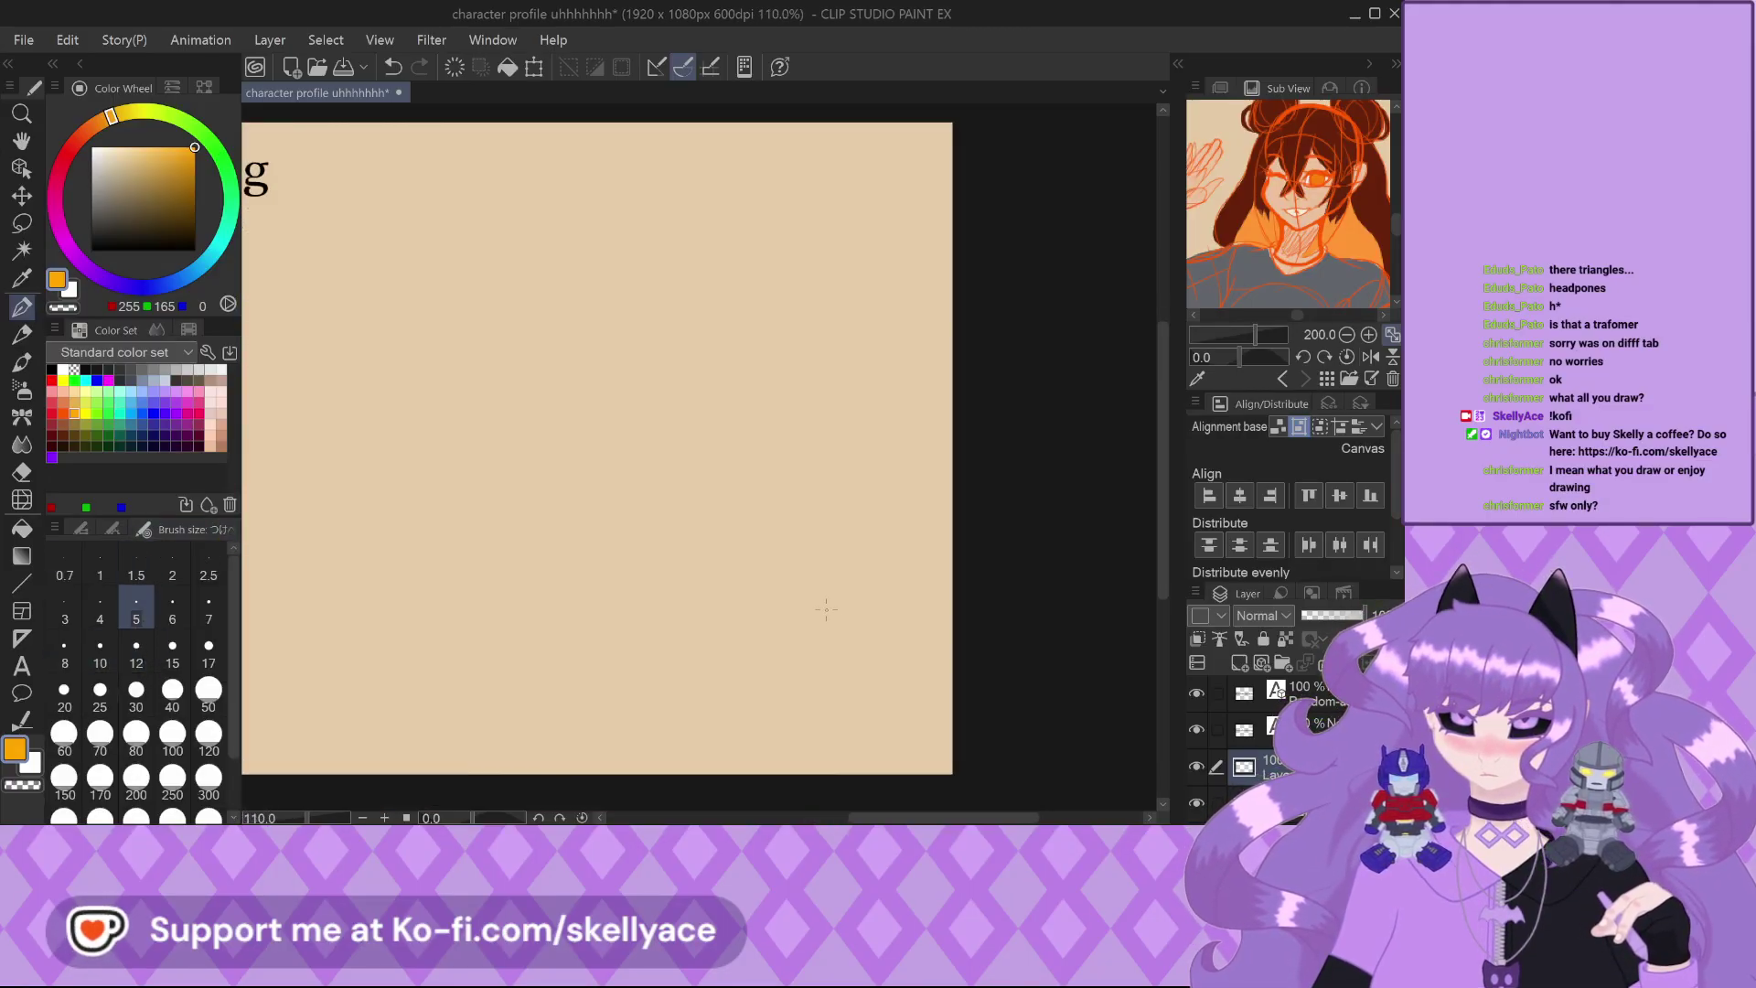
mouse_move(736, 344)
left_mouse_down()
mouse_move(792, 409)
mouse_move(654, 445)
mouse_move(782, 371)
left_mouse_up()
left_click(63, 413)
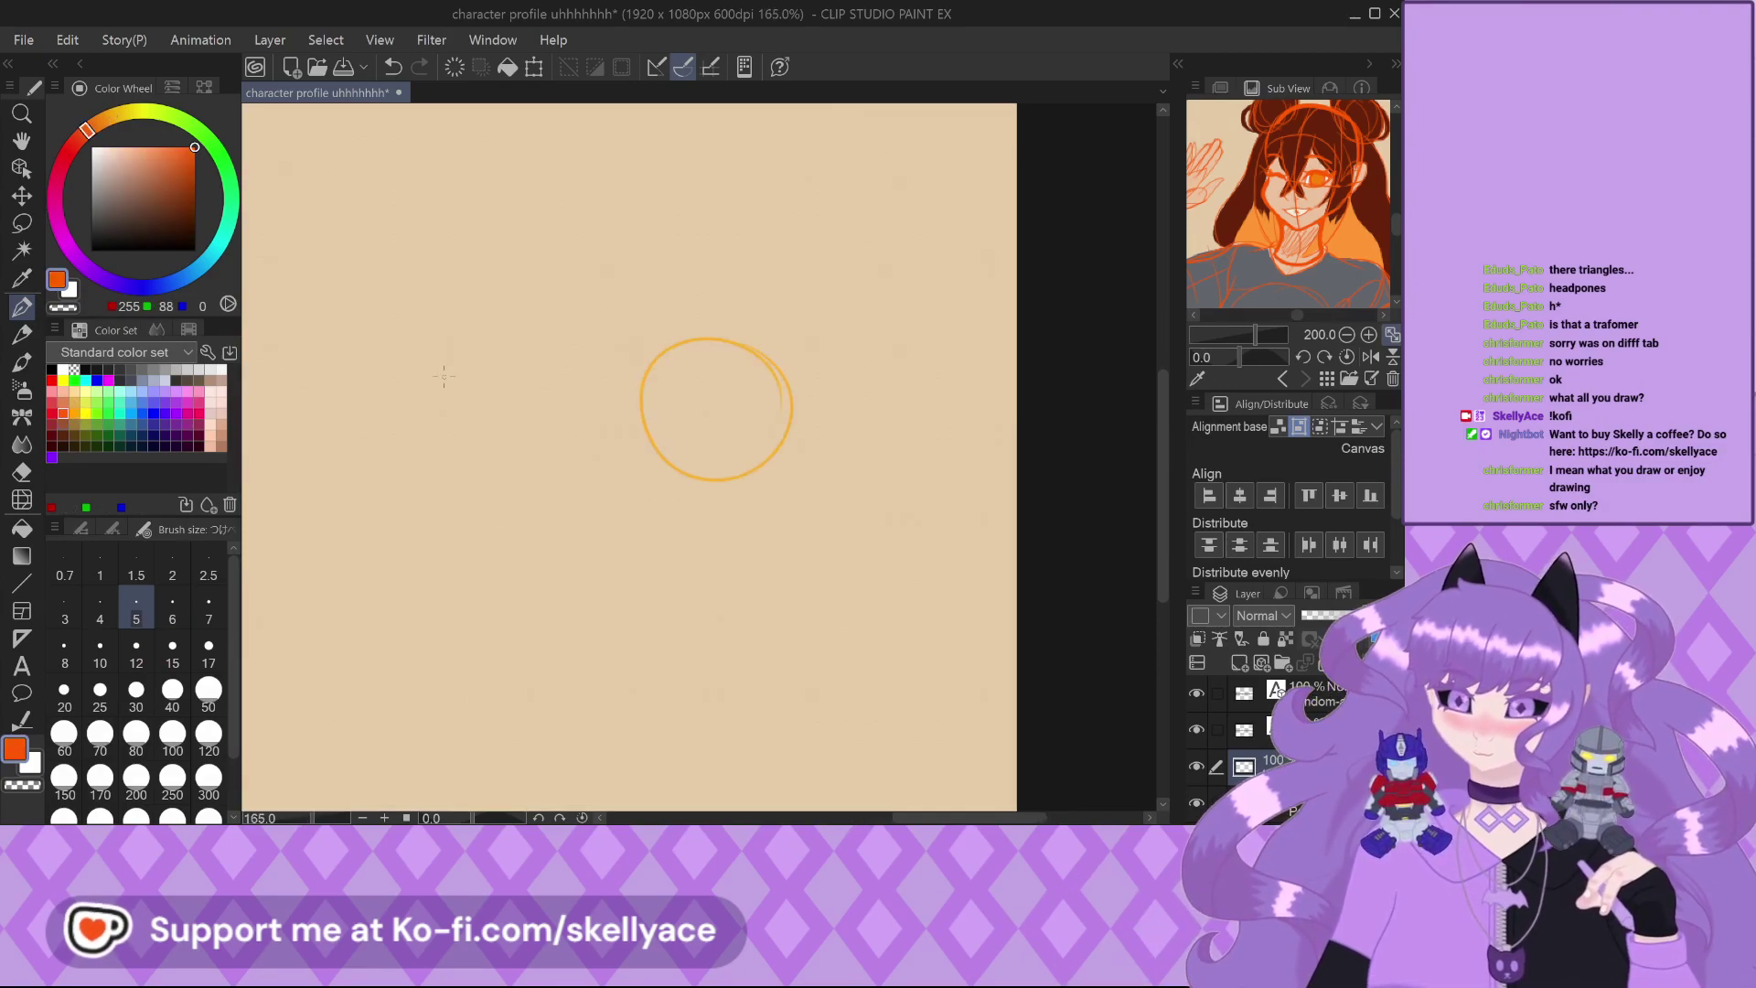
key("ctrl+z")
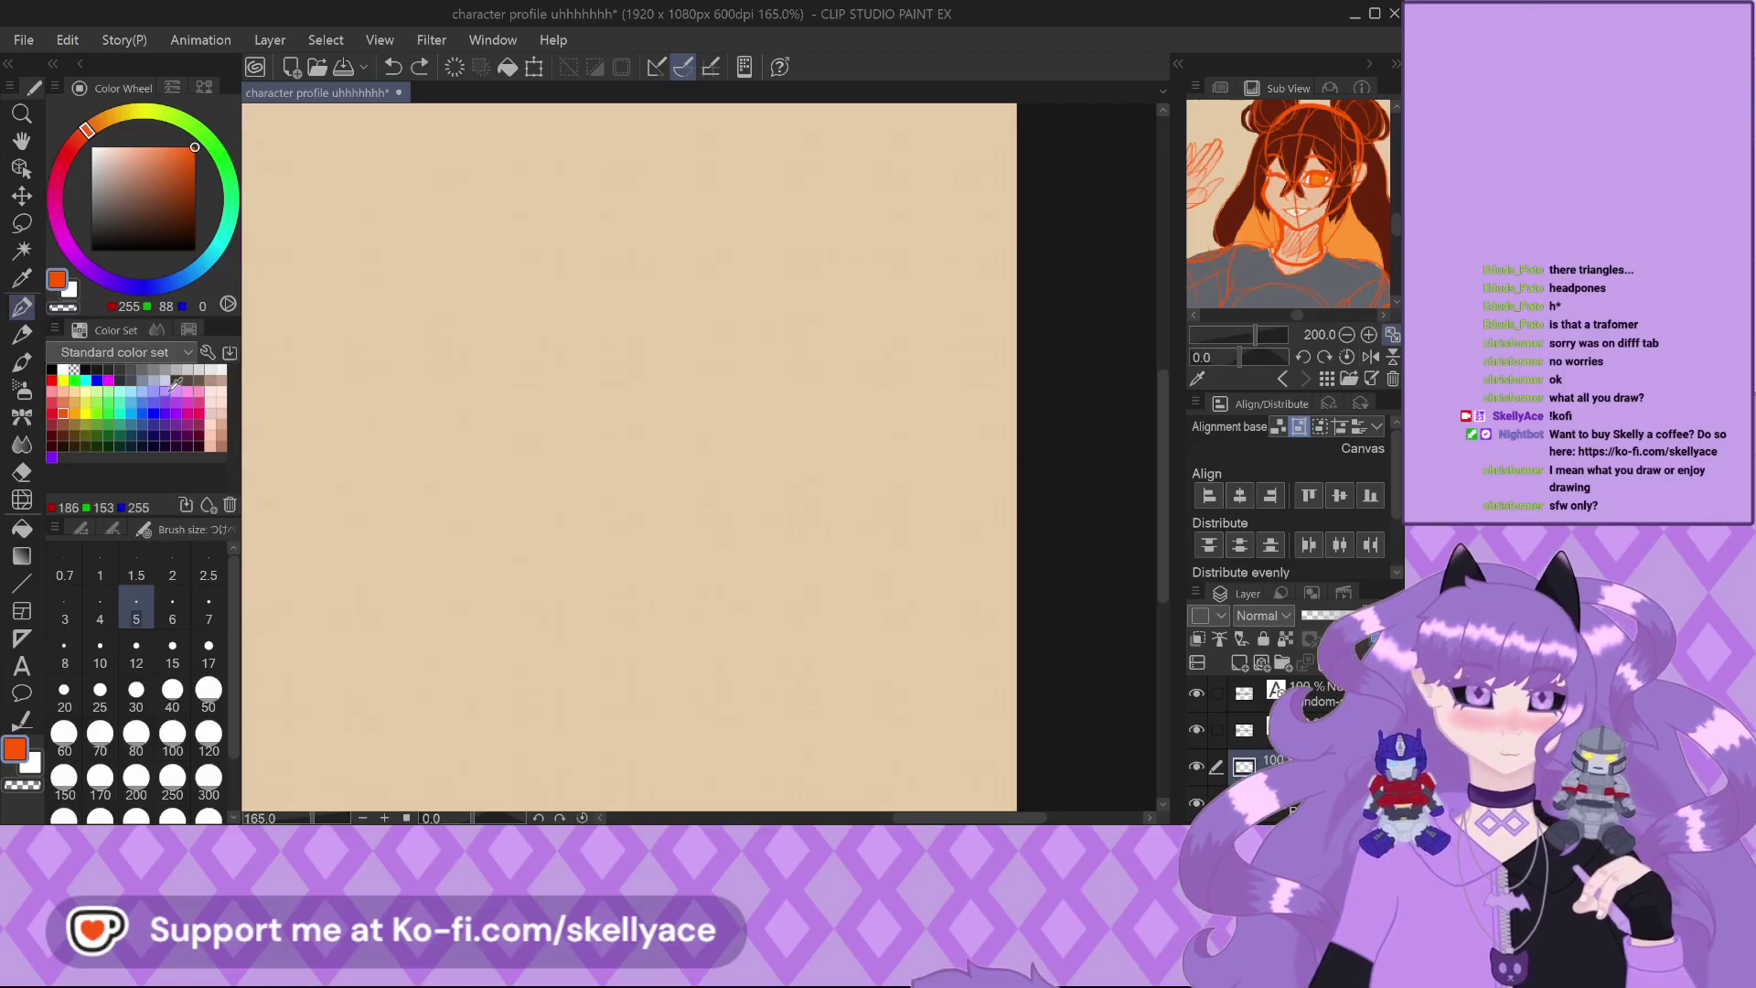
Set the pen to orange (255, 165, 0) with brush size 8
left_click(74, 412)
left_click(81, 651)
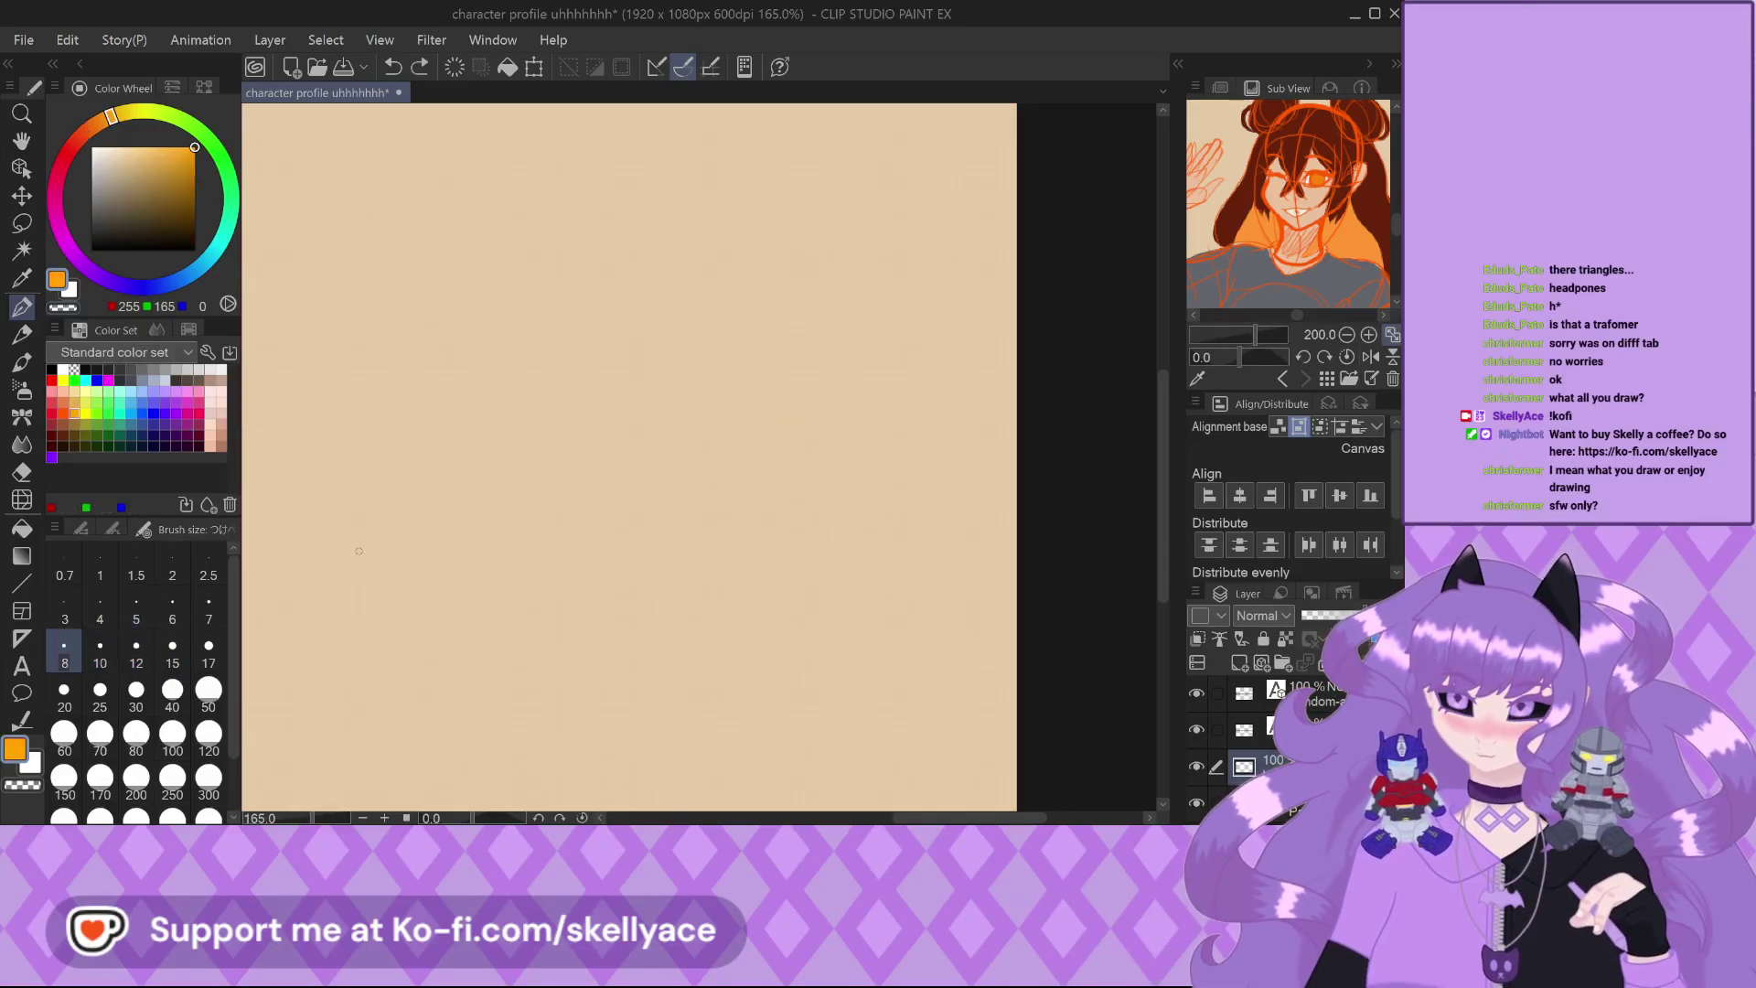
mouse_move(727, 353)
left_mouse_down()
mouse_move(641, 382)
mouse_move(726, 353)
left_mouse_up()
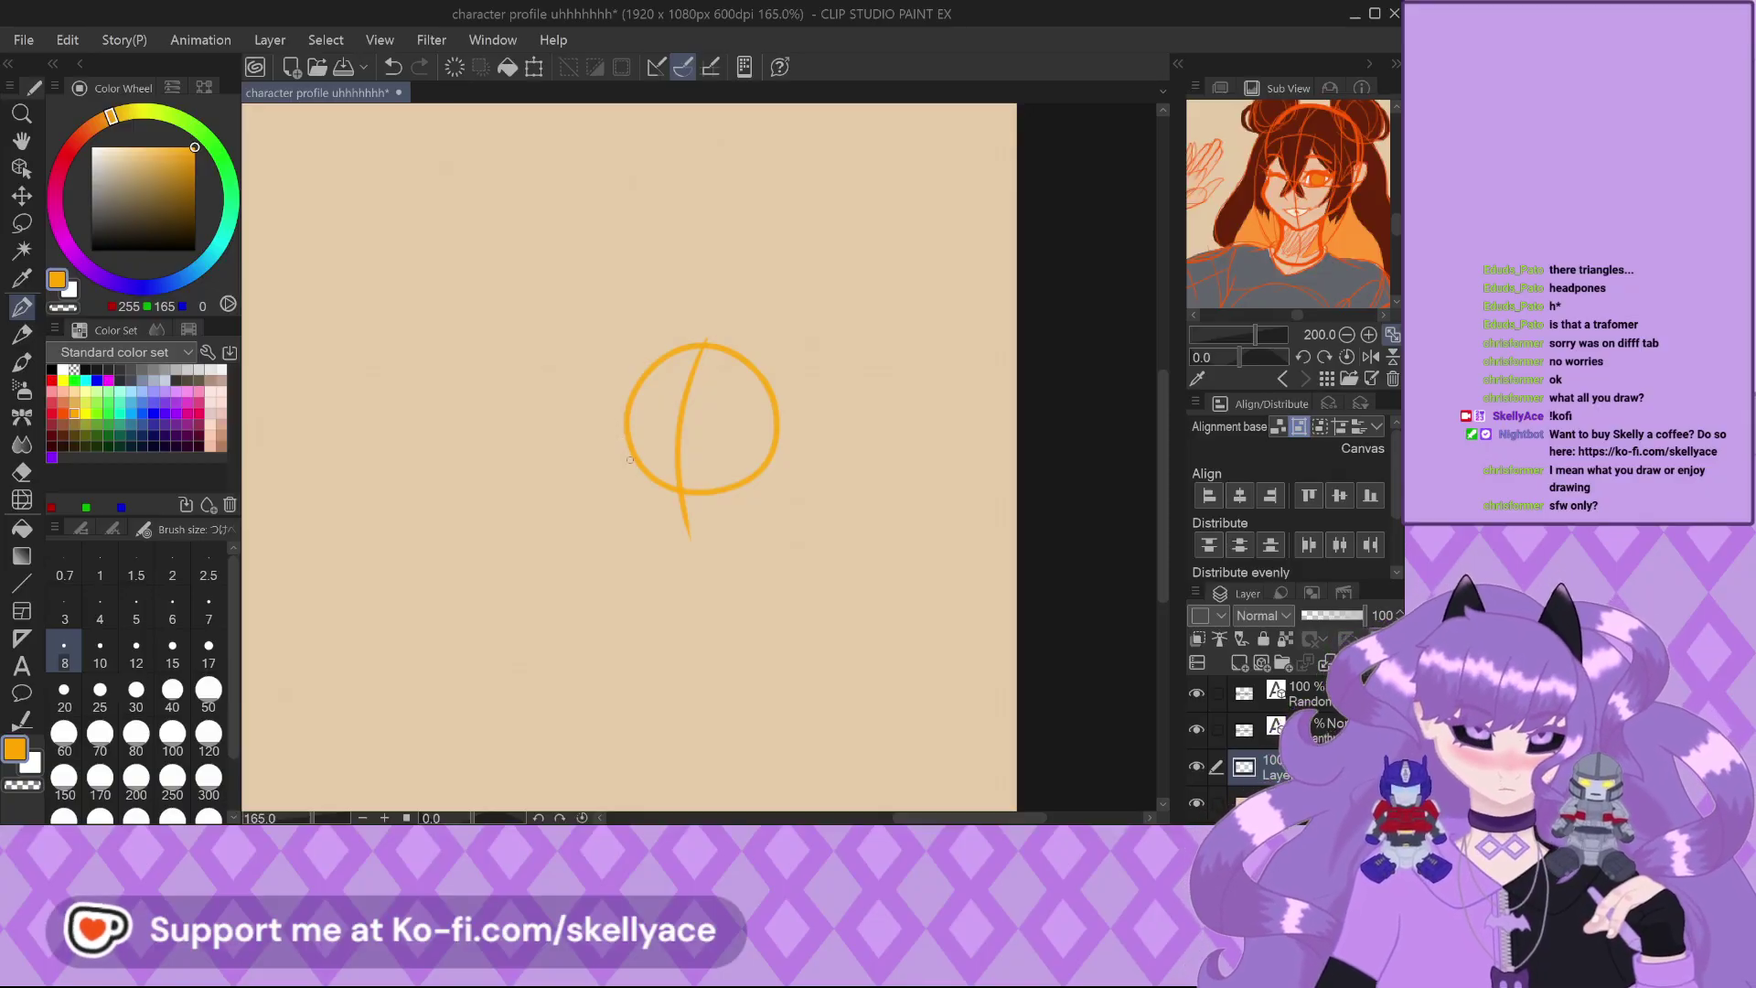
key("ctrl+z")
key("ctrl+z")
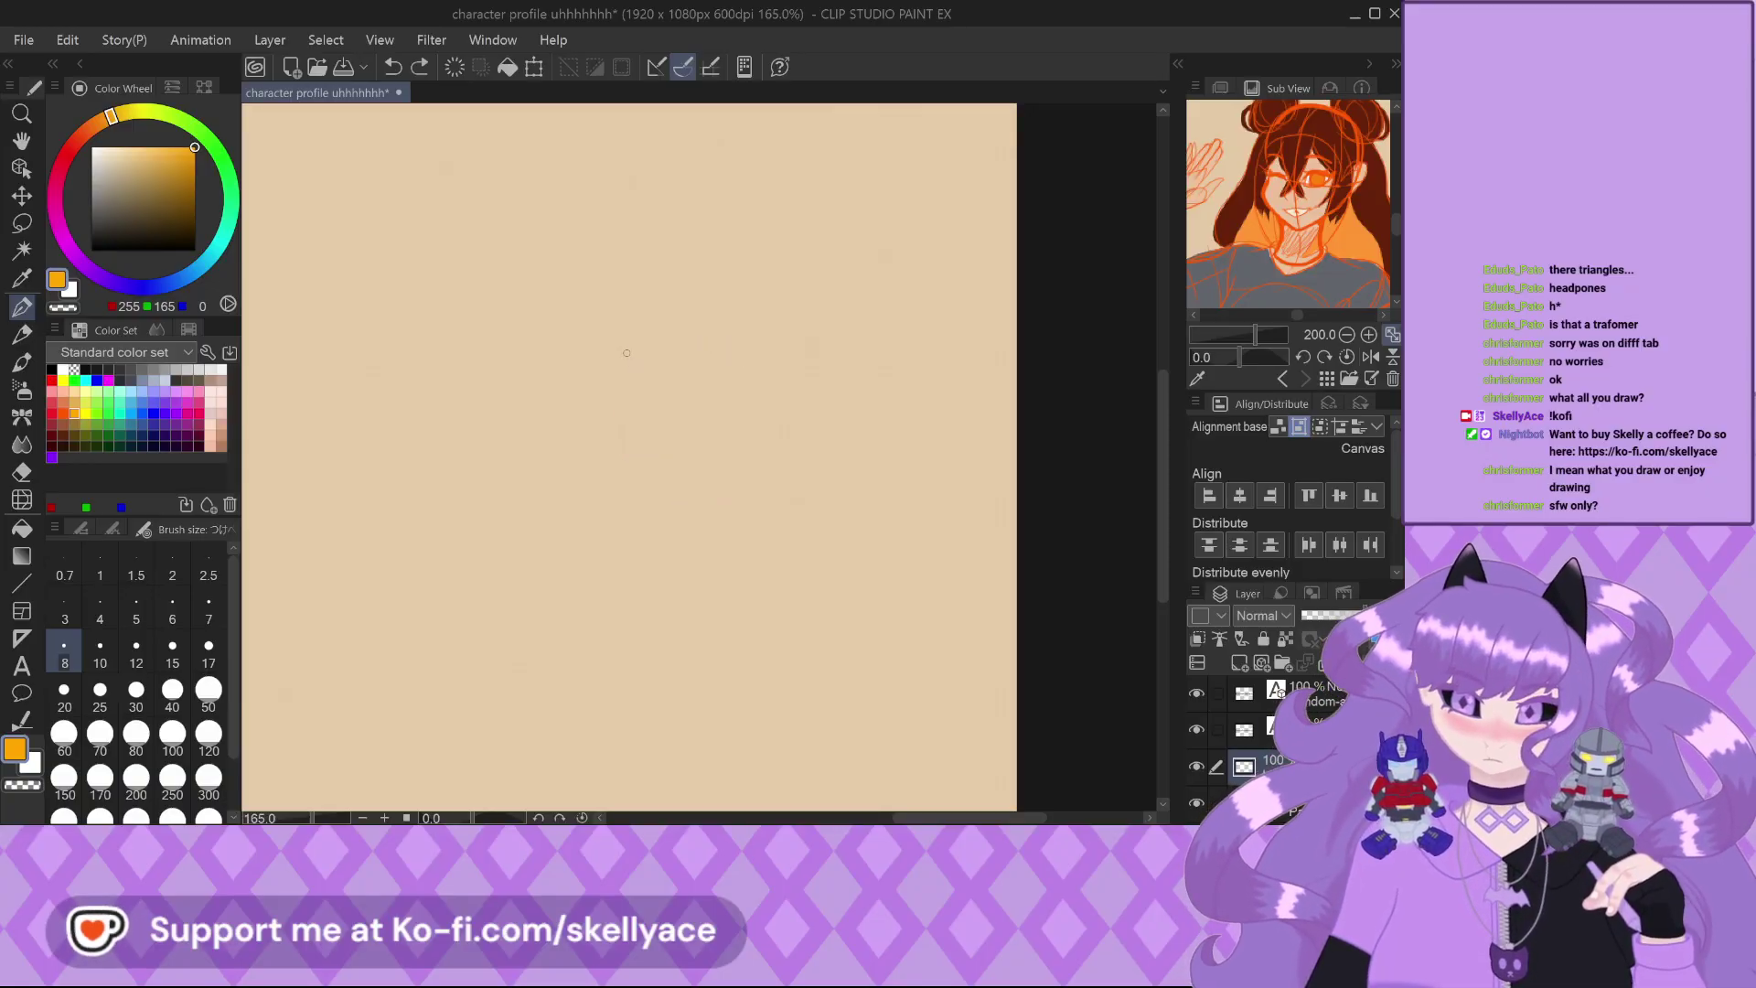
Sketch a slightly tilted oval for the head on the empty canvas and show the reference character's torso and skirt at 100%
left_click_drag(631, 342, 728, 468)
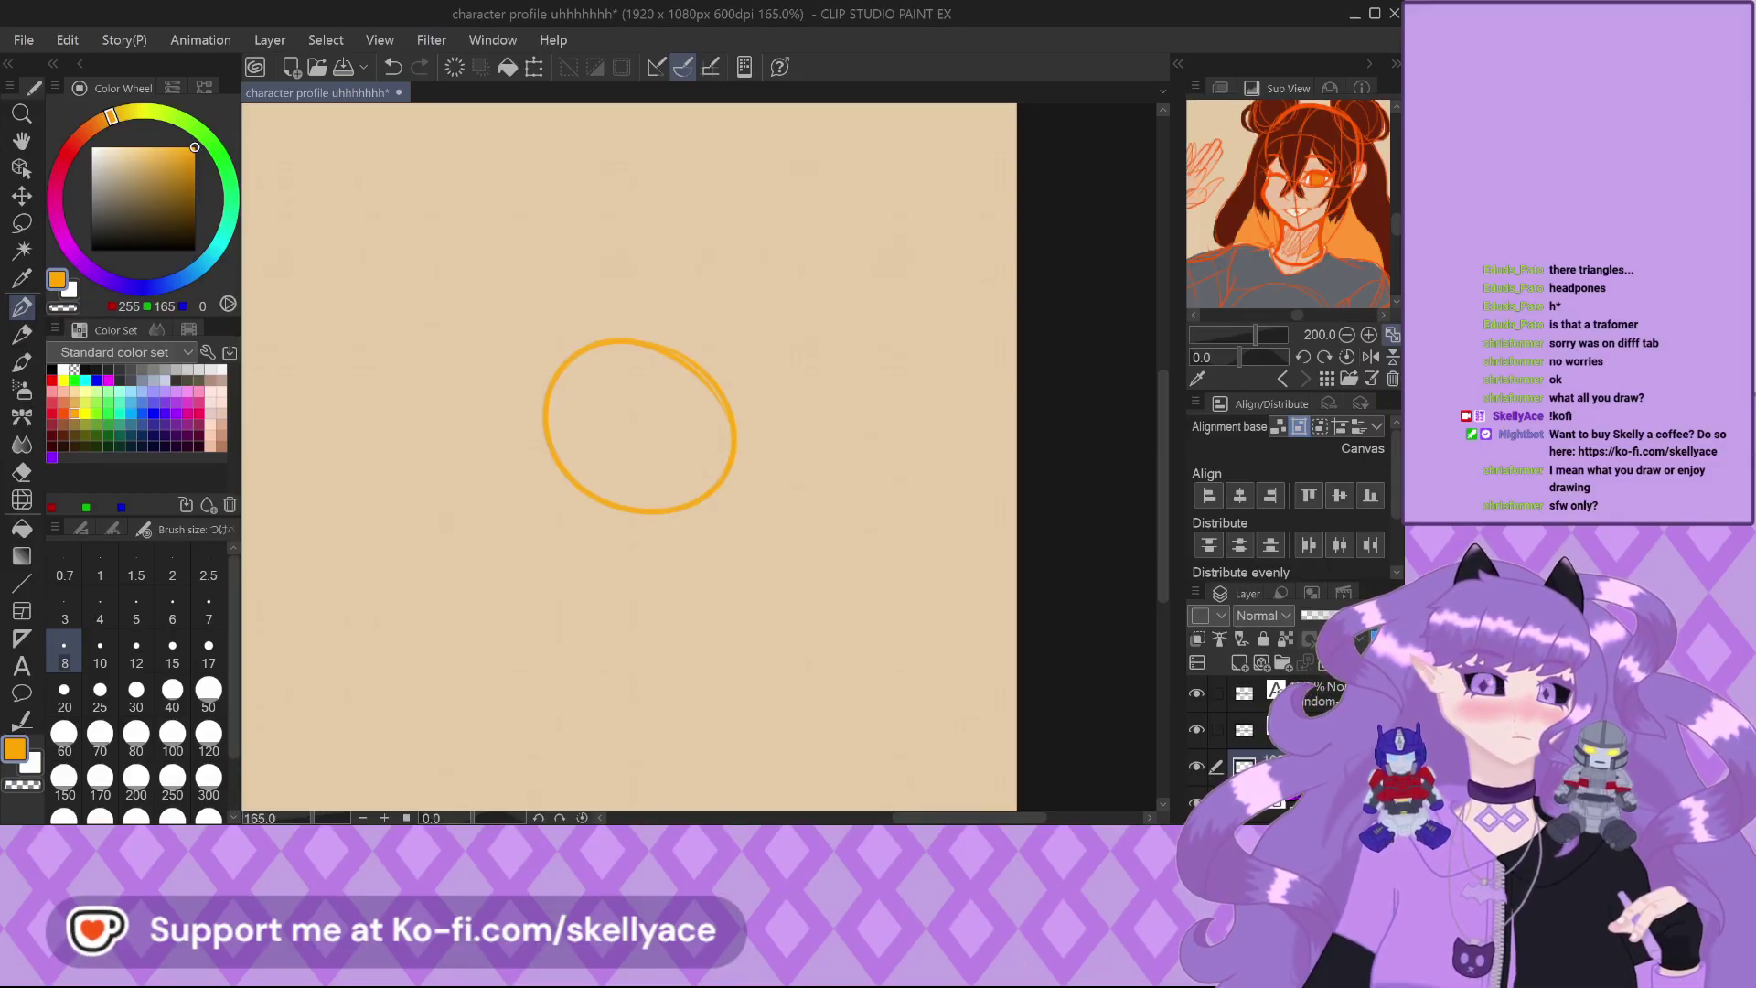
scroll(1237, 202, "down", 5)
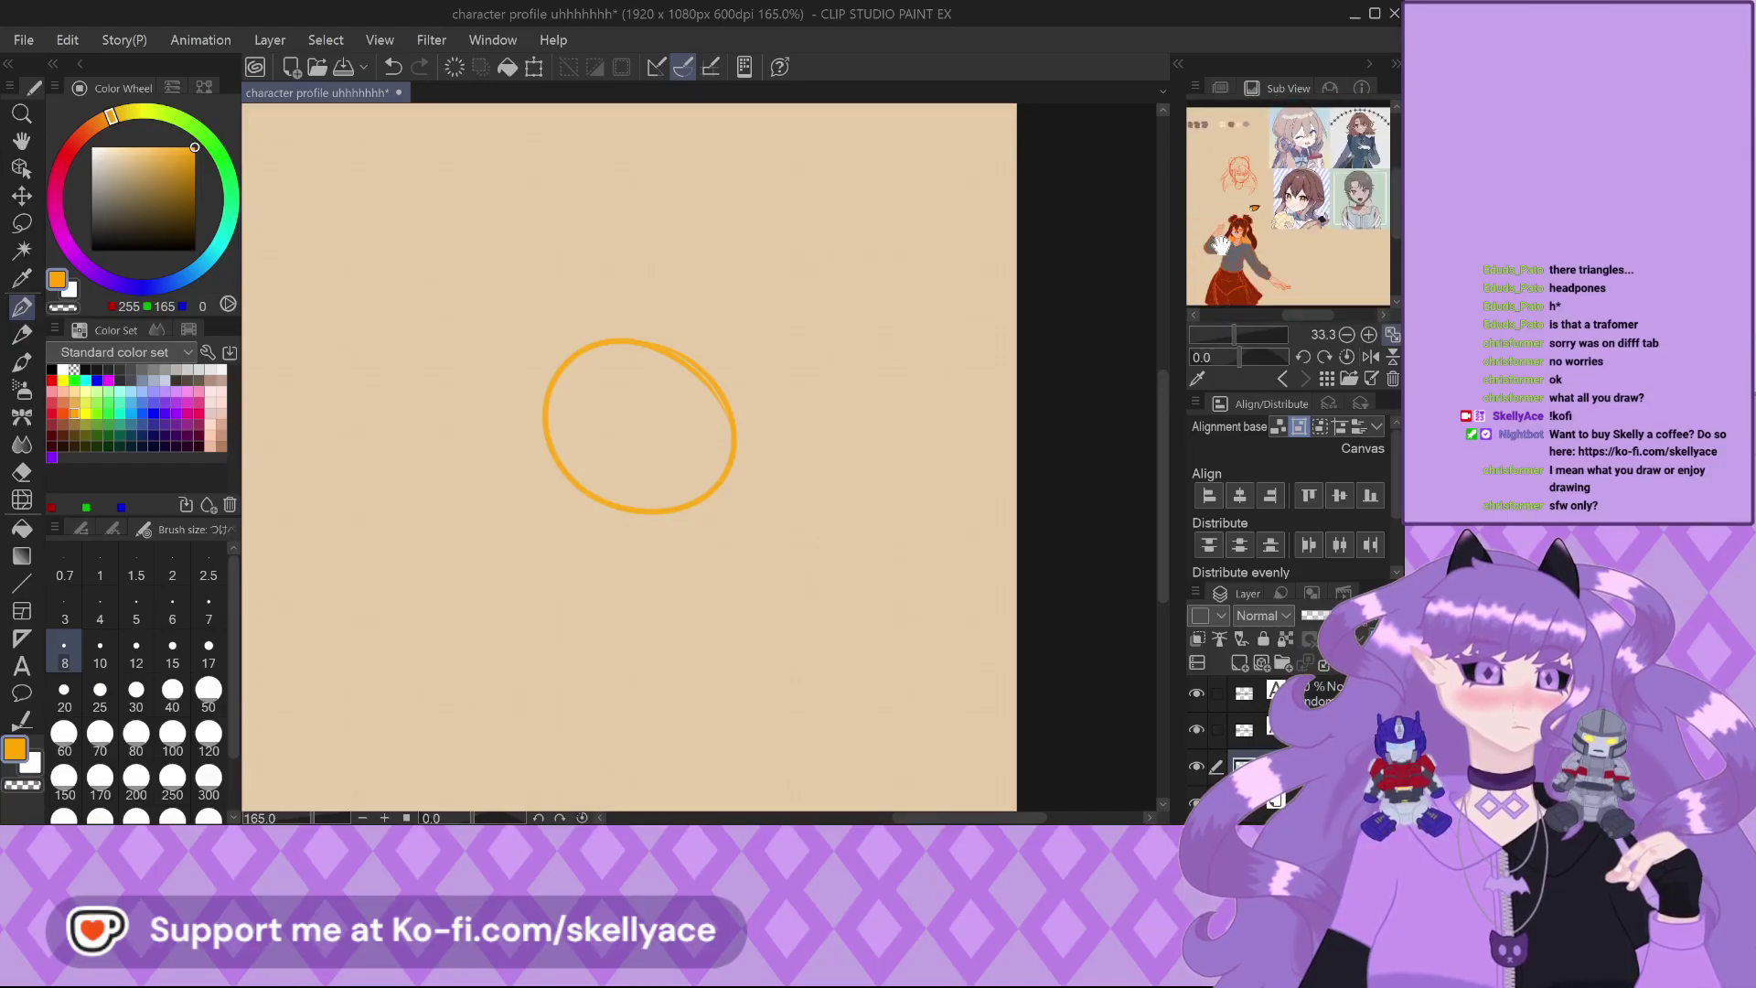
scroll(1281, 245, "up", 3)
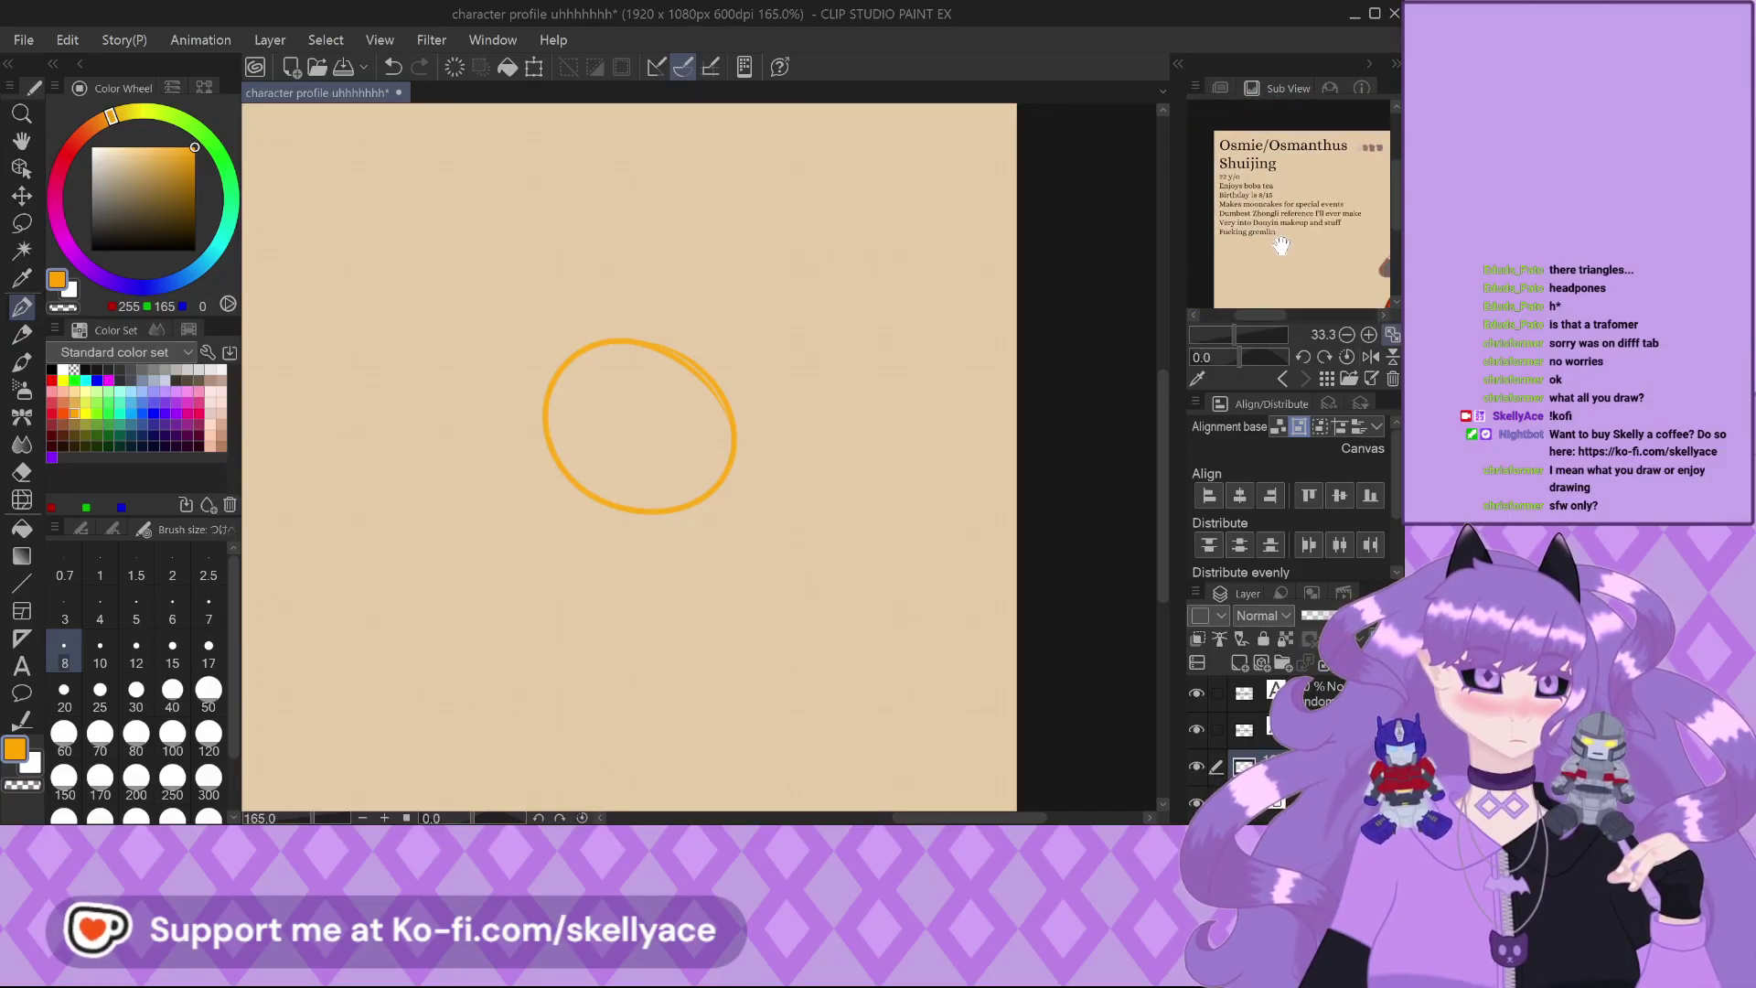
scroll(1281, 245, "up", 3)
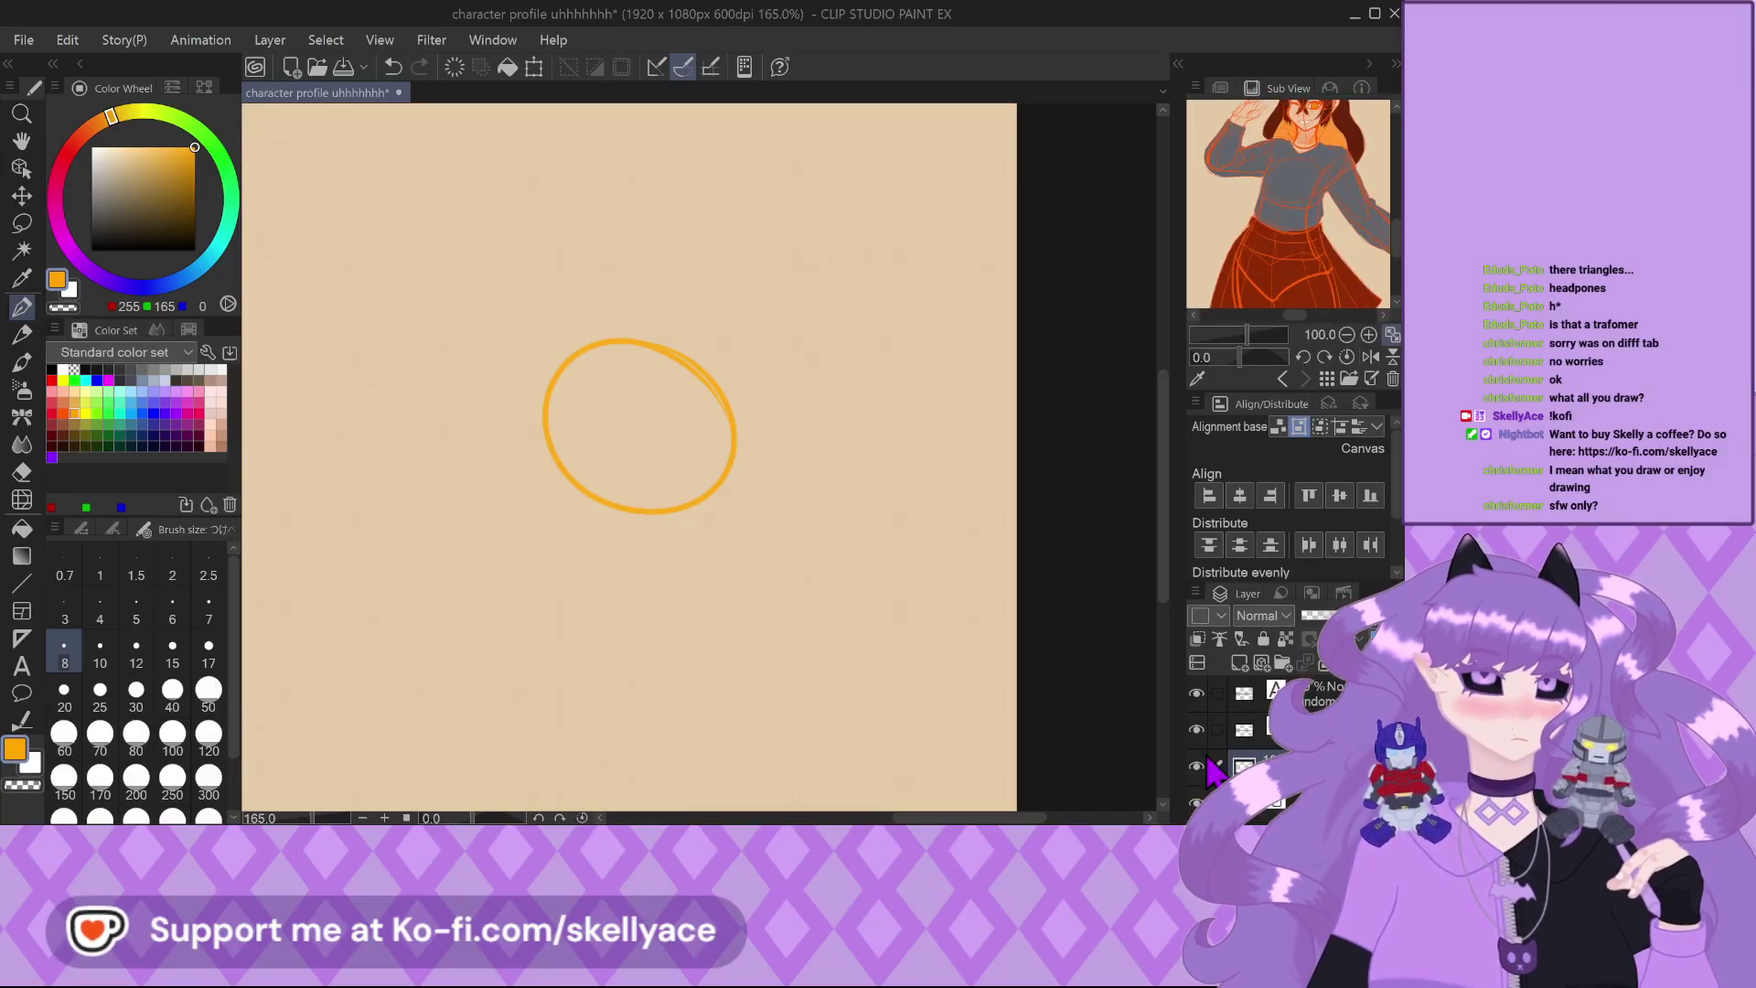
Add a curved vertical centre line through the head oval and a curved horizontal guideline across its lower edge
scroll(769, 482, "down", 5)
scroll(769, 482, "up", 2)
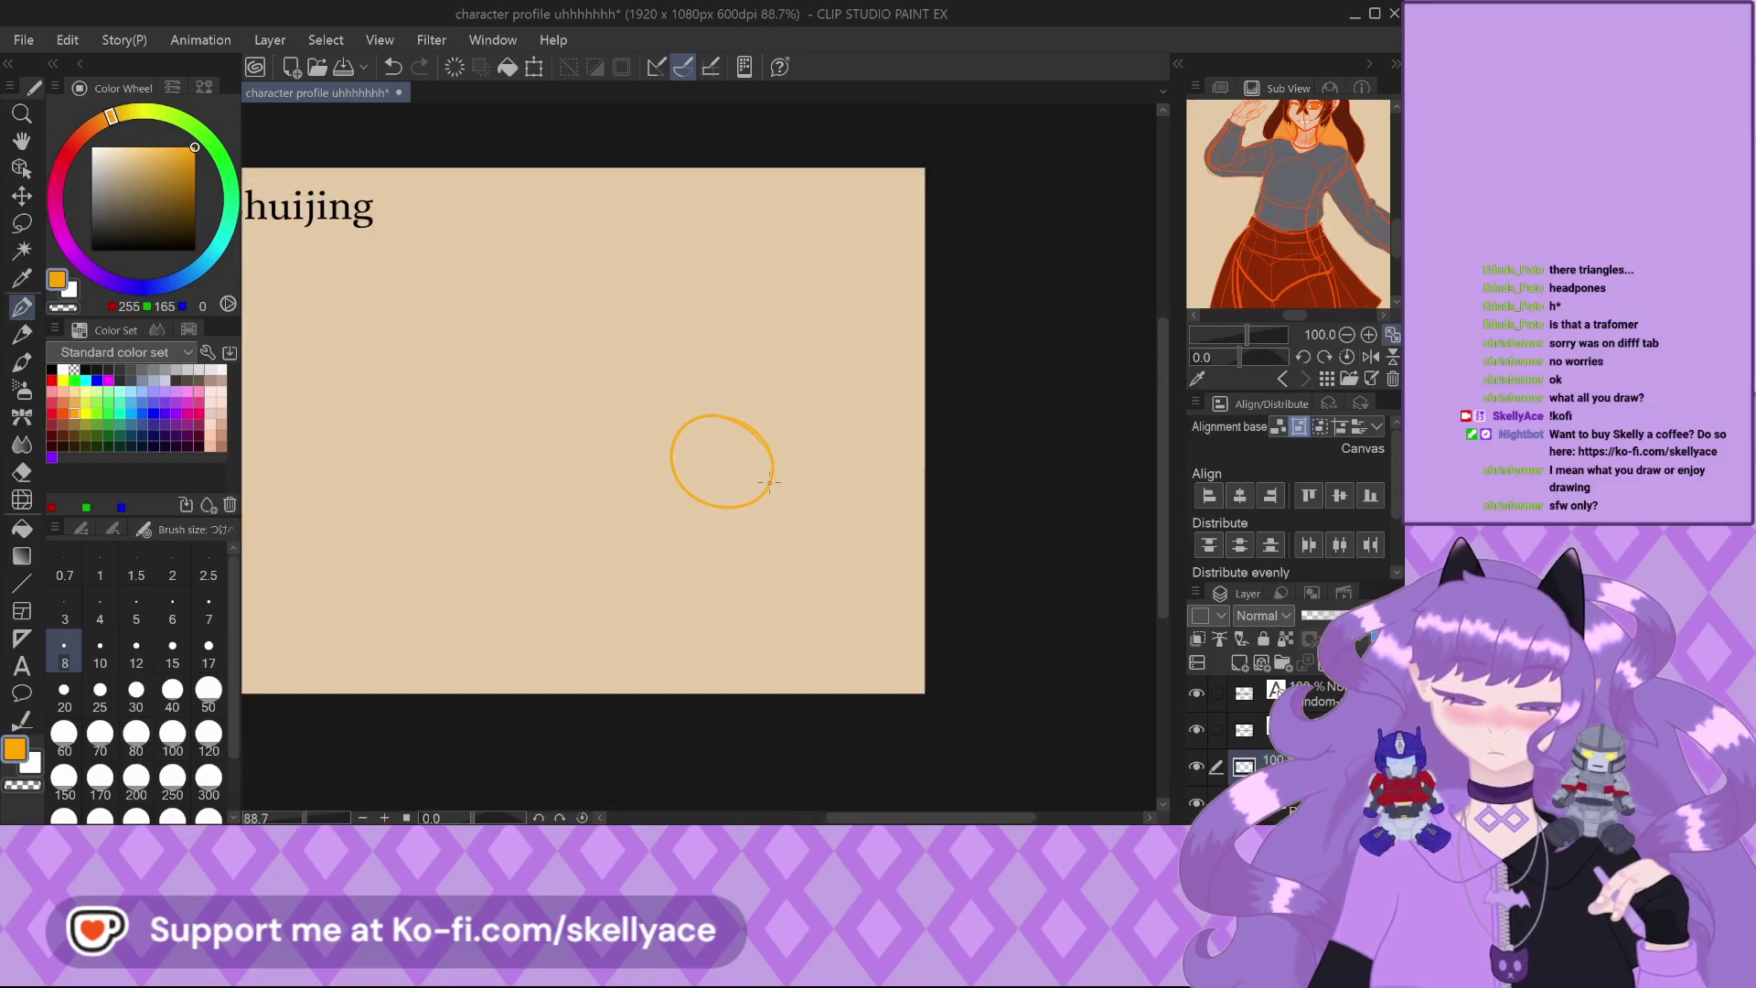
scroll(769, 482, "up", 3)
scroll(670, 395, "up", 2)
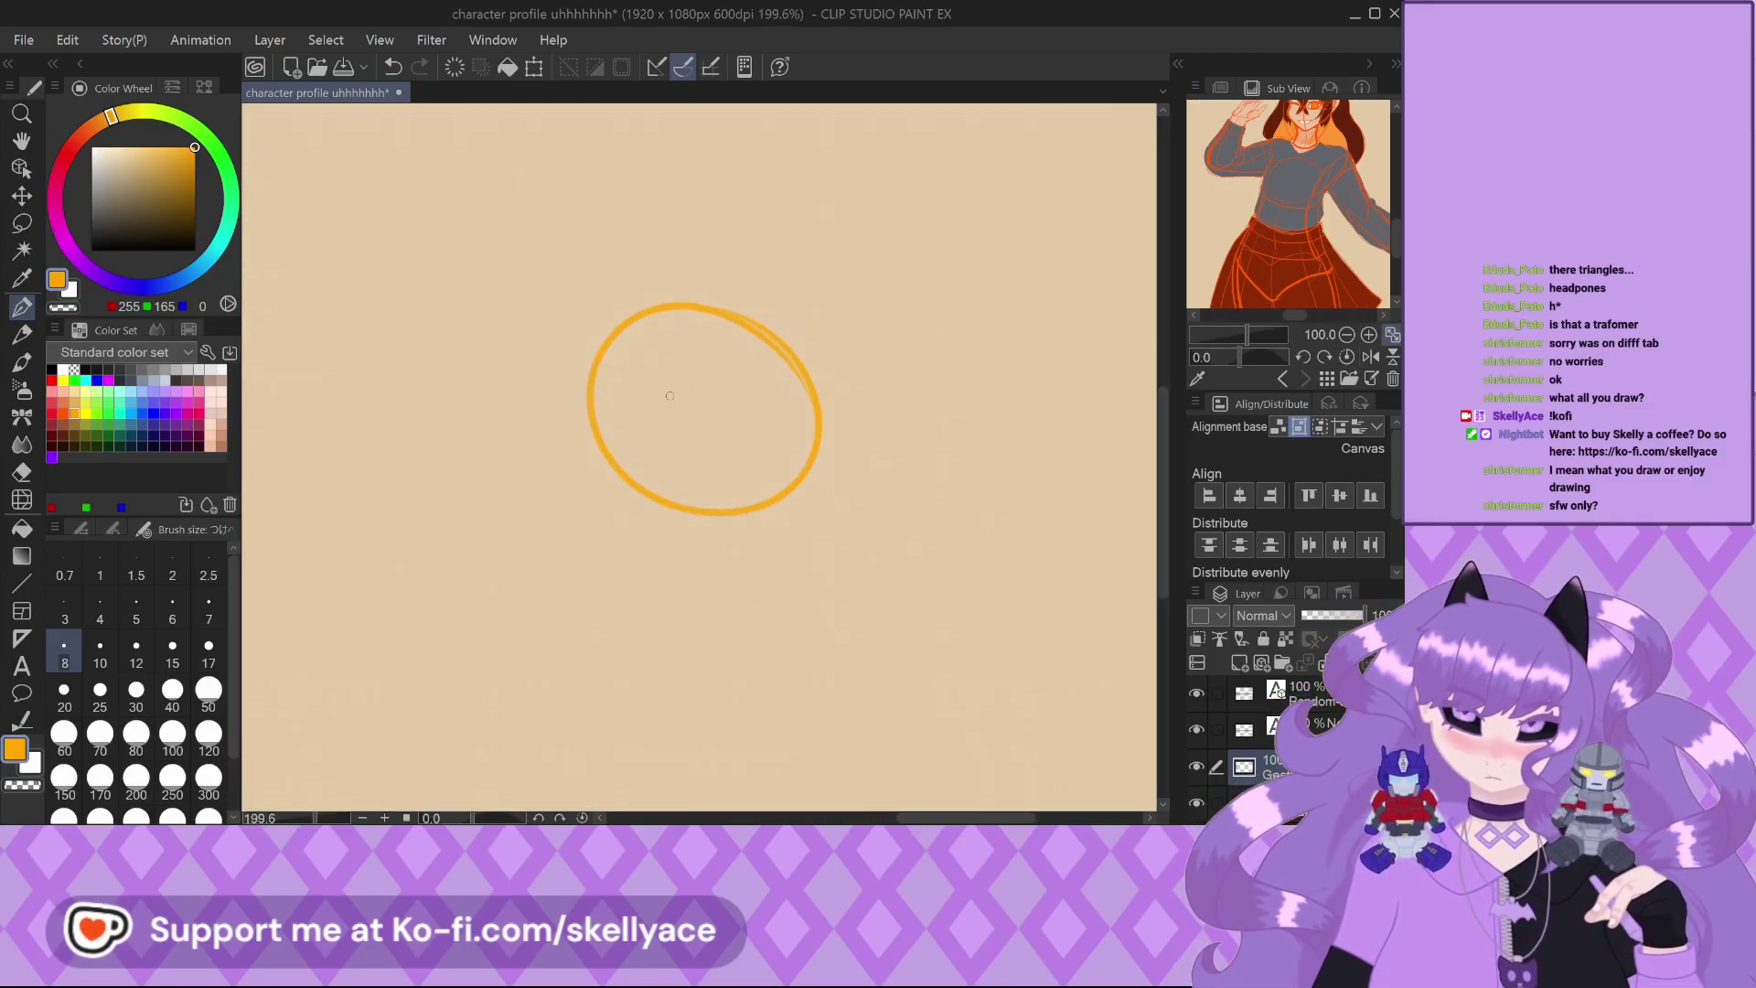
left_click_drag(676, 387, 686, 583)
scroll(595, 485, "up", 1)
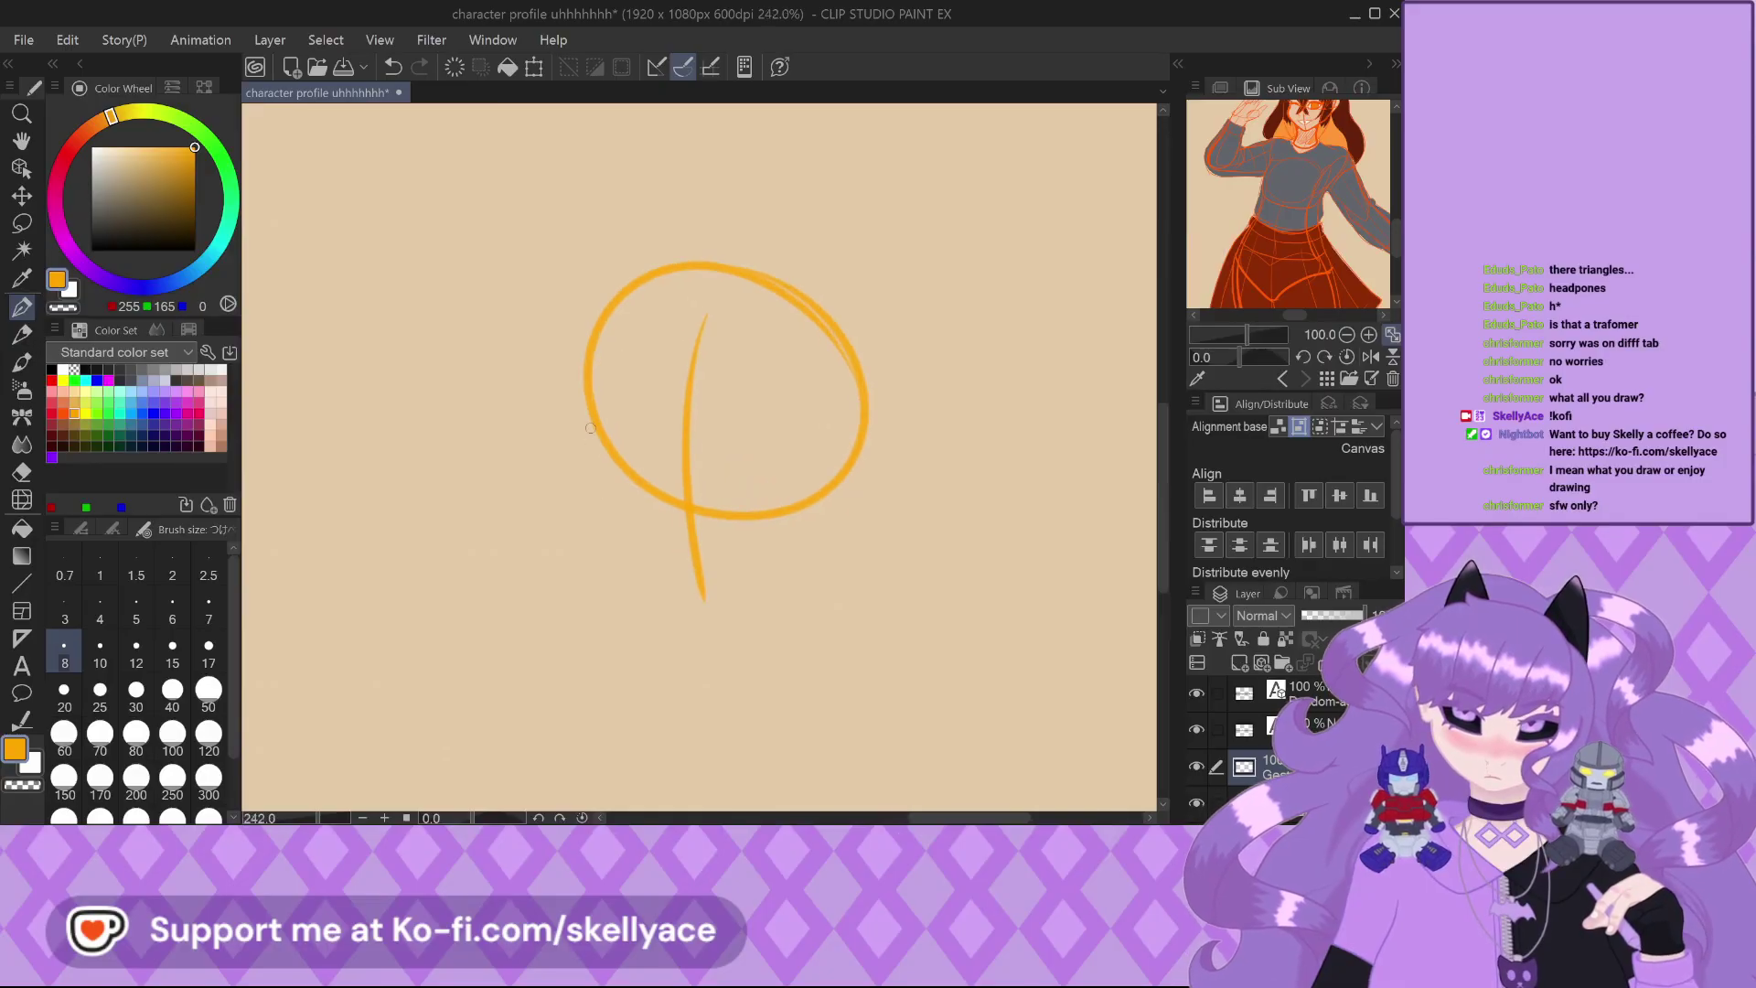
left_click_drag(586, 466, 903, 459)
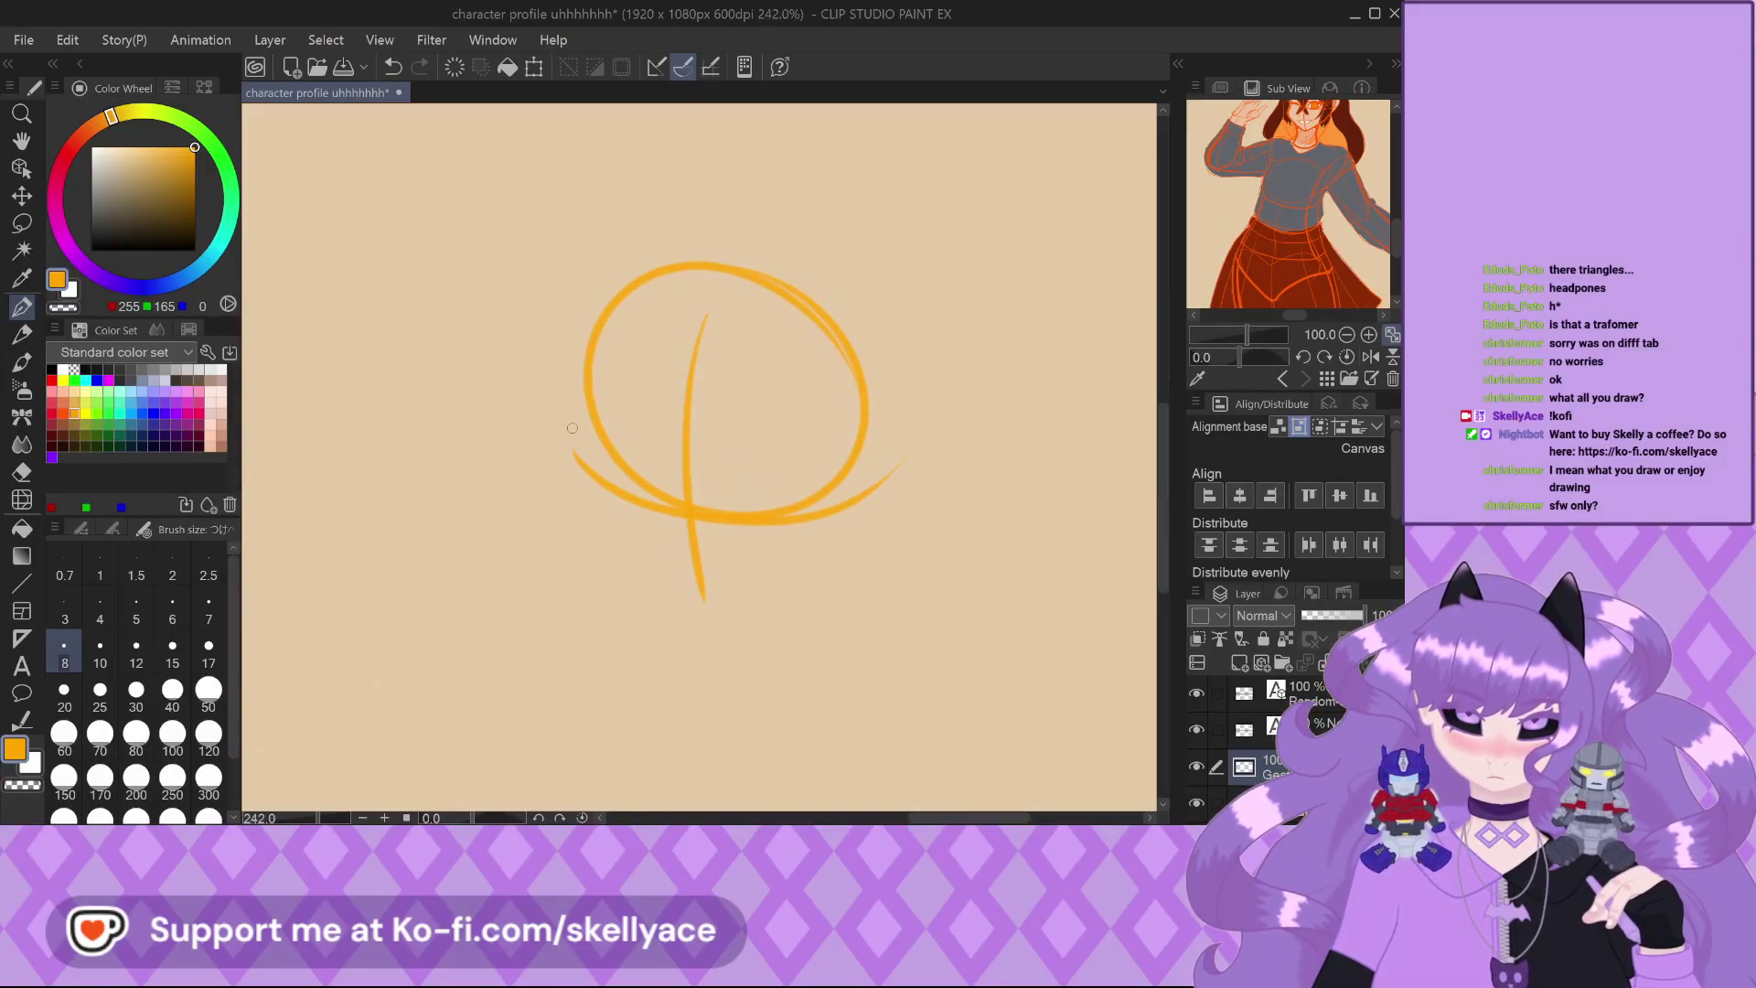
Sketch the cheek and jaw lines from both sides of the oval down to a pointed chin at the centre line
scroll(600, 329, "up", 2)
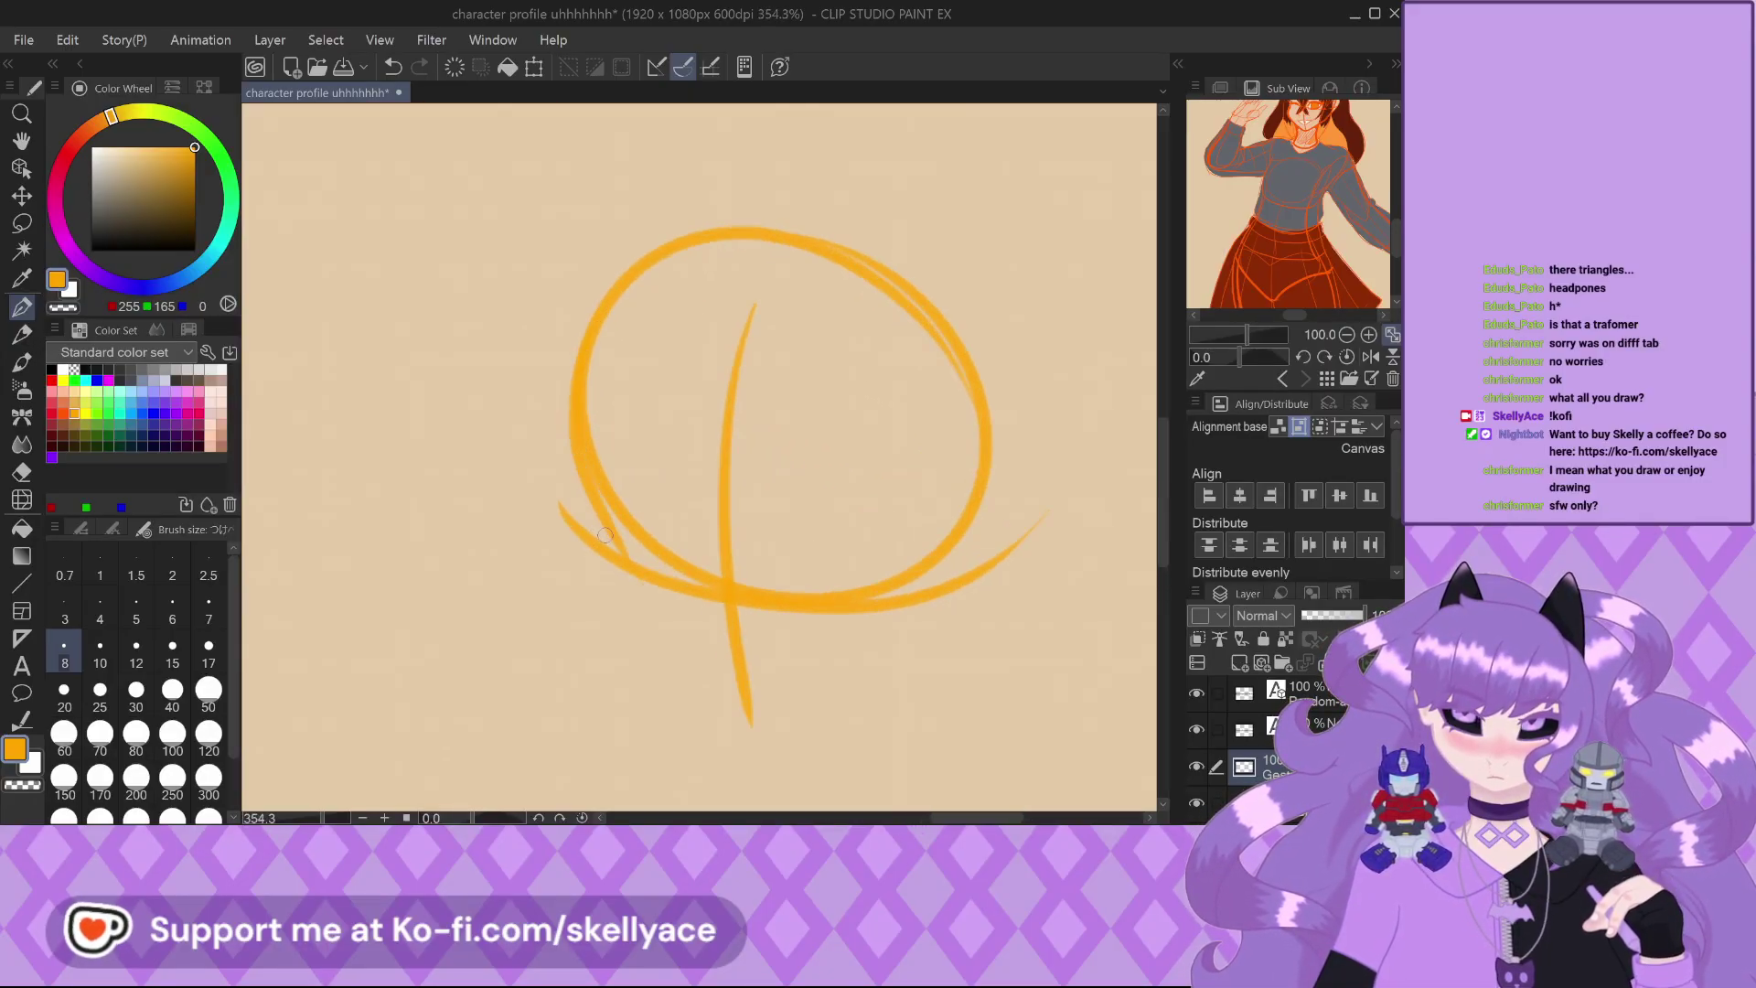
key("ctrl+z")
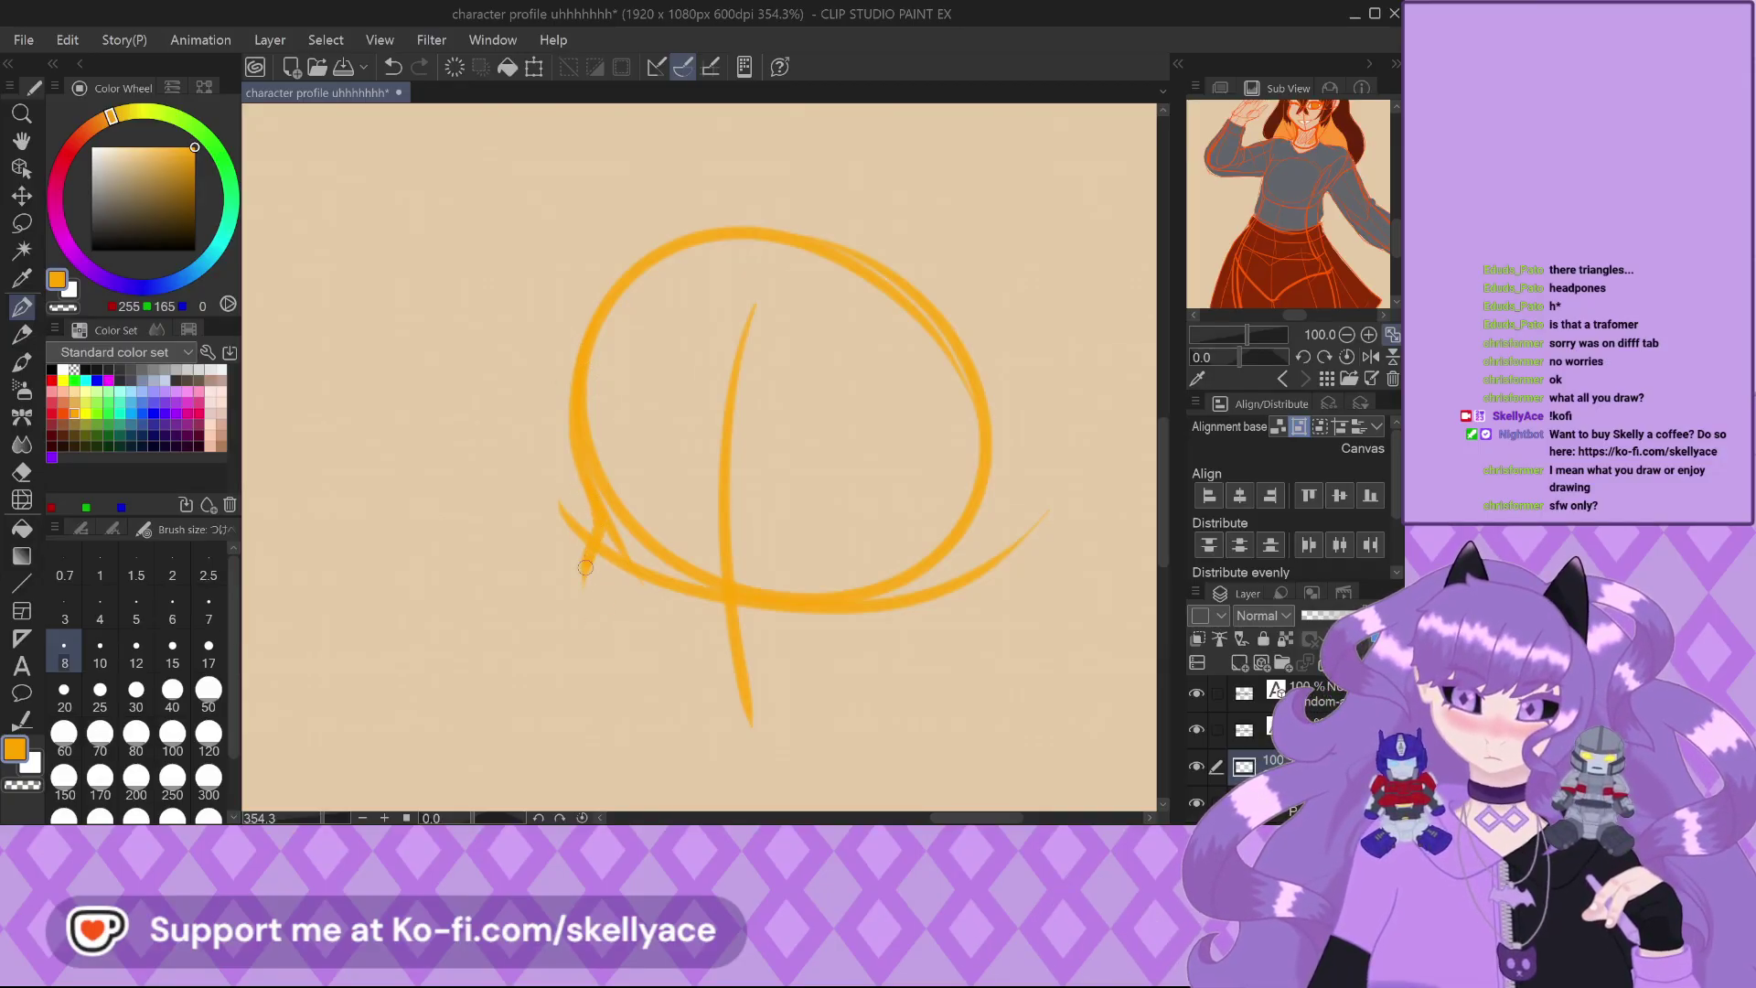
mouse_move(625, 653)
left_mouse_down()
mouse_move(751, 721)
mouse_move(736, 697)
mouse_move(721, 708)
mouse_move(760, 718)
mouse_move(928, 659)
left_mouse_up()
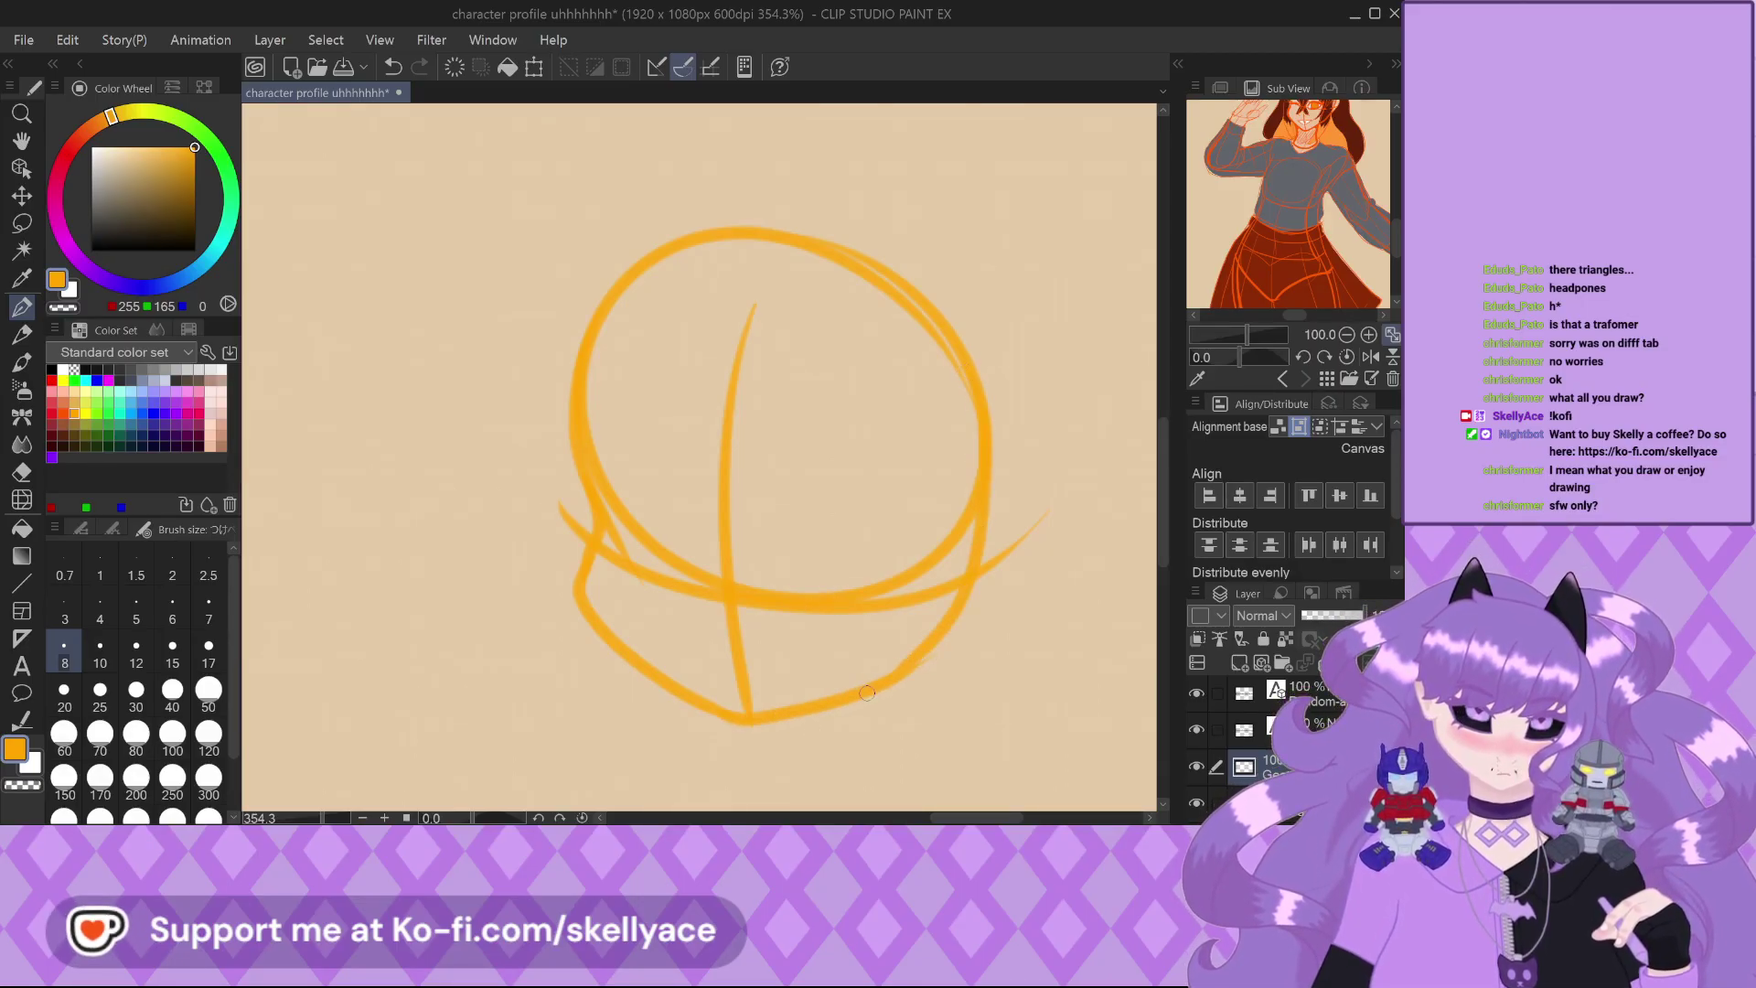
left_click_drag(984, 498, 866, 692)
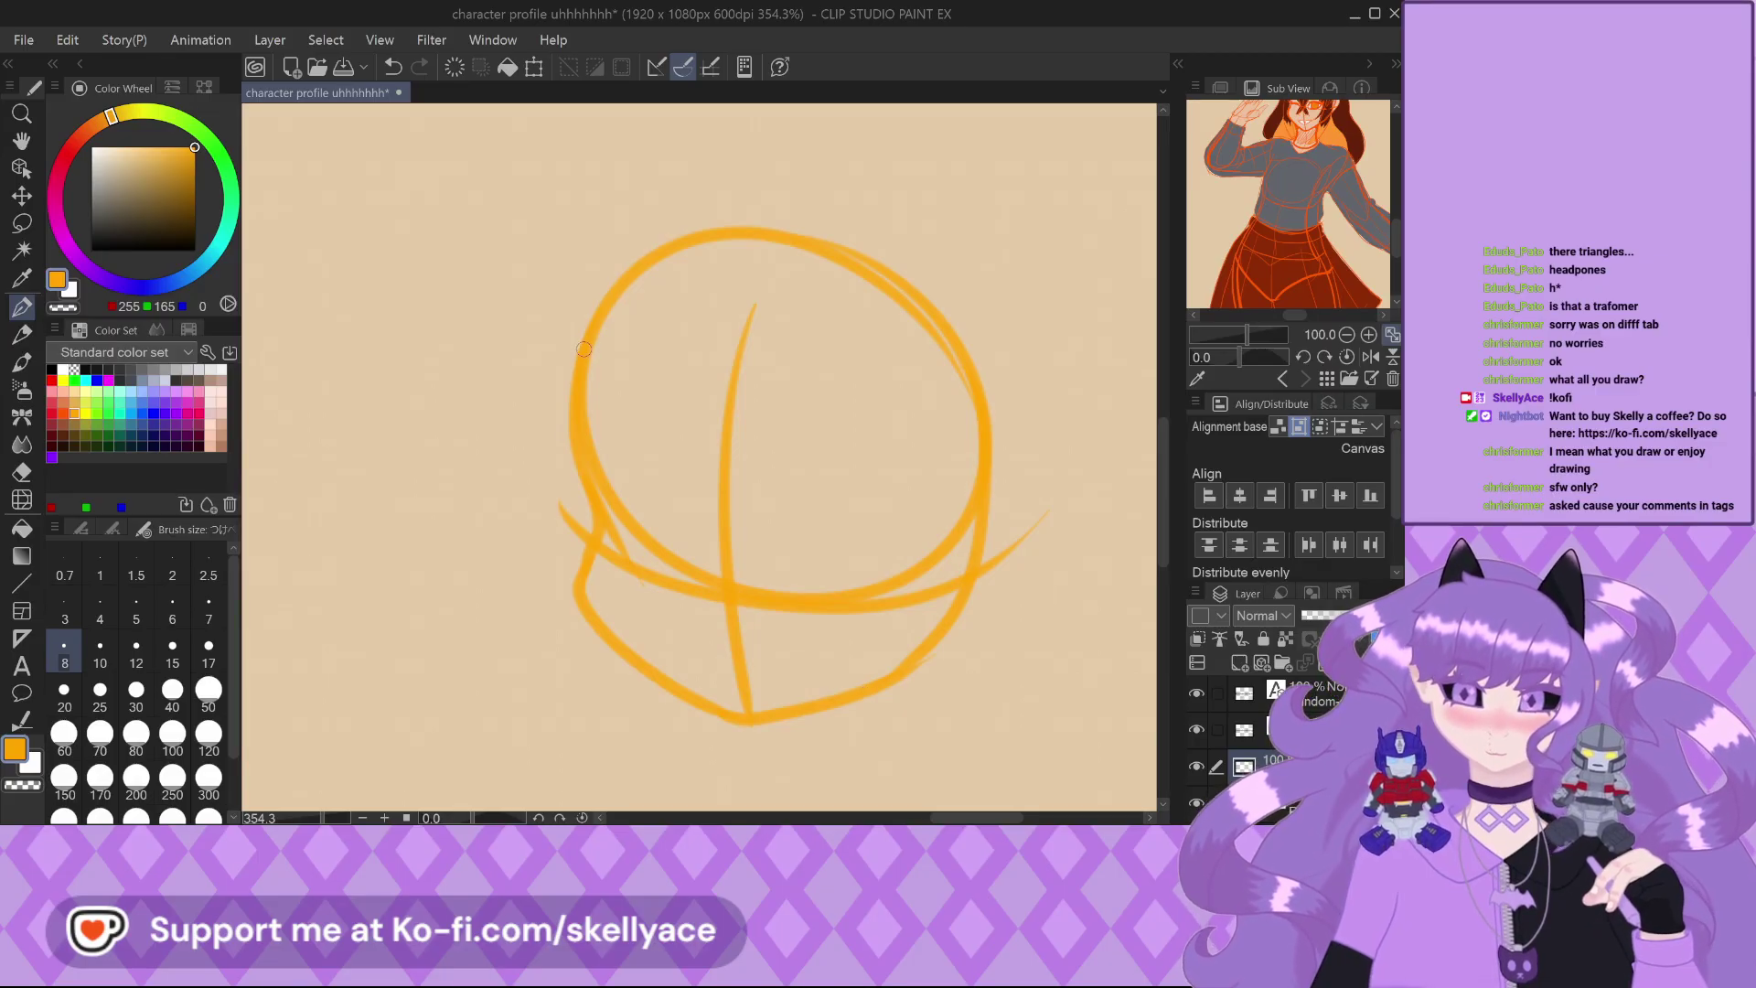
Redraw the upper-left top of the skull as a slightly lower arc and erase the old outer line
left_click_drag(592, 333, 709, 287)
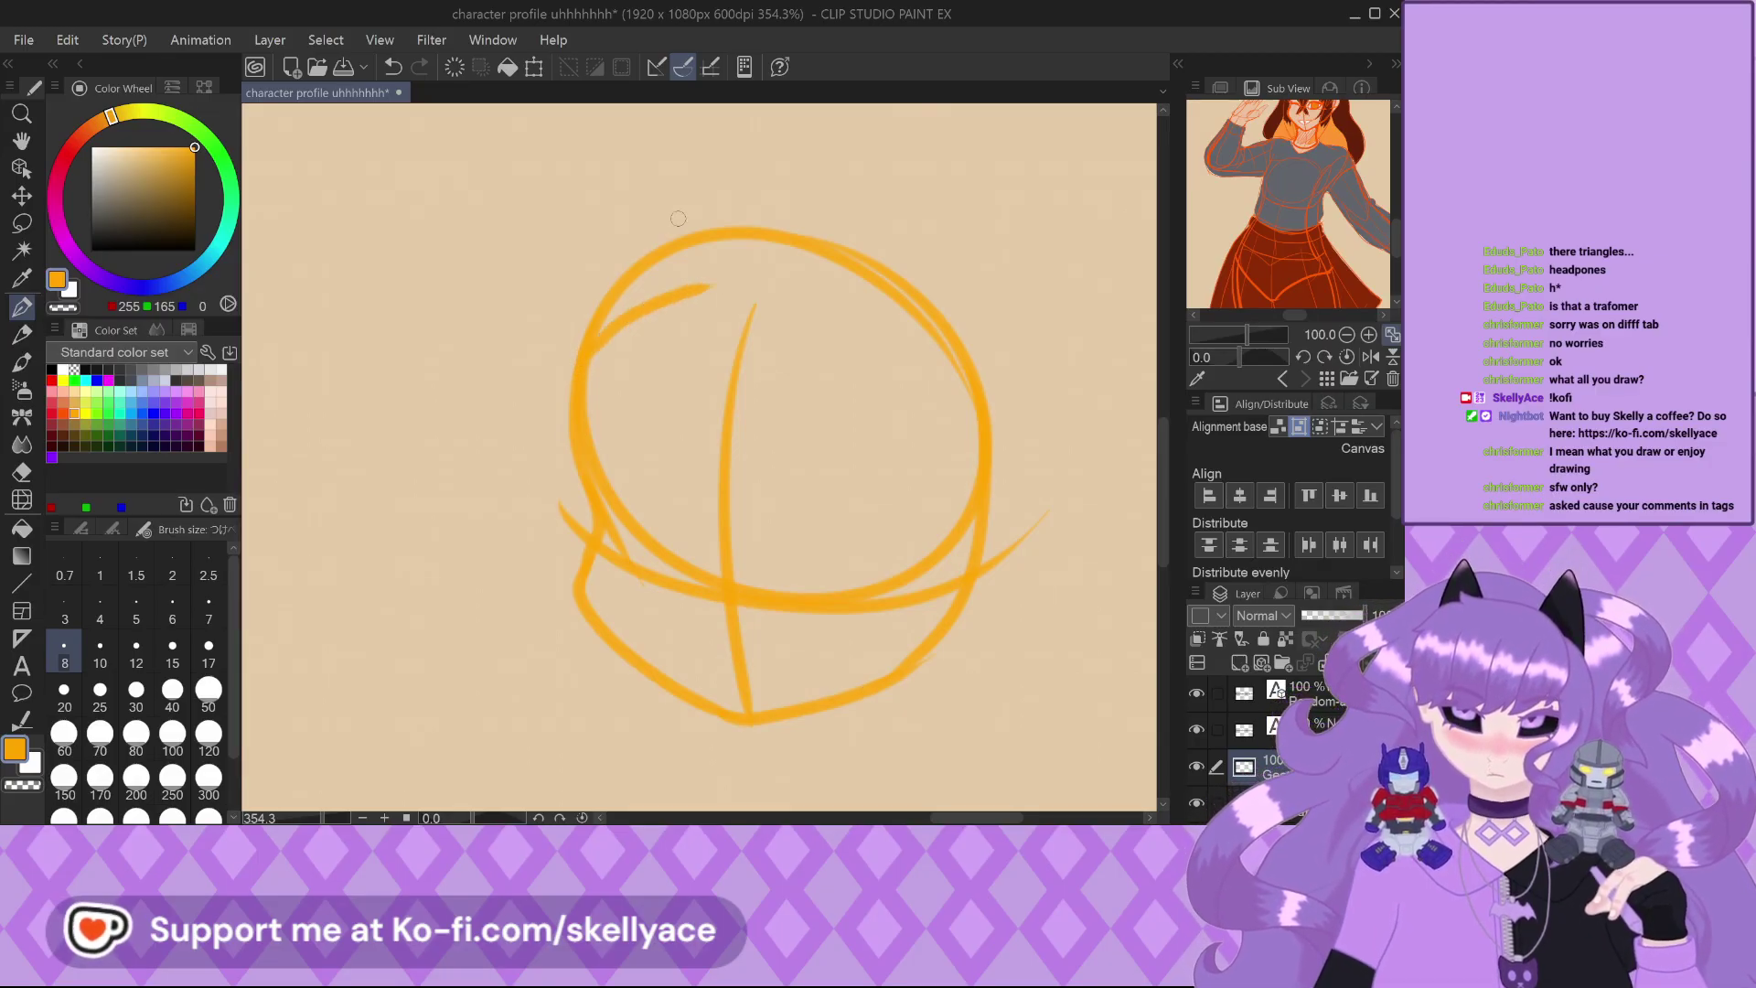
key("ctrl+z")
mouse_move(593, 348)
left_mouse_down()
mouse_move(655, 306)
mouse_move(773, 267)
left_mouse_up()
key("ctrl+z")
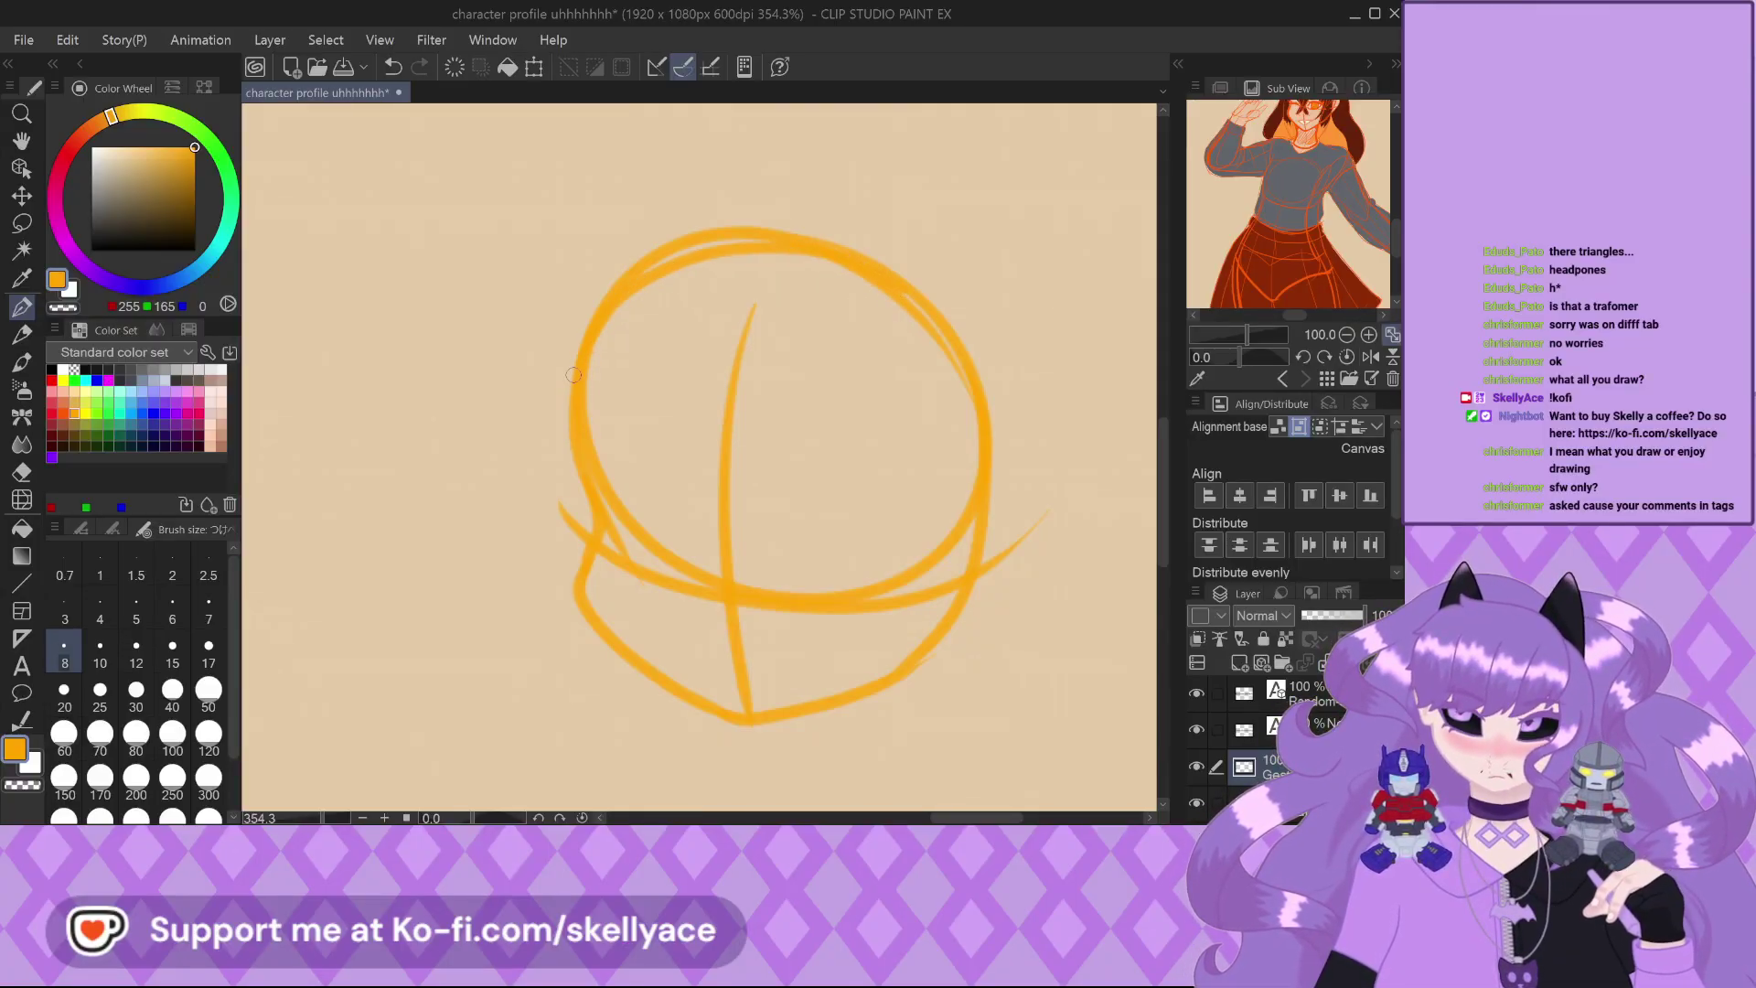
key("ctrl+z")
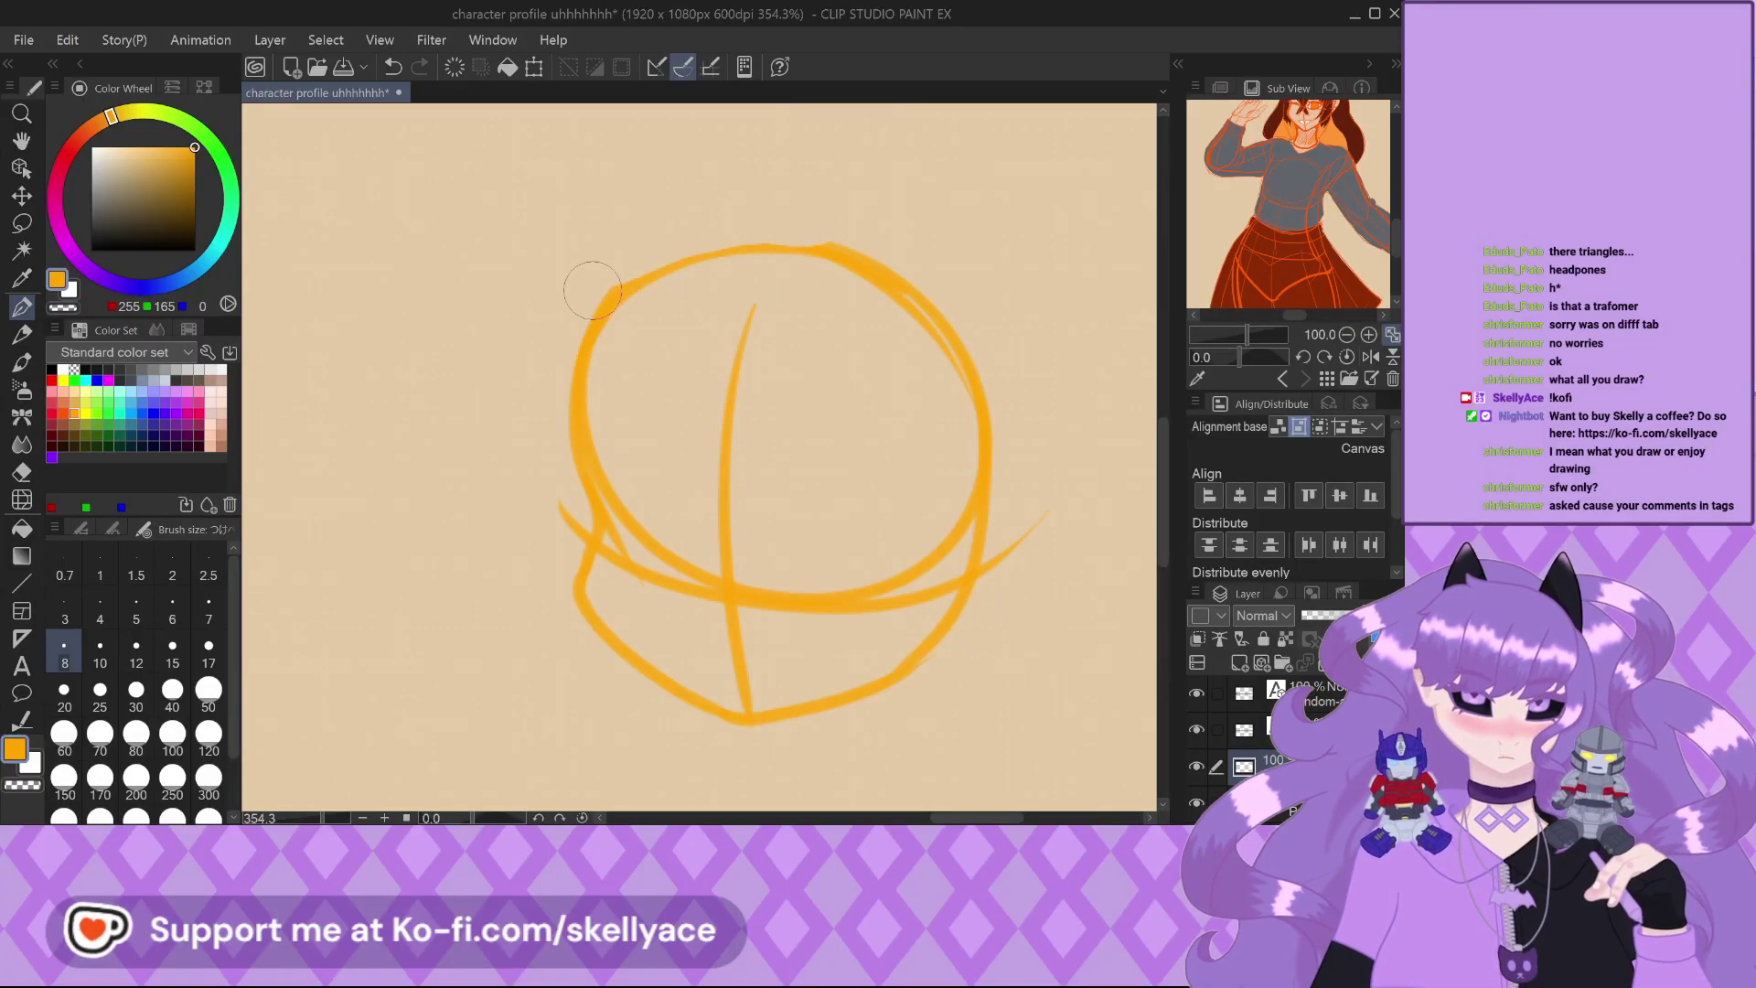
scroll(583, 398, "down", 3)
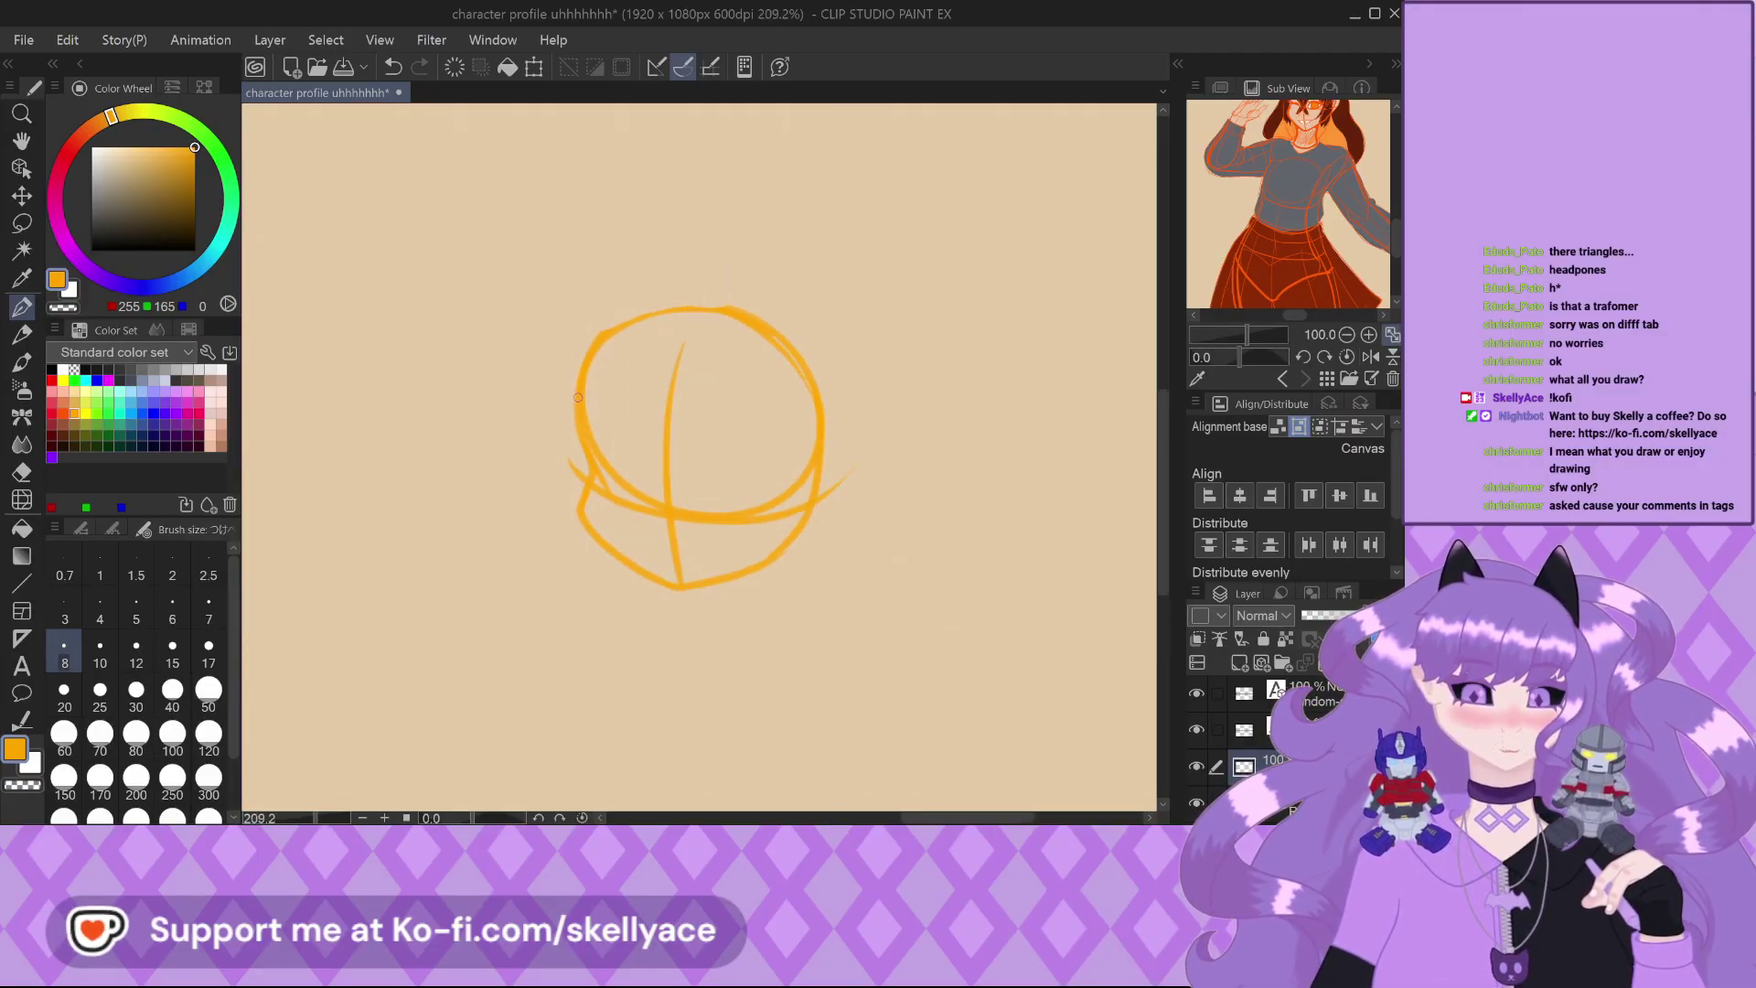
Redraw the jawline from the left cheek to the chin and erase the old line inside it
scroll(578, 397, "up", 4)
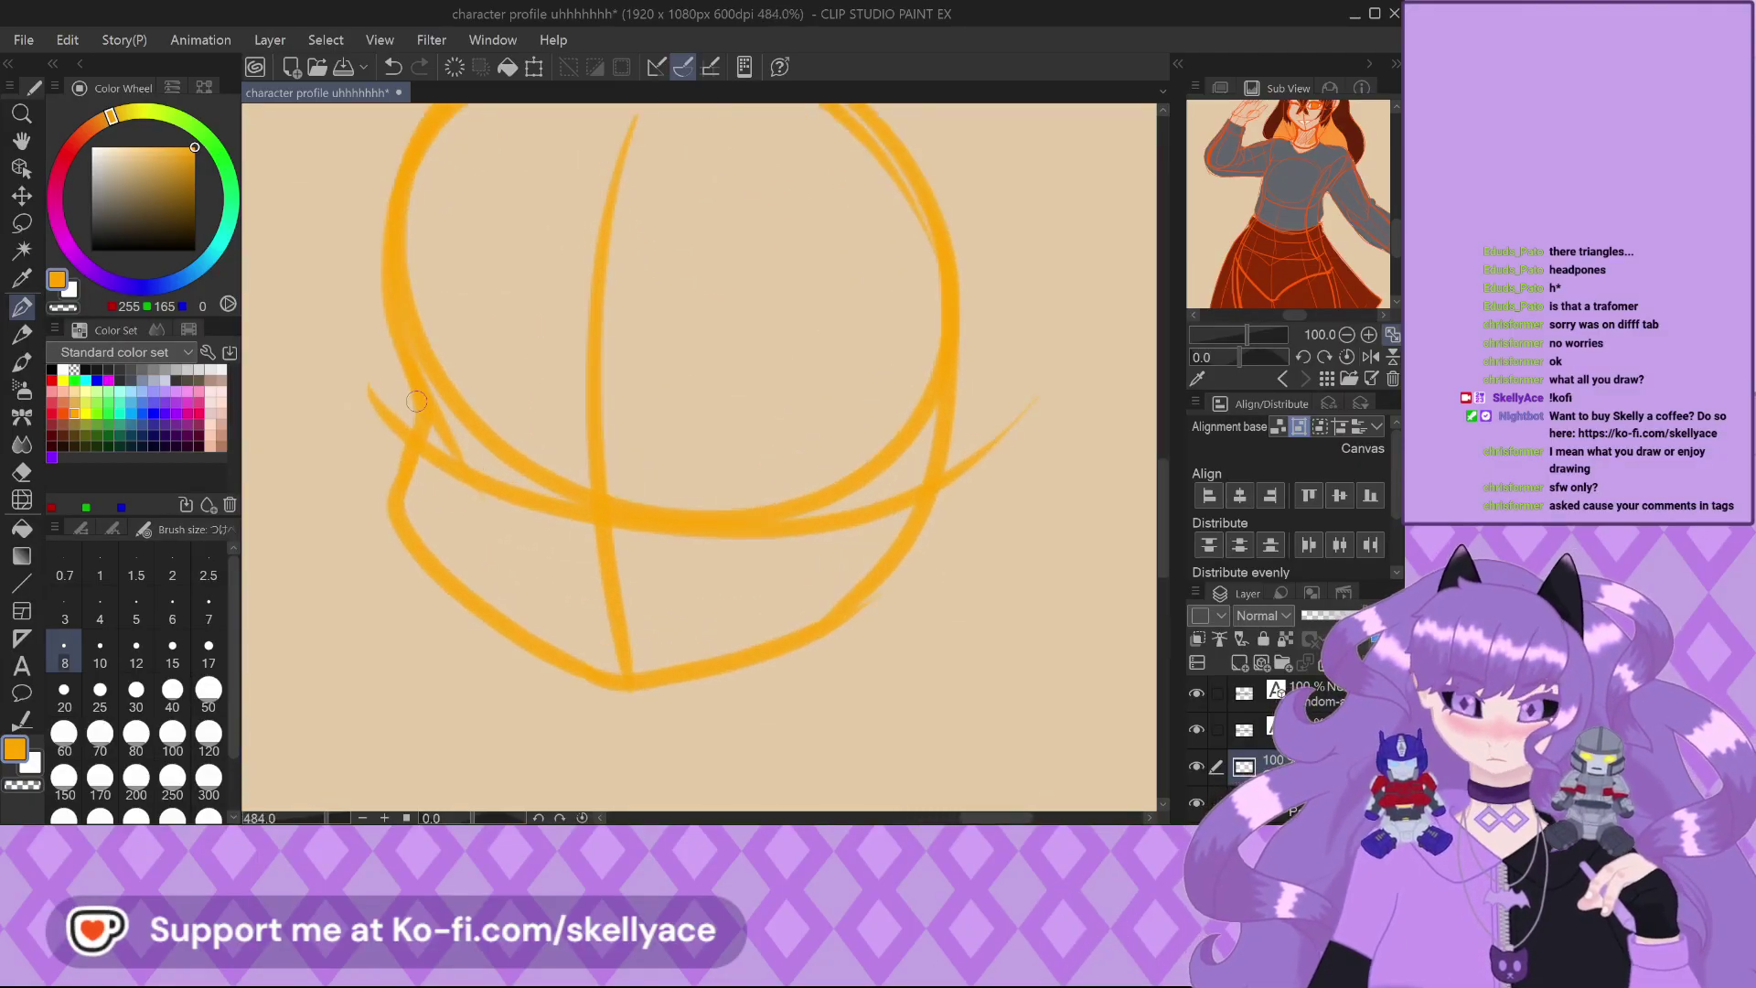
mouse_move(402, 448)
left_mouse_down()
mouse_move(404, 551)
mouse_move(614, 714)
mouse_move(584, 689)
mouse_move(688, 703)
mouse_move(639, 710)
mouse_move(669, 713)
mouse_move(811, 668)
left_mouse_up()
scroll(581, 693, "up", 1)
scroll(693, 664, "up", 2)
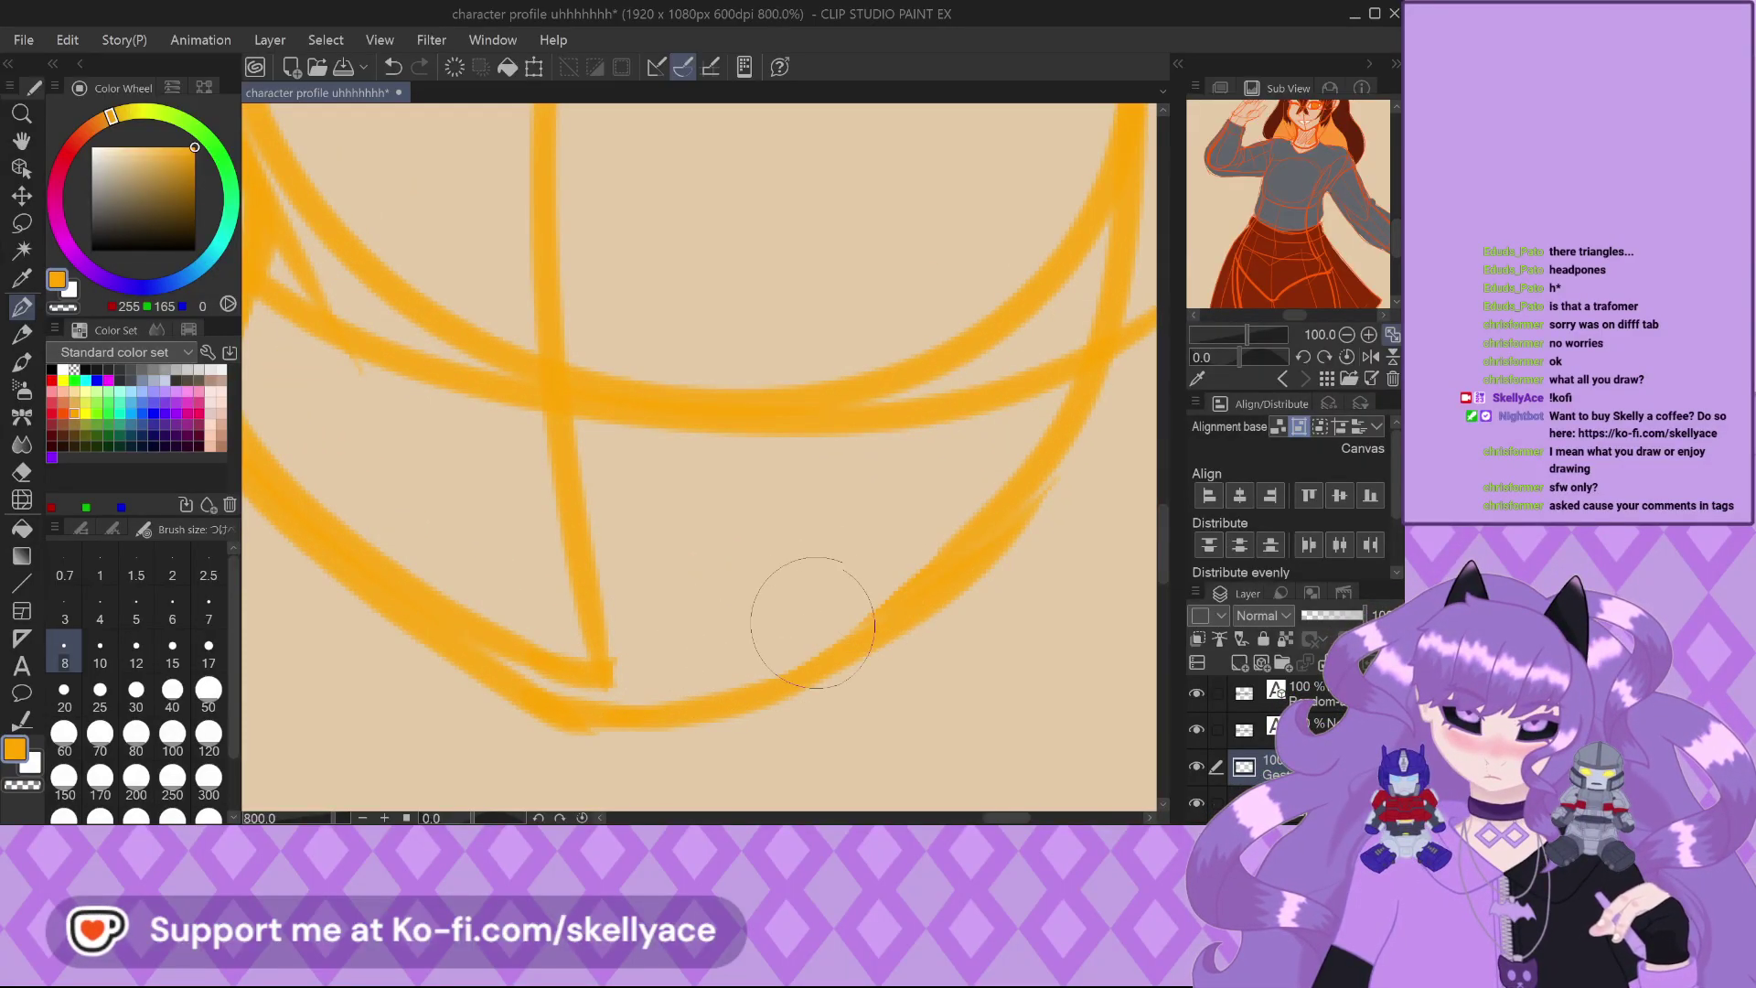
key("ctrl+z")
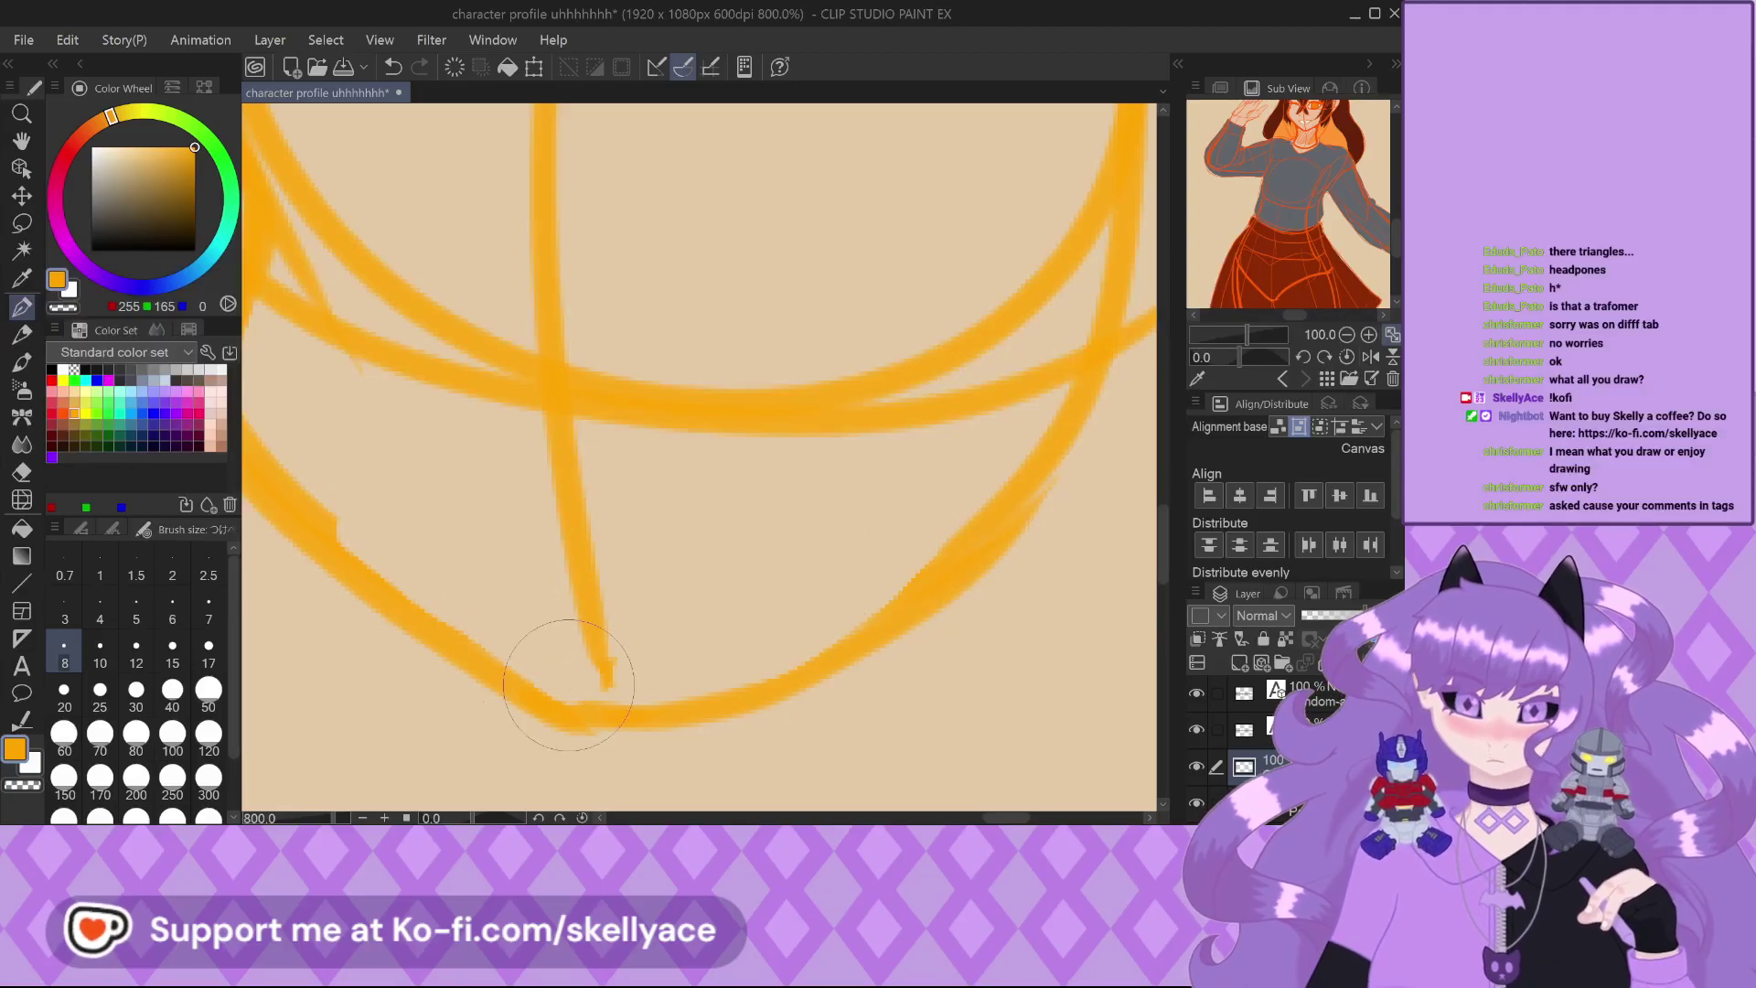
scroll(588, 647, "down", 3)
scroll(410, 500, "up", 2)
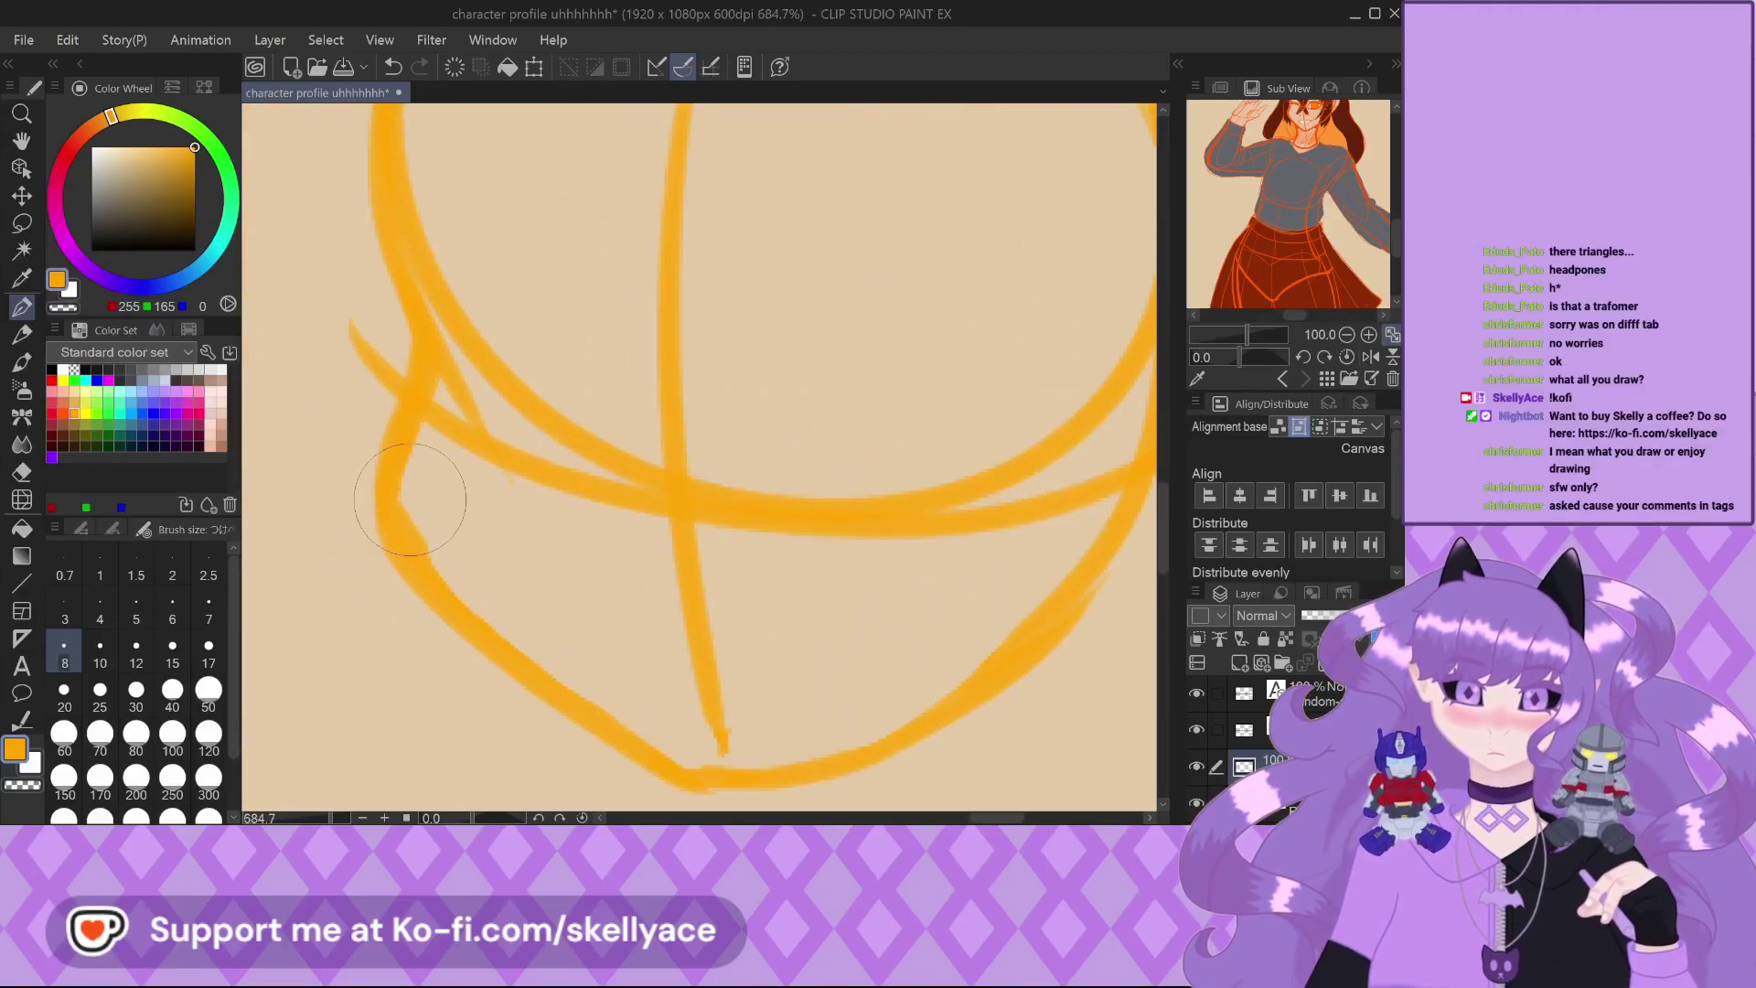
scroll(585, 631, "down", 3)
scroll(593, 621, "up", 2)
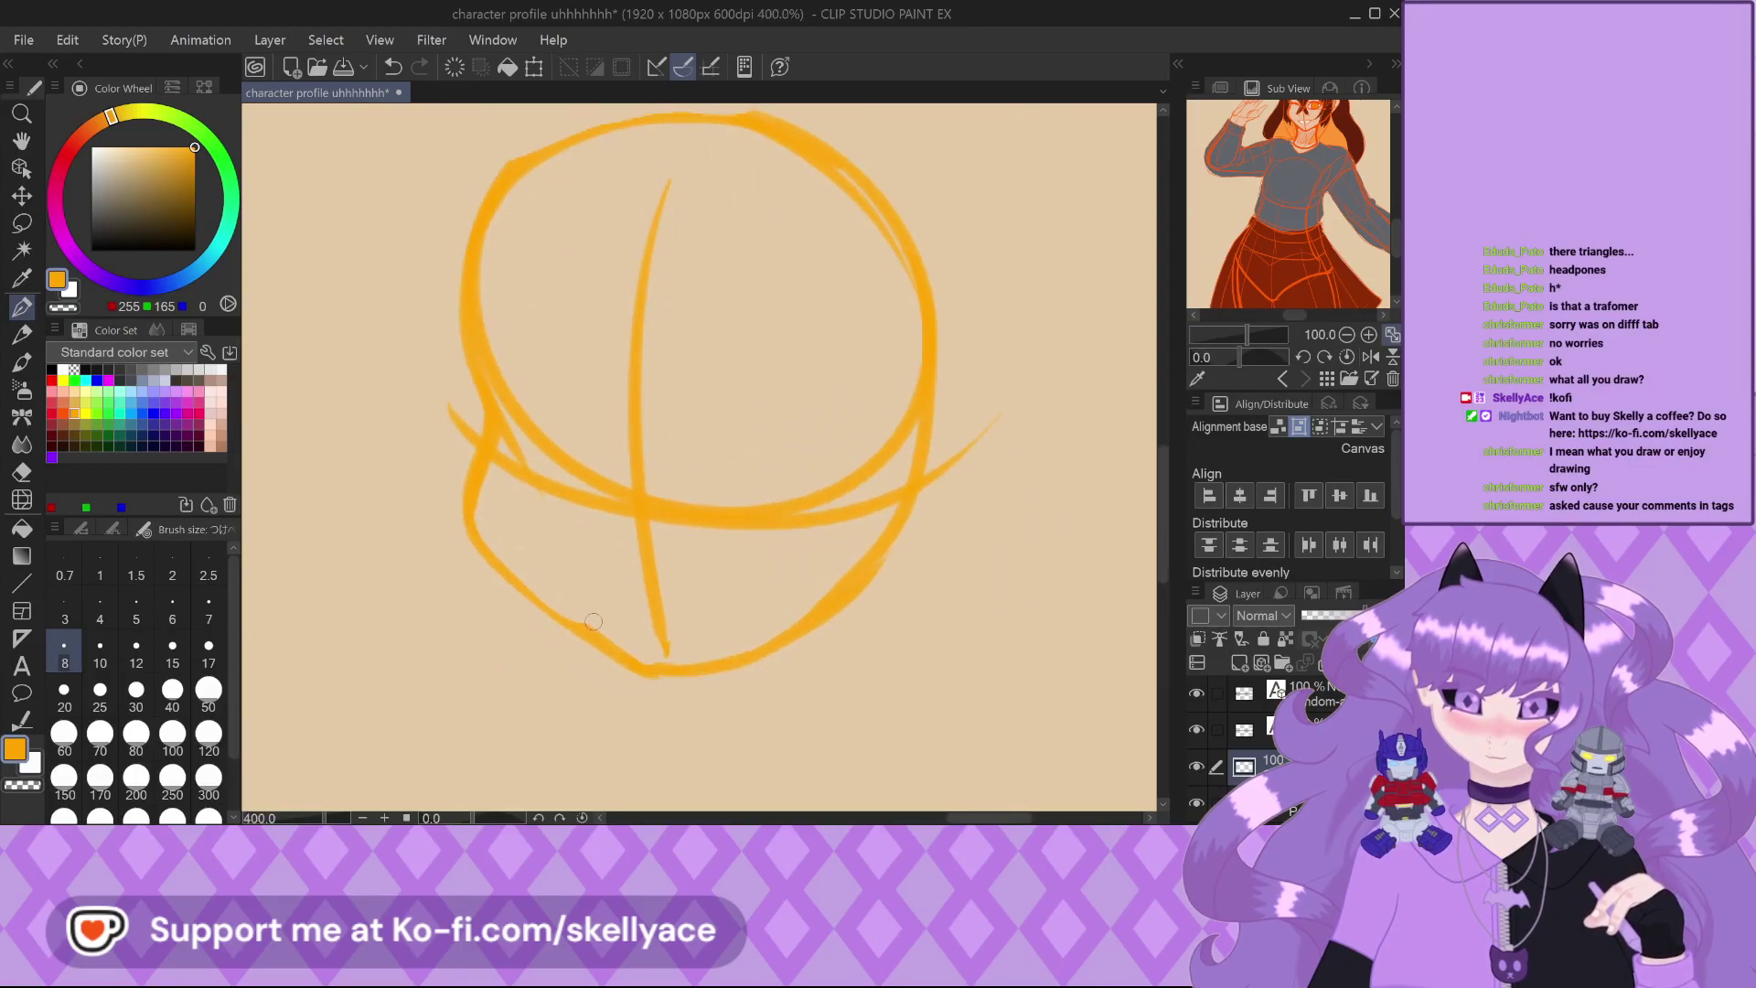
Round out the underside of the chin with a curved stroke joining both sides of the jaw
scroll(592, 621, "up", 2)
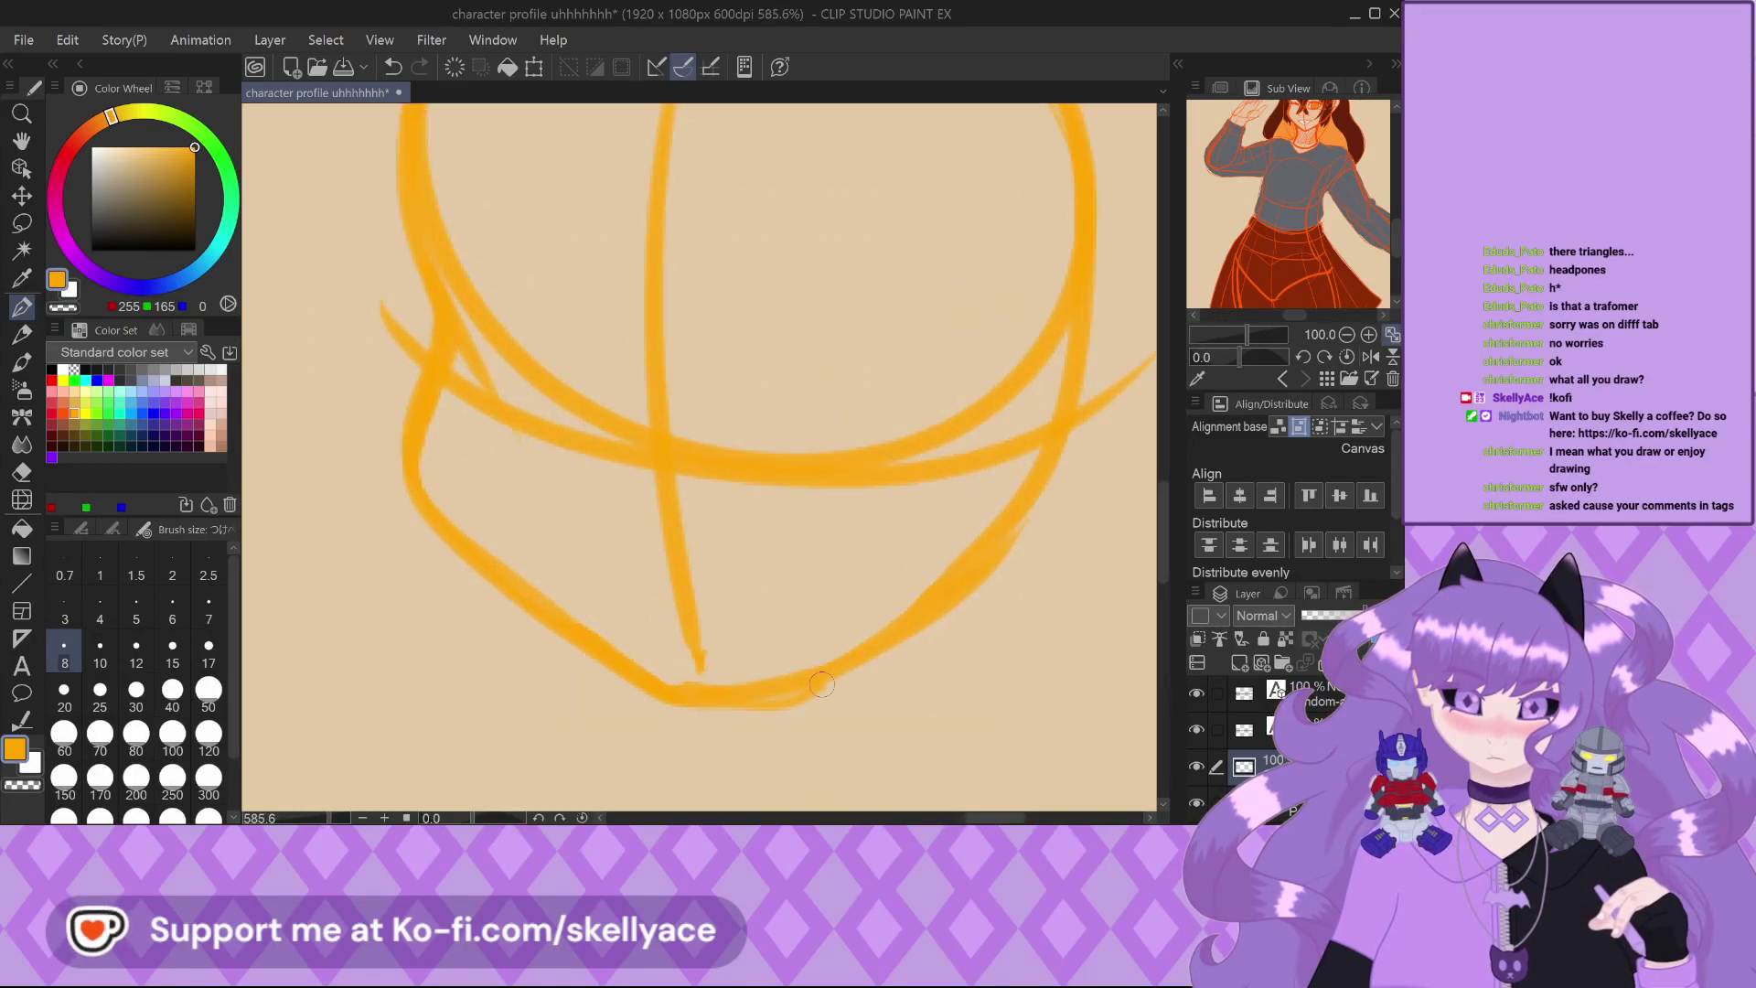
key("ctrl+z")
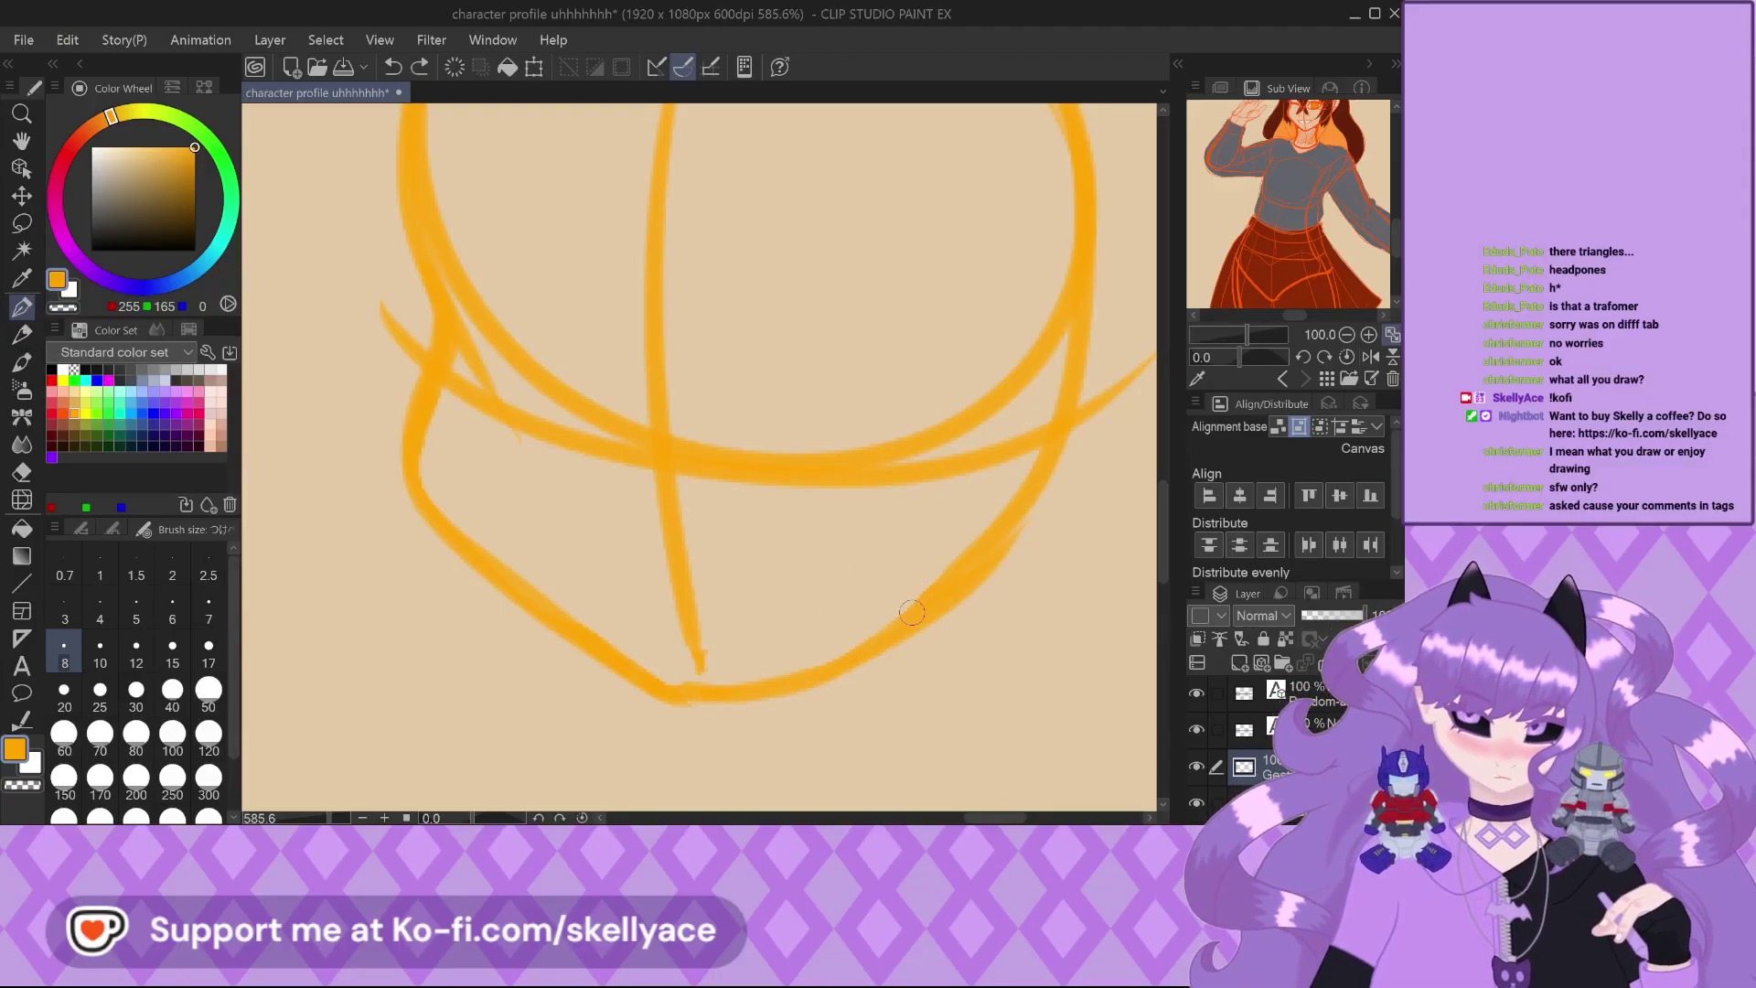
mouse_move(912, 612)
left_mouse_down()
mouse_move(729, 710)
mouse_move(653, 688)
left_mouse_up()
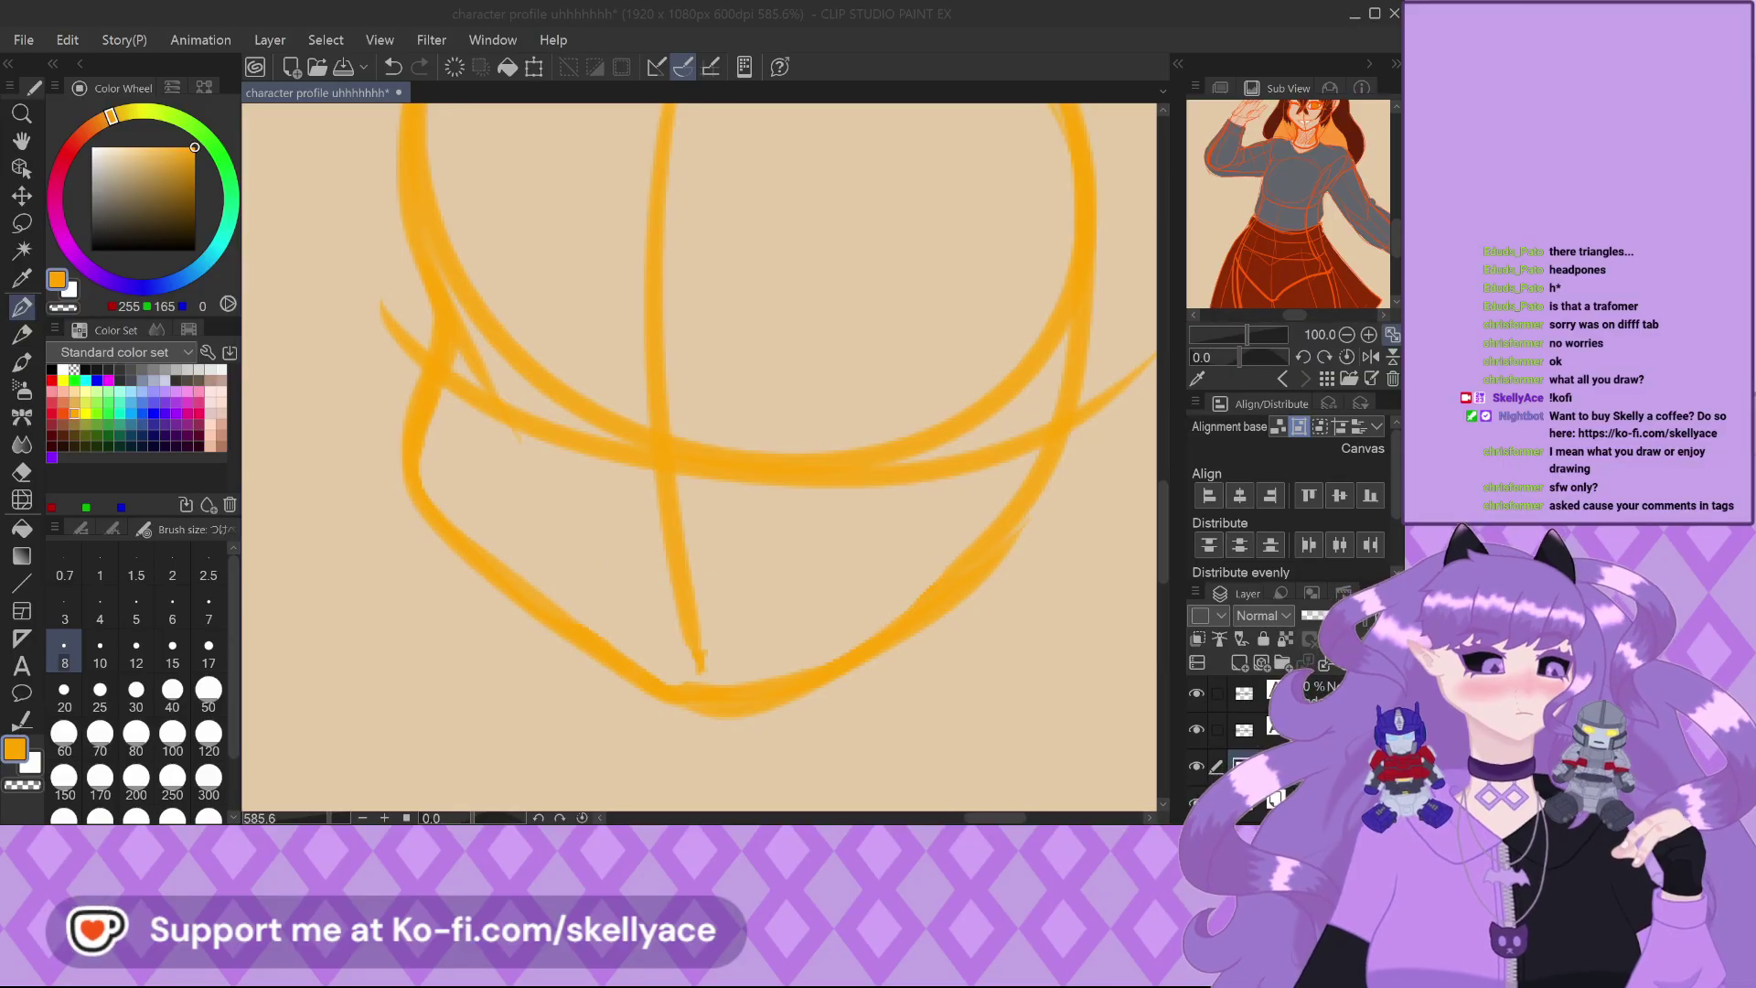
Redraw the left jaw corner as a smoother, rounder curve running from the cheek down to the chin
left_click(1076, 307)
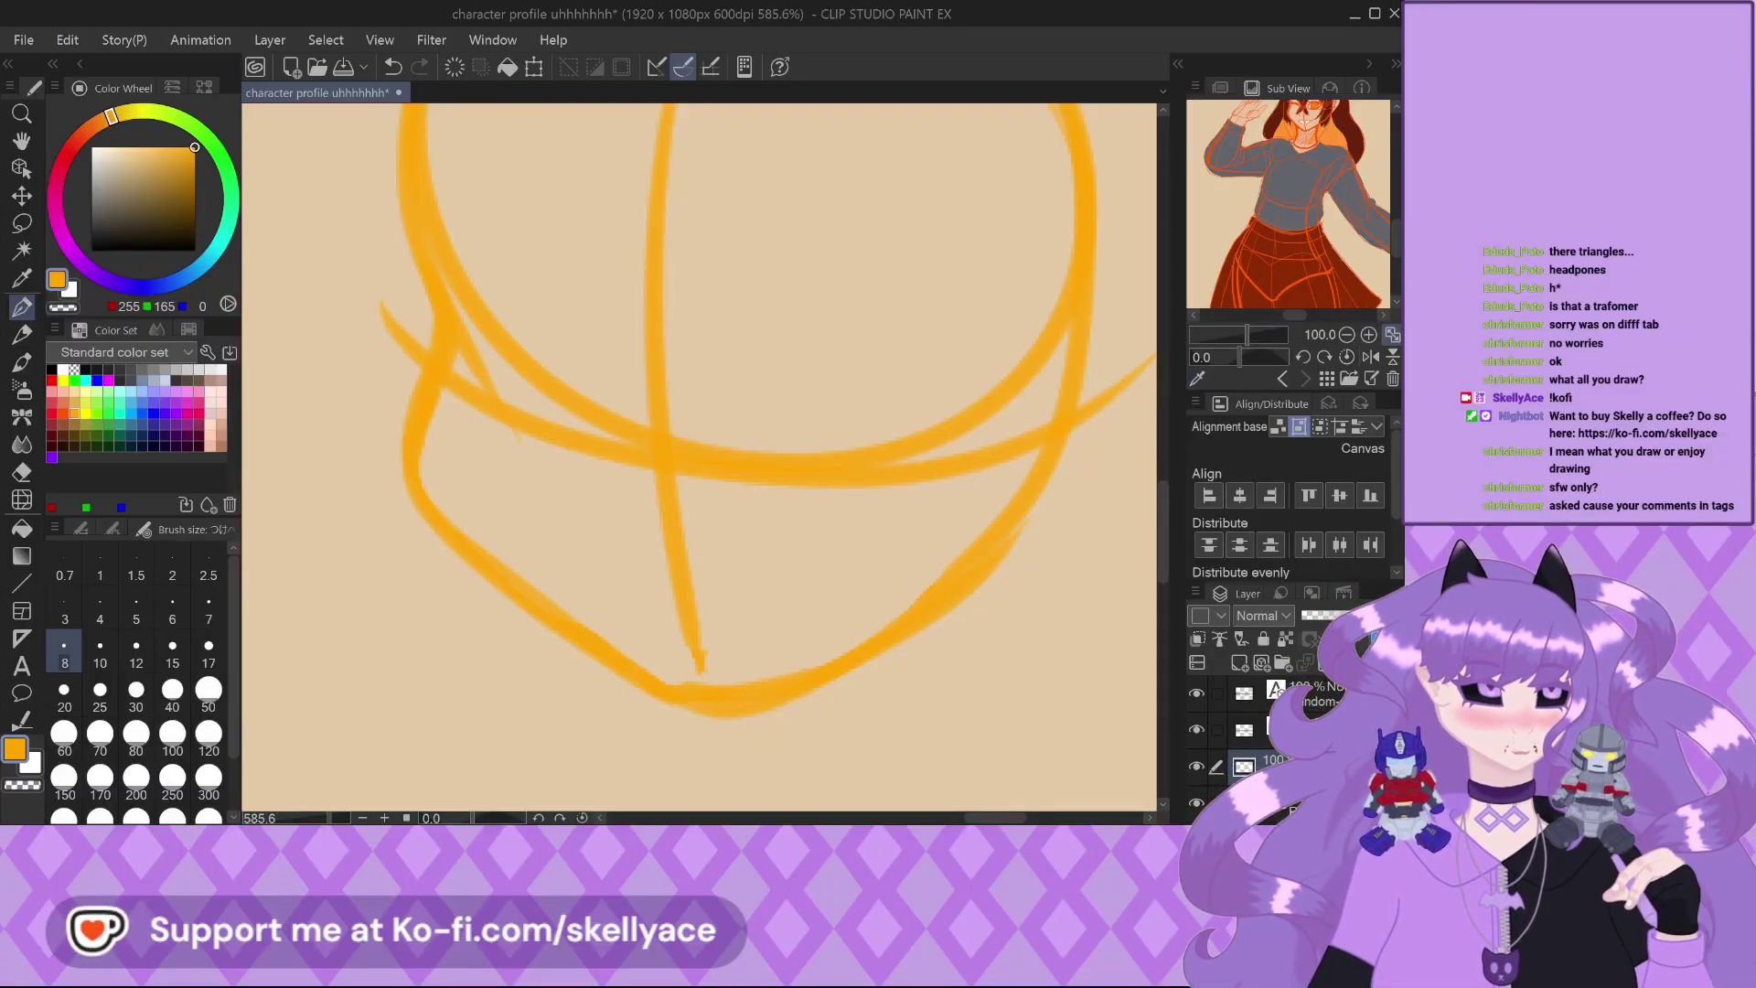
scroll(594, 586, "down", 4)
scroll(594, 586, "up", 5)
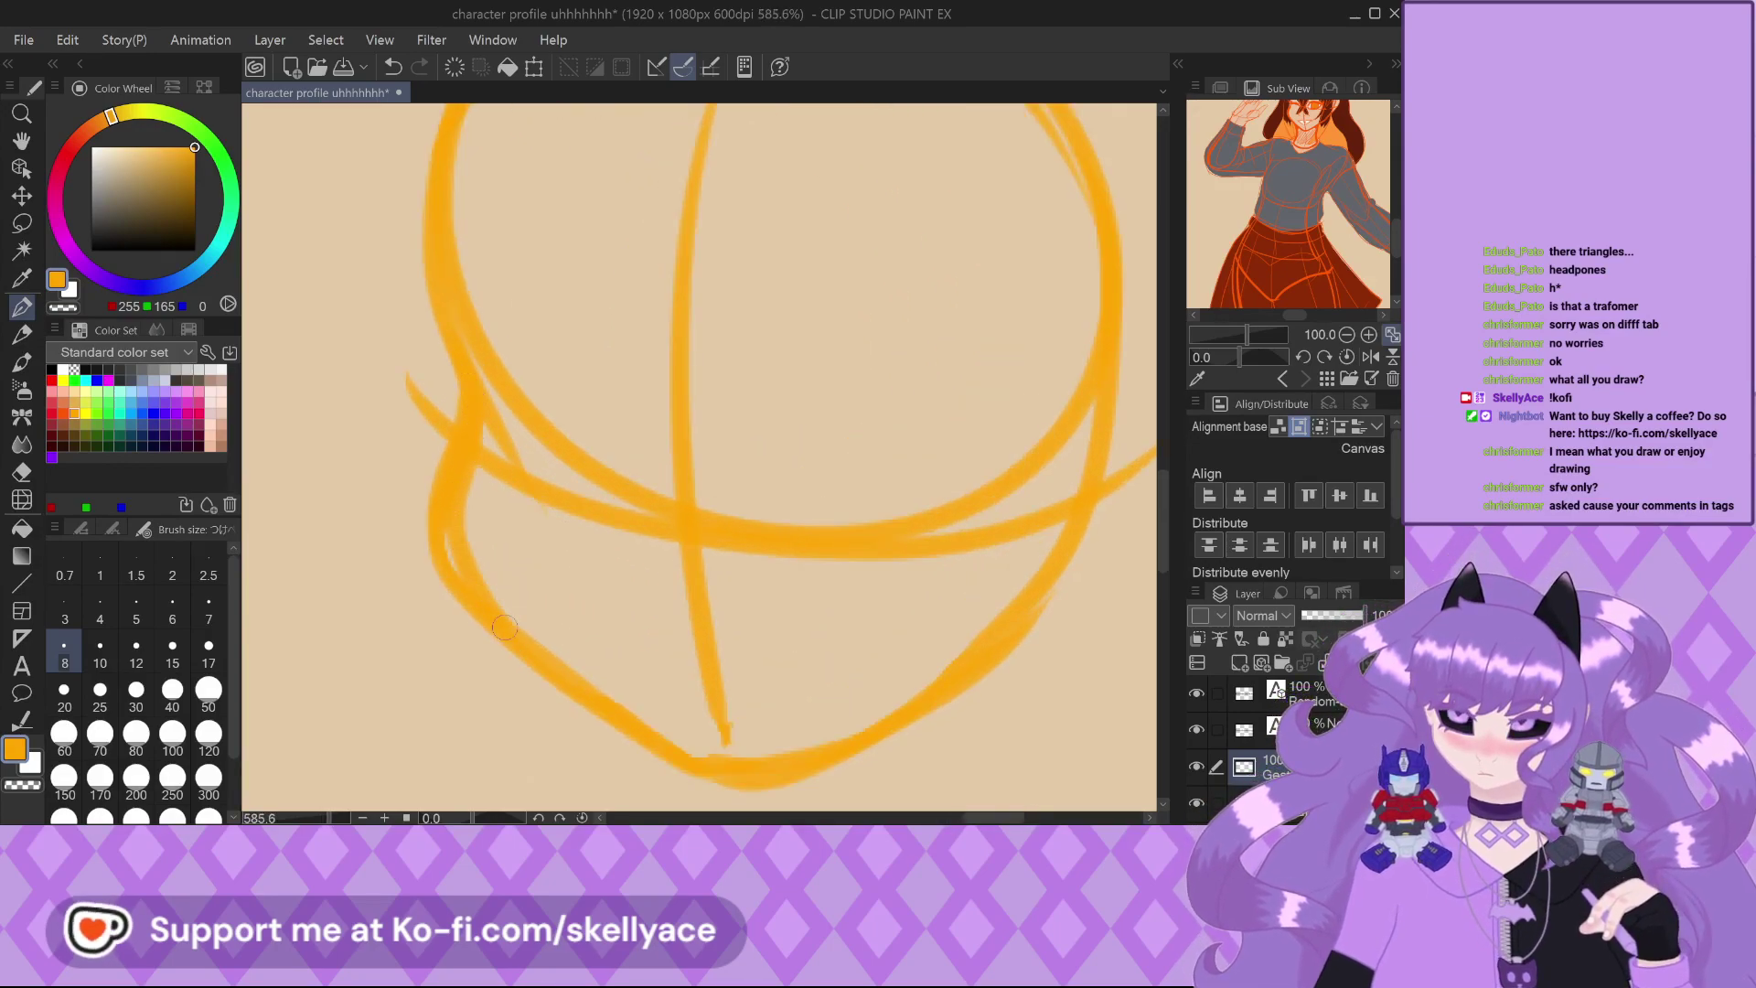
scroll(427, 486, "up", 2)
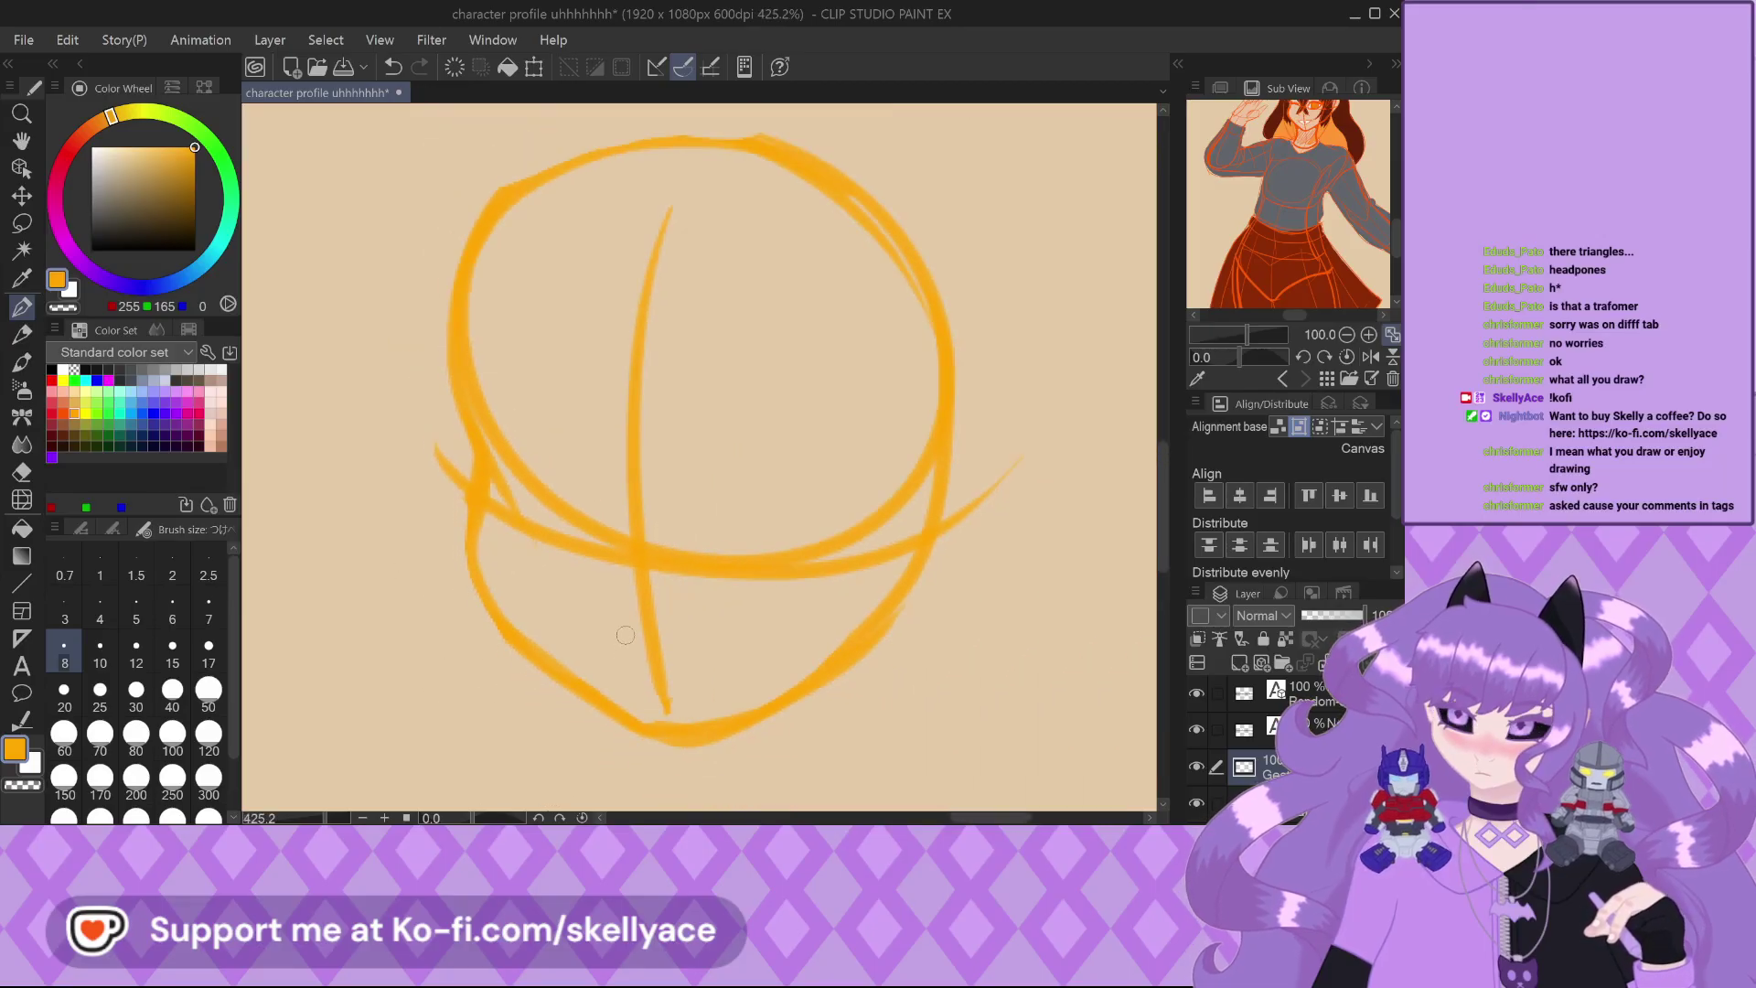
Sketch a short neck line and an oval ribcage beneath the head, and move the whole sketch higher on the canvas
scroll(675, 472, "down", 5)
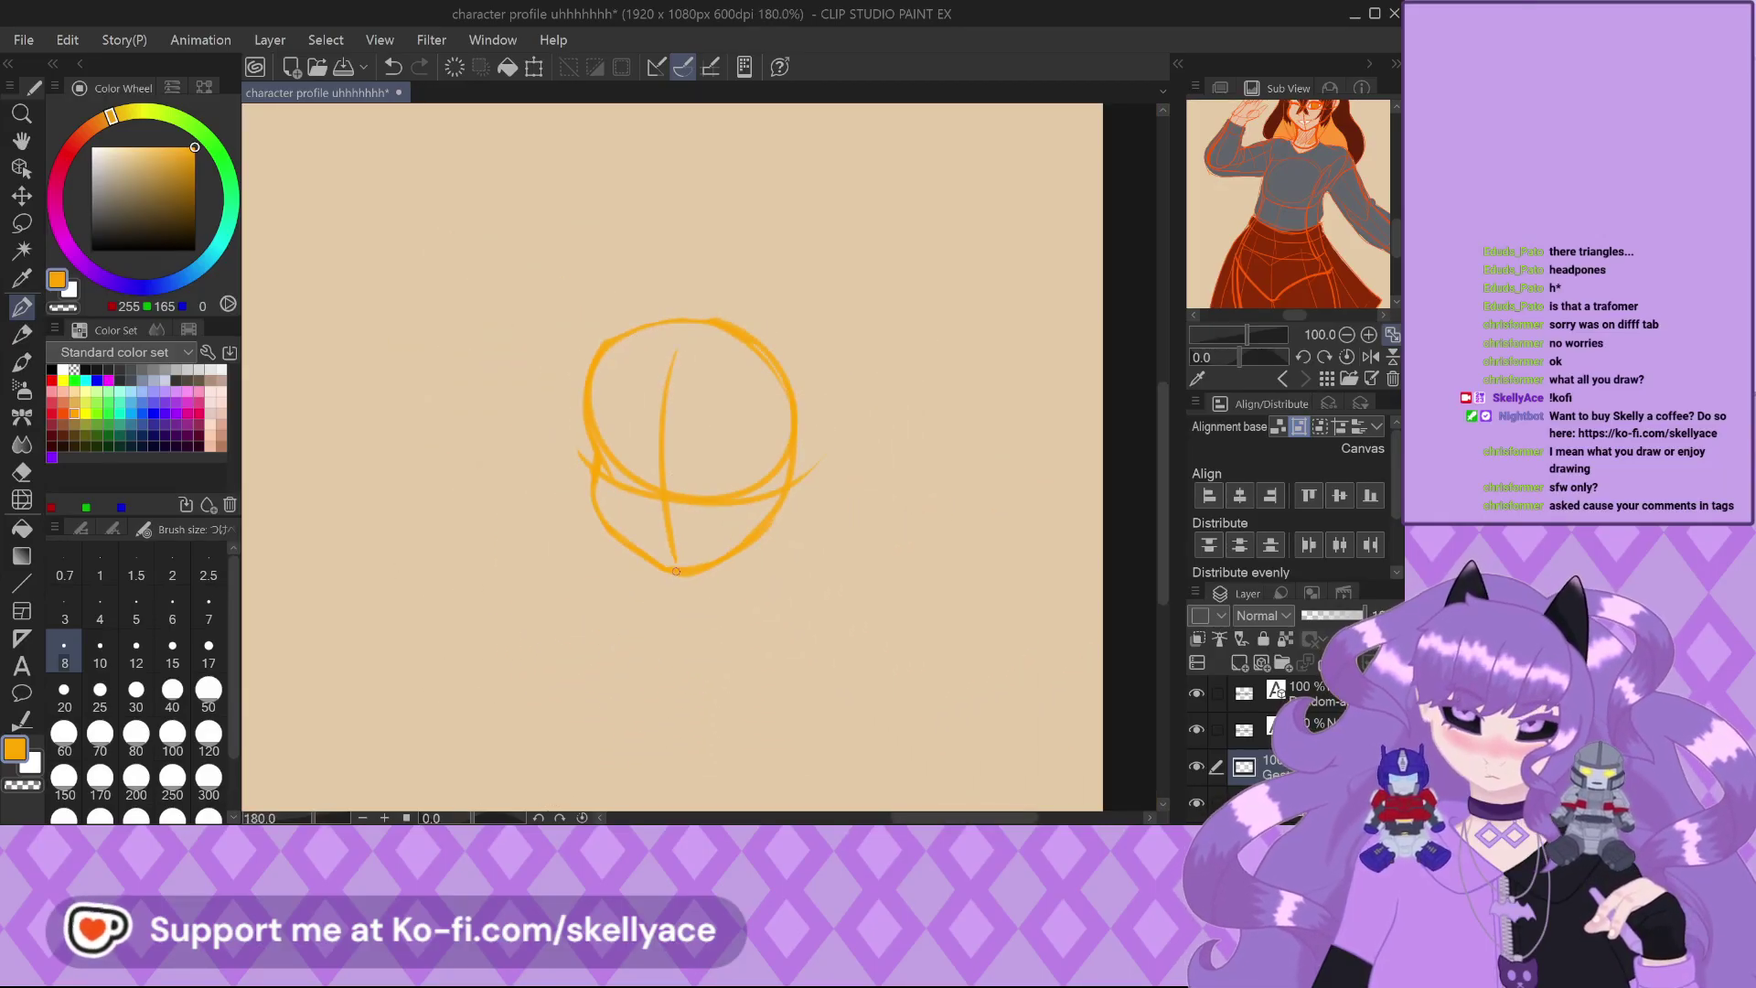
scroll(675, 472, "down", 2)
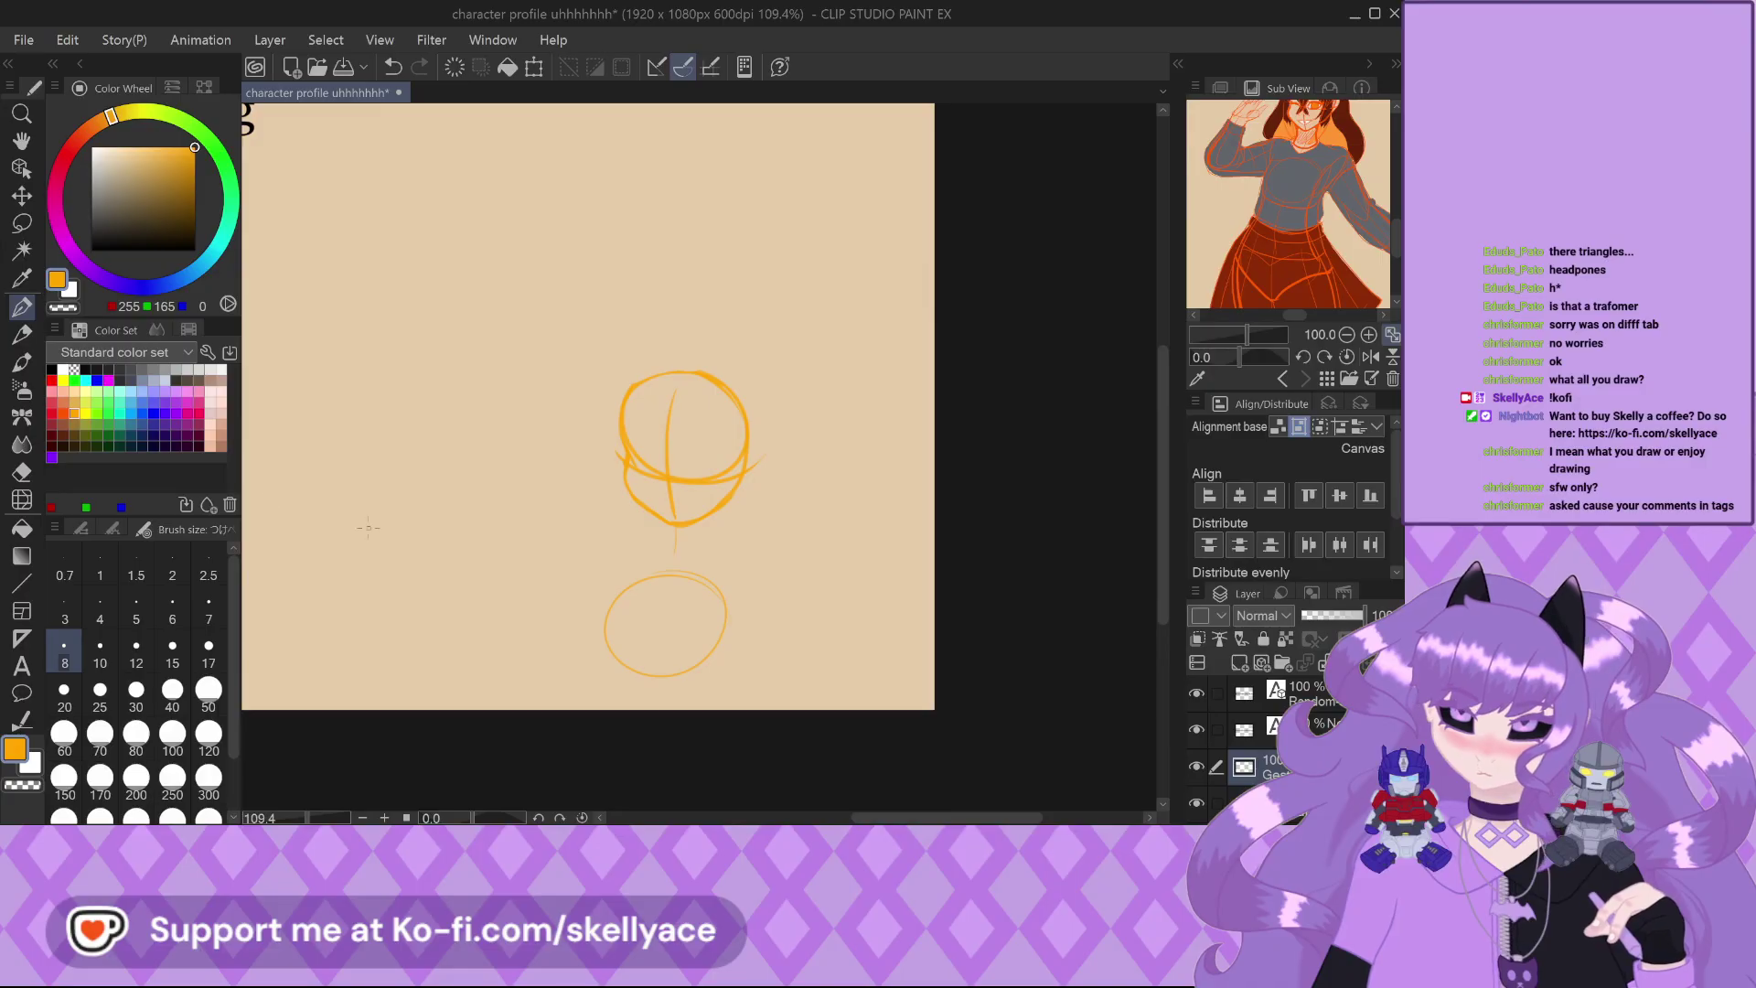
left_click(21, 194)
mouse_move(590, 654)
left_mouse_down()
mouse_move(611, 518)
mouse_move(542, 452)
mouse_move(592, 529)
left_mouse_up()
left_click(21, 306)
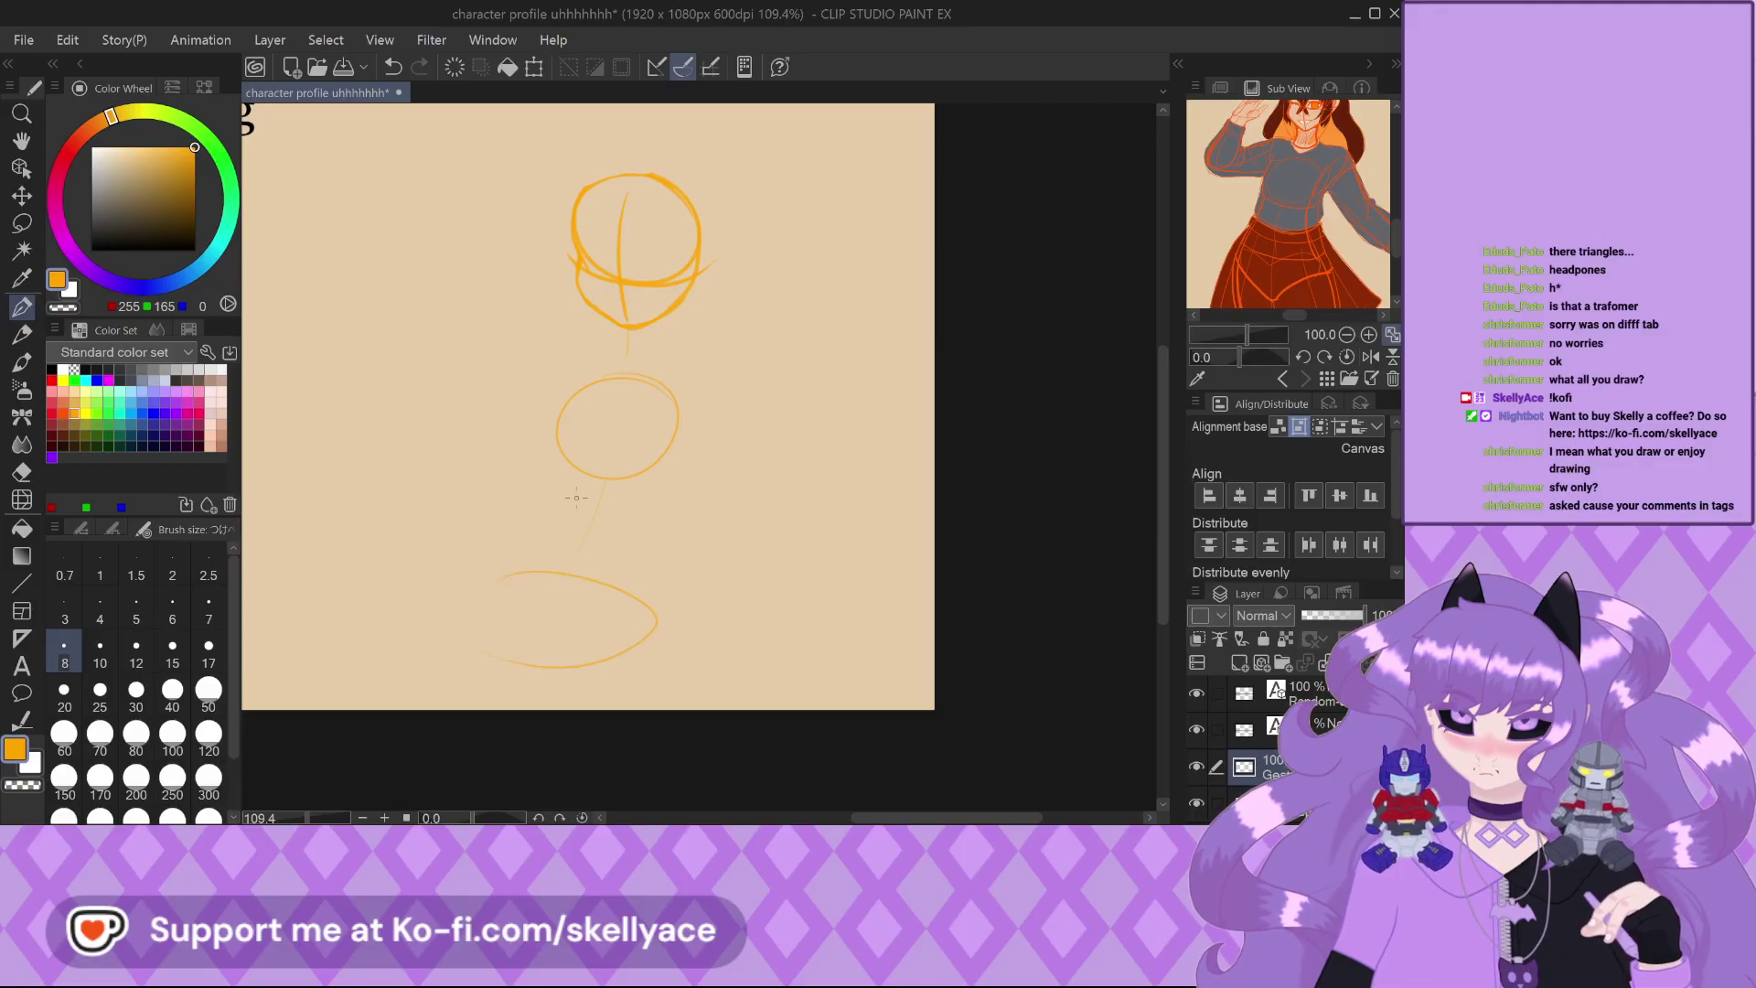
Replace the curved hip shape with an angular, tilted pelvis outline below the ribcage
key("ctrl+z")
mouse_move(501, 574)
left_mouse_down()
mouse_move(576, 610)
mouse_move(631, 608)
left_mouse_up()
mouse_move(494, 572)
left_mouse_down()
mouse_move(451, 631)
mouse_move(530, 687)
mouse_move(645, 677)
left_mouse_up()
left_click_drag(640, 610, 657, 675)
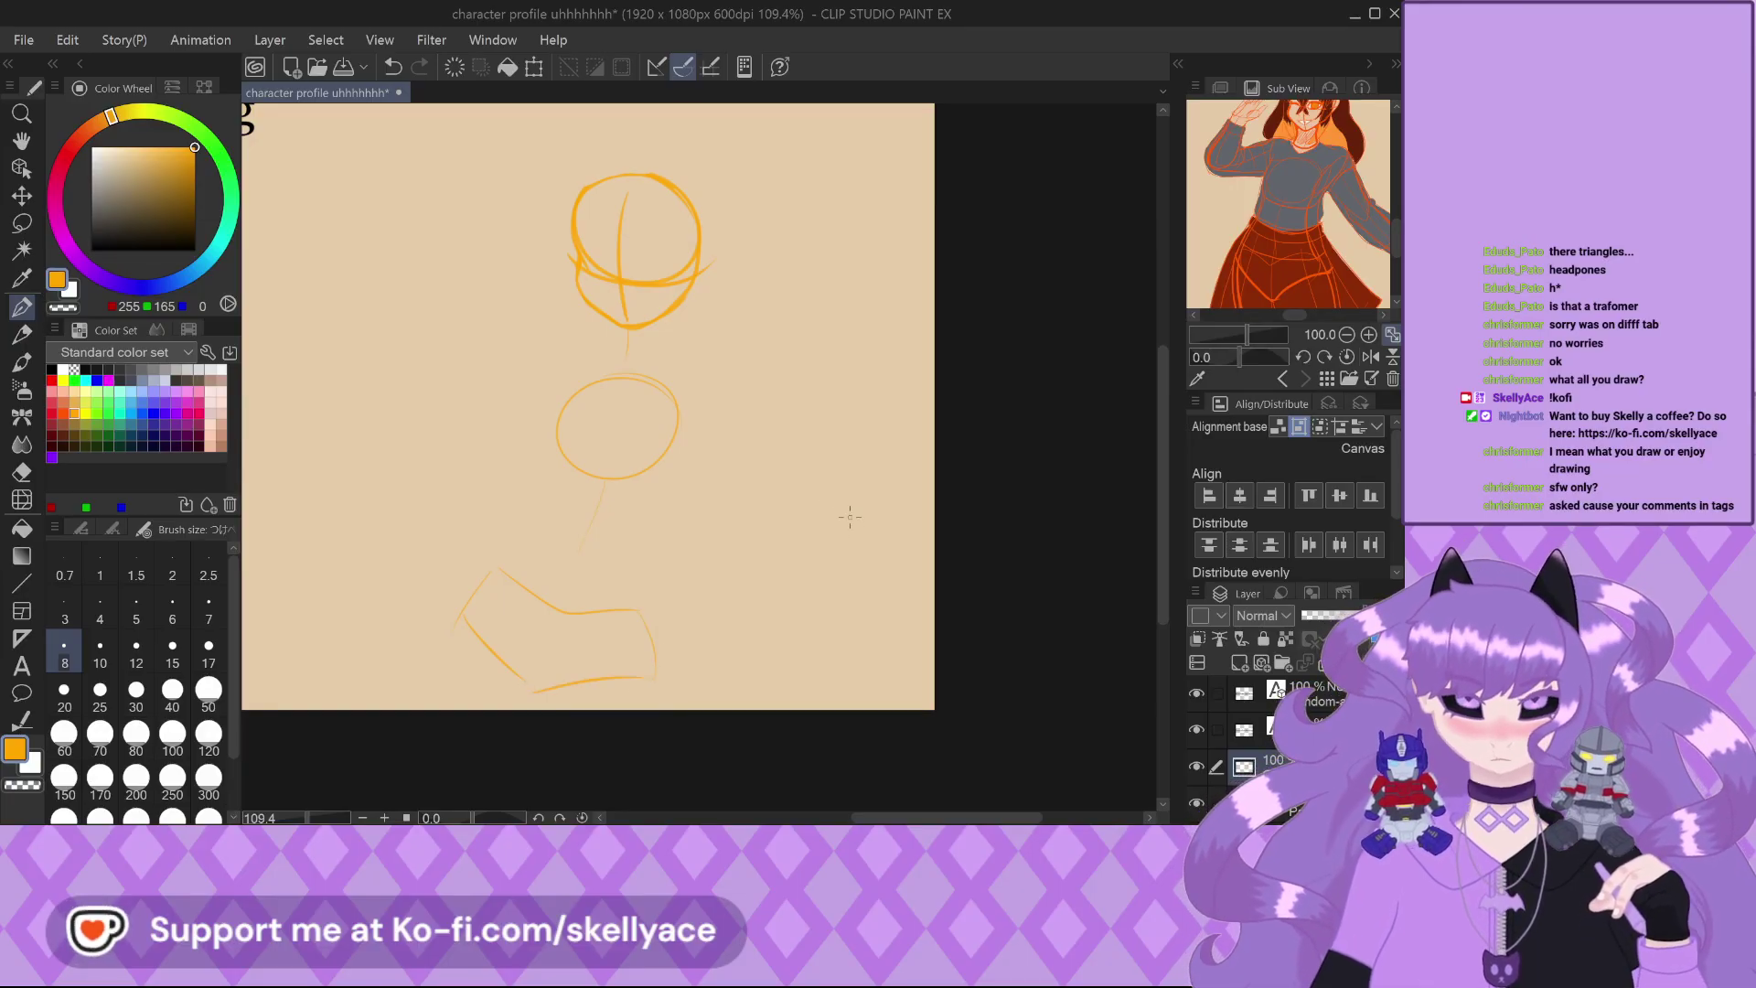
Sketch a narrow slanted oval on each side of the ribcage to mark the shoulder joints
scroll(842, 535, "down", 2)
scroll(779, 499, "up", 2)
scroll(776, 467, "up", 2)
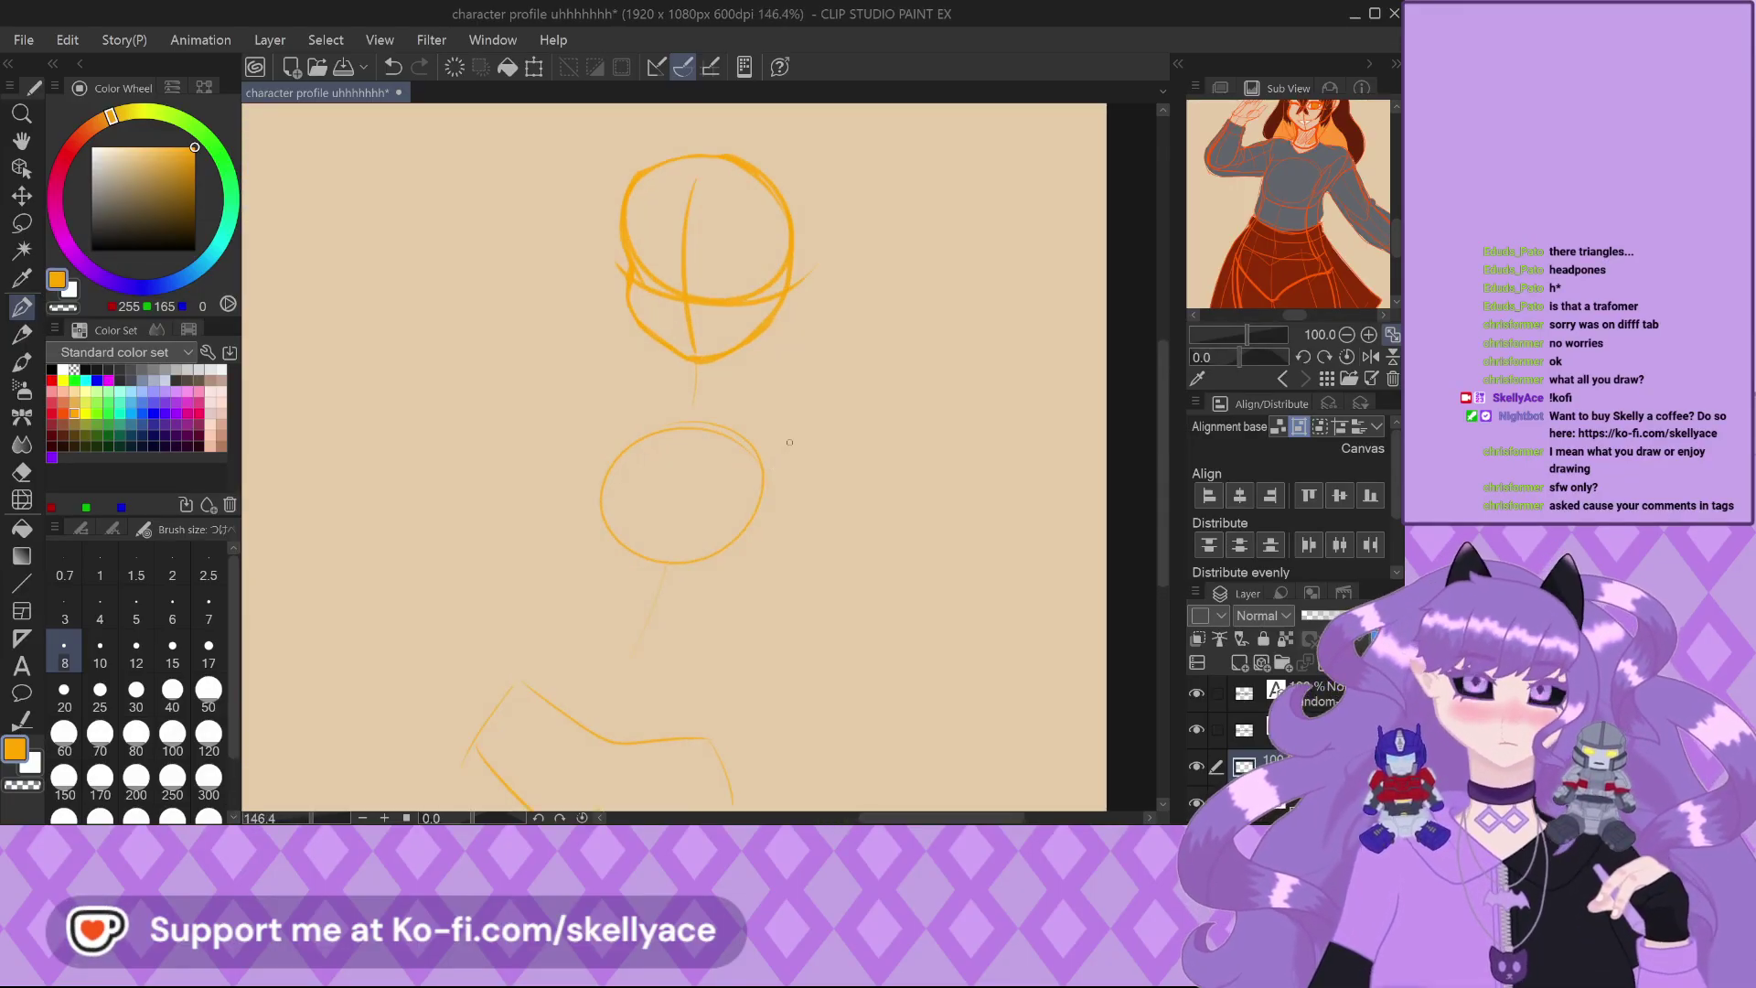
left_click_drag(605, 418, 572, 515)
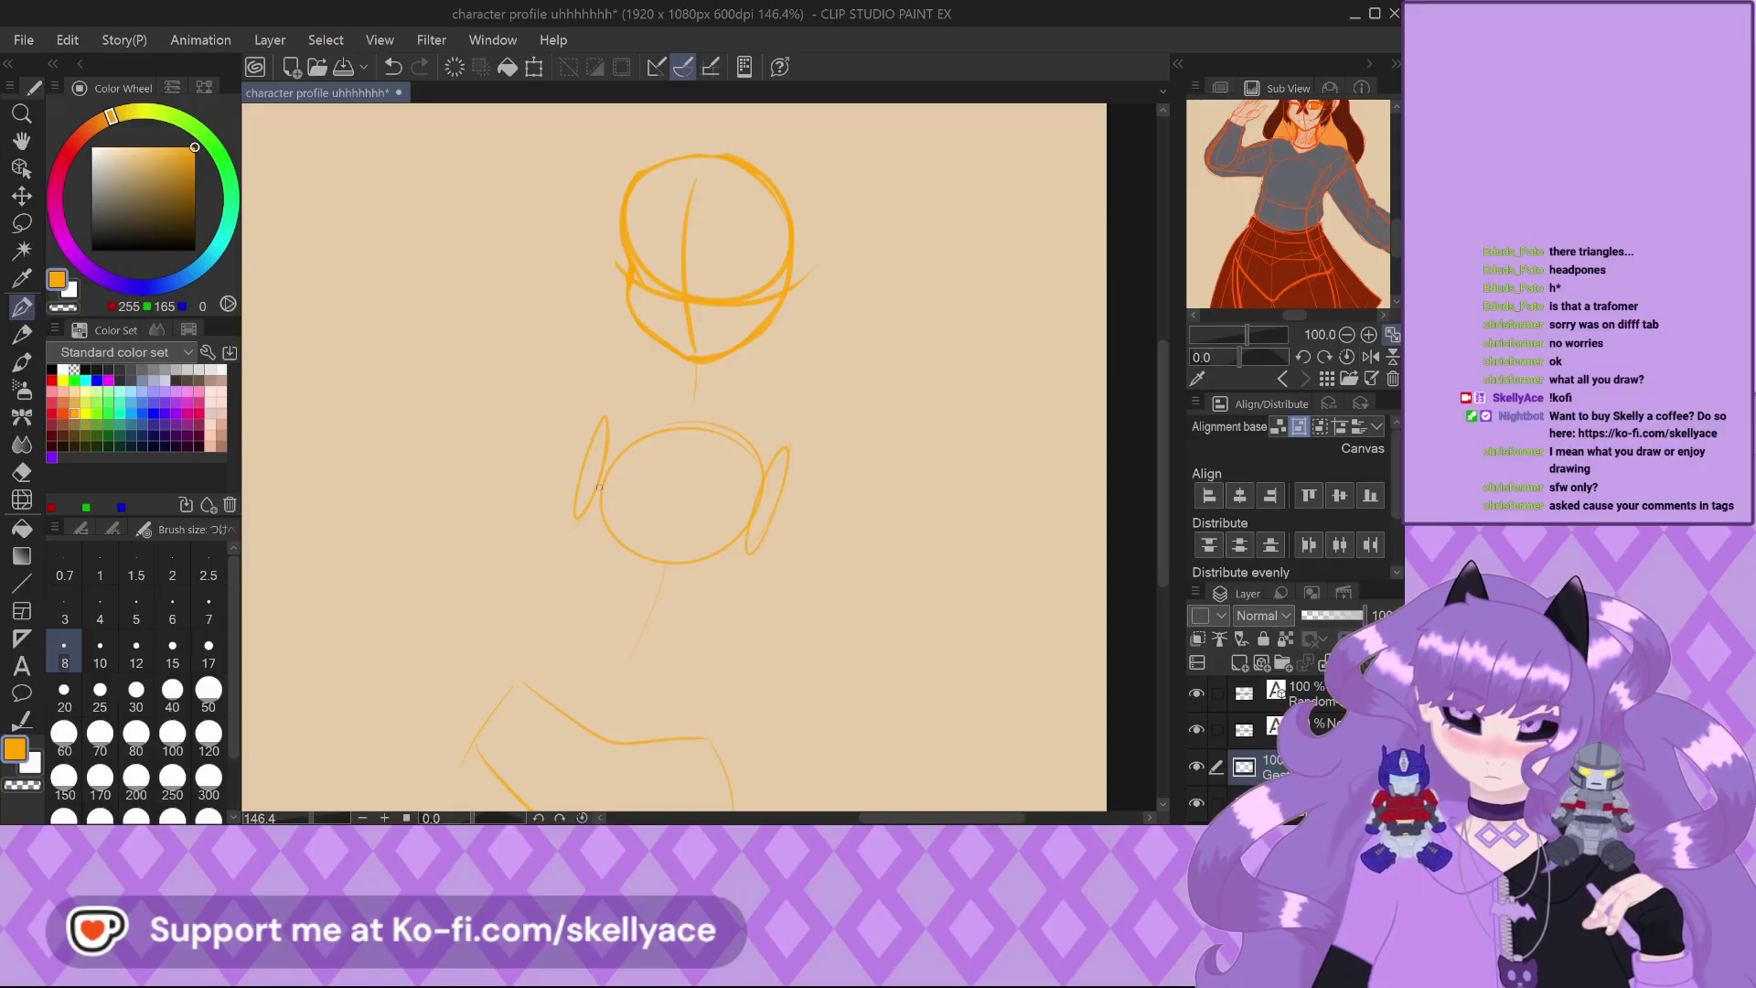
Sketch both sides of the torso, curving in from the ribcage to the waist and out to the hips
left_click_drag(593, 563, 526, 681)
left_click_drag(588, 594, 585, 631)
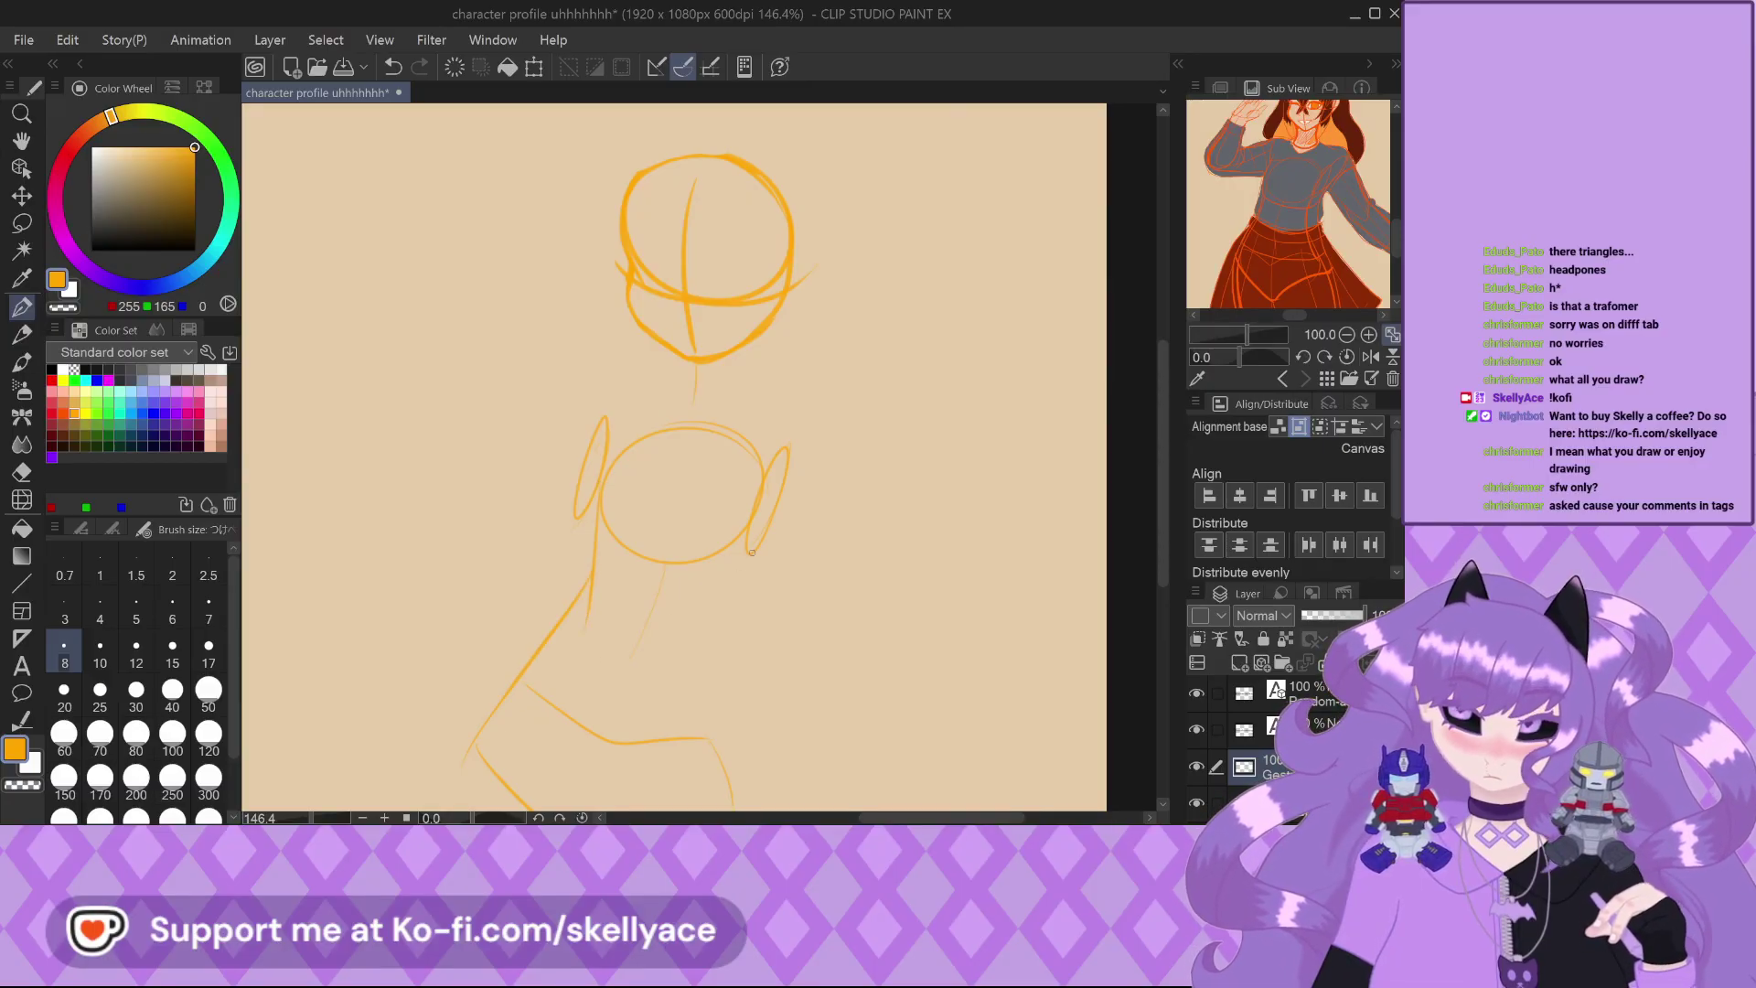
left_click_drag(752, 552, 737, 805)
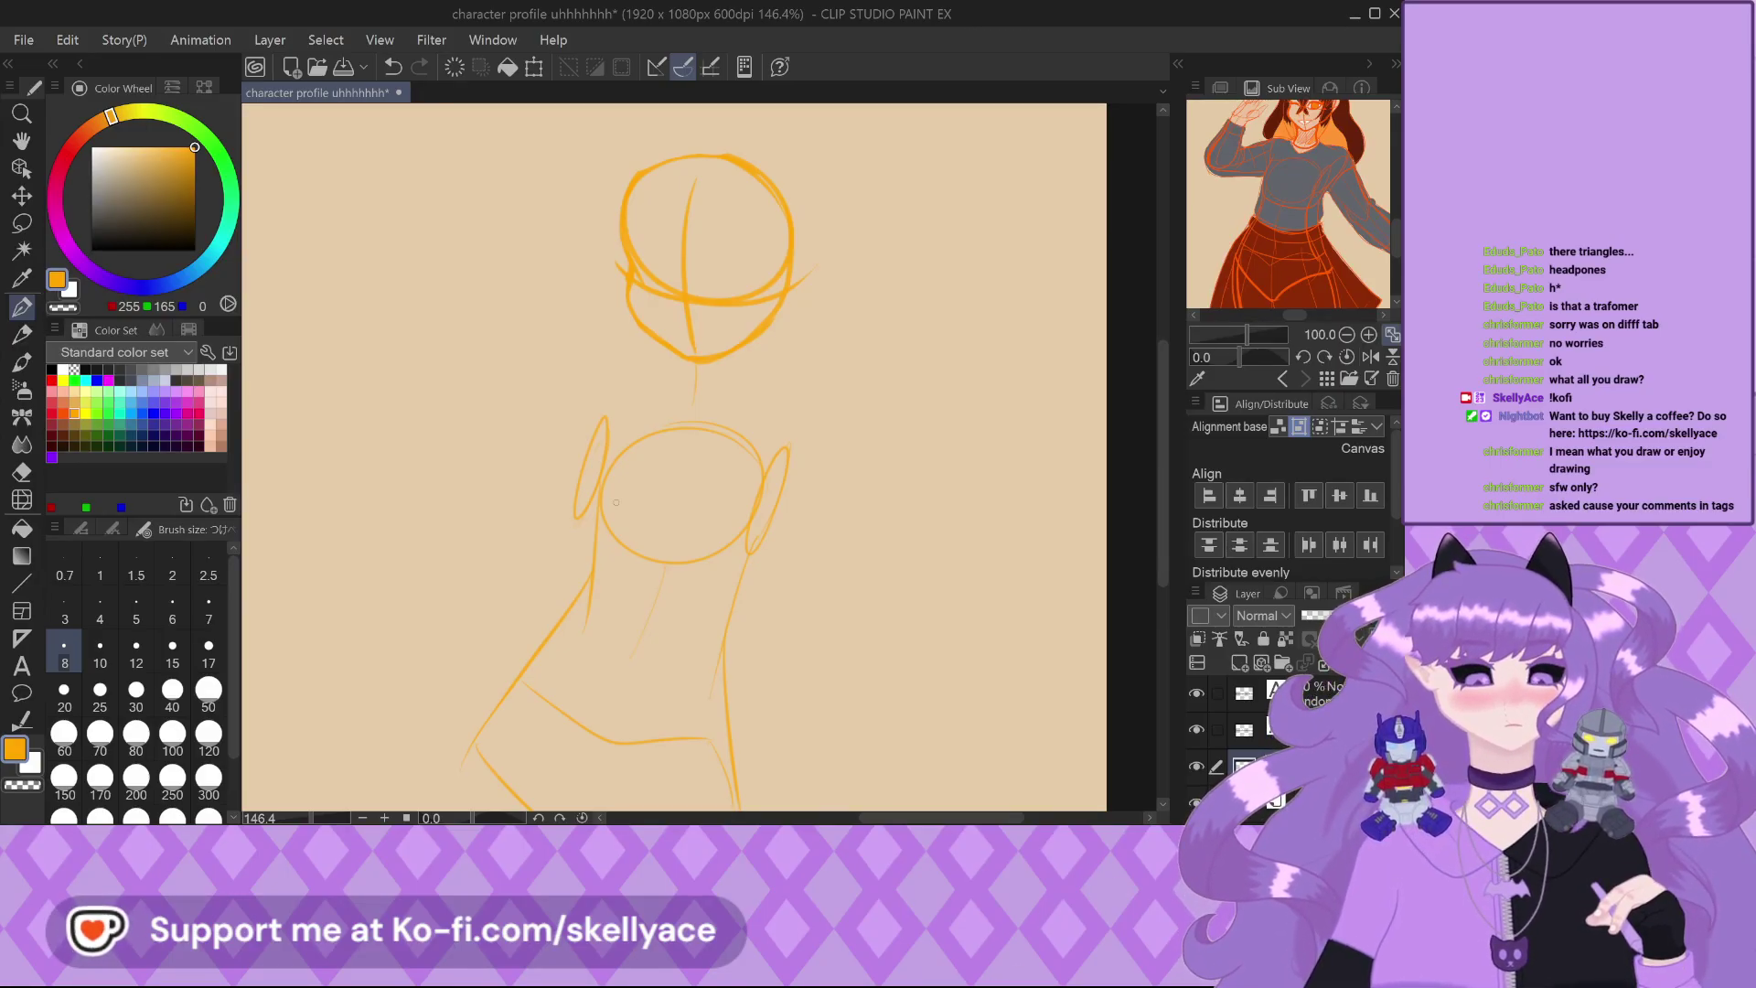
Block in the raised hand beside the chin with the wrist lines, the palm and a finger reaching onto the jaw
key("ctrl+alt+0")
scroll(540, 424, "up", 5)
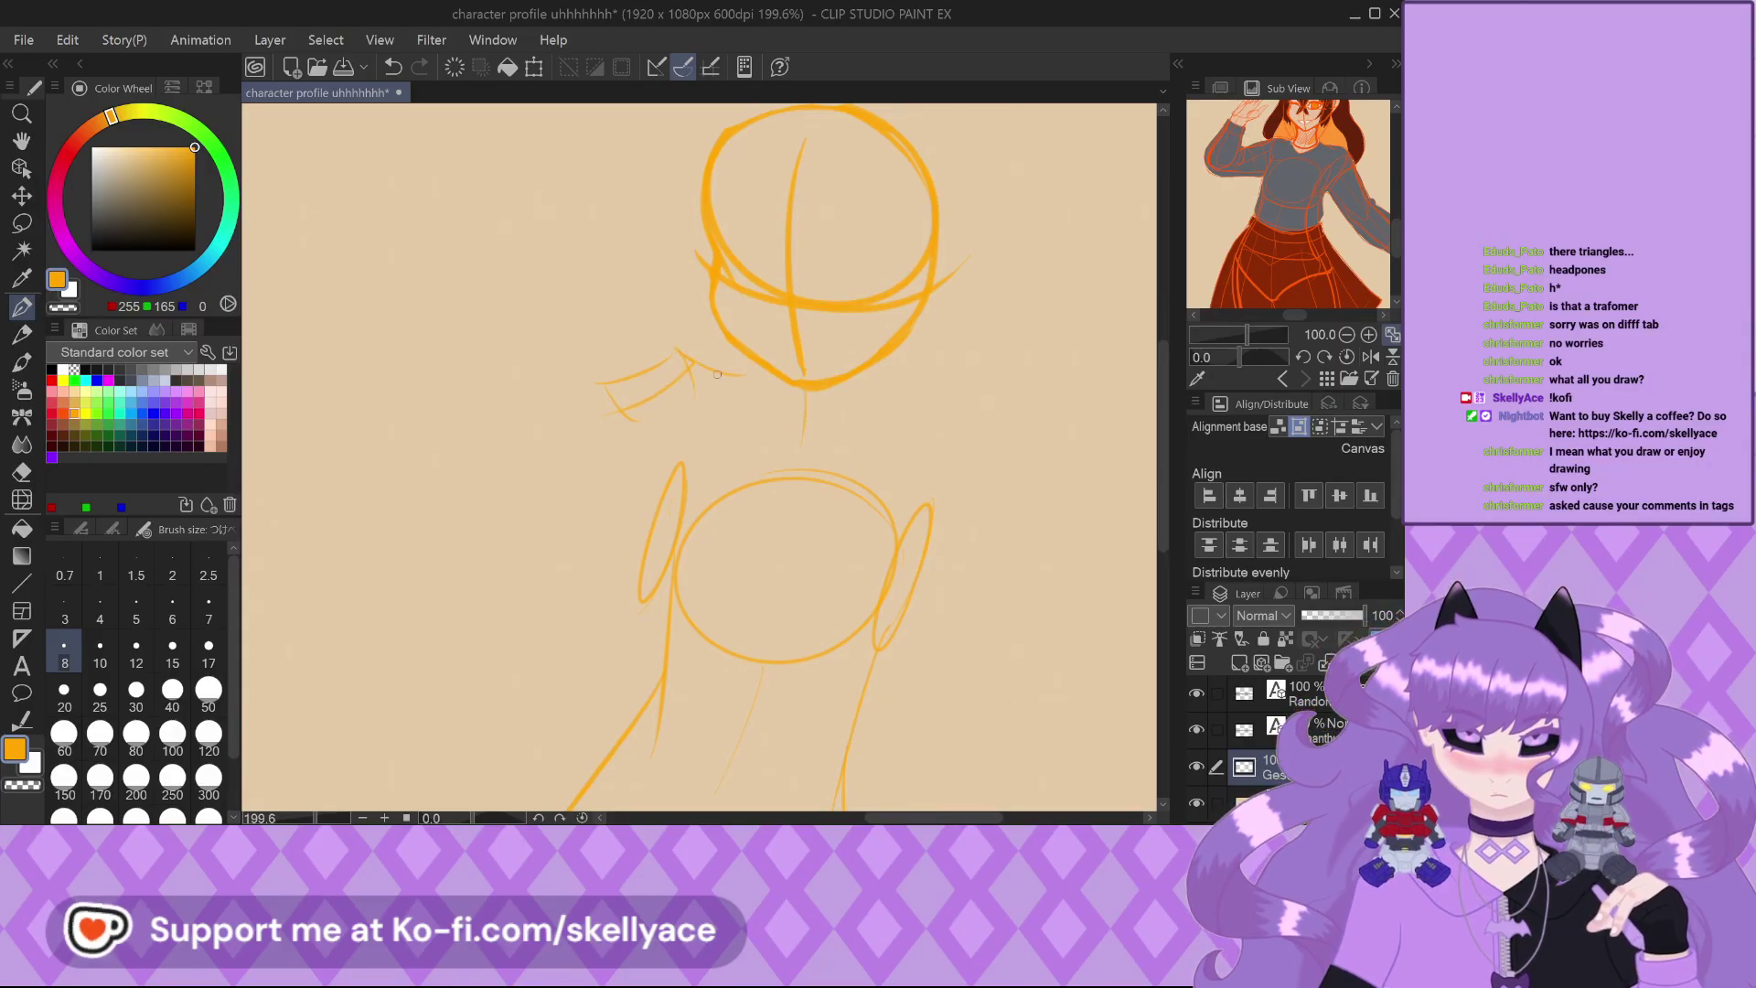
scroll(671, 336, "up", 2)
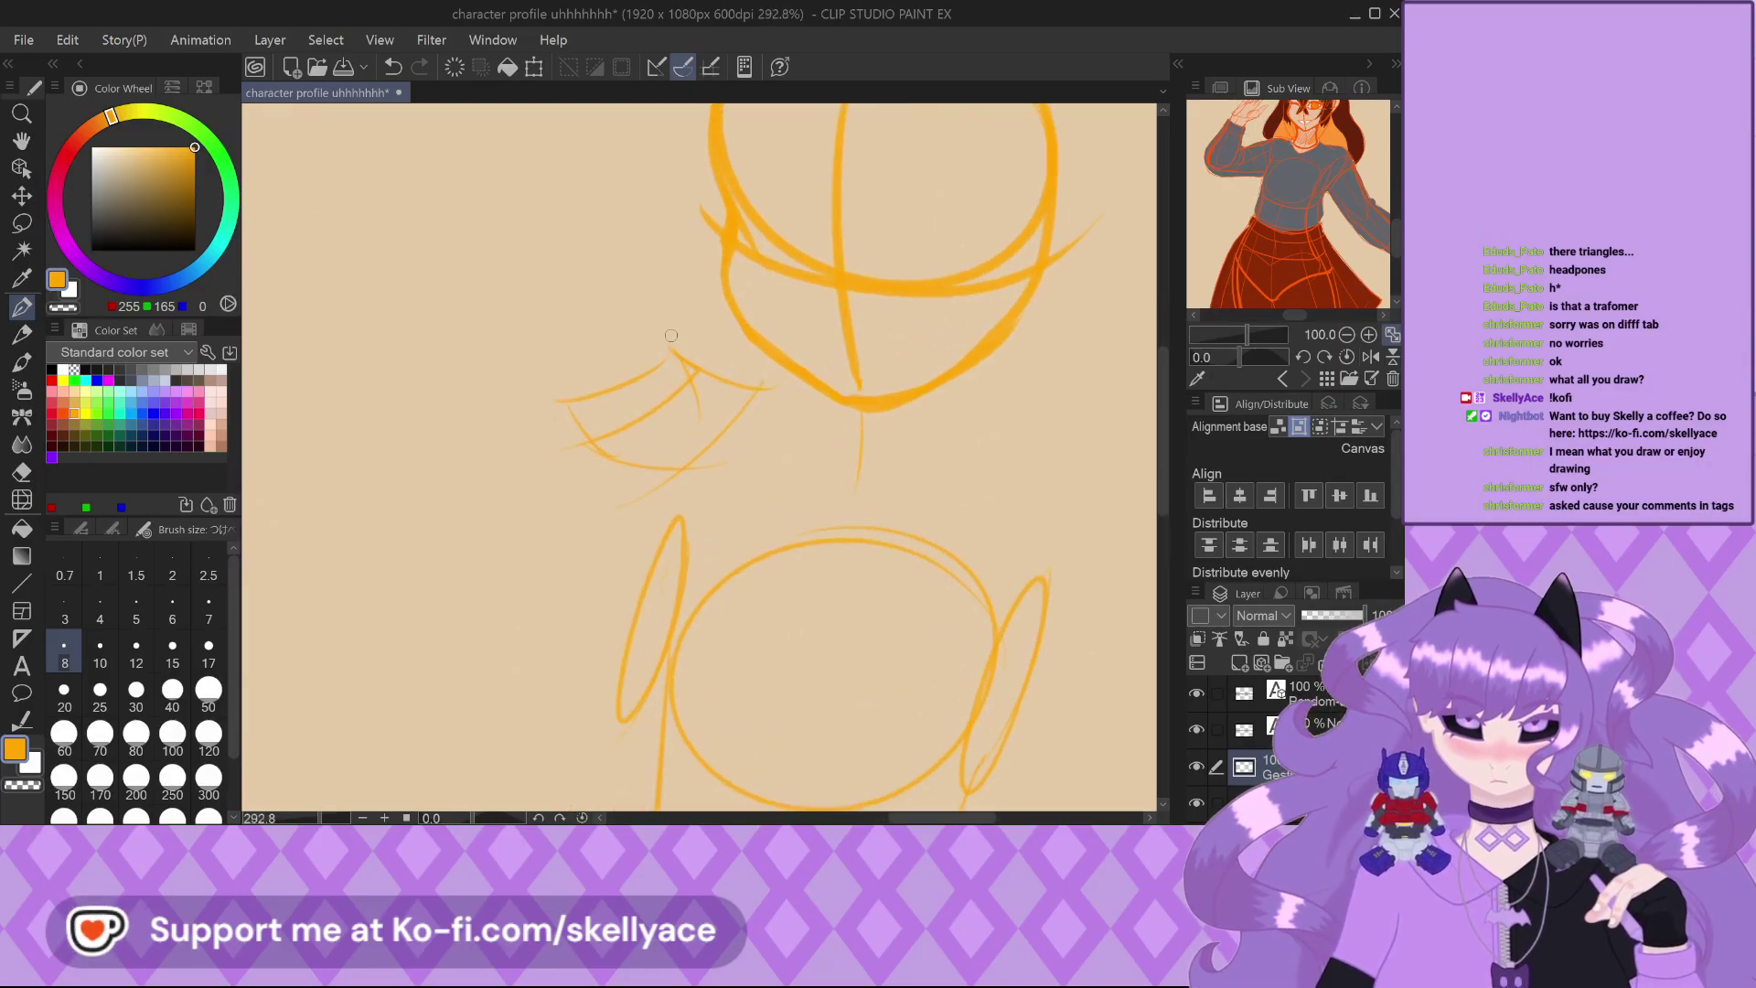
scroll(758, 379, "up", 2)
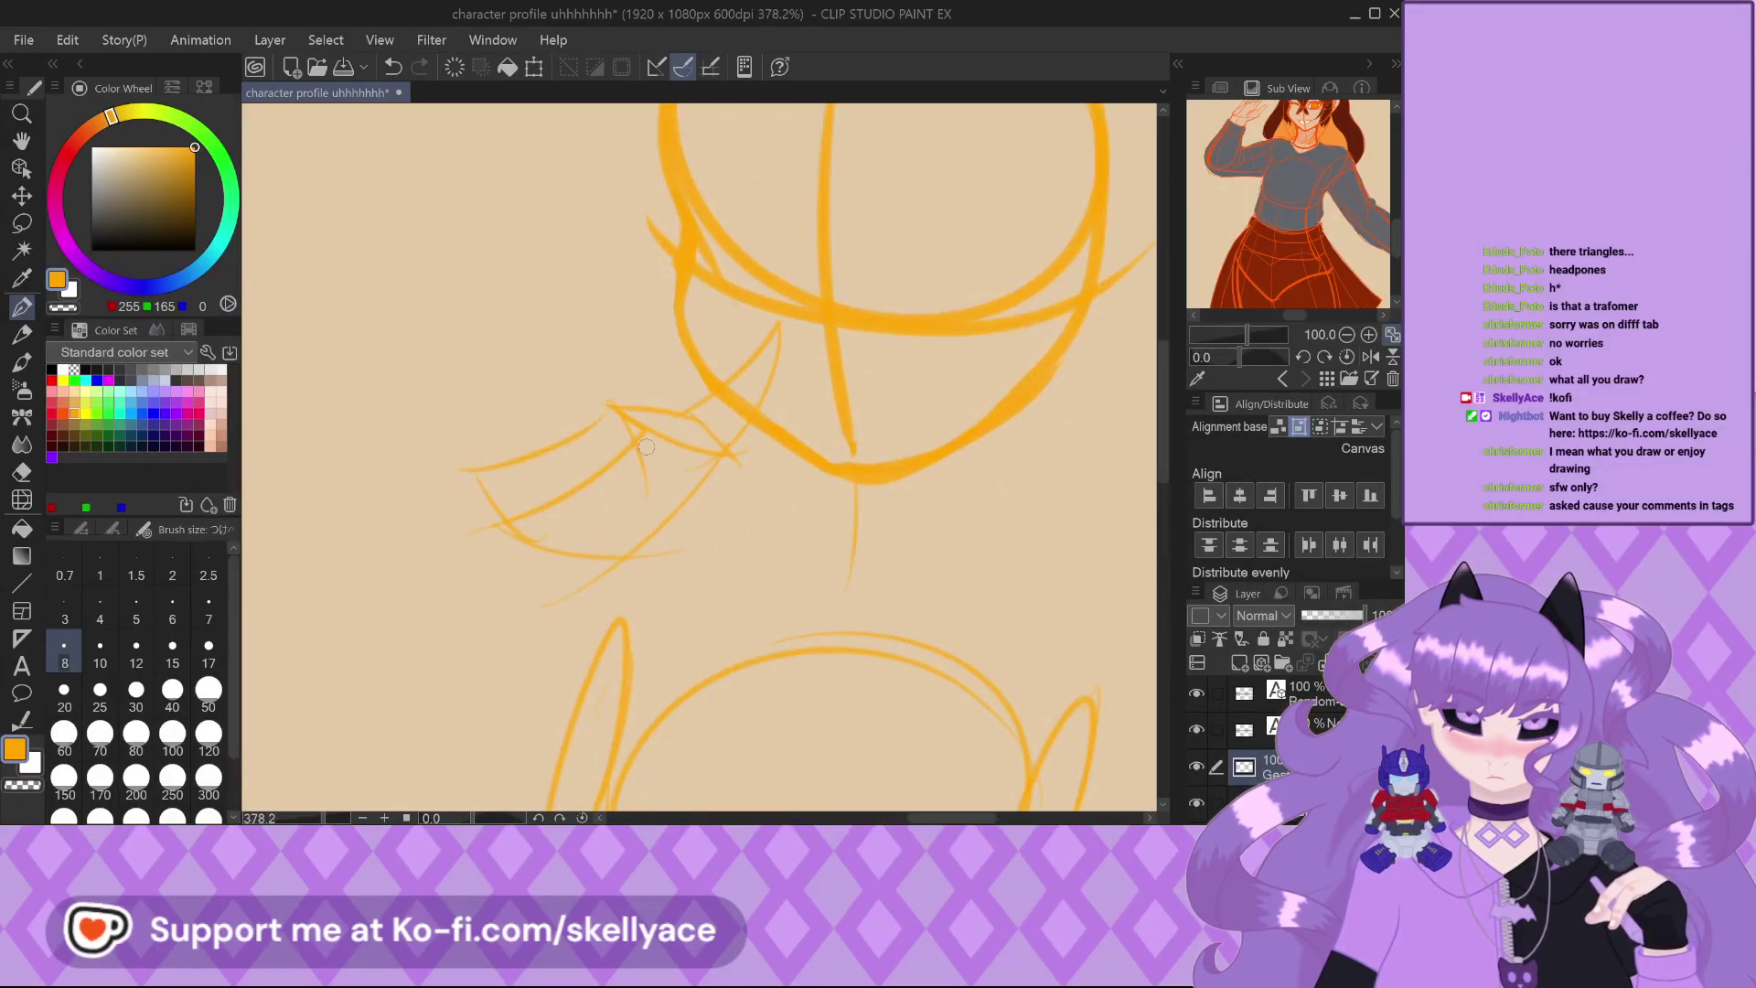
scroll(646, 447, "down", 1)
scroll(719, 444, "up", 1)
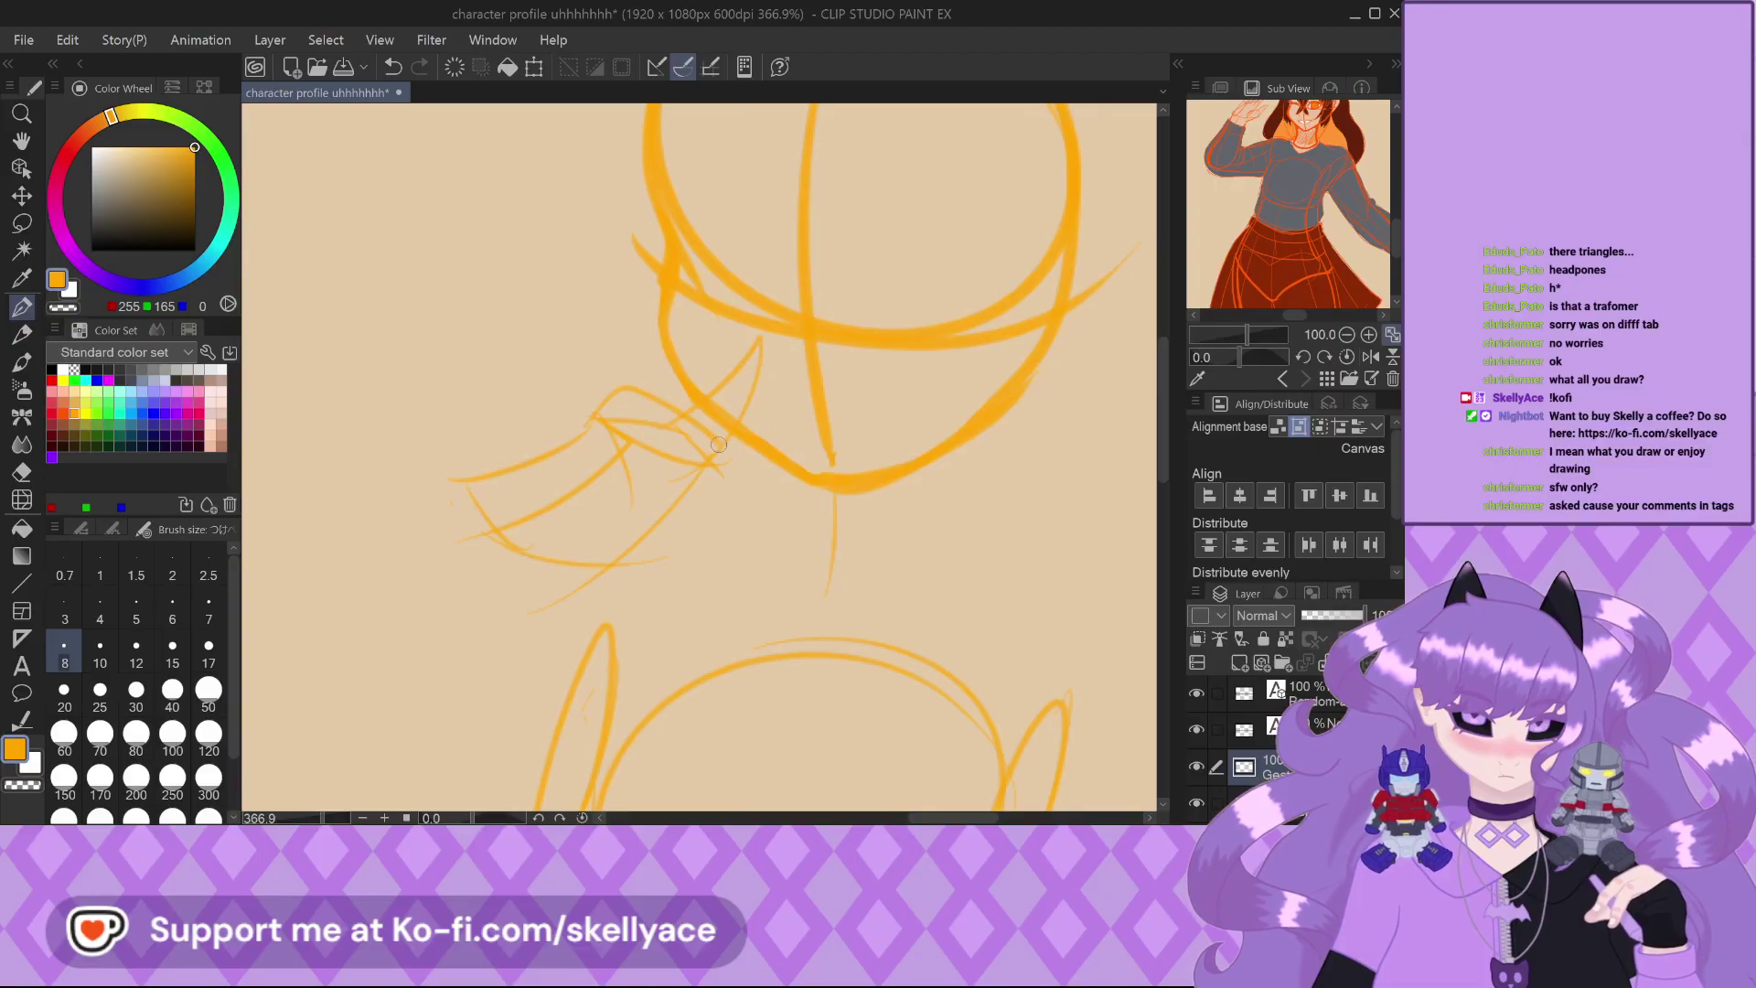
Redraw the curved back of the raised hand and outline the rounded lower edge of its palm
key("ctrl+z")
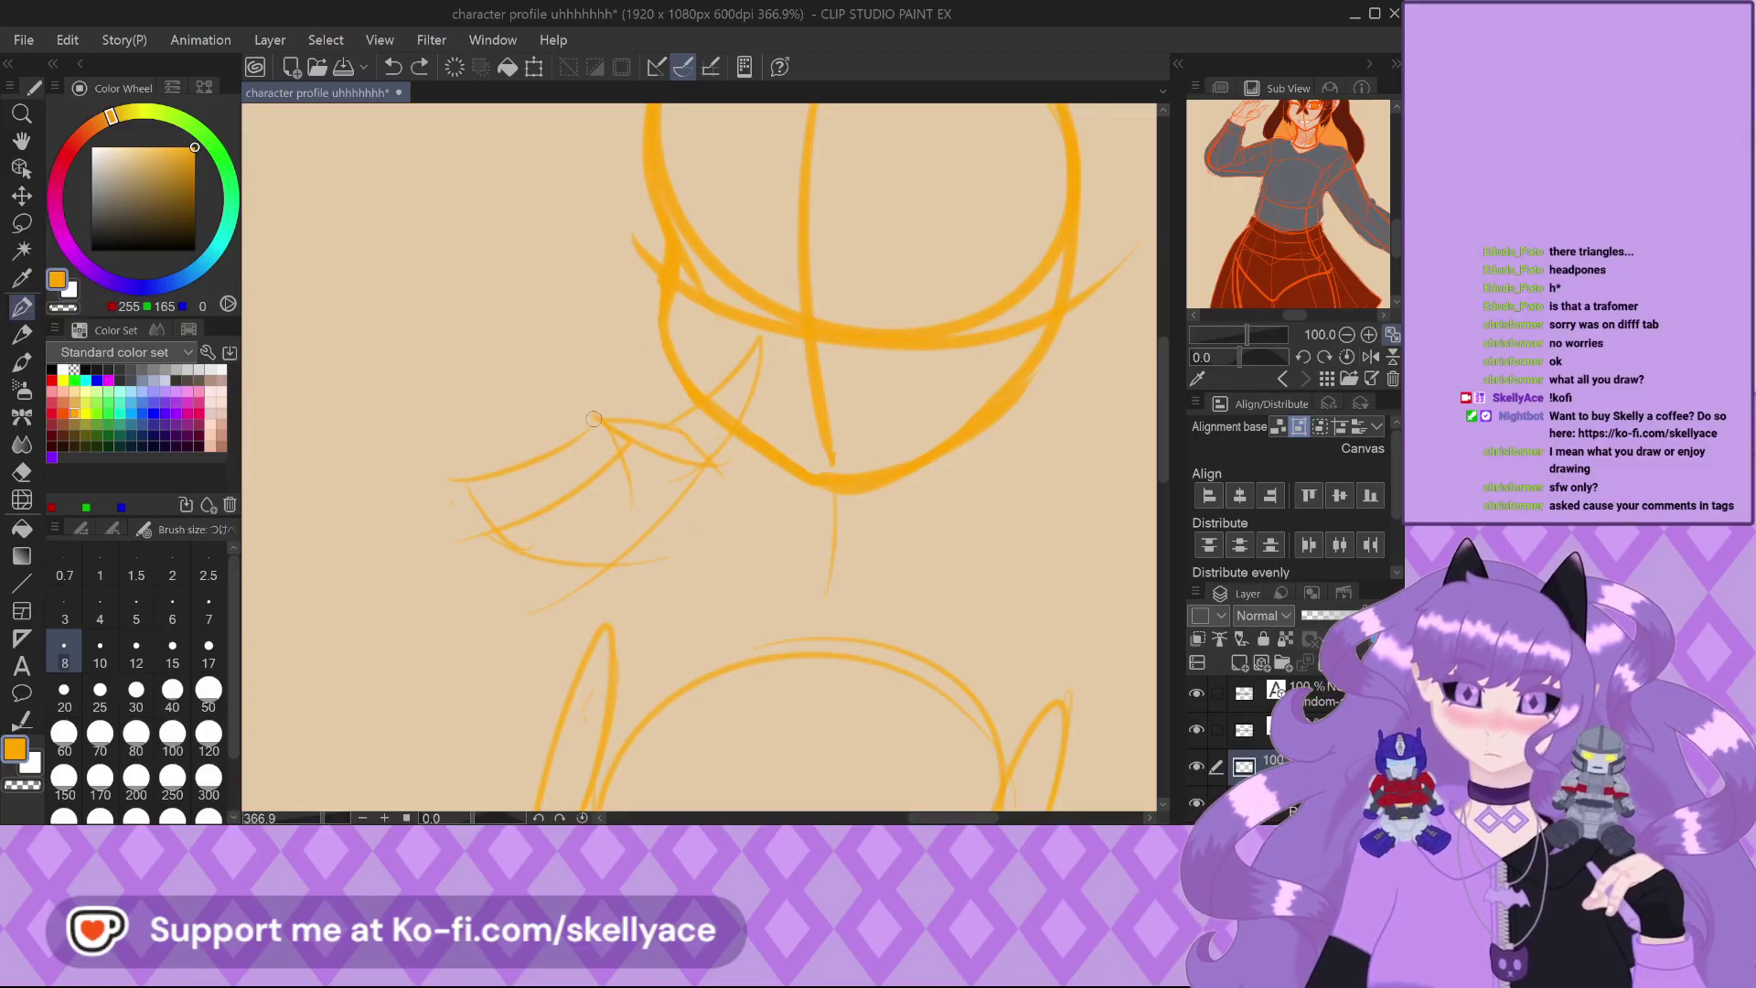
left_click_drag(594, 418, 673, 396)
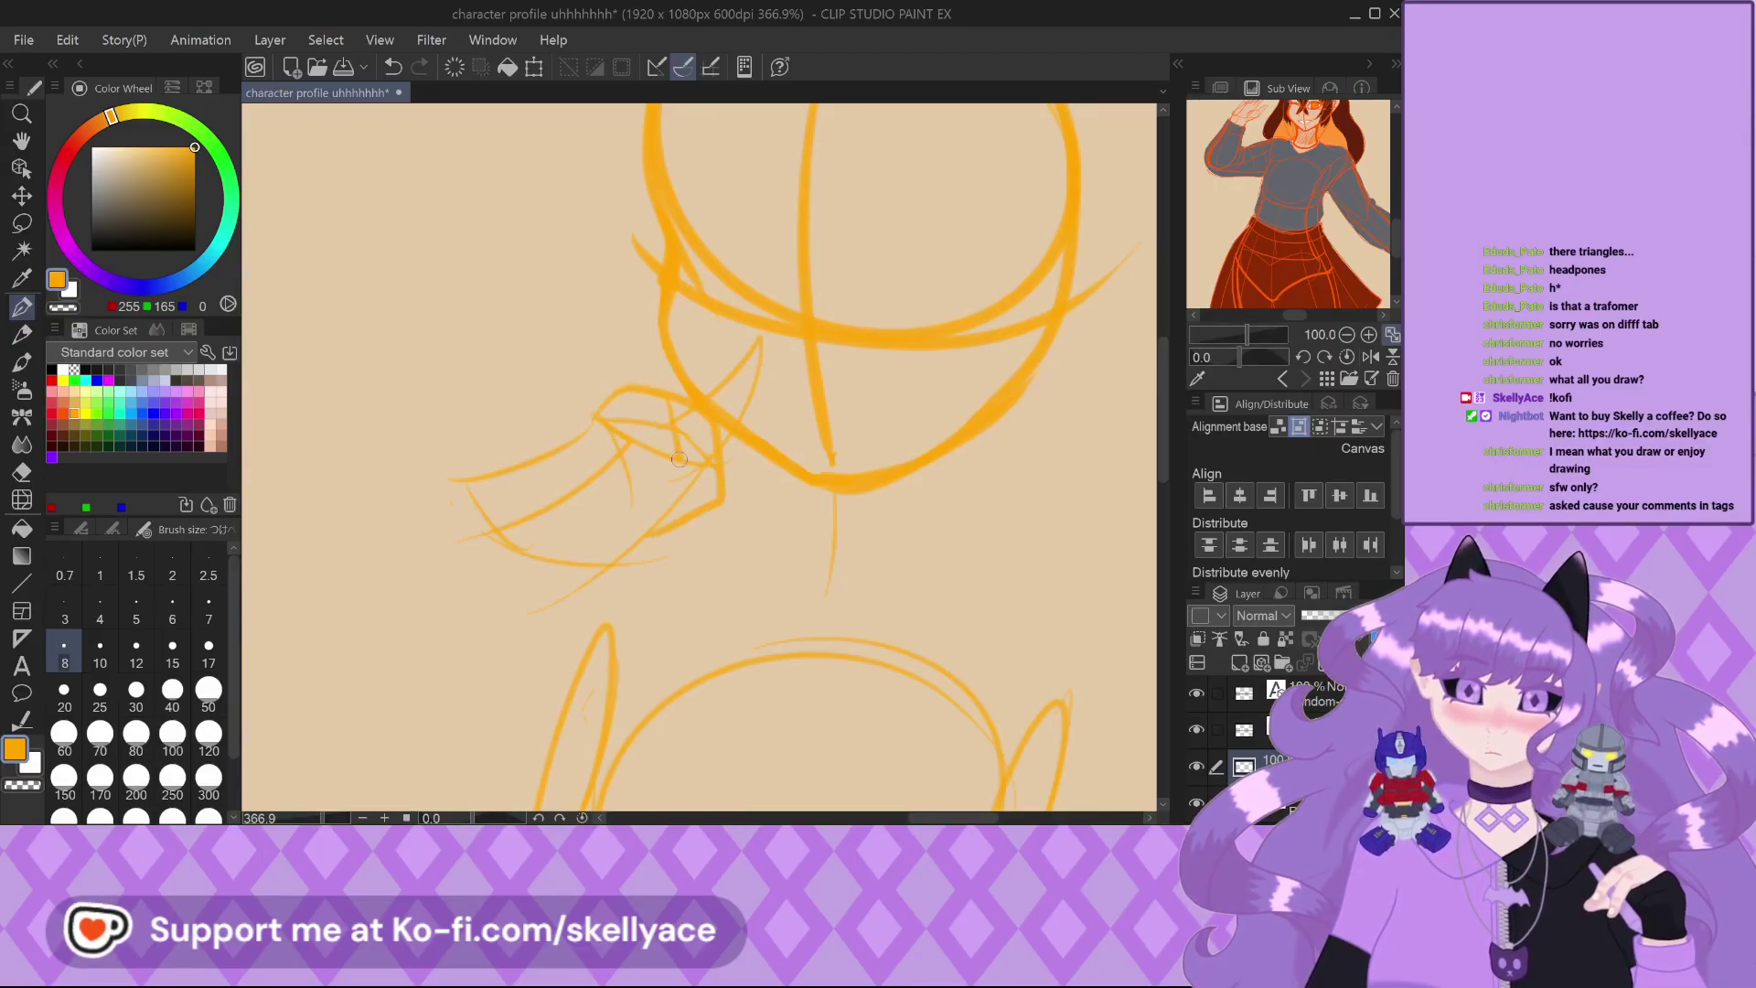
key("ctrl+z")
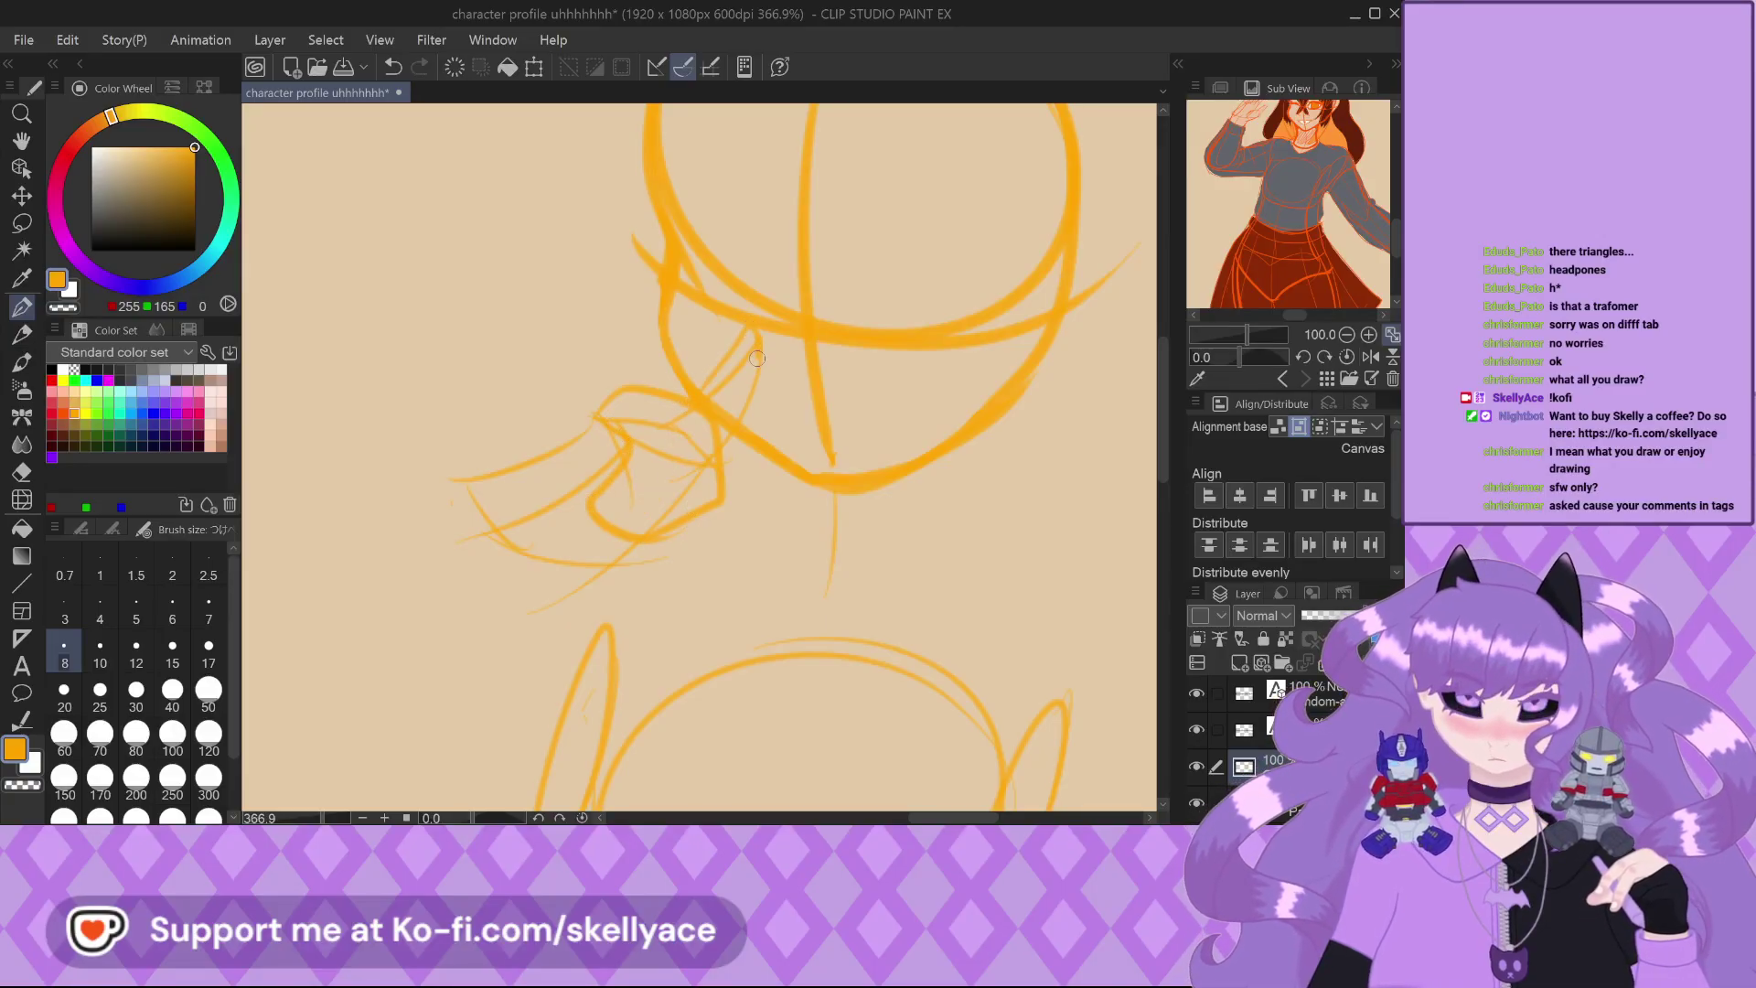
Redraw the finger resting against the jaw and add a curled finger and an extended one below the palm
key("ctrl+z")
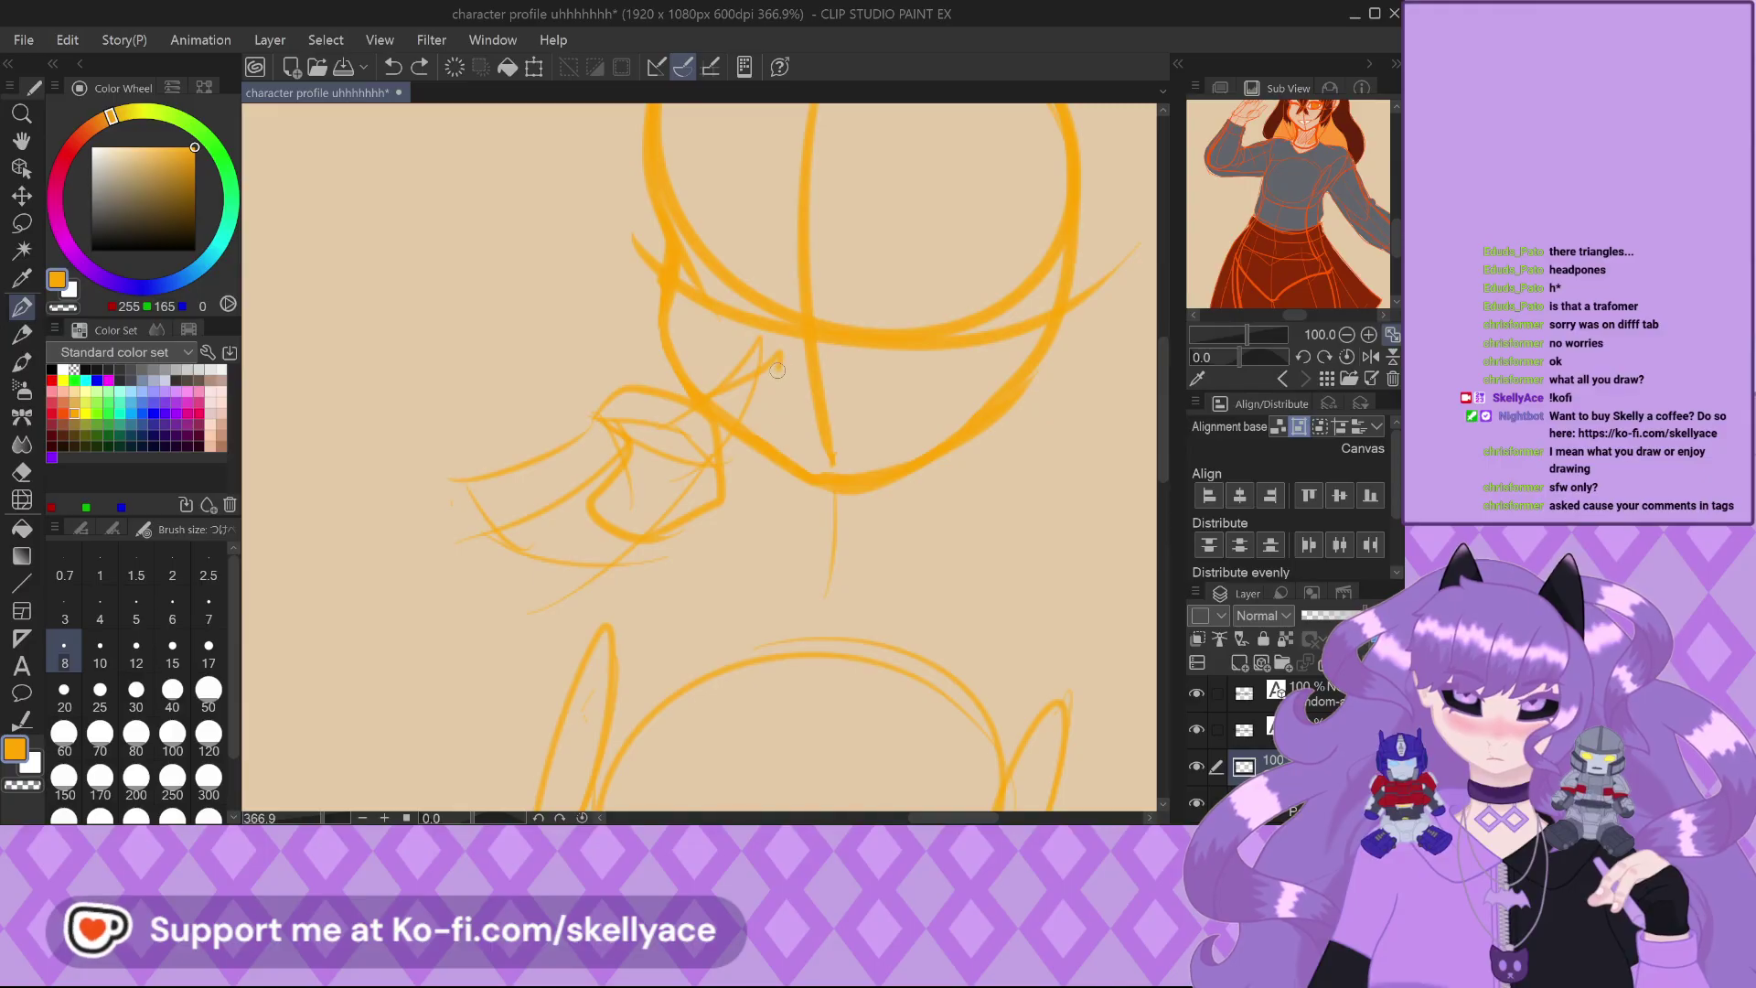
left_click_drag(777, 370, 708, 452)
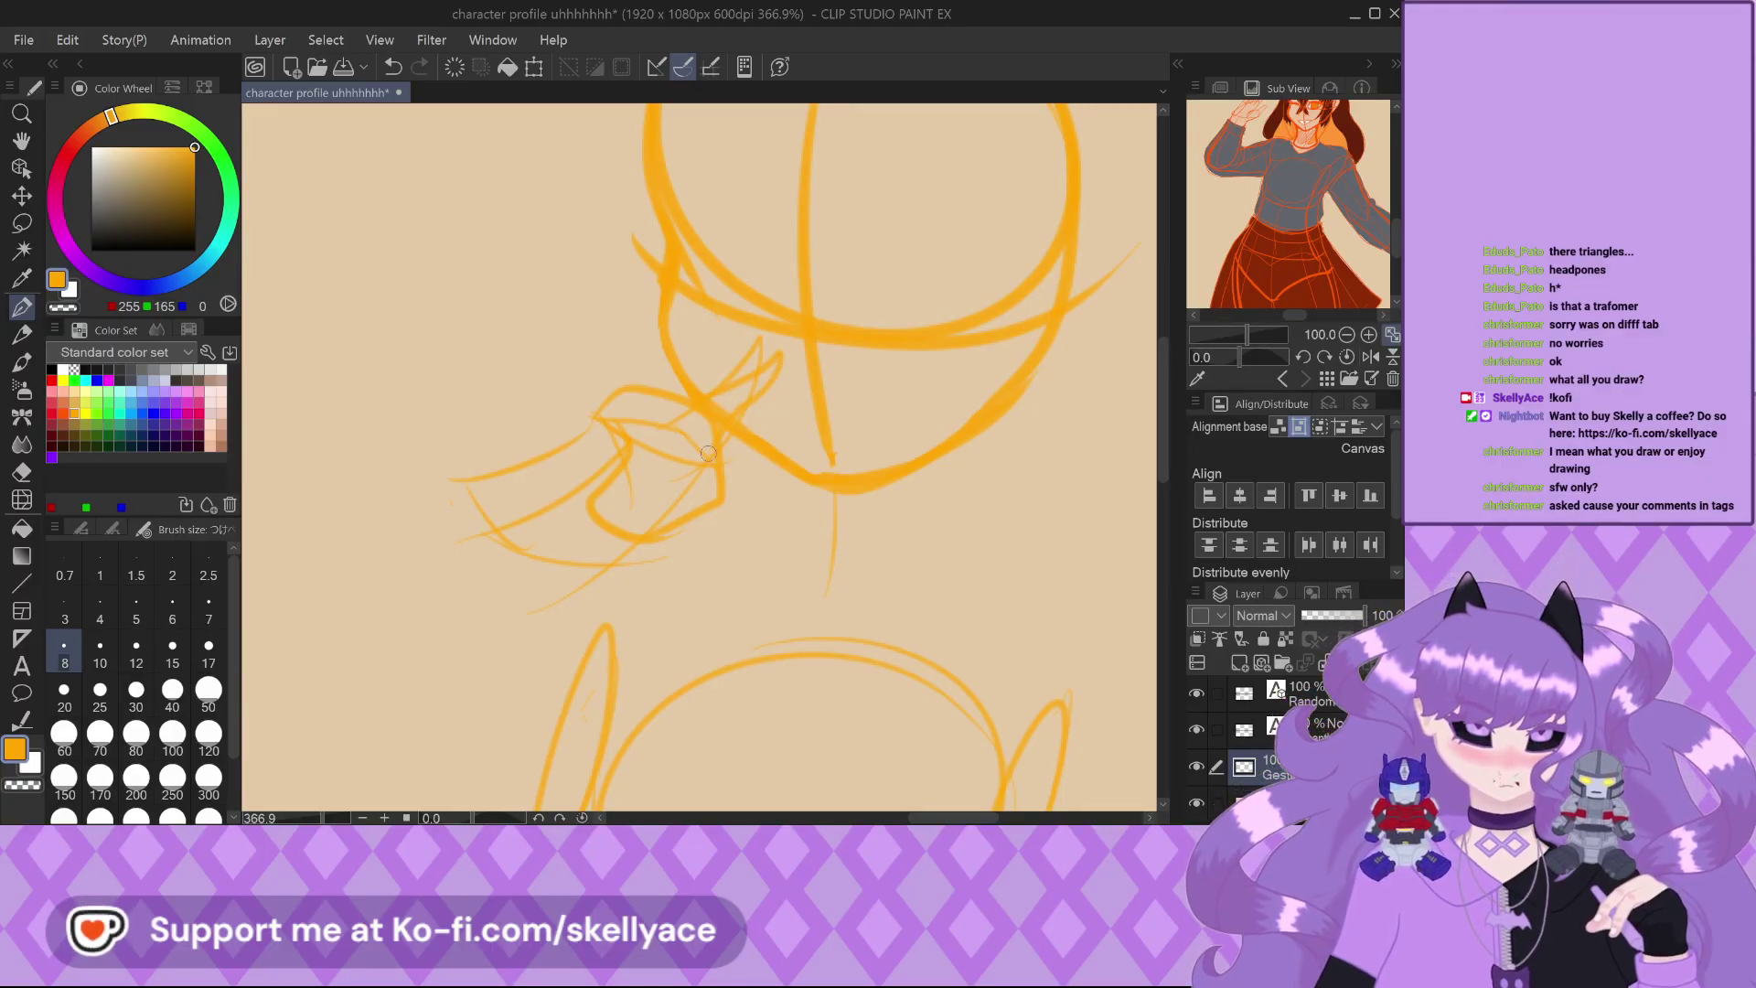
left_click_drag(681, 529, 630, 588)
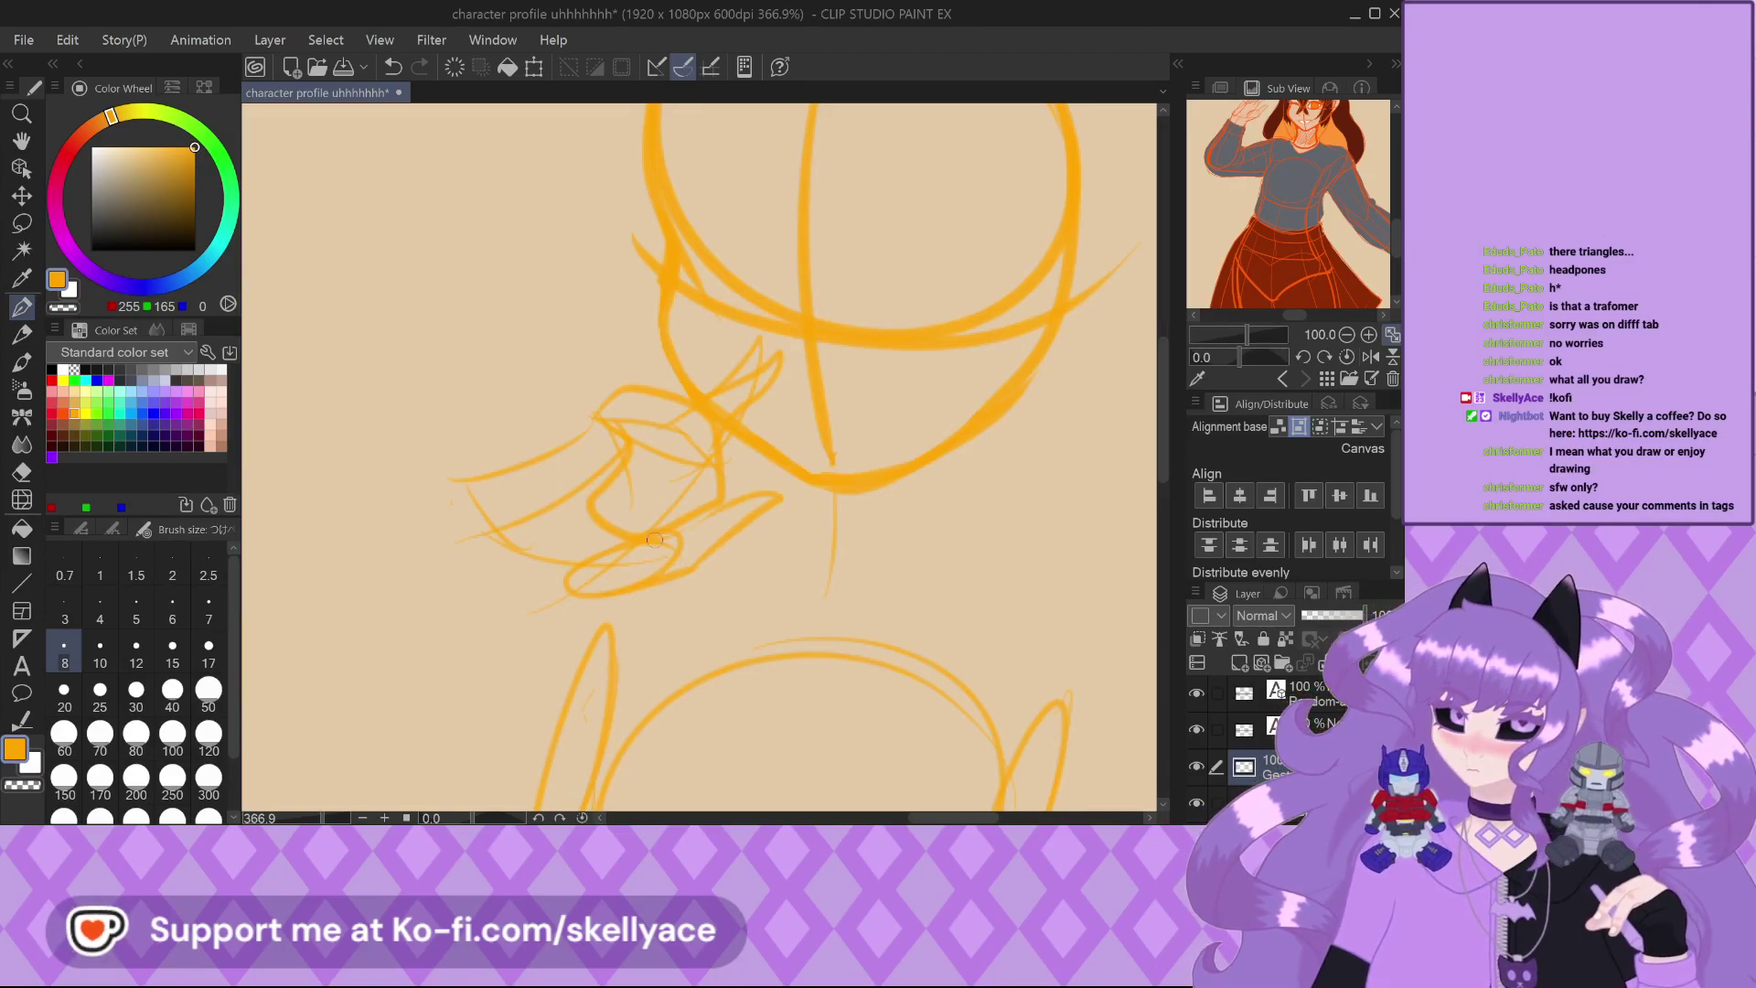
Sketch the bent arm from the raised hand through the elbow to the shoulder, plus the neck and opposite rounded shoulder
scroll(566, 363, "down", 3)
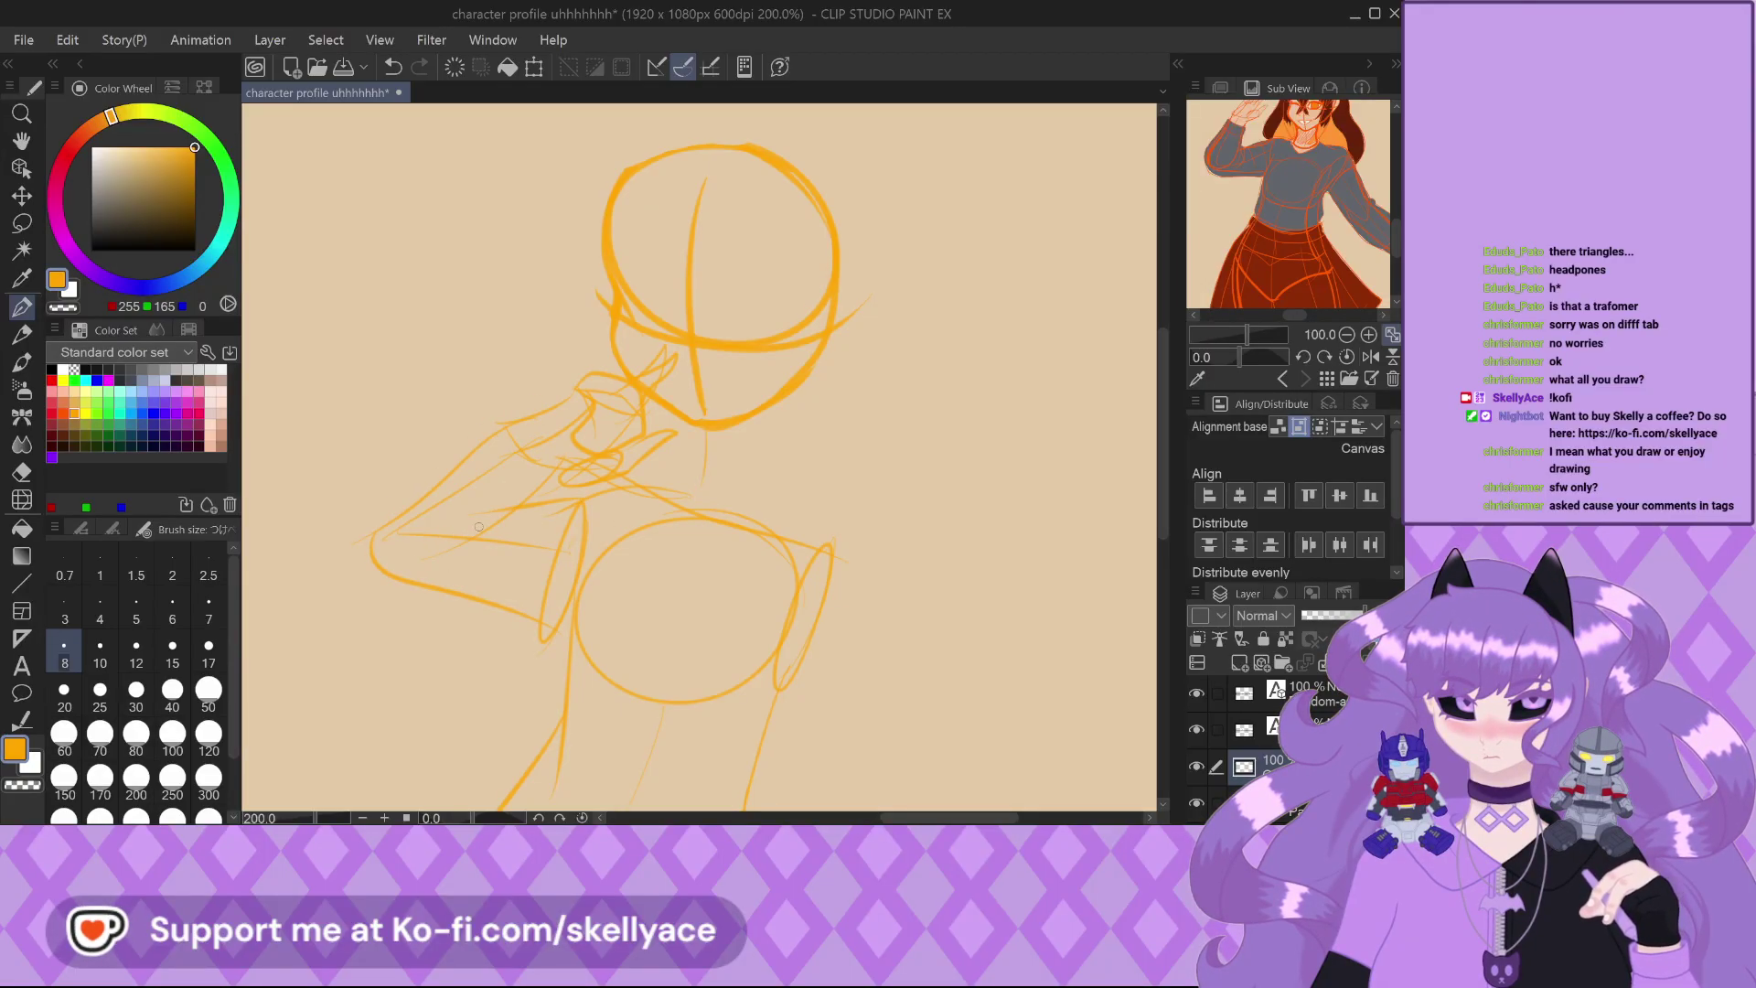
scroll(478, 527, "down", 4)
scroll(636, 363, "up", 4)
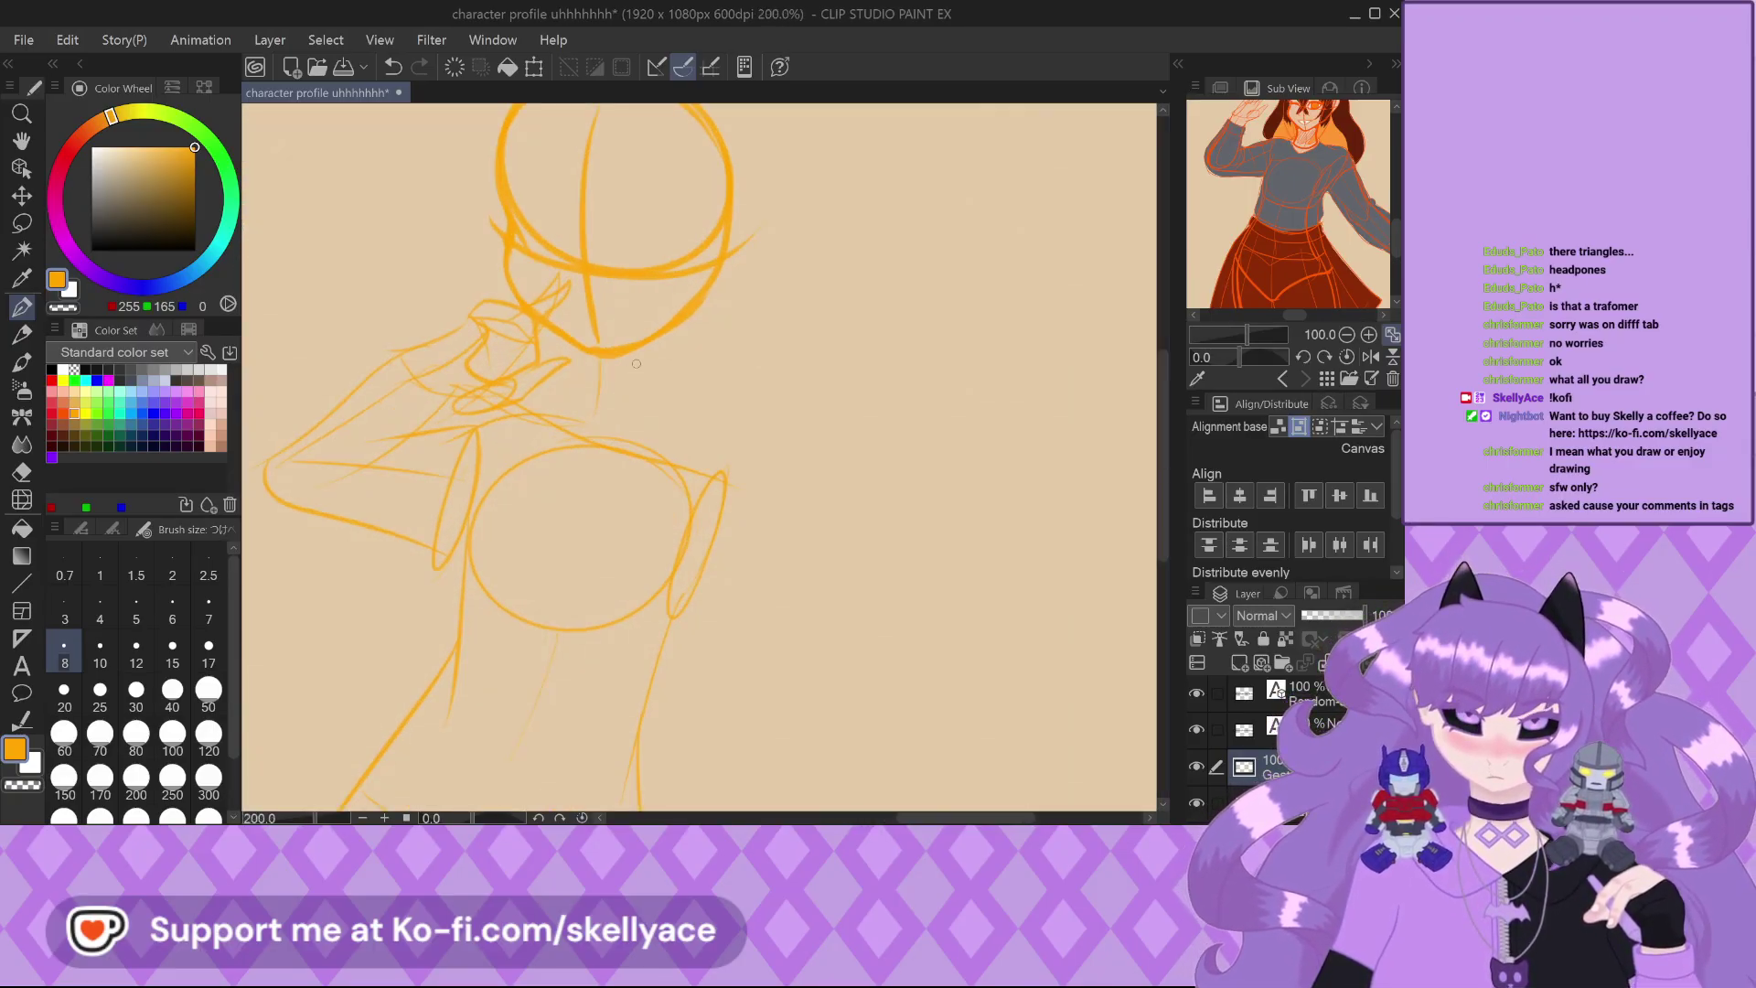
scroll(636, 363, "up", 3)
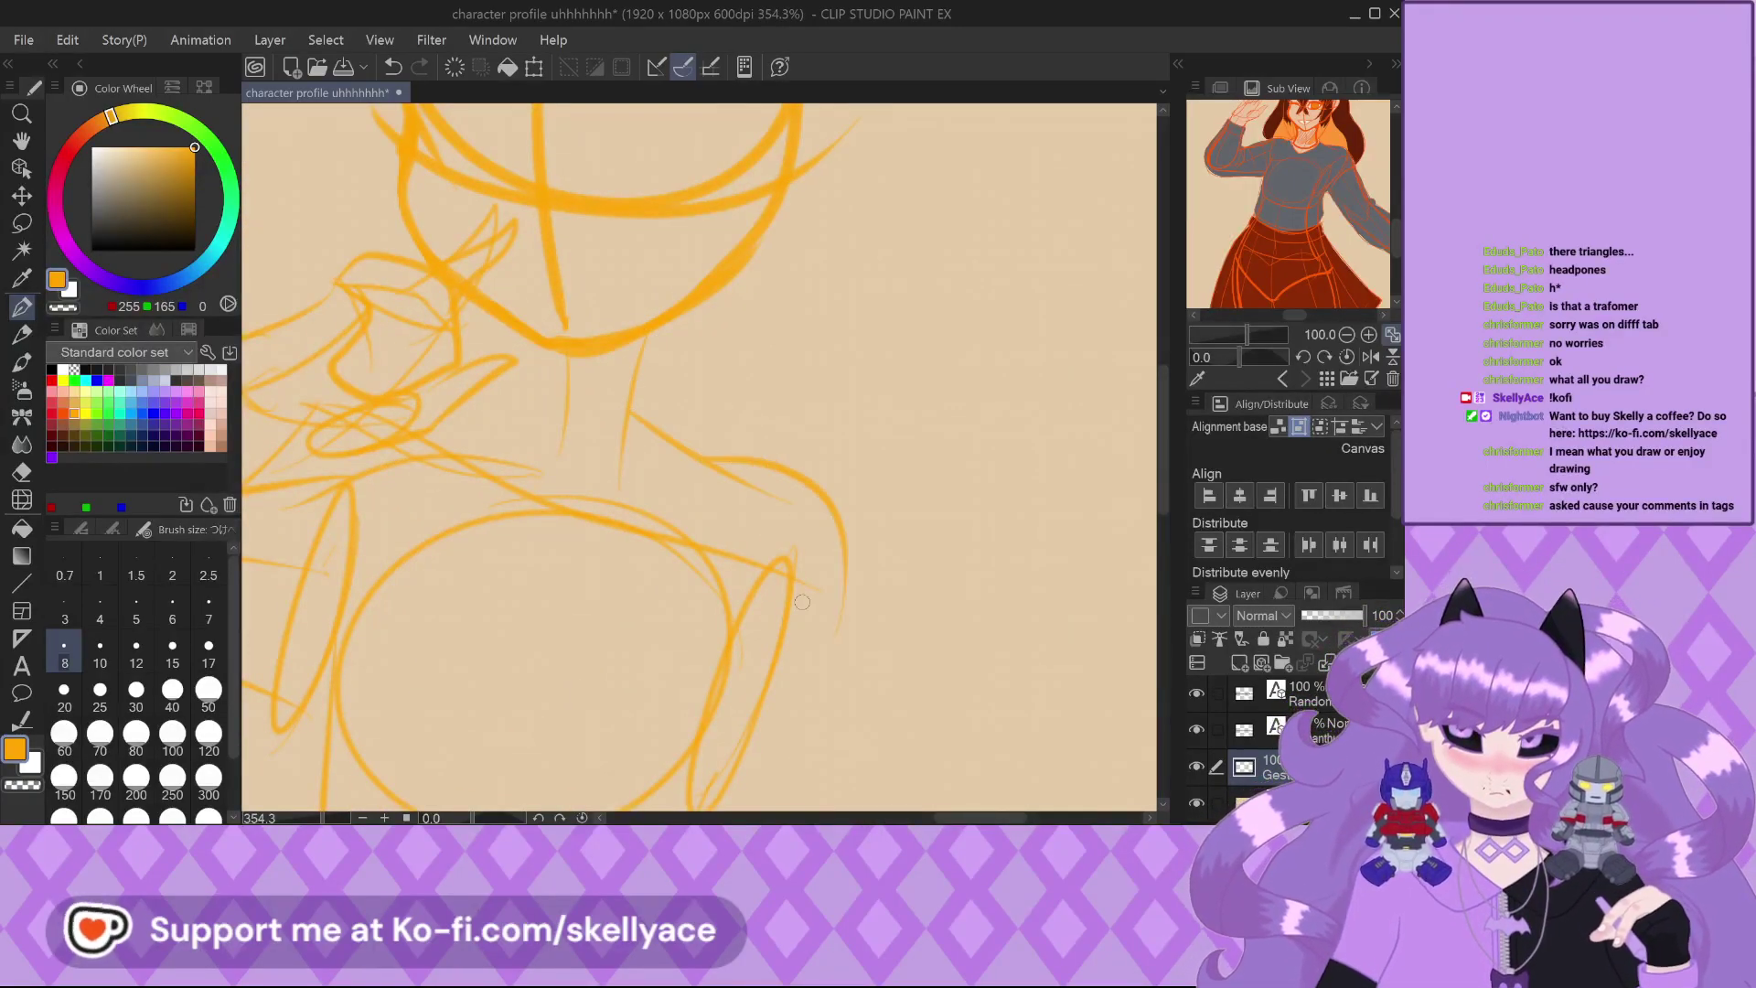
scroll(802, 601, "down", 3)
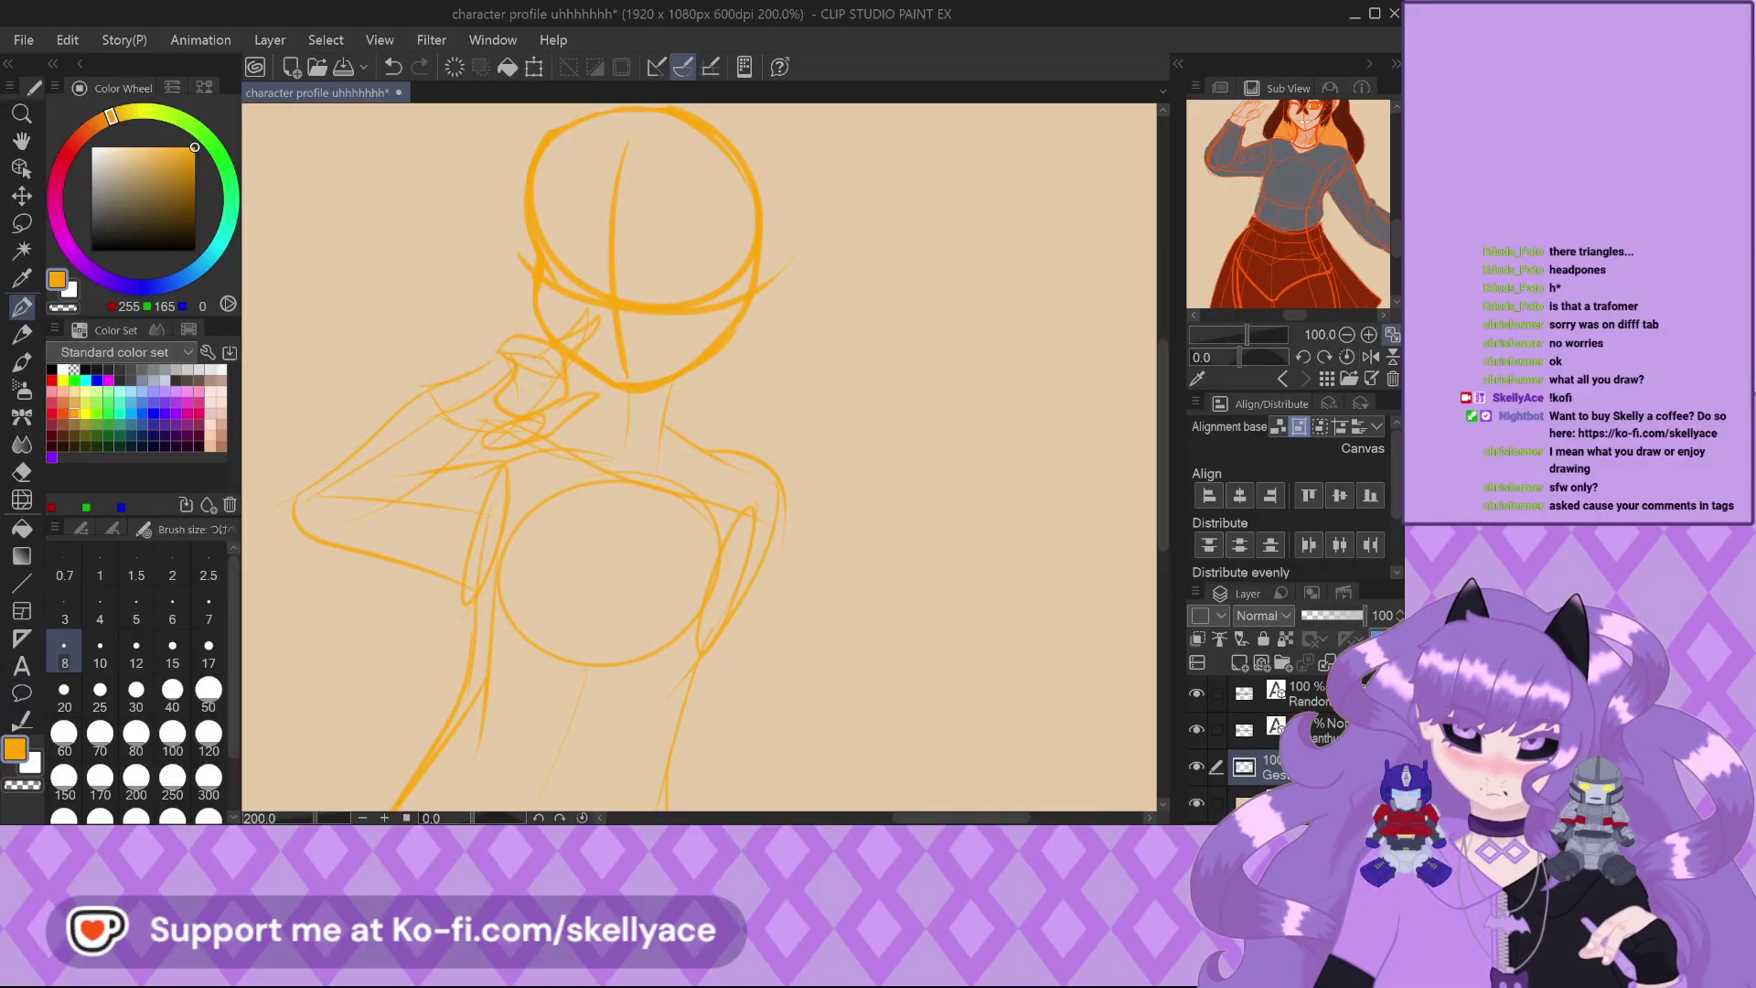
Sketch the outer hip and thigh lines down to the canvas edge and round the lower-left corner of the pelvis
scroll(609, 582, "down", 2)
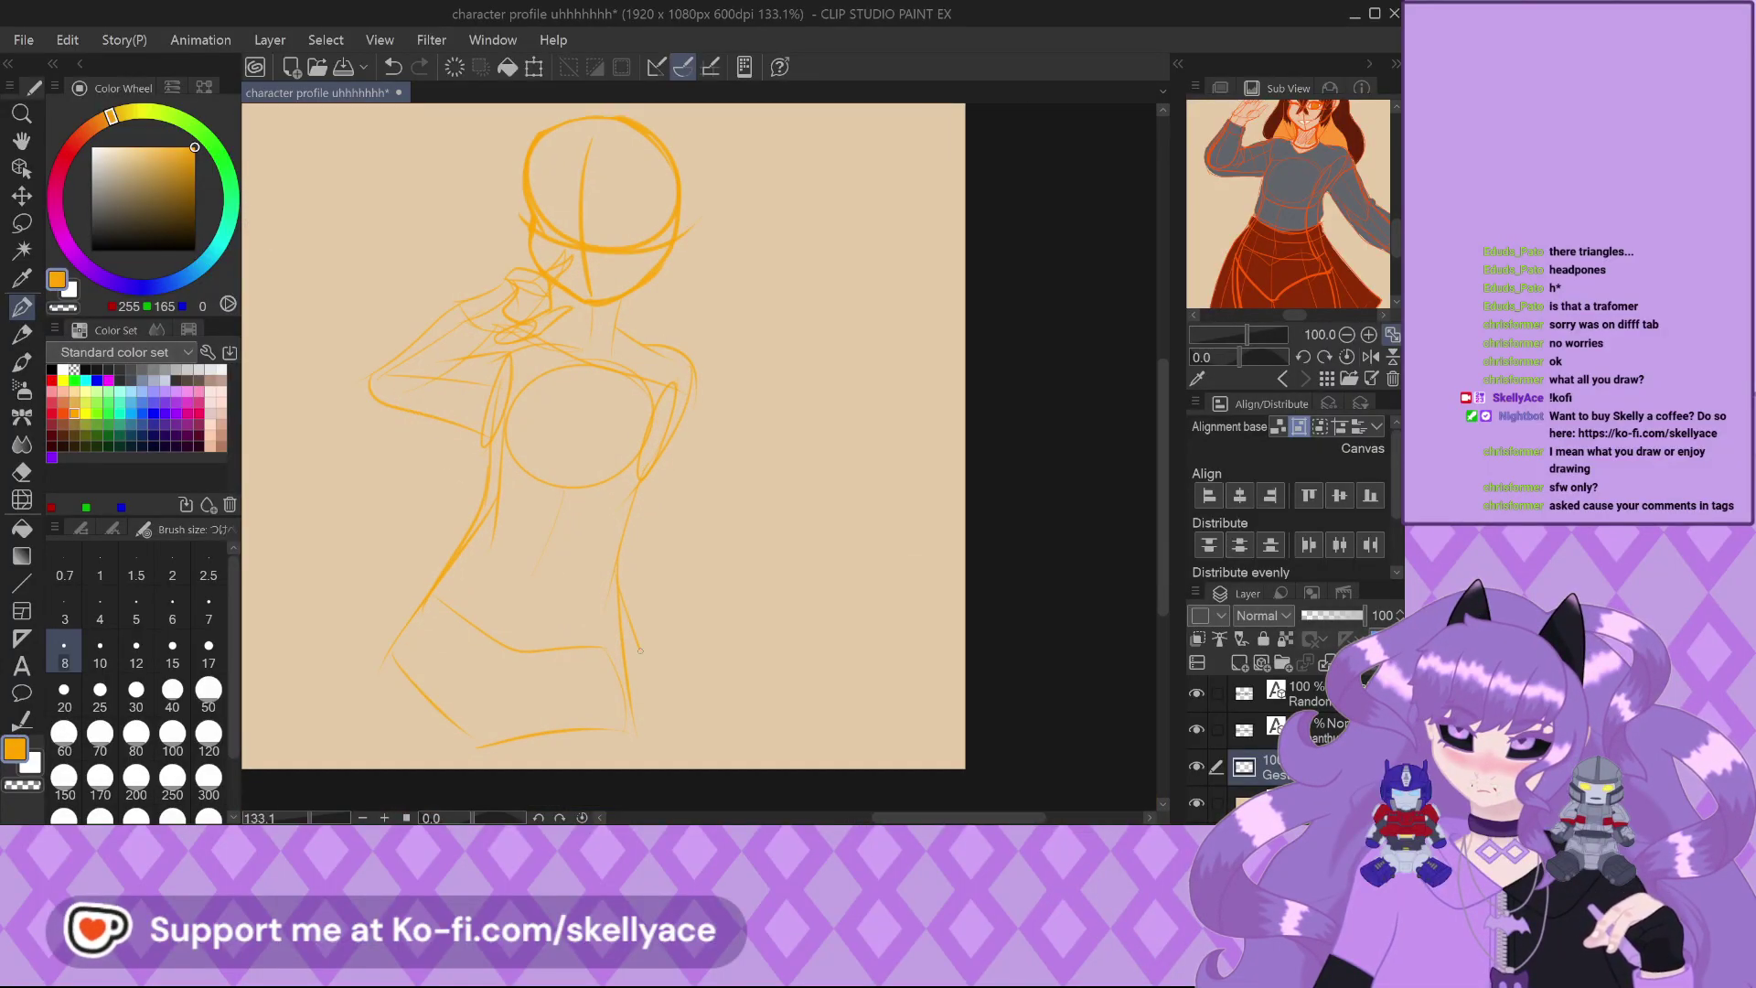
left_click_drag(393, 658, 414, 766)
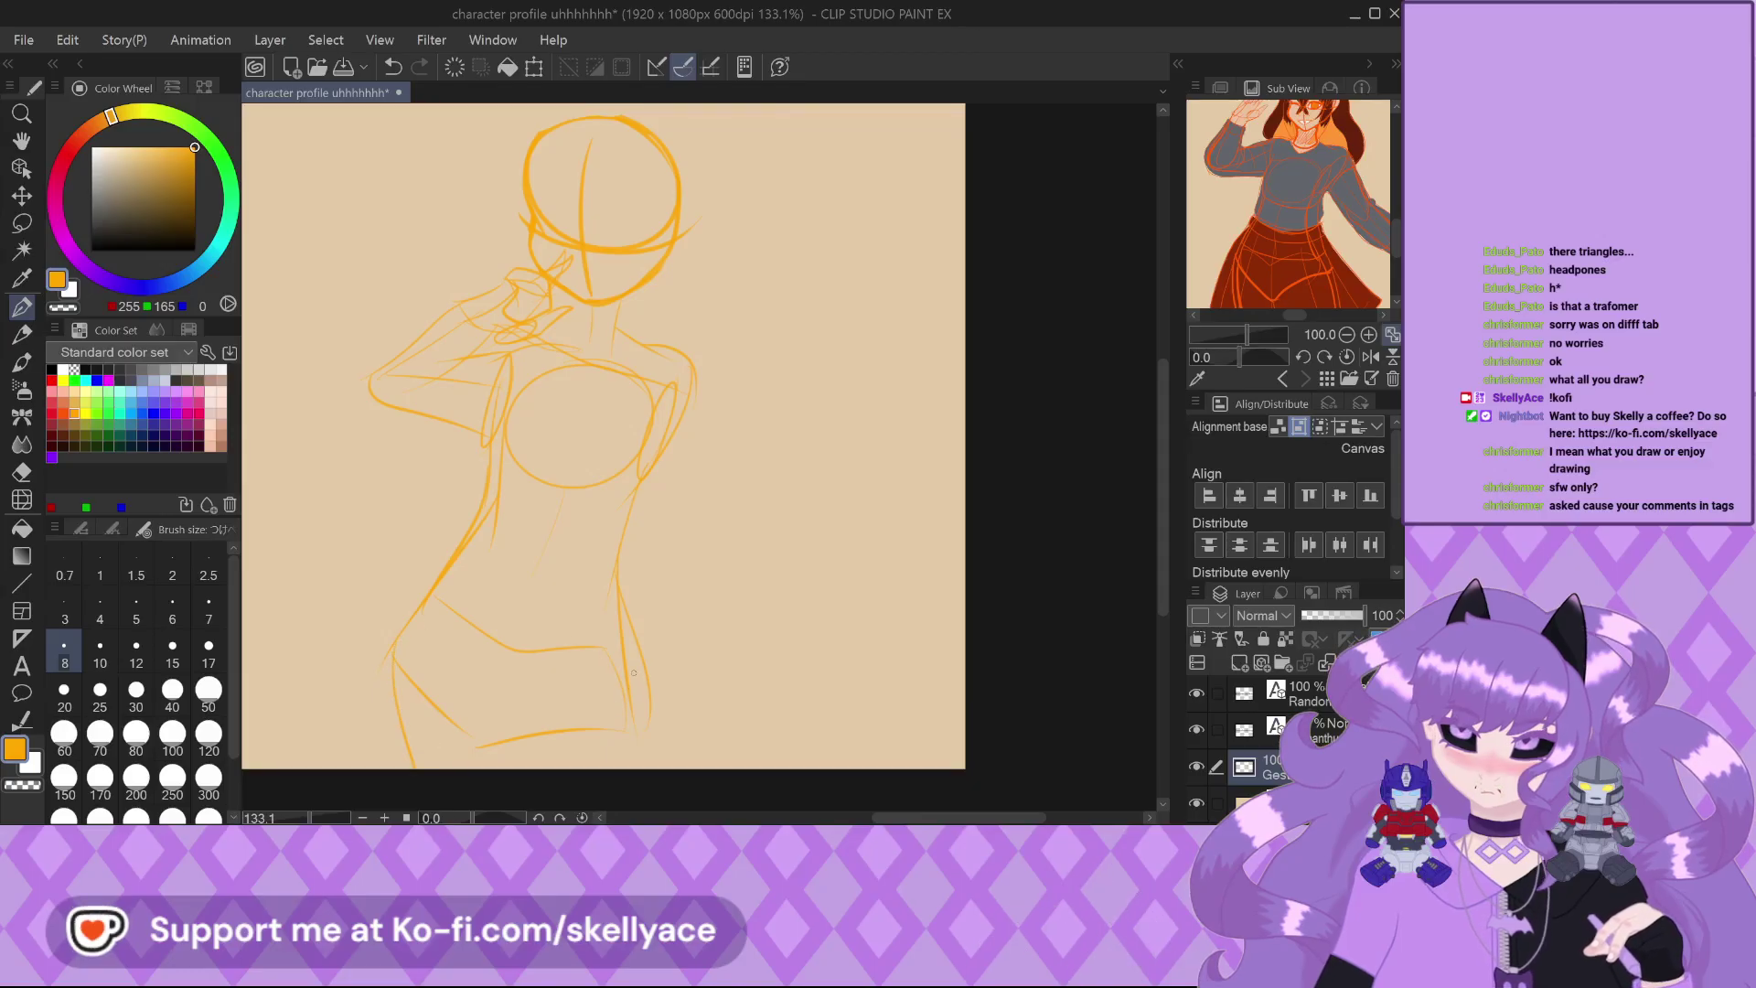
key("ctrl+z")
left_click_drag(648, 681, 675, 766)
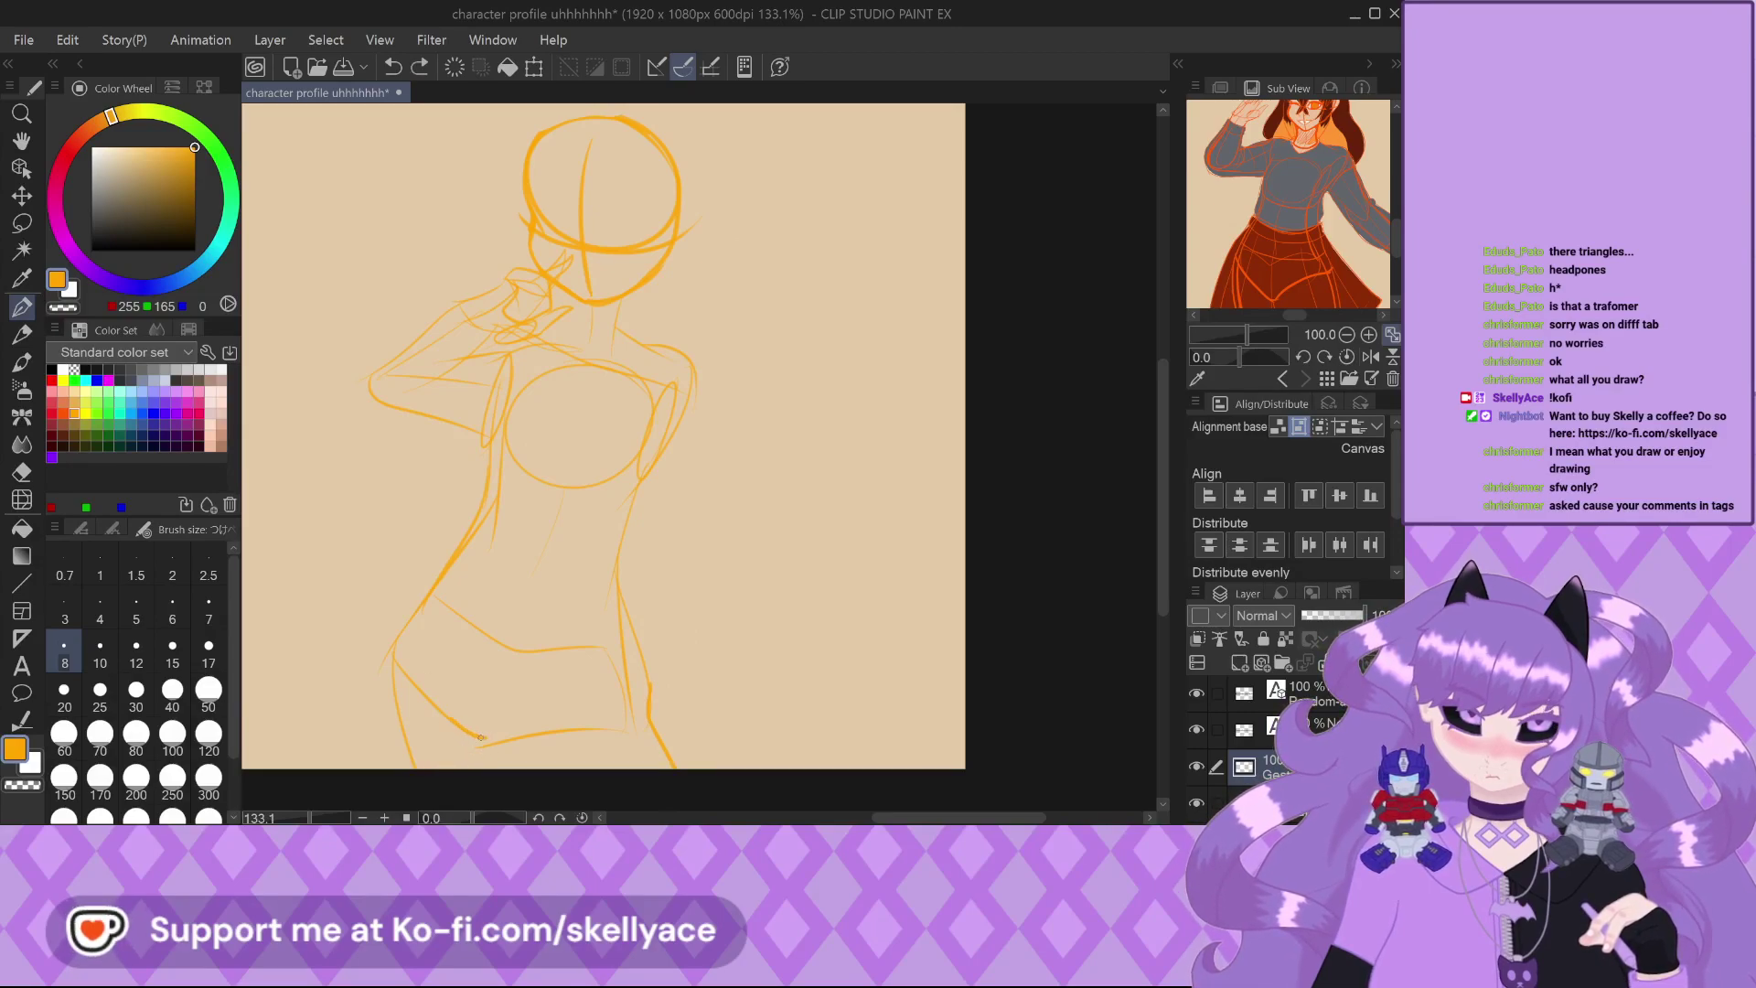
left_click_drag(480, 737, 526, 742)
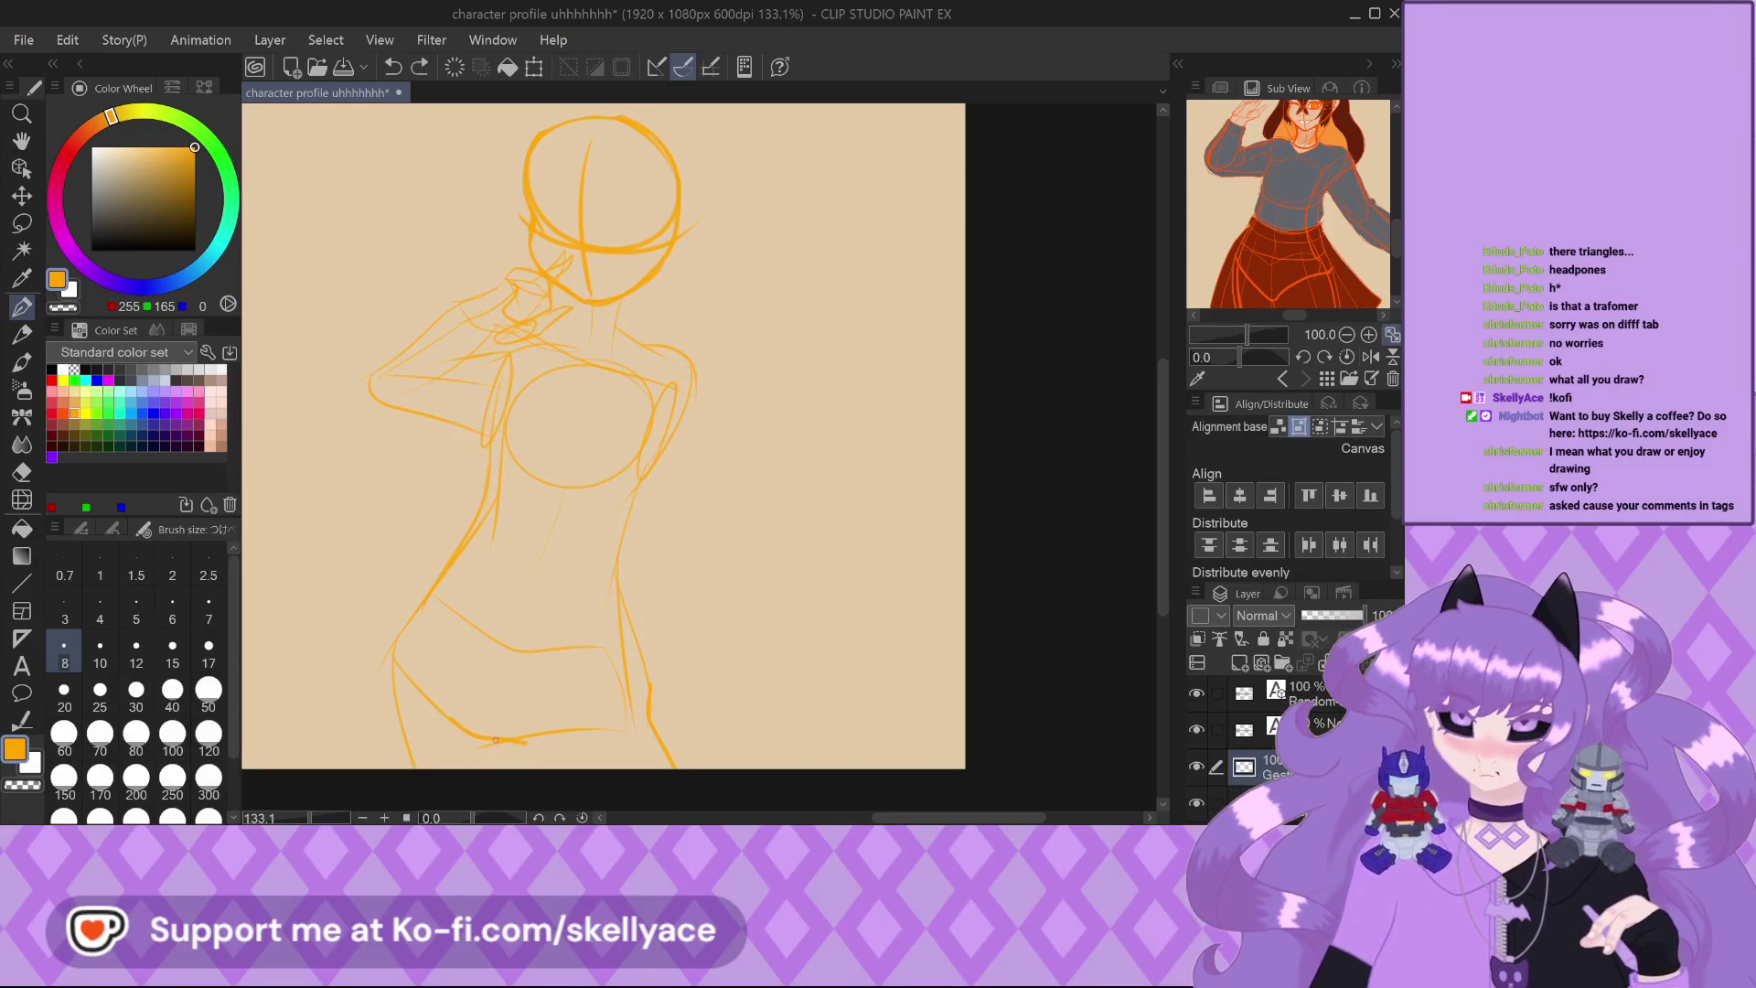
Undo the rough eye strokes and redraw an arched upper eyelid on the face's horizontal guide, left of the centre line
scroll(576, 178, "up", 1)
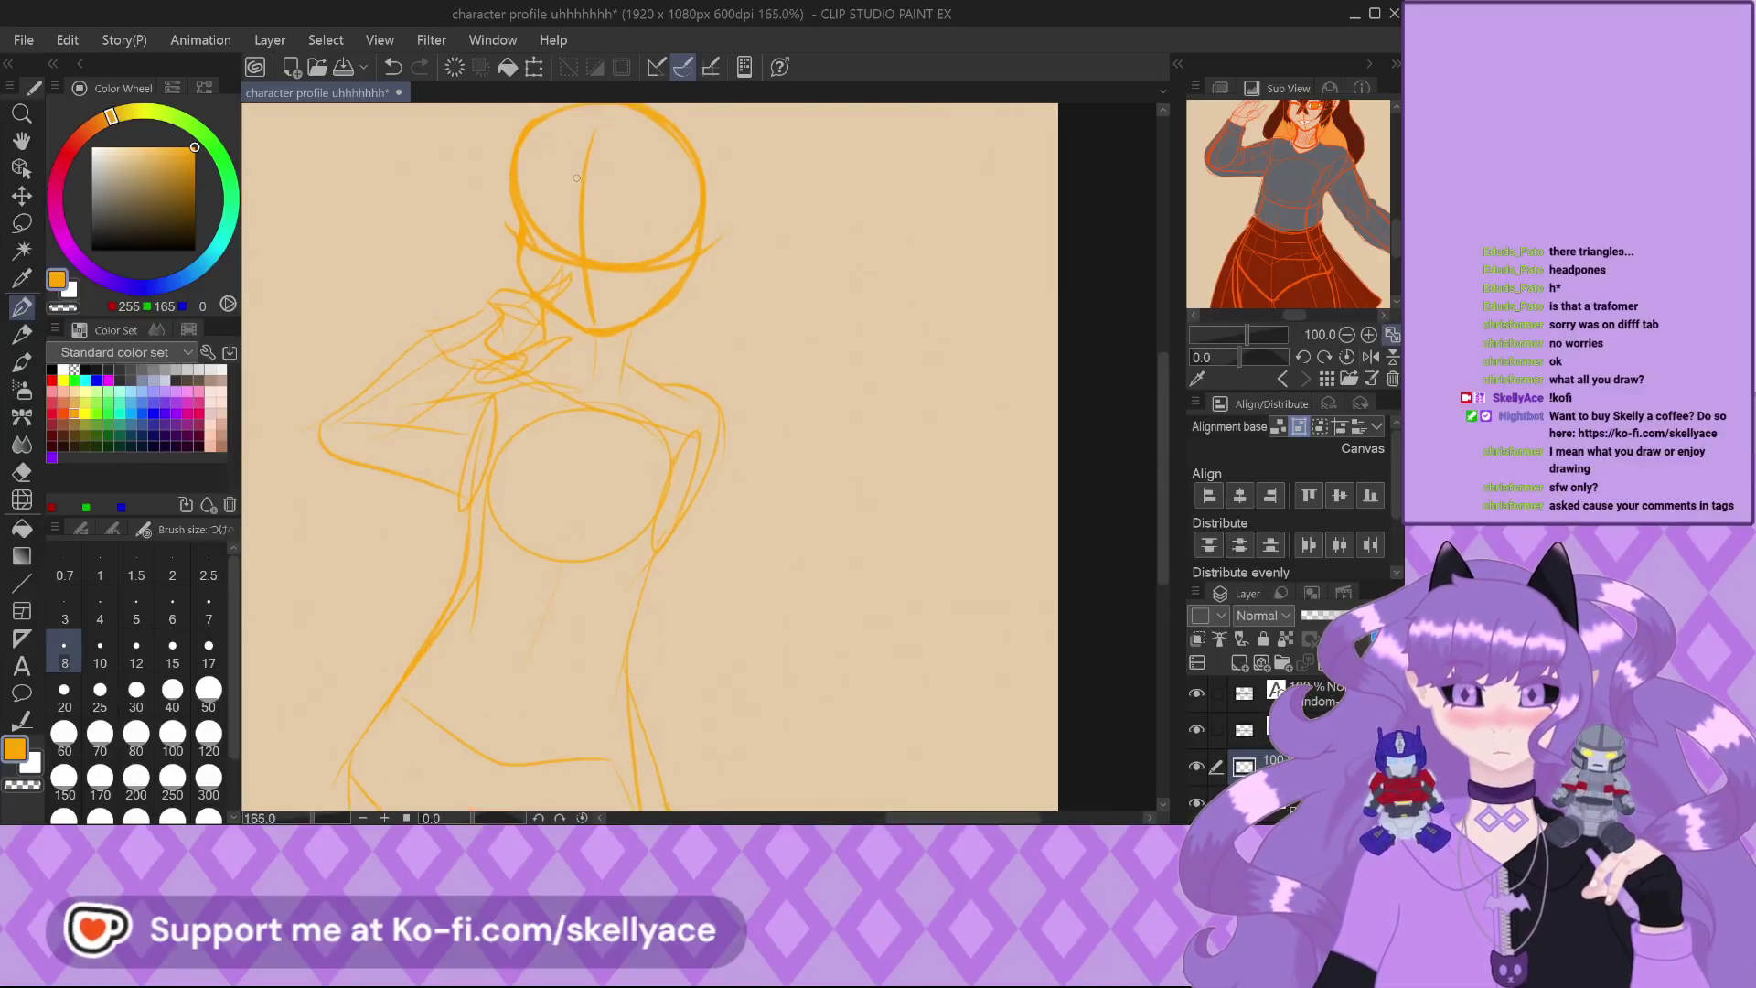
scroll(576, 177, "up", 4)
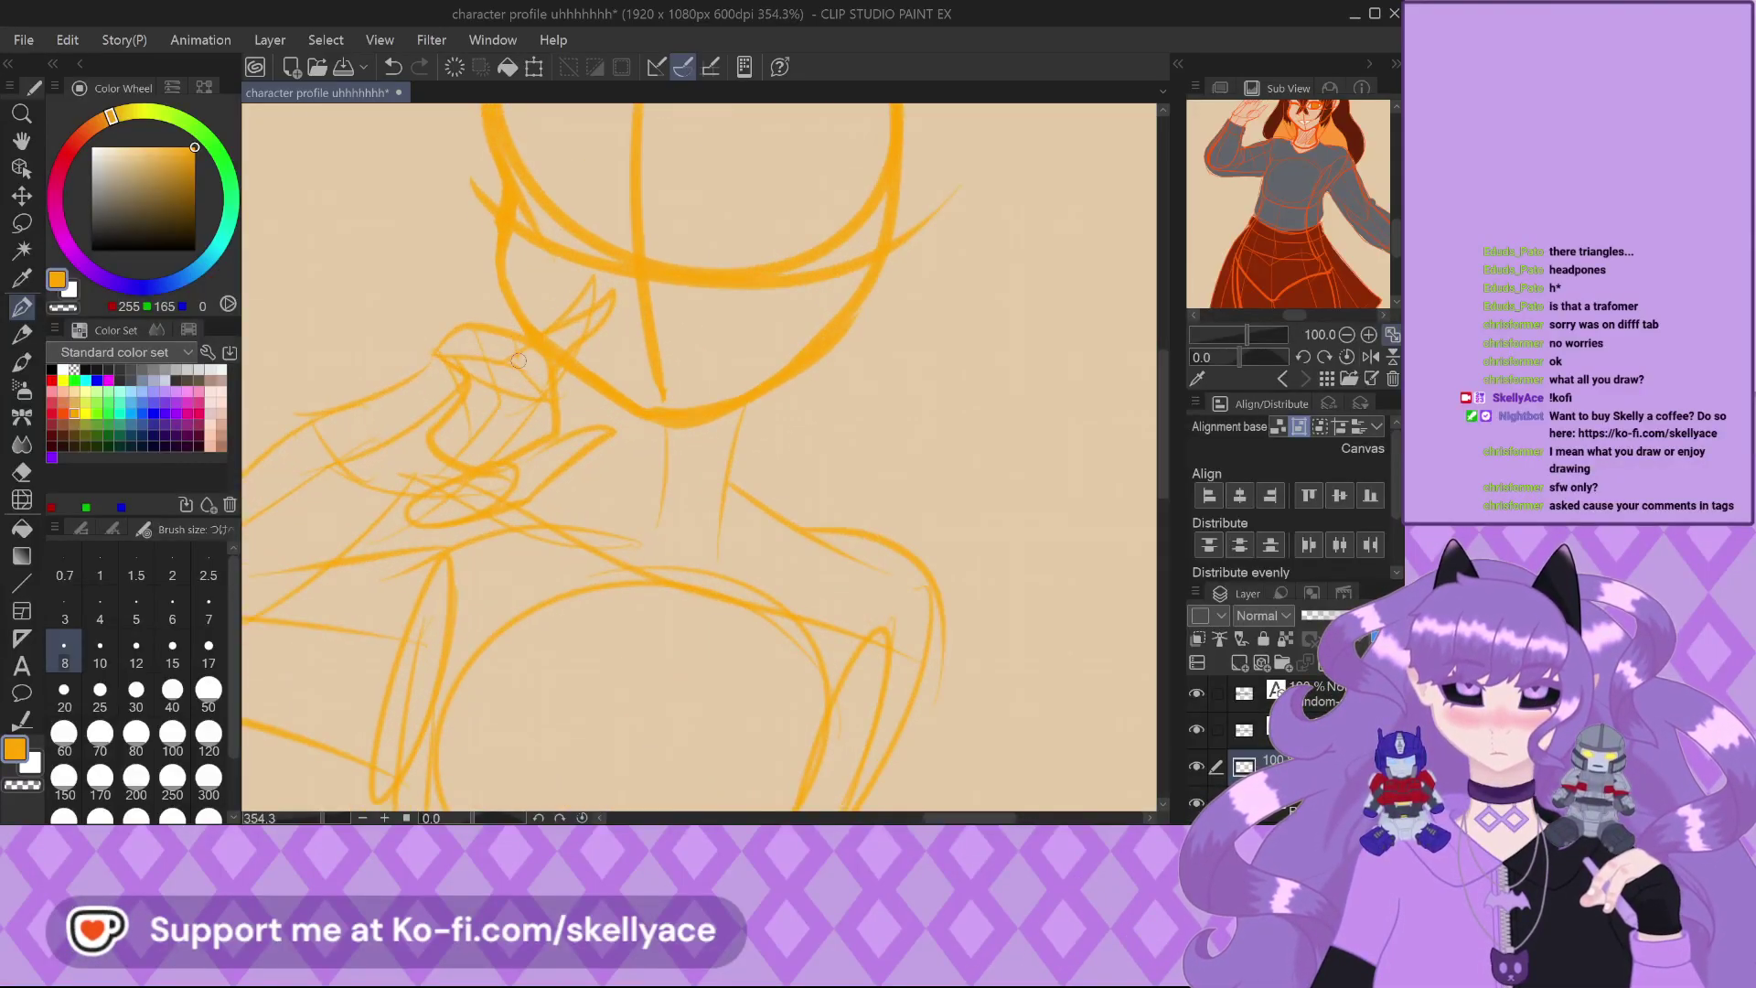
scroll(548, 402, "down", 3)
scroll(613, 456, "up", 5)
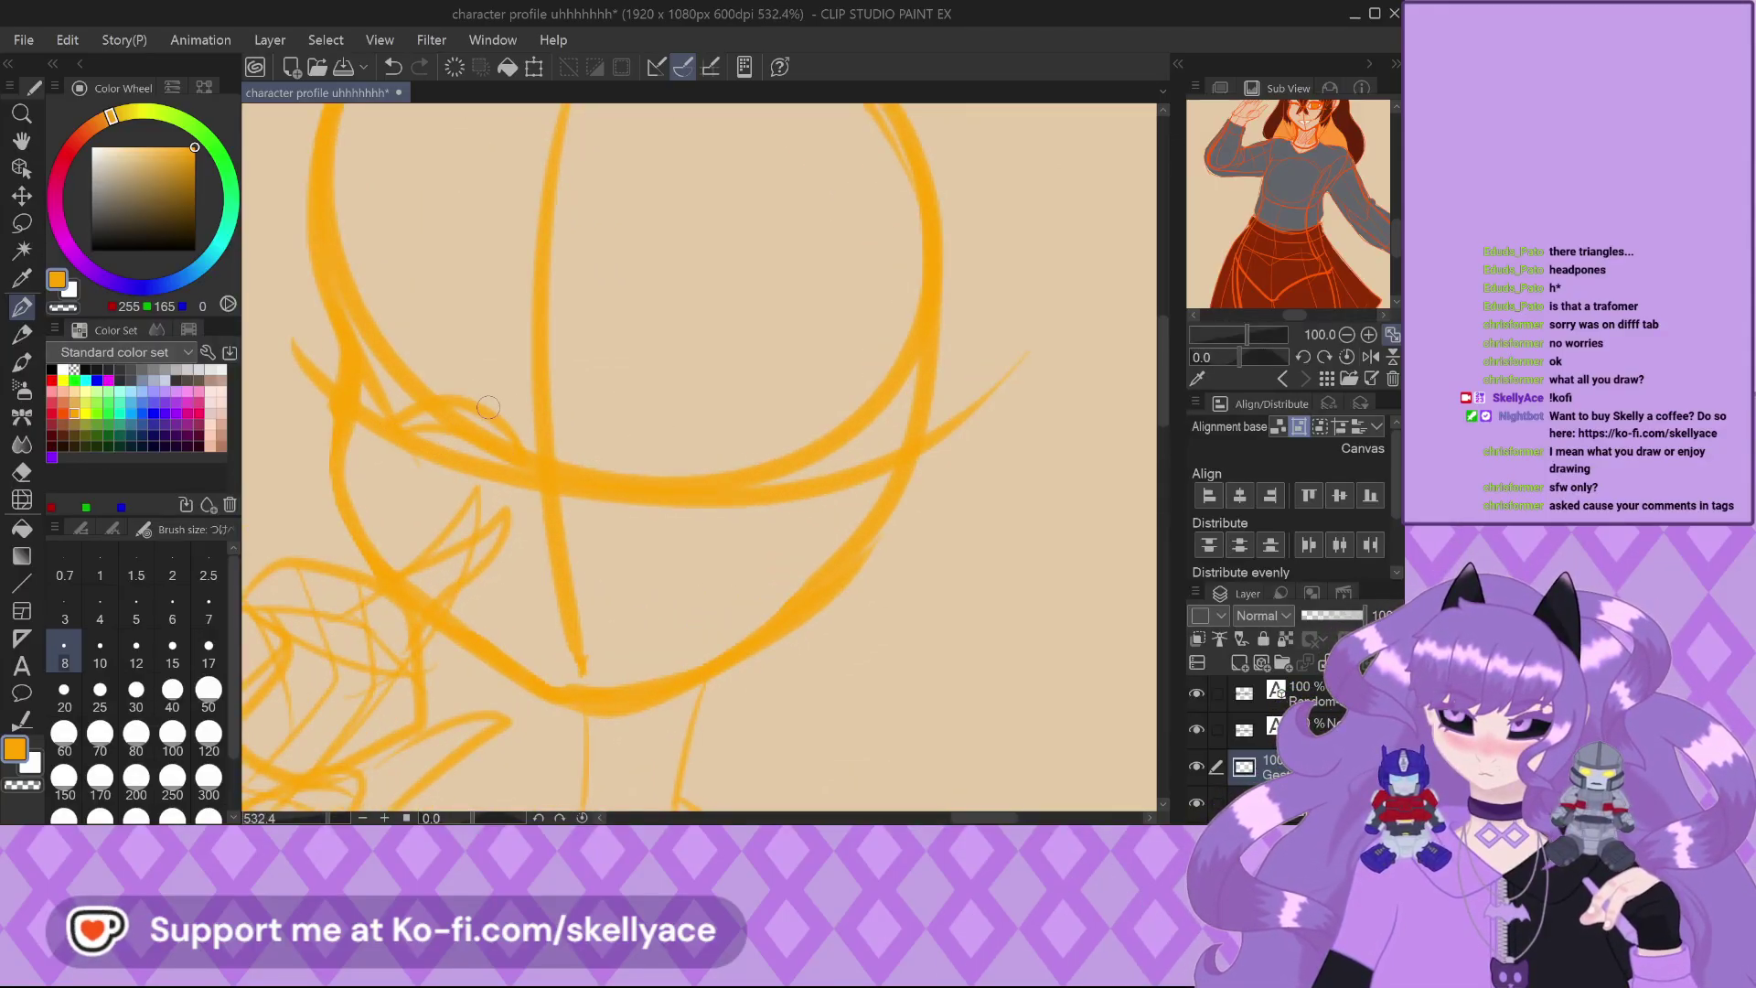
key("ctrl+z")
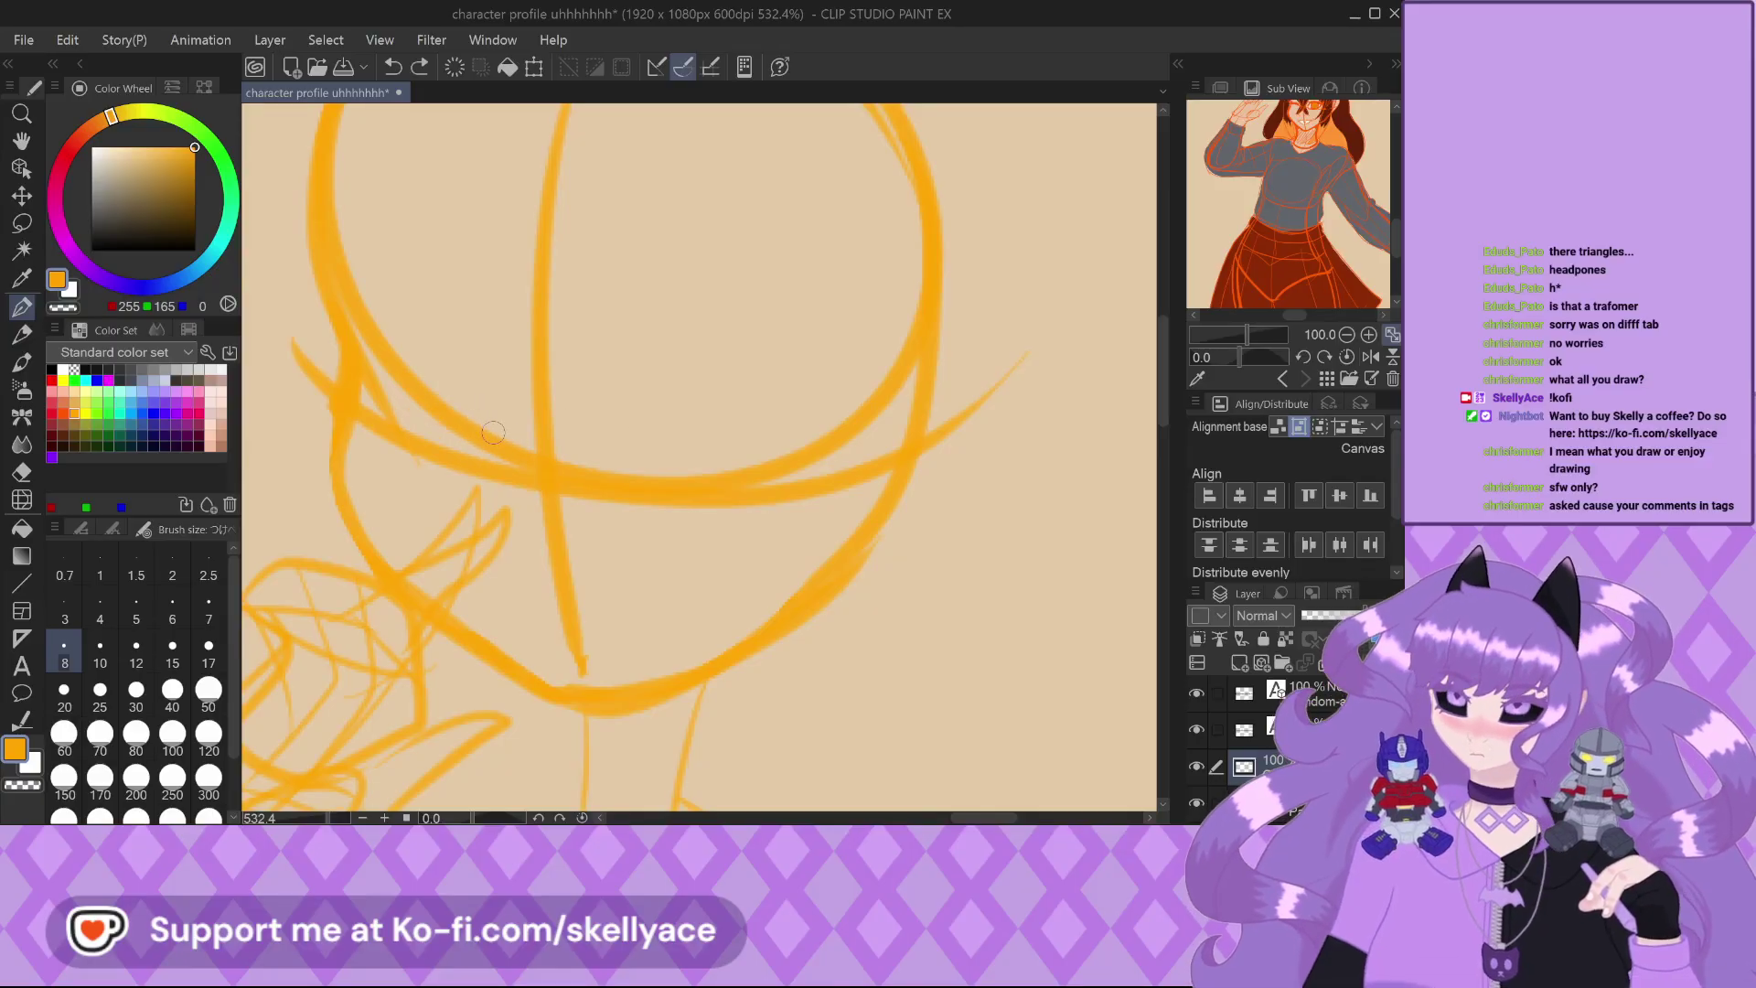
left_click_drag(498, 451, 549, 459)
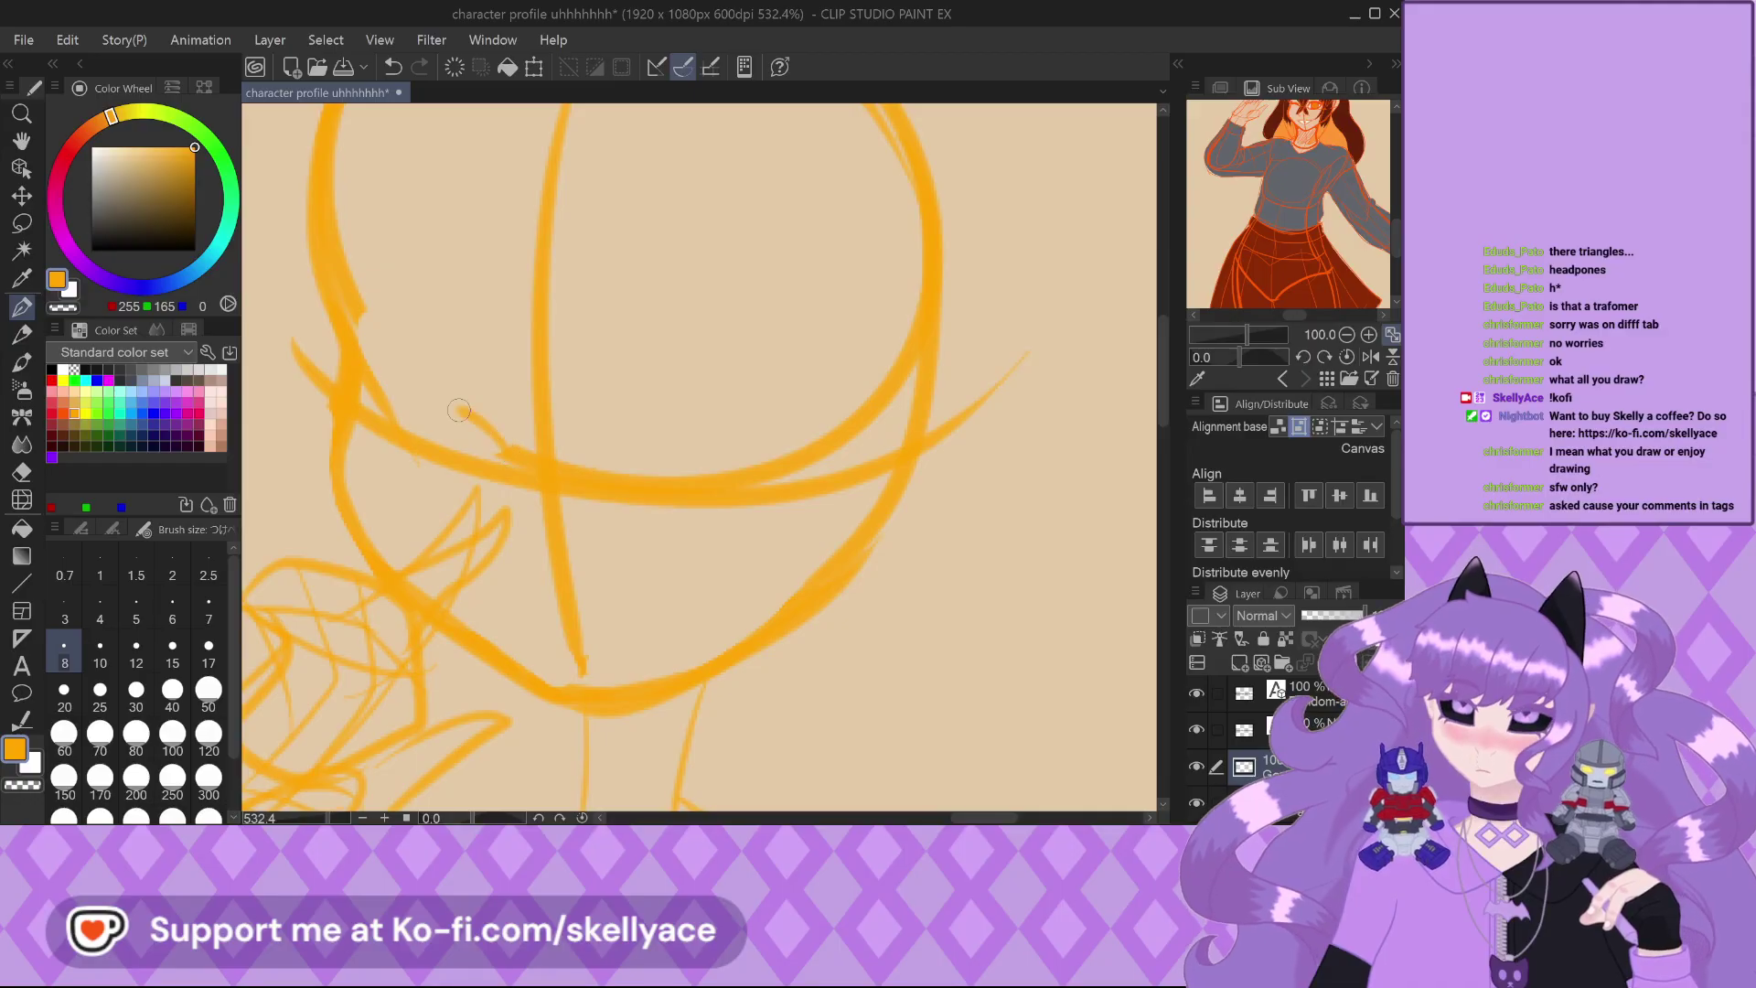
mouse_move(380, 420)
left_mouse_down()
mouse_move(471, 402)
mouse_move(497, 461)
left_mouse_up()
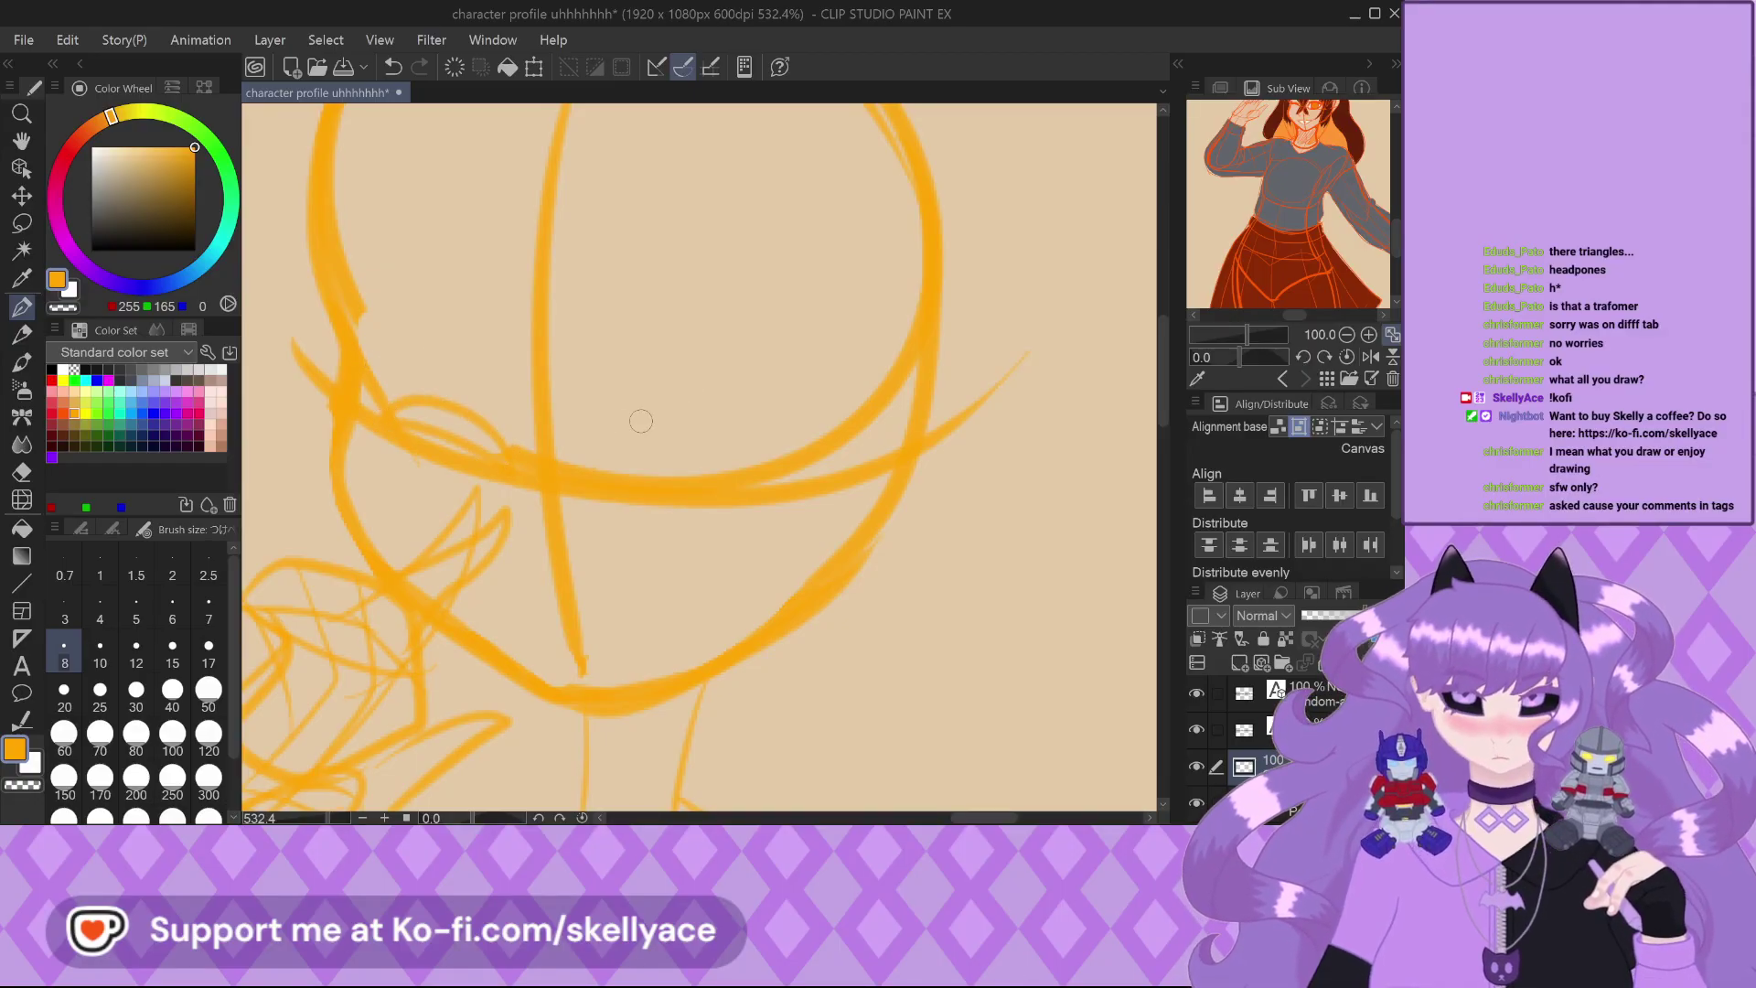
Sketch the second eye's arched upper lid right of the face's centre line, plus a small nose mark and a smiling open mouth
mouse_move(606, 438)
left_mouse_down()
mouse_move(708, 384)
mouse_move(779, 424)
left_mouse_up()
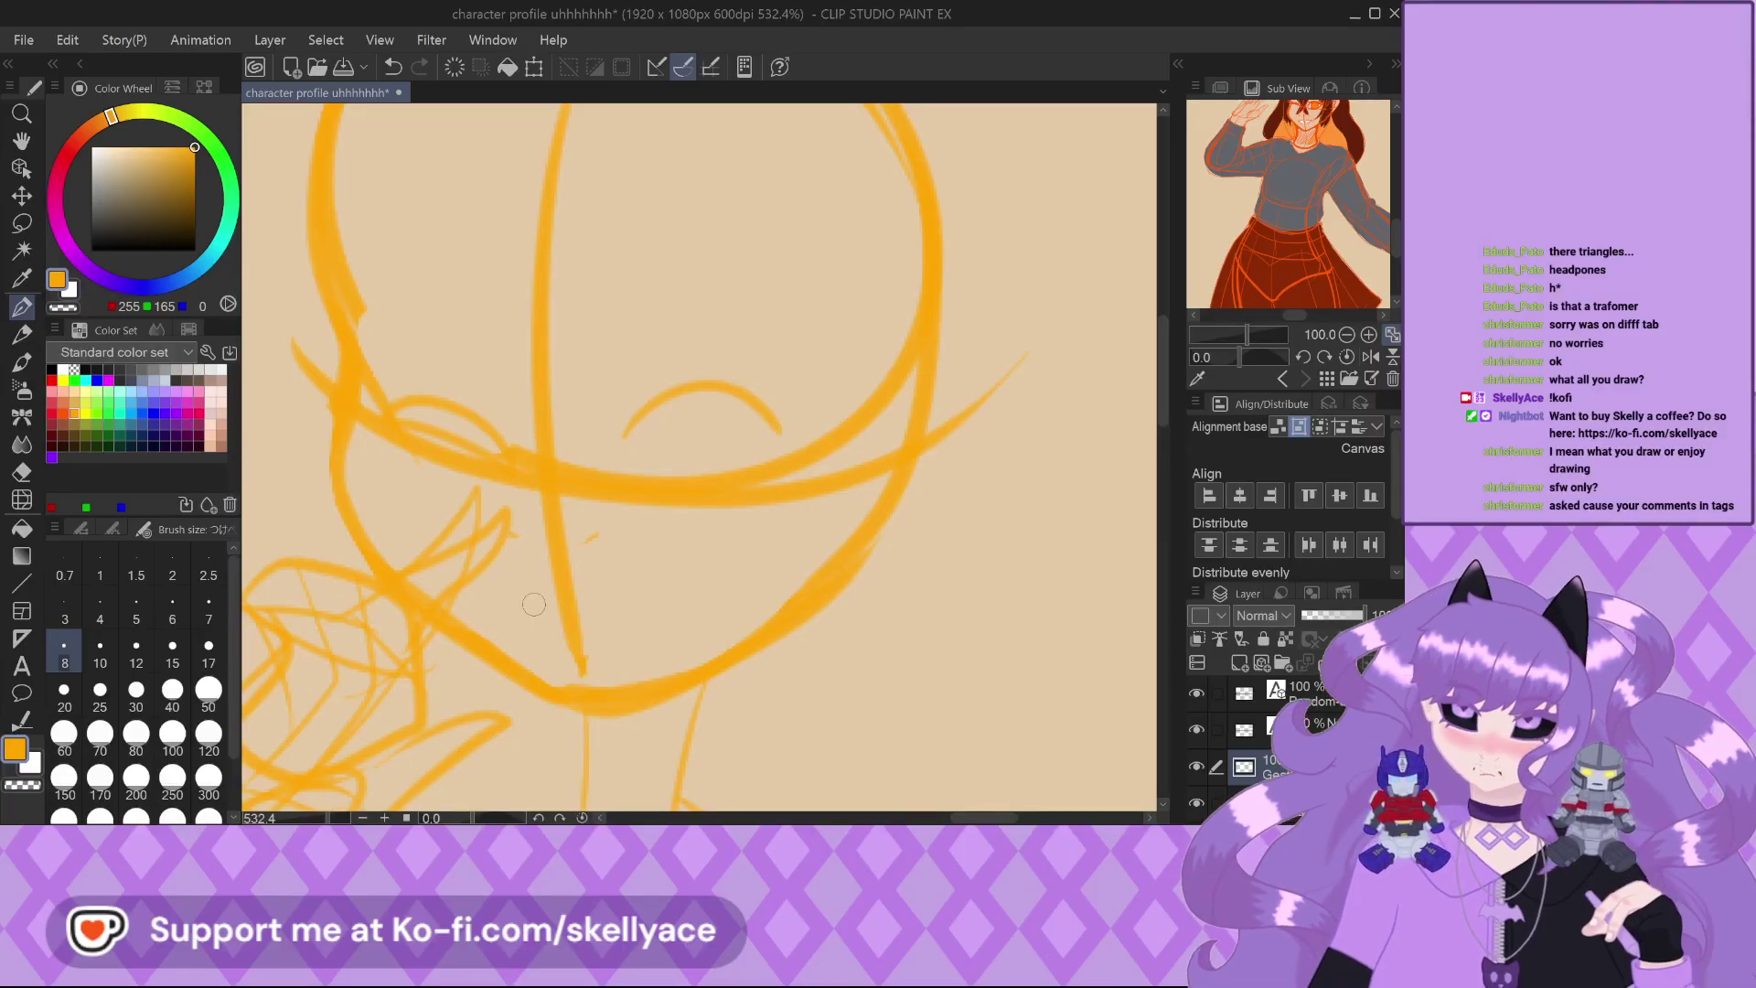
left_click_drag(492, 597, 692, 574)
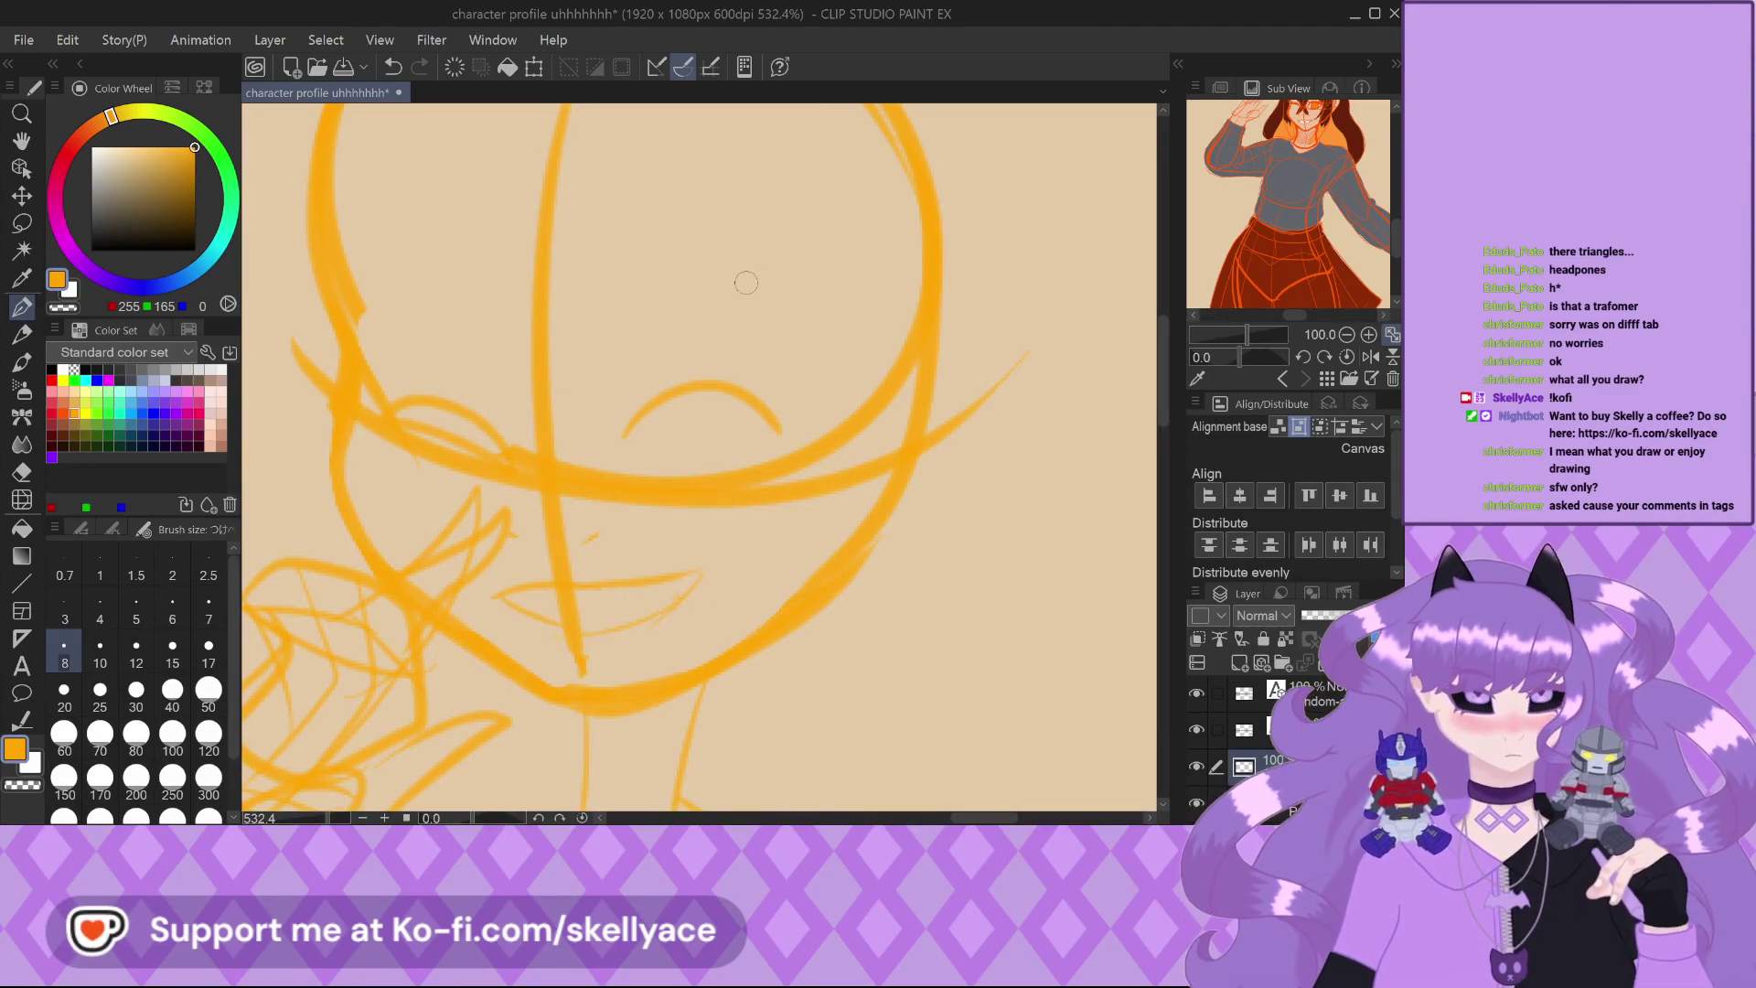
Using the reference's face at 400% as a guide, thicken the right eye's upper lid into a winged corner and add its sides and round iris
left_click_drag(1299, 124, 1298, 224)
scroll(1298, 224, "up", 4)
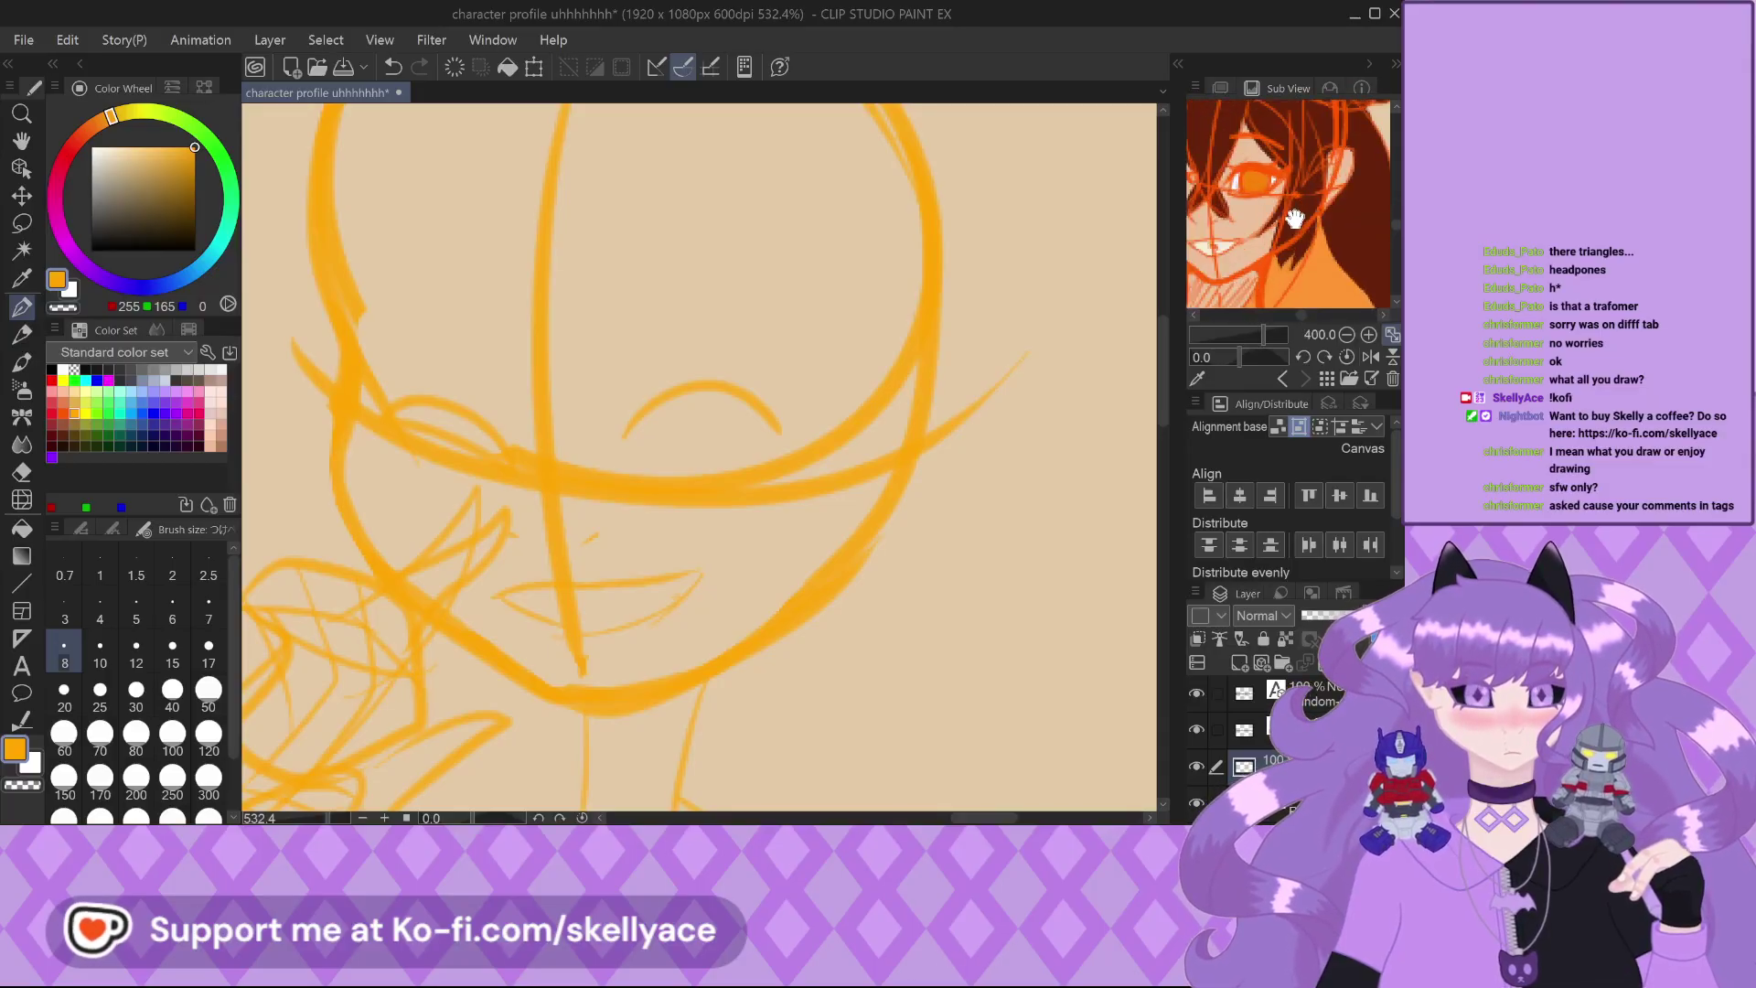
scroll(625, 433, "up", 2)
scroll(624, 433, "up", 1)
mouse_move(621, 437)
left_mouse_down()
mouse_move(704, 394)
mouse_move(855, 427)
mouse_move(764, 361)
mouse_move(847, 416)
mouse_move(774, 382)
mouse_move(645, 407)
mouse_move(809, 384)
mouse_move(905, 404)
left_mouse_up()
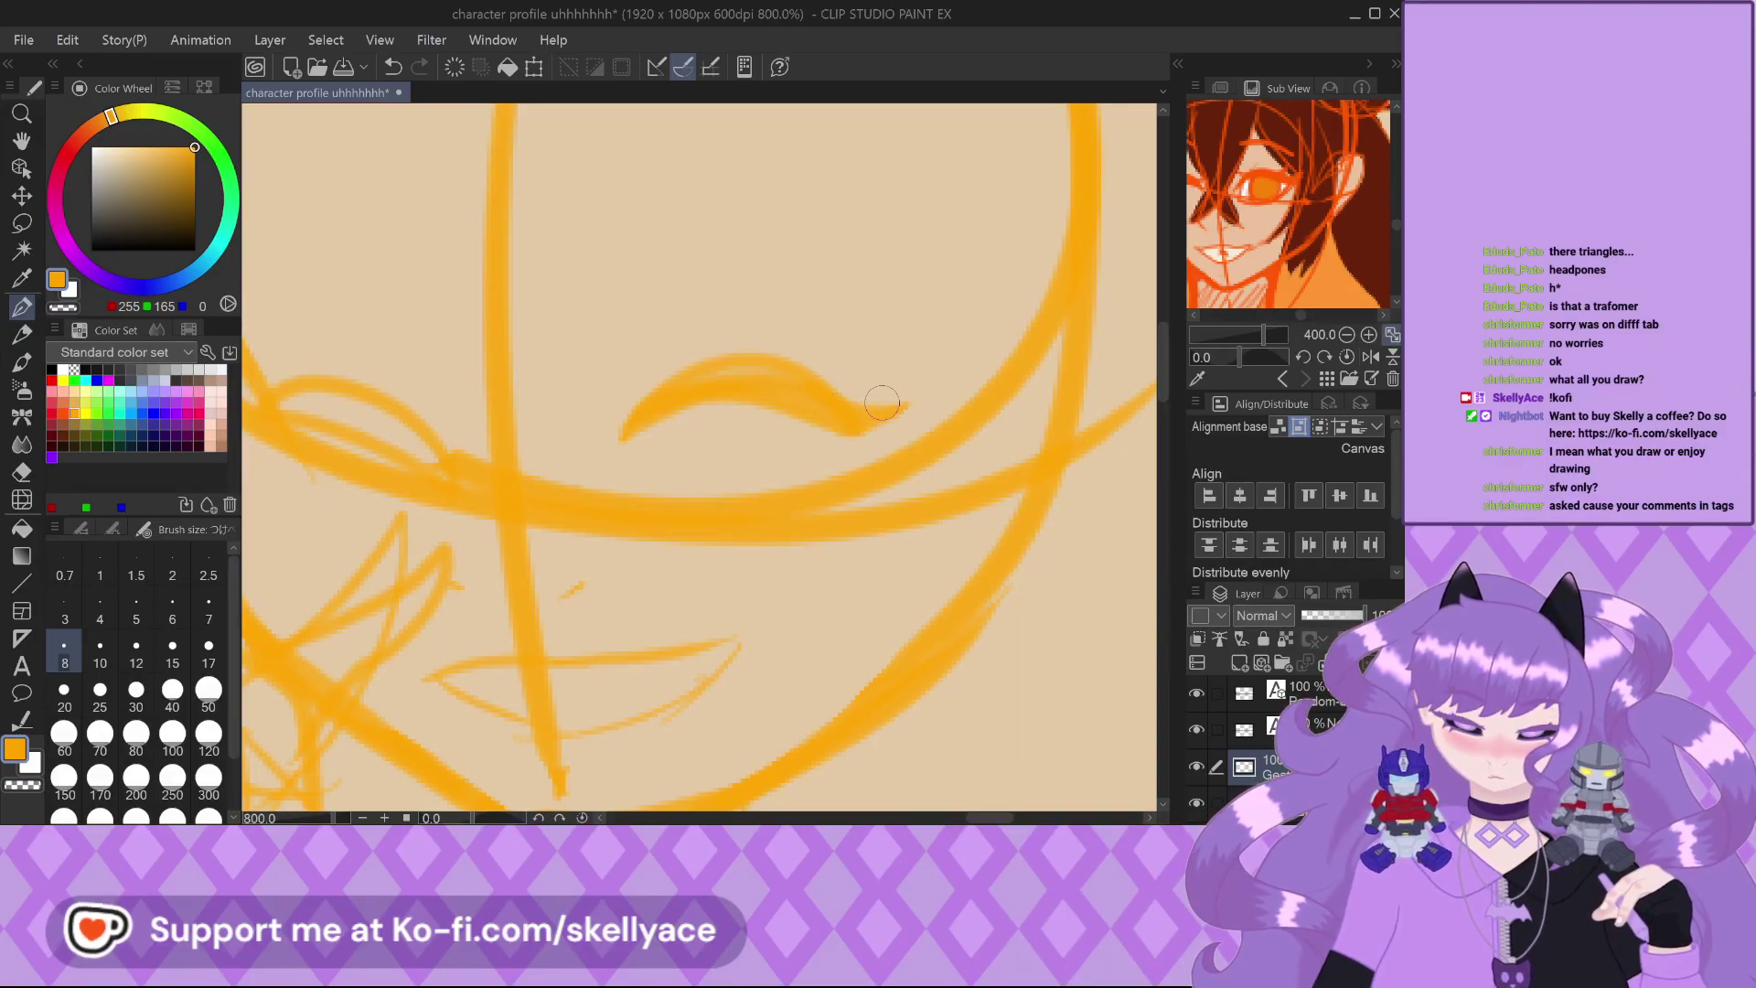
left_click_drag(805, 481, 871, 429)
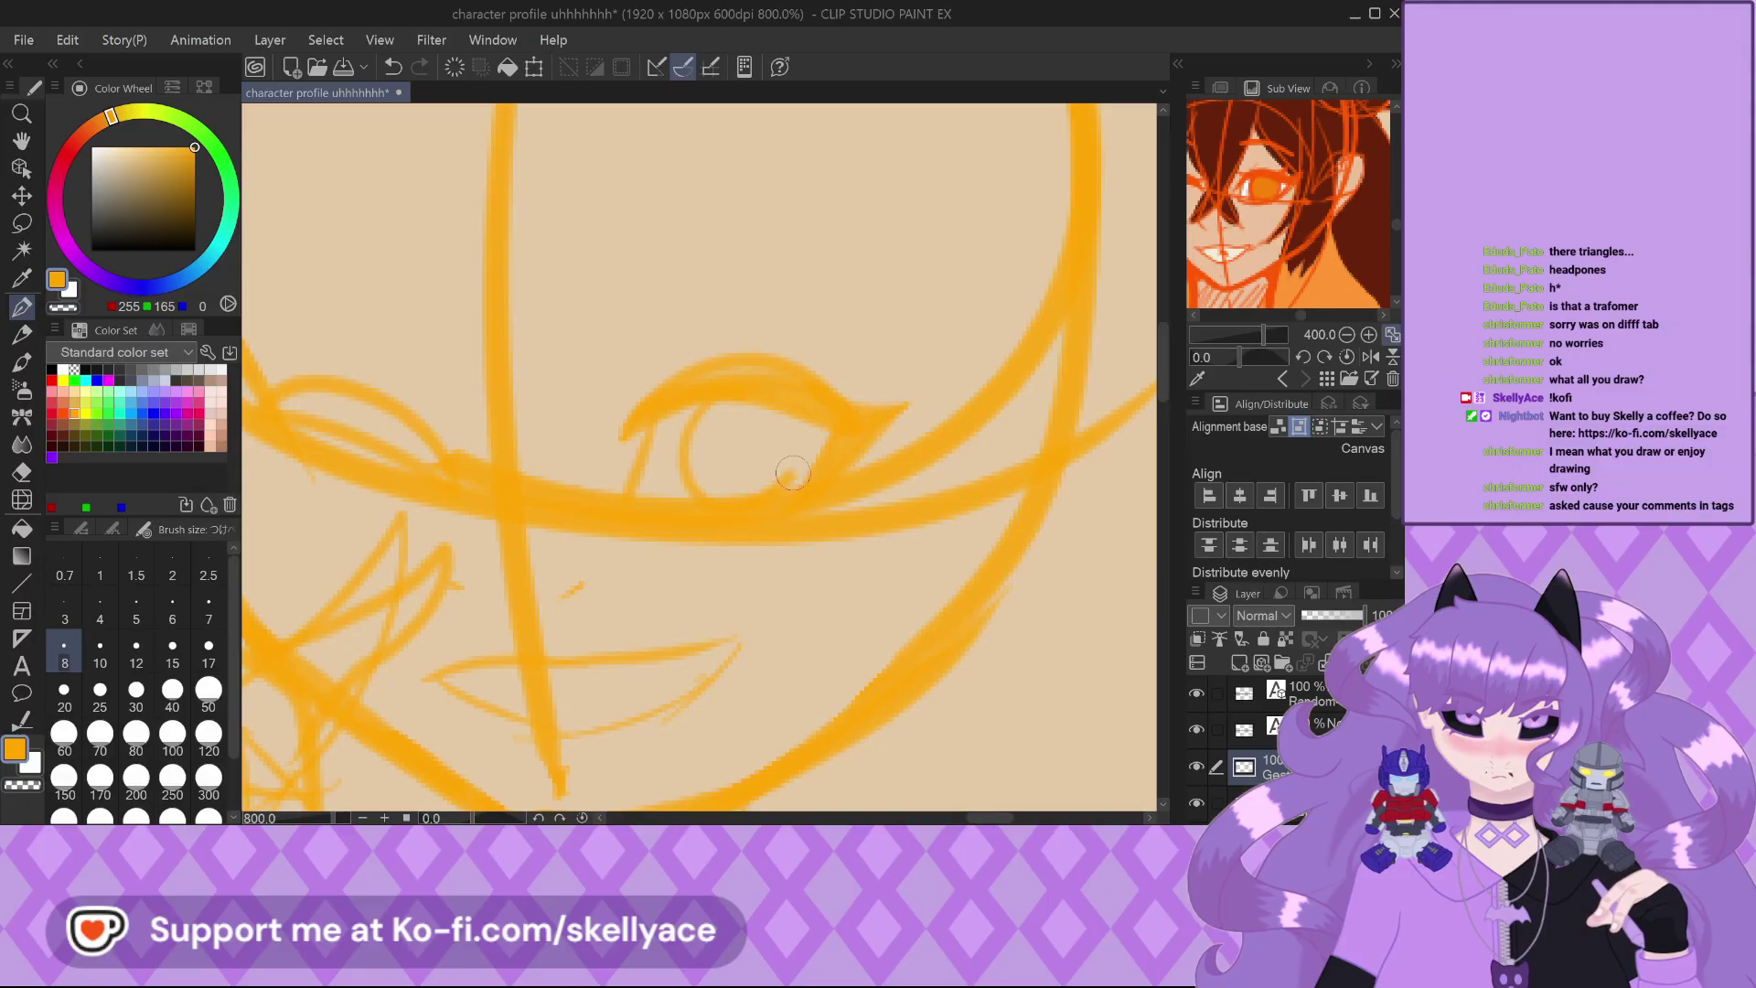
Add a curved stroke from the jaw down past the extended finger and redraw the right side of the neck below the chin
scroll(792, 473, "down", 8)
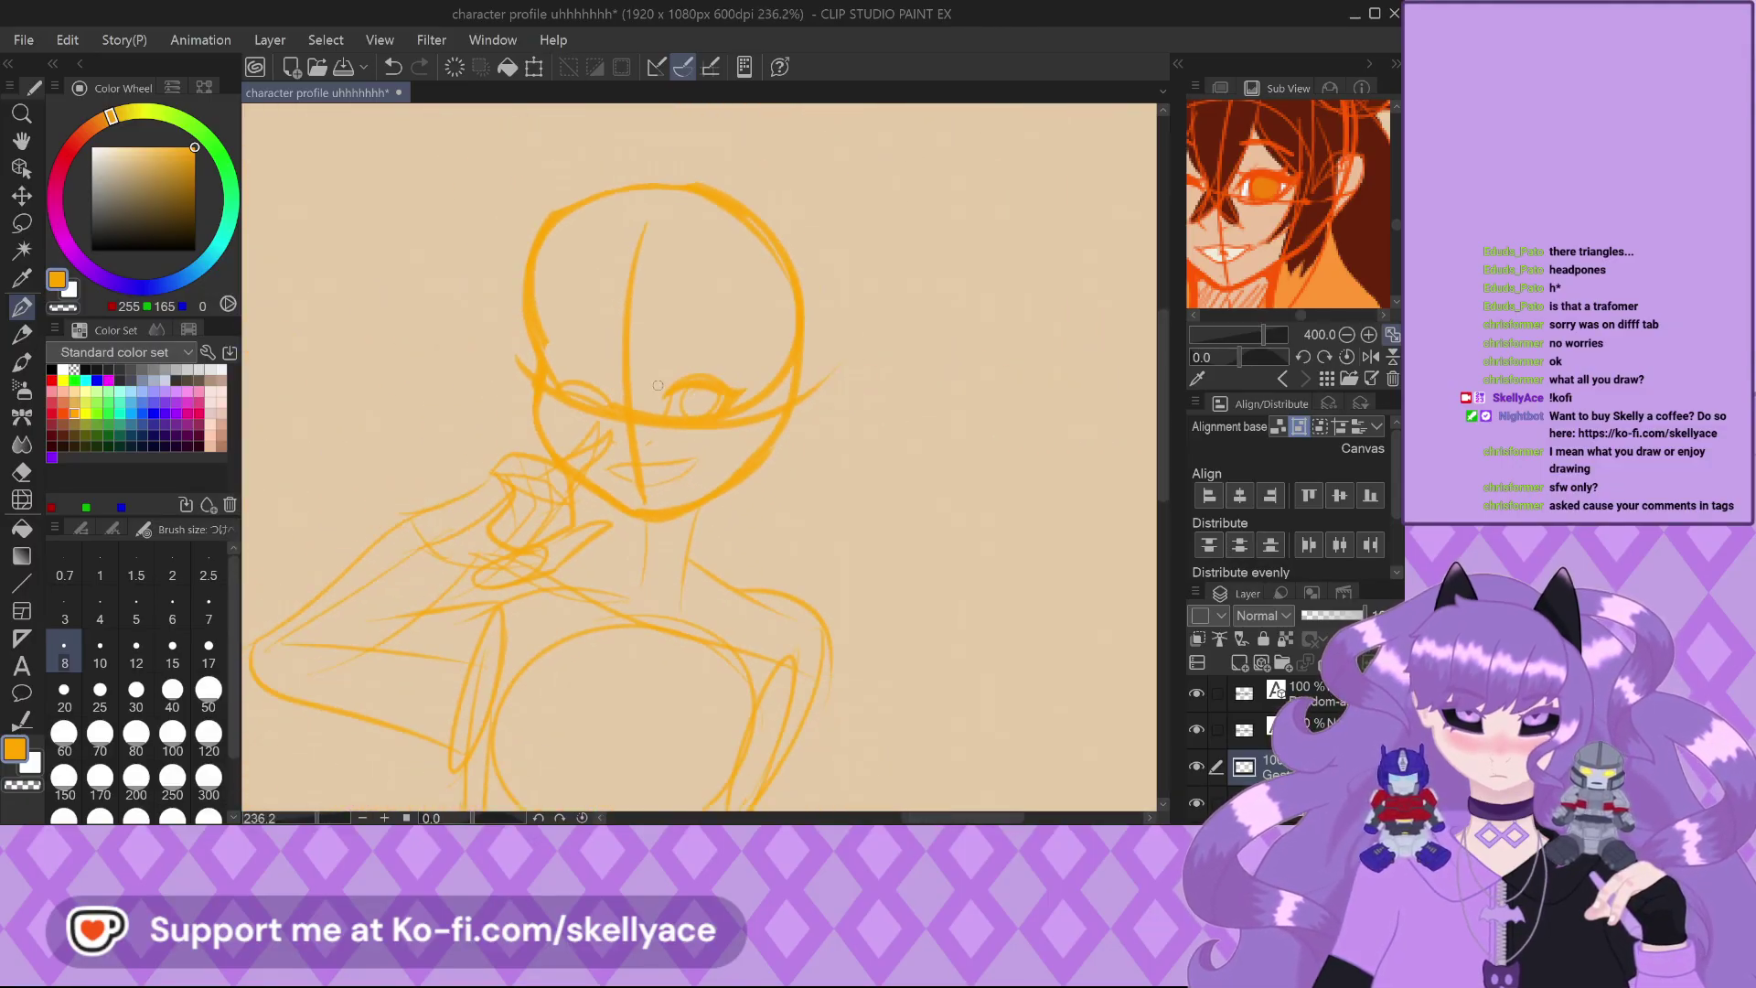
scroll(658, 385, "up", 5)
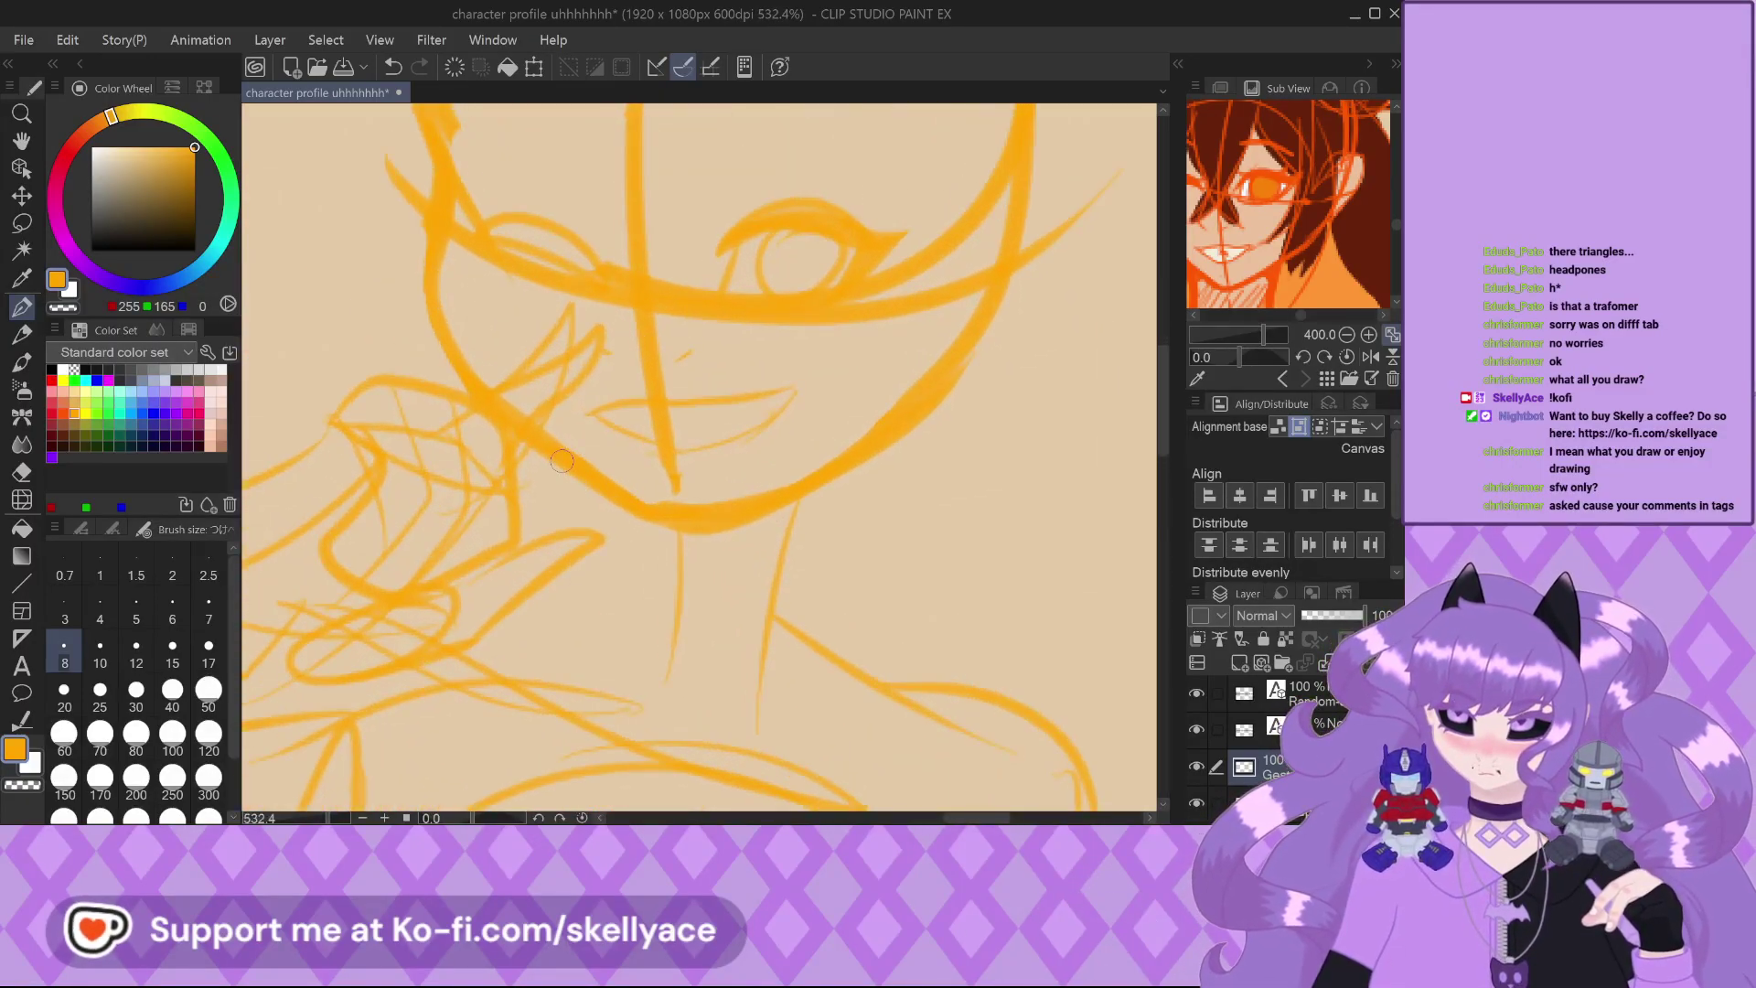
left_click_drag(562, 461, 528, 623)
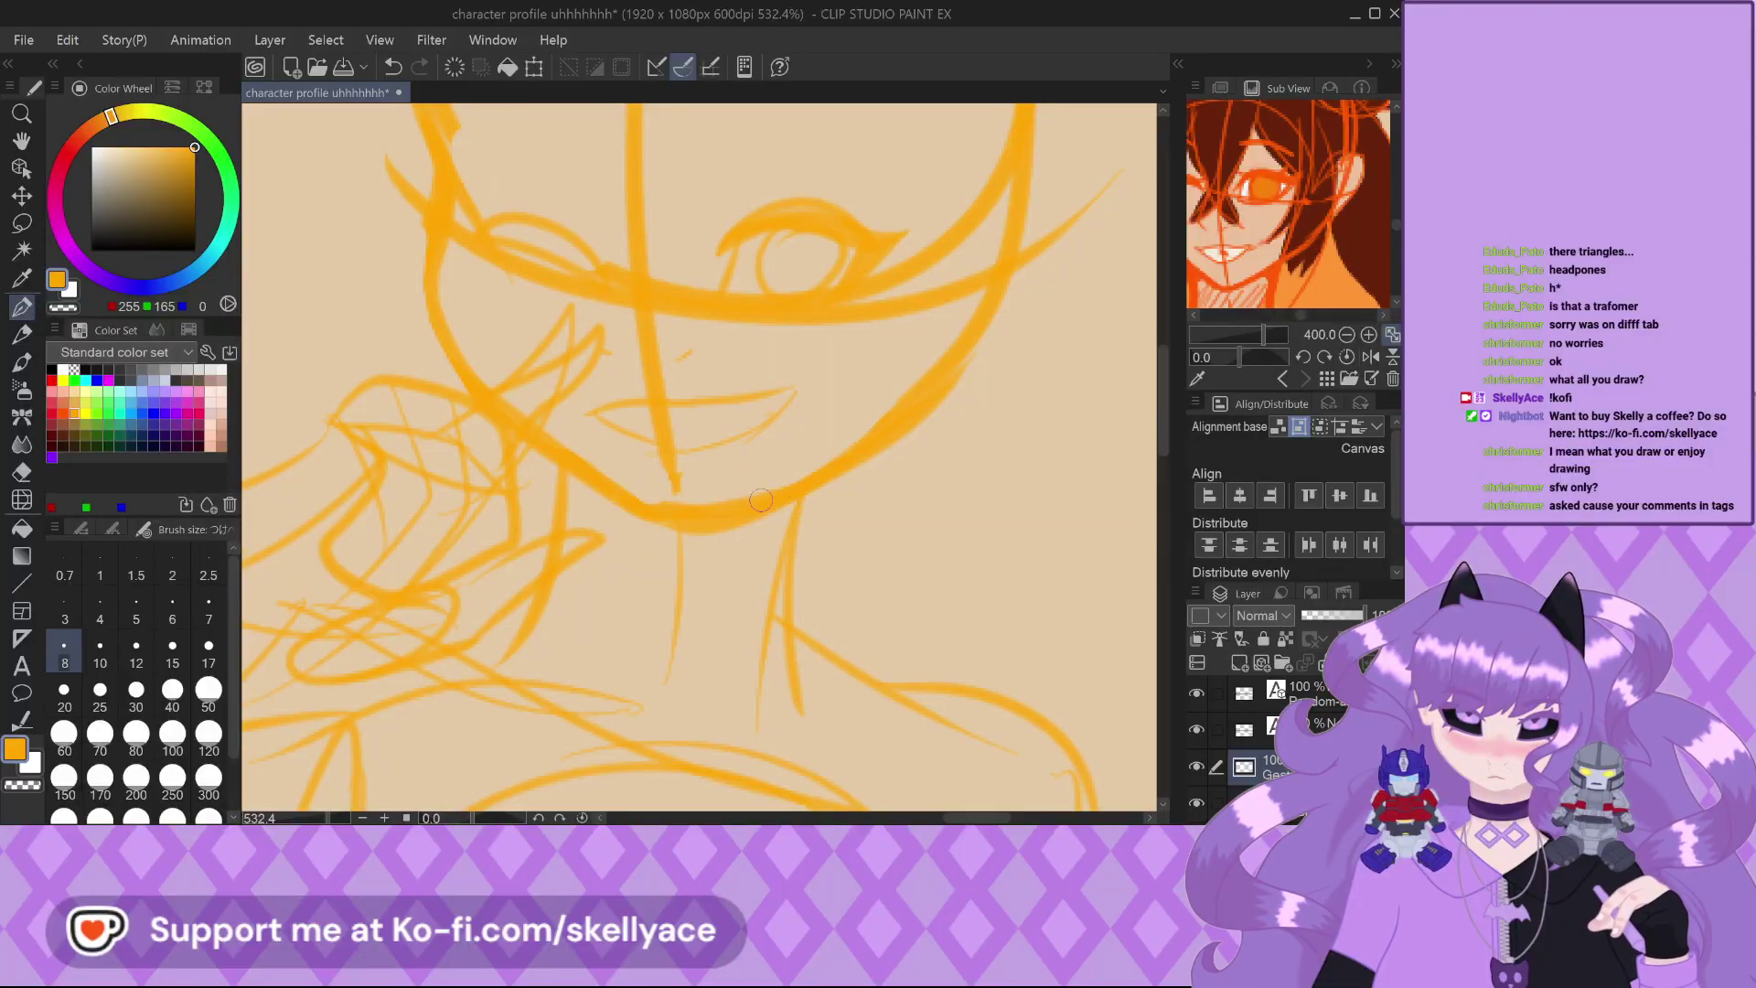
scroll(737, 448, "down", 2)
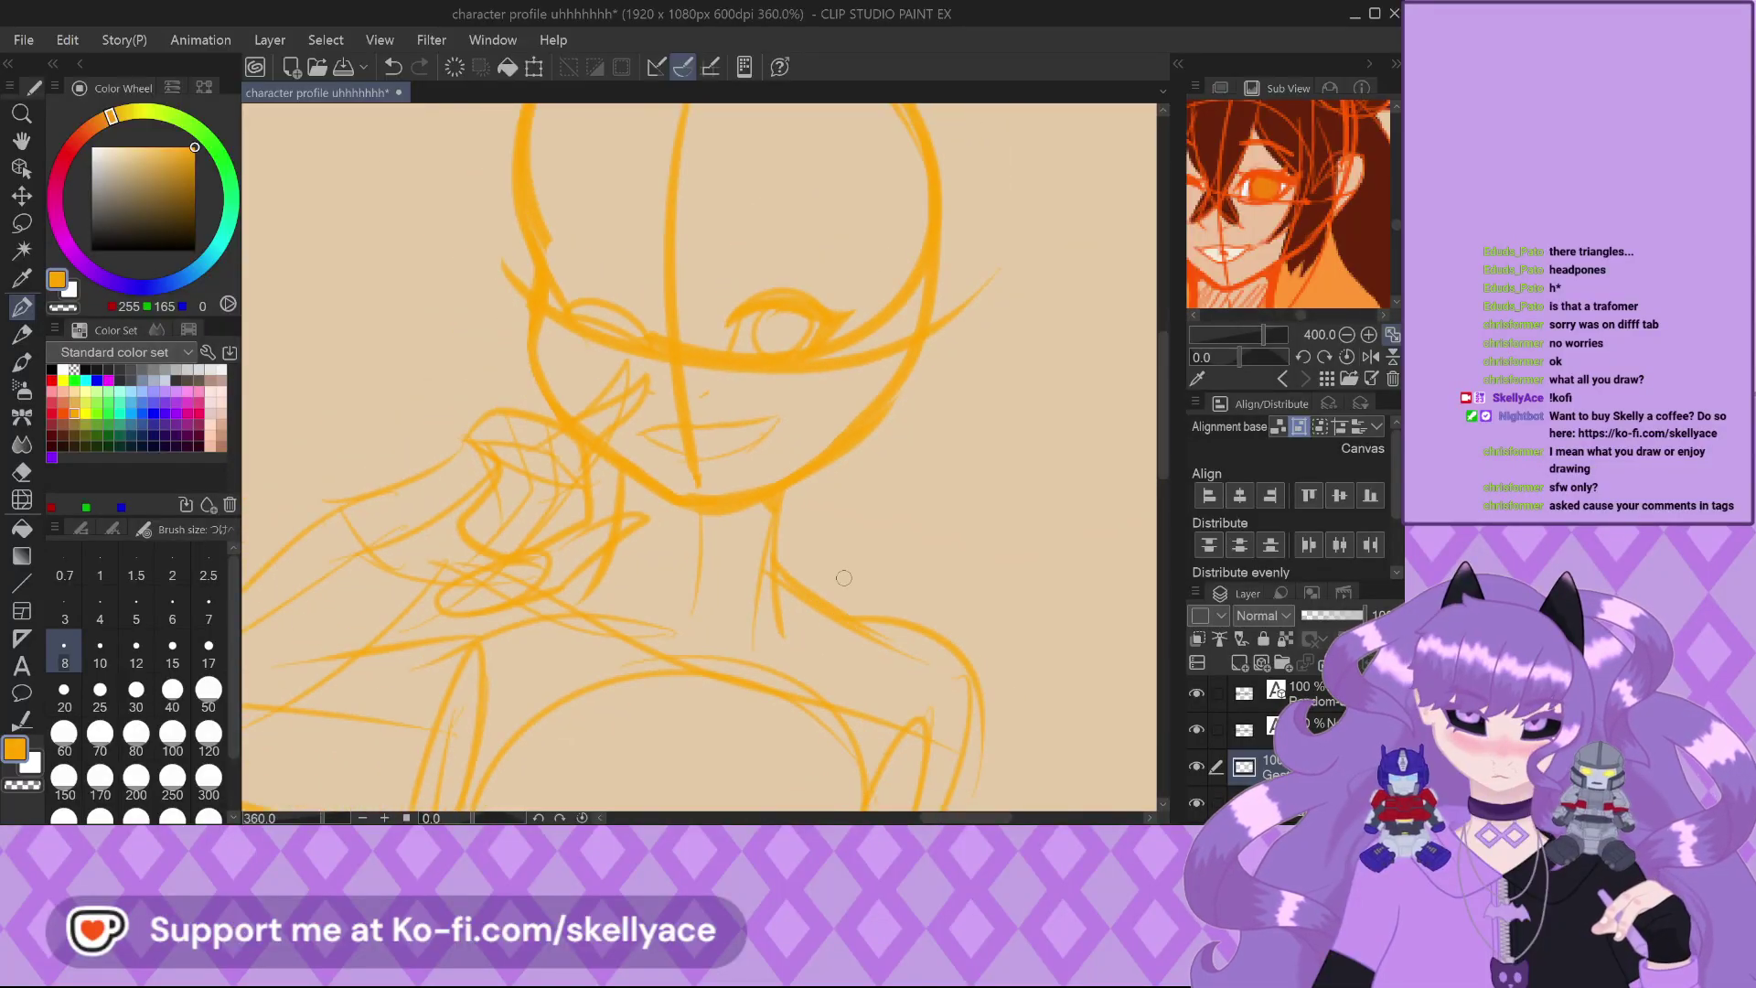
Sketch the outline of a loose top over the torso, with side lines from the underarms and a curved hem across the waist
scroll(828, 466, "down", 5)
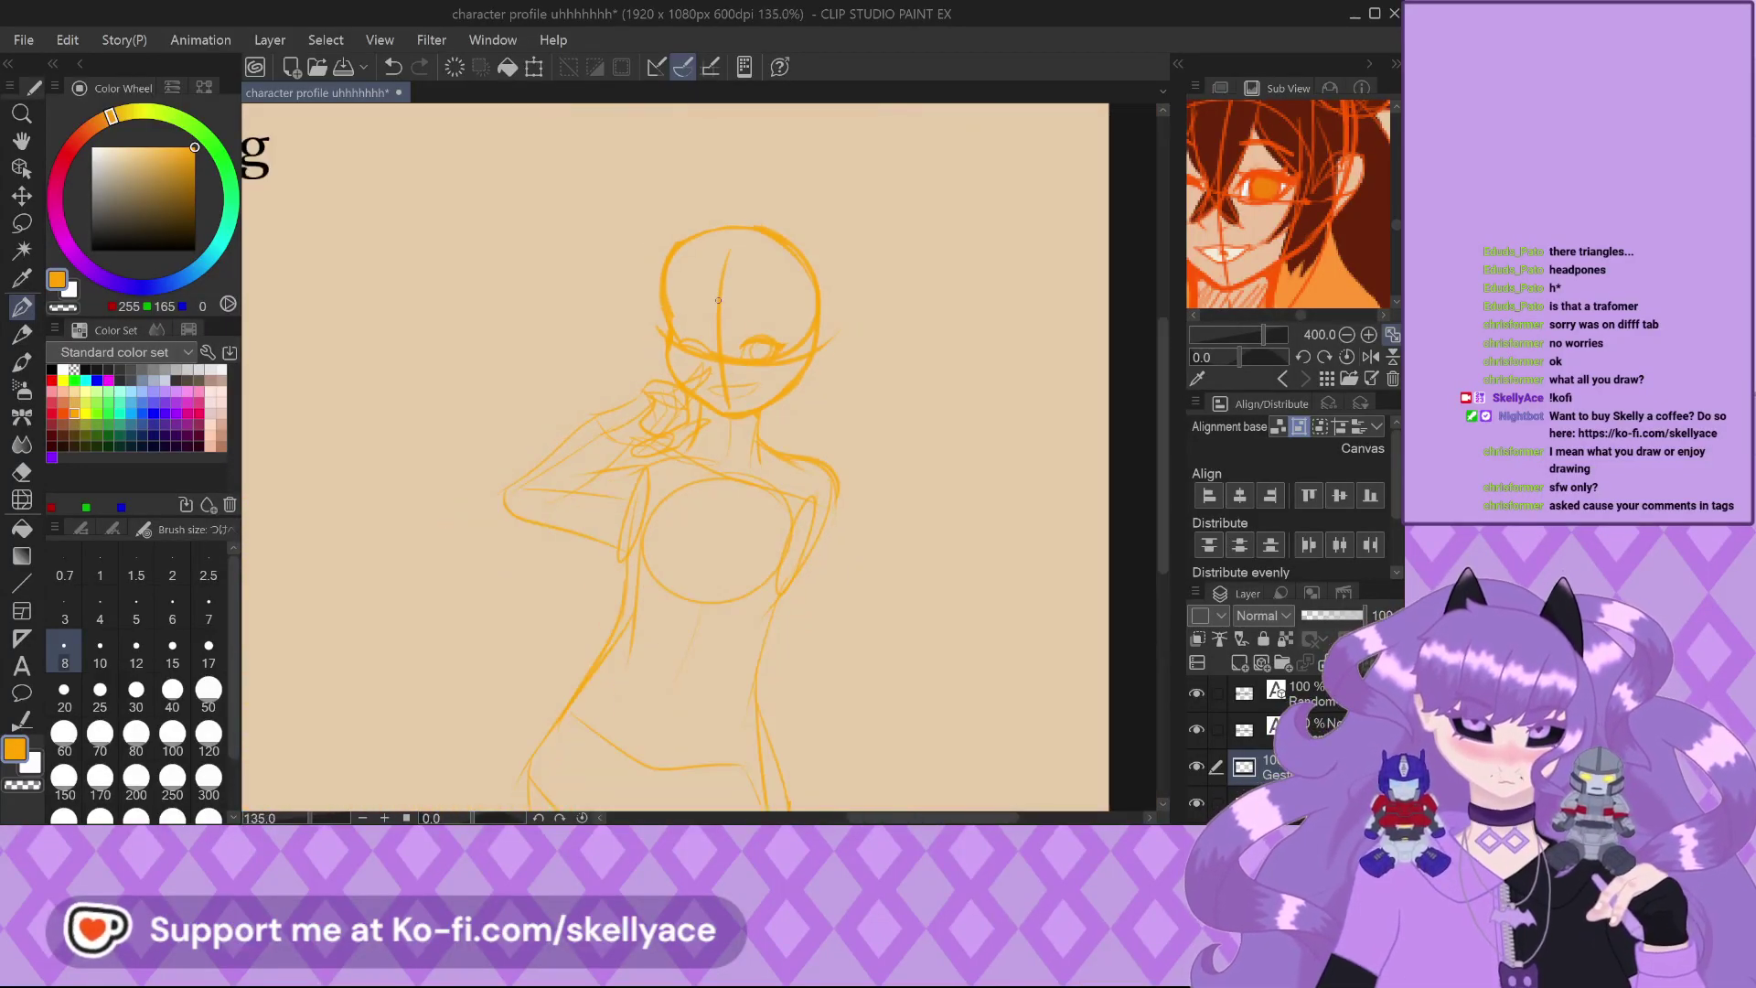
scroll(757, 503, "up", 1)
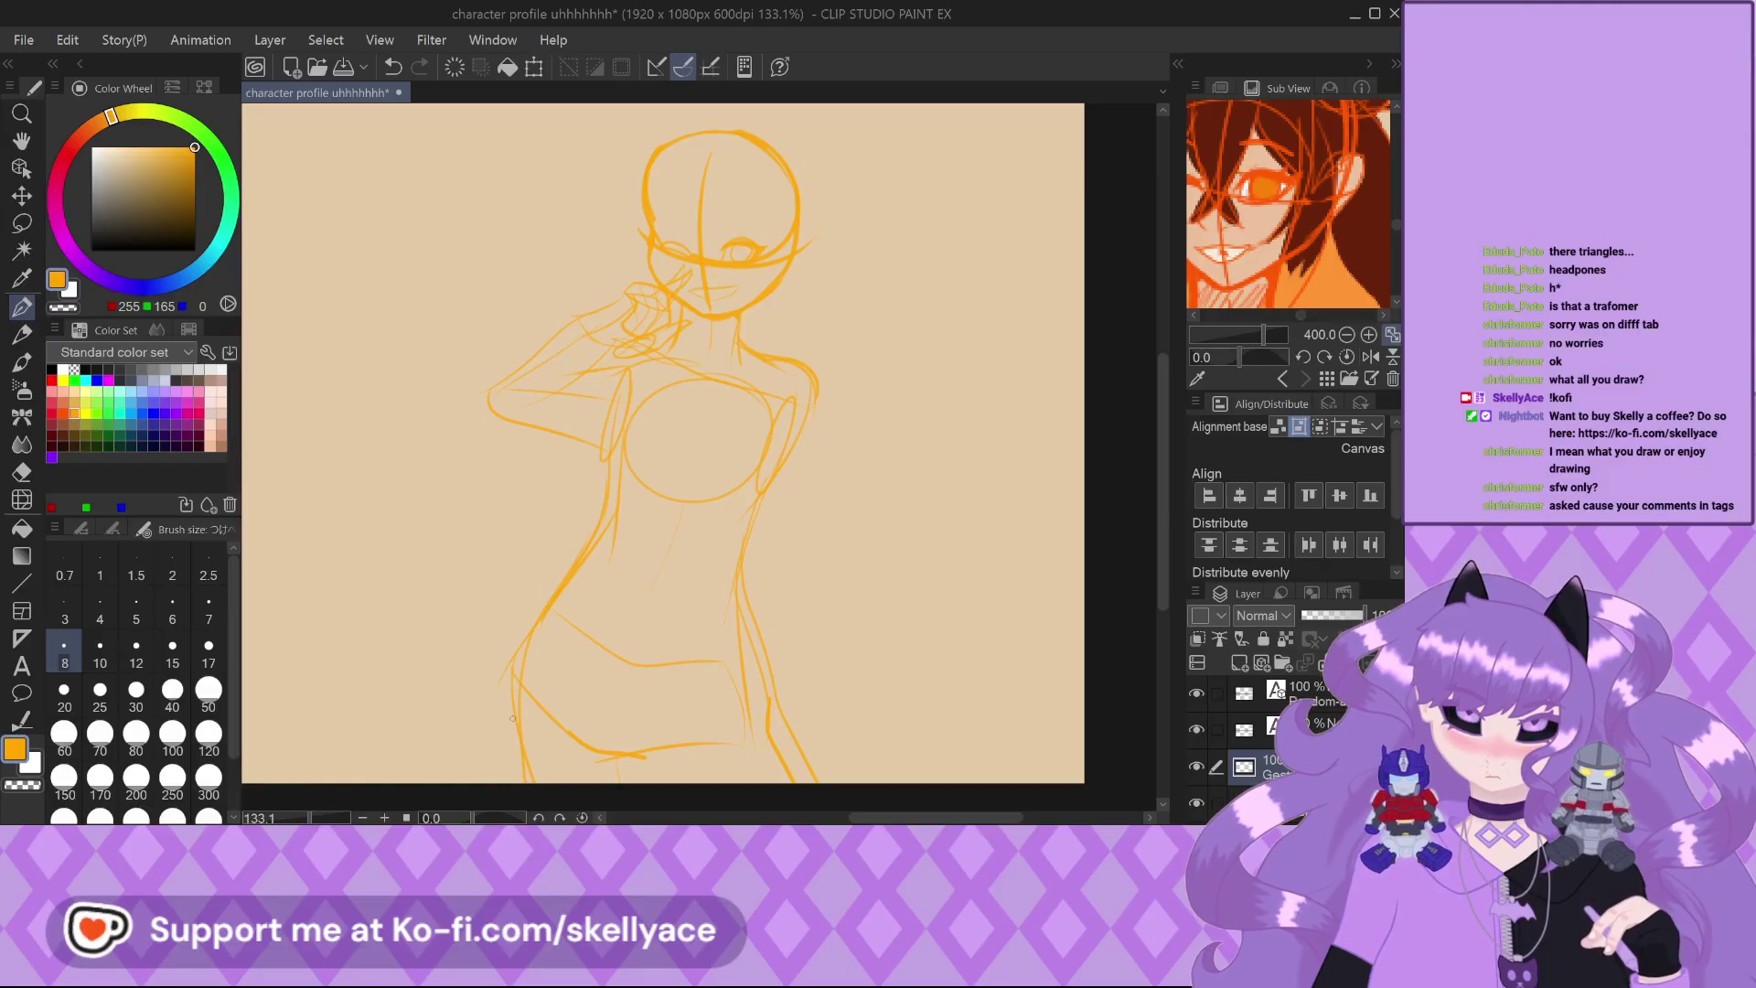
scroll(521, 677, "up", 3)
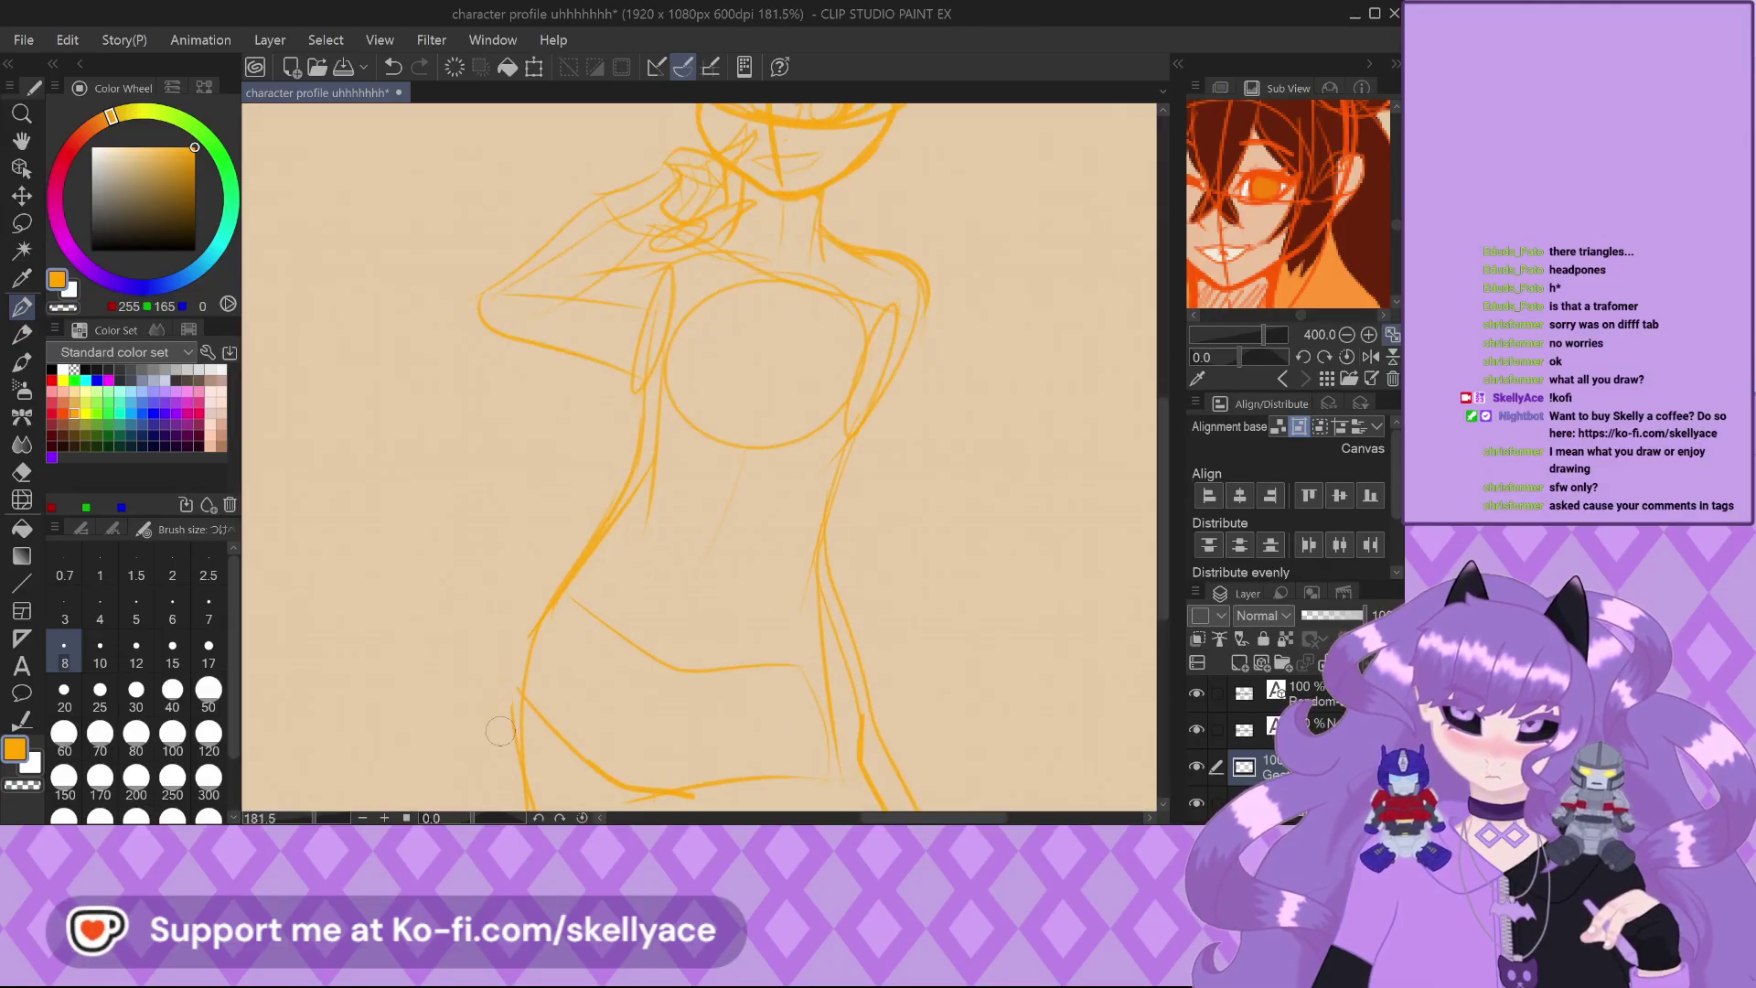
scroll(518, 622, "down", 4)
scroll(1319, 125, "down", 4)
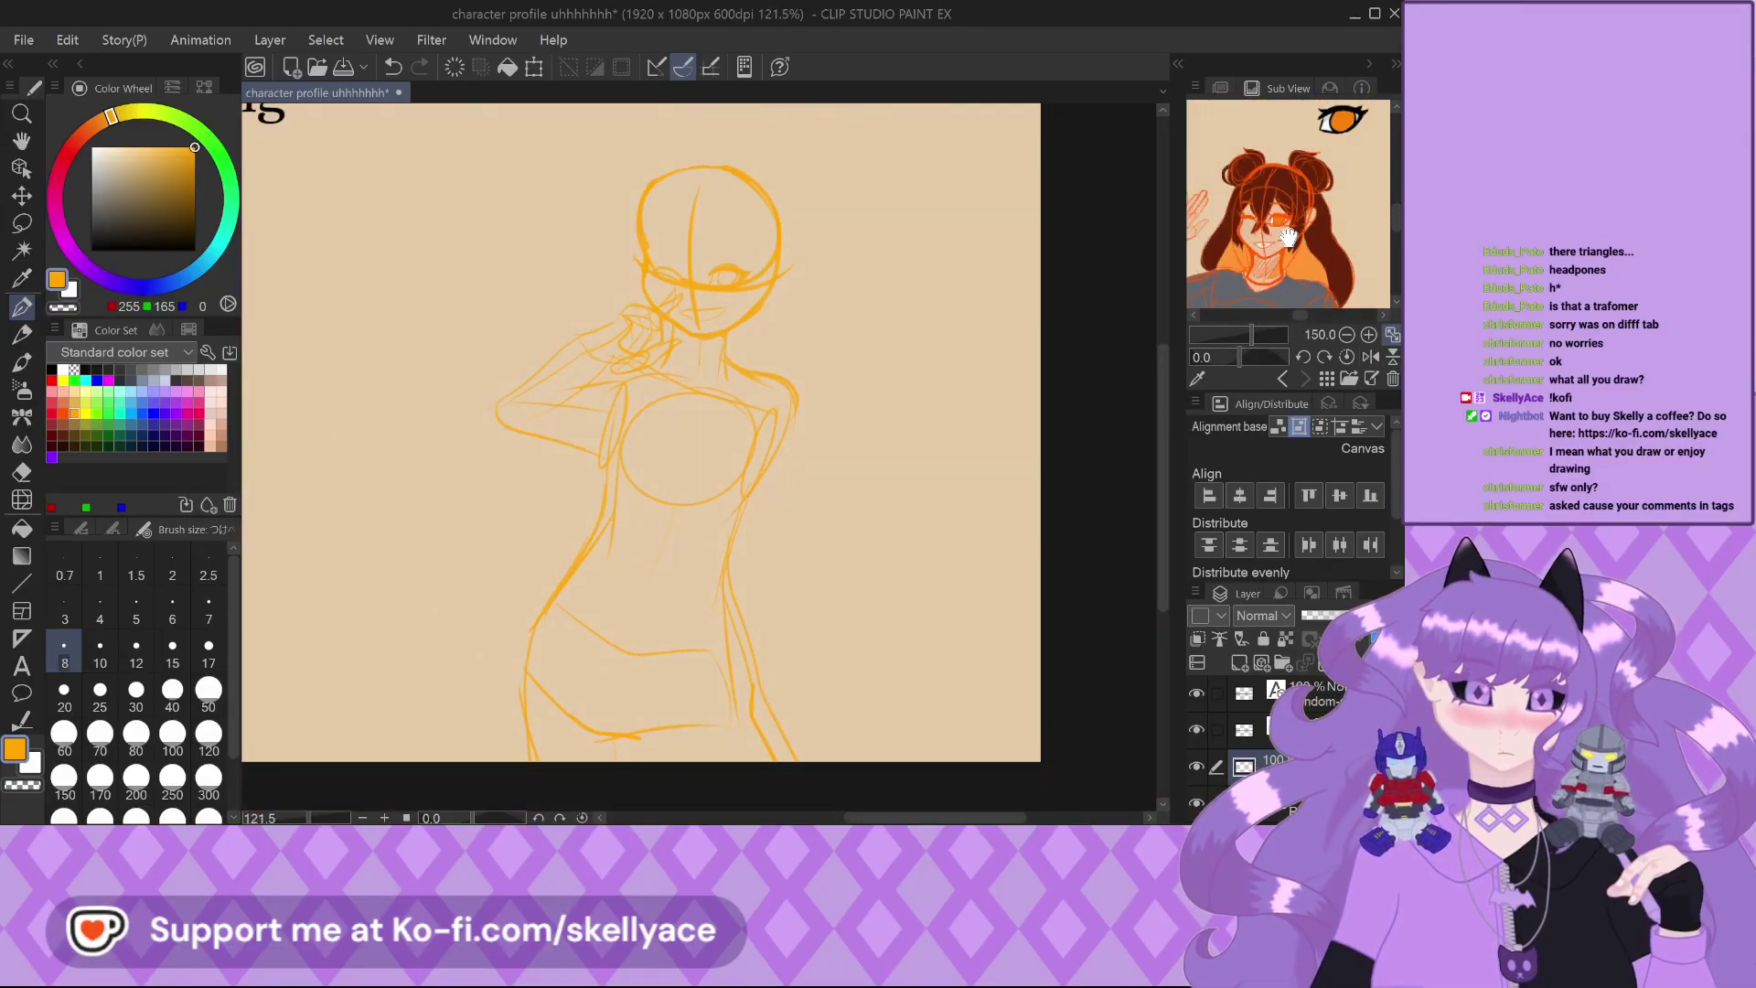
scroll(597, 549, "up", 4)
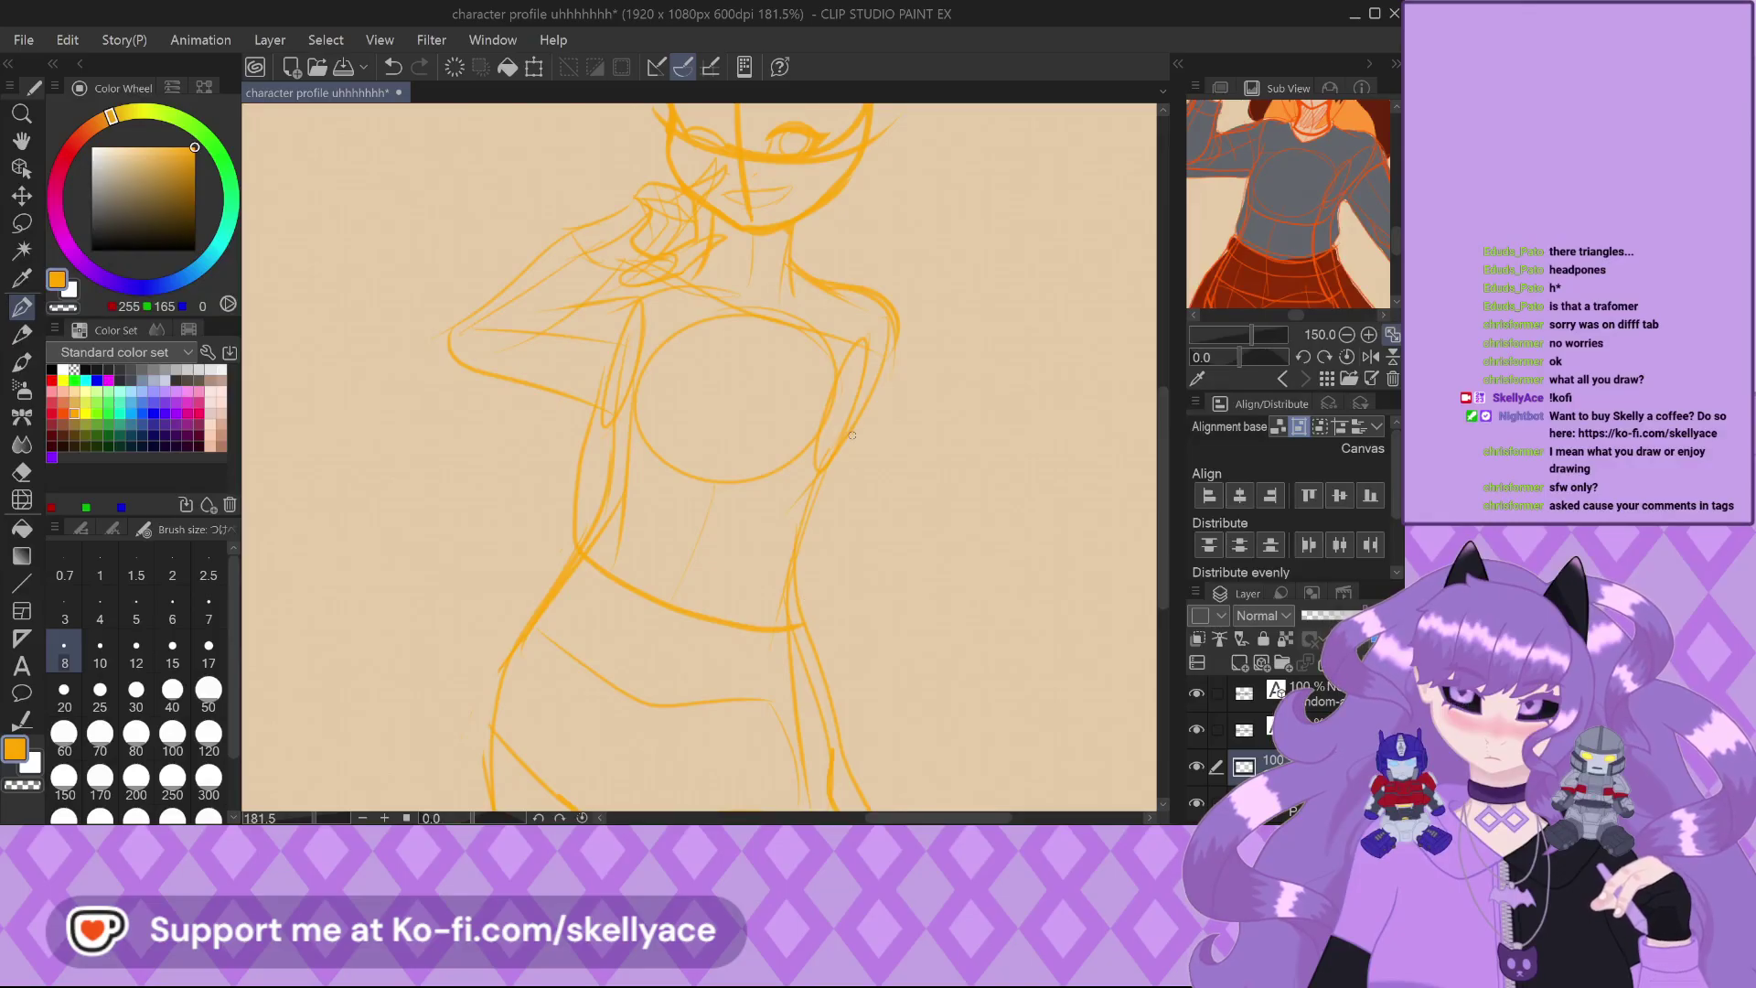
scroll(658, 393, "down", 4)
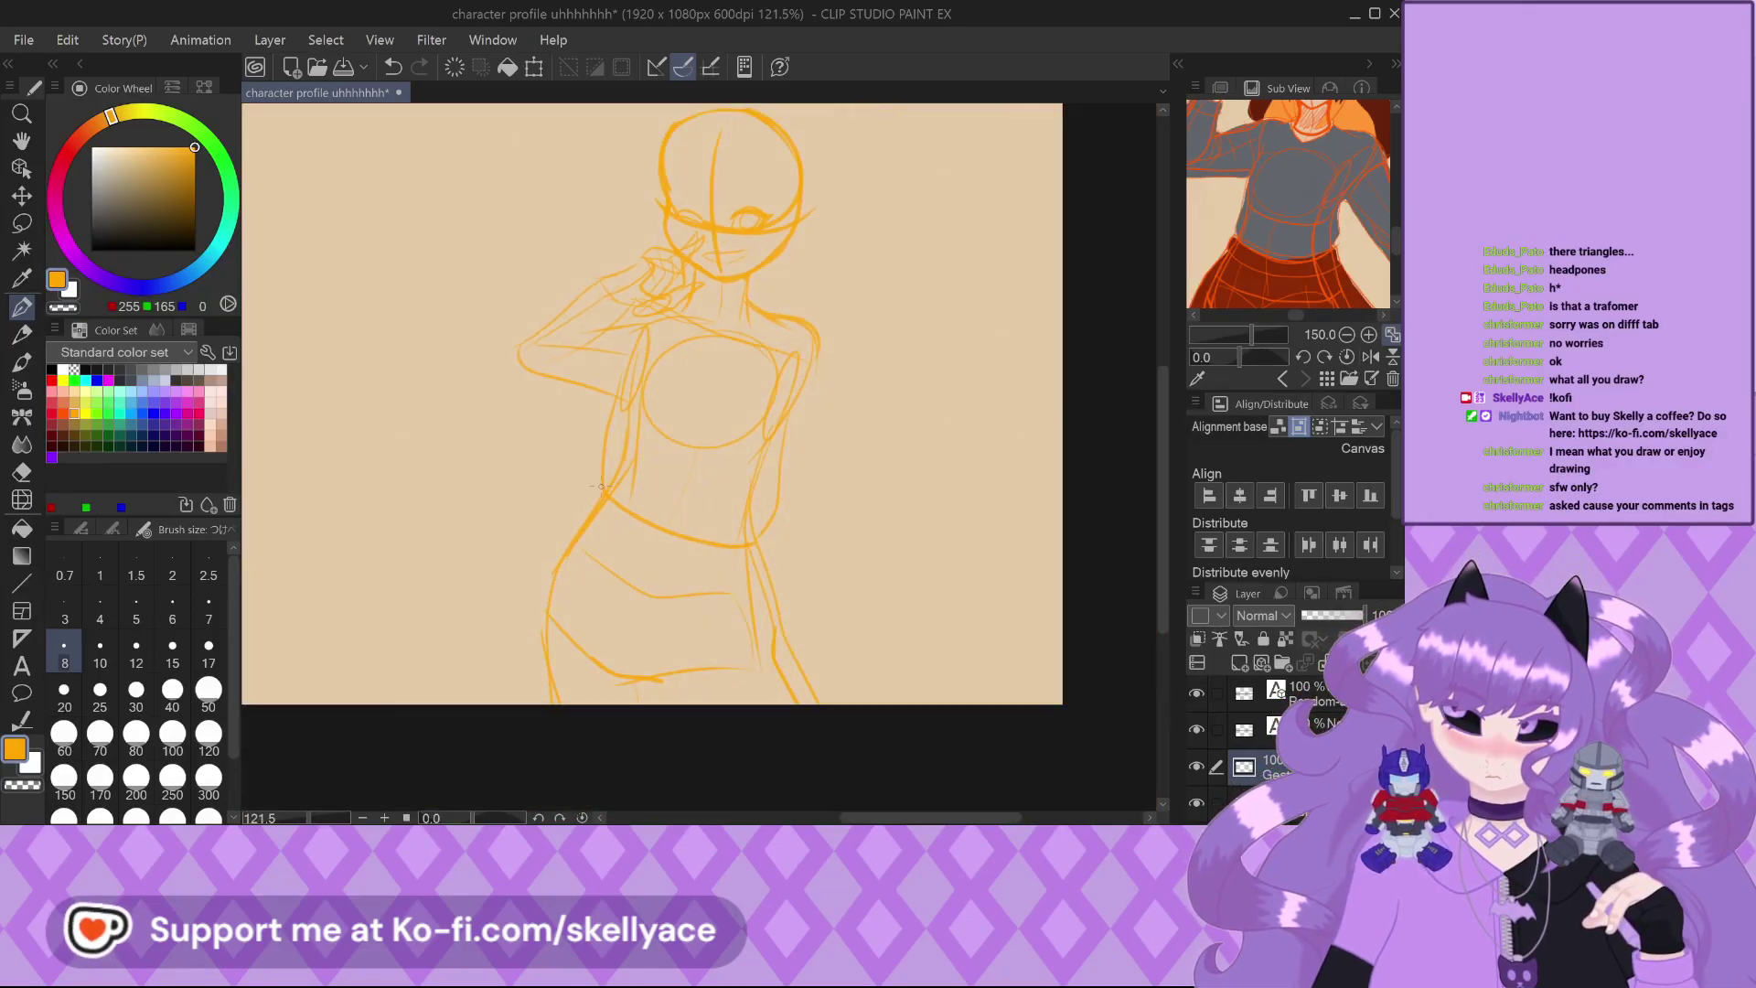
Sketch the skirt's curved waistband around the hips and the flared side lines running down from it
scroll(600, 486, "up", 4)
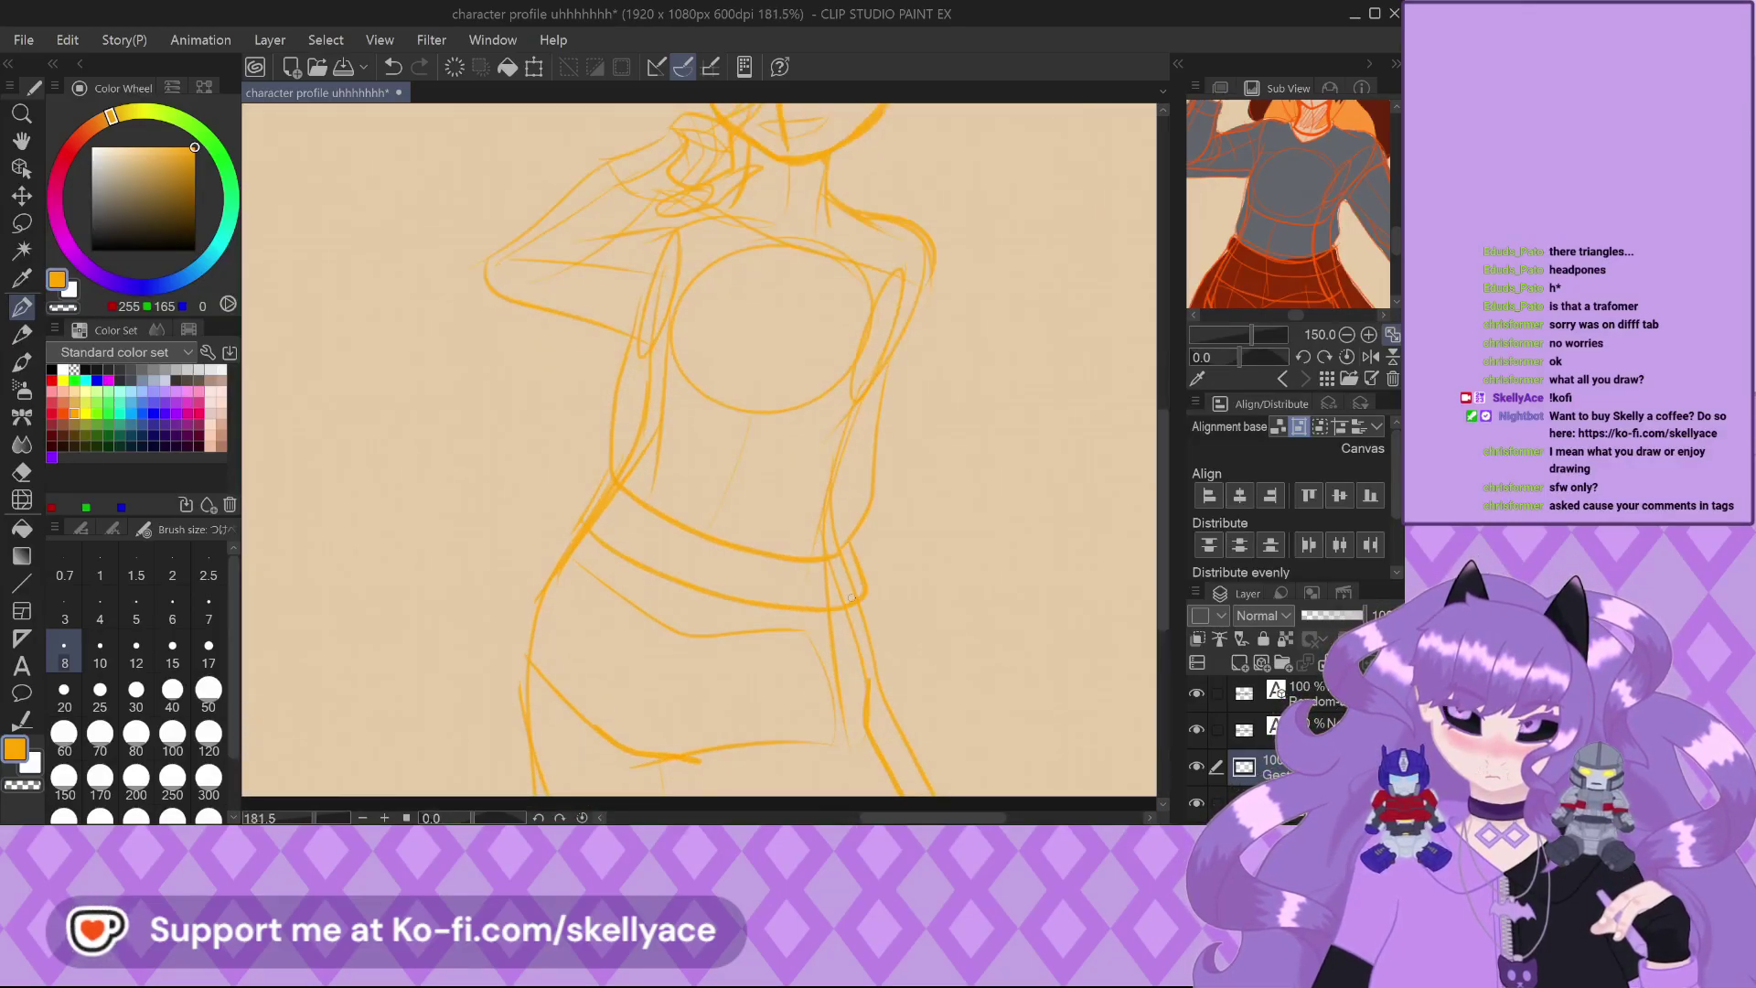
key("ctrl+z")
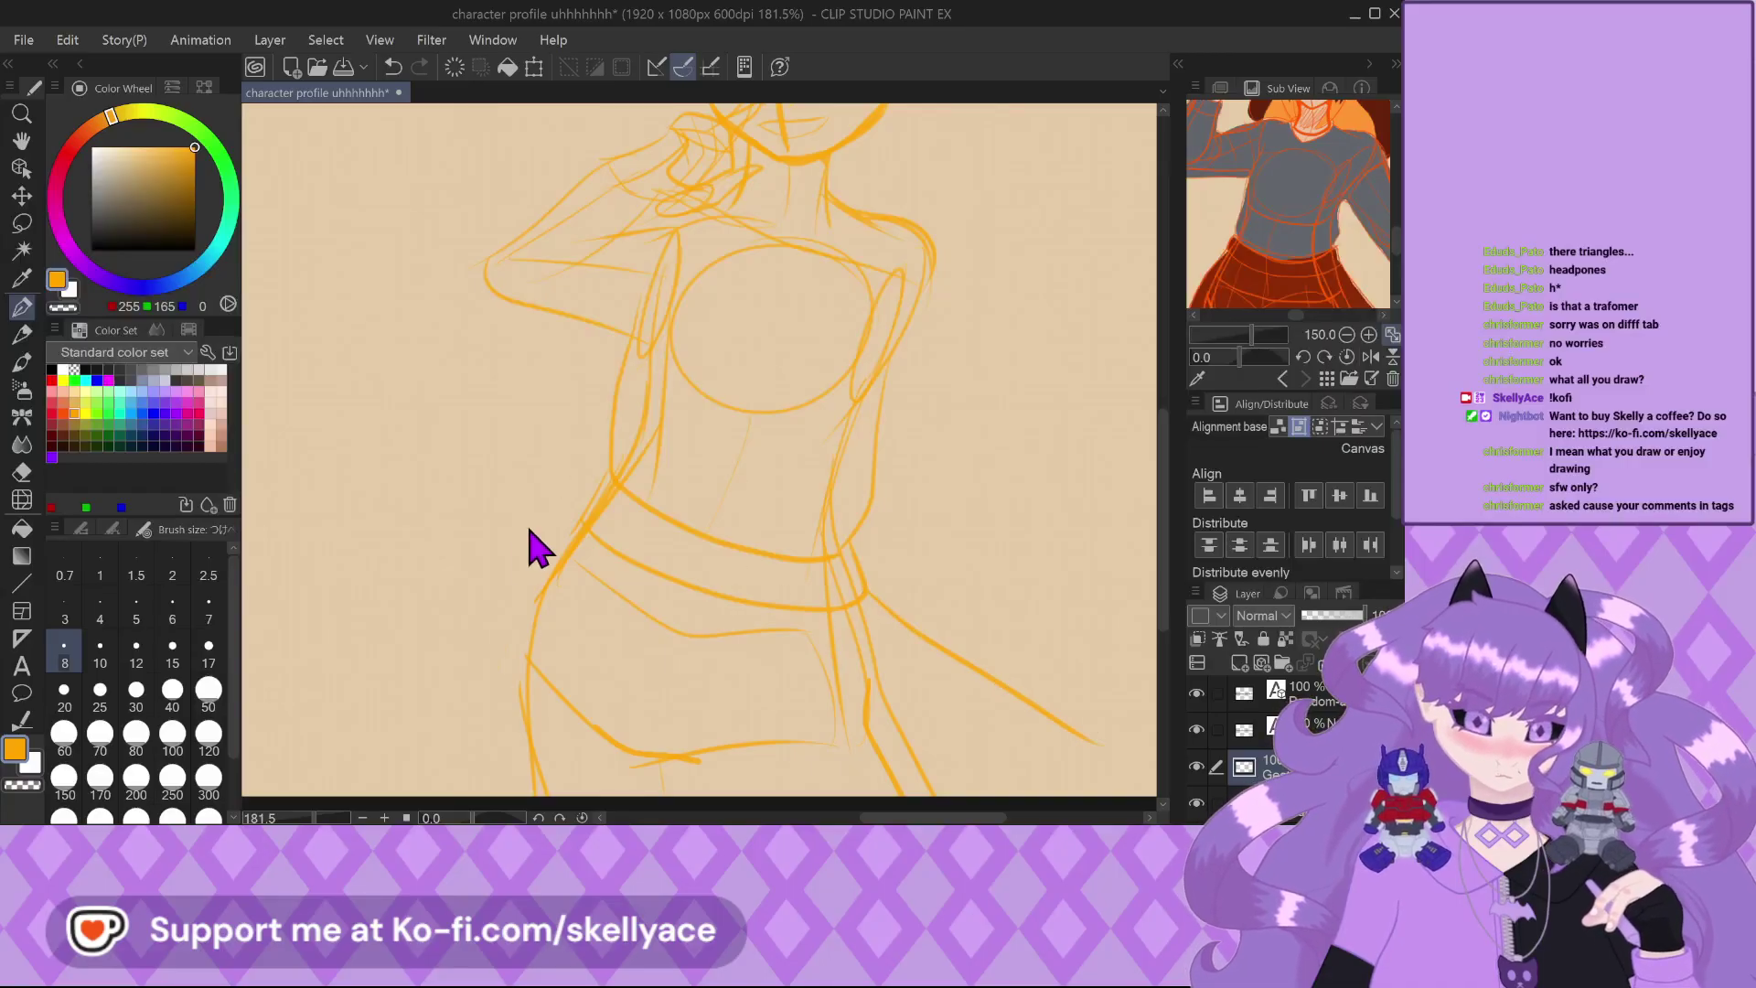
left_click_drag(582, 517, 498, 797)
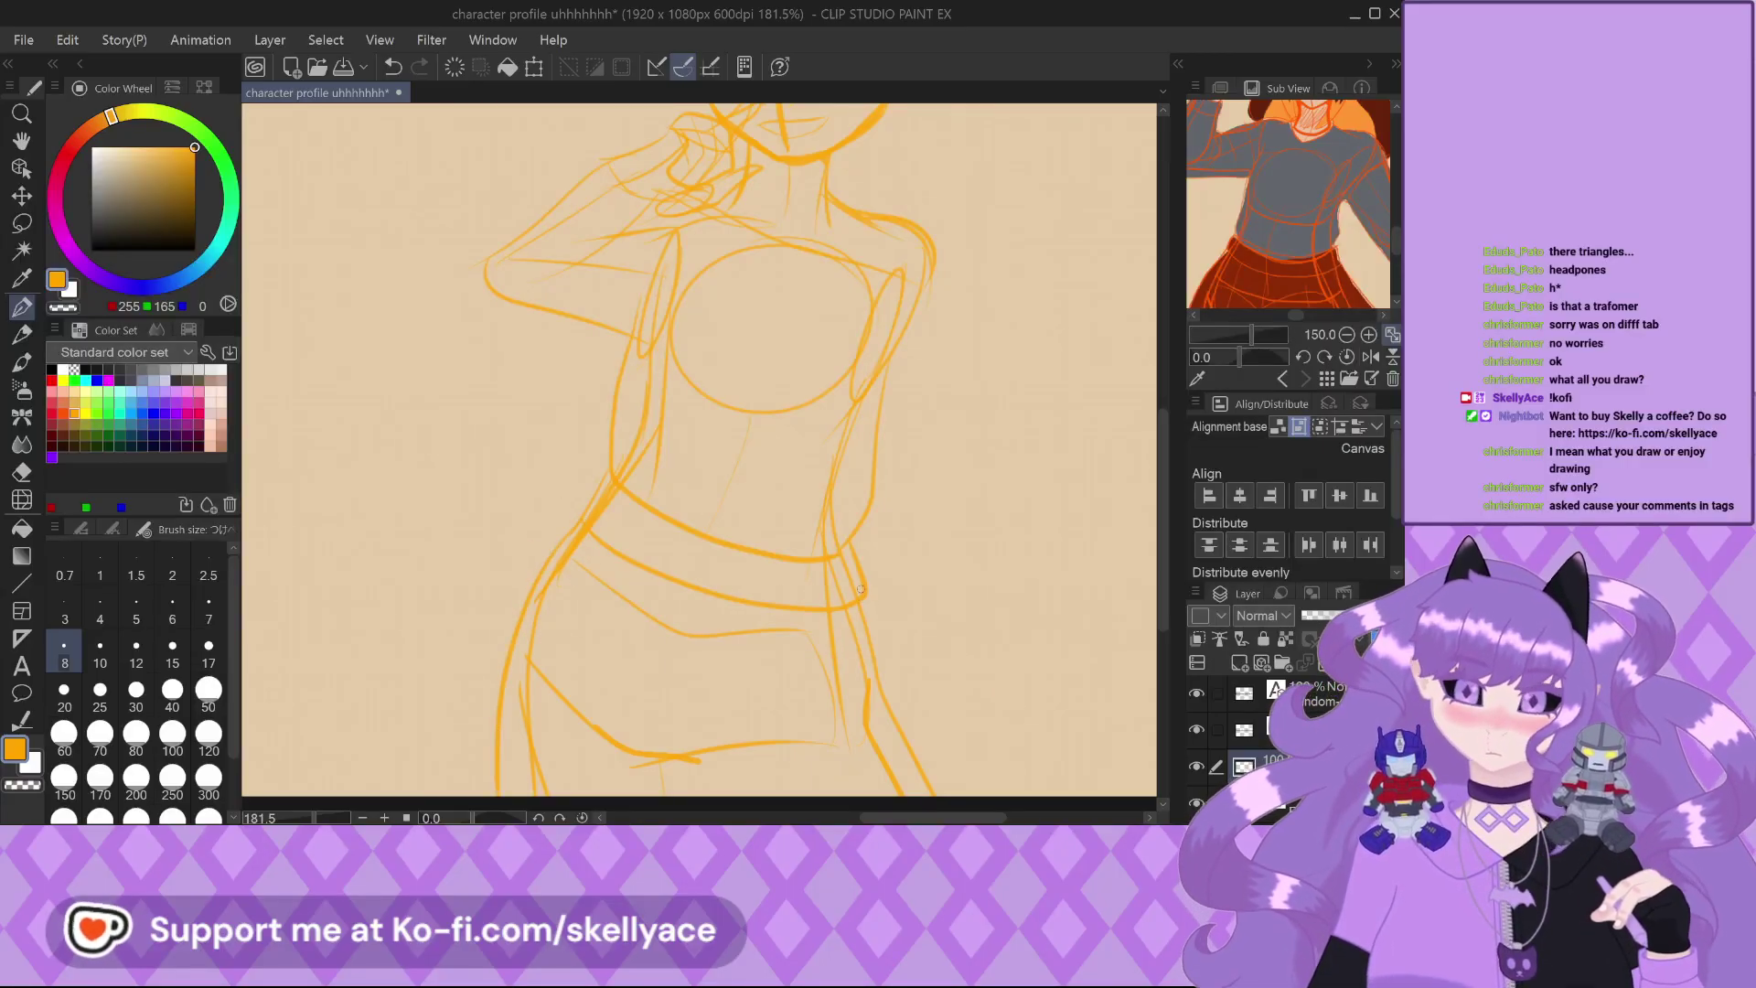
scroll(674, 565, "down", 3)
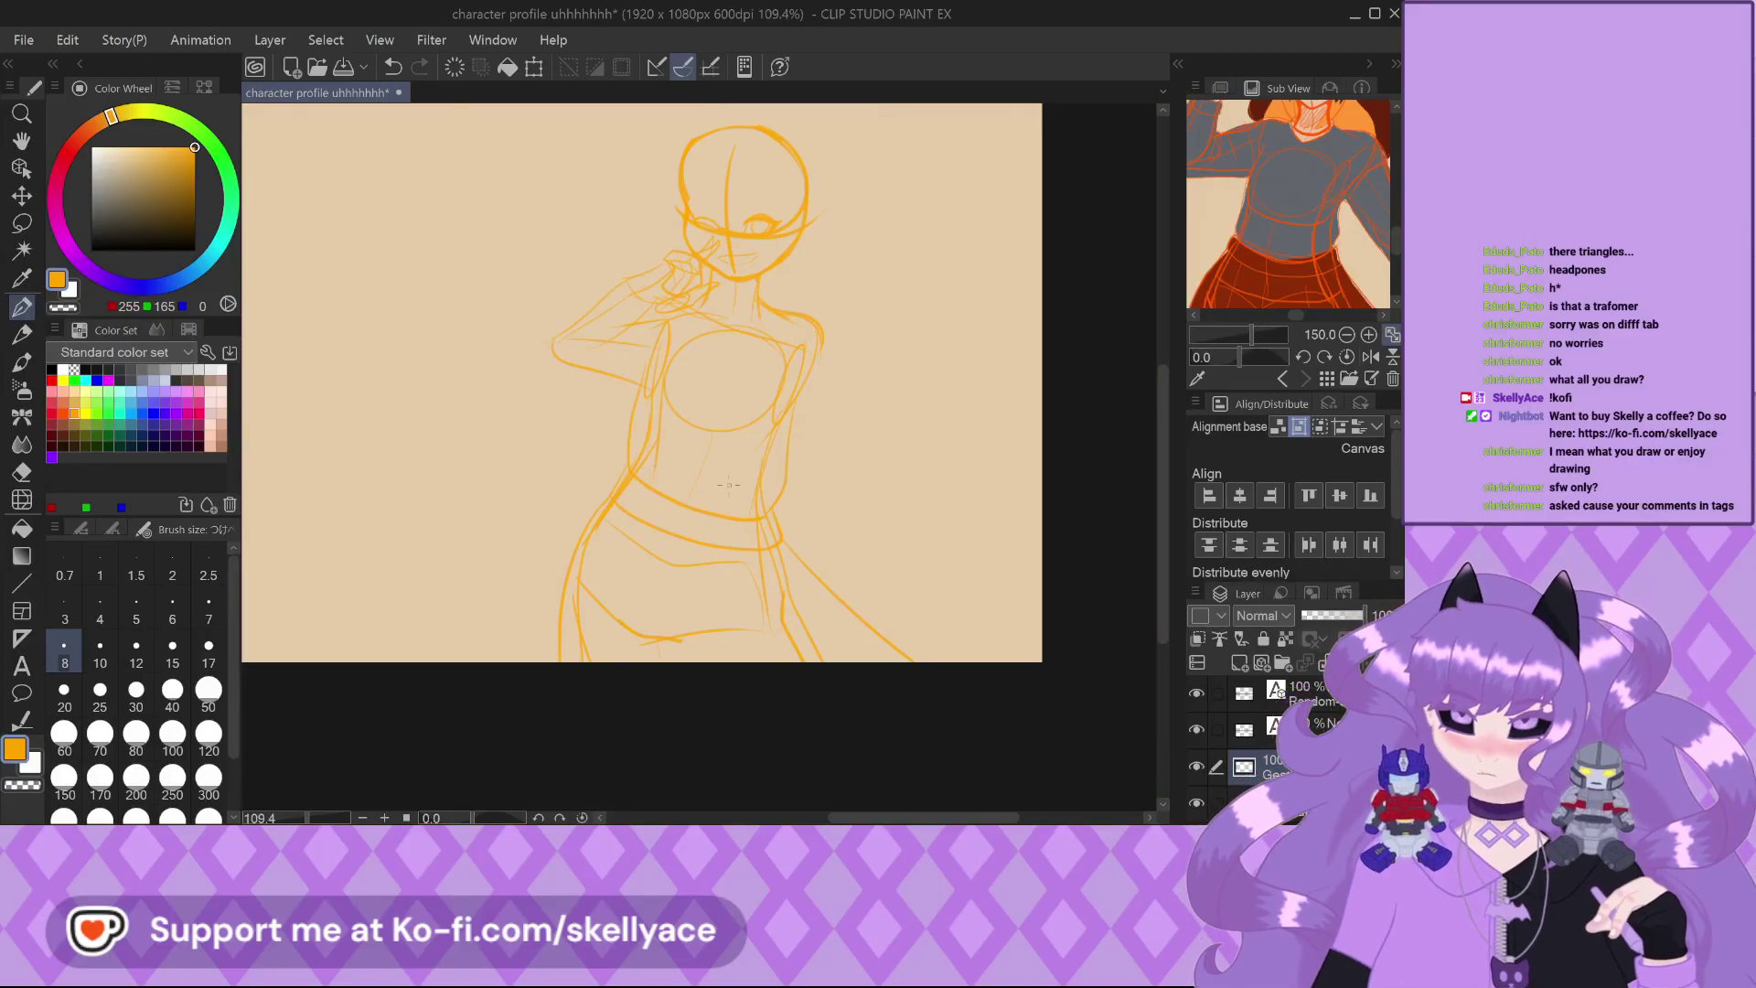
scroll(674, 566, "down", 1)
Draw two thin arched eyebrows above the eyes and sketch an ear on the side of the head beside the open eye
scroll(739, 267, "up", 3)
scroll(739, 267, "up", 5)
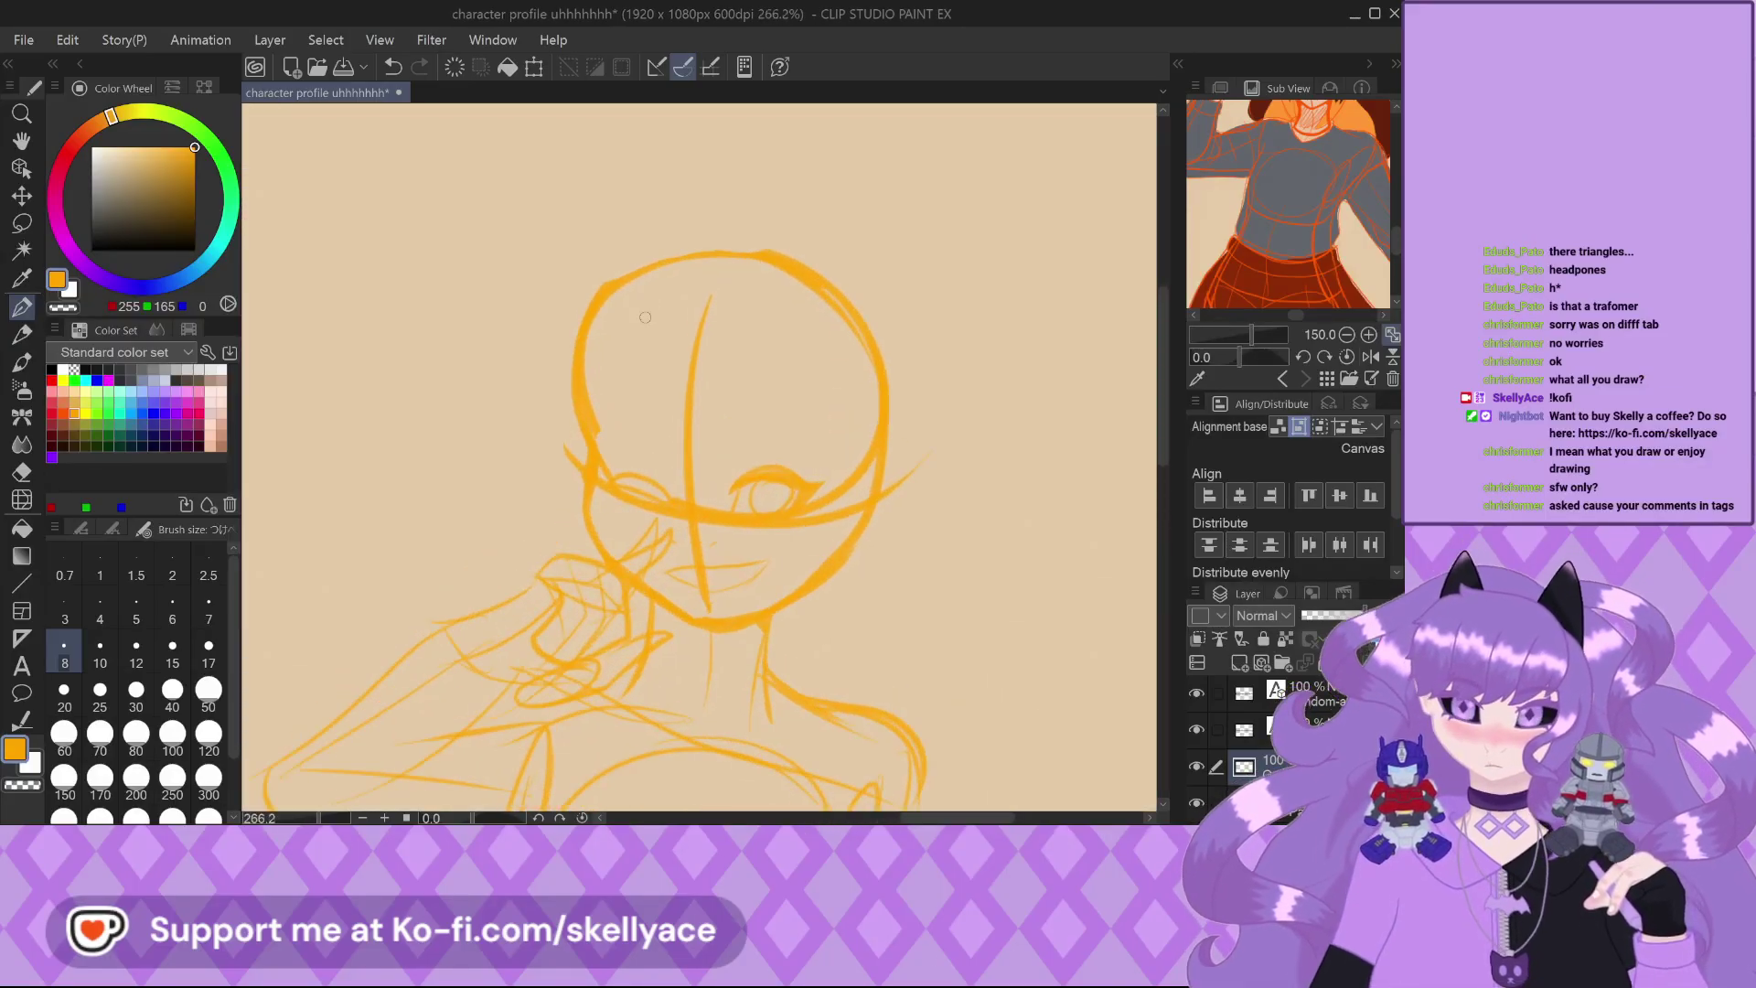
scroll(535, 564, "up", 2)
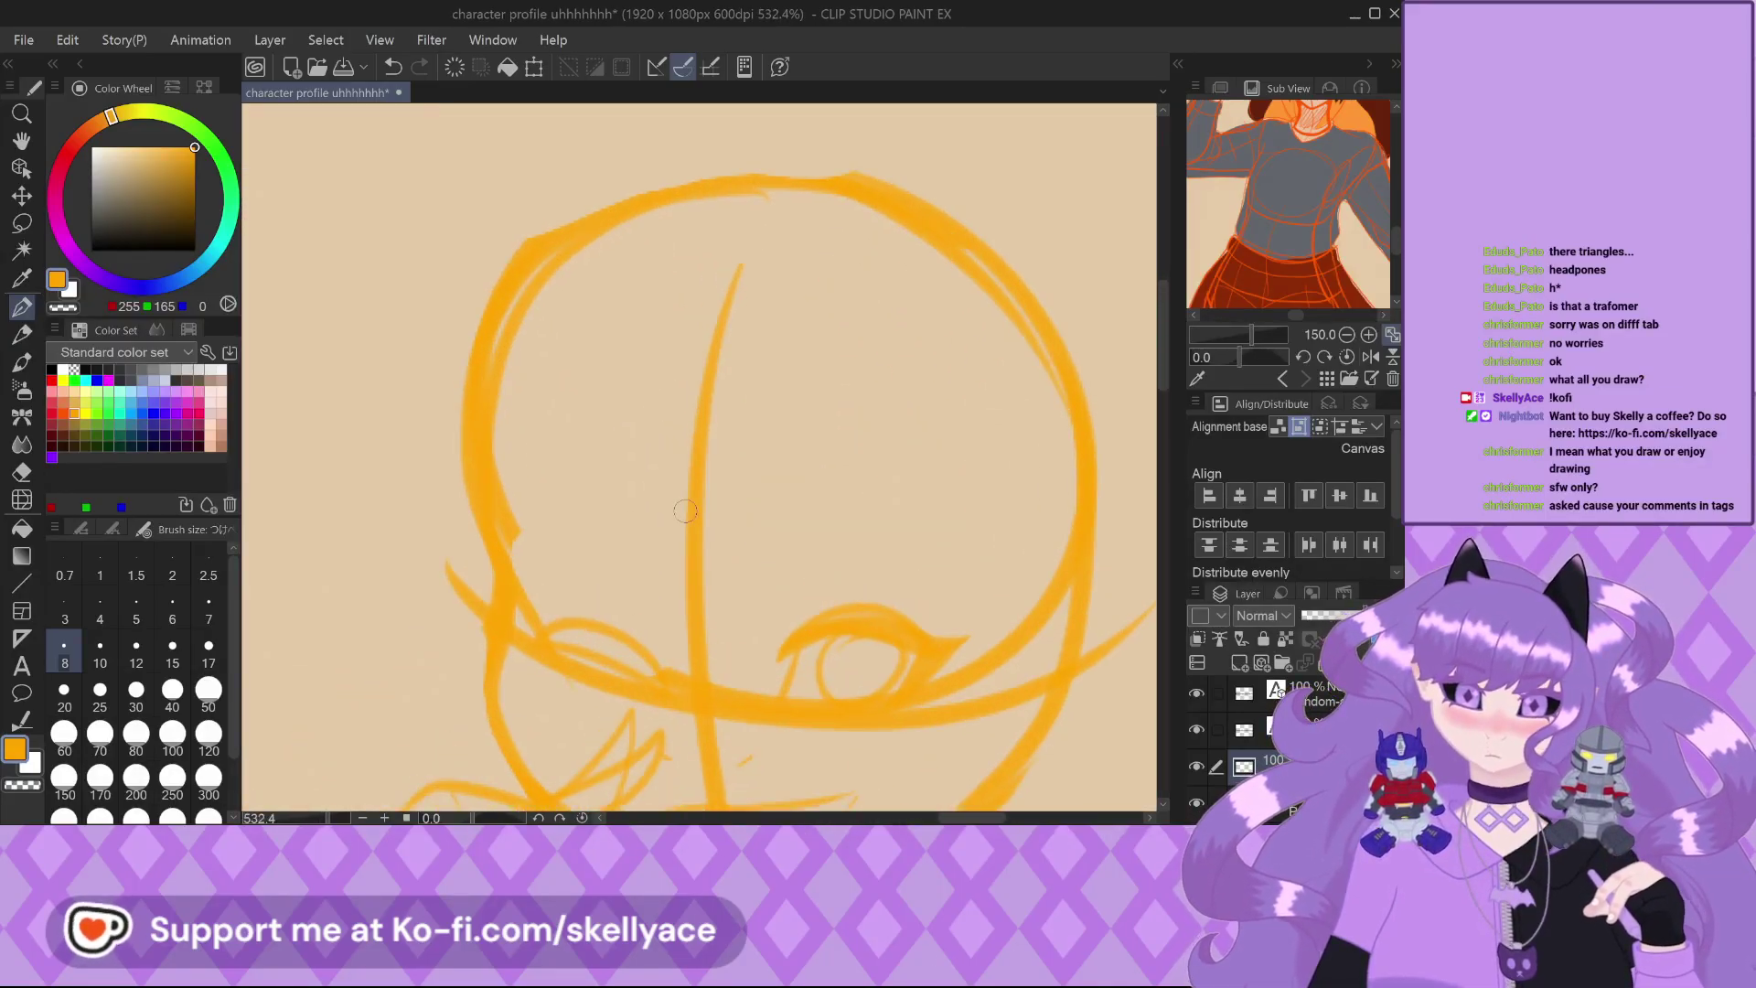
left_click_drag(640, 546, 495, 528)
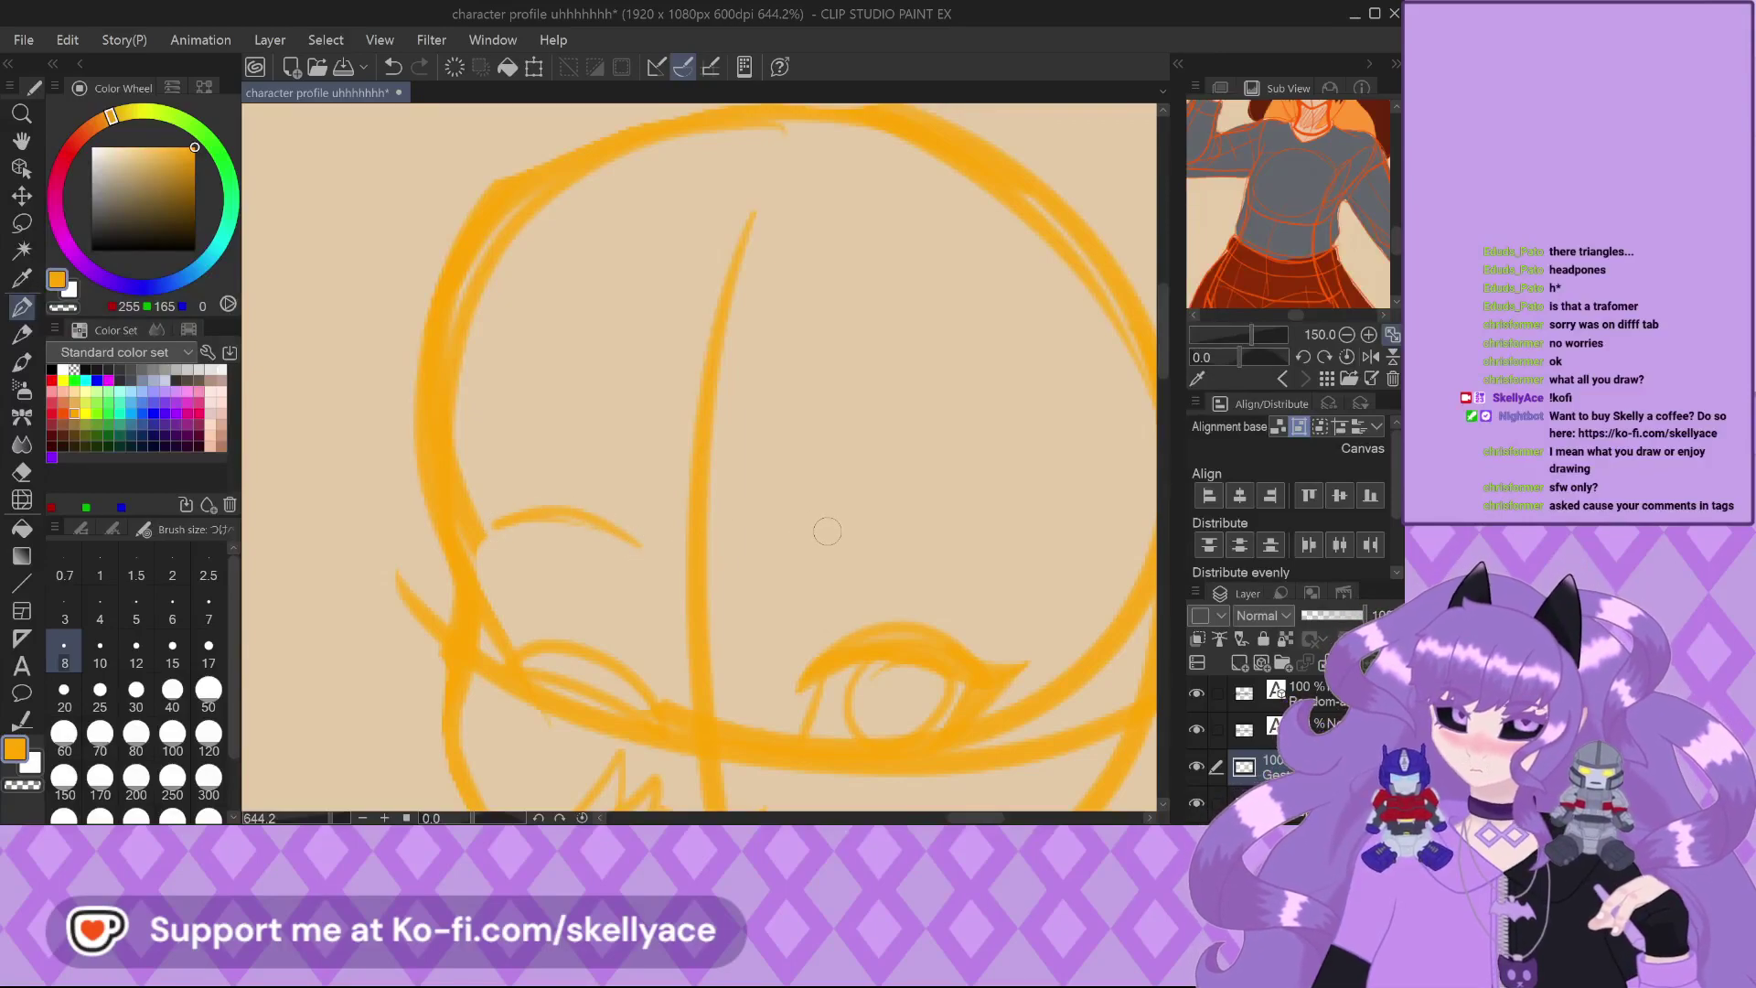
mouse_move(792, 550)
left_mouse_down()
mouse_move(904, 524)
mouse_move(967, 568)
mouse_move(852, 529)
mouse_move(951, 530)
mouse_move(1010, 574)
left_mouse_up()
key("ctrl+z")
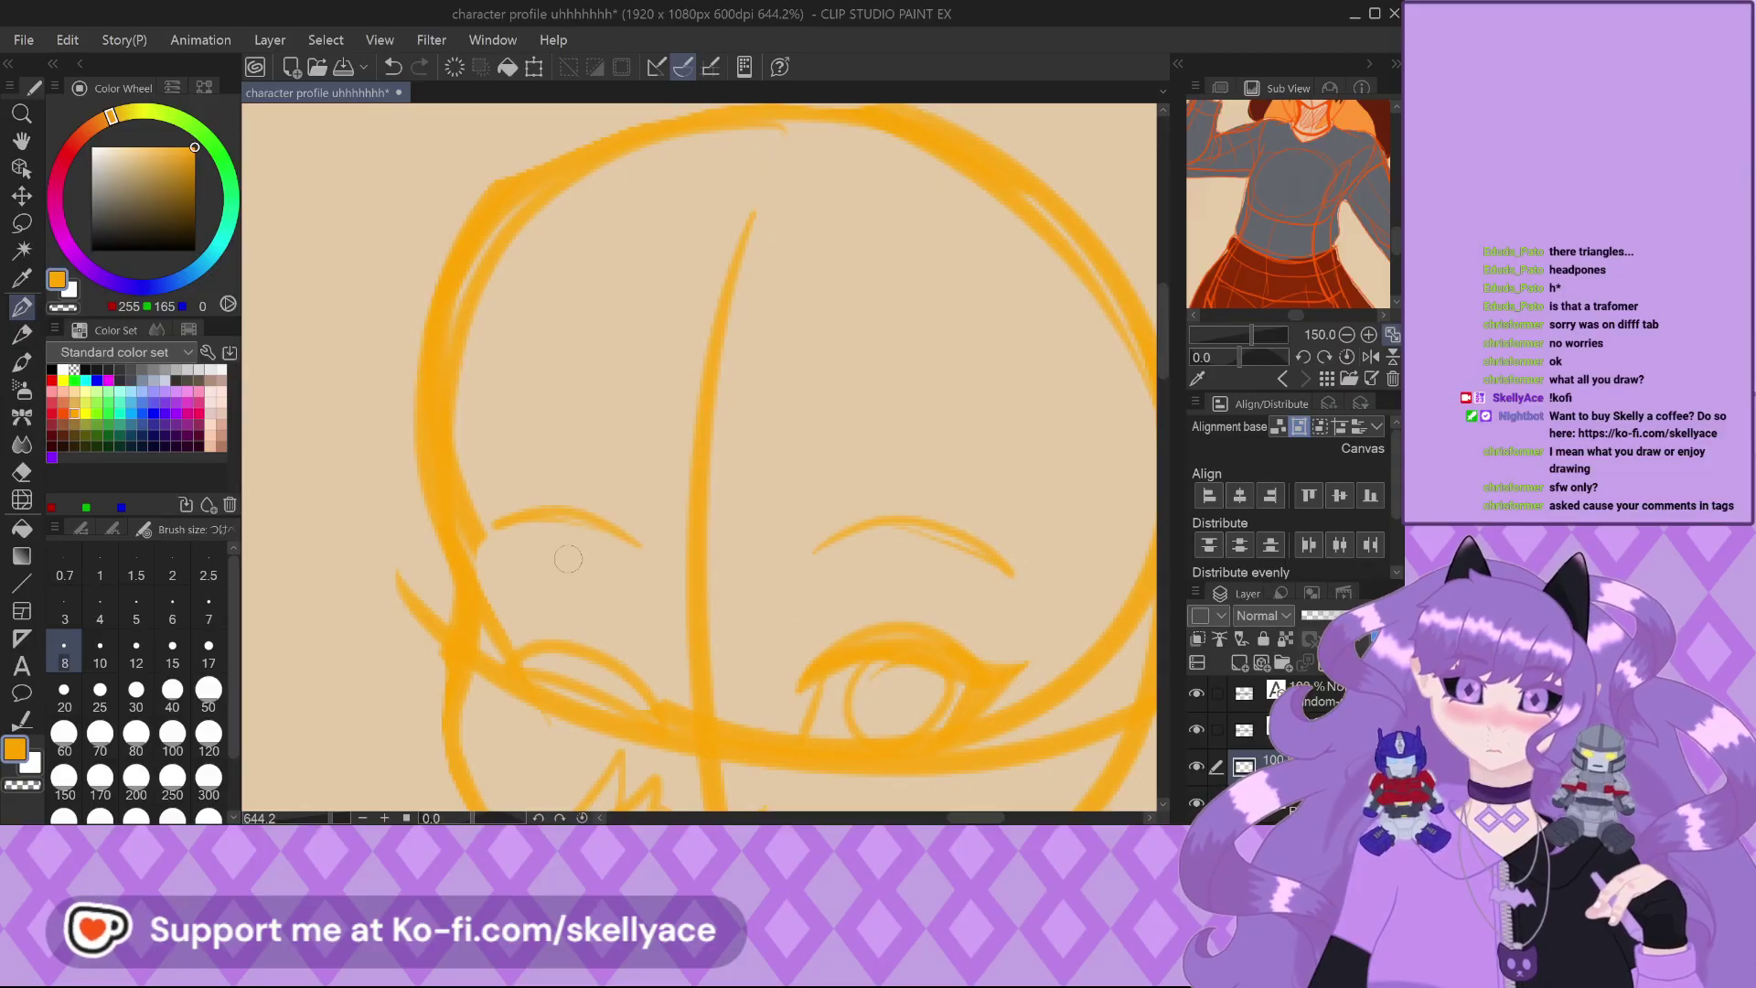
scroll(1027, 294, "down", 3)
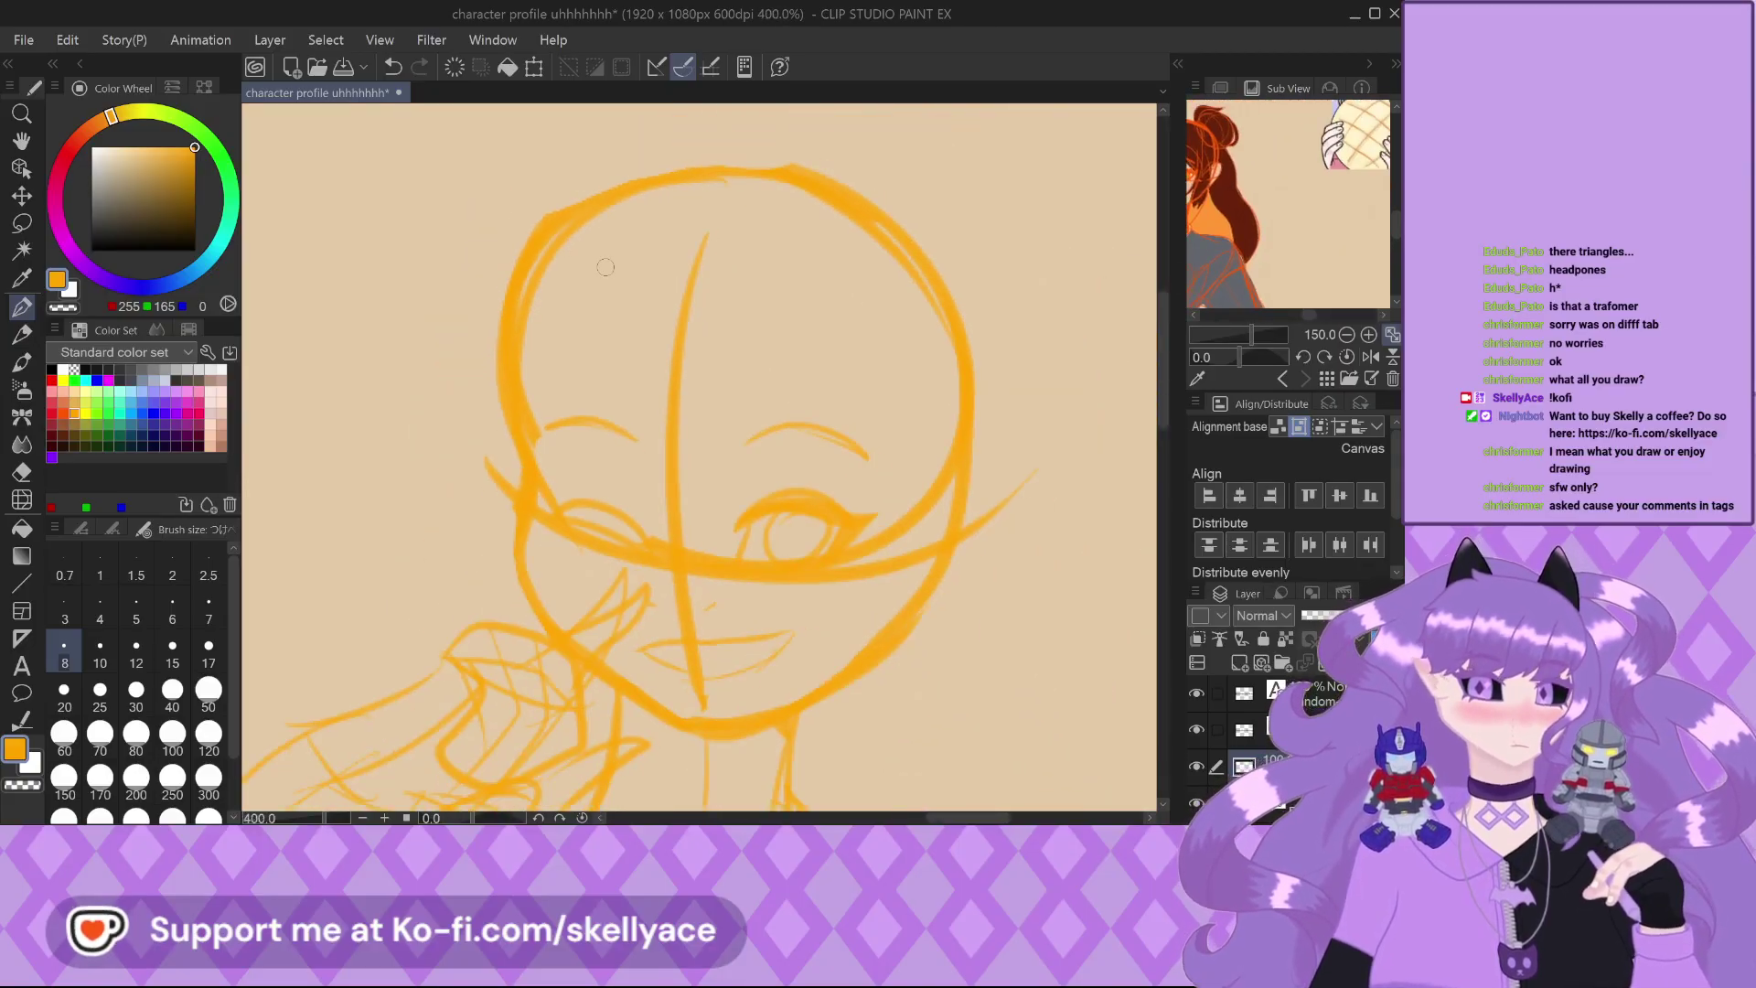
scroll(974, 440, "down", 5)
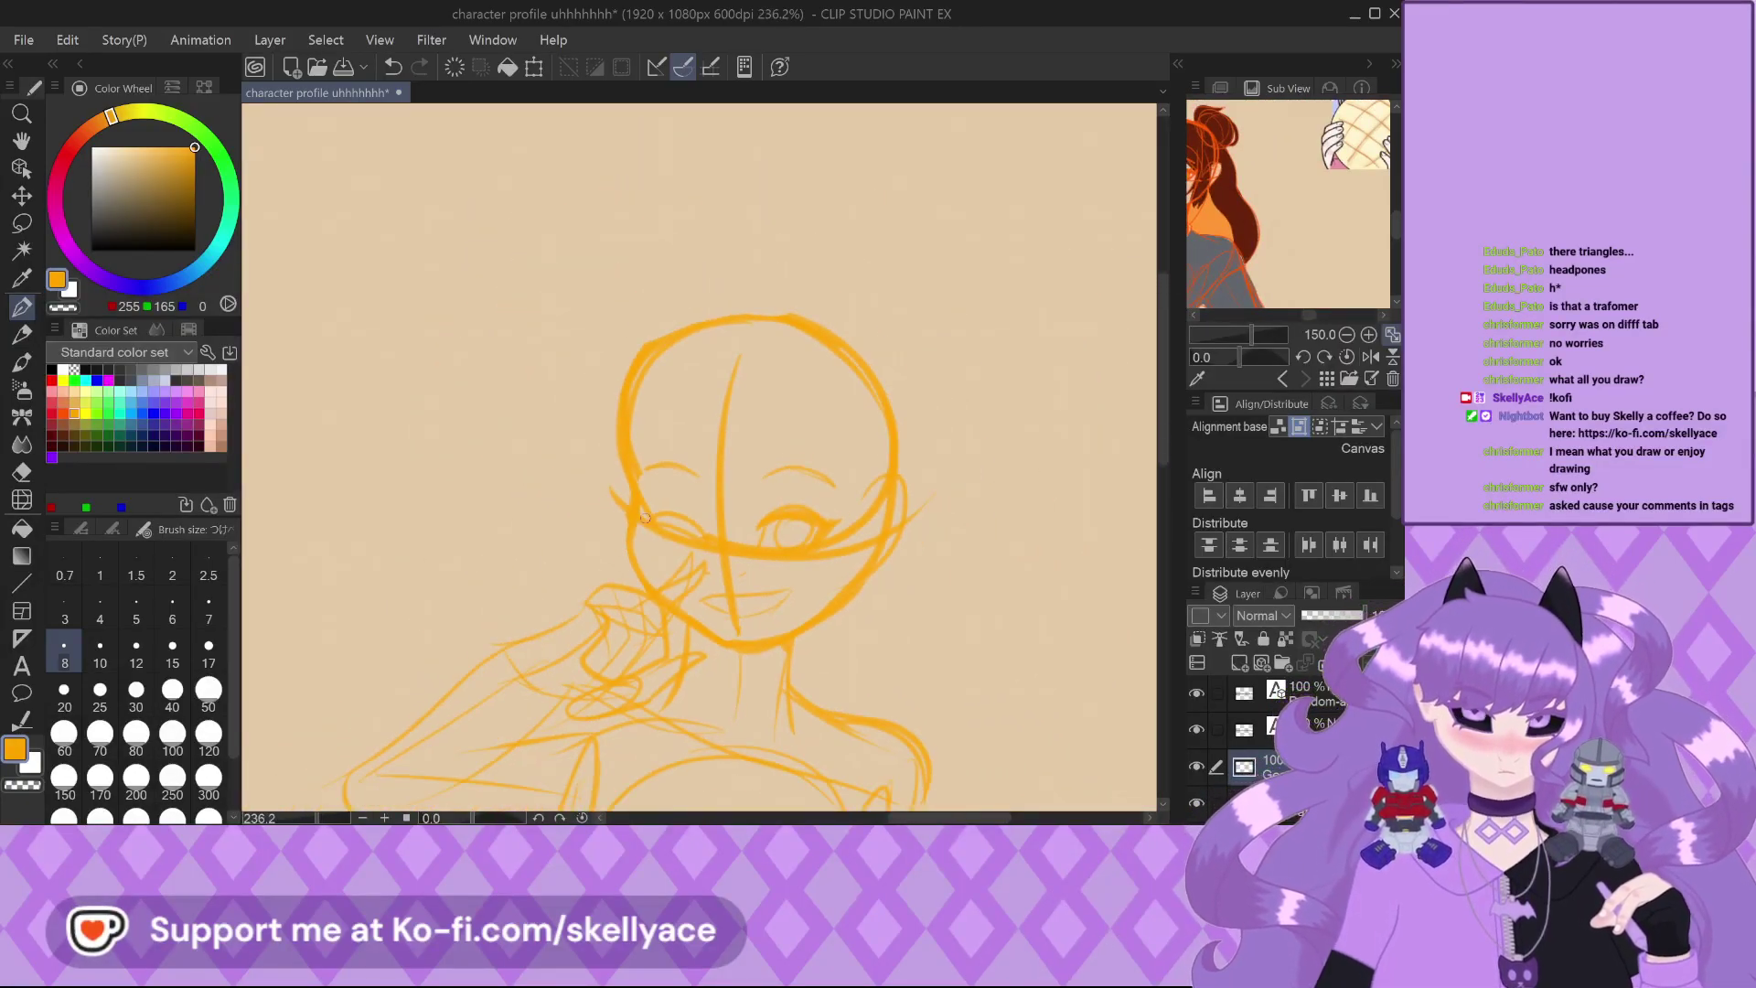
Erase the end of the curved eye guideline that sticks out past the cheek beside the raised hand
scroll(652, 476, "up", 4)
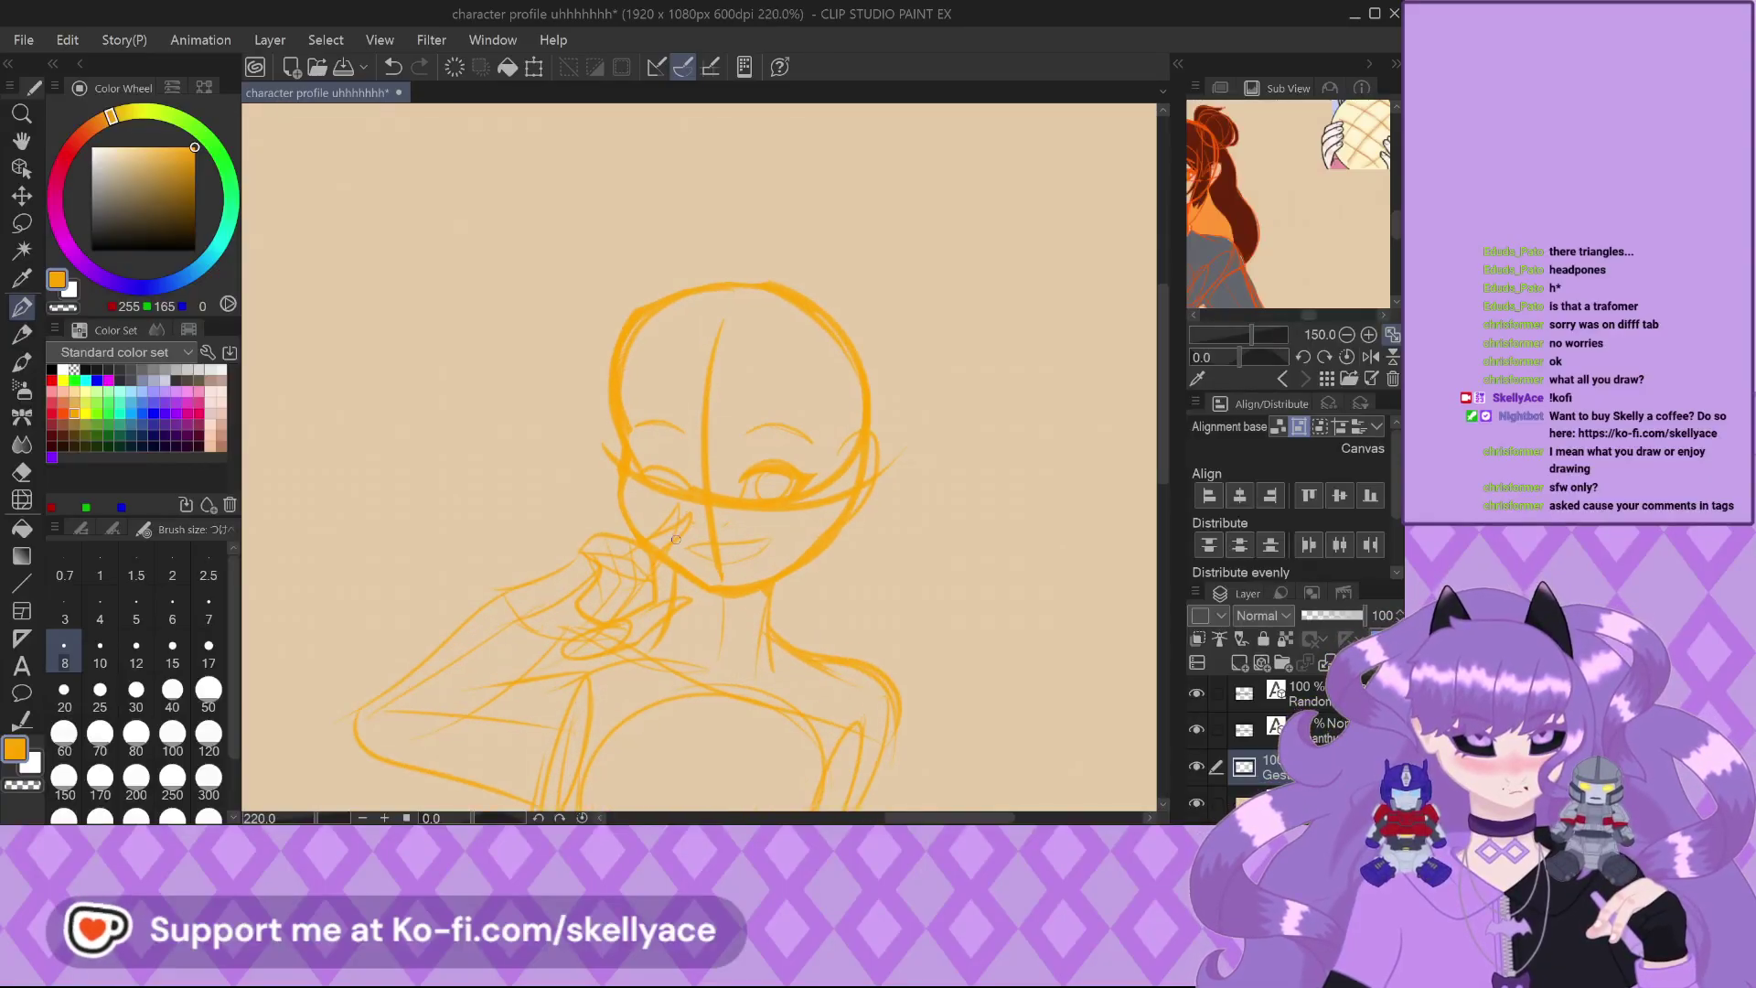
scroll(664, 477, "up", 3)
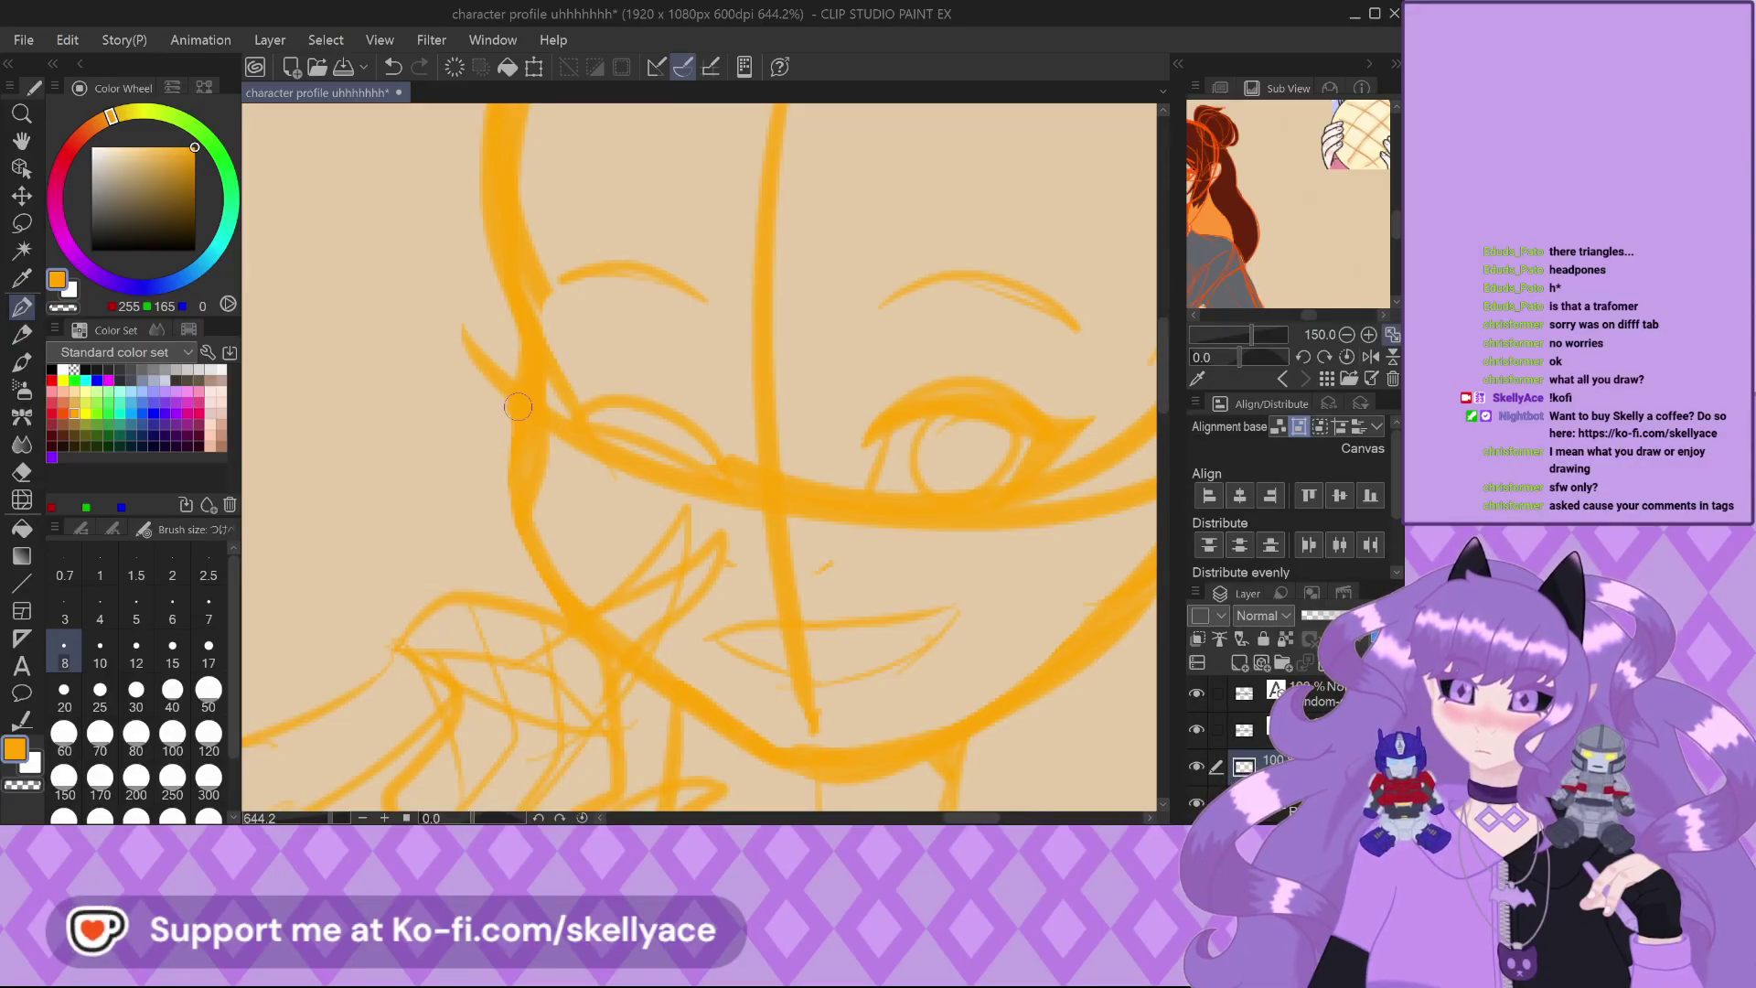
left_click_drag(517, 406, 458, 470)
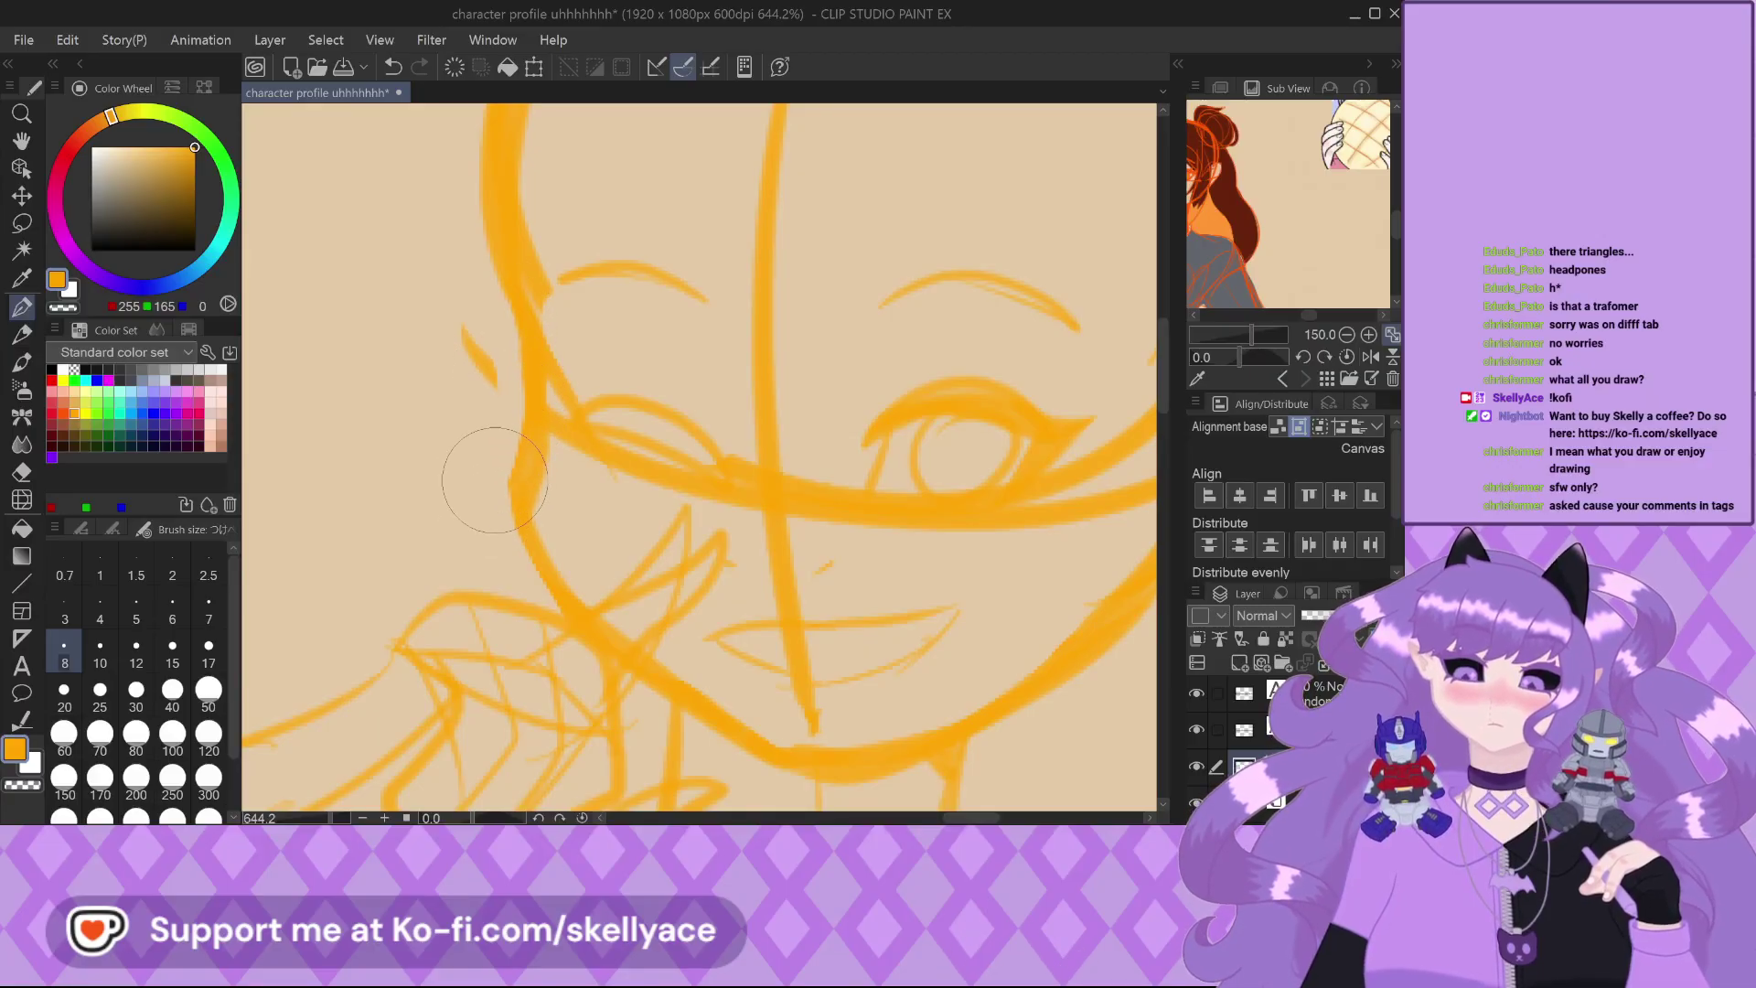
scroll(454, 384, "down", 4)
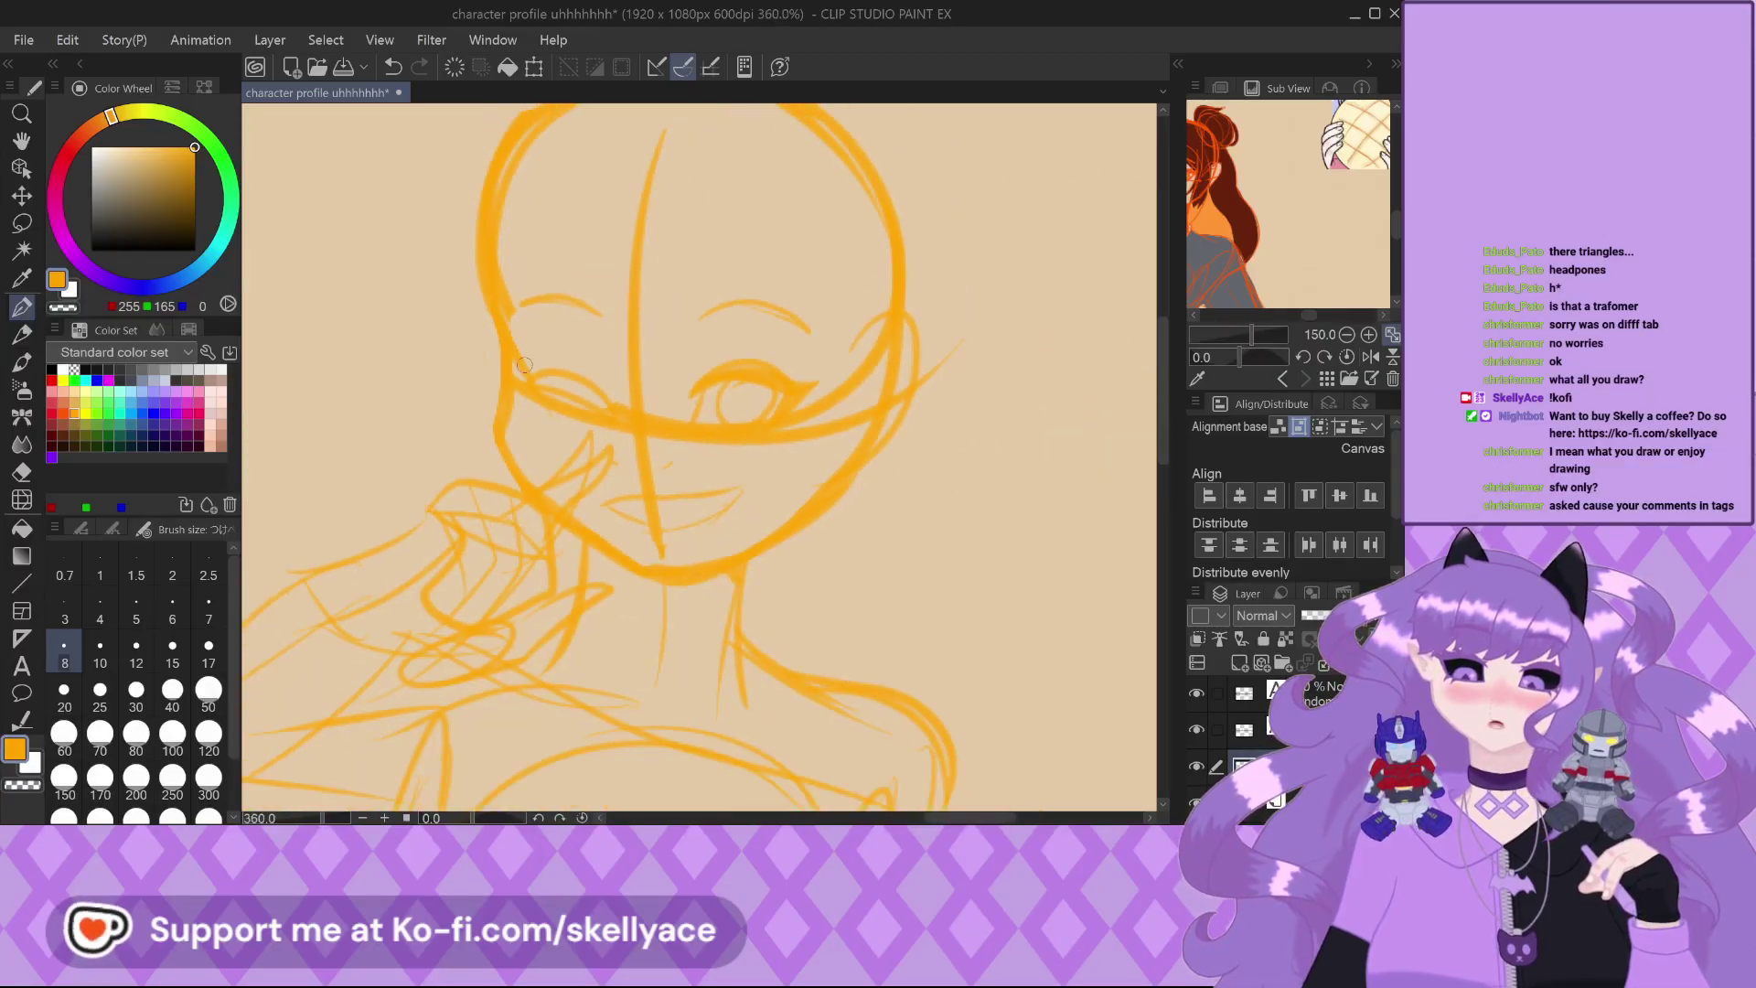
Strengthen the lines of the smiling mouth and erase the part of the vertical face guideline that crosses it
scroll(601, 493, "up", 5)
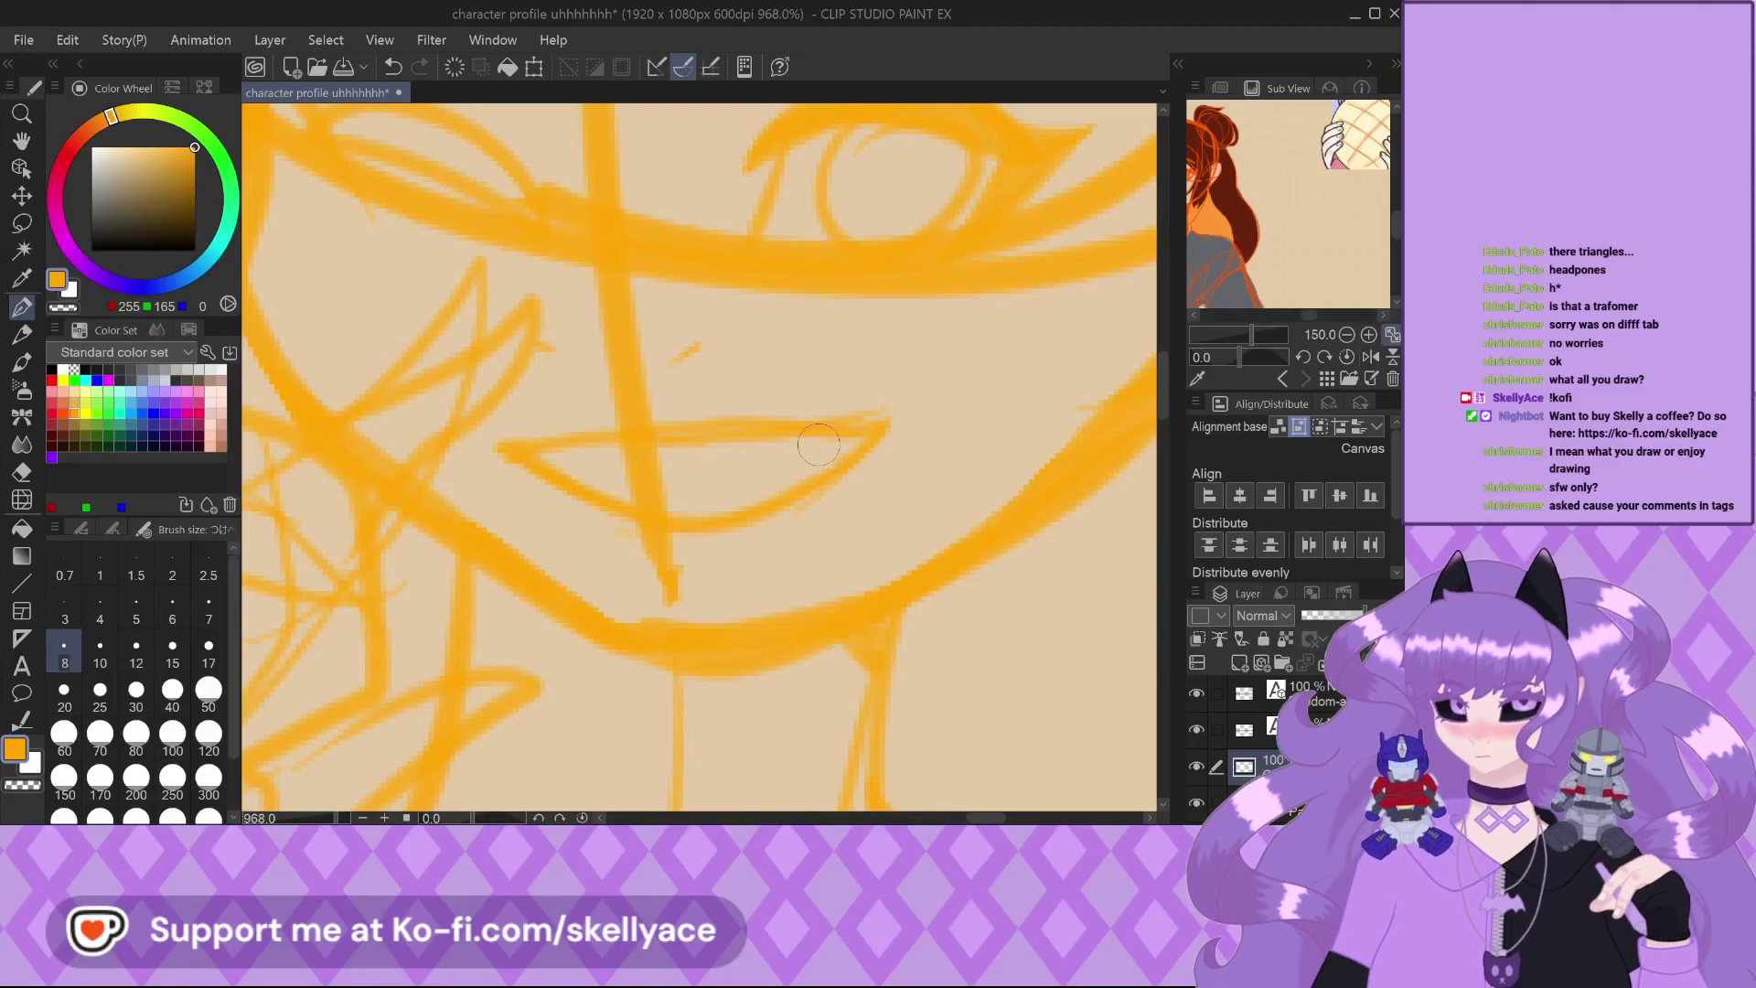
scroll(842, 439, "up", 2)
scroll(739, 356, "up", 1)
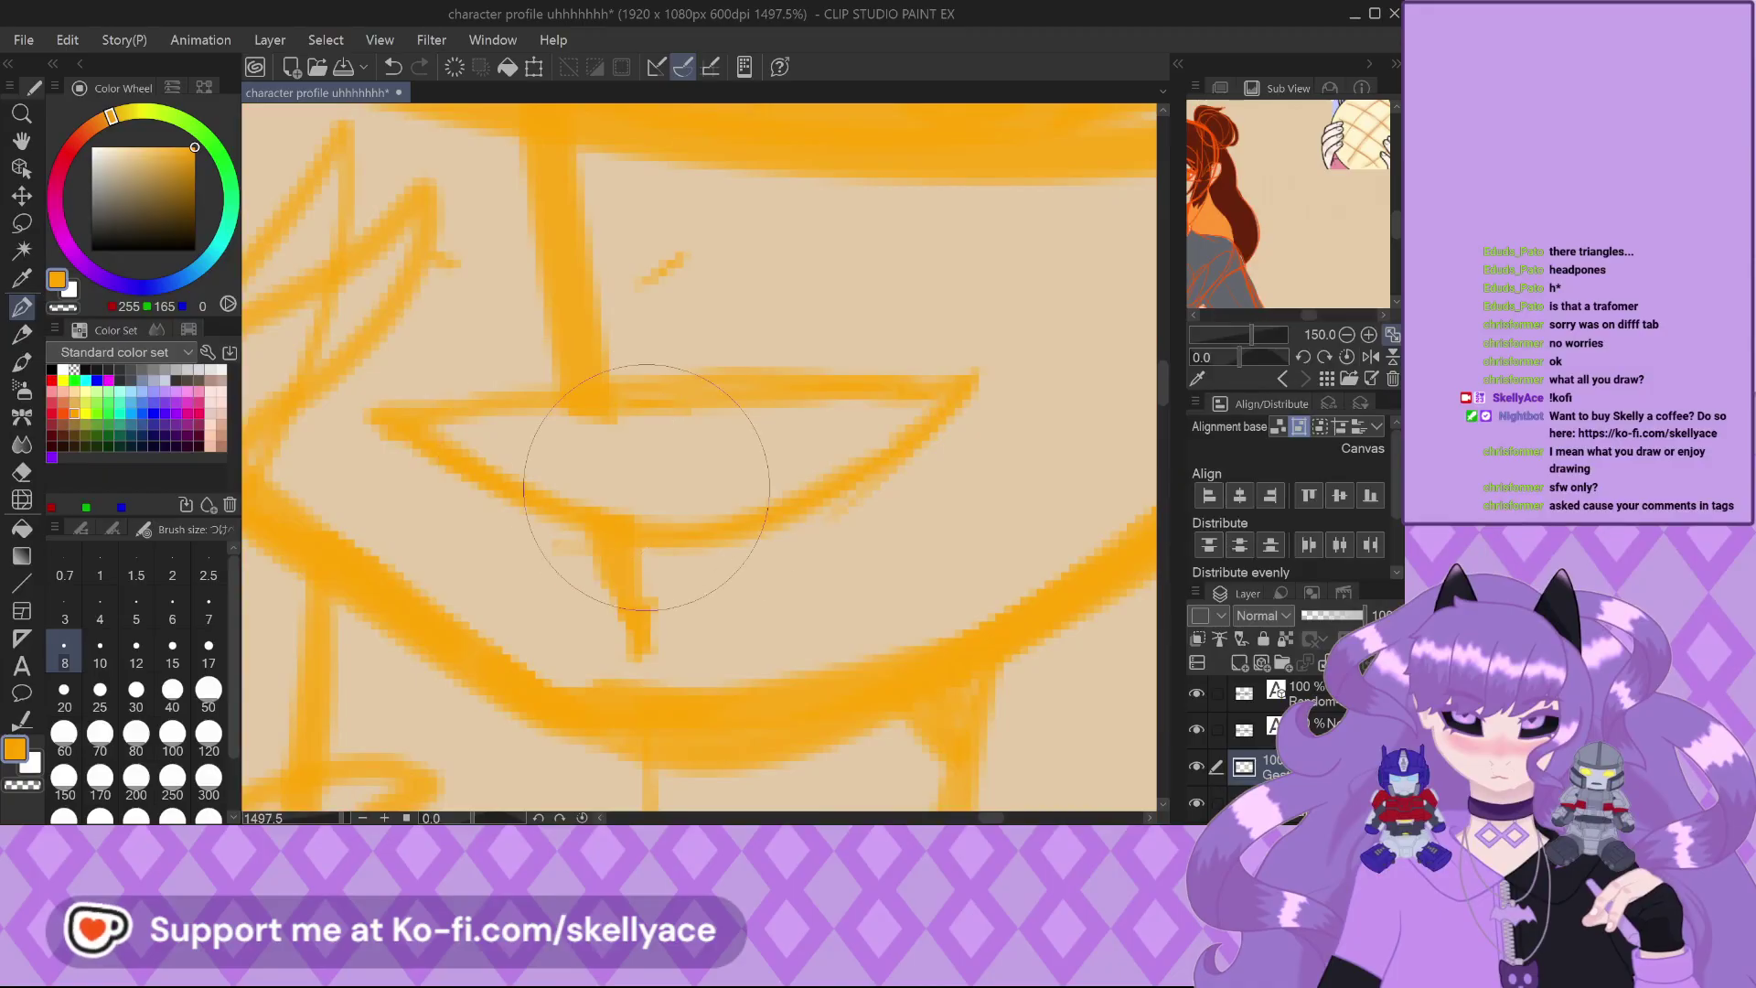
scroll(647, 486, "down", 10)
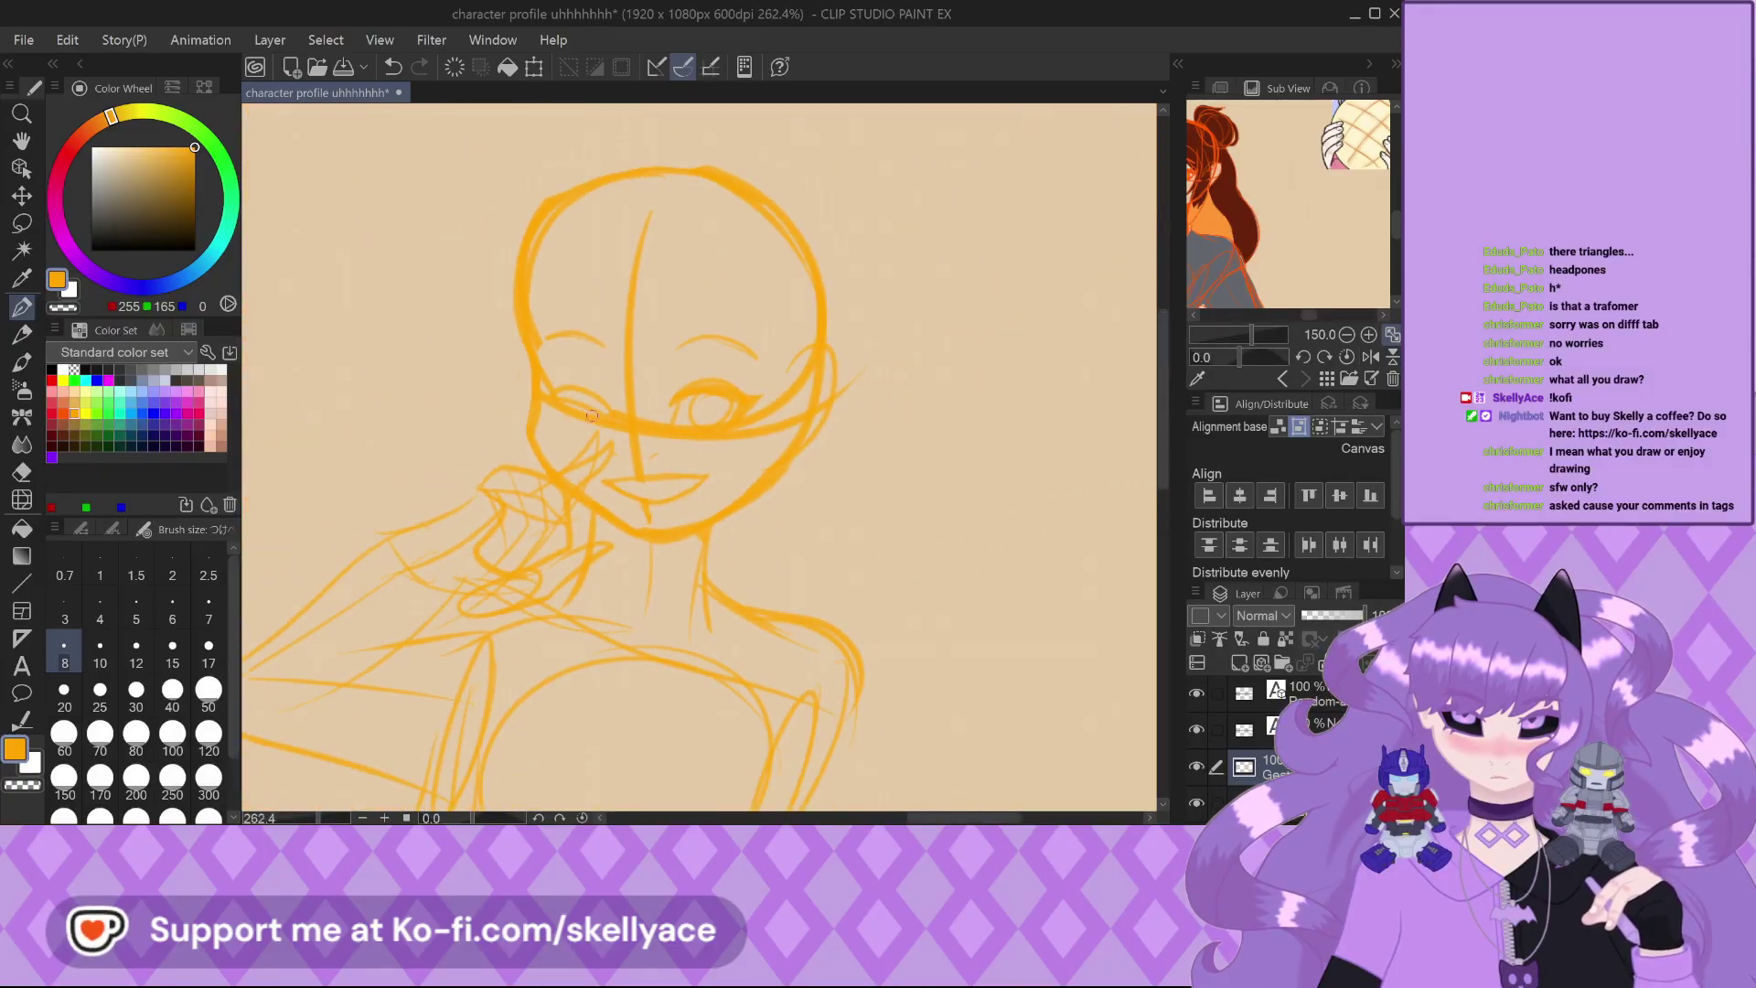
scroll(591, 415, "down", 1)
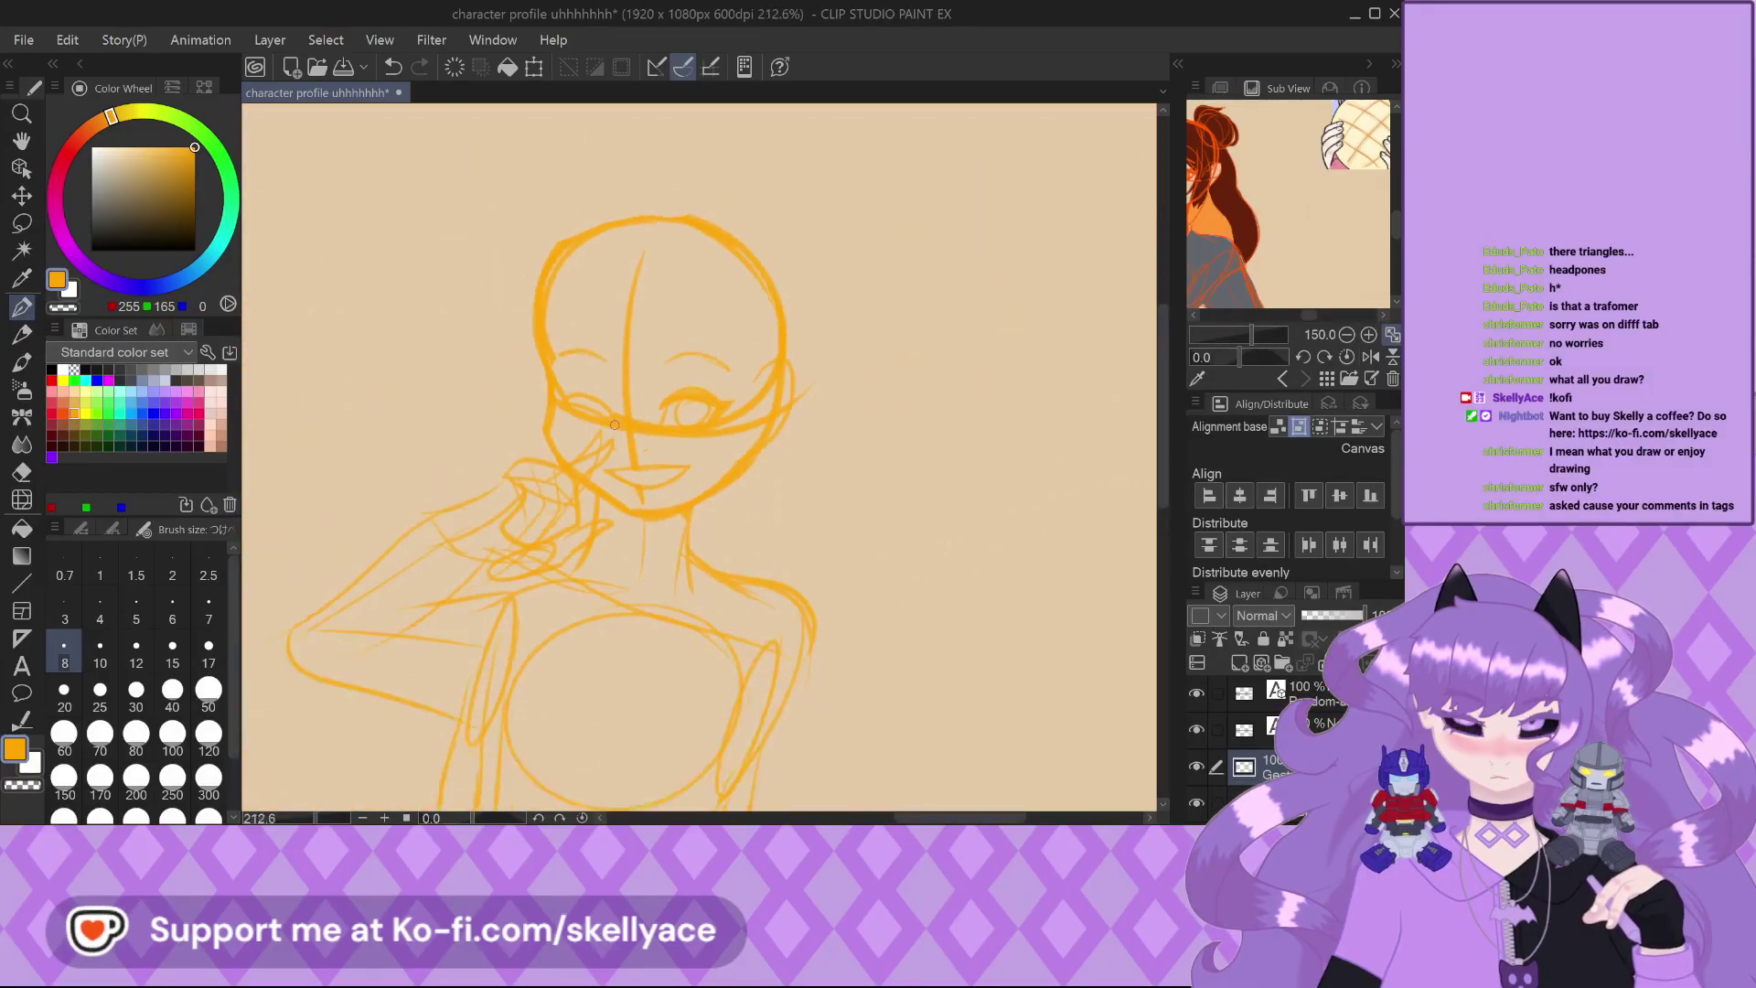
Sketch pointed fringe strands falling from the forehead across the eyebrows and between the eyes
scroll(615, 424, "up", 4)
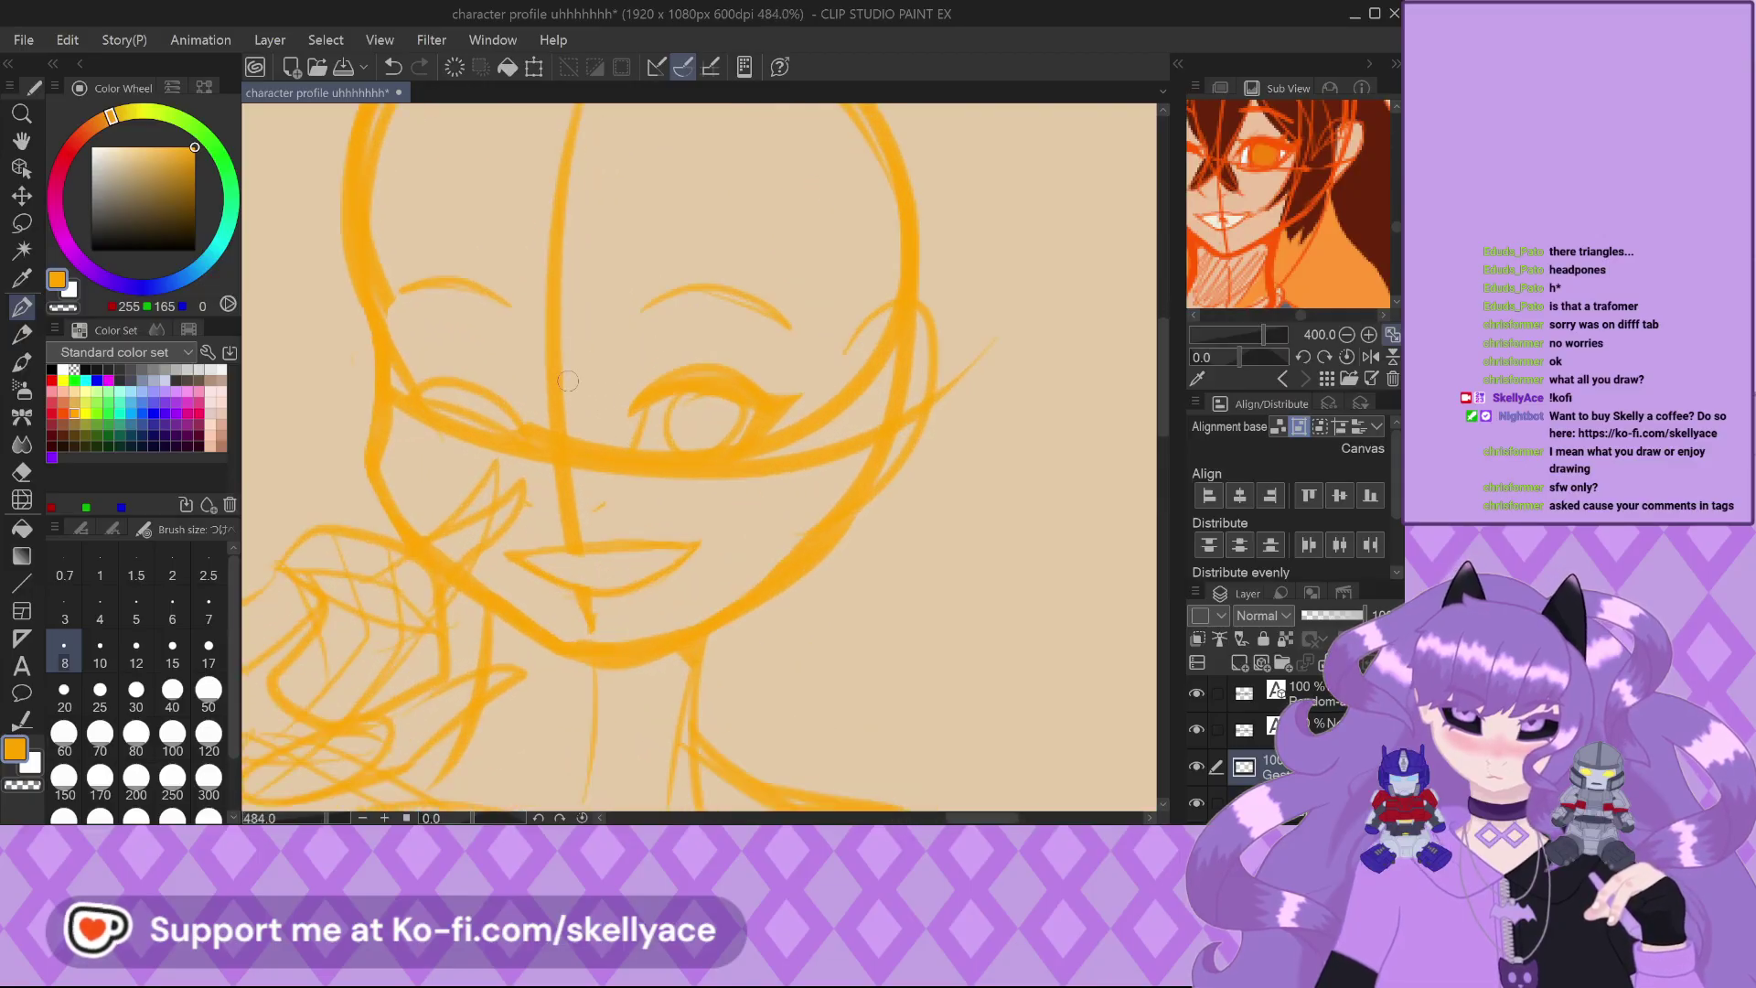
scroll(548, 421, "up", 2)
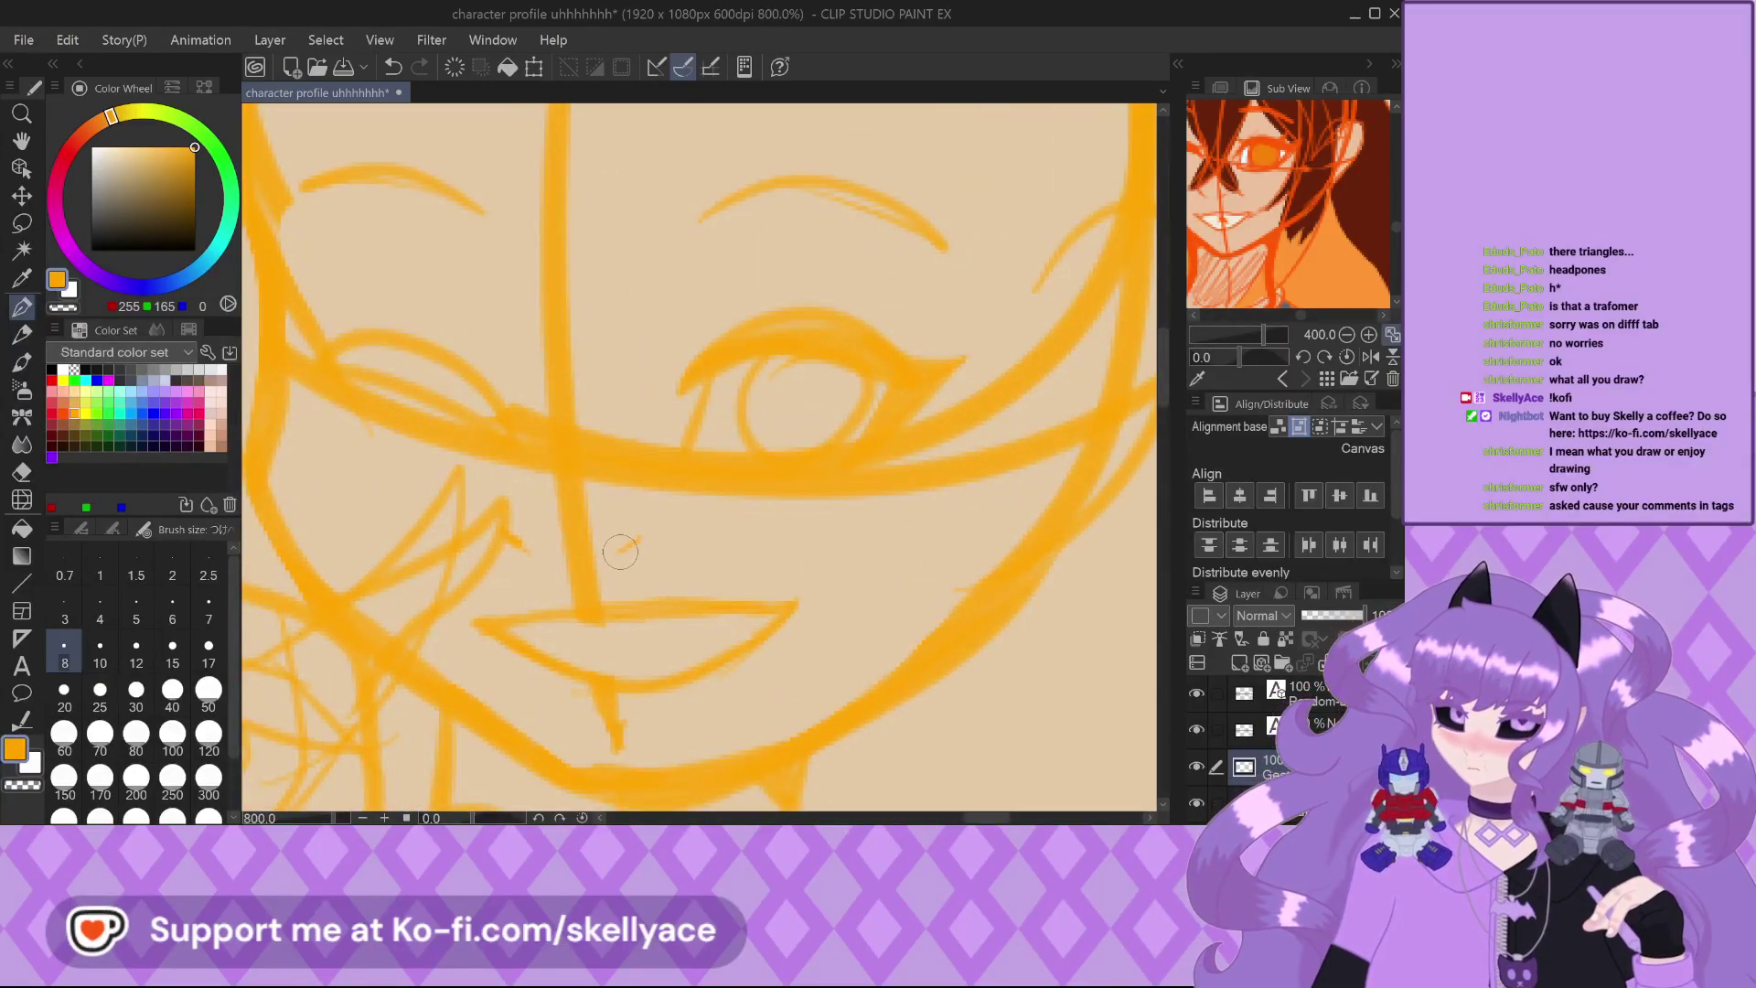
scroll(624, 546, "down", 8)
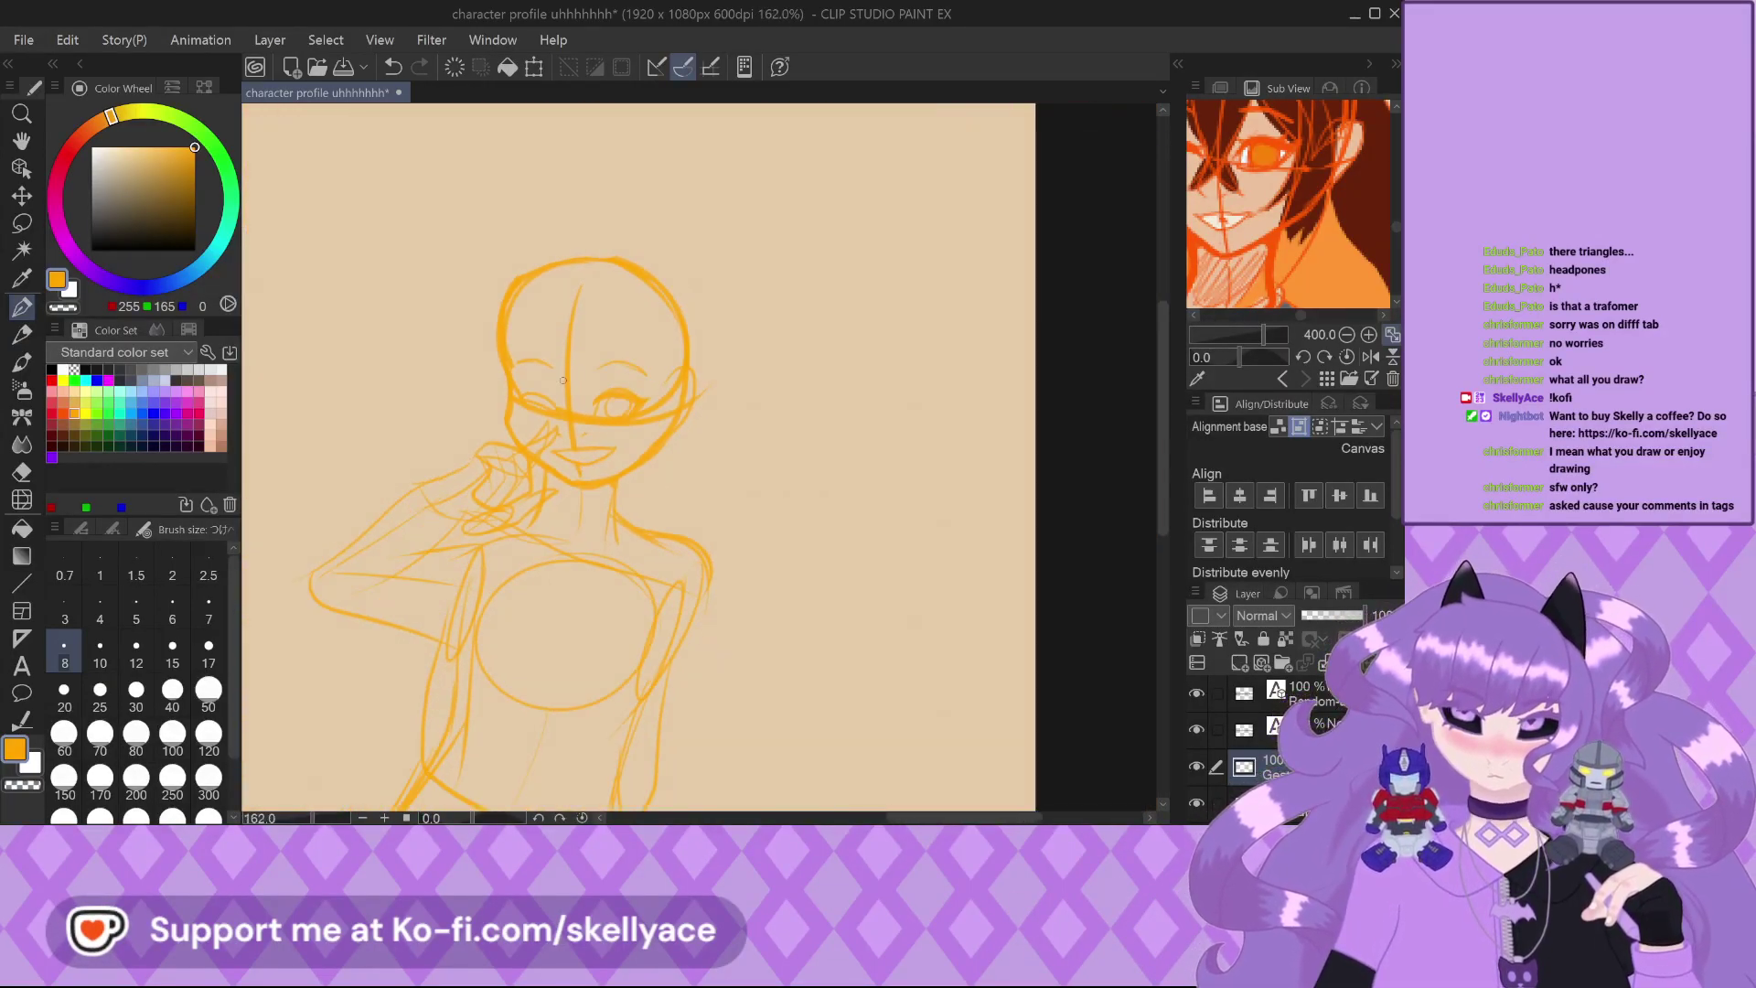
scroll(658, 297, "up", 5)
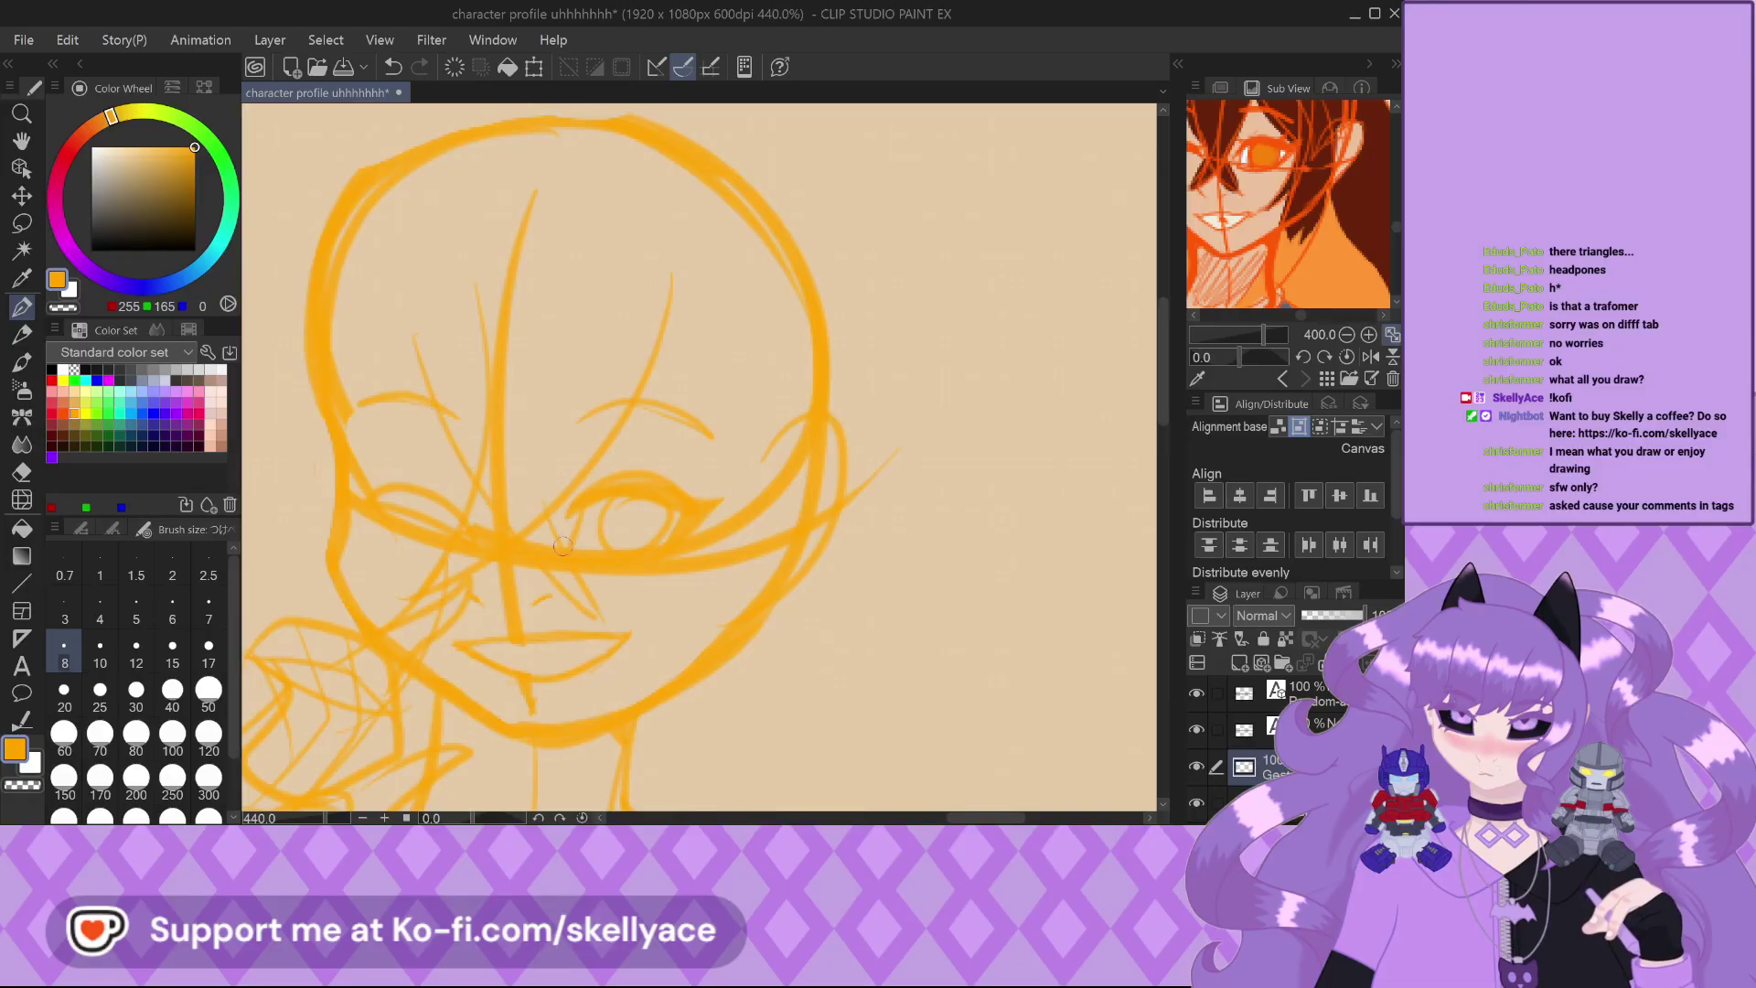
scroll(514, 452, "down", 1)
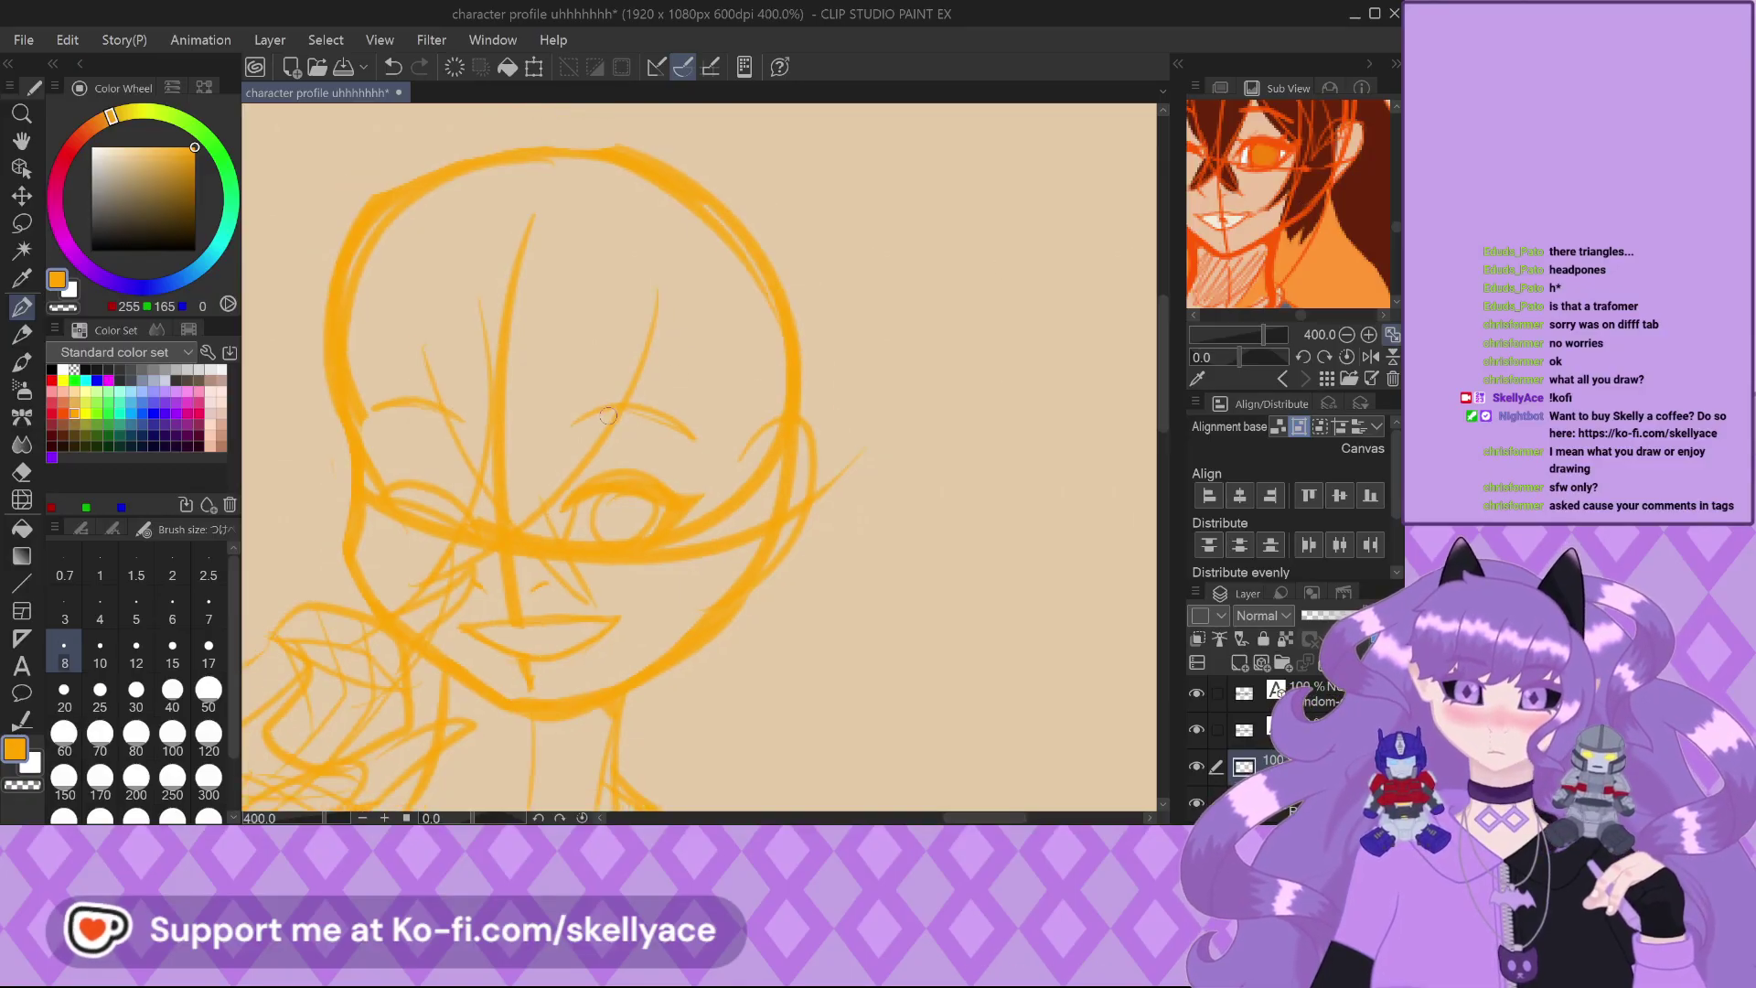
Sketch side locks framing both sides of the face and long hair sweeping out behind the shoulder with a flicked tip
left_click_drag(678, 562, 611, 681)
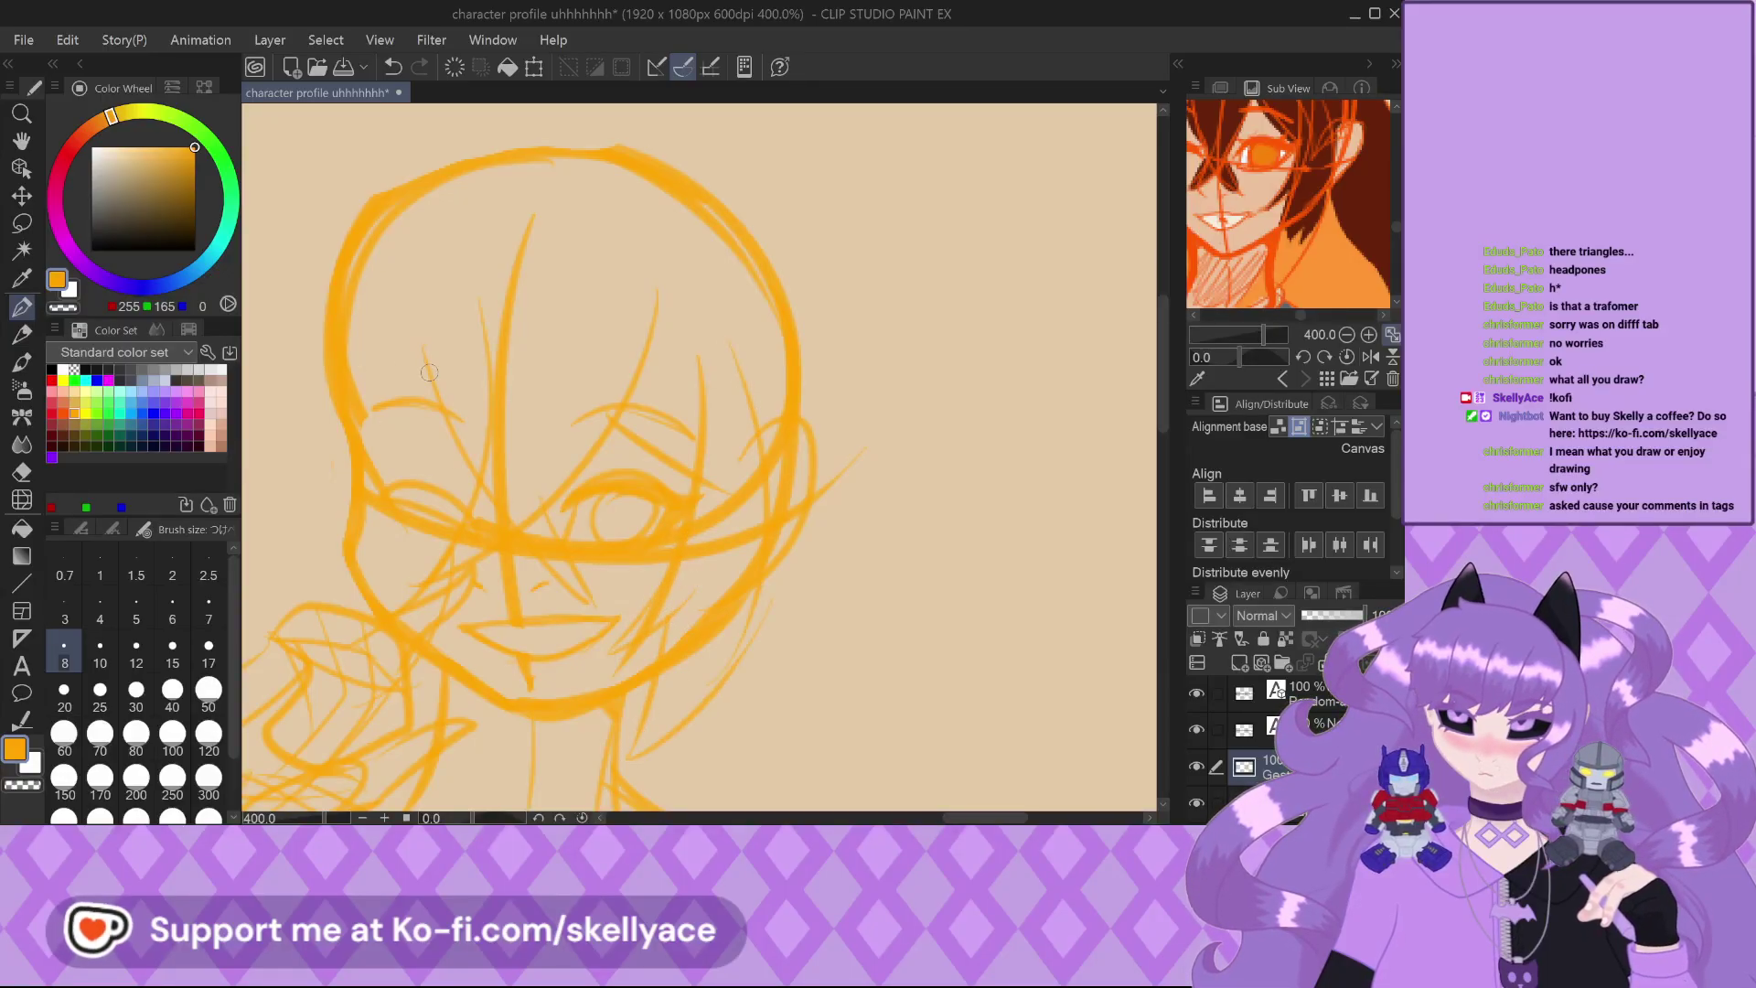
left_click_drag(318, 294, 291, 620)
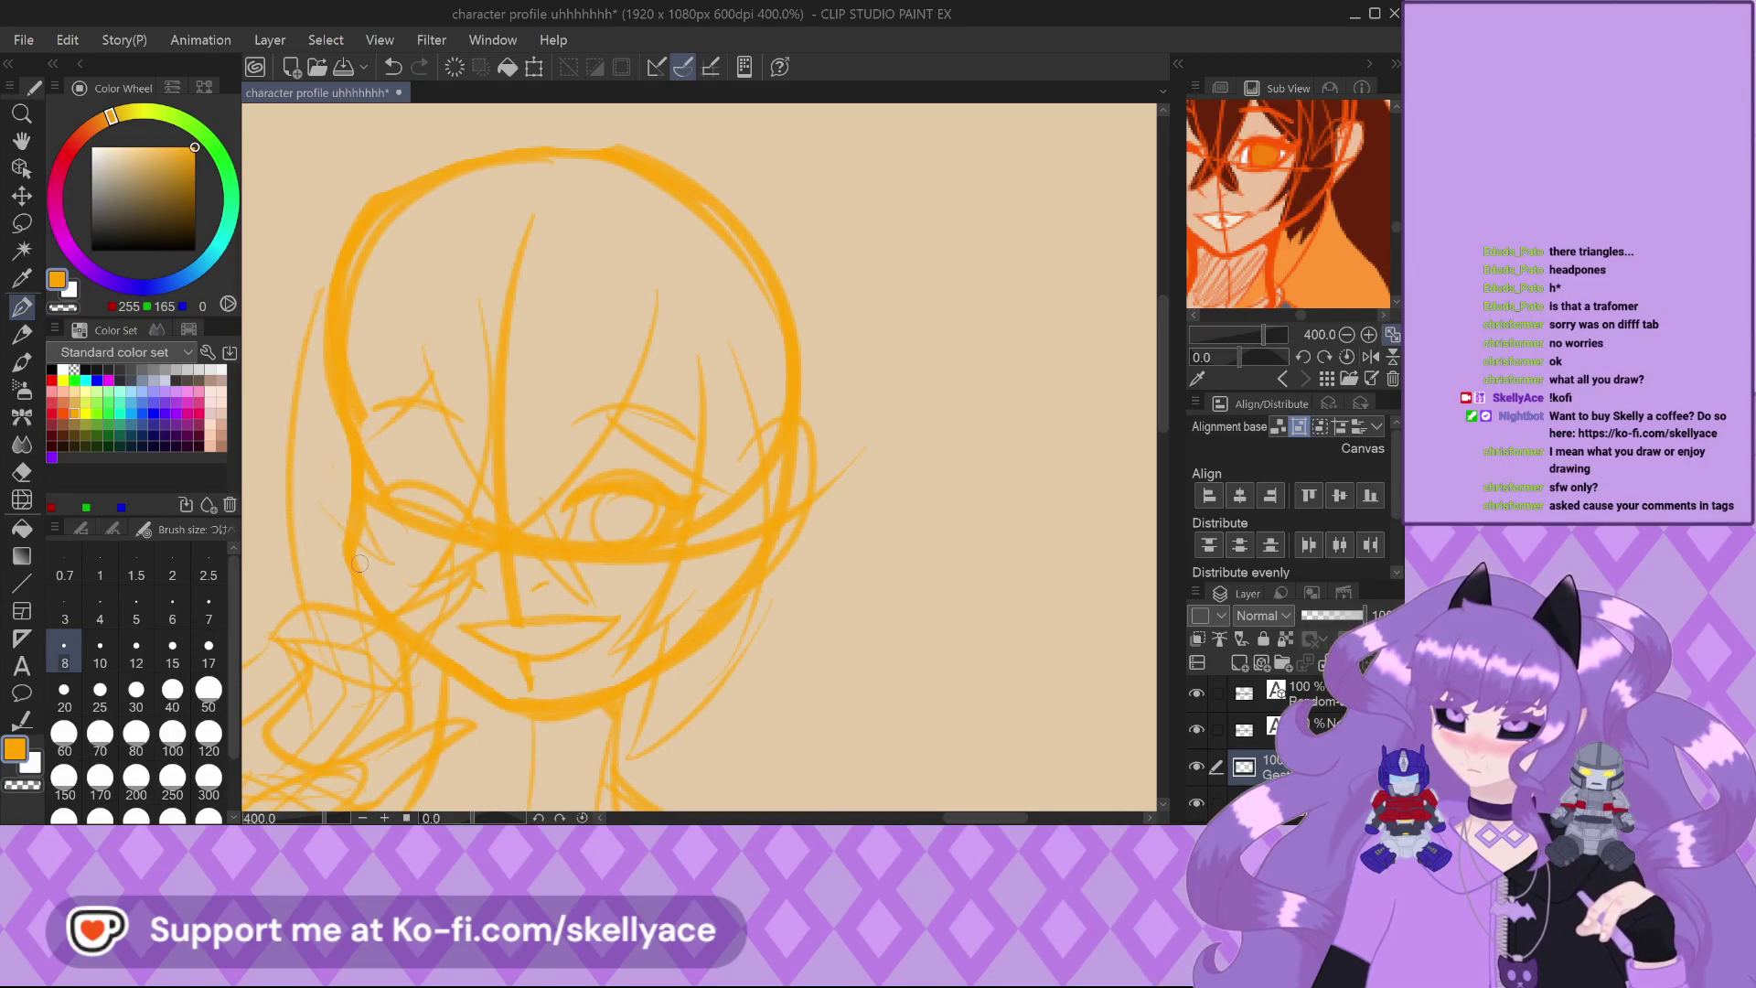
scroll(359, 563, "down", 4)
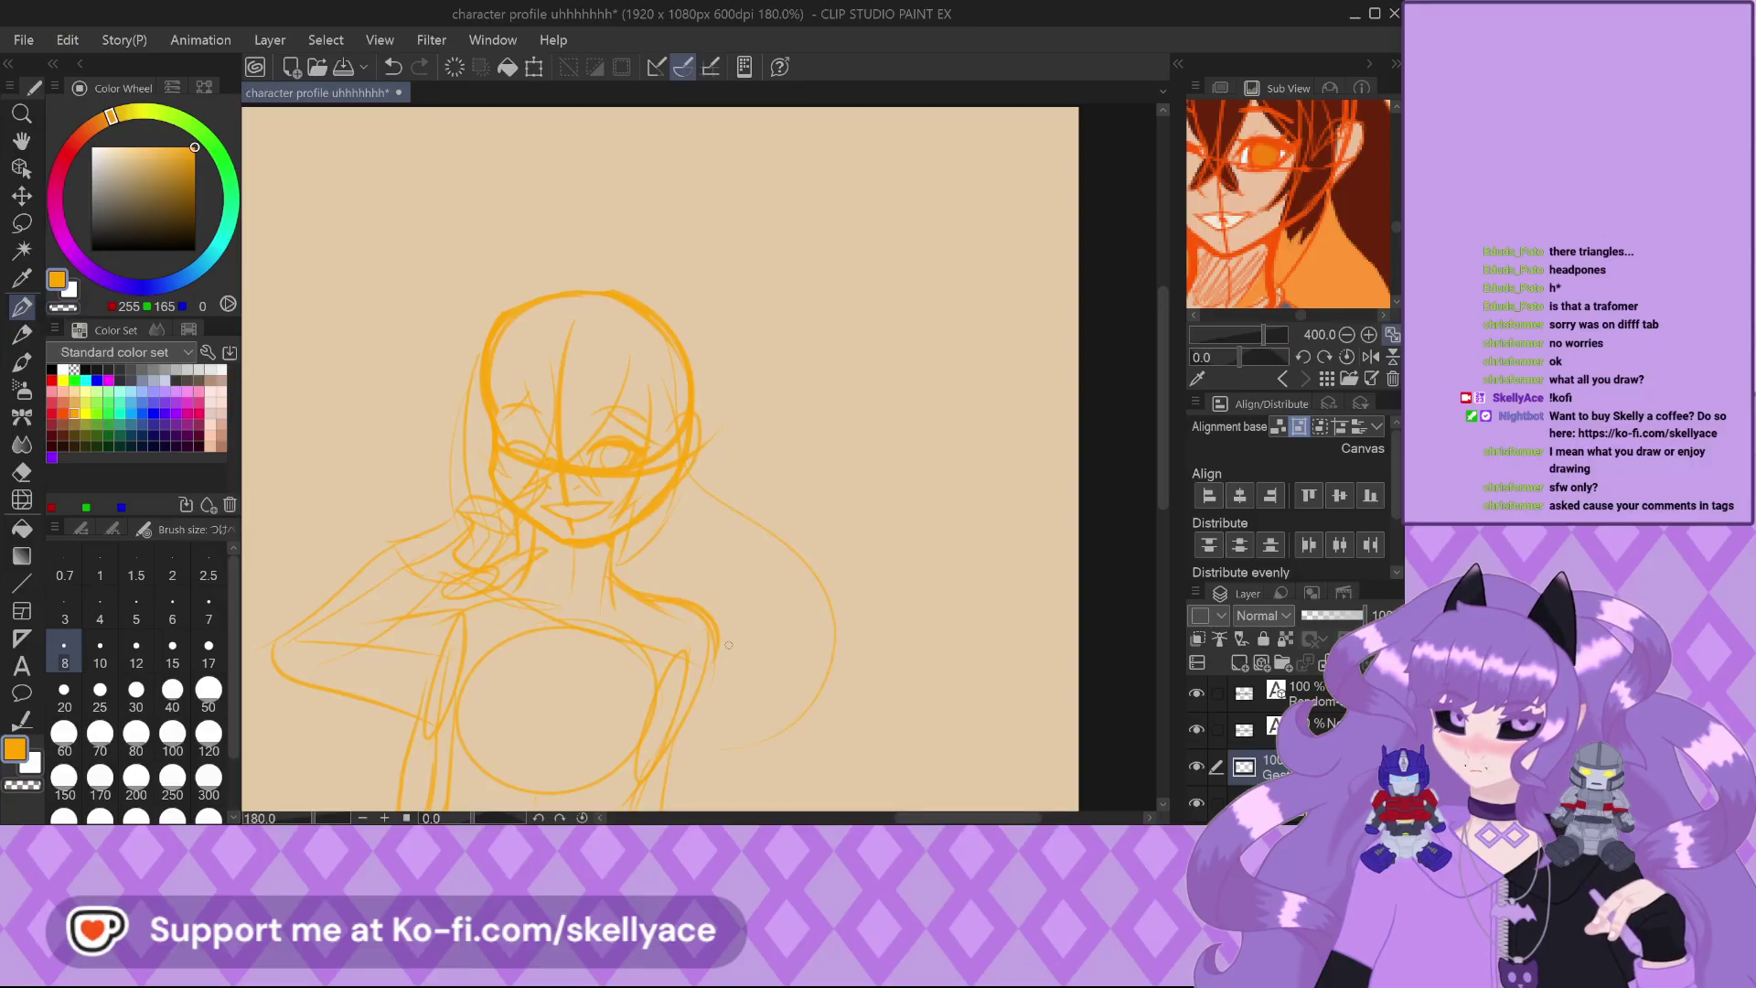
scroll(683, 457, "up", 1)
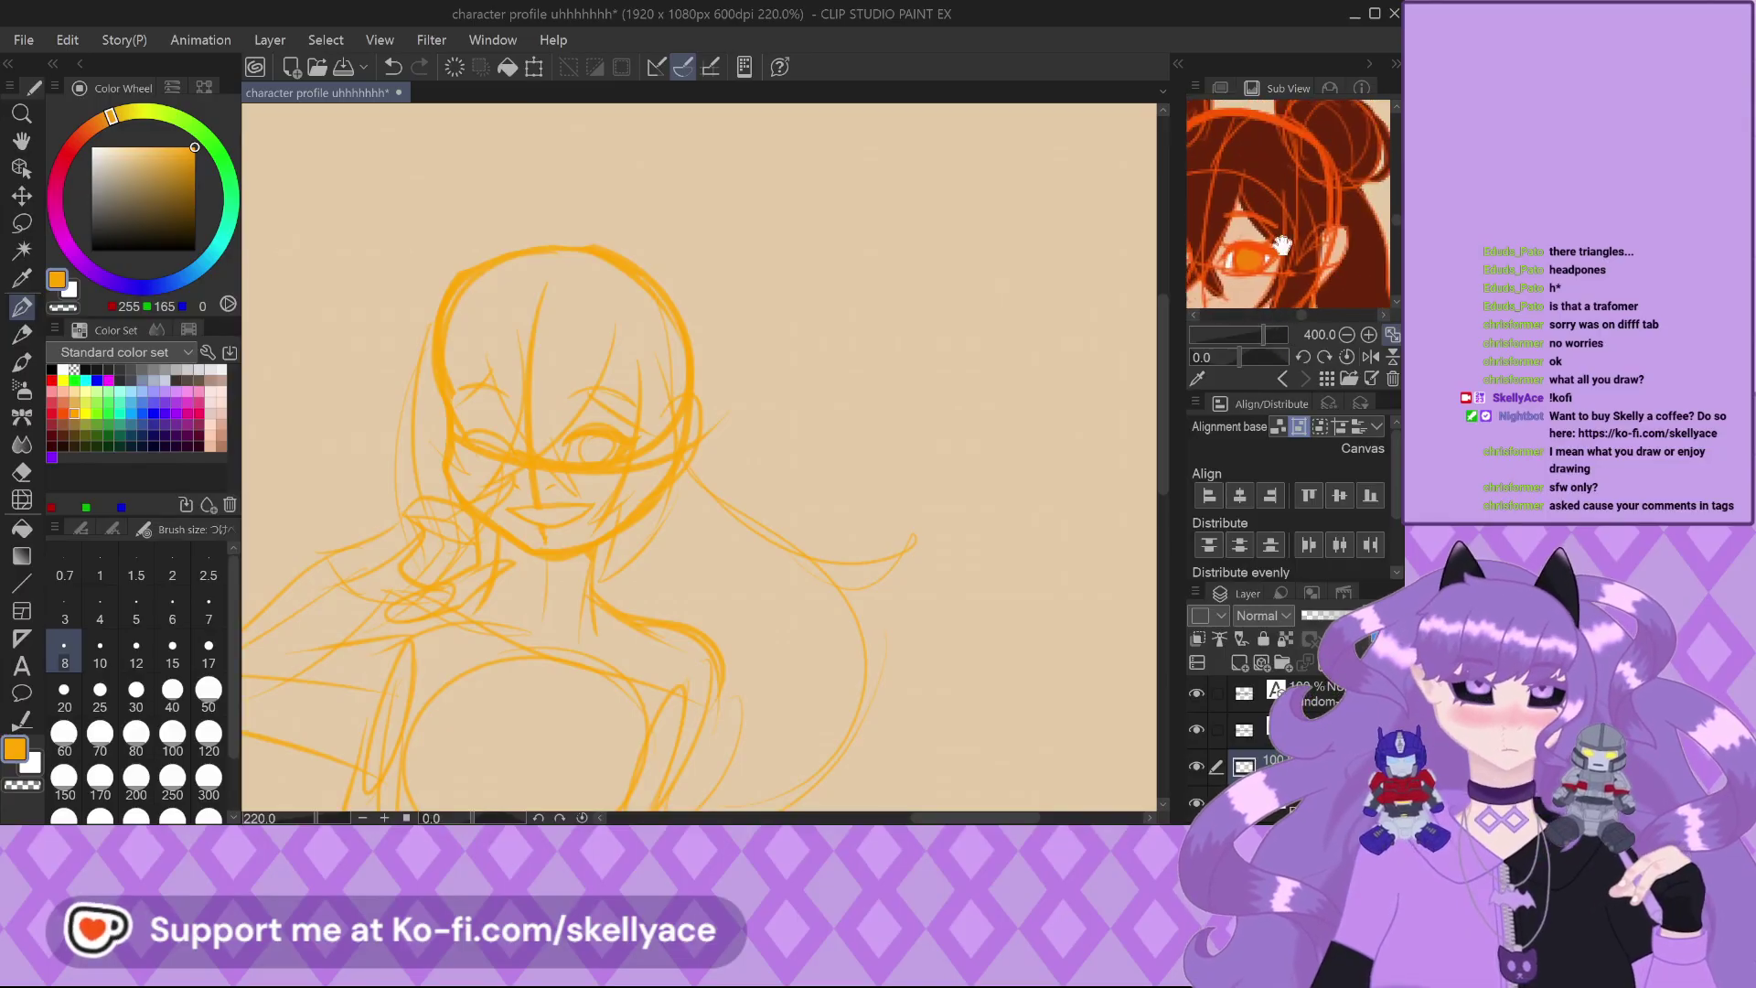
Draw a round hair bun on each upper side of the head
scroll(678, 267, "up", 1)
scroll(678, 267, "up", 1)
mouse_move(640, 275)
left_mouse_down()
mouse_move(630, 293)
mouse_move(590, 267)
mouse_move(477, 350)
left_mouse_up()
scroll(590, 274, "down", 1)
key("ctrl+z")
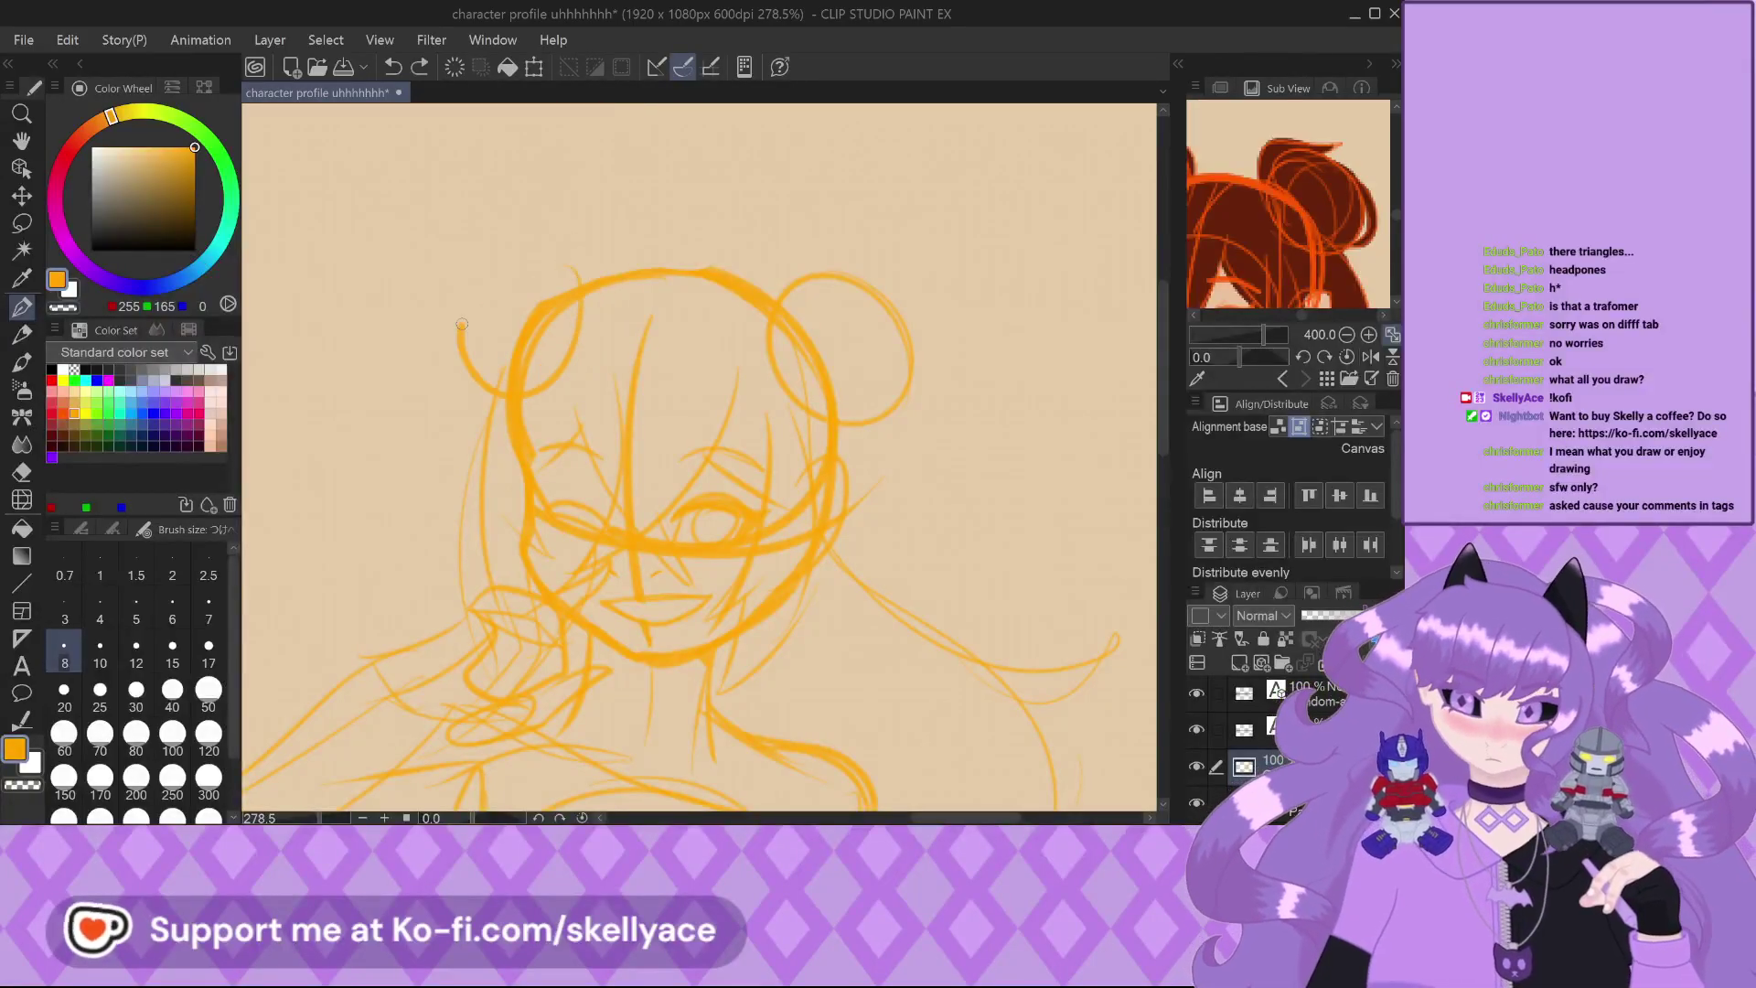
scroll(594, 495, "down", 6)
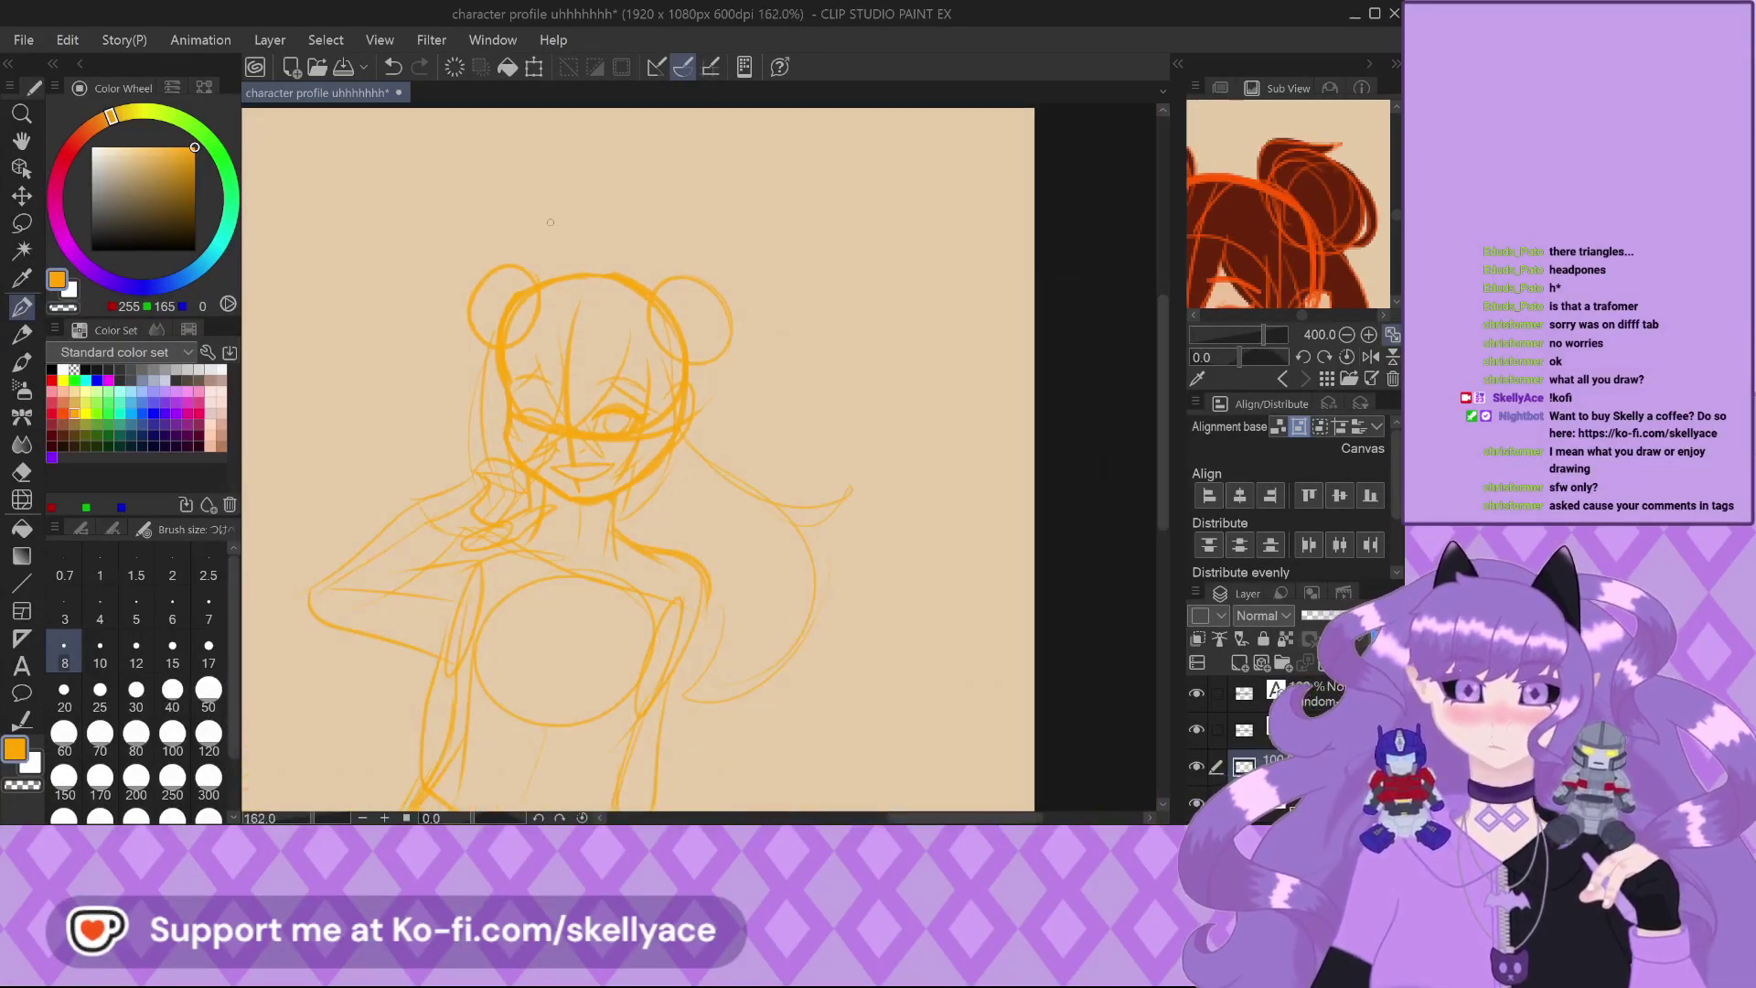
Lasso the bent elbow of the raised arm, distort the selection to move the elbow upward and outward, and deselect it
scroll(590, 510, "up", 5)
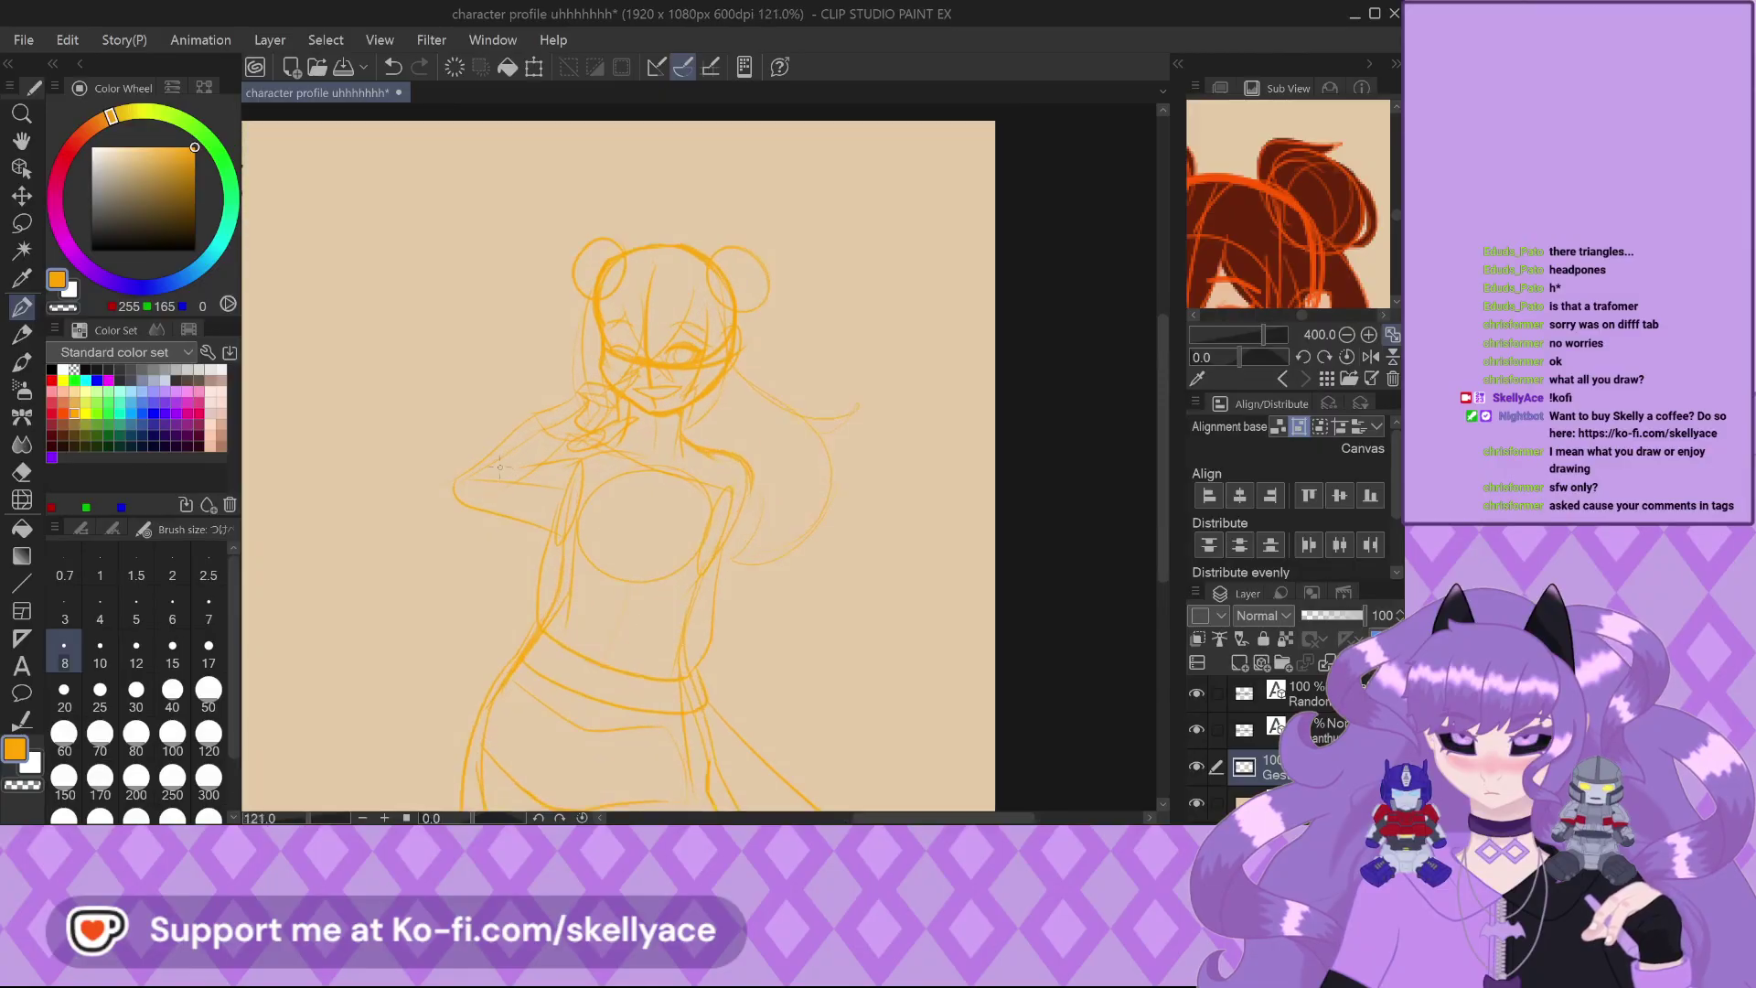
left_click(21, 223)
mouse_move(530, 380)
left_mouse_down()
mouse_move(621, 457)
mouse_move(569, 616)
mouse_move(512, 375)
left_mouse_up()
key("ctrl+t")
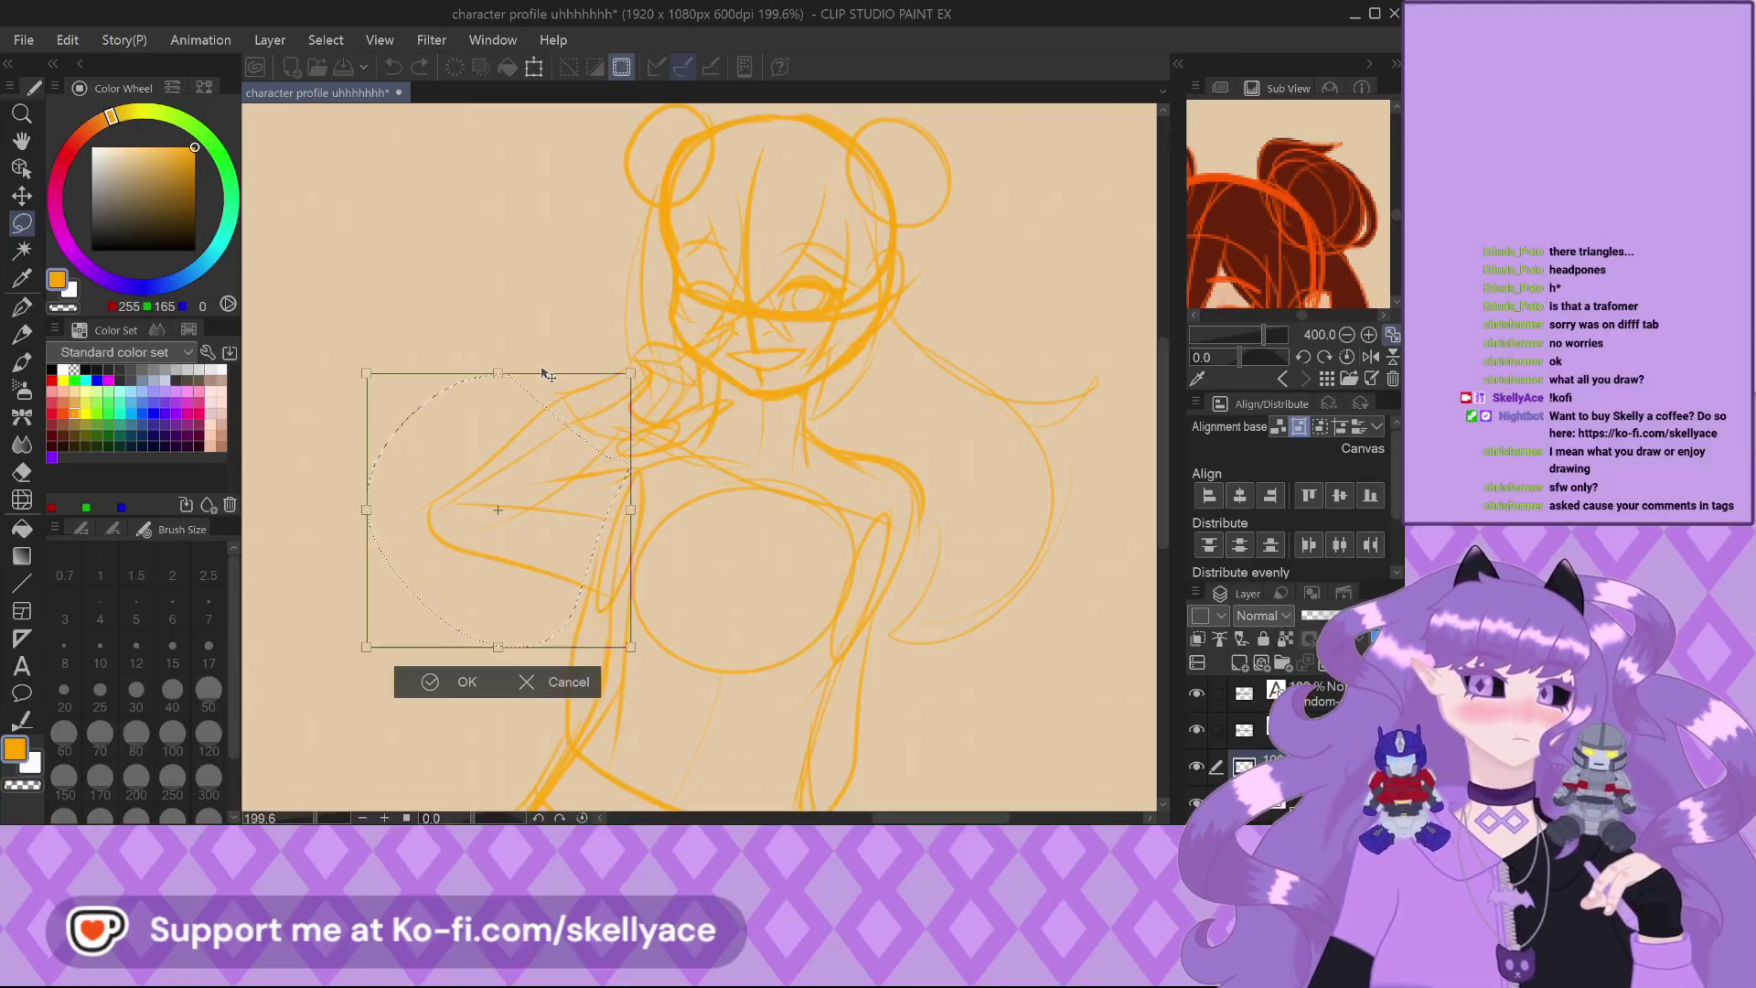
left_click_drag(369, 654, 349, 554)
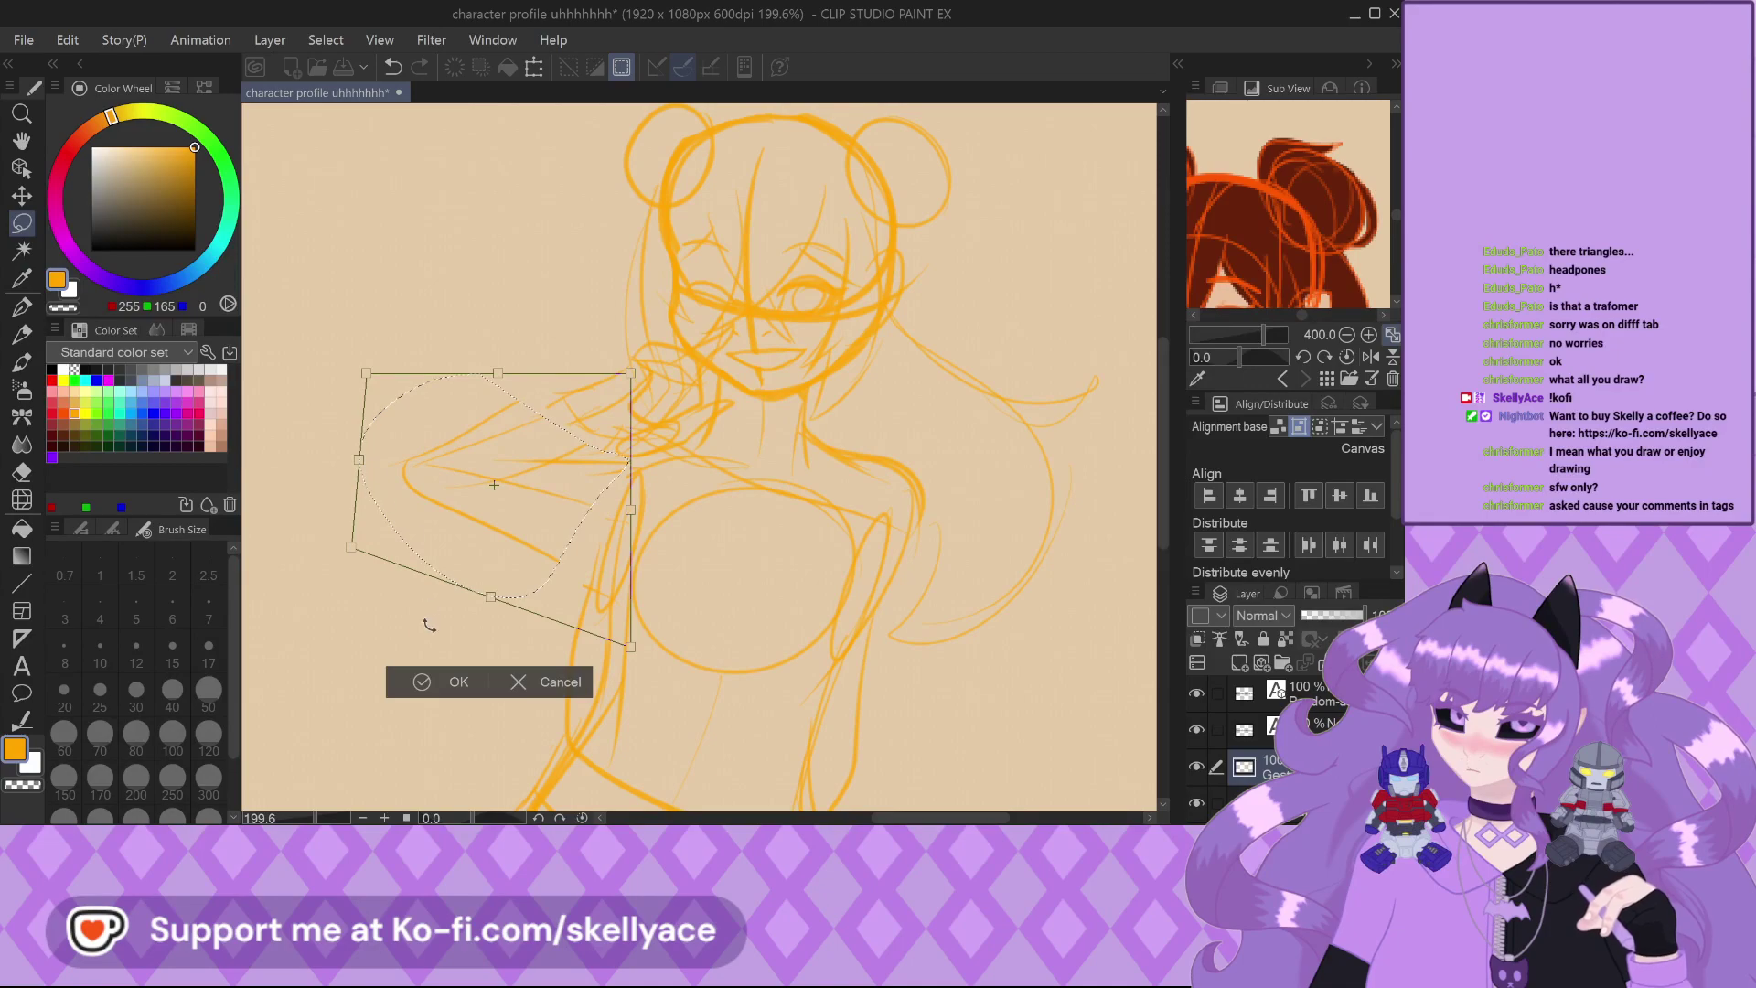
left_click(428, 681)
left_click(305, 634)
Redraw the forearm, elbow and upper arm outlines with the pen to reconnect the reshaped elbow to the body
key("p")
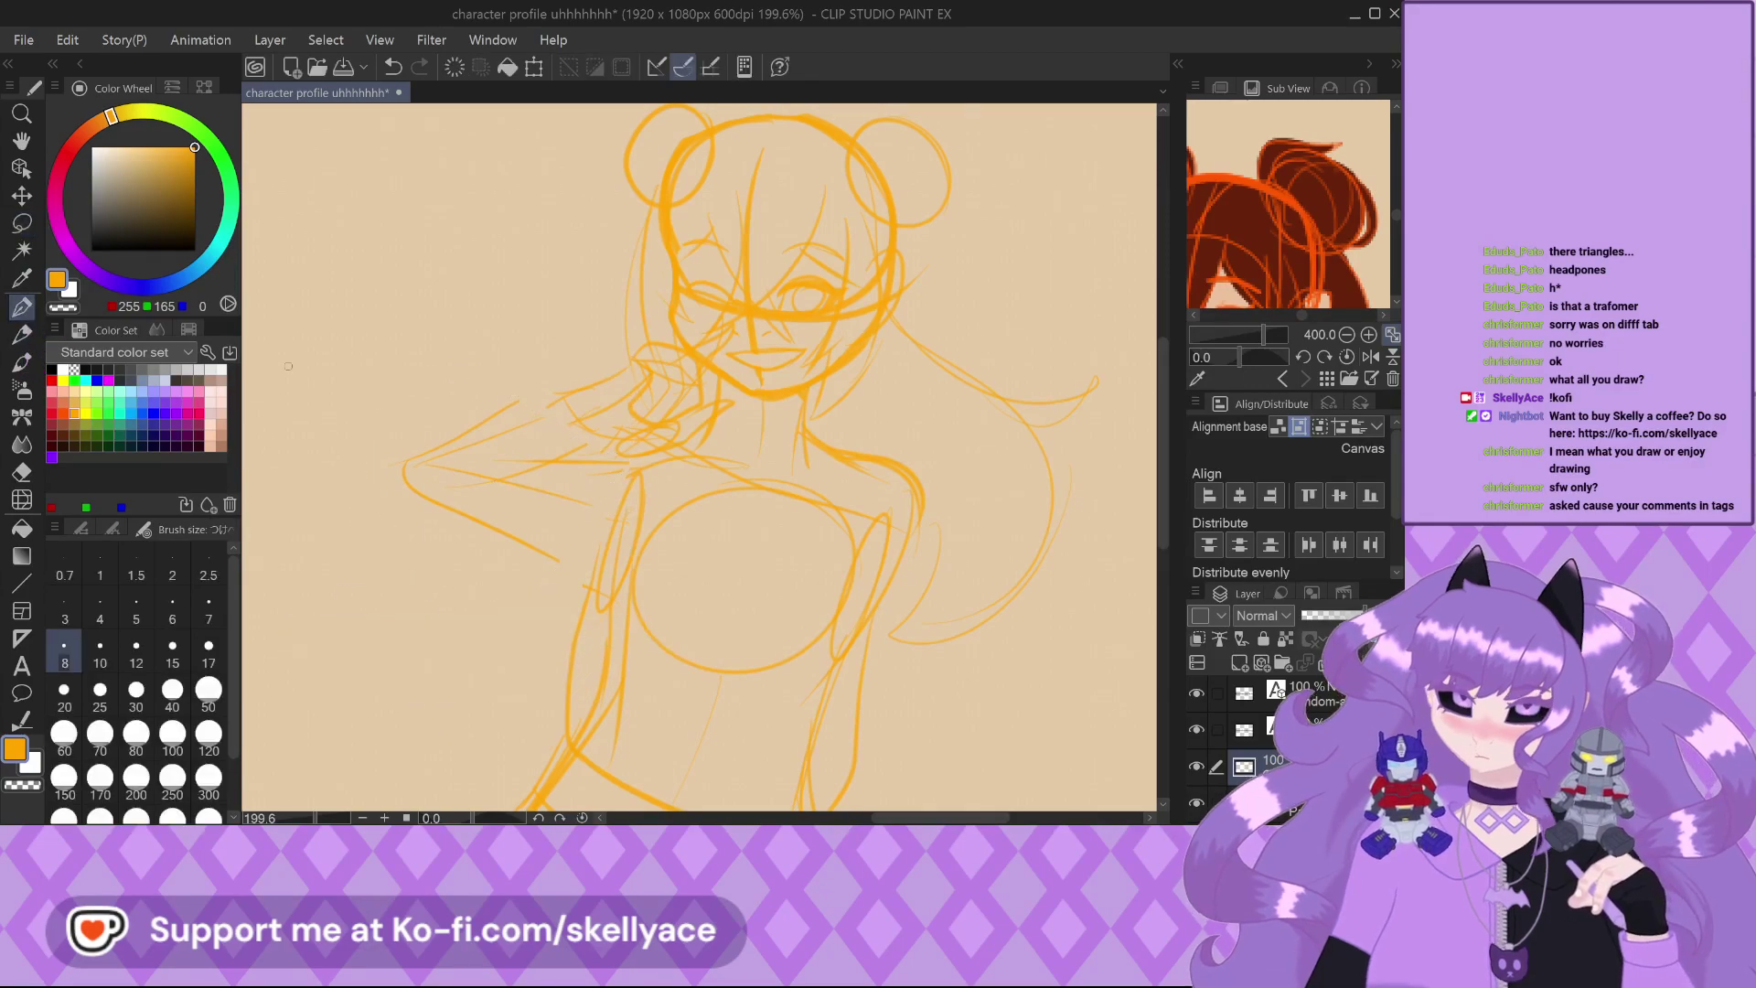
left_click_drag(413, 460, 464, 482)
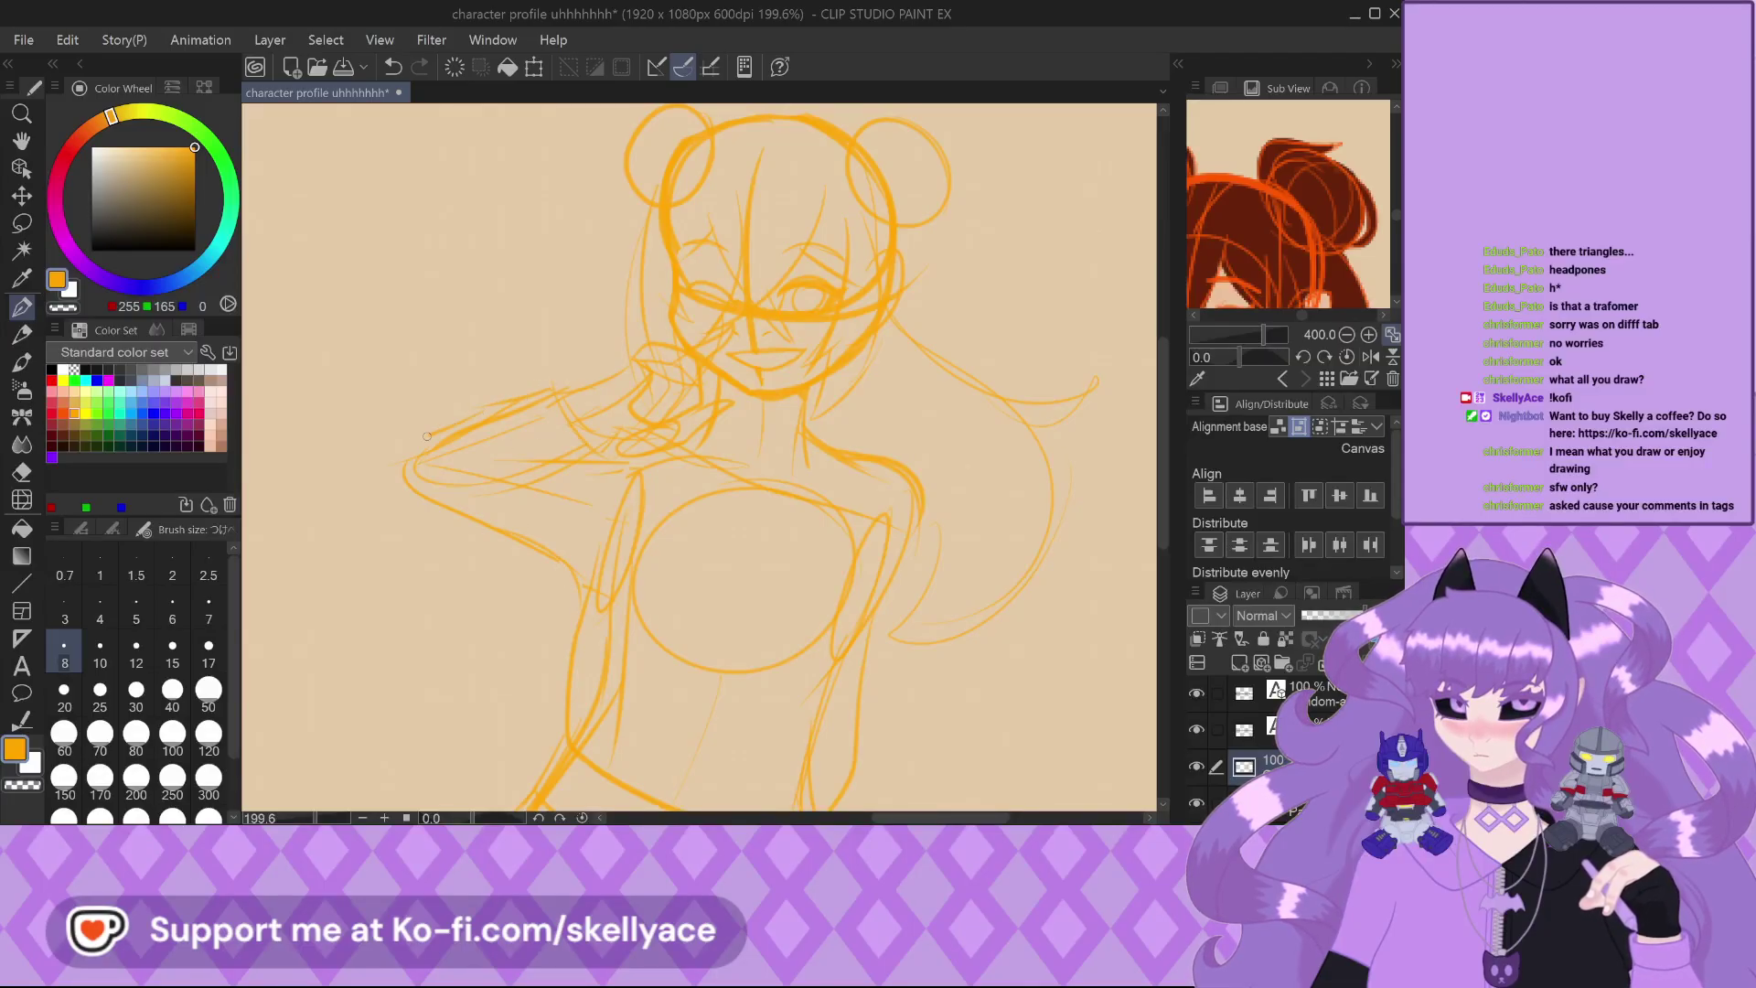
scroll(500, 341, "down", 3)
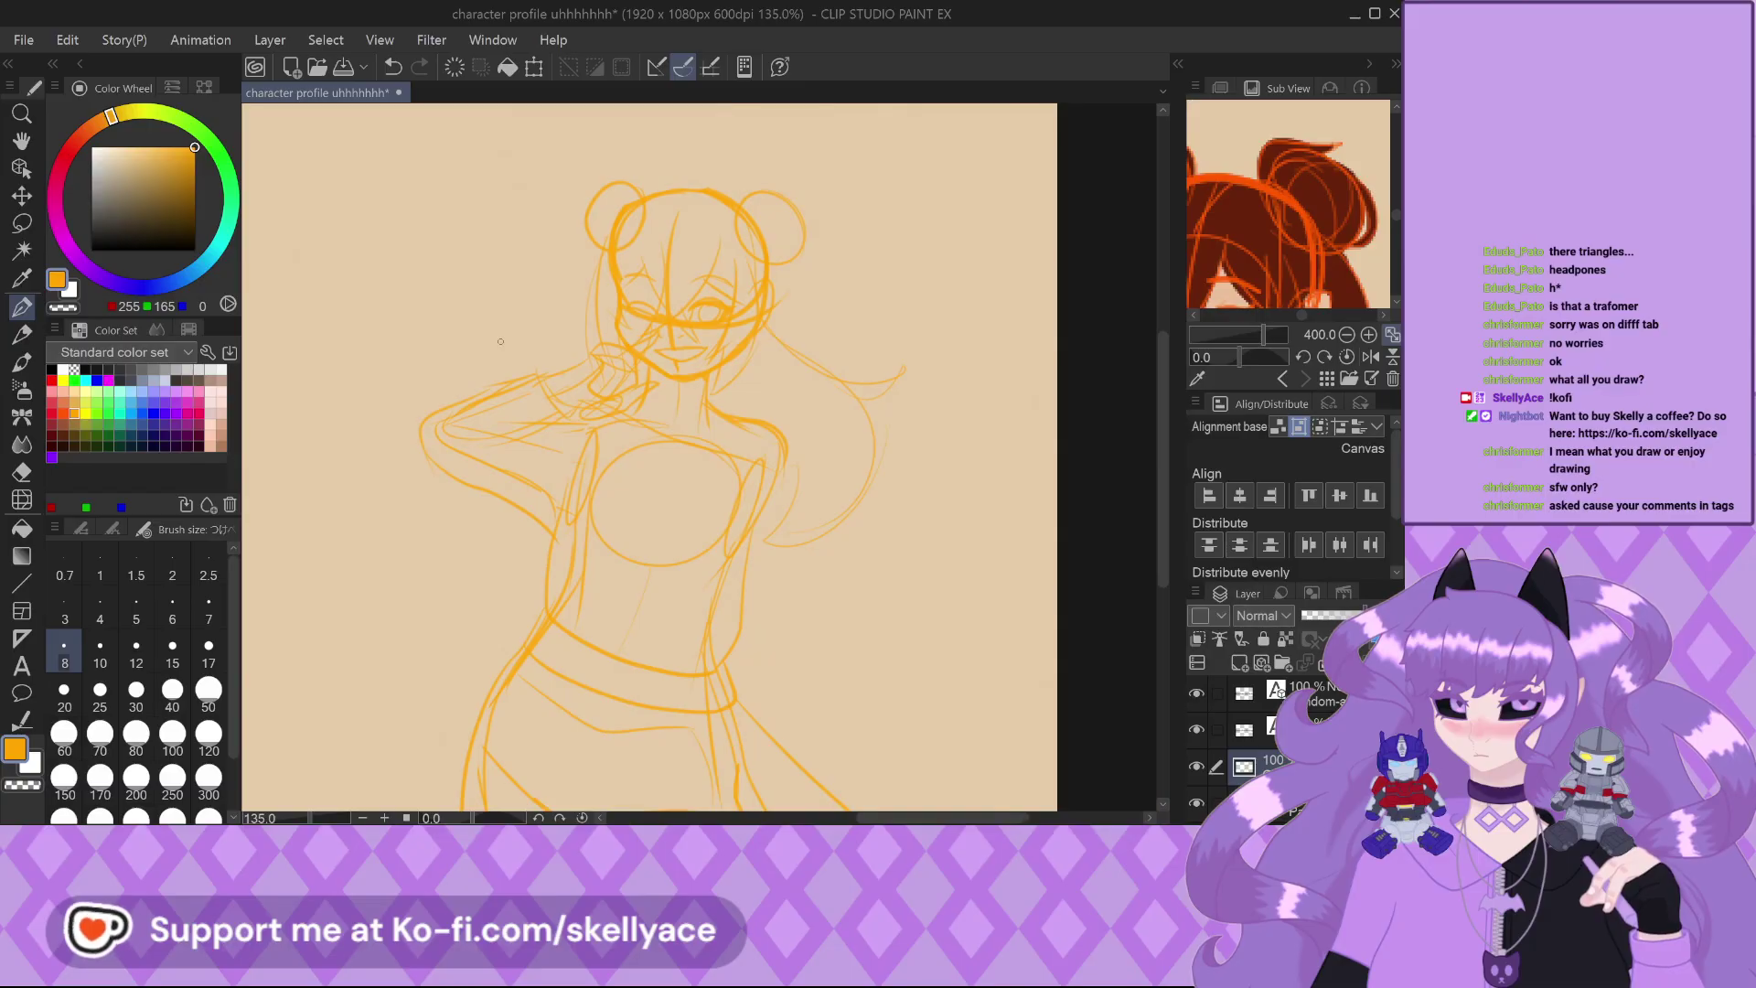
Draw a small pointed fang, an upper teeth line and an inner lower curve inside the smiling mouth
scroll(606, 445, "down", 2)
scroll(607, 444, "up", 10)
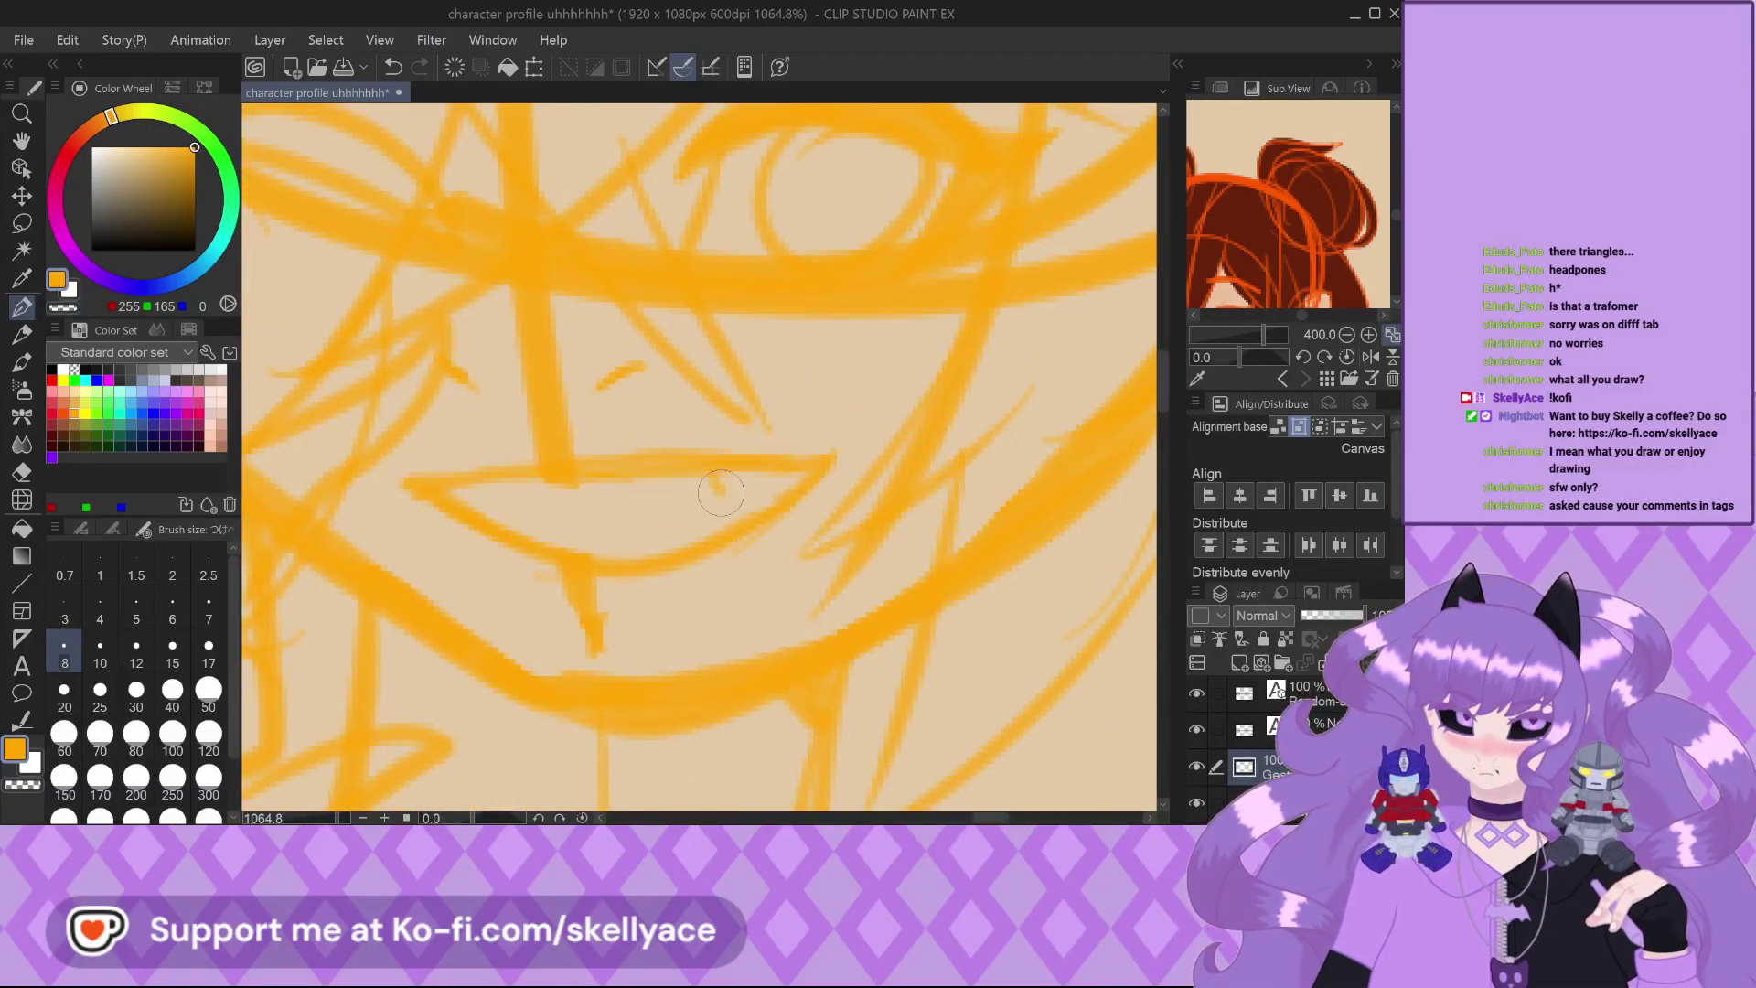
left_click_drag(720, 492, 742, 477)
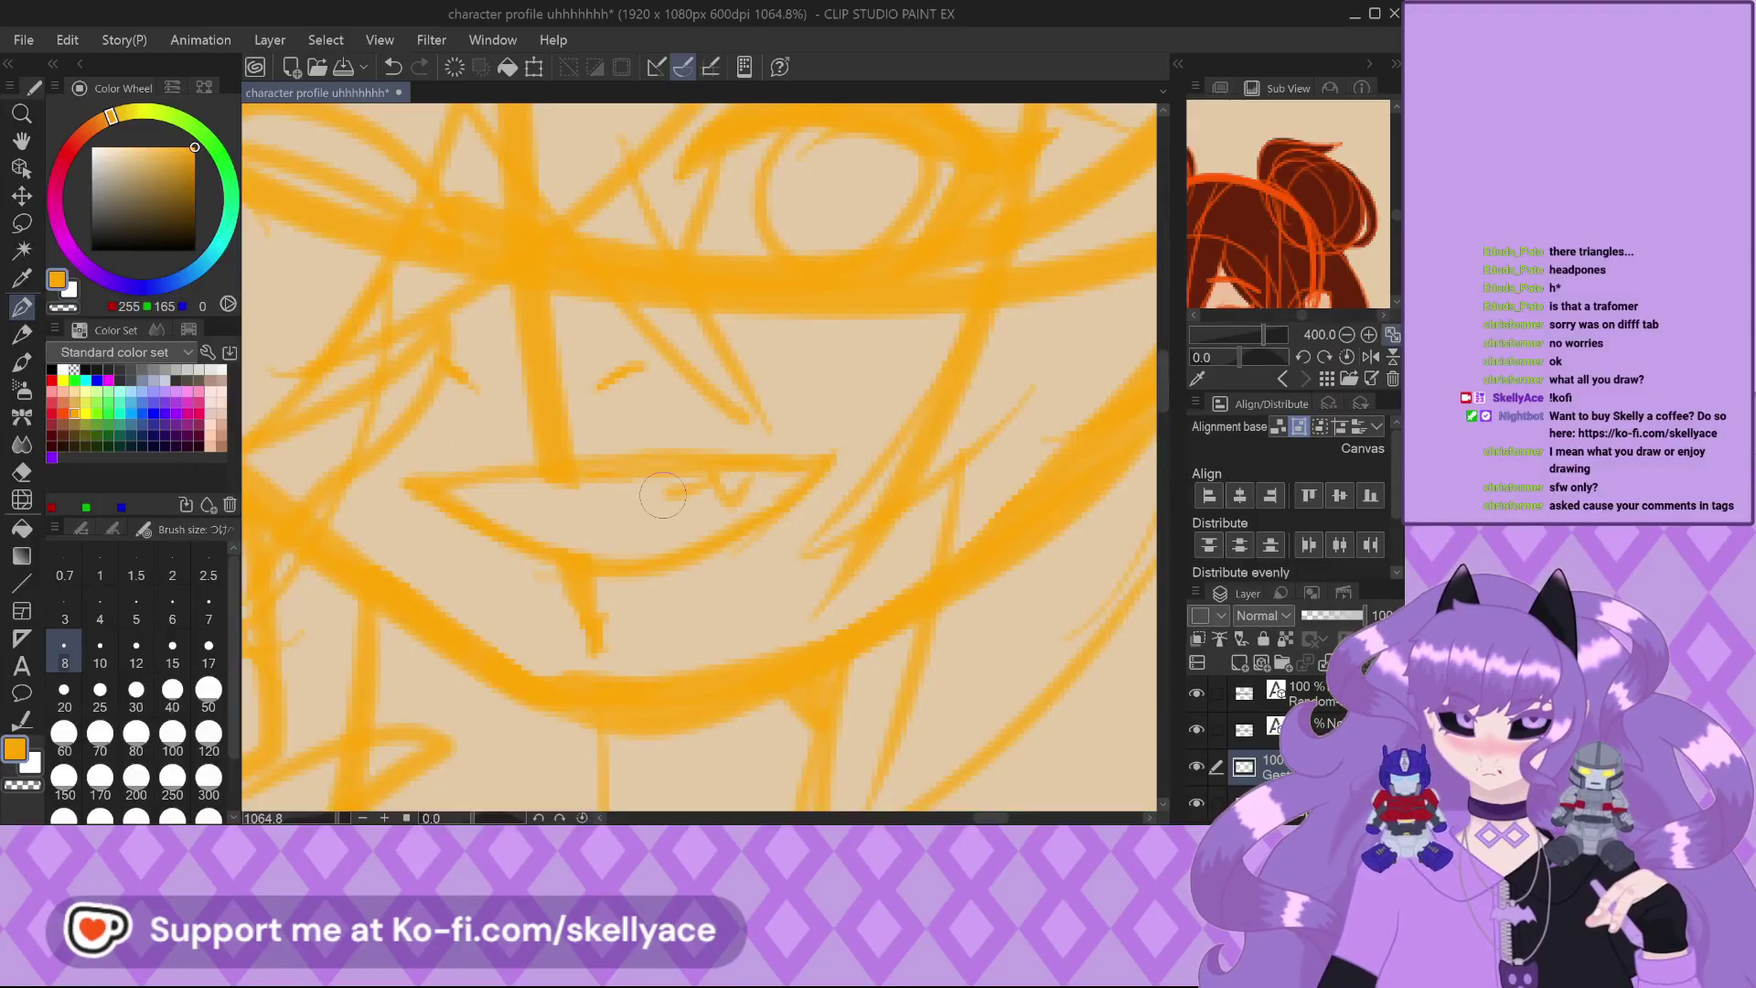
scroll(662, 495, "down", 4)
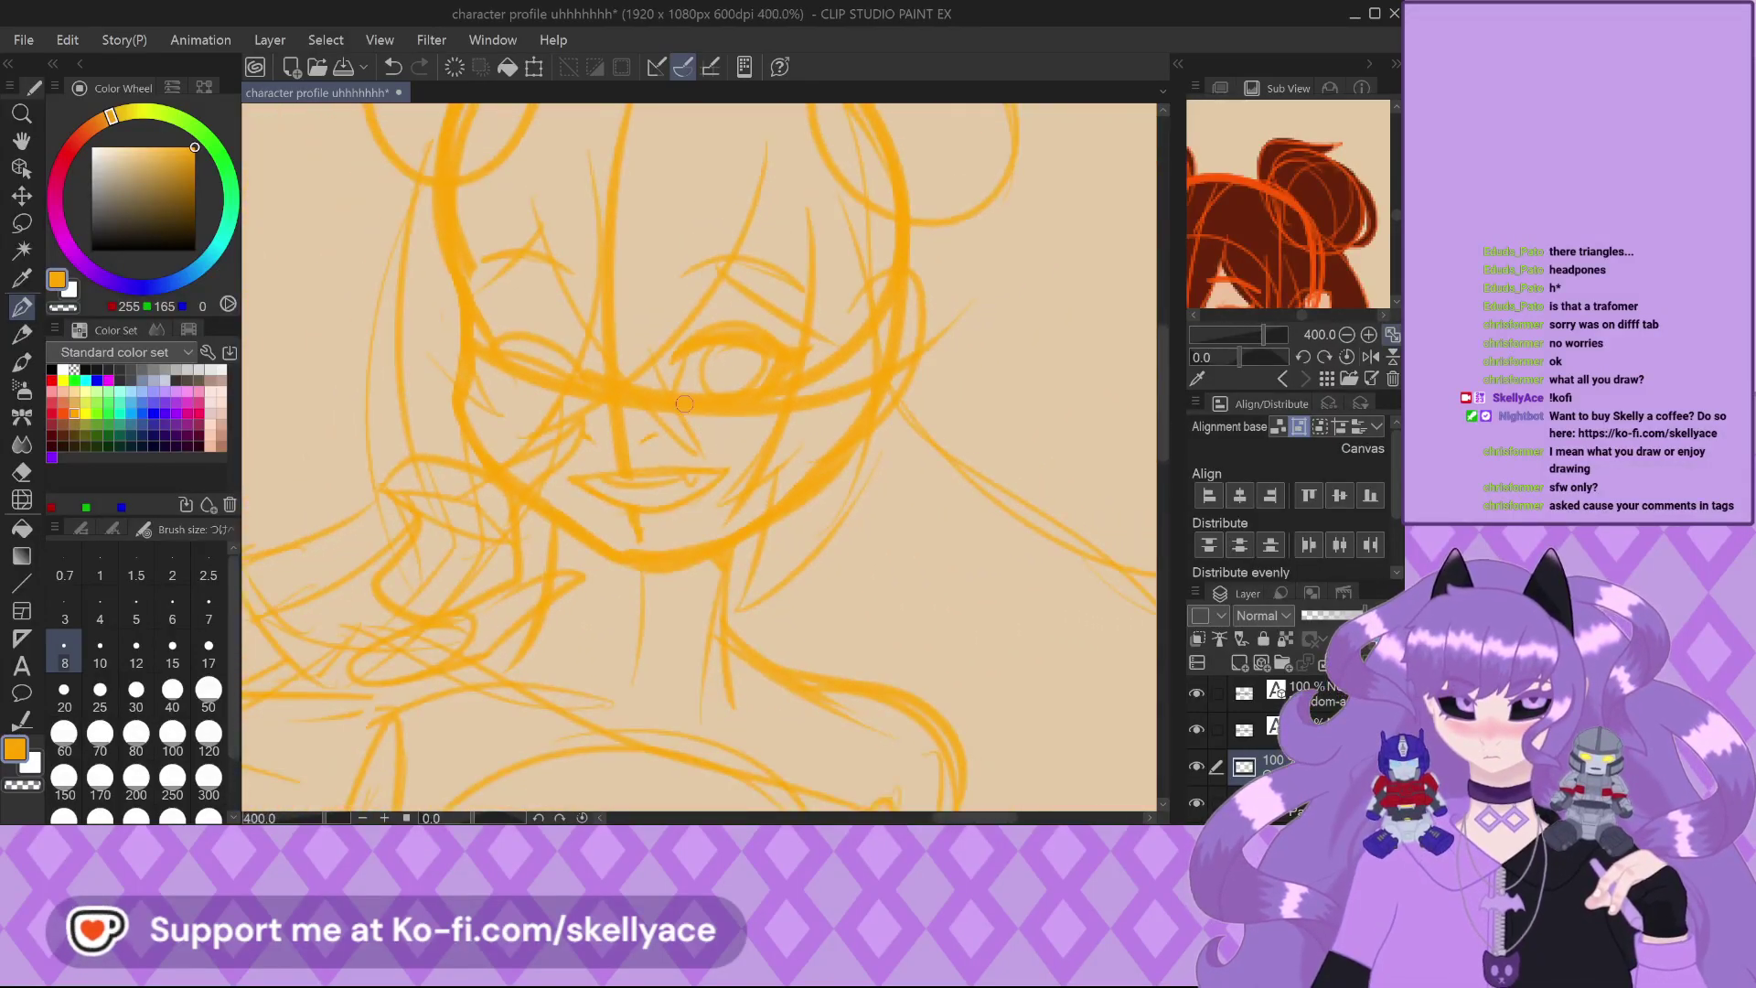
scroll(684, 403, "down", 4)
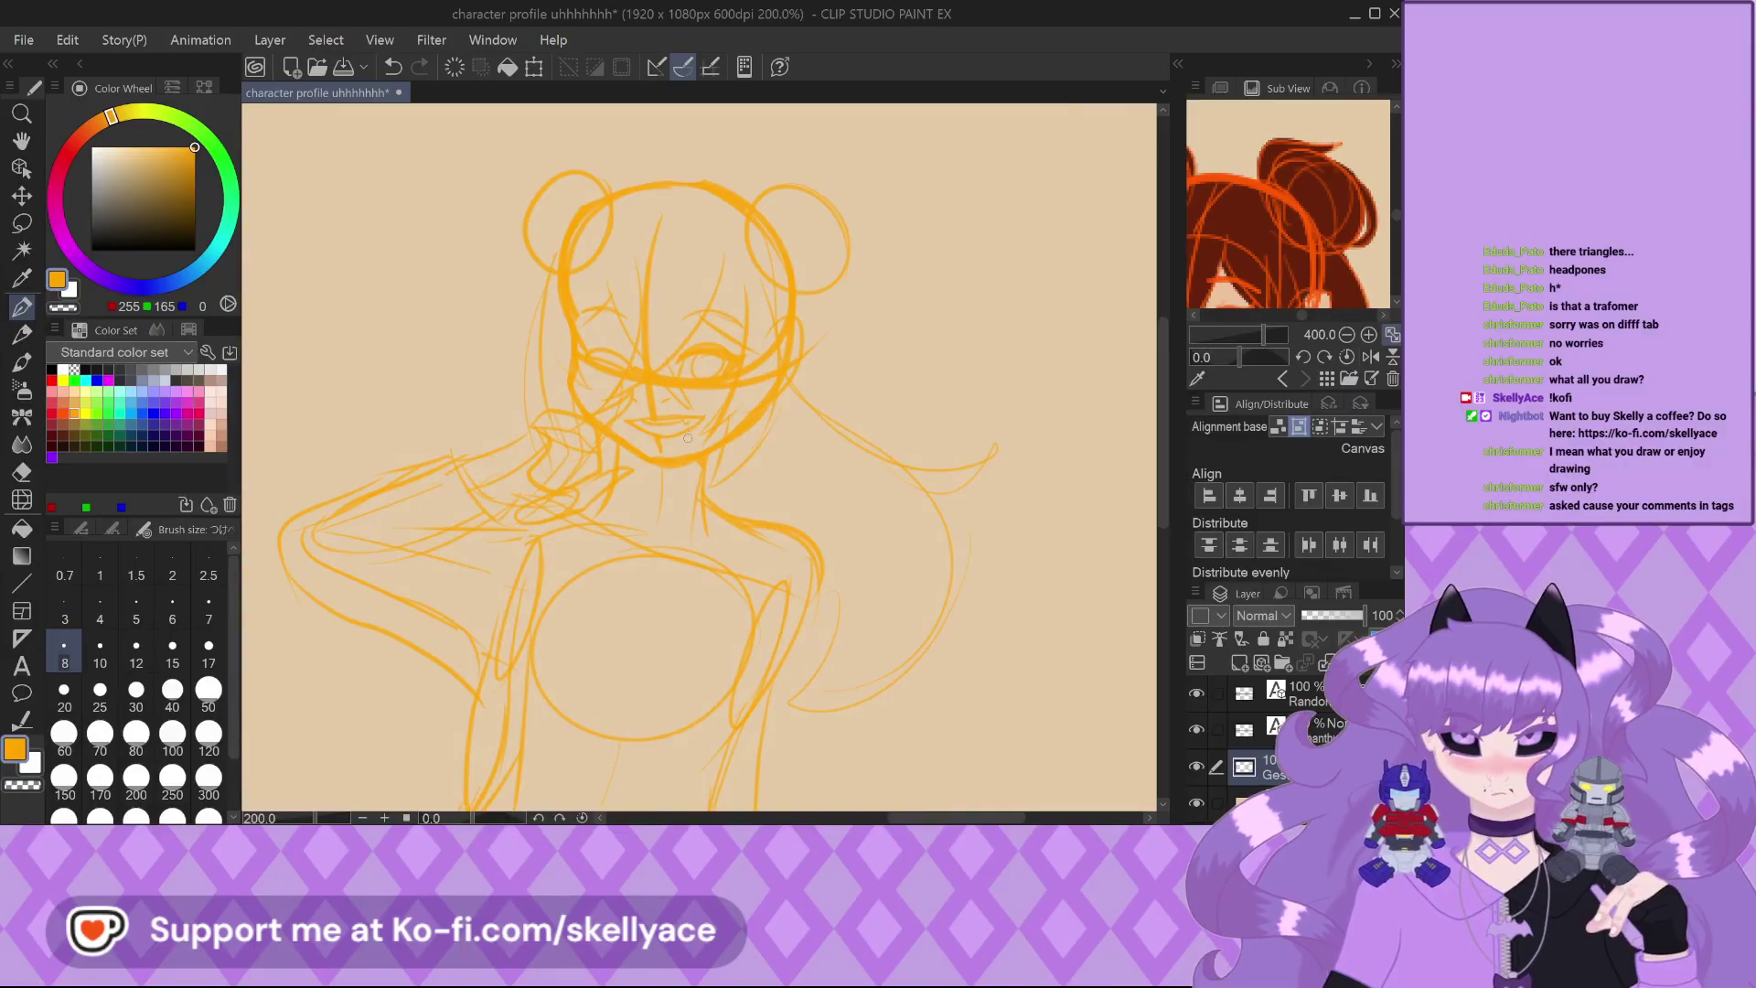
scroll(688, 438, "up", 7)
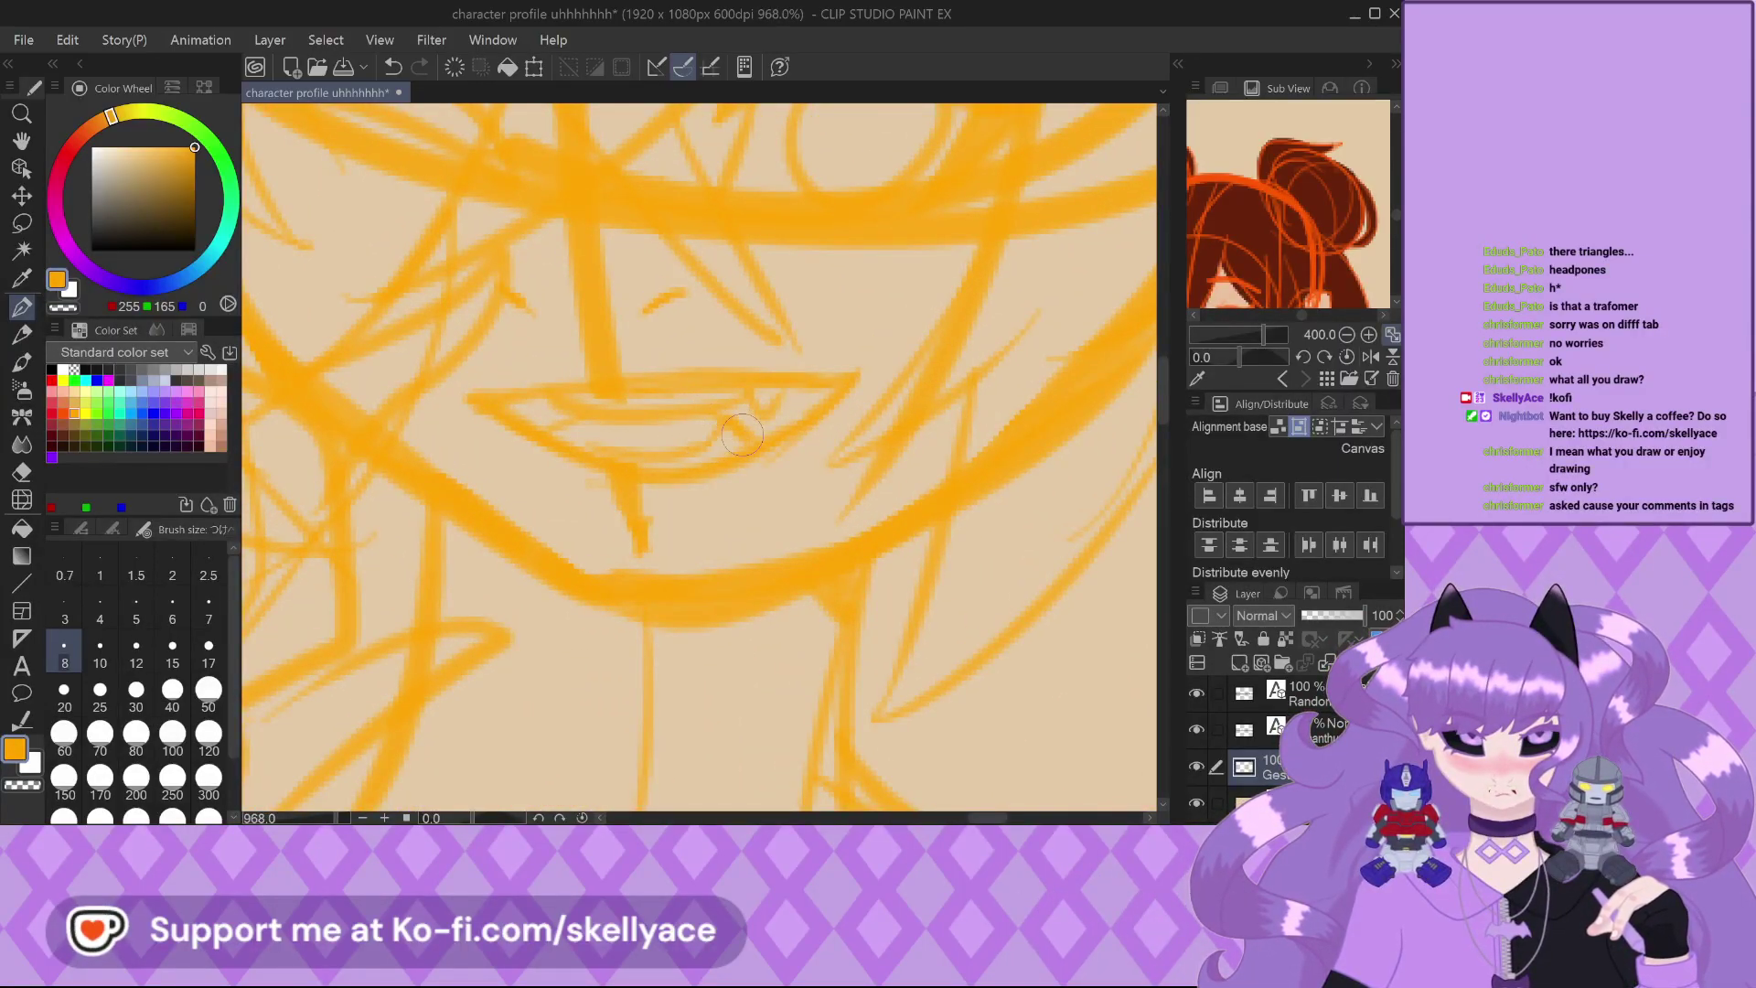
scroll(741, 434, "down", 6)
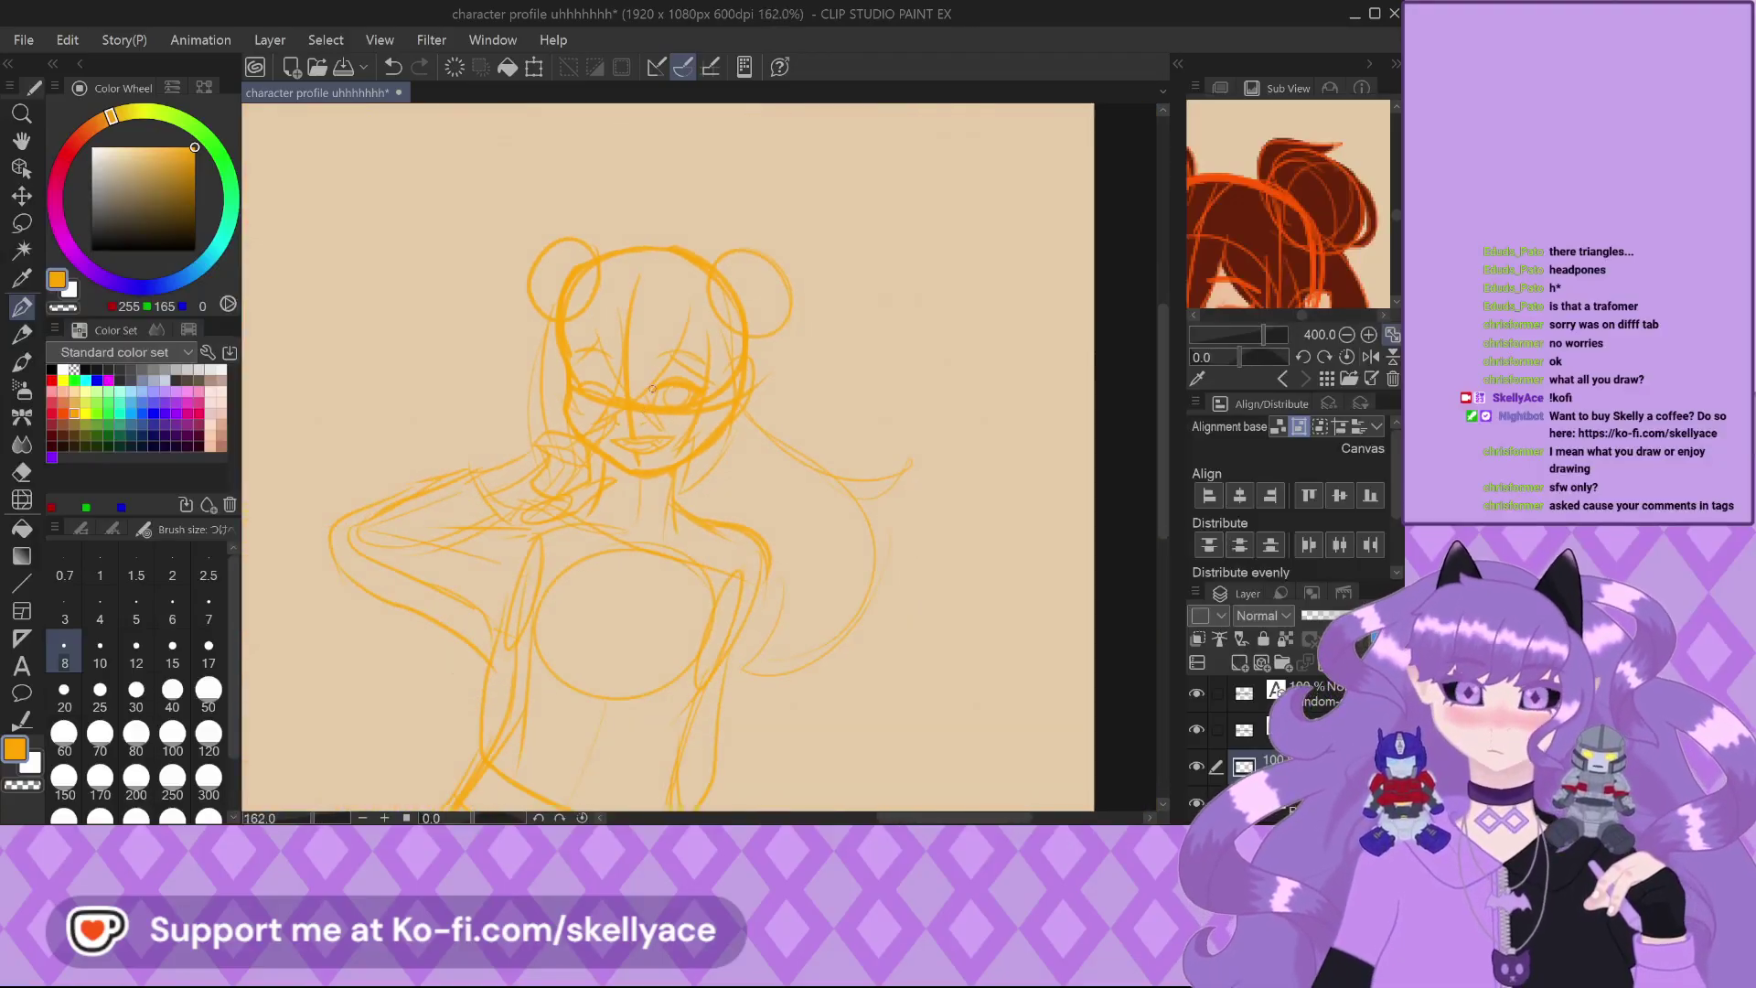
Detail the open eye with a dark oval pupil, hatched iris shading and a thicker upper lash line
scroll(652, 389, "up", 4)
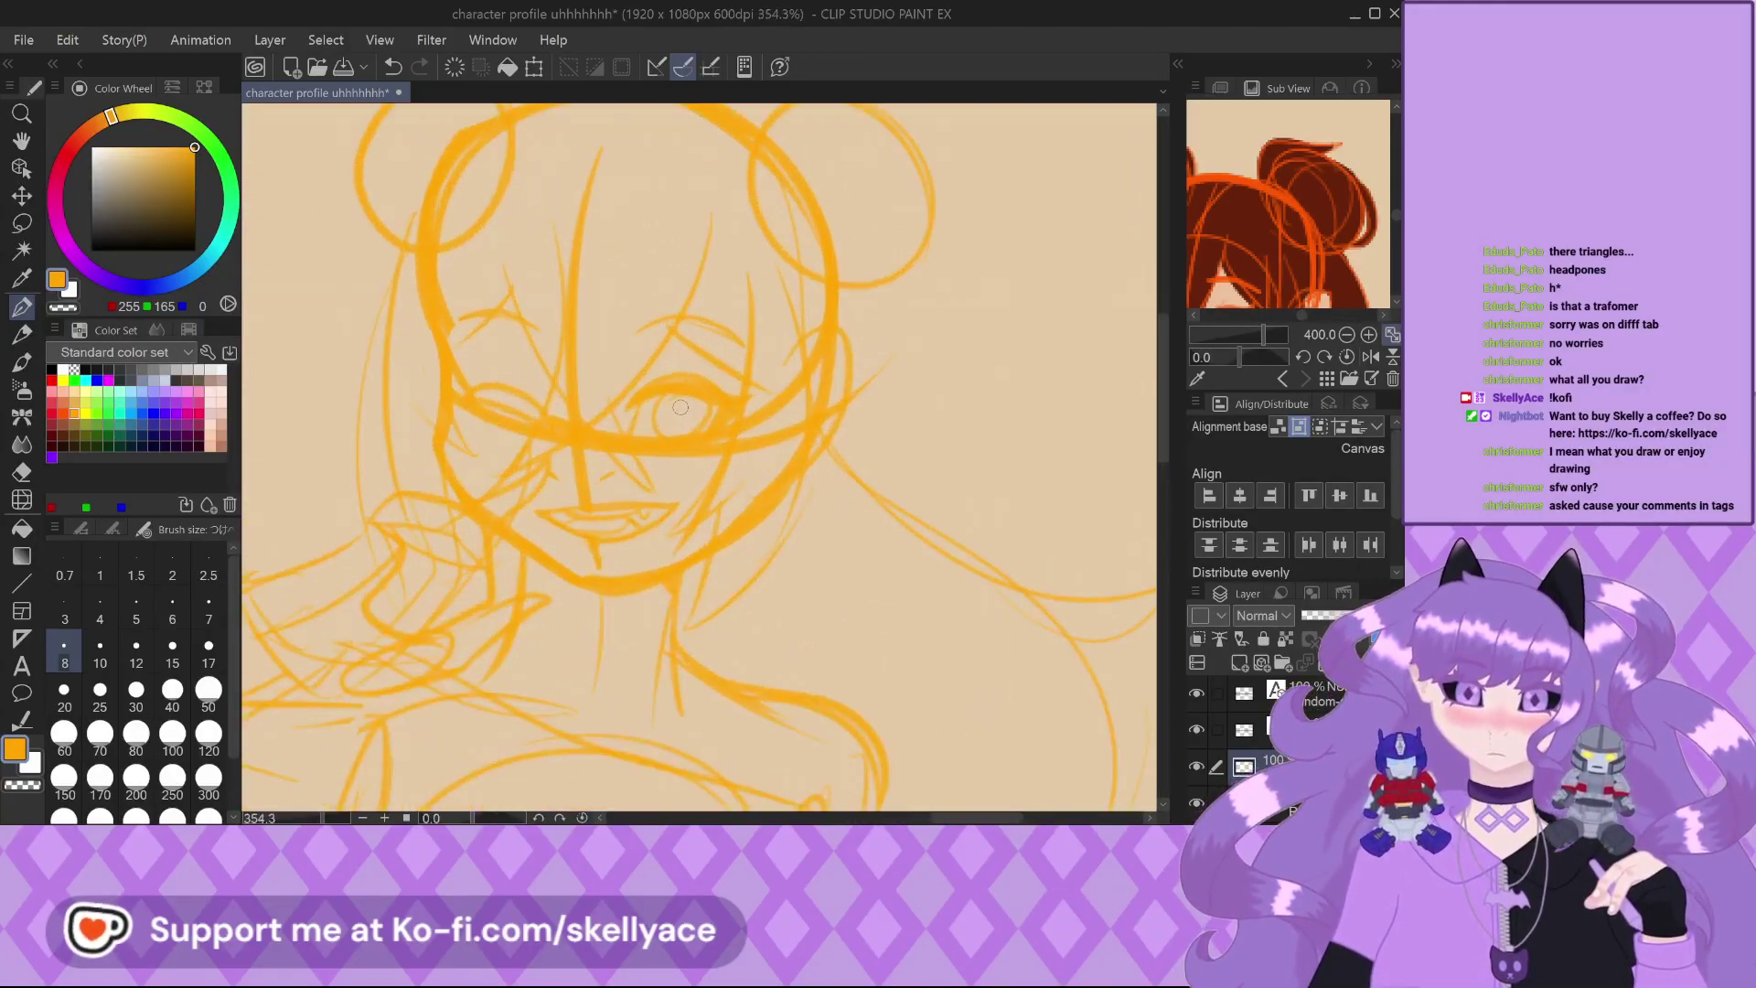
scroll(681, 407, "up", 3)
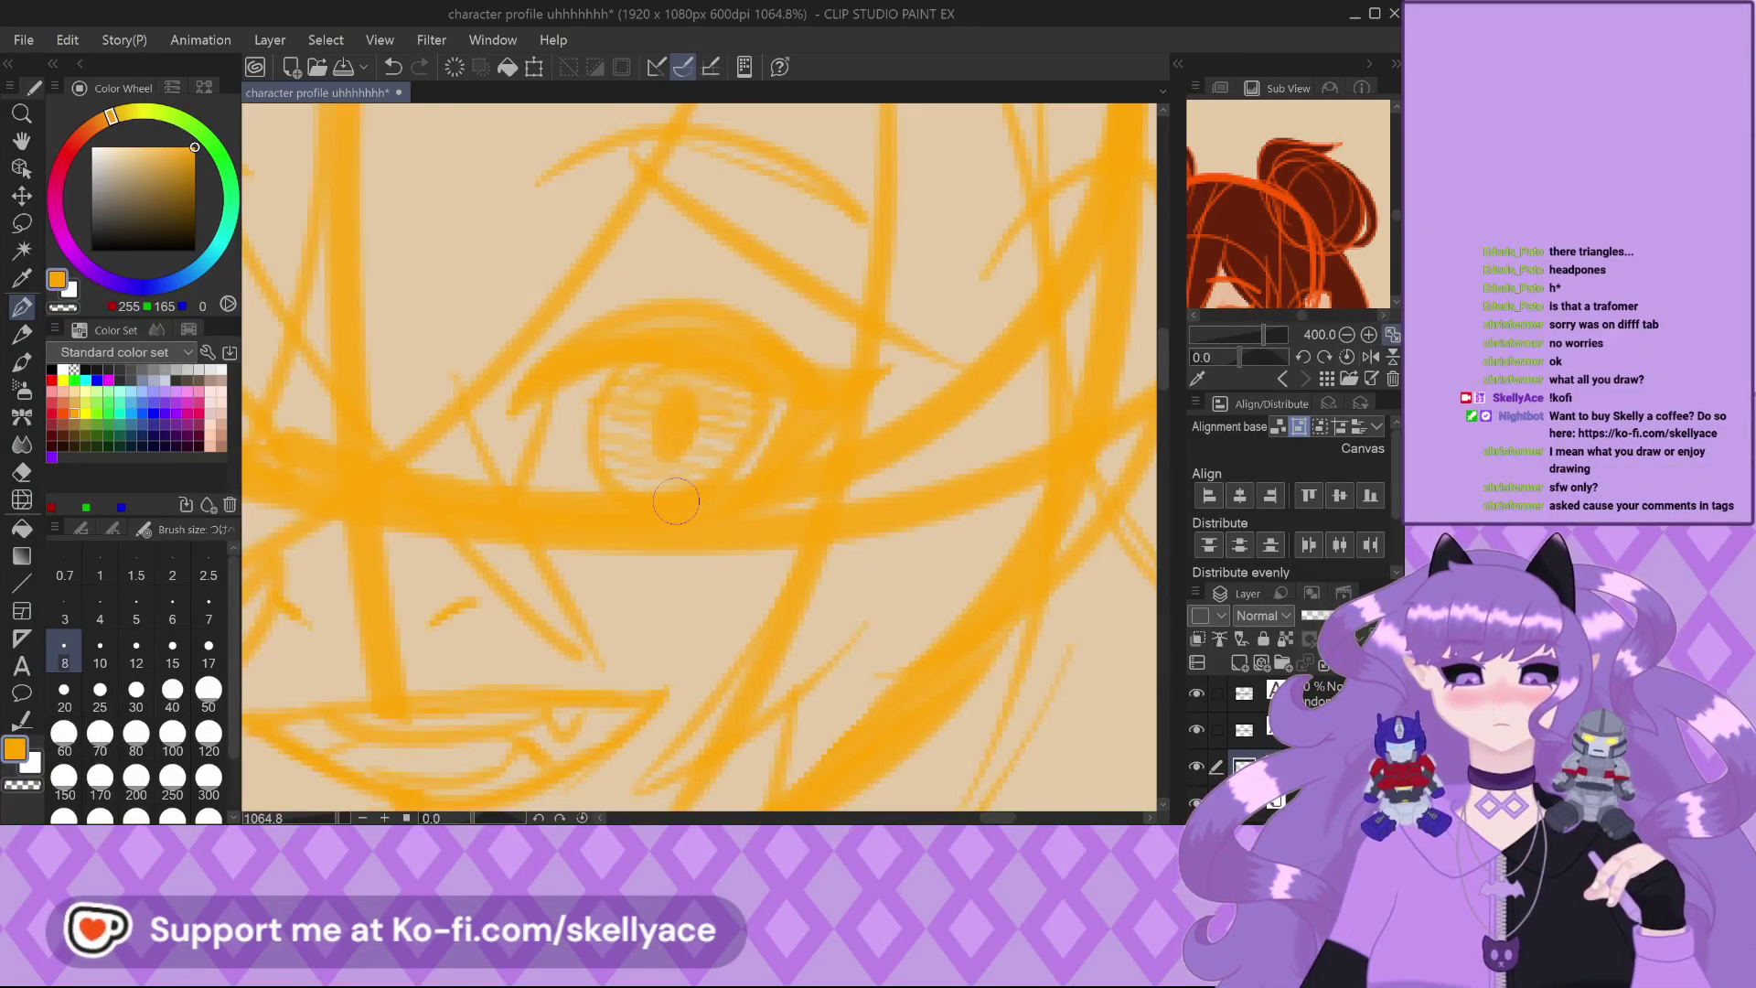
scroll(676, 501, "down", 4)
scroll(784, 425, "up", 4)
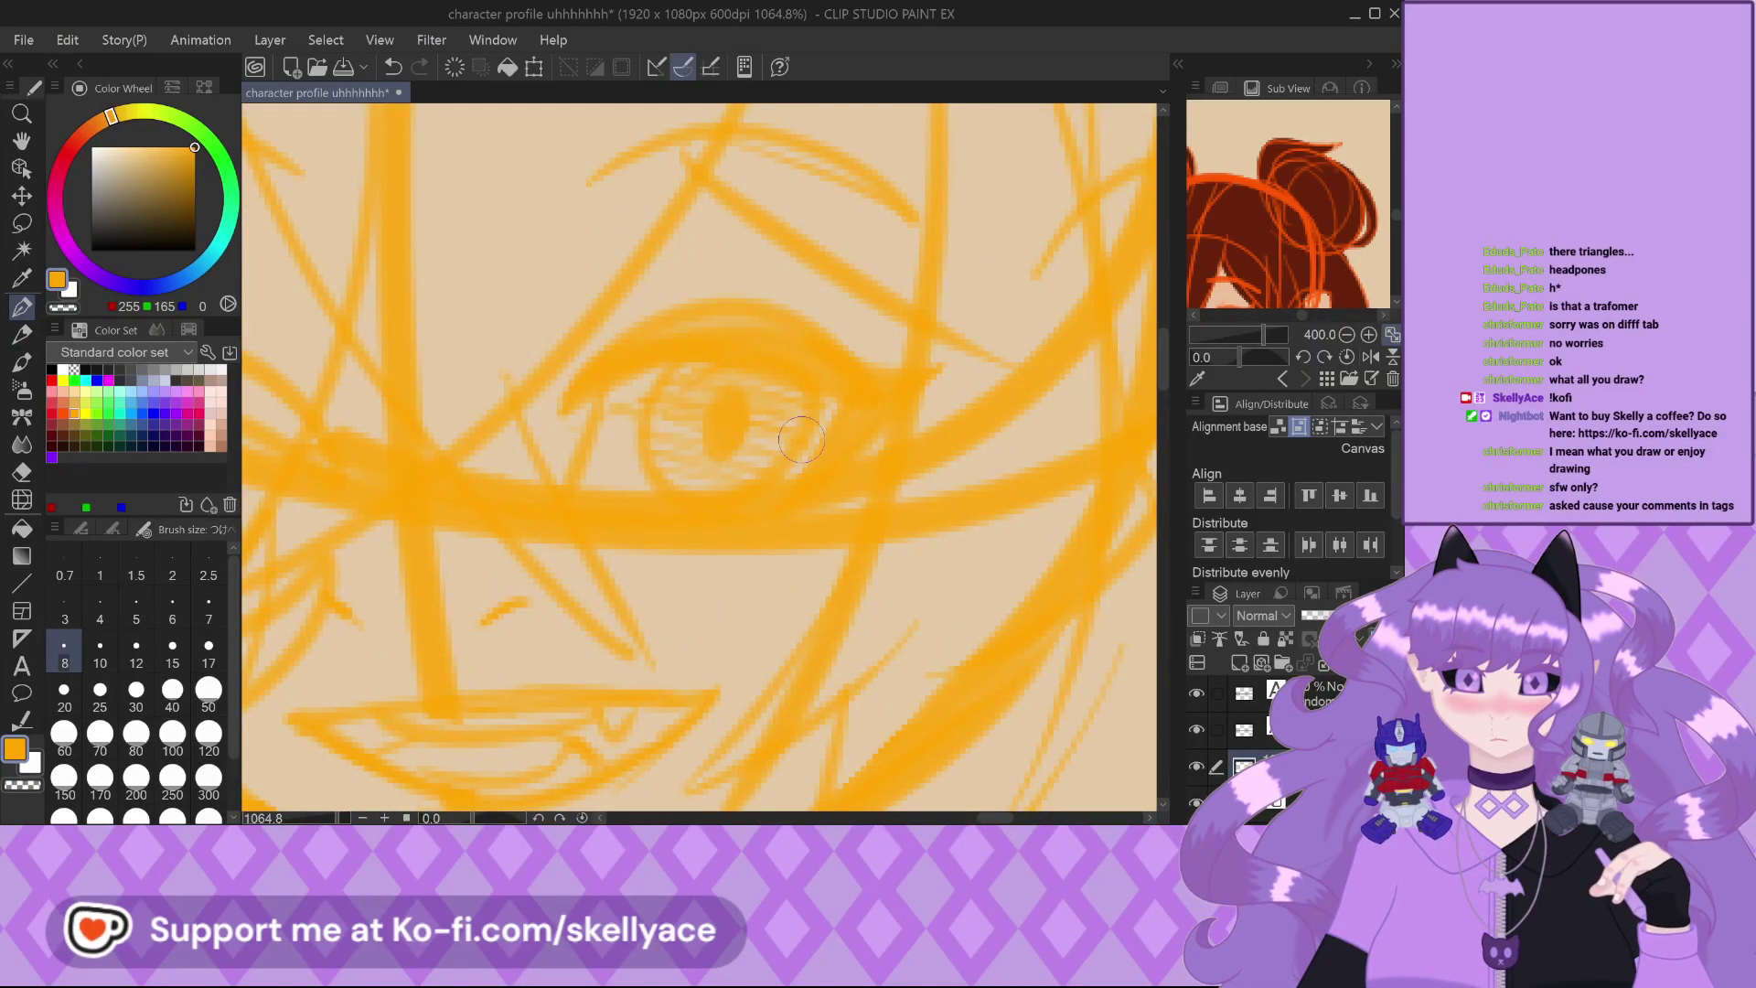
scroll(790, 365, "down", 4)
scroll(734, 378, "up", 3)
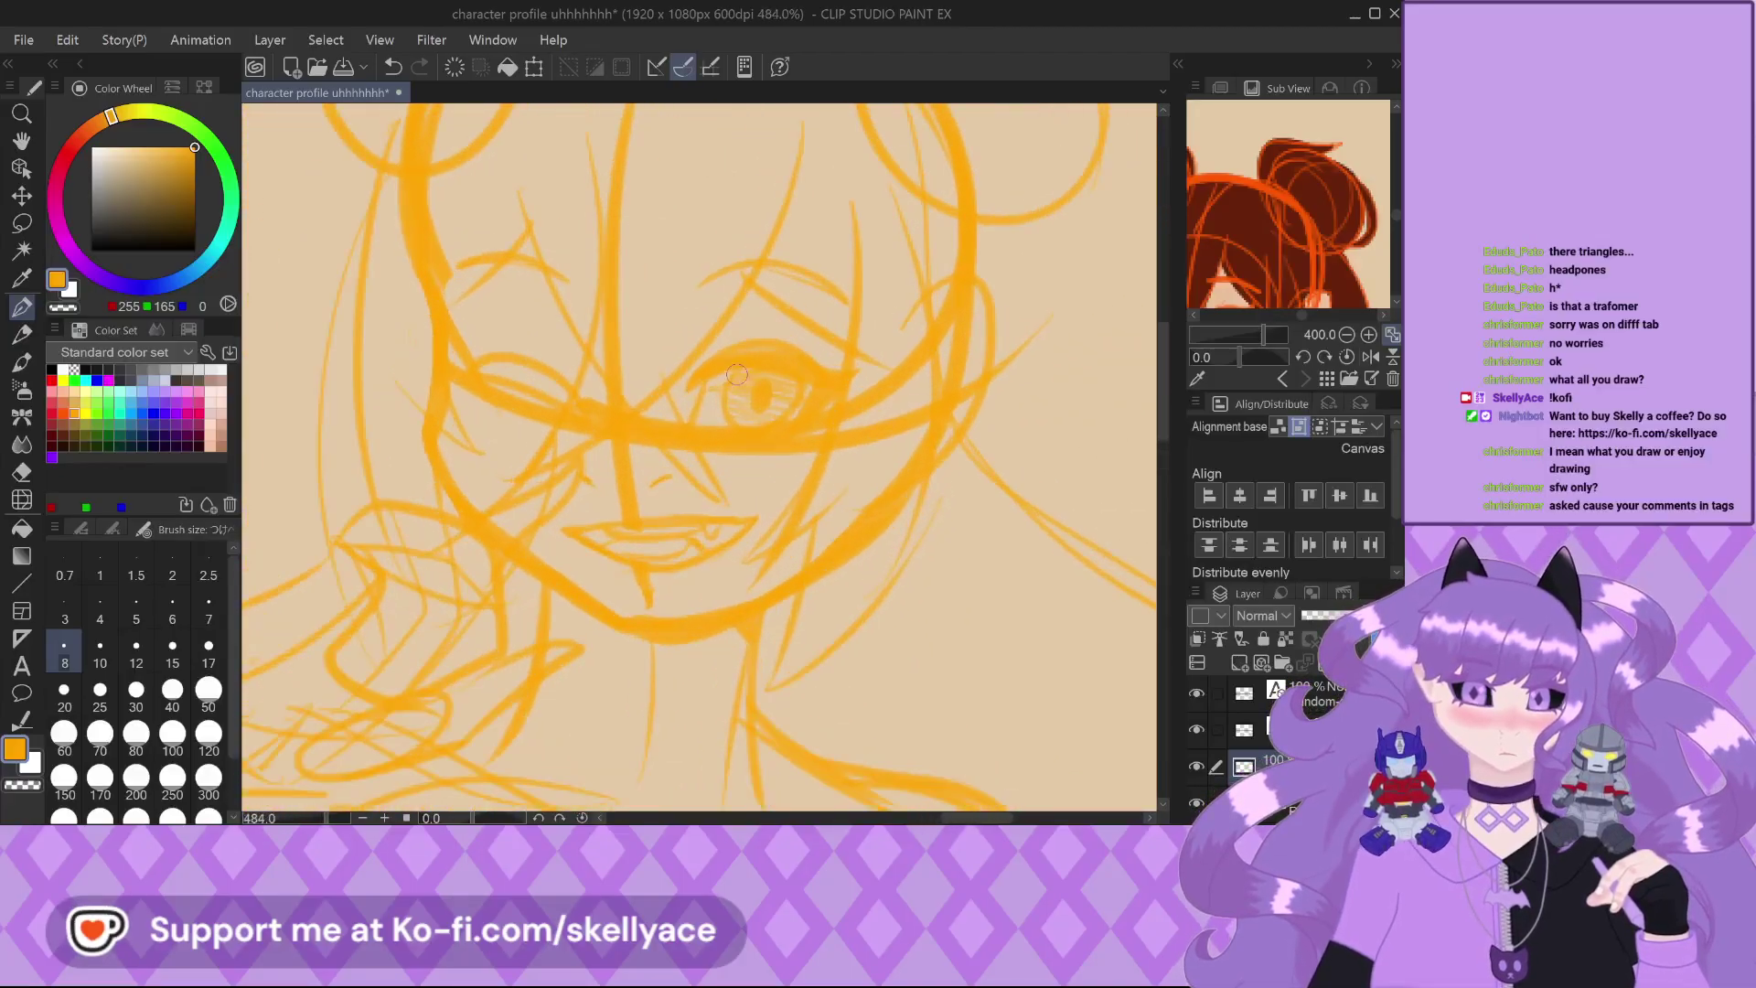
scroll(716, 385, "down", 4)
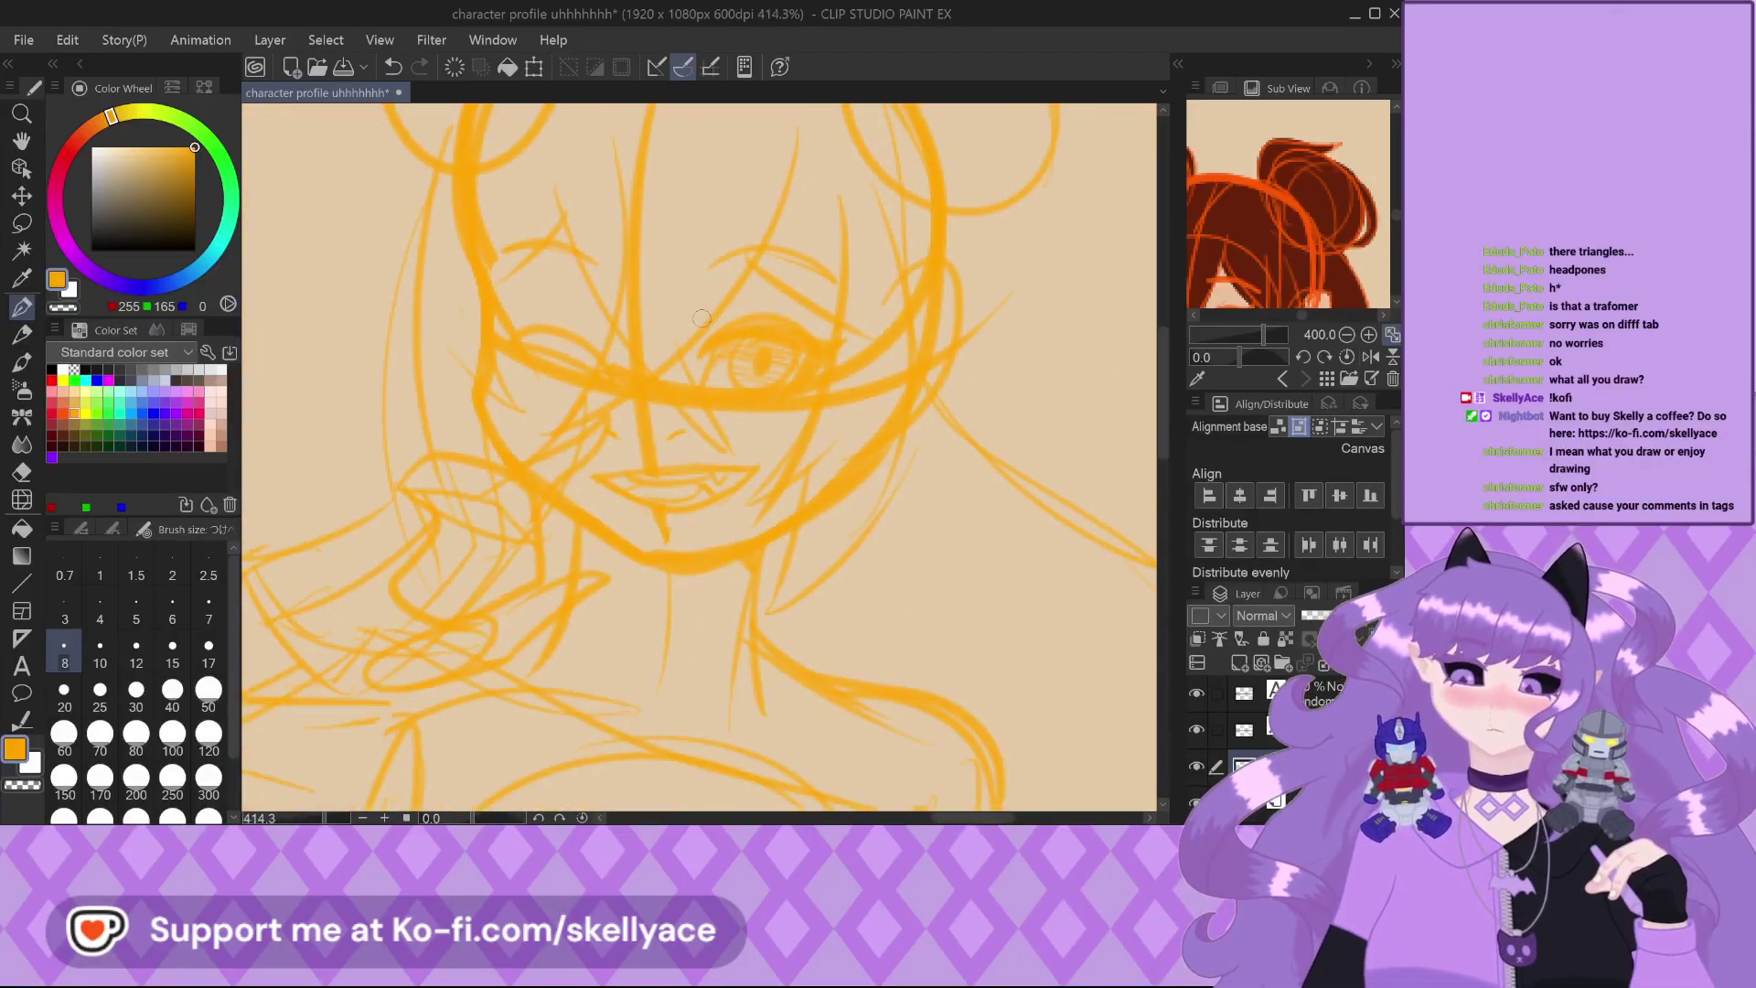
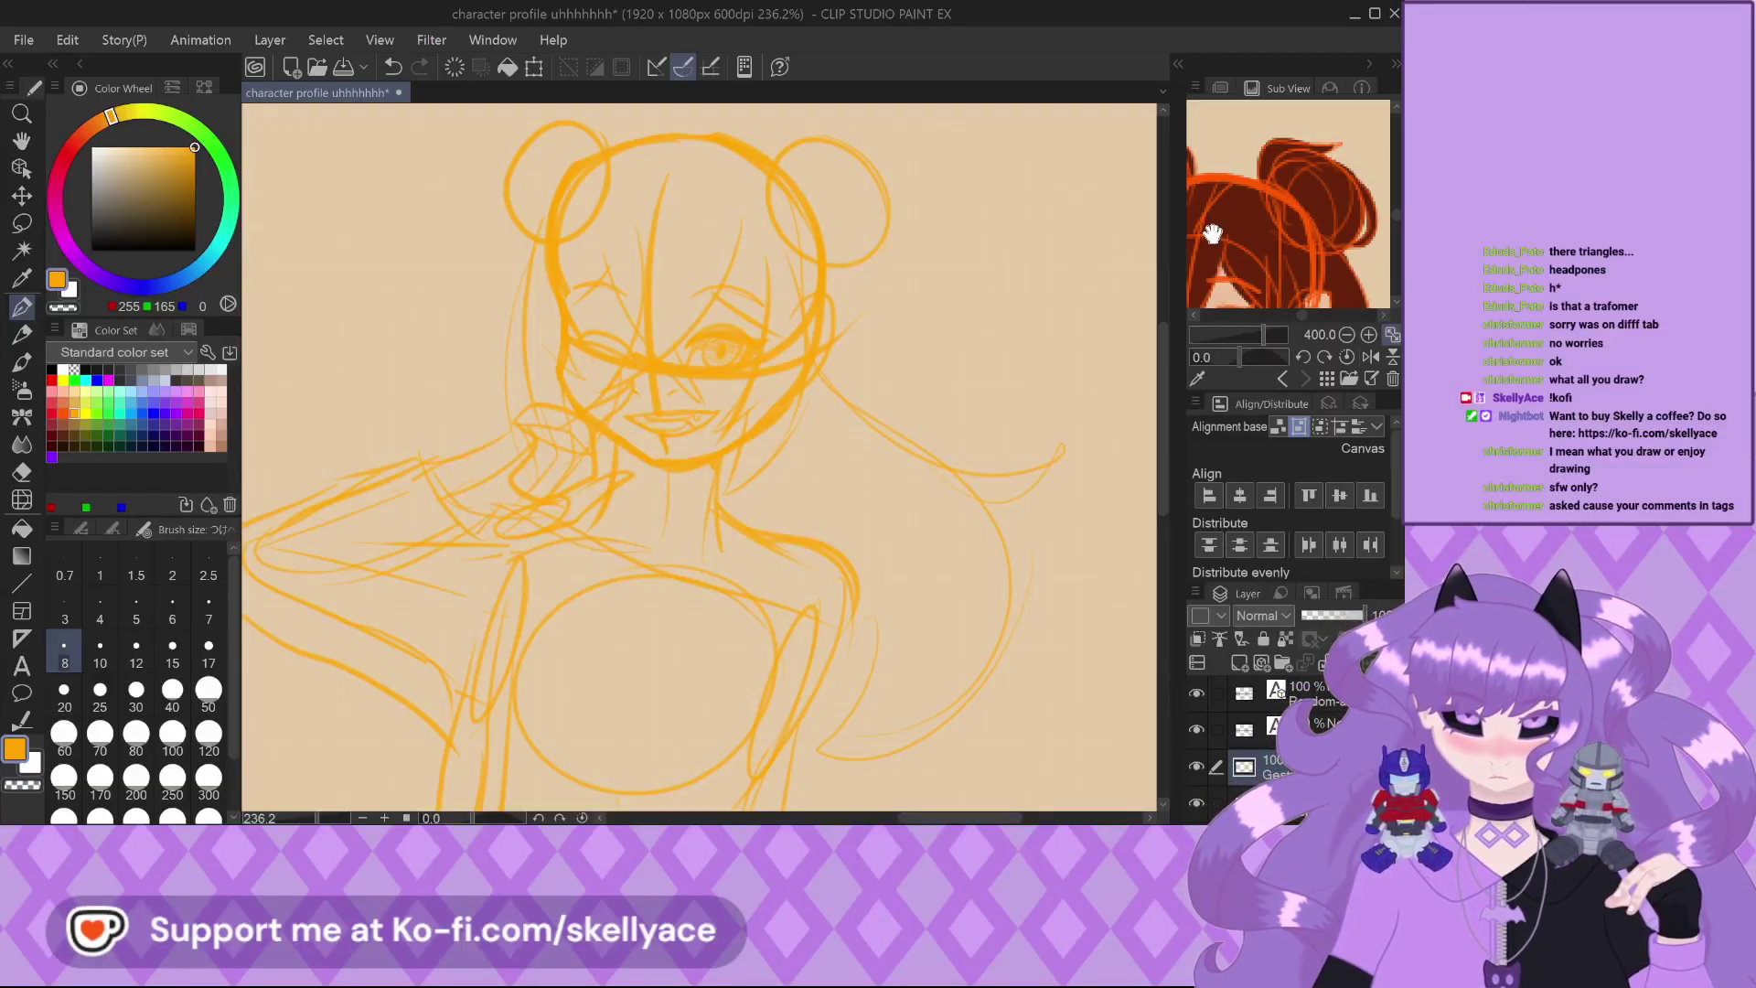
Check the reference character's clothing and sketch a curved neckline at the base of the neck
scroll(378, 329, "down", 3)
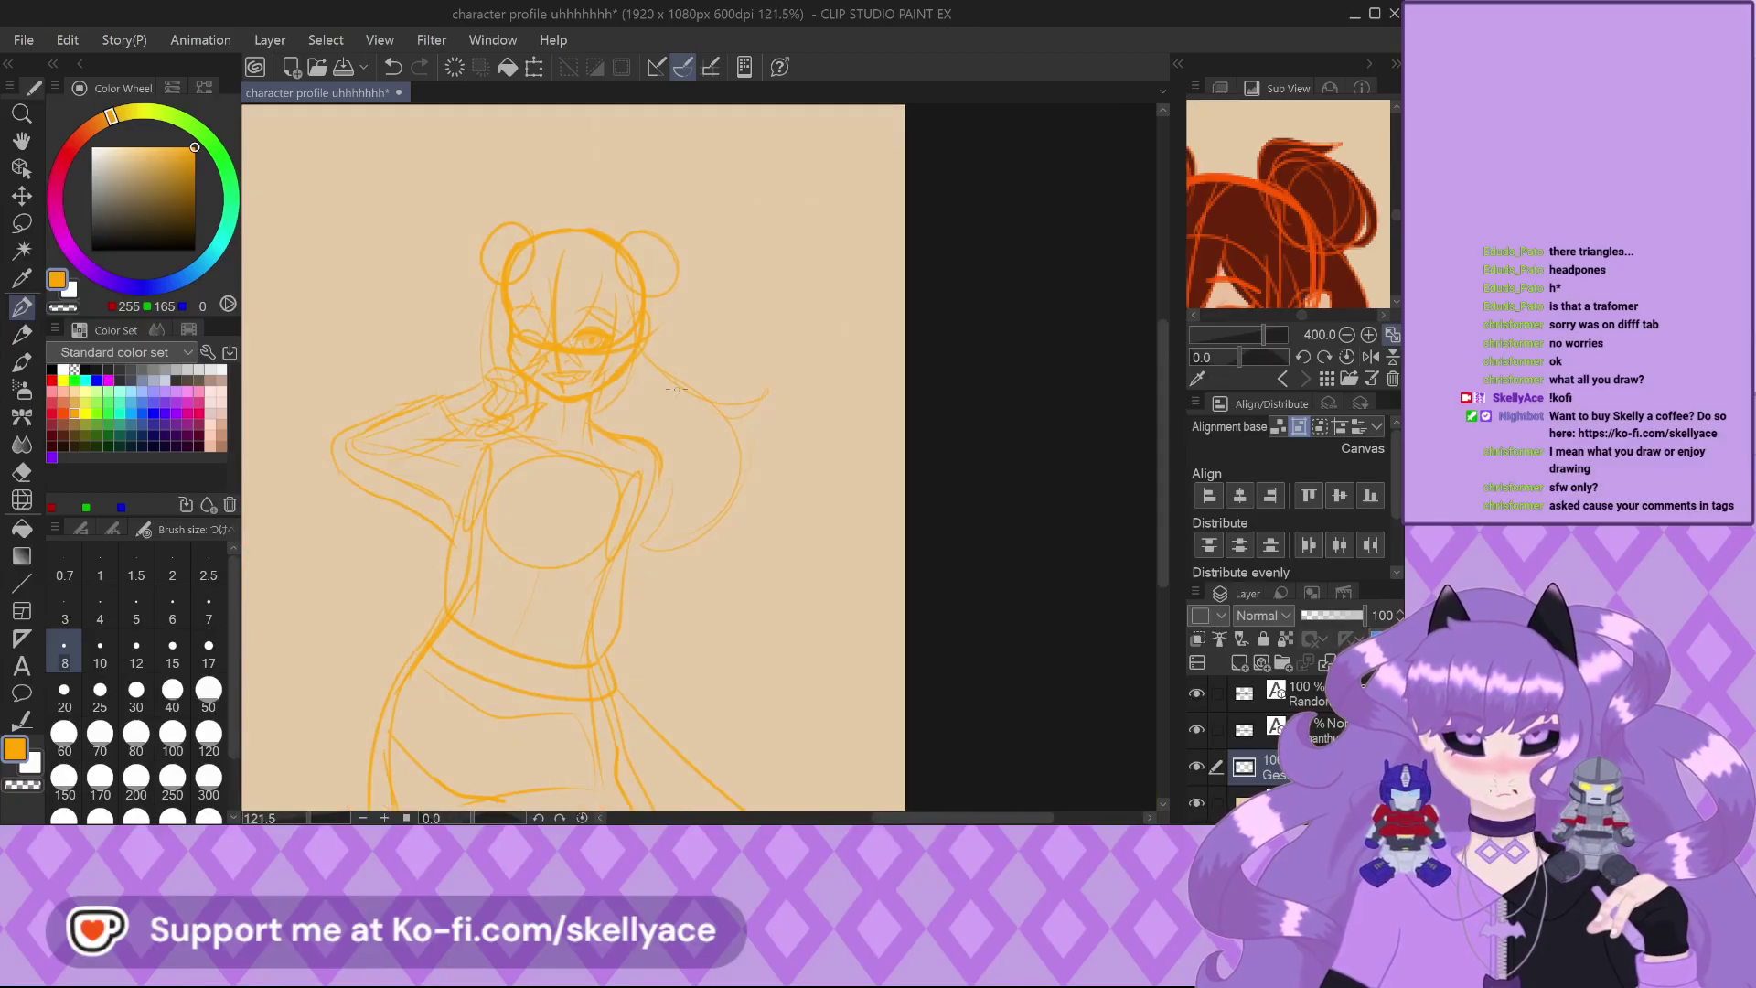
scroll(555, 422, "up", 4)
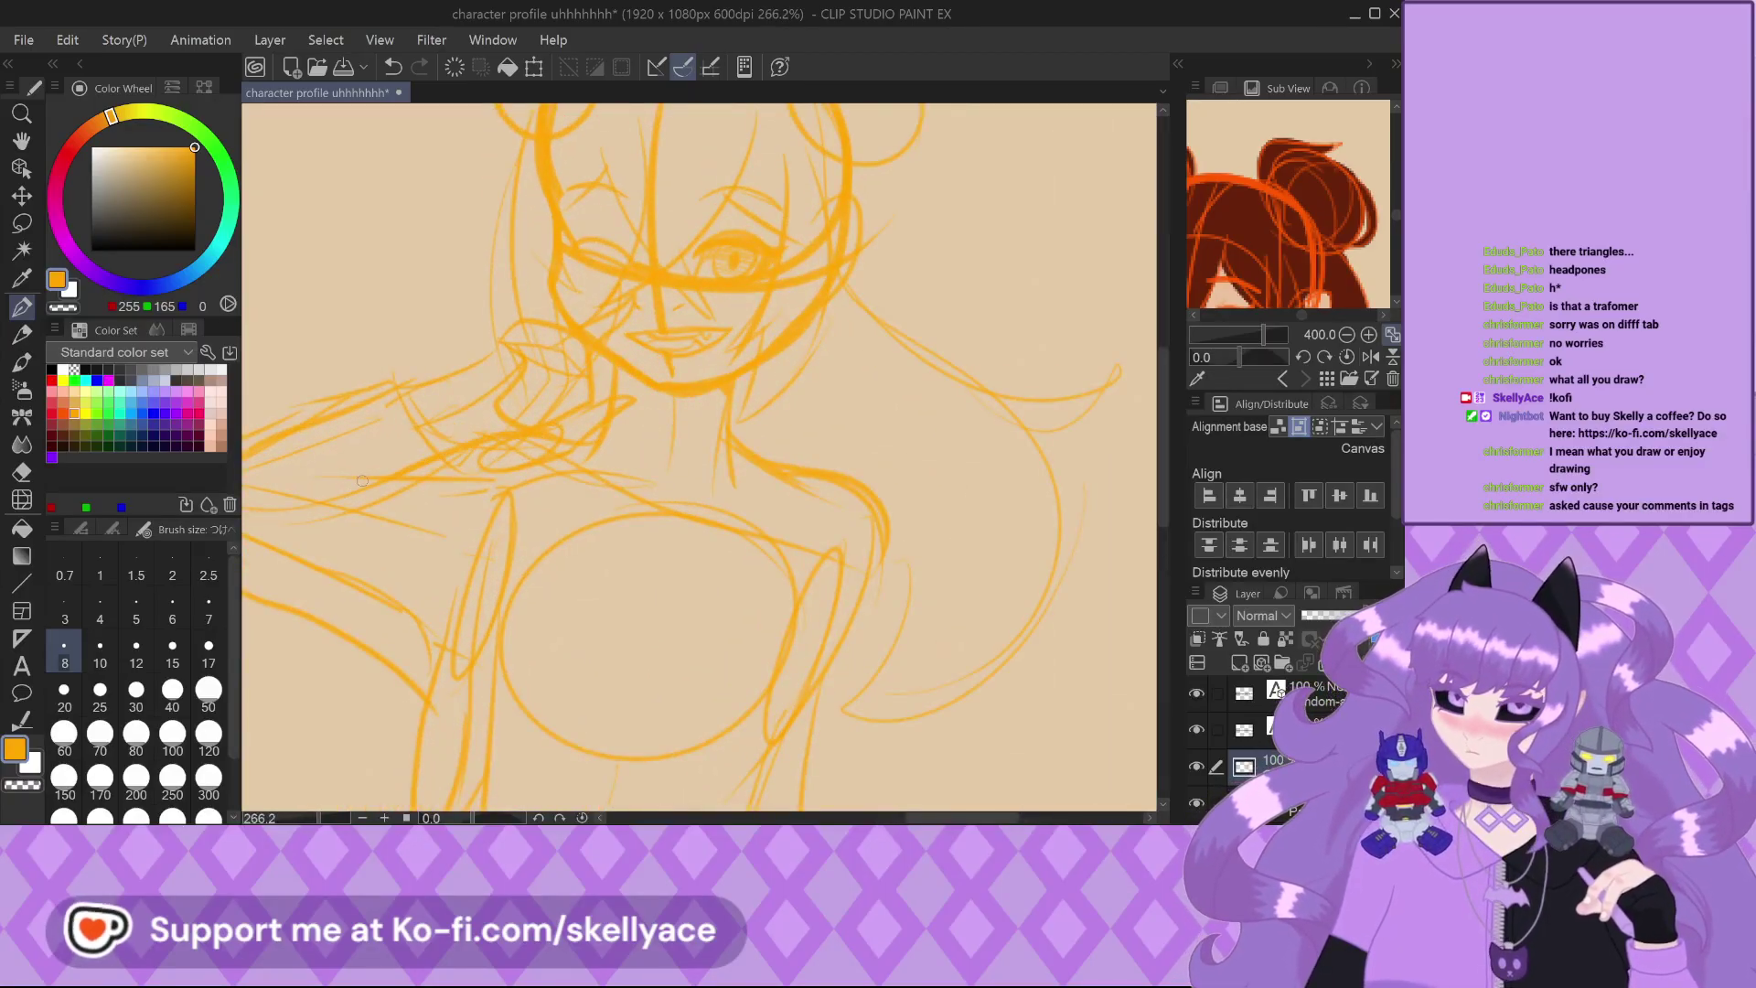
scroll(618, 330, "down", 3)
scroll(1337, 125, "down", 3)
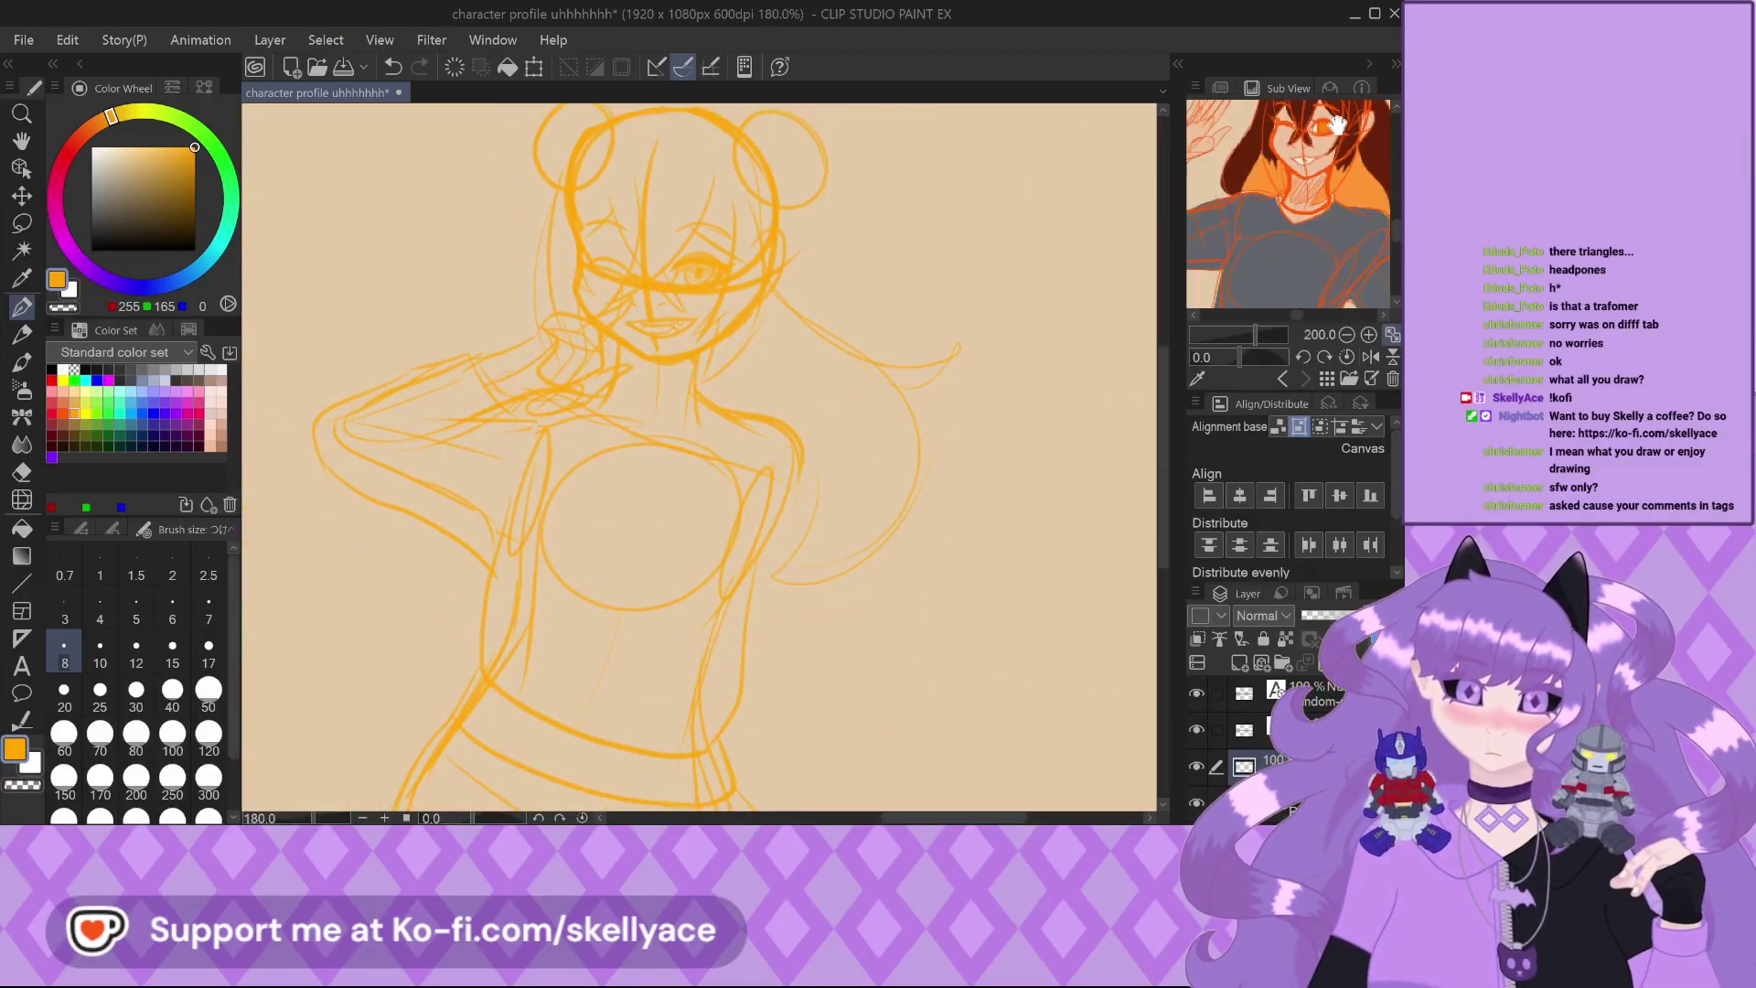
scroll(666, 393, "up", 2)
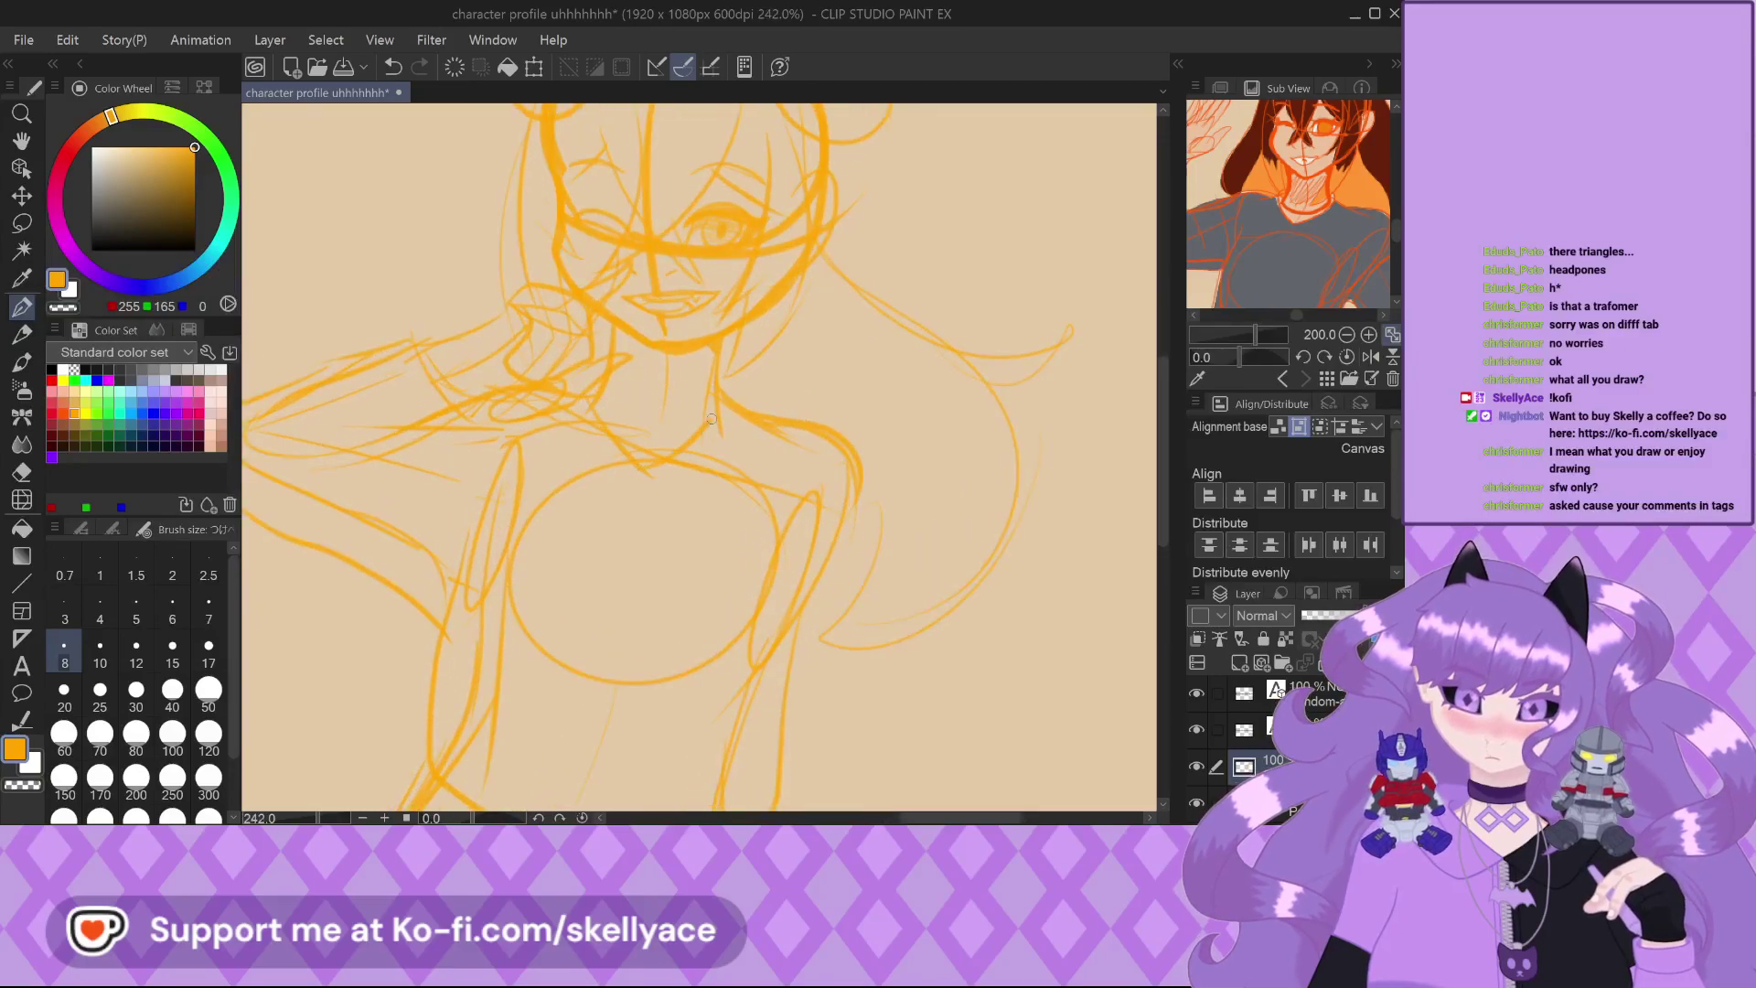
Sketch a long tapering shape falling from the hair behind the shoulder down beside the skirt
scroll(711, 419, "down", 2)
scroll(778, 423, "down", 1)
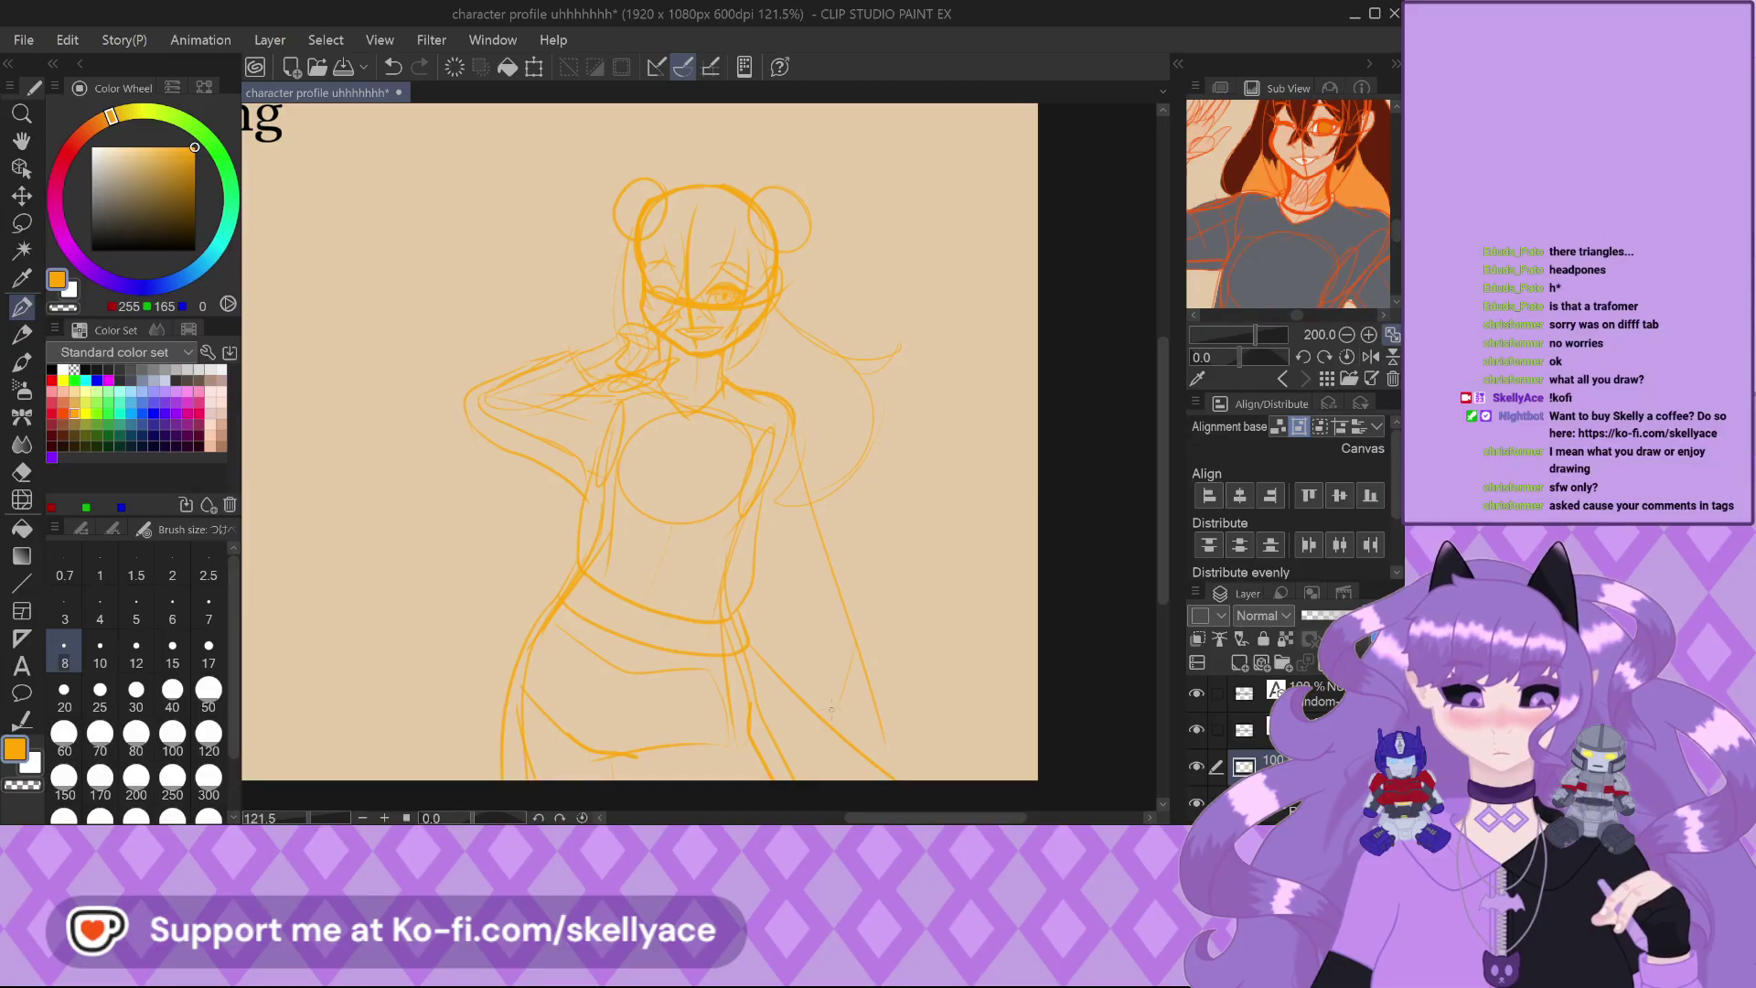
scroll(851, 632, "down", 1)
scroll(819, 614, "up", 1)
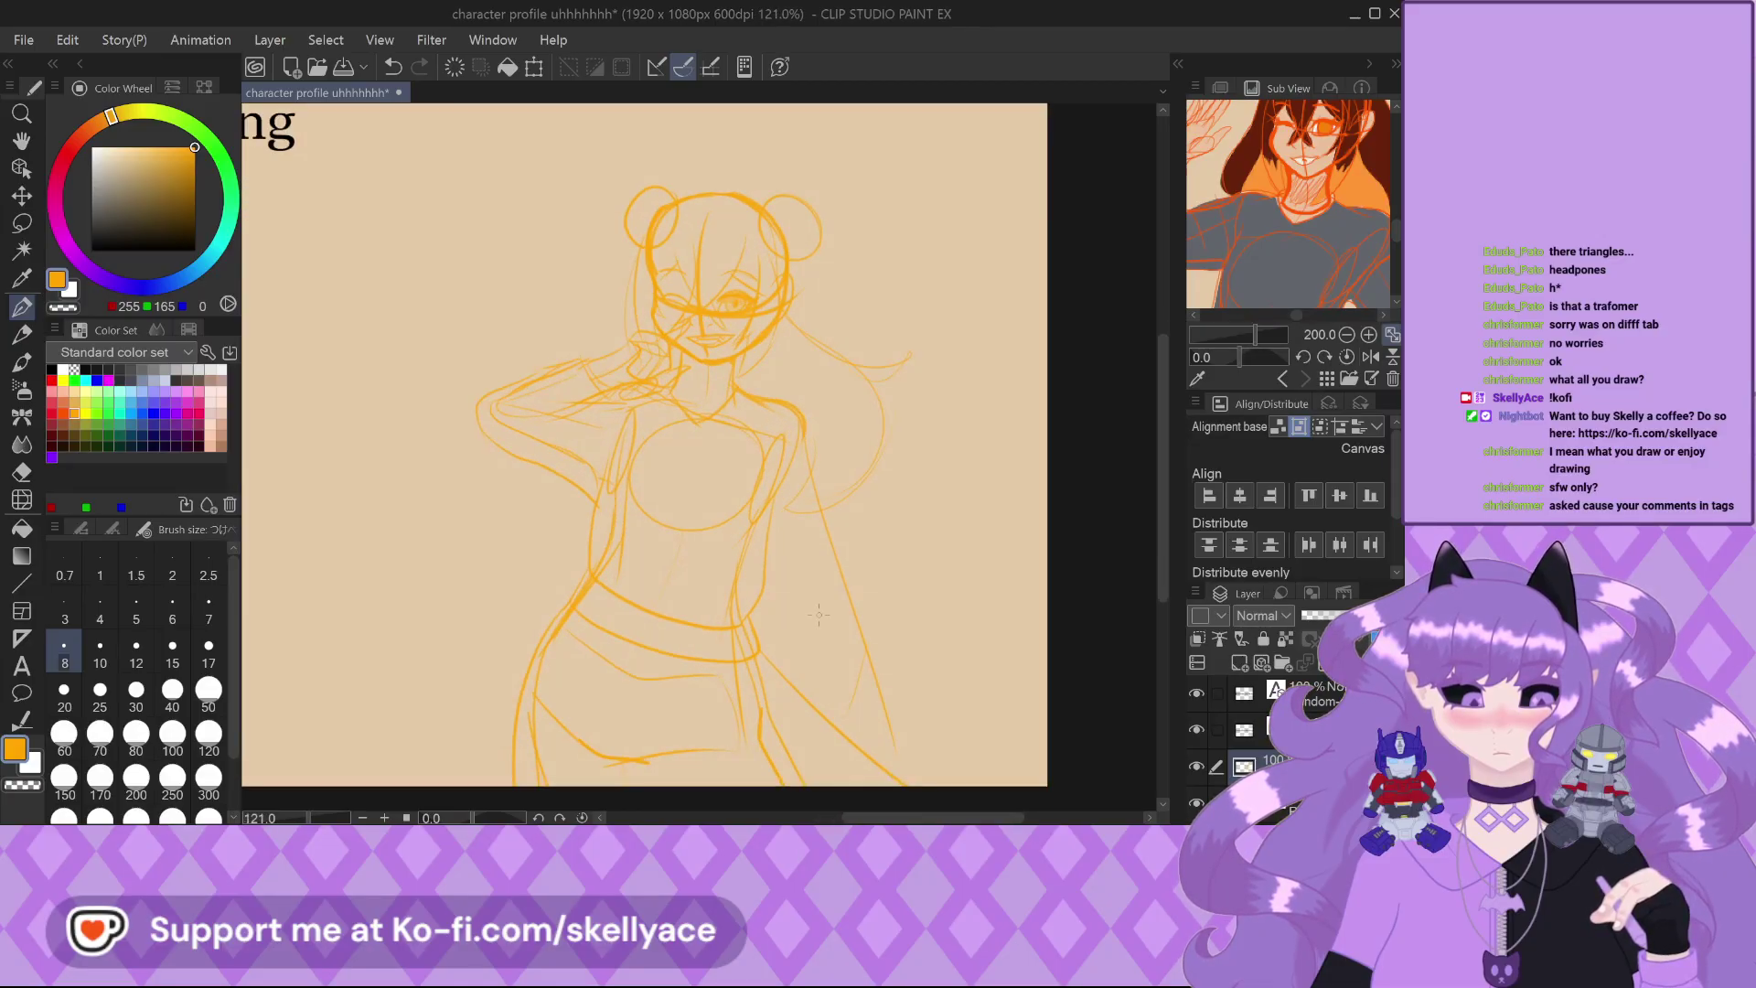
scroll(889, 648, "down", 2)
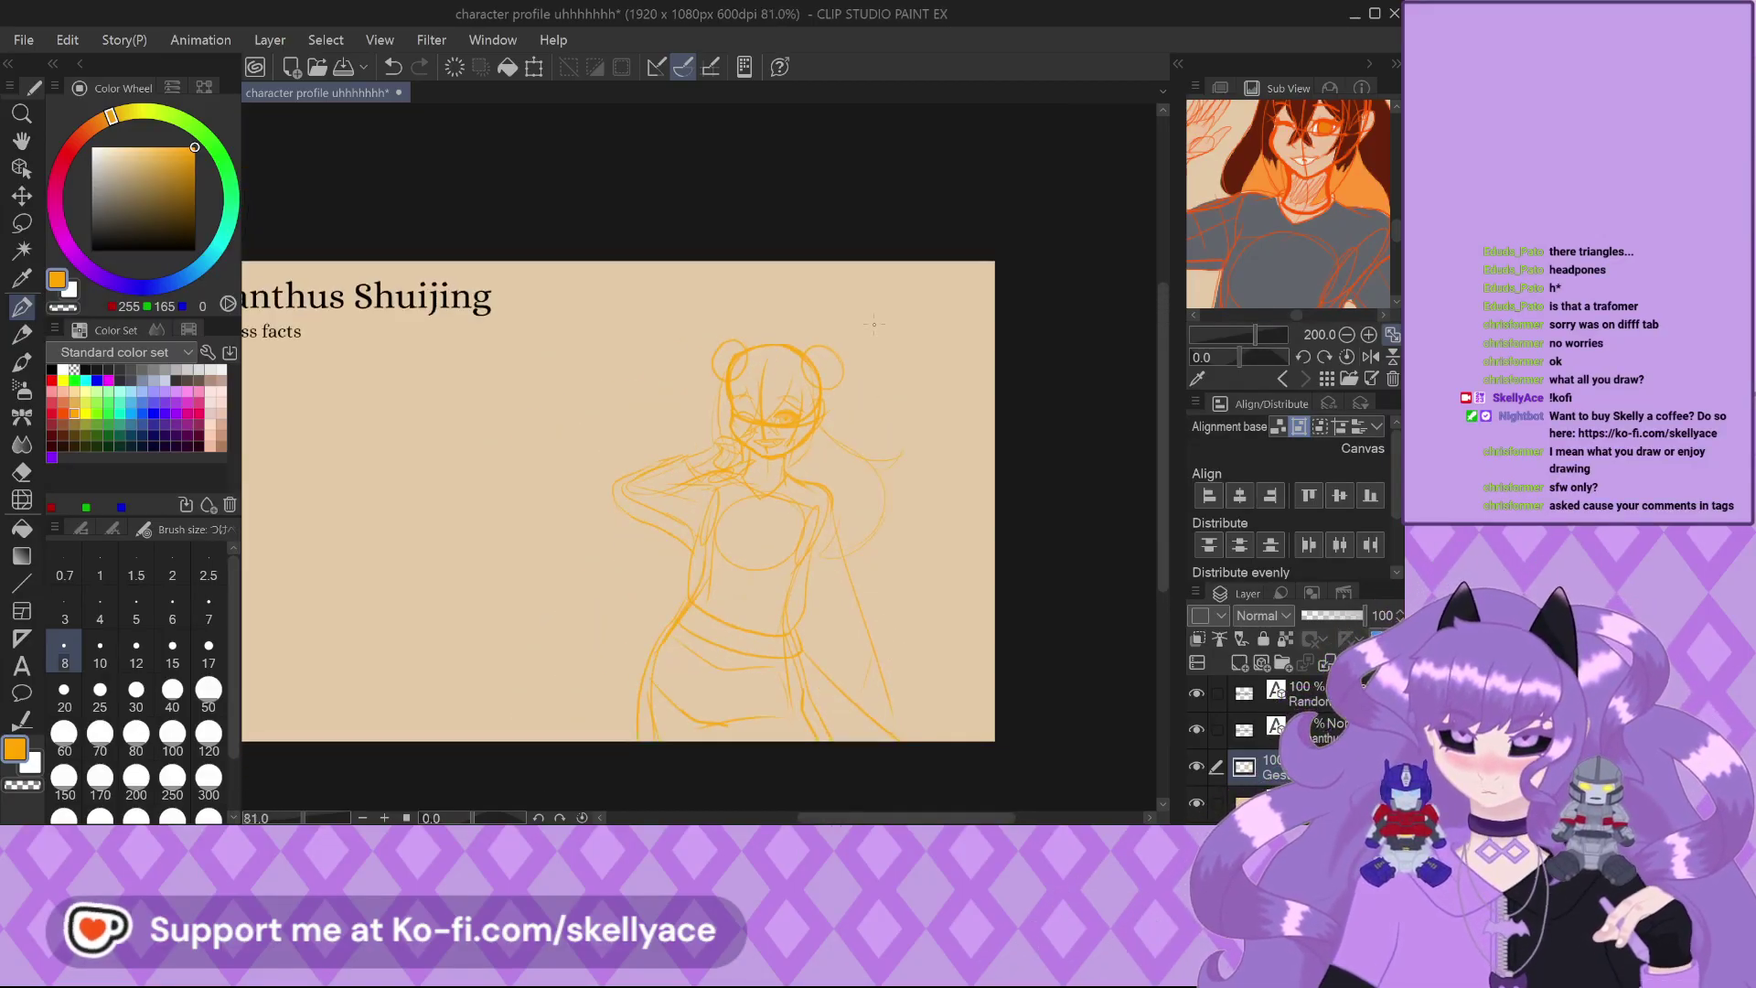
Following the reference, reshape the bun on the open-eye side with a flicked hair tip on top and a second outer contour
scroll(1216, 138, "up", 3)
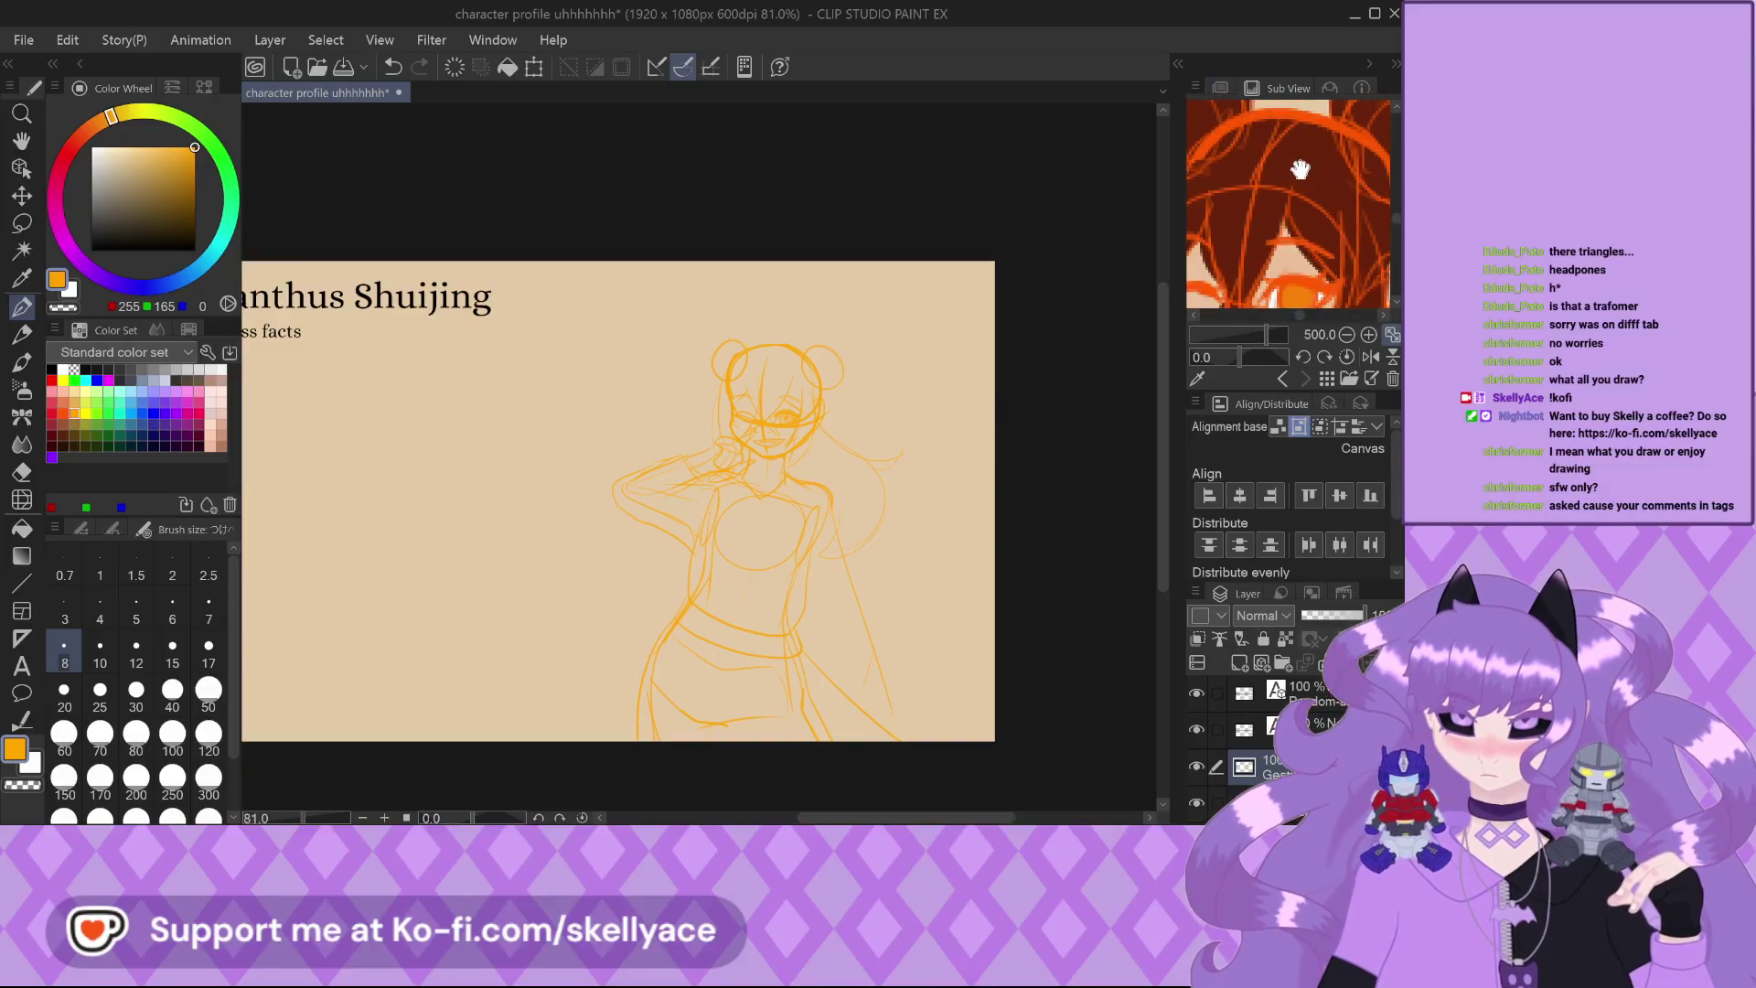
scroll(819, 366, "up", 6)
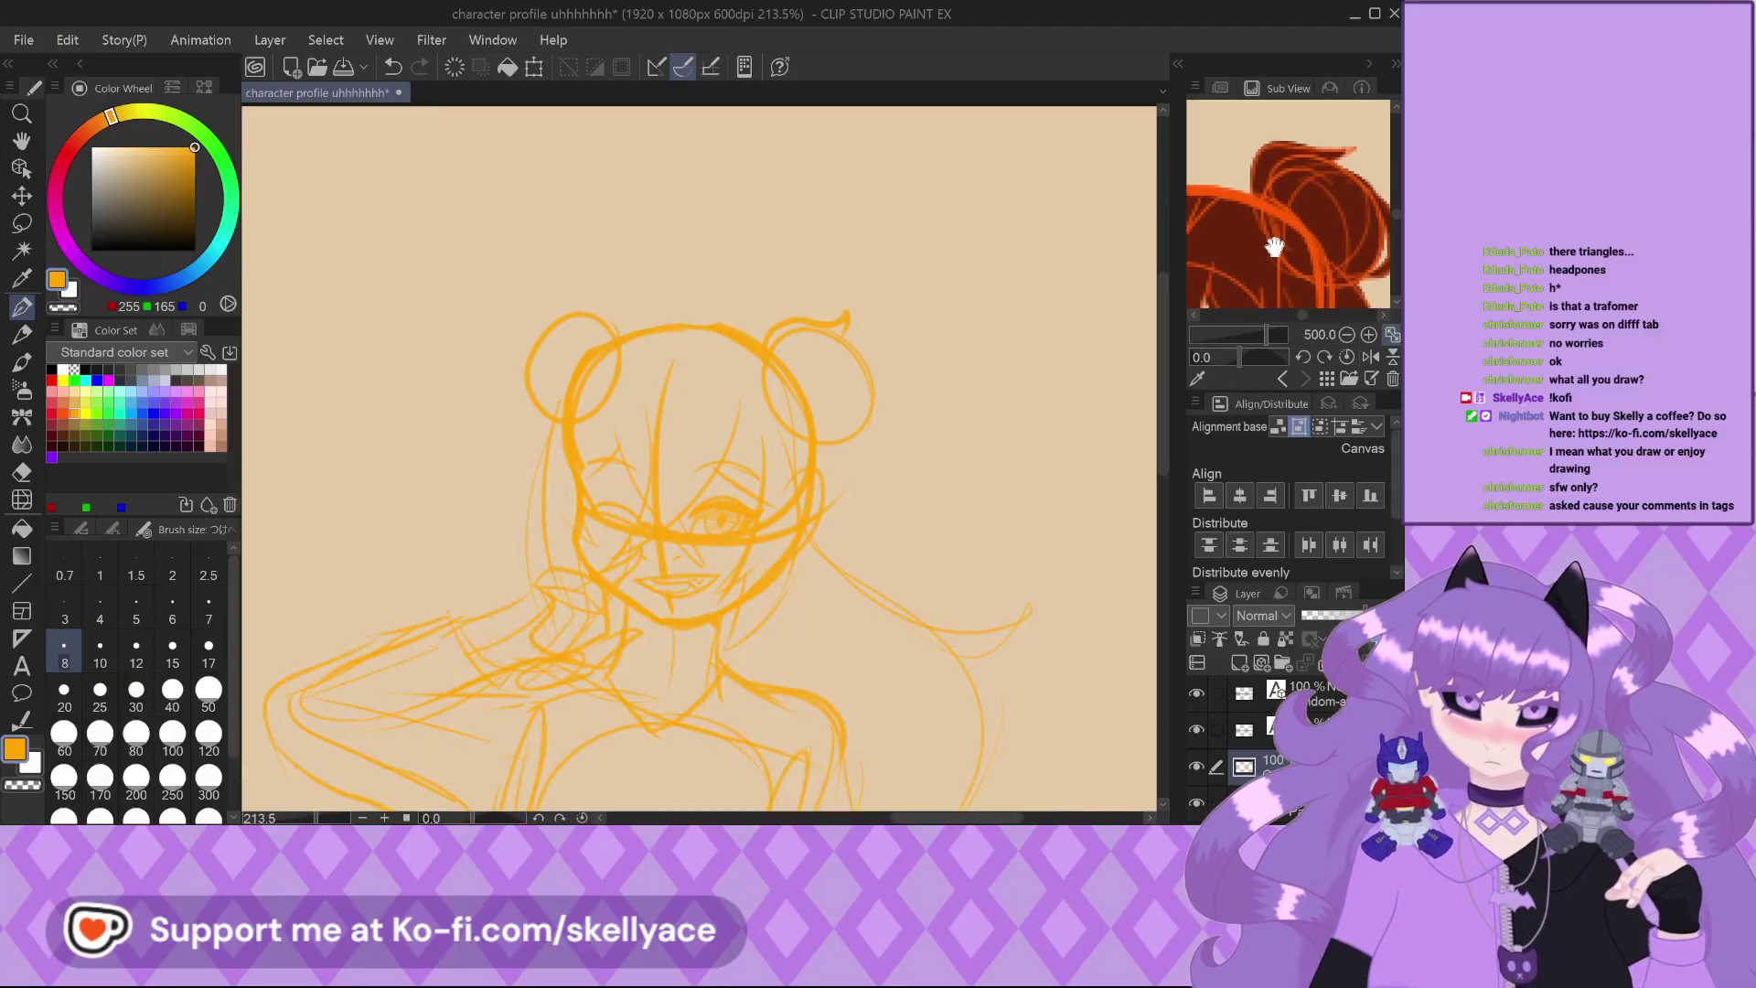
scroll(839, 342, "up", 2)
scroll(839, 341, "up", 2)
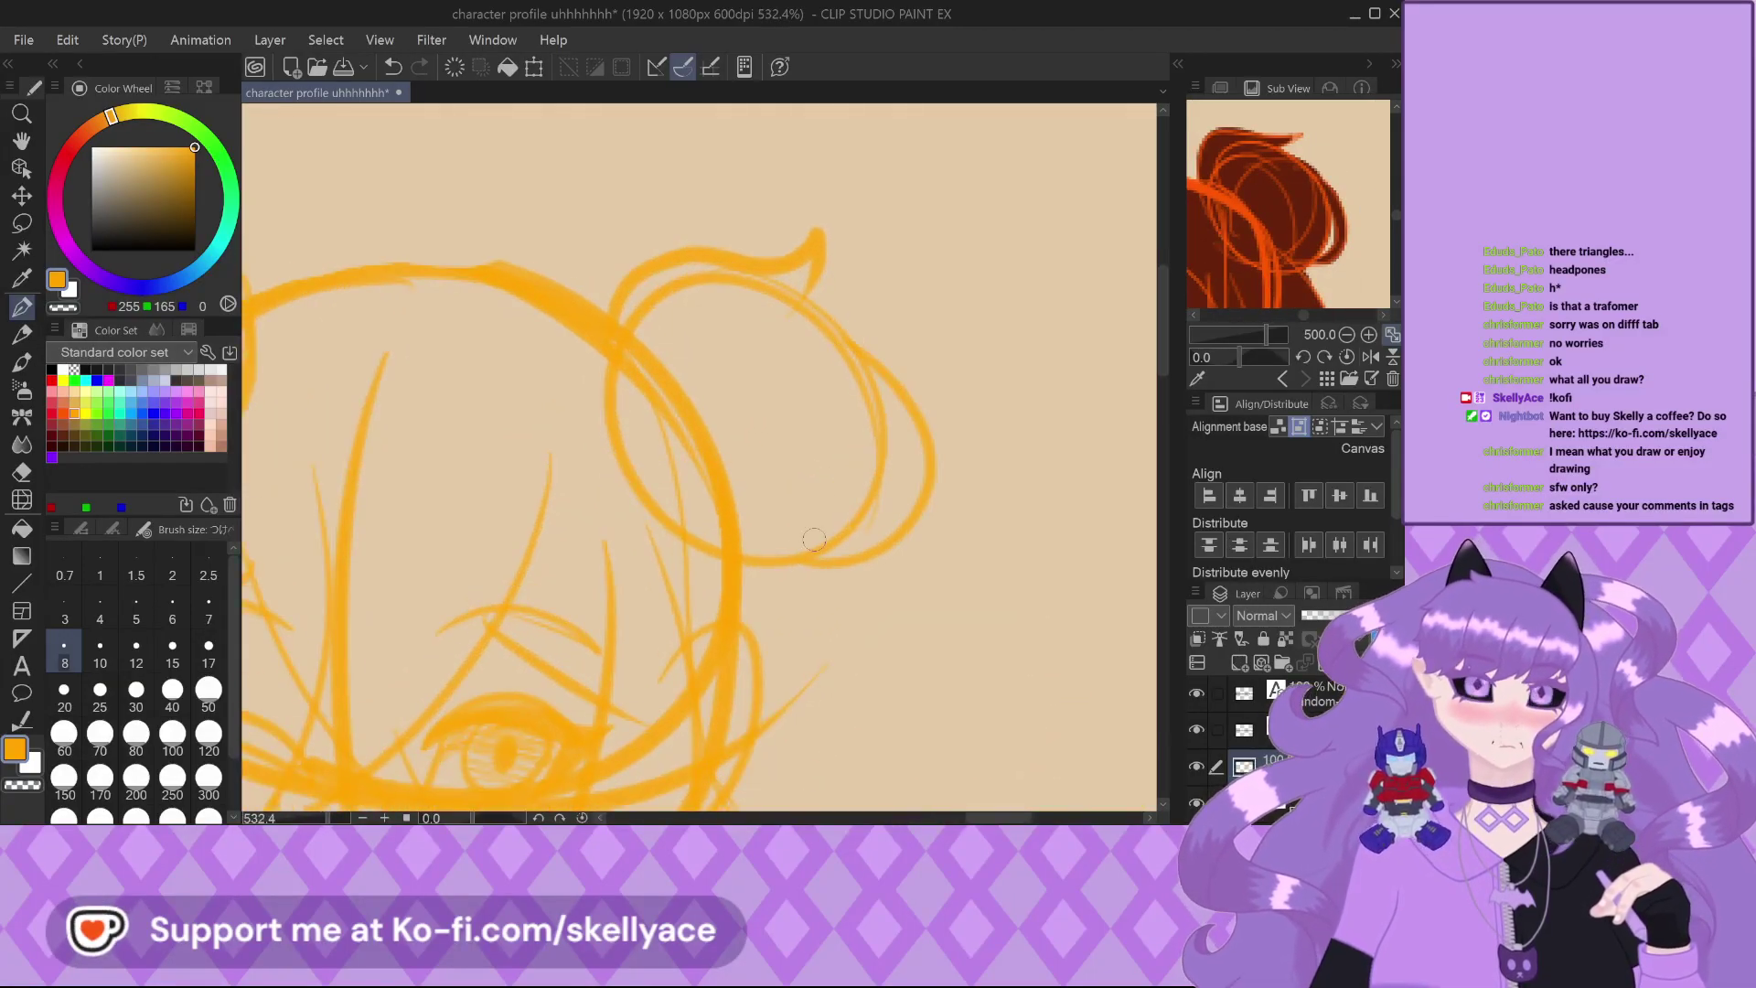
scroll(900, 489, "down", 4)
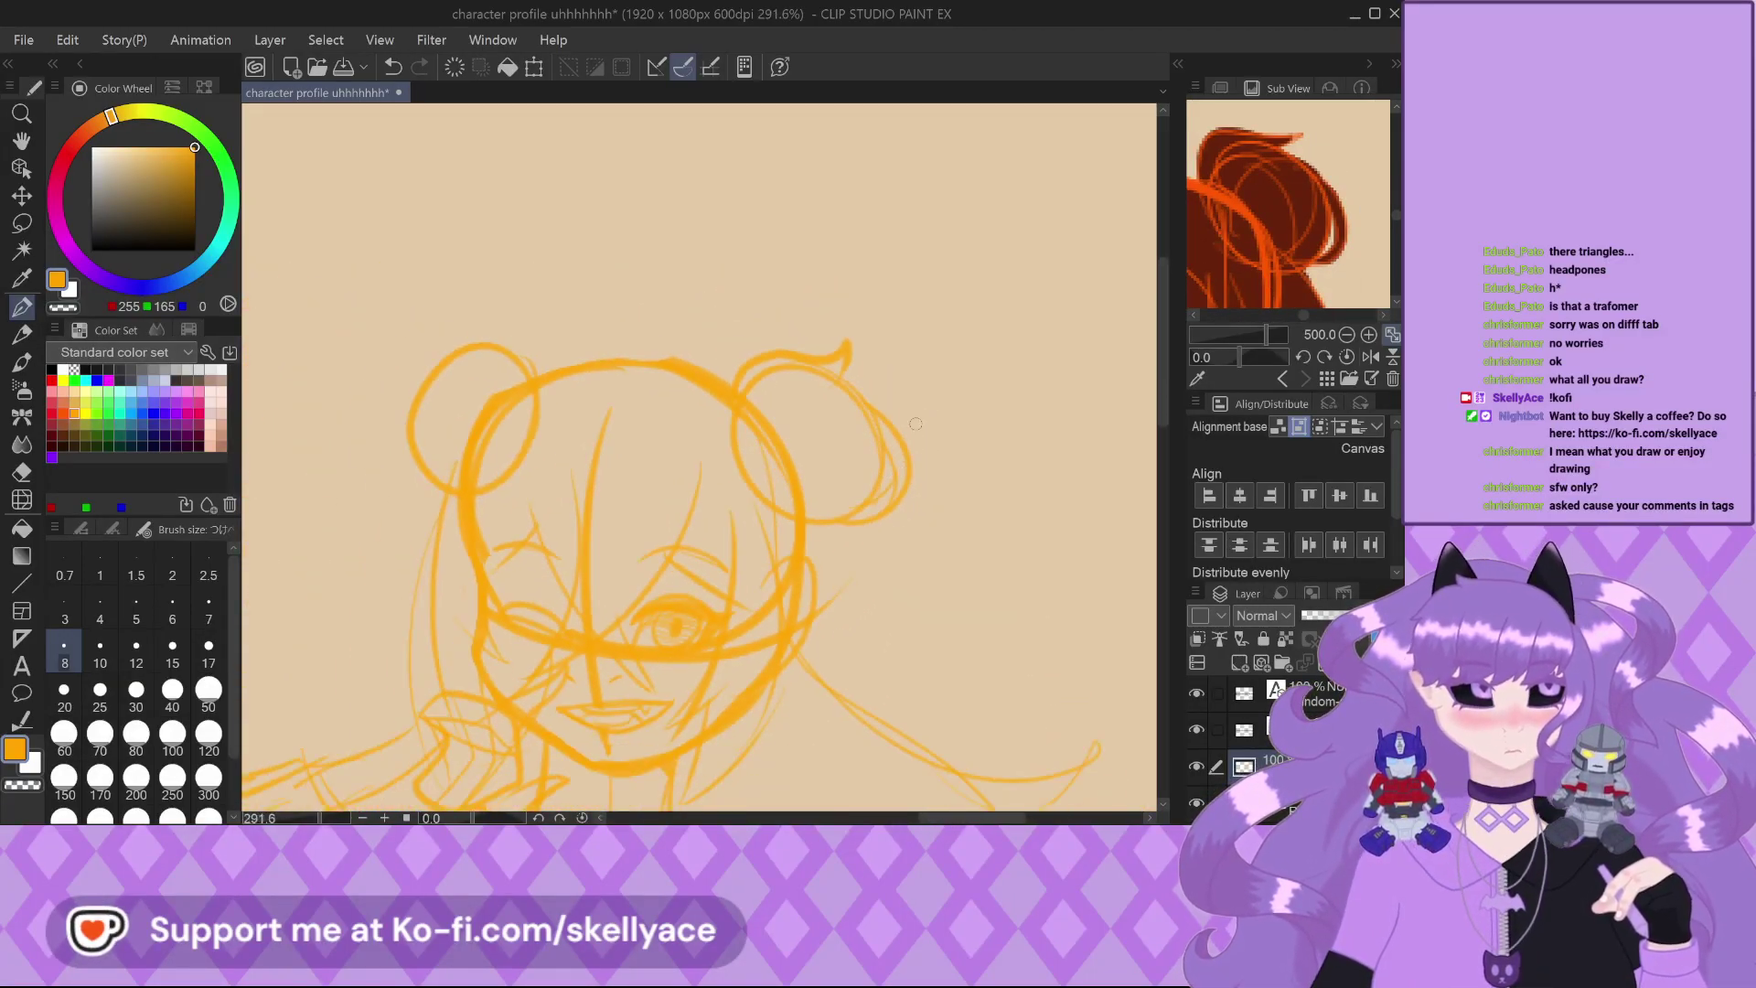
Following the reference, give the bun on the winking side a flicked tip and a looser outer contour
left_click_drag(1280, 219, 1375, 220)
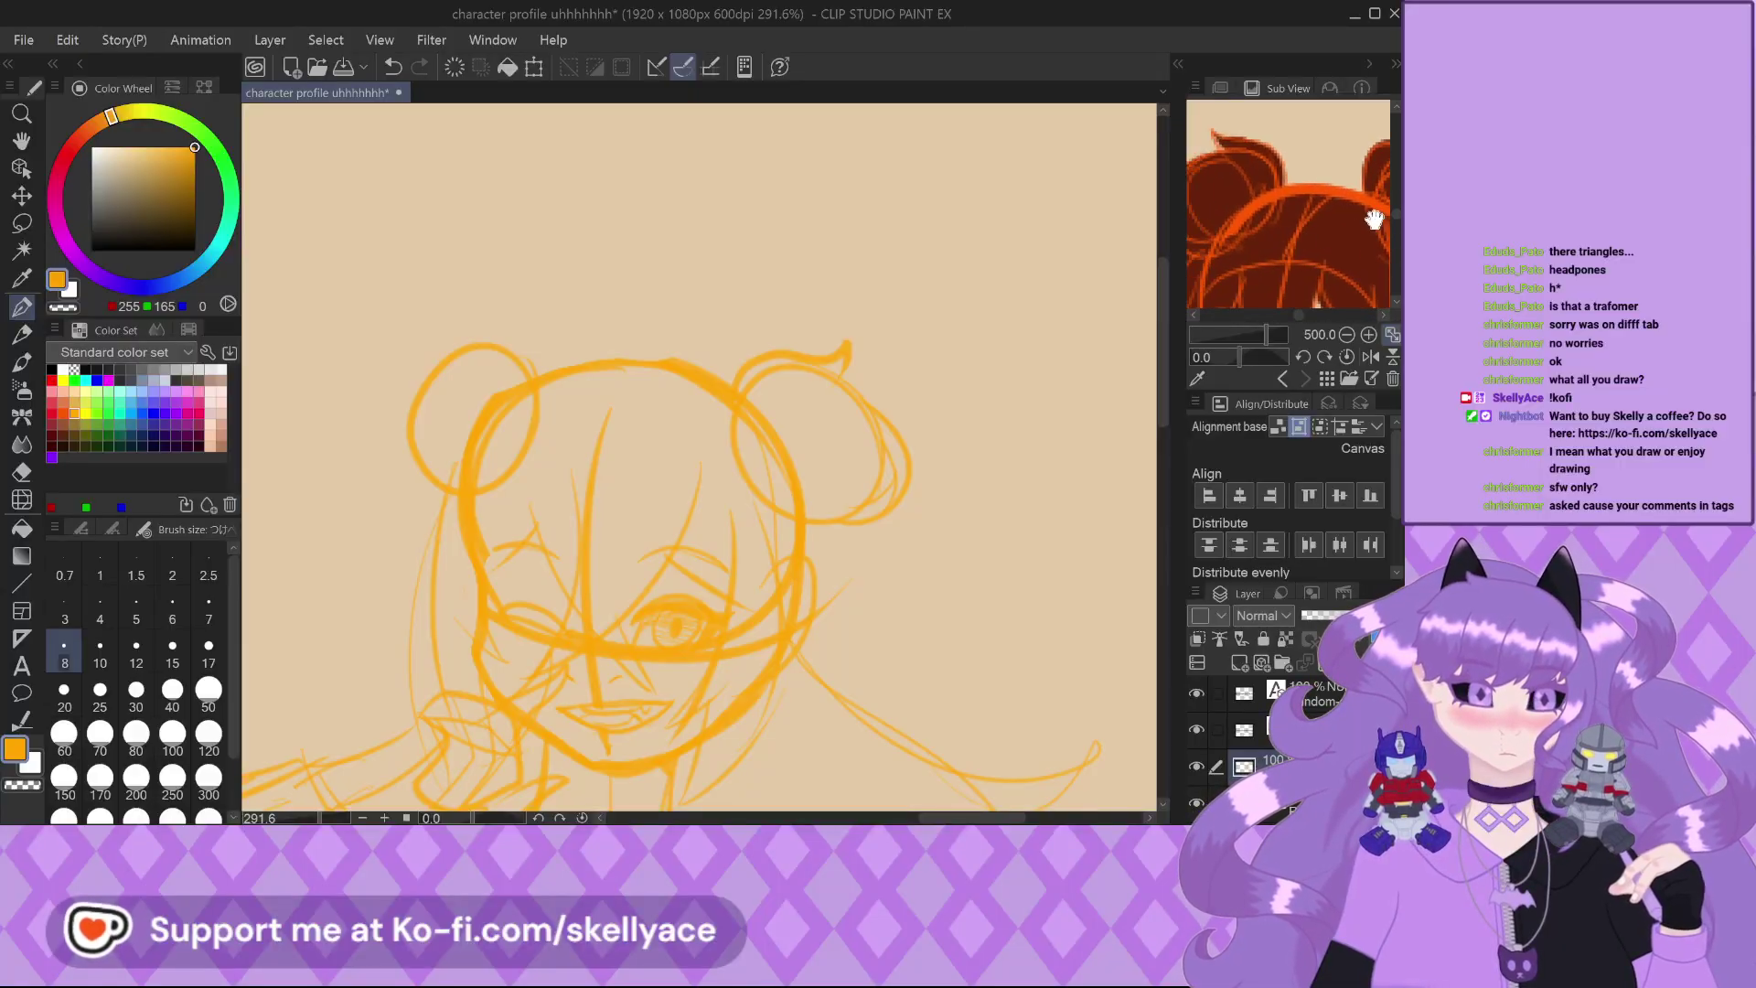
scroll(553, 415, "up", 2)
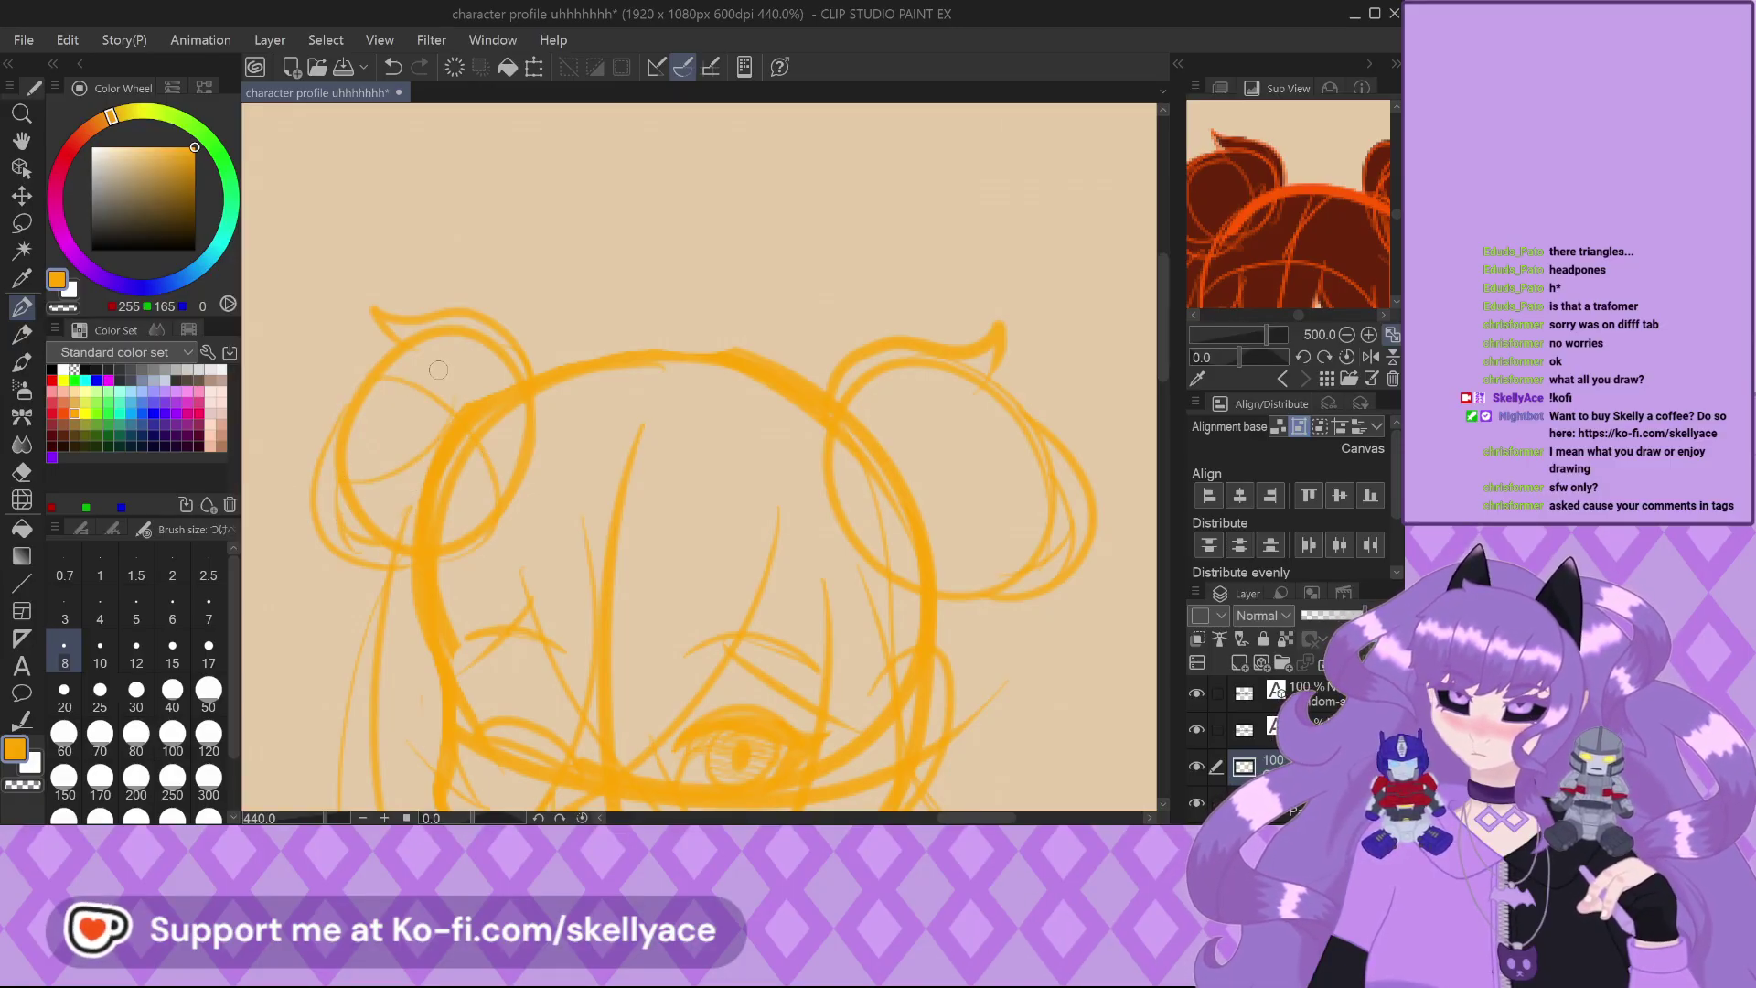
scroll(447, 477, "down", 2)
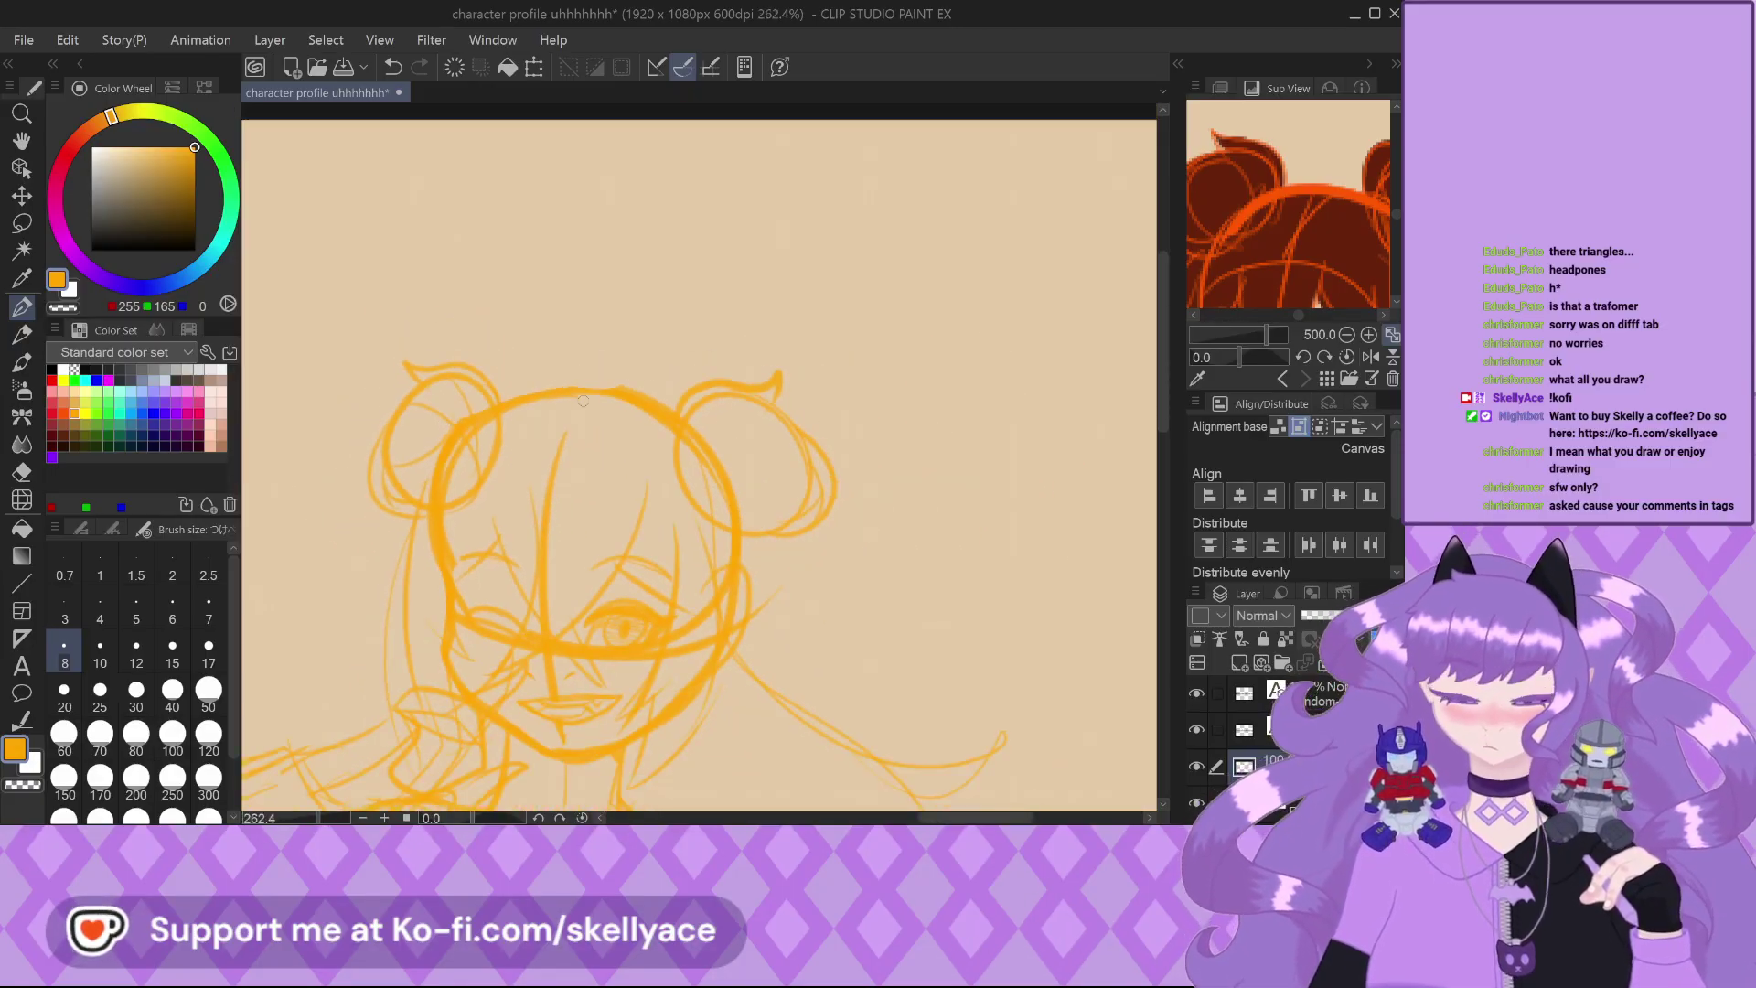
Add thin curved strand lines inside both hair buns, undoing a stray stroke
scroll(623, 396, "up", 1)
key("ctrl+z")
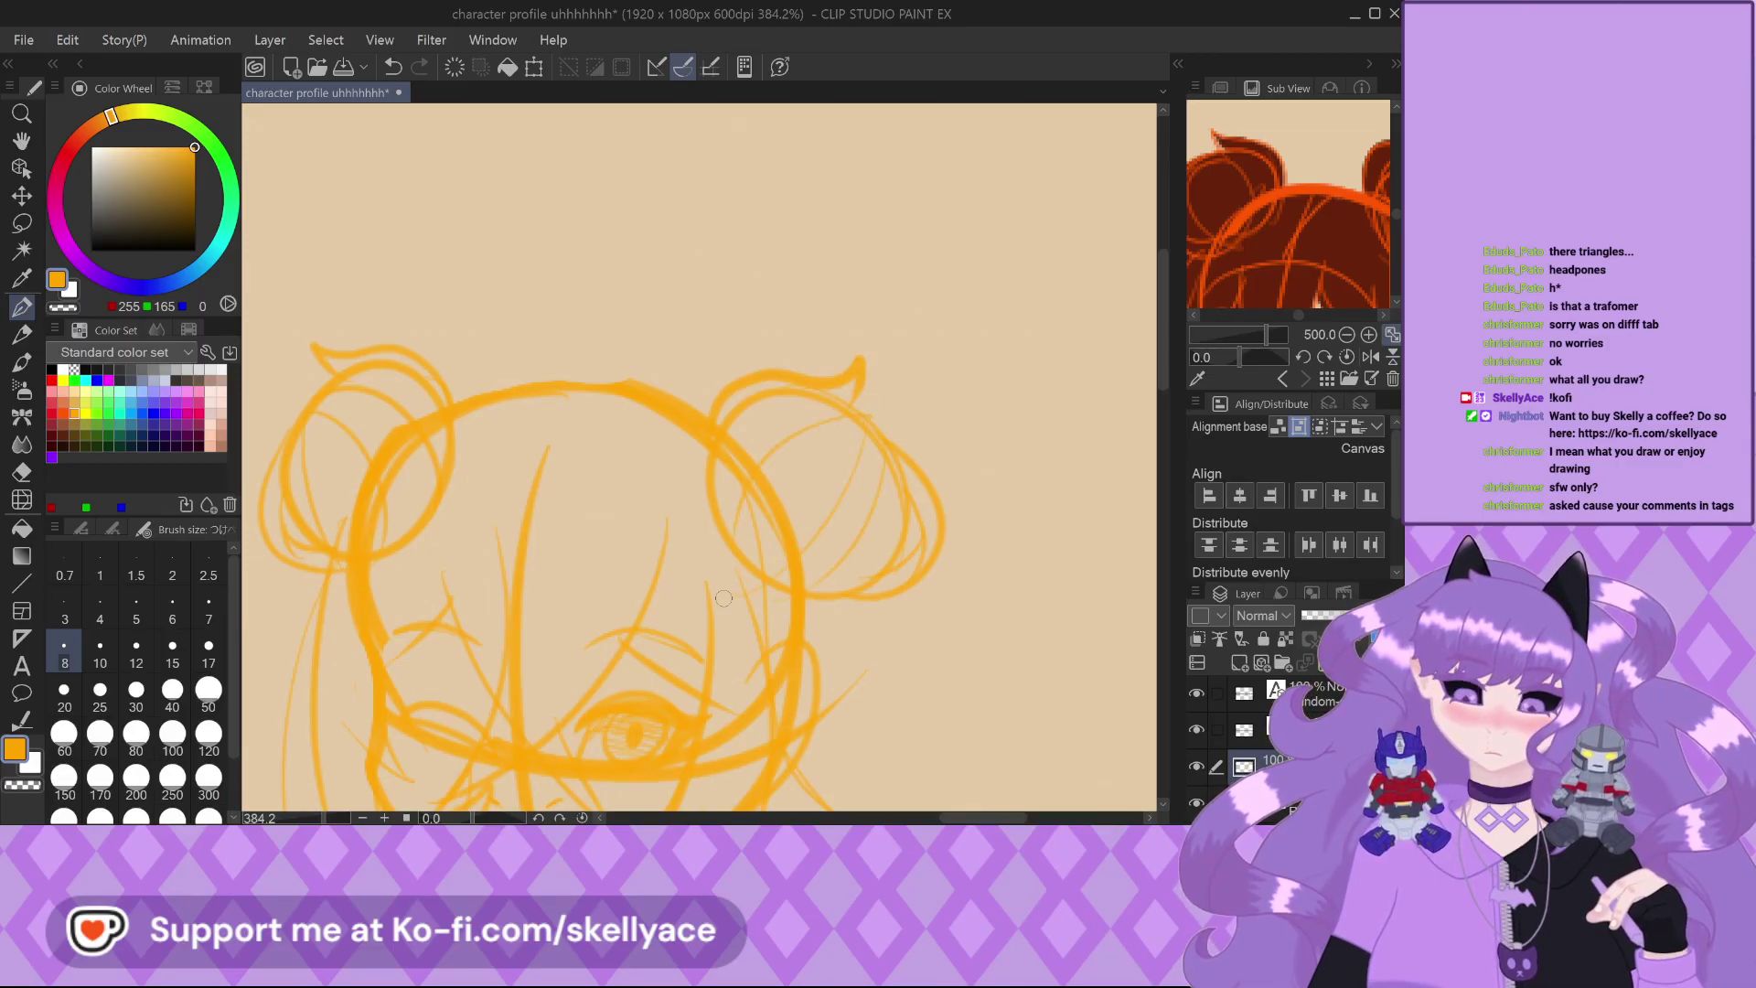
scroll(723, 598, "down", 2)
scroll(797, 403, "up", 5)
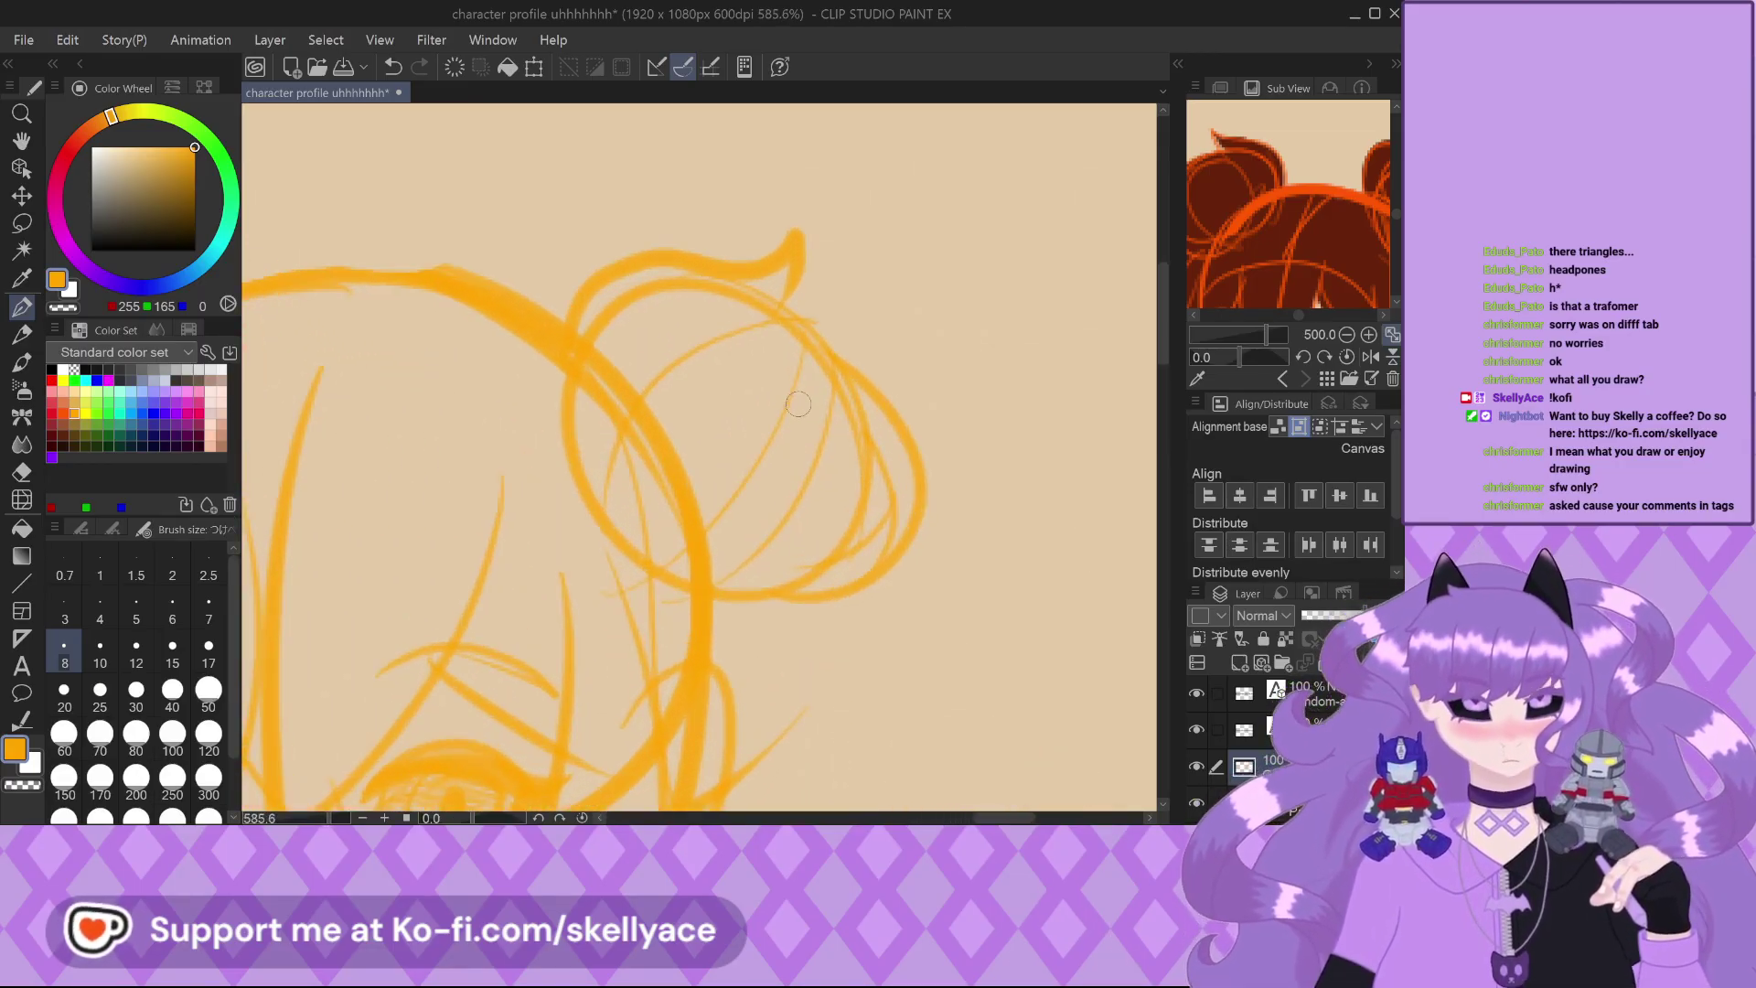
scroll(719, 311, "down", 2)
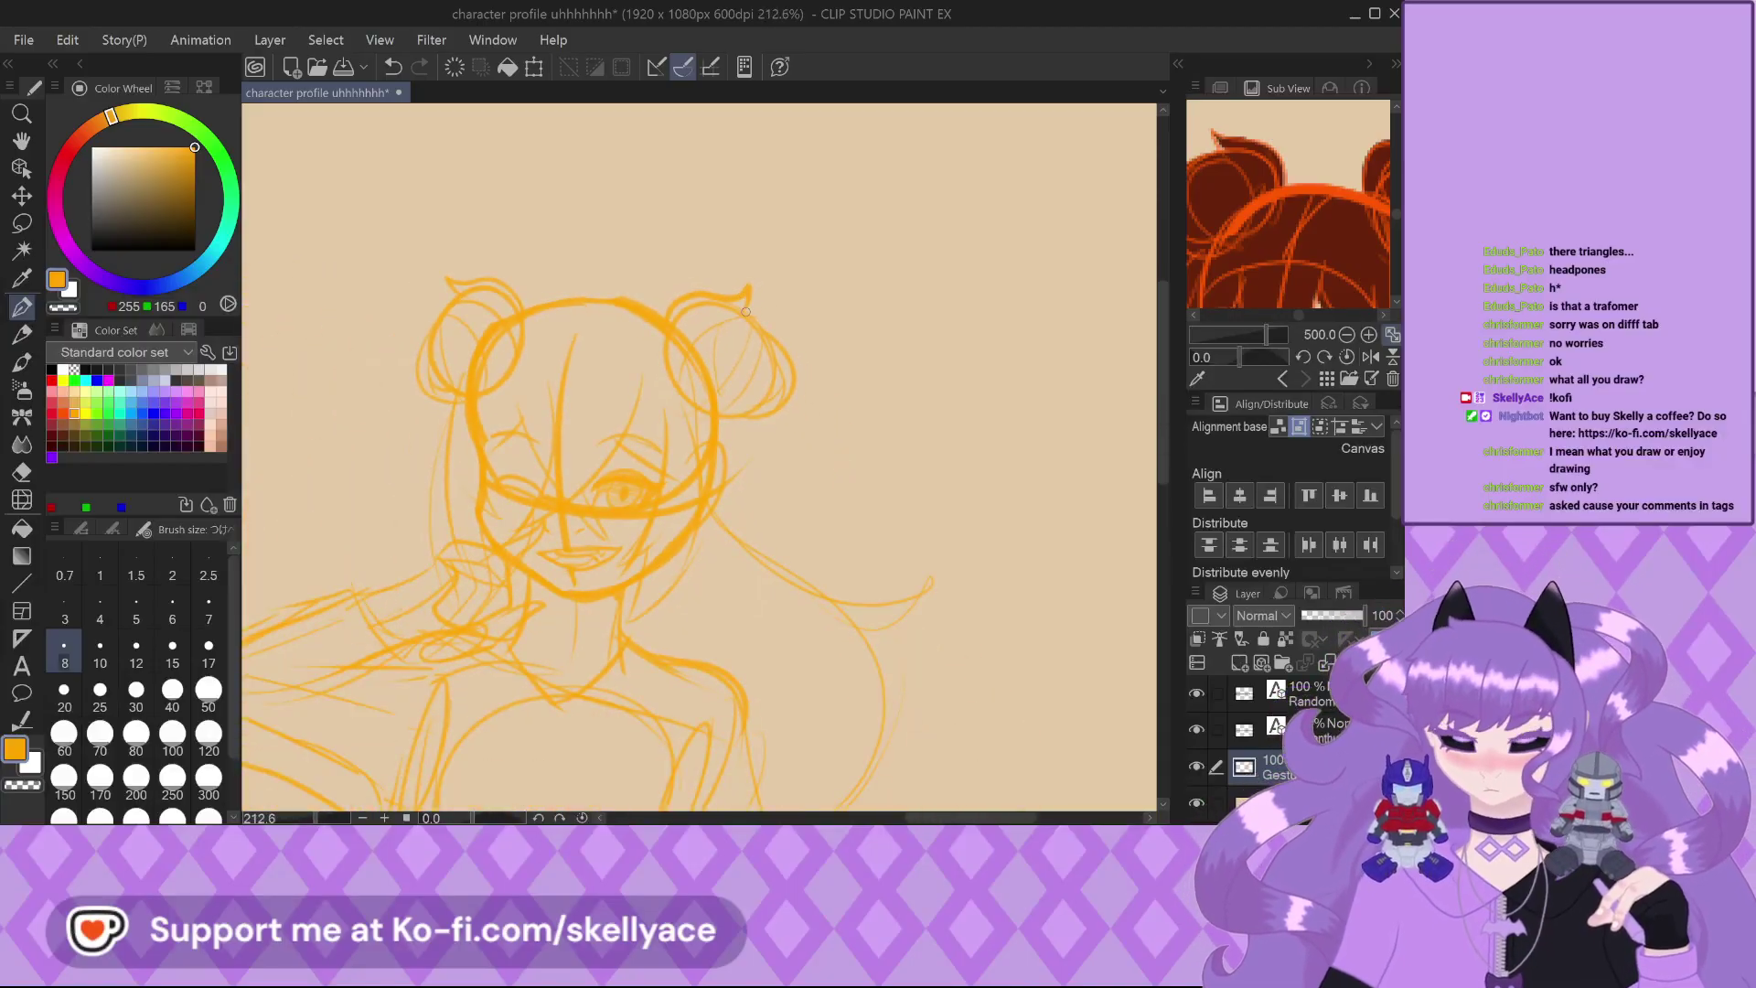
Lower the opacity of the gesture sketch layer to 89%
scroll(740, 295, "down", 2)
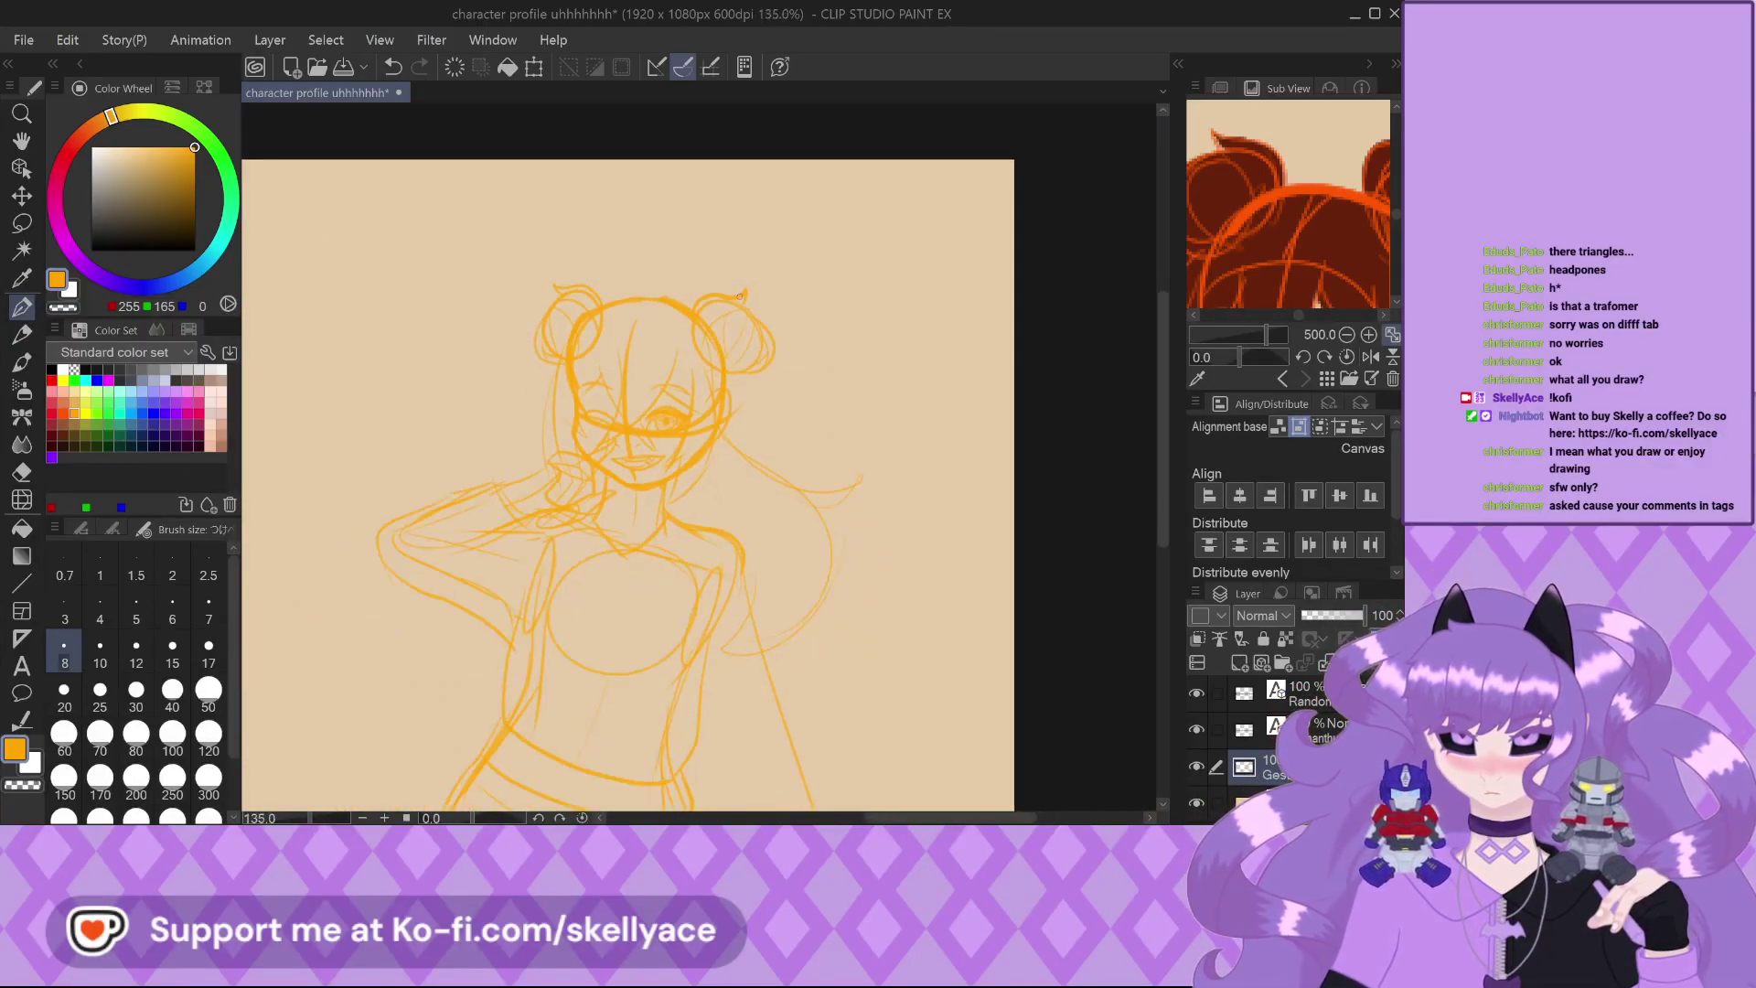
scroll(740, 295, "down", 2)
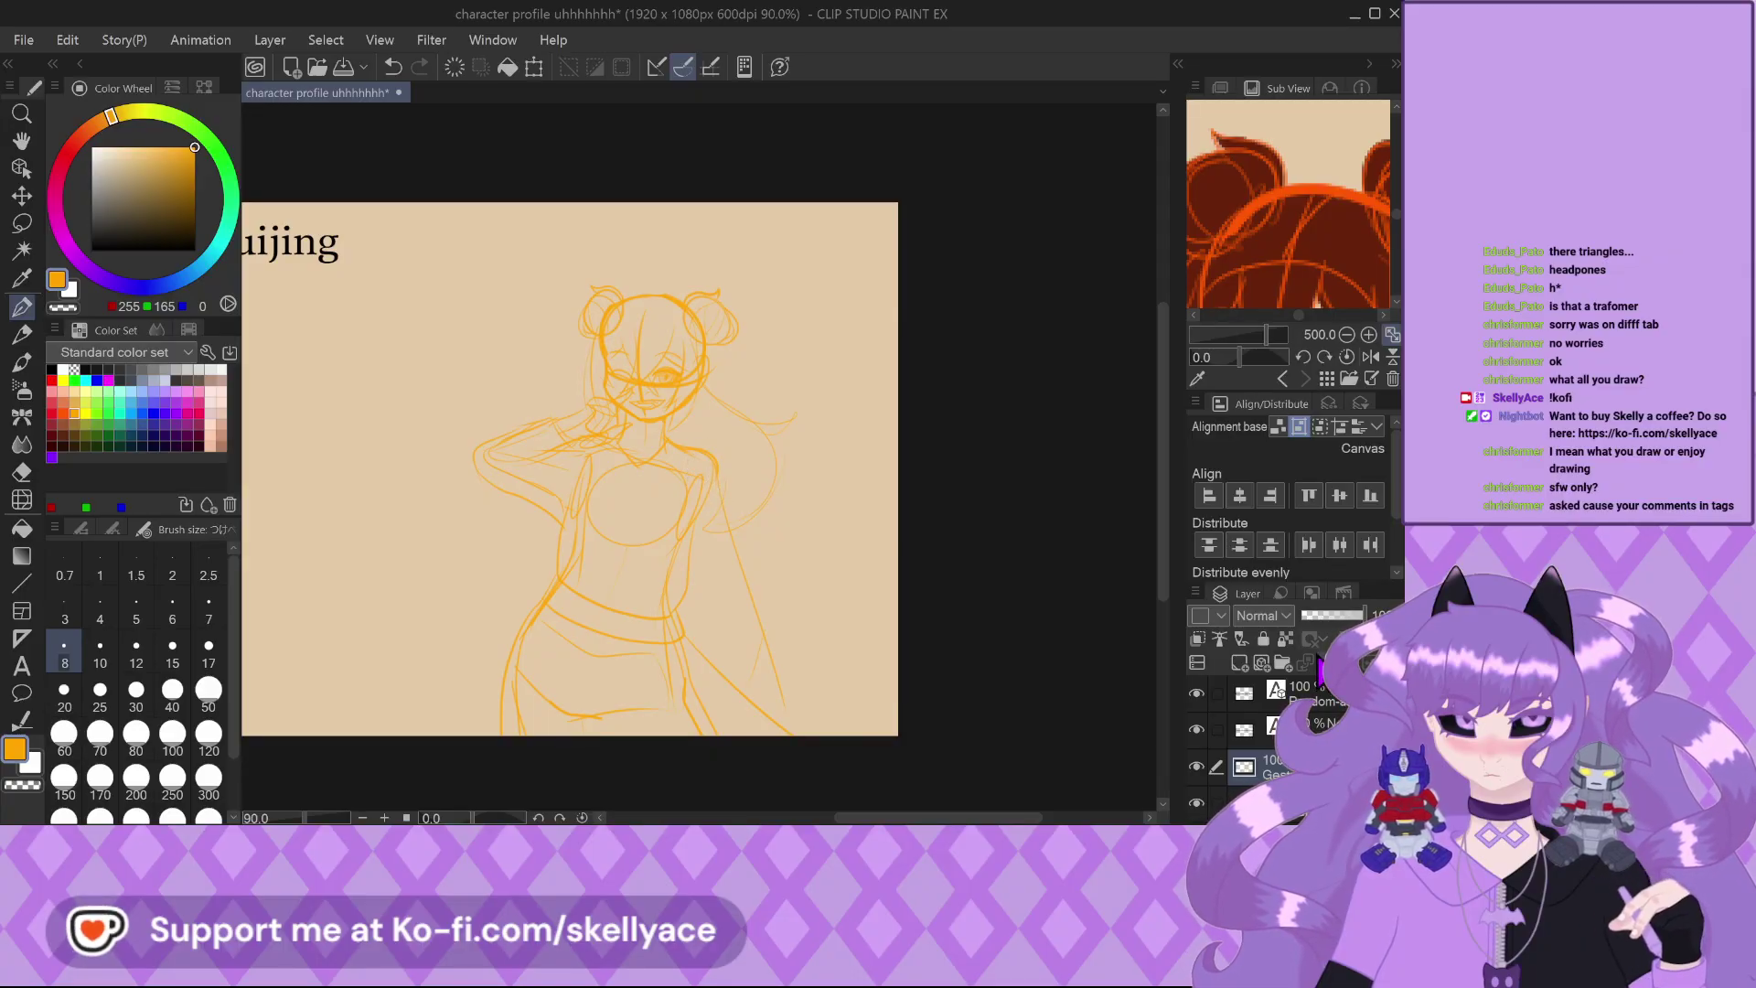
left_click(1321, 615)
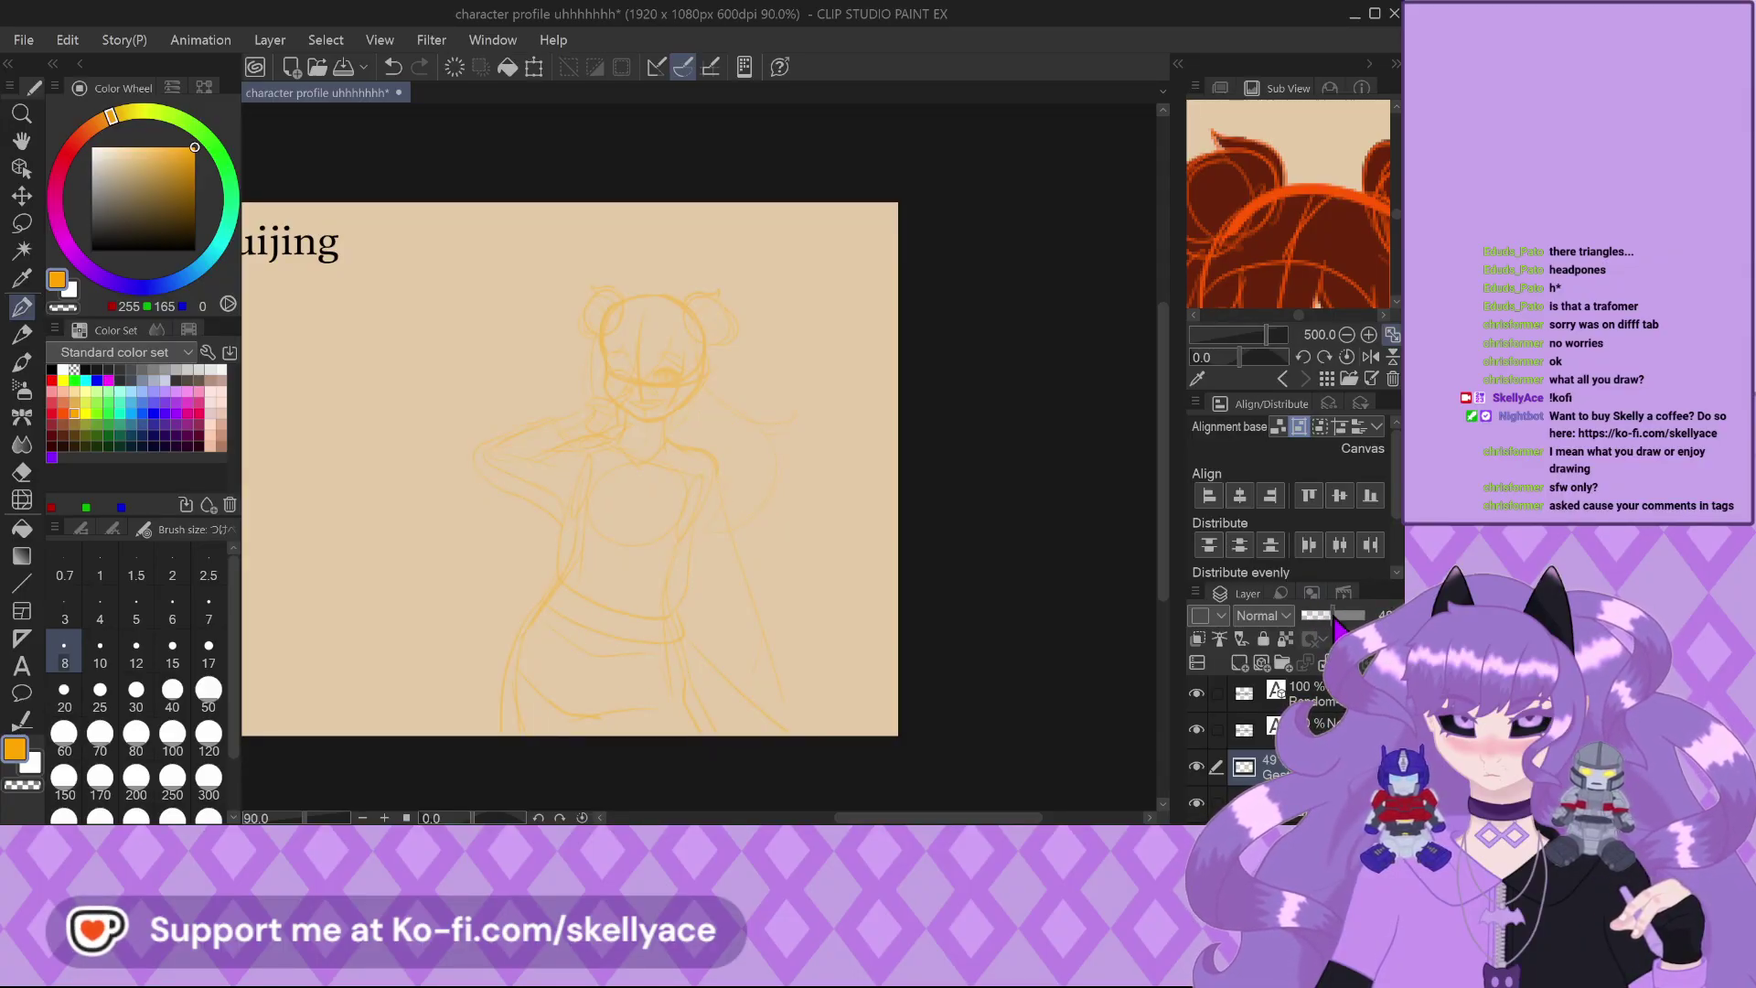
left_click(1196, 803)
left_click(1196, 803)
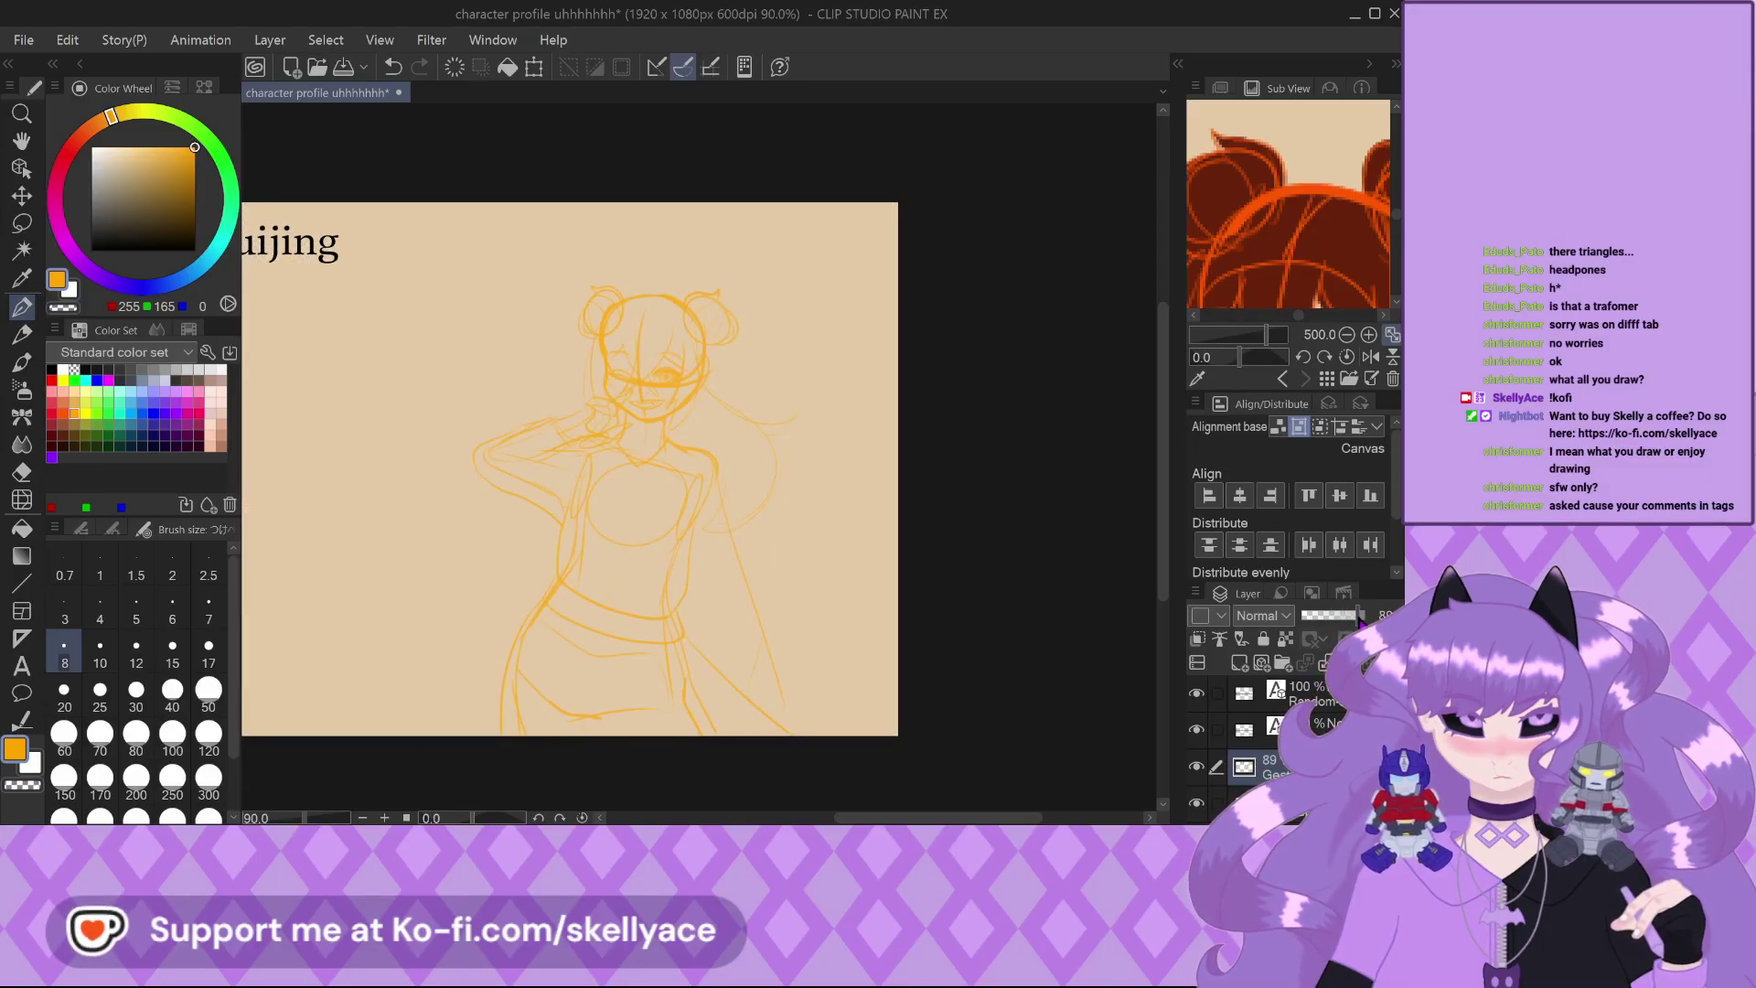
Examine the reference character's hair, neckline and shirt against the whole profile page
scroll(855, 514, "down", 2)
scroll(1287, 212, "down", 4)
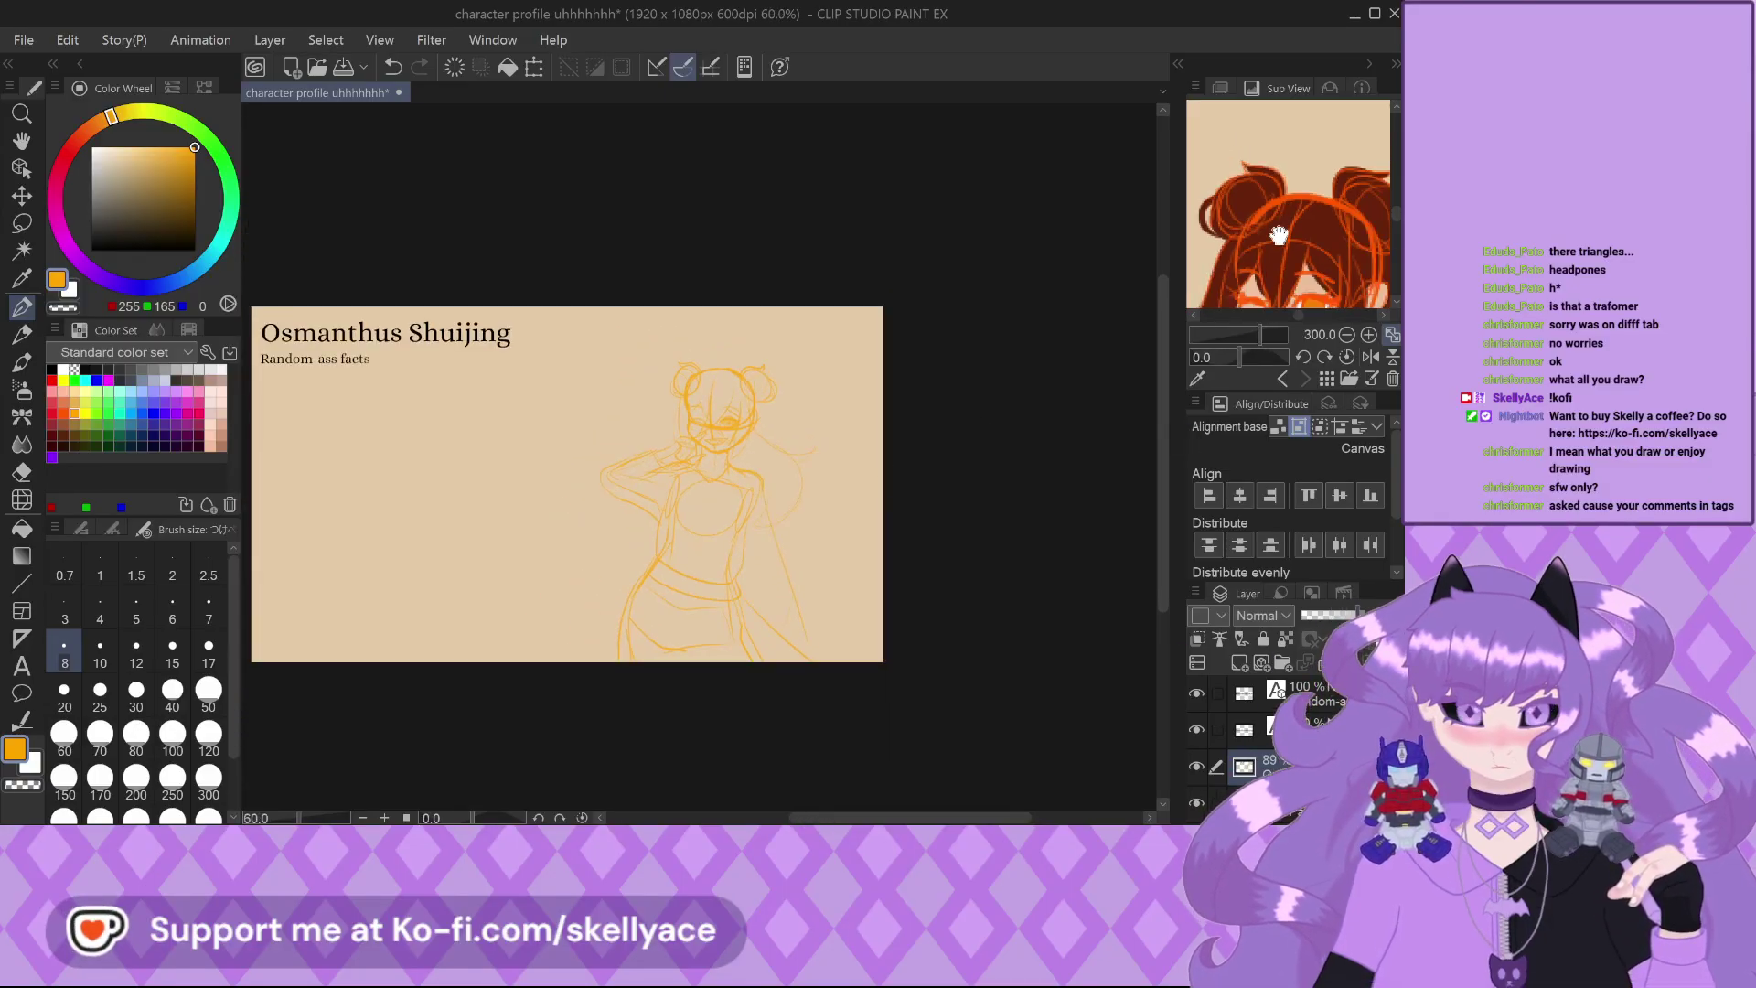
scroll(1280, 233, "up", 2)
left_click_drag(1278, 240, 1296, 285)
scroll(1271, 236, "down", 3)
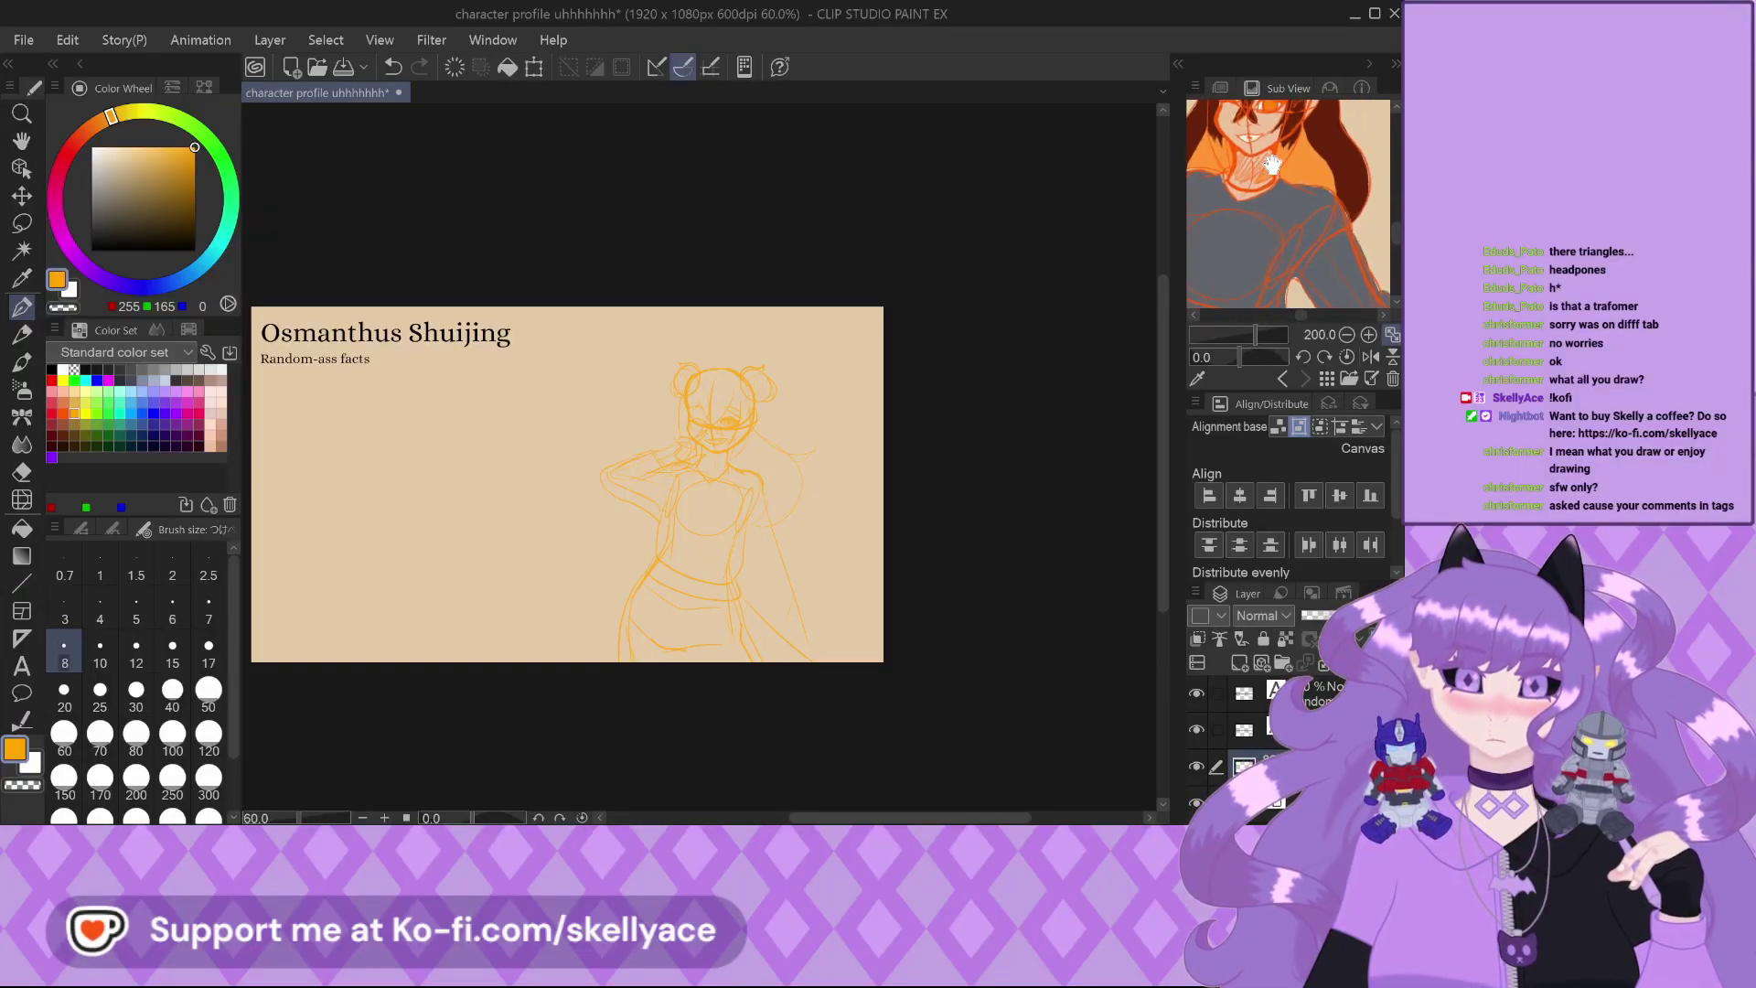
Following the reference's hair, sketch jagged loose strands beside the cheek on the winking side
scroll(1262, 183, "up", 4)
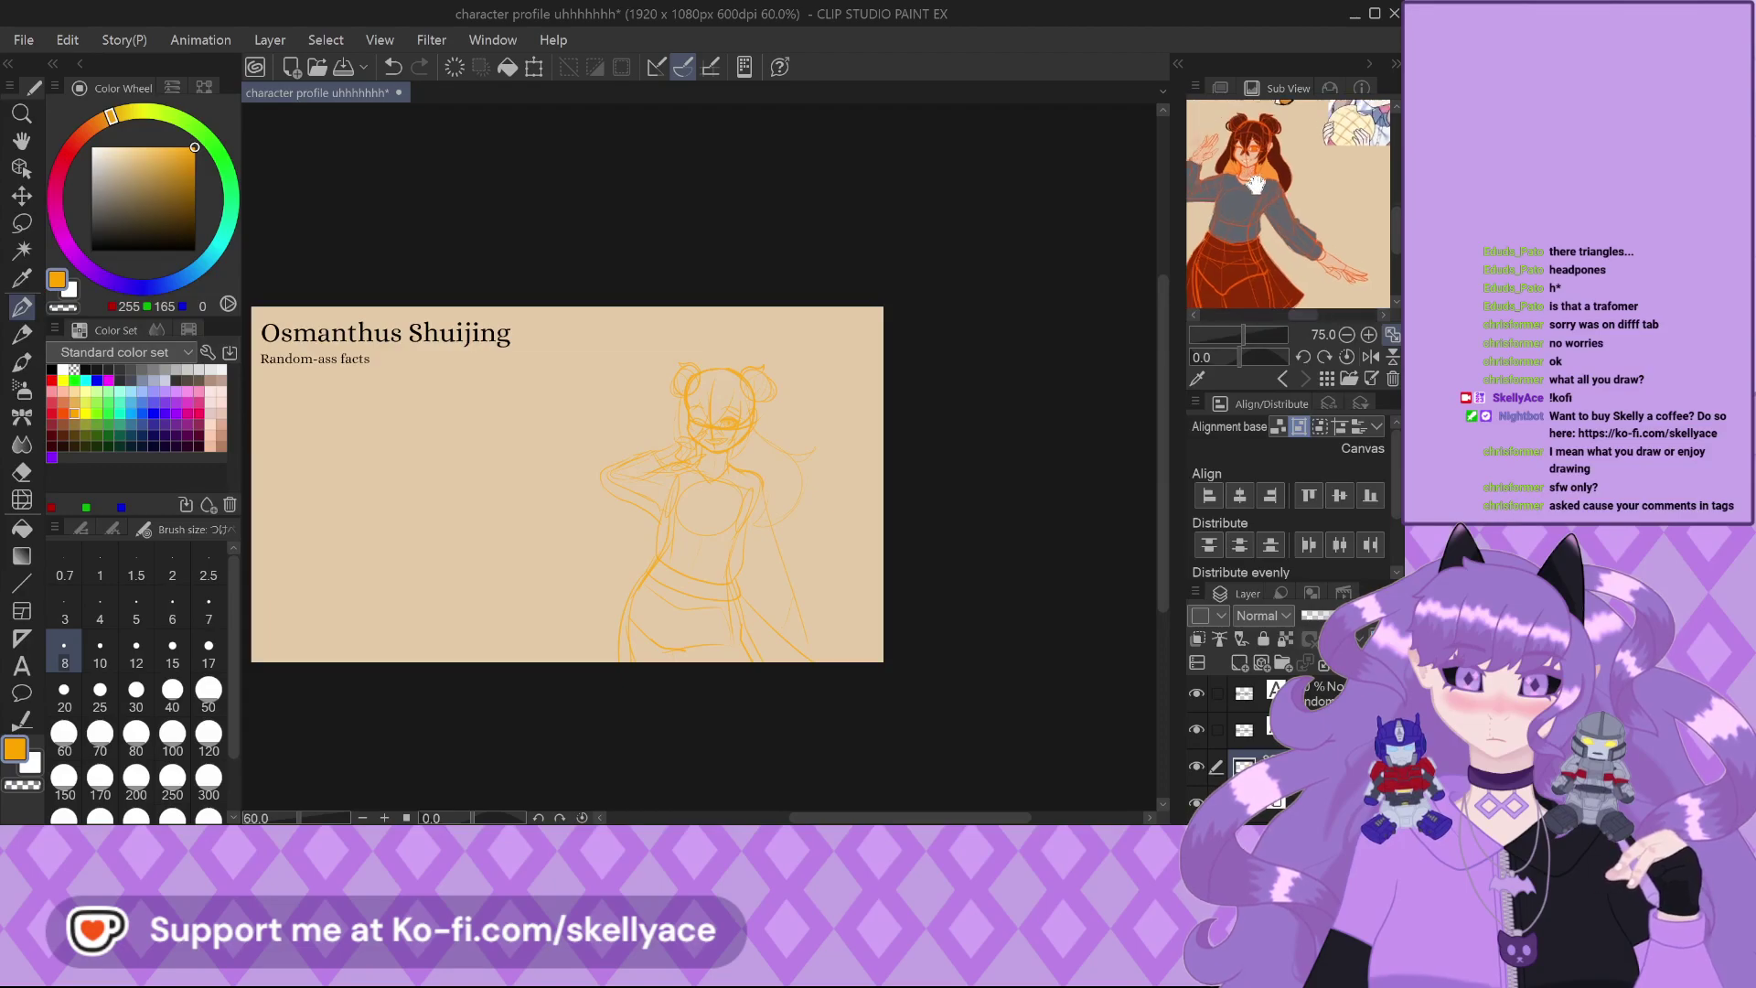
scroll(735, 275, "up", 1)
scroll(709, 521, "up", 6)
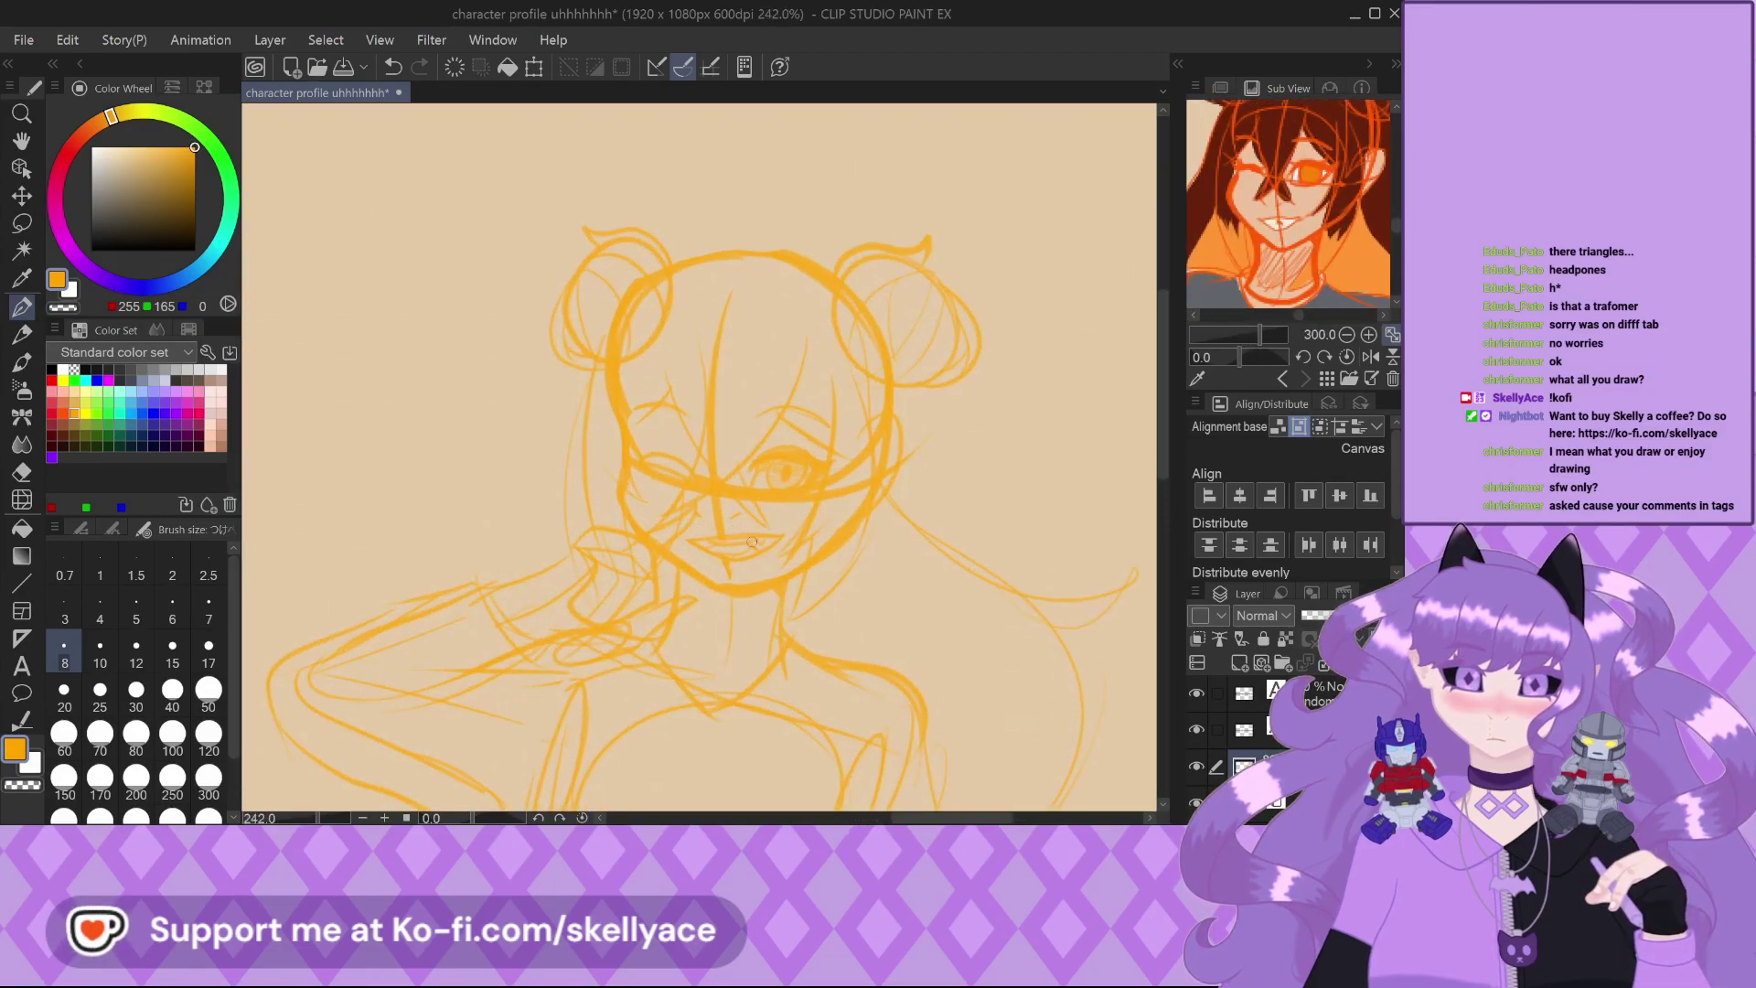
scroll(679, 432, "down", 3)
scroll(735, 468, "up", 6)
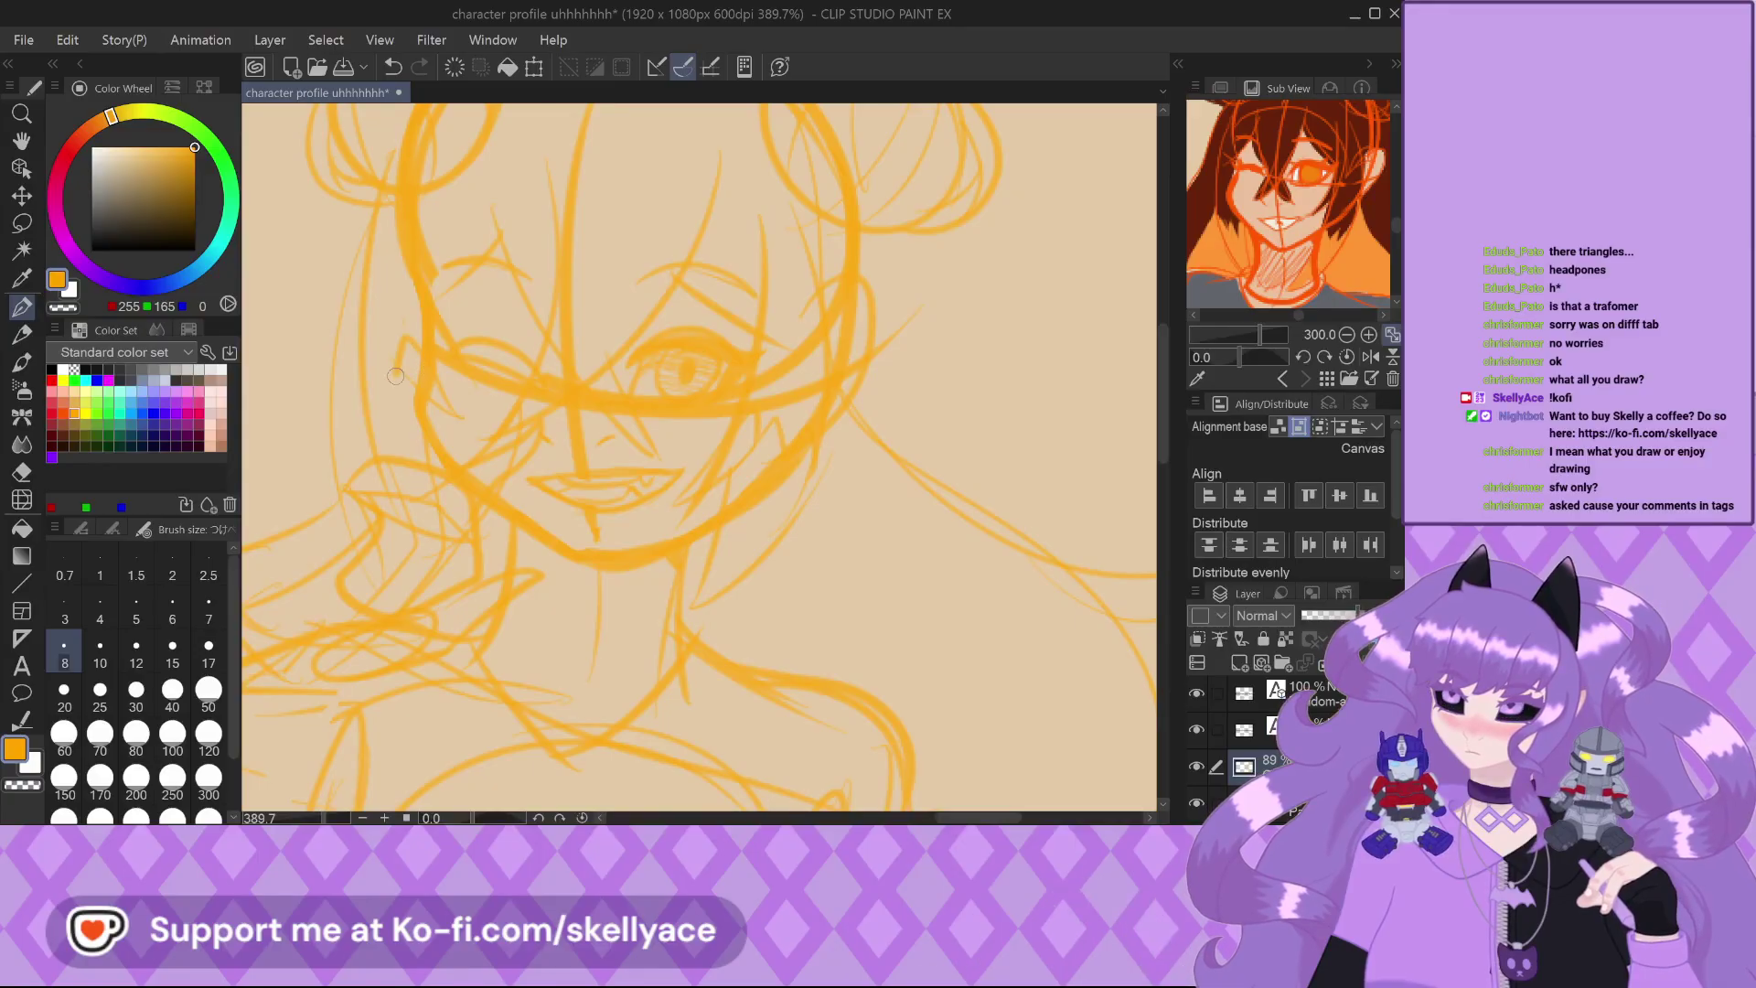
scroll(375, 391, "down", 6)
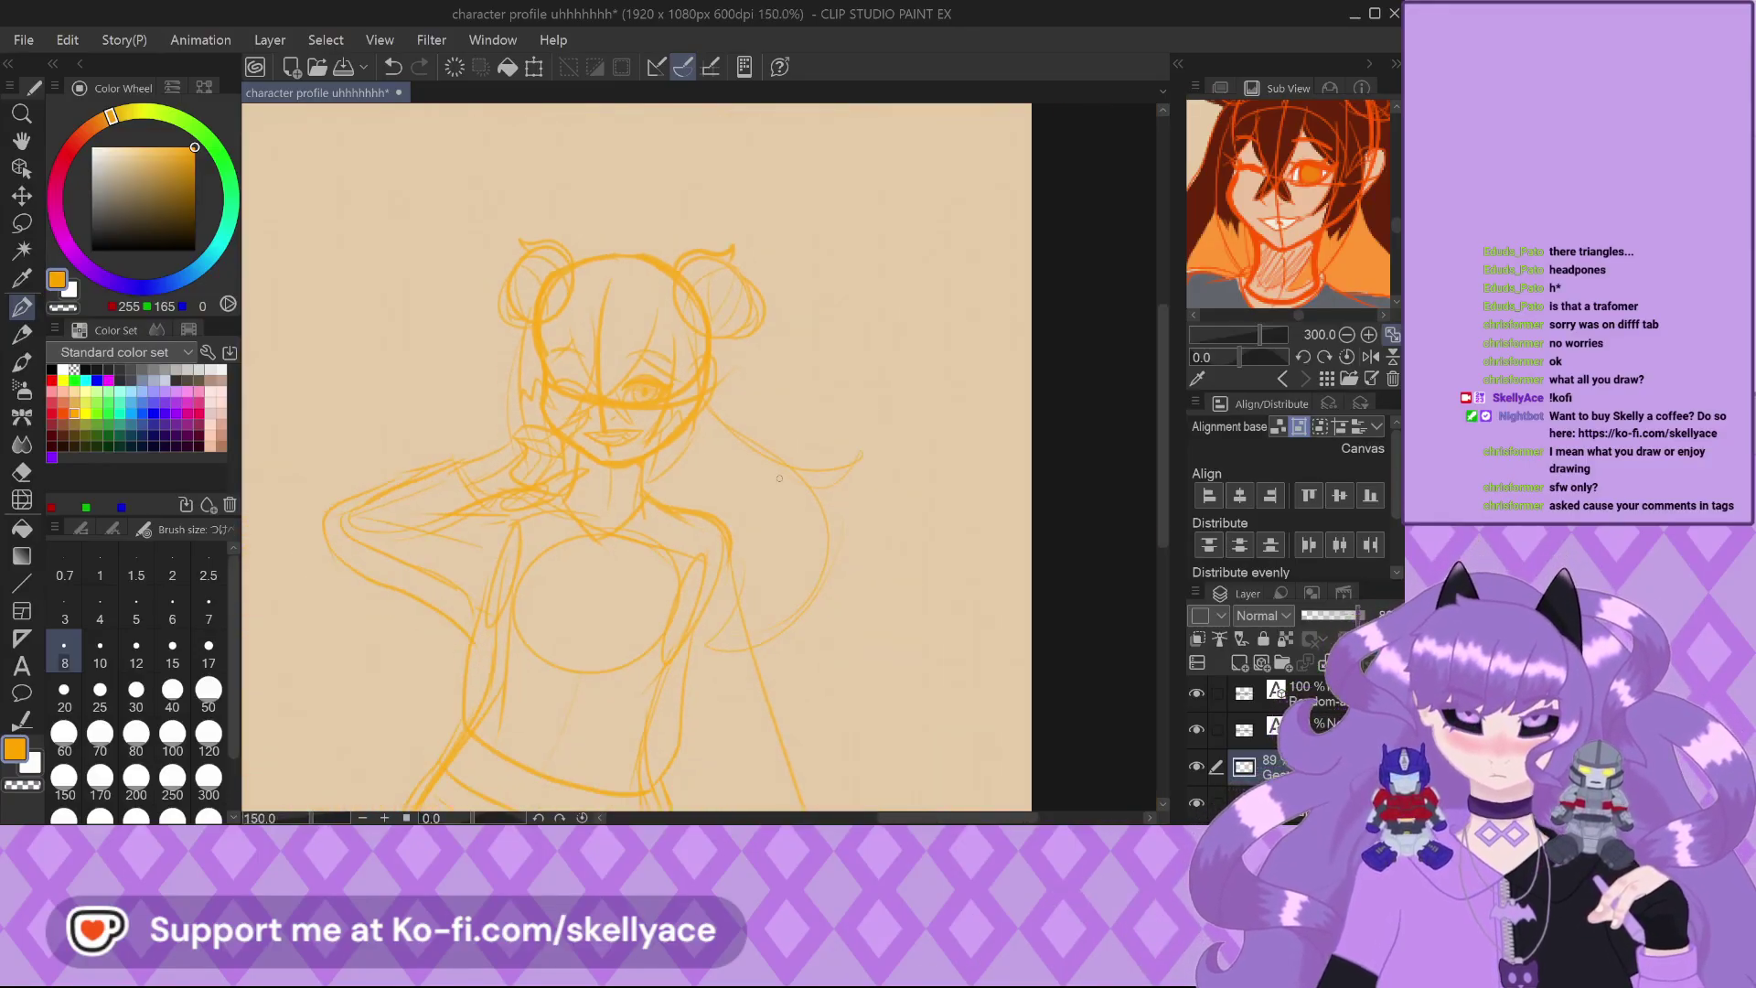
scroll(645, 415, "up", 2)
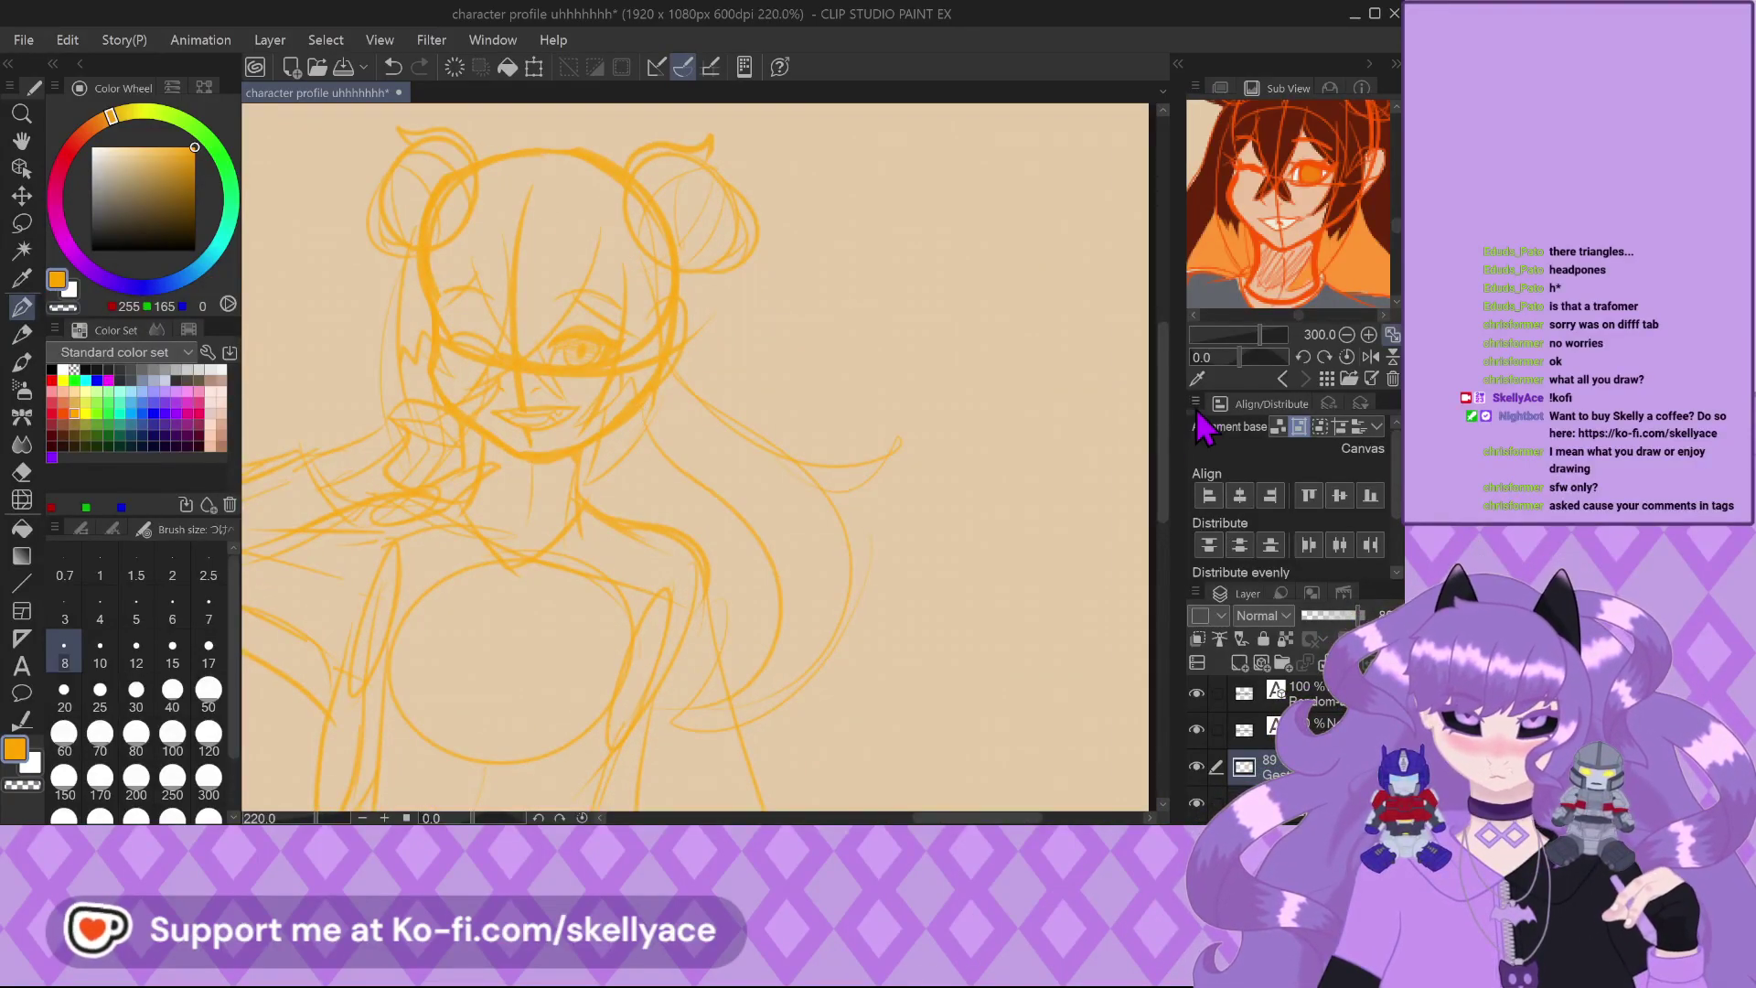
Sketch the long loose hair falling behind the raised hand on the winking side, comparing it with the reference
scroll(1286, 252, "down", 2)
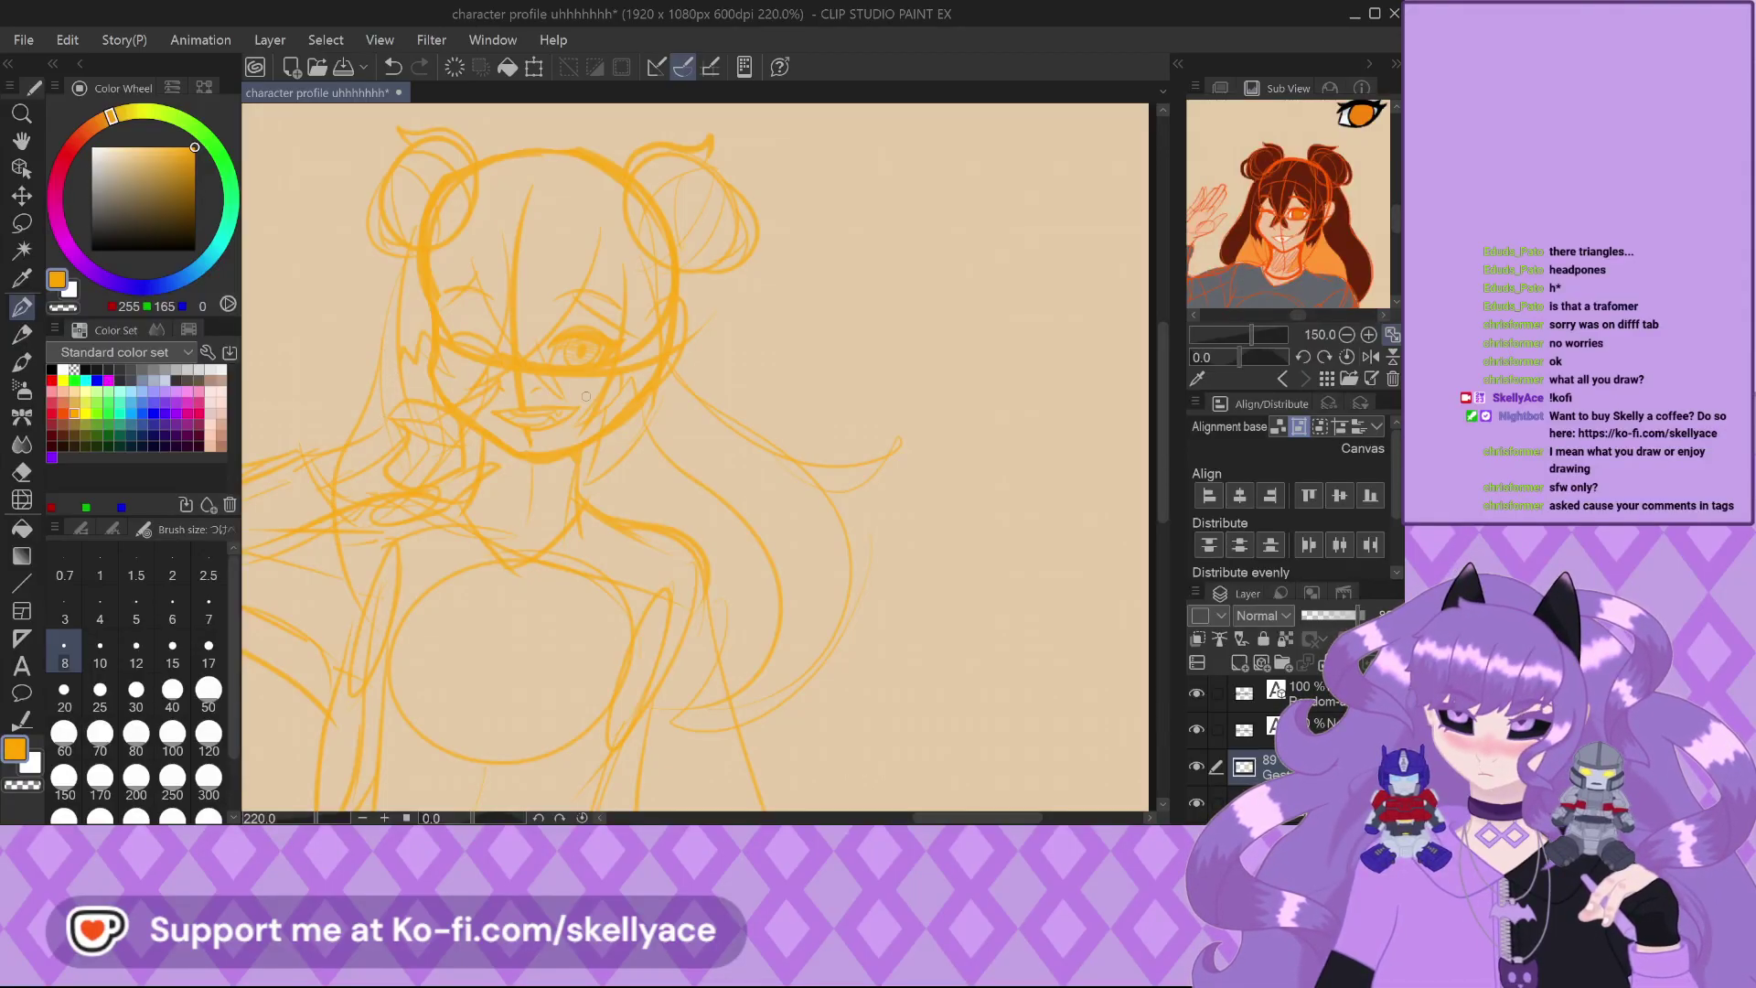
scroll(586, 396, "down", 2)
scroll(540, 387, "up", 3)
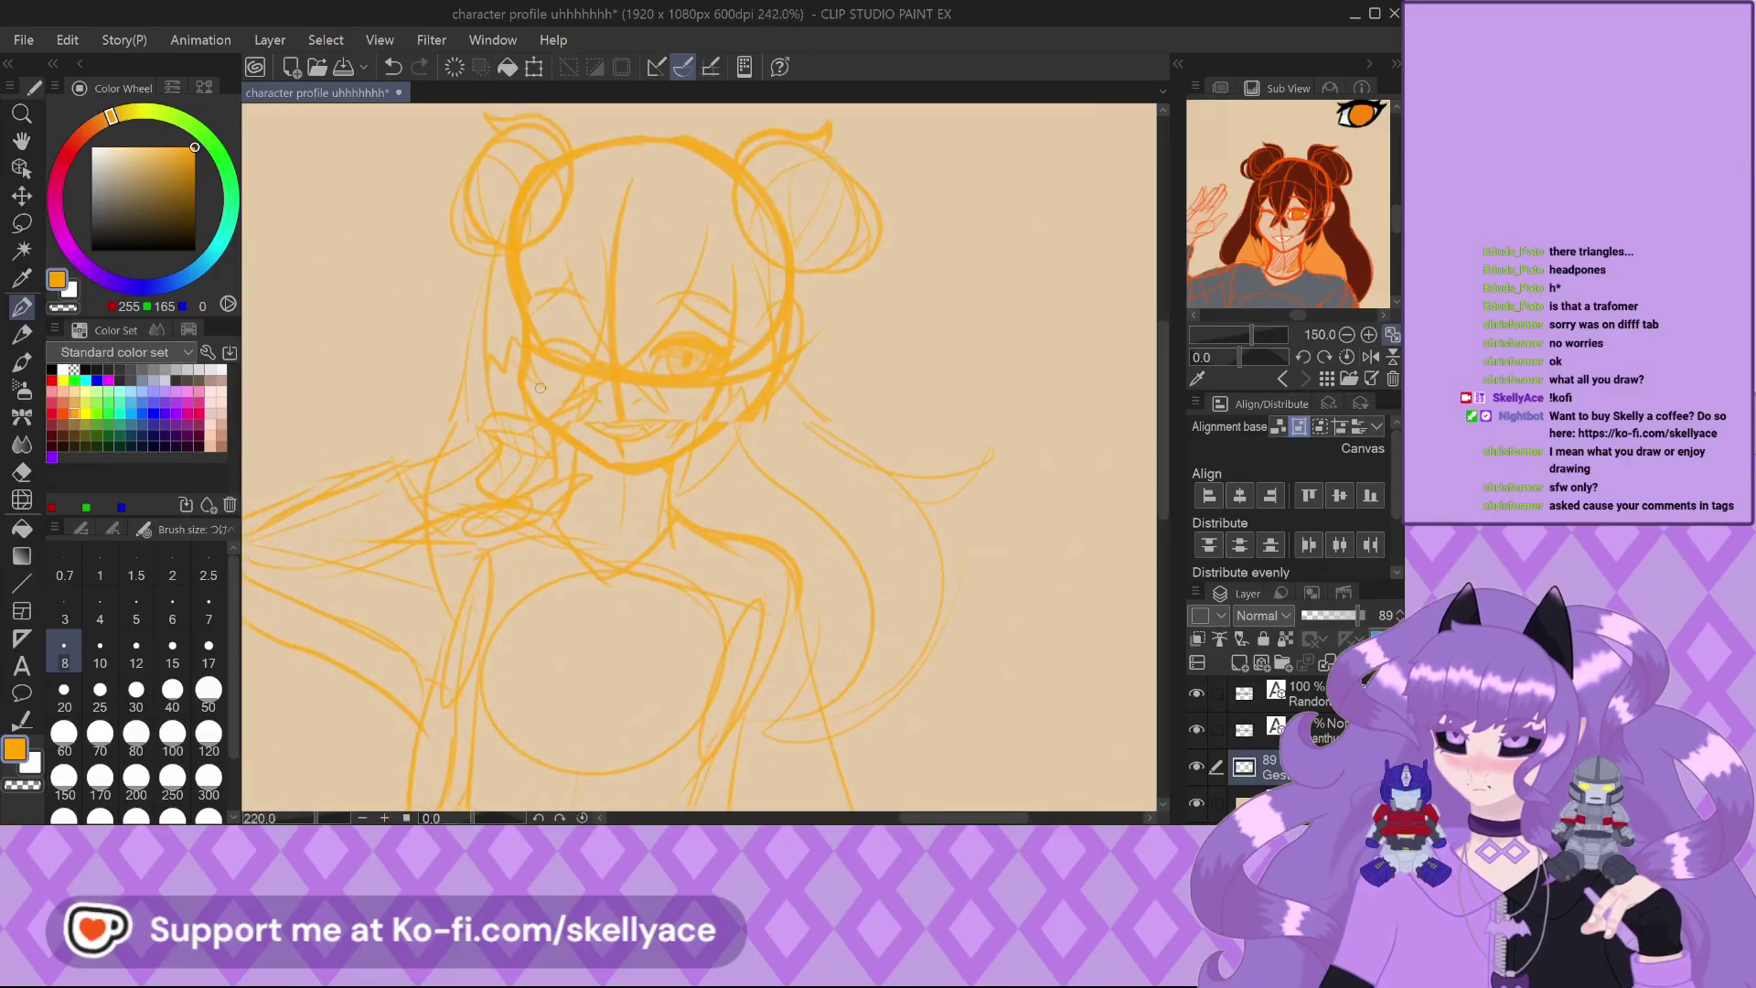
scroll(540, 388, "up", 3)
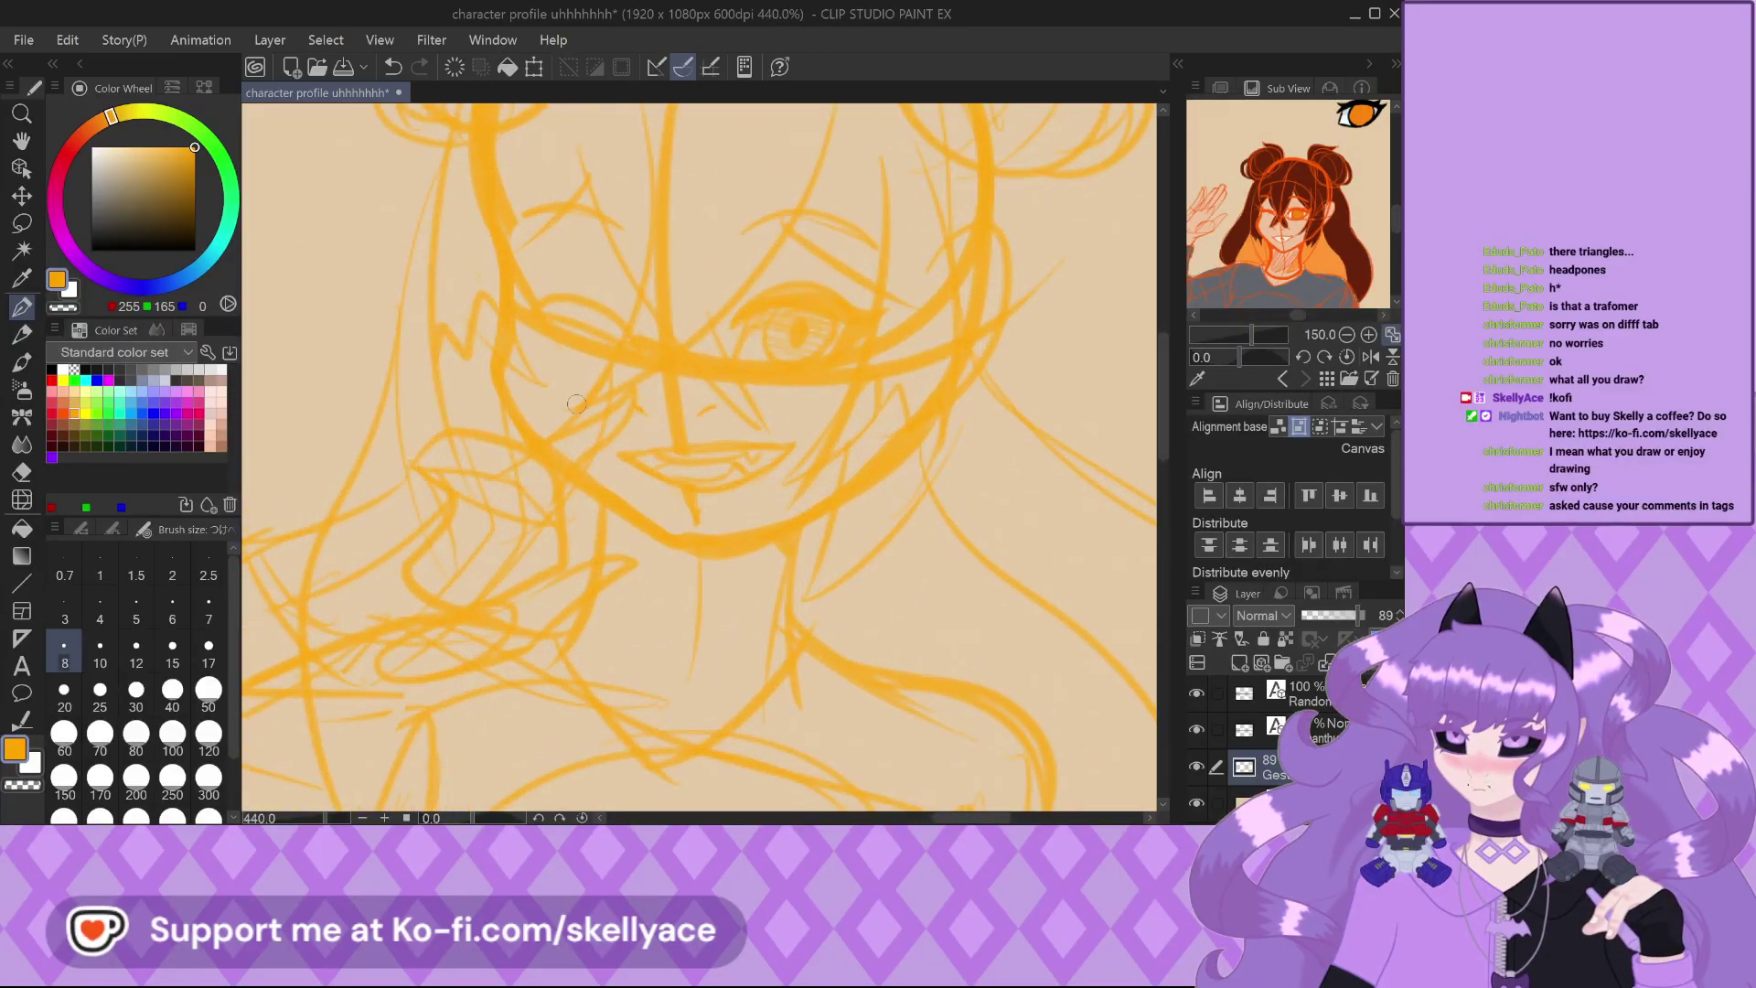
scroll(569, 422, "down", 2)
scroll(566, 523, "up", 4)
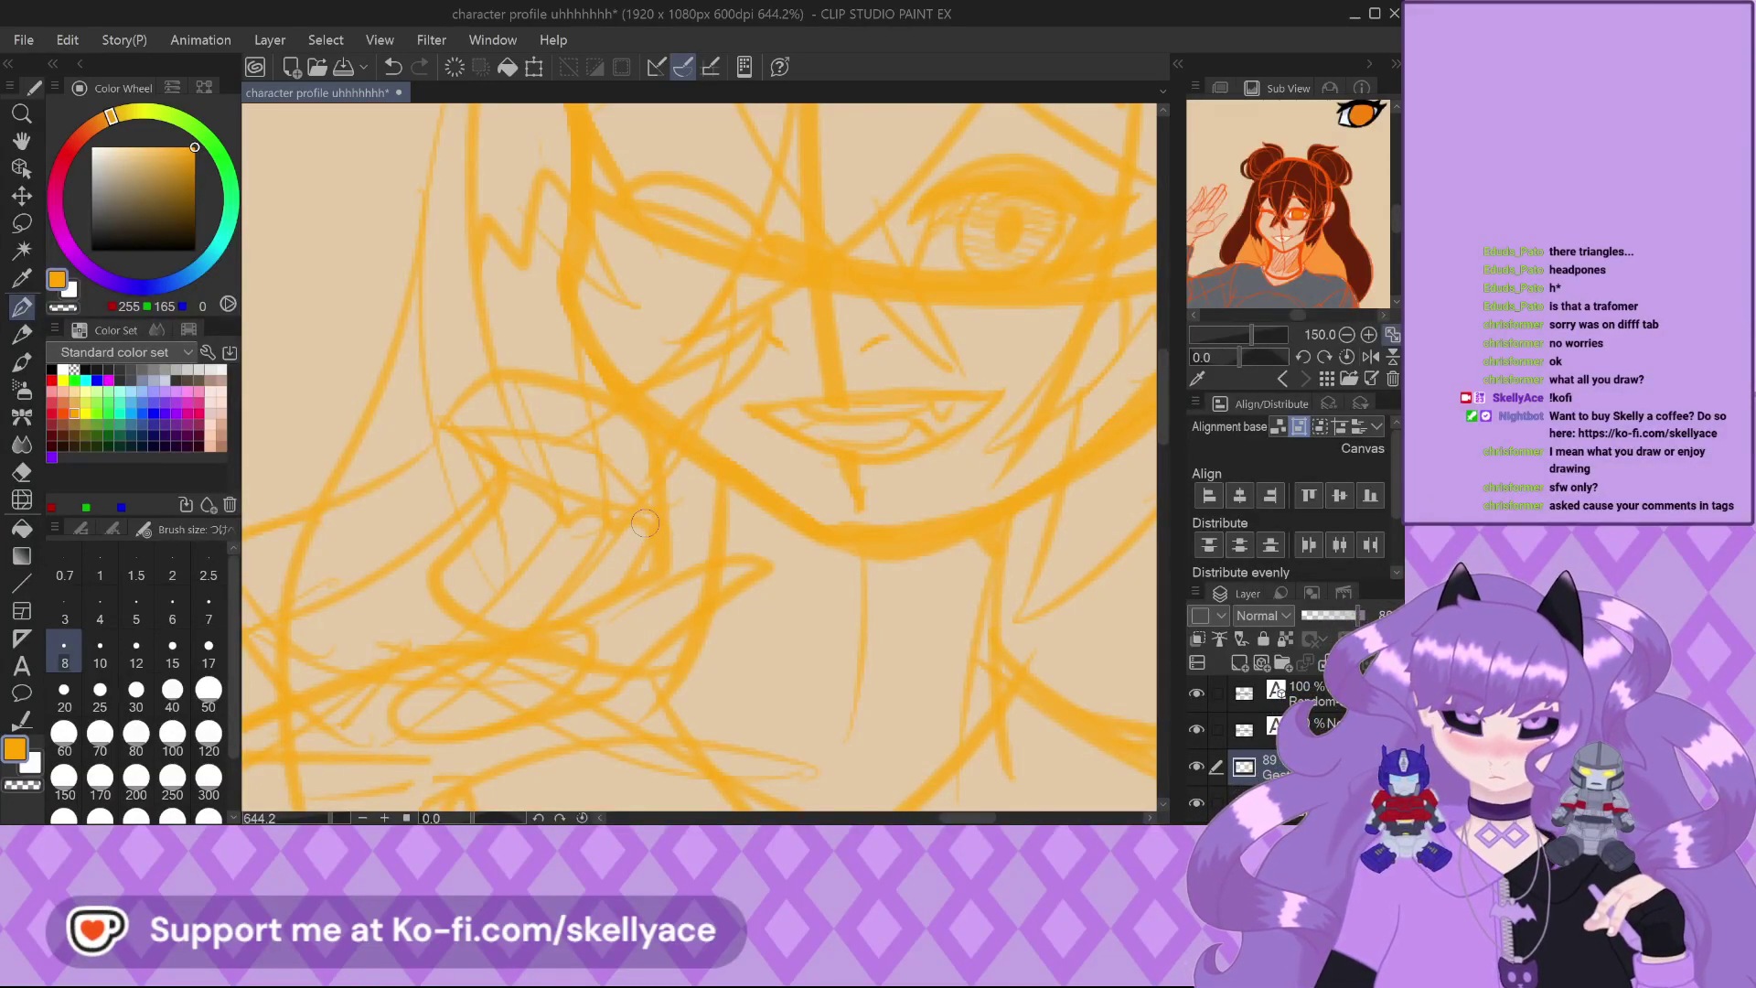
key("]")
key("]")
key("]")
scroll(678, 526, "down", 4)
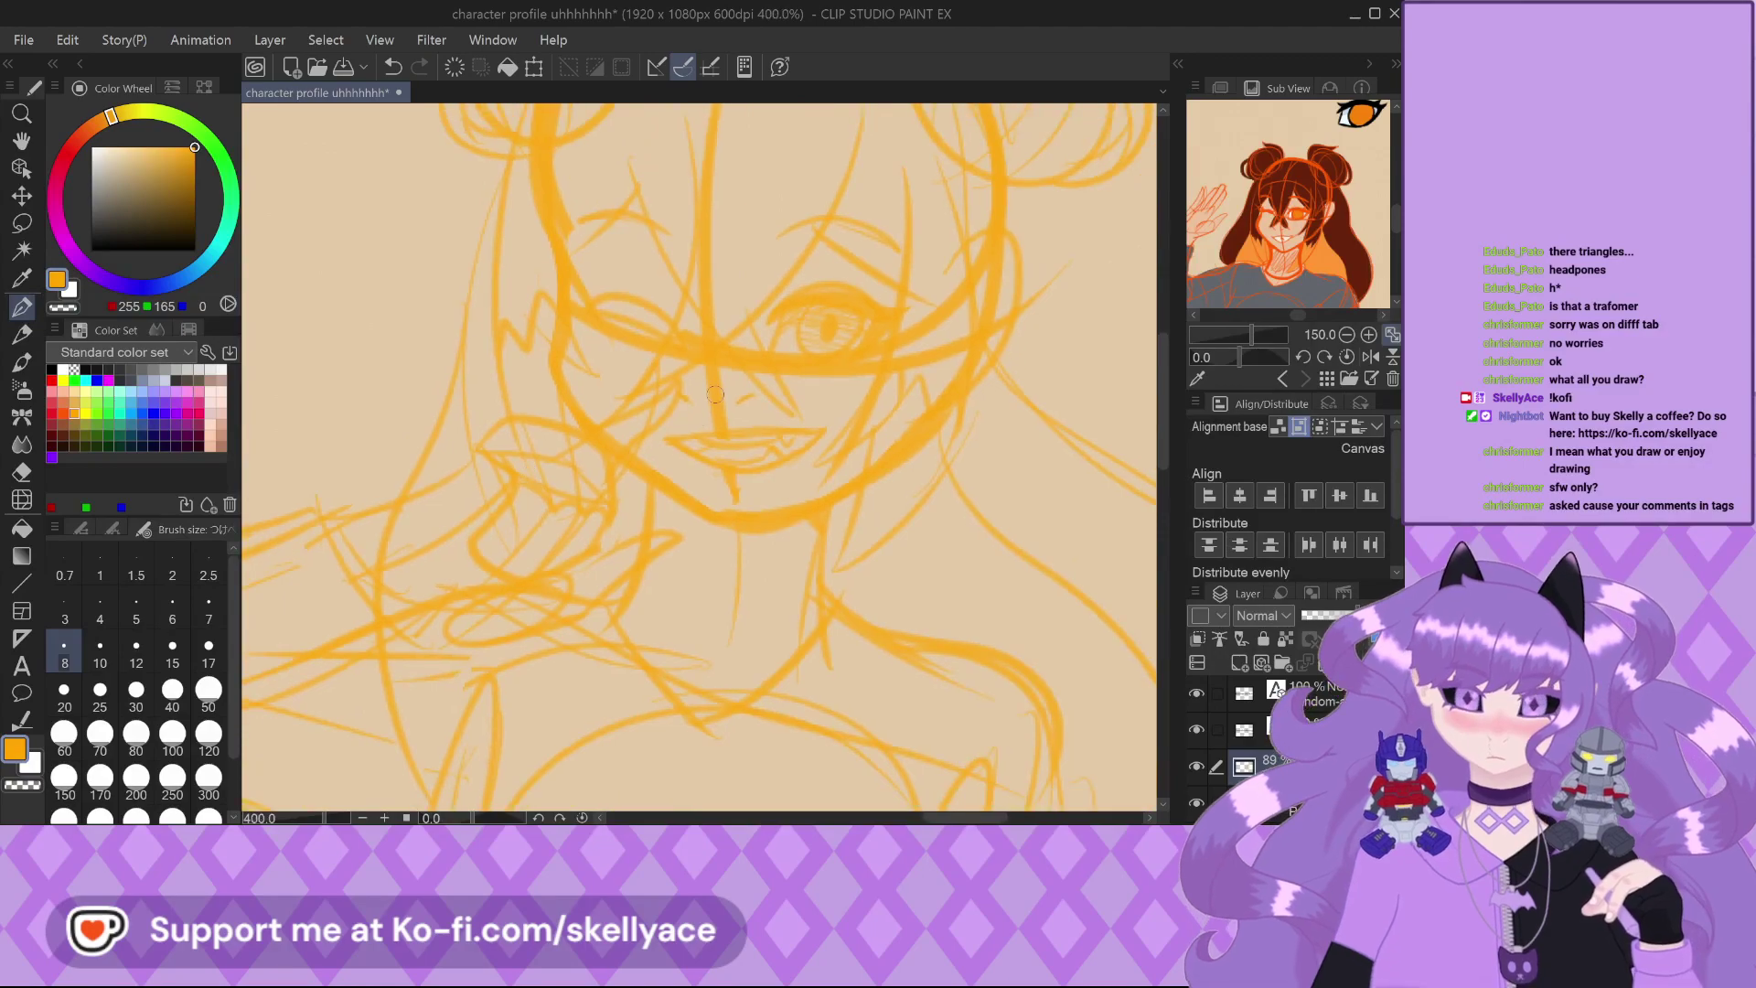
scroll(716, 388, "down", 4)
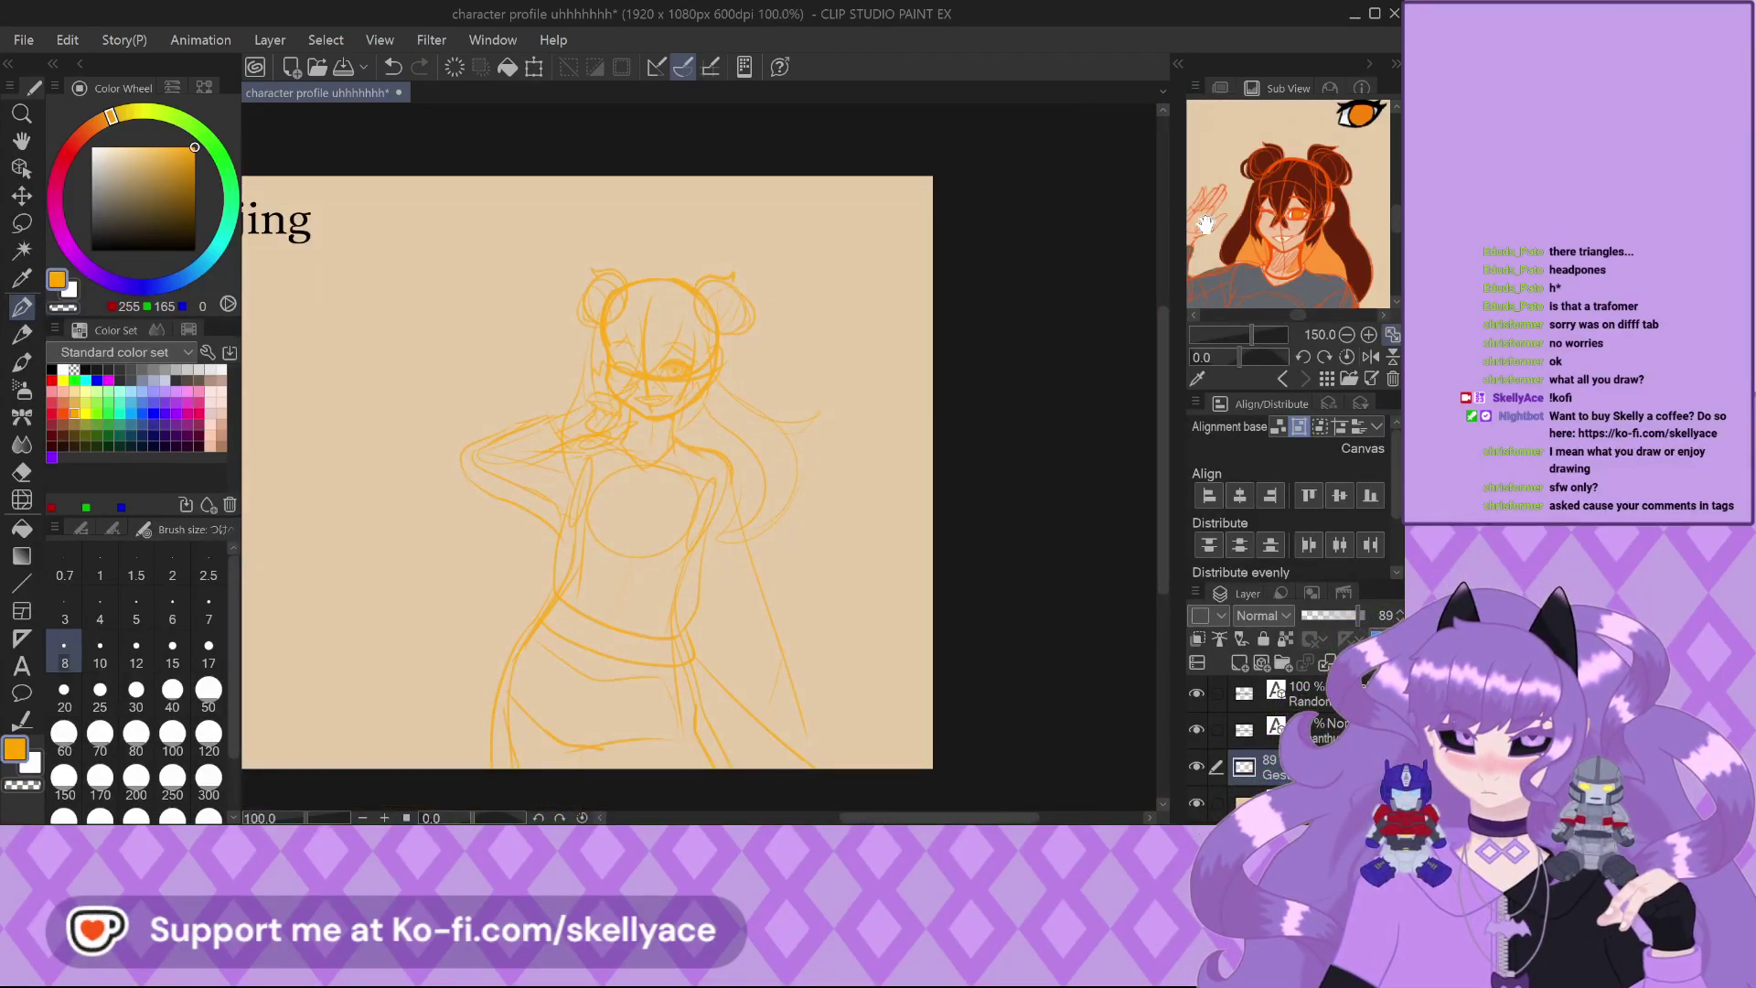
Add short strands around the open-eye side's ear and redraw that side's flowing hair with an upturned tip, undoing stray strokes
scroll(701, 334, "up", 5)
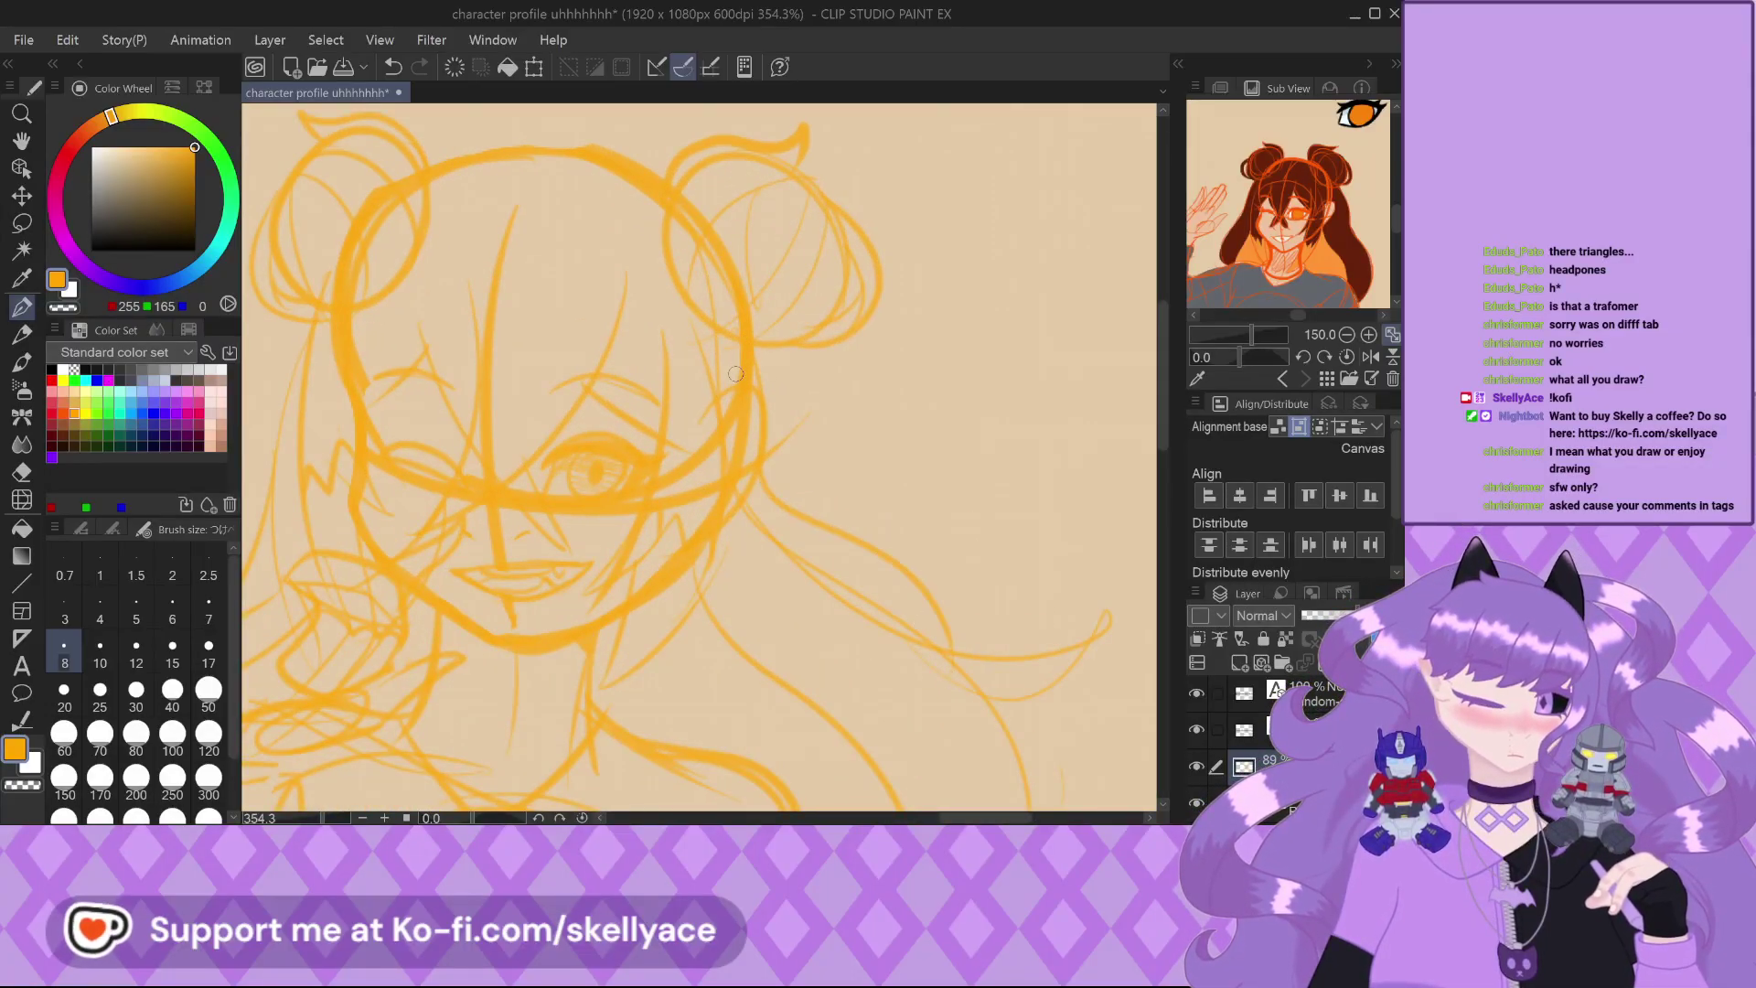
key("ctrl+z")
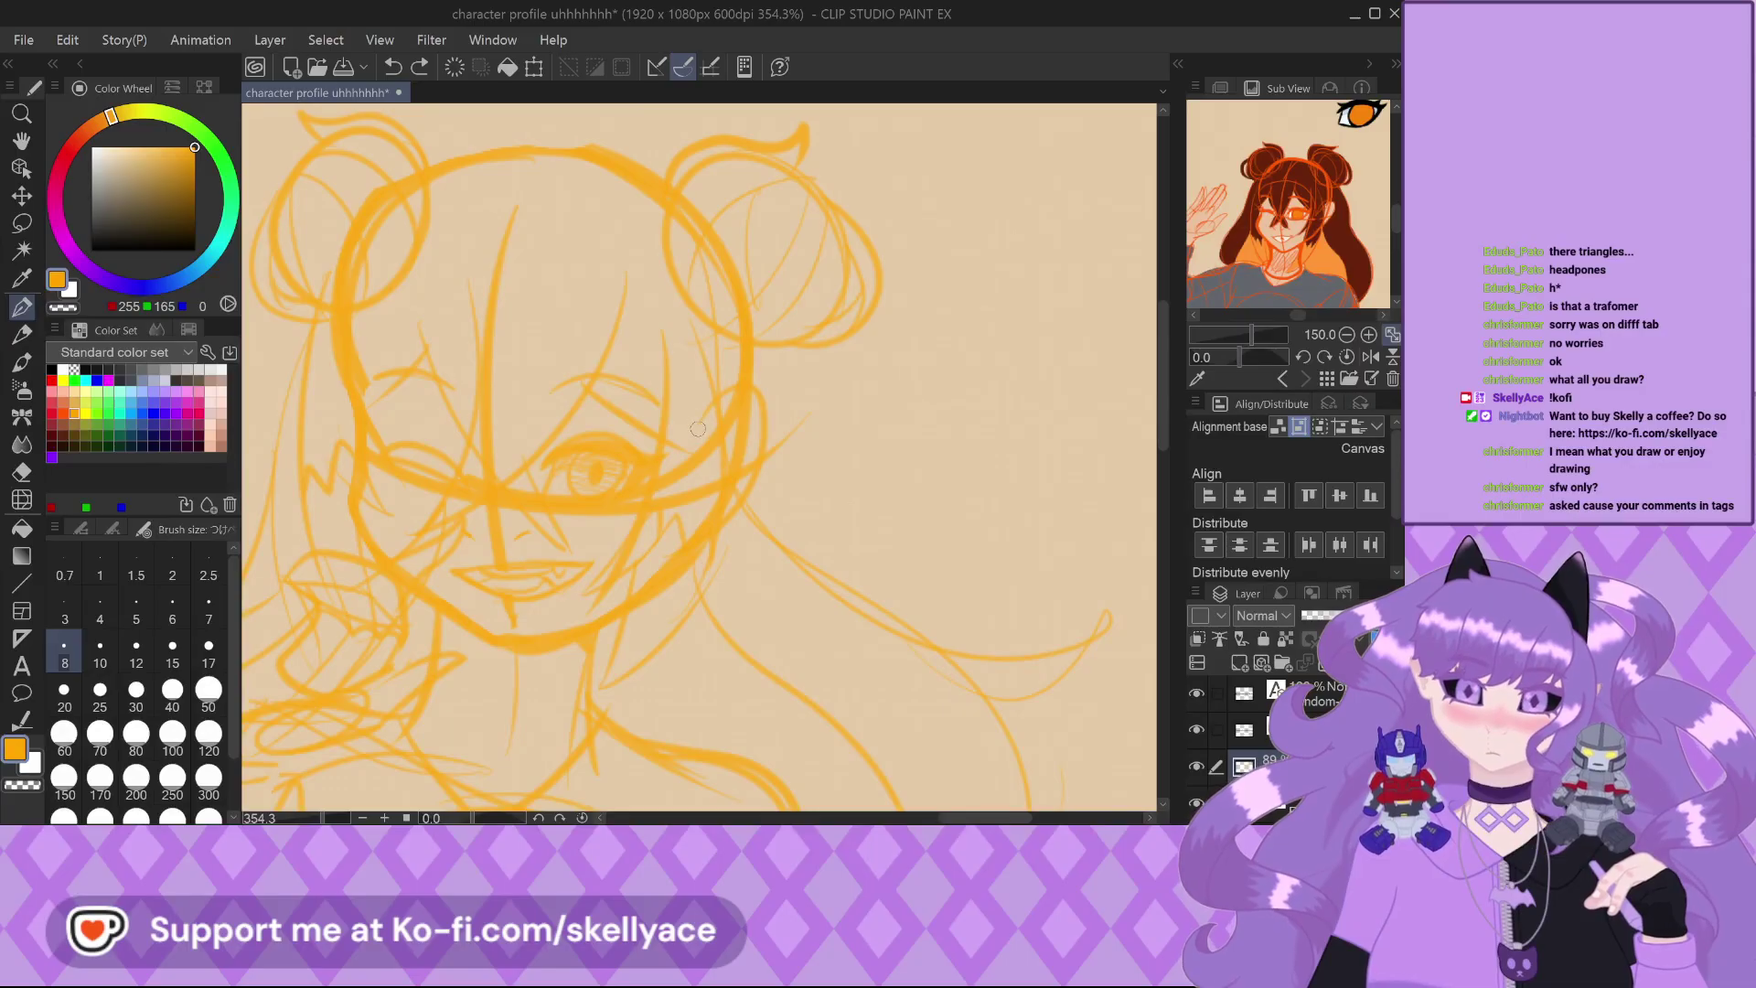
left_click_drag(756, 437, 748, 336)
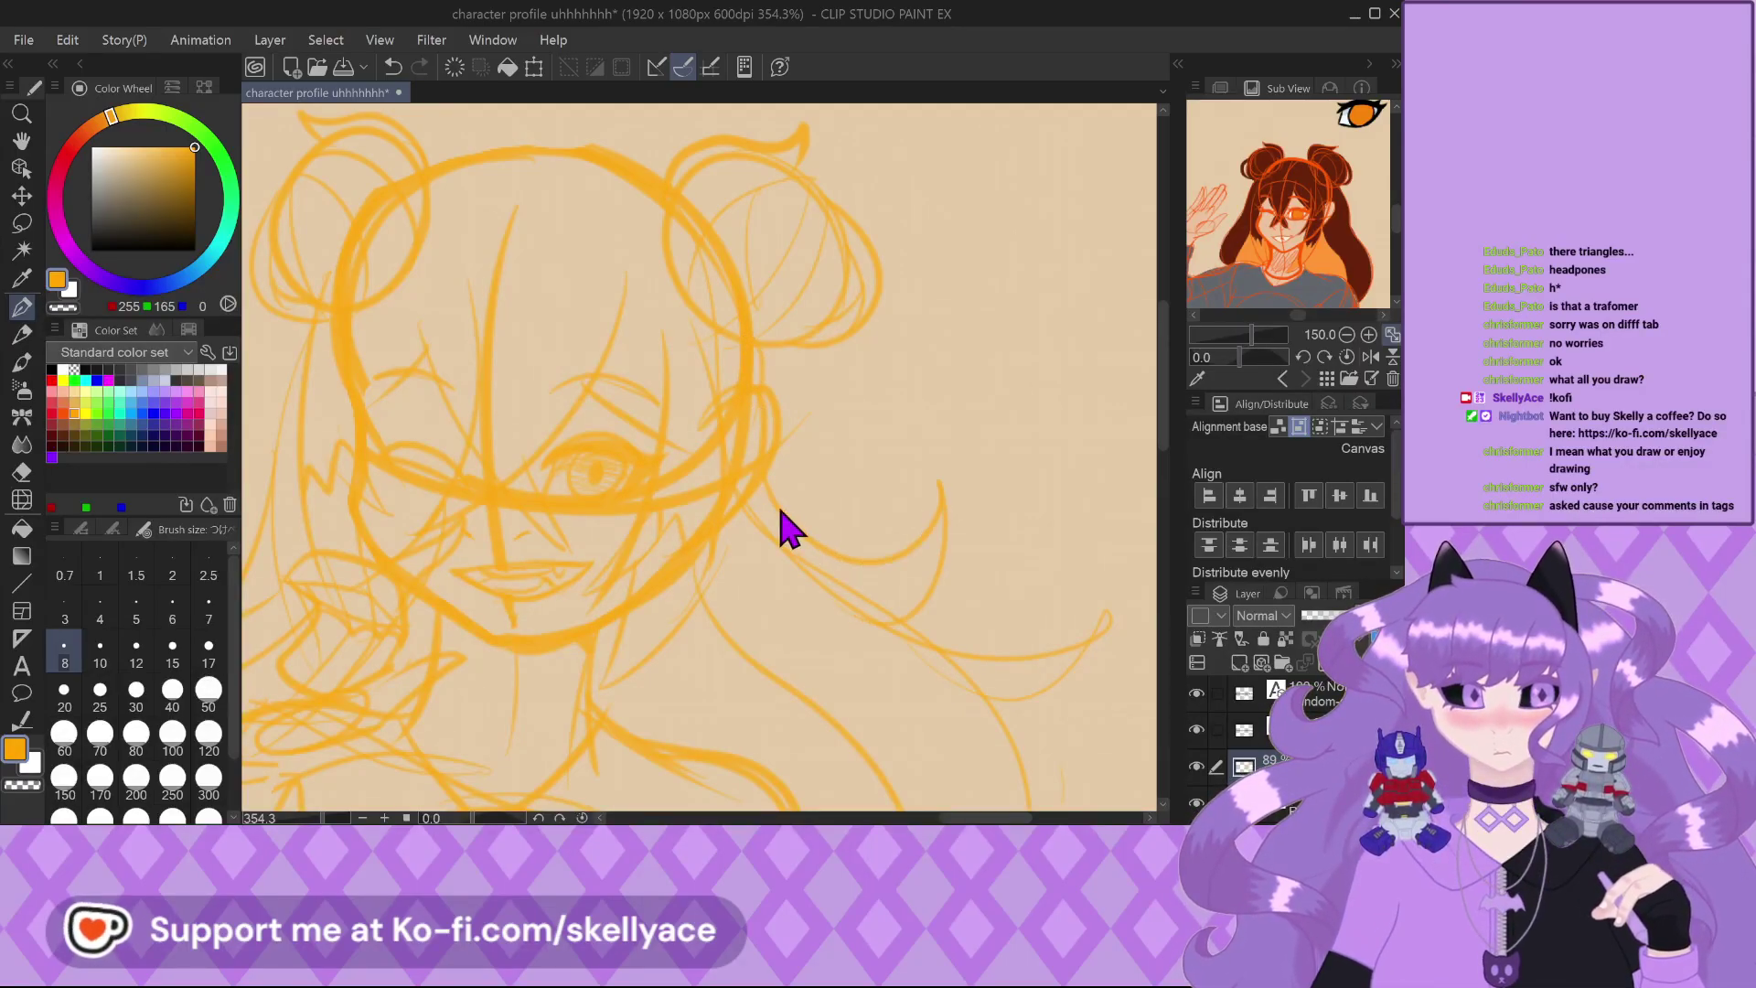
key("ctrl+z")
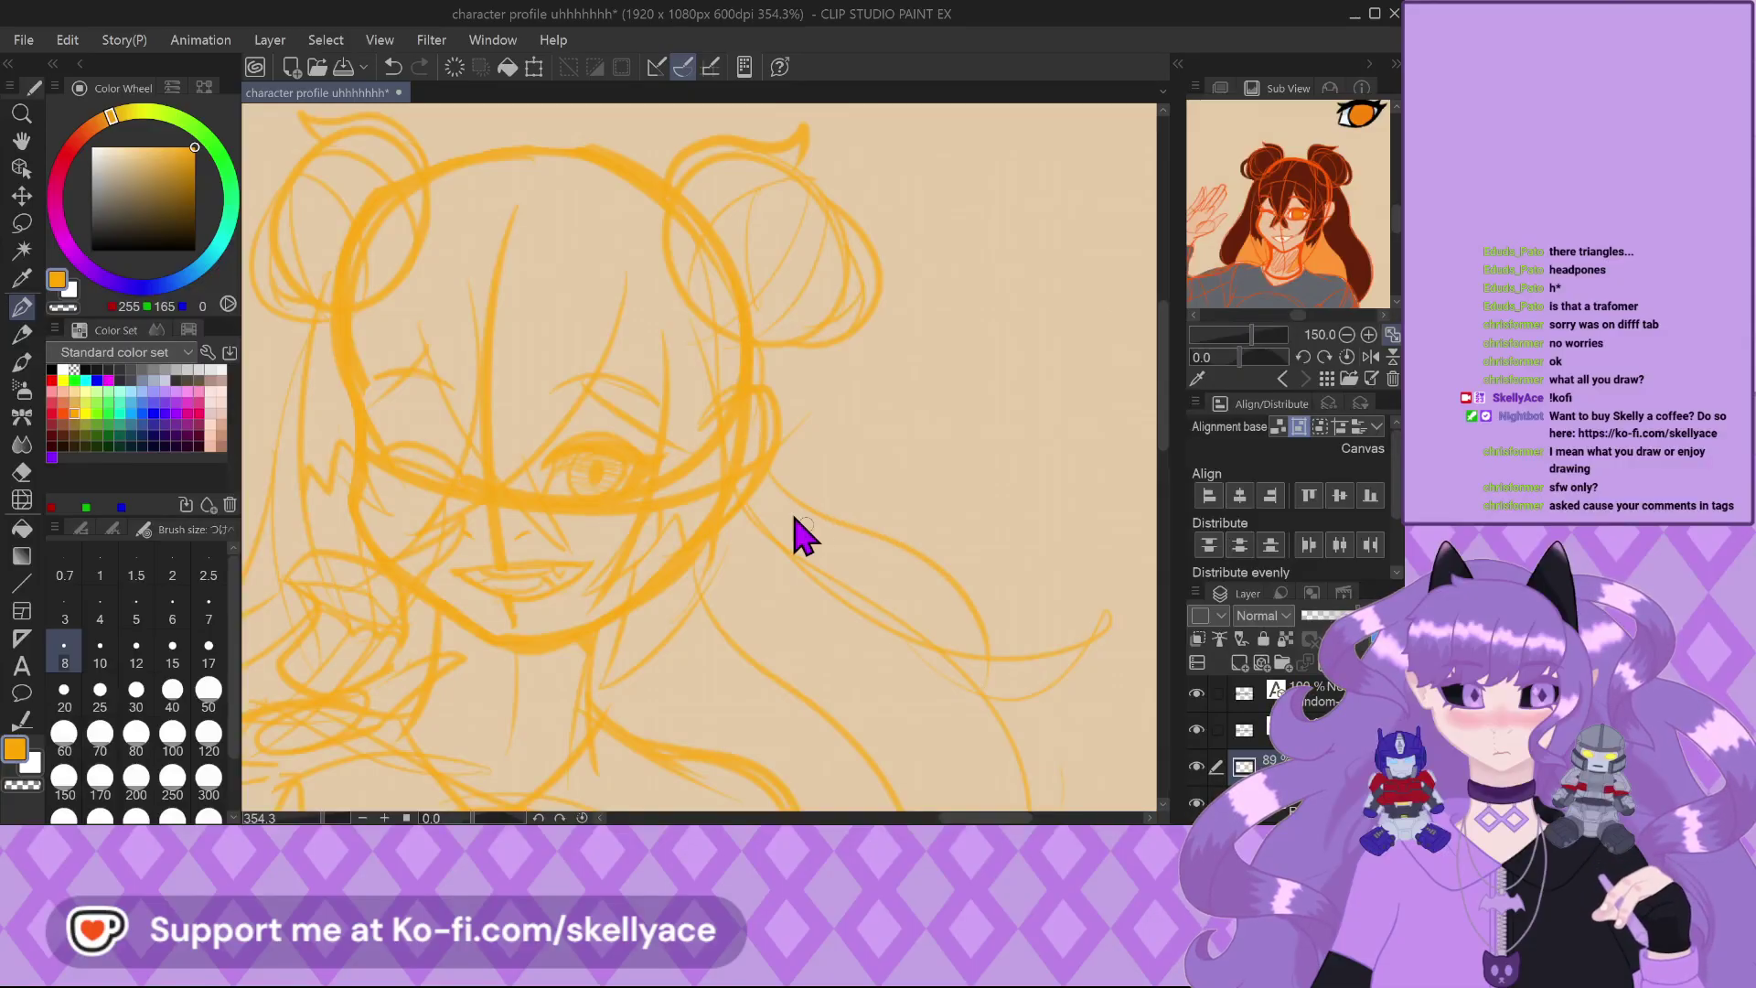
key("ctrl+z")
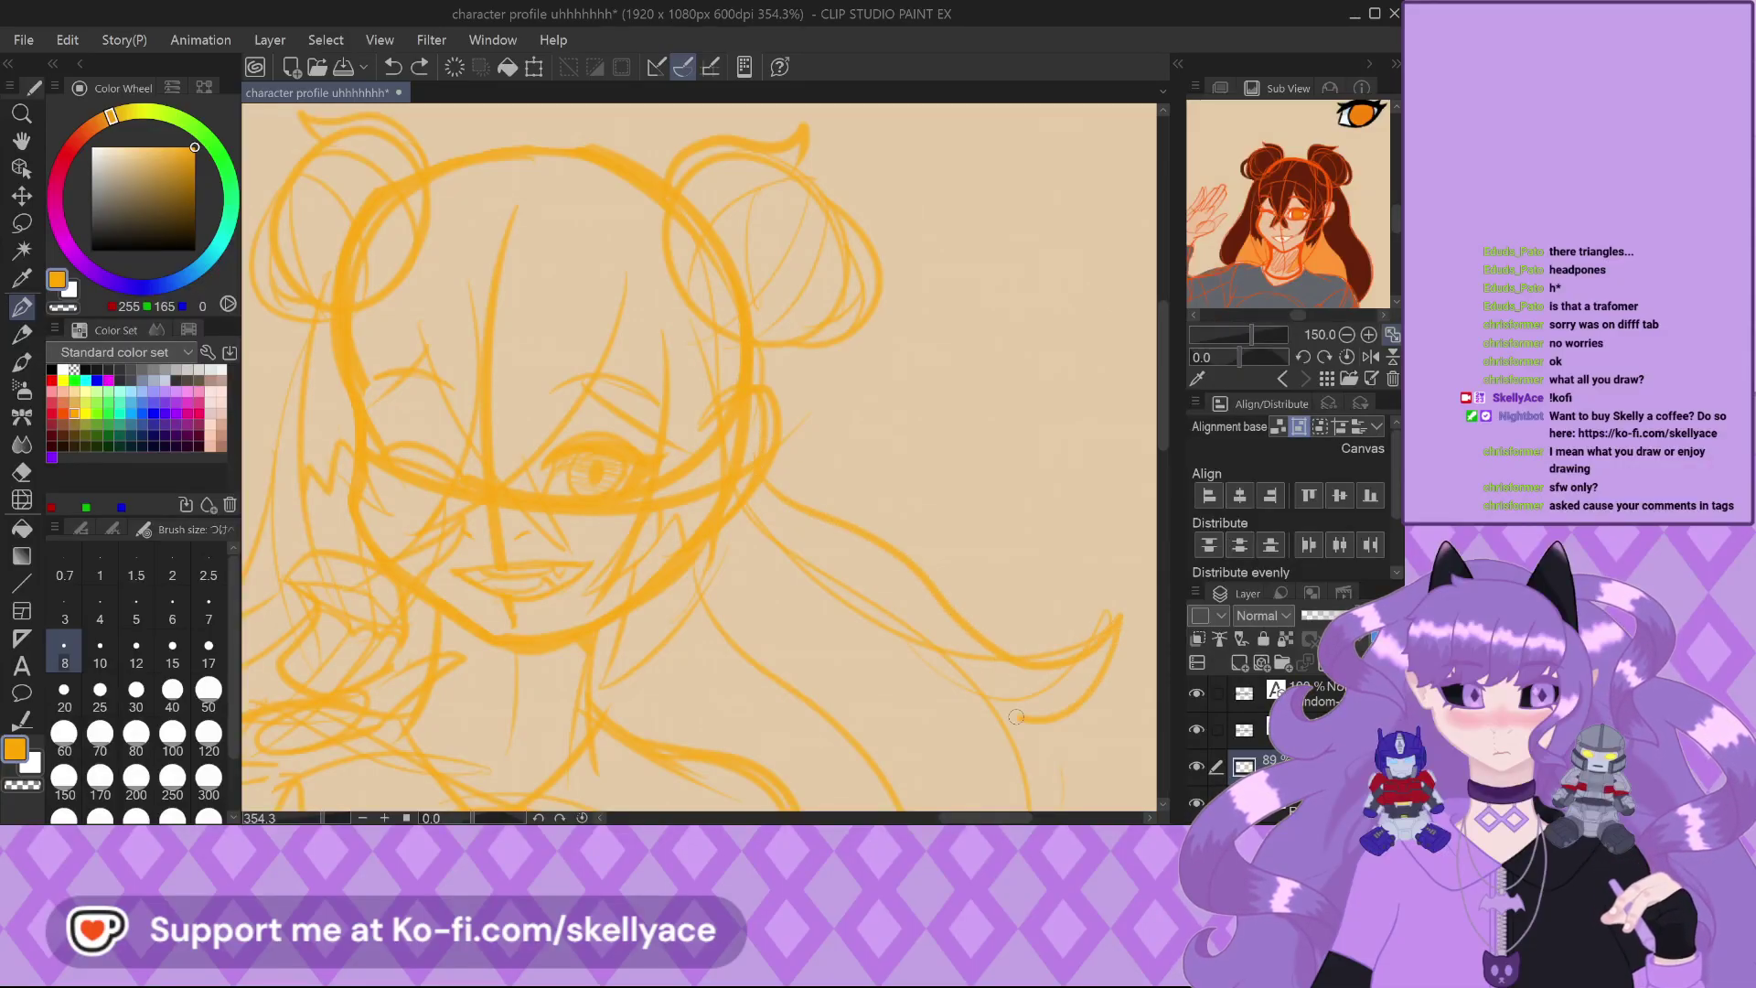
scroll(1010, 547, "down", 2)
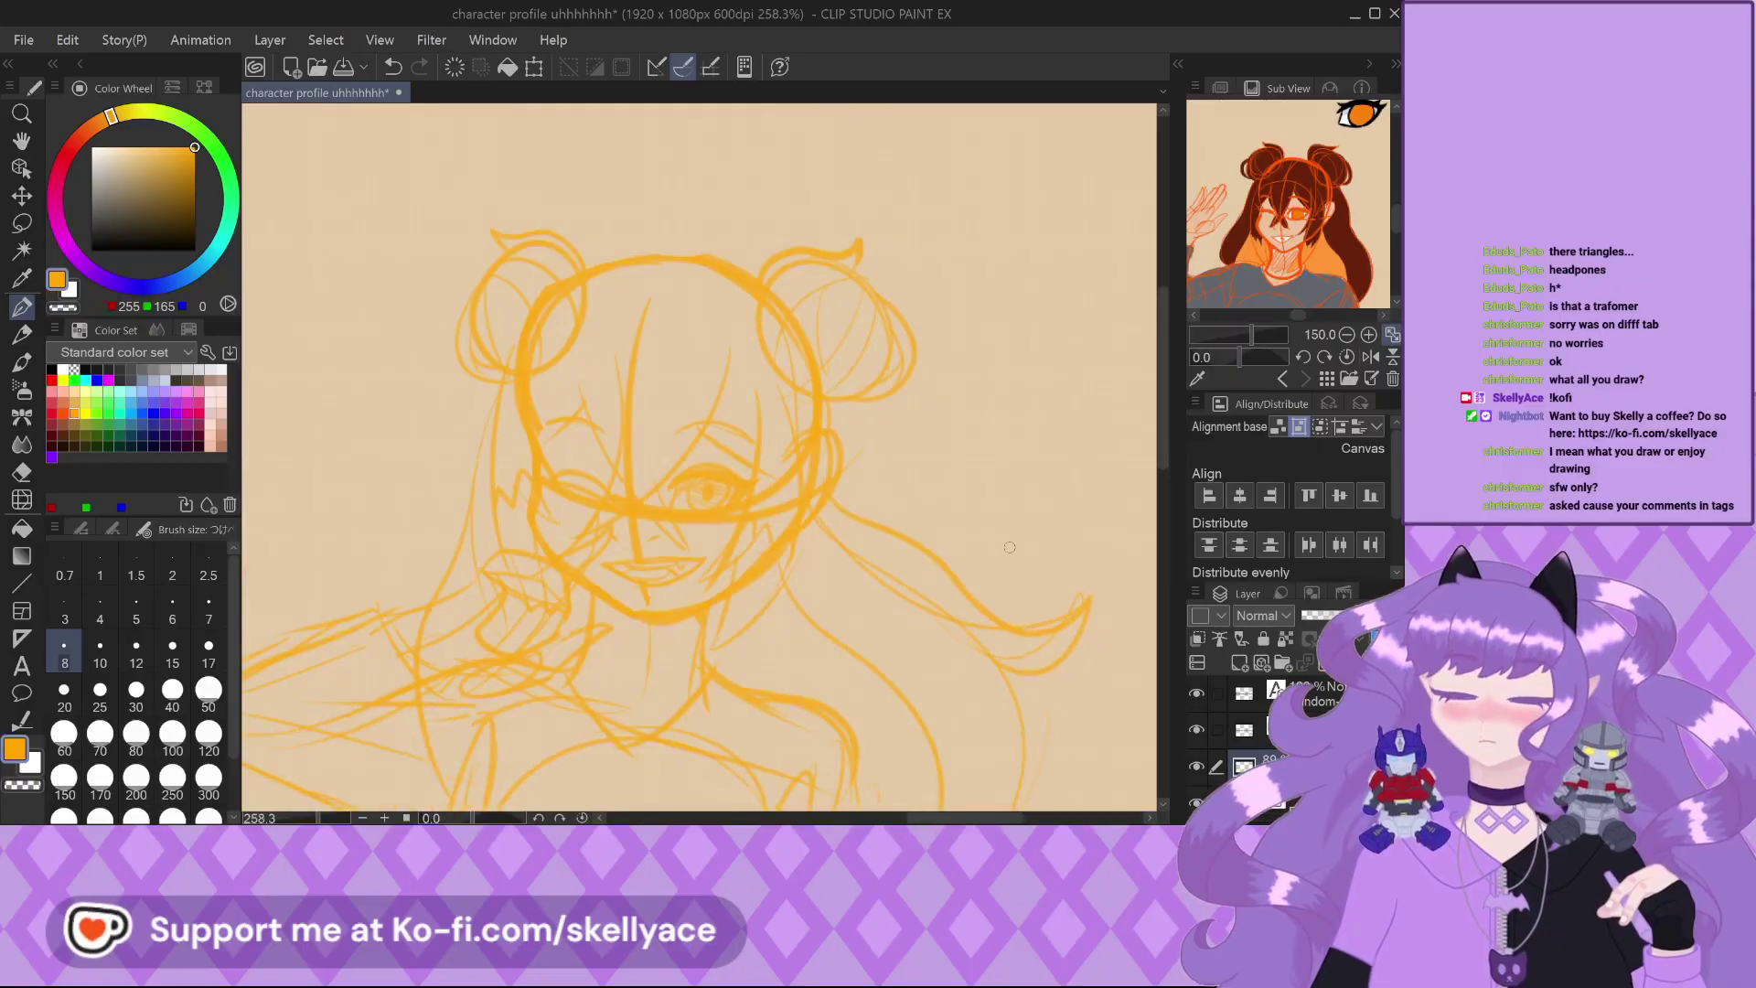
Bring up the earlier Osmie profile page as the reference image and examine its list of character facts
scroll(486, 513, "down", 9)
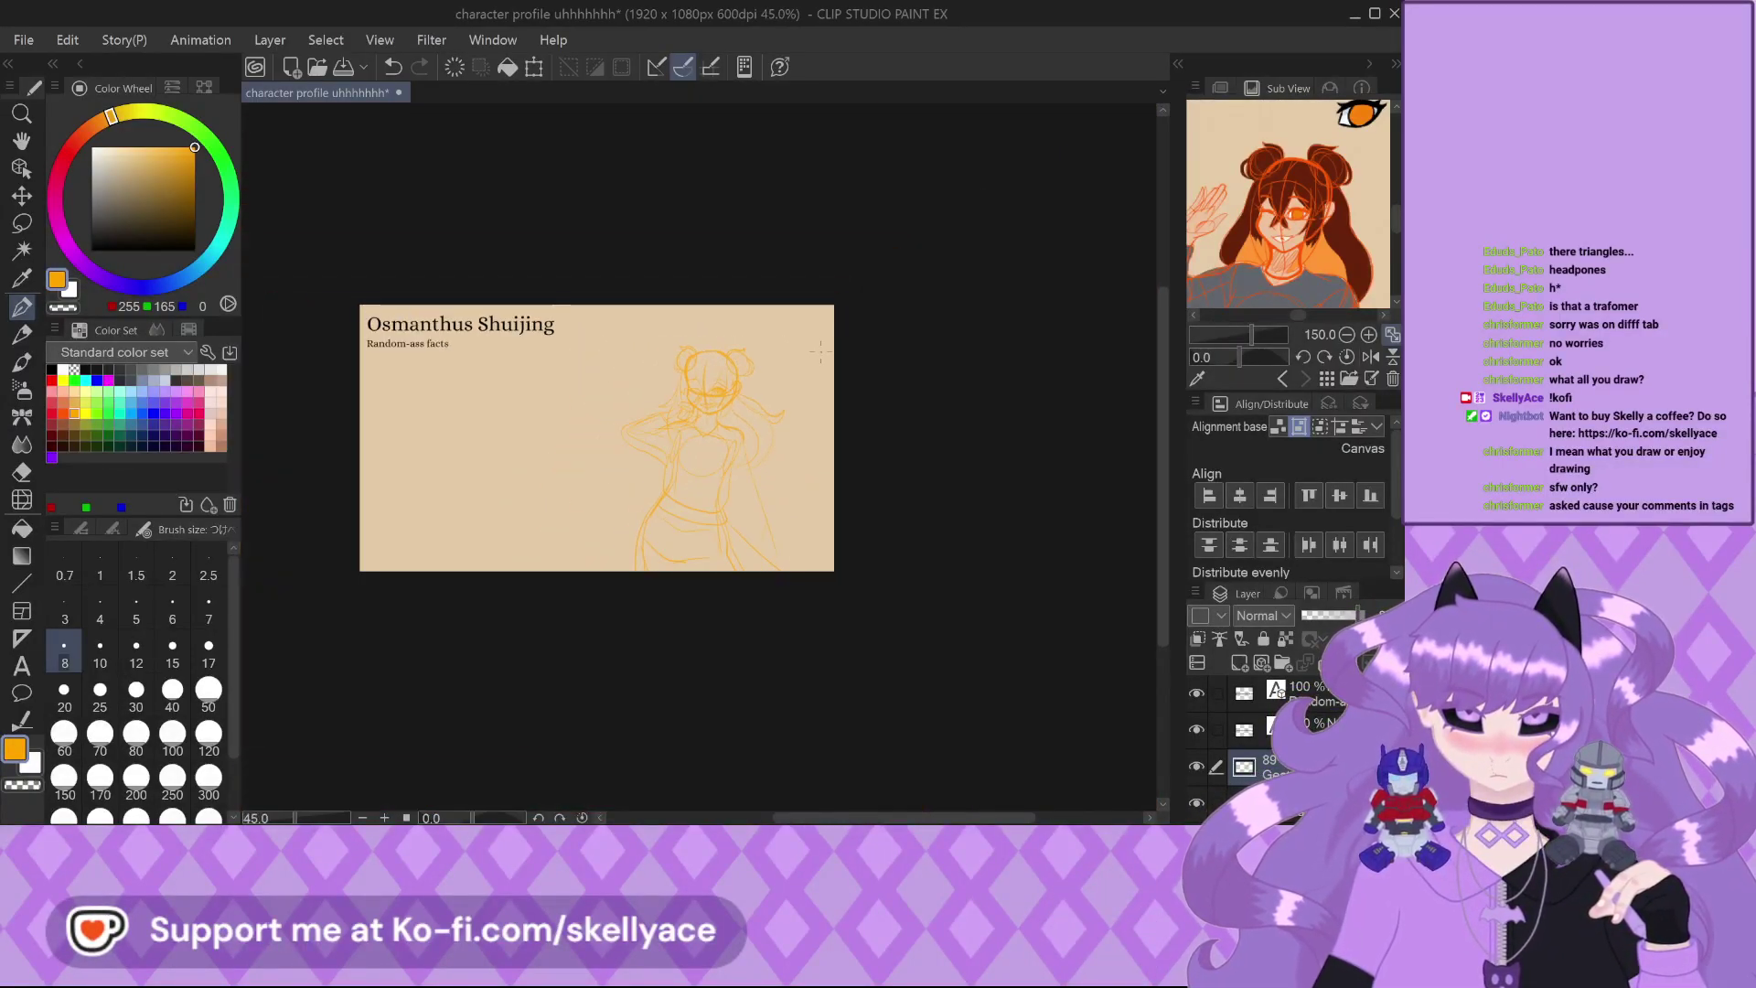
scroll(719, 363, "down", 1)
scroll(1246, 187, "down", 3)
left_click(1305, 378)
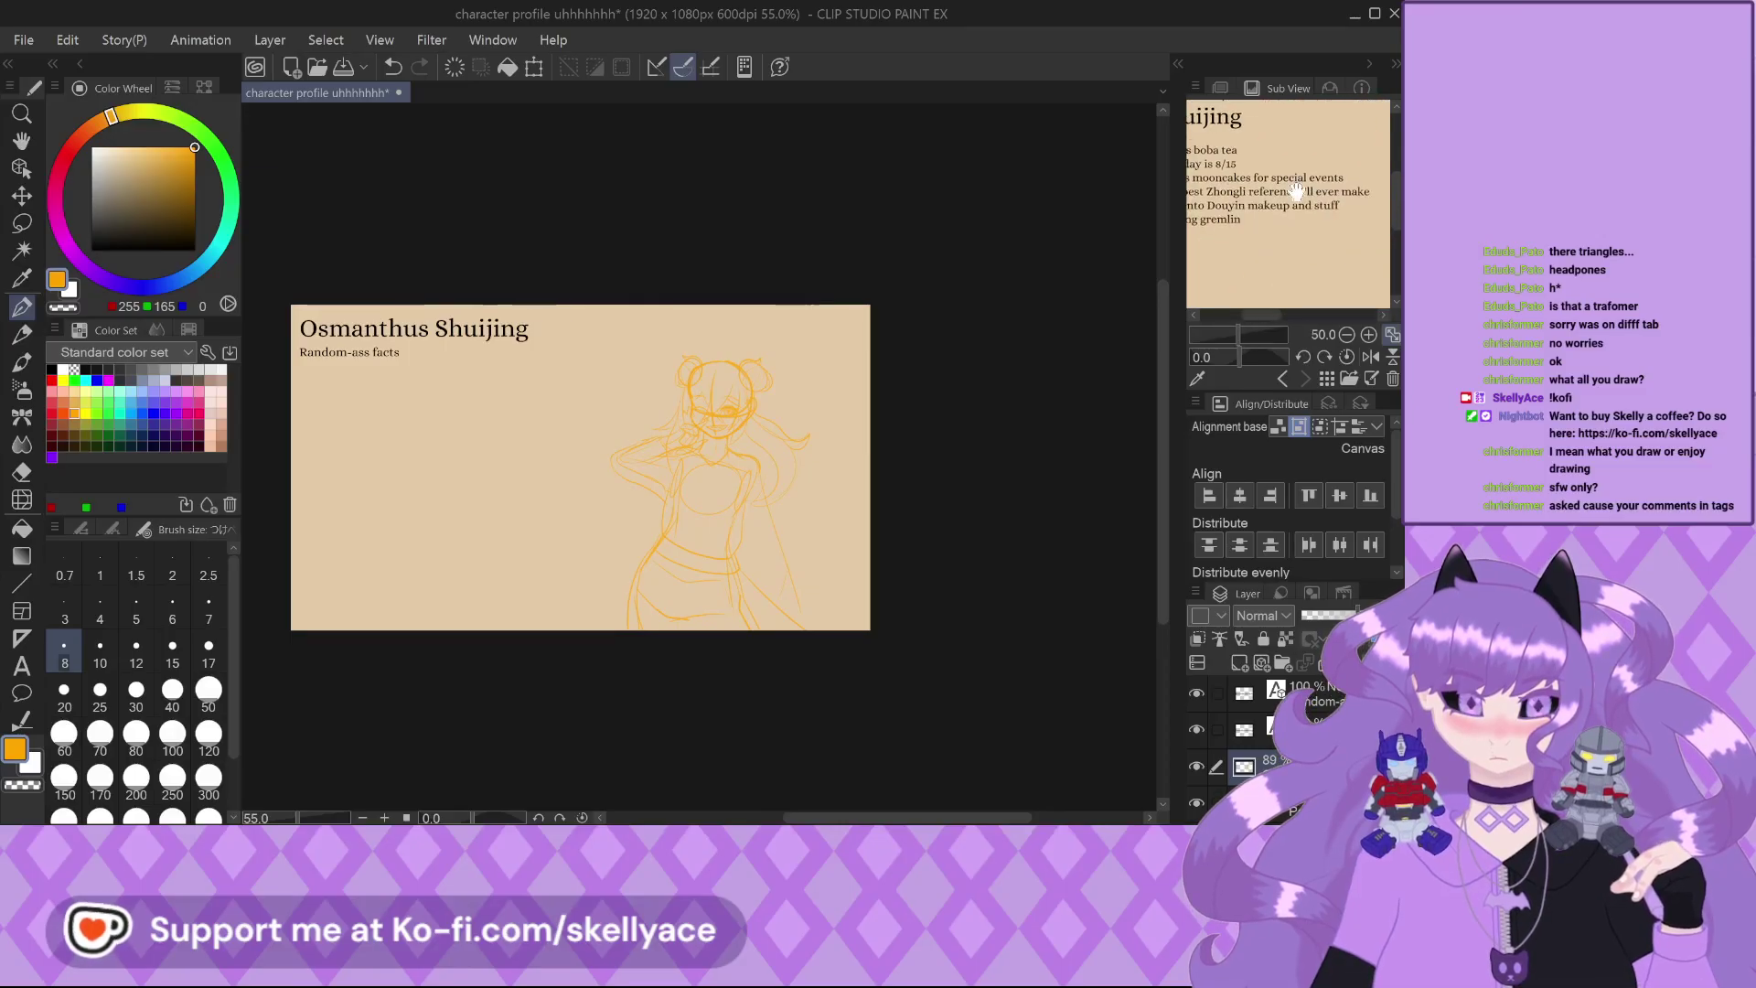
left_click_drag(1299, 165, 1298, 206)
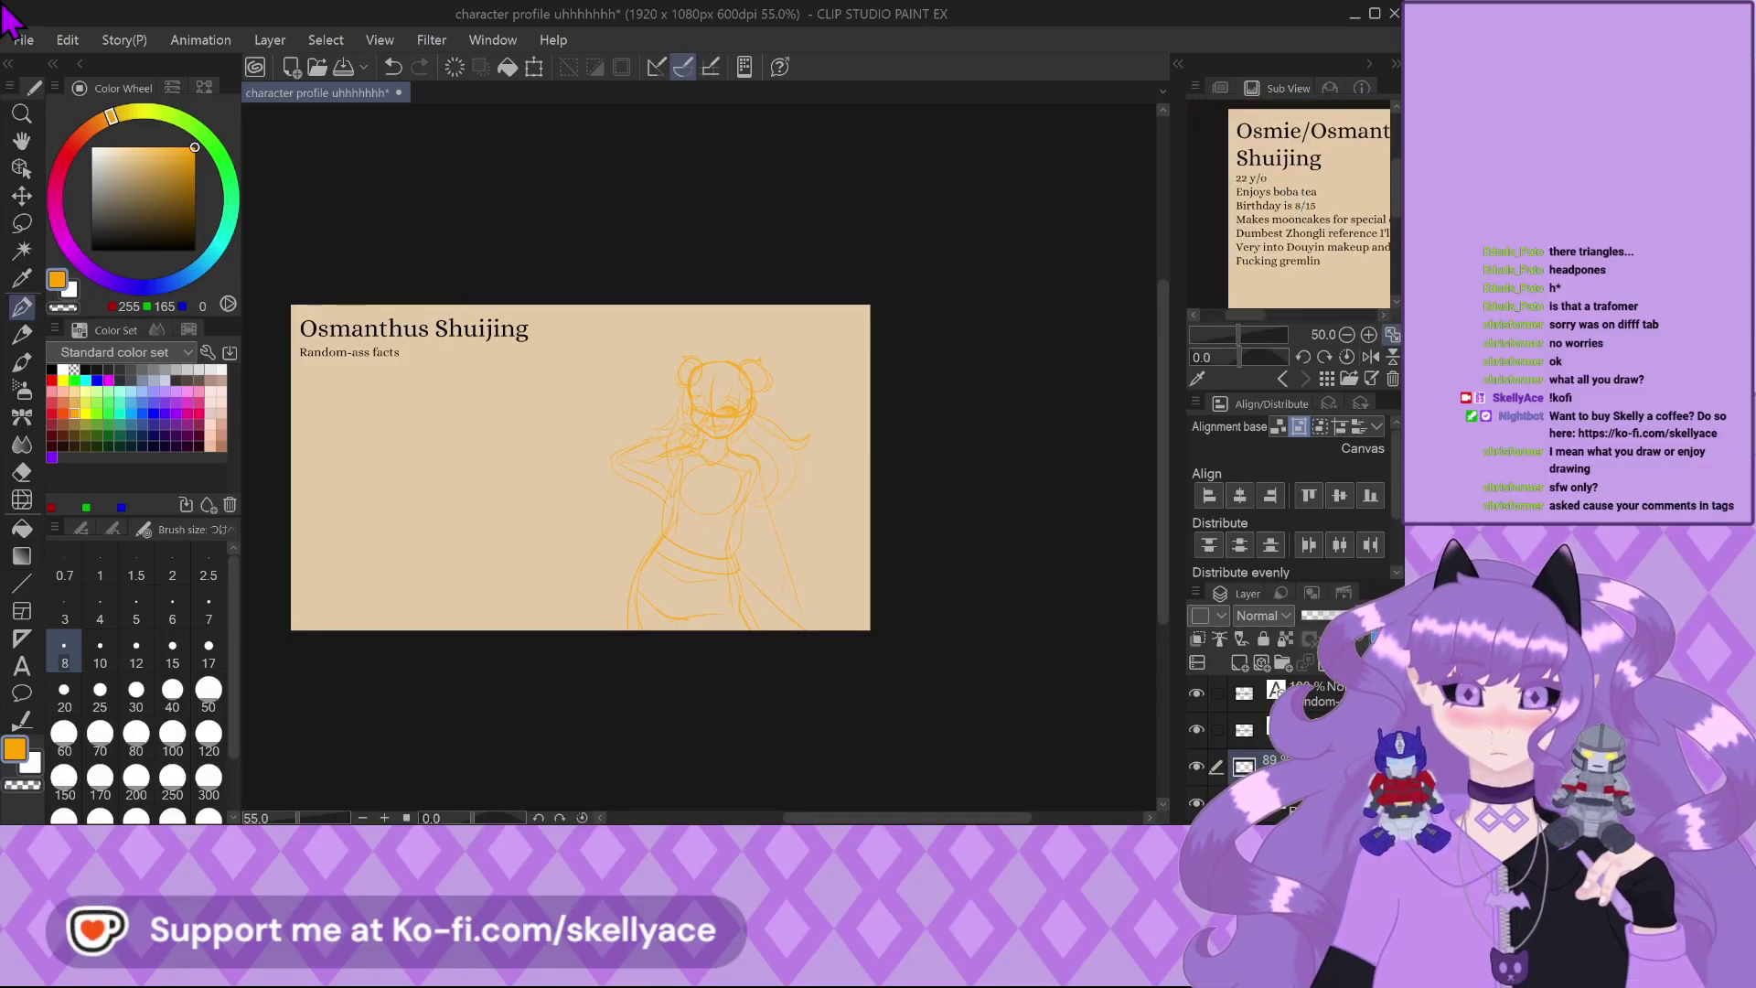
Replace the placeholder text "Random-ass facts" under the character's name with "22 y/o"
left_click(1326, 699)
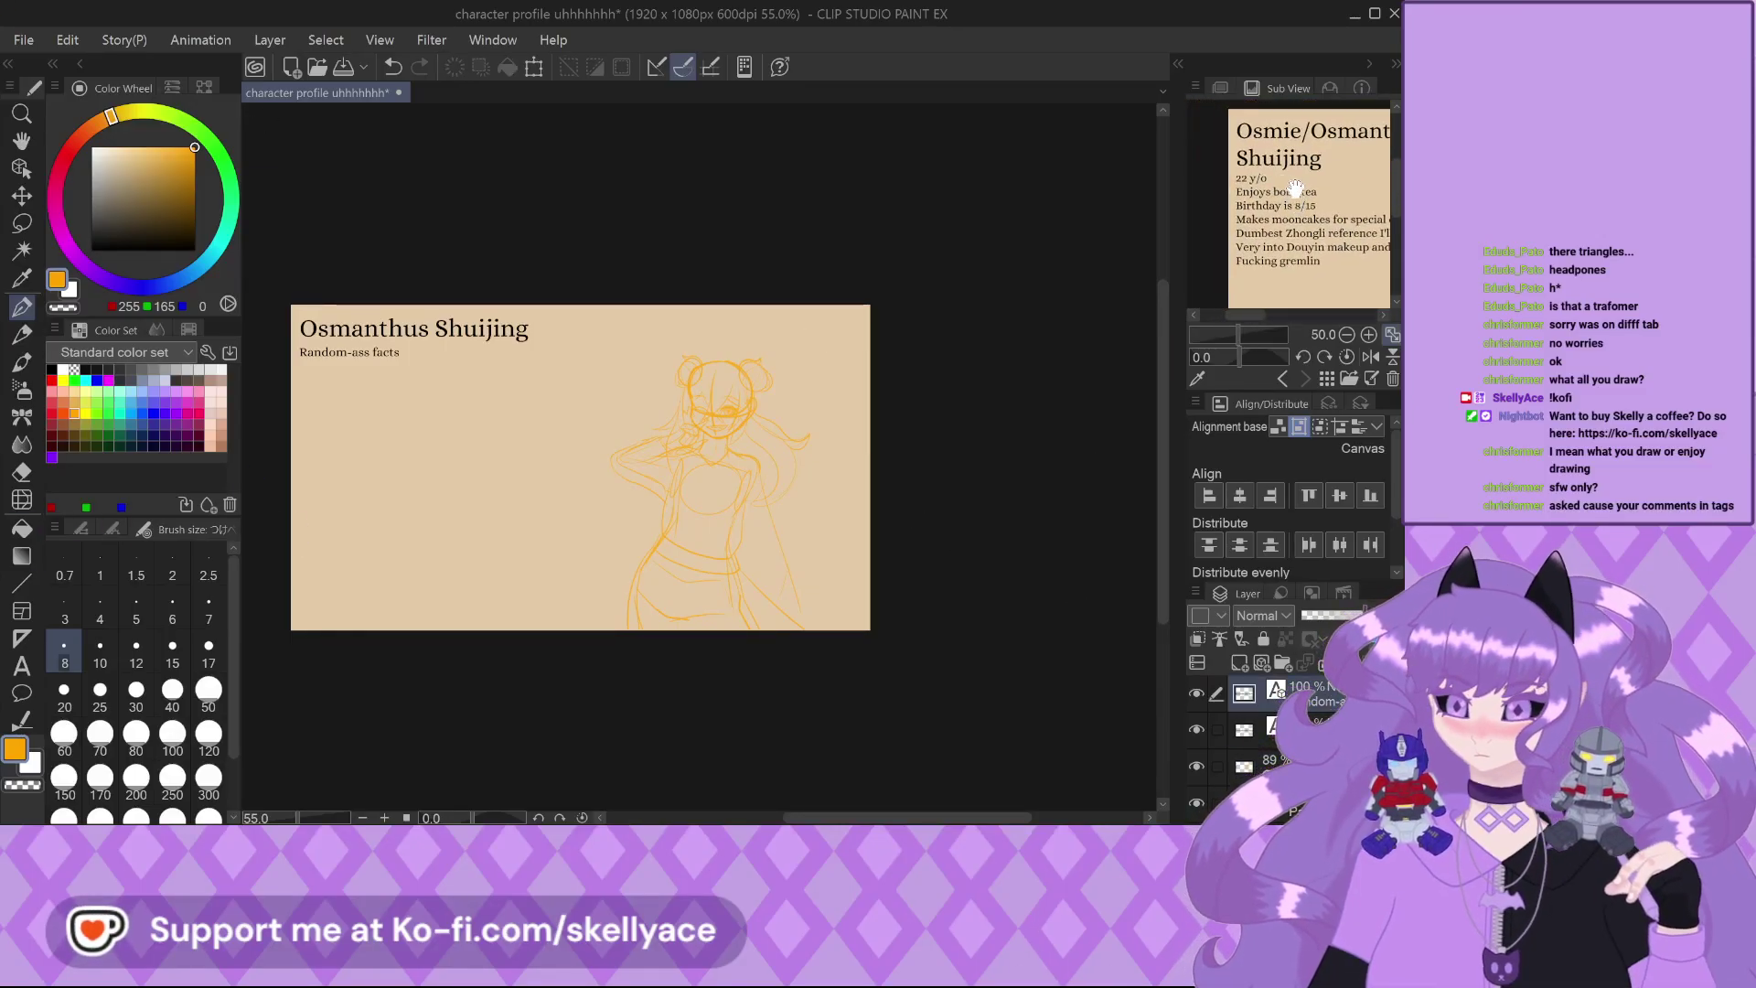
left_click(21, 666)
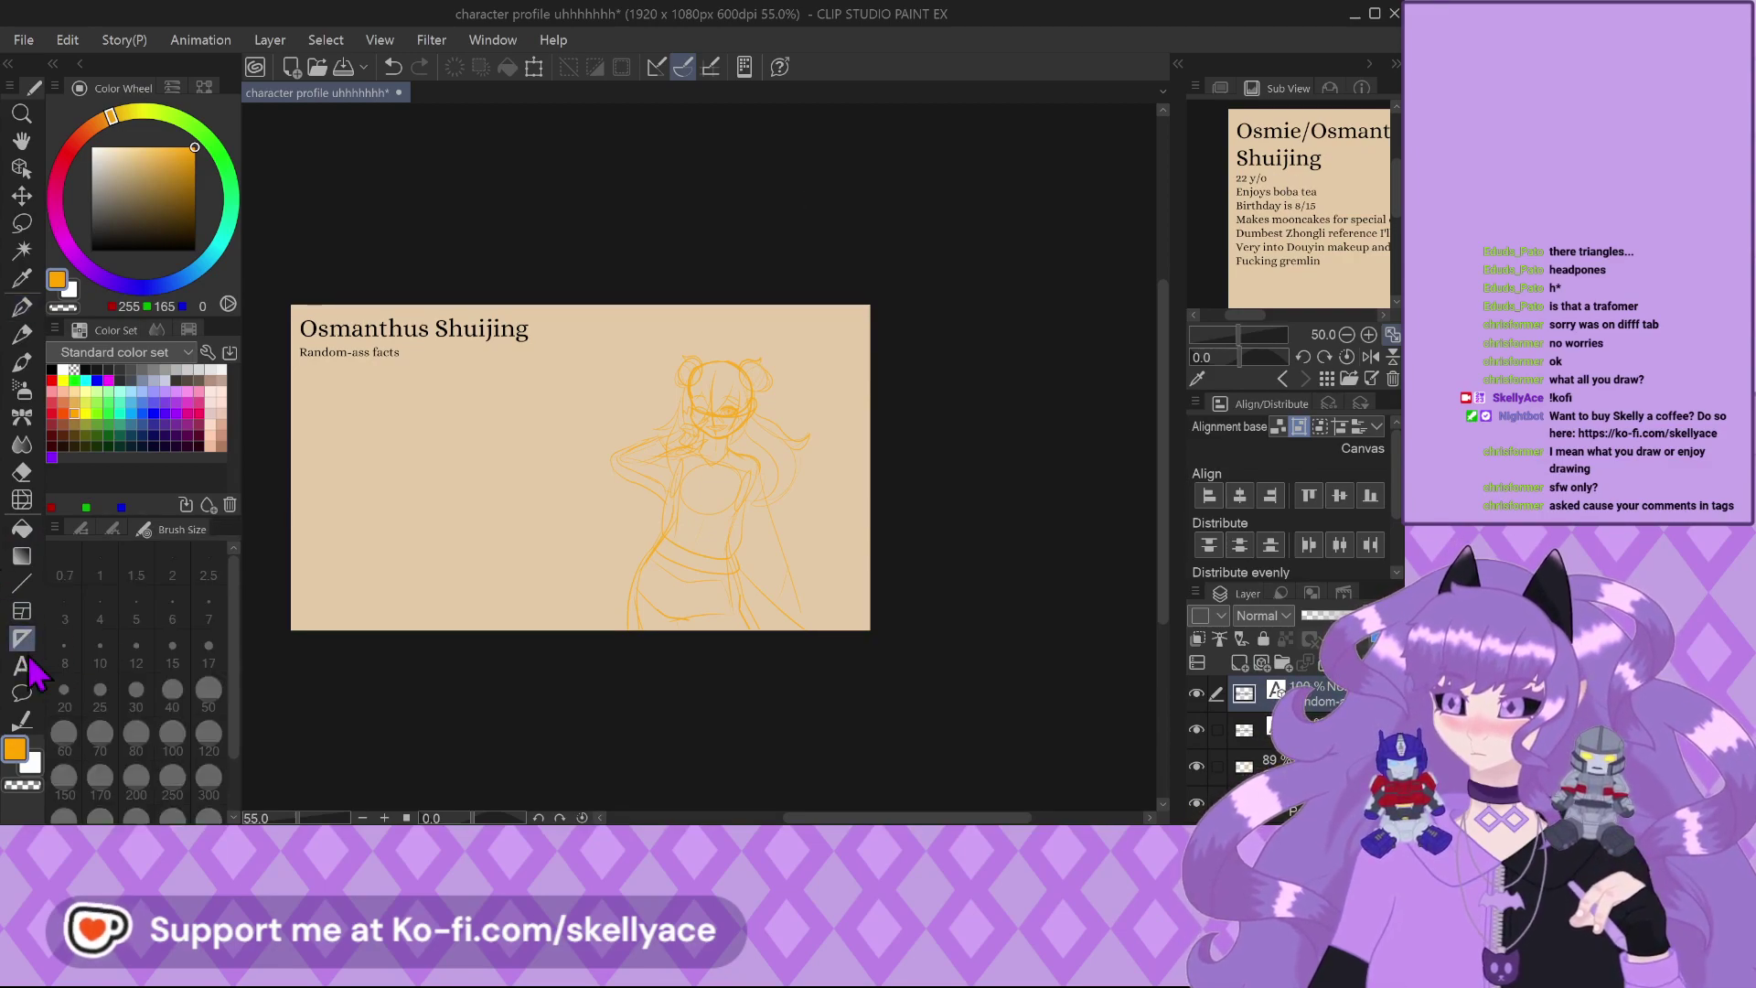
scroll(429, 316, "up", 2)
scroll(428, 315, "up", 1)
left_click(397, 361)
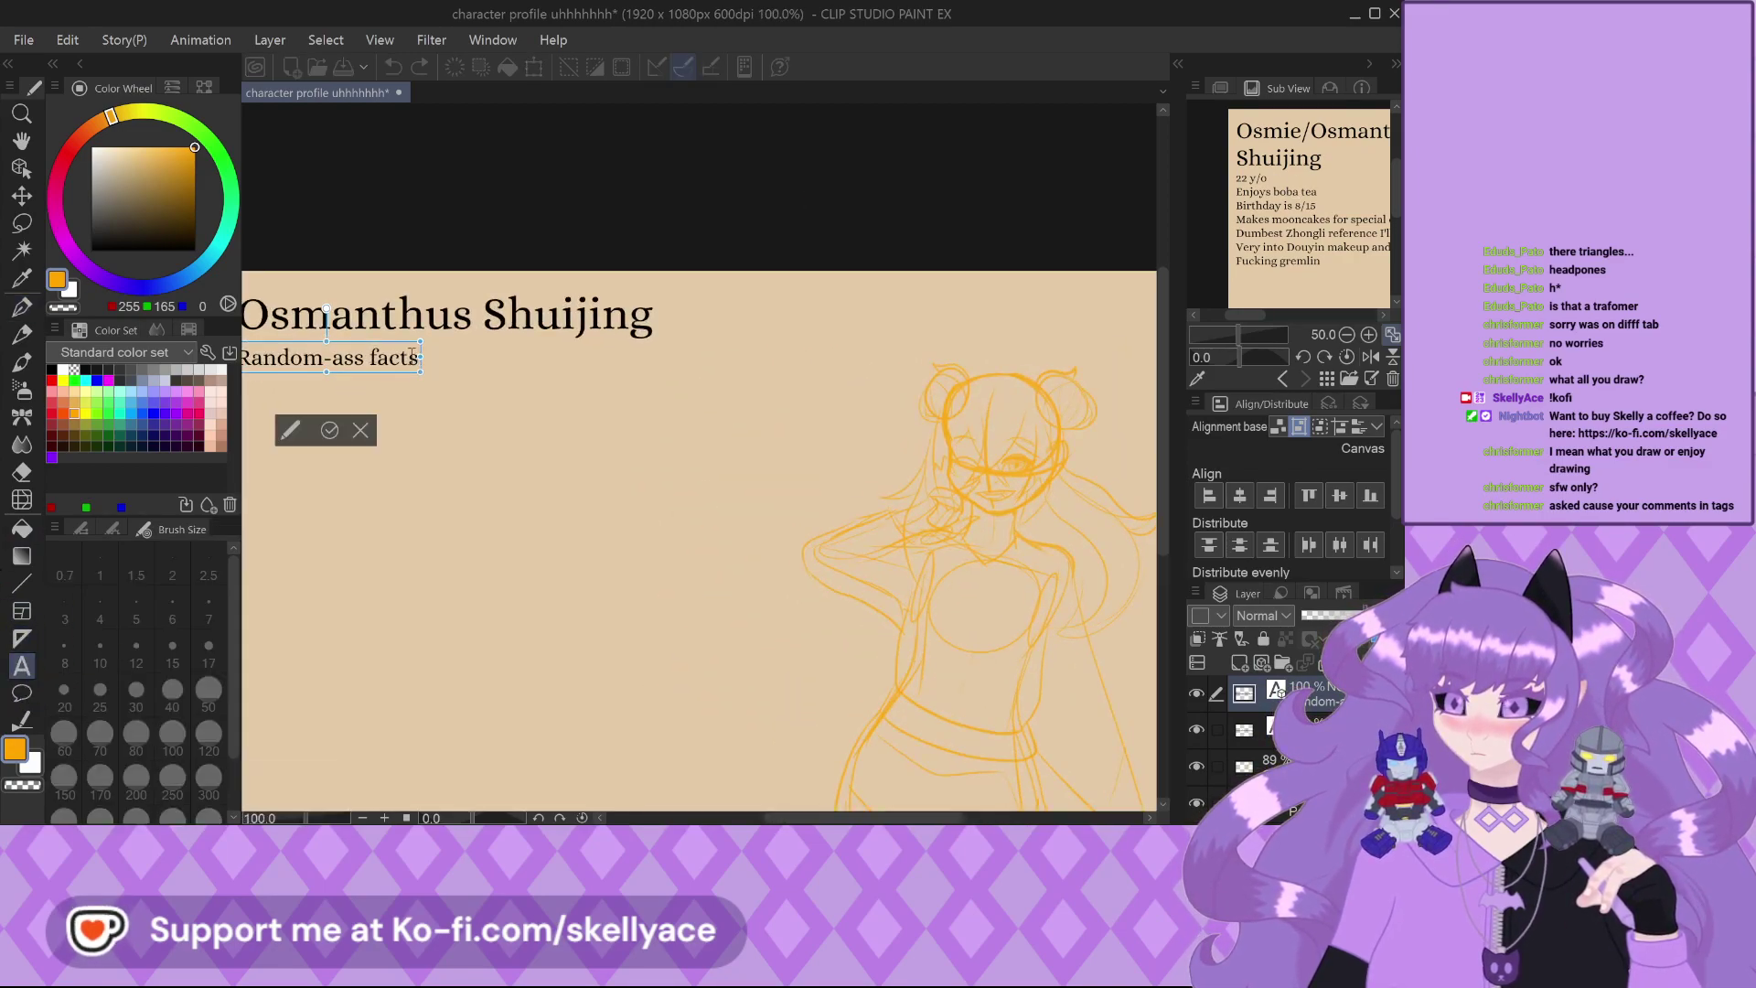
left_click(361, 358)
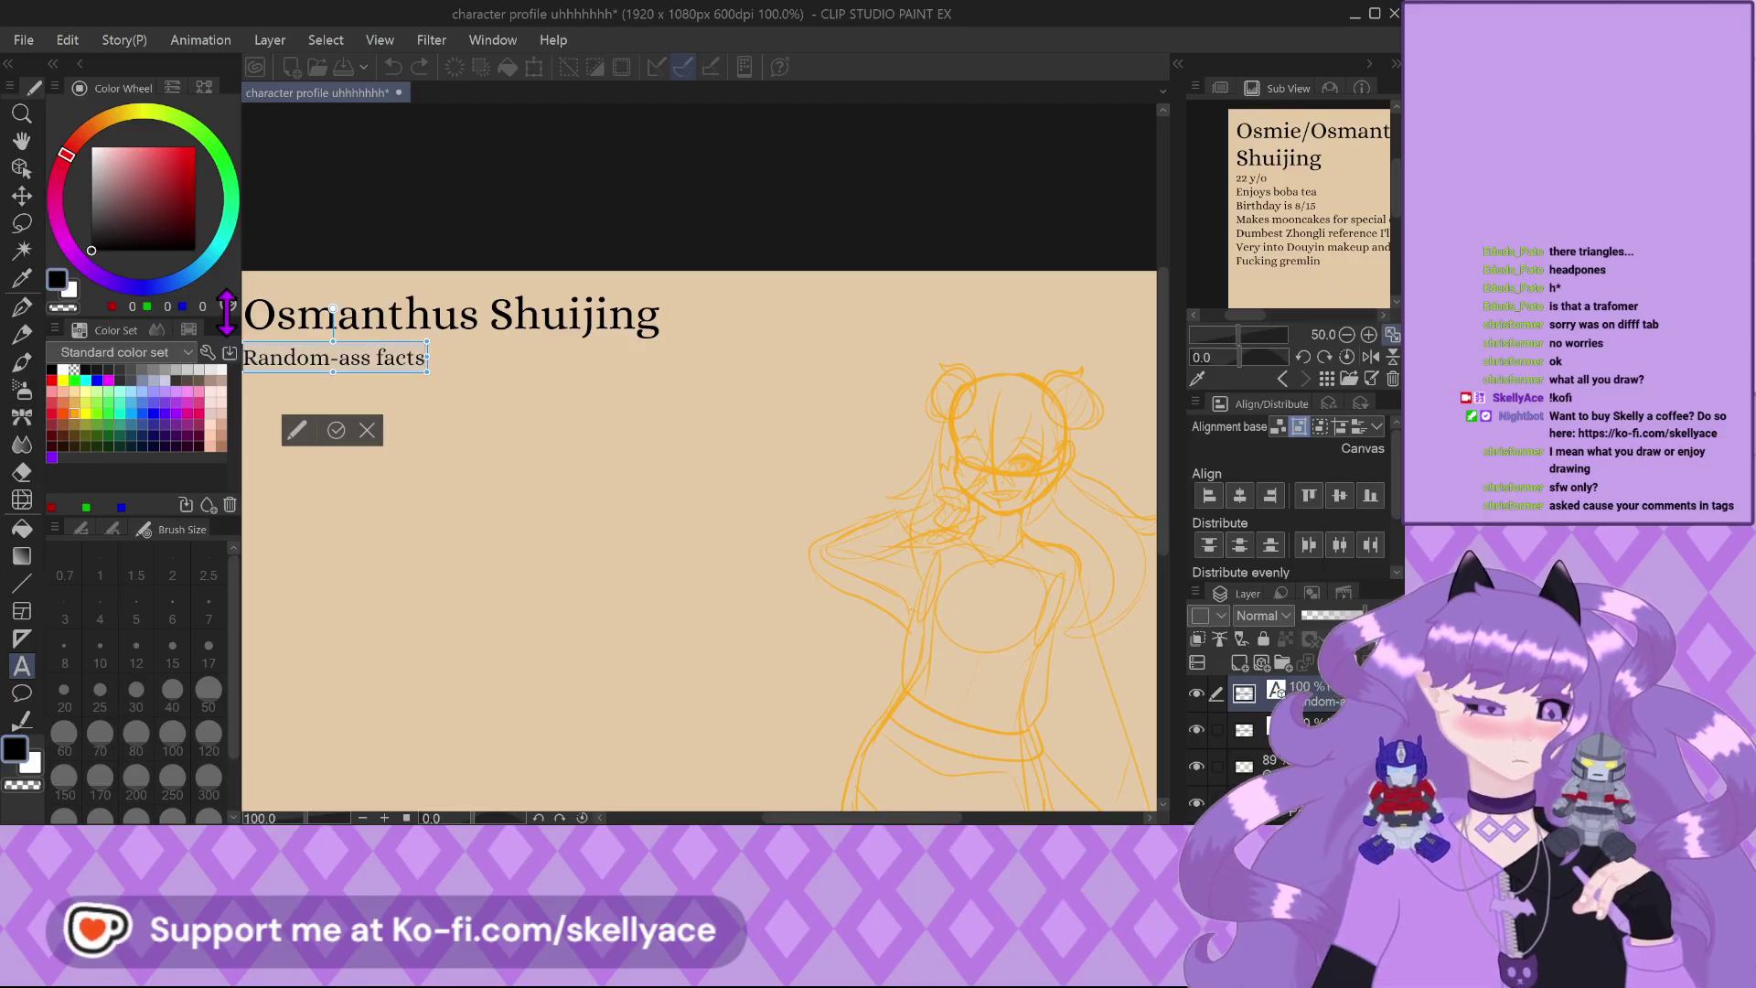
key("ctrl+a")
type("2")
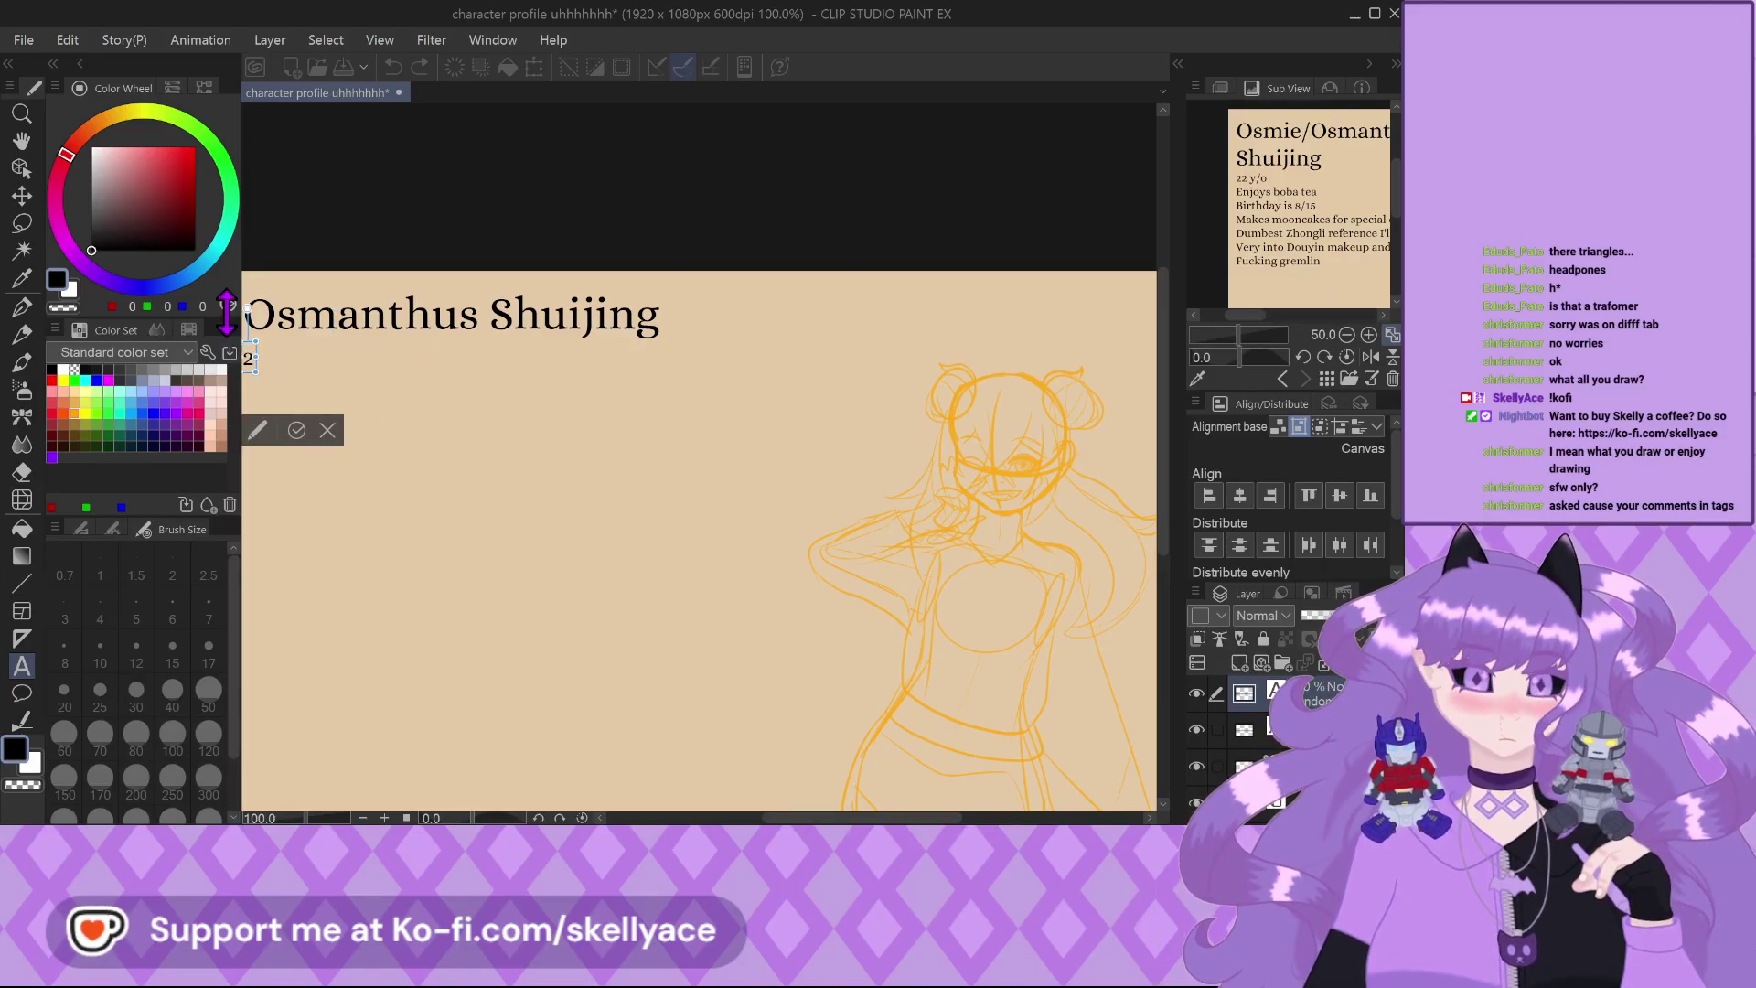
type("2 y/")
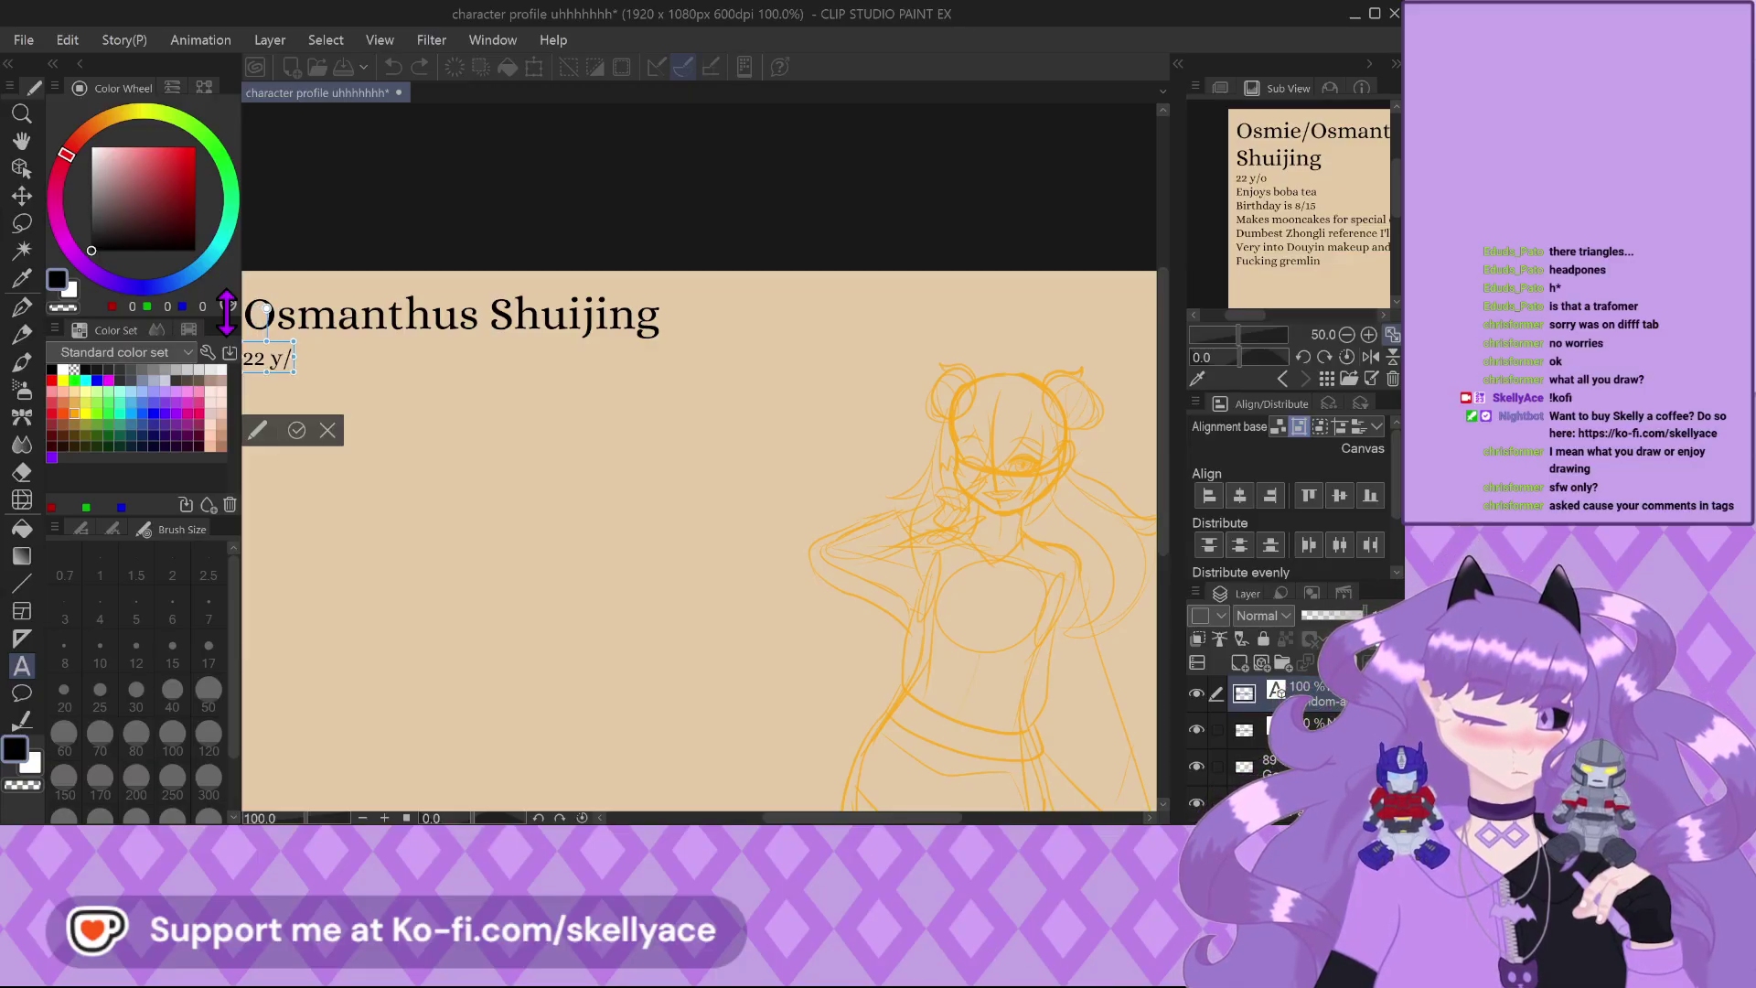
type("o")
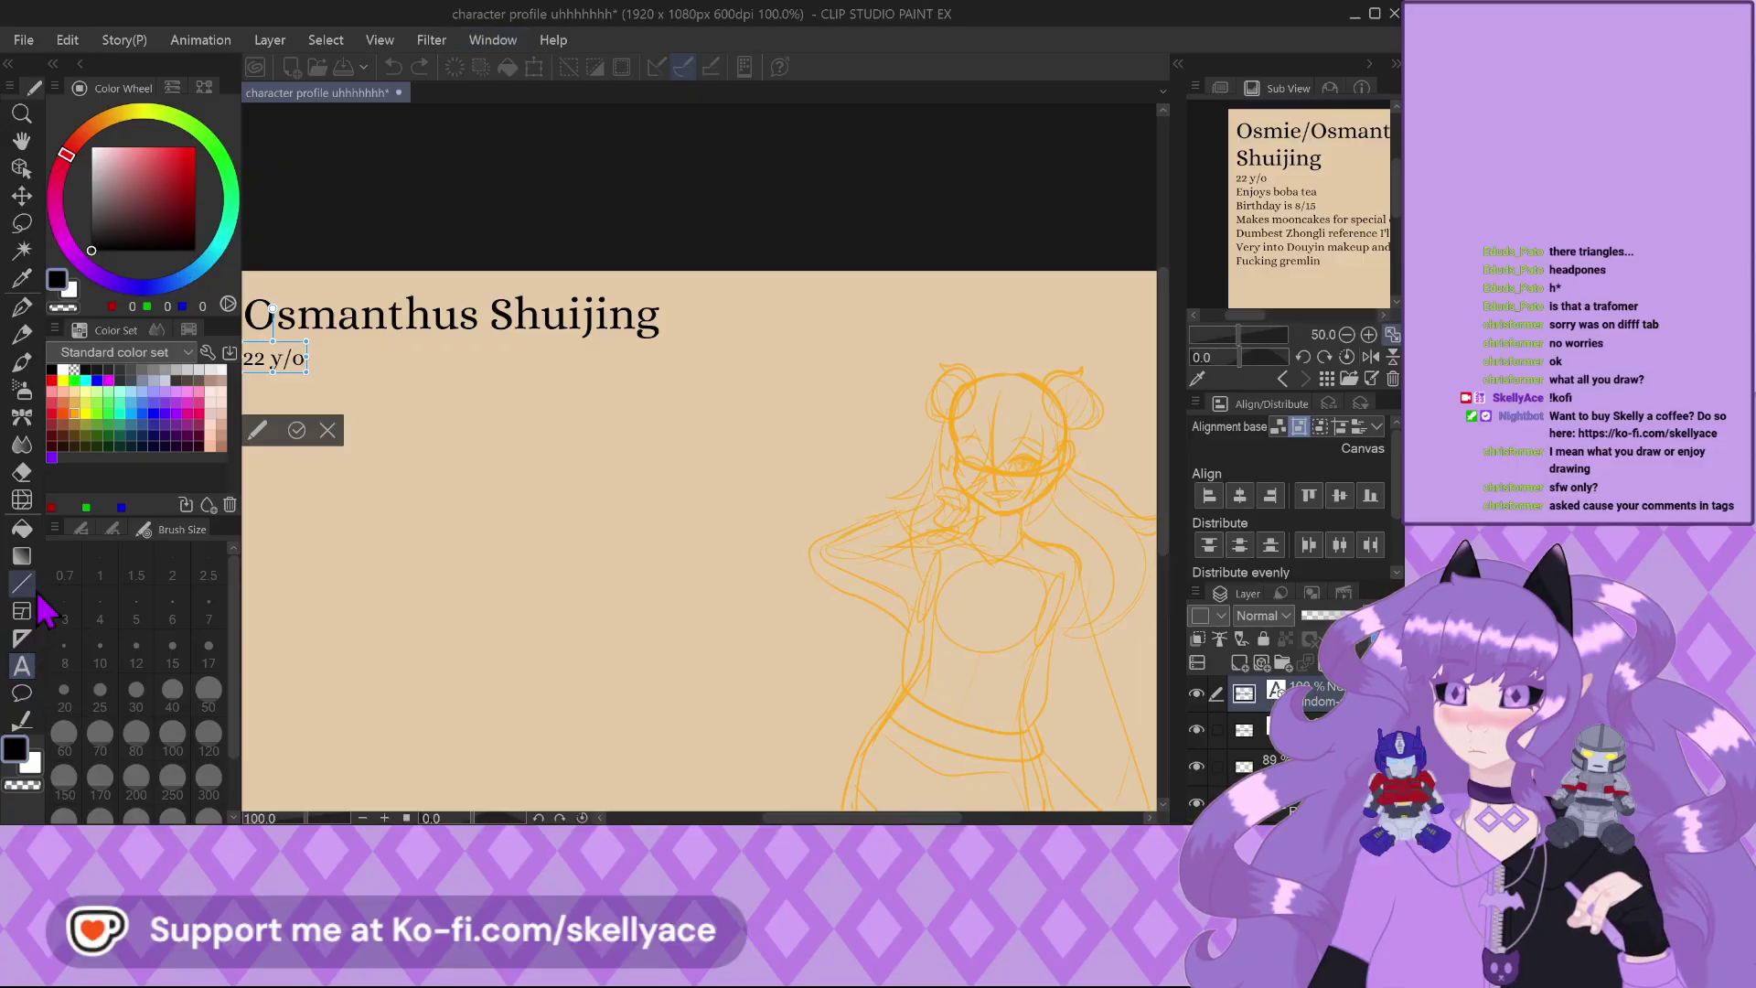
Close the Dahlia Tumblr Intro document and save the profile page as Osmie Tumblr Intro
left_click(24, 306)
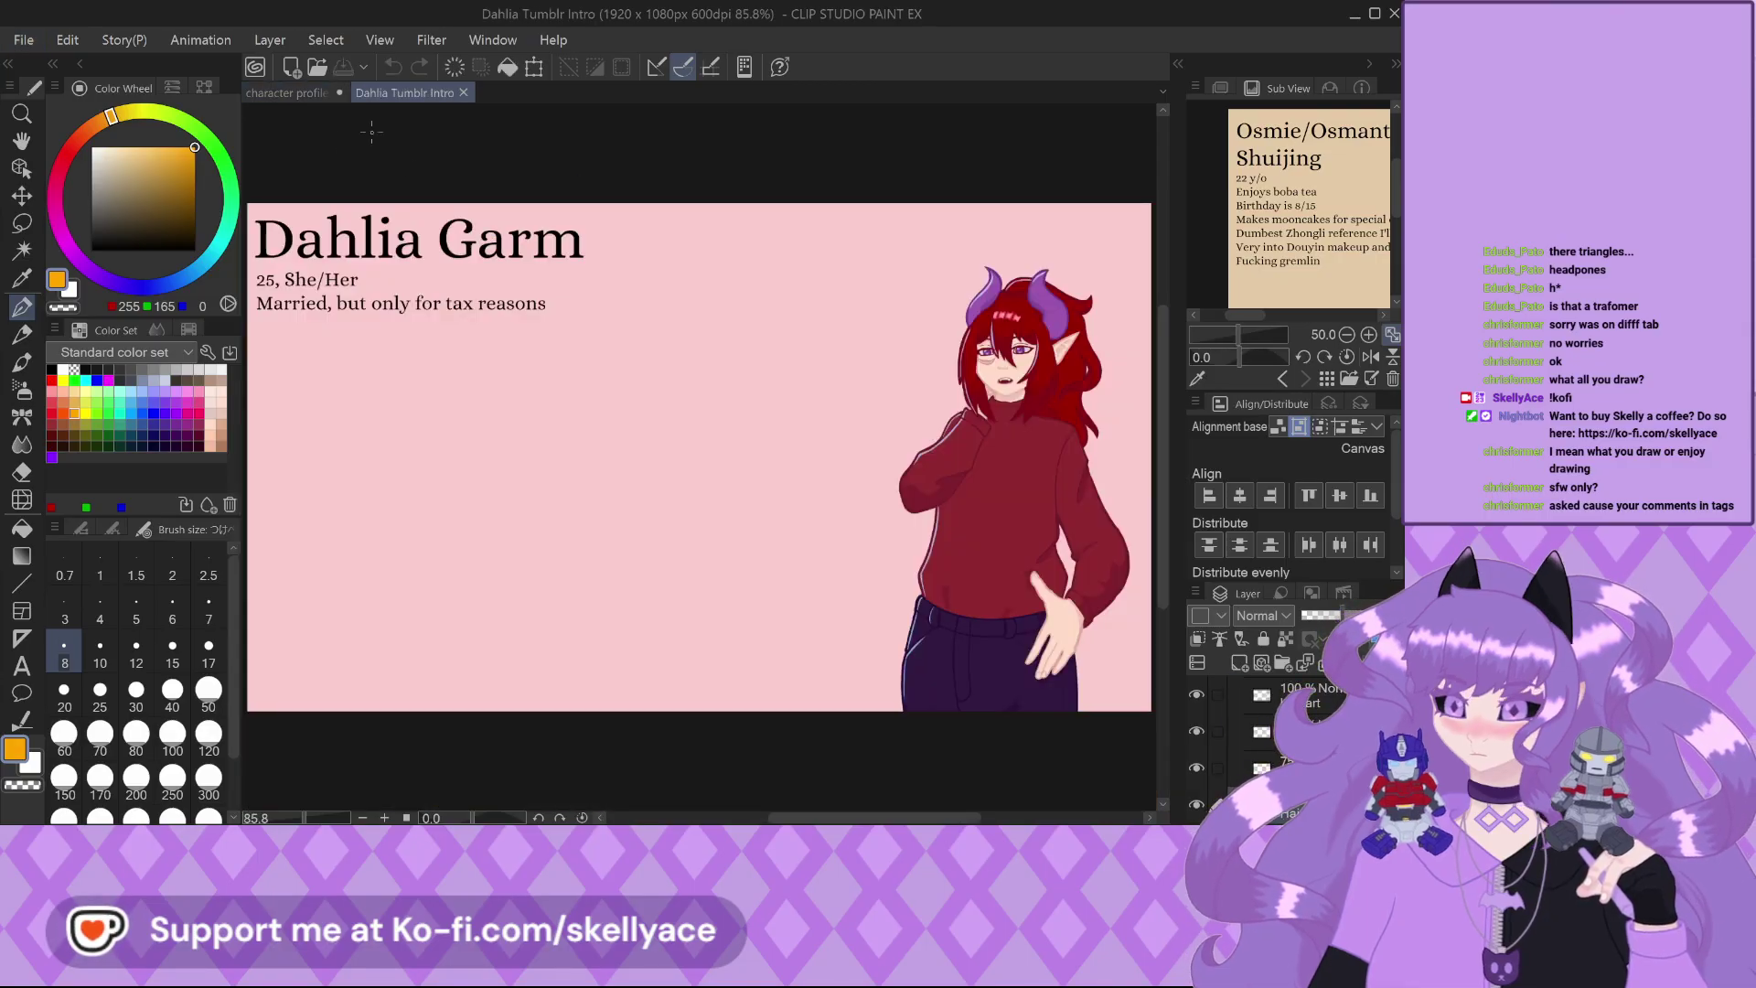
left_click(464, 93)
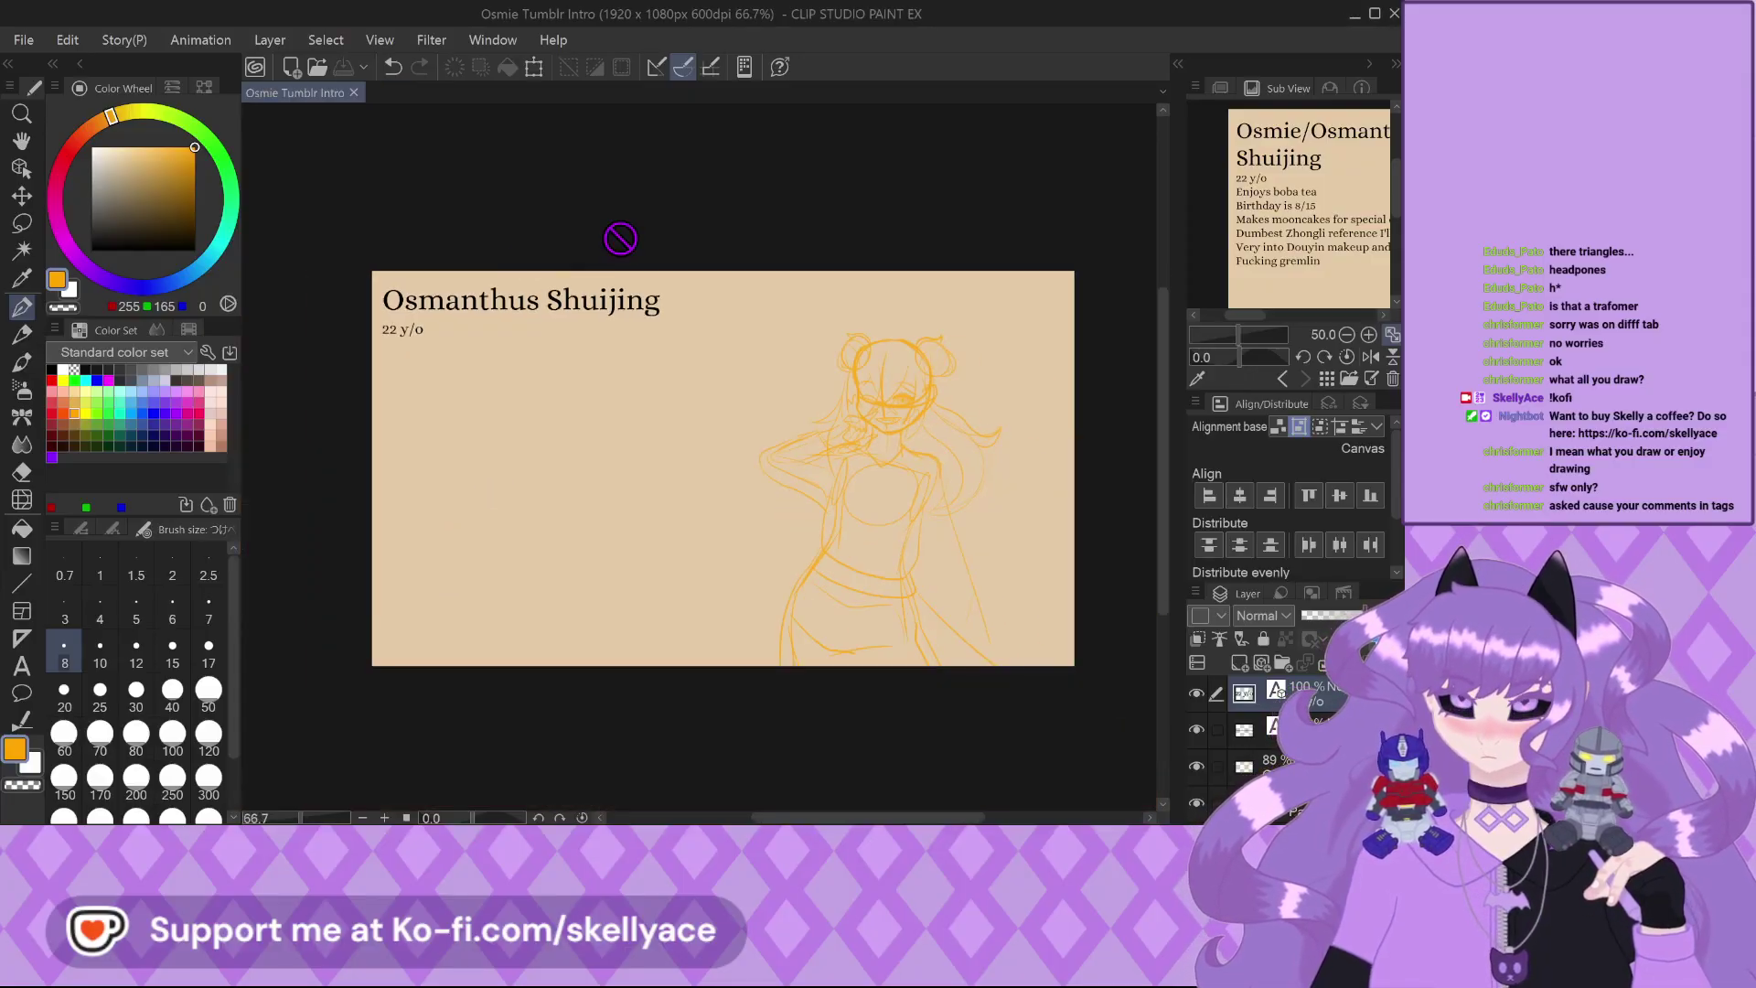
Extend the age line under the title to "22 y/o, She/Her" and start a new line below it
left_click(22, 665)
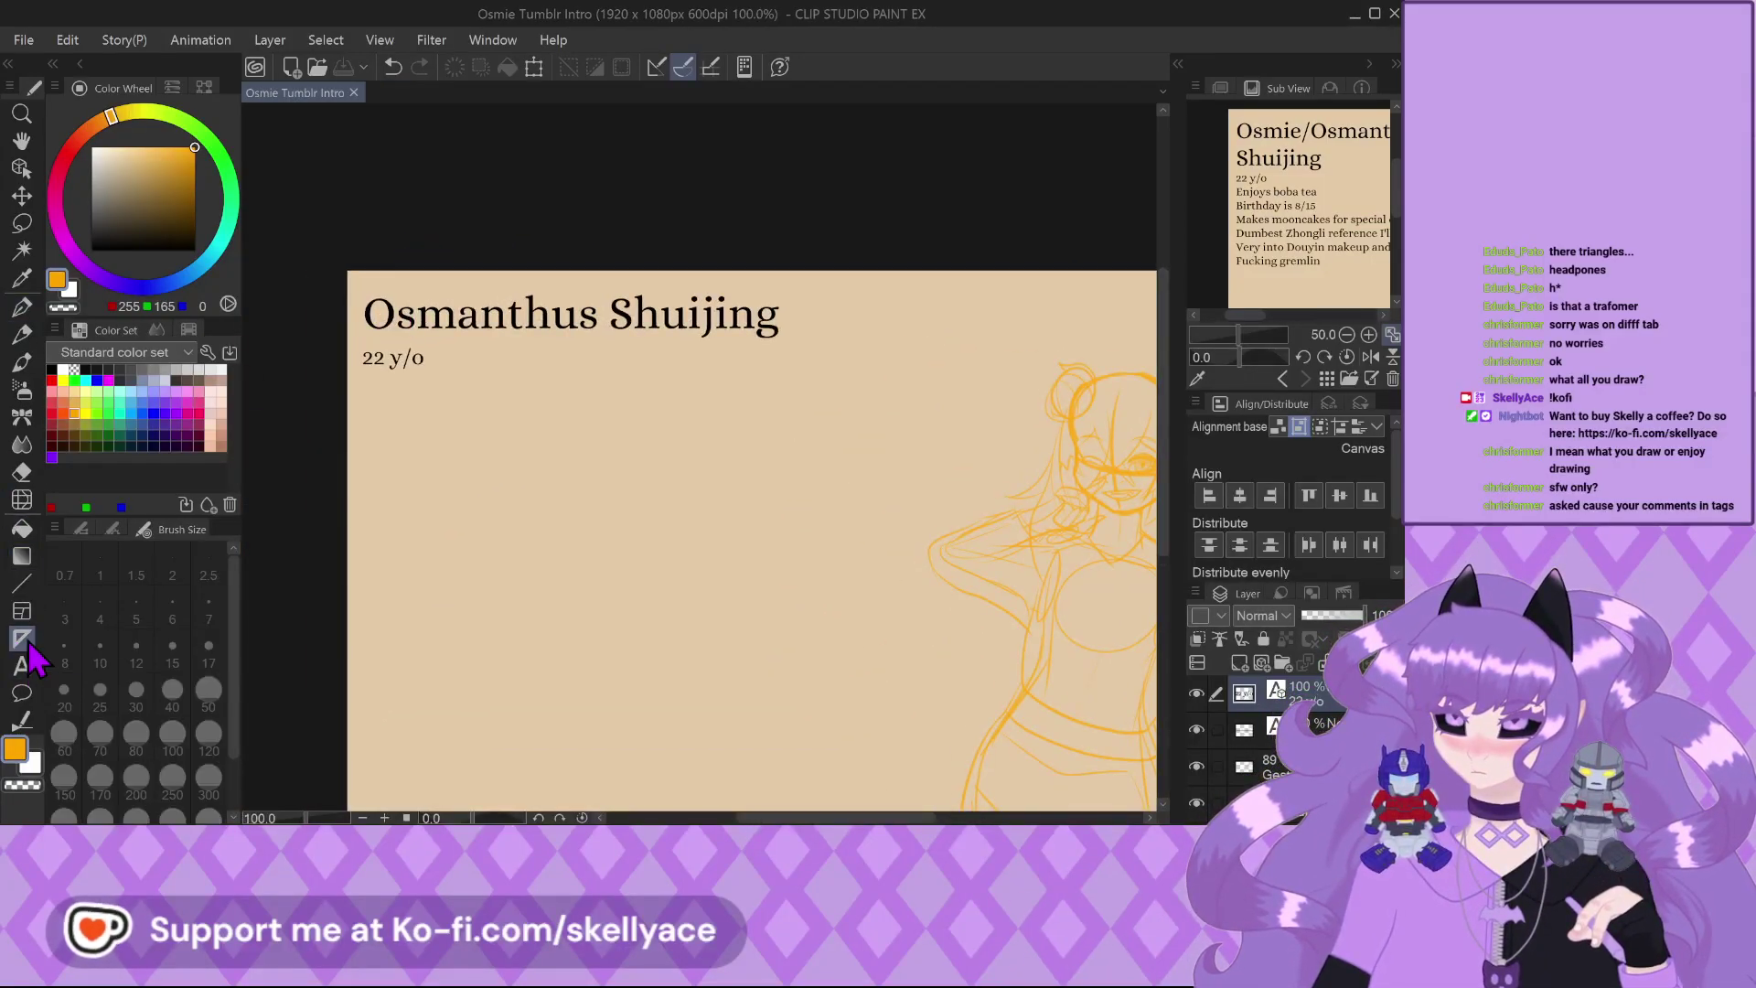
left_click(398, 358)
left_click(407, 356)
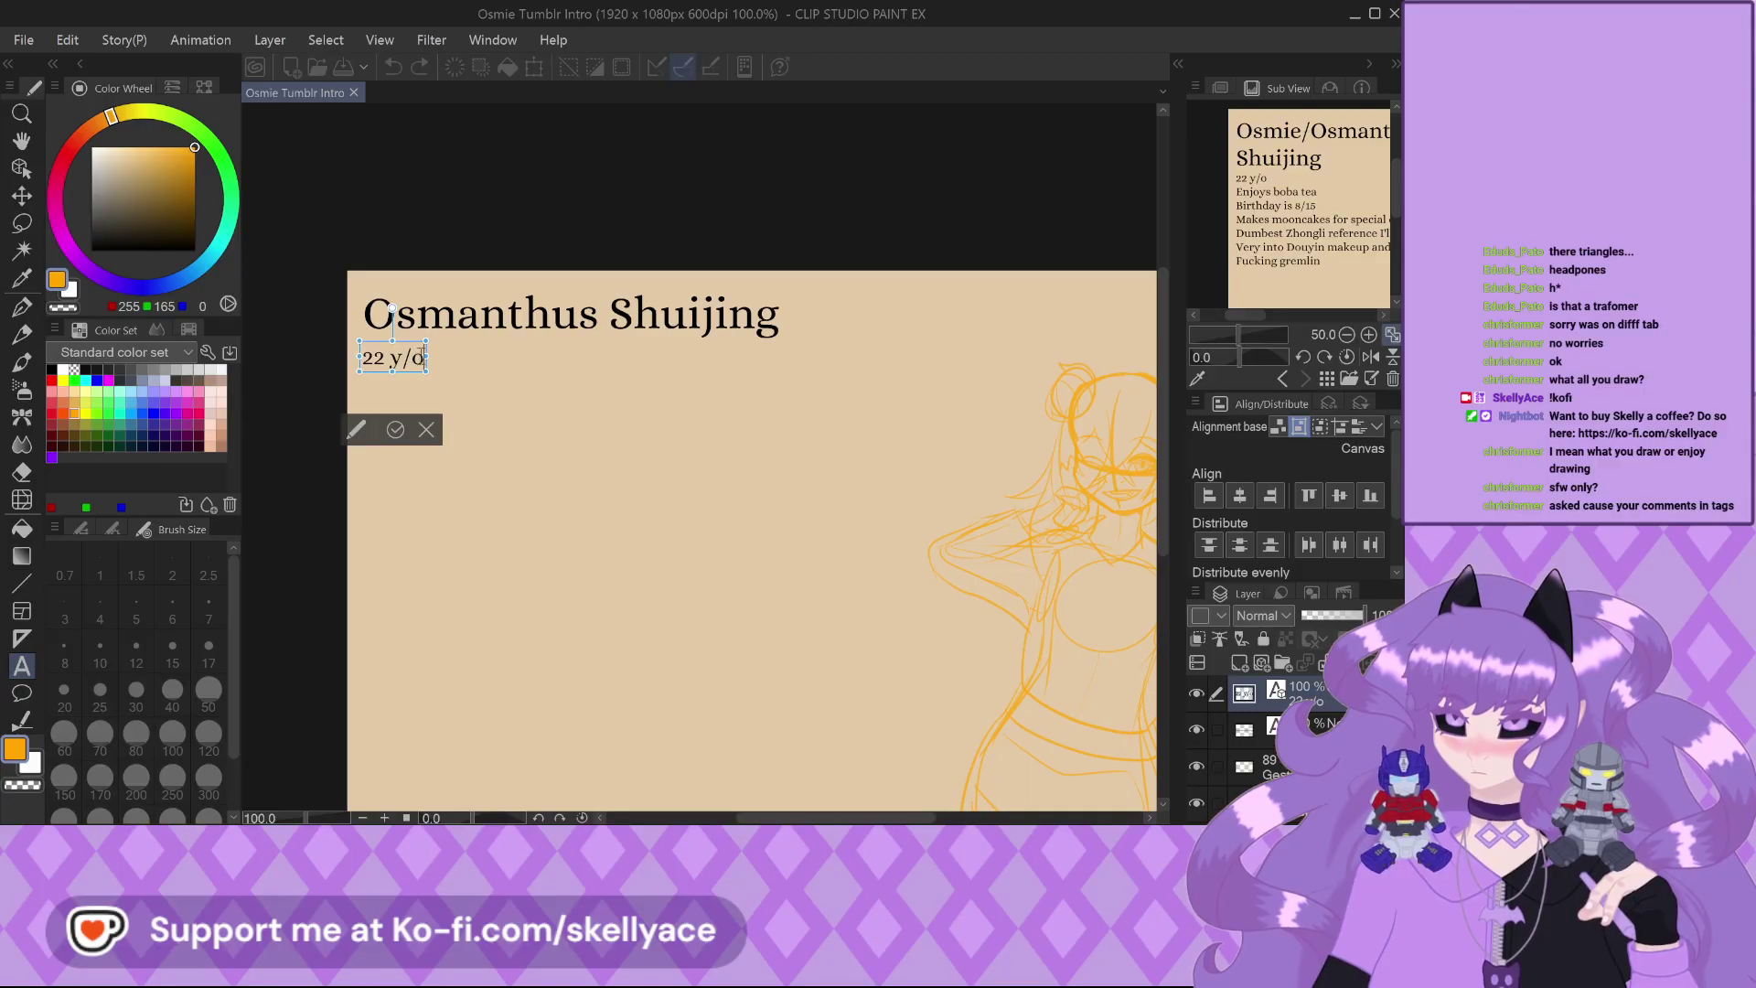
type(", Sh")
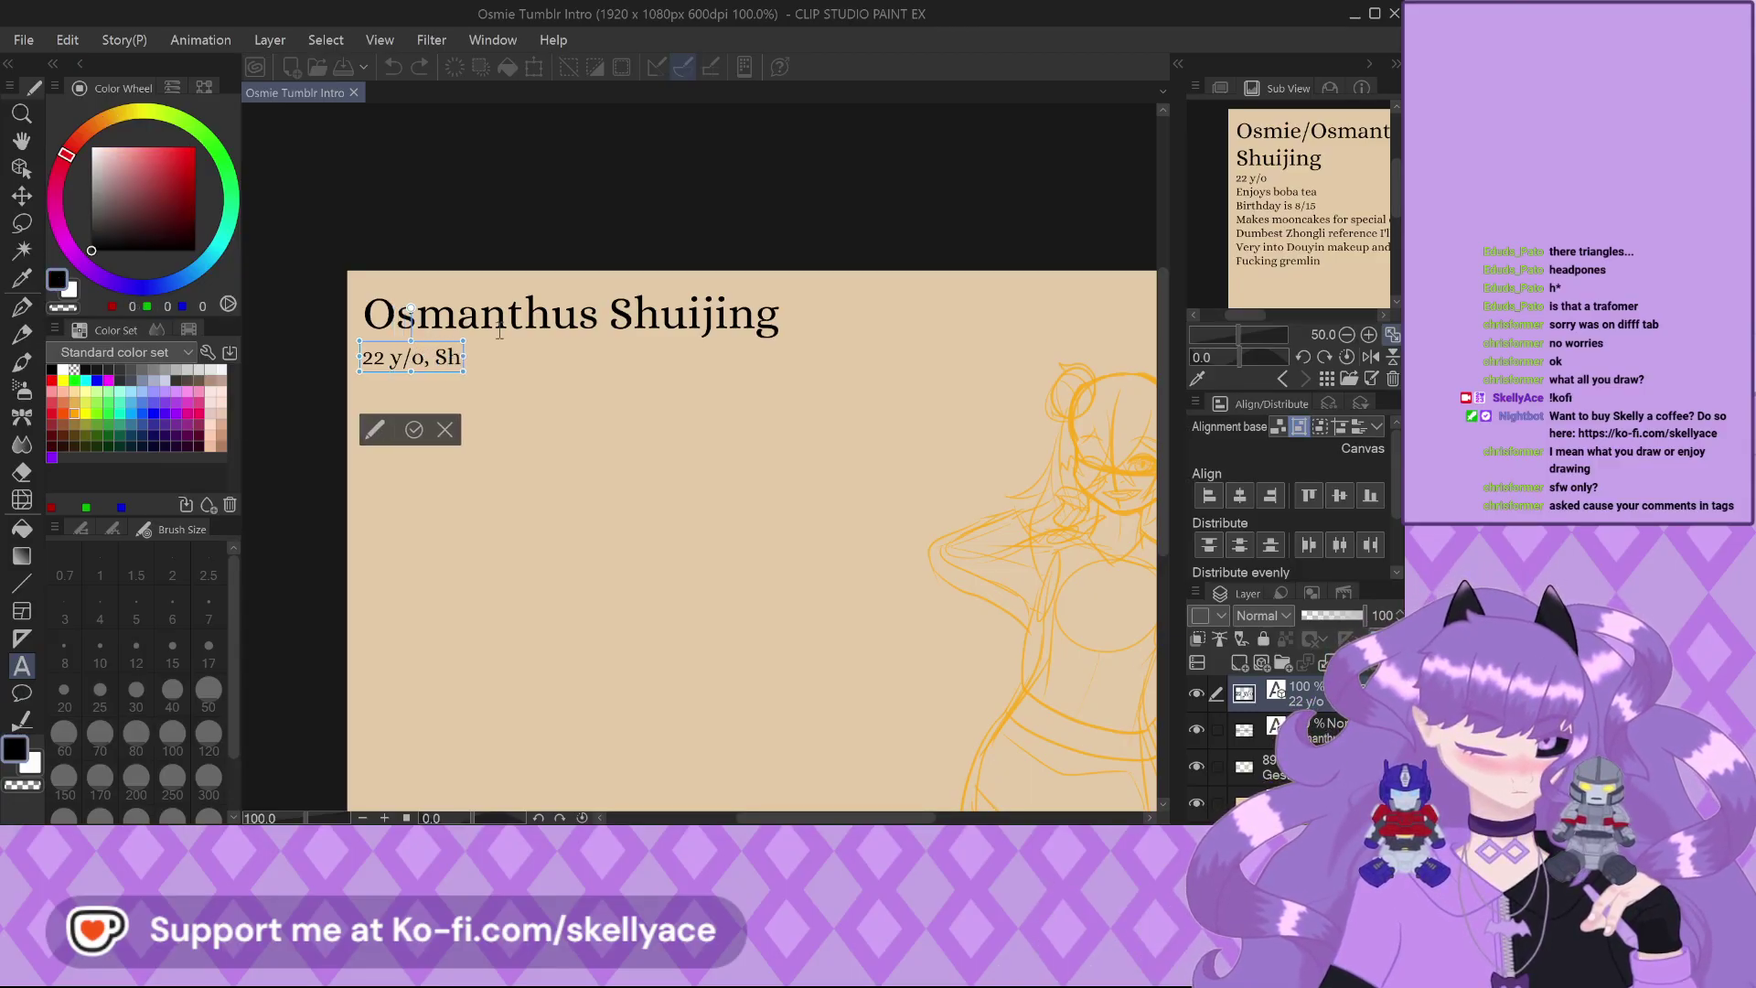
type("e/Her")
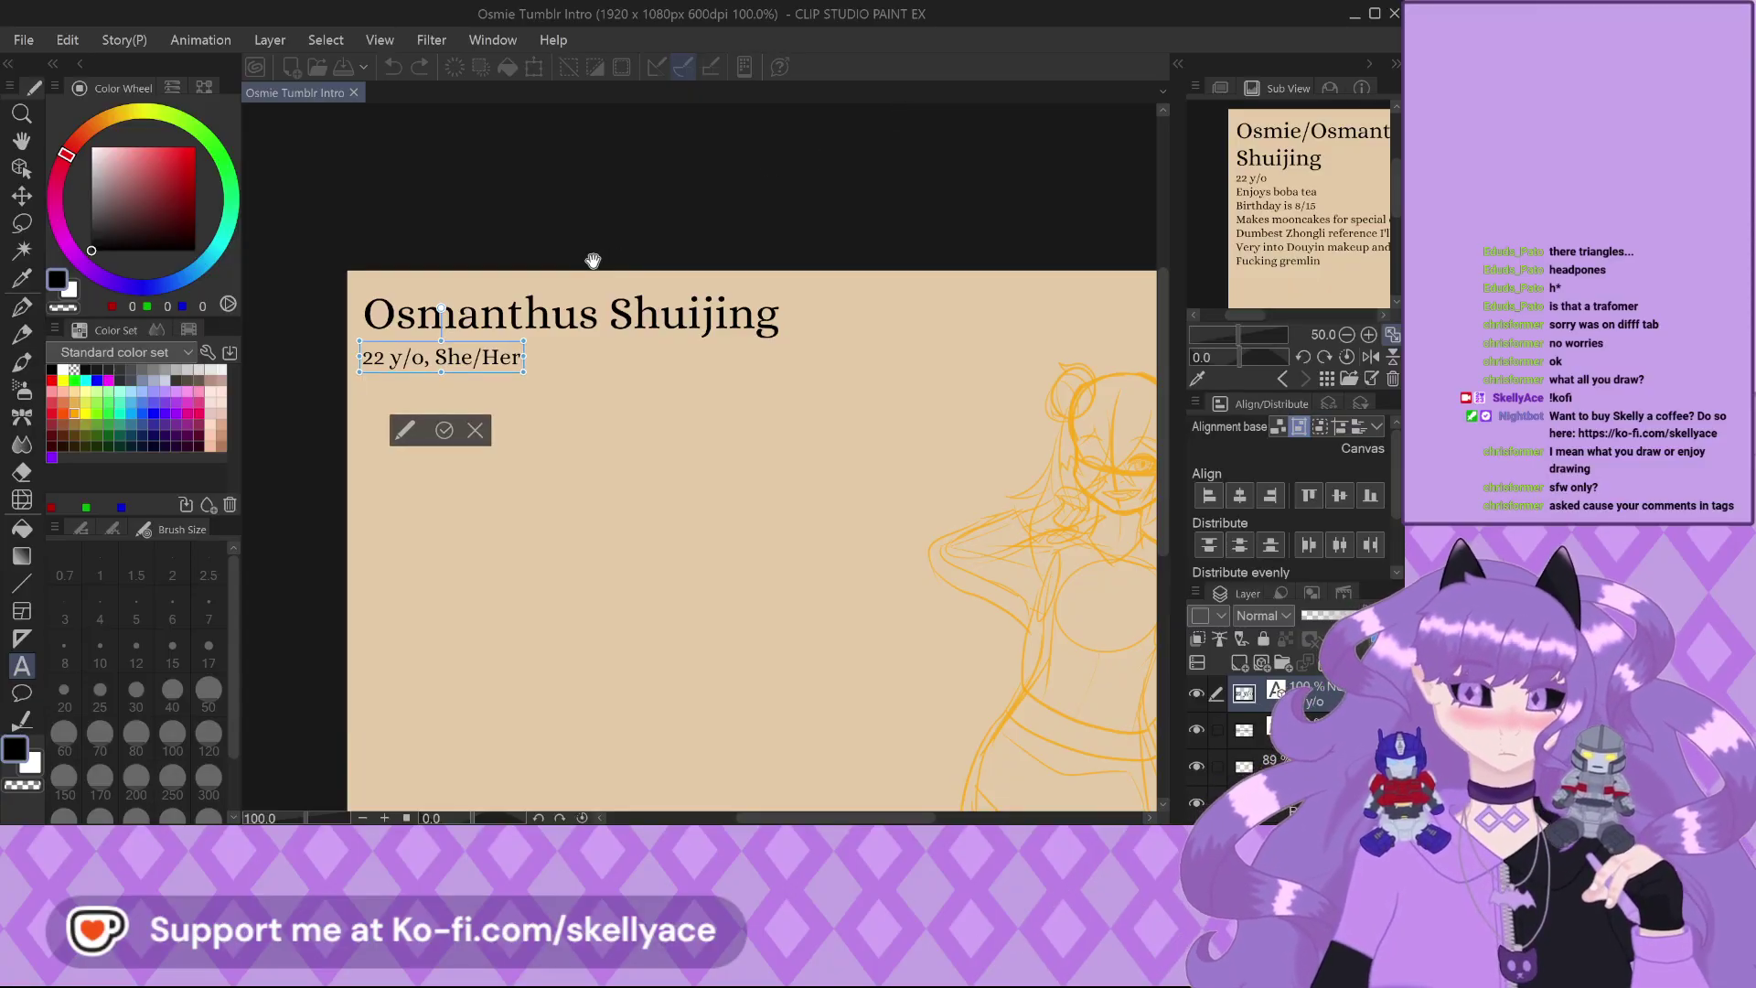
key("Return")
type("Friend")
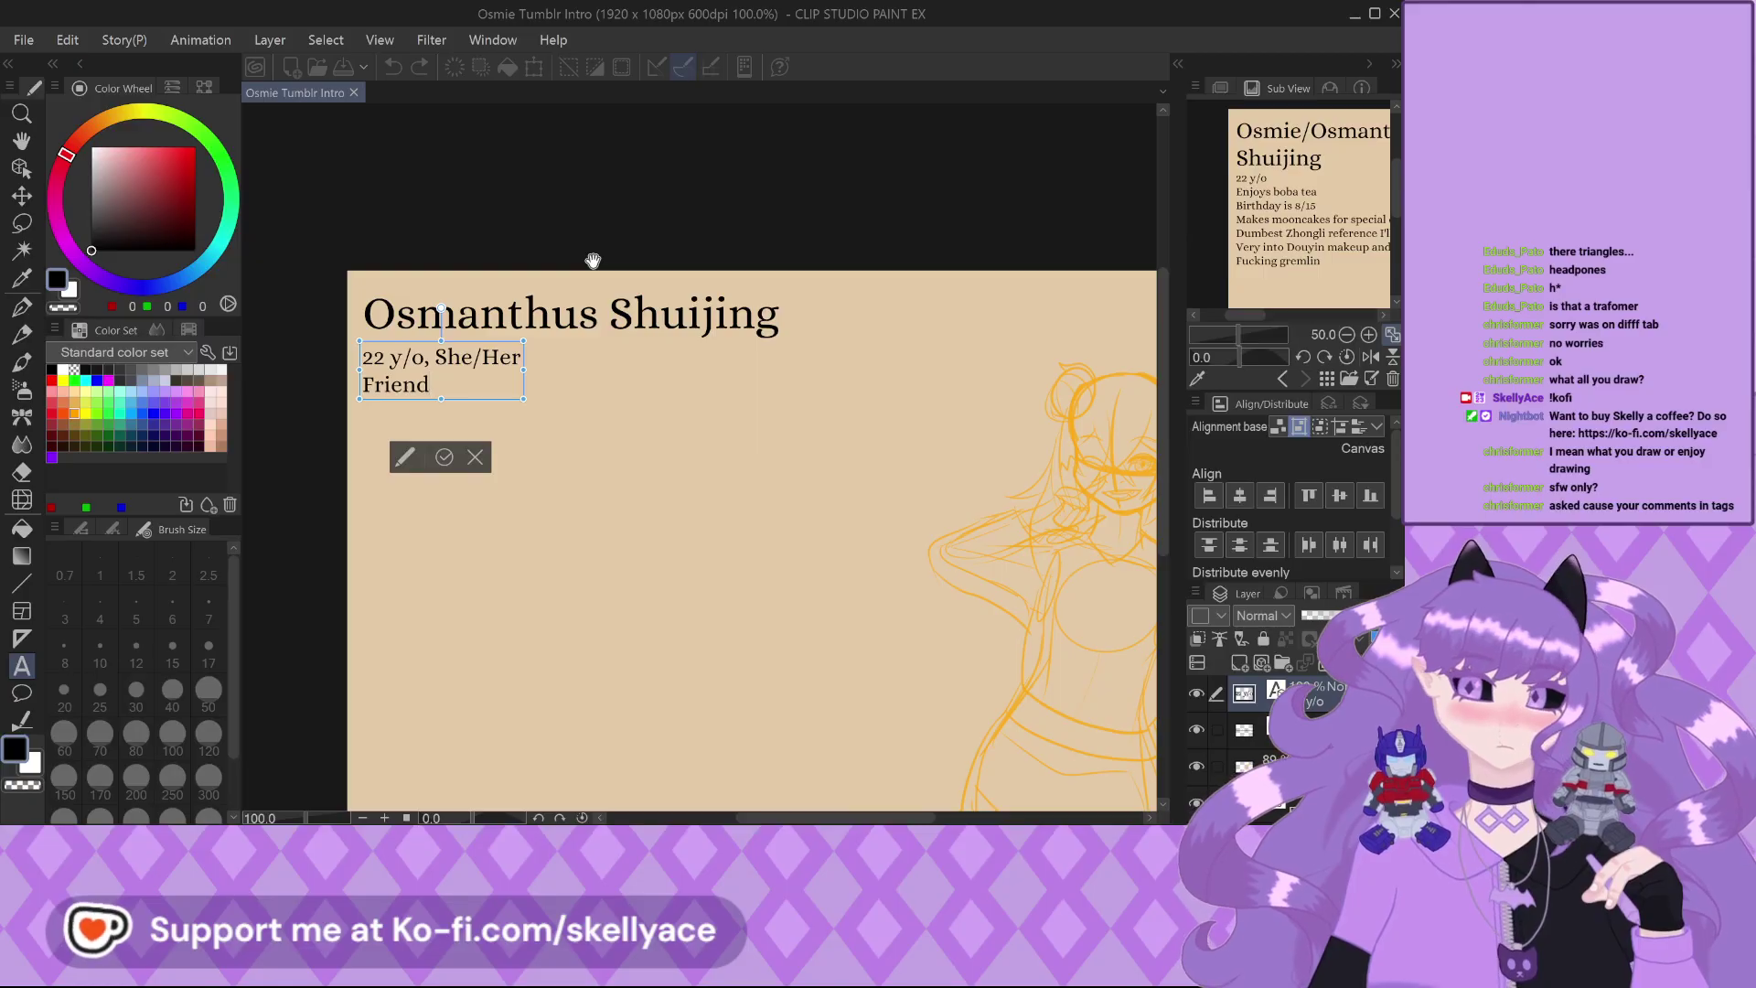
key("BackSpace")
key("BackSpace")
key("BackSpace")
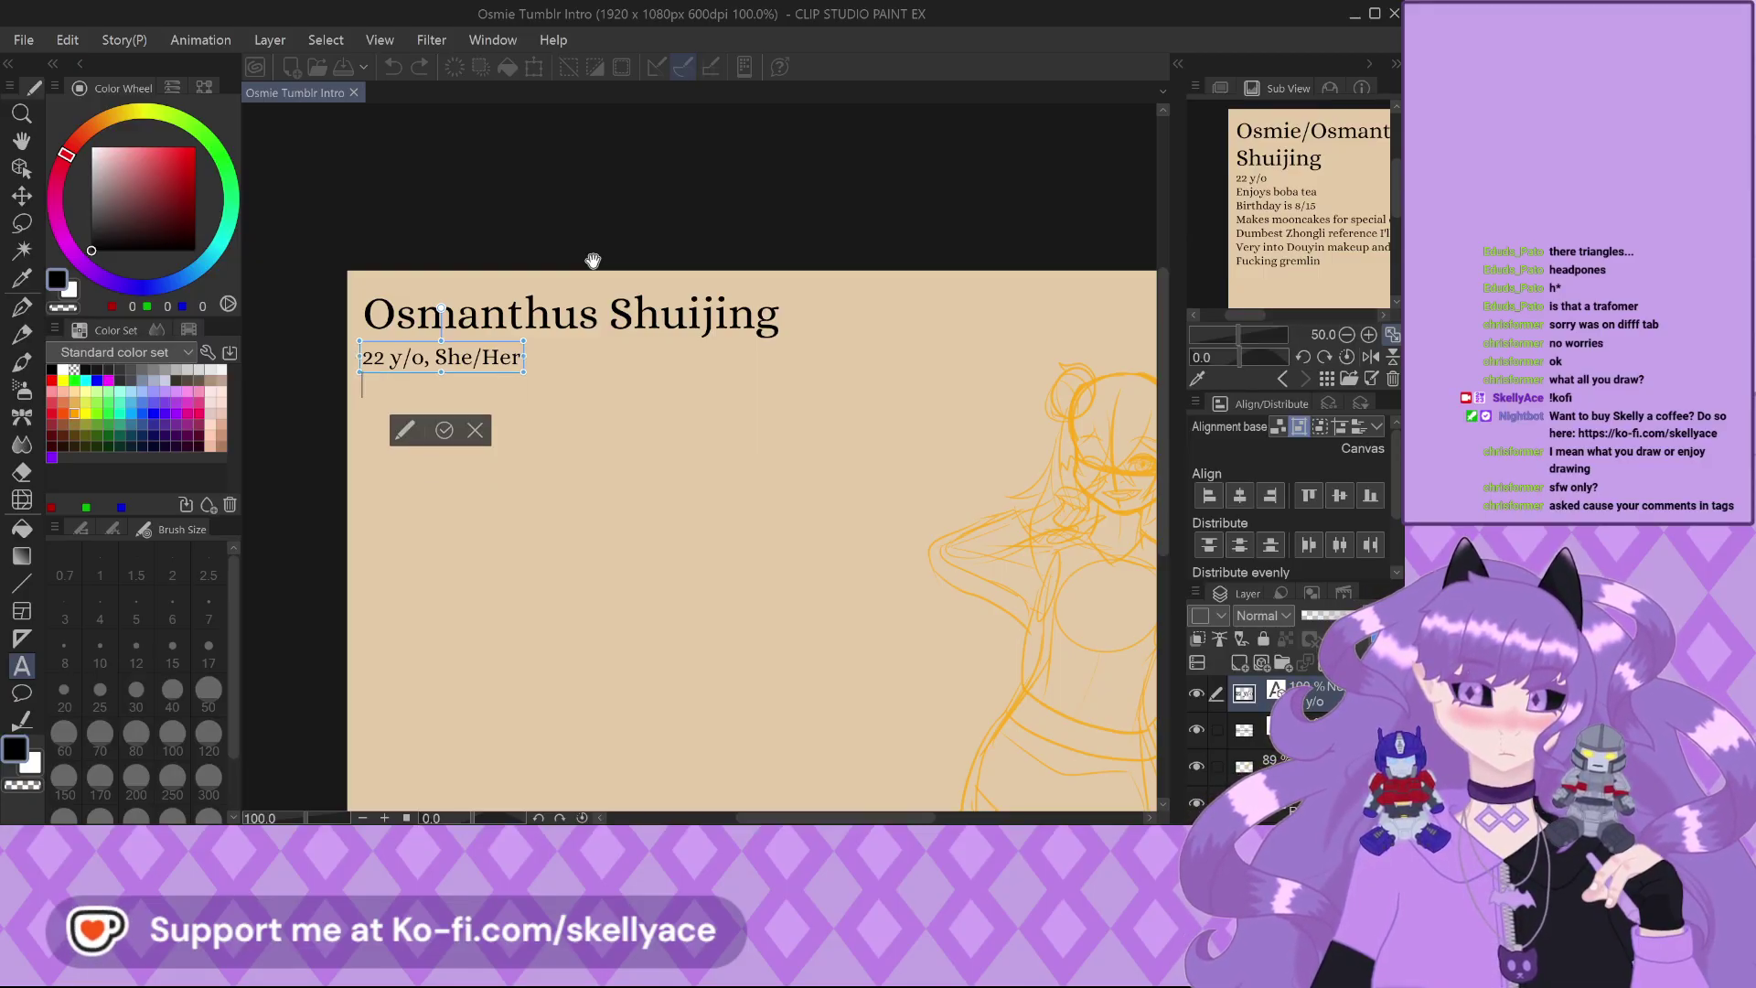
Add the fact "Friend of Fennel since high school" on the line below the age and pronouns
type("H")
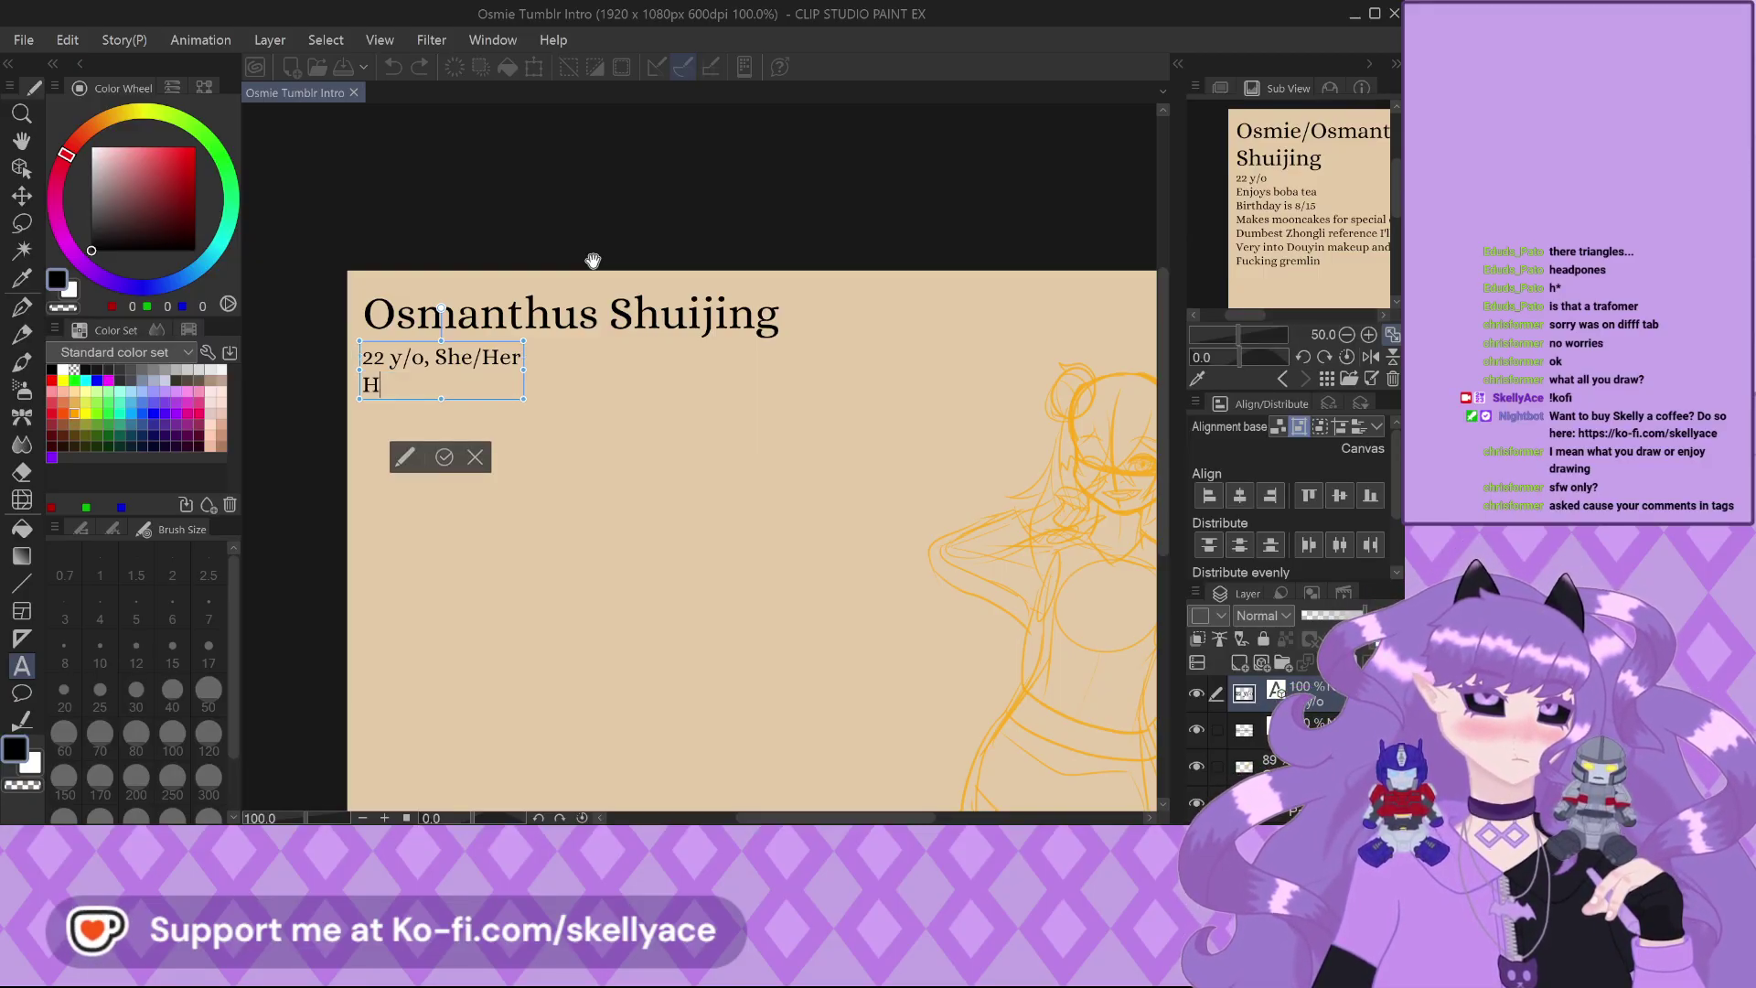
type("igh")
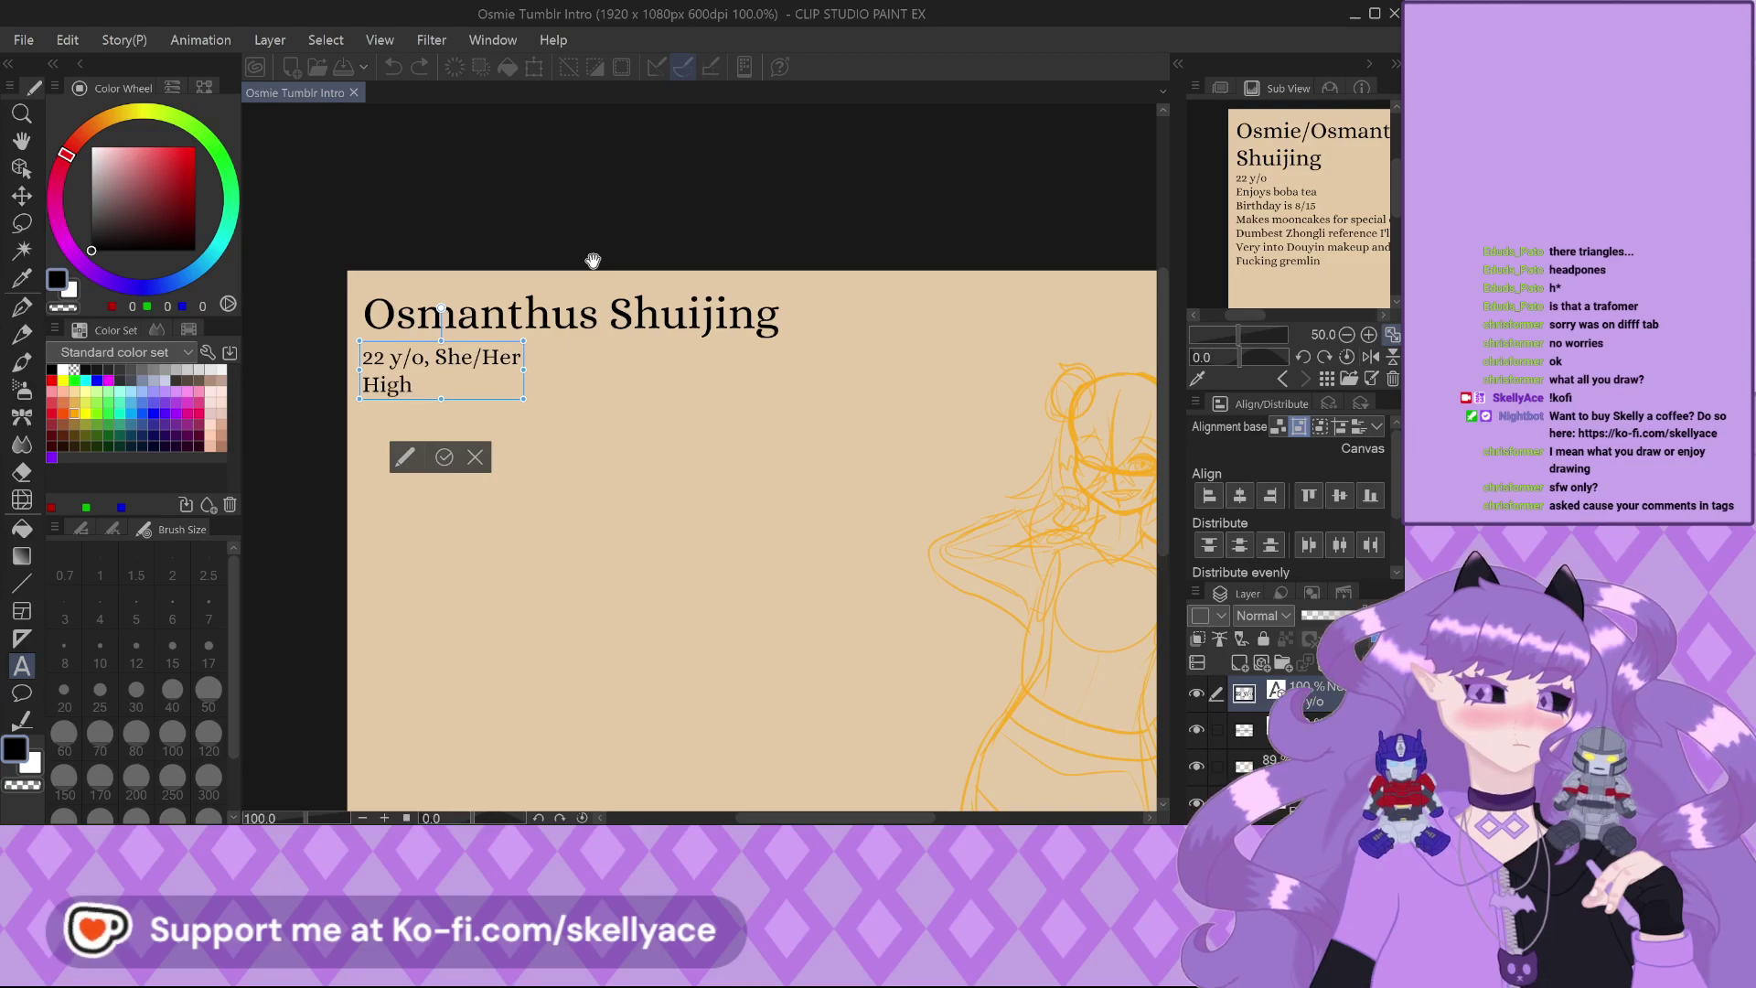
key("BackSpace")
key("BackSpace")
type("Friend of Fe")
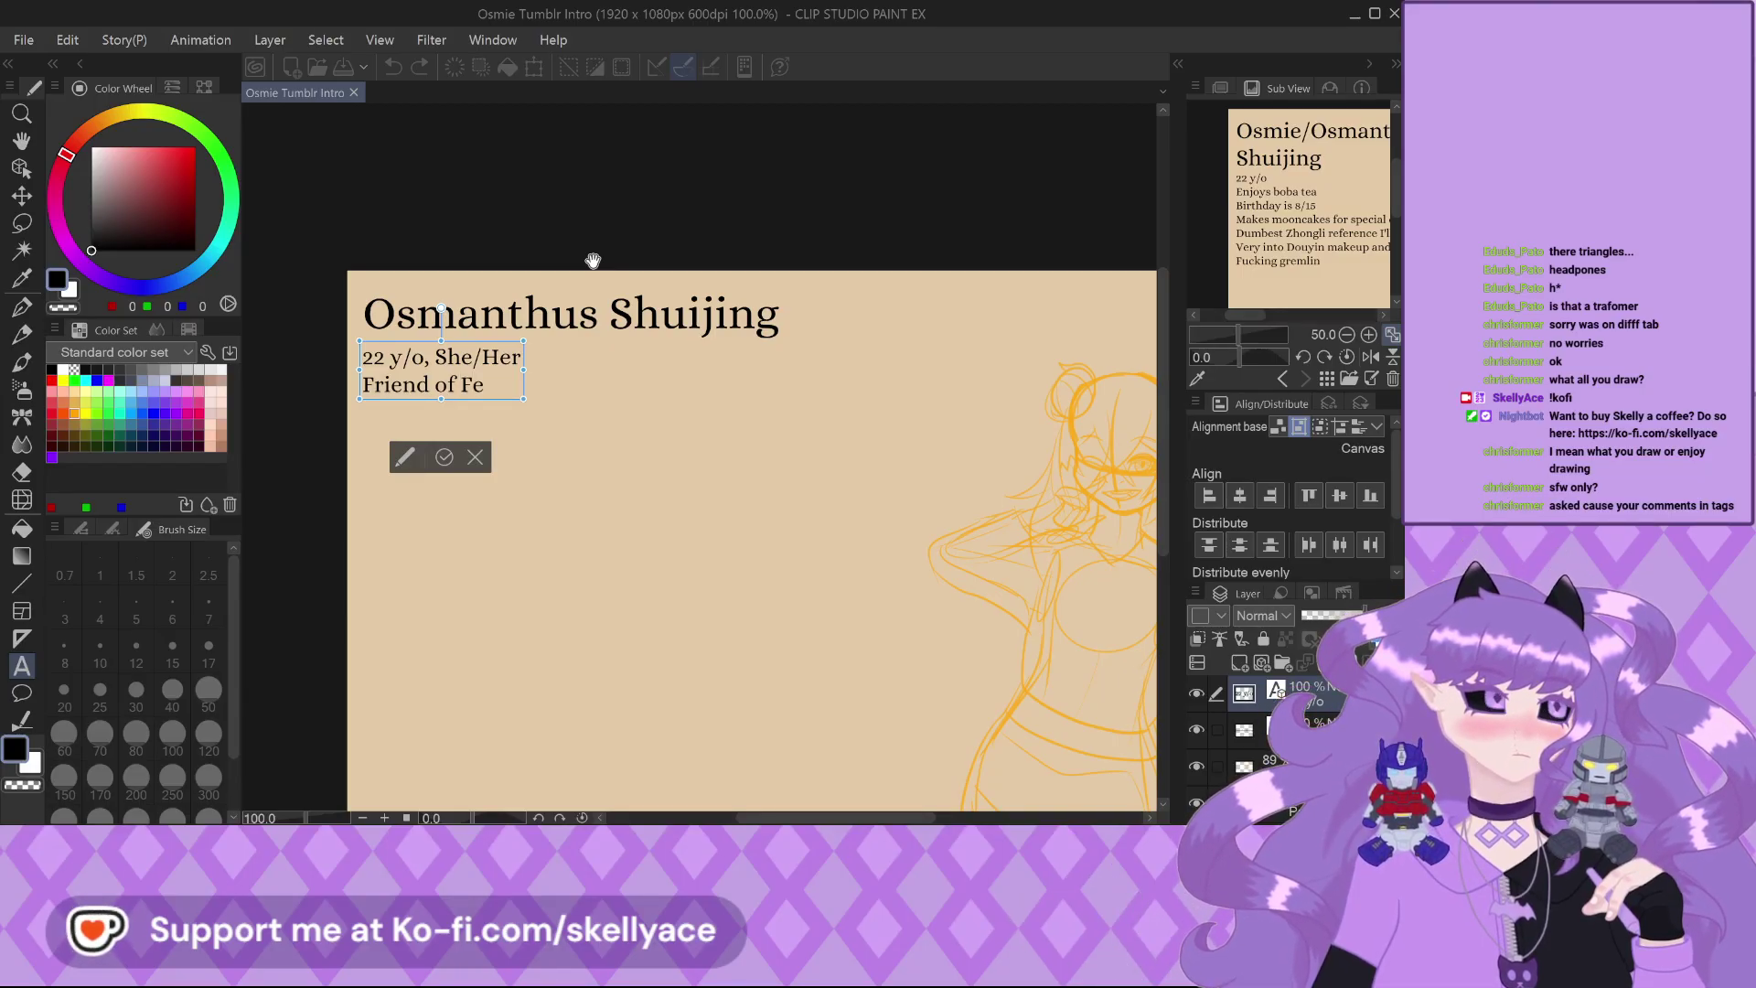
type("nnel since hig")
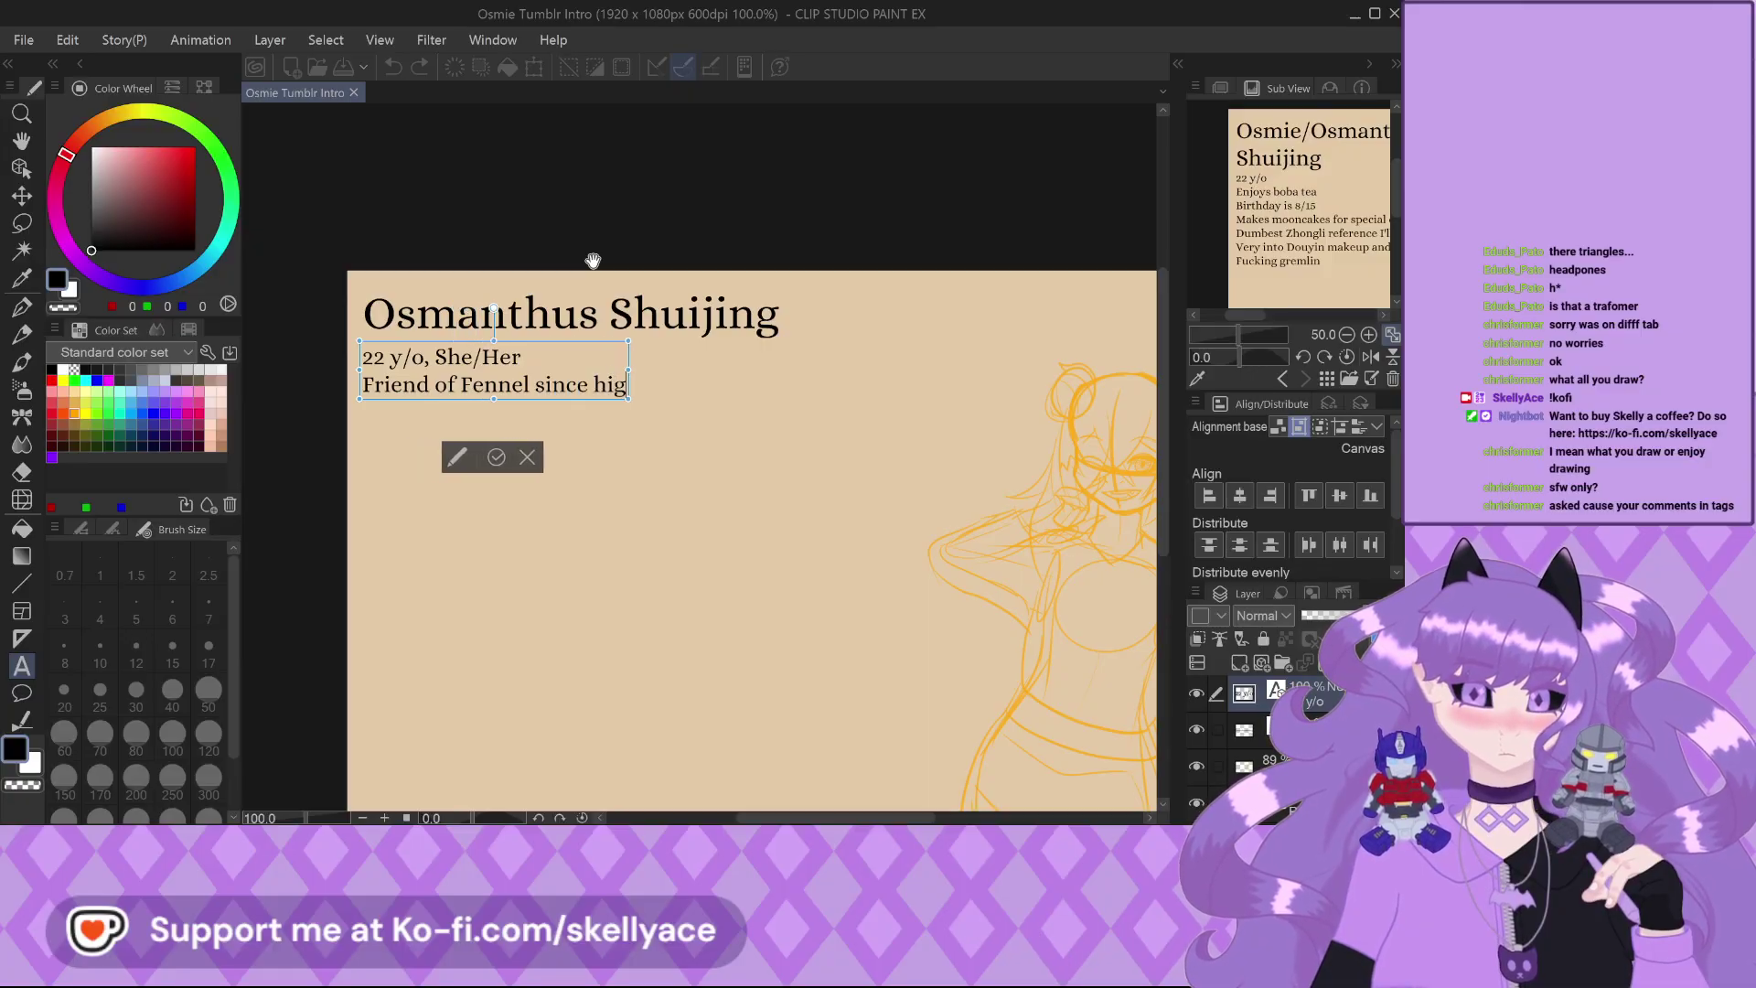
type("h school ")
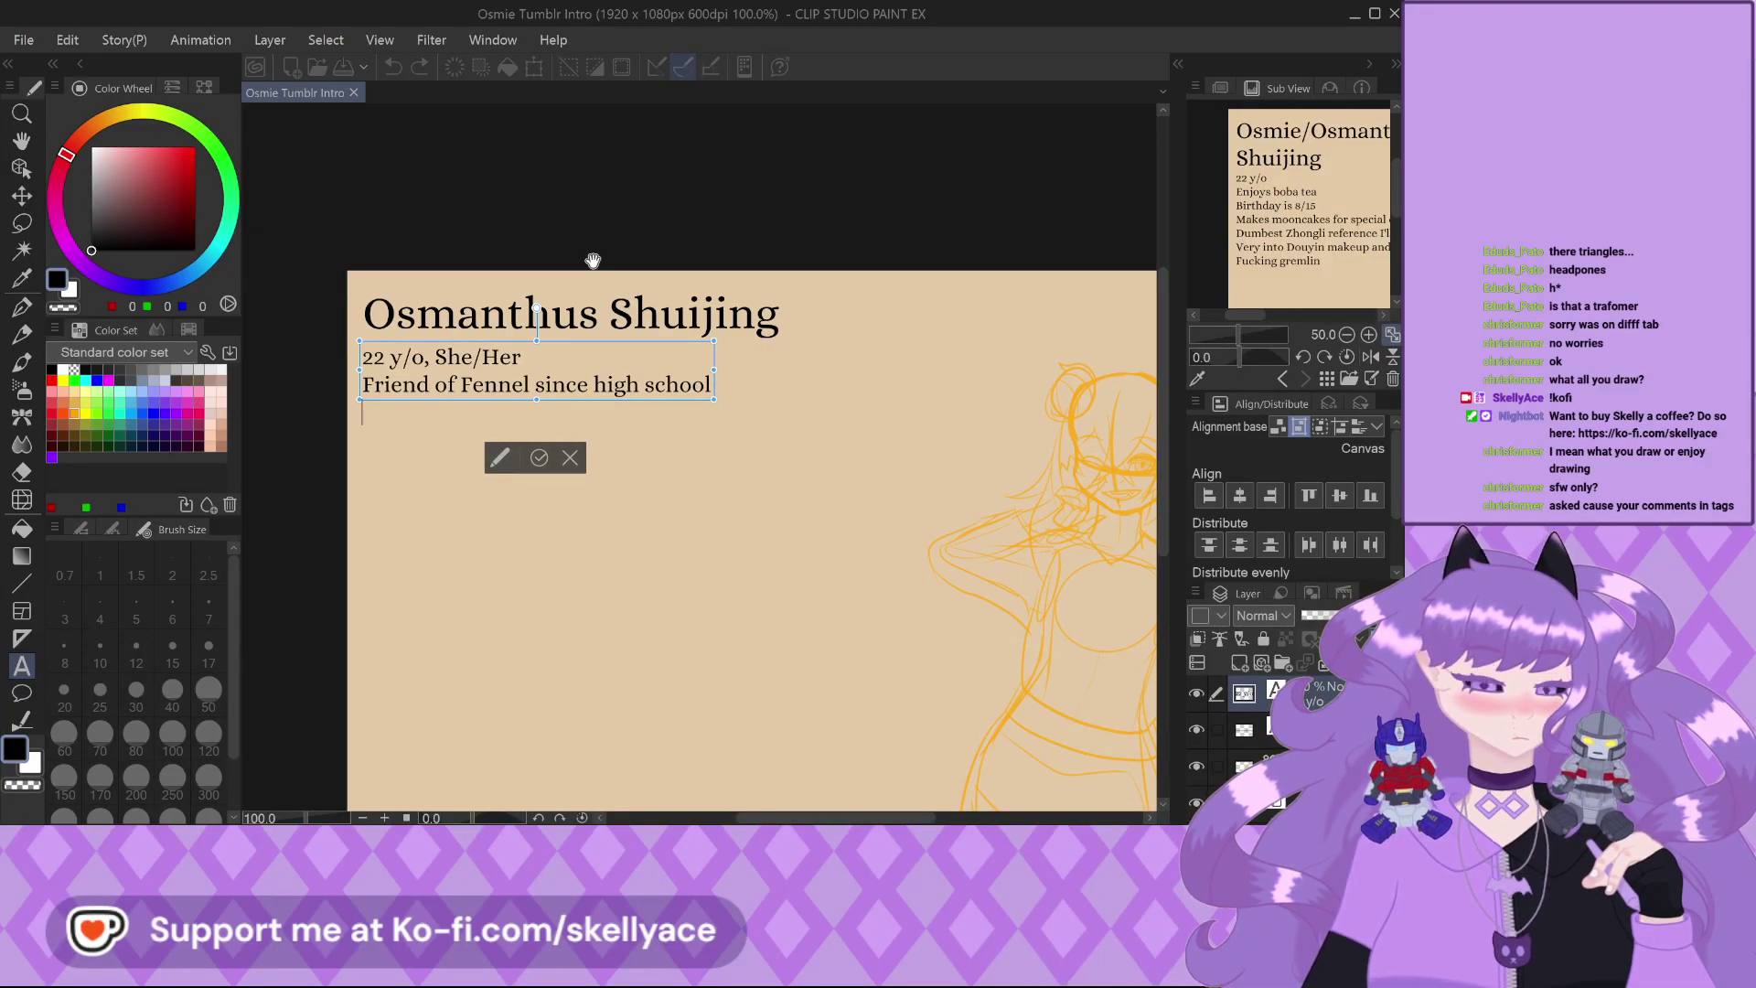
Add "Member of the Color Guard" as the next fact line and commit the text
type("Mem")
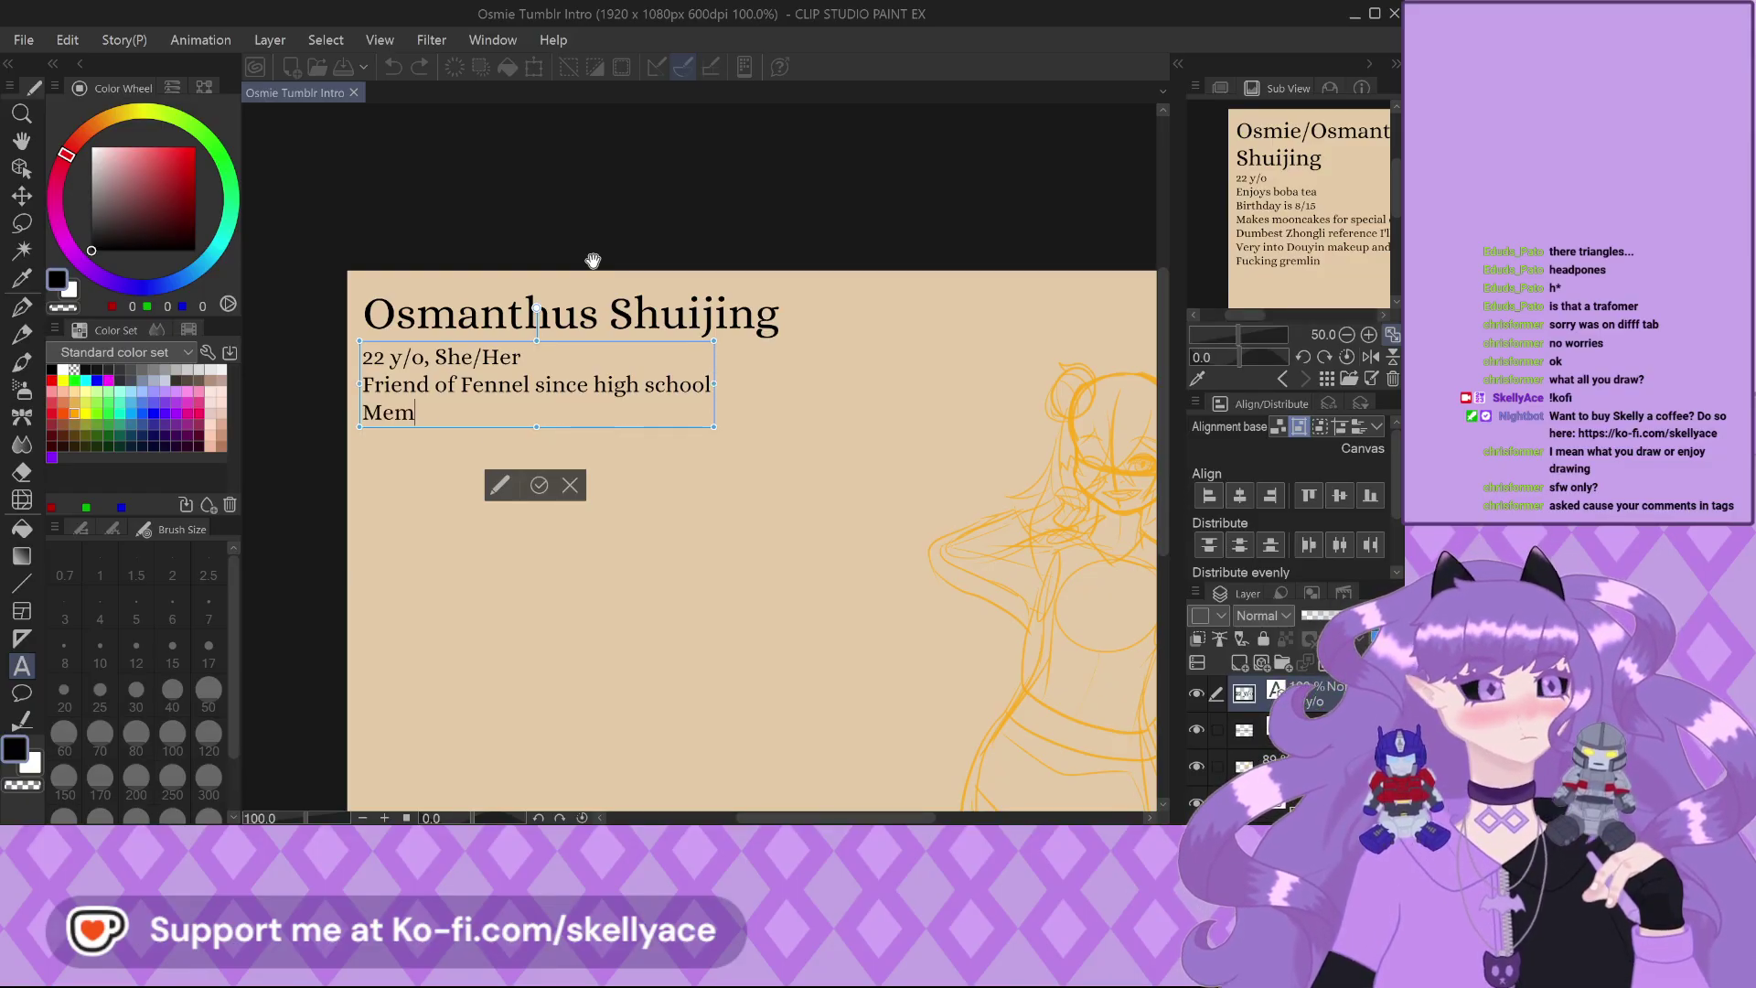
type("ber of ")
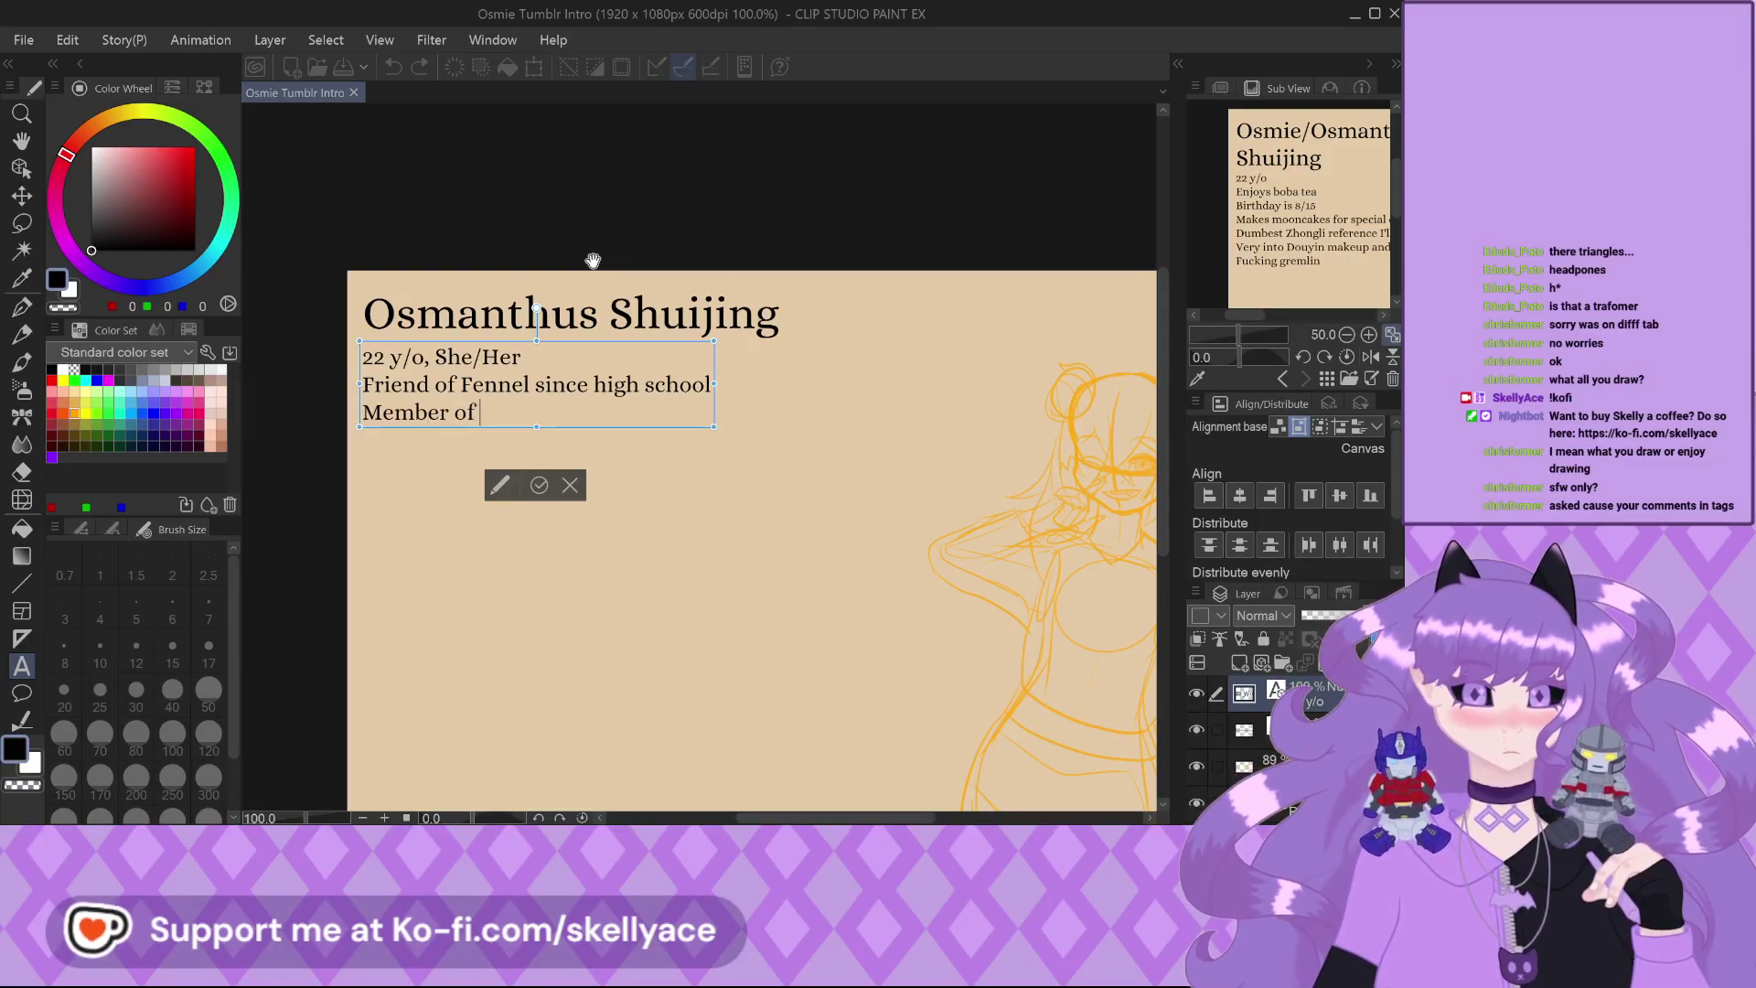
type("the Color Guard")
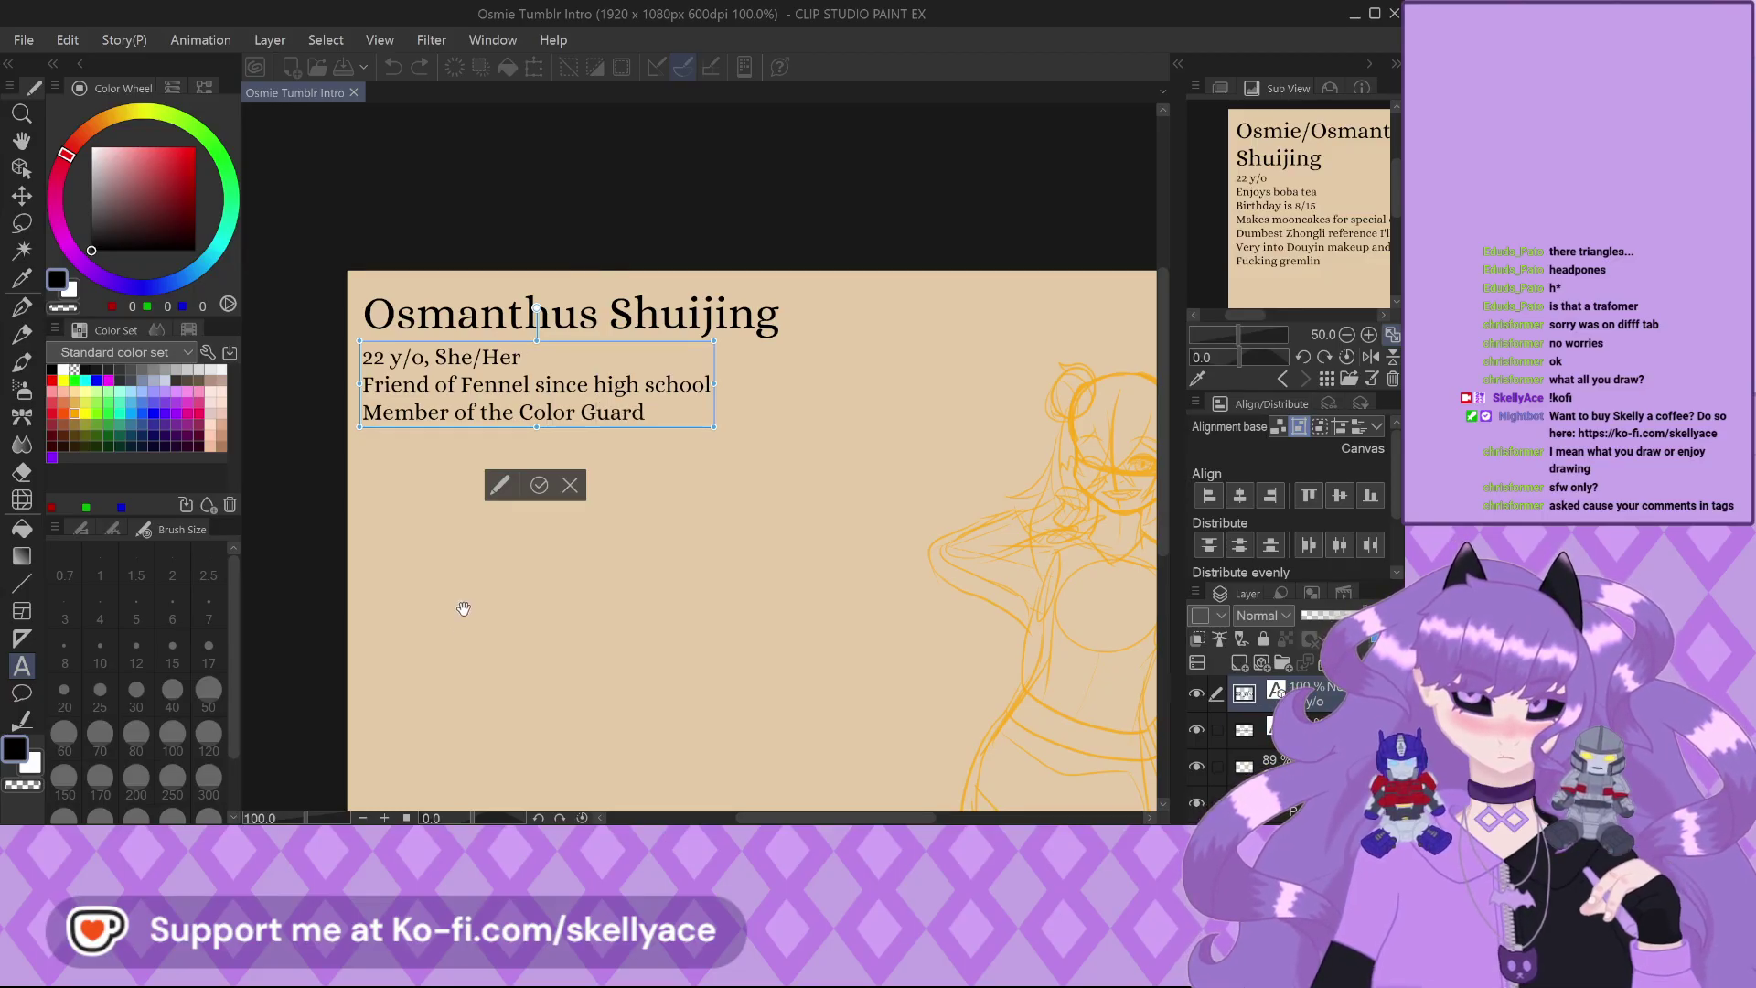
left_click(538, 484)
scroll(384, 439, "down", 1)
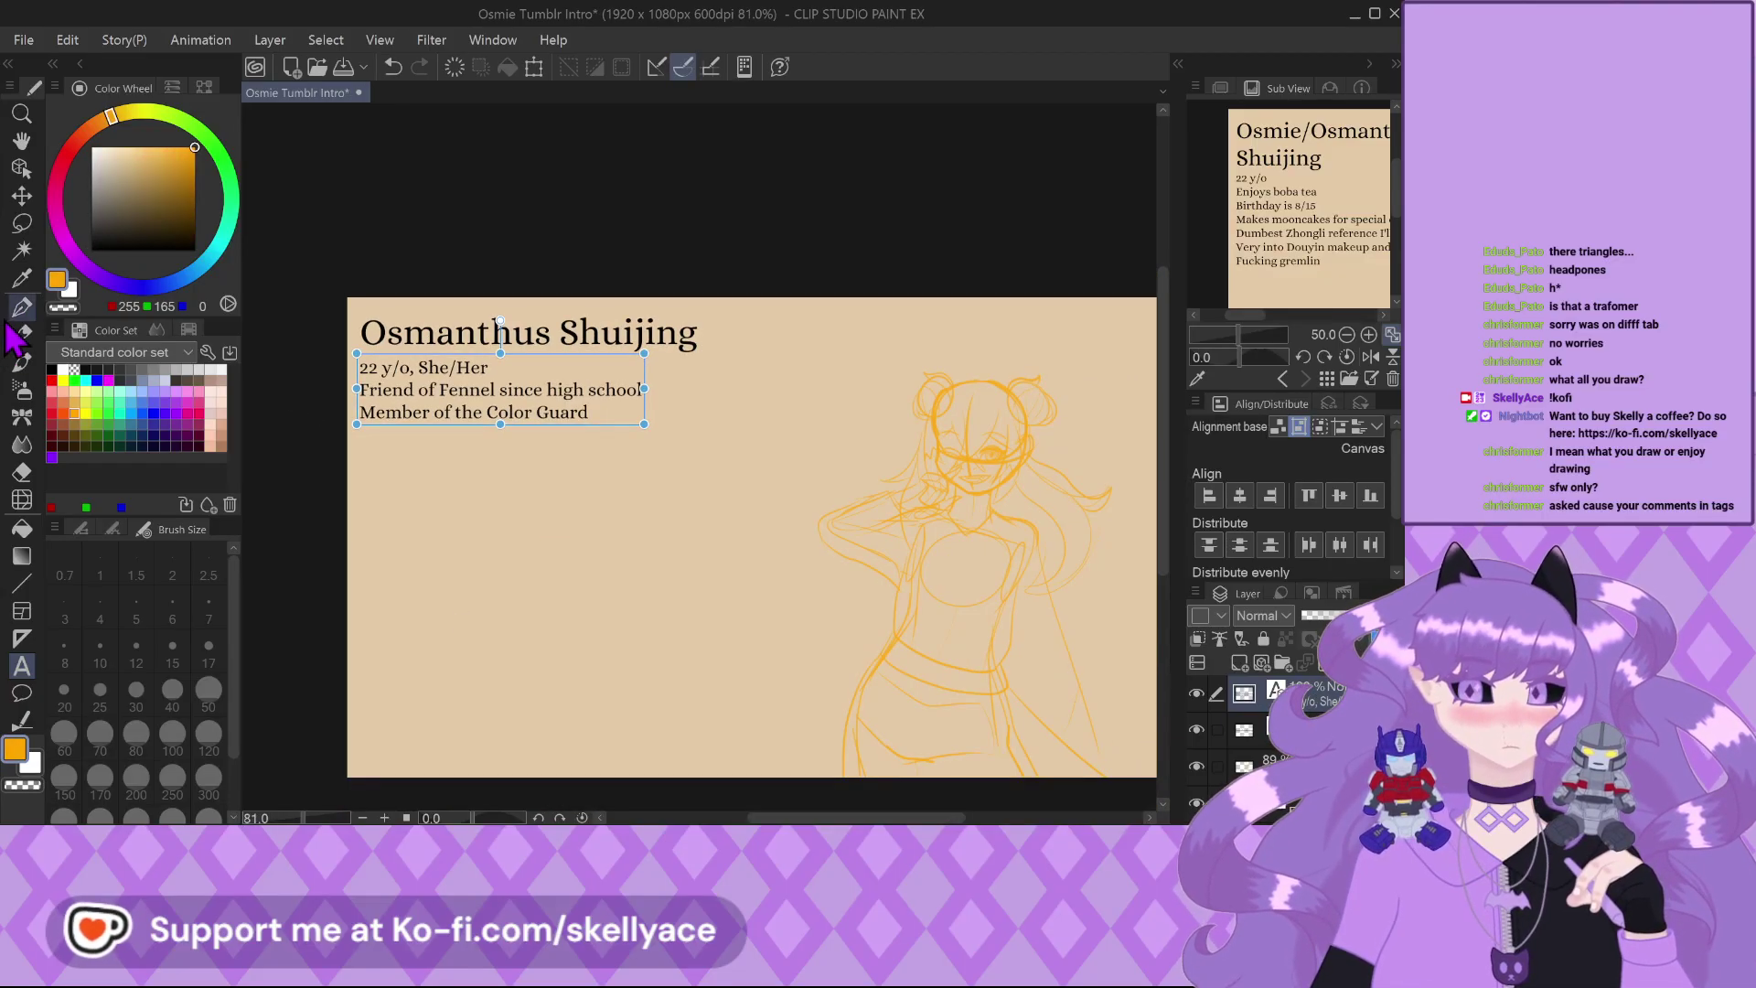
Group the text layers into a collapsed folder and add a sketch layer above the gesture layer for the pen
left_click(12, 311)
scroll(353, 360, "down", 2)
scroll(759, 411, "up", 4)
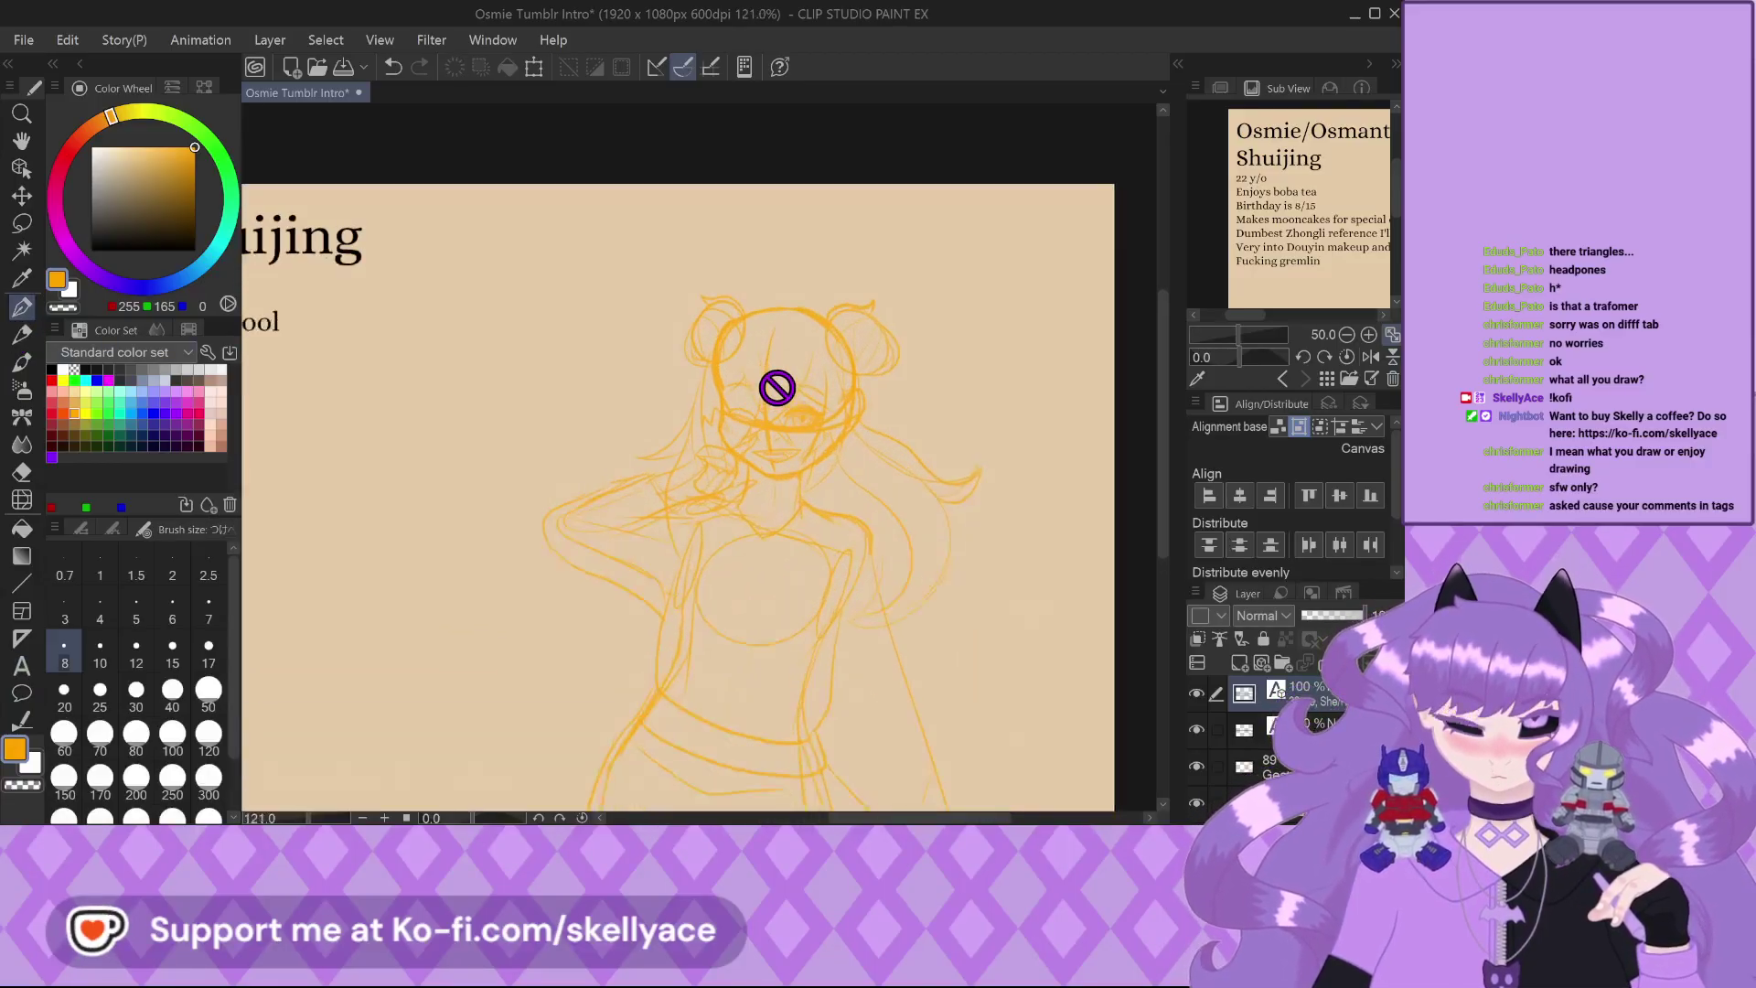
scroll(778, 387, "up", 1)
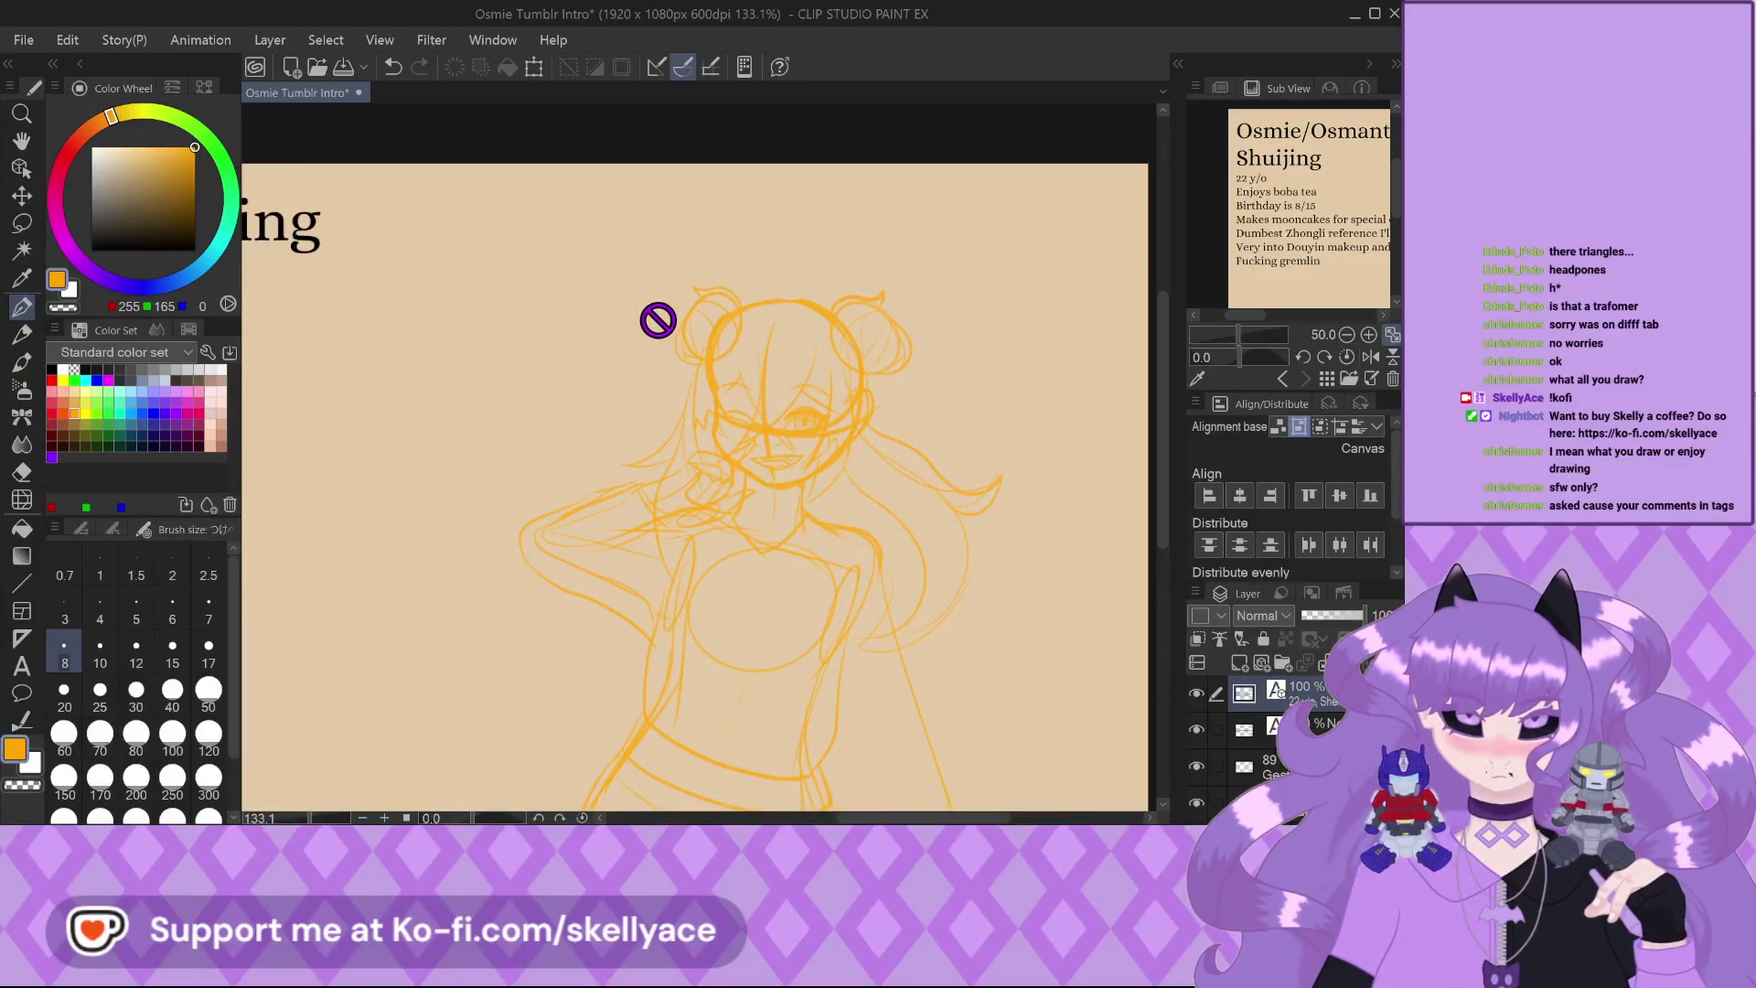
left_click(1254, 766)
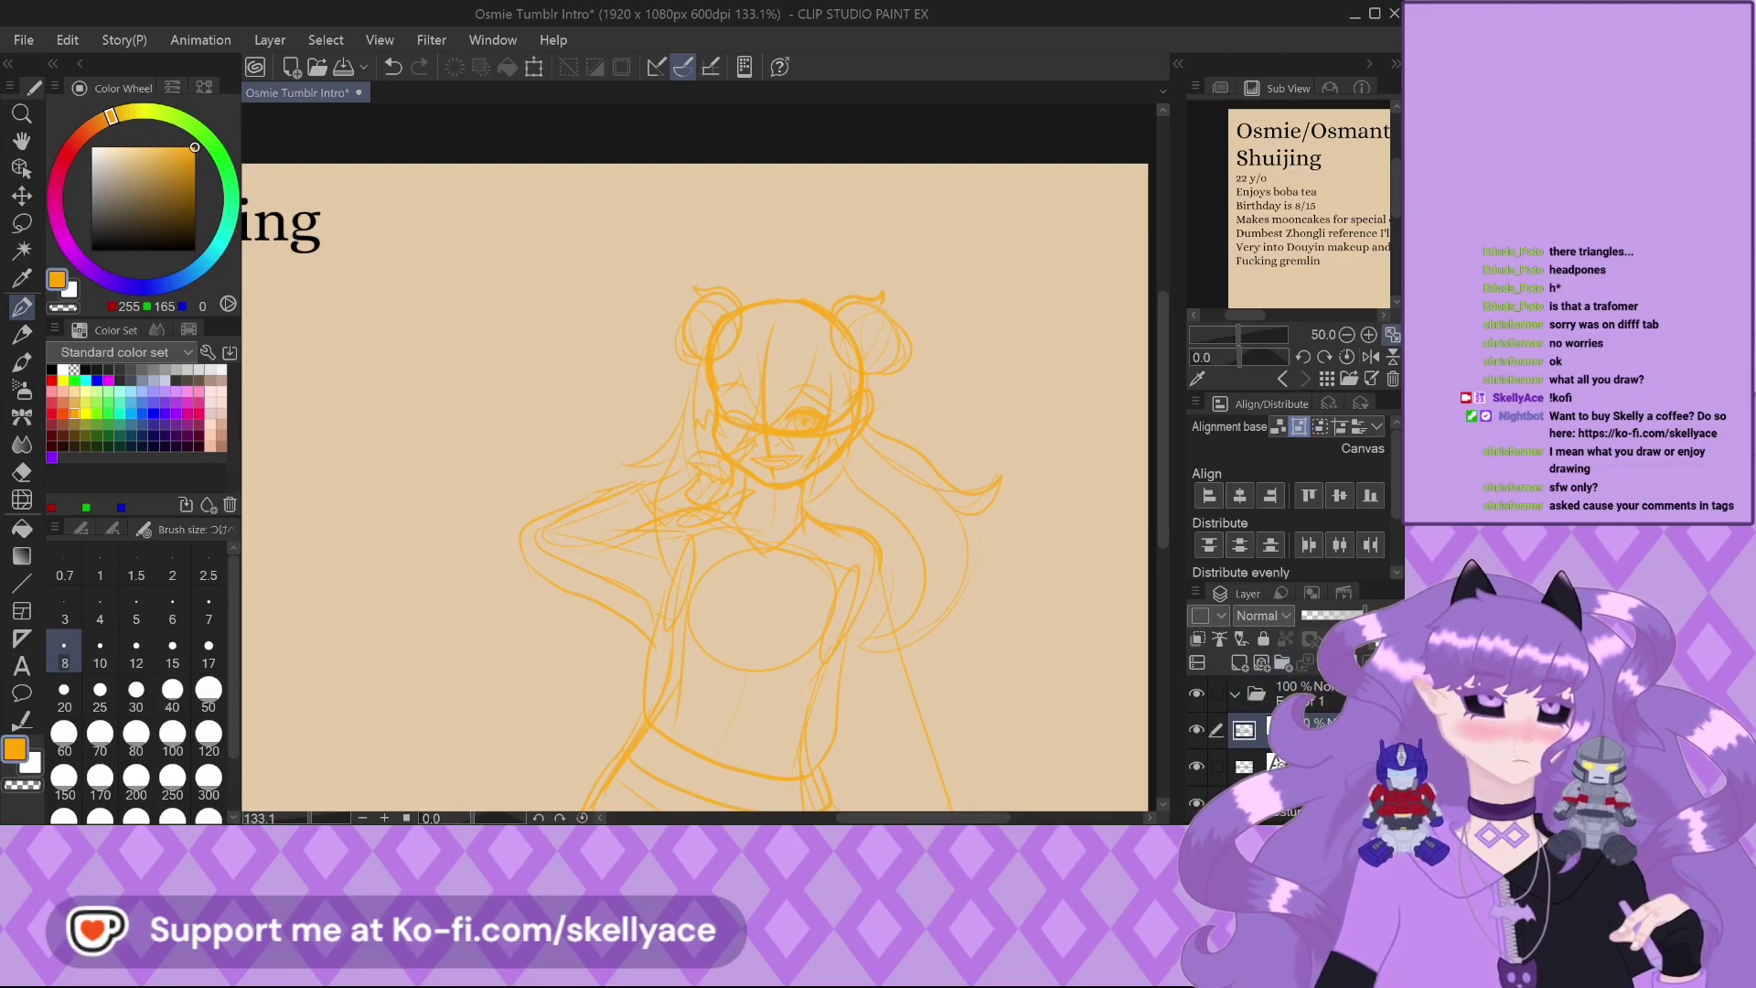
left_click(1235, 693)
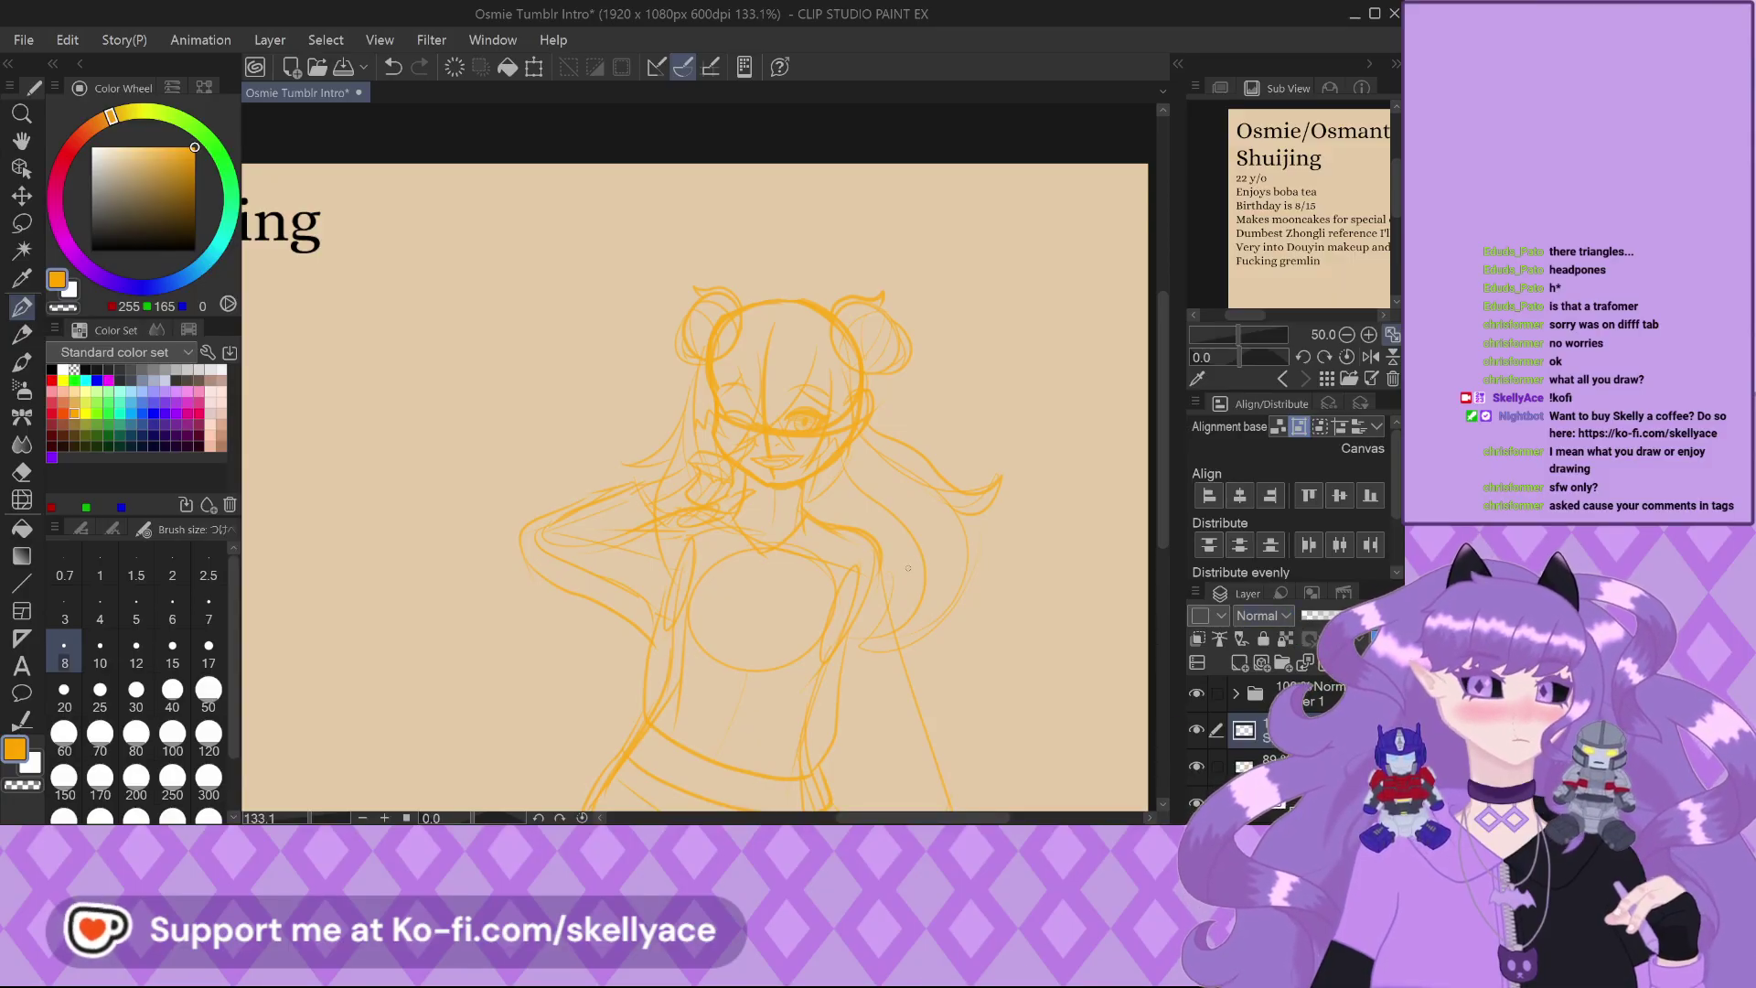
Set the pen to red-orange at brush size 5 and fade the gesture layer to 50% opacity
left_click(64, 410)
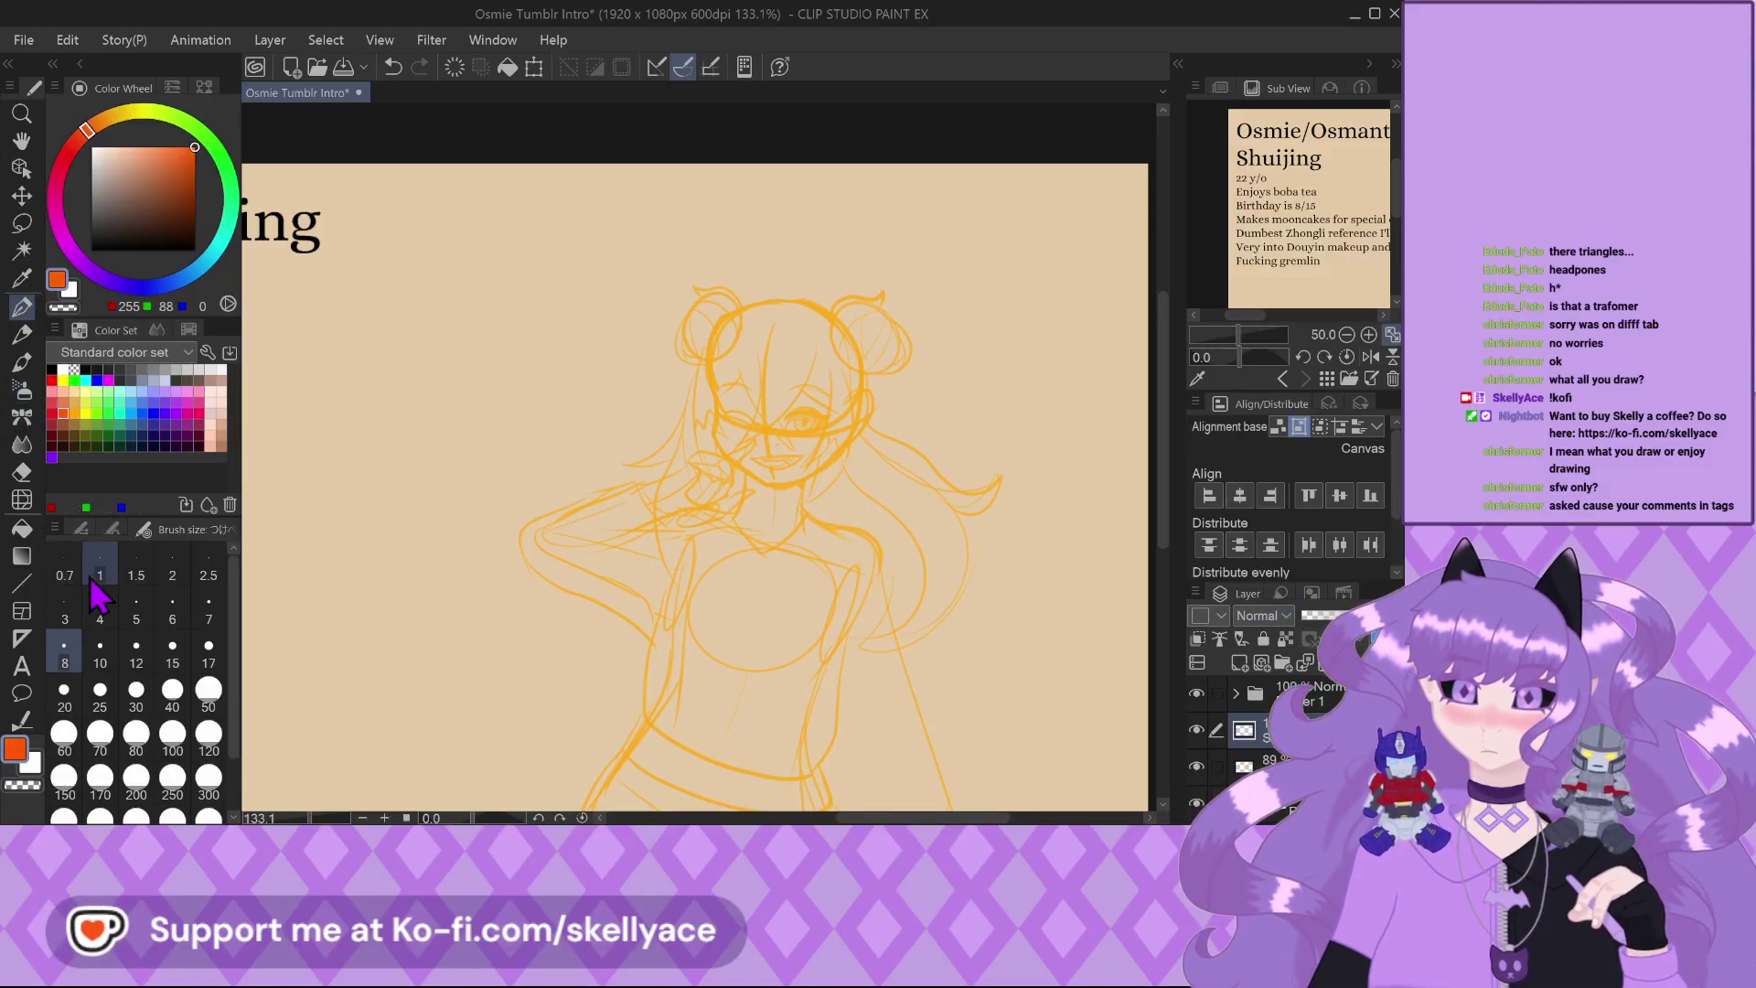
left_click(146, 615)
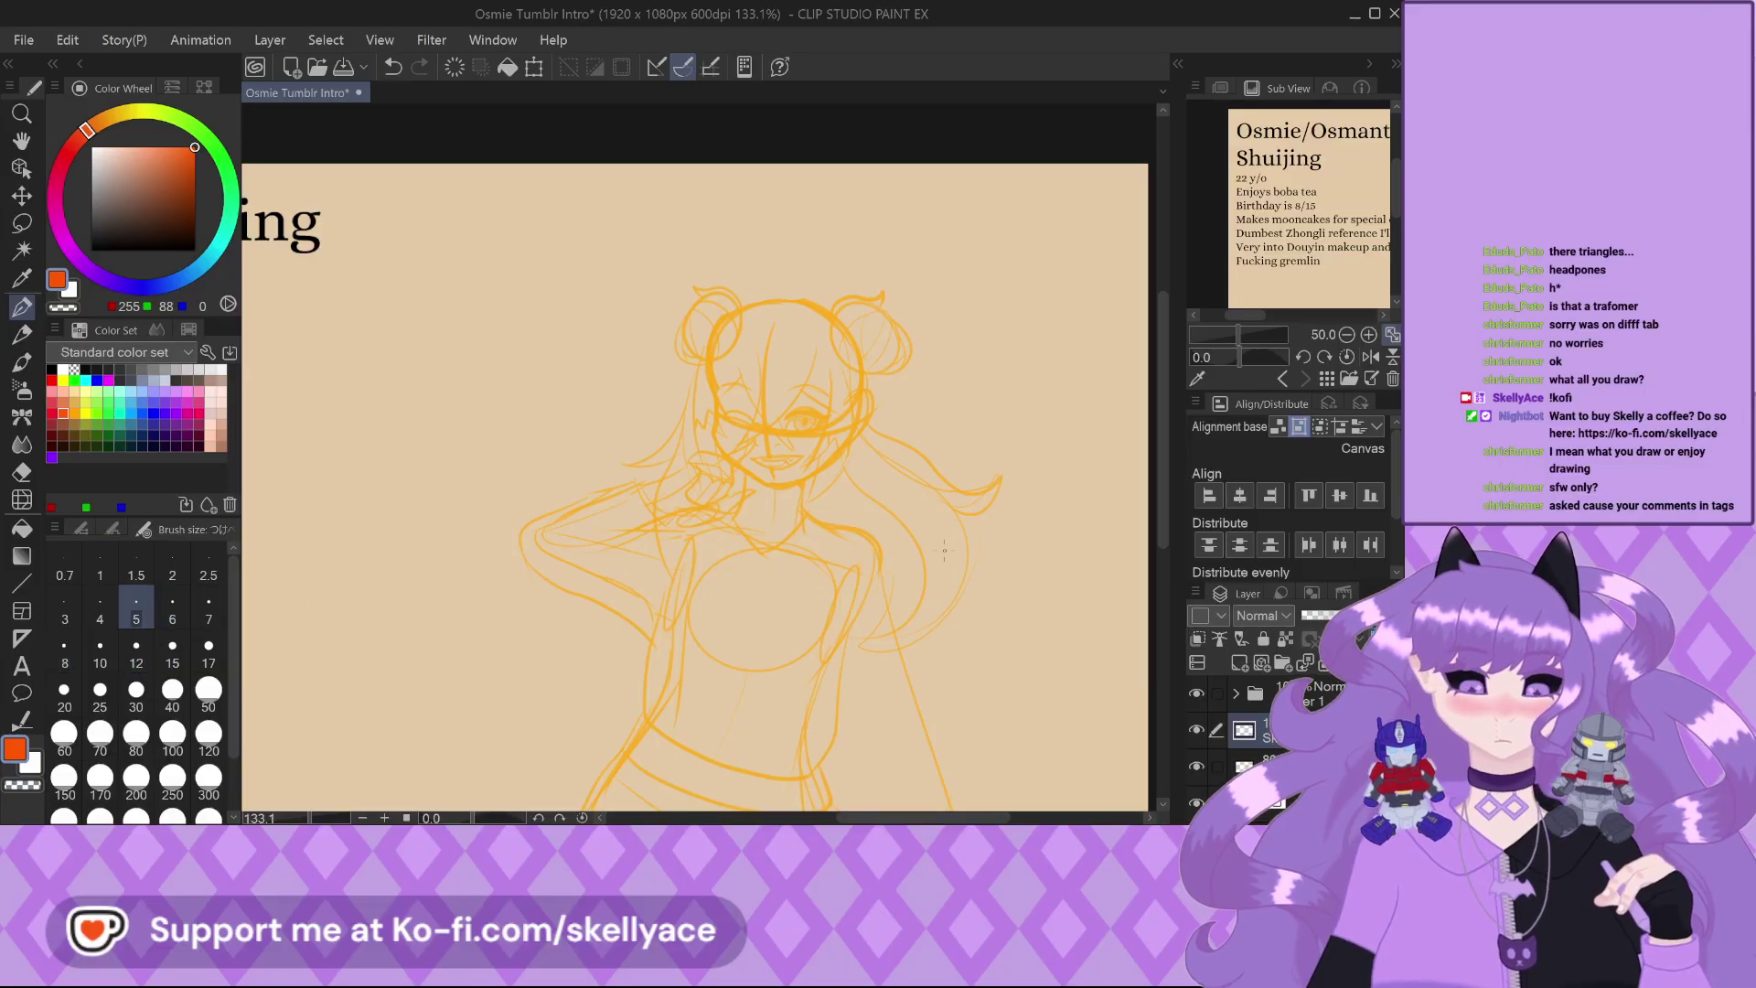
scroll(943, 549, "up", 5)
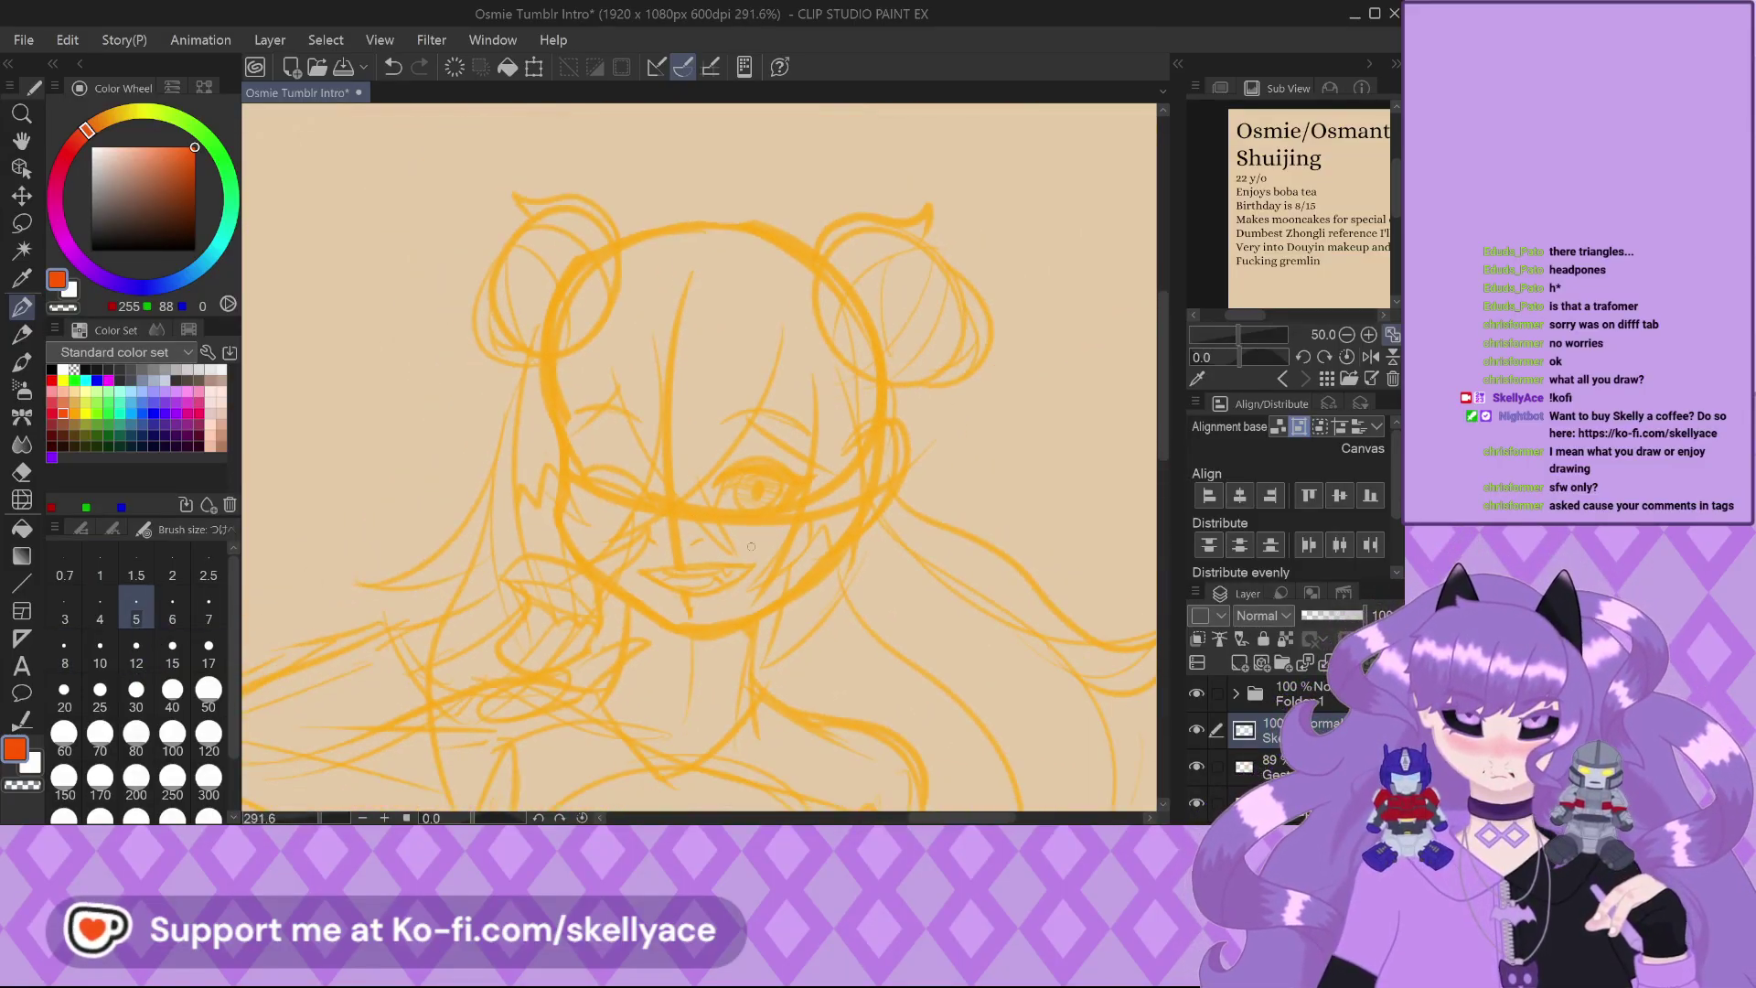
left_click_drag(1360, 616, 1326, 618)
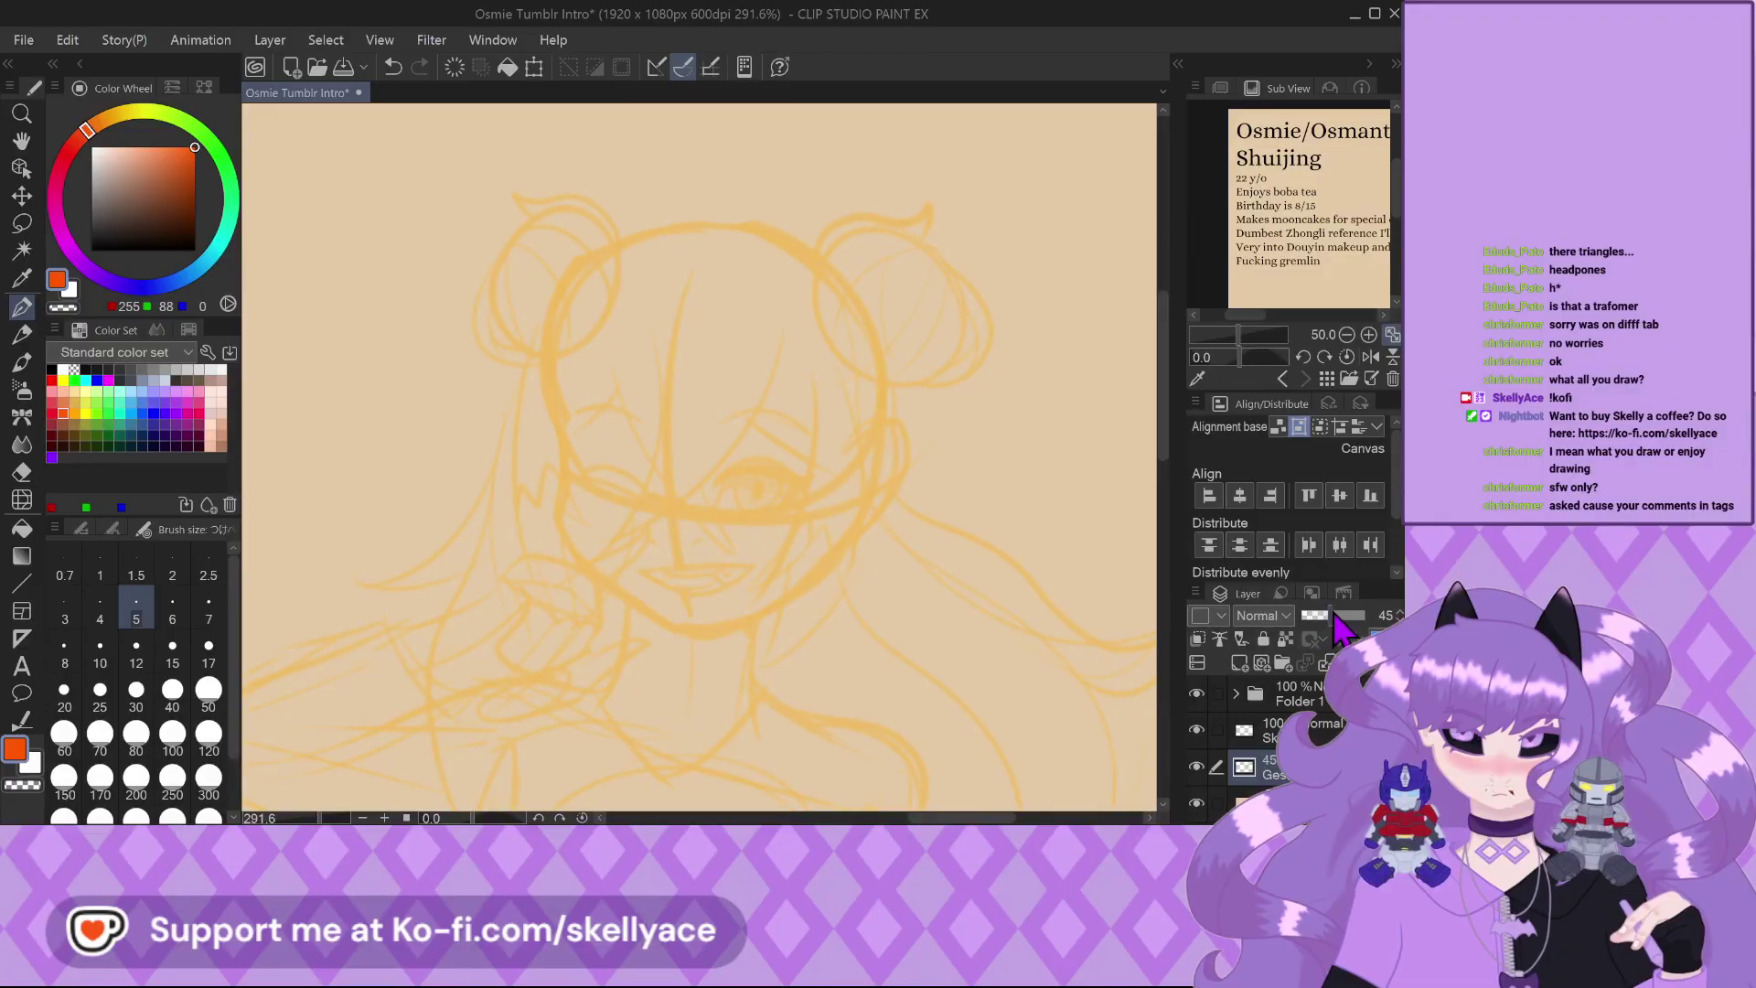
scroll(677, 297, "up", 2)
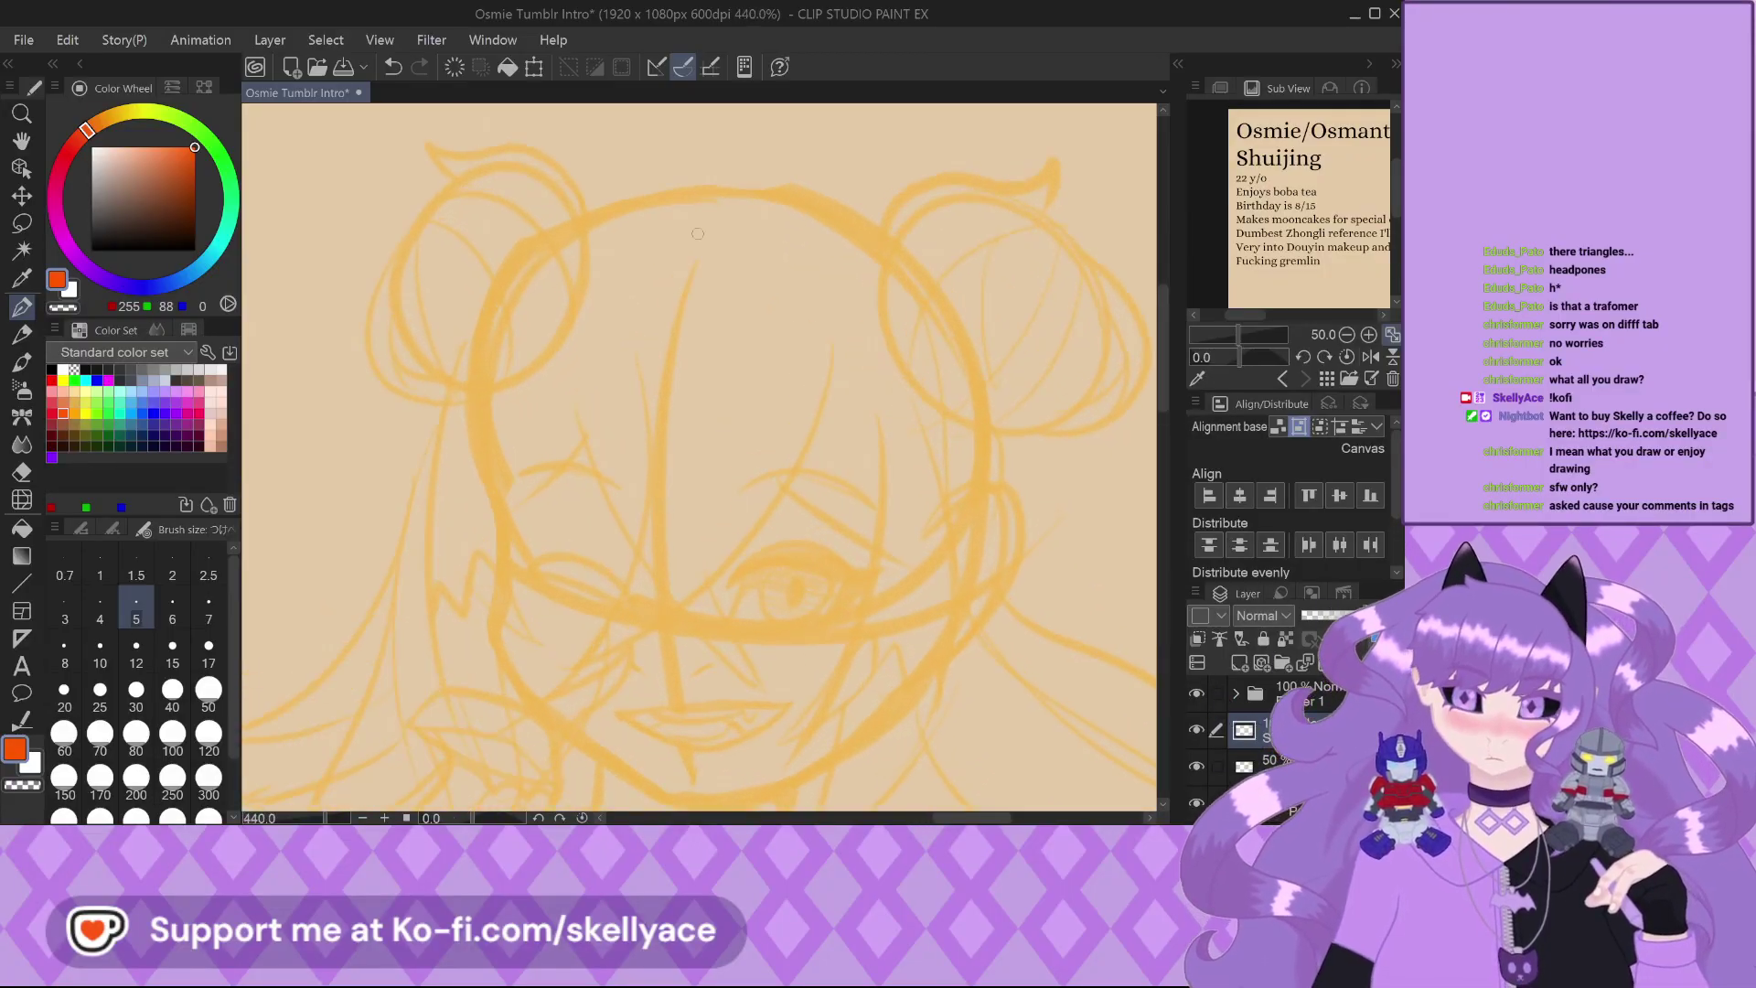
Draw the face's curved vertical centre line and the eye guideline on the sketch layer, redoing strokes until they fit
mouse_move(710, 192)
left_mouse_down()
mouse_move(665, 494)
mouse_move(693, 792)
left_mouse_up()
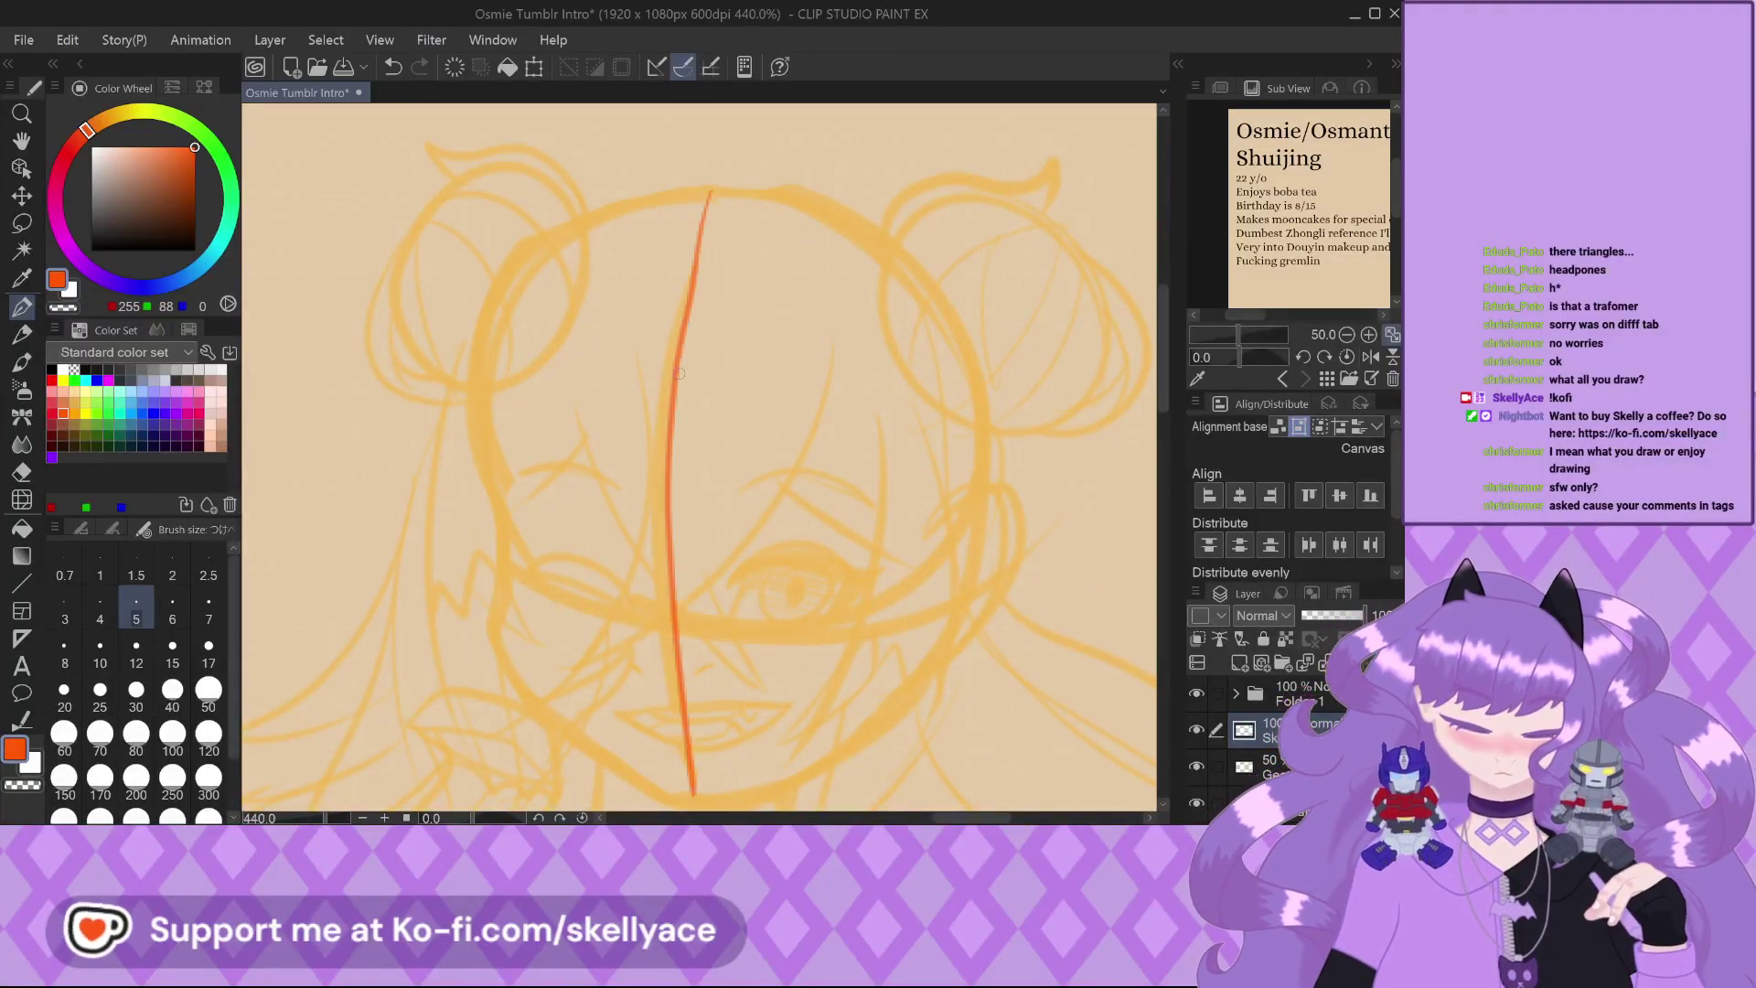
key("ctrl+z")
mouse_move(714, 190)
left_mouse_down()
mouse_move(681, 430)
mouse_move(684, 720)
left_mouse_up()
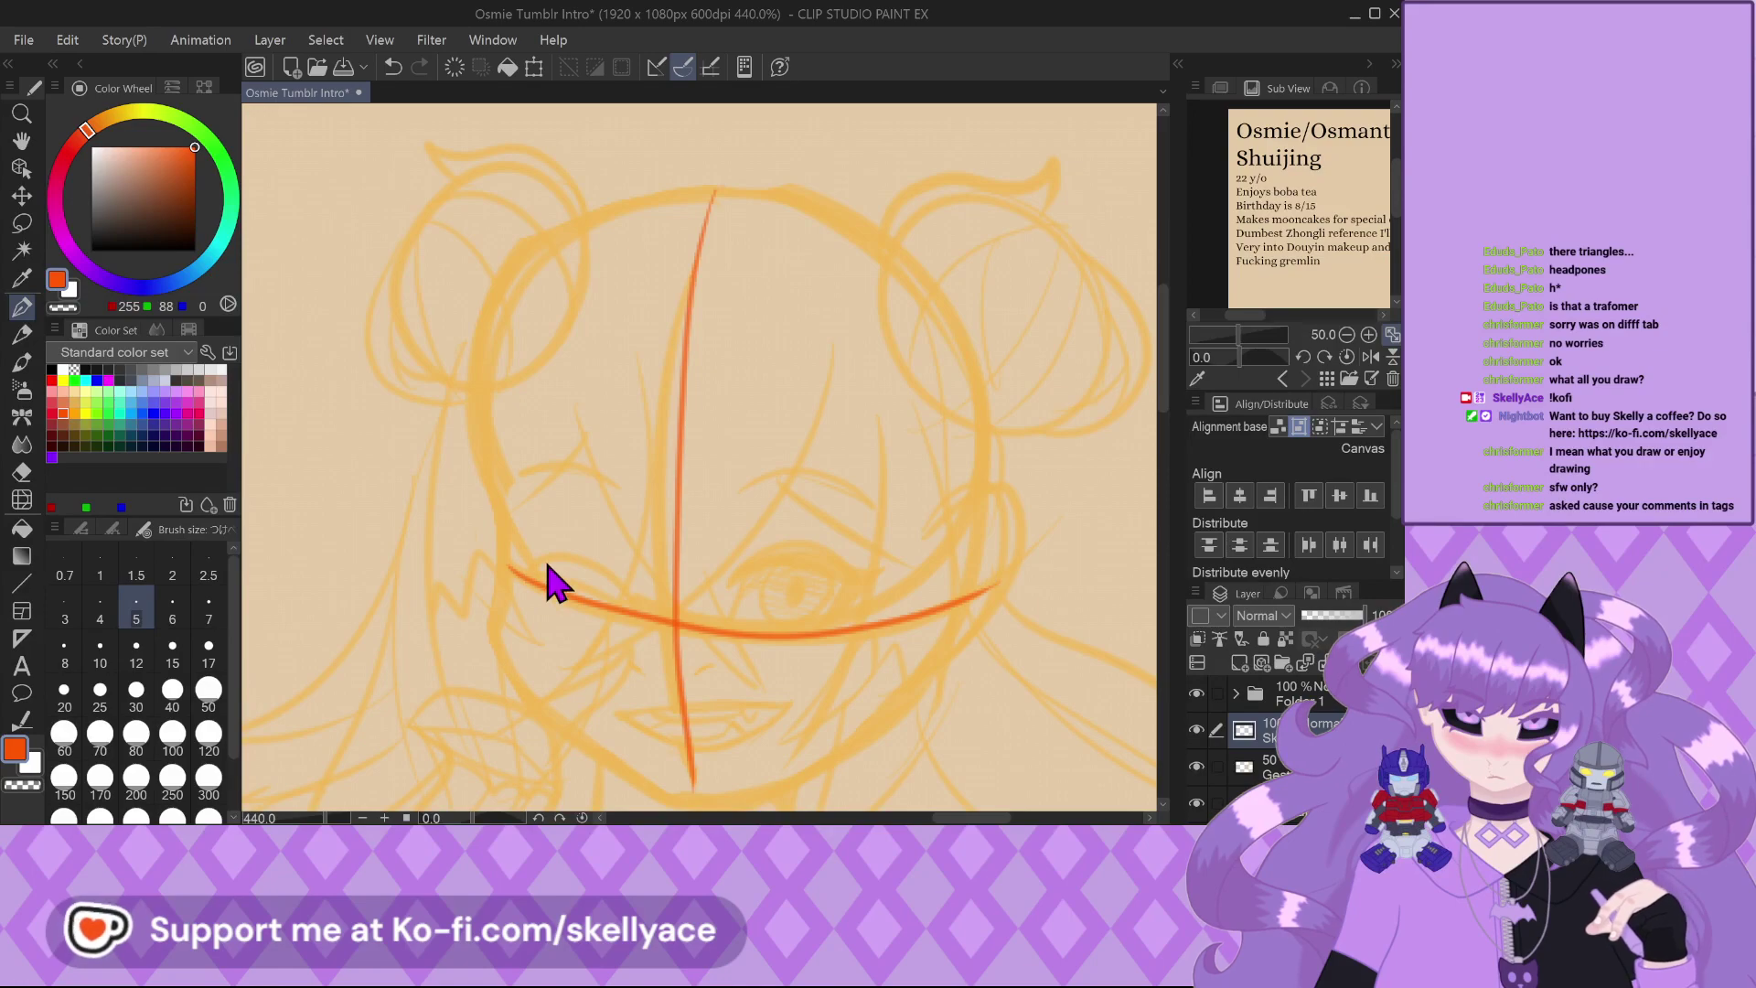
key("ctrl+z")
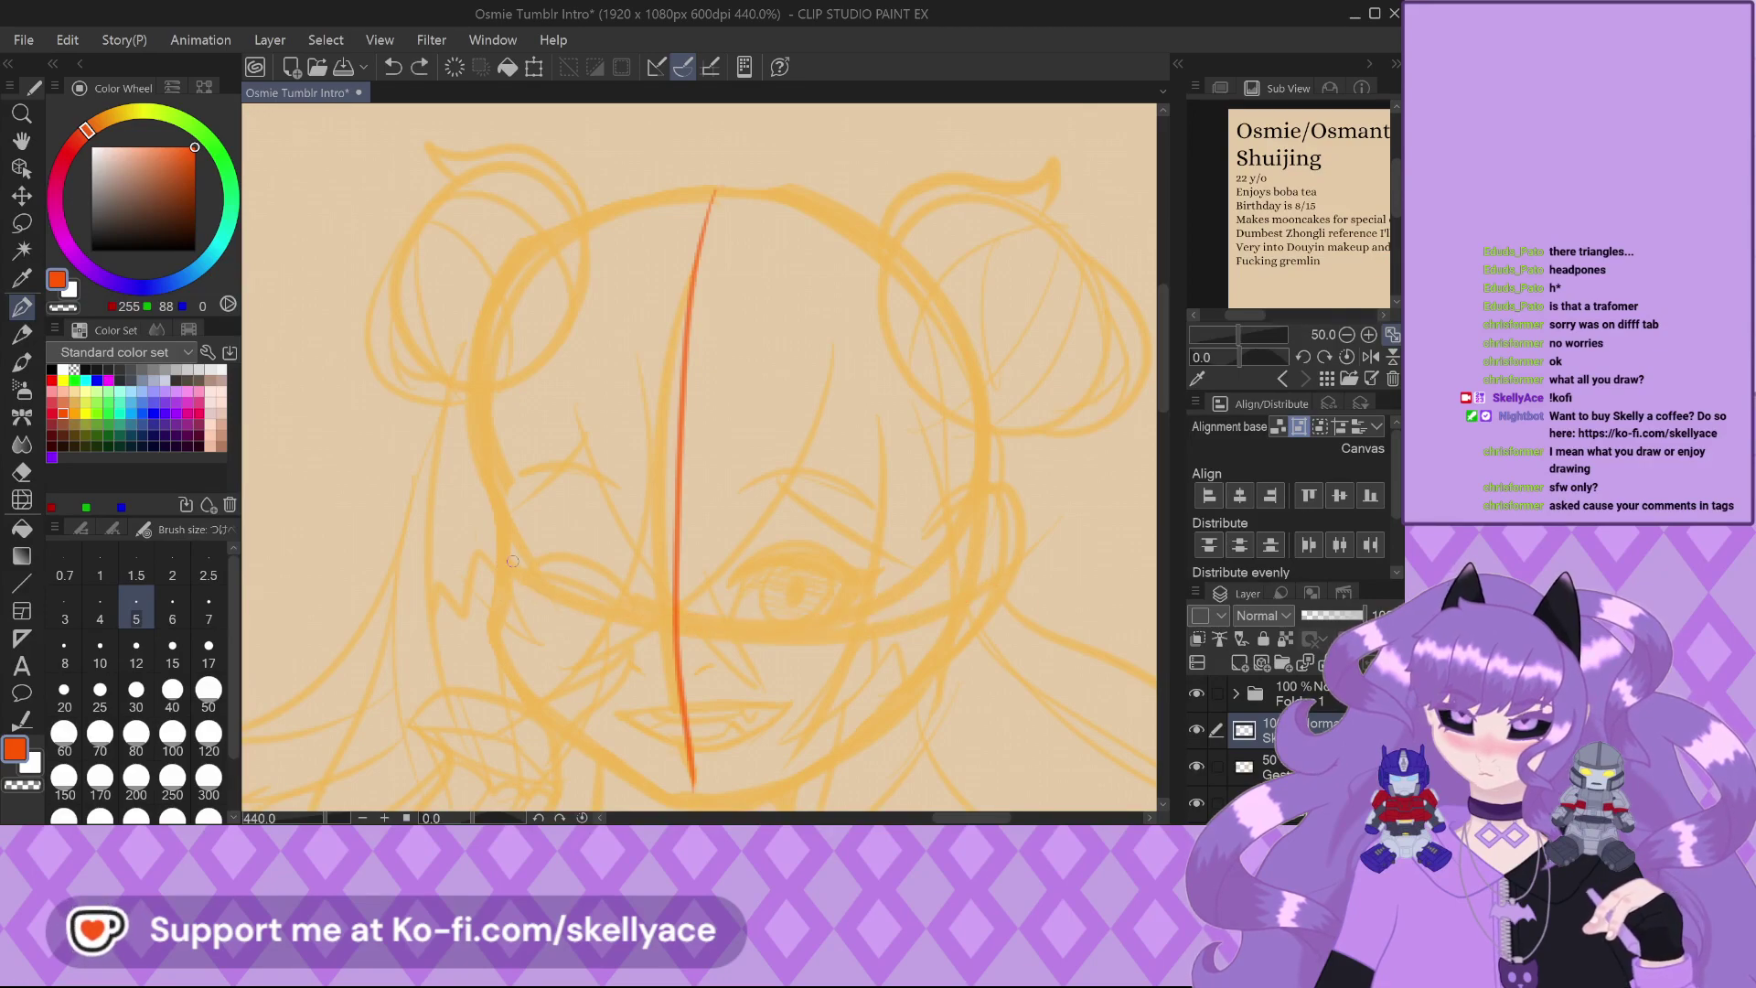
key("ctrl+z")
mouse_move(499, 555)
left_mouse_down()
mouse_move(668, 611)
mouse_move(1005, 551)
left_mouse_up()
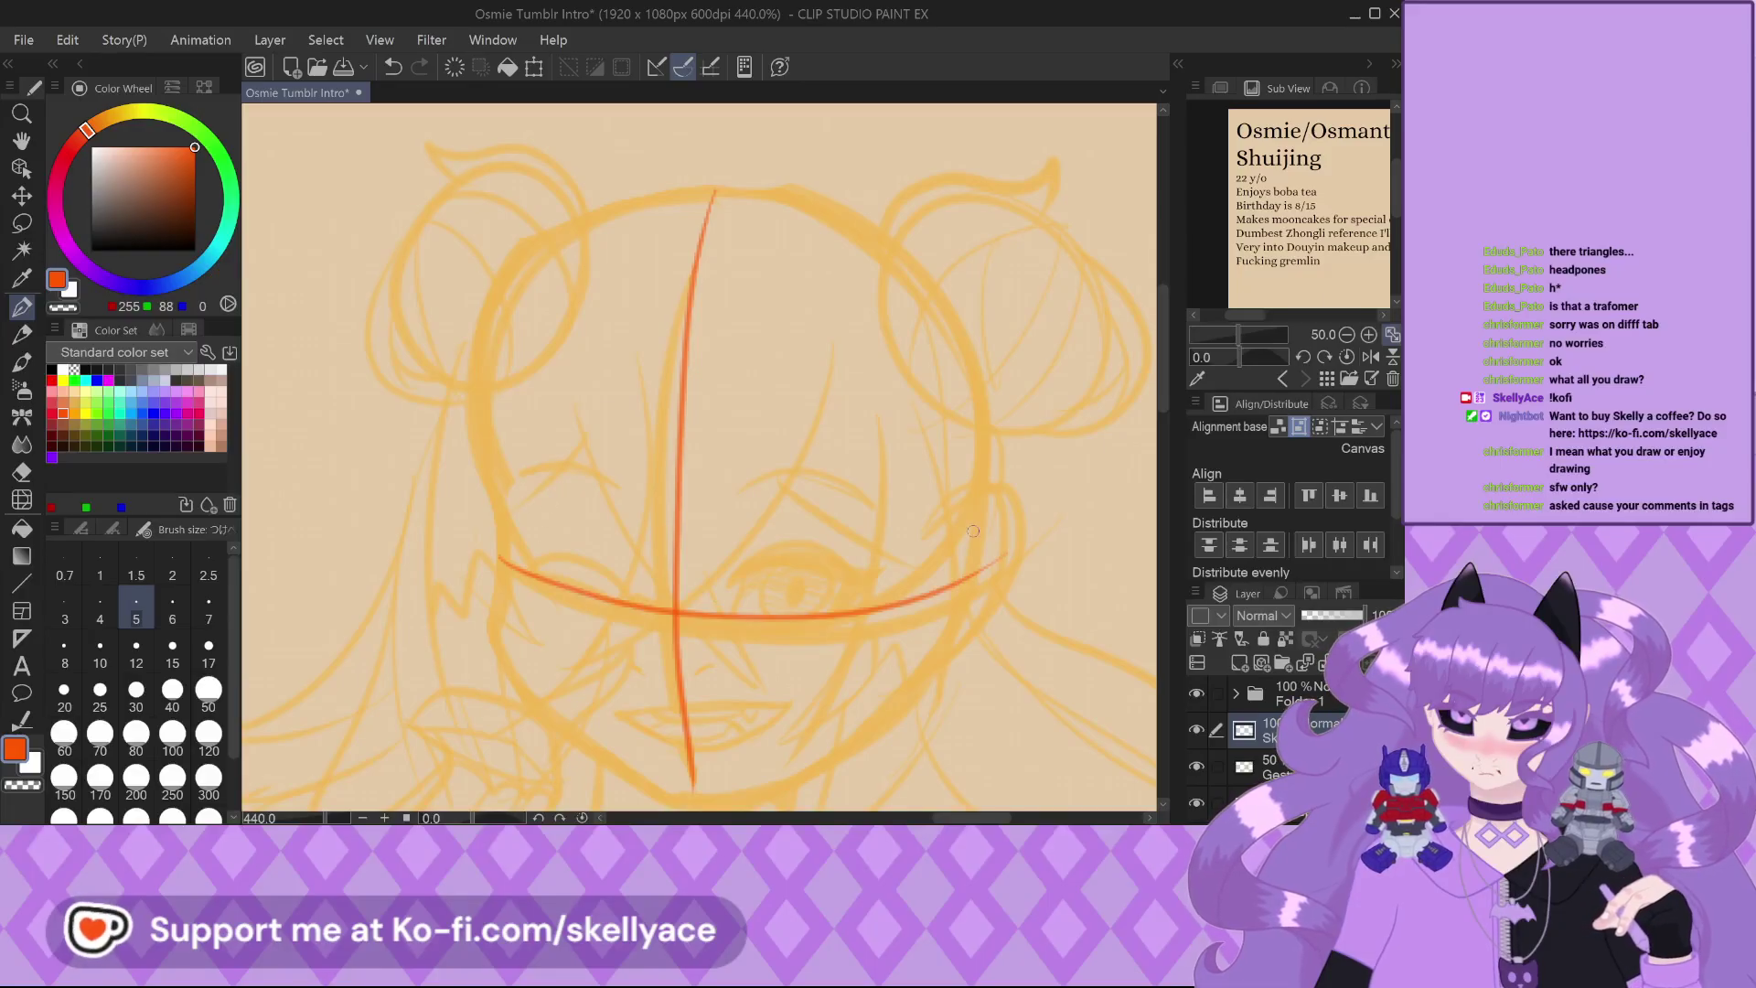
Add a curved brow guideline above the eye line and a short nose guideline above the mouth
left_click_drag(465, 505, 999, 510)
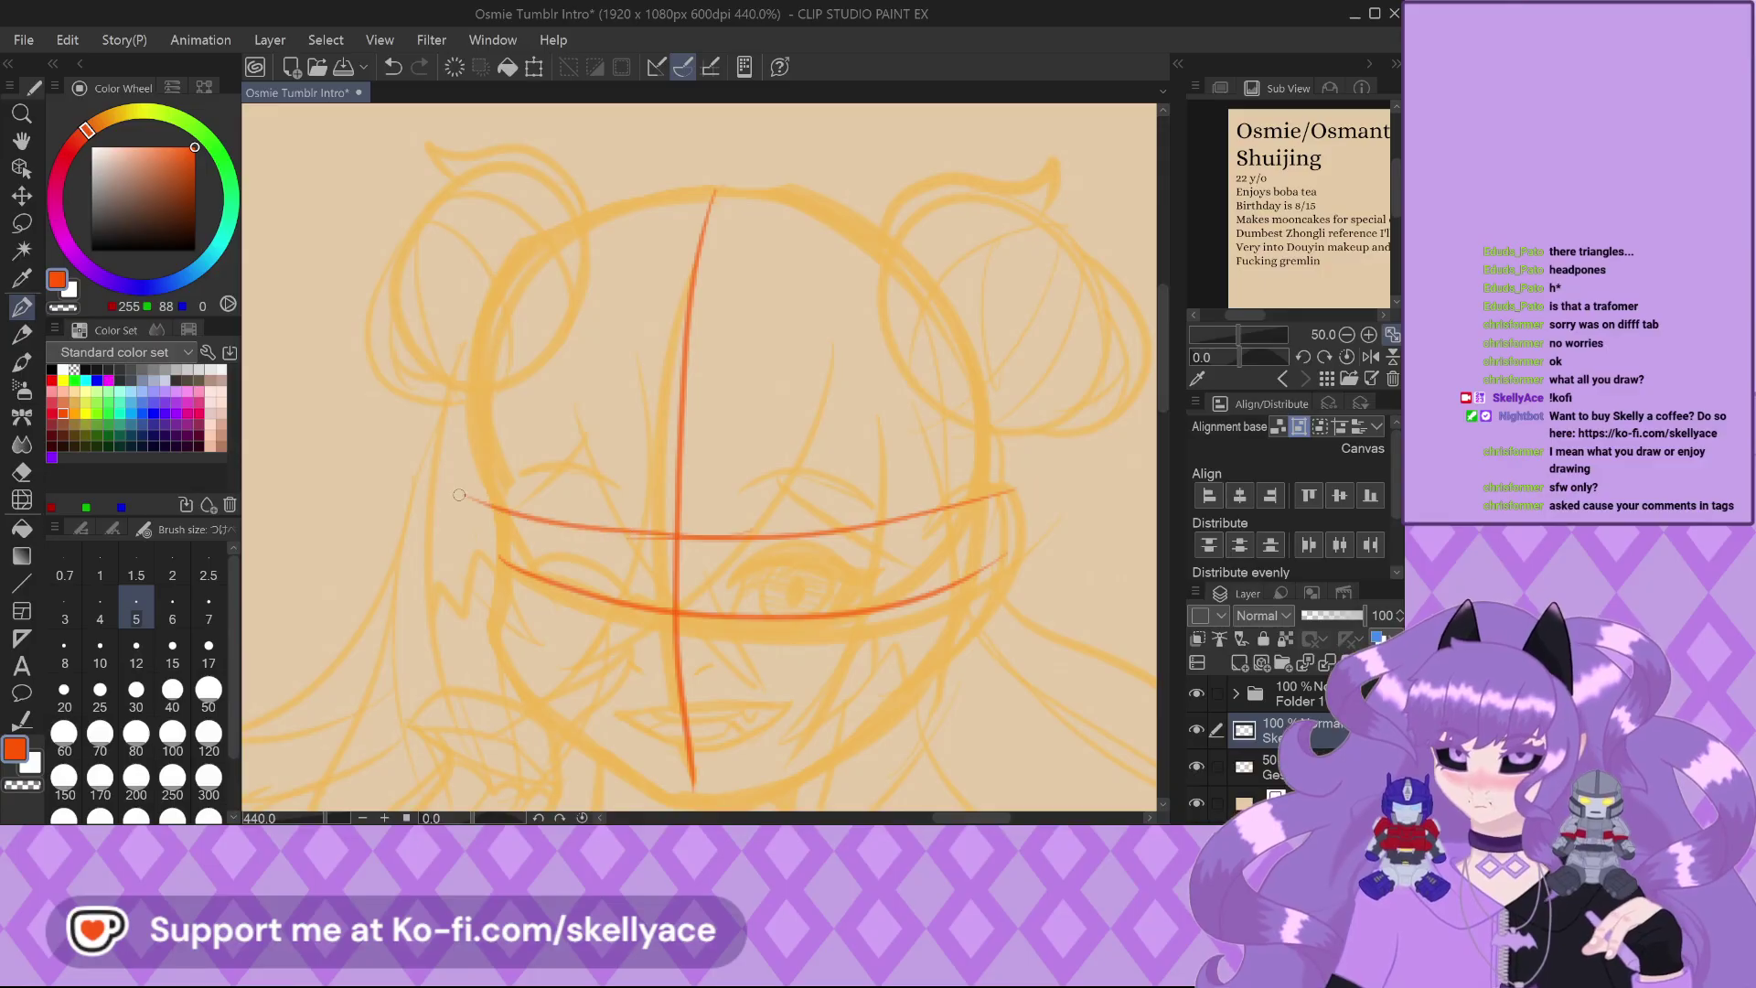
left_click_drag(722, 672, 610, 684)
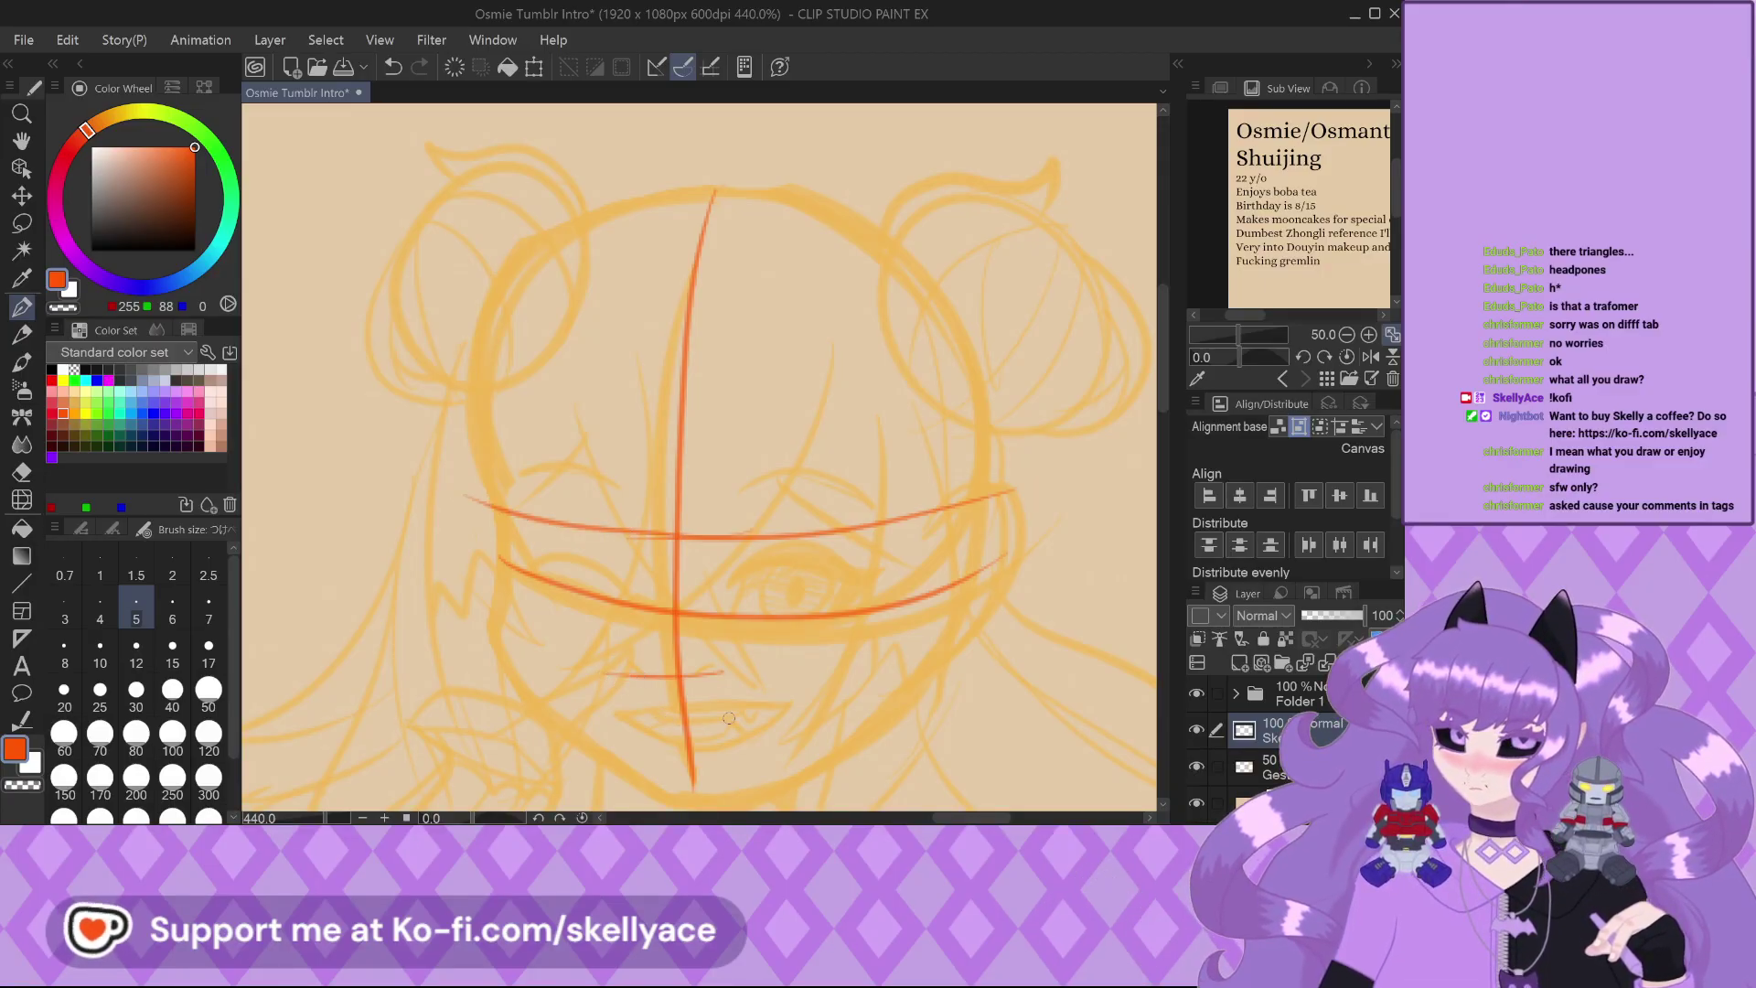
key("ctrl+z")
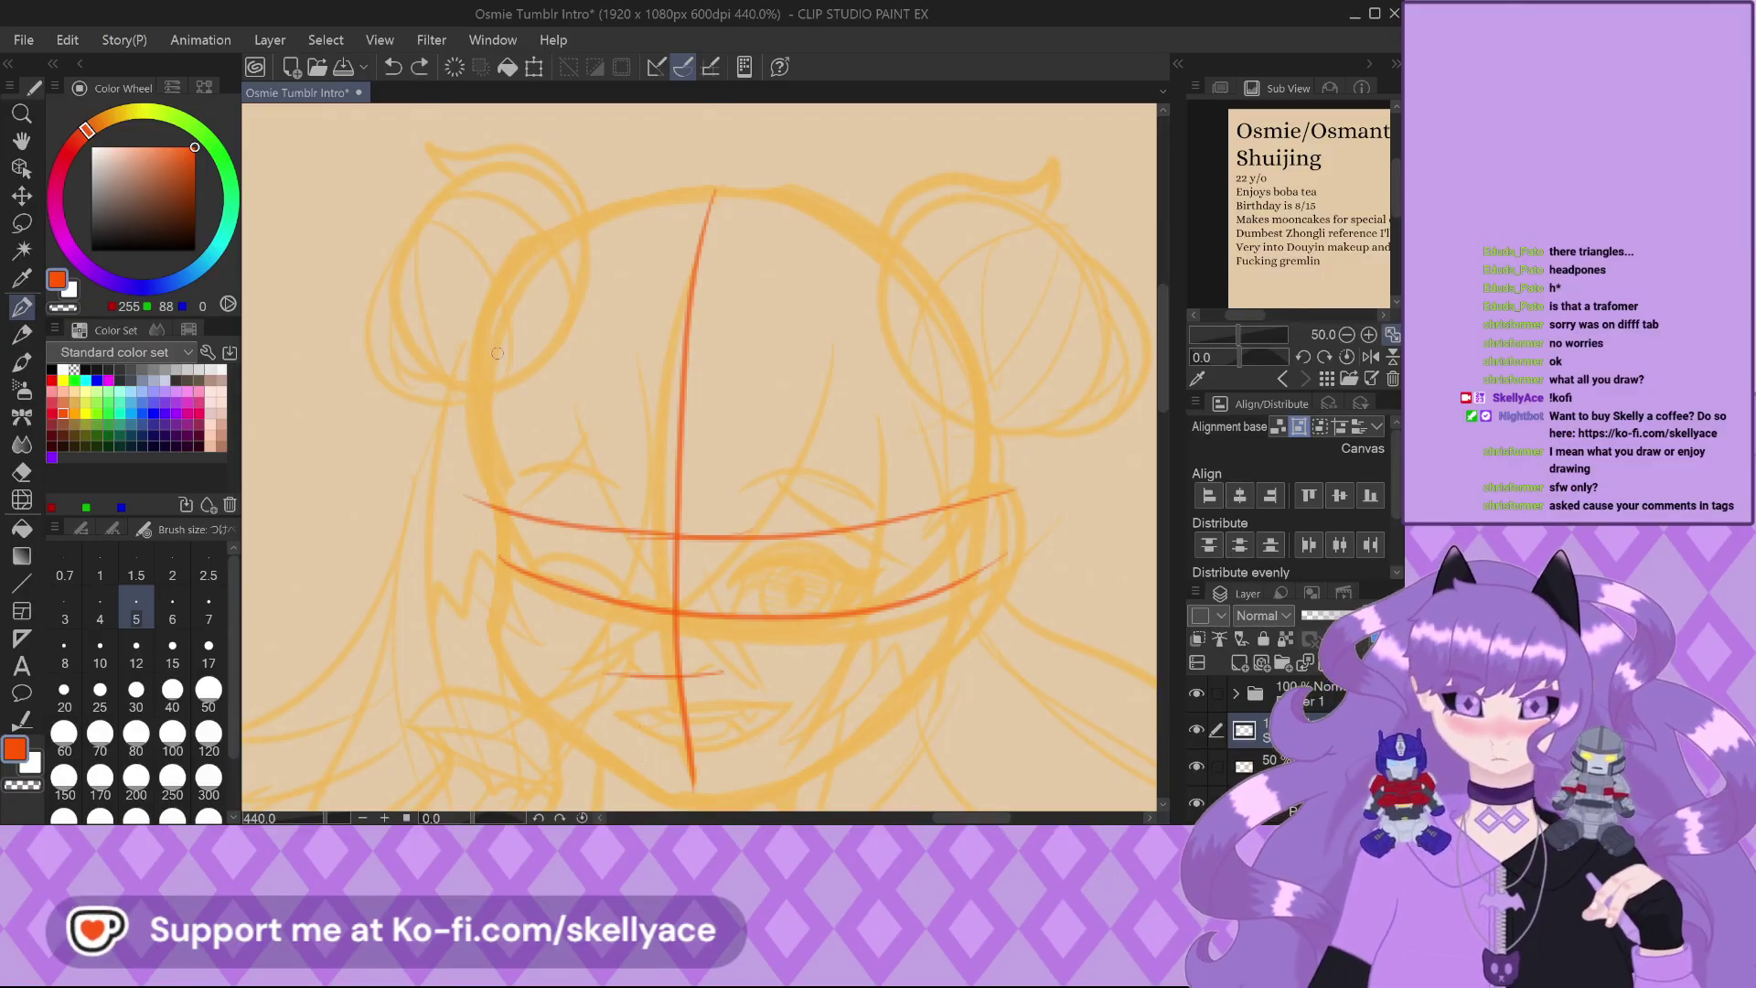
Trace the face contour over the gesture, from the side of the forehead past the cheek and chin to the opposite jaw
mouse_move(572, 223)
left_mouse_down()
mouse_move(513, 299)
mouse_move(491, 384)
left_mouse_up()
scroll(491, 384, "up", 3)
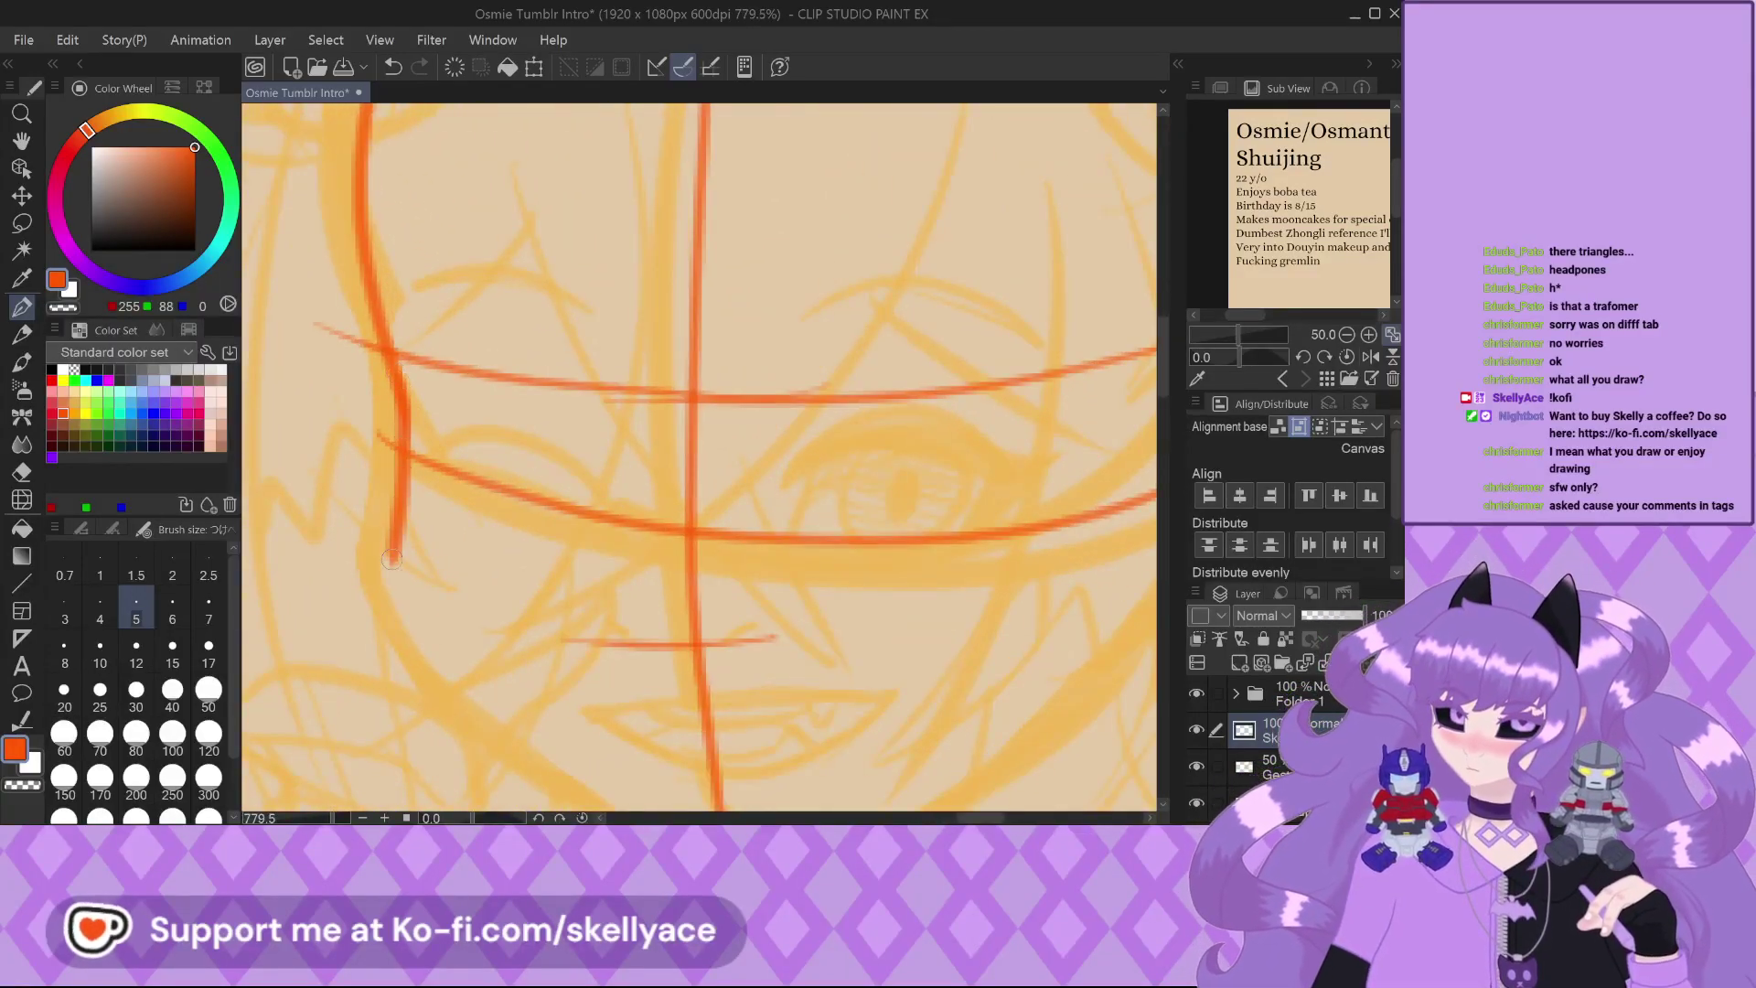
scroll(399, 388, "down", 2)
scroll(368, 443, "up", 2)
mouse_move(368, 448)
left_mouse_down()
mouse_move(368, 517)
mouse_move(421, 599)
mouse_move(646, 767)
left_mouse_up()
scroll(741, 763, "down", 3)
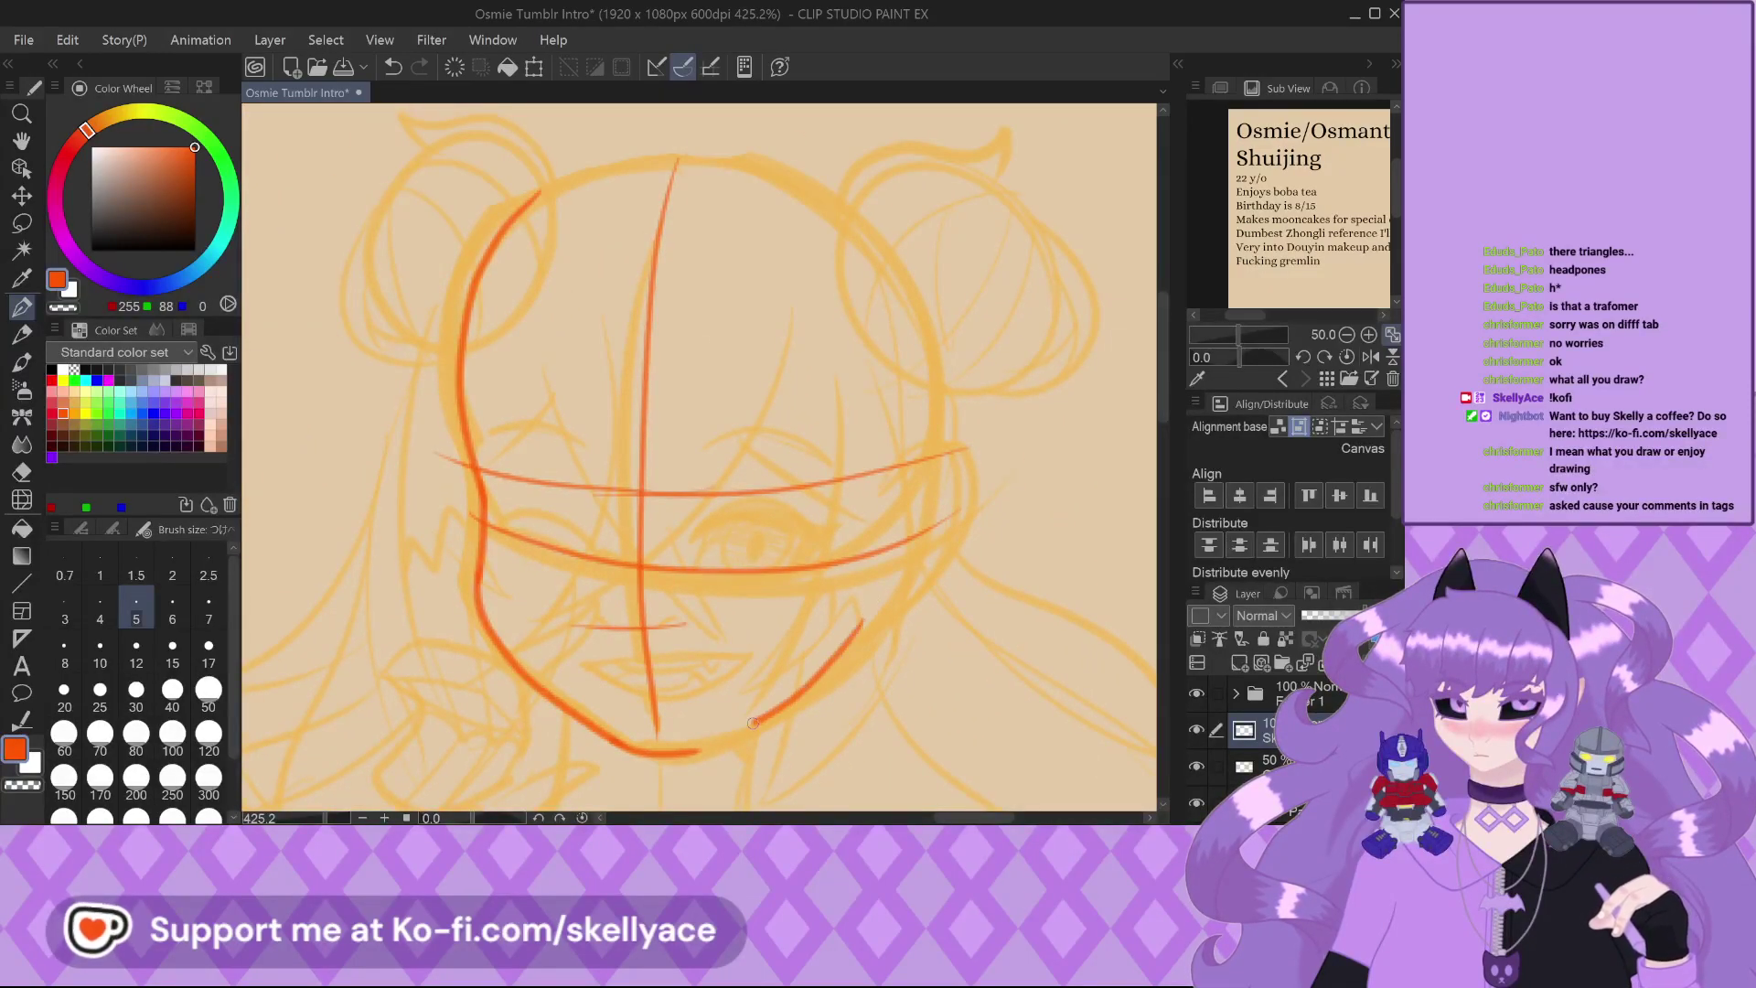
scroll(649, 734, "down", 1)
scroll(594, 686, "up", 5)
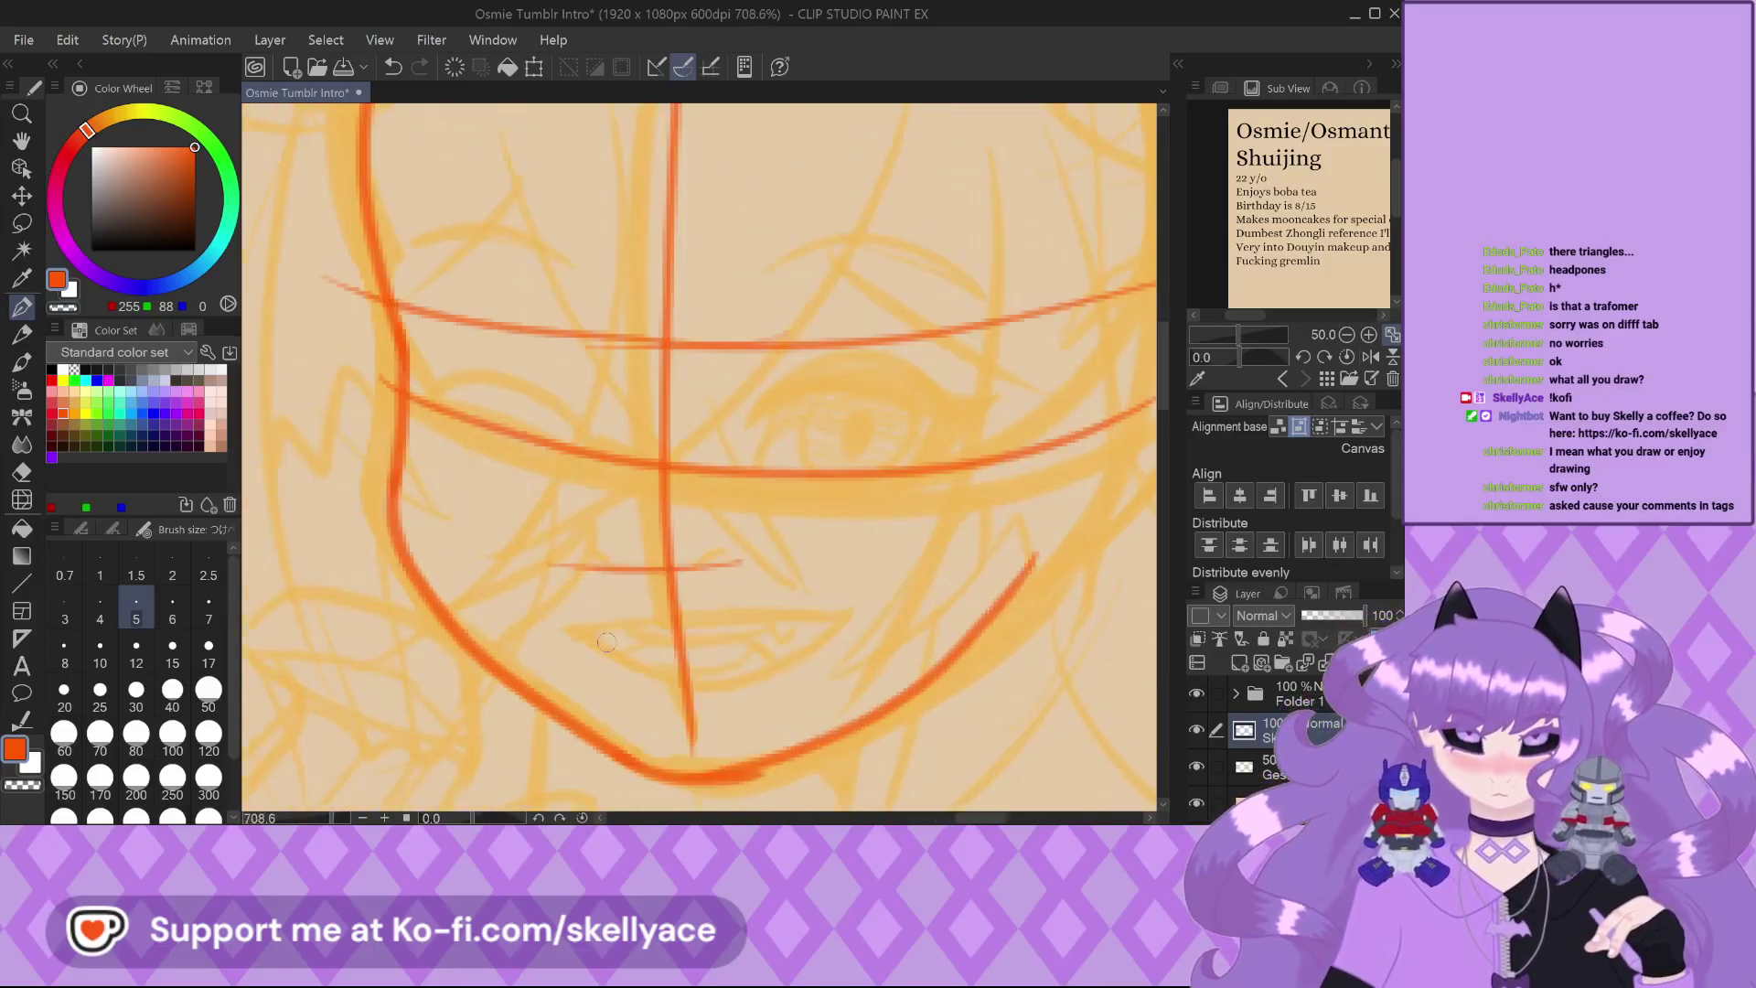
Outline the open smiling mouth with a nearly straight upper lip and a curved lower lip over the gesture
mouse_move(546, 652)
left_mouse_down()
mouse_move(656, 614)
mouse_move(865, 622)
mouse_move(901, 606)
left_mouse_up()
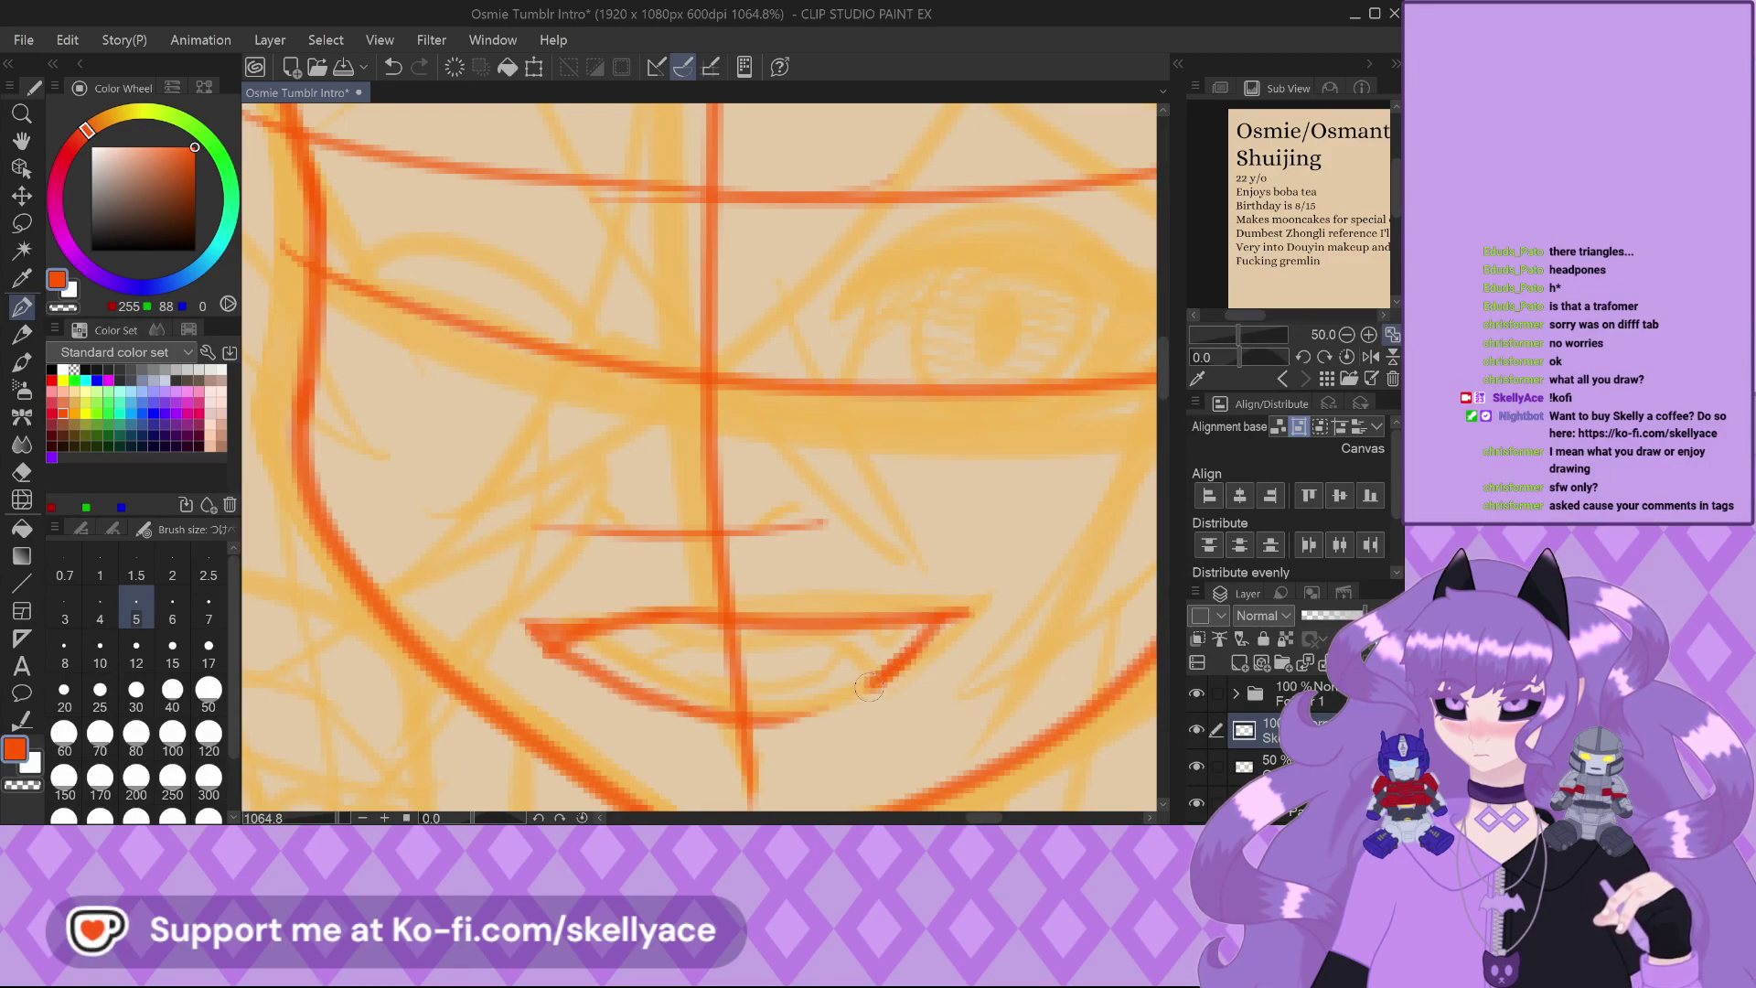
scroll(640, 681, "up", 2)
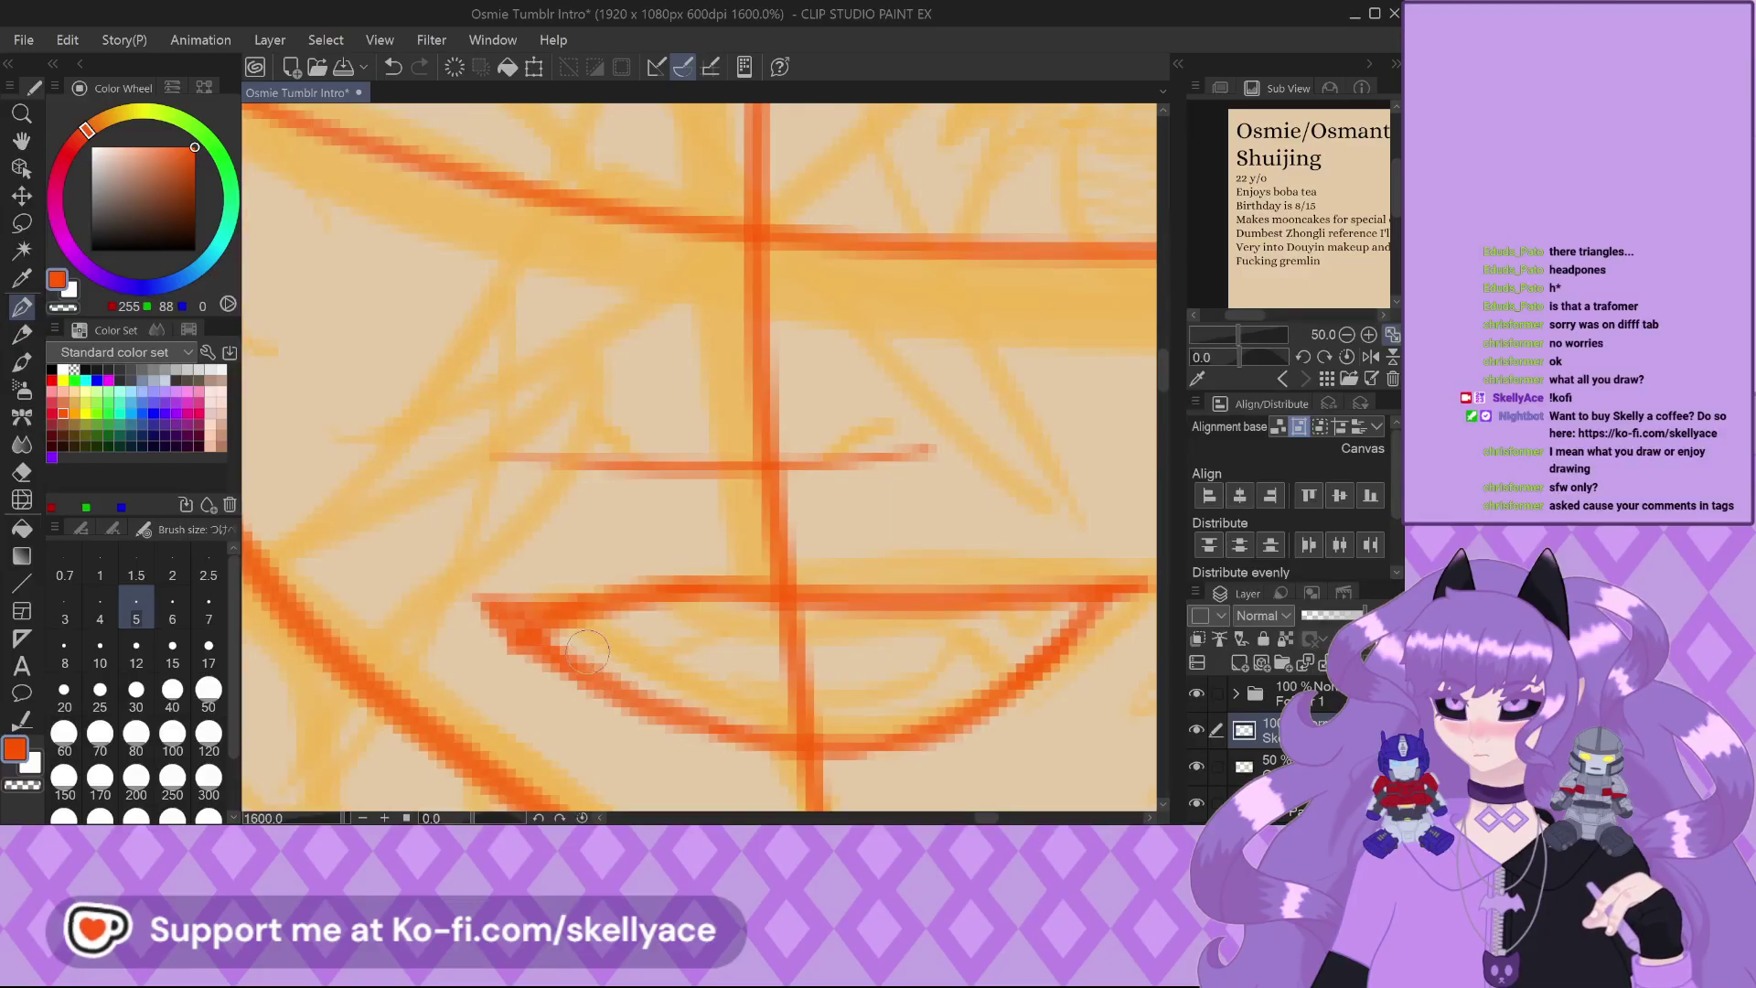
scroll(586, 651, "down", 2)
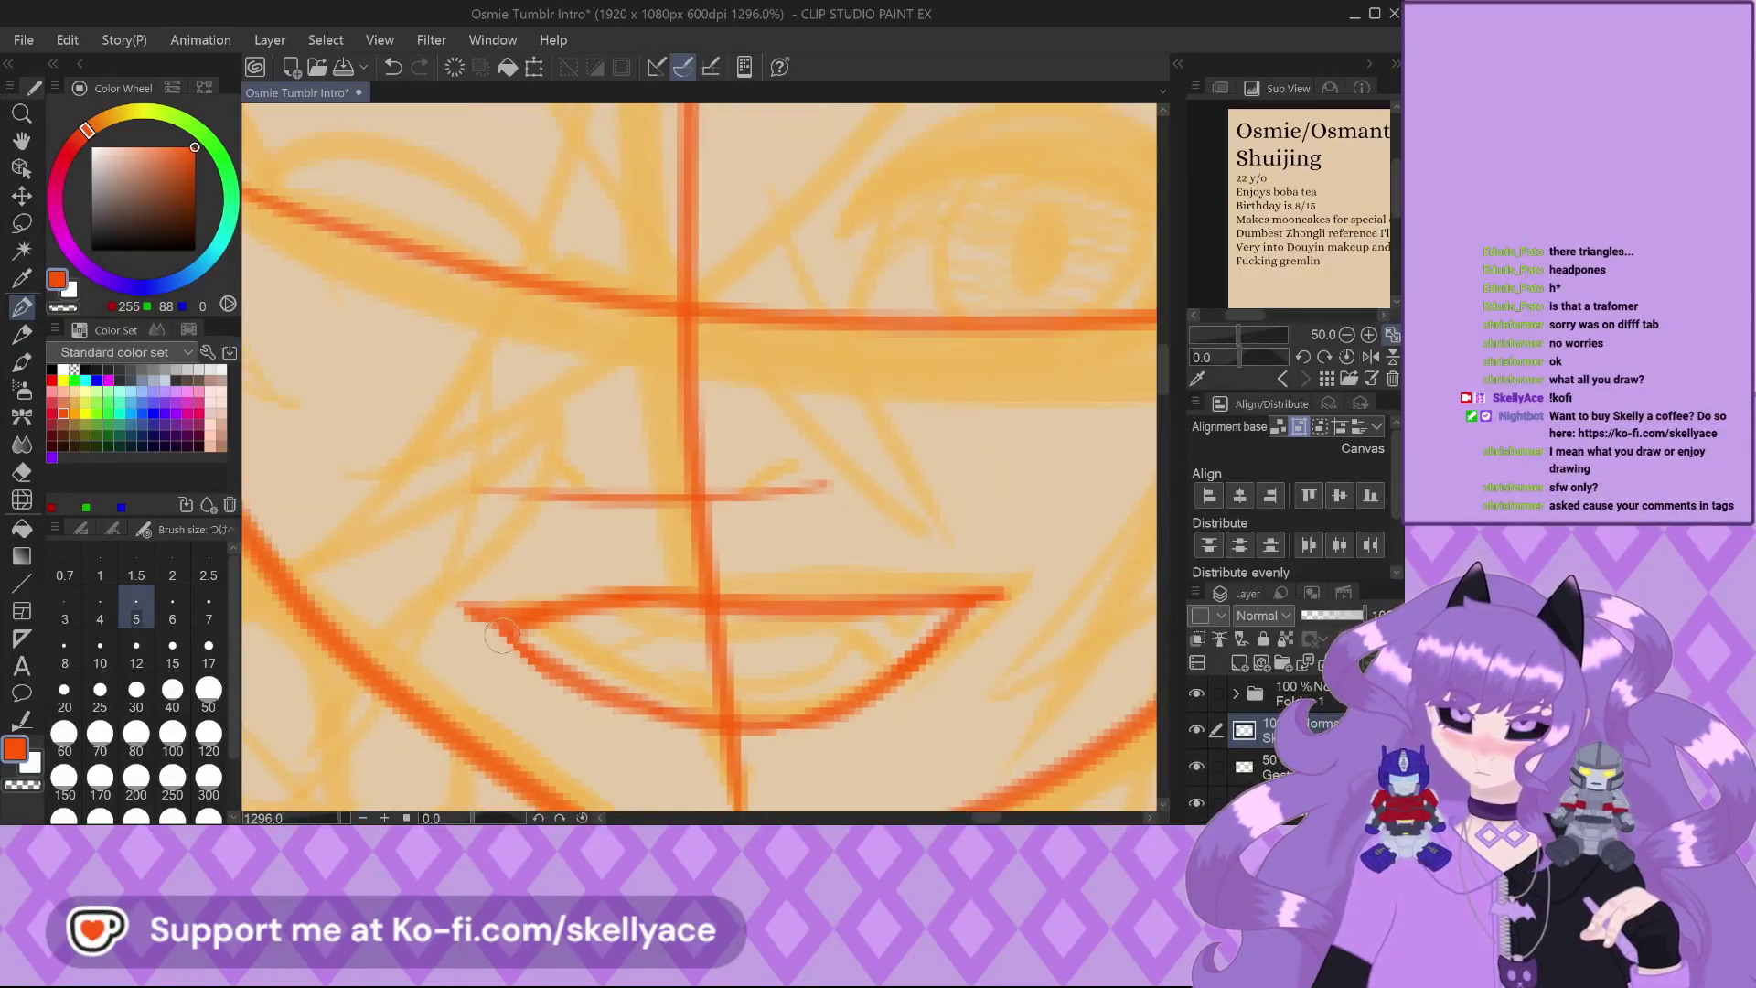
scroll(759, 604, "up", 1)
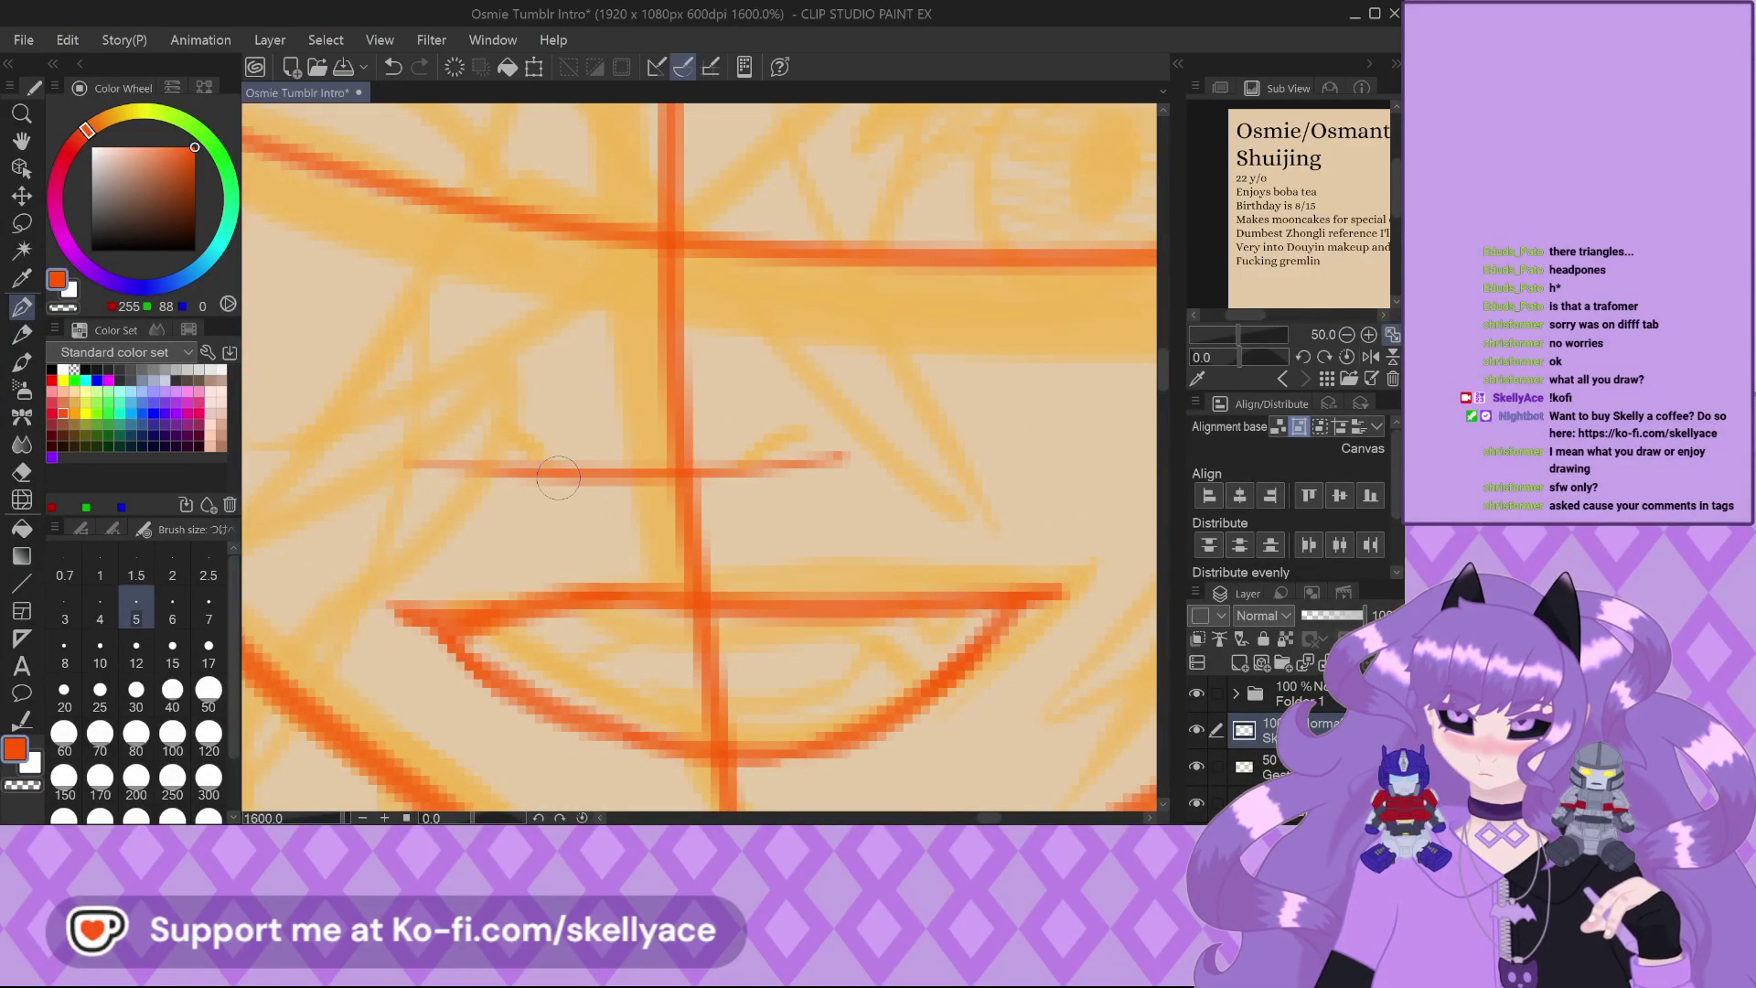
Reshape the upper lip to peak at the centre line and clear the centre line from inside the mouth
mouse_move(449, 619)
left_mouse_down()
mouse_move(695, 575)
mouse_move(669, 587)
mouse_move(954, 600)
mouse_move(987, 580)
left_mouse_up()
scroll(988, 581, "up", 1)
mouse_move(823, 640)
left_mouse_down()
mouse_move(687, 659)
mouse_move(681, 705)
mouse_move(647, 667)
left_mouse_up()
scroll(647, 666, "down", 1)
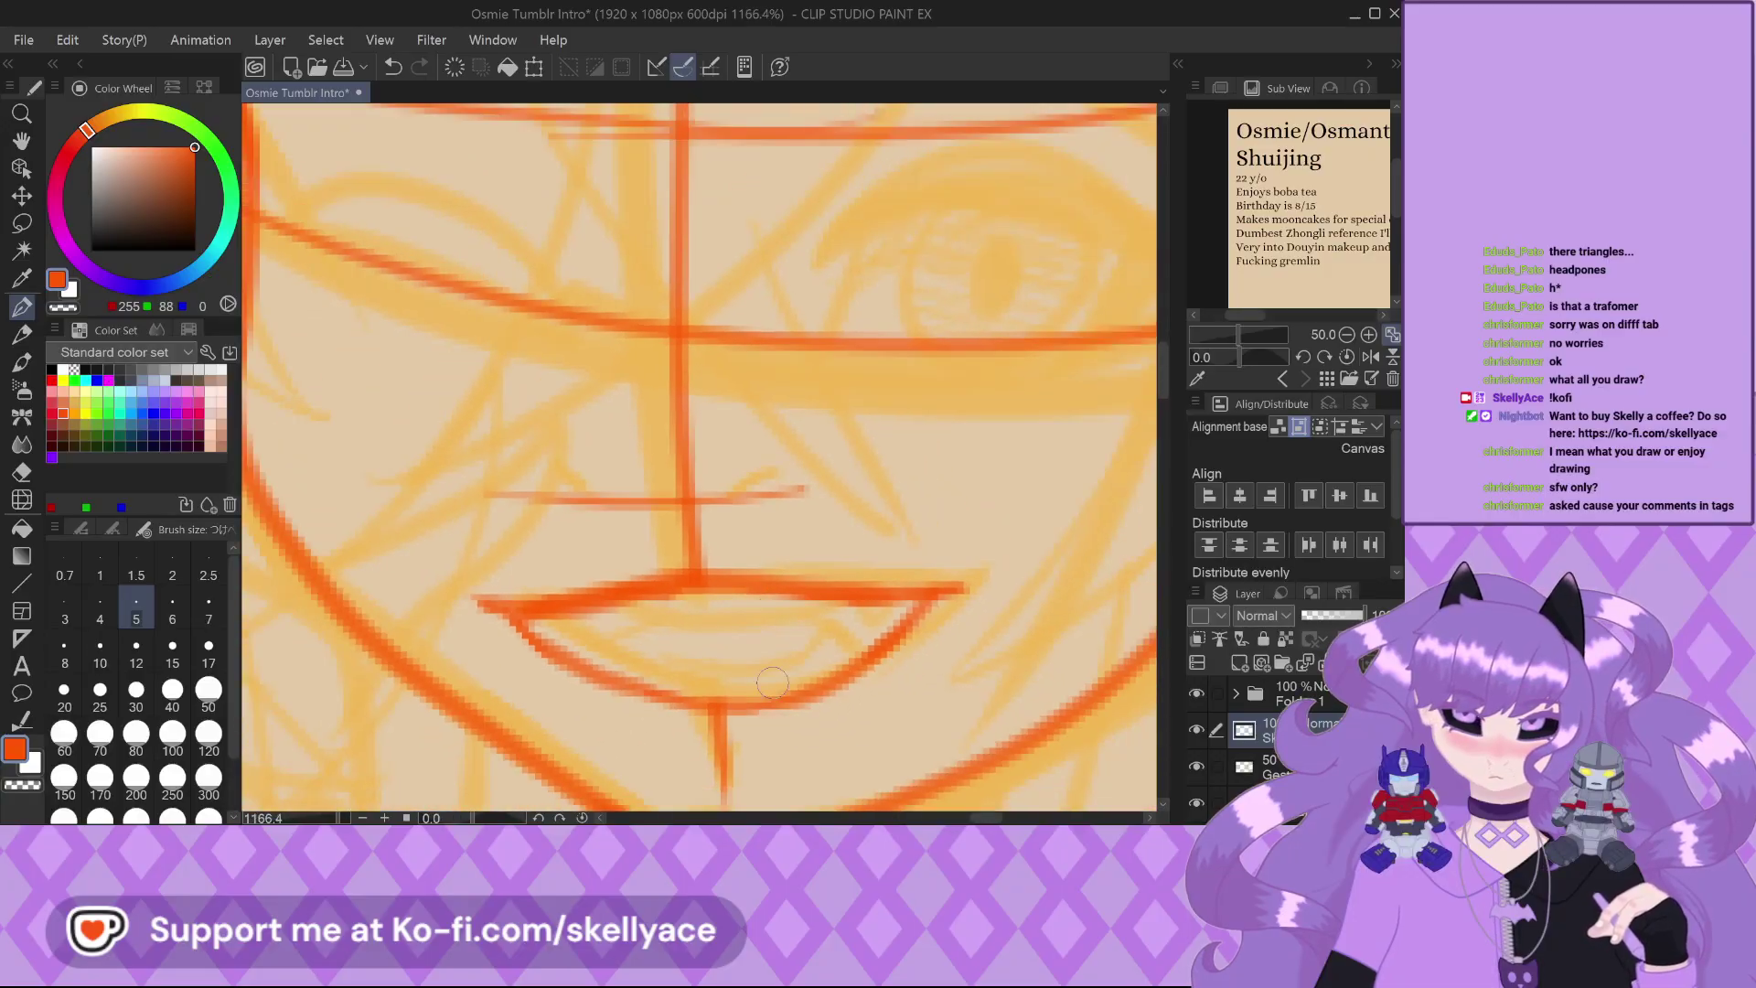
Draw the lower edge of the upper teeth inside the mouth, just below the upper lip
mouse_move(534, 552)
left_mouse_down()
mouse_move(563, 580)
mouse_move(818, 569)
left_mouse_up()
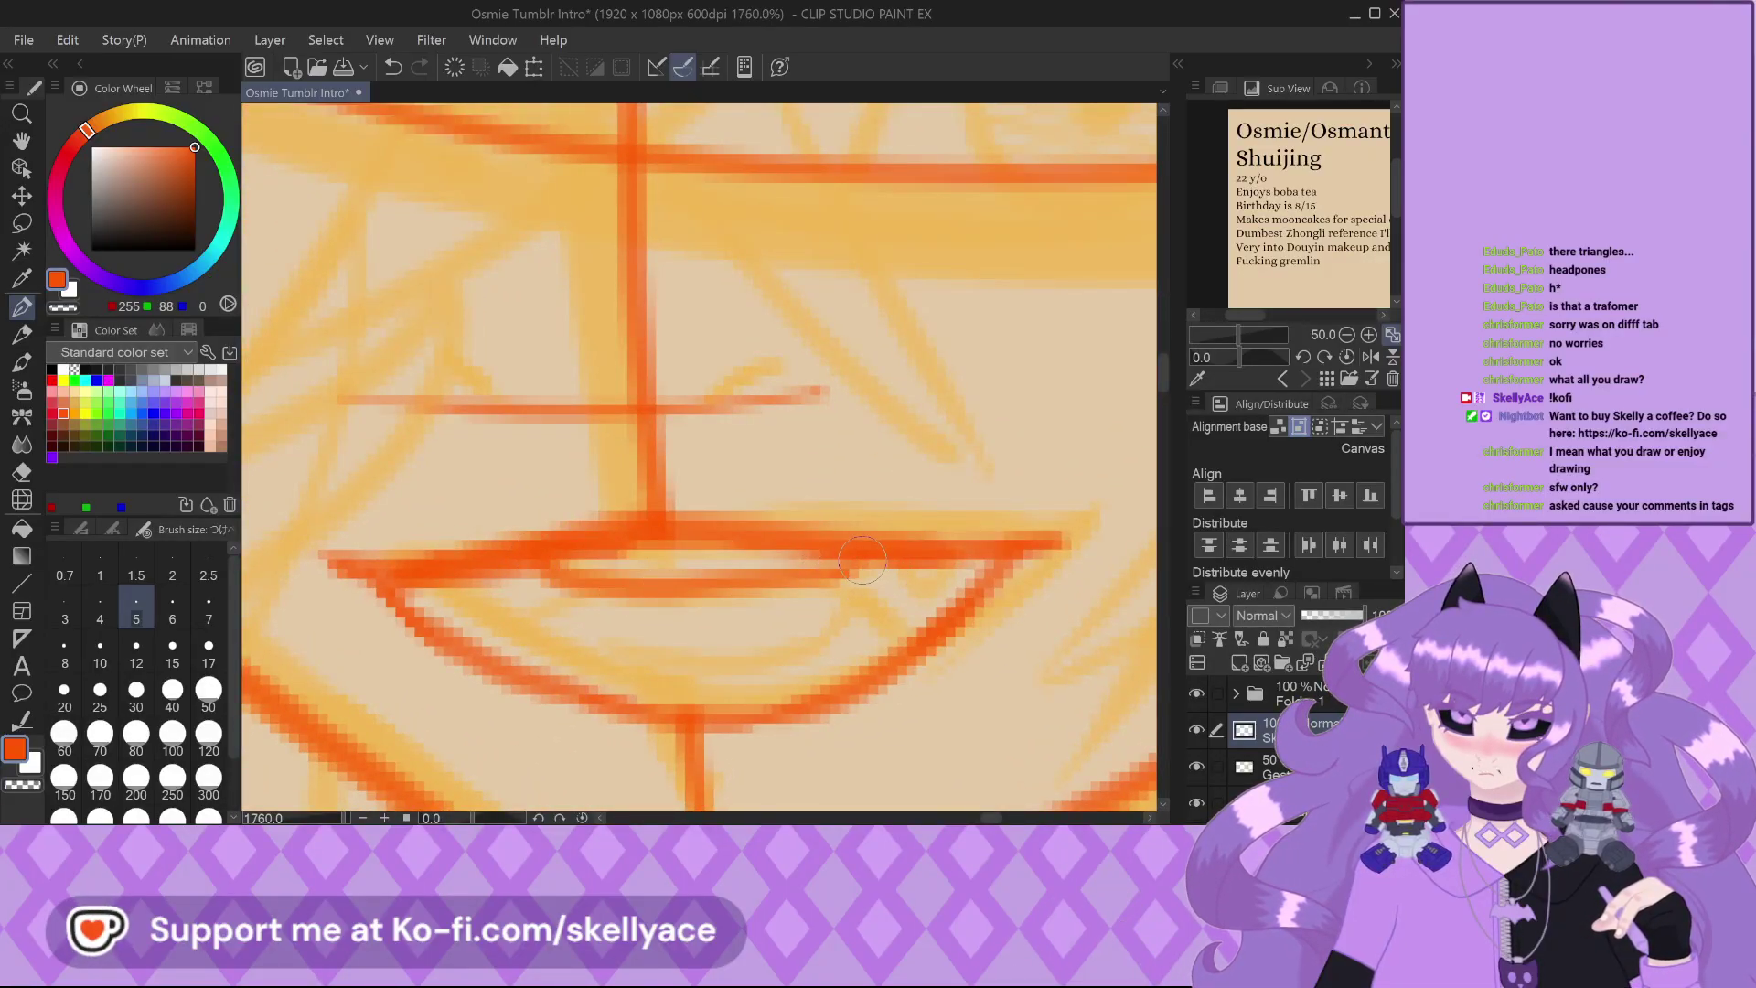
scroll(861, 560, "down", 3)
scroll(756, 623, "down", 3)
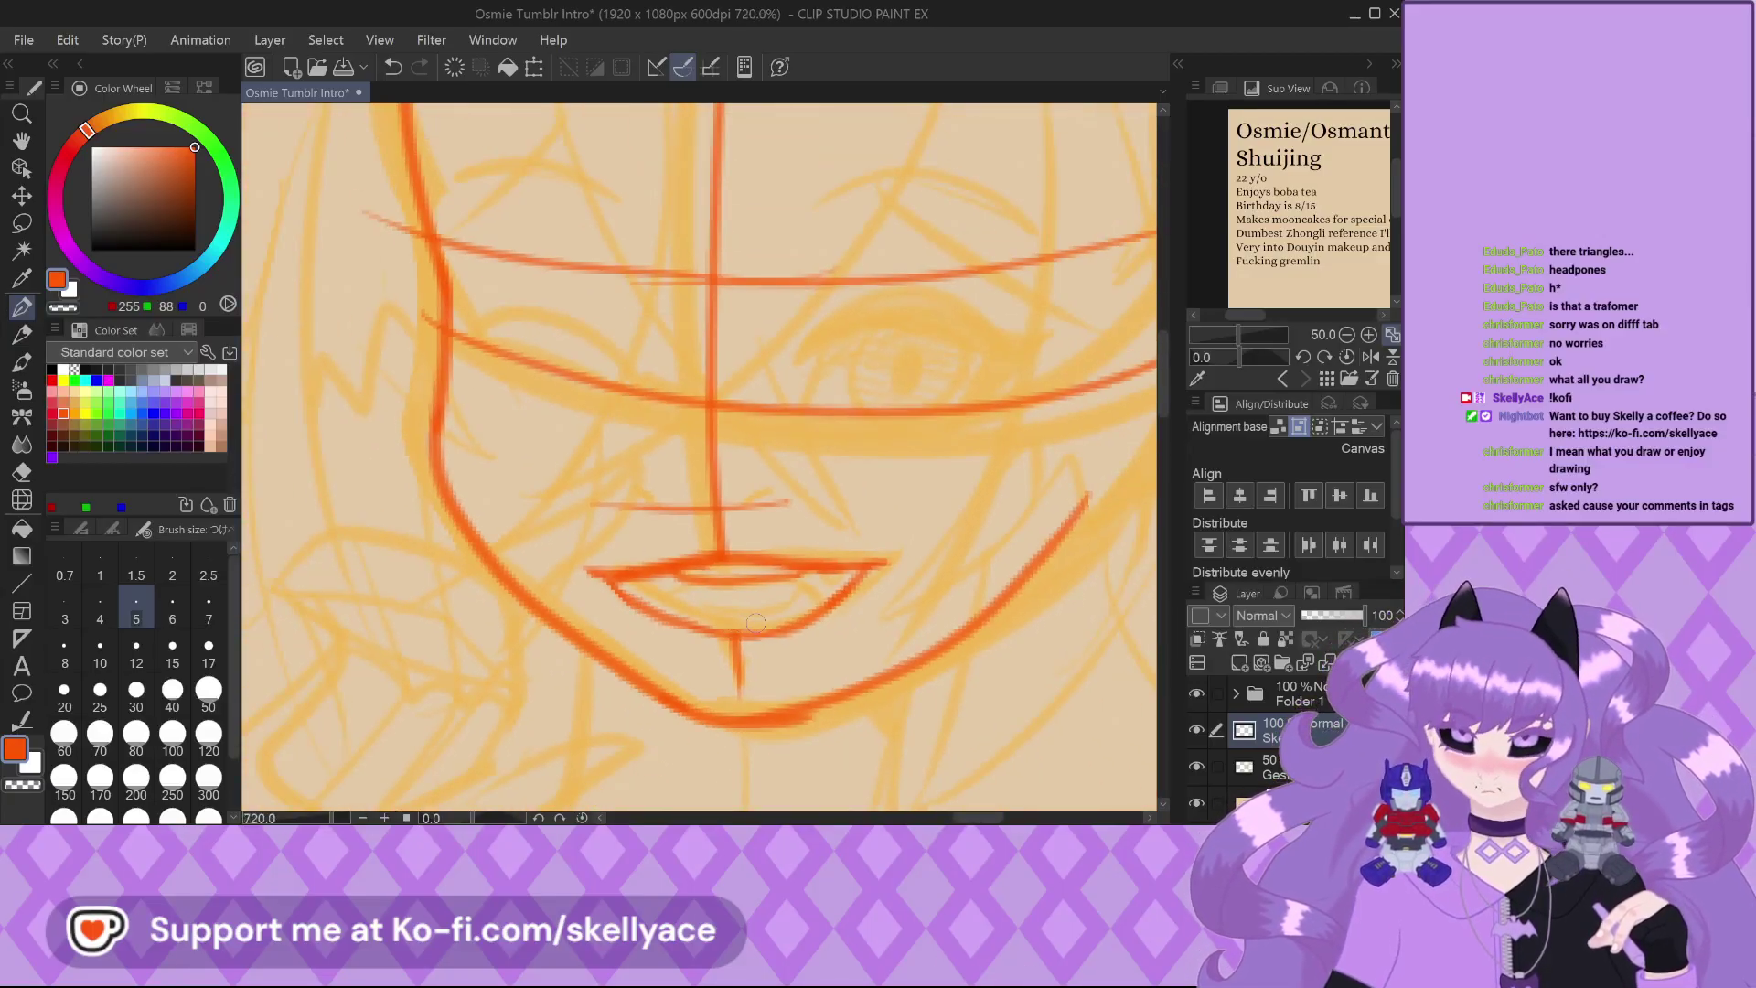
Draw the lower teeth edge and pointed upper and lower fangs at both sides inside the open mouth
scroll(755, 623, "up", 5)
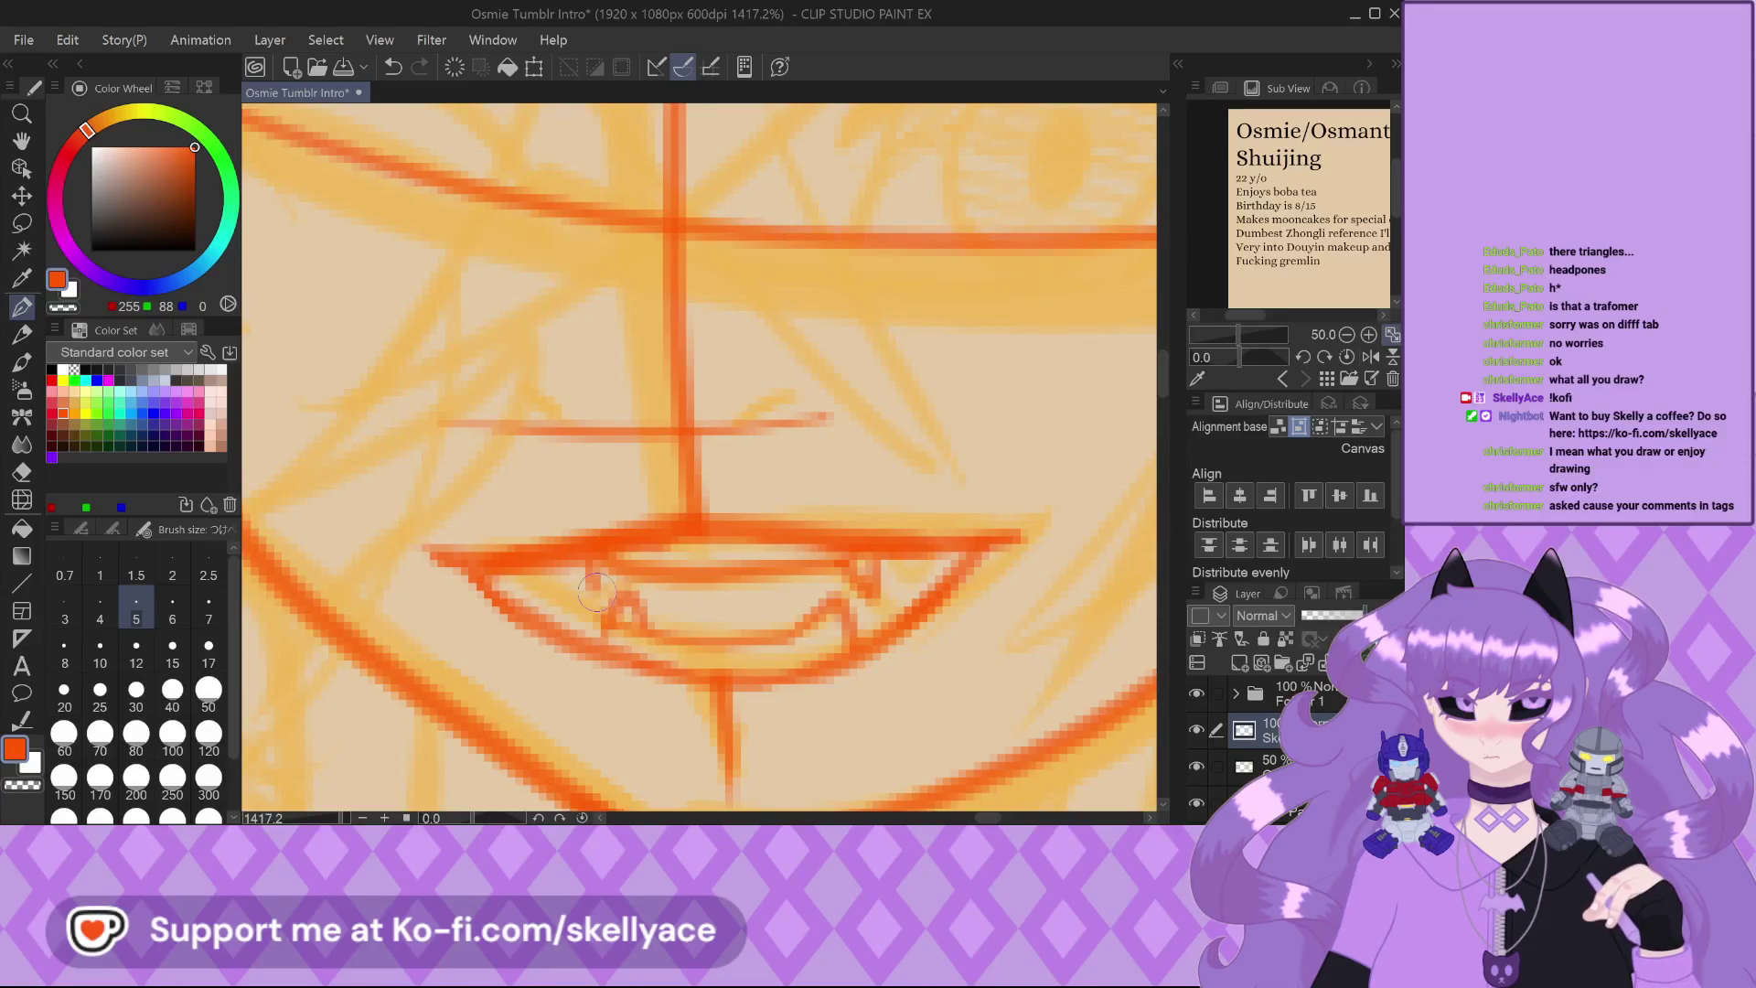
scroll(596, 593, "down", 3)
scroll(633, 513, "up", 3)
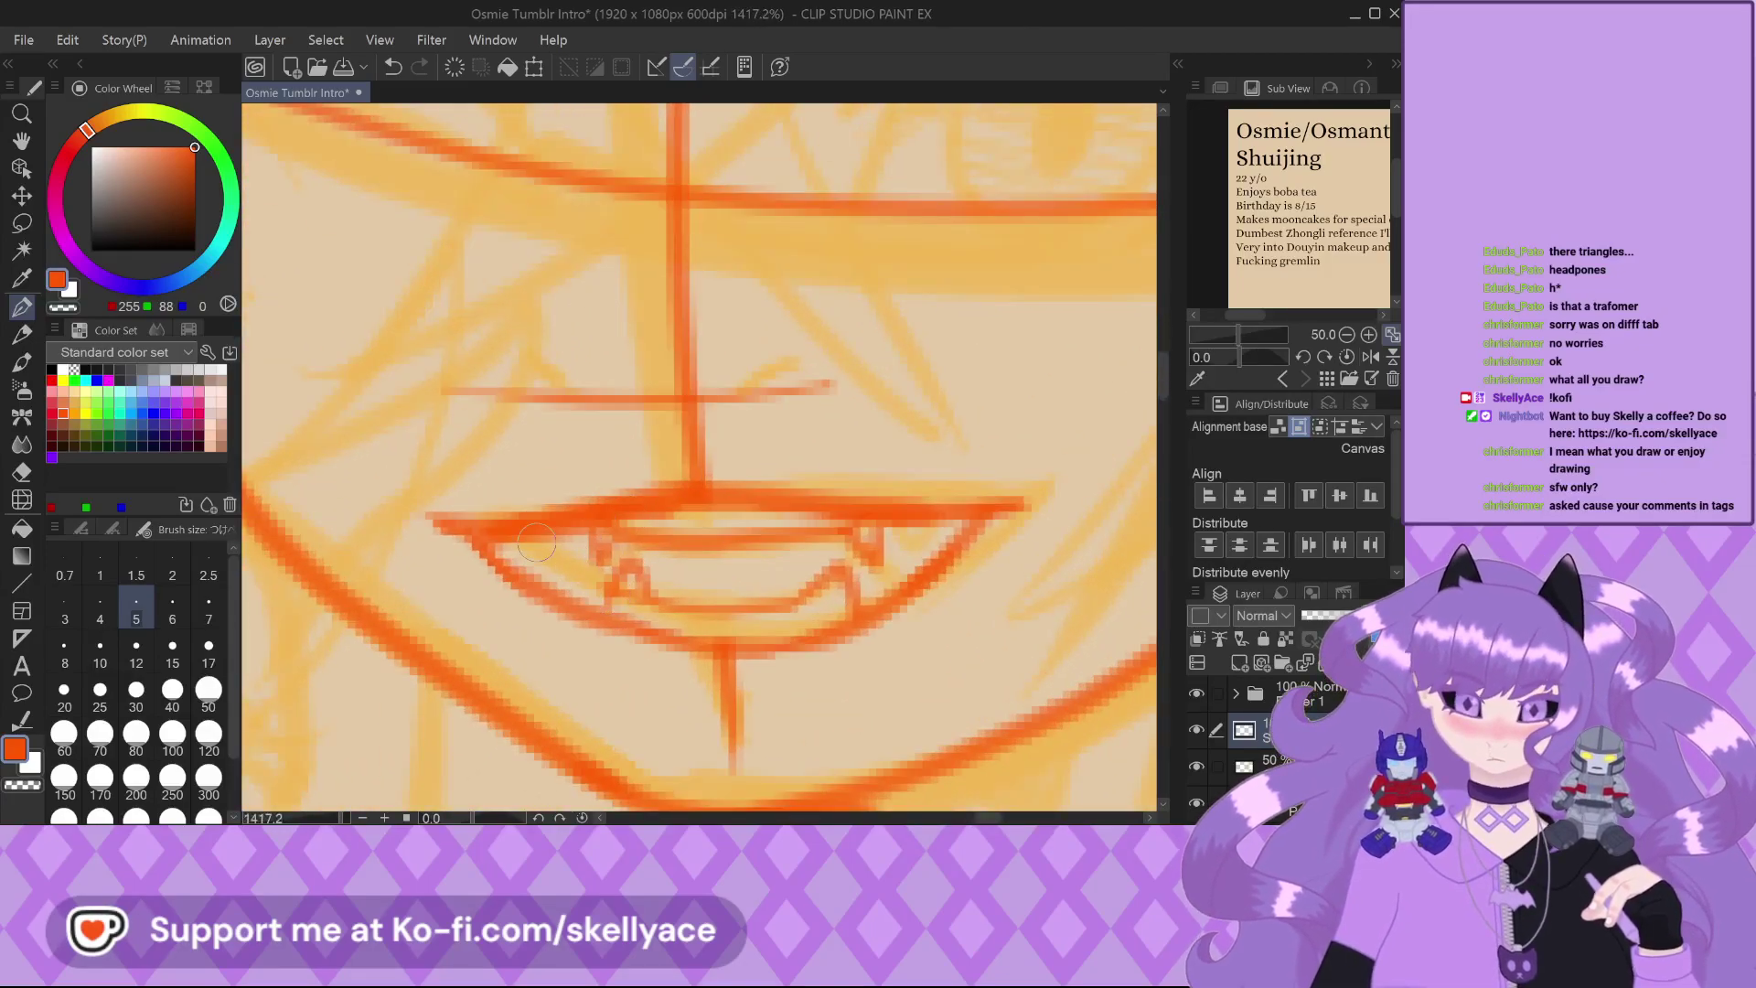
scroll(535, 544, "down", 2)
scroll(548, 556, "up", 3)
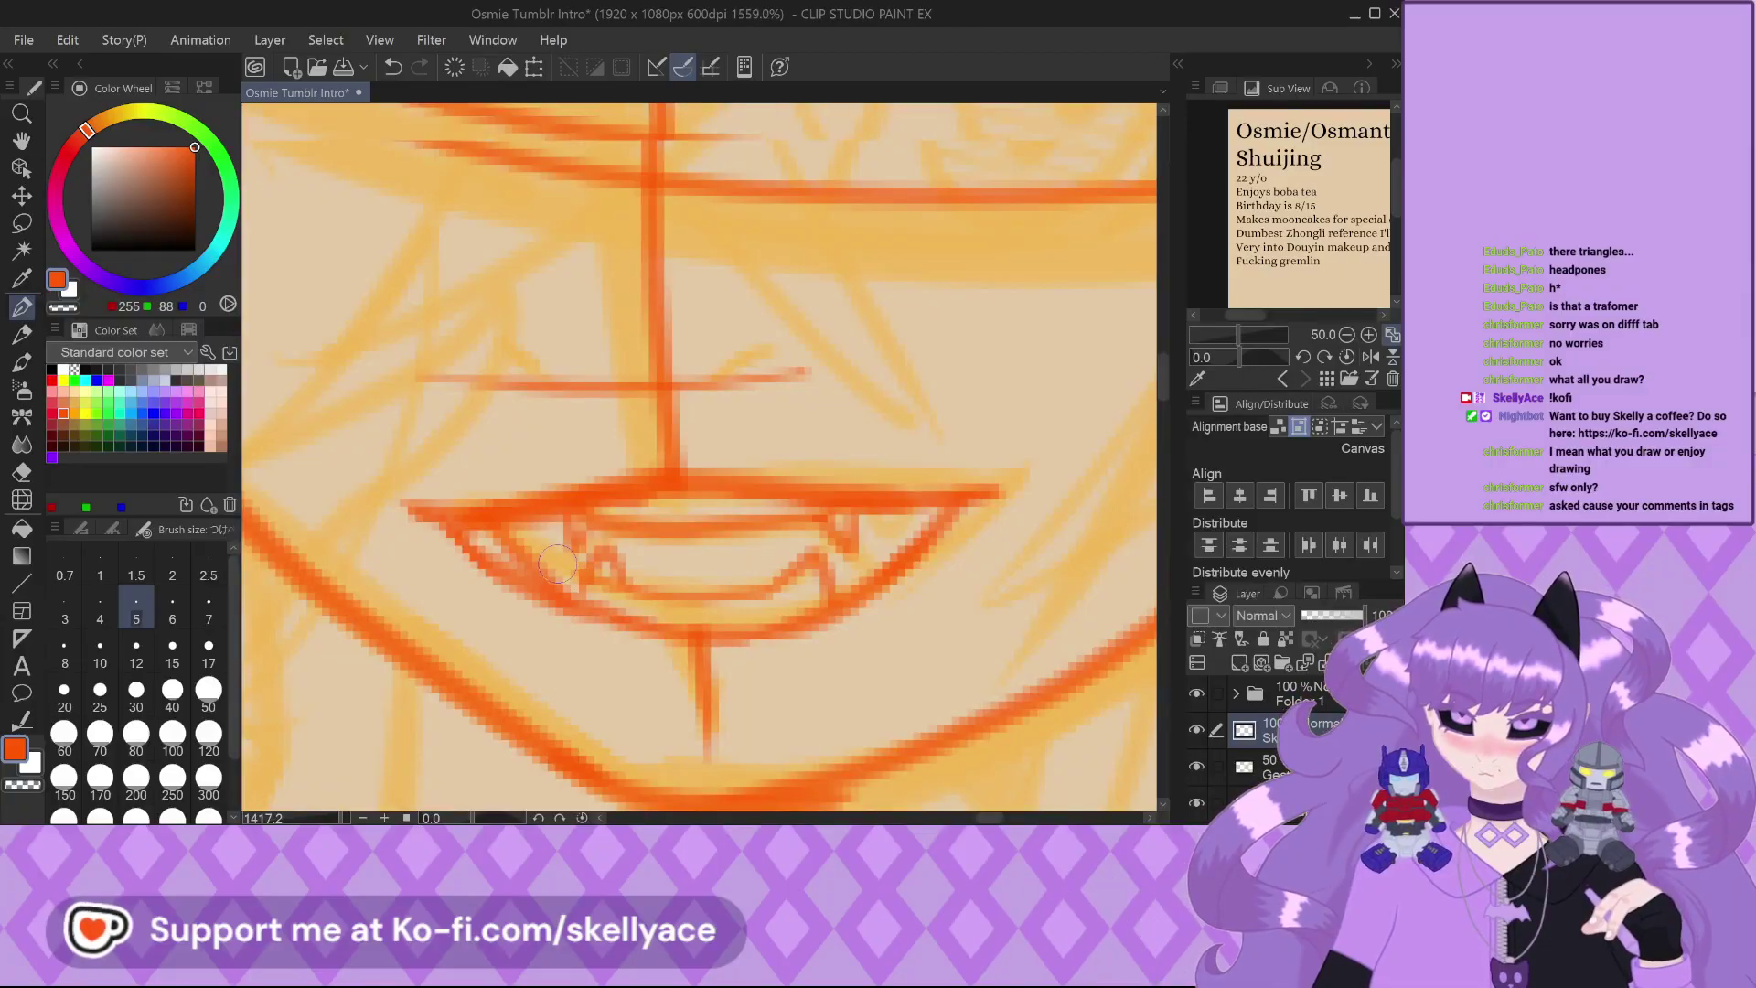
Tidy the line work at both corners of the mouth around the fangs
scroll(557, 564, "up", 1)
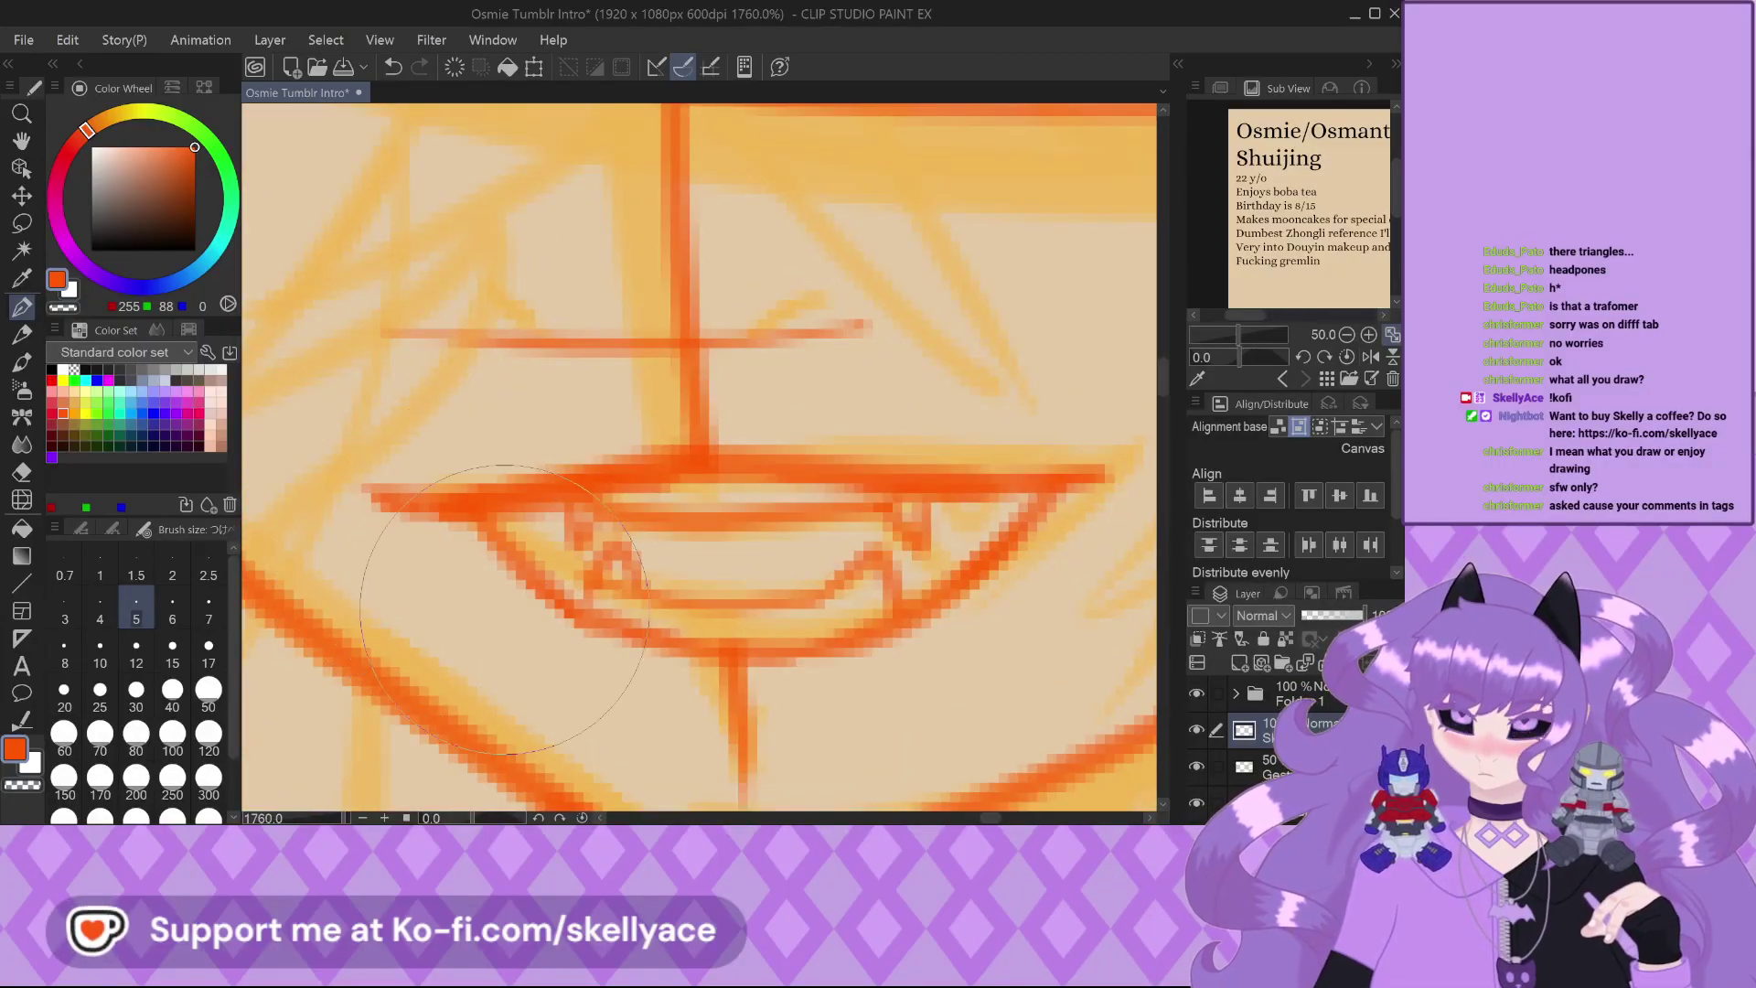
scroll(504, 609, "down", 3)
scroll(393, 555, "up", 3)
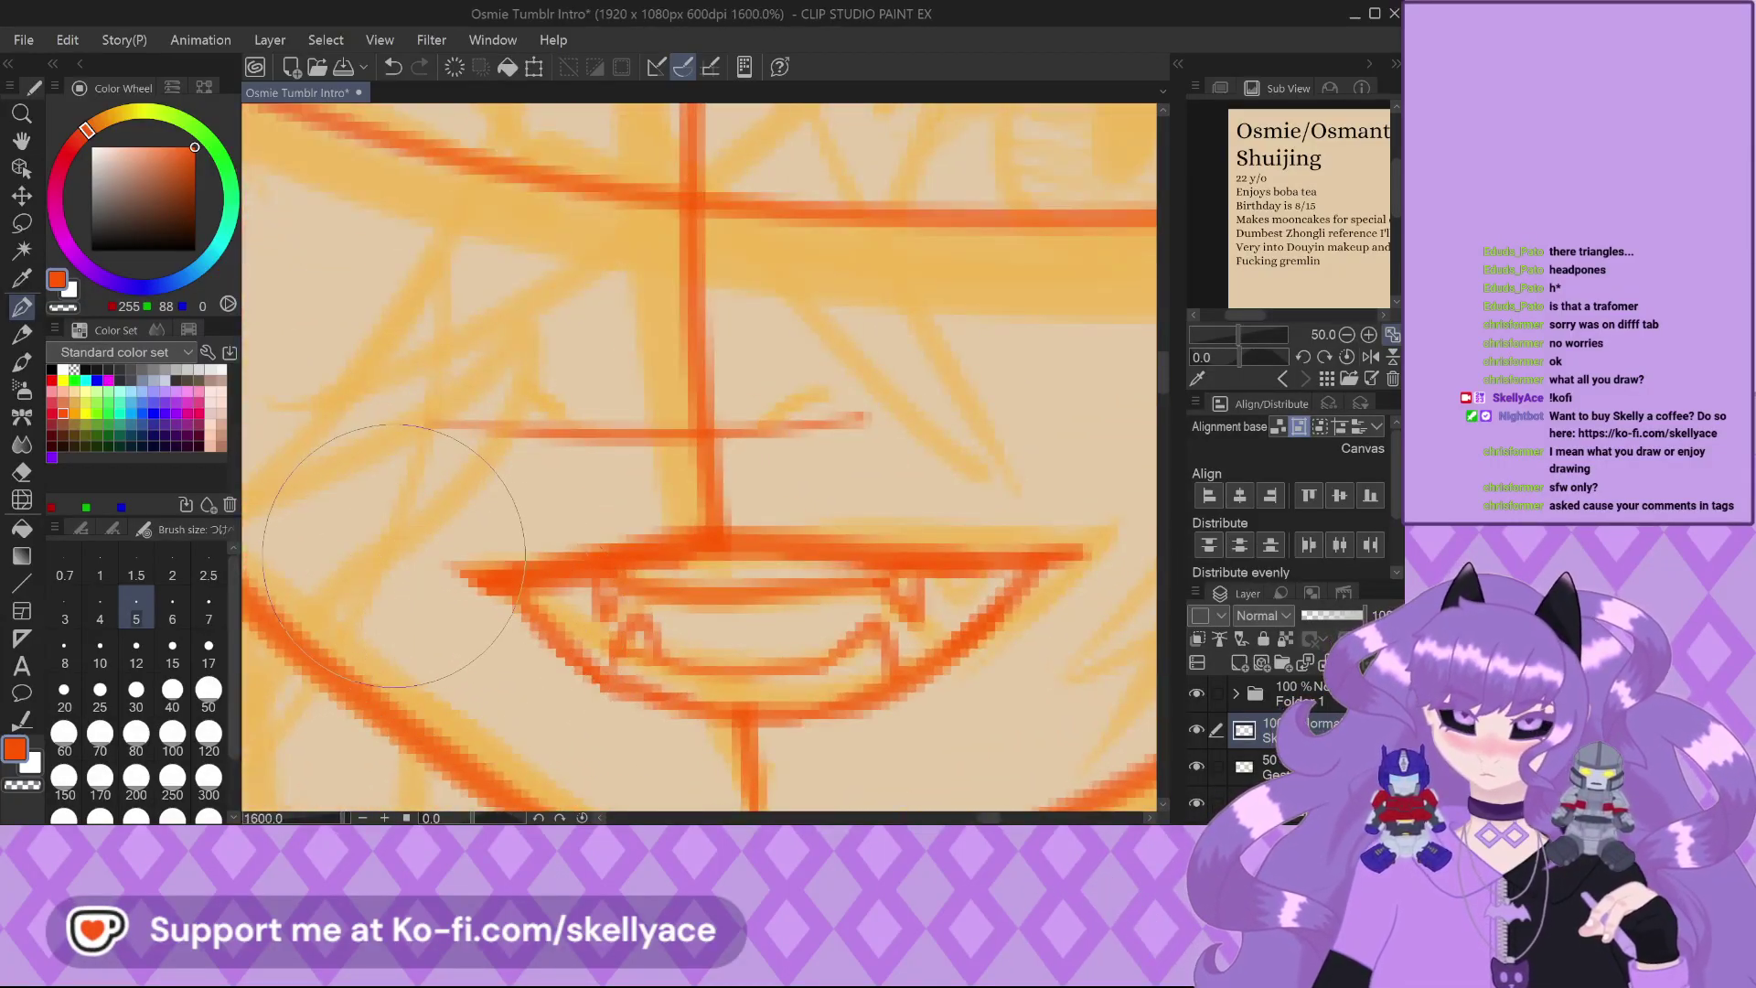
scroll(552, 556, "down", 4)
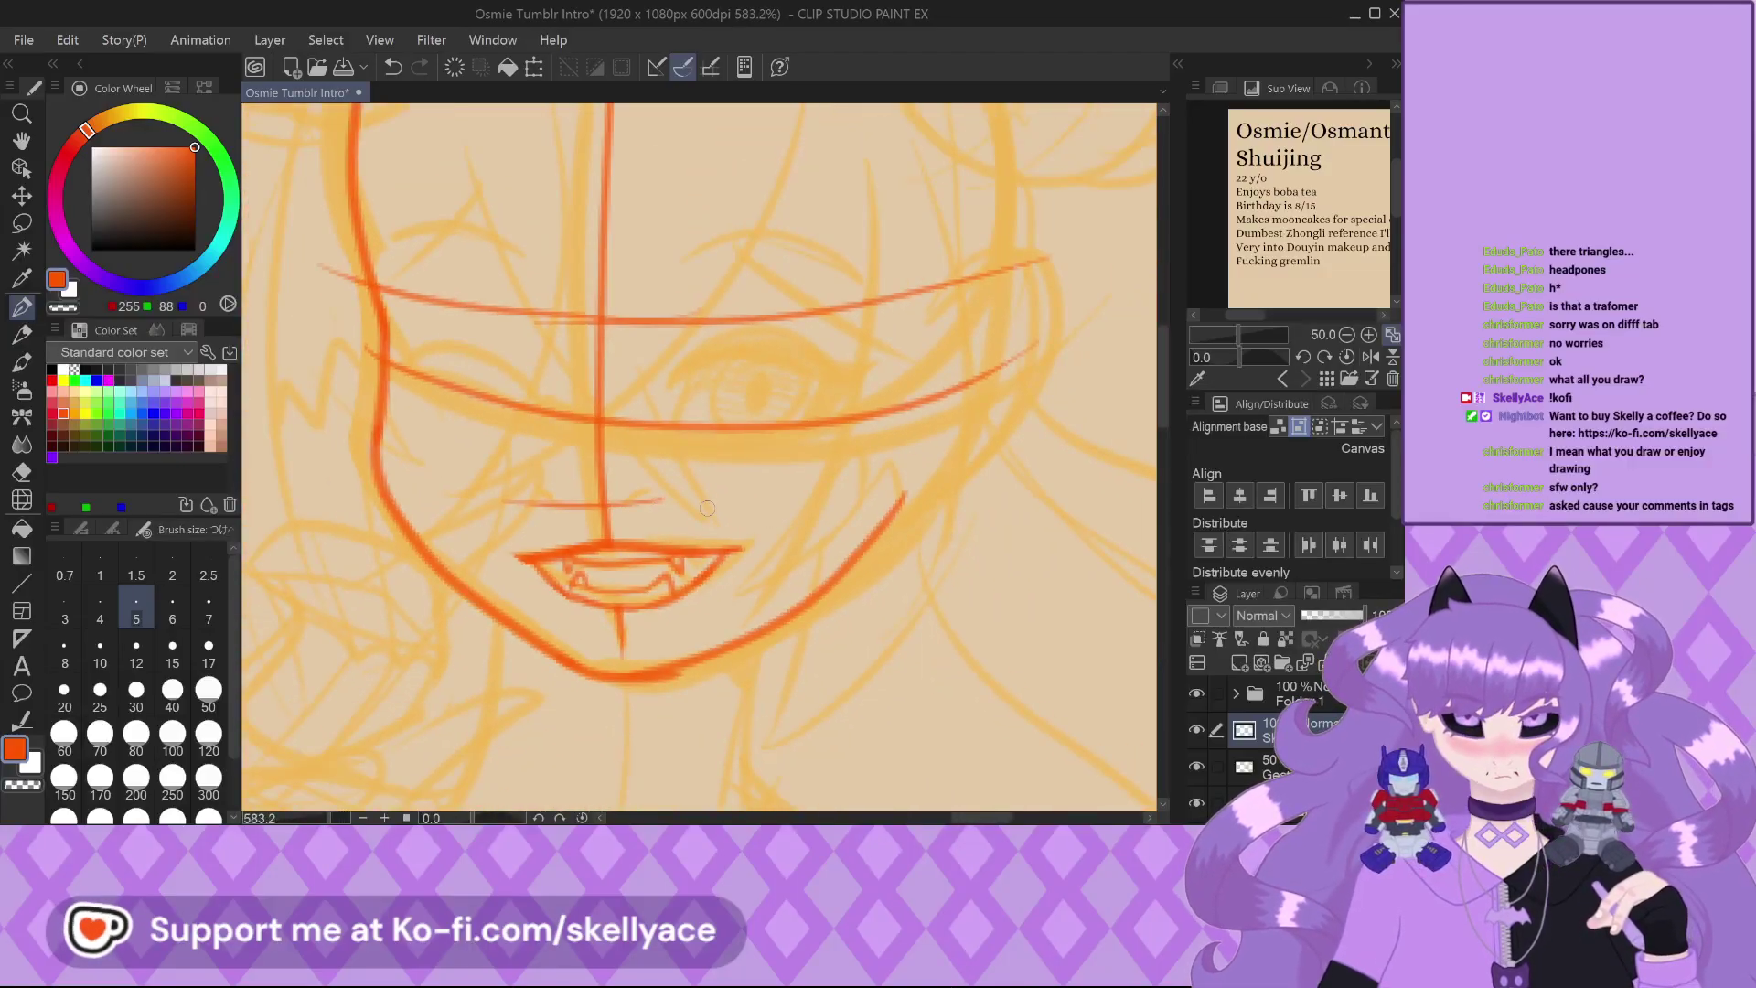
scroll(707, 507, "down", 1)
scroll(699, 514, "up", 4)
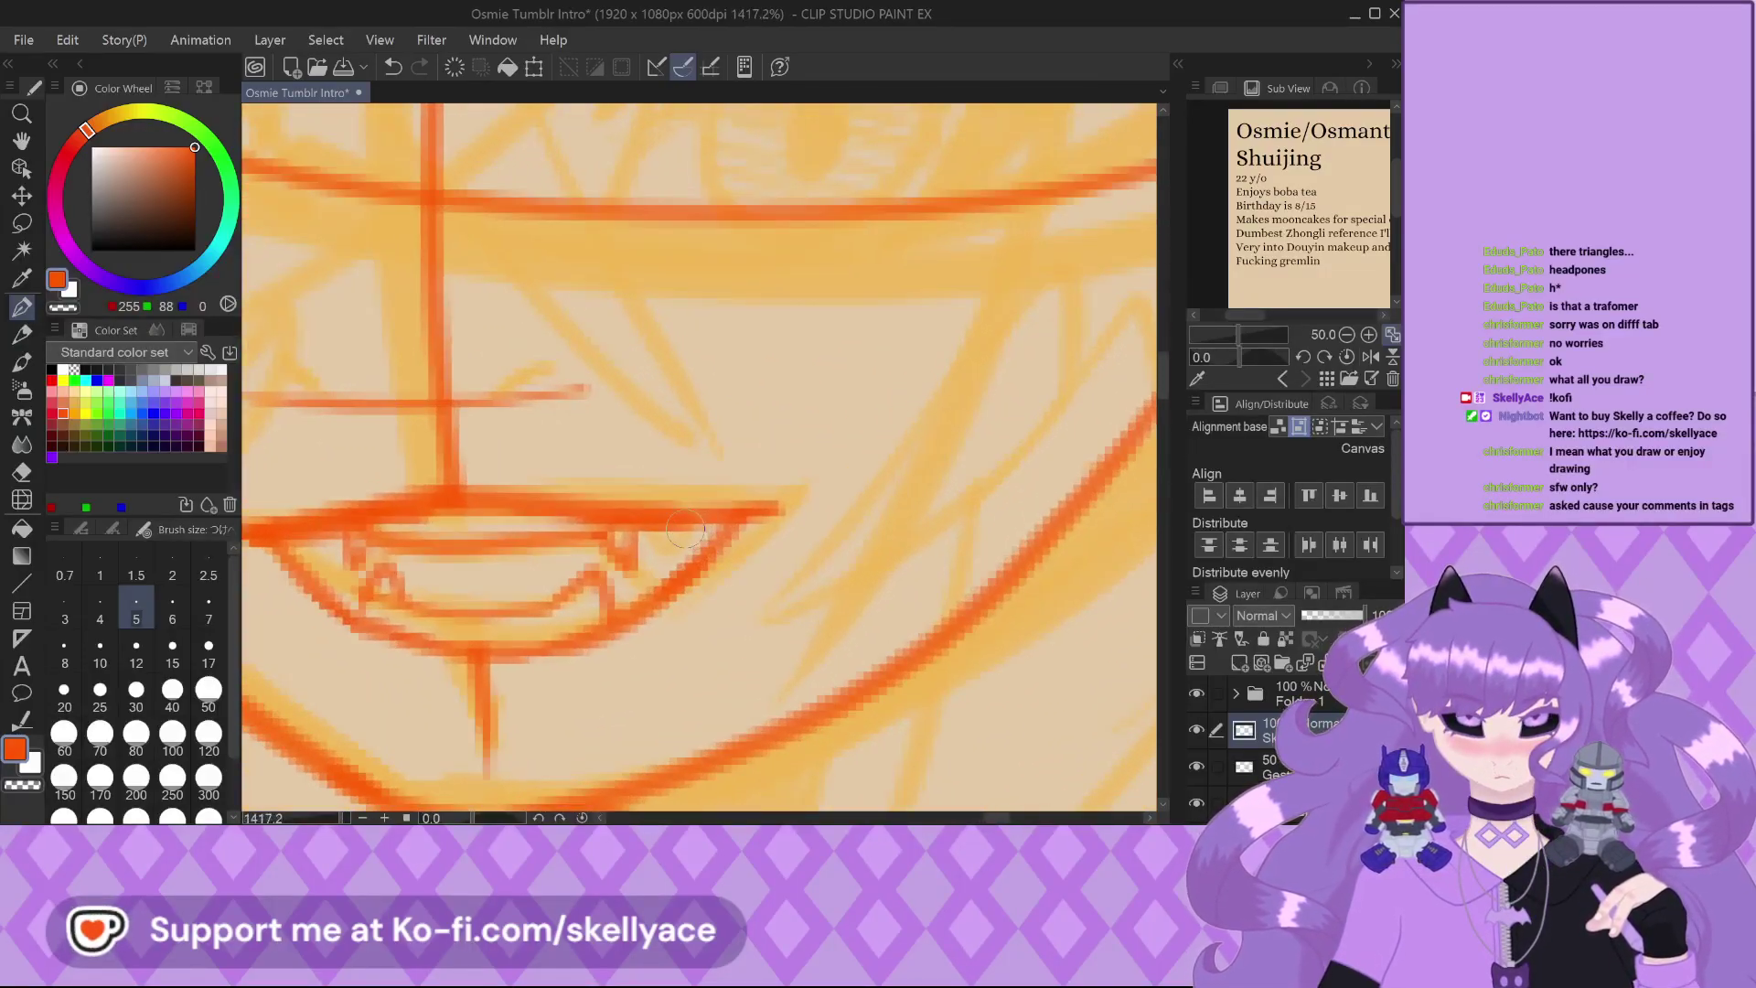
scroll(685, 529, "up", 1)
scroll(274, 537, "down", 3)
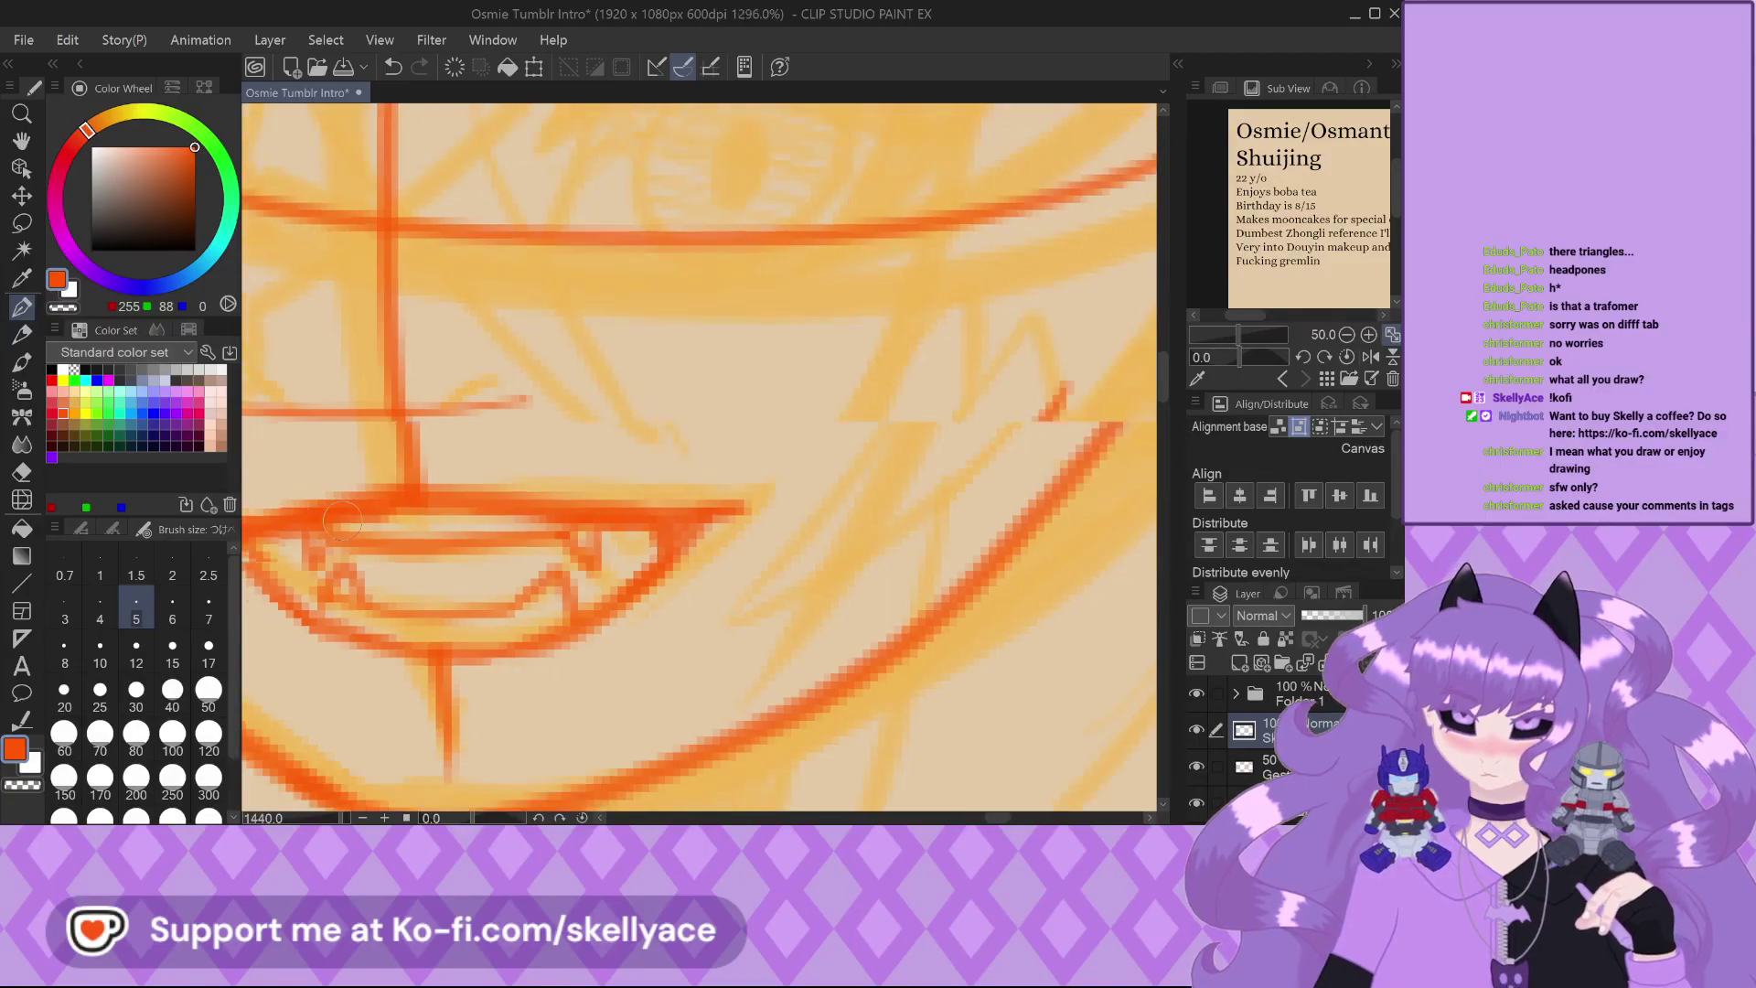
scroll(539, 465, "down", 4)
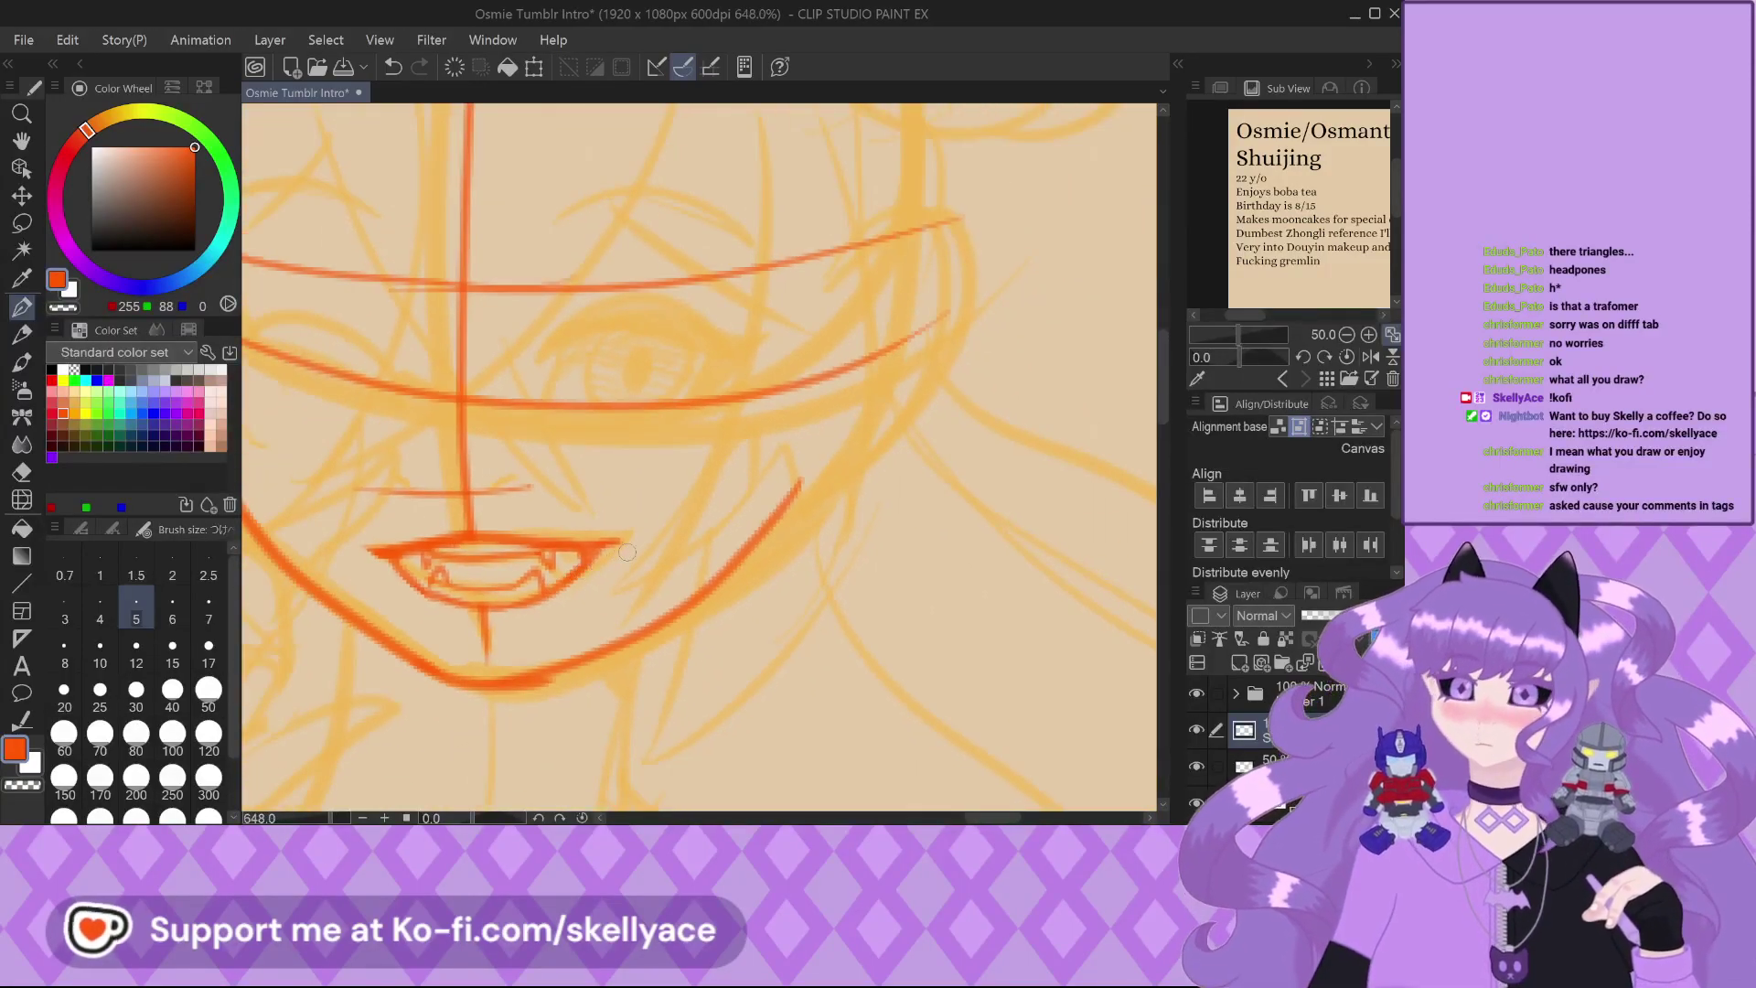
Draw two short slanted nostril strokes on the nose guideline, one on each side of the centre line
scroll(540, 464, "up", 4)
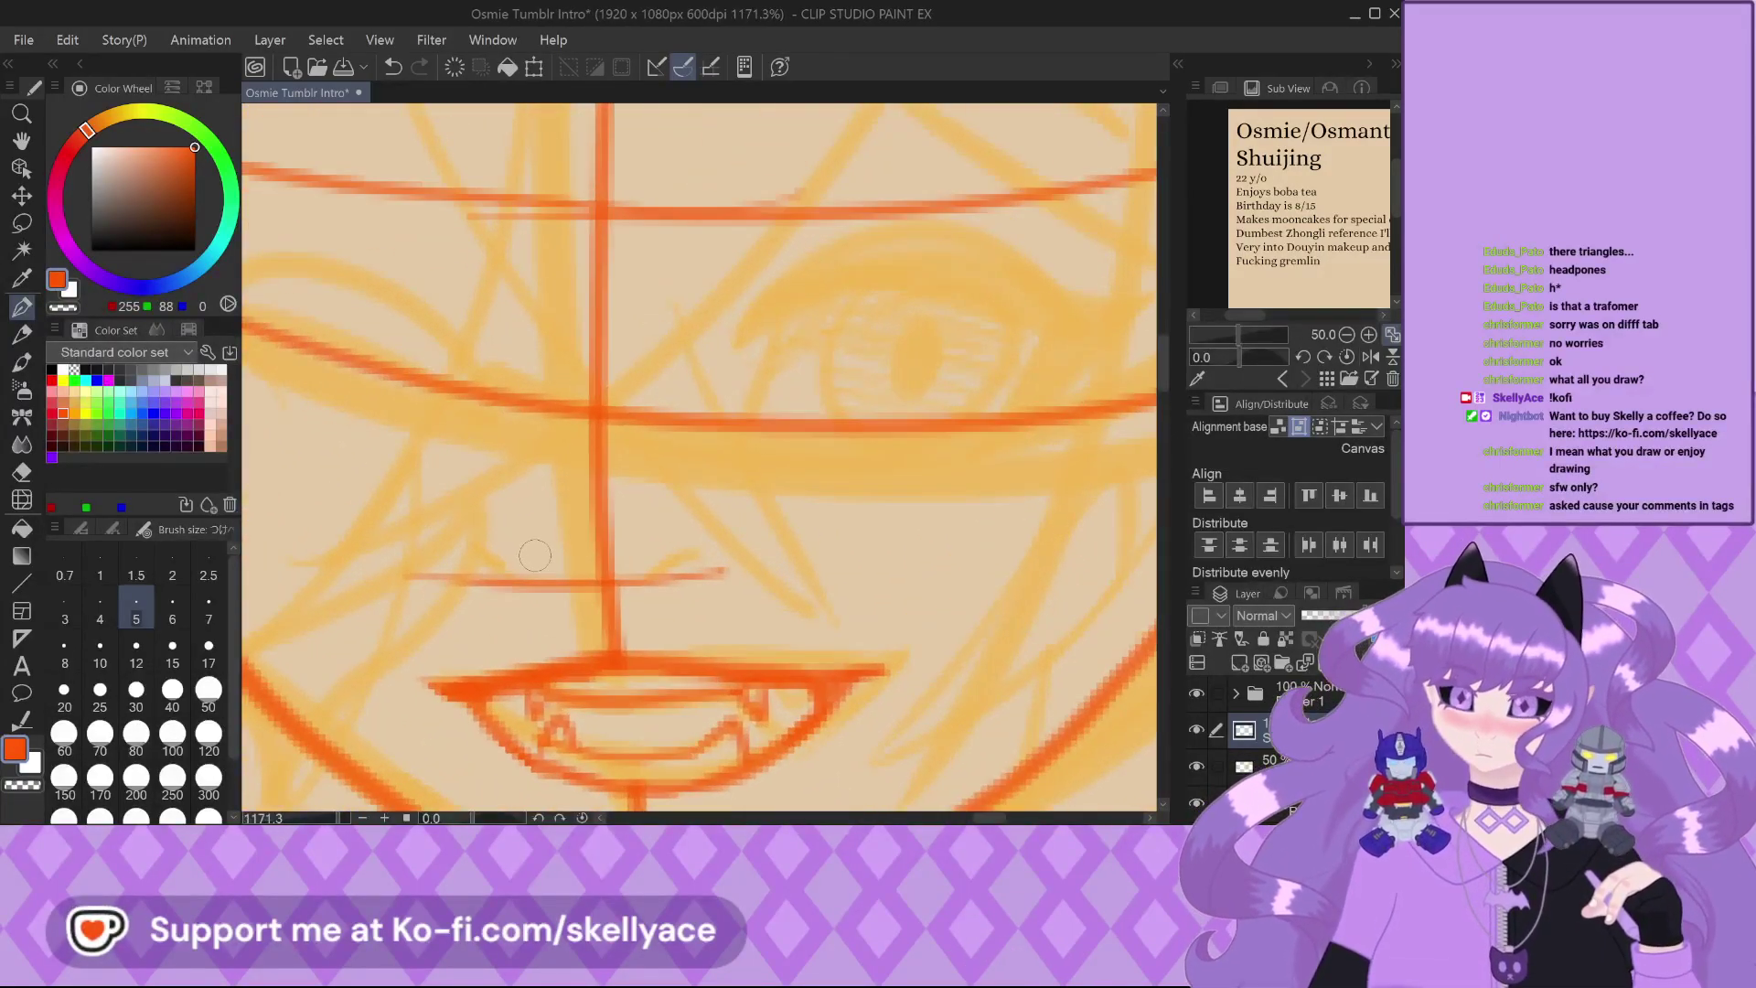
left_click(519, 563)
left_click_drag(503, 547, 532, 575)
left_click_drag(695, 550, 660, 577)
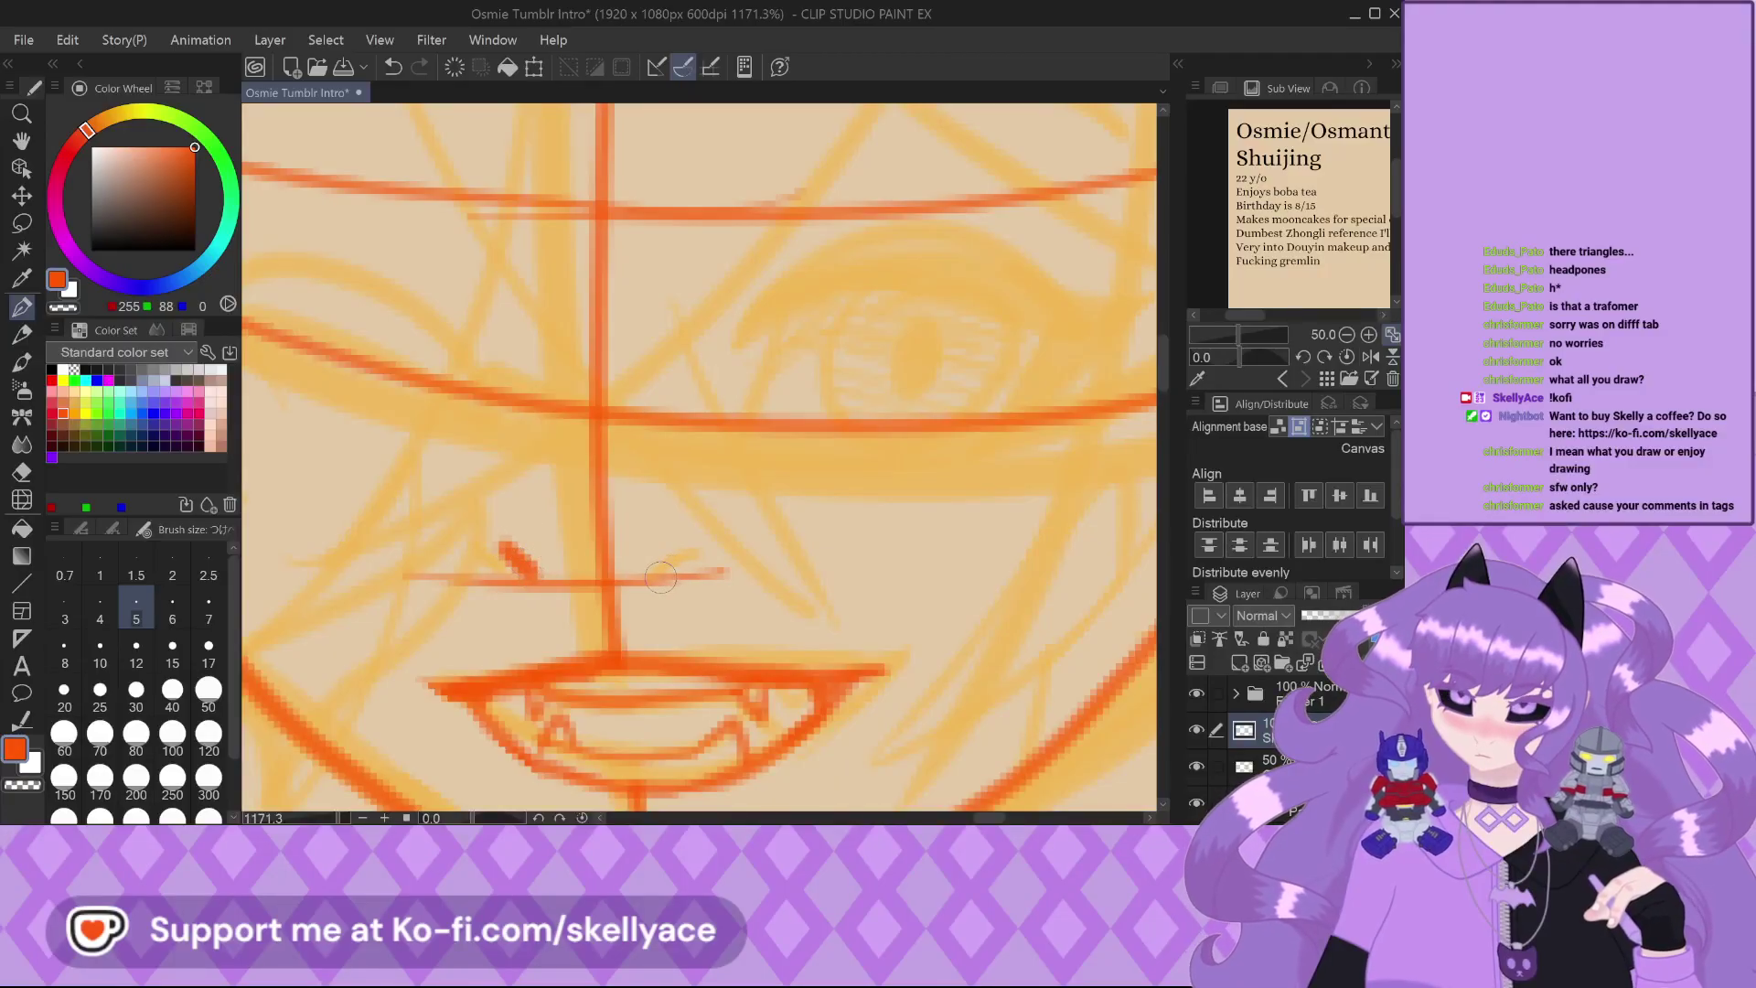
scroll(724, 500, "down", 4)
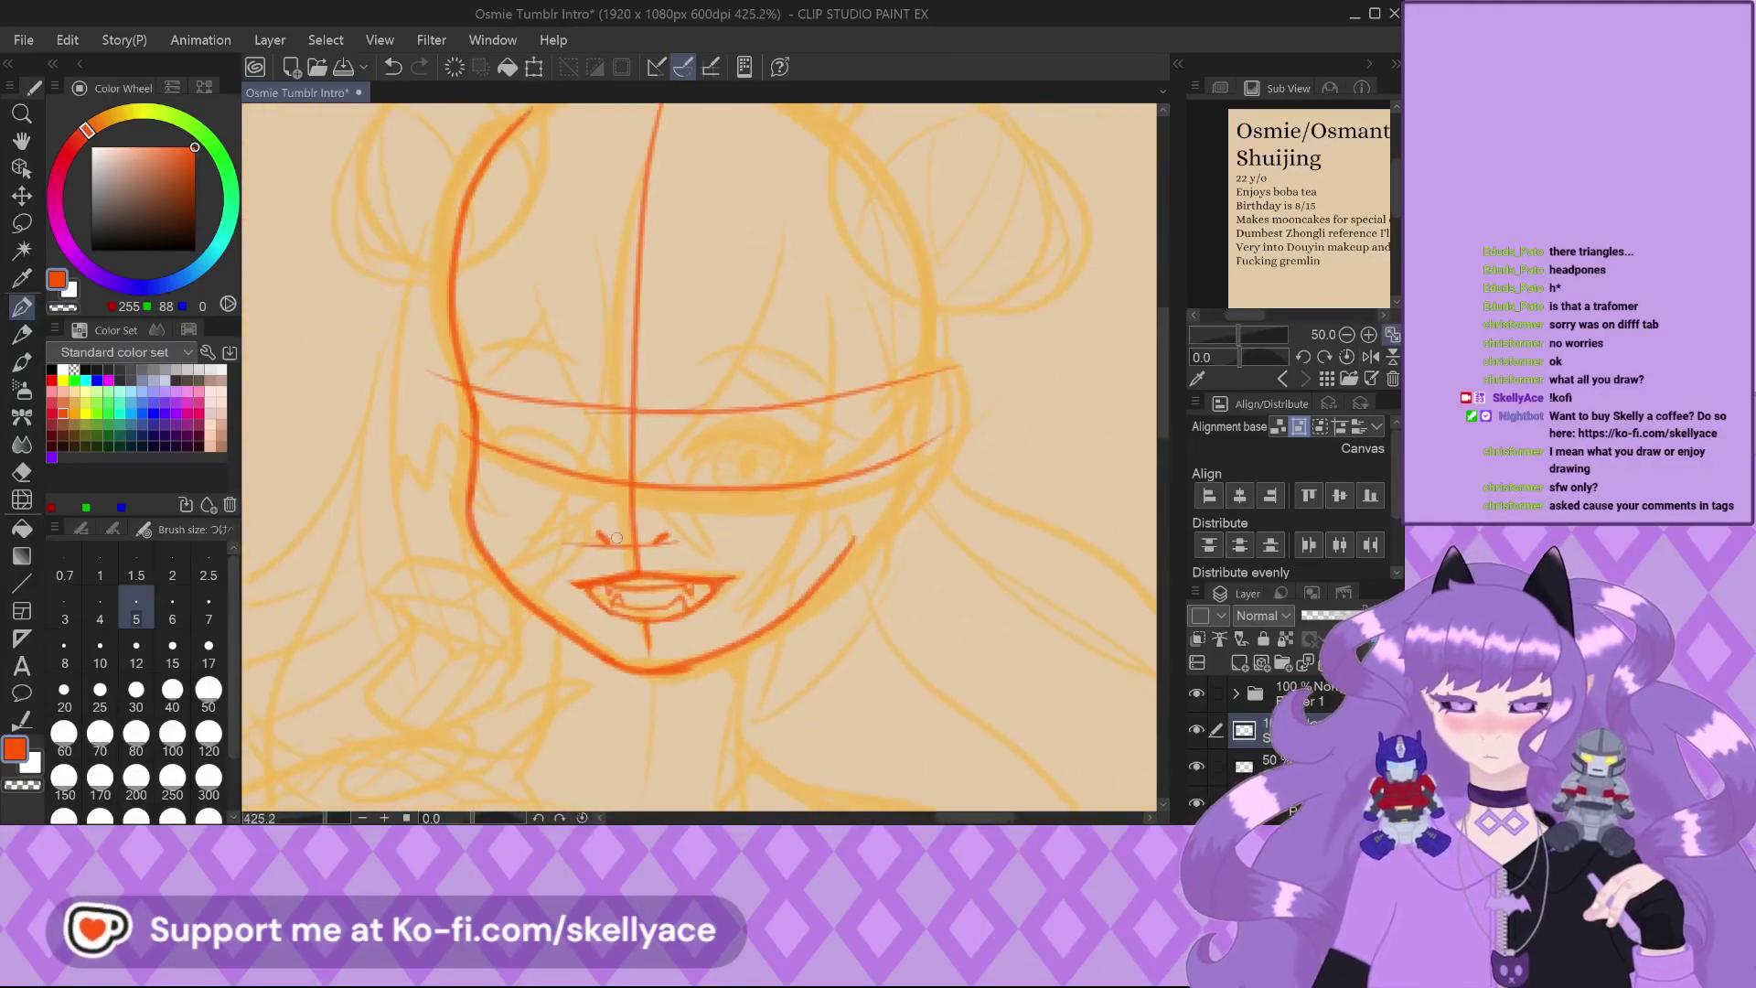
scroll(649, 526, "up", 3)
key("ctrl+z")
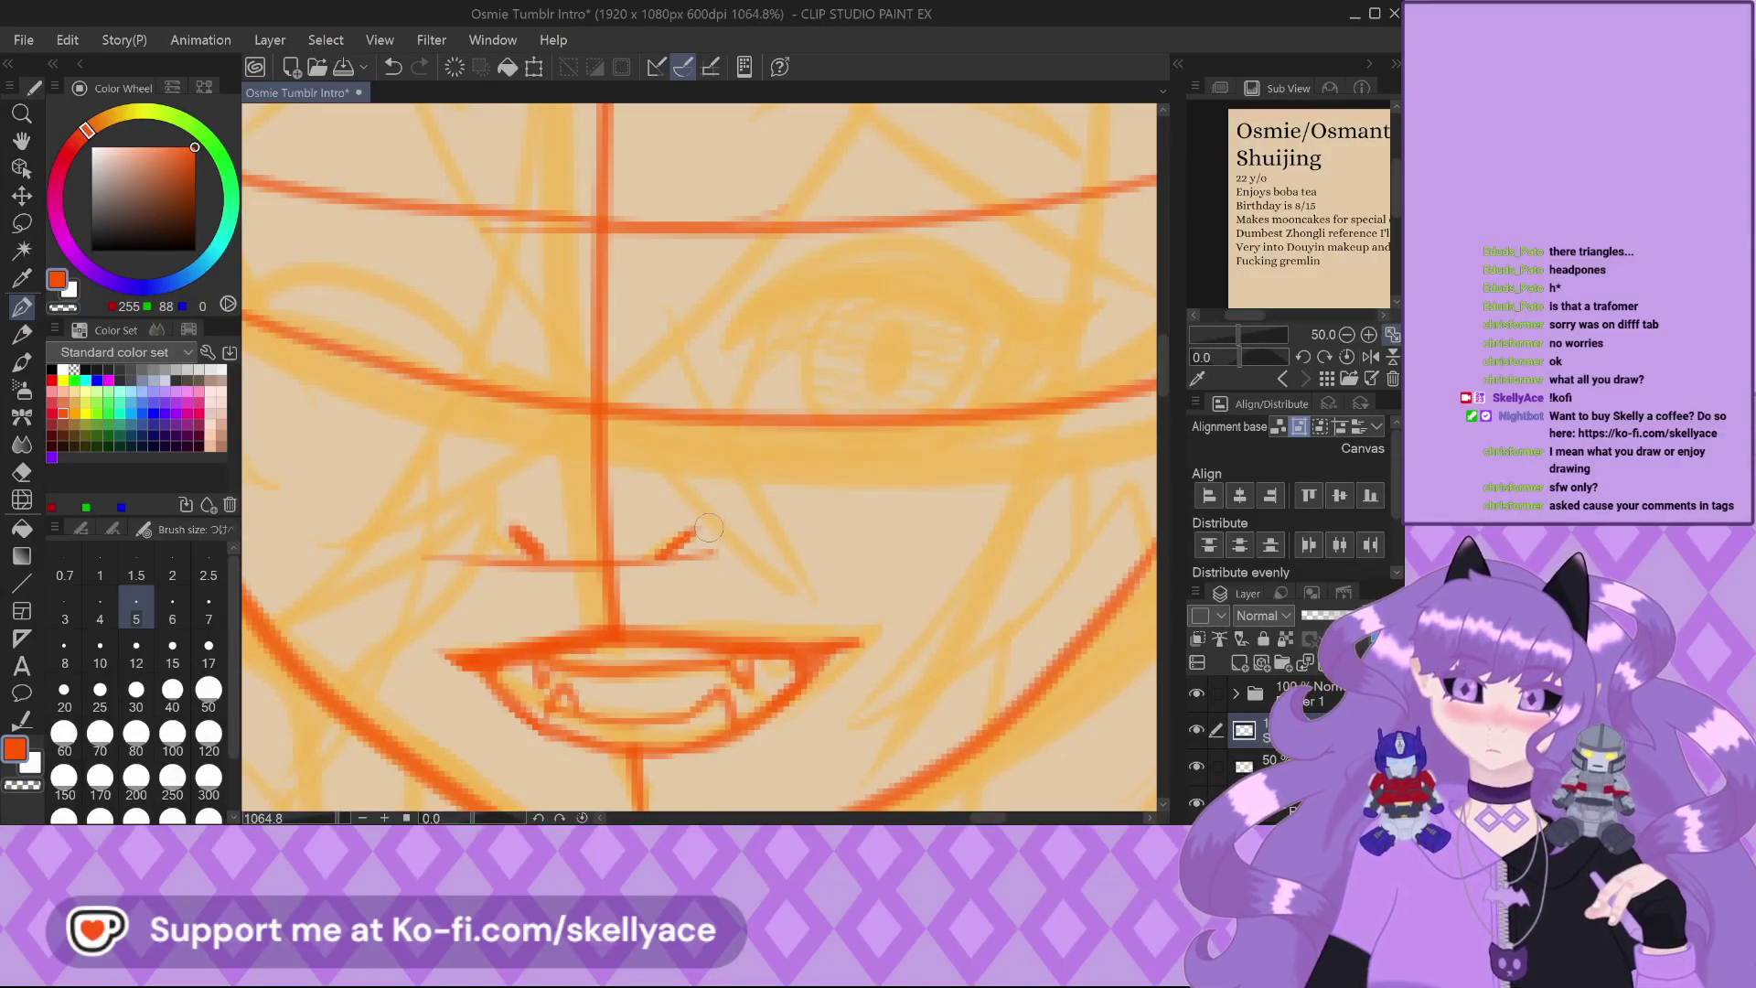
left_click_drag(692, 531, 659, 560)
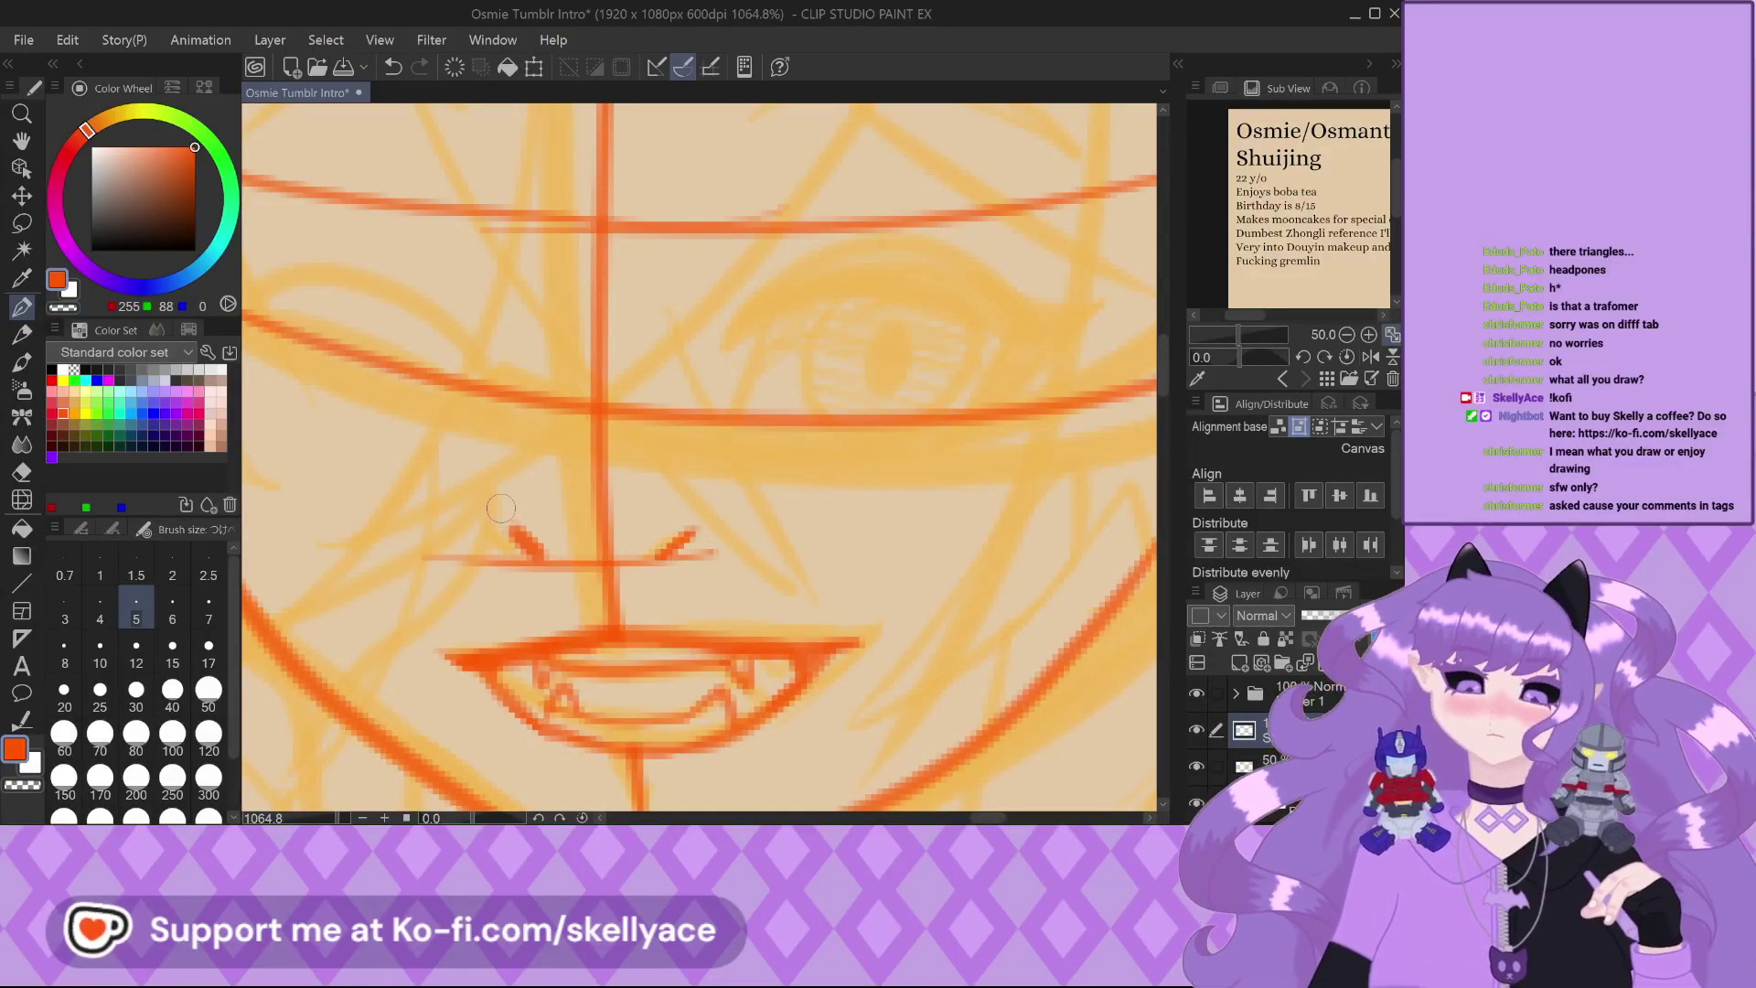
Extend the far nostril upward into a curved wing and erase the excess thickness from its stroke
left_click_drag(494, 506, 539, 554)
scroll(515, 509, "up", 2)
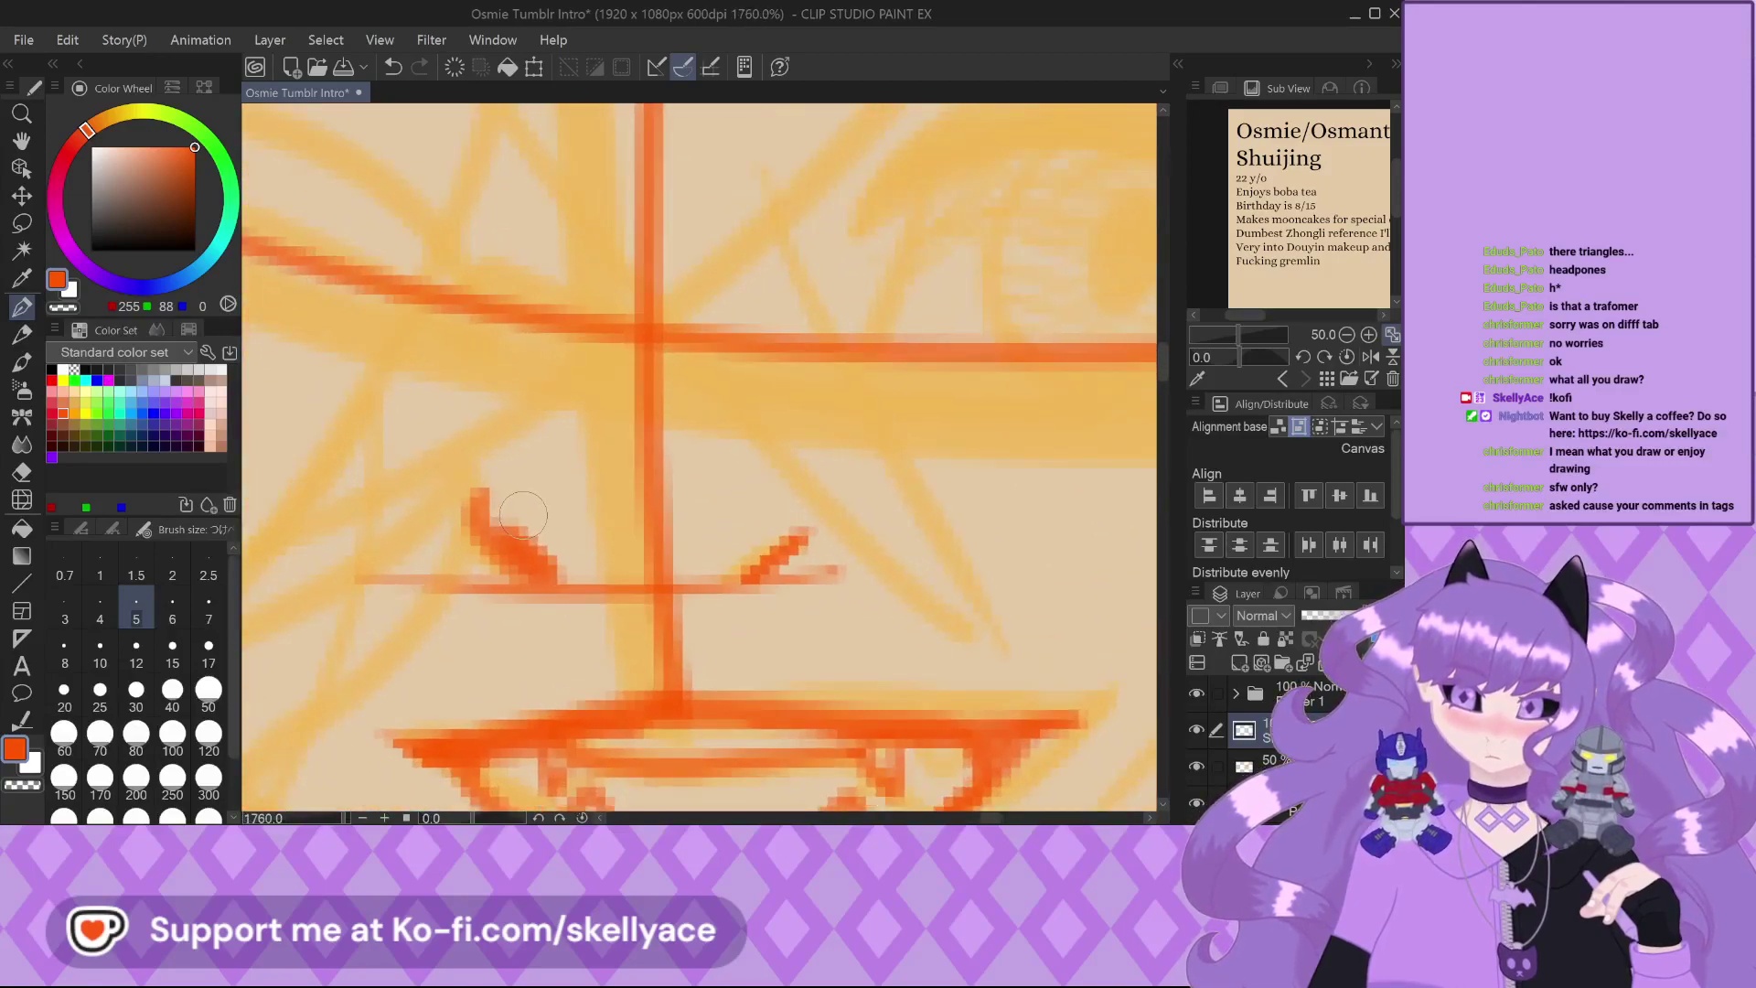
key("e")
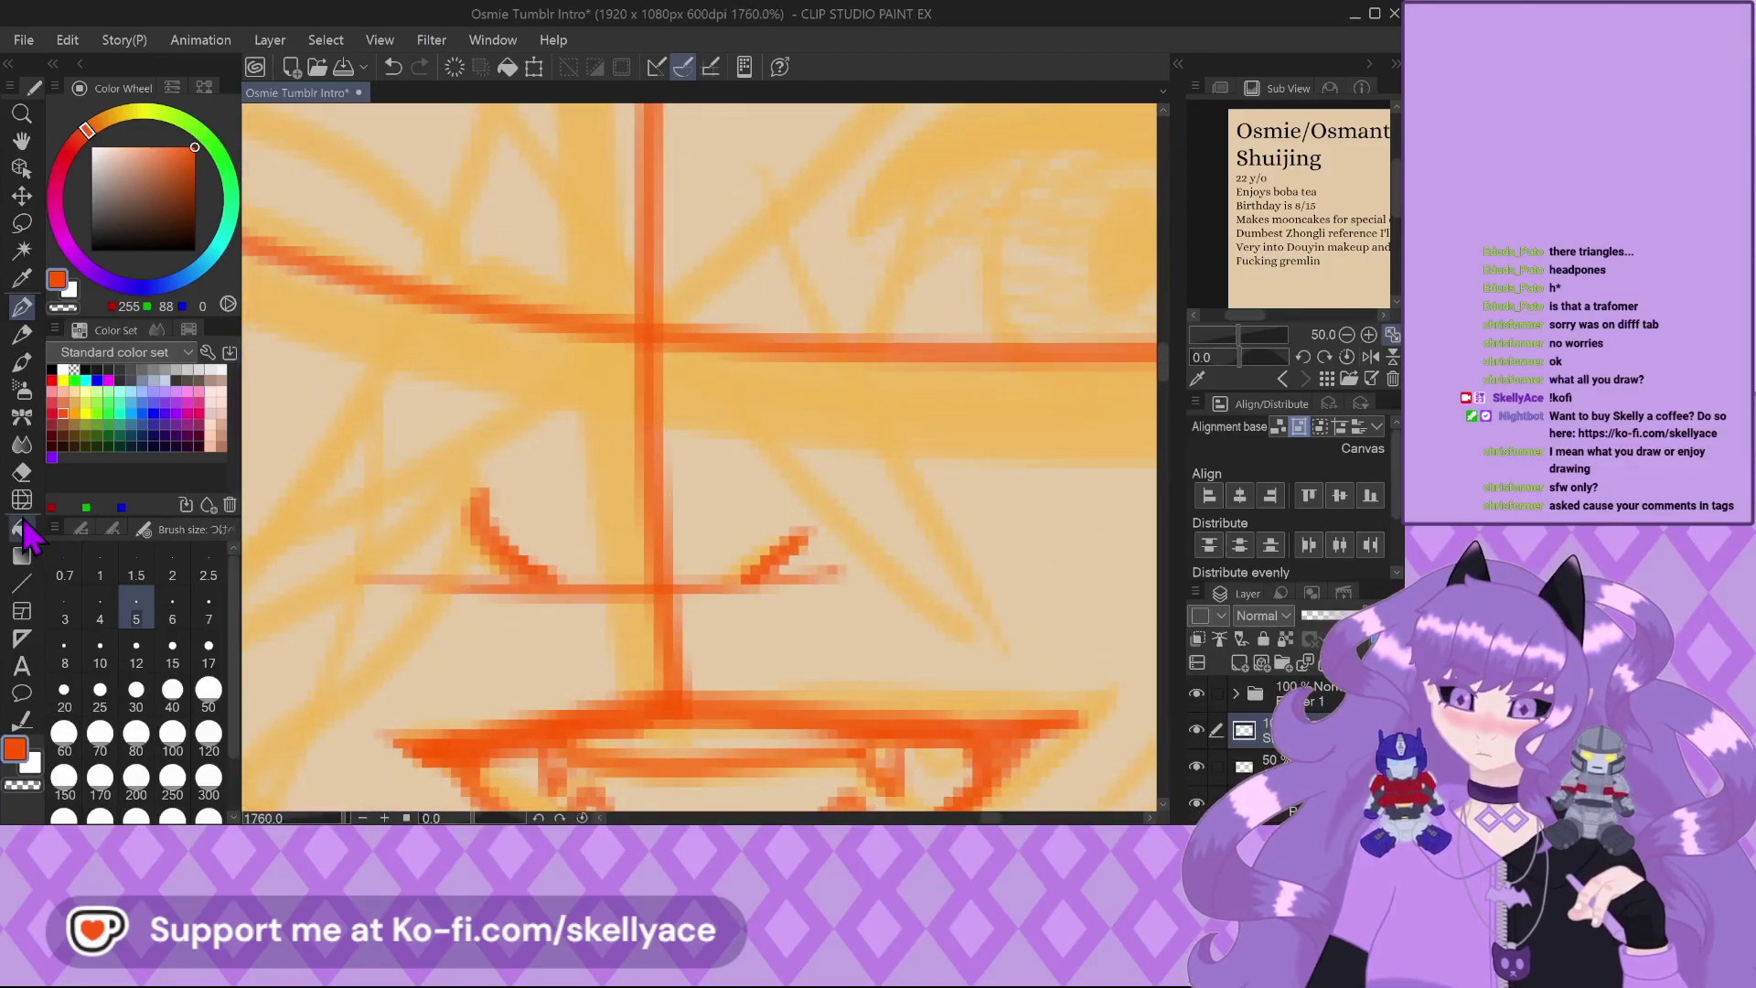
left_click(24, 308)
Outline the narrow far eye between the two eye guidelines with an arched upper lid and a slanted lower line
scroll(503, 398, "down", 4)
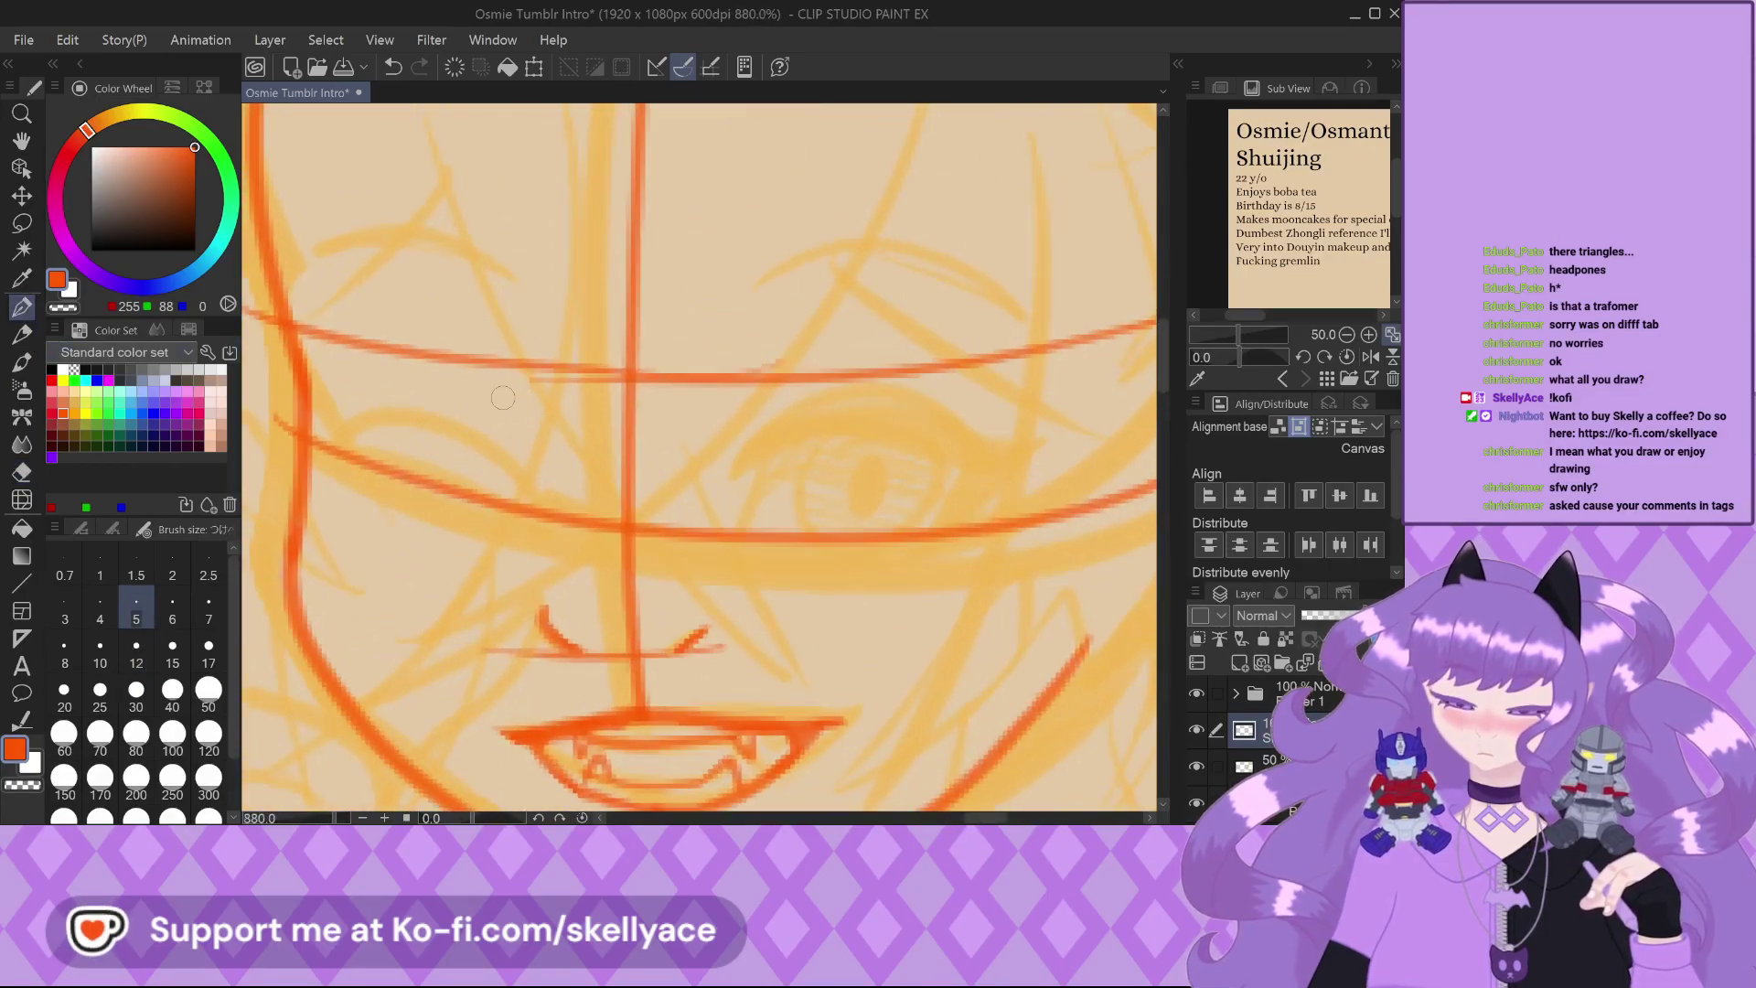
scroll(502, 397, "up", 1)
mouse_move(535, 503)
left_mouse_down()
mouse_move(475, 428)
mouse_move(396, 398)
left_mouse_up()
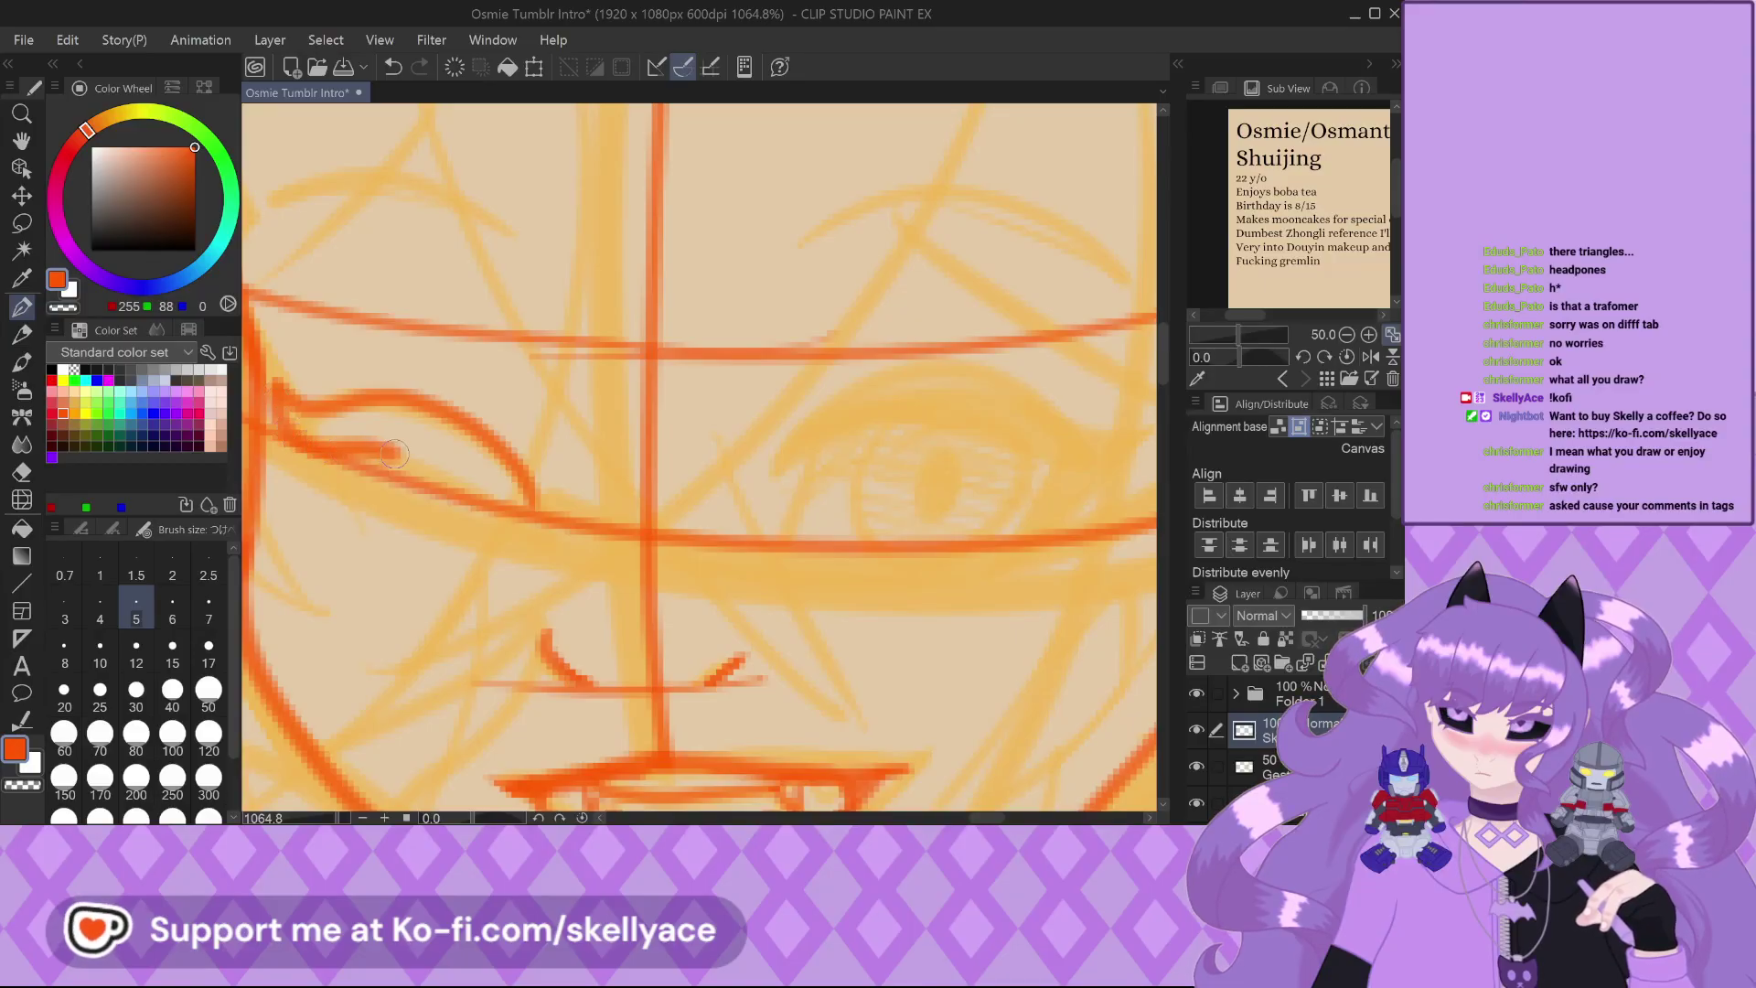
Mark the near eye's width with two vertical guides and draw its upper lash line and winged outer corner
scroll(398, 408, "down", 3)
scroll(398, 409, "up", 3)
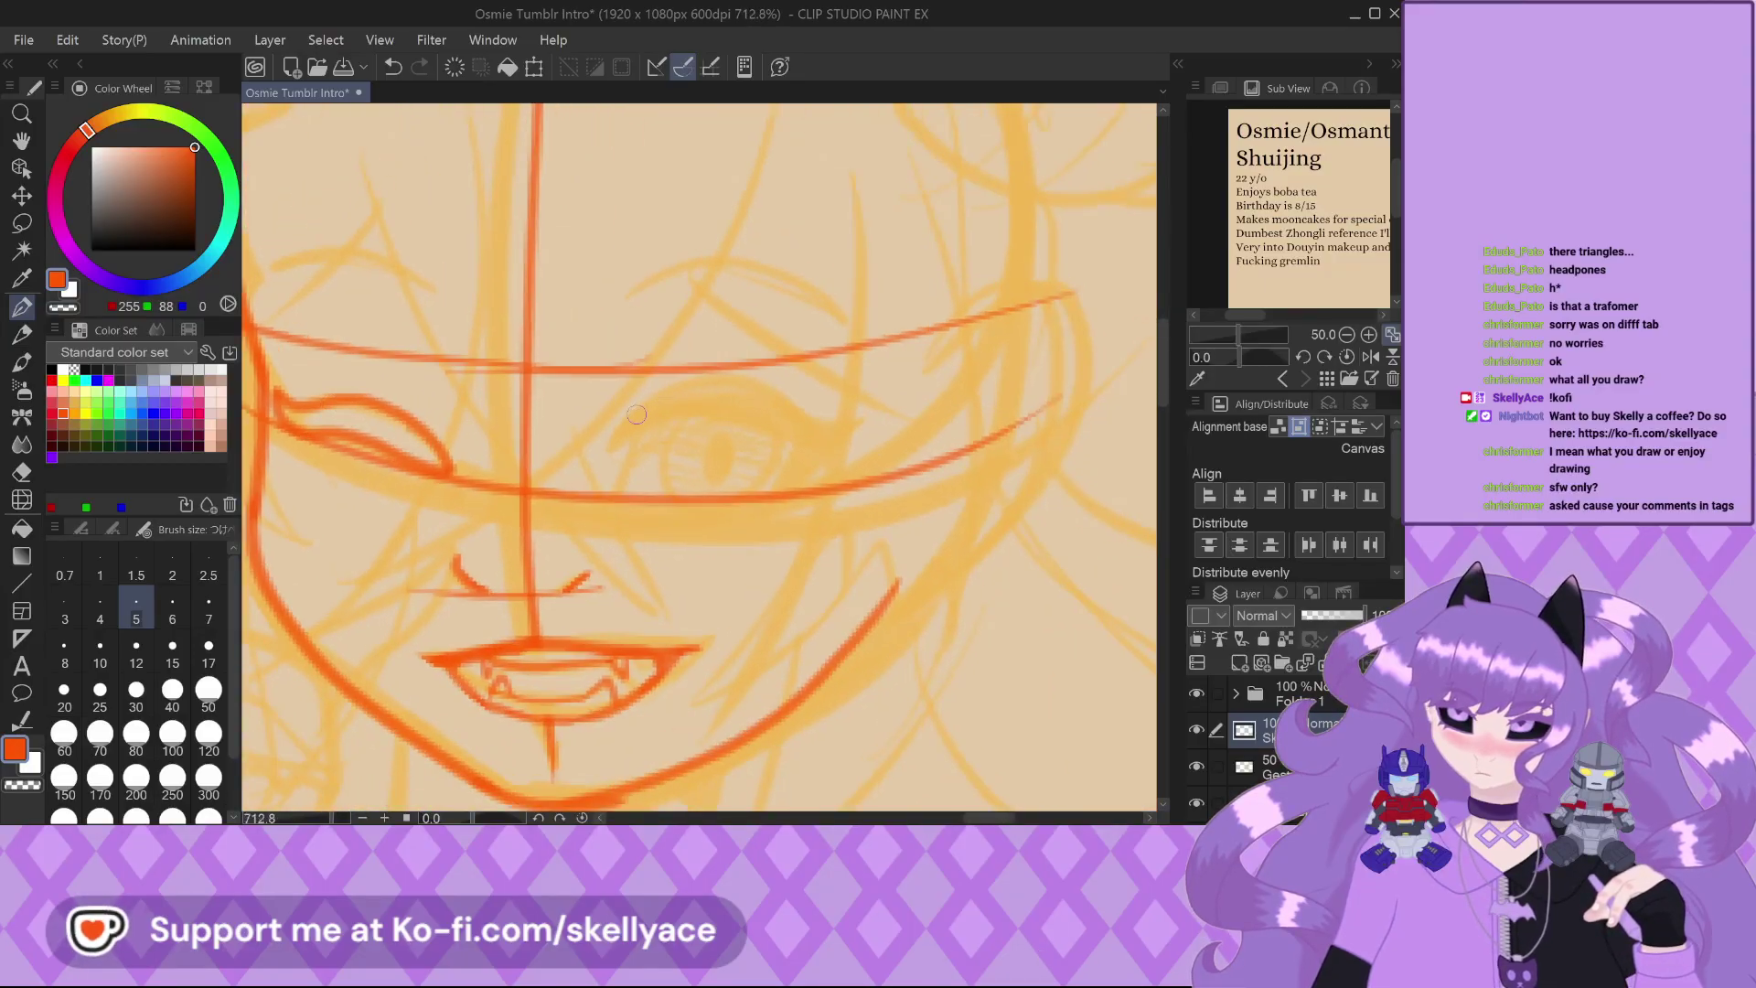
mouse_move(585, 393)
left_mouse_down()
mouse_move(620, 357)
mouse_move(601, 493)
left_mouse_up()
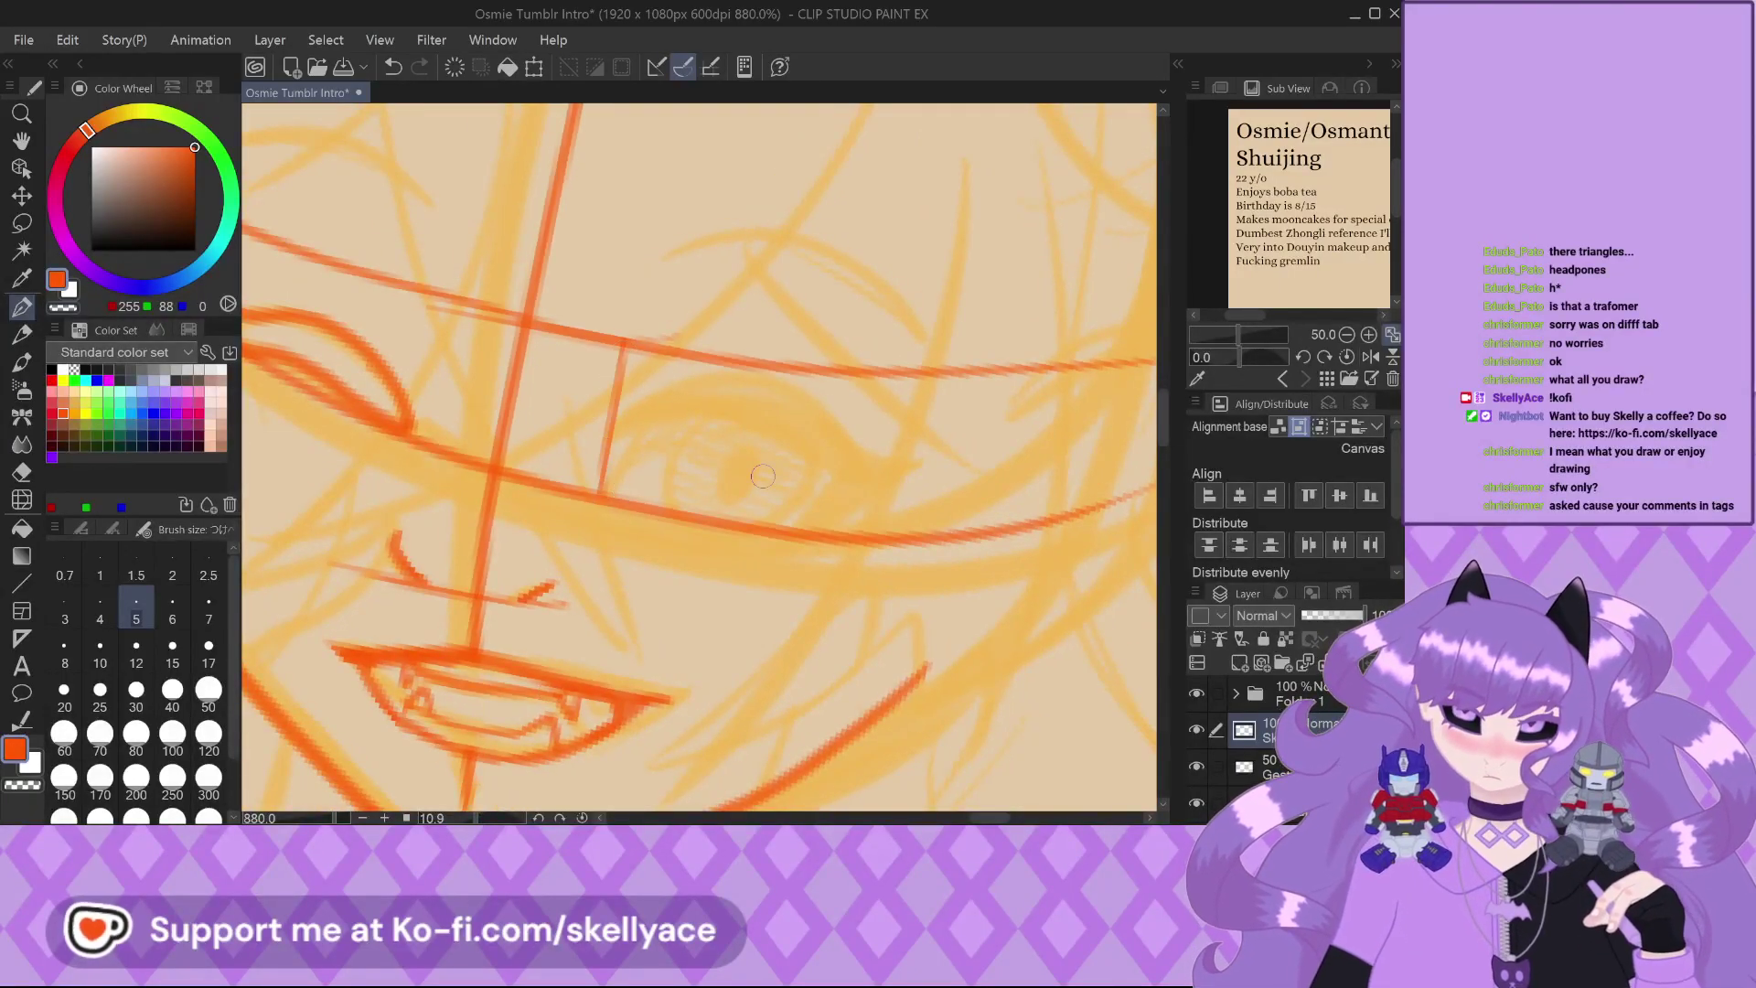
left_click_drag(821, 532, 828, 479)
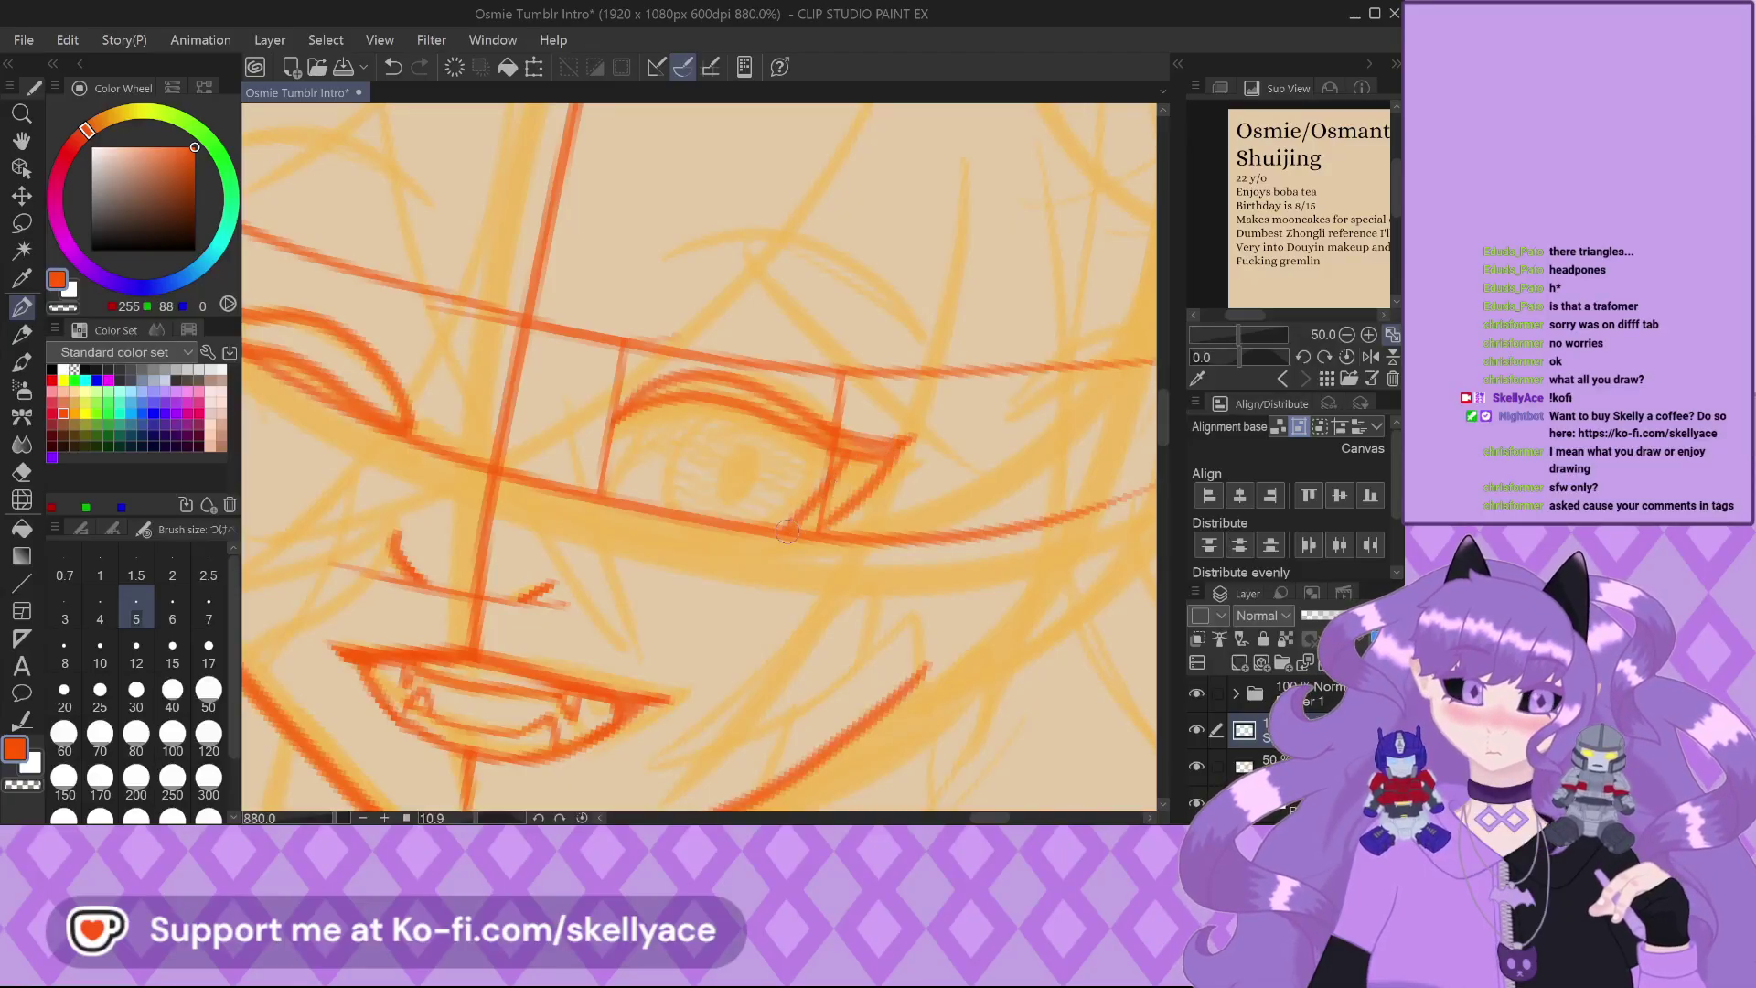
Add the round iris, the eyelid crease and the inner edge line to the near eye
scroll(640, 430, "up", 3)
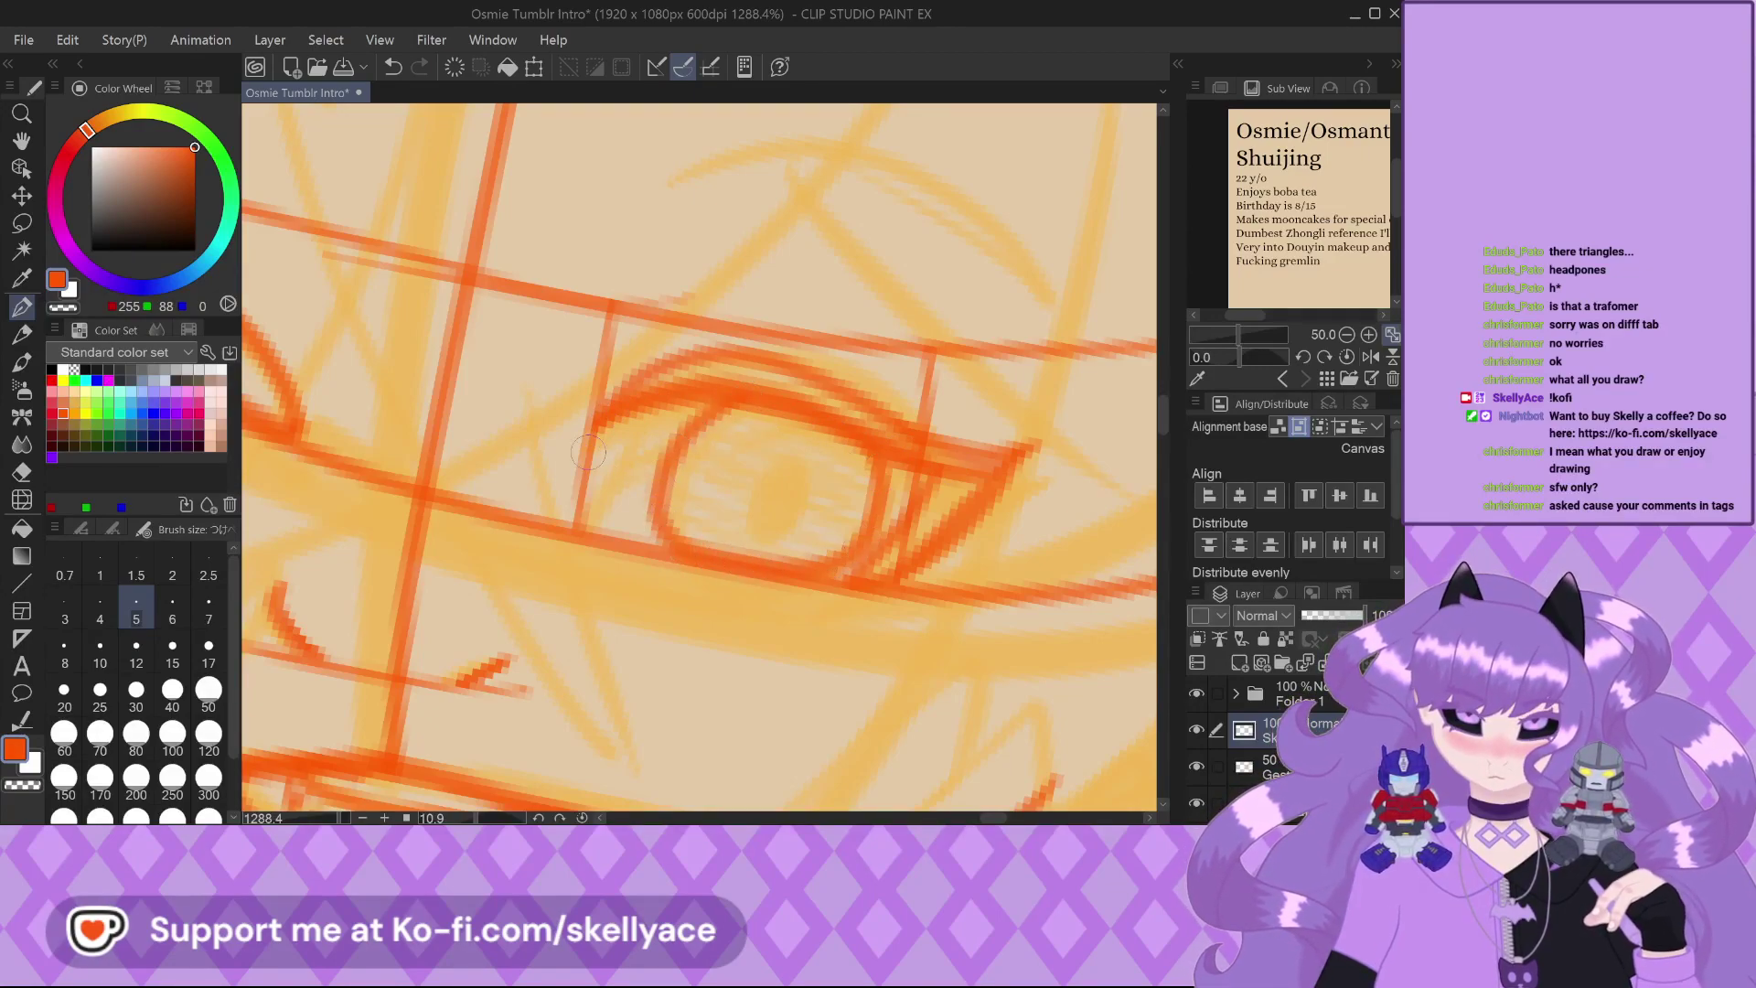
left_click_drag(596, 416, 578, 527)
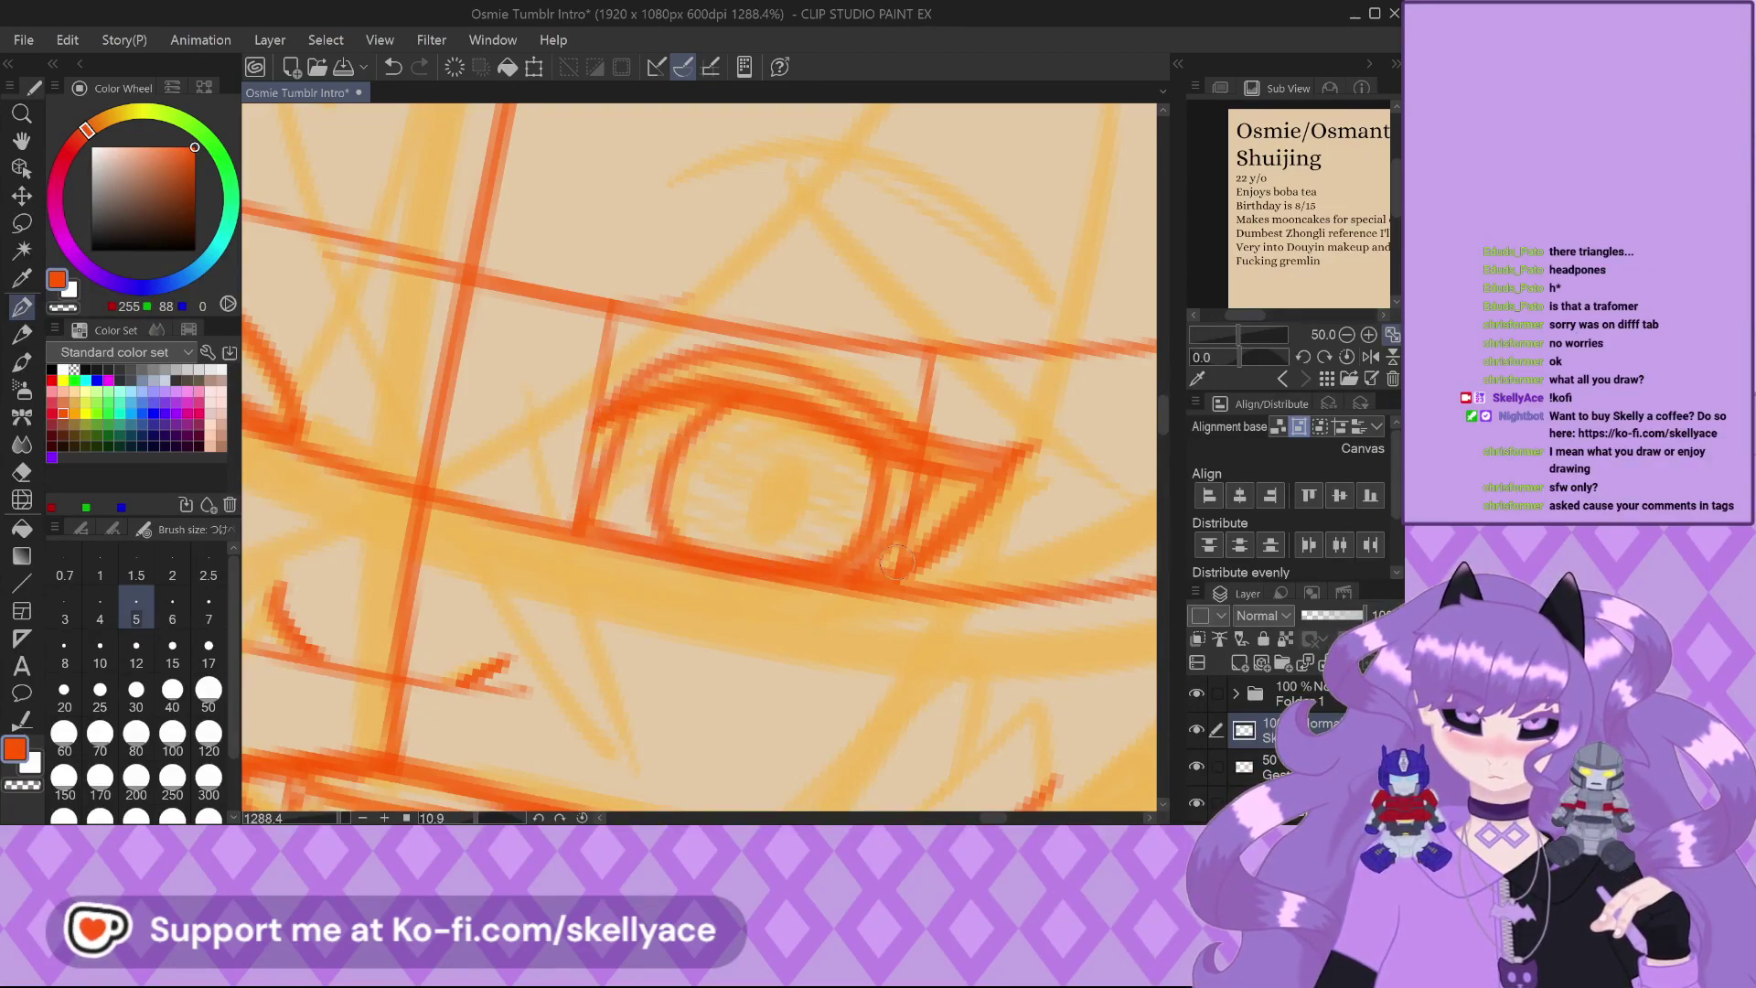
scroll(781, 507, "down", 2)
scroll(565, 603, "down", 2)
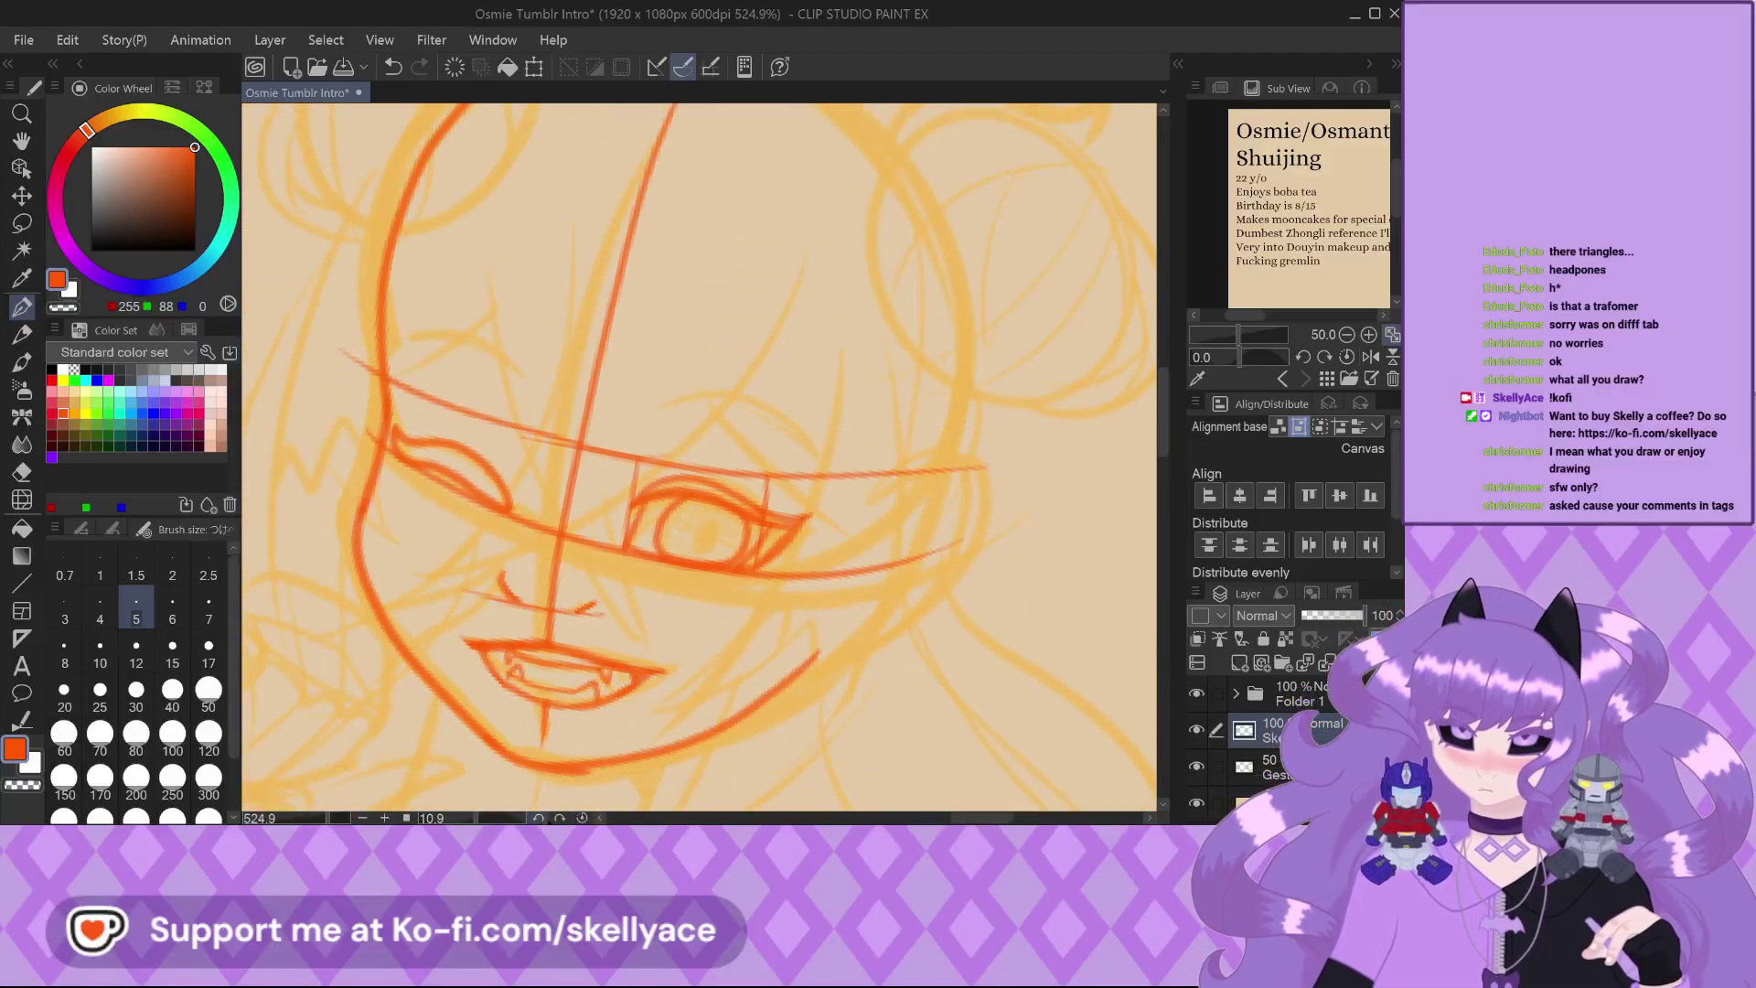
Reset the canvas rotation and hide the gesture layer
left_click(582, 817)
left_click(1196, 767)
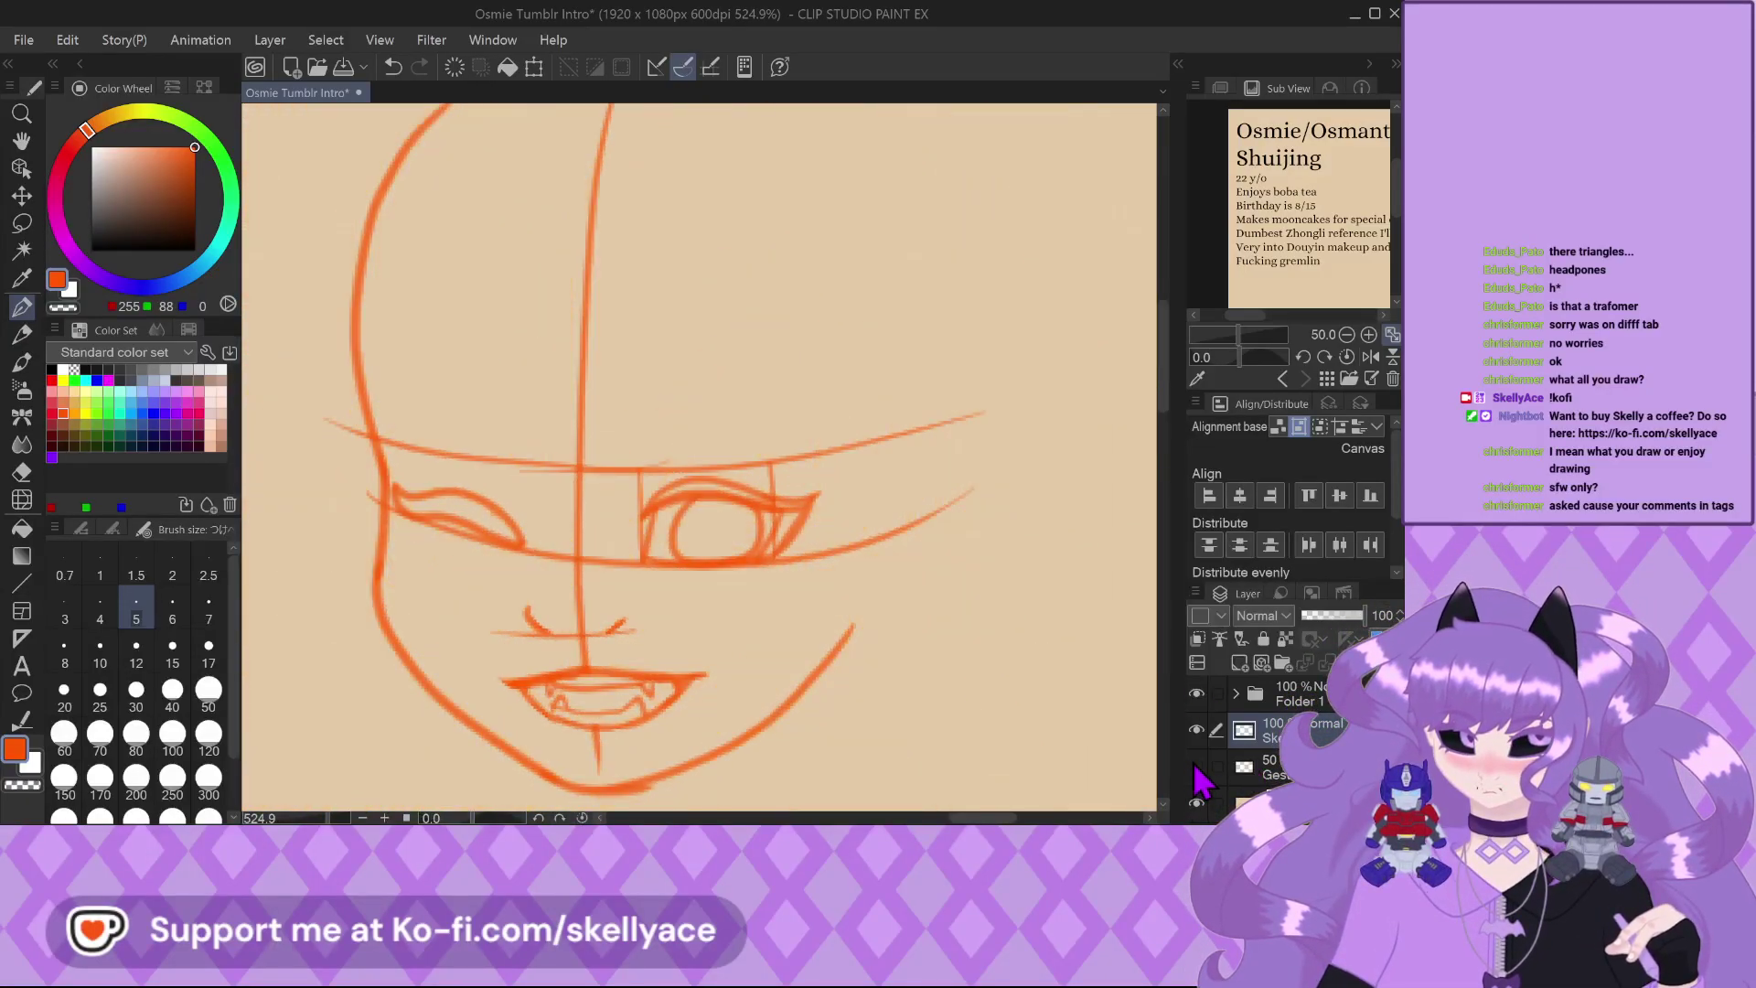
scroll(748, 516, "up", 2)
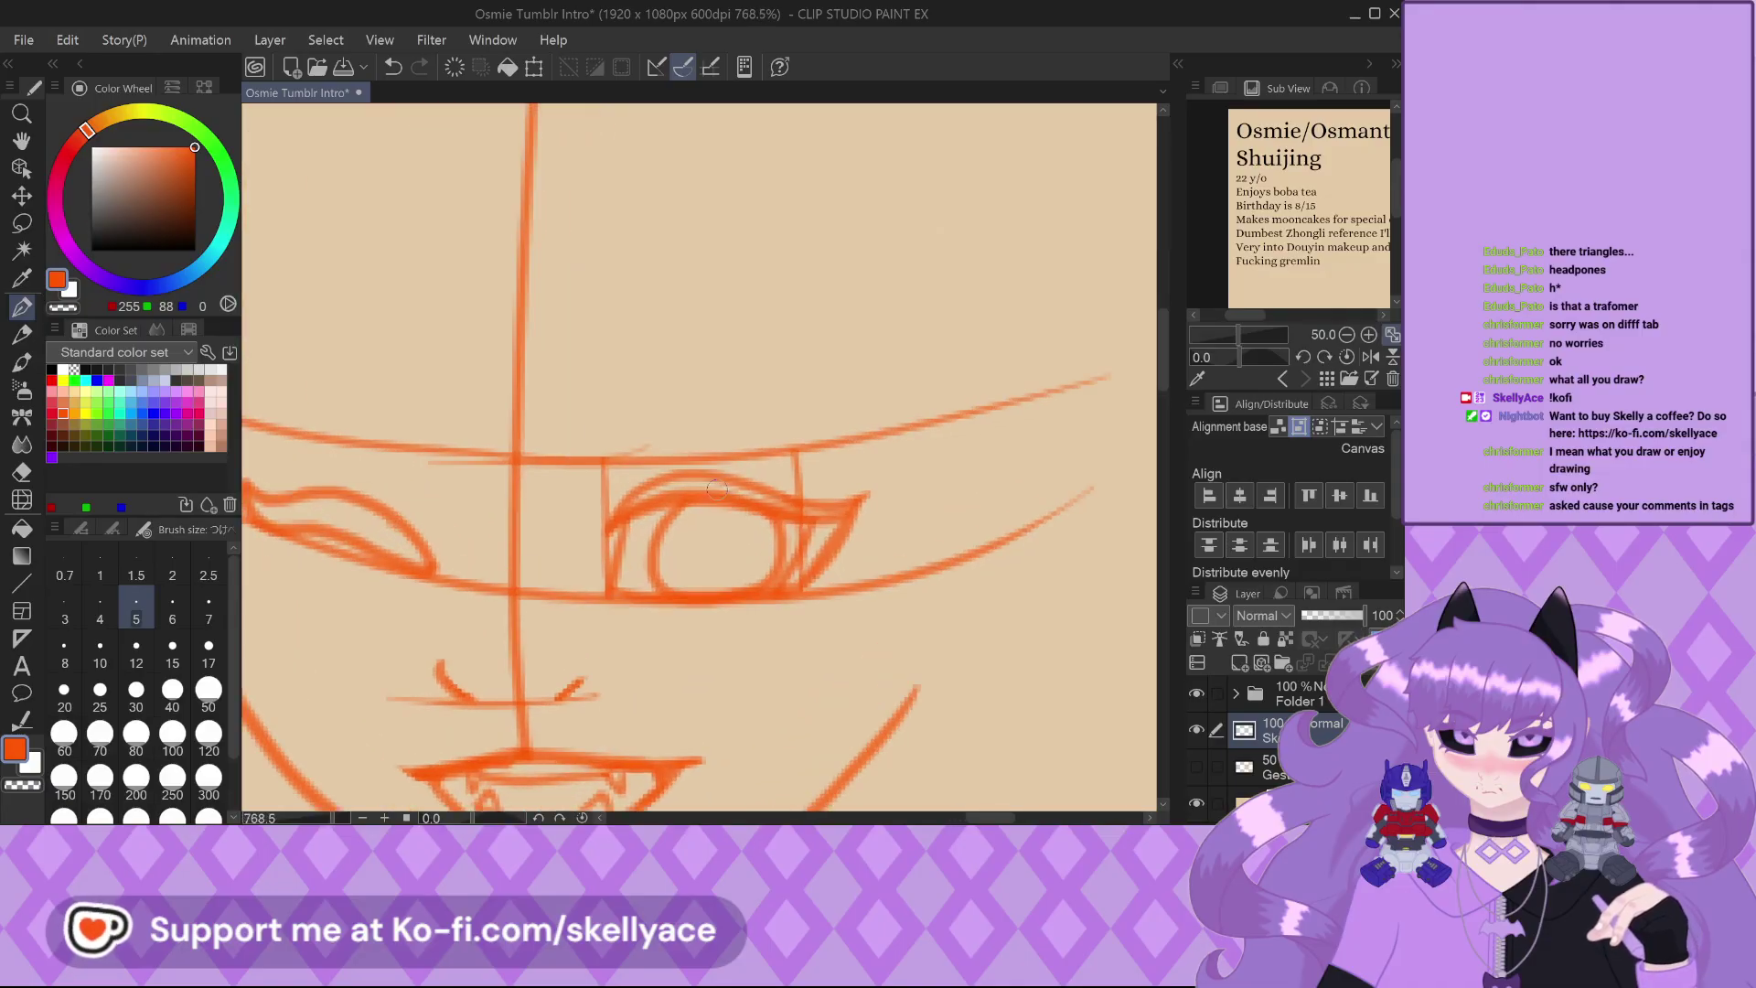
Extend the near eye's upper lash line past the inner corner and refine the lines of its outer wing
left_click_drag(564, 509, 520, 571)
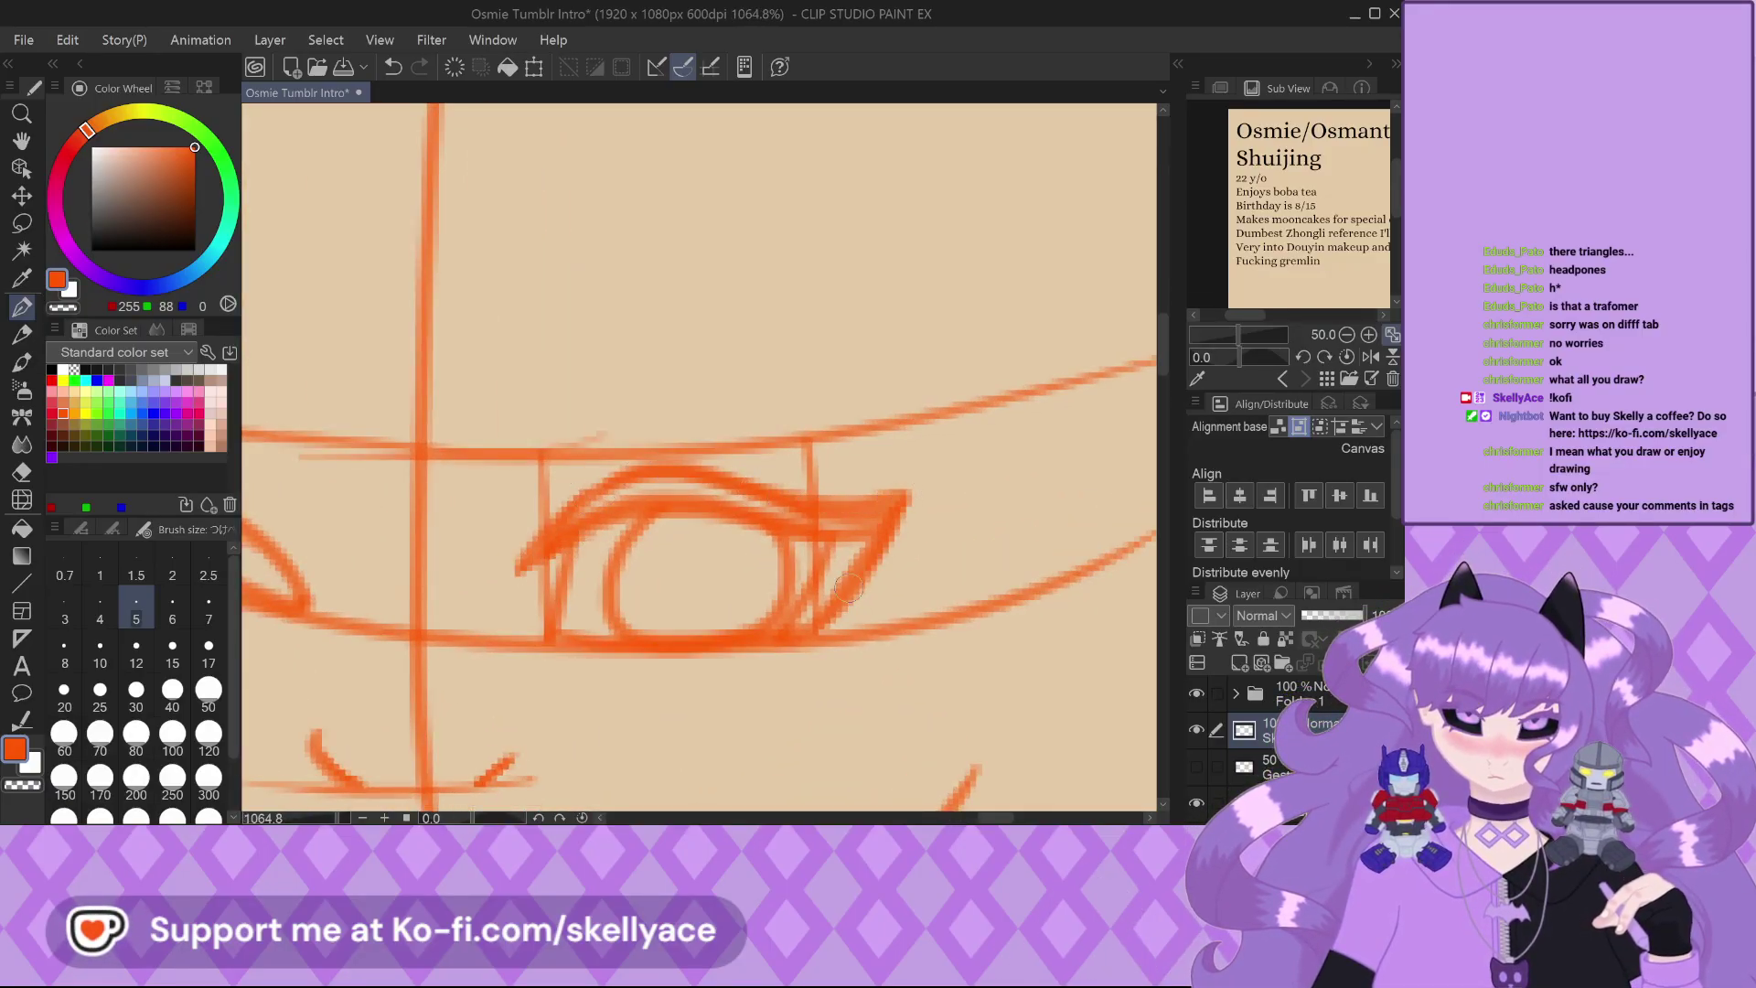
scroll(850, 399, "up", 1)
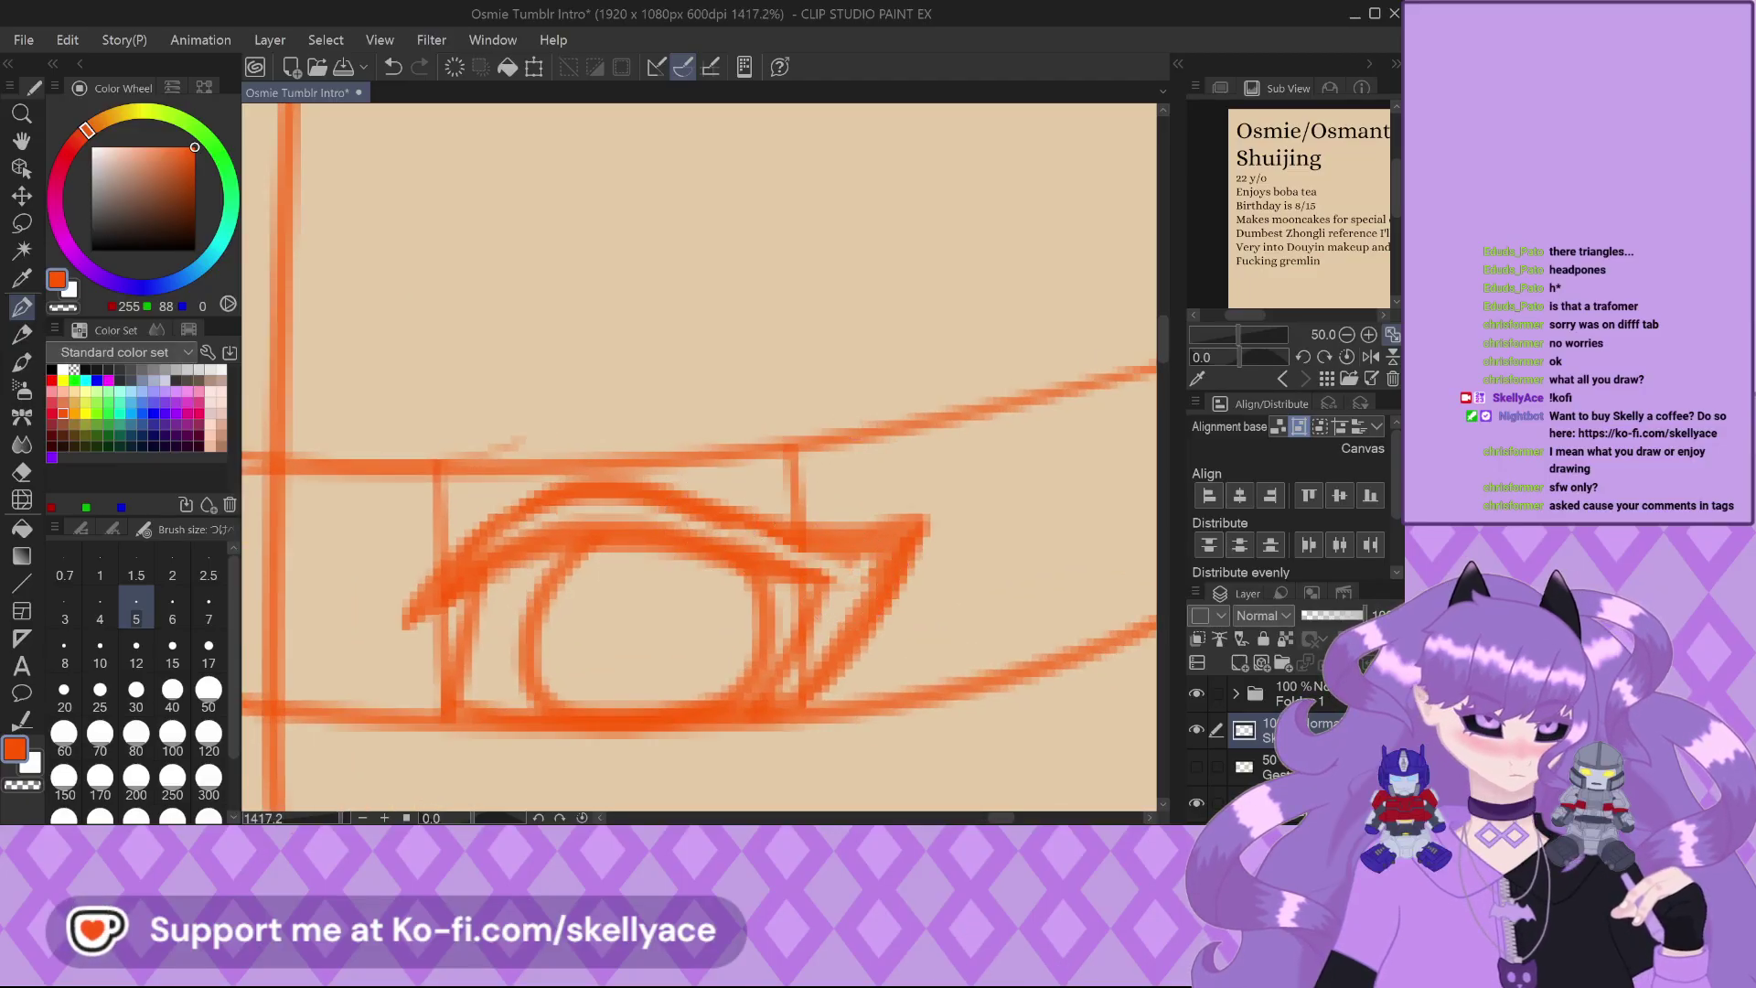
scroll(712, 494, "down", 1)
scroll(712, 494, "down", 4)
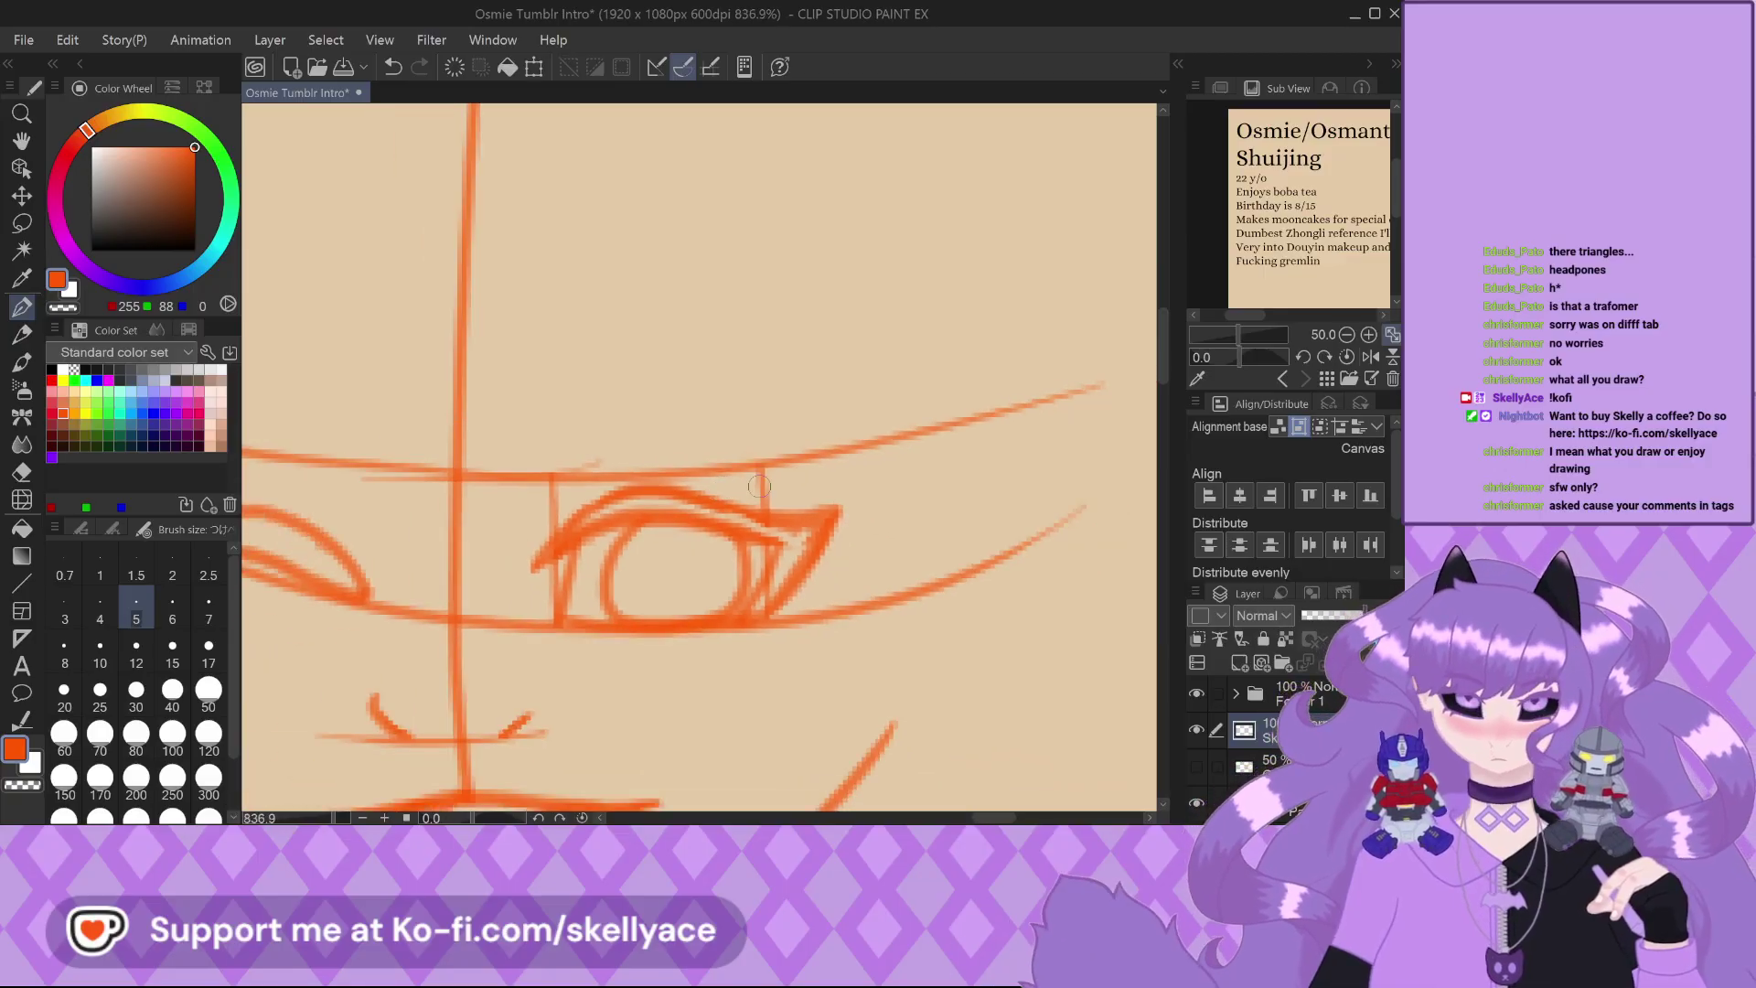
Compare the sketch with the gesture layer, then hide that layer and erase the nose guideline beside the far nostril
left_click(1196, 767)
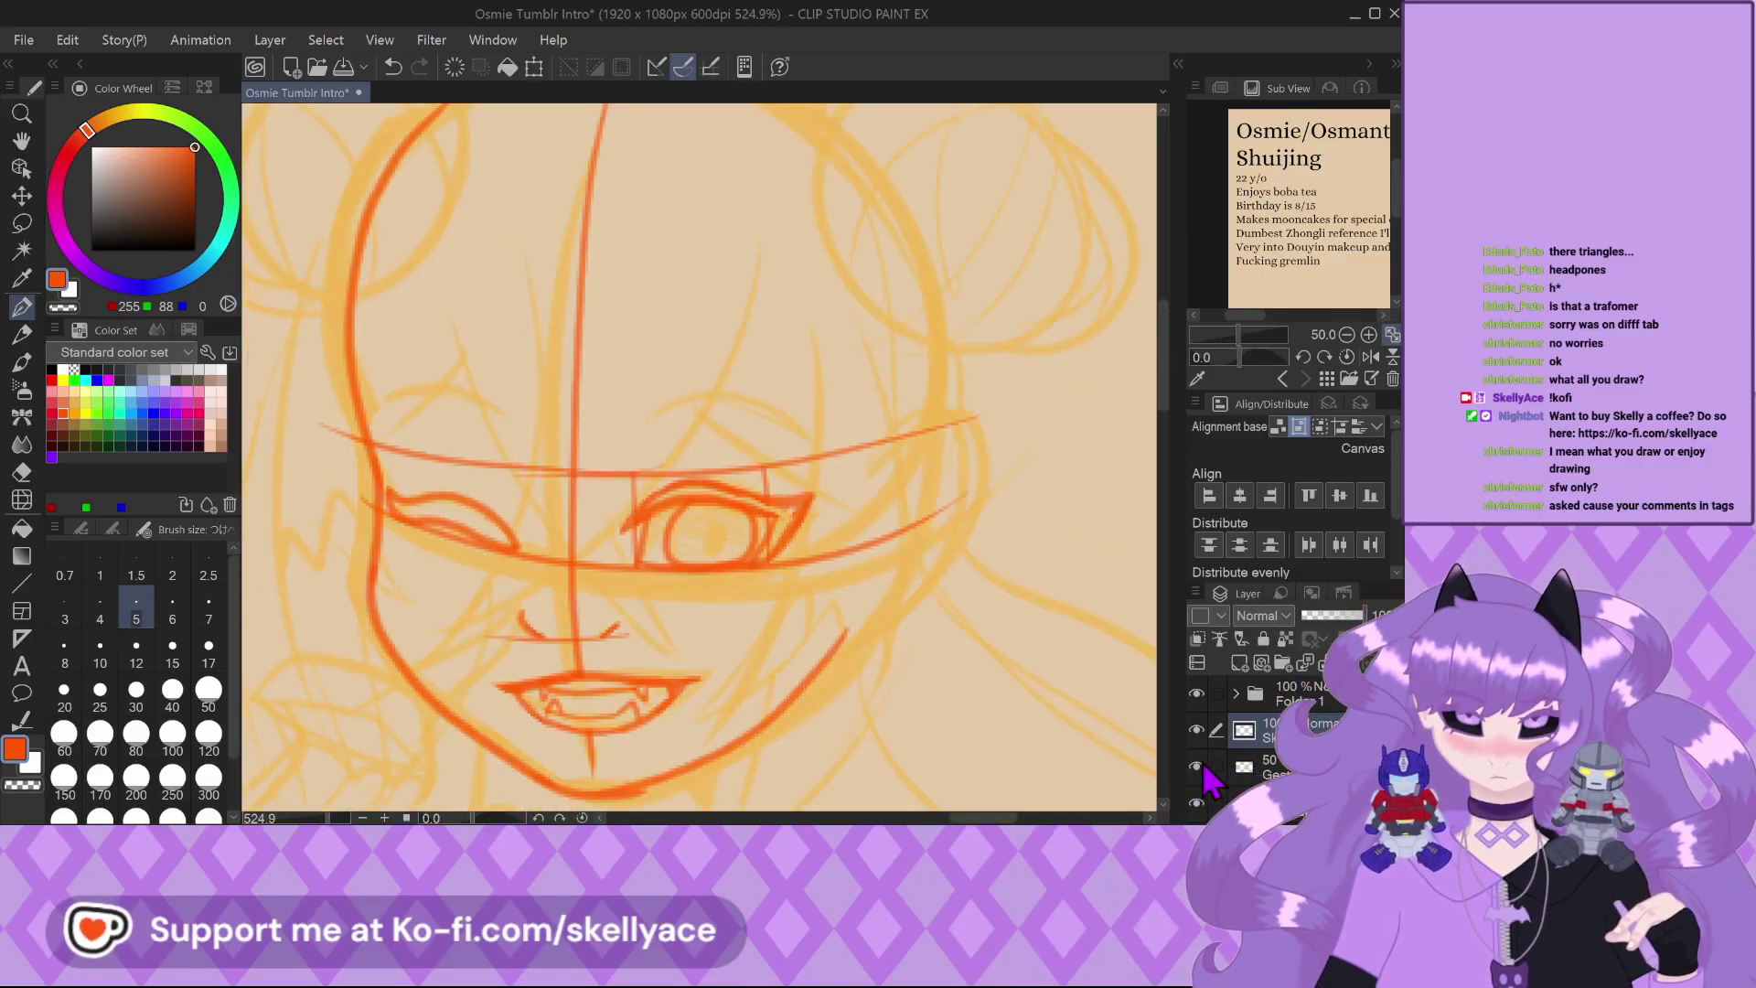
left_click(1197, 768)
scroll(548, 651, "up", 4)
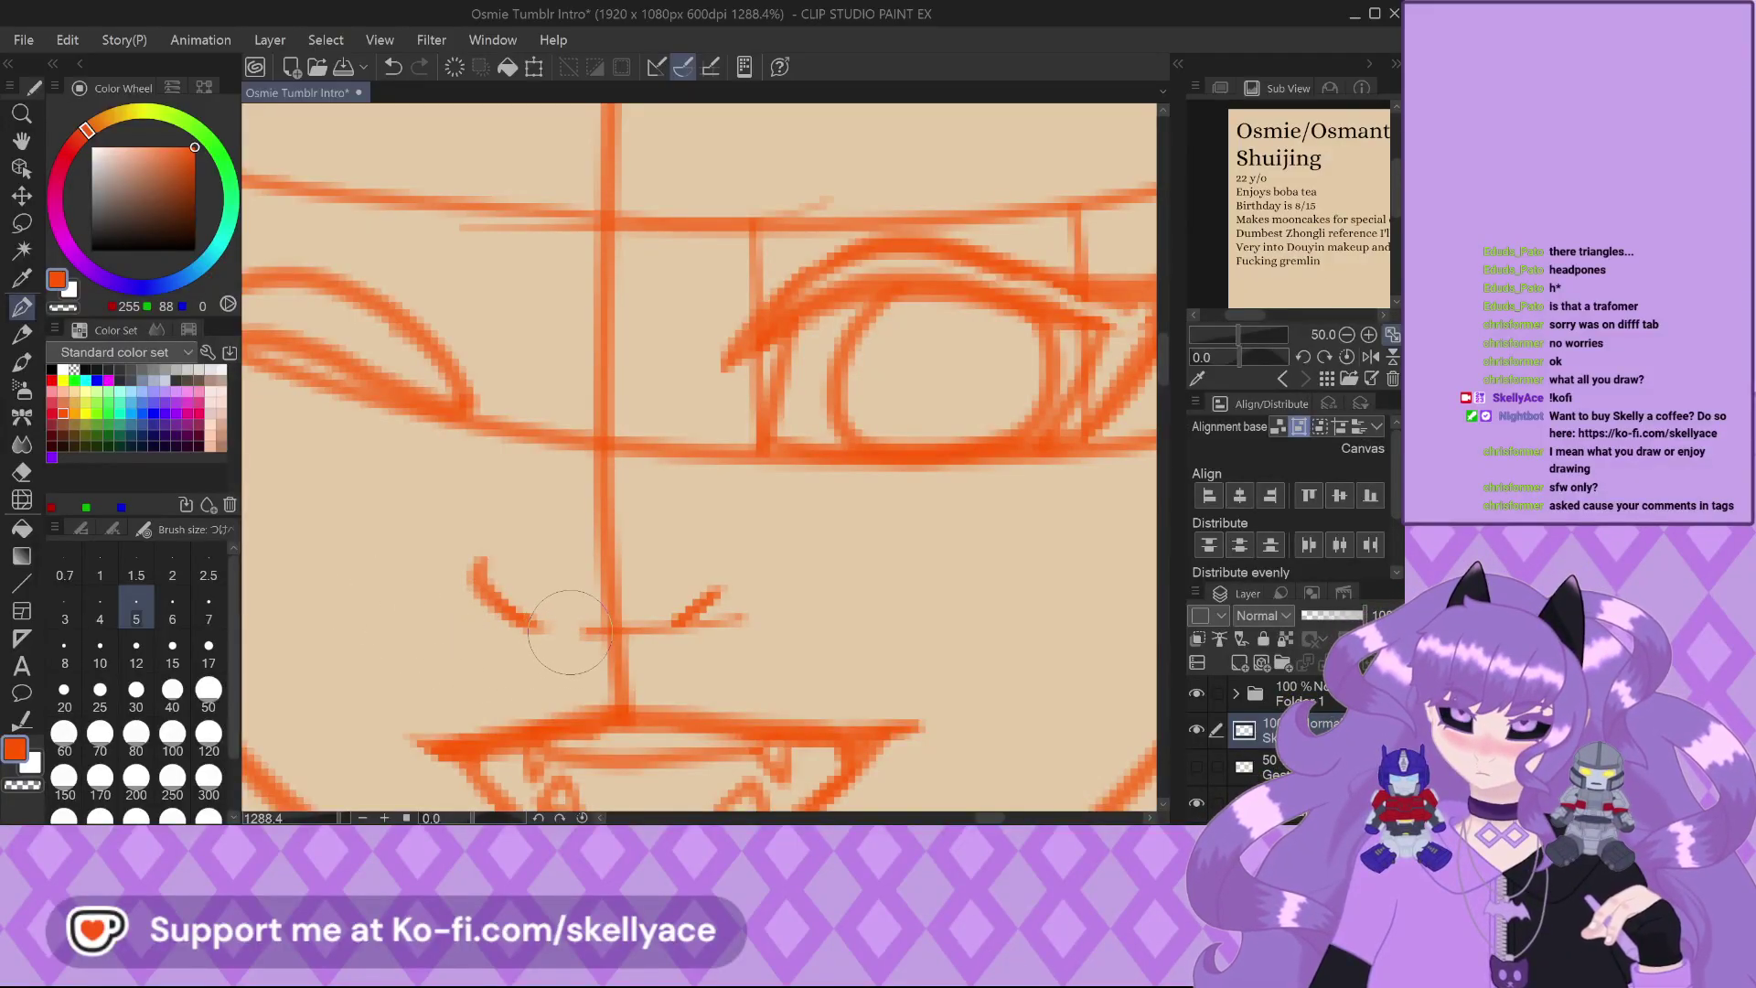
scroll(490, 506, "up", 1)
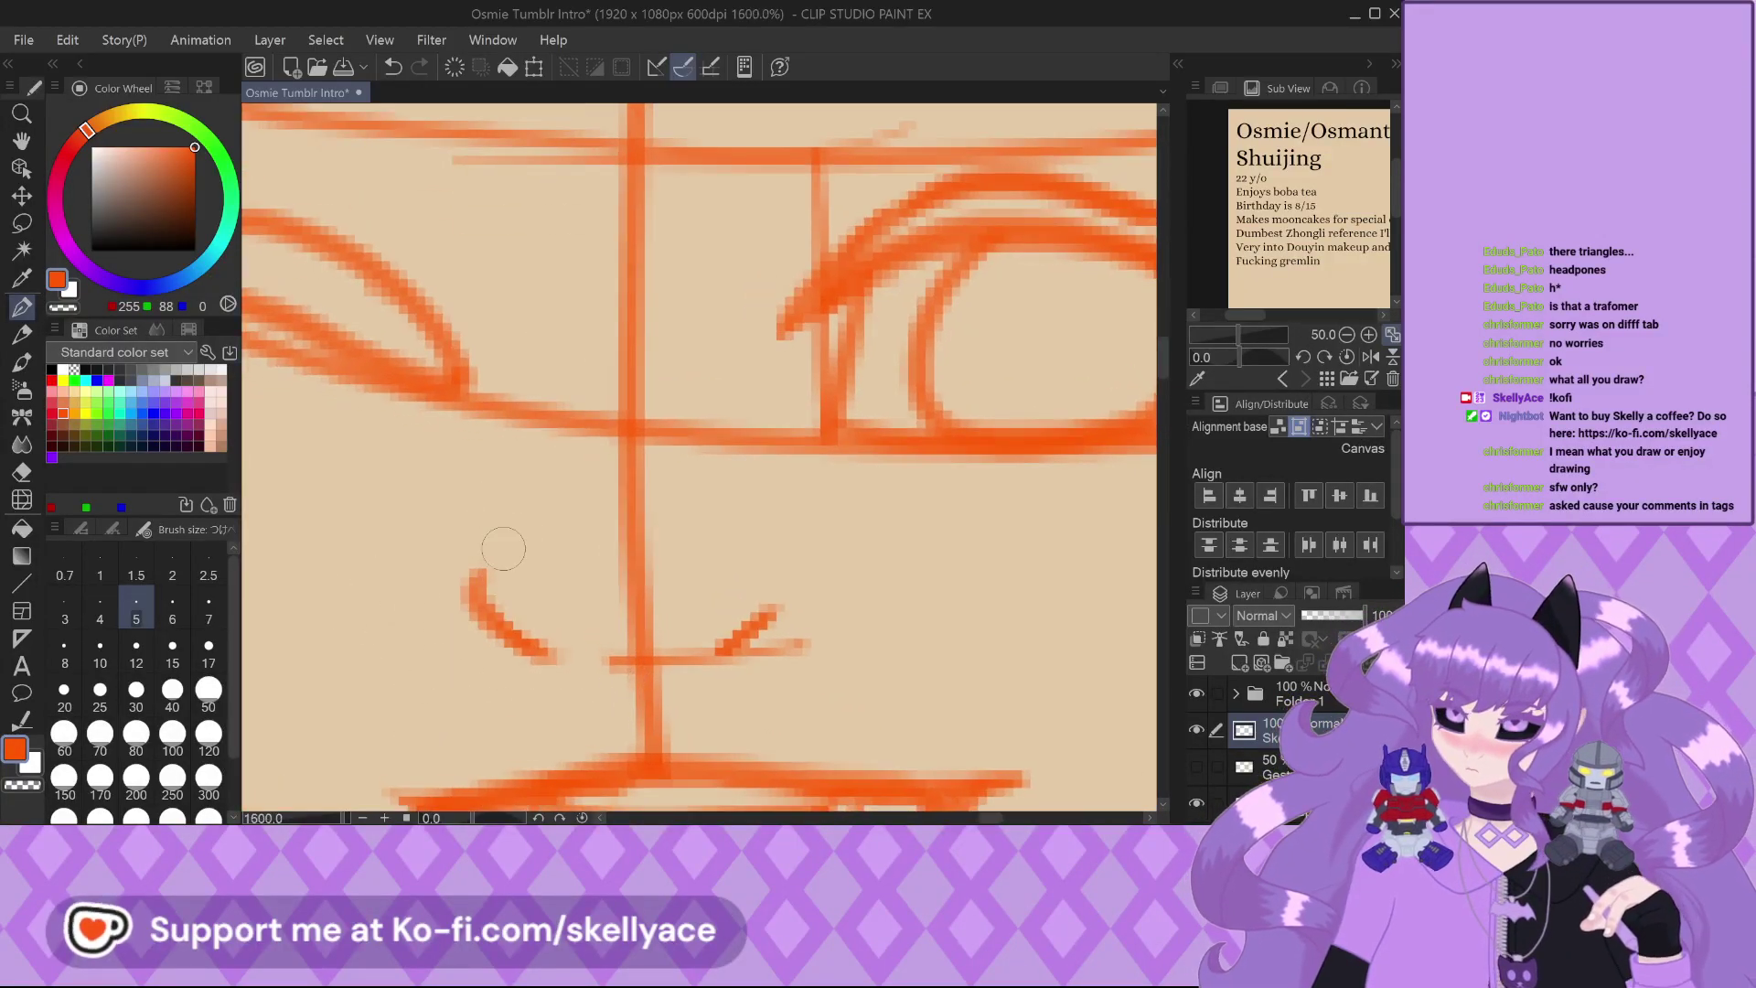
Draw the nose bridge from above the far eye's inner corner down to the far nostril
mouse_move(417, 236)
left_mouse_down()
mouse_move(469, 385)
mouse_move(475, 553)
left_mouse_up()
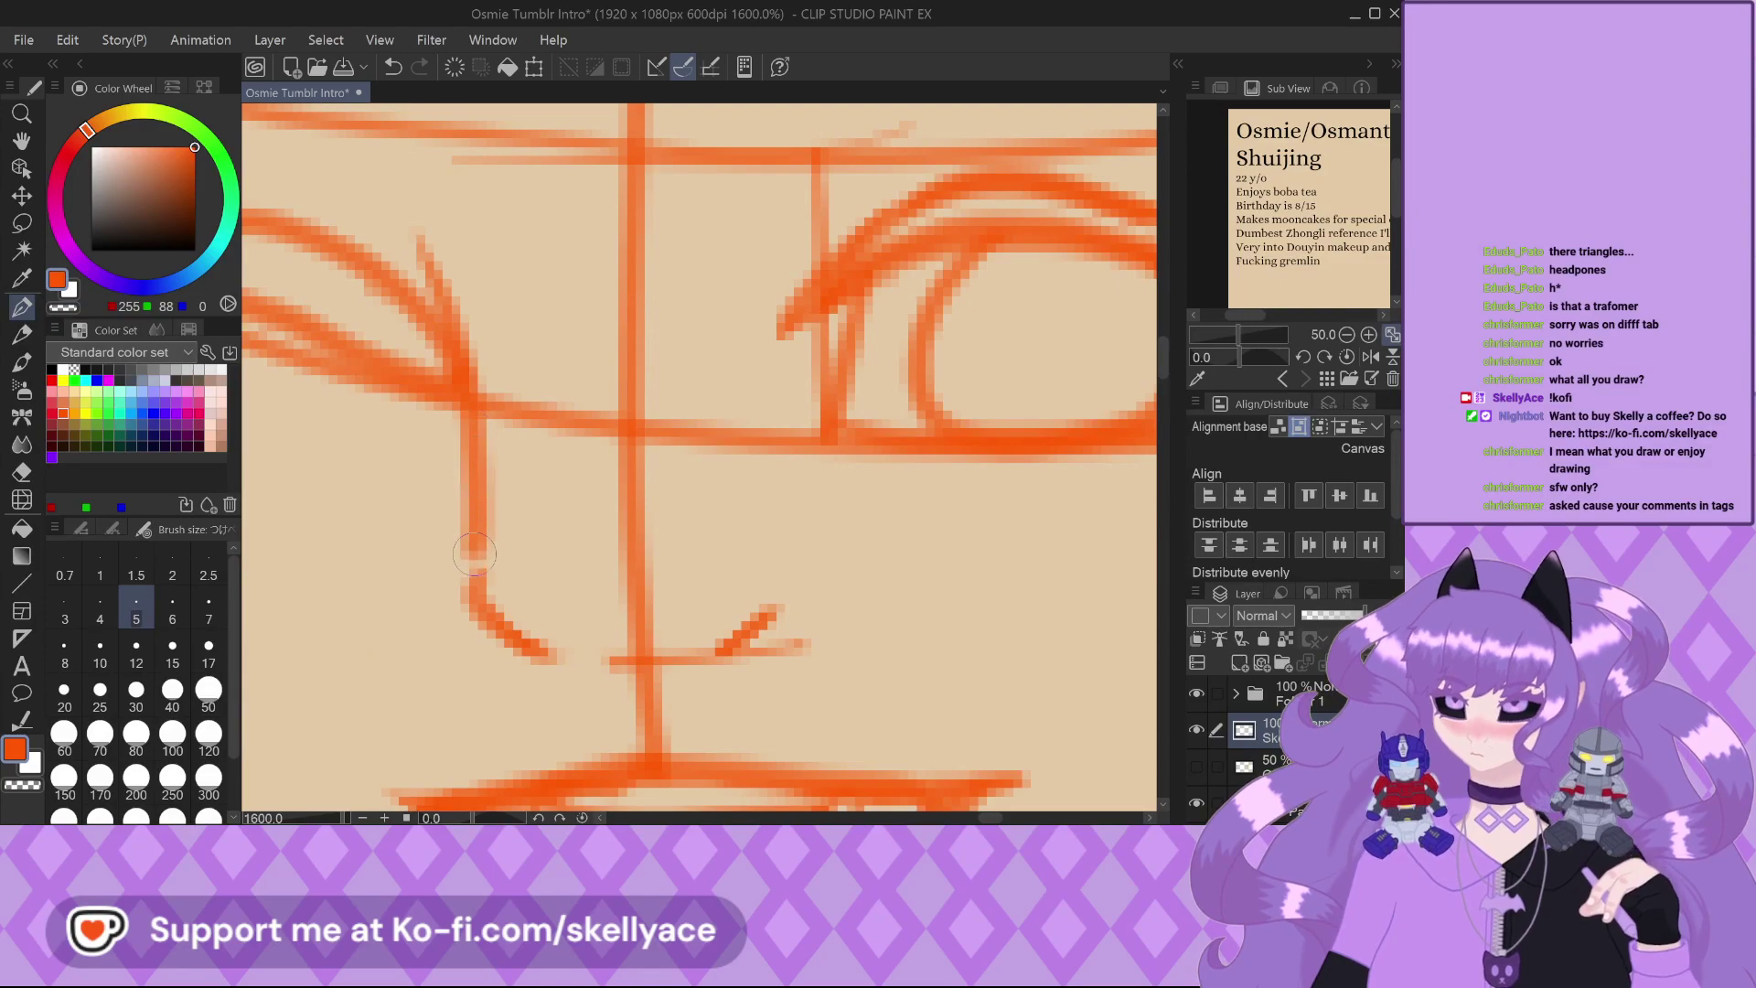
scroll(537, 631, "down", 5)
scroll(492, 430, "up", 6)
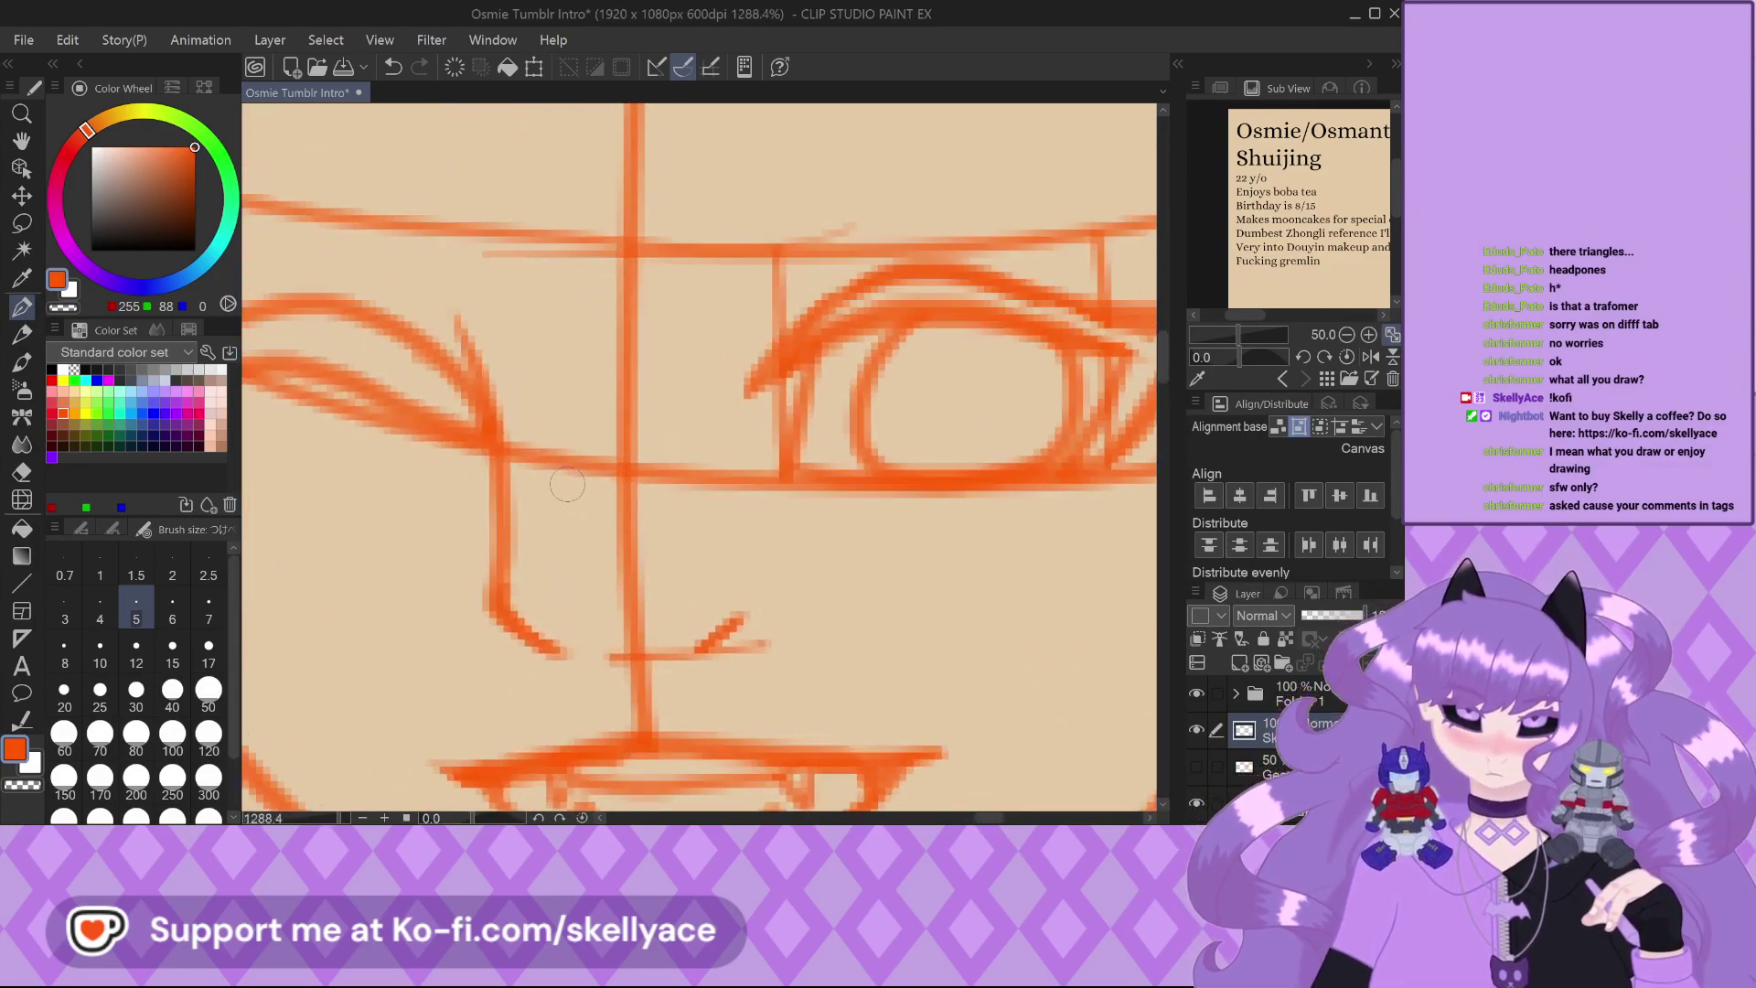
scroll(556, 539, "down", 4)
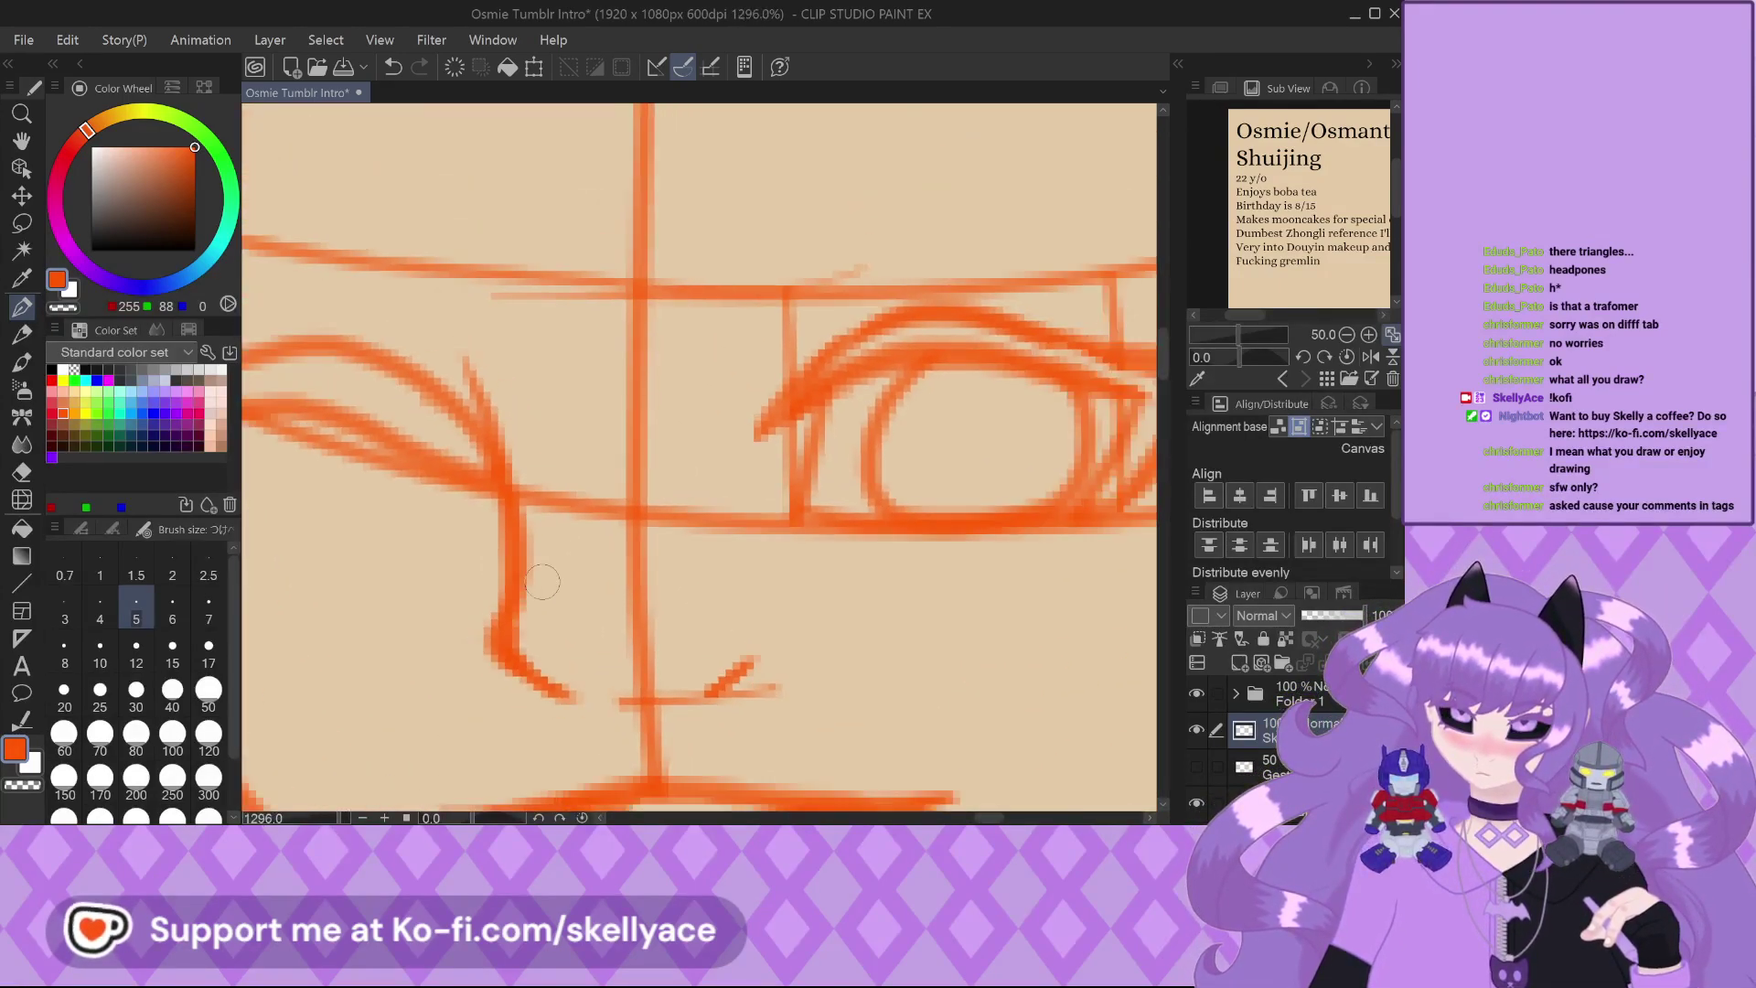
Show the gesture layer and draw arched eyebrows above both eyes, thickening each with a second line underneath
scroll(560, 509, "down", 3)
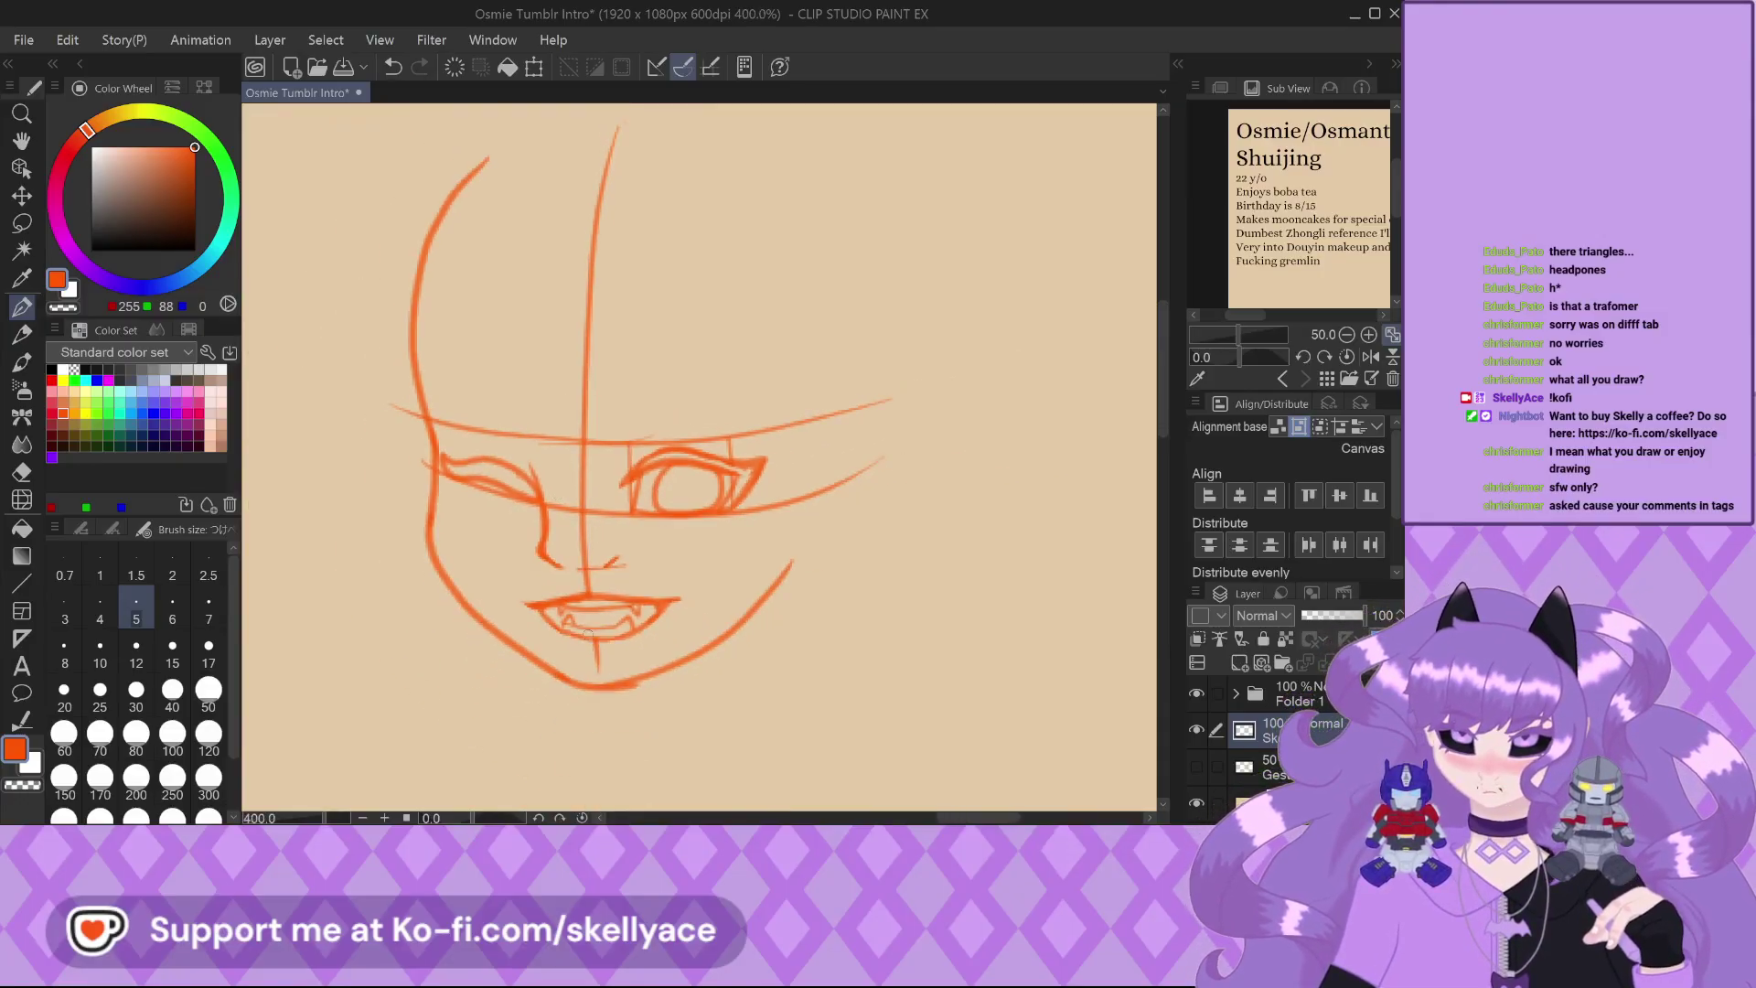
left_click(1188, 761)
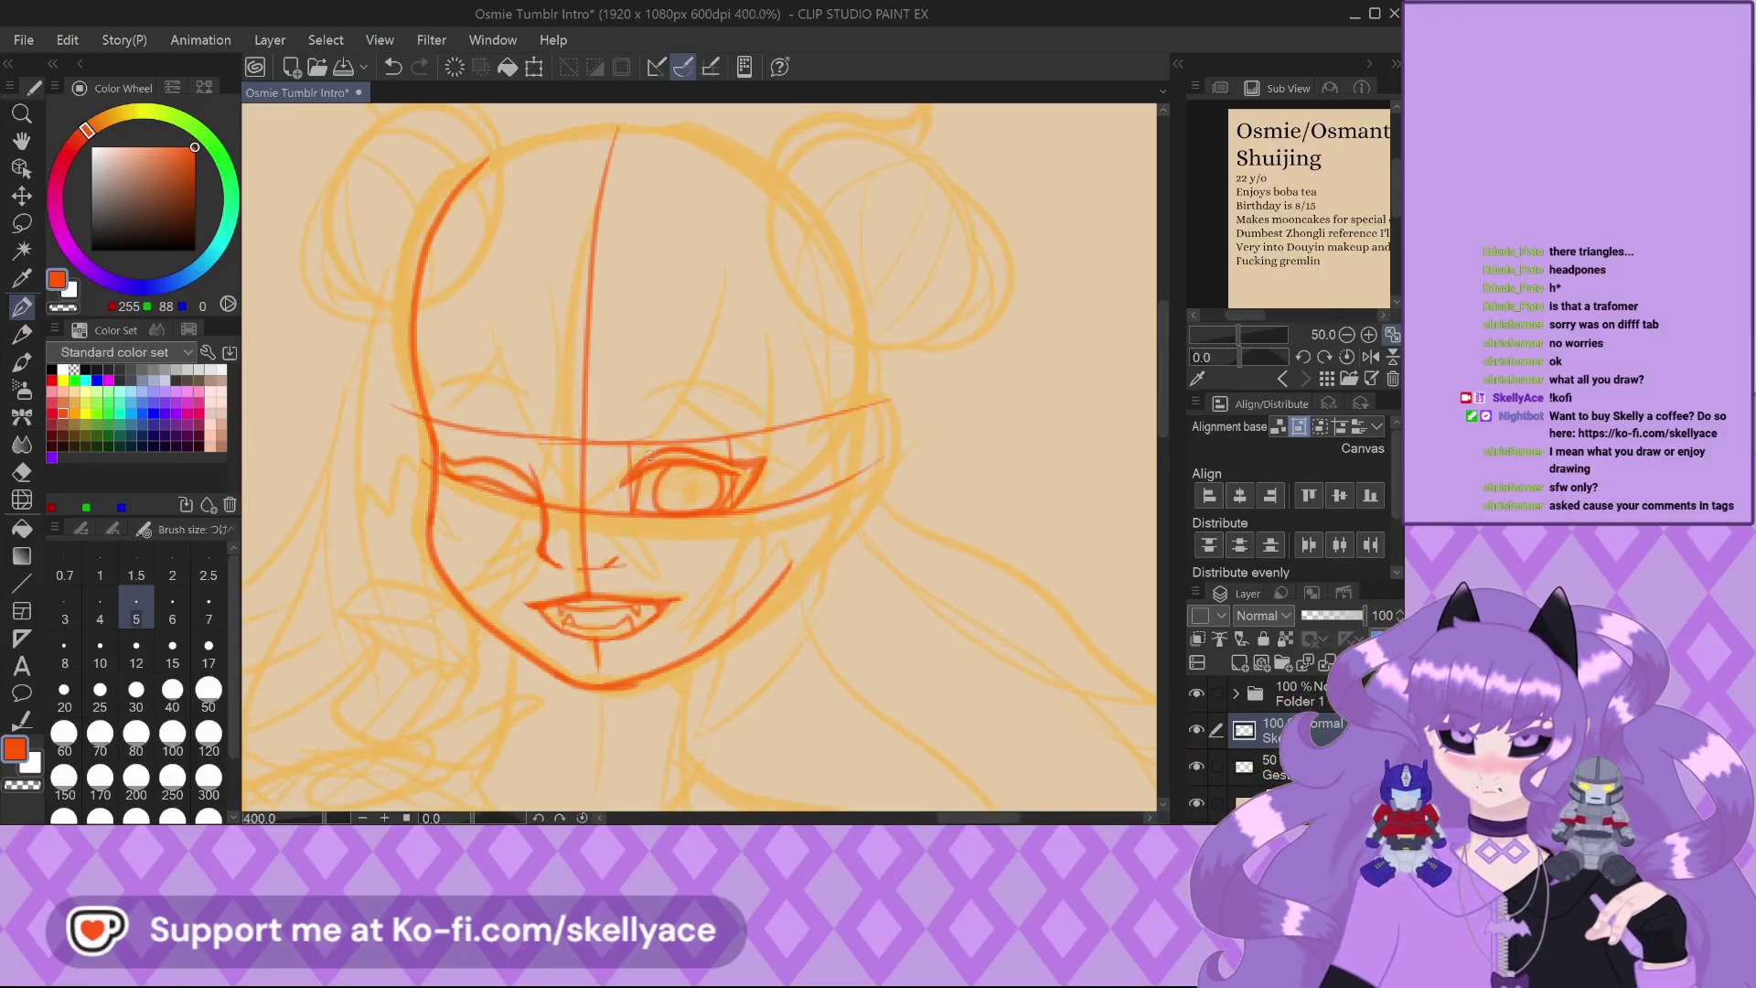
scroll(624, 381, "up", 4)
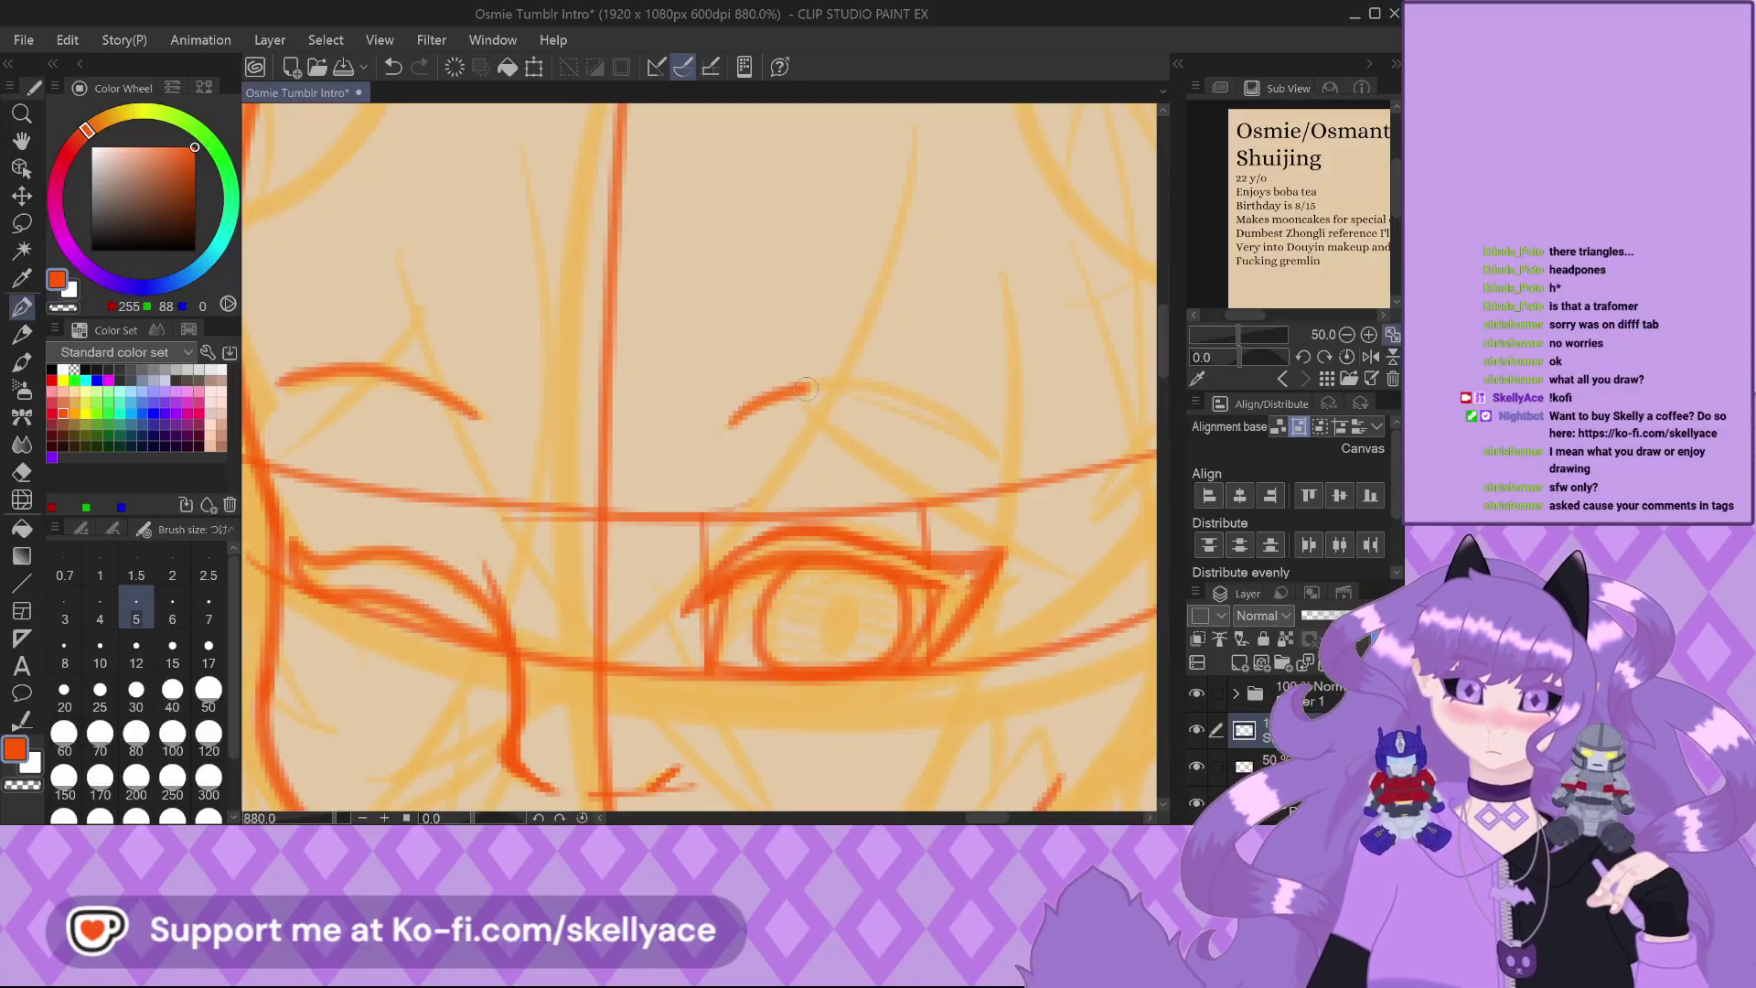
left_click_drag(729, 426, 958, 437)
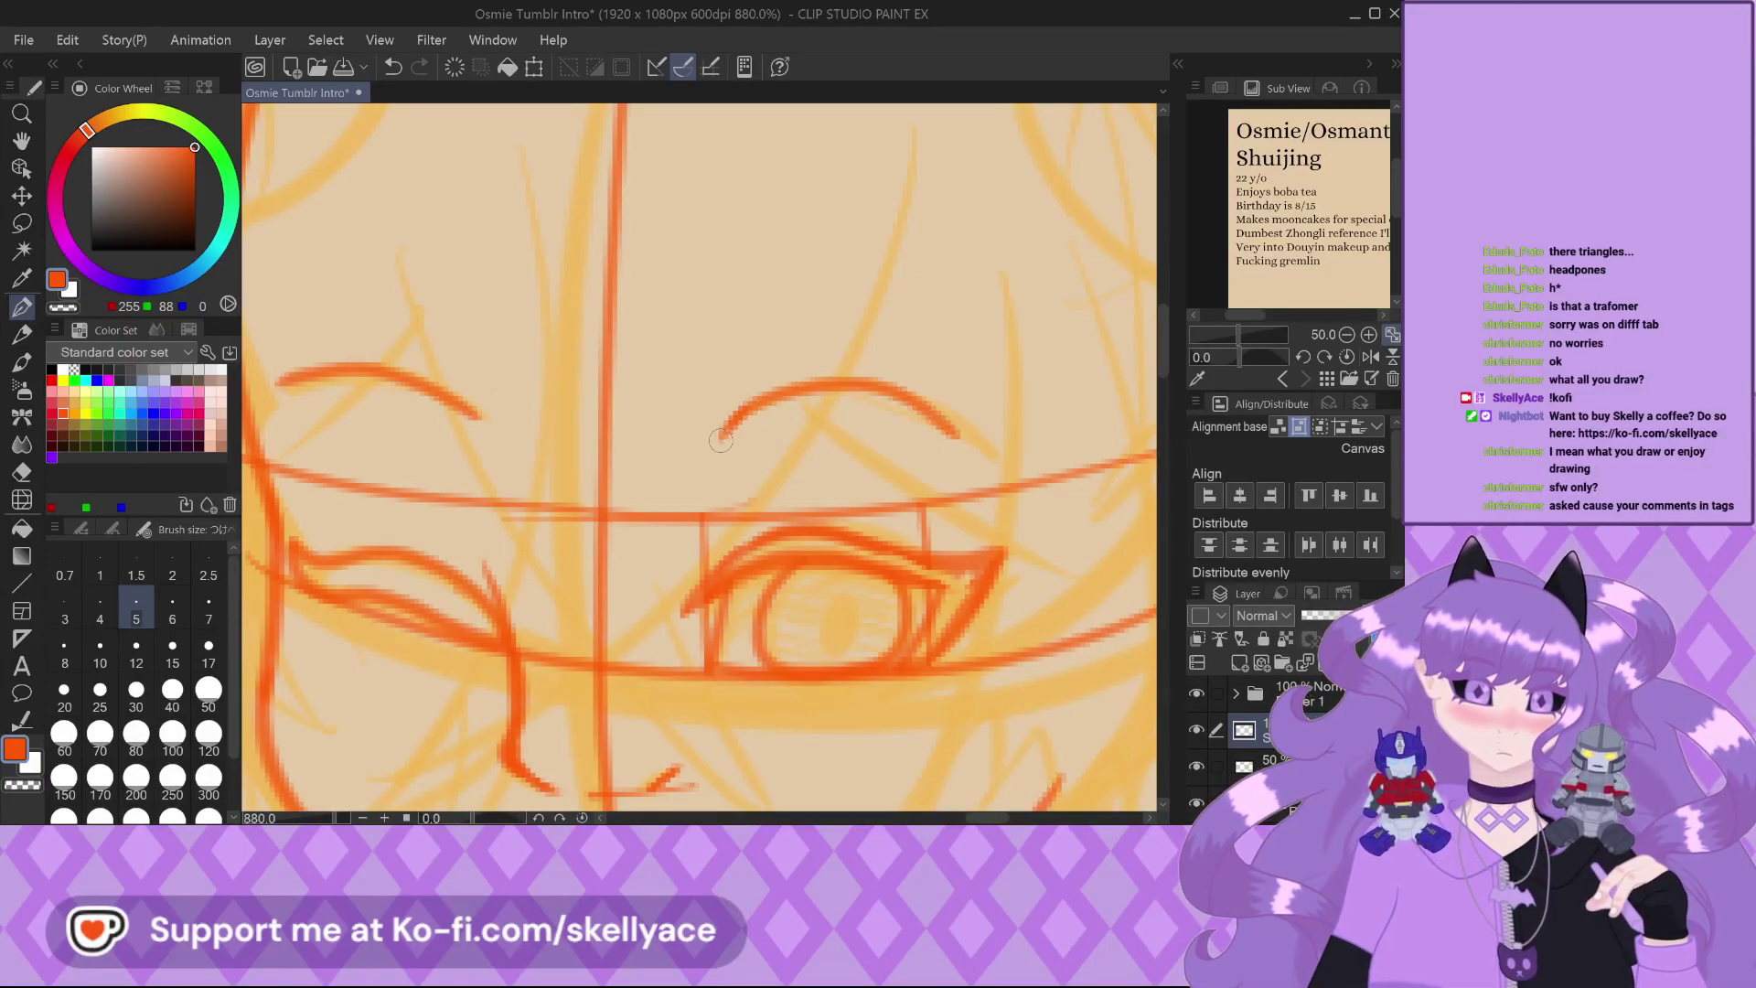
key("ctrl+z")
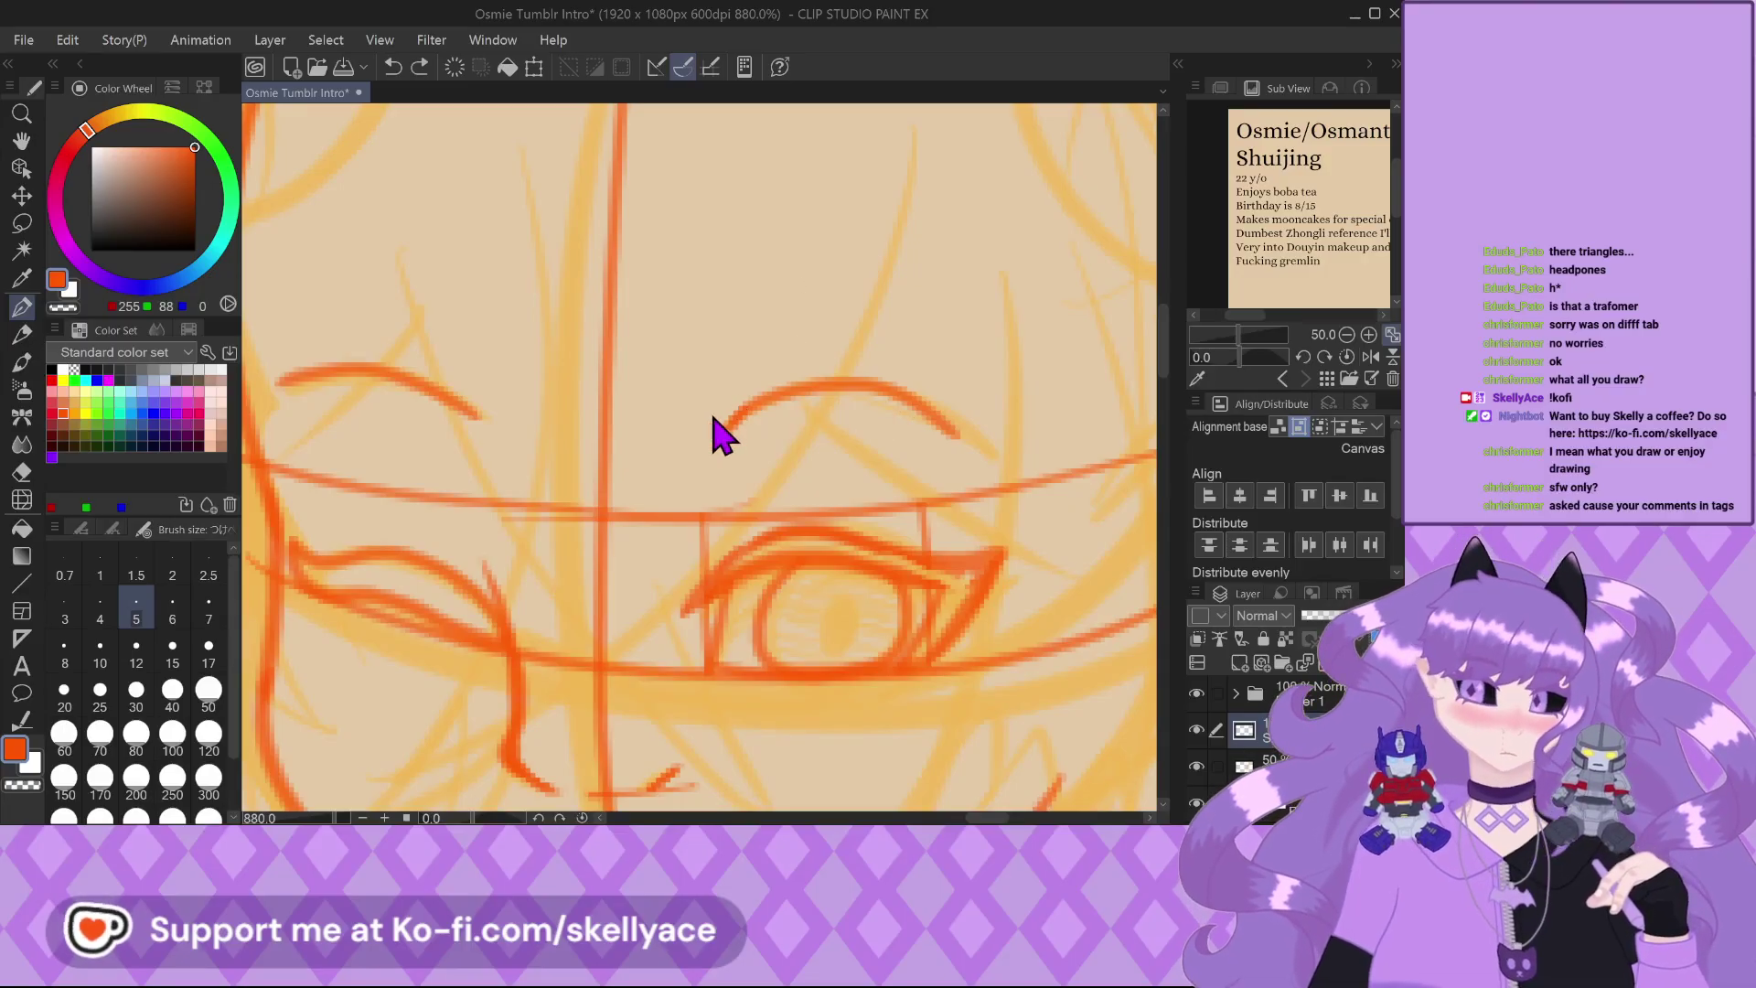
mouse_move(731, 430)
left_mouse_down()
mouse_move(867, 409)
mouse_move(951, 445)
left_mouse_up()
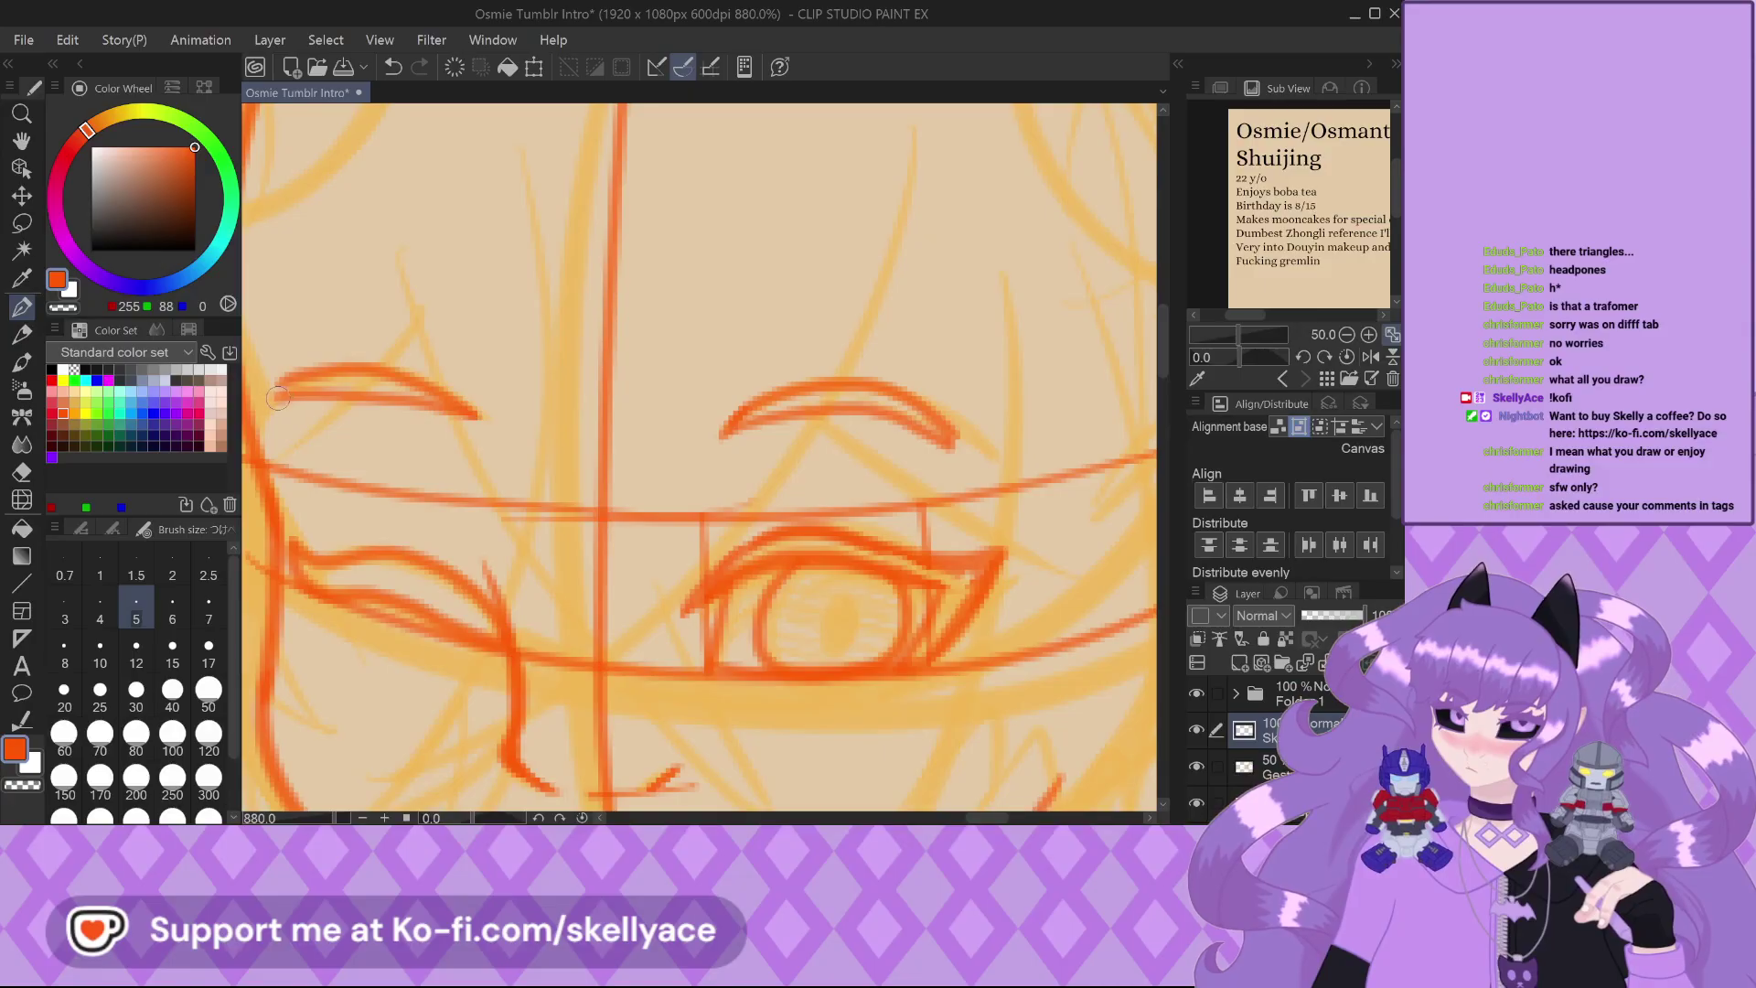
scroll(645, 412, "down", 3)
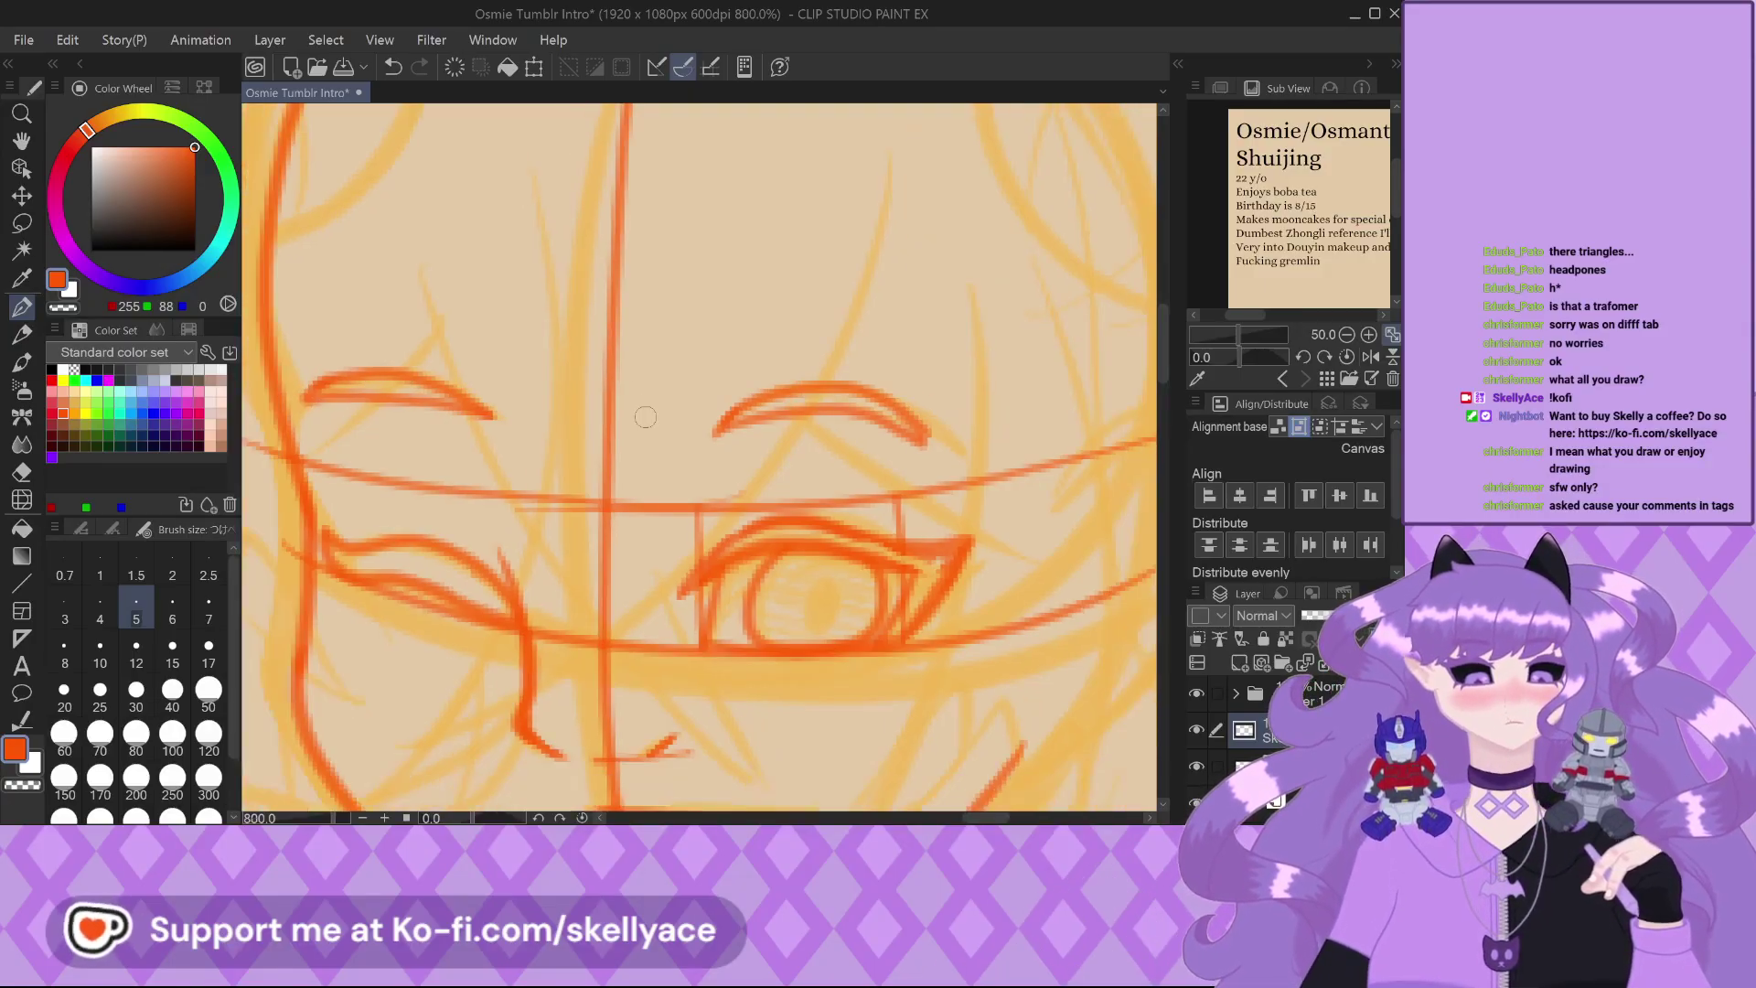
Reinforce the nose bridge line beside the far eye's inner corner with short extra strokes
scroll(646, 412, "down", 1)
scroll(583, 425, "up", 2)
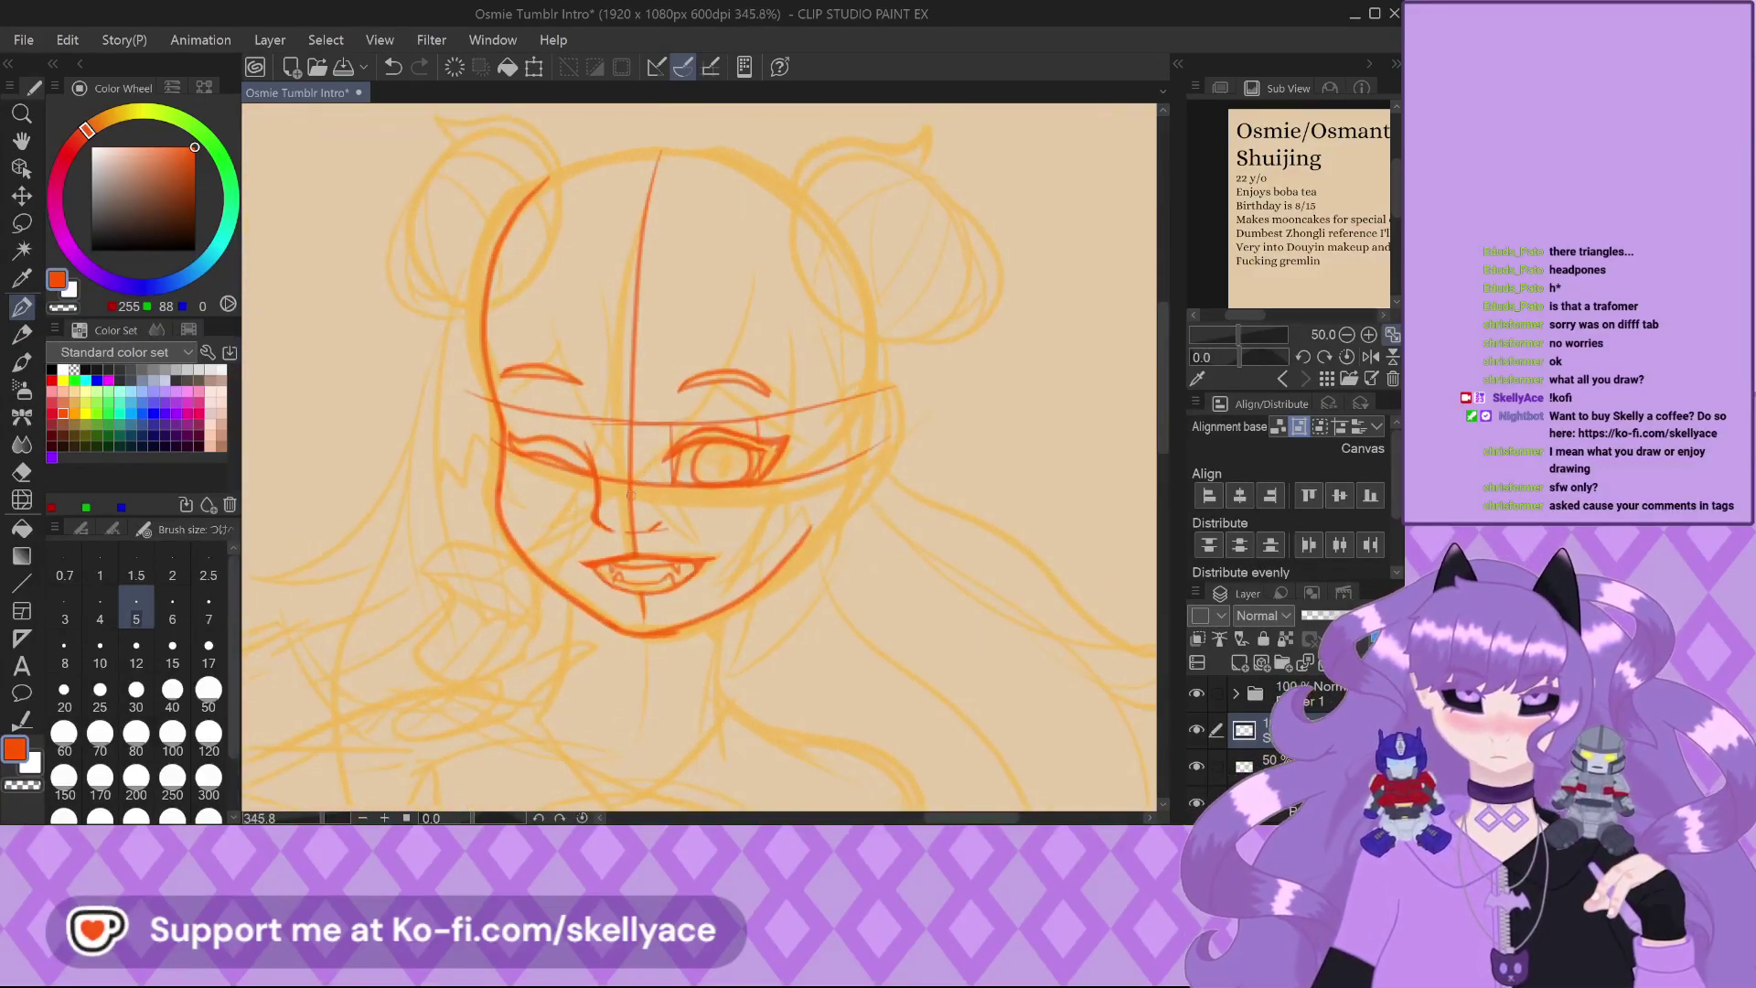
scroll(583, 425, "up", 2)
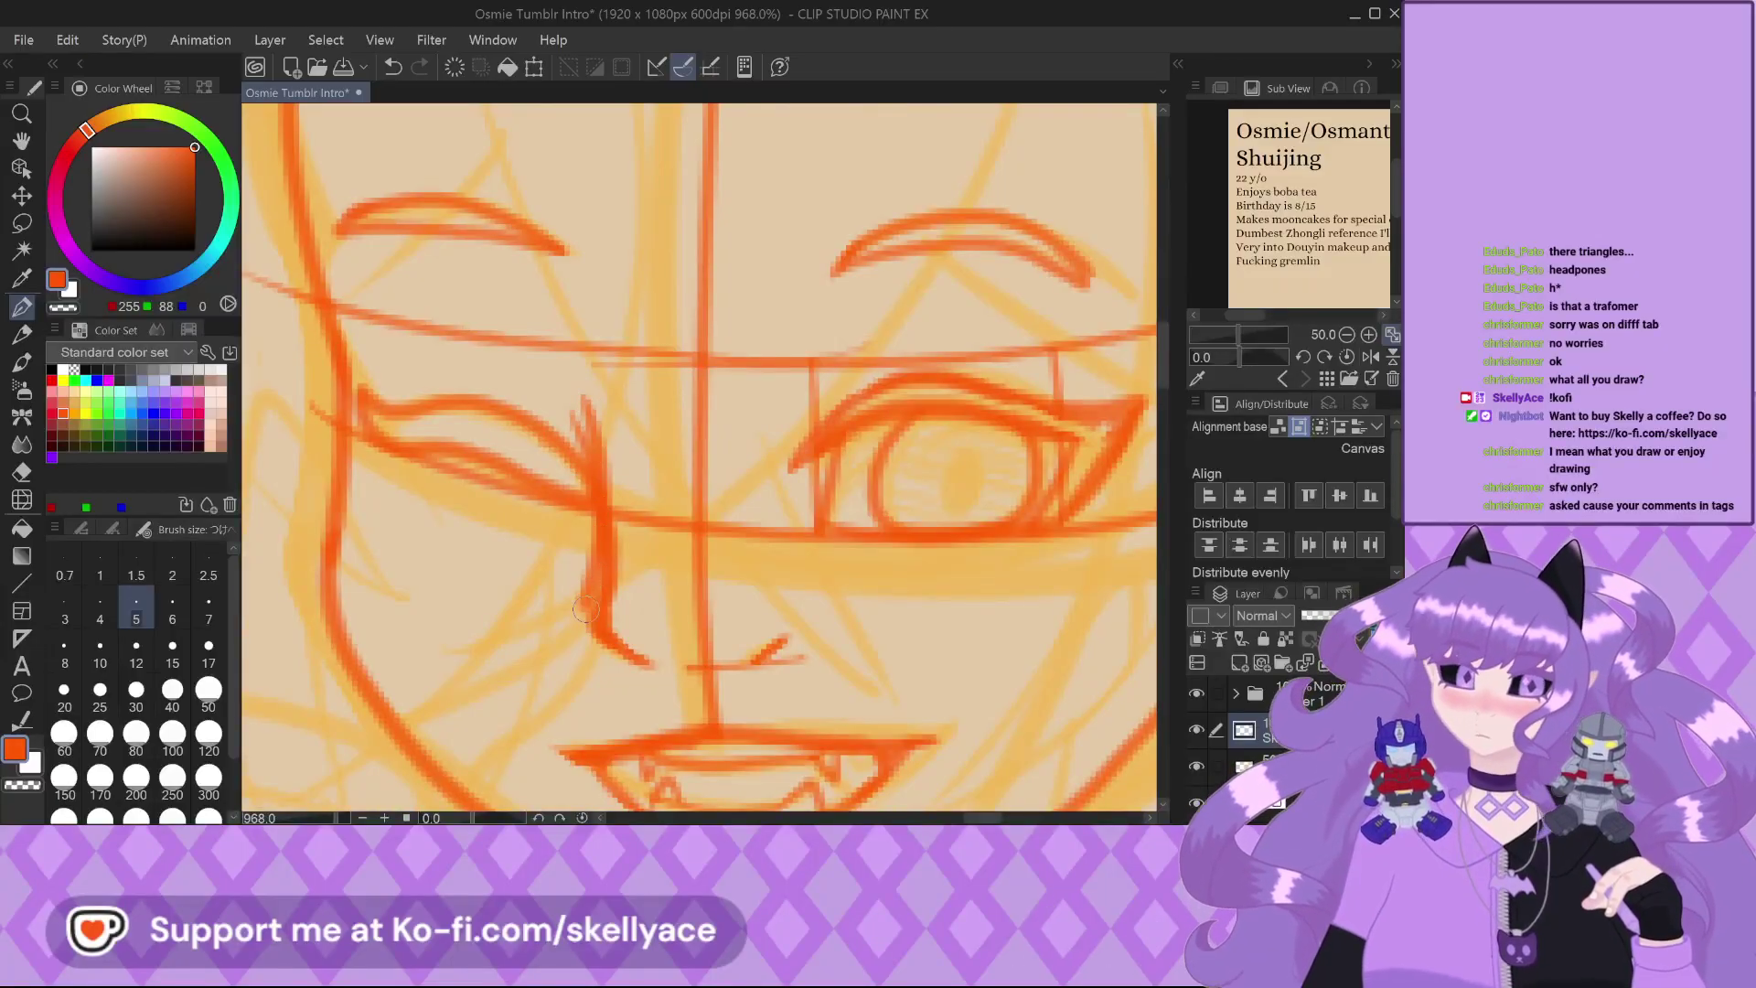
scroll(636, 594, "up", 3)
scroll(636, 594, "up", 1)
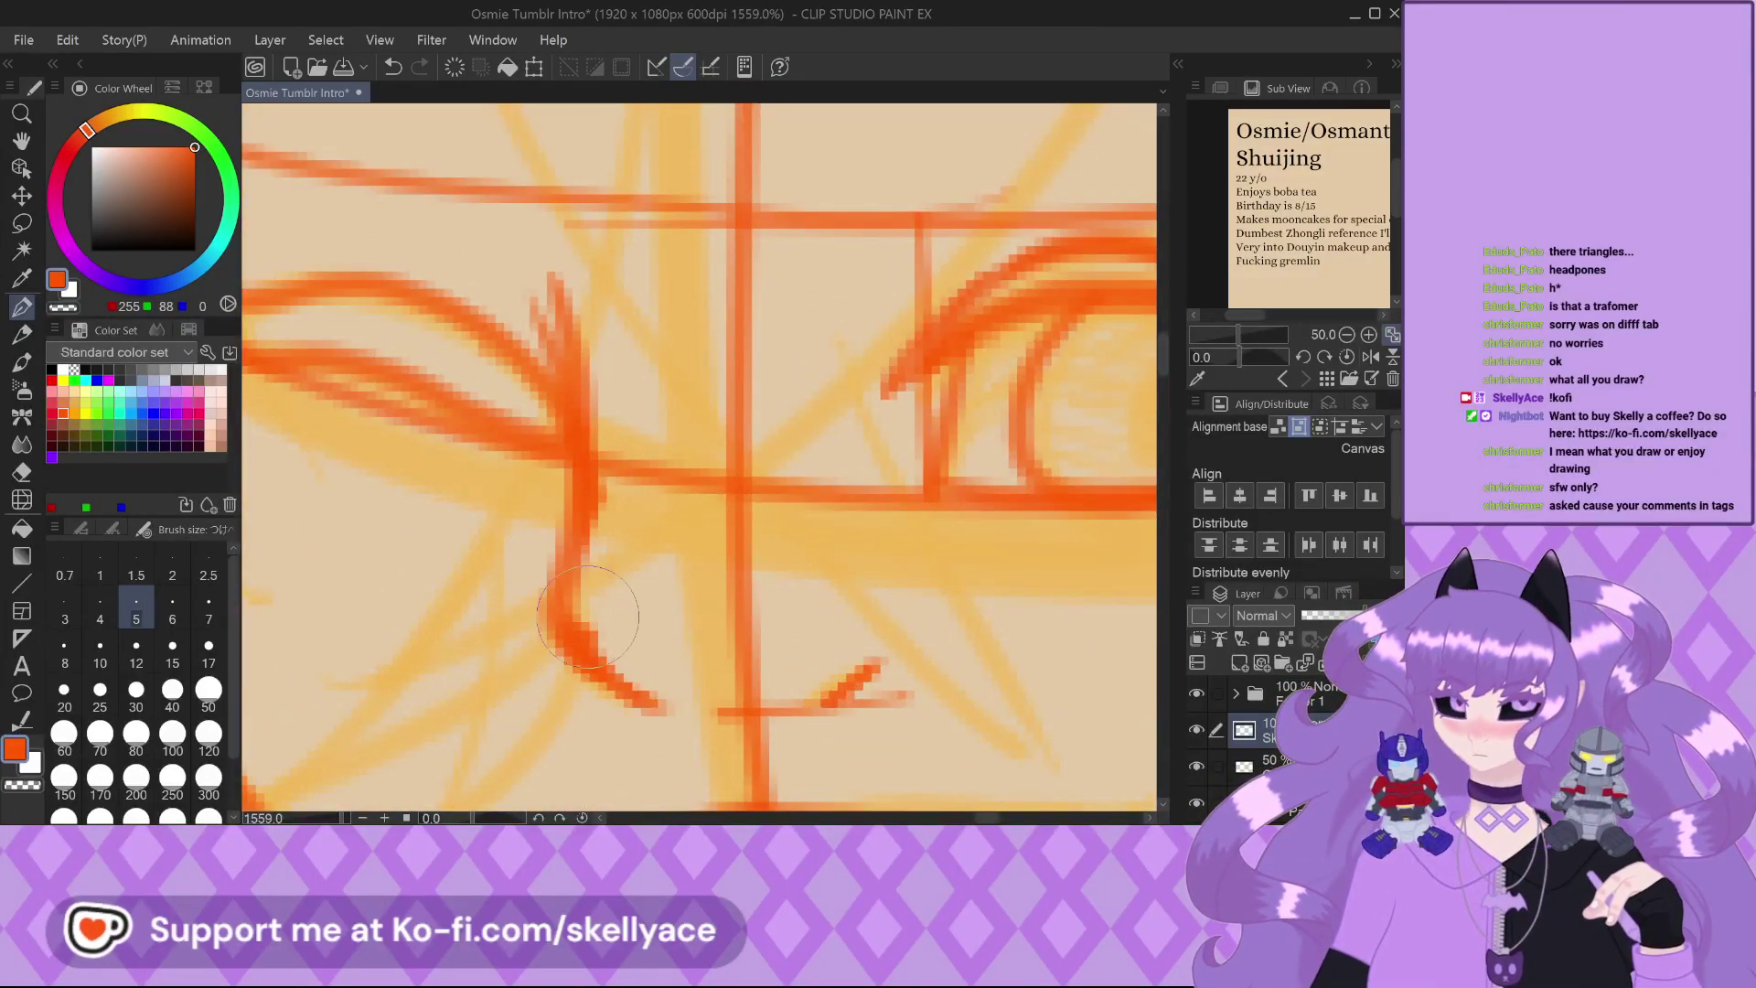
scroll(604, 535, "down", 4)
scroll(562, 473, "up", 5)
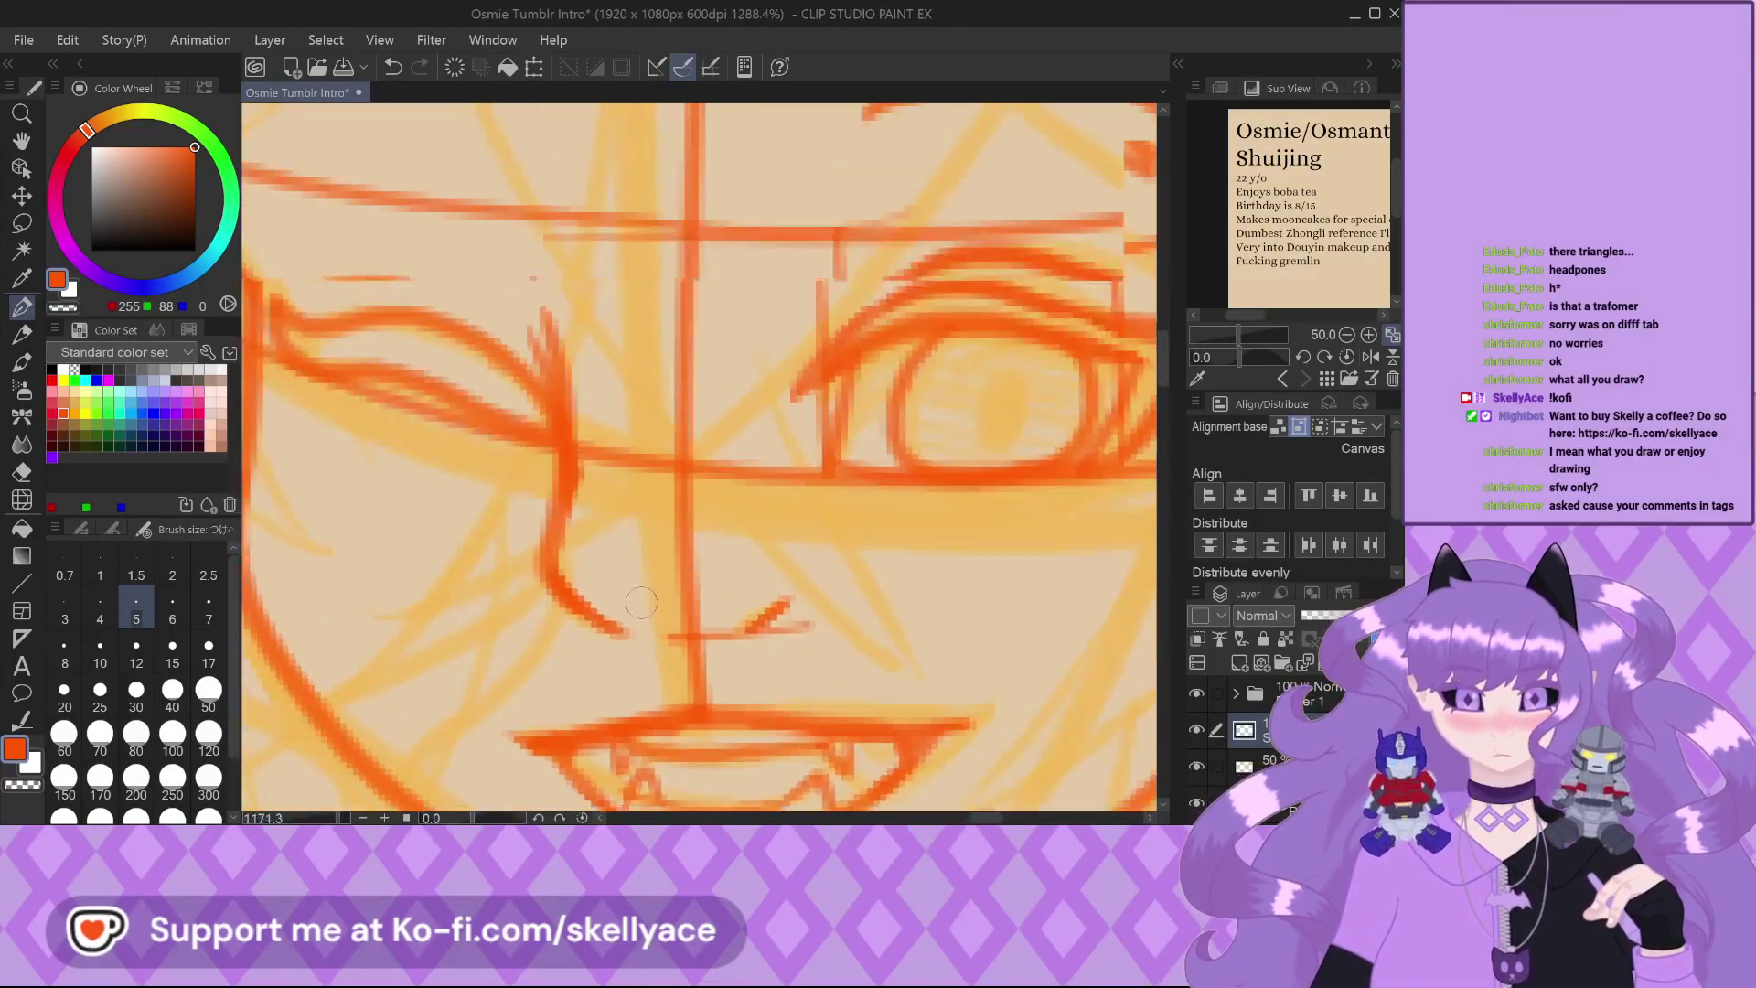
scroll(579, 553, "down", 9)
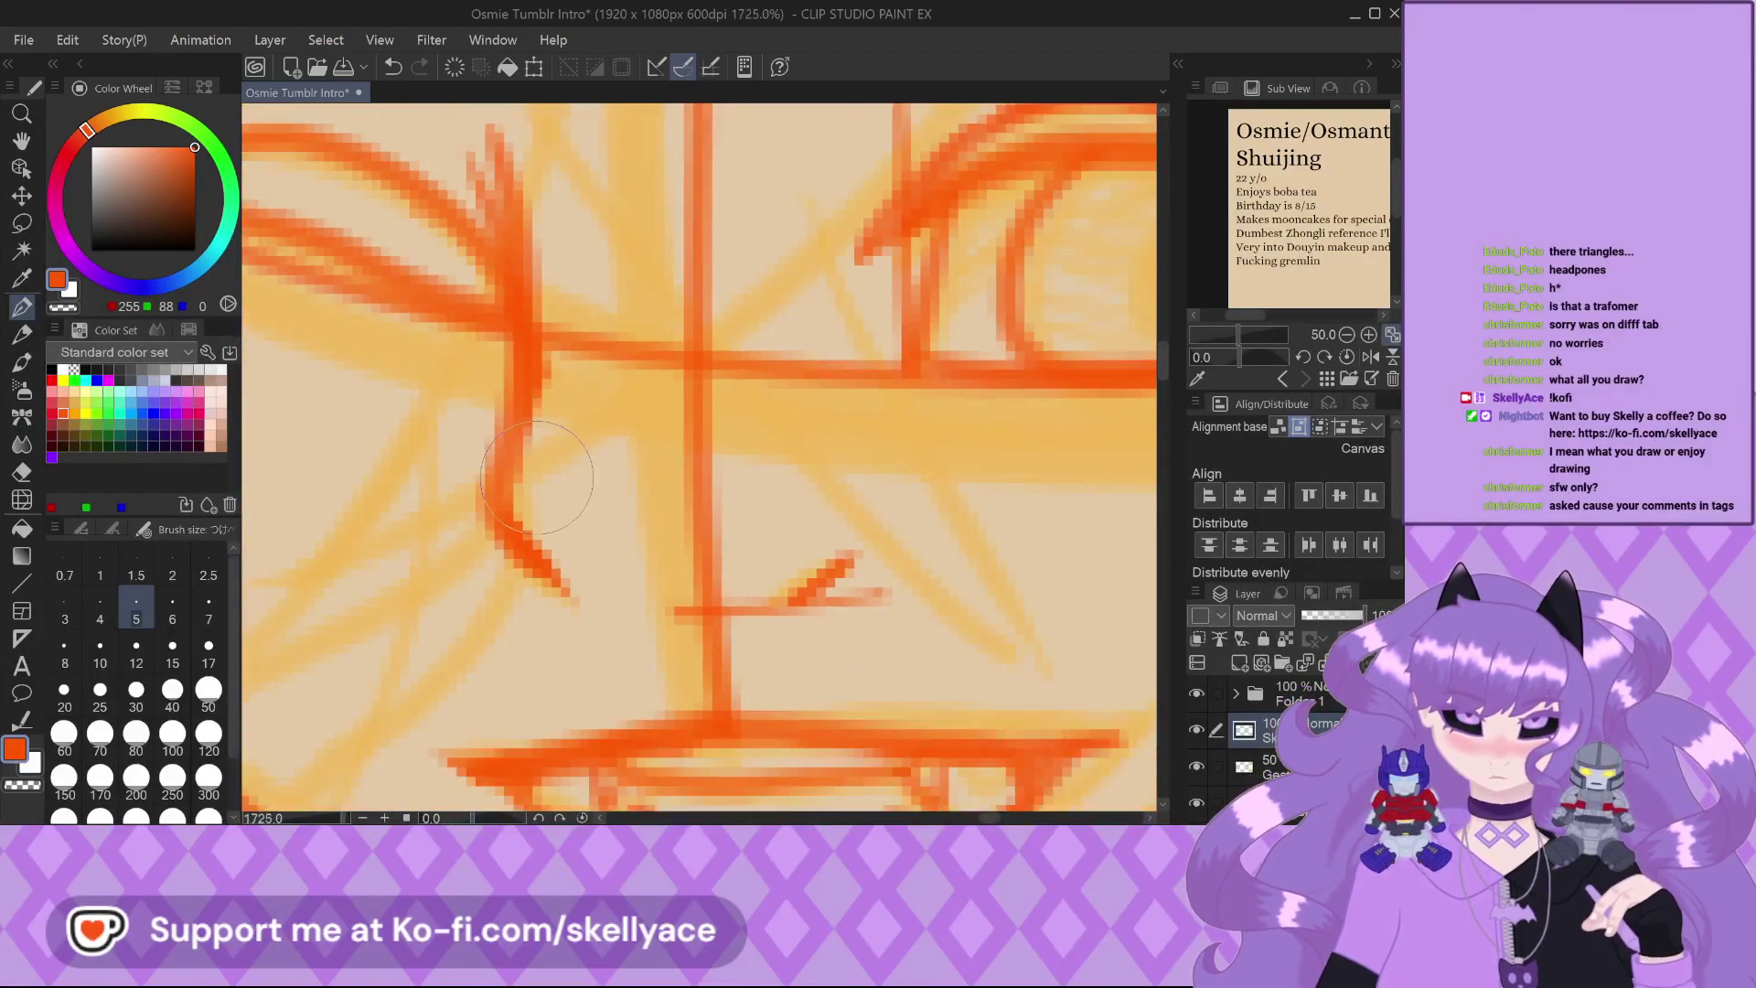
scroll(625, 428, "down", 3)
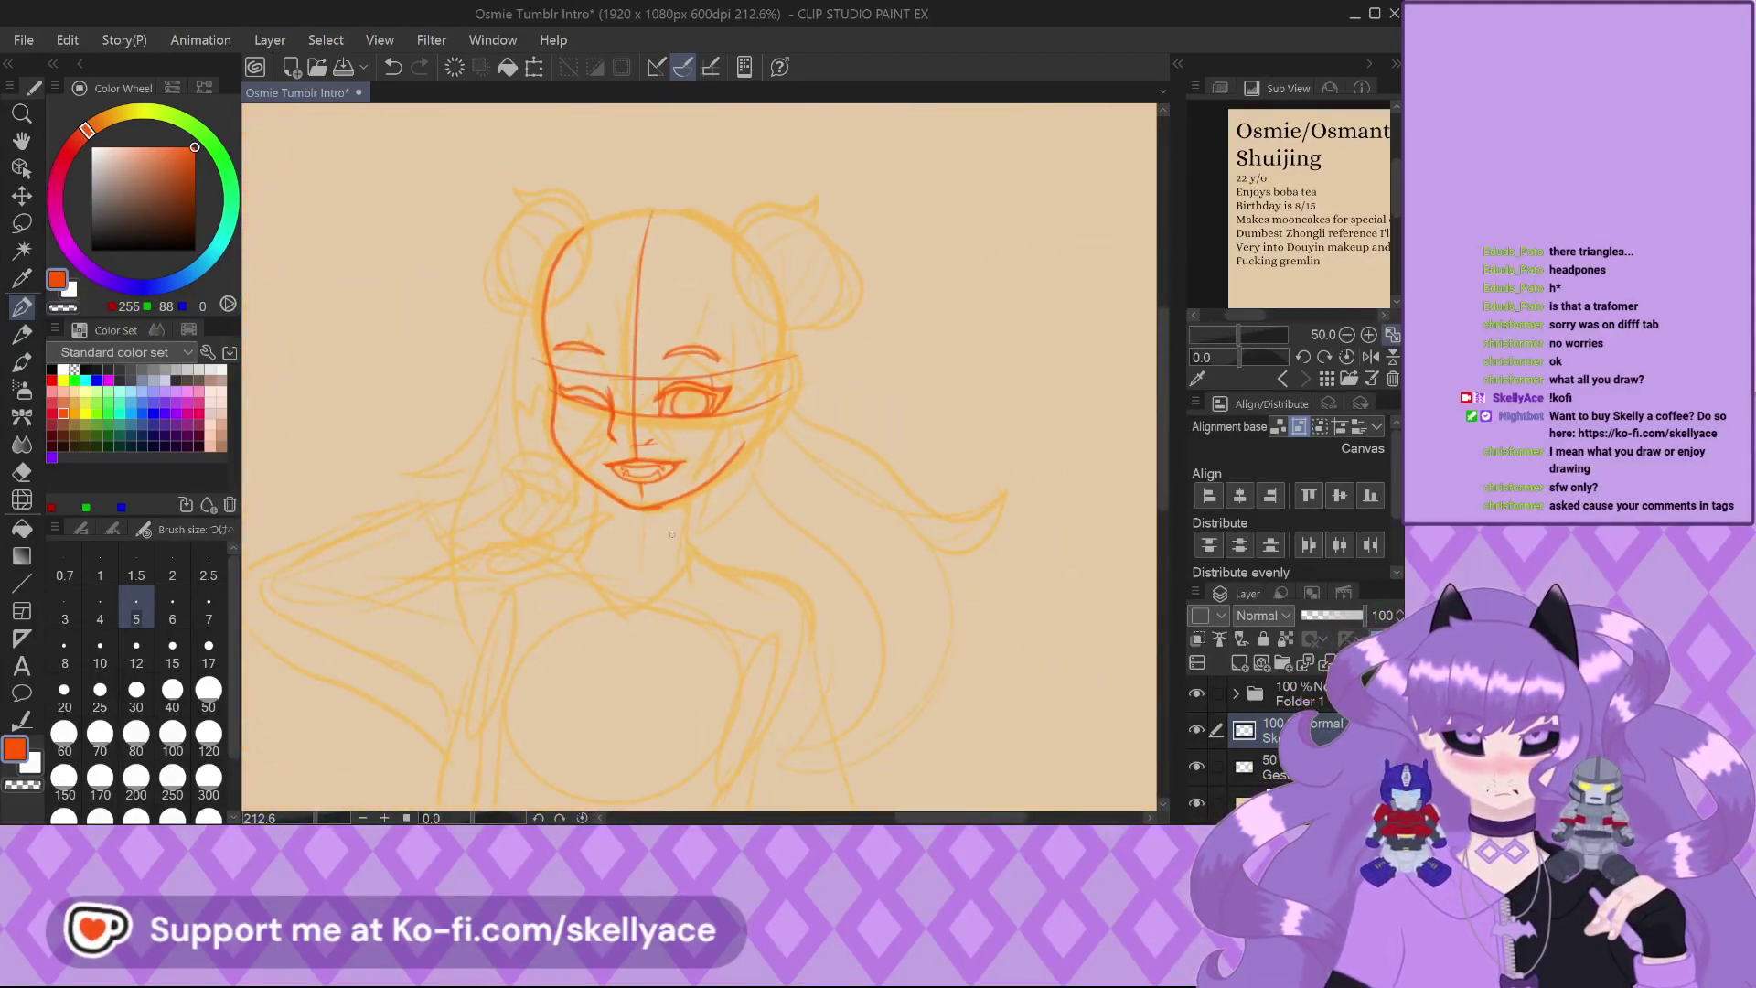
Draw the neck's centre line and both of its sides down from the jaw, following the gesture drawing
scroll(616, 490, "up", 2)
left_click_drag(615, 489, 578, 644)
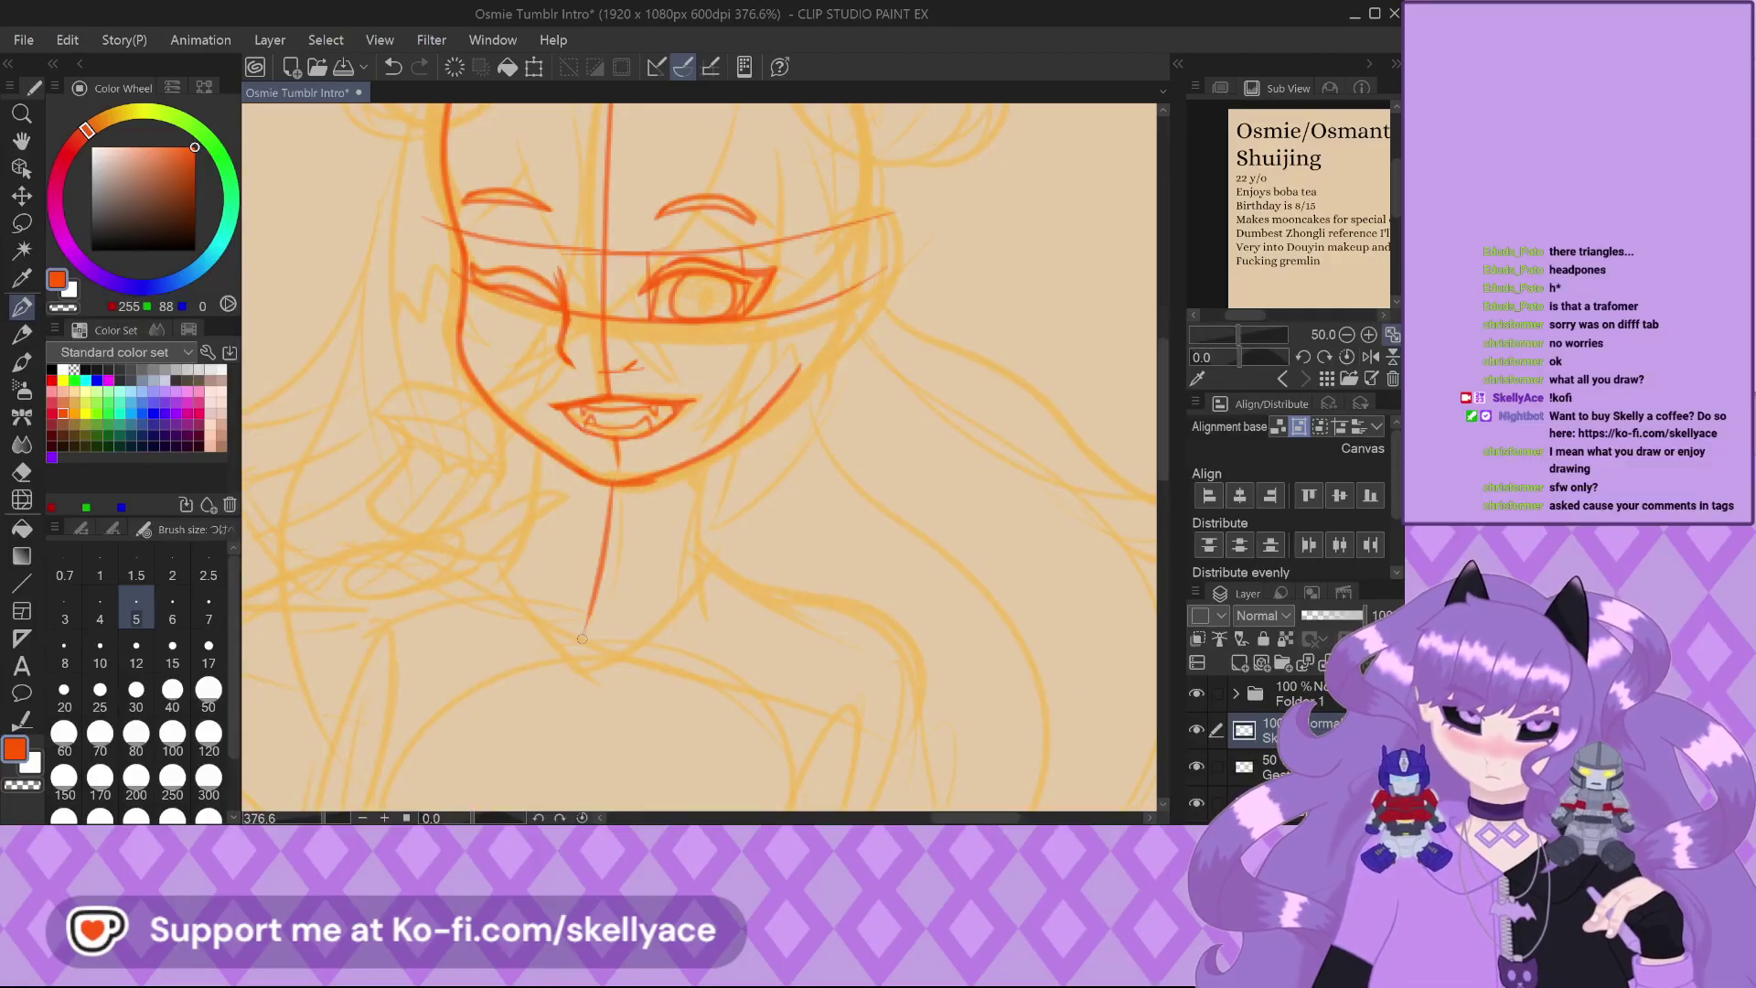
scroll(718, 443, "up", 2)
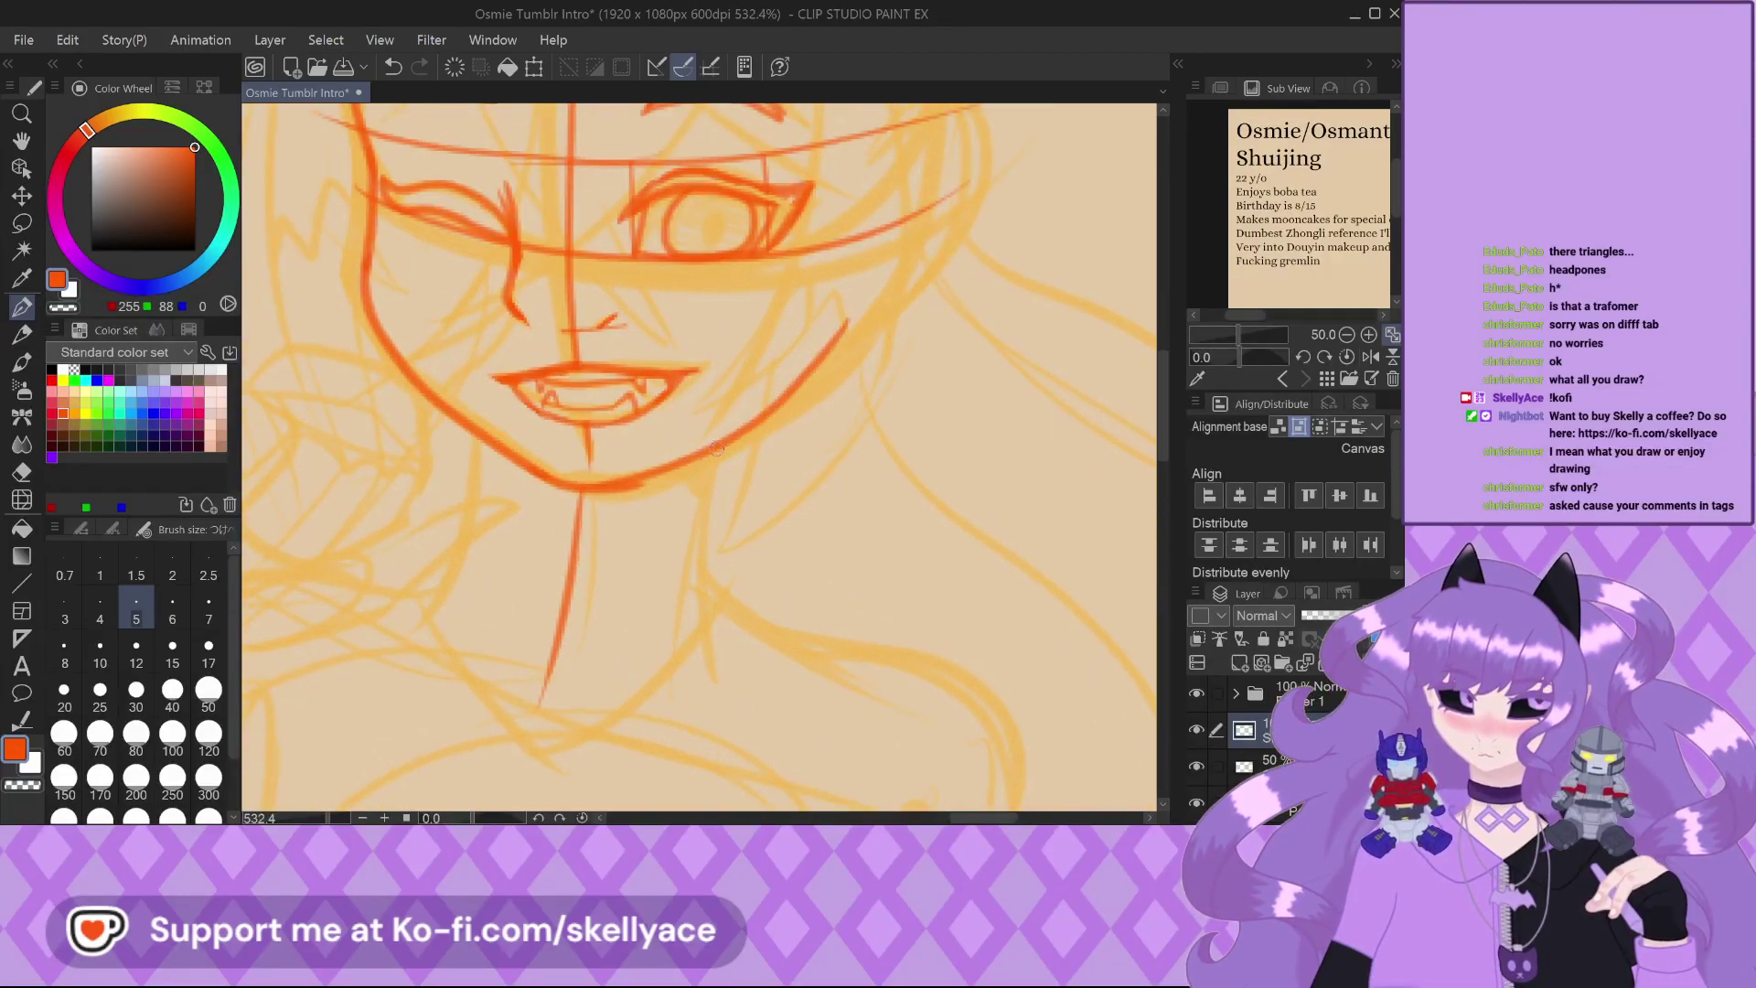
left_click_drag(718, 448, 684, 647)
scroll(471, 430, "up", 2)
left_click_drag(471, 430, 457, 552)
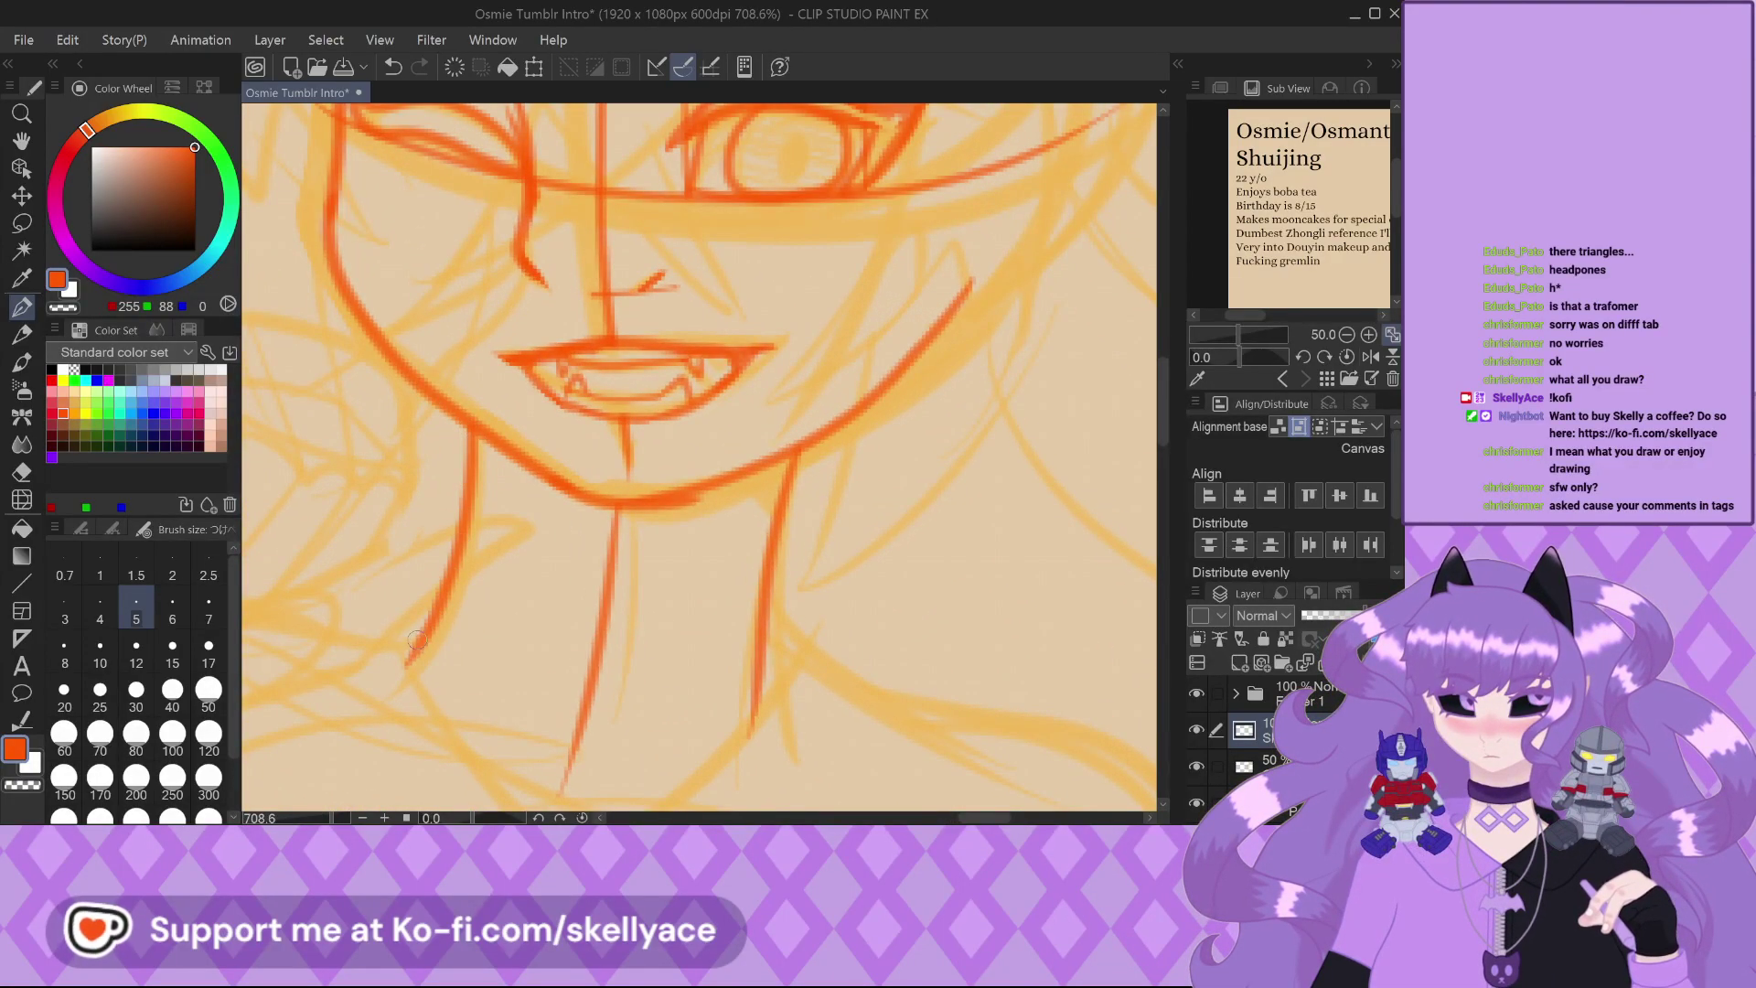
Close the neck with a curved base line, darken the corners under the jaw and hatch a cast shadow below the chin
scroll(705, 514, "up", 2)
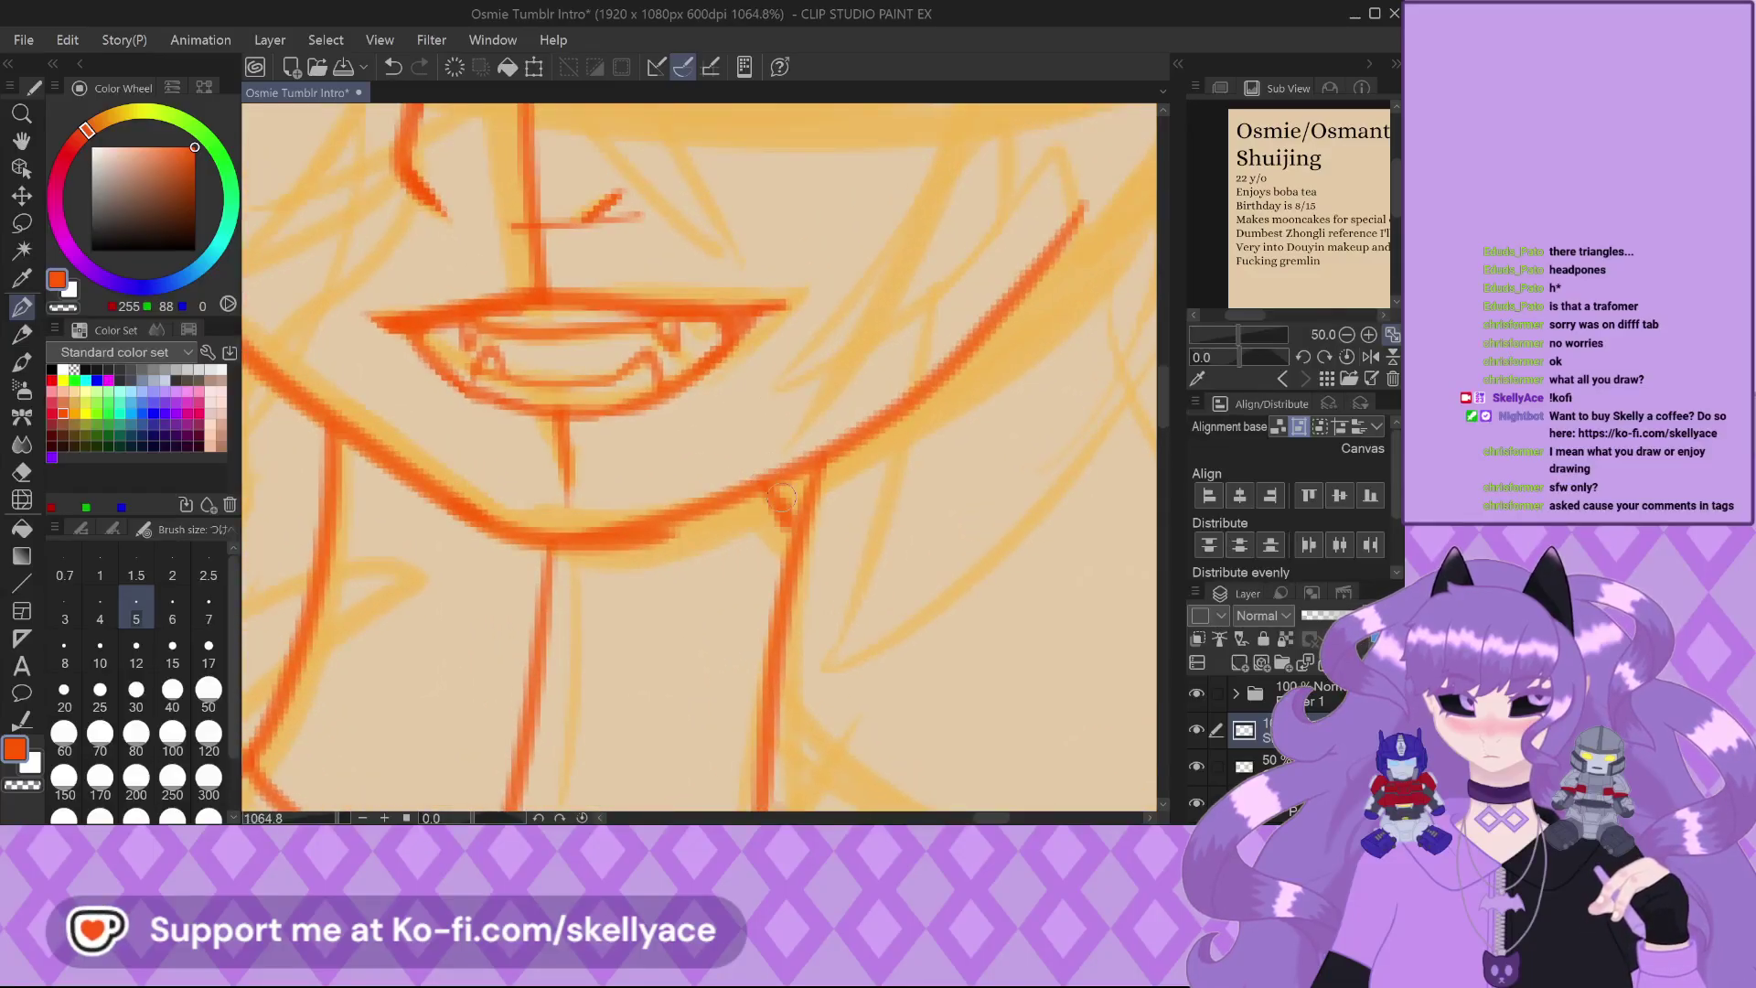
scroll(795, 489, "down", 2)
scroll(469, 448, "up", 2)
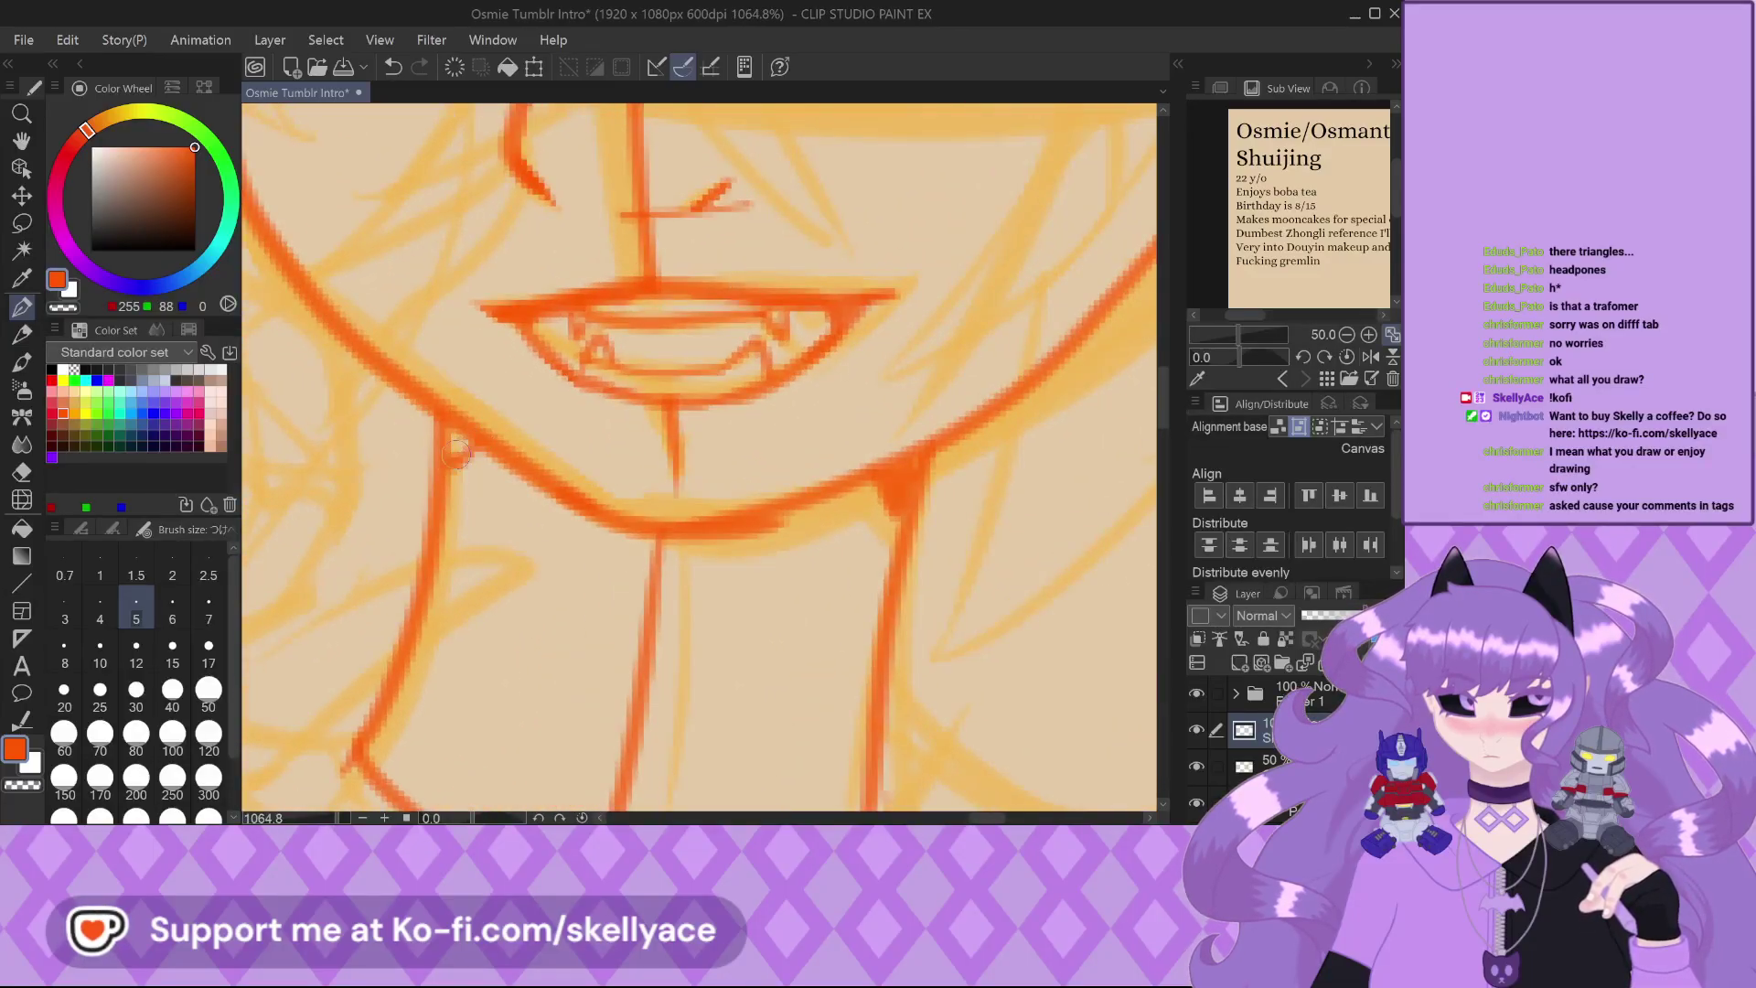
scroll(485, 417, "down", 2)
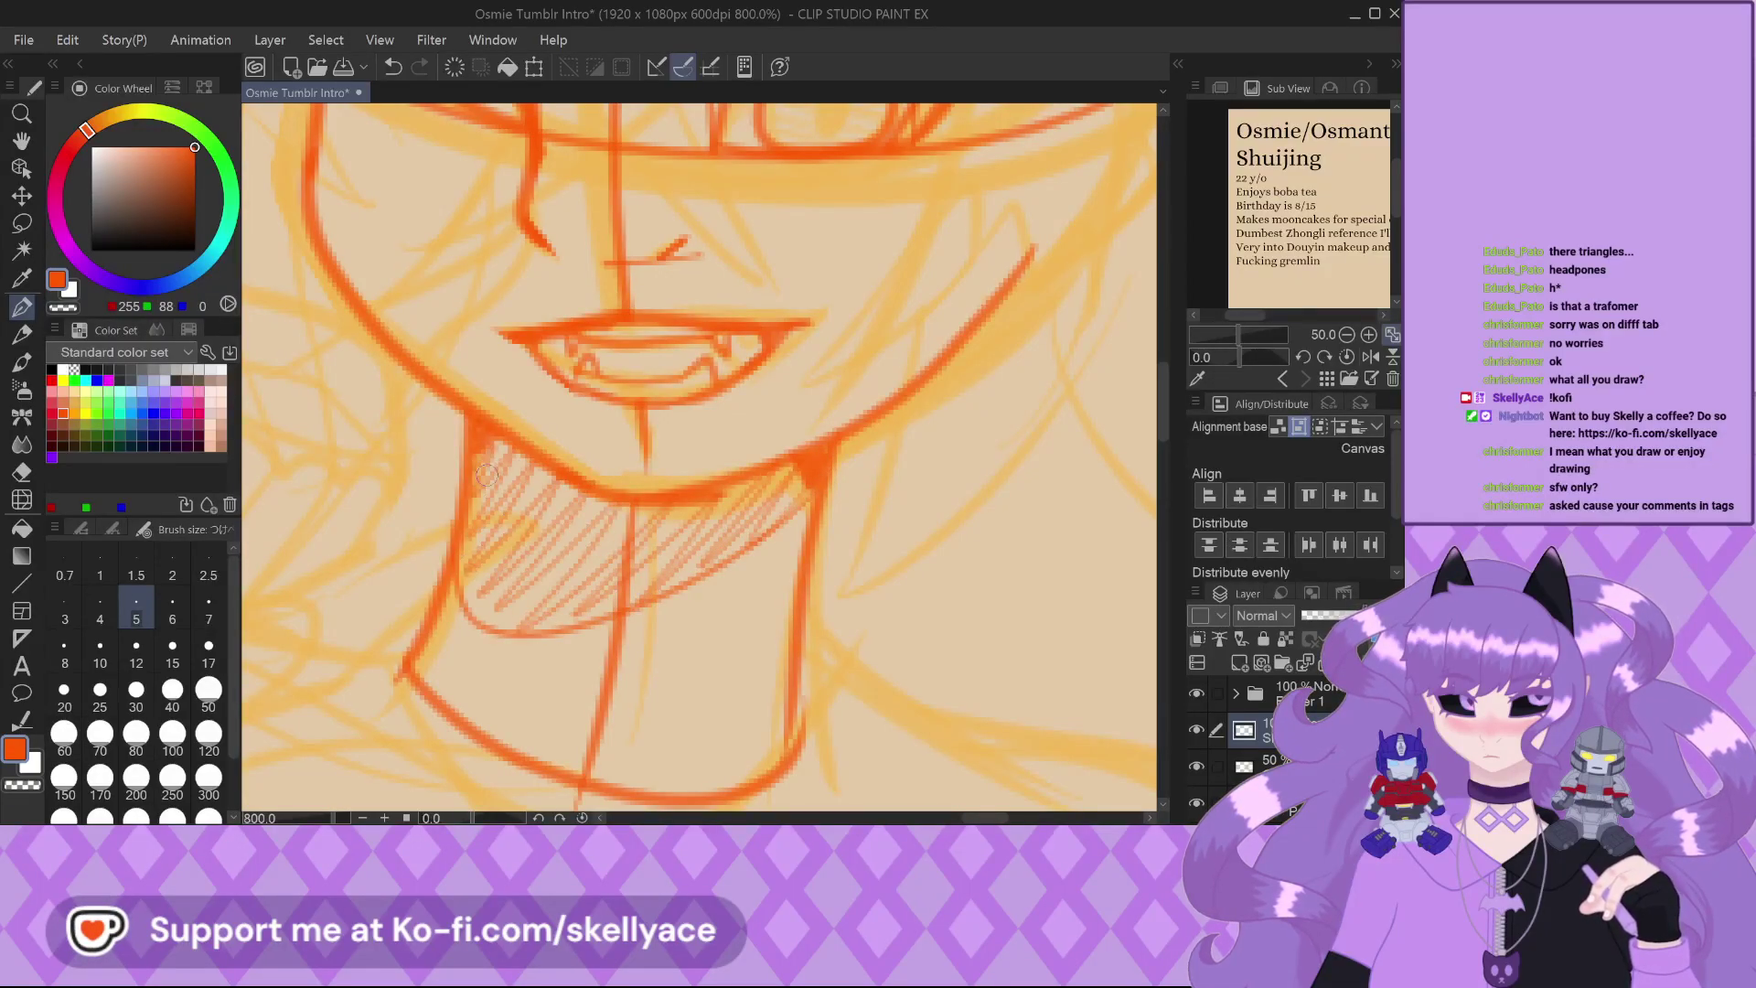
scroll(486, 475, "down", 8)
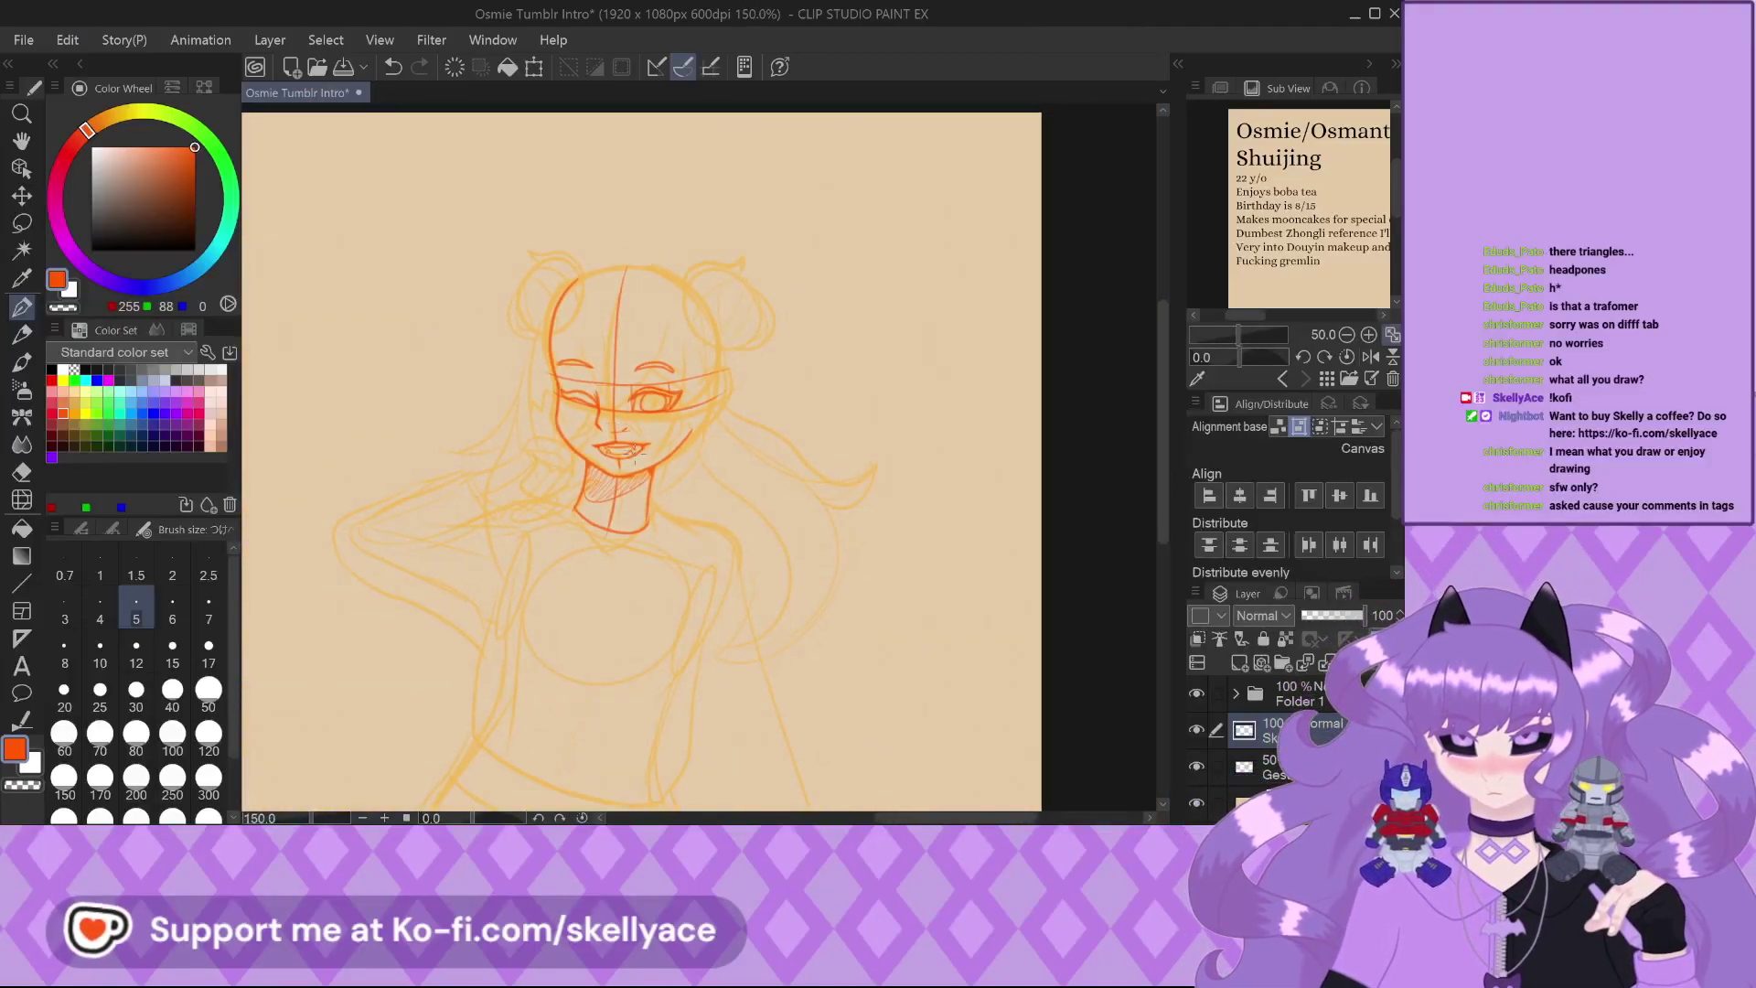
Draw both shoulder lines from the neck and outline the ribcage down to a curved lower edge
scroll(640, 450, "up", 6)
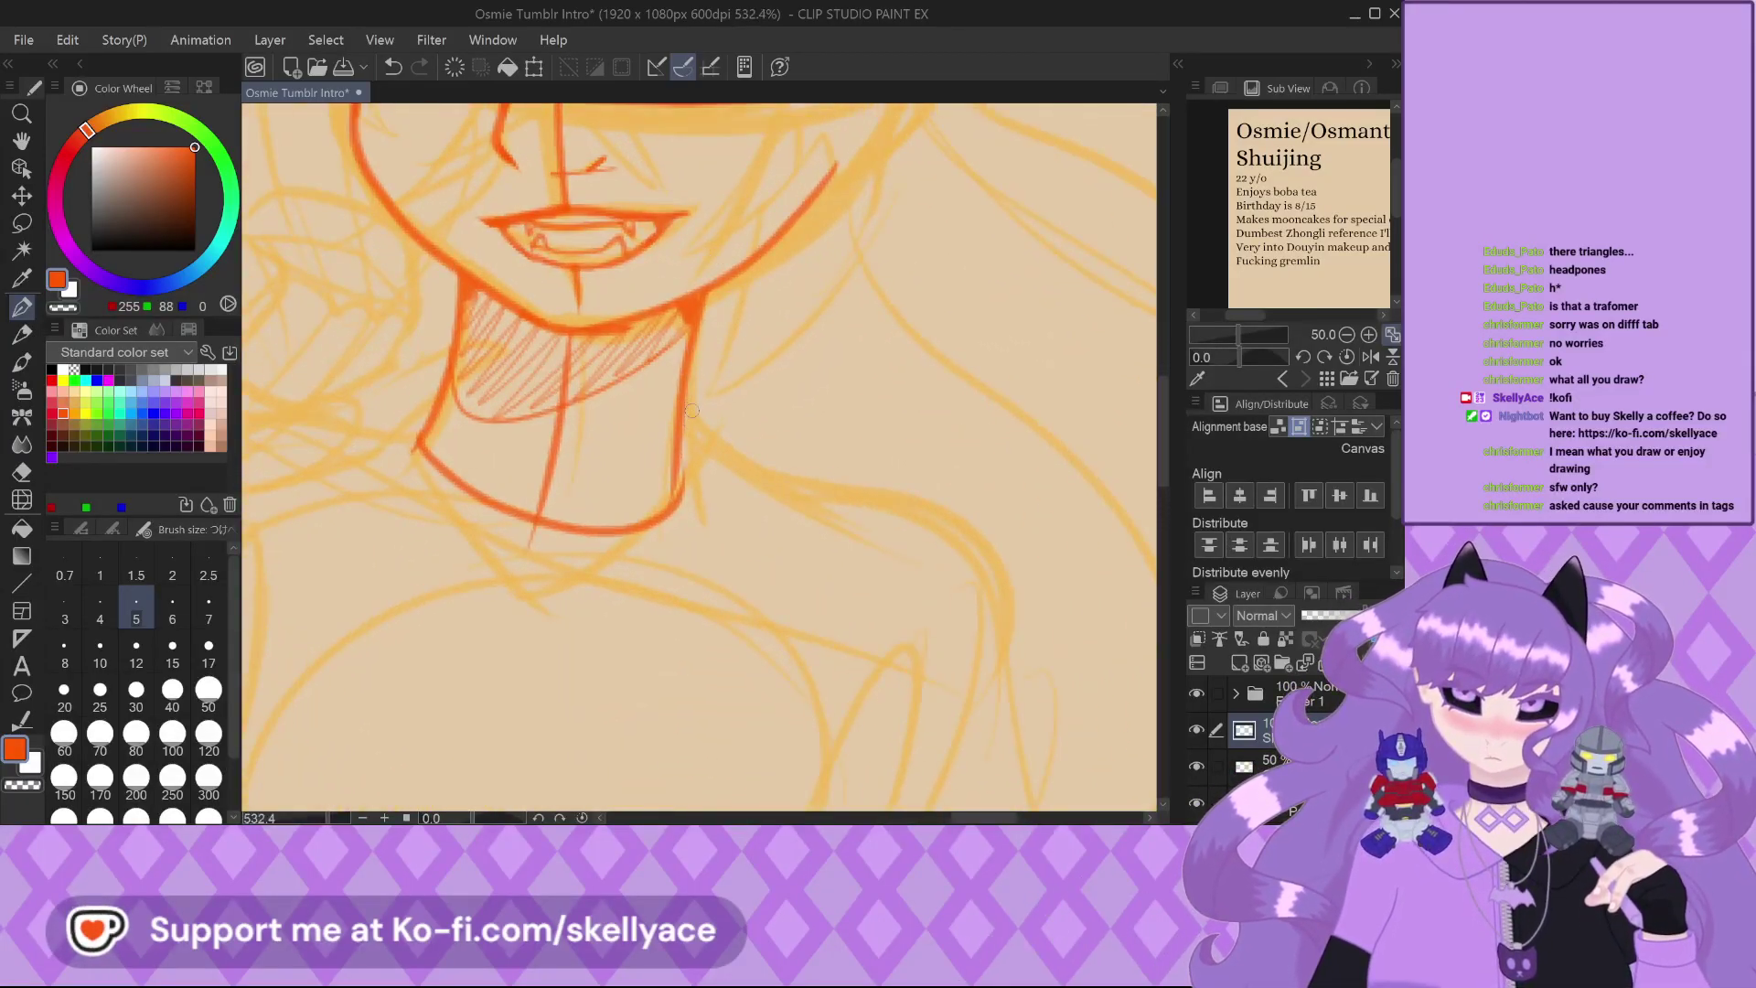
scroll(590, 404, "down", 3)
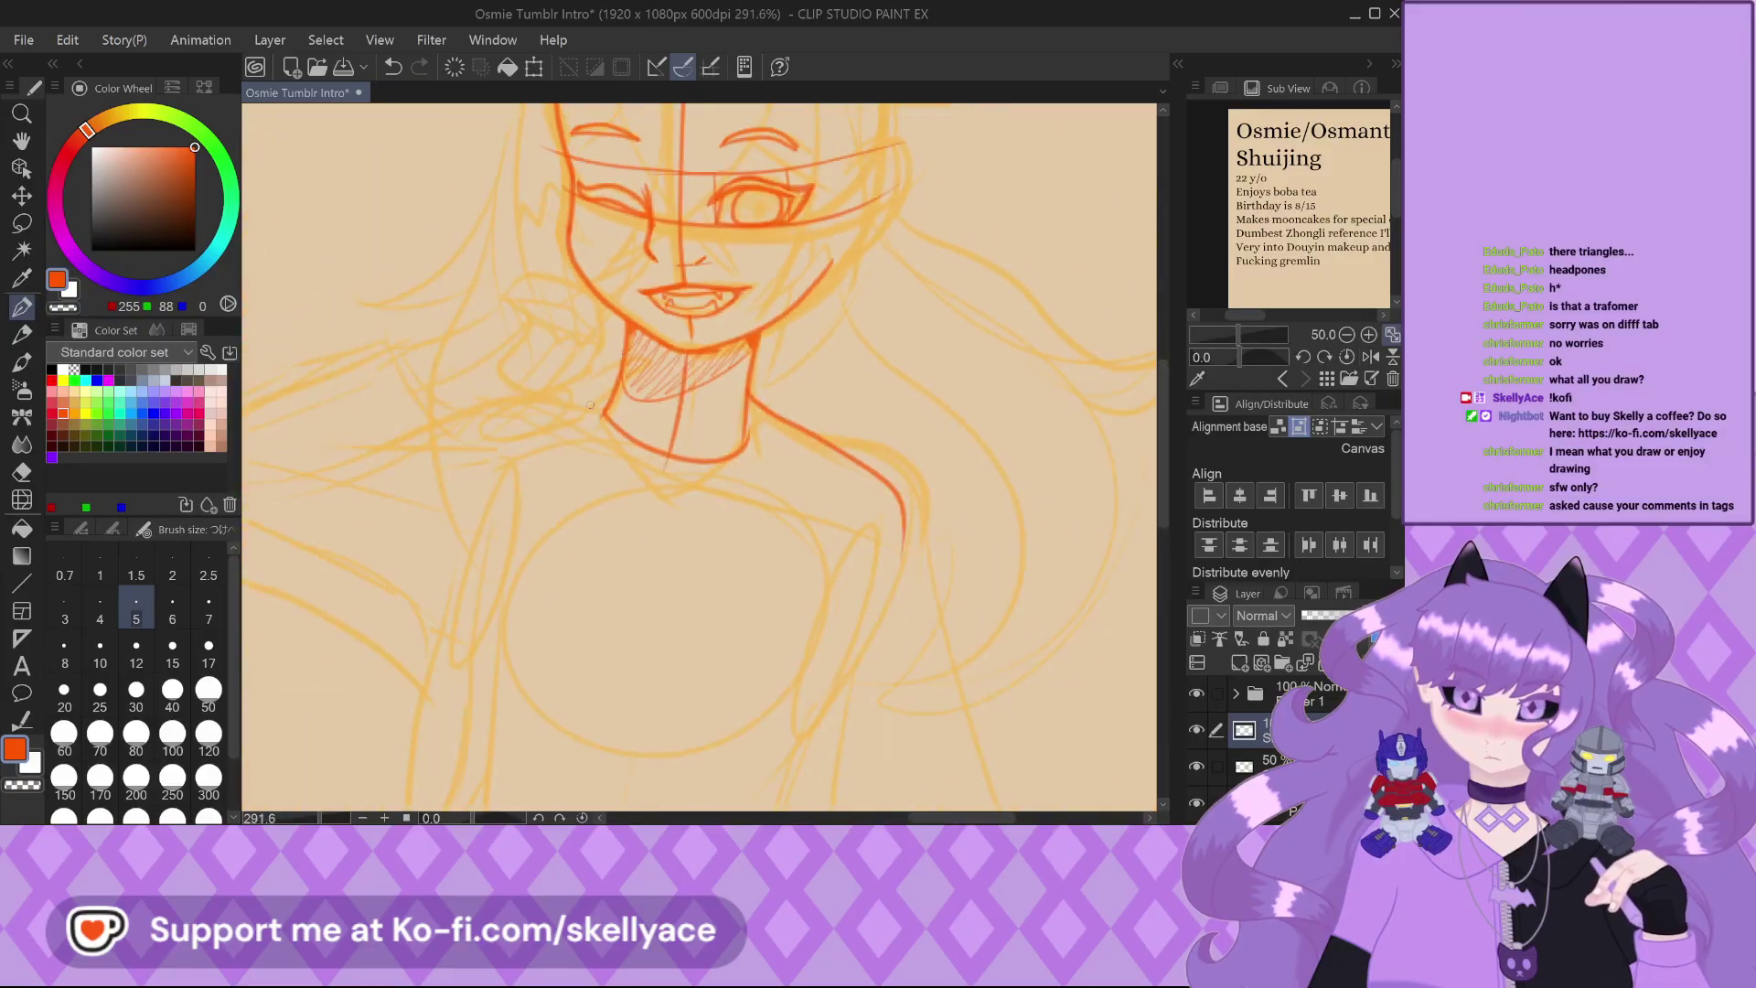
left_click_drag(535, 382, 517, 369)
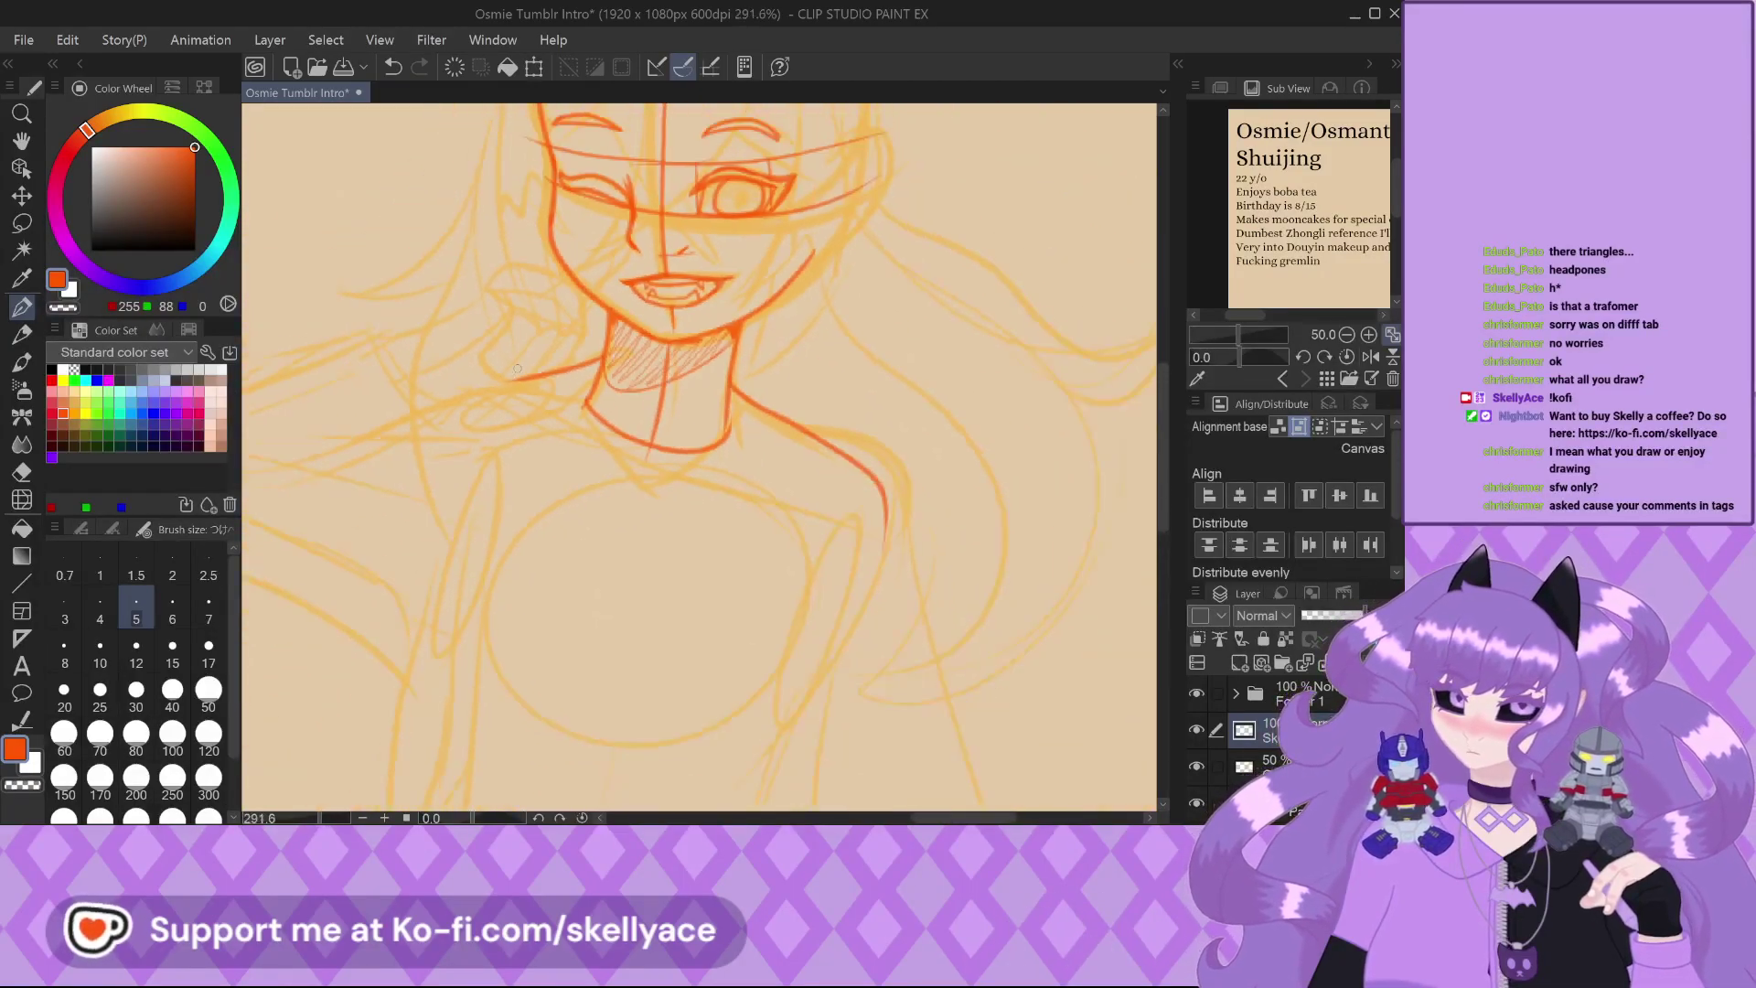
scroll(517, 368, "down", 1)
left_click_drag(420, 695, 759, 752)
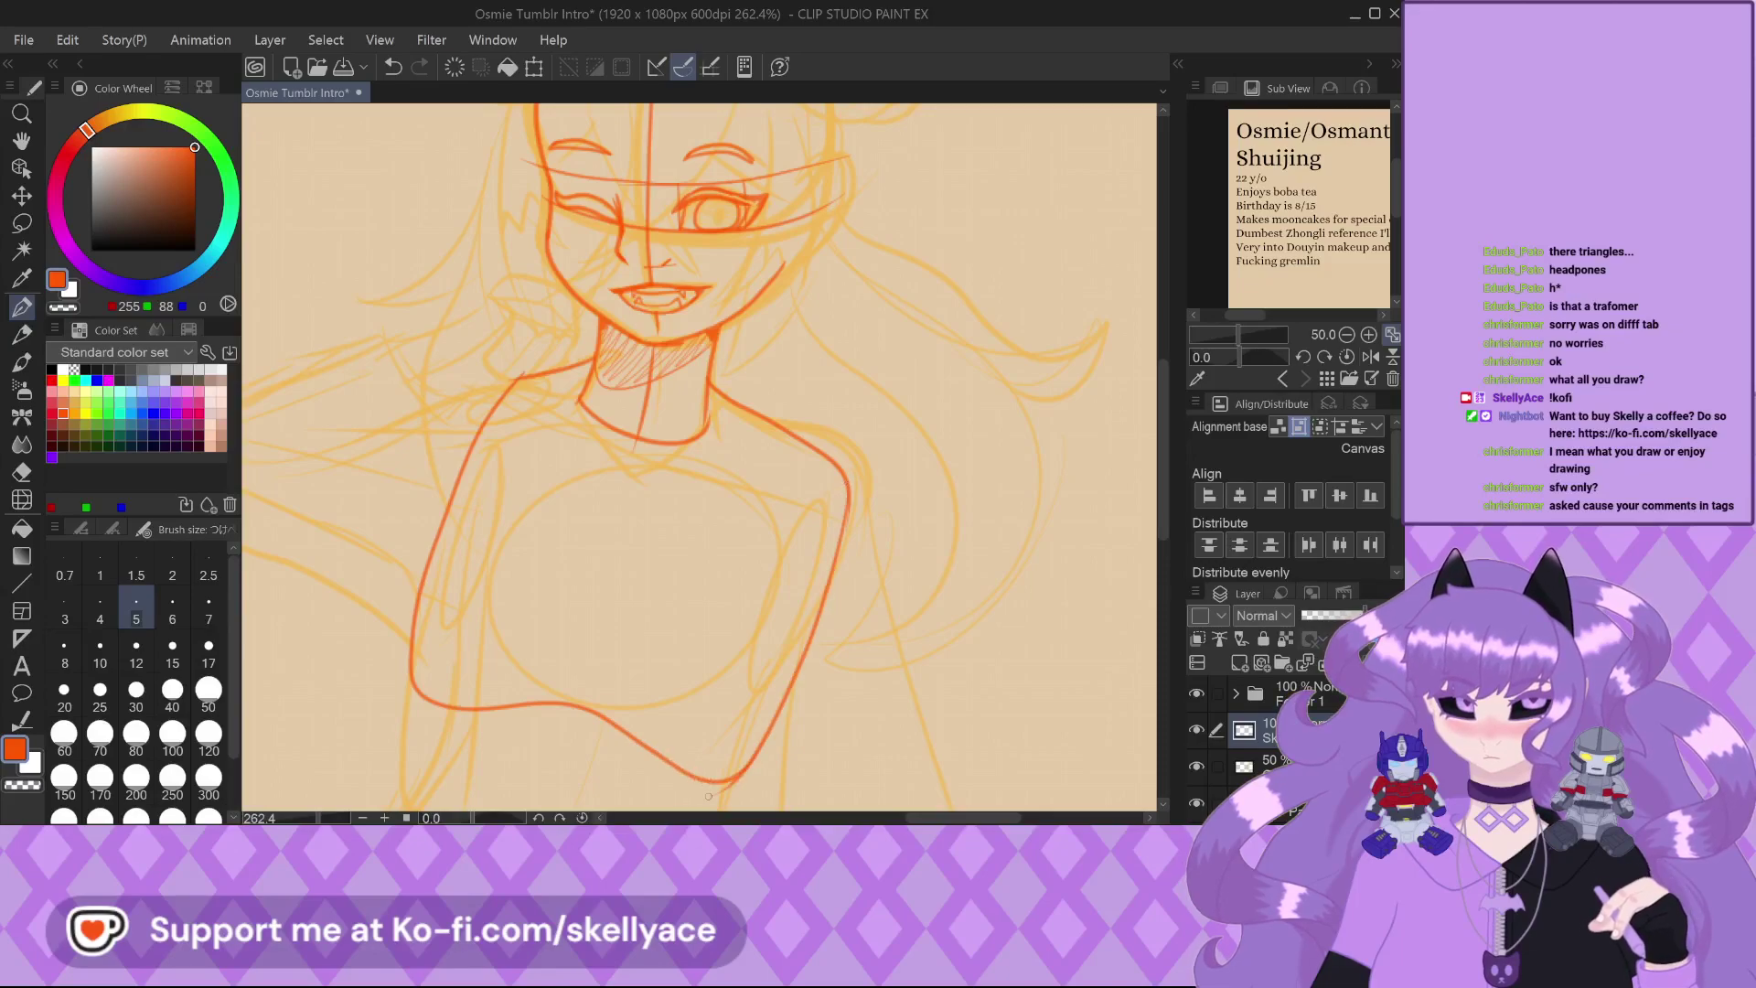
Redraw the far side of the ribcage further inward and add a side plane line from the near shoulder to its lower edge
scroll(688, 475, "down", 6)
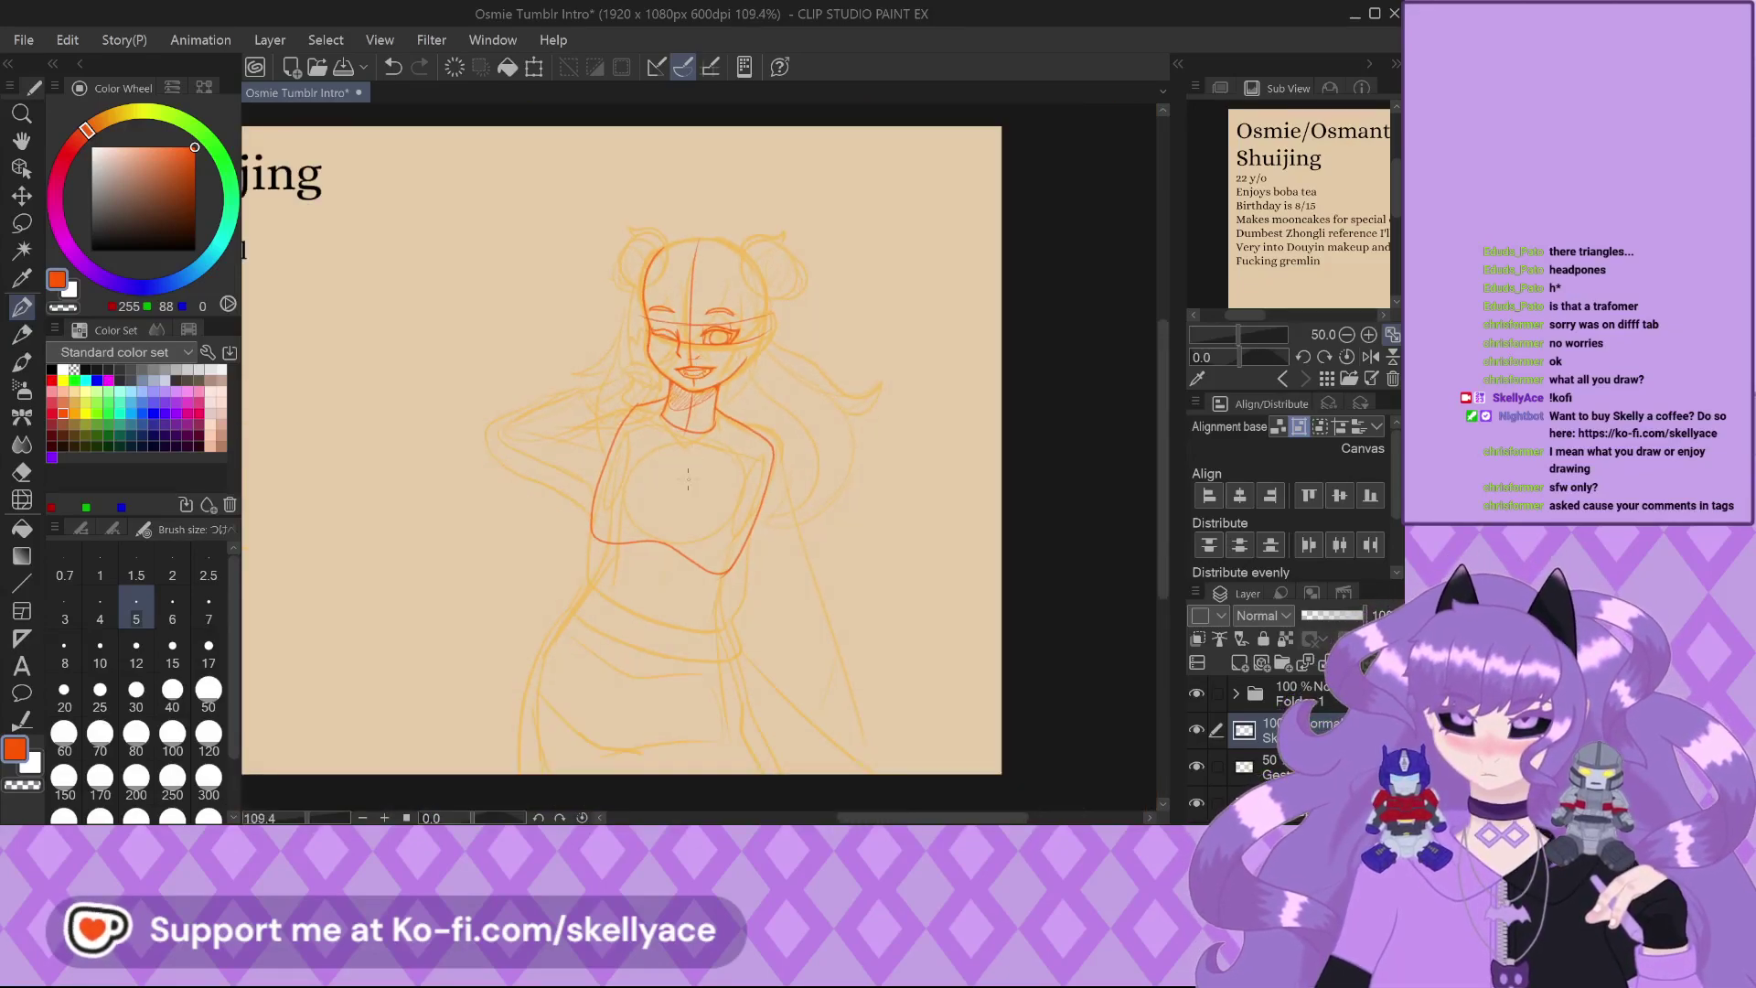
scroll(688, 475, "up", 8)
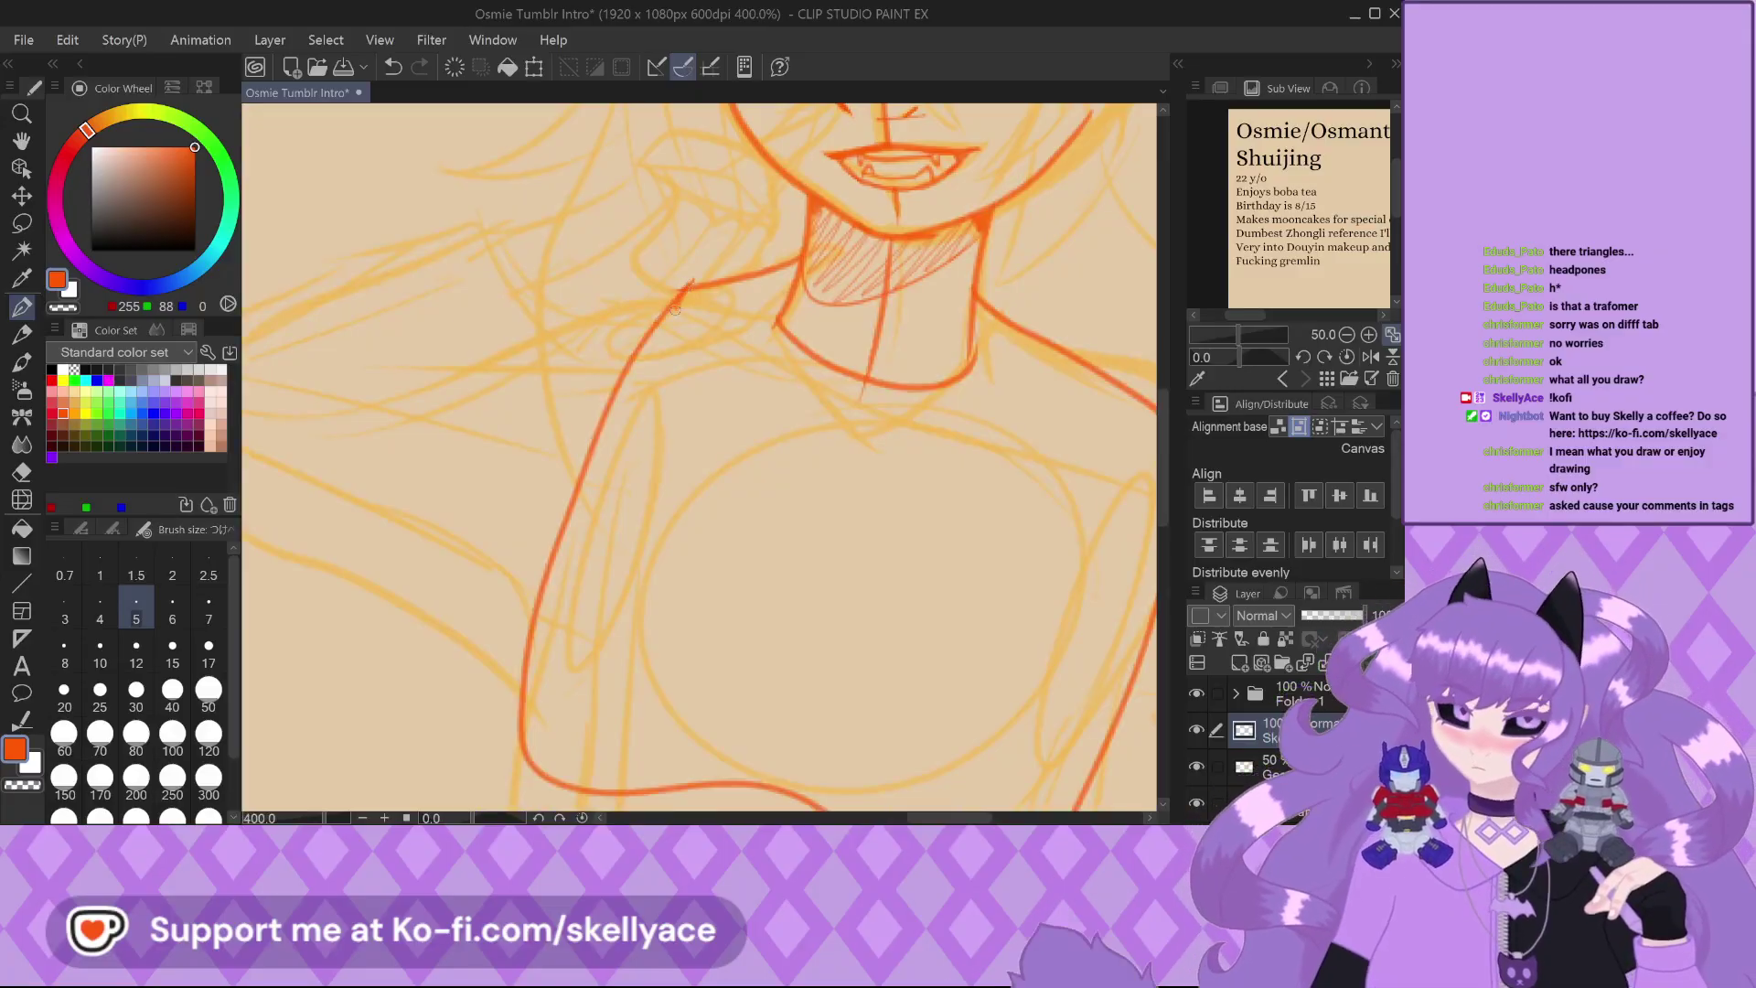
mouse_move(684, 291)
left_mouse_down()
mouse_move(573, 574)
mouse_move(554, 726)
mouse_move(555, 772)
left_mouse_up()
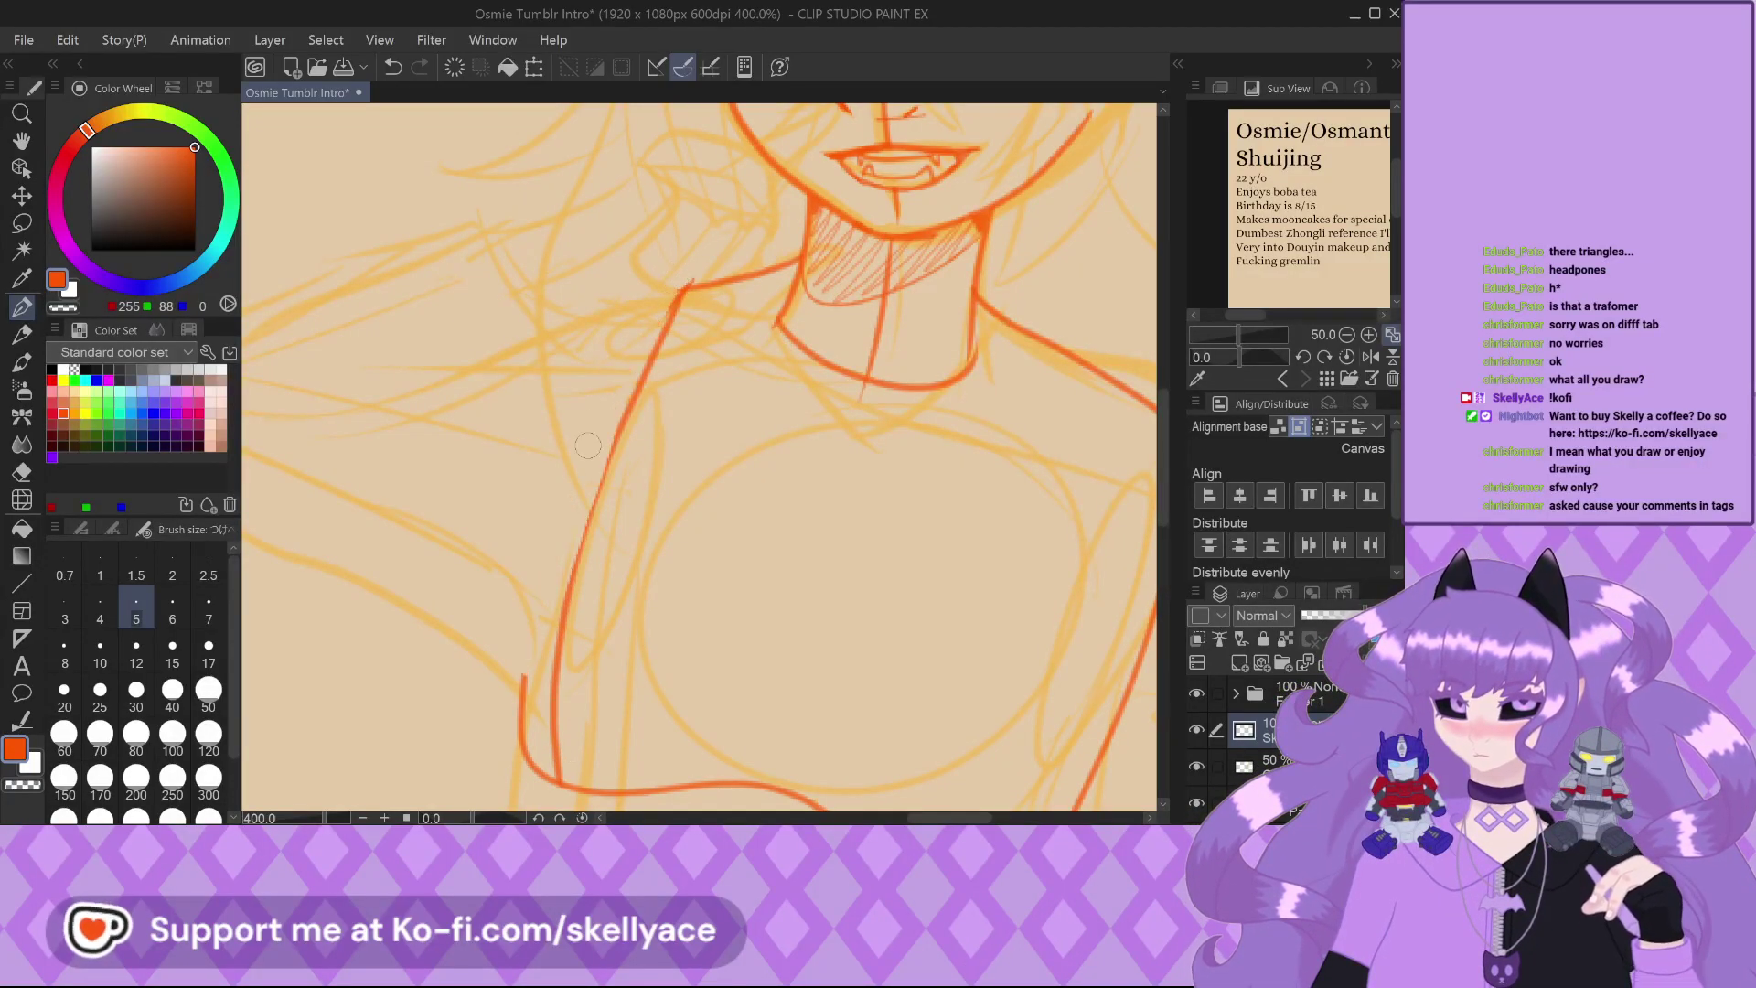
scroll(435, 439, "down", 3)
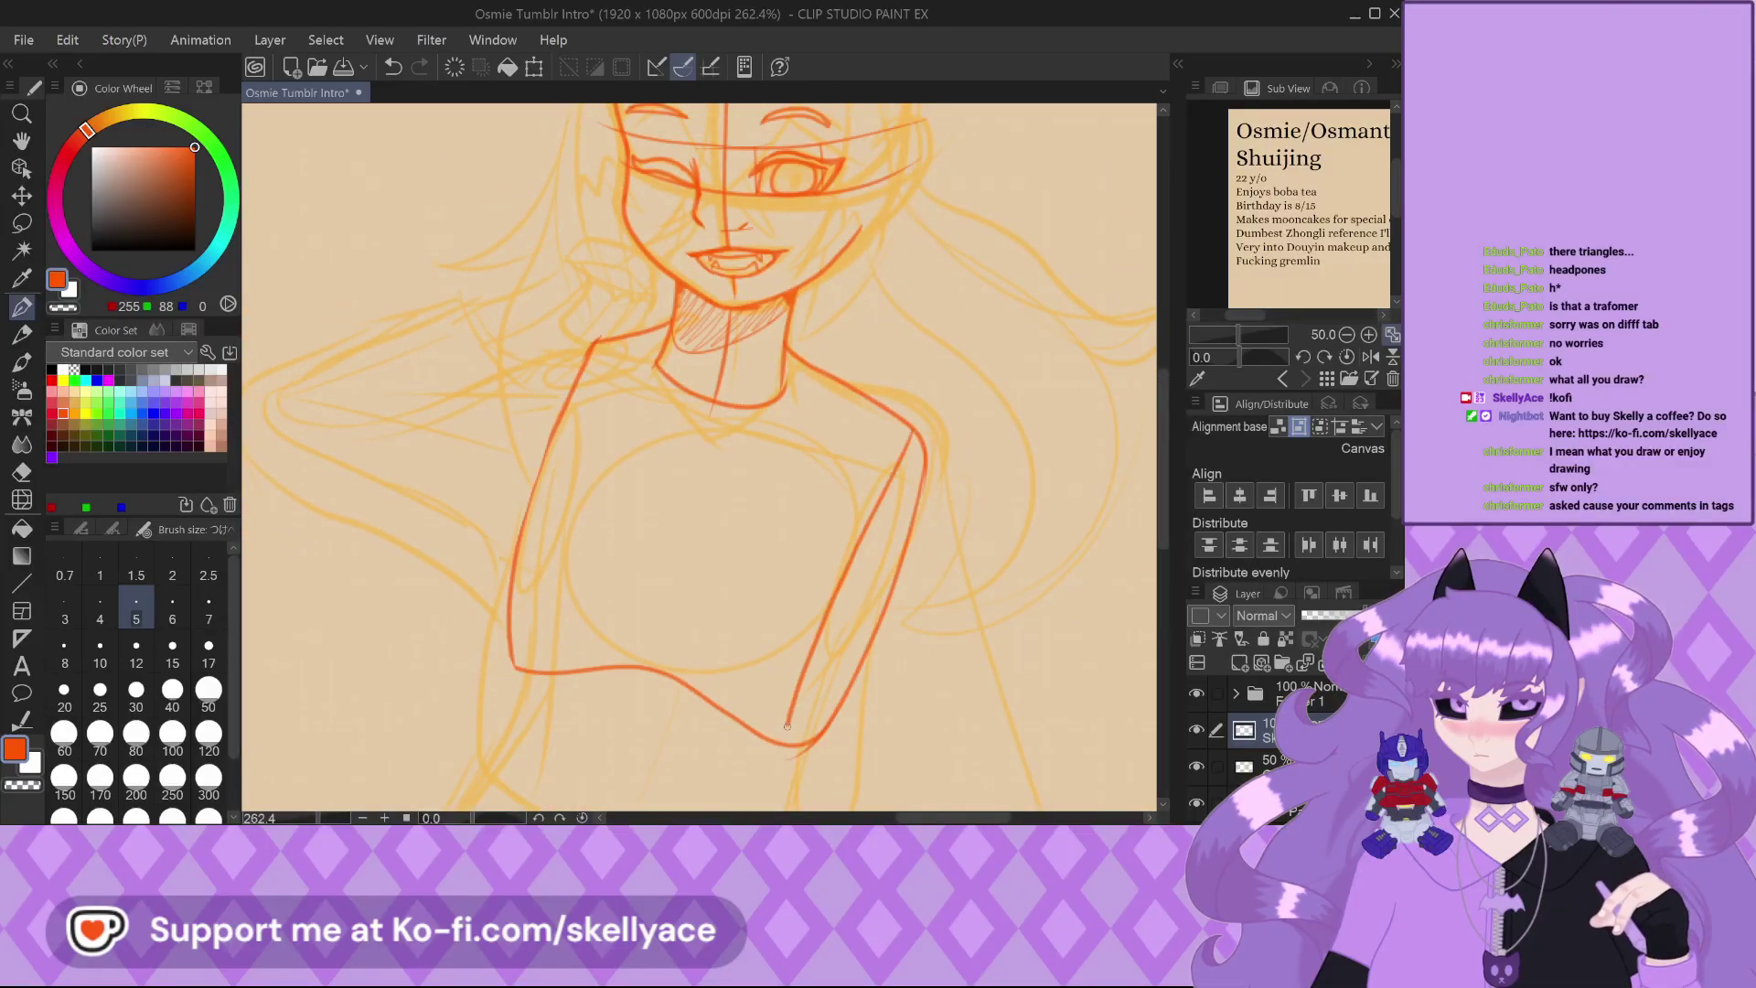
Draw the waist's sides and near side plane line below the ribcage, and join them with a curved line above the hips
scroll(820, 699, "down", 2)
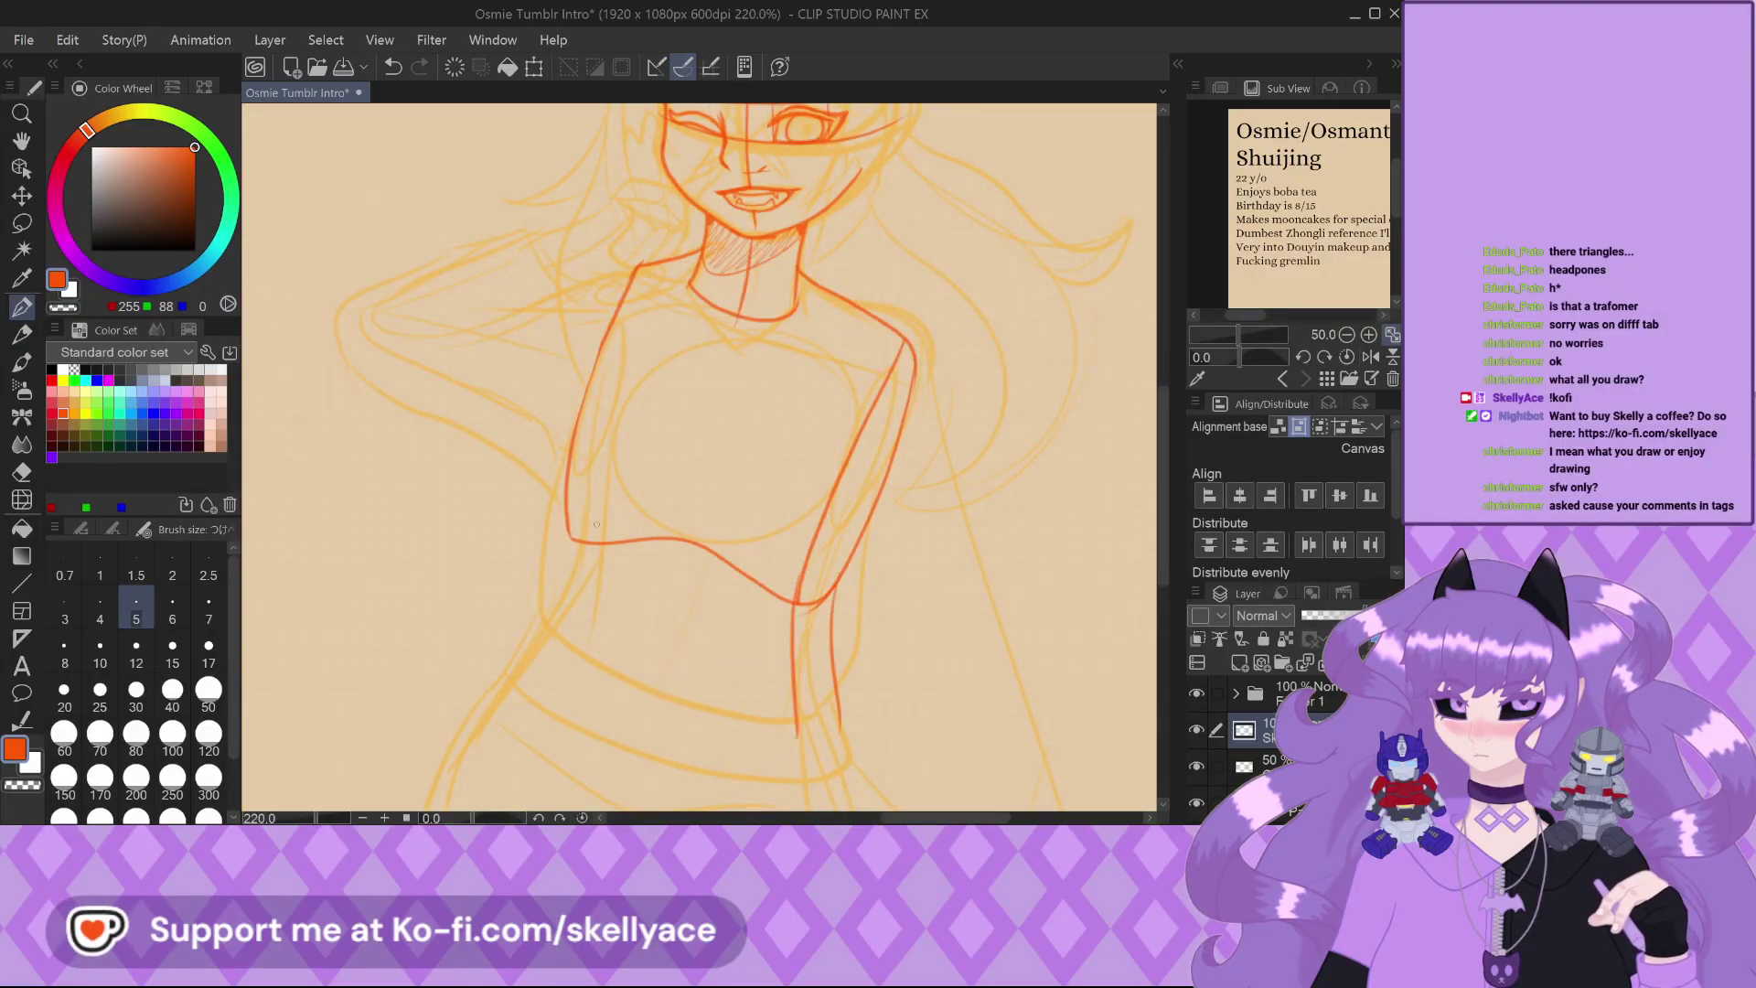
scroll(548, 576, "down", 1)
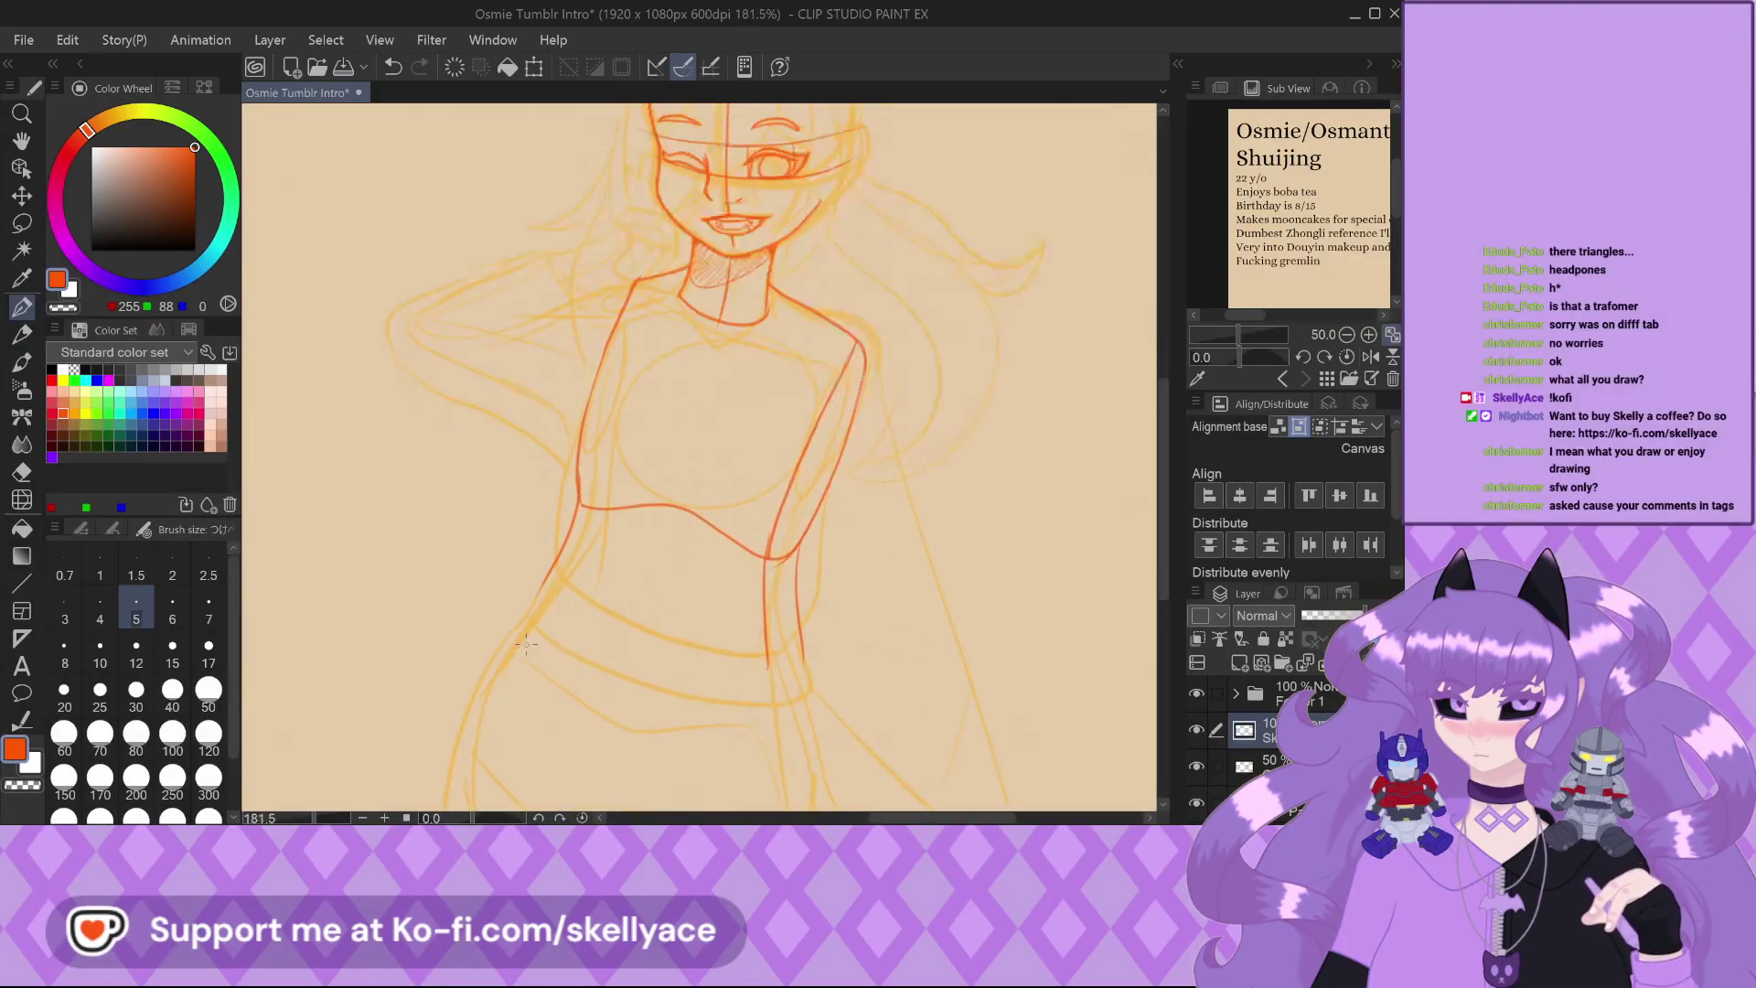
mouse_move(548, 573)
left_mouse_down()
mouse_move(532, 608)
mouse_move(577, 654)
mouse_move(777, 699)
mouse_move(835, 666)
left_mouse_up()
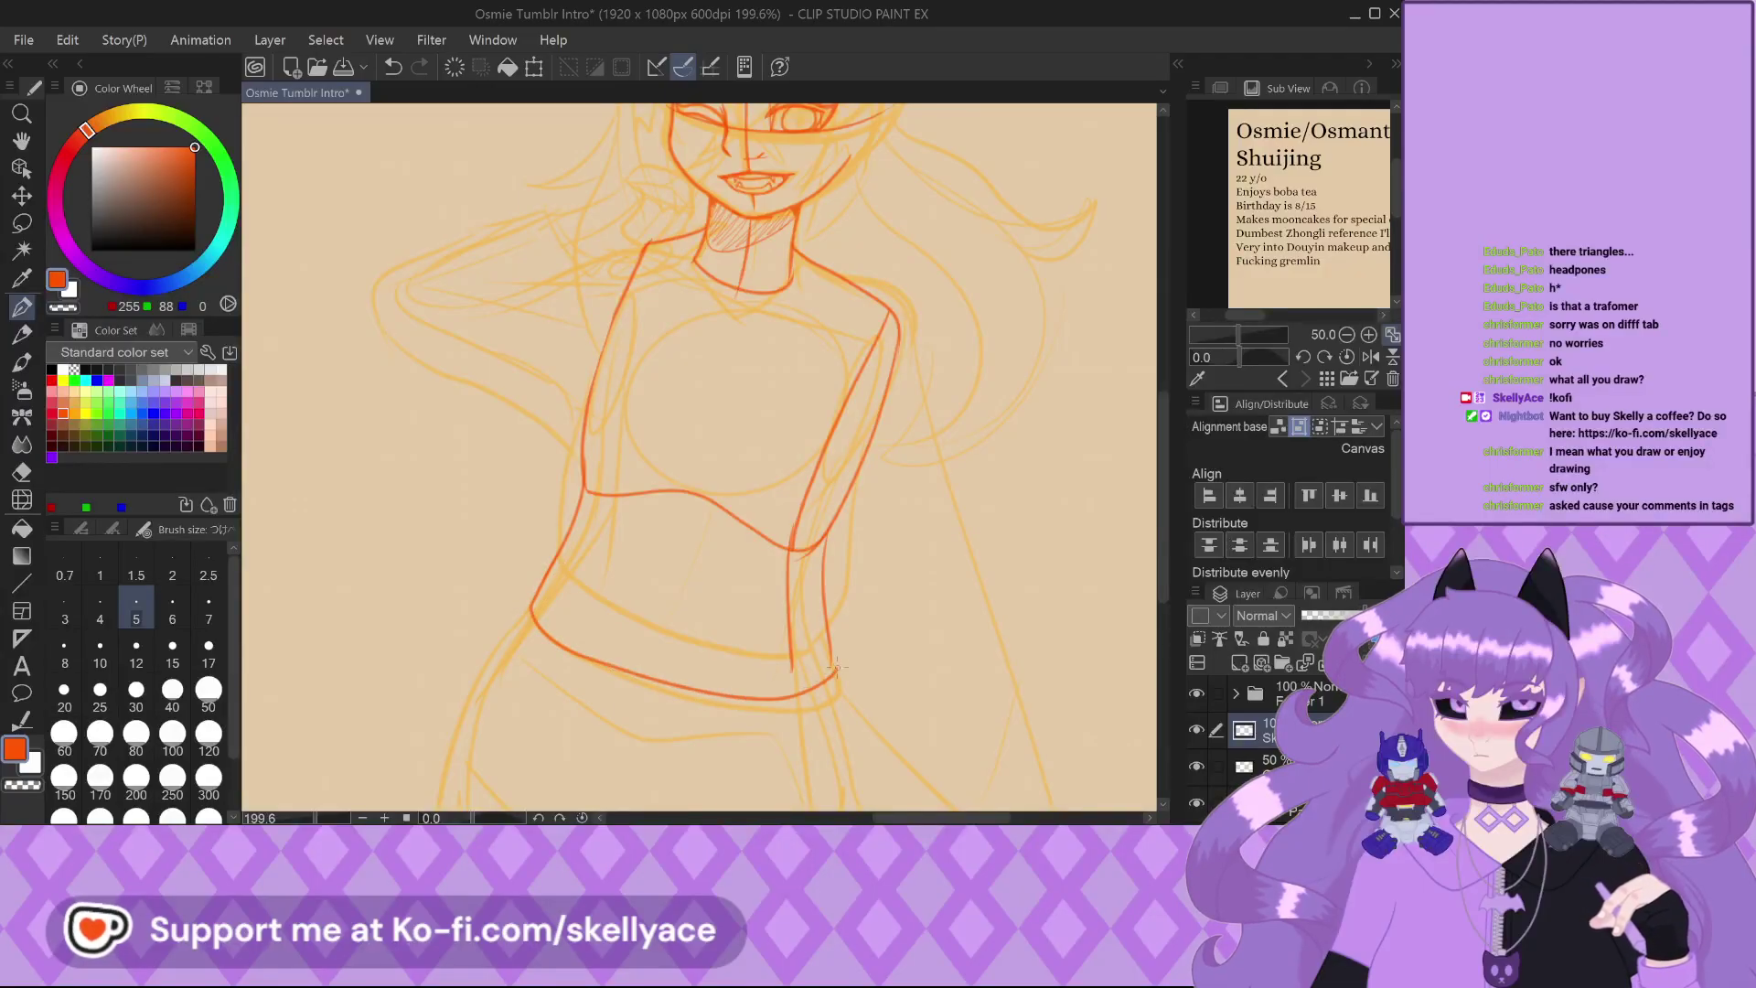
Outline the pelvis with a slanting far hip side, an angled edge down to the crotch and a curved line toward the near thigh
scroll(793, 665, "down", 3)
scroll(591, 551, "up", 4)
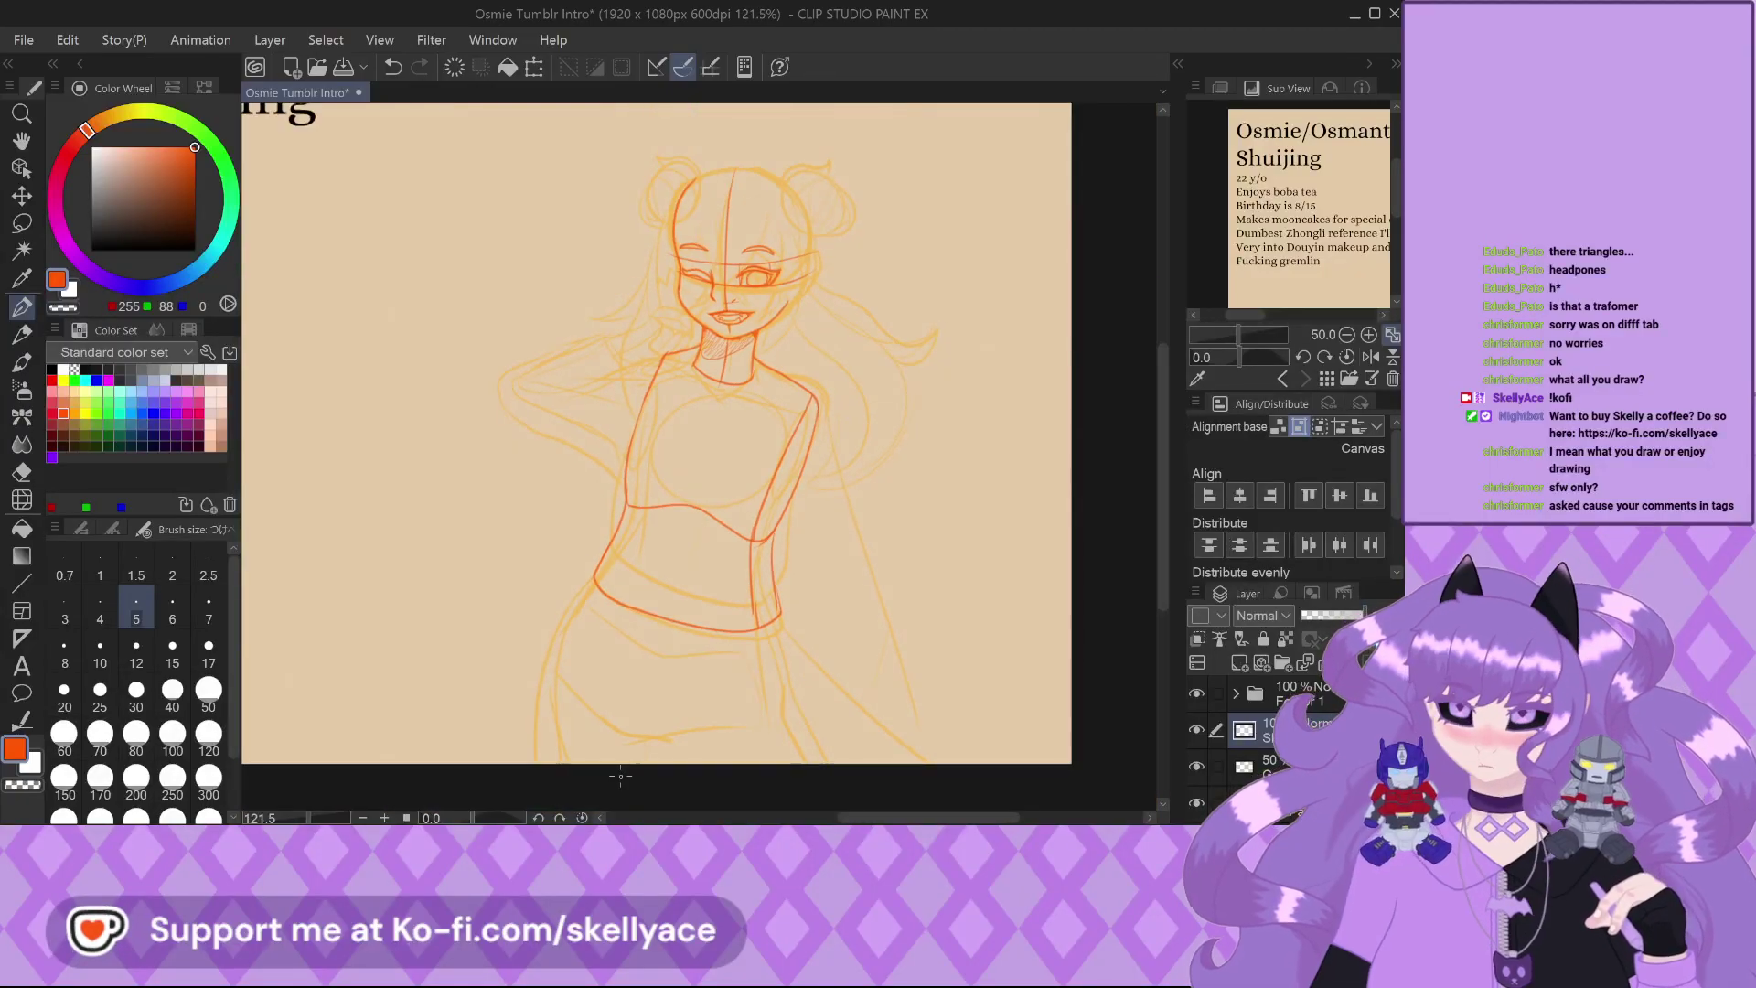
left_click_drag(592, 551, 512, 688)
scroll(512, 688, "down", 3)
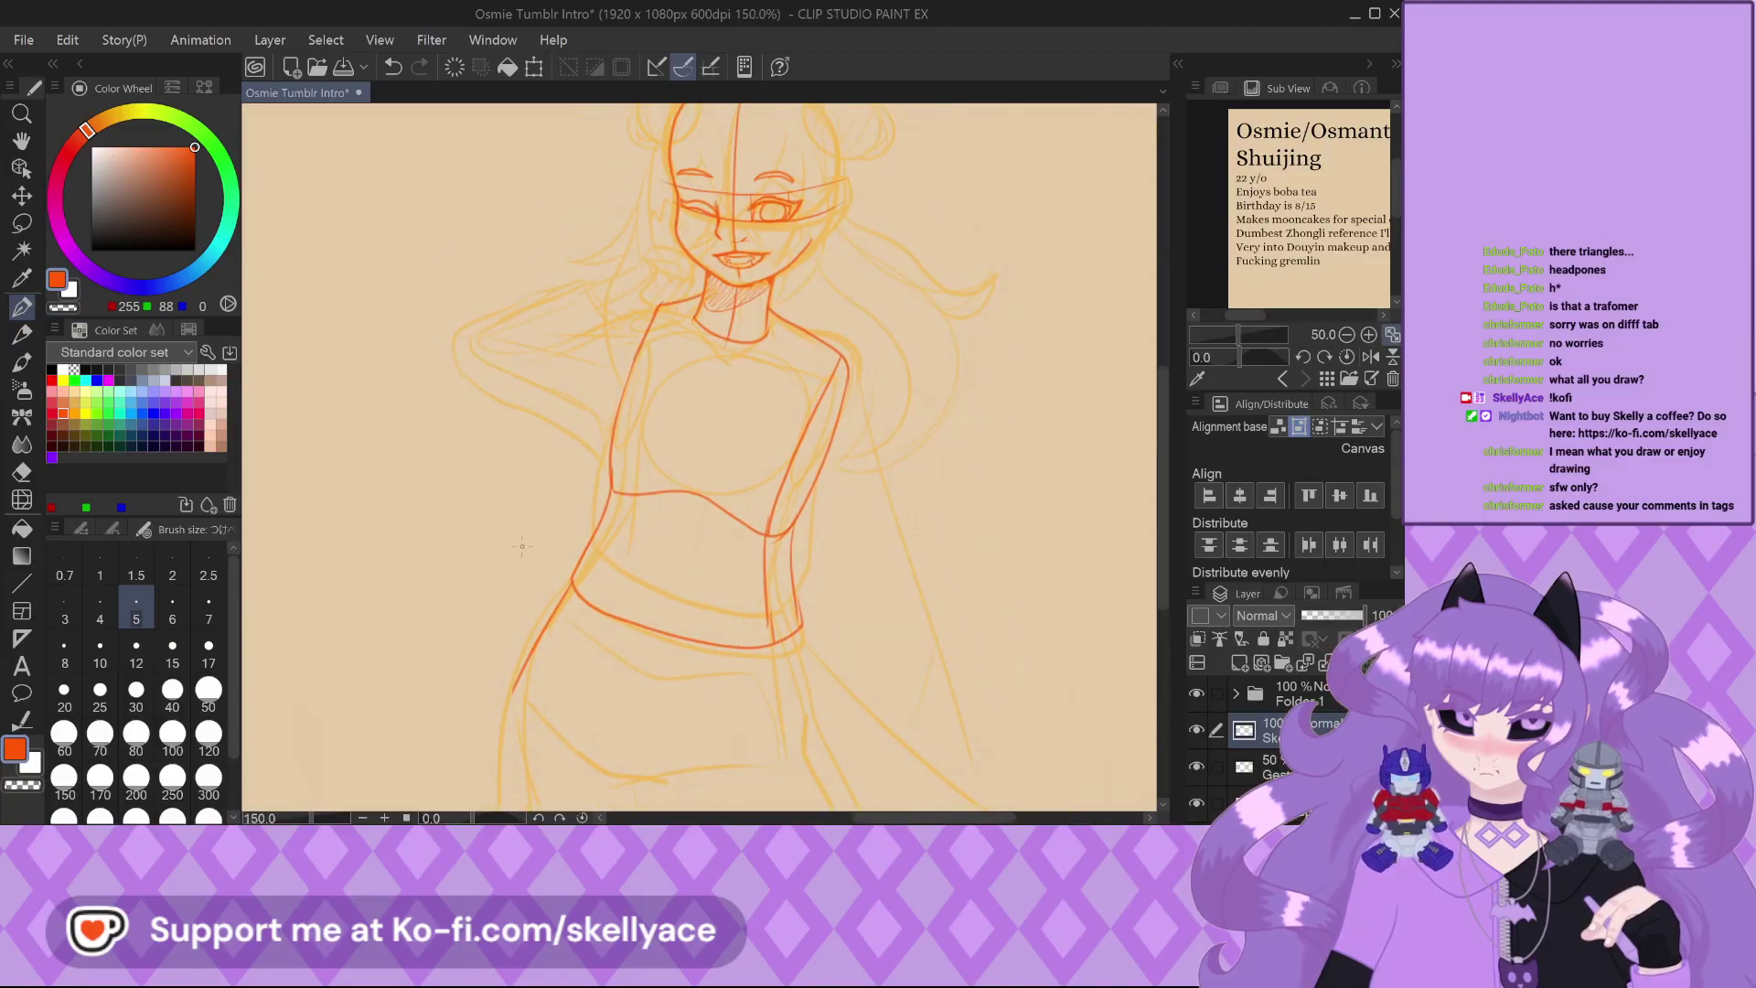
scroll(491, 619, "up", 2)
left_click_drag(491, 620, 664, 768)
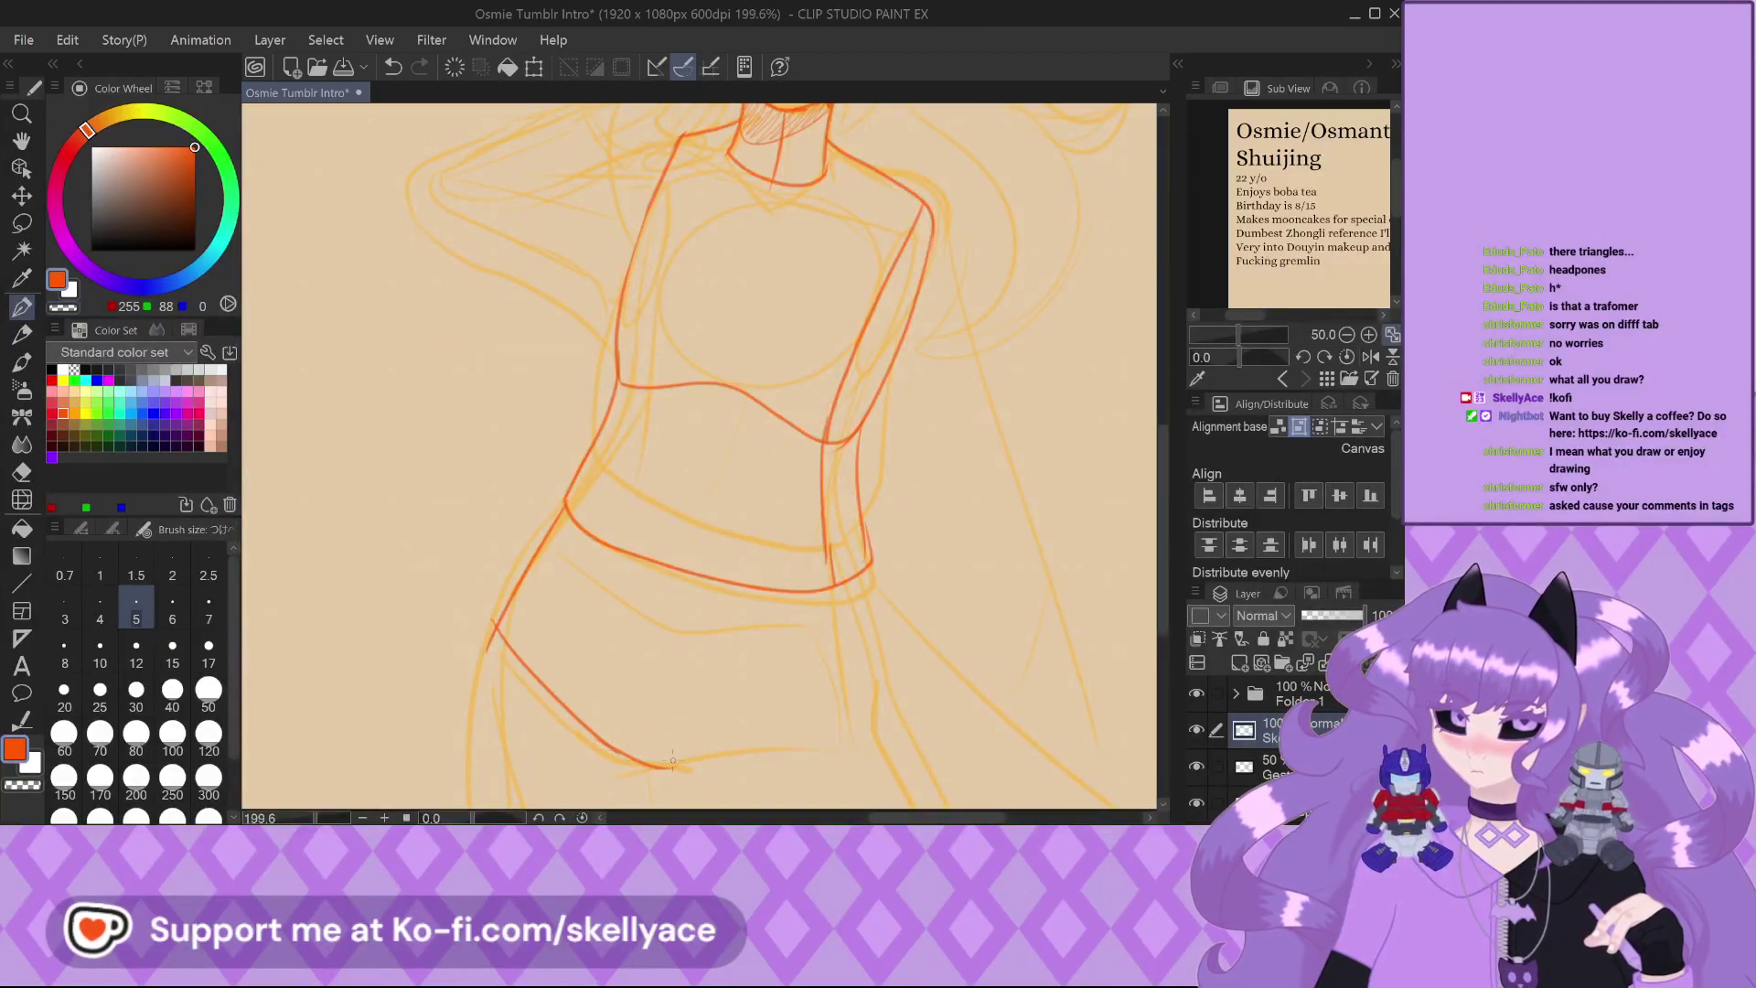
left_click_drag(800, 746, 896, 741)
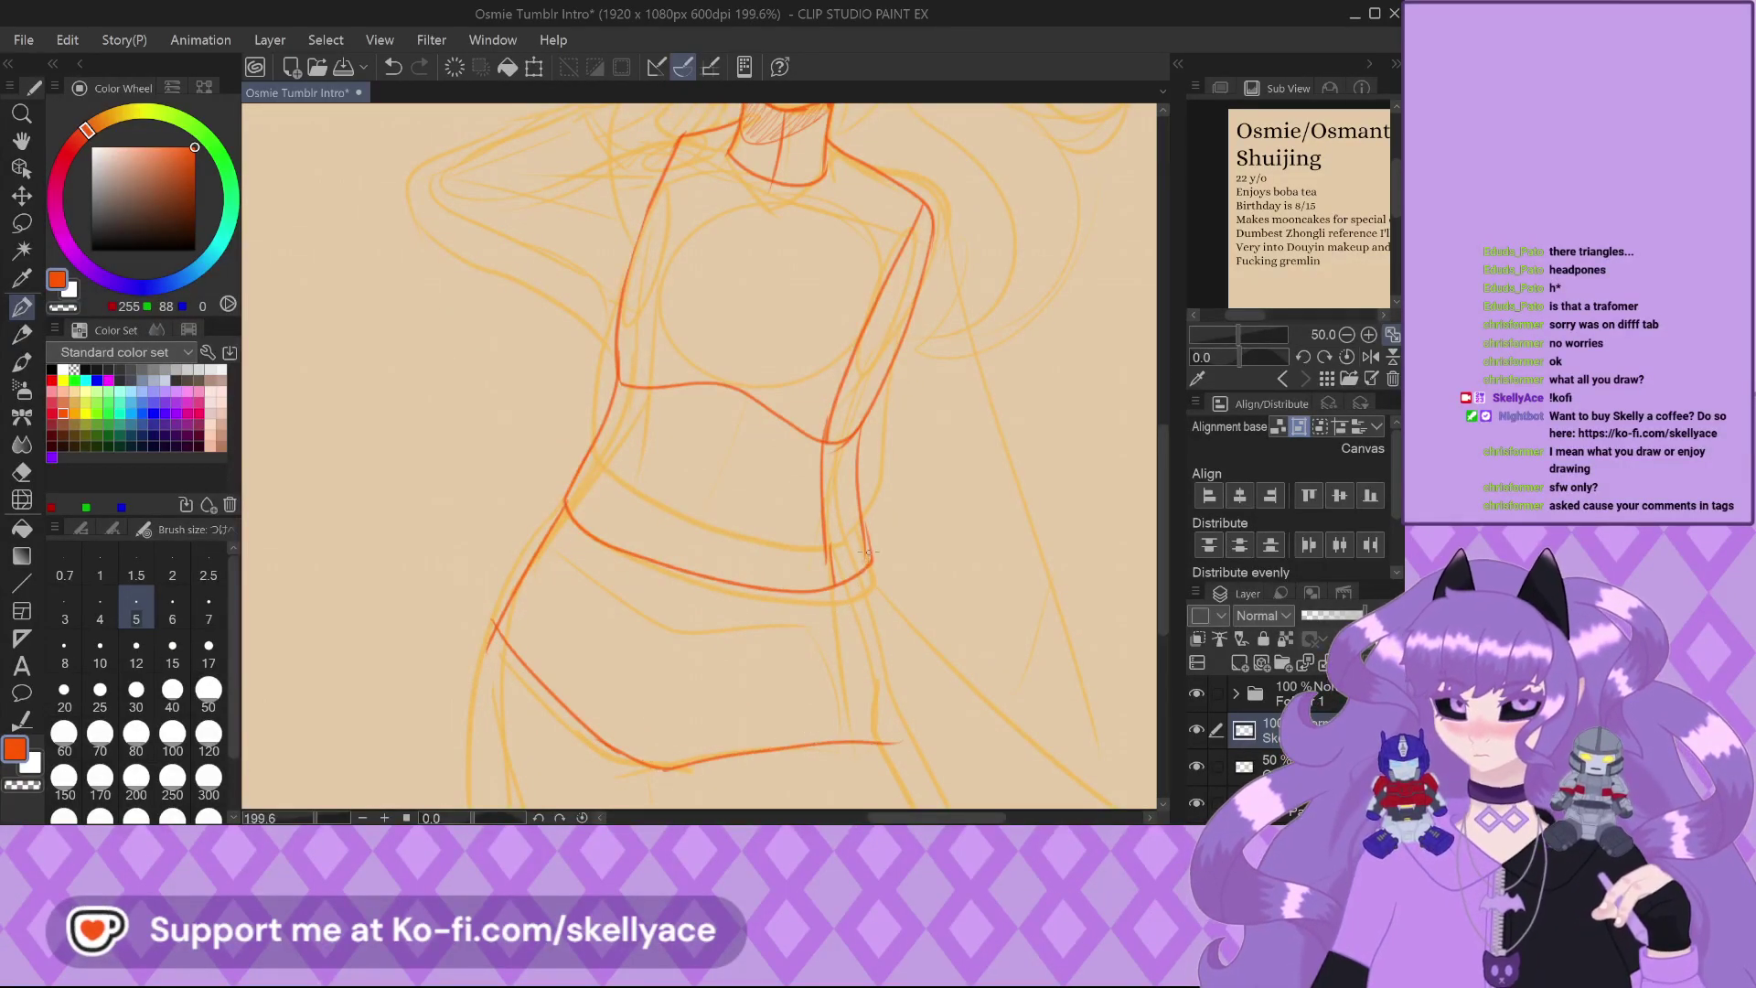
scroll(897, 736, "down", 3)
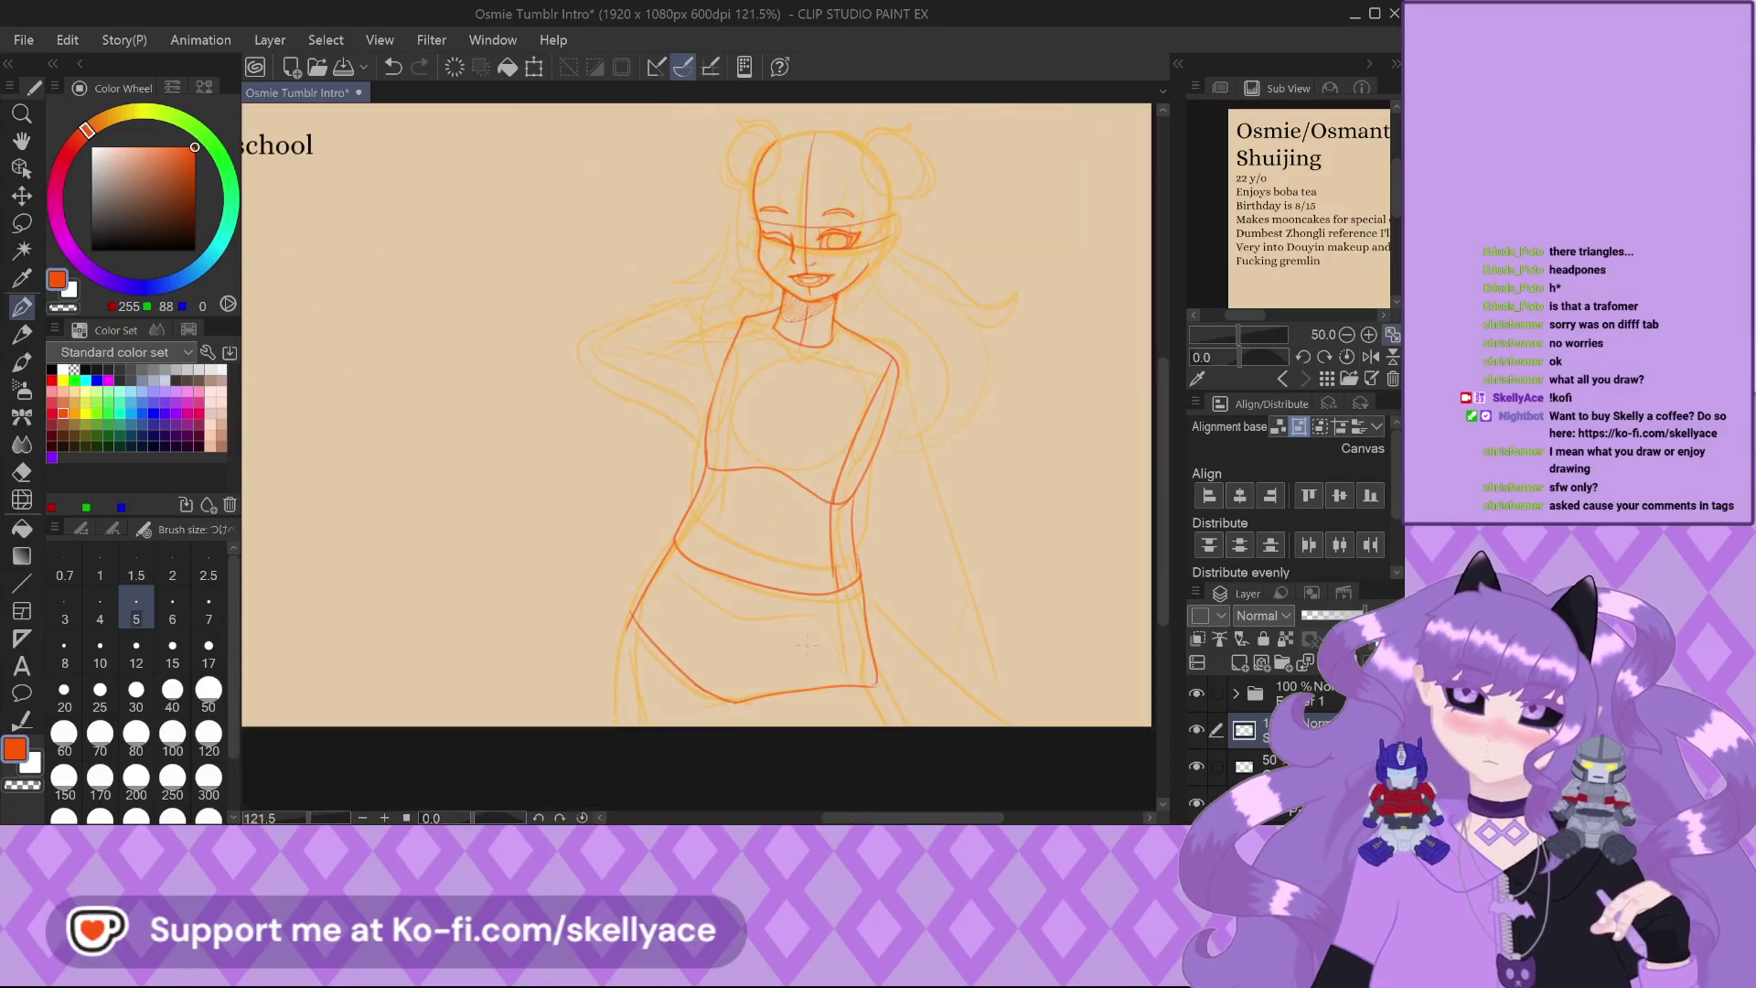
scroll(837, 538, "up", 2)
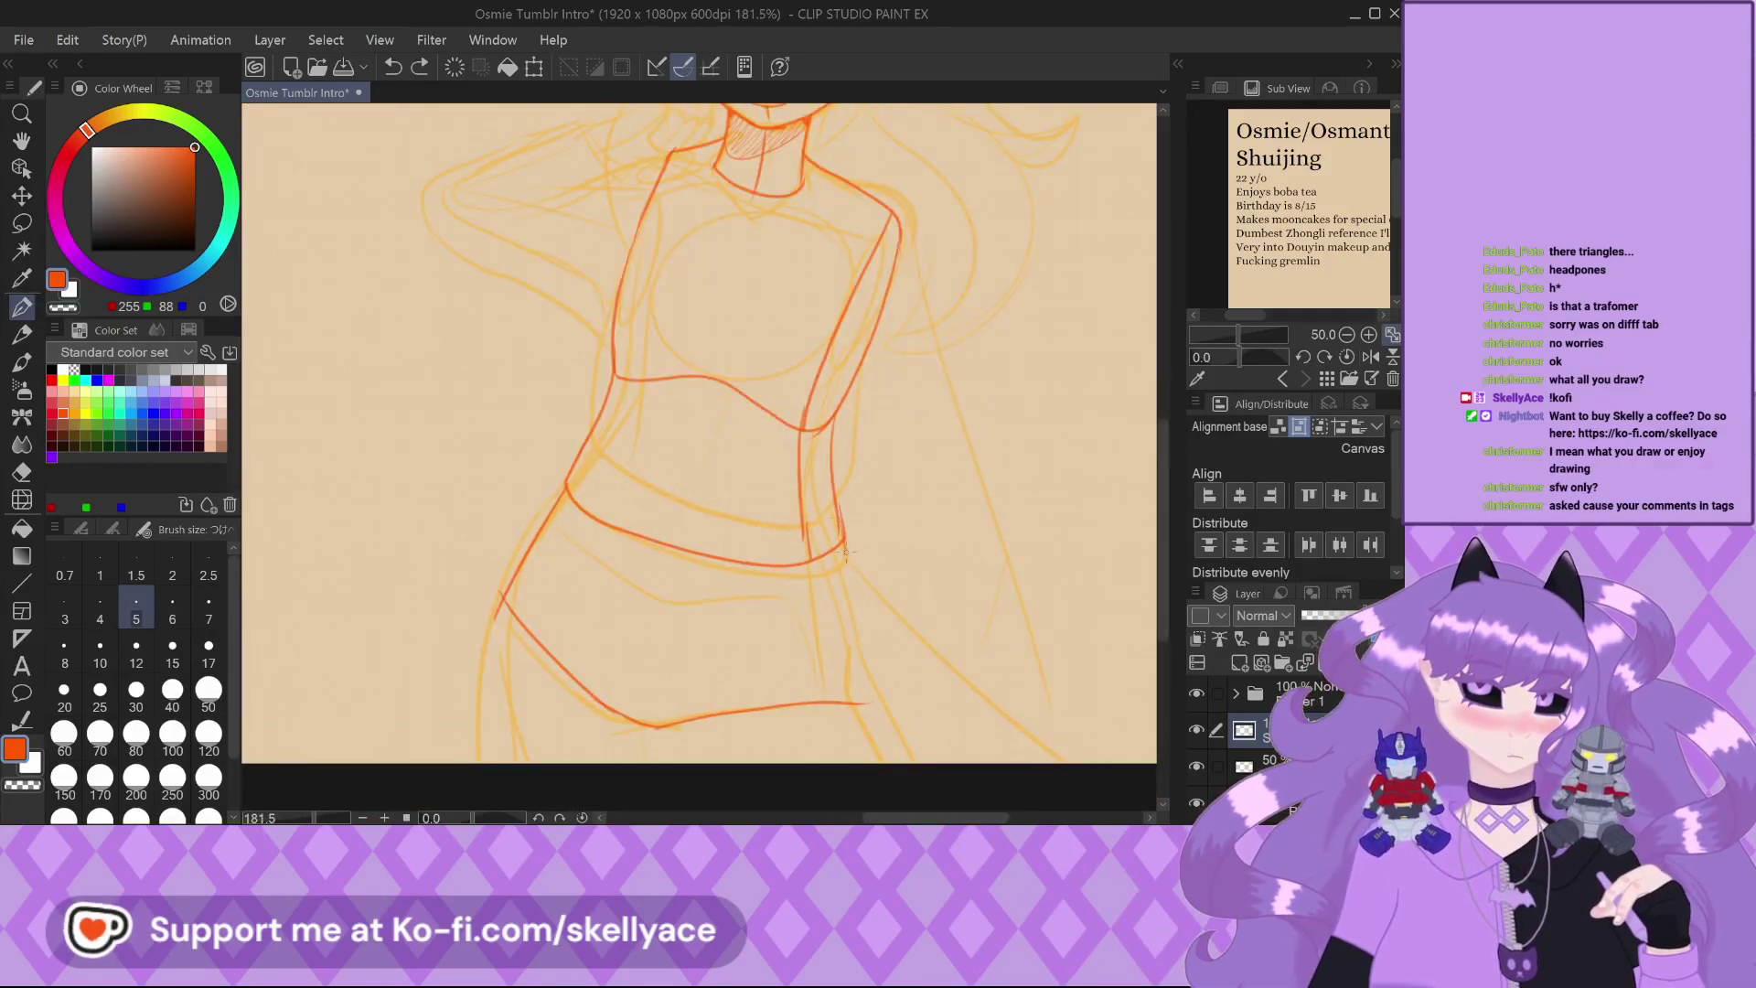
Redraw the near hip side and raise the pelvis's lower edge into a higher arch, erasing the flatter line beneath it
key("ctrl+z")
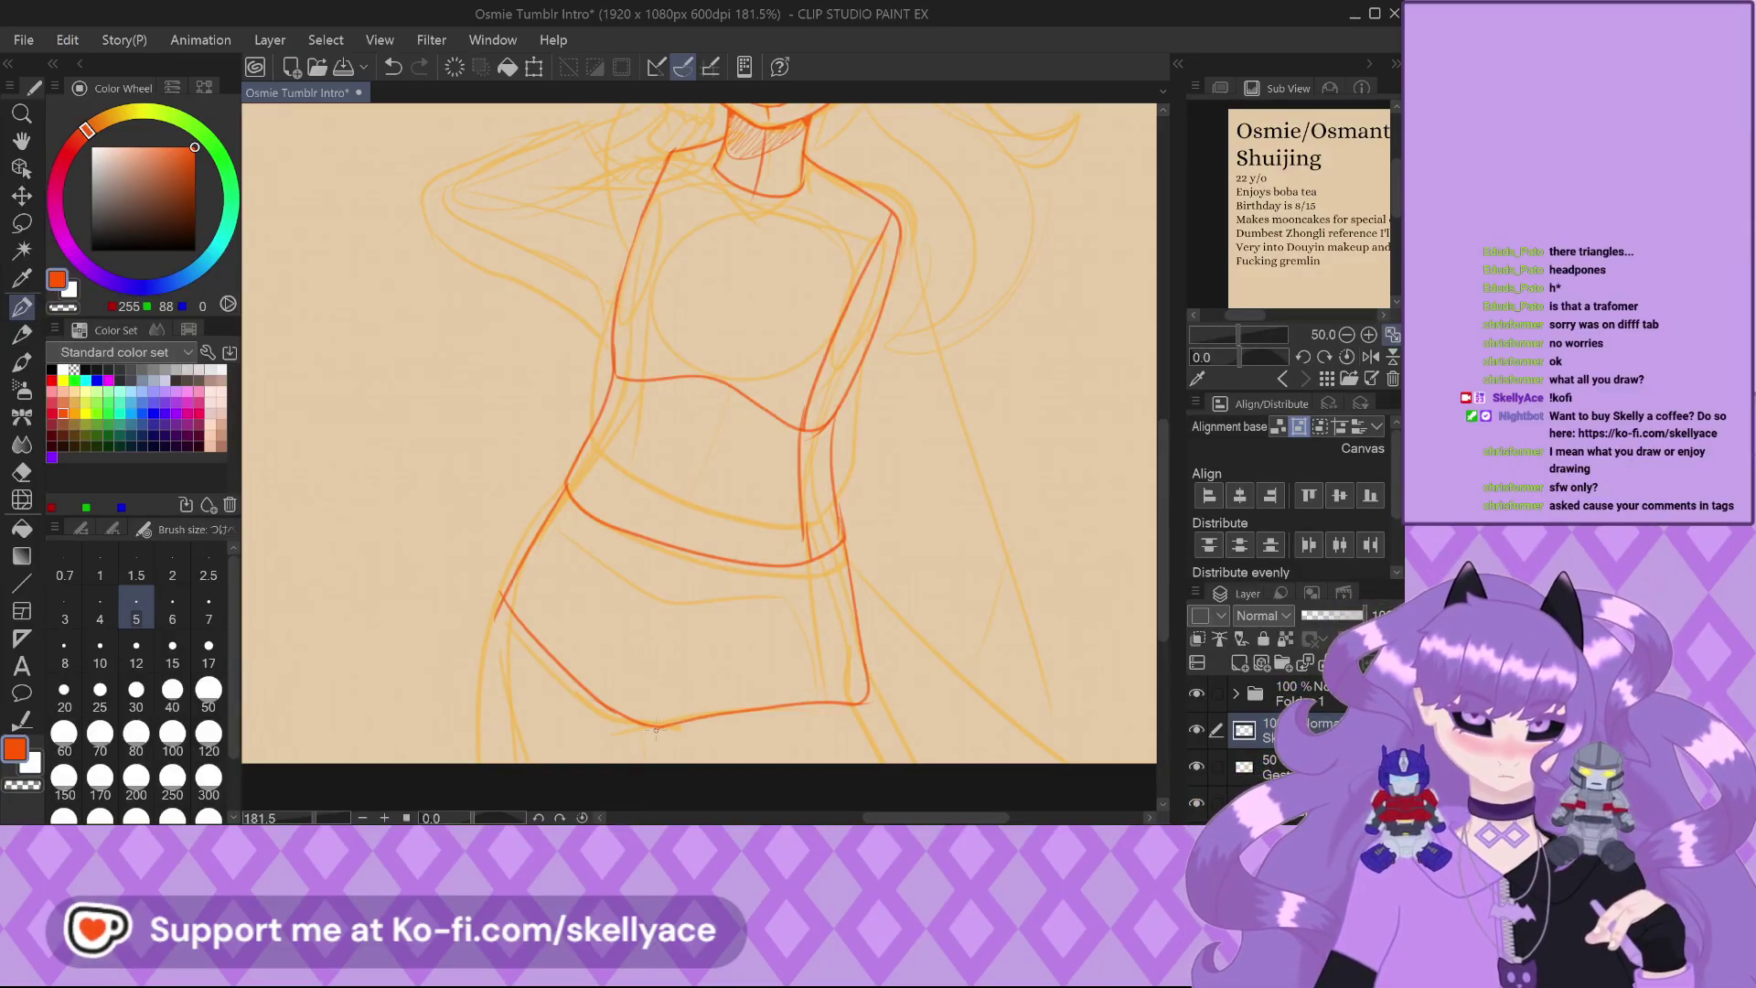
mouse_move(660, 725)
left_mouse_down()
mouse_move(792, 678)
mouse_move(873, 697)
left_mouse_up()
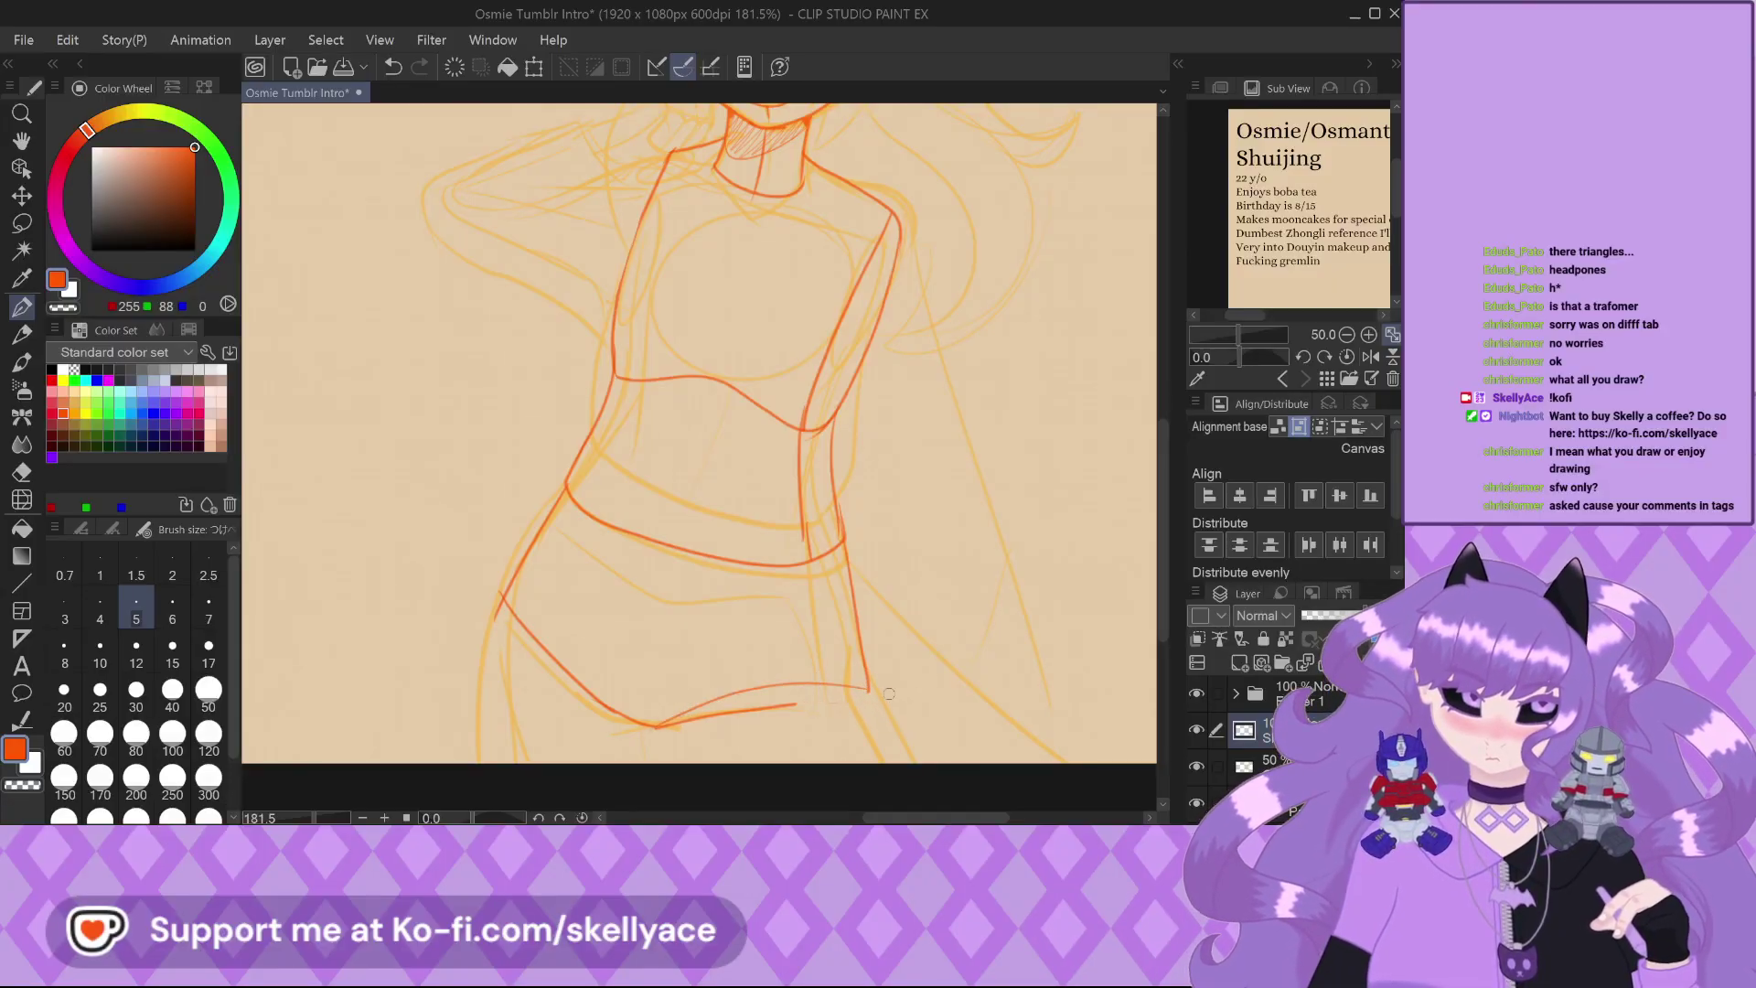
left_click_drag(658, 725, 773, 706)
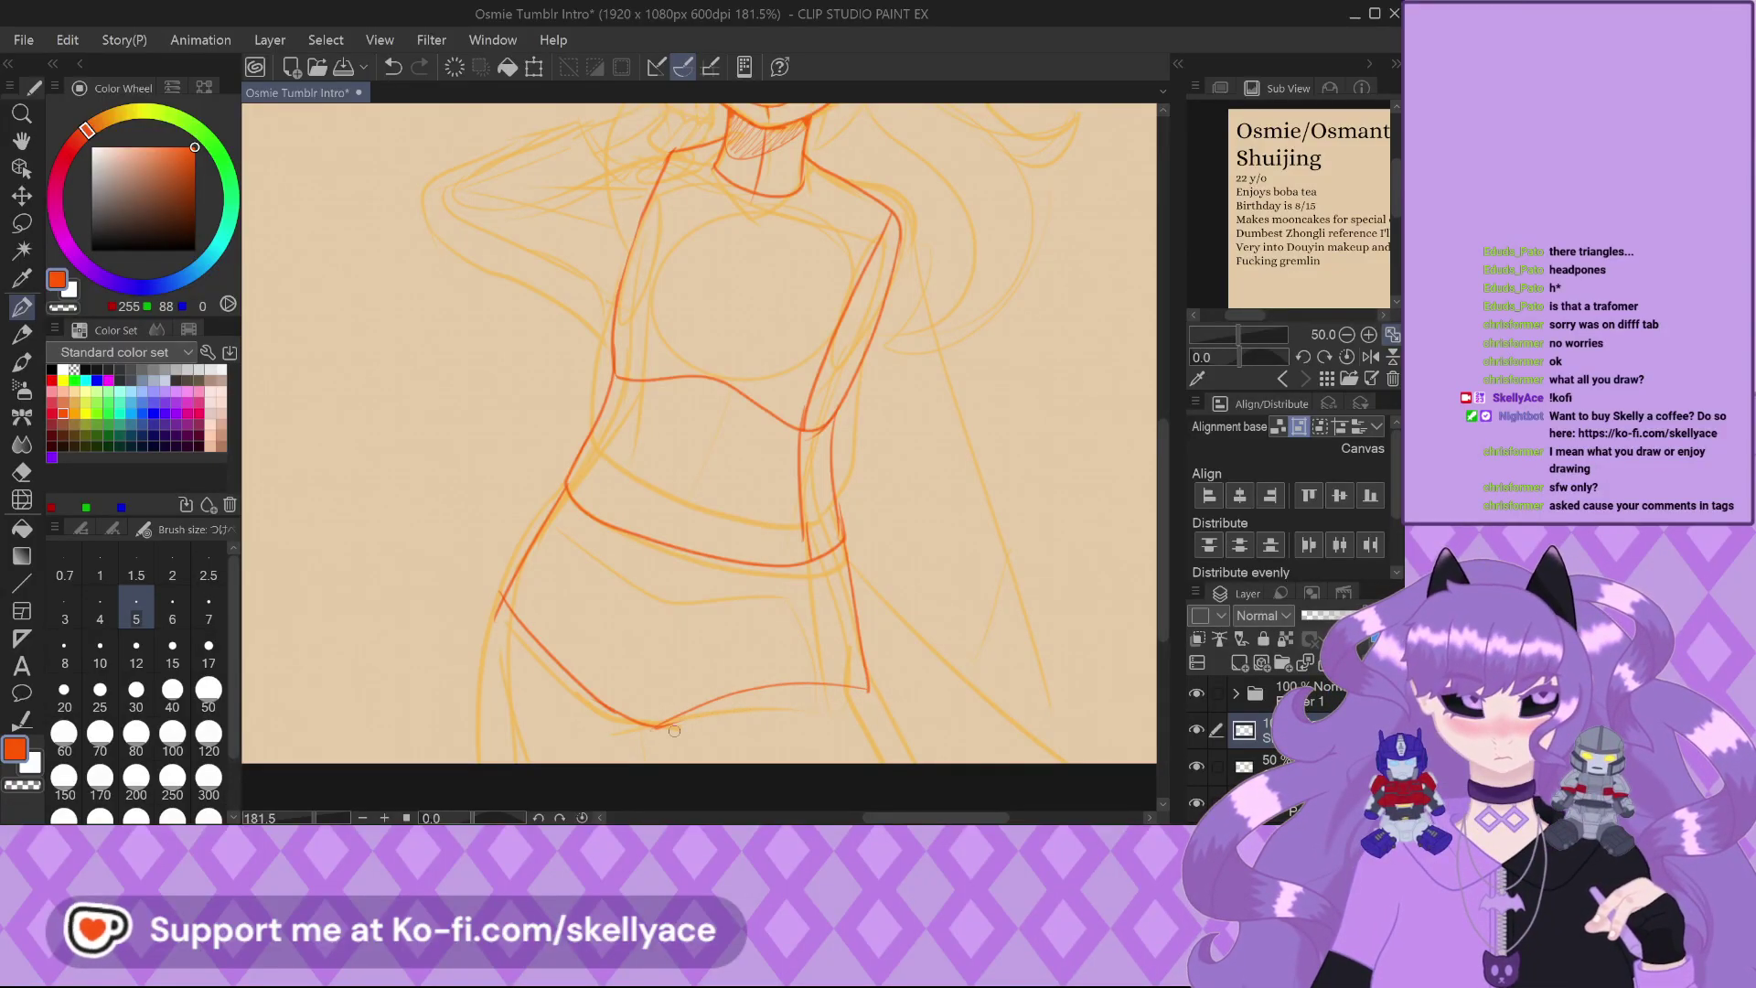
Draw the beginnings of both outer thighs below the hips and a short inner thigh line down from the crotch
scroll(683, 729, "down", 2)
scroll(718, 704, "down", 2)
scroll(785, 792, "up", 4)
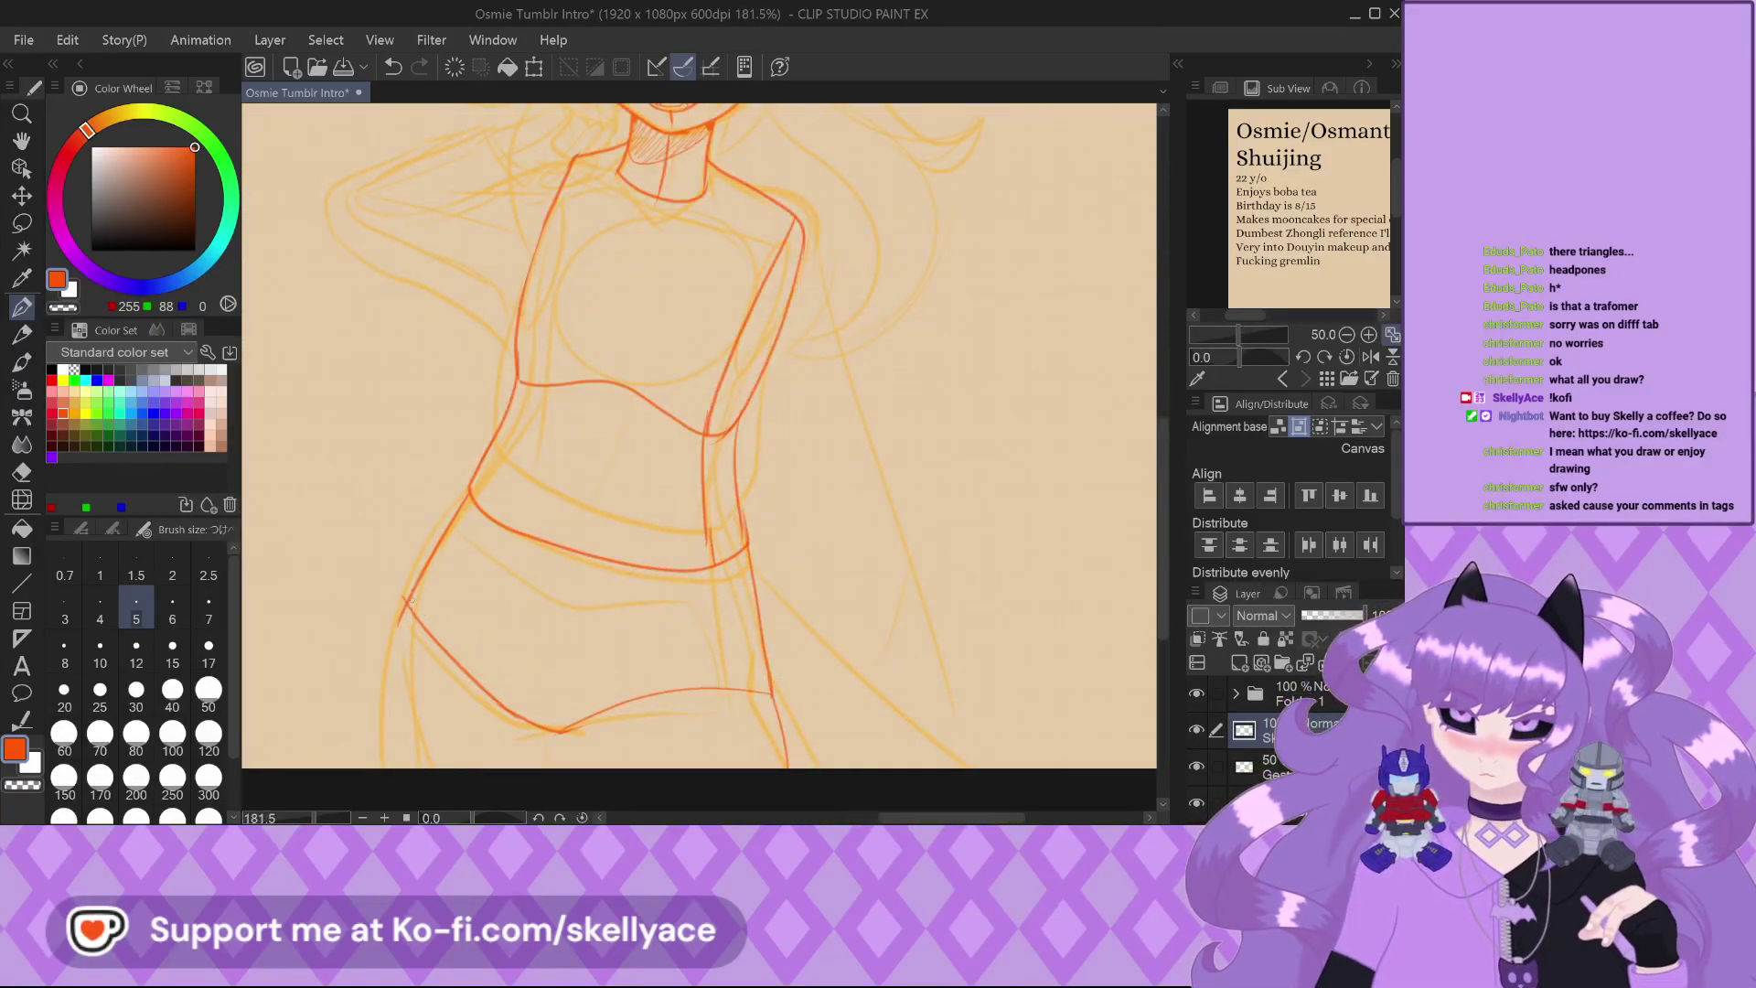
left_click_drag(408, 596, 412, 743)
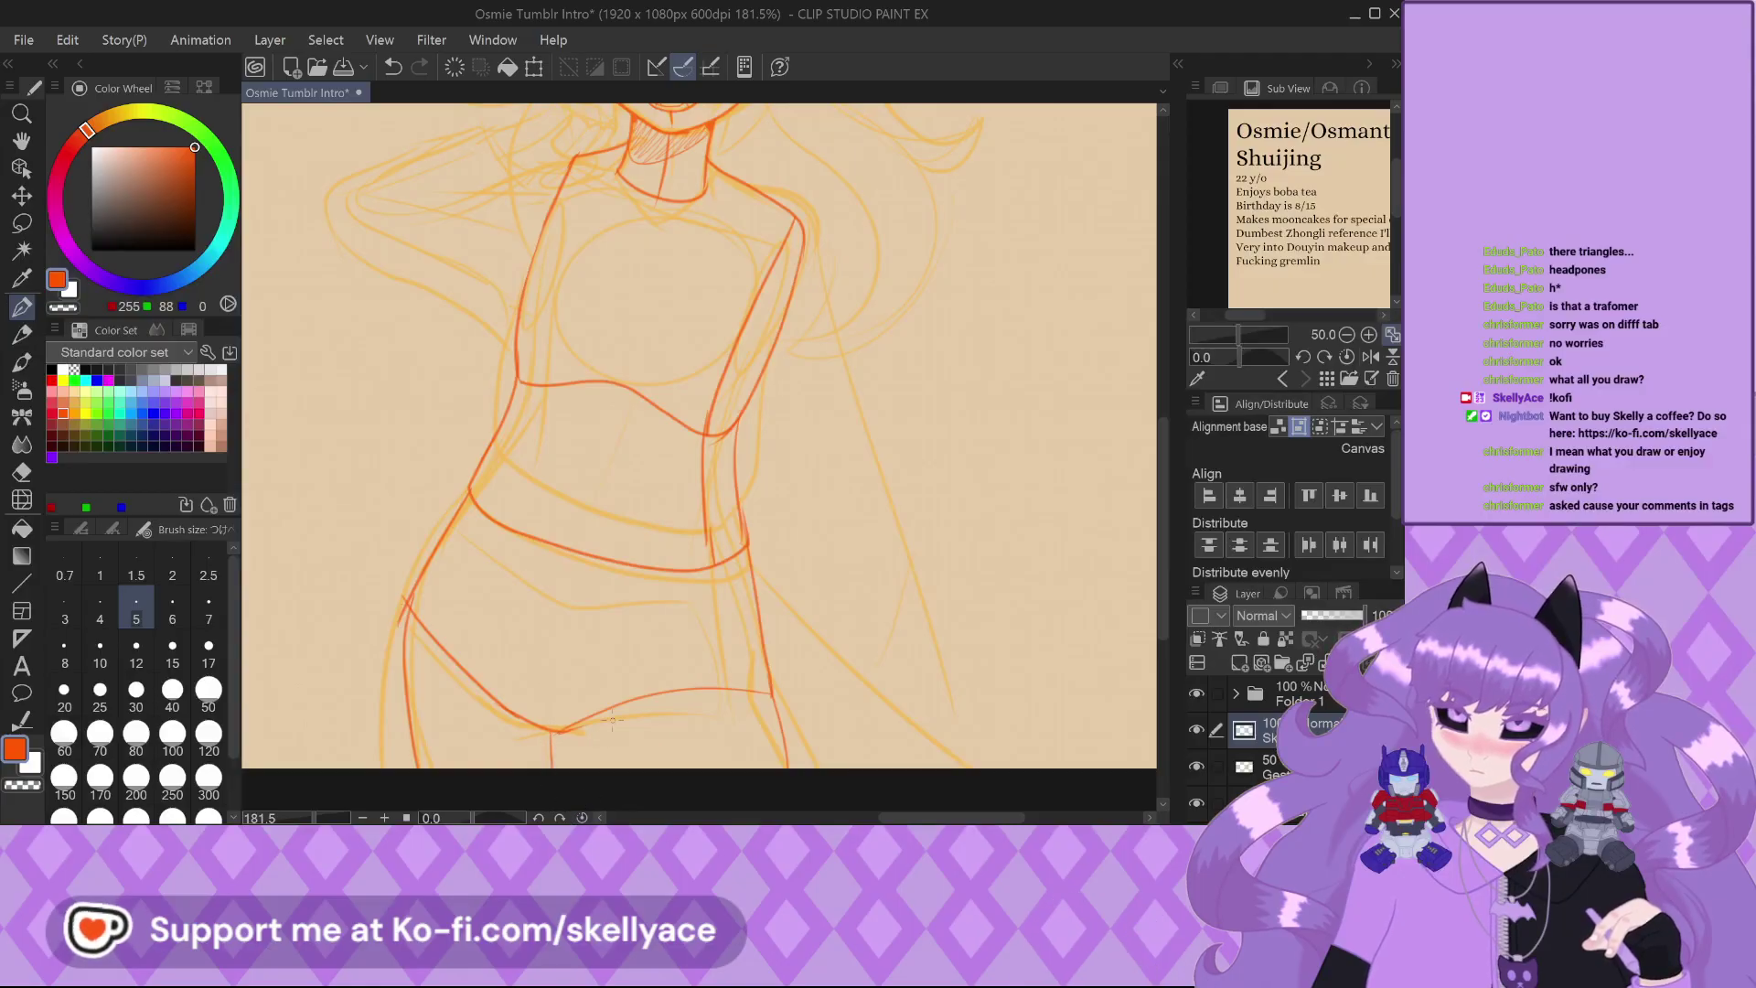
Draw rounded outer contours over both shoulders and a narrow pointed oval inside each one to mark where the arms attach
scroll(727, 537, "down", 3)
scroll(674, 359, "up", 5)
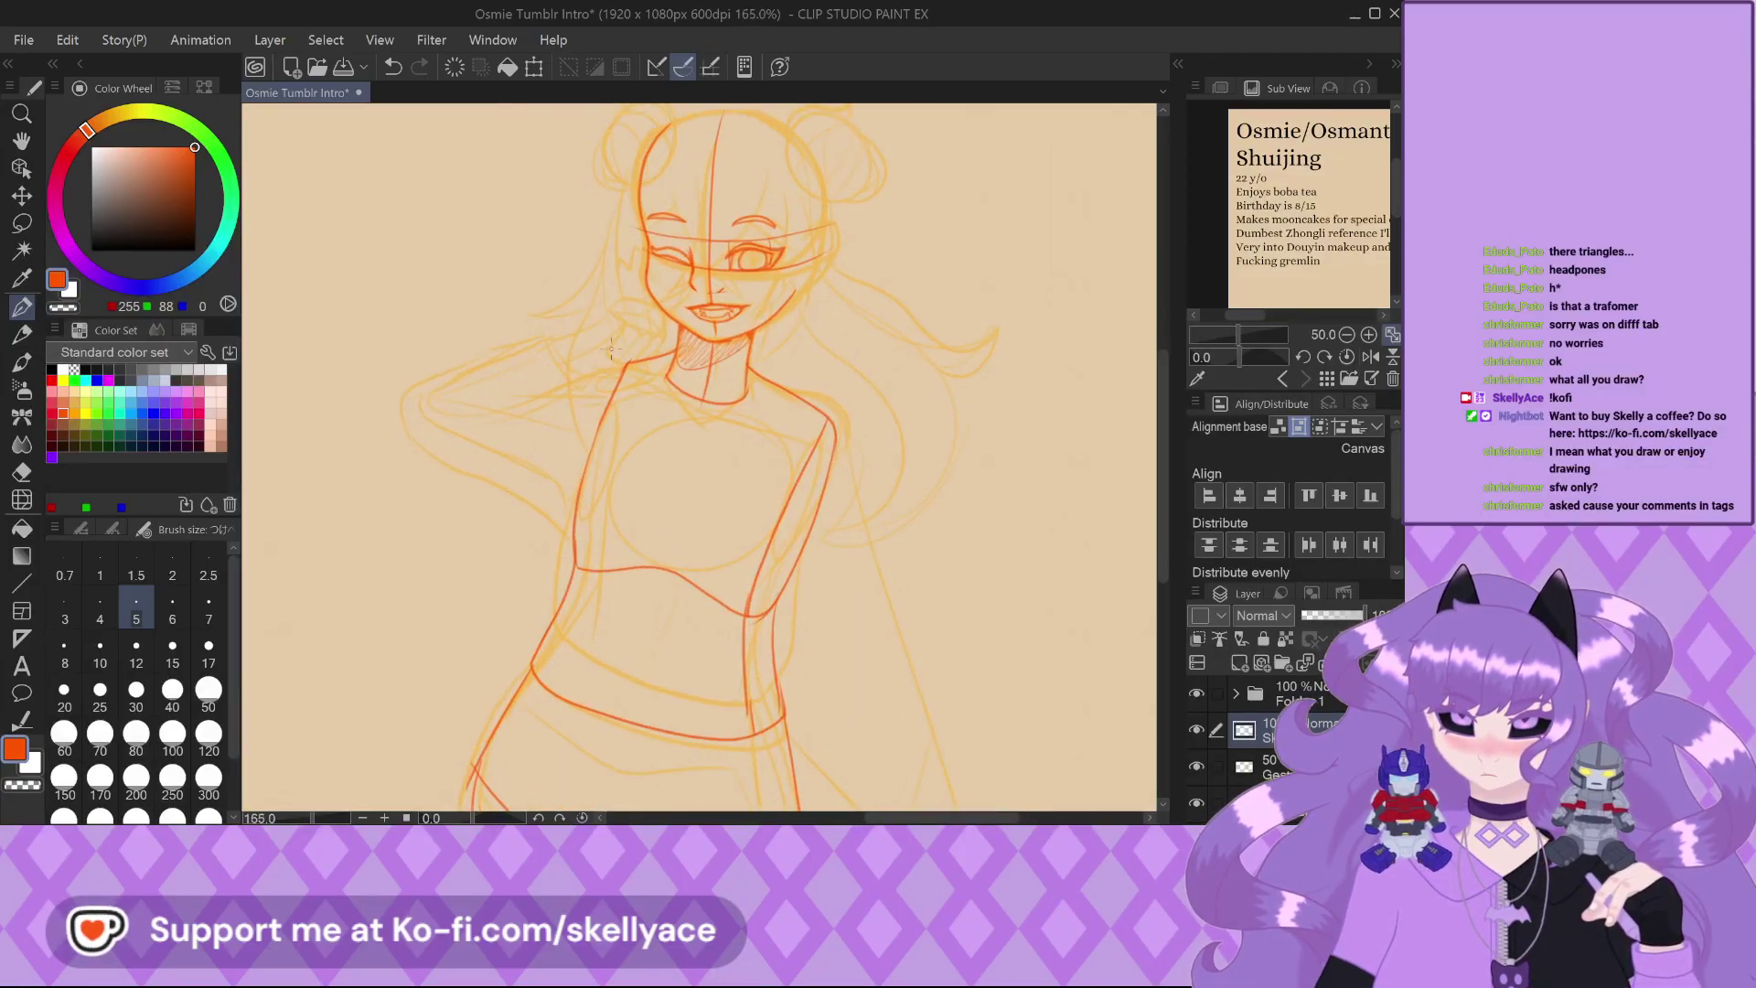
scroll(674, 358, "up", 1)
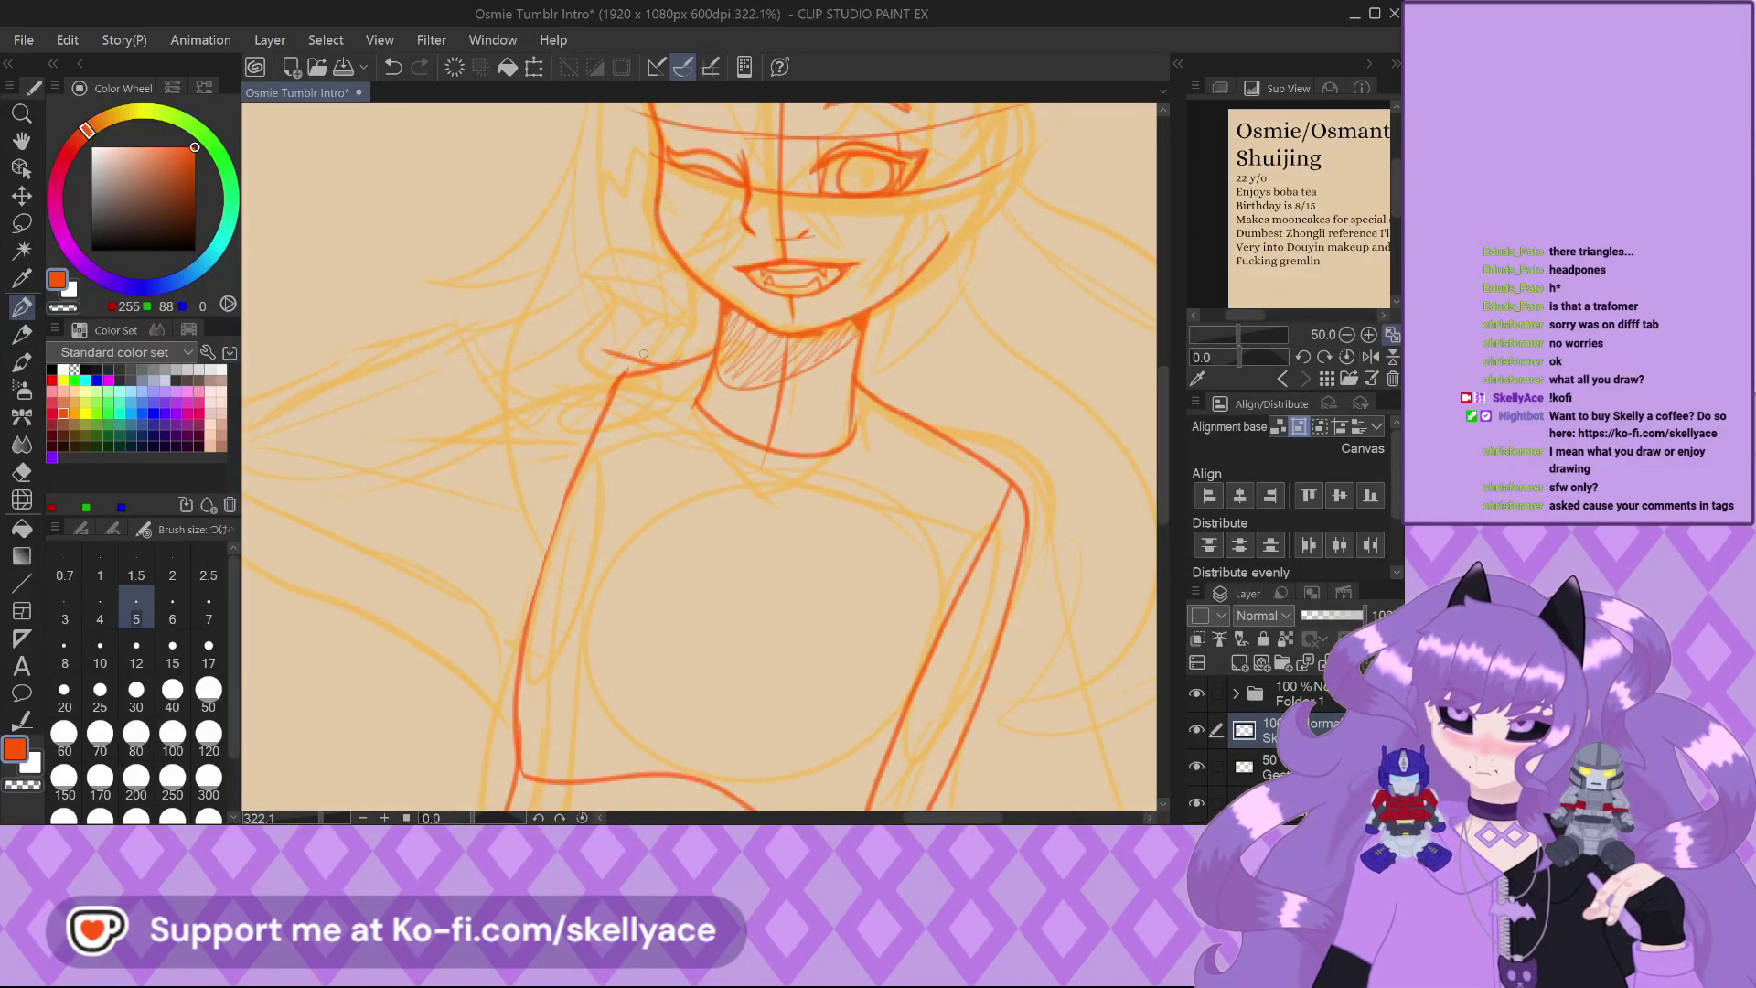
left_click_drag(526, 495, 528, 560)
scroll(695, 458, "down", 1)
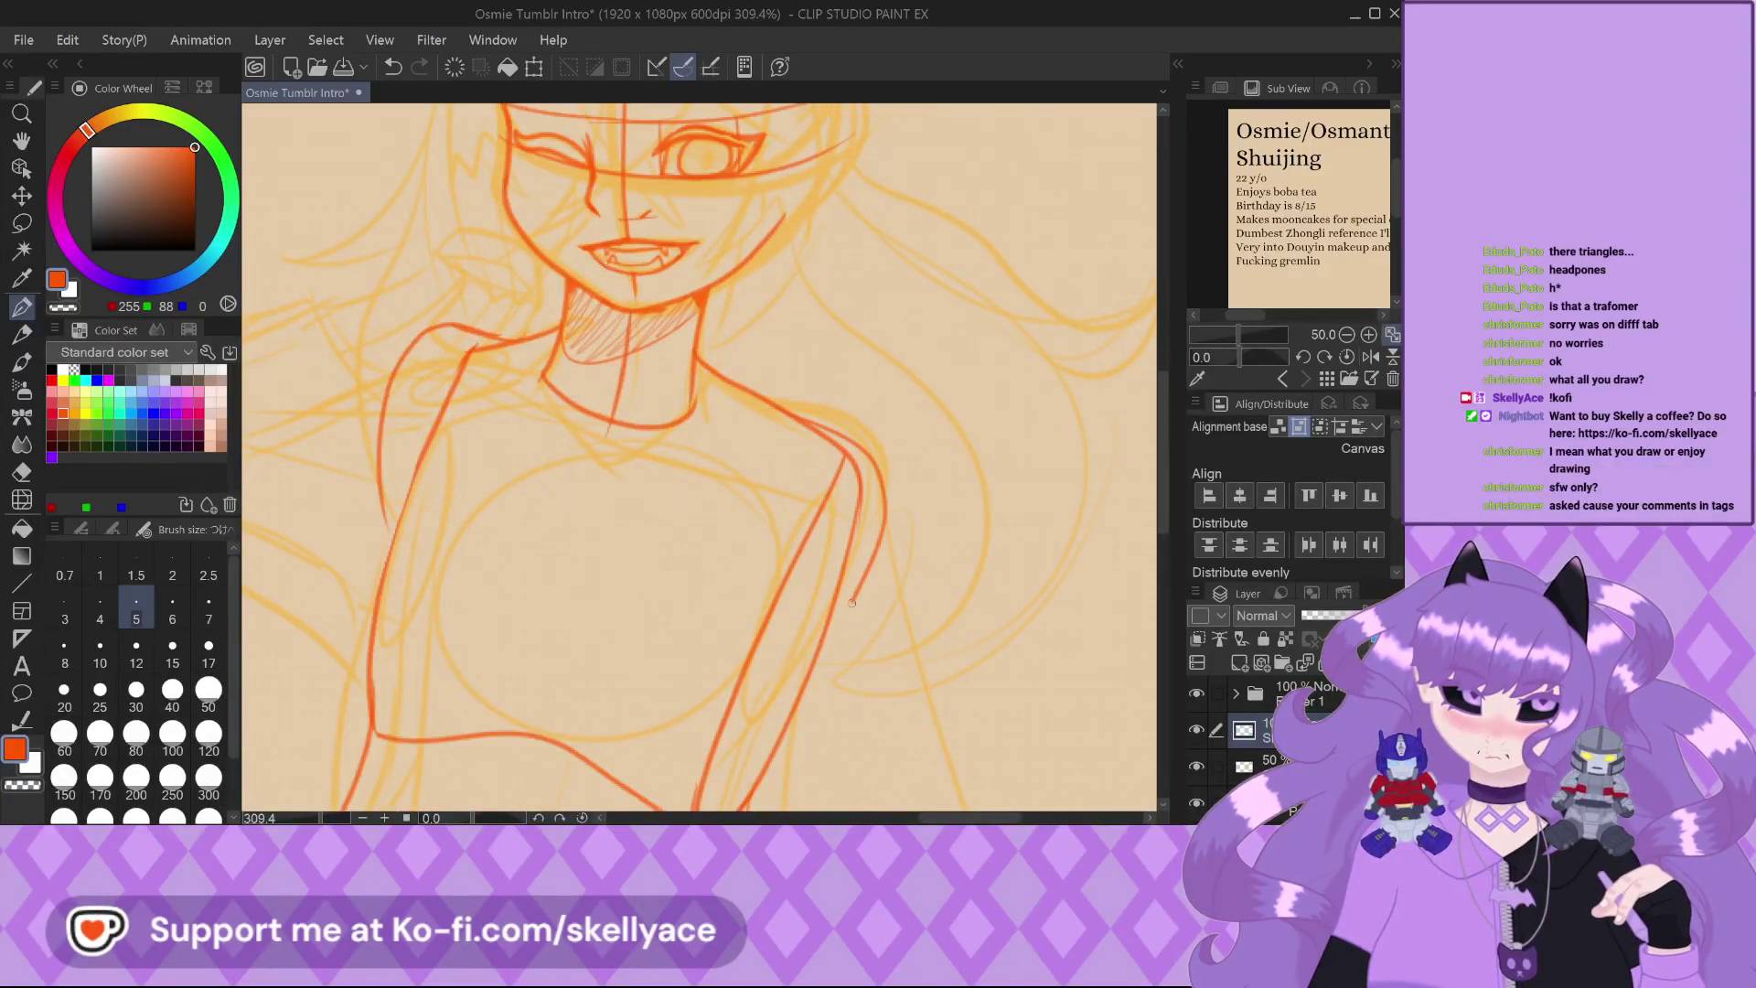
left_click_drag(852, 603, 773, 730)
left_click_drag(836, 508, 752, 698)
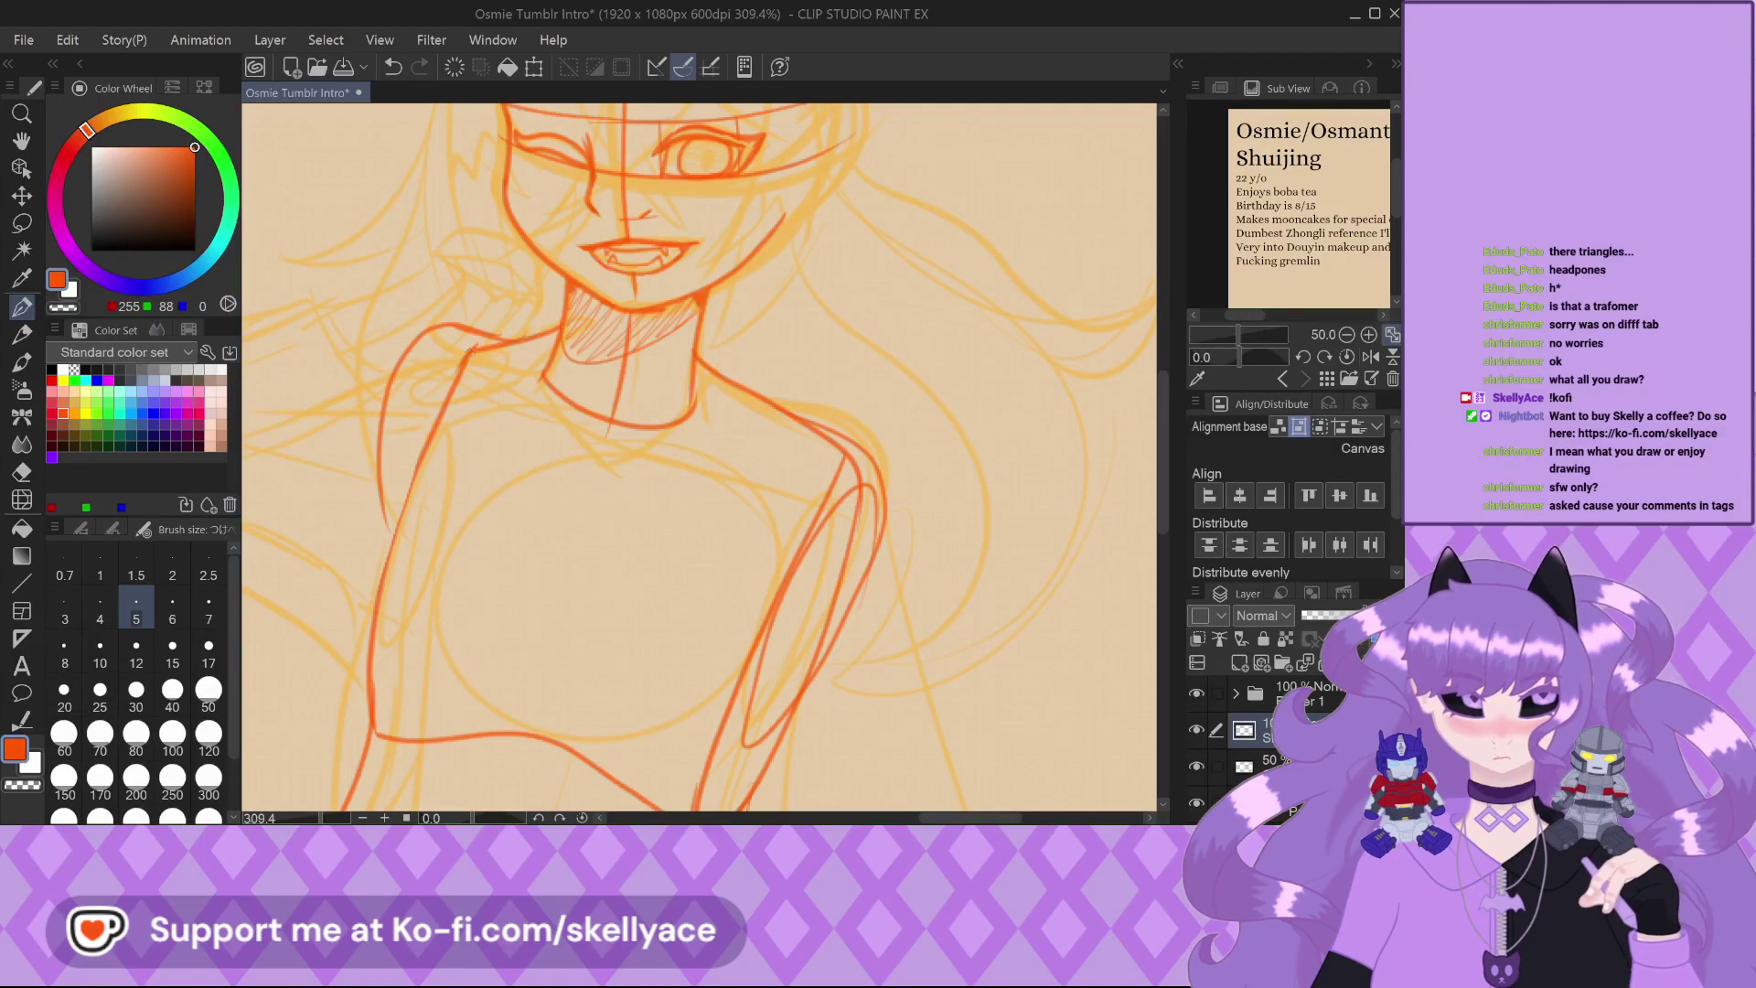
left_click_drag(450, 350, 409, 523)
Draw a curved line from the neck into the far shoulder and erase the old shoulder line beneath it
scroll(554, 321, "up", 2)
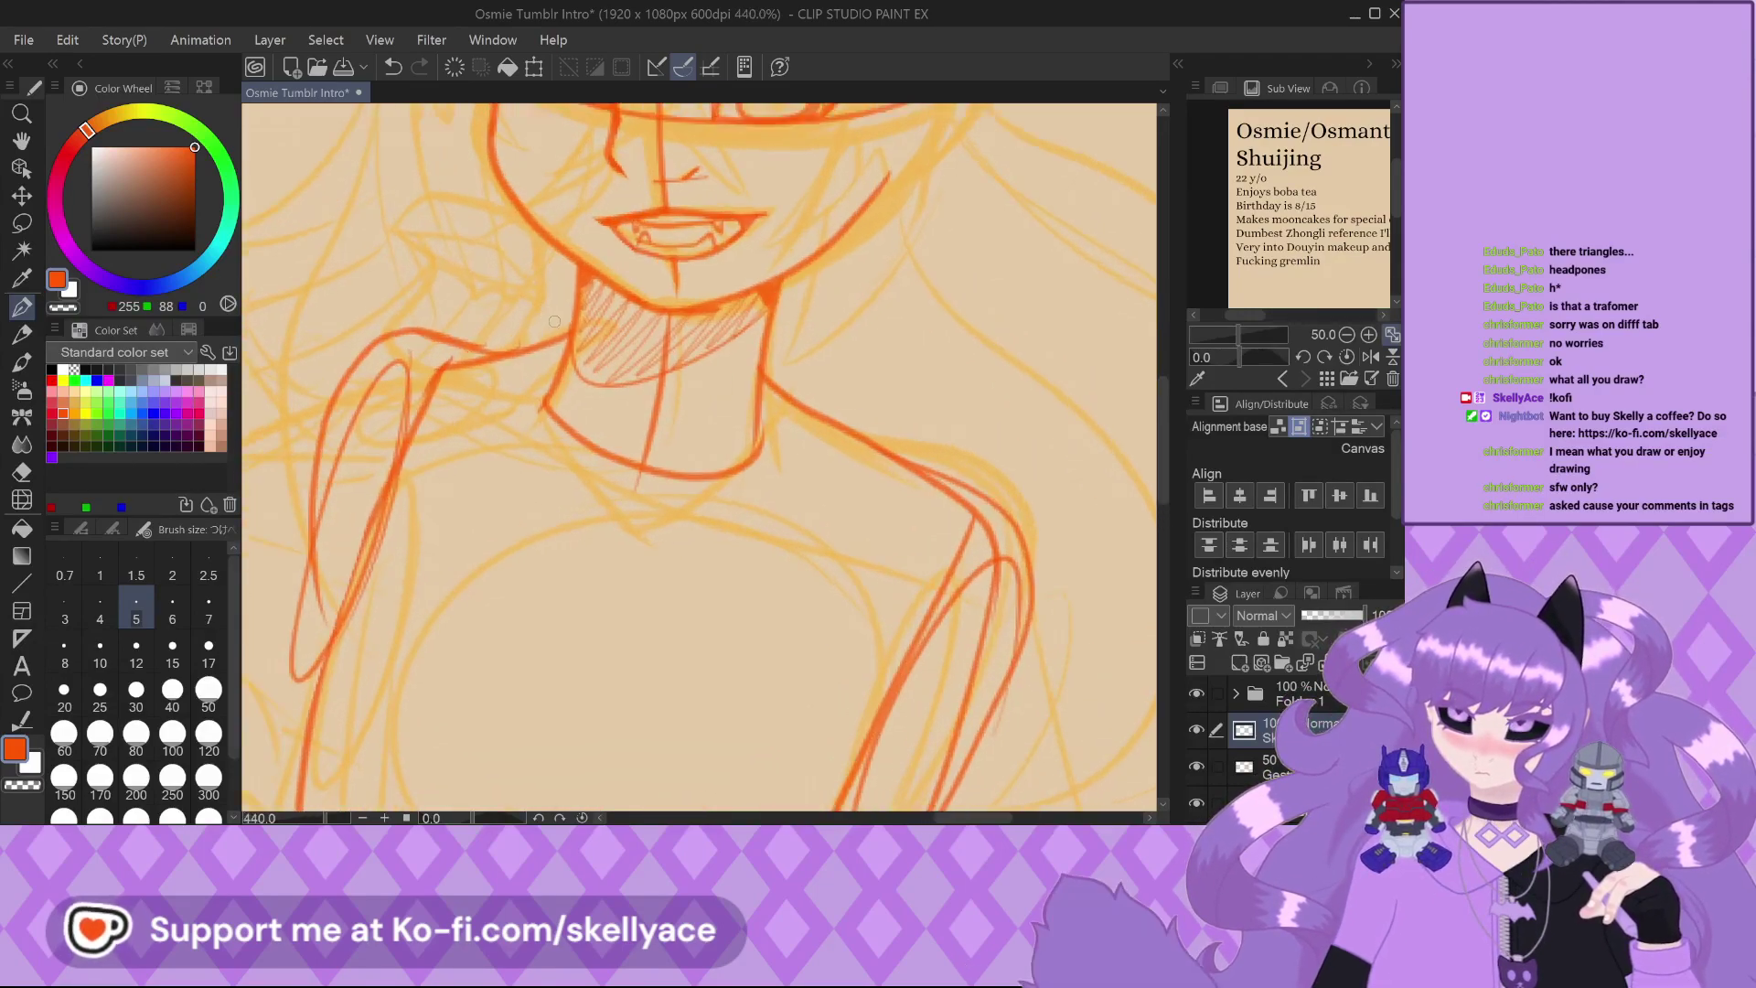
scroll(554, 322, "up", 1)
left_click_drag(567, 329, 473, 334)
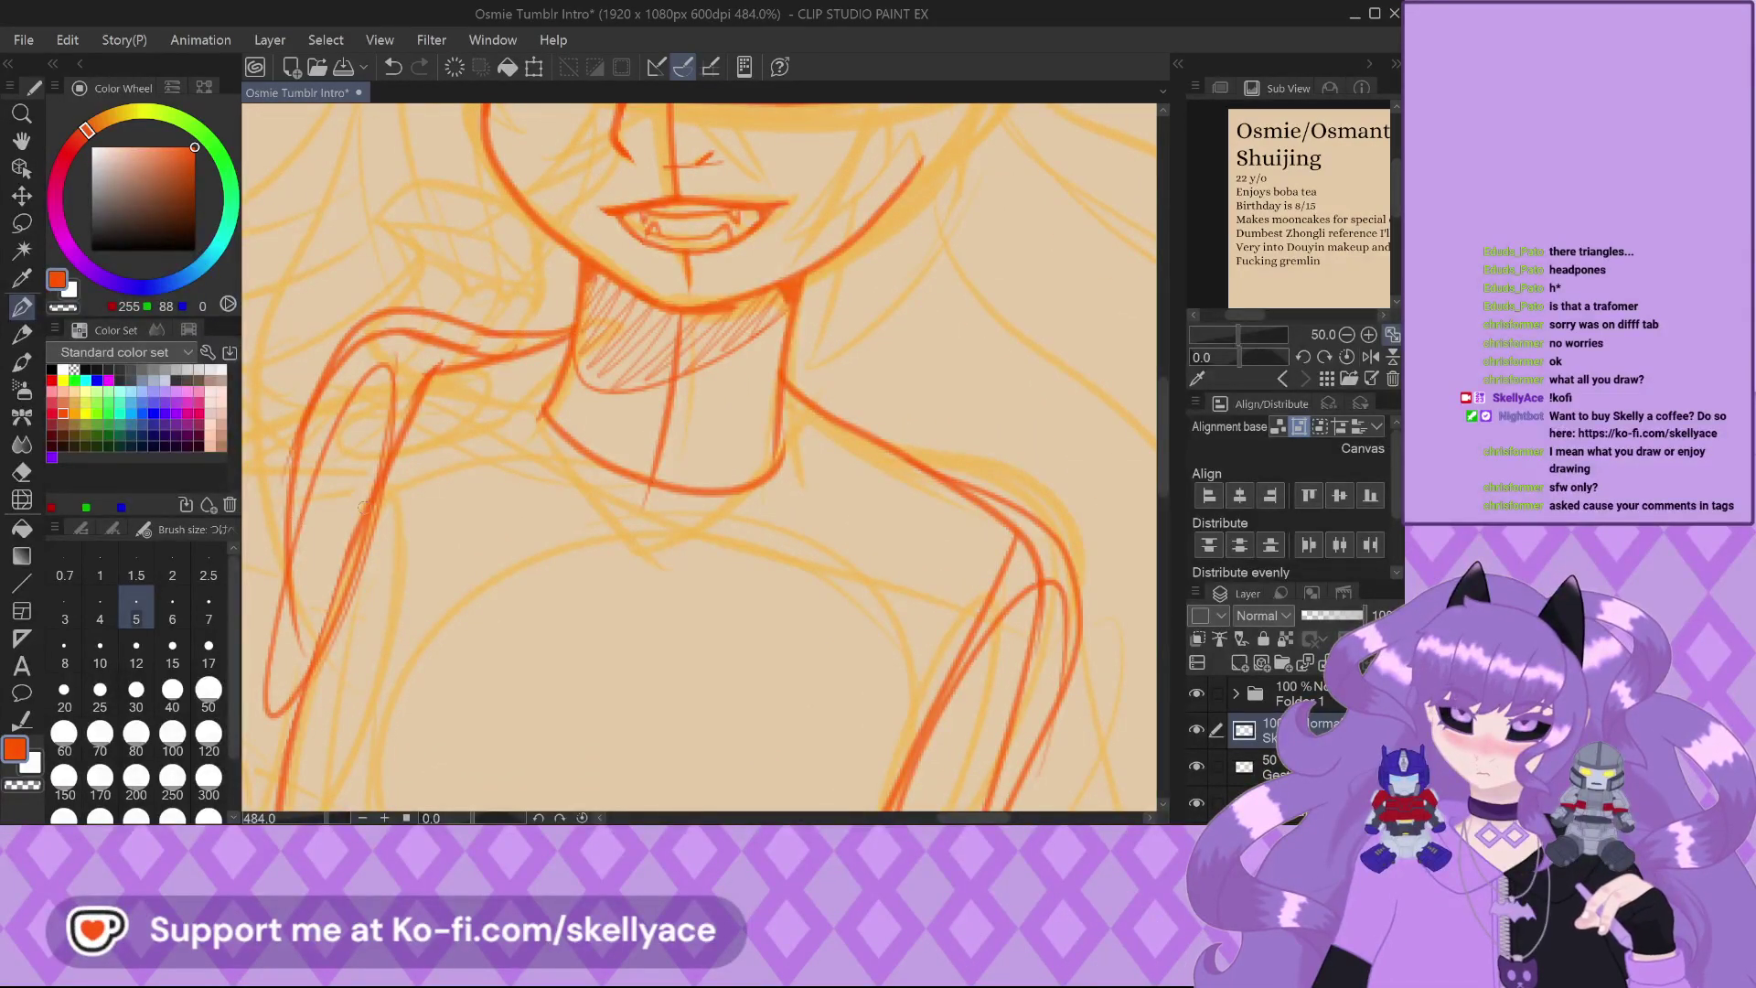
scroll(448, 366, "up", 4)
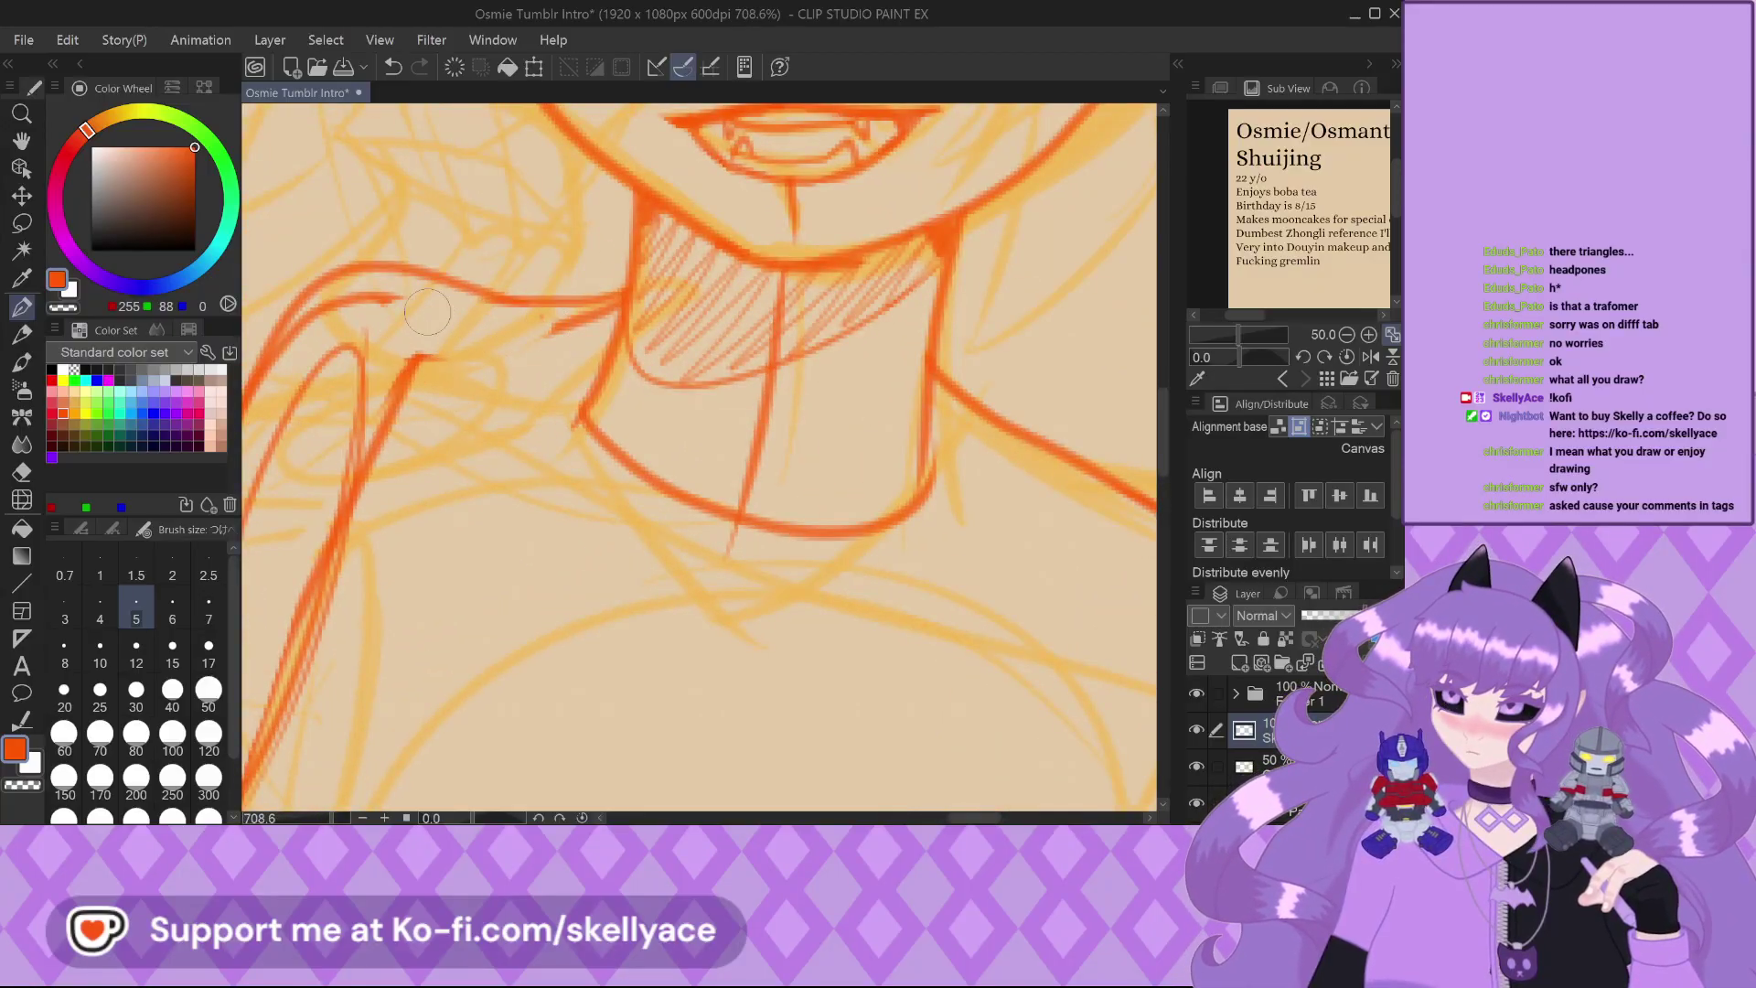
Save the illustration and switch to another window
scroll(427, 312, "down", 8)
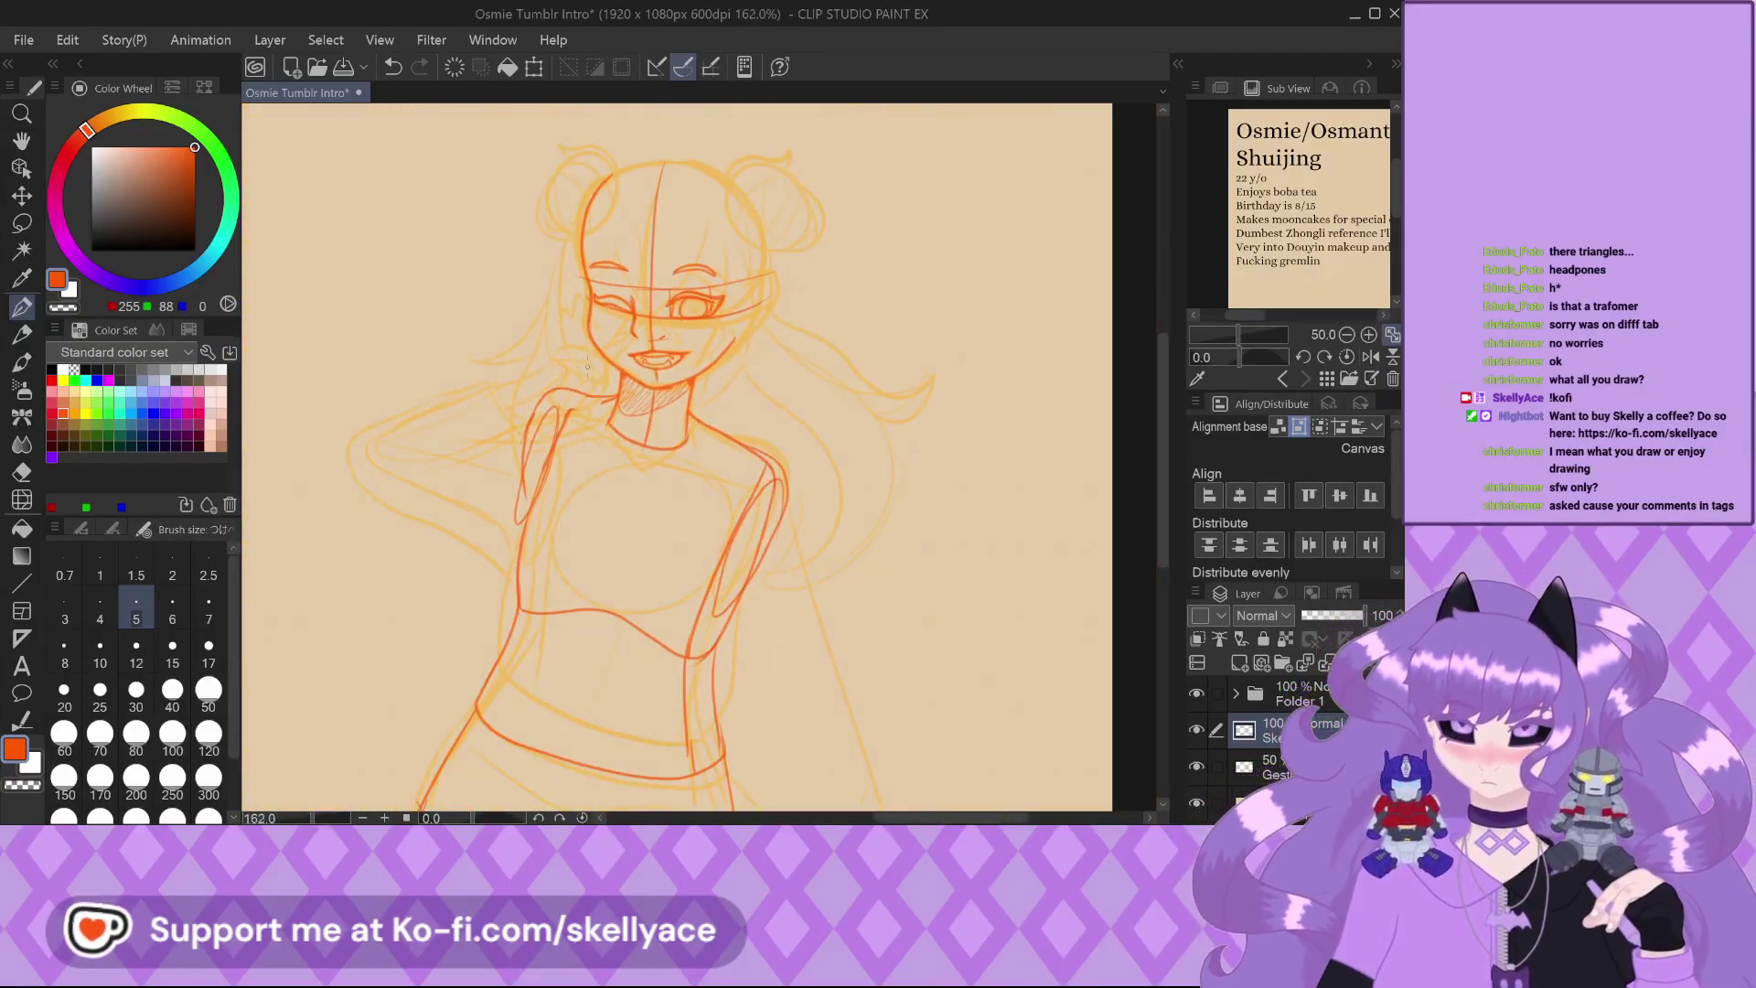
scroll(587, 366, "down", 3)
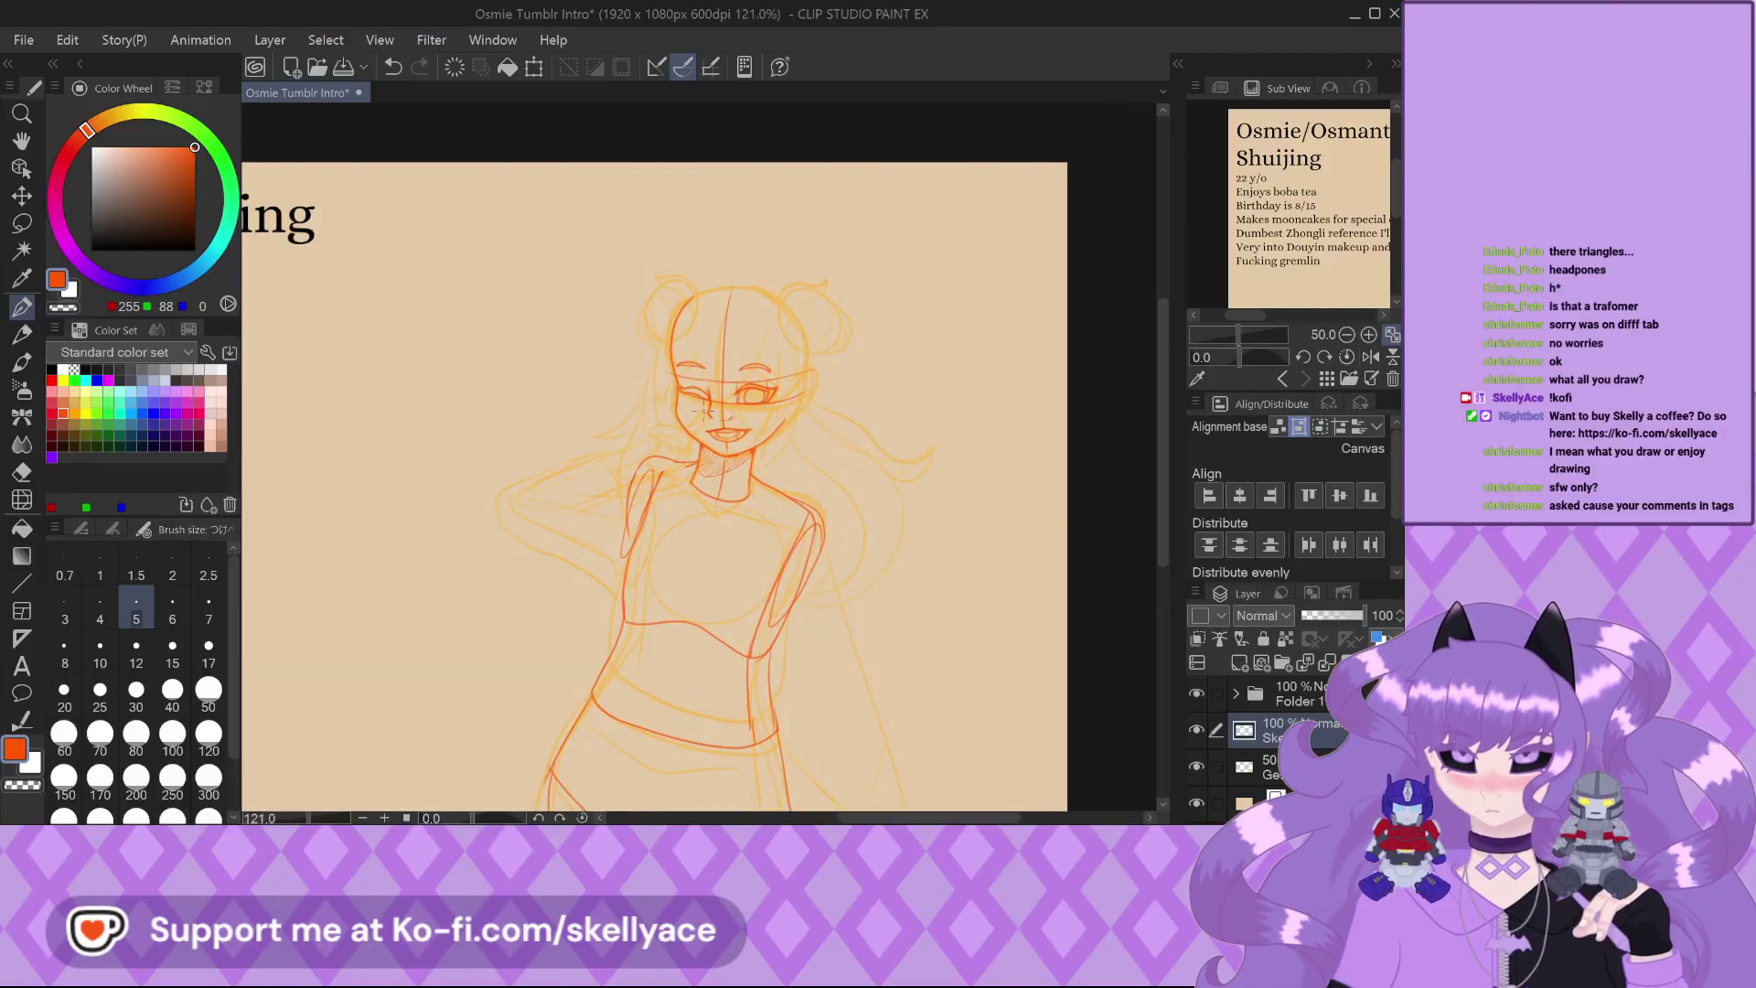
key("ctrl+s")
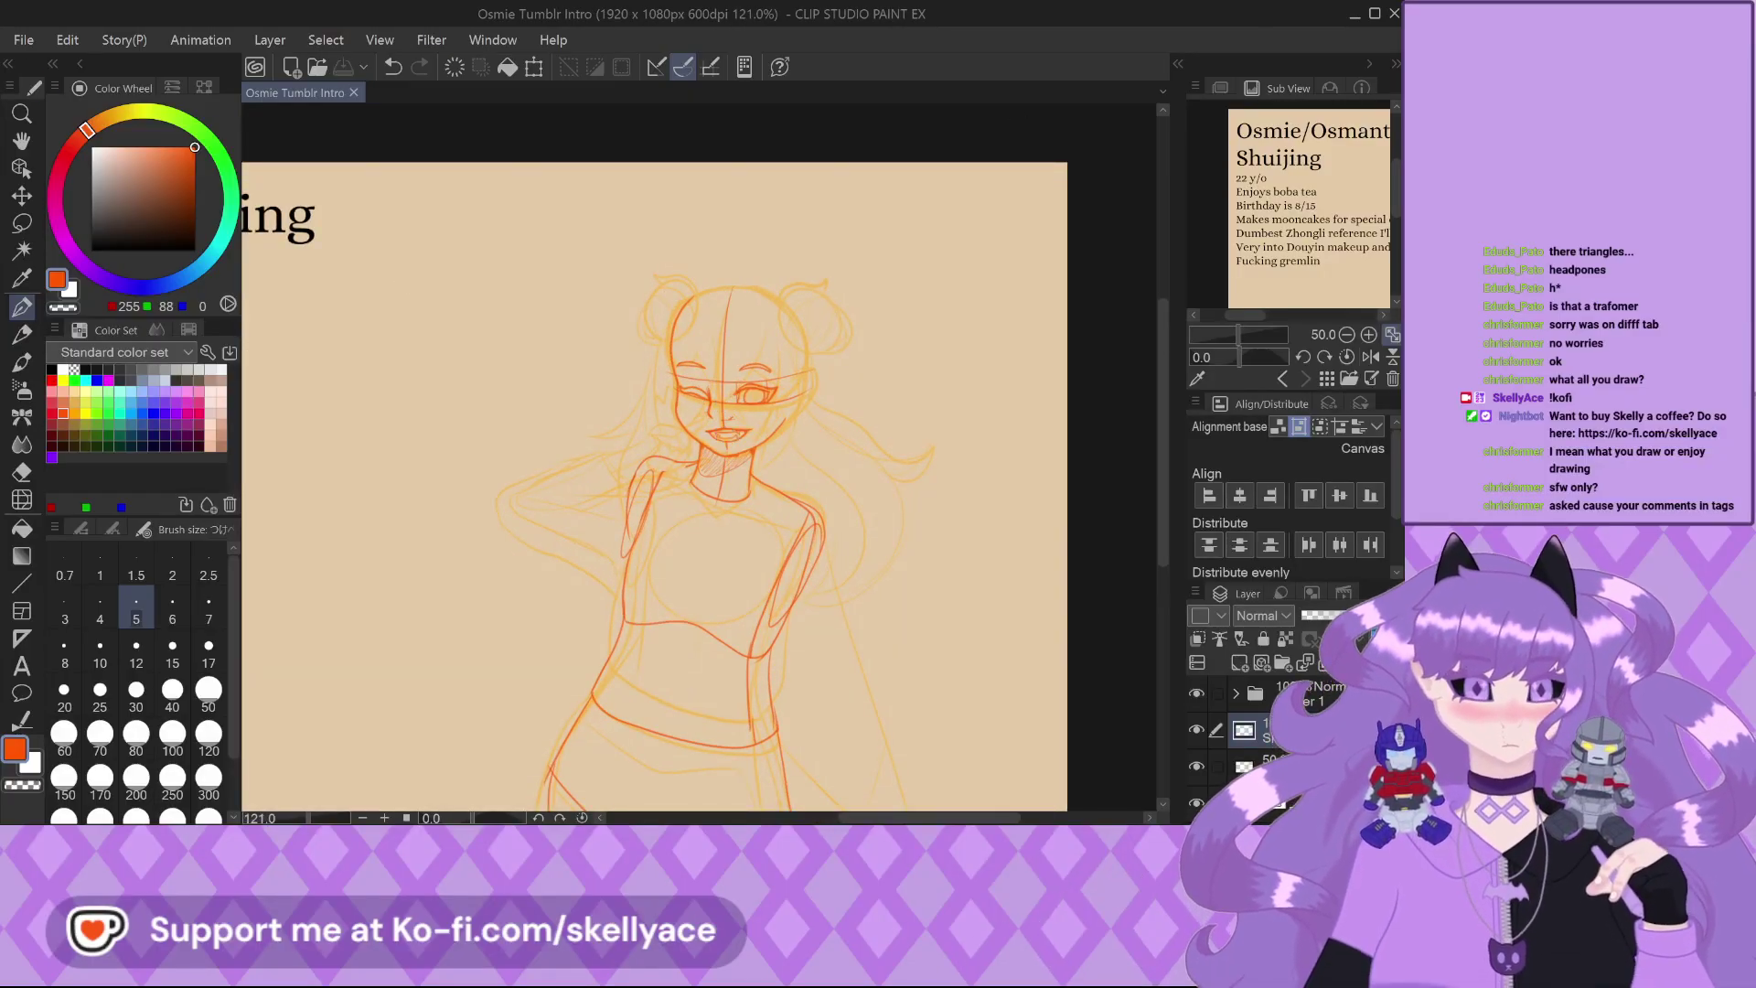
key("alt+Tab")
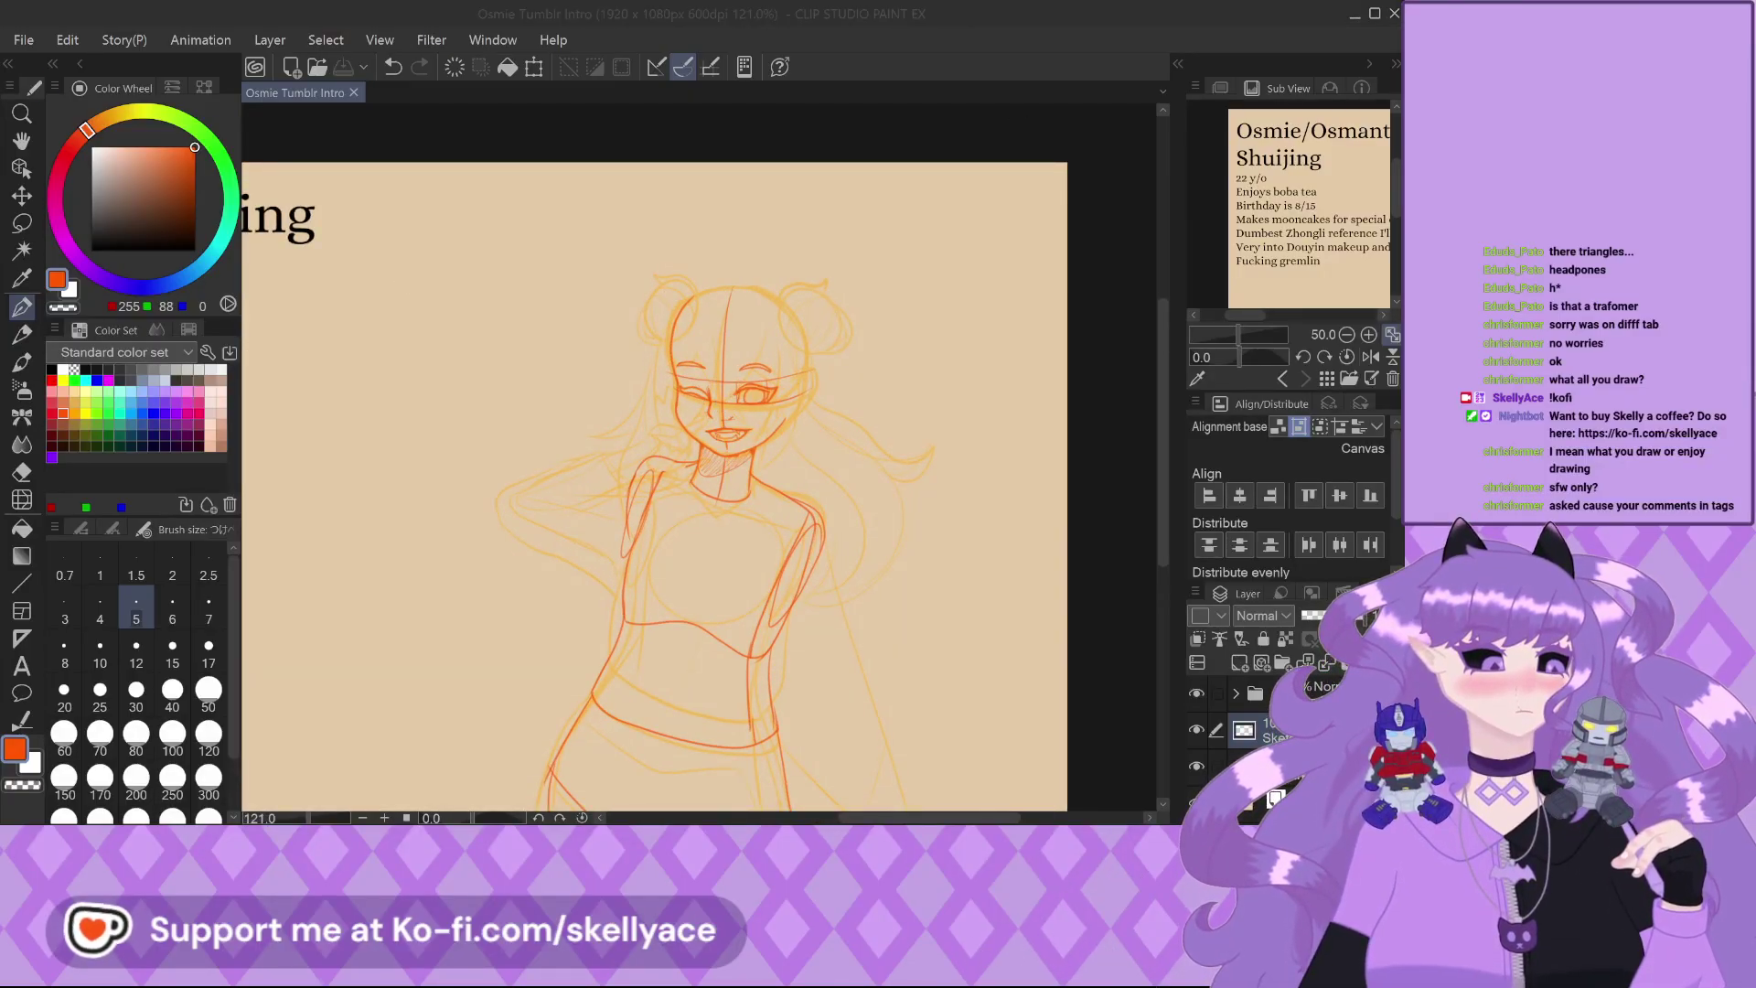
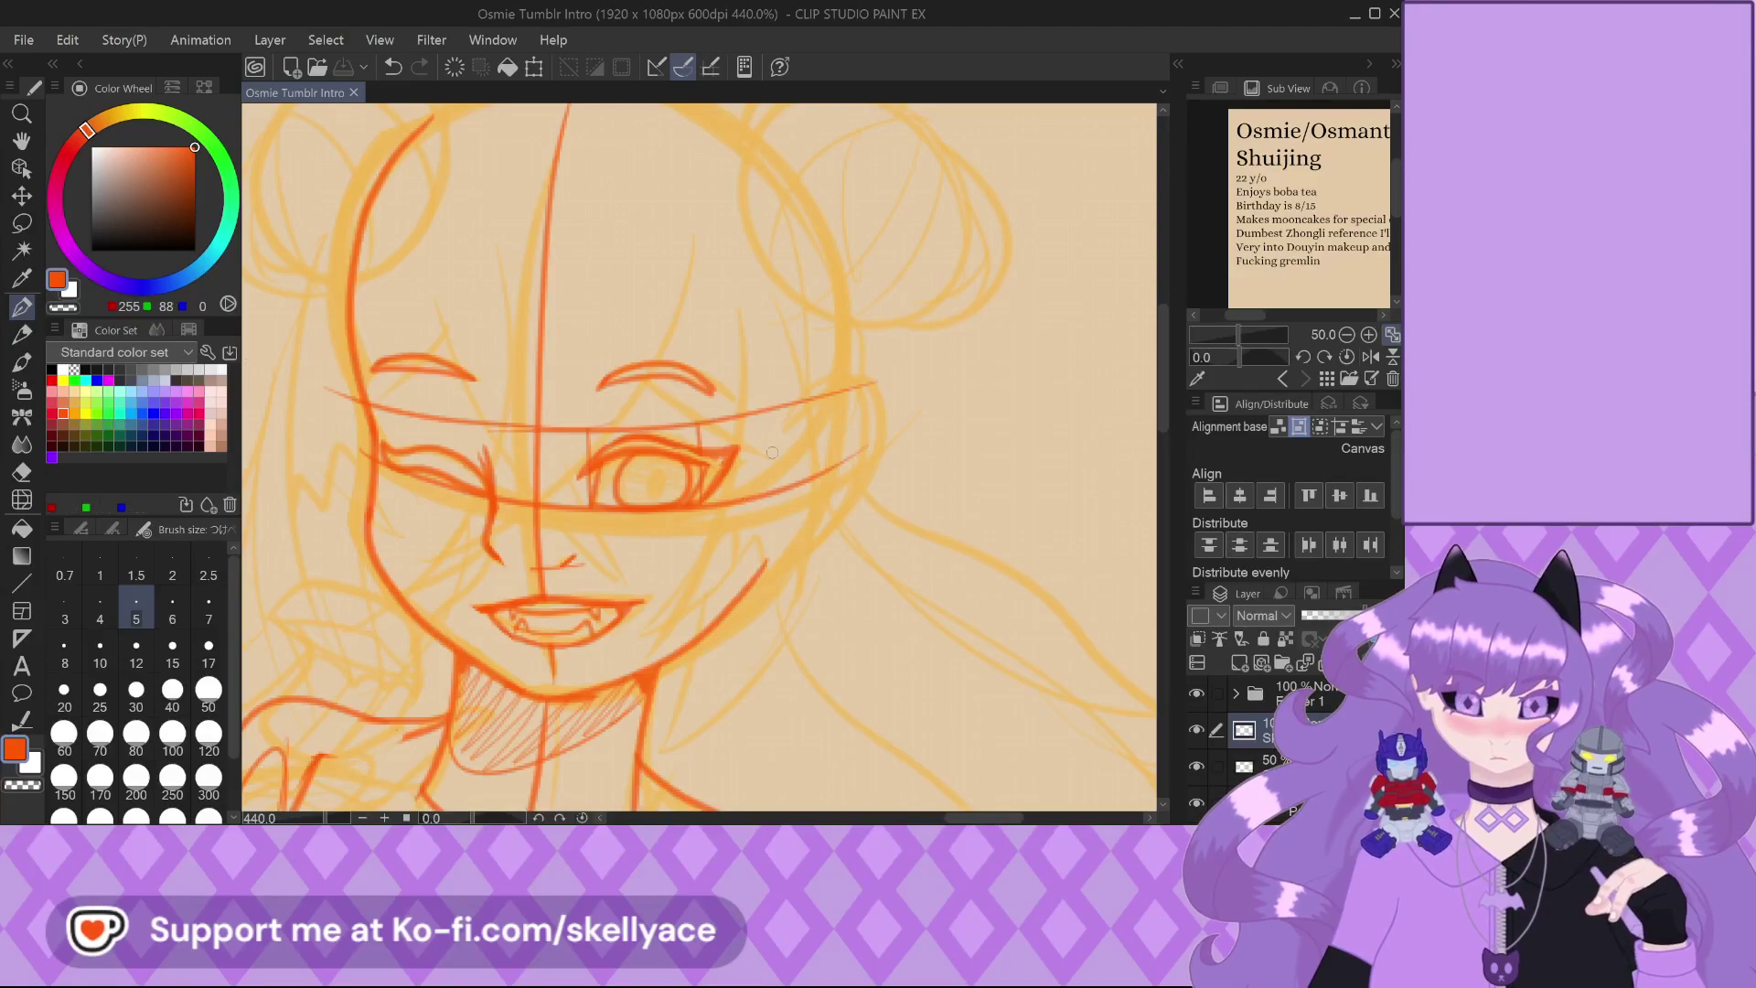
Draw the near ear joined to the jawline, add its inner folds and clear the face guide lines crossing it
scroll(775, 430, "up", 1)
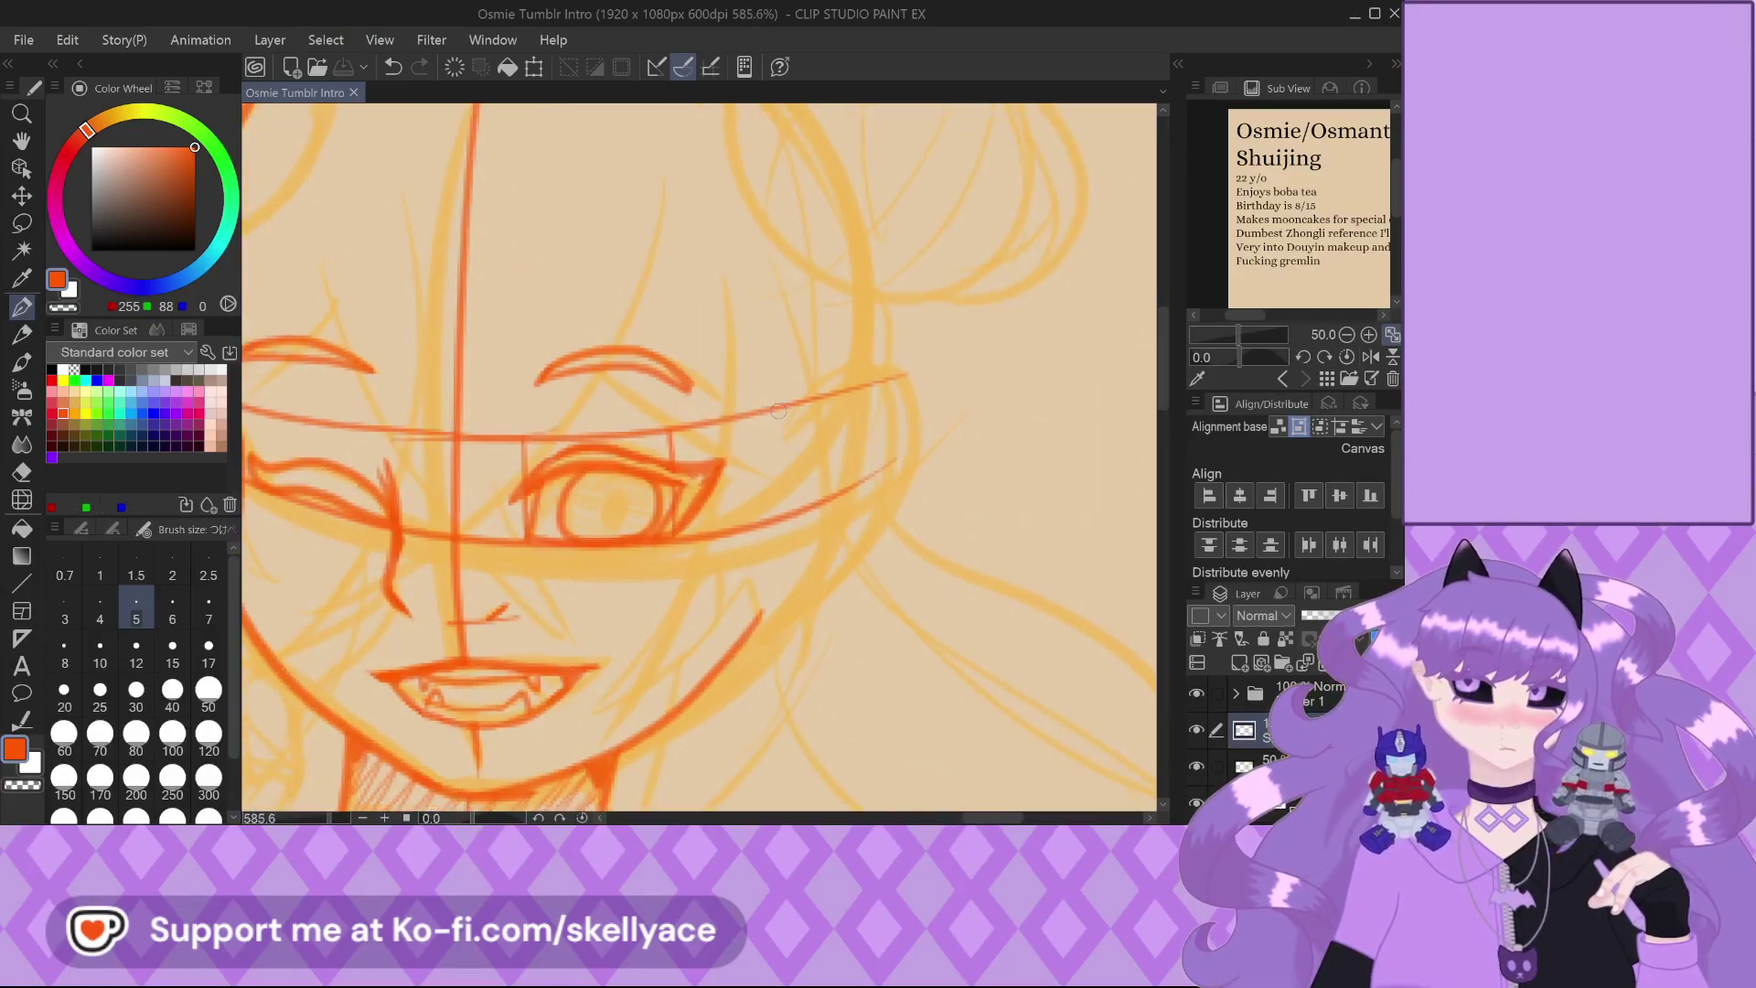
left_click_drag(768, 421, 804, 375)
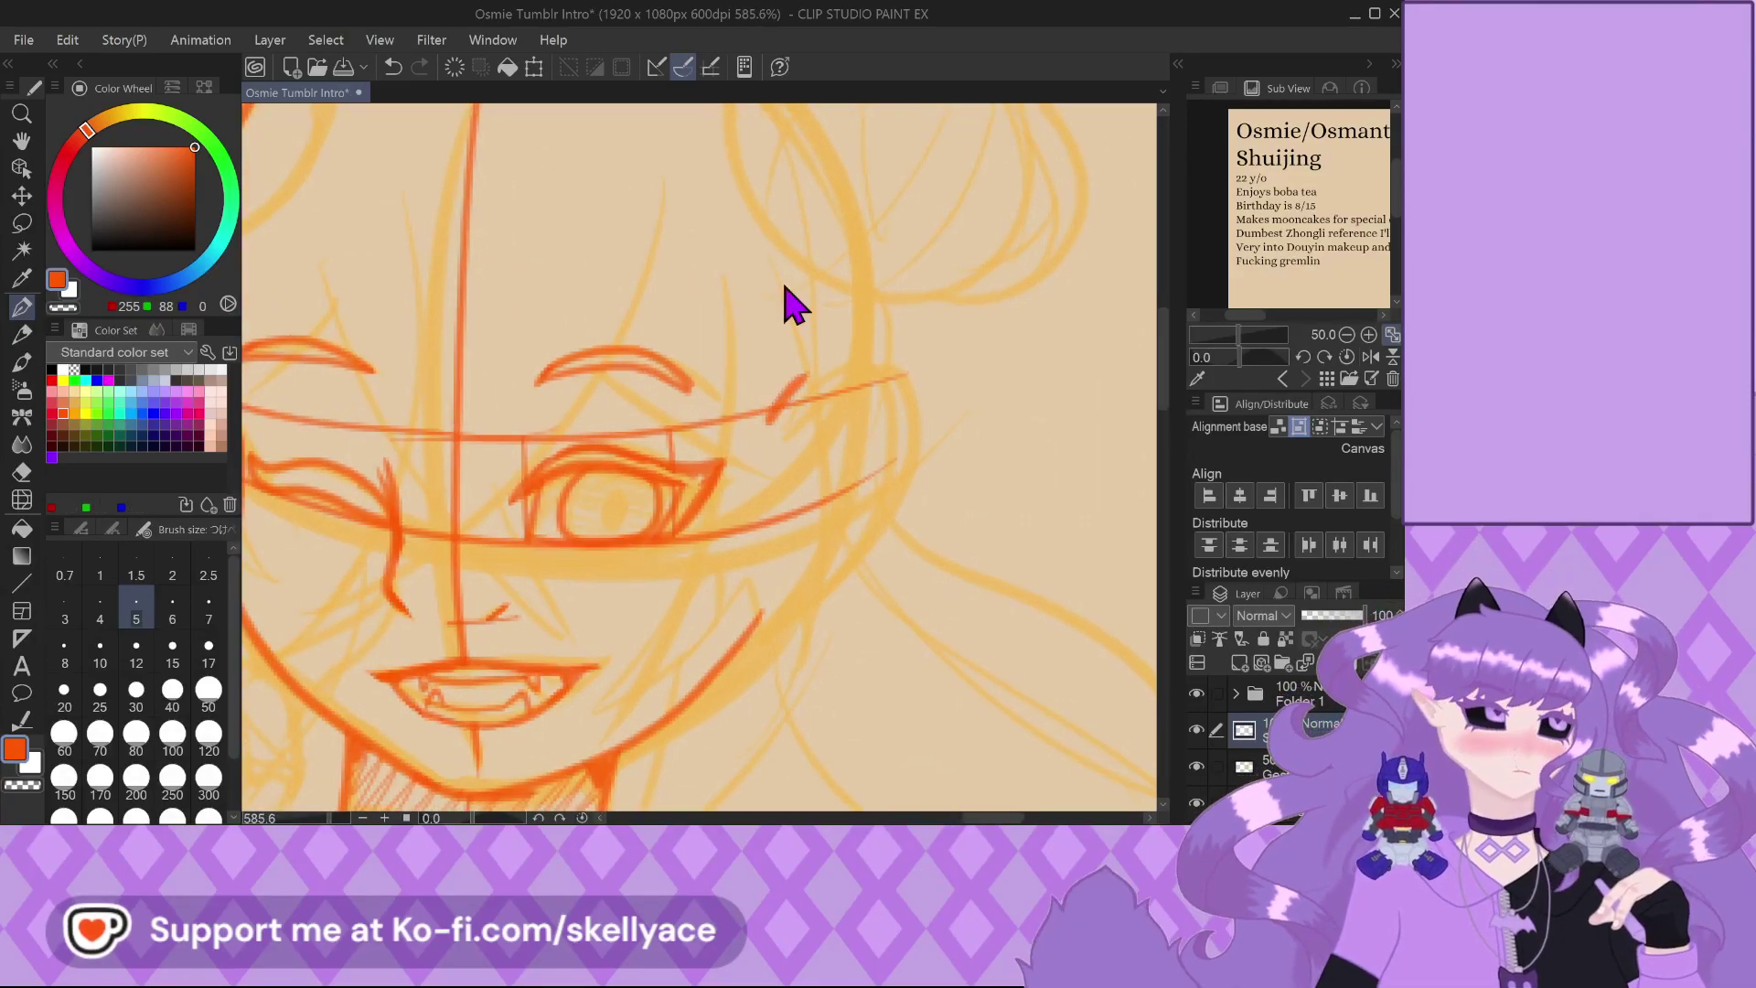
key("ctrl+z")
mouse_move(776, 444)
left_mouse_down()
mouse_move(850, 364)
mouse_move(876, 367)
mouse_move(905, 429)
mouse_move(816, 612)
left_mouse_up()
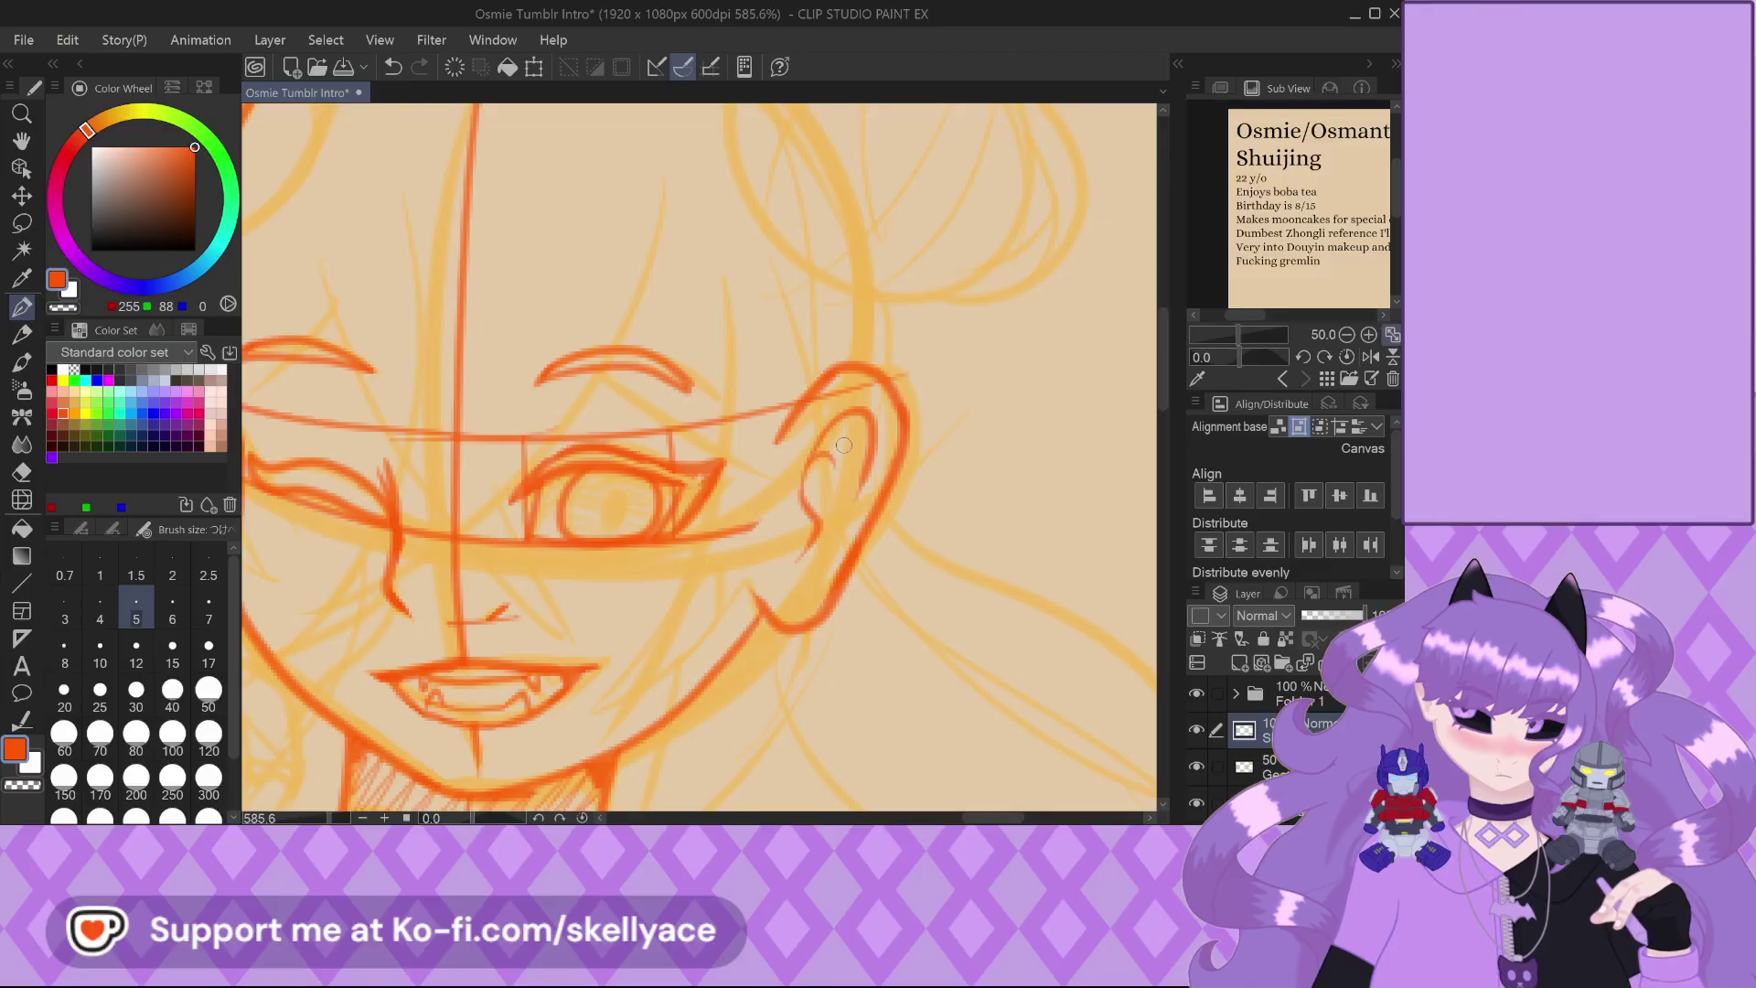
scroll(846, 413, "up", 3)
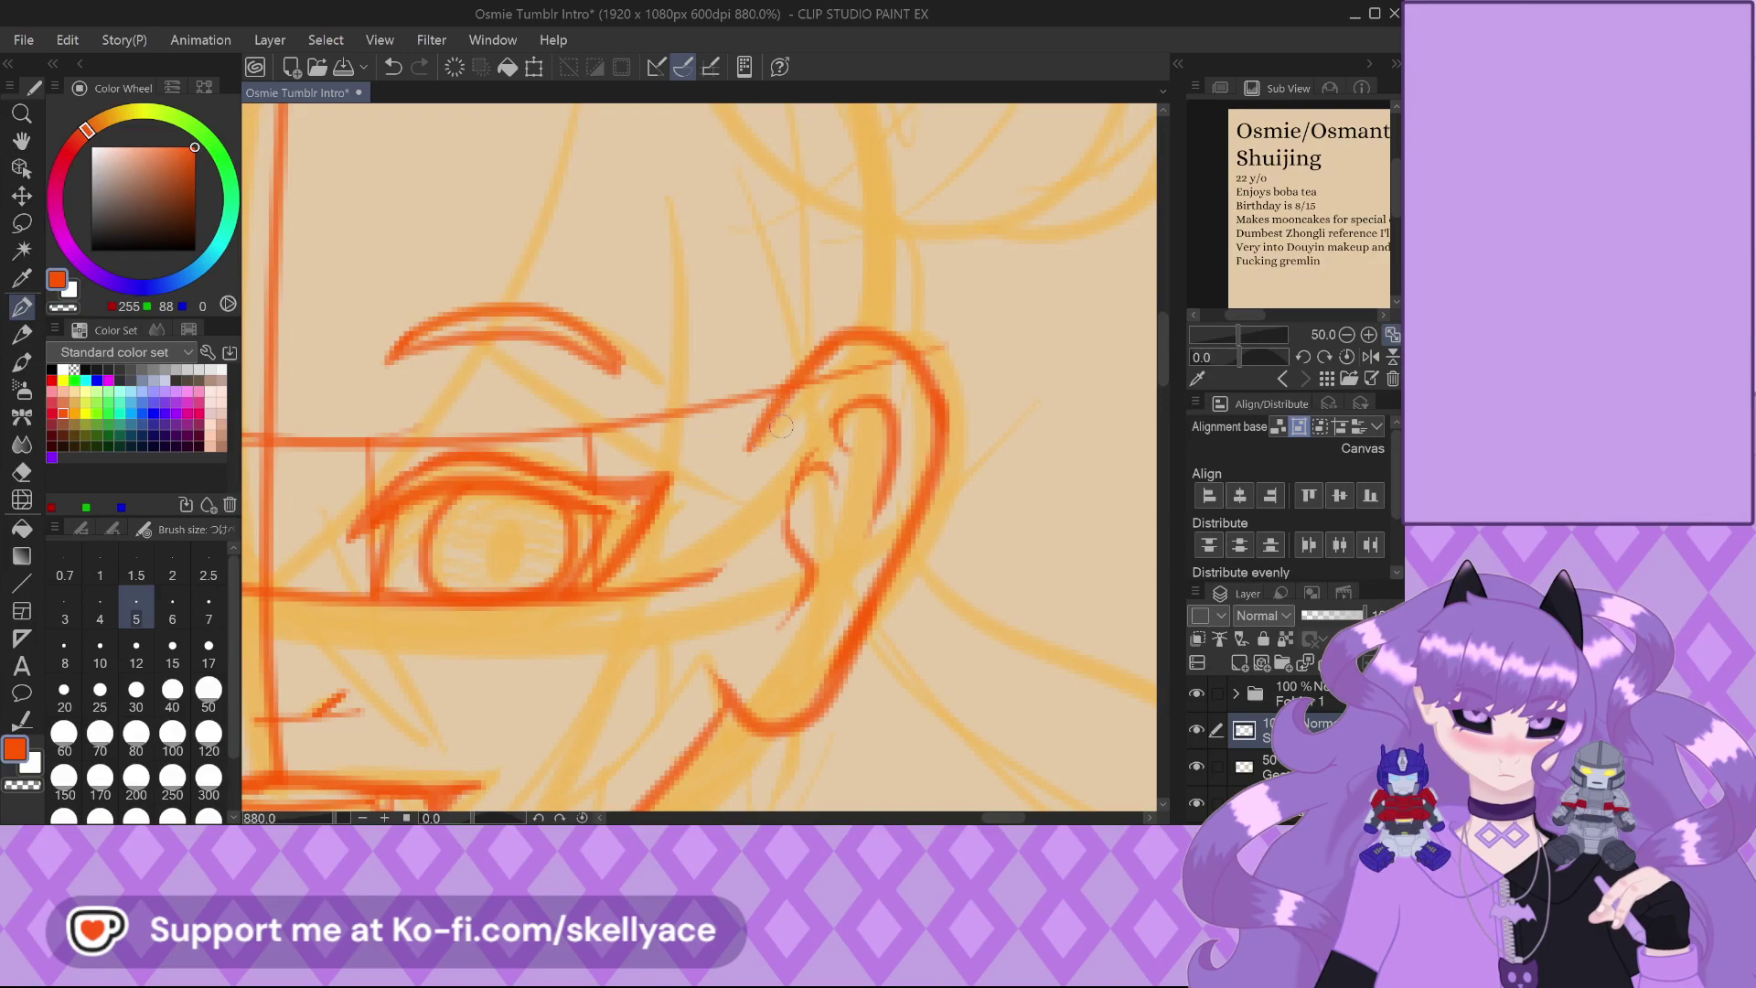
scroll(859, 416, "down", 3)
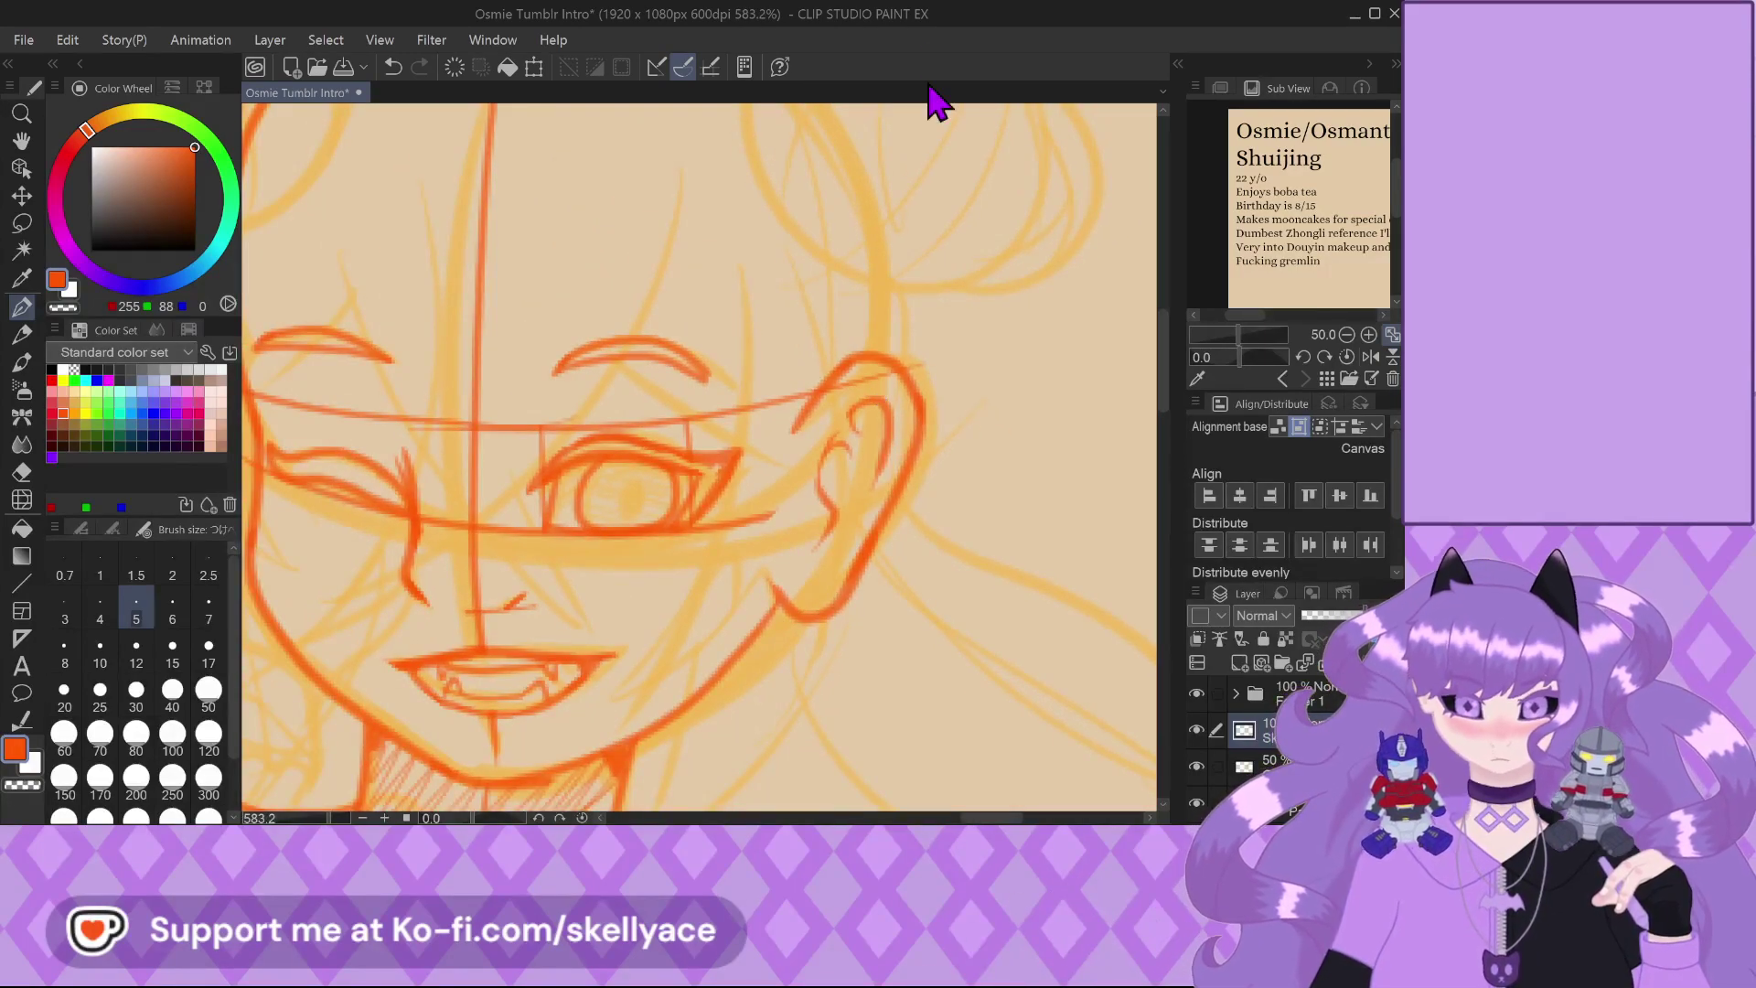
Add a second inner thigh line below the crotch and an inner line down the near side of the hips
scroll(861, 485, "down", 2)
scroll(861, 484, "down", 5)
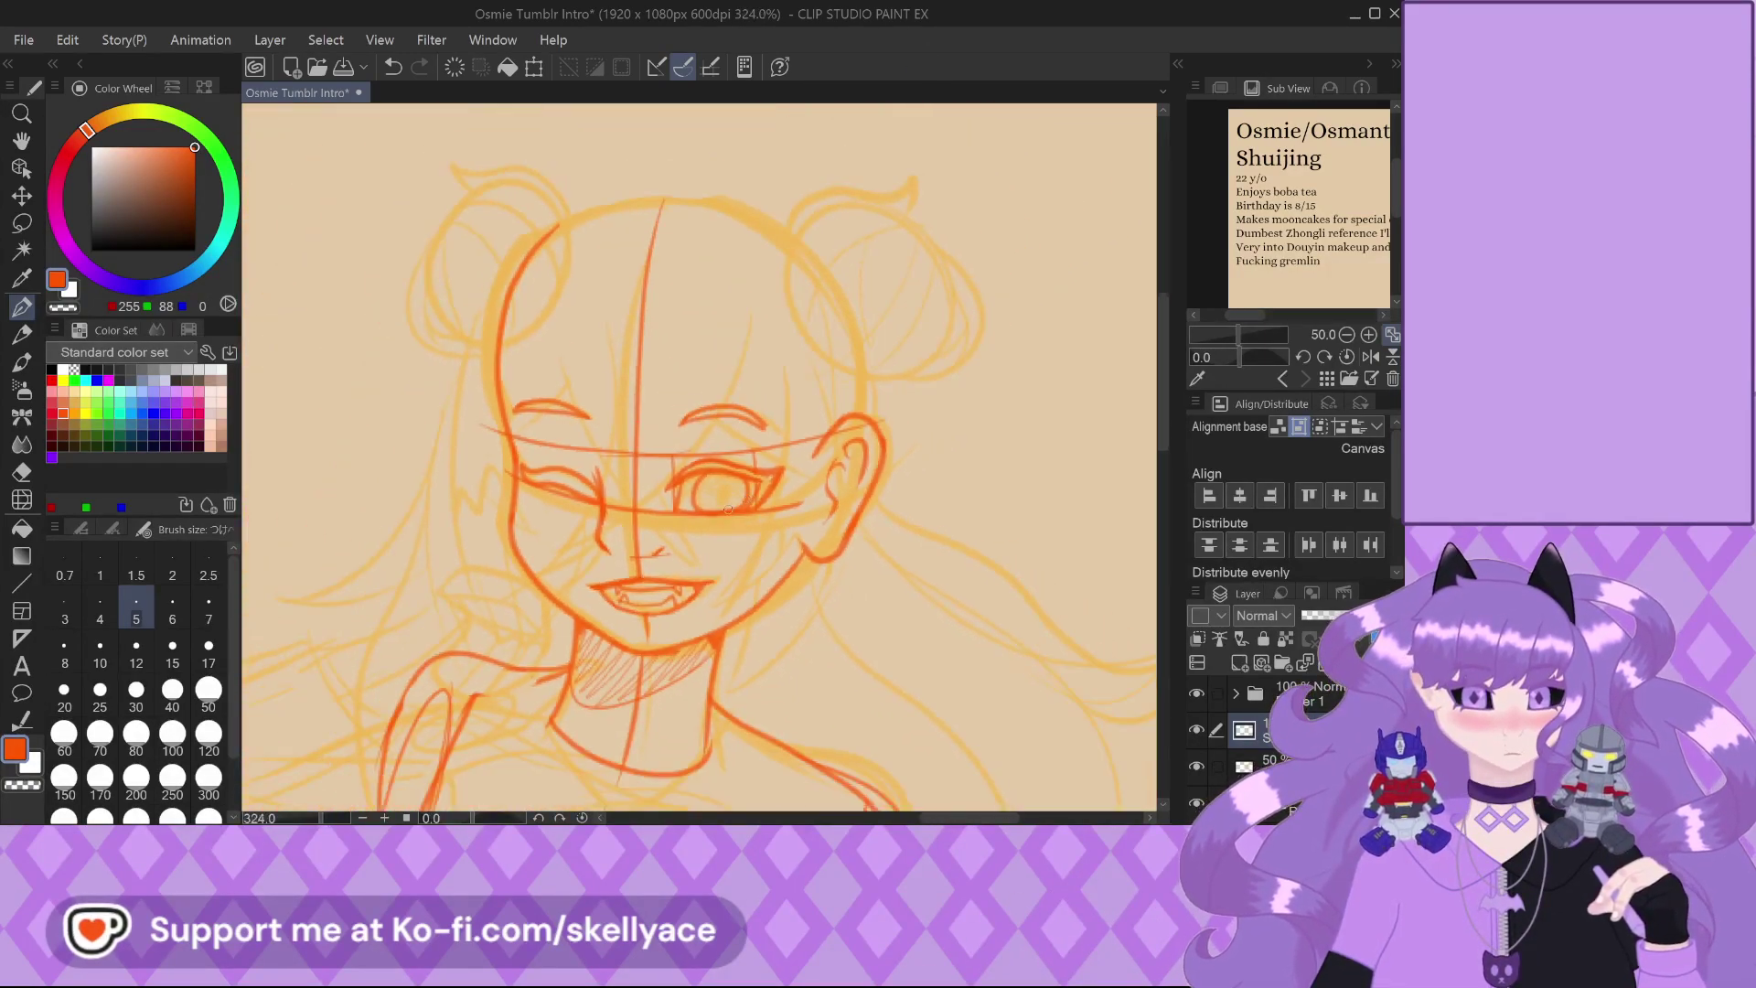
scroll(574, 379, "down", 2)
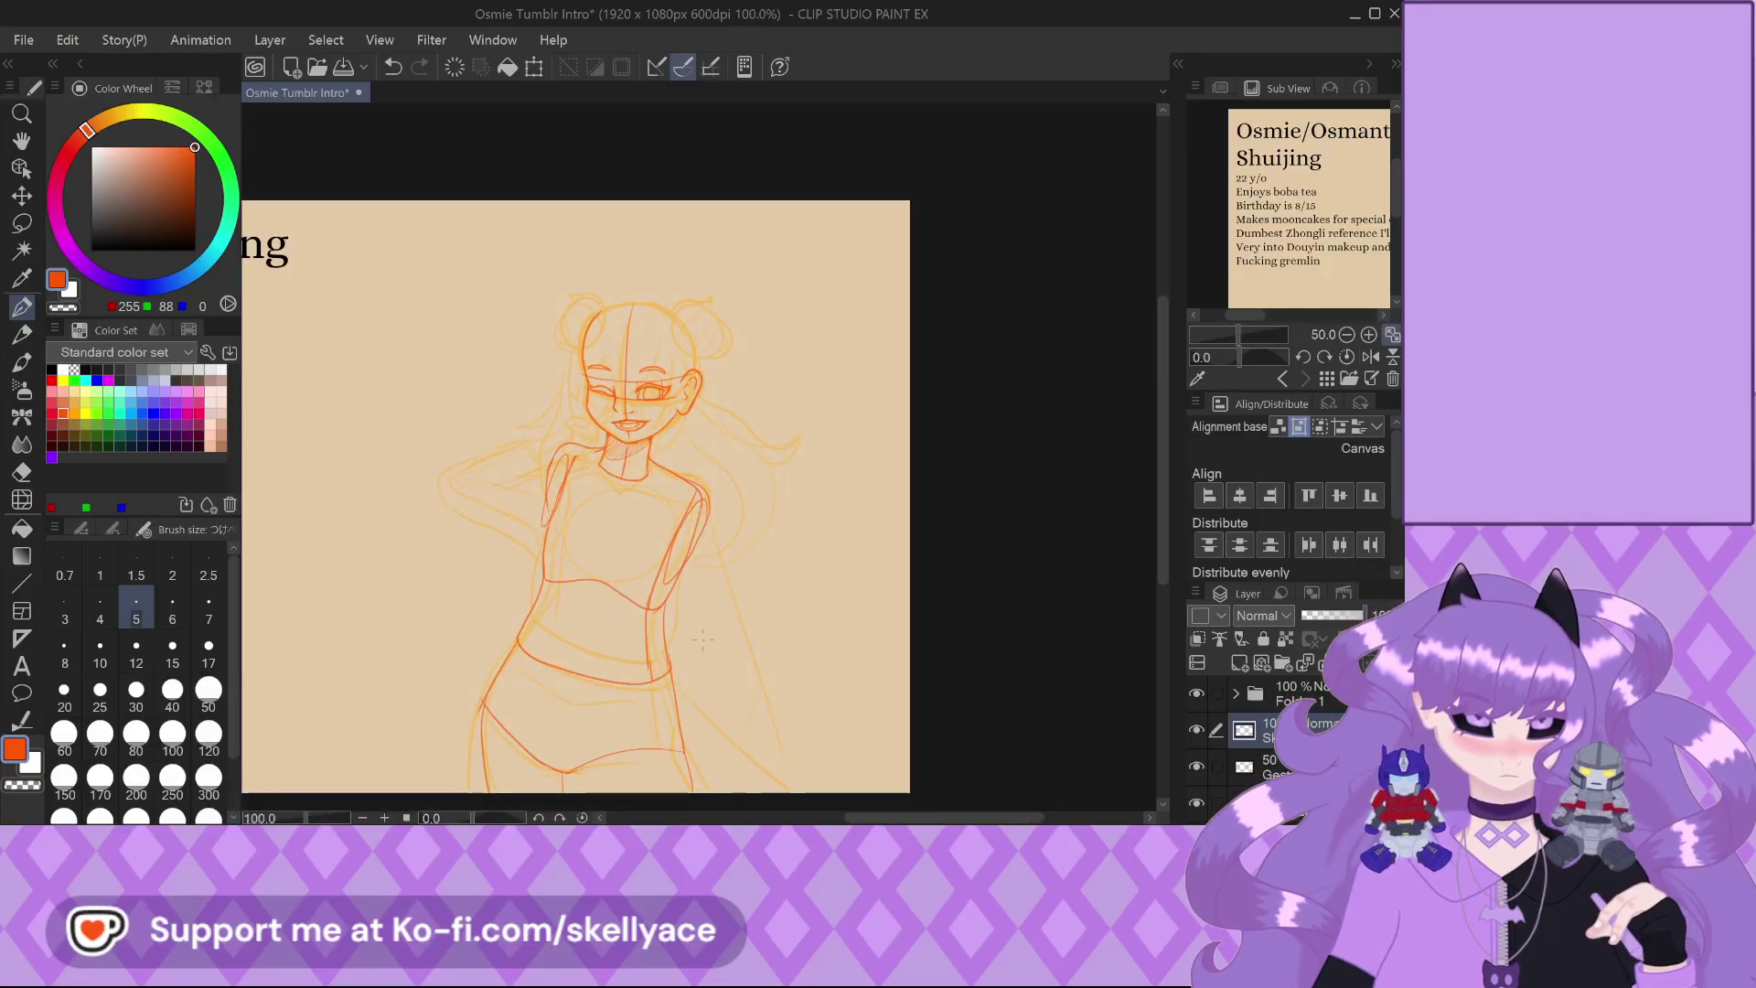
scroll(723, 541, "down", 2)
scroll(641, 650, "up", 1)
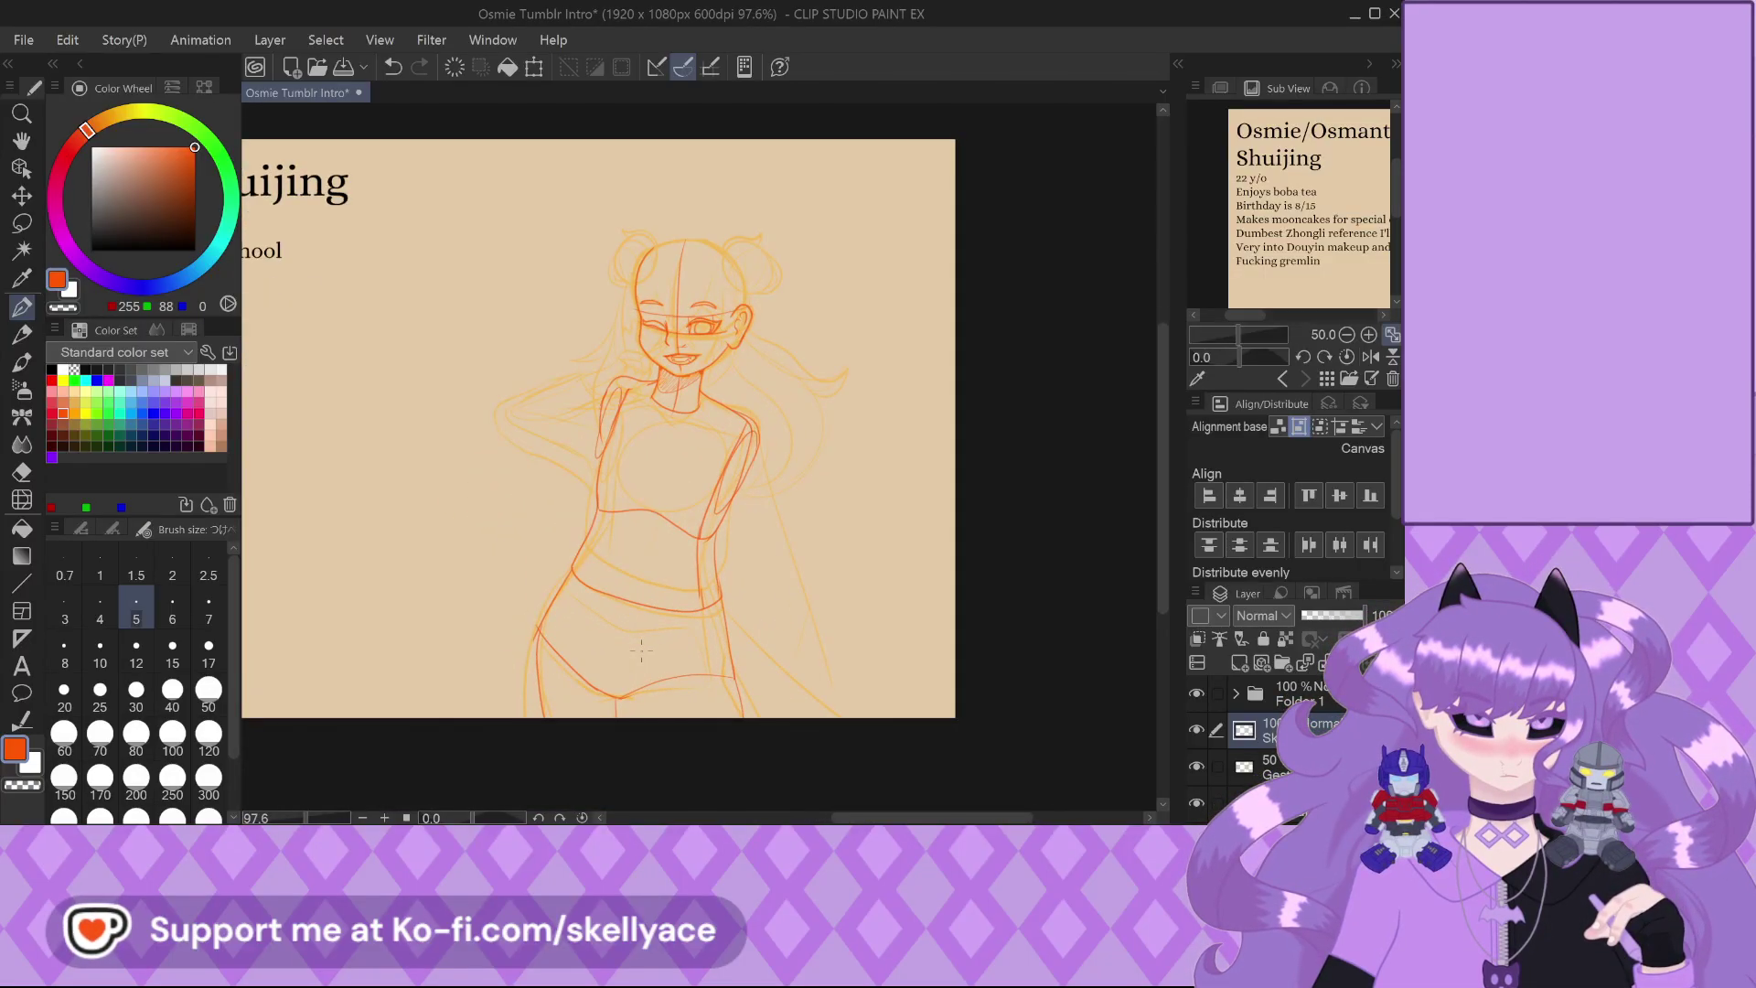
scroll(641, 650, "up", 5)
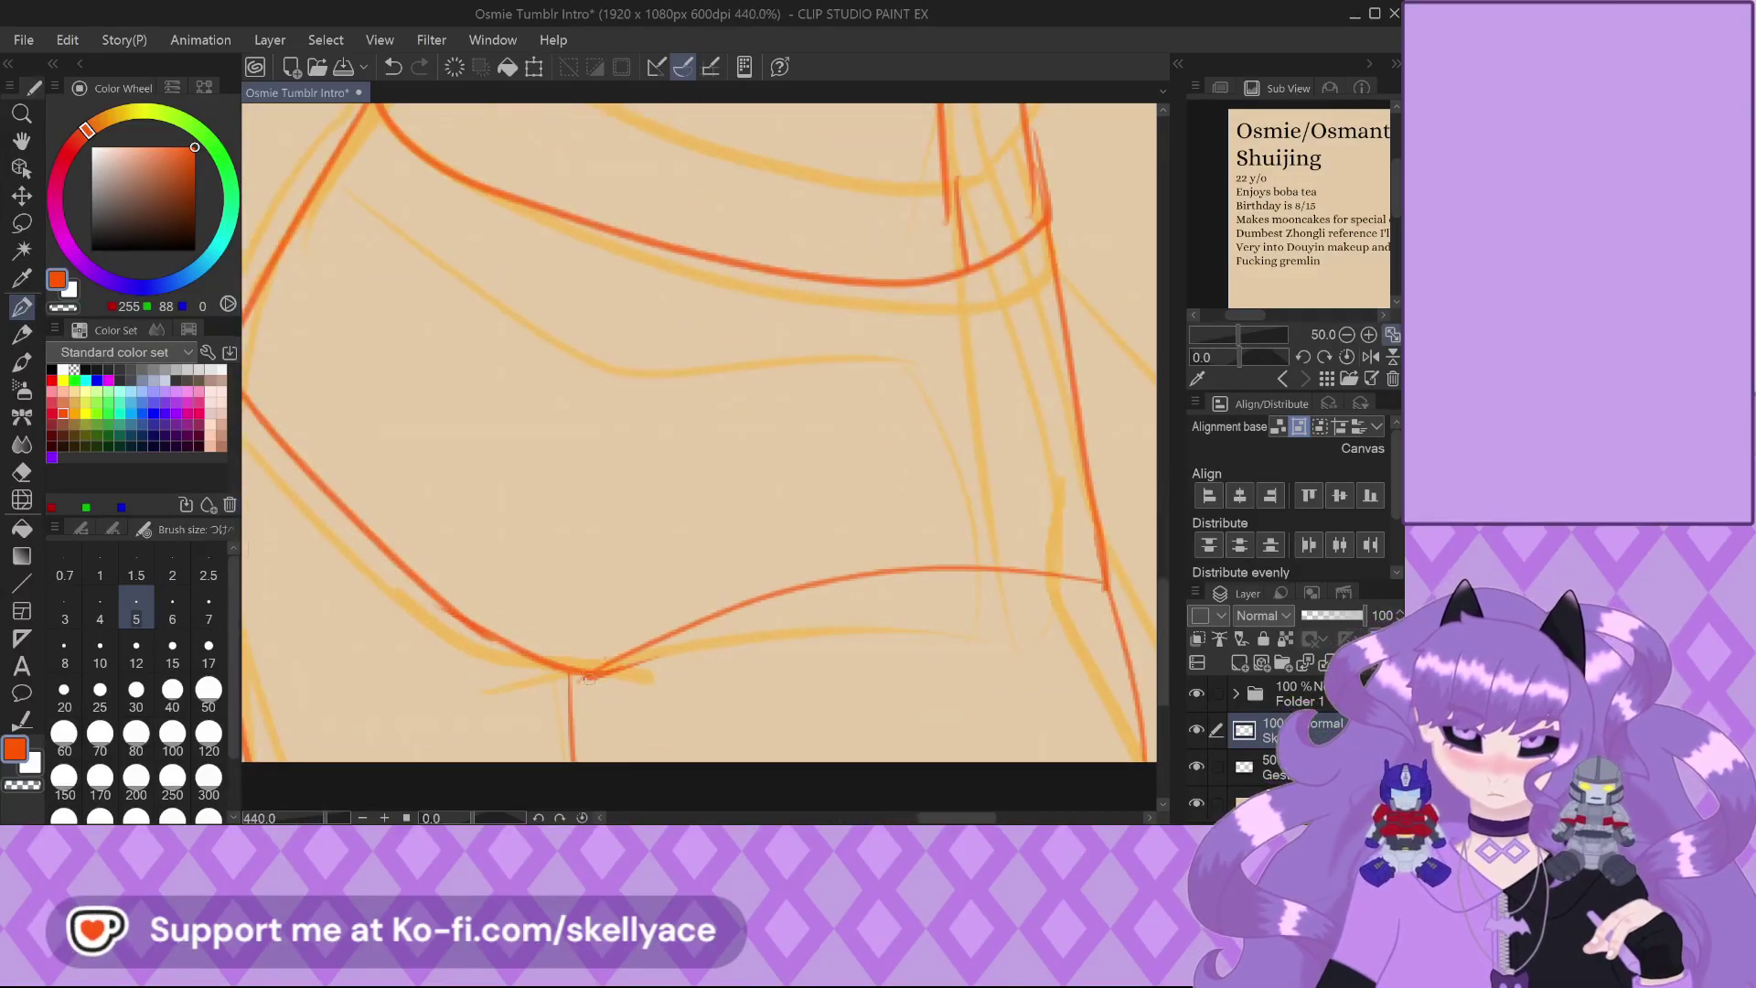
scroll(588, 677, "down", 4)
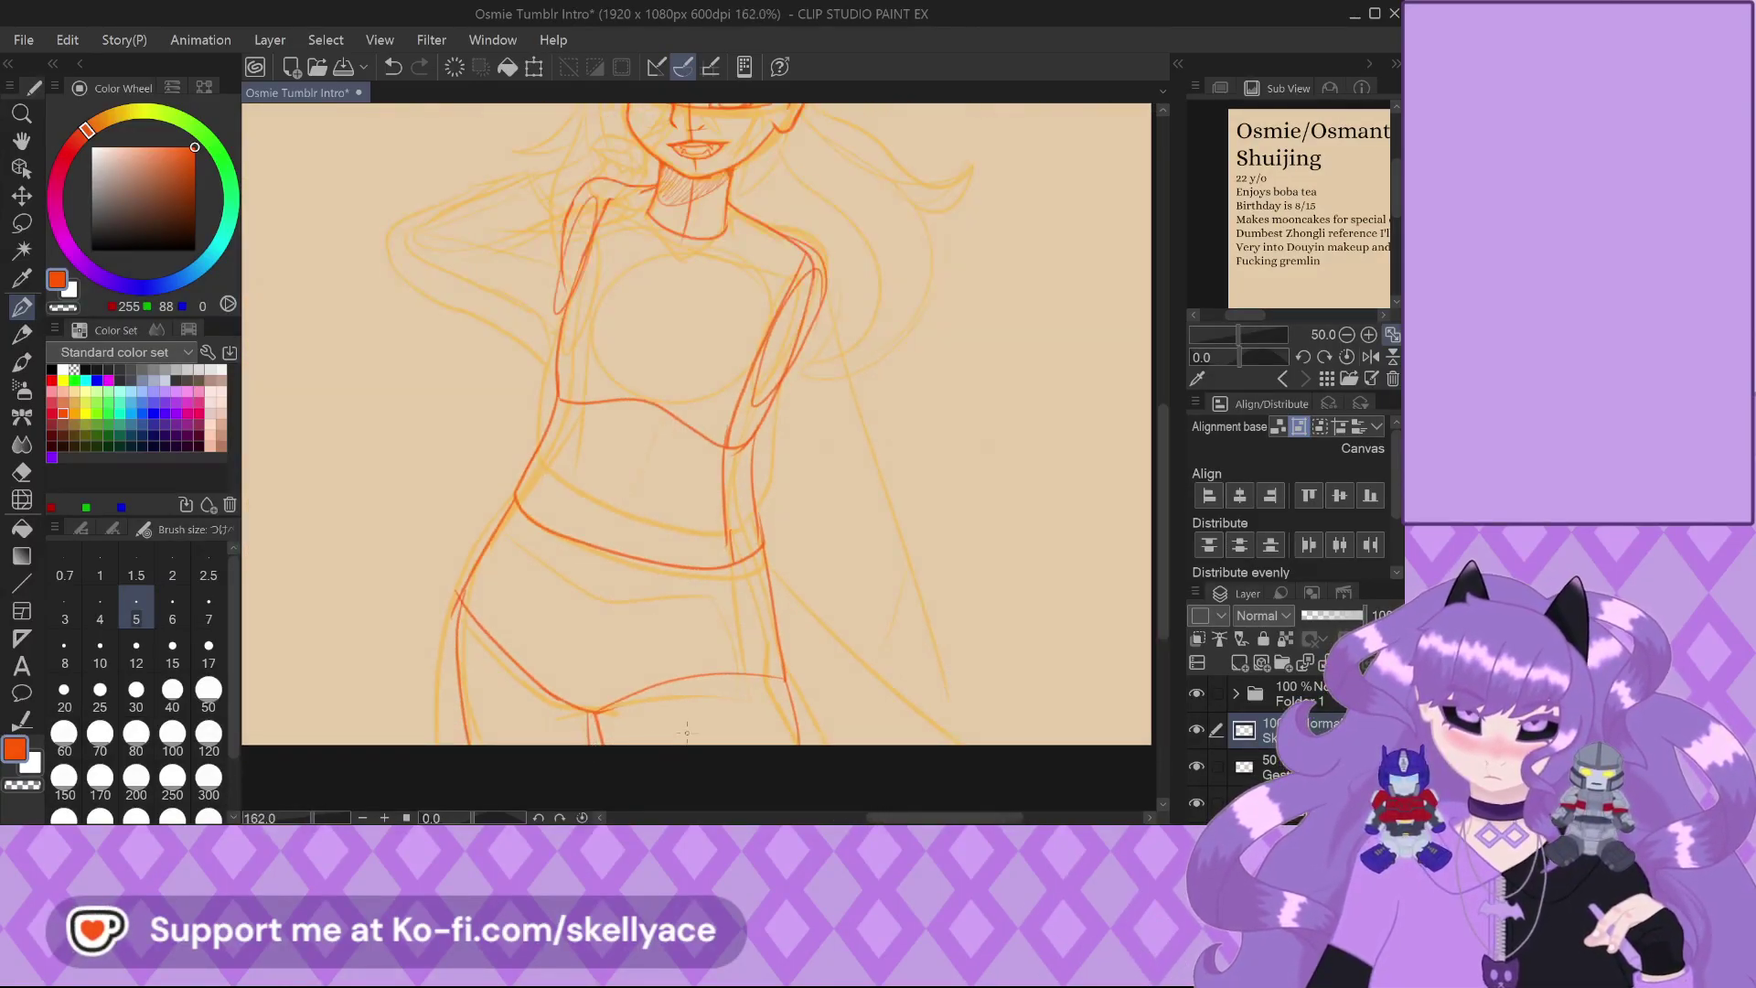
scroll(686, 732, "up", 3)
left_click_drag(769, 512, 777, 707)
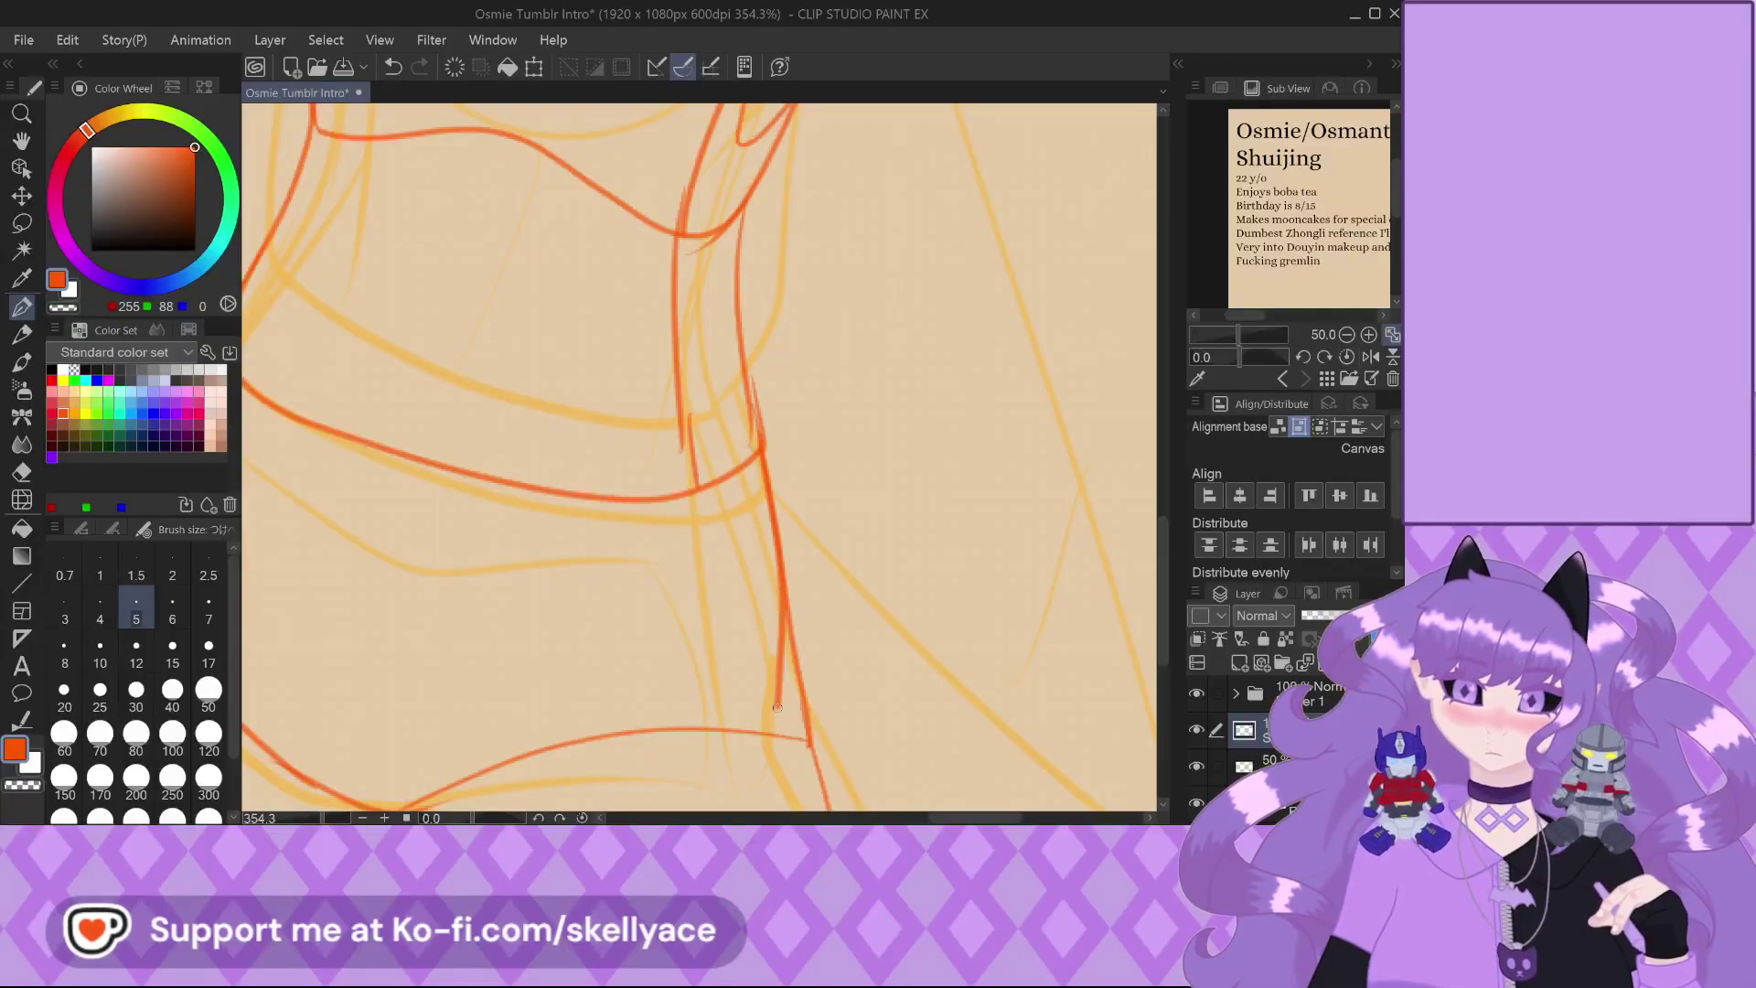
scroll(776, 707, "down", 4)
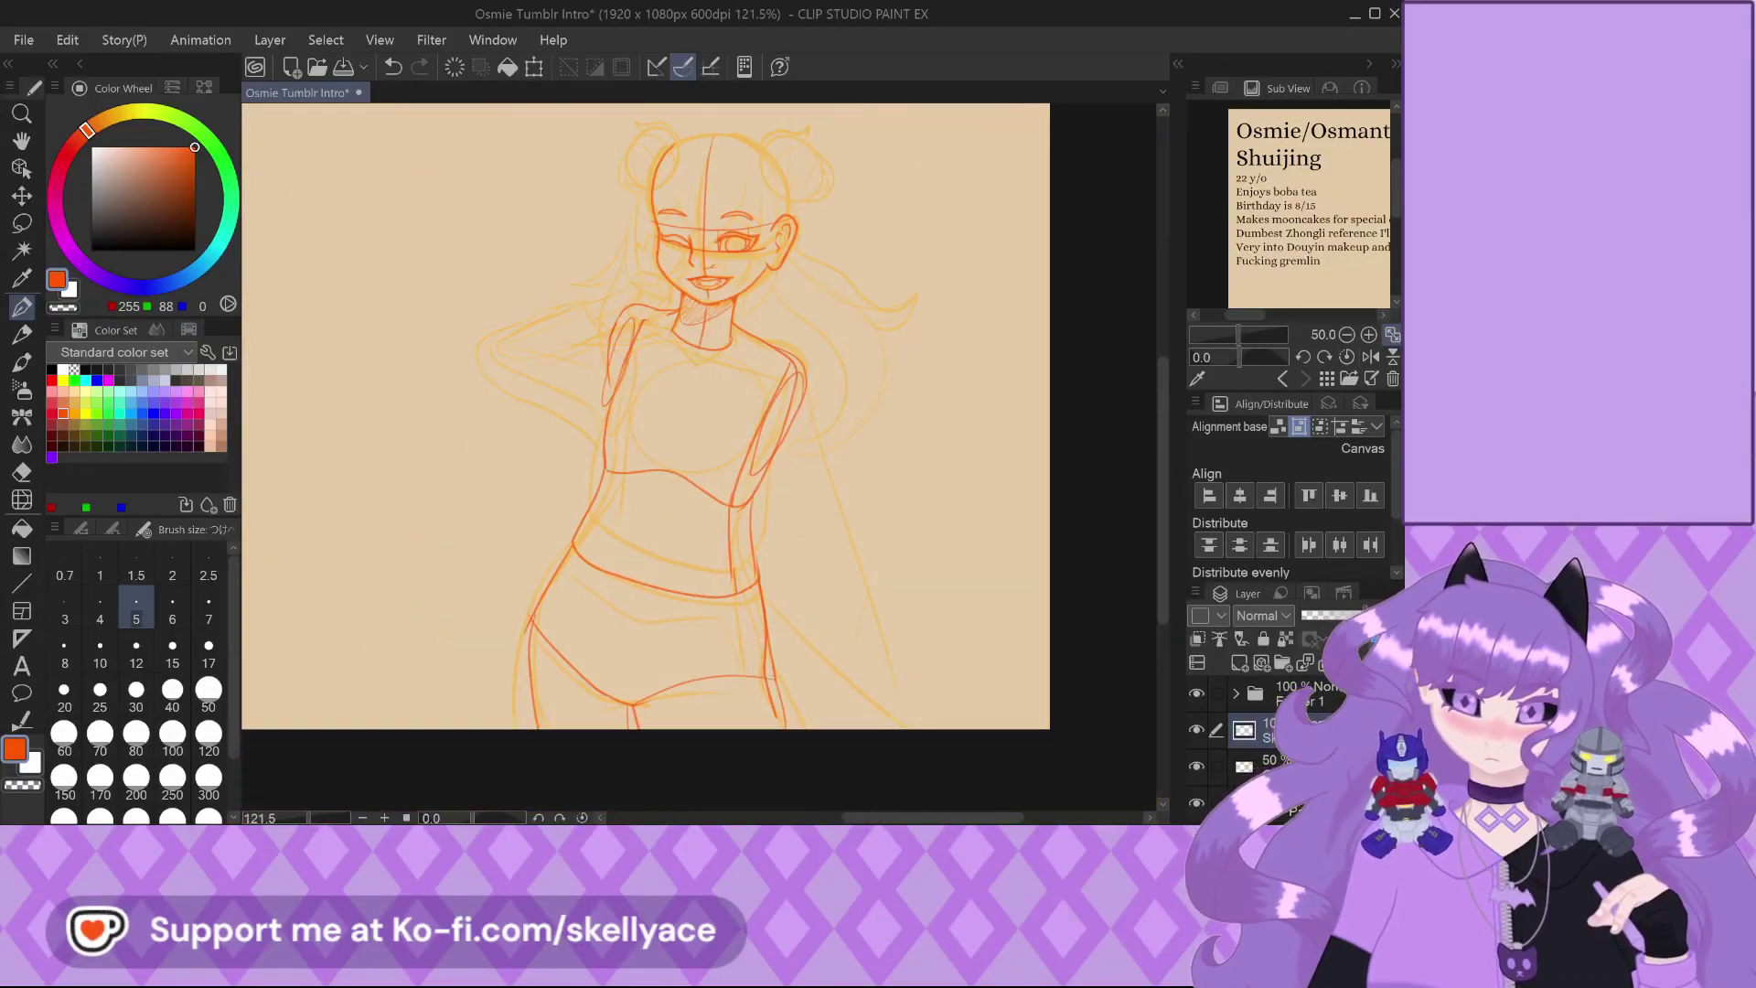
Redraw the near outer thigh line past the leg opening and erase the old contour and overshooting ends outside it
scroll(773, 704, "up", 6)
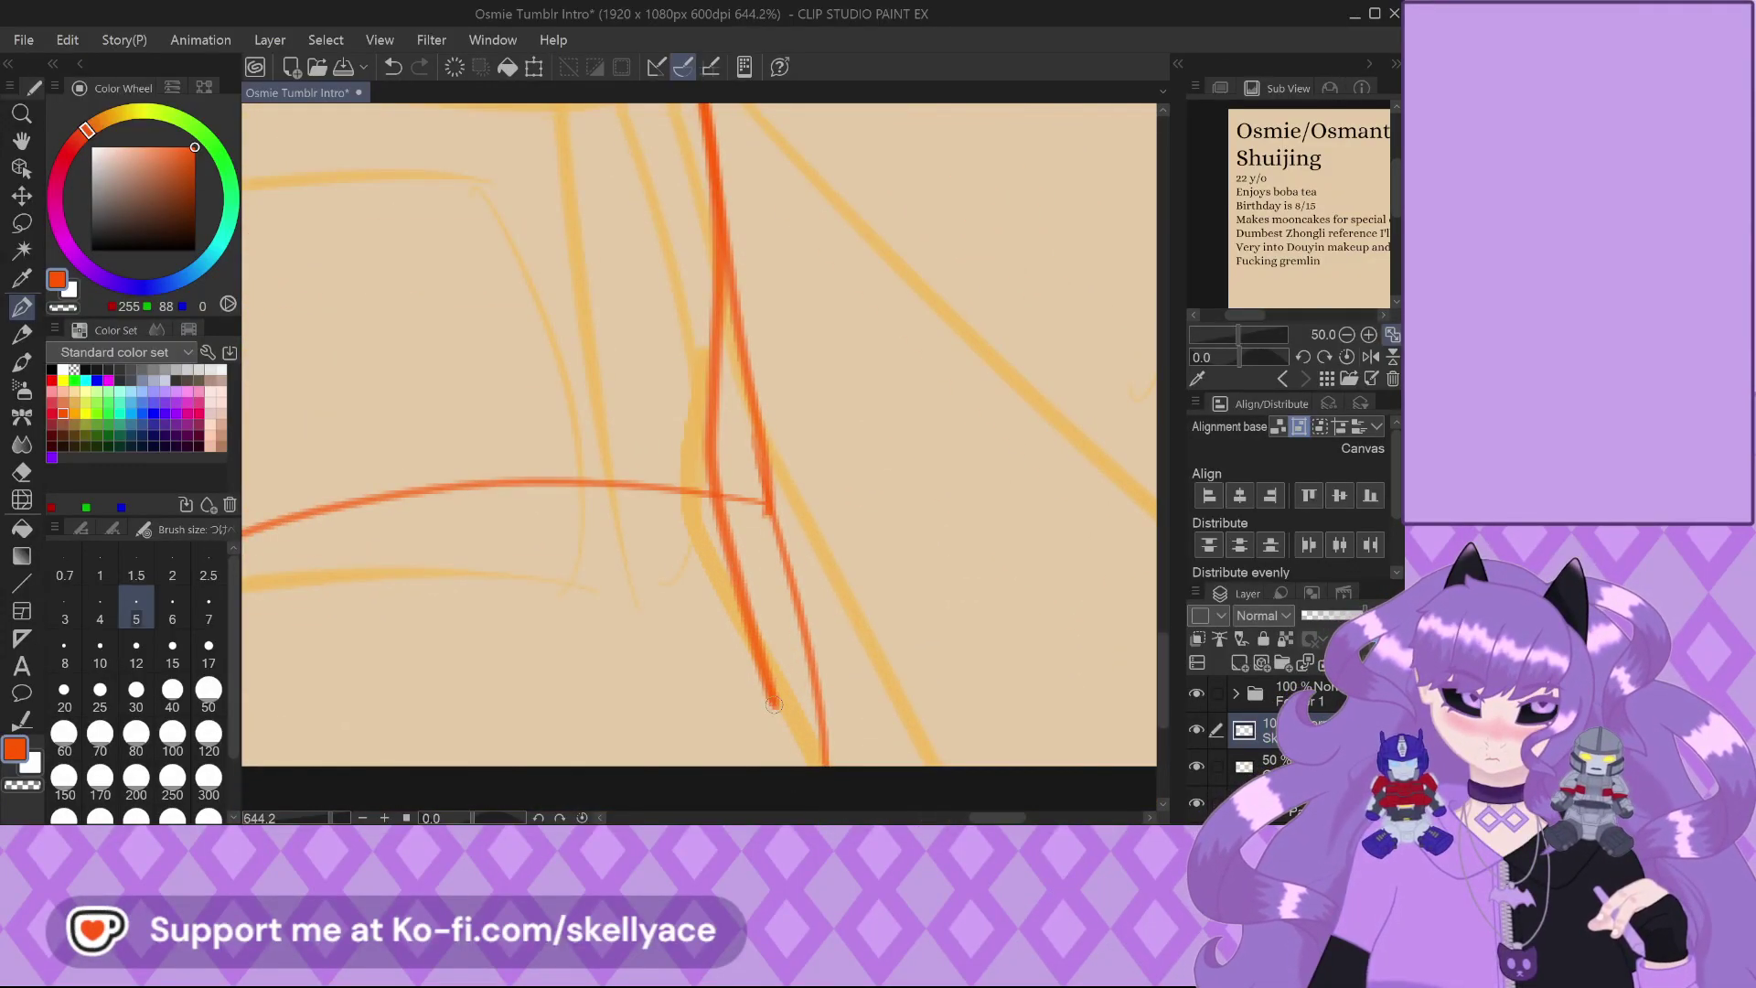
left_click_drag(772, 704, 788, 766)
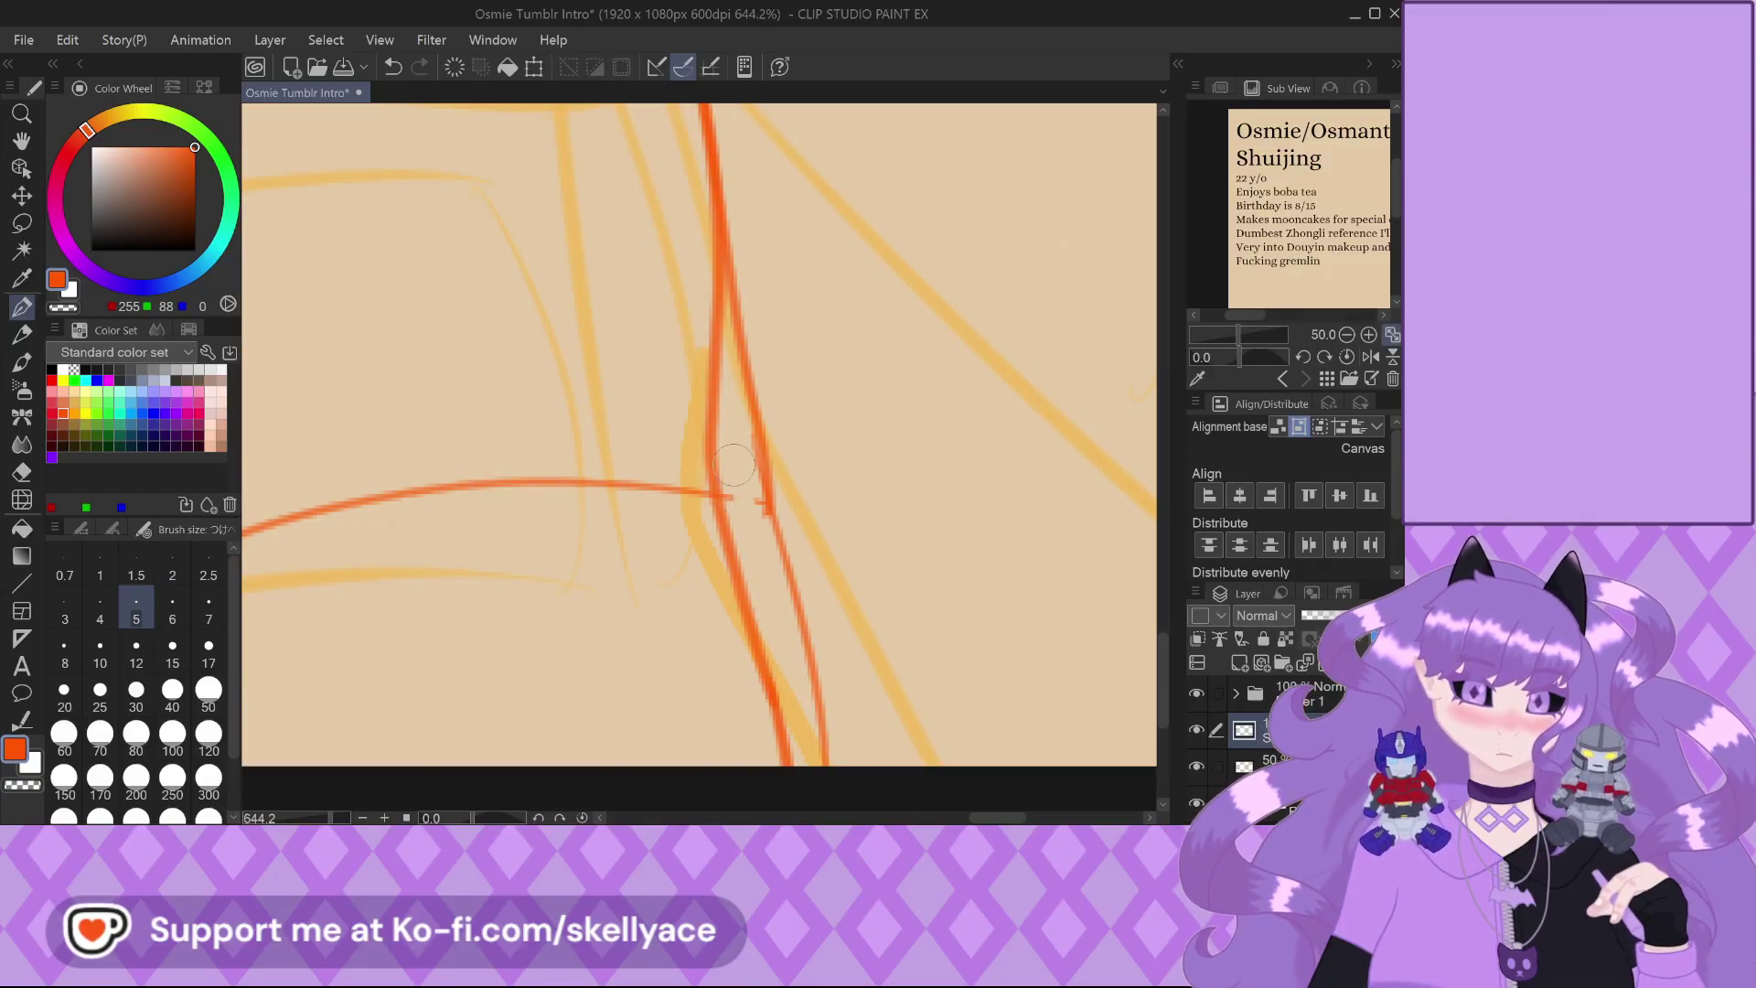
key("ctrl+z")
left_click_drag(804, 708, 794, 627)
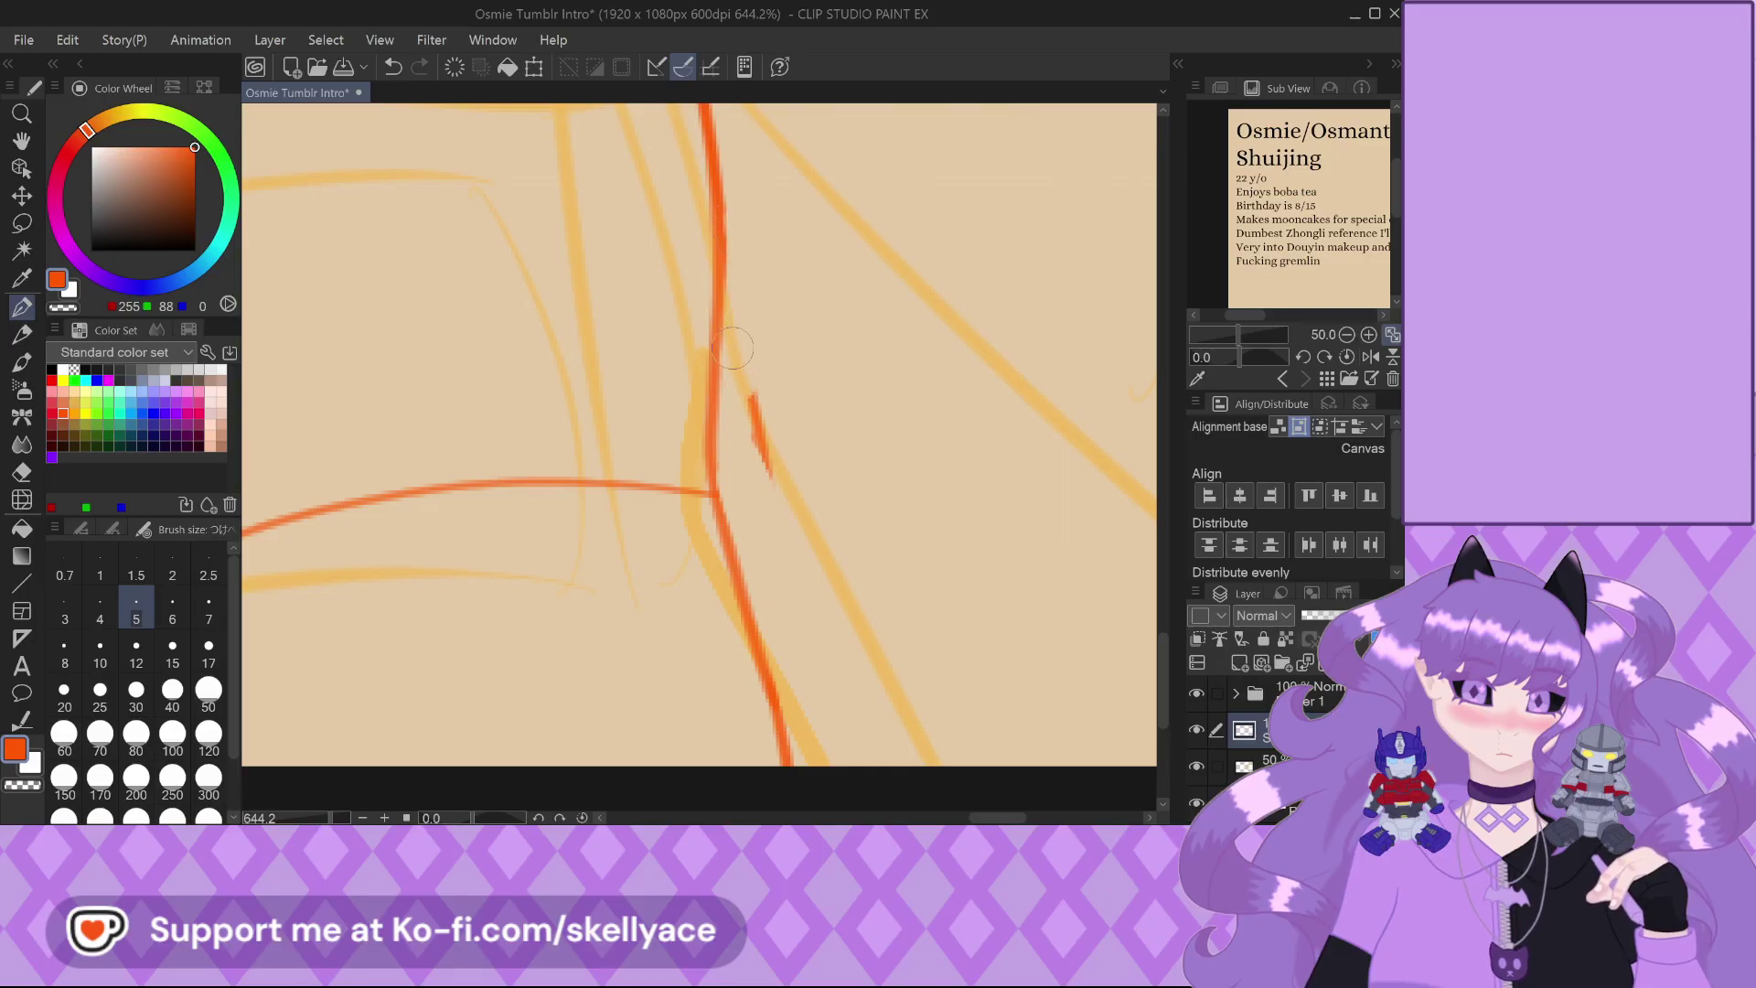
scroll(786, 493, "down", 5)
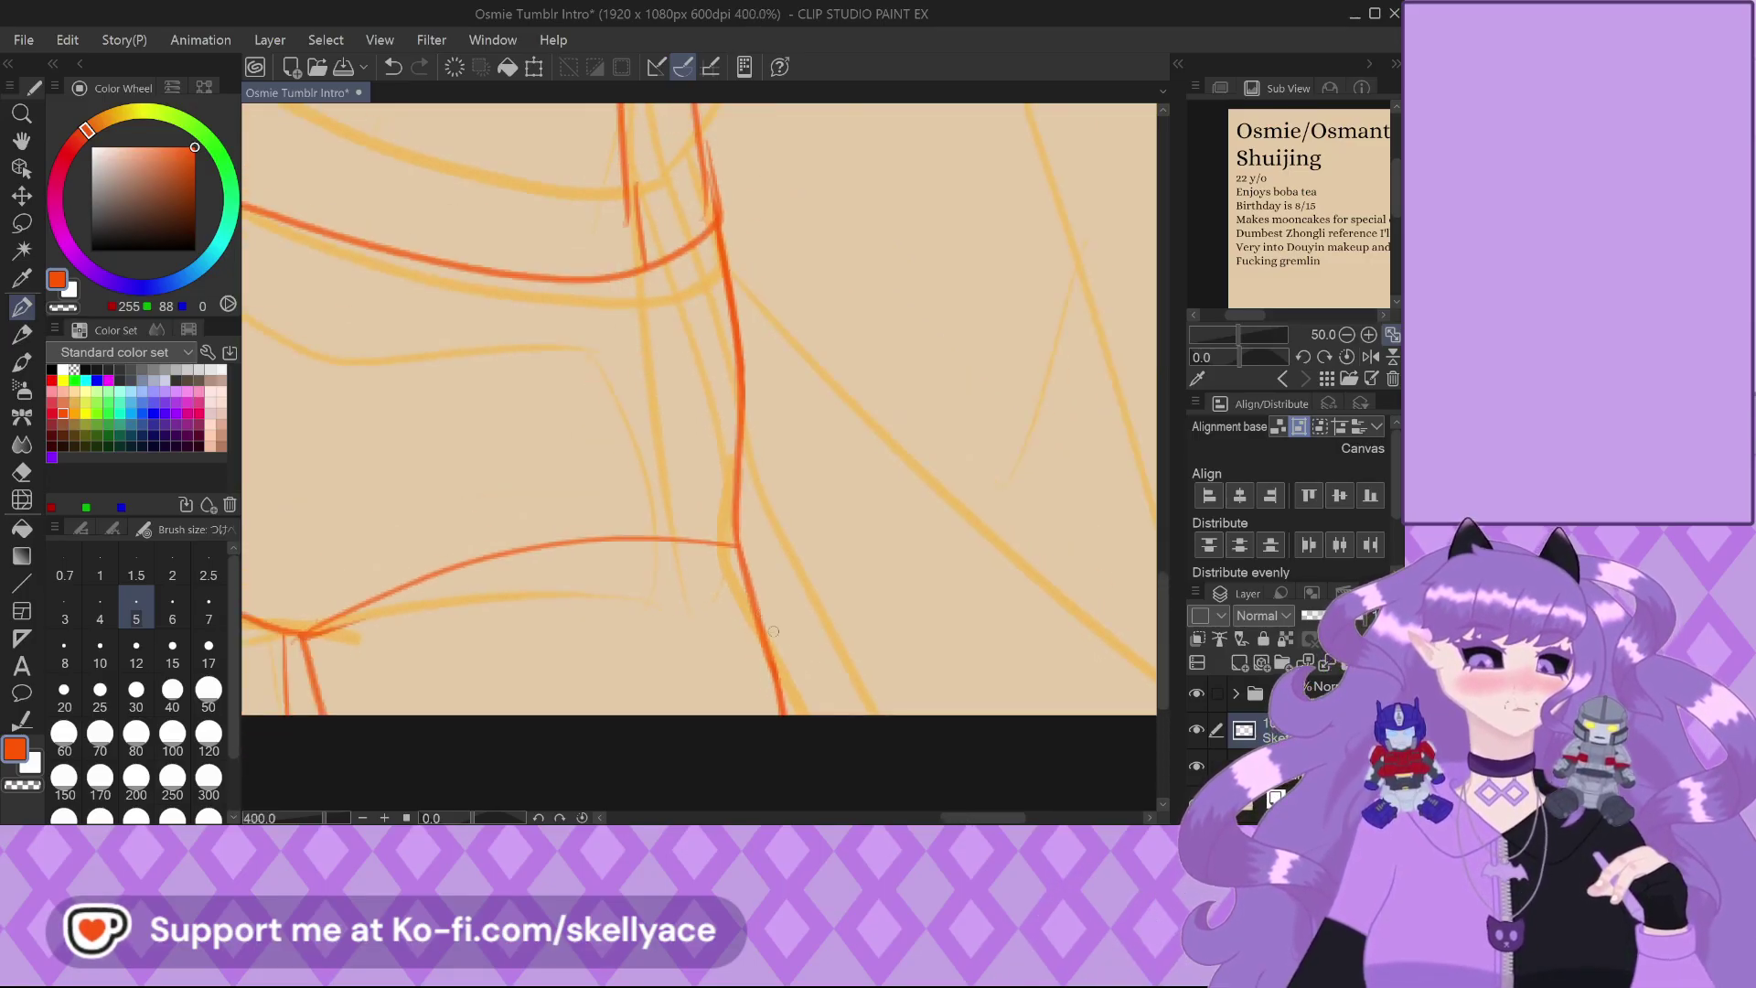
Clean up the crossing line ends where the far hip contour meets the leg opening
scroll(795, 686, "down", 2)
scroll(452, 468, "up", 4)
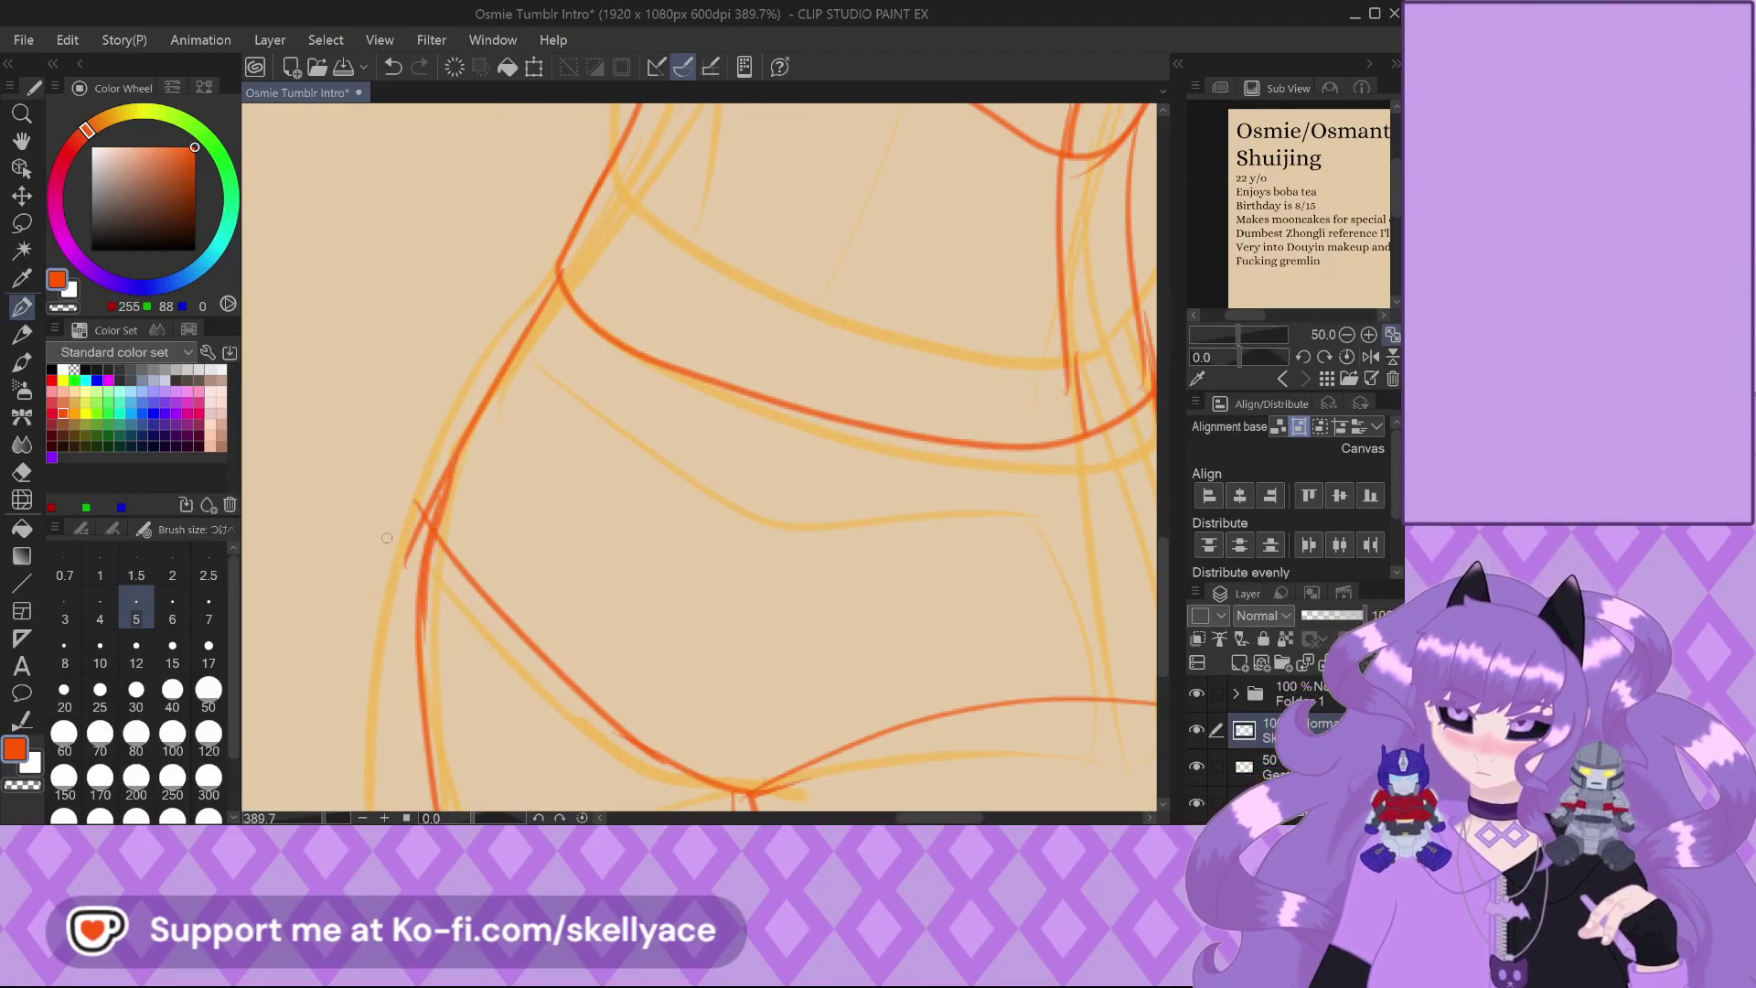
scroll(429, 468, "up", 1)
key("ctrl+z")
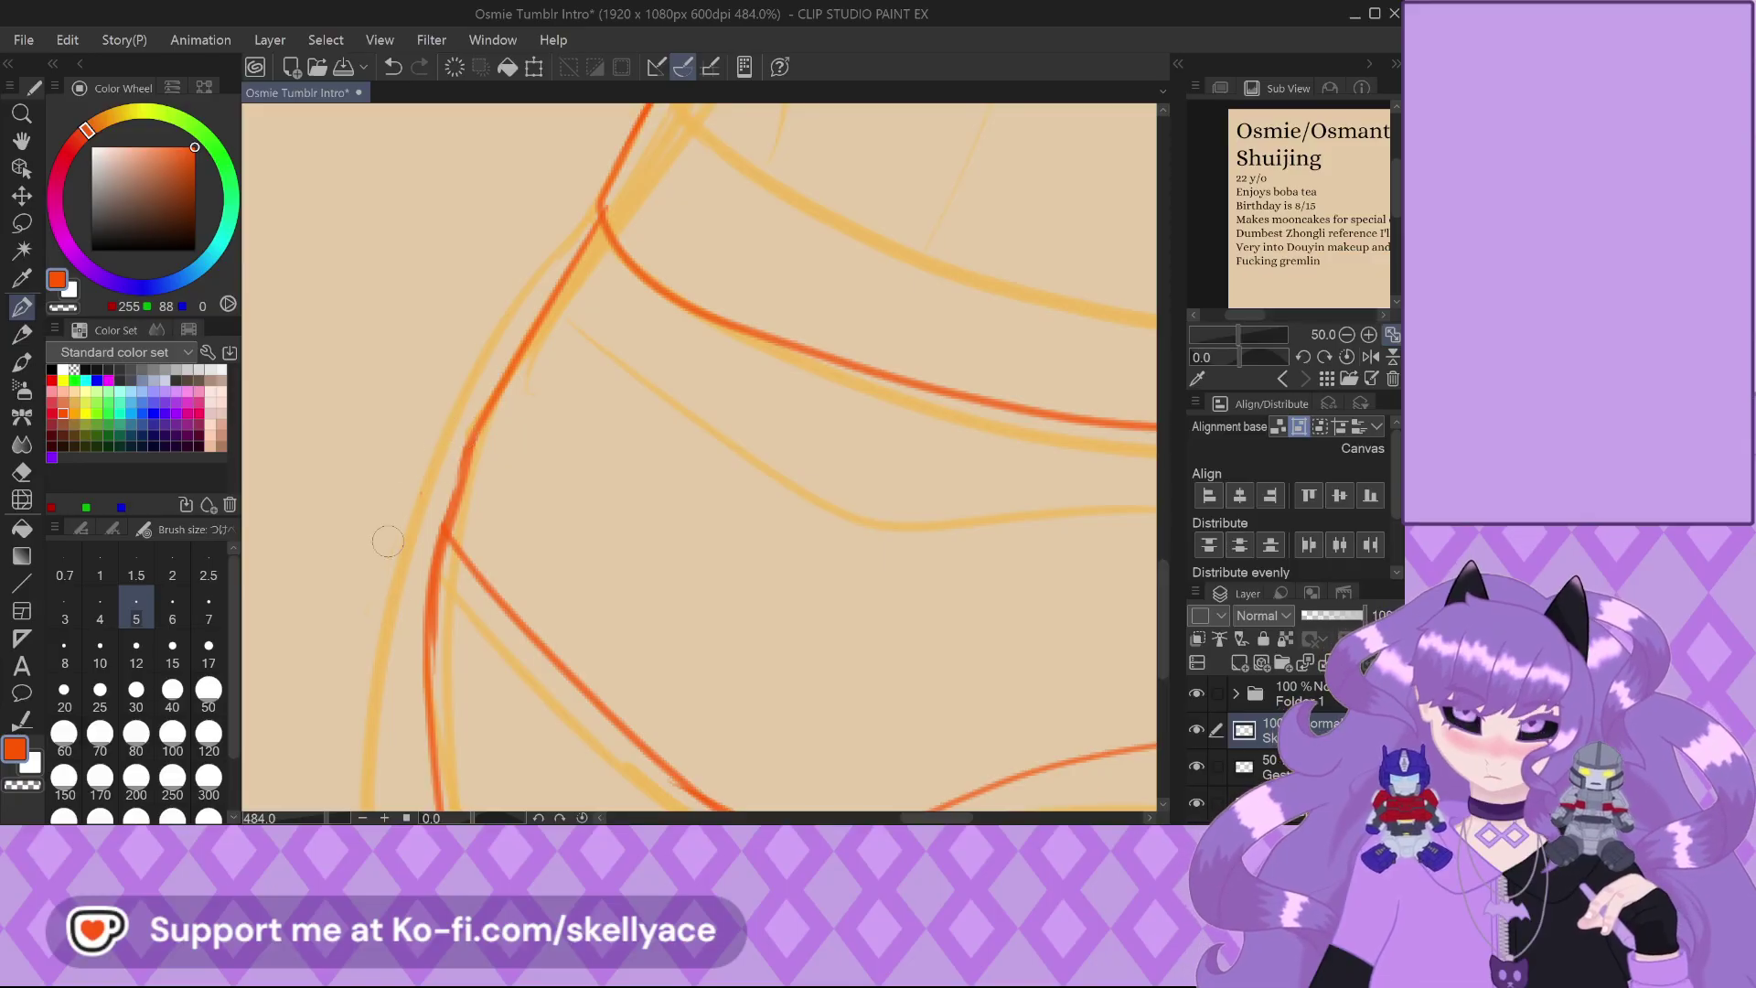
scroll(534, 531, "down", 4)
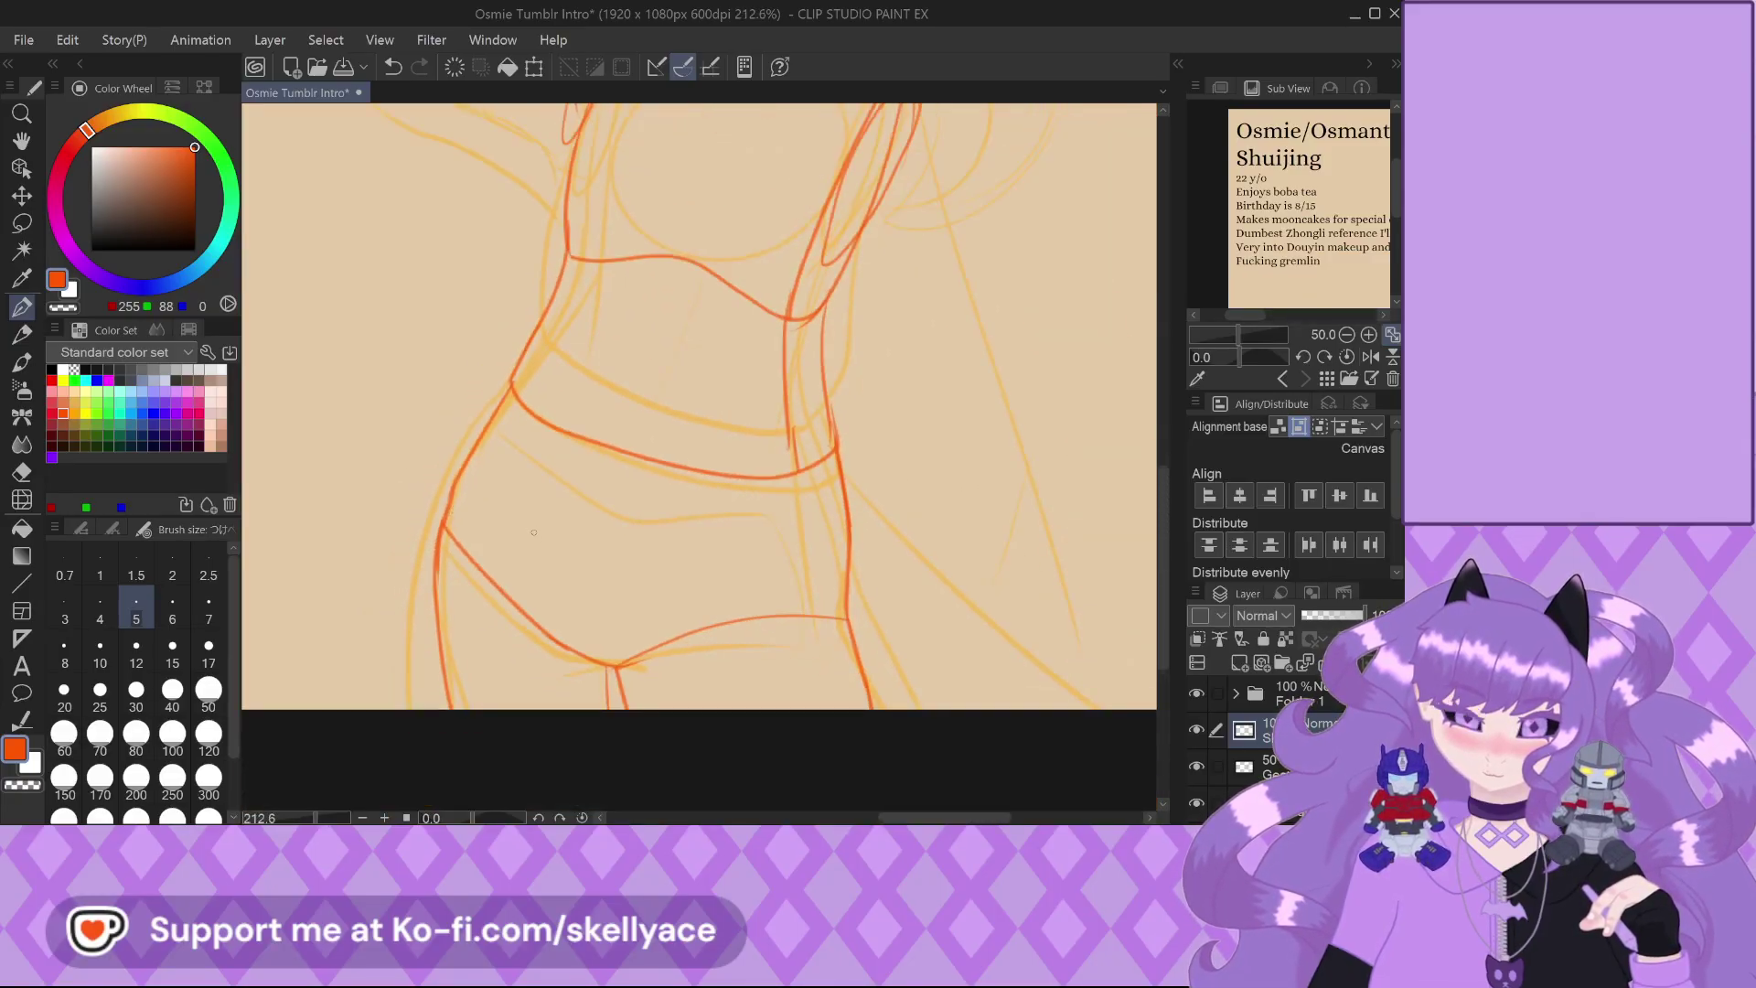
scroll(534, 531, "down", 5)
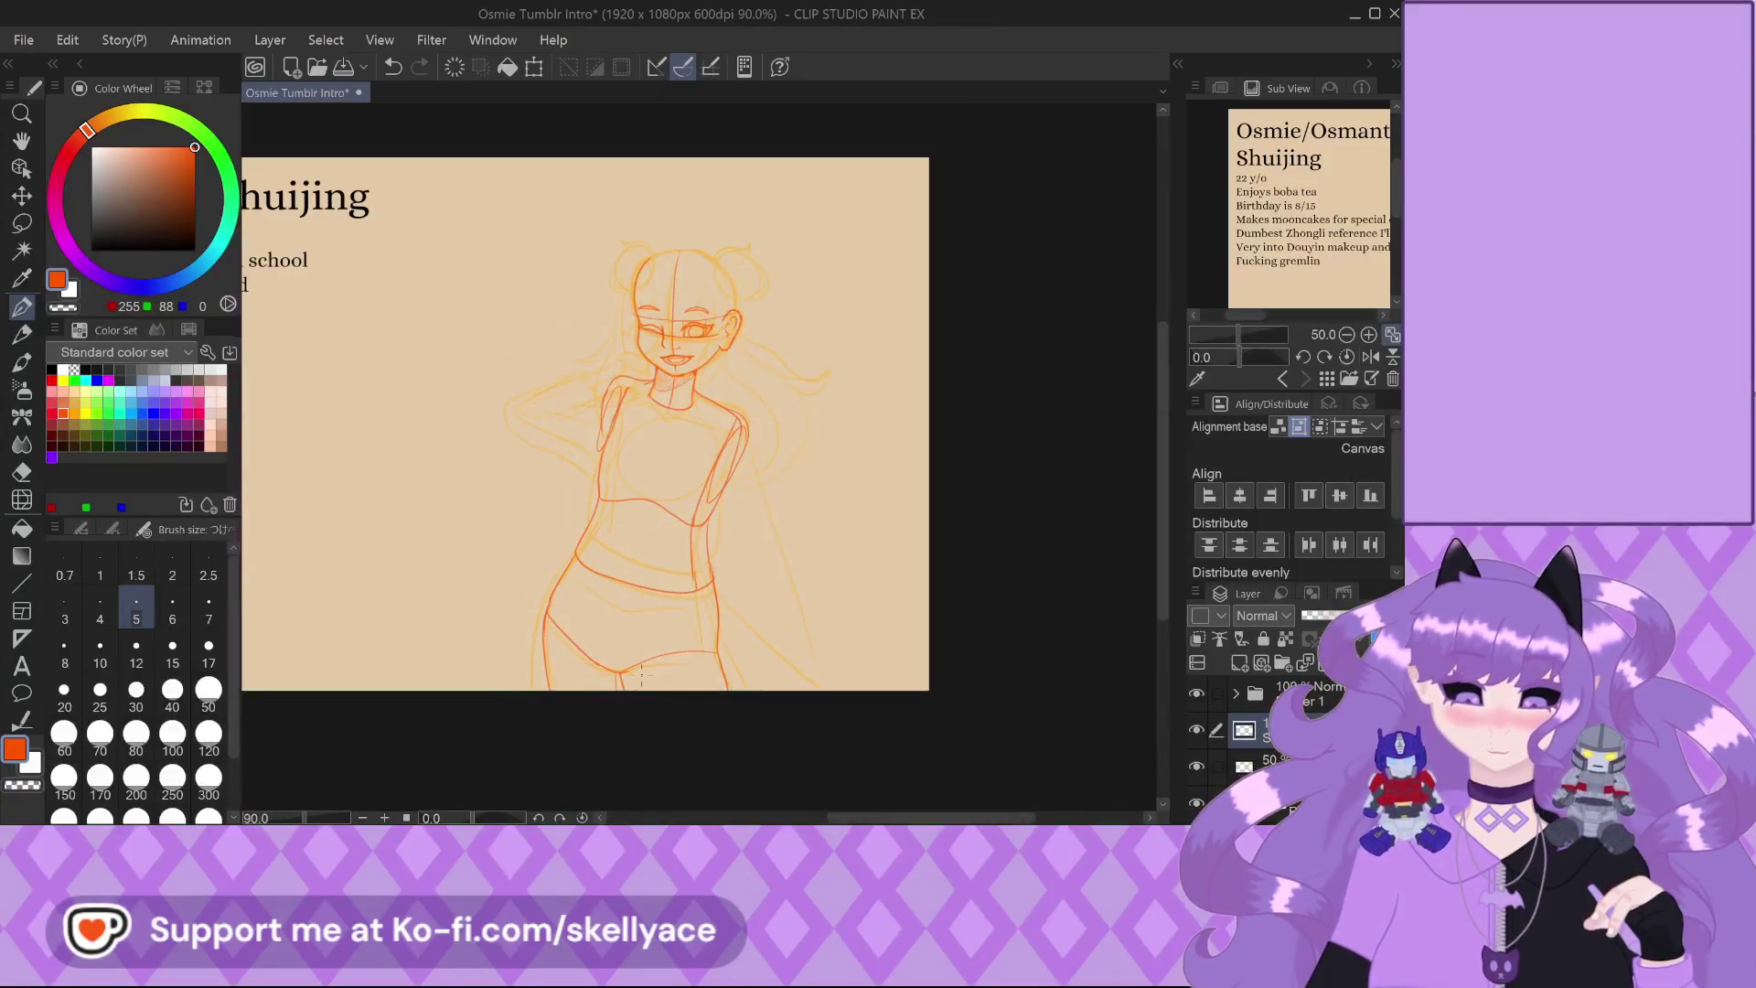
Redraw the near hip contour between the waistline and the leg opening, clearing the old line and the overshoot above the waist
scroll(641, 677, "up", 2)
scroll(700, 605, "up", 4)
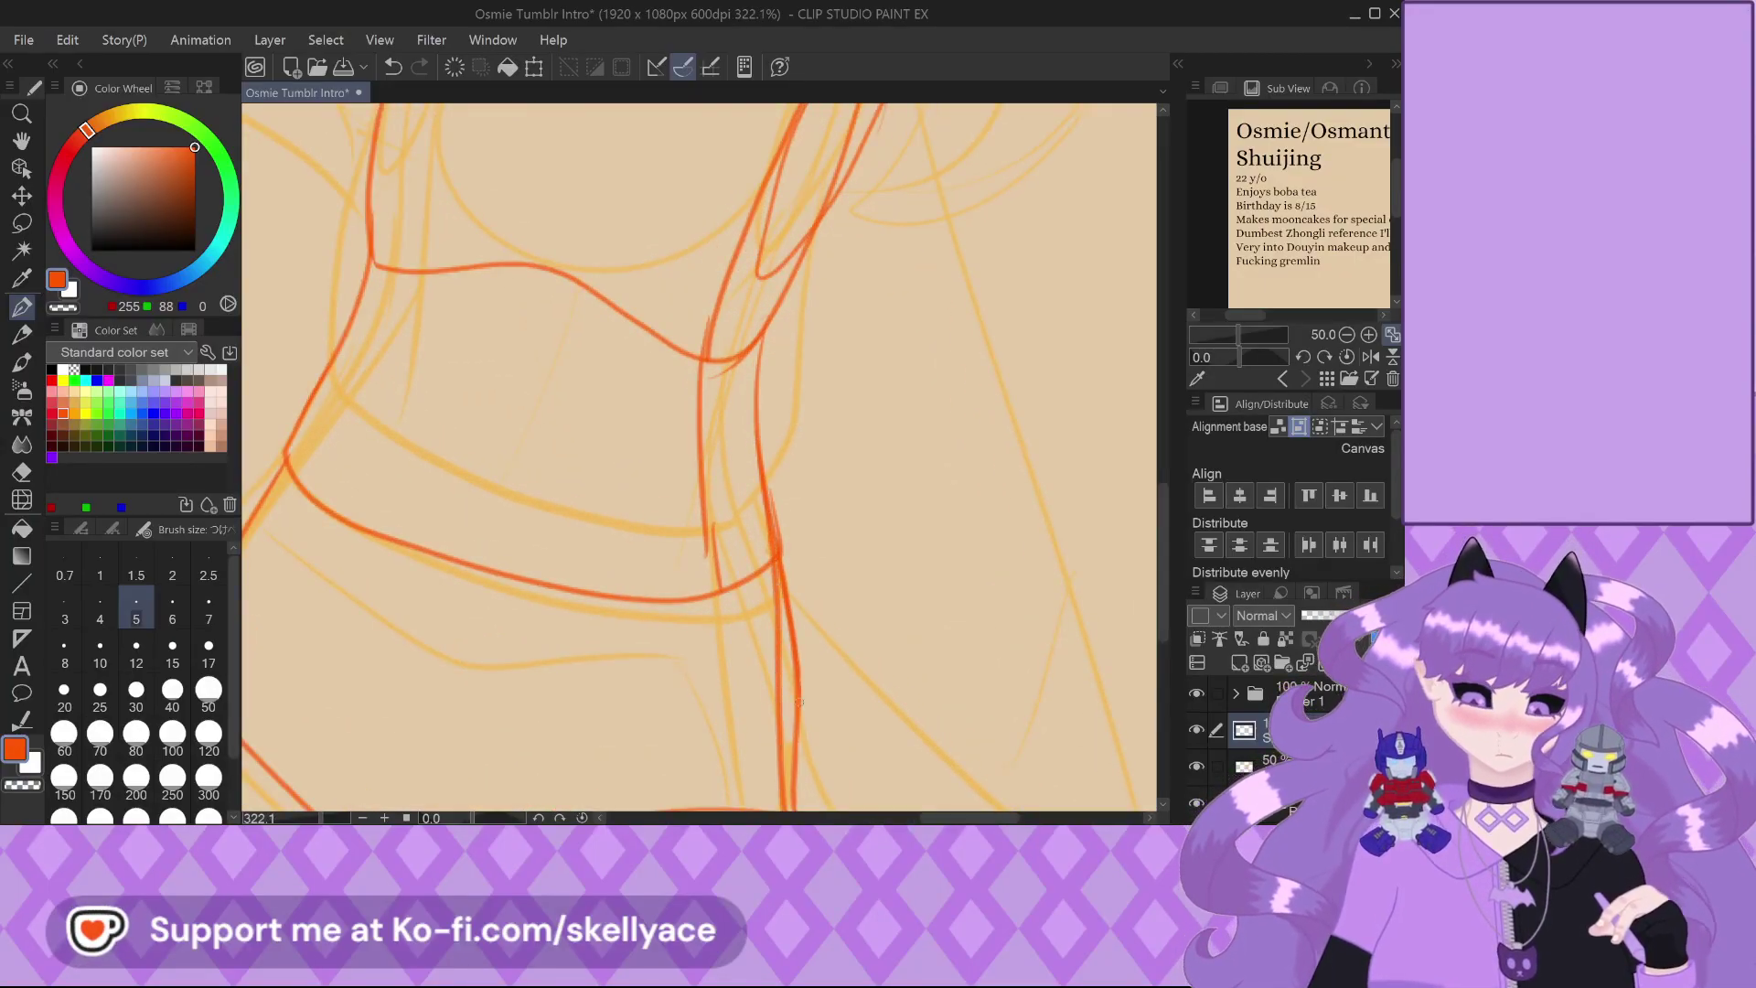
scroll(713, 521, "down", 3)
scroll(714, 521, "up", 4)
key("ctrl+z")
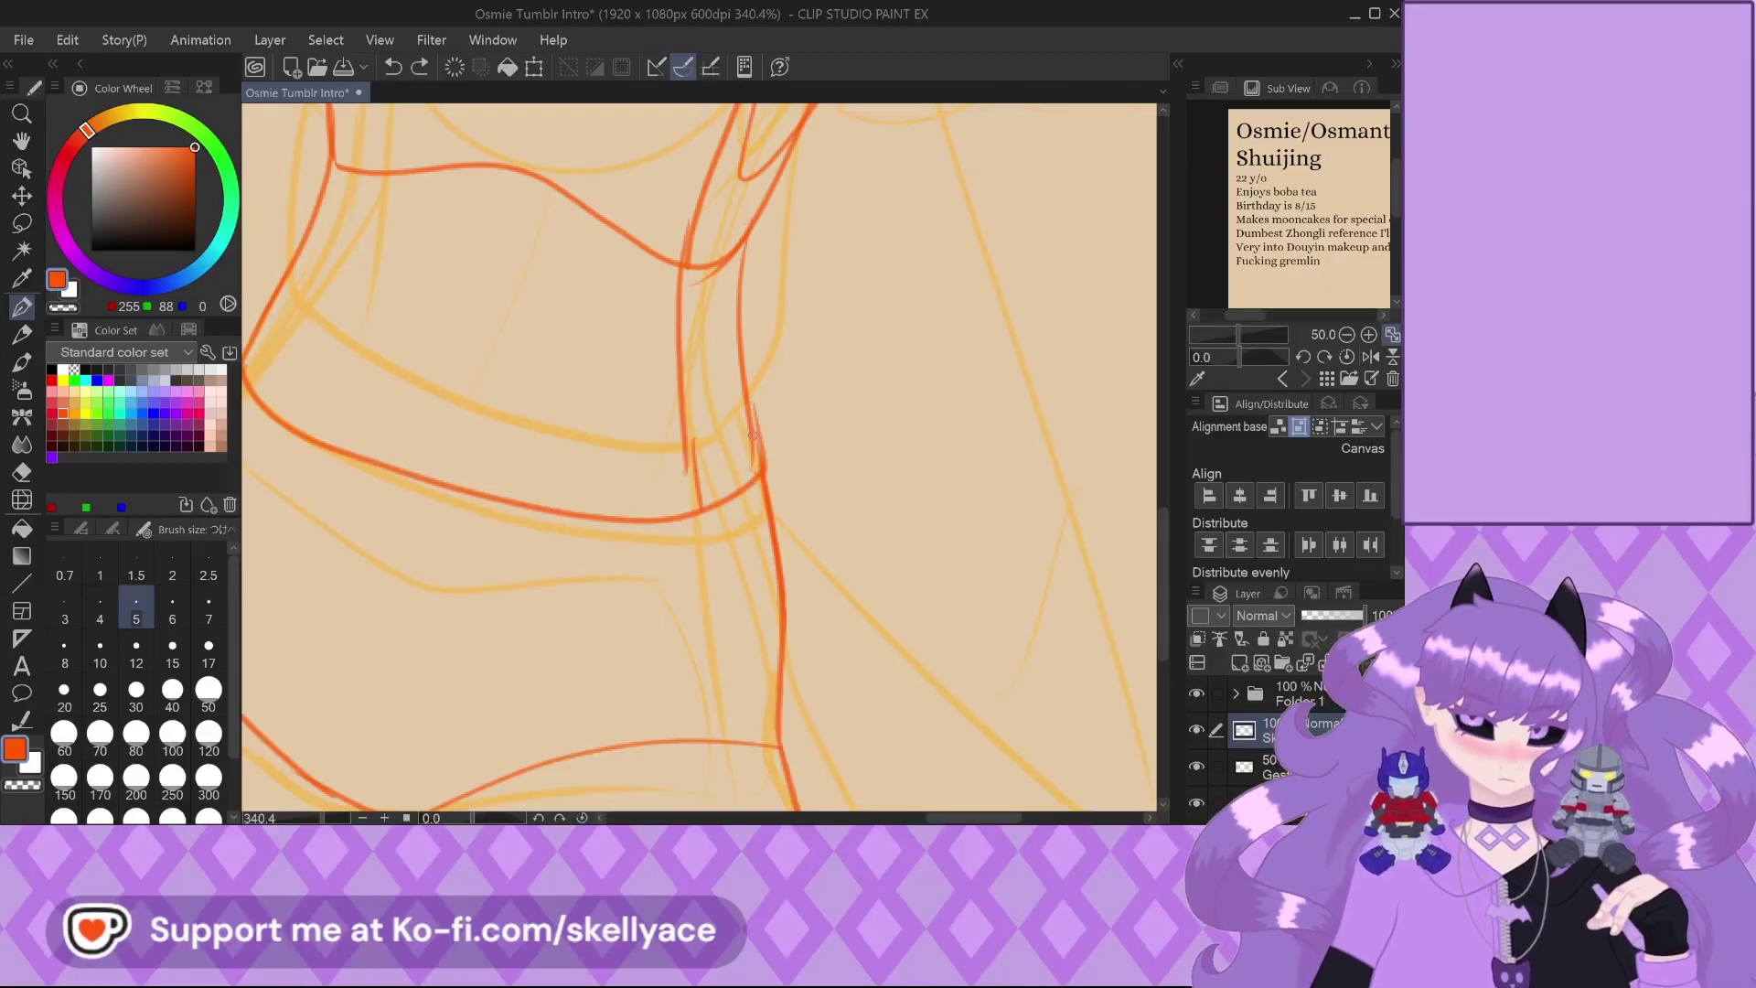
left_click_drag(759, 515, 772, 626)
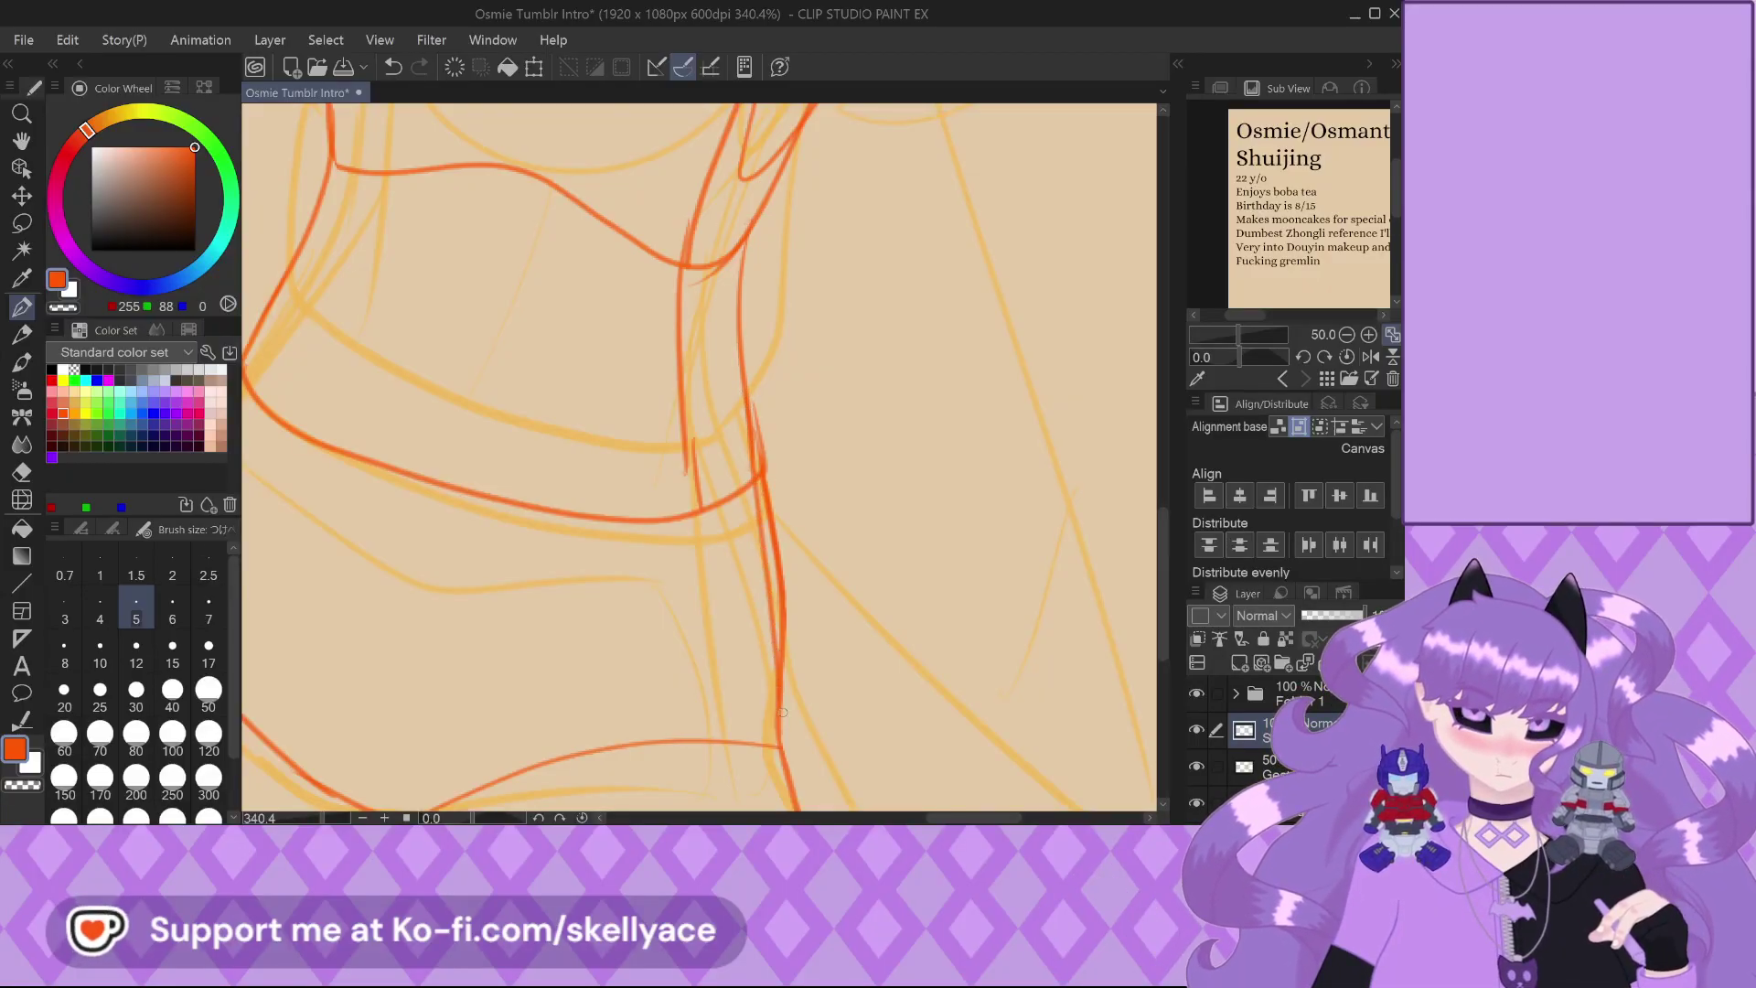
key("ctrl+z")
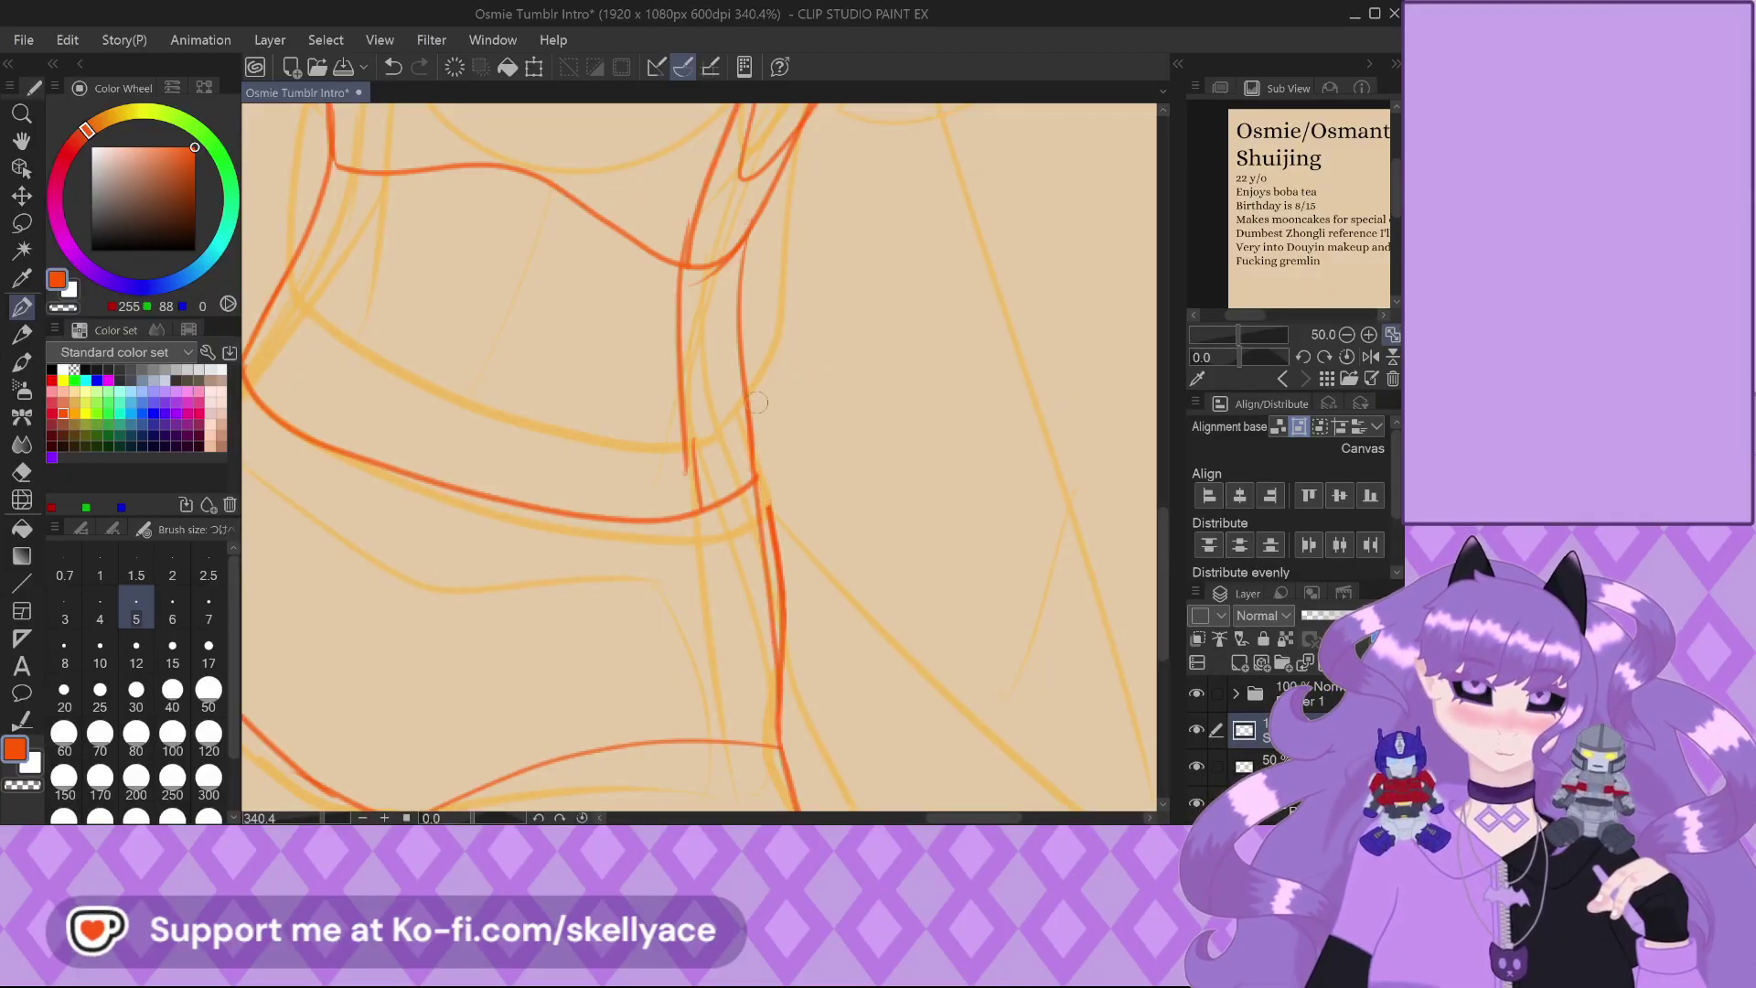
key("ctrl+z")
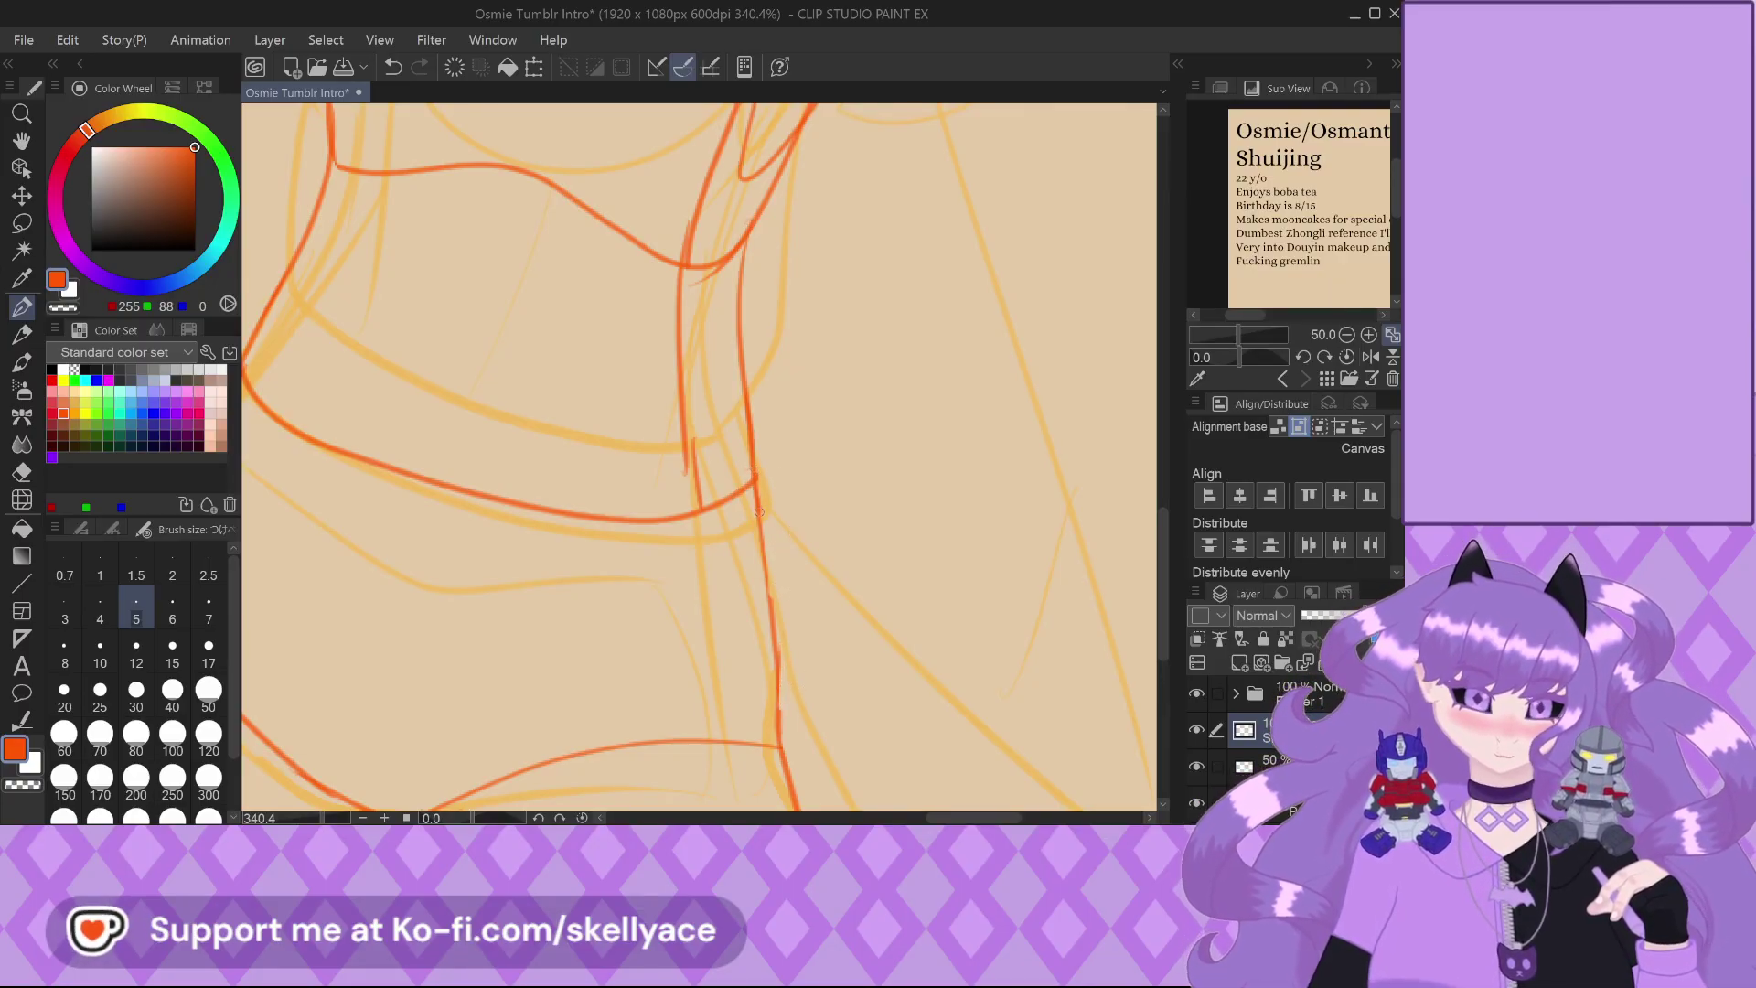
left_click_drag(763, 573, 779, 744)
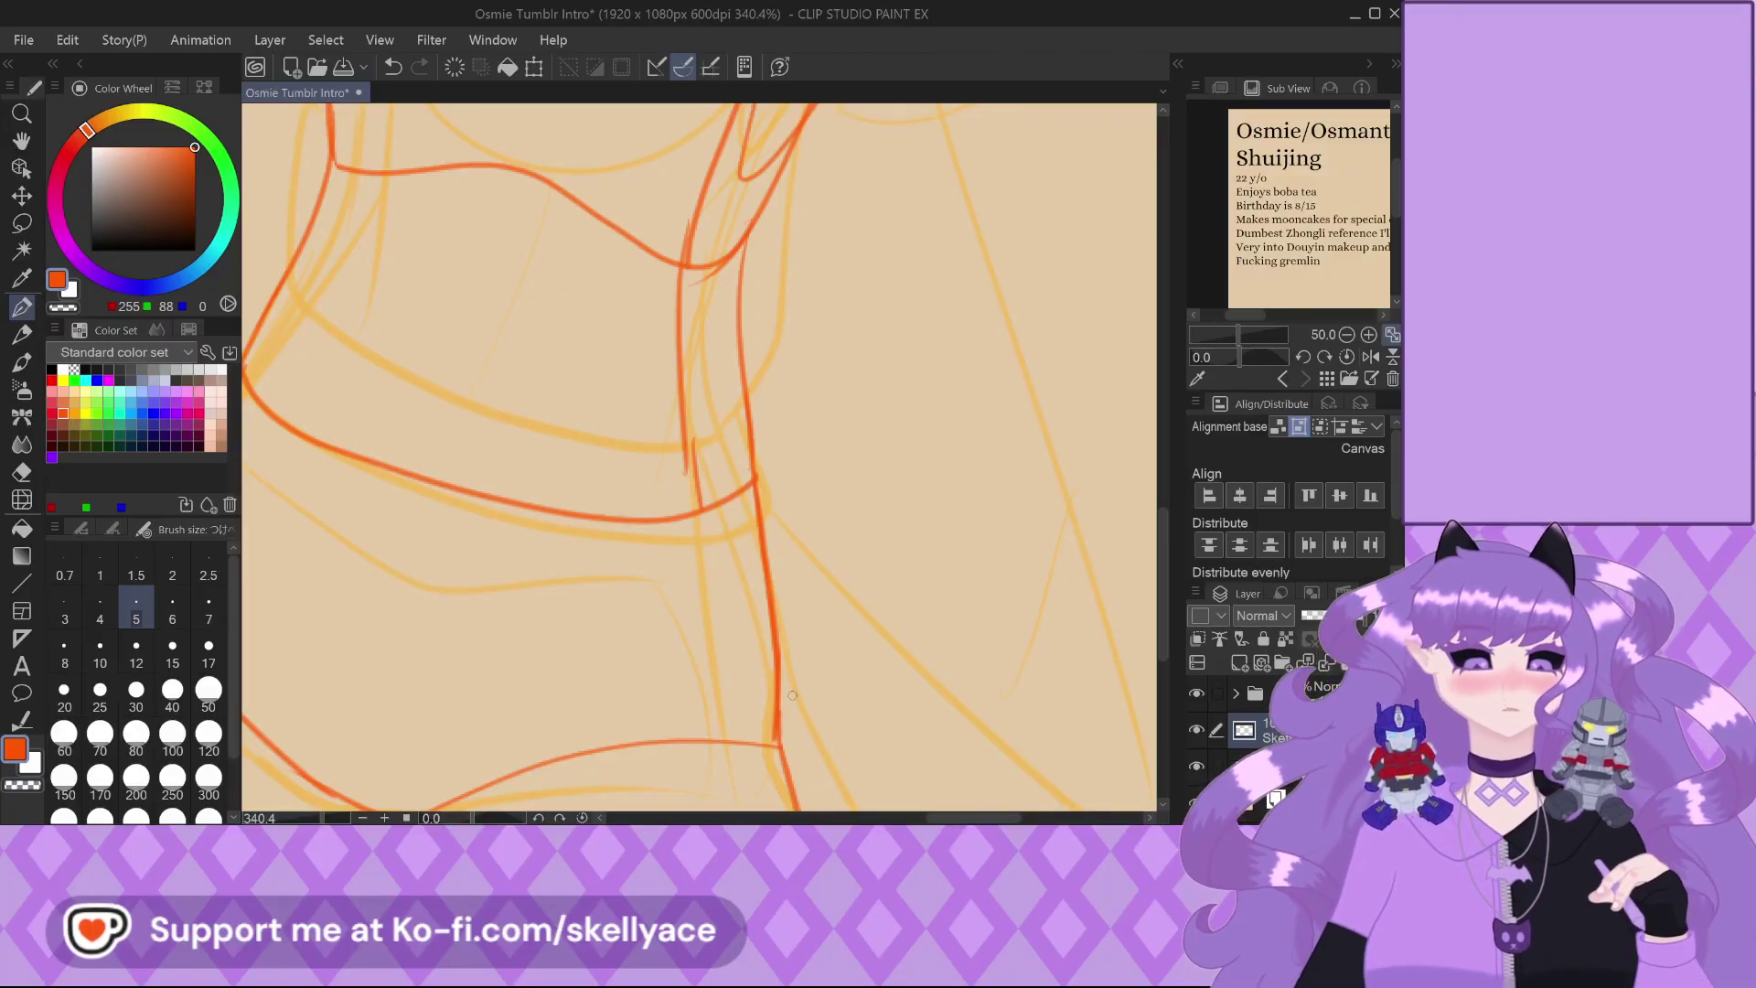
Draw an inner vertical line down the near side of the hips from the waistline to the leg opening
scroll(336, 569, "down", 4)
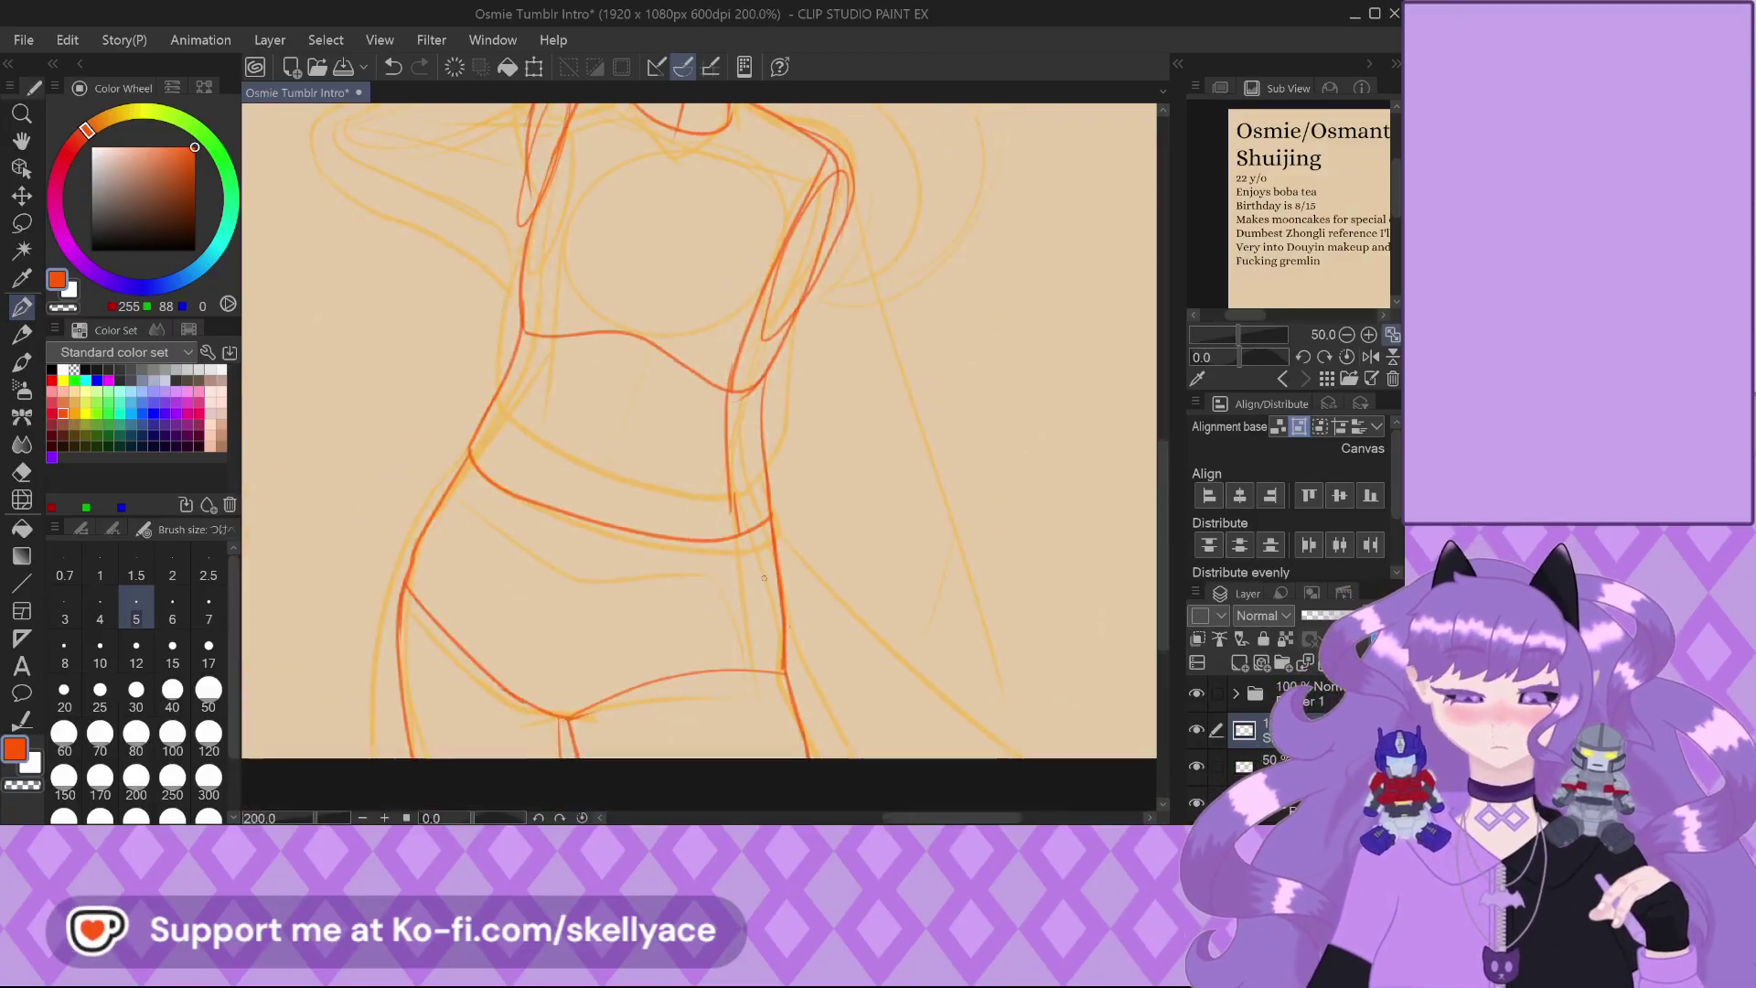
left_click_drag(741, 640, 739, 691)
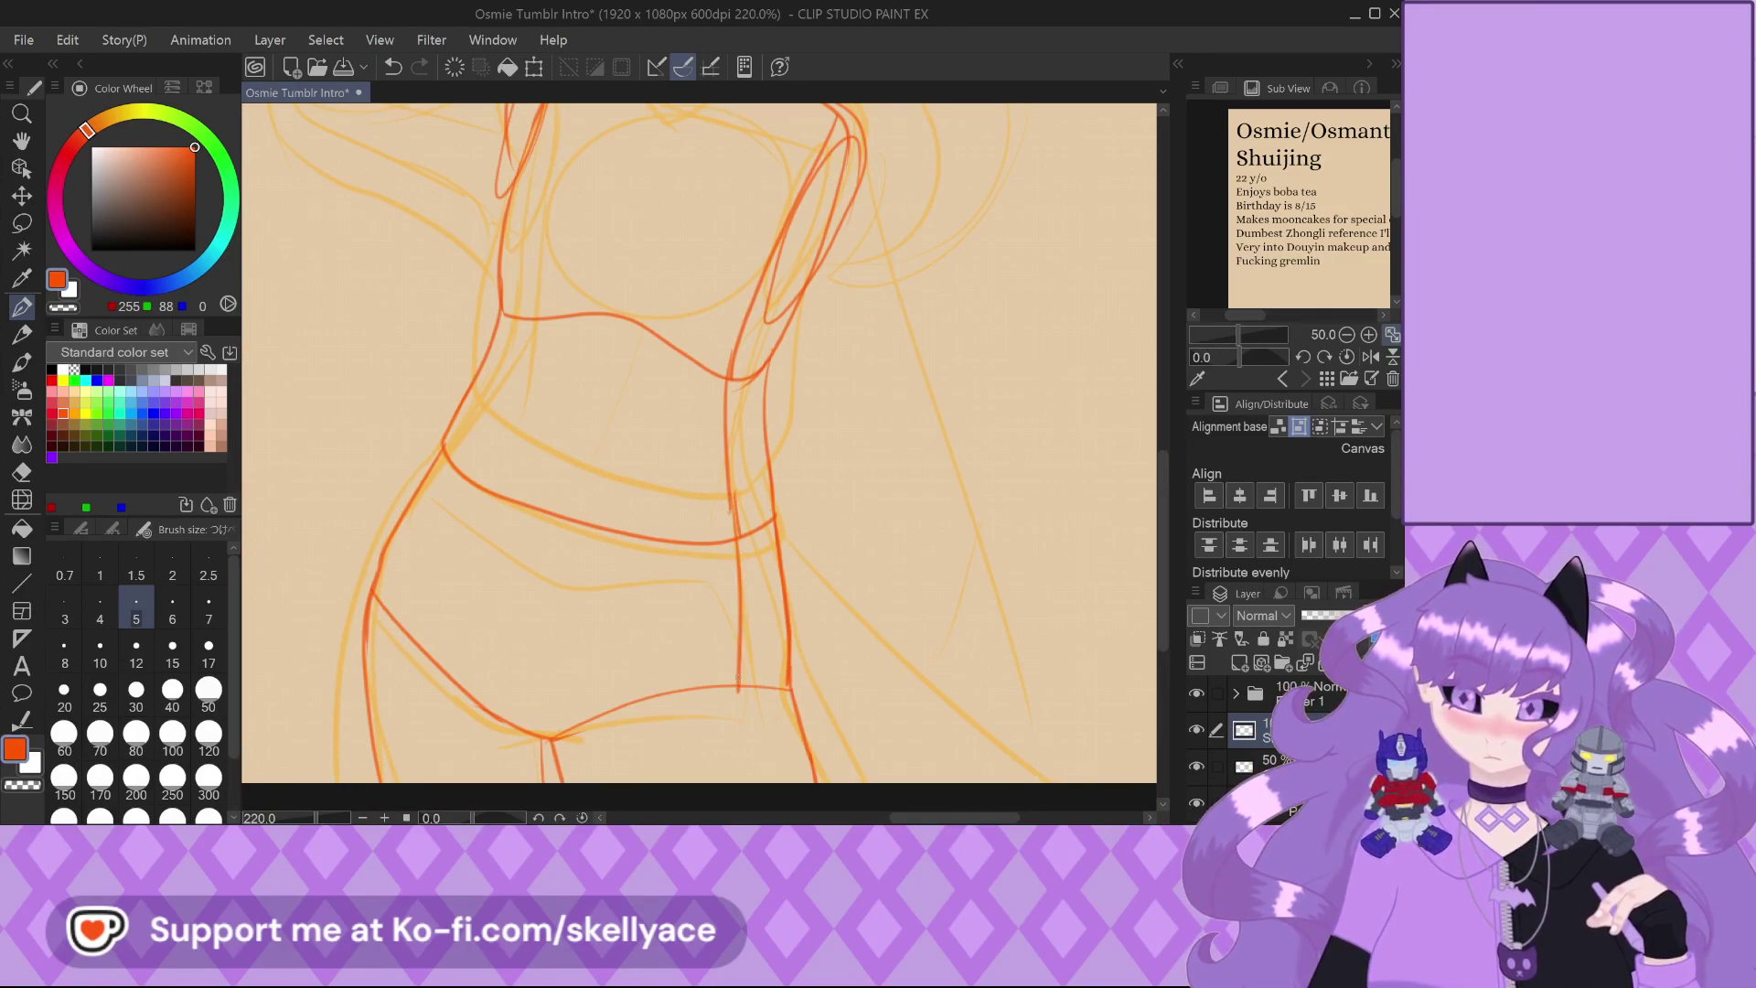
scroll(612, 605, "down", 2)
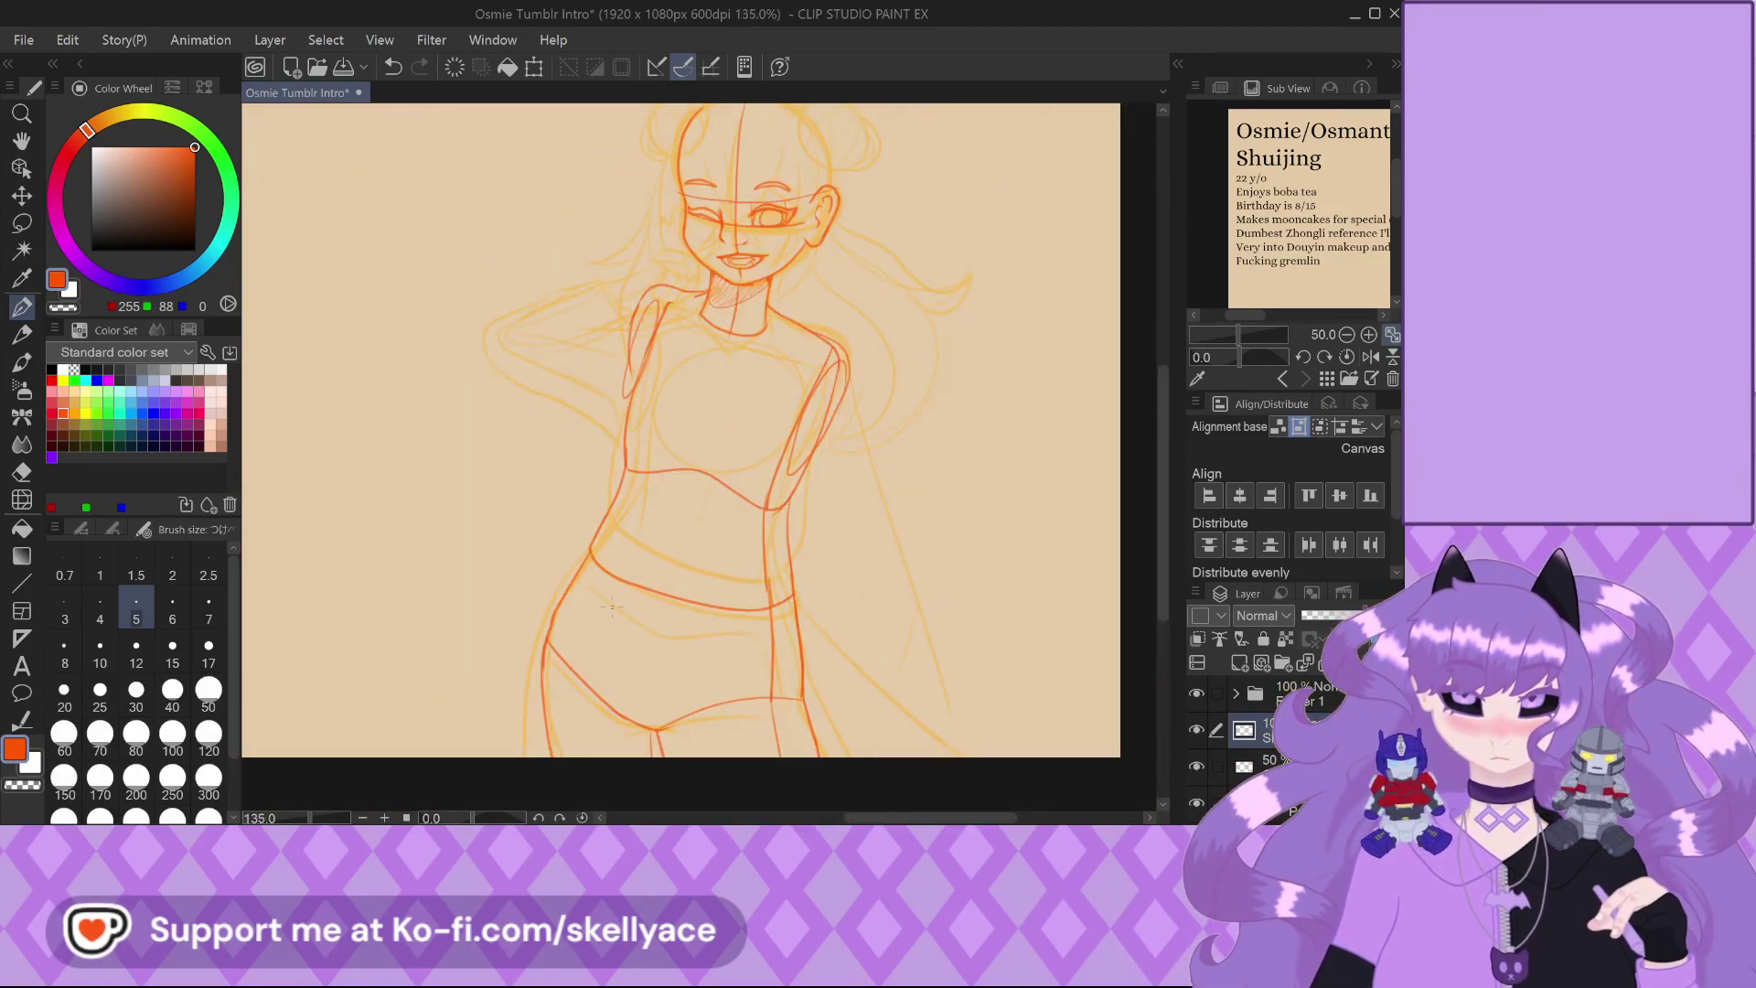
Draw the raised far upper arm outward from the shoulder to a rounded elbow and back to the armpit, and tidy its underside
scroll(585, 329, "up", 2)
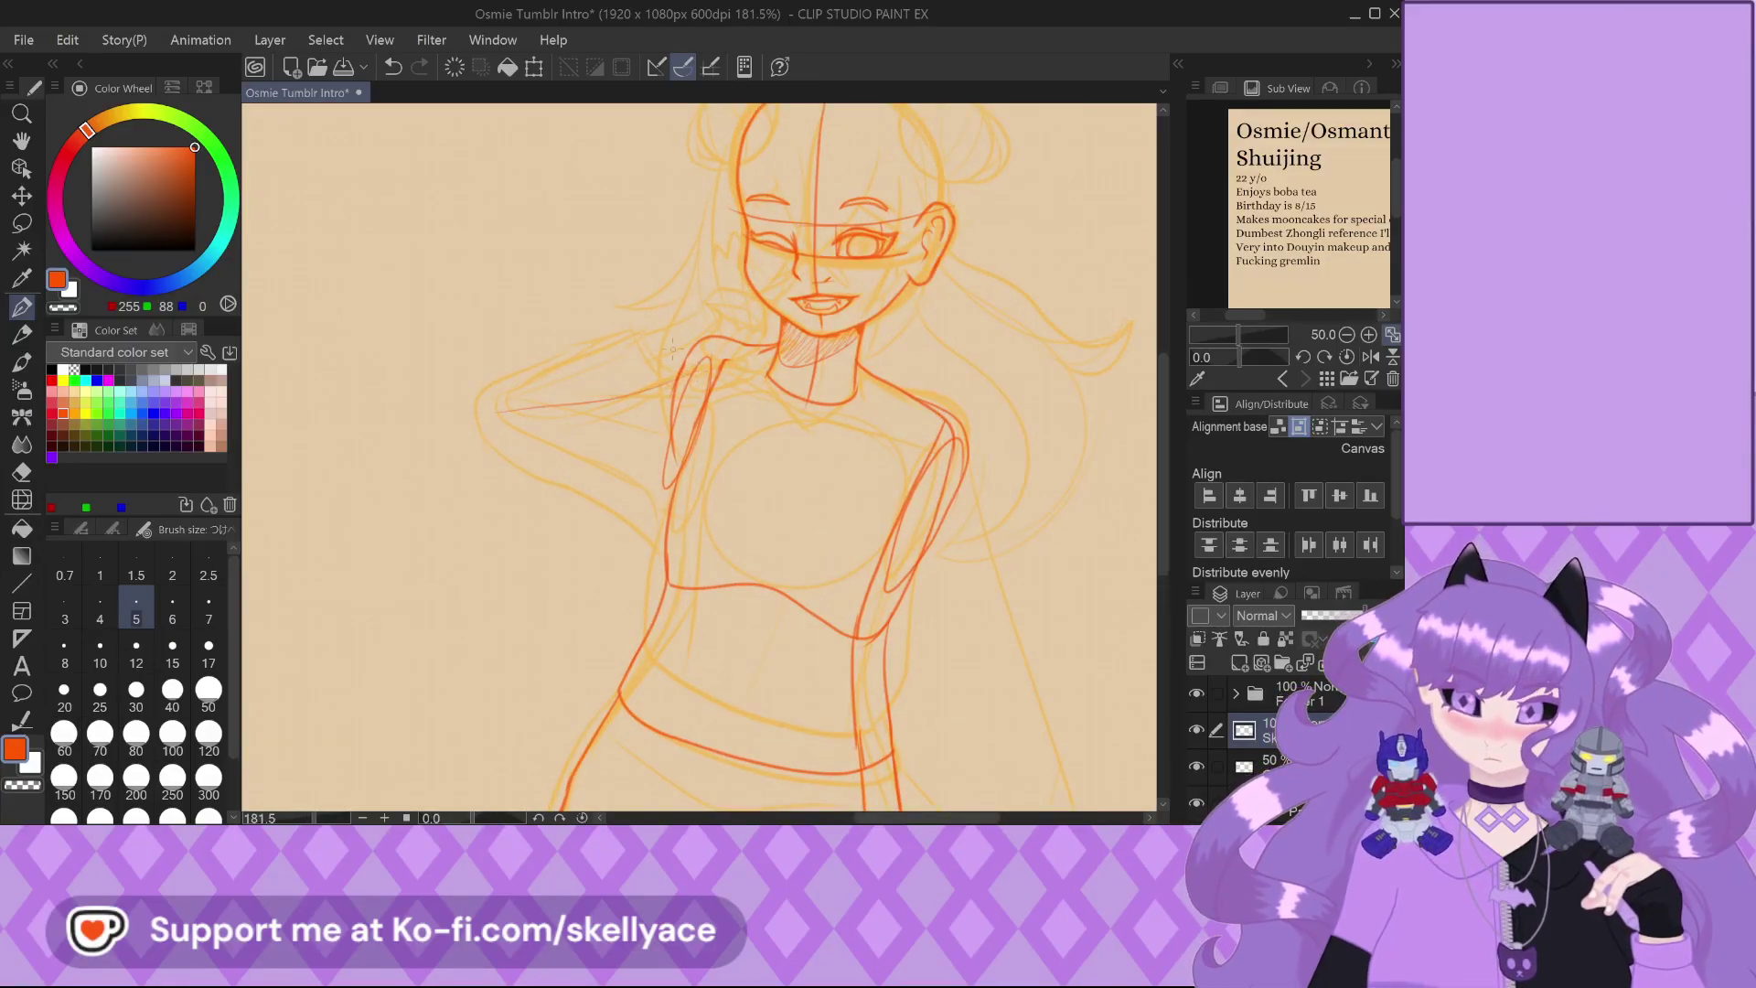
scroll(686, 339, "up", 1)
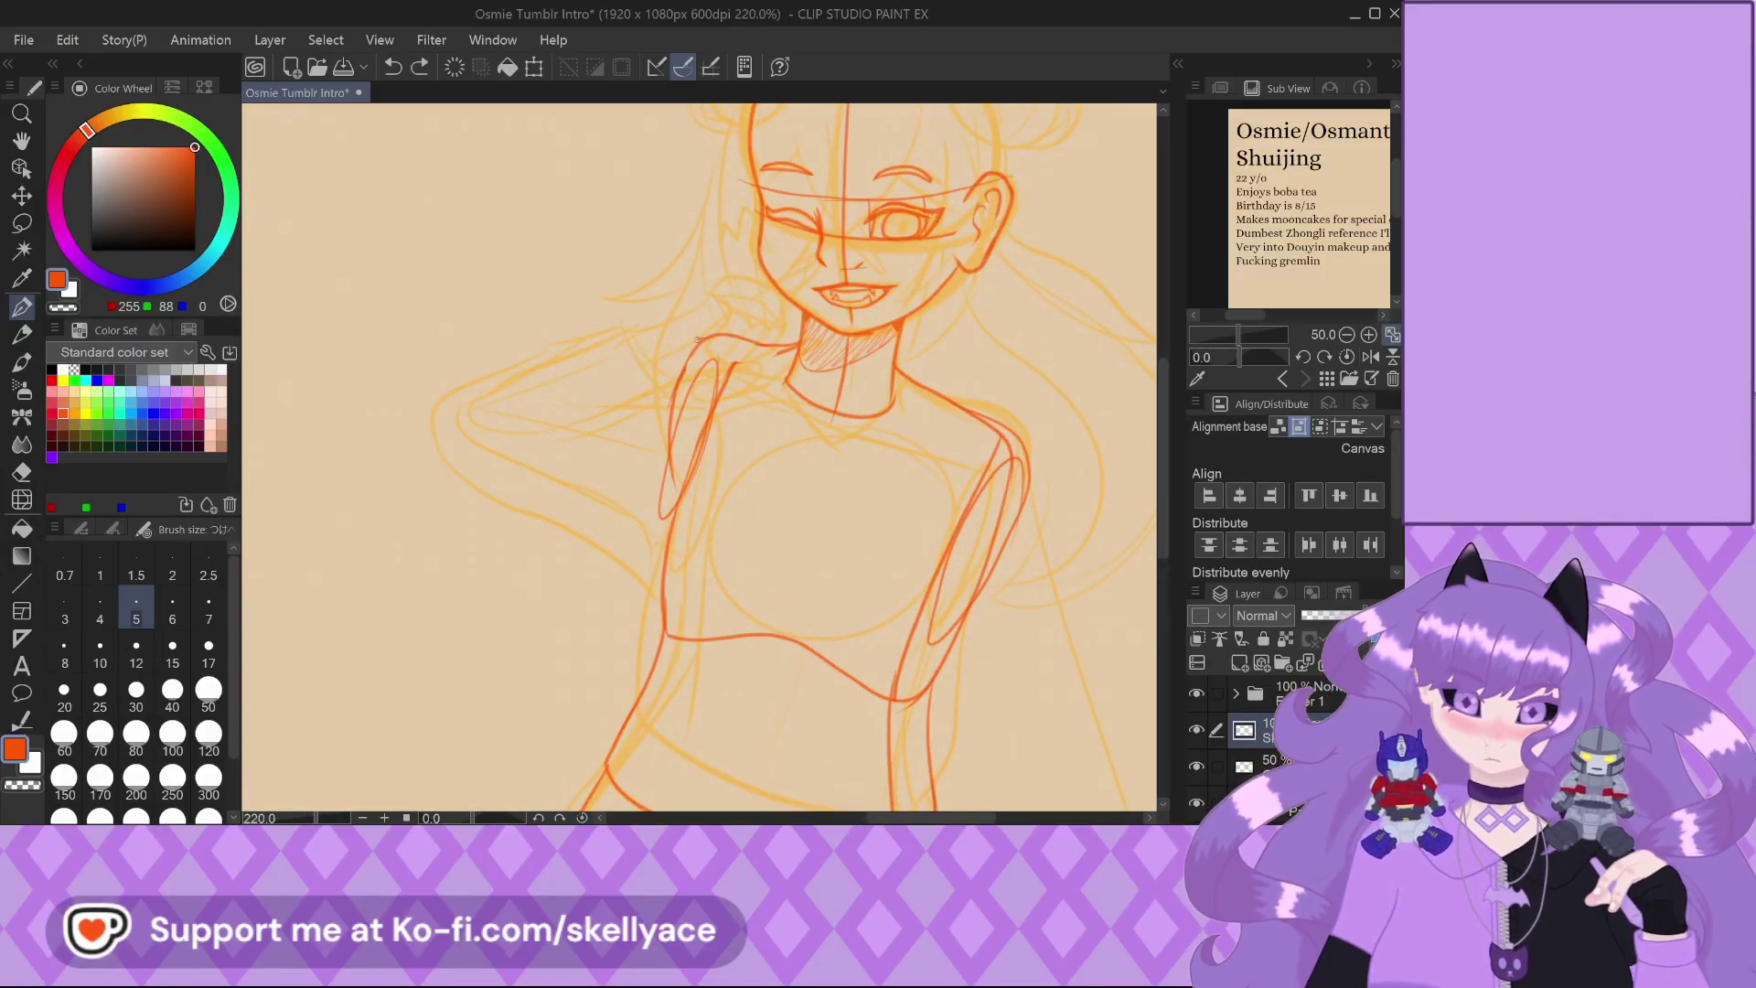
mouse_move(722, 360)
left_mouse_down()
mouse_move(467, 417)
mouse_move(670, 519)
left_mouse_up()
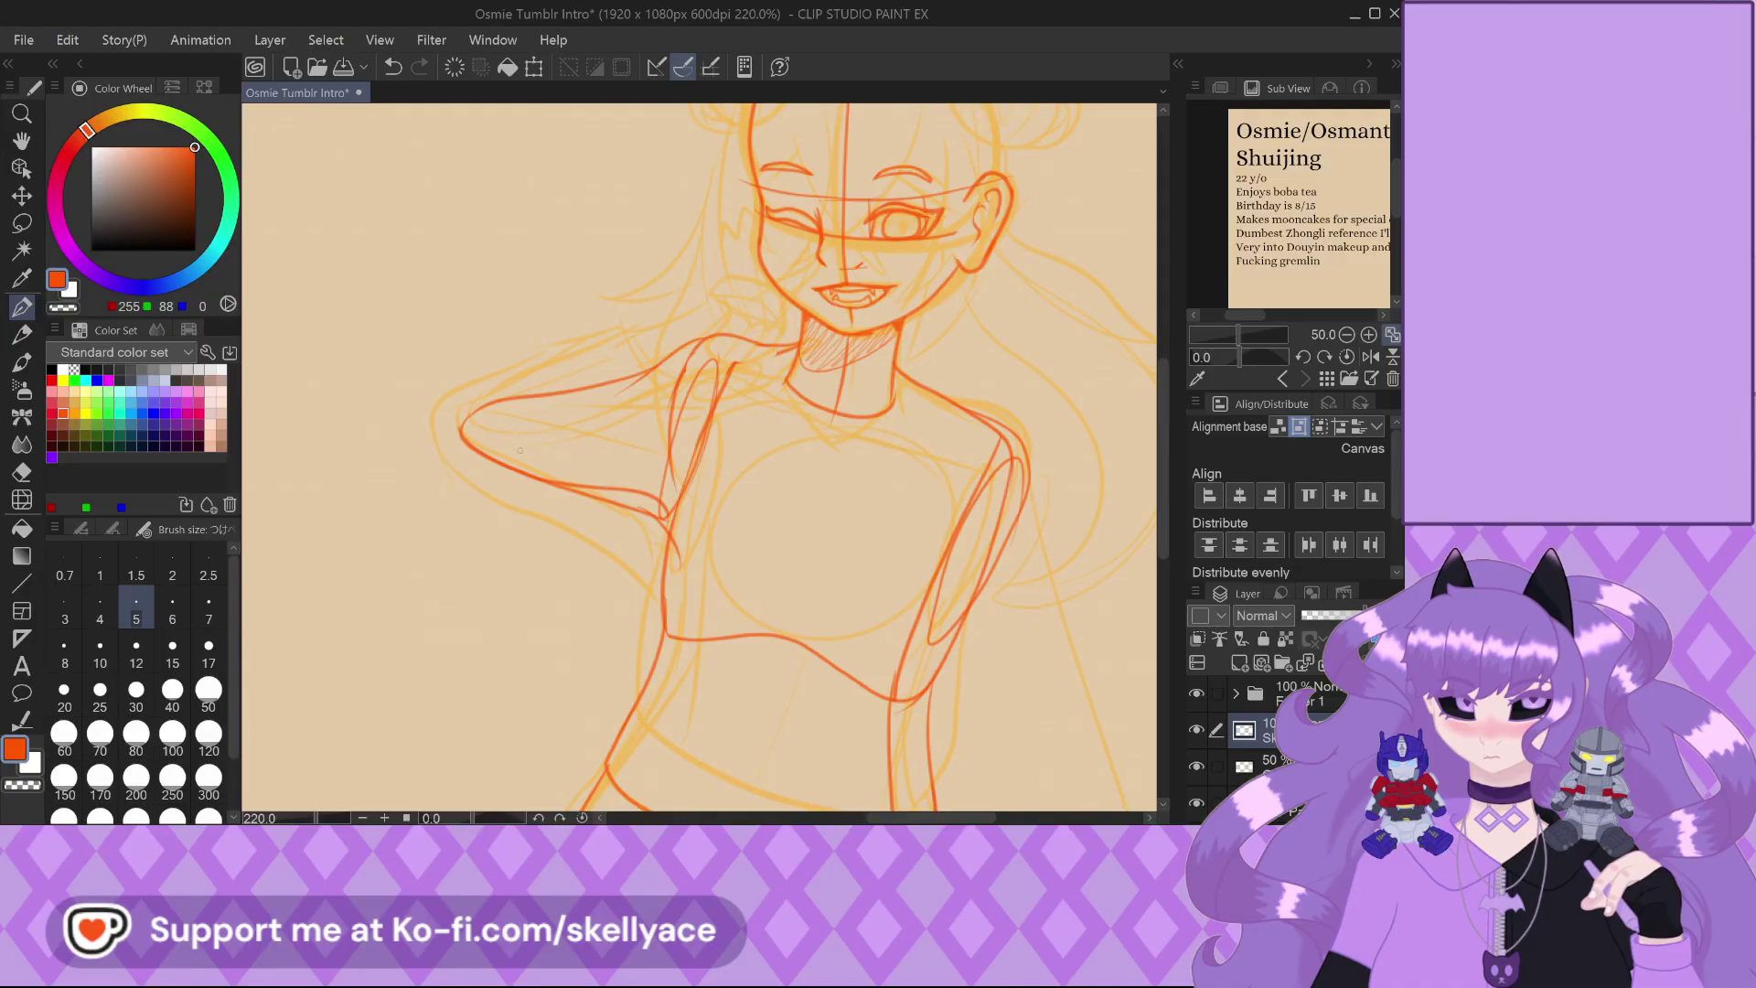
scroll(780, 422, "up", 2)
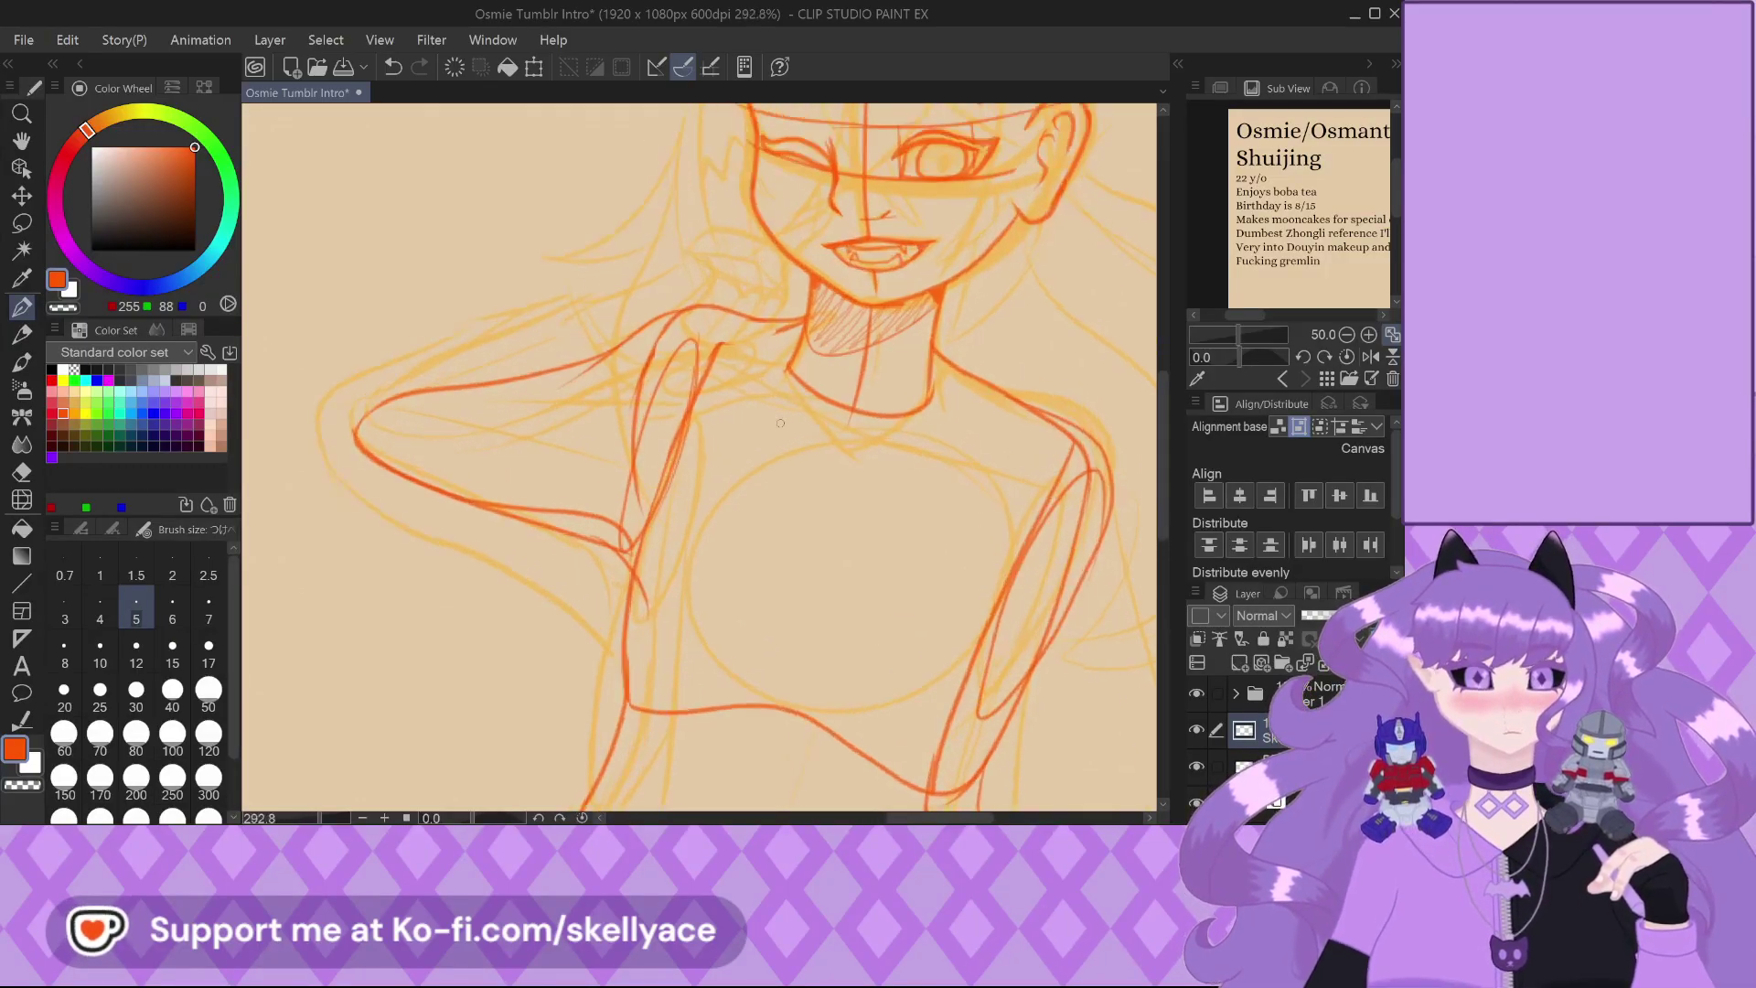
scroll(780, 422, "up", 1)
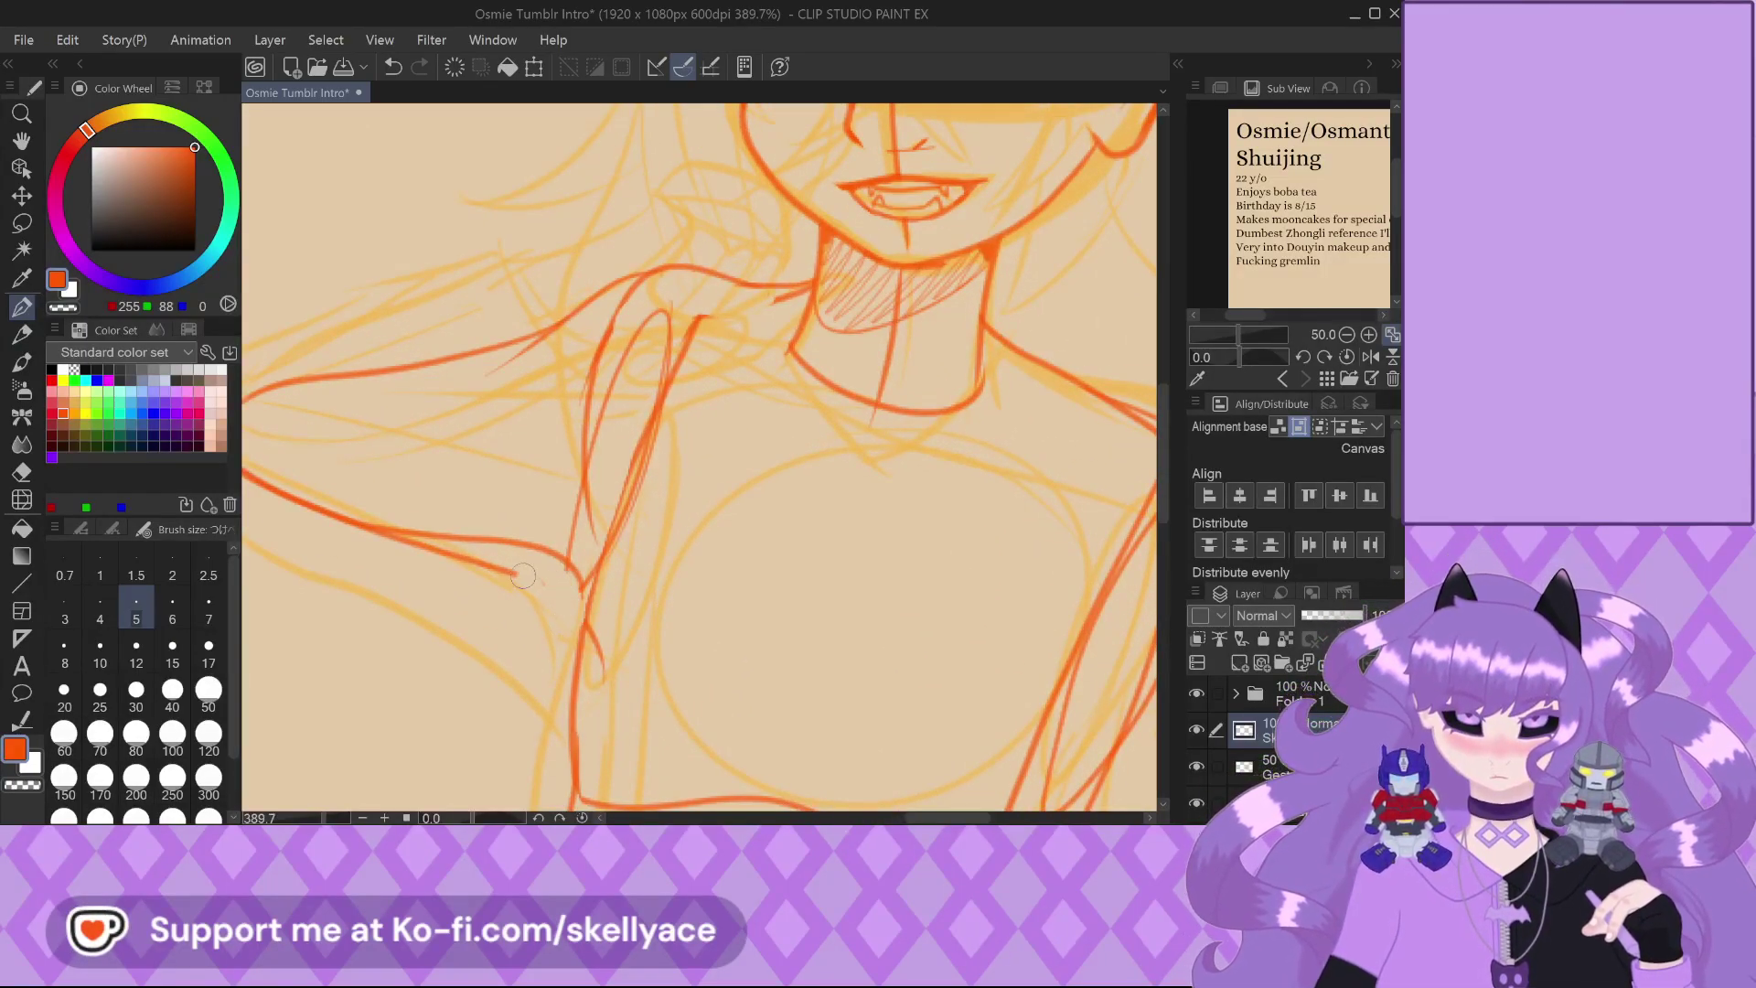
Clean up the far armpit junction and strengthen the torso's side line beneath it
scroll(436, 563, "down", 4)
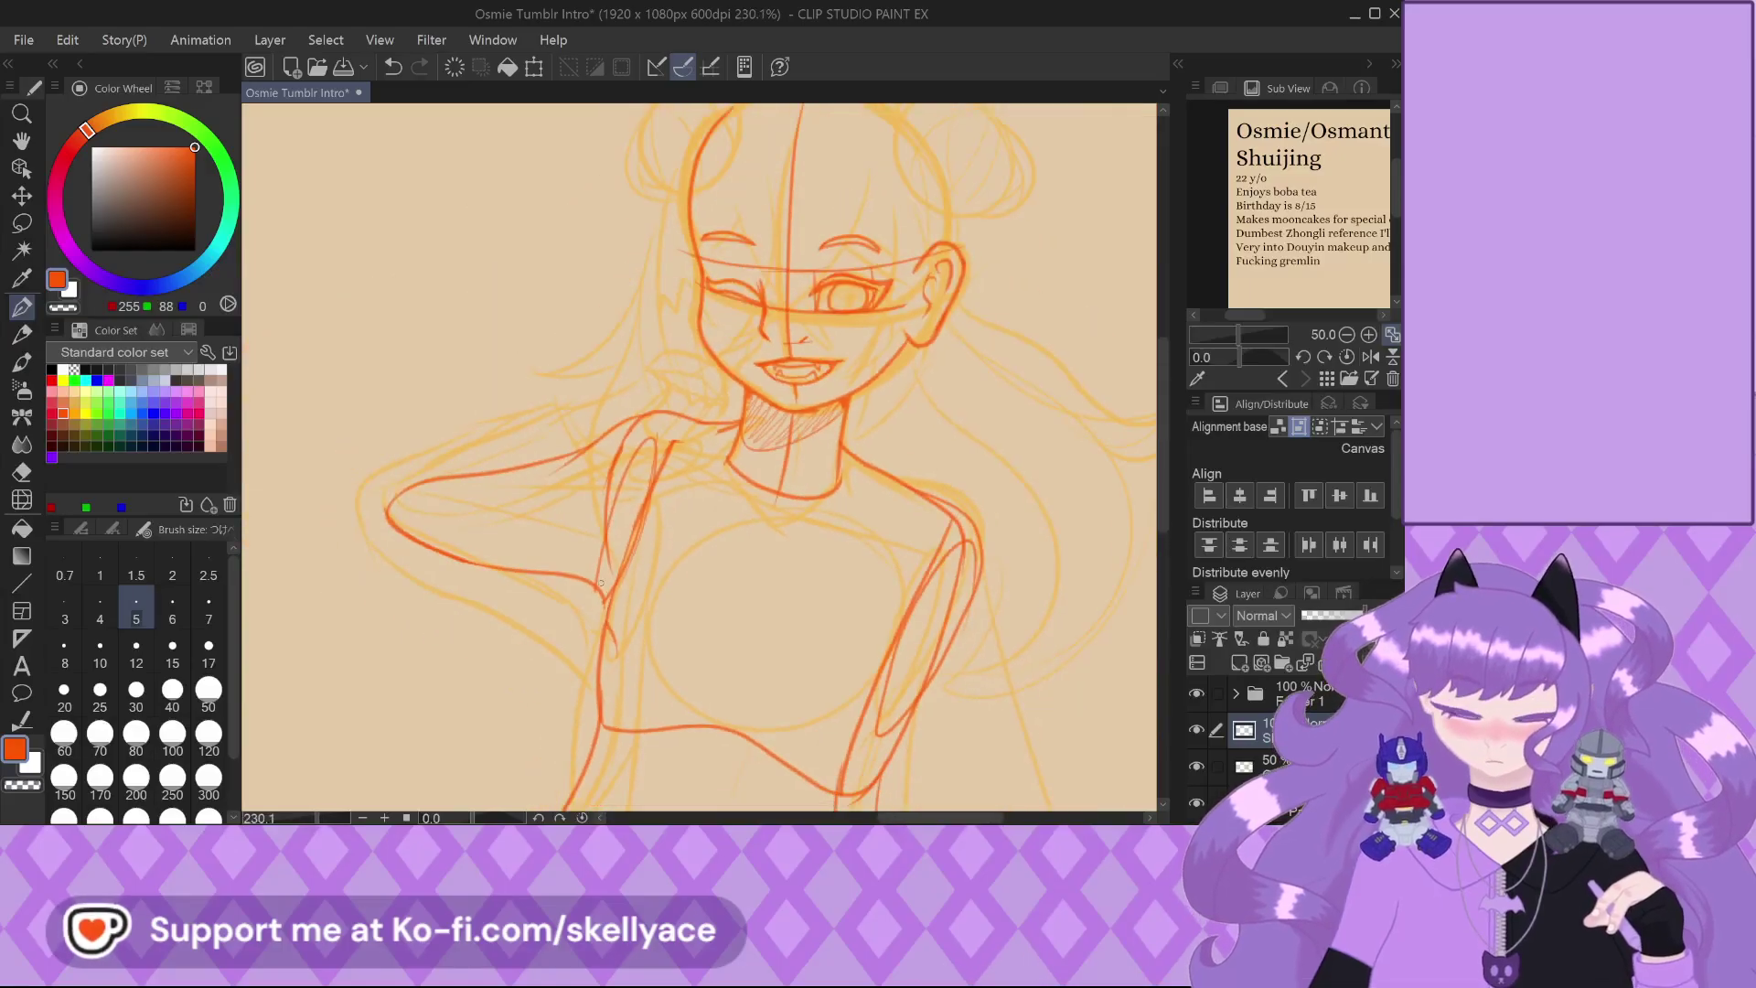
scroll(612, 487, "up", 4)
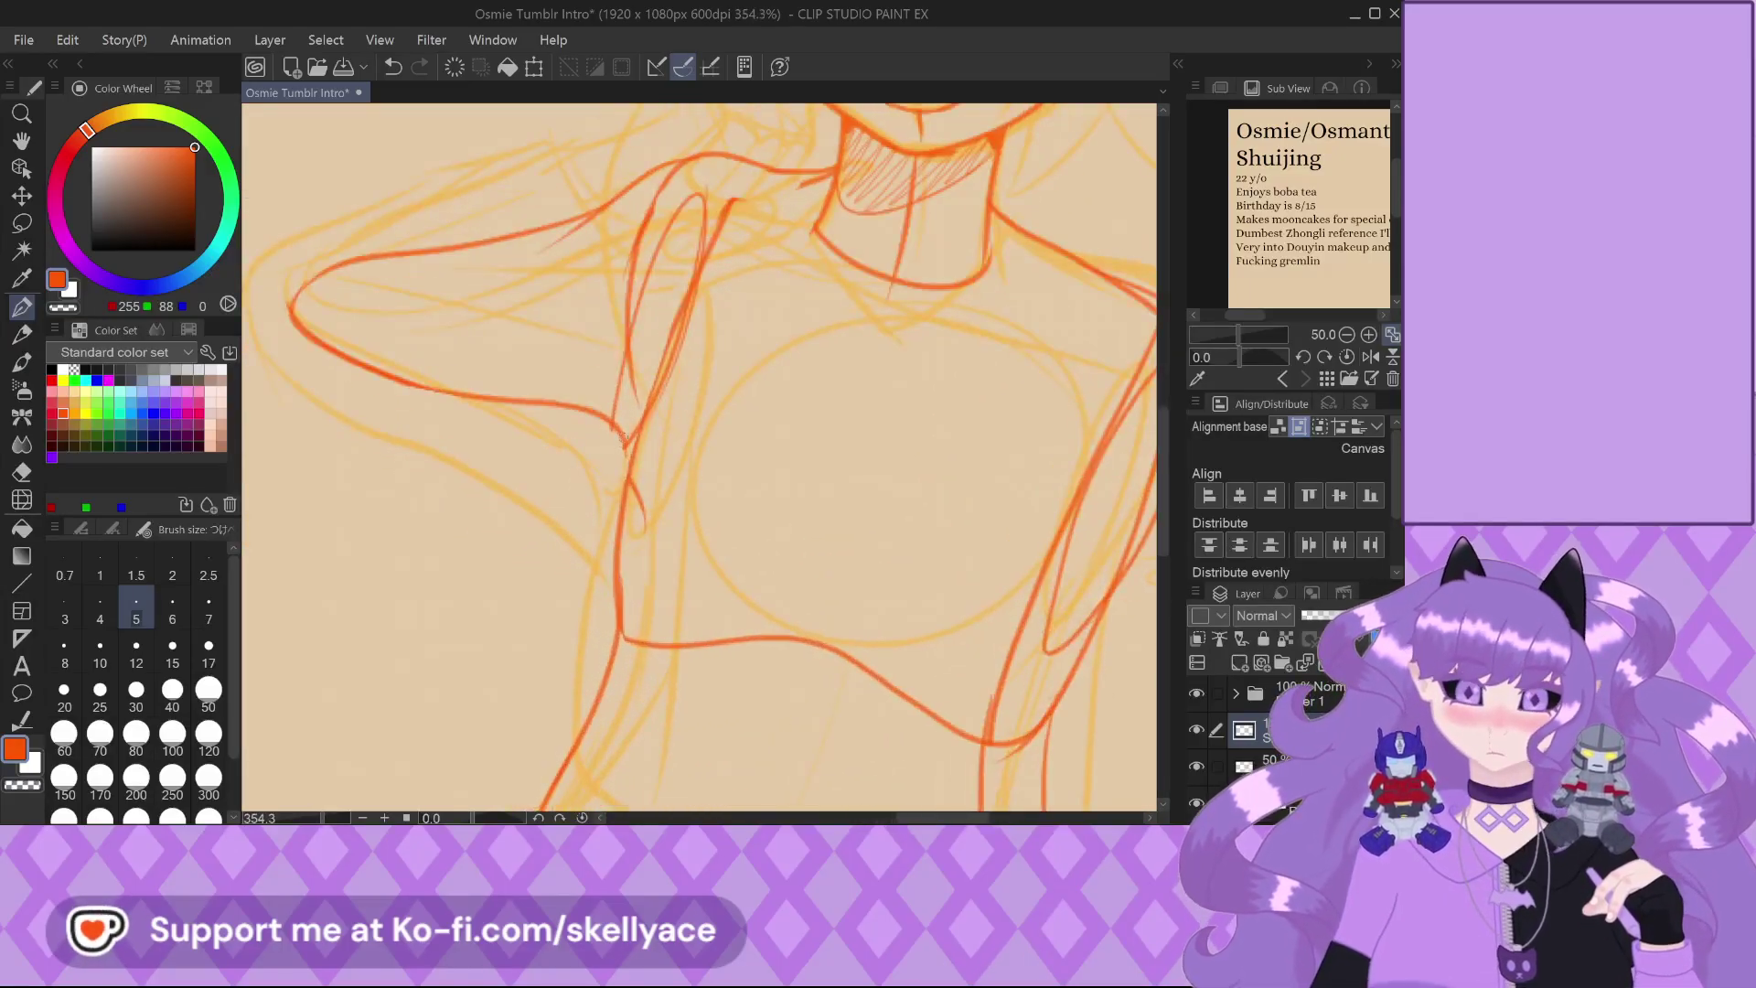
left_click_drag(717, 233, 639, 428)
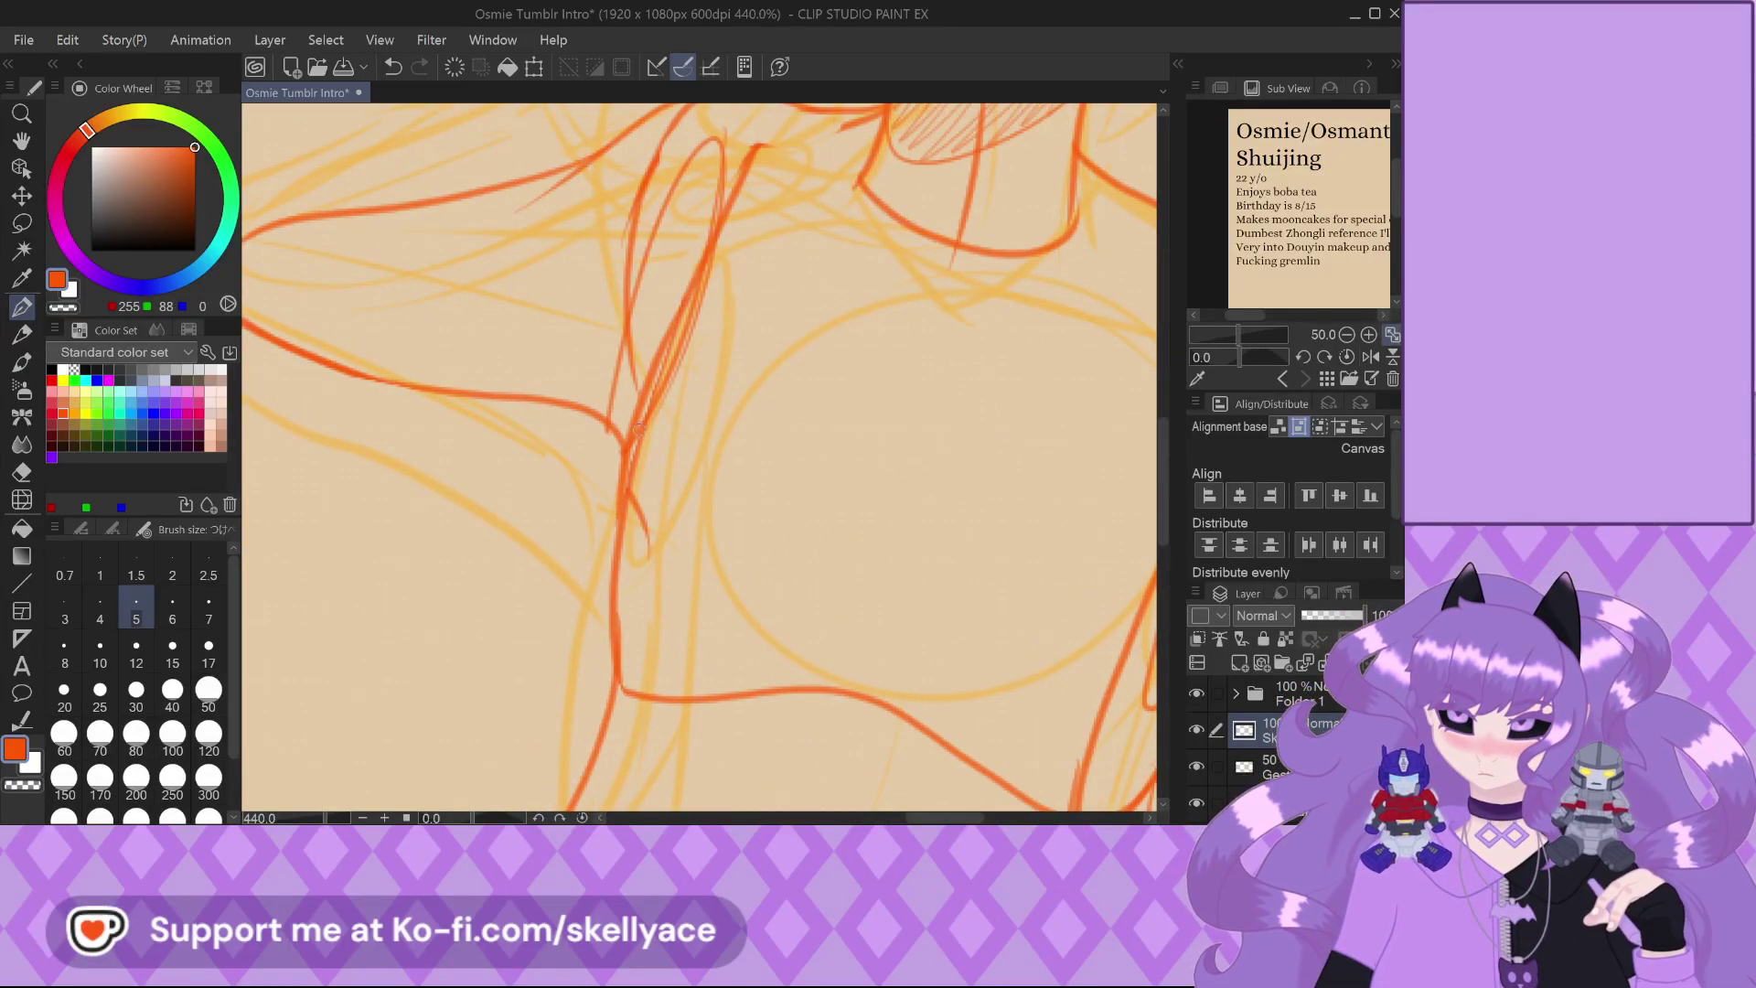
scroll(607, 572, "down", 3)
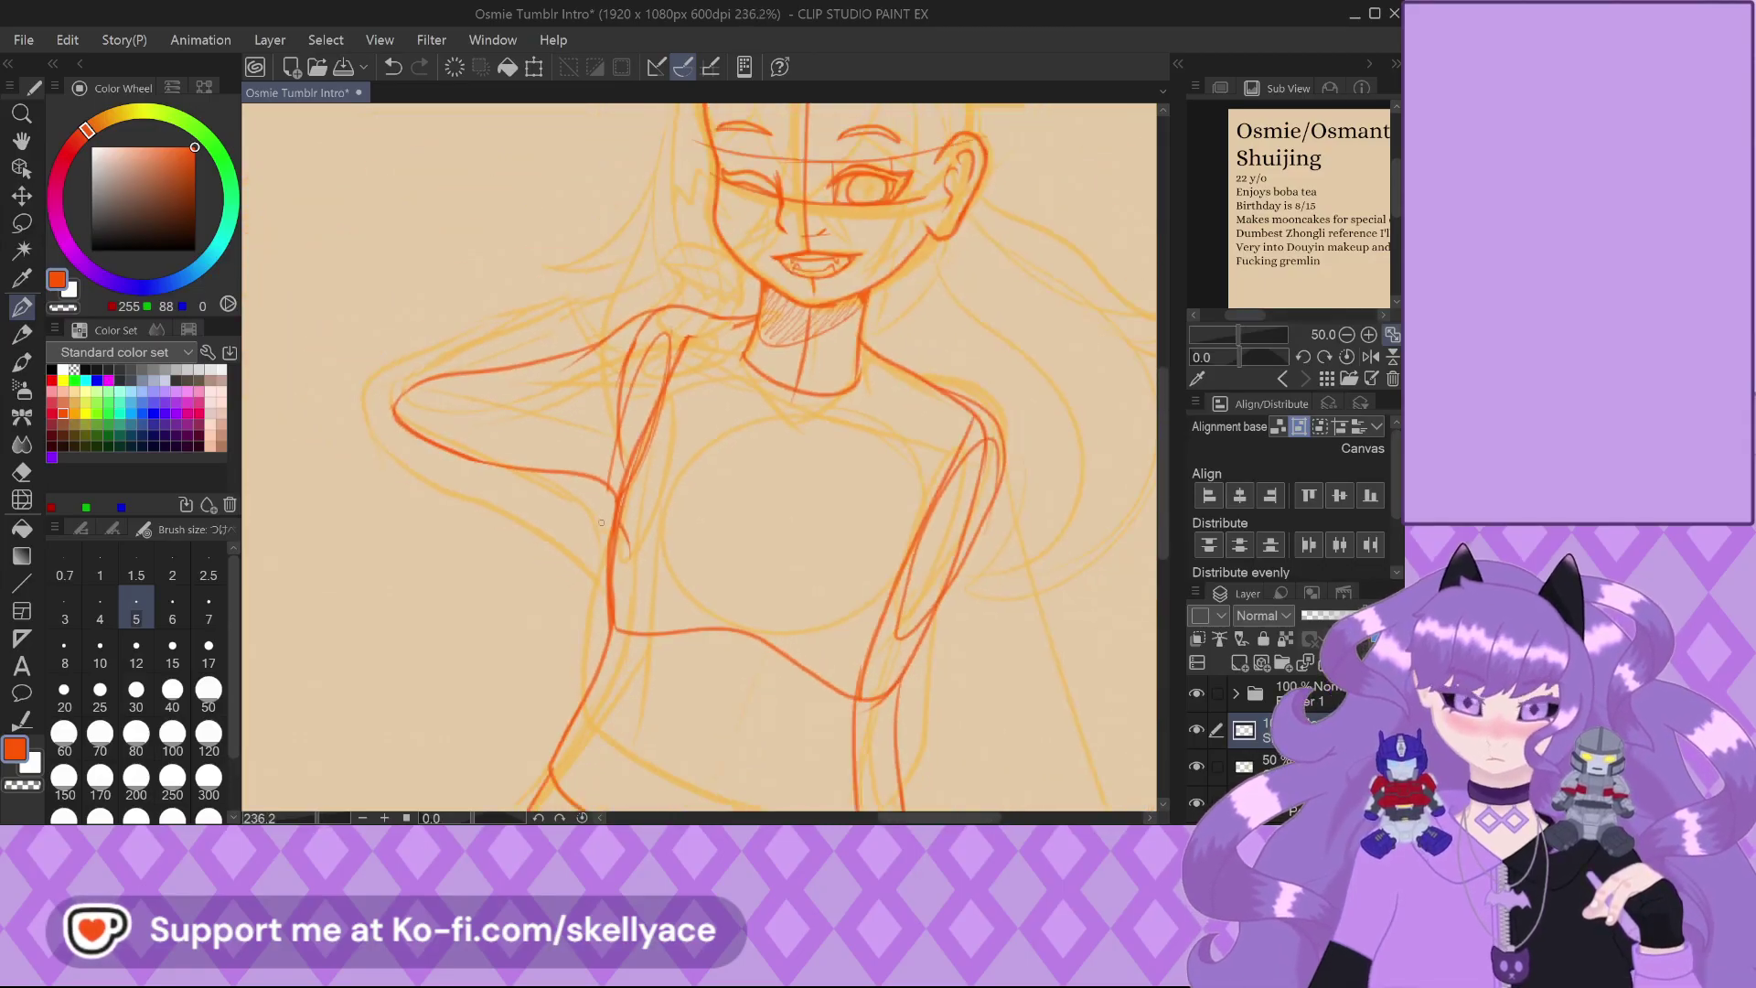
Sketch a circle at the far elbow and a bent forearm rising from it to a squared-off wrist beside the shoulder
scroll(592, 435, "up", 1)
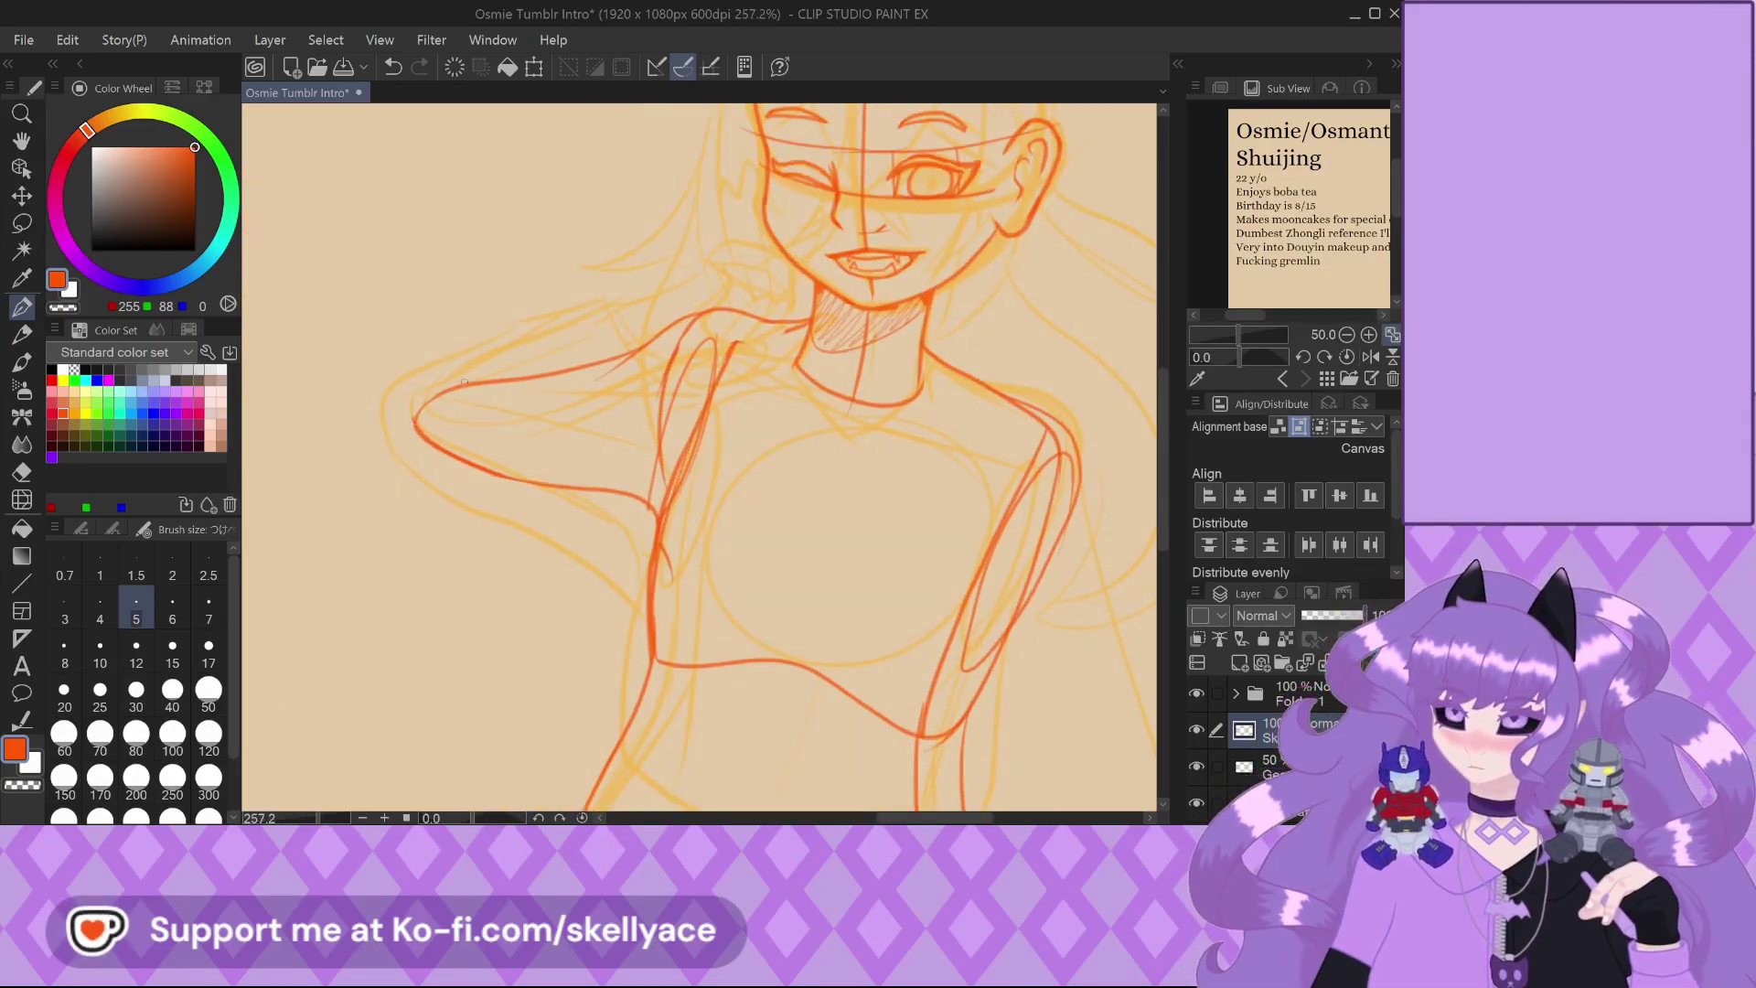
mouse_move(418, 416)
left_mouse_down()
mouse_move(450, 457)
mouse_move(429, 389)
left_mouse_up()
scroll(643, 533, "down", 2)
scroll(707, 372, "up", 3)
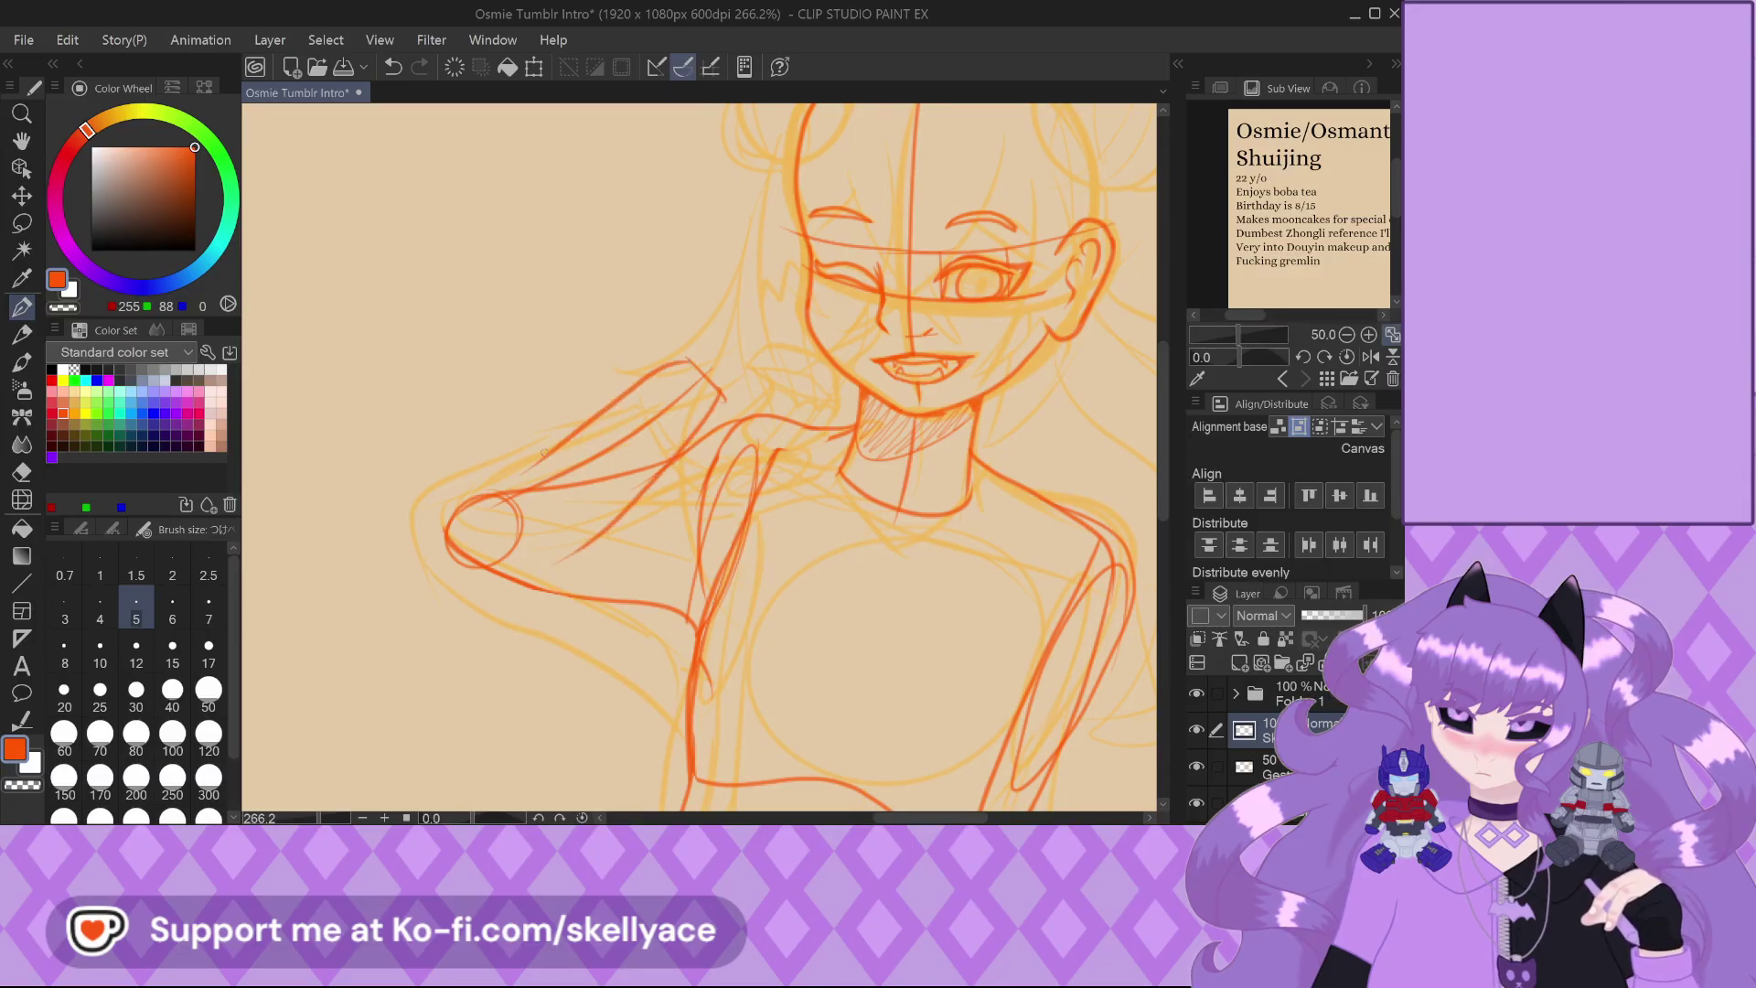
scroll(447, 540, "up", 2)
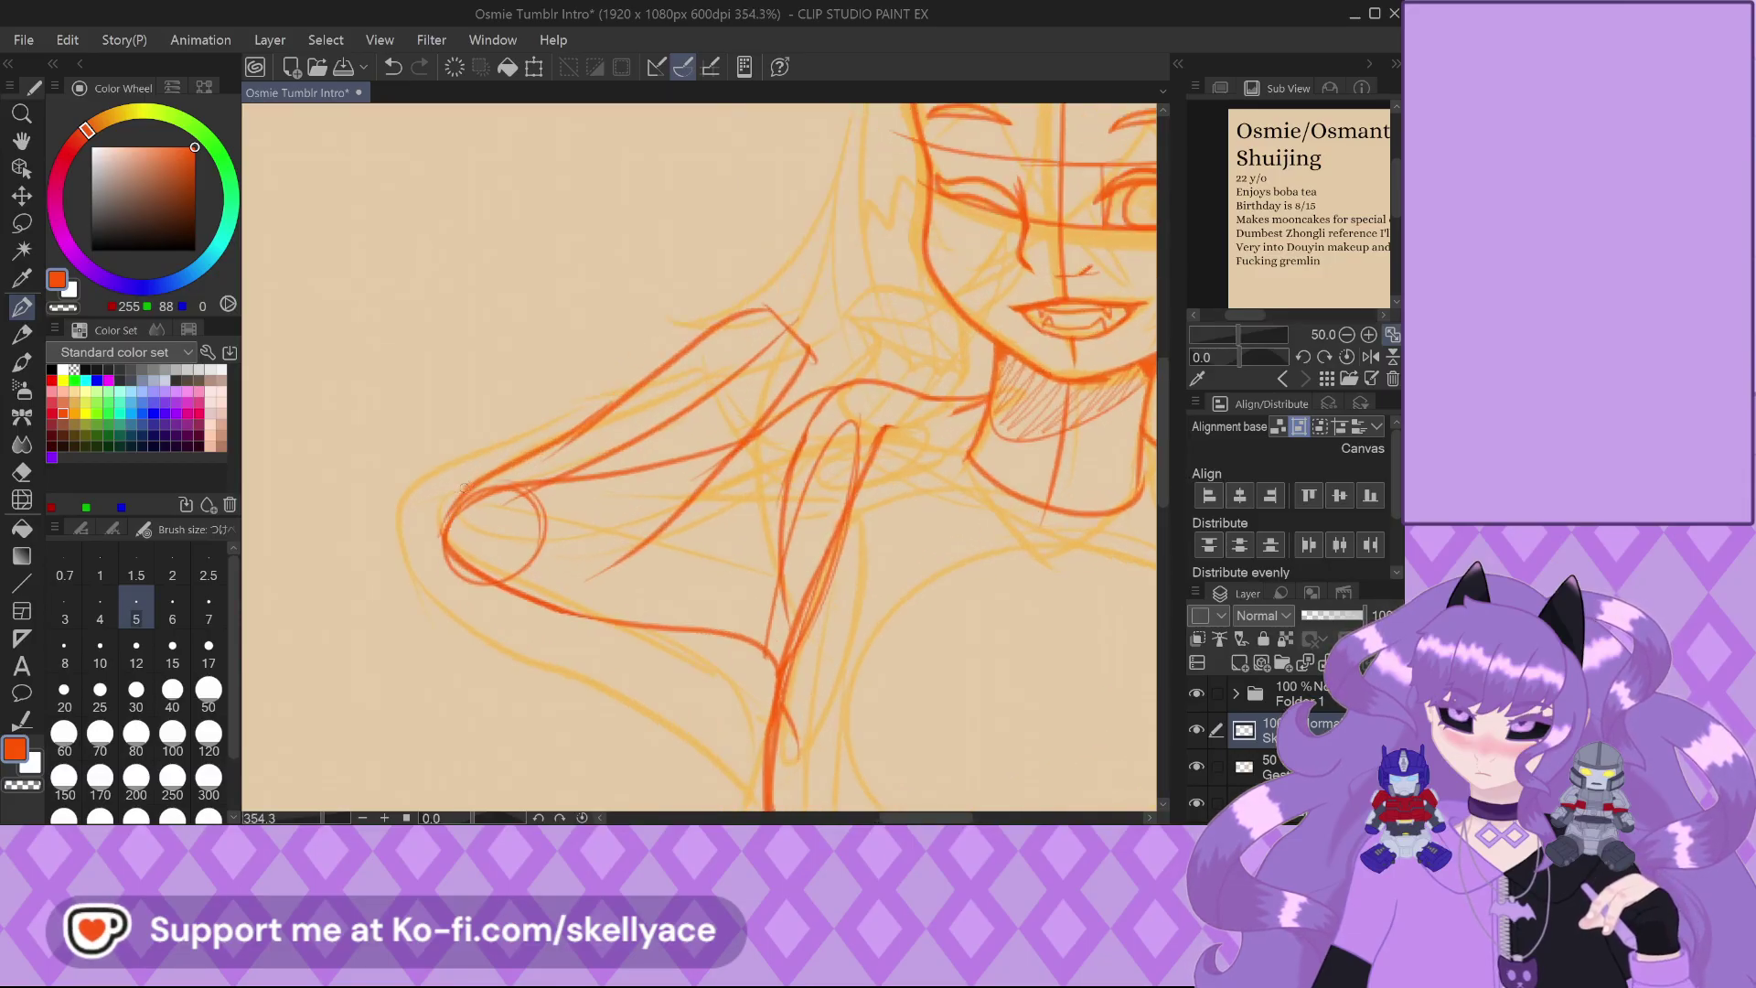
Strengthen the far elbow's outer contour and upper arm underside, extend the forearm's lower edge and flatten its upper edge toward the wrist
left_click_drag(443, 558, 627, 622)
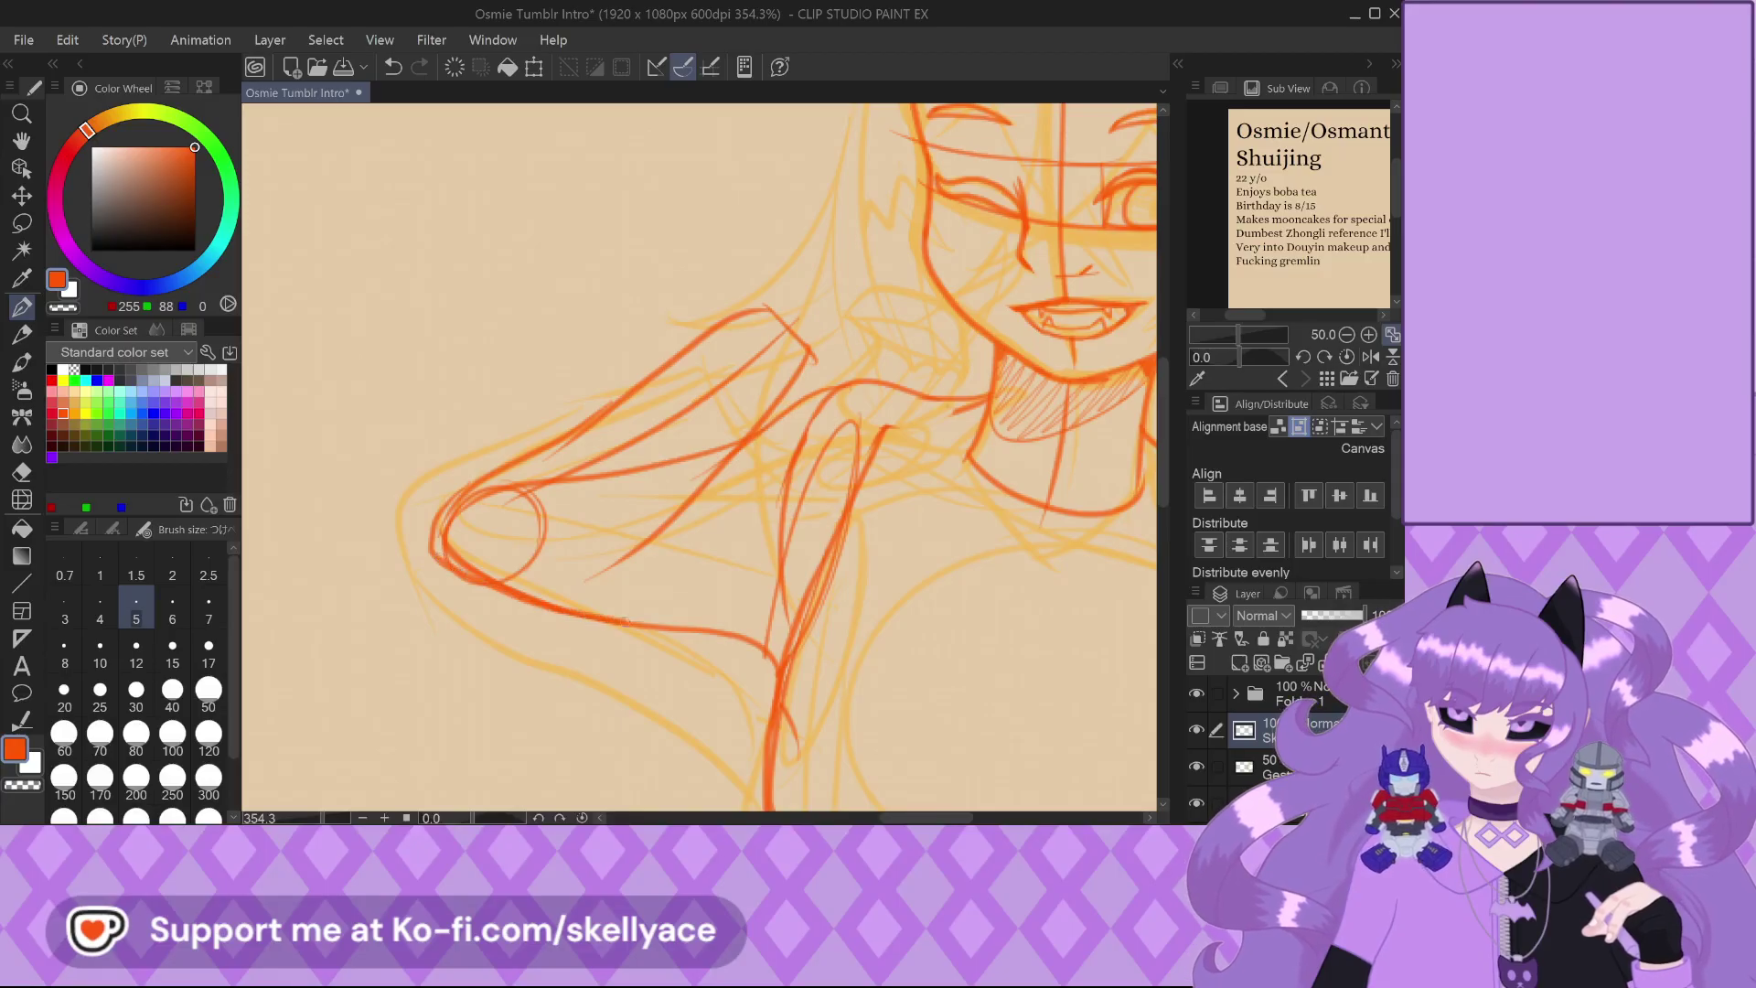
left_click_drag(569, 557, 645, 530)
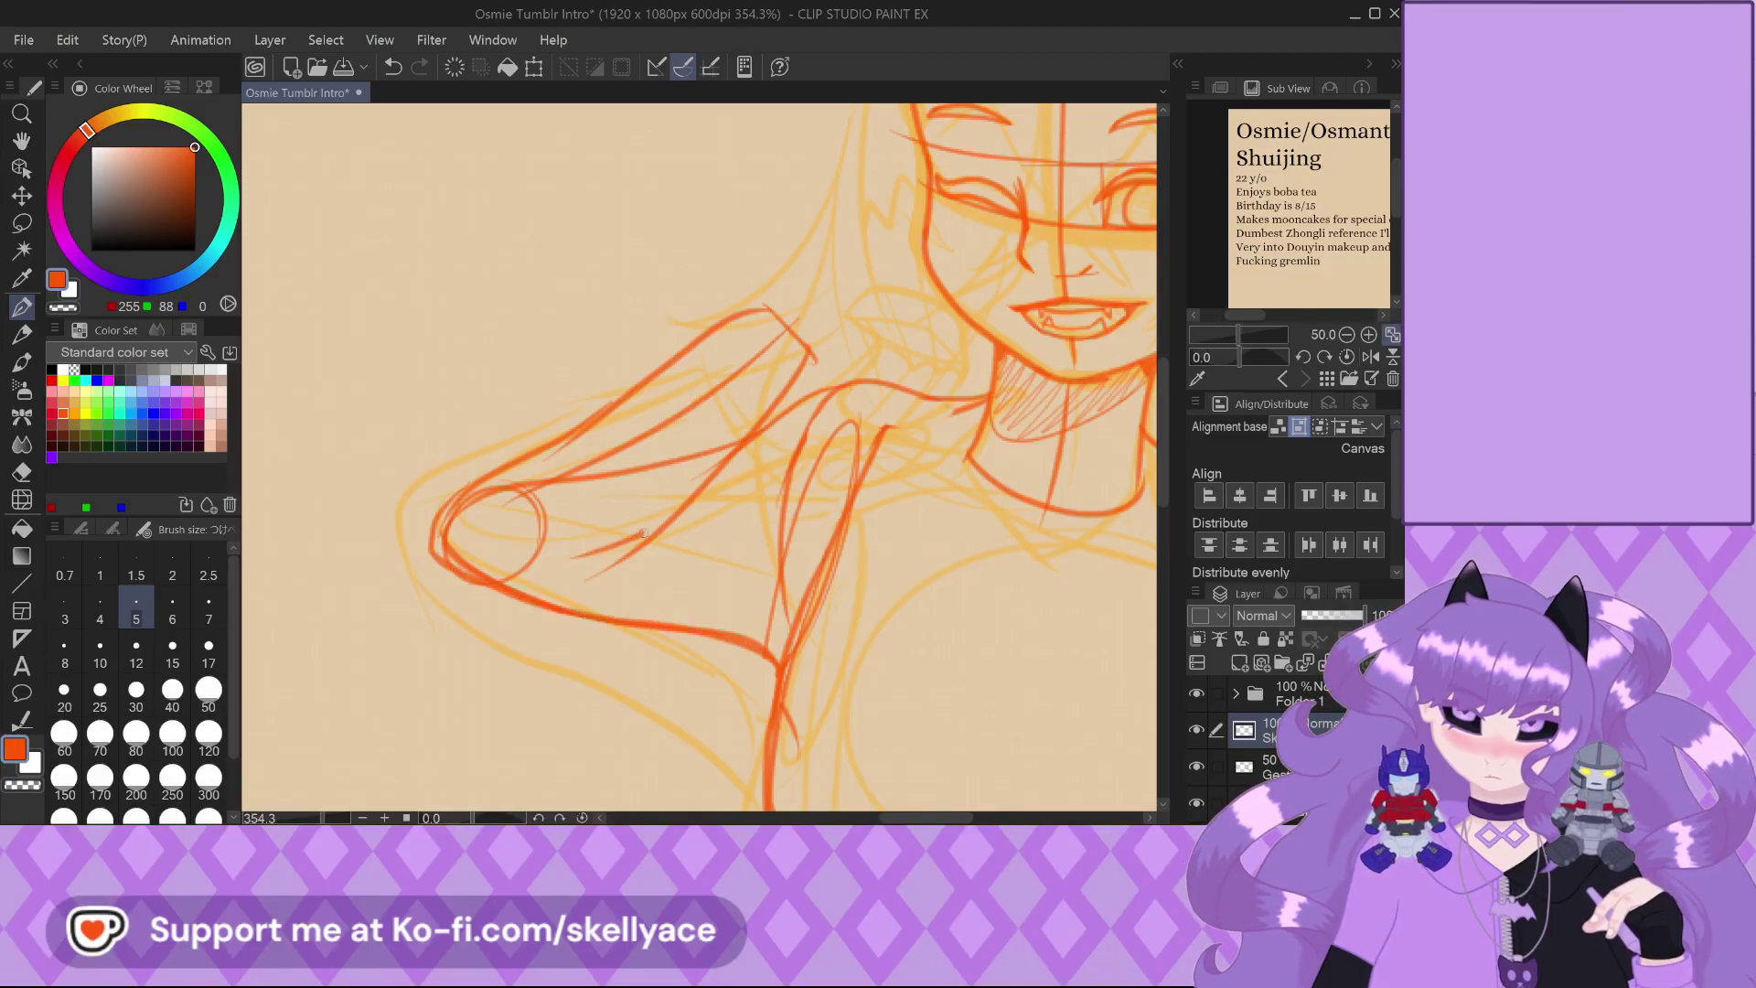
scroll(763, 521, "up", 2)
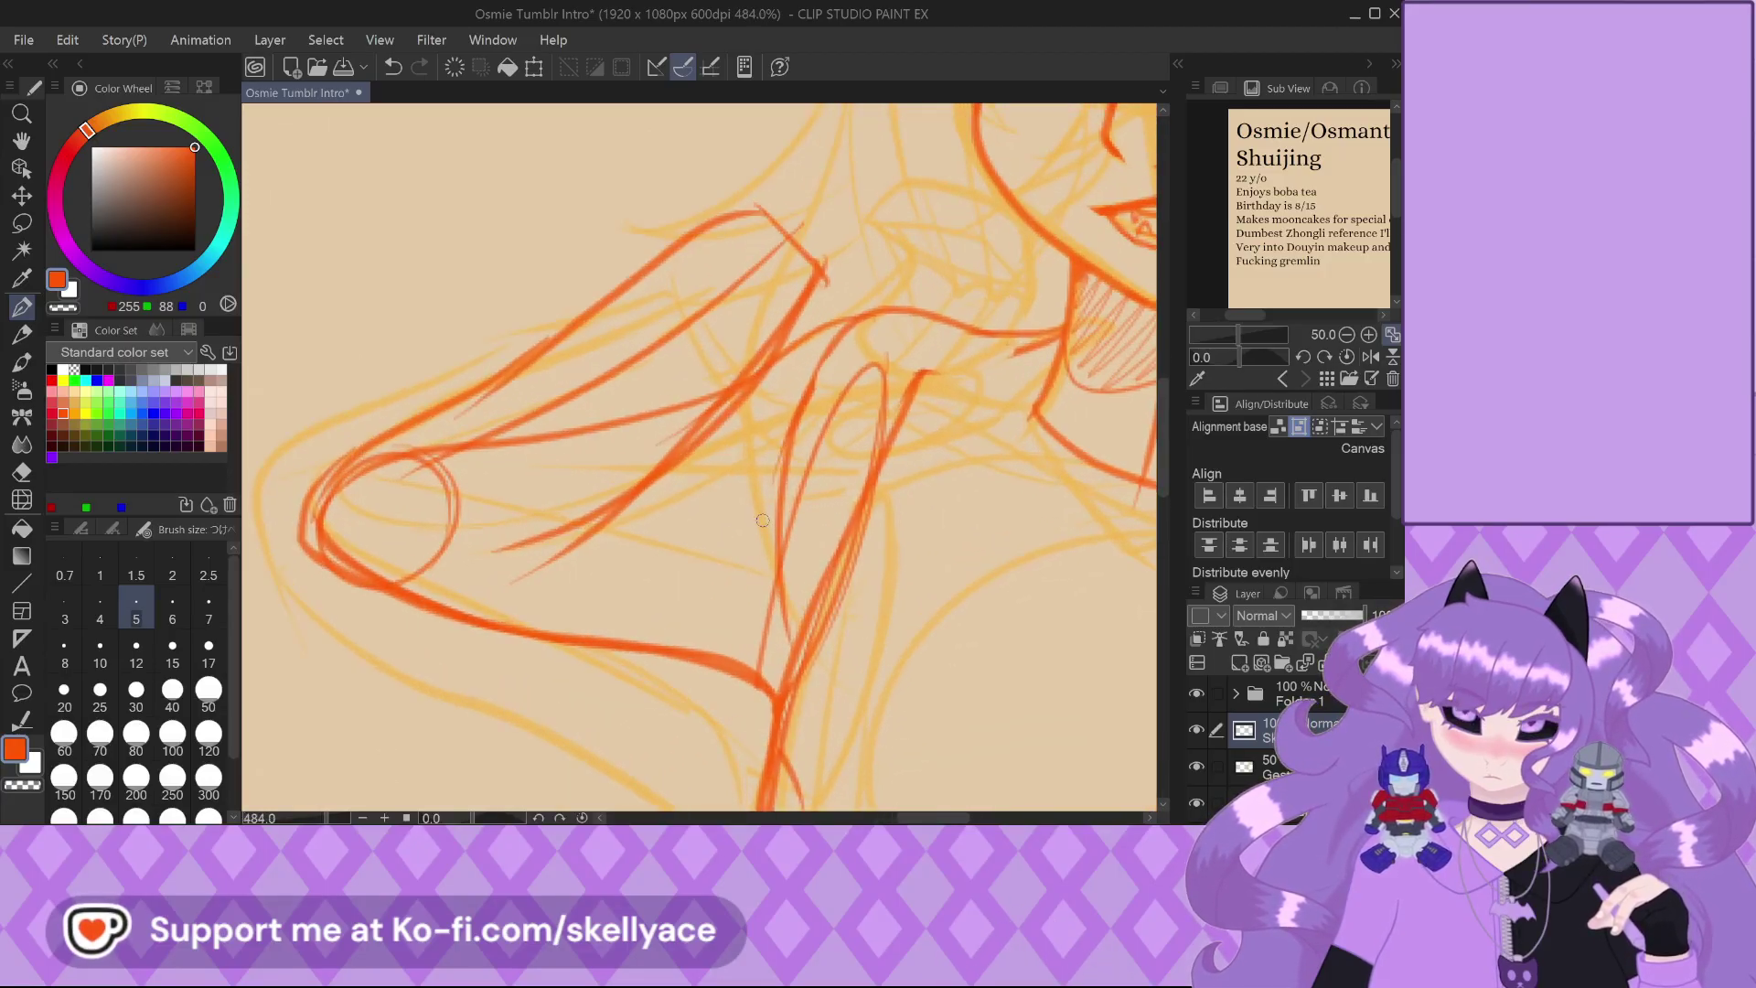
scroll(517, 568, "down", 3)
scroll(722, 255, "up", 2)
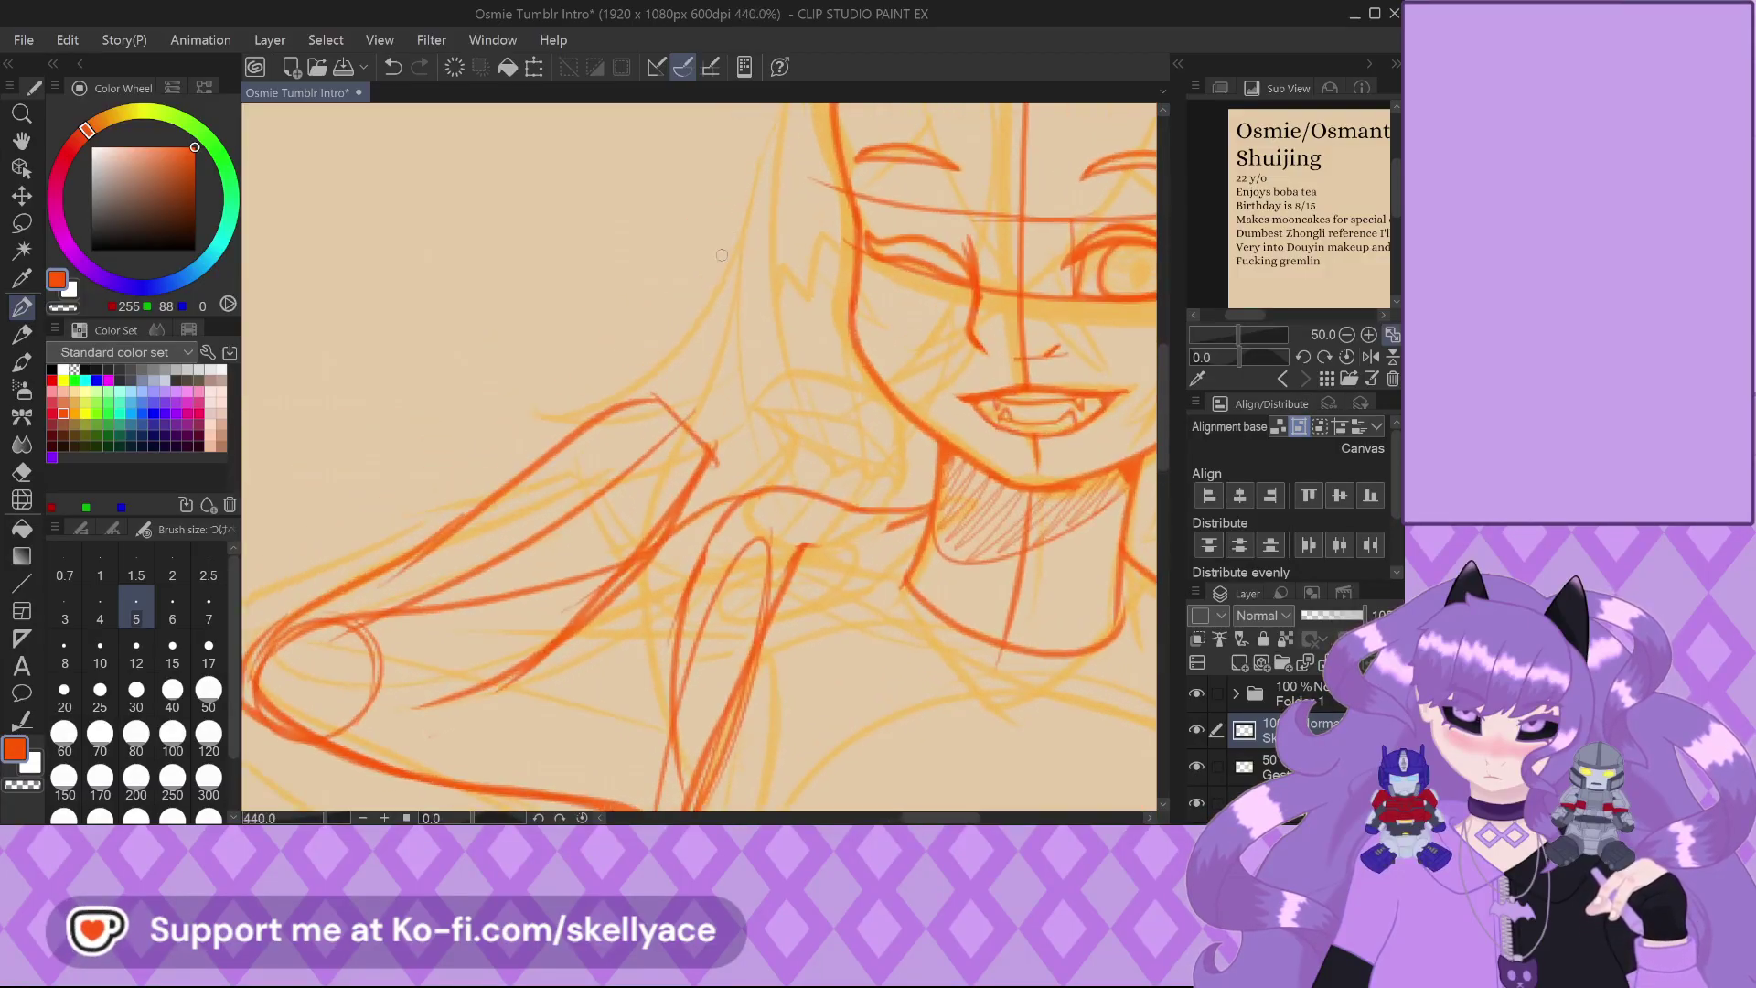
scroll(521, 407, "up", 1)
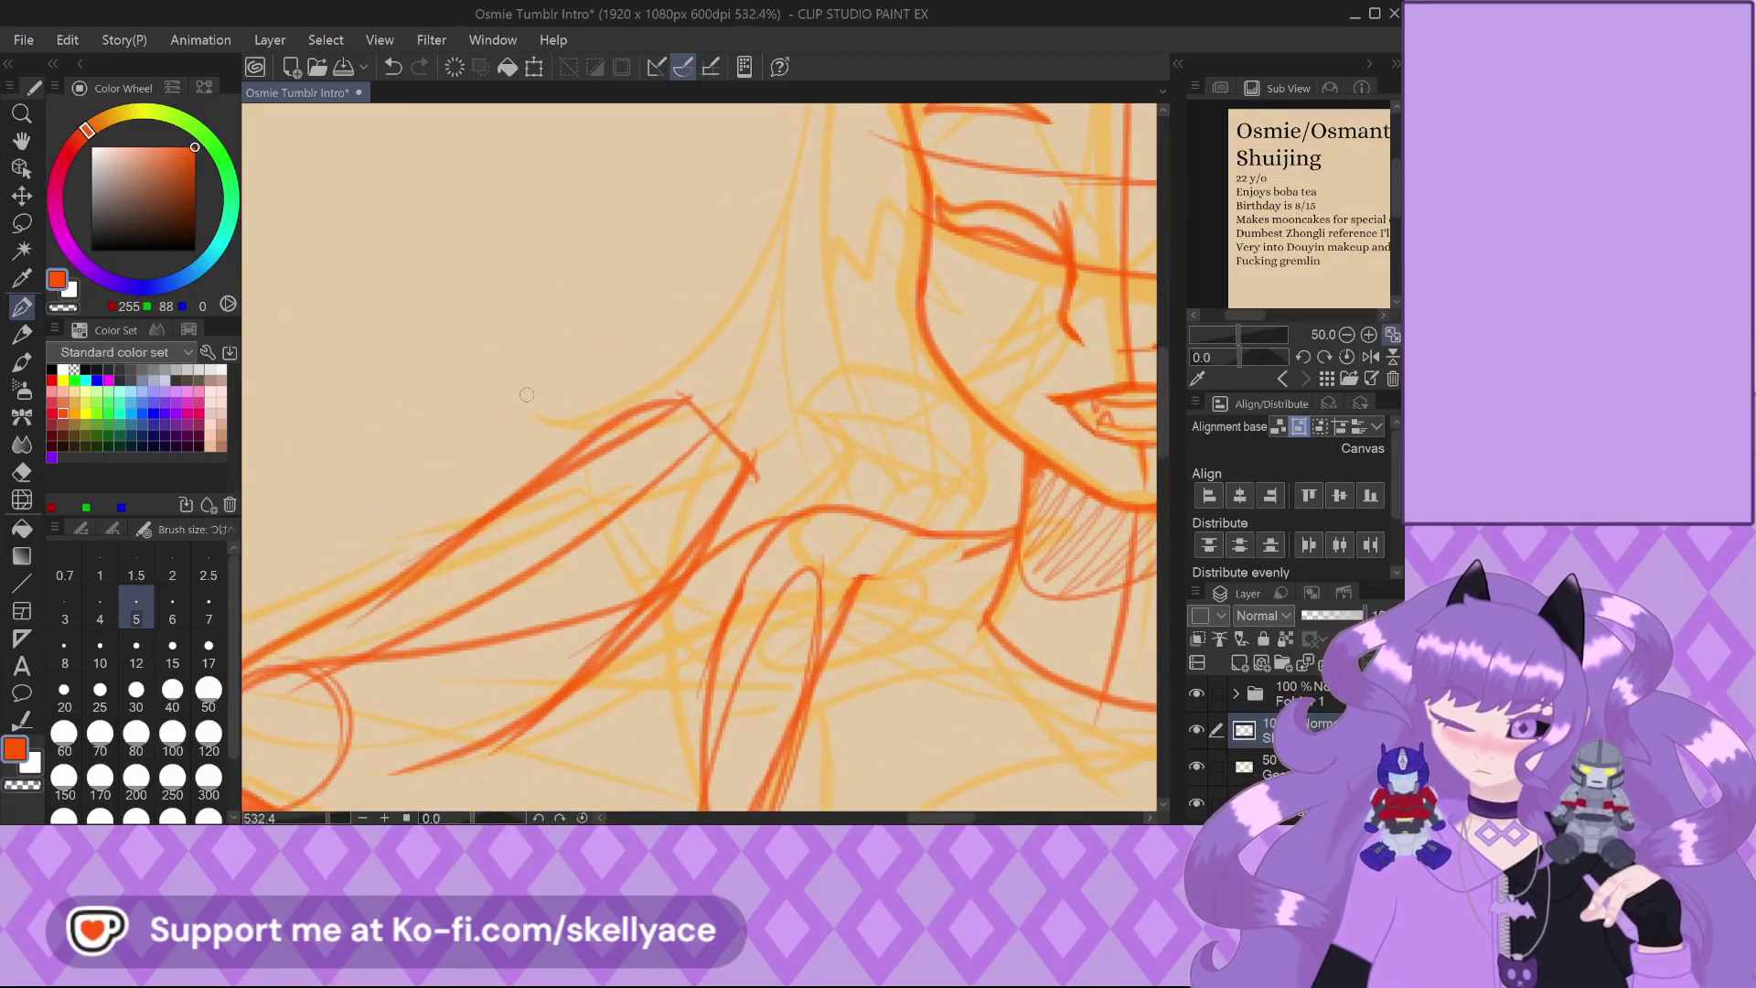
key("ctrl+z")
key("ctrl+z")
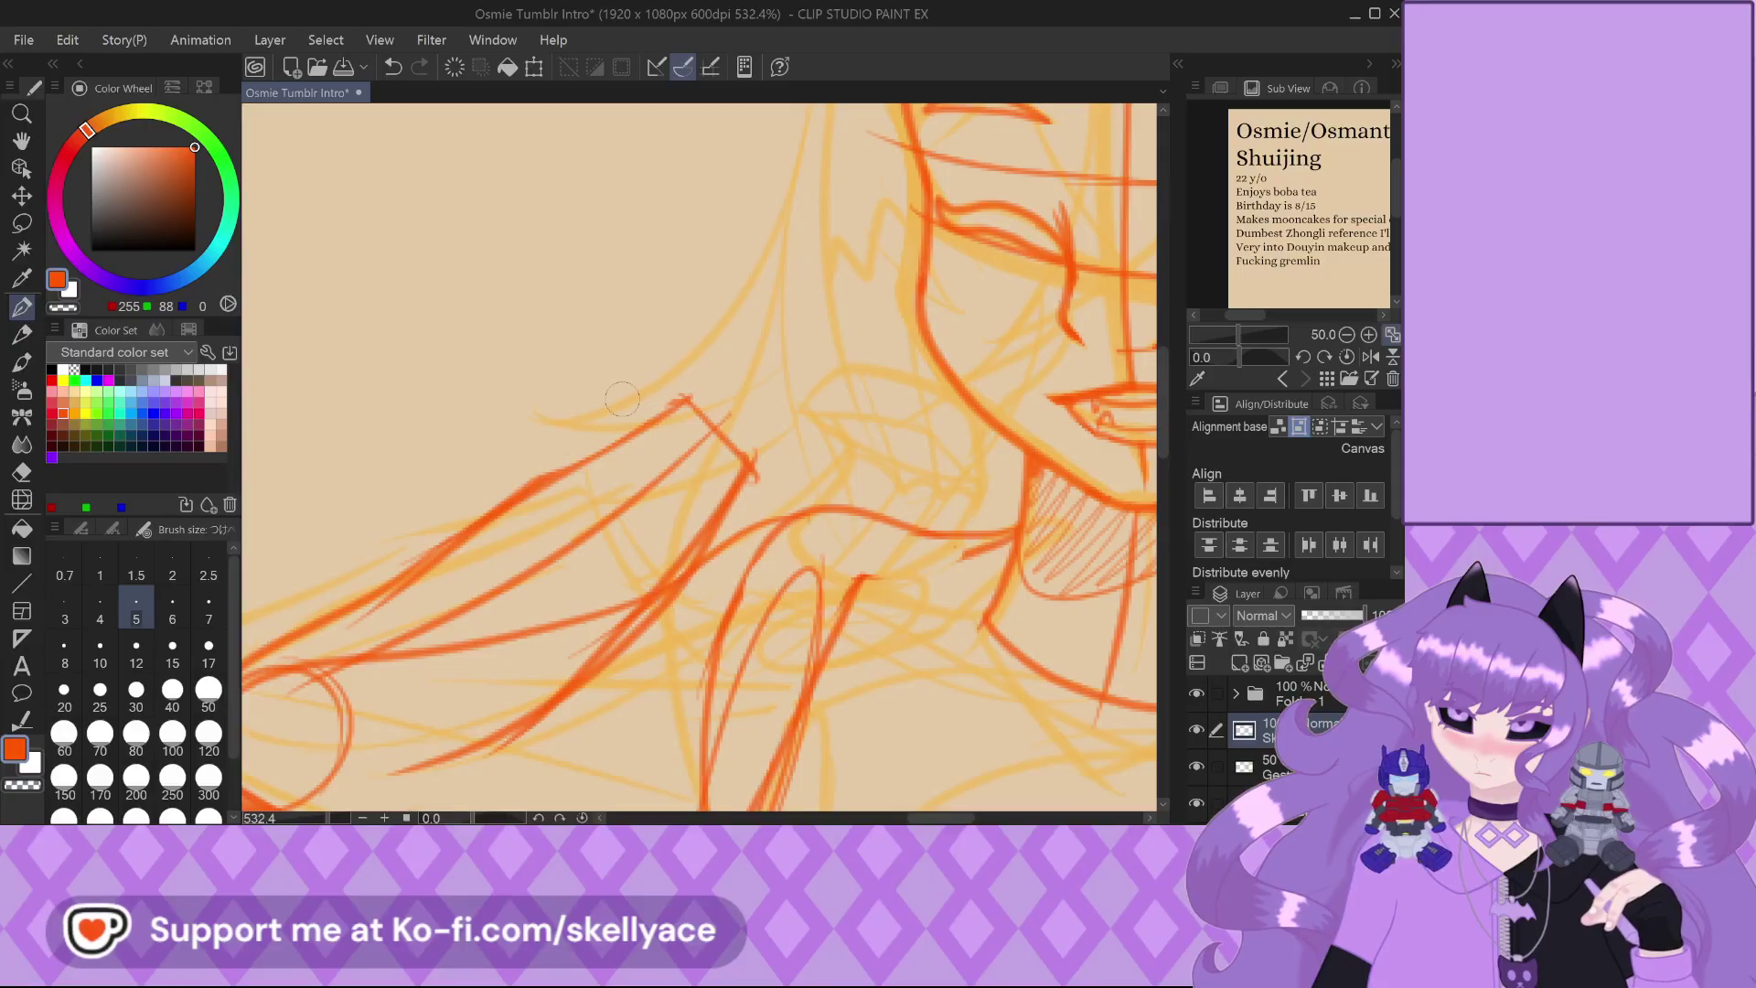
Sketch the back of the raised hand extending up from the squared-off wrist, replacing the first finger lines toward the face with a short end edge
scroll(591, 412, "down", 3)
scroll(544, 499, "up", 2)
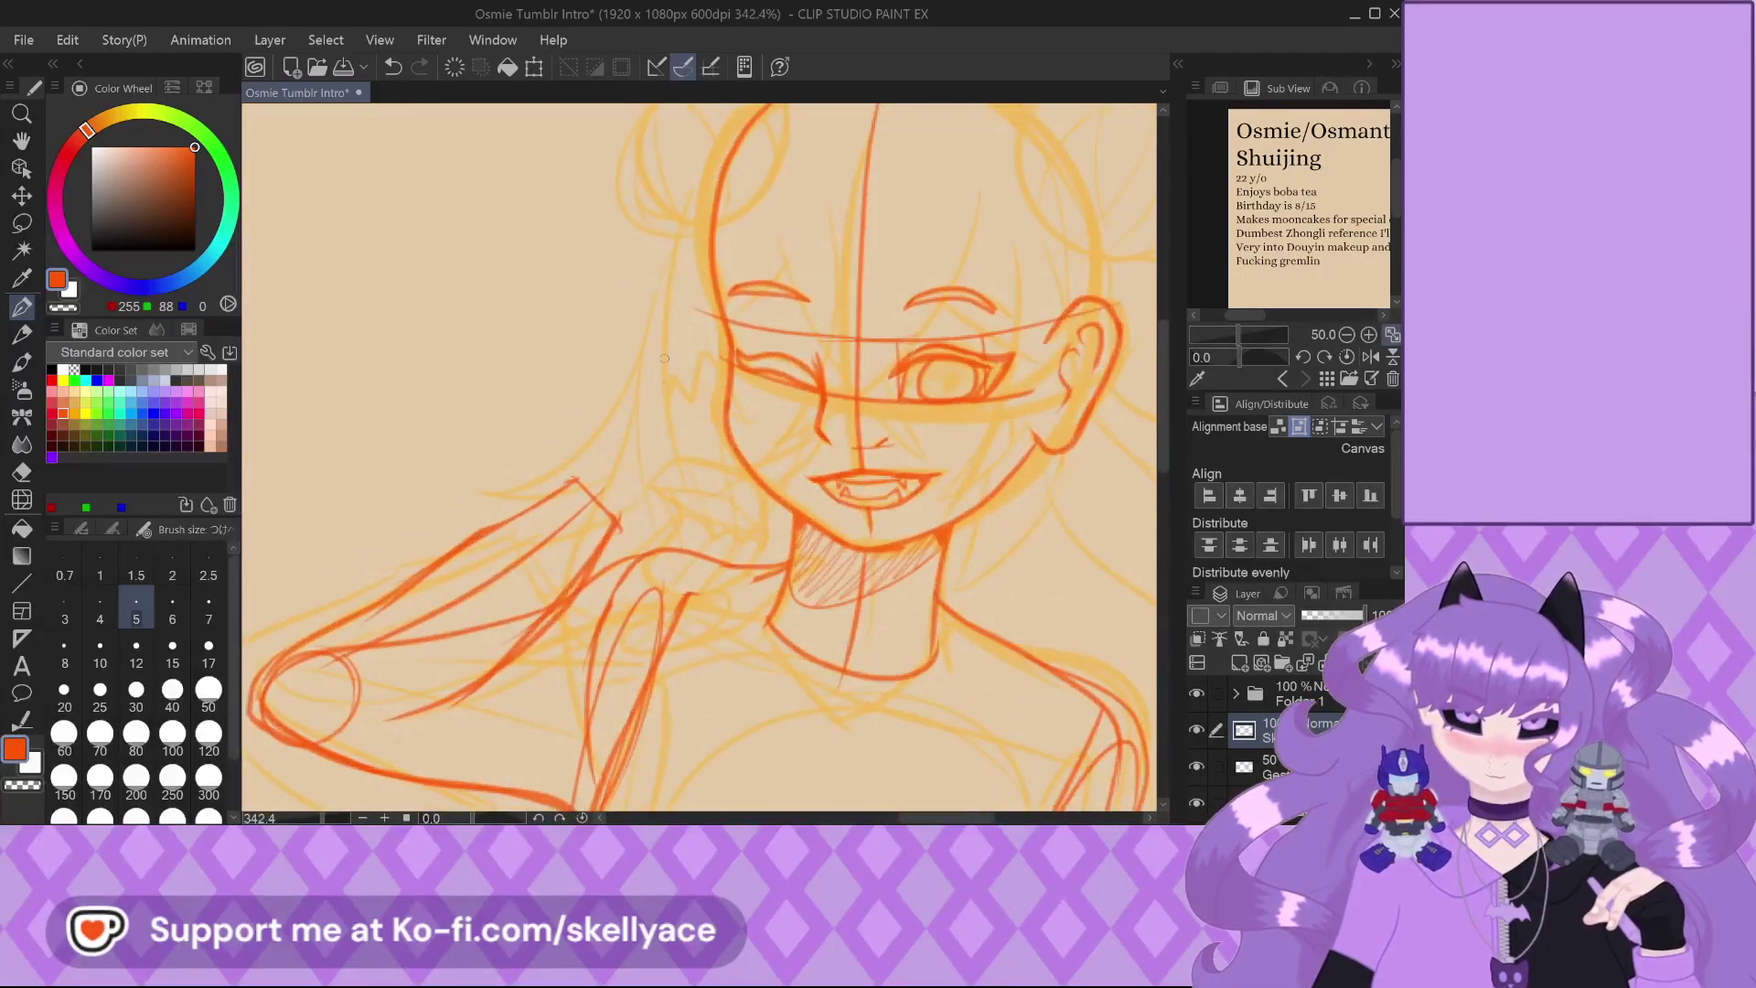
left_click_drag(563, 483, 619, 420)
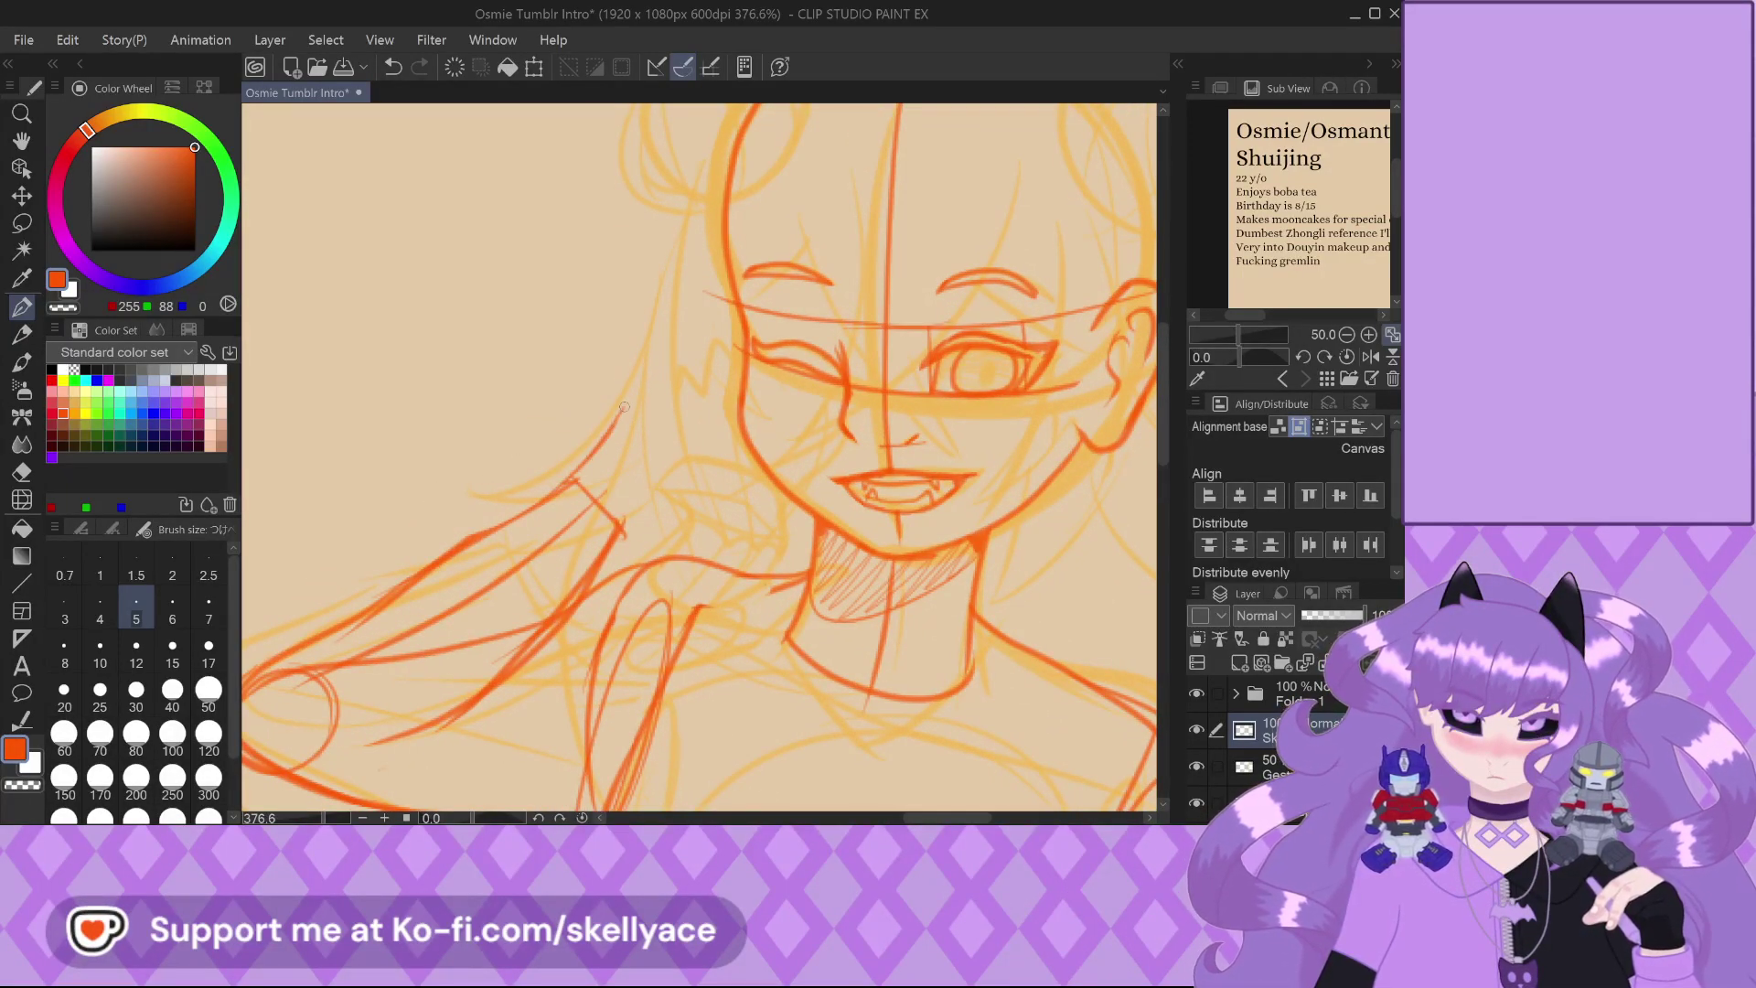
left_click_drag(638, 385, 695, 404)
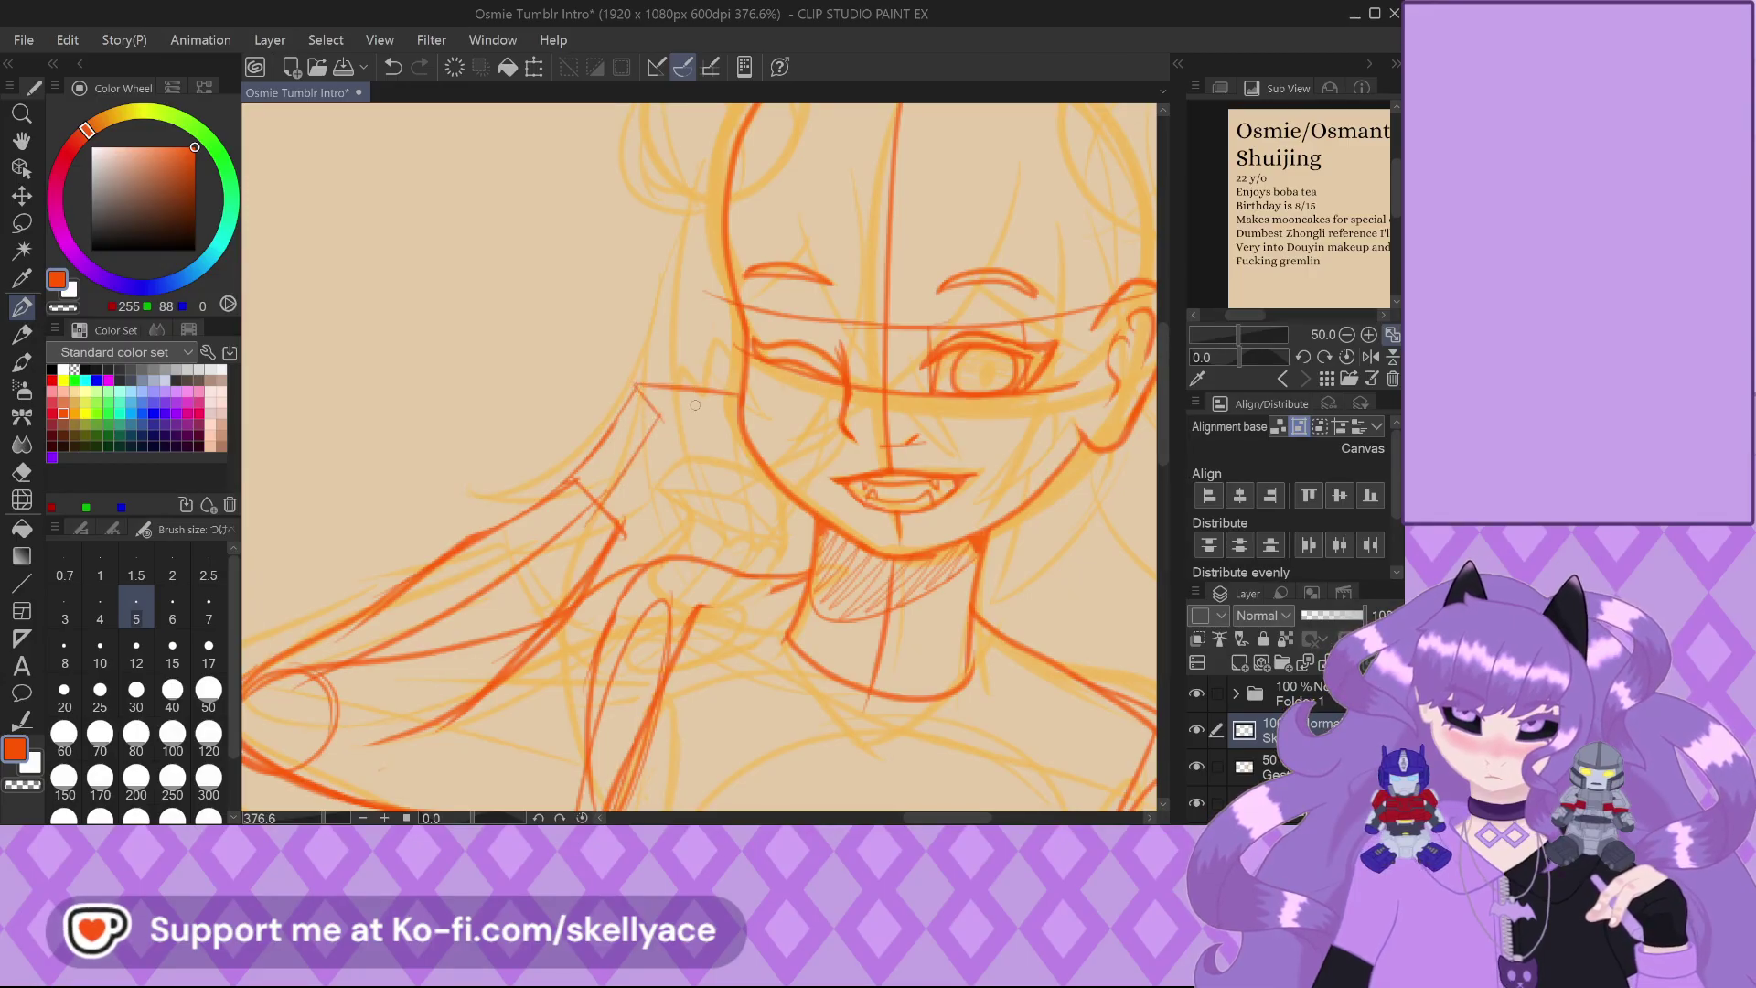
key("ctrl+z")
scroll(712, 380, "down", 3)
scroll(628, 437, "up", 3)
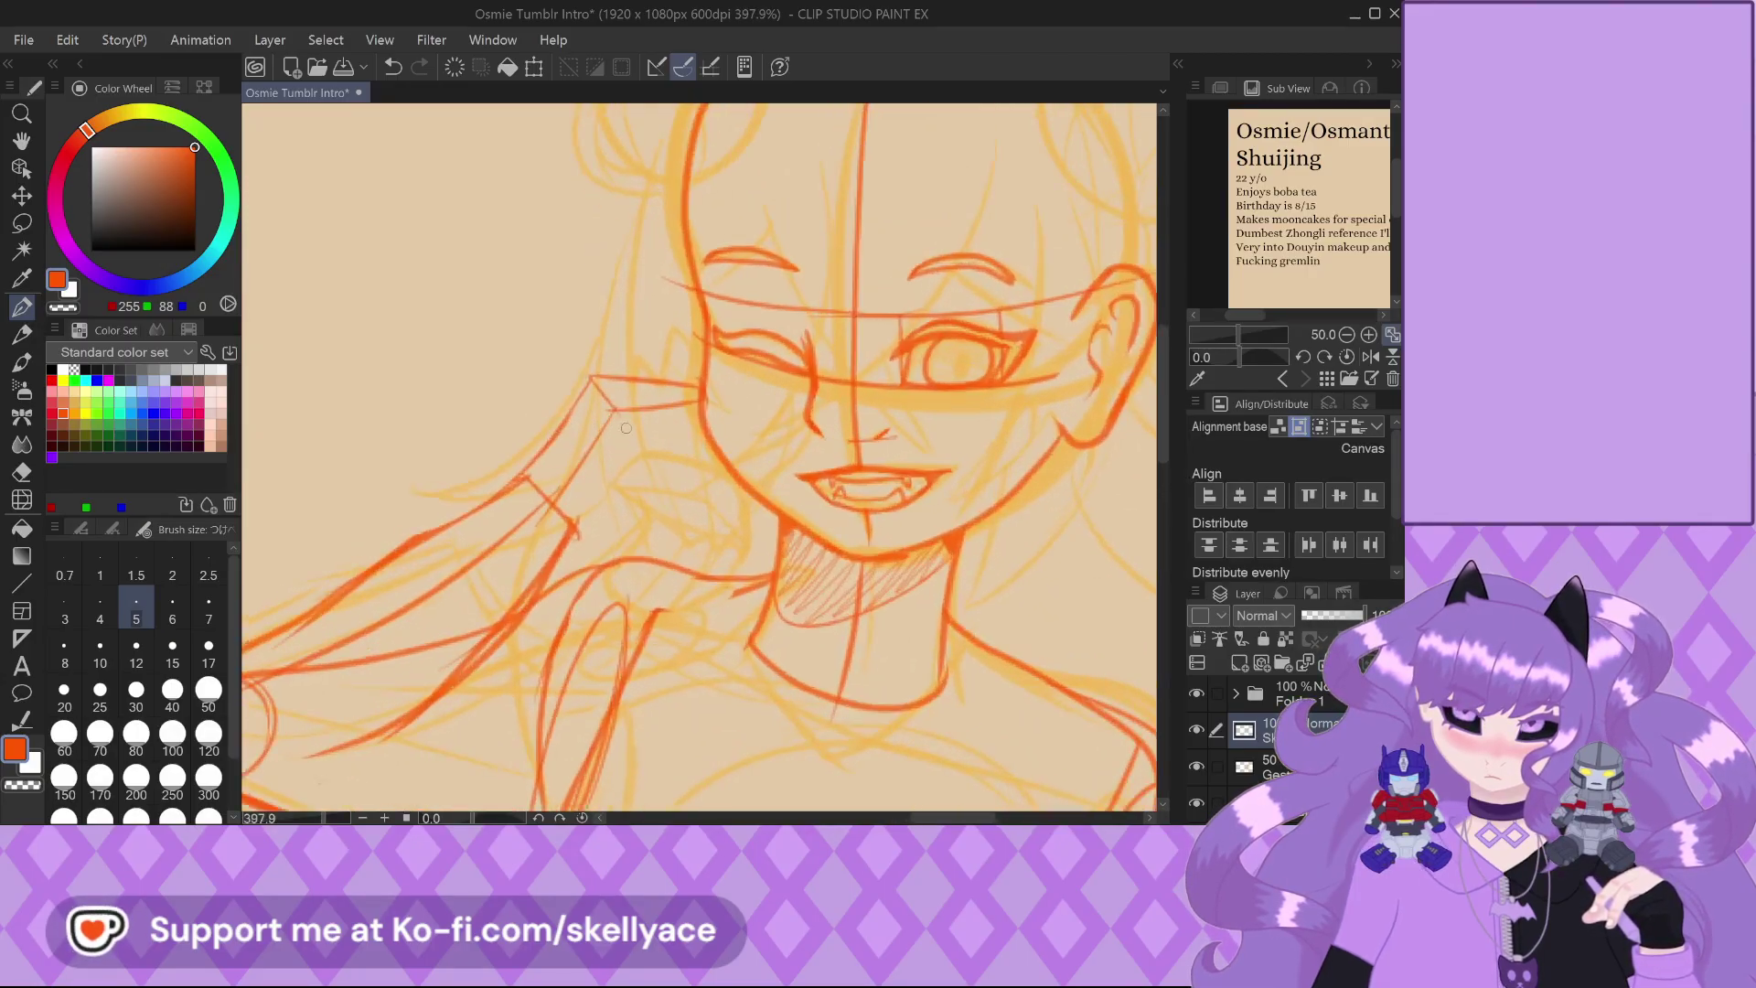
key("ctrl+z")
left_click_drag(590, 375, 619, 416)
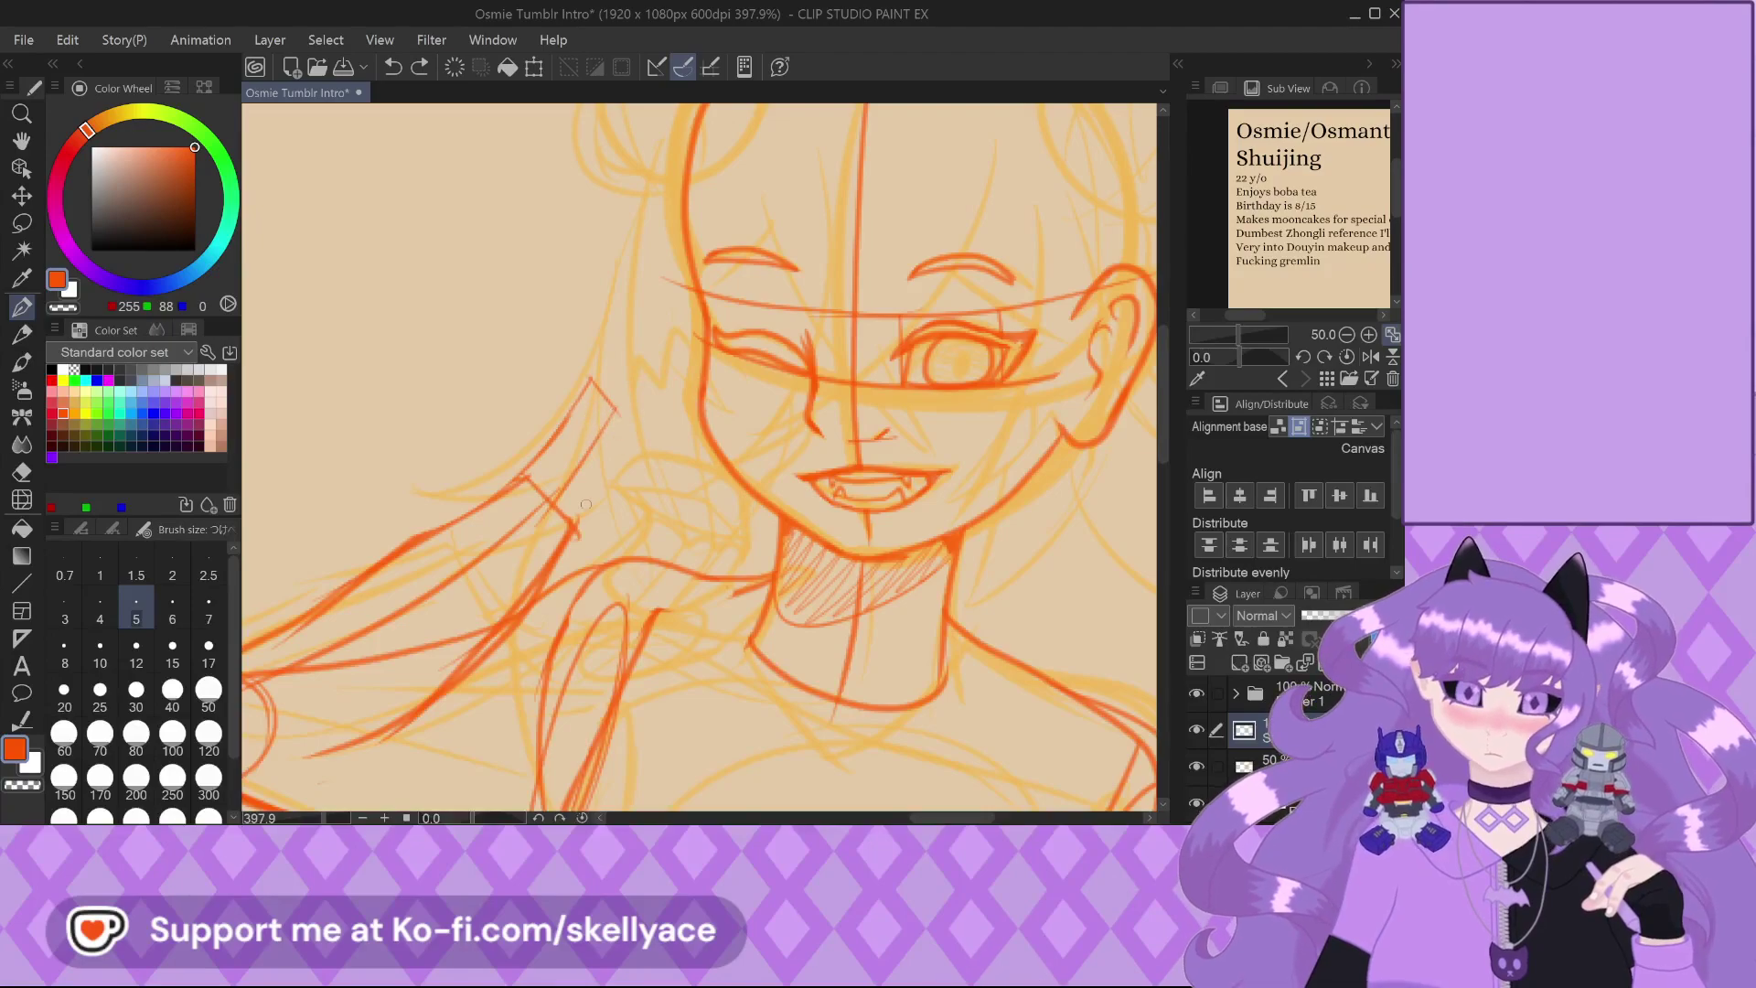
Extend the raised hand's slanted knuckle edge and sketch the thumb reaching from the wrist toward the jaw
left_click_drag(582, 545, 540, 595)
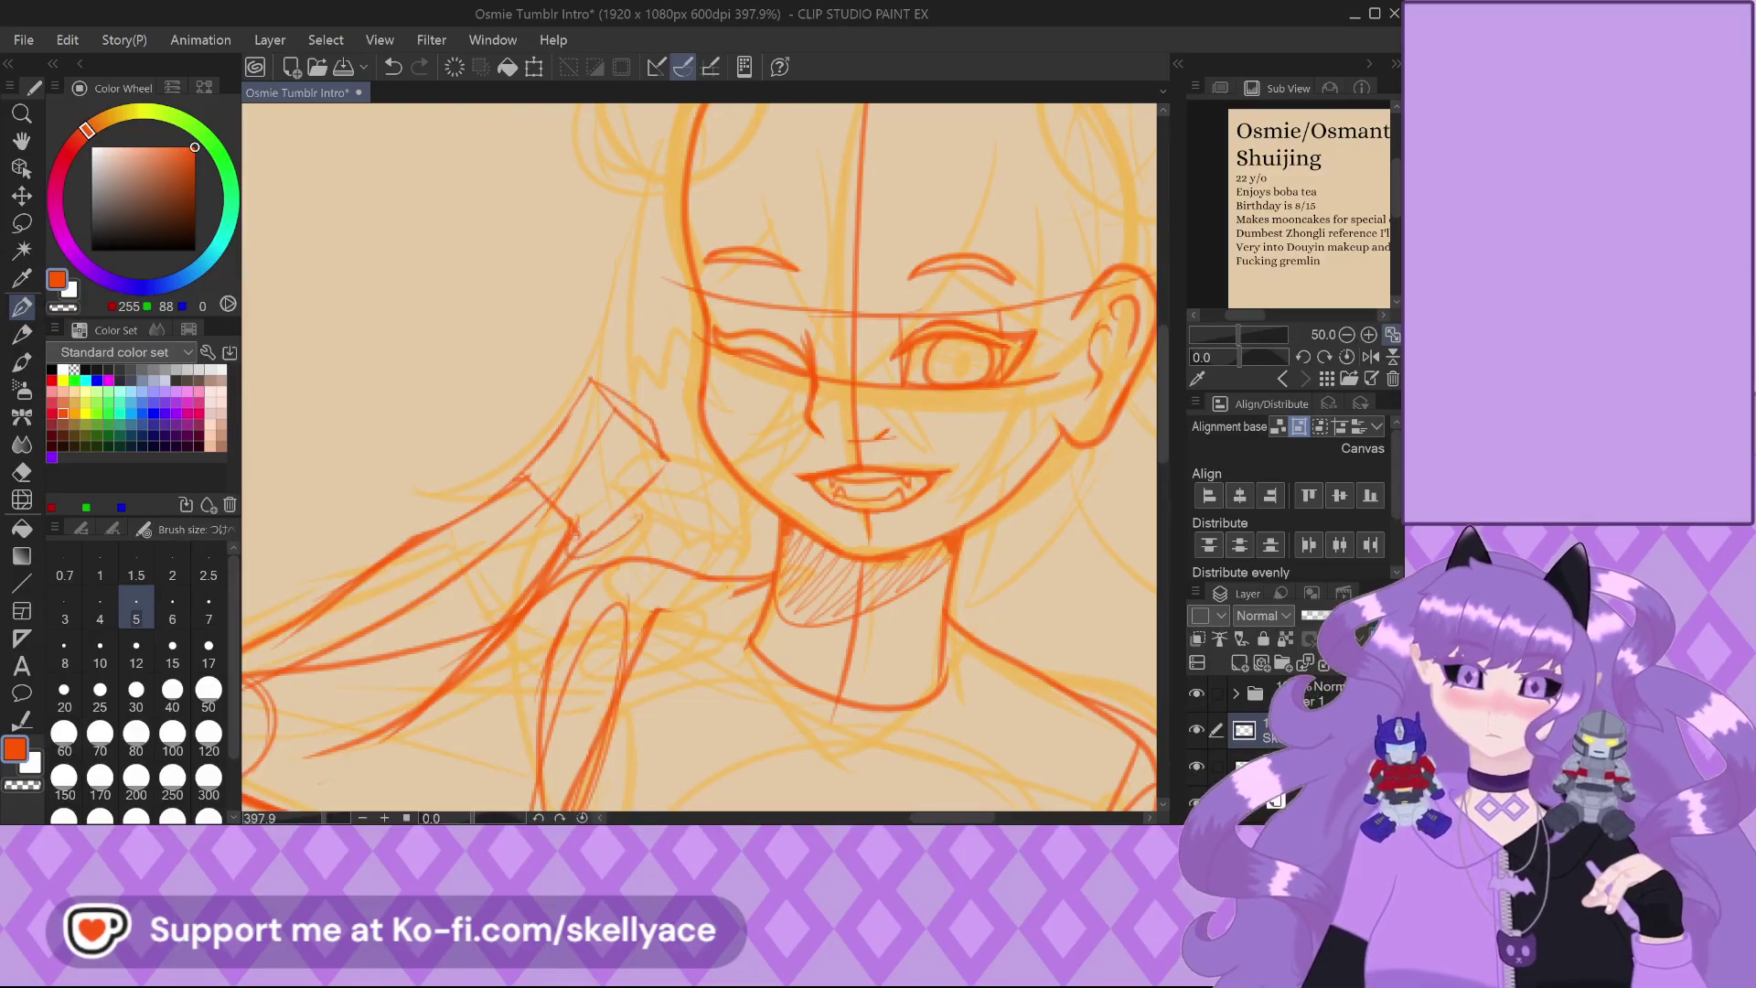
key("ctrl+z")
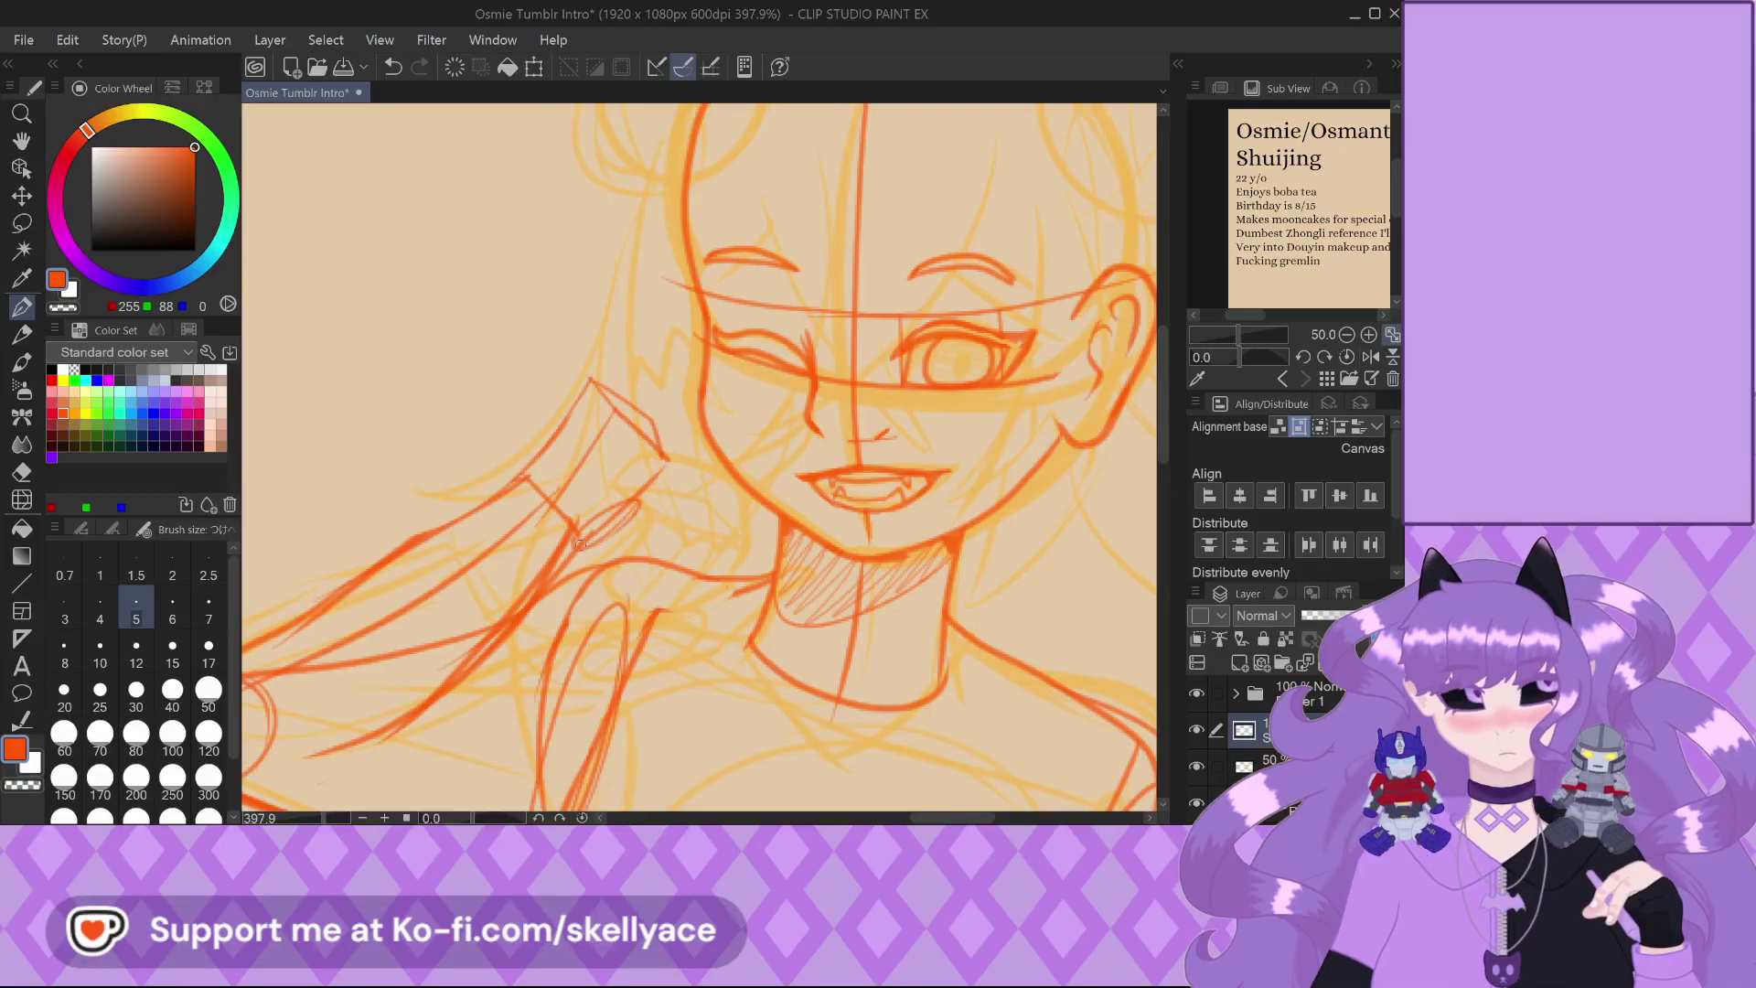
left_click_drag(576, 553, 671, 528)
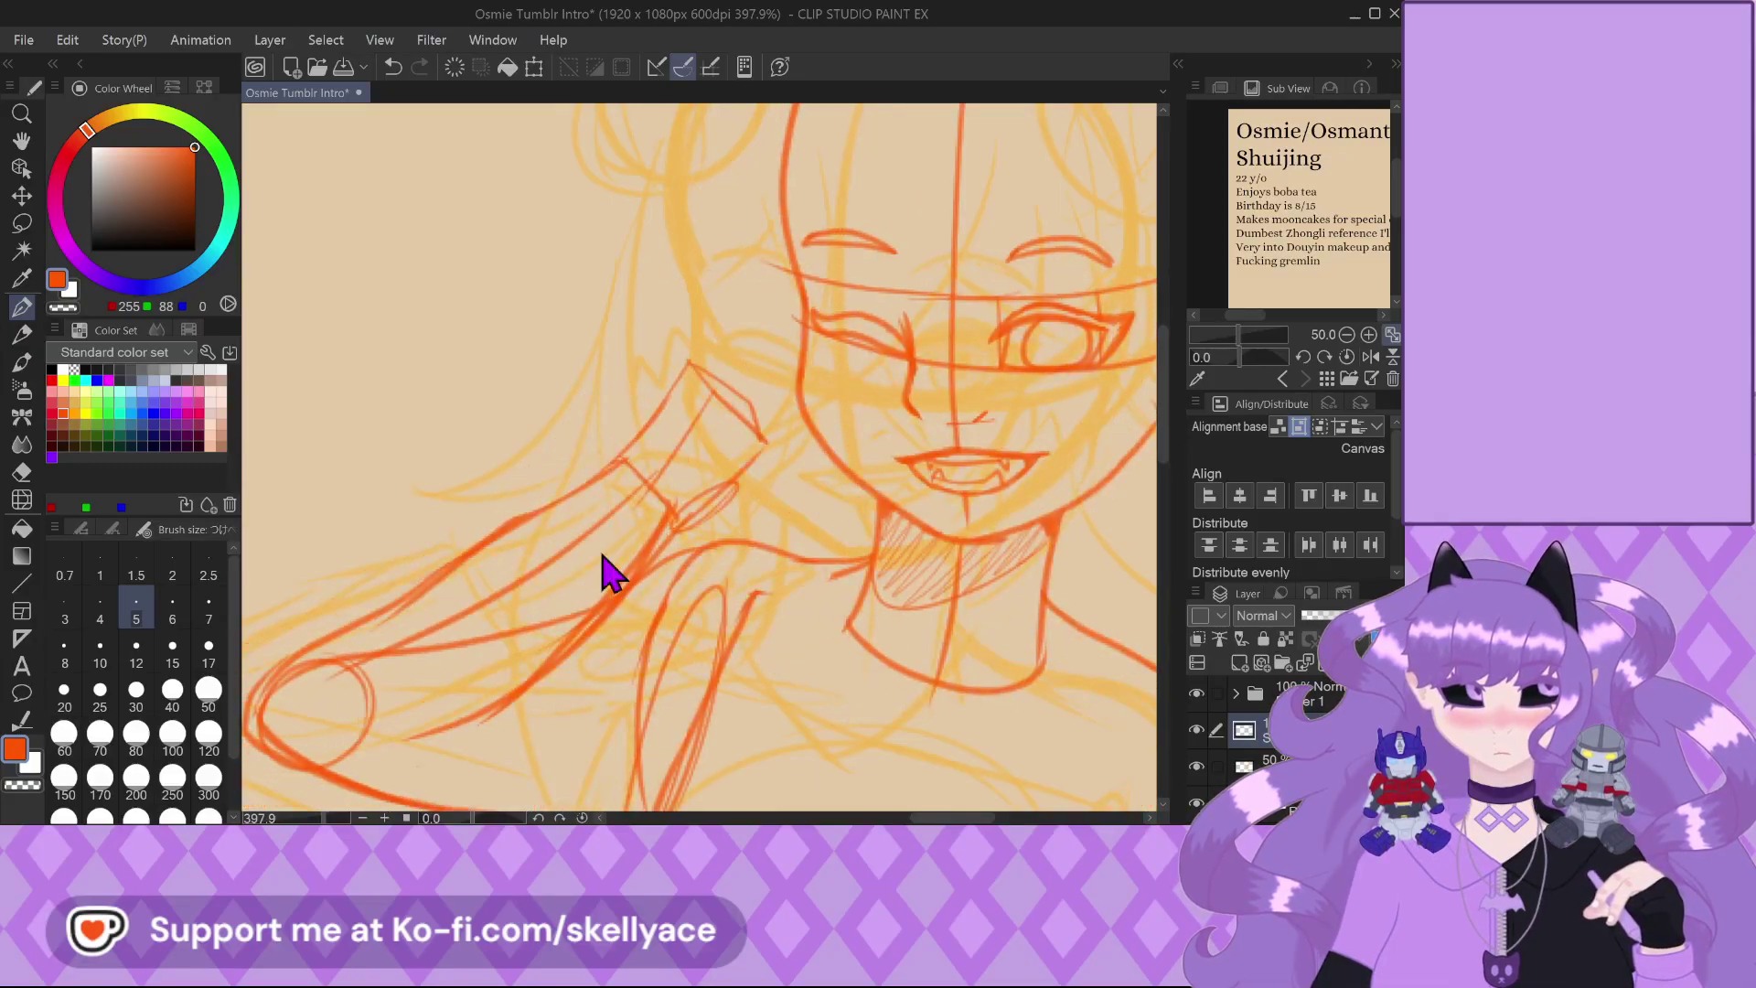
key("ctrl+z")
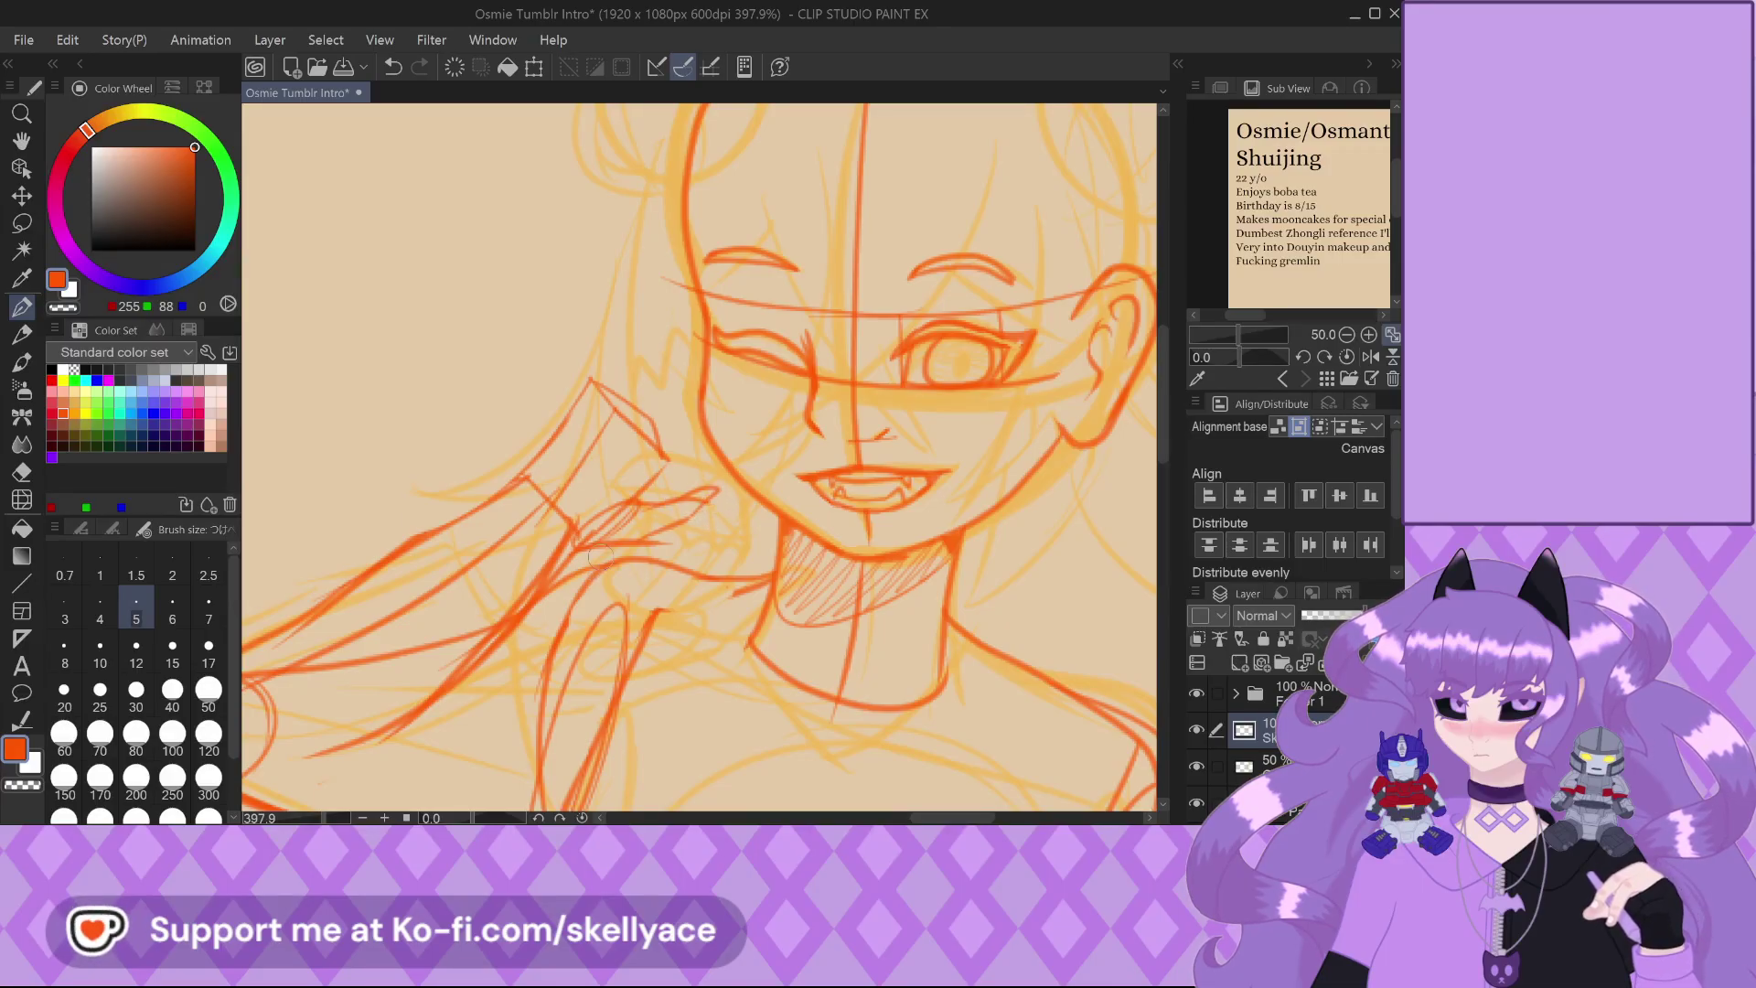
scroll(602, 553, "up", 3)
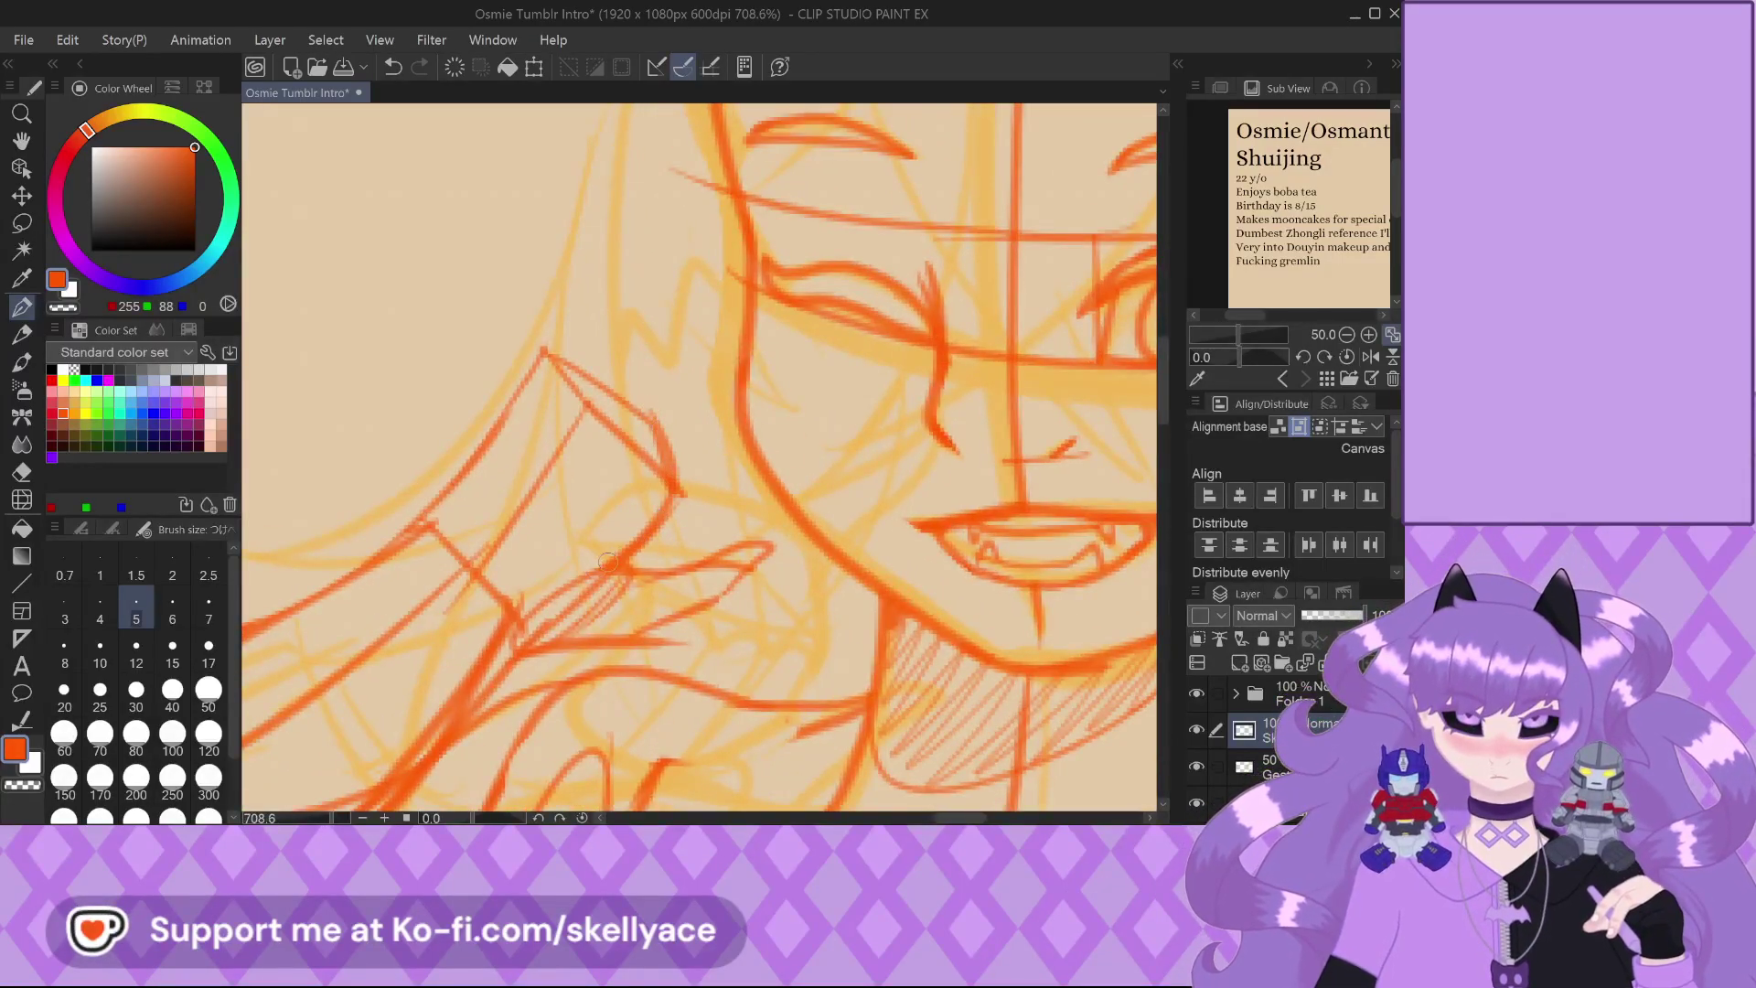
scroll(670, 475, "down", 5)
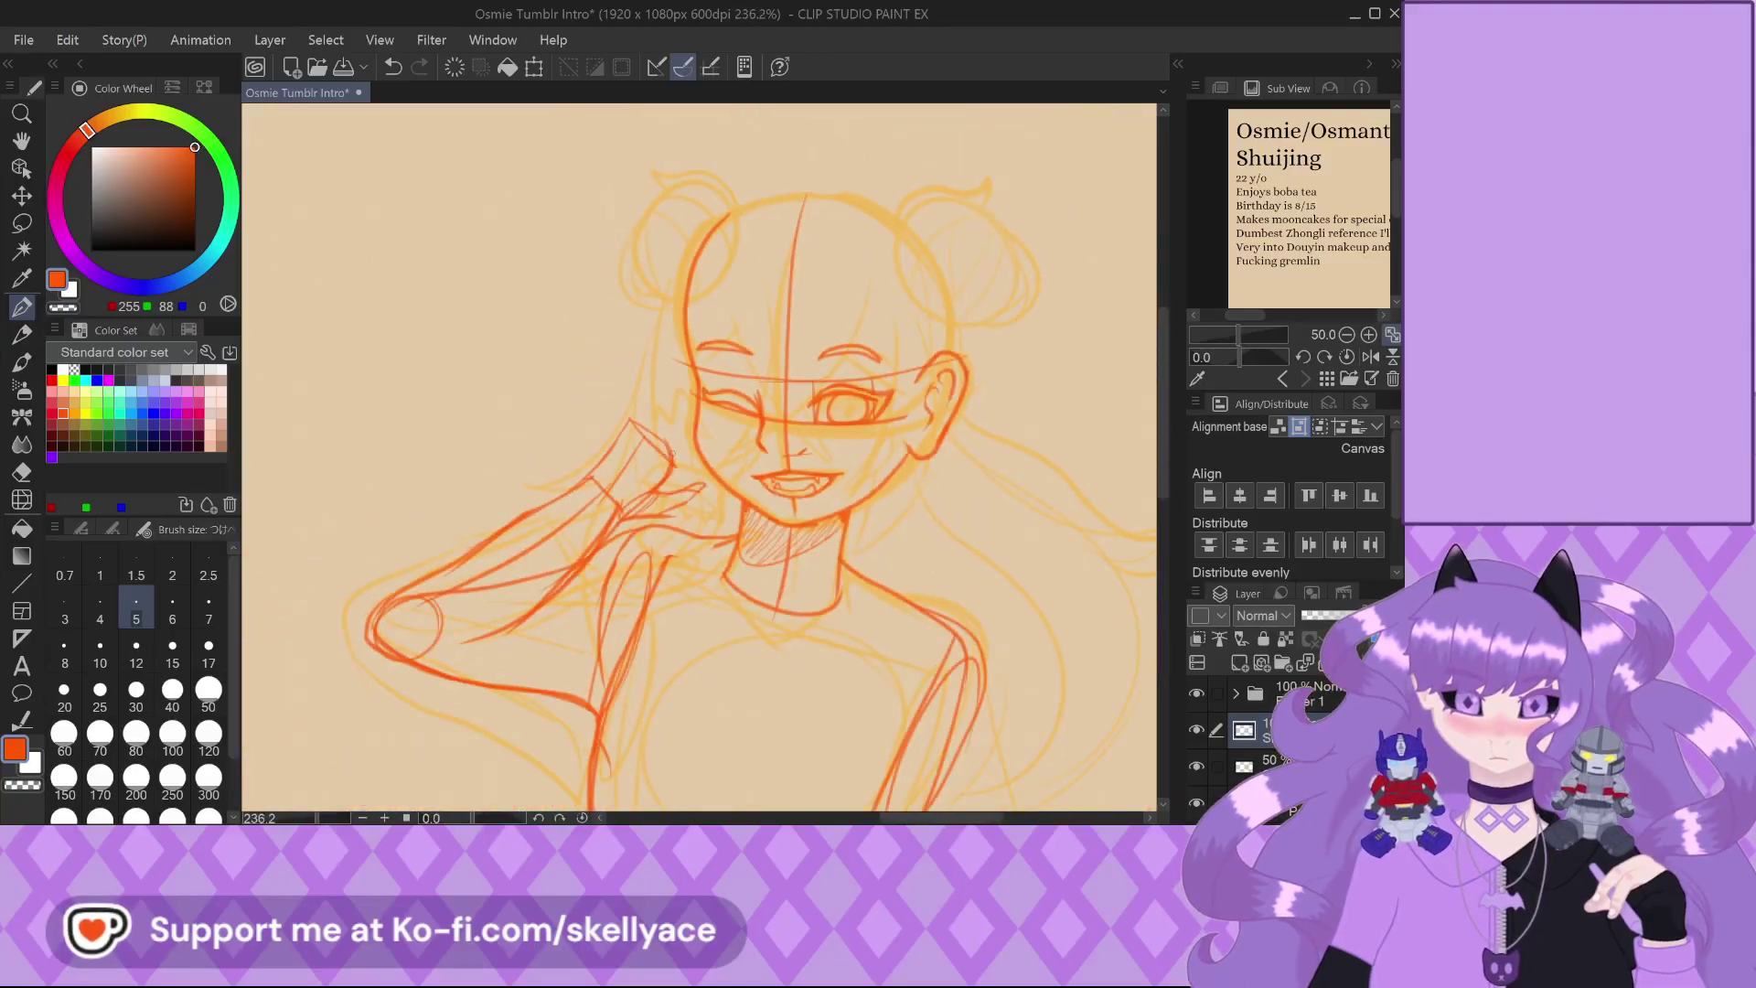
Draw a row of rounded knuckles along the slanted end of the raised hand
scroll(671, 453, "up", 7)
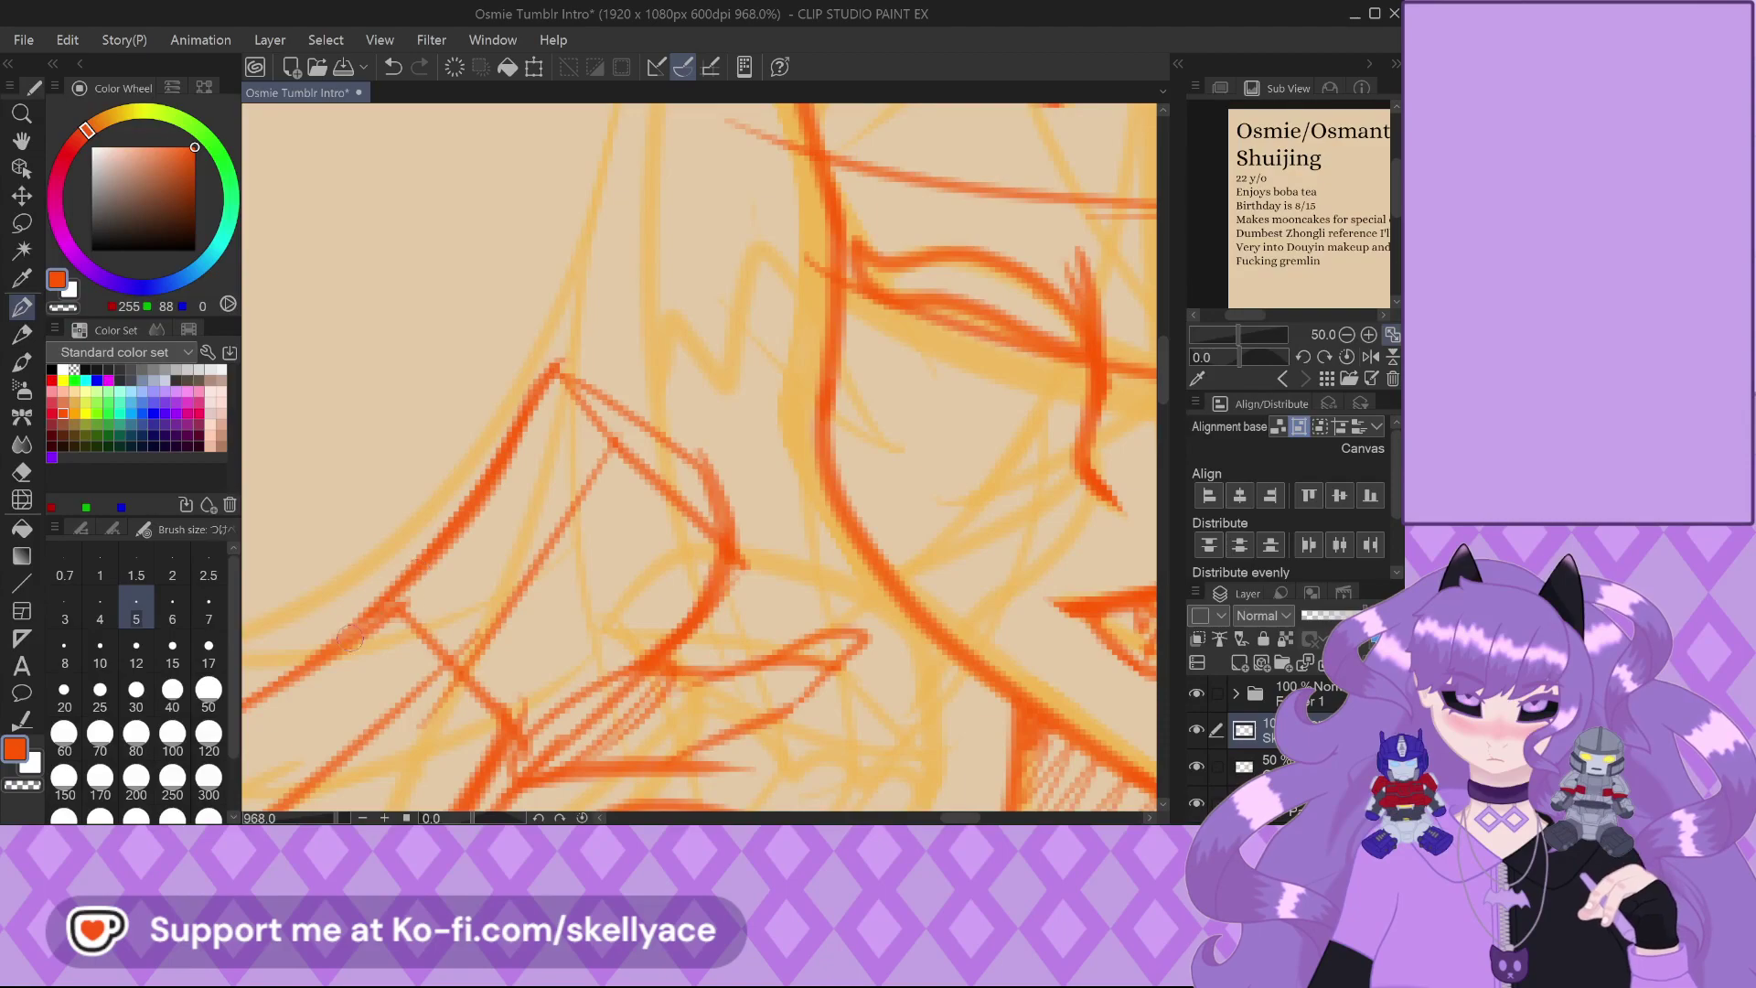
scroll(565, 393, "up", 1)
left_click_drag(631, 466, 549, 382)
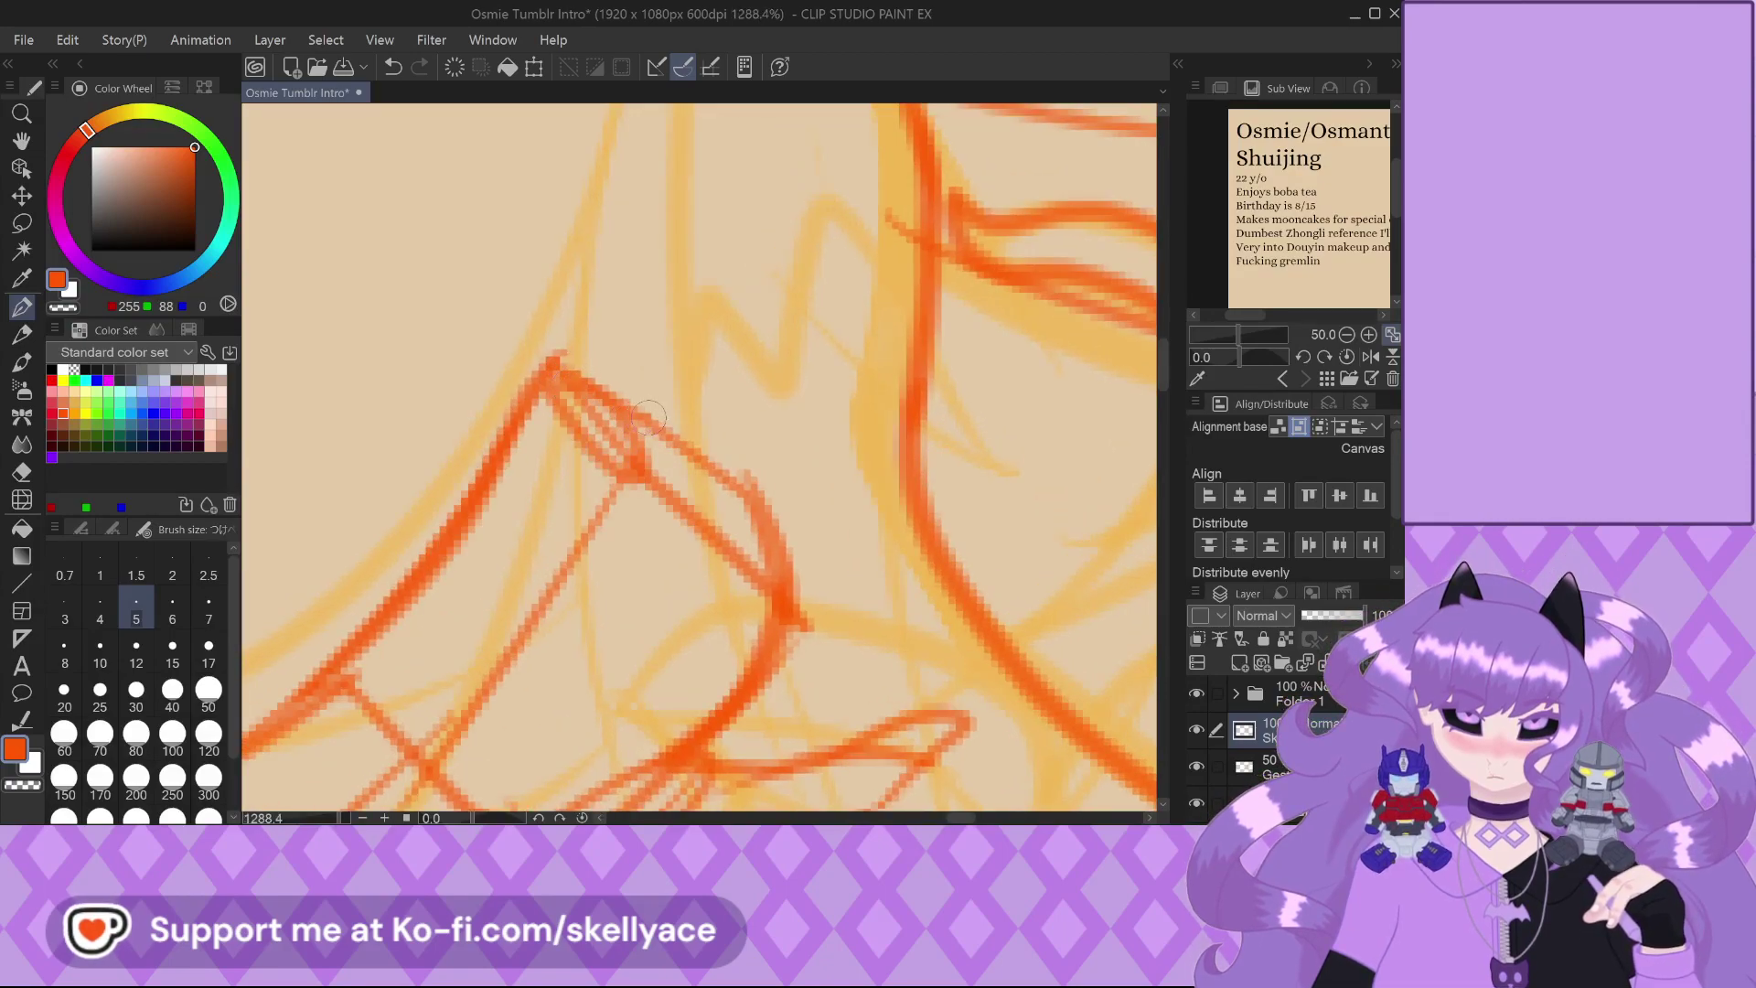
mouse_move(649, 418)
left_mouse_down()
mouse_move(648, 472)
mouse_move(718, 473)
mouse_move(719, 531)
mouse_move(765, 494)
left_mouse_up()
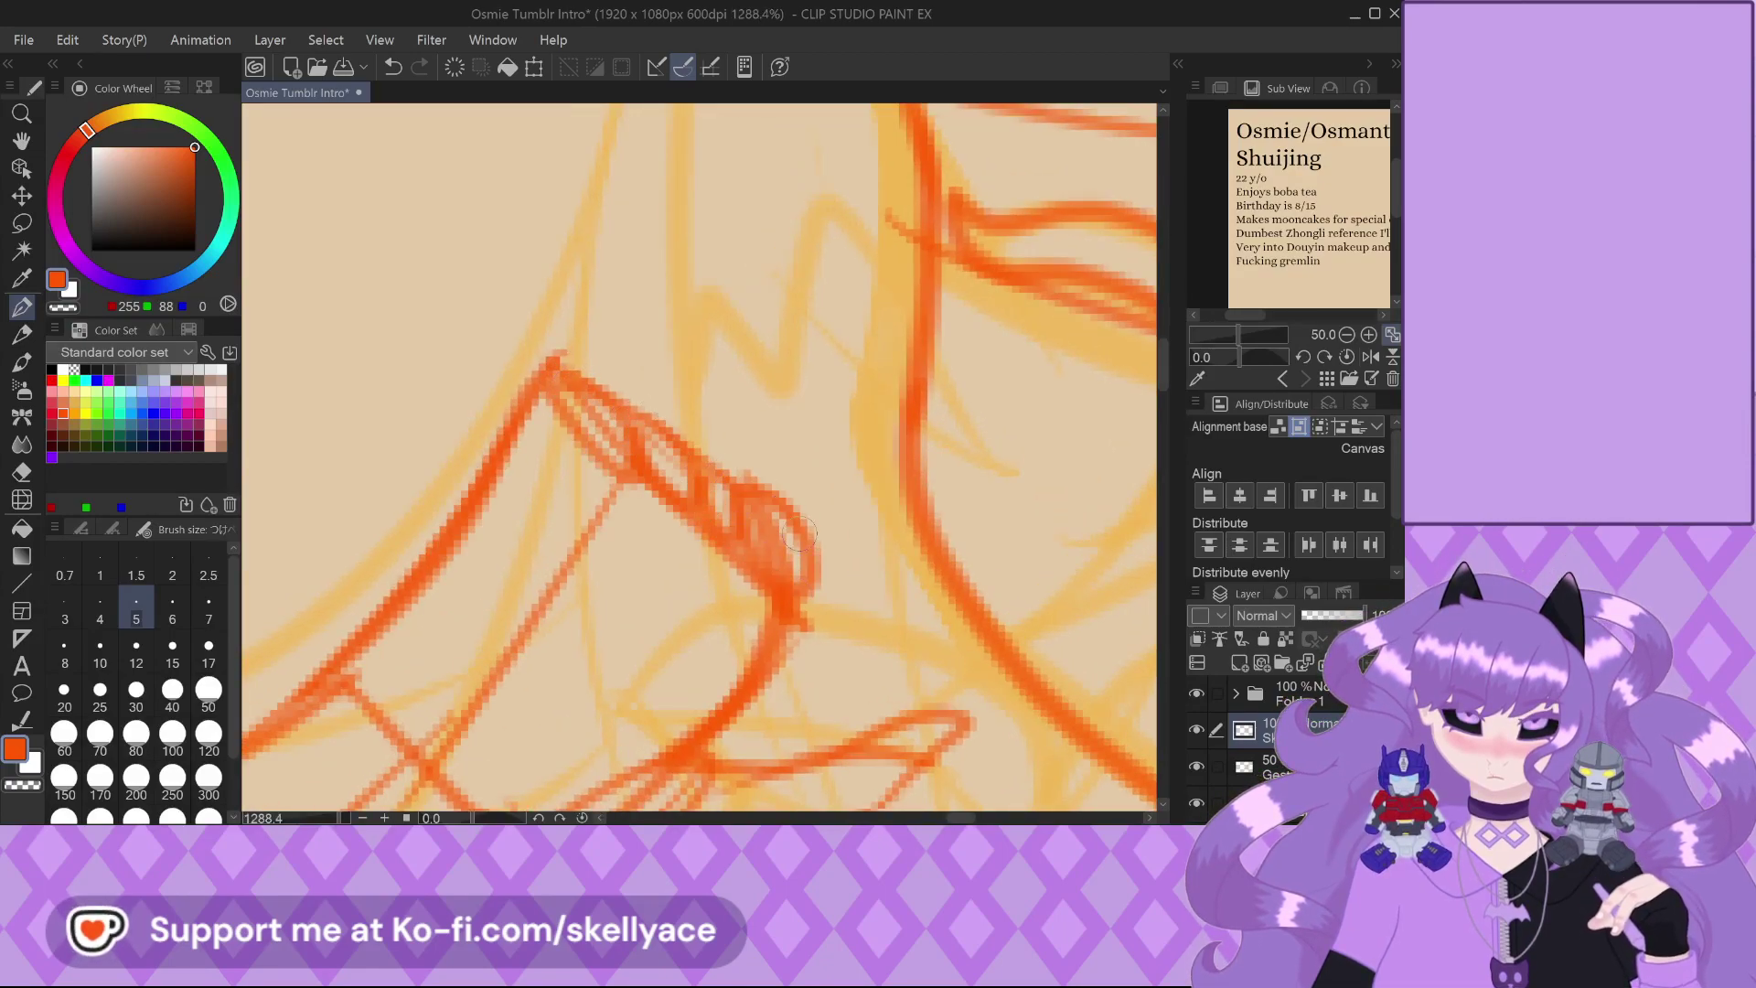
scroll(798, 535, "down", 5)
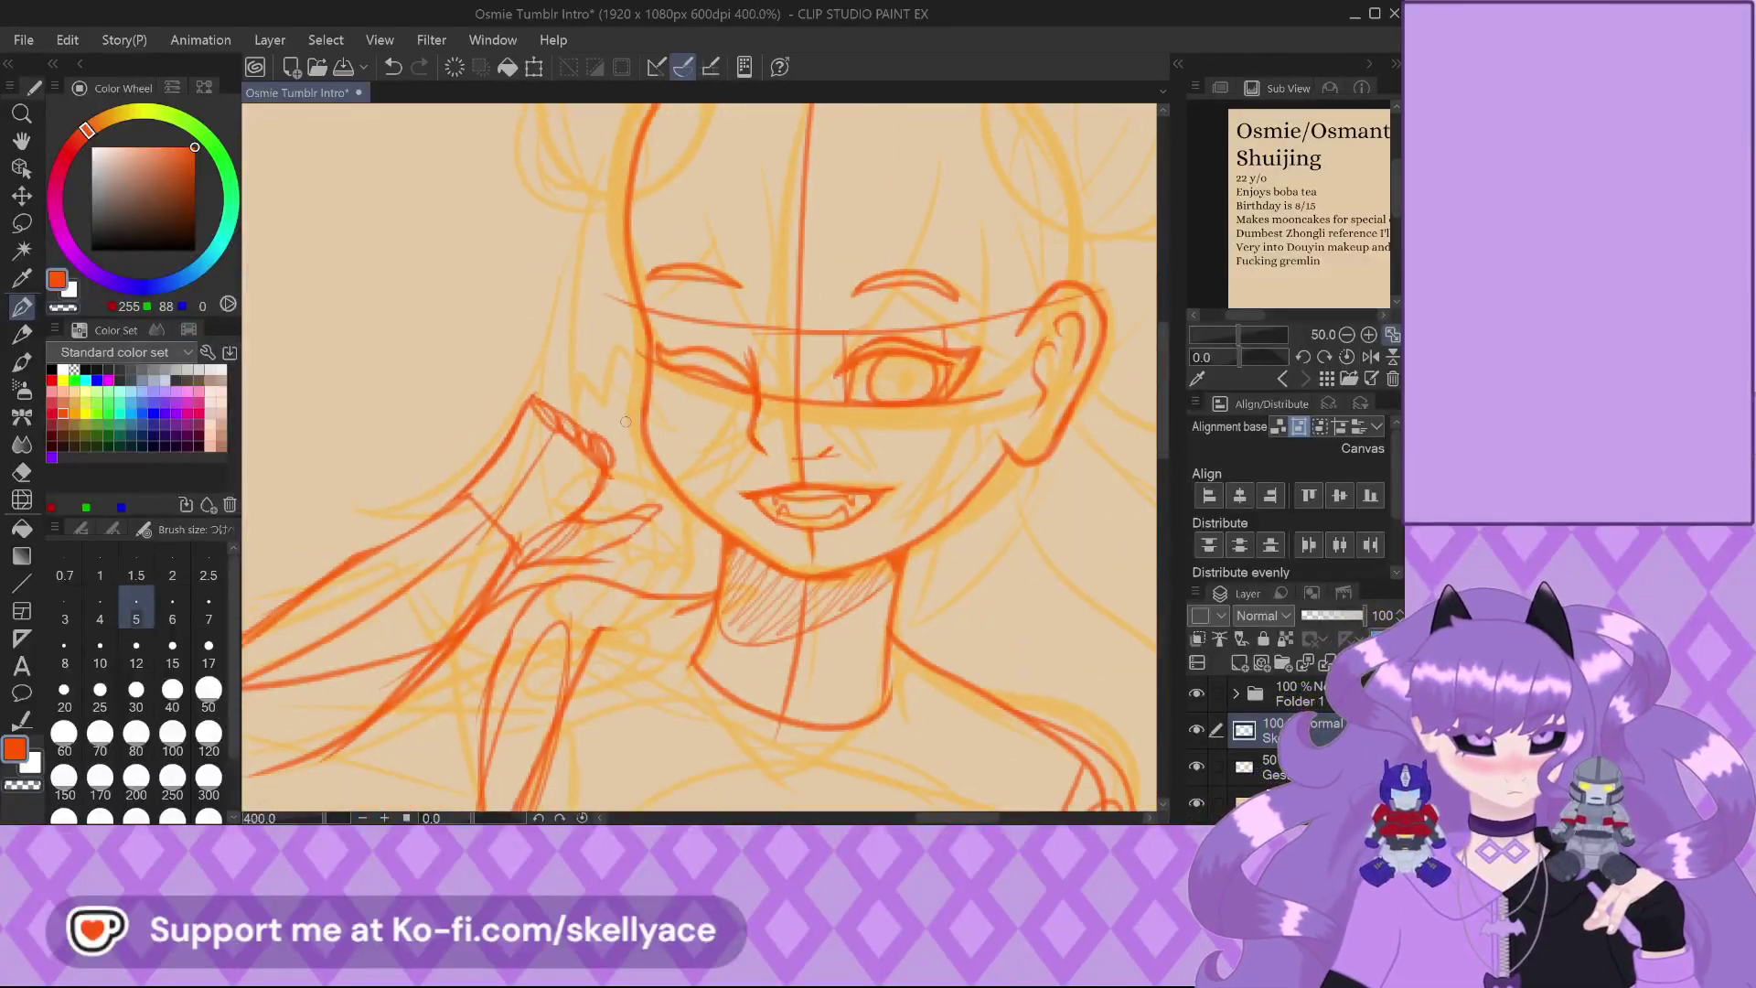
Sketch the curled fingers folding over from the knuckles and an extended finger pointing across the cheek toward the winking eye
scroll(625, 422, "down", 3)
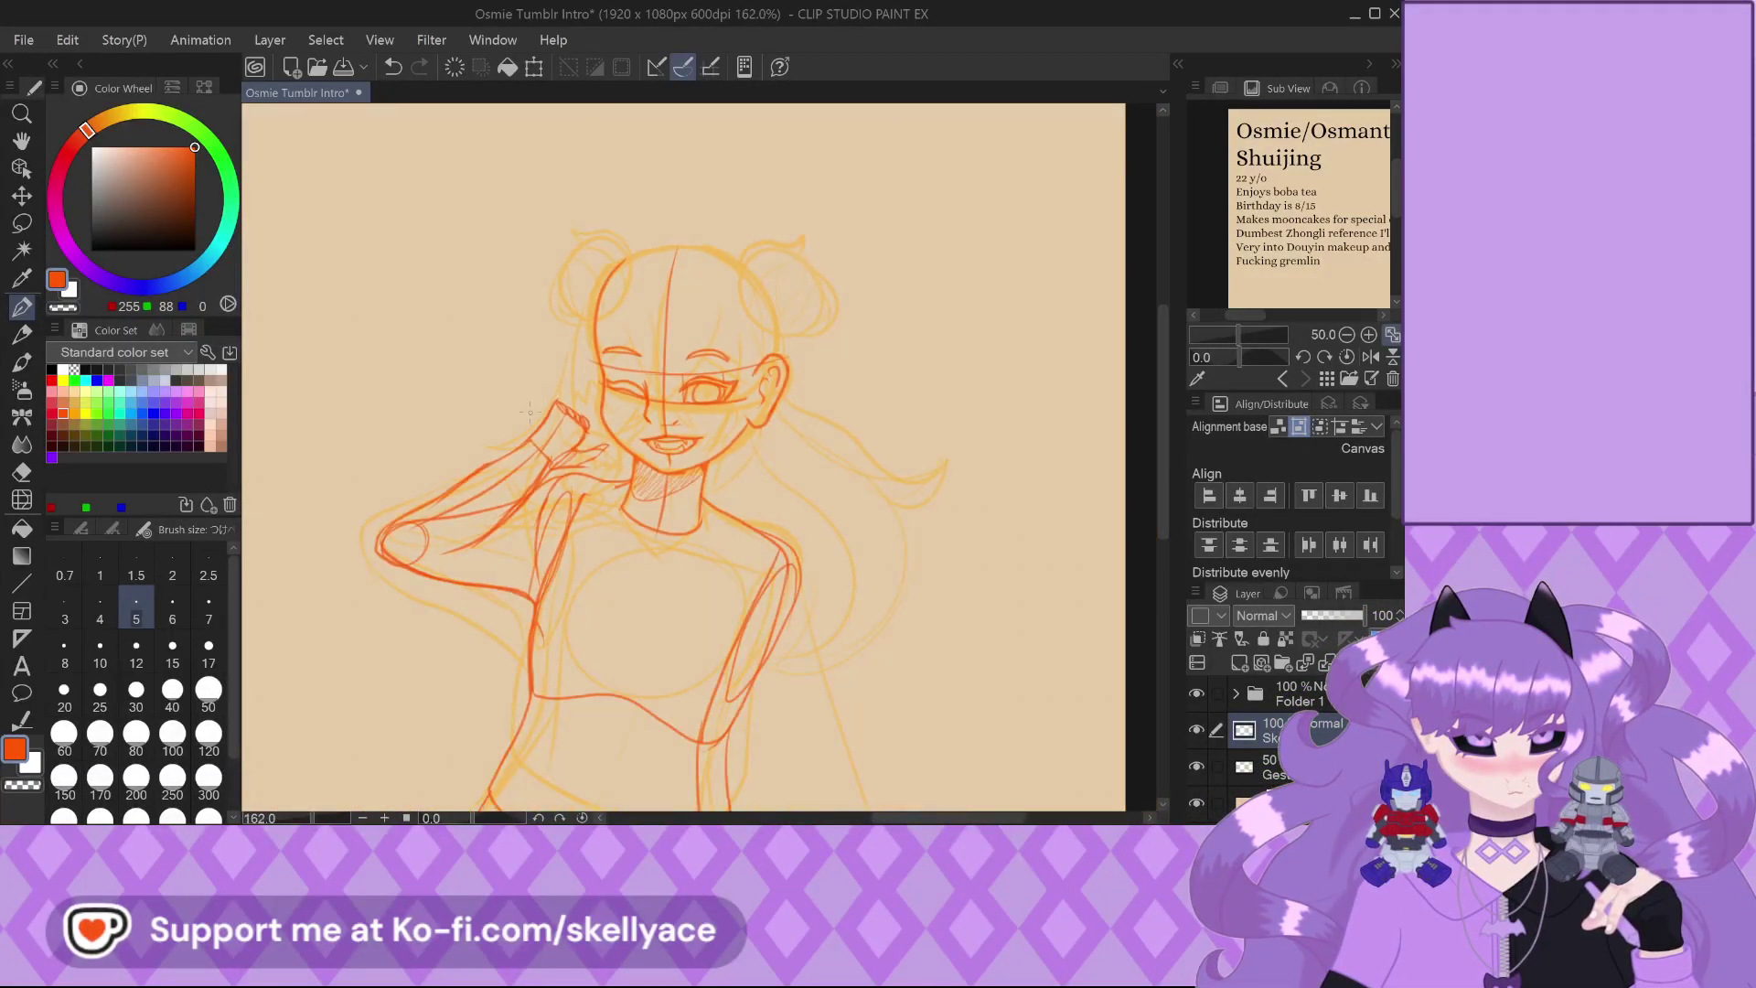
scroll(529, 412, "up", 2)
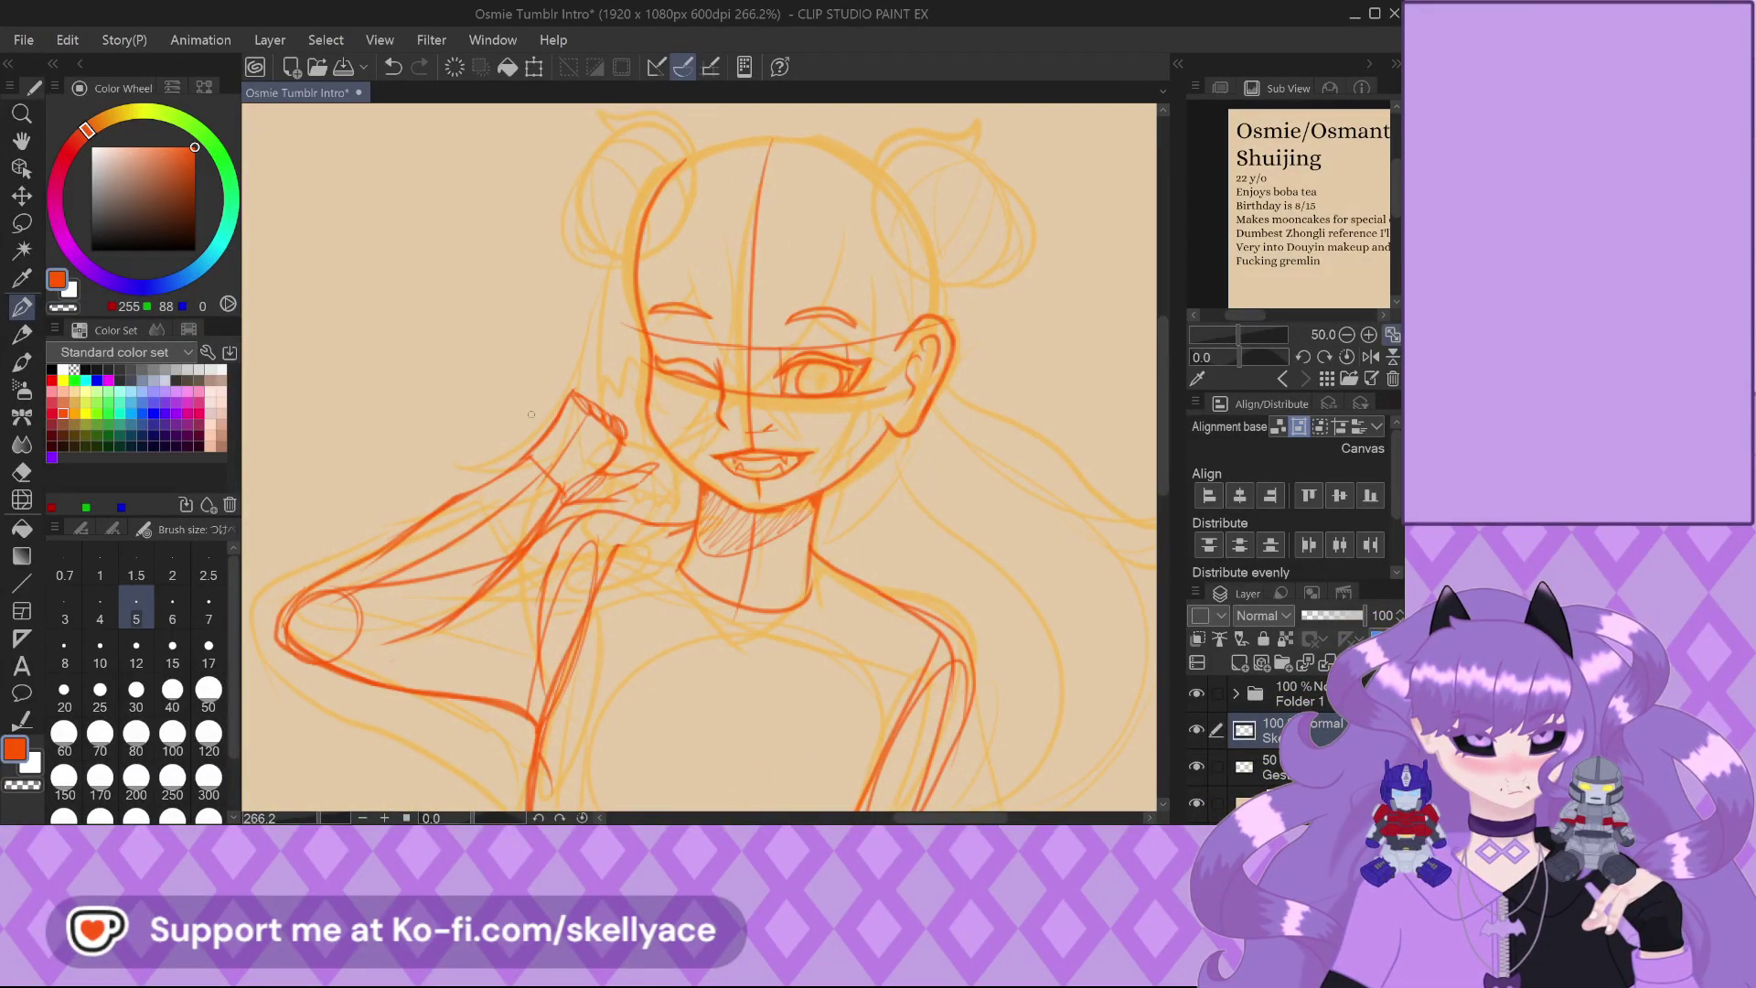
scroll(649, 404, "up", 3)
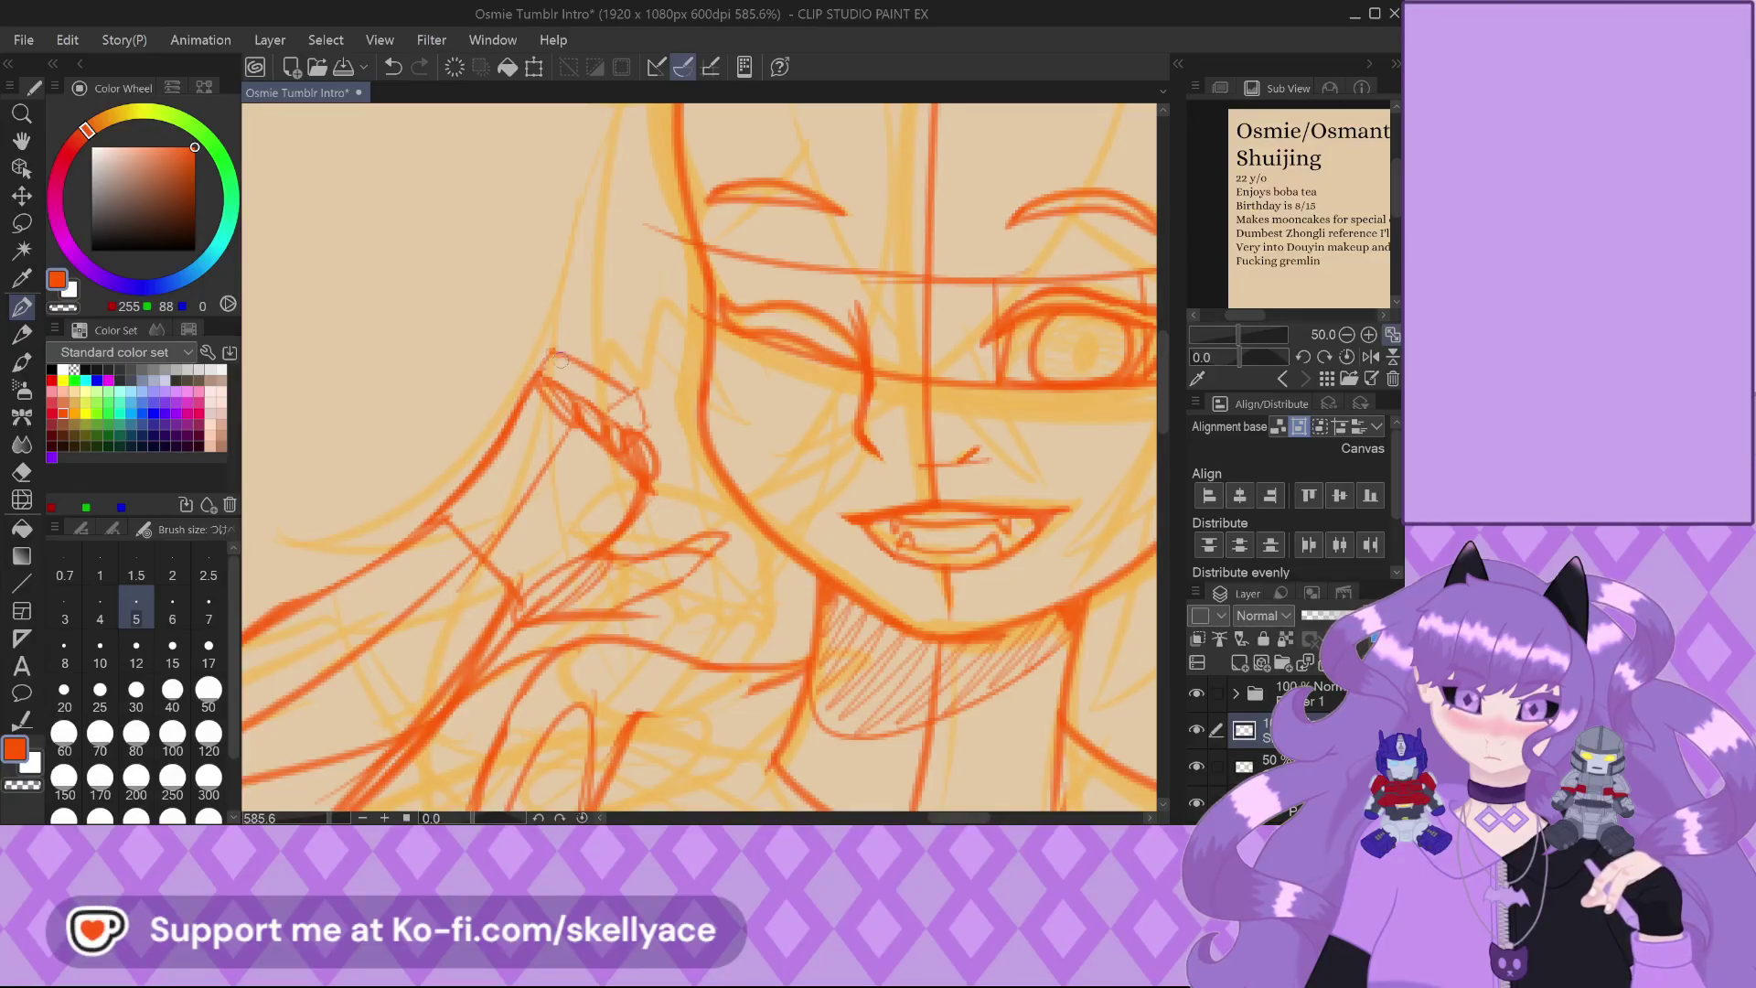
mouse_move(643, 430)
left_mouse_down()
mouse_move(613, 515)
mouse_move(576, 470)
mouse_move(589, 417)
mouse_move(562, 487)
mouse_move(597, 502)
mouse_move(587, 371)
mouse_move(601, 406)
mouse_move(595, 376)
mouse_move(614, 385)
mouse_move(594, 454)
mouse_move(629, 422)
mouse_move(605, 510)
mouse_move(589, 413)
mouse_move(558, 488)
mouse_move(604, 469)
left_mouse_up()
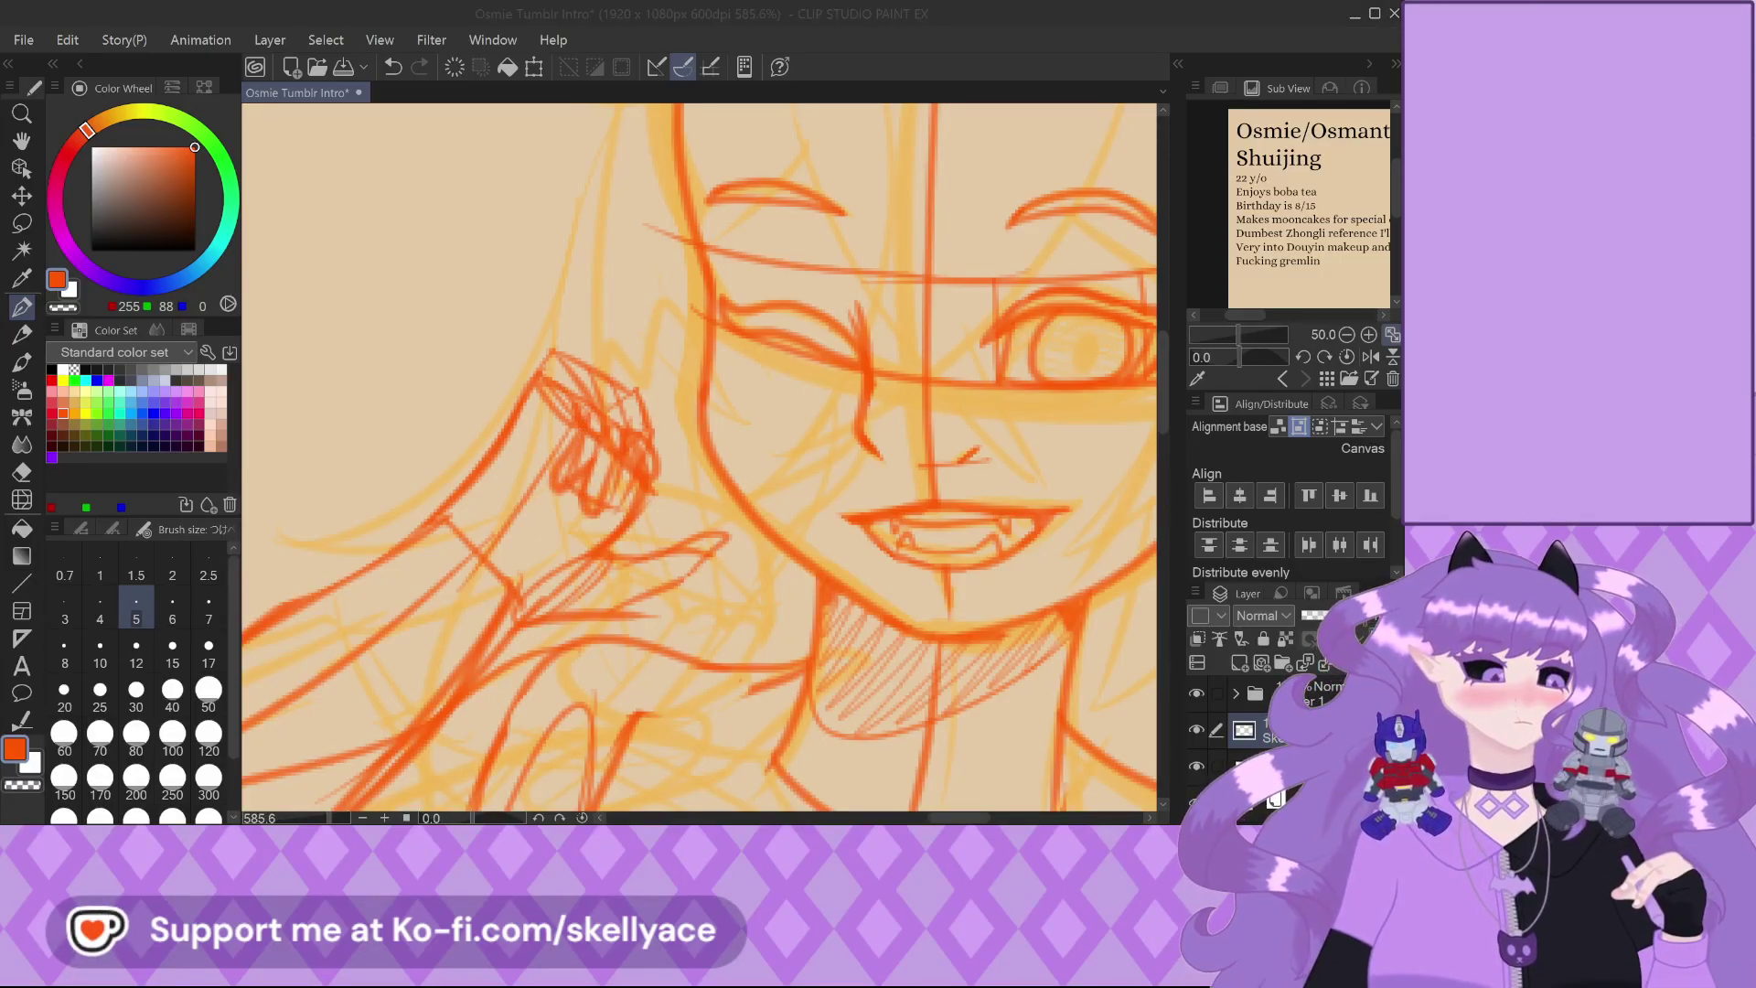
scroll(624, 371, "up", 1)
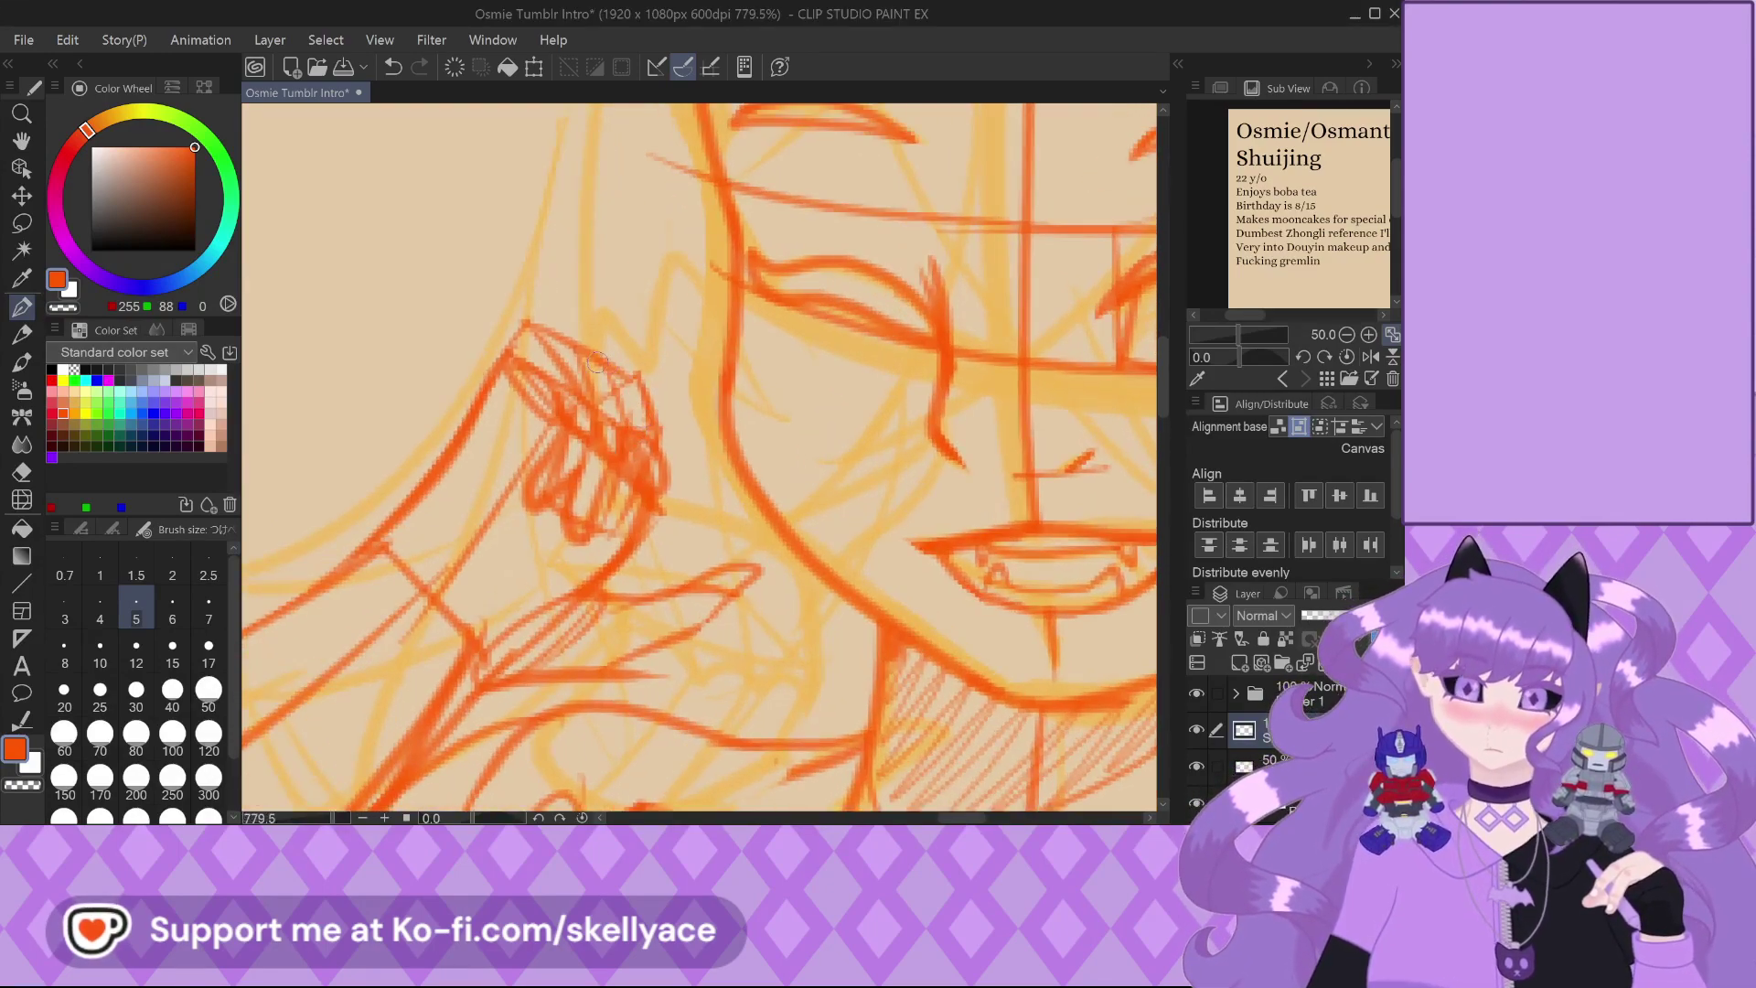
left_click_drag(624, 371, 640, 426)
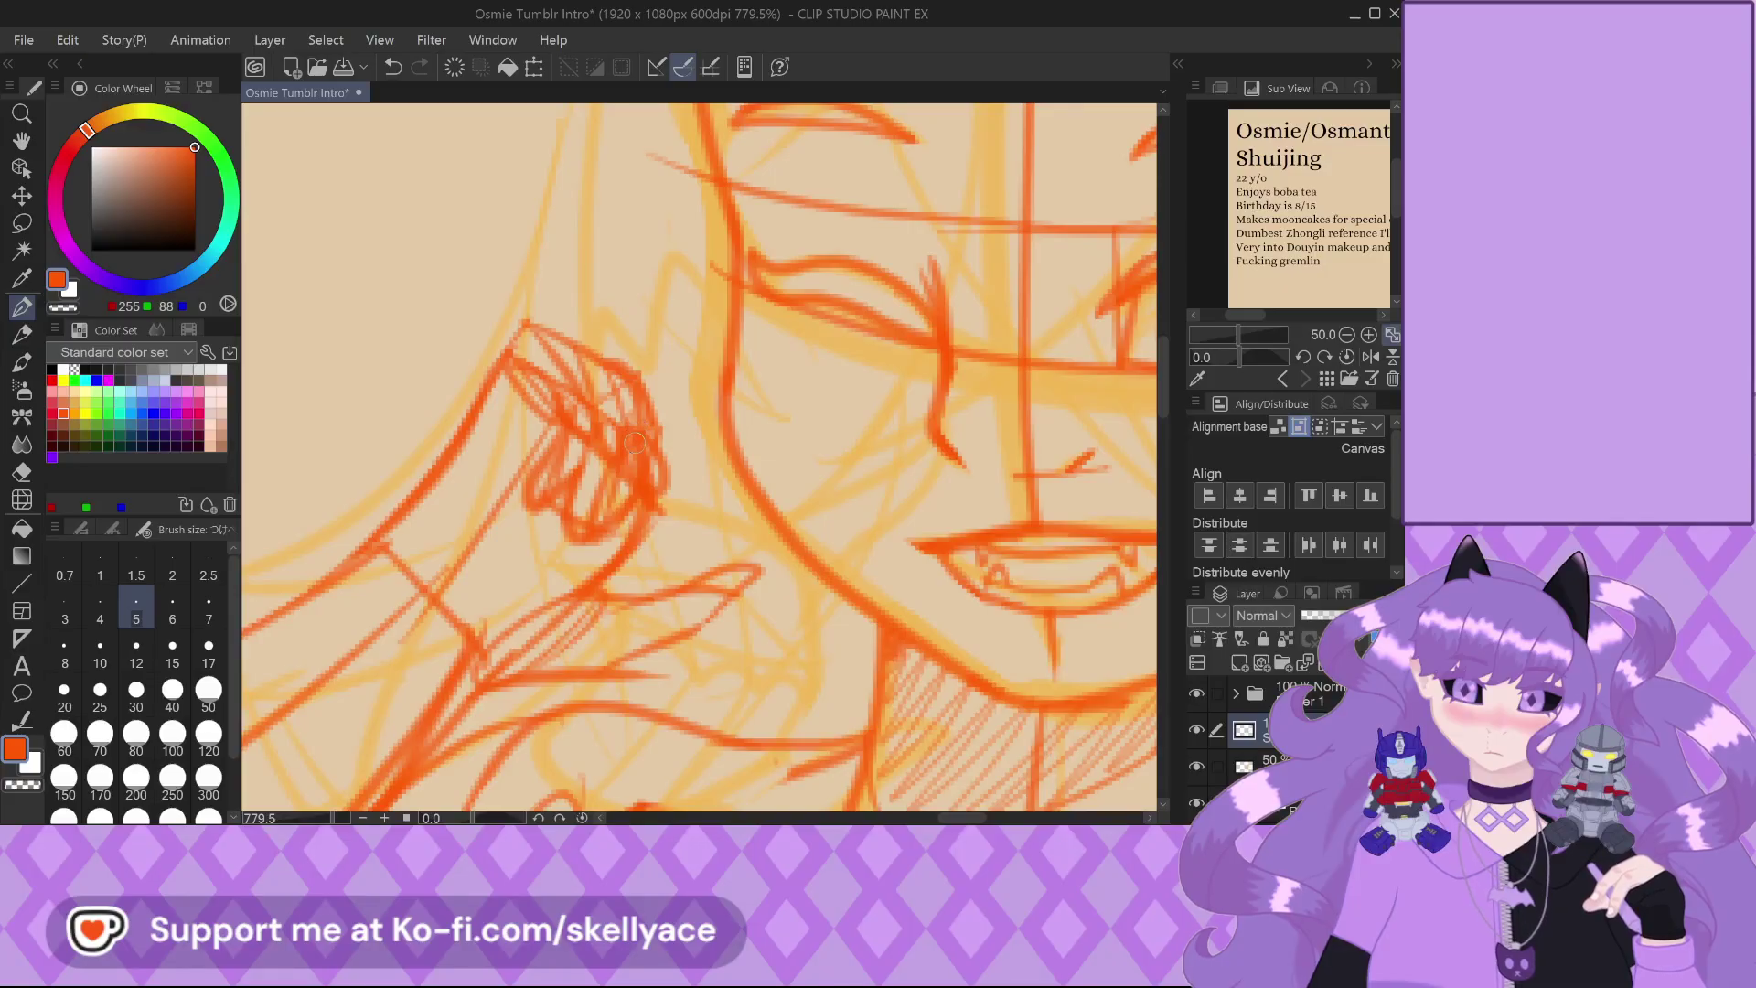
left_click_drag(743, 384, 822, 357)
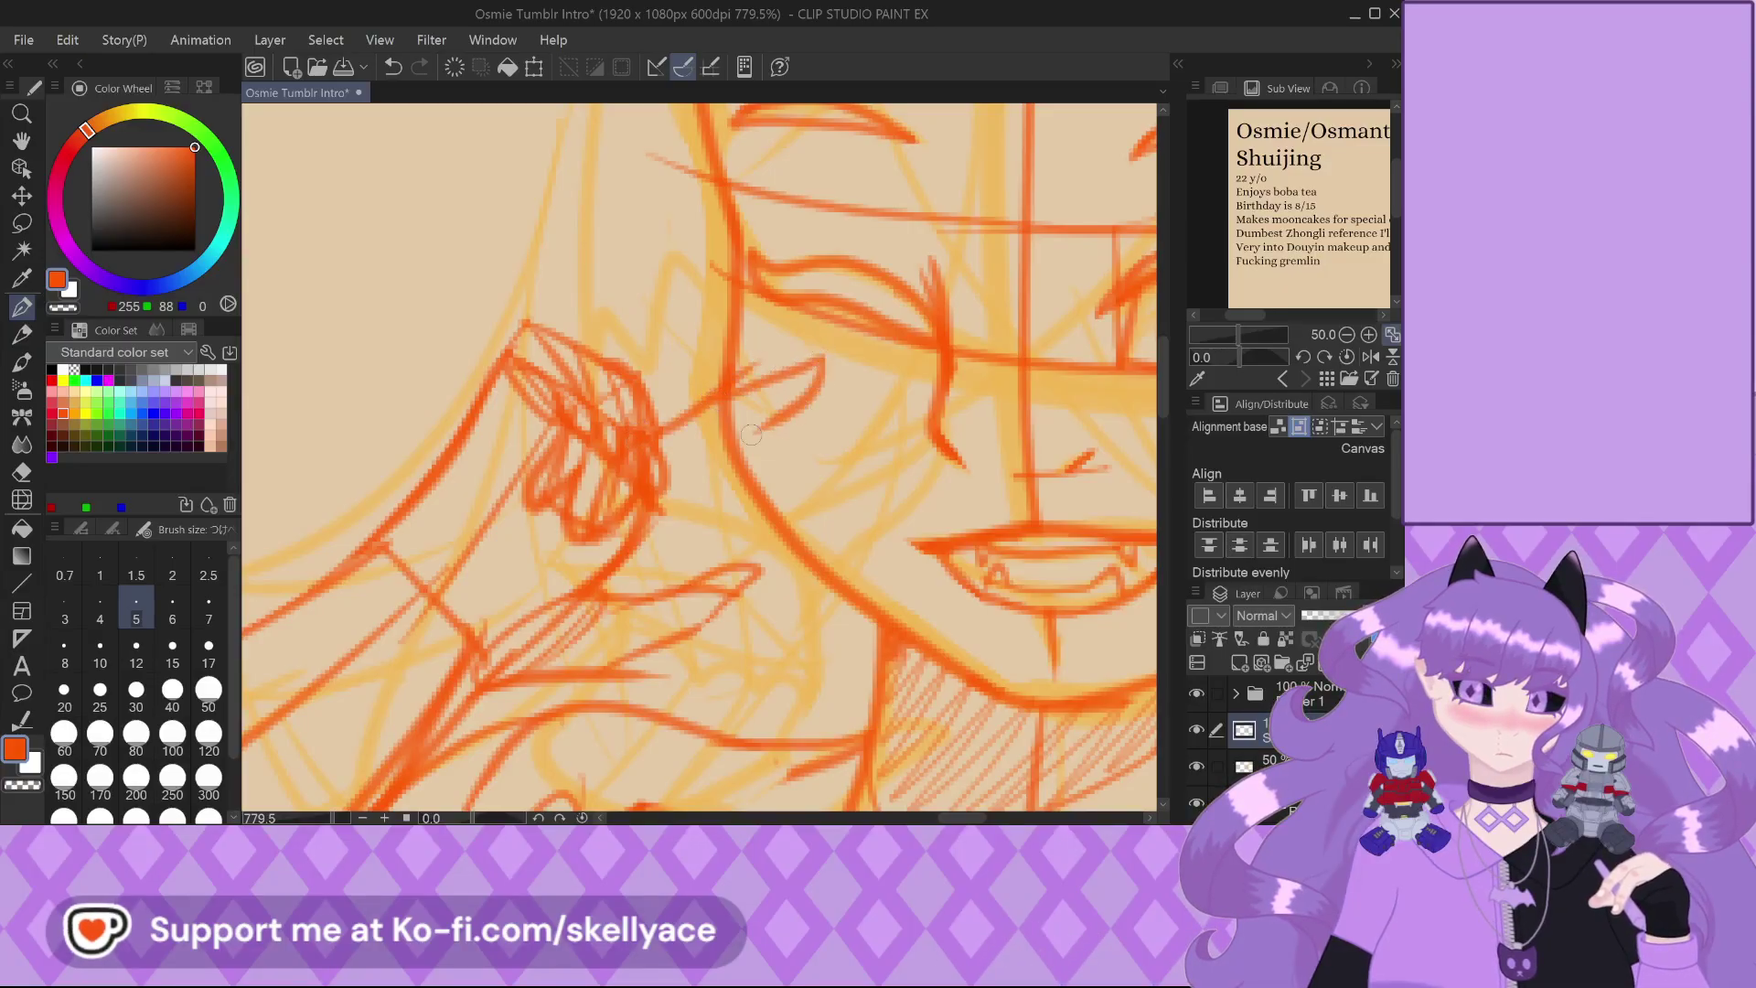
Examine the raised hand's pose and proportions against the whole figure and page
scroll(758, 430, "down", 6)
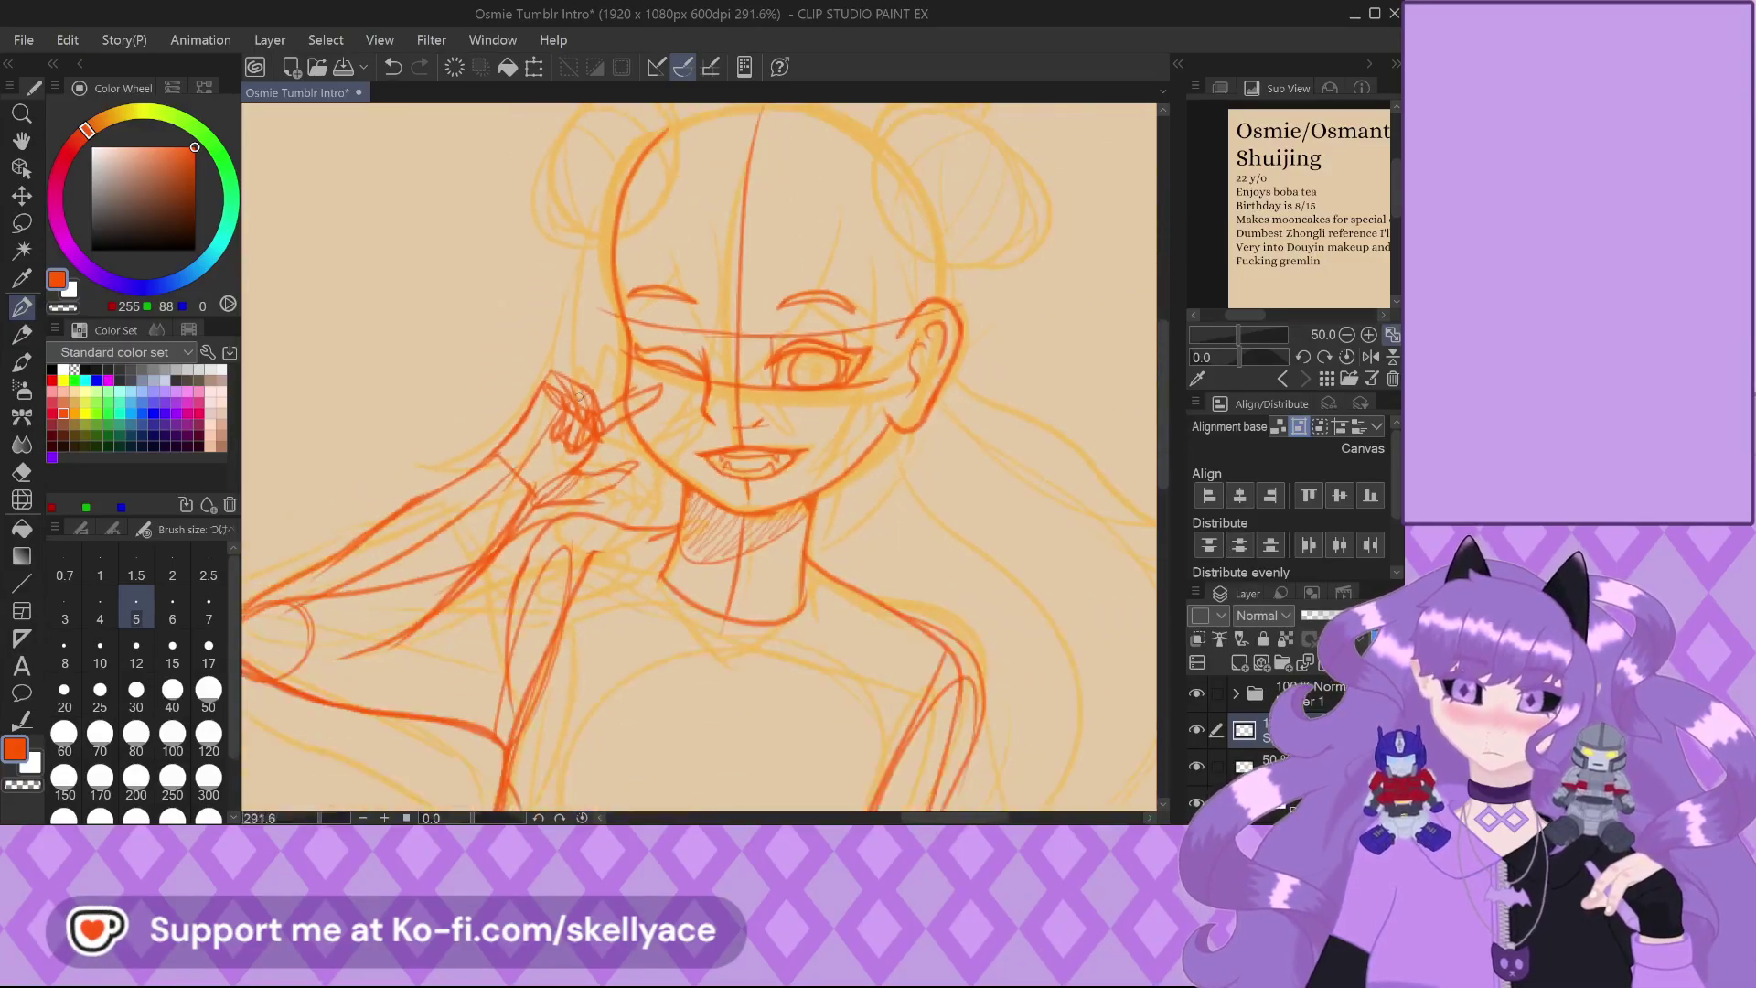
scroll(549, 376, "down", 1)
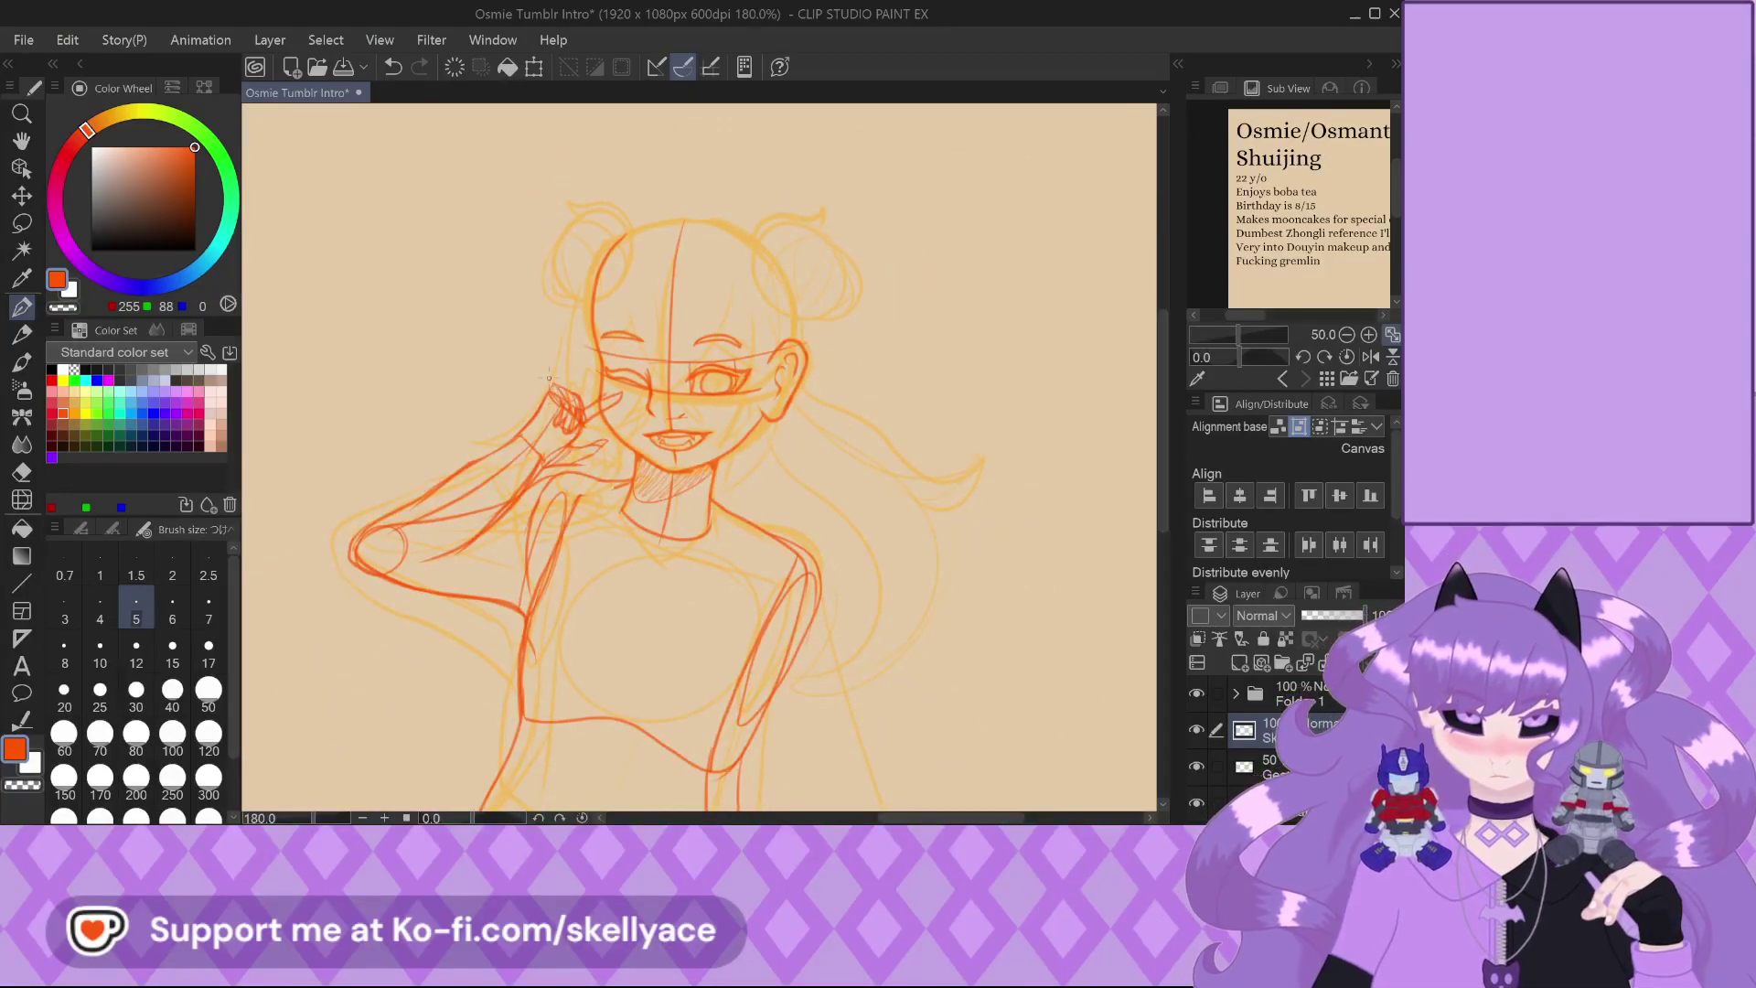
scroll(548, 377, "down", 3)
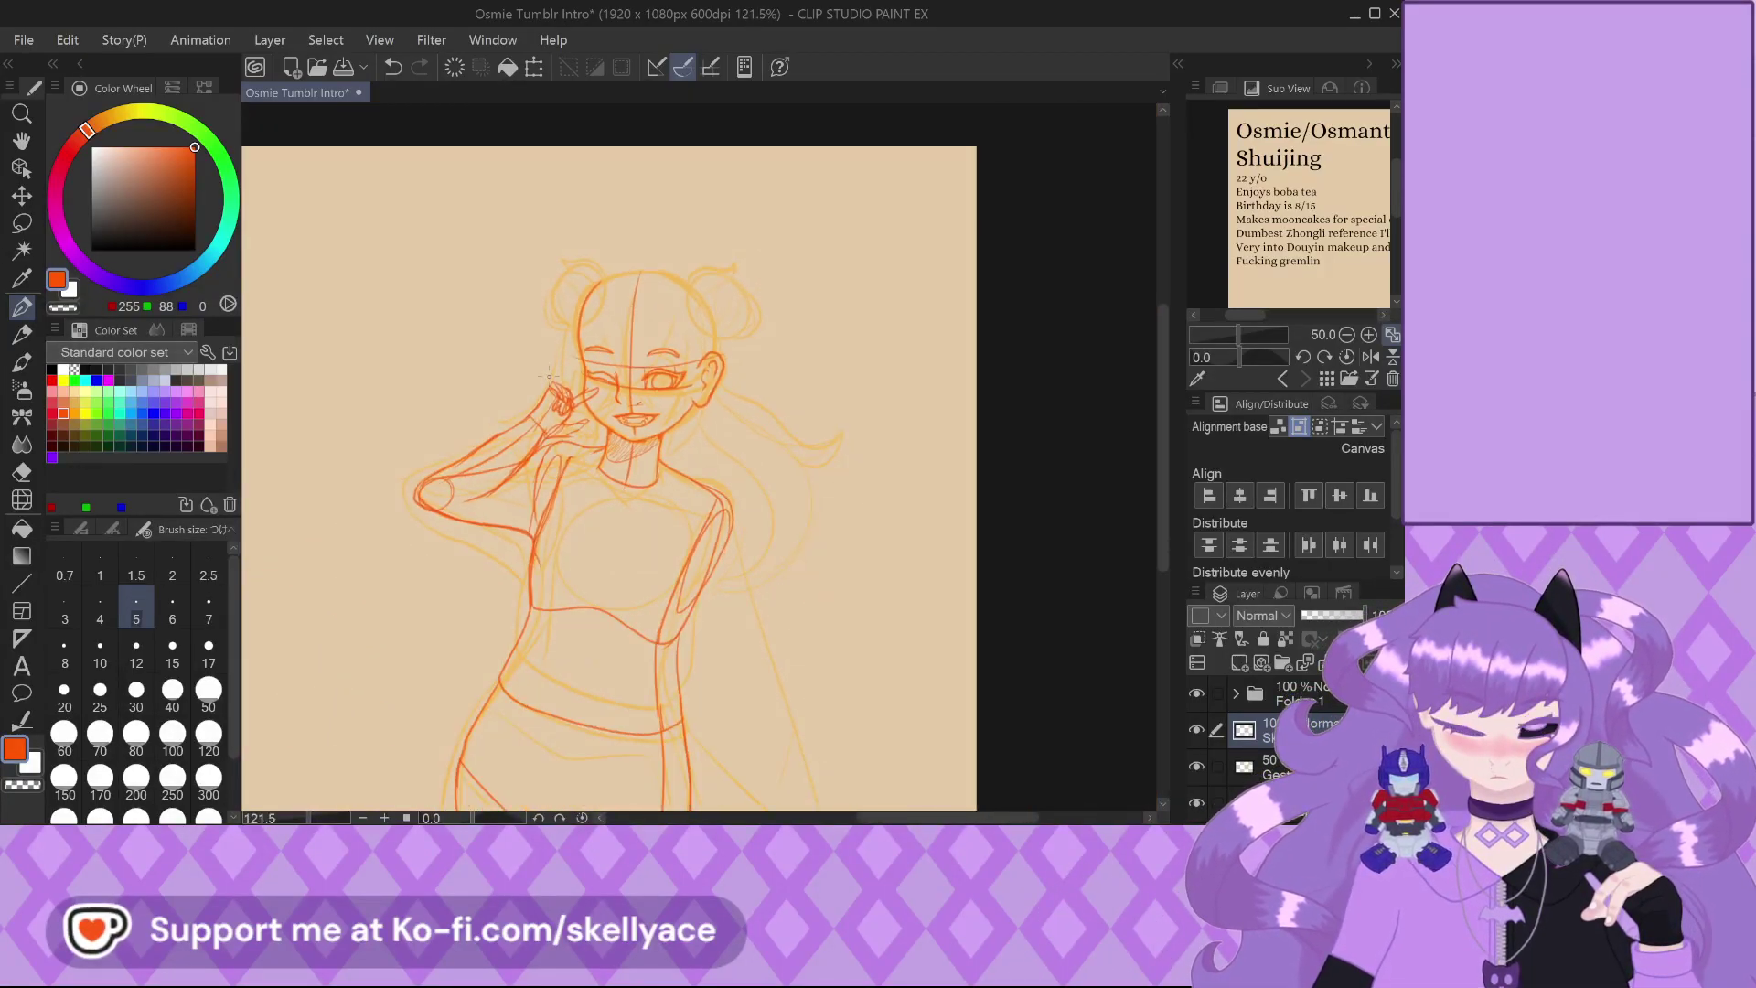
scroll(549, 375, "up", 5)
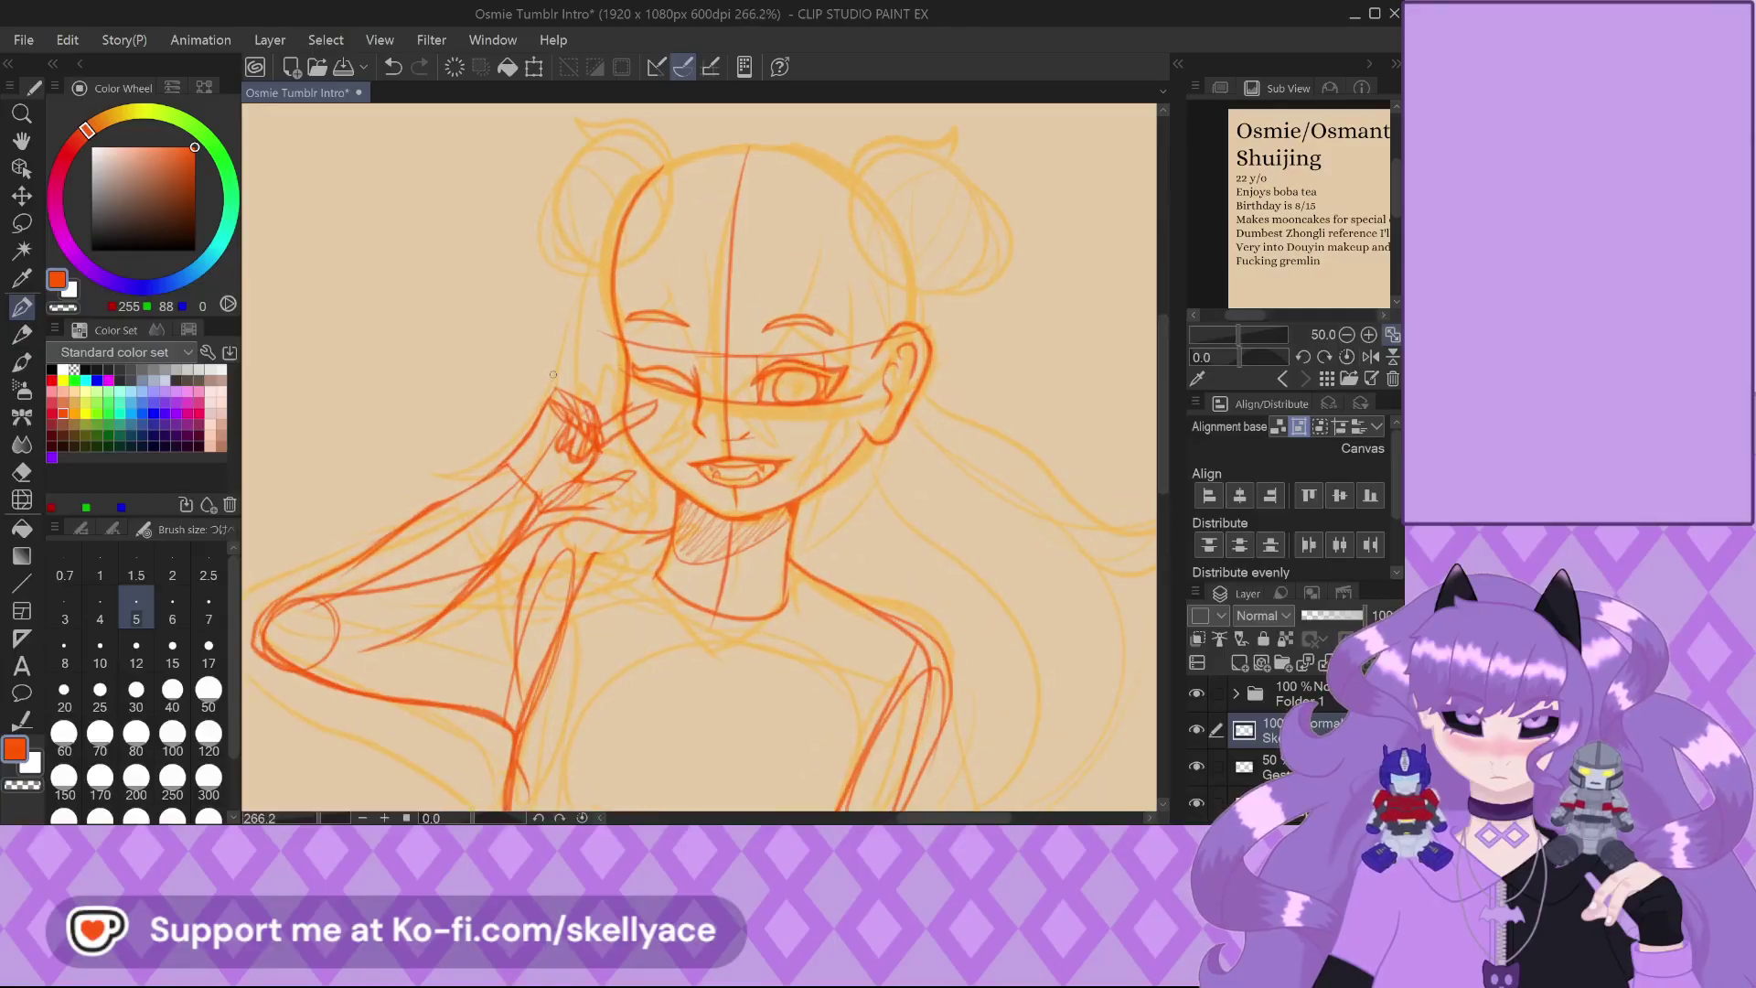
scroll(553, 374, "down", 1)
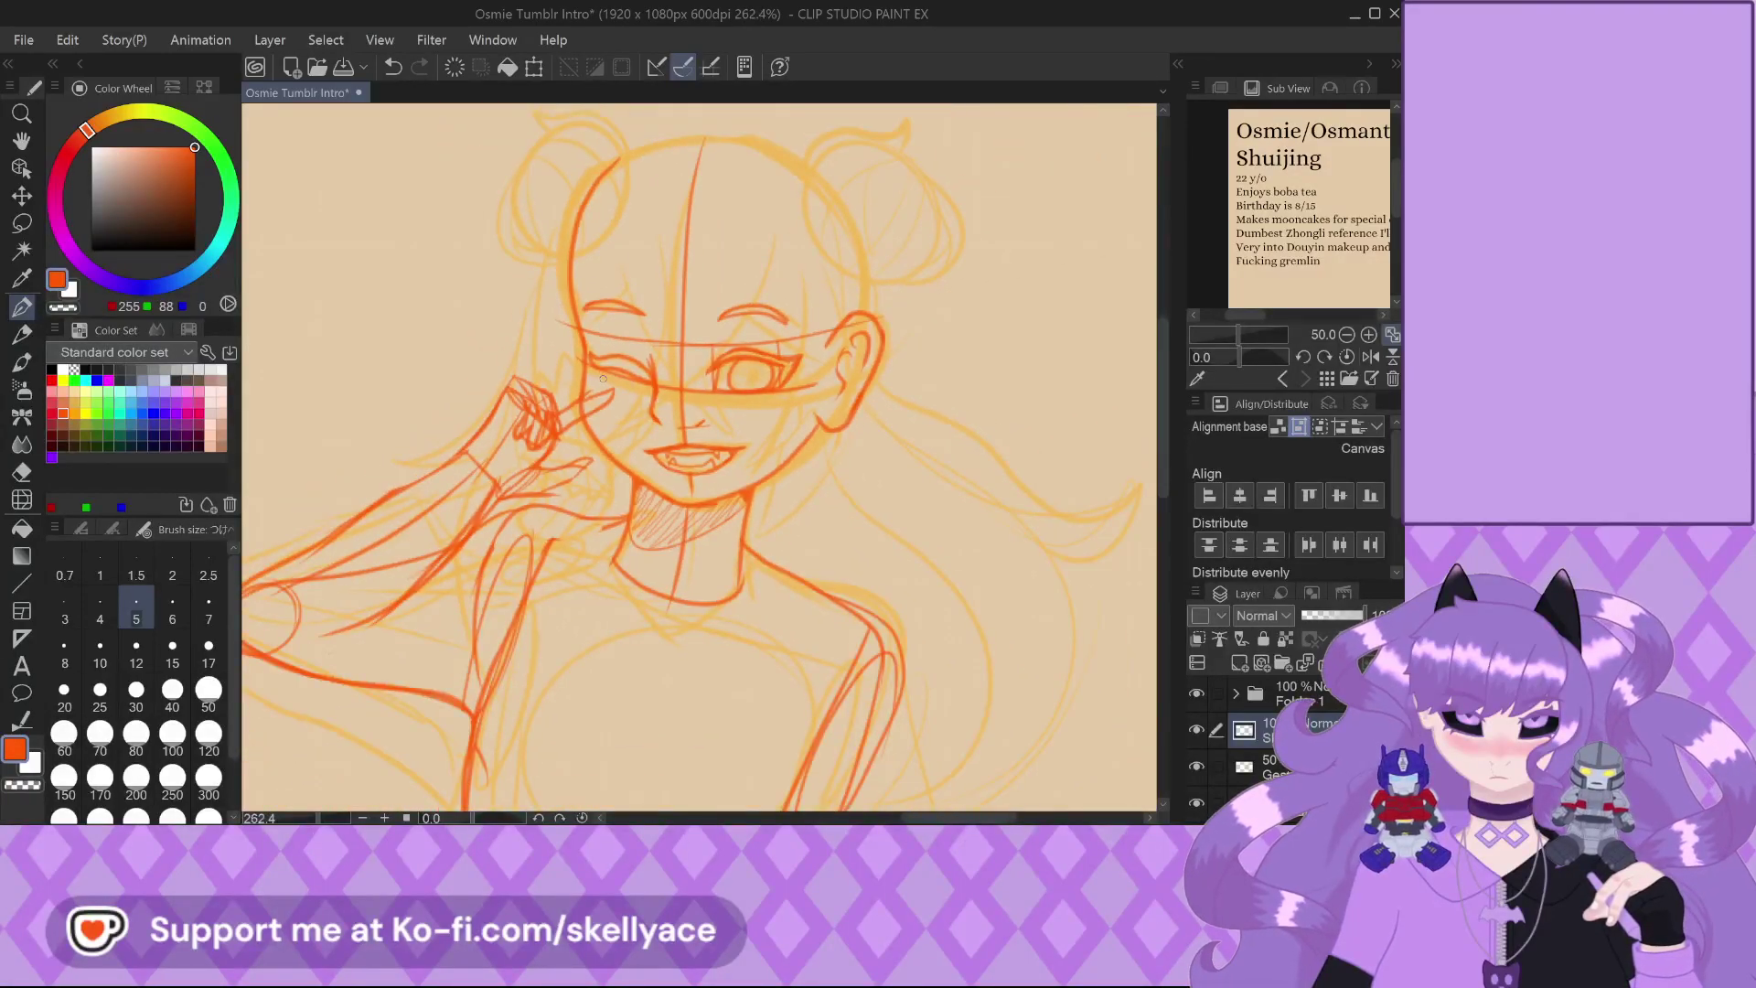
scroll(603, 378, "down", 7)
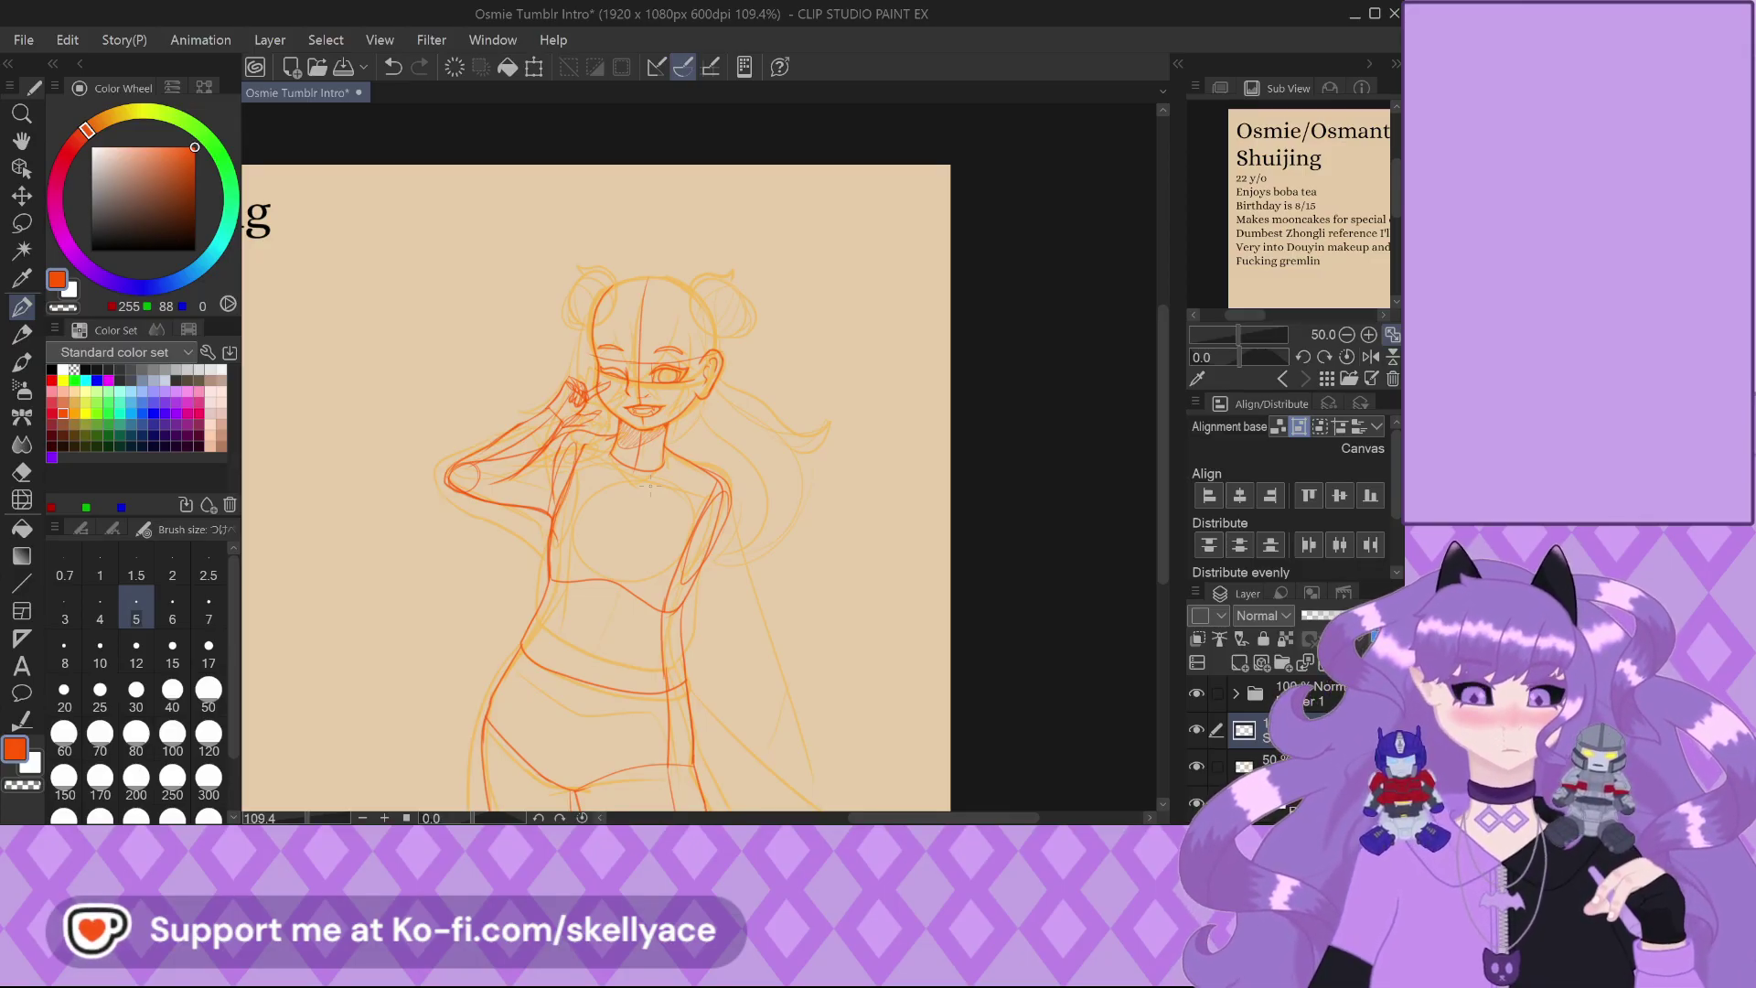
scroll(650, 488, "down", 3)
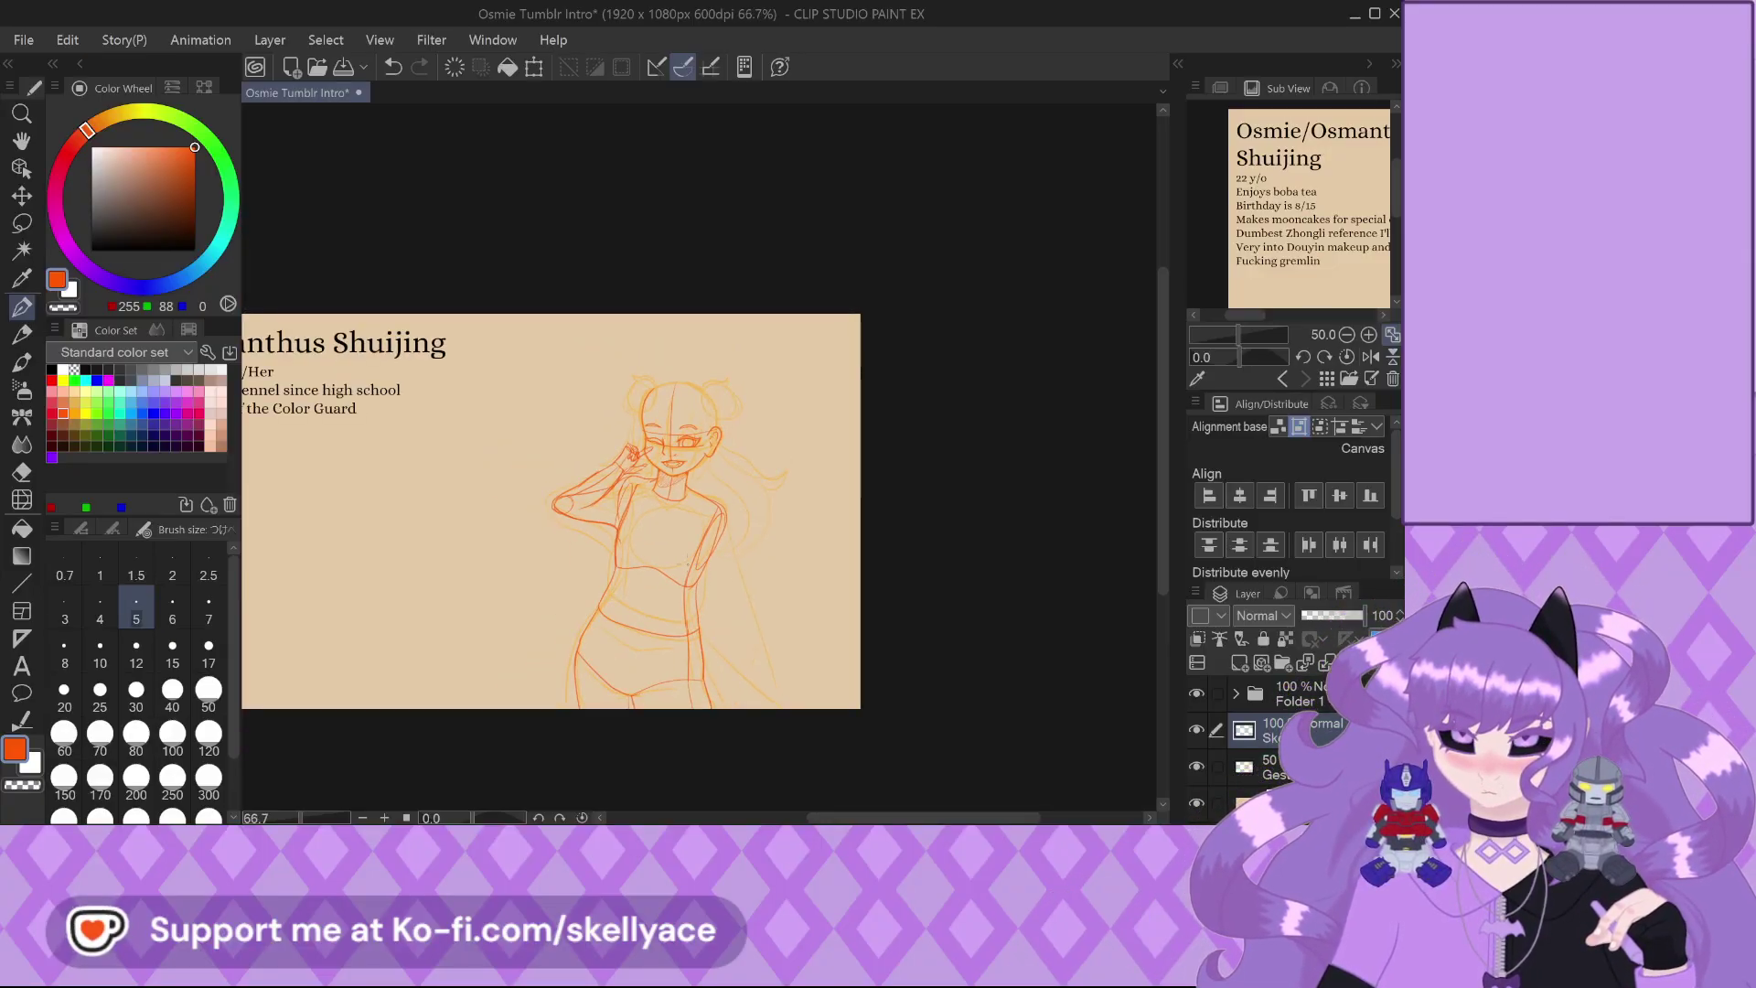
scroll(710, 440, "up", 4)
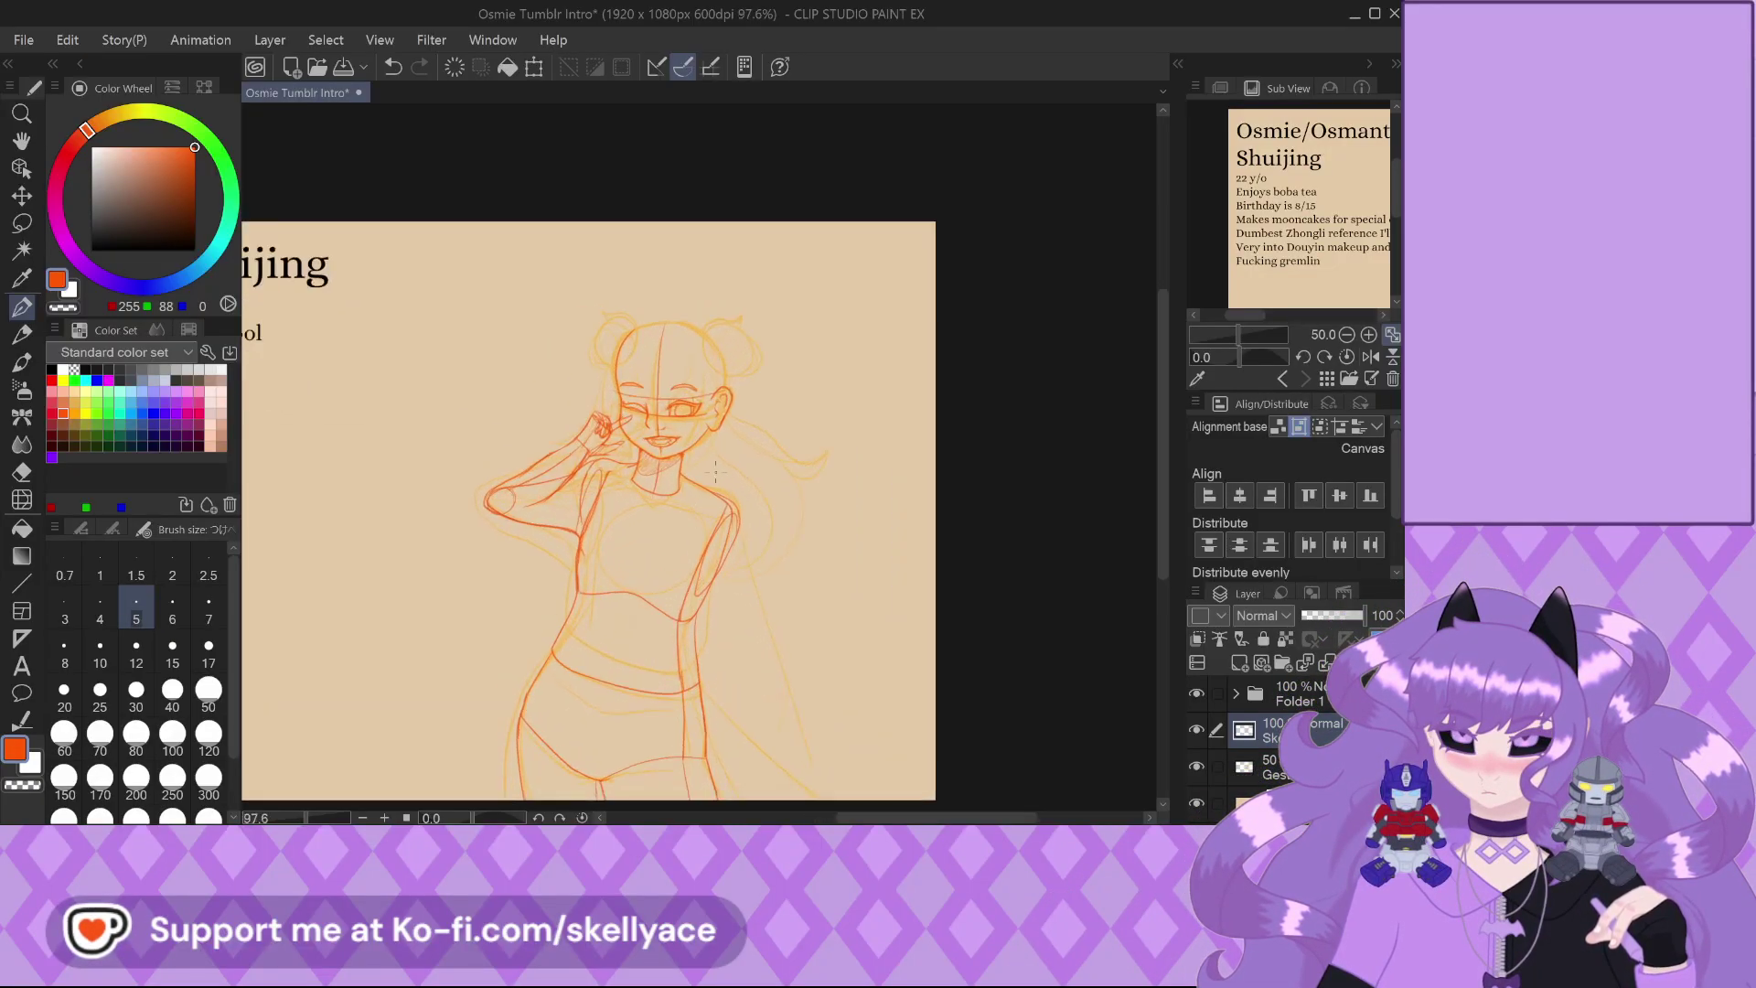
Redraw the face contour beside the winking eye and clean up the stray line past the eye's outer corner
scroll(693, 398, "up", 8)
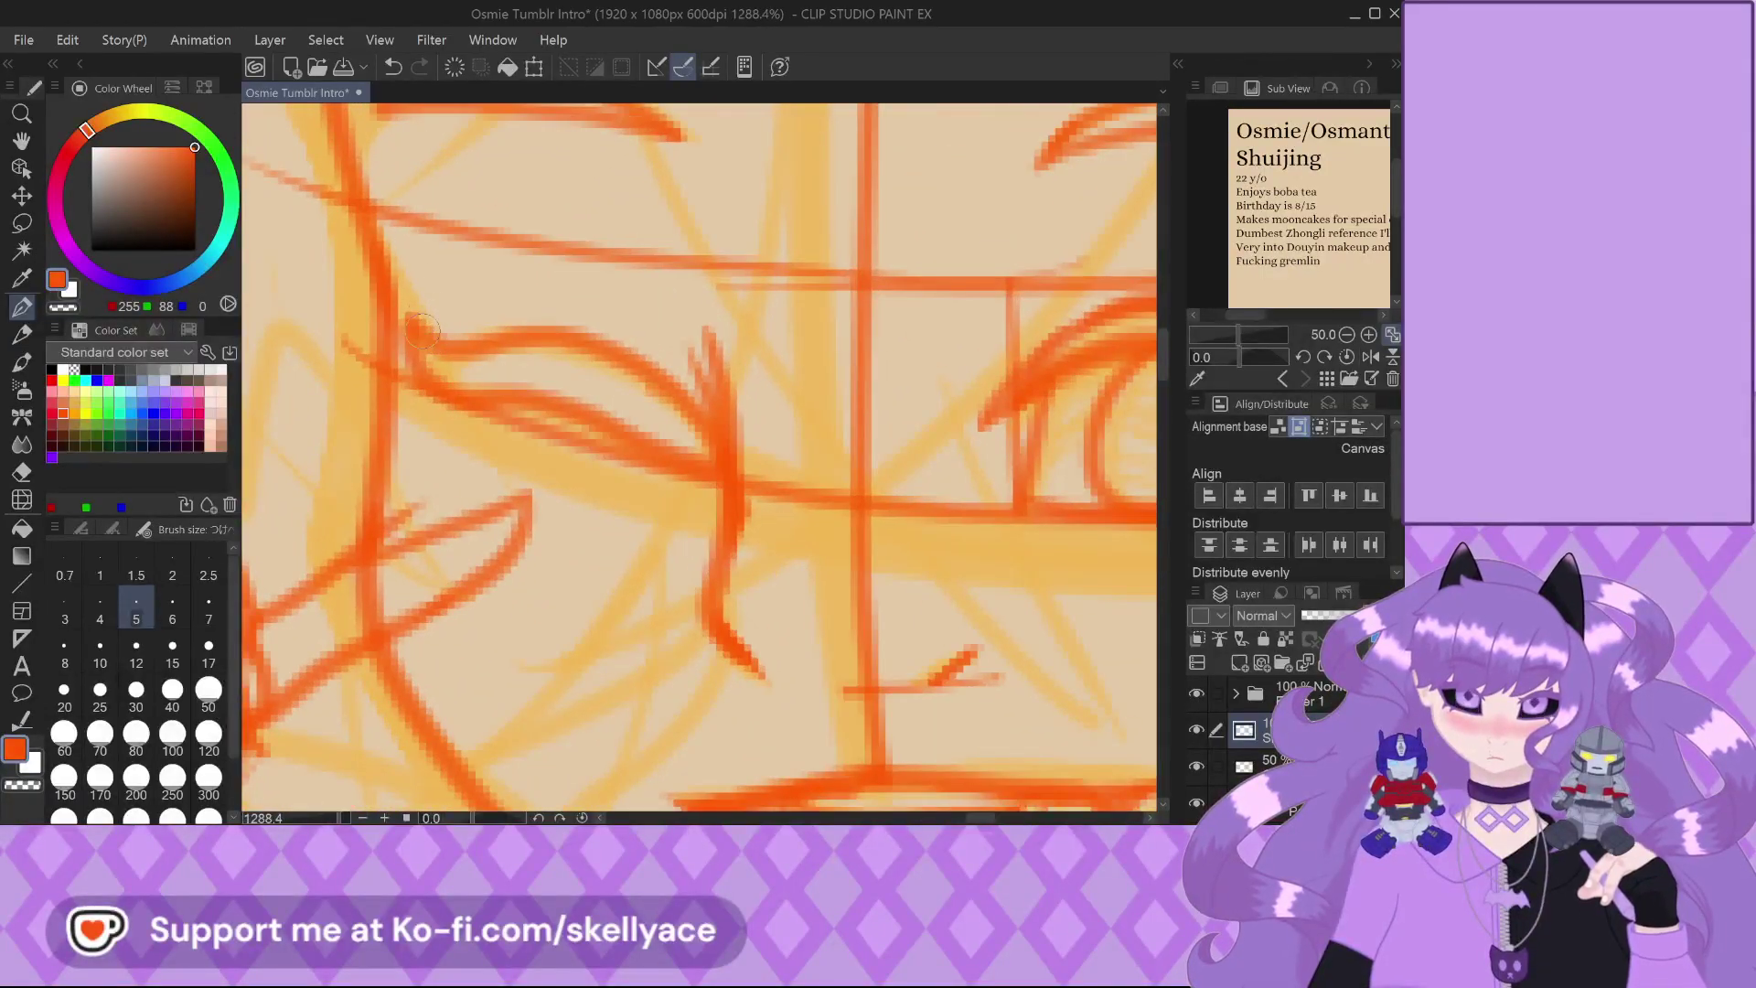
scroll(429, 281, "down", 4)
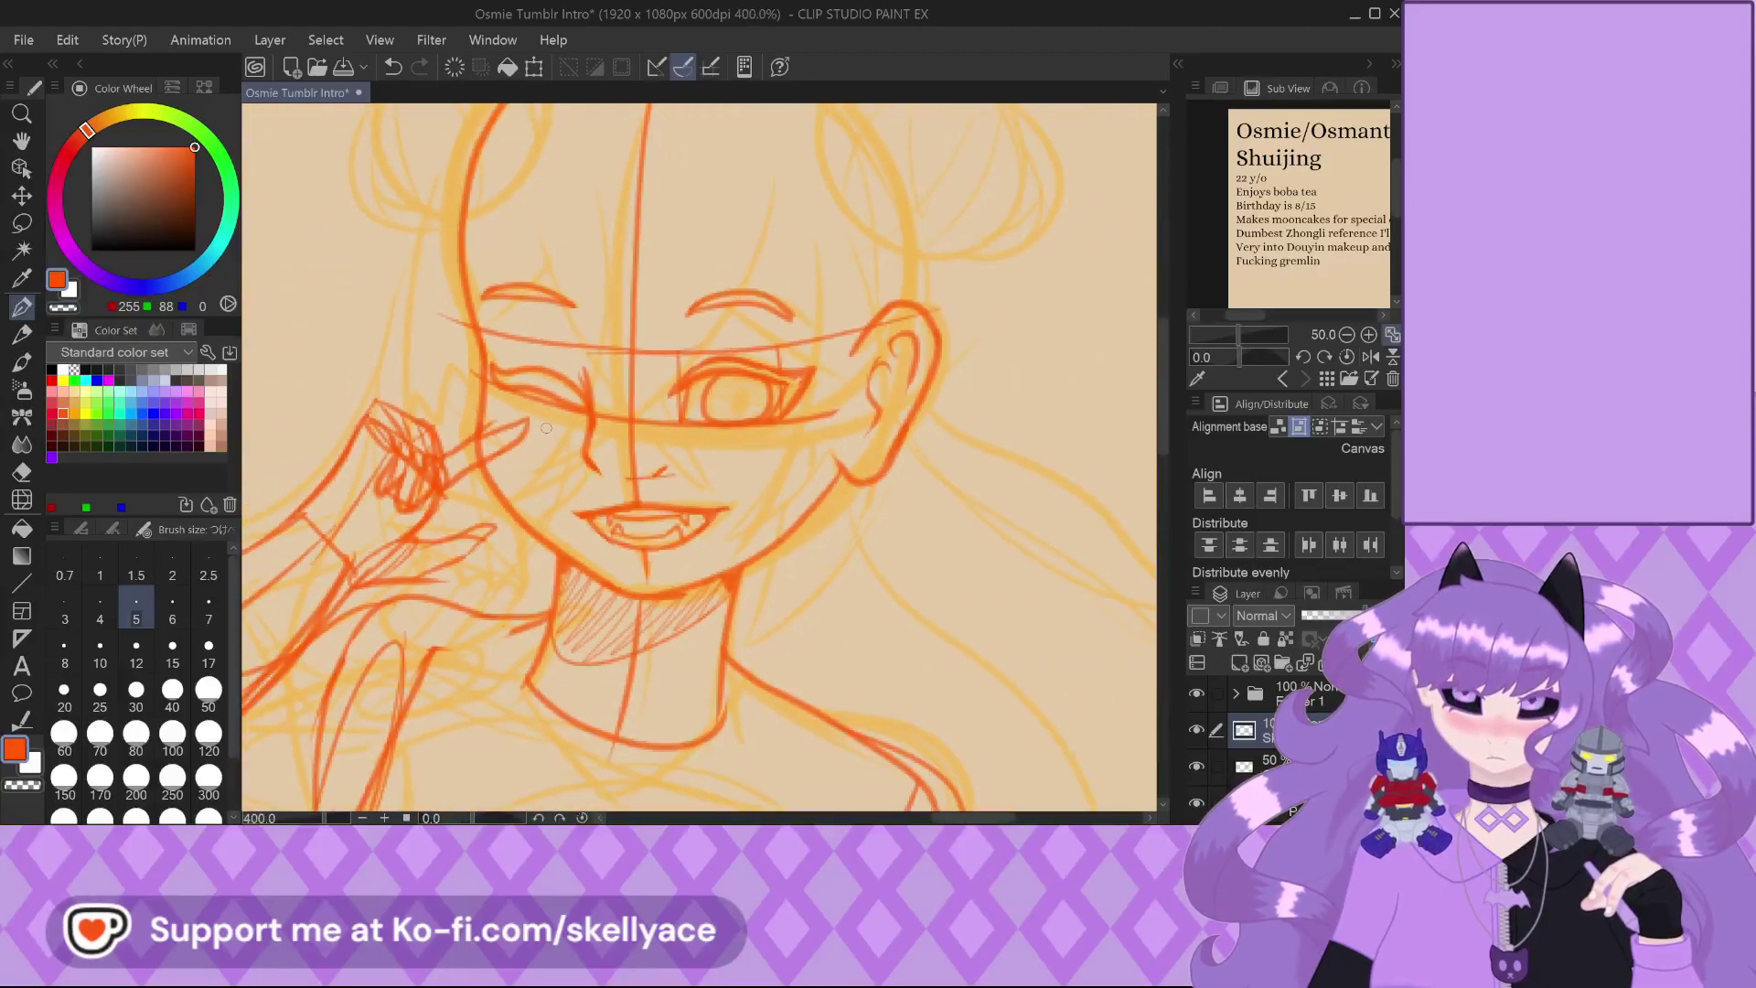
scroll(483, 305, "up", 1)
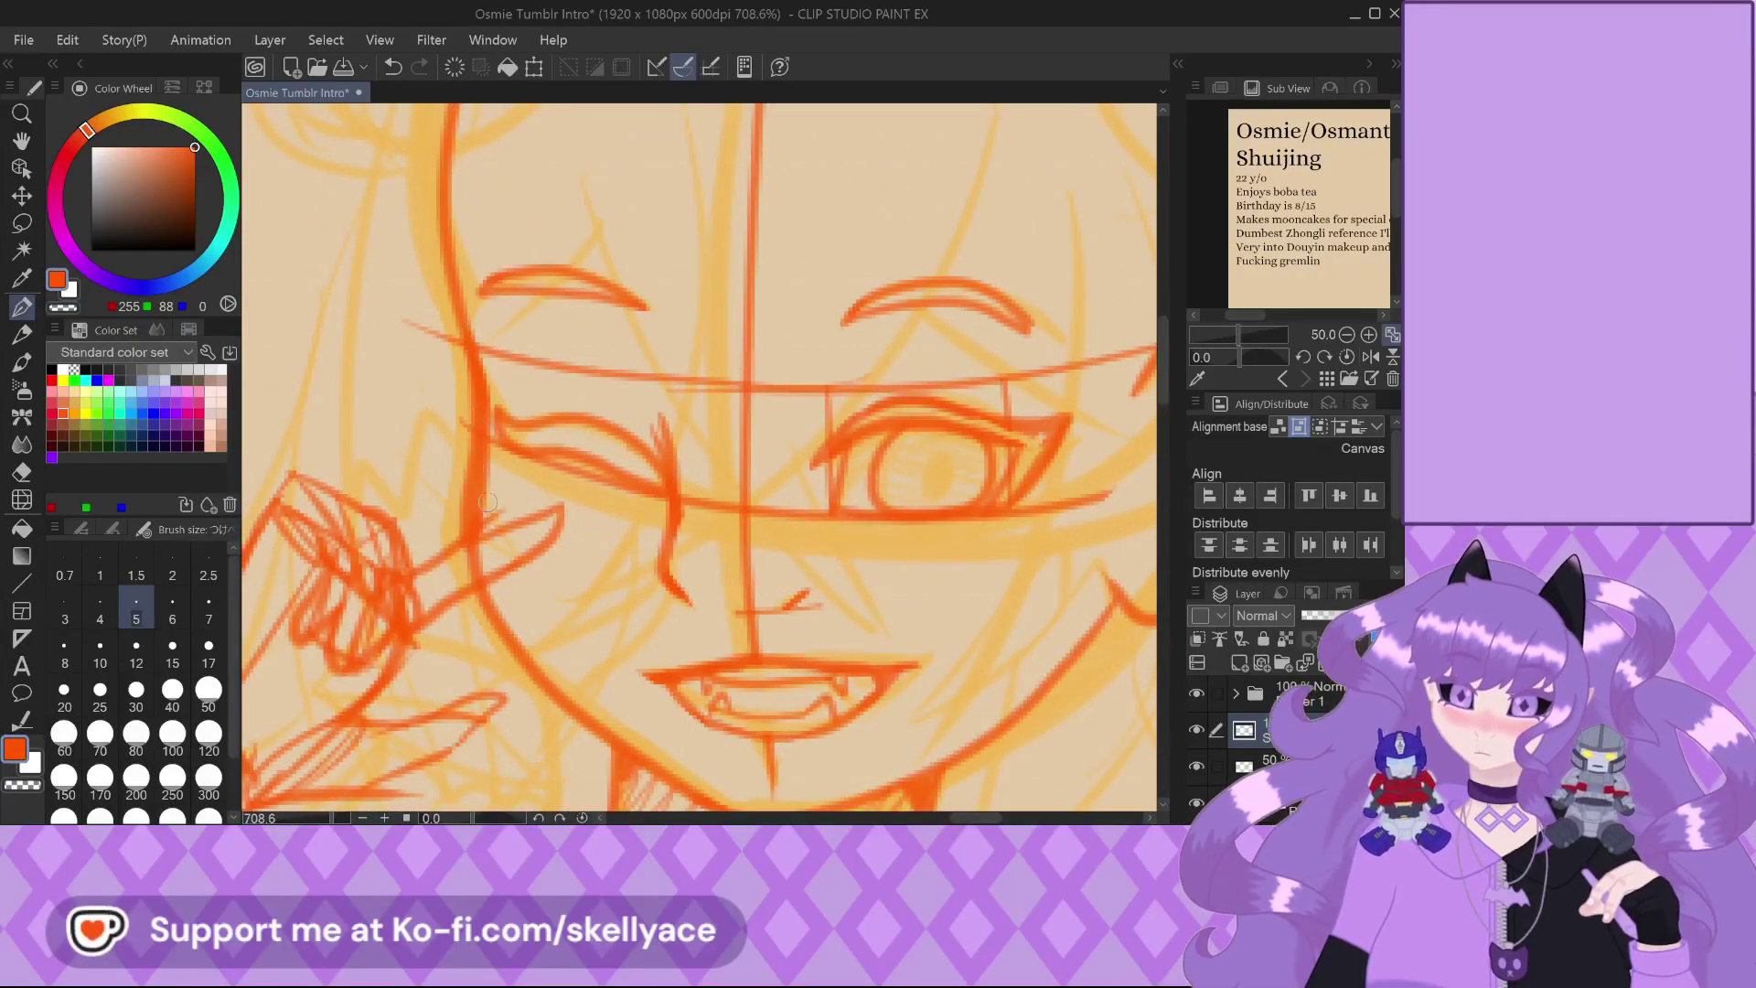
scroll(489, 497, "up", 2)
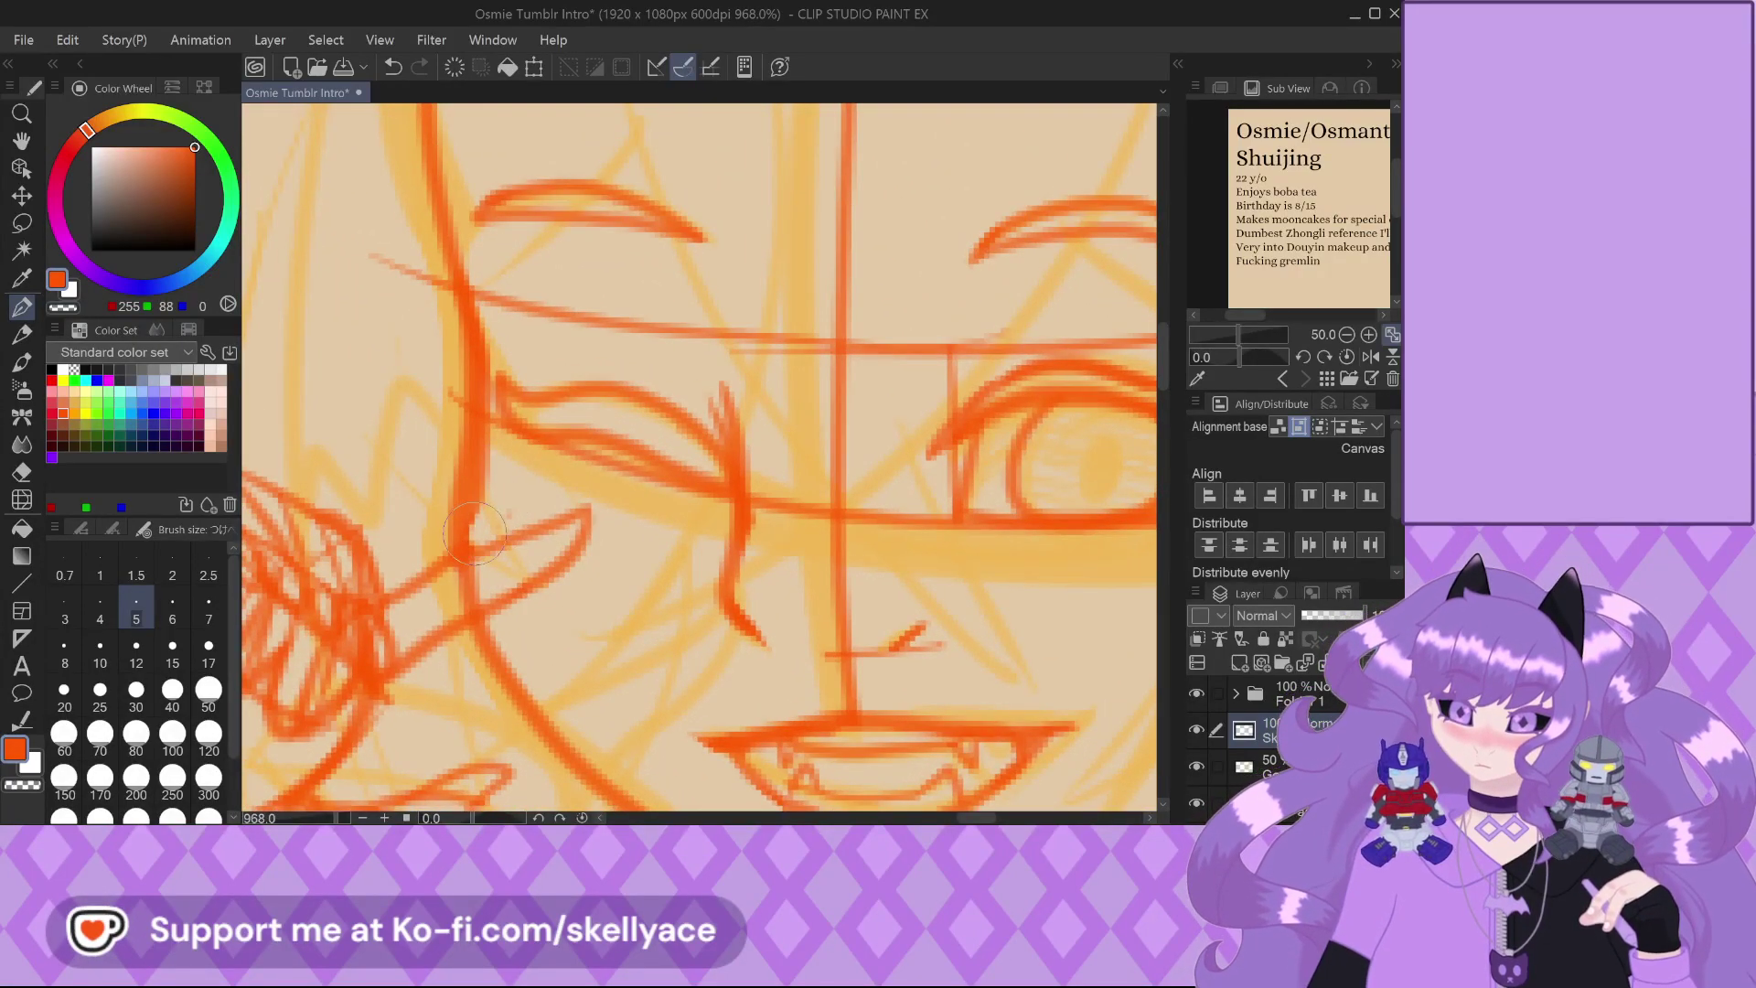
scroll(482, 396, "down", 1)
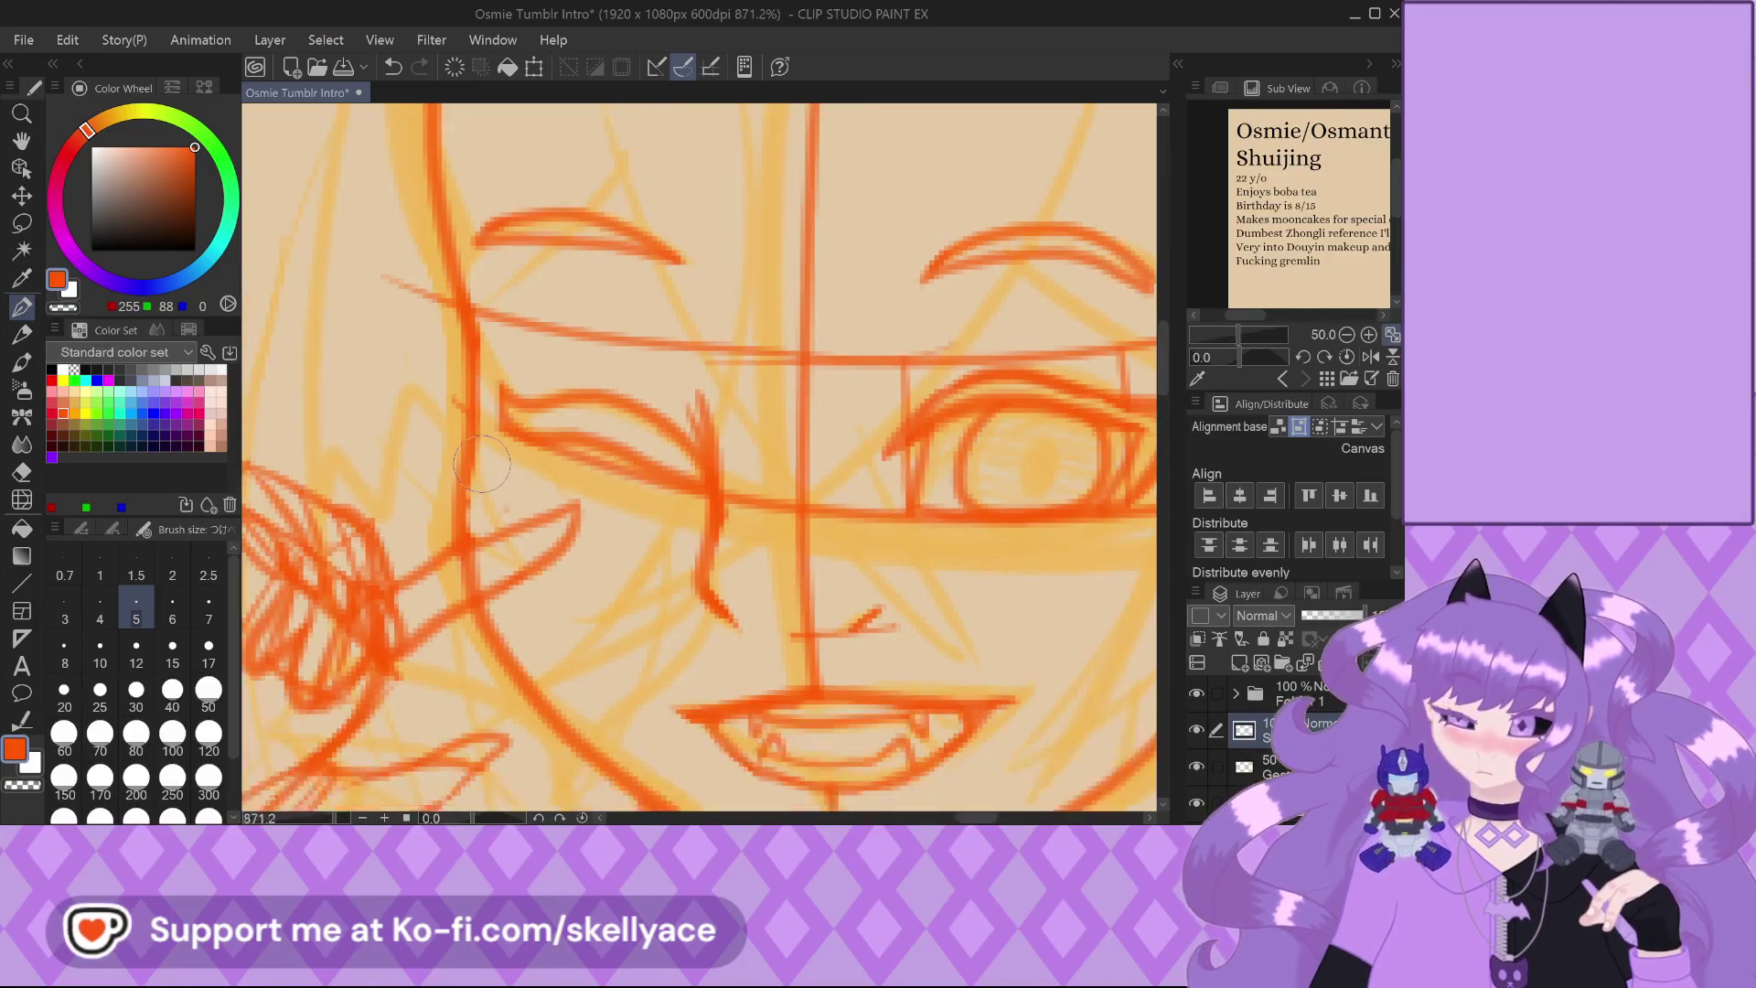
scroll(489, 375, "up", 4)
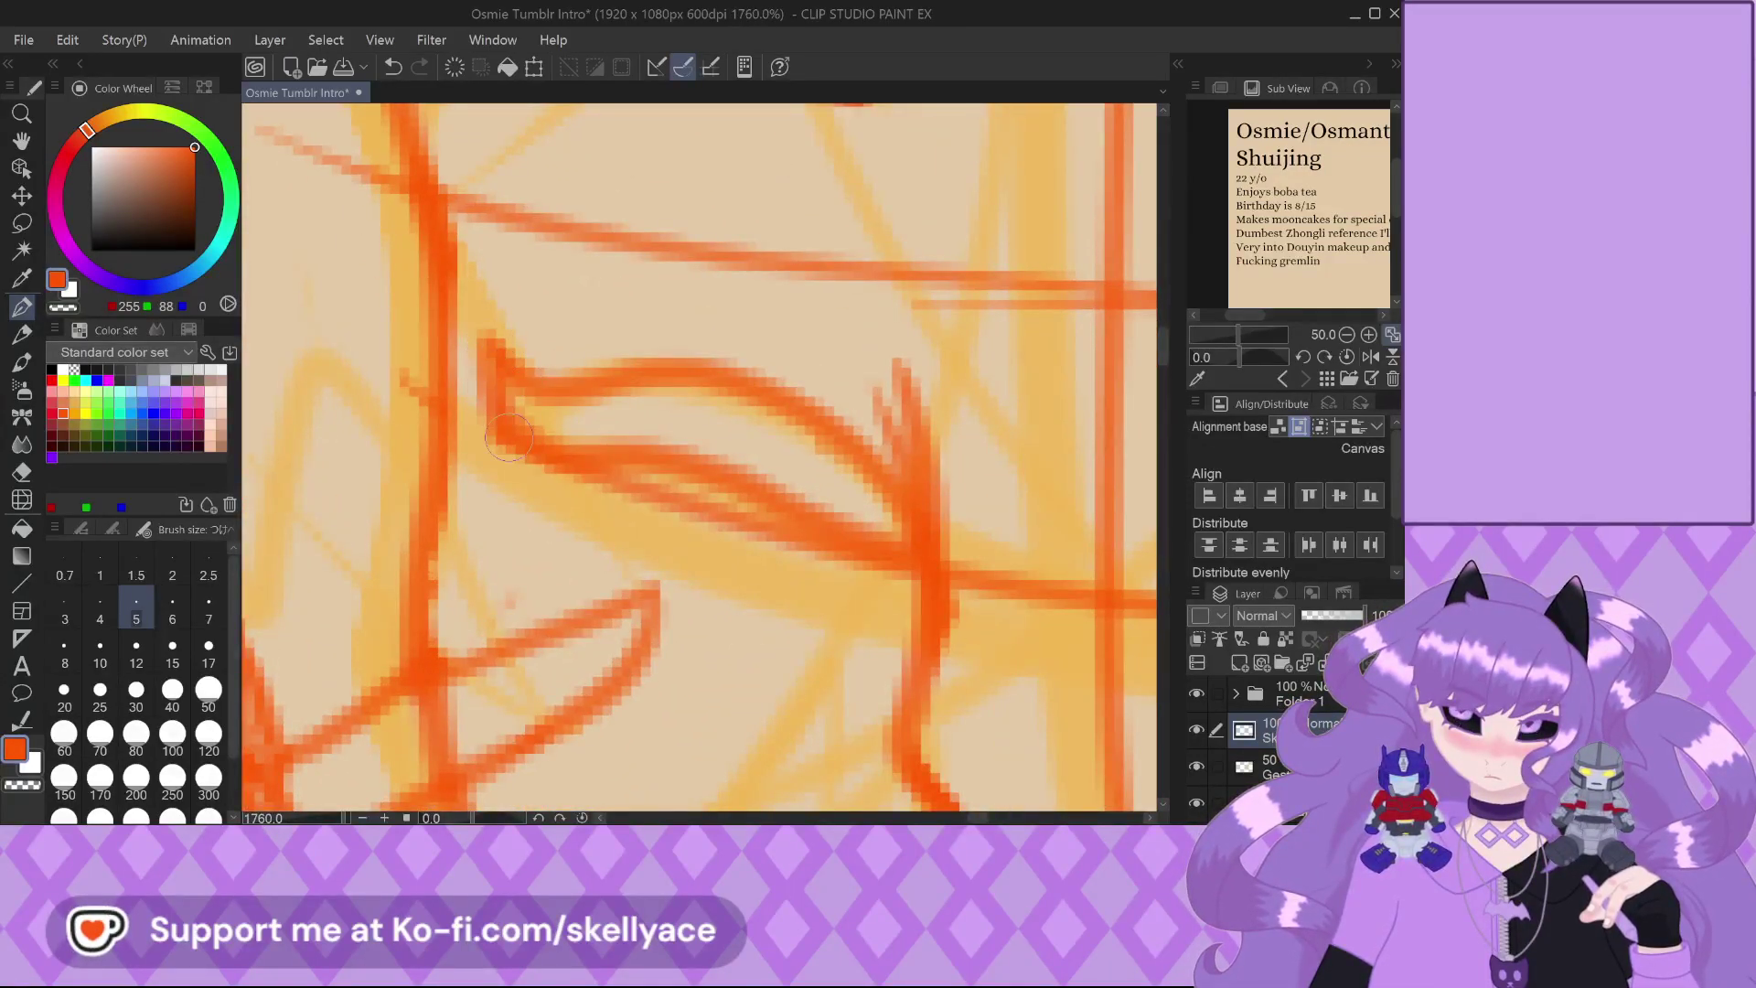
scroll(509, 438, "down", 7)
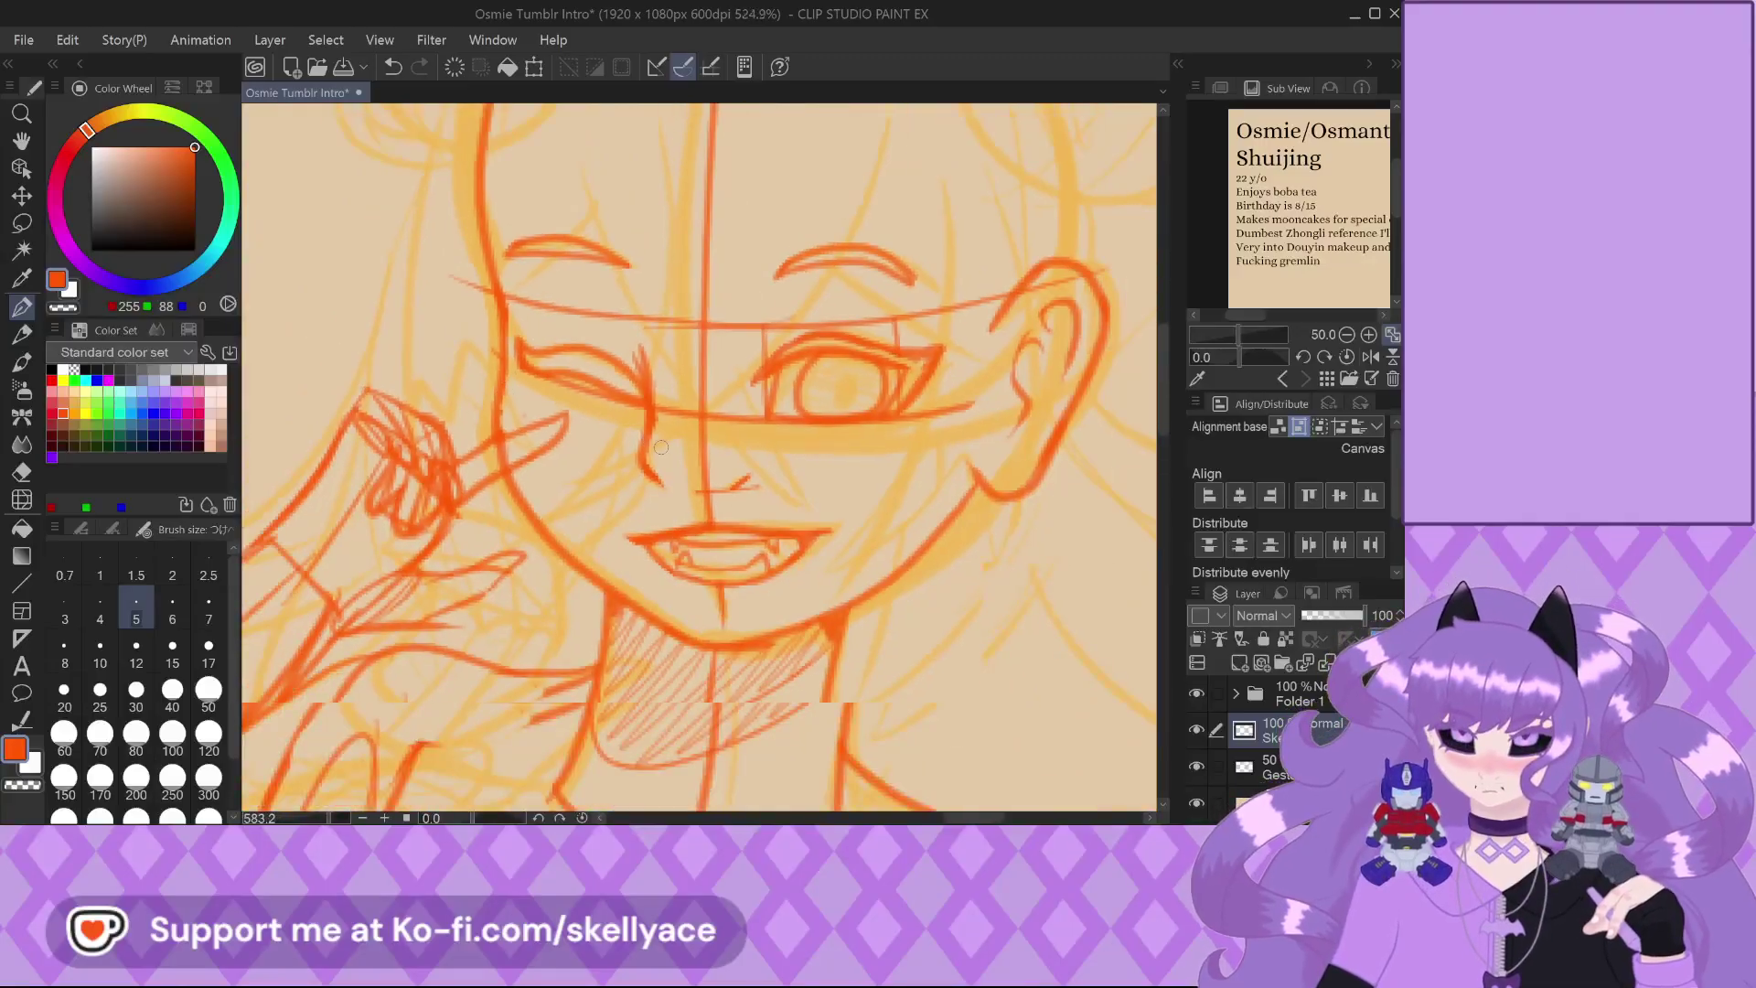
scroll(660, 447, "down", 2)
scroll(692, 455, "down", 1)
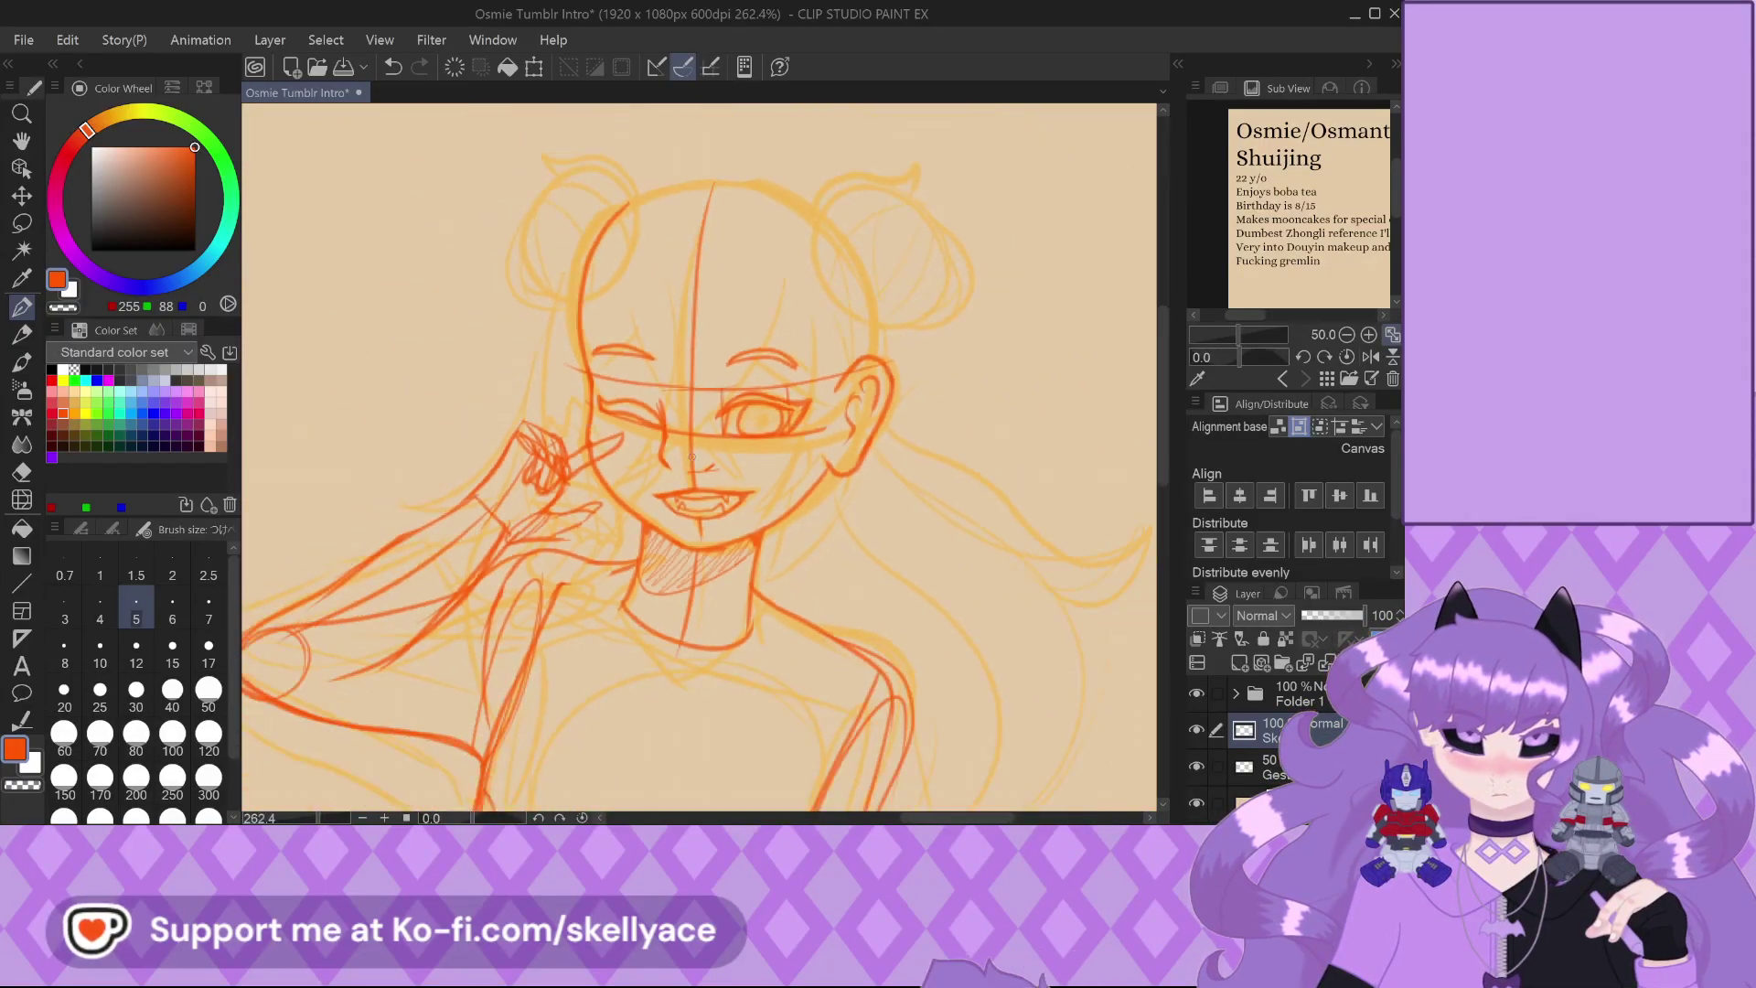
Redraw the chin and jawline slightly lower and clean away the old line above them
scroll(552, 382, "down", 1)
scroll(552, 382, "up", 4)
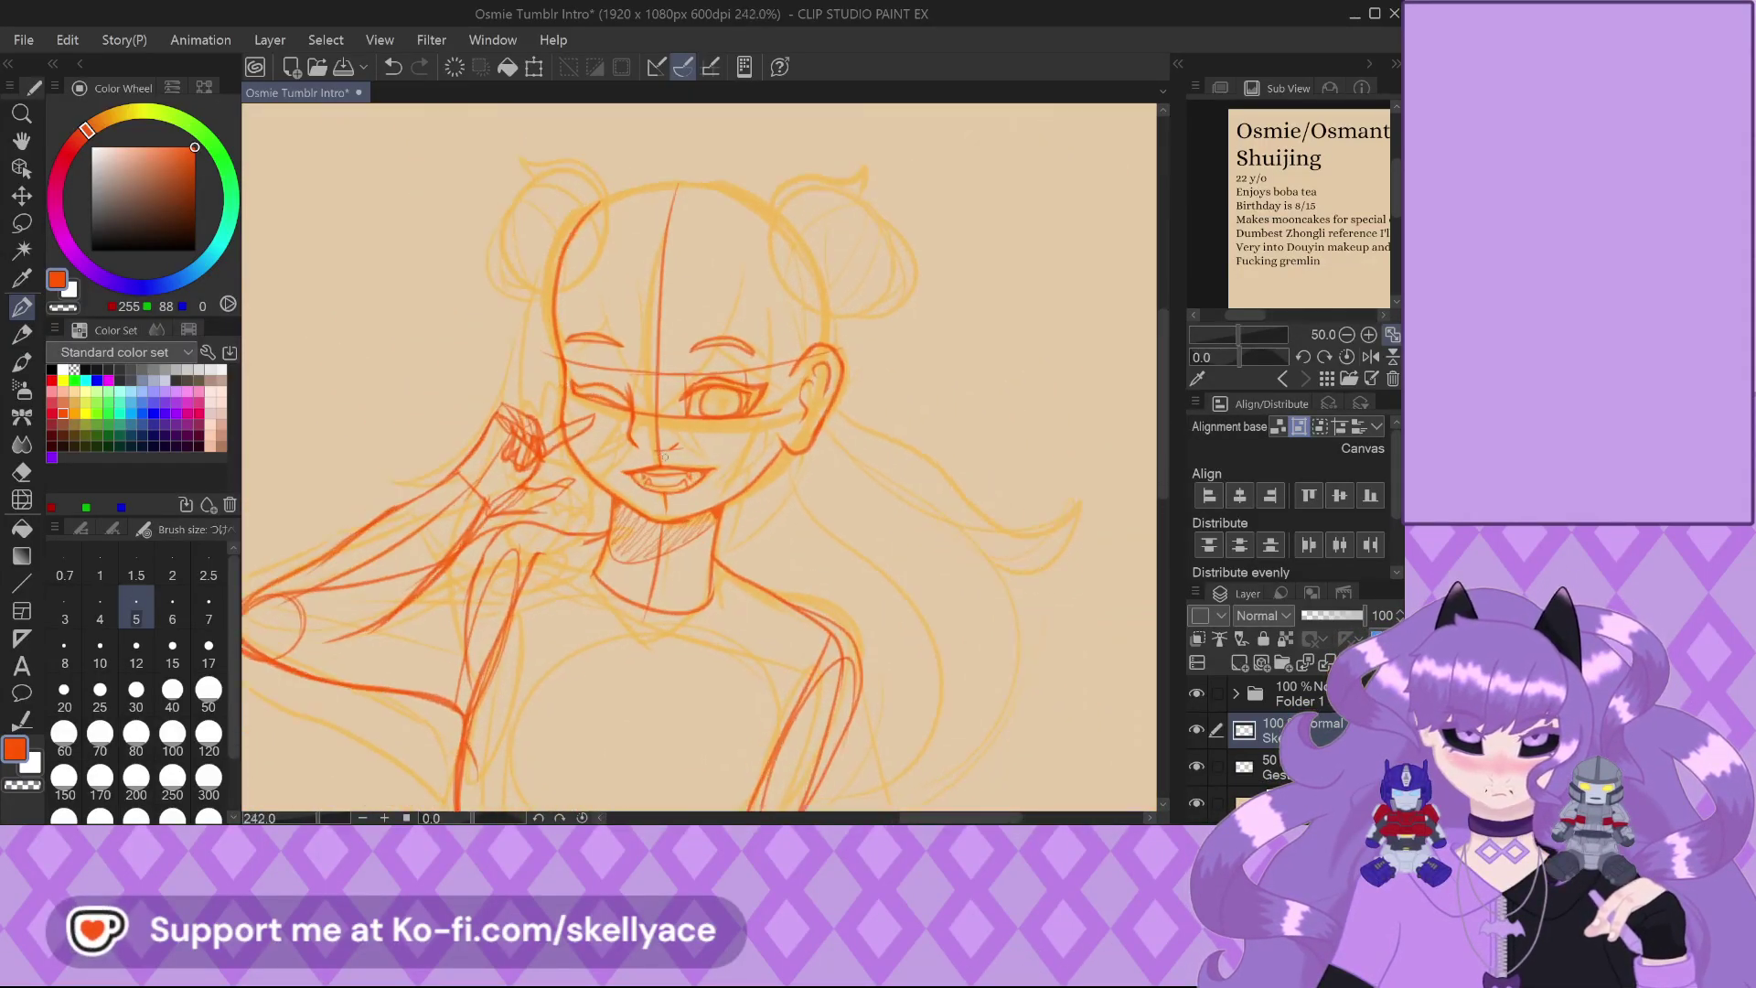
scroll(671, 517, "up", 2)
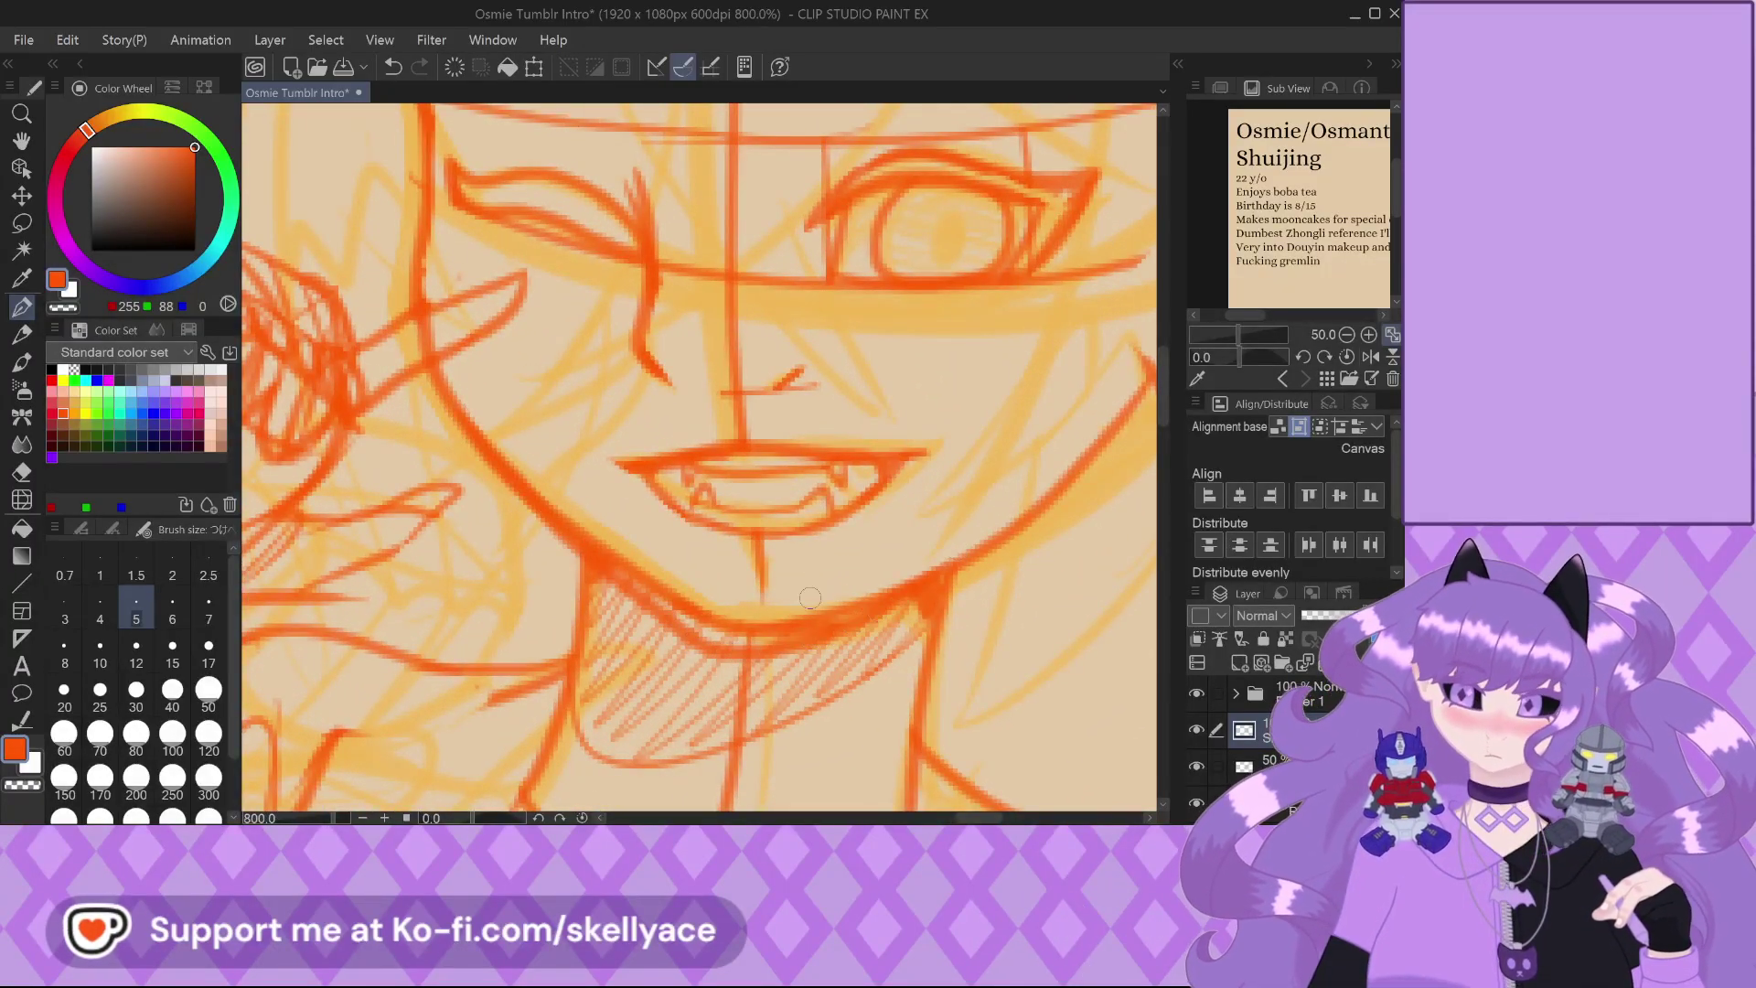
scroll(787, 631, "up", 1)
left_click_drag(919, 604, 791, 553)
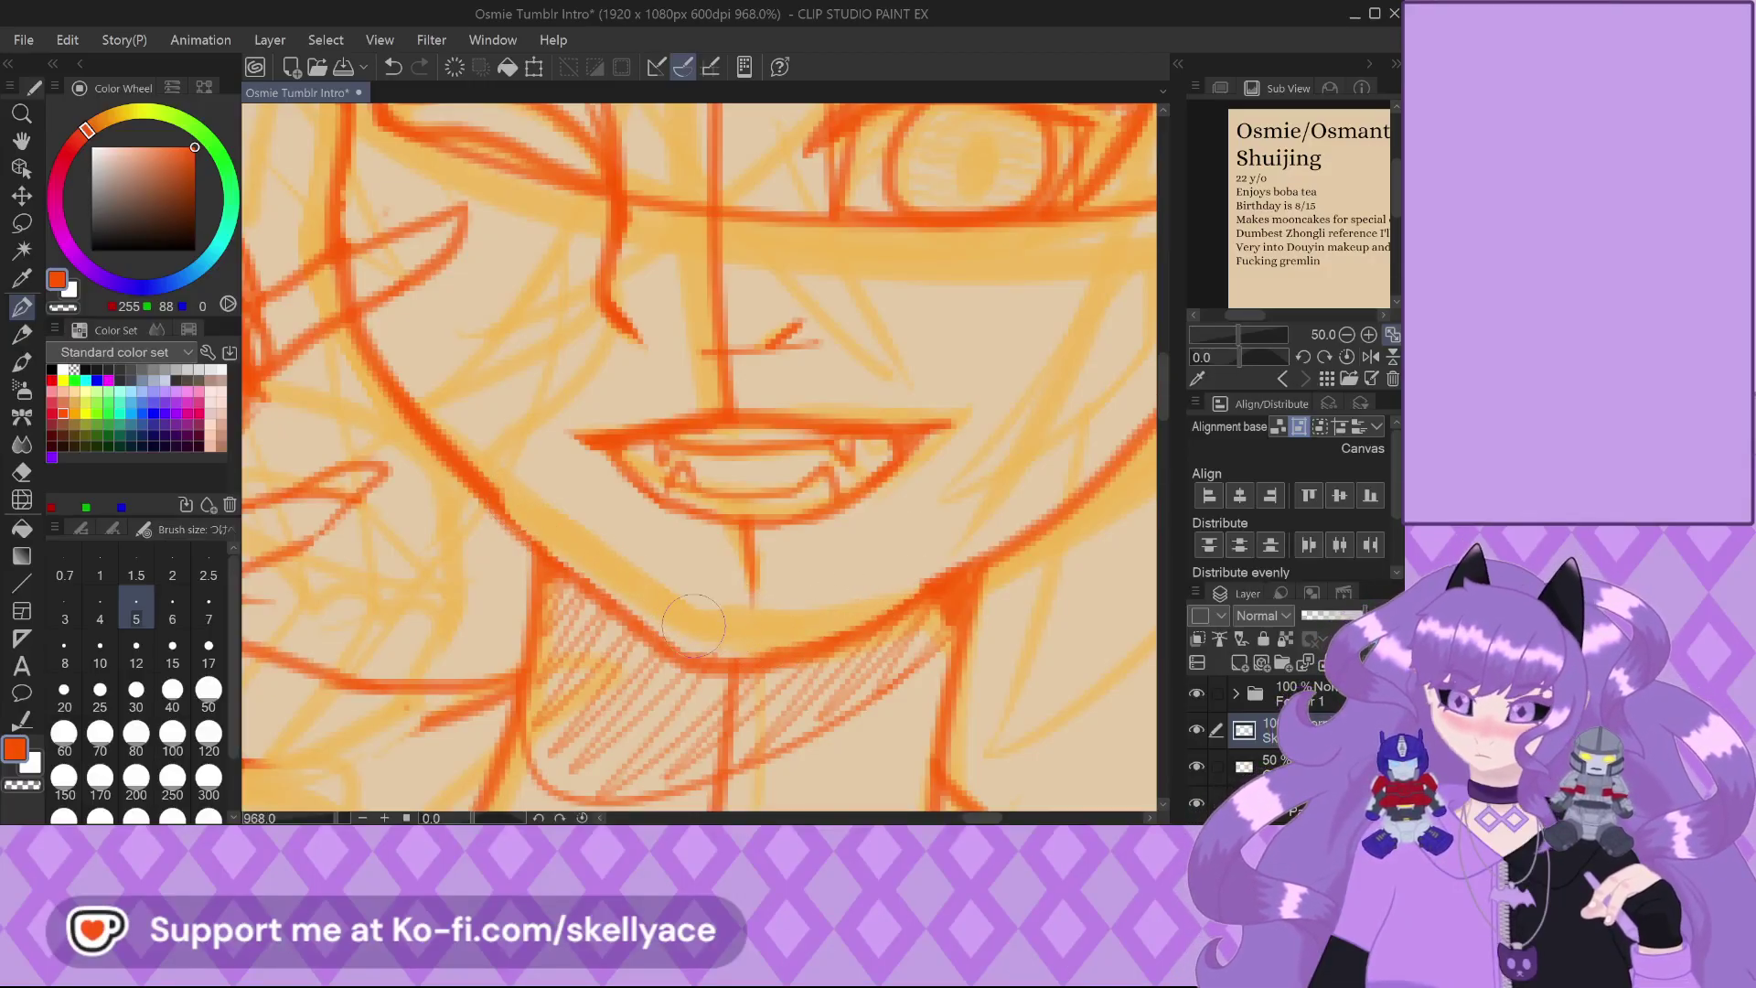
scroll(787, 580, "down", 3)
scroll(794, 568, "up", 3)
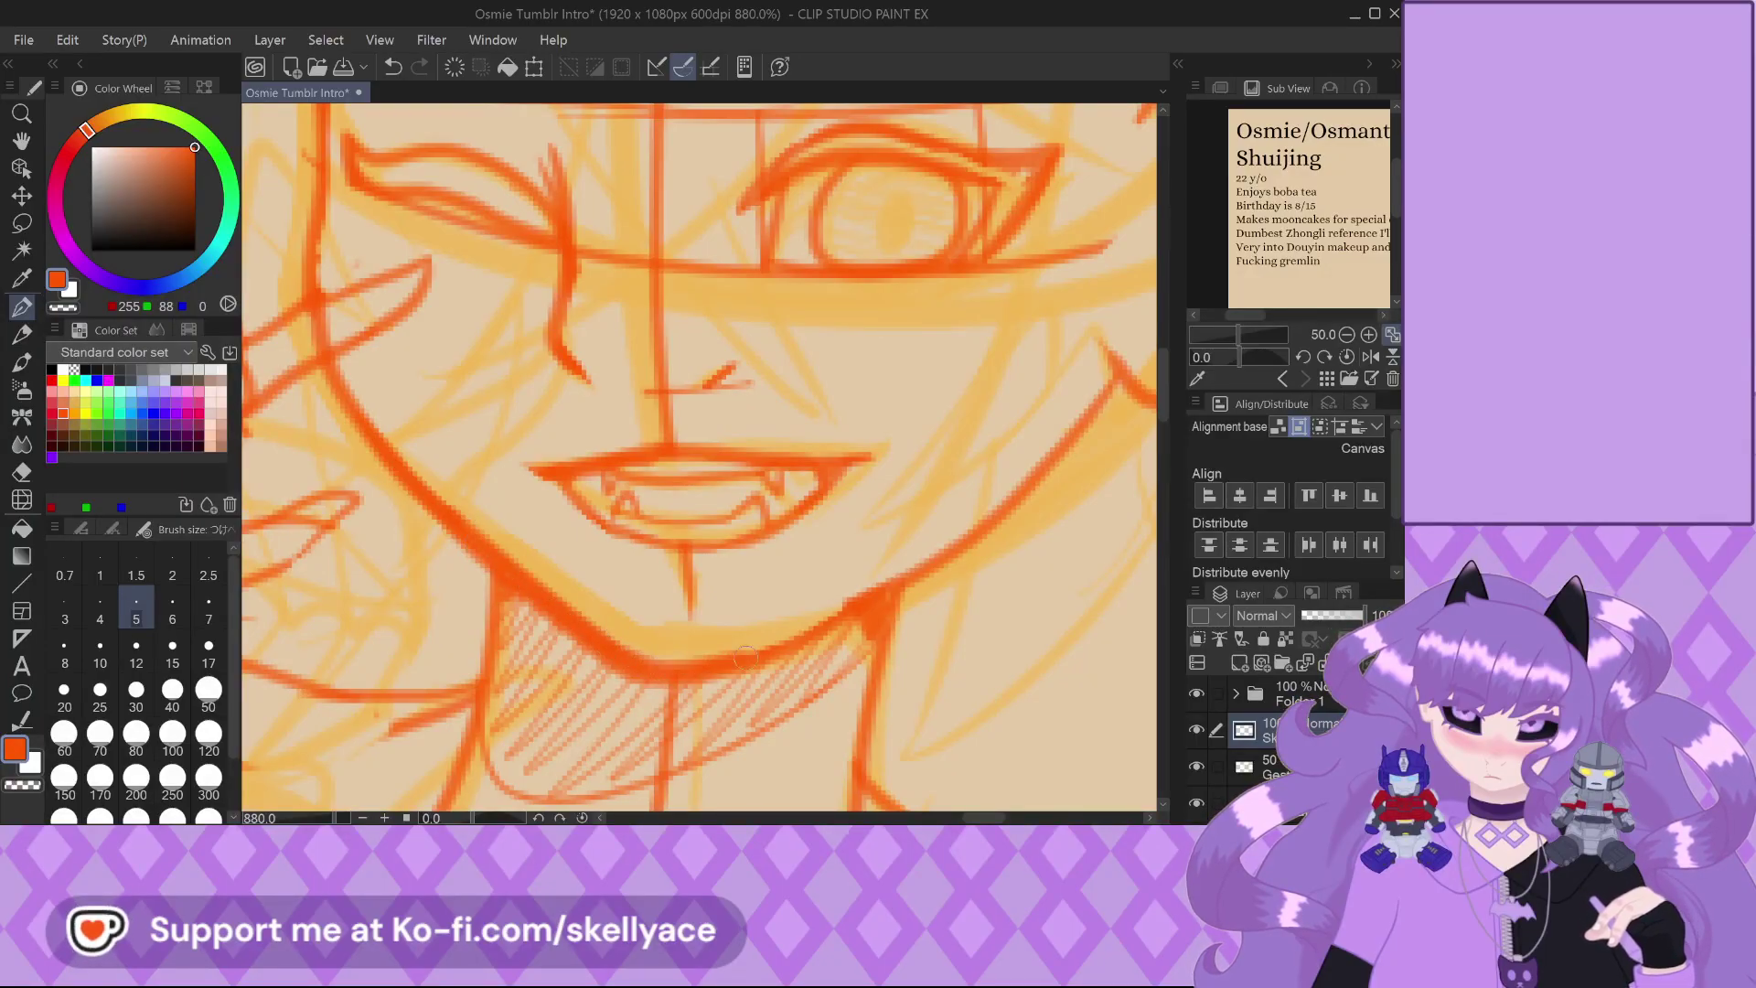
Lasso the mouth with the line beneath it, move it slightly down toward the chin, and clear the selection
key("m")
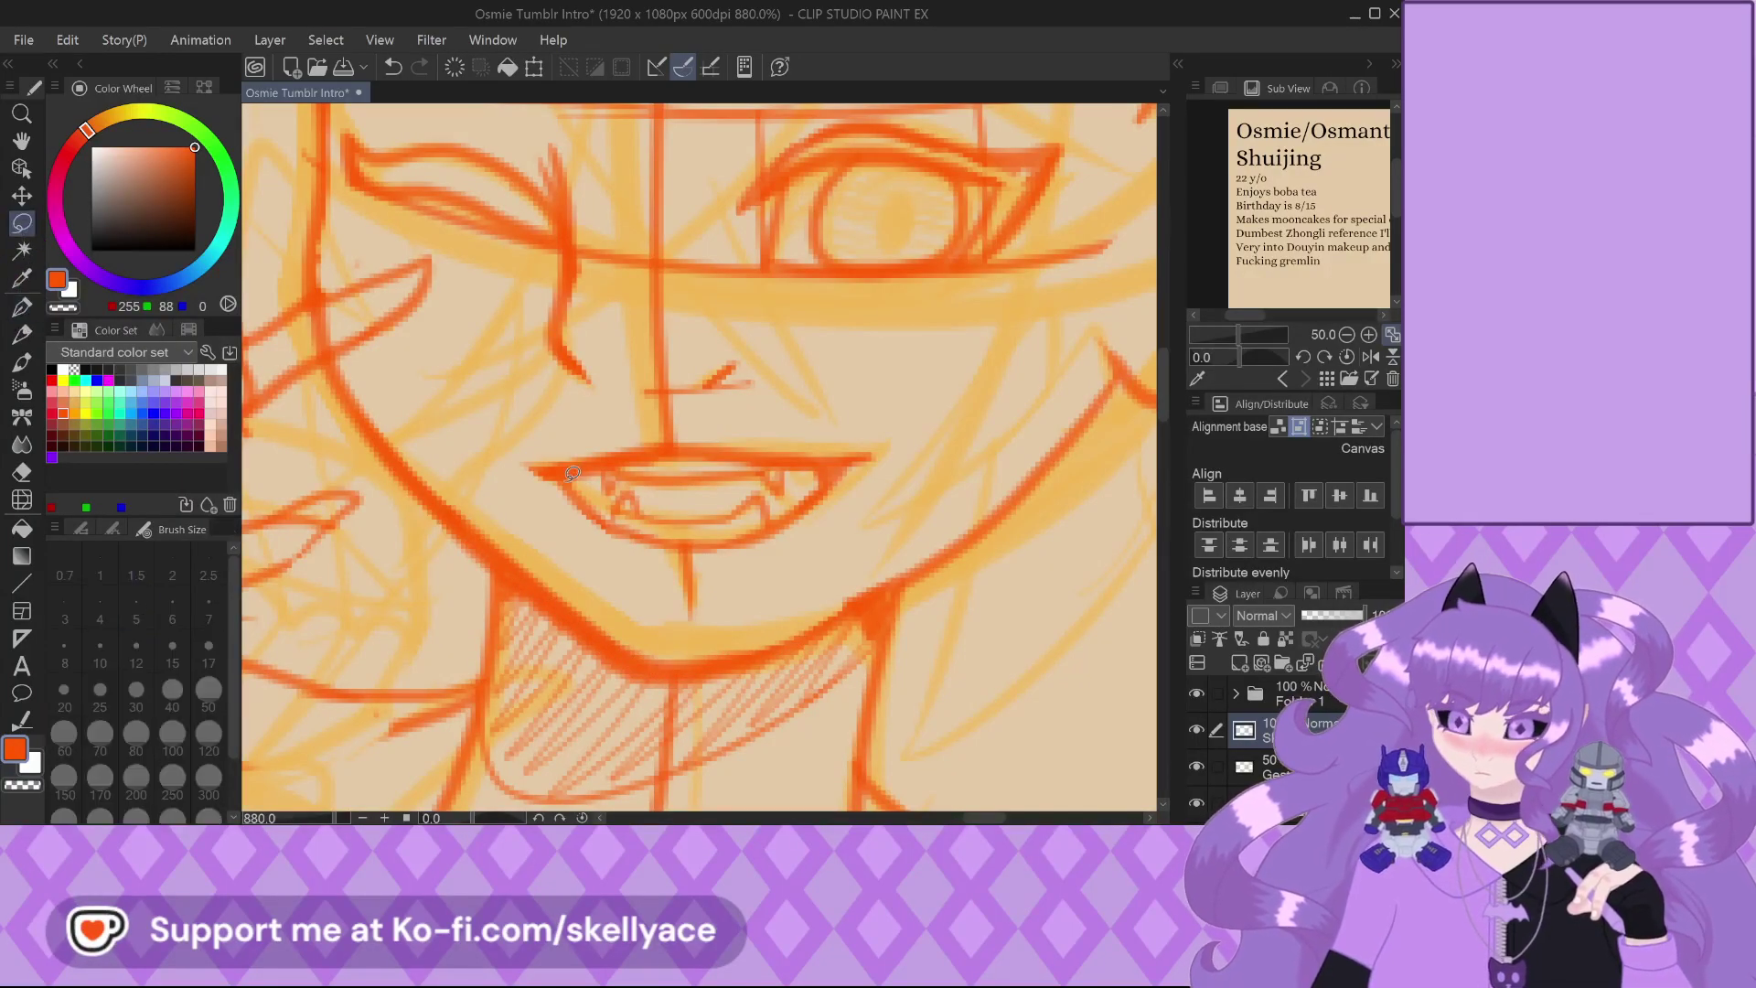
mouse_move(522, 447)
left_mouse_down()
mouse_move(830, 424)
mouse_move(888, 522)
left_mouse_up()
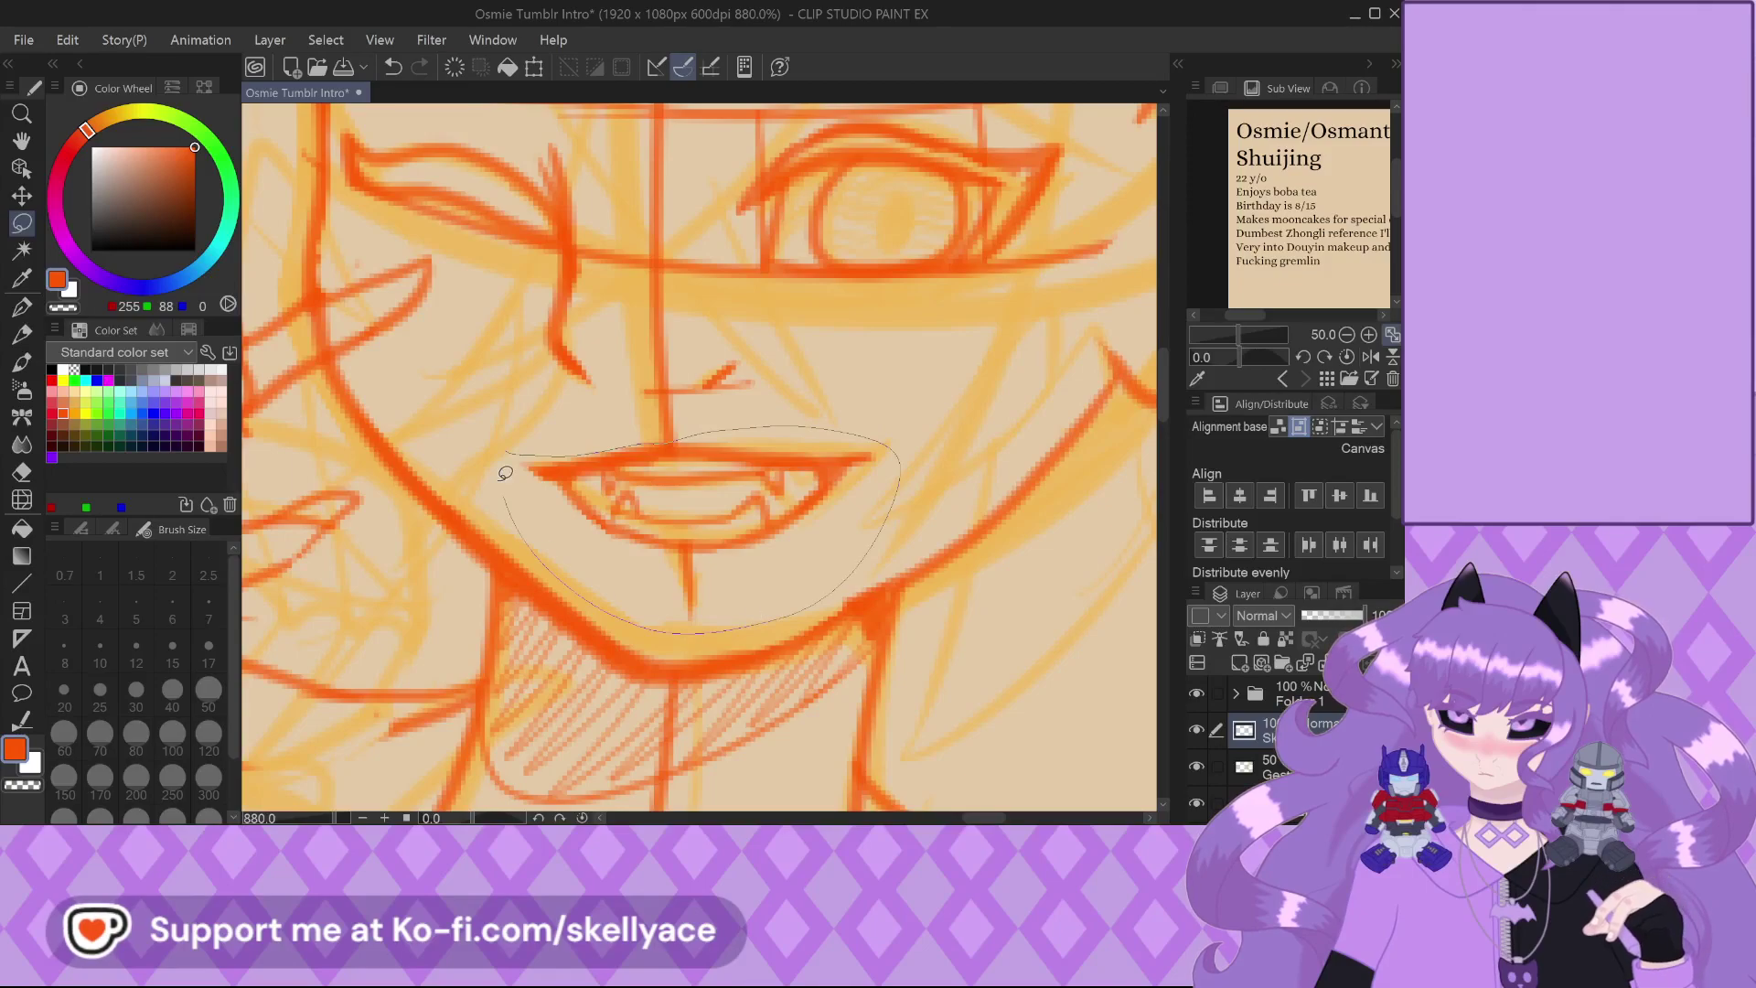
left_click_drag(505, 473, 486, 437)
key("k")
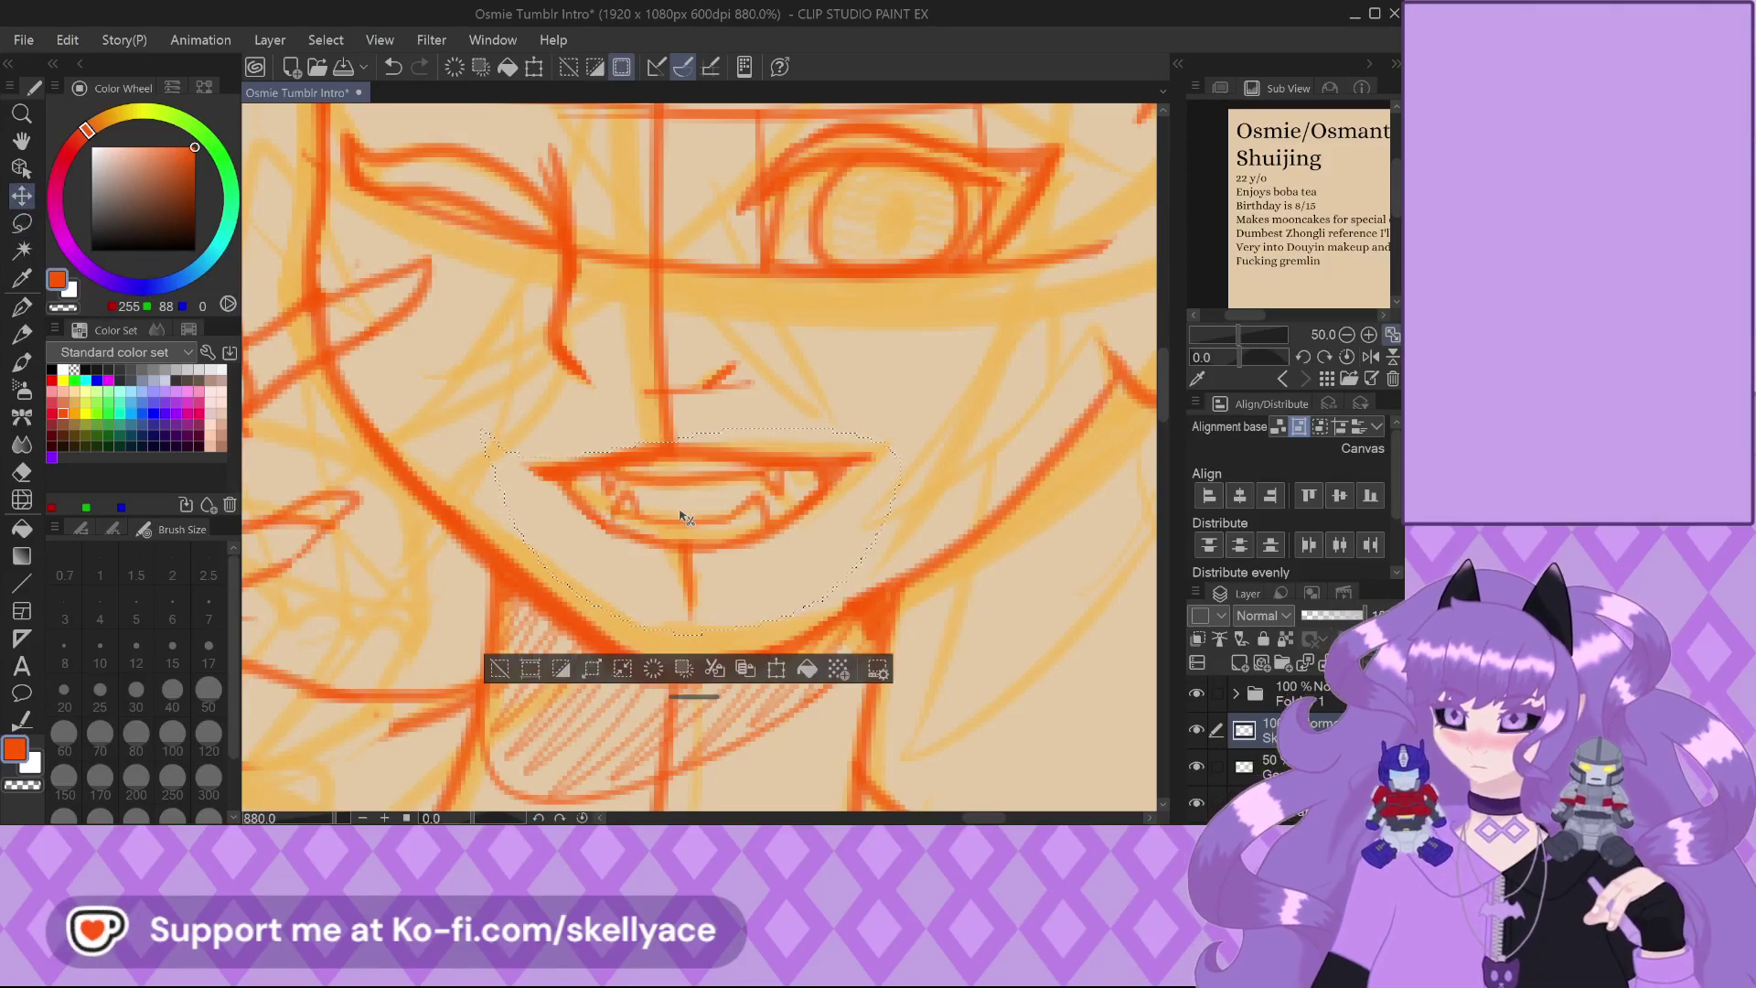
left_click_drag(681, 515, 678, 536)
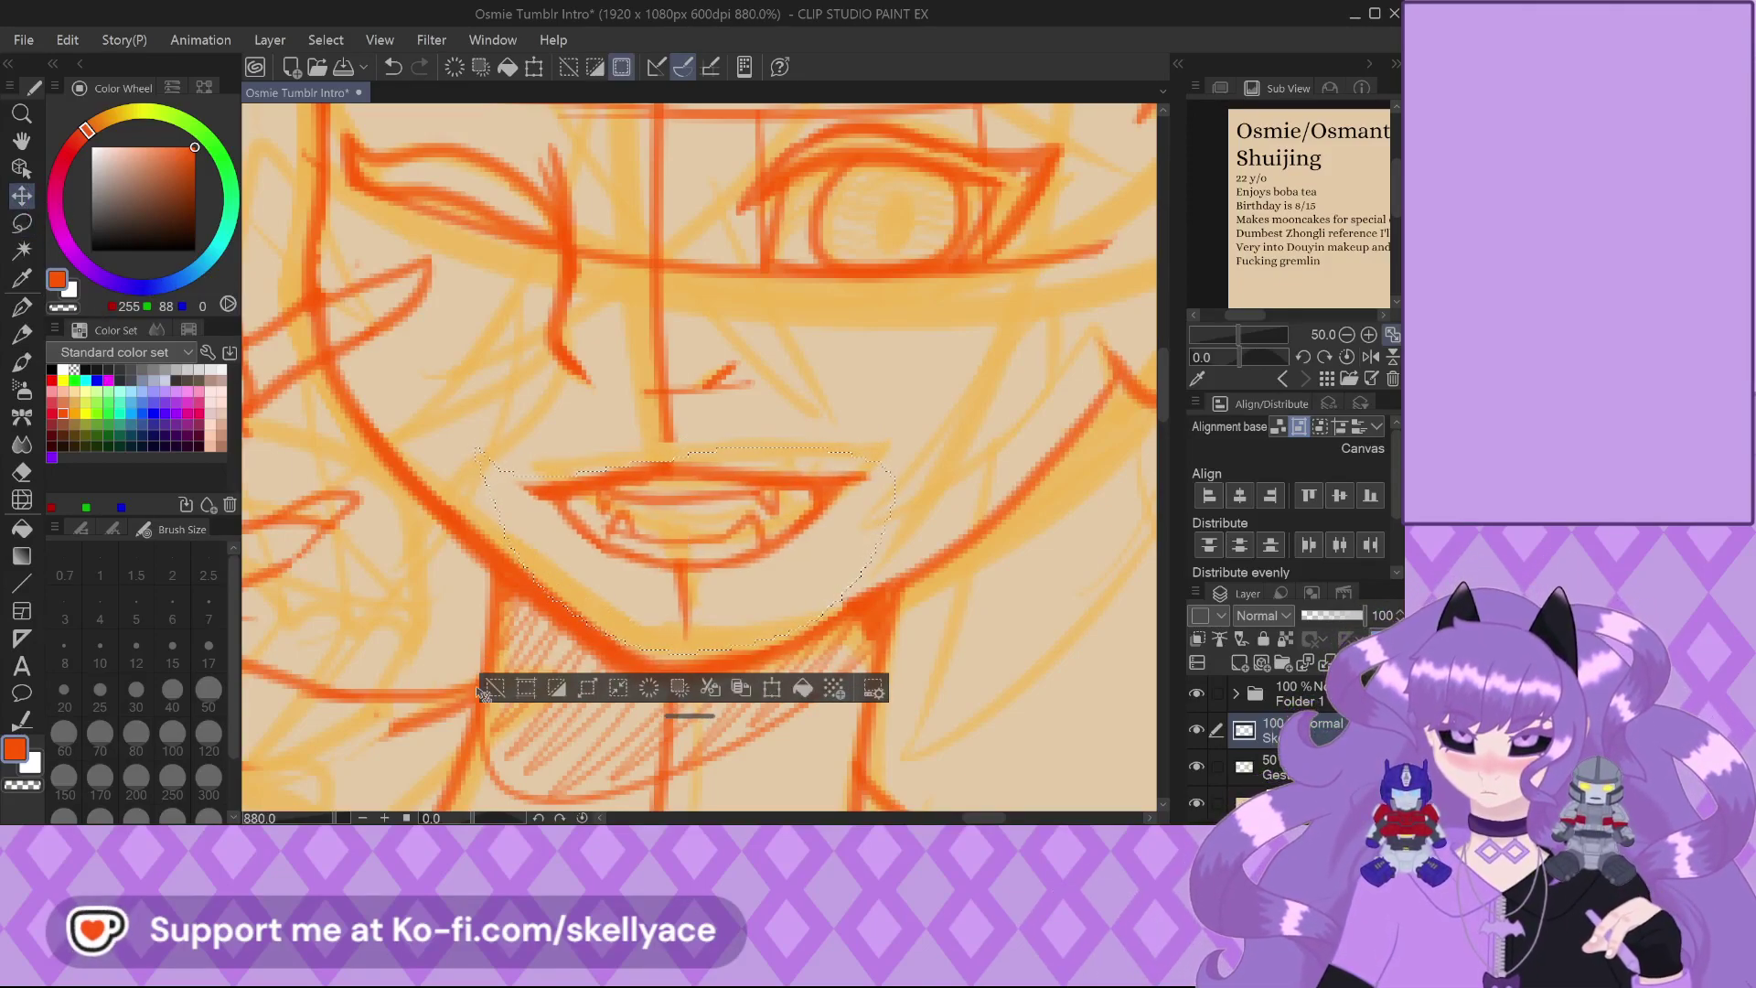
left_click(484, 691)
scroll(560, 579, "down", 6)
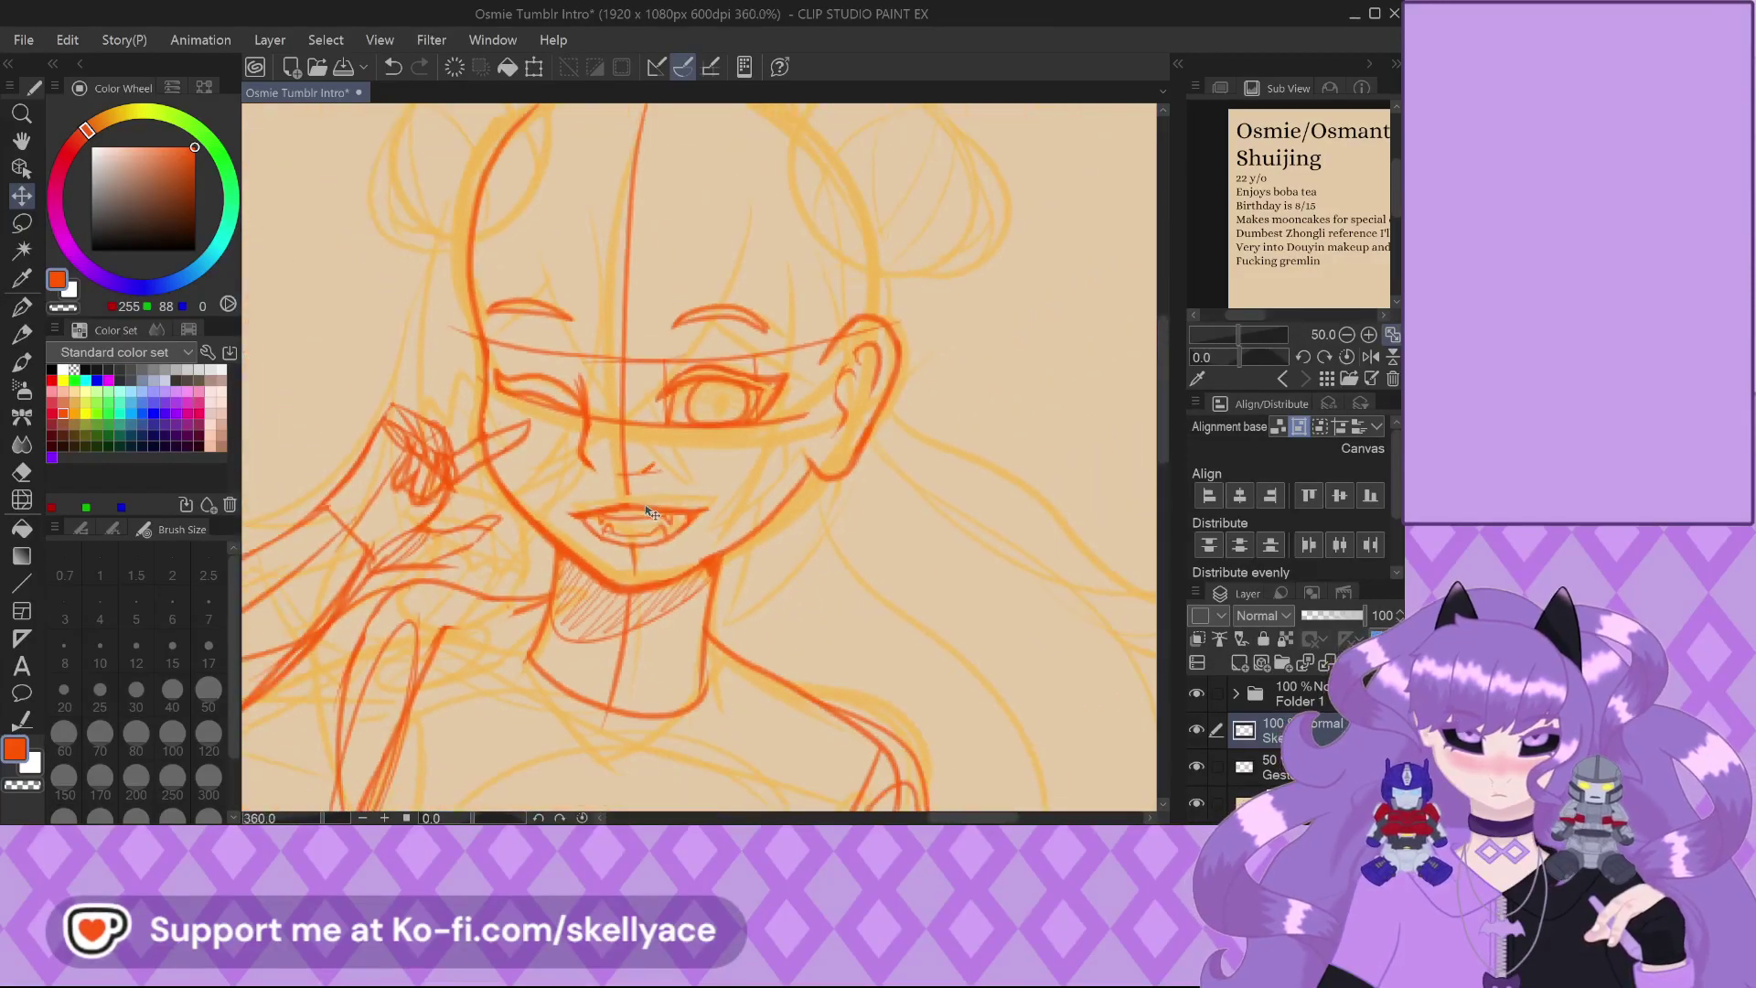
key("p")
scroll(606, 442, "up", 2)
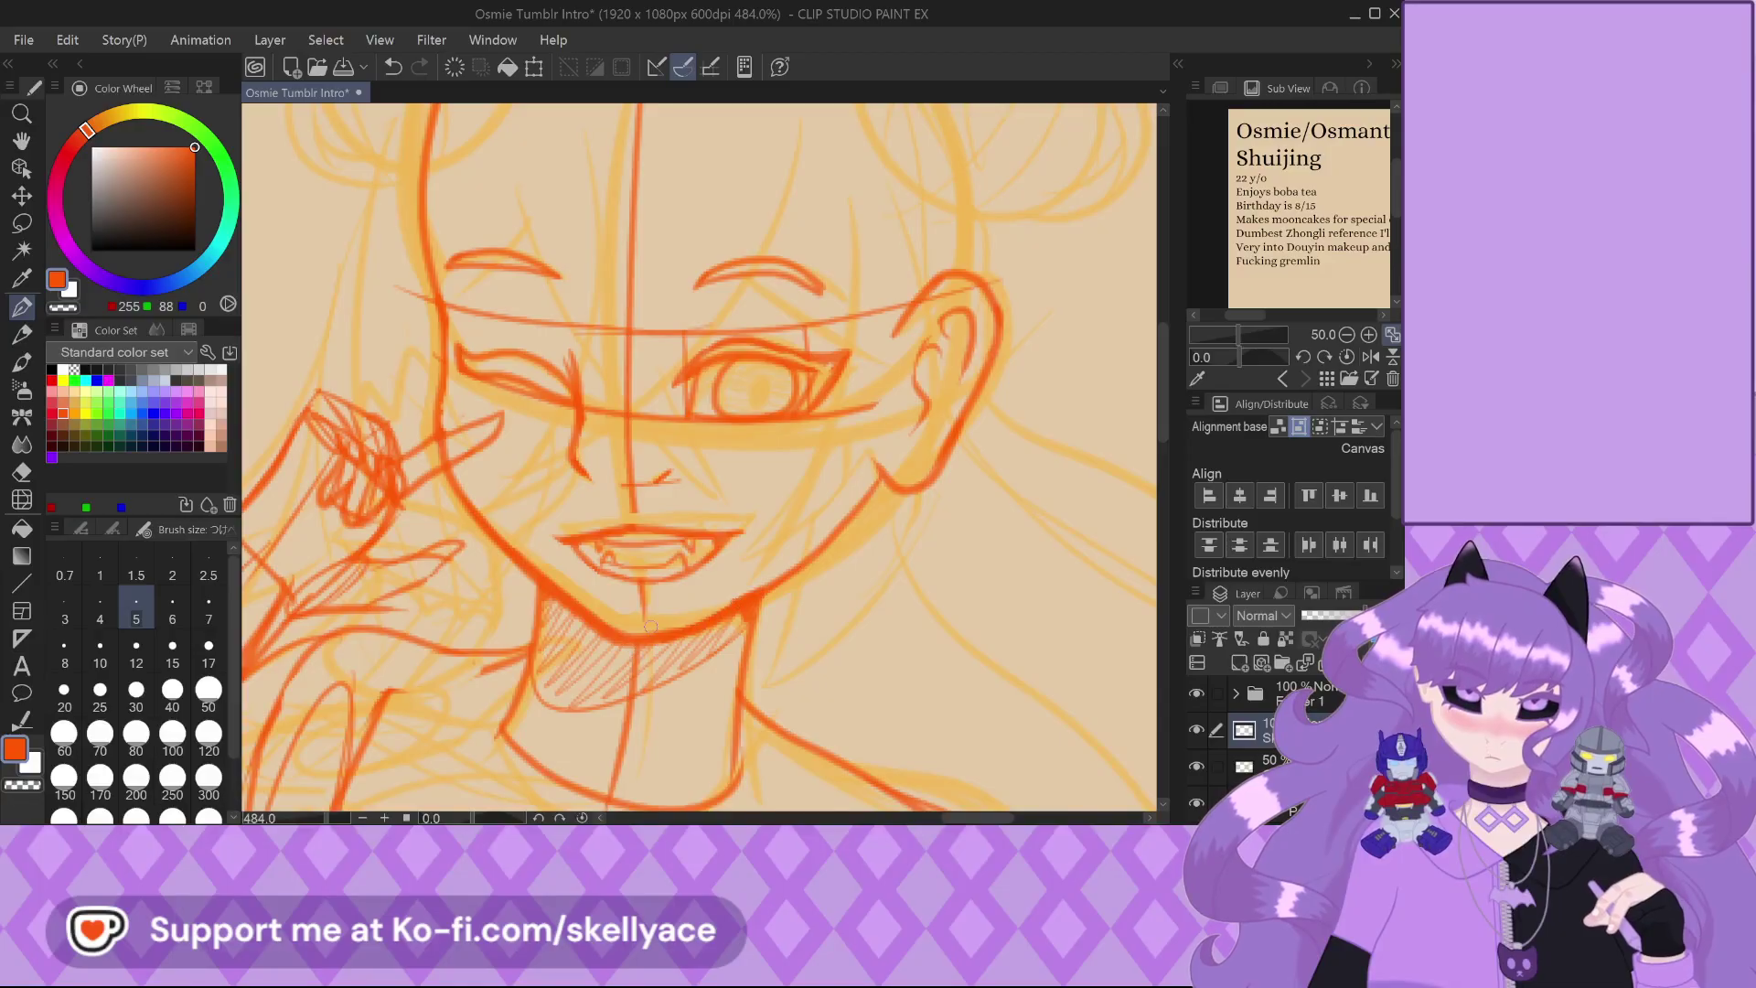
scroll(650, 627, "up", 2)
scroll(774, 578, "down", 5)
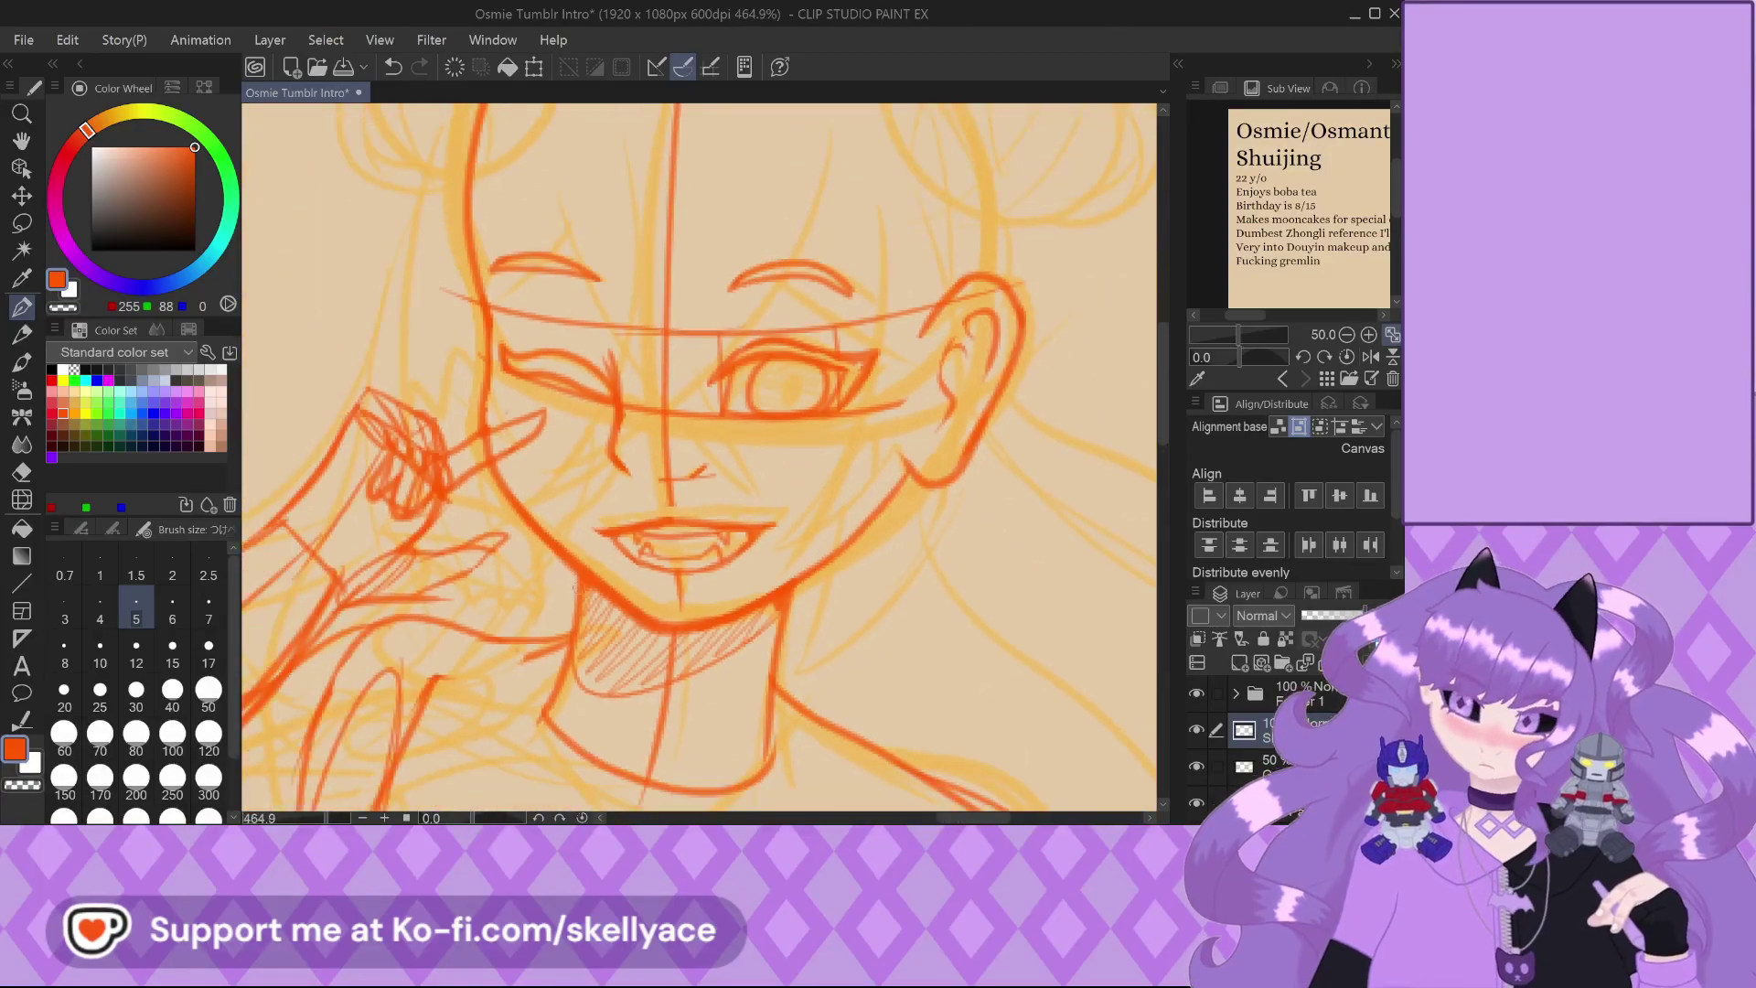
scroll(628, 501, "down", 2)
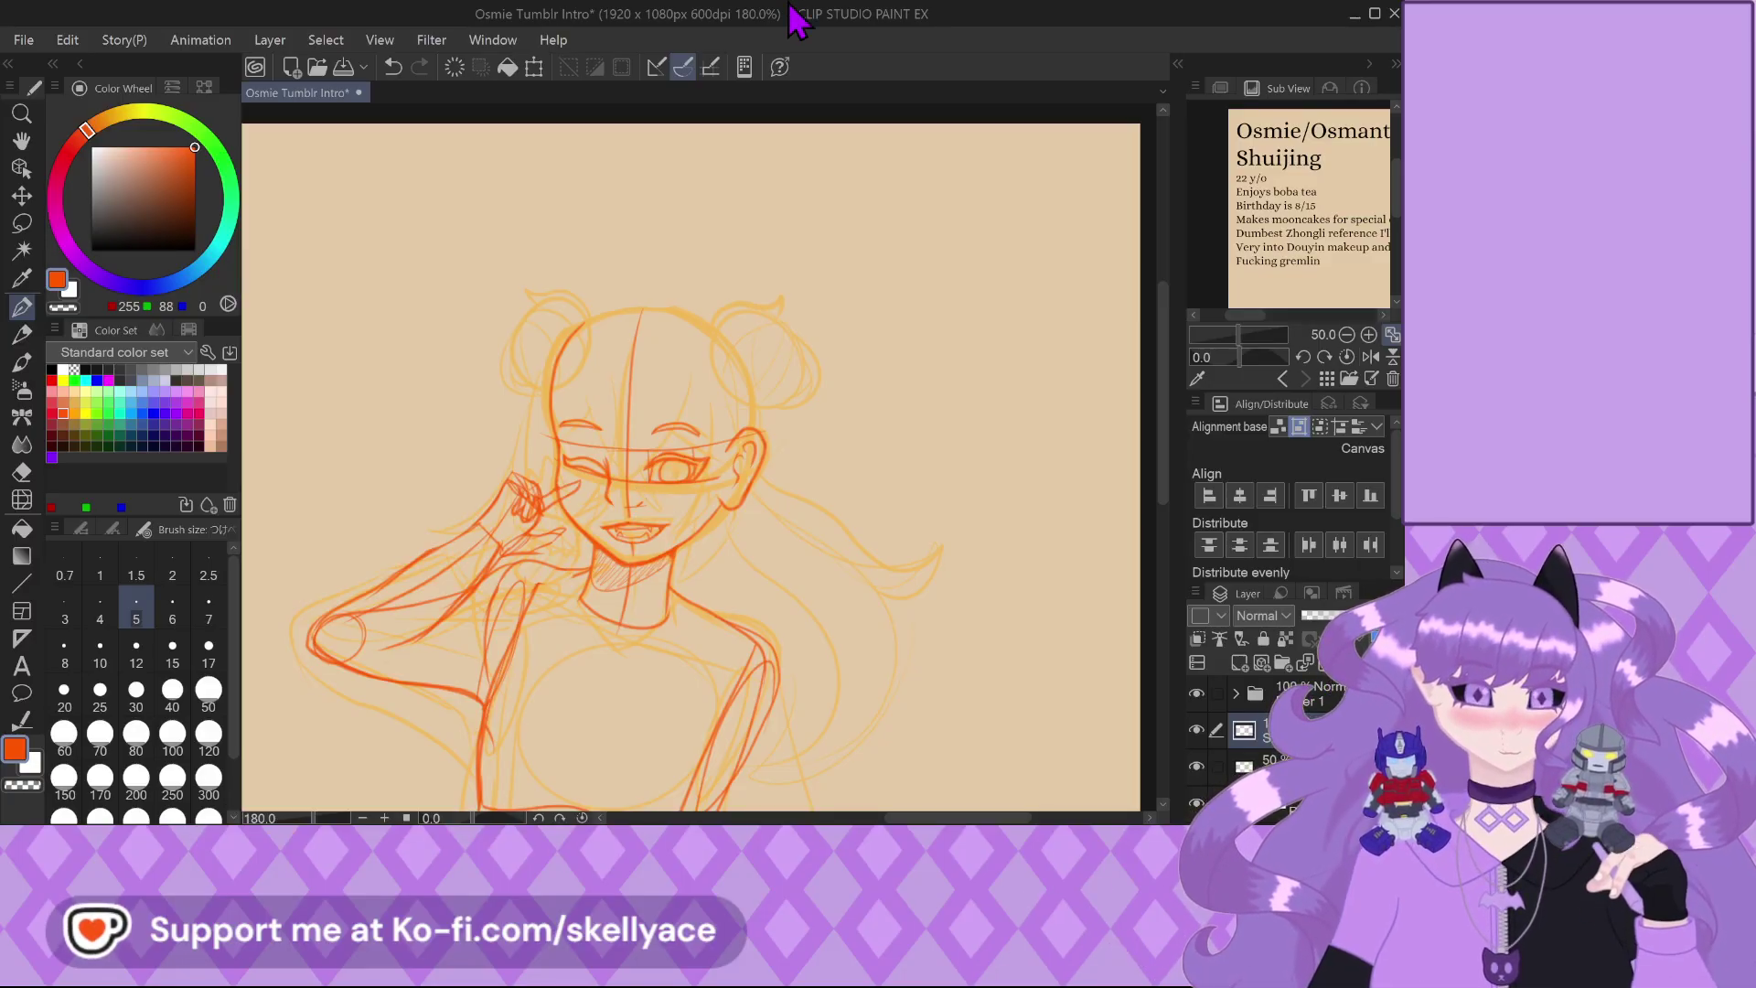
Show the Navigator and flip the canvas view horizontally to check the figure mirrored
left_click(1220, 88)
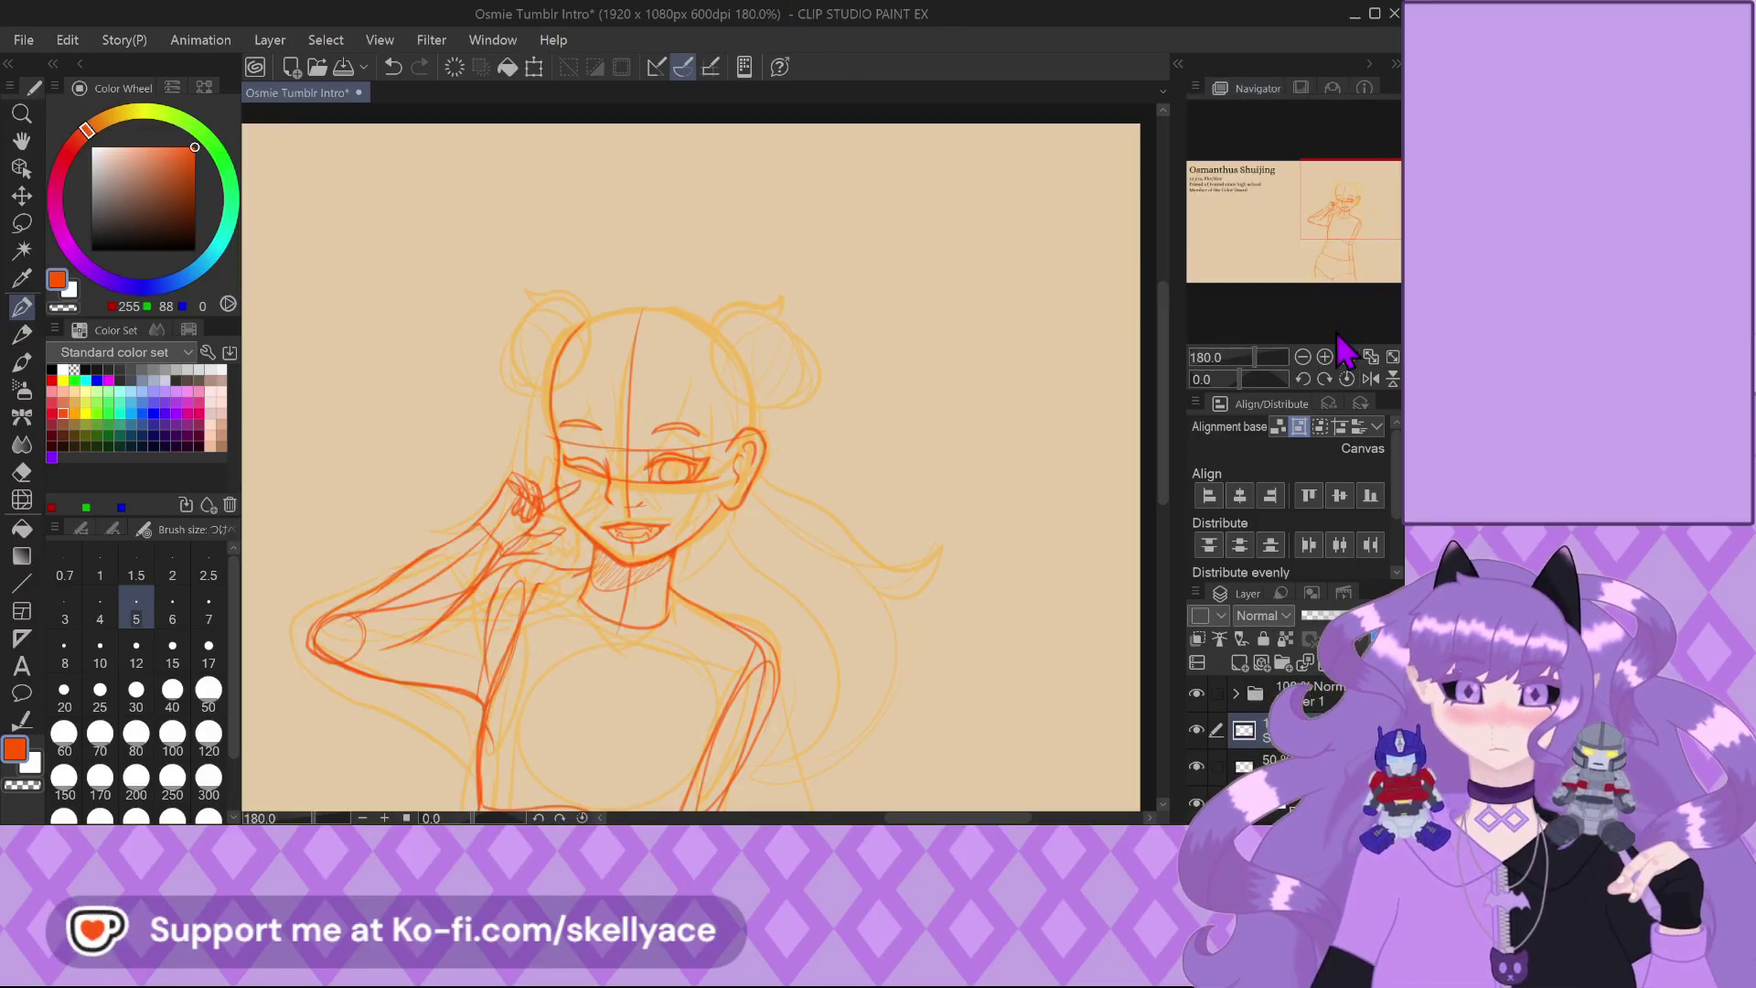
left_click(1370, 380)
scroll(853, 581, "up", 5)
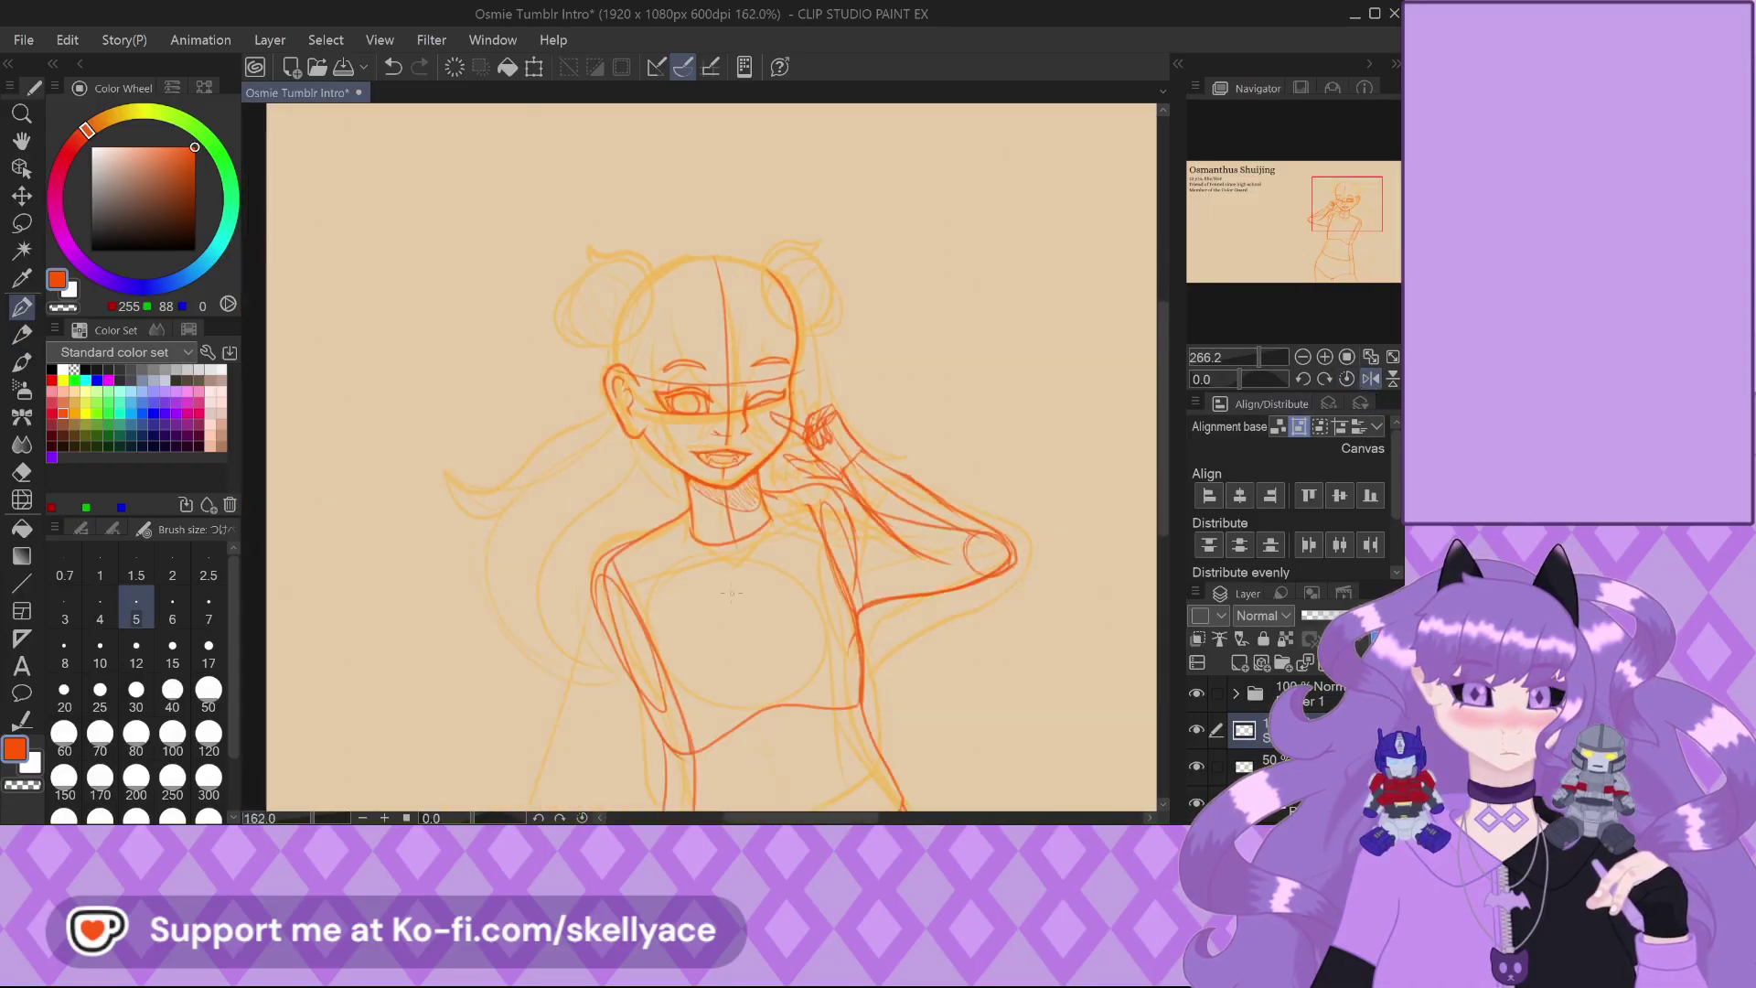
Widen the neck on the ear side with a new outer line and redraw the shoulder slope and curve slightly higher
scroll(671, 296, "up", 2)
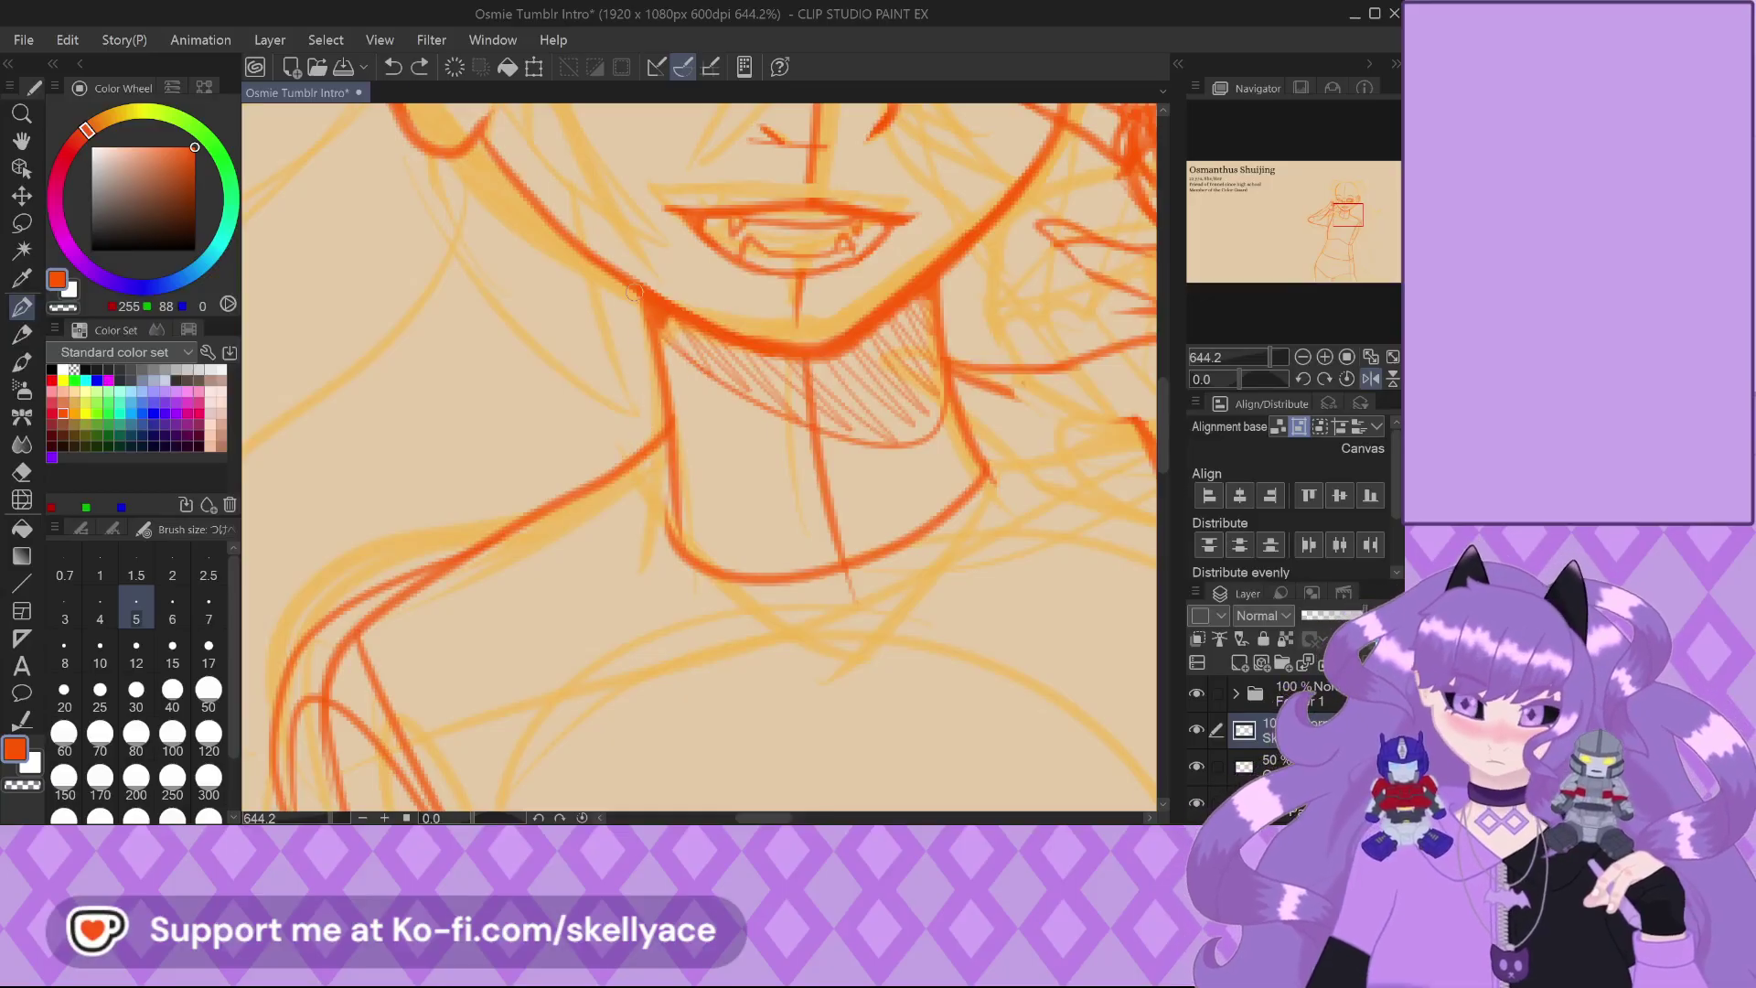
mouse_move(641, 293)
left_mouse_down()
mouse_move(646, 418)
mouse_move(624, 494)
mouse_move(647, 430)
left_mouse_up()
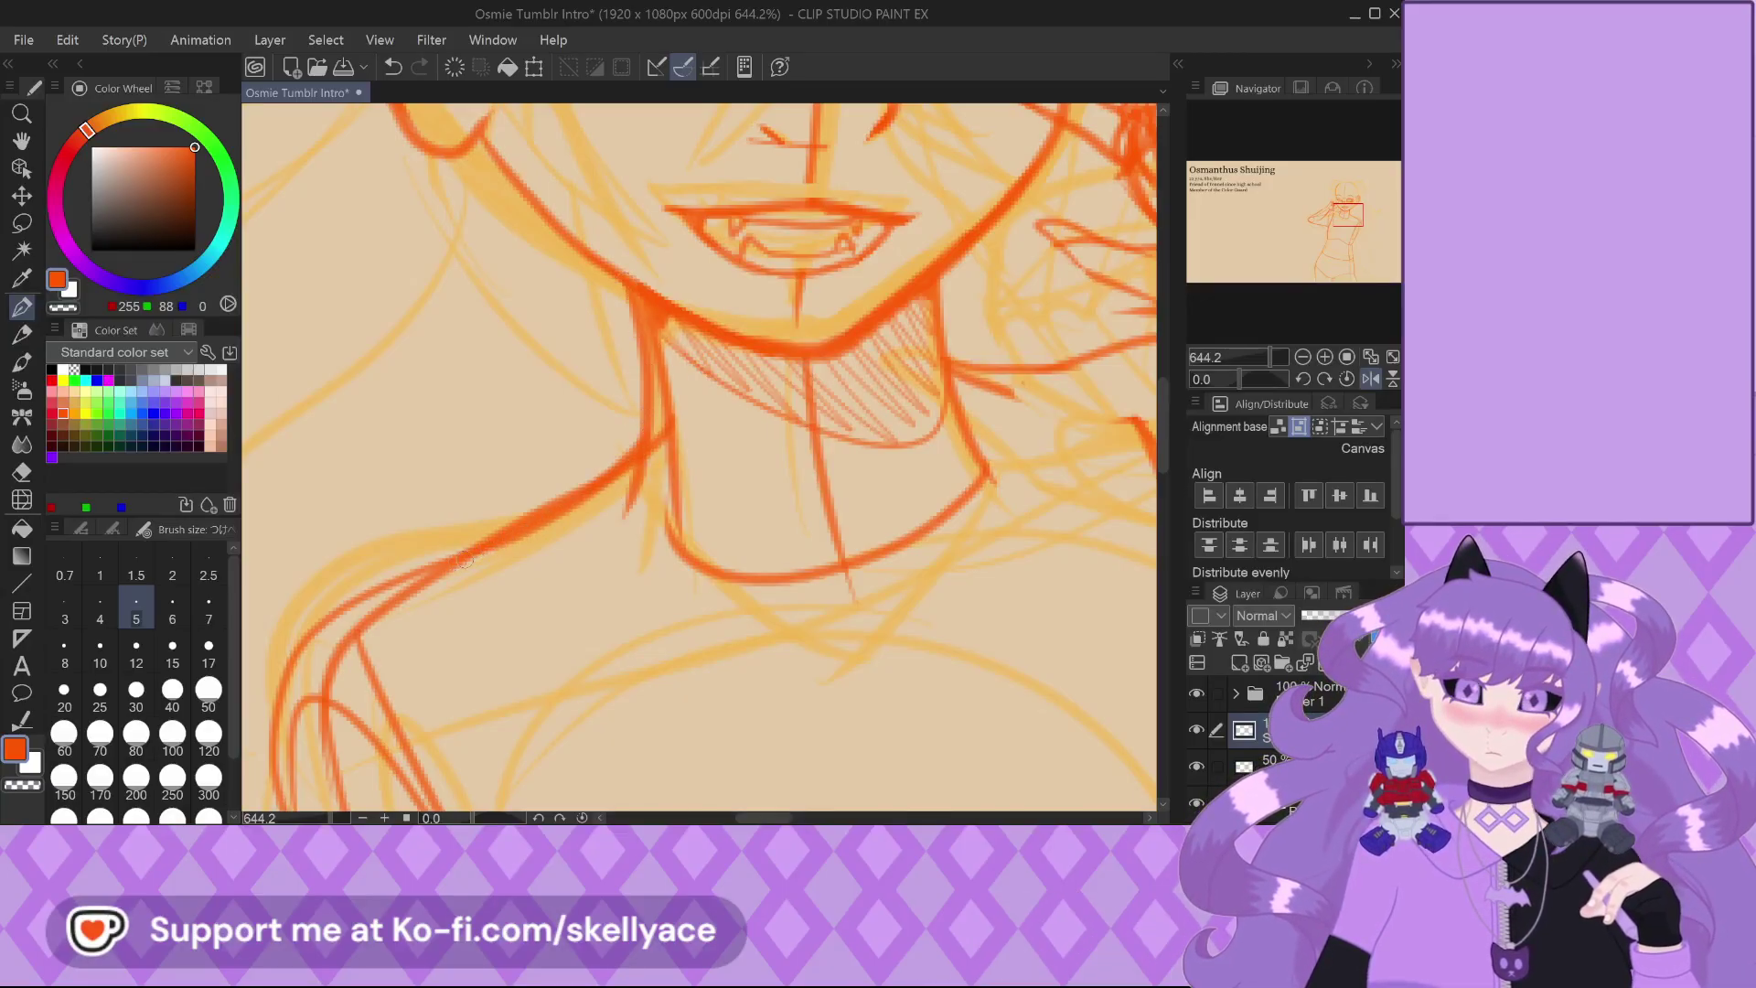
left_click_drag(464, 560, 274, 704)
key("ctrl+z")
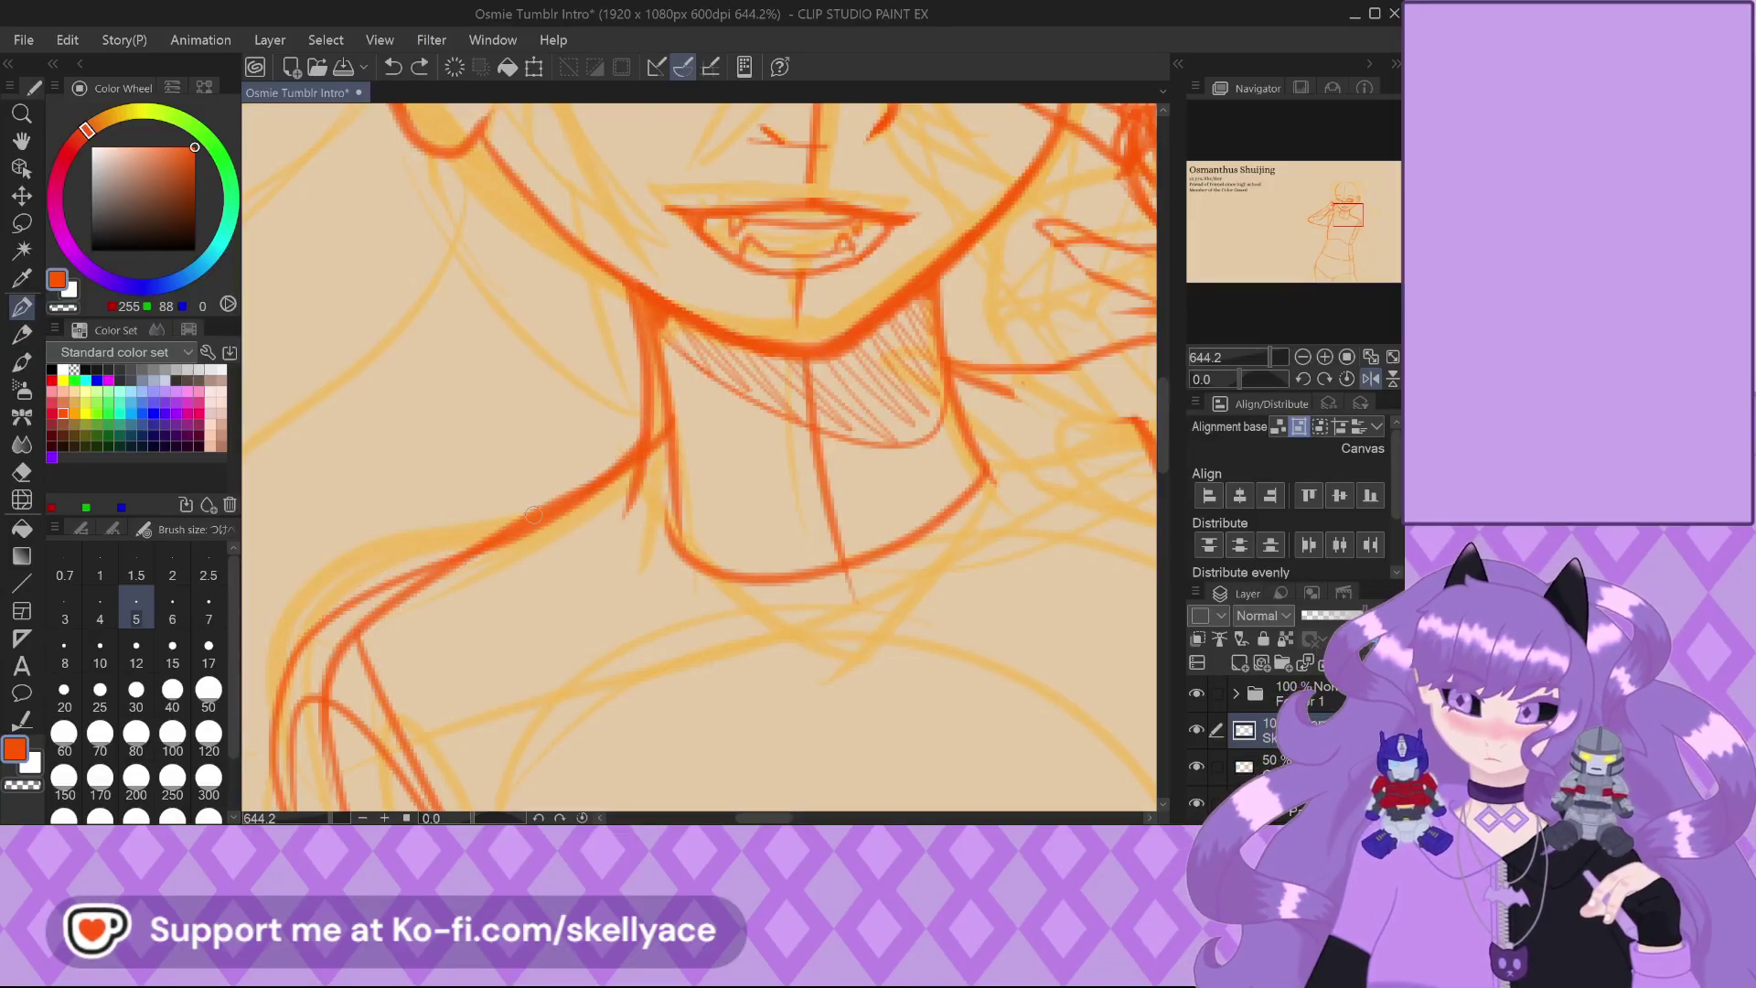
key("ctrl+y")
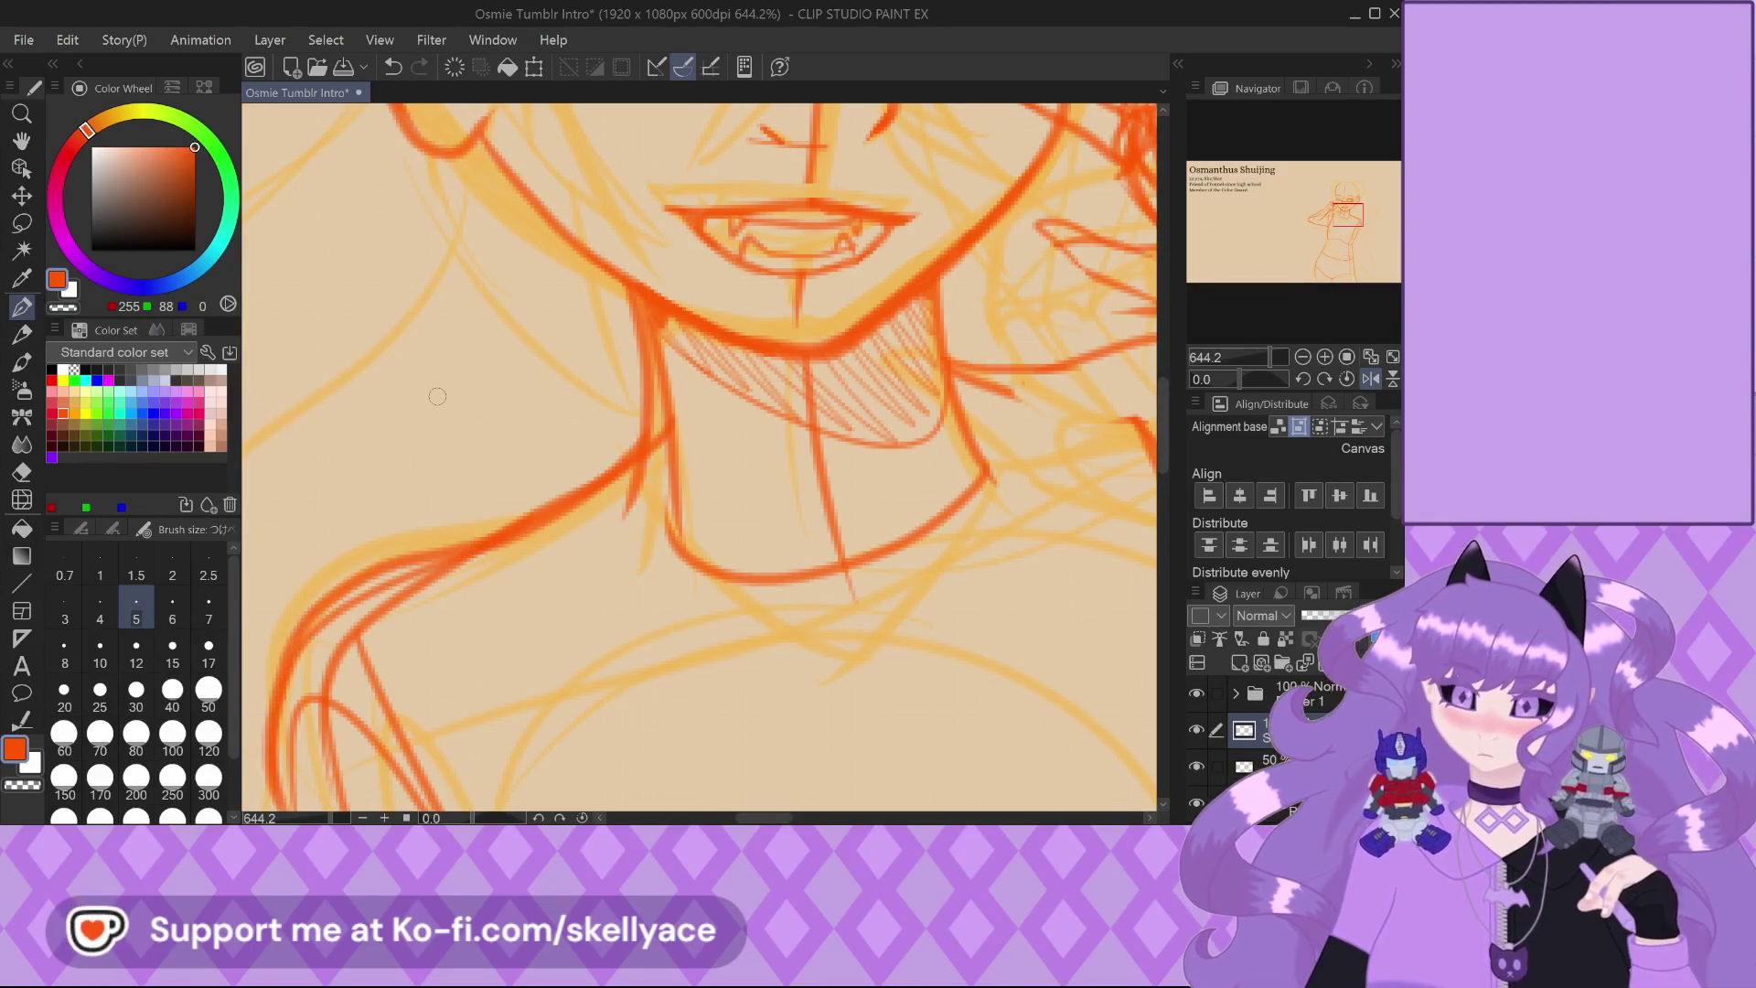
scroll(437, 396, "down", 3)
scroll(743, 286, "down", 2)
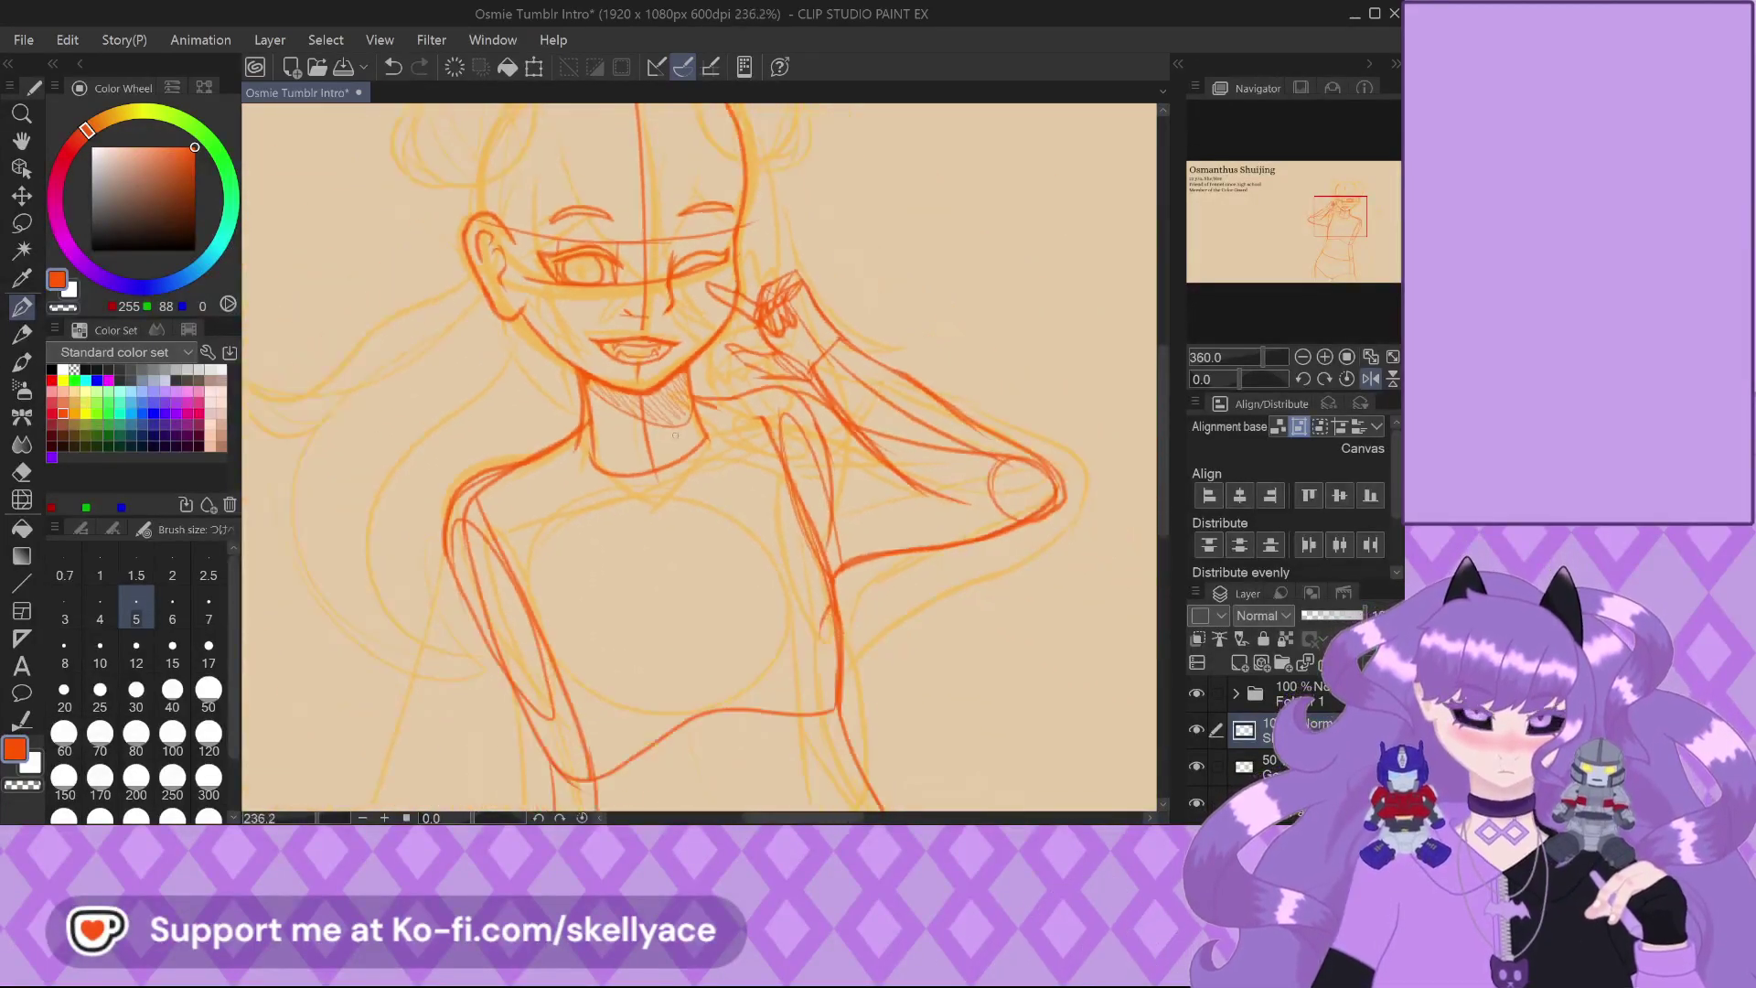
Redraw the cheek and jaw contour beside the pointing finger and refine the line just below it
scroll(733, 281, "up", 2)
scroll(733, 282, "up", 4)
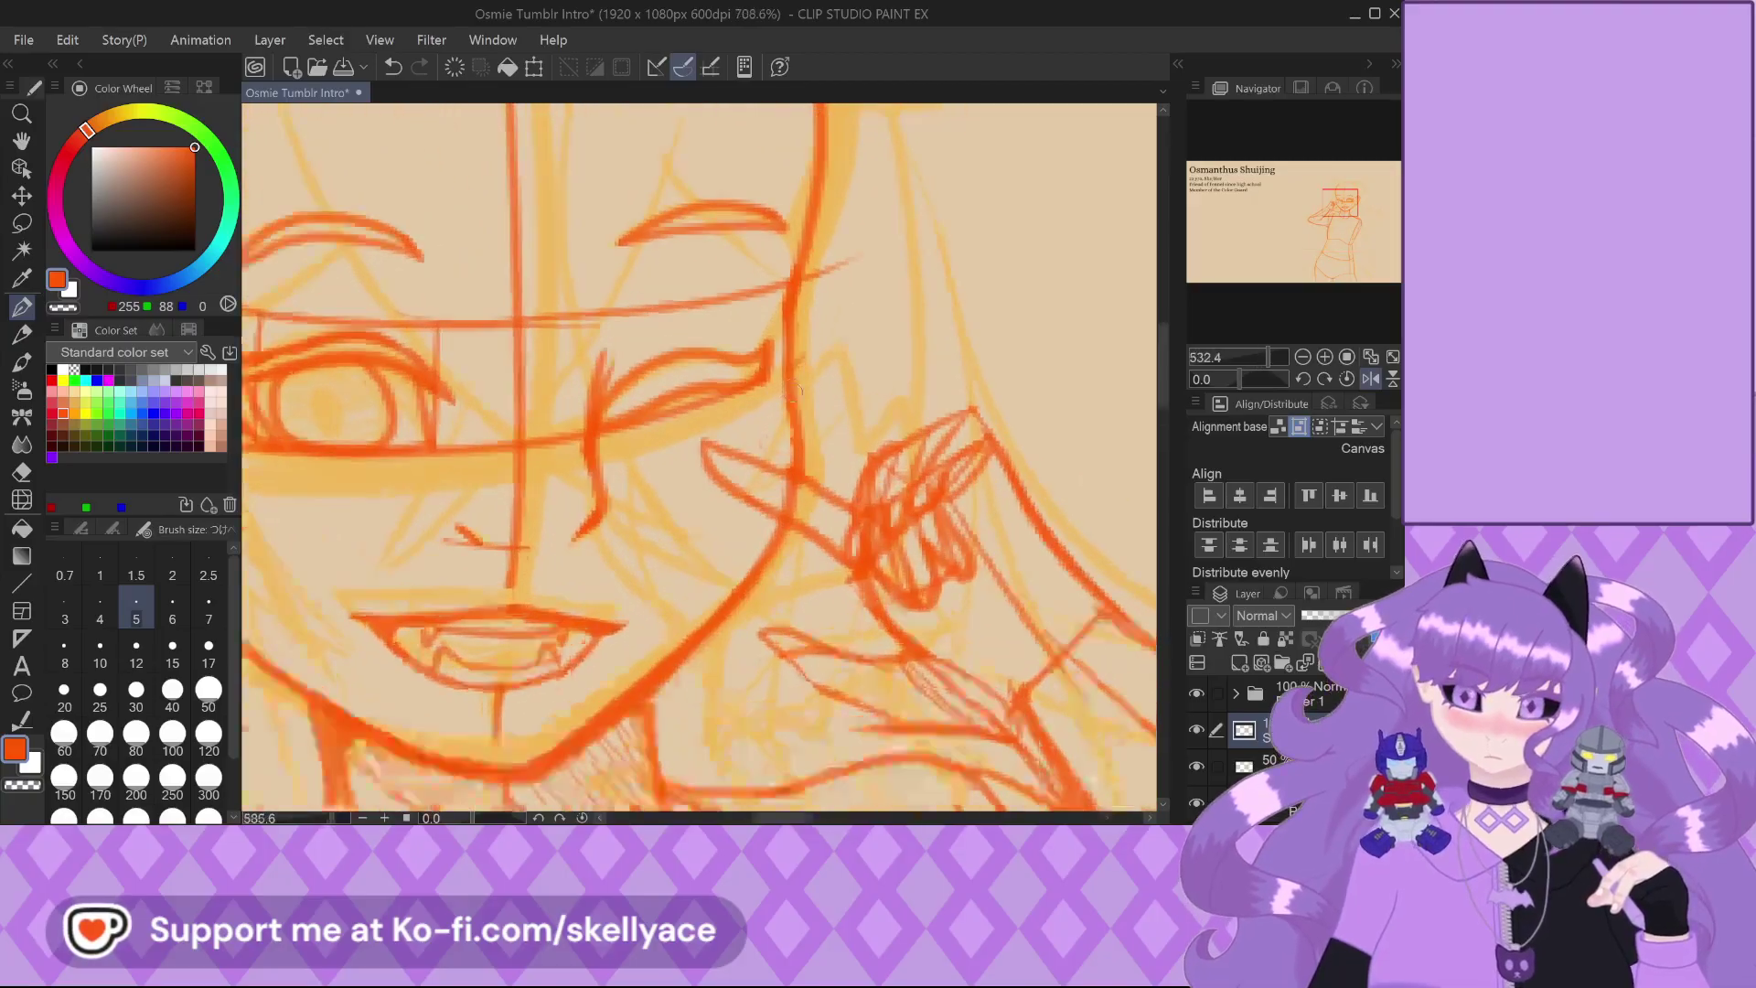
left_click_drag(796, 468, 710, 643)
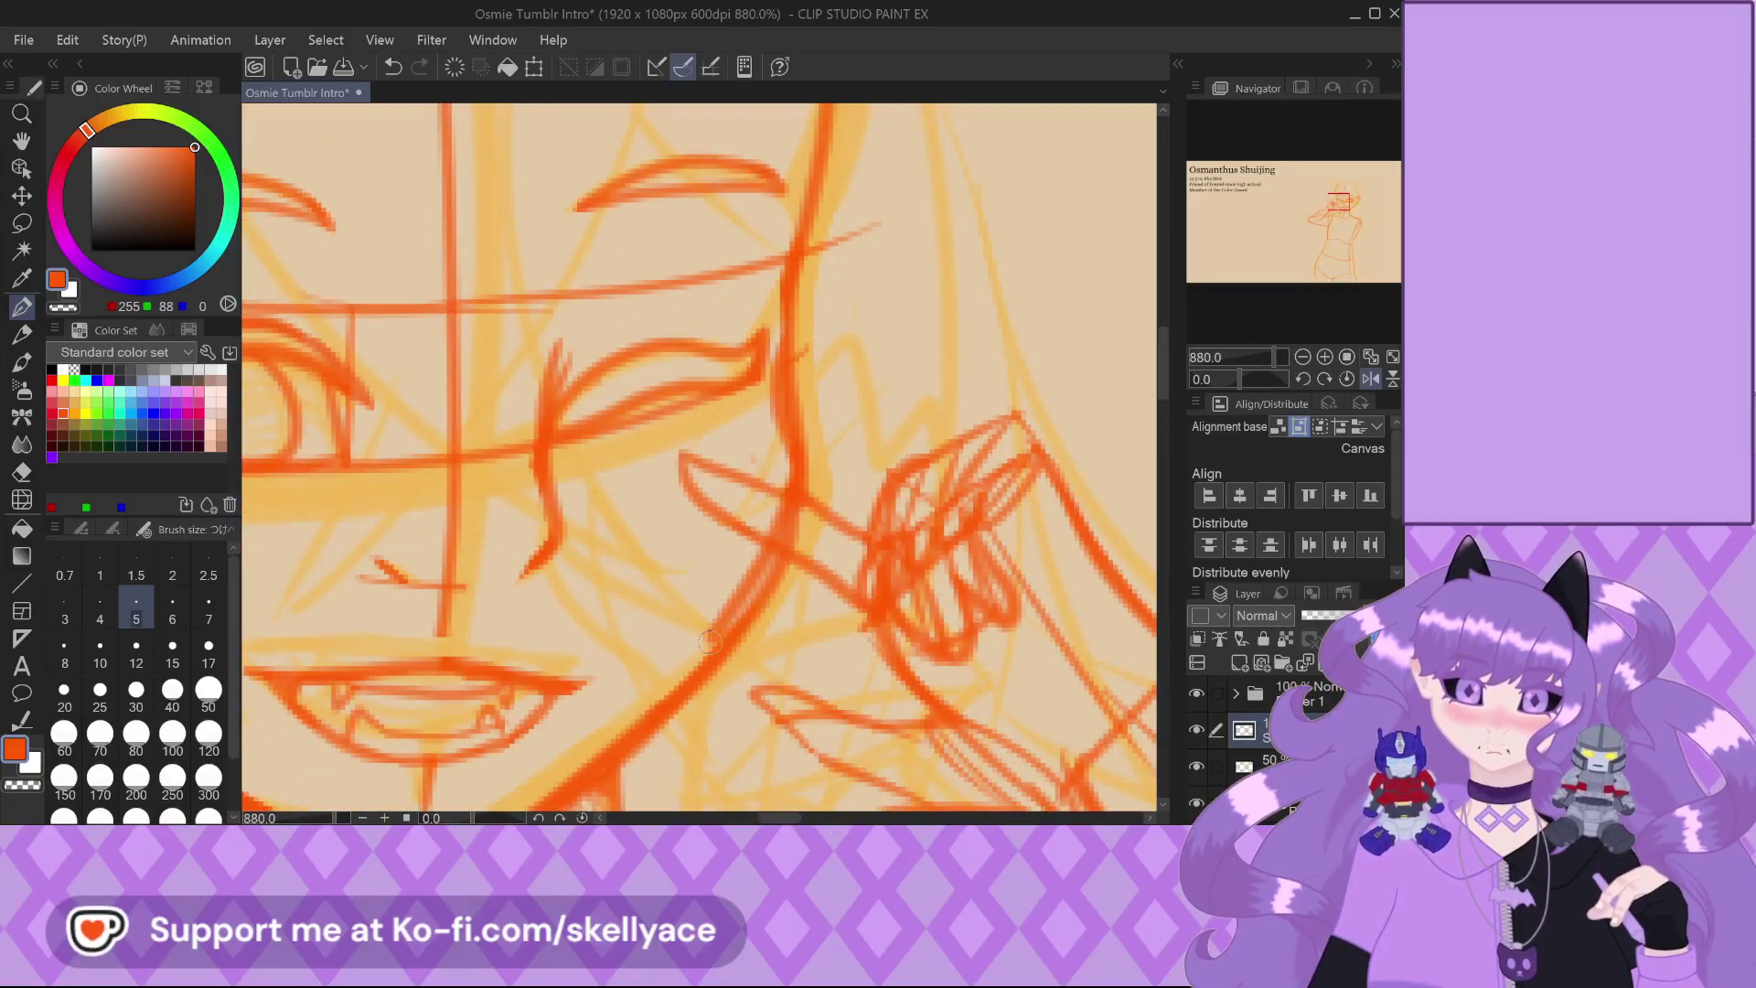
scroll(706, 610, "down", 3)
scroll(759, 672, "up", 4)
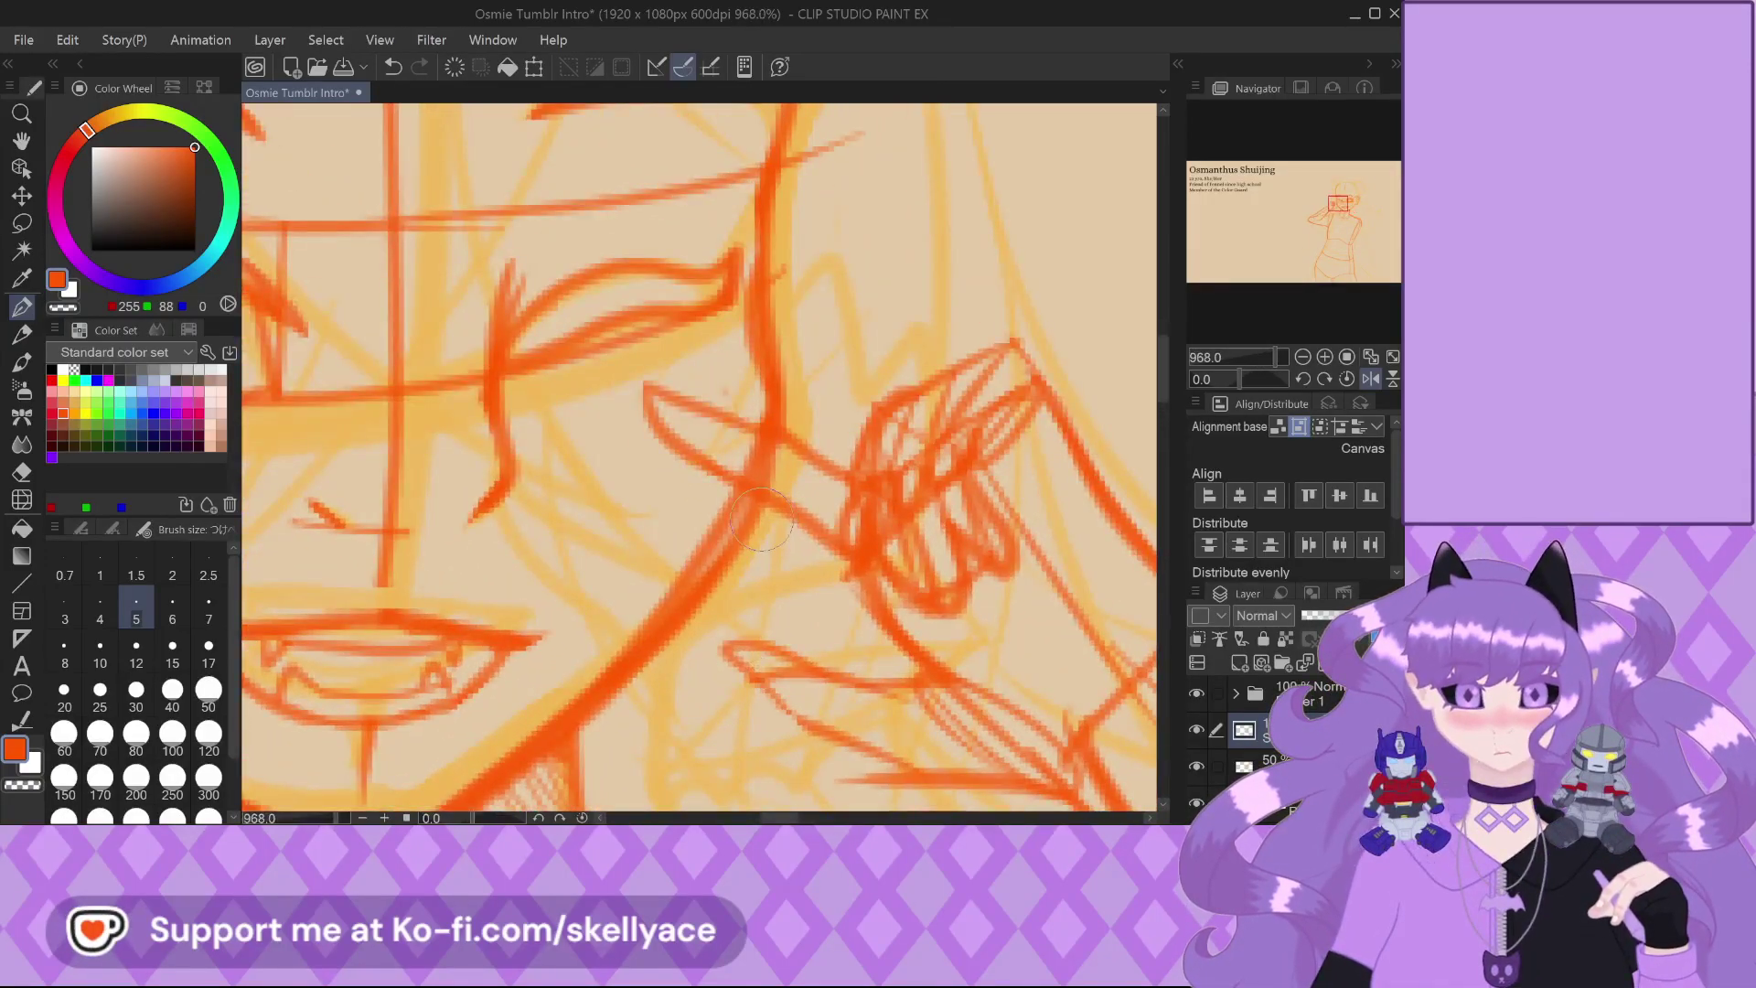
key("ctrl+z")
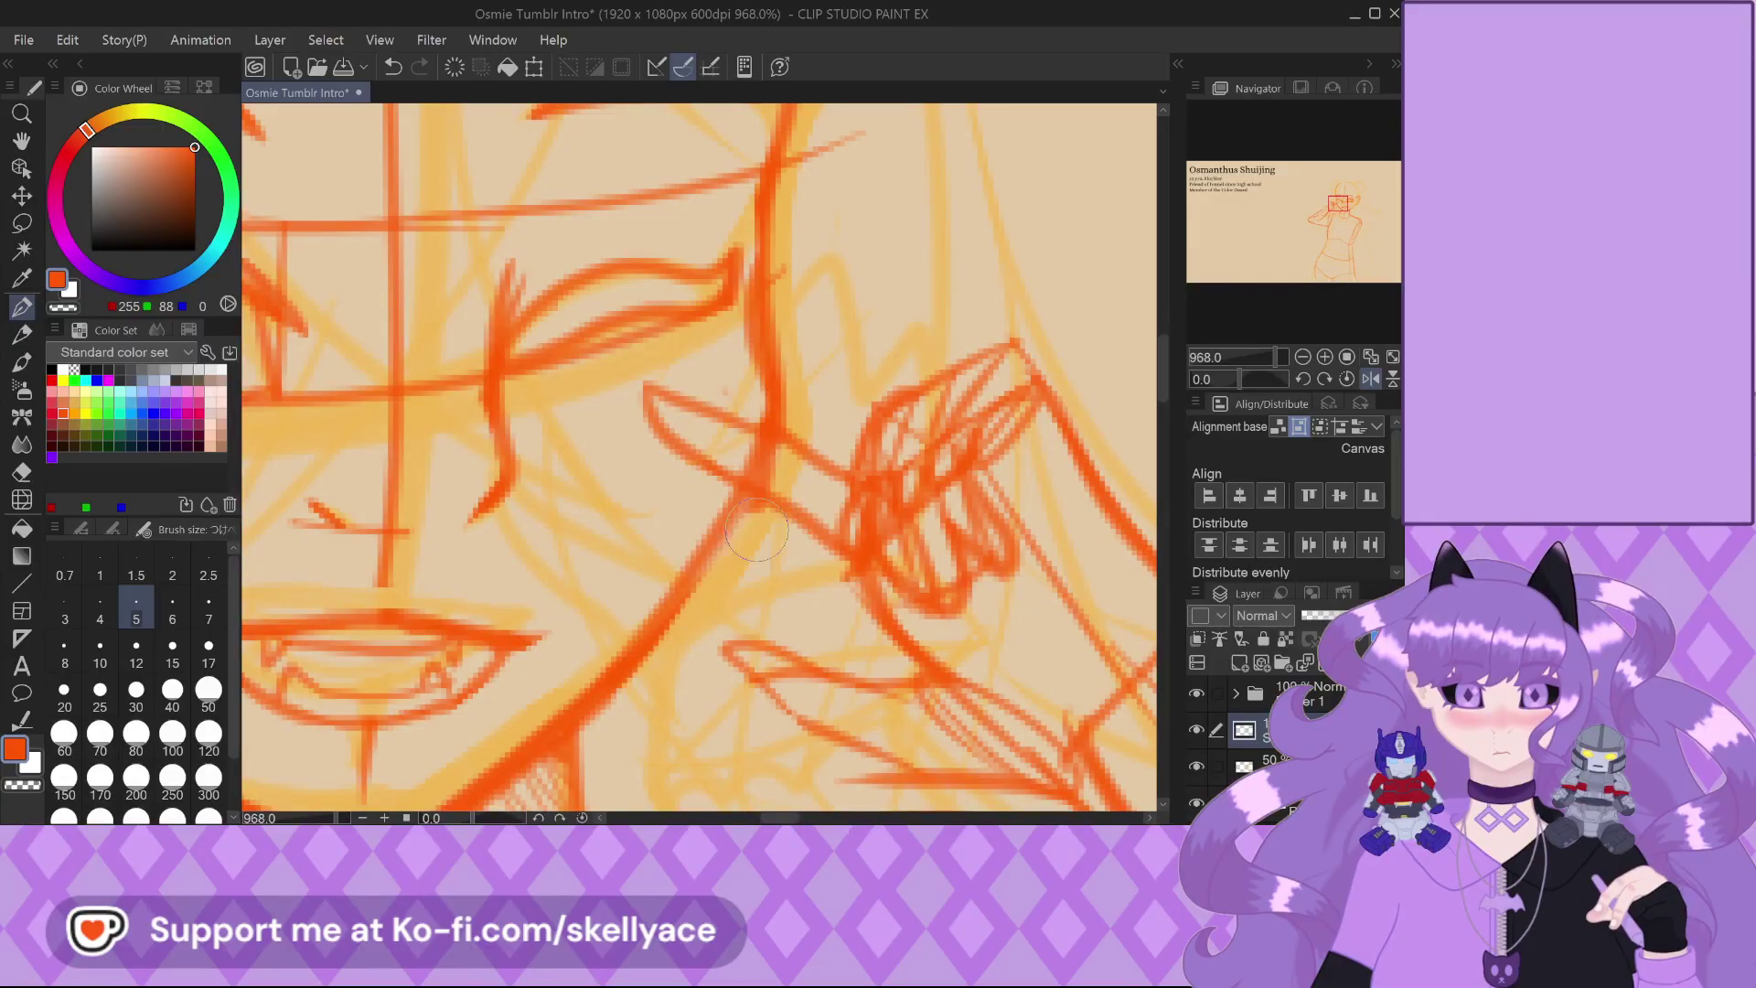
scroll(756, 531, "down", 3)
scroll(745, 499, "down", 1)
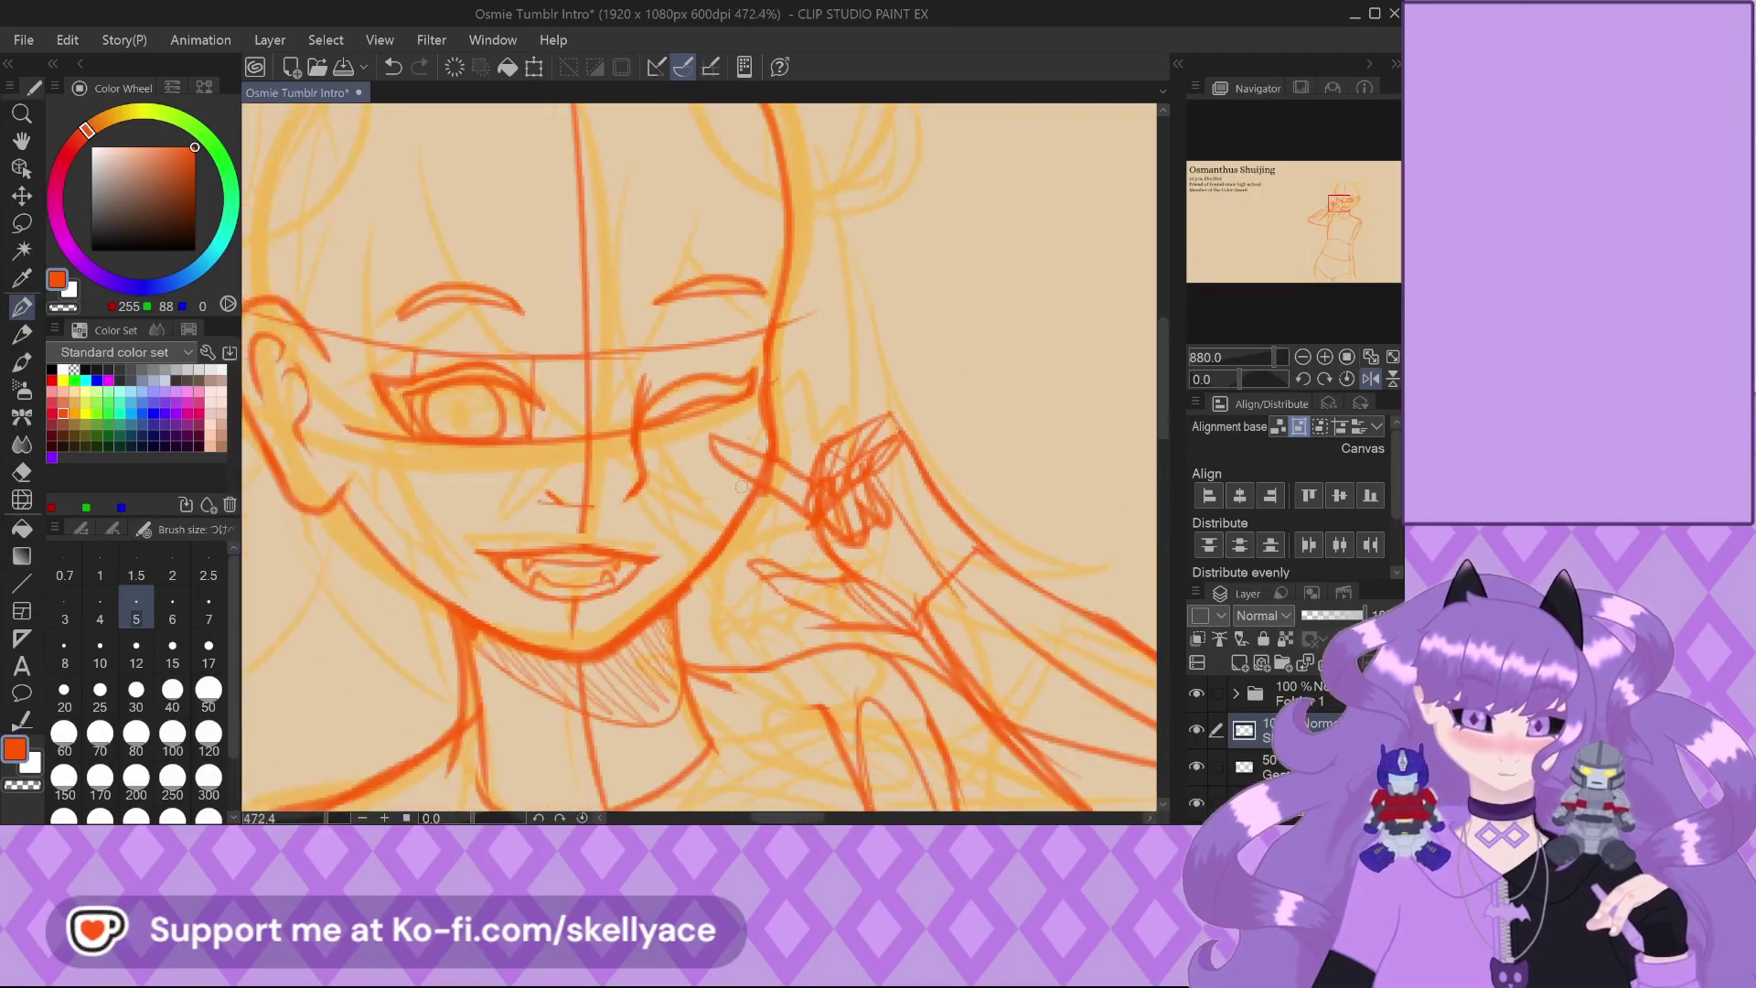
scroll(742, 491, "down", 1)
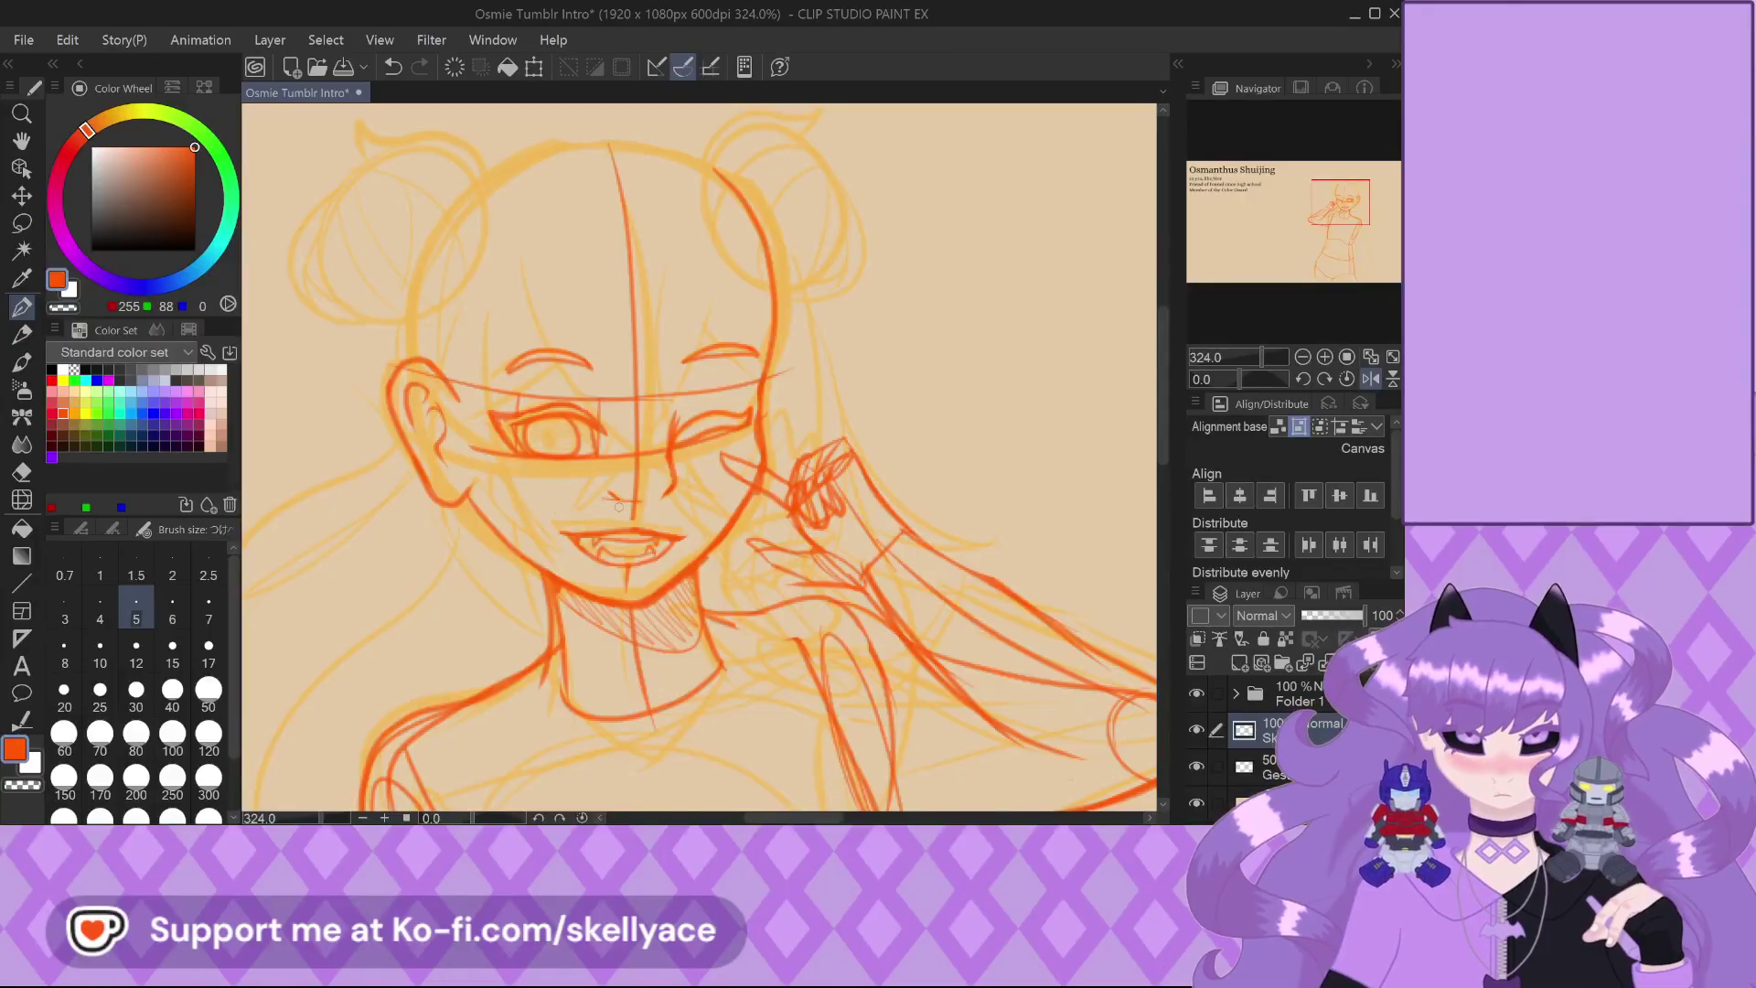
Sketch a narrow wedge inside the jawline just below the earlobe to reshape the jaw corner
scroll(514, 513, "up", 1)
scroll(455, 491, "up", 1)
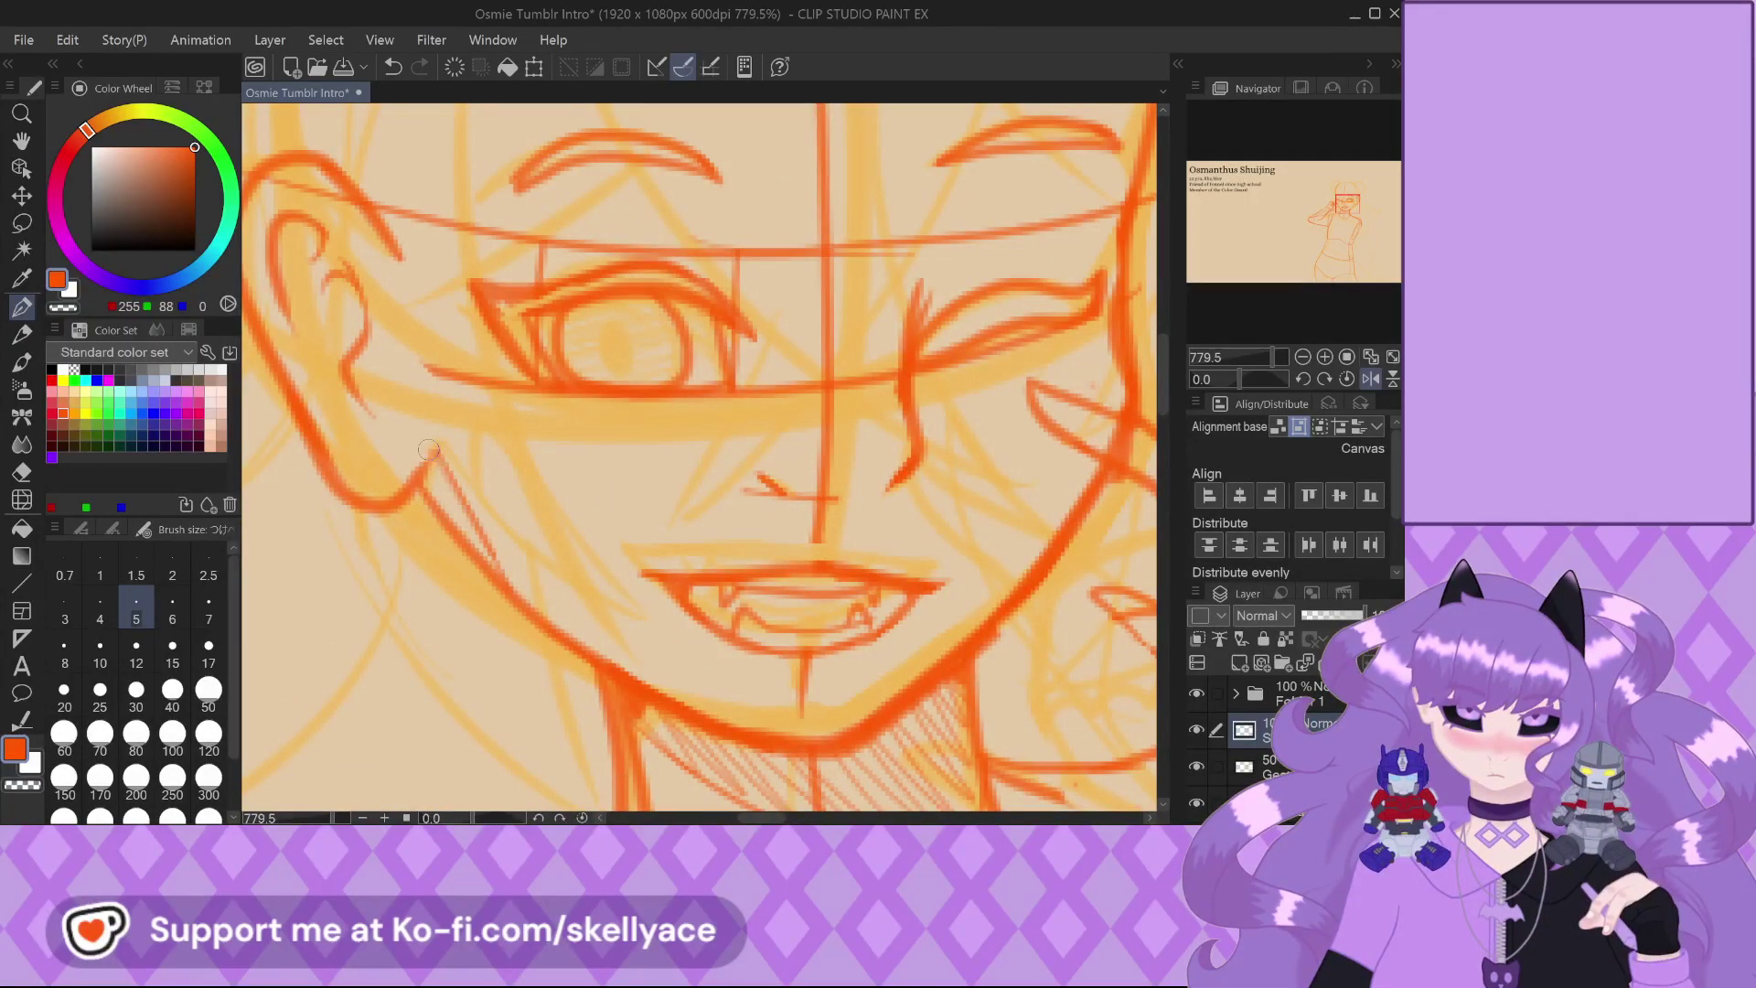
scroll(428, 449, "down", 2)
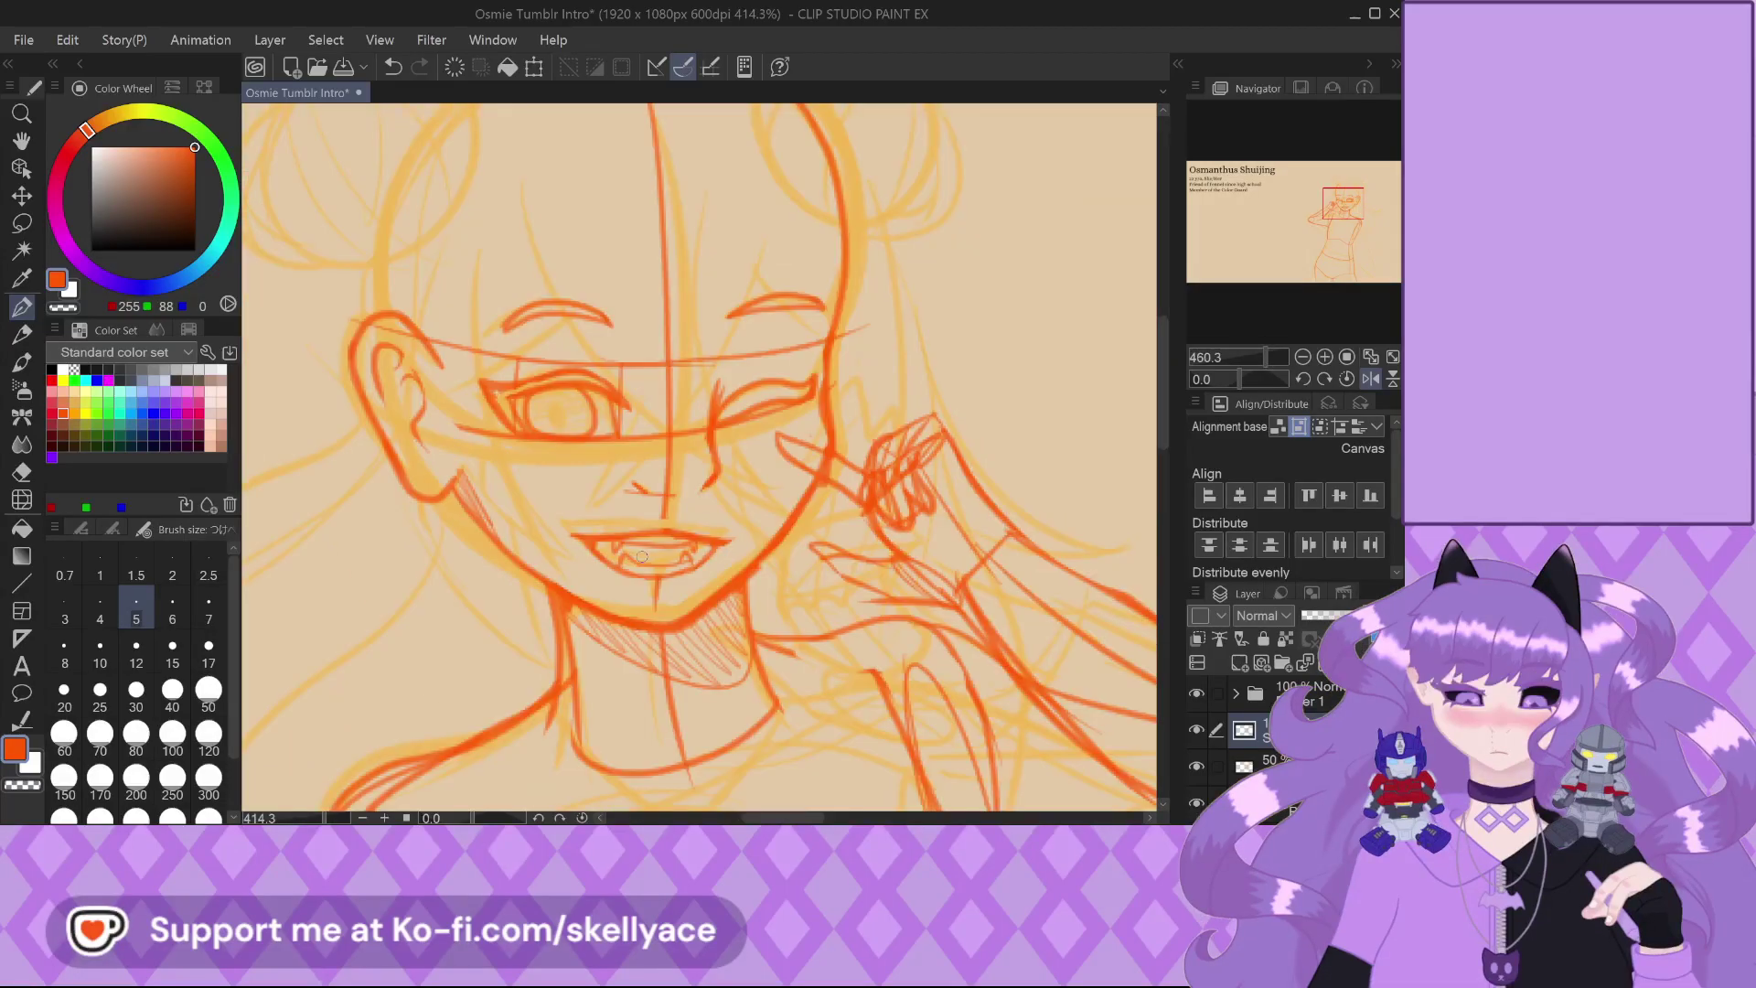
Thicken the outline of the open fanged mouth along its corners and lower lip curve
scroll(642, 556, "up", 1)
scroll(642, 556, "down", 1)
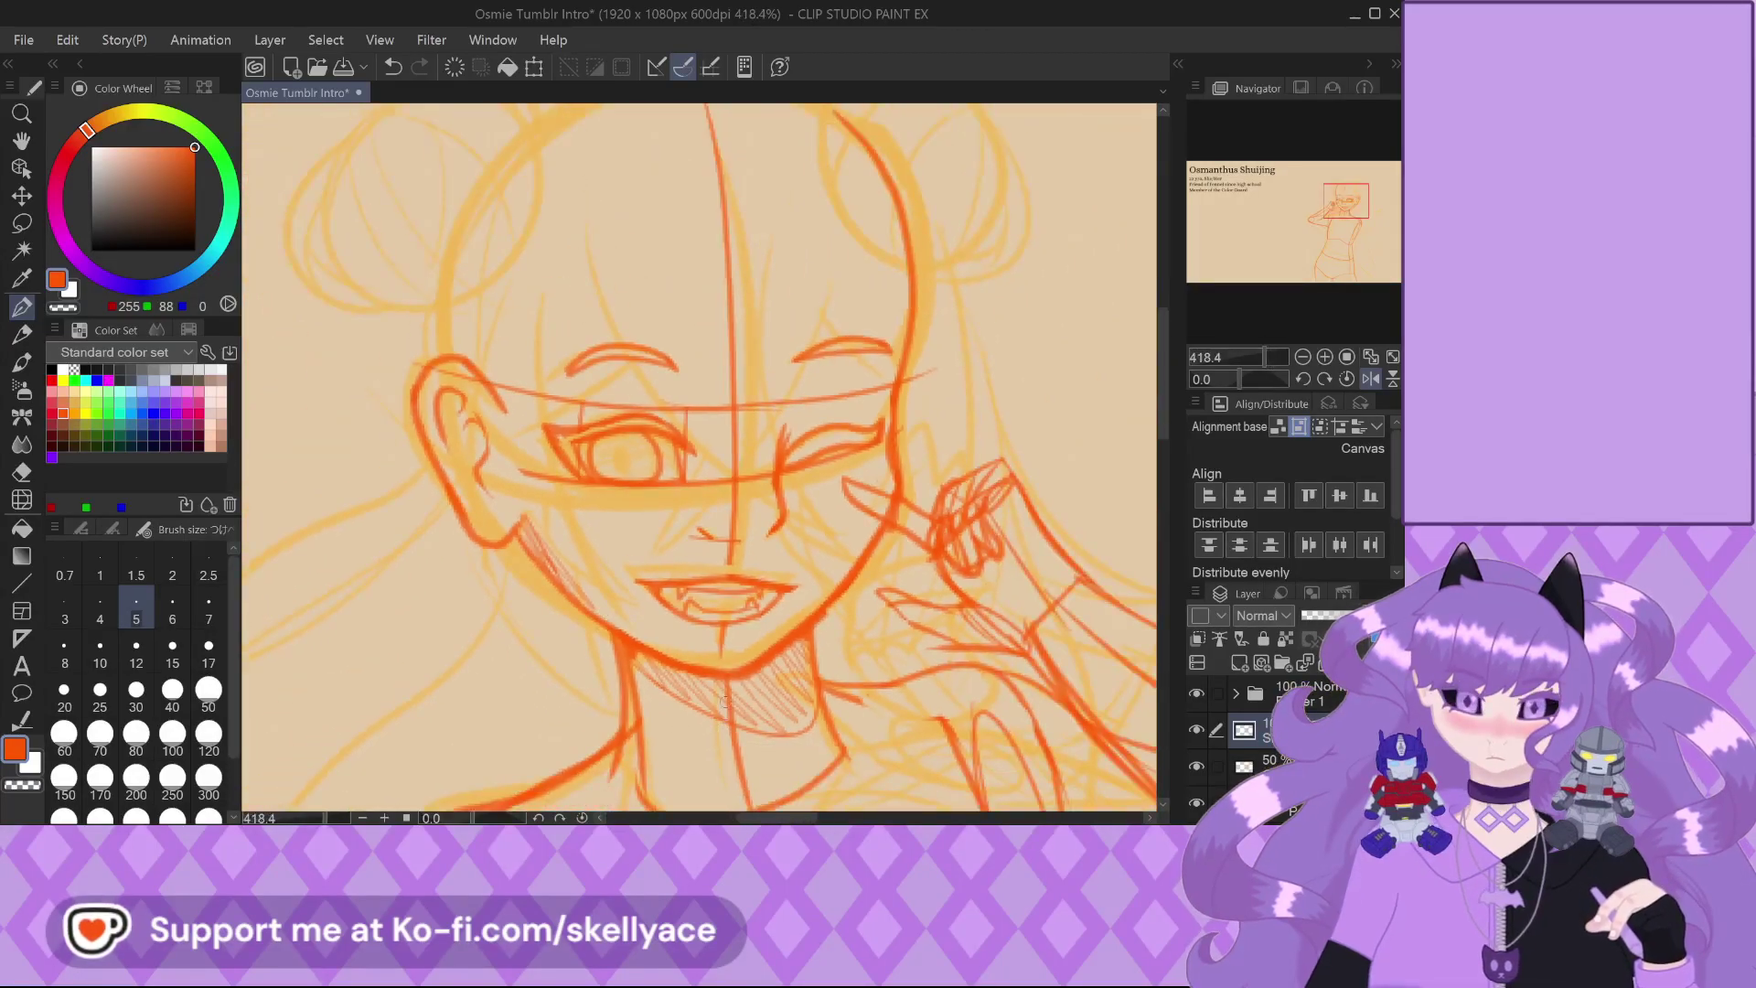
scroll(714, 620, "up", 1)
scroll(714, 620, "up", 3)
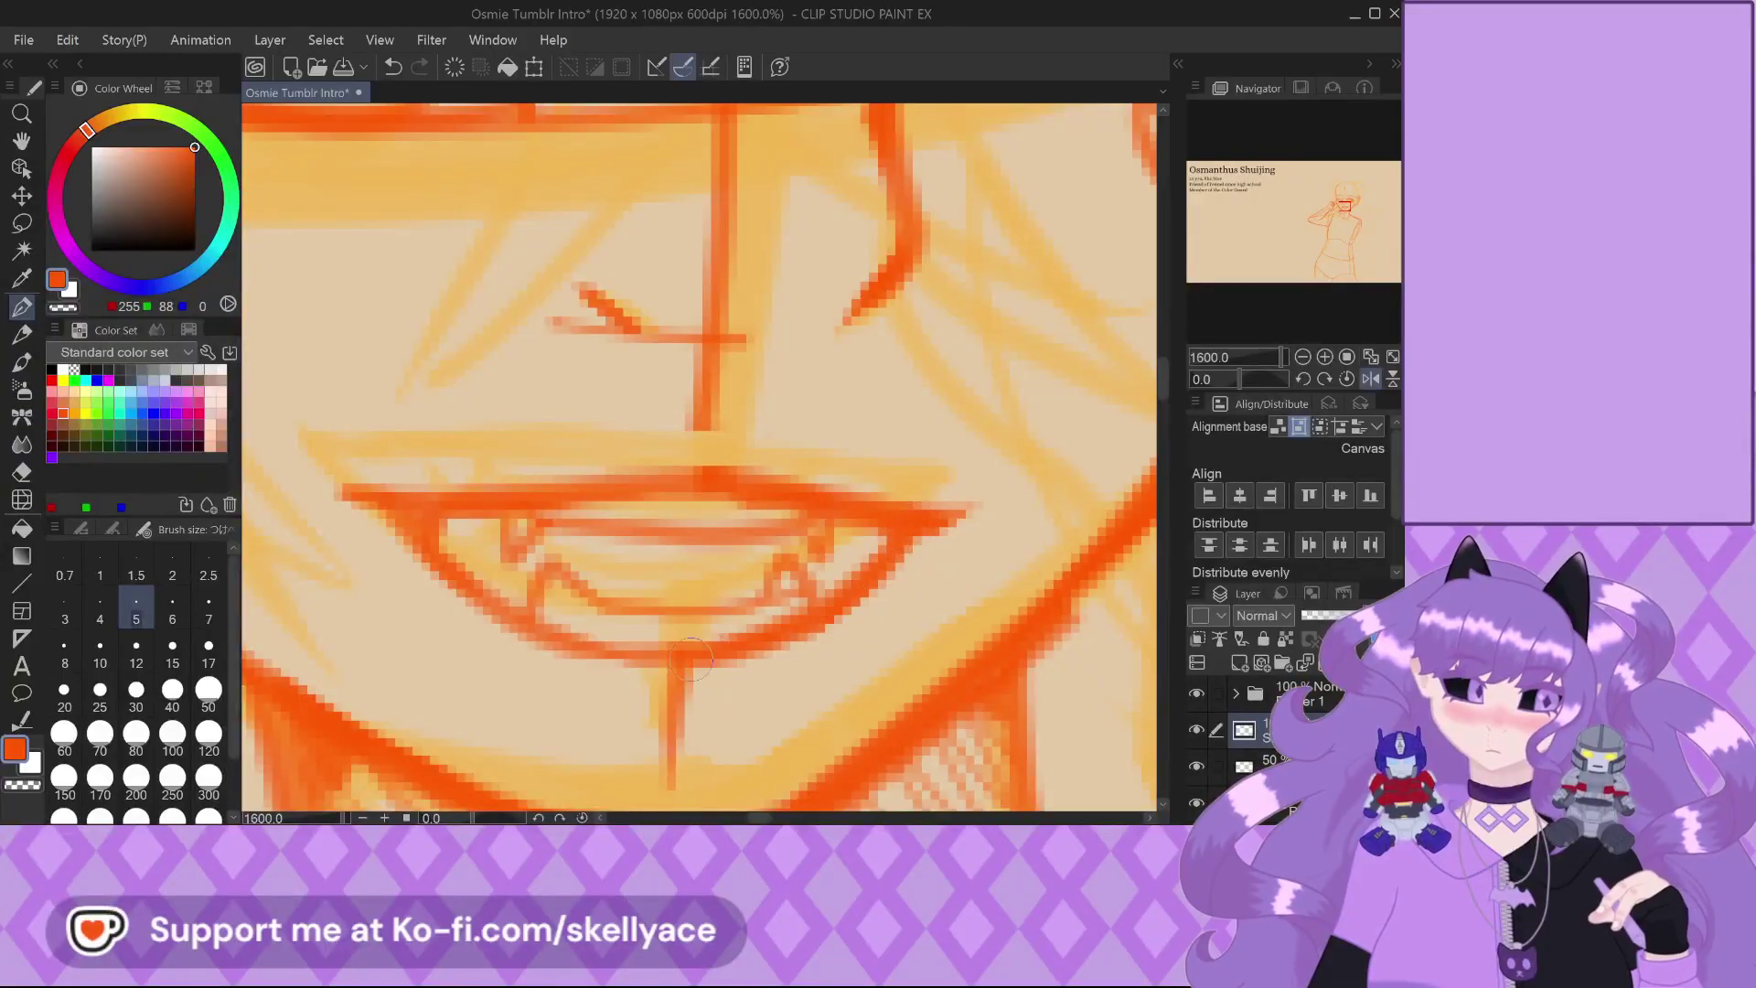
scroll(430, 521, "up", 1)
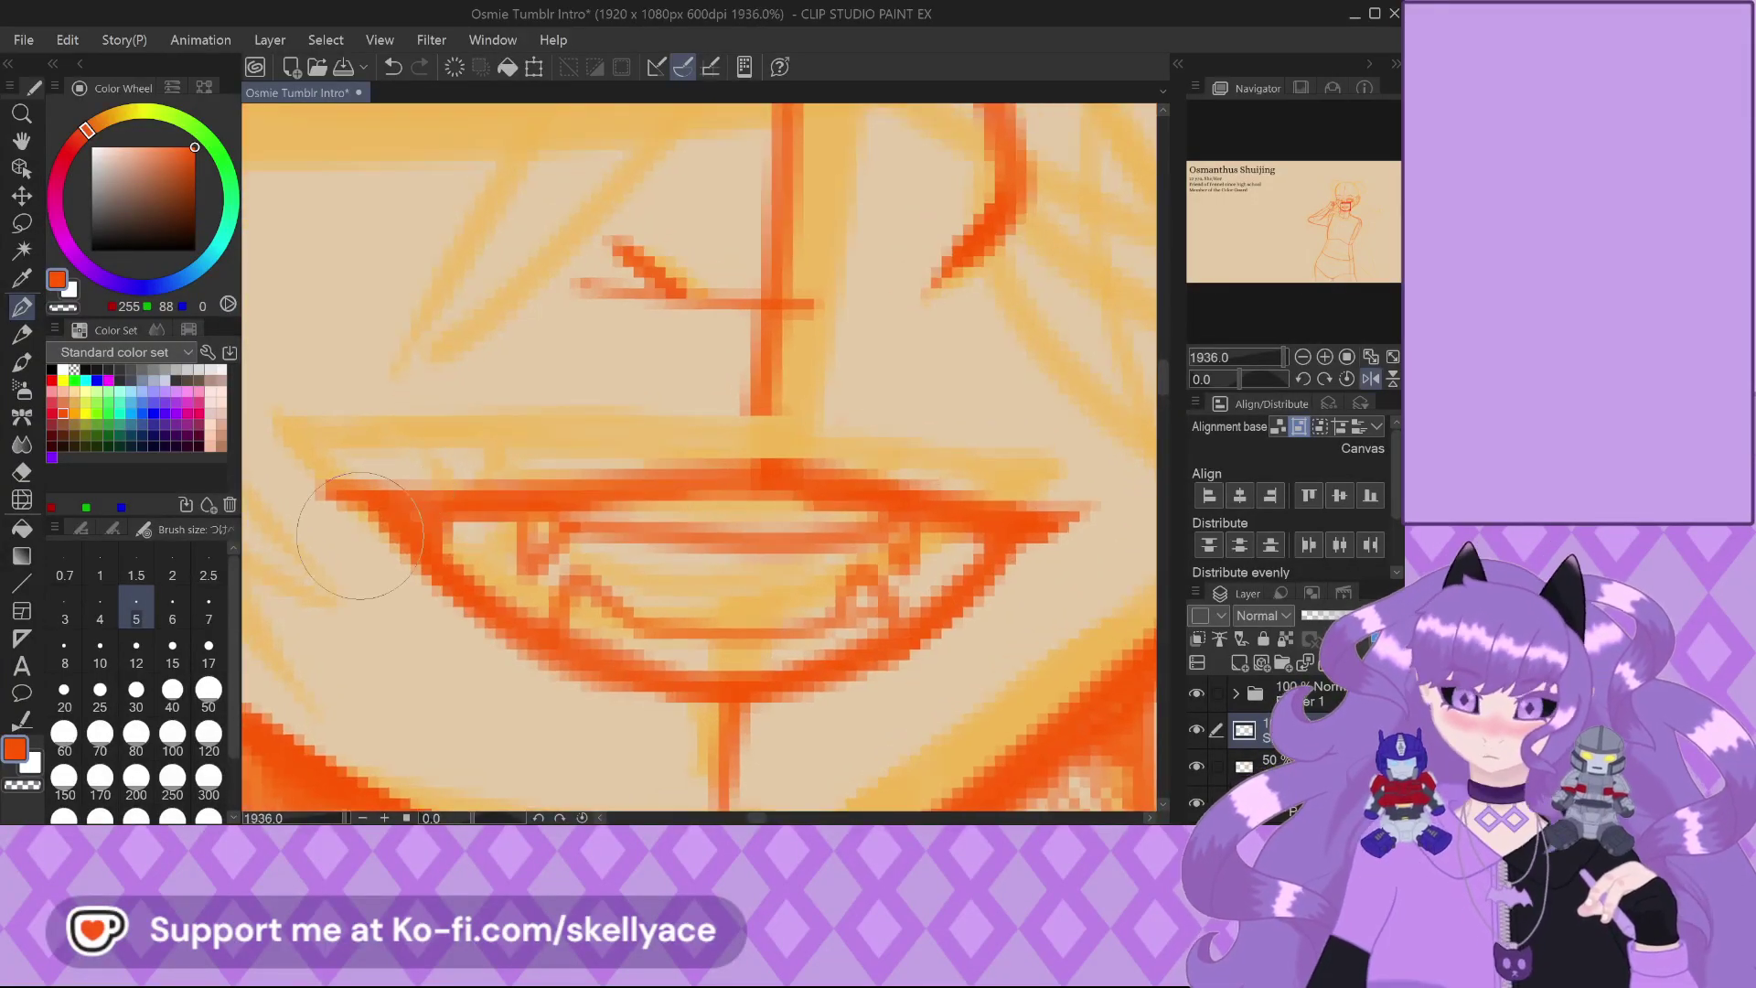
scroll(598, 690, "down", 3)
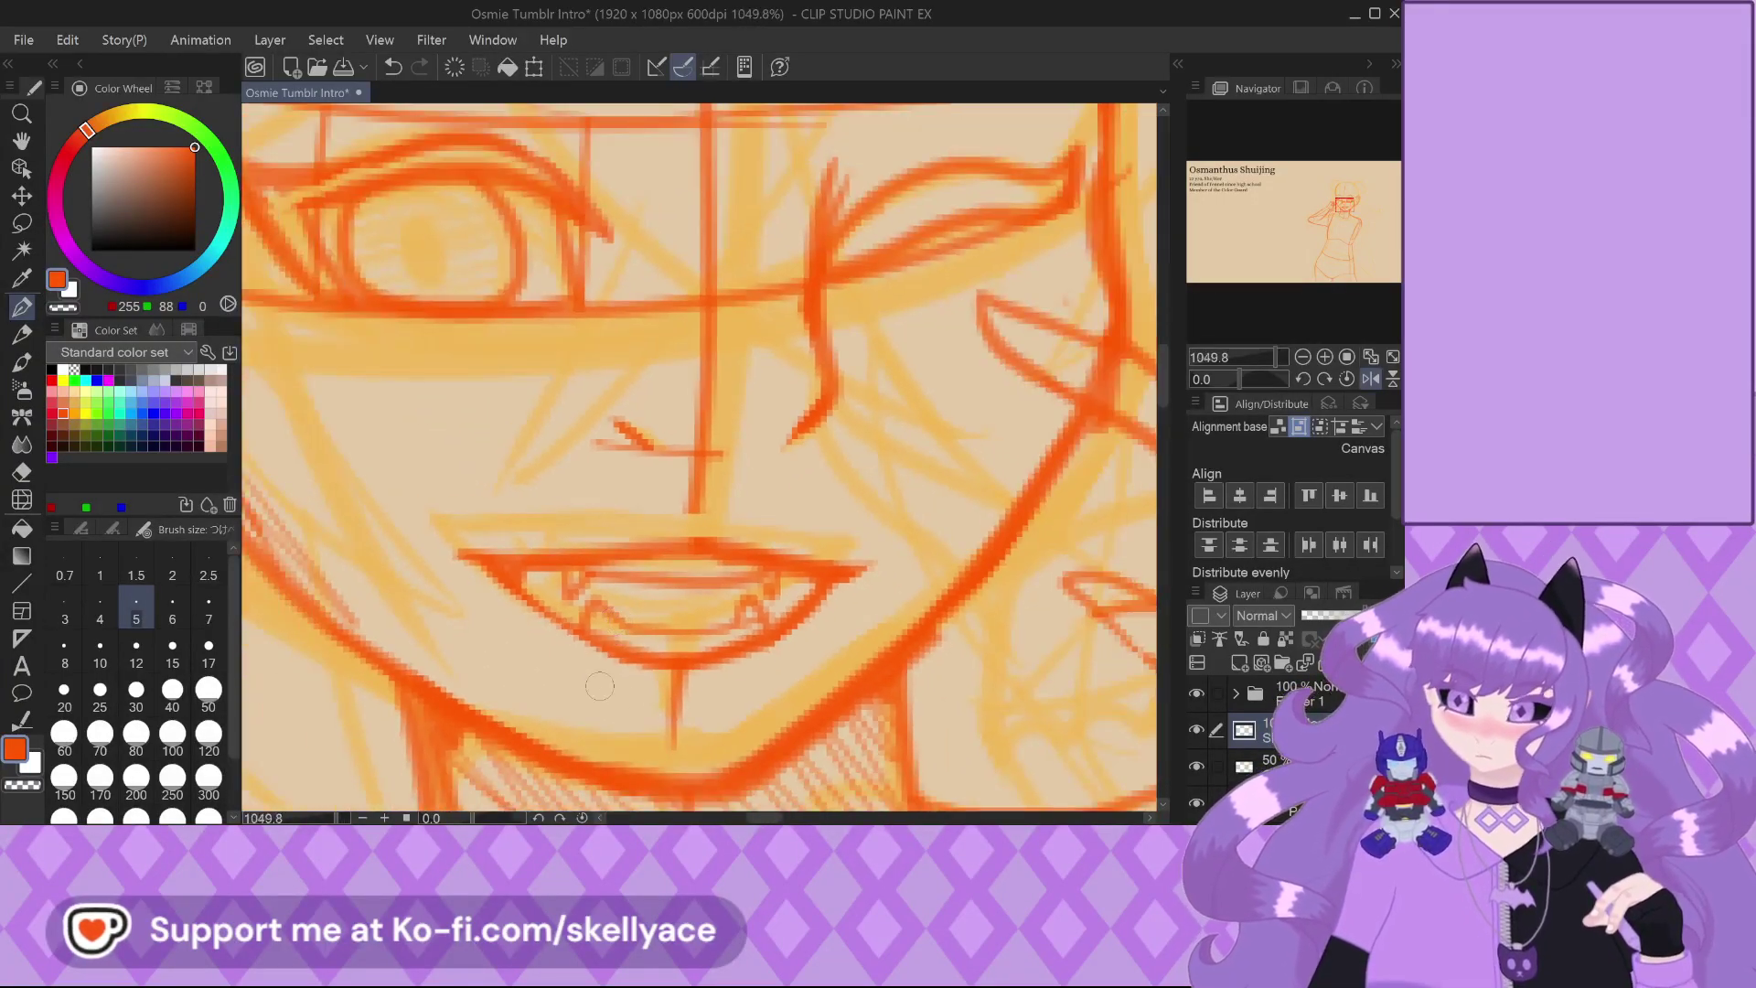
scroll(626, 565, "down", 1)
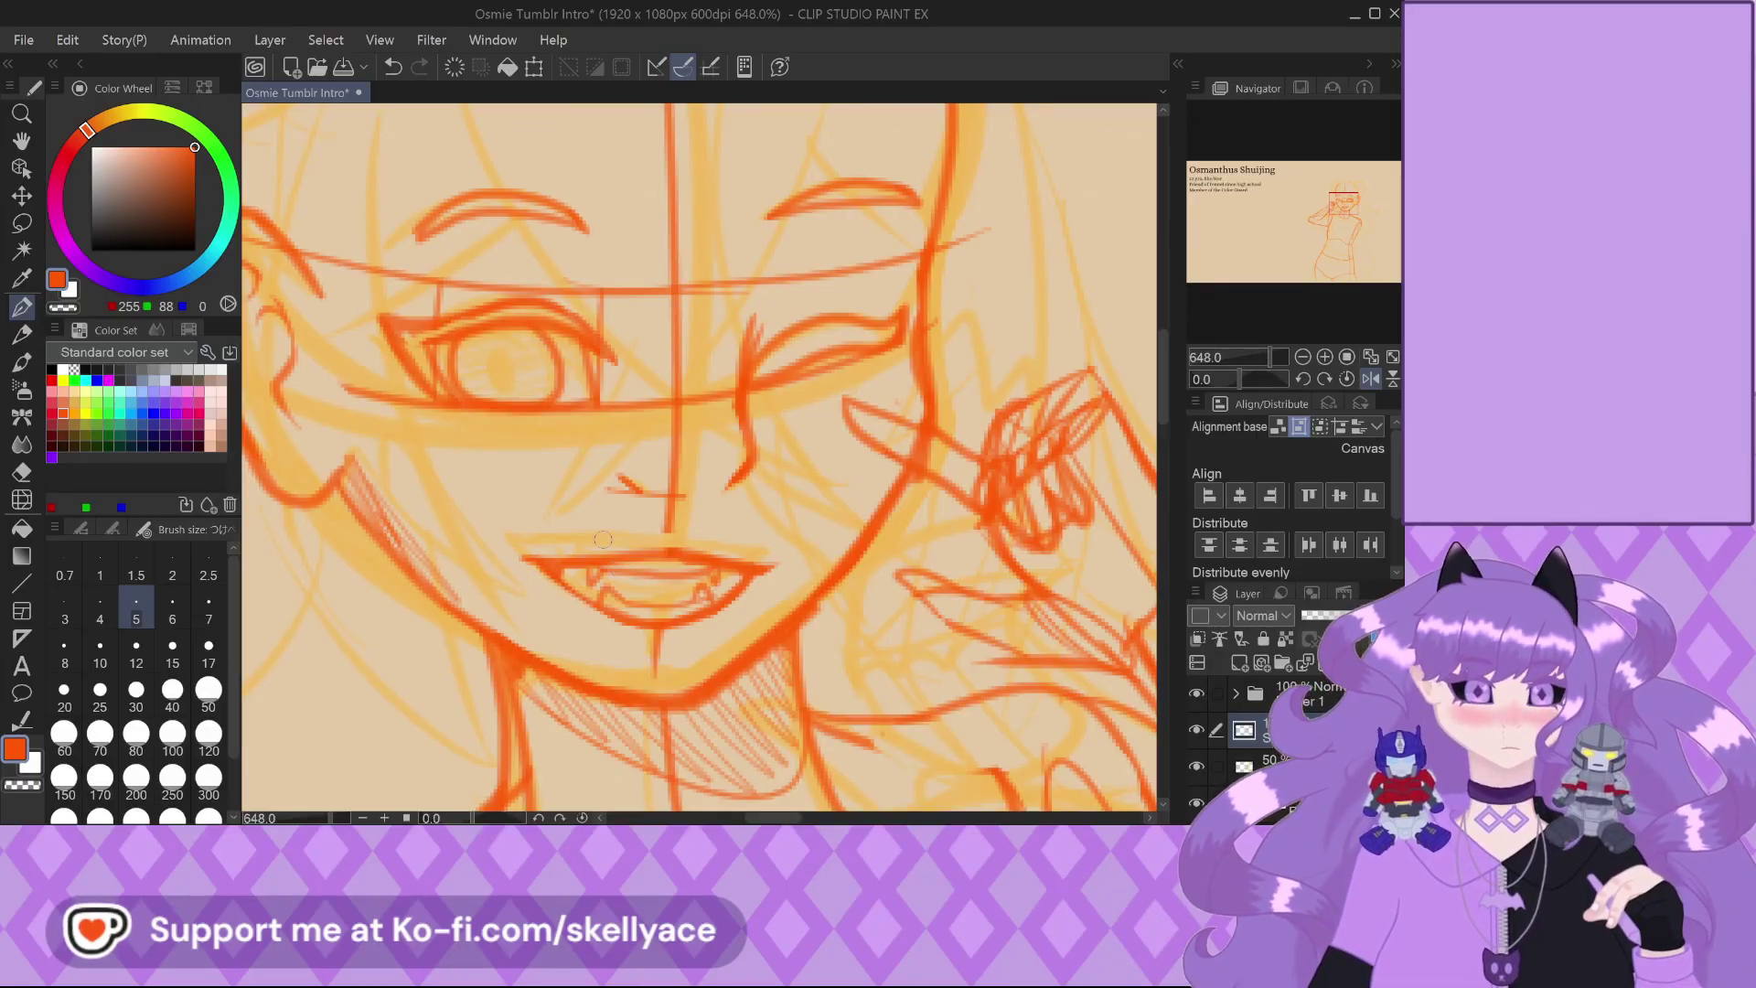
scroll(694, 533, "down", 2)
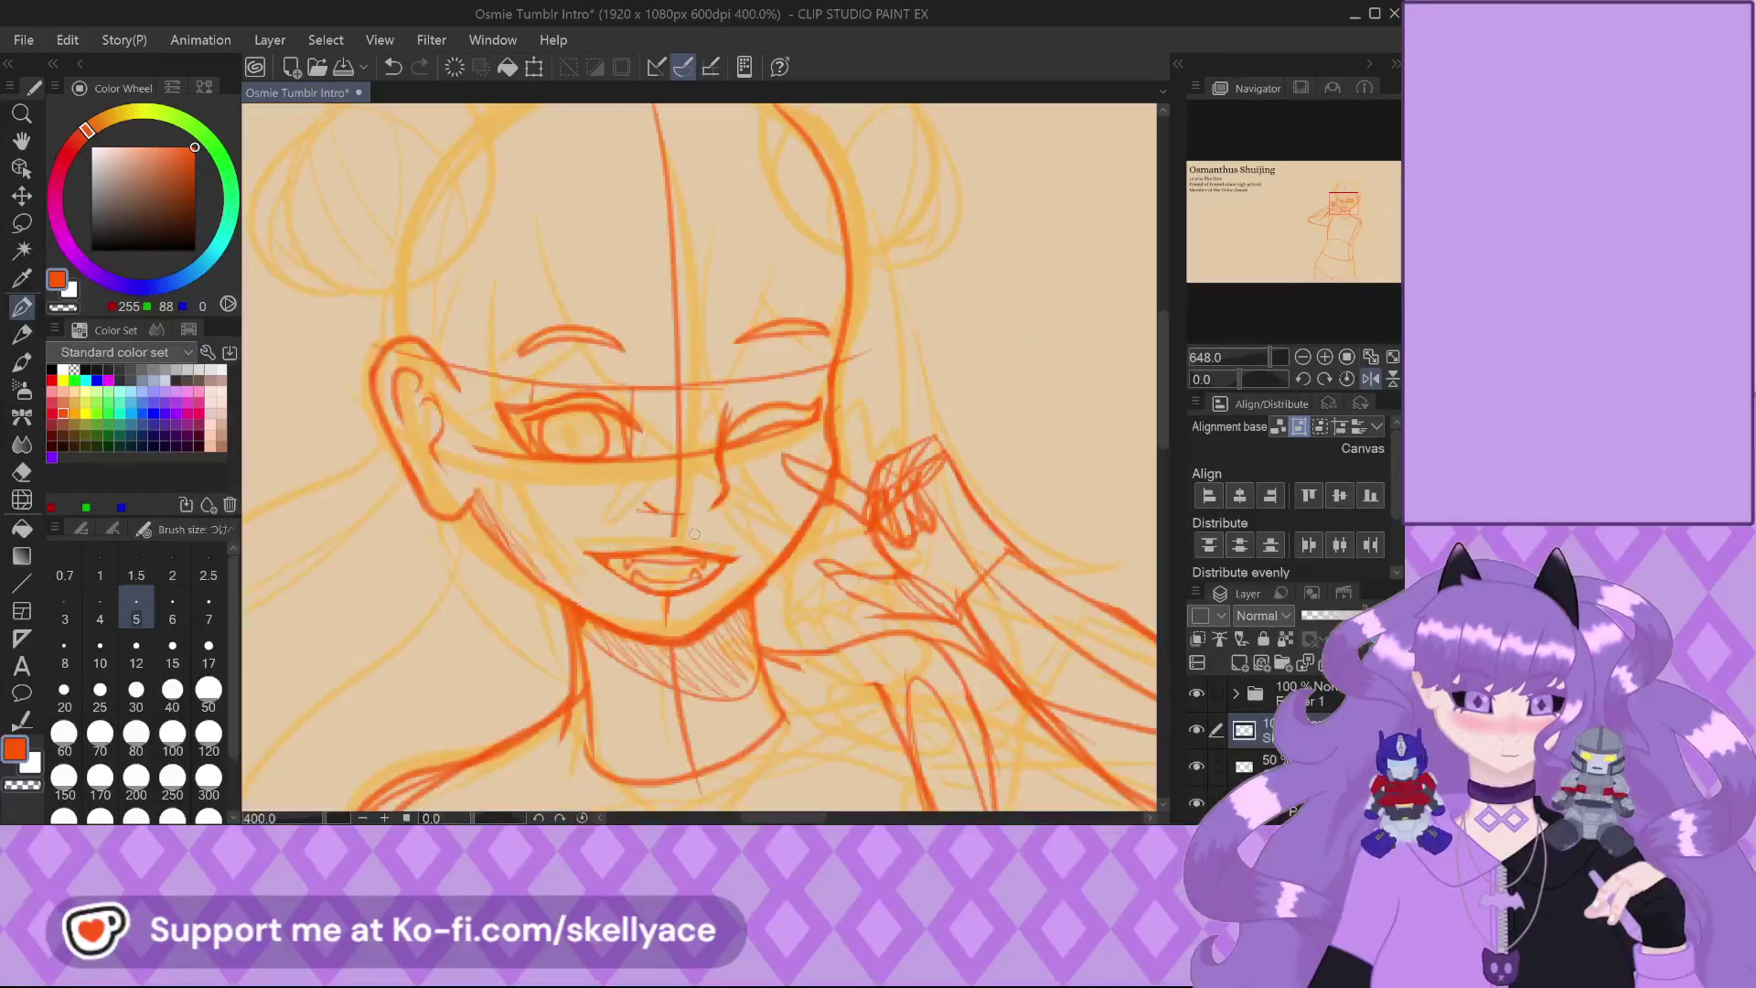
scroll(530, 514, "up", 3)
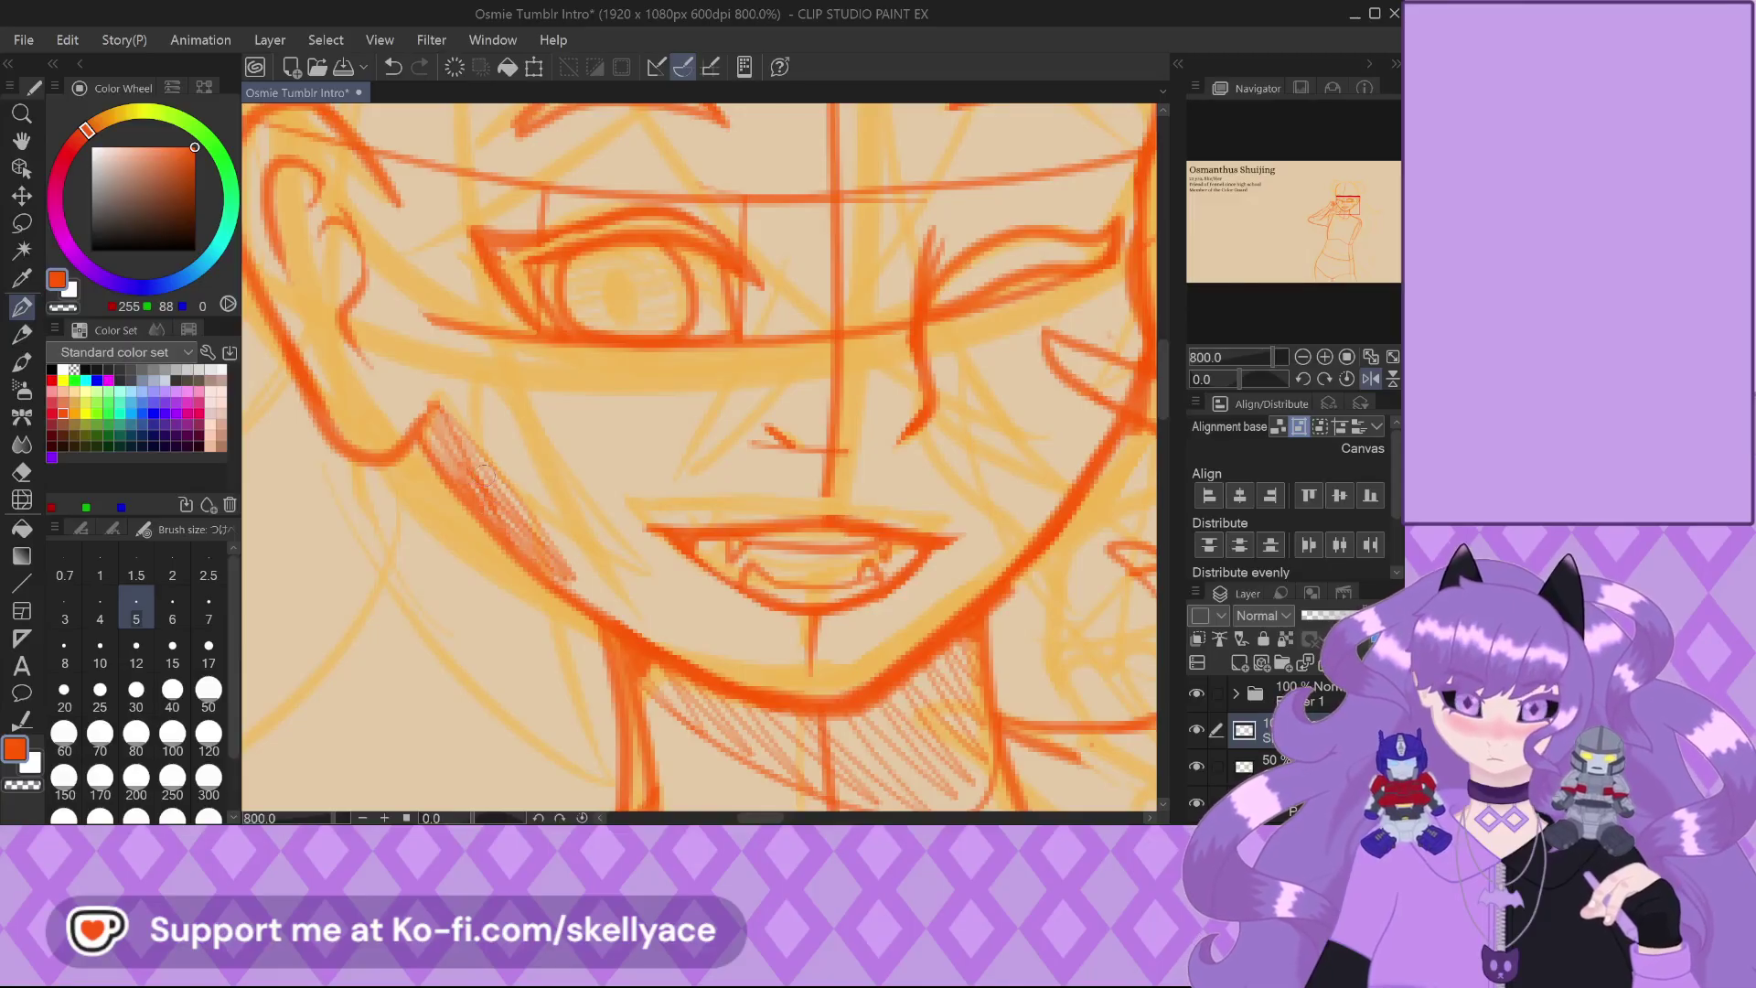
scroll(628, 628, "down", 1)
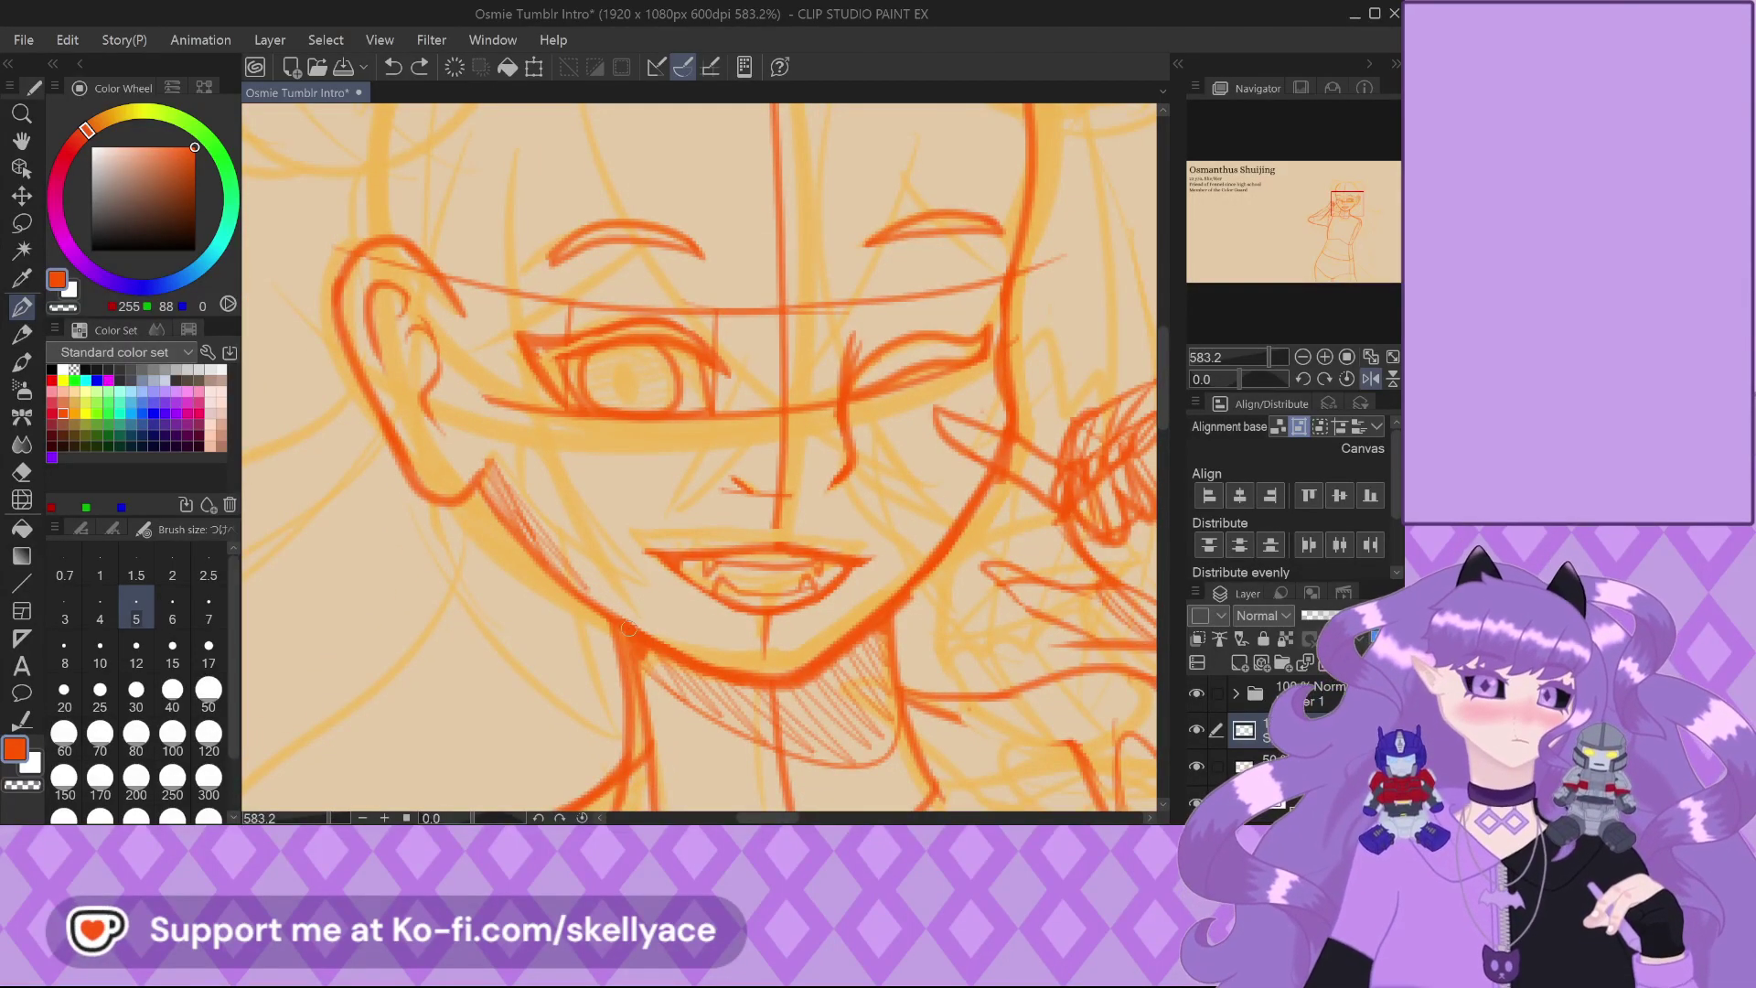
scroll(693, 572, "up", 2)
scroll(695, 583, "down", 4)
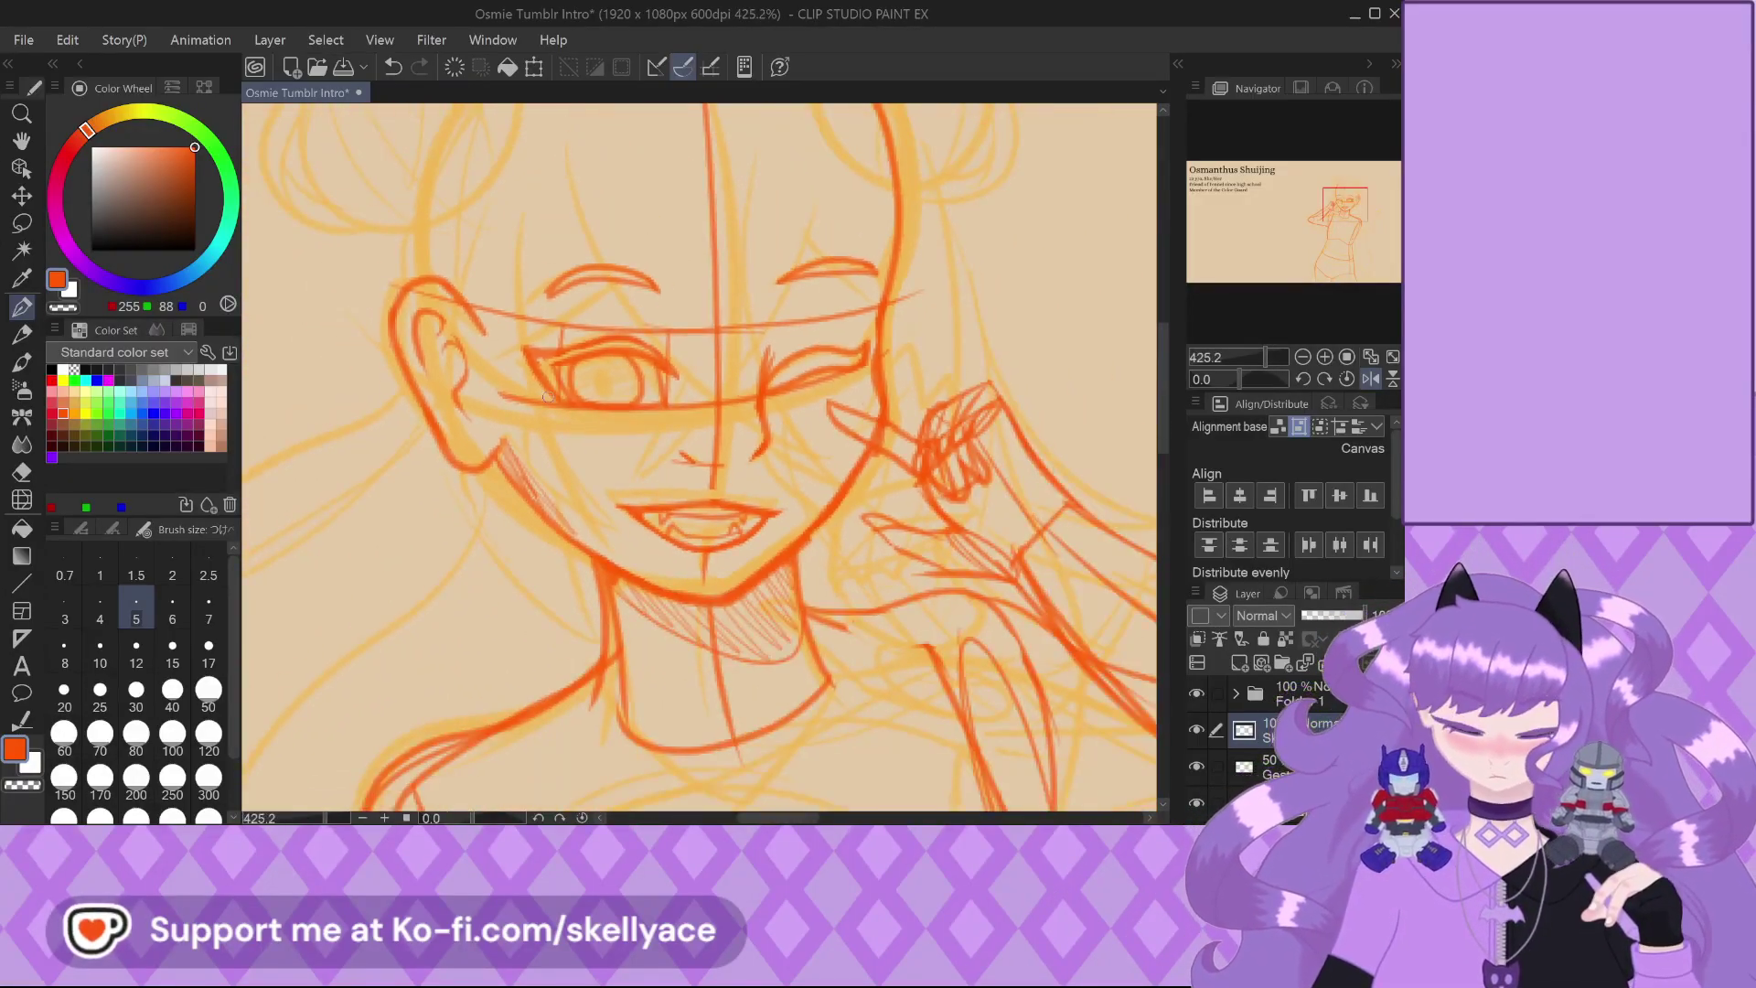
scroll(545, 396, "down", 3)
scroll(618, 411, "up", 3)
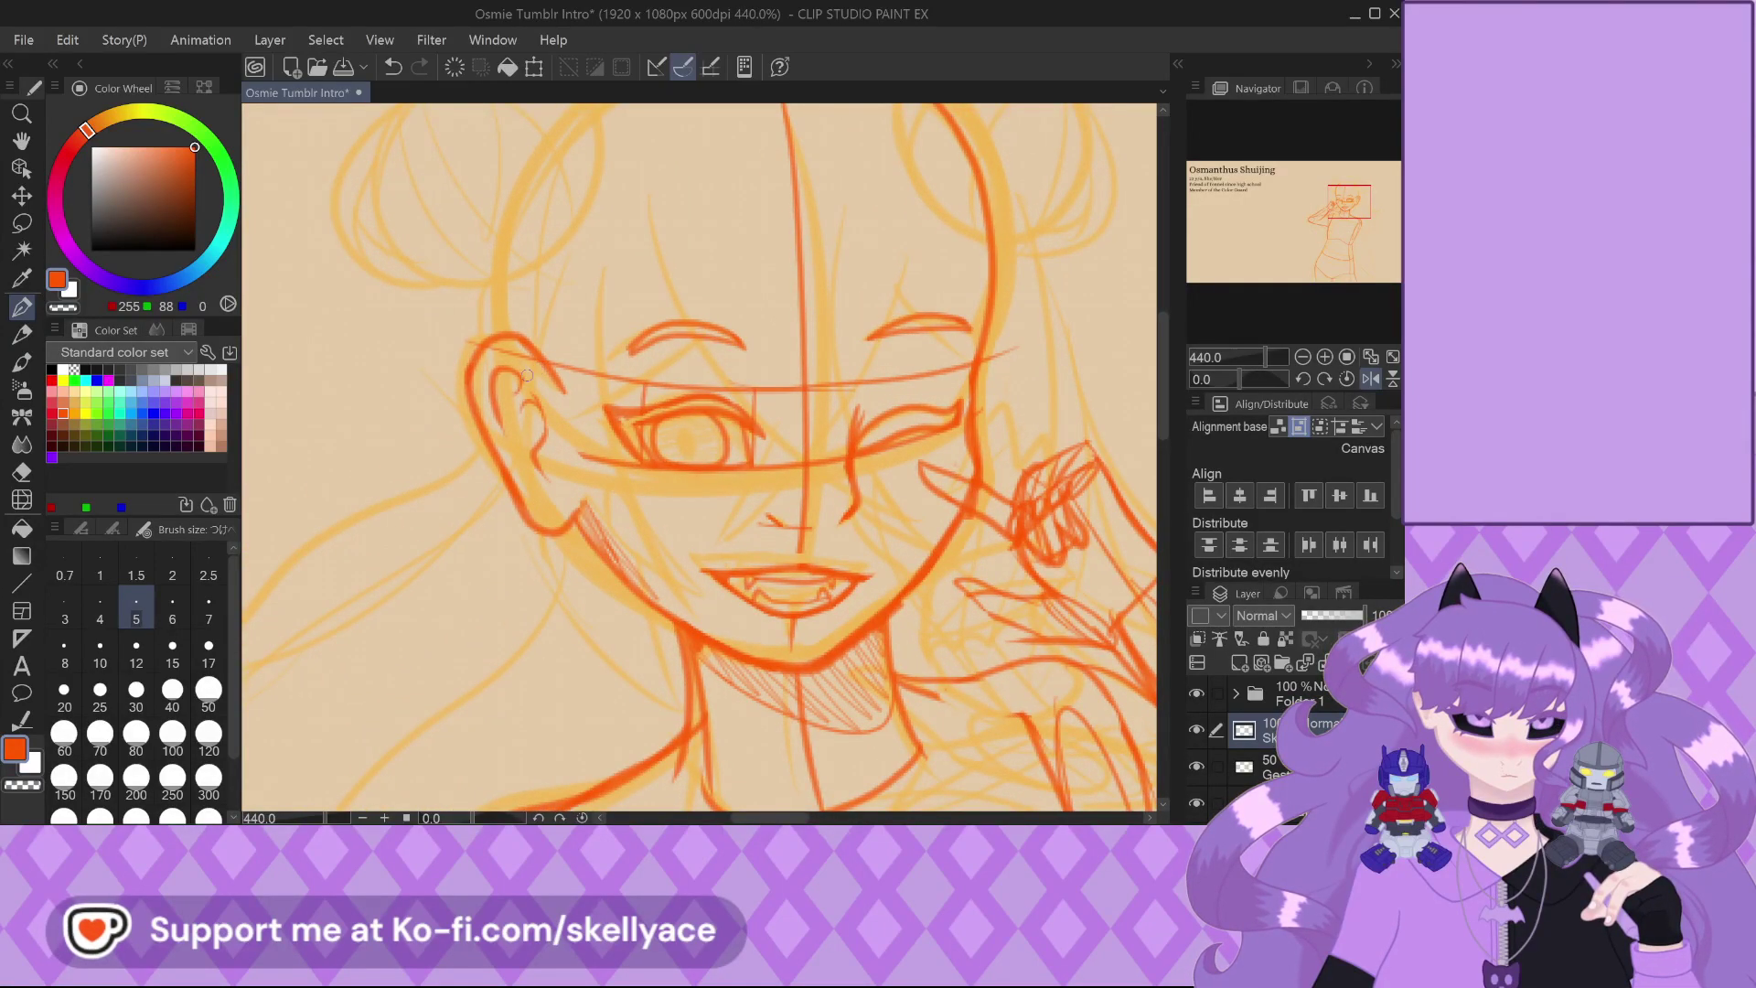
Thicken the eyebrow above the winking eye by filling in along its lower edge from the inner end
scroll(526, 375, "up", 5)
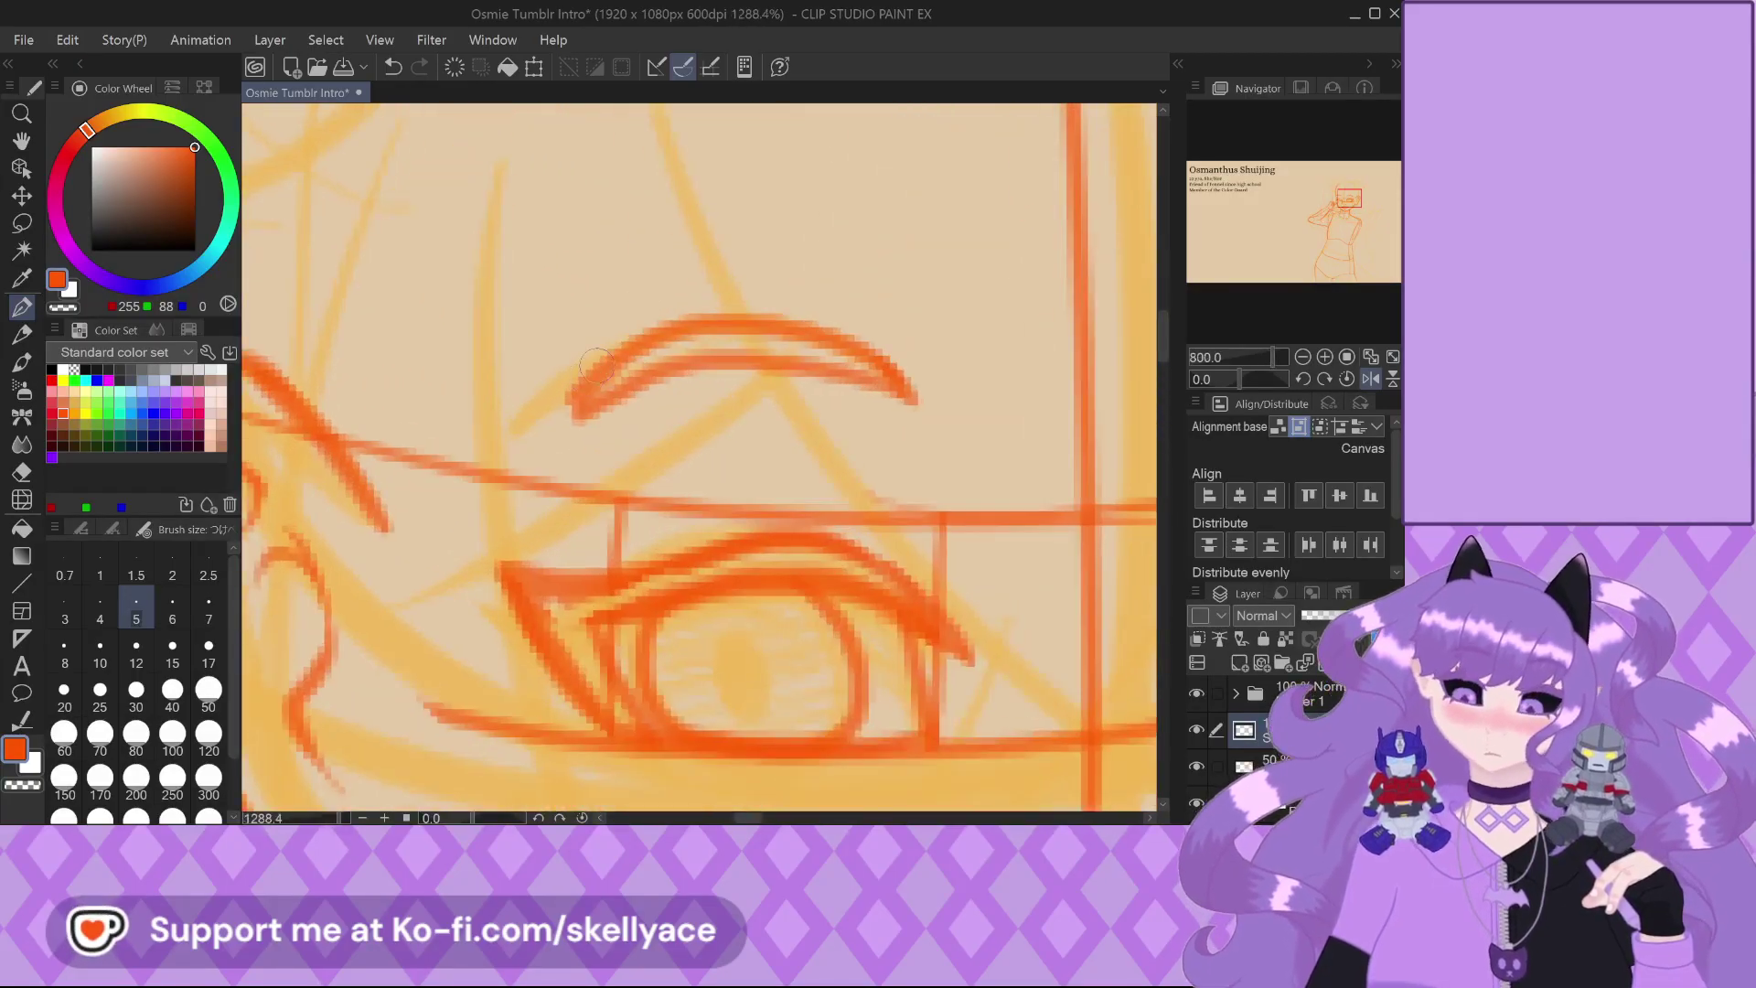
scroll(539, 411, "down", 5)
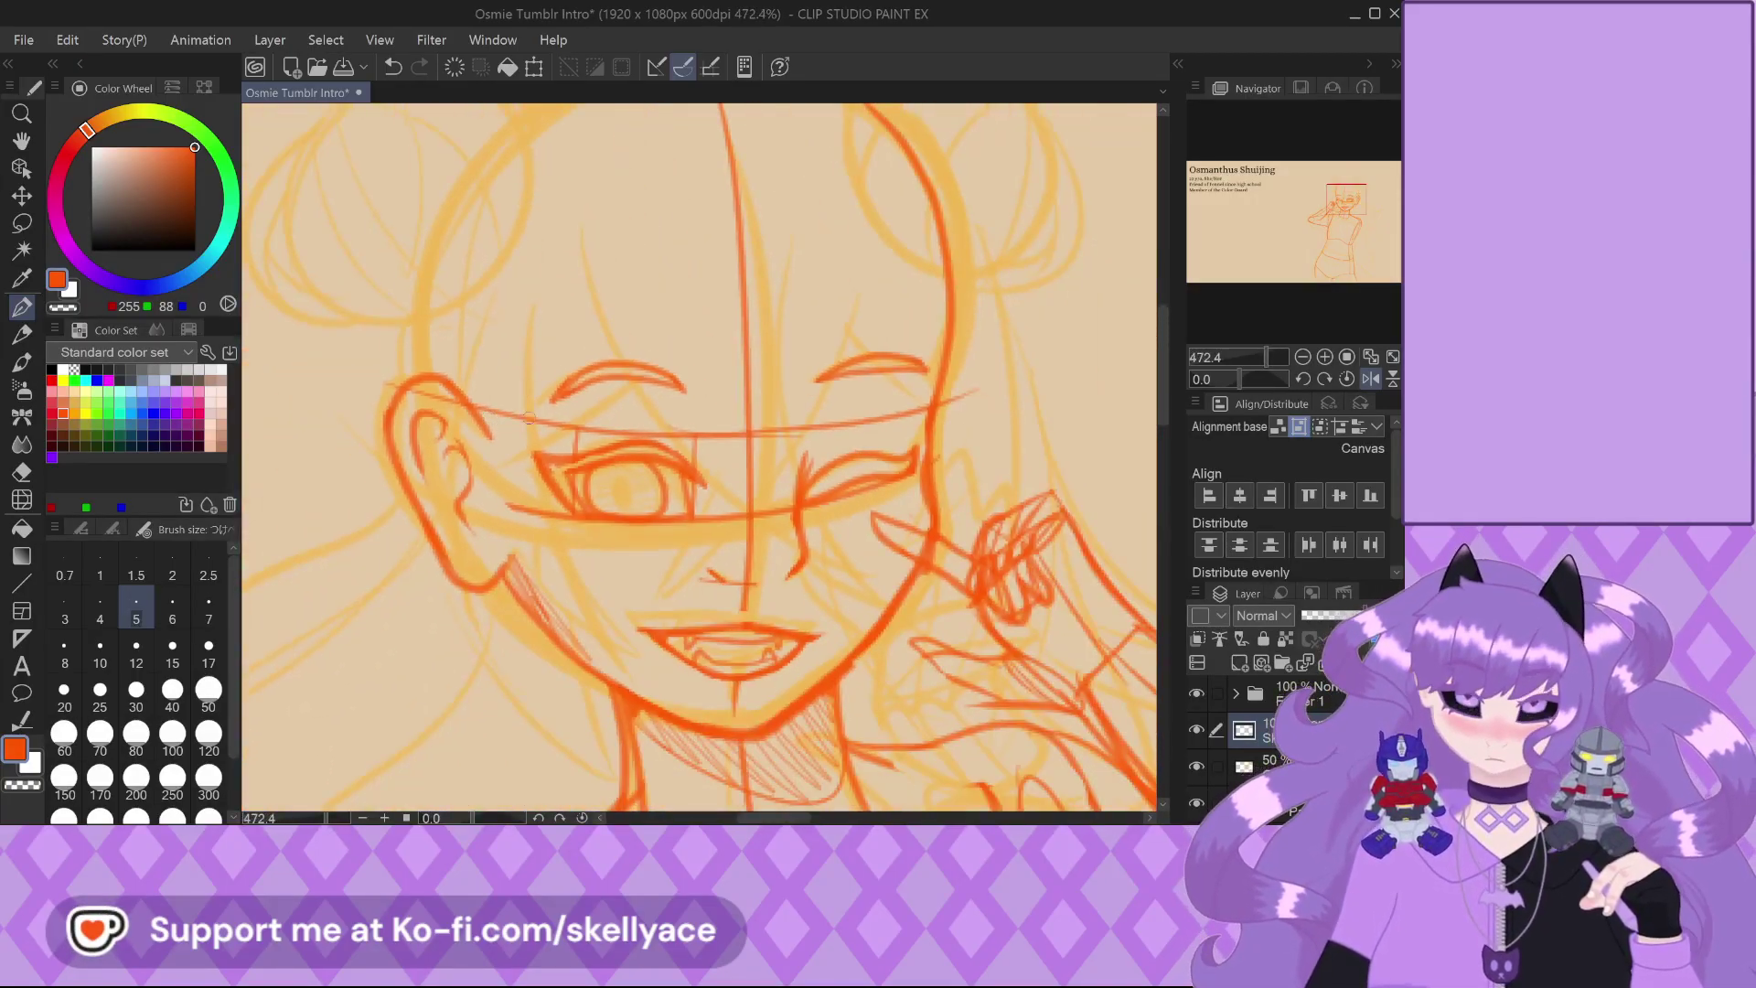
scroll(529, 418, "down", 2)
scroll(643, 395, "up", 6)
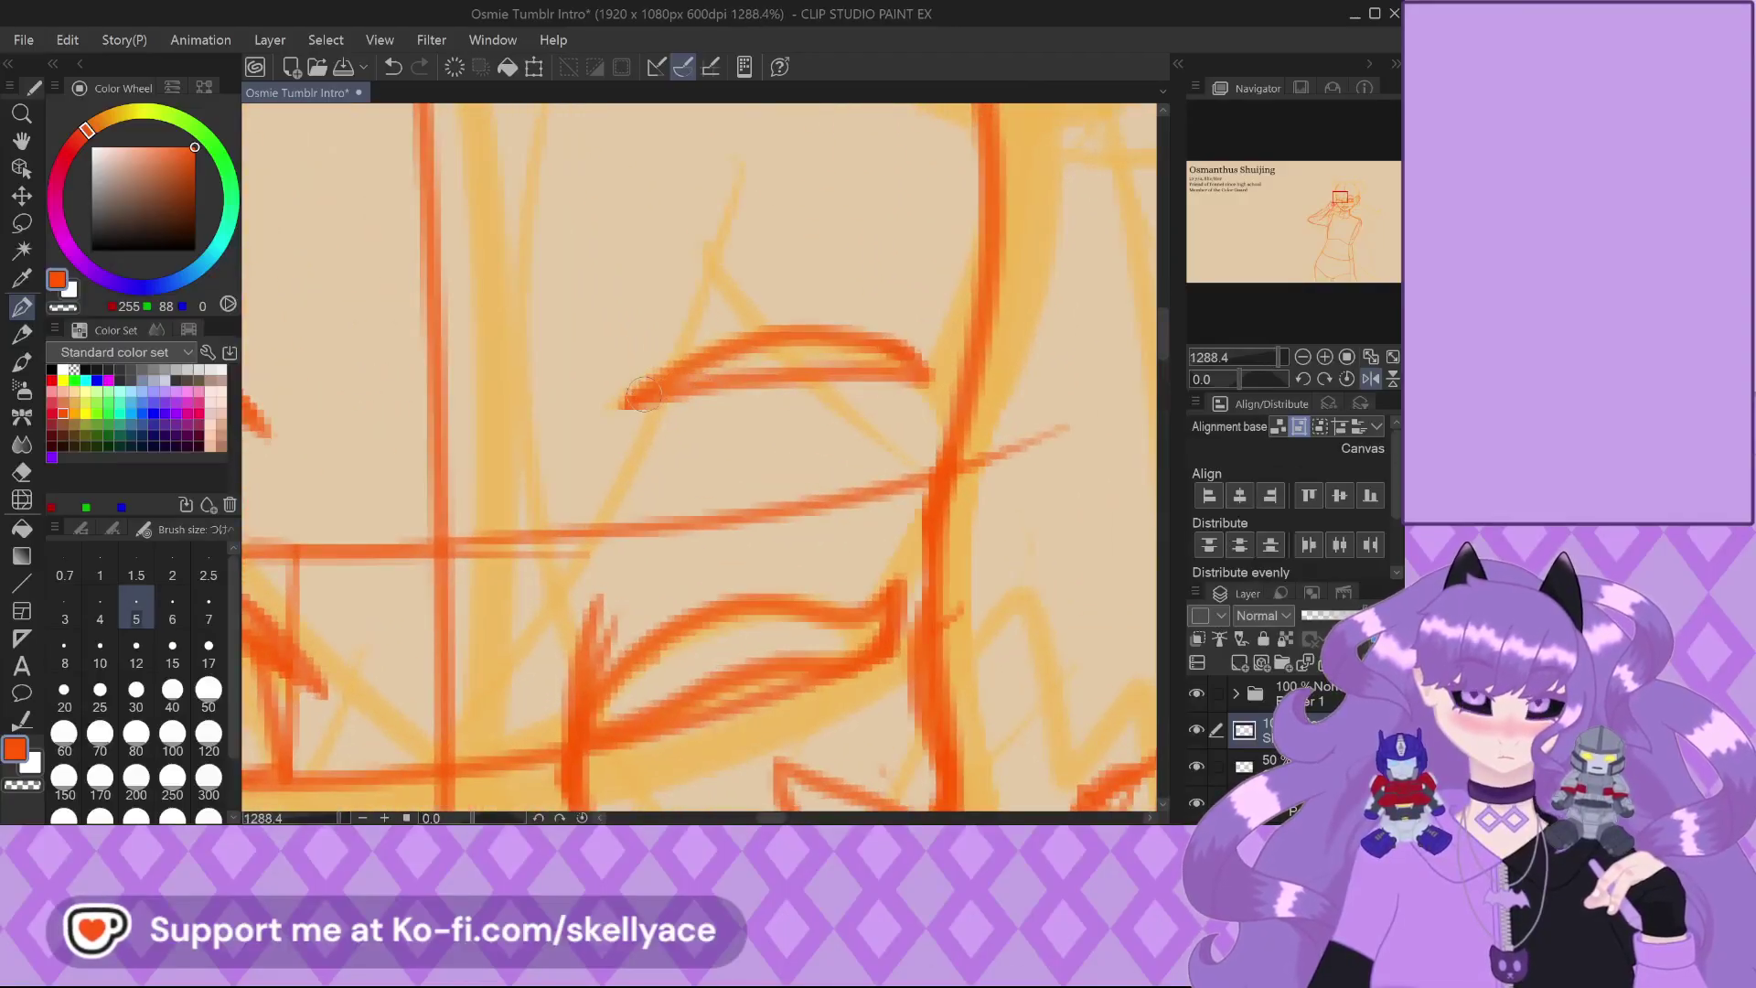
left_click_drag(629, 406, 748, 373)
scroll(777, 371, "down", 2)
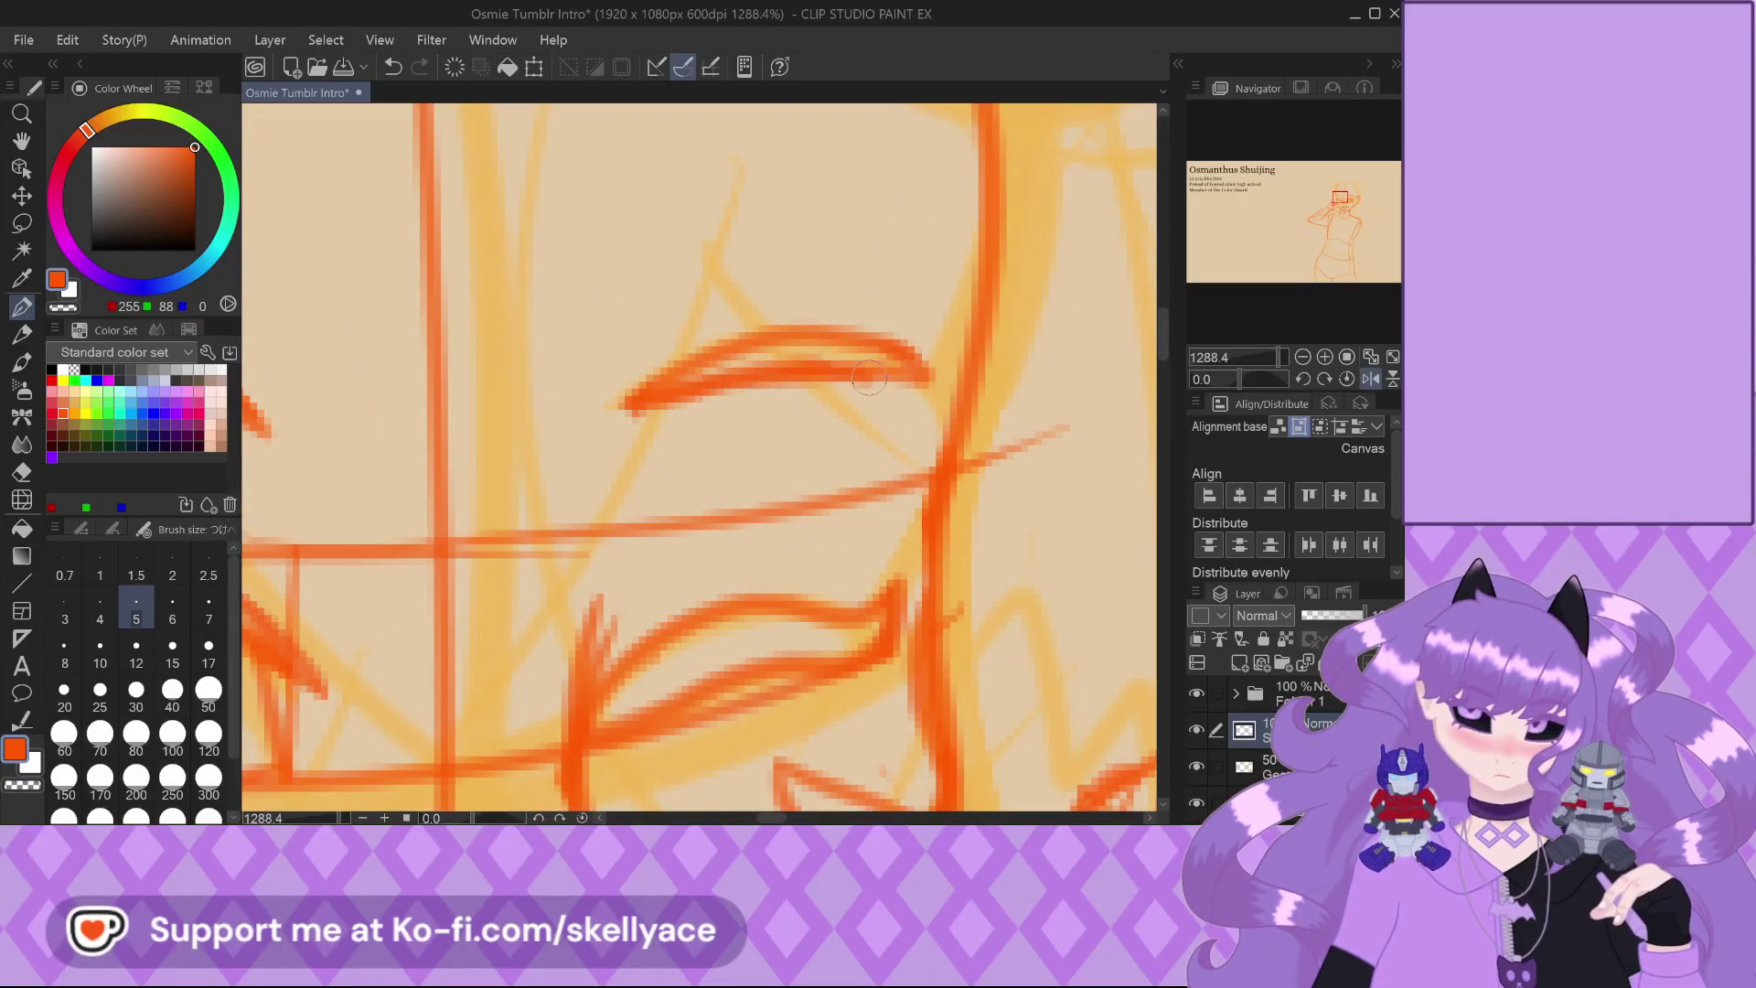
scroll(721, 411, "down", 2)
scroll(721, 412, "down", 2)
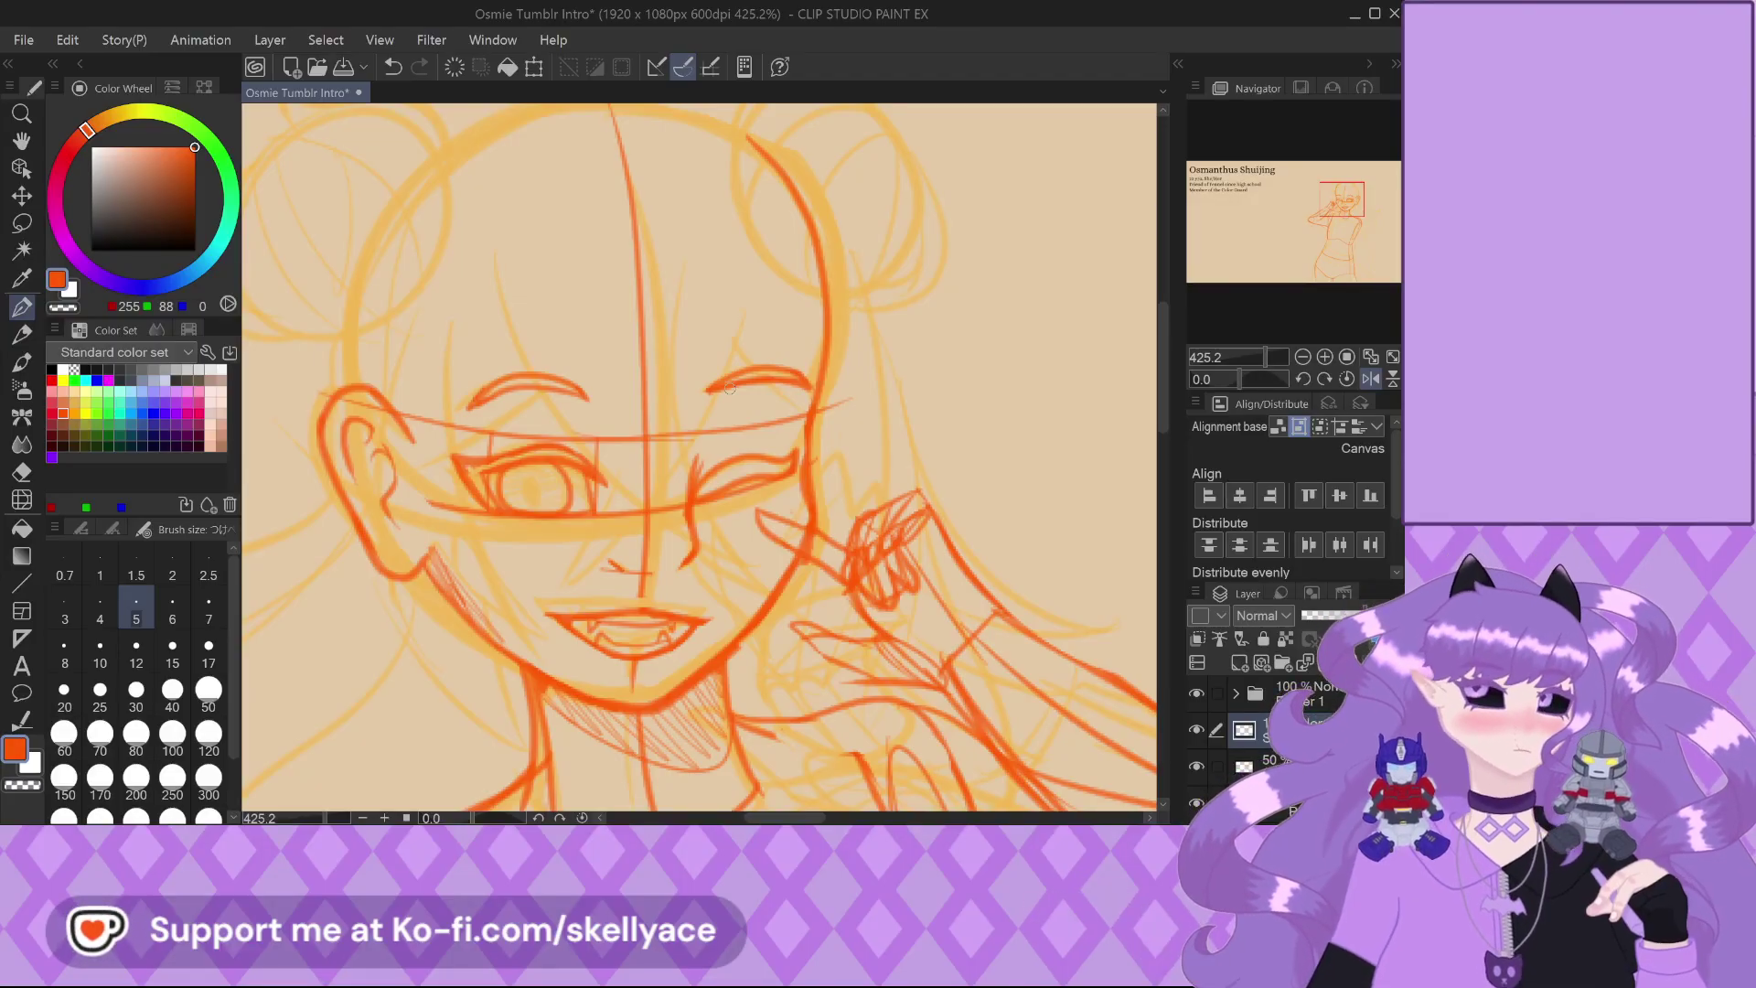
scroll(746, 395, "up", 5)
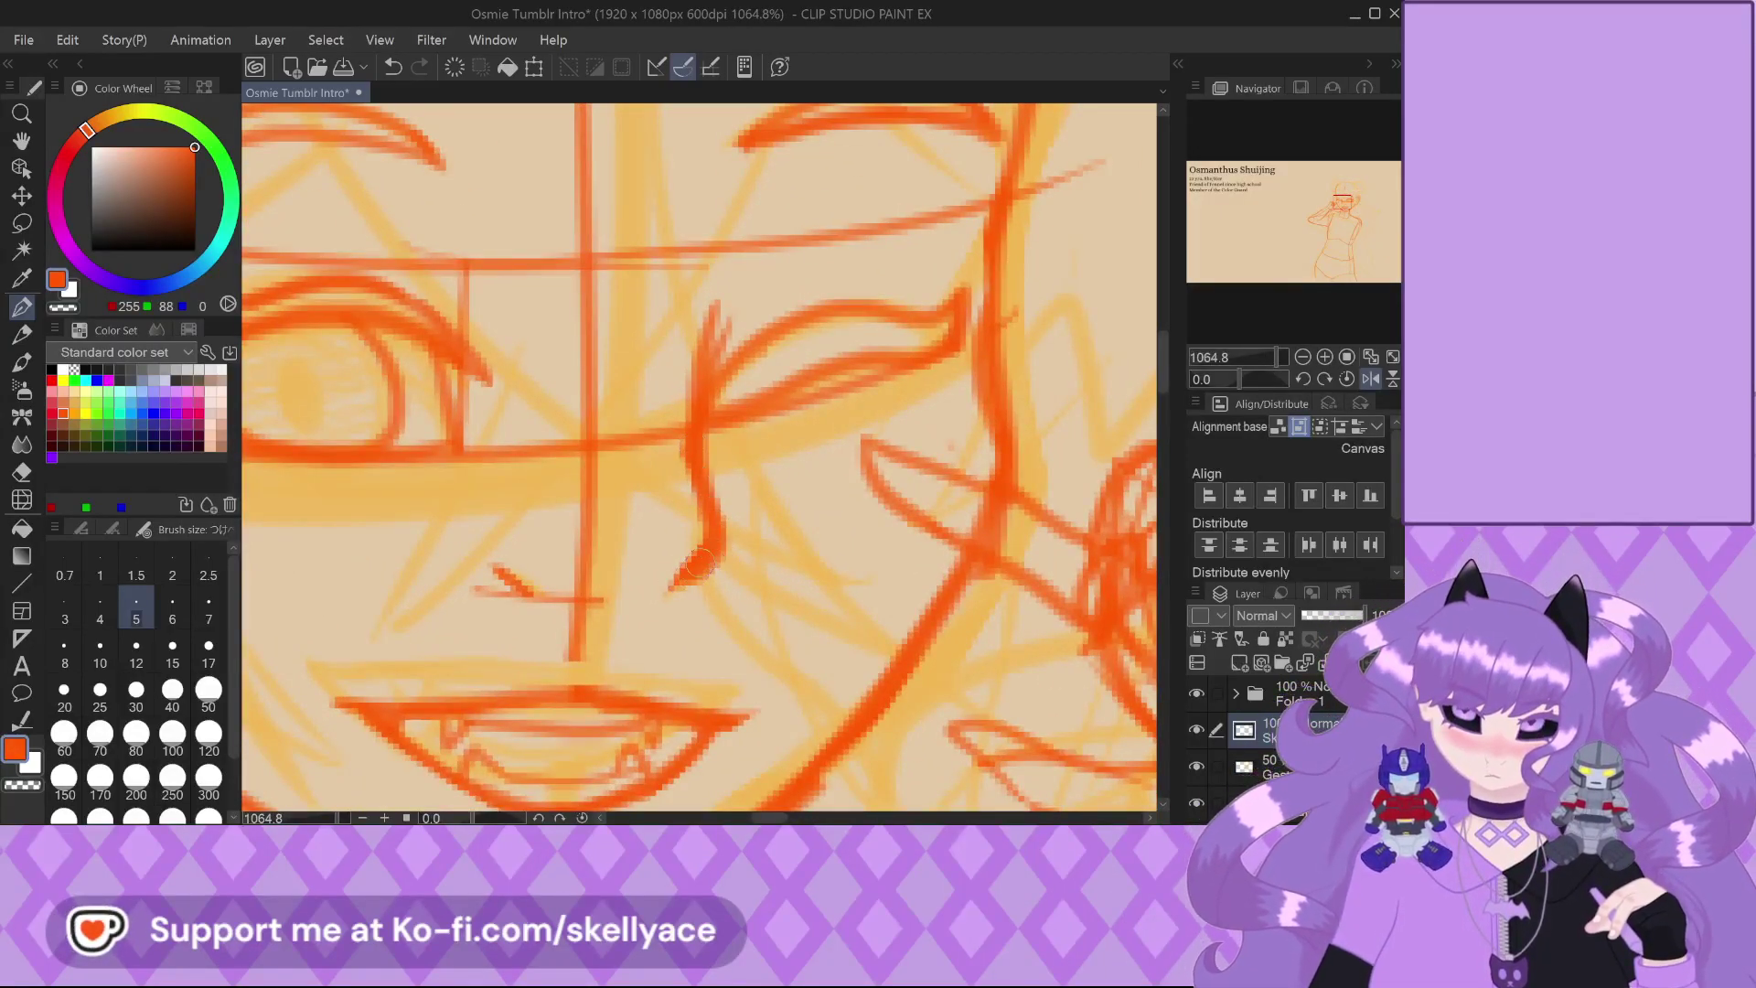
scroll(719, 546, "up", 2)
scroll(697, 515, "down", 3)
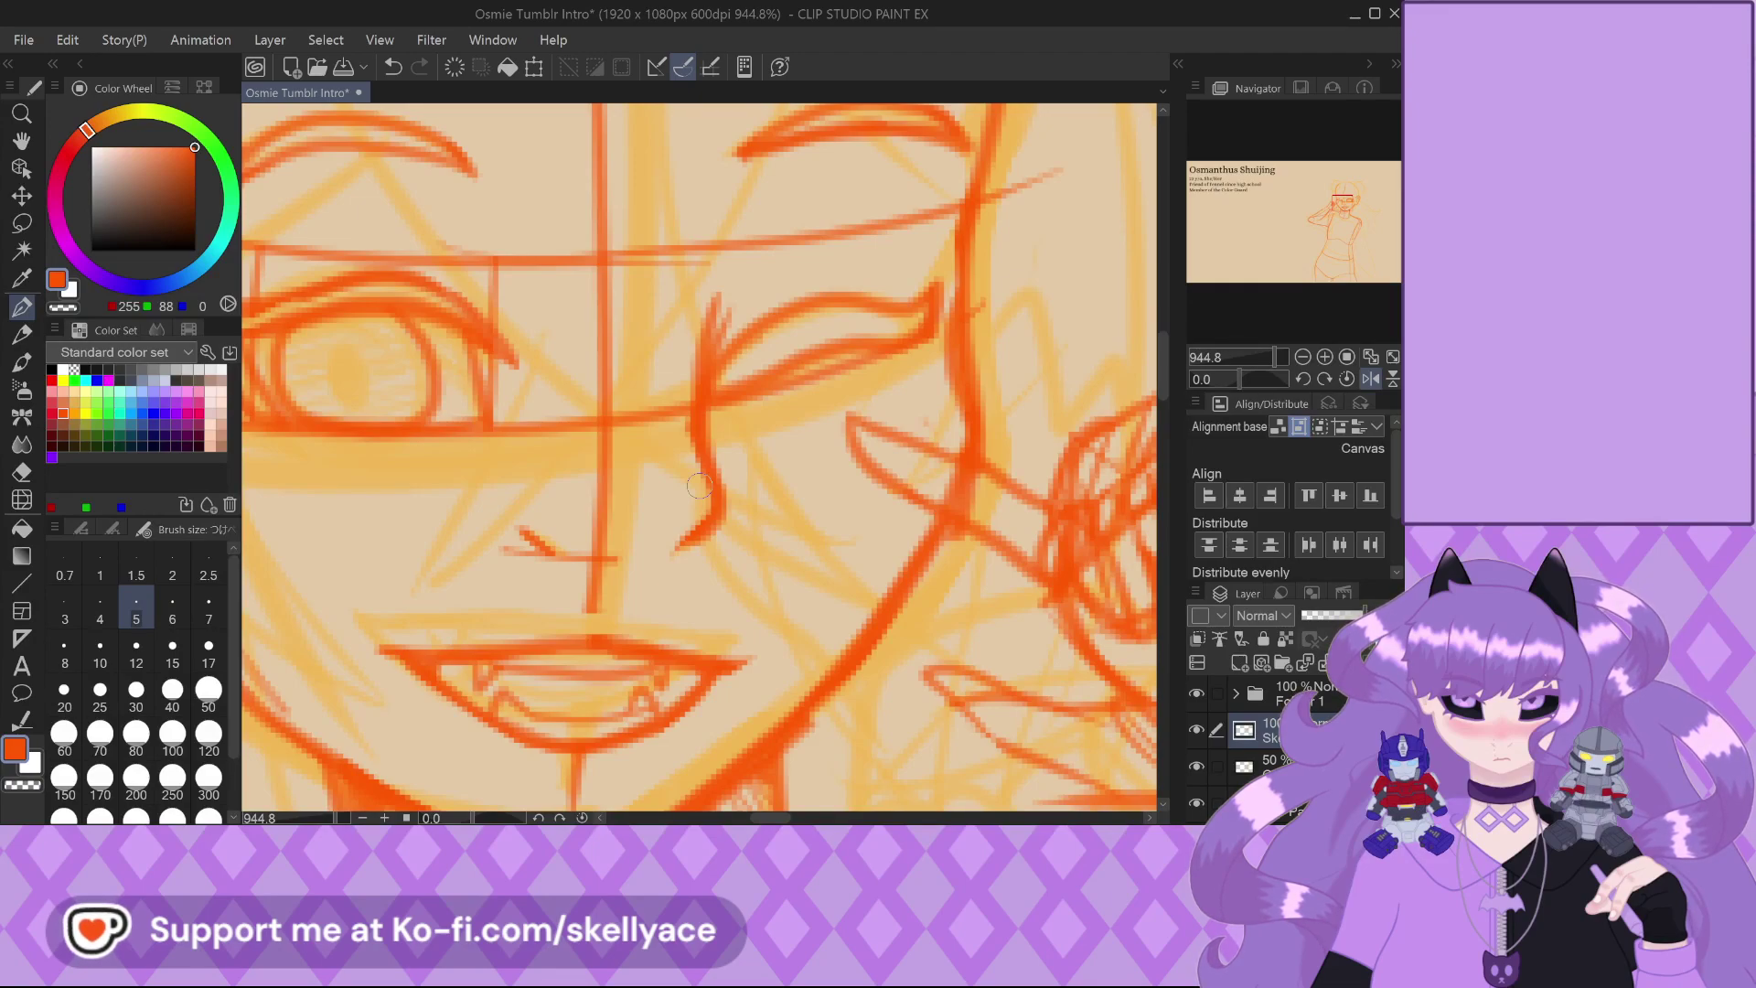
scroll(699, 485, "down", 8)
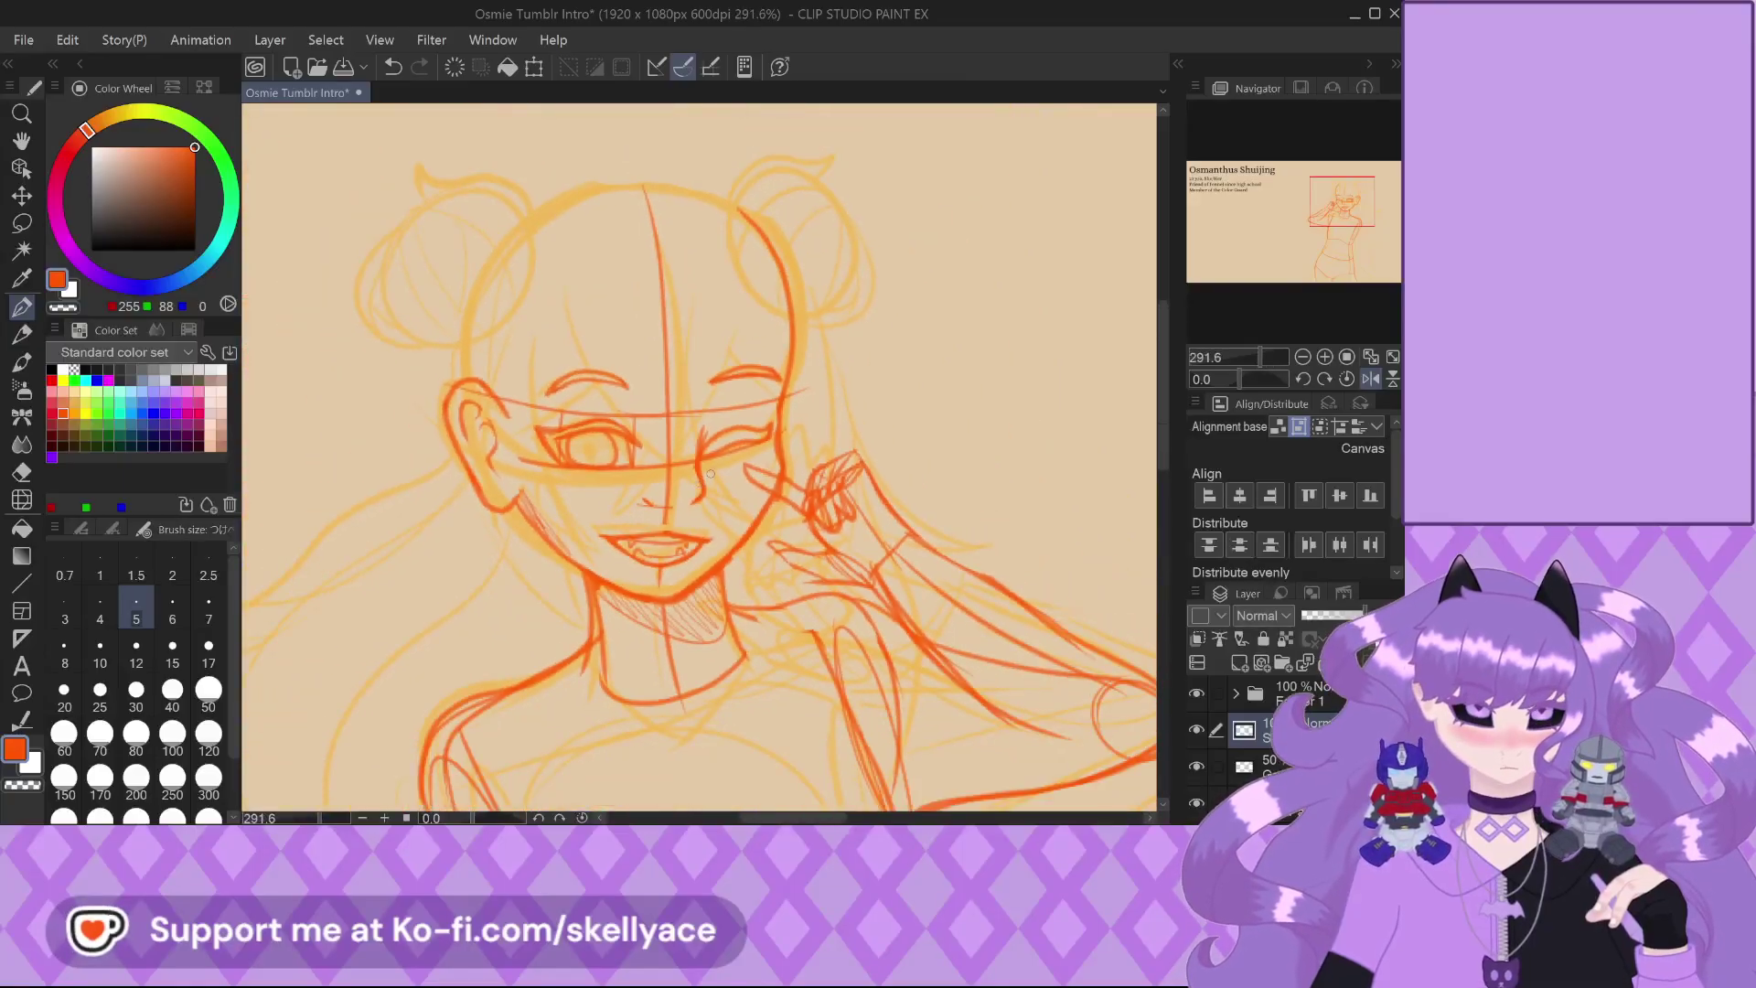
scroll(716, 366, "up", 2)
scroll(513, 498, "up", 2)
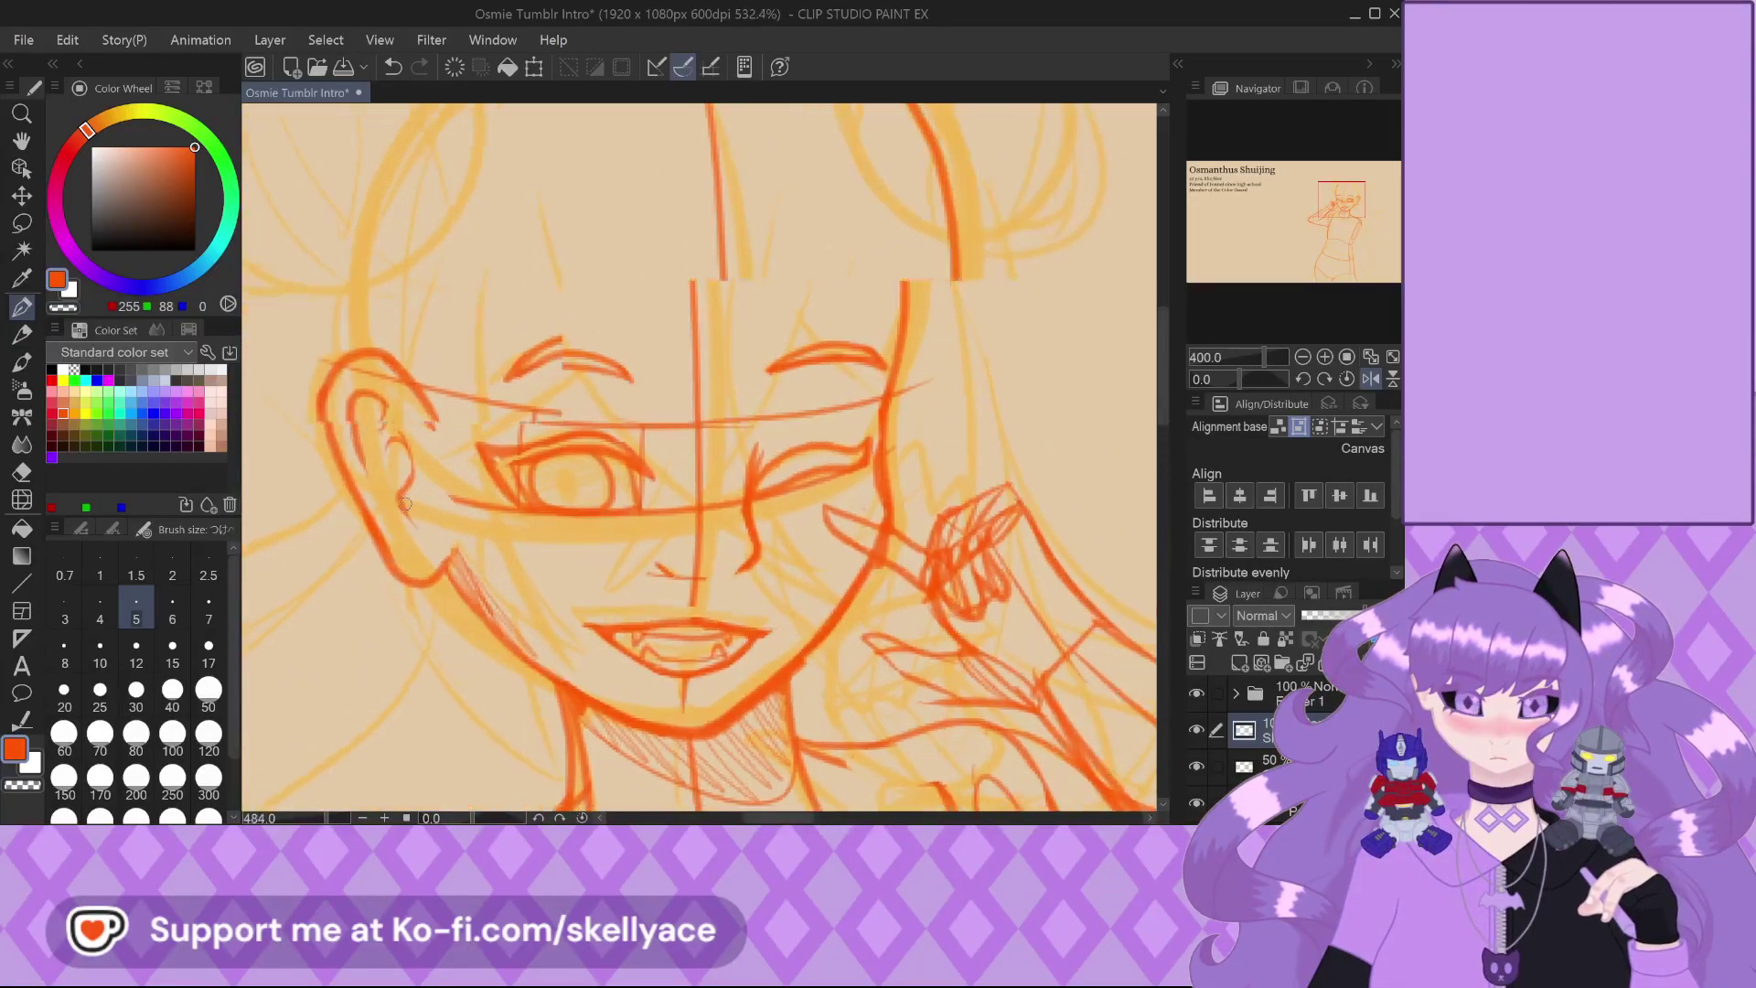
Try a small round stud earring on the earlobe and undo it
scroll(425, 546, "up", 4)
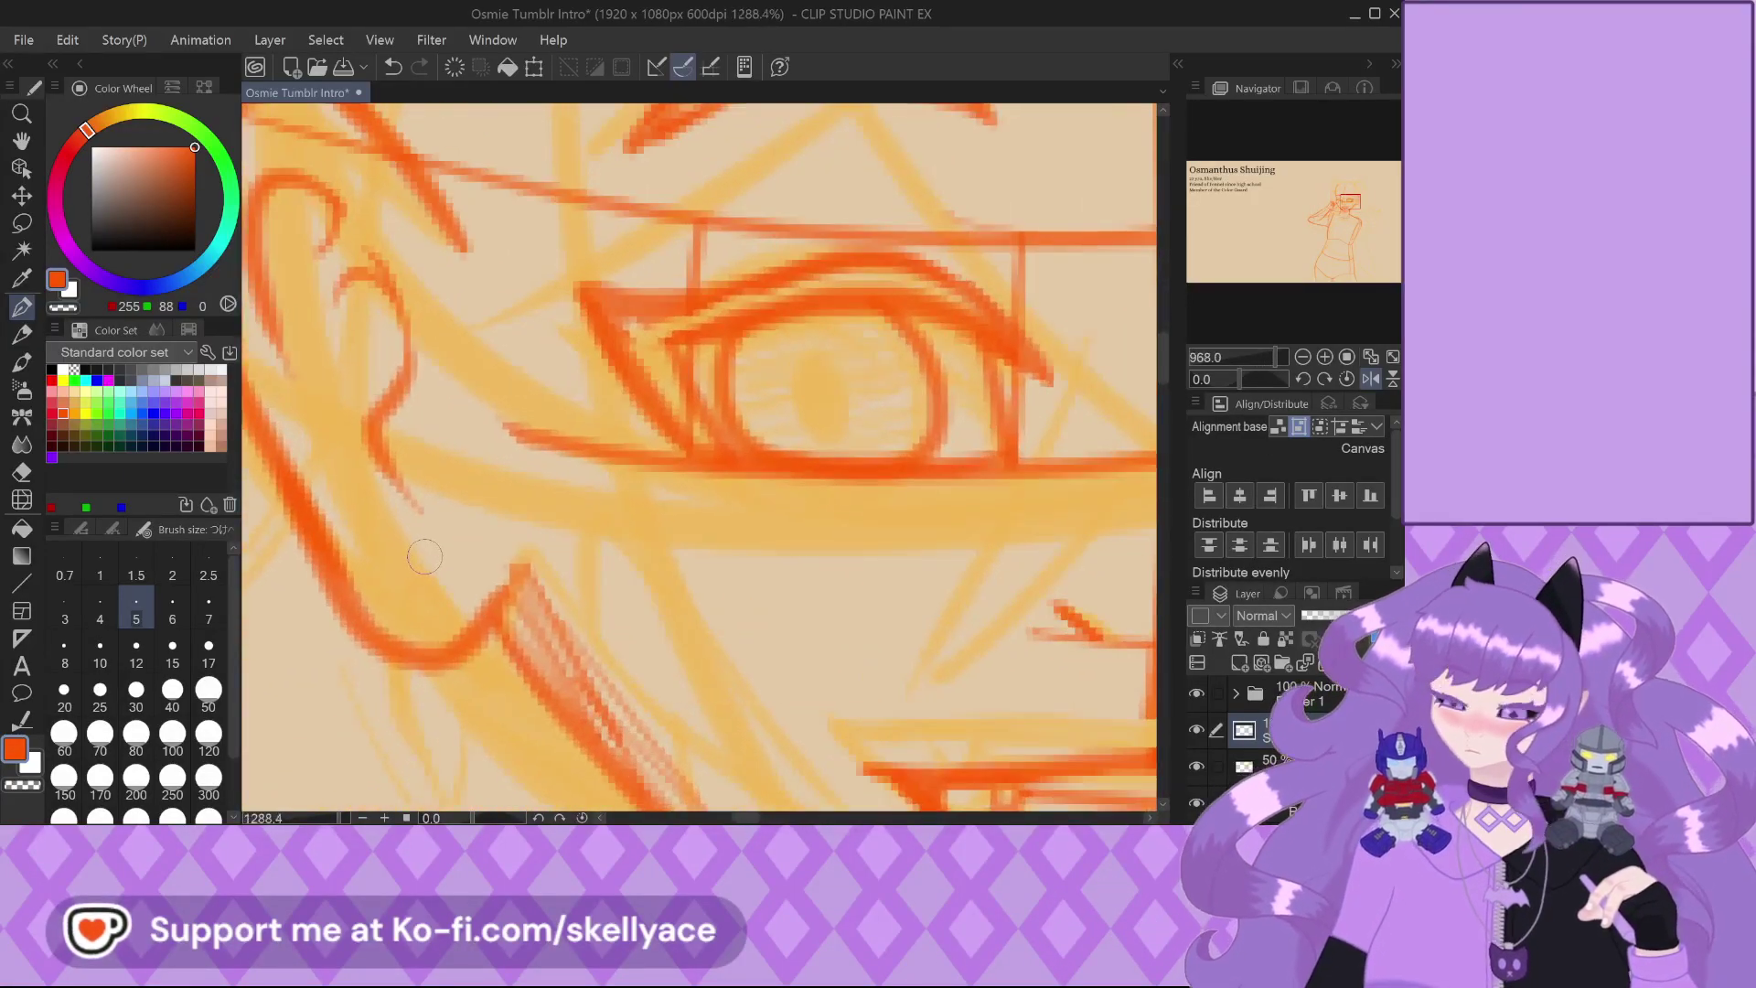
scroll(413, 569, "down", 5)
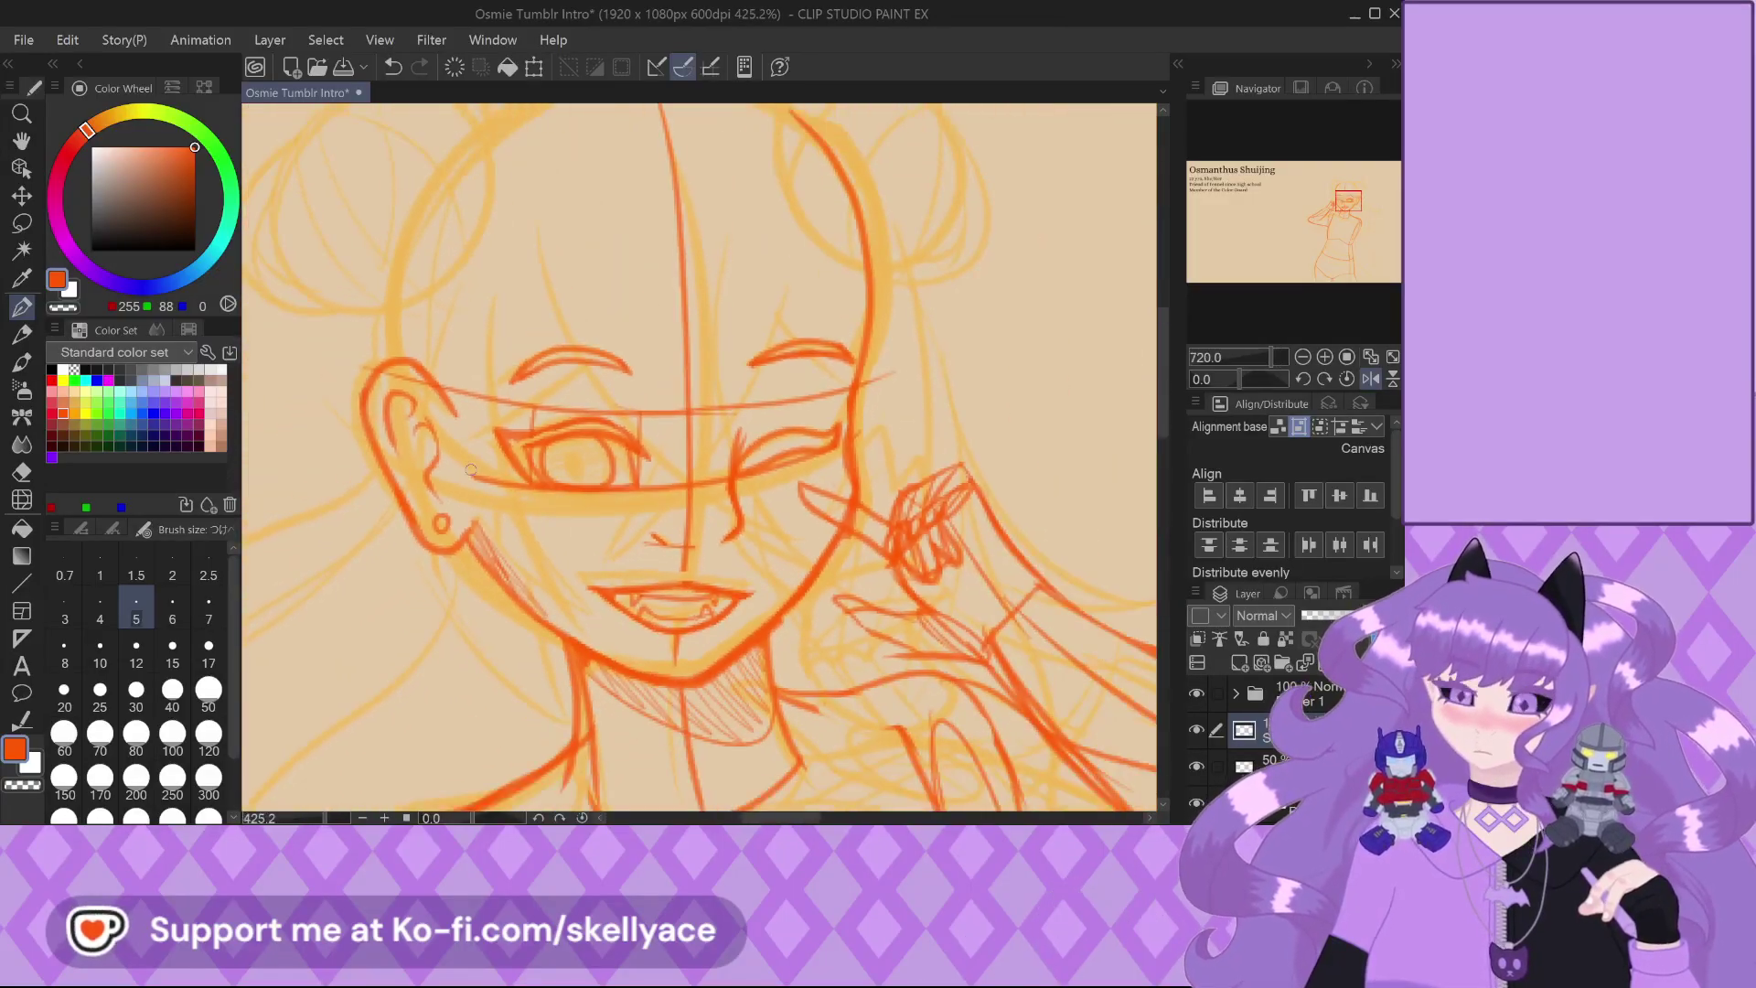
key("ctrl+z")
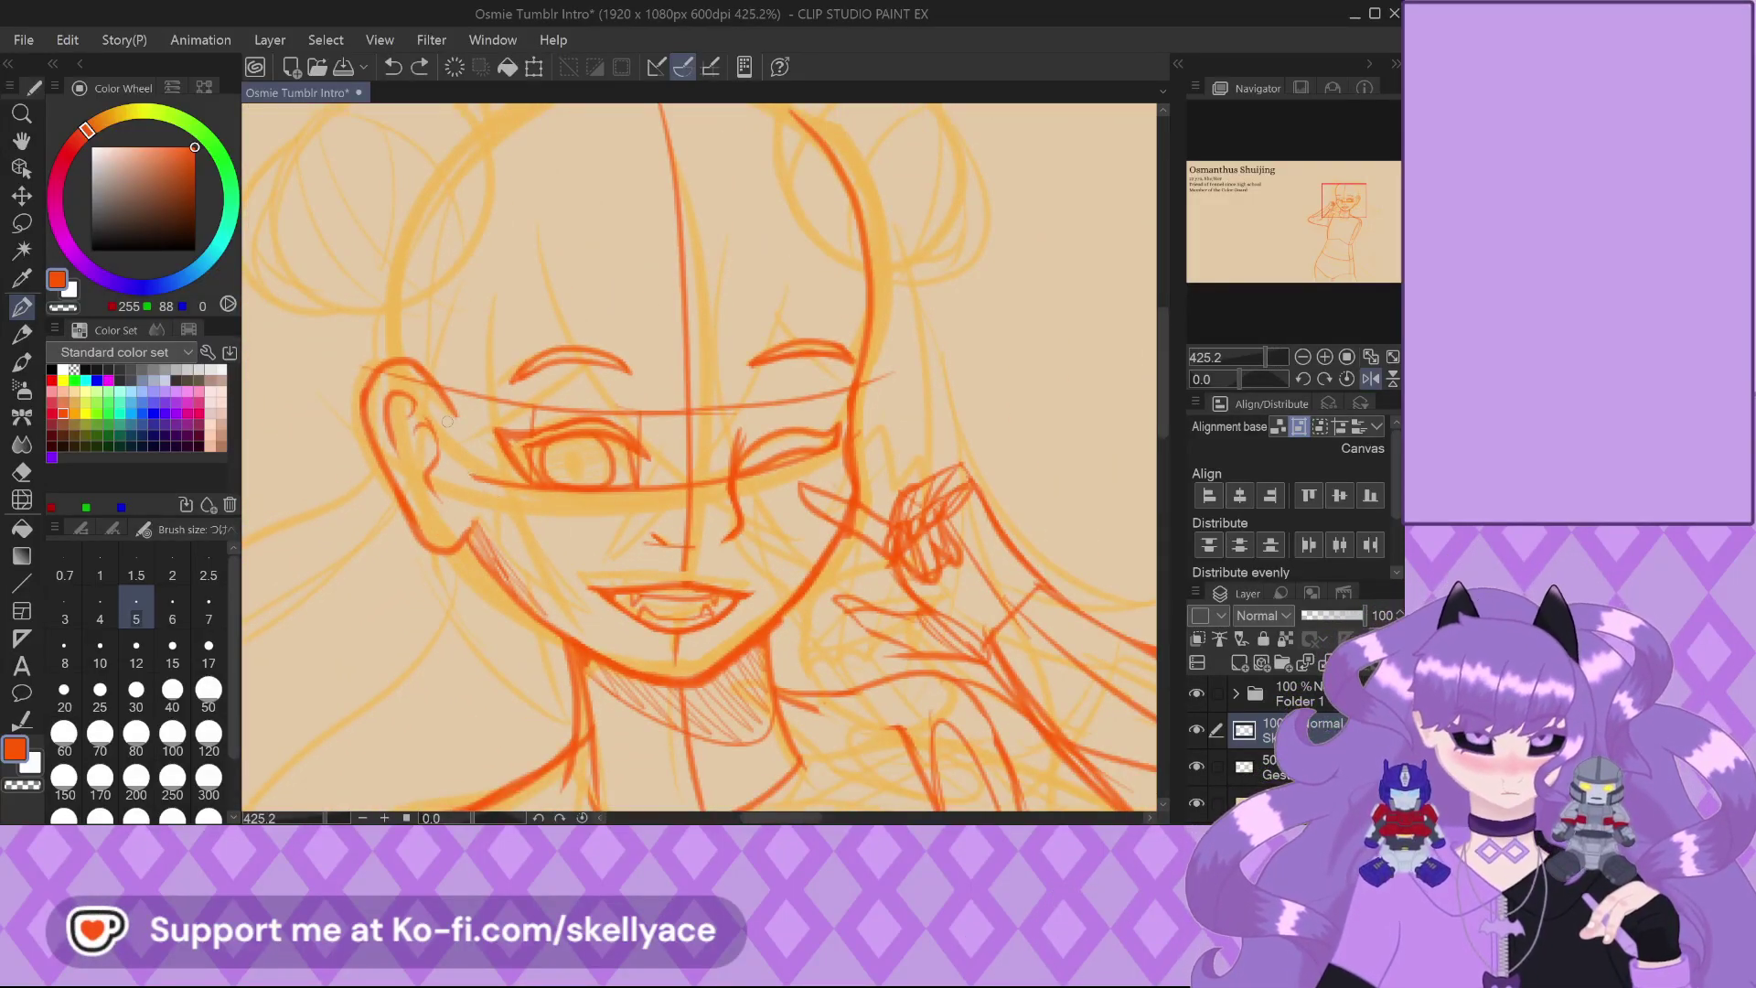
Turn off the horizontal flip so the canvas view returns to its normal orientation
left_click(1369, 379)
scroll(684, 498, "down", 4)
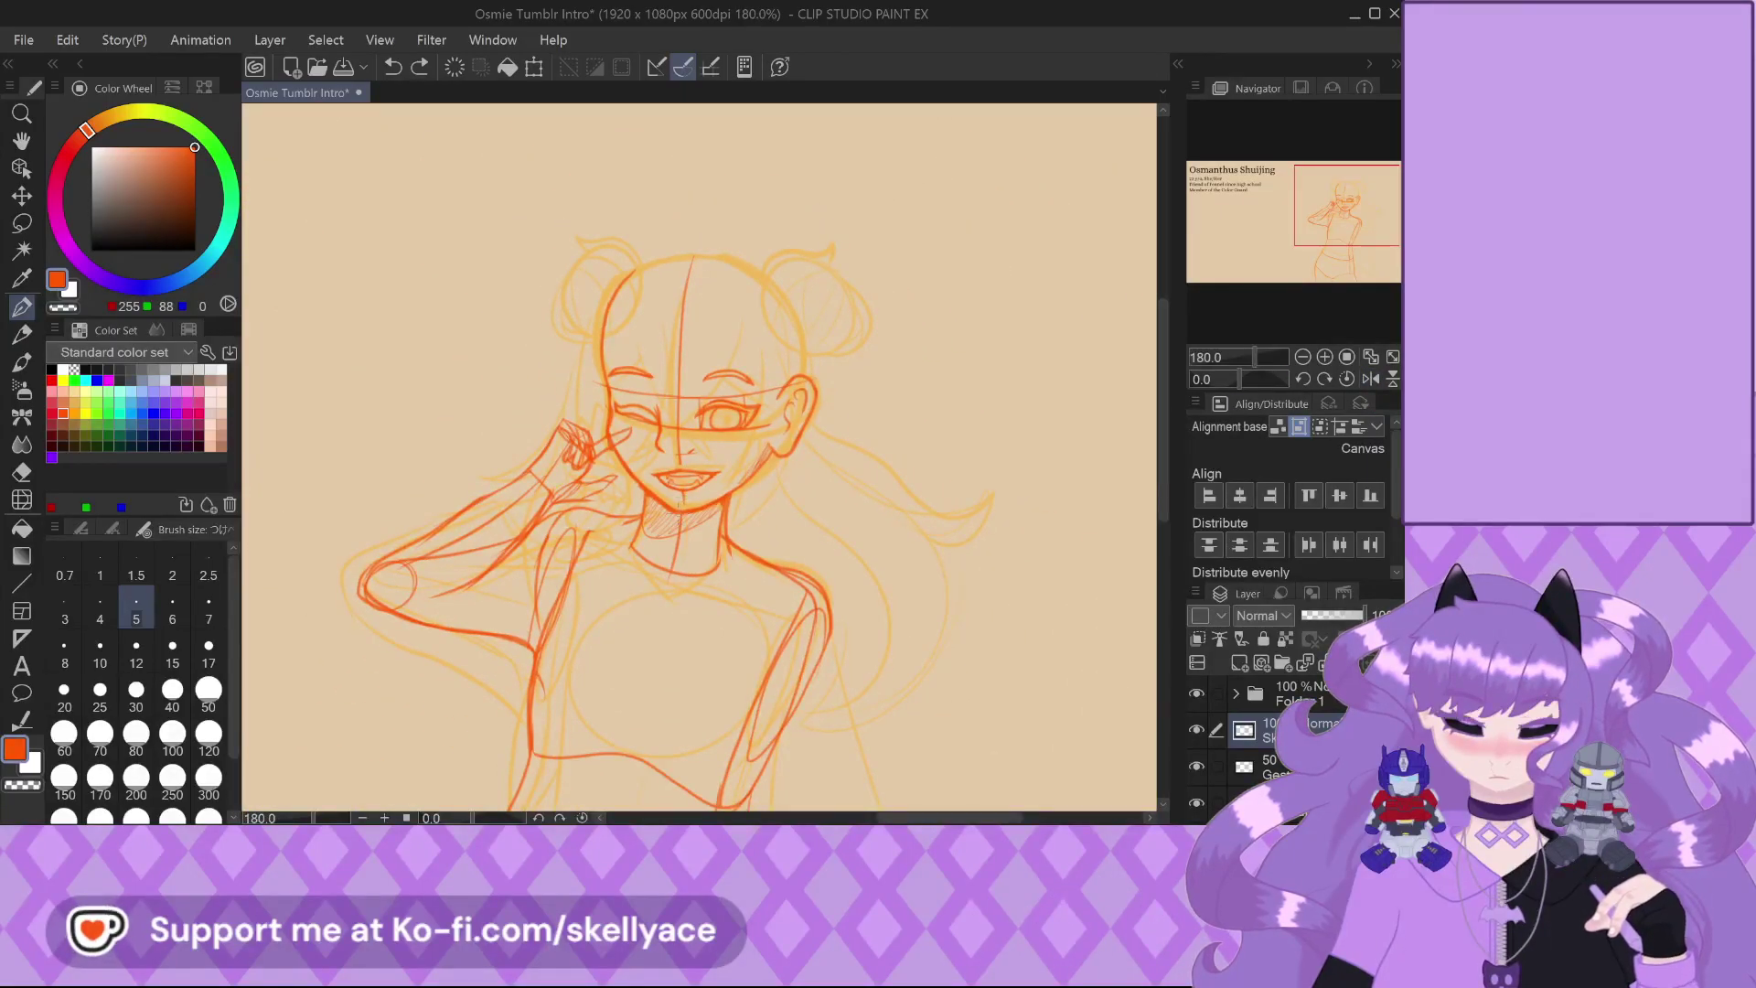
scroll(618, 475, "up", 2)
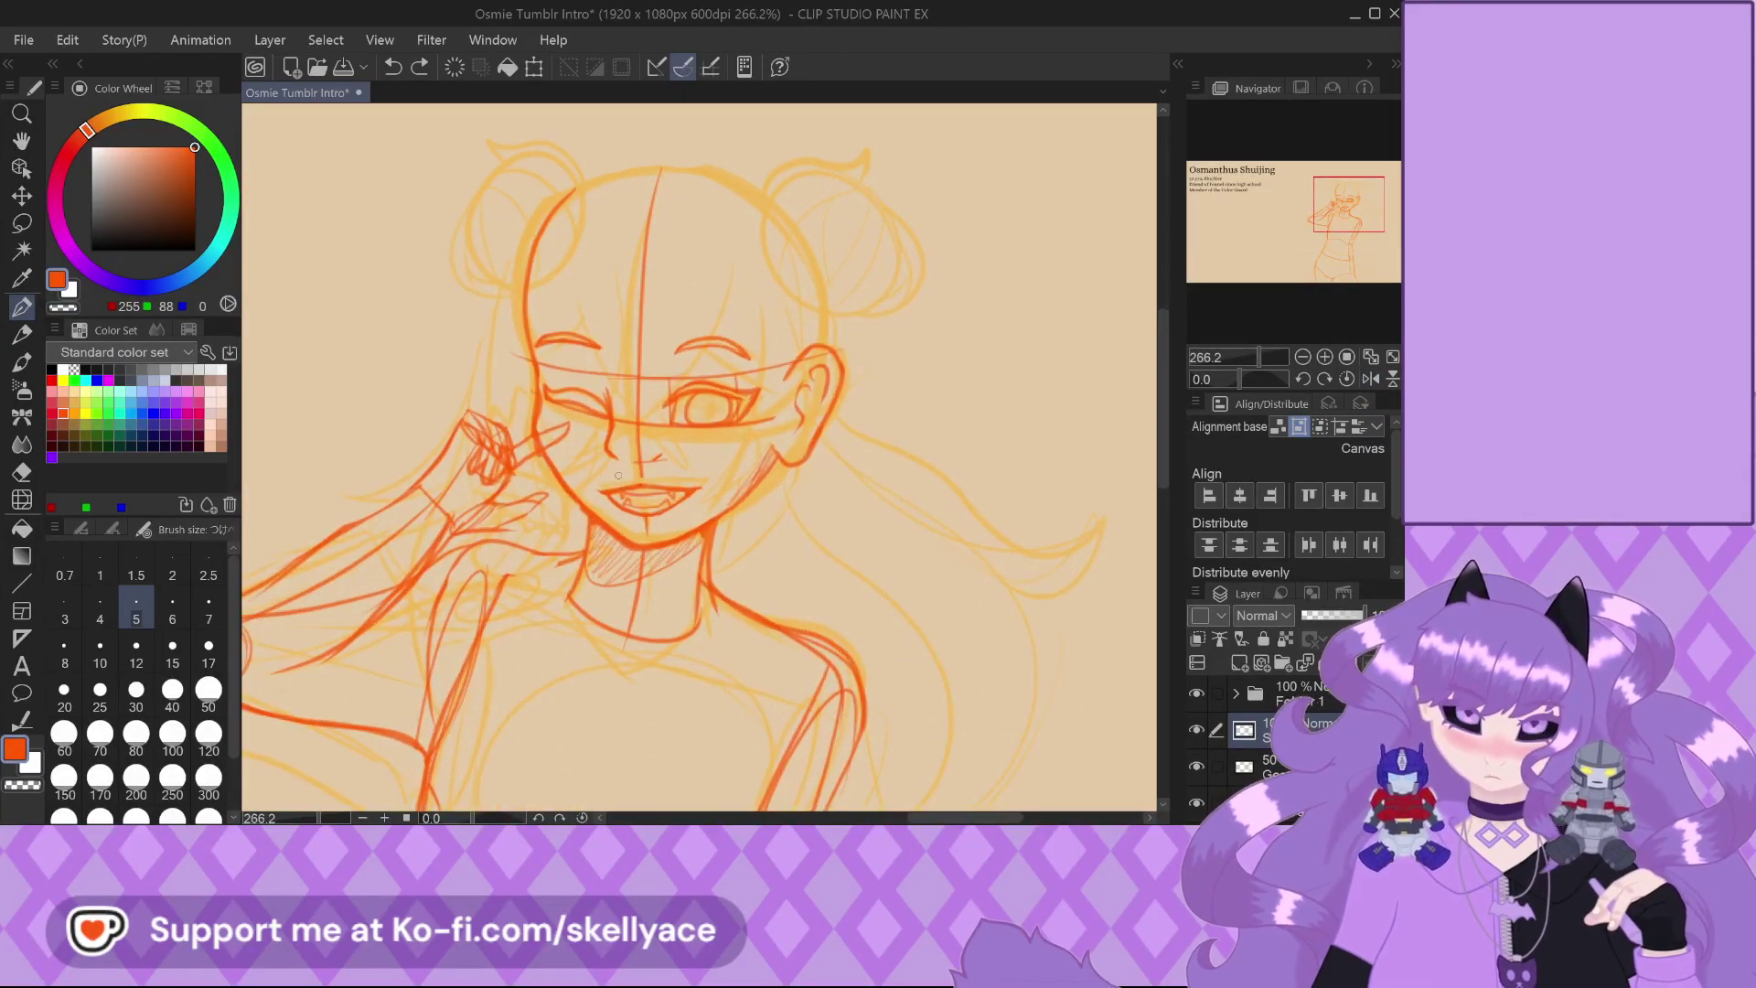
Sketch a V-shaped neckline from both sides of the neck base to a point on the upper chest, redoing the first stroke
scroll(618, 475, "up", 2)
left_click_drag(559, 652, 567, 577)
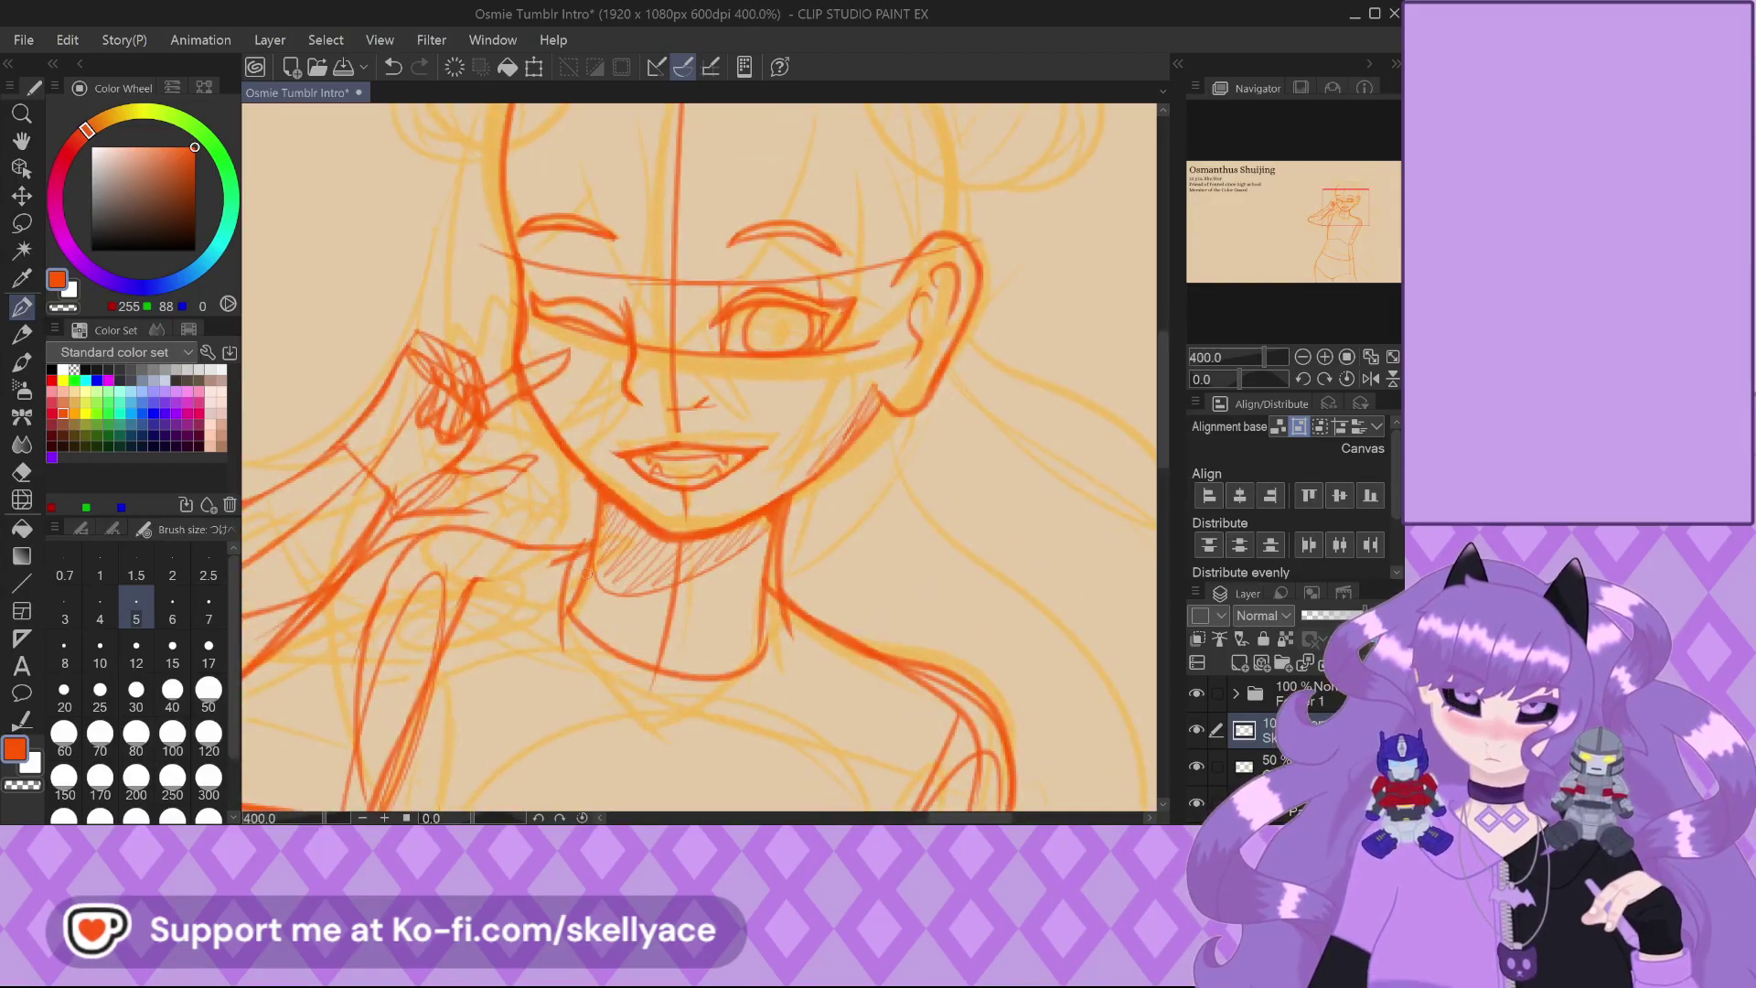
scroll(590, 575, "up", 1)
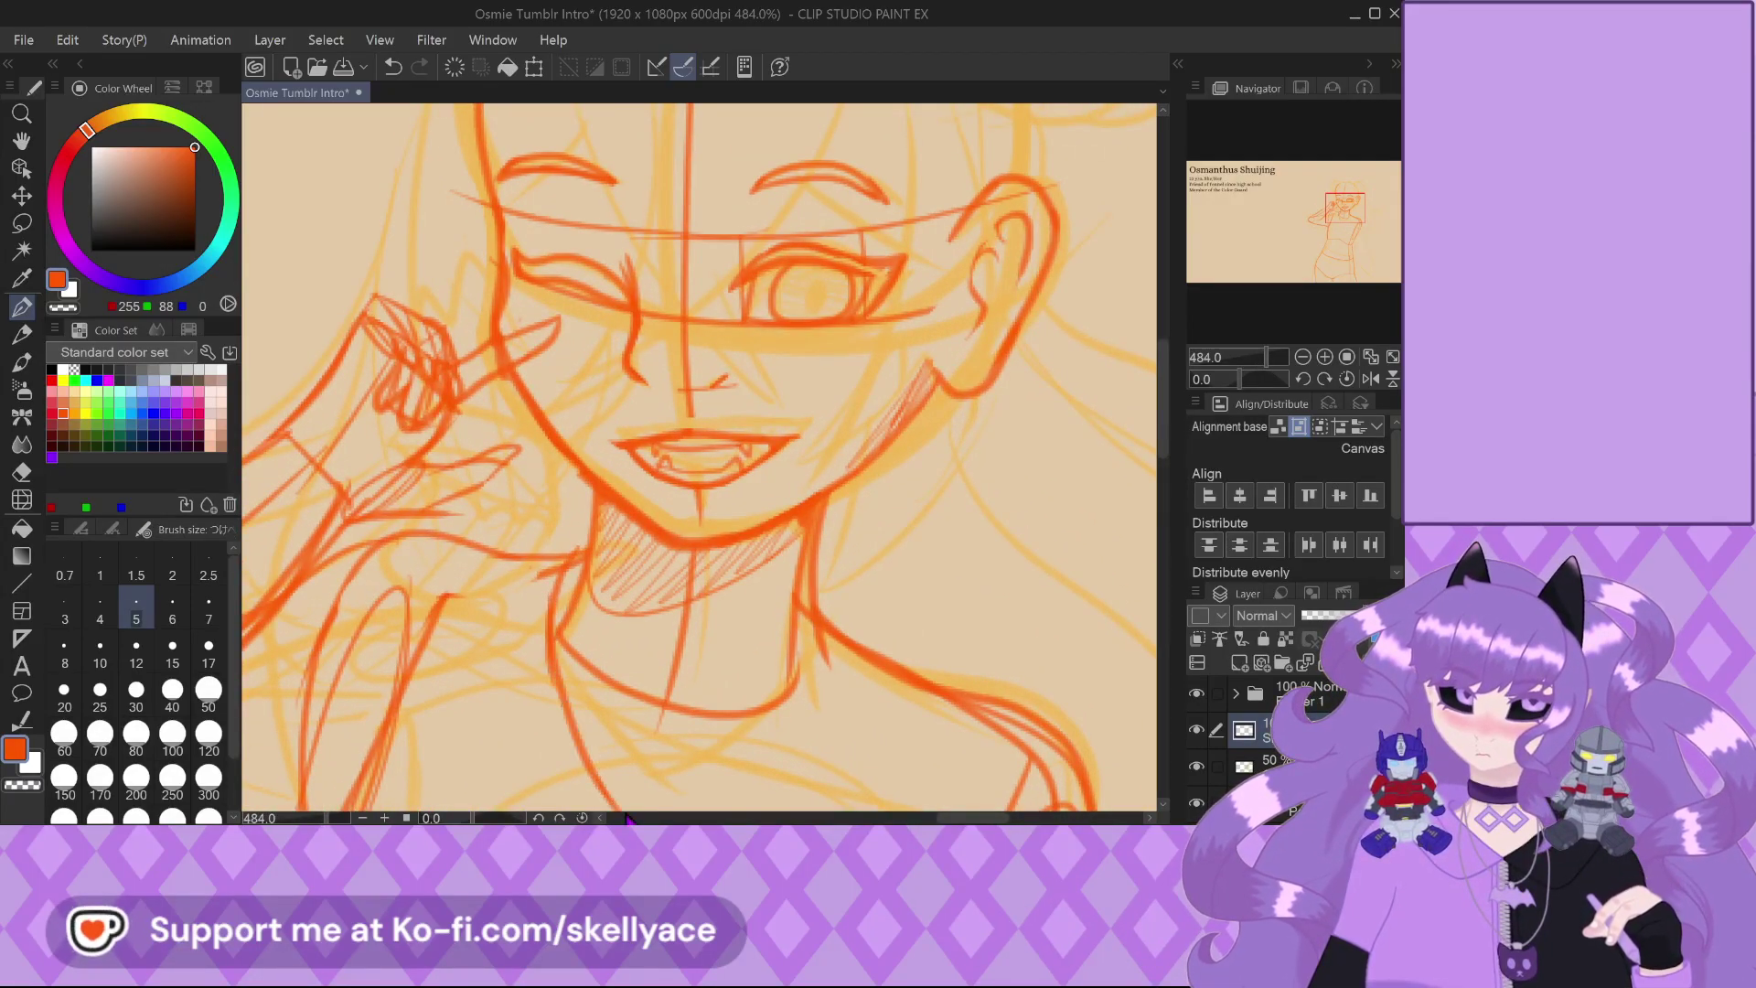
key("ctrl+z")
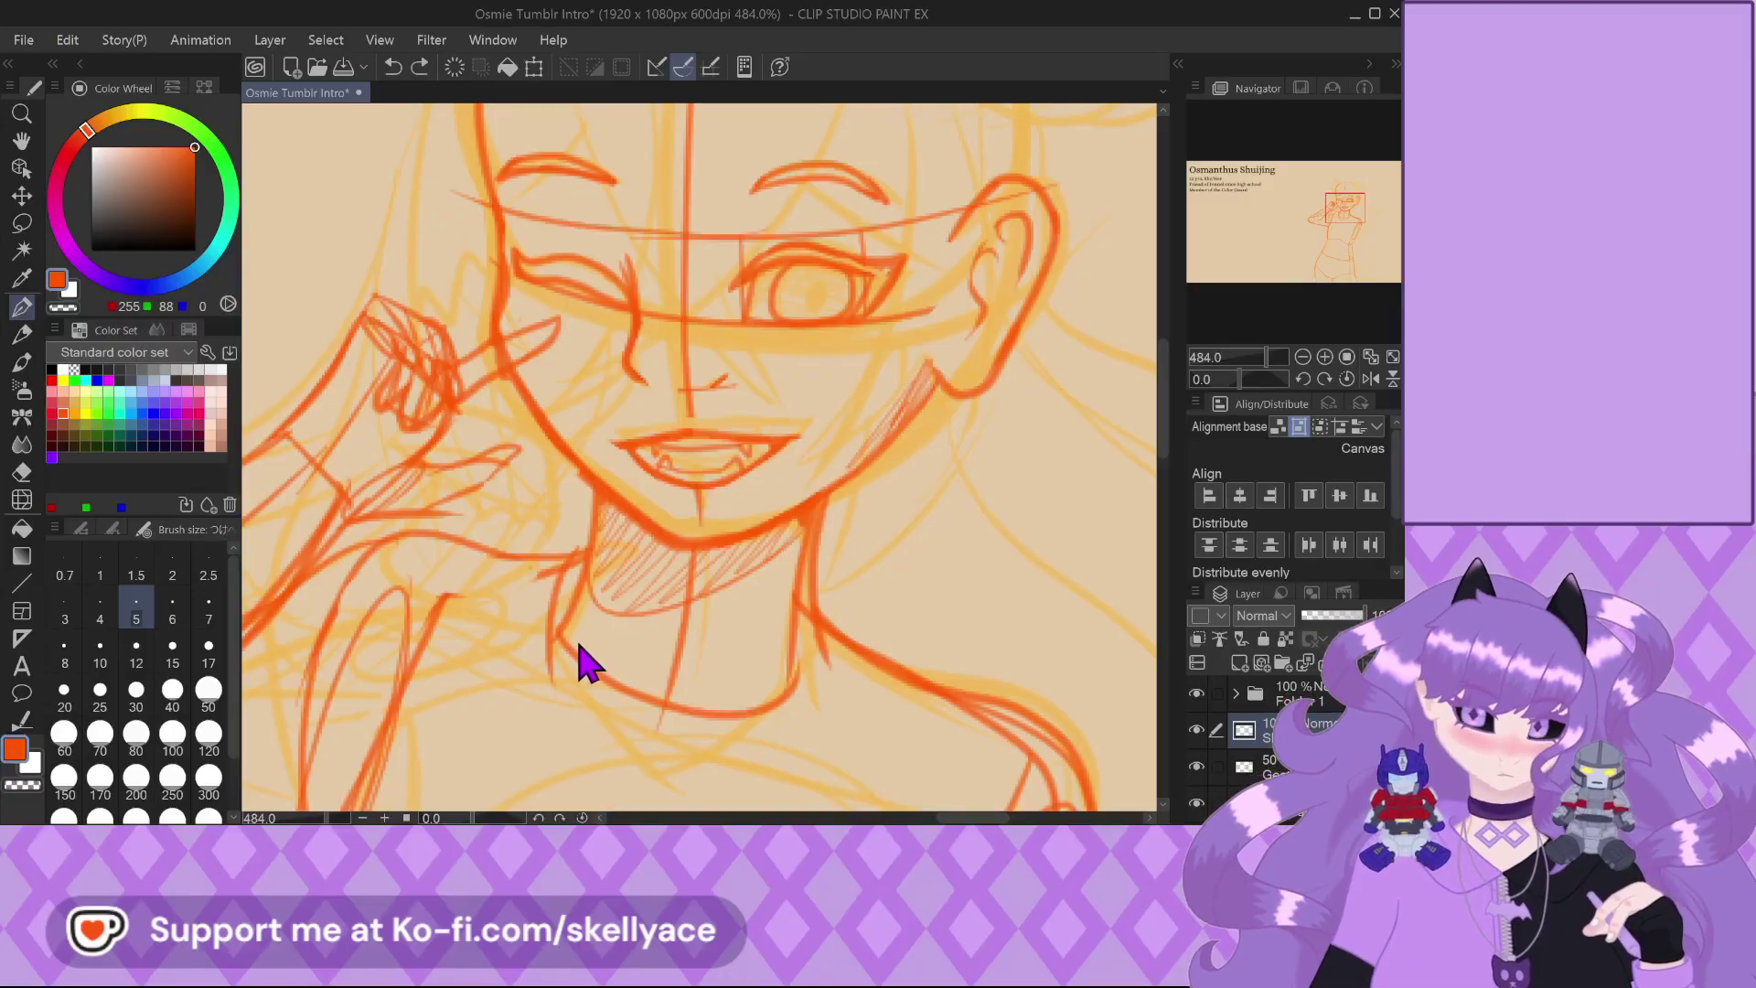
left_click_drag(796, 667, 644, 771)
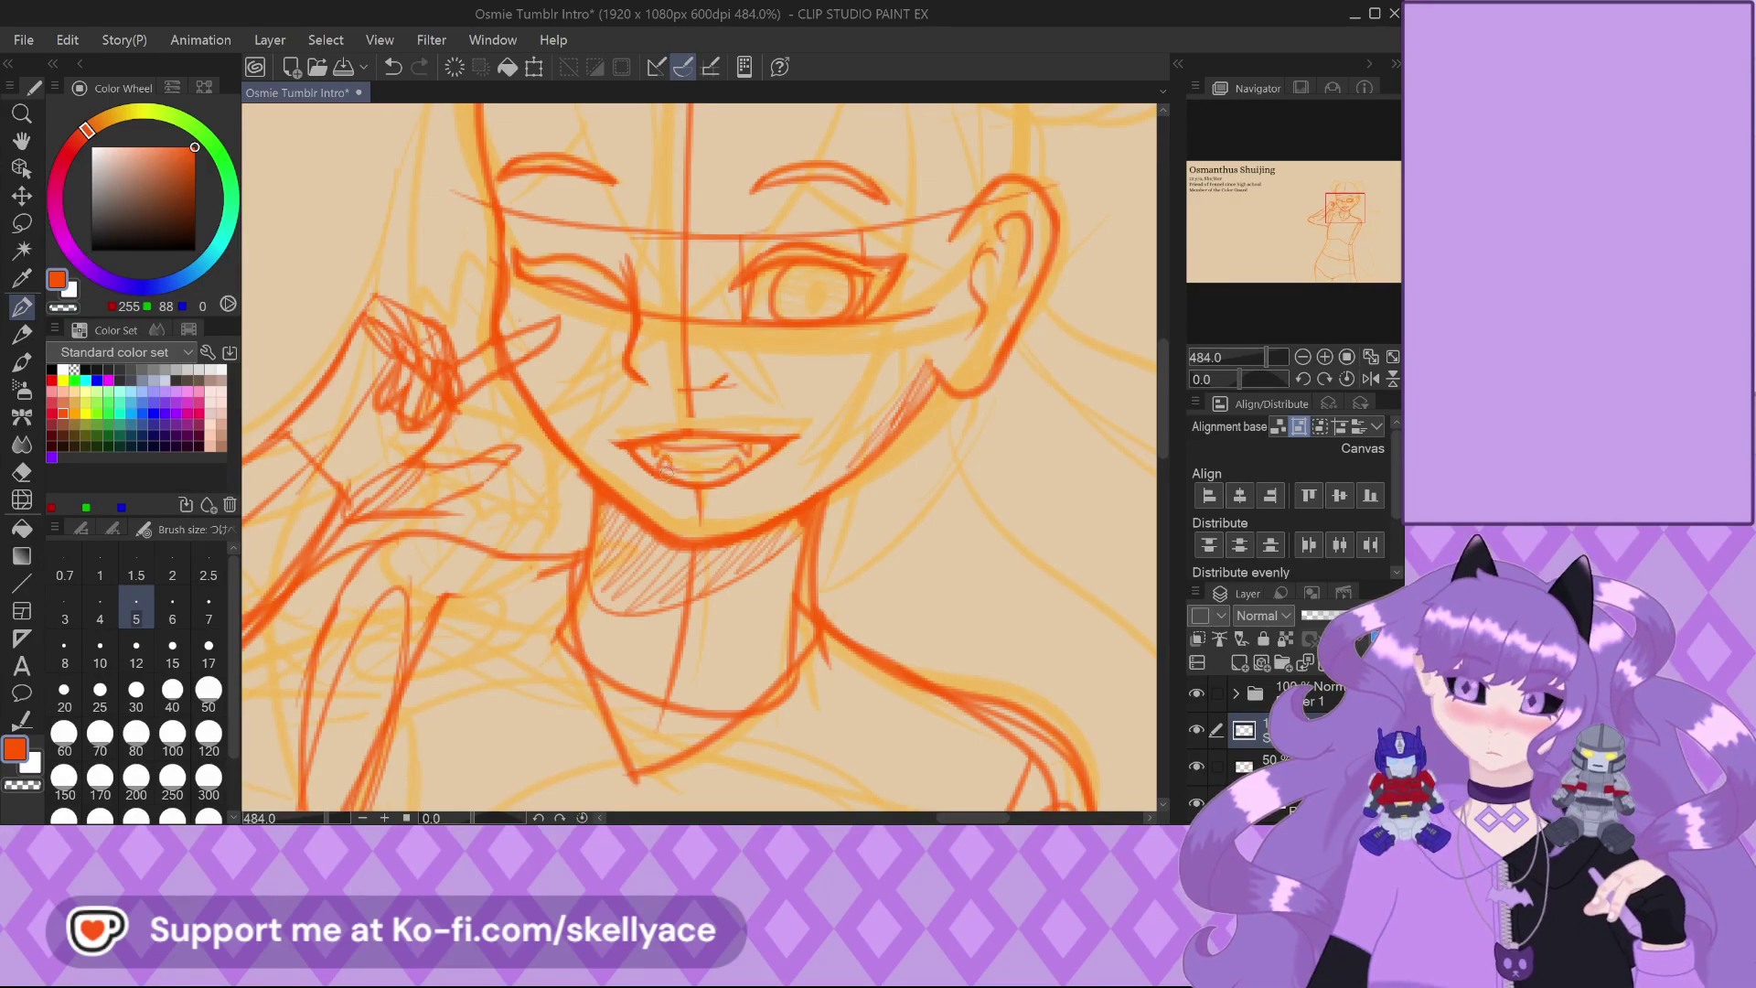
Sketch a second line just below the V neckline, curving up to the ear-side shoulder, to form a collar band
scroll(684, 406, "down", 3)
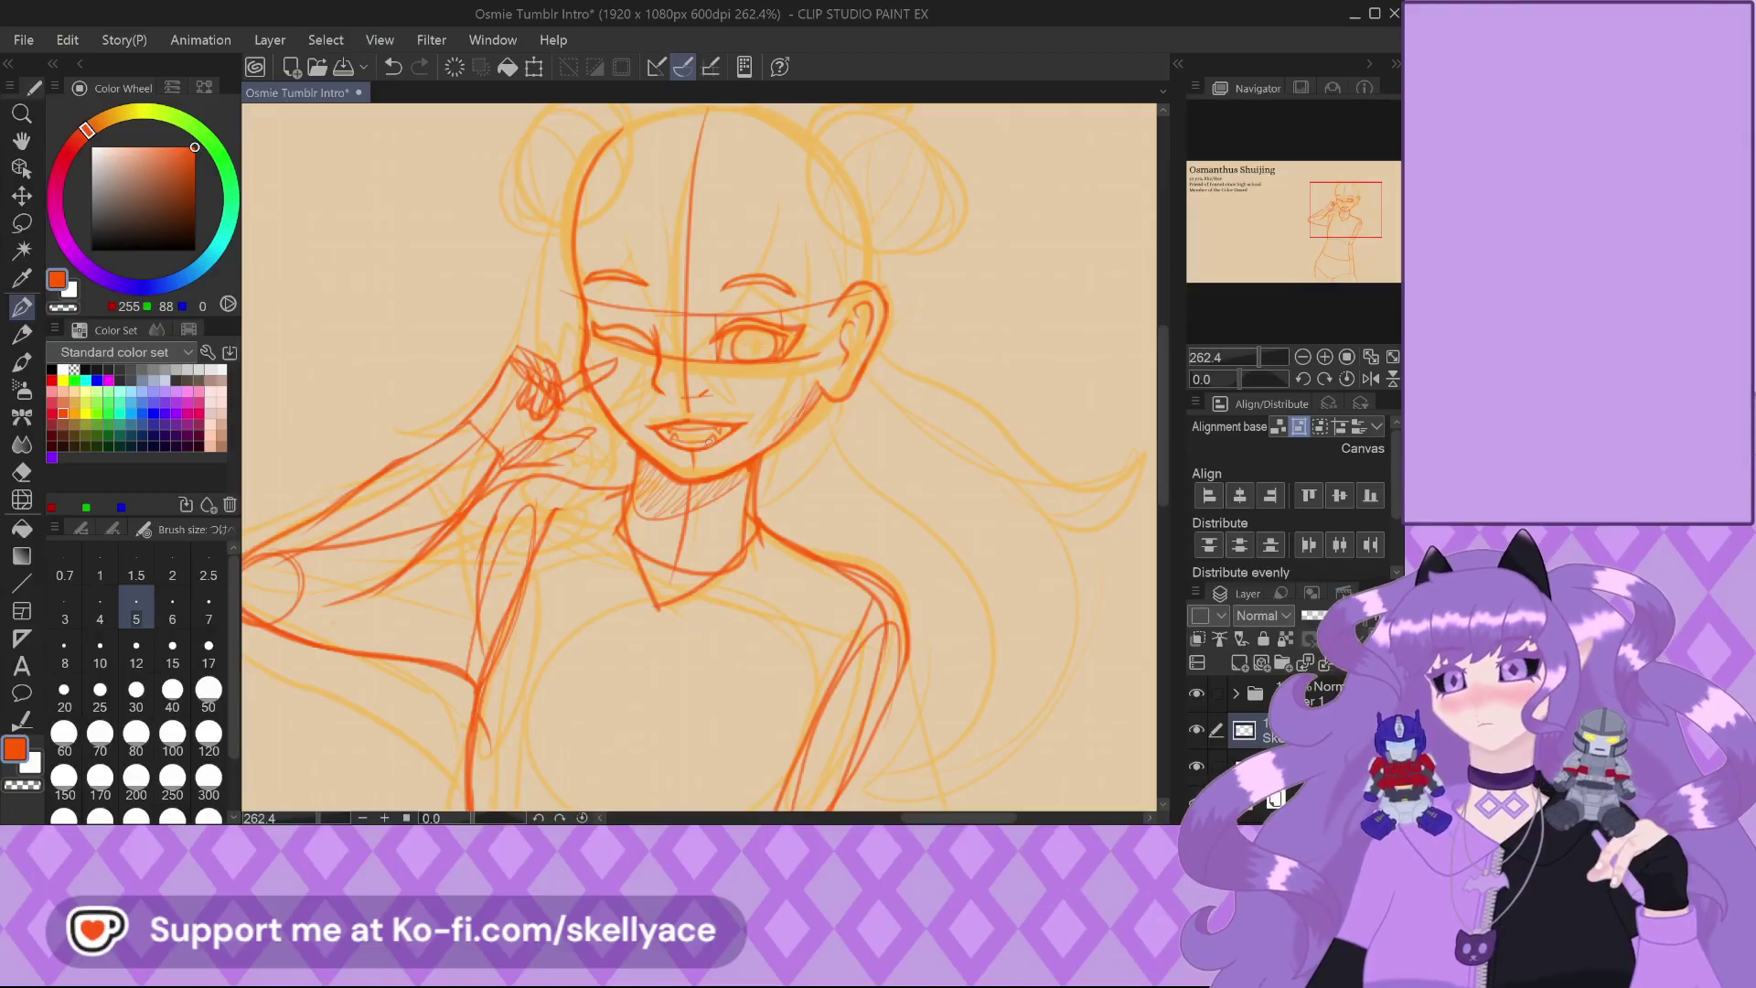
scroll(717, 521, "up", 1)
scroll(717, 520, "up", 1)
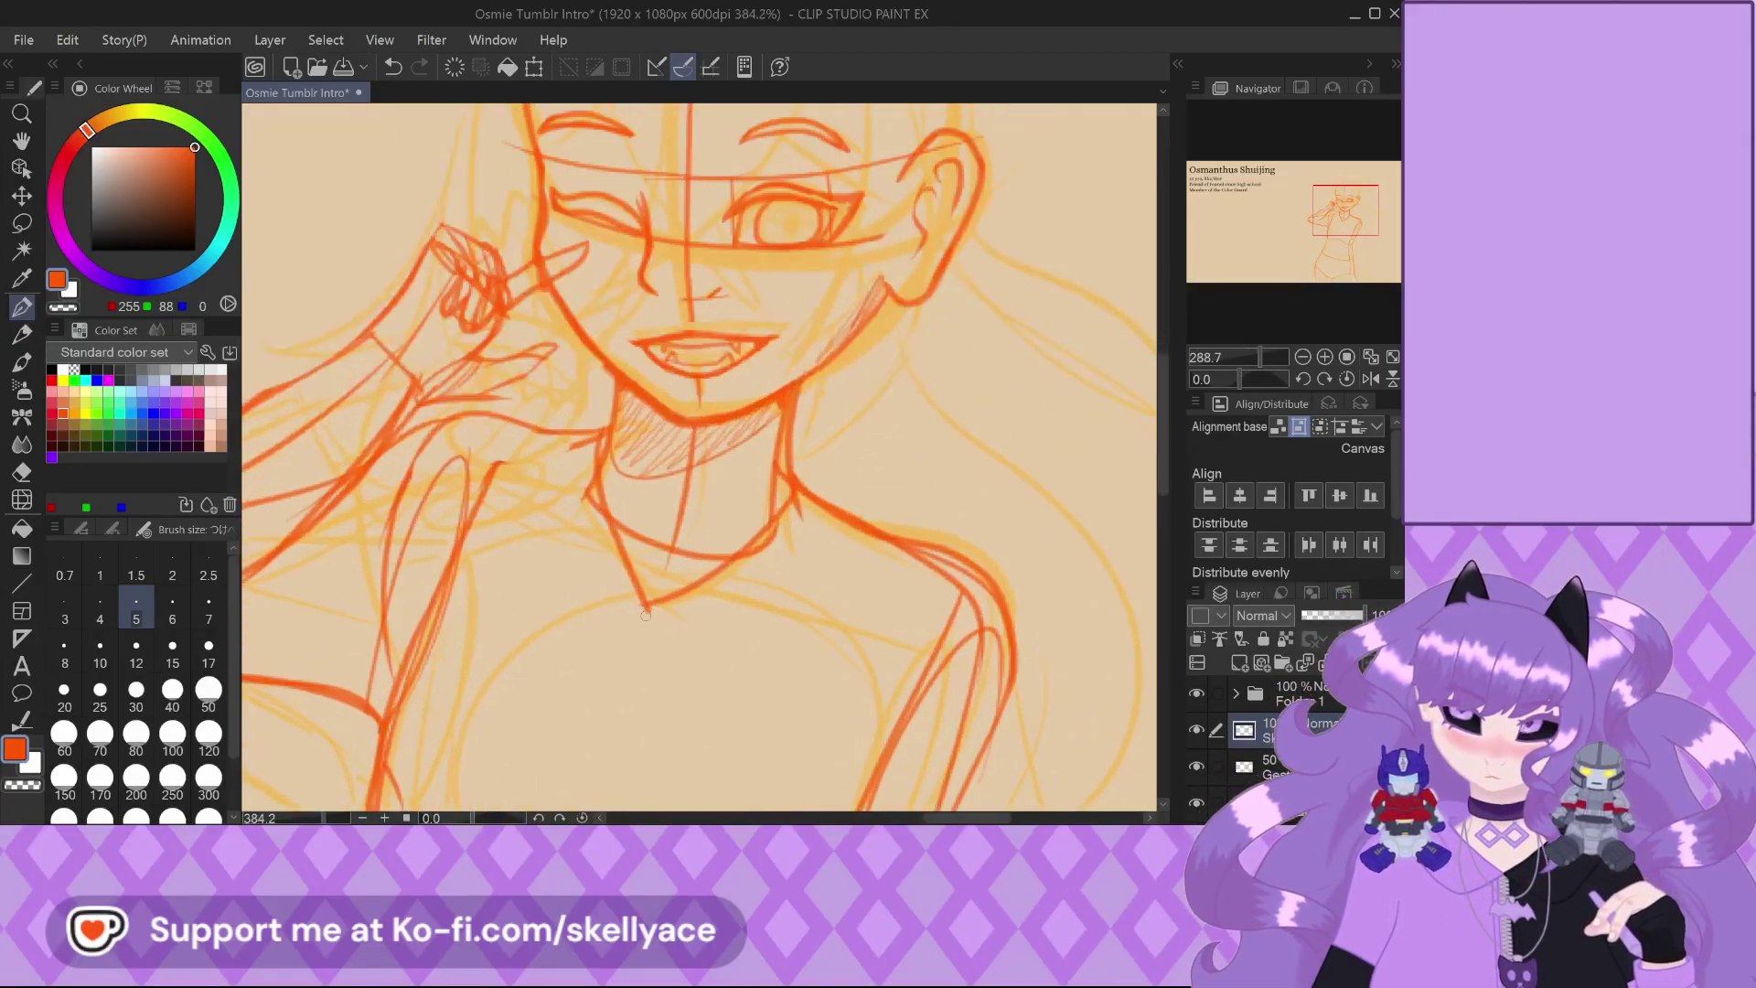
scroll(630, 640, "up", 1)
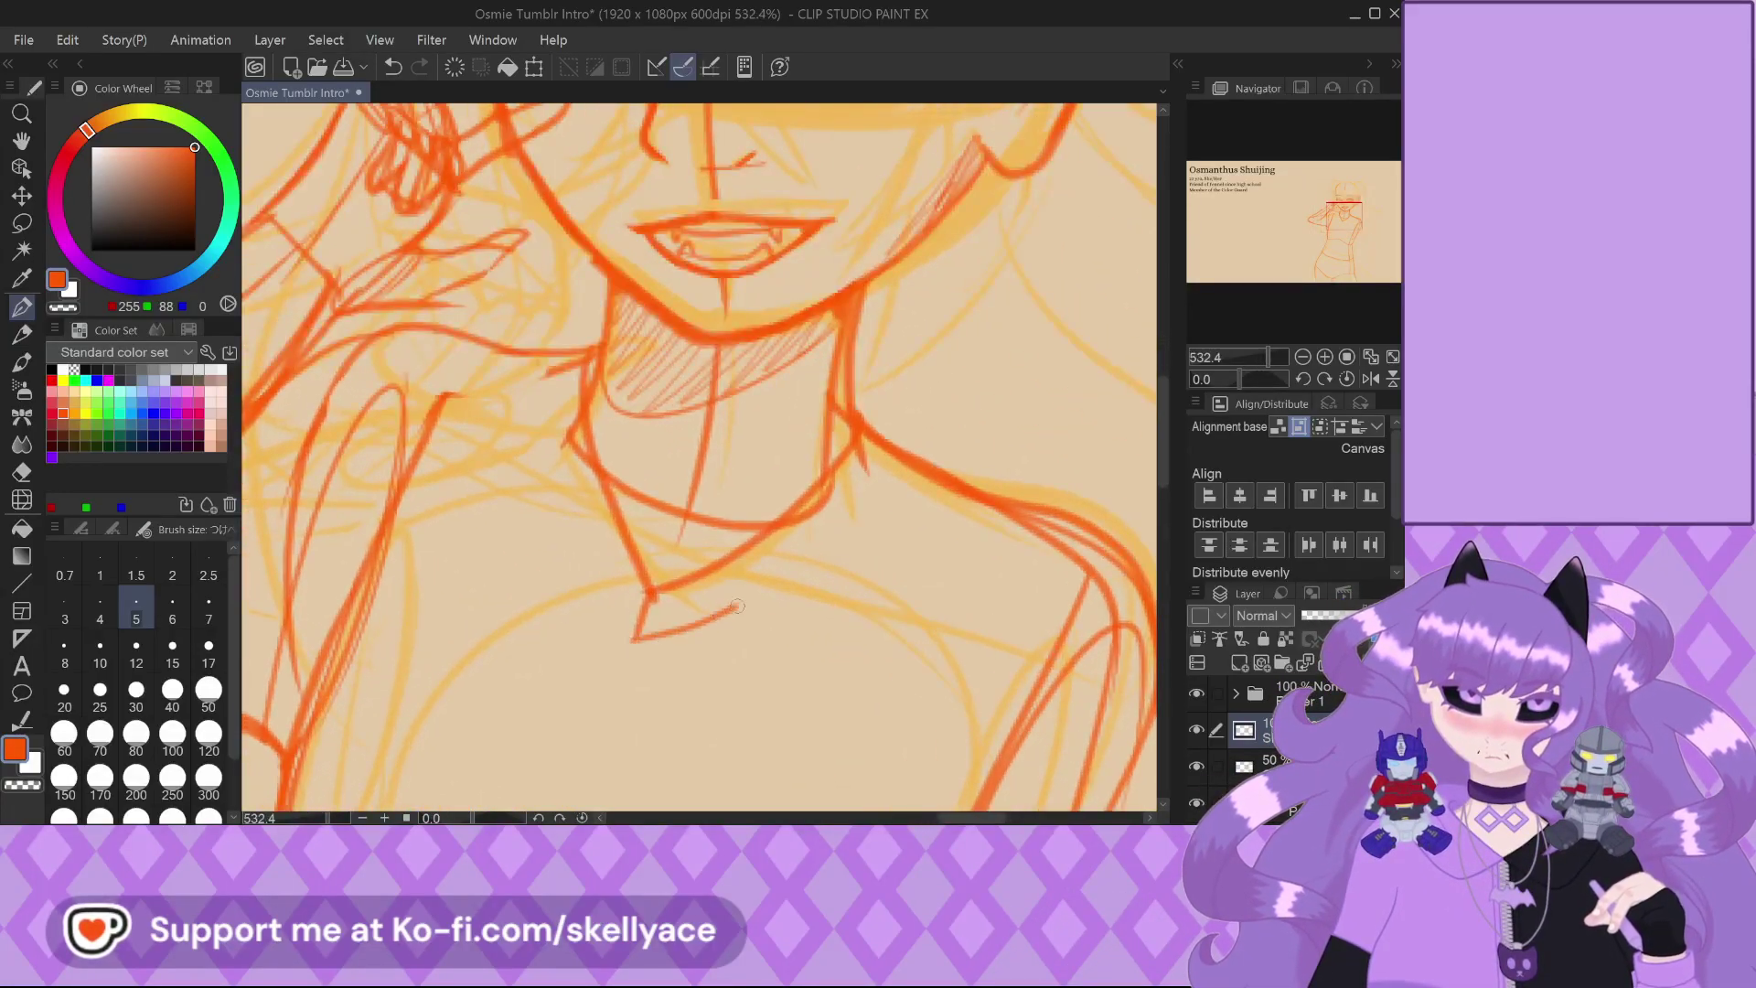
left_click_drag(736, 606, 883, 489)
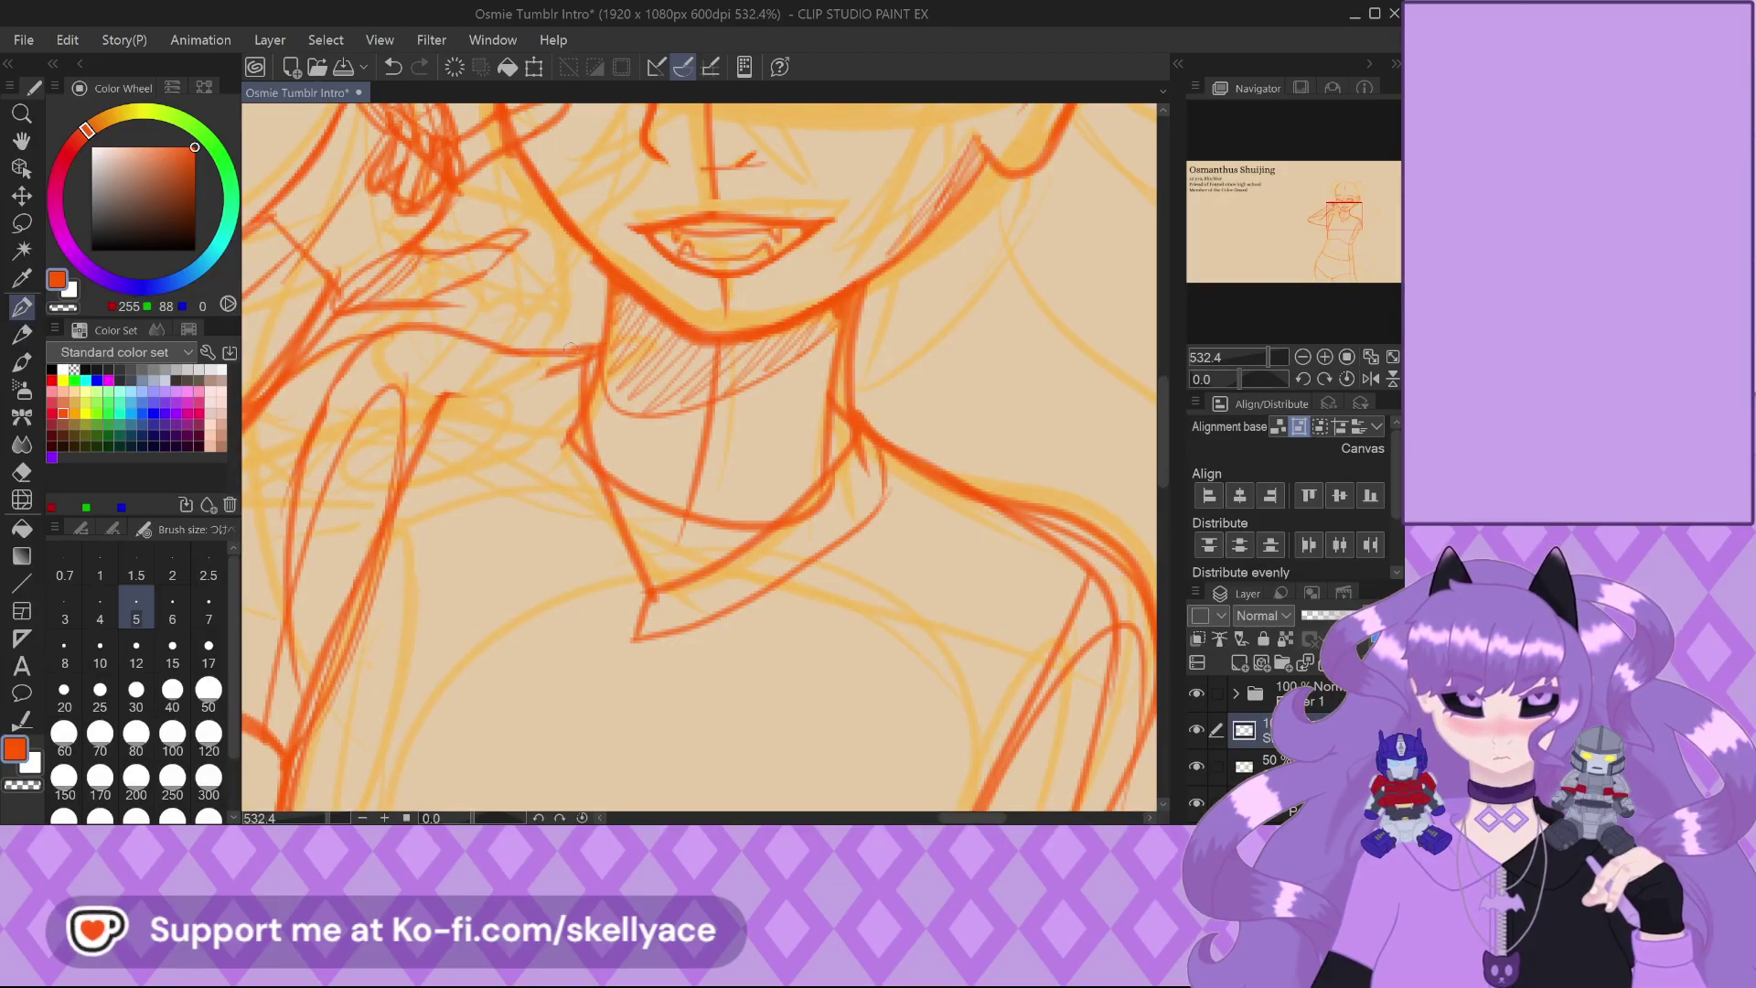
scroll(611, 562, "down", 4)
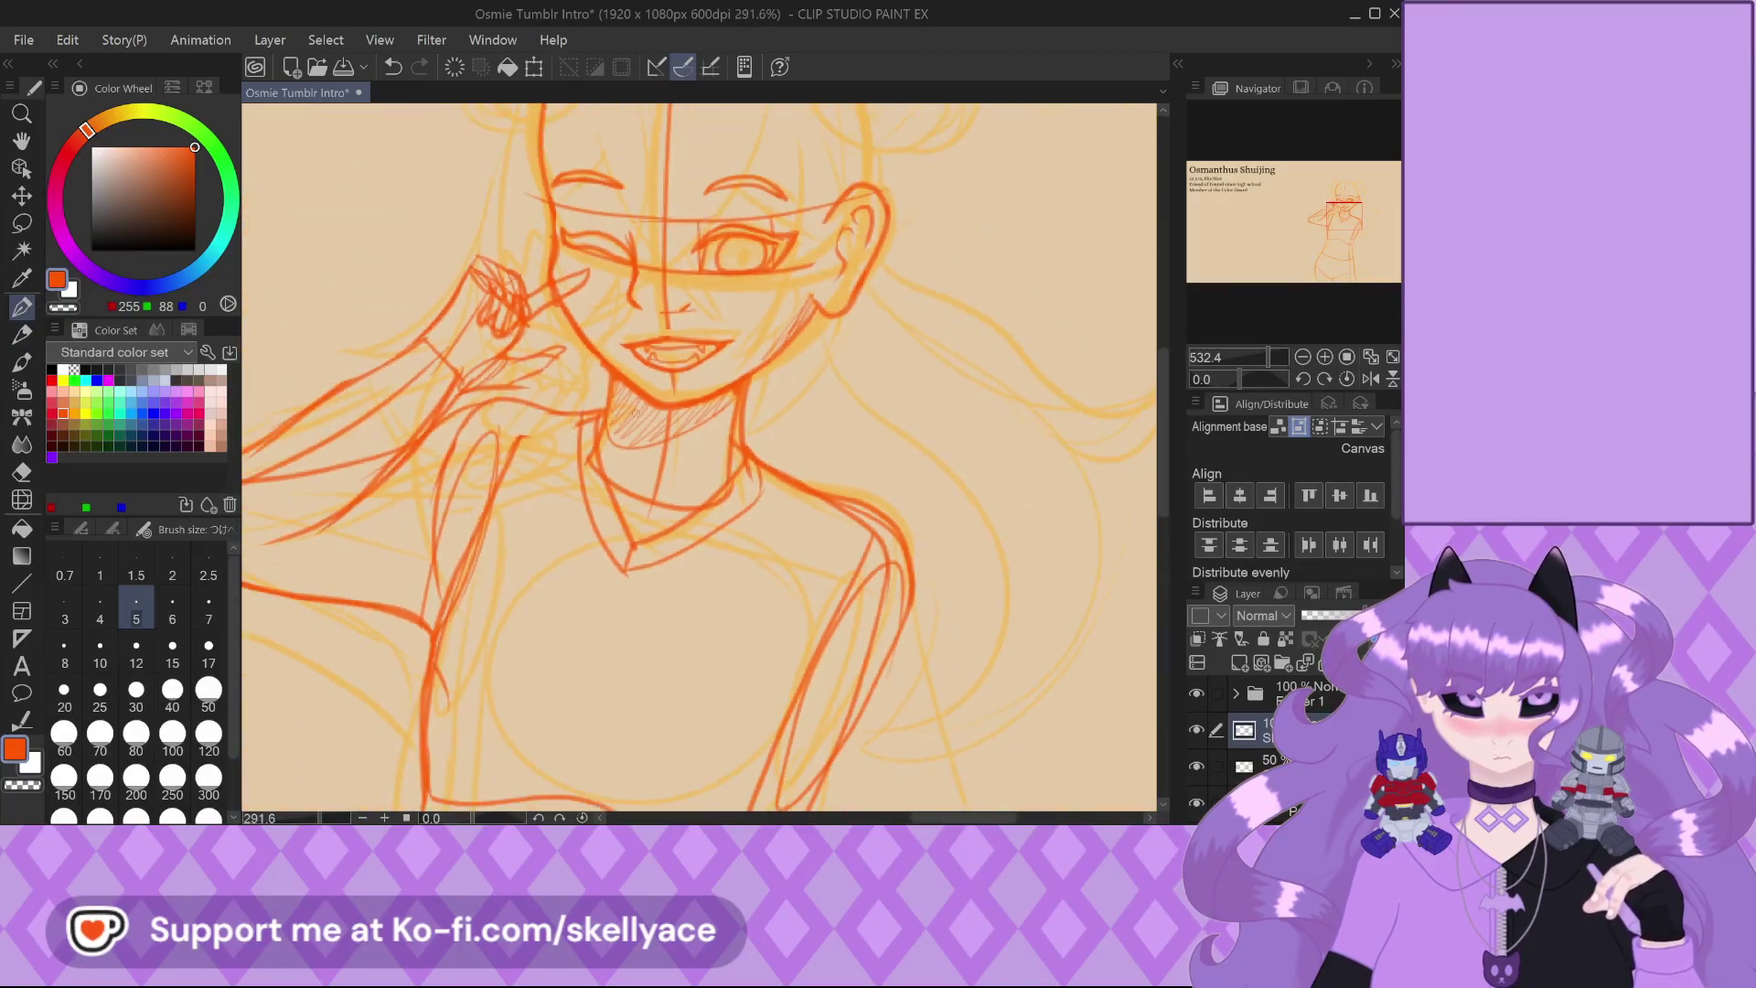
Sketch the loose sides of the shirt bulging outward from the chest down to the waistband, undoing the last attempted stroke
scroll(579, 474, "up", 3)
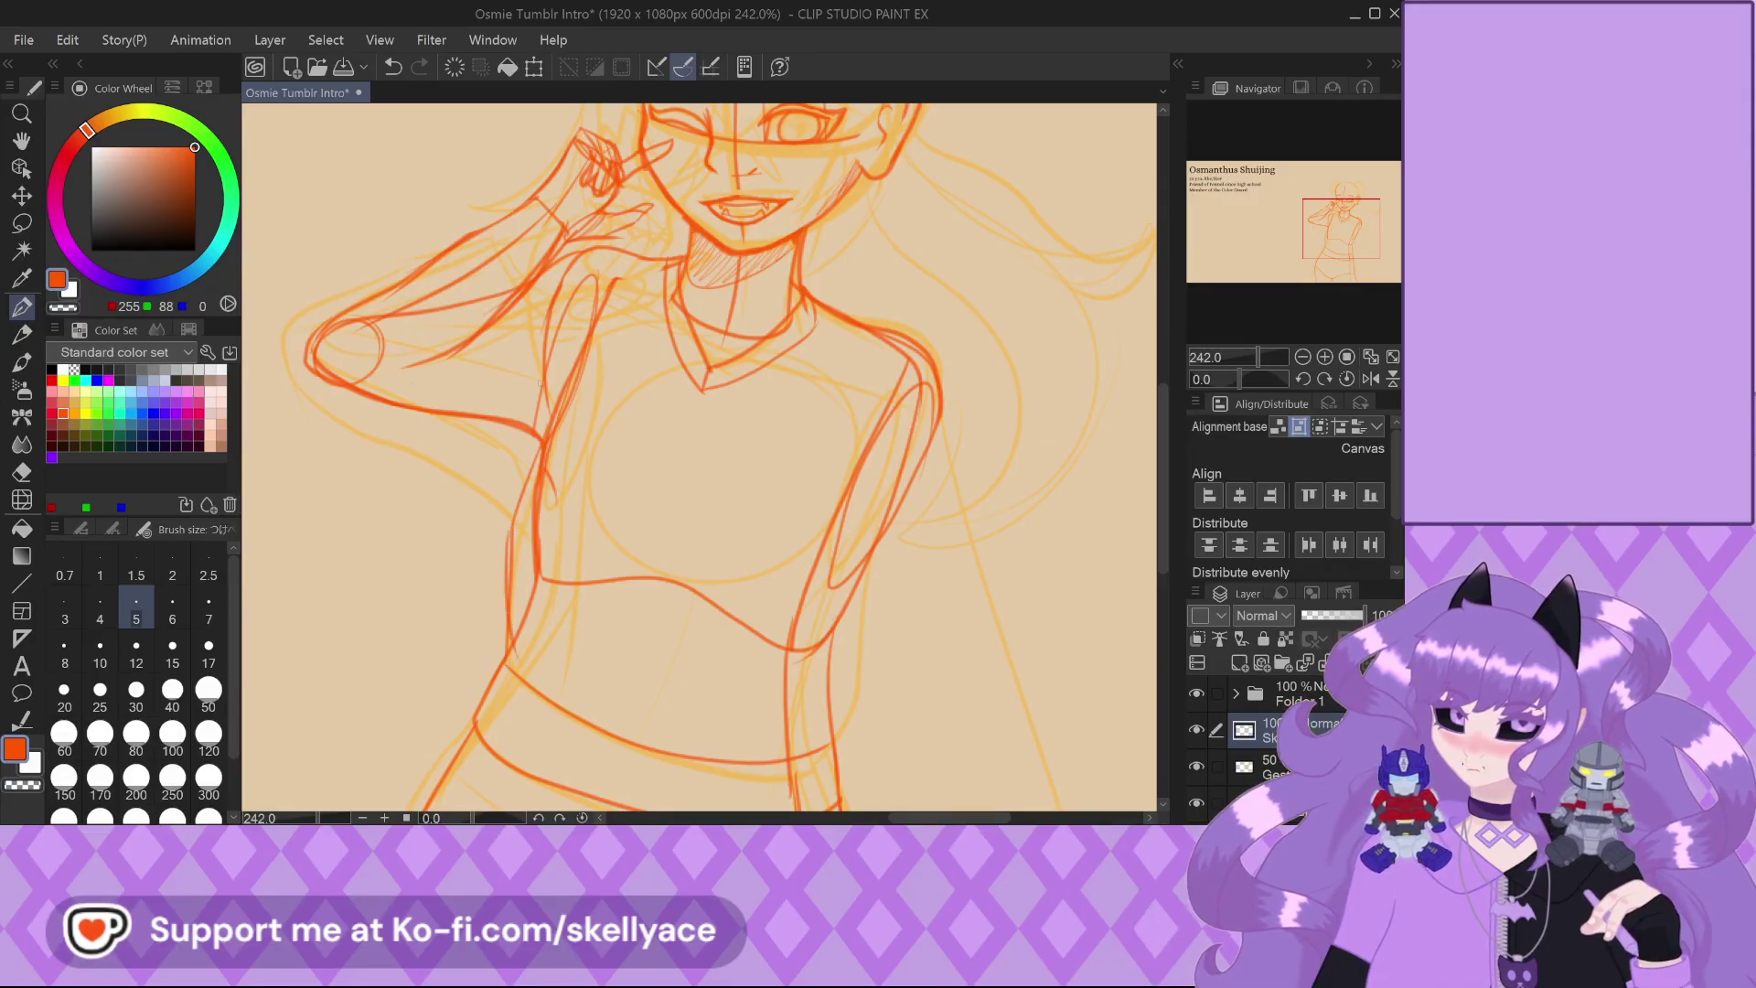
key("ctrl+z")
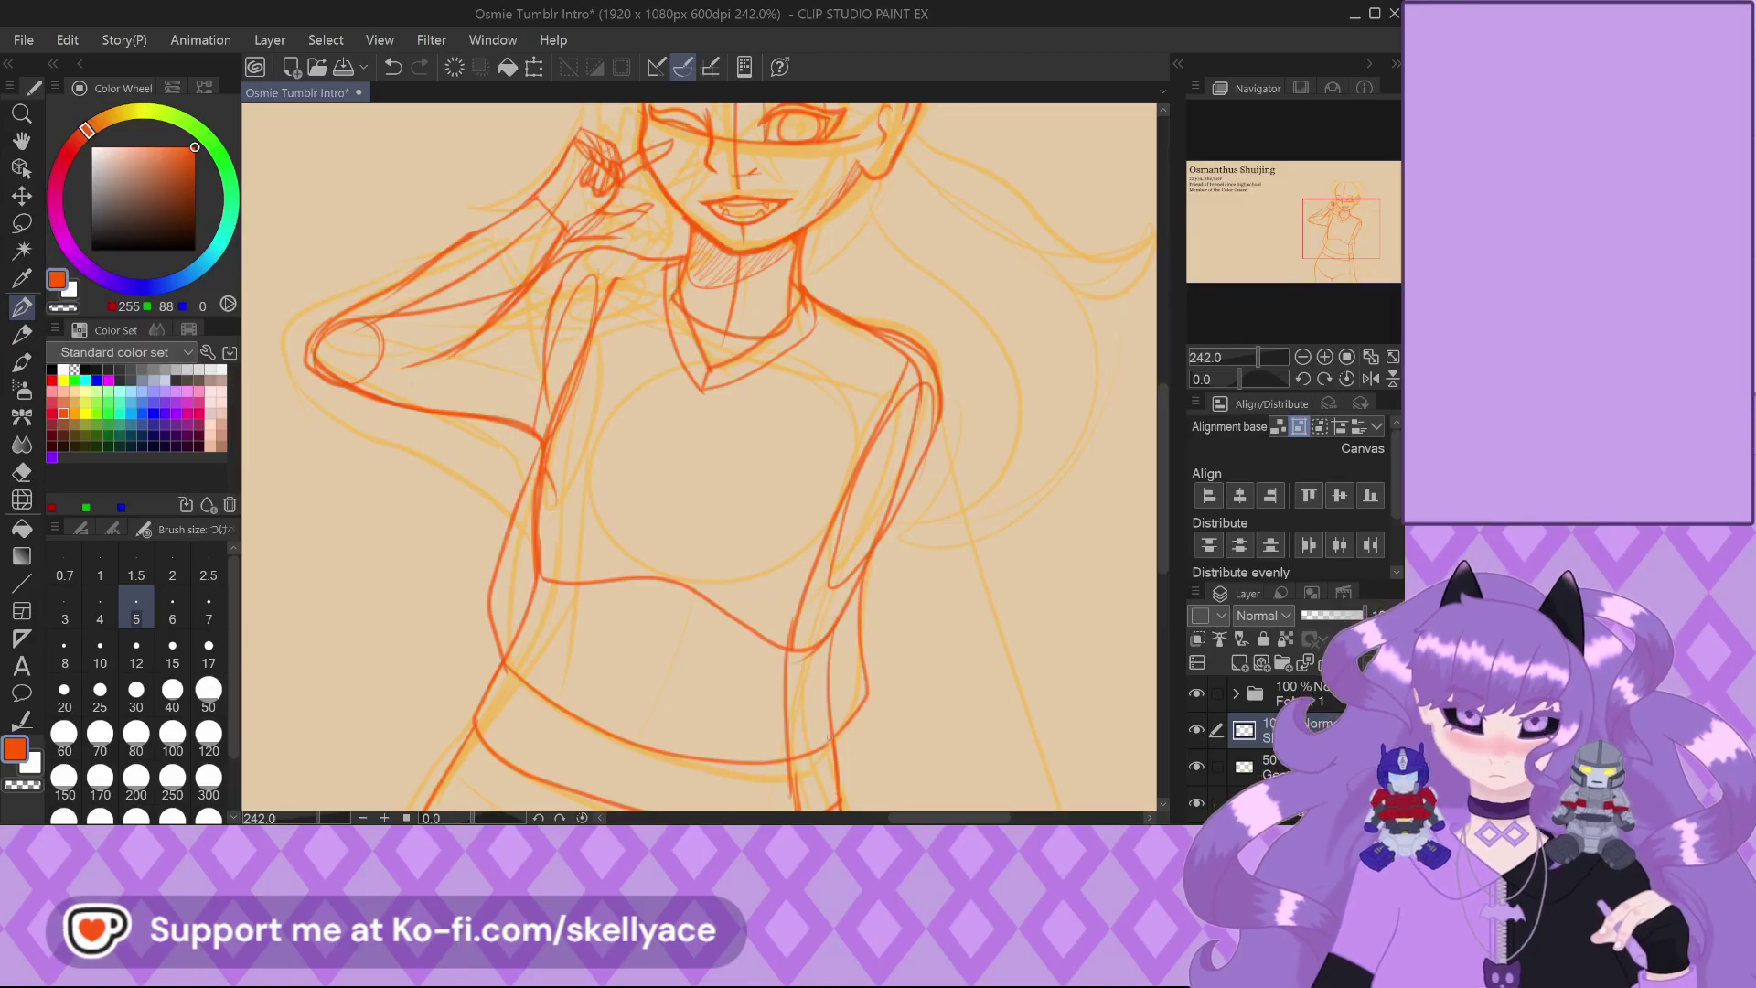
scroll(557, 466, "down", 2)
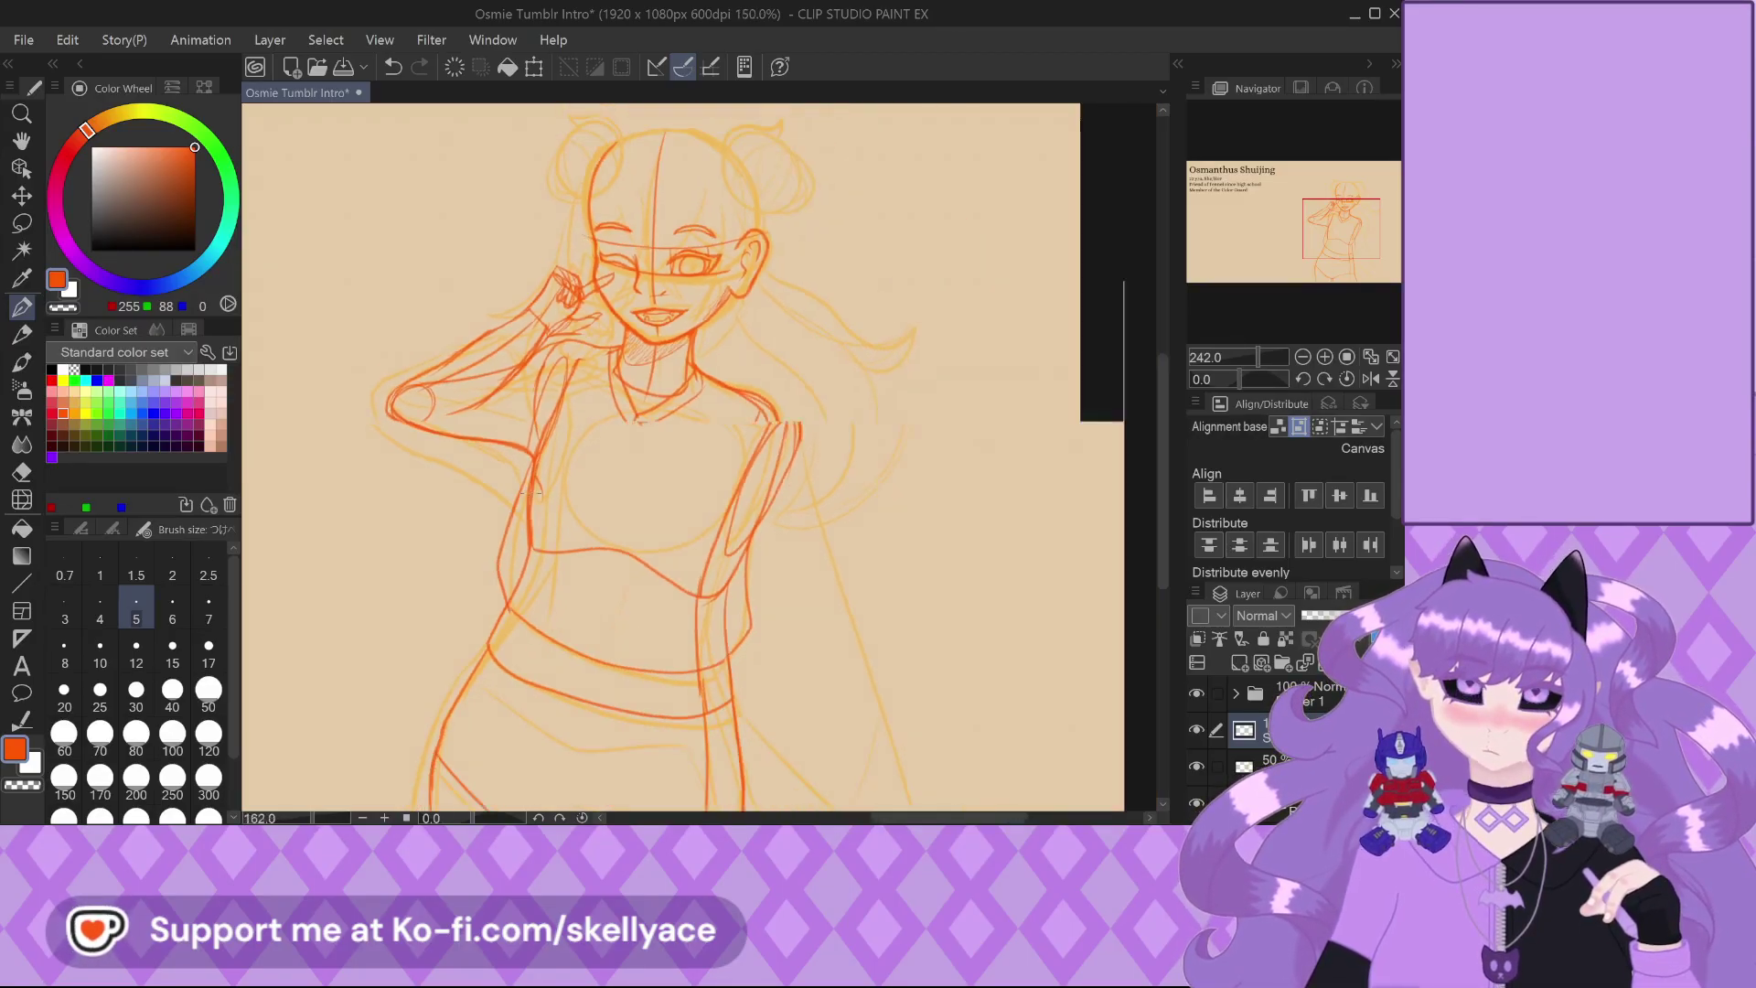
scroll(635, 498, "down", 1)
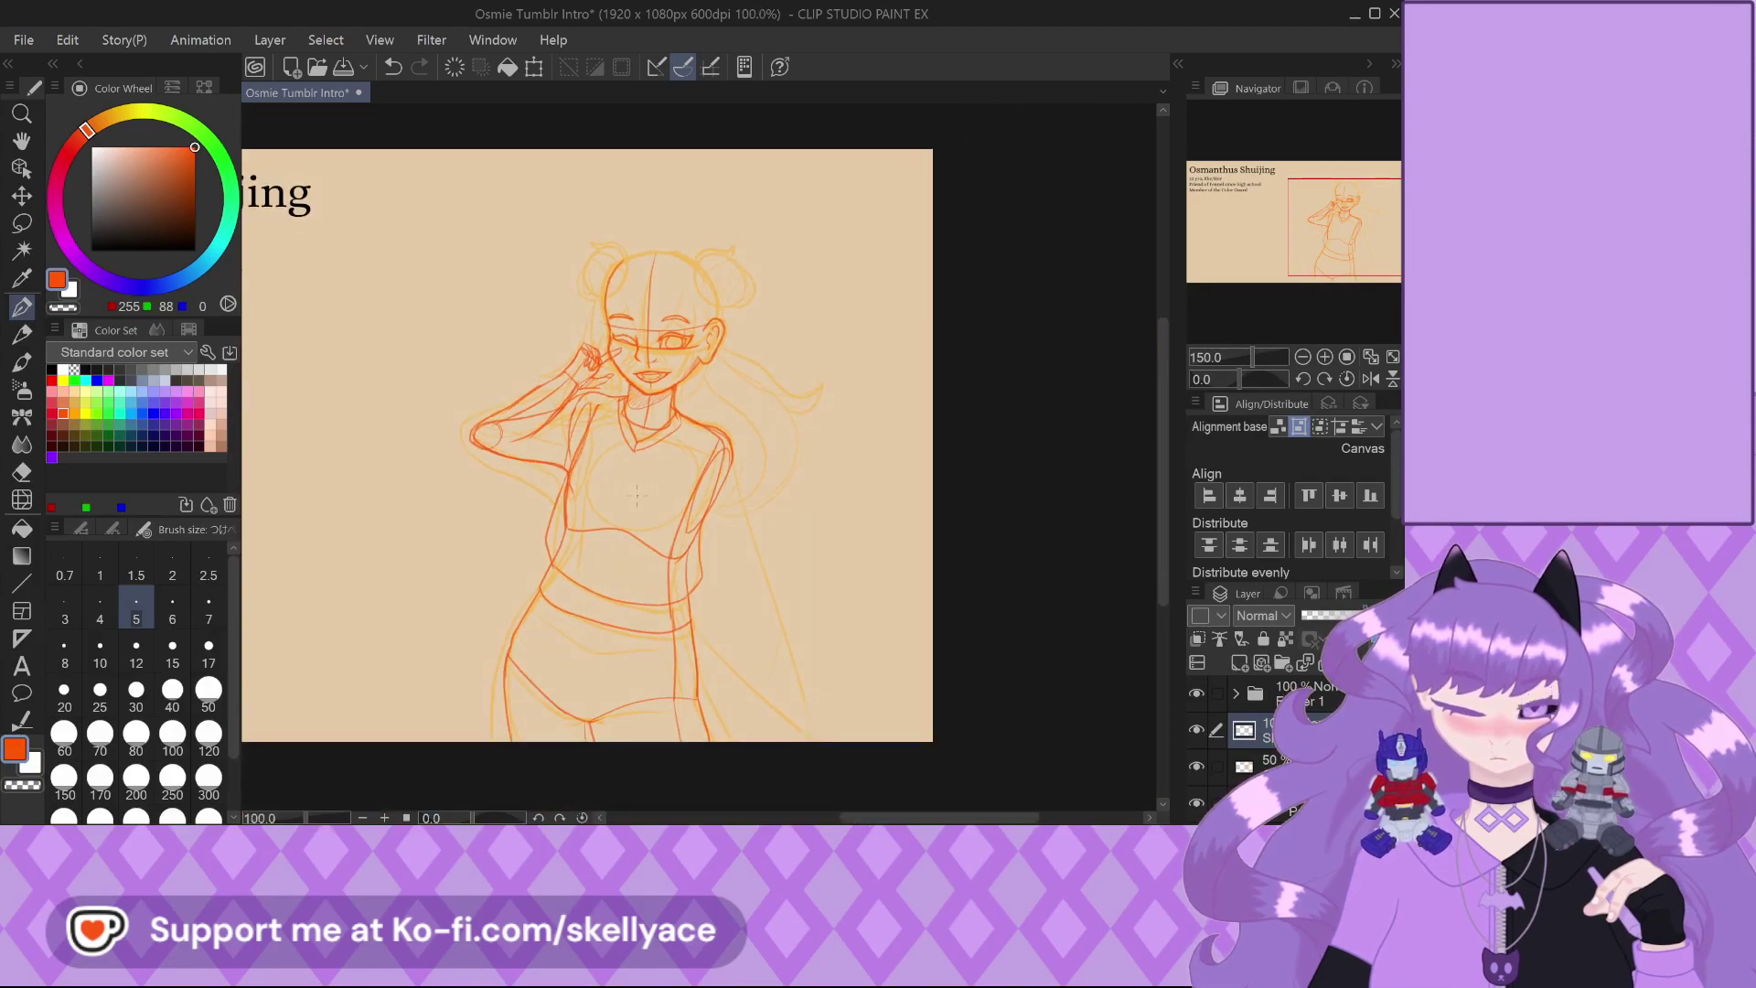
Close the ends of the waistband and sketch the skirt's side edges flaring down toward the page's lower edge, undoing a stray stroke
scroll(641, 488, "up", 3)
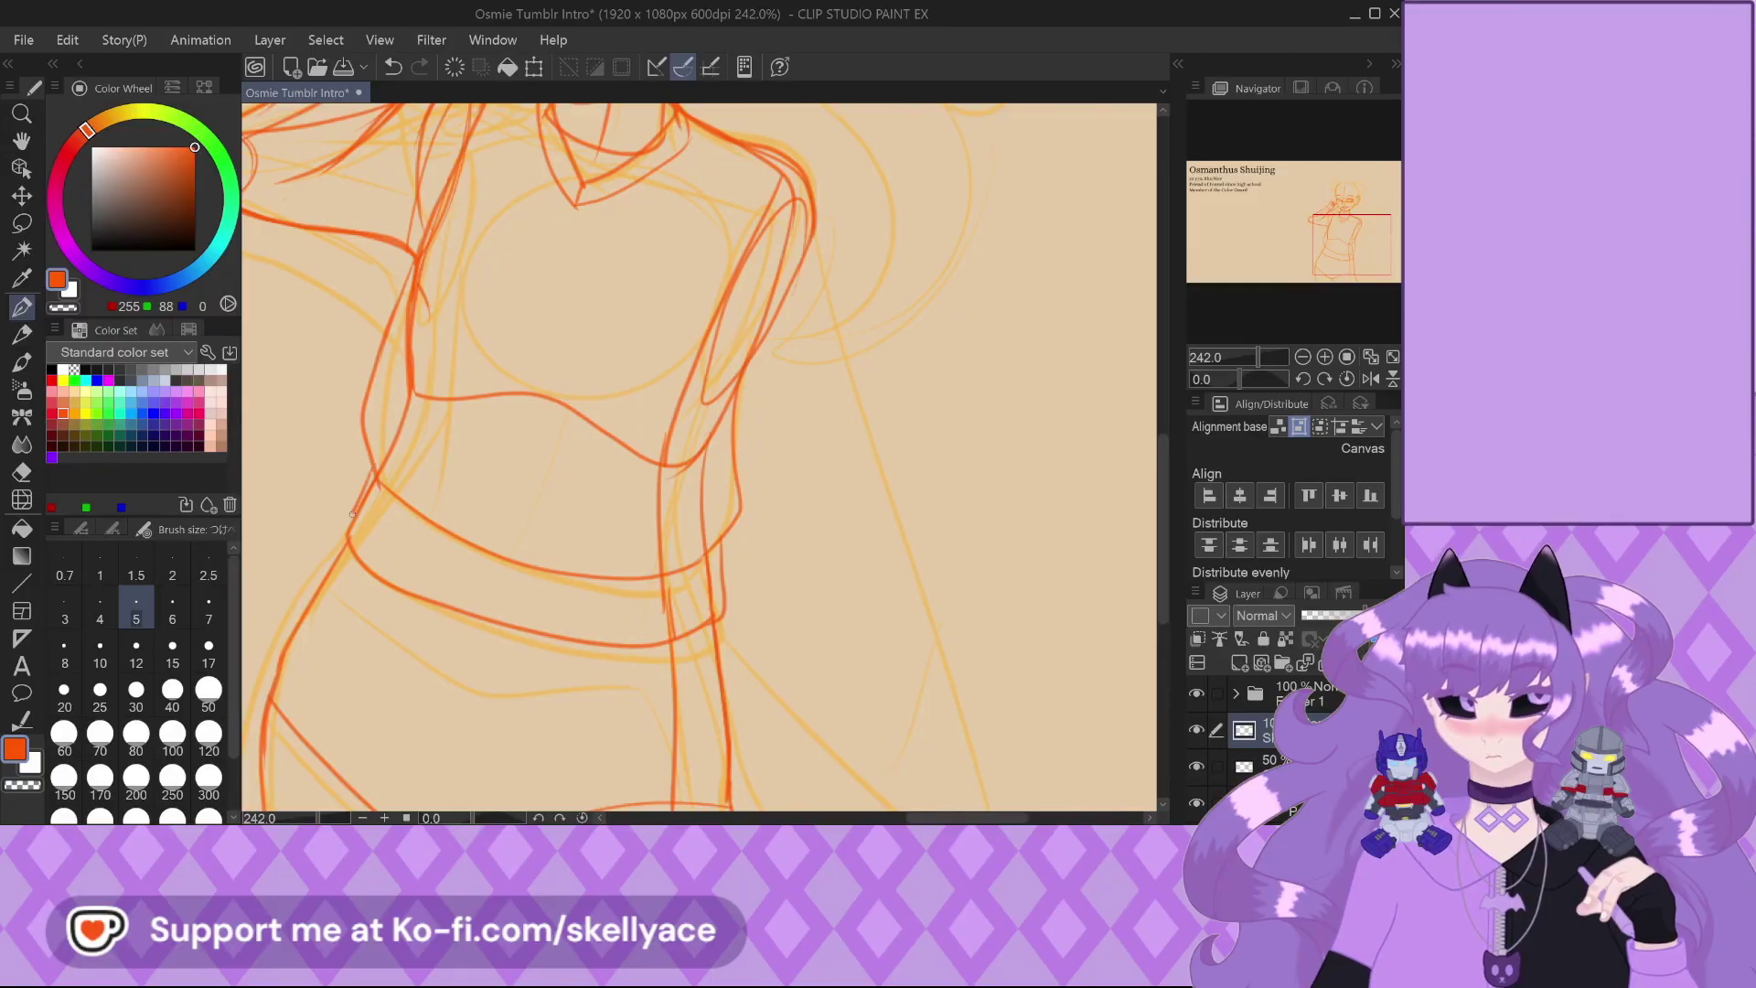
scroll(647, 585, "down", 1)
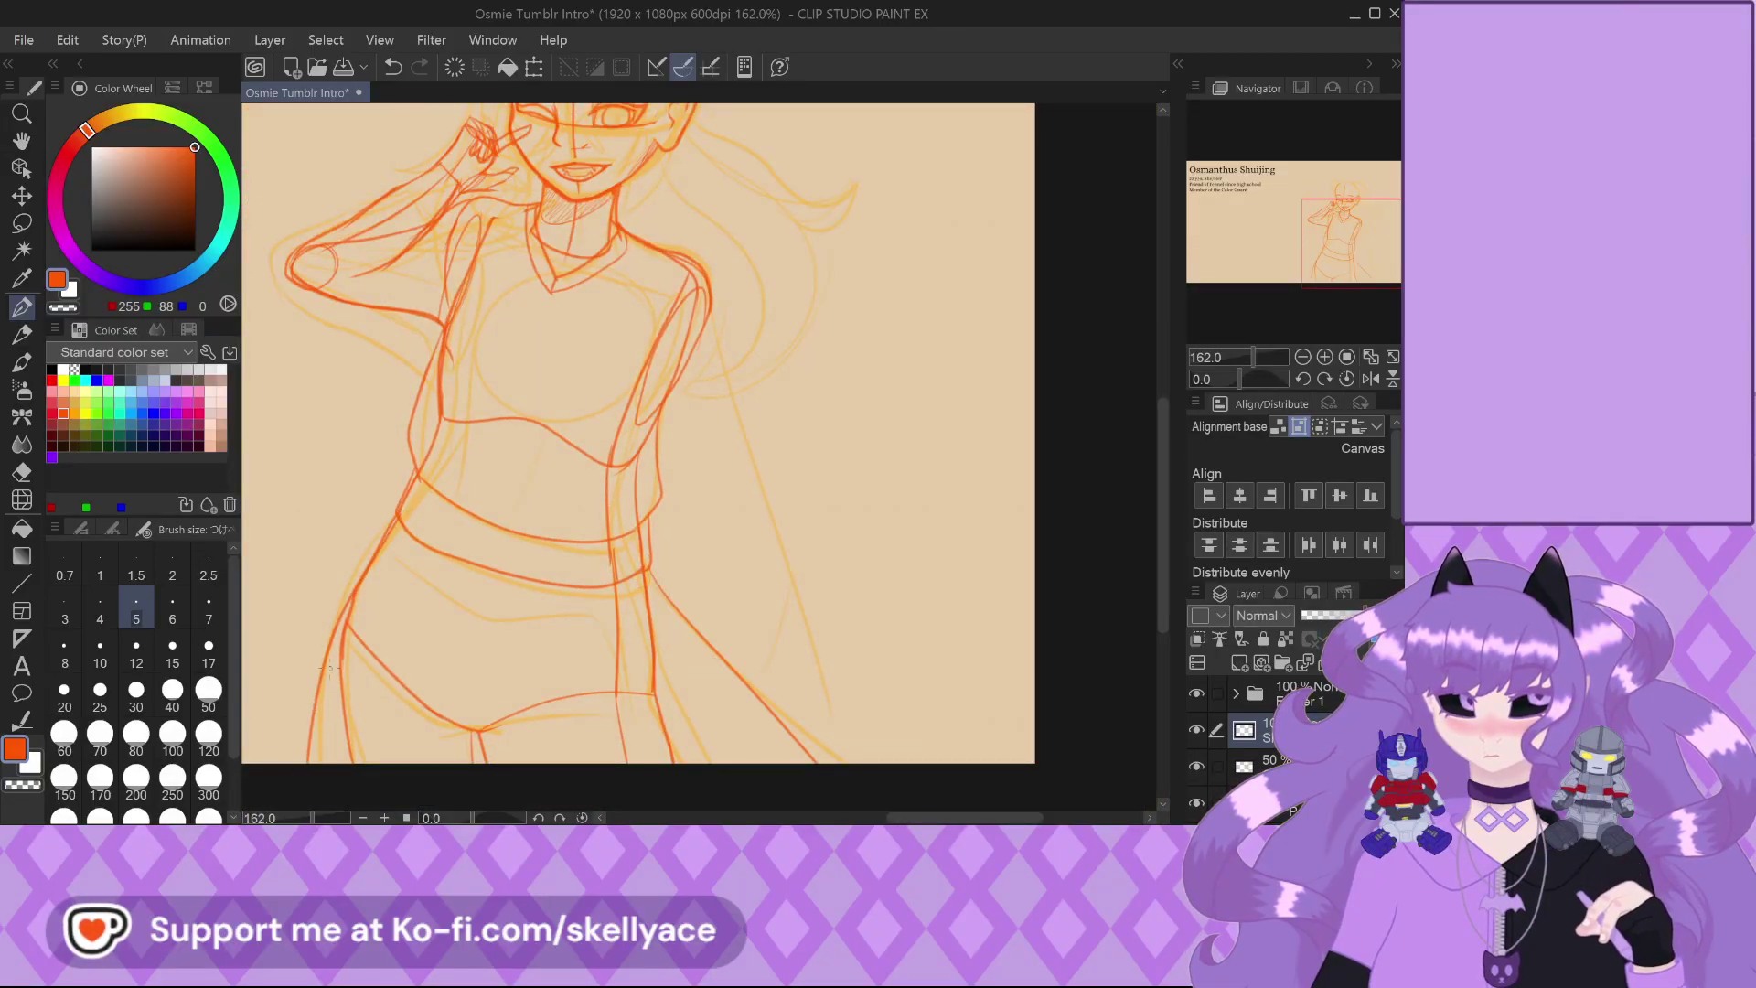
key("ctrl+z")
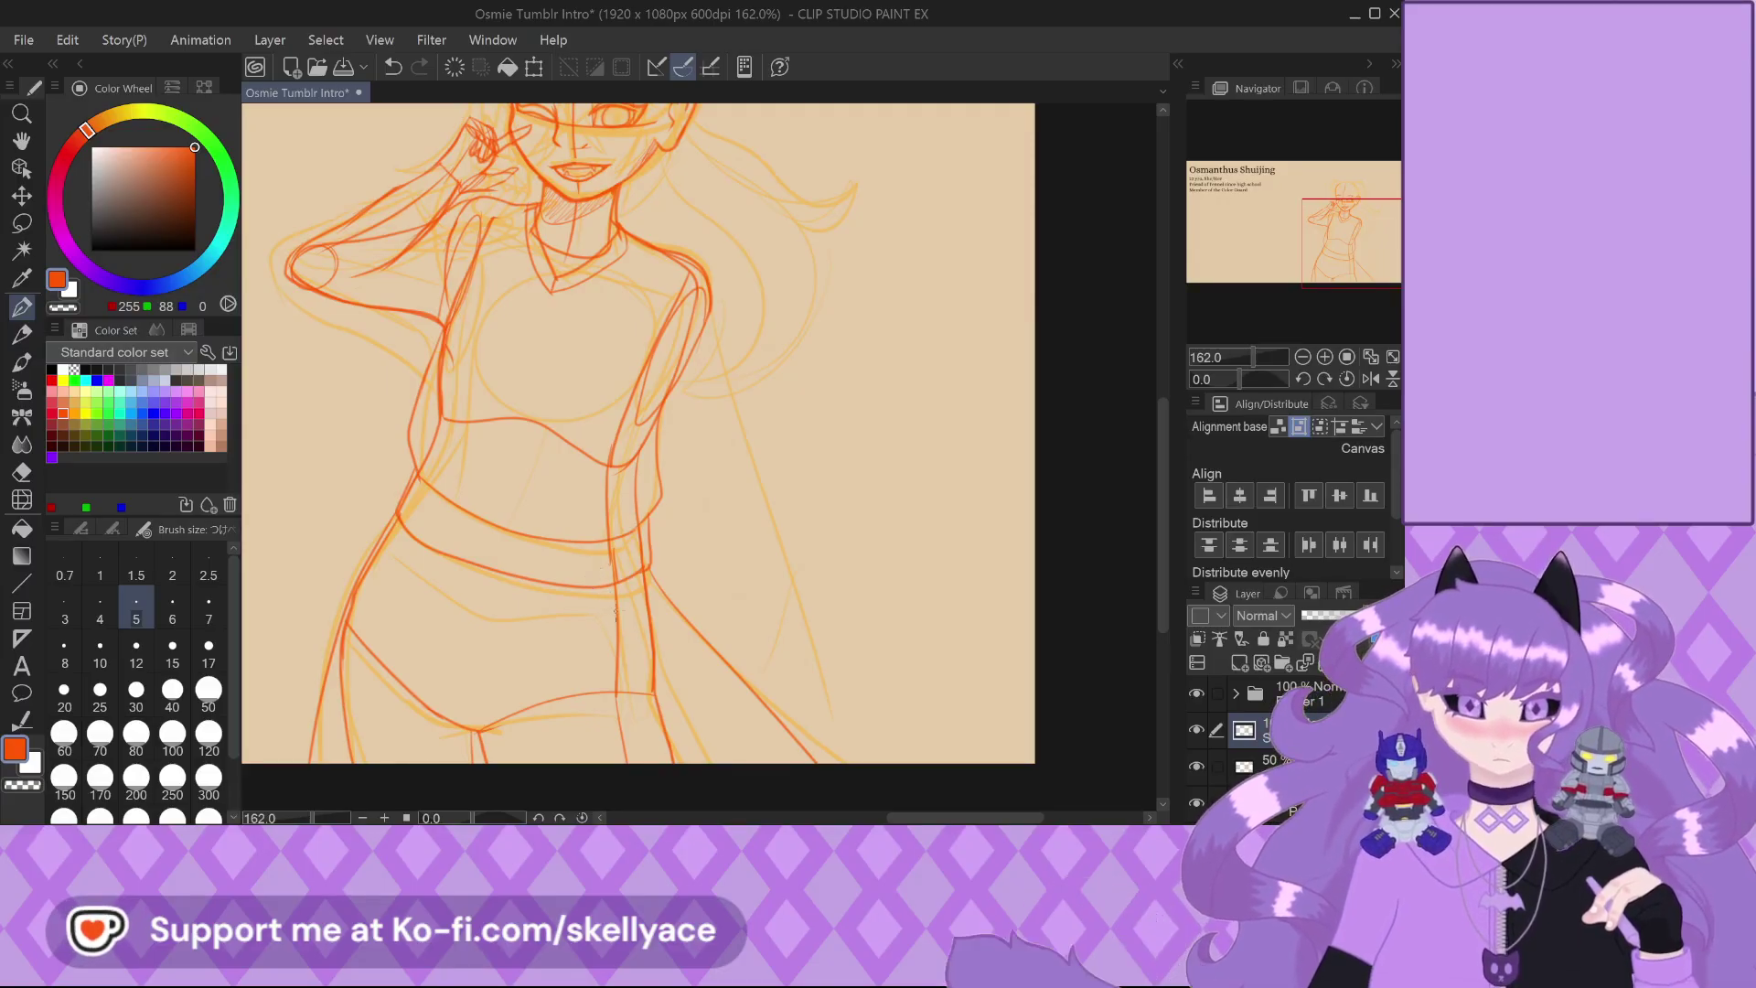
Examine the figure sketch from head to hips at several magnifications, checking the pose, raised arm and shirt outline
key("ctrl+minus")
key("ctrl+plus")
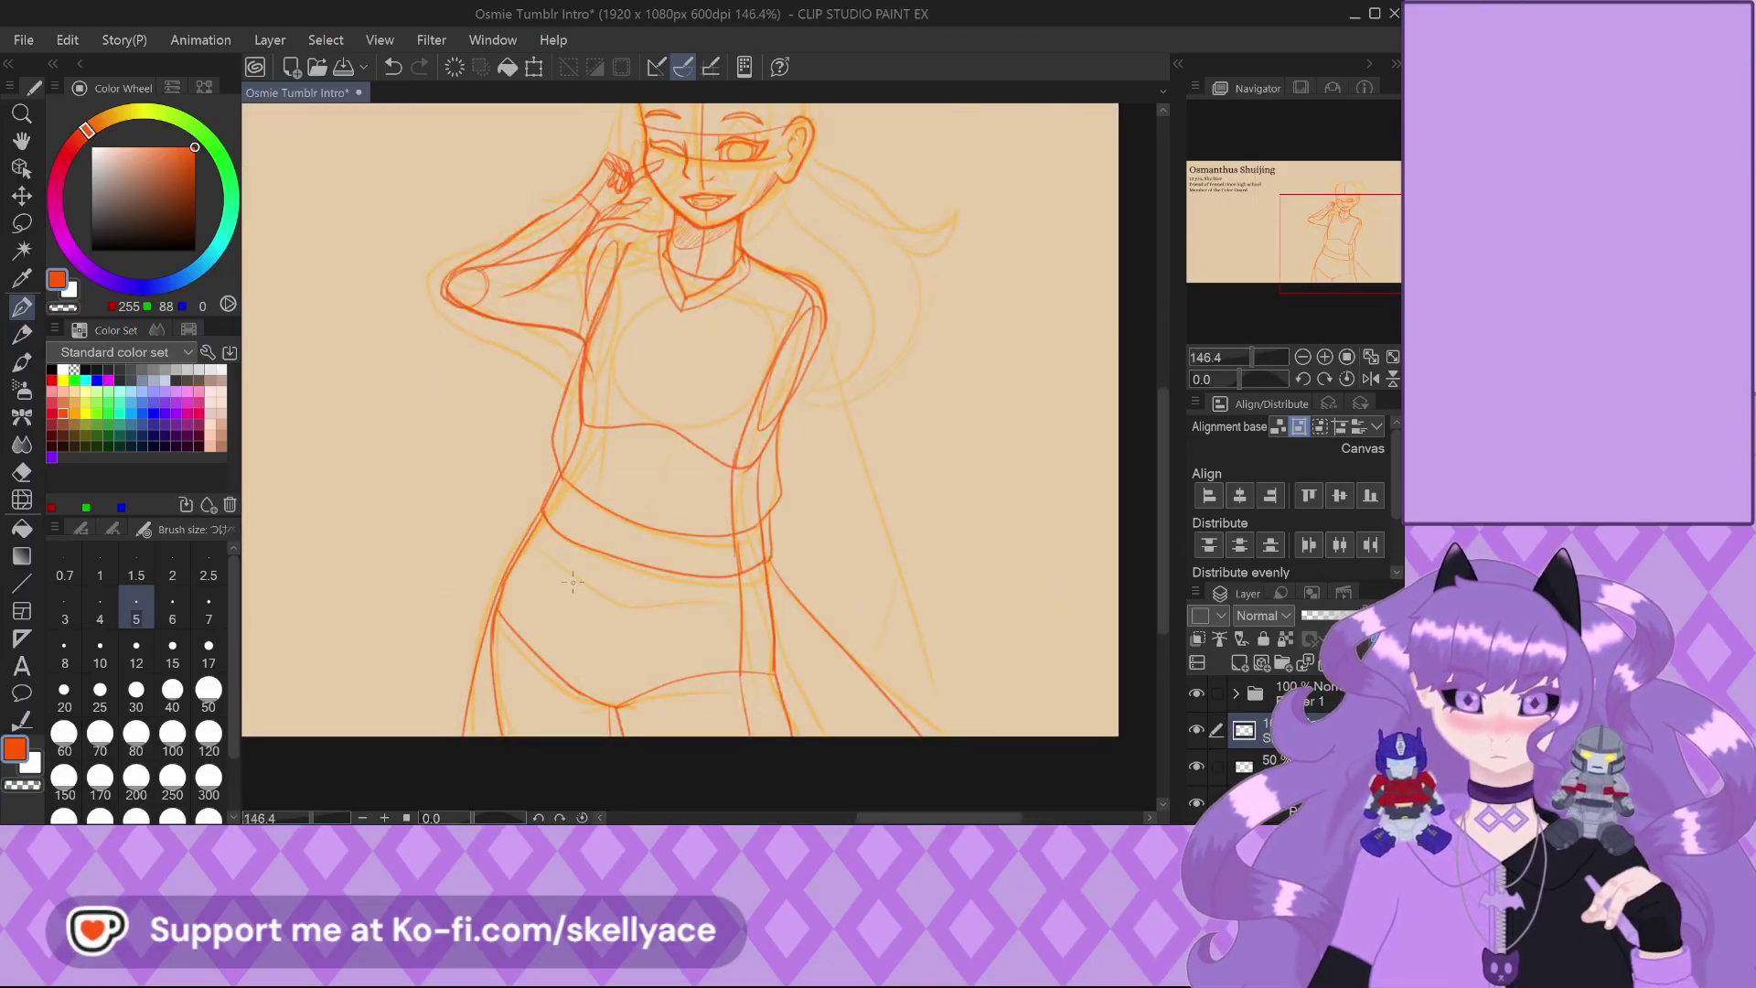
key("ctrl+minus")
key("ctrl+minus")
scroll(622, 434, "up", 6)
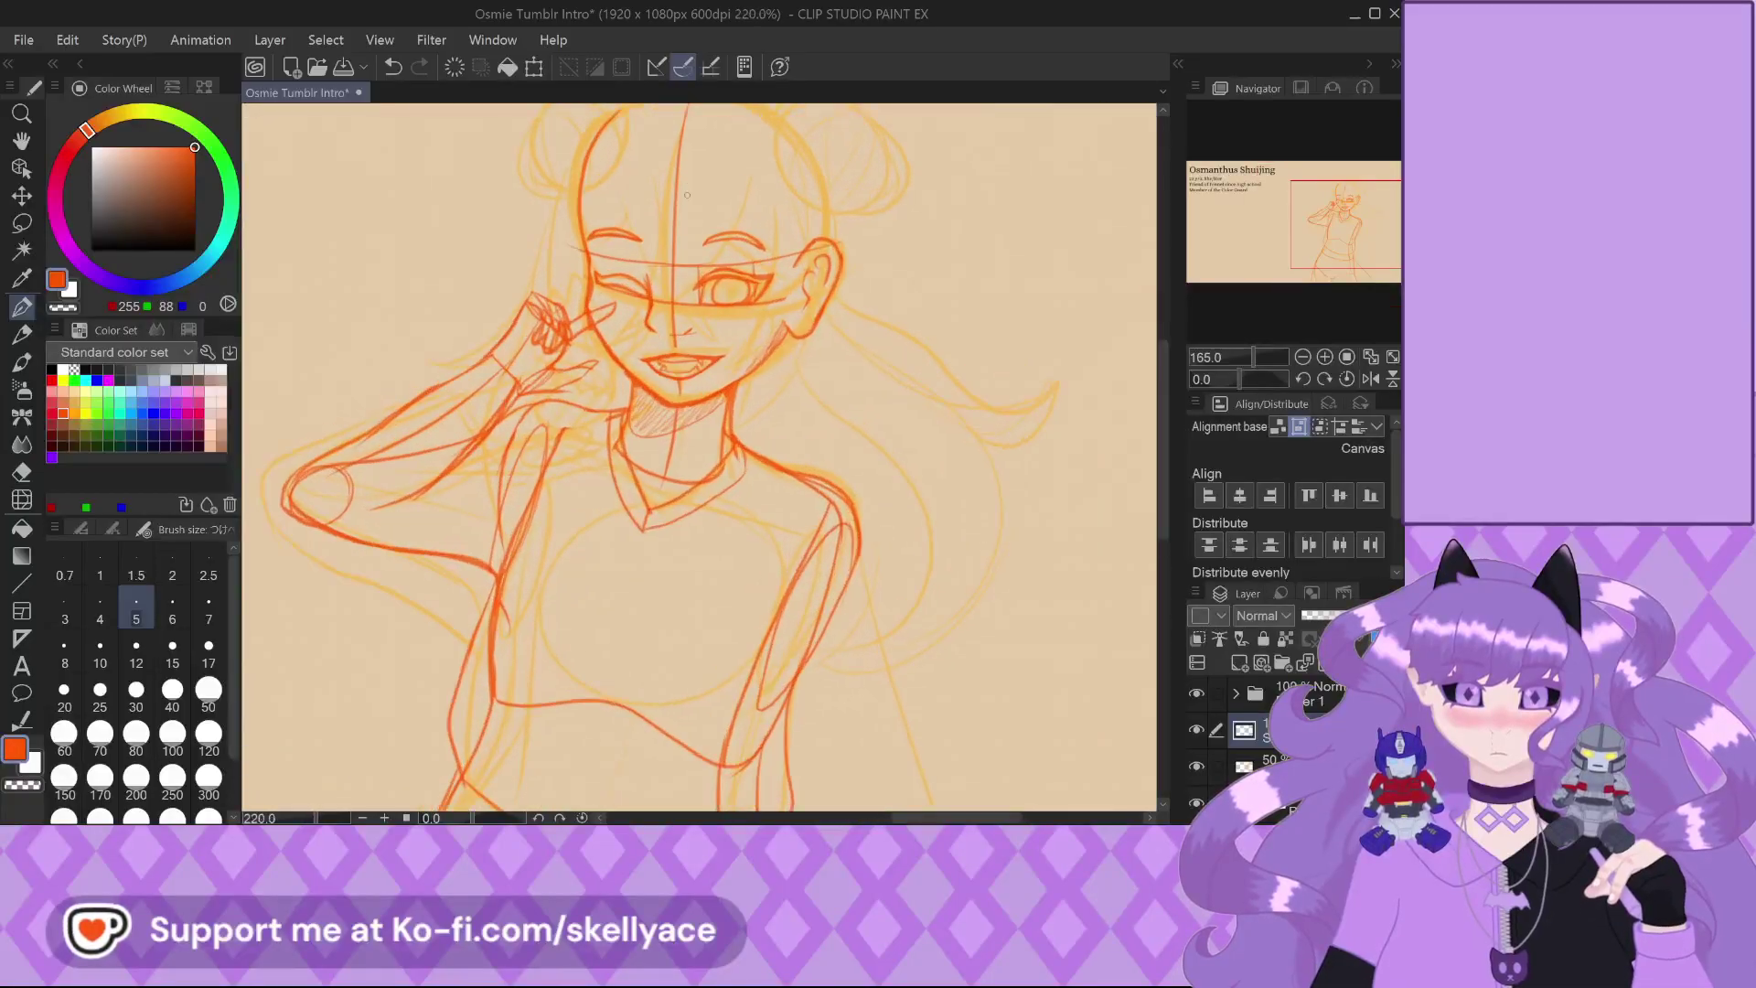
scroll(611, 499, "down", 3)
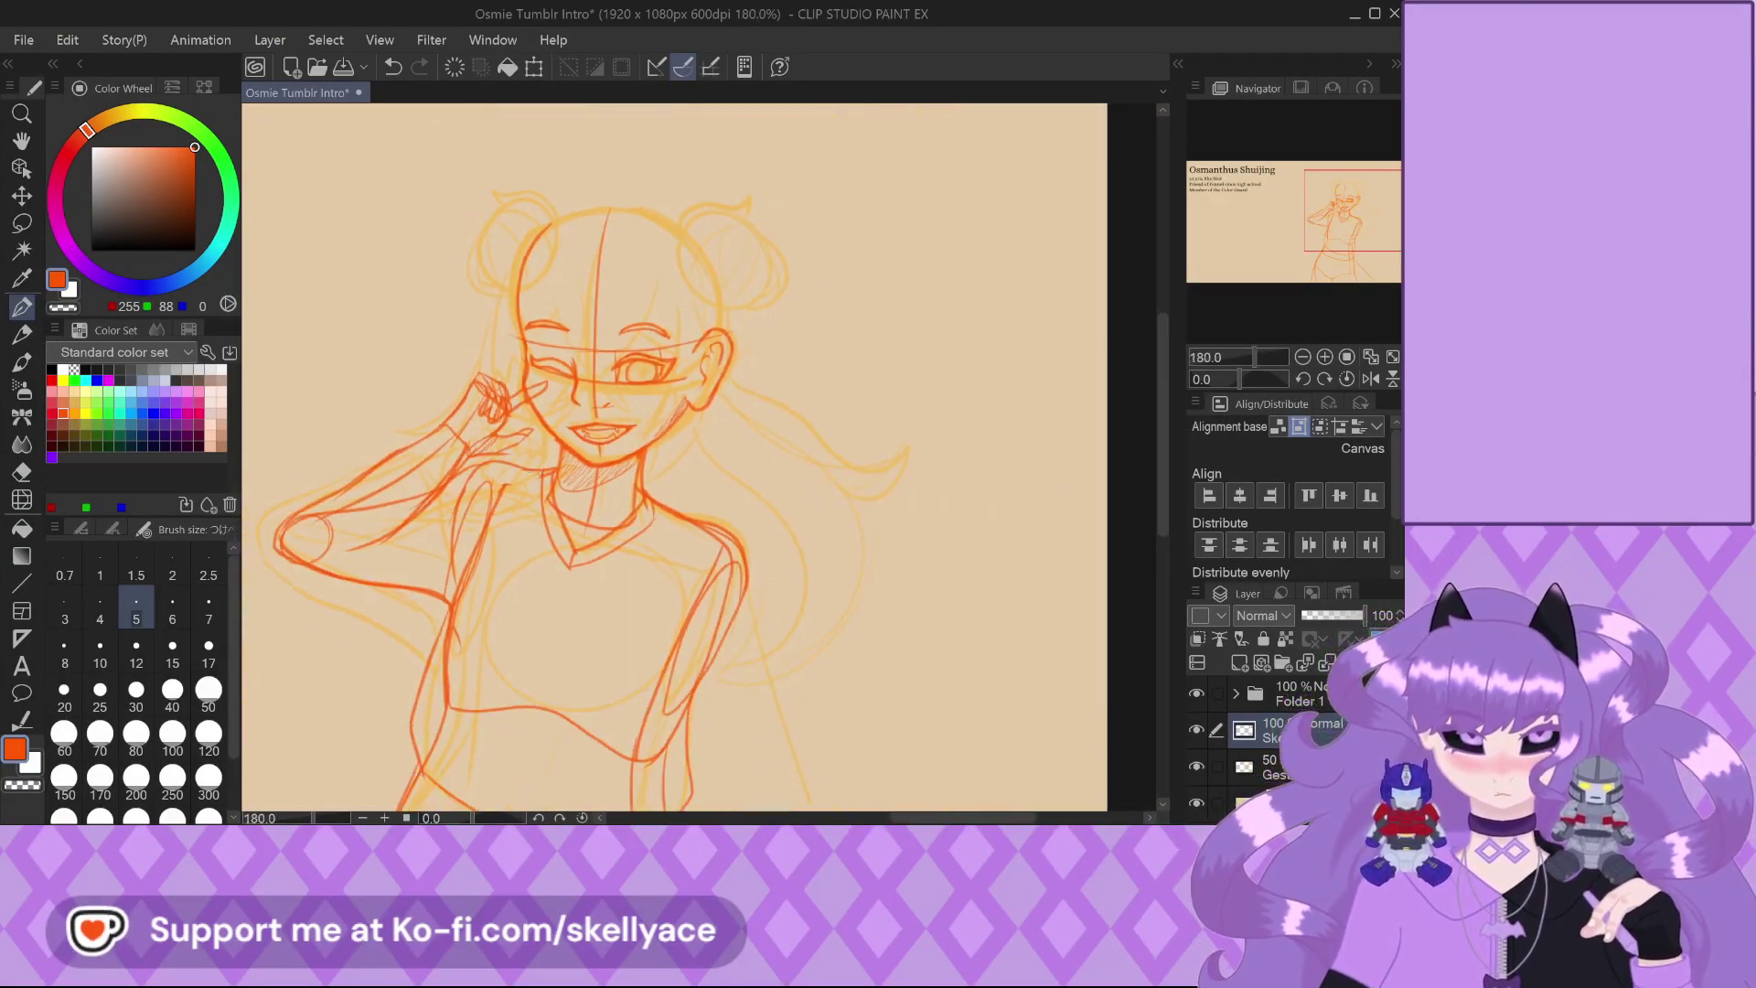
scroll(653, 494, "down", 2)
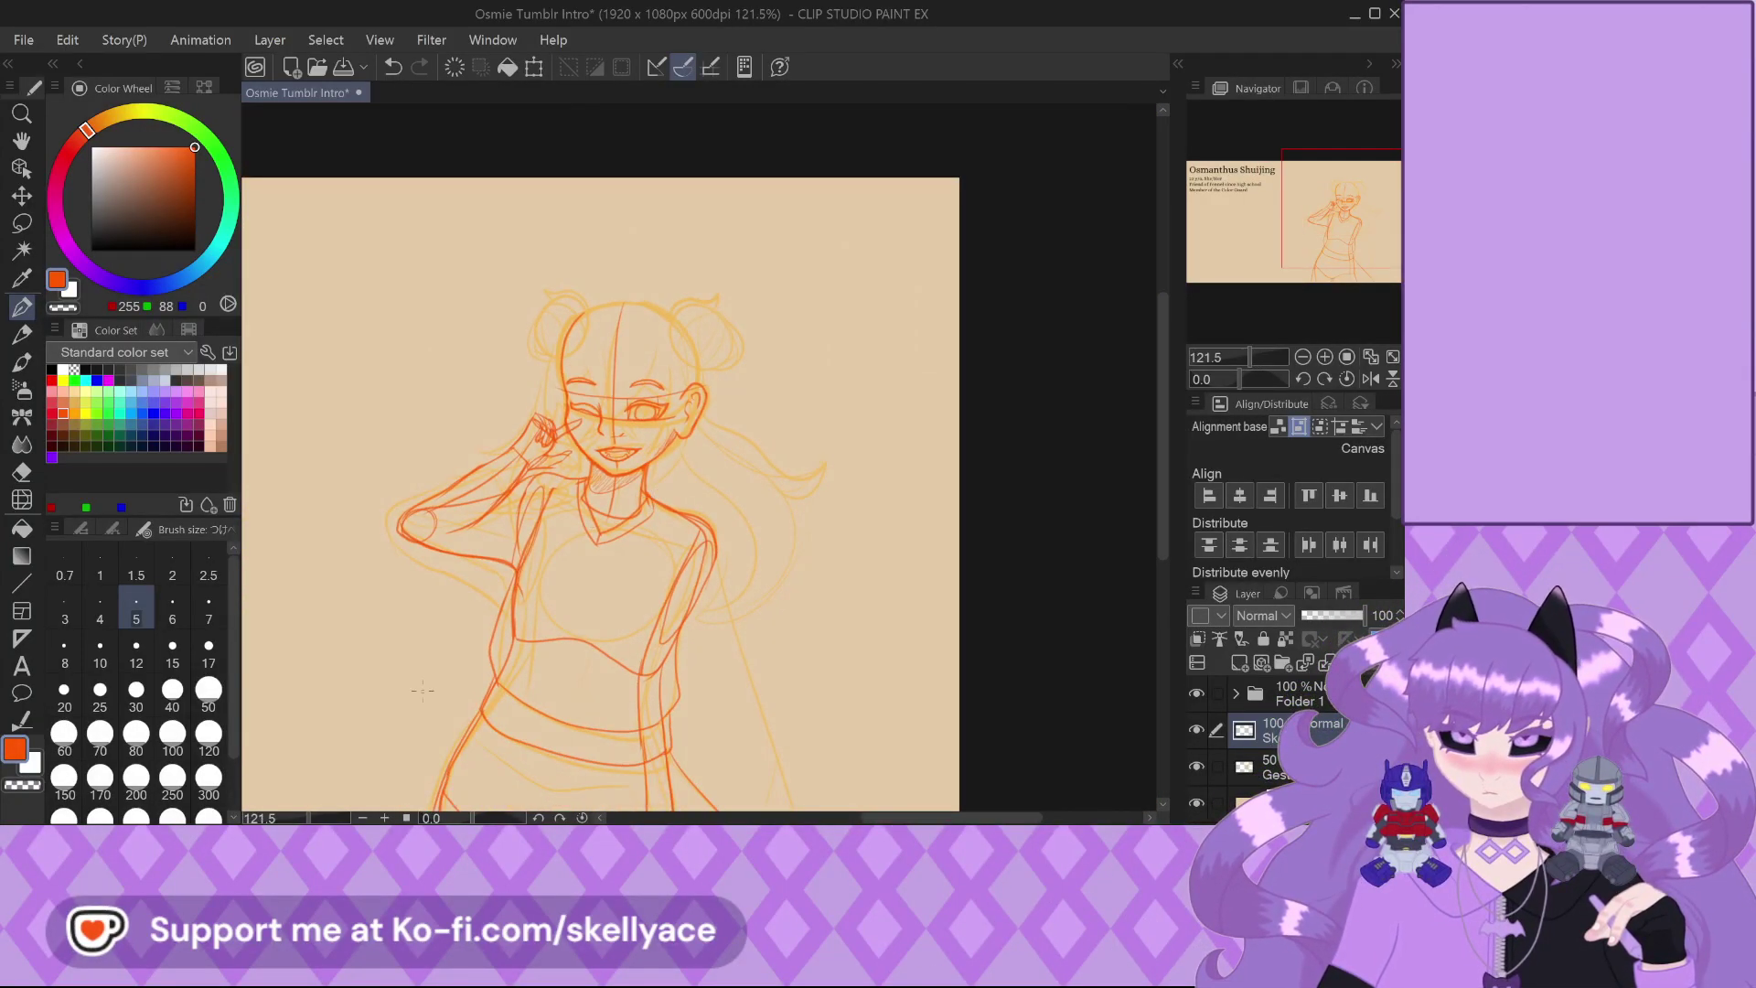
scroll(552, 518, "up", 5)
scroll(552, 518, "up", 1)
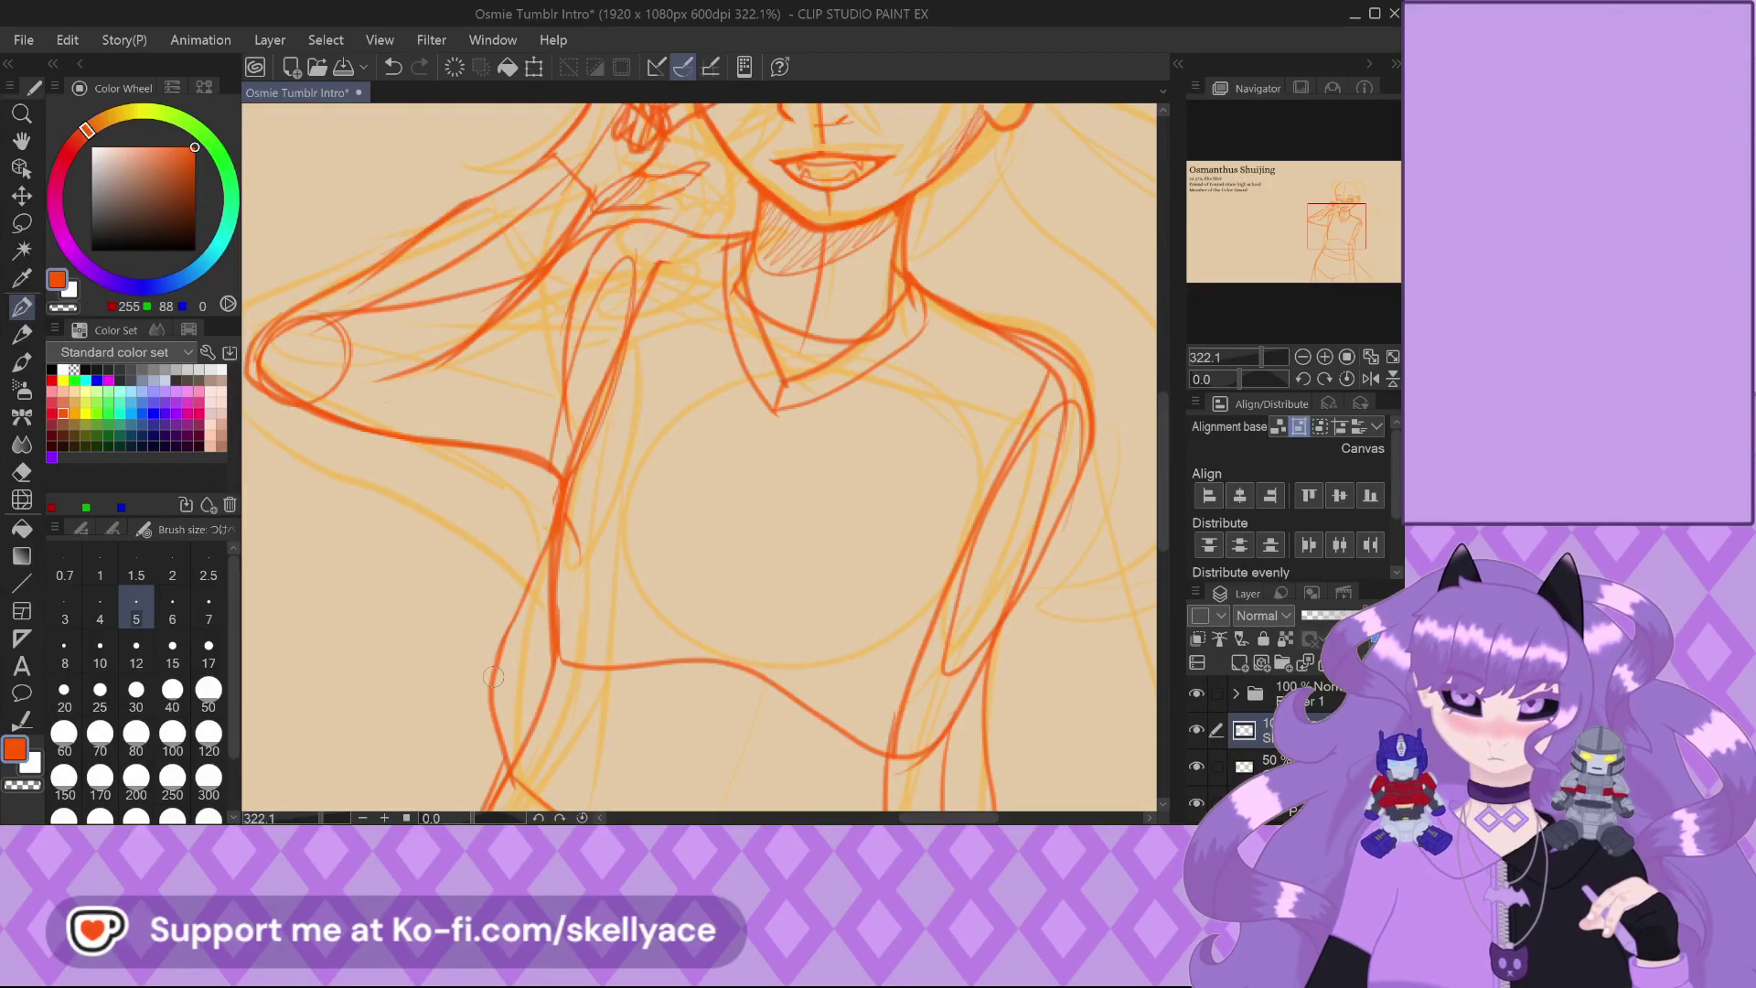
scroll(438, 402, "down", 7)
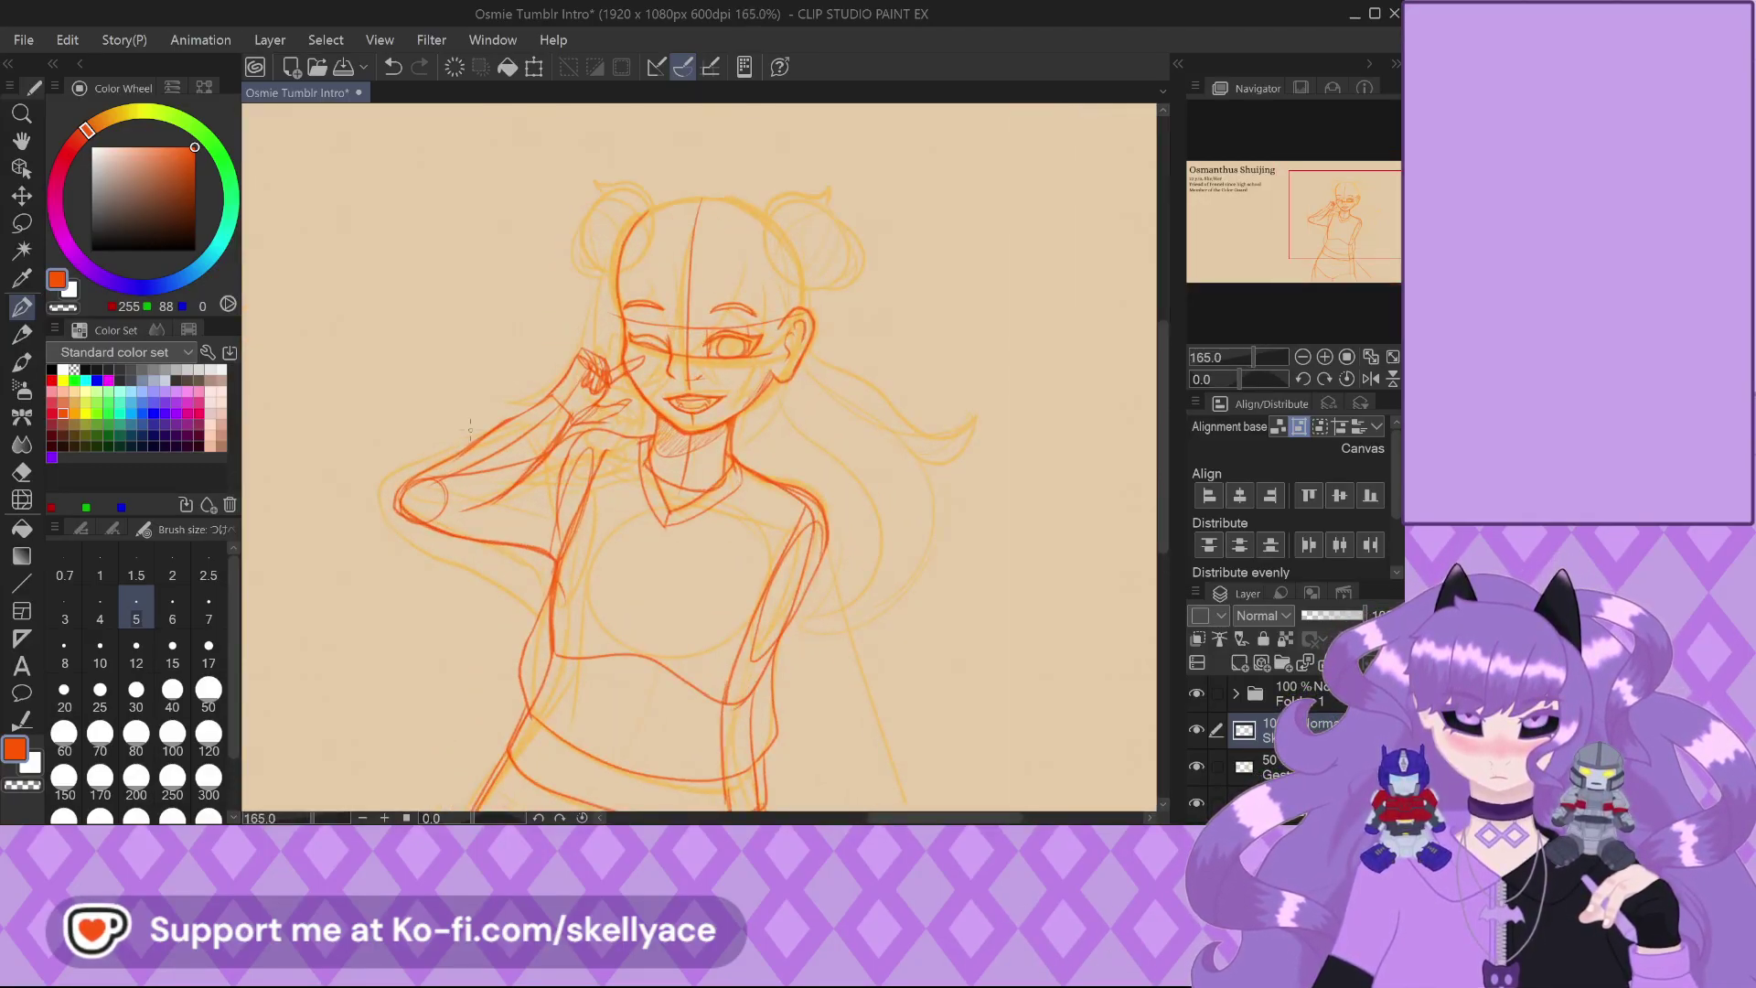
scroll(470, 431, "down", 2)
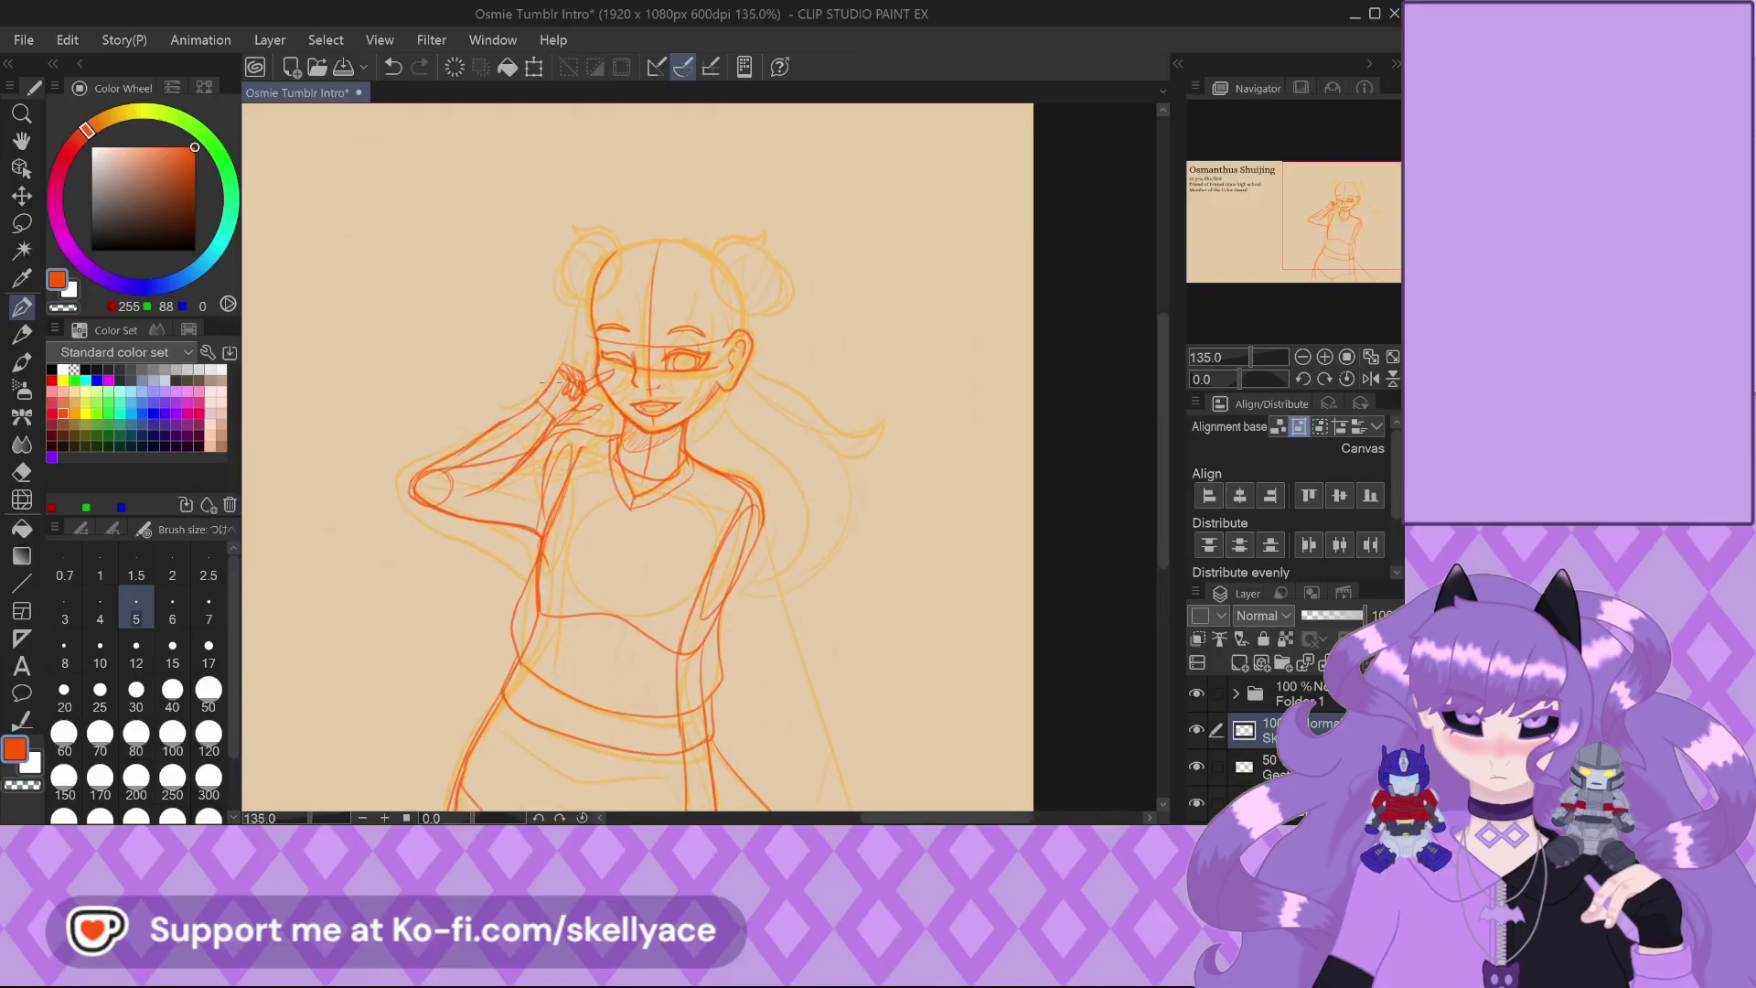
Clean up the curled fingers of the raised hand, erasing the protruding lower fingertip and reshaping the neighbouring fingertips
scroll(549, 382, "up", 10)
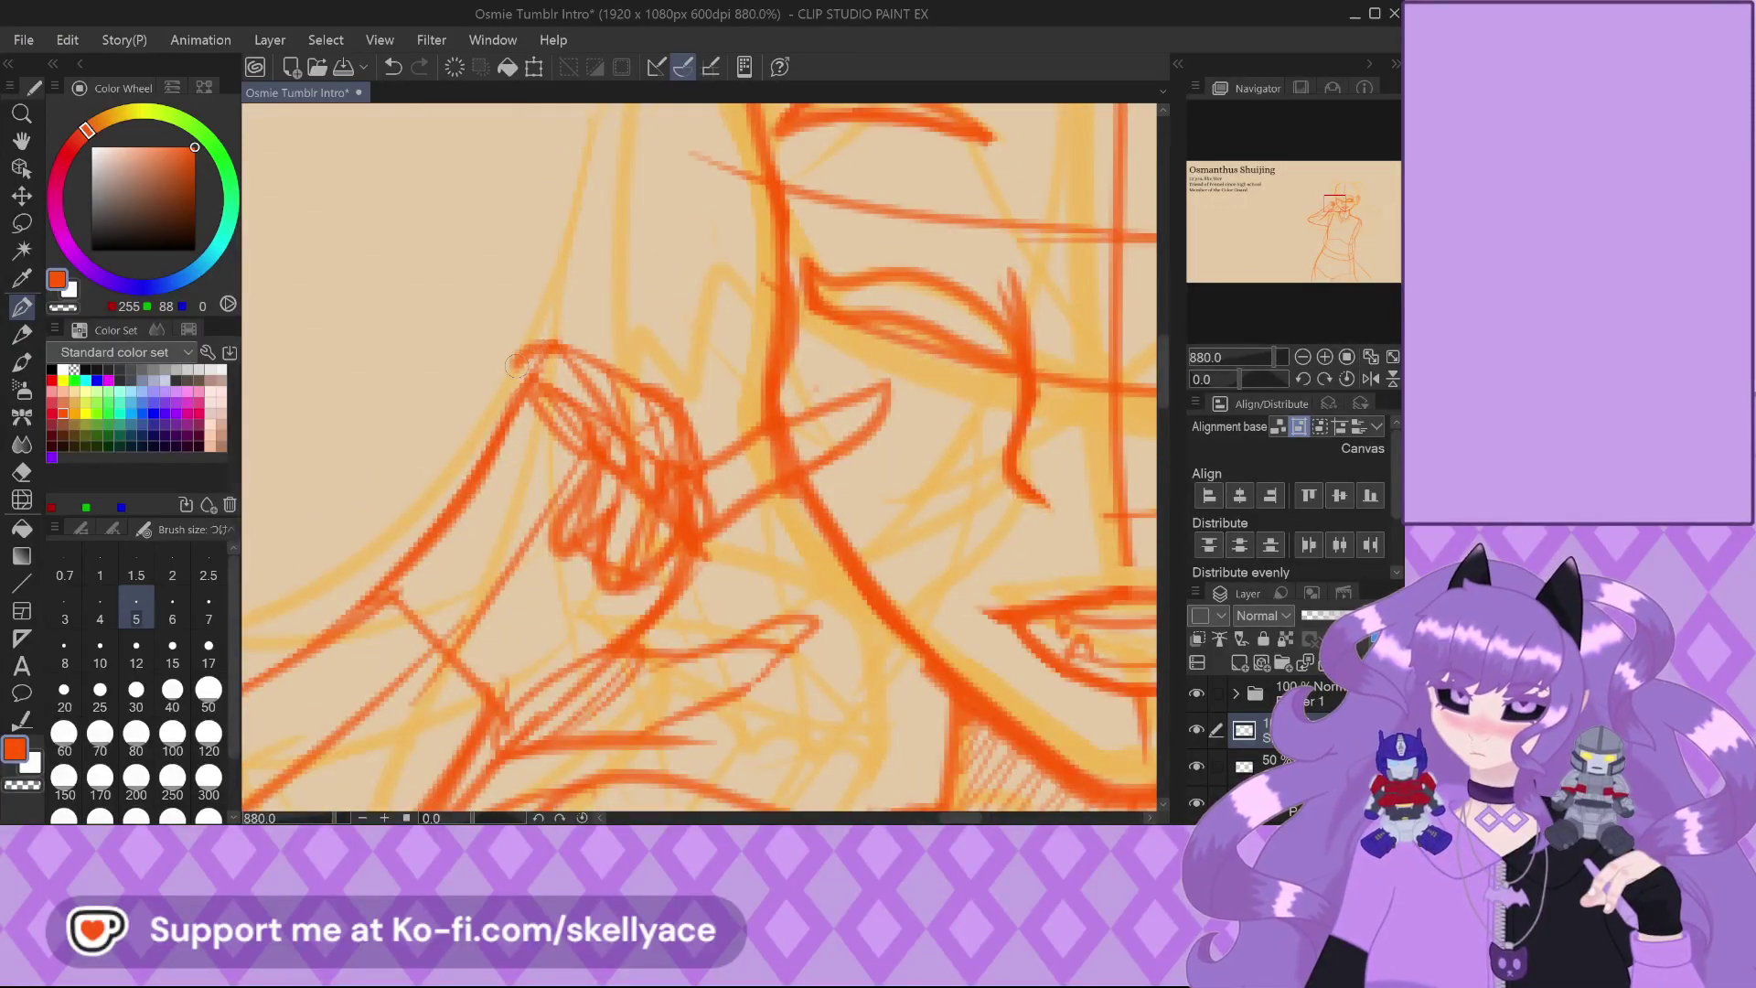
scroll(515, 366, "down", 5)
scroll(549, 375, "up", 6)
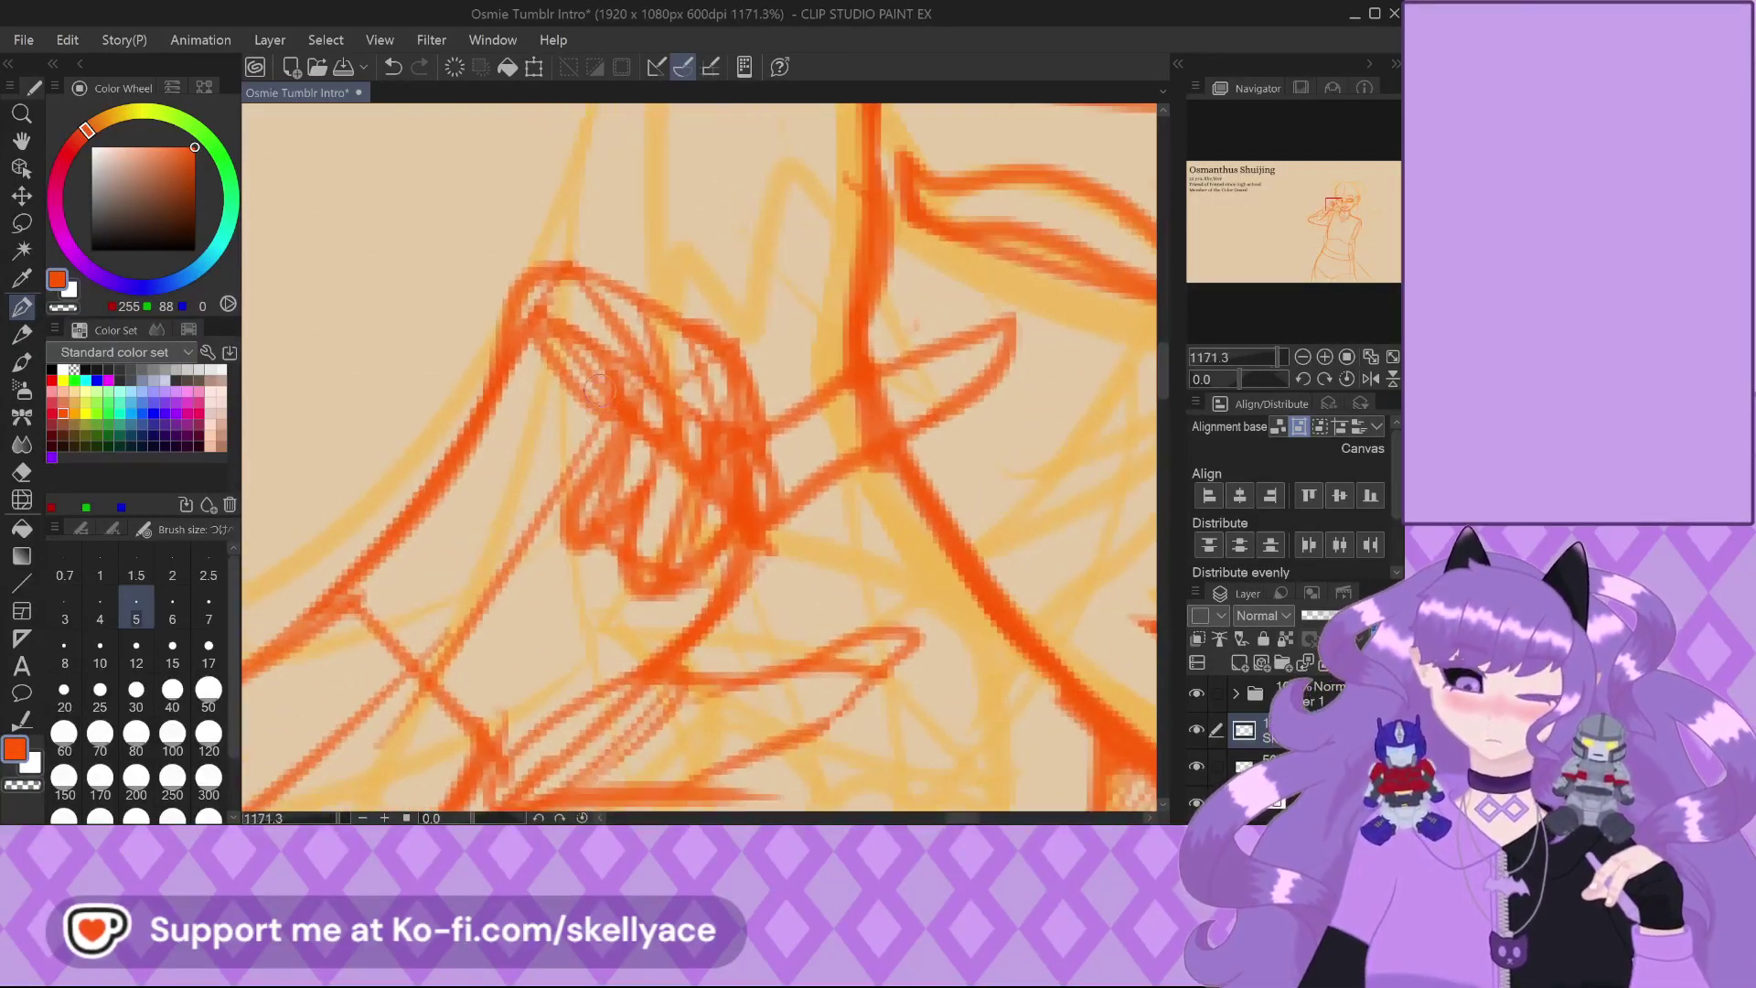
scroll(576, 530, "up", 2)
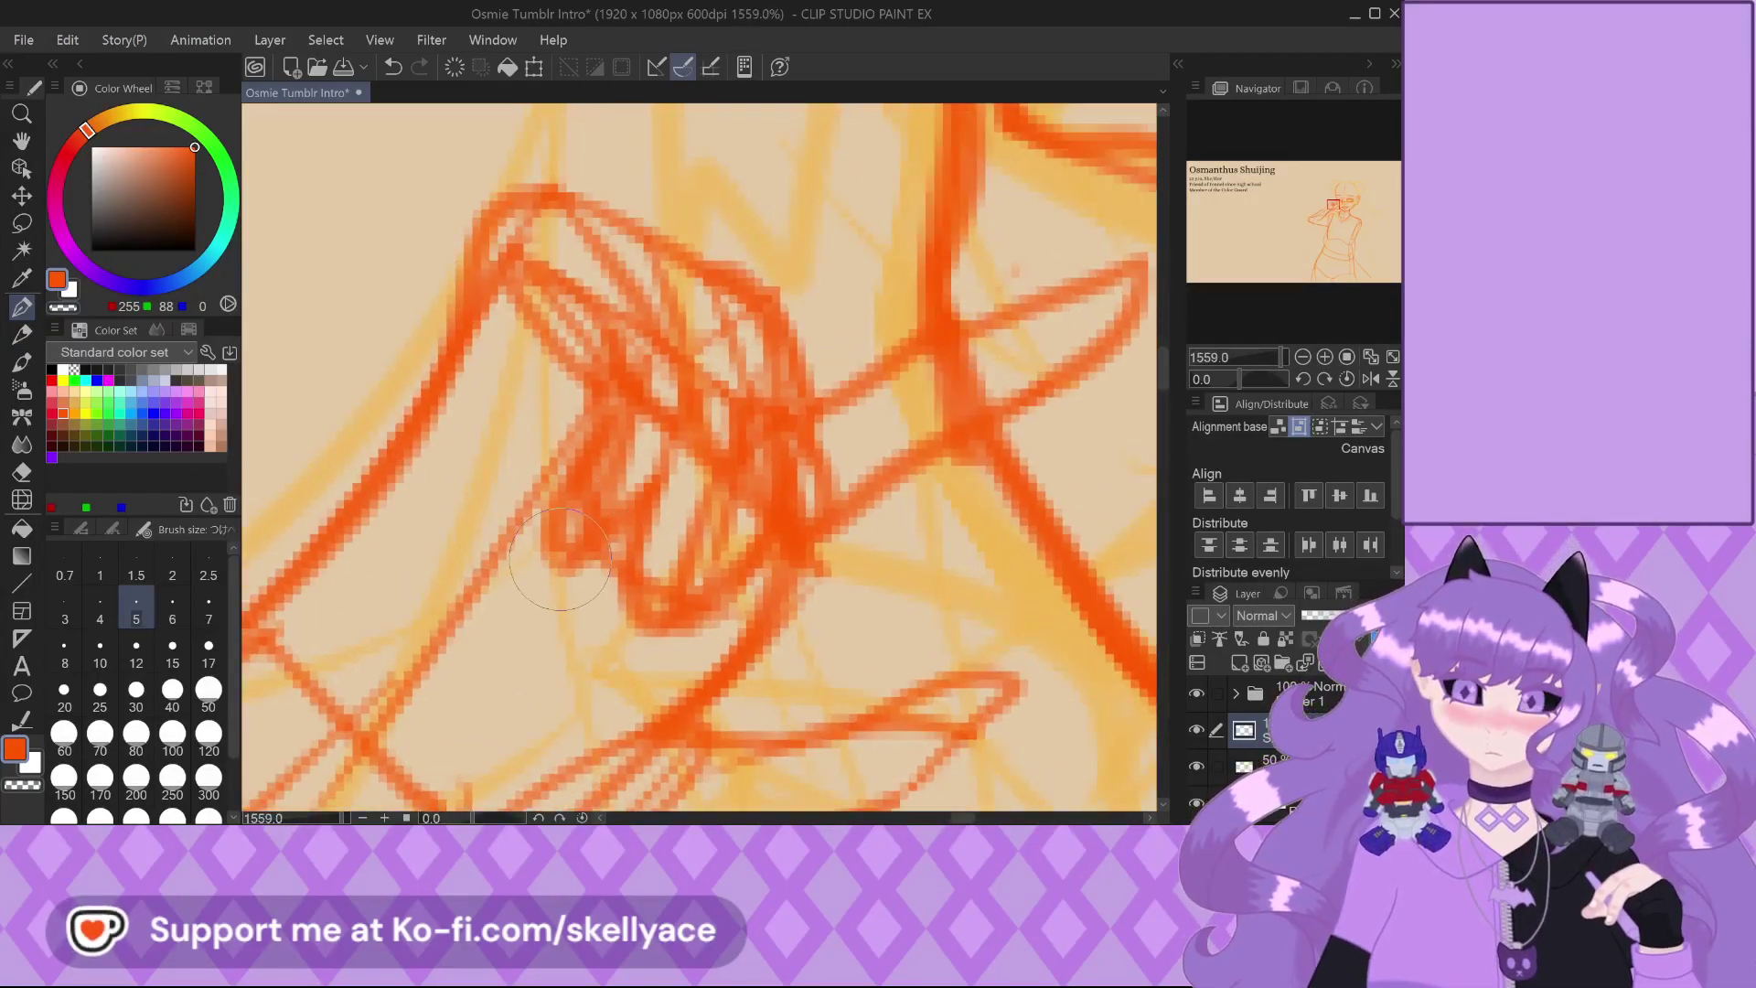
mouse_move(560, 559)
left_mouse_down()
mouse_move(559, 514)
mouse_move(566, 580)
mouse_move(617, 565)
left_mouse_up()
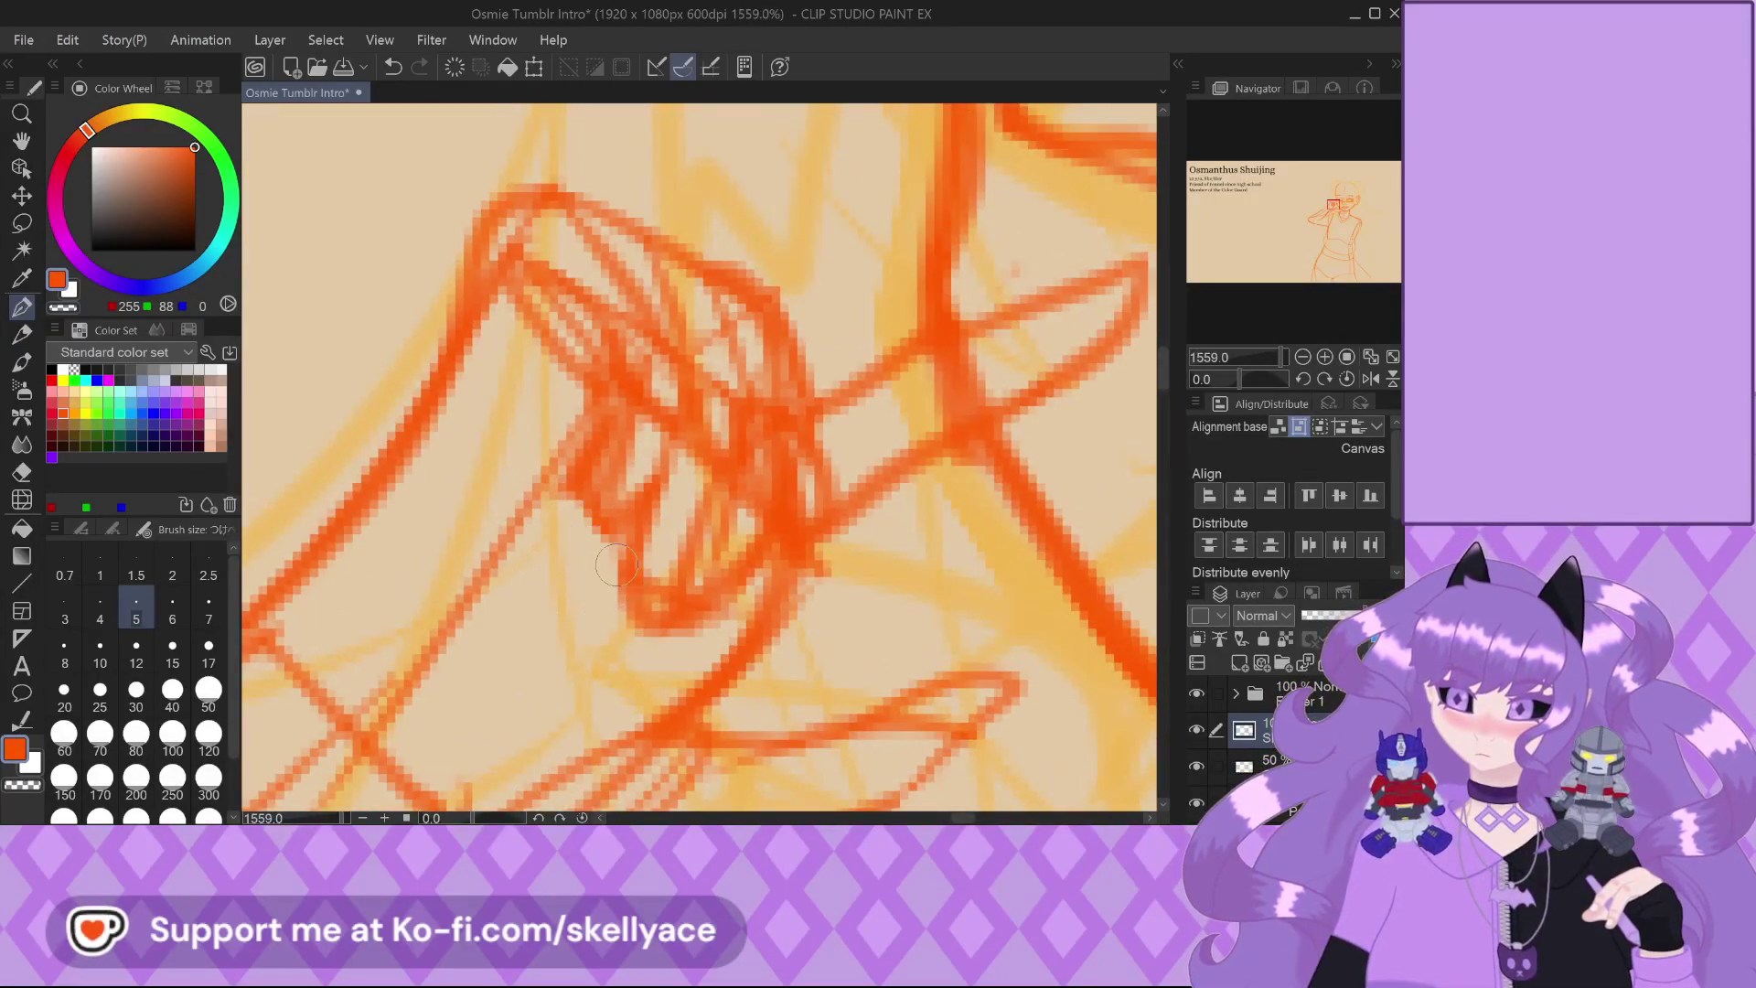
left_click_drag(747, 586, 707, 632)
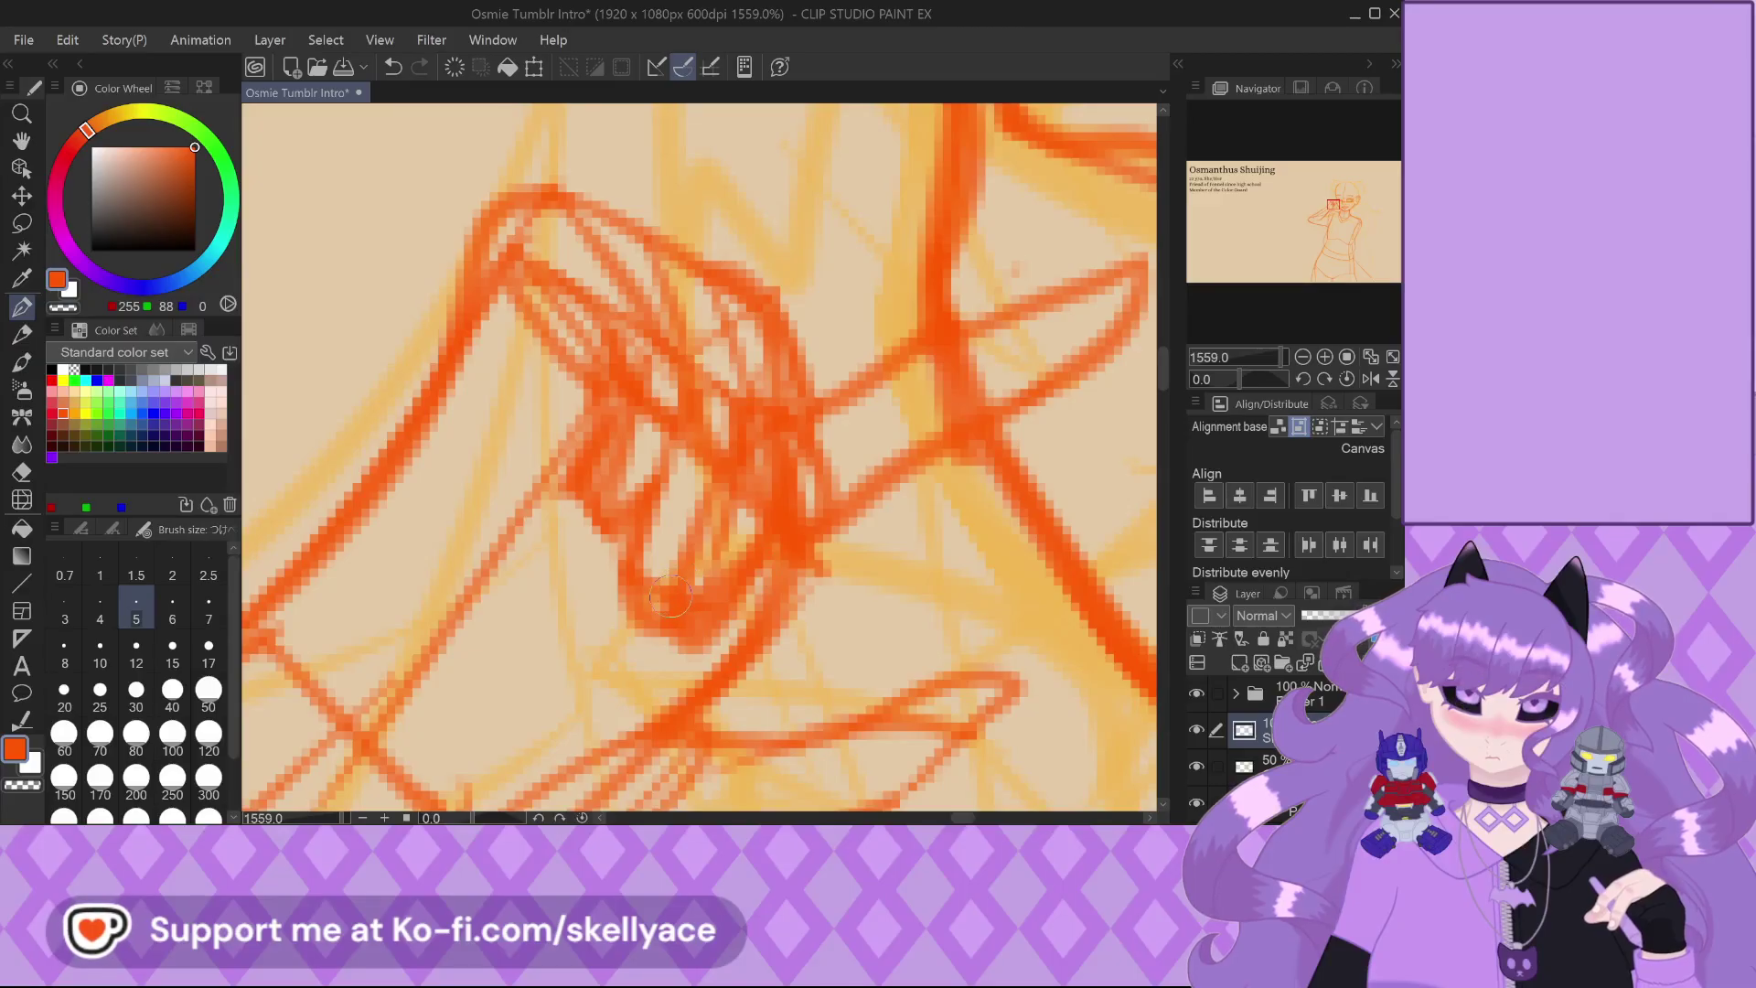
scroll(639, 549, "up", 1)
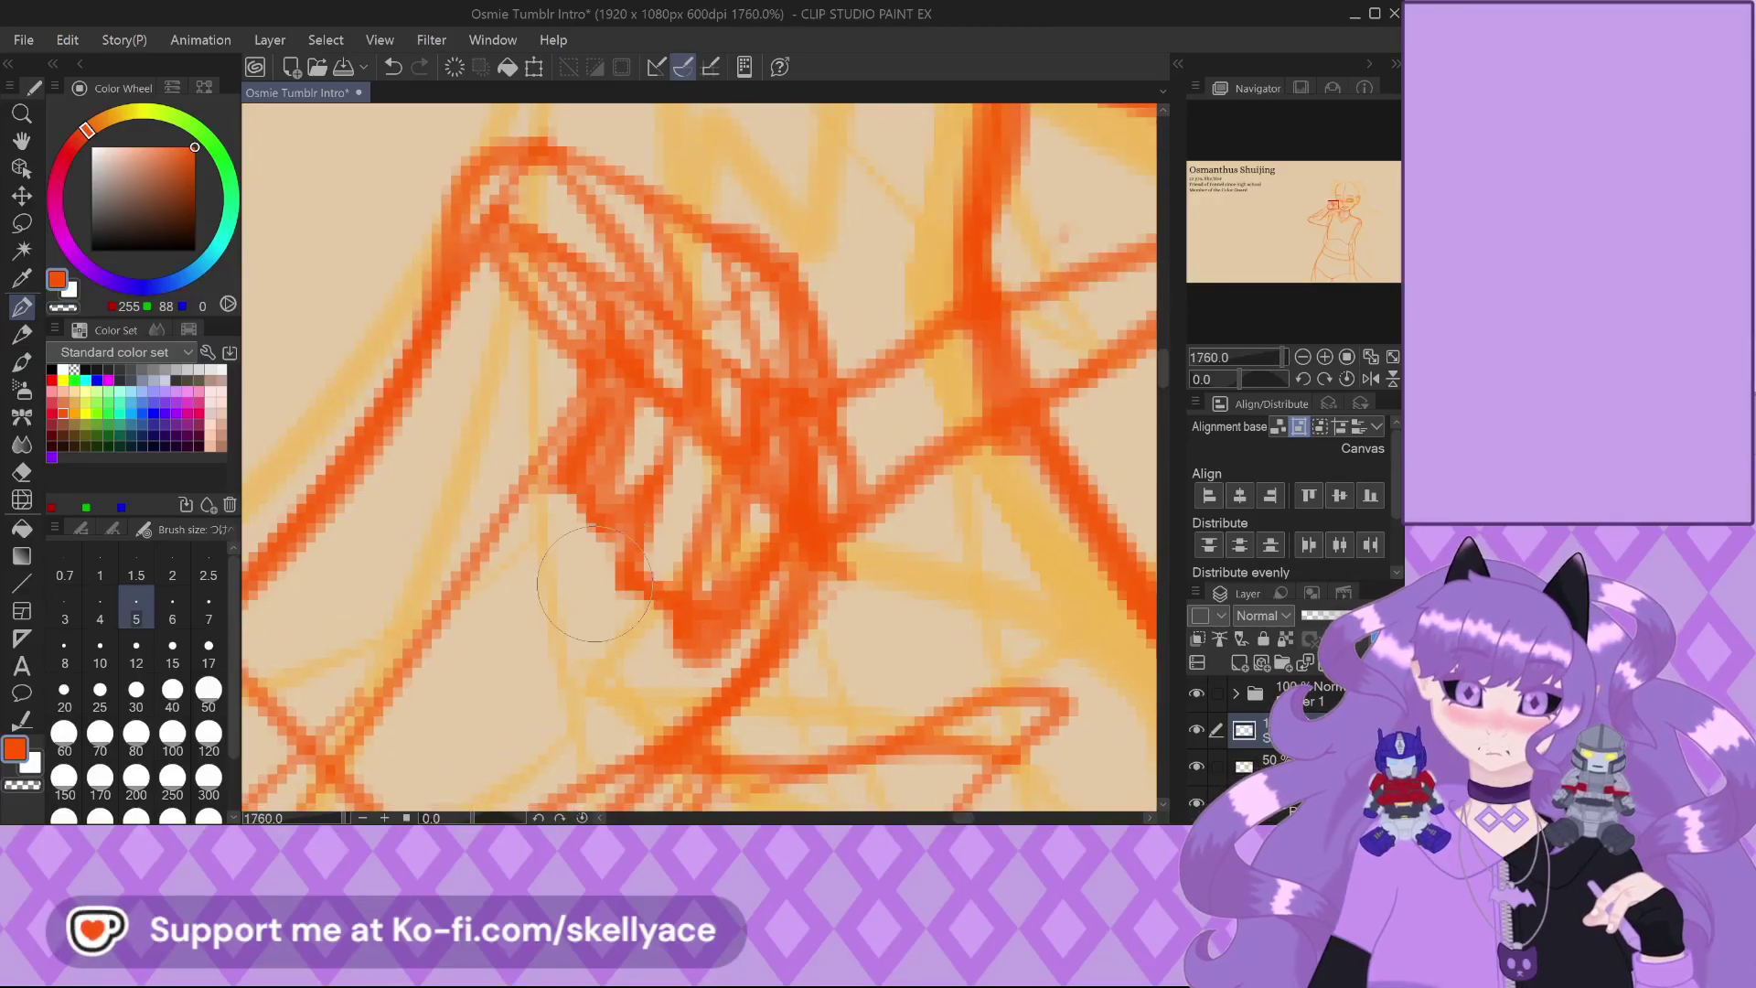
Save the illustration file with the reworked hand and clothing sketch
scroll(658, 631, "down", 8)
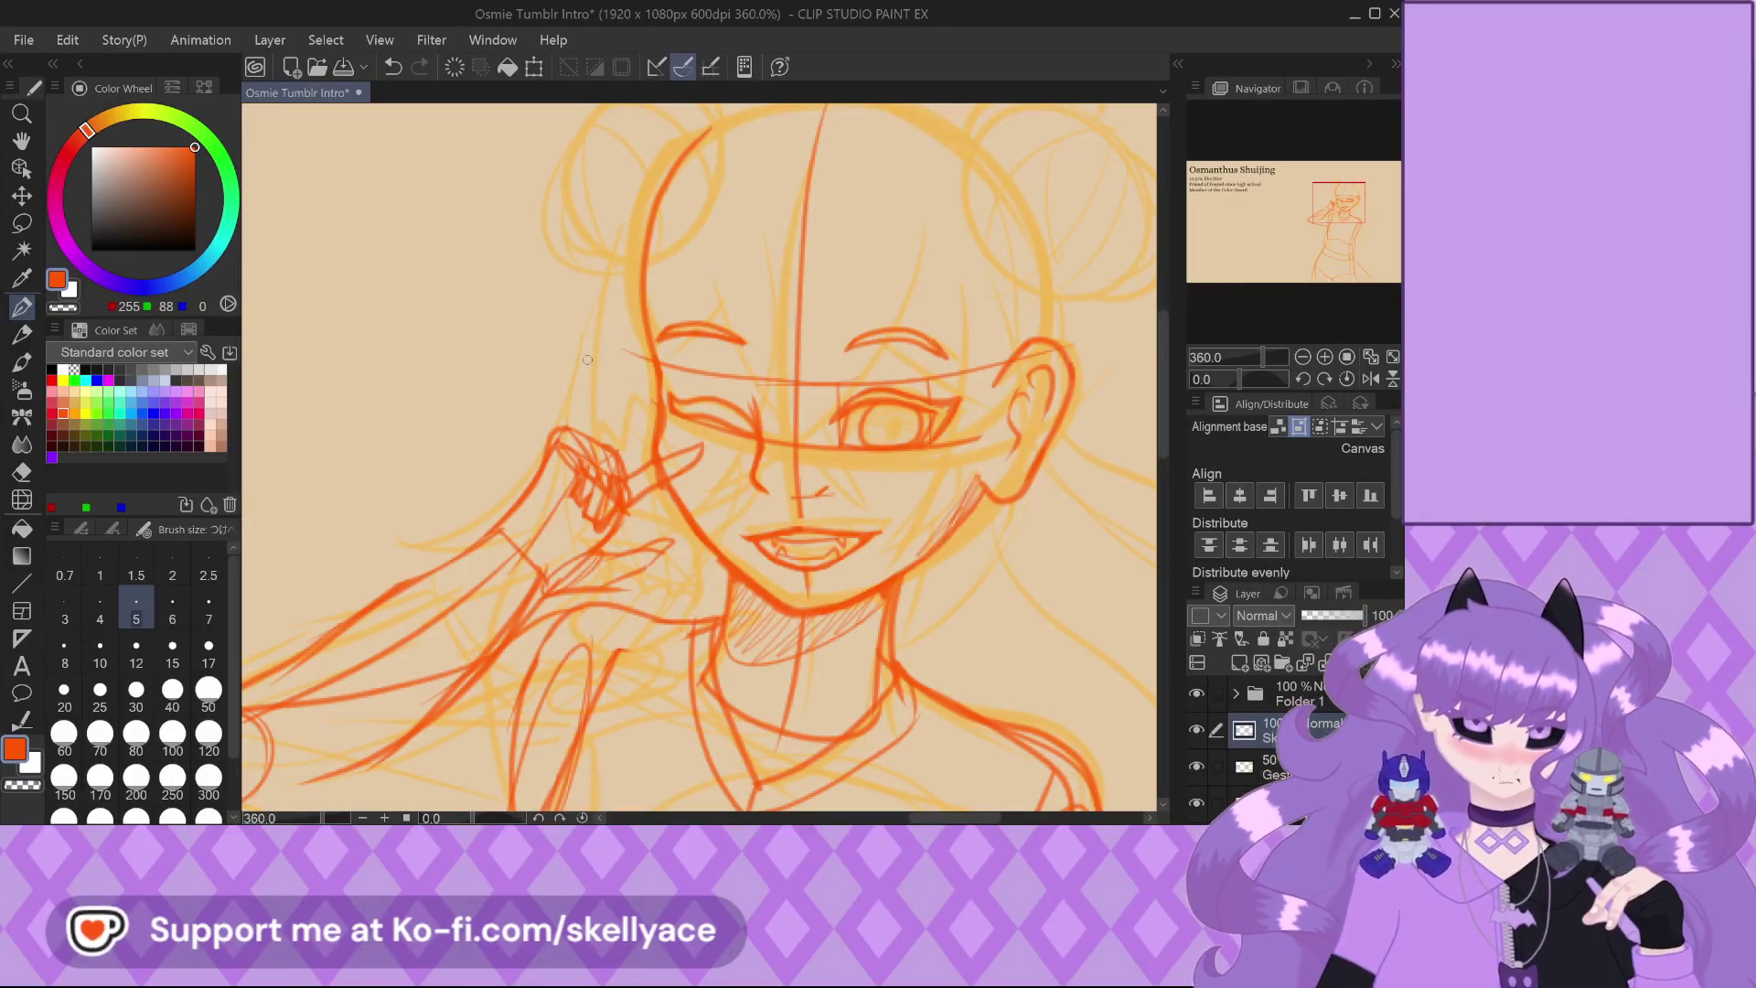
scroll(576, 354, "down", 2)
scroll(564, 367, "down", 4)
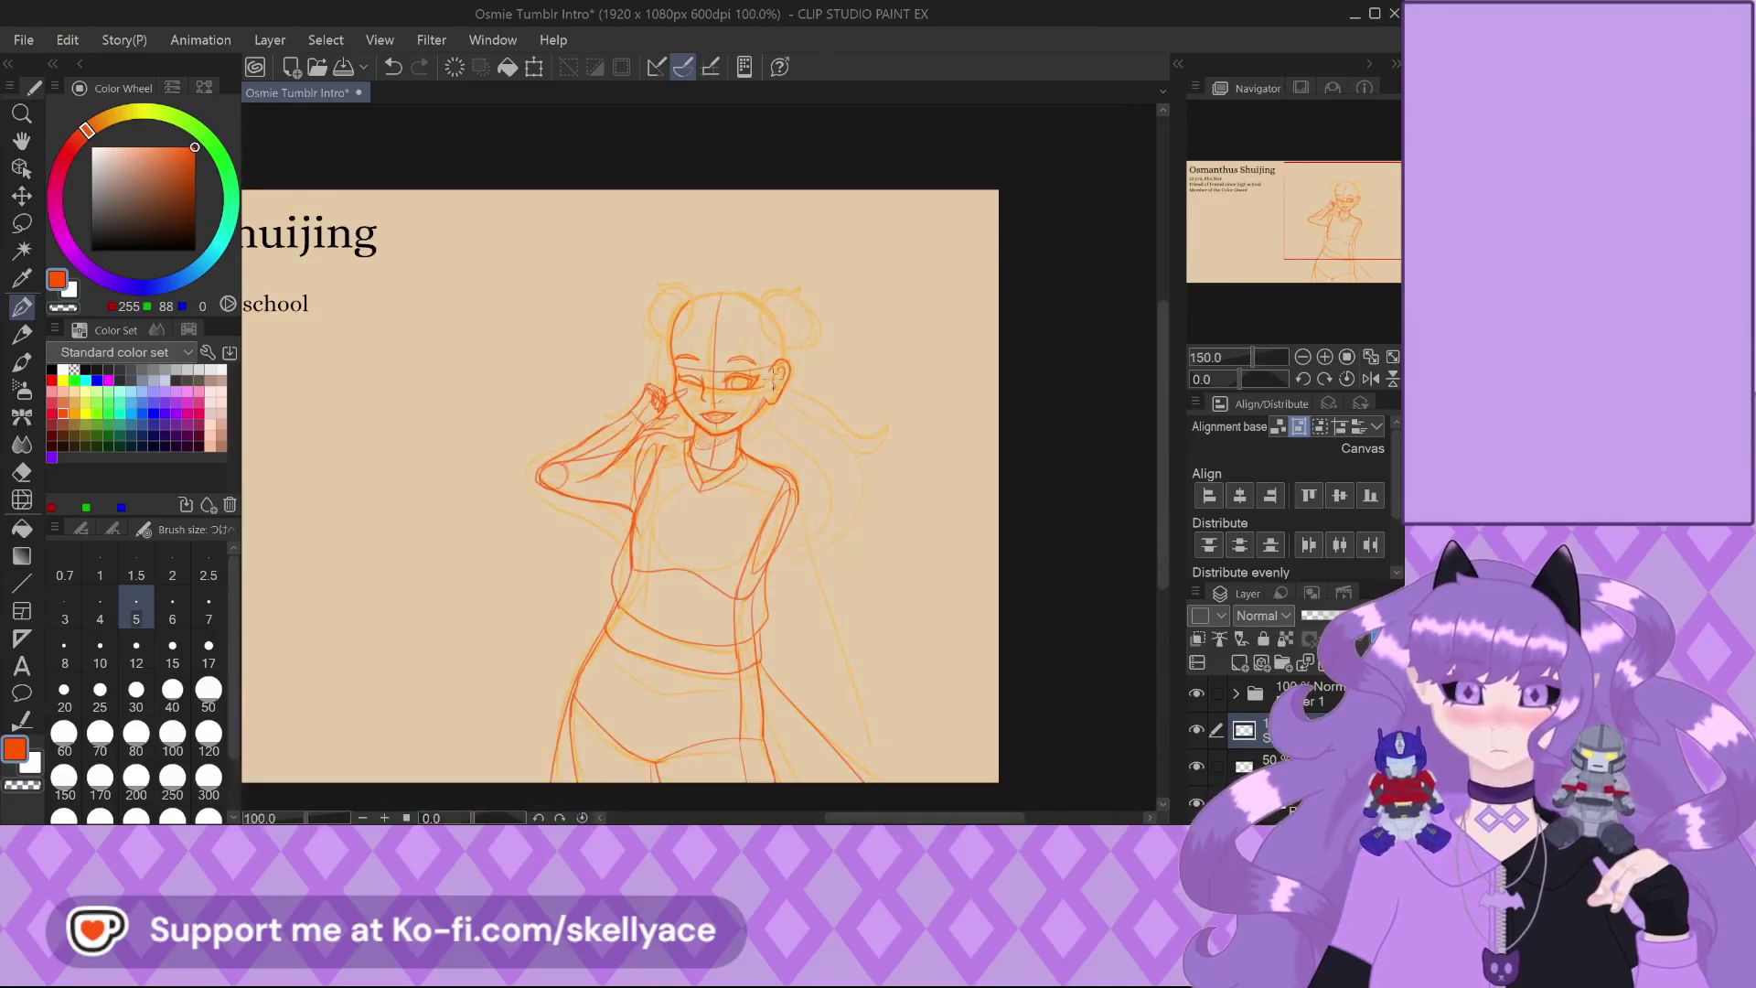
key("ctrl+s")
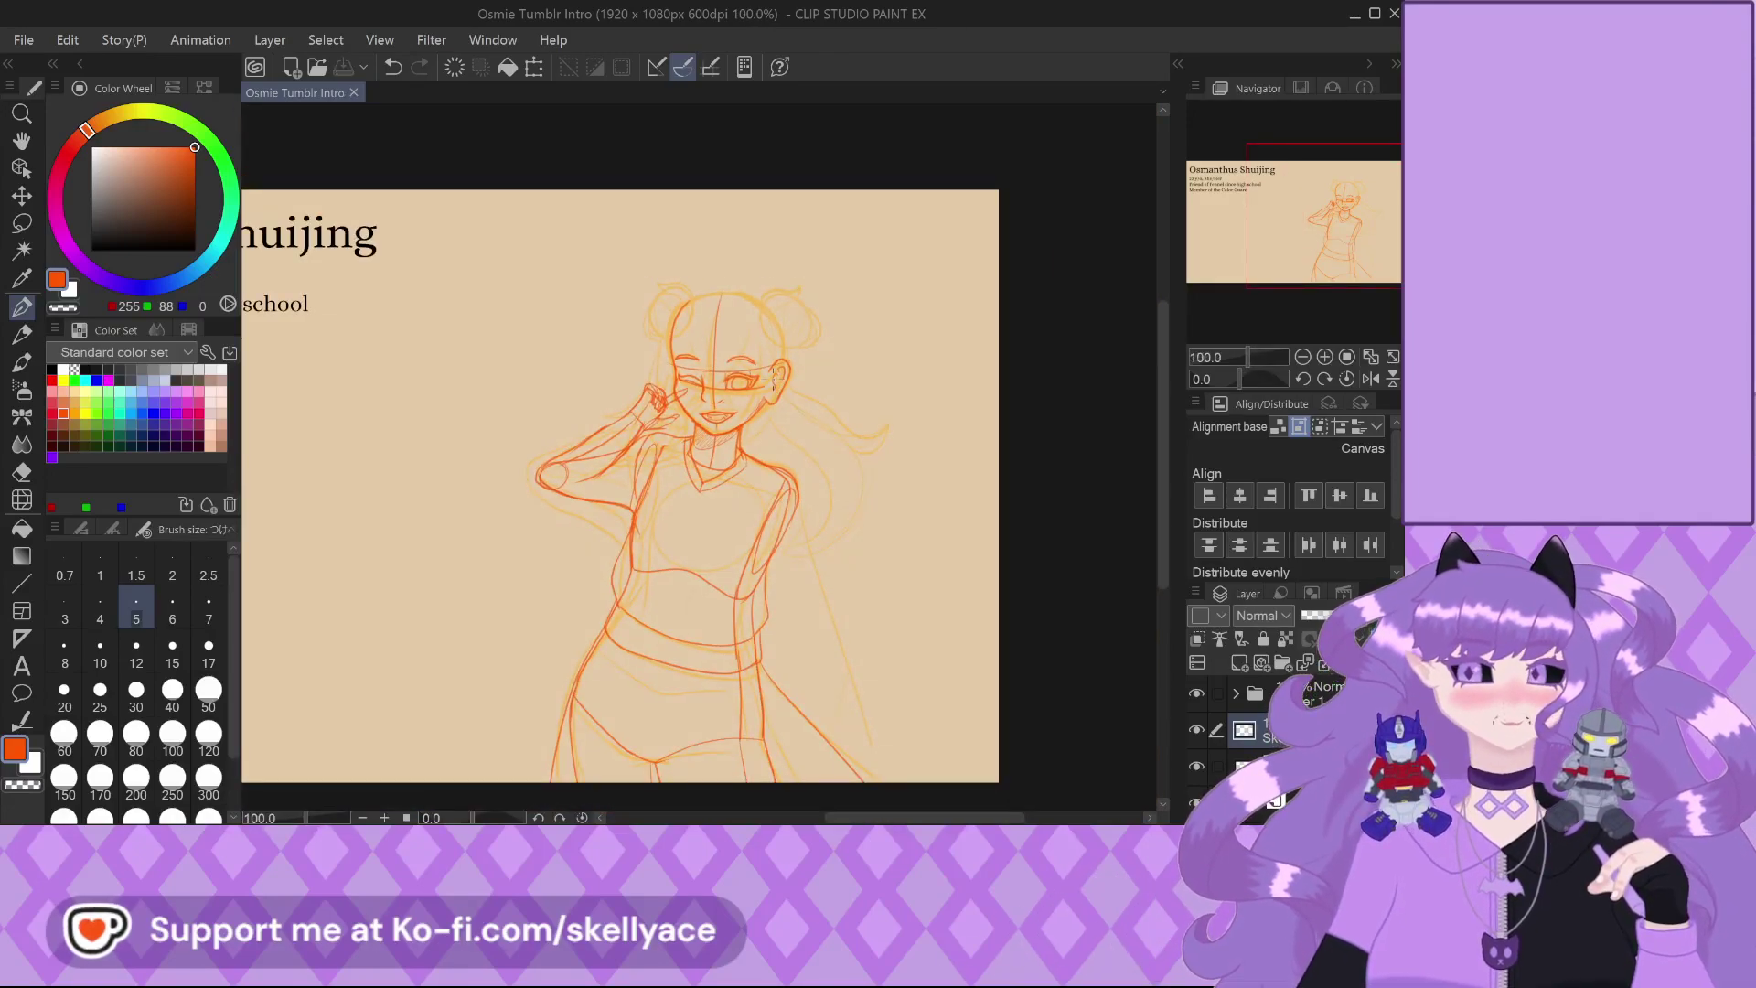